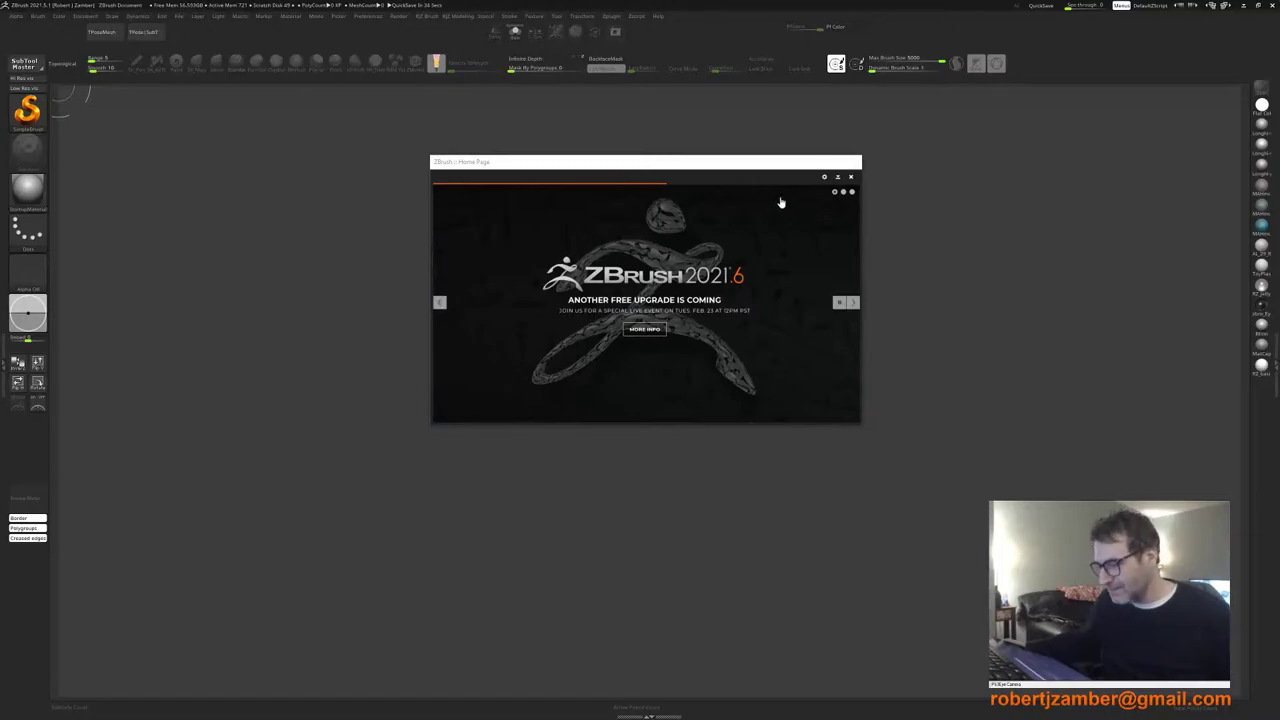
# Step: Move the Home Page window aside and close it
pyautogui.moveTo(724, 175)
pyautogui.mouseDown()
pyautogui.moveTo(674, 180)
pyautogui.moveTo(724, 184)
pyautogui.mouseUp()
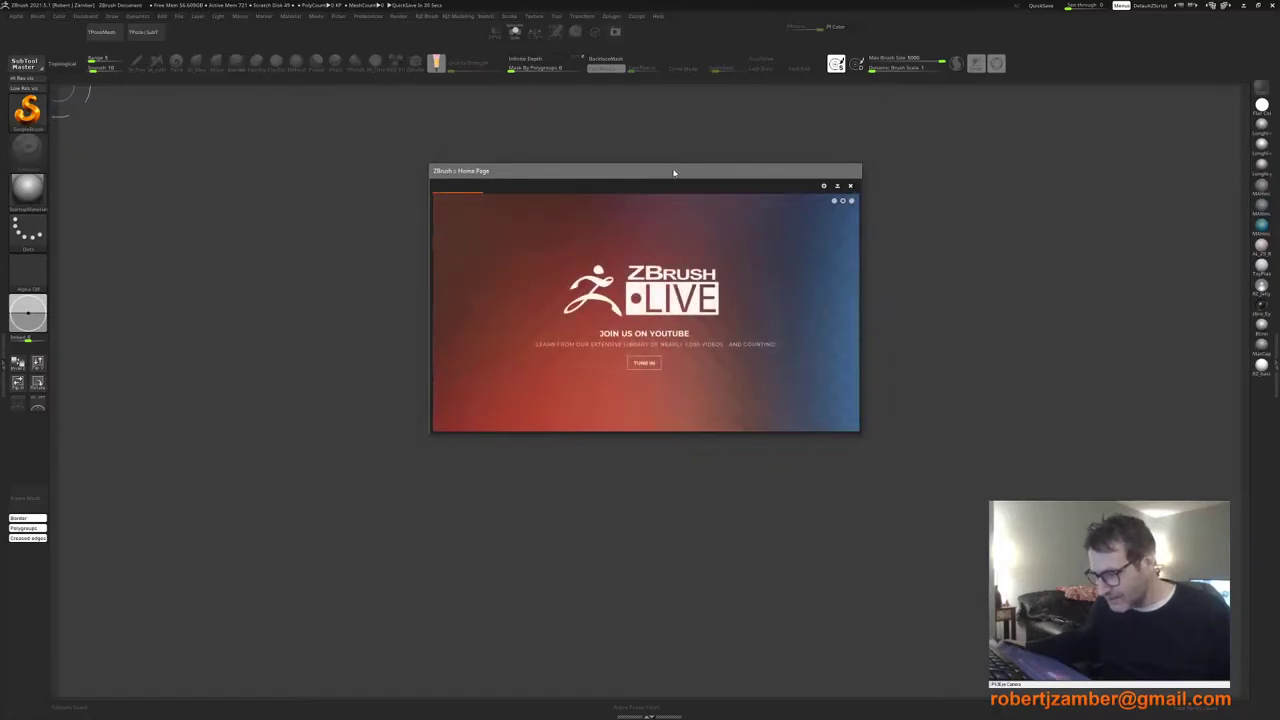
pyautogui.moveTo(676, 171); pyautogui.dragTo(742, 143)
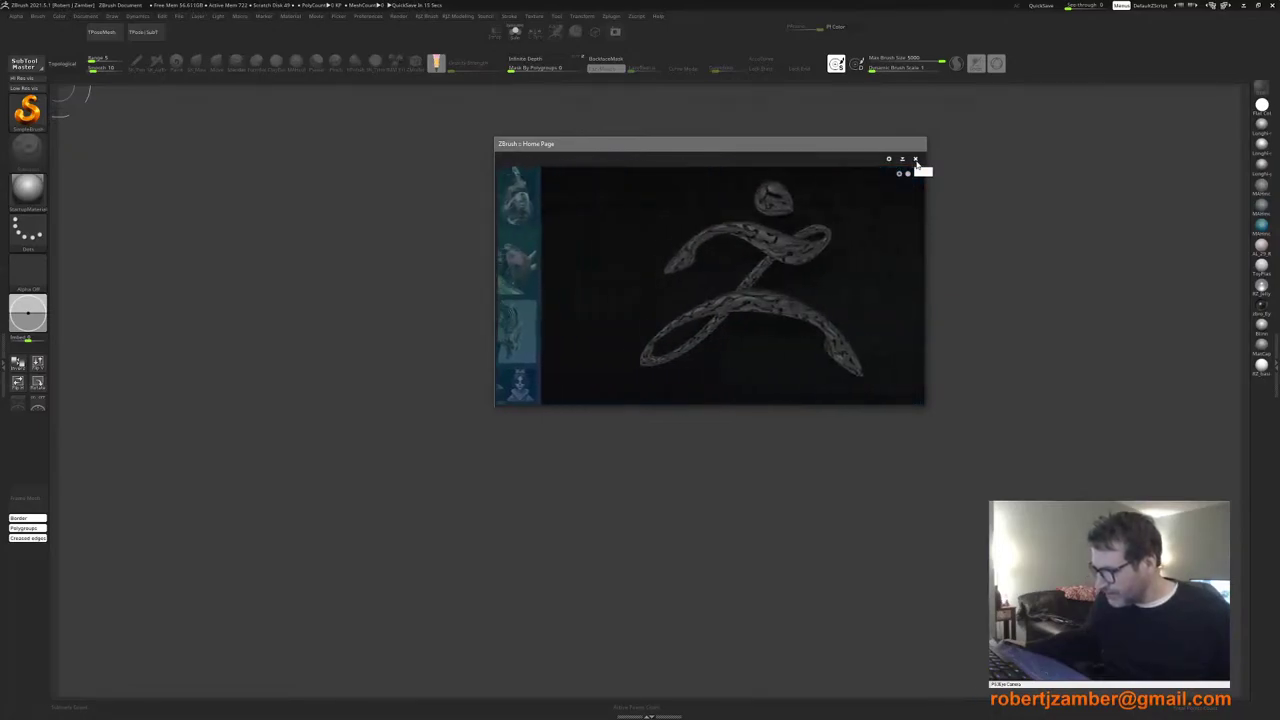
pyautogui.click(916, 161)
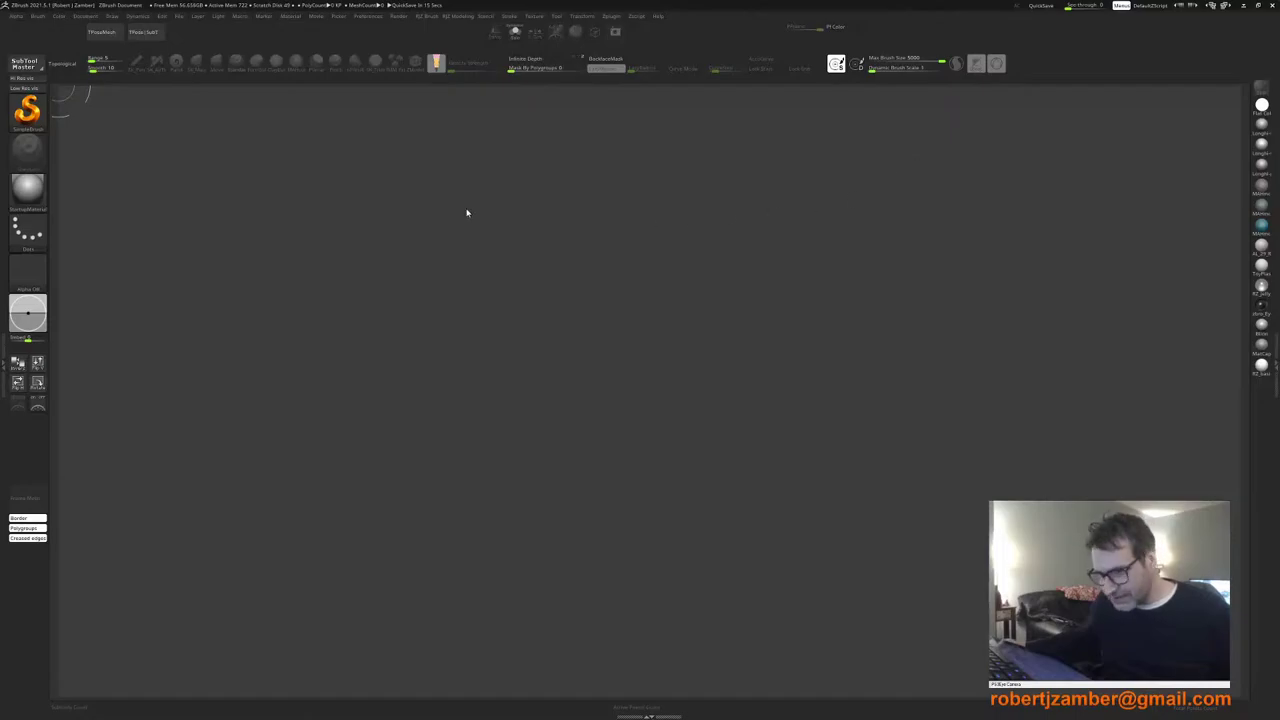
# Step: Open the project CyberPunk_Engineer(START)2 from the CYBER PUNK ENGINEAR folder in Portfolio and bring the full character into view
pyautogui.click(179, 16)
pyautogui.click(204, 40)
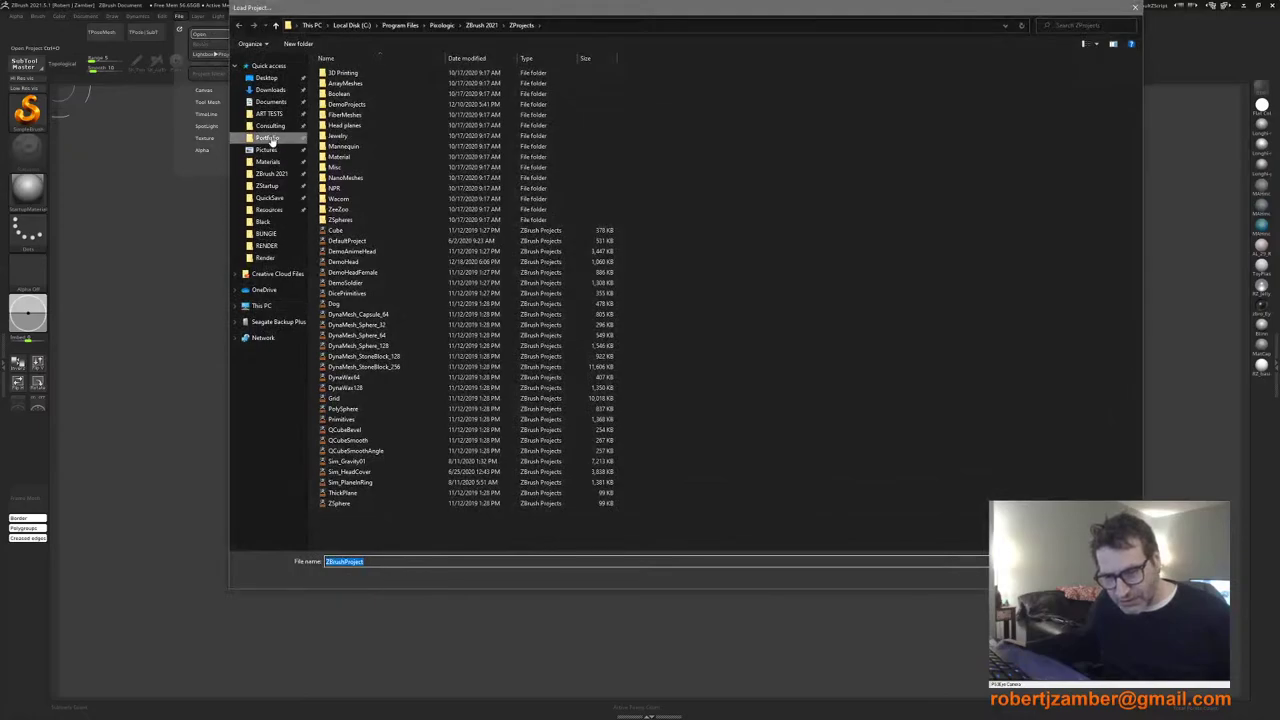
pyautogui.click(268, 137)
pyautogui.doubleClick(357, 93)
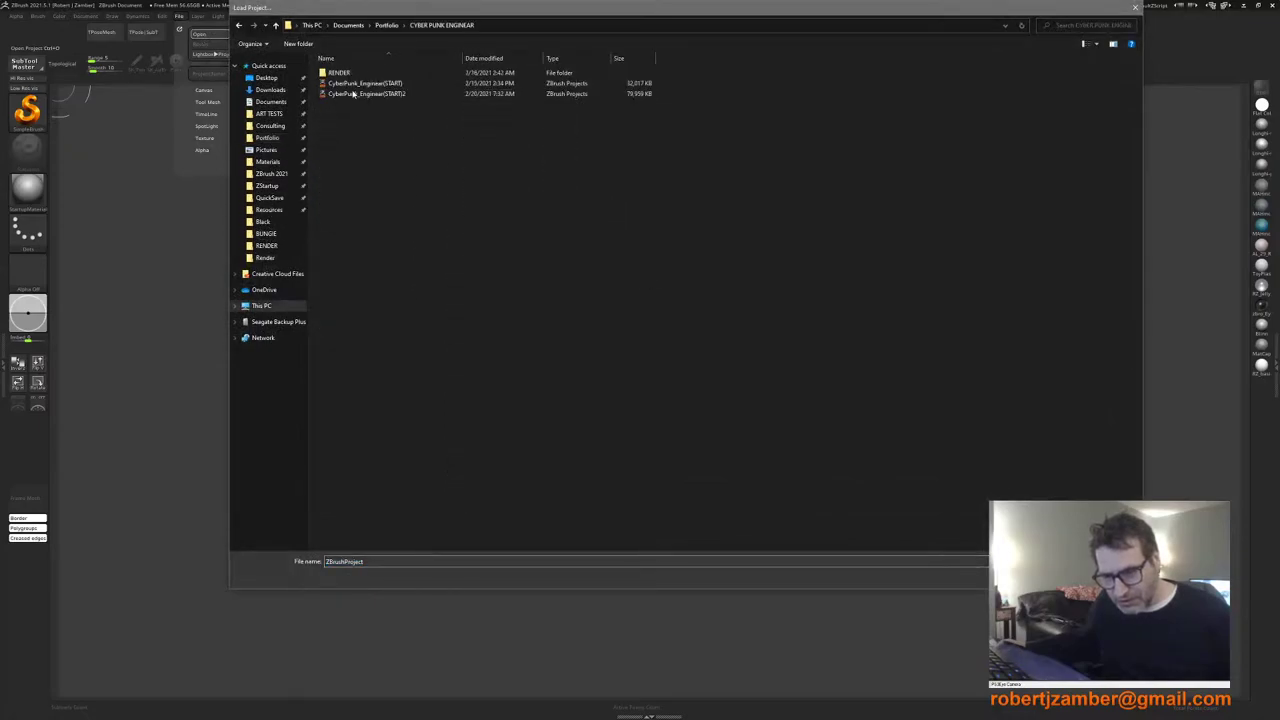
pyautogui.click(361, 96)
pyautogui.doubleClick(361, 97)
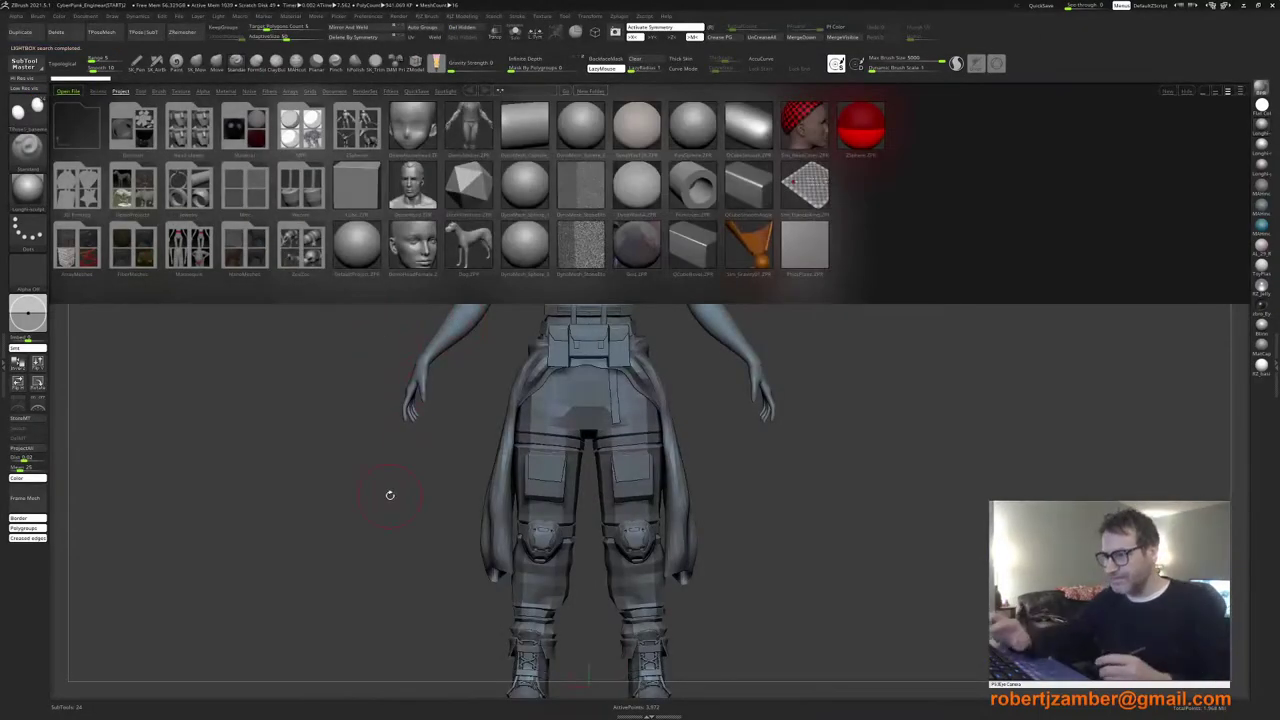
pyautogui.moveTo(439, 464); pyautogui.dragTo(492, 424)
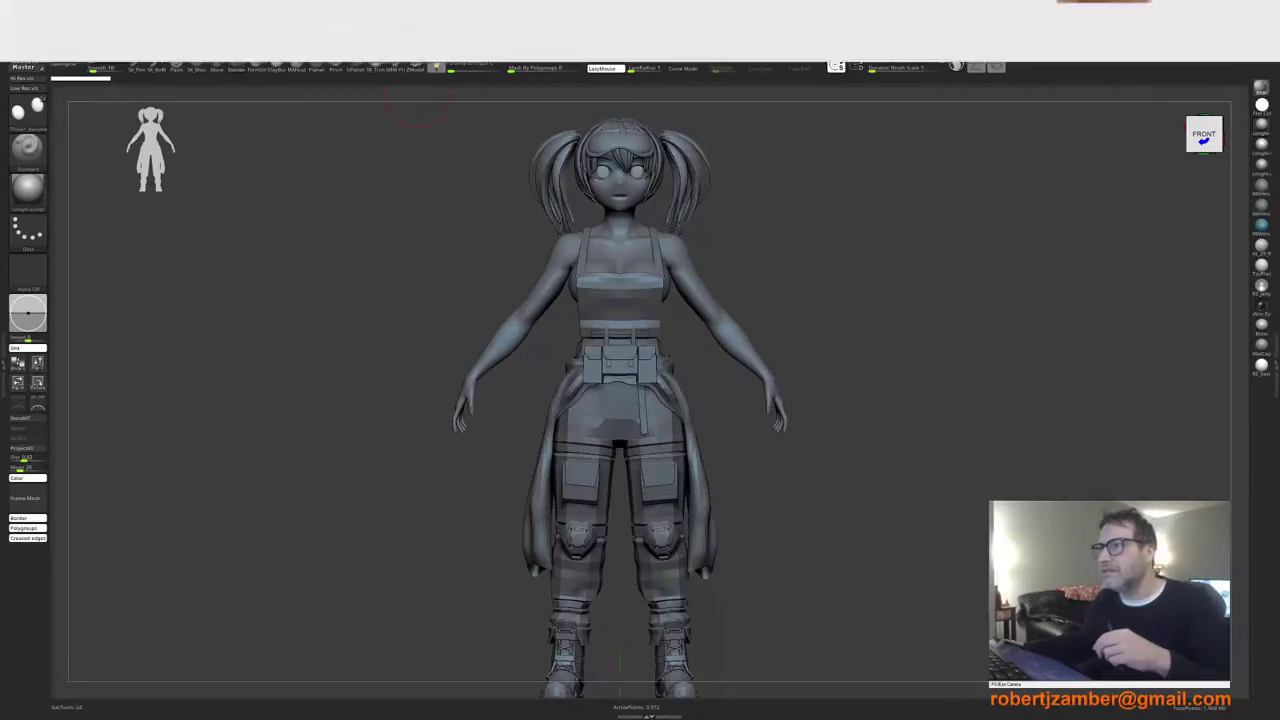
# Step: Examine the outfit and gear of the blonde engineer in the concept art on the reference board
pyautogui.moveTo(490, 0); pyautogui.dragTo(571, 420, button='right')
pyautogui.scroll(4, 660, 195)
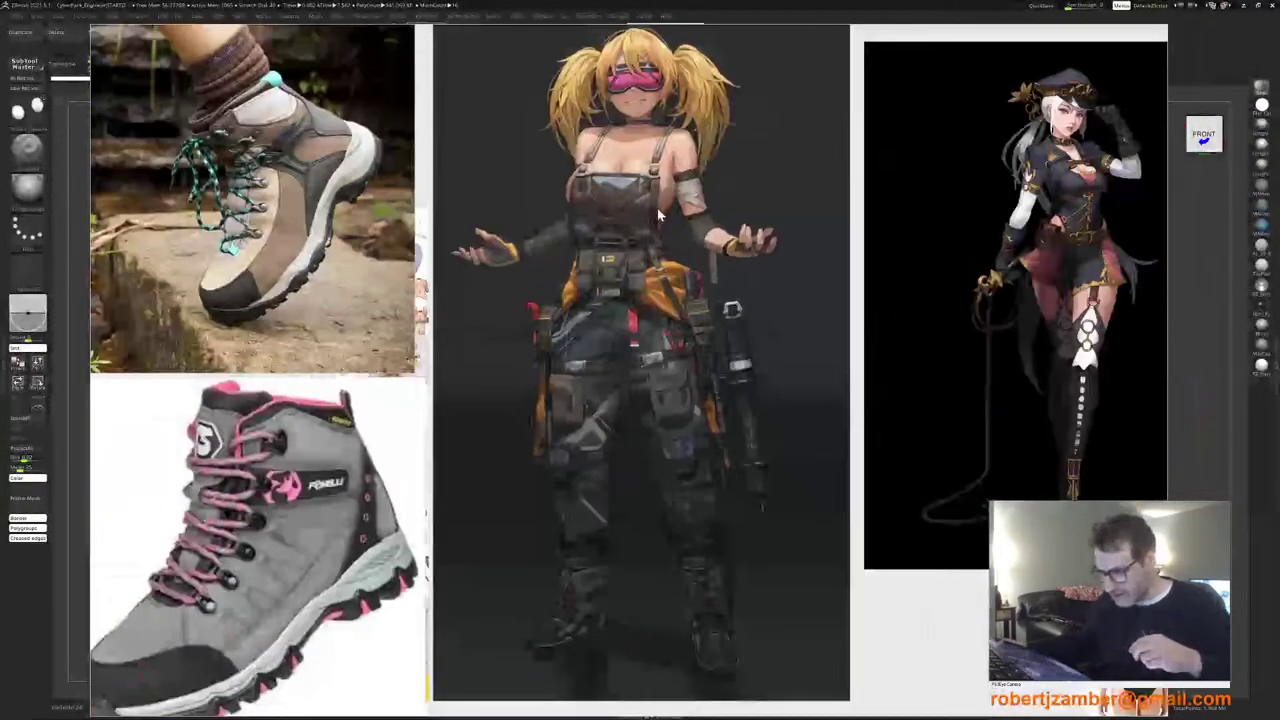
pyautogui.moveTo(657, 208)
pyautogui.mouseDown(button='middle')
pyautogui.moveTo(655, 257)
pyautogui.moveTo(655, 229)
pyautogui.mouseUp(button='middle')
pyautogui.scroll(-2, 614, 260)
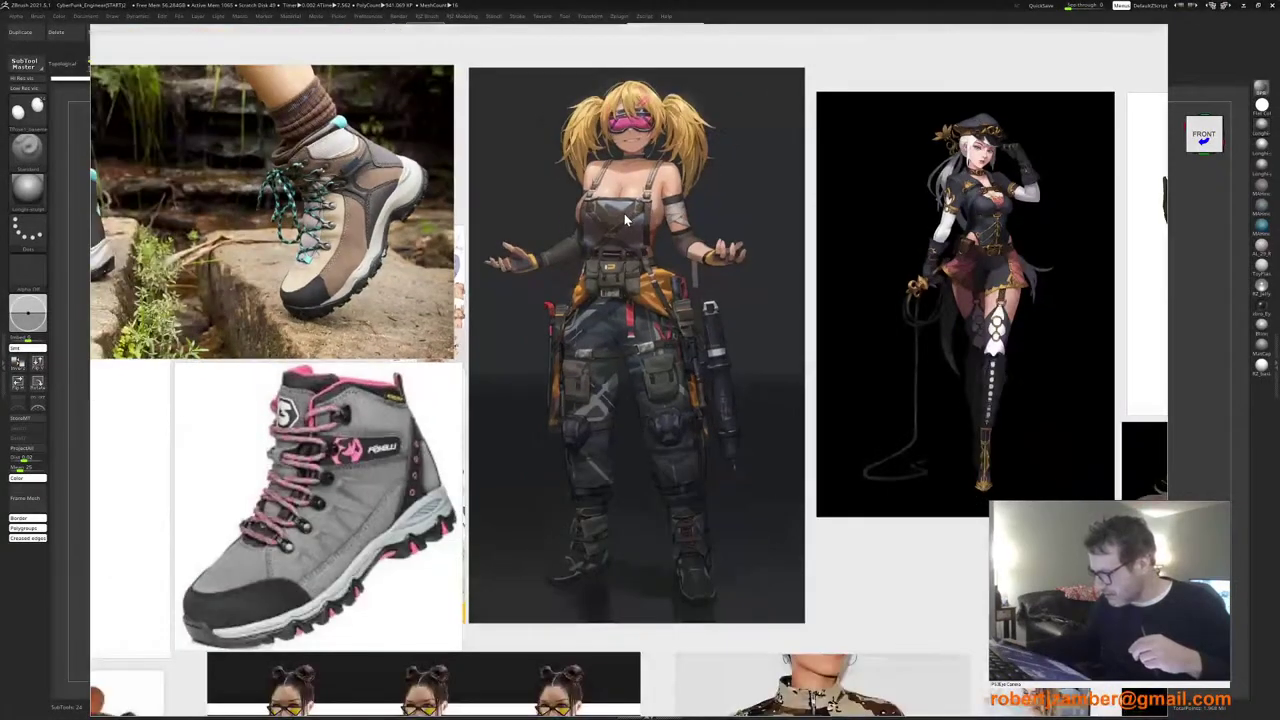
pyautogui.scroll(-2, 610, 274)
pyautogui.scroll(3, 628, 332)
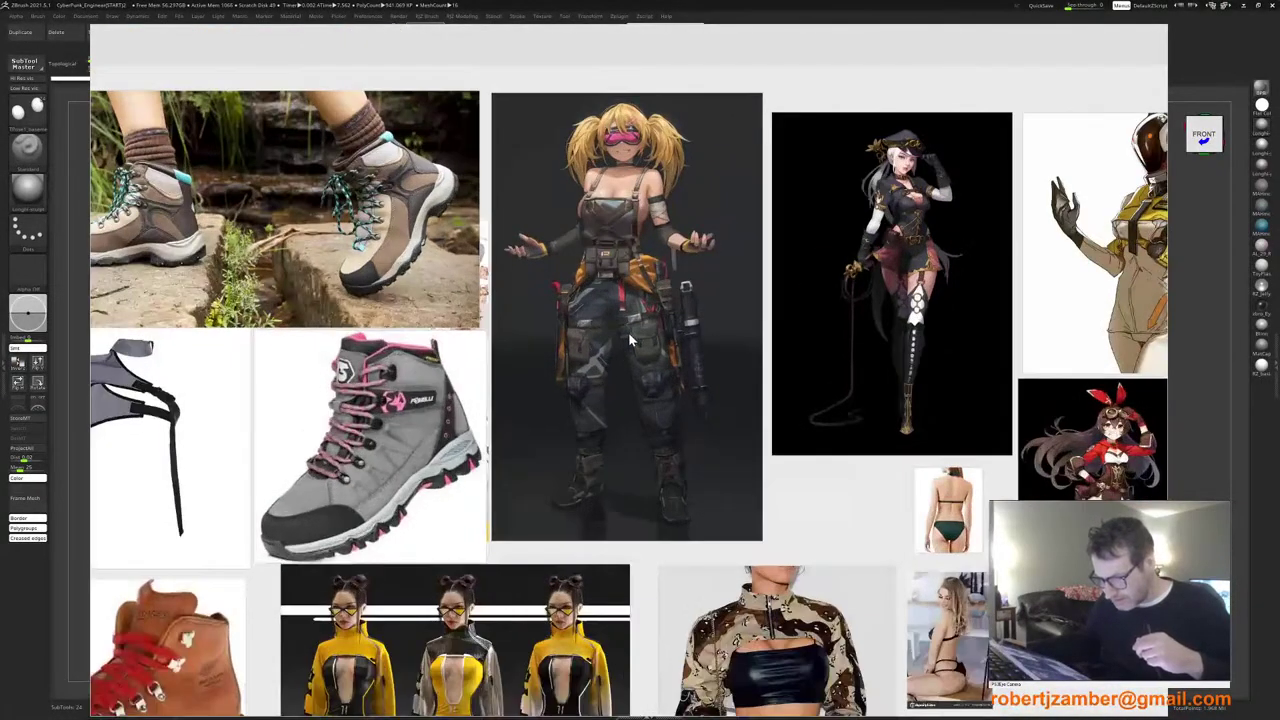
pyautogui.scroll(-1, 632, 350)
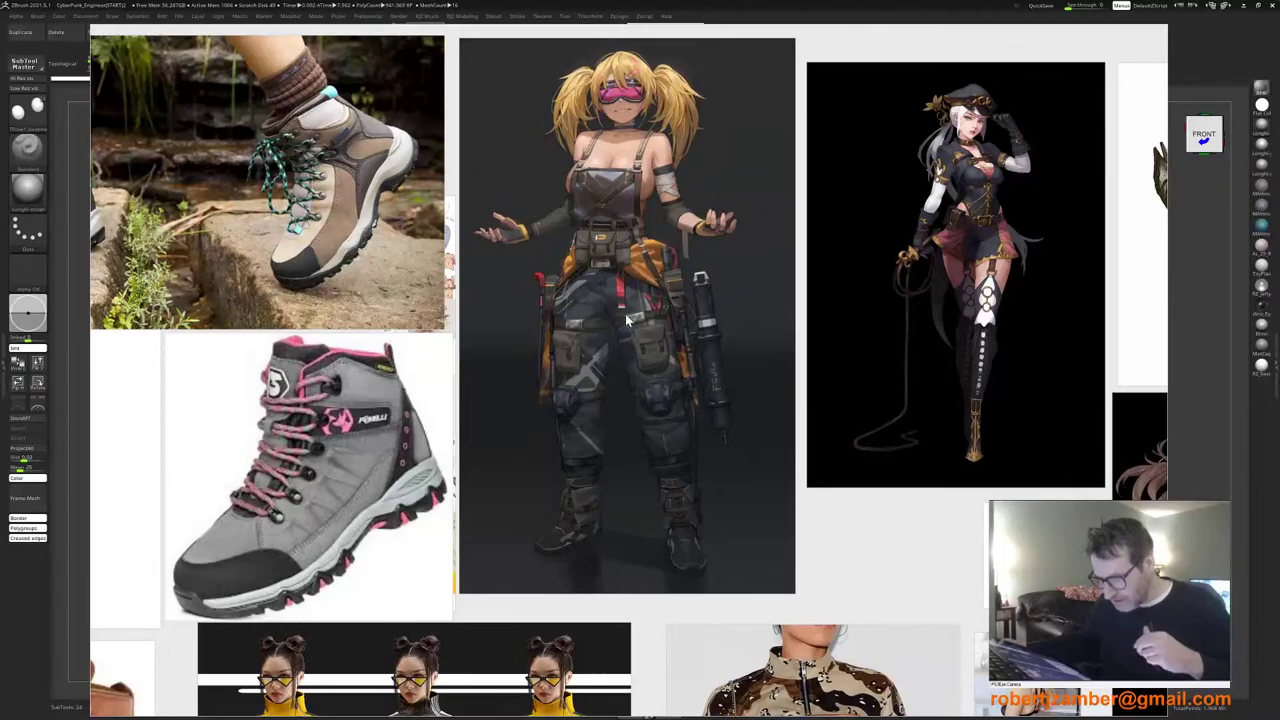
pyautogui.scroll(-2, 626, 315)
pyautogui.scroll(3, 640, 317)
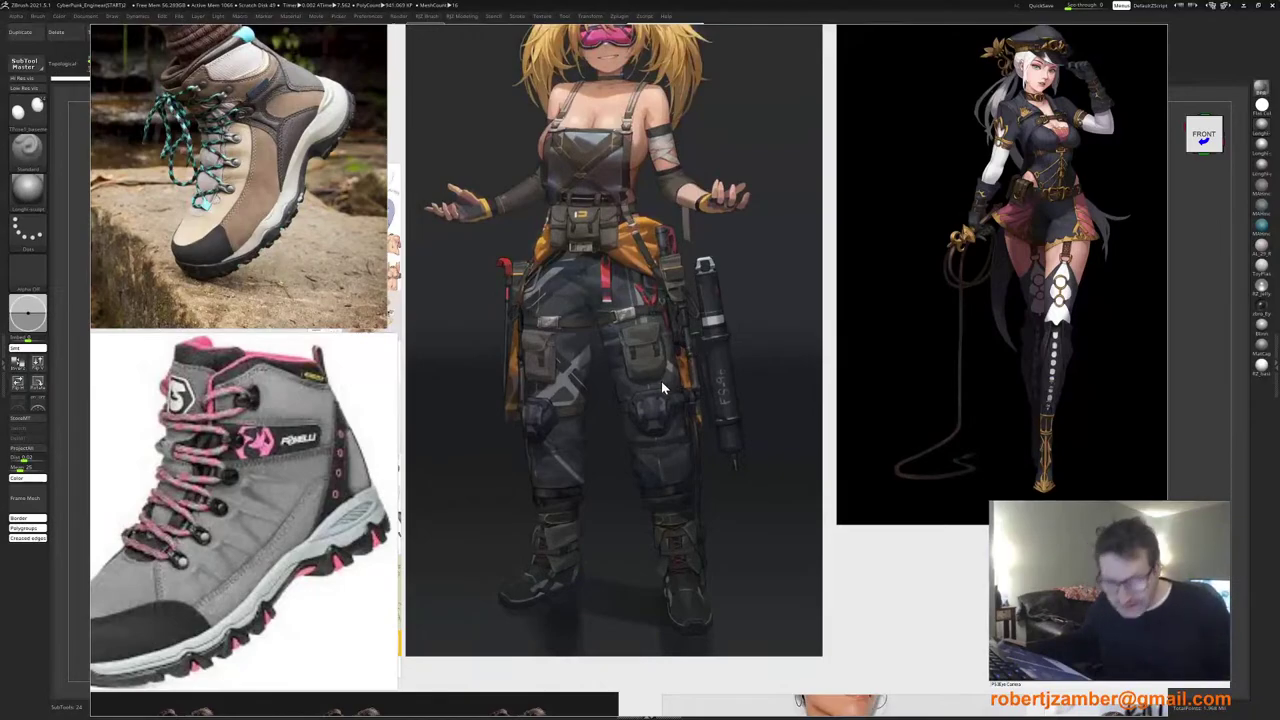
pyautogui.scroll(2, 667, 348)
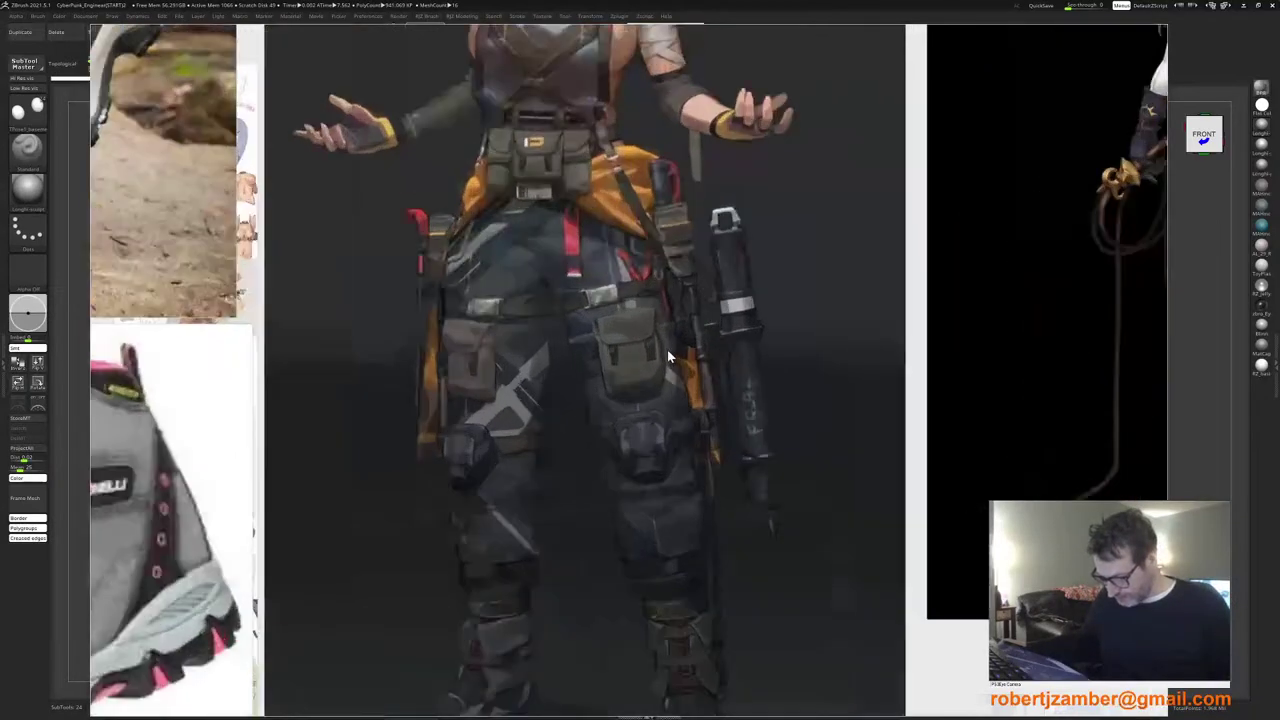
pyautogui.scroll(-1, 667, 348)
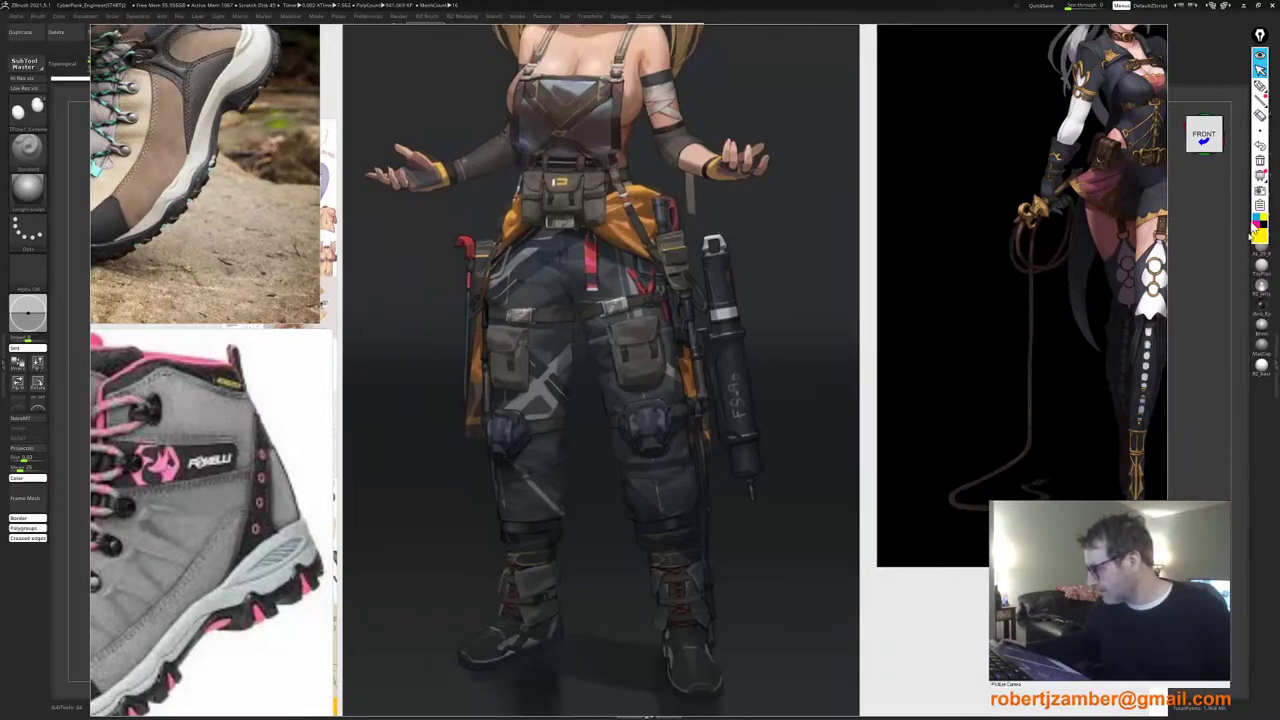
# Step: Outline the long gear hanging from hip to boot and its hip pouch in yellow pen on the engineer concept art
pyautogui.moveTo(1261, 93)
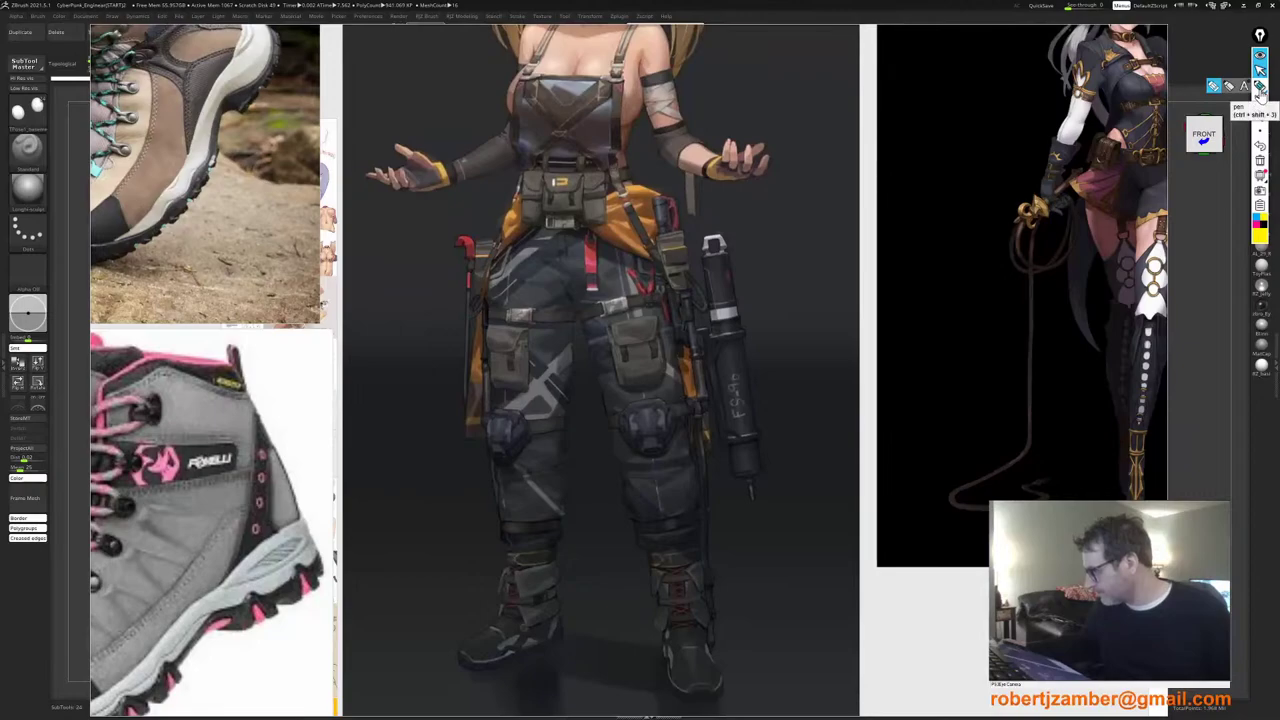
pyautogui.click(1261, 97)
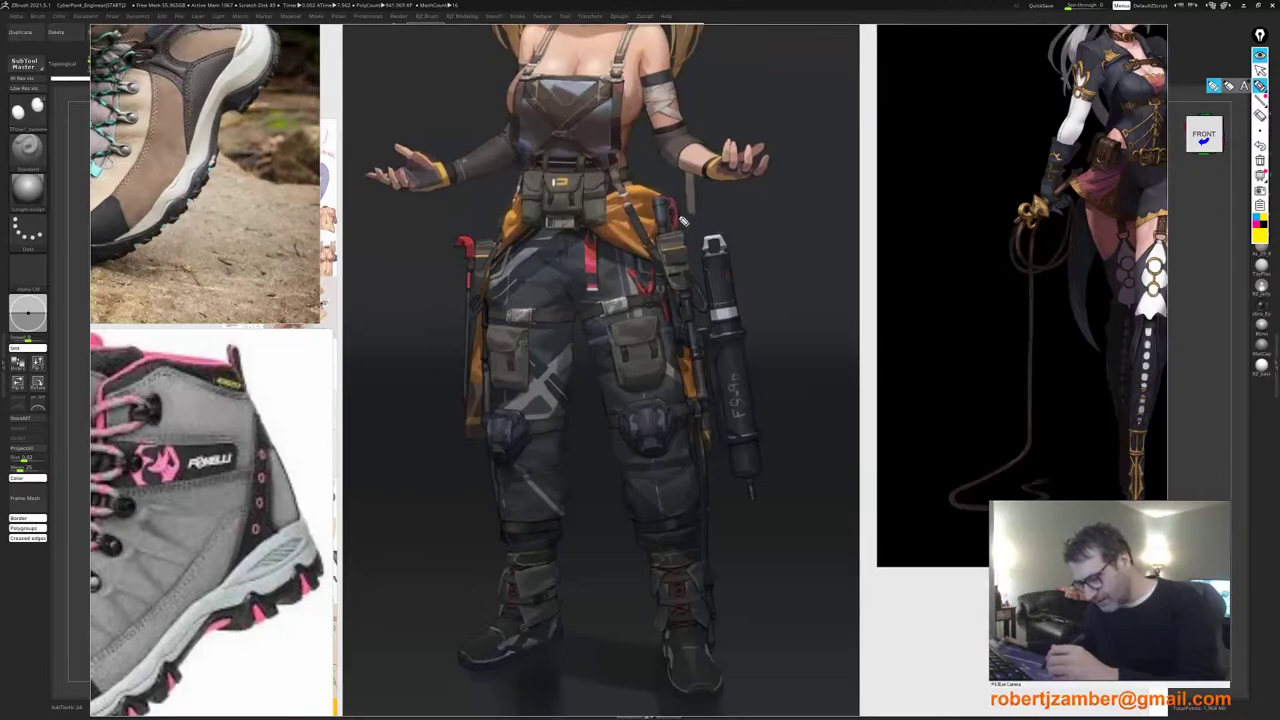
pyautogui.moveTo(677, 204)
pyautogui.mouseDown()
pyautogui.moveTo(722, 440)
pyautogui.moveTo(708, 462)
pyautogui.moveTo(719, 648)
pyautogui.moveTo(699, 370)
pyautogui.moveTo(674, 289)
pyautogui.mouseUp()
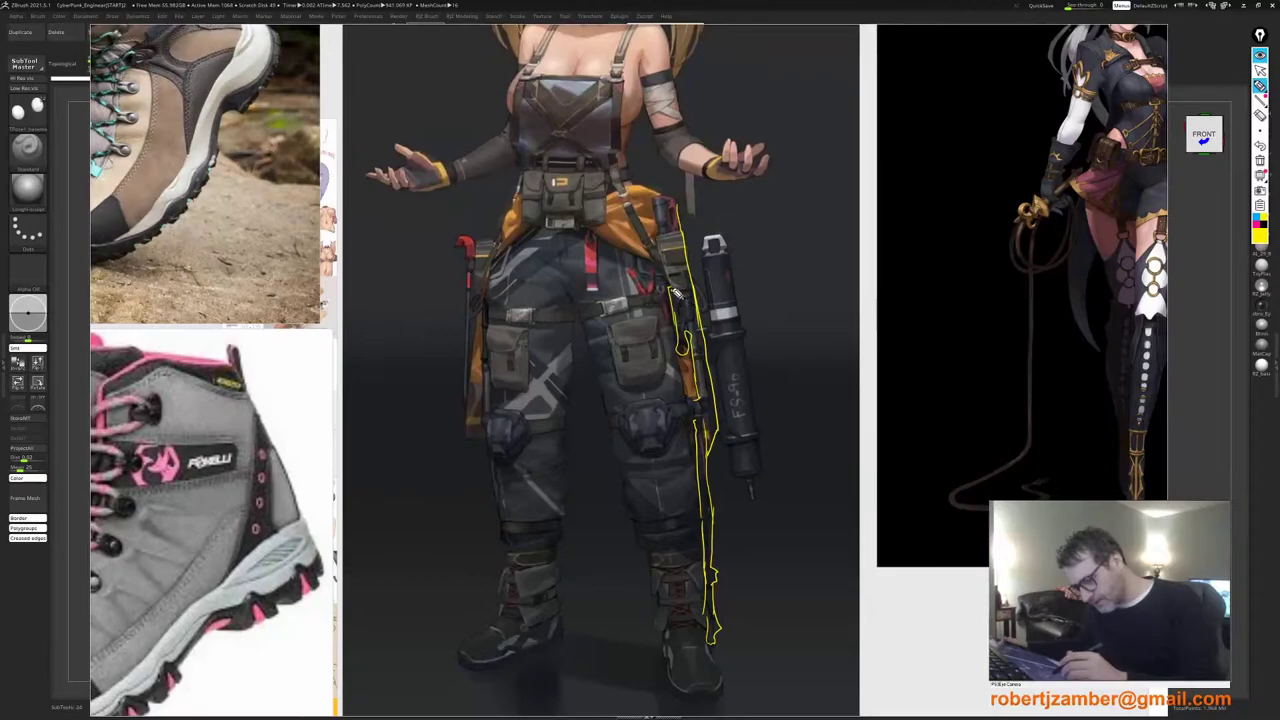
pyautogui.moveTo(687, 299); pyautogui.dragTo(713, 509)
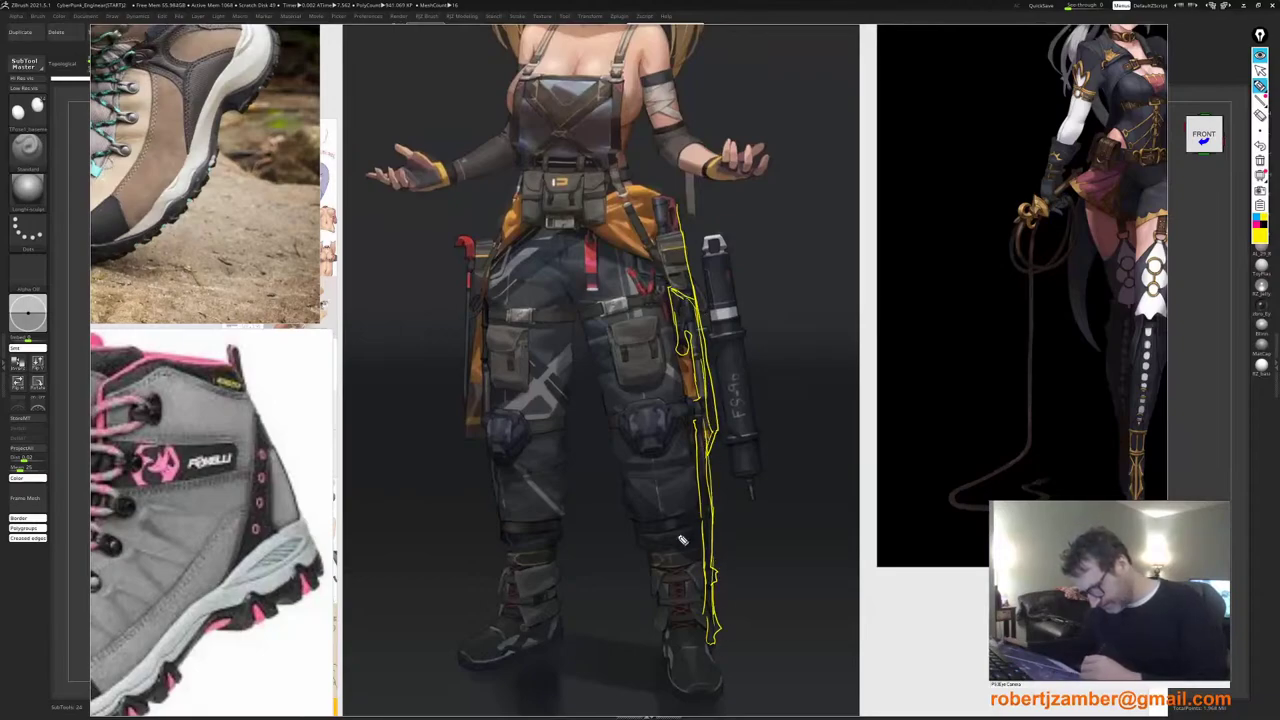
pyautogui.moveTo(670, 289)
pyautogui.mouseDown()
pyautogui.moveTo(660, 250)
pyautogui.moveTo(680, 234)
pyautogui.moveTo(667, 290)
pyautogui.mouseUp()
pyautogui.moveTo(659, 240)
pyautogui.mouseDown()
pyautogui.moveTo(682, 236)
pyautogui.moveTo(666, 195)
pyautogui.moveTo(659, 236)
pyautogui.mouseUp()
pyautogui.moveTo(659, 237)
pyautogui.mouseDown()
pyautogui.moveTo(685, 232)
pyautogui.moveTo(667, 196)
pyautogui.mouseUp()
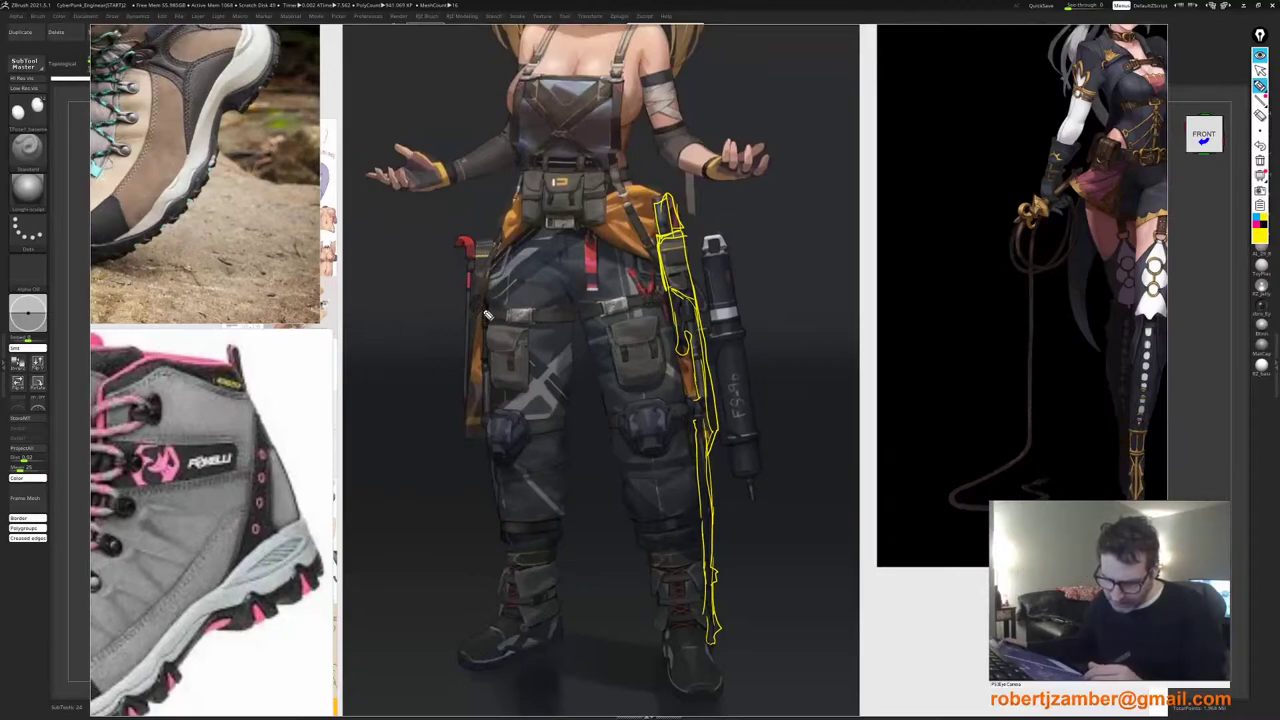
# Step: Mark the outer edge of the other leg, the knee and thigh straps, the trouser cuff and the cylinder in yellow pen
pyautogui.moveTo(484, 358); pyautogui.dragTo(507, 578)
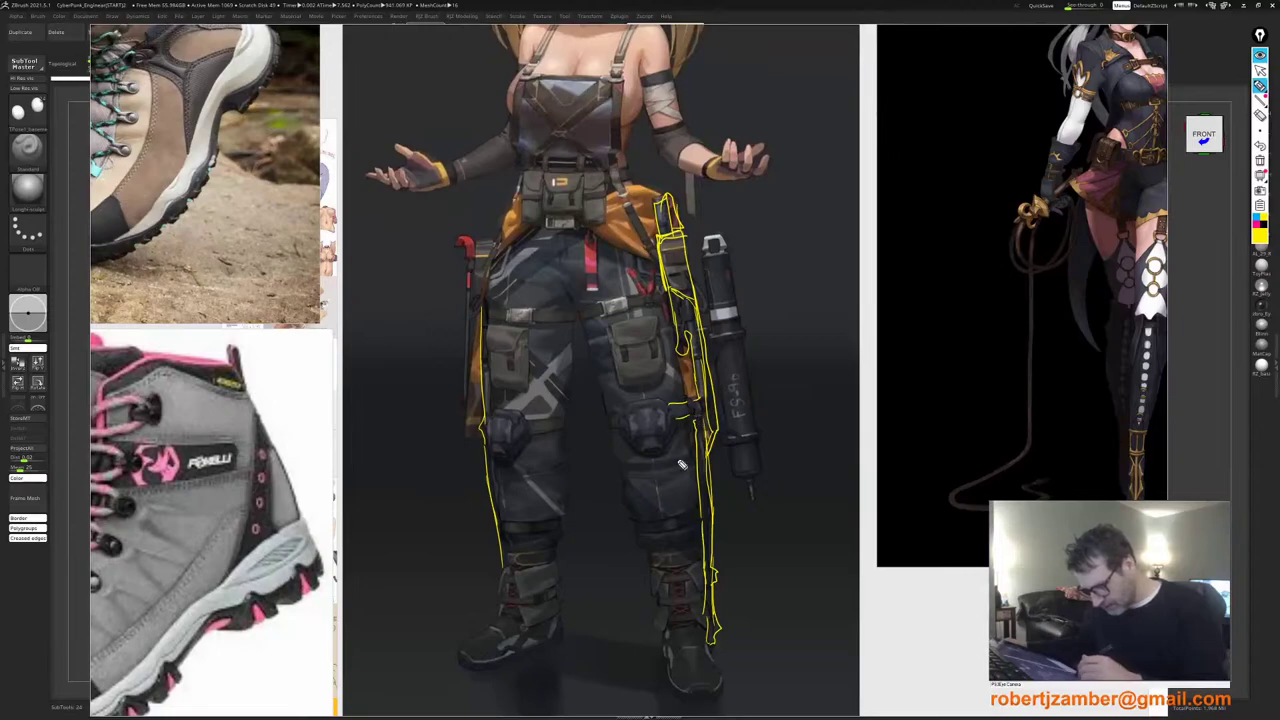
pyautogui.moveTo(703, 514)
pyautogui.mouseDown()
pyautogui.moveTo(628, 528)
pyautogui.moveTo(631, 513)
pyautogui.mouseUp()
pyautogui.moveTo(664, 303)
pyautogui.mouseDown()
pyautogui.moveTo(587, 328)
pyautogui.moveTo(676, 296)
pyautogui.moveTo(646, 296)
pyautogui.mouseUp()
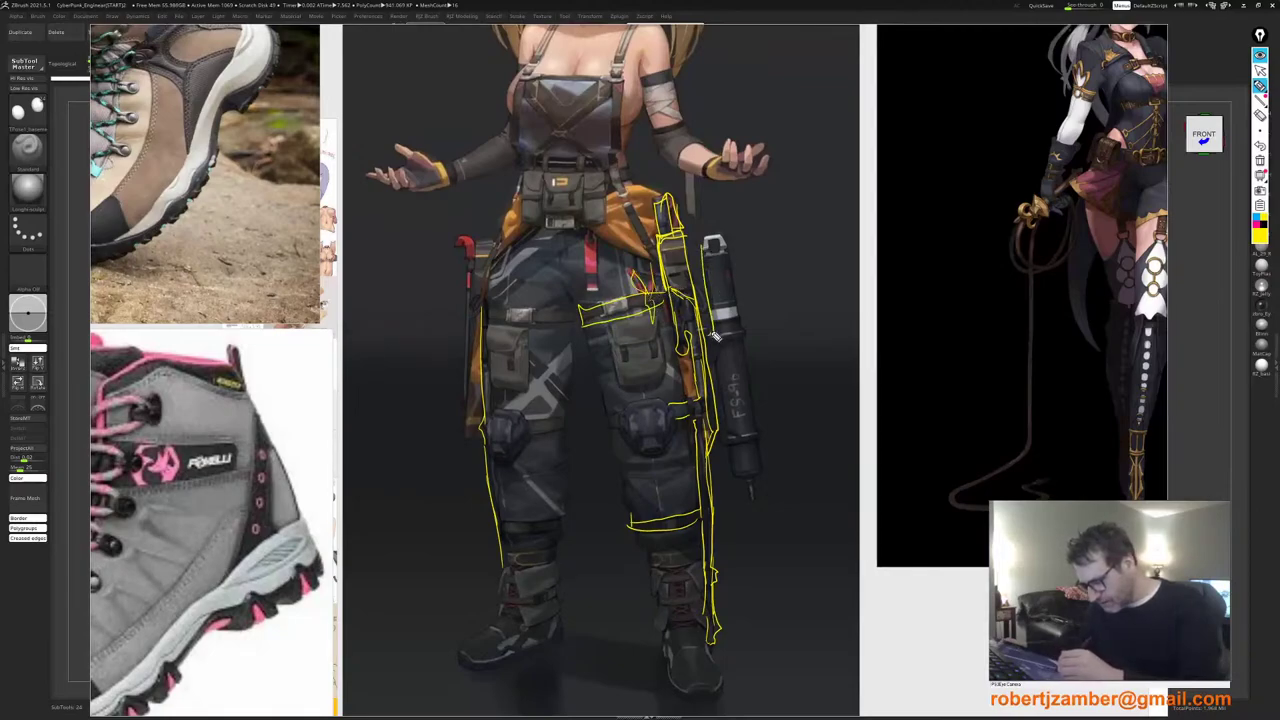
pyautogui.moveTo(735, 446)
pyautogui.mouseDown()
pyautogui.moveTo(762, 436)
pyautogui.moveTo(732, 443)
pyautogui.moveTo(760, 467)
pyautogui.moveTo(753, 507)
pyautogui.moveTo(760, 396)
pyautogui.moveTo(746, 332)
pyautogui.moveTo(718, 342)
pyautogui.moveTo(719, 260)
pyautogui.moveTo(743, 318)
pyautogui.mouseUp()
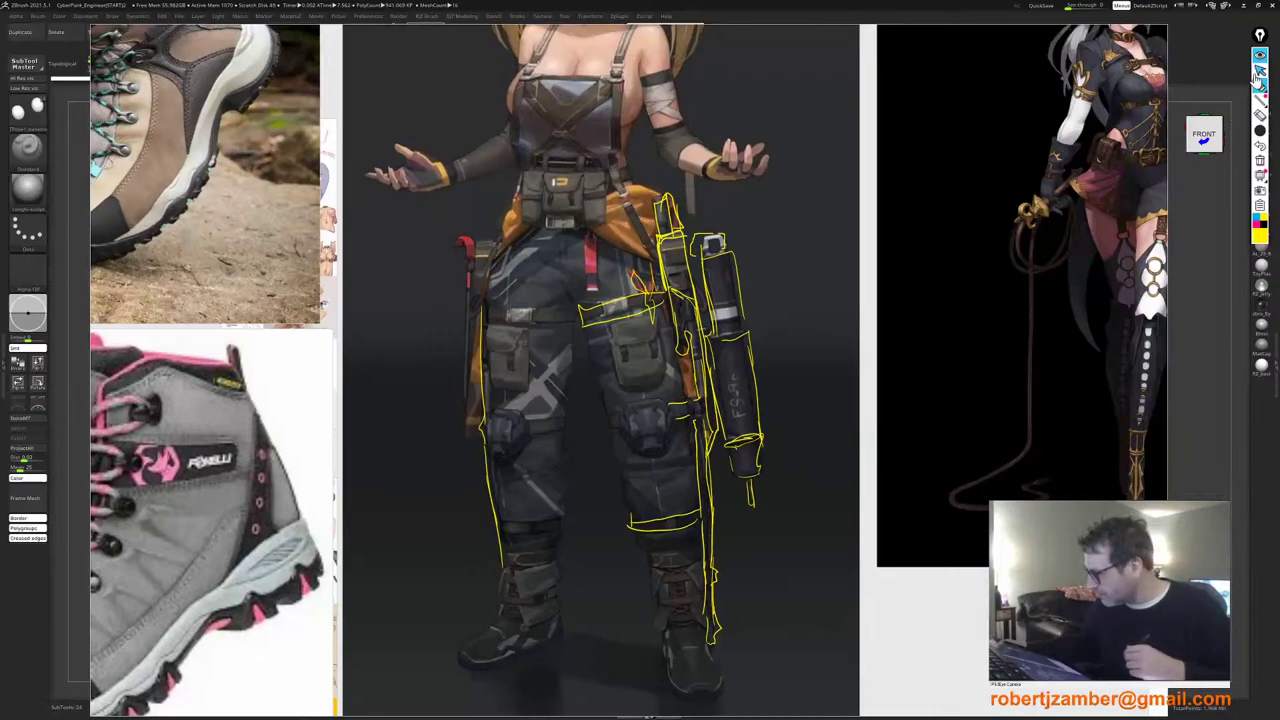
# Step: Hide the yellow annotations, nudge the concept image slightly on the board and return to the ZBrush character model
pyautogui.click(1259, 57)
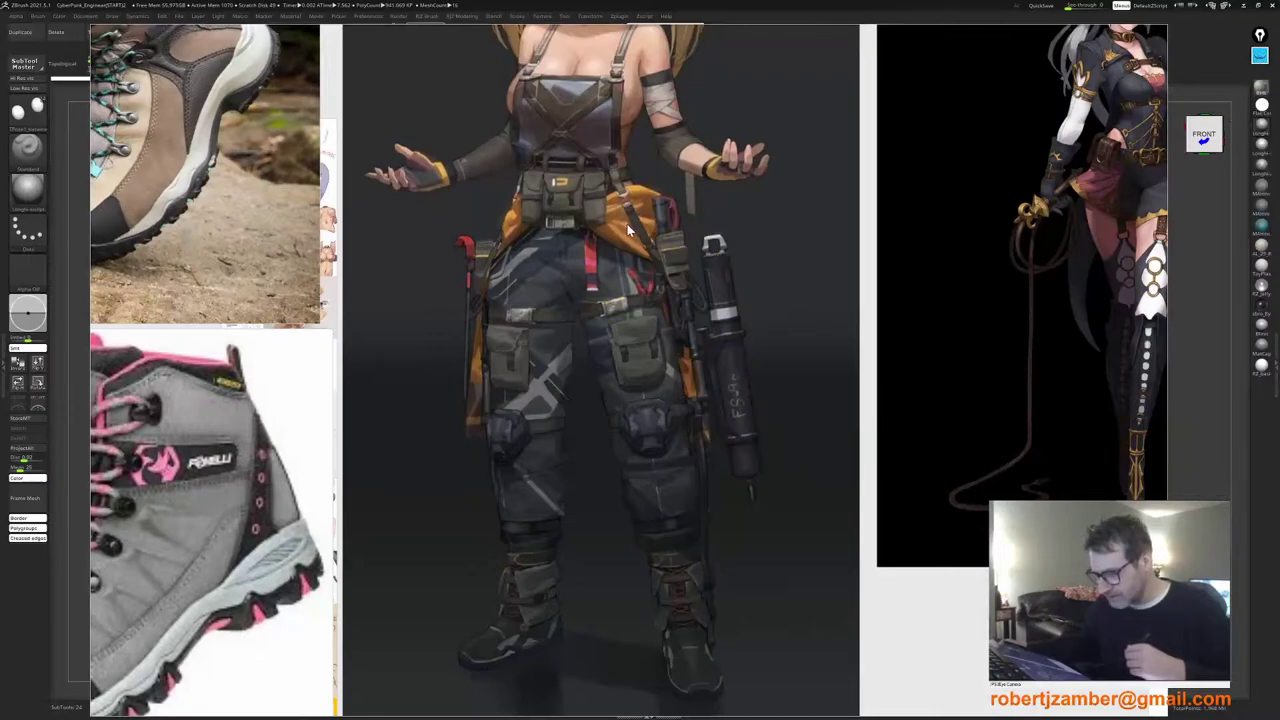
pyautogui.moveTo(599, 233); pyautogui.dragTo(606, 236)
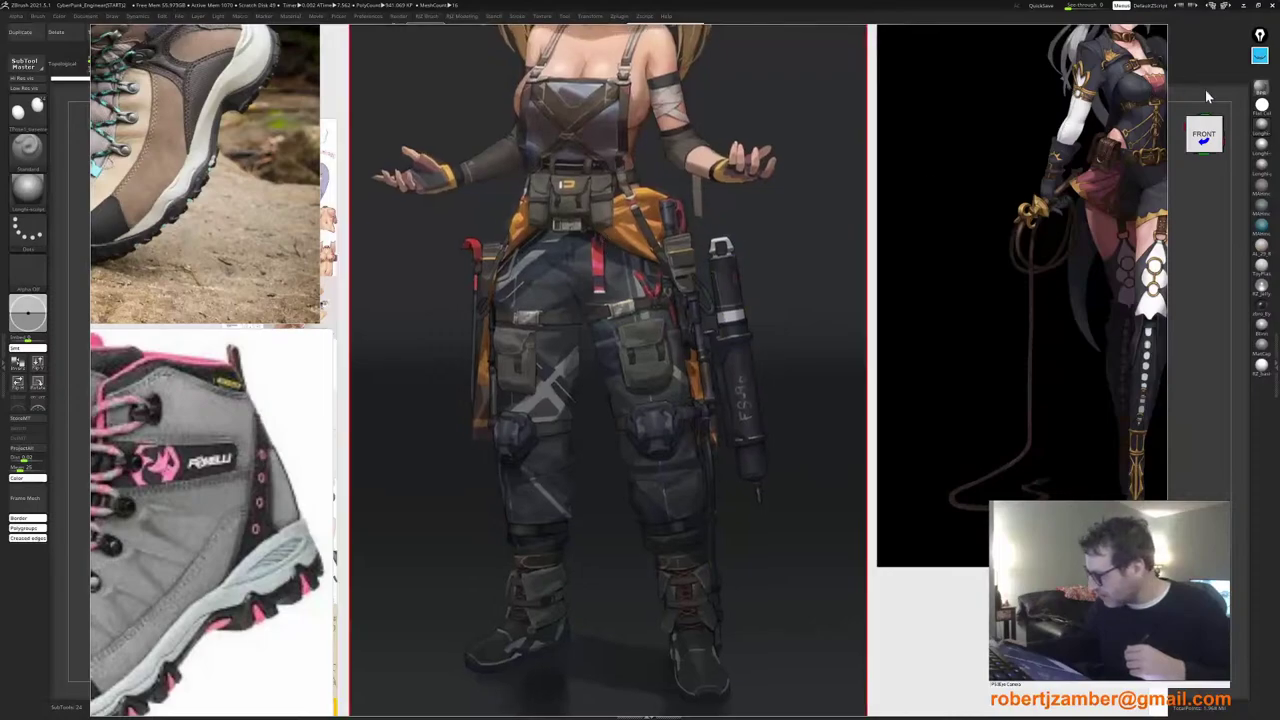
pyautogui.click(1259, 57)
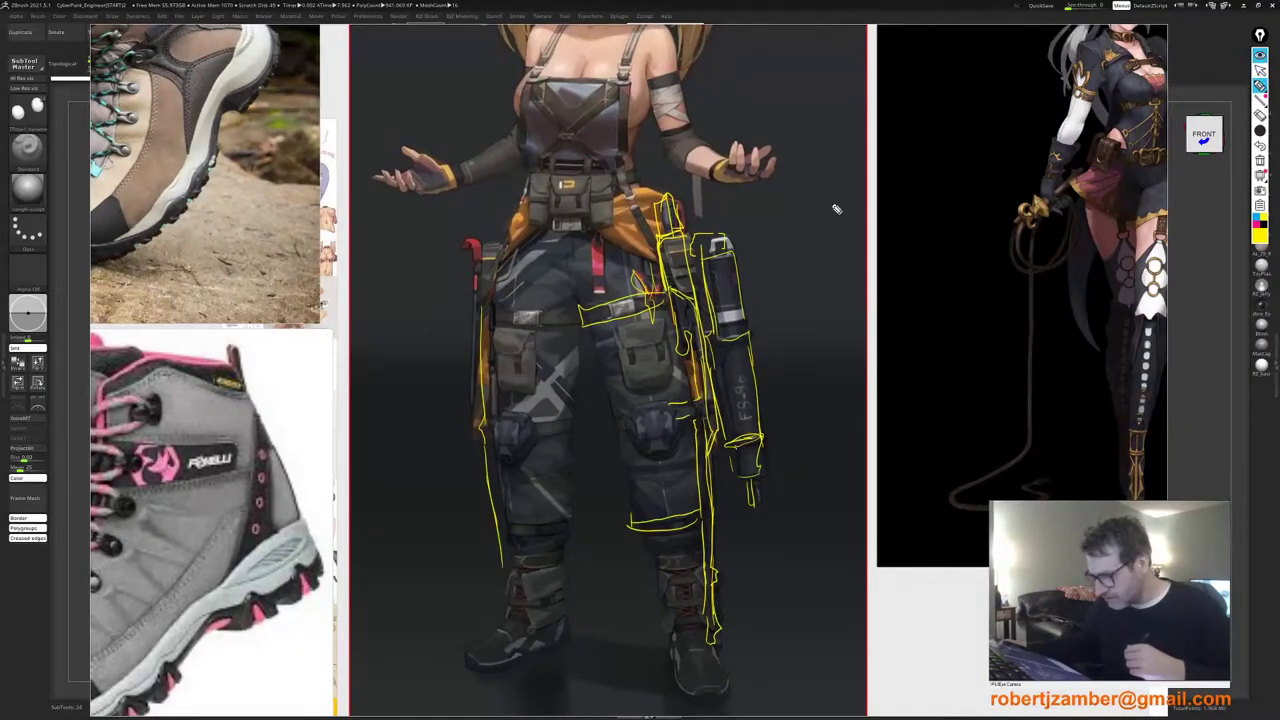
pyautogui.click(1259, 57)
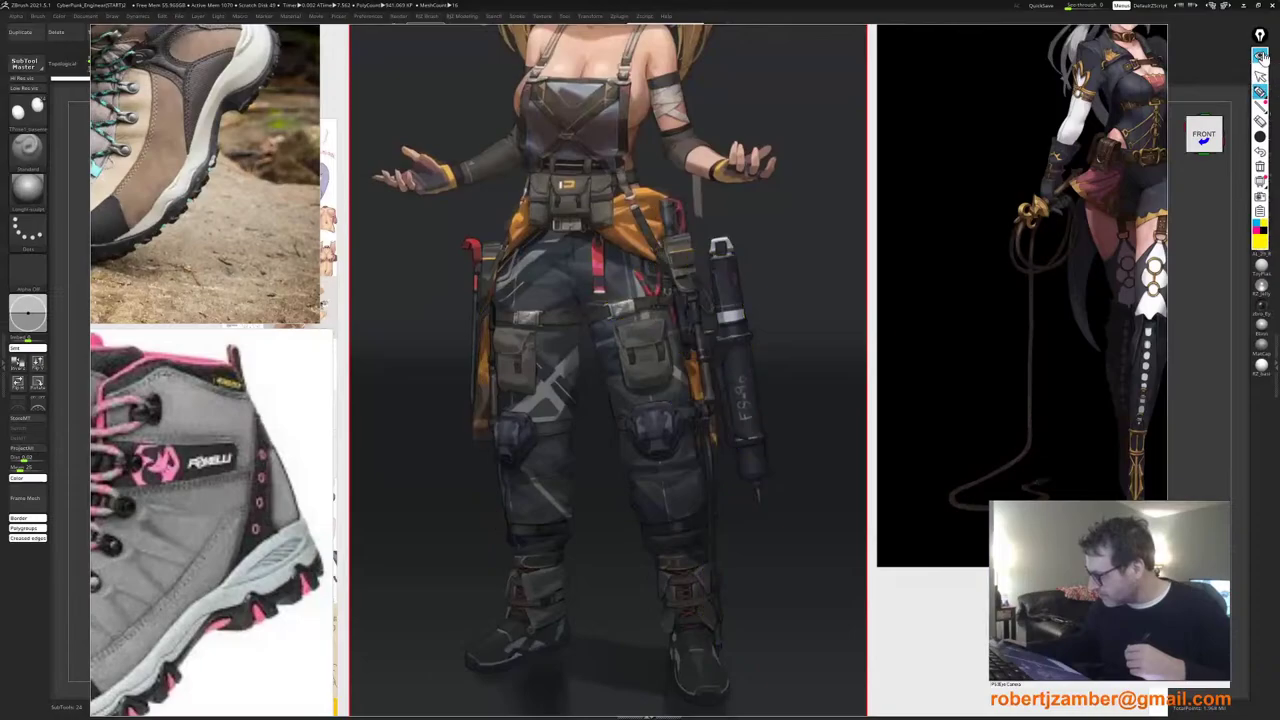
pyautogui.scroll(-5, 655, 282)
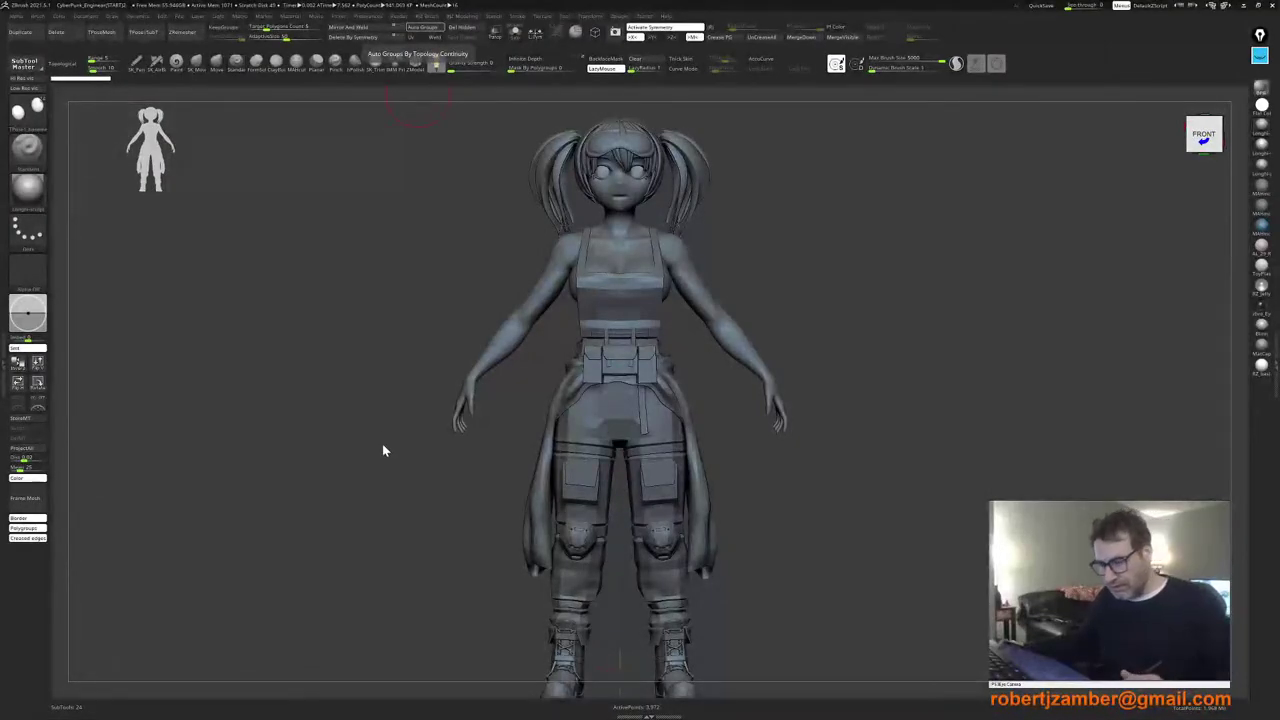
# Step: Make the overalls the active subtool by picking the trouser leg near the knee, and adjust the brush size
pyautogui.moveTo(384, 447); pyautogui.dragTo(417, 468)
pyautogui.moveTo(430, 460)
pyautogui.keyDown('ctrl'); pyautogui.mouseDown(button='right')
pyautogui.moveTo(547, 430)
pyautogui.moveTo(534, 460)
pyautogui.mouseUp(button='right'); pyautogui.keyUp('ctrl')
pyautogui.press('space')
pyautogui.moveTo(528, 425); pyautogui.dragTo(546, 425)
pyautogui.moveTo(488, 448)
pyautogui.mouseDown(button='right')
pyautogui.moveTo(508, 452)
pyautogui.moveTo(466, 450)
pyautogui.moveTo(454, 424)
pyautogui.mouseUp(button='right')
pyautogui.press('space')
pyautogui.press('space')
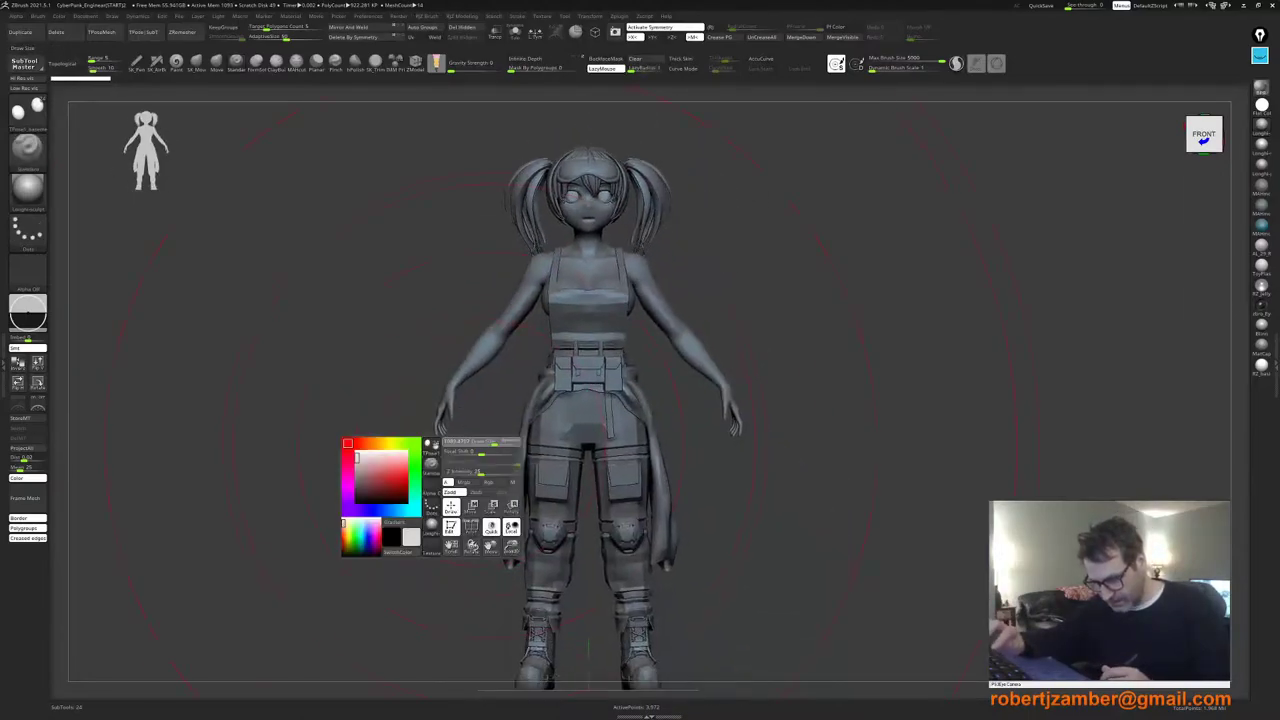
pyautogui.keyDown('alt'); pyautogui.moveTo(536, 534); pyautogui.dragTo(572, 500, button='right'); pyautogui.keyUp('alt')
pyautogui.keyDown('alt'); pyautogui.click(538, 497); pyautogui.keyUp('alt')
pyautogui.moveTo(572, 500)
pyautogui.mouseDown(button='right')
pyautogui.moveTo(532, 522)
pyautogui.moveTo(520, 480)
pyautogui.moveTo(546, 482)
pyautogui.mouseUp(button='right')
pyautogui.press('space')
pyautogui.press('space')
pyautogui.moveTo(546, 481); pyautogui.dragTo(537, 480)
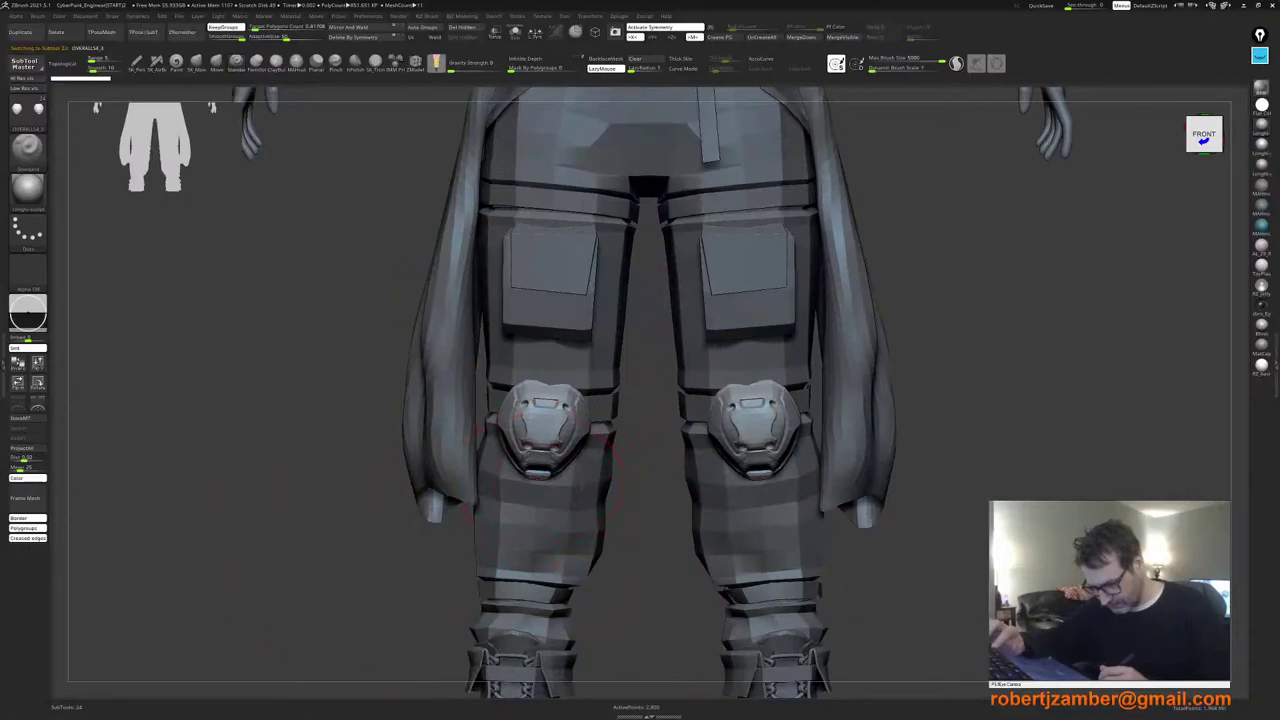
# Step: Reshape the overalls' knee pads symmetrically with the Move brush, working from the front and an angled view
pyautogui.press('space')
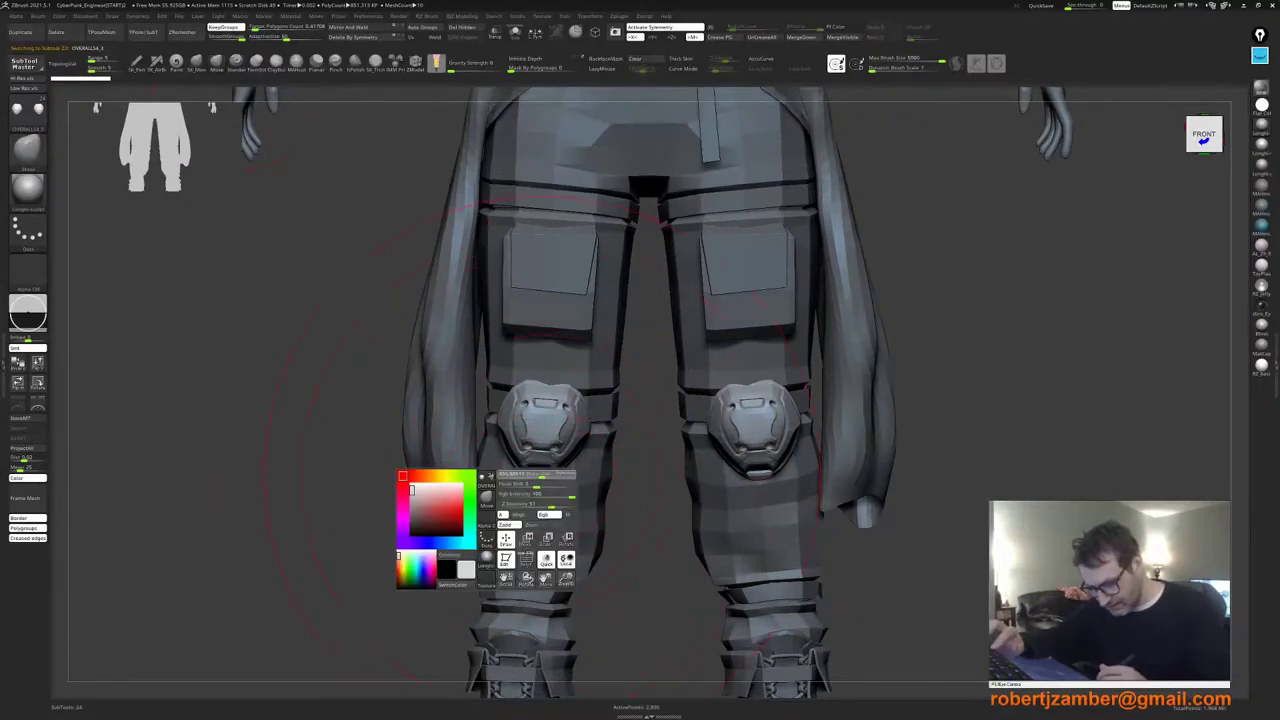
pyautogui.moveTo(533, 470); pyautogui.dragTo(533, 466)
pyautogui.moveTo(550, 468); pyautogui.dragTo(520, 455, button='right')
pyautogui.press('space')
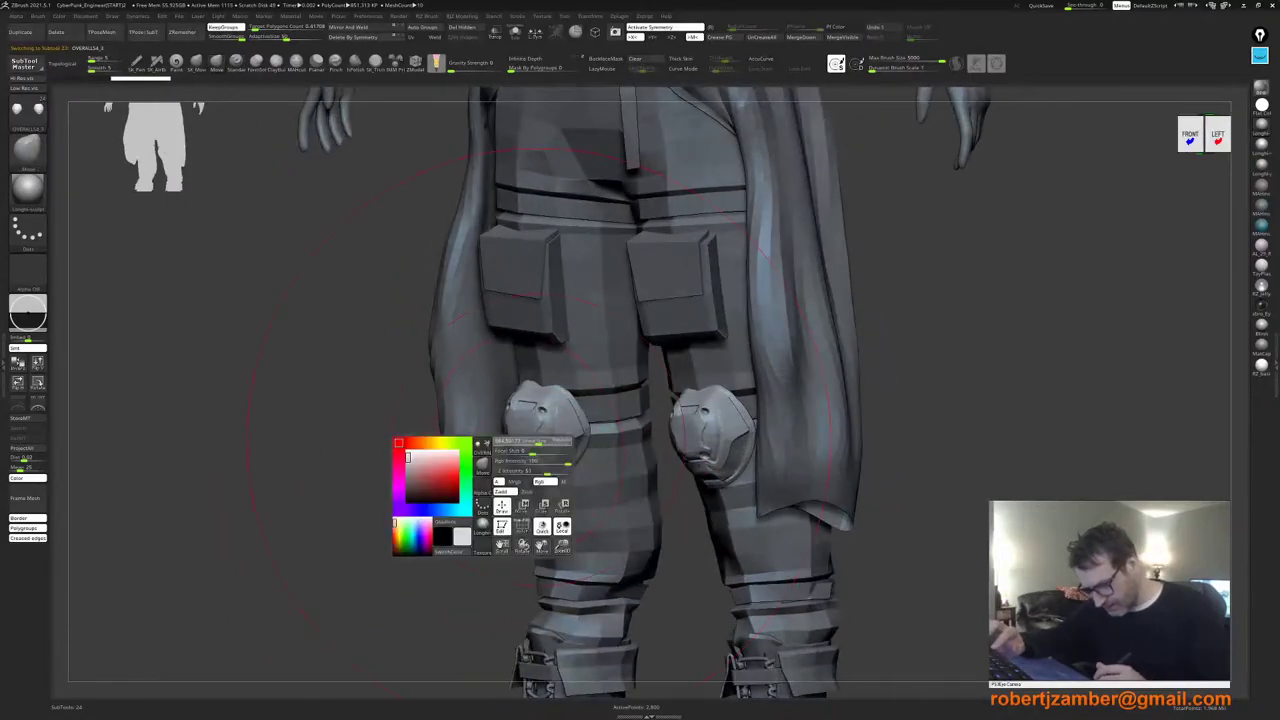
pyautogui.moveTo(530, 450); pyautogui.dragTo(530, 436)
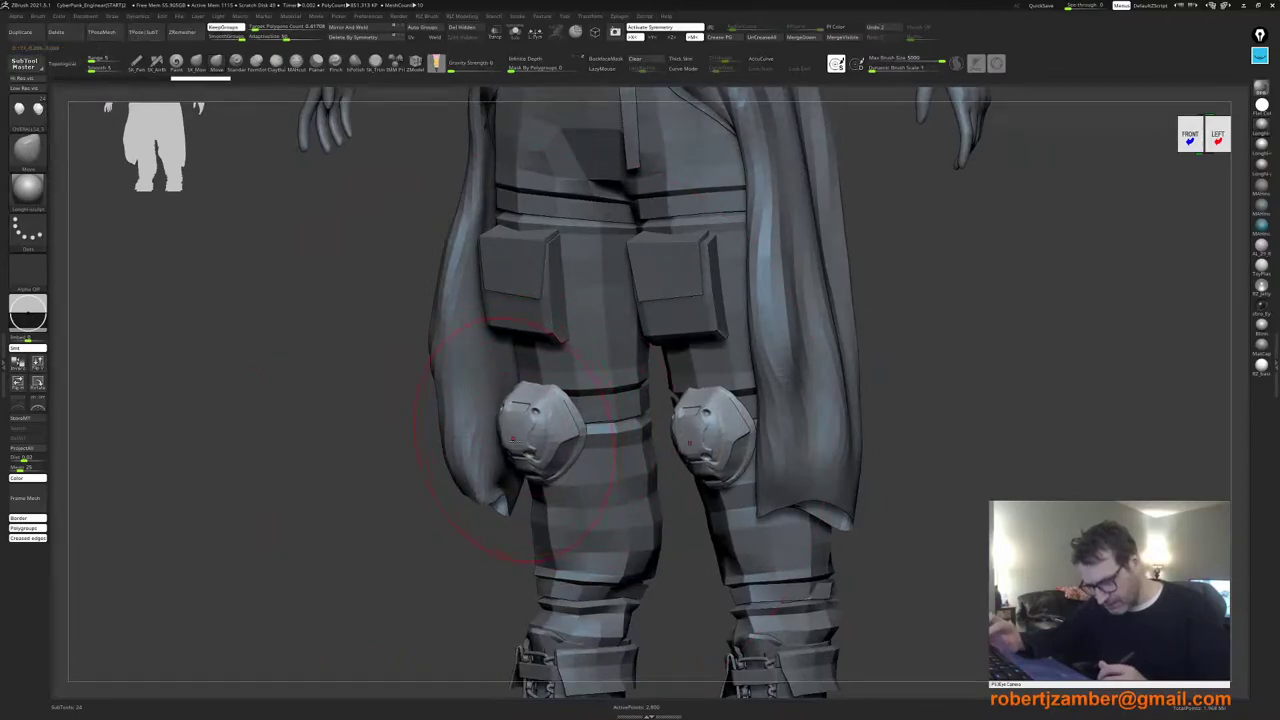
pyautogui.keyDown('shift'); pyautogui.moveTo(520, 438); pyautogui.dragTo(532, 436, button='right'); pyautogui.keyUp('shift')
pyautogui.moveTo(519, 436); pyautogui.dragTo(521, 434)
# Step: Refine the knee pads' position and fit against the legs with the Move brush from the opposite side and front
pyautogui.moveTo(521, 434)
pyautogui.mouseDown(button='right')
pyautogui.moveTo(532, 442)
pyautogui.moveTo(494, 446)
pyautogui.mouseUp(button='right')
pyautogui.press('space')
pyautogui.press('space')
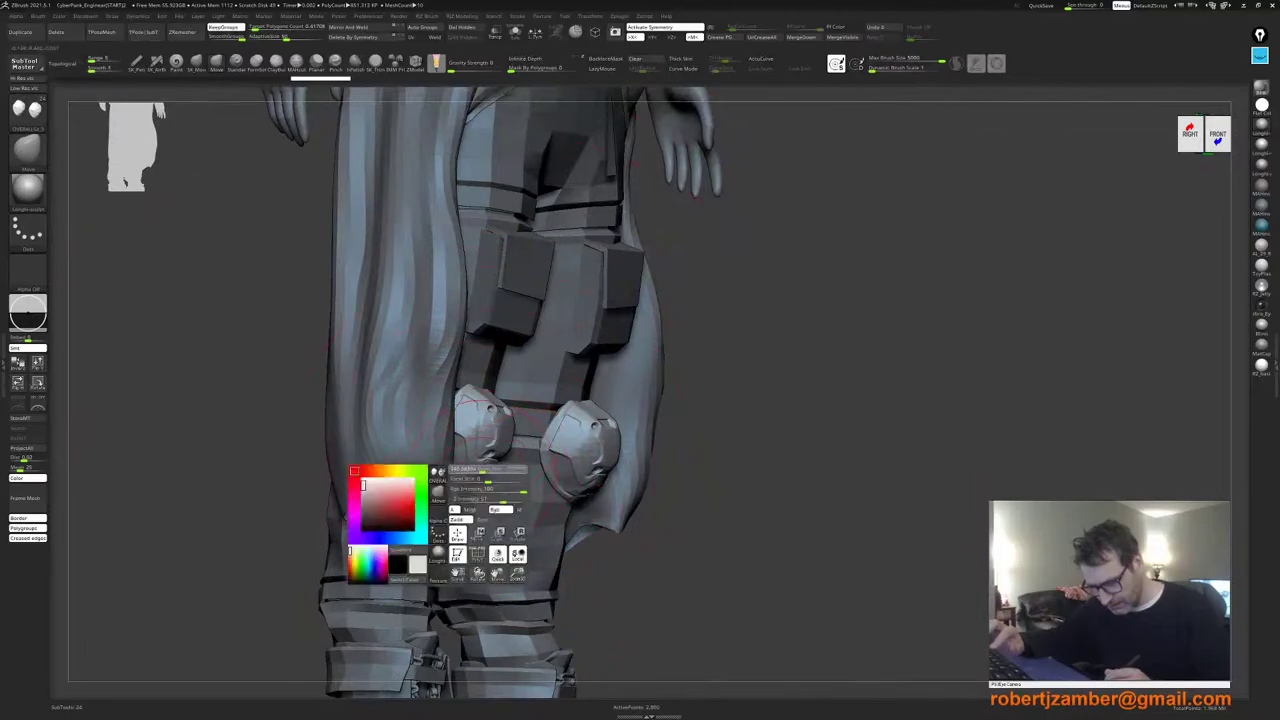
pyautogui.moveTo(494, 440); pyautogui.dragTo(500, 440)
pyautogui.moveTo(500, 440); pyautogui.dragTo(470, 444, button='right')
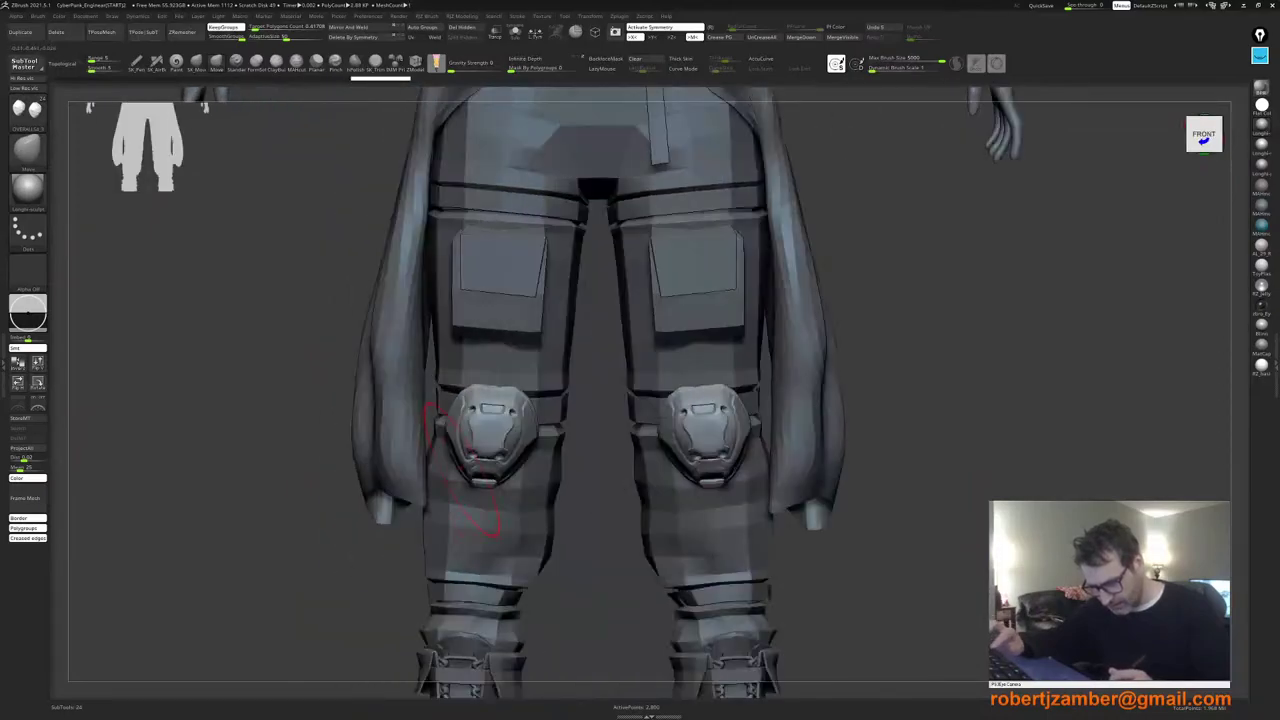
pyautogui.press('space')
pyautogui.moveTo(490, 432); pyautogui.dragTo(482, 436)
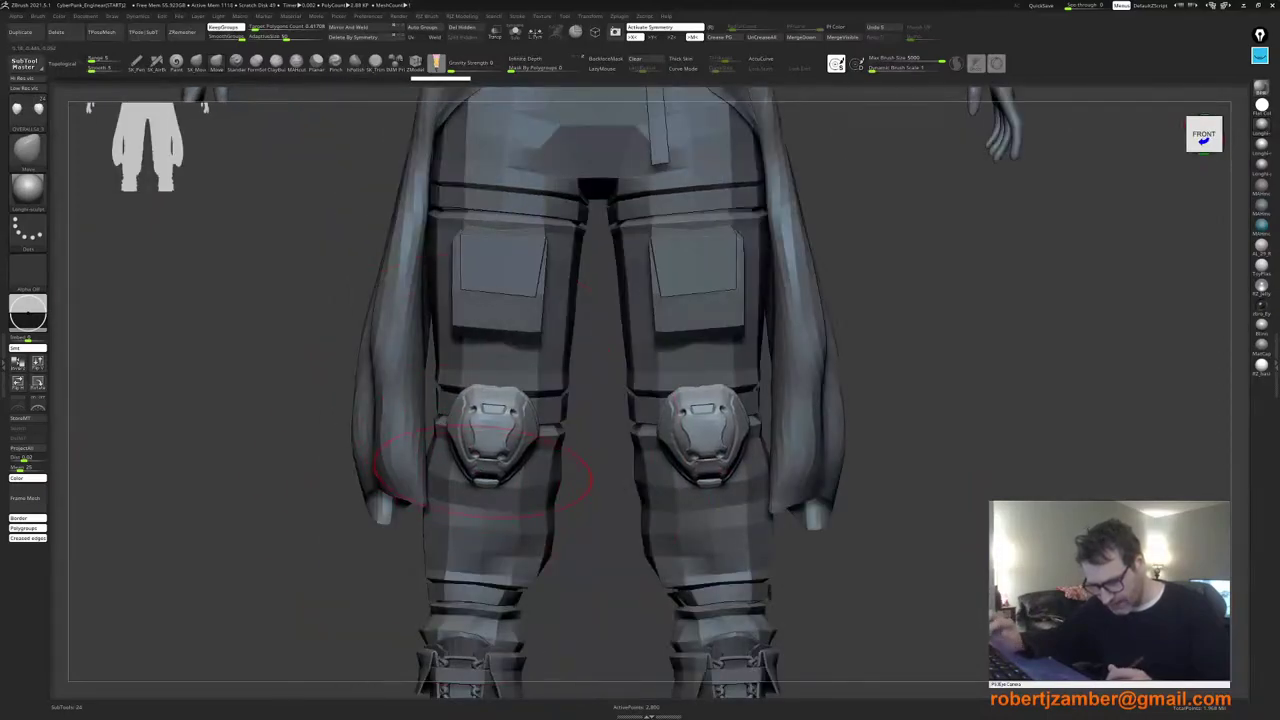
# Step: Turn on the painted colours for all subtools of the character
pyautogui.keyDown('ctrl'); pyautogui.moveTo(478, 452); pyautogui.dragTo(444, 480, button='right'); pyautogui.keyUp('ctrl')
pyautogui.keyDown('alt'); pyautogui.moveTo(444, 480); pyautogui.dragTo(492, 500, button='right'); pyautogui.keyUp('alt')
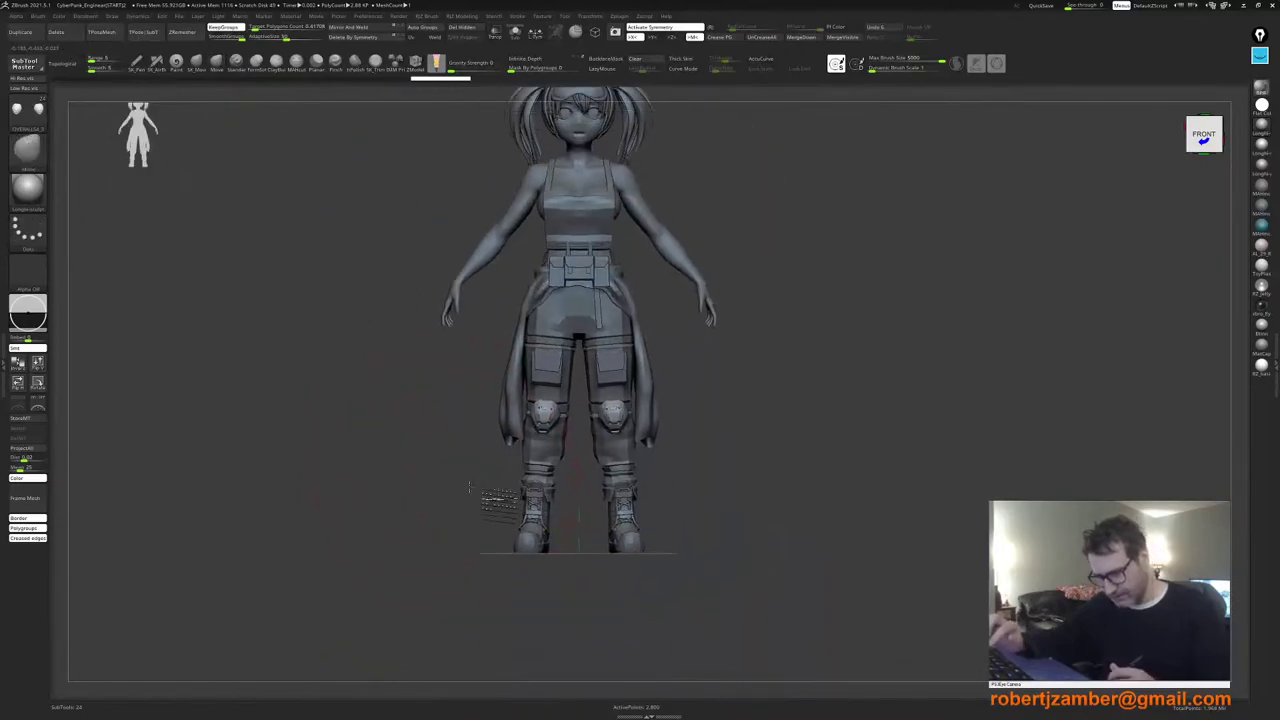
pyautogui.keyDown('alt'); pyautogui.moveTo(454, 442); pyautogui.dragTo(460, 481, button='right'); pyautogui.keyUp('alt')
pyautogui.press('F1')
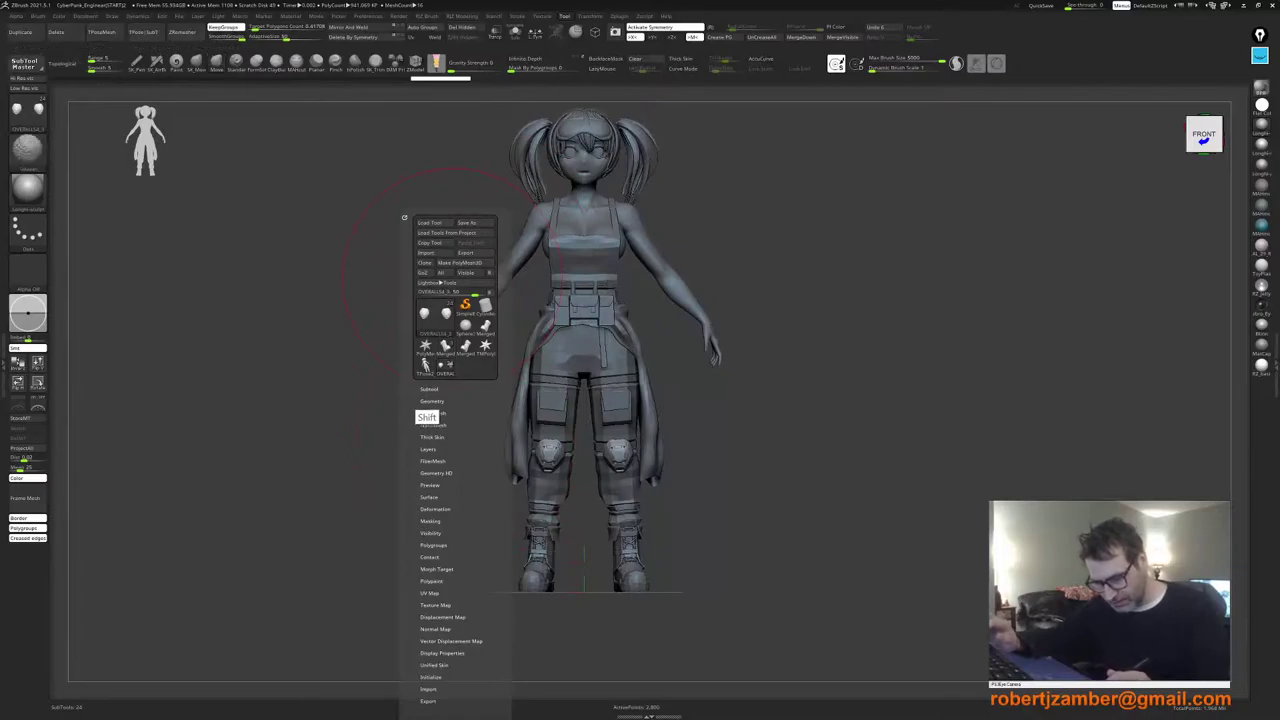
pyautogui.keyDown('shift'); pyautogui.click(429, 390); pyautogui.keyUp('shift')
pyautogui.keyDown('shift'); pyautogui.click(479, 409); pyautogui.keyUp('shift')
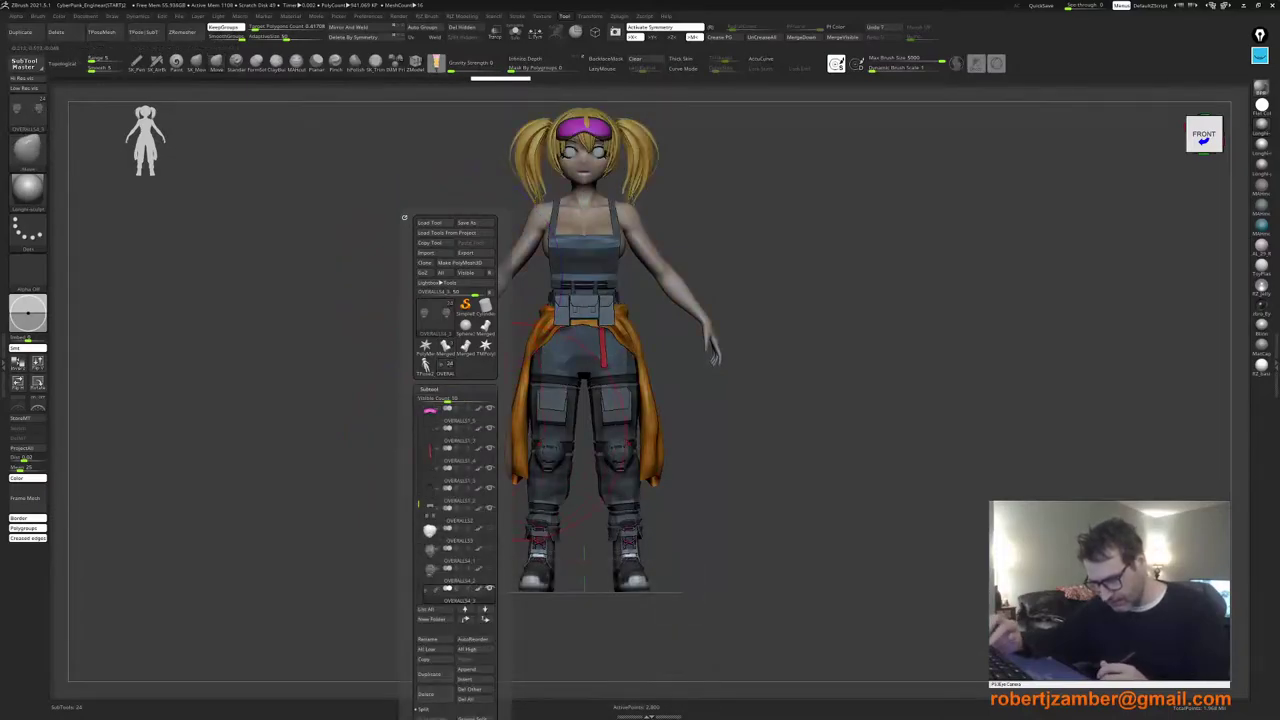
# Step: Adjust the Move brush size and make the orange jacket tied around the waist the active subtool
pyautogui.keyDown('alt'); pyautogui.moveTo(531, 420); pyautogui.dragTo(512, 489, button='right'); pyautogui.keyUp('alt')
pyautogui.press('space')
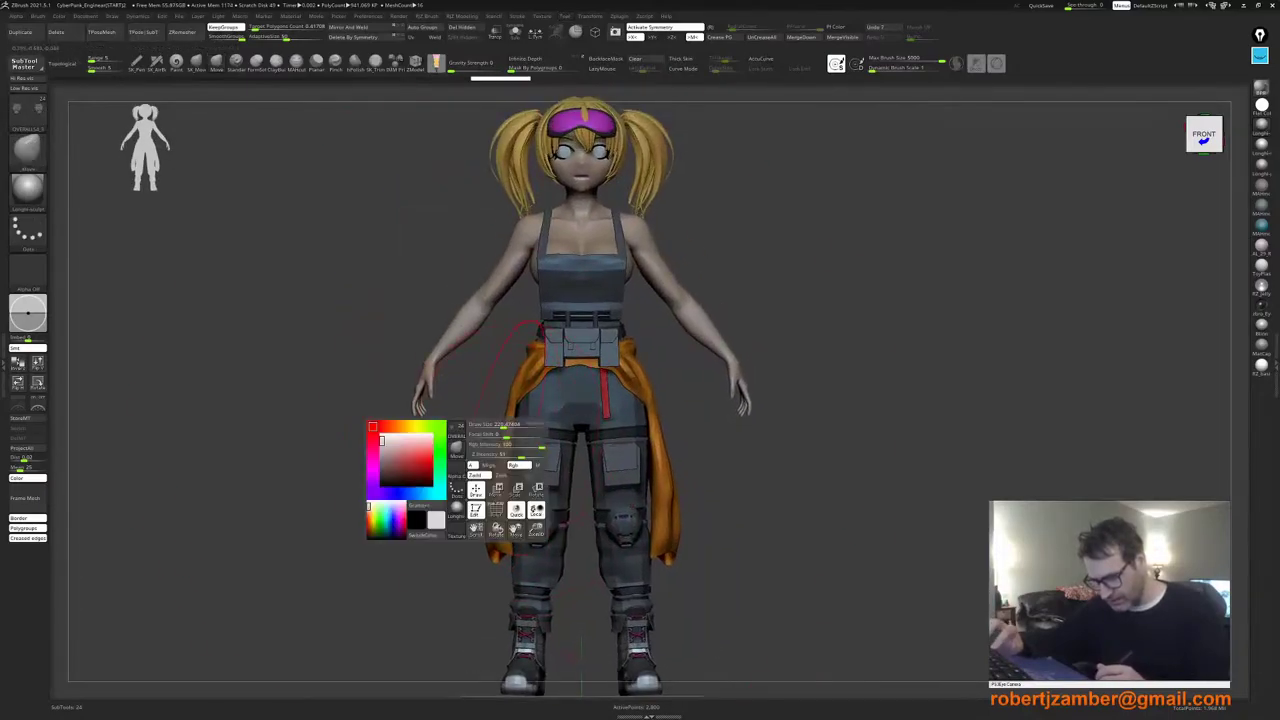
pyautogui.moveTo(516, 426); pyautogui.dragTo(540, 426)
pyautogui.keyDown('alt'); pyautogui.moveTo(445, 410); pyautogui.dragTo(455, 422, button='right'); pyautogui.keyUp('alt')
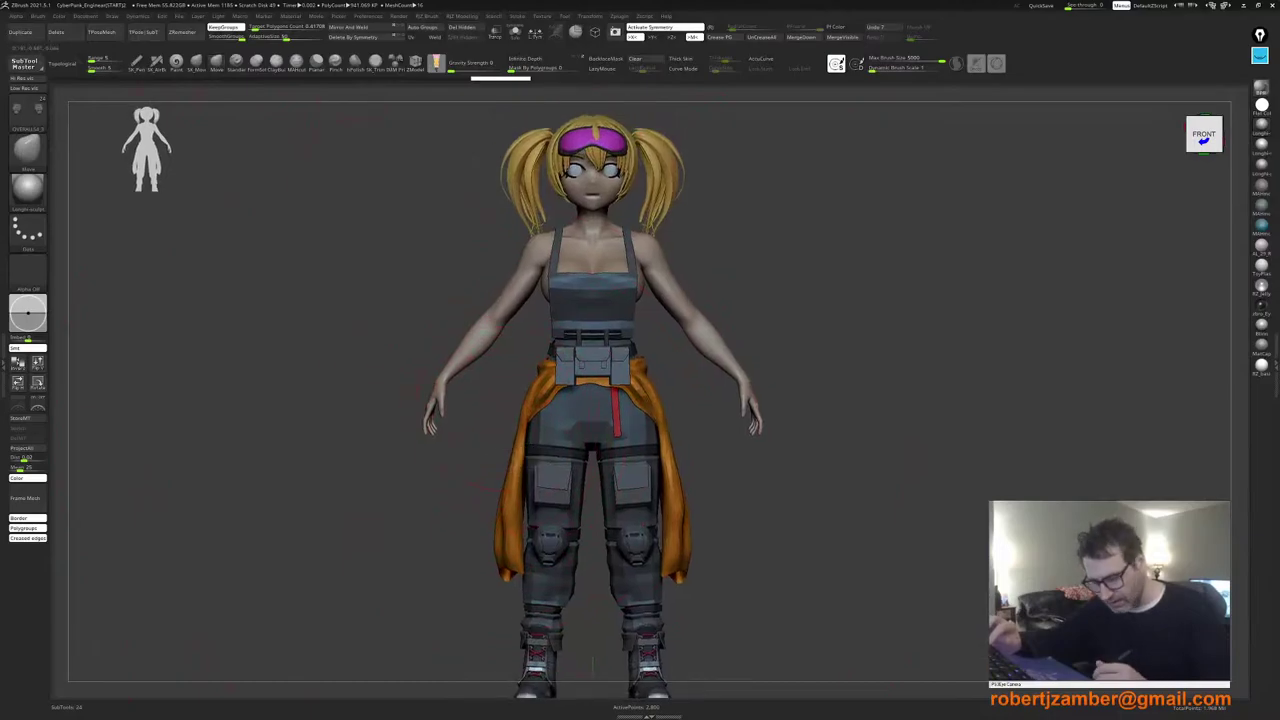
pyautogui.keyDown('alt'); pyautogui.click(526, 440); pyautogui.keyUp('alt')
pyautogui.moveTo(440, 468); pyautogui.dragTo(483, 473, button='right')
pyautogui.press('space')
pyautogui.moveTo(510, 422); pyautogui.dragTo(523, 424)
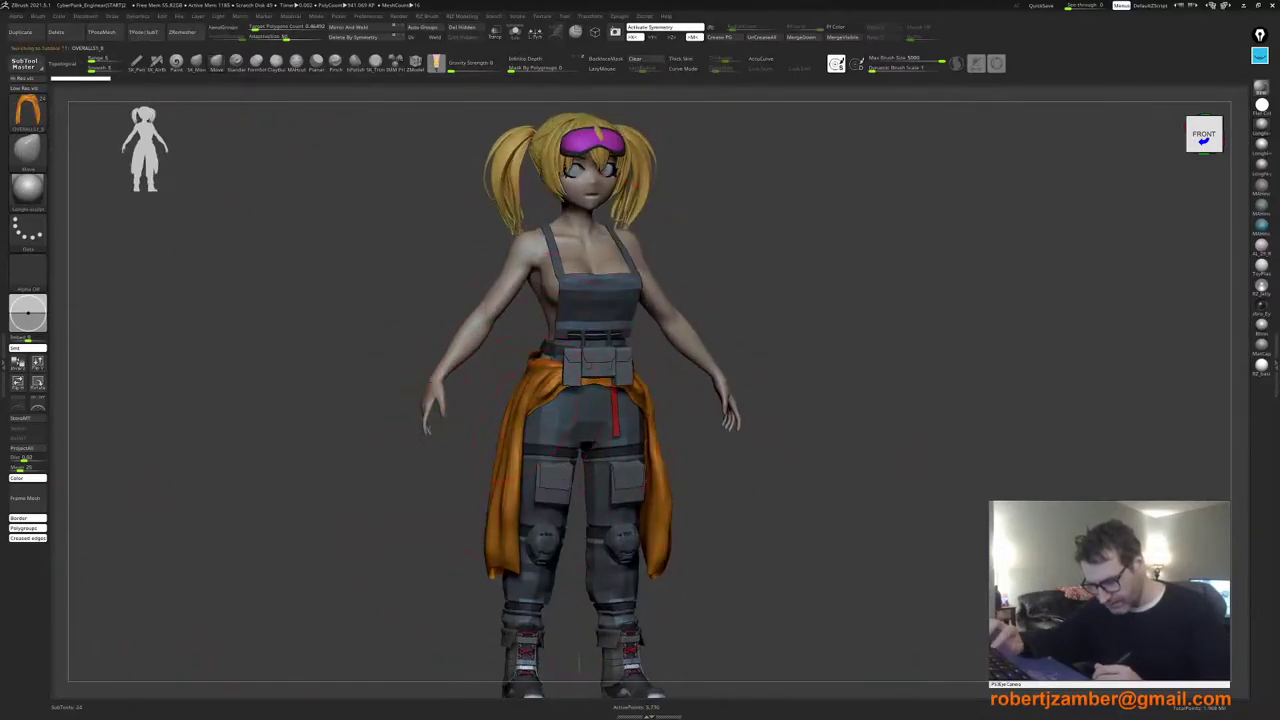
# Step: Reshape the tied jacket around the hip with the Move brush from a three-quarter front view
pyautogui.moveTo(520, 460)
pyautogui.mouseDown(button='right')
pyautogui.moveTo(462, 464)
pyautogui.moveTo(475, 464)
pyautogui.mouseUp(button='right')
pyautogui.press('space')
pyautogui.press('space')
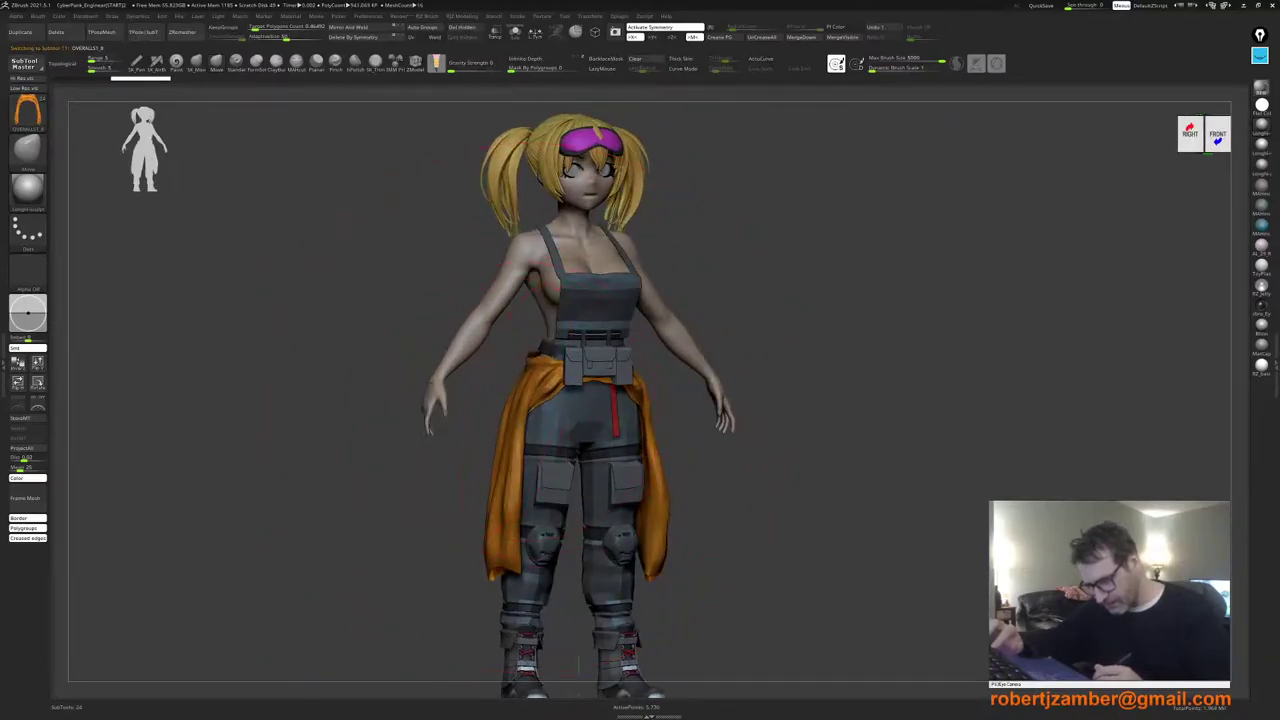
pyautogui.press('space')
pyautogui.moveTo(512, 404); pyautogui.dragTo(516, 404)
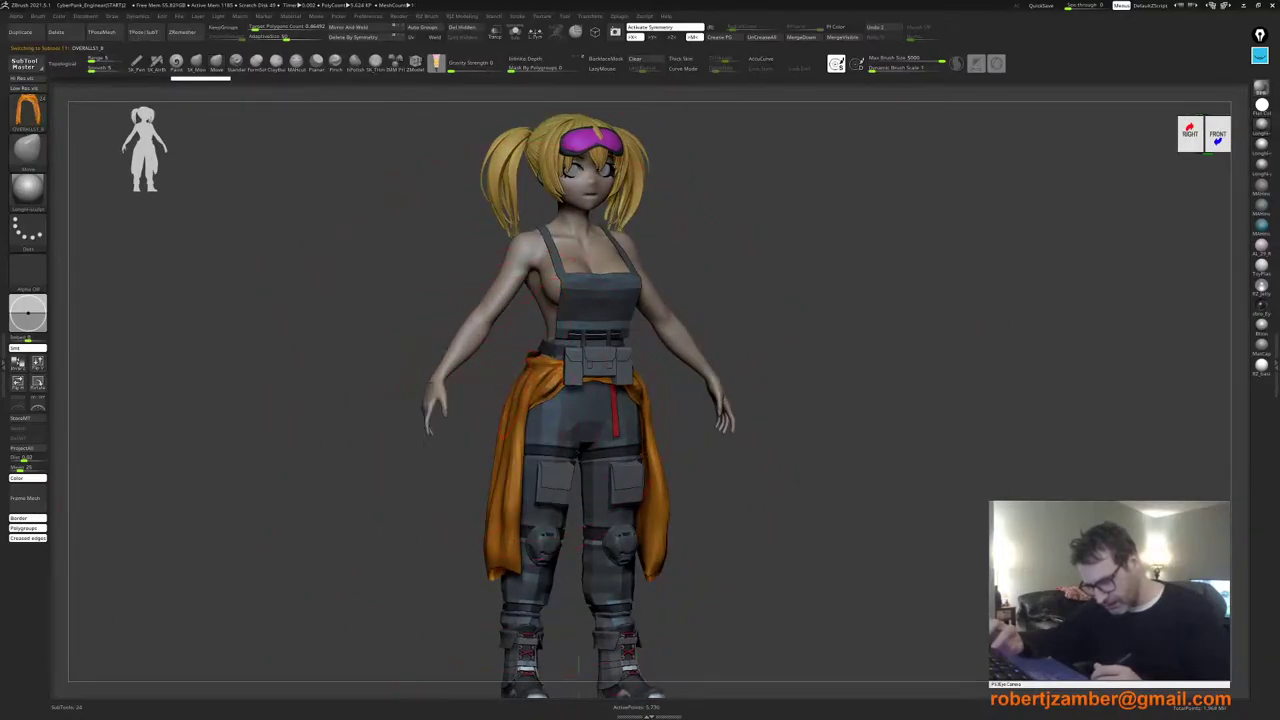
pyautogui.keyDown('shift'); pyautogui.moveTo(500, 462); pyautogui.dragTo(460, 464, button='right'); pyautogui.keyUp('shift')
pyautogui.moveTo(532, 412); pyautogui.dragTo(524, 407)
# Step: Refine the tied jacket's wrap at the waist symmetrically, working from an angled view and the front
pyautogui.press('space')
pyautogui.moveTo(652, 402); pyautogui.dragTo(610, 397, button='right')
pyautogui.press('space')
pyautogui.moveTo(609, 393); pyautogui.dragTo(626, 387)
pyautogui.keyDown('shift'); pyautogui.moveTo(545, 390); pyautogui.dragTo(572, 388, button='right'); pyautogui.keyUp('shift')
pyautogui.press('space')
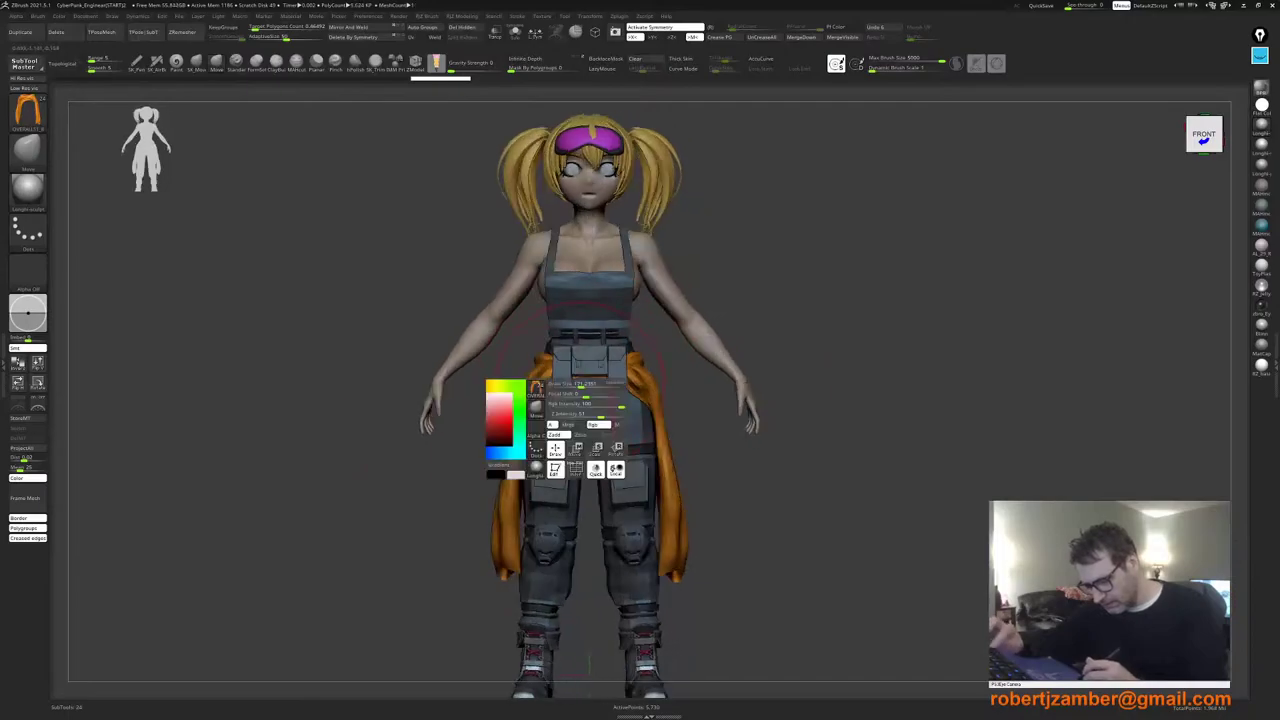
pyautogui.moveTo(571, 385); pyautogui.dragTo(603, 388)
# Step: Adjust the tied jacket's side profile over the hip and along the thigh from the side view
pyautogui.press('space')
pyautogui.moveTo(597, 435)
pyautogui.keyDown('alt'); pyautogui.mouseDown(button='right')
pyautogui.moveTo(594, 386)
pyautogui.moveTo(456, 436)
pyautogui.mouseUp(button='right'); pyautogui.keyUp('alt')
pyautogui.press('space')
pyautogui.moveTo(507, 457); pyautogui.dragTo(522, 438)
pyautogui.press('space')
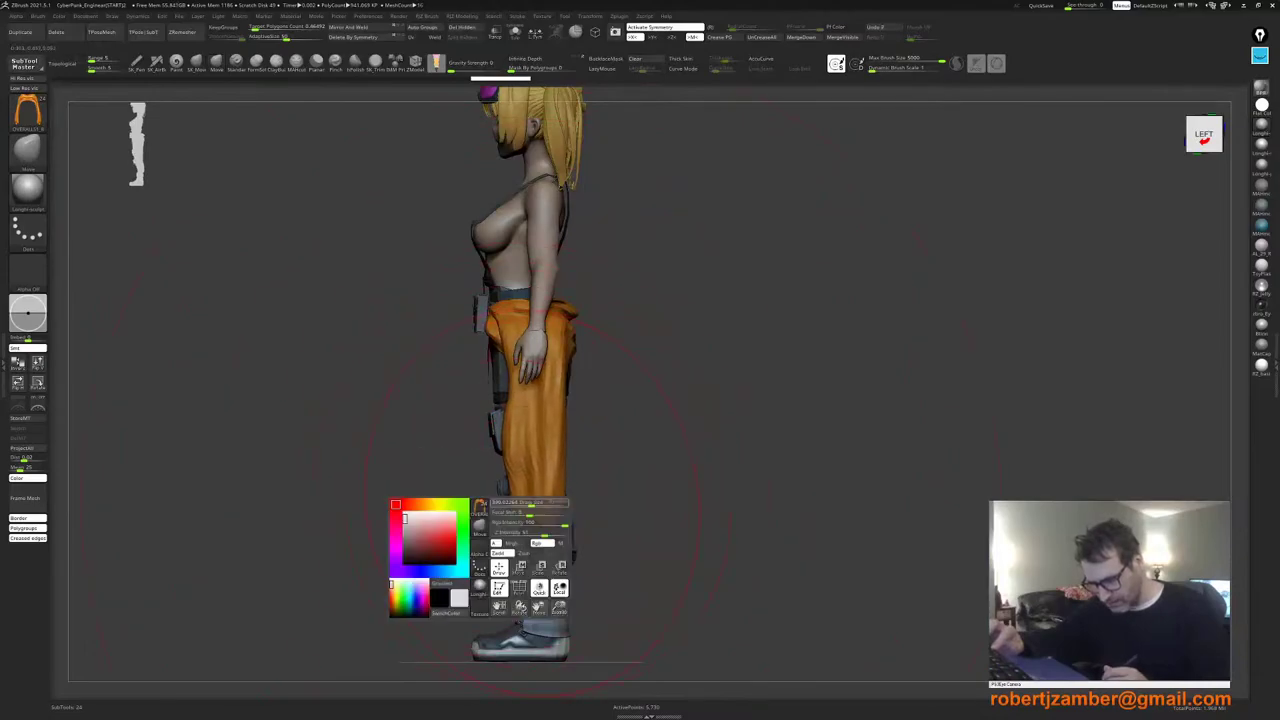
pyautogui.moveTo(531, 504)
pyautogui.mouseDown()
pyautogui.moveTo(553, 515)
pyautogui.moveTo(547, 525)
pyautogui.mouseUp()
pyautogui.press('space')
pyautogui.press('space')
# Step: Touch up the tied jacket's hanging sides and check its silhouette on the full figure from the front
pyautogui.moveTo(480, 522)
pyautogui.keyDown('shift'); pyautogui.mouseDown(button='right')
pyautogui.moveTo(555, 518)
pyautogui.moveTo(625, 535)
pyautogui.mouseUp(button='right'); pyautogui.keyUp('shift')
pyautogui.press('space')
pyautogui.keyDown('alt'); pyautogui.moveTo(432, 390); pyautogui.dragTo(505, 410, button='right'); pyautogui.keyUp('alt')
pyautogui.press('space')
pyautogui.press('space')
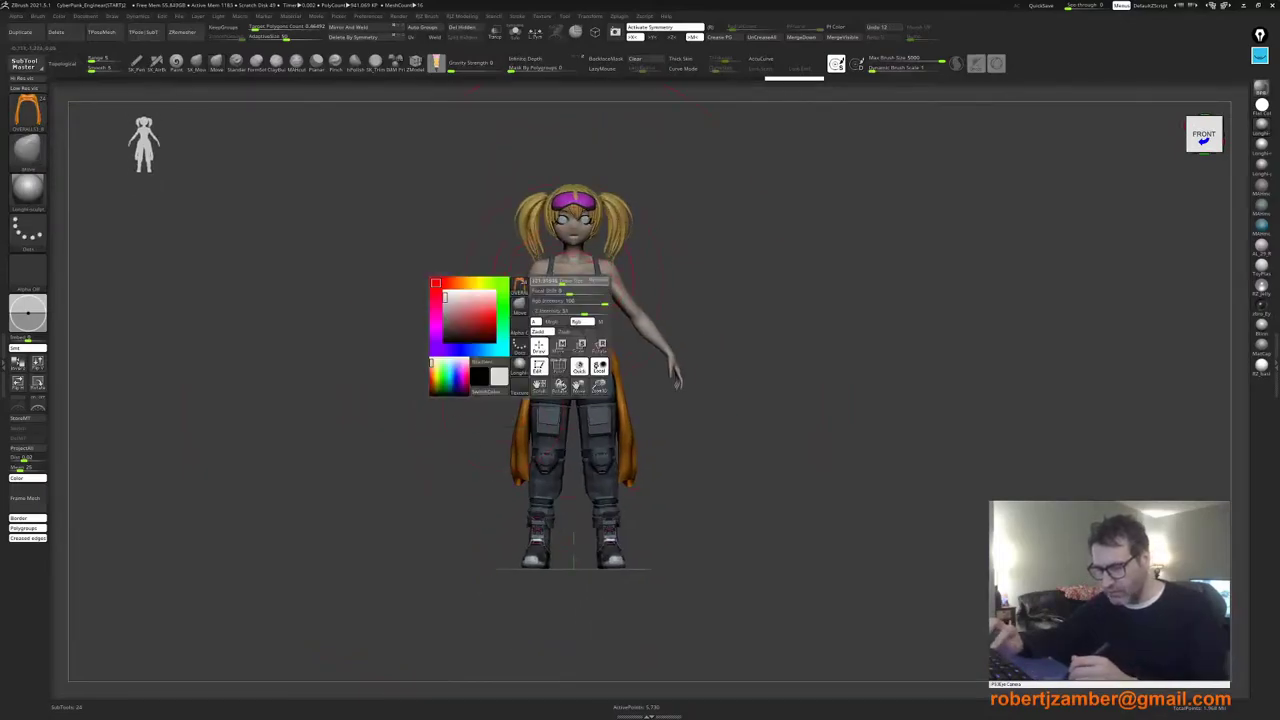
pyautogui.keyDown('alt'); pyautogui.moveTo(563, 314); pyautogui.dragTo(569, 343, button='right'); pyautogui.keyUp('alt')
pyautogui.keyDown('ctrl'); pyautogui.moveTo(569, 343); pyautogui.dragTo(546, 318, button='right'); pyautogui.keyUp('ctrl')
# Step: Raise the tied jacket's hem slightly at the centre of the back with the Move brush
pyautogui.press('space')
pyautogui.keyDown('shift'); pyautogui.moveTo(574, 432); pyautogui.dragTo(680, 432); pyautogui.keyUp('shift')
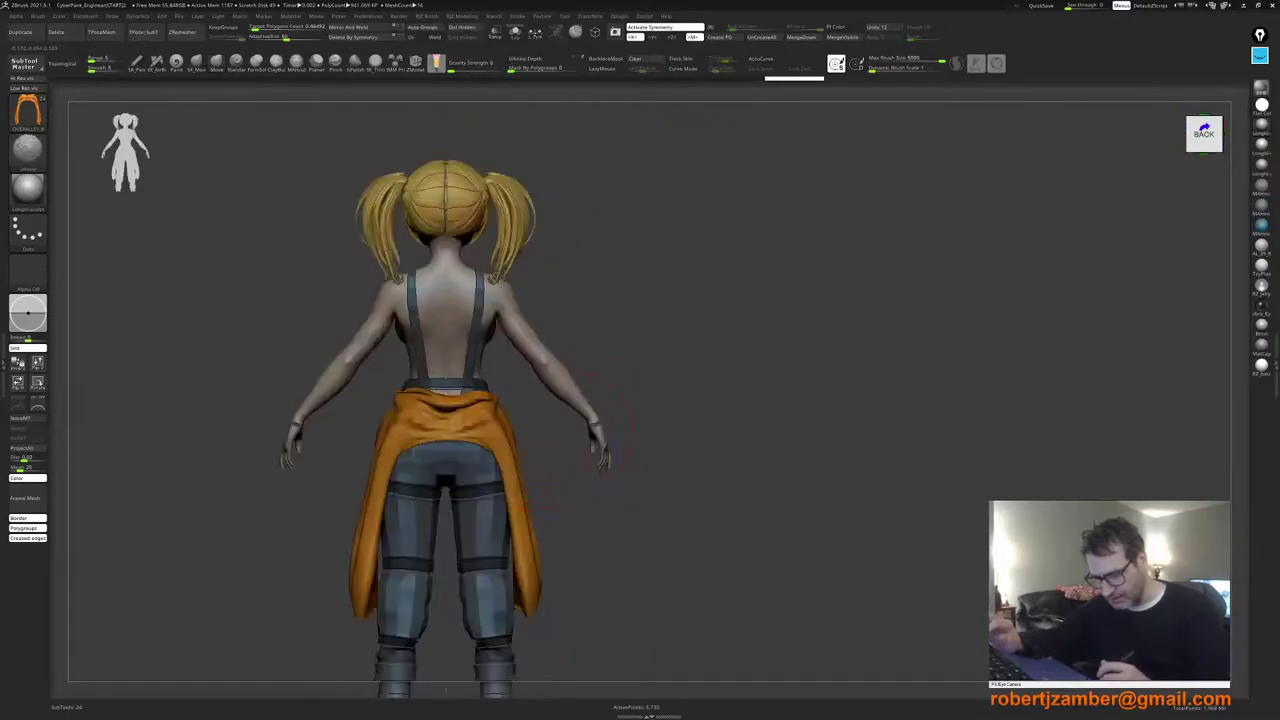
pyautogui.rightClick(402, 486)
pyautogui.moveTo(447, 434); pyautogui.dragTo(447, 424)
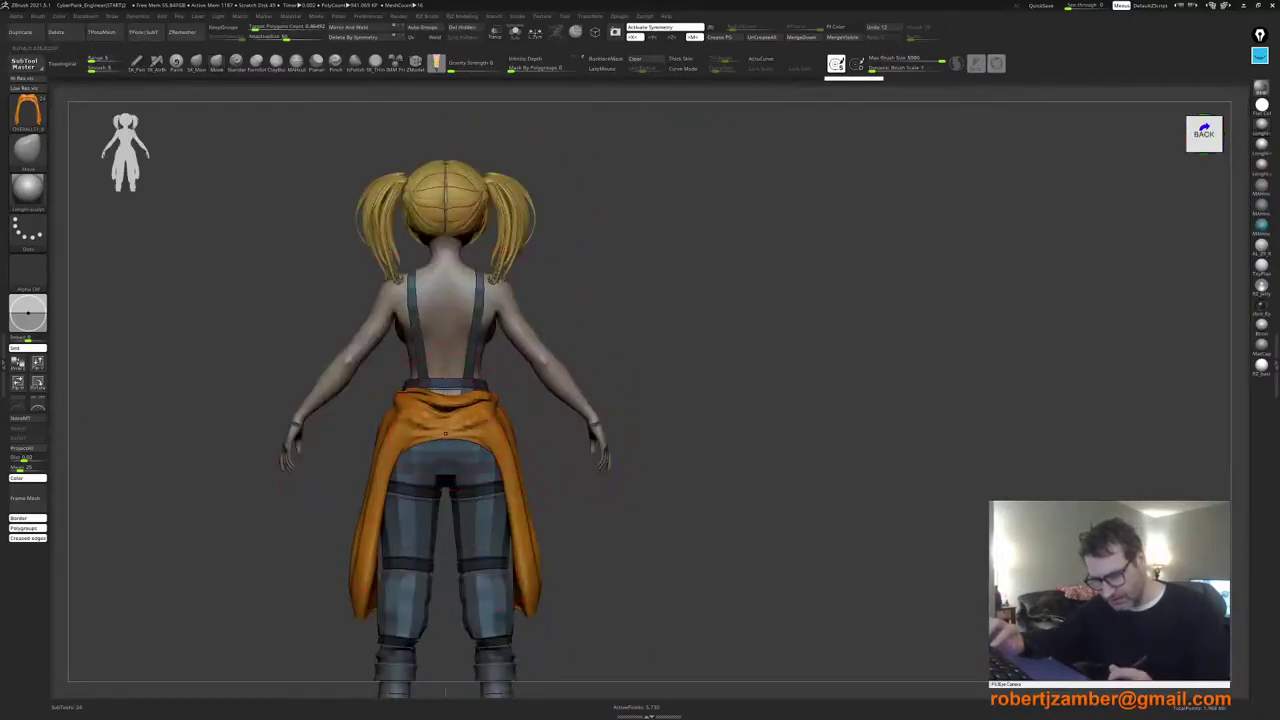
pyautogui.keyDown('shift'); pyautogui.moveTo(577, 432); pyautogui.dragTo(510, 414); pyautogui.keyUp('shift')
# Step: Show the worn orange jacket in place of the tied one and make it the active subtool
pyautogui.press('F1')
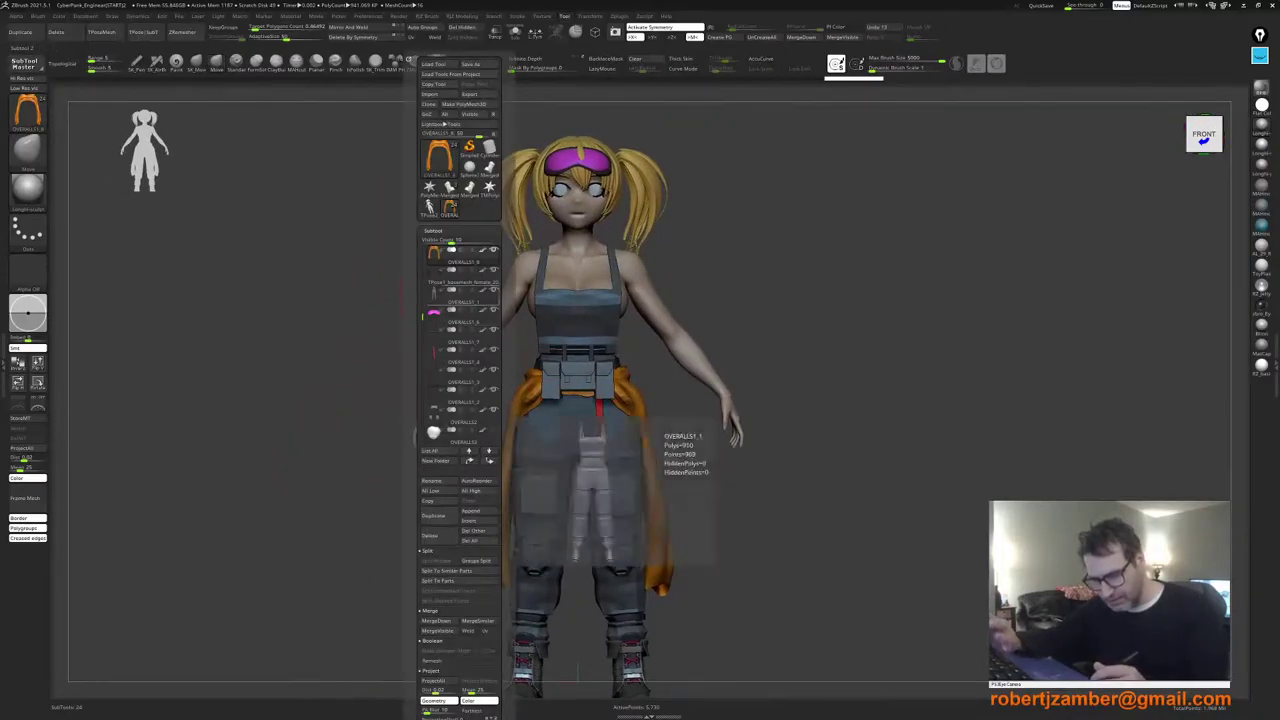
pyautogui.moveTo(422, 284); pyautogui.dragTo(422, 277)
pyautogui.click(493, 310)
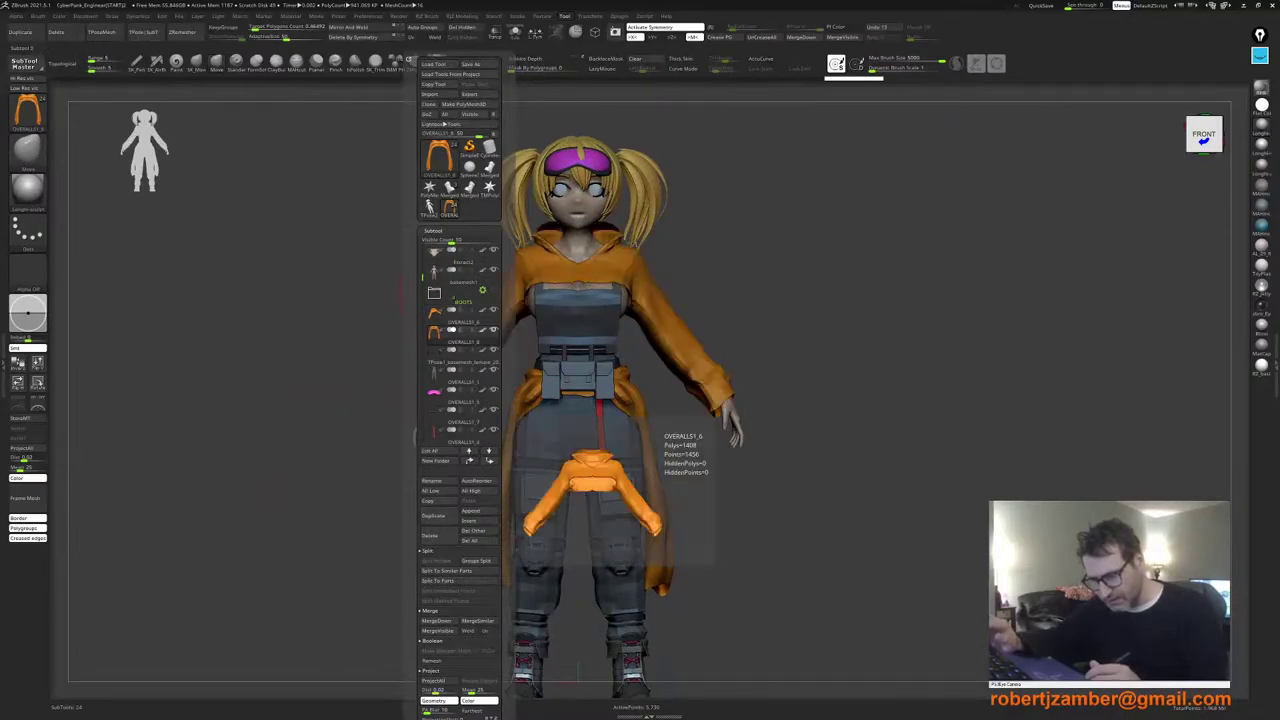
pyautogui.keyDown('alt'); pyautogui.moveTo(490, 402); pyautogui.dragTo(490, 445); pyautogui.keyUp('alt')
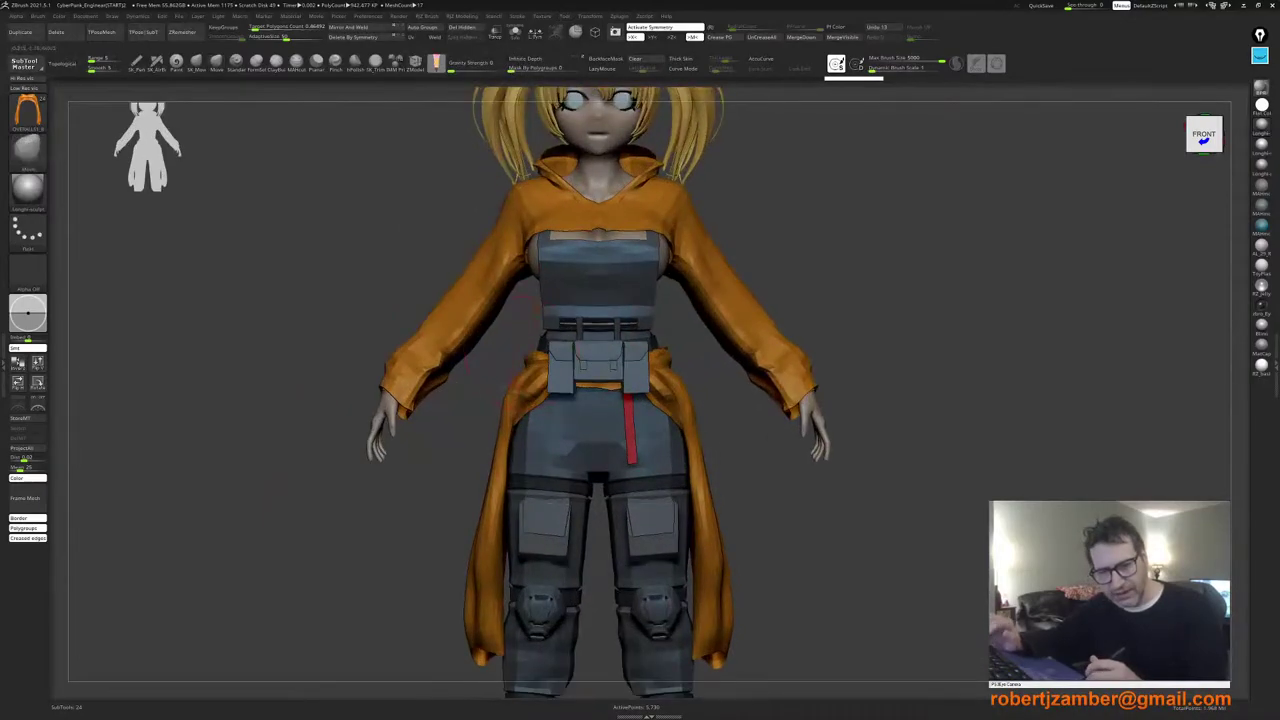
pyautogui.keyDown('alt'); pyautogui.moveTo(467, 264); pyautogui.dragTo(457, 390); pyautogui.keyUp('alt')
pyautogui.press('space')
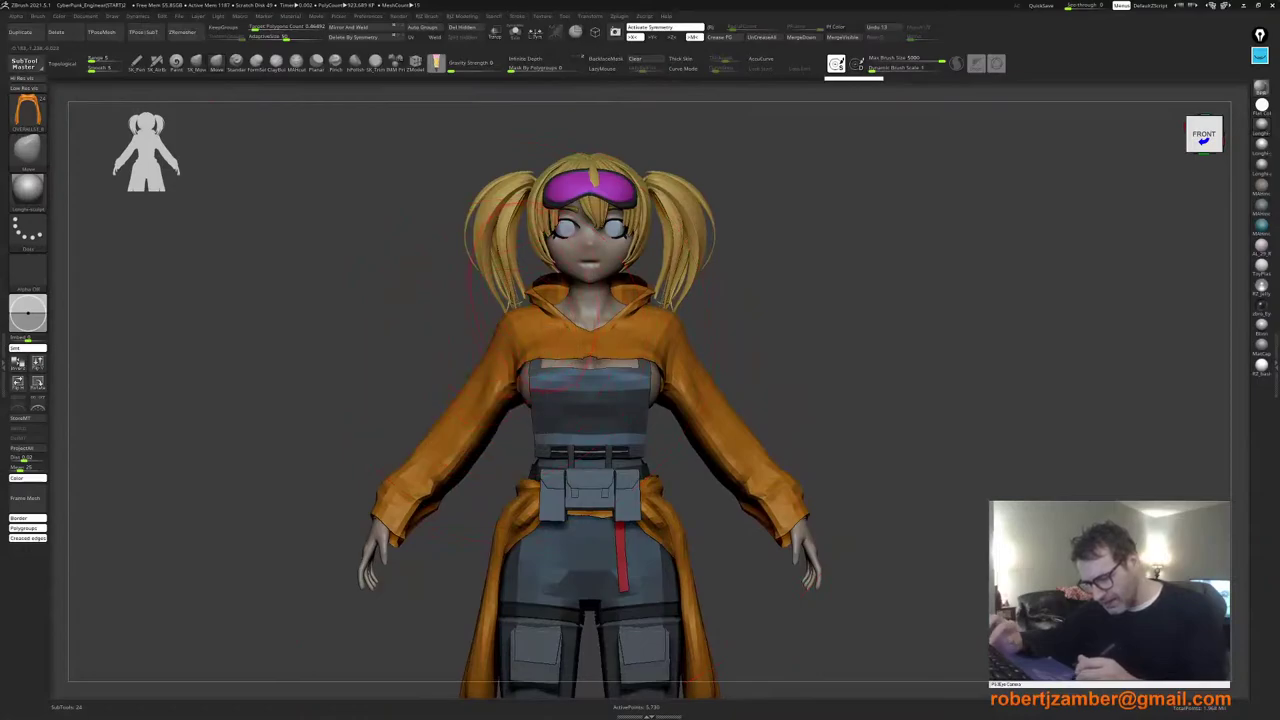
pyautogui.keyDown('alt'); pyautogui.click(515, 335); pyautogui.keyUp('alt')
pyautogui.press('space')
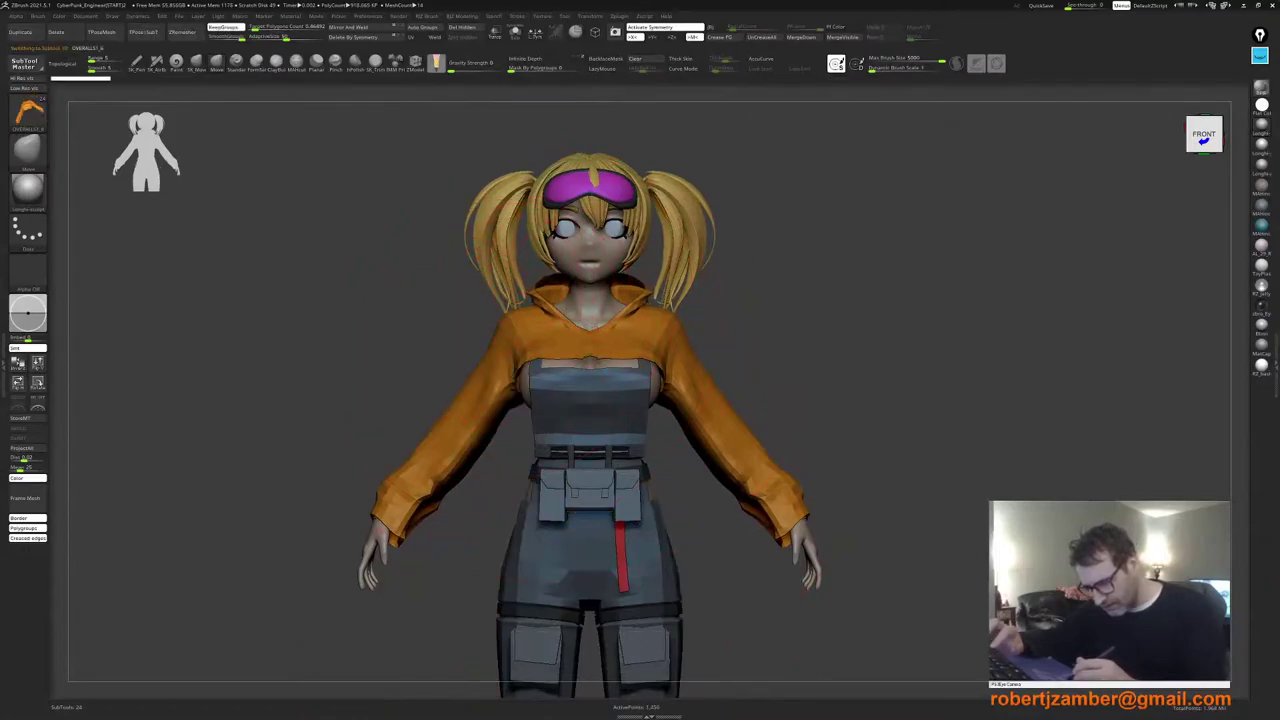
# Step: Try reshaping the worn jacket's collar around the neck with the Move brush from the front
pyautogui.moveTo(536, 292); pyautogui.dragTo(547, 290)
pyautogui.press('space')
pyautogui.press('space')
pyautogui.moveTo(545, 291)
pyautogui.mouseDown(button='right')
pyautogui.moveTo(638, 297)
pyautogui.moveTo(560, 292)
pyautogui.mouseUp(button='right')
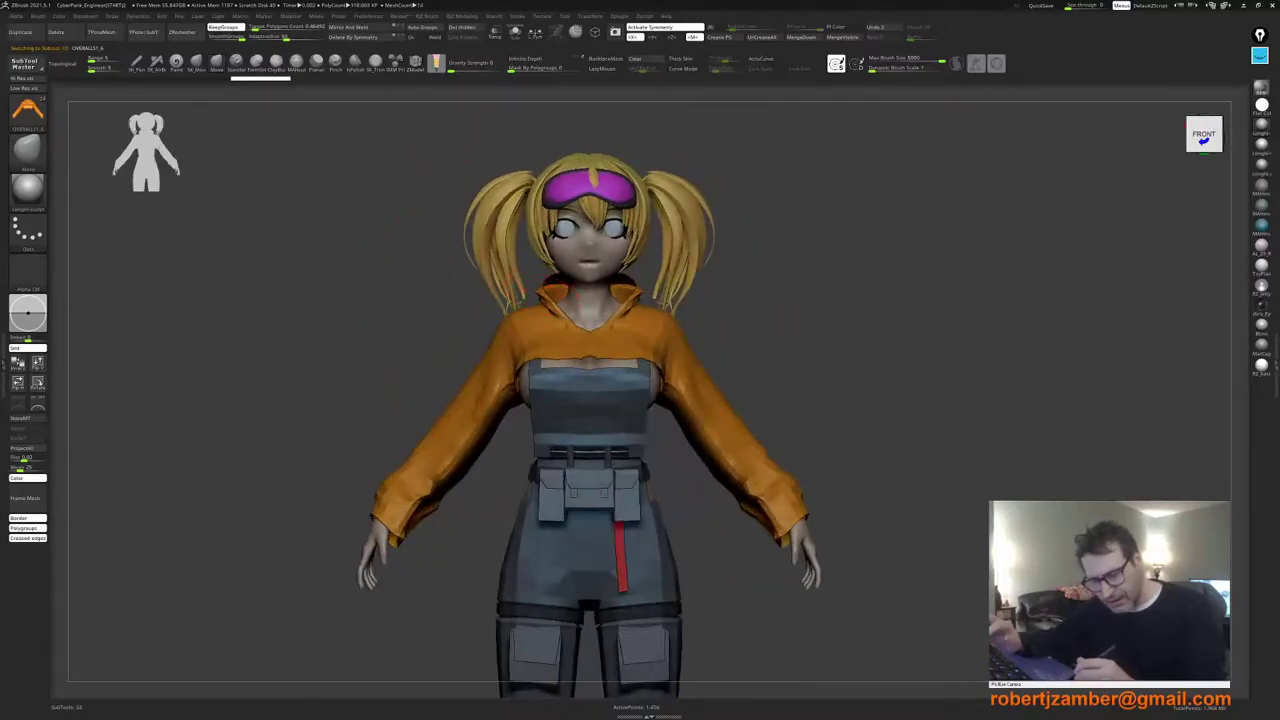
pyautogui.press('space')
pyautogui.moveTo(543, 291); pyautogui.dragTo(538, 284)
pyautogui.keyDown('ctrl'); pyautogui.moveTo(543, 290); pyautogui.dragTo(525, 210, button='right'); pyautogui.keyUp('ctrl')
pyautogui.moveTo(495, 388)
pyautogui.keyDown('ctrl'); pyautogui.mouseDown(button='right')
pyautogui.moveTo(490, 345)
pyautogui.moveTo(538, 433)
pyautogui.mouseUp(button='right'); pyautogui.keyUp('ctrl')
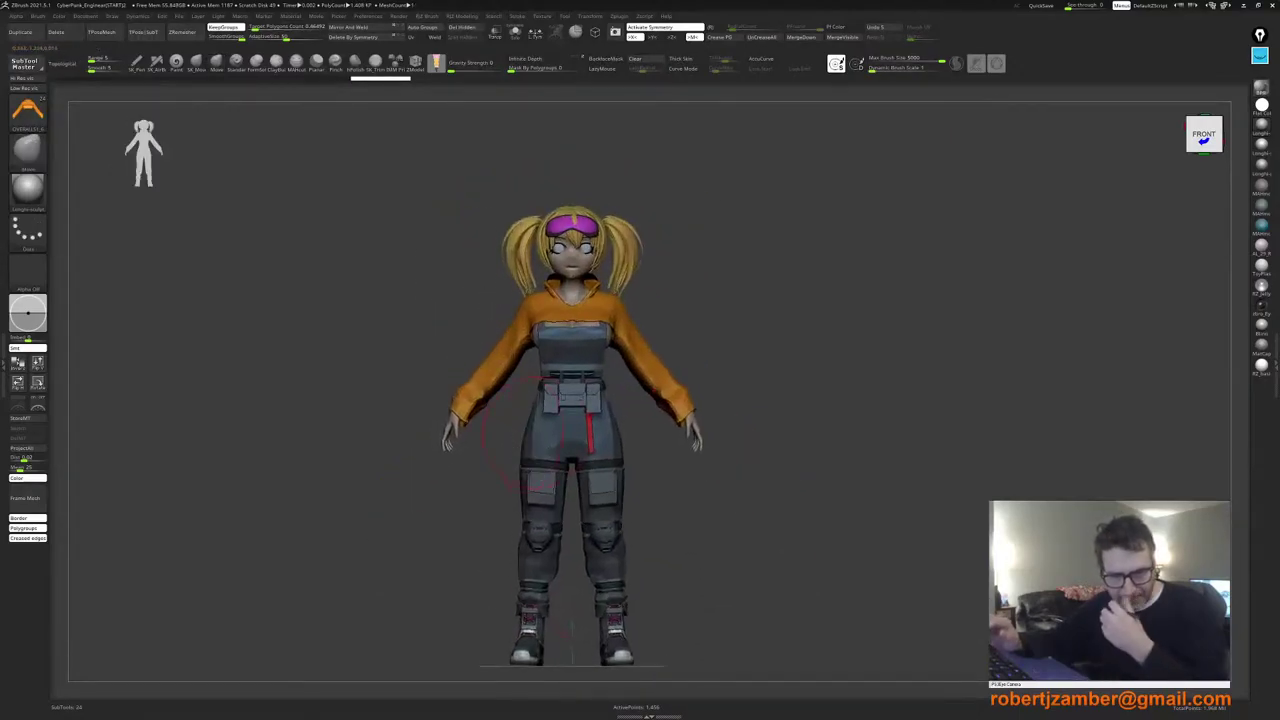
# Step: Hide the worn jacket's collar polygons from the side view and check the collarless neckline from the front
pyautogui.keyDown('shift'); pyautogui.moveTo(538, 313); pyautogui.dragTo(540, 400, button='right'); pyautogui.keyUp('shift')
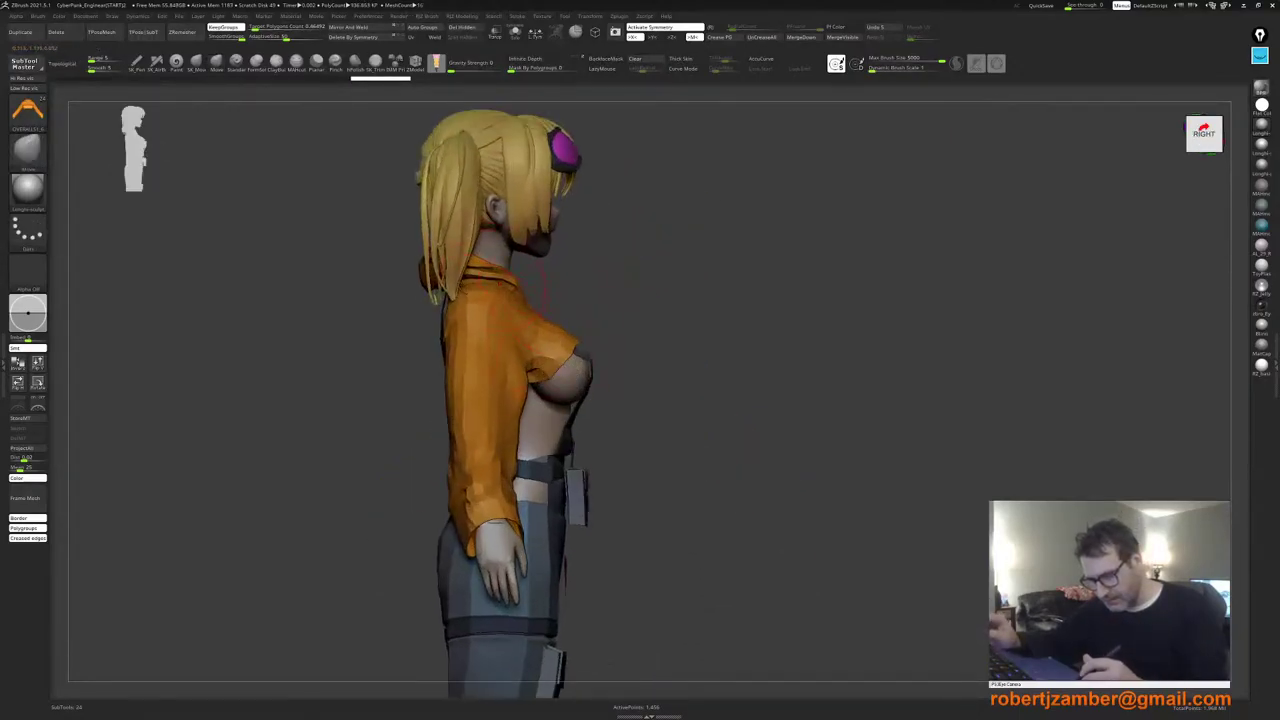
pyautogui.moveTo(400, 215); pyautogui.dragTo(376, 205, button='right')
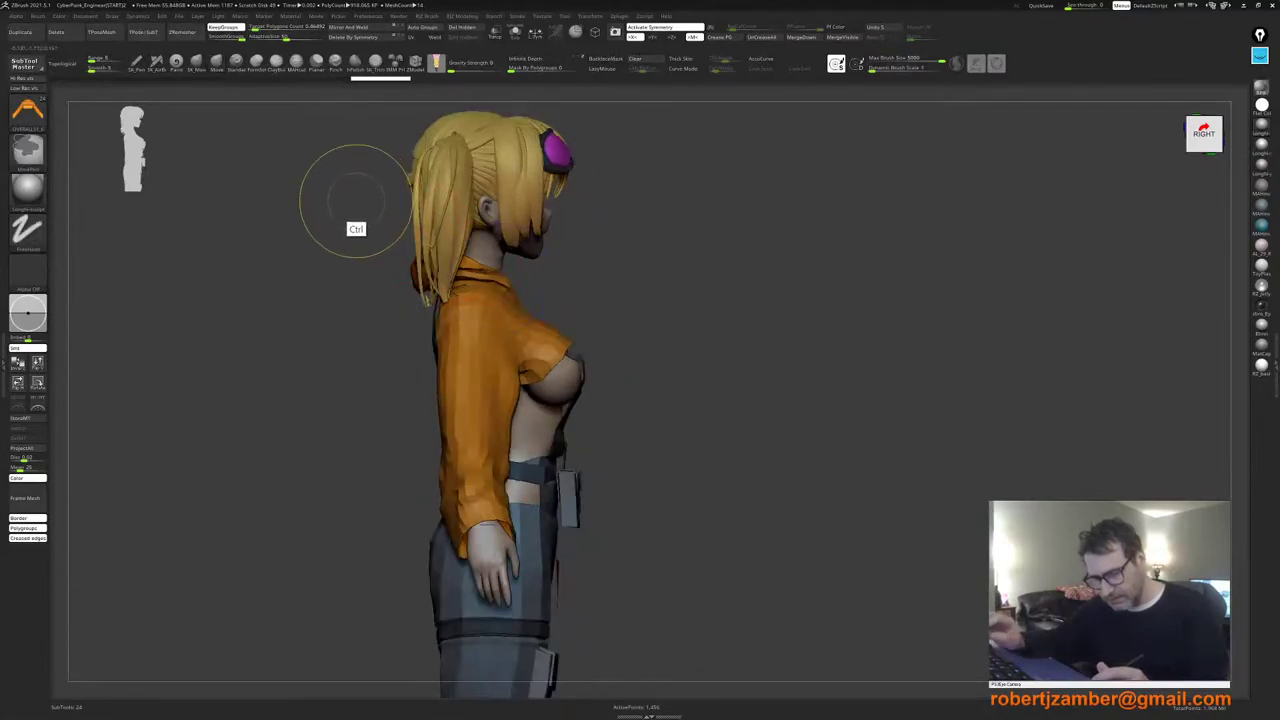
pyautogui.keyDown('ctrl'); pyautogui.keyDown('shift'); pyautogui.moveTo(341, 179); pyautogui.dragTo(530, 280); pyautogui.keyUp('shift'); pyautogui.keyUp('ctrl')
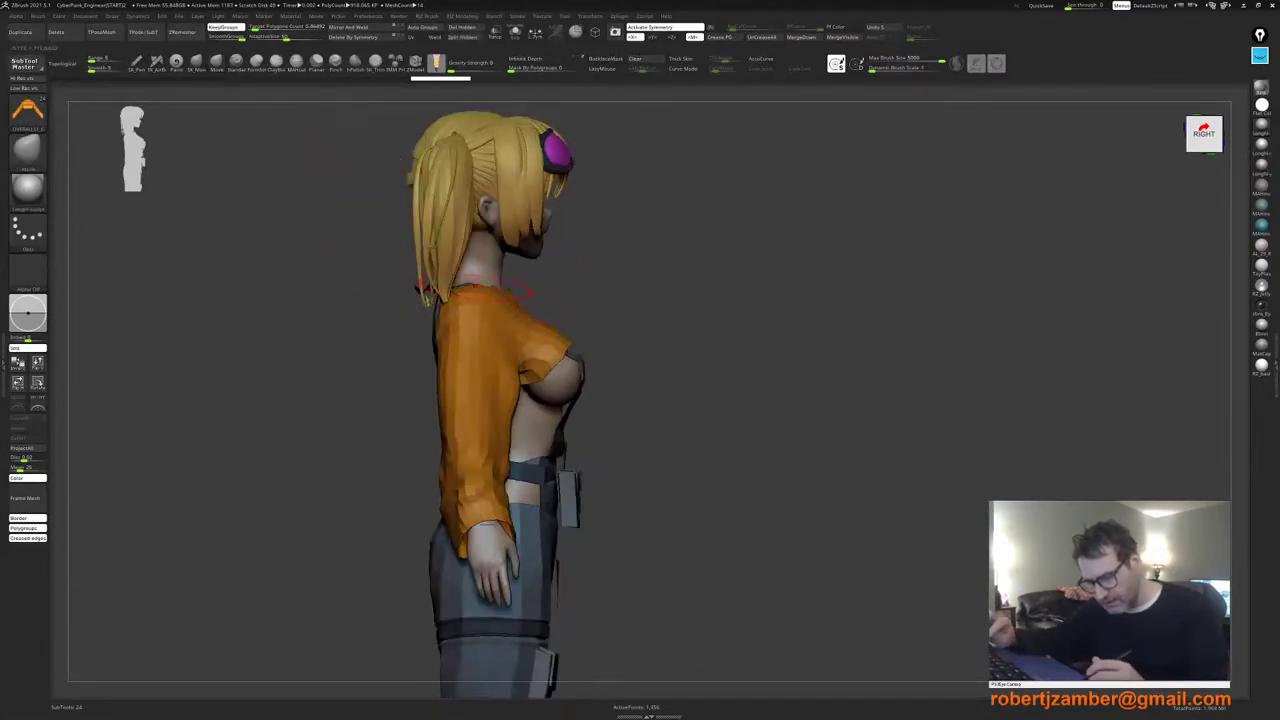
pyautogui.keyDown('shift'); pyautogui.moveTo(535, 310); pyautogui.dragTo(450, 315, button='right'); pyautogui.keyUp('shift')
pyautogui.keyDown('ctrl'); pyautogui.moveTo(458, 425); pyautogui.dragTo(449, 347, button='right'); pyautogui.keyUp('ctrl')
pyautogui.moveTo(473, 392)
pyautogui.keyDown('alt'); pyautogui.mouseDown(button='right')
pyautogui.moveTo(499, 374)
pyautogui.moveTo(518, 465)
pyautogui.mouseUp(button='right'); pyautogui.keyUp('alt')
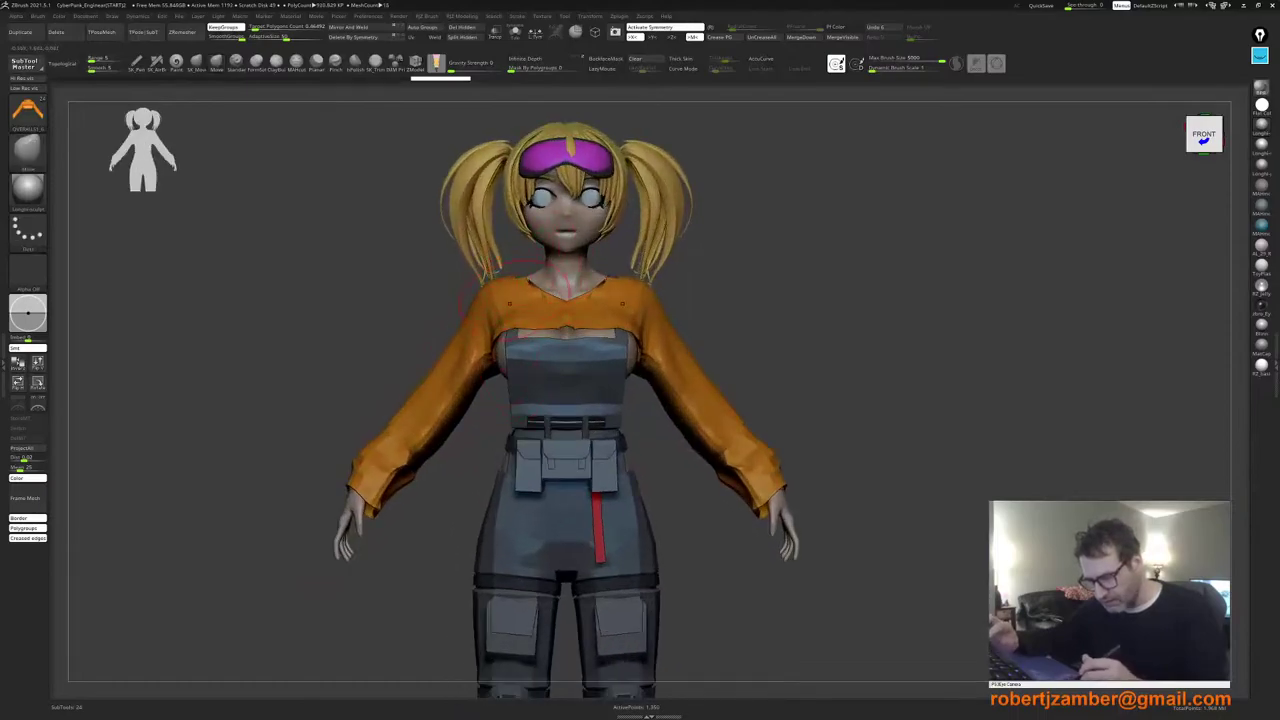
pyautogui.moveTo(515, 315); pyautogui.dragTo(522, 230, button='right')
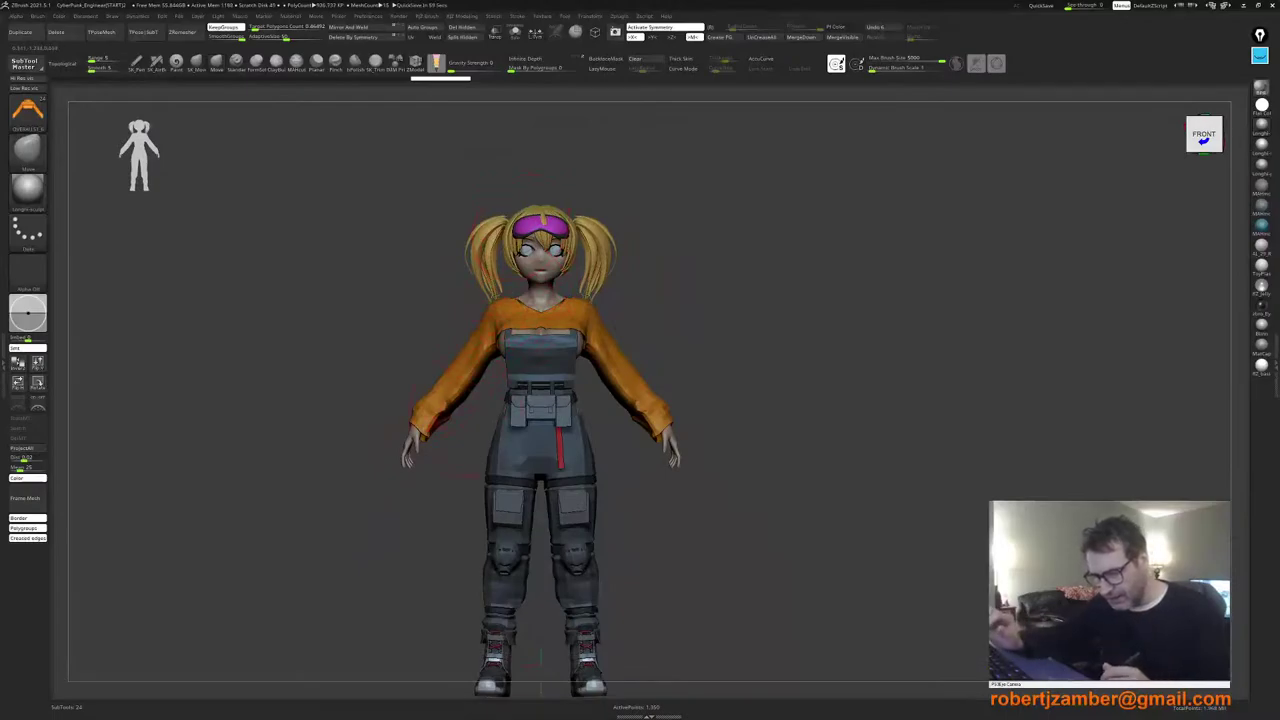
pyautogui.moveTo(475, 419)
pyautogui.mouseDown(button='right')
pyautogui.moveTo(600, 417)
pyautogui.moveTo(471, 418)
pyautogui.moveTo(500, 456)
pyautogui.moveTo(516, 410)
pyautogui.mouseUp(button='right')
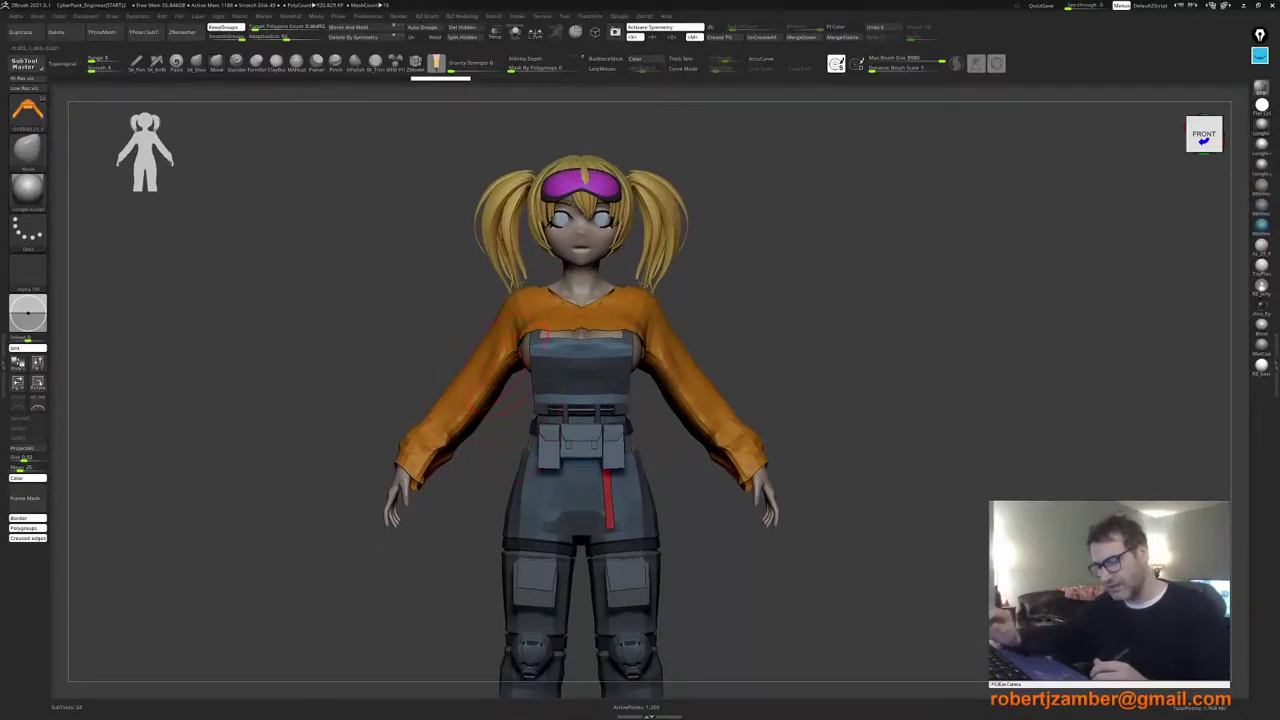
pyautogui.moveTo(511, 368)
pyautogui.mouseDown(button='right')
pyautogui.moveTo(478, 432)
pyautogui.moveTo(491, 437)
pyautogui.moveTo(508, 394)
pyautogui.moveTo(458, 431)
pyautogui.moveTo(487, 437)
pyautogui.mouseUp(button='right')
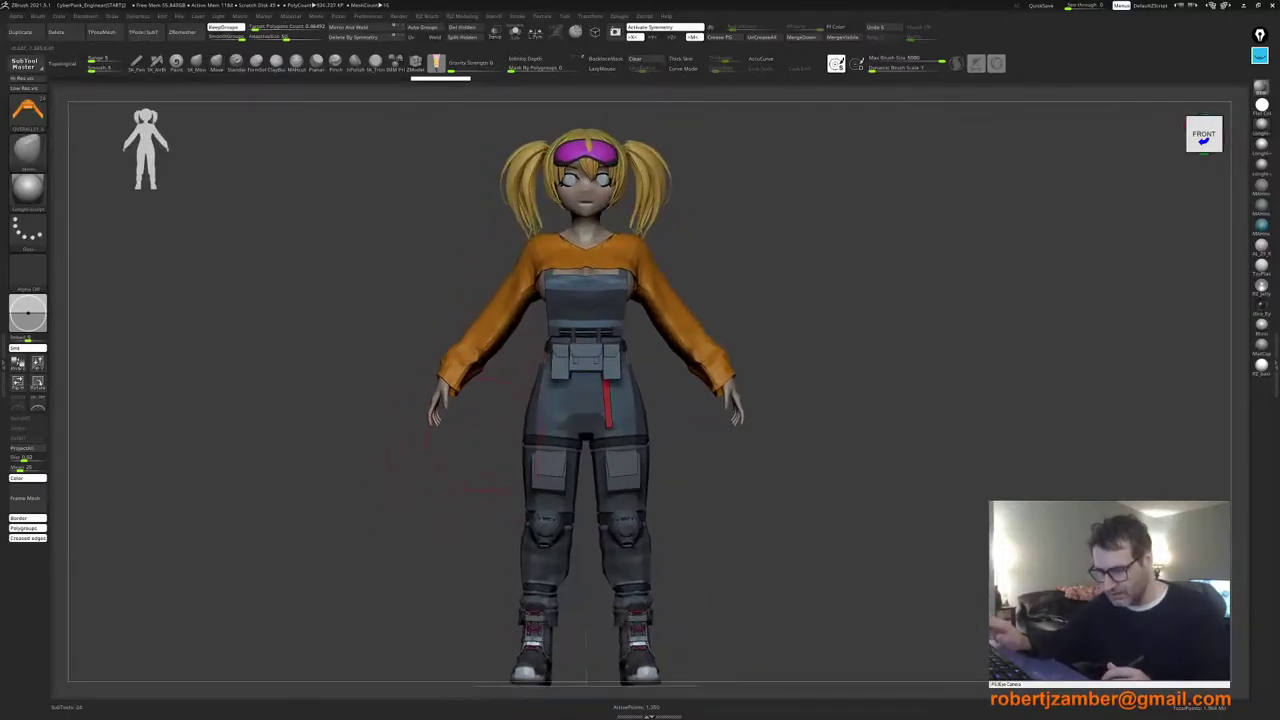
# Step: Undo the worn jacket's collar edits and swap it back for the jacket tied around the waist
pyautogui.hotkey('ctrl', 'z')
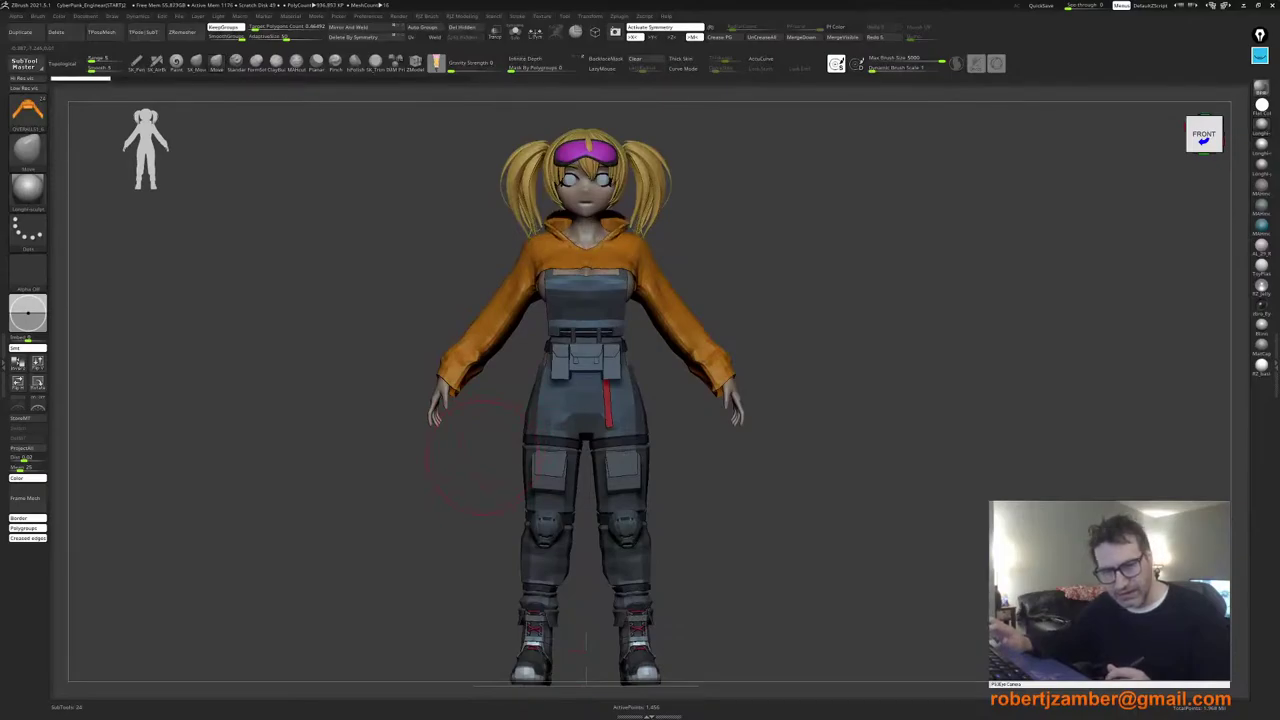
pyautogui.moveTo(483, 457)
pyautogui.mouseDown(button='right')
pyautogui.moveTo(535, 457)
pyautogui.moveTo(479, 465)
pyautogui.moveTo(489, 469)
pyautogui.mouseUp(button='right')
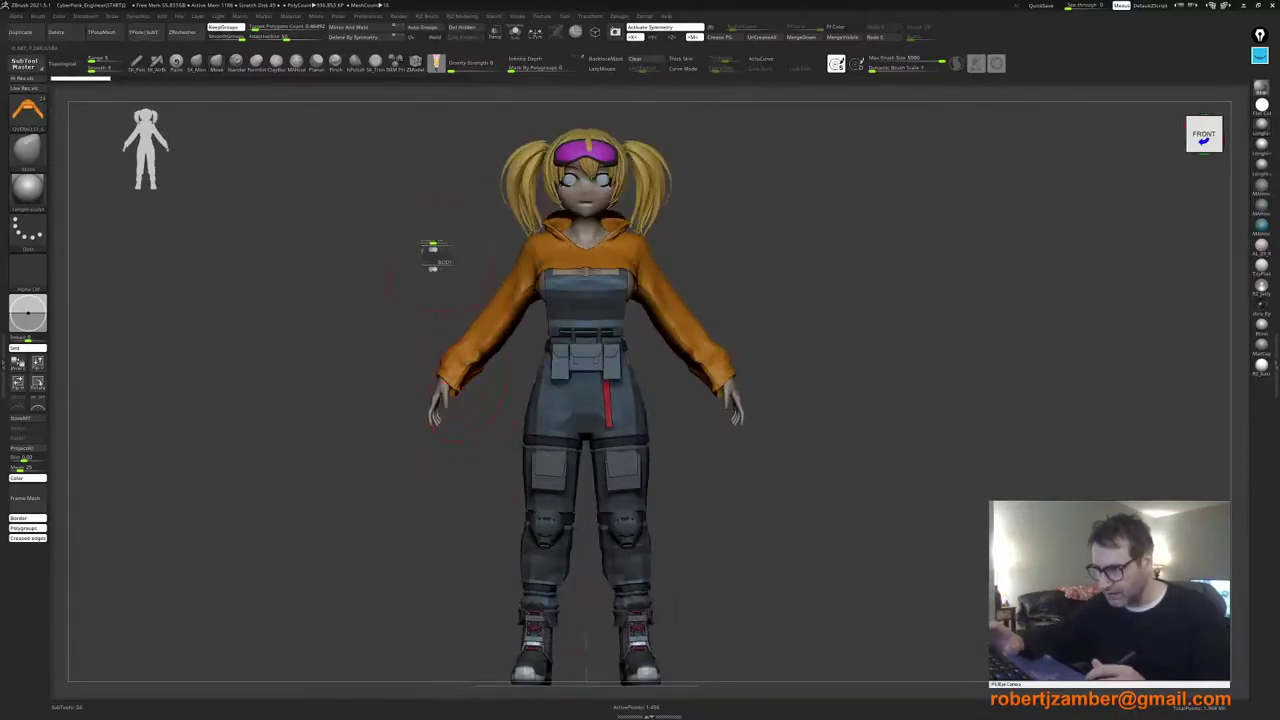
pyautogui.press('n')
pyautogui.click(440, 395)
pyautogui.click(475, 371)
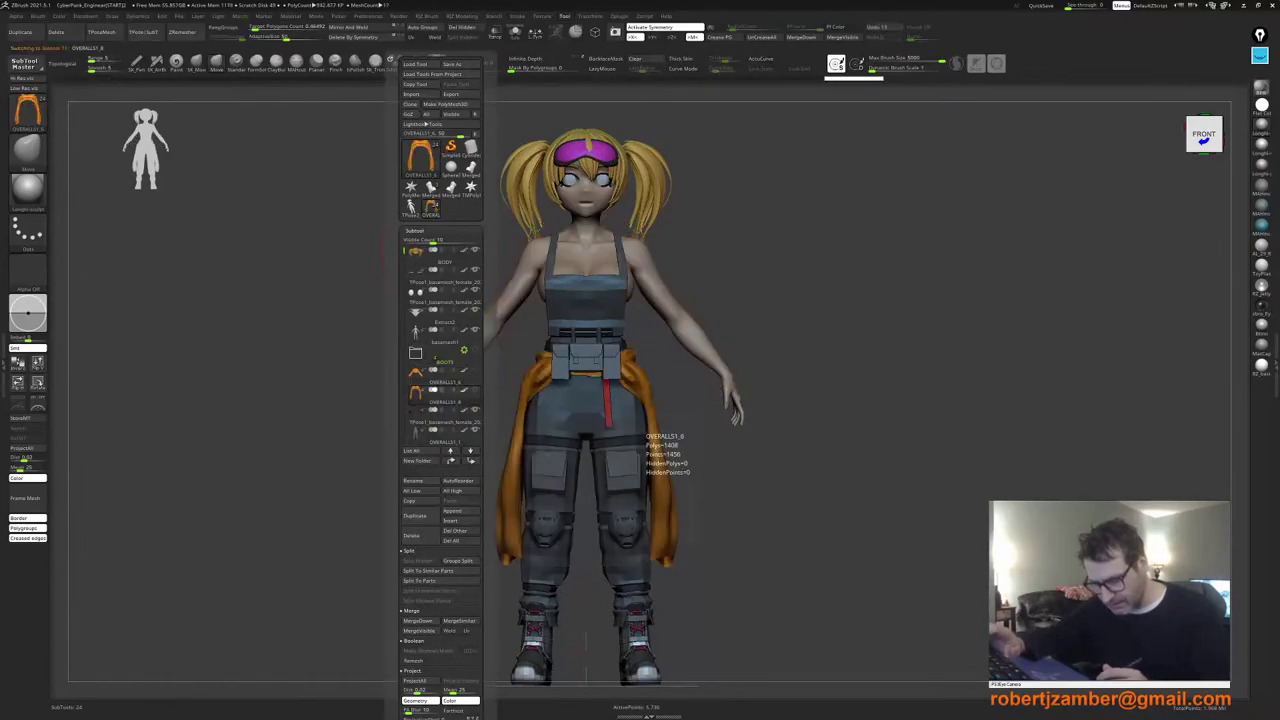
# Step: Push the tied jacket's back panel upward with the Move brush from the back view
pyautogui.moveTo(480, 430); pyautogui.dragTo(325, 436, button='right')
pyautogui.rightClick(441, 490)
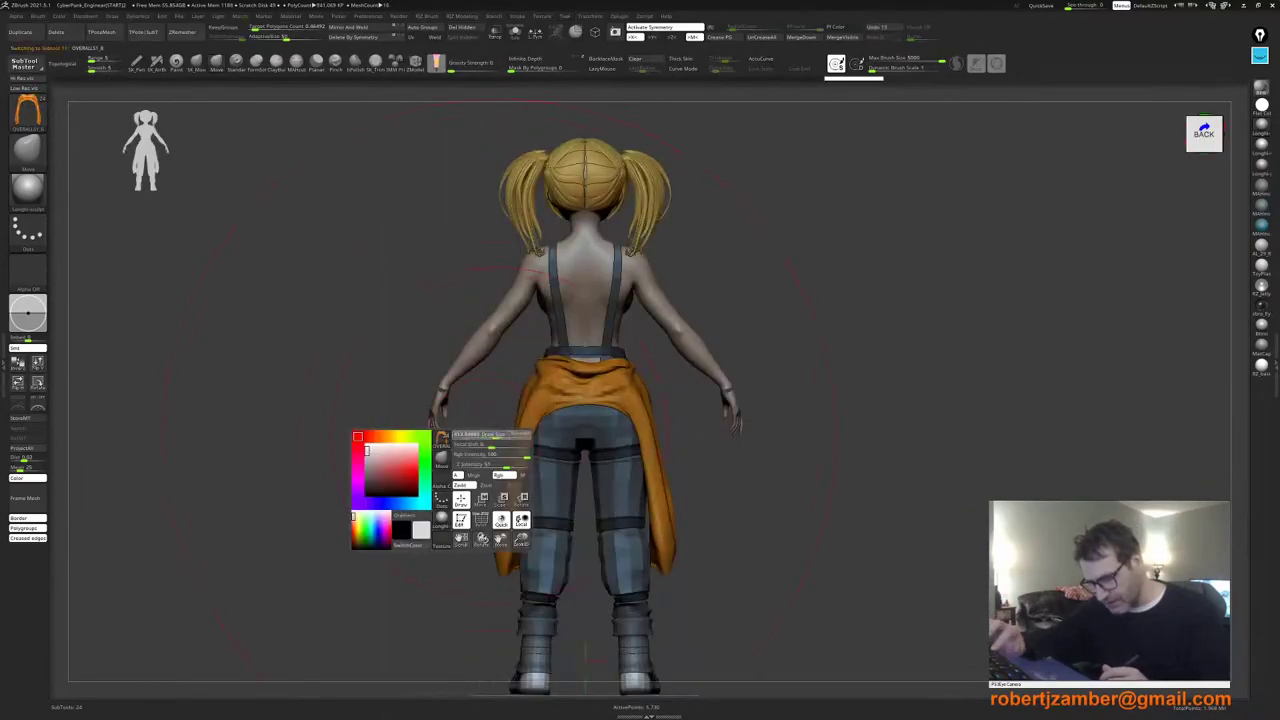
pyautogui.rightClick(508, 462)
pyautogui.moveTo(582, 390); pyautogui.dragTo(582, 370)
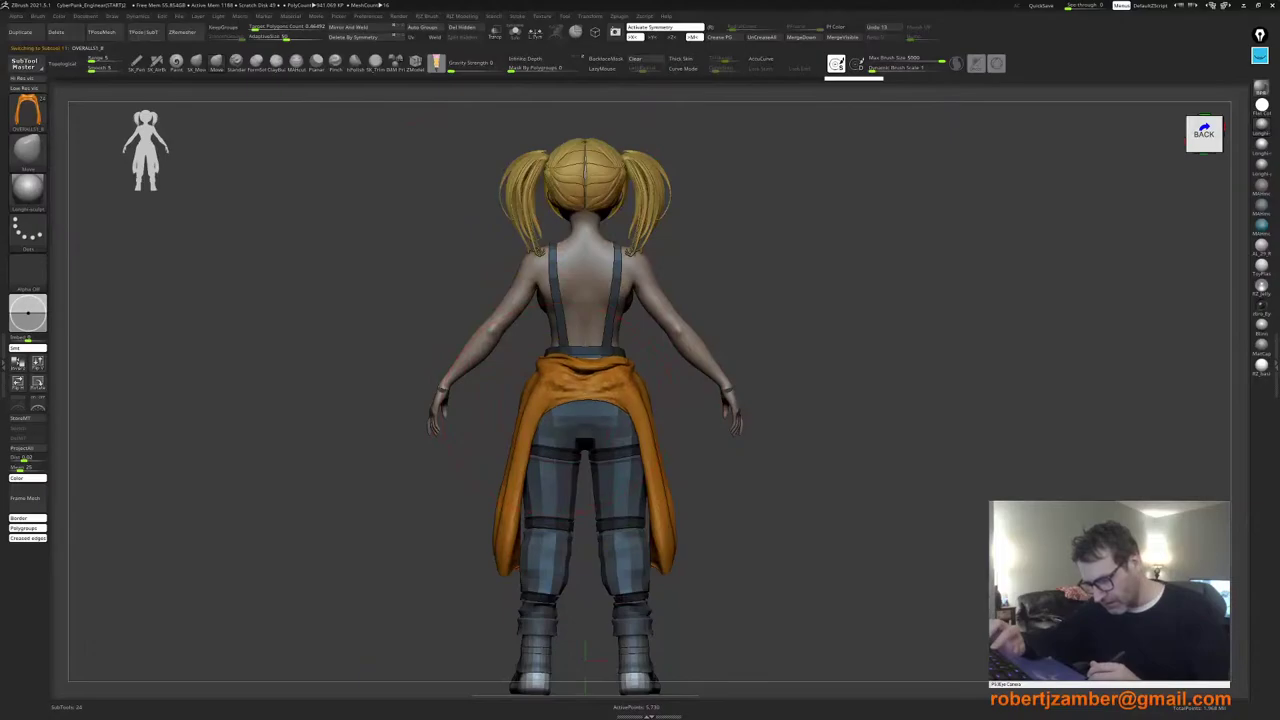
# Step: Refine the tied jacket's drape around the hips with the Move brush from several angles, adjusting the brush size between strokes
pyautogui.moveTo(615, 400); pyautogui.dragTo(544, 403, button='right')
pyautogui.press('space')
pyautogui.moveTo(544, 401); pyautogui.dragTo(566, 401)
pyautogui.moveTo(590, 402); pyautogui.dragTo(530, 399, button='right')
pyautogui.press('space')
pyautogui.moveTo(530, 398)
pyautogui.mouseDown()
pyautogui.moveTo(516, 398)
pyautogui.moveTo(562, 401)
pyautogui.moveTo(546, 393)
pyautogui.mouseUp()
pyautogui.press('space')
pyautogui.keyDown('ctrl'); pyautogui.moveTo(546, 394); pyautogui.dragTo(548, 412, button='right'); pyautogui.keyUp('ctrl')
pyautogui.press('space')
pyautogui.moveTo(556, 412); pyautogui.dragTo(515, 390)
pyautogui.press('space')
pyautogui.moveTo(512, 400)
pyautogui.keyDown('ctrl'); pyautogui.mouseDown(button='right')
pyautogui.moveTo(502, 462)
pyautogui.moveTo(520, 436)
pyautogui.mouseUp(button='right'); pyautogui.keyUp('ctrl')
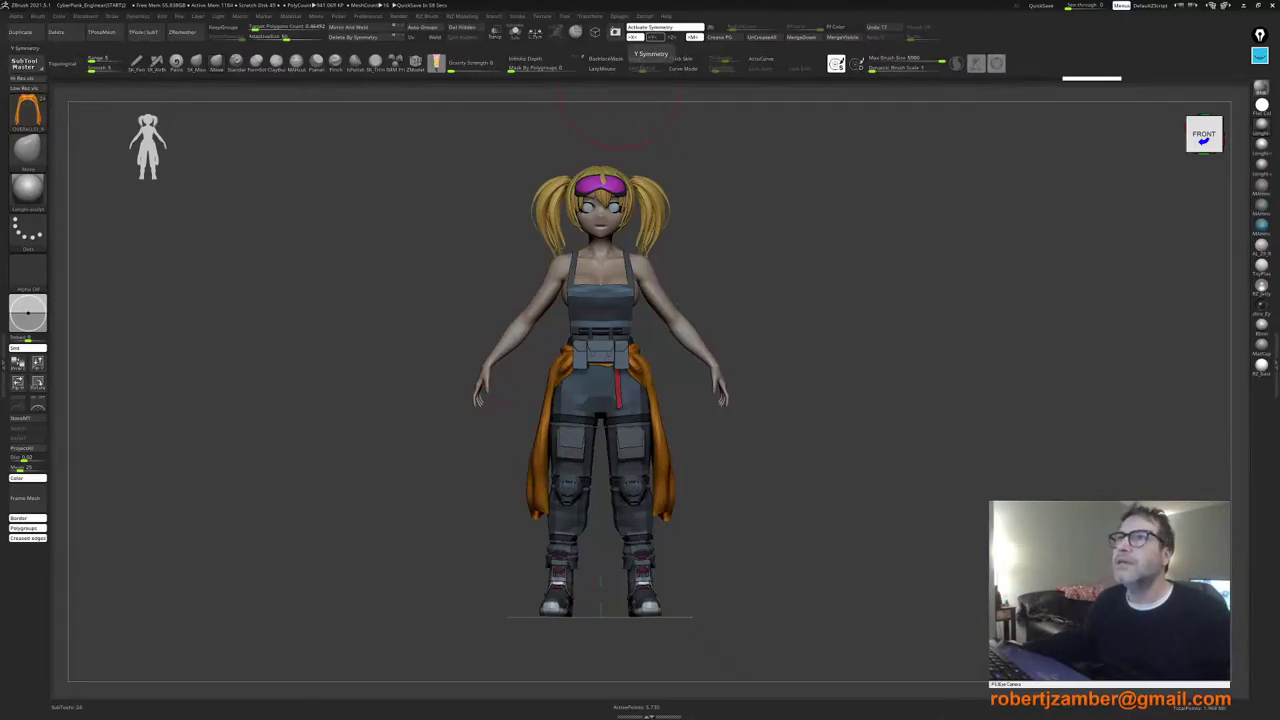
# Step: Switch to the browser with the Pinterest board and position its window over the model view
pyautogui.moveTo(600, 0); pyautogui.dragTo(397, 5)
pyautogui.moveTo(365, 75); pyautogui.dragTo(440, 68)
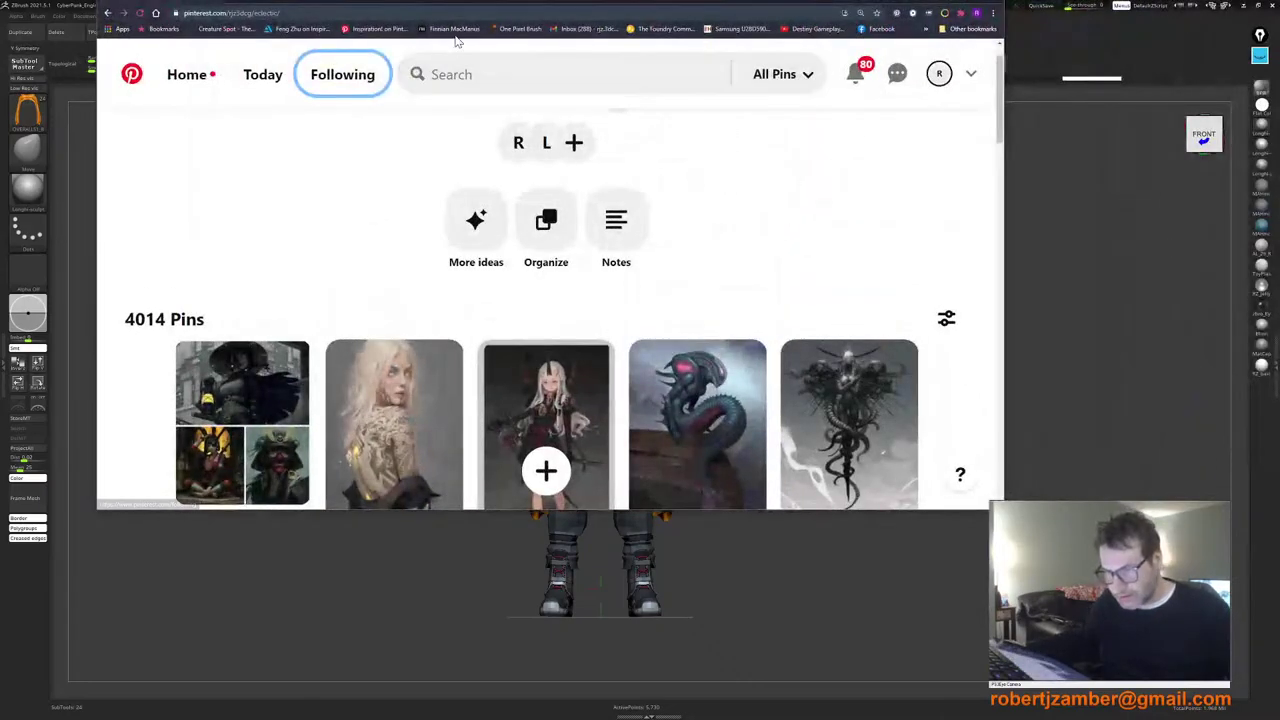
pyautogui.moveTo(377, 2); pyautogui.dragTo(439, 117)
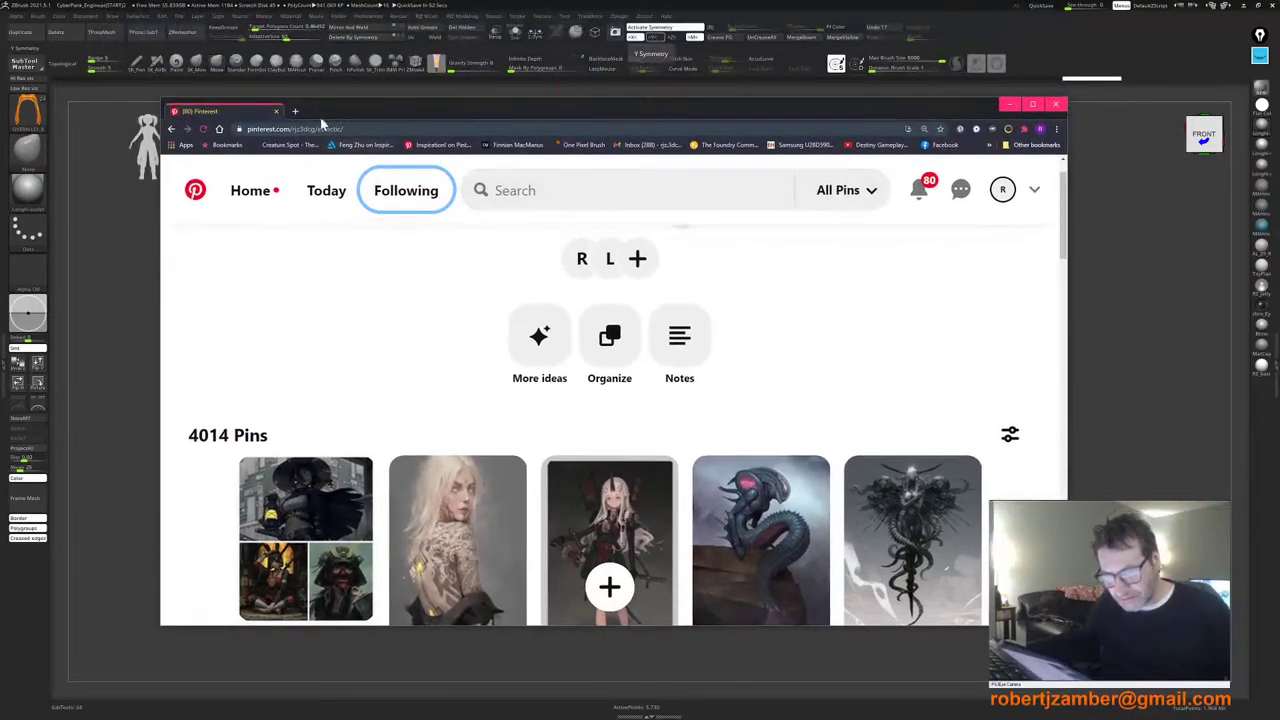
# Step: Browse the Eclectic board's pins and open the painting of the black-robed swordswoman standing among large leaves
pyautogui.scroll(-3, 415, 297)
pyautogui.scroll(2, 428, 282)
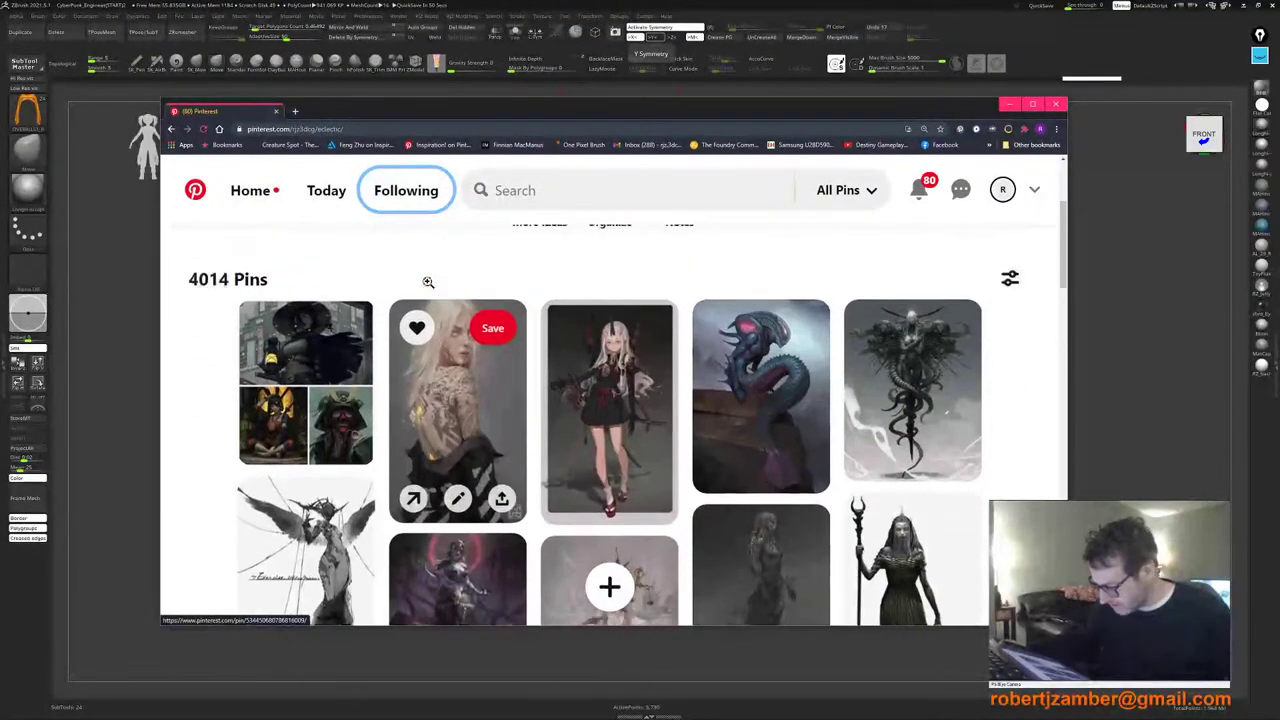
pyautogui.click(473, 317)
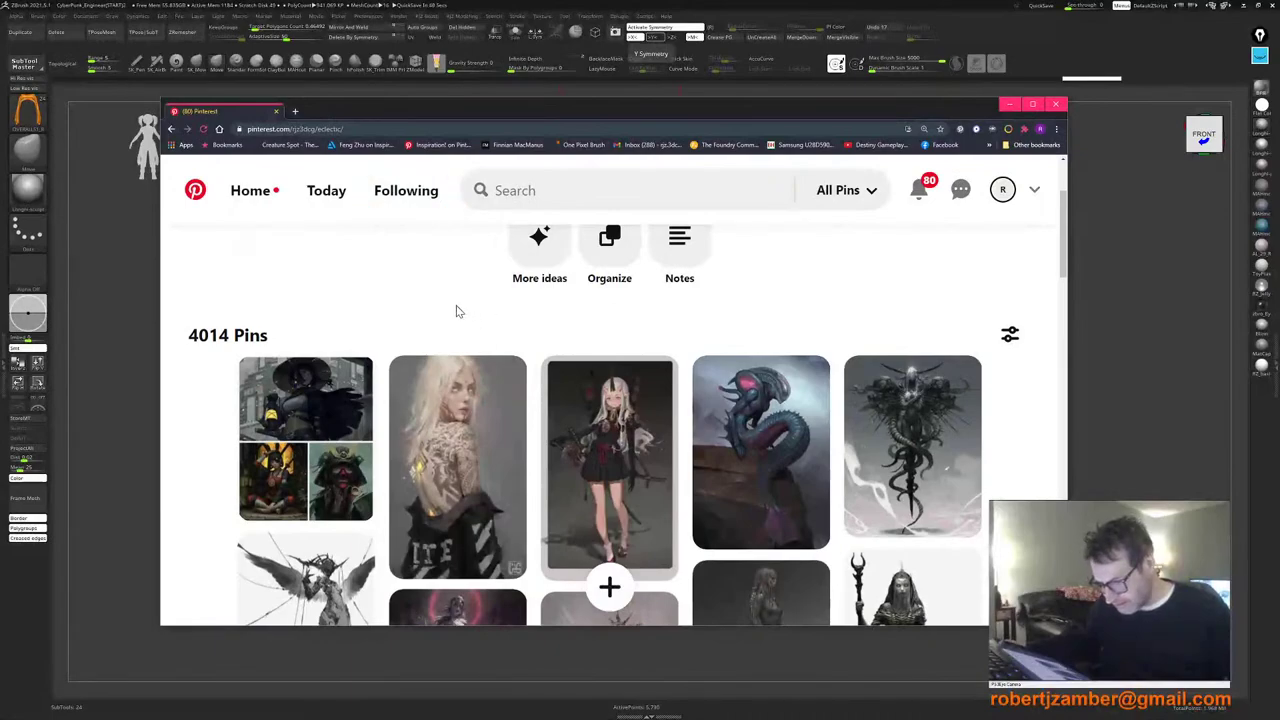
pyautogui.scroll(-3, 457, 309)
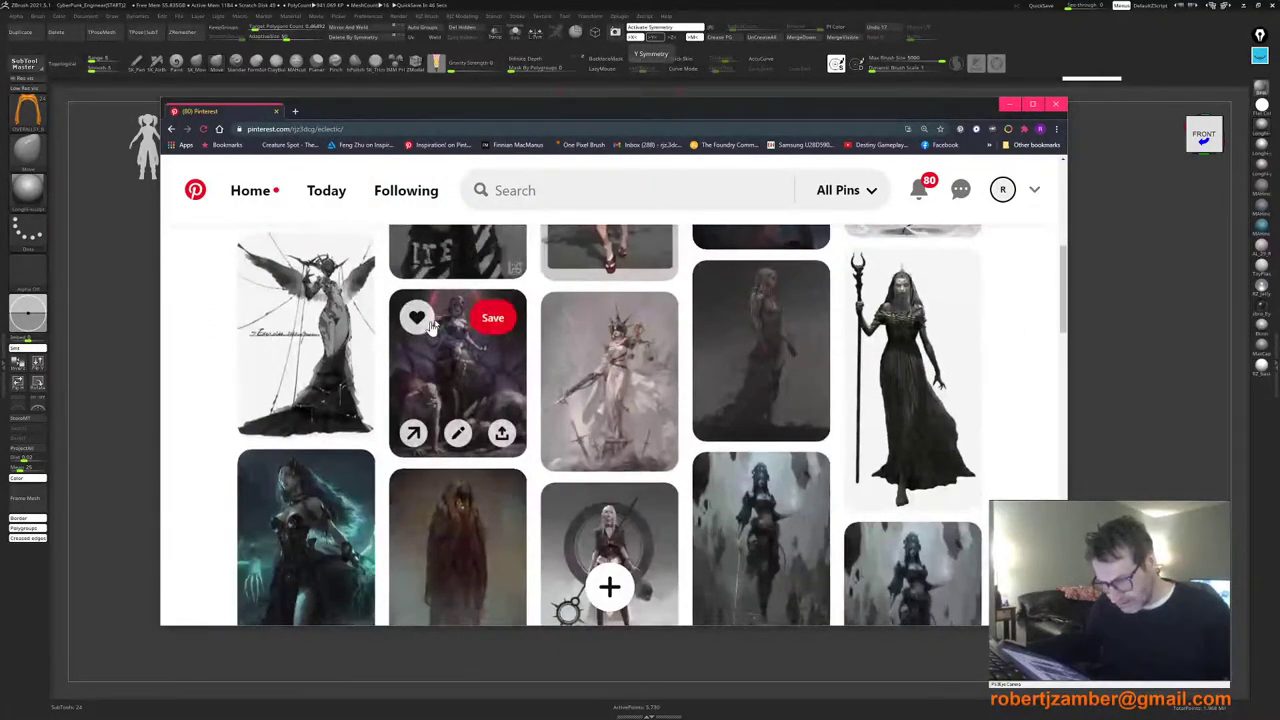
pyautogui.scroll(-2, 352, 345)
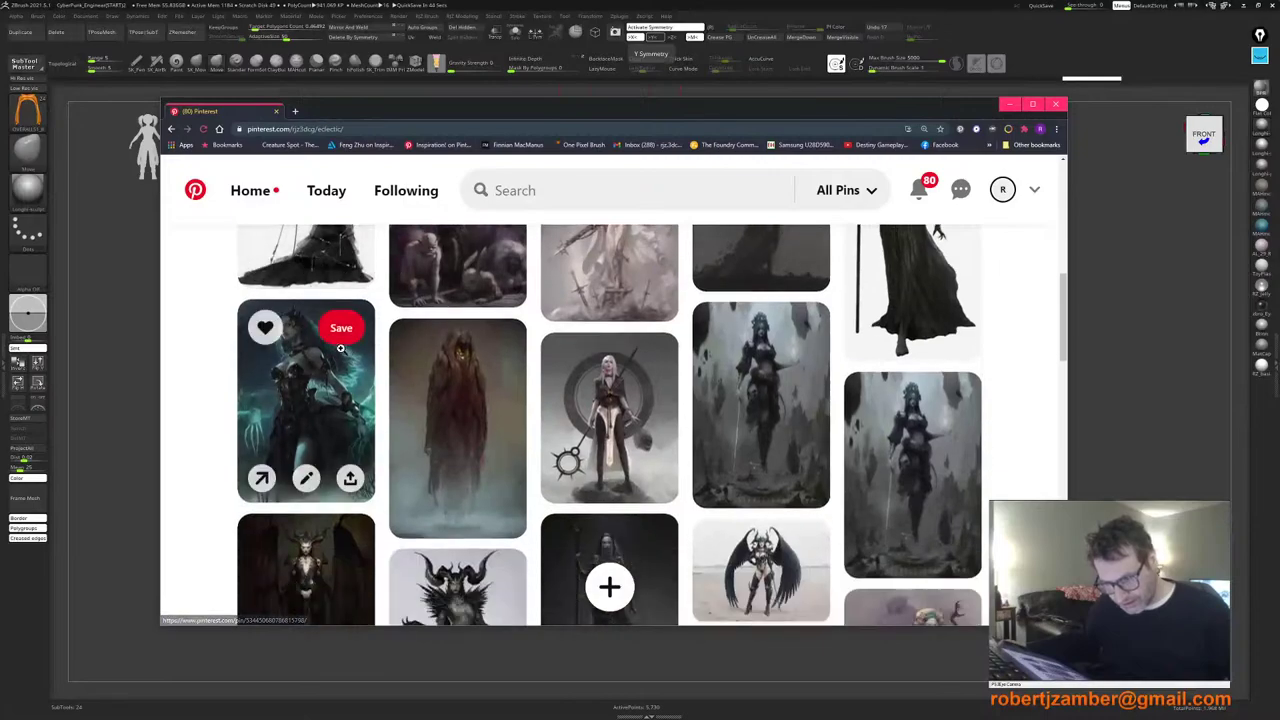
pyautogui.scroll(-4, 345, 342)
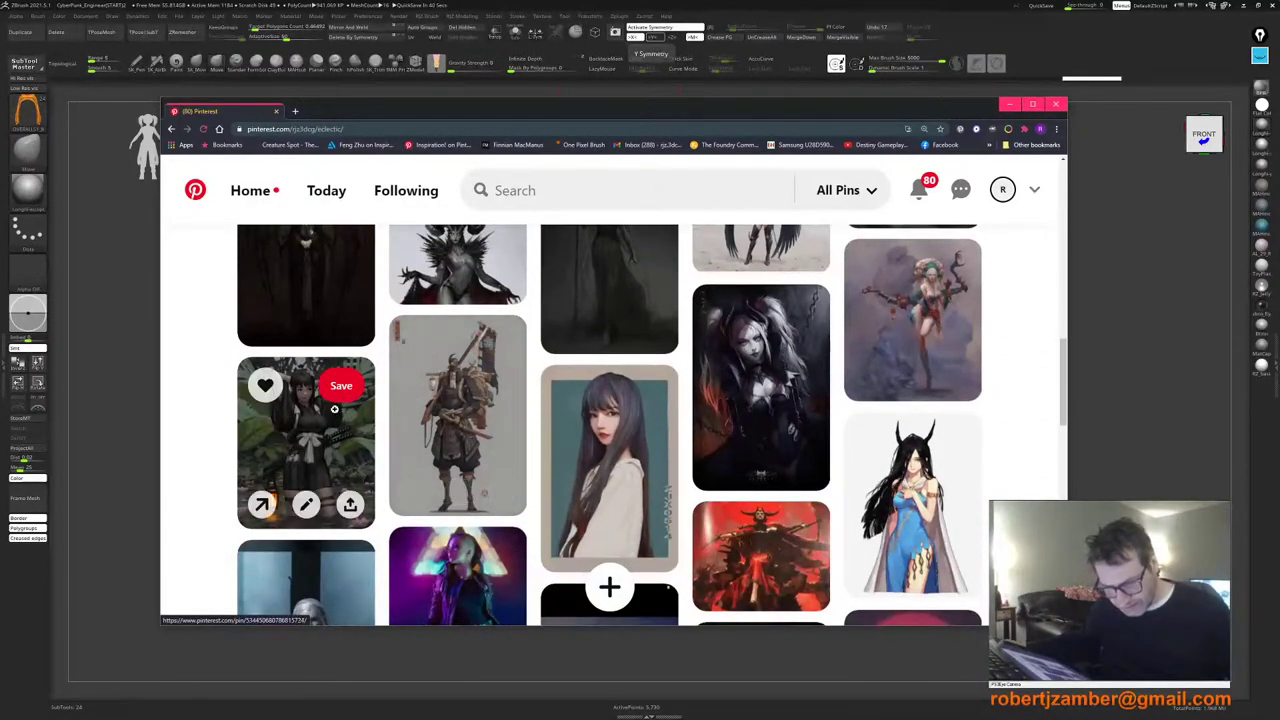
pyautogui.scroll(-1, 321, 383)
pyautogui.click(319, 354)
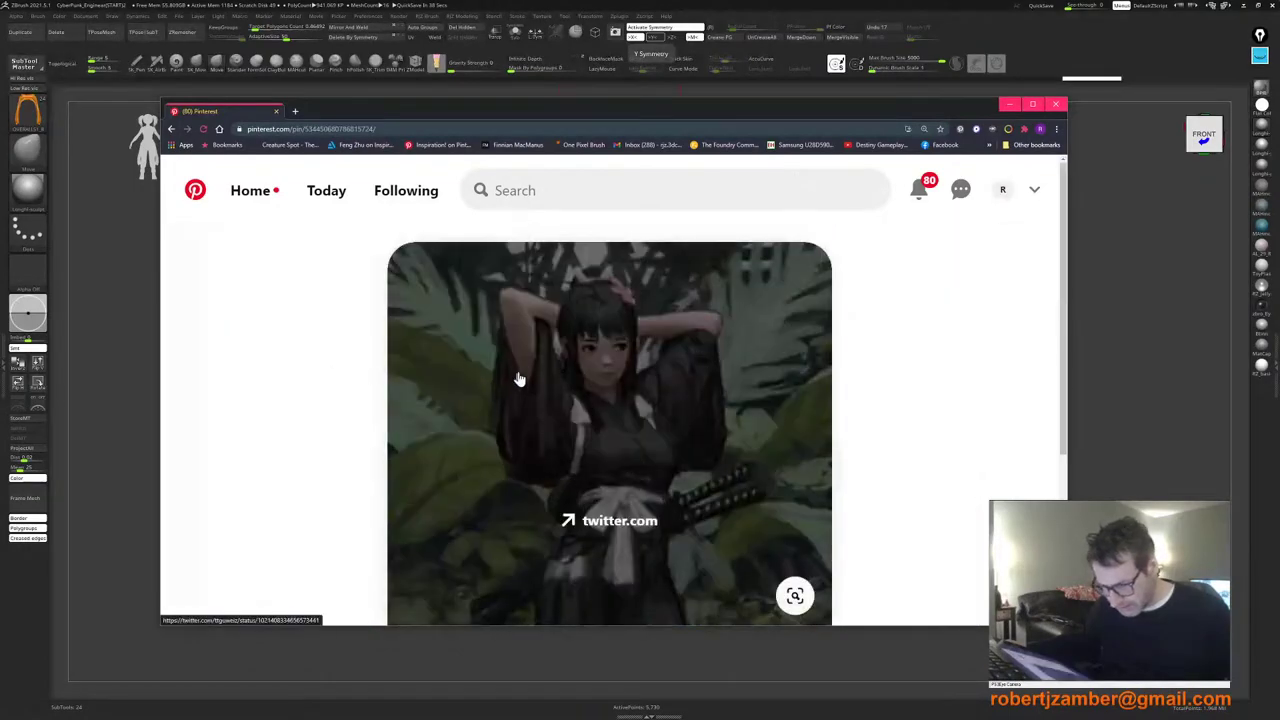
# Step: Examine the swordswoman's outfit in the painting, from the sleeves and tied waist sash down to the skirt and thigh straps
pyautogui.scroll(-2, 543, 357)
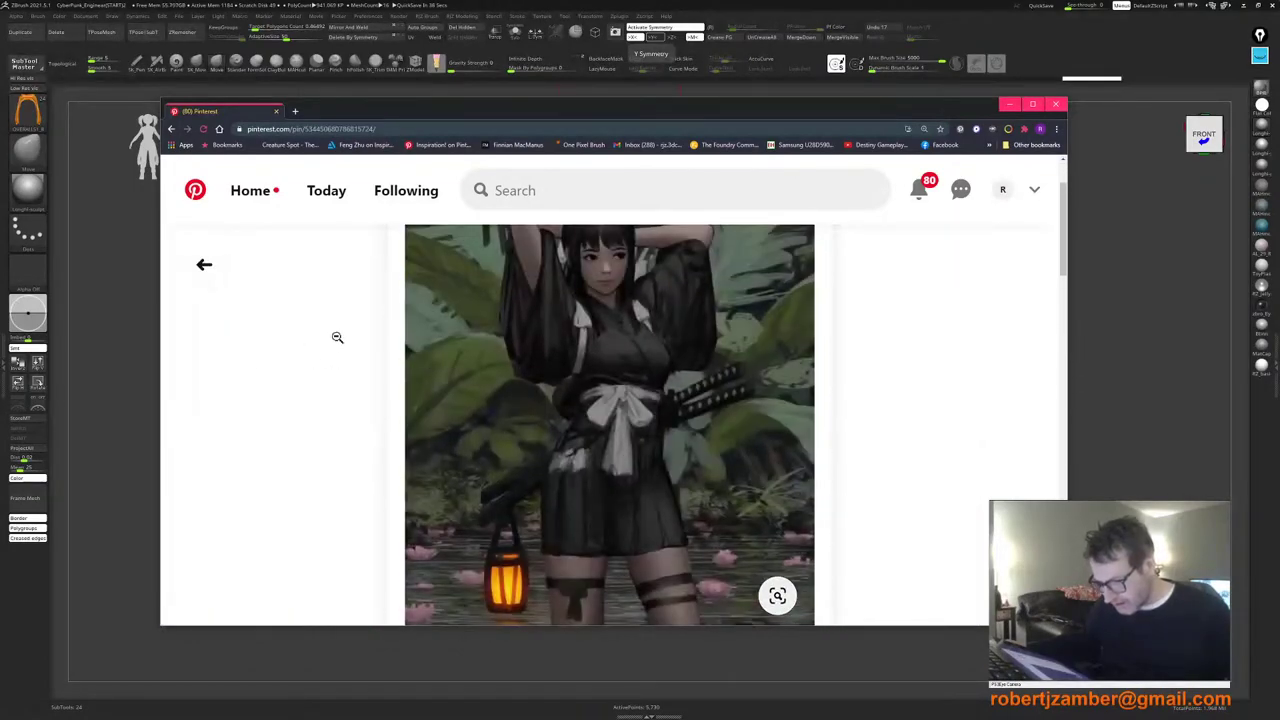
pyautogui.scroll(-2, 334, 344)
pyautogui.scroll(1, 331, 350)
pyautogui.scroll(2, 331, 350)
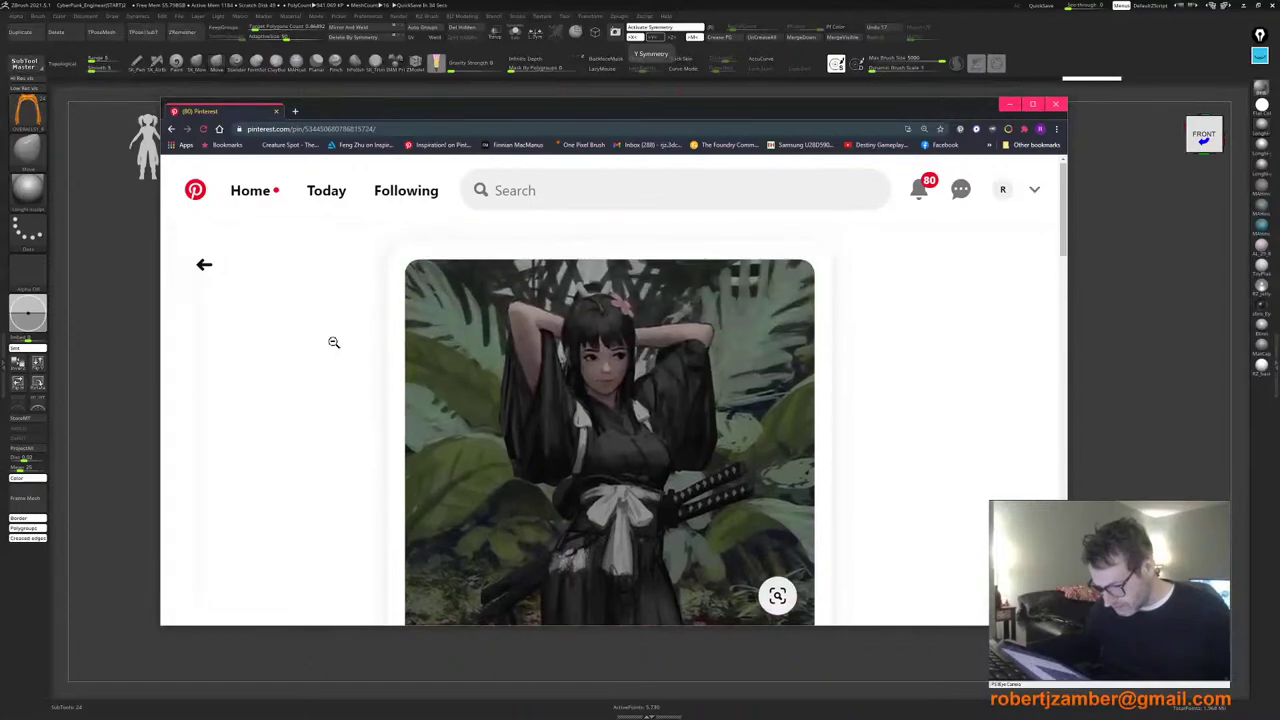
pyautogui.scroll(1, 334, 341)
pyautogui.scroll(-3, 334, 341)
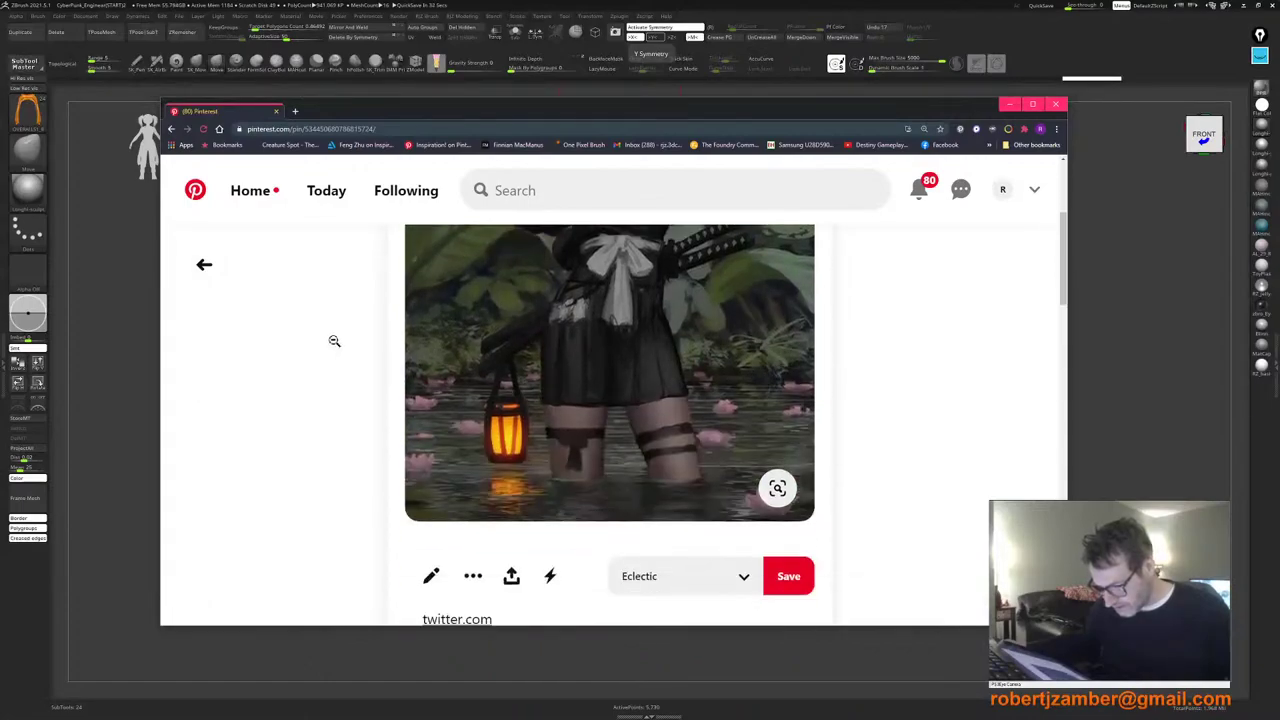
pyautogui.scroll(2, 334, 341)
pyautogui.scroll(-2, 336, 337)
pyautogui.scroll(2, 363, 349)
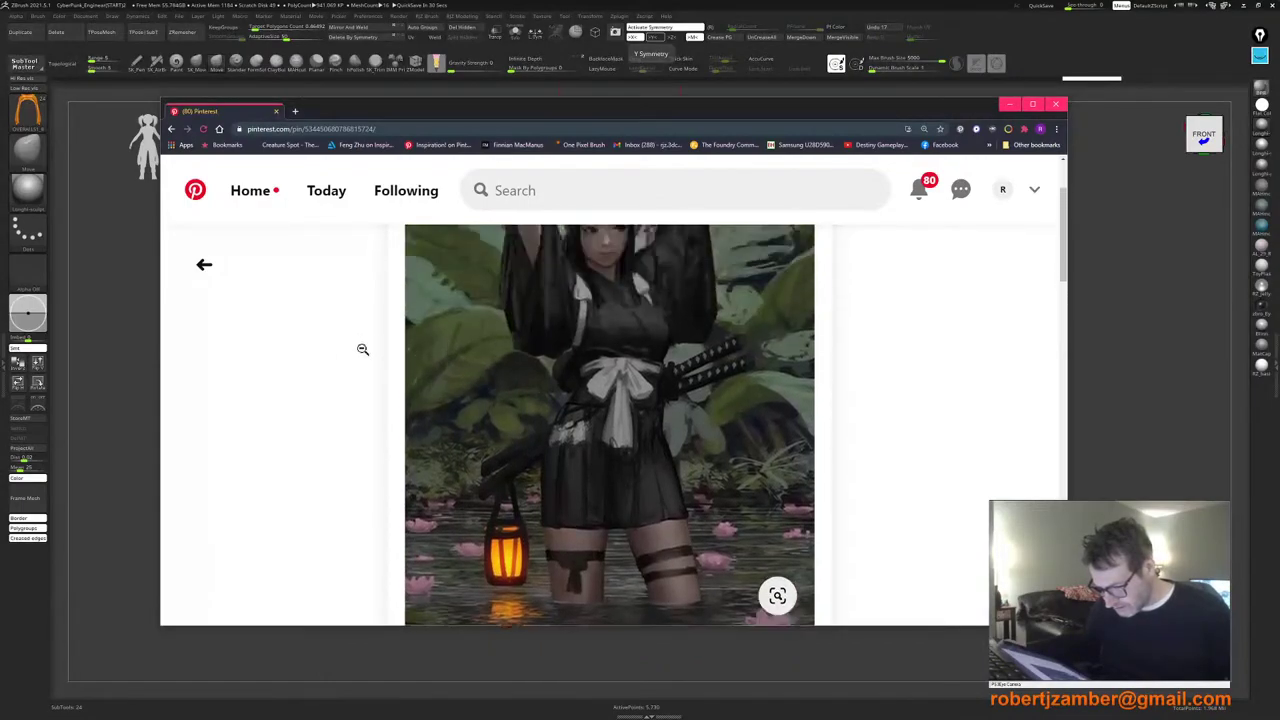
pyautogui.scroll(-1, 334, 366)
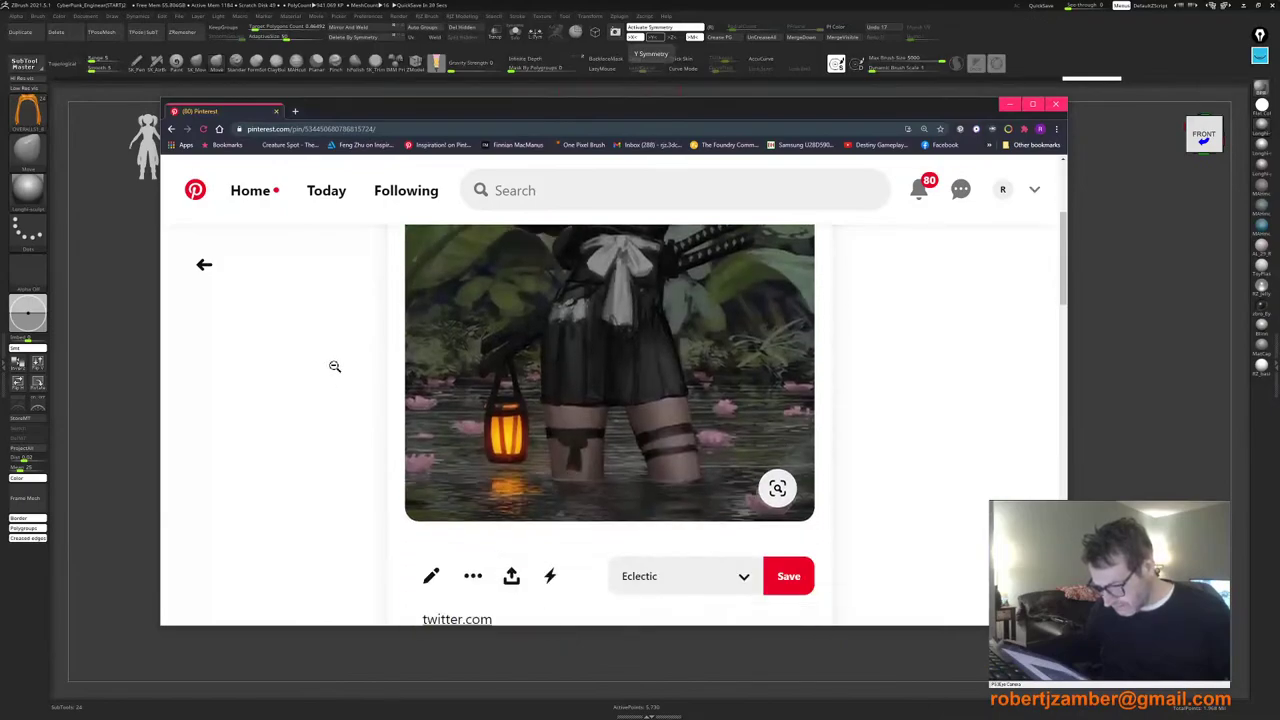
pyautogui.scroll(1, 334, 366)
pyautogui.scroll(-1, 455, 442)
pyautogui.scroll(1, 457, 517)
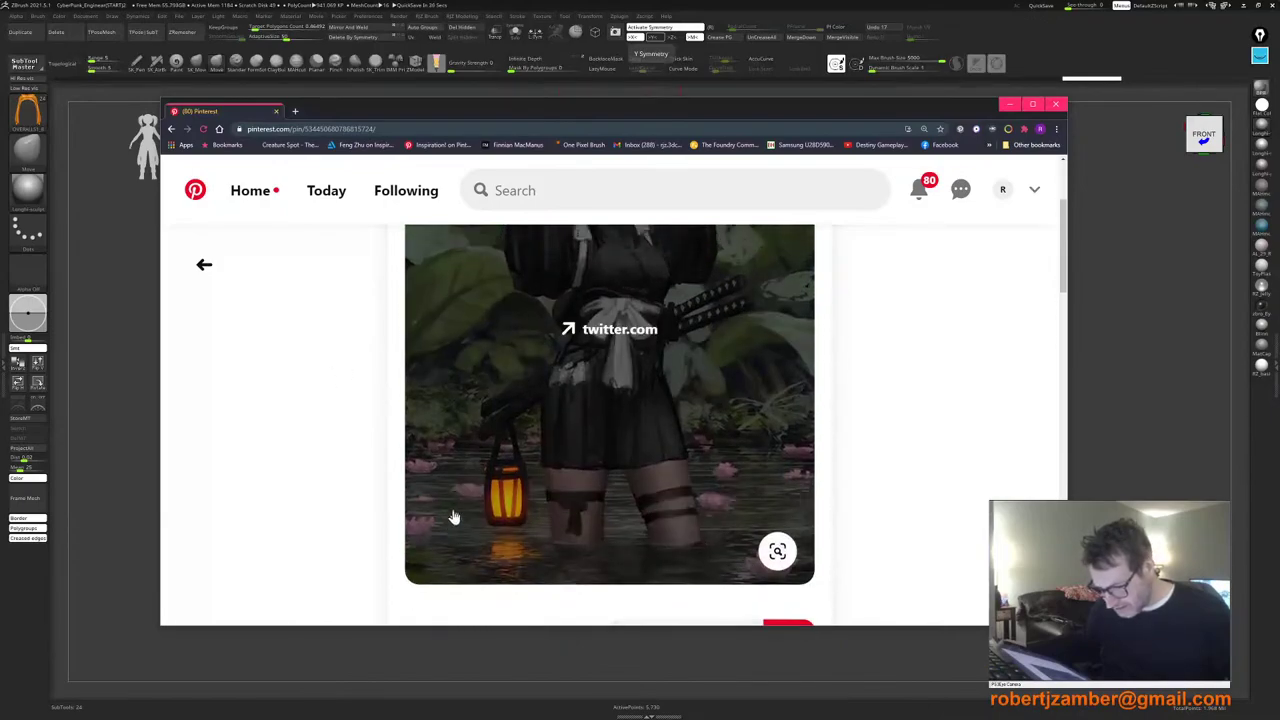
pyautogui.scroll(-1, 461, 474)
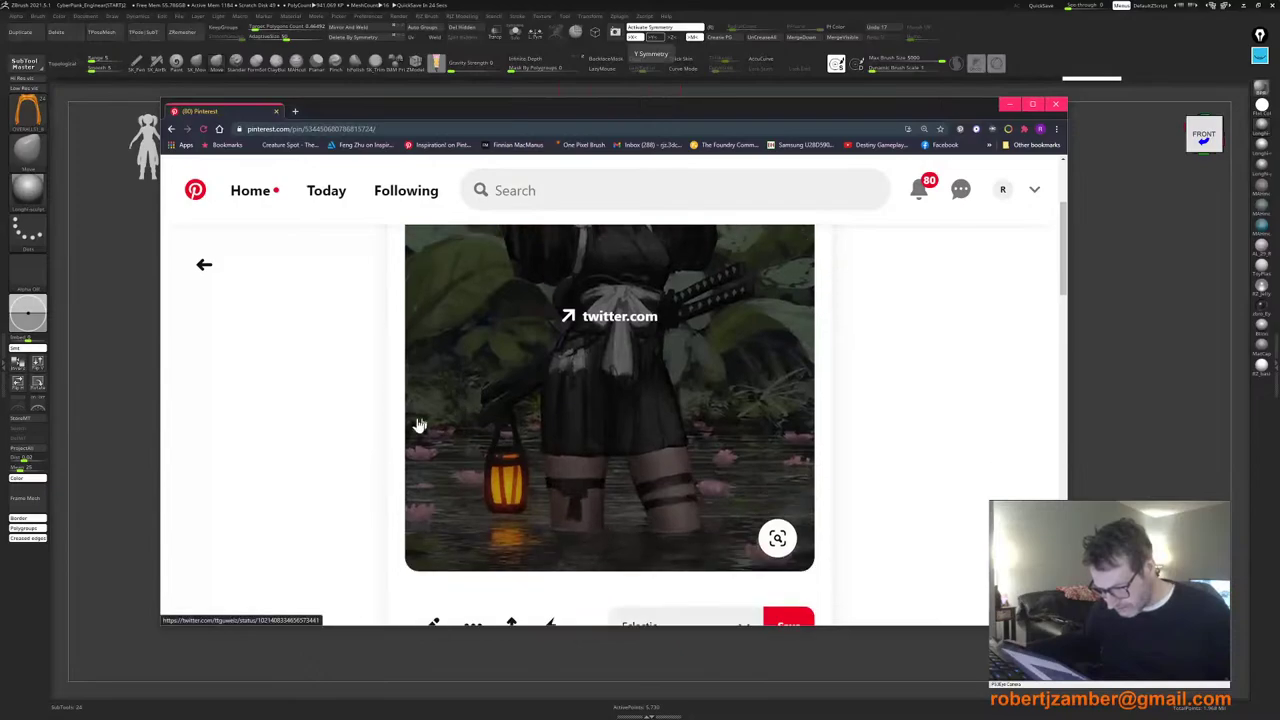
pyautogui.scroll(2, 360, 451)
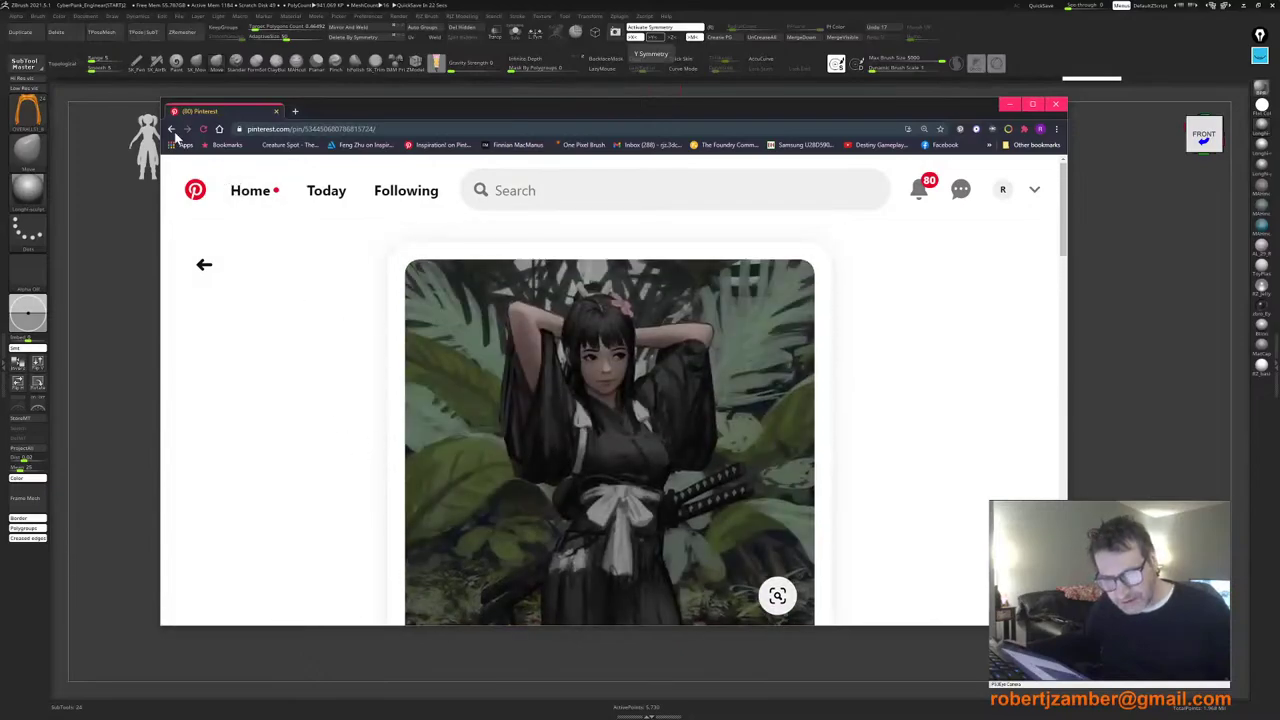
# Step: Open a spare browser tab, return to Pinterest and search it for "Mechanical engineer leg support system"
pyautogui.click(295, 111)
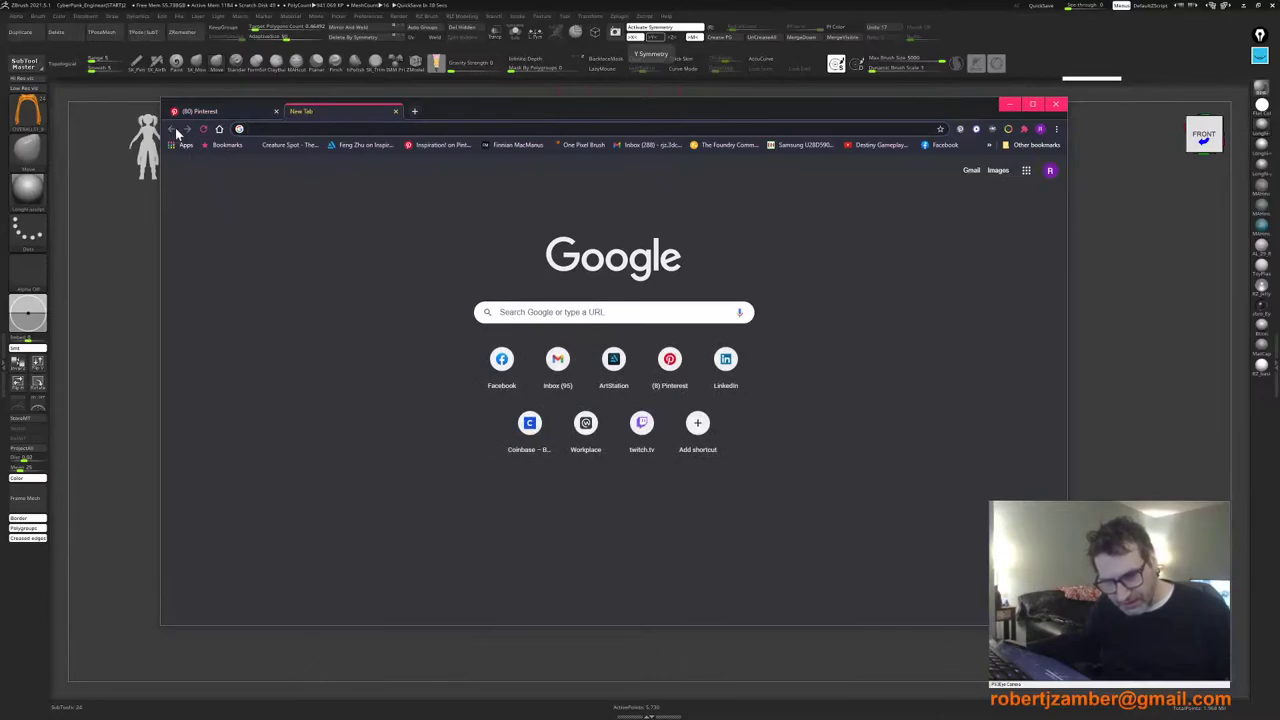
pyautogui.click(207, 114)
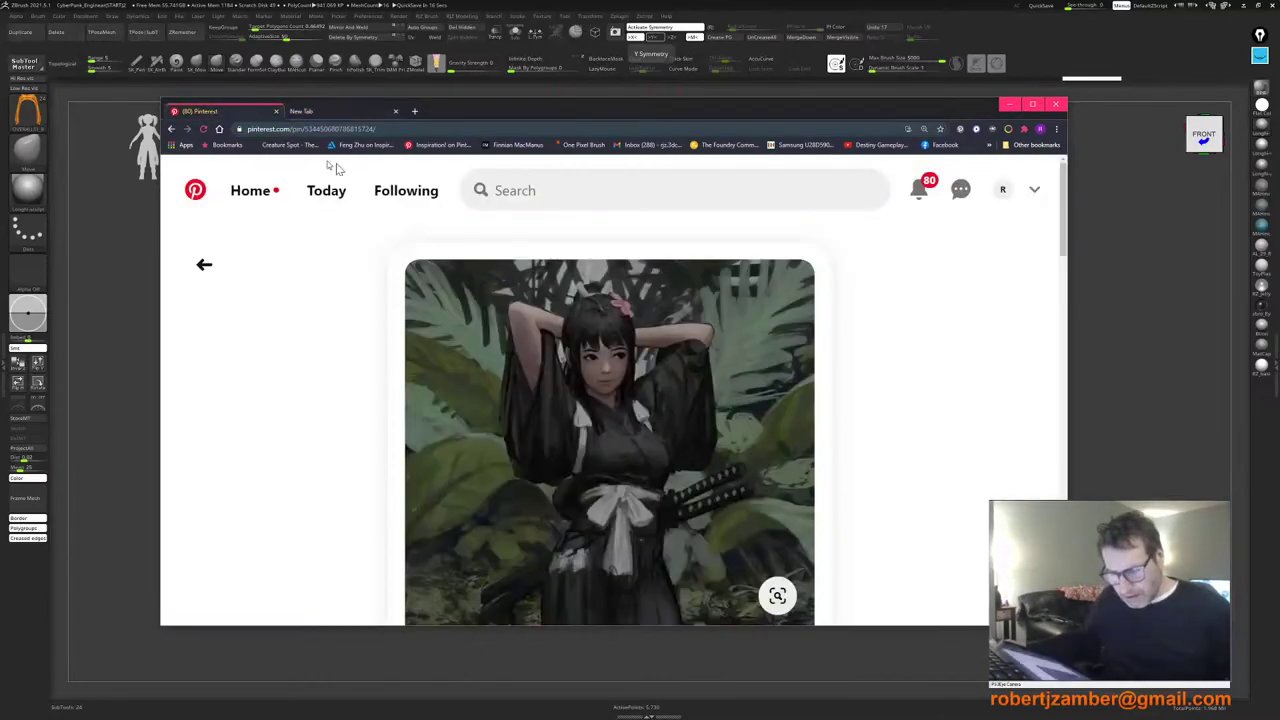
pyautogui.click(545, 185)
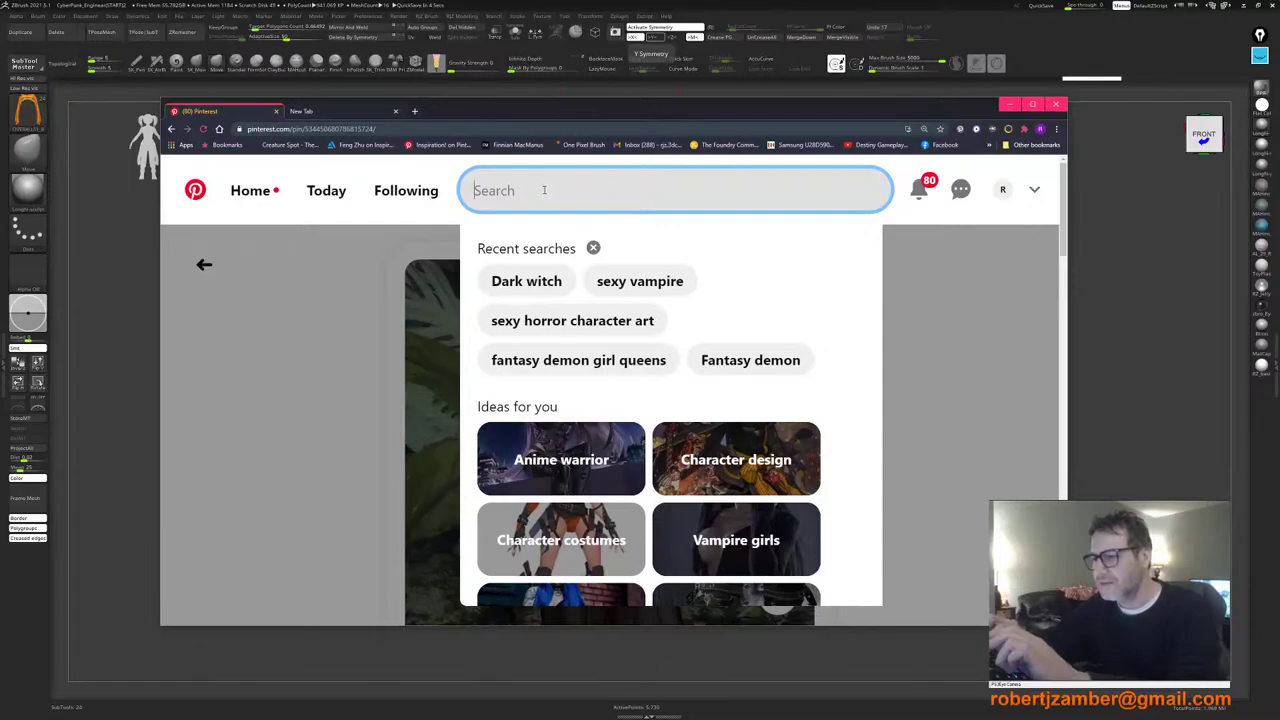
pyautogui.write('MEch')
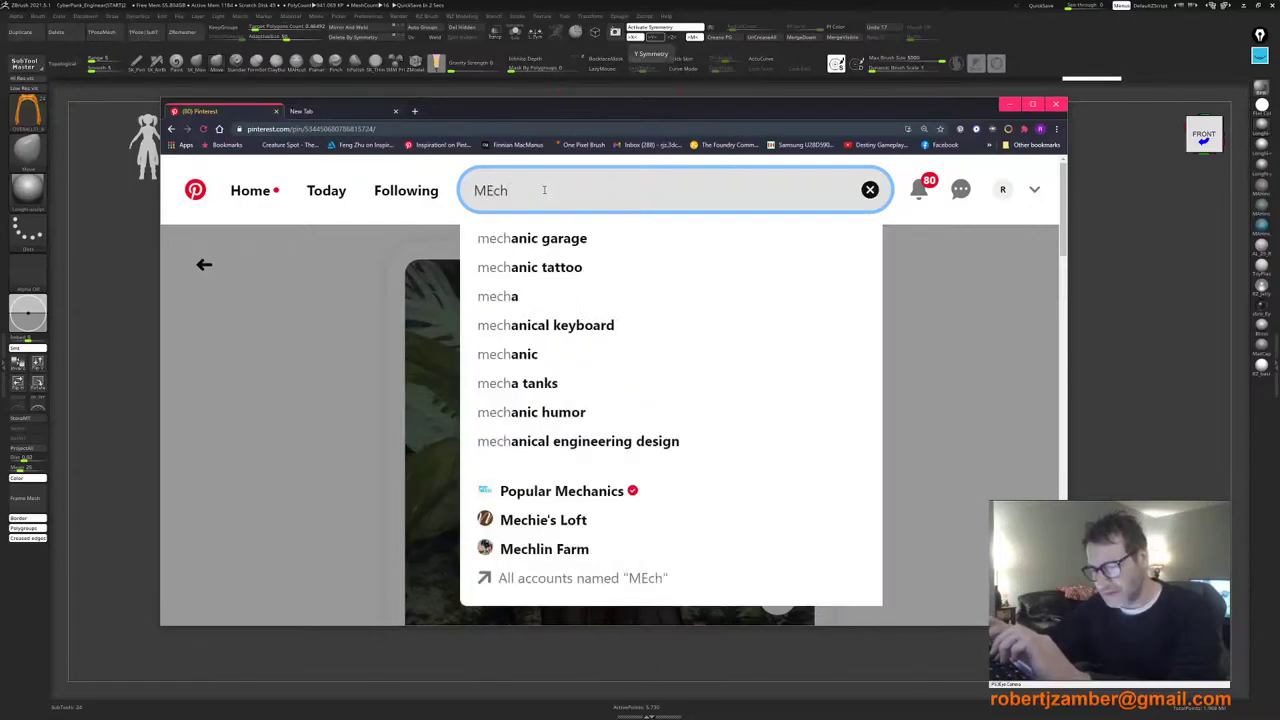
pyautogui.press('BackSpace')
pyautogui.press('BackSpace')
pyautogui.write('e')
pyautogui.press('BackSpace')
pyautogui.press('BackSpace')
pyautogui.write('e')
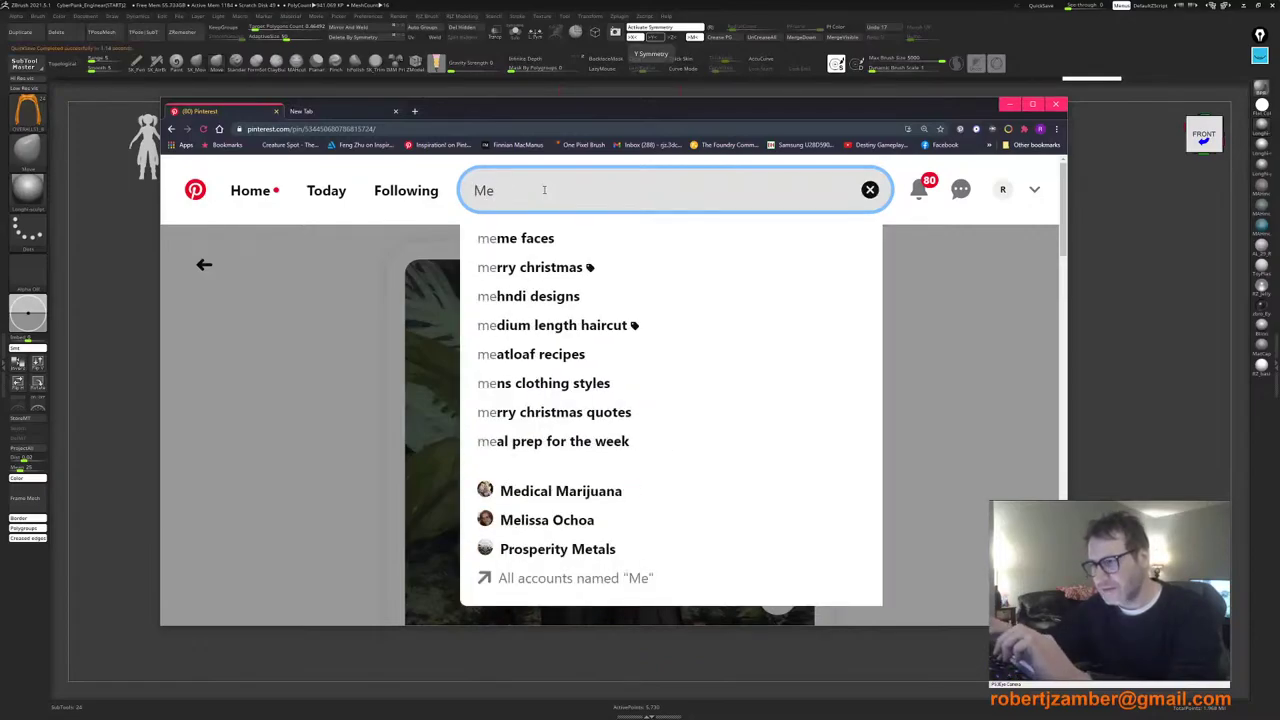
pyautogui.write('chanical')
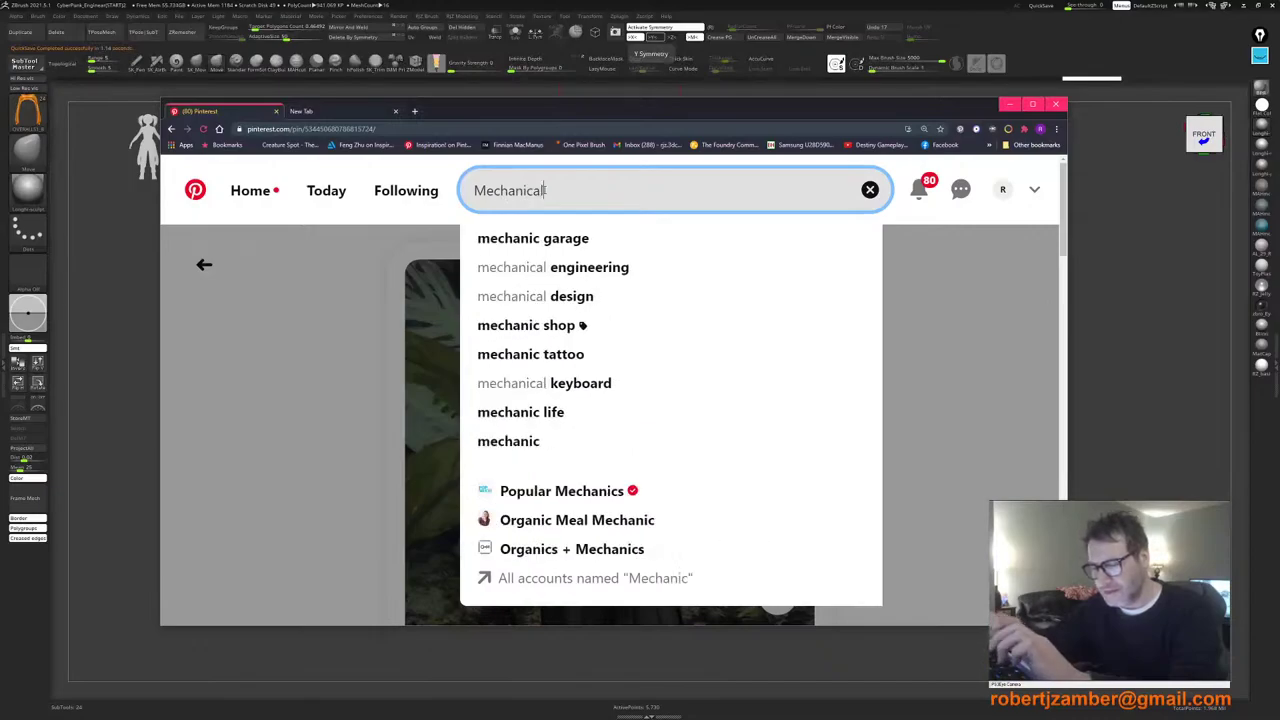
pyautogui.write(' engi')
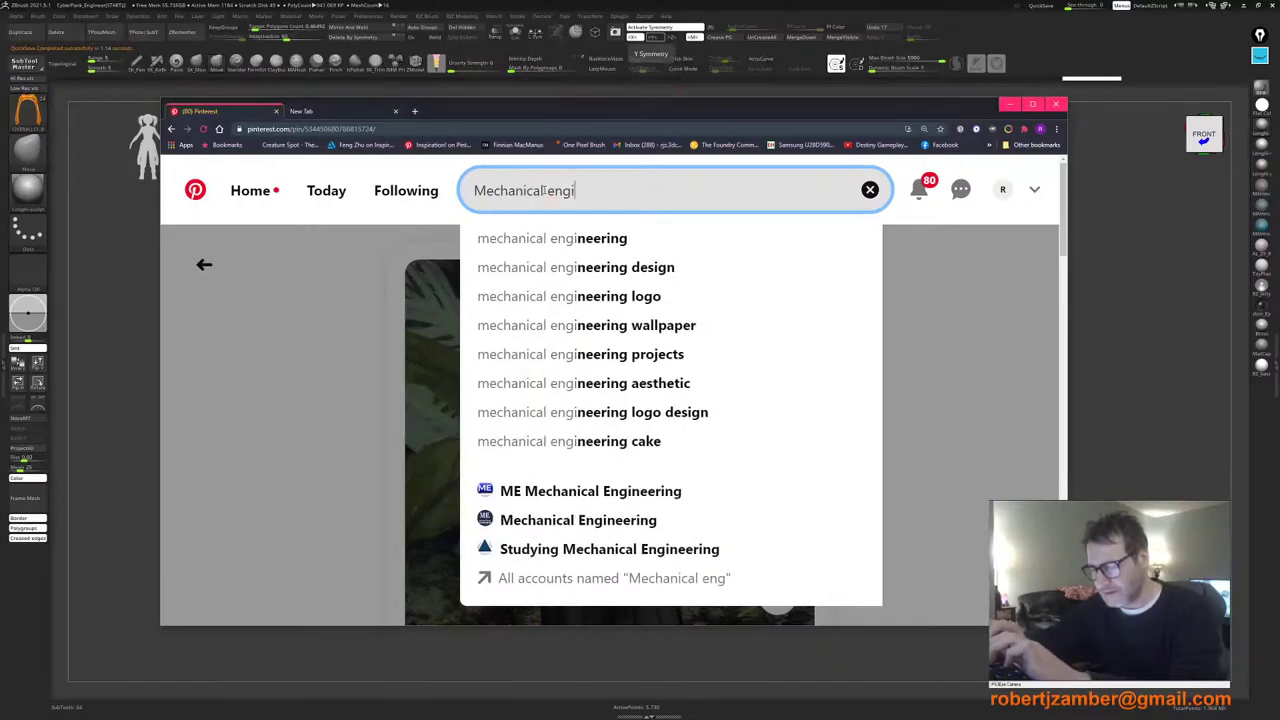
pyautogui.write('neer leg support')
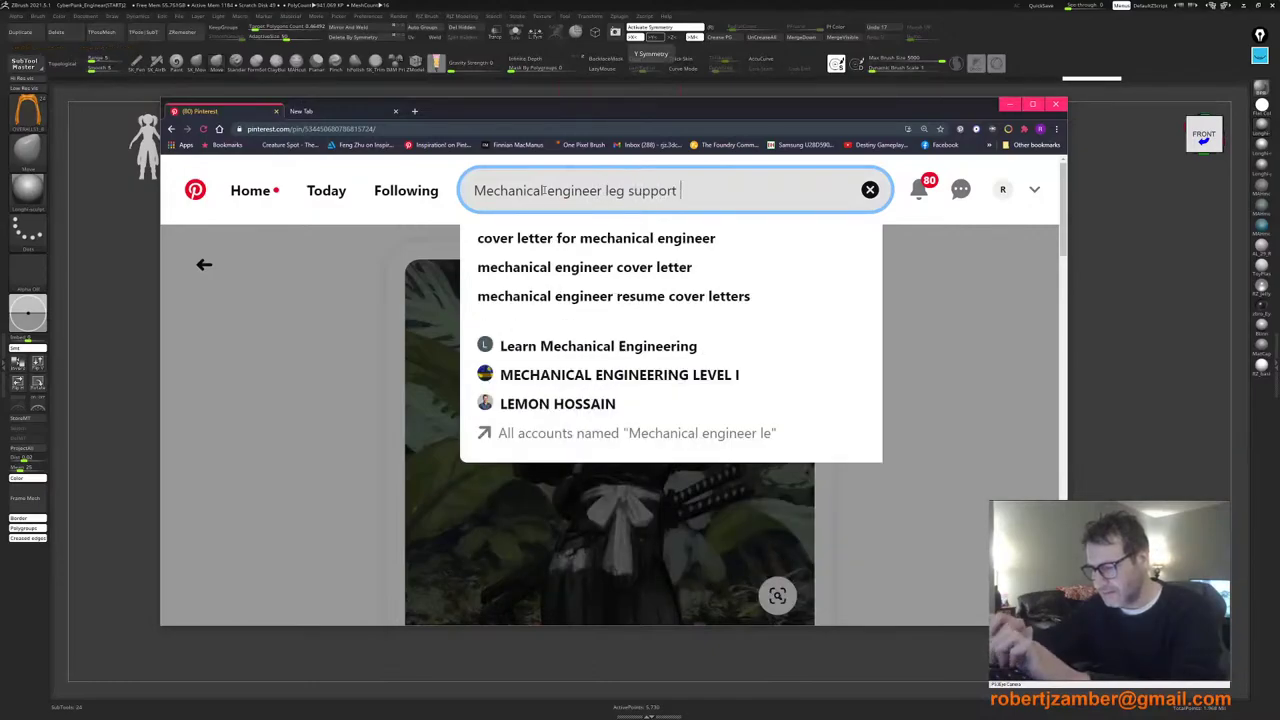
pyautogui.write(' system')
pyautogui.press('Return')
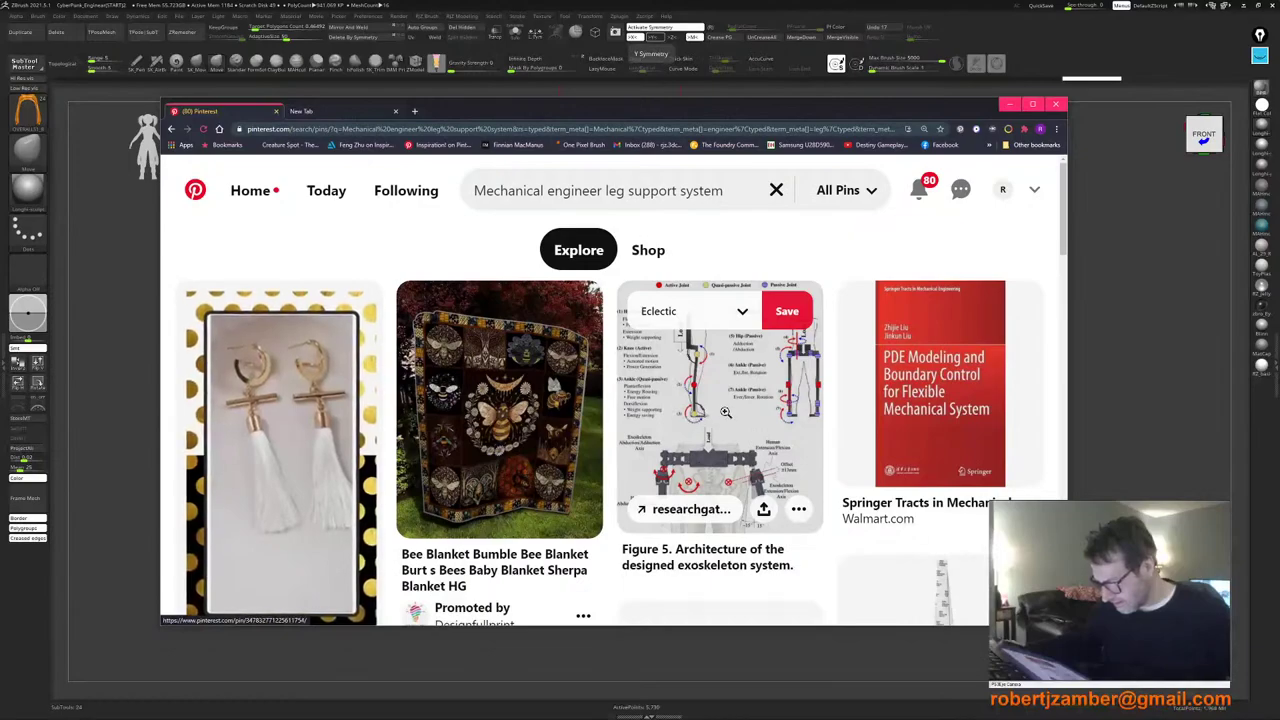
# Step: Look through the leg support search results and open the pin showing the architecture of the designed exoskeleton system
pyautogui.scroll(-1, 720, 430)
pyautogui.scroll(1, 722, 424)
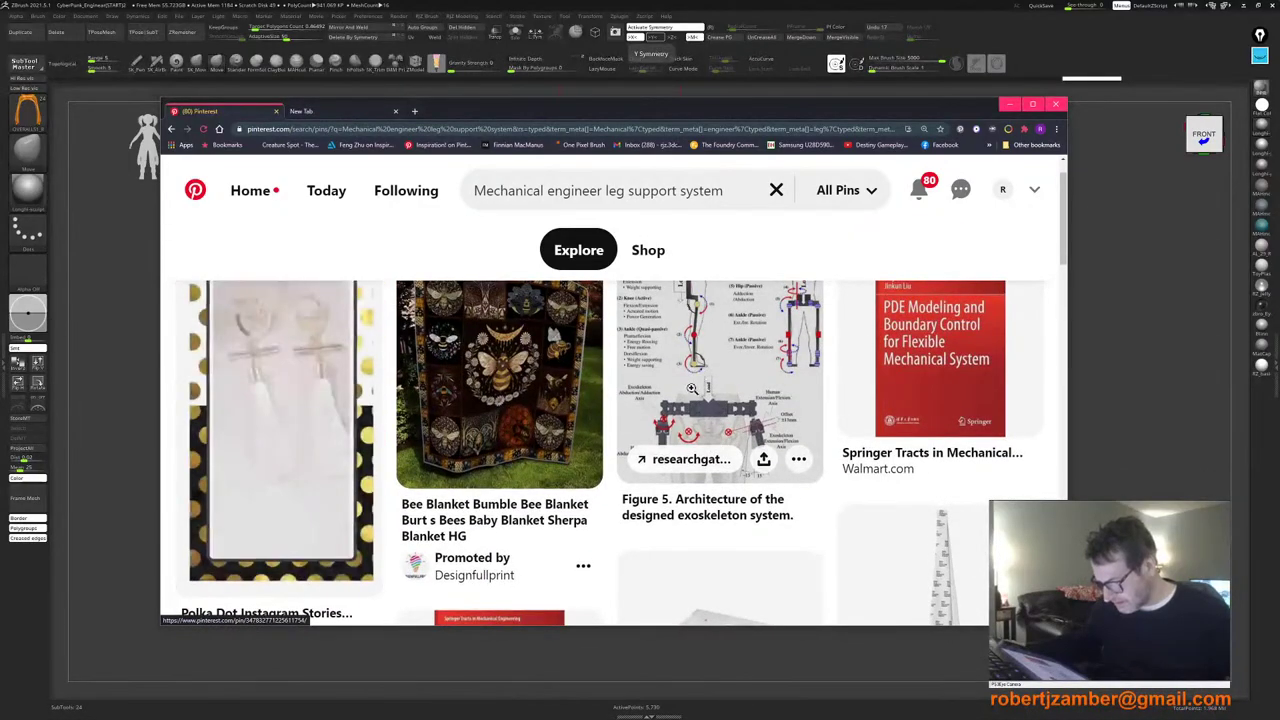
pyautogui.scroll(-1, 700, 388)
pyautogui.scroll(-3, 693, 395)
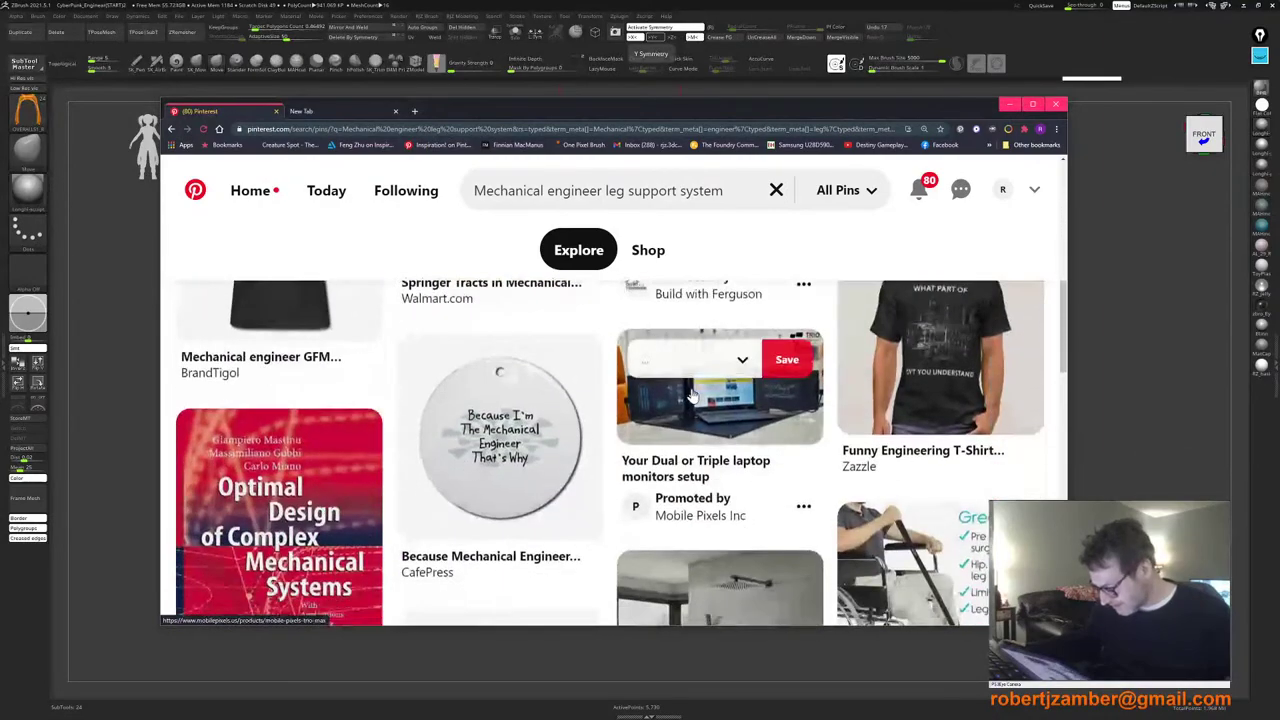
pyautogui.scroll(2, 704, 375)
pyautogui.scroll(1, 704, 375)
pyautogui.click(707, 392)
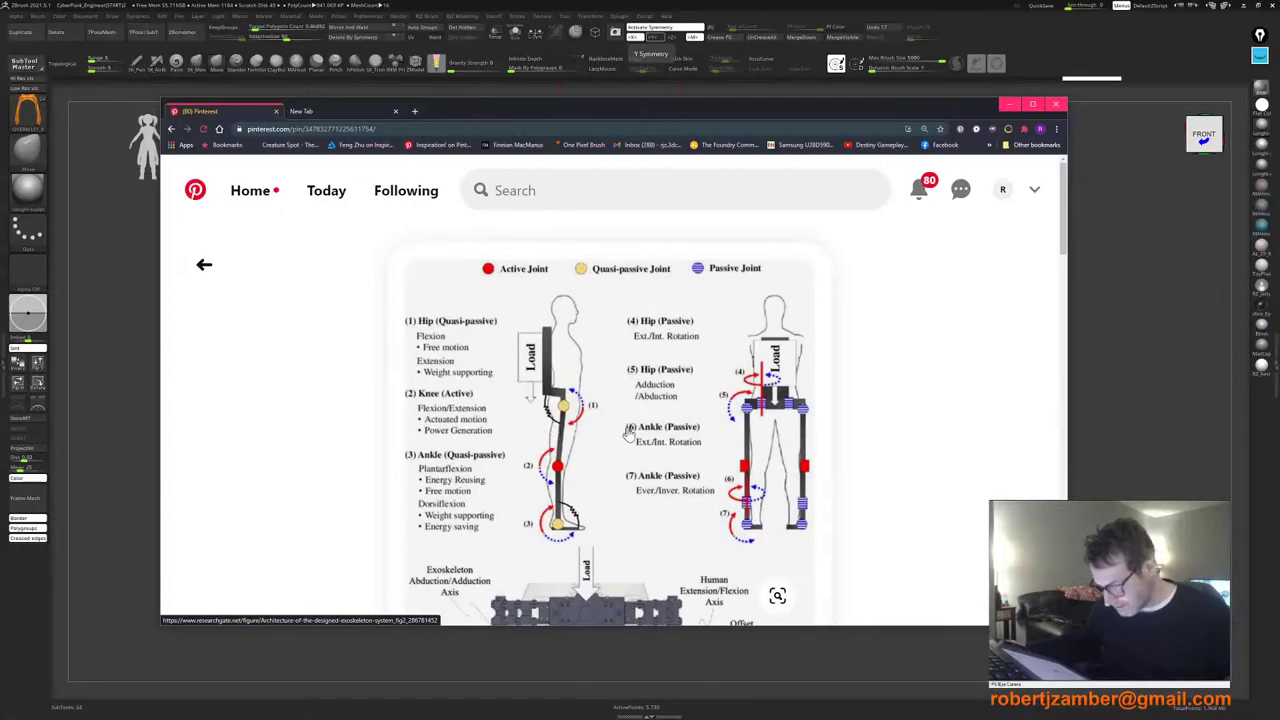
# Step: Review the exoskeleton diagram and its related pins, and open the "Design and control of hybrid..." leg exoskeleton photo
pyautogui.scroll(-2, 667, 420)
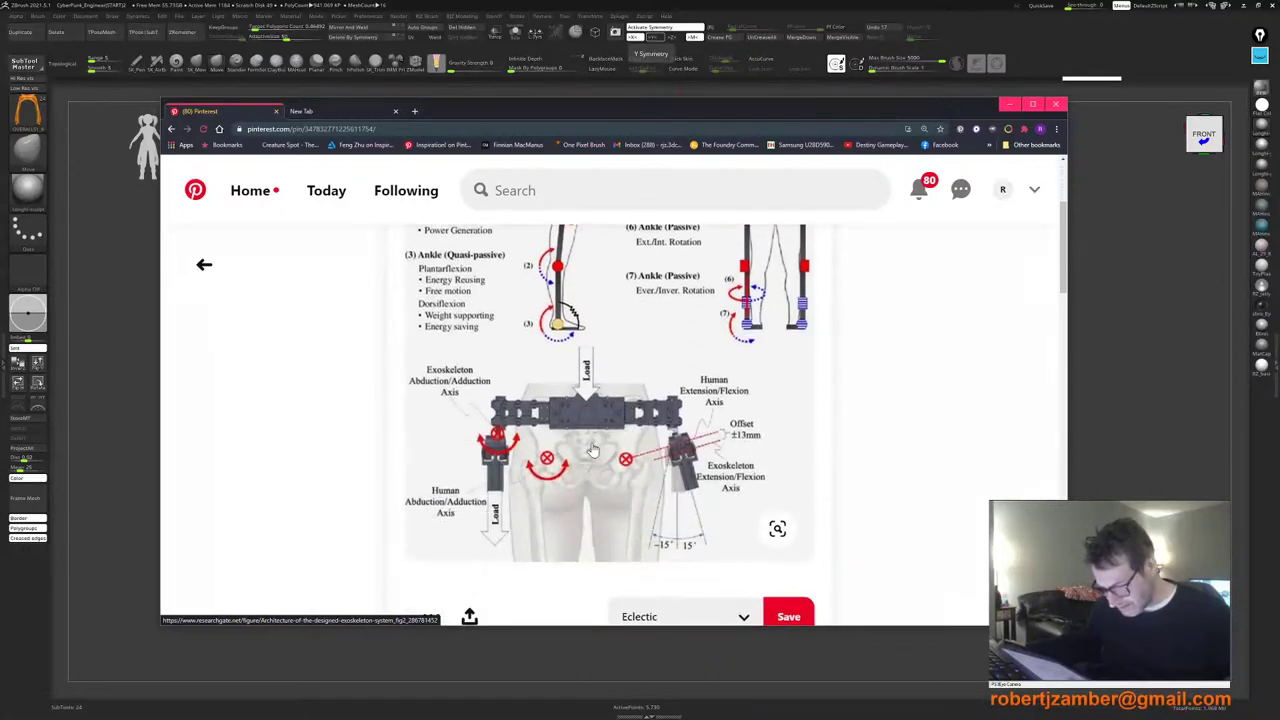
pyautogui.scroll(-7, 665, 388)
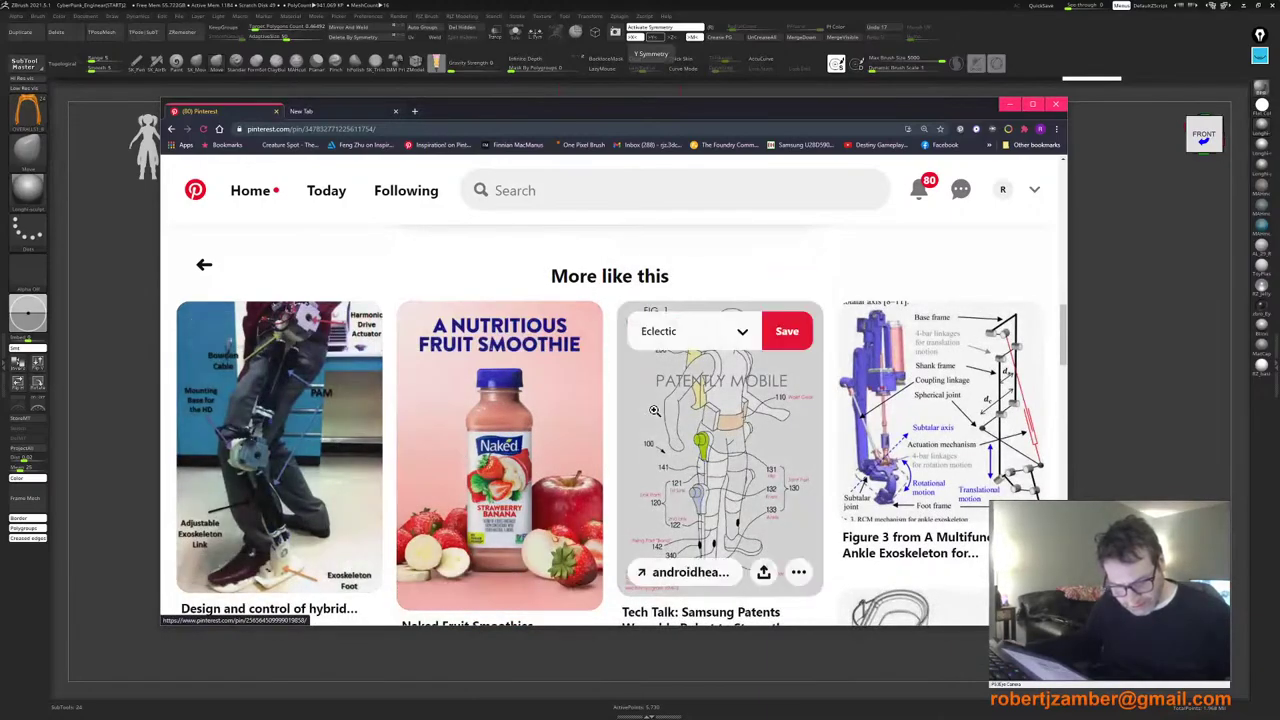
pyautogui.scroll(-2, 275, 420)
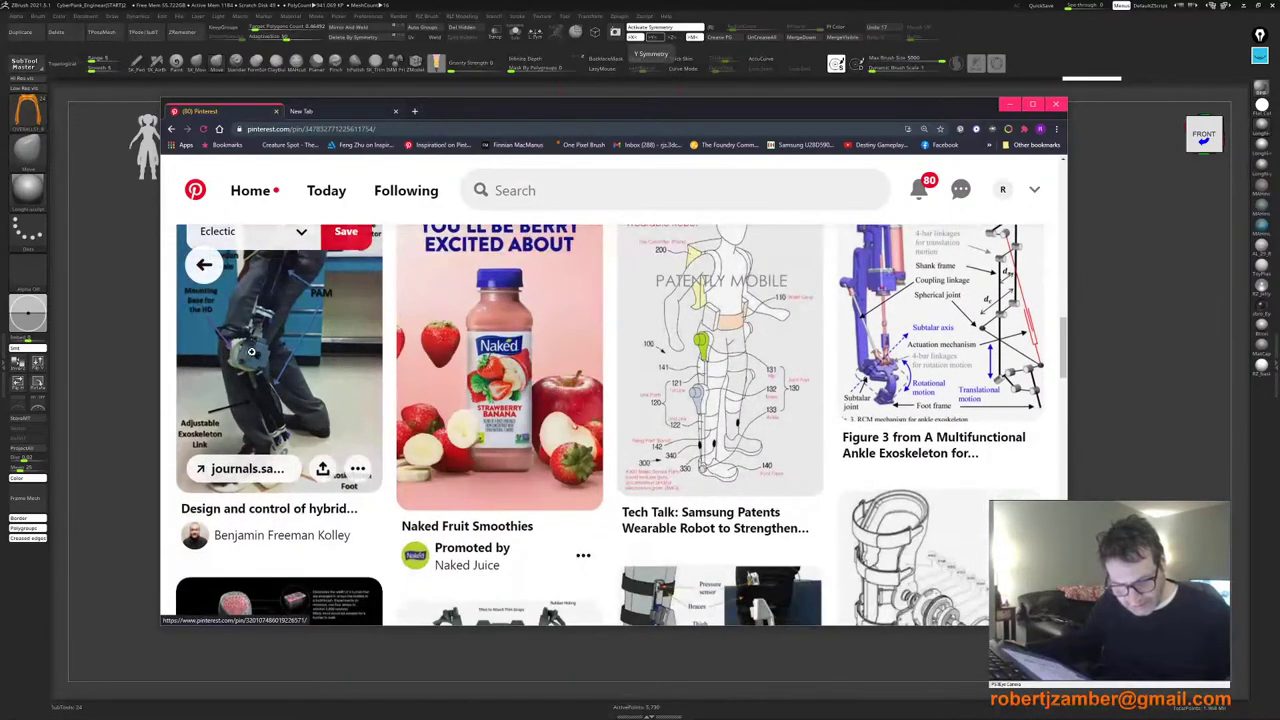
pyautogui.scroll(-1, 268, 356)
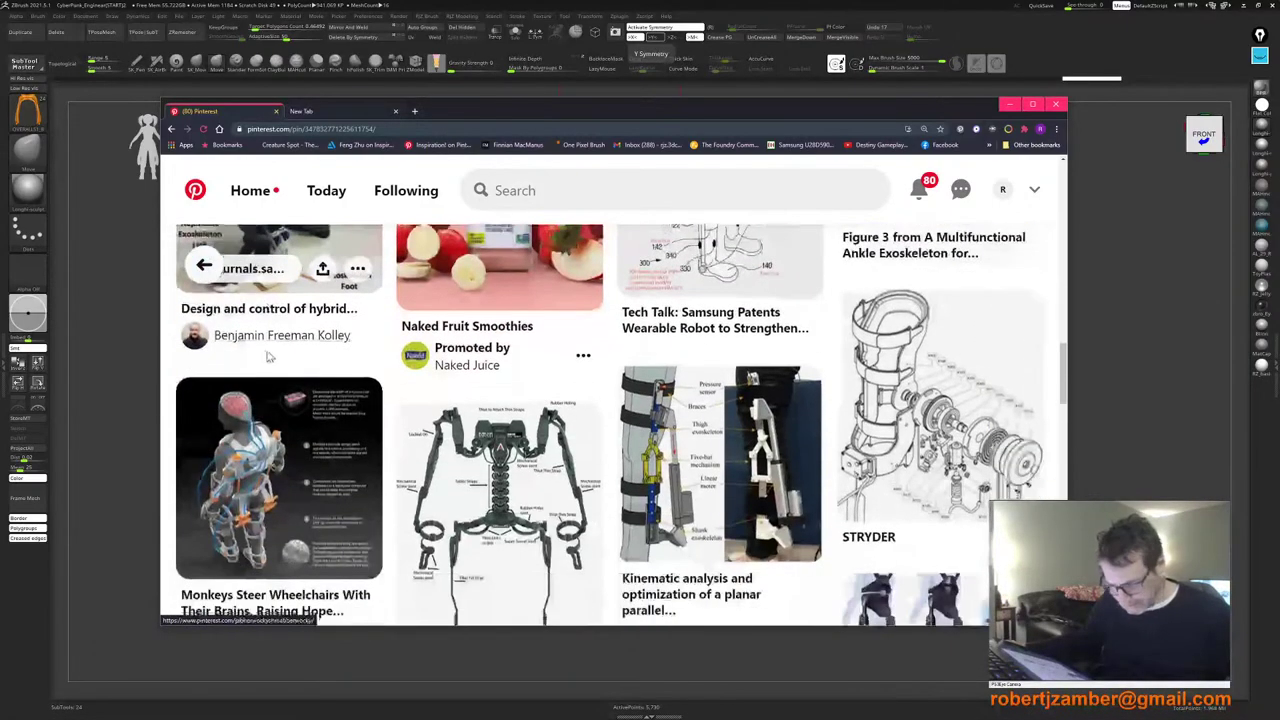
pyautogui.scroll(2, 340, 366)
pyautogui.click(340, 366)
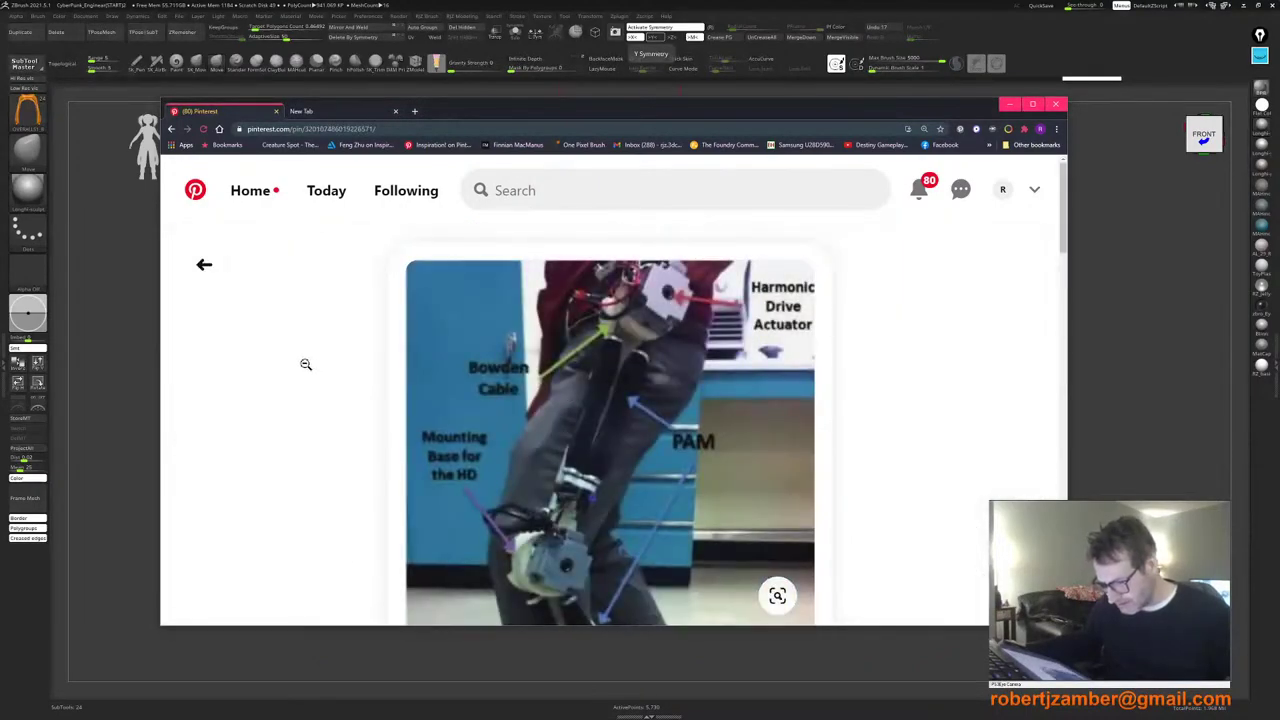
# Step: Examine the lower limb exoskeleton photo from hip actuator to foot and skim the related exoskeleton pins
pyautogui.scroll(-2, 305, 365)
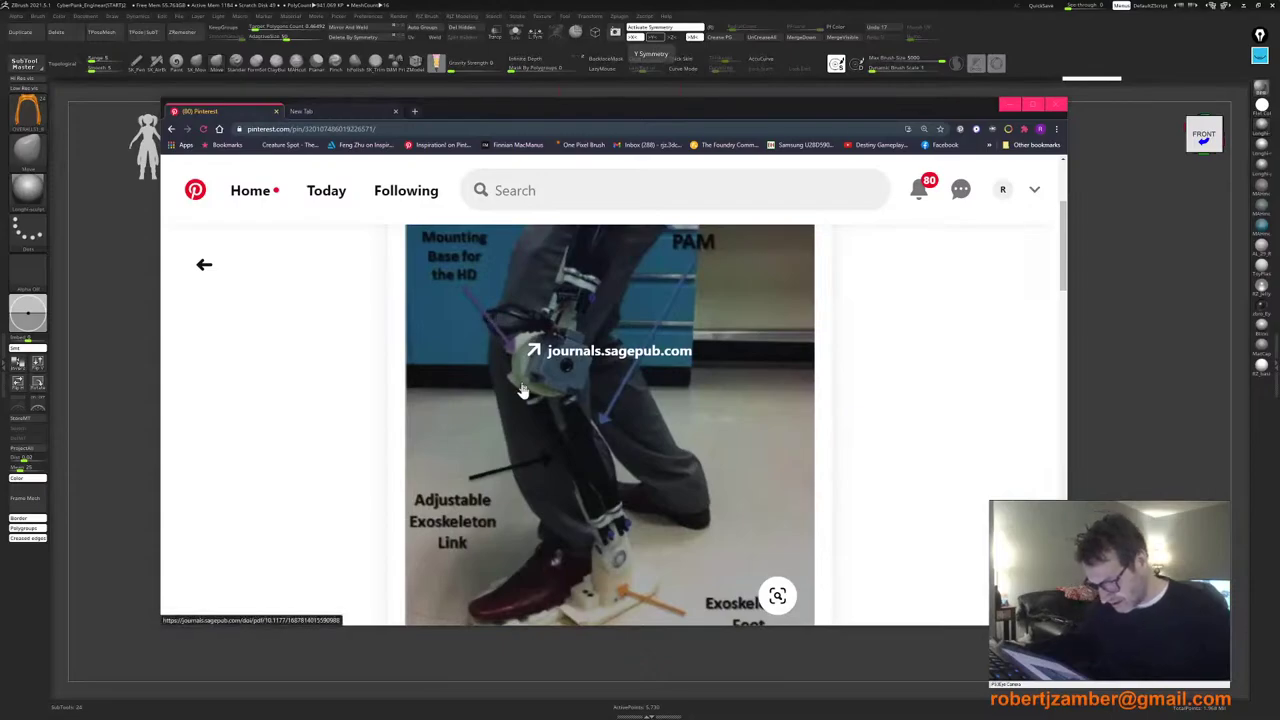
pyautogui.scroll(-3, 535, 394)
pyautogui.scroll(-3, 540, 400)
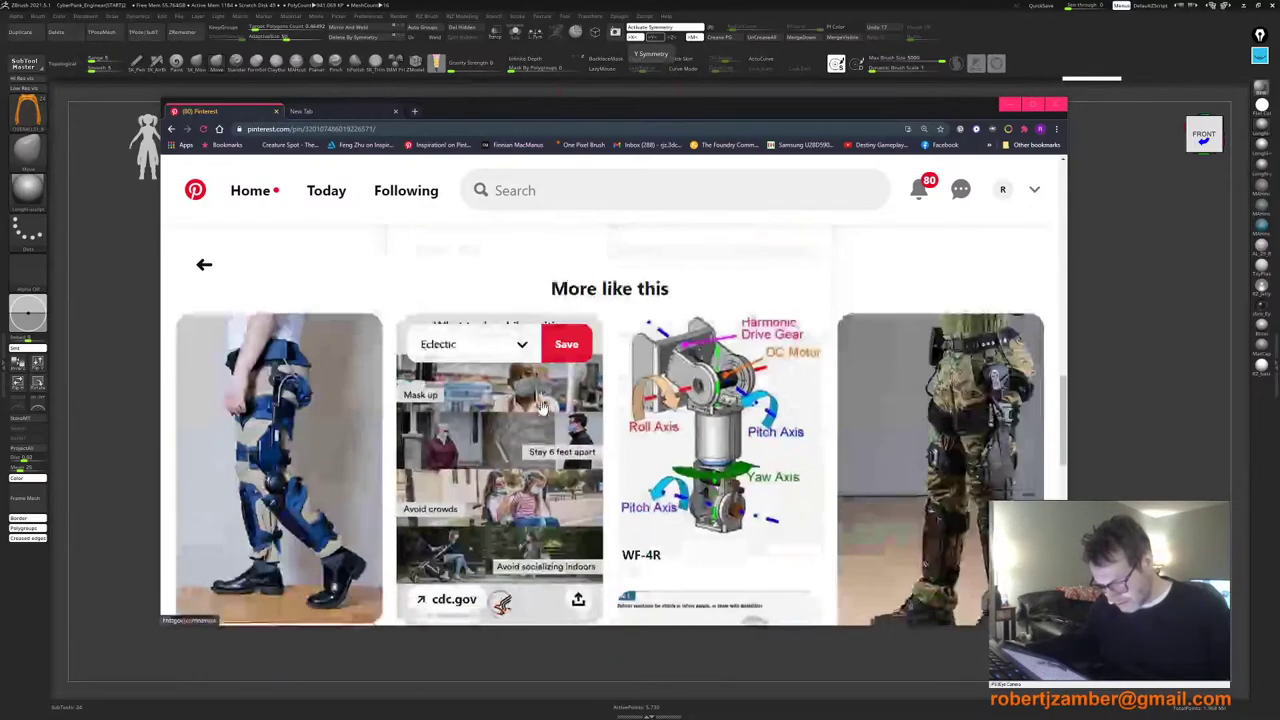
pyautogui.scroll(-1, 345, 450)
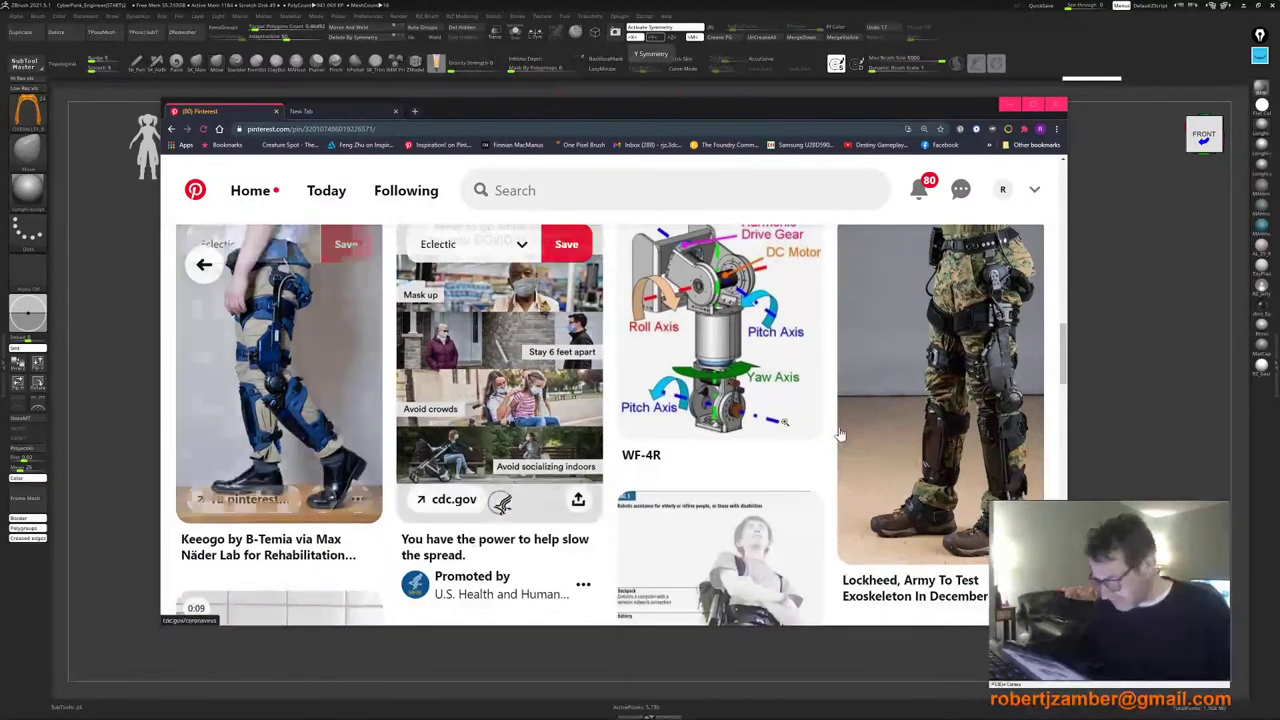
pyautogui.scroll(-3, 540, 420)
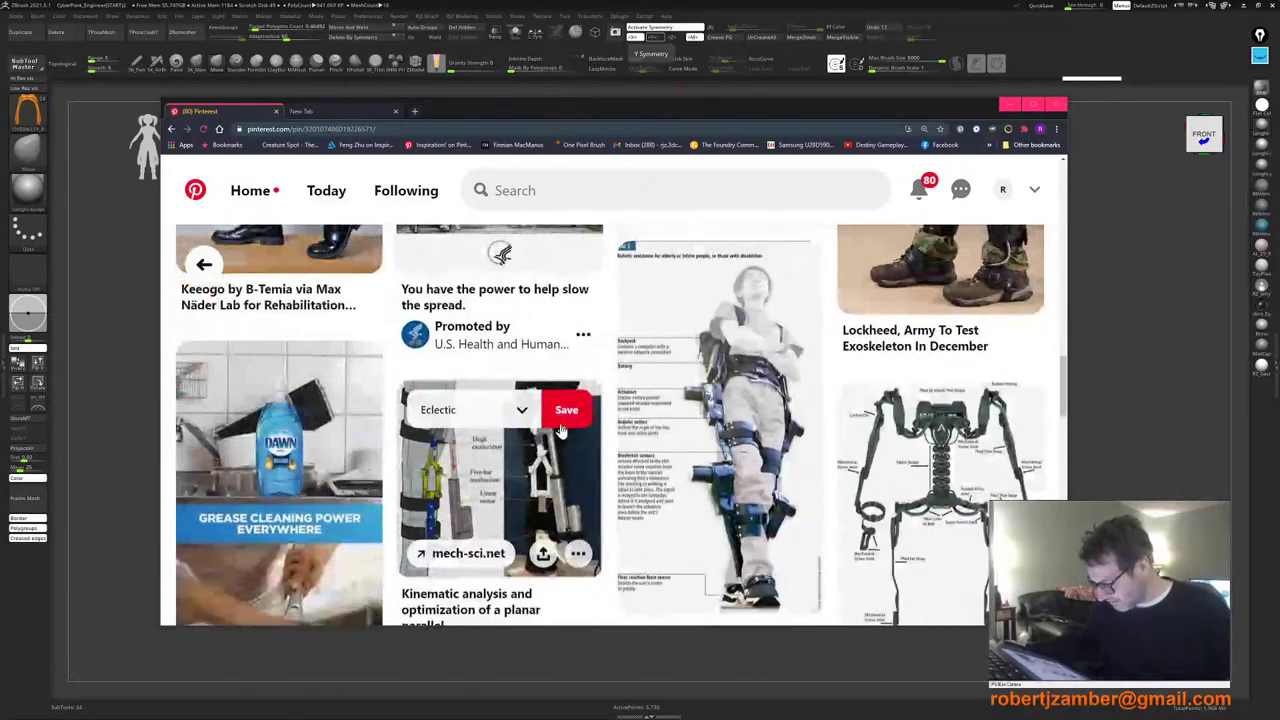
pyautogui.scroll(3, 492, 453)
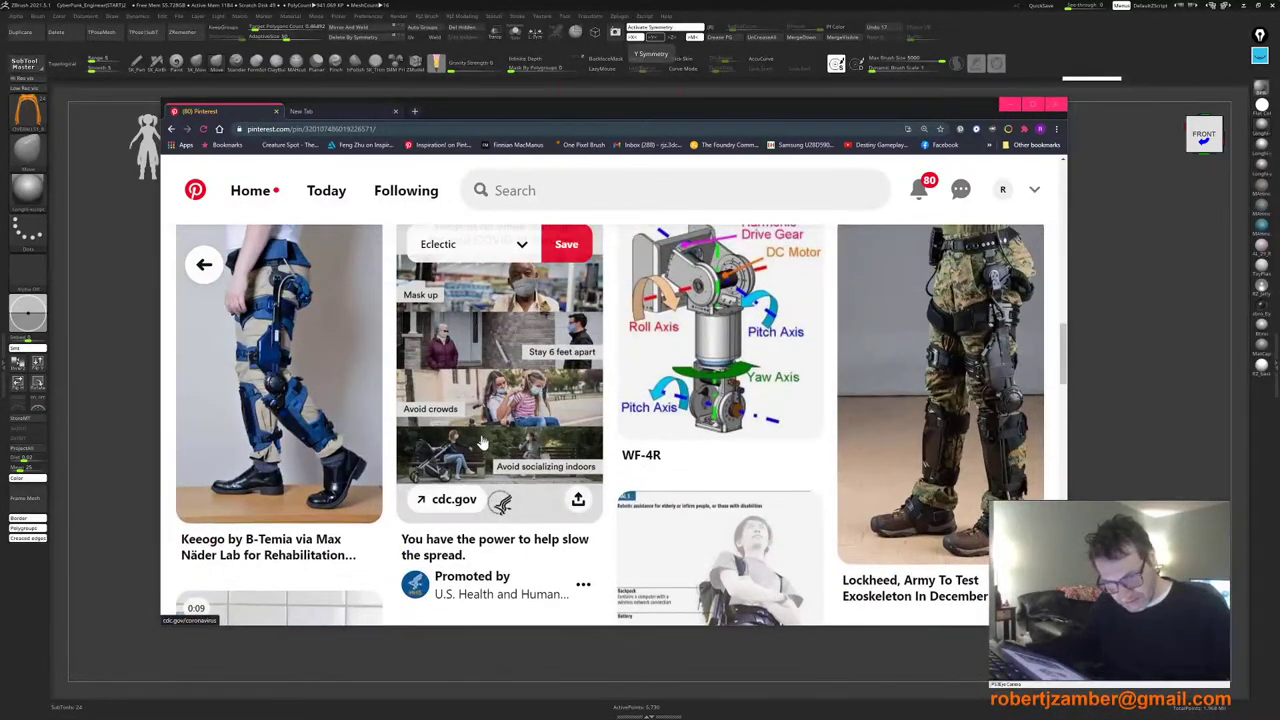
pyautogui.scroll(8, 380, 414)
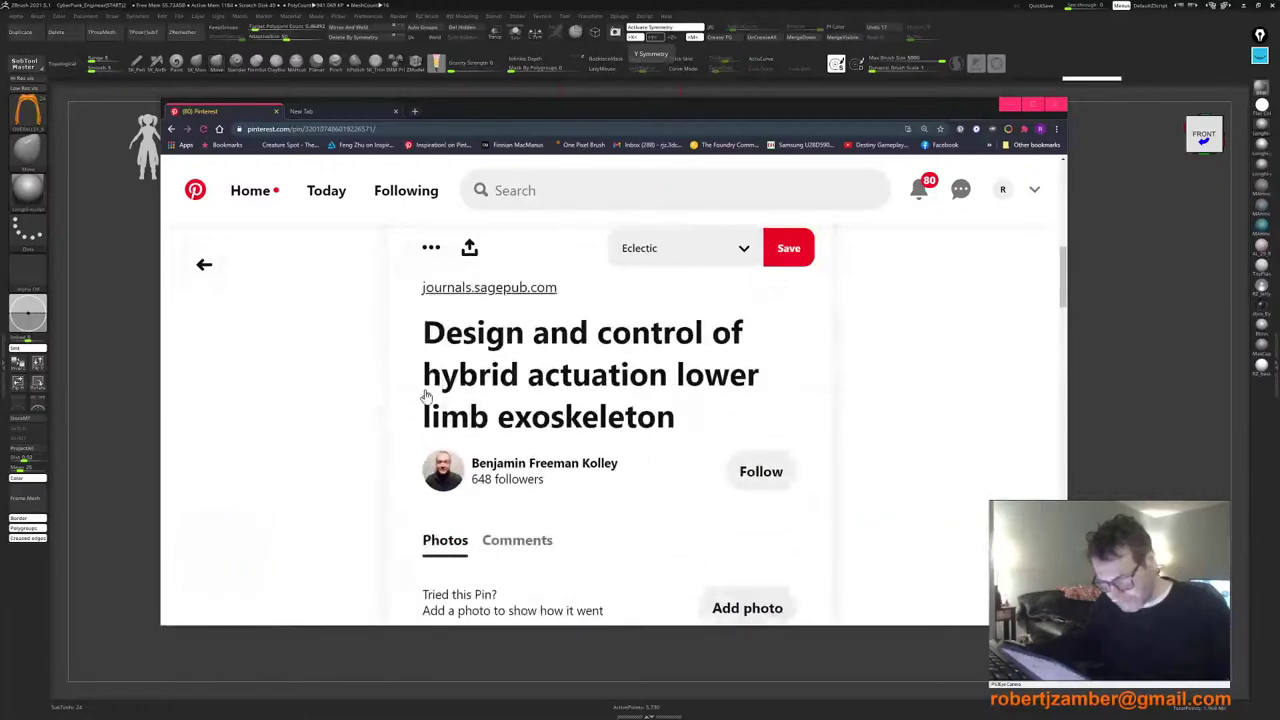
pyautogui.scroll(3, 430, 386)
pyautogui.scroll(3, 476, 390)
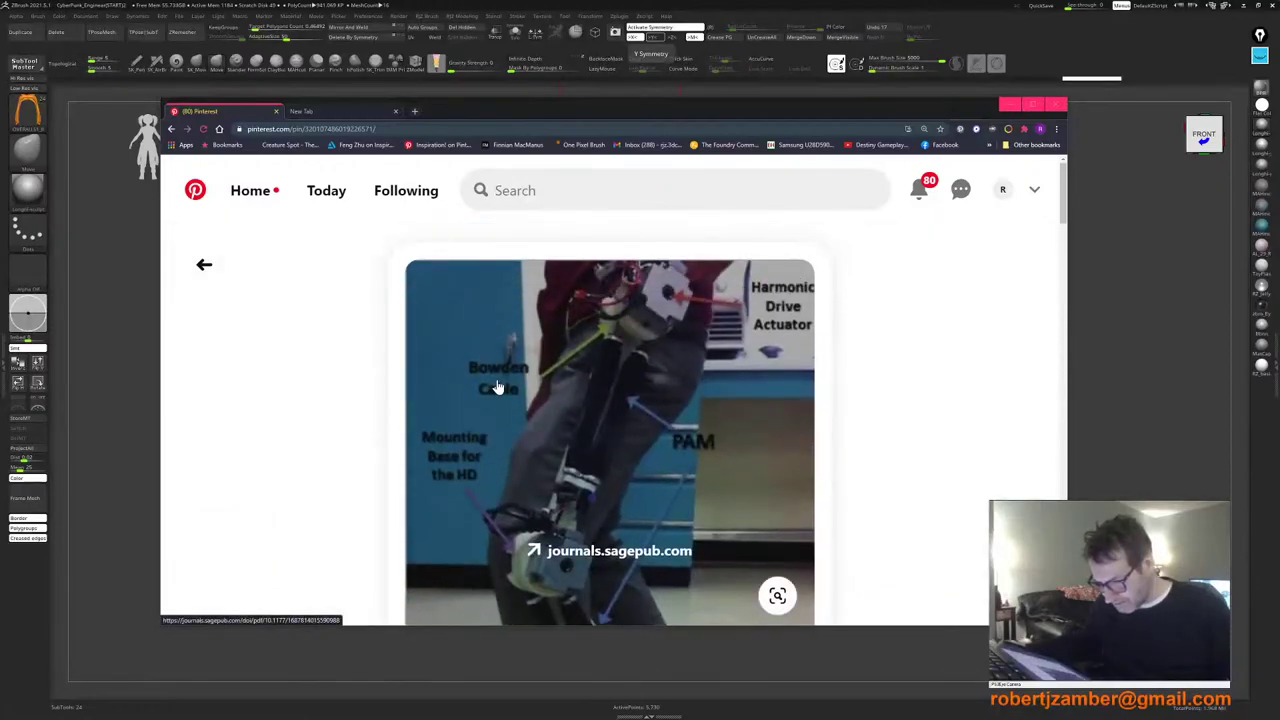
# Step: Look further through the pins related to the hybrid actuation exoskeleton and open the "Keeogo by B-Temia" pin
pyautogui.scroll(-10, 497, 386)
pyautogui.scroll(3, 522, 439)
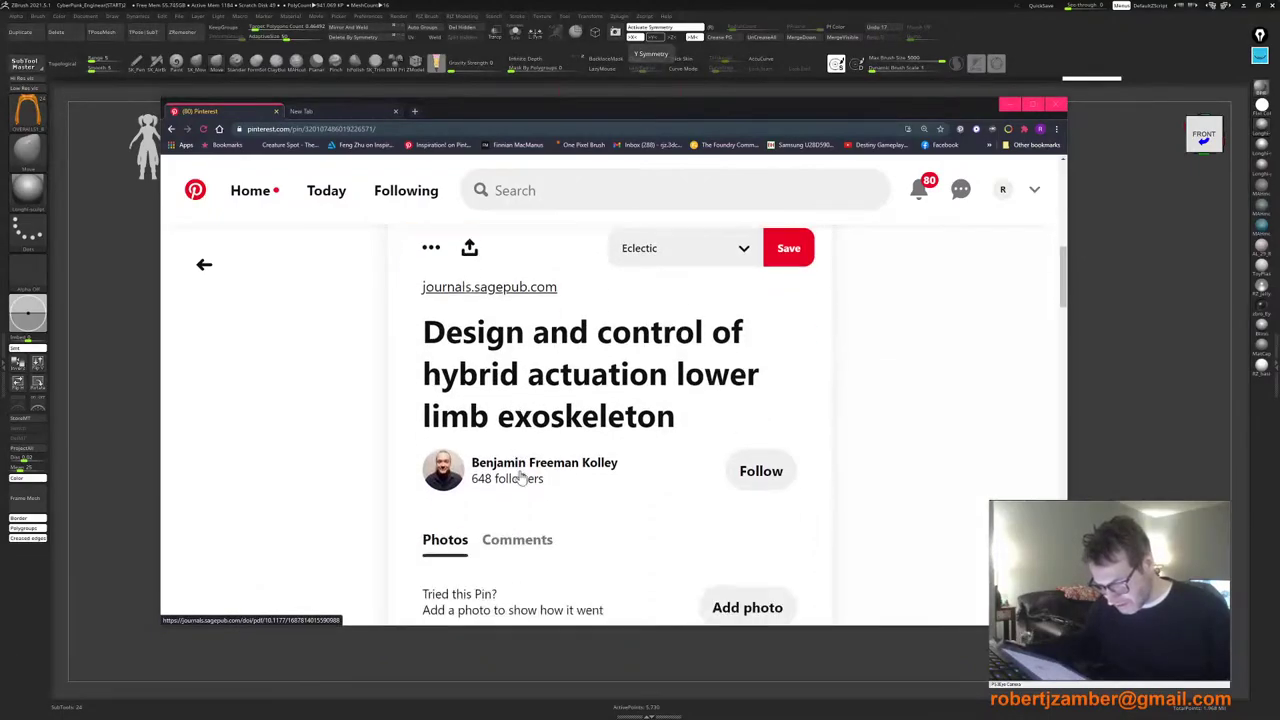
pyautogui.scroll(-3, 545, 457)
pyautogui.scroll(3, 543, 451)
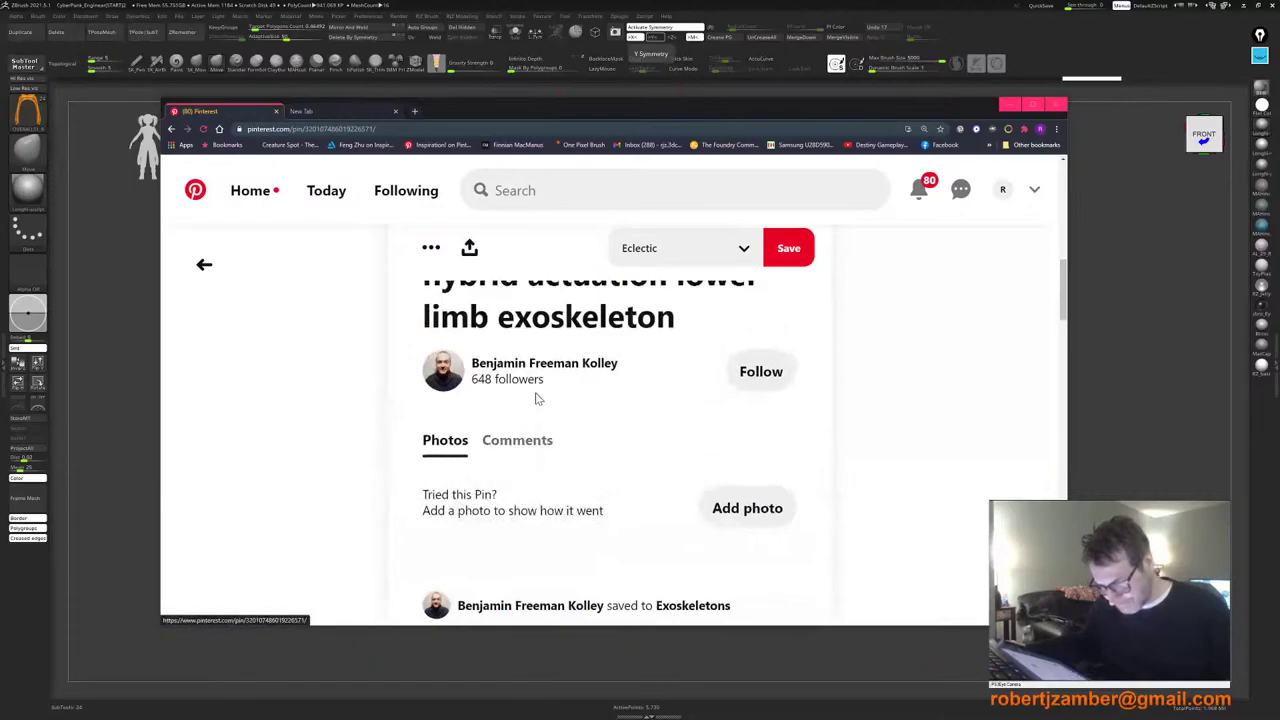
pyautogui.scroll(-5, 535, 398)
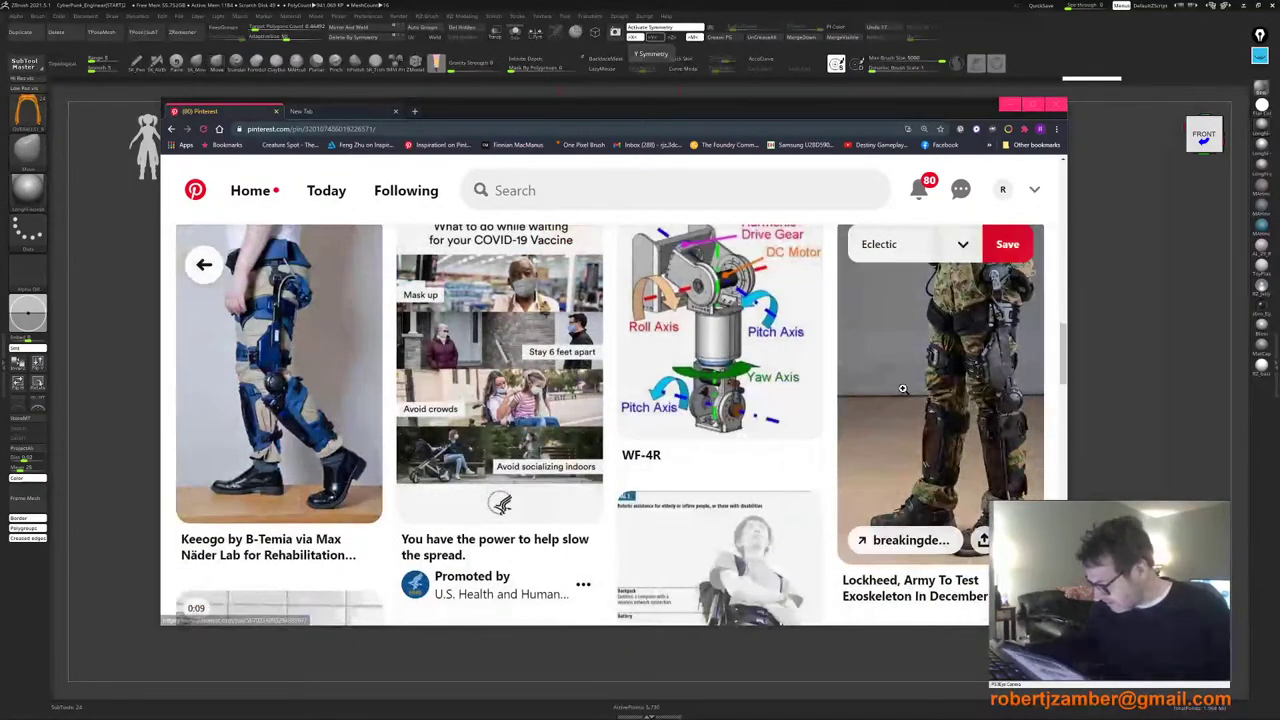
pyautogui.scroll(-5, 902, 388)
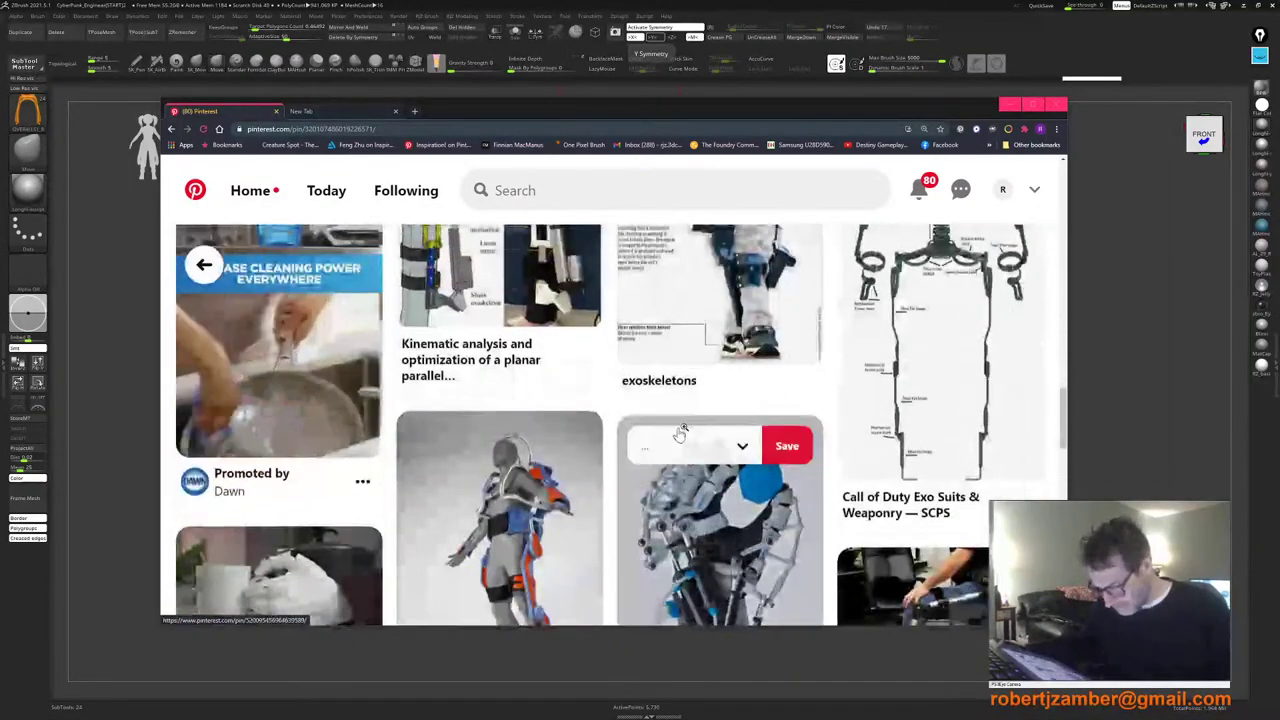
pyautogui.scroll(-3, 680, 432)
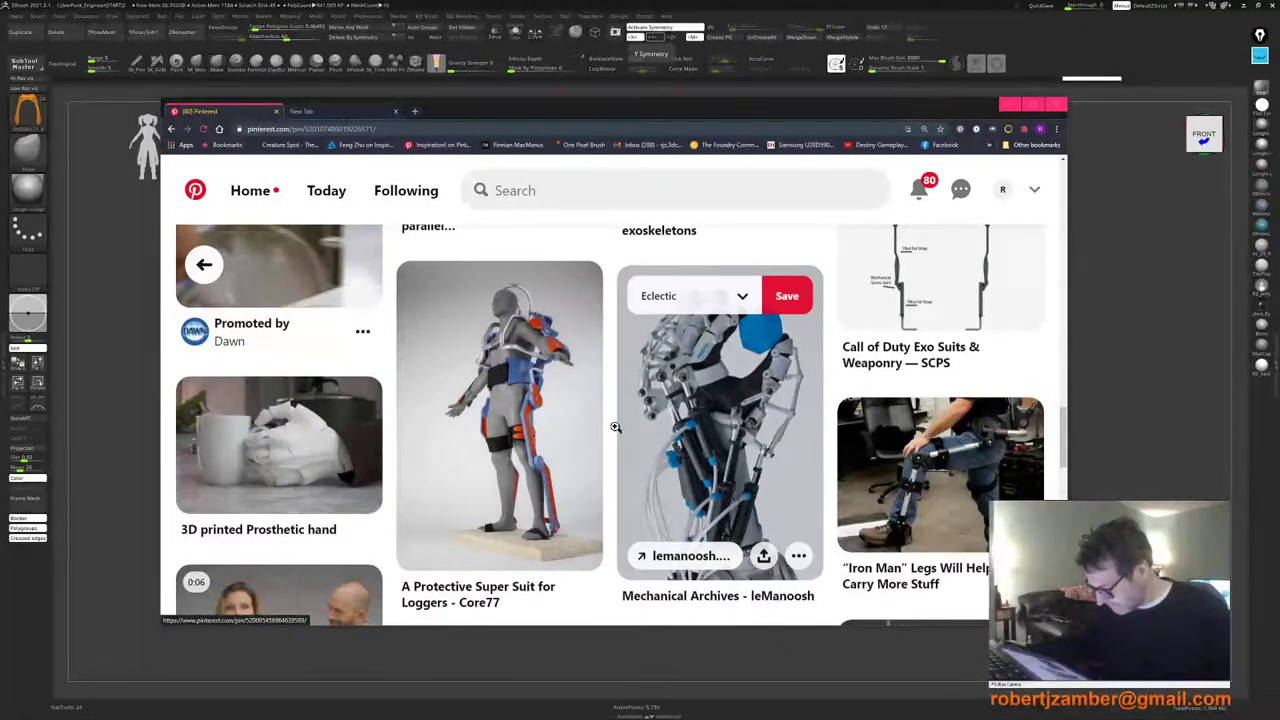
pyautogui.scroll(5, 600, 434)
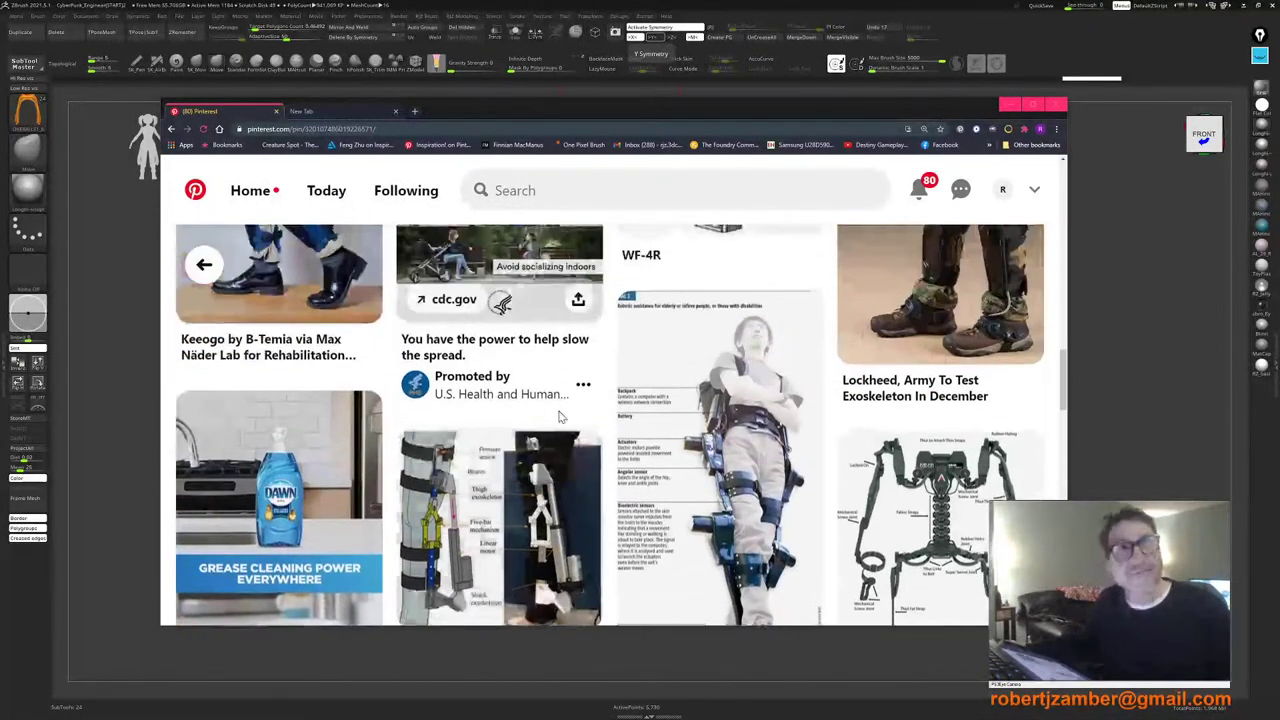
pyautogui.scroll(3, 308, 425)
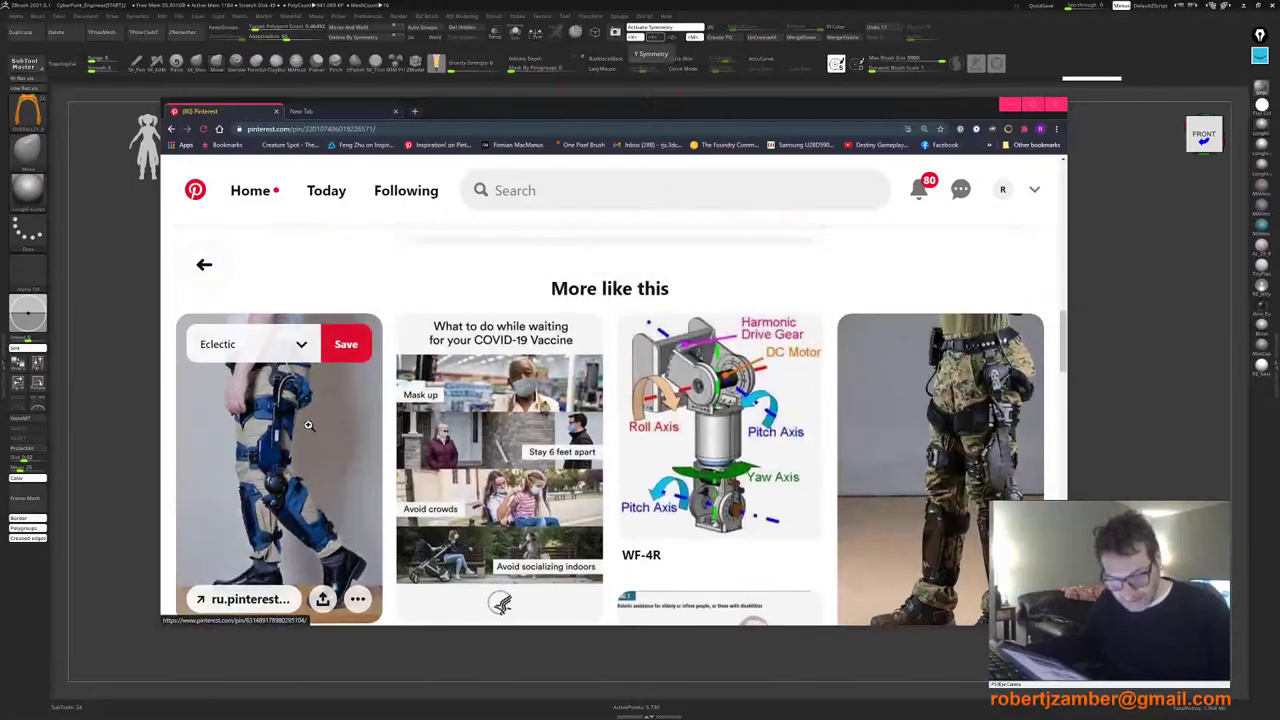
pyautogui.click(314, 465)
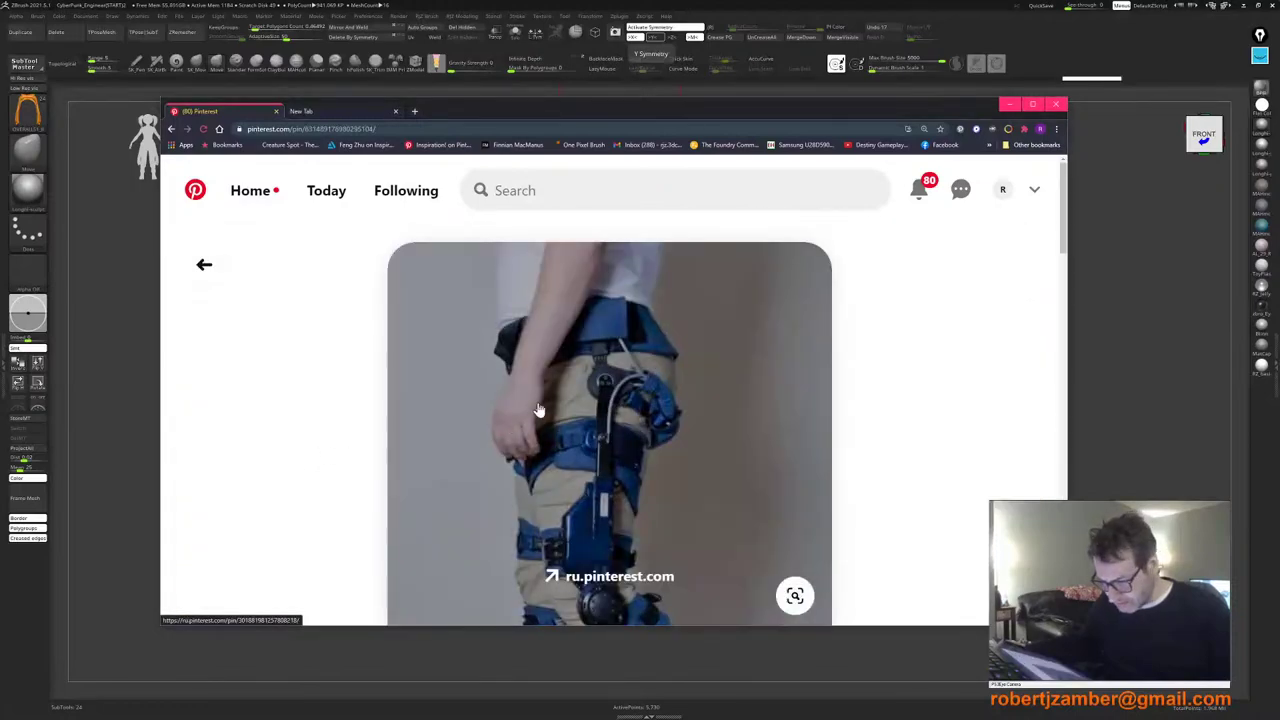
# Step: Examine the blue Keeogo leg brace from the thigh plates and knee joint down to the boots
pyautogui.scroll(-3, 308, 385)
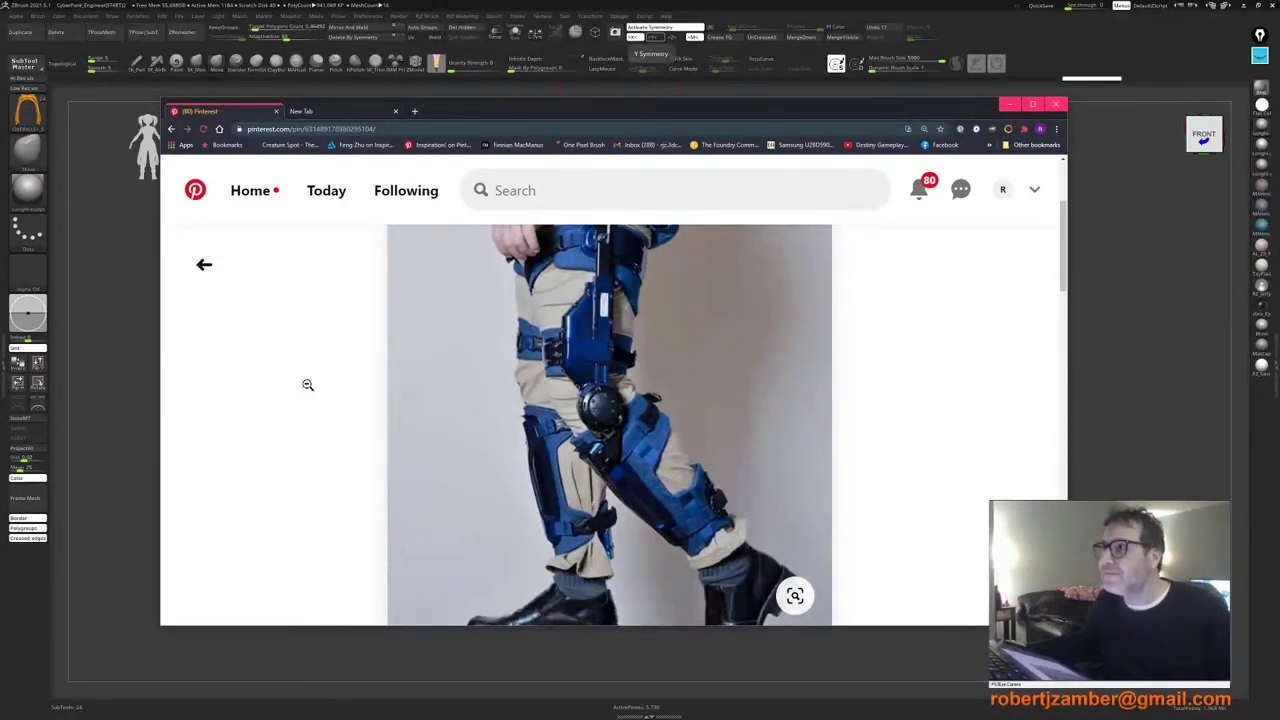
pyautogui.scroll(-1, 308, 380)
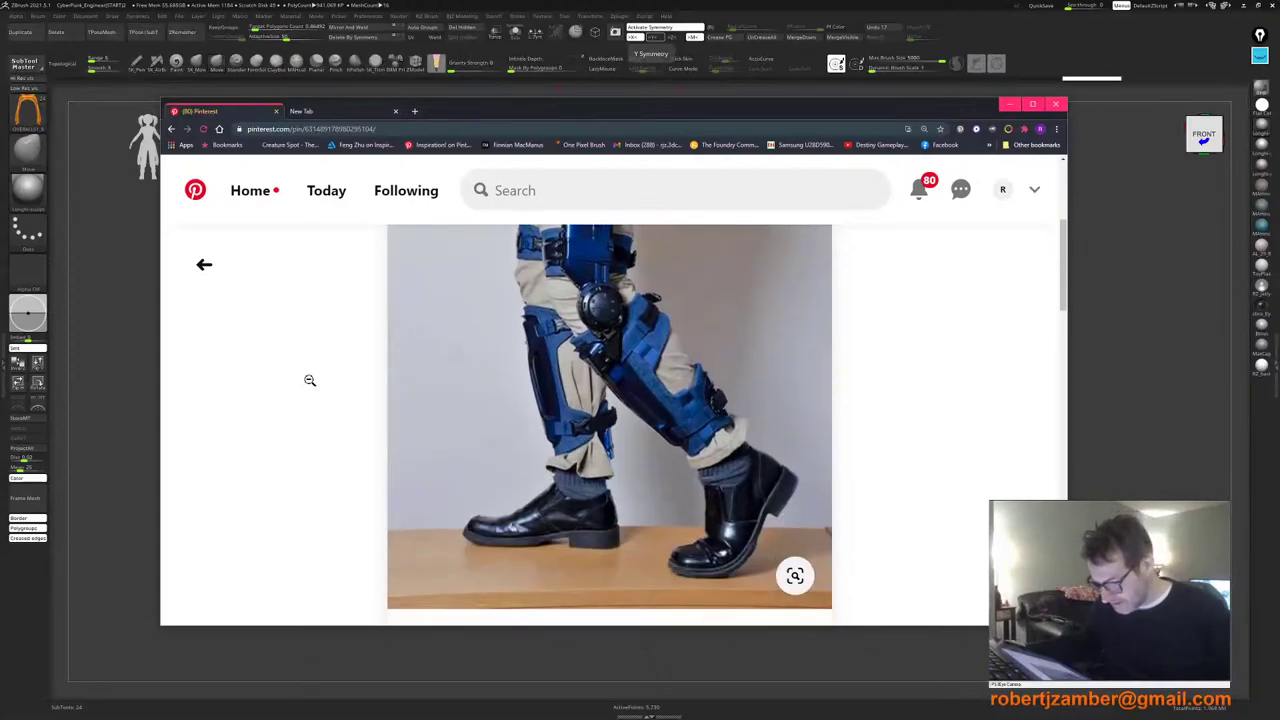
pyautogui.scroll(1, 310, 380)
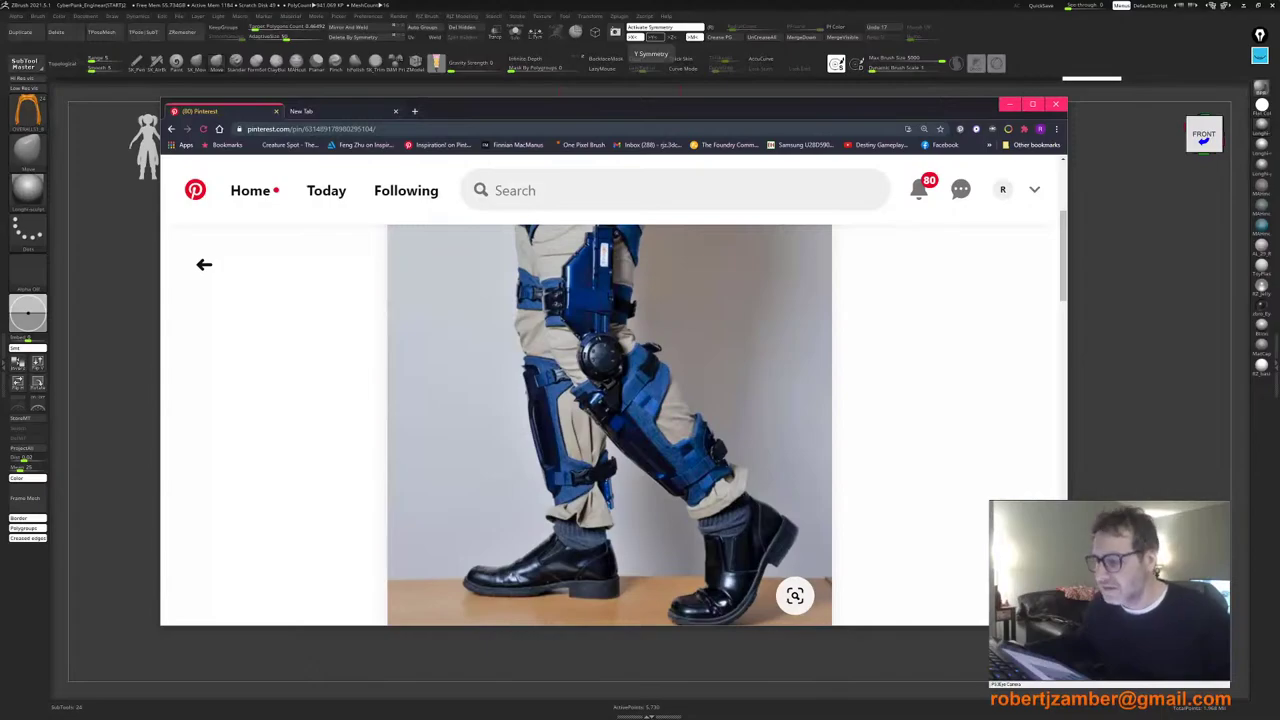
# Step: Bring the reference board forward, zoom it out around the engineer concept and shift its window to uncover more of the browser
pyautogui.moveTo(656, 2); pyautogui.dragTo(590, 356, button='right')
pyautogui.scroll(-3, 588, 355)
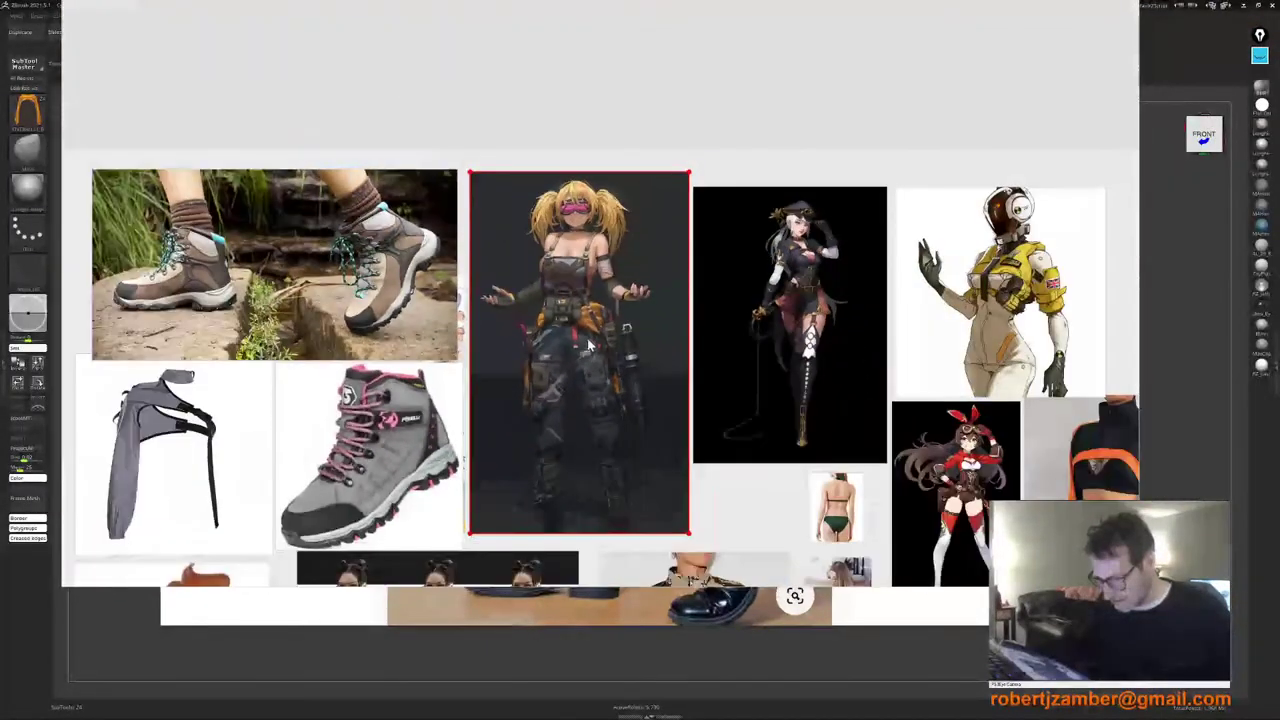
pyautogui.scroll(-2, 634, 343)
pyautogui.moveTo(788, 338); pyautogui.dragTo(698, 267, button='right')
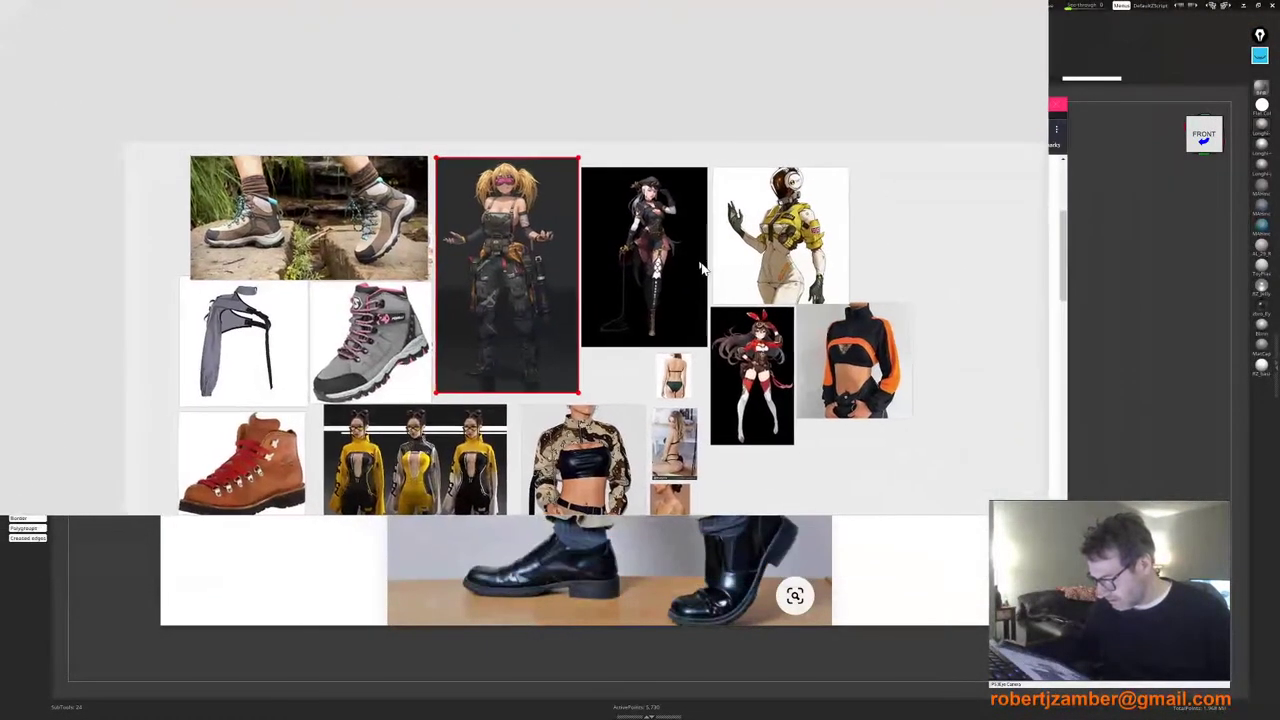
# Step: Switch back to the browser and return to the page of the exoskeleton system architecture pin
pyautogui.click(885, 555)
pyautogui.scroll(5, 690, 351)
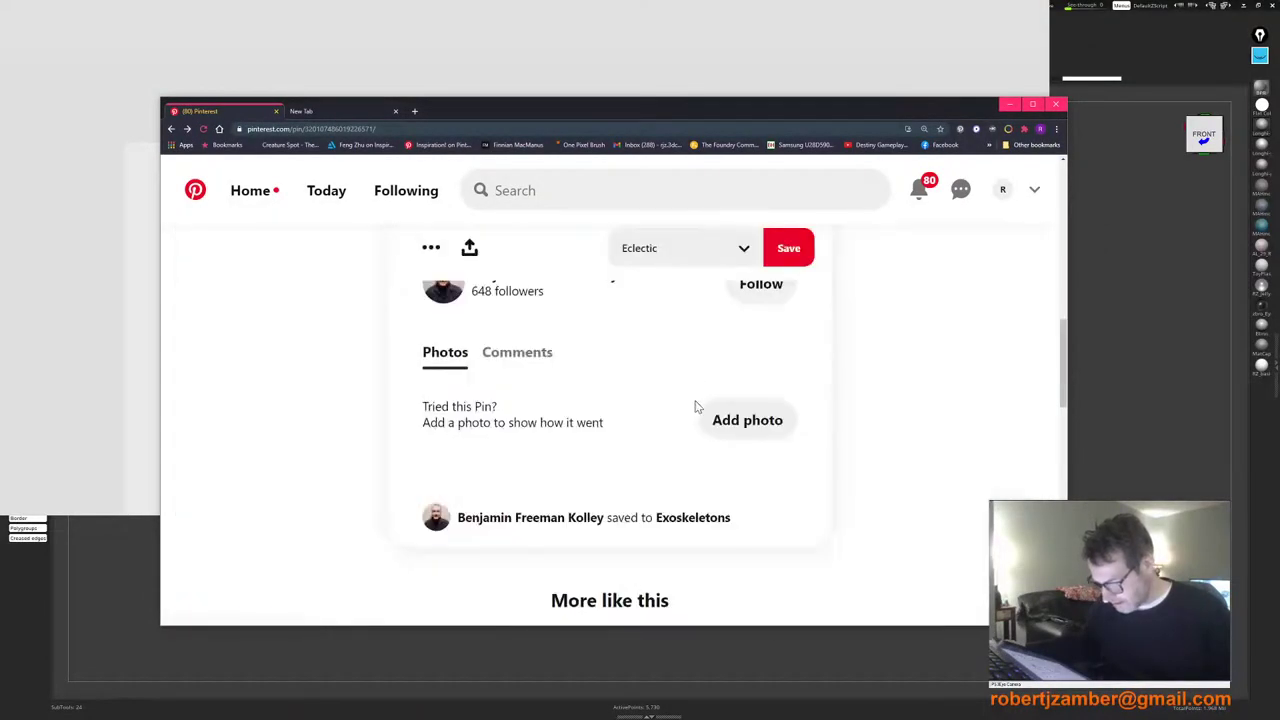
pyautogui.click(172, 130)
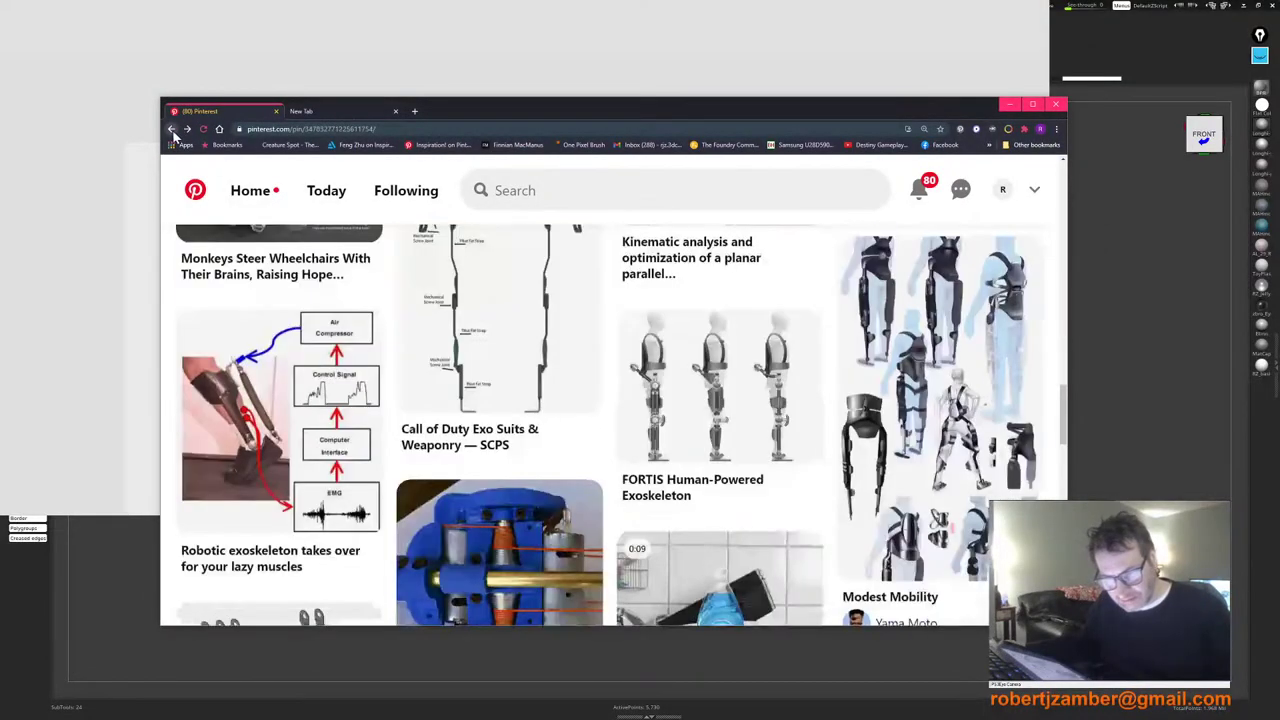
# Step: Look through the pins related to the exoskeleton architecture and open the "Call of Duty Exo Suits & Weaponry — SCPS" diagram
pyautogui.scroll(-3, 558, 430)
pyautogui.scroll(-7, 558, 432)
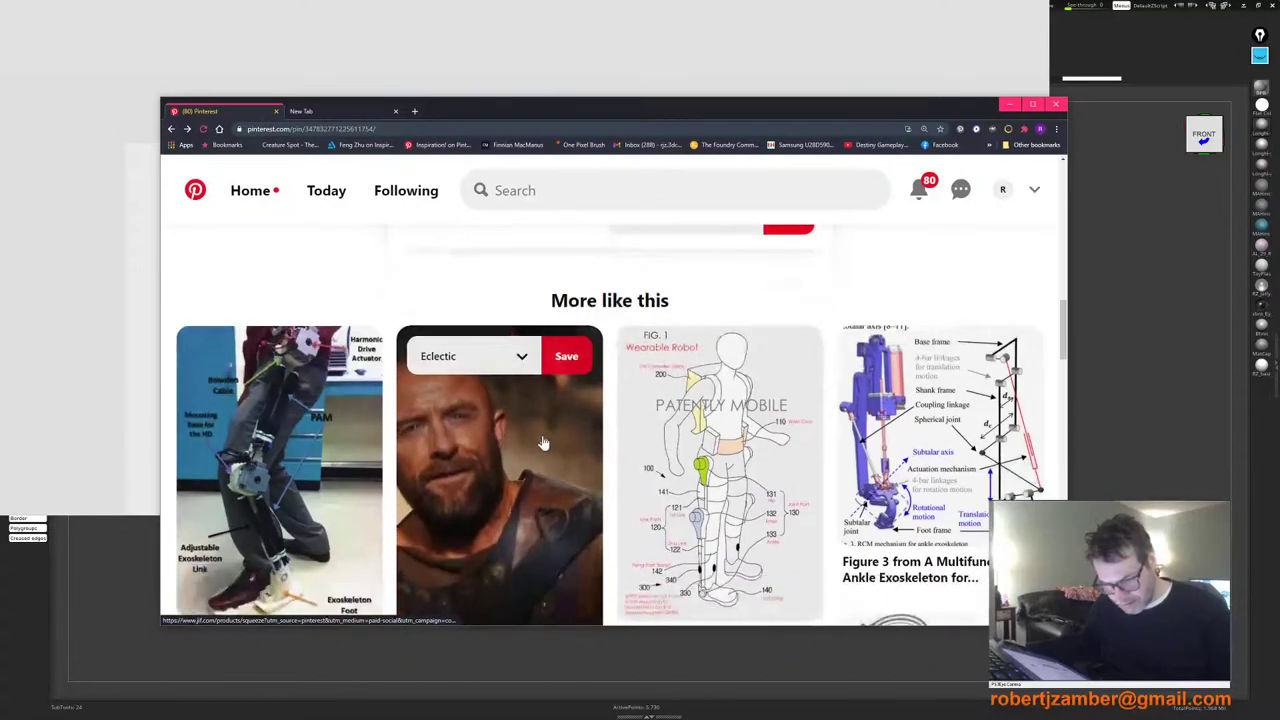
pyautogui.scroll(-3, 534, 428)
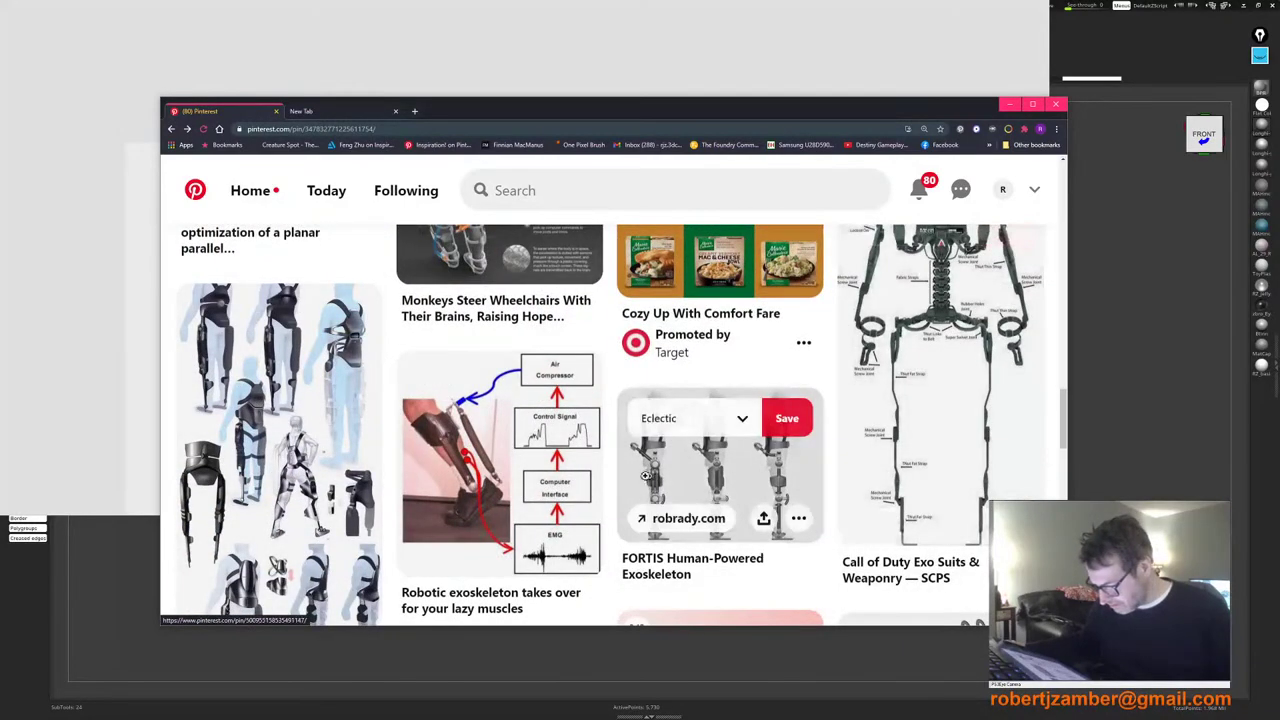
pyautogui.scroll(3, 700, 405)
pyautogui.scroll(-2, 697, 397)
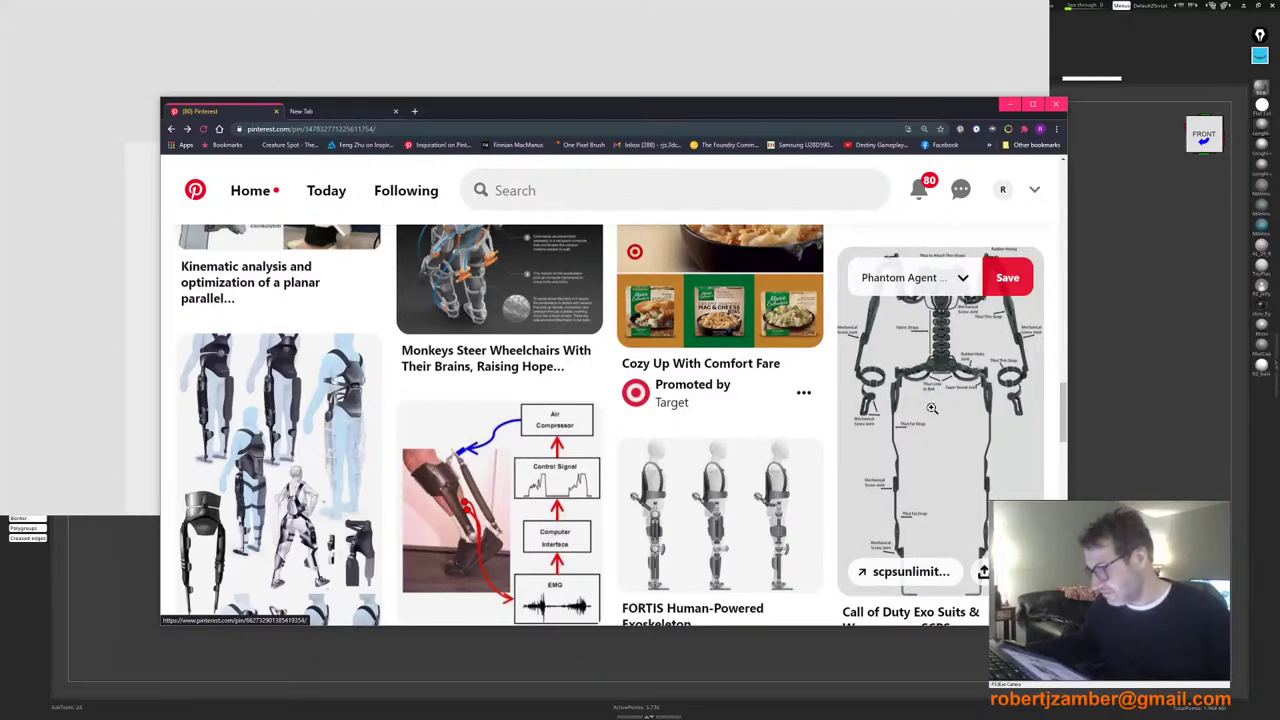
pyautogui.scroll(1, 953, 465)
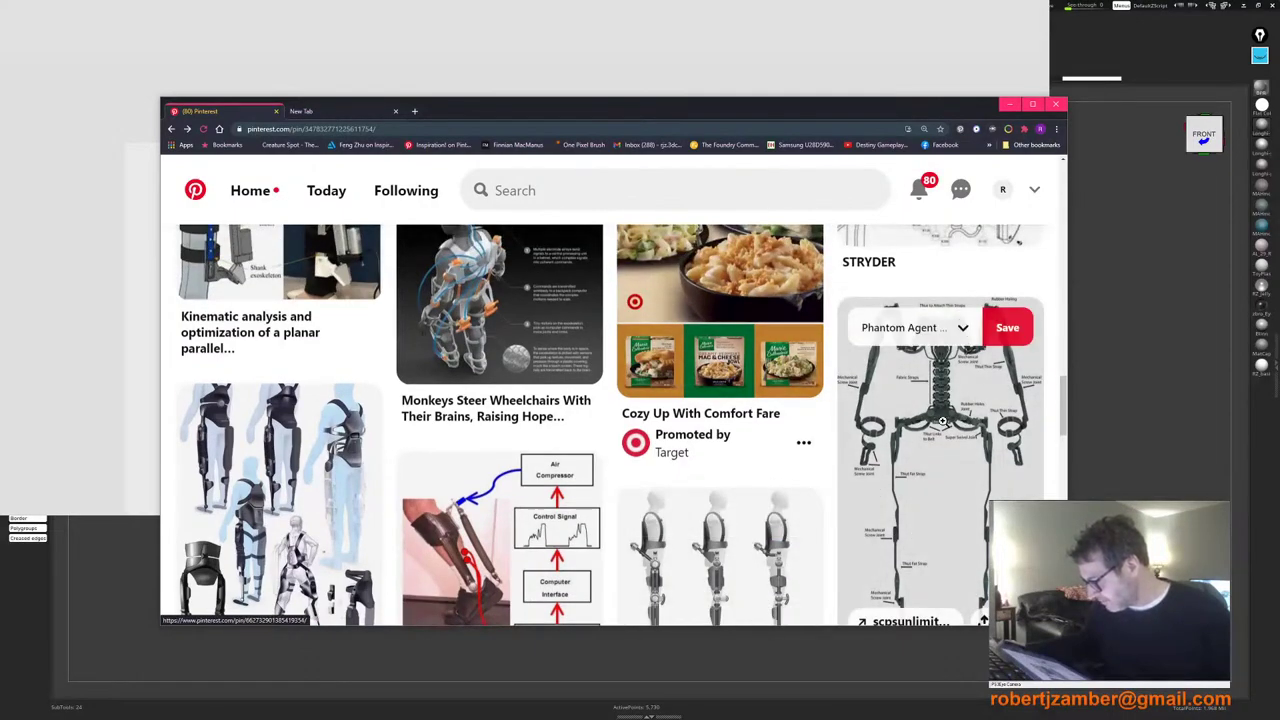
pyautogui.click(933, 411)
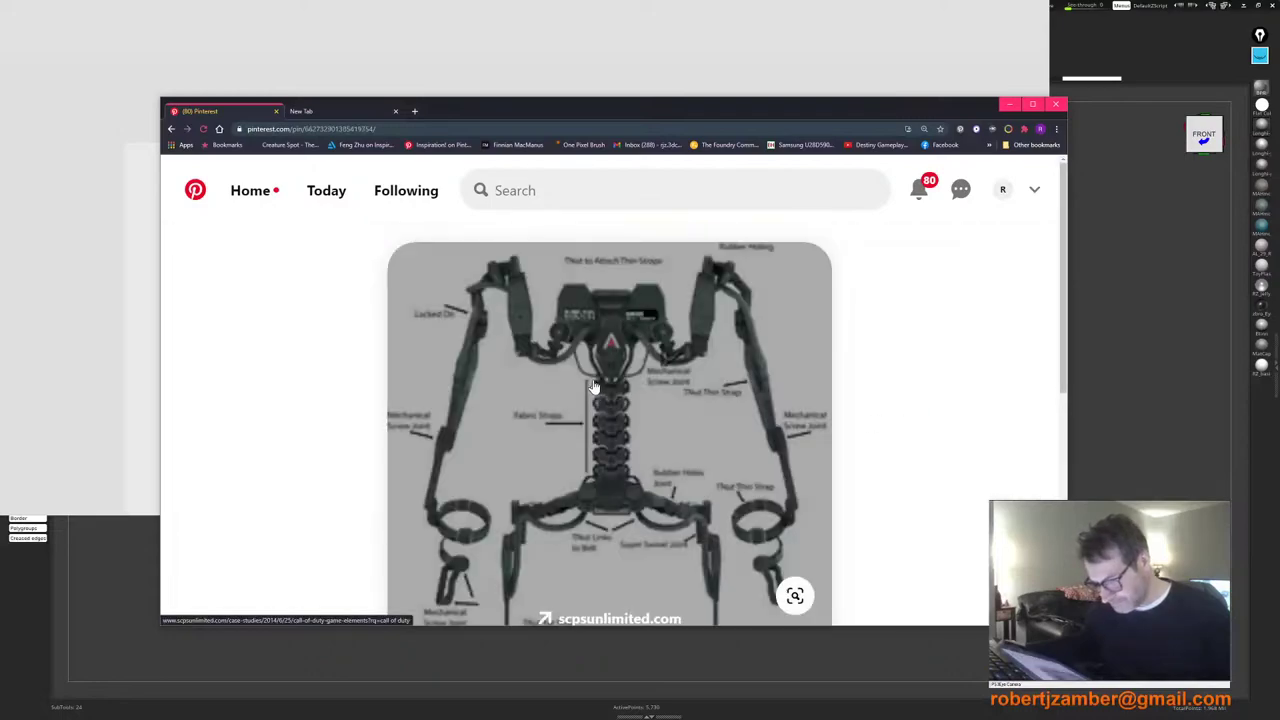
# Step: Review the exo suit diagram's joints and straps down to the legs and copy its image
pyautogui.scroll(2, 276, 403)
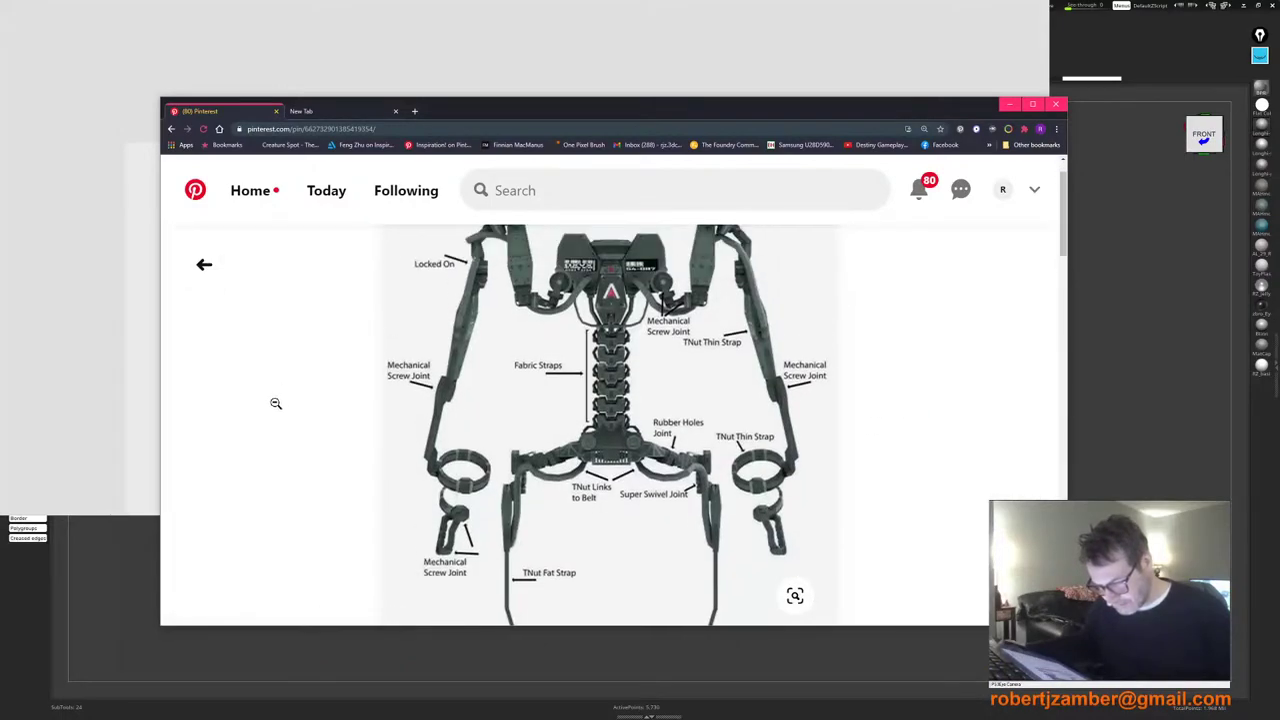
pyautogui.scroll(-5, 276, 403)
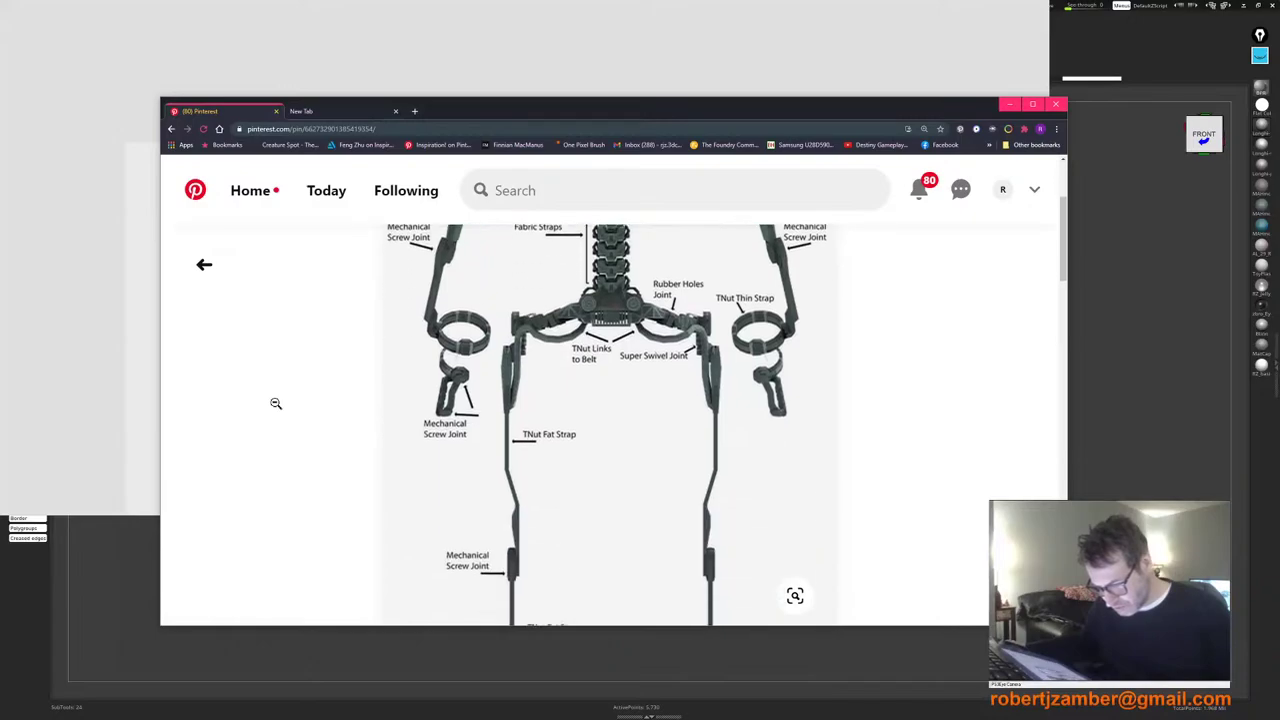
pyautogui.scroll(-1, 276, 403)
pyautogui.scroll(2, 277, 404)
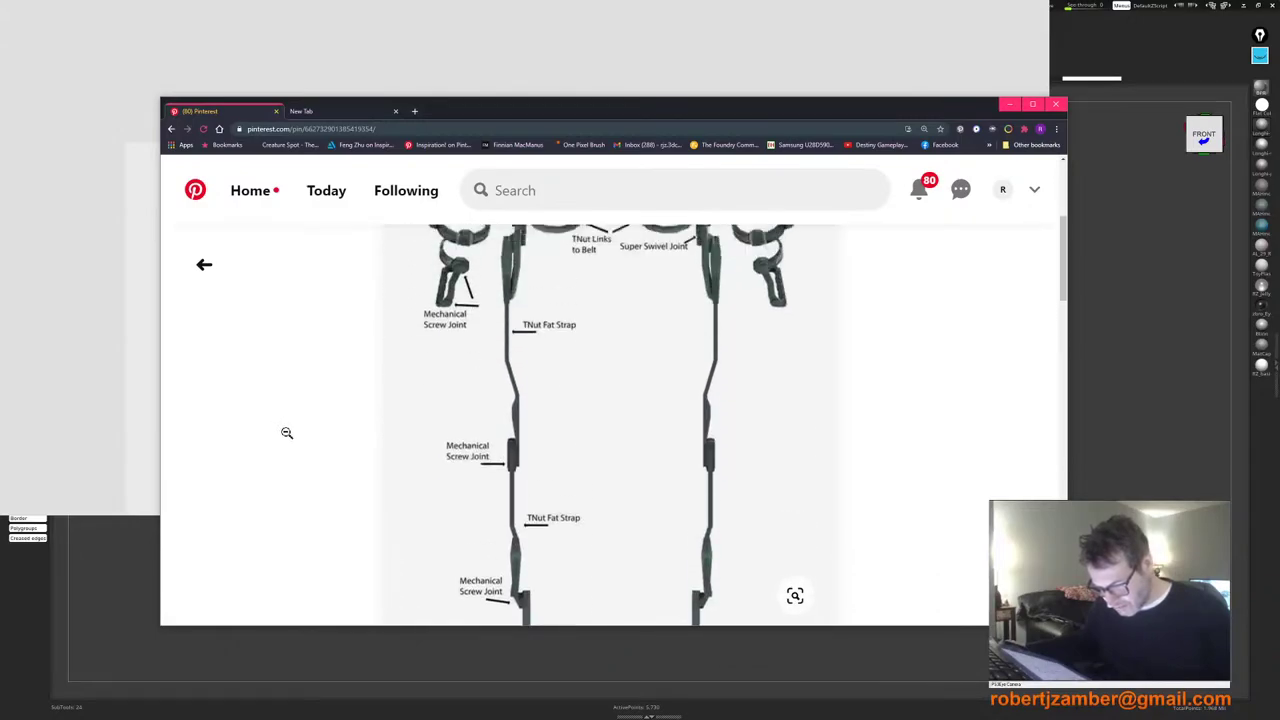
pyautogui.rightClick(591, 381)
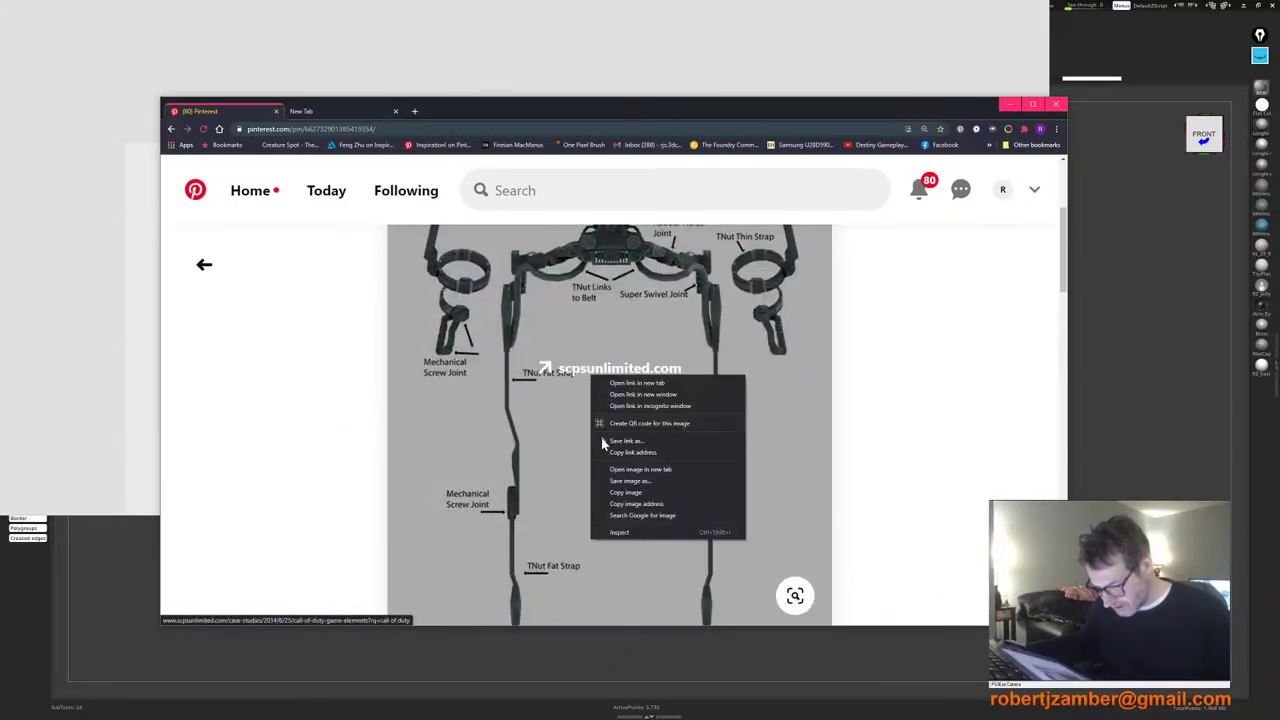
pyautogui.click(626, 498)
# Step: Look through the related pins below the exo suit diagram for further exoskeleton and leg support references
pyautogui.scroll(-10, 591, 420)
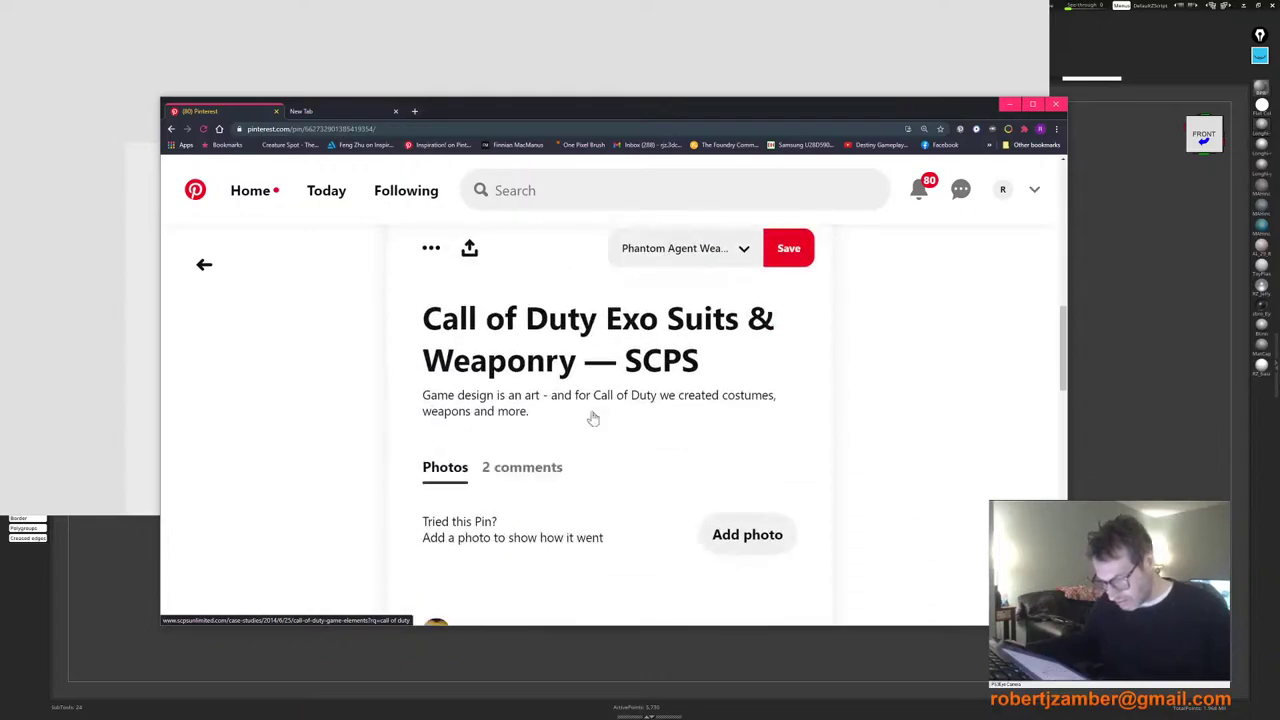
pyautogui.scroll(-2, 584, 412)
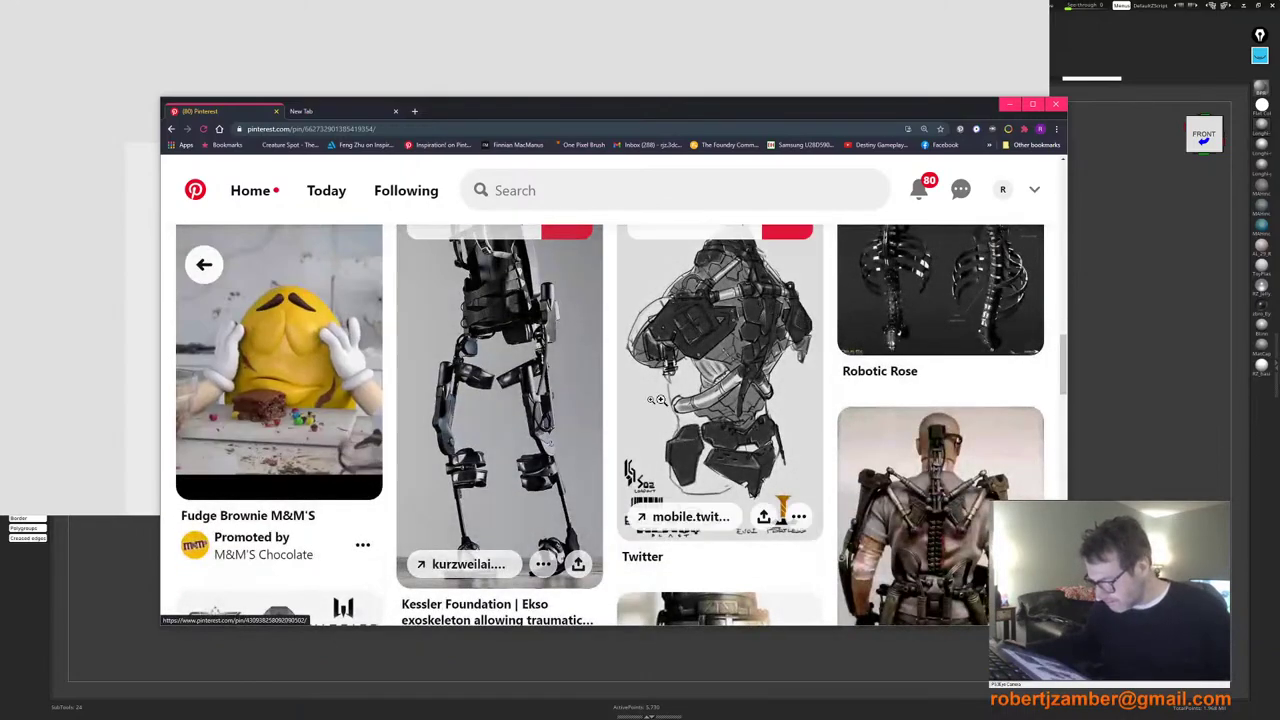
pyautogui.scroll(-3, 584, 412)
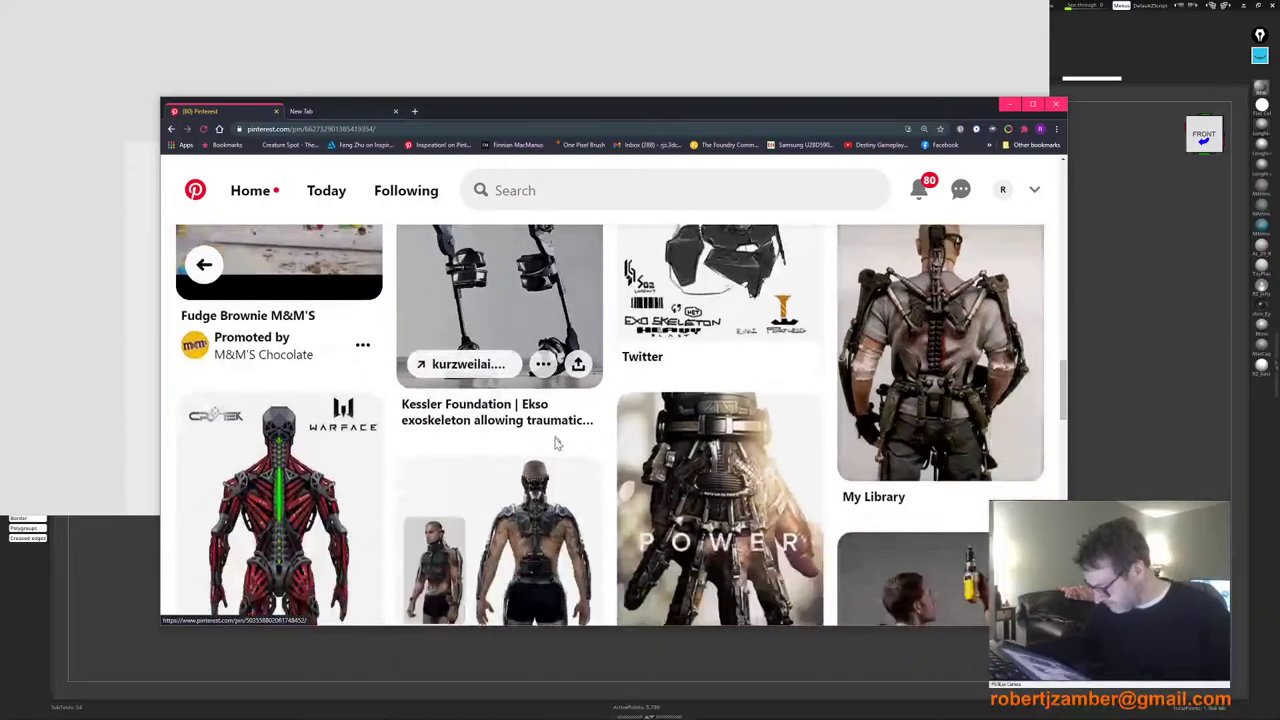
pyautogui.scroll(-2, 522, 473)
pyautogui.scroll(5, 540, 462)
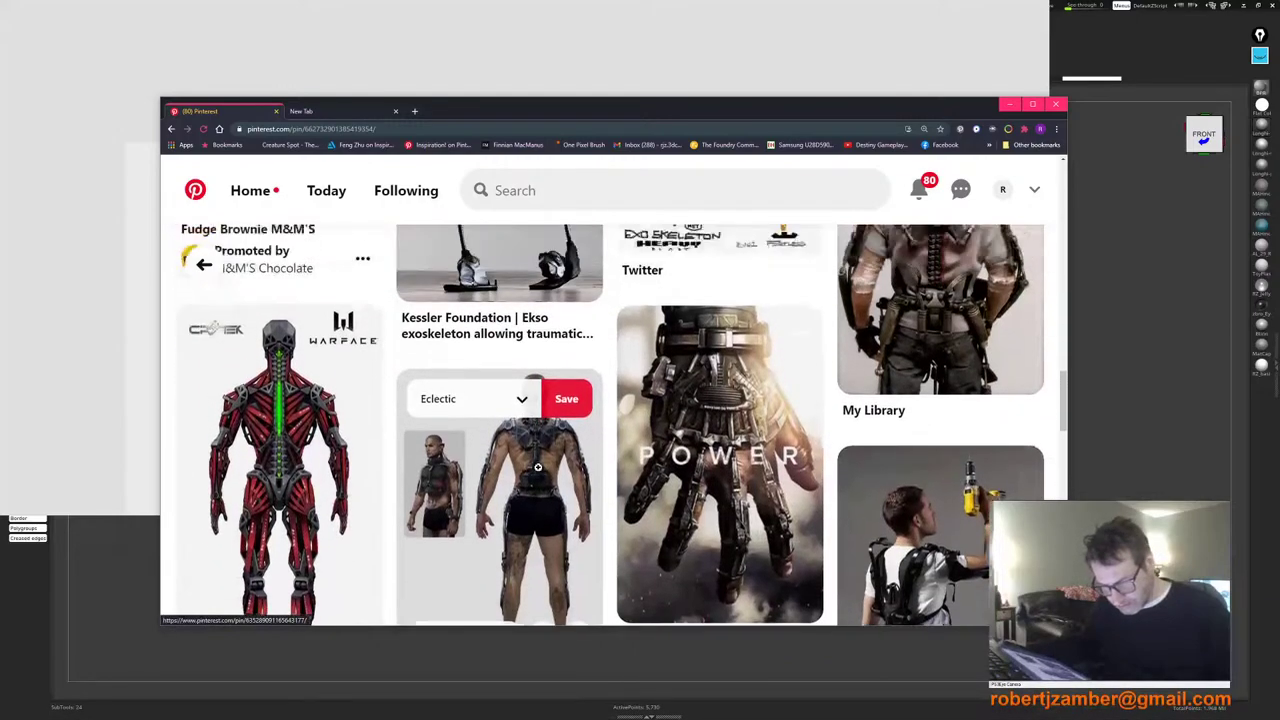
pyautogui.scroll(-1, 579, 397)
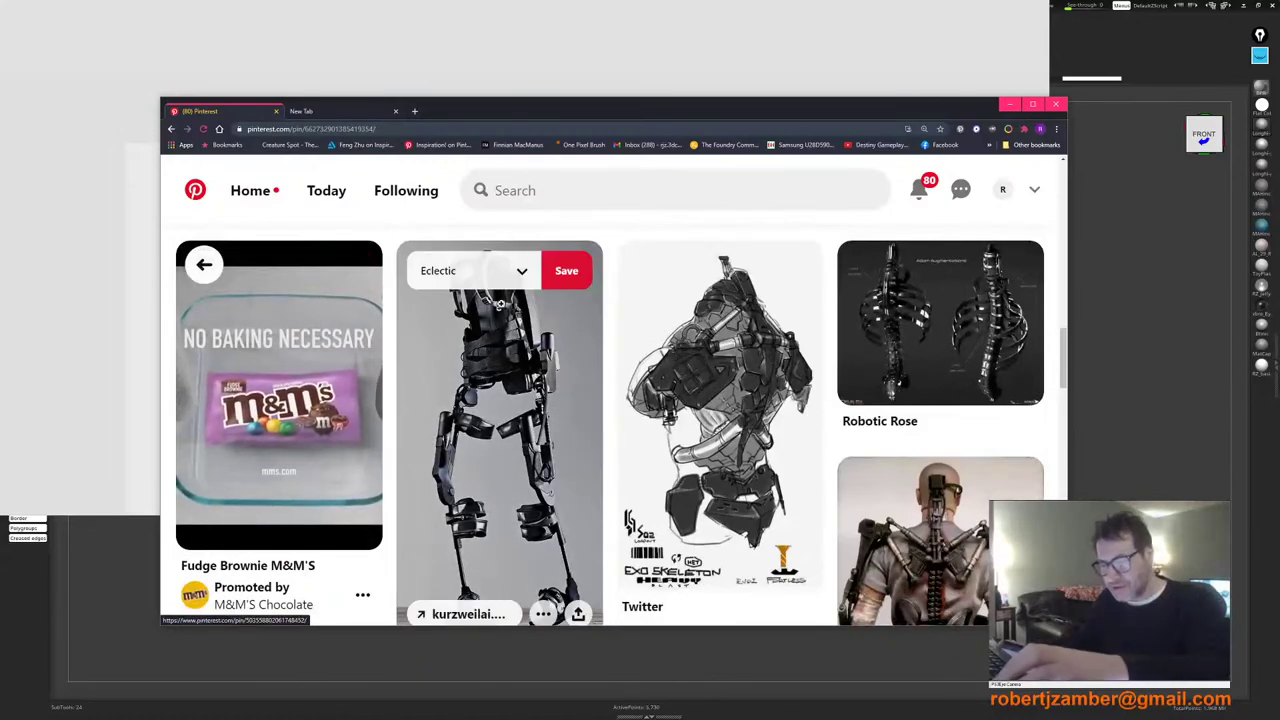
# Step: Paste the exo suit diagram onto the reference board, enlarge it and place it beside the blonde engineer concept
pyautogui.click(787, 88)
pyautogui.scroll(-1, 611, 233)
pyautogui.scroll(-1, 611, 233)
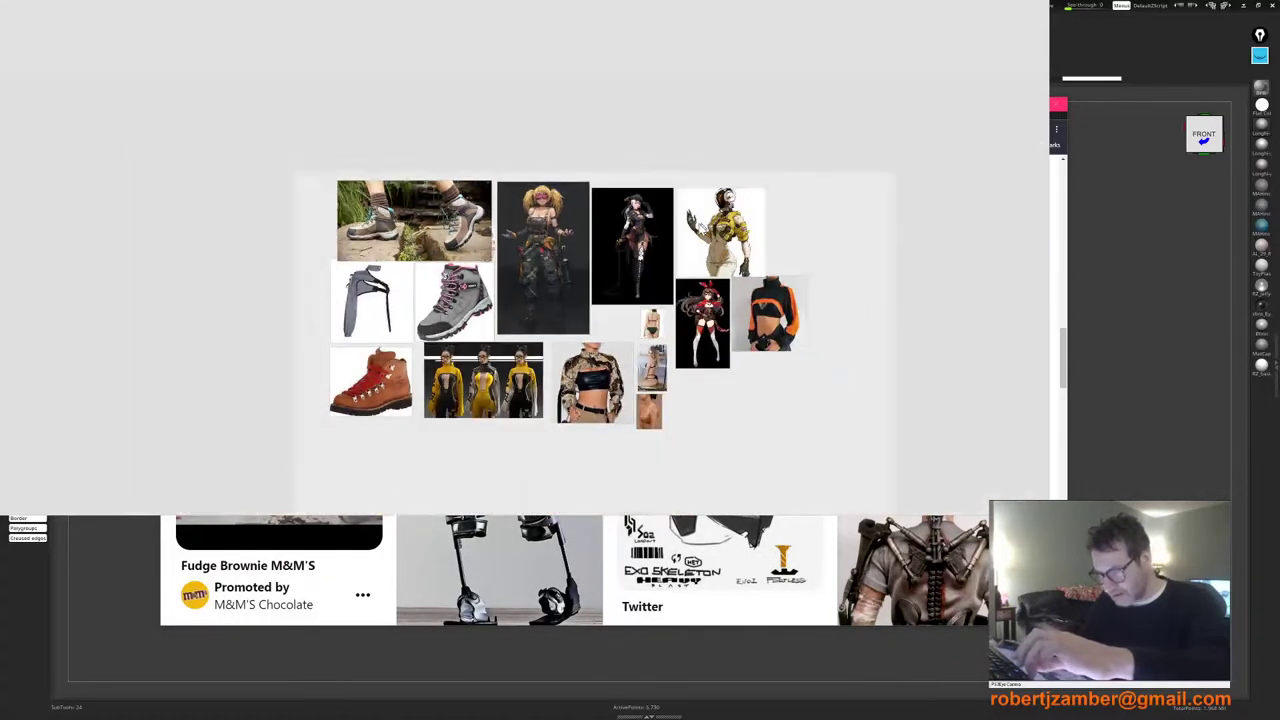
pyautogui.scroll(2, 646, 245)
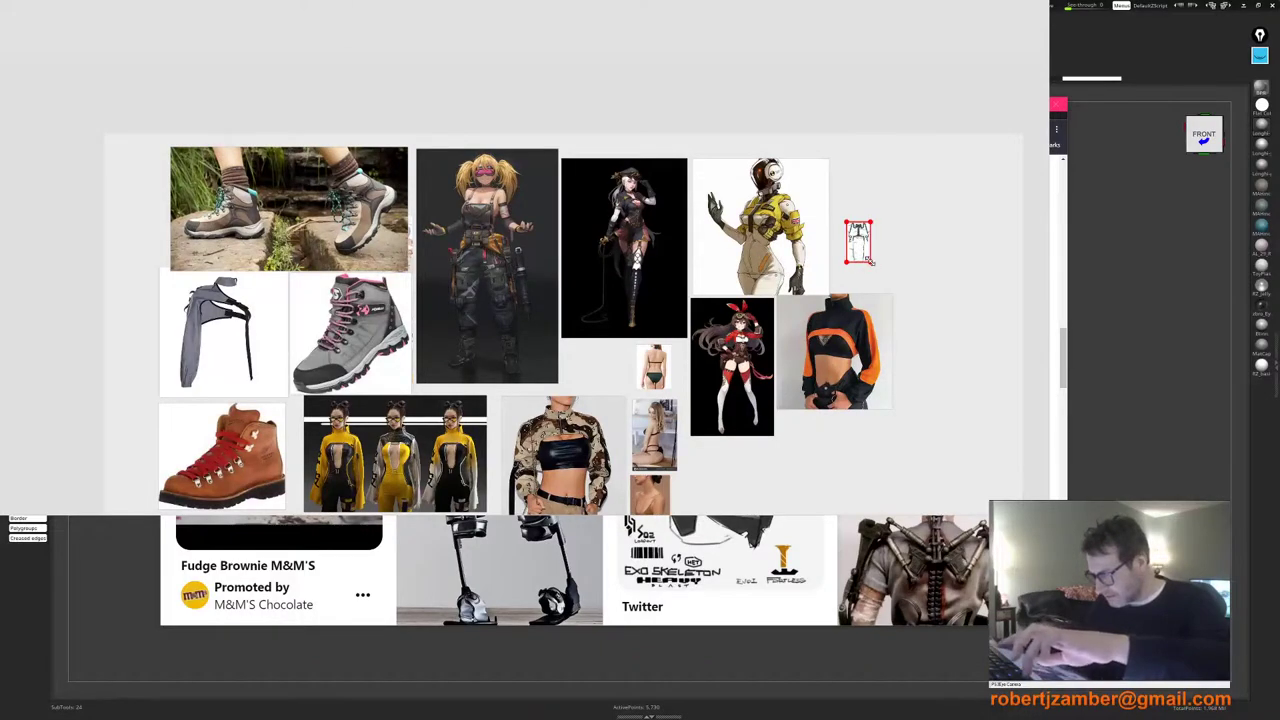
pyautogui.moveTo(870, 258); pyautogui.dragTo(982, 458)
pyautogui.moveTo(944, 358); pyautogui.dragTo(662, 290)
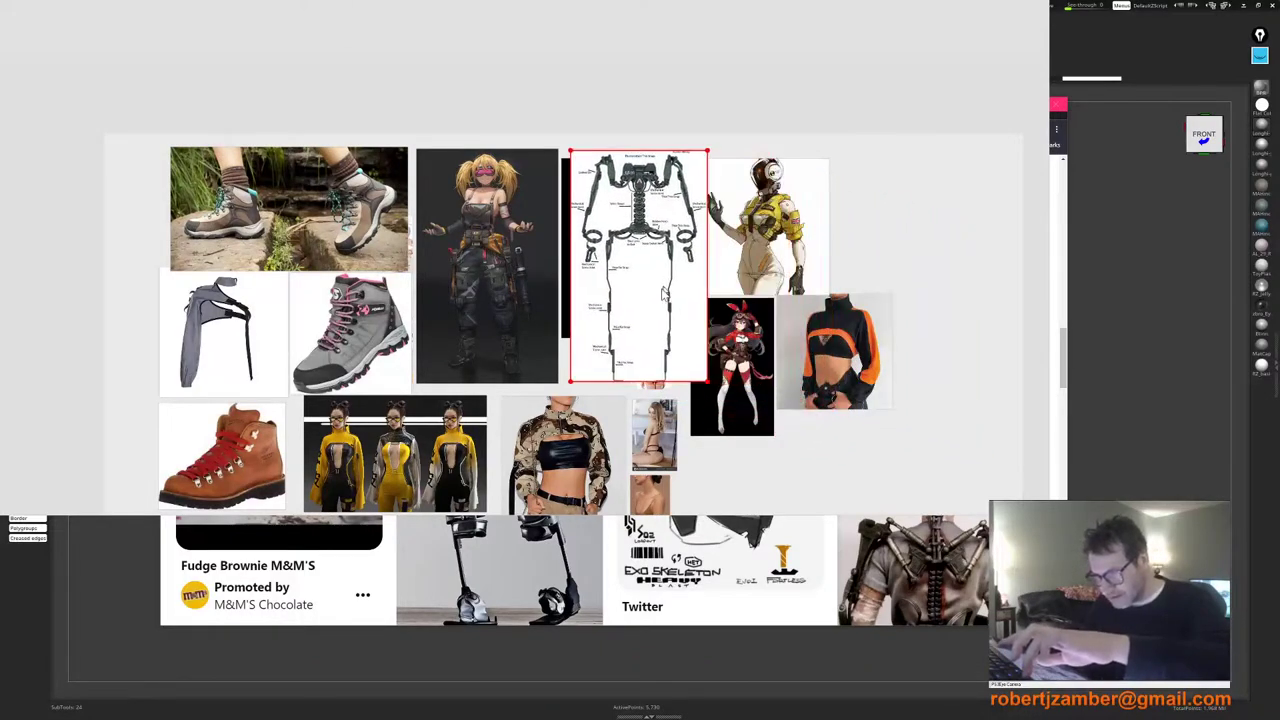
# Step: Undo the accidental rotation of the exo suit diagram, enlarge it slightly and shift the board window a little
pyautogui.scroll(2, 640, 286)
pyautogui.scroll(-2, 630, 290)
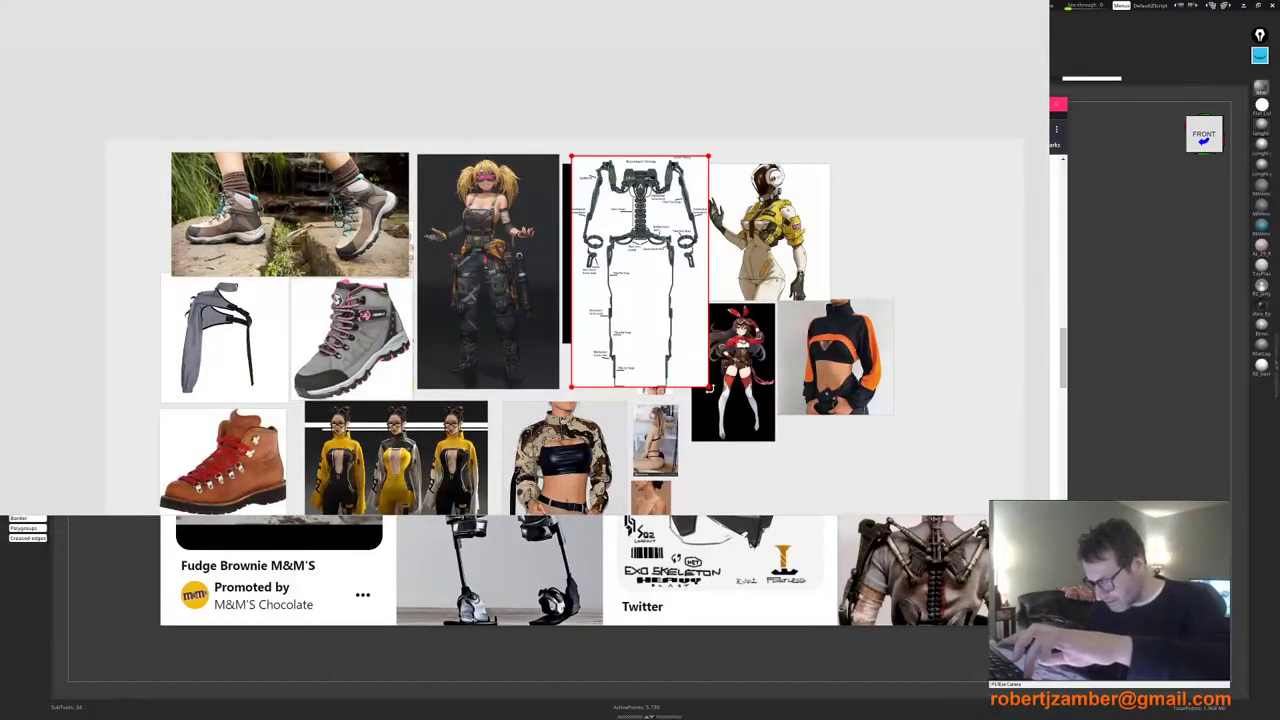
pyautogui.moveTo(710, 389); pyautogui.dragTo(714, 389)
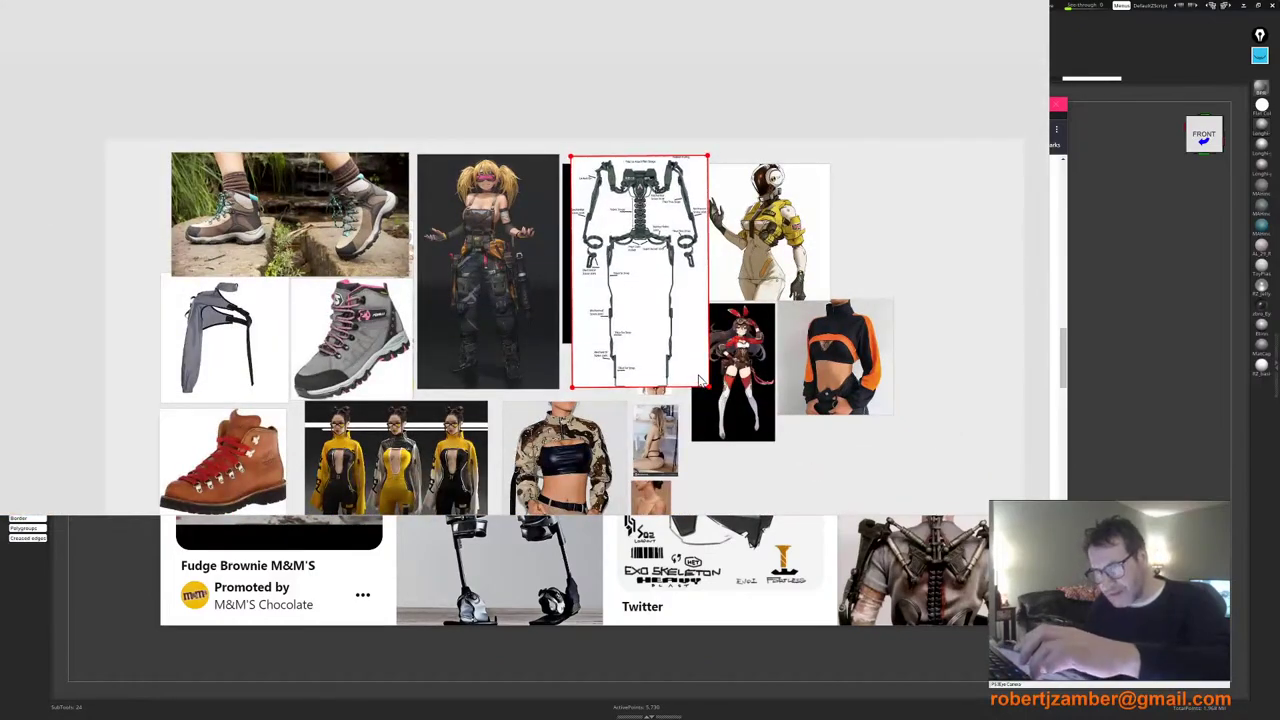
pyautogui.hotkey('ctrl', 'z')
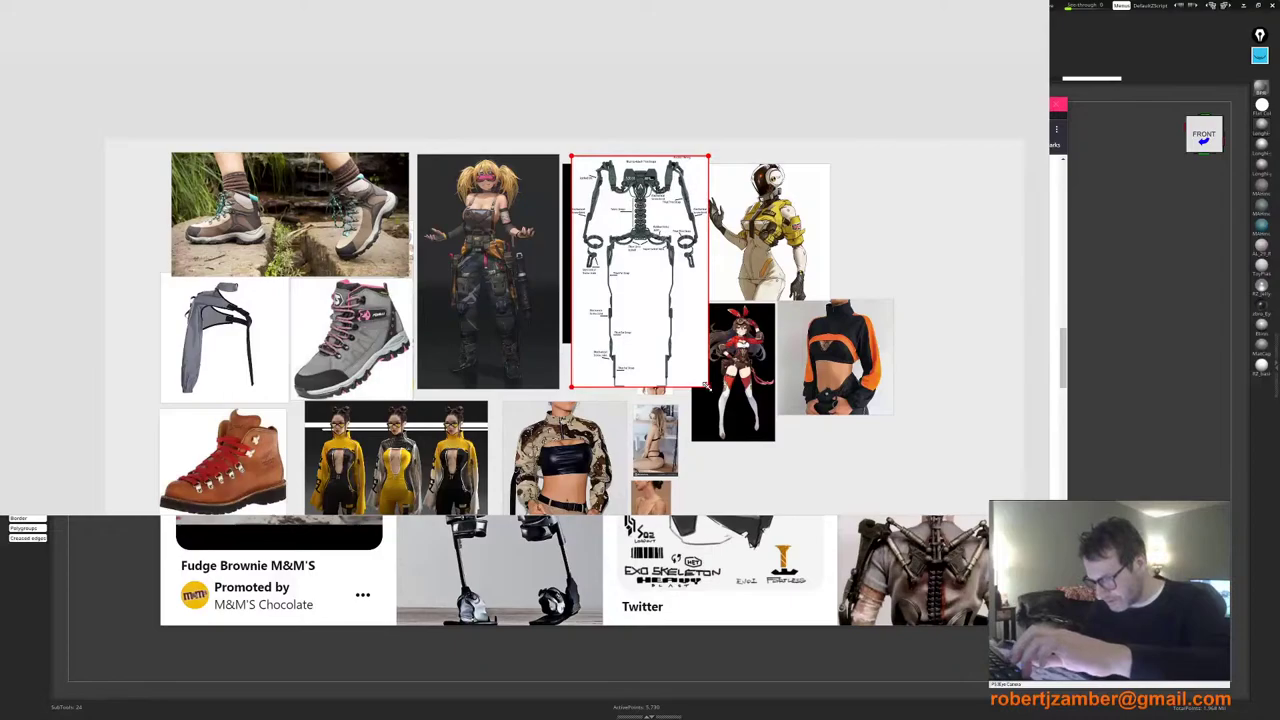
pyautogui.moveTo(706, 386); pyautogui.dragTo(710, 391)
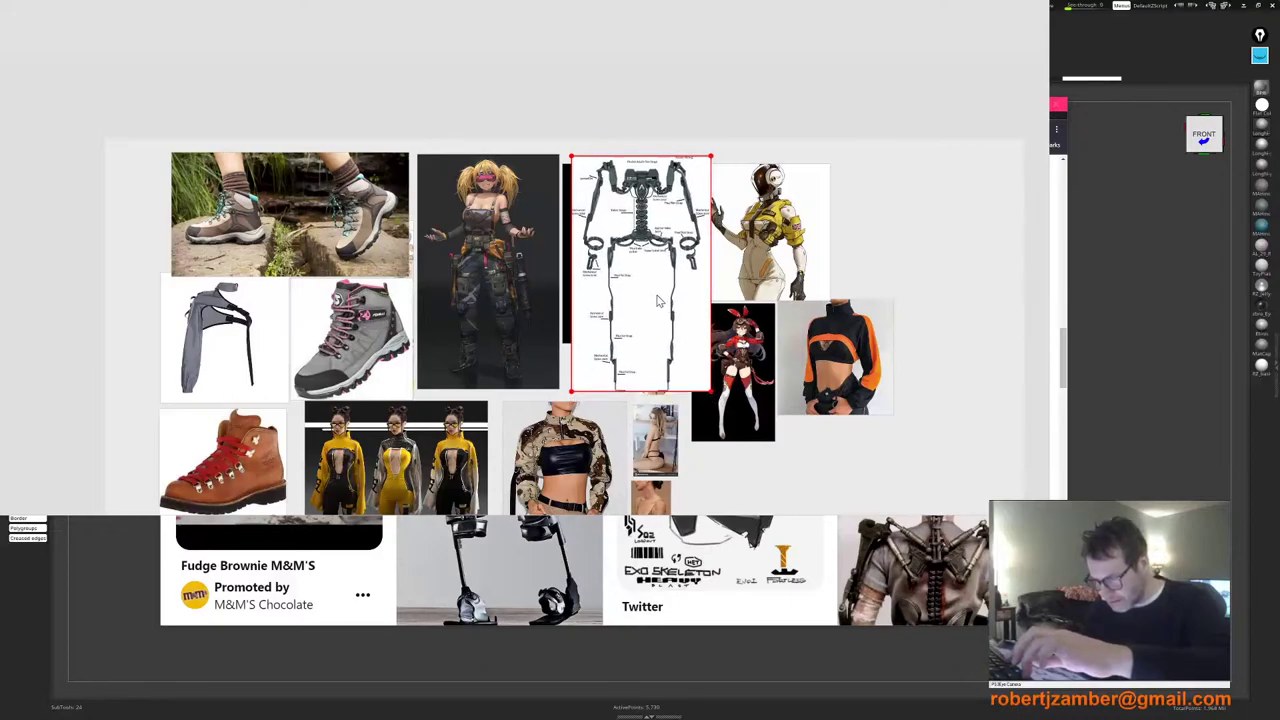
pyautogui.moveTo(658, 301); pyautogui.dragTo(675, 305, button='right')
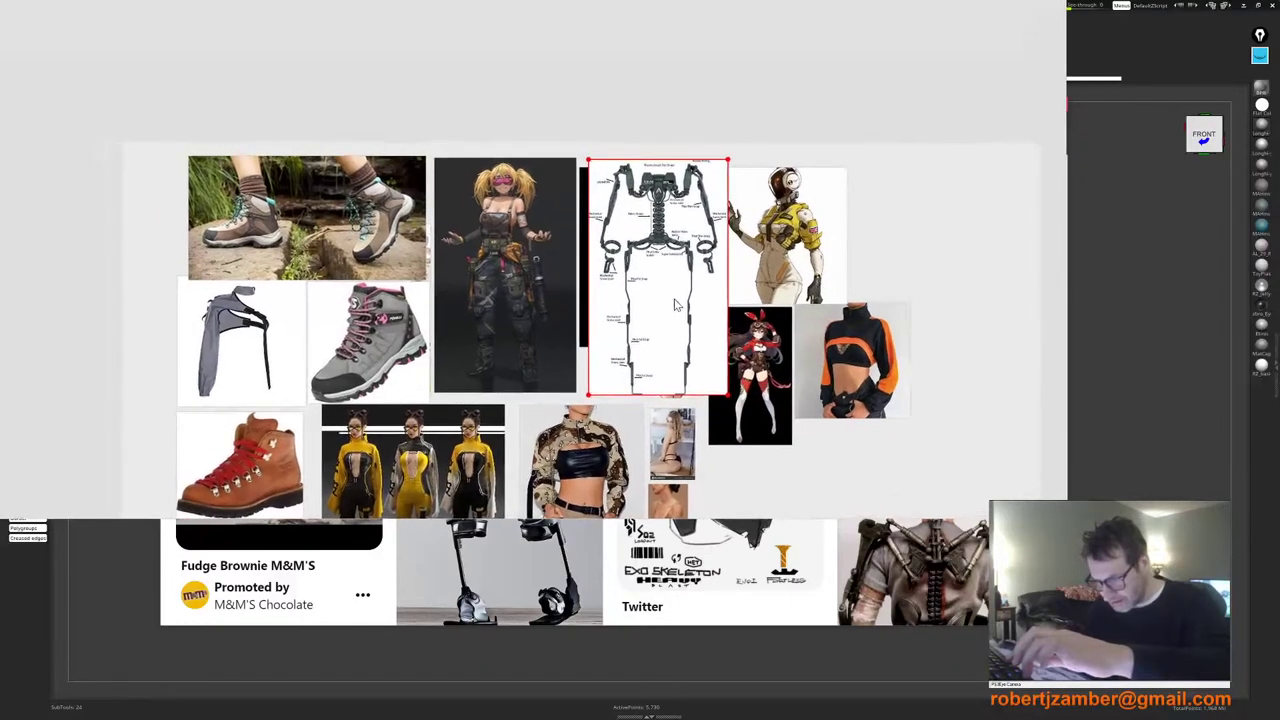
# Step: Switch back to the browser, look through more related exoskeleton pins and open the Military Exoskeleton pose sheet for Poser and Daz Studio
pyautogui.click(835, 542)
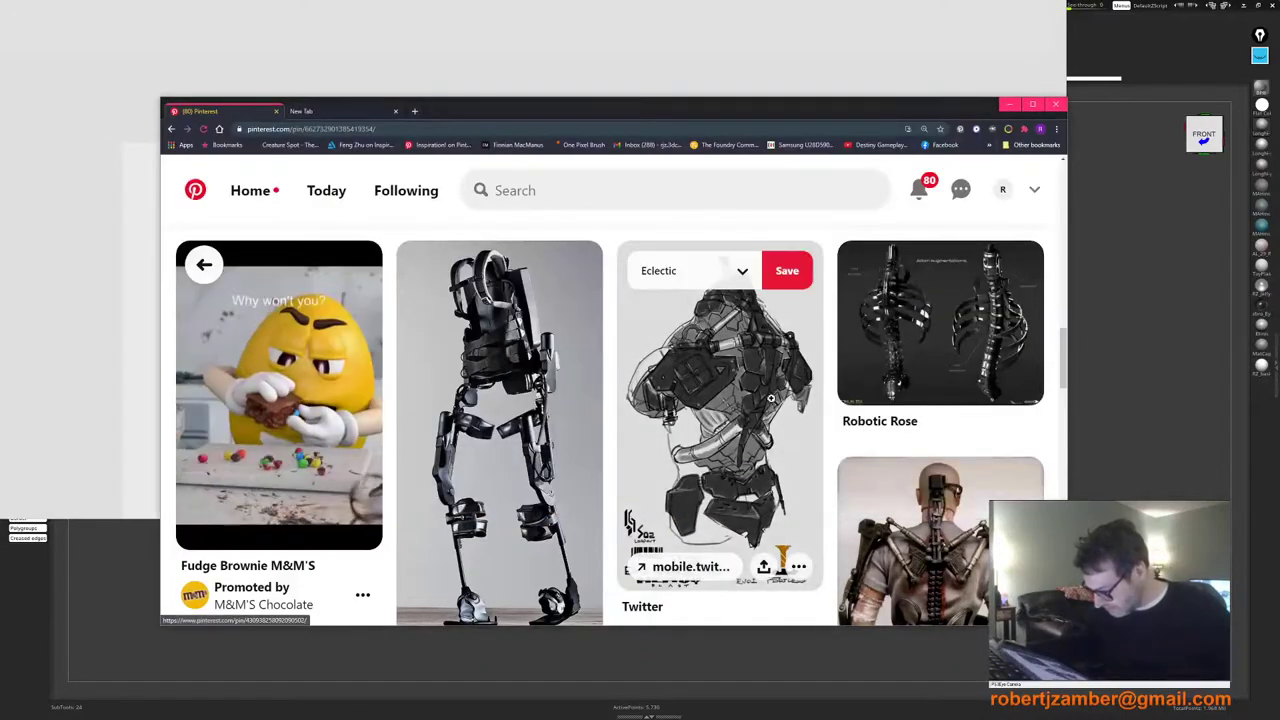
pyautogui.scroll(-1, 904, 341)
pyautogui.scroll(-6, 903, 342)
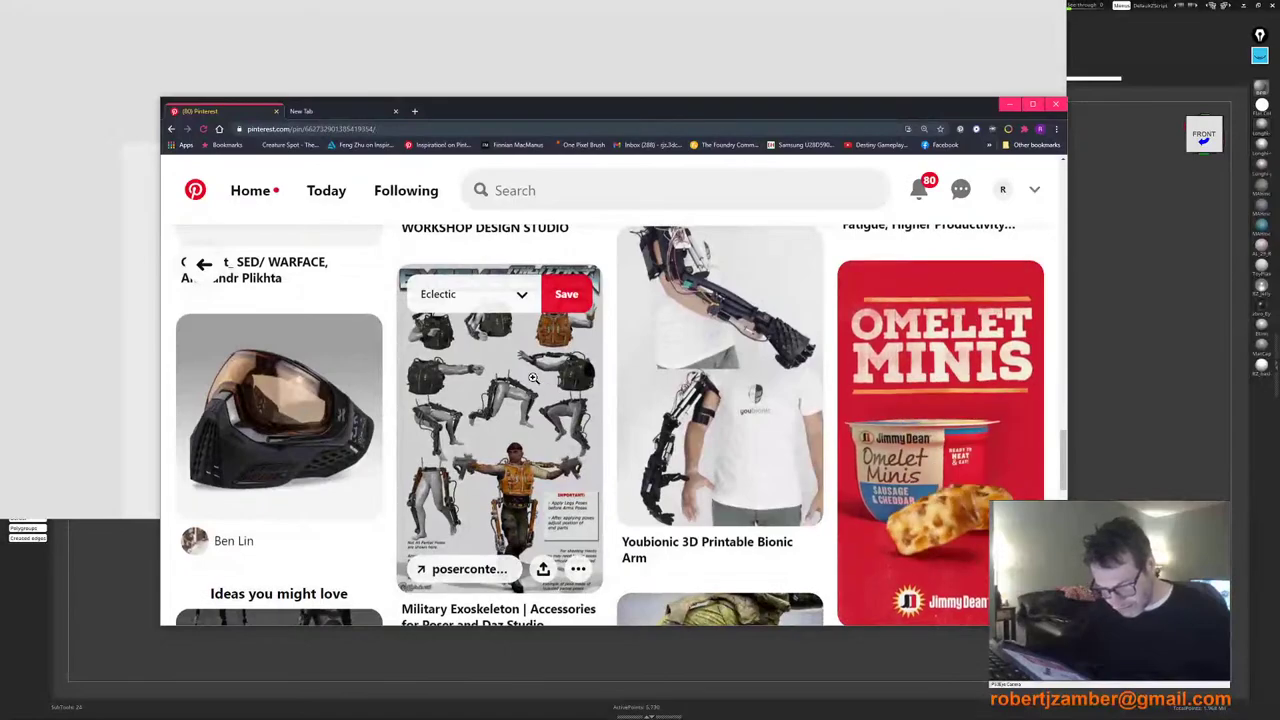
pyautogui.scroll(-3, 526, 390)
pyautogui.scroll(-2, 526, 390)
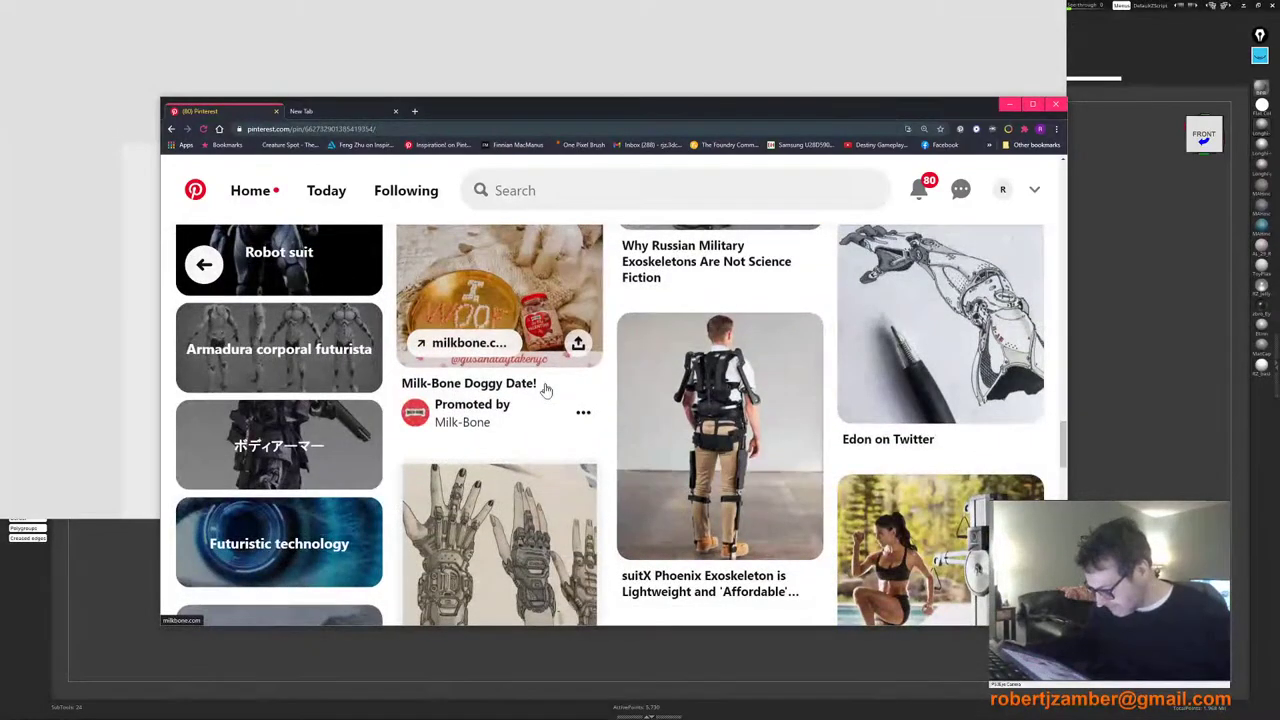
pyautogui.scroll(-2, 535, 450)
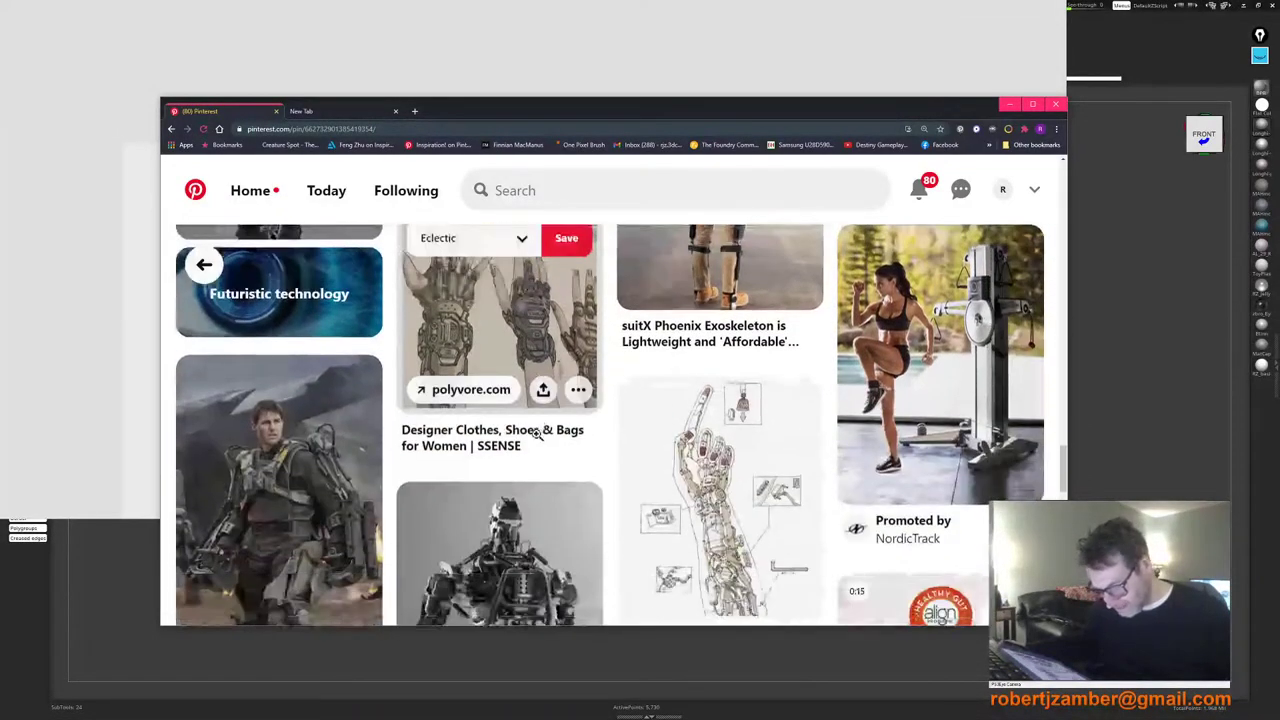
pyautogui.scroll(-2, 530, 448)
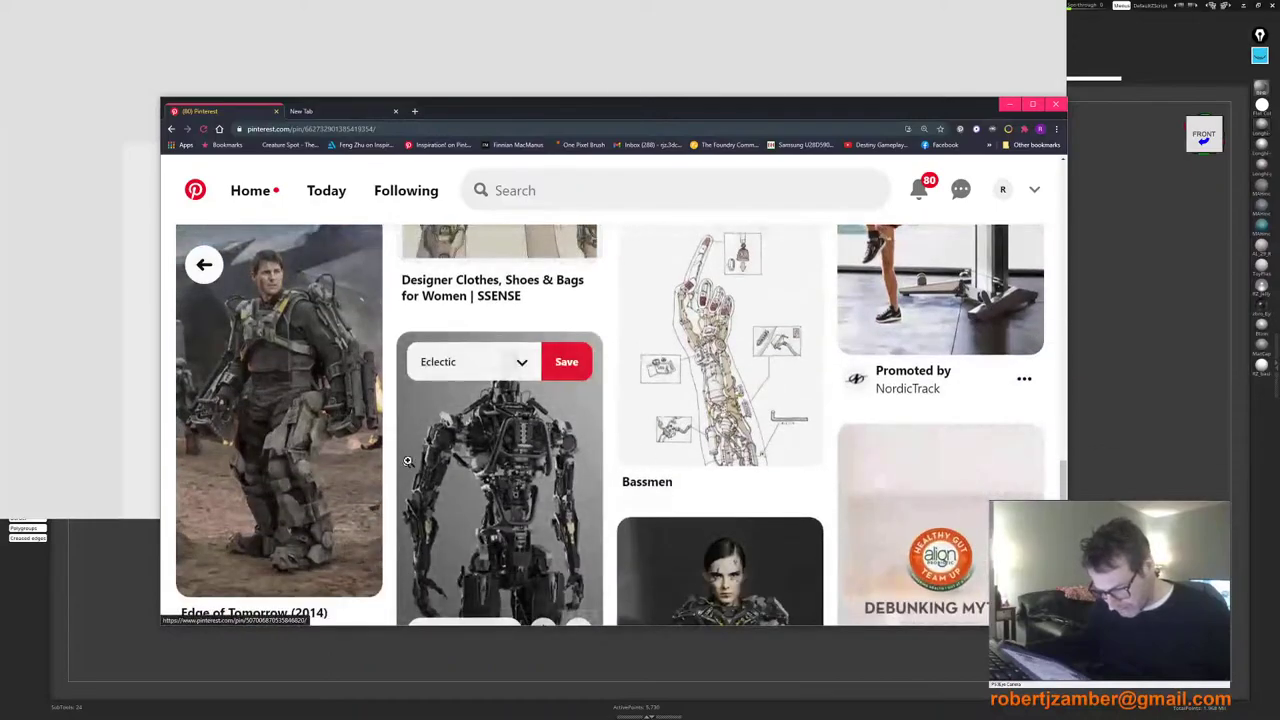
pyautogui.scroll(-2, 566, 430)
pyautogui.scroll(7, 552, 428)
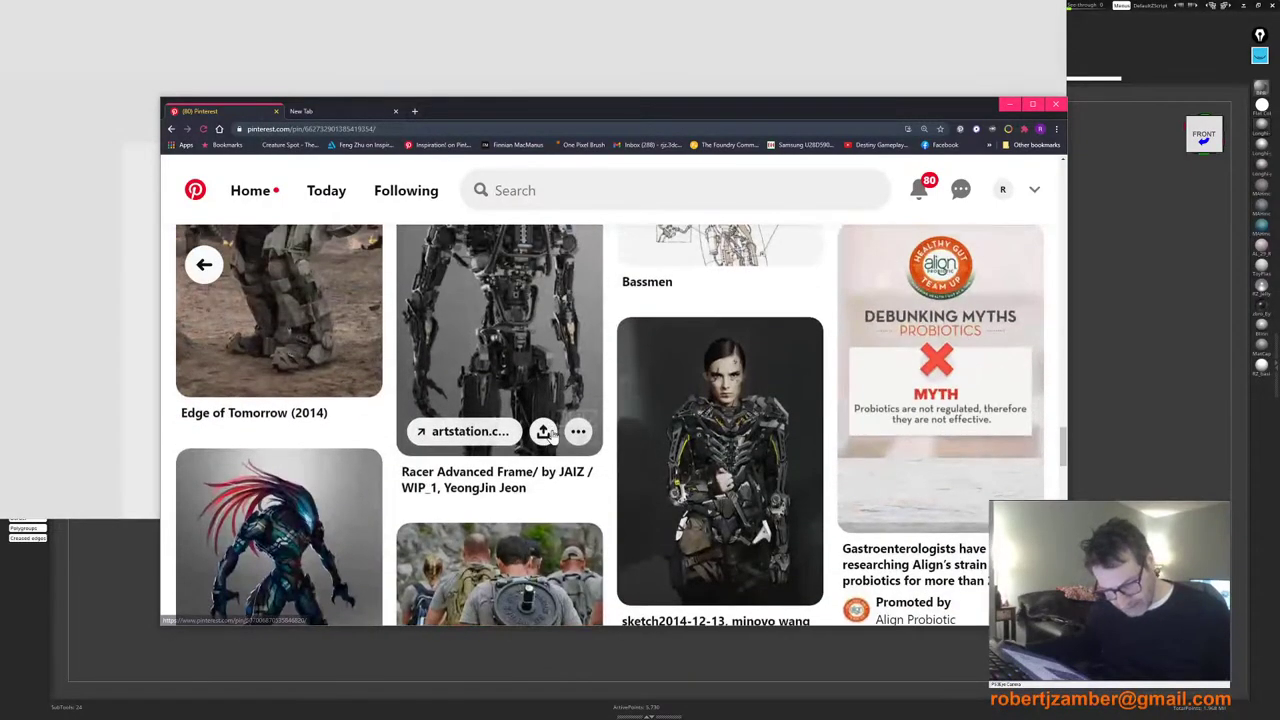
pyautogui.scroll(4, 560, 380)
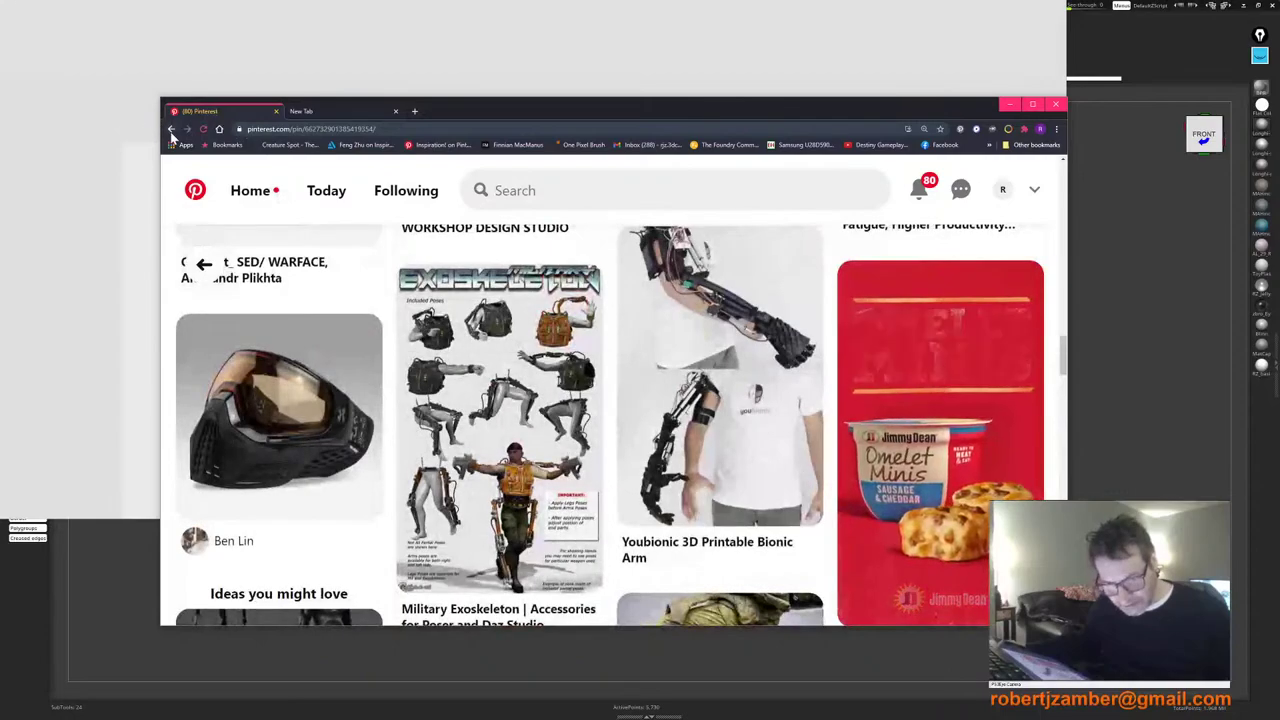
pyautogui.scroll(4, 314, 438)
pyautogui.scroll(-4, 340, 428)
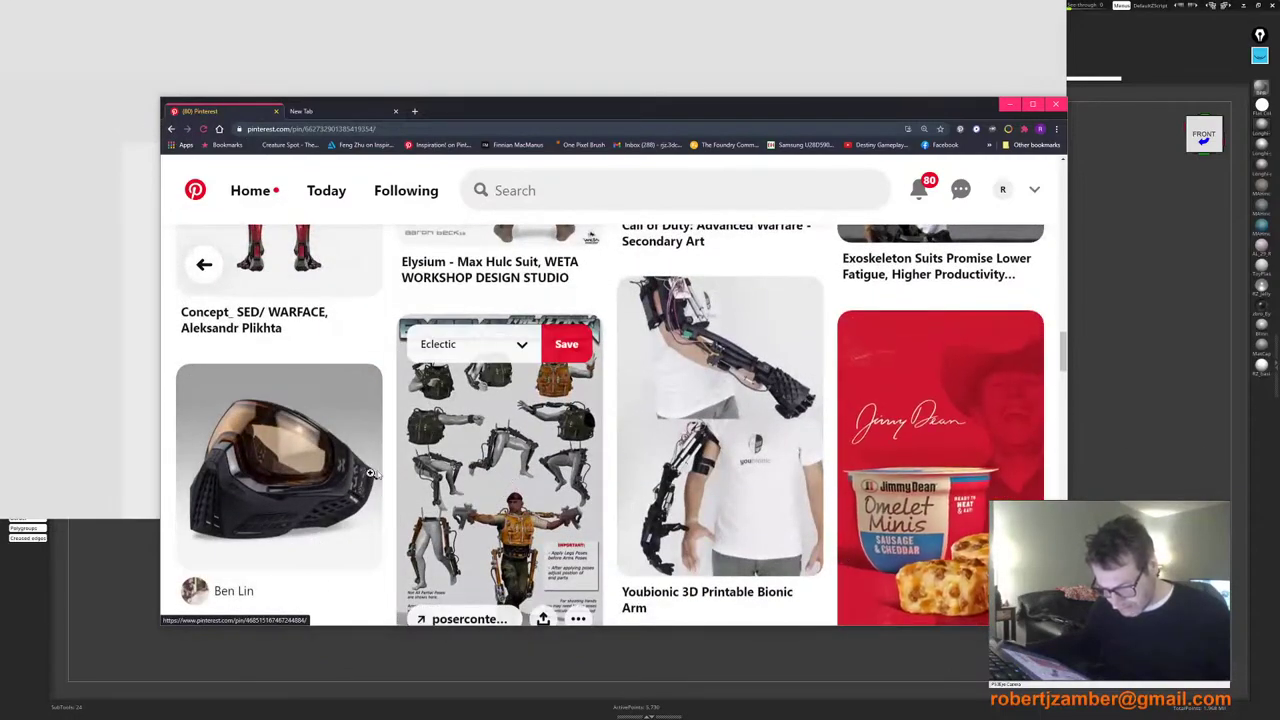
pyautogui.click(457, 478)
# Step: Examine the Military Exoskeleton pose sheet and look through its related pins for leg exoskeleton references
pyautogui.scroll(-2, 529, 453)
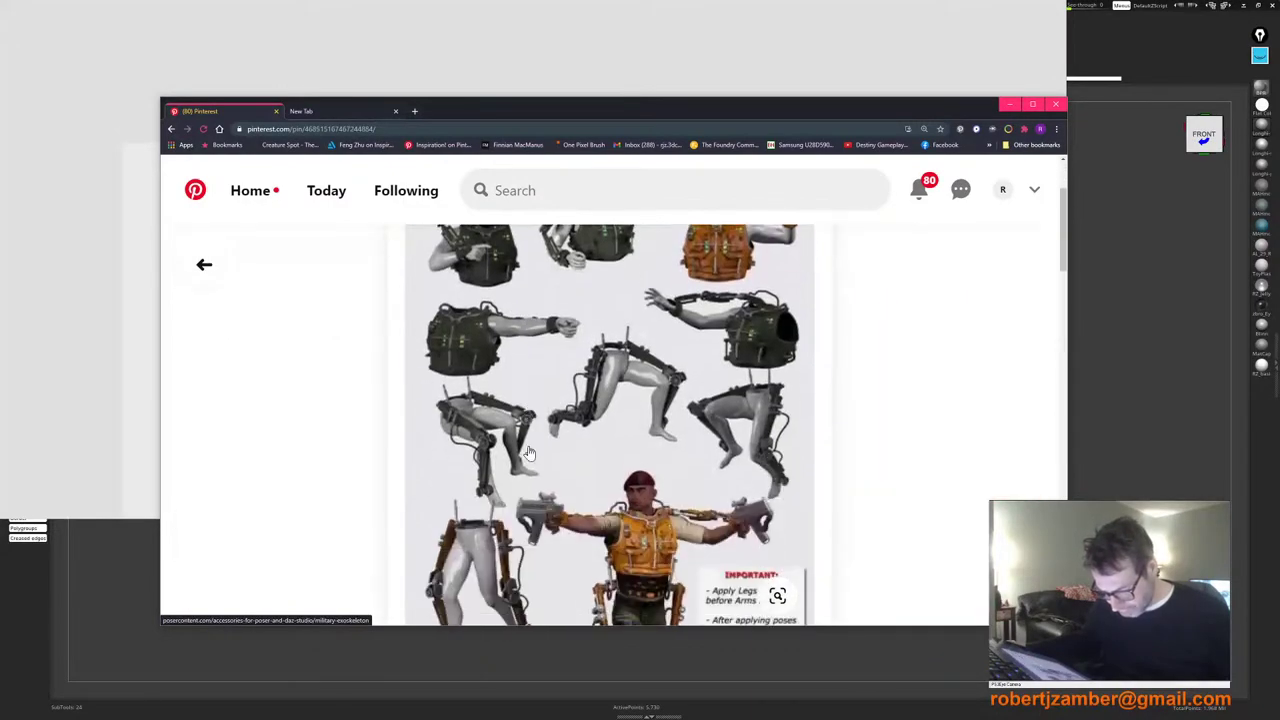
pyautogui.scroll(-3, 519, 453)
pyautogui.scroll(-6, 540, 425)
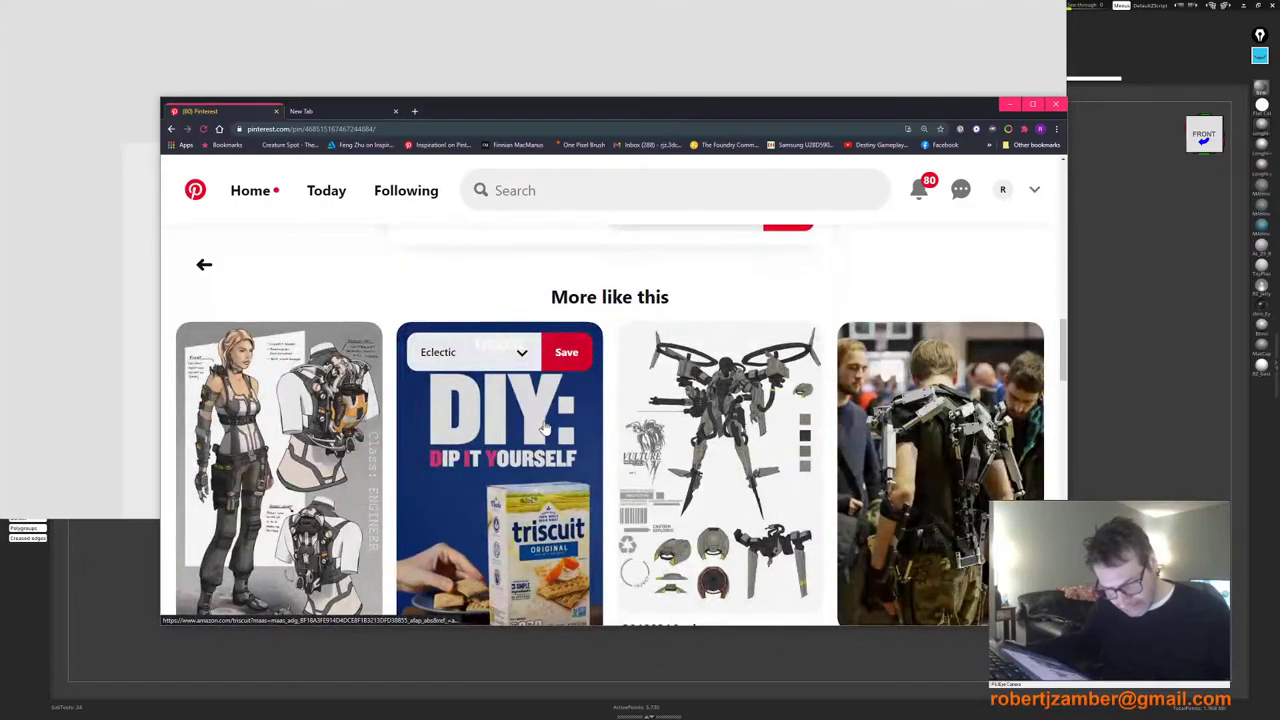
pyautogui.scroll(-1, 545, 428)
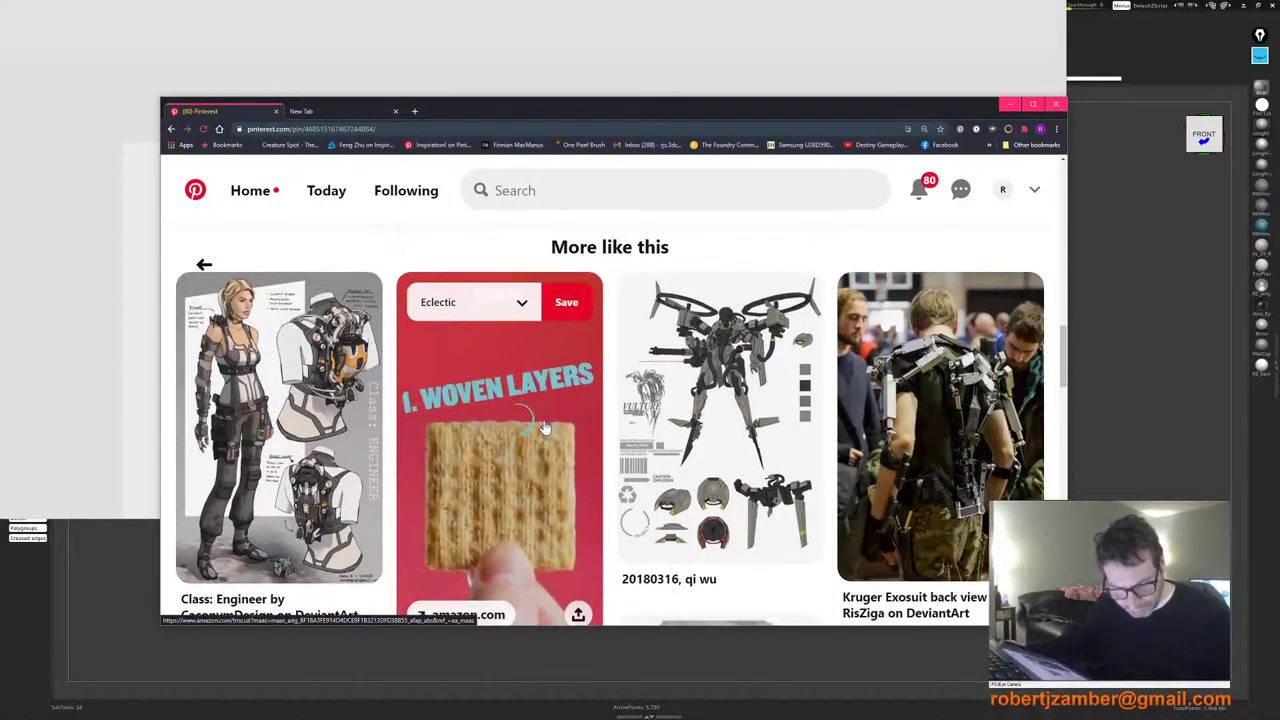
pyautogui.scroll(-3, 540, 420)
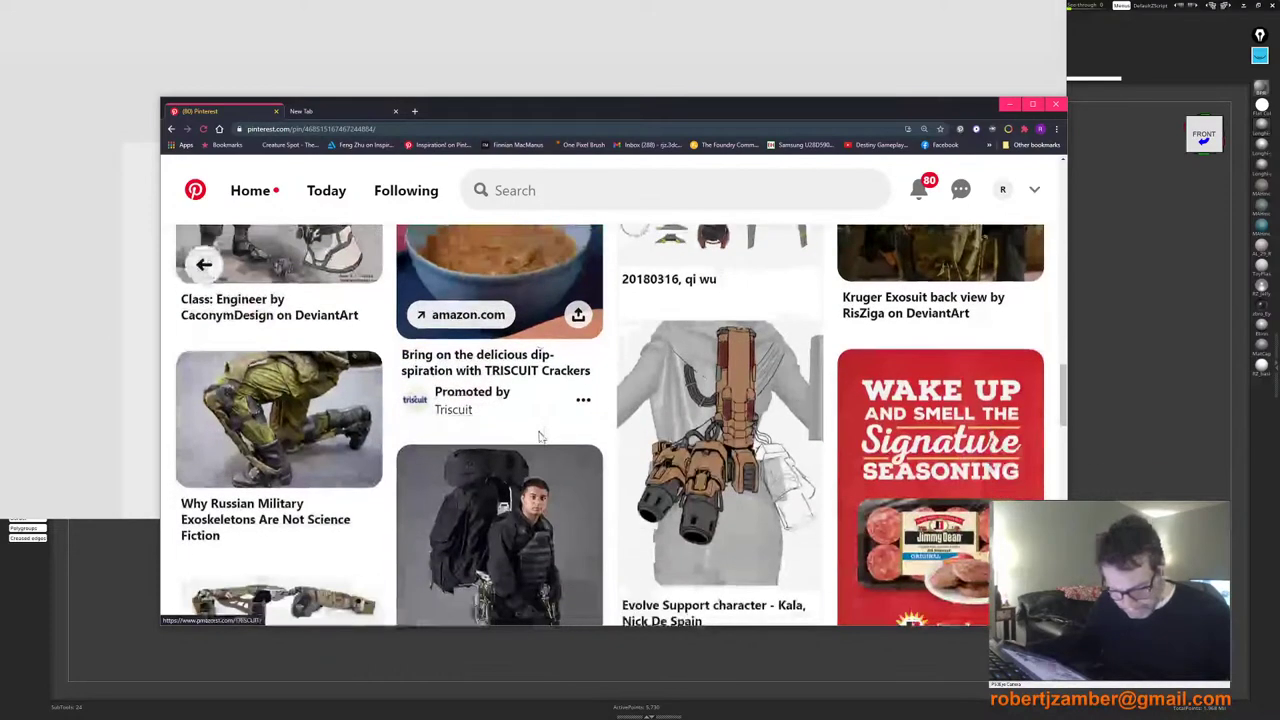
pyautogui.scroll(-3, 530, 436)
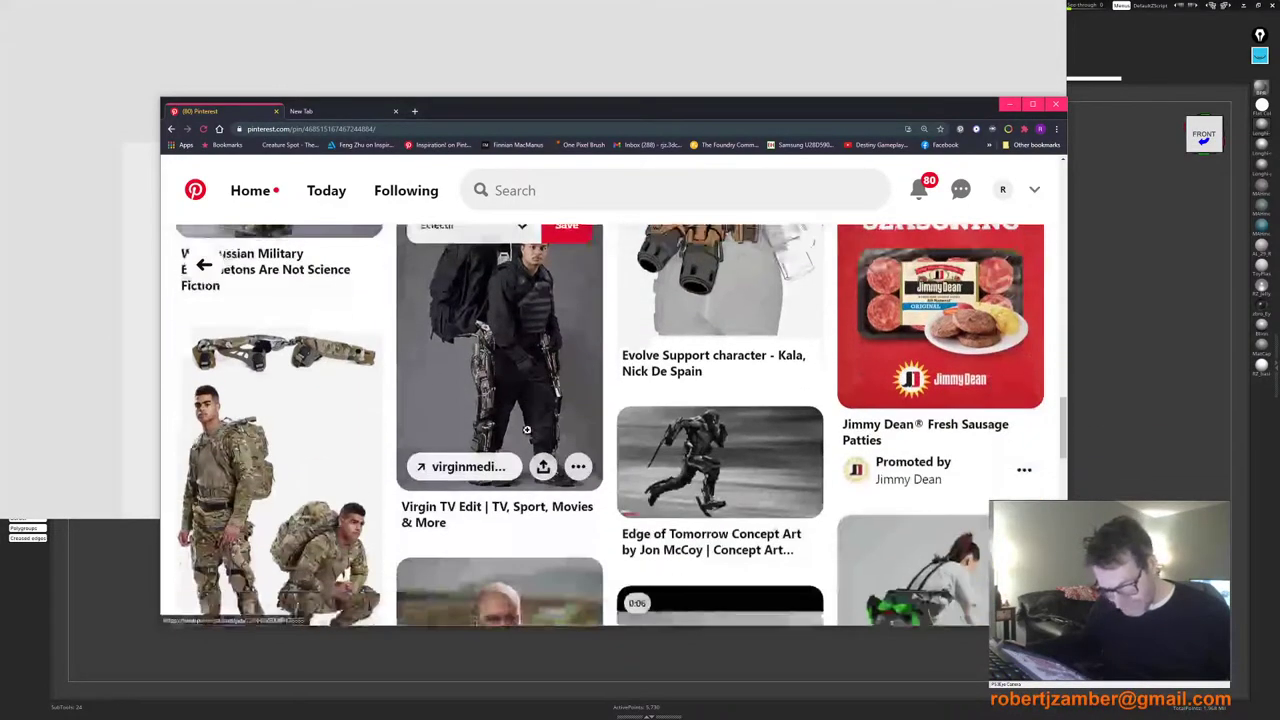
pyautogui.scroll(-3, 524, 382)
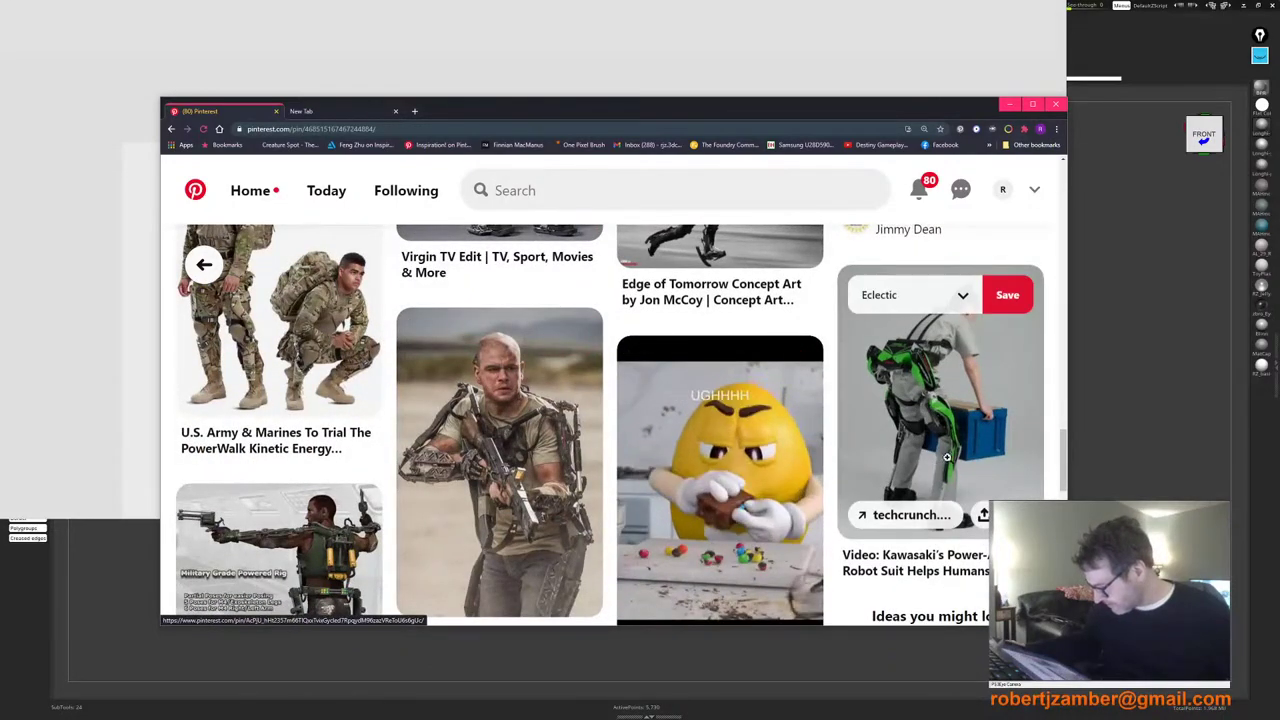
pyautogui.scroll(-2, 573, 472)
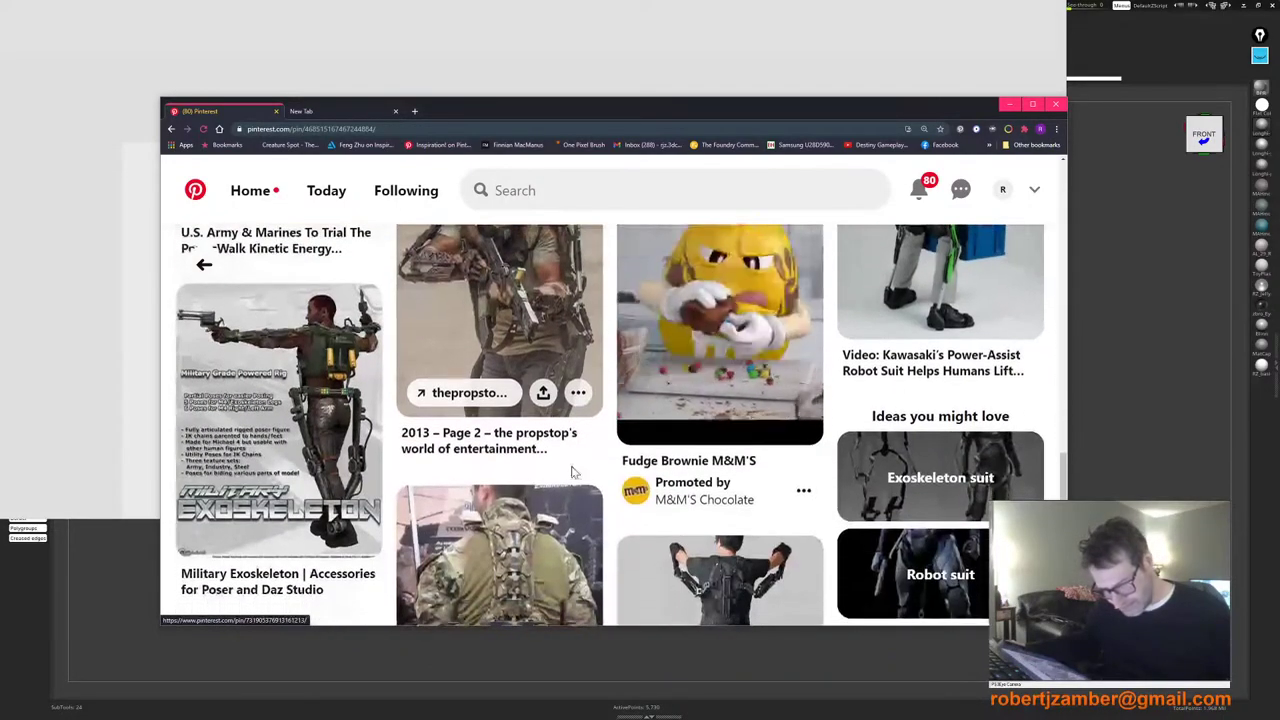
pyautogui.scroll(5, 573, 472)
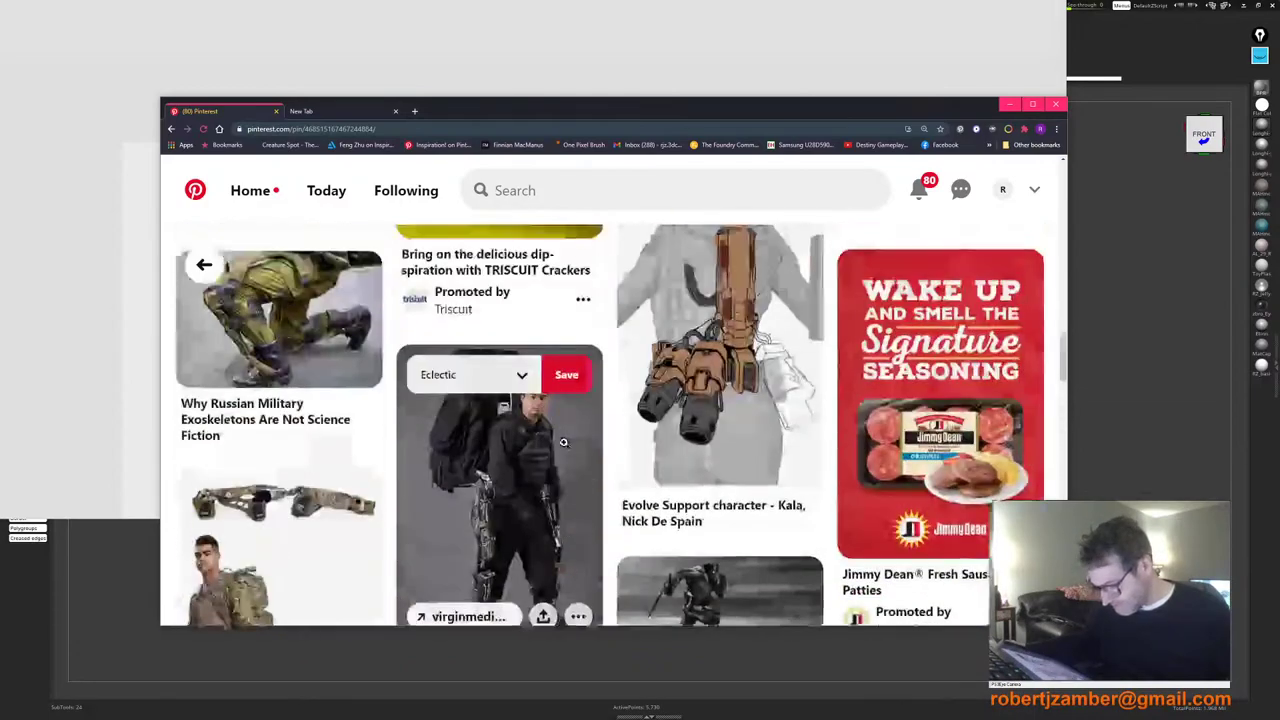
pyautogui.scroll(5, 563, 442)
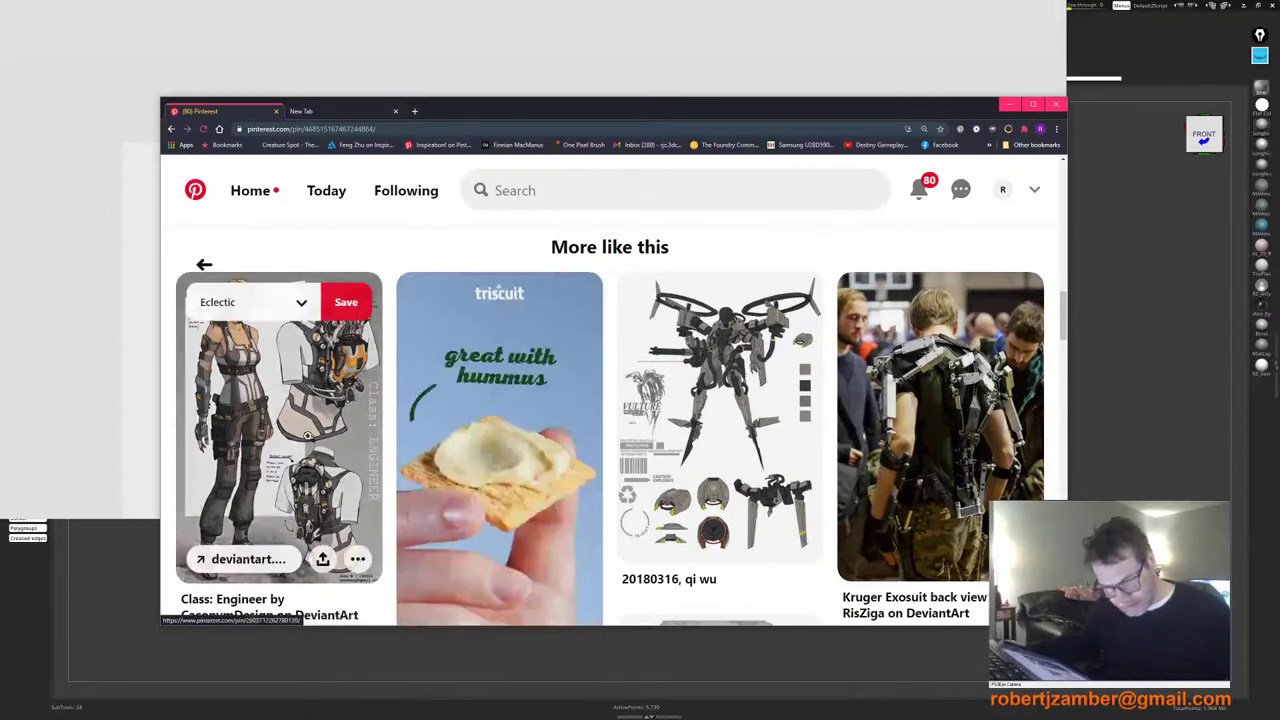
# Step: Return to the Military Exoskeleton pose sheet, copy its image and bring the reference board forward
pyautogui.scroll(10, 388, 455)
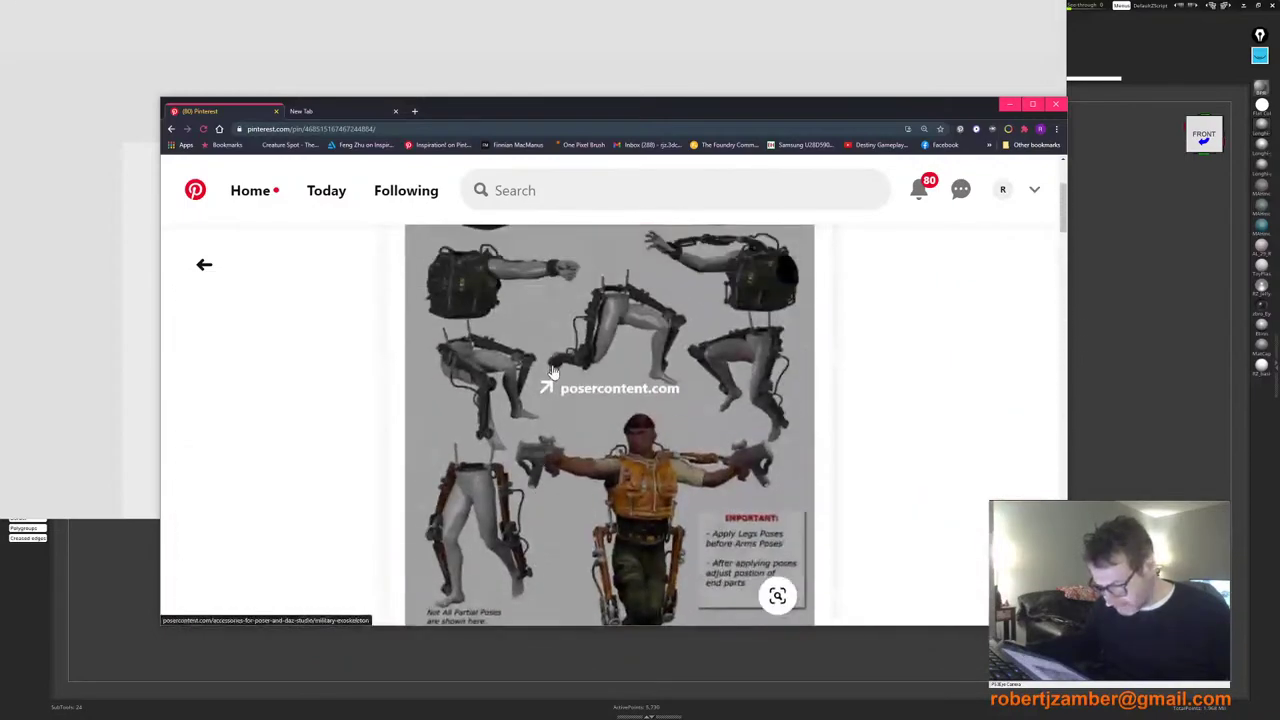
pyautogui.scroll(5, 289, 403)
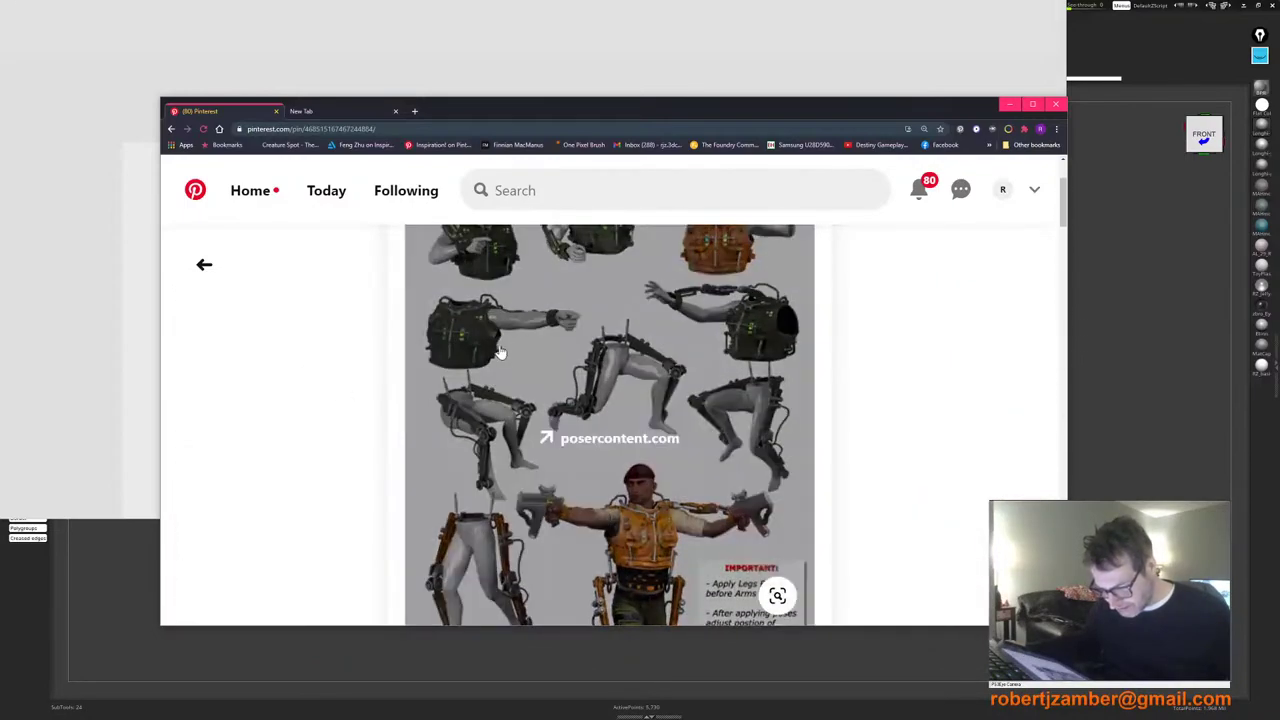
pyautogui.rightClick(502, 346)
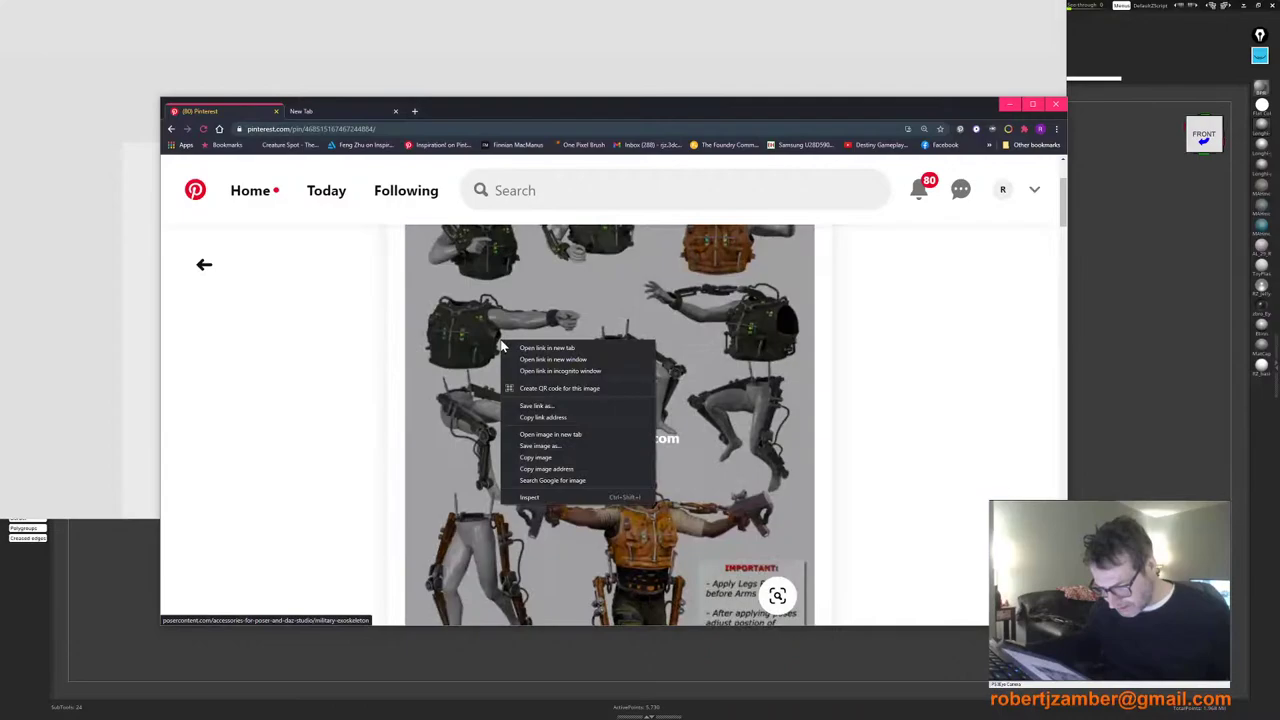
pyautogui.click(527, 459)
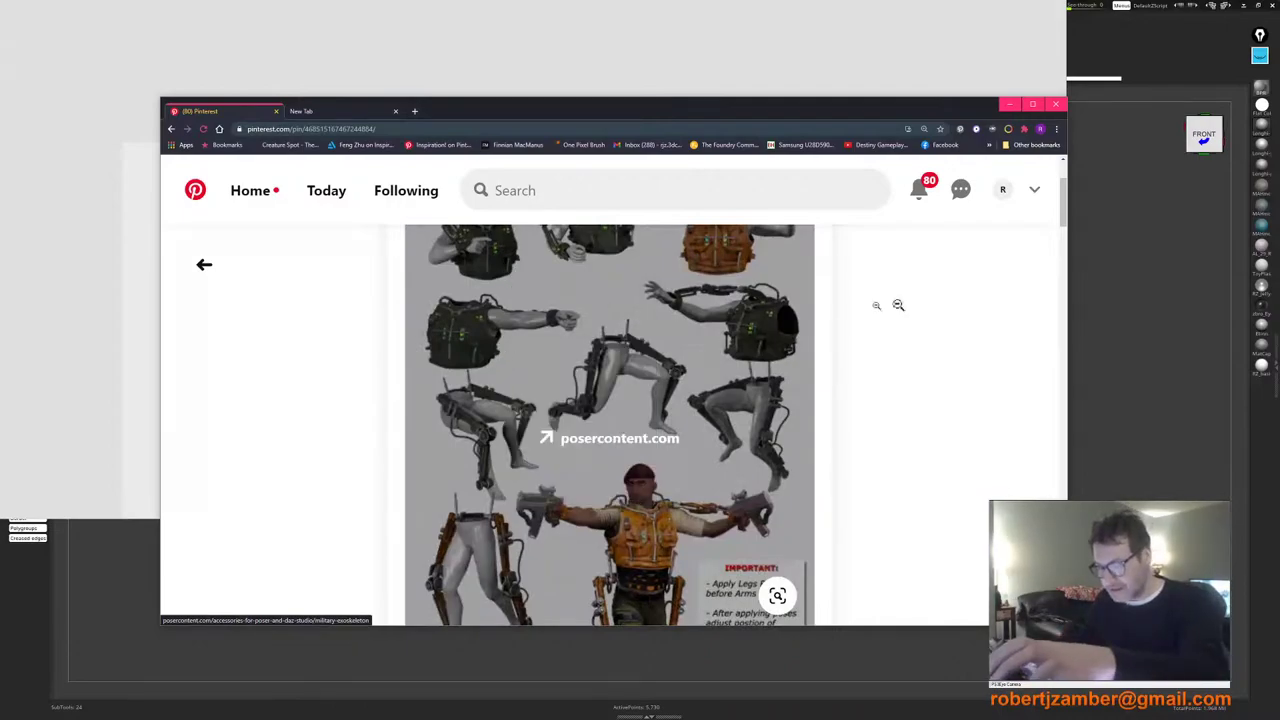
pyautogui.click(851, 57)
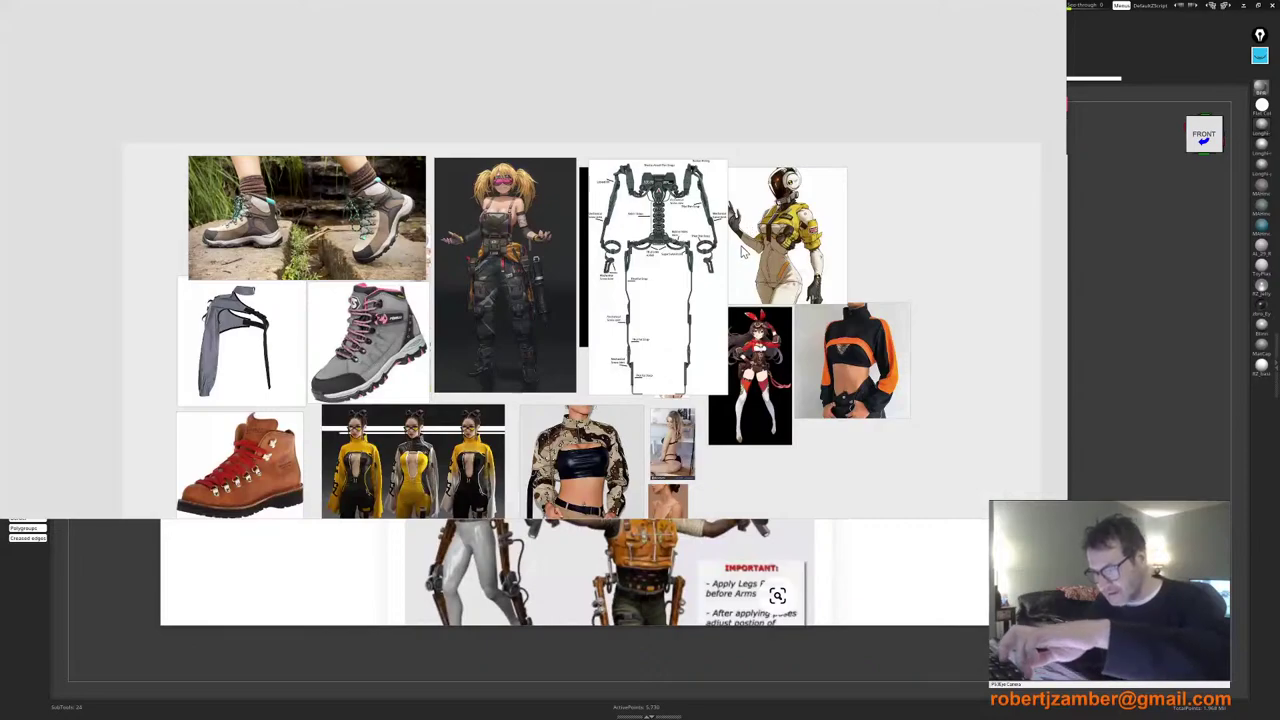
# Step: Paste the Military Exoskeleton pose sheet onto the reference board, switch to the browser and go back through the earlier exoskeleton pins
pyautogui.hotkey('ctrl', 'v')
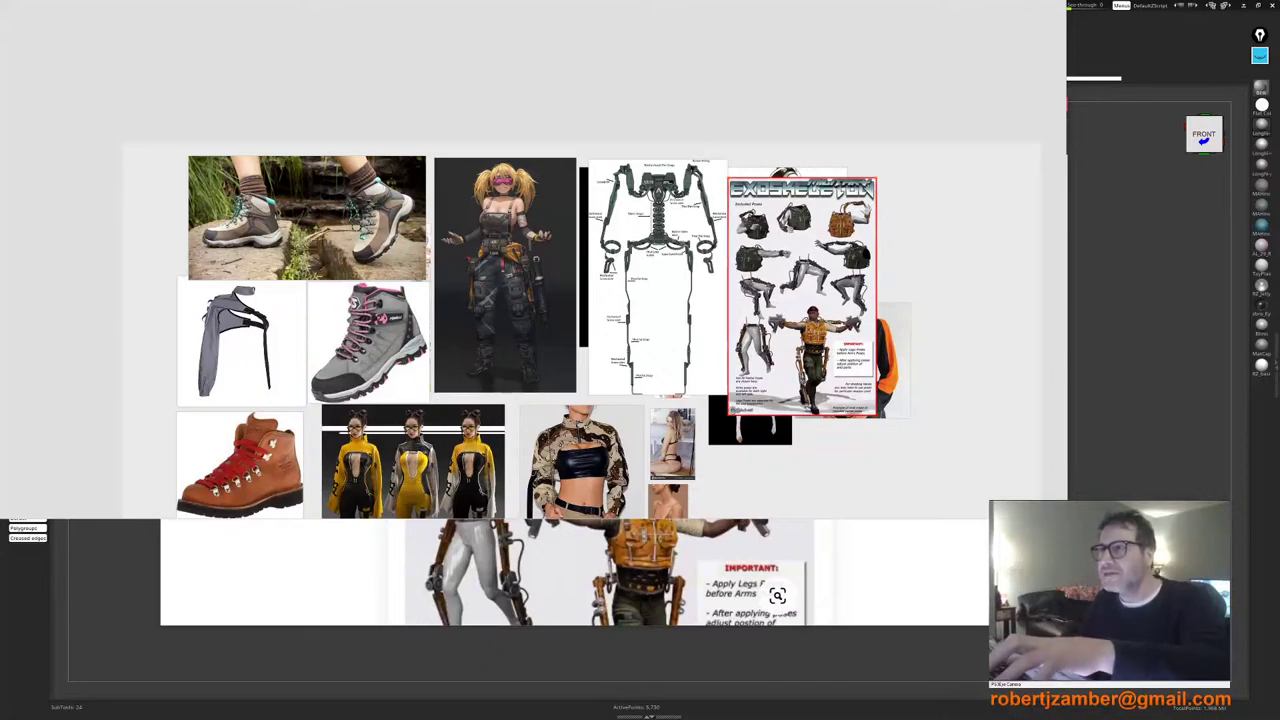
pyautogui.hotkey('alt', 'Tab')
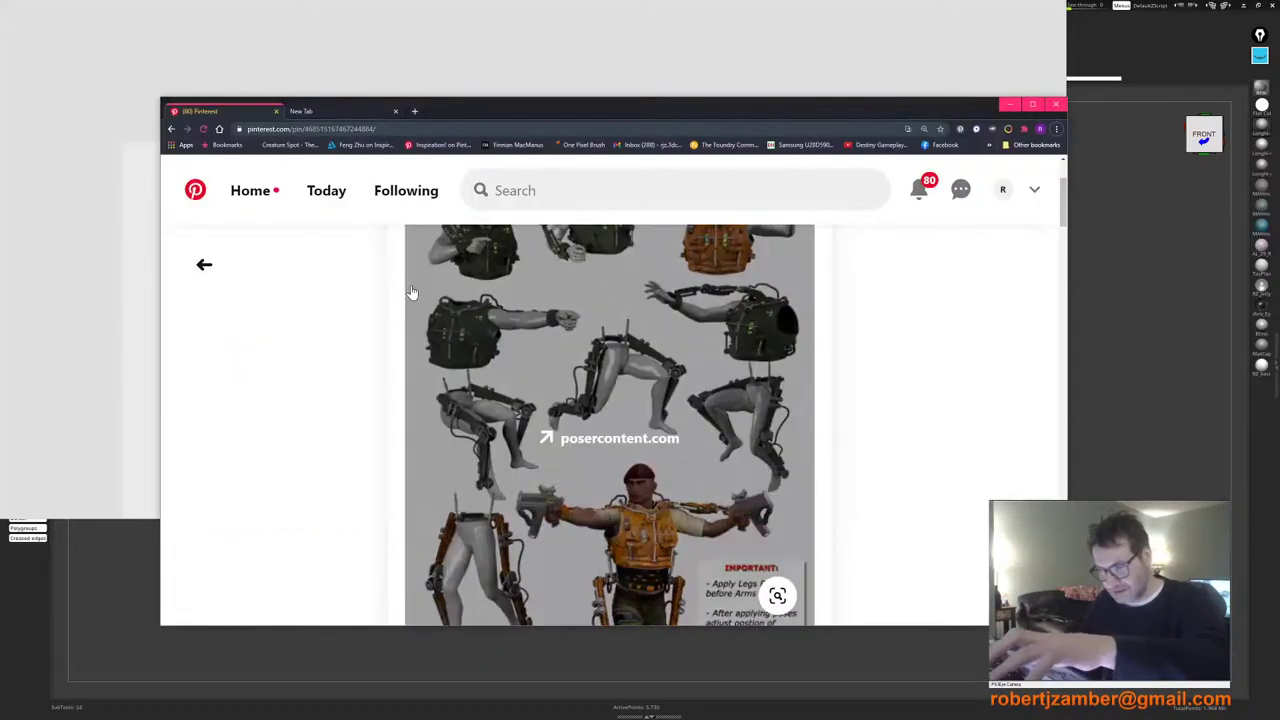
pyautogui.click(170, 133)
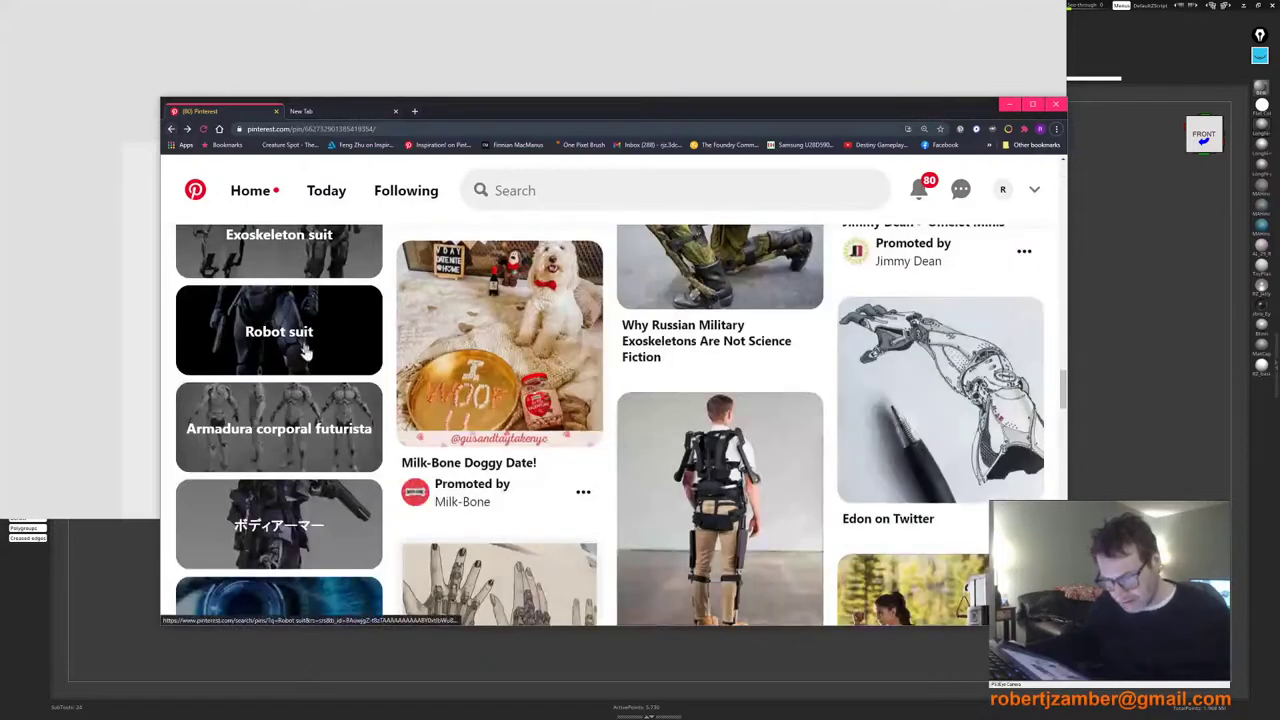
pyautogui.scroll(4, 381, 384)
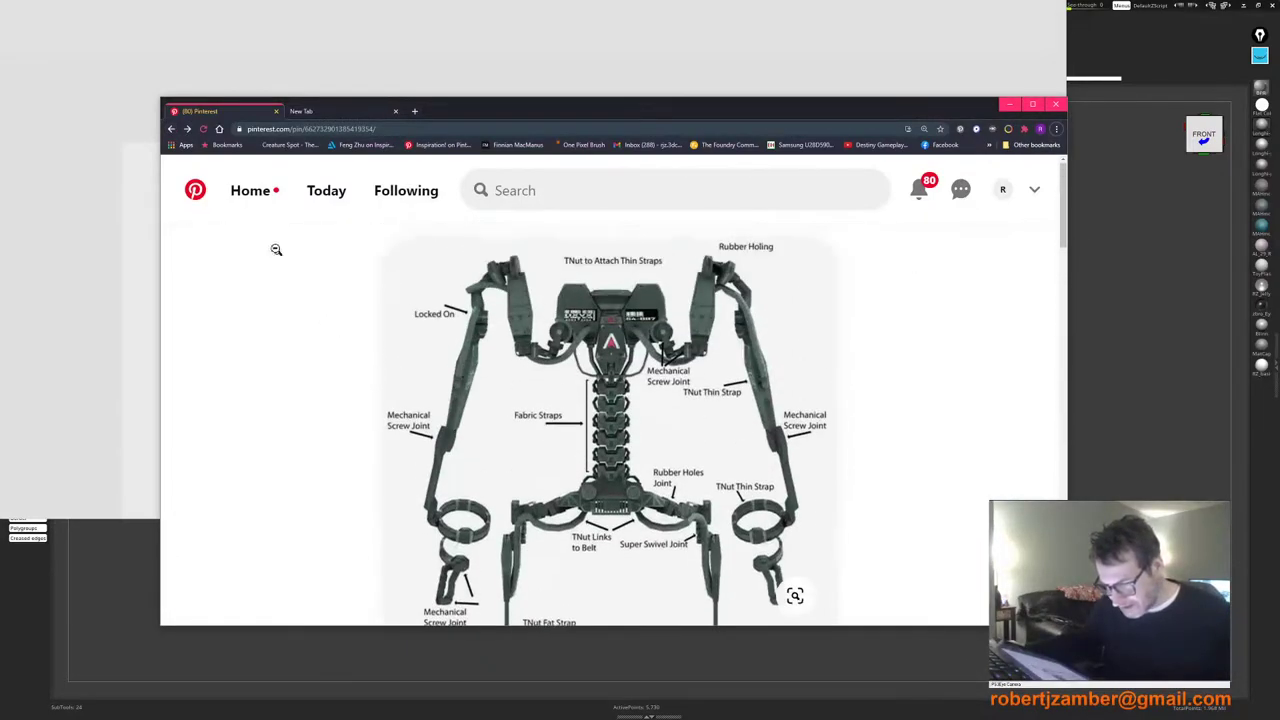
pyautogui.click(170, 133)
pyautogui.scroll(6, 355, 370)
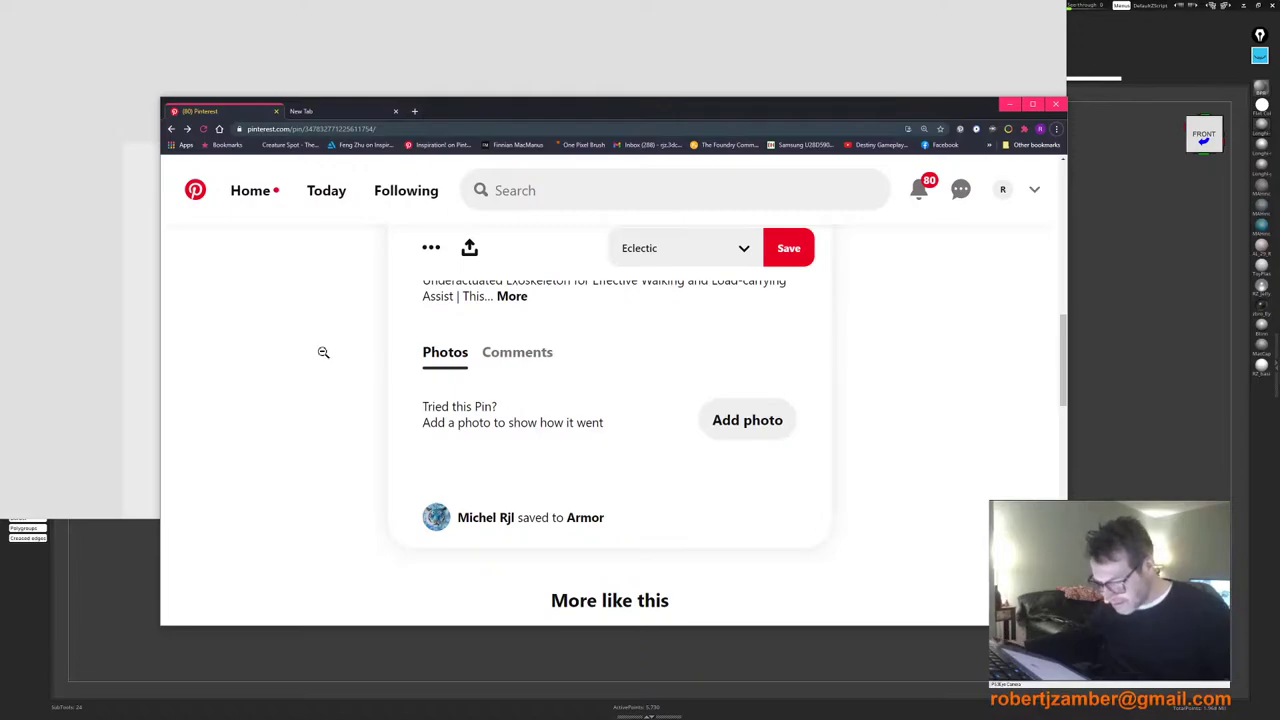
# Step: Look through the related exoskeleton pins and go back to the hybrid leg exoskeleton pin with the adjustable link
pyautogui.scroll(-5, 506, 466)
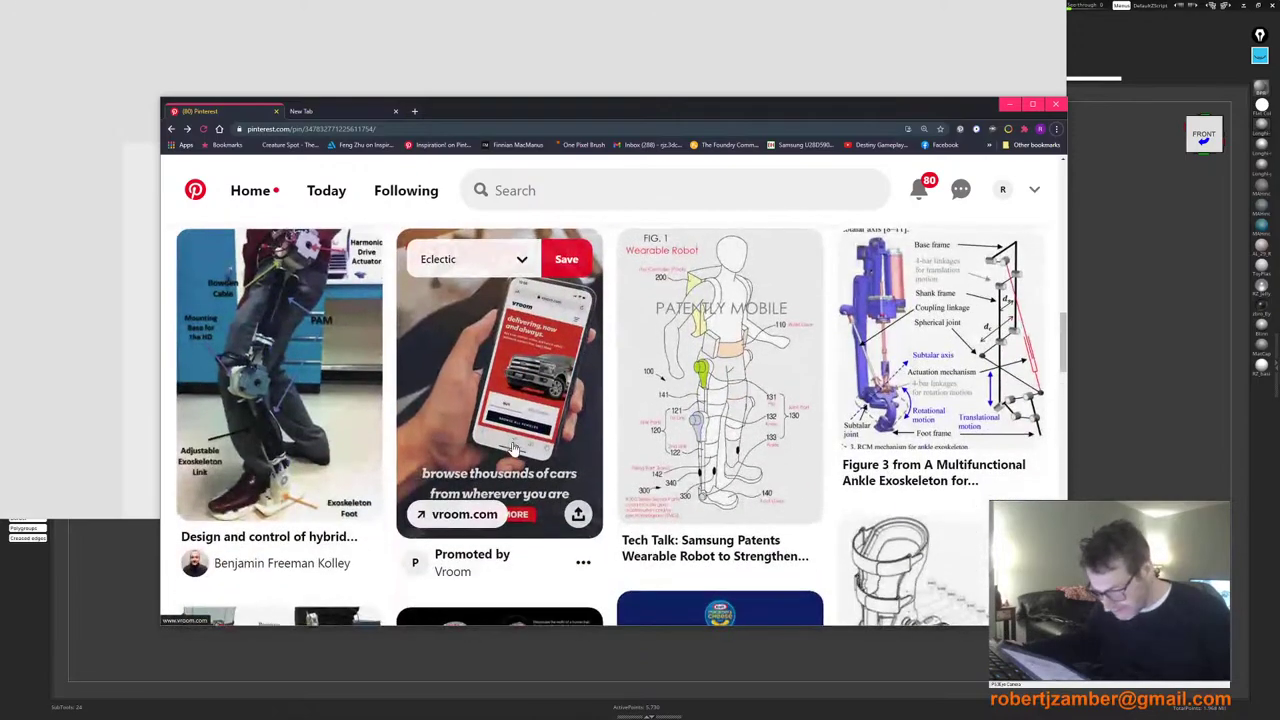
pyautogui.scroll(-5, 512, 447)
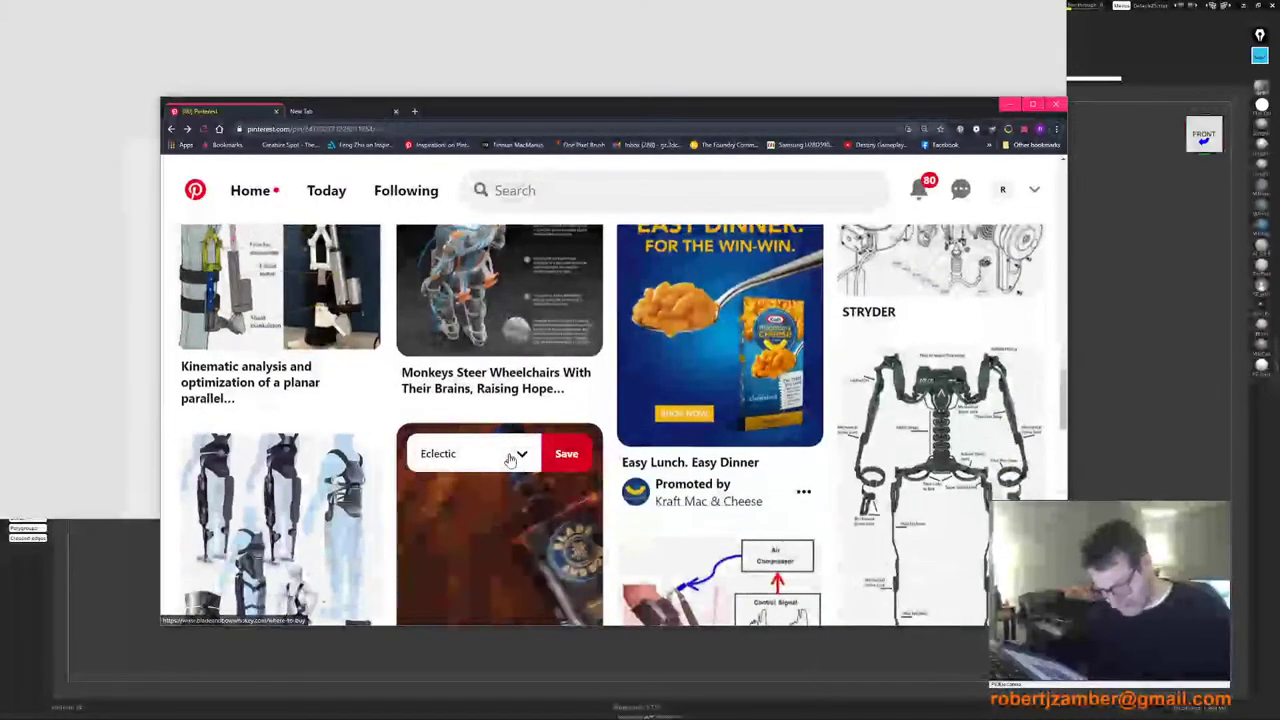
pyautogui.scroll(5, 505, 453)
pyautogui.scroll(4, 312, 343)
pyautogui.hotkey('alt', 'Left')
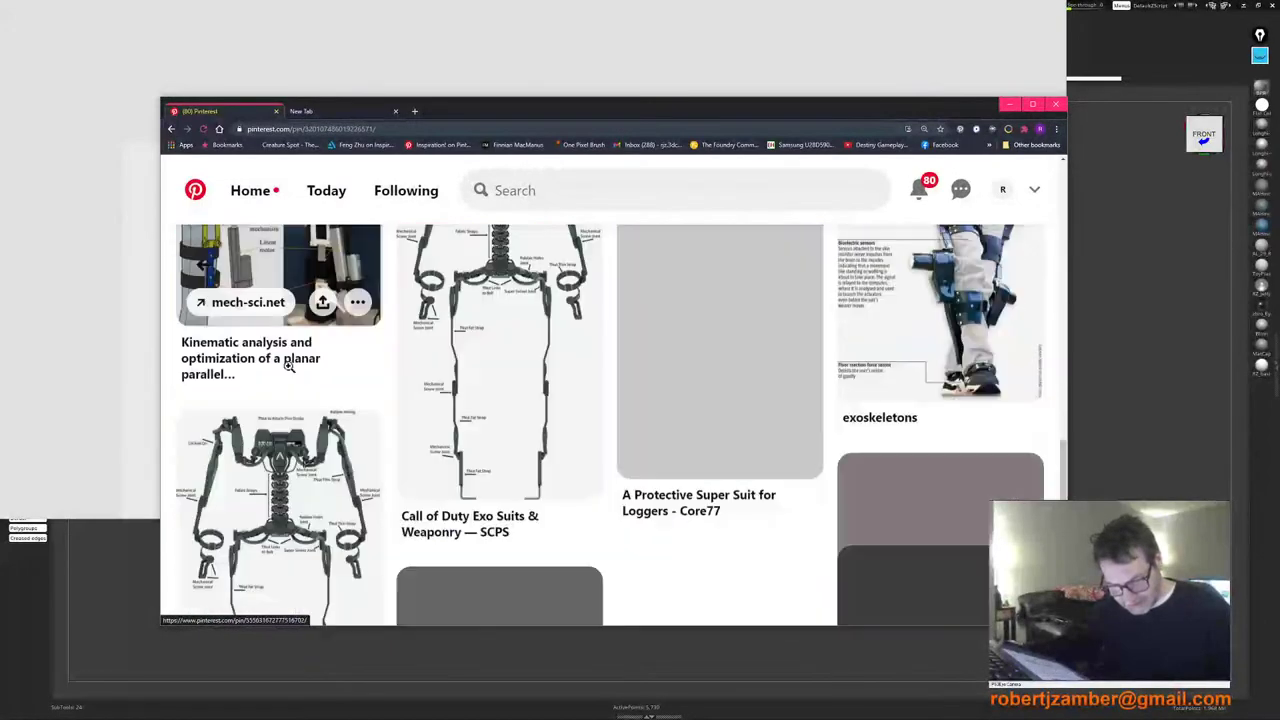
pyautogui.scroll(-3, 614, 380)
pyautogui.scroll(1, 300, 400)
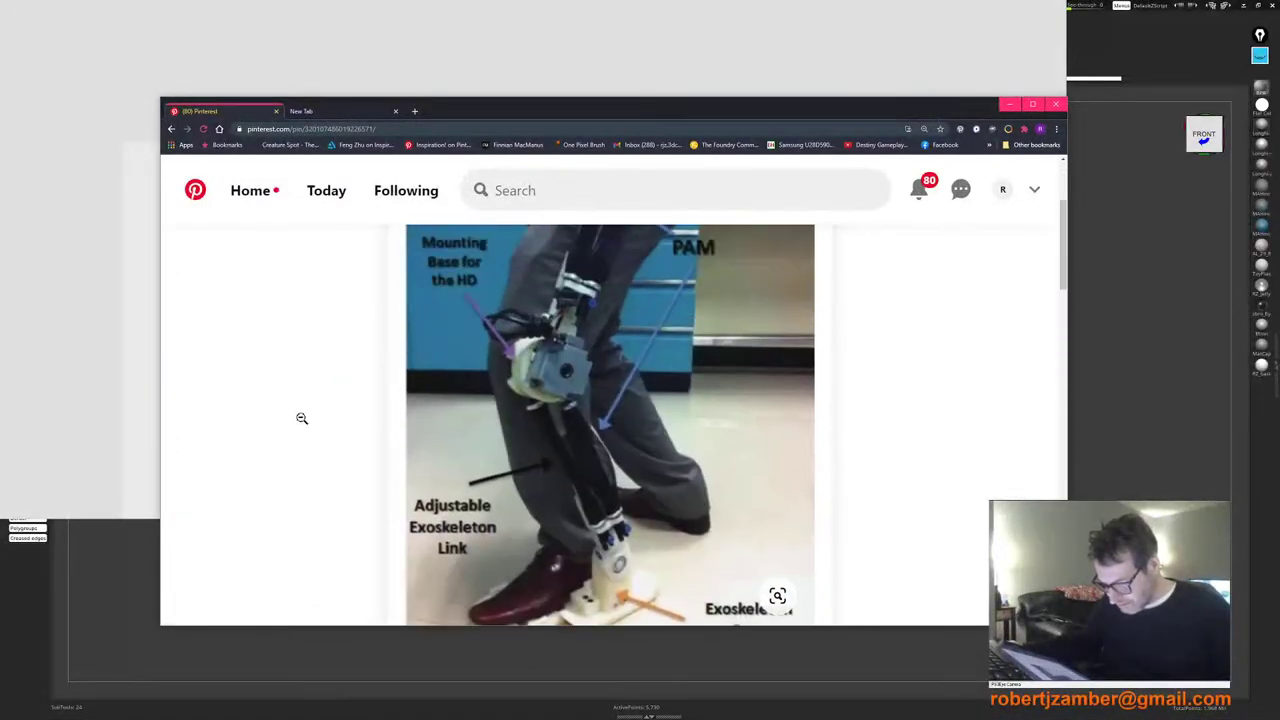
pyautogui.scroll(2, 302, 418)
# Step: Look through the pins related to the hybrid leg exoskeleton and open the Keeogo by B-Temia pin
pyautogui.scroll(-10, 304, 417)
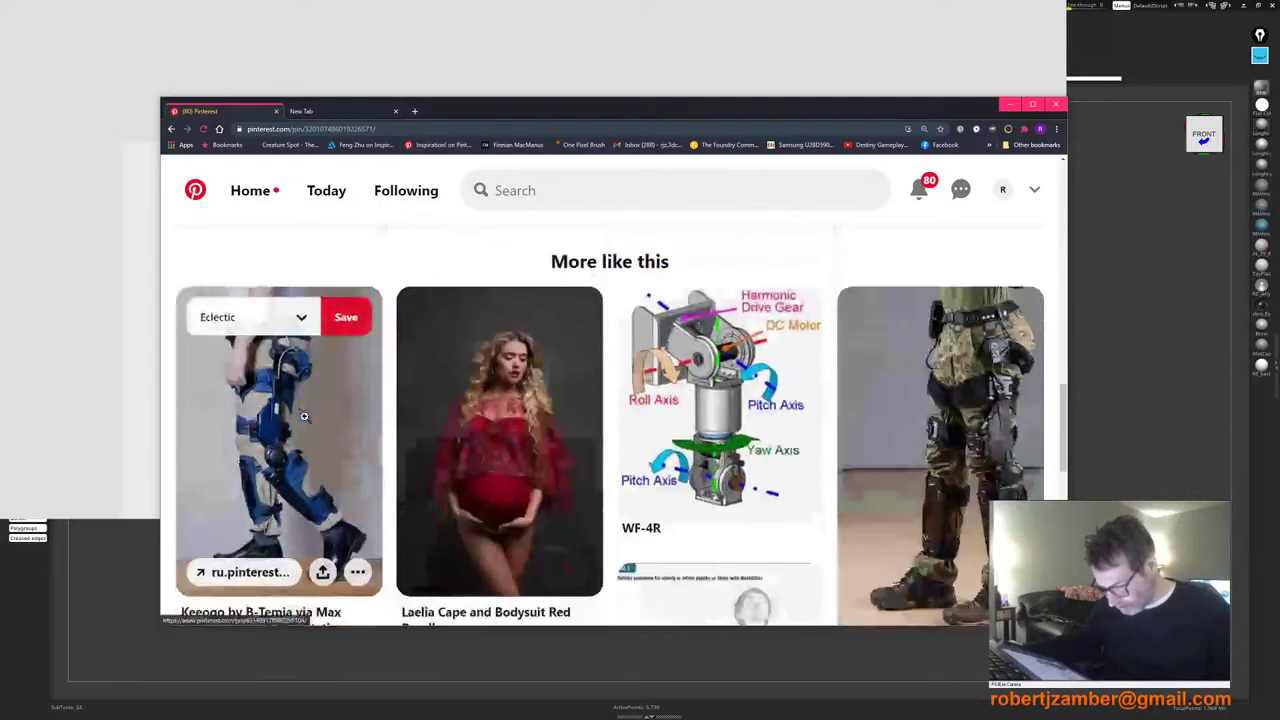
pyautogui.scroll(-1, 304, 416)
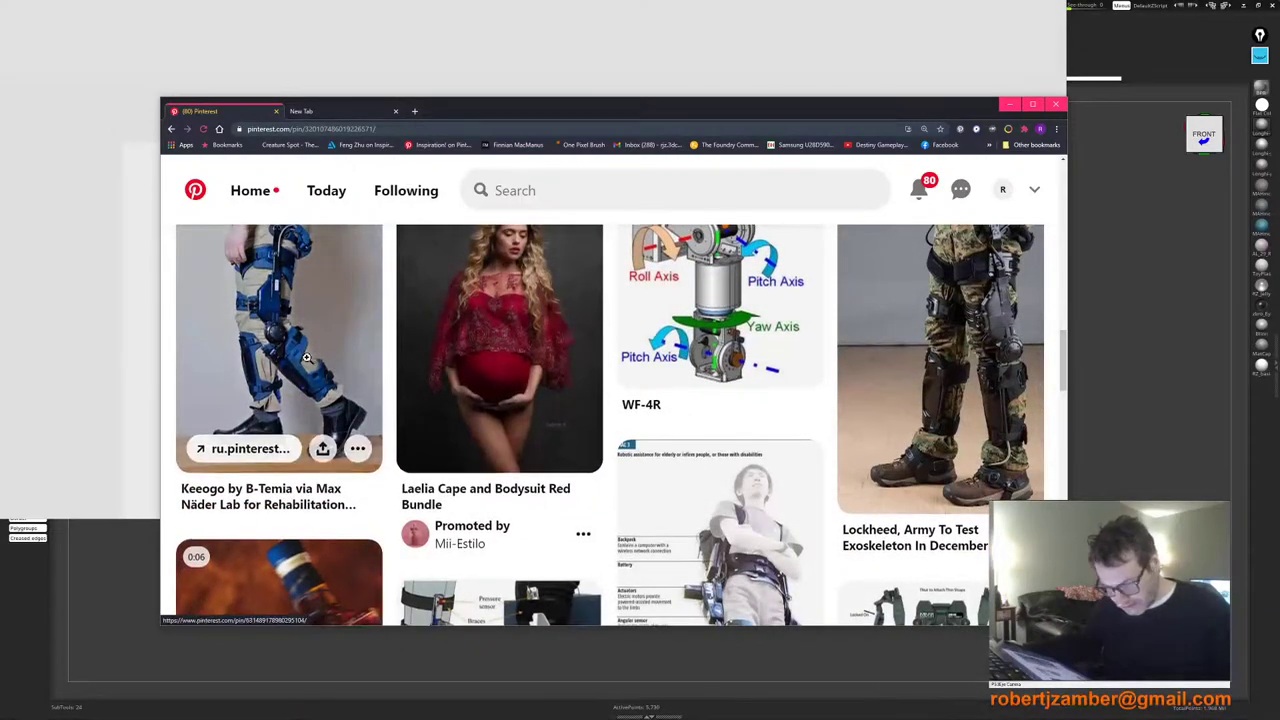
pyautogui.scroll(-2, 310, 380)
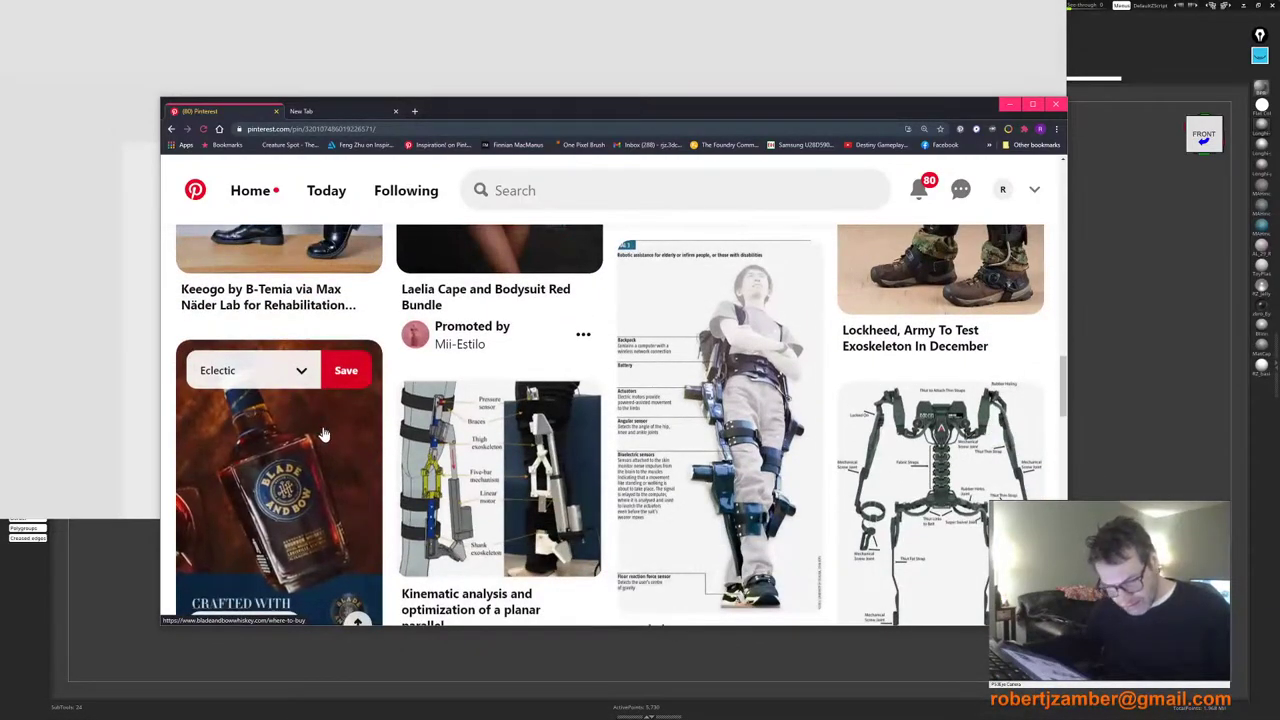
pyautogui.scroll(2, 324, 436)
pyautogui.scroll(-3, 327, 443)
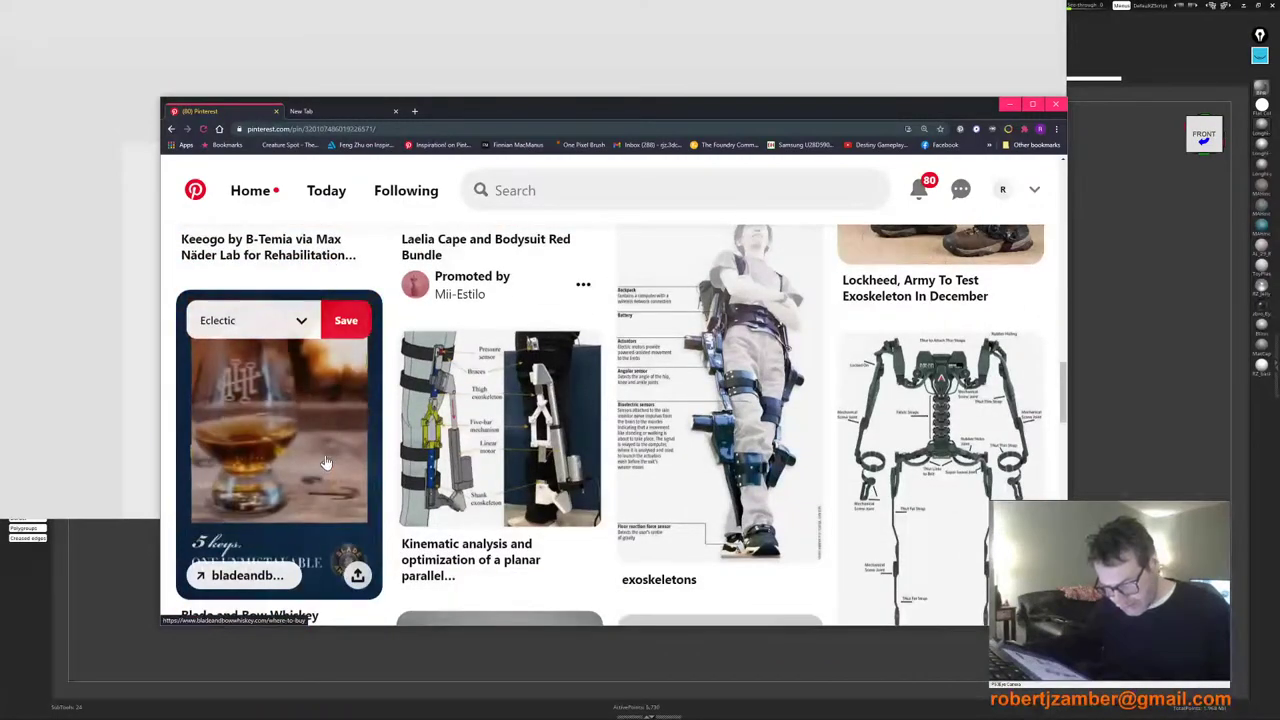
pyautogui.scroll(-3, 331, 428)
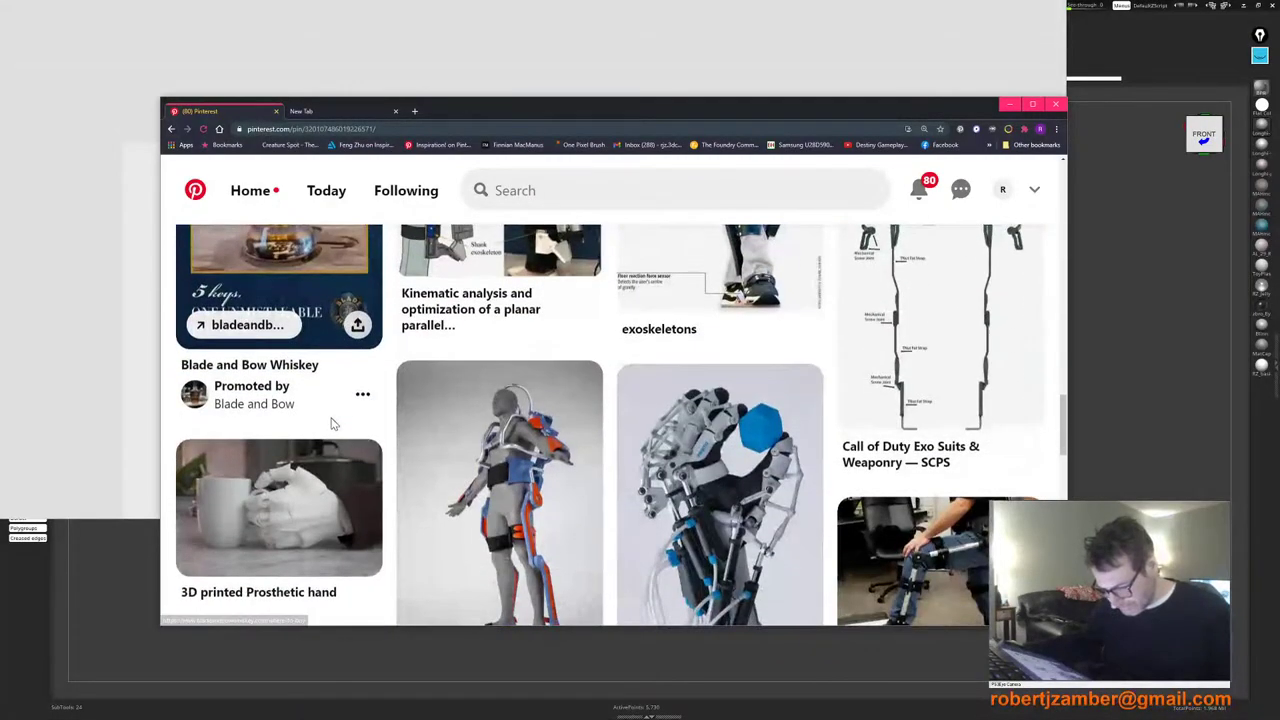
pyautogui.scroll(-1, 330, 424)
pyautogui.scroll(5, 328, 420)
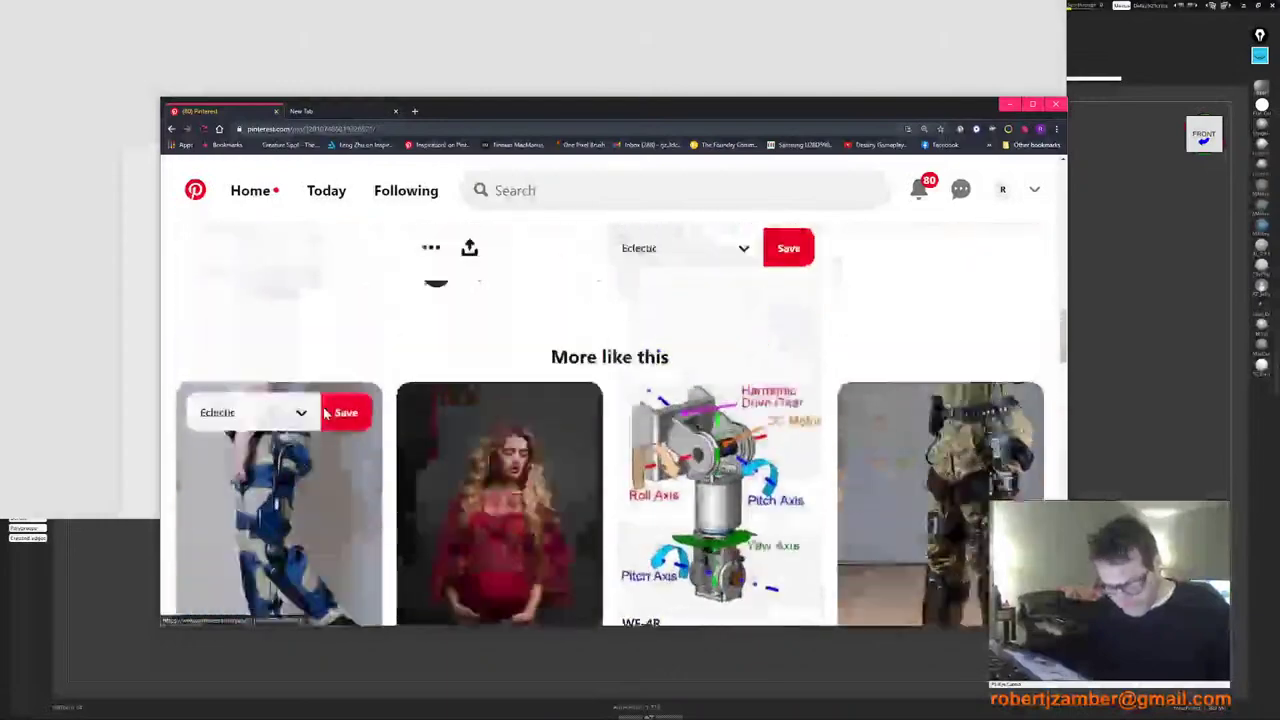
pyautogui.scroll(-1, 323, 406)
pyautogui.click(305, 415)
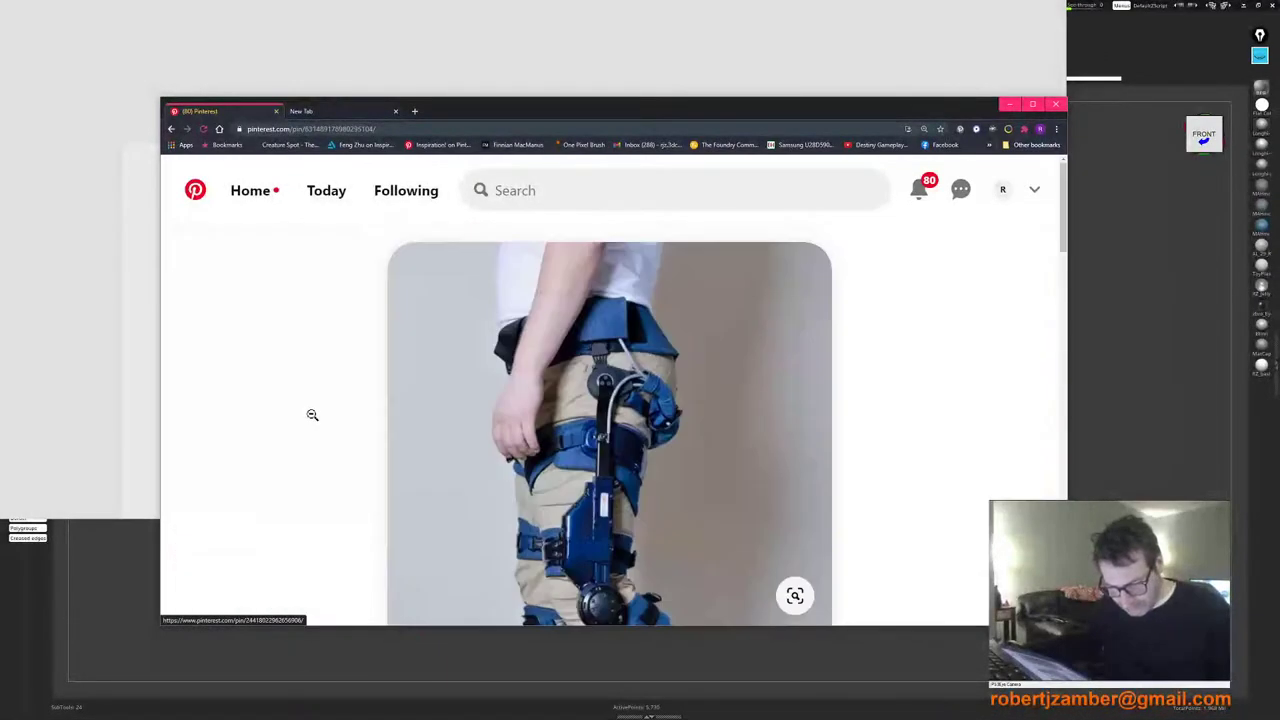
# Step: Examine the blue Keeogo leg exoskeleton pin and its related pins, and copy its image
pyautogui.scroll(-4, 489, 400)
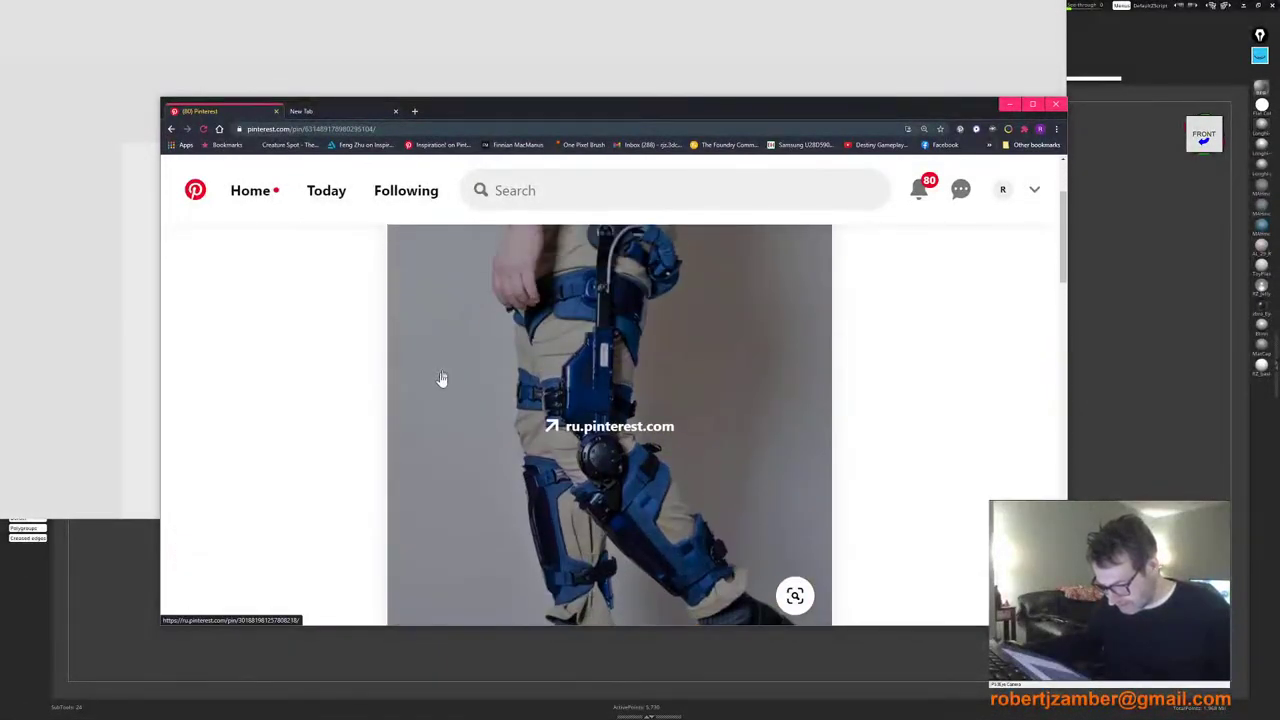
pyautogui.scroll(-5, 309, 414)
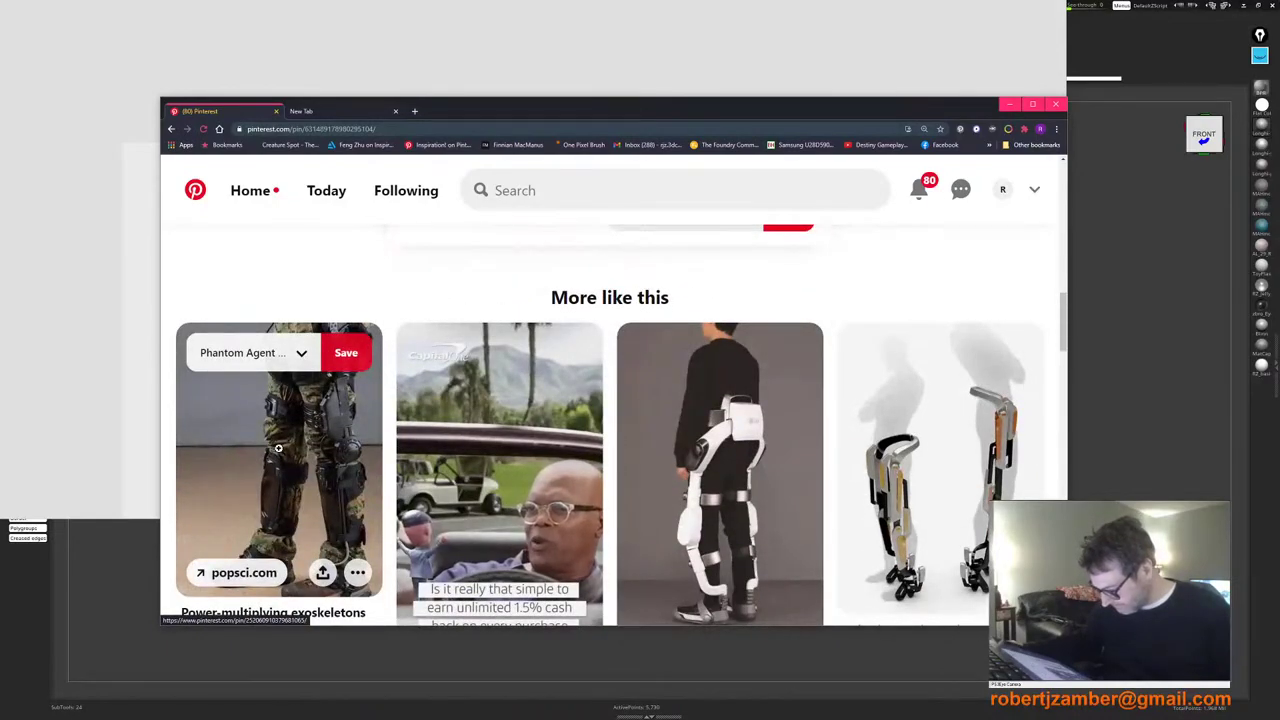
pyautogui.scroll(6, 278, 448)
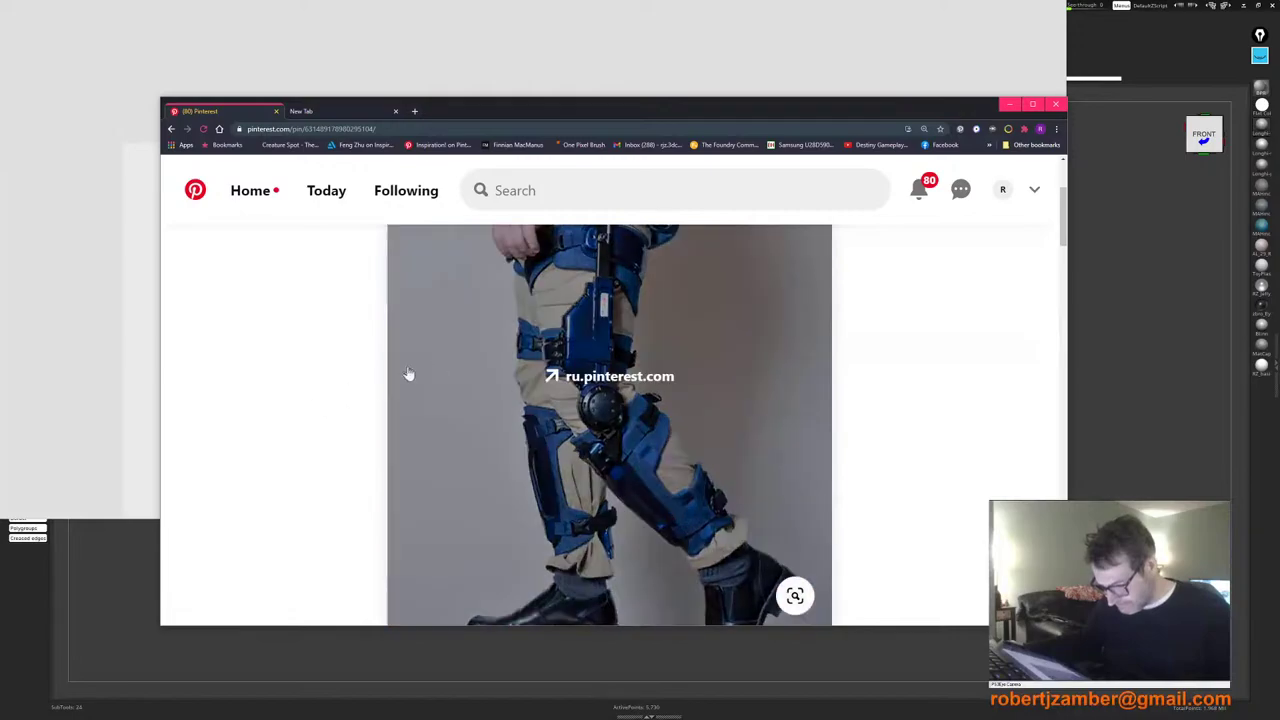
pyautogui.rightClick(478, 320)
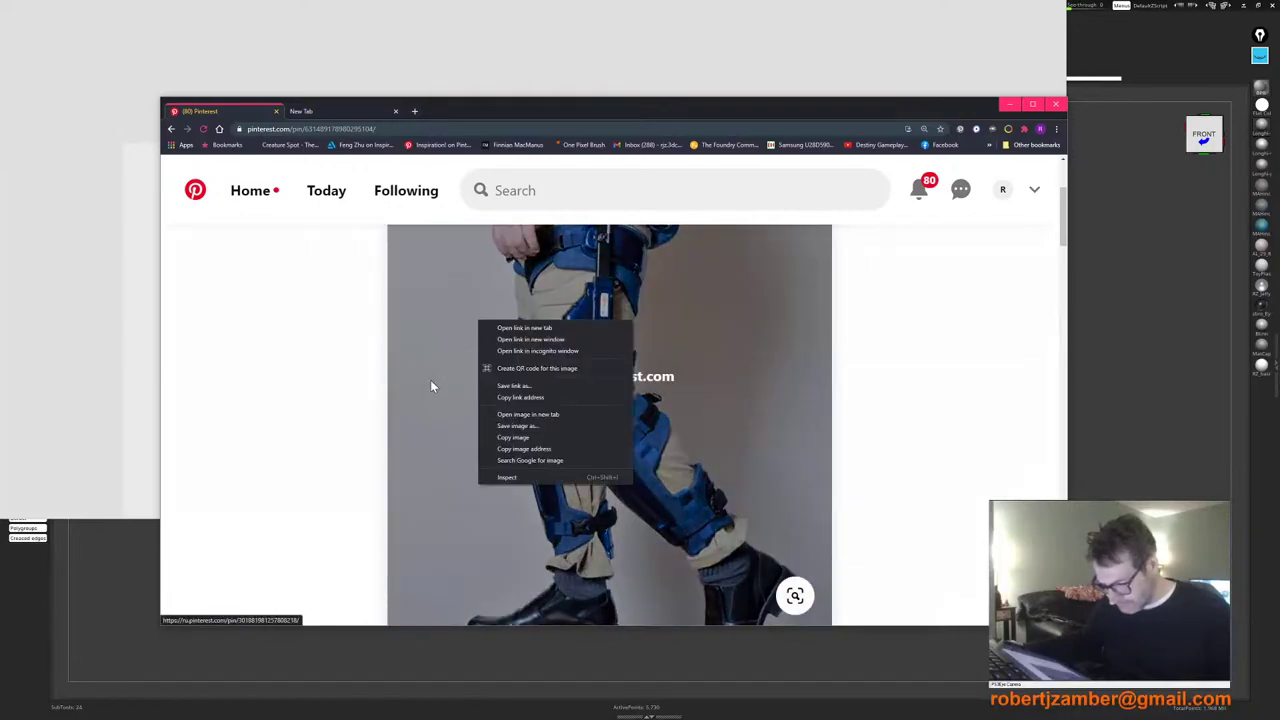
pyautogui.click(537, 440)
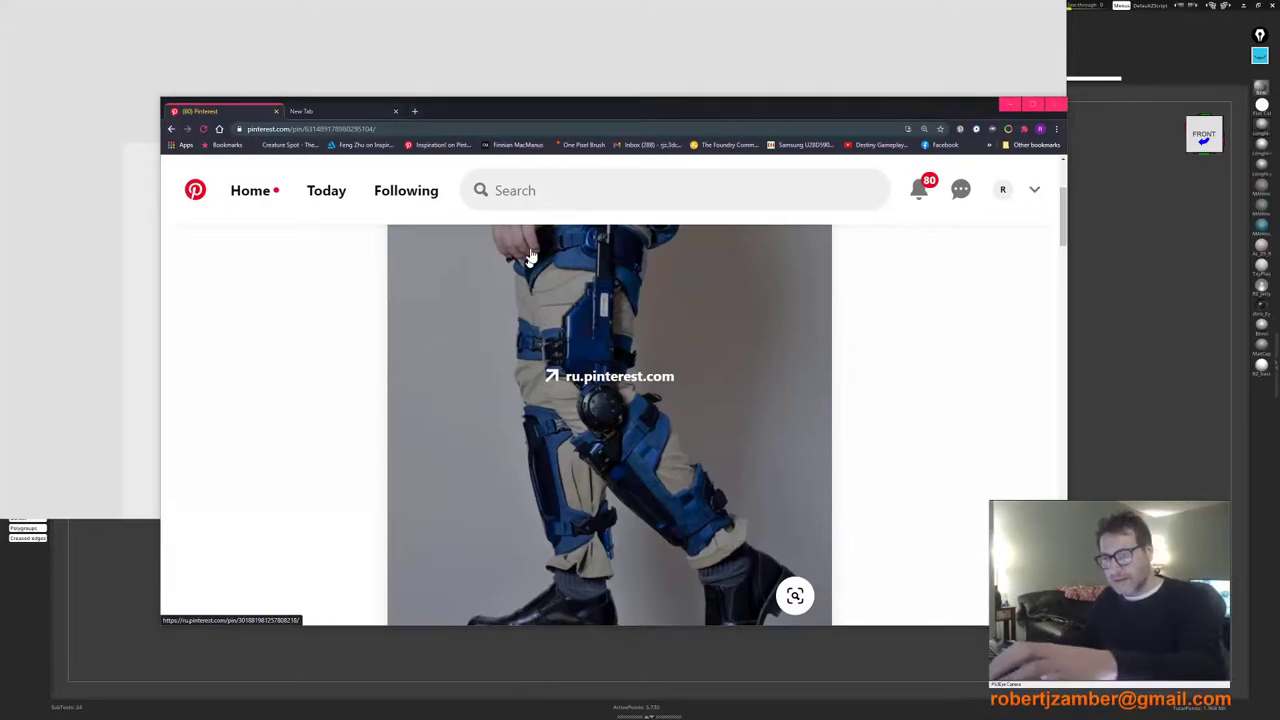
# Step: Paste the leg exoskeleton photo onto the reference board, enlarge it and place it beside the blonde character image
pyautogui.hotkey('alt', 'Tab')
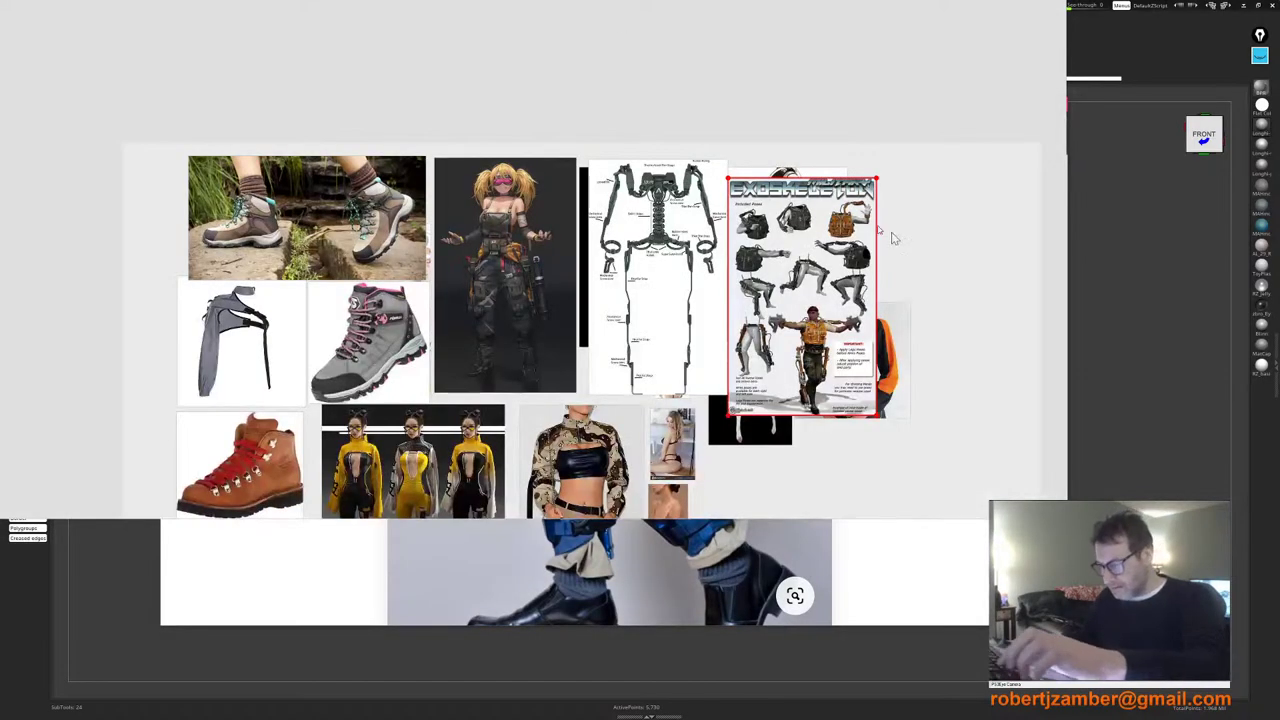
pyautogui.click(941, 240)
pyautogui.hotkey('ctrl', 'v')
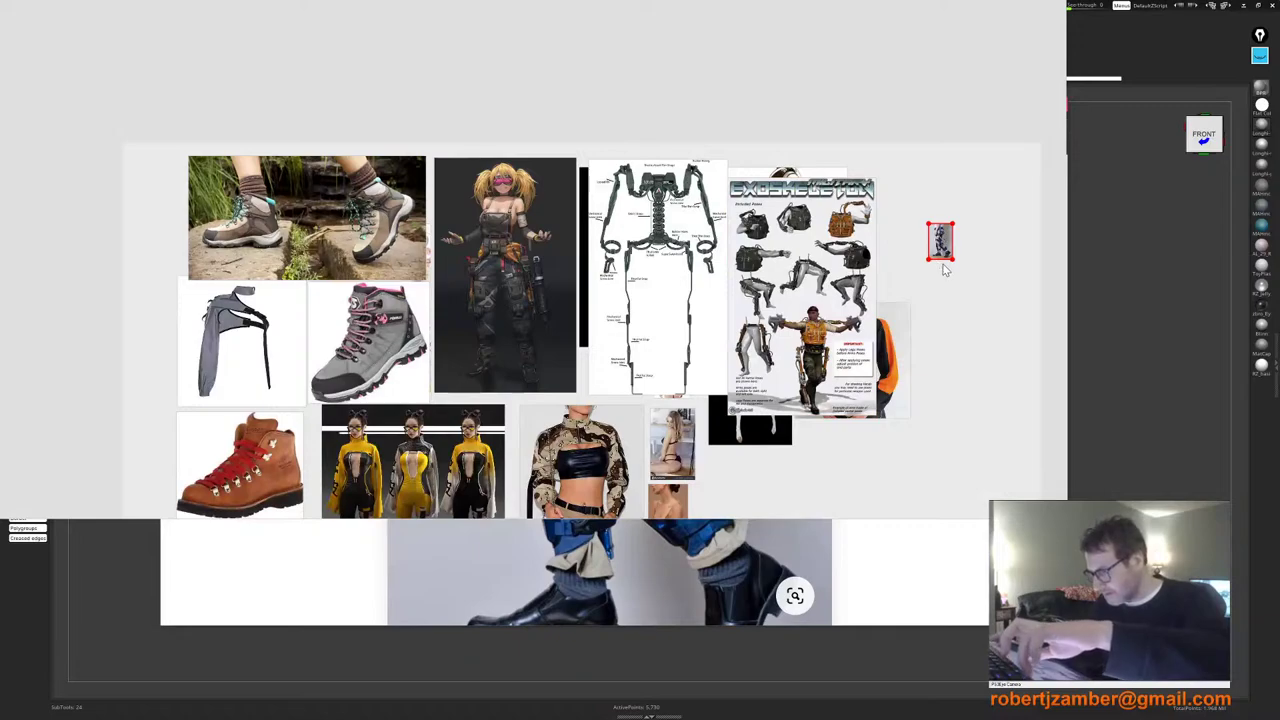
pyautogui.moveTo(950, 262); pyautogui.dragTo(1030, 455)
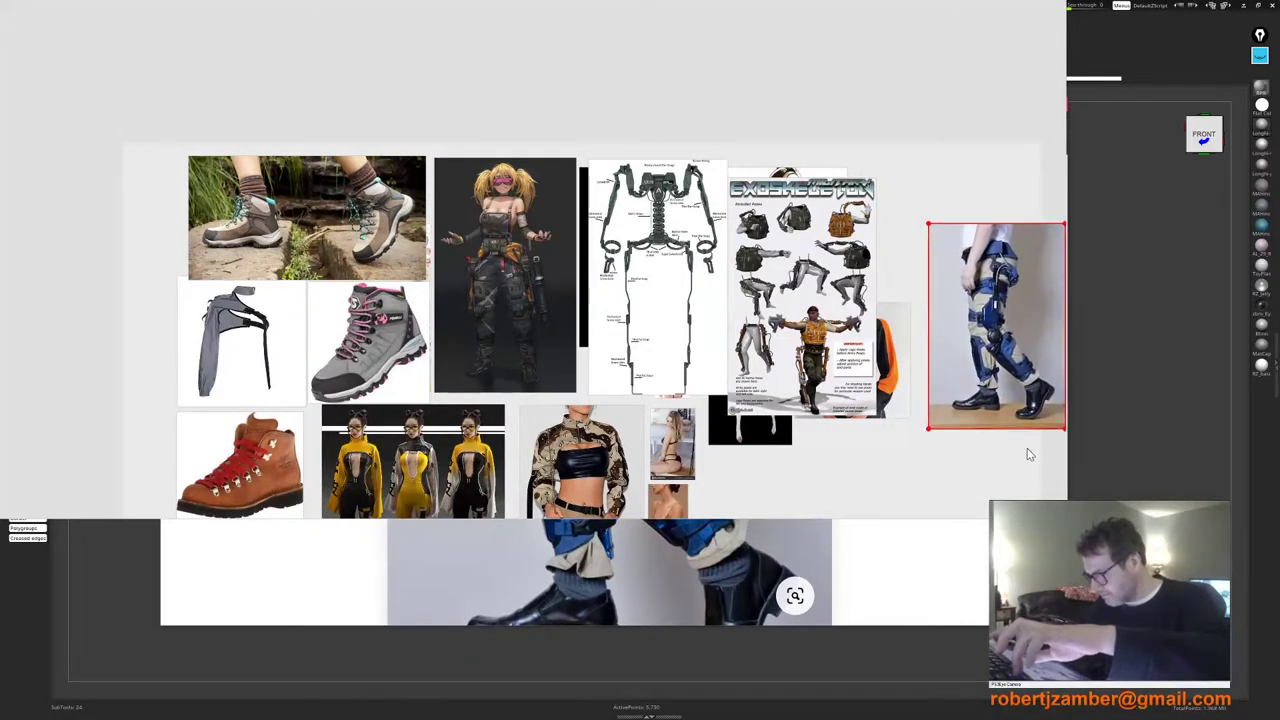
pyautogui.moveTo(1004, 344); pyautogui.dragTo(365, 315)
pyautogui.moveTo(420, 356); pyautogui.dragTo(424, 378)
pyautogui.moveTo(400, 328); pyautogui.dragTo(408, 350)
# Step: Spread out the hiking boots photo, the grey sleeve garment and the grey boot around the leg exoskeleton photo
pyautogui.moveTo(262, 243); pyautogui.dragTo(136, 206)
pyautogui.moveTo(230, 348); pyautogui.dragTo(173, 332)
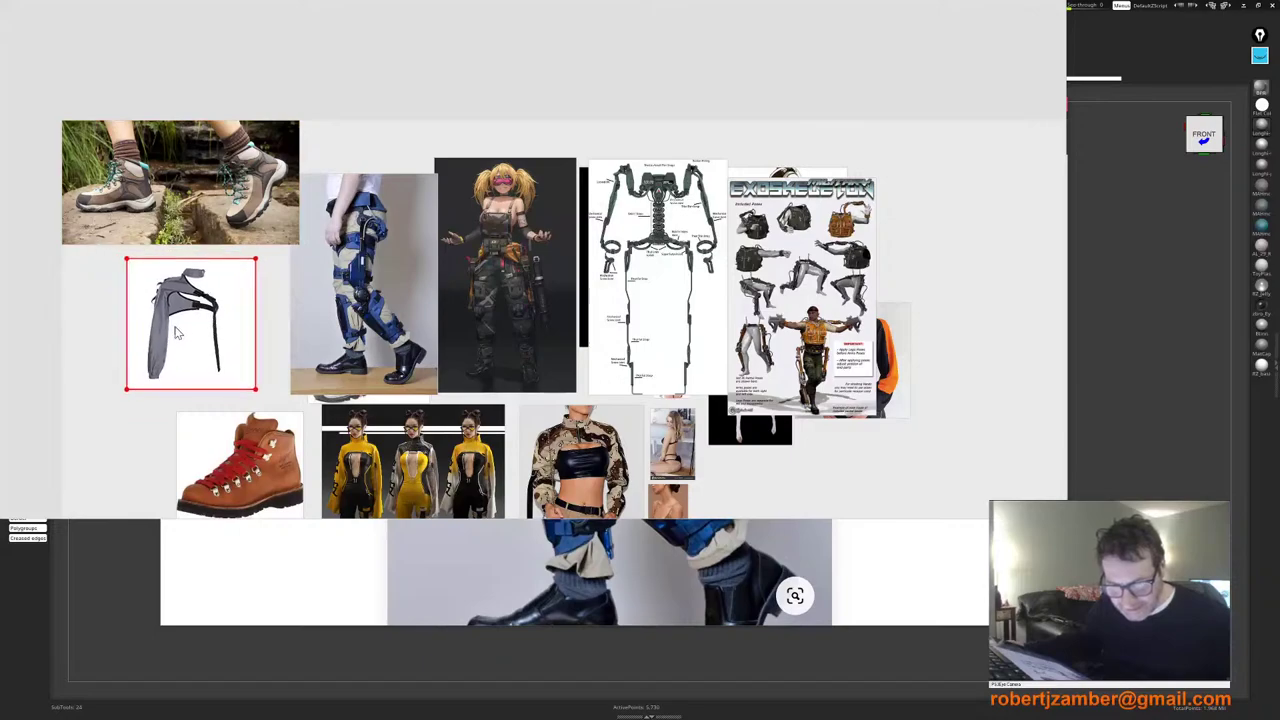
pyautogui.moveTo(239, 227)
pyautogui.mouseDown()
pyautogui.moveTo(209, 240)
pyautogui.moveTo(220, 236)
pyautogui.mouseUp()
pyautogui.moveTo(349, 266); pyautogui.dragTo(341, 213)
pyautogui.click(373, 389)
pyautogui.moveTo(375, 393); pyautogui.dragTo(299, 438)
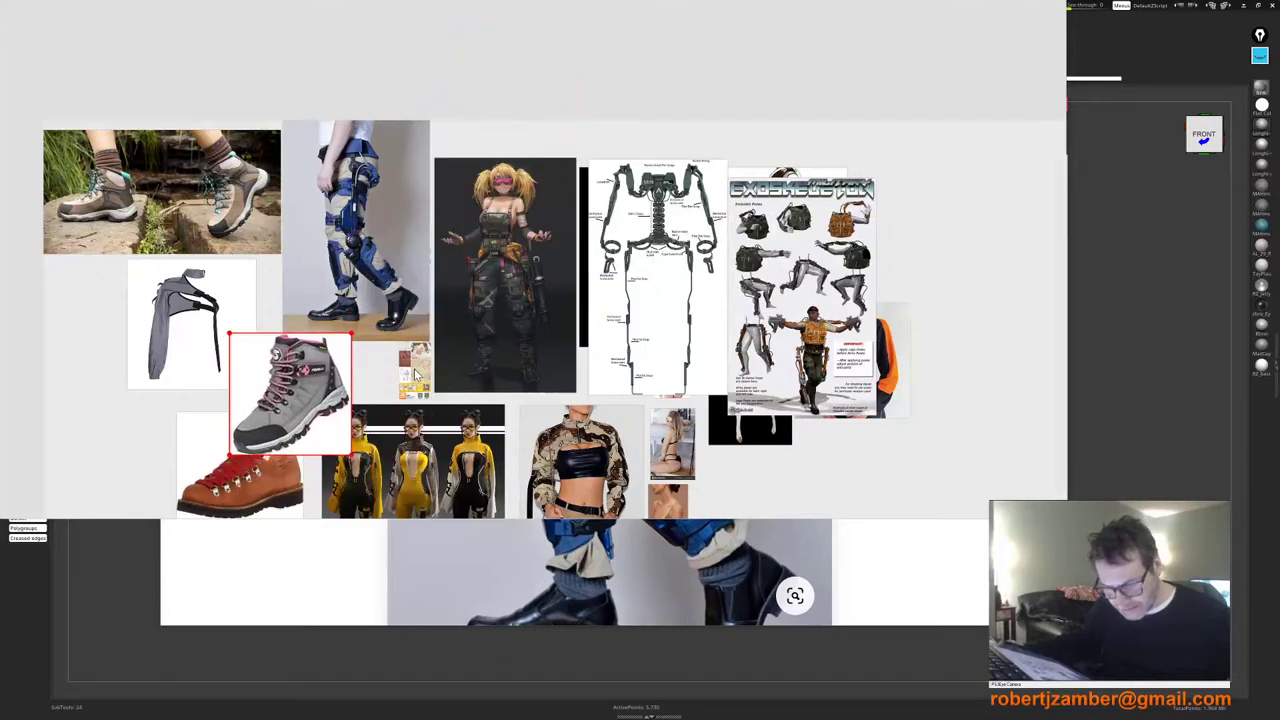
# Step: Line up the brown boot, grey boot and yellow suit images in a row and move the small body photos aside
pyautogui.scroll(-3, 349, 412)
pyautogui.moveTo(349, 412); pyautogui.dragTo(442, 360, button='middle')
pyautogui.moveTo(378, 410); pyautogui.dragTo(322, 406)
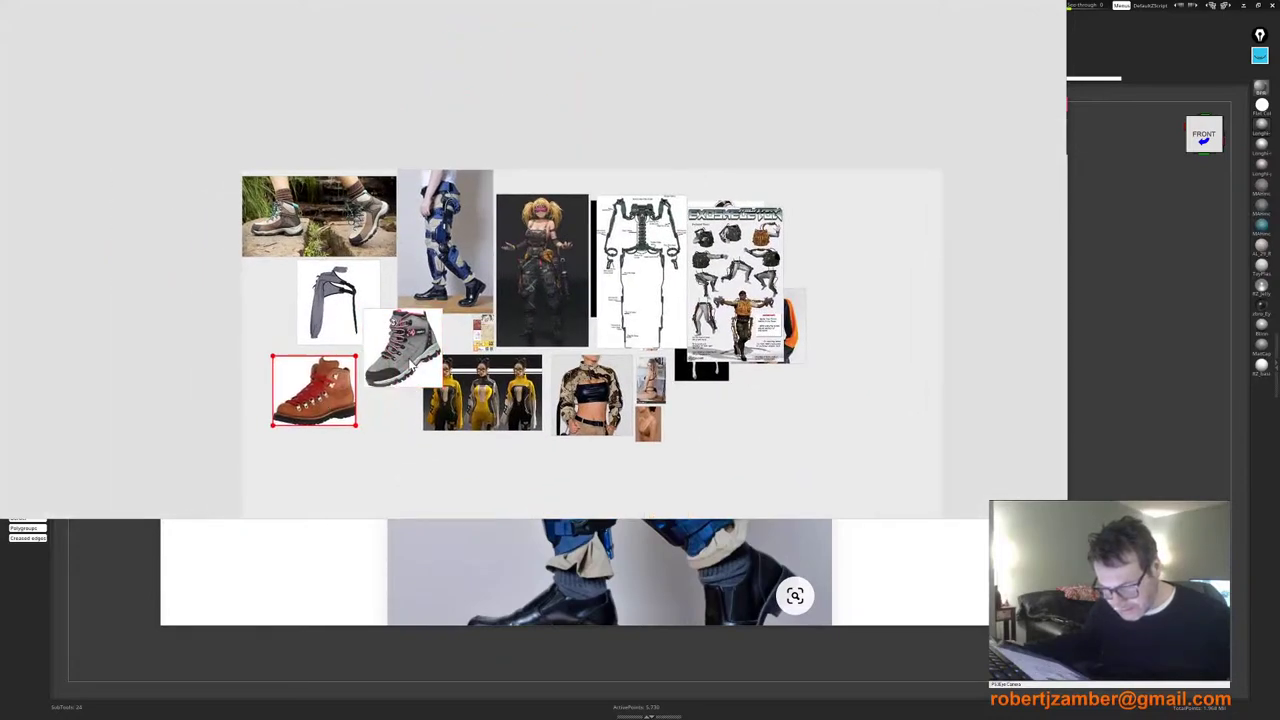
pyautogui.moveTo(411, 364); pyautogui.dragTo(405, 412)
pyautogui.moveTo(527, 408); pyautogui.dragTo(707, 421)
pyautogui.click(657, 390)
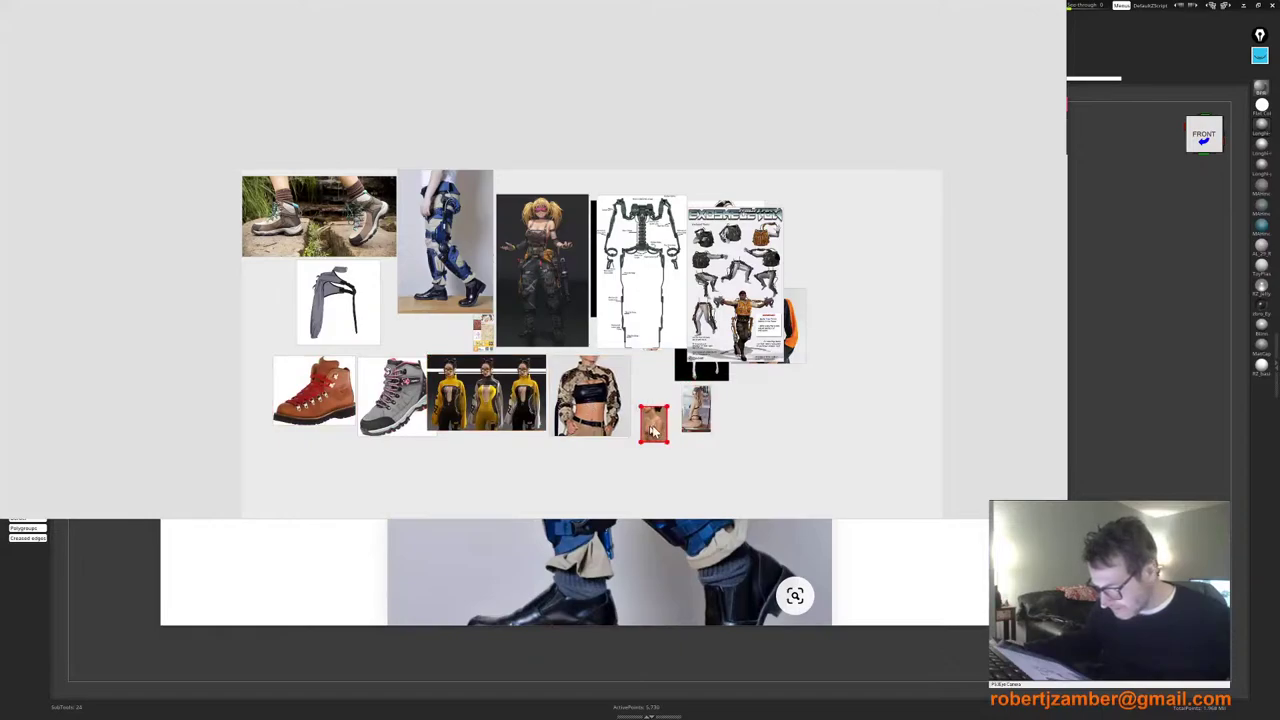
# Step: Align the Military Exoskeleton sheet with the exo suit diagram and shift the leg exoskeleton photo slightly down
pyautogui.scroll(5, 586, 372)
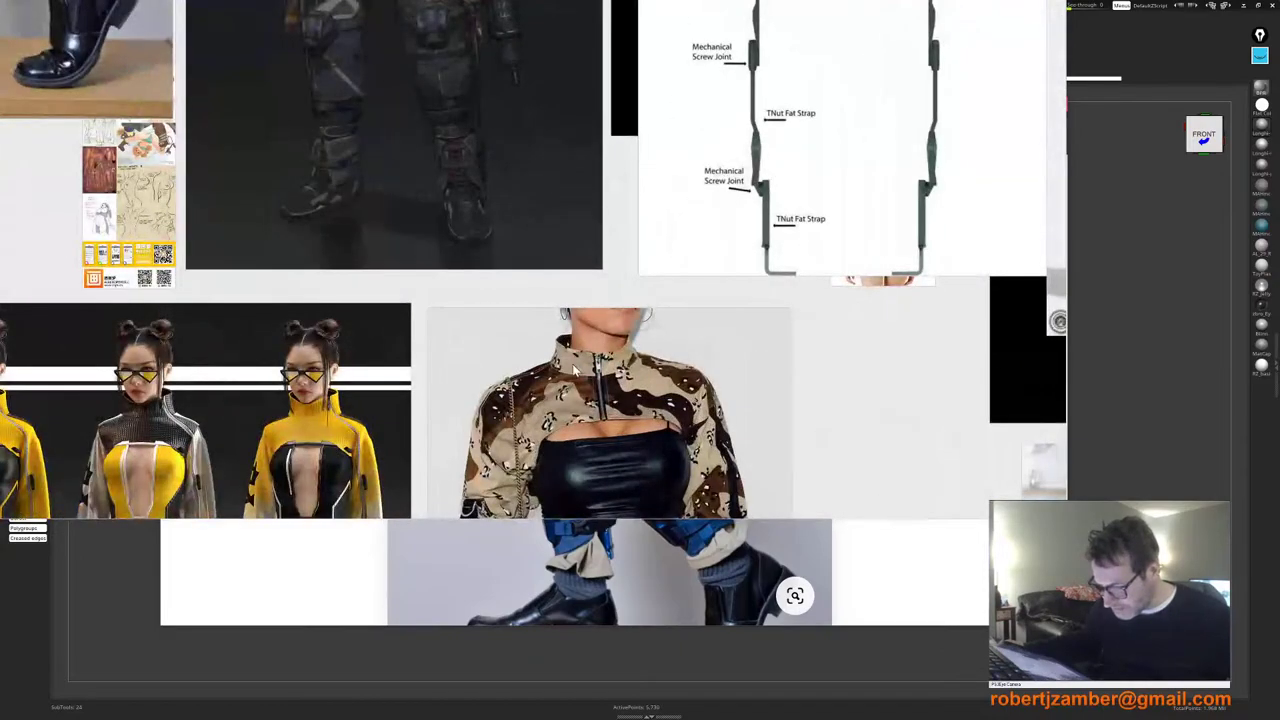
pyautogui.scroll(-5, 557, 399)
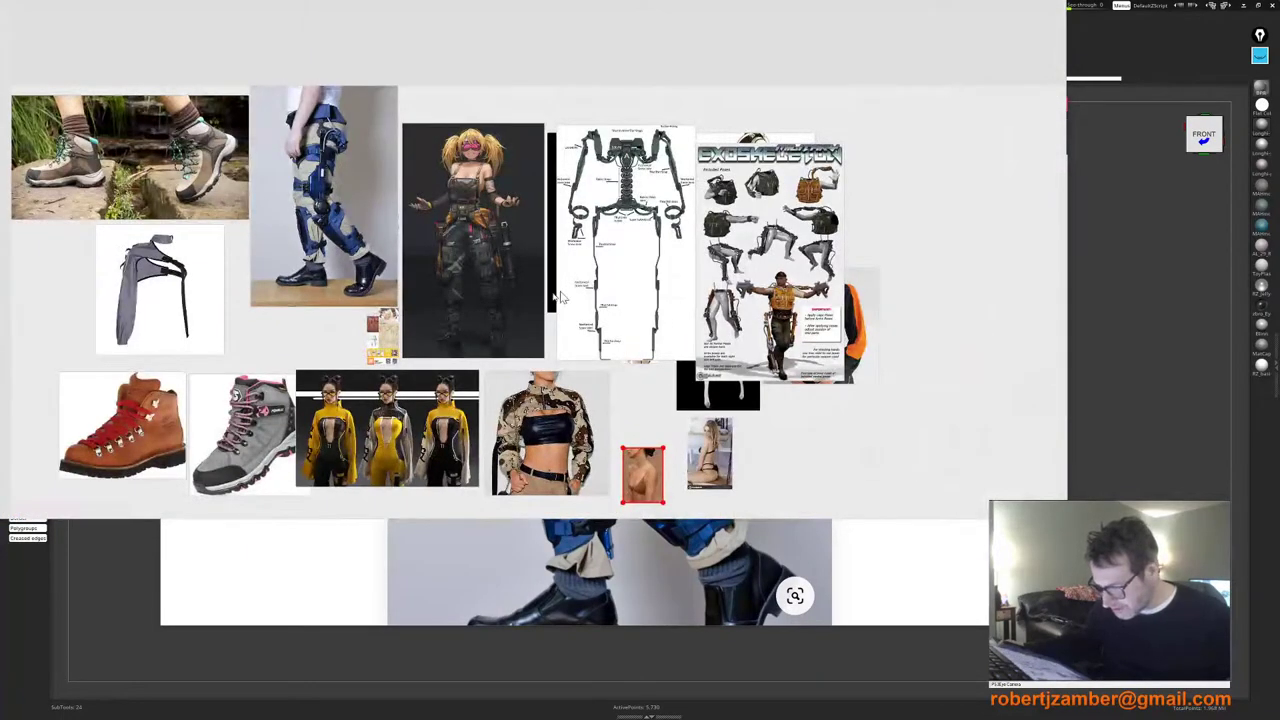
pyautogui.moveTo(744, 277); pyautogui.dragTo(745, 257)
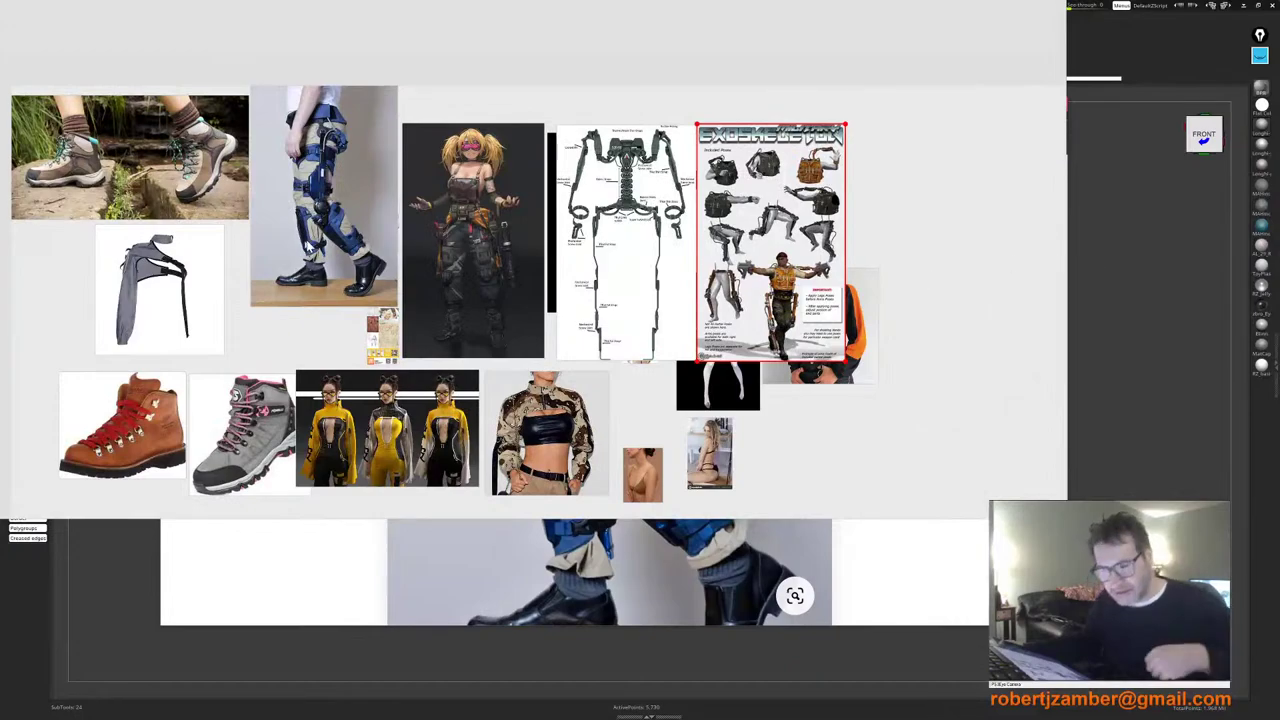
pyautogui.moveTo(328, 192); pyautogui.dragTo(325, 225)
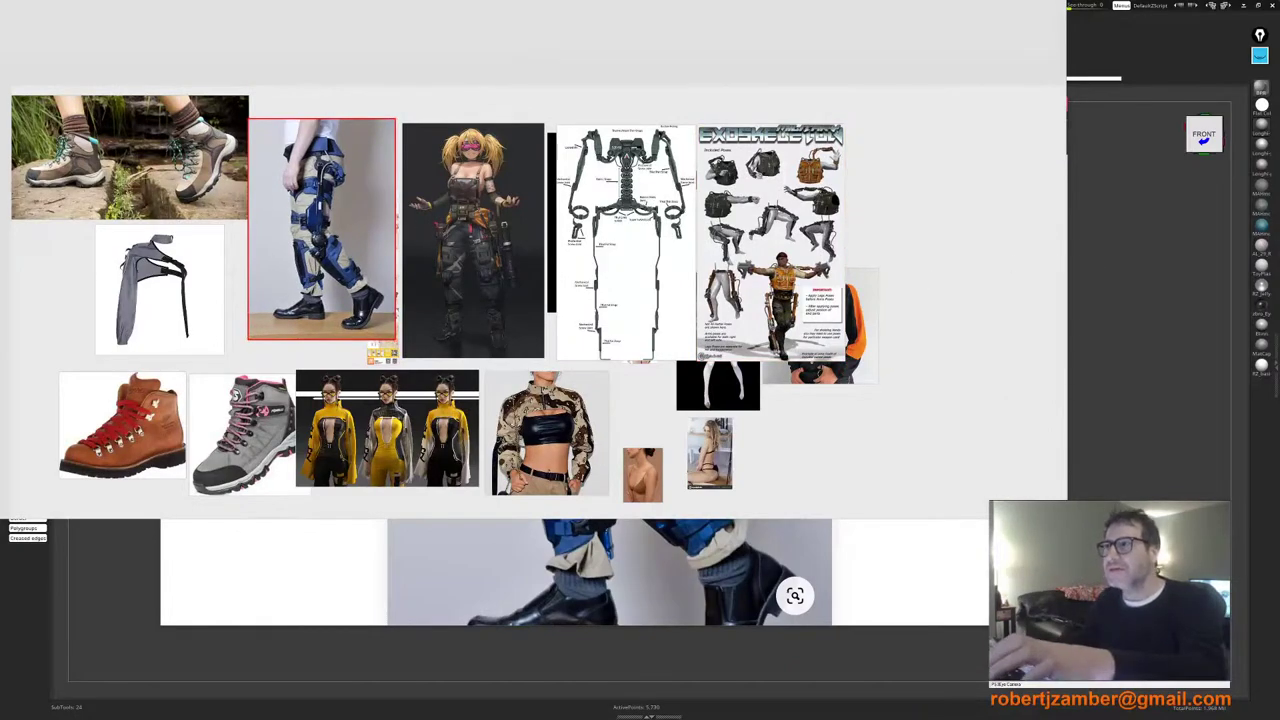
# Step: Switch to Pinterest in the browser and look through the pins related to the leg exoskeleton for further leg support references
pyautogui.hotkey('alt', 'Tab')
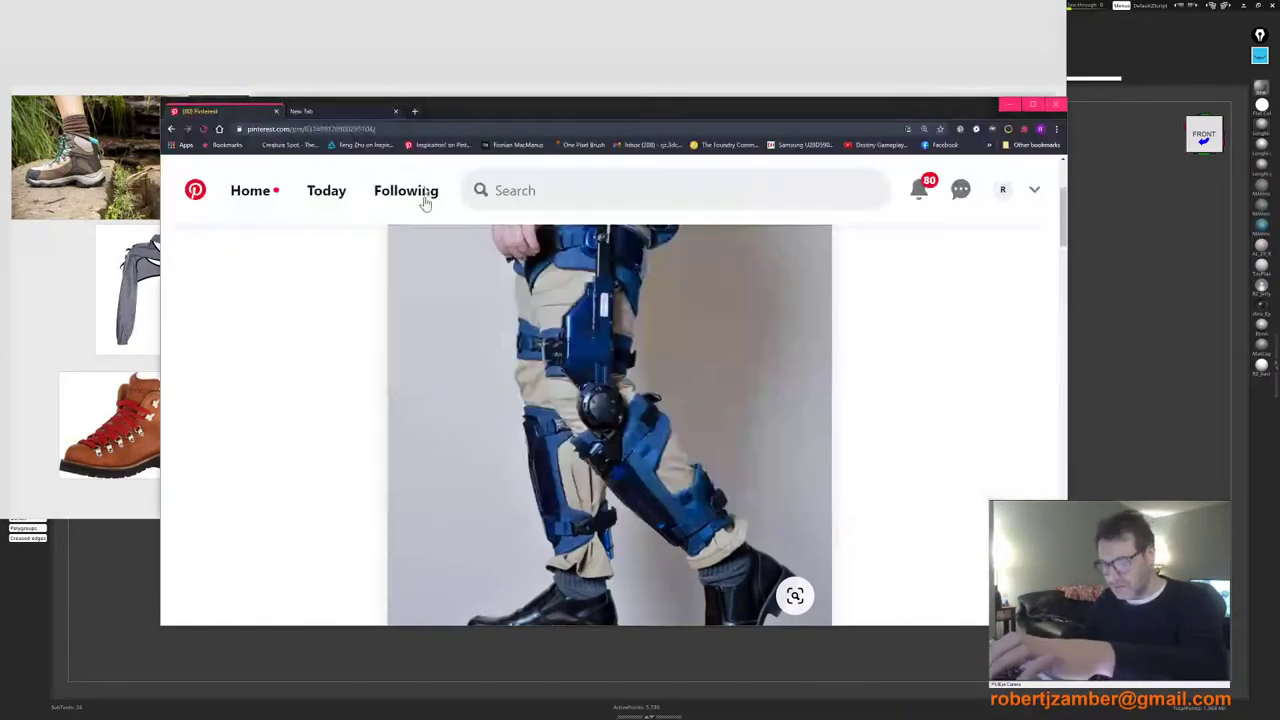
pyautogui.scroll(-10, 480, 274)
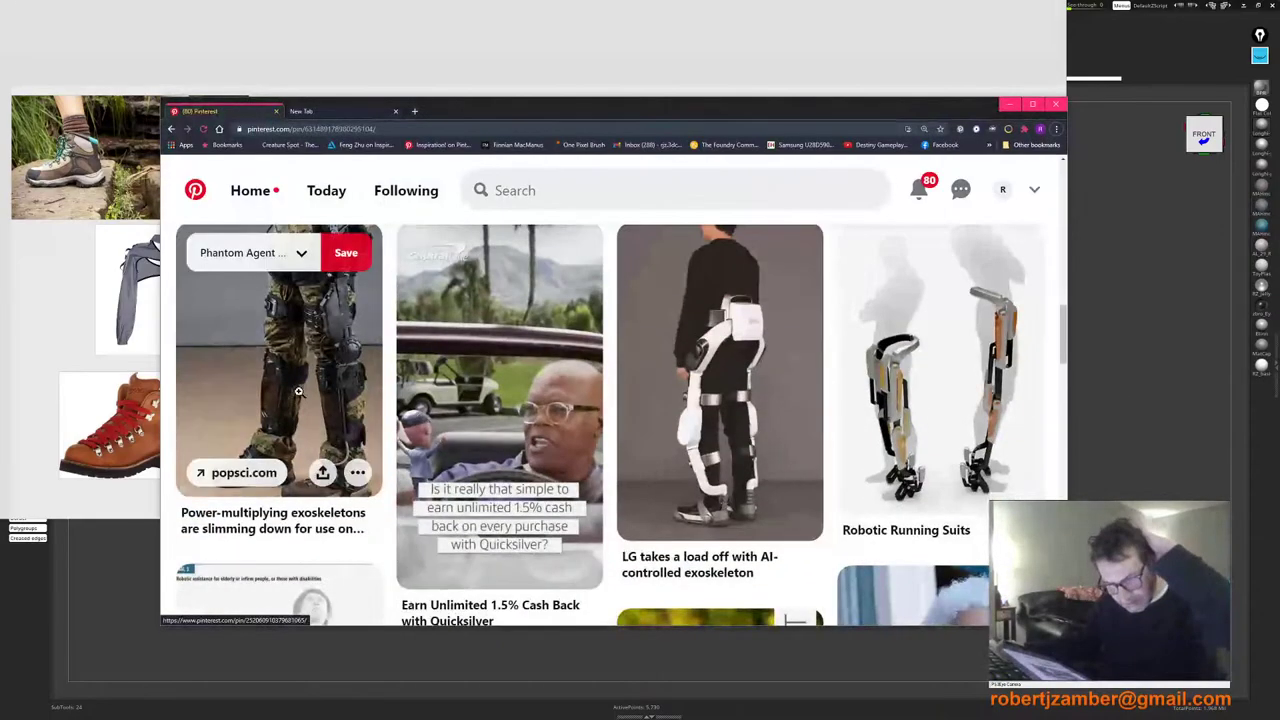
pyautogui.scroll(-3, 656, 376)
pyautogui.scroll(-3, 600, 394)
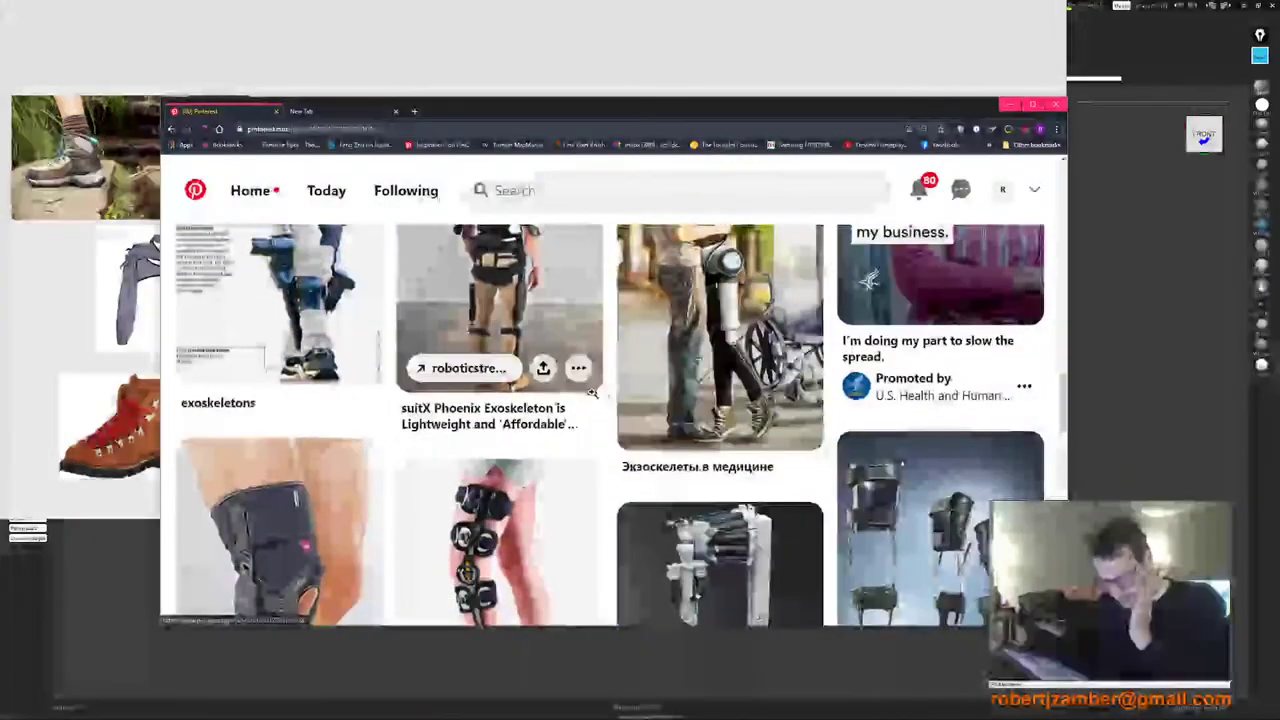
pyautogui.scroll(2, 563, 394)
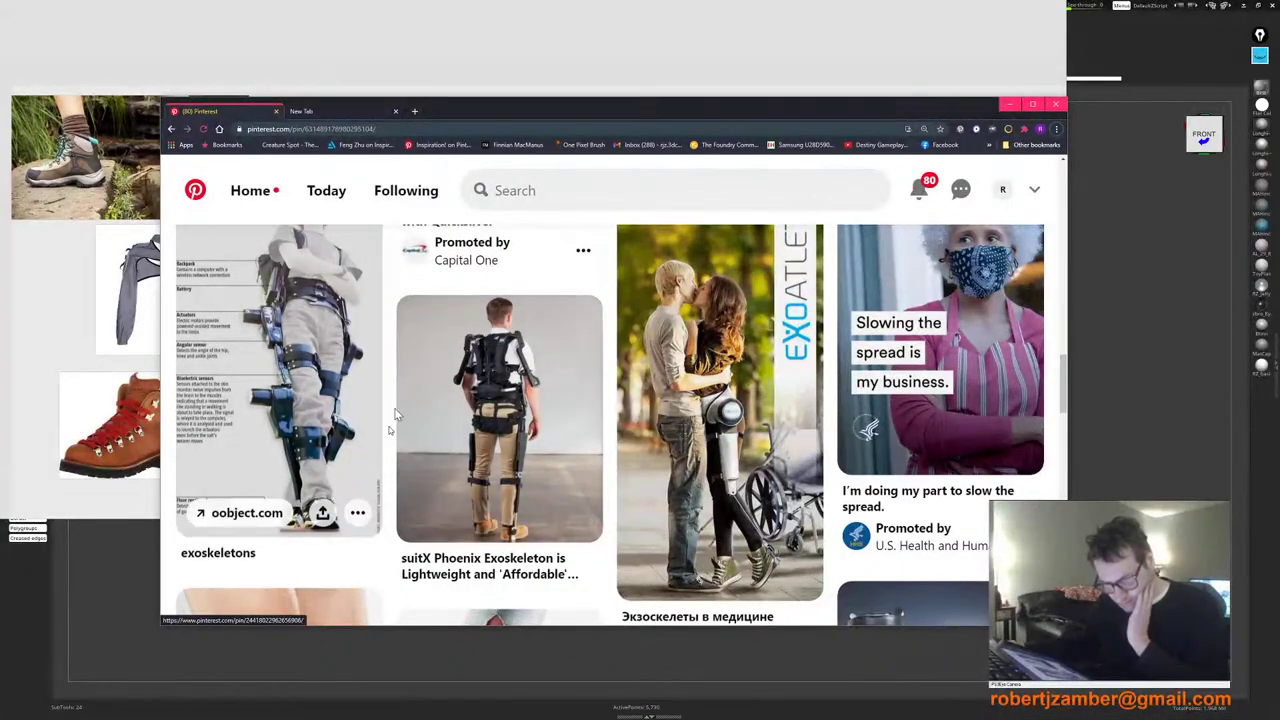
pyautogui.scroll(-3, 460, 425)
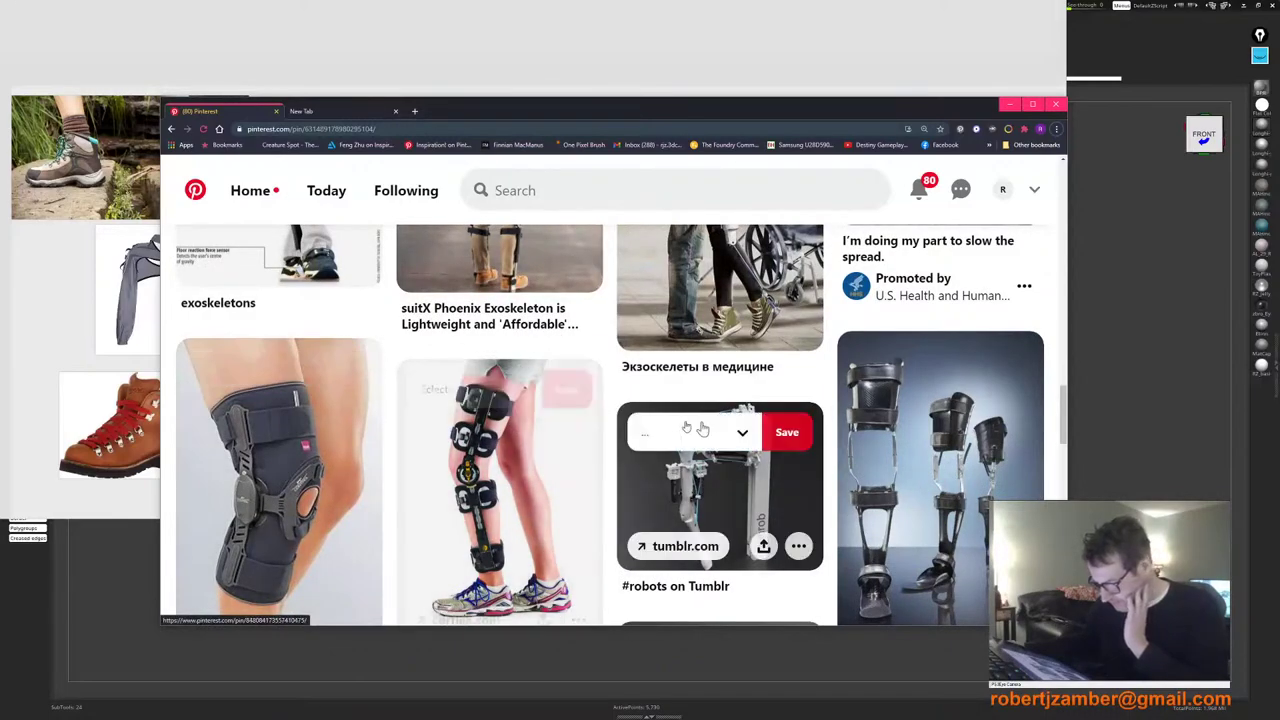
pyautogui.scroll(-2, 702, 428)
pyautogui.scroll(-2, 722, 375)
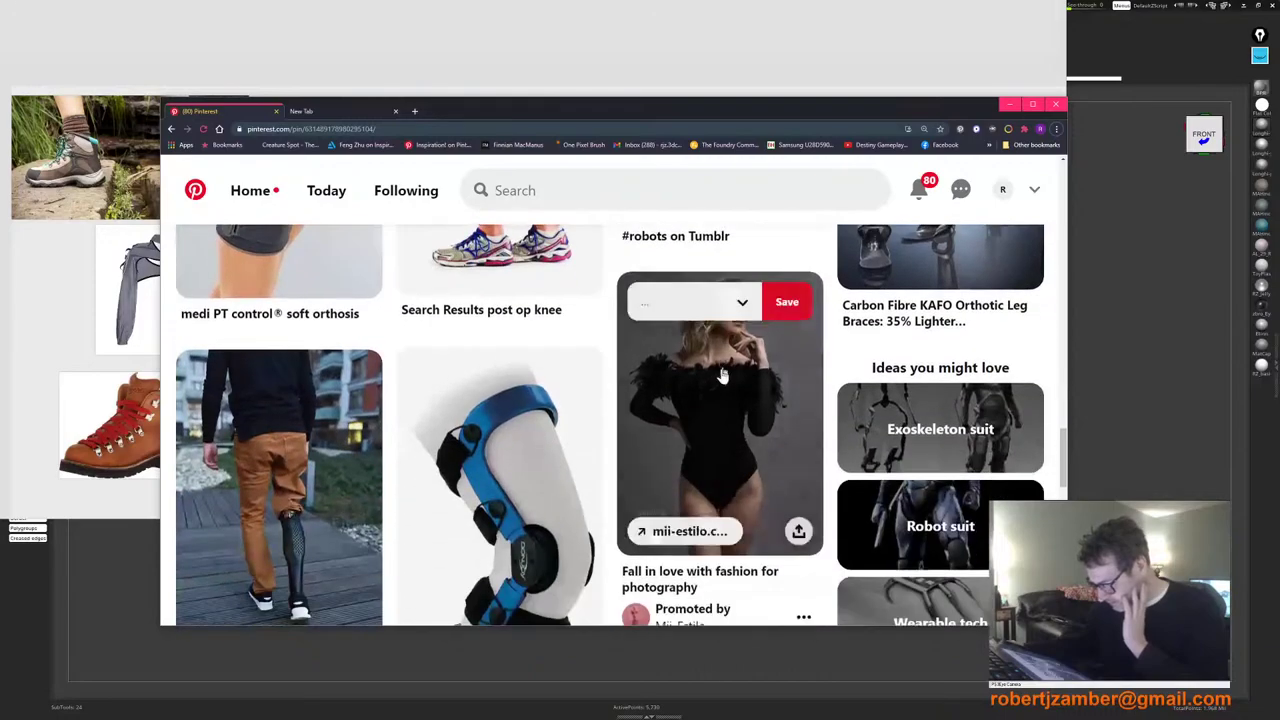
pyautogui.scroll(-2, 690, 410)
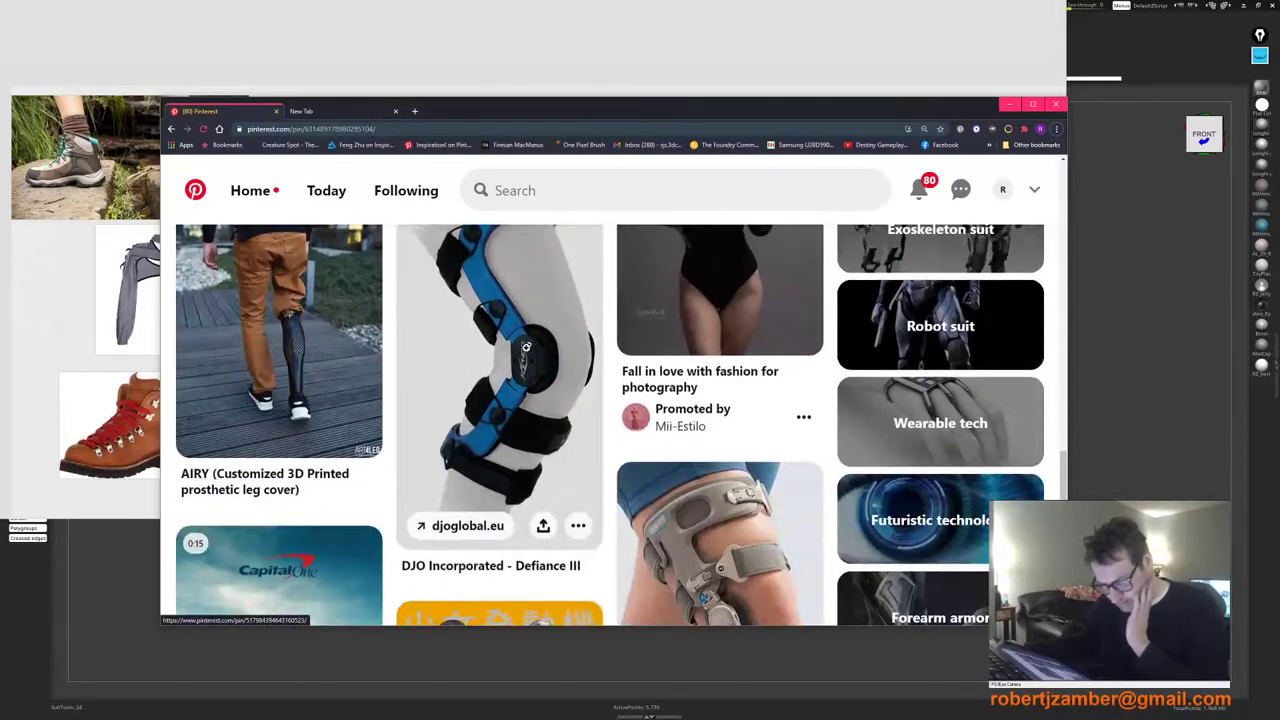
pyautogui.scroll(-2, 460, 376)
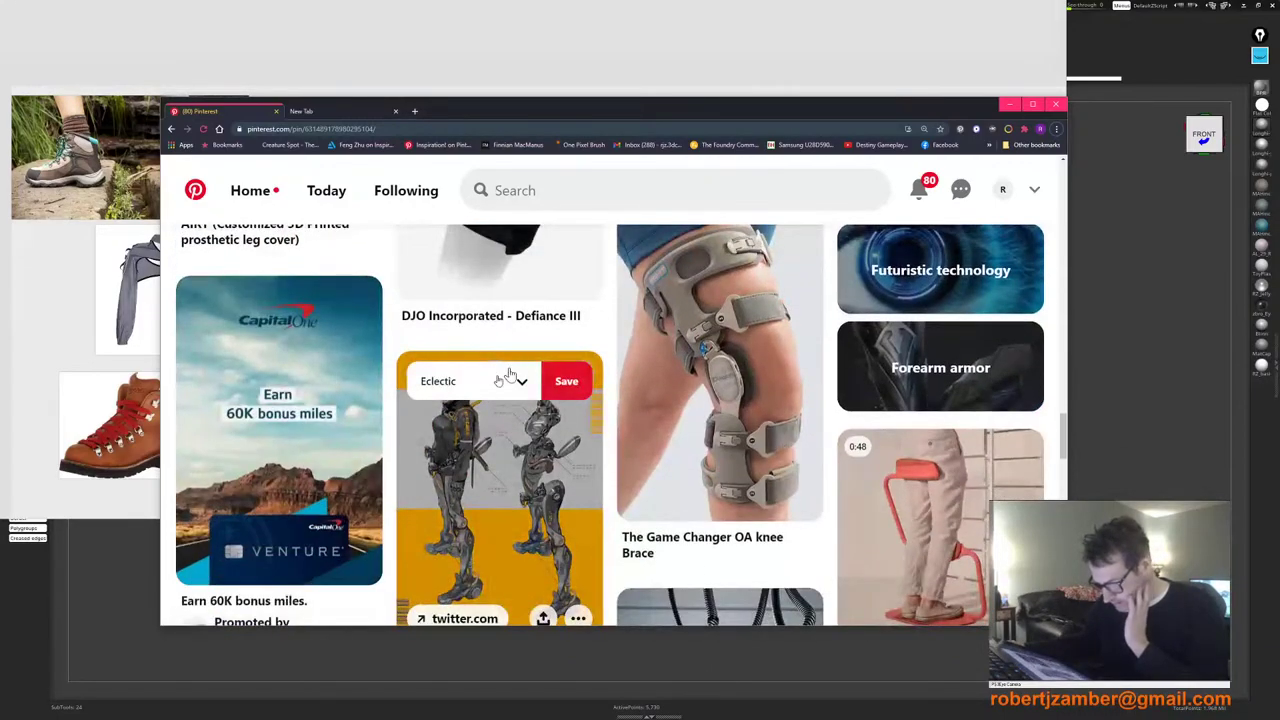
pyautogui.scroll(-3, 544, 413)
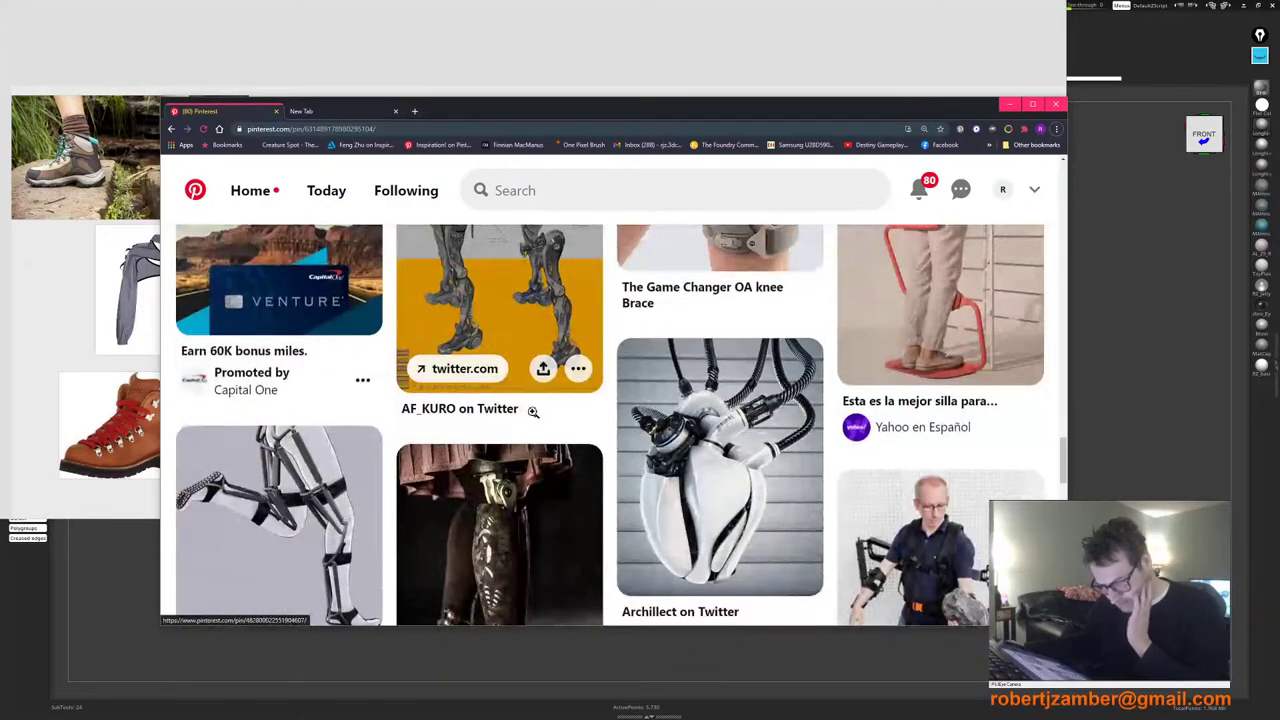
pyautogui.scroll(-2, 535, 411)
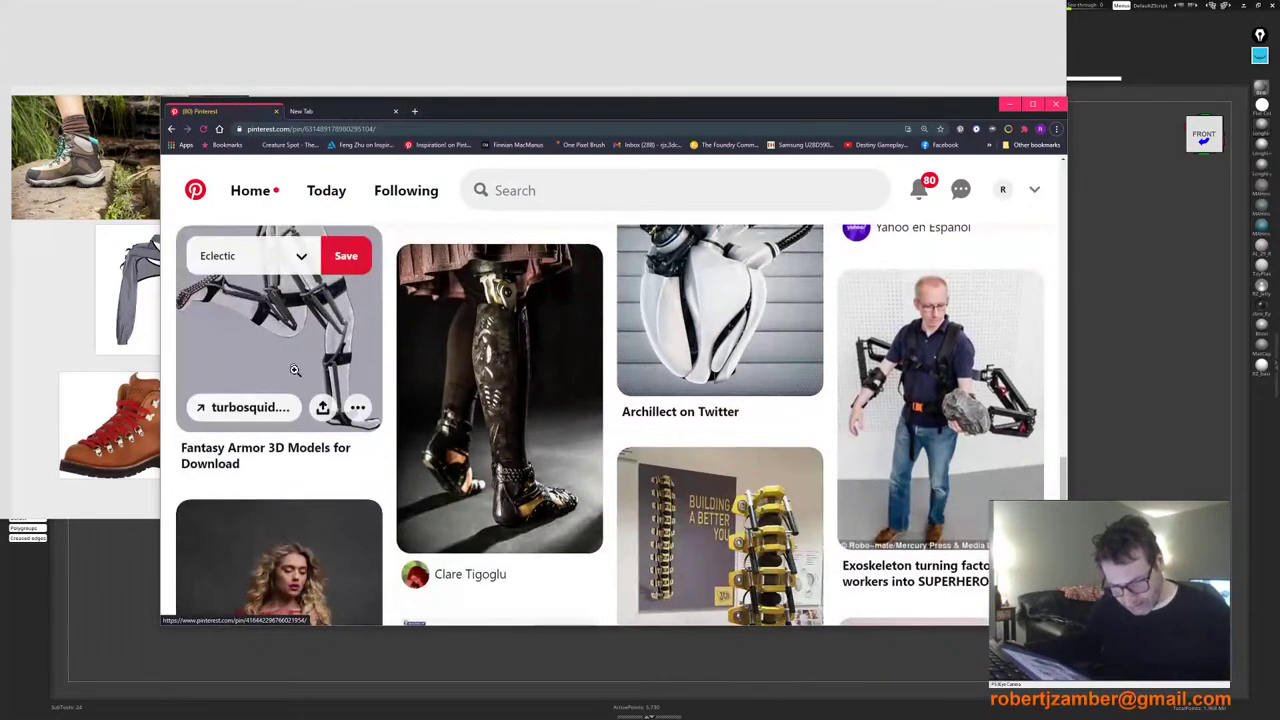
pyautogui.scroll(1, 318, 379)
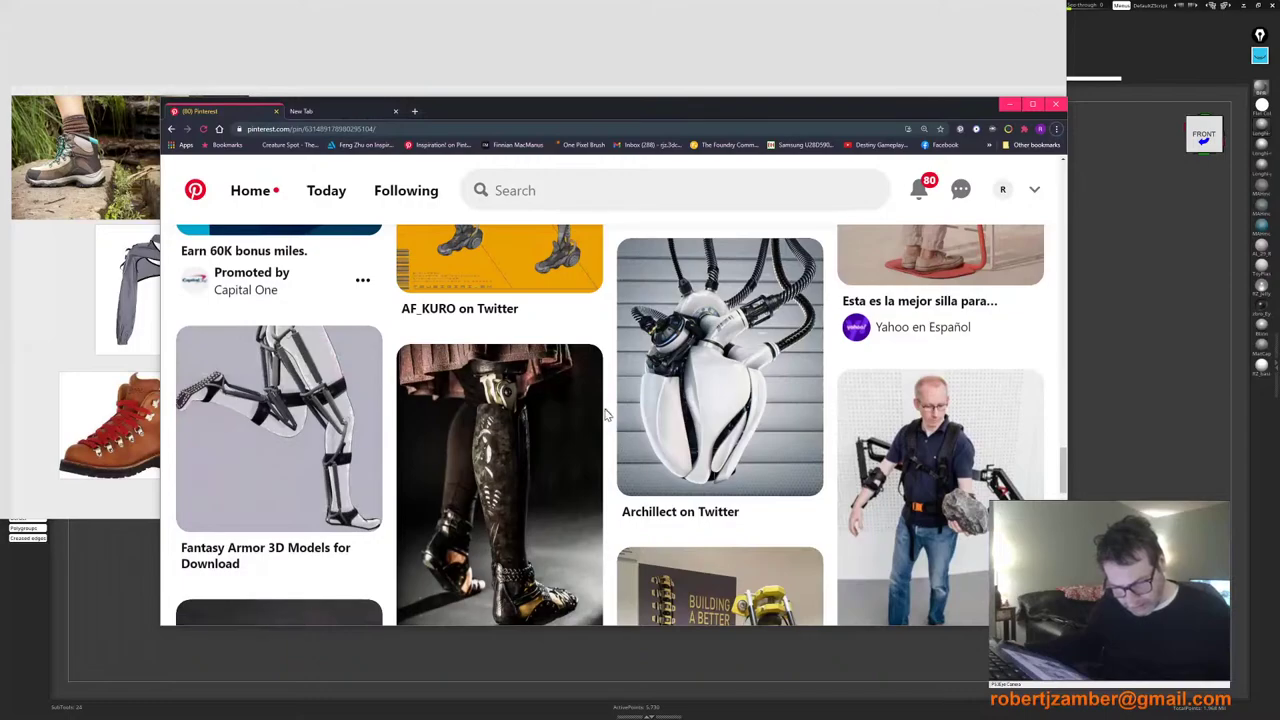
pyautogui.scroll(-3, 605, 413)
pyautogui.scroll(-2, 595, 440)
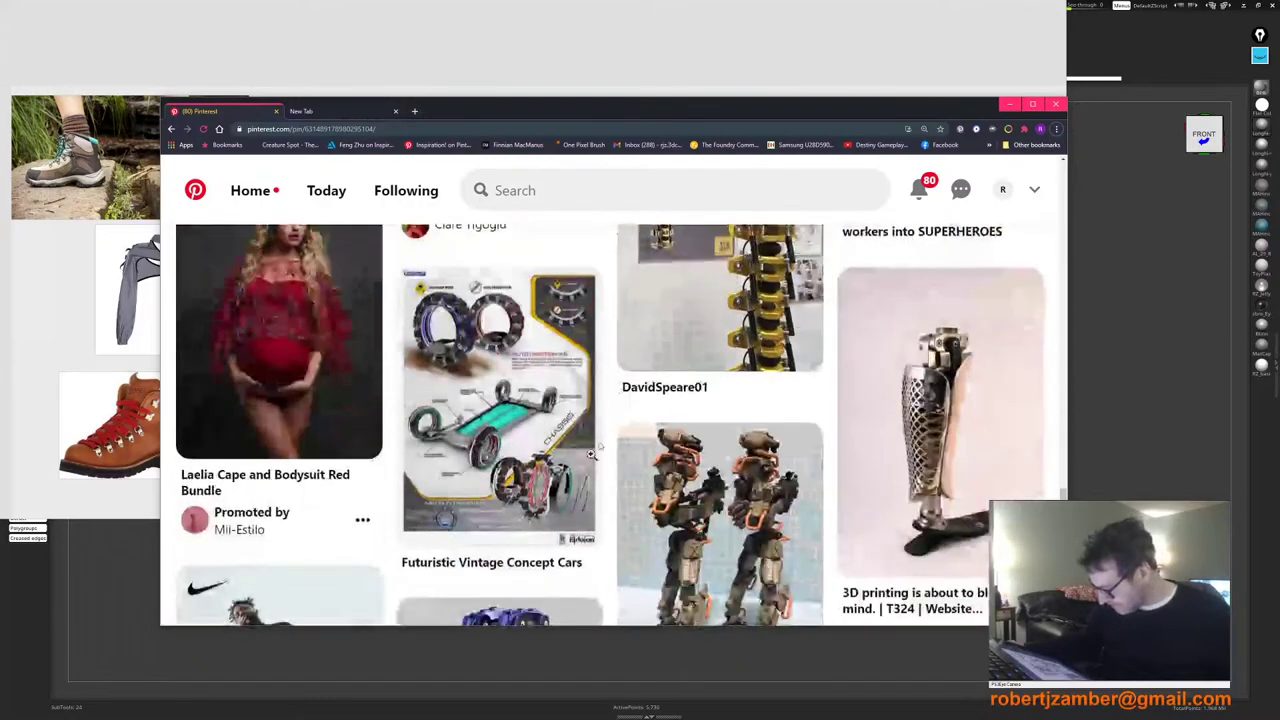
pyautogui.scroll(-3, 547, 425)
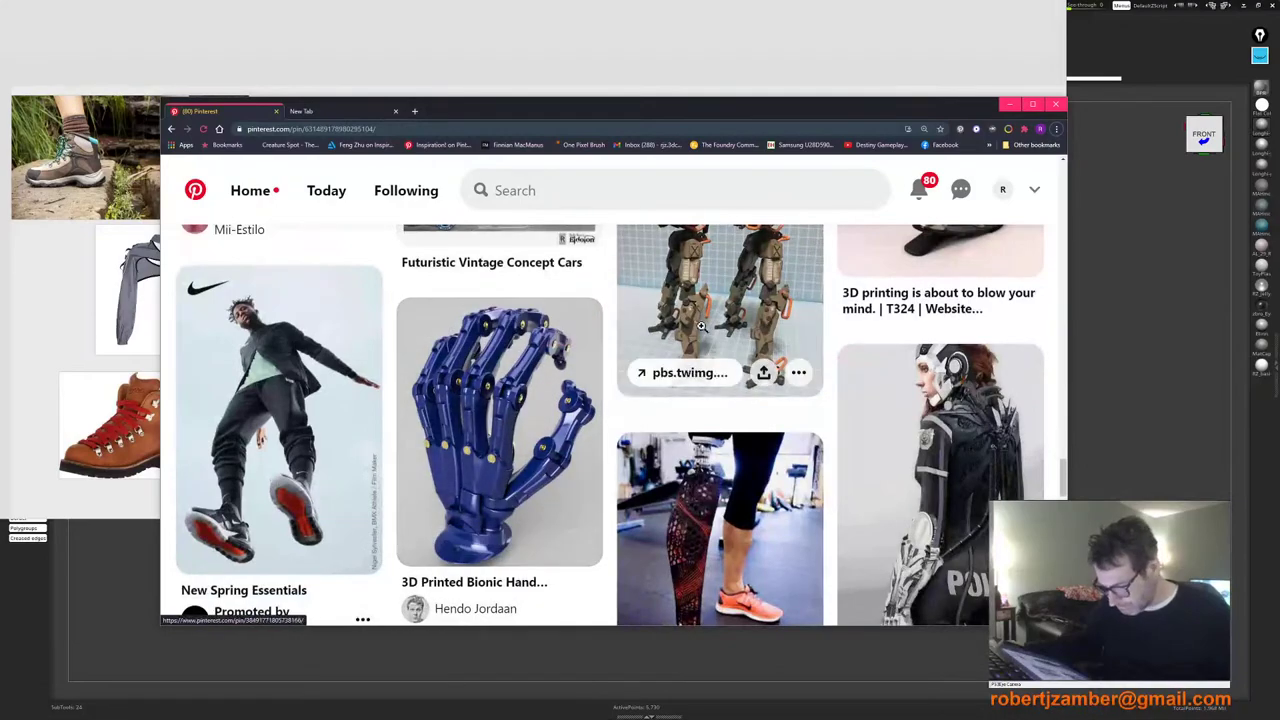
pyautogui.scroll(1, 702, 326)
pyautogui.scroll(-5, 545, 420)
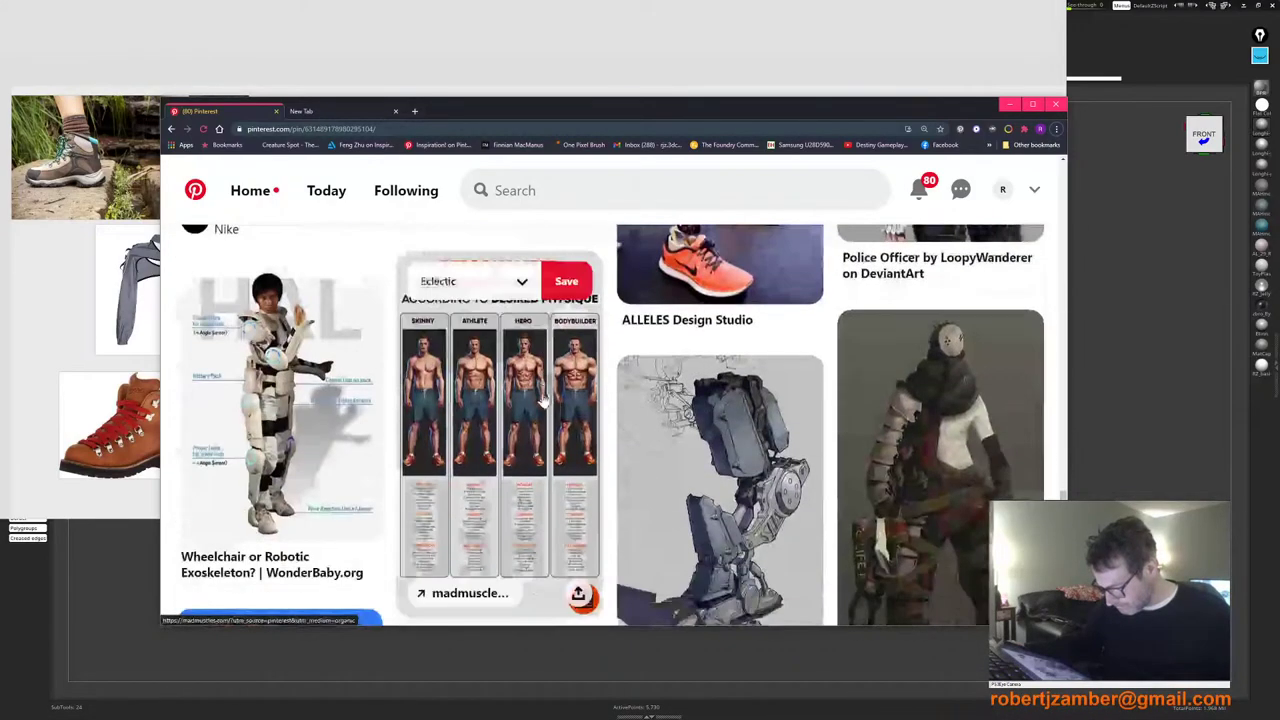
pyautogui.scroll(-8, 540, 400)
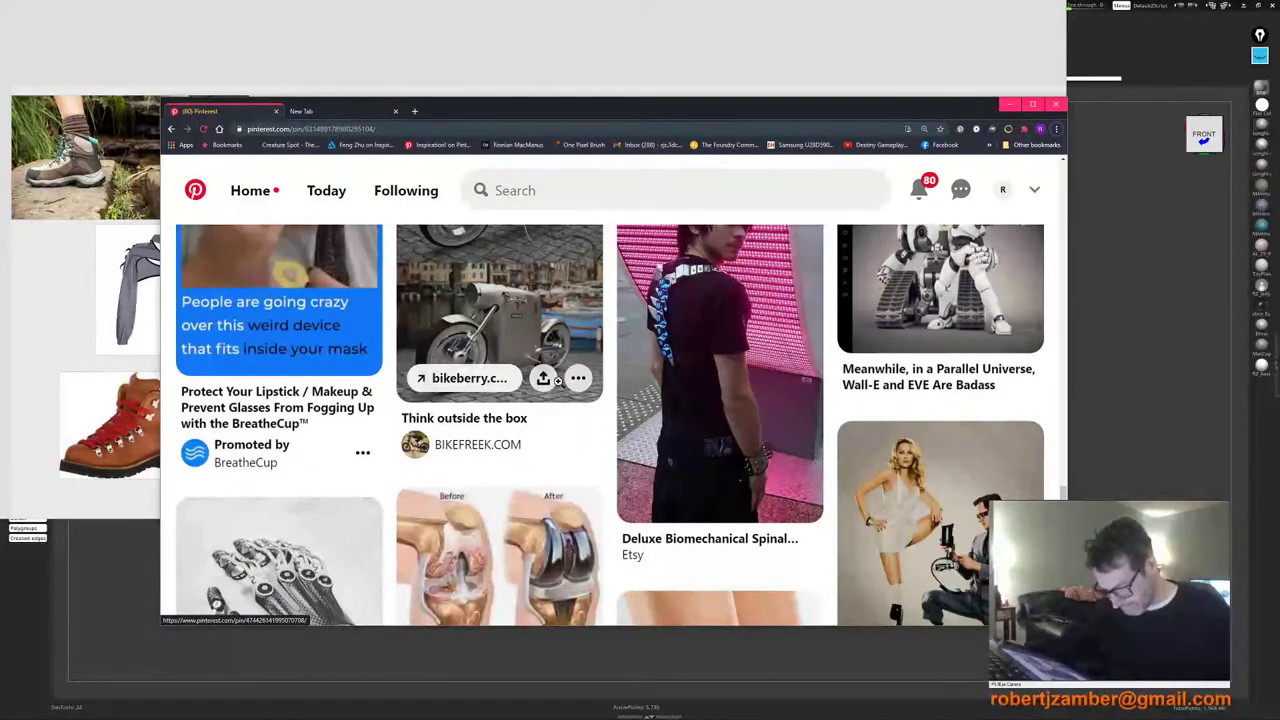
# Step: Go back up through the related pins and compare the knee braces with the full-body exoskeleton photos
pyautogui.scroll(-15, 542, 378)
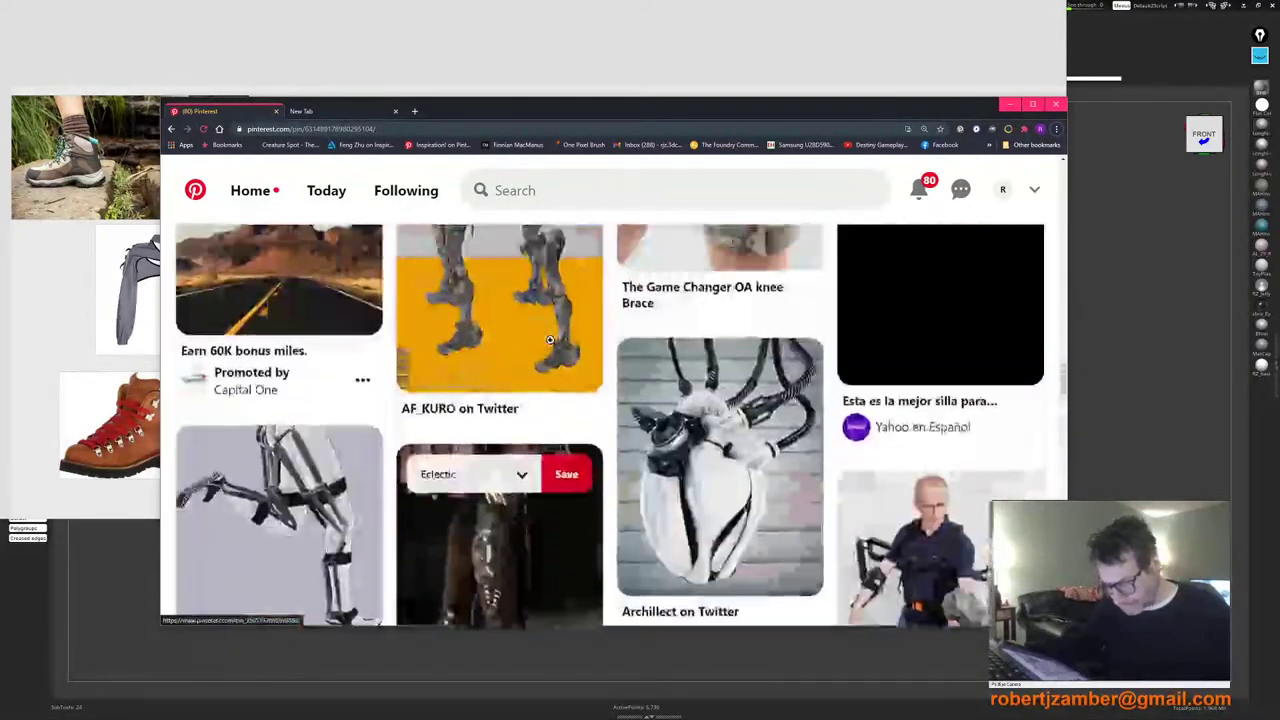
pyautogui.scroll(-5, 548, 360)
pyautogui.scroll(3, 544, 379)
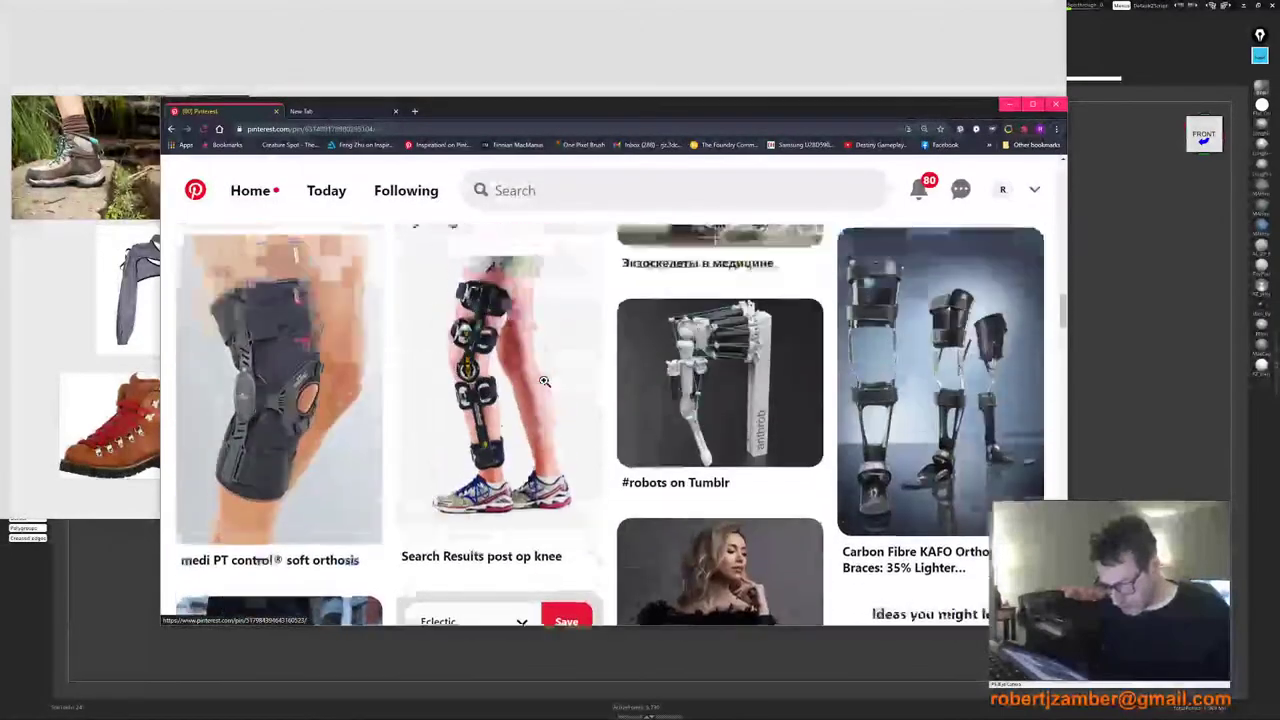
pyautogui.scroll(-5, 544, 379)
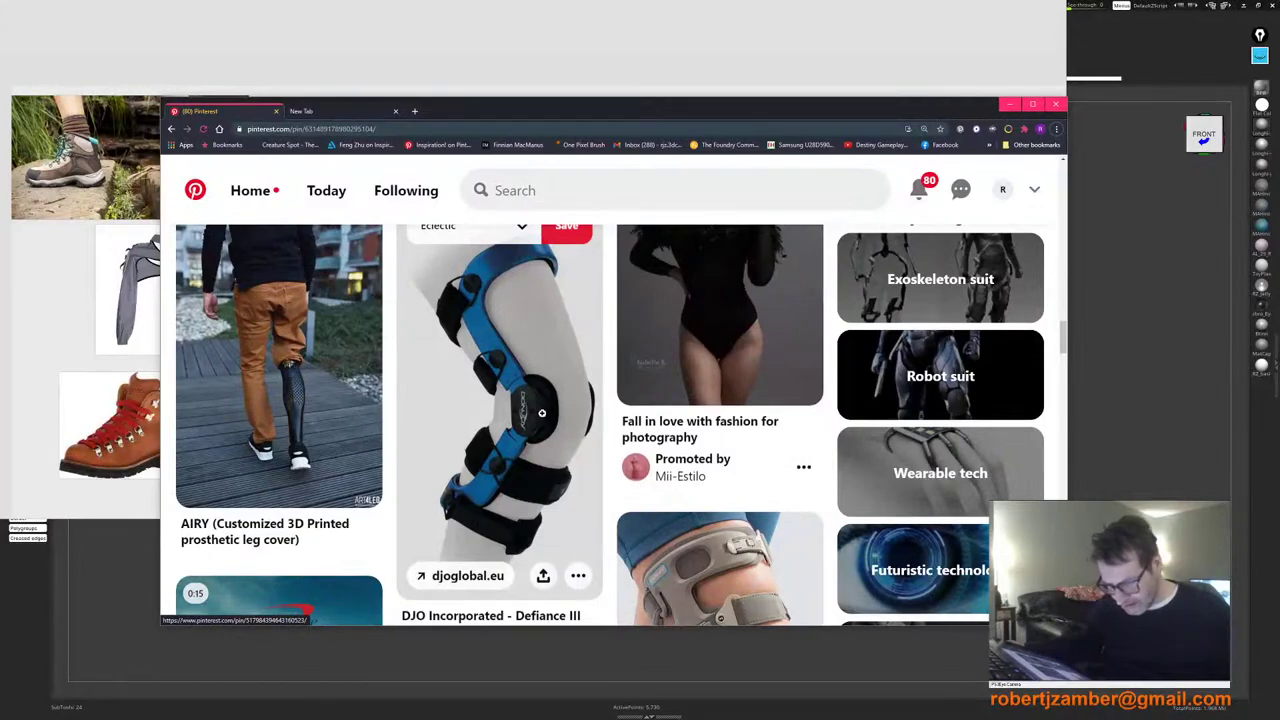
pyautogui.scroll(7, 541, 412)
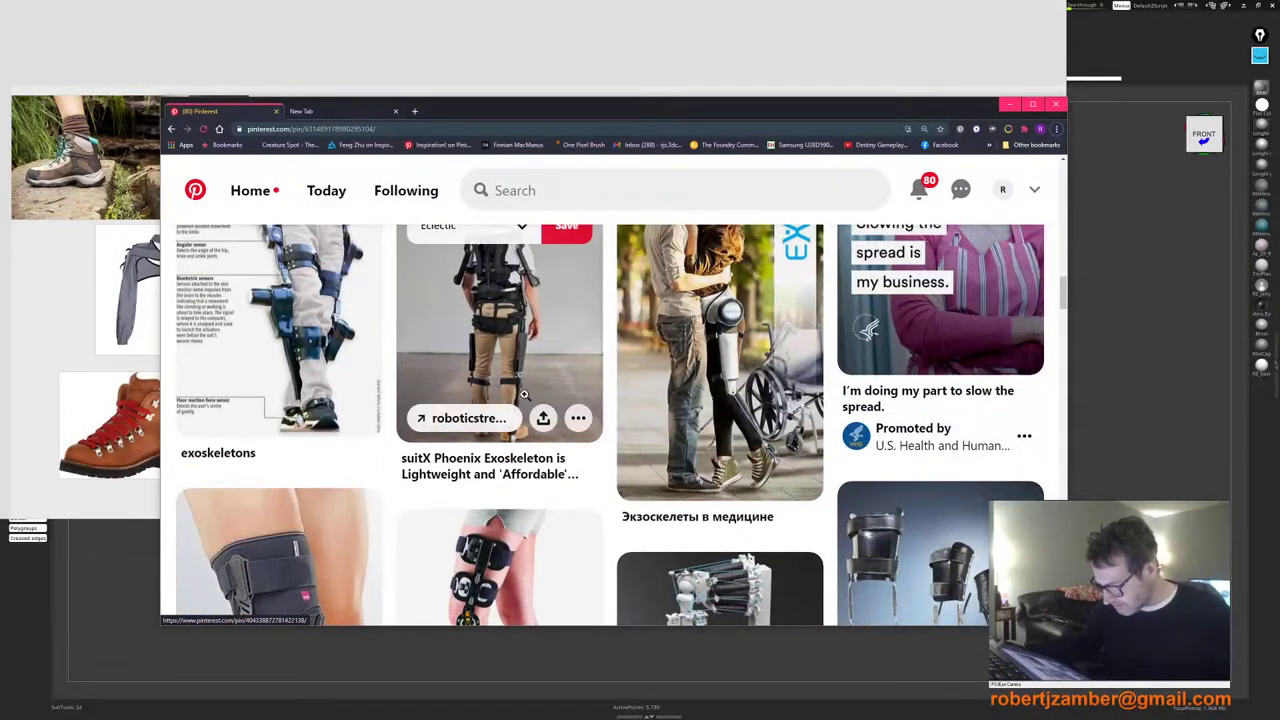
pyautogui.scroll(2, 523, 393)
pyautogui.scroll(-3, 504, 408)
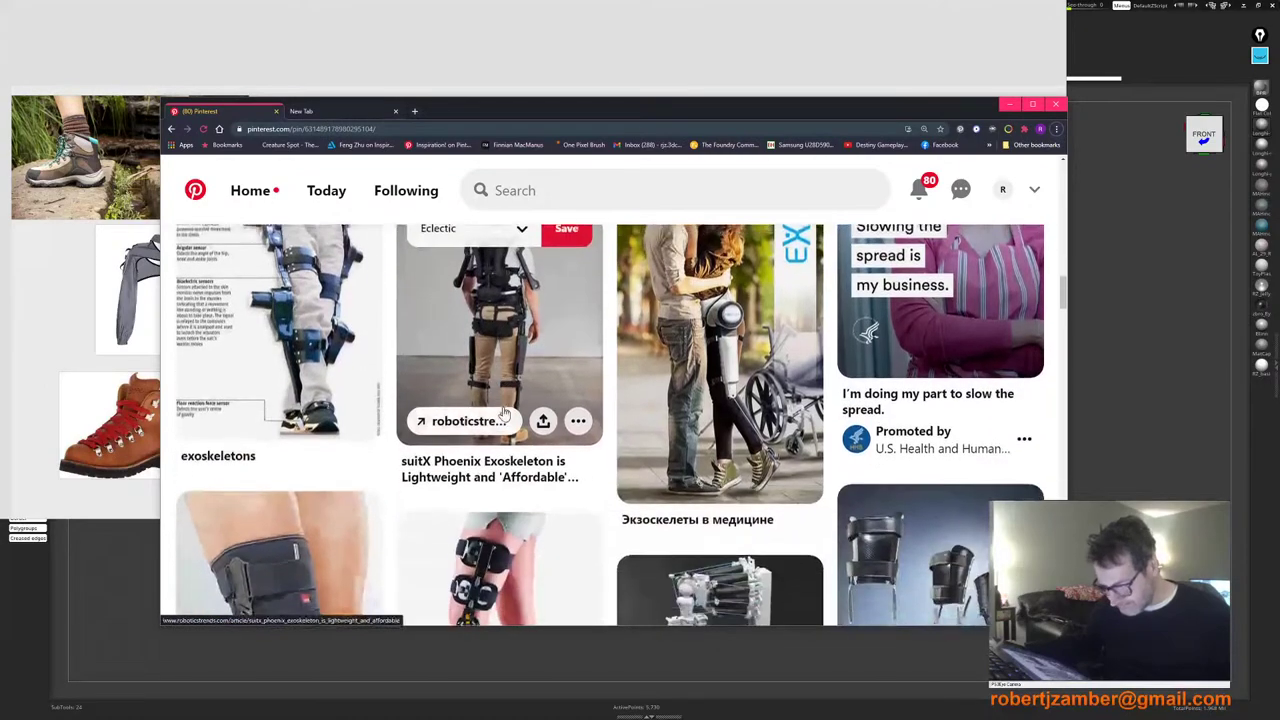
pyautogui.scroll(2, 504, 412)
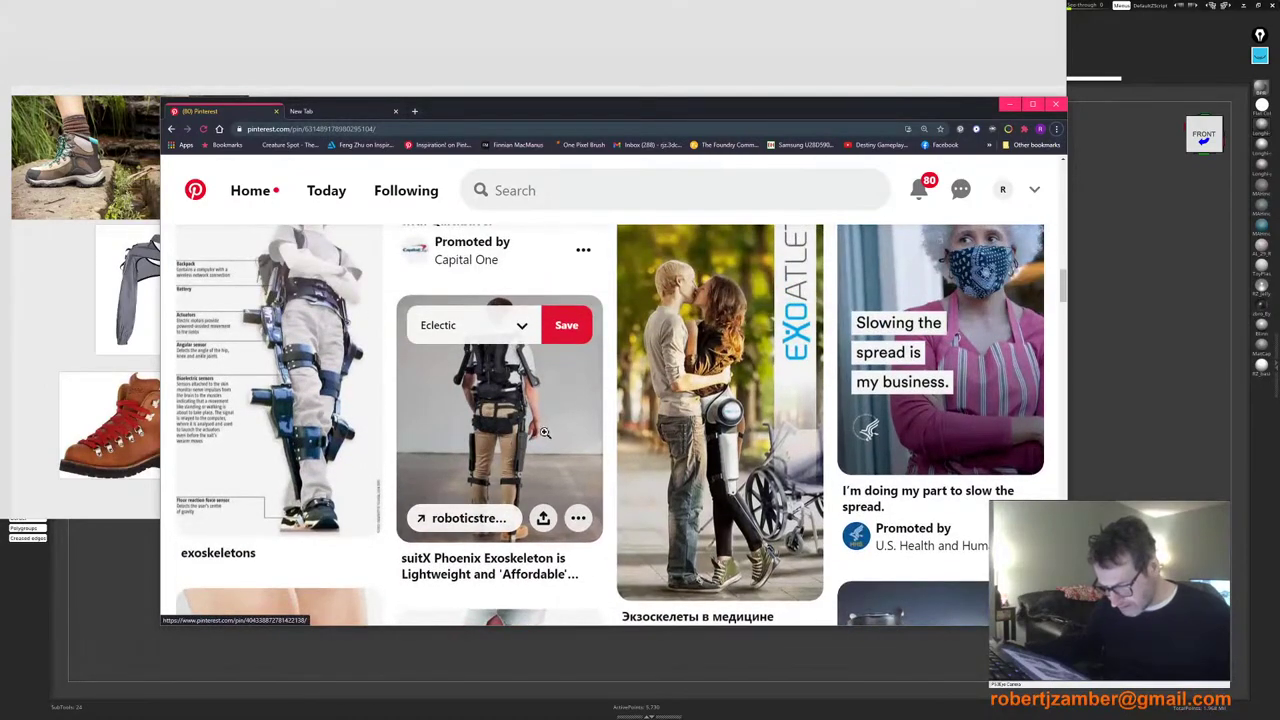
pyautogui.scroll(-1, 545, 432)
pyautogui.scroll(5, 543, 367)
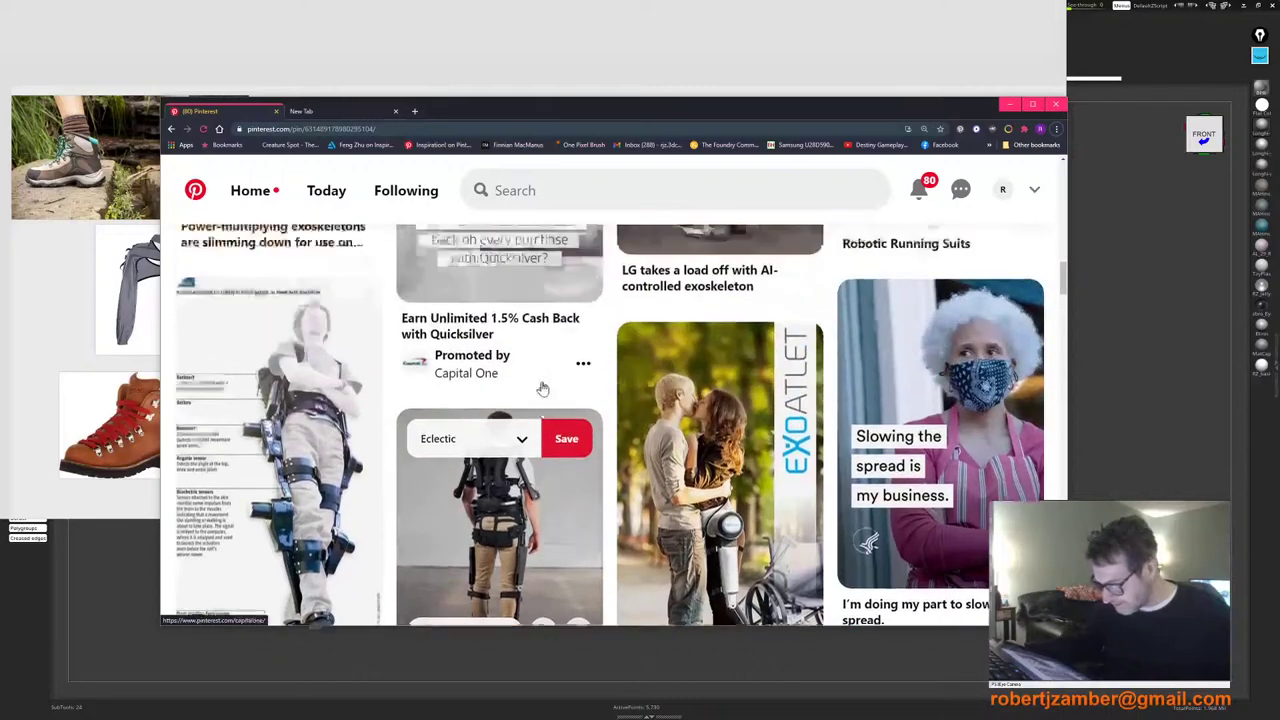
pyautogui.scroll(2, 520, 385)
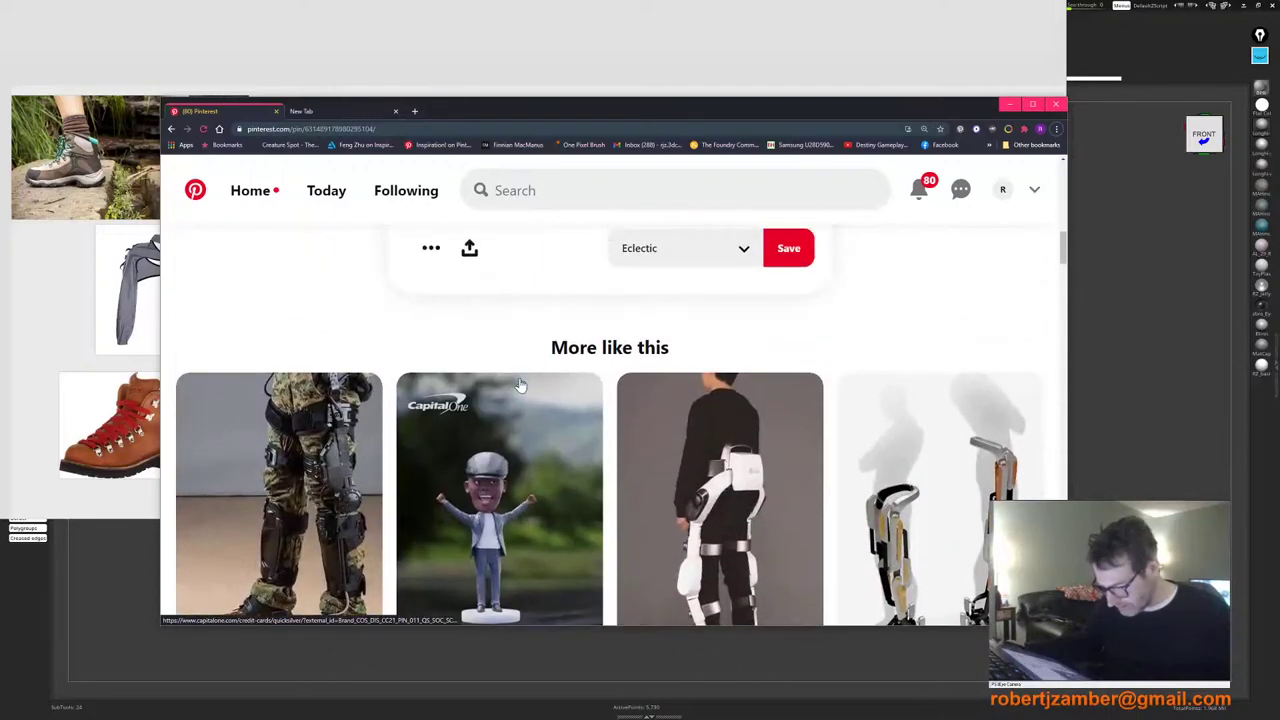
pyautogui.scroll(-5, 521, 370)
pyautogui.scroll(-3, 521, 358)
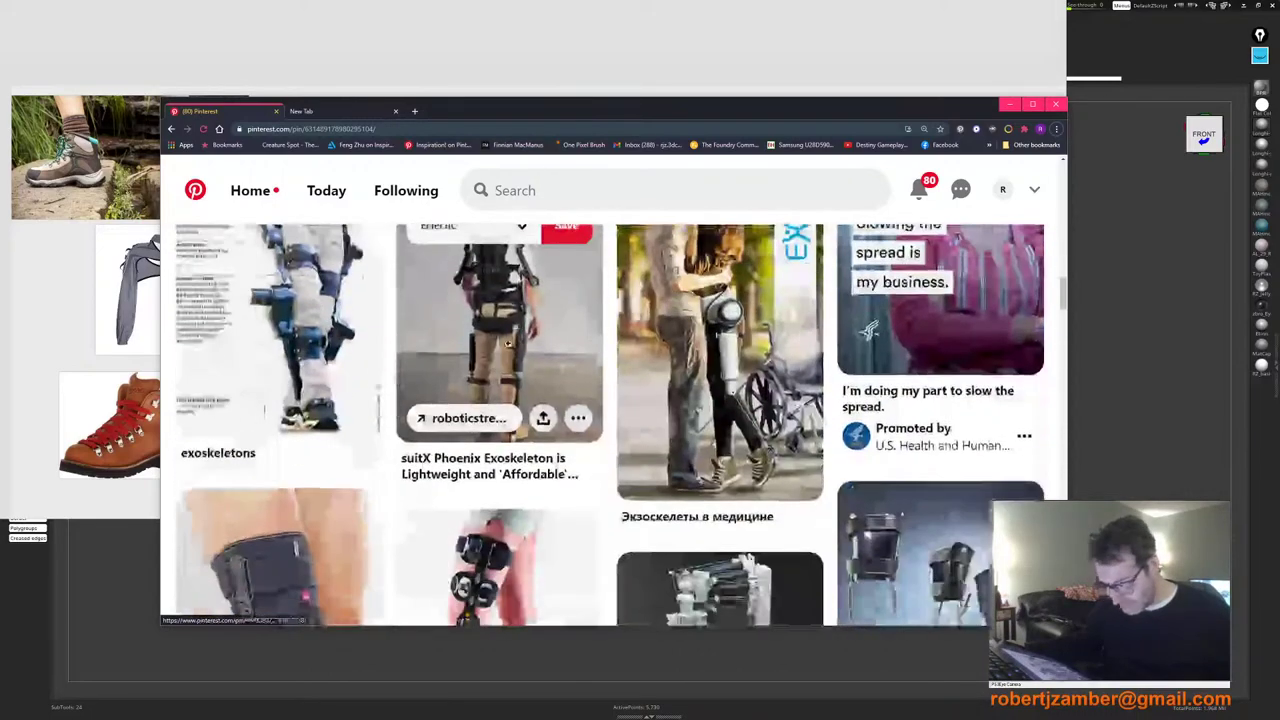
# Step: Open the suitX Phoenix Exoskeleton pin and copy its rear-view photo
pyautogui.click(533, 362)
pyautogui.scroll(-1, 540, 360)
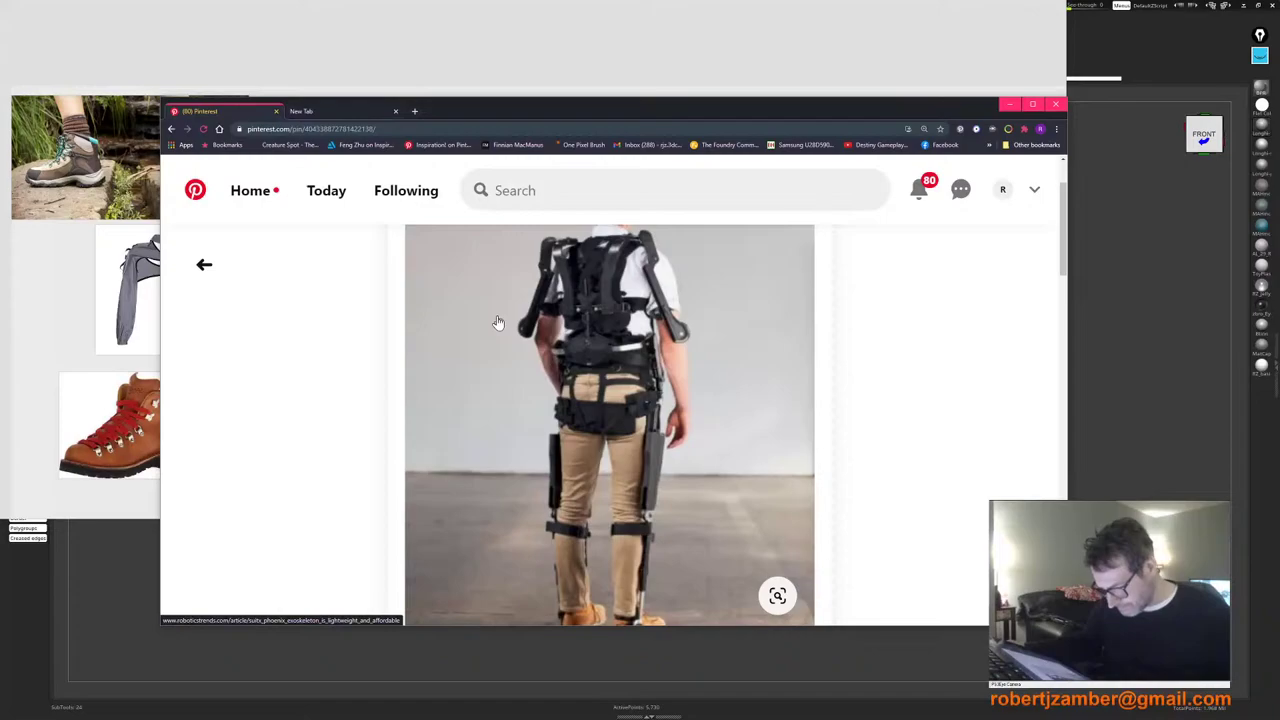
pyautogui.rightClick(498, 323)
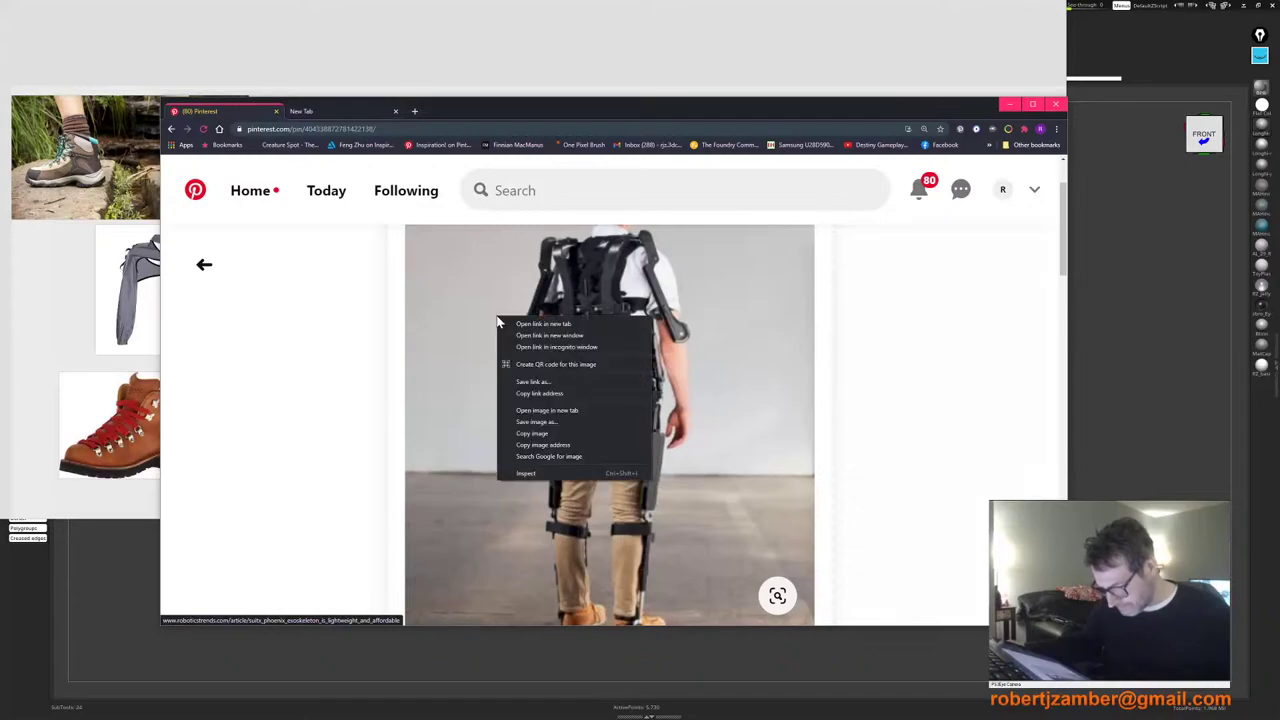
pyautogui.click(531, 434)
# Step: Look through the pins related to the suitX Phoenix Exoskeleton for more leg support and exoskeleton references
pyautogui.scroll(-10, 518, 385)
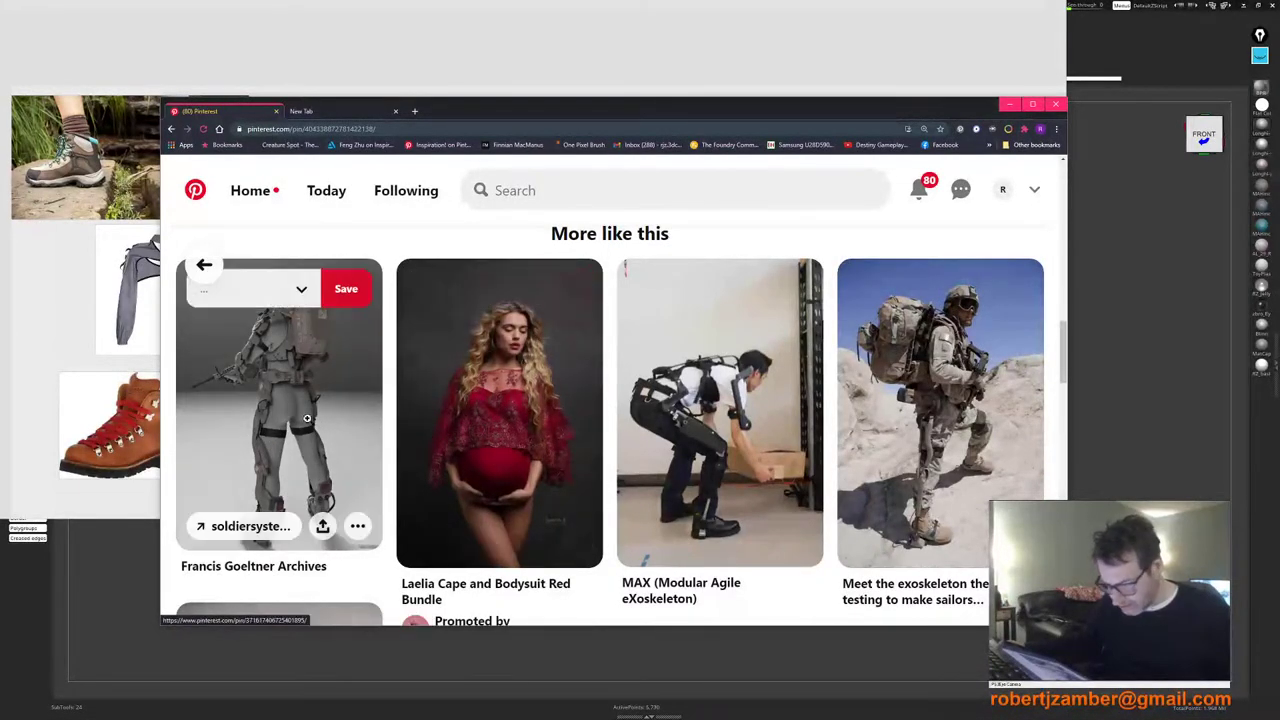
pyautogui.scroll(-3, 304, 398)
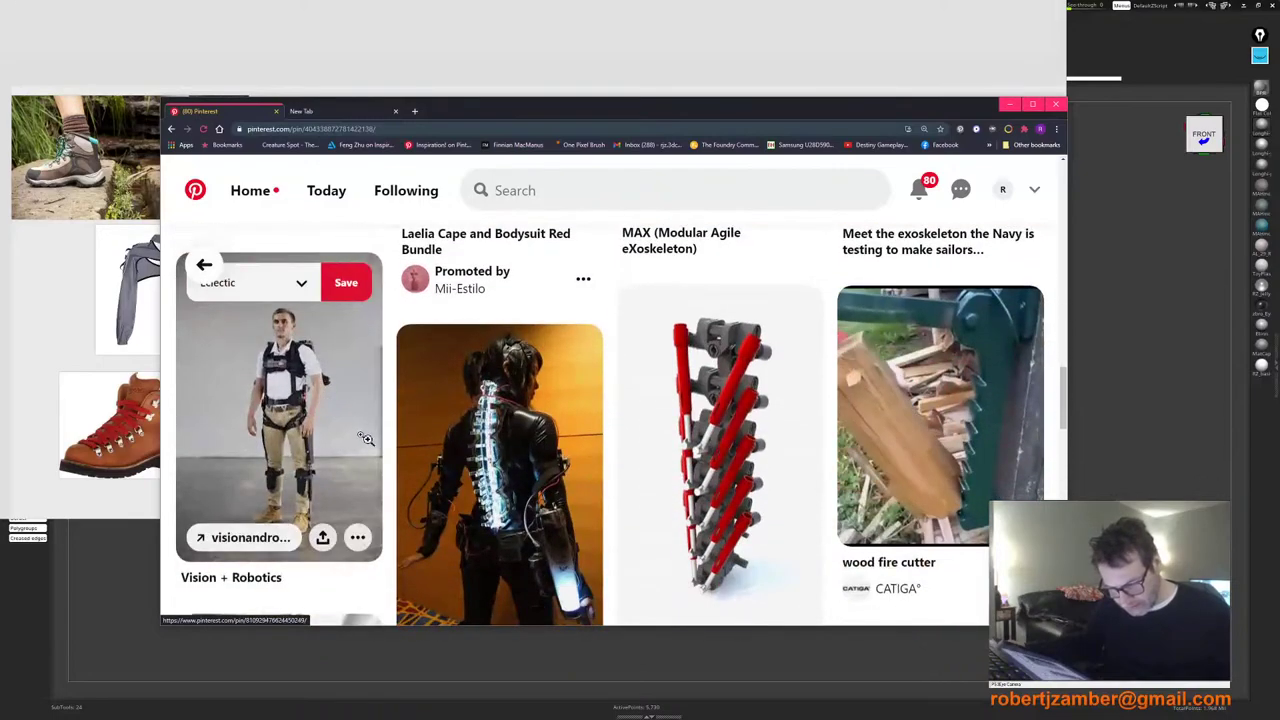
pyautogui.scroll(2, 309, 330)
pyautogui.scroll(1, 309, 330)
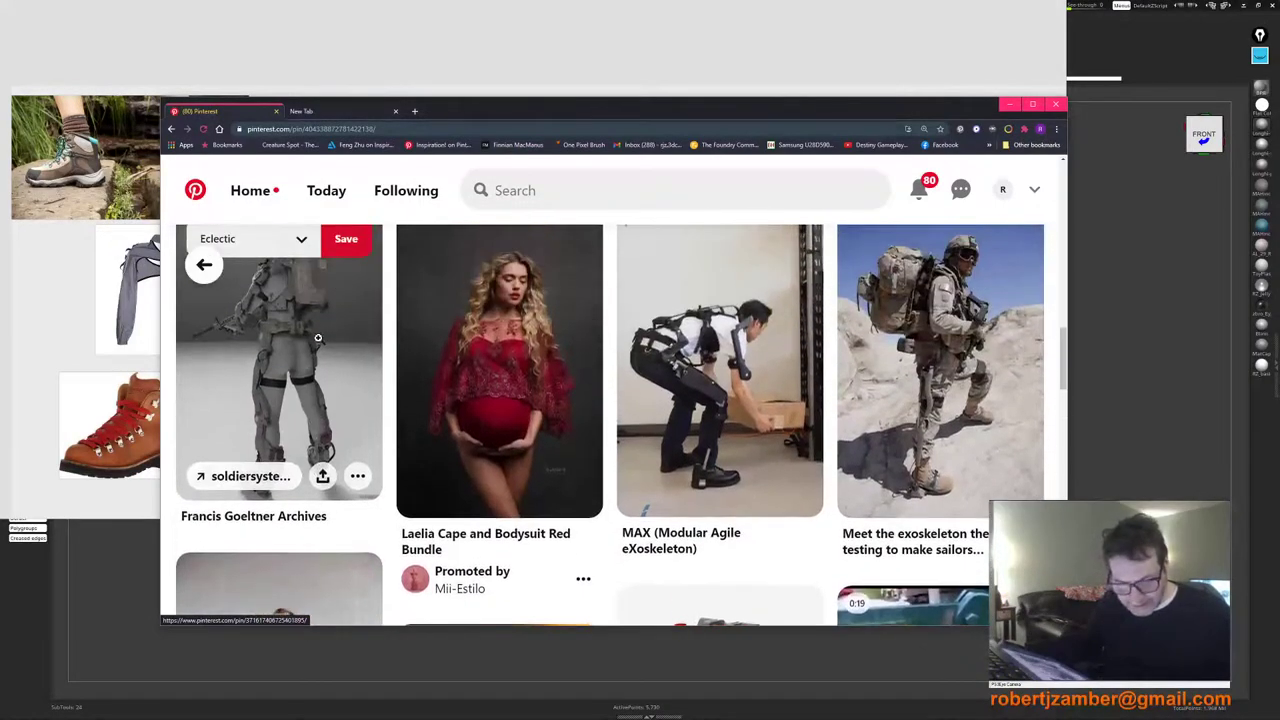
pyautogui.scroll(-6, 320, 386)
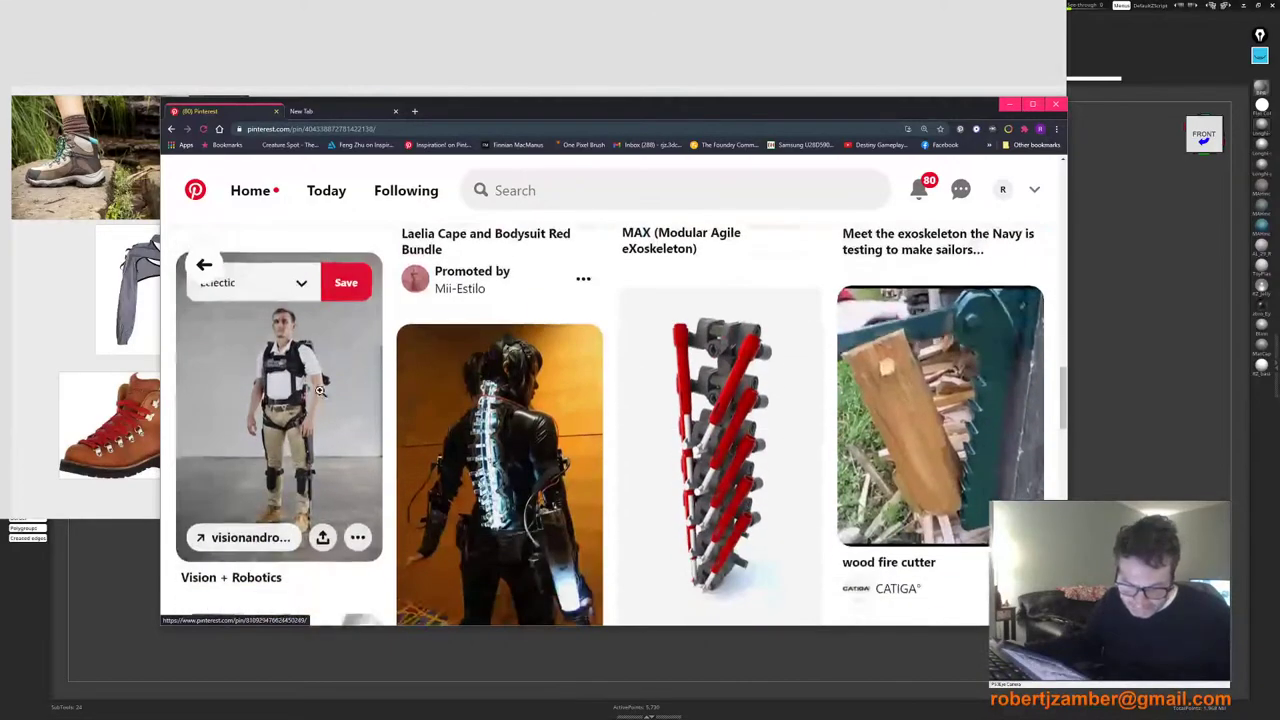
pyautogui.scroll(-4, 298, 411)
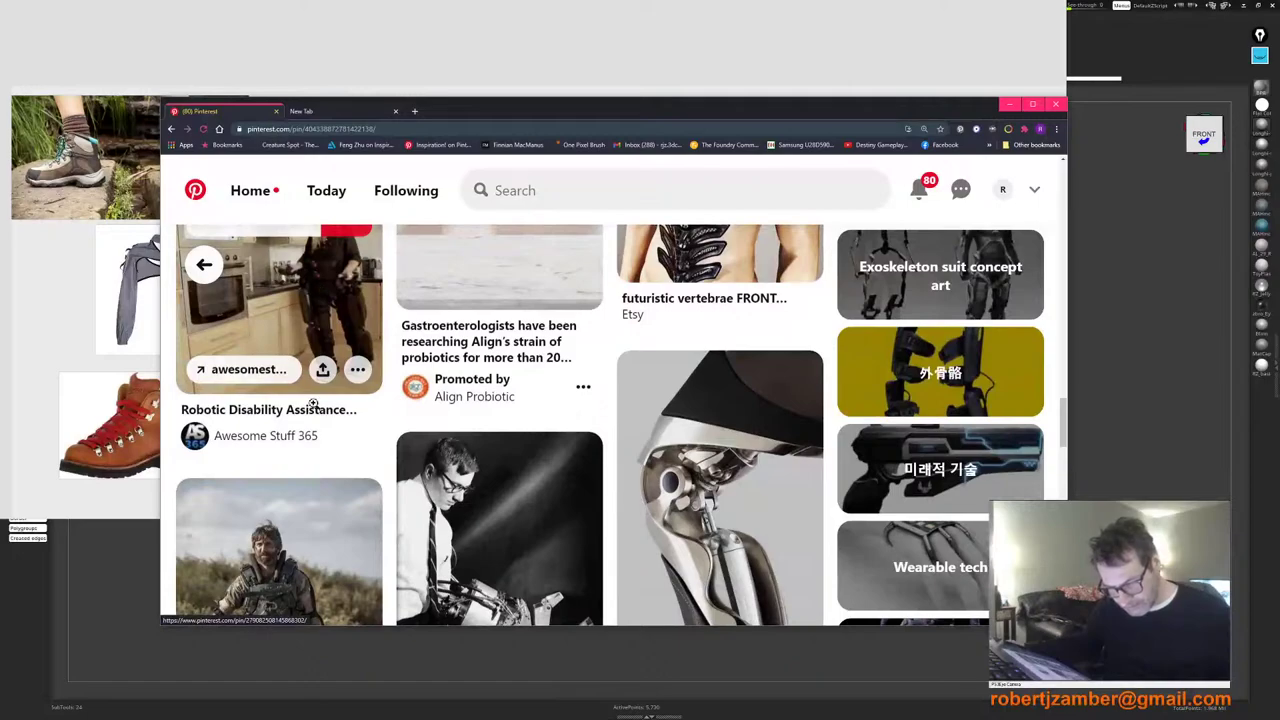
pyautogui.scroll(-2, 307, 416)
pyautogui.scroll(-2, 322, 406)
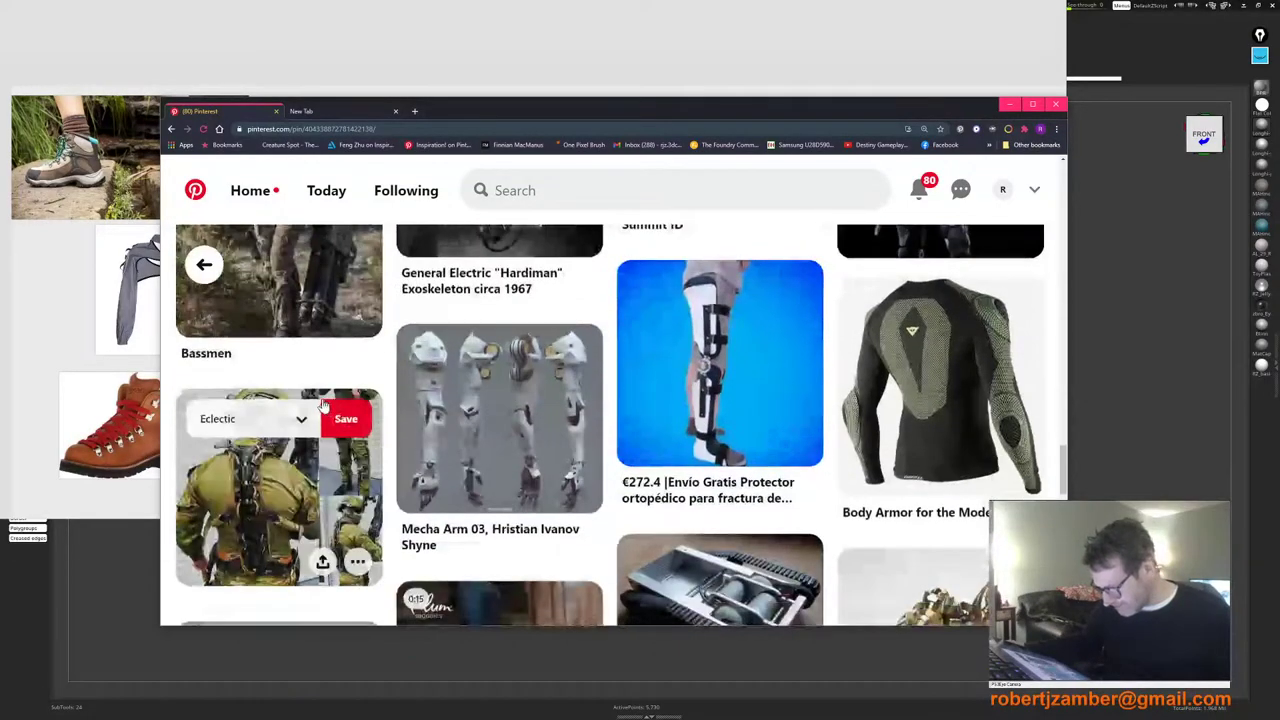
pyautogui.scroll(-5, 322, 413)
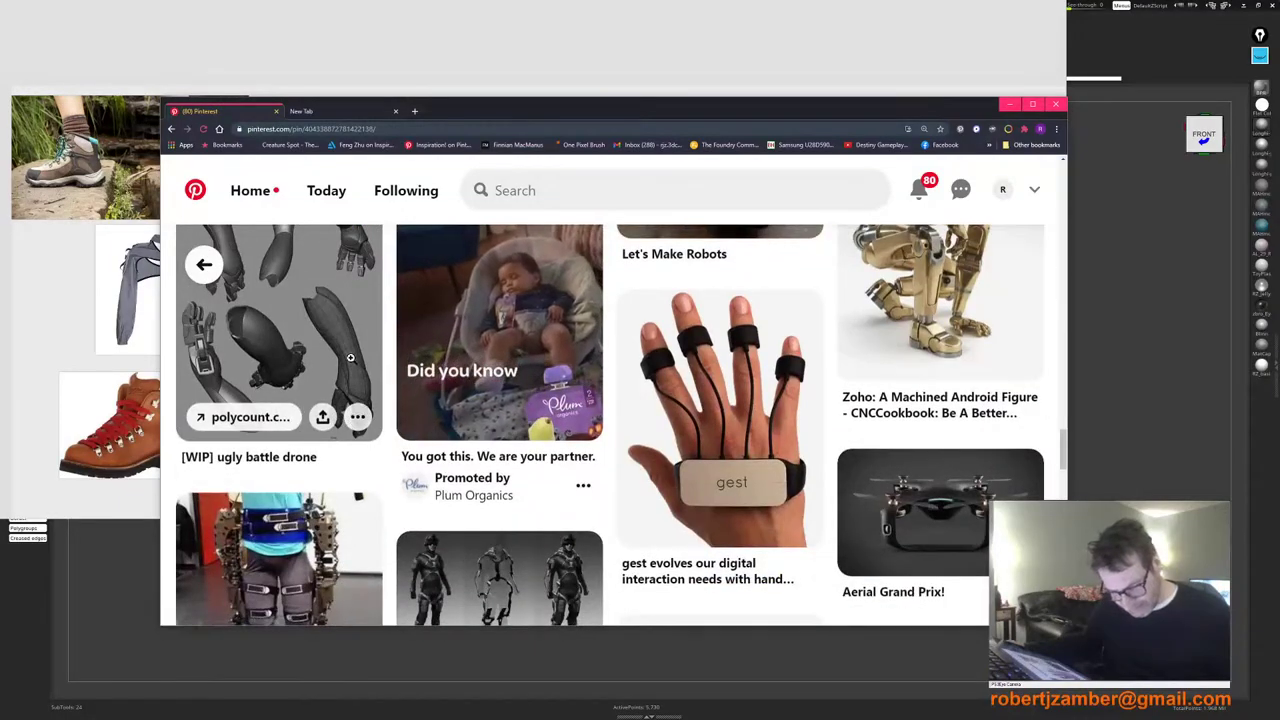
pyautogui.scroll(5, 339, 400)
pyautogui.scroll(-10, 341, 381)
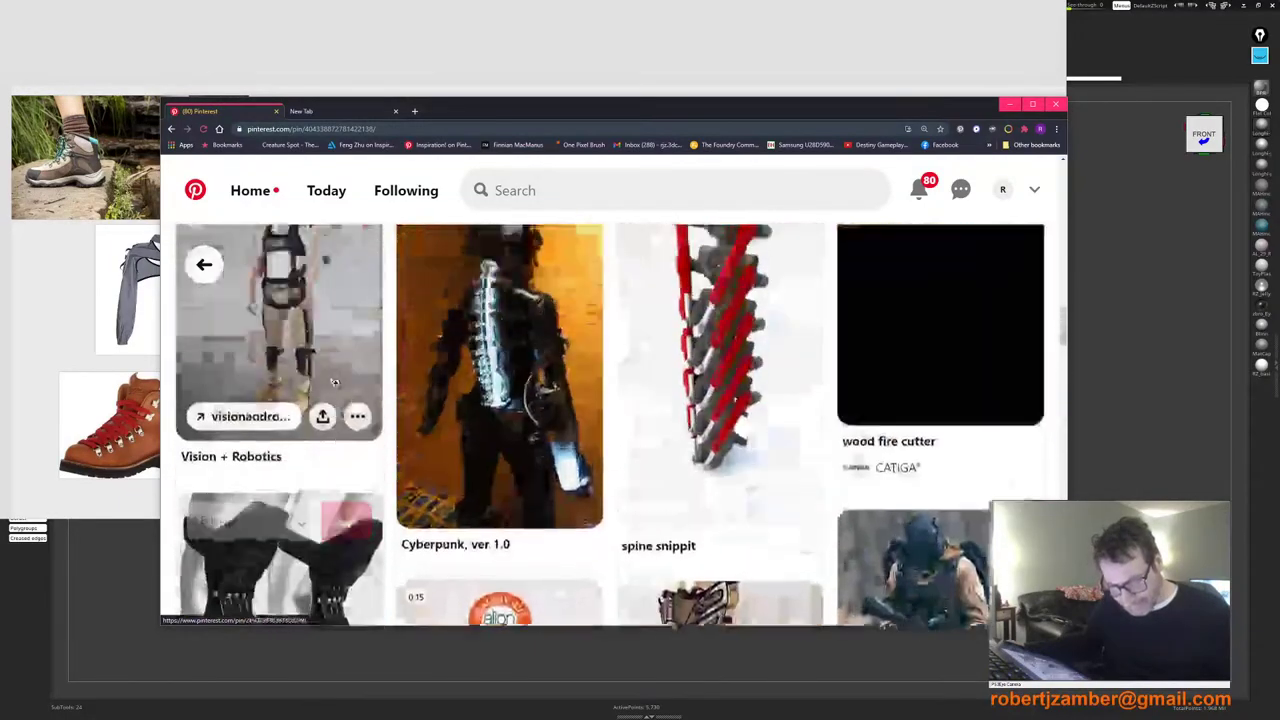
pyautogui.scroll(-2, 322, 398)
pyautogui.scroll(5, 307, 424)
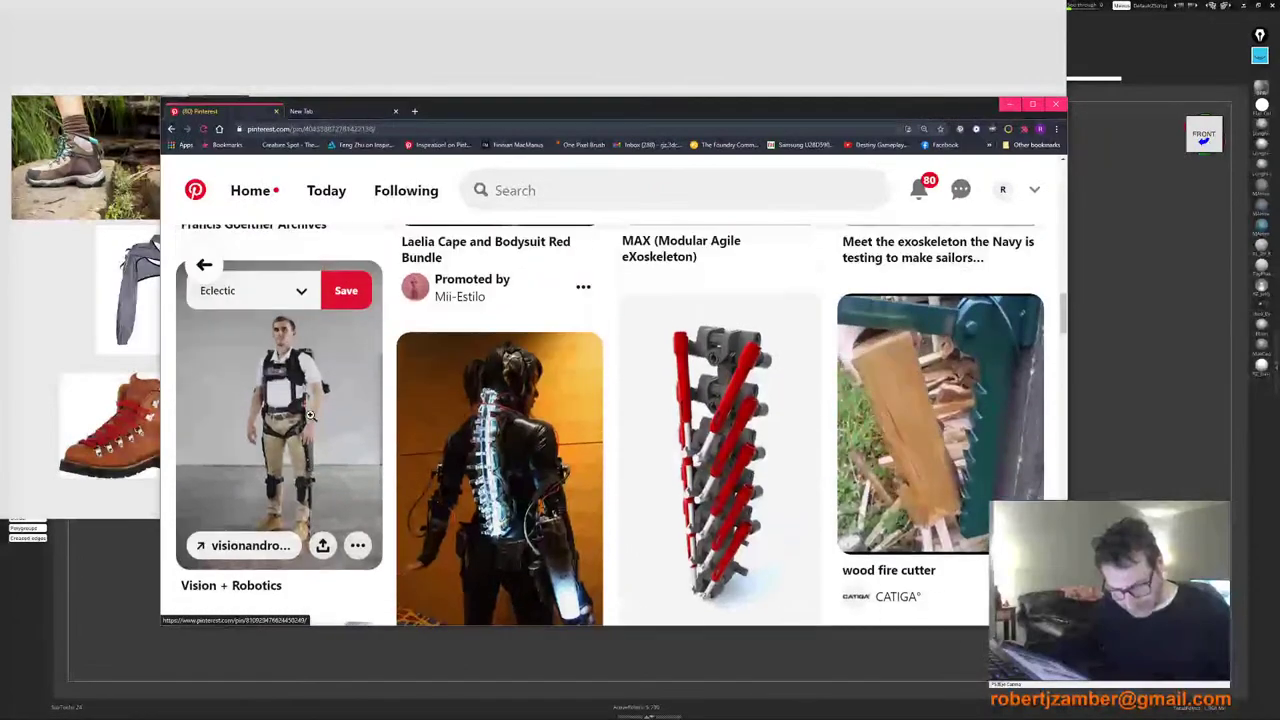
pyautogui.scroll(-2, 305, 427)
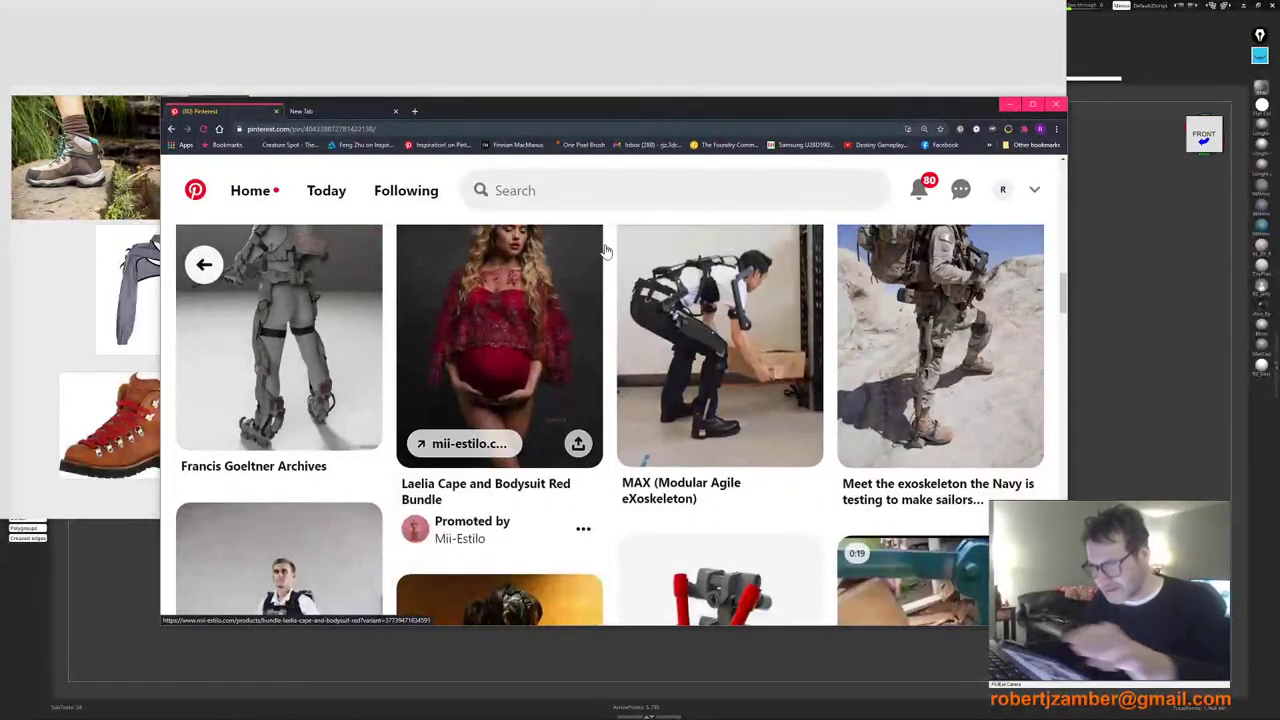
# Step: Paste the rear-view exoskeleton photo onto the reference board, enlarge it and place it beside the Military Exoskeleton sheet
pyautogui.click(676, 65)
pyautogui.hotkey('ctrl', 'v')
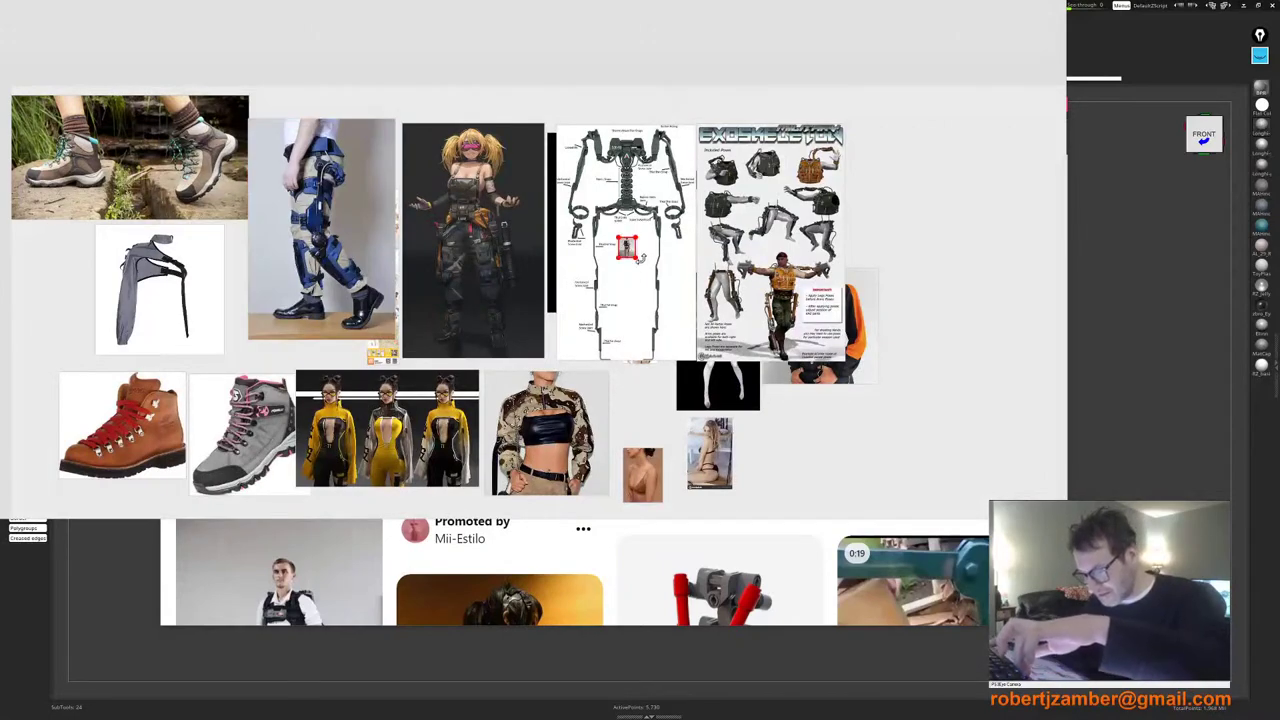
pyautogui.moveTo(636, 257); pyautogui.dragTo(785, 437)
pyautogui.moveTo(718, 366); pyautogui.dragTo(936, 259)
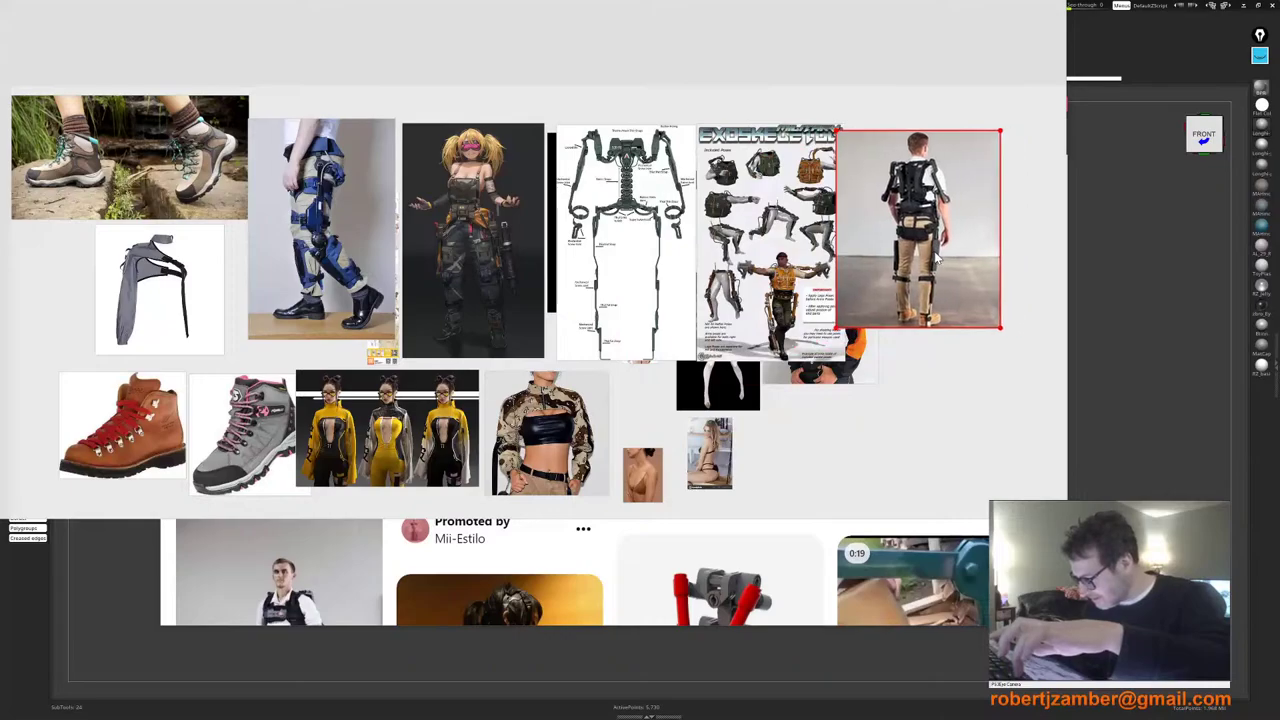
# Step: Examine the leg poses on the Military Exoskeleton sheet and the spine and hip joints in the exo suit diagram
pyautogui.scroll(7, 936, 259)
pyautogui.scroll(-6, 934, 260)
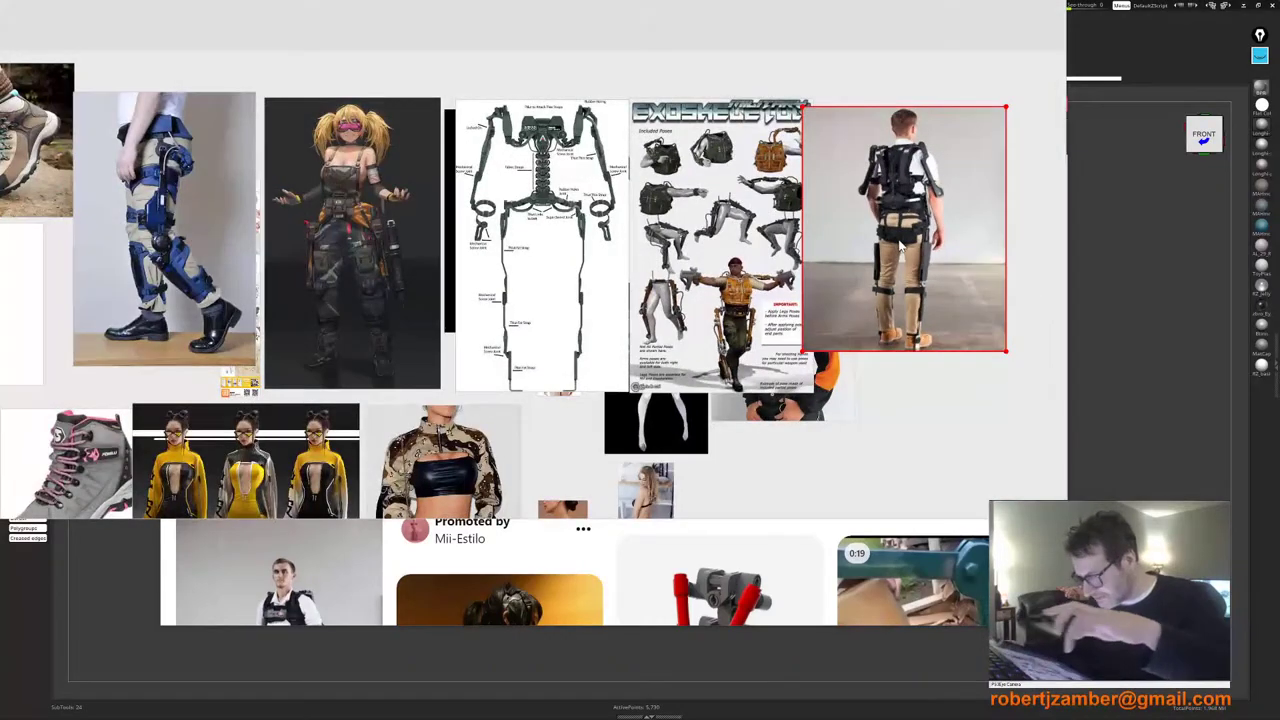
pyautogui.moveTo(812, 265); pyautogui.dragTo(810, 281)
pyautogui.scroll(7, 666, 256)
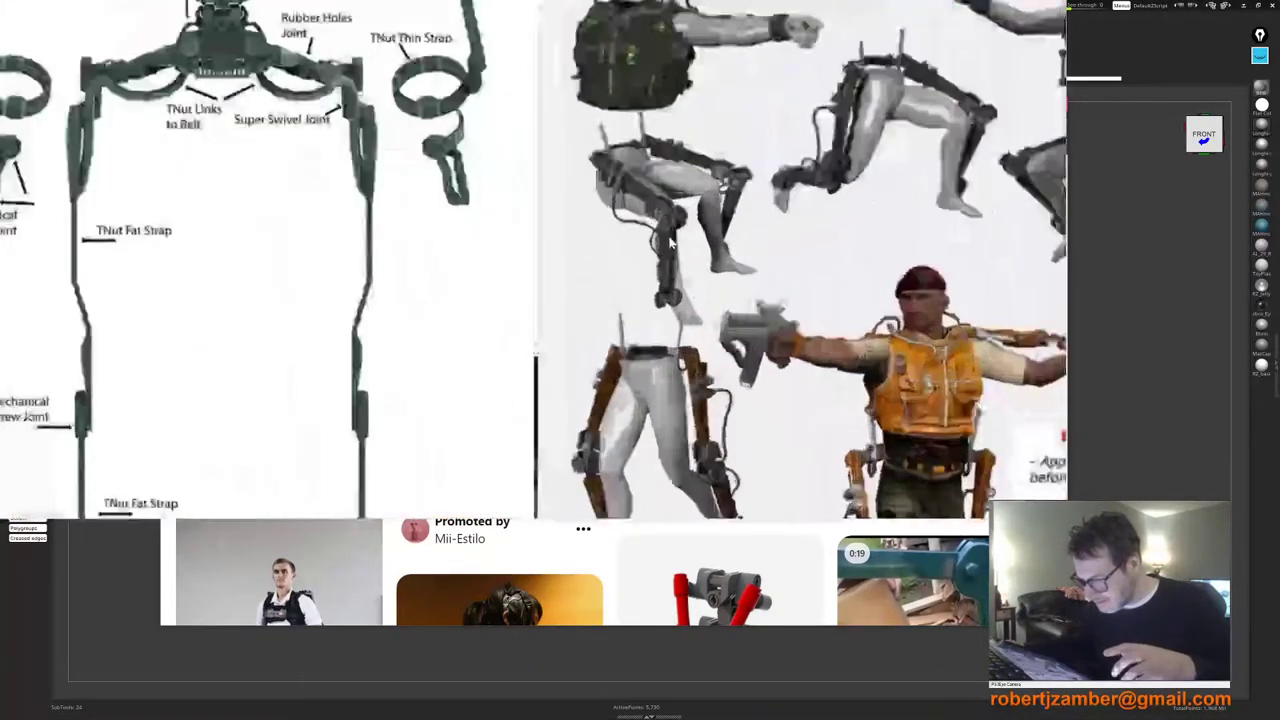
pyautogui.scroll(-6, 673, 253)
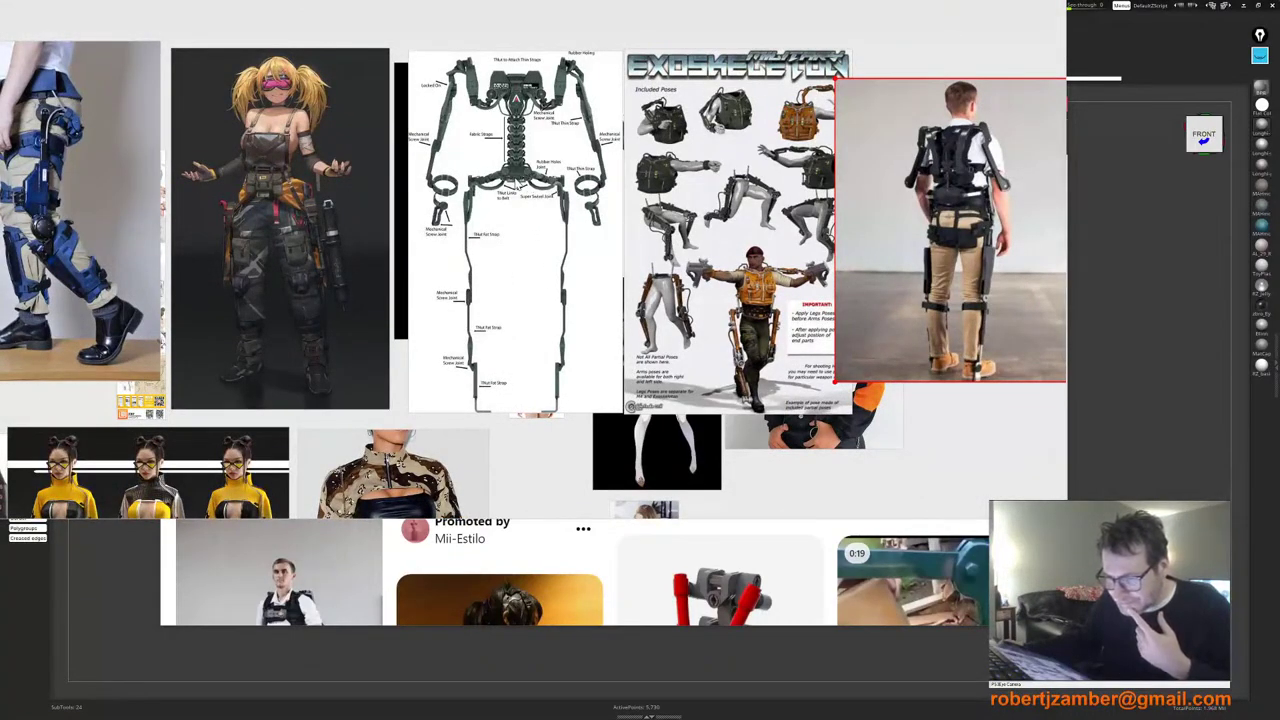
pyautogui.scroll(5, 515, 105)
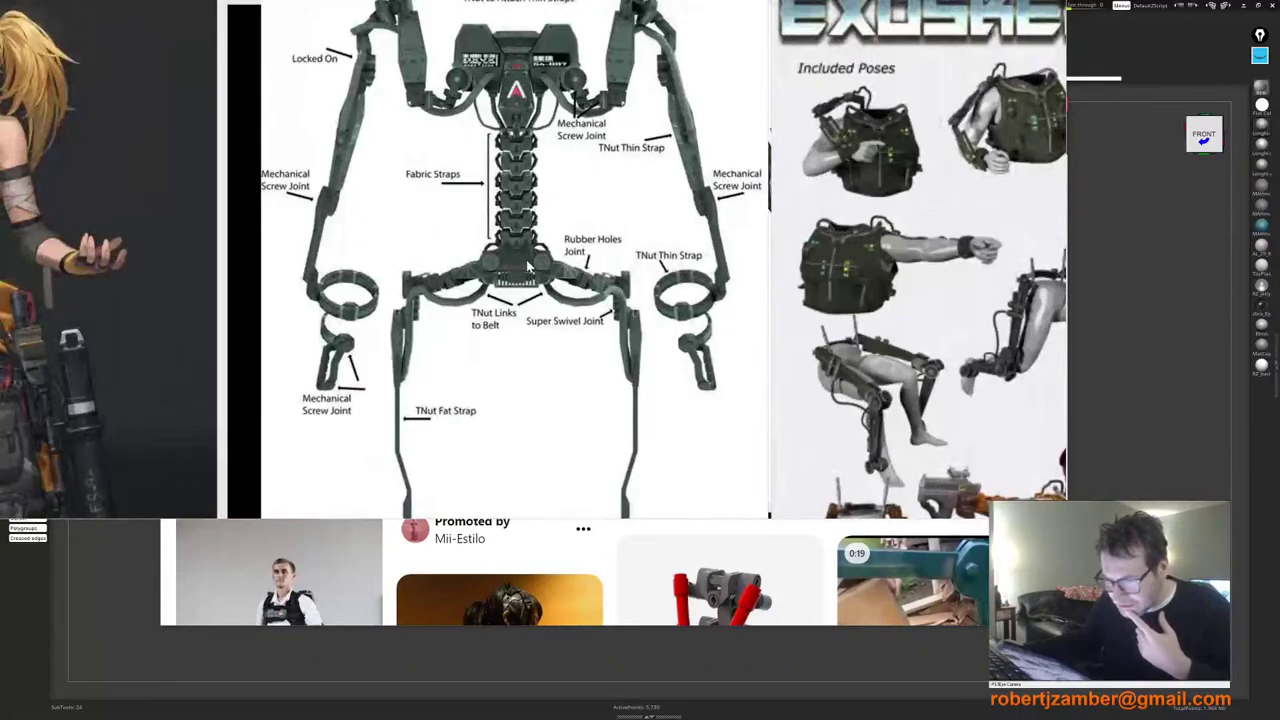
pyautogui.scroll(-4, 528, 266)
pyautogui.scroll(-3, 187, 300)
# Step: Compare the knee joint and straps in the blue leg exoskeleton photo with the legs of the character concept art
pyautogui.moveTo(56, 286); pyautogui.dragTo(386, 286, button='middle')
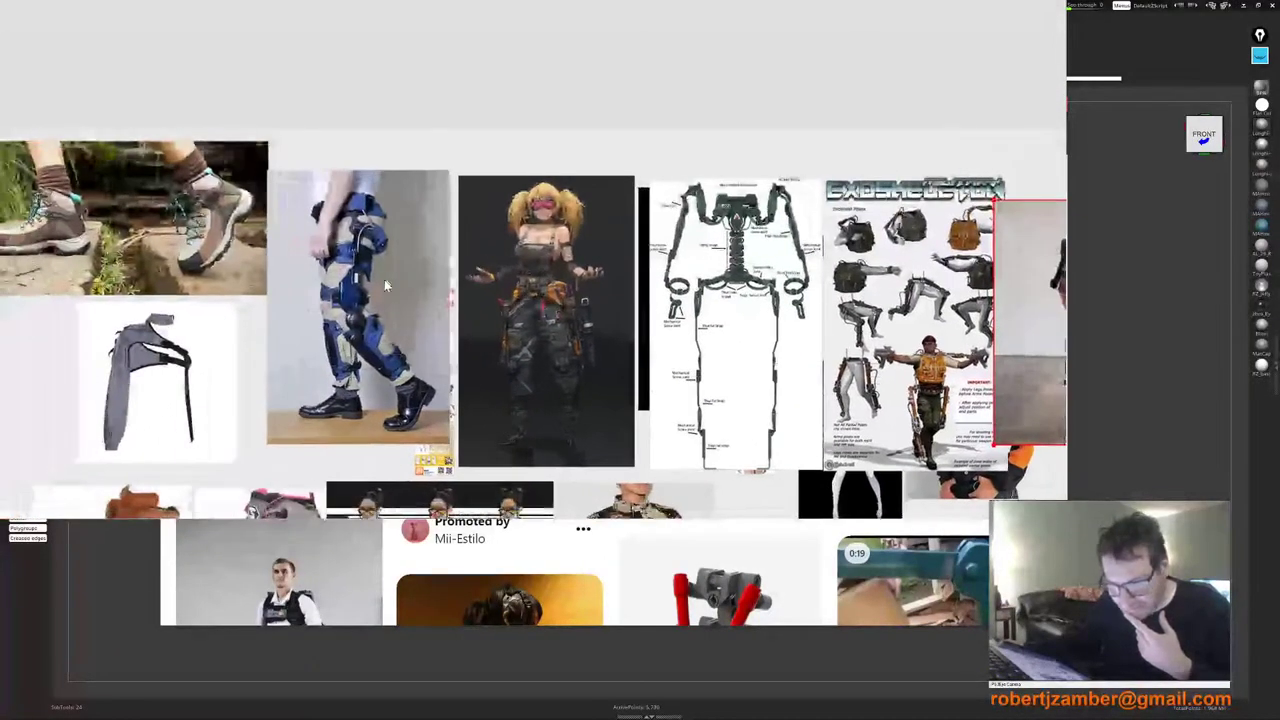
pyautogui.scroll(2, 386, 286)
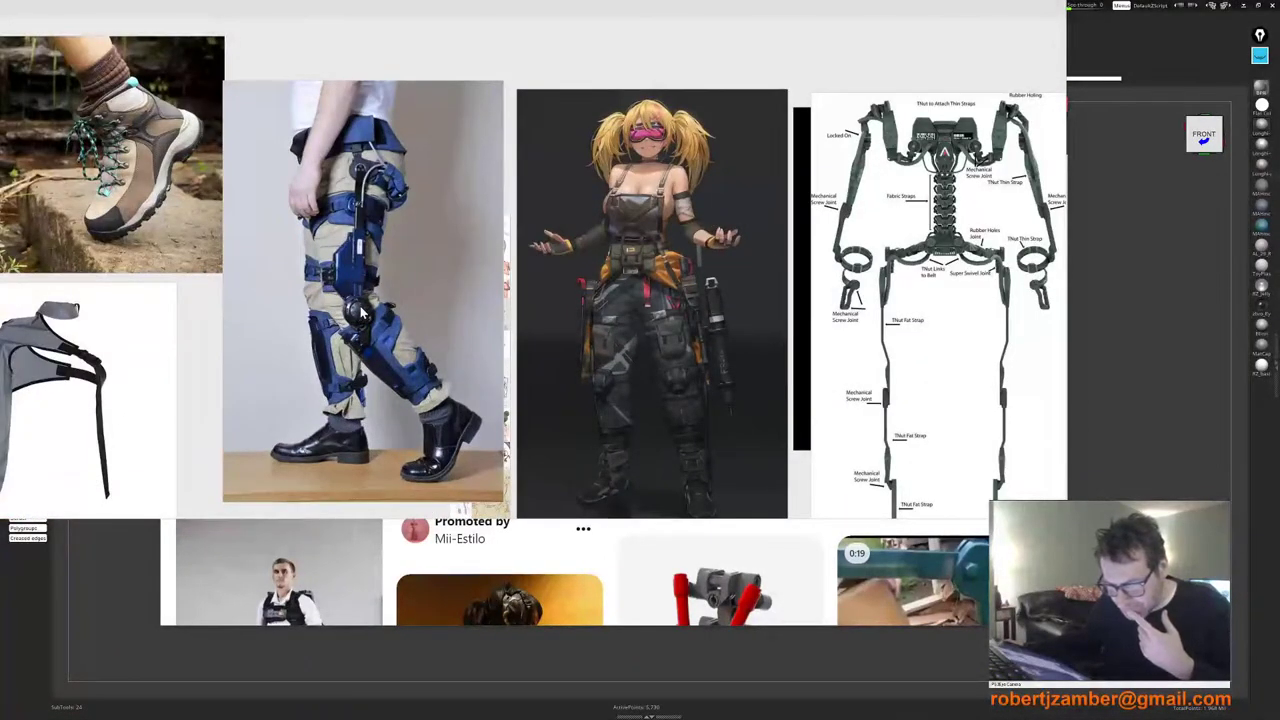
pyautogui.scroll(2, 362, 318)
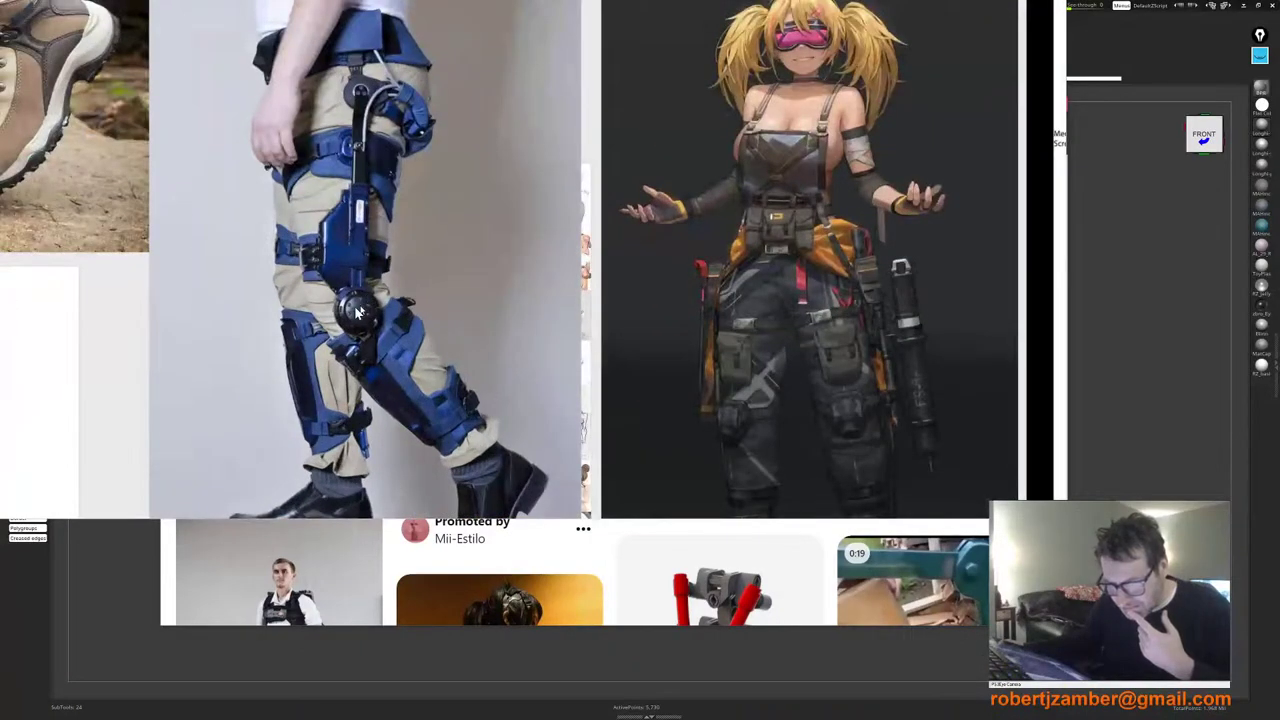
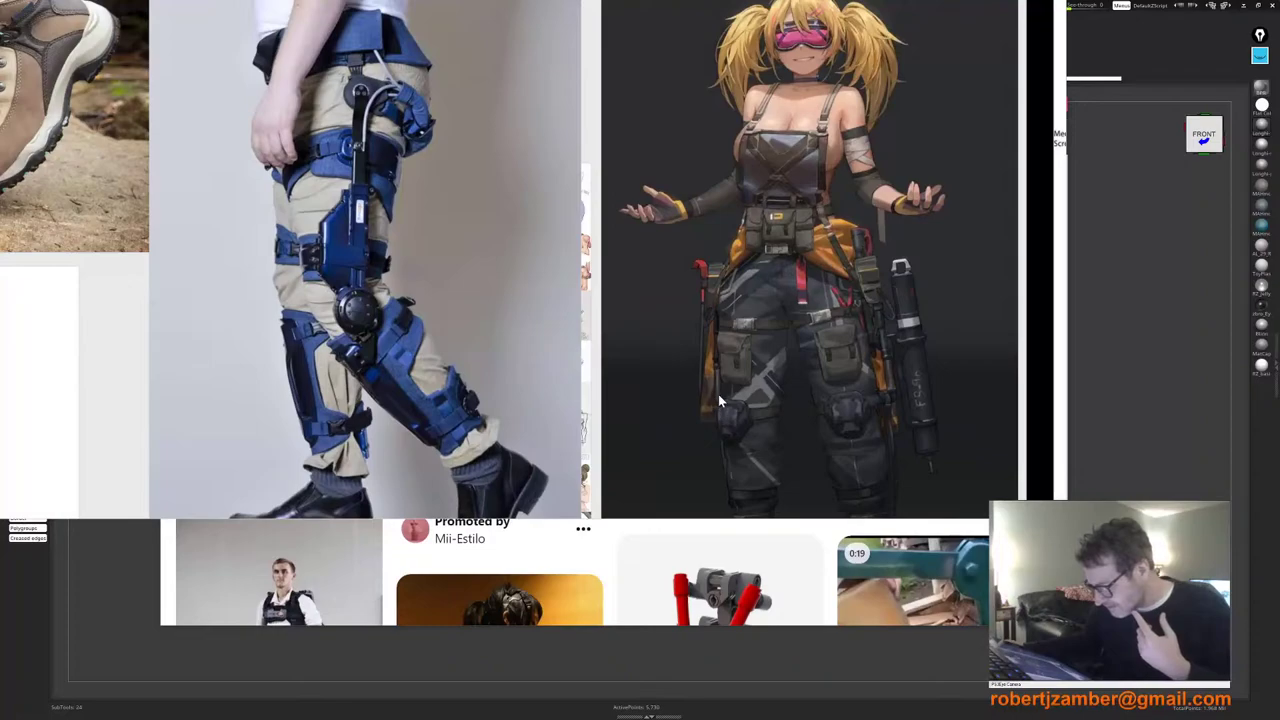
pyautogui.scroll(-1, 362, 322)
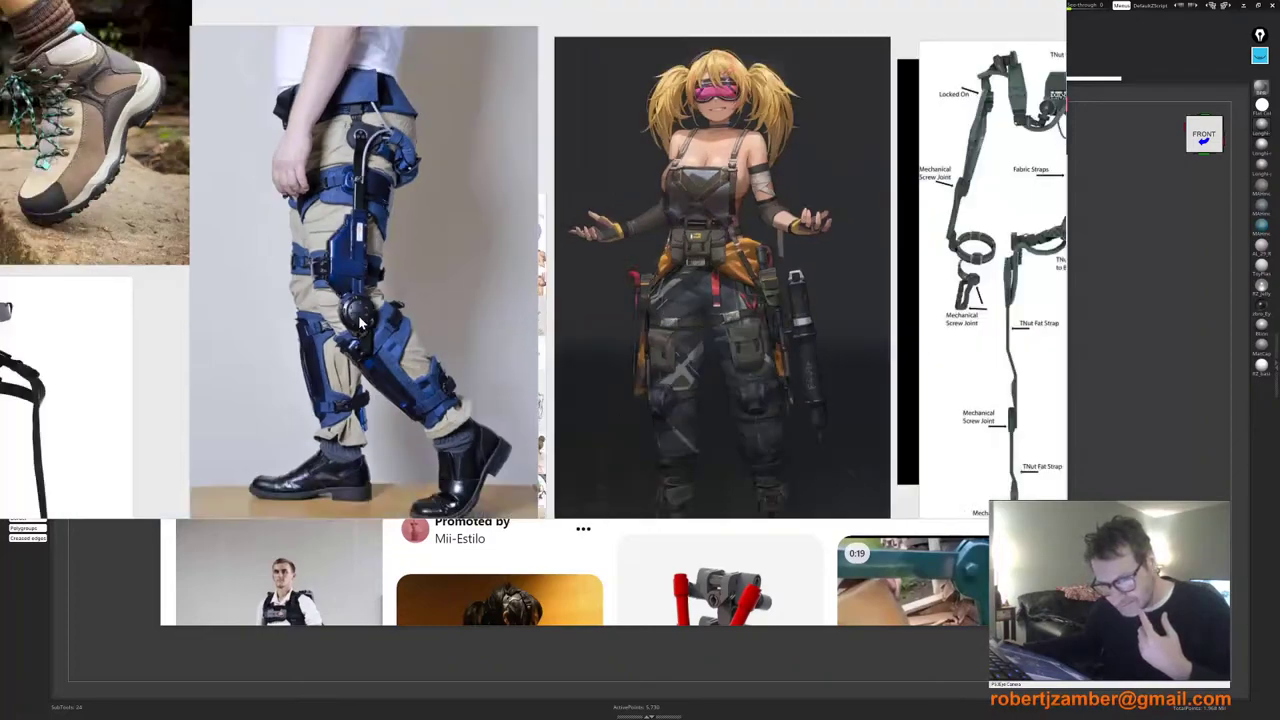
pyautogui.scroll(-2, 363, 335)
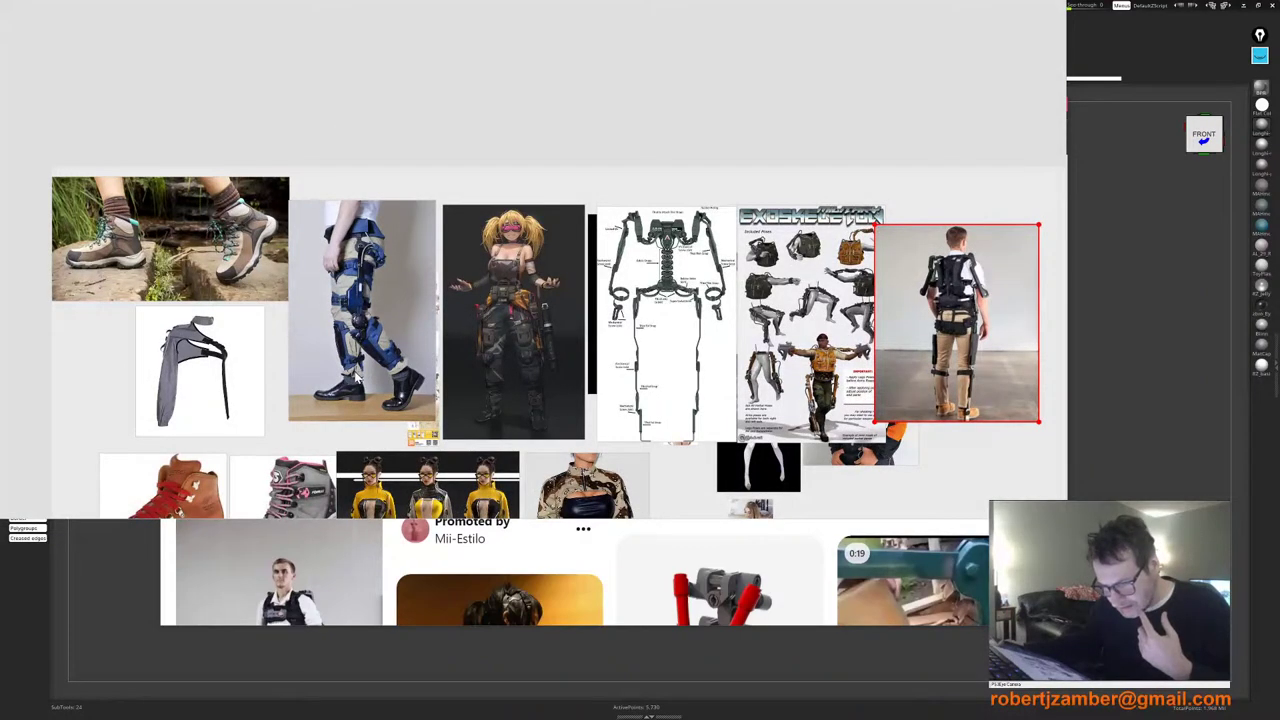
pyautogui.scroll(-2, 357, 372)
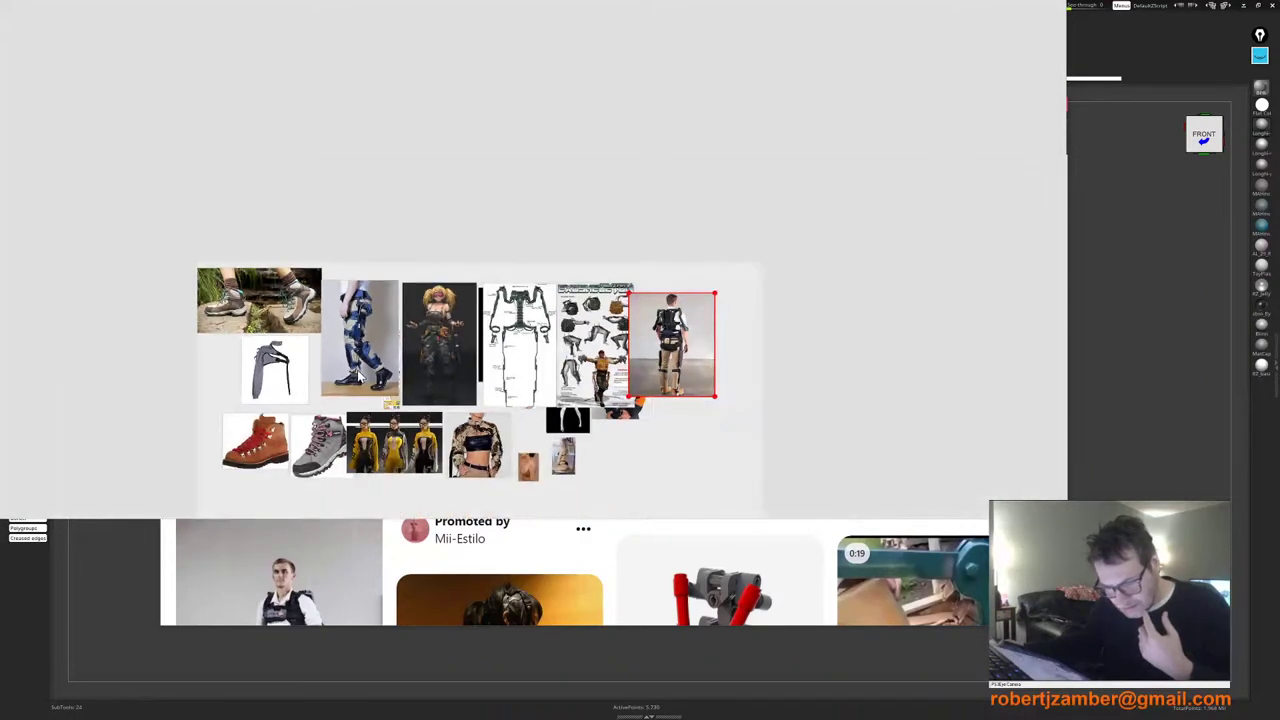
pyautogui.scroll(2, 460, 356)
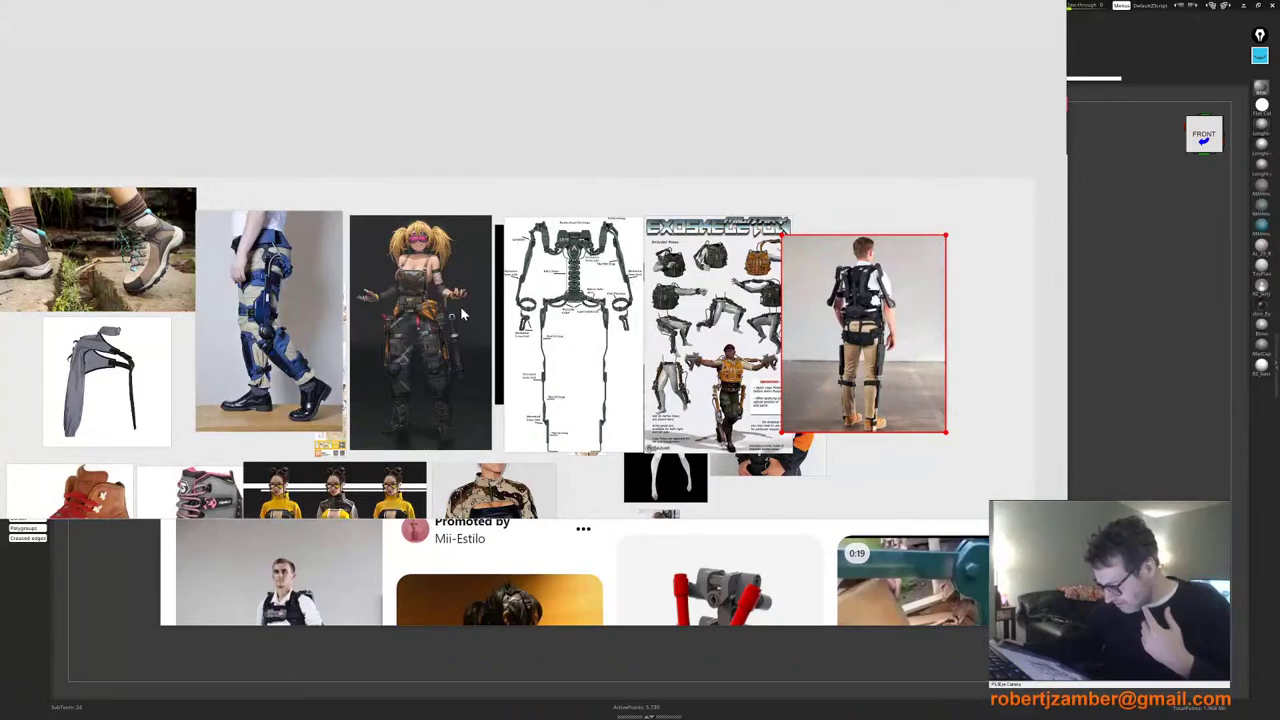
pyautogui.moveTo(461, 314); pyautogui.dragTo(502, 189, button='middle')
pyautogui.scroll(-3, 500, 189)
pyautogui.scroll(-2, 614, 561)
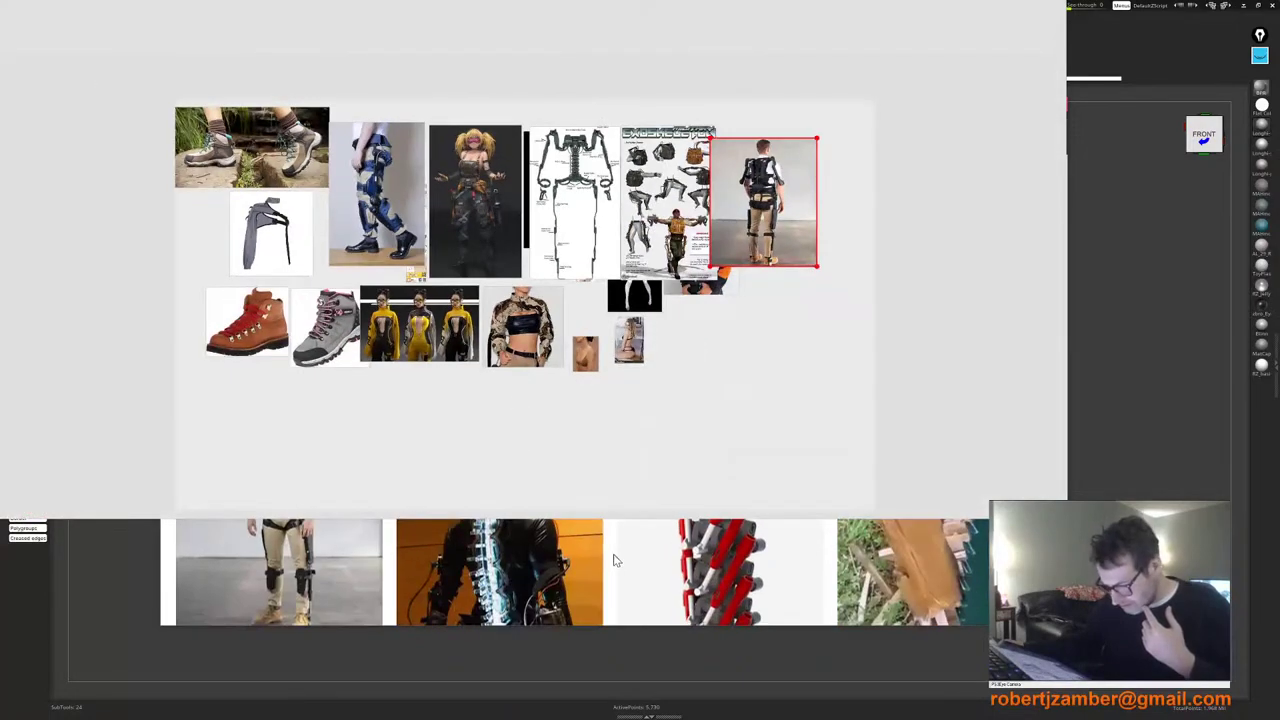
# Step: Look through the related Pinterest pins for more exoskeleton and leg support references
pyautogui.moveTo(723, 421); pyautogui.dragTo(713, 395, button='right')
pyautogui.click(807, 529)
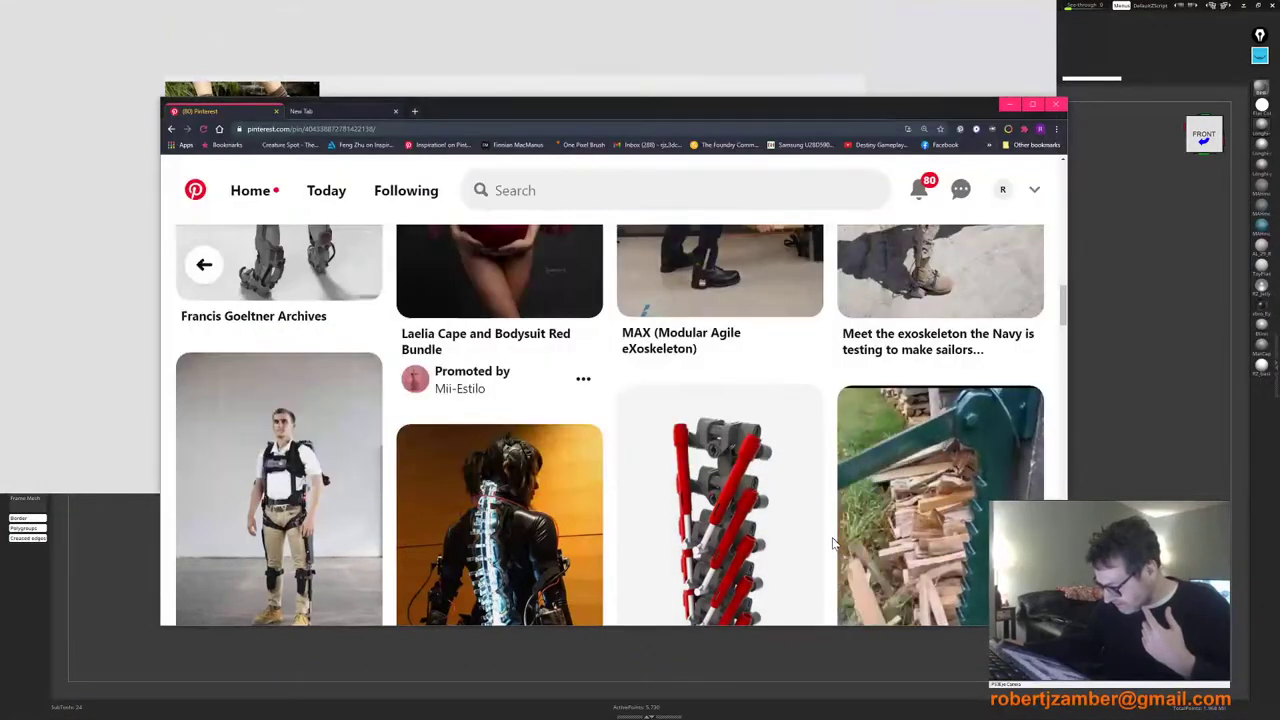
pyautogui.scroll(-4, 358, 494)
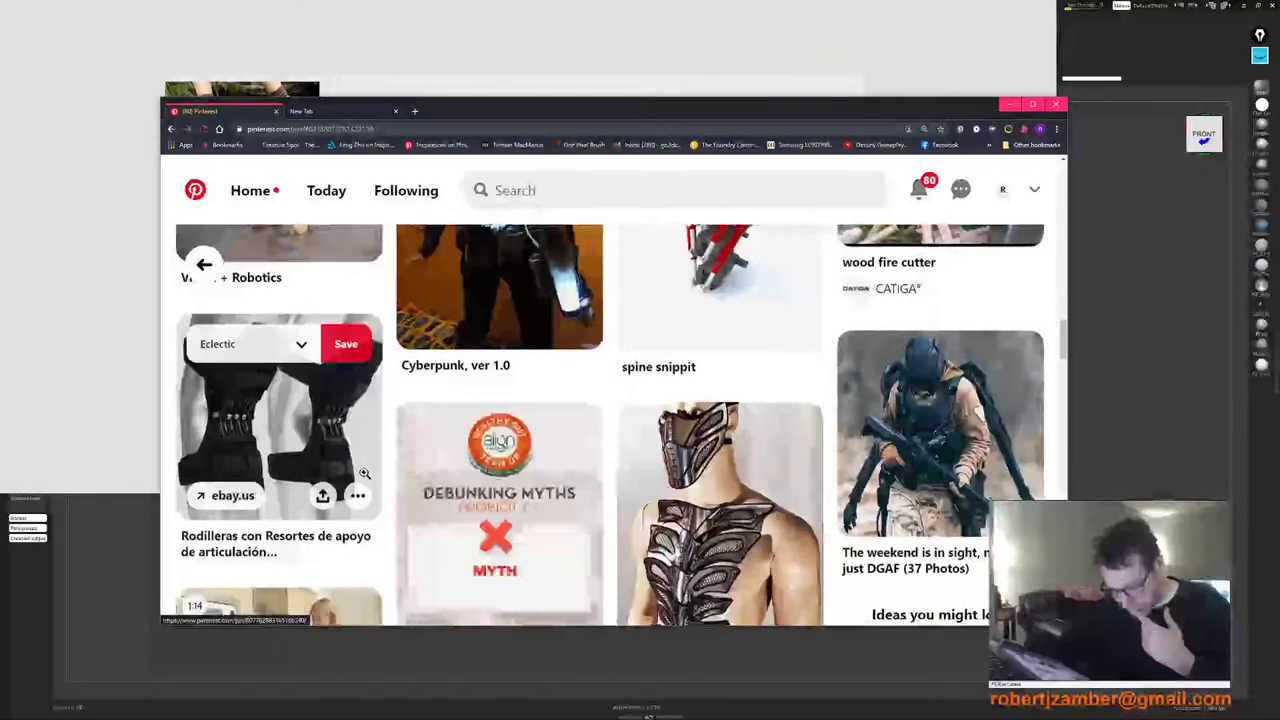
pyautogui.scroll(-5, 432, 432)
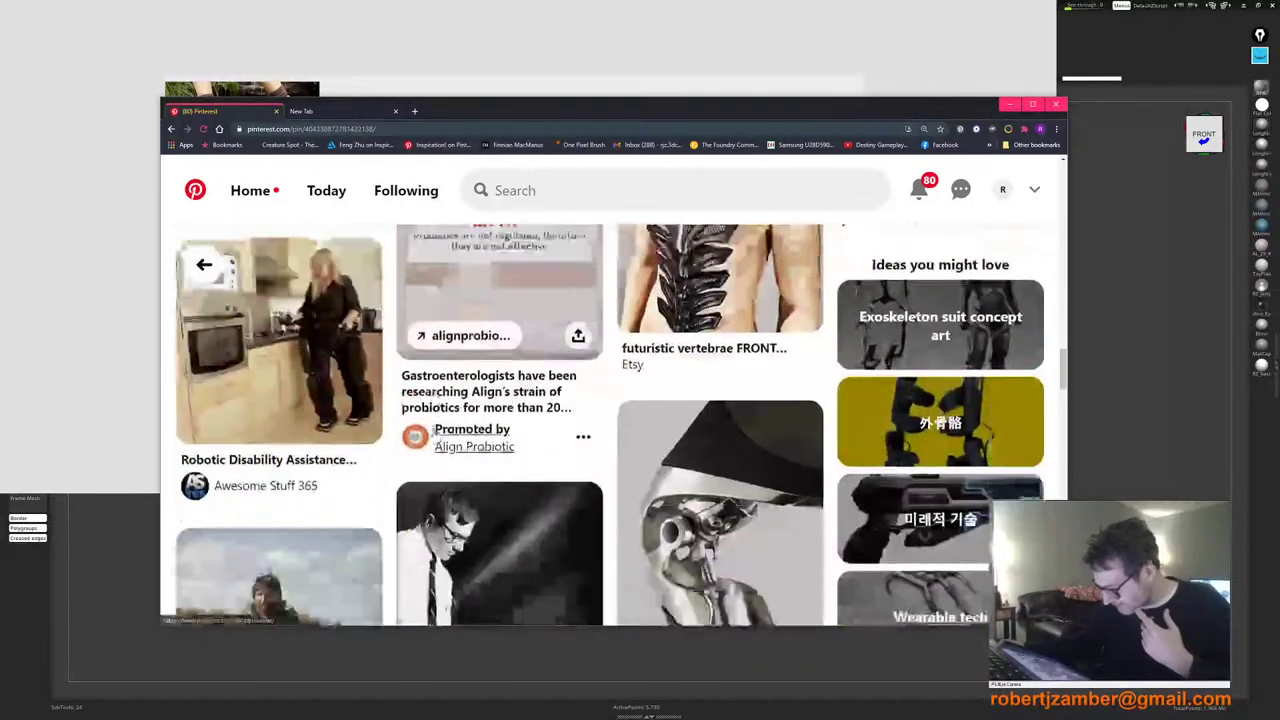
pyautogui.scroll(-2, 350, 450)
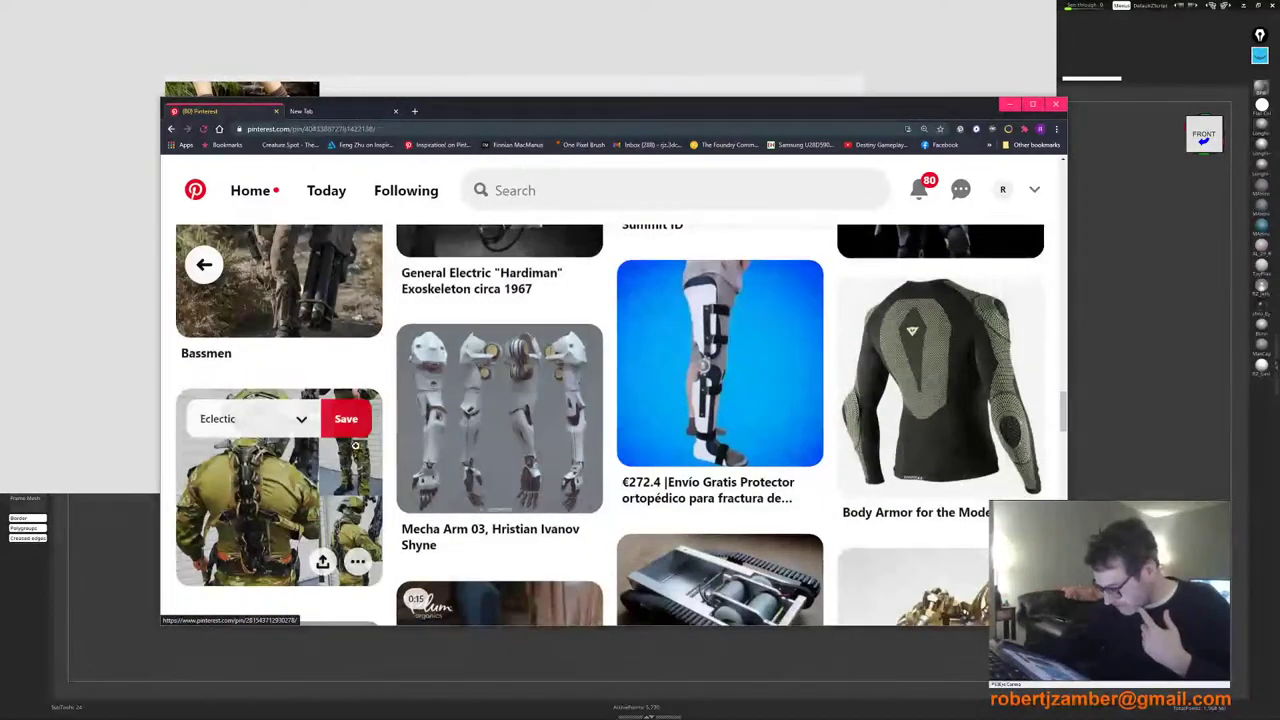
pyautogui.scroll(-3, 312, 476)
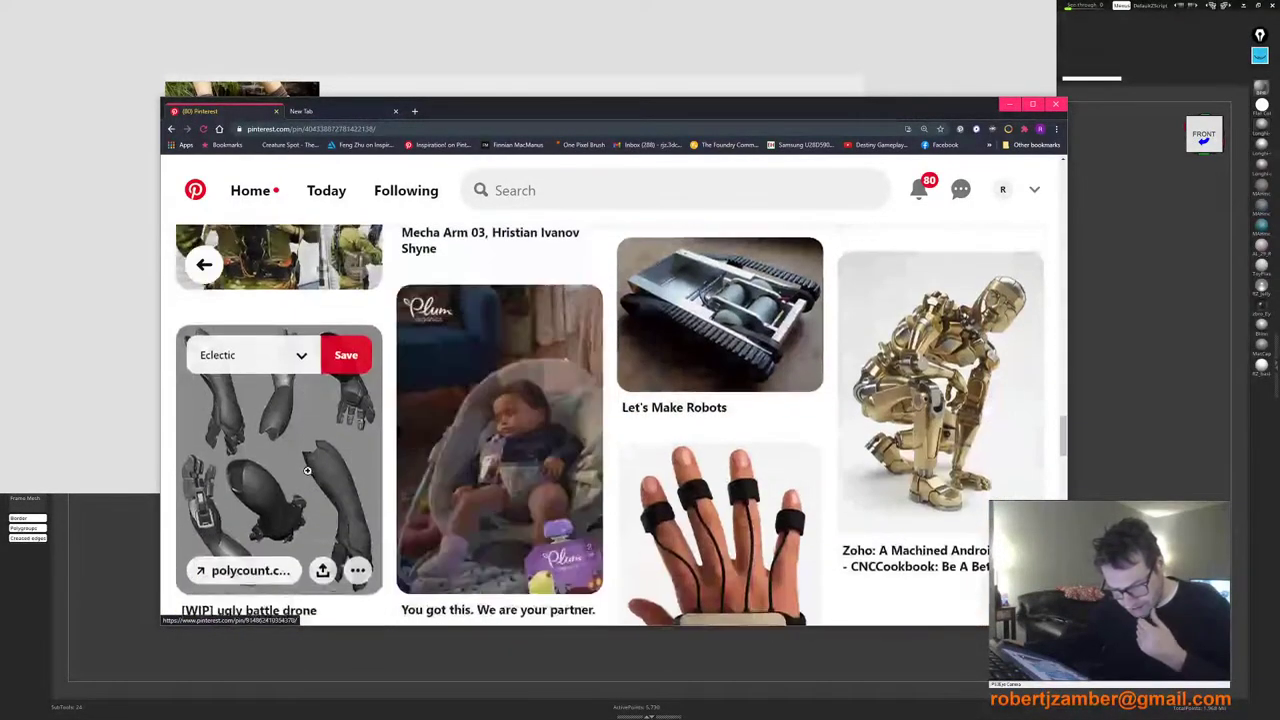
pyautogui.scroll(-2, 299, 467)
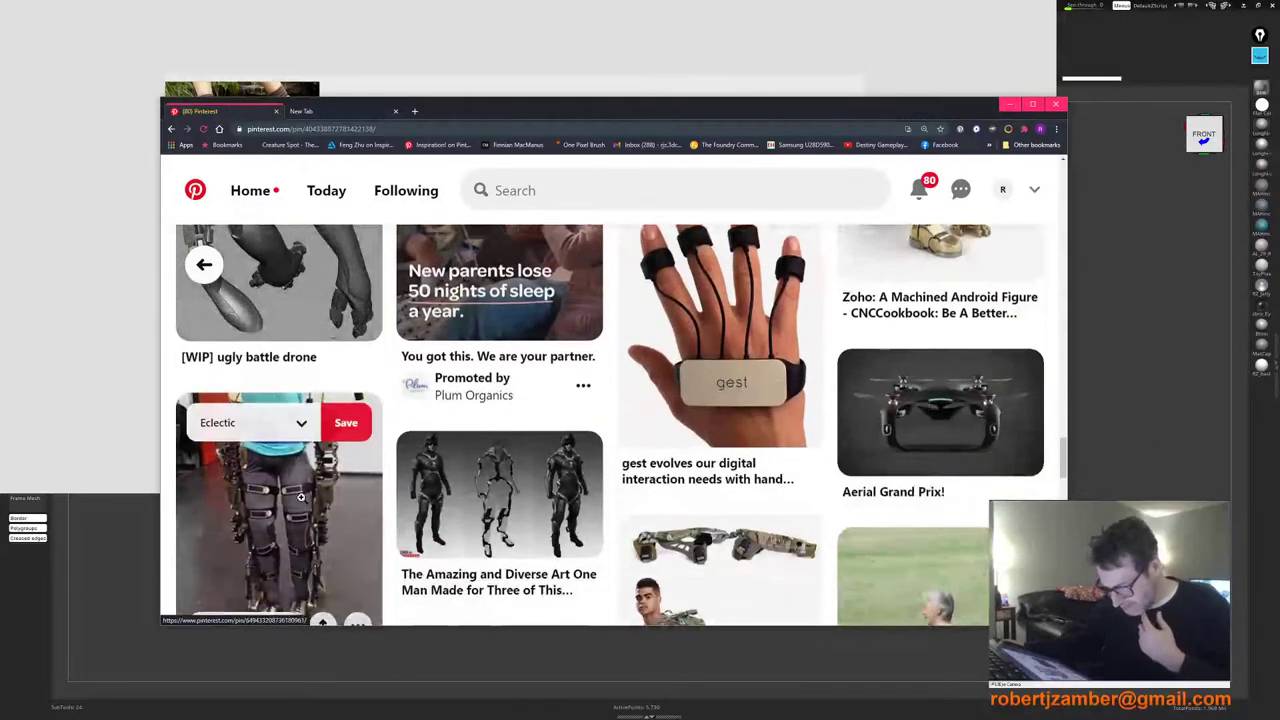
pyautogui.scroll(-7, 350, 480)
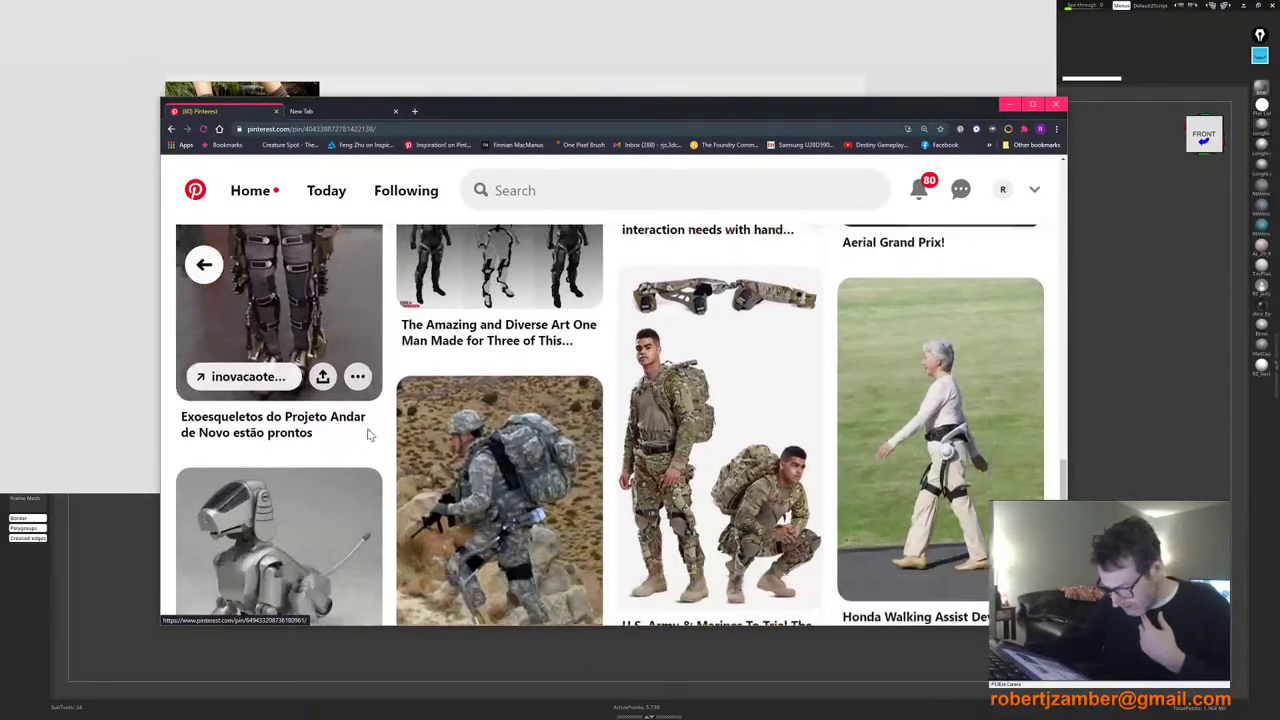
pyautogui.scroll(12, 421, 402)
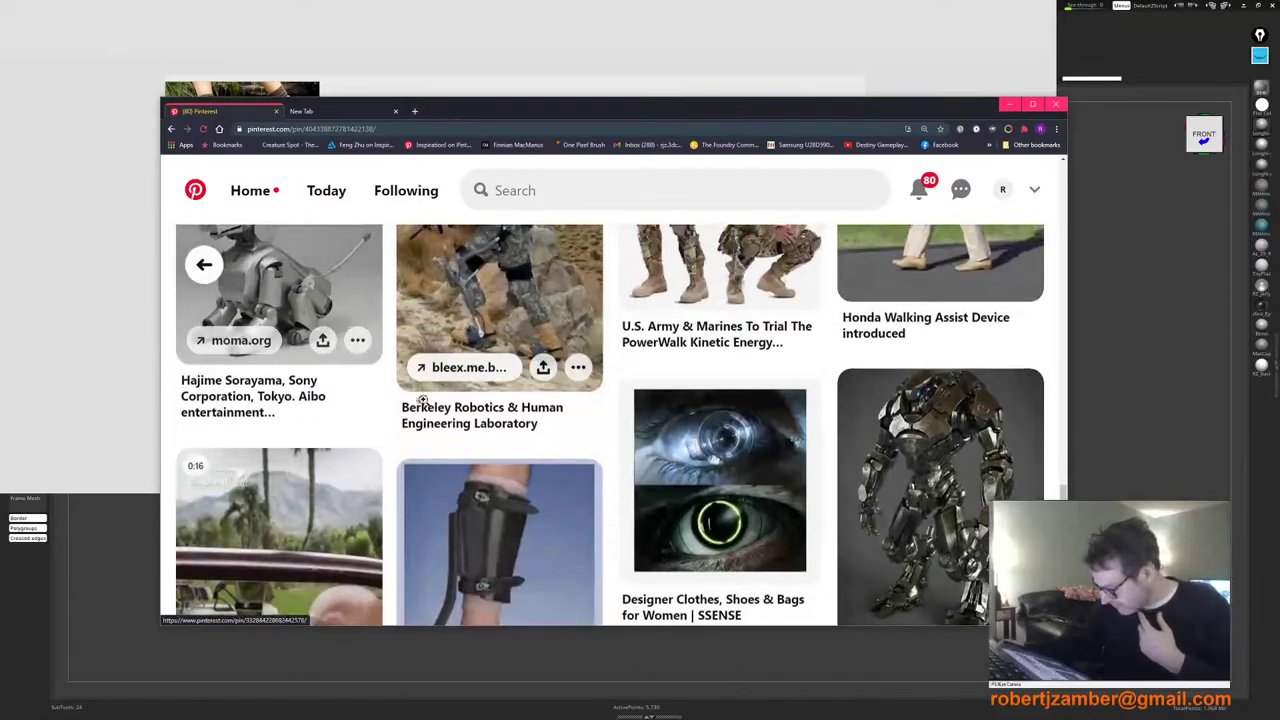
pyautogui.scroll(4, 604, 345)
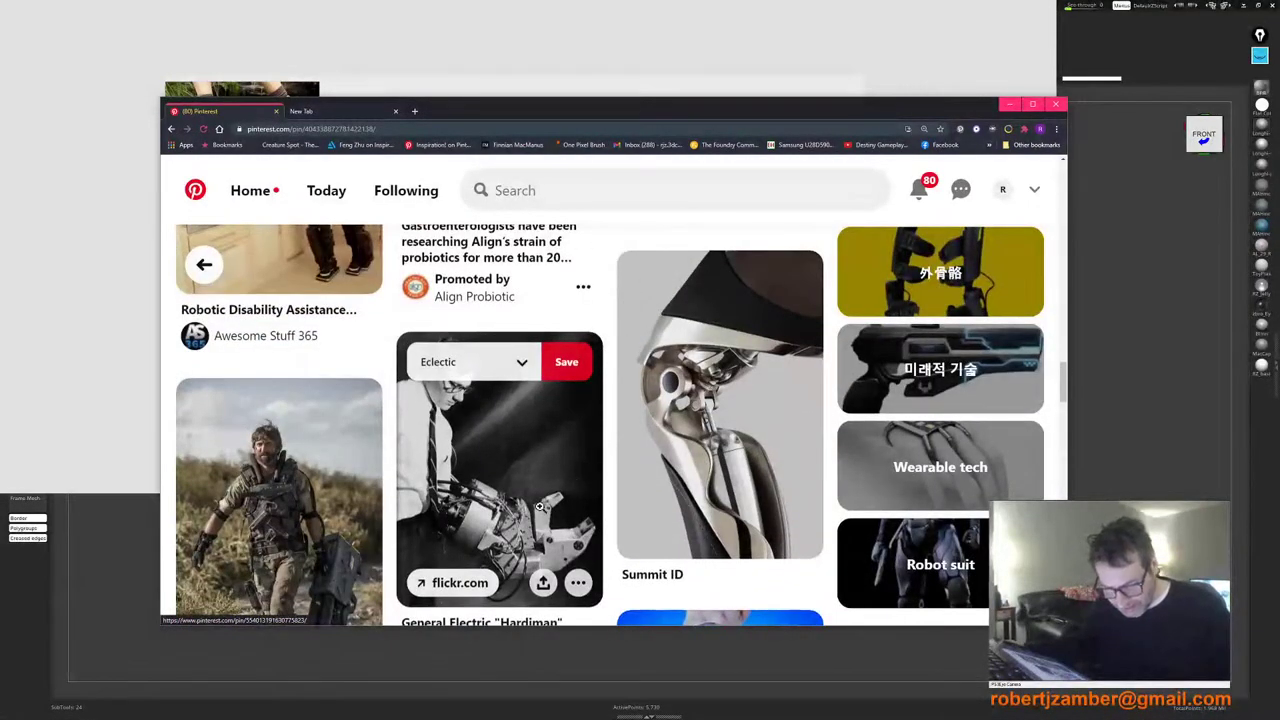
pyautogui.scroll(3, 537, 490)
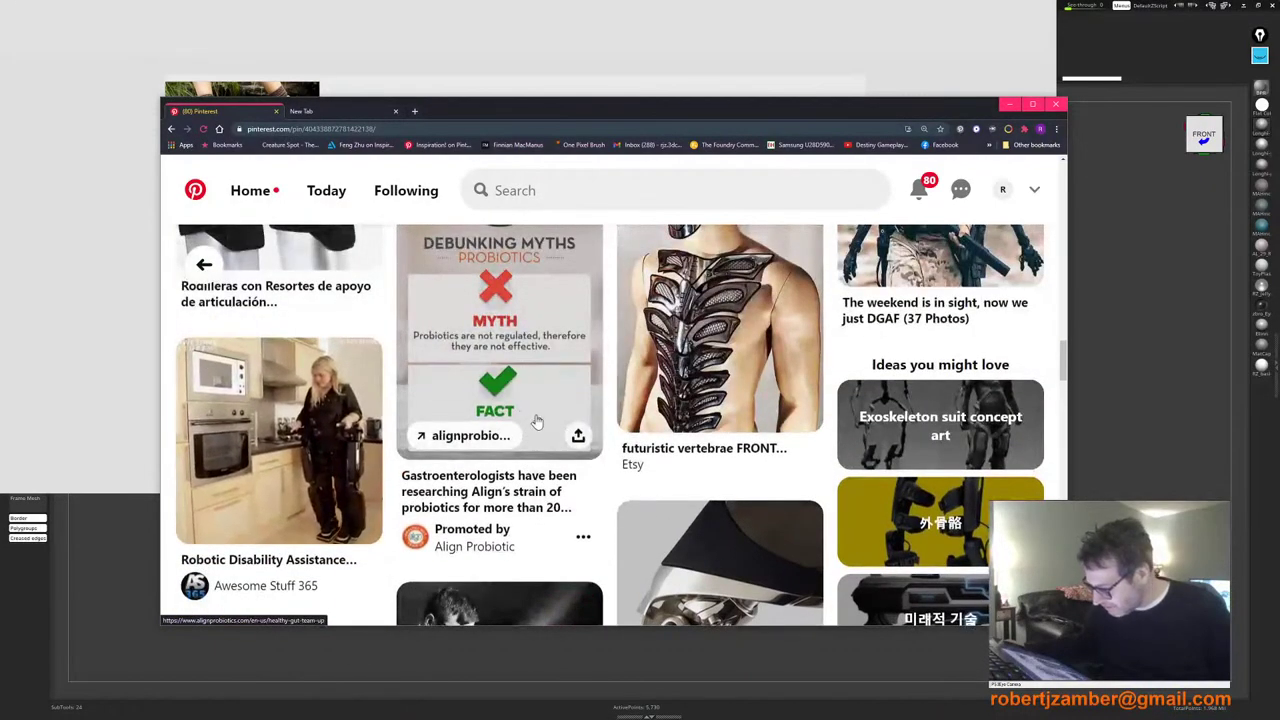
pyautogui.scroll(2, 600, 443)
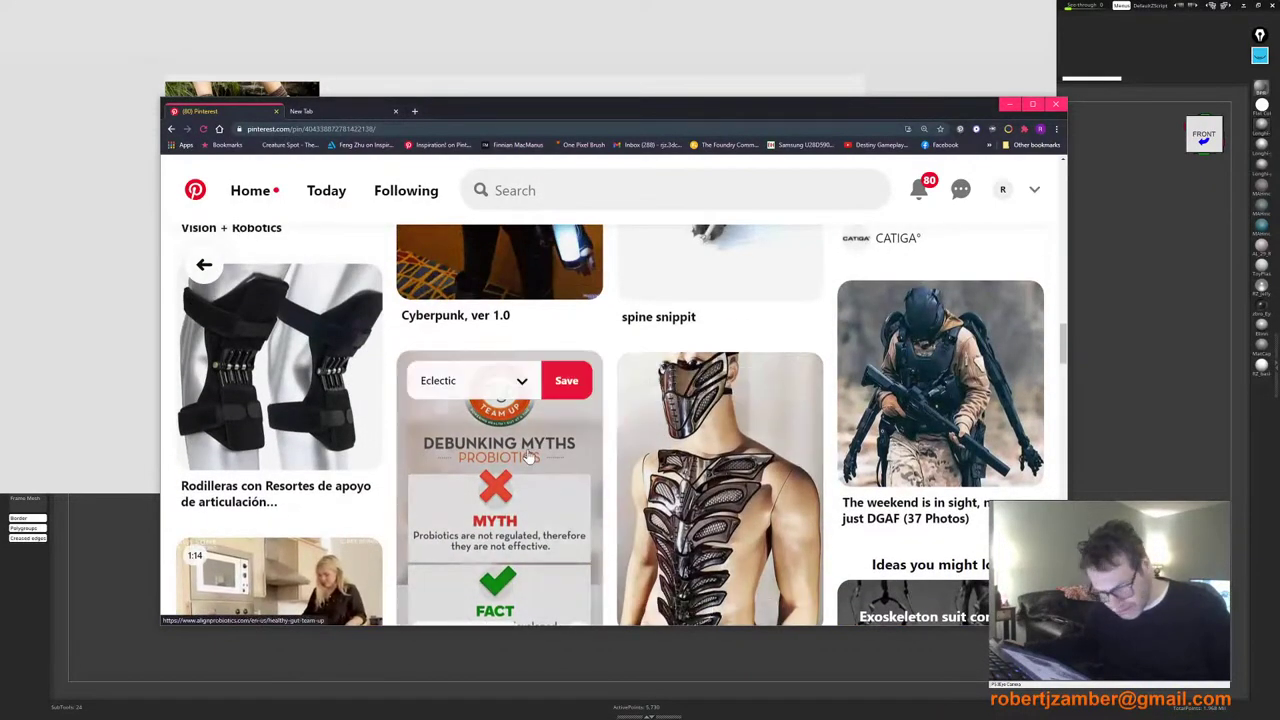
pyautogui.scroll(2, 600, 480)
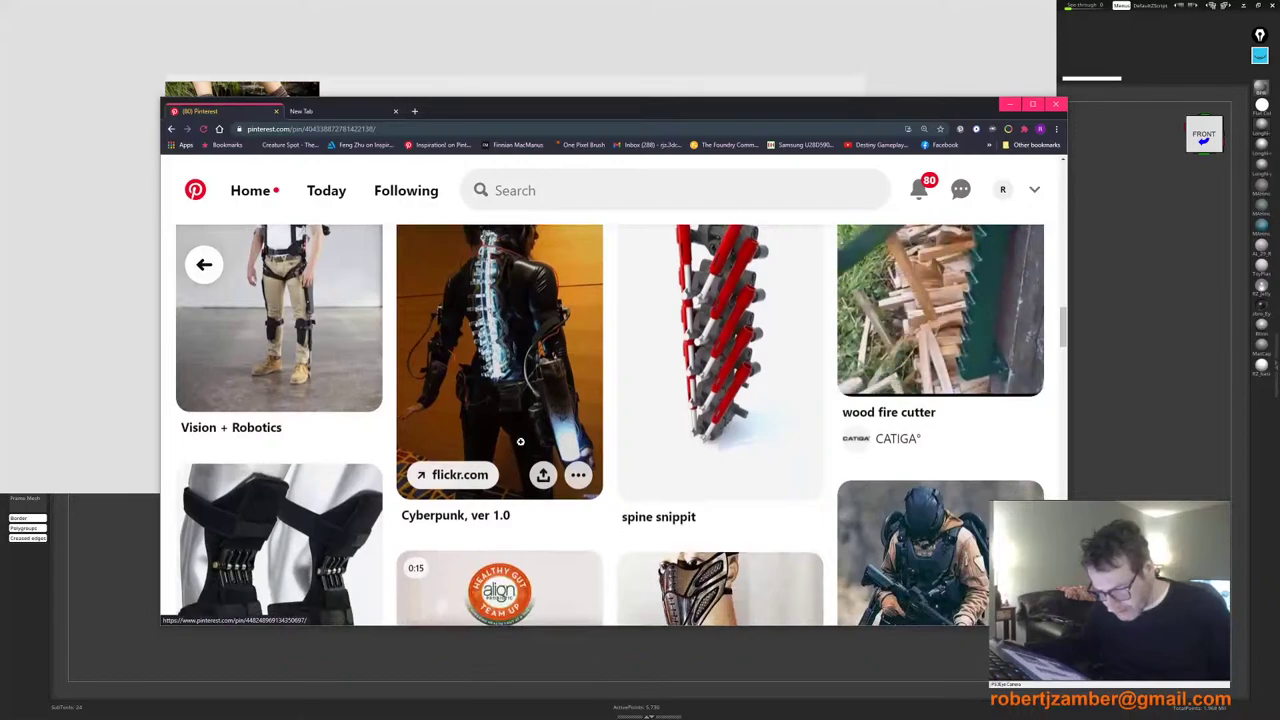
pyautogui.scroll(3, 520, 455)
pyautogui.scroll(1, 532, 461)
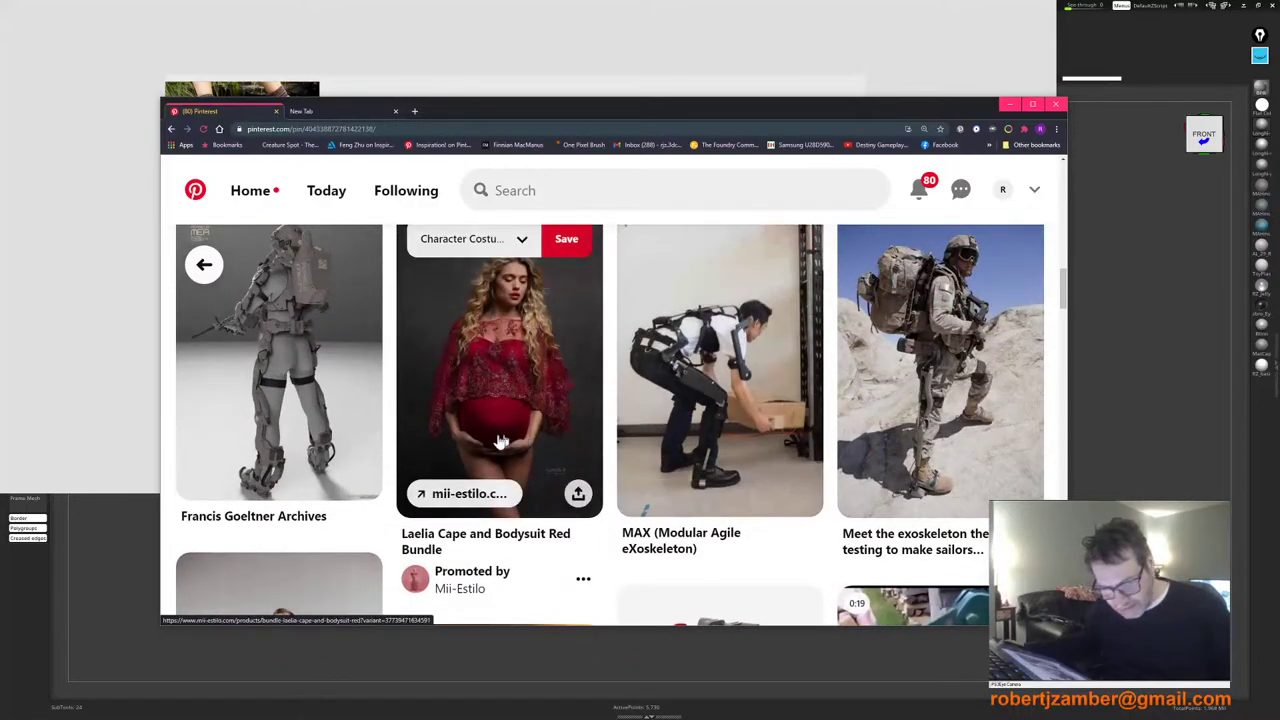
pyautogui.scroll(2, 277, 399)
# Step: Open the grey rear-view exoskeleton soldier render and examine its hip, thigh, knee and foot mechanics
pyautogui.click(277, 399)
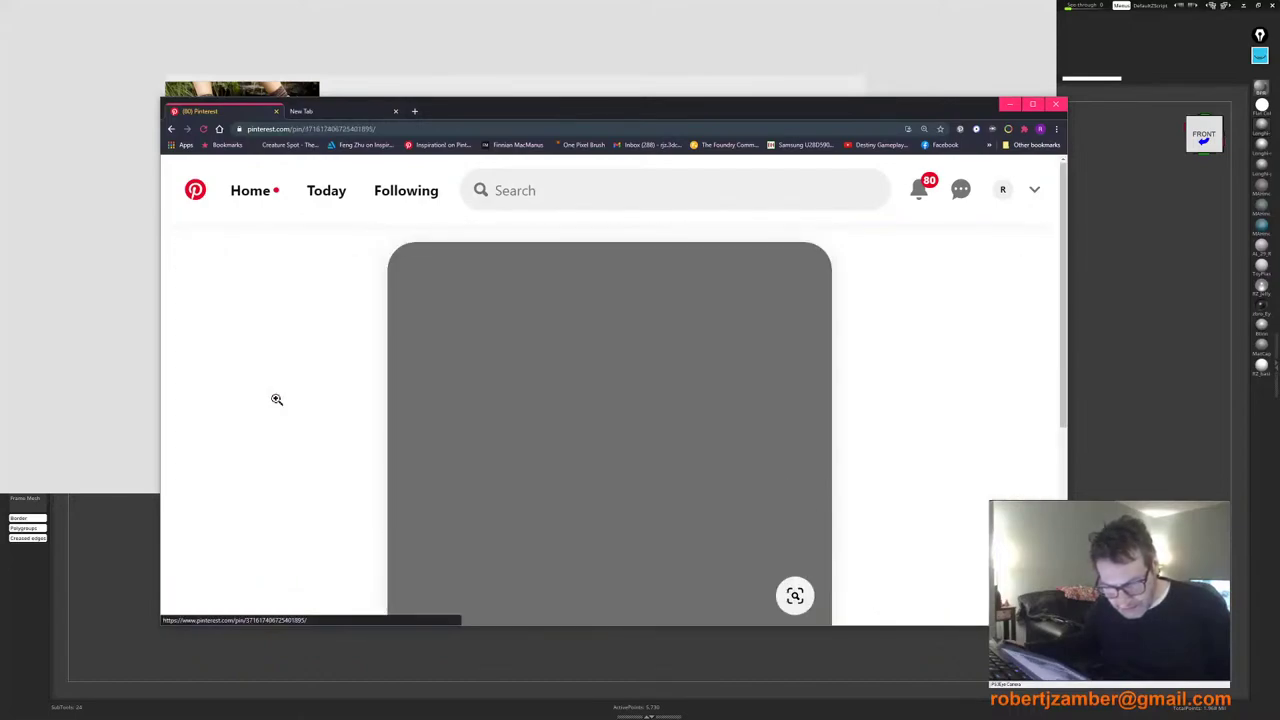
pyautogui.scroll(-2, 460, 468)
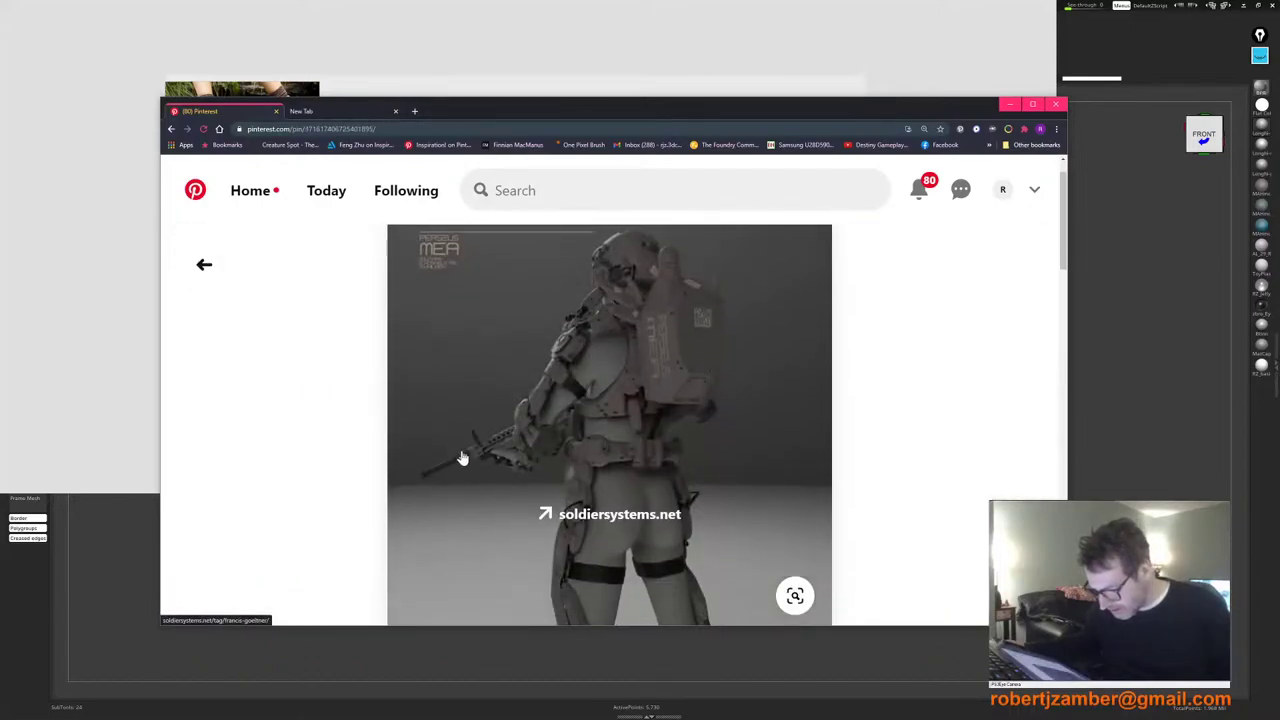
pyautogui.scroll(2, 471, 462)
pyautogui.scroll(-3, 486, 434)
pyautogui.scroll(2, 496, 486)
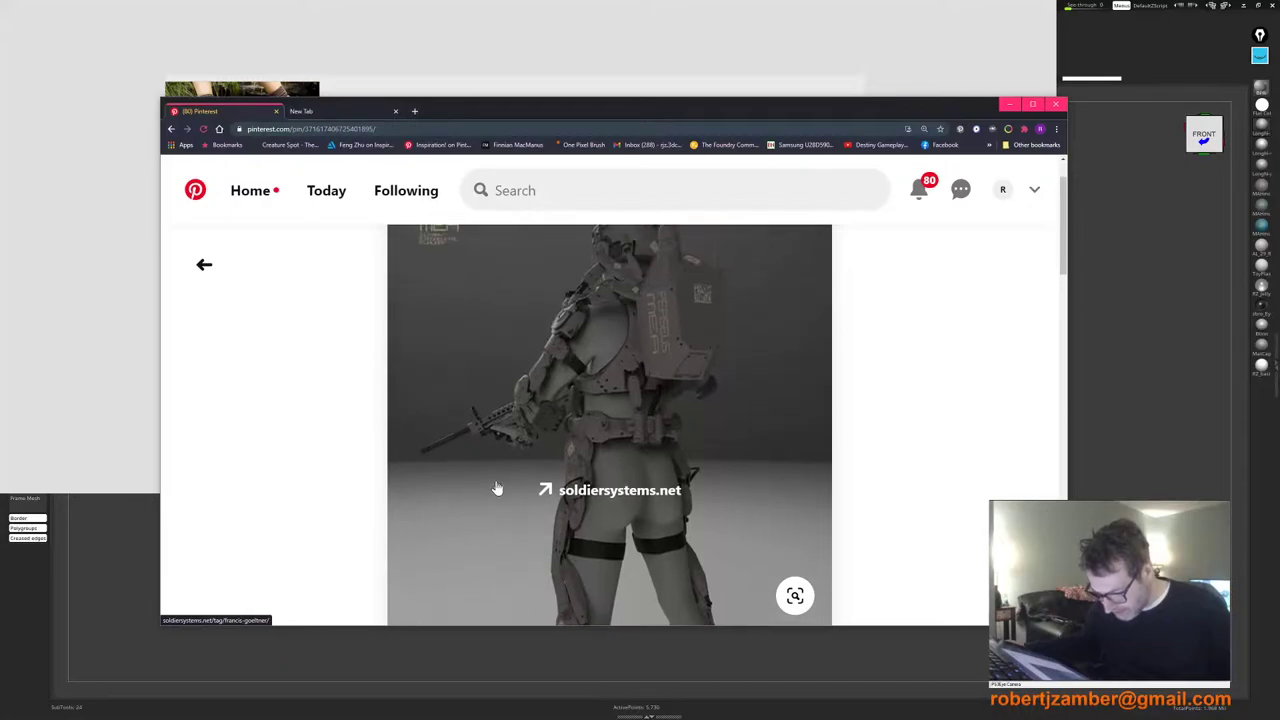
pyautogui.scroll(-5, 497, 485)
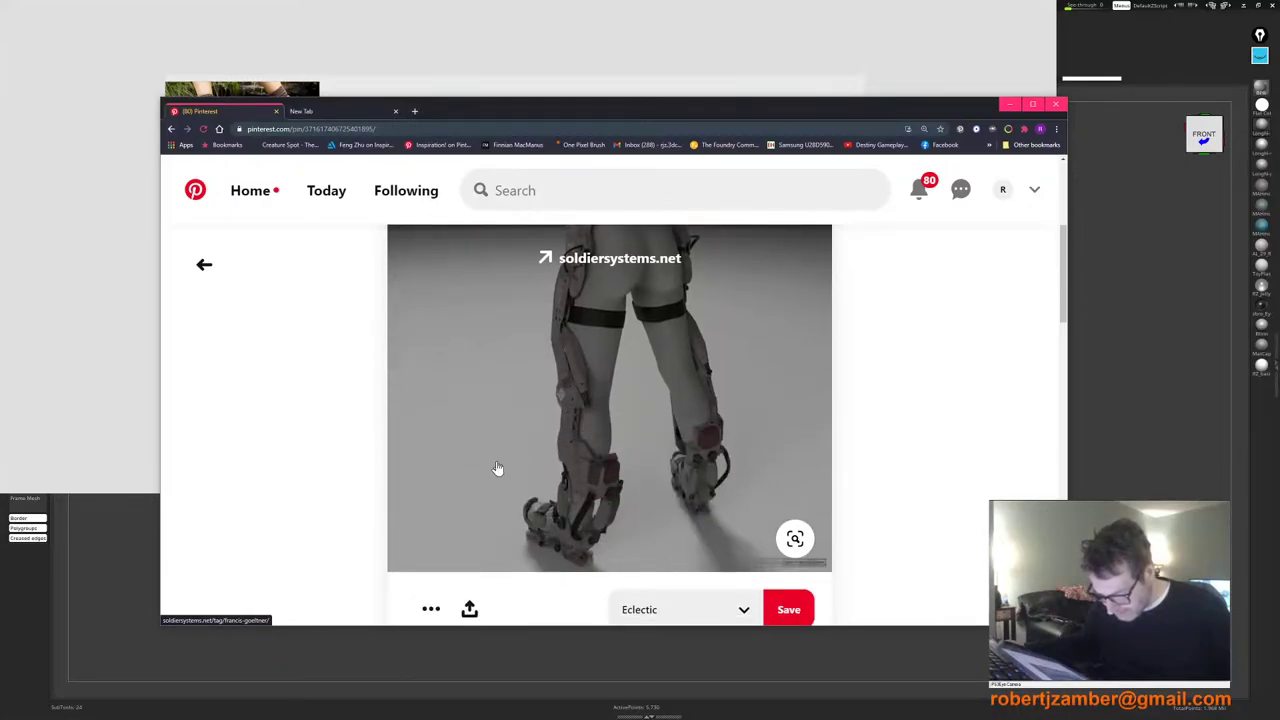
pyautogui.scroll(2, 497, 468)
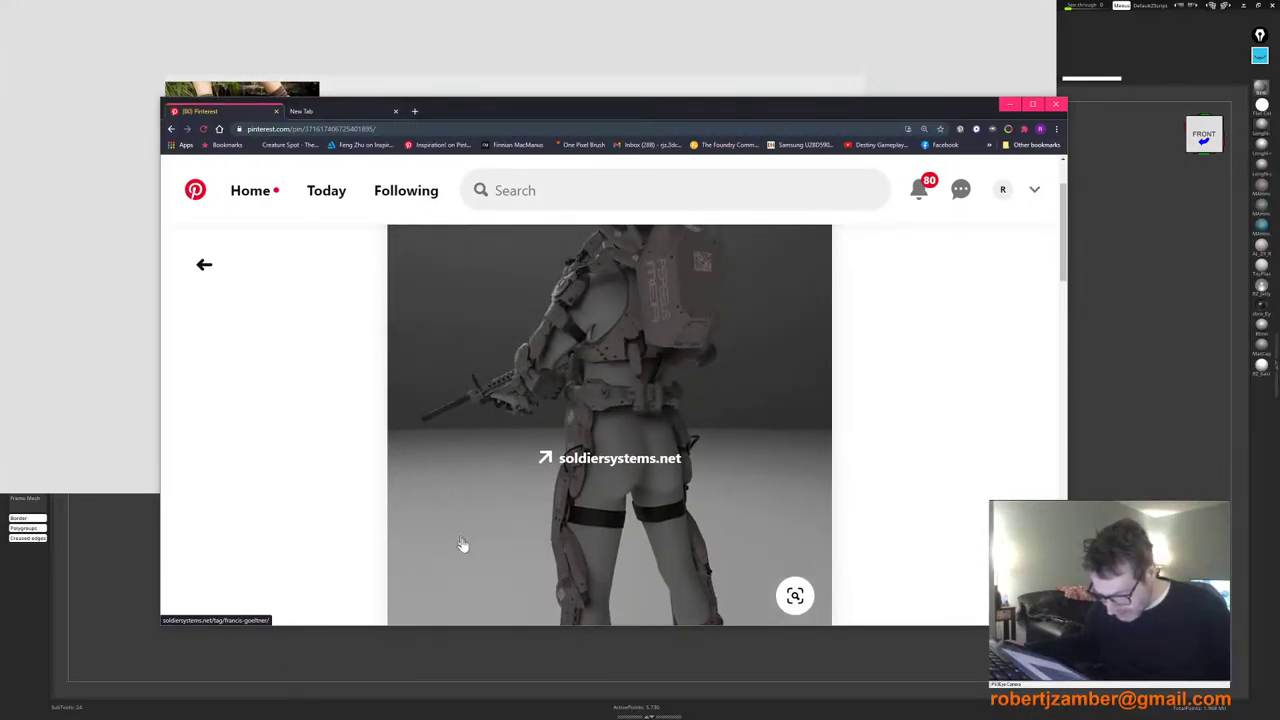
pyautogui.scroll(-1, 590, 462)
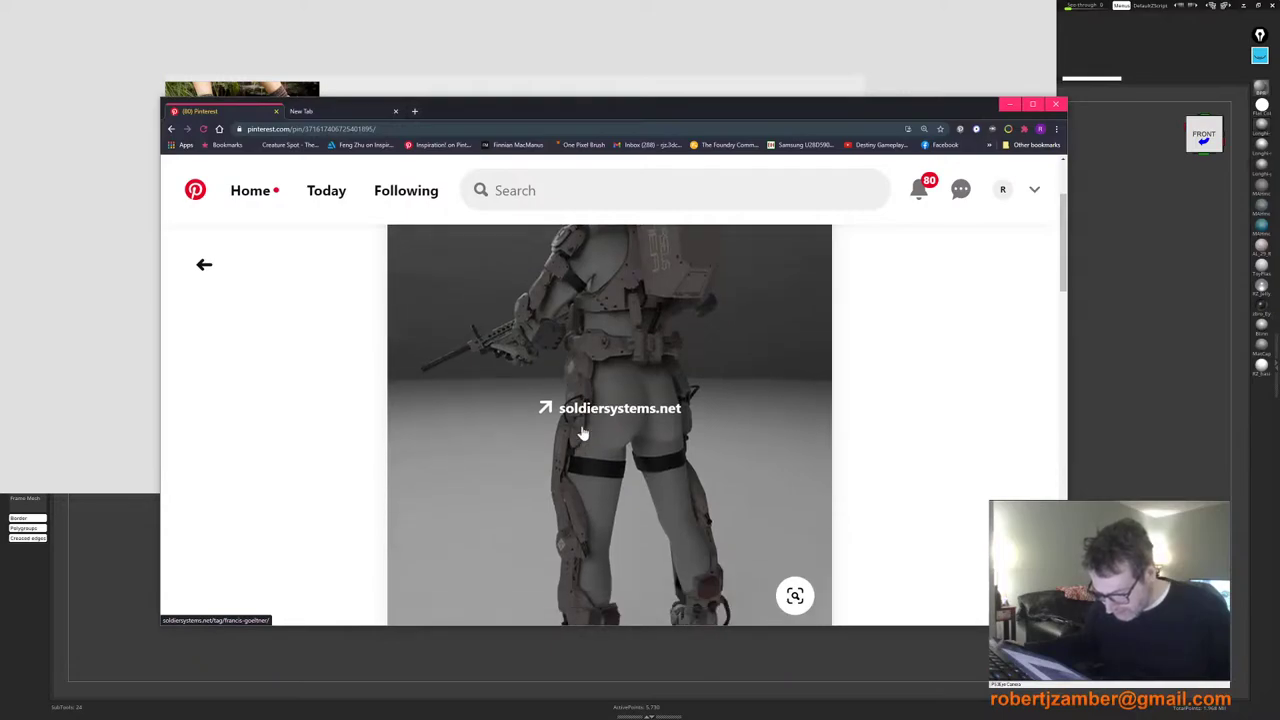
pyautogui.scroll(-5, 607, 351)
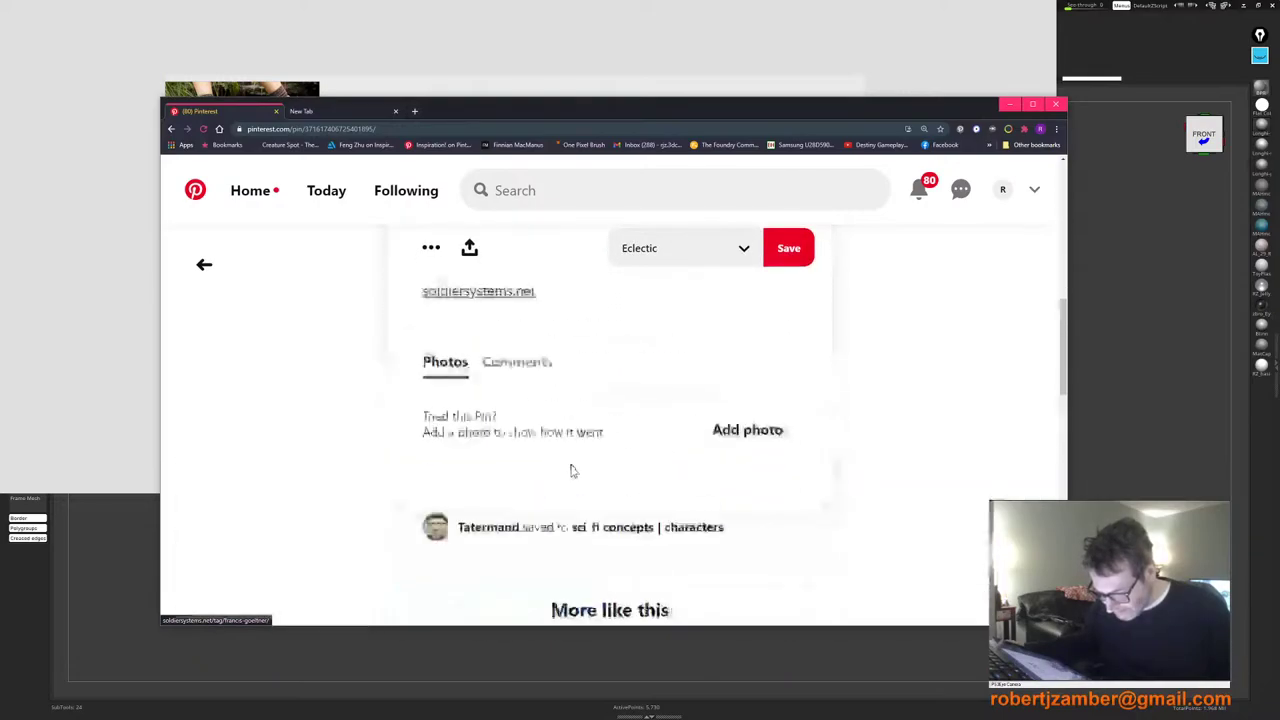
pyautogui.scroll(4, 580, 450)
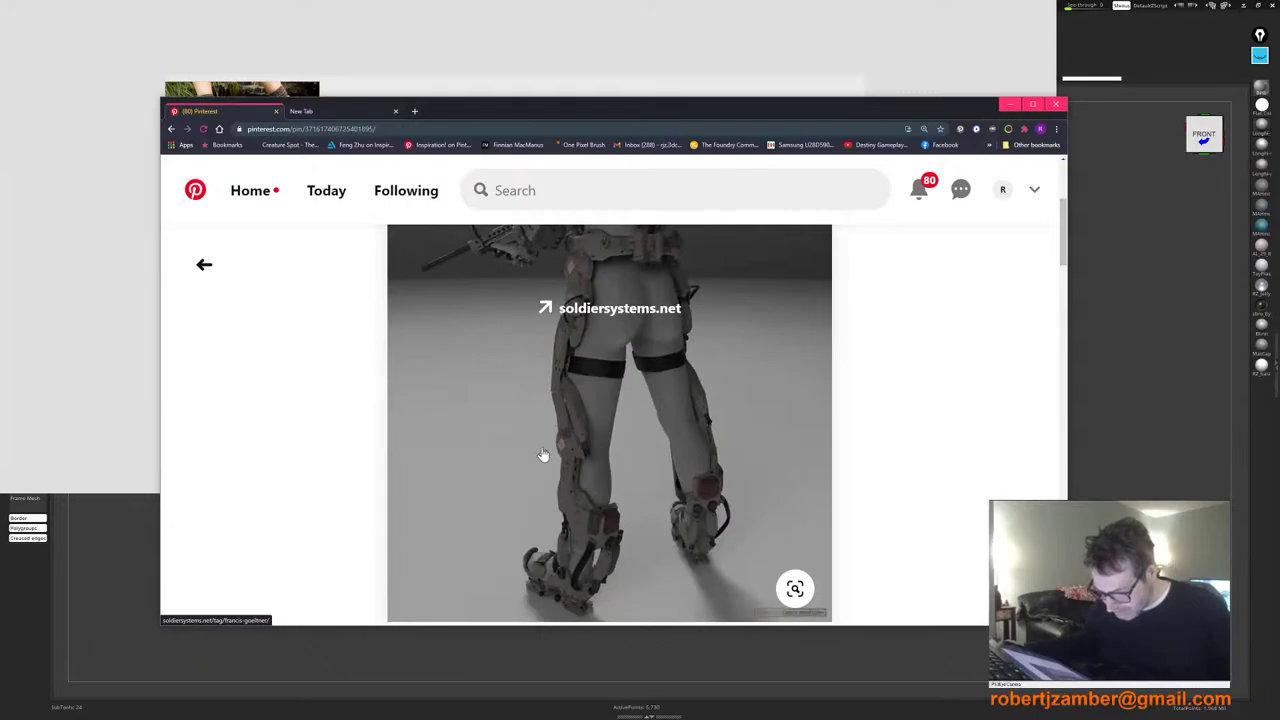
# Step: Save the Archillect black suit pin and the 18 Action-Movie Scene Stealers exosuit pin to the Eclectic board
pyautogui.scroll(-8, 670, 515)
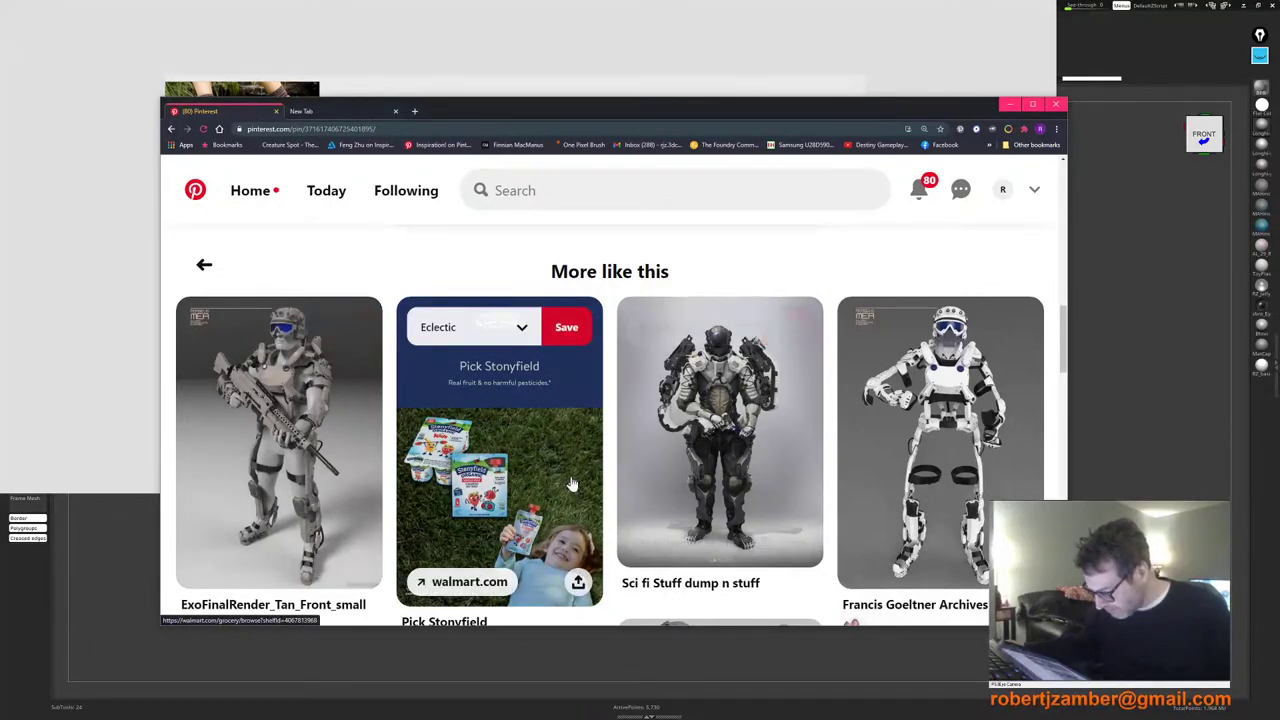
pyautogui.scroll(-1, 718, 412)
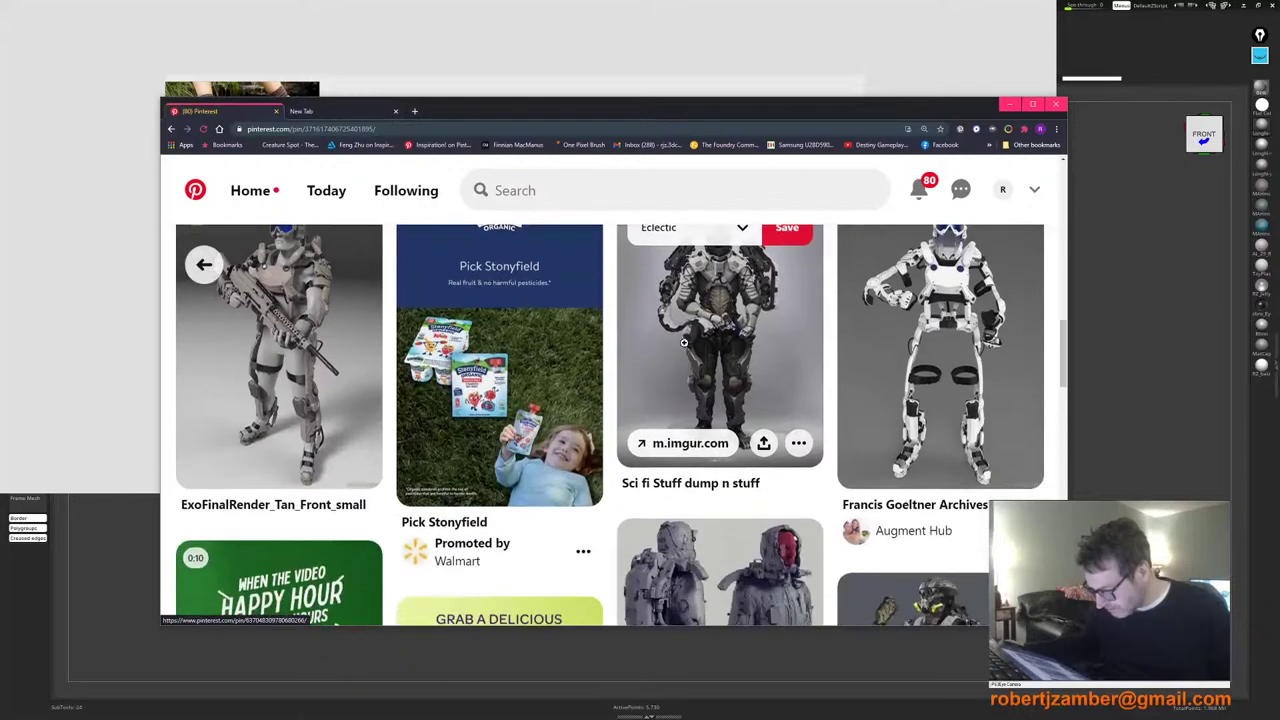
pyautogui.scroll(-6, 673, 510)
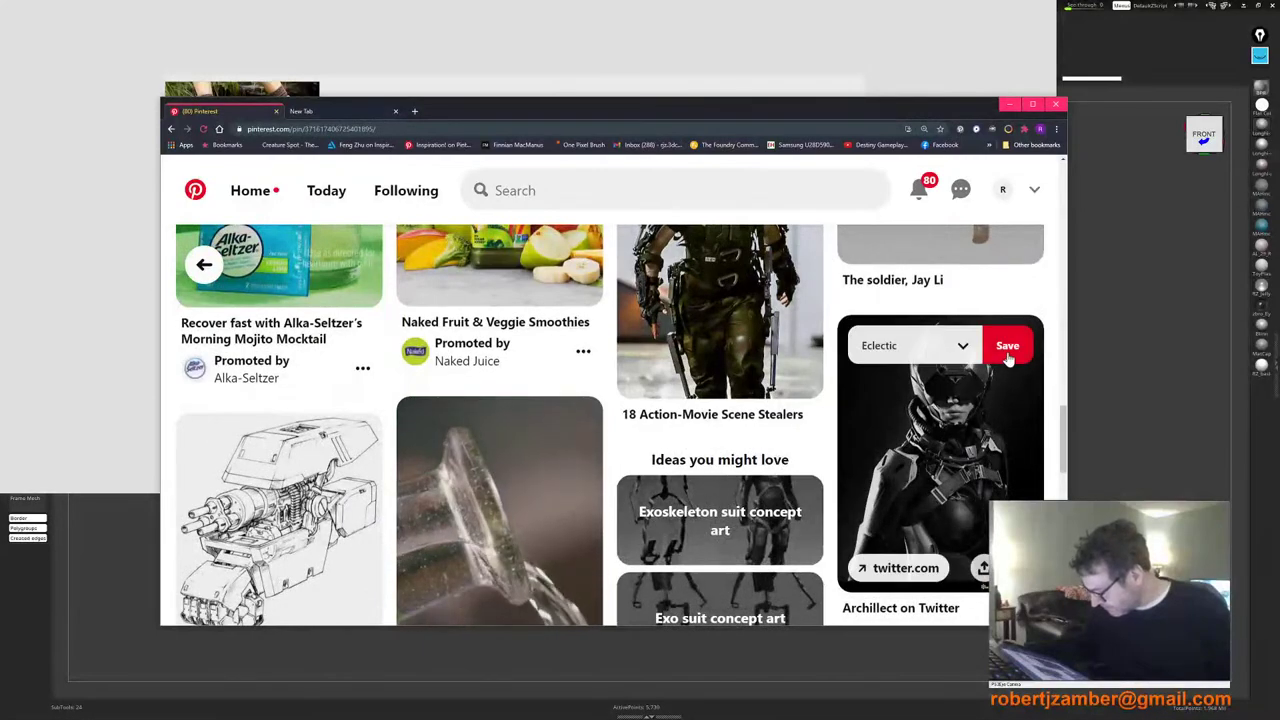
pyautogui.click(1007, 345)
pyautogui.scroll(2, 759, 465)
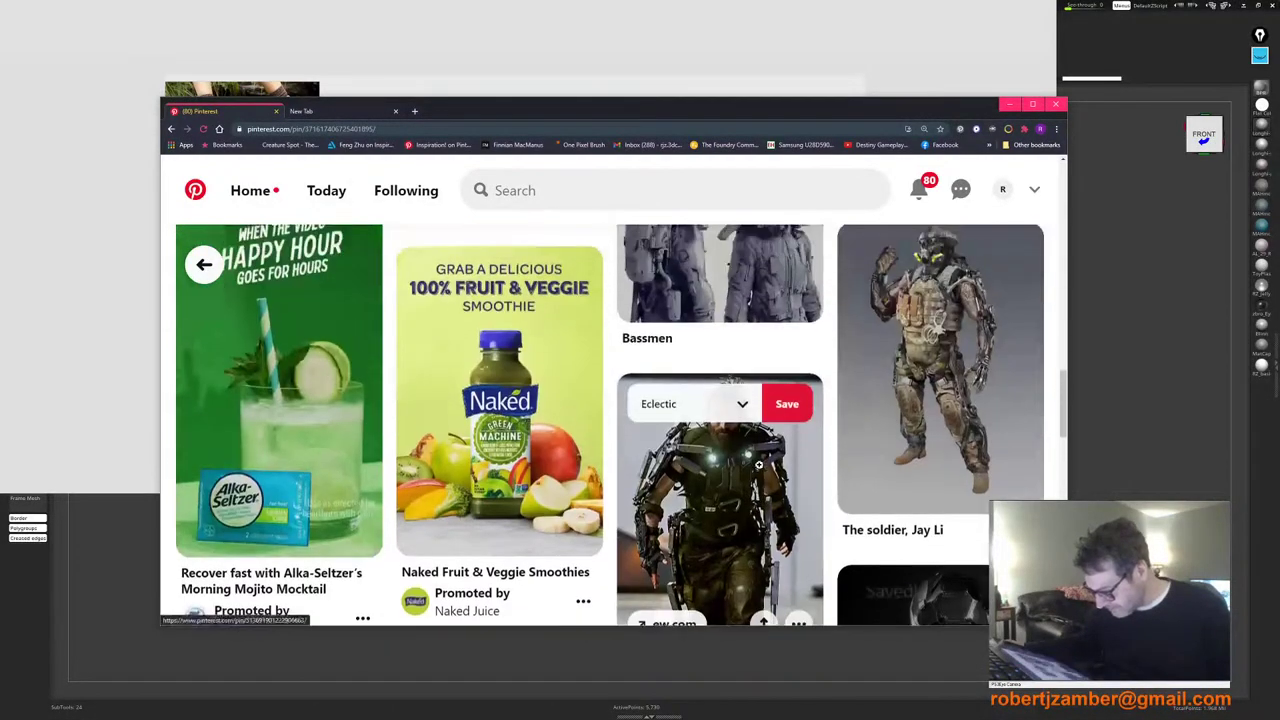
pyautogui.click(782, 405)
pyautogui.scroll(2, 783, 465)
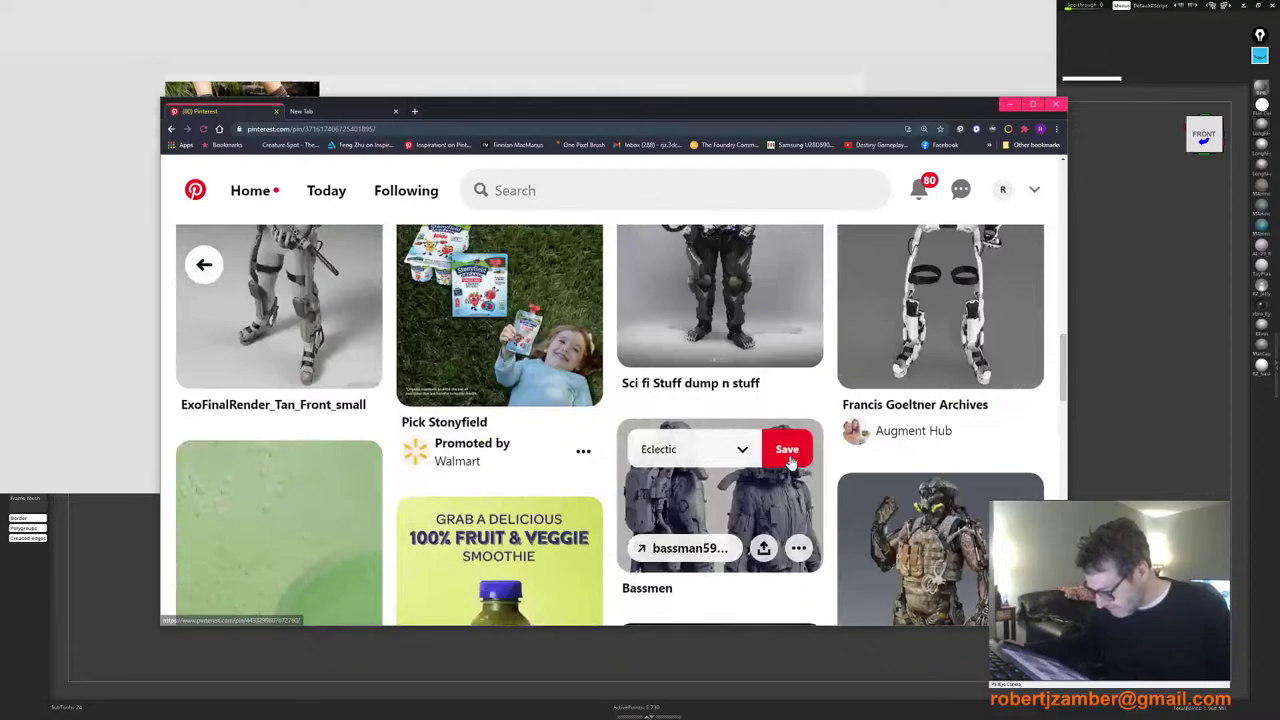
# Step: Save the Bassmen, Sci fi Stuff dump n stuff and white front-view exoskeleton pins to the Eclectic board
pyautogui.click(787, 449)
pyautogui.scroll(2, 780, 480)
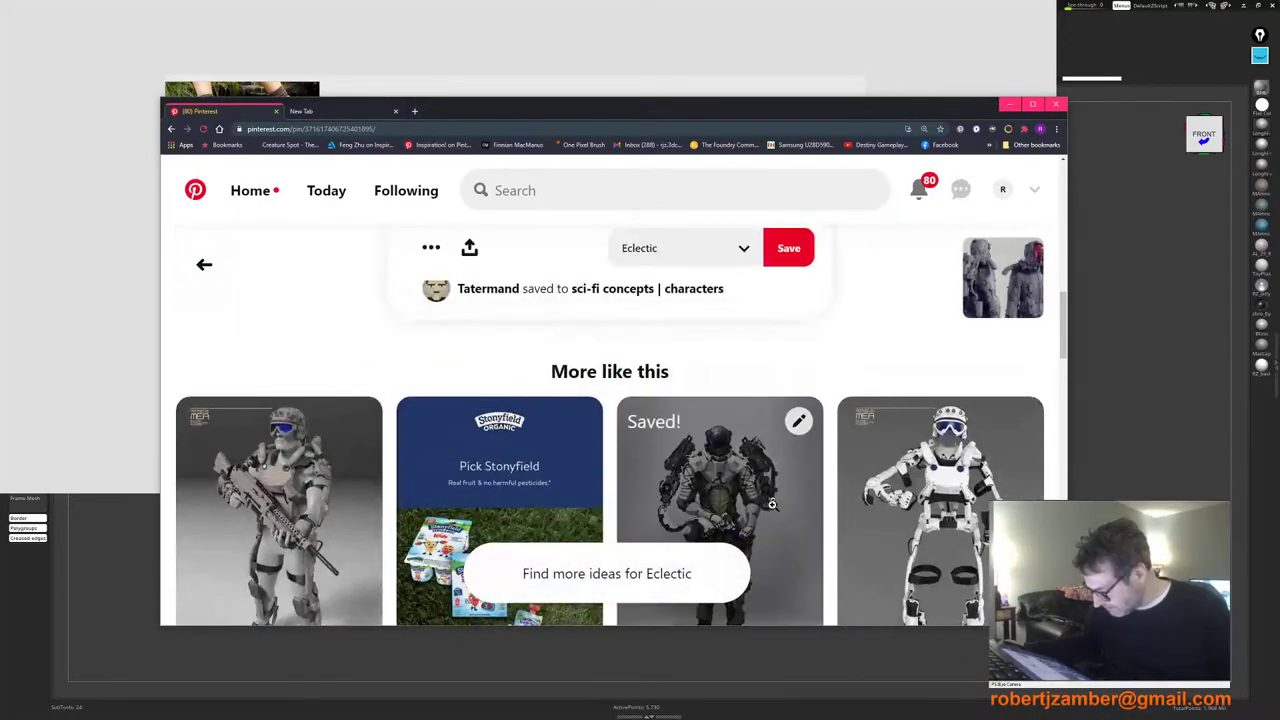
pyautogui.scroll(-1, 772, 505)
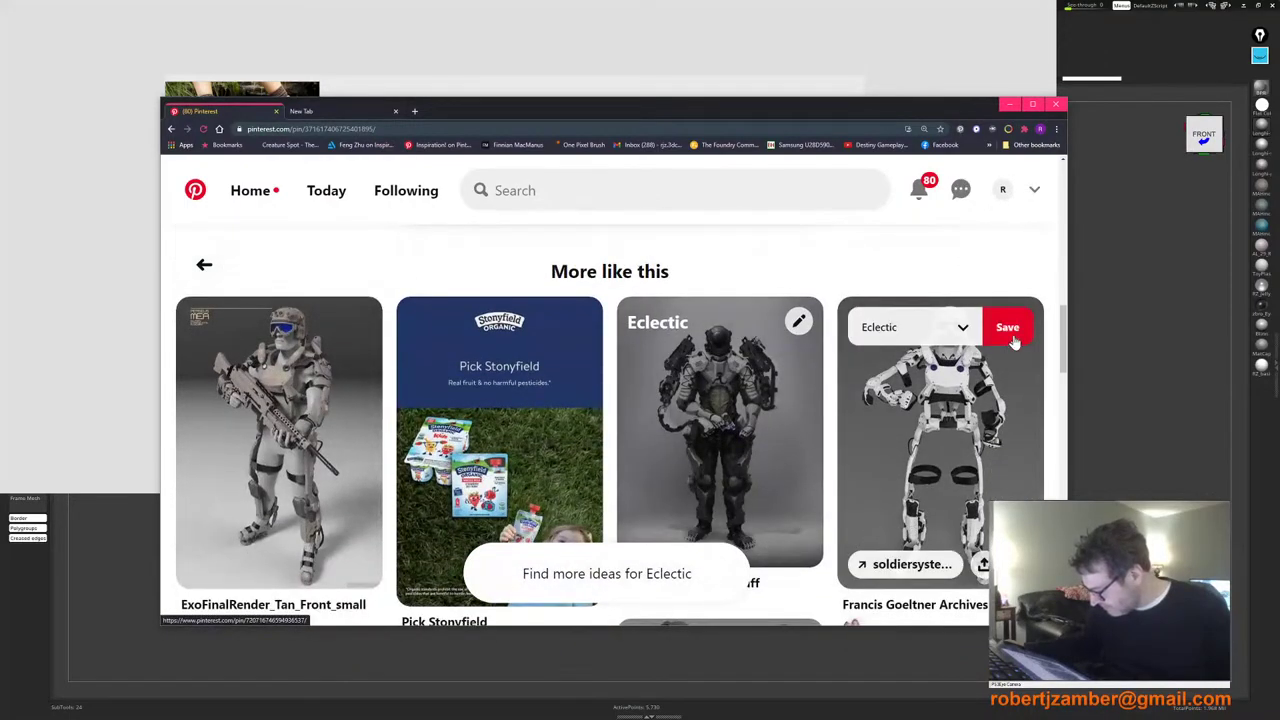
pyautogui.click(1008, 330)
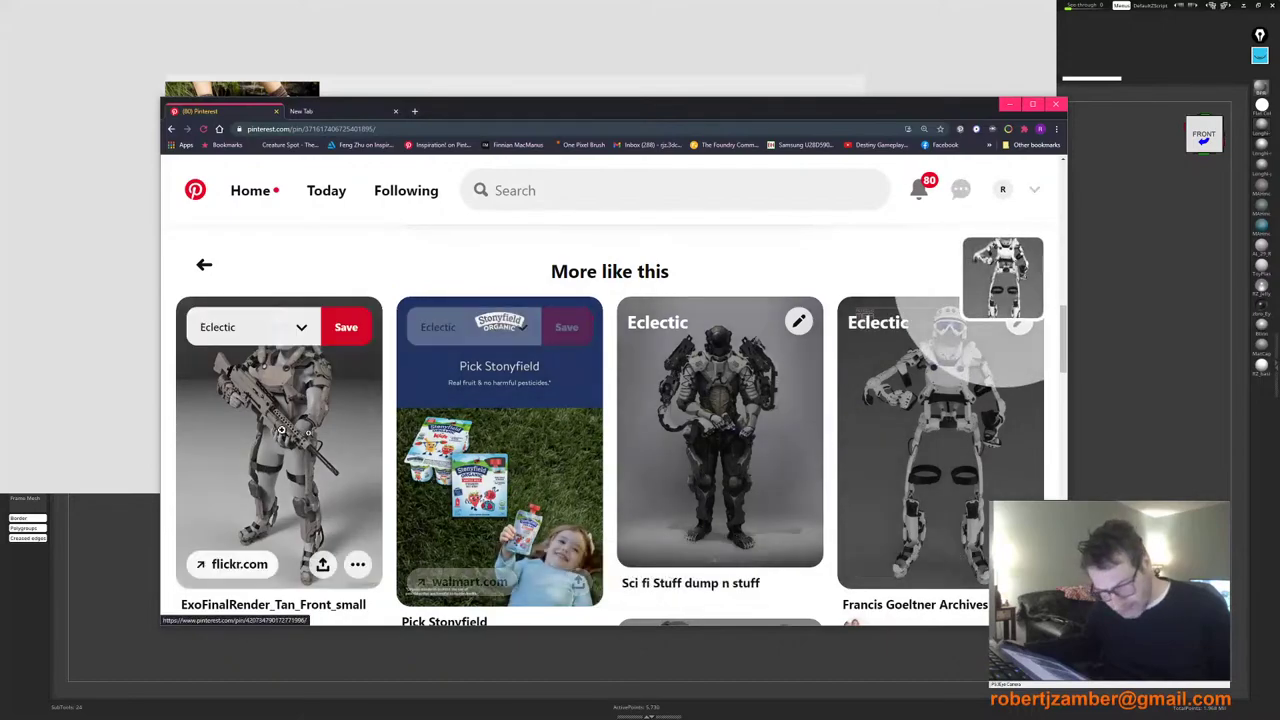
# Step: Copy the rear-view exoskeleton soldier render and paste it onto the reference board
pyautogui.scroll(4, 284, 438)
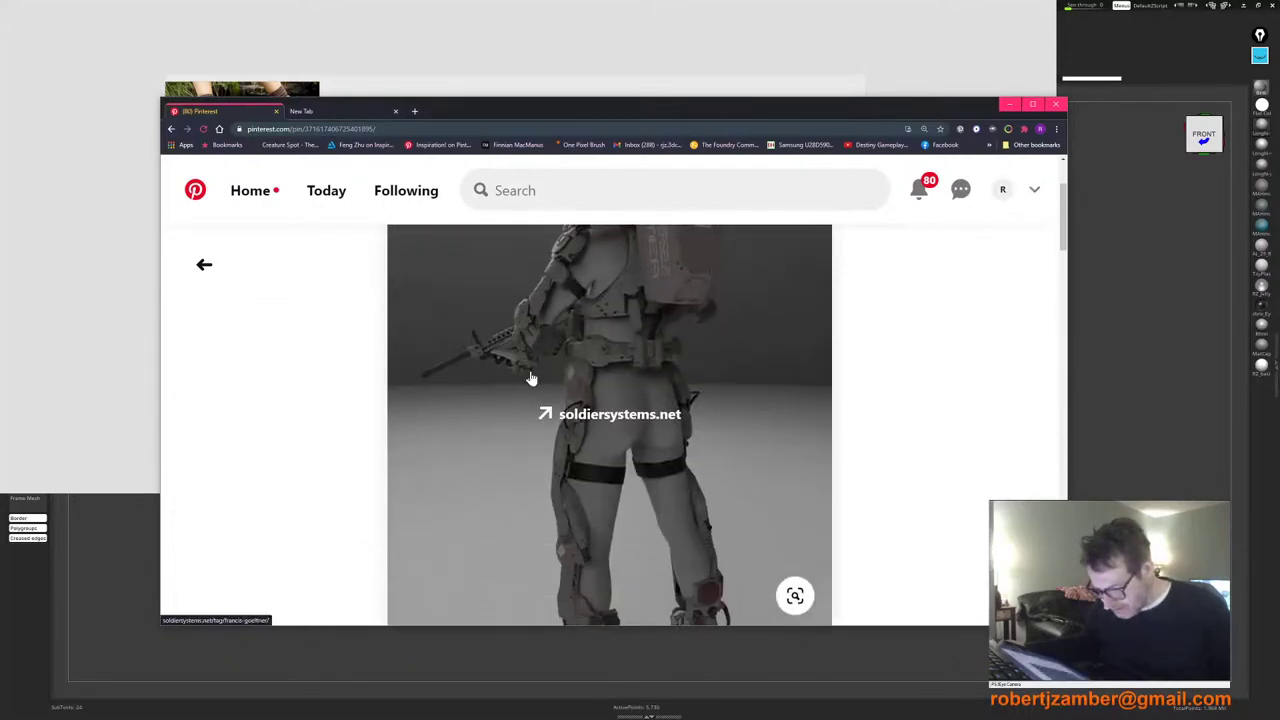
pyautogui.rightClick(508, 302)
pyautogui.click(545, 418)
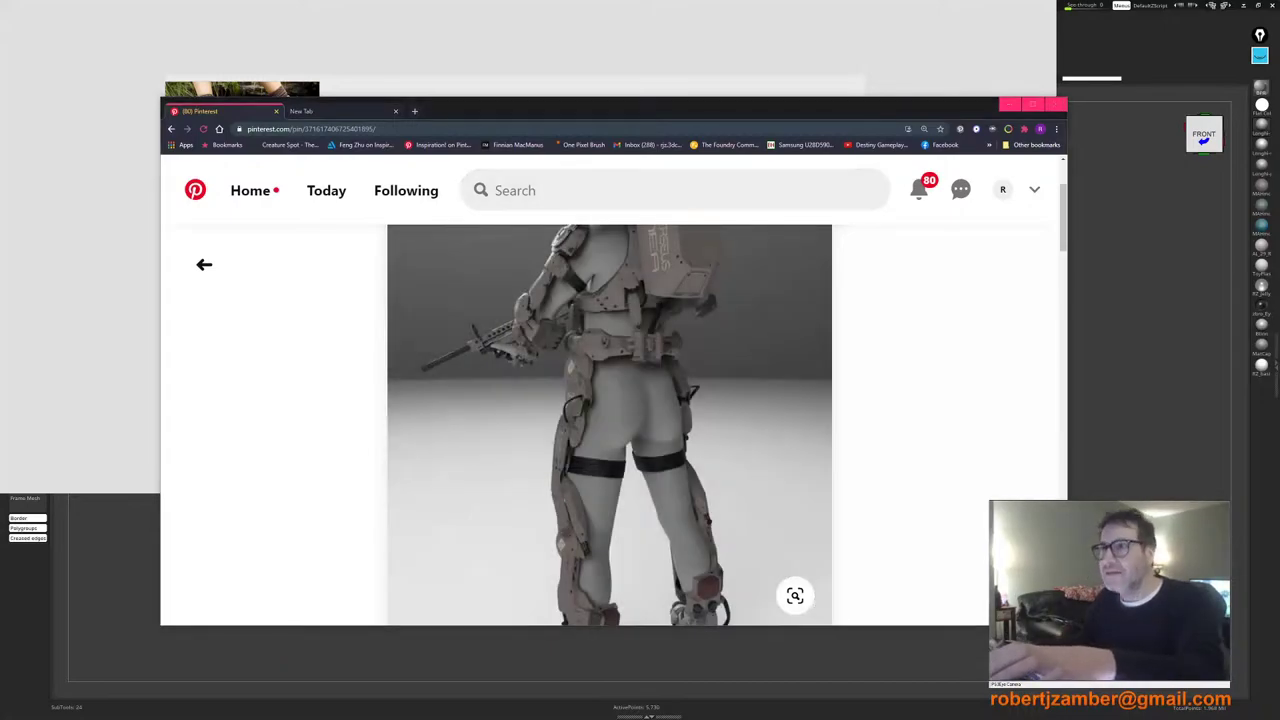
pyautogui.hotkey('alt', 'Tab')
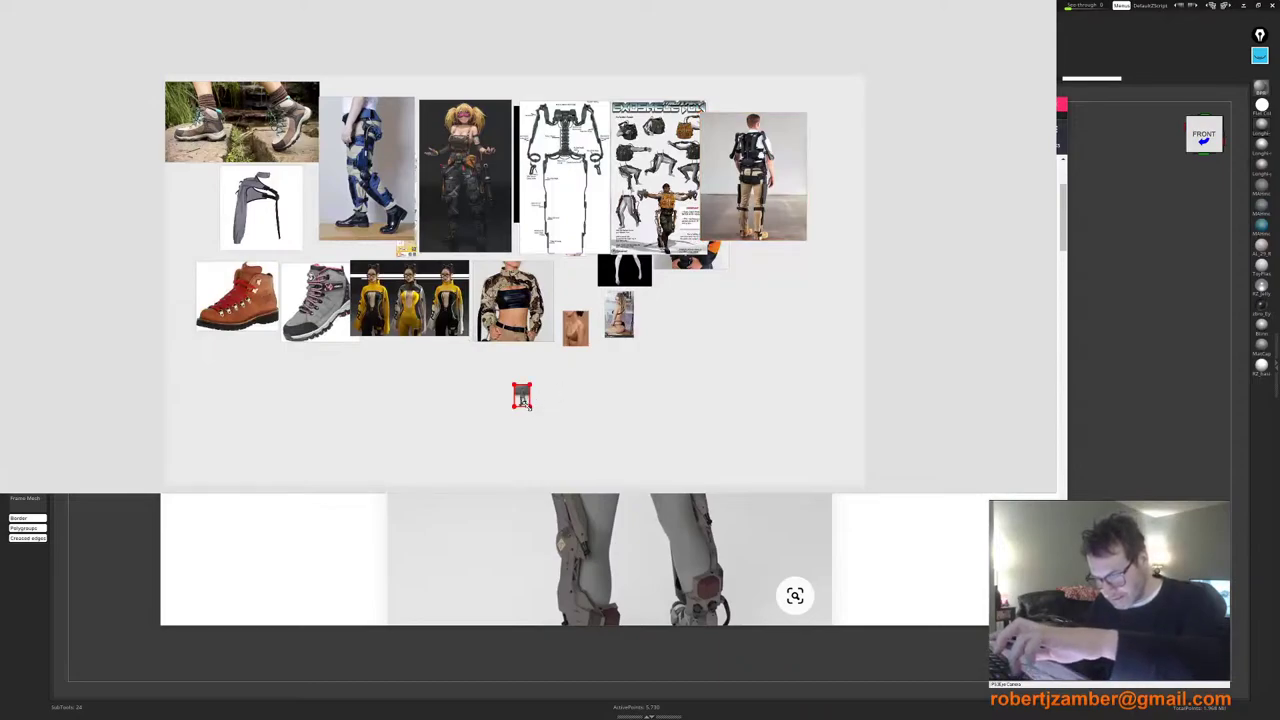
# Step: Enlarge the pasted rear-view soldier render and place it below the exoskeleton references, overlapping the camo crop jacket image
pyautogui.moveTo(534, 410); pyautogui.dragTo(695, 467)
pyautogui.moveTo(566, 429); pyautogui.dragTo(616, 292)
pyautogui.scroll(5, 582, 272)
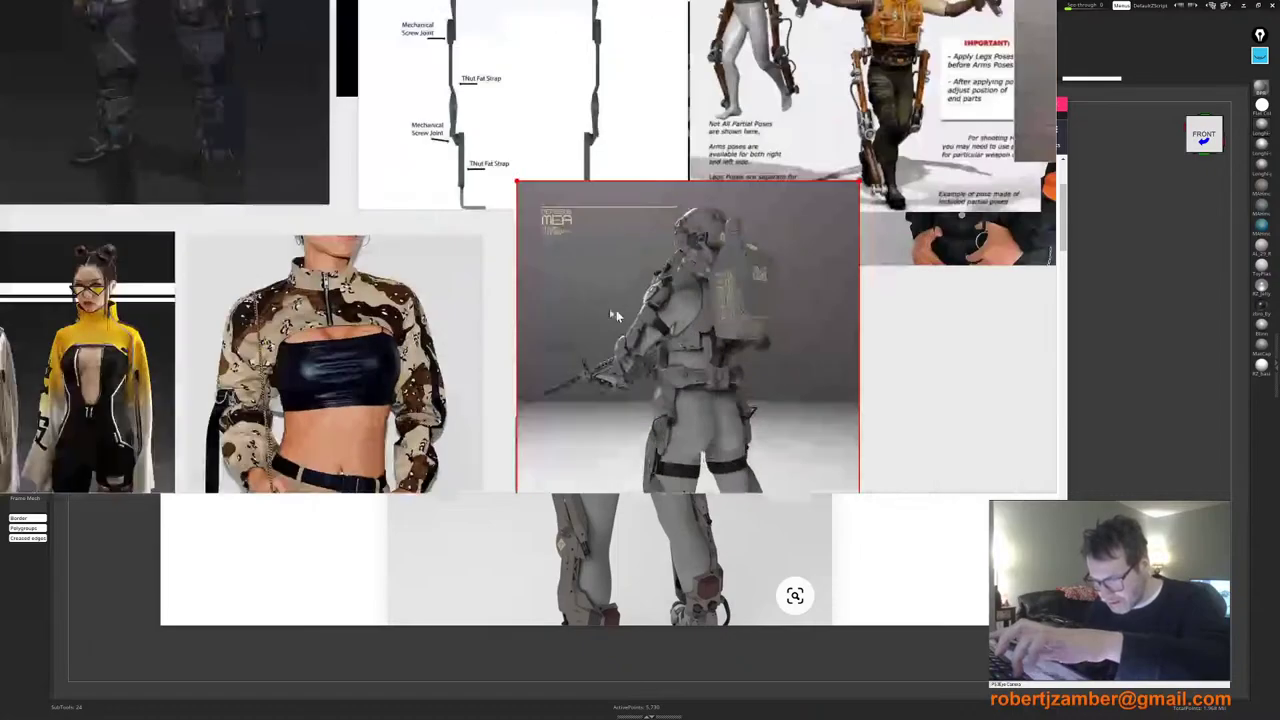
pyautogui.scroll(-5, 643, 297)
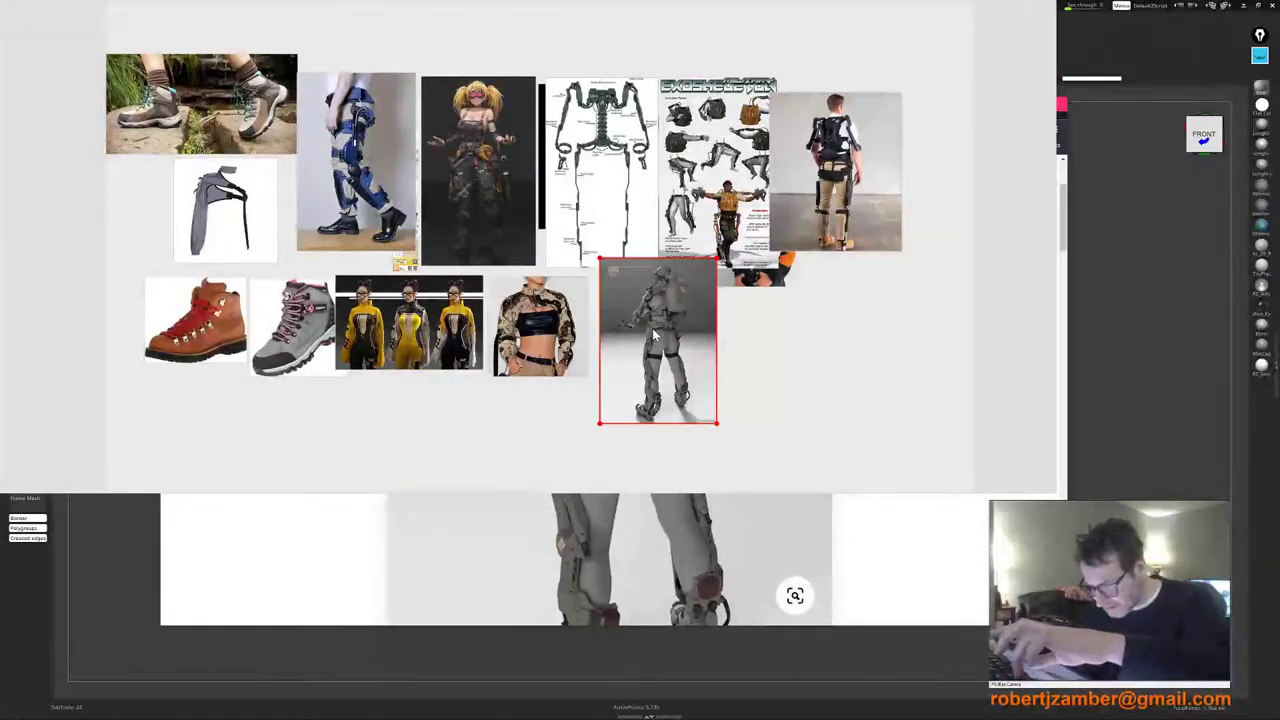
pyautogui.moveTo(652, 335); pyautogui.dragTo(638, 230)
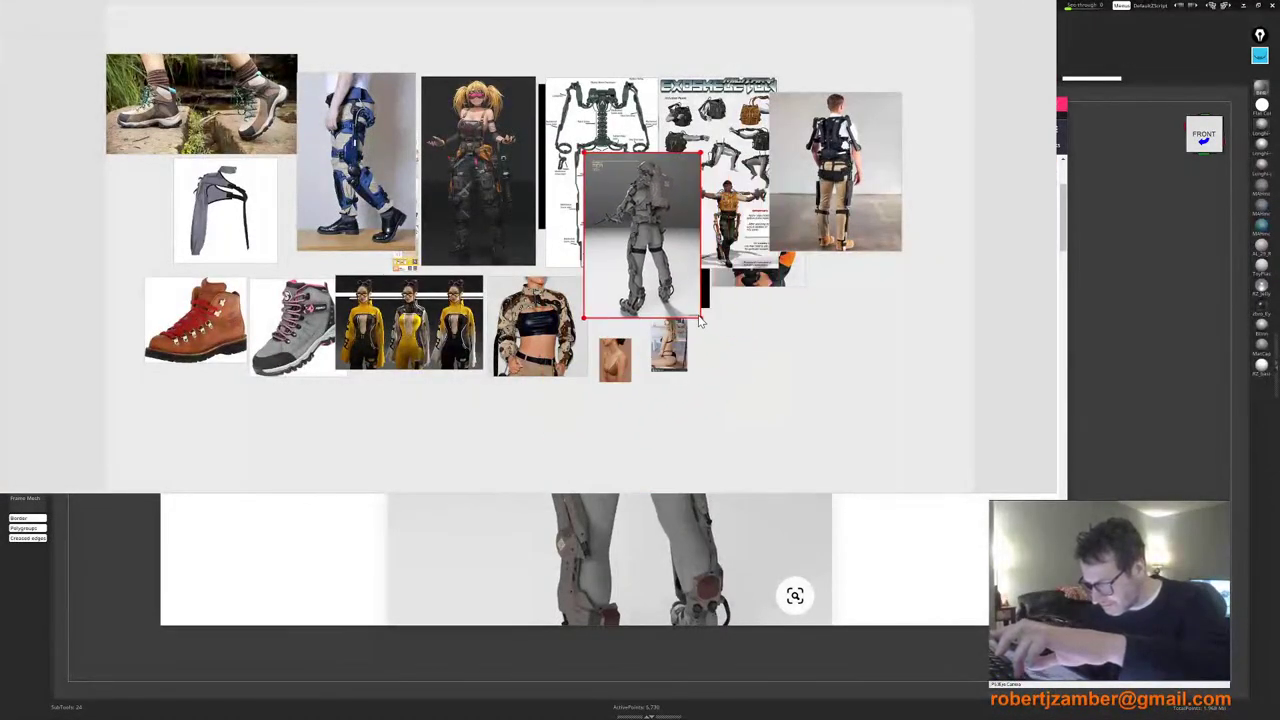
pyautogui.moveTo(701, 318); pyautogui.dragTo(714, 337)
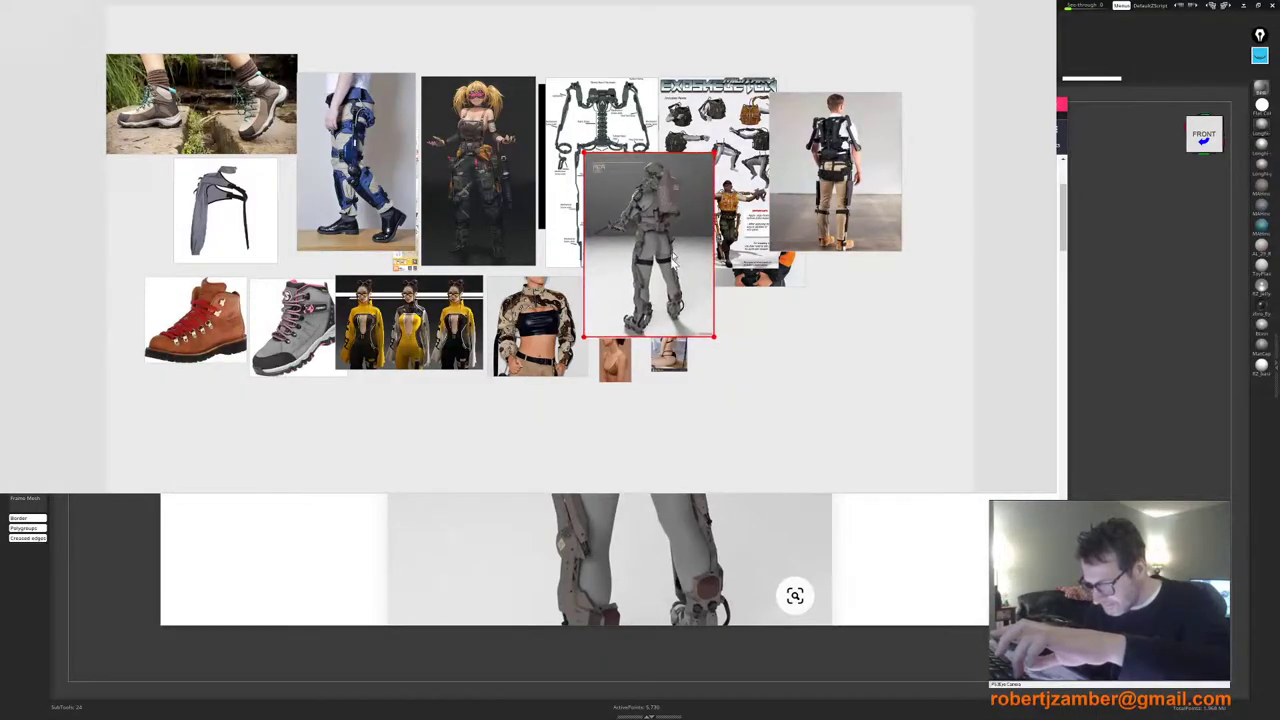
pyautogui.moveTo(672, 255); pyautogui.dragTo(627, 376)
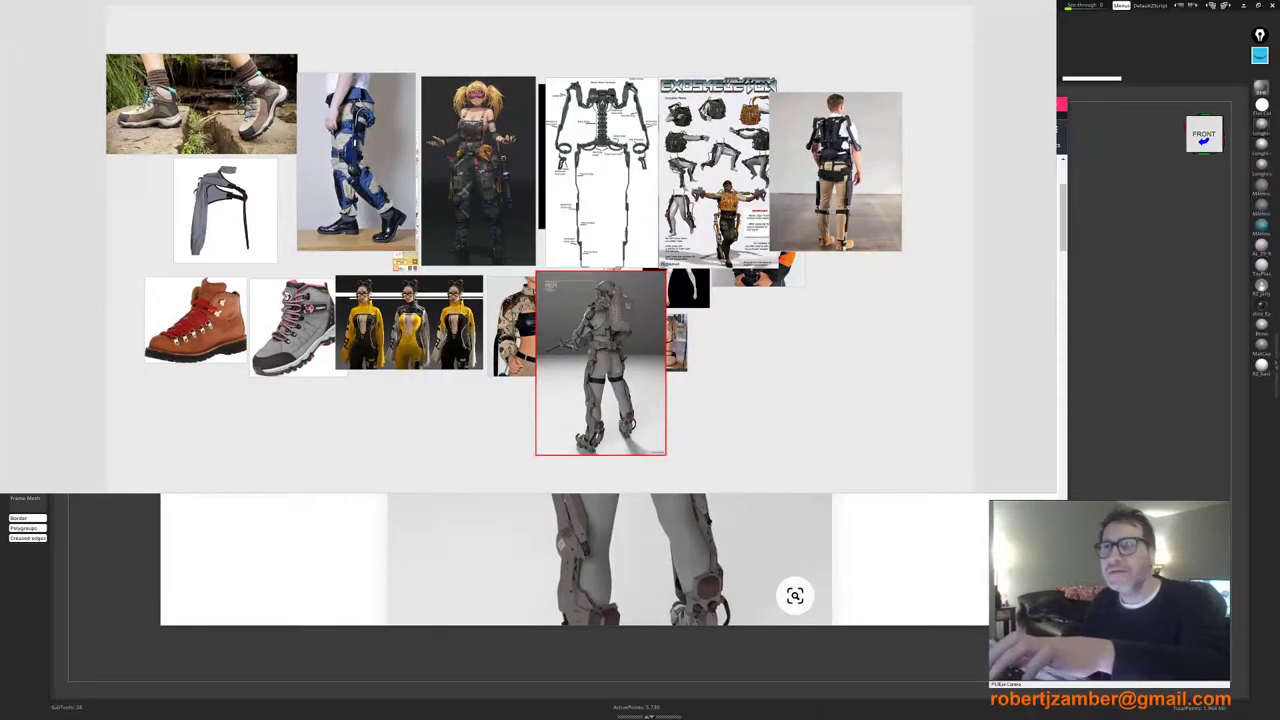
# Step: Switch to the Pinterest browser window and look through the related exoskeleton pins for more leg mechanics references
pyautogui.hotkey('alt', 'Tab')
pyautogui.scroll(-8, 532, 309)
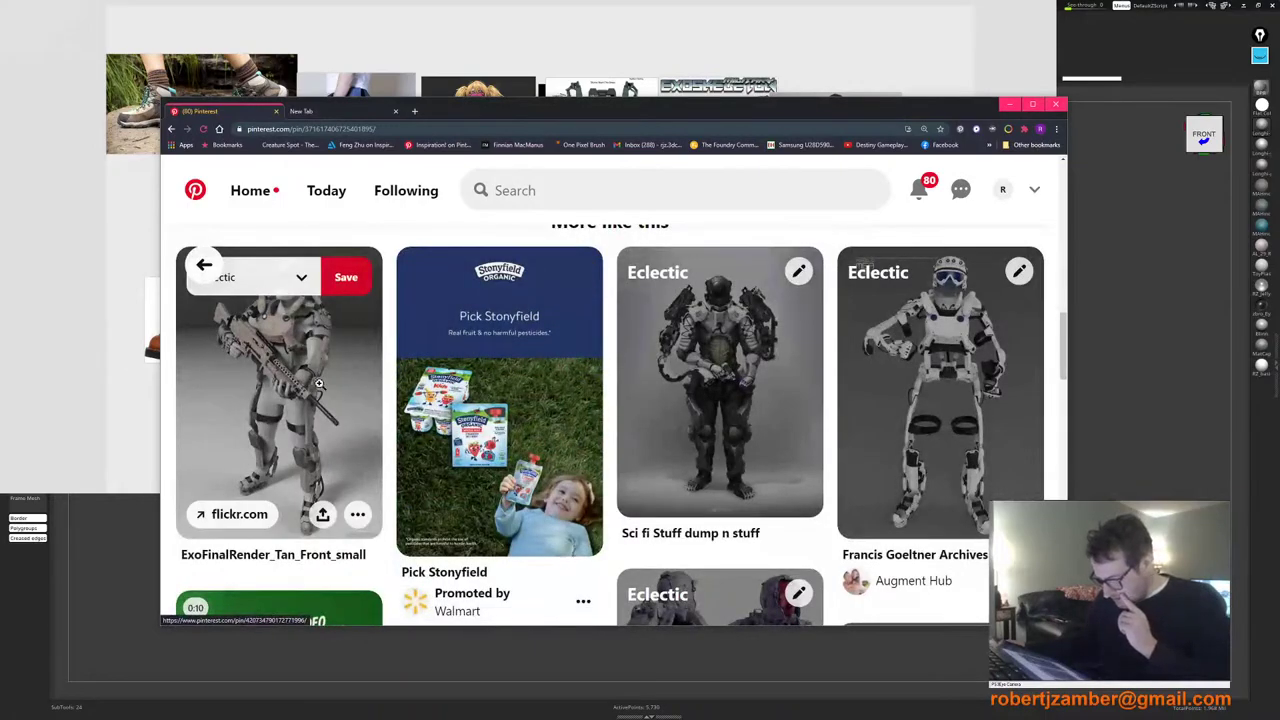
pyautogui.scroll(-10, 318, 383)
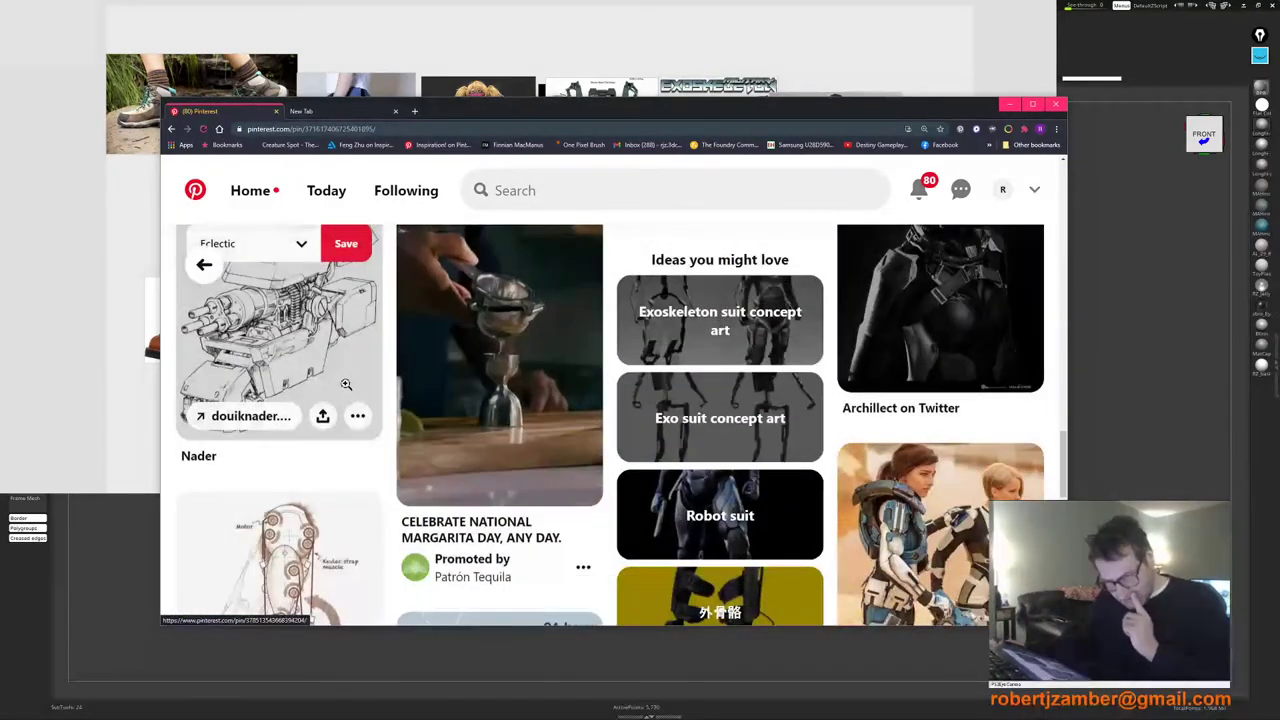
pyautogui.scroll(-3, 346, 384)
pyautogui.scroll(-2, 346, 384)
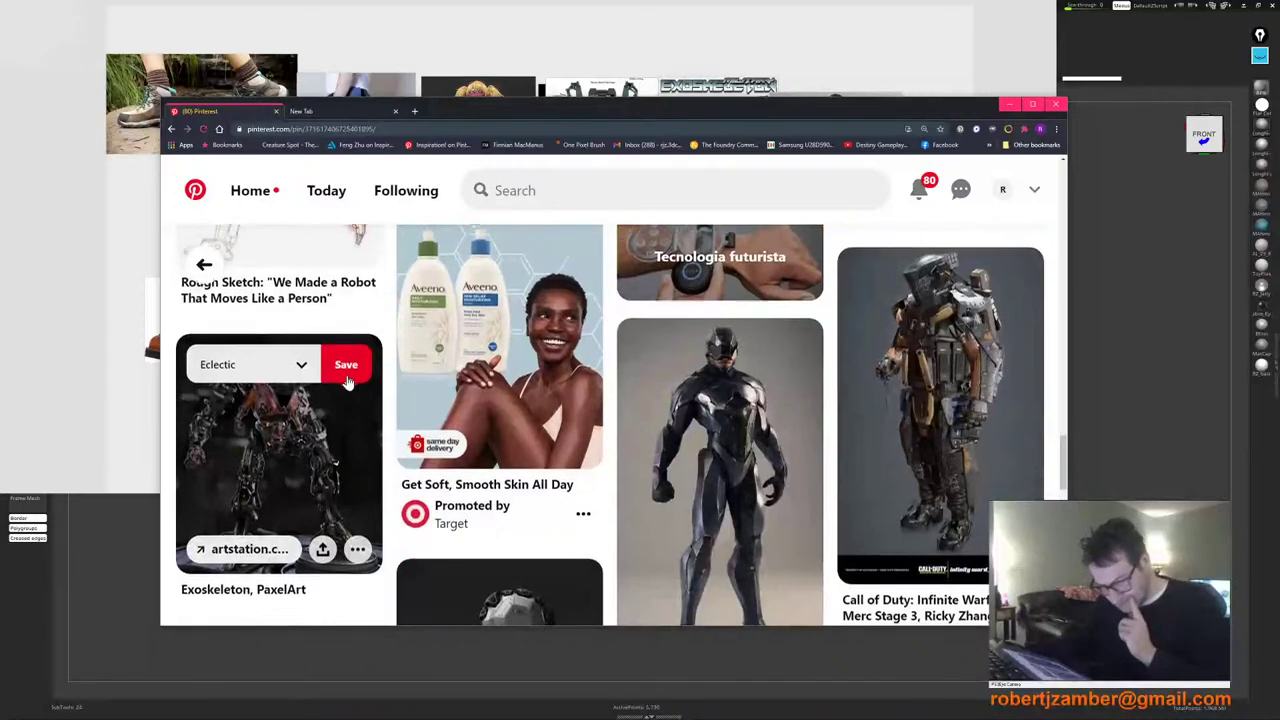
pyautogui.scroll(-5, 346, 384)
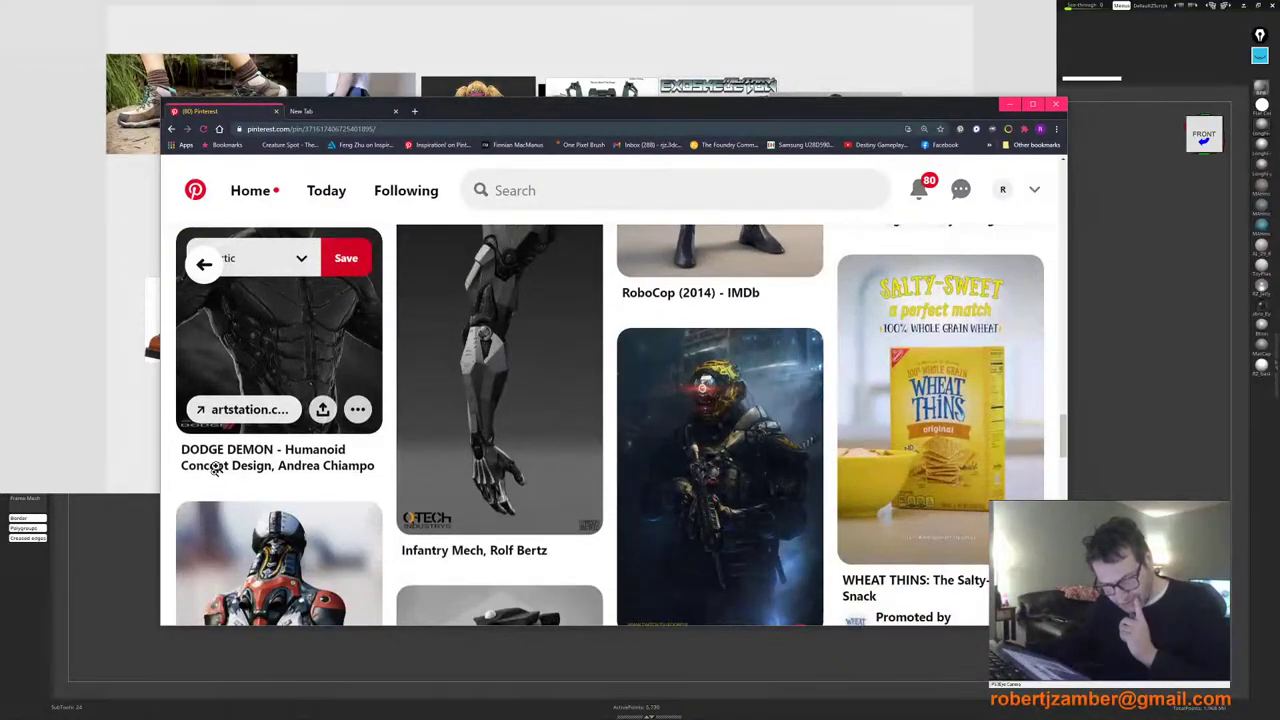
pyautogui.scroll(-2, 321, 366)
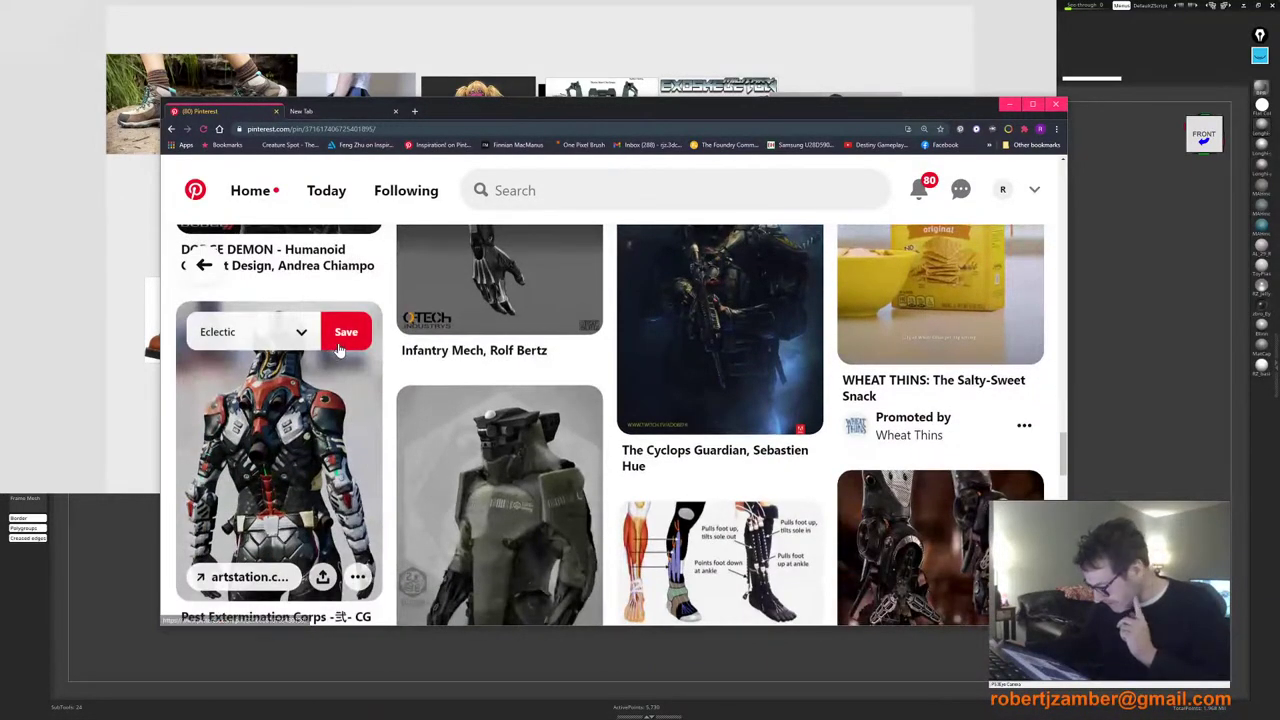
pyautogui.scroll(-3, 340, 348)
pyautogui.scroll(-2, 345, 348)
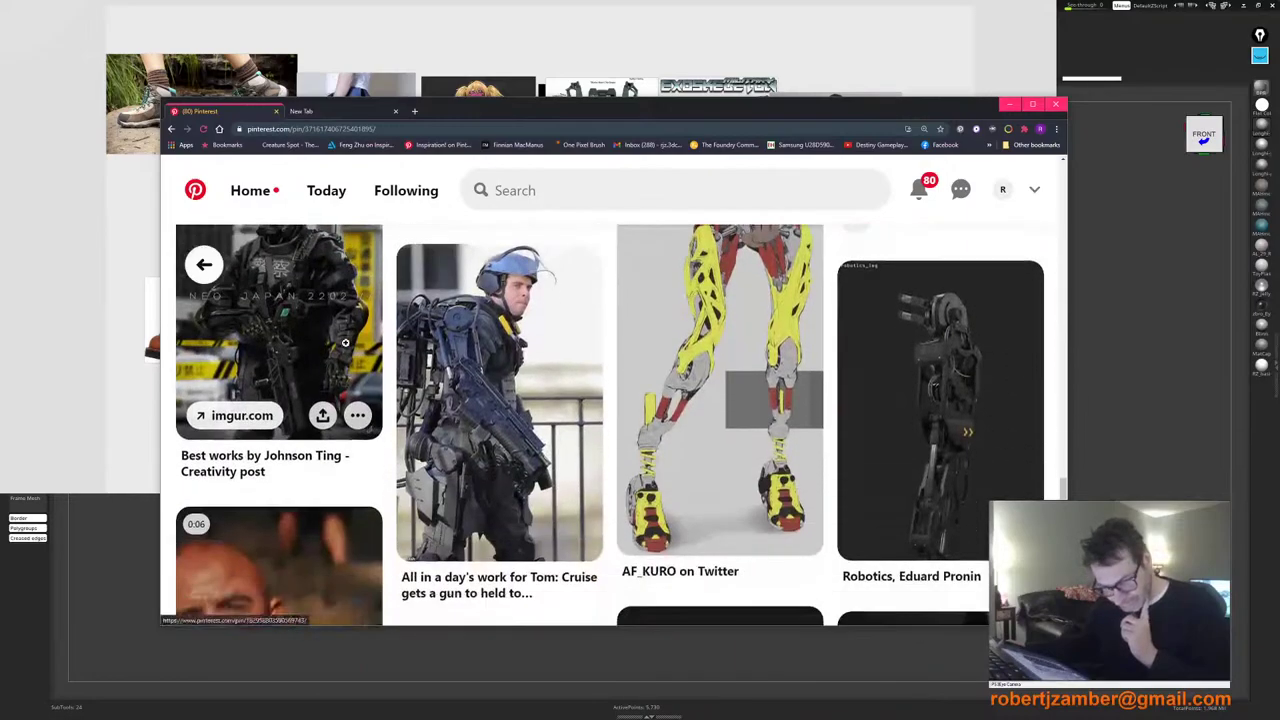
pyautogui.scroll(3, 345, 343)
pyautogui.scroll(-3, 345, 343)
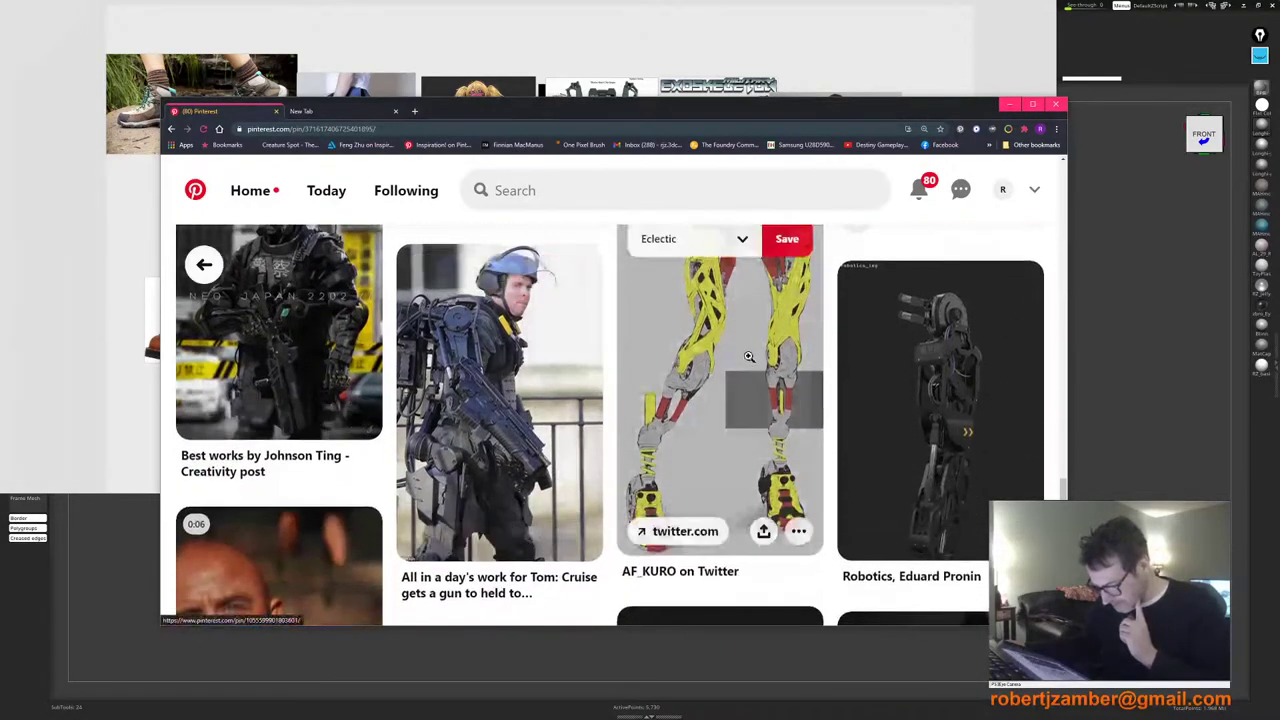
pyautogui.scroll(-10, 549, 347)
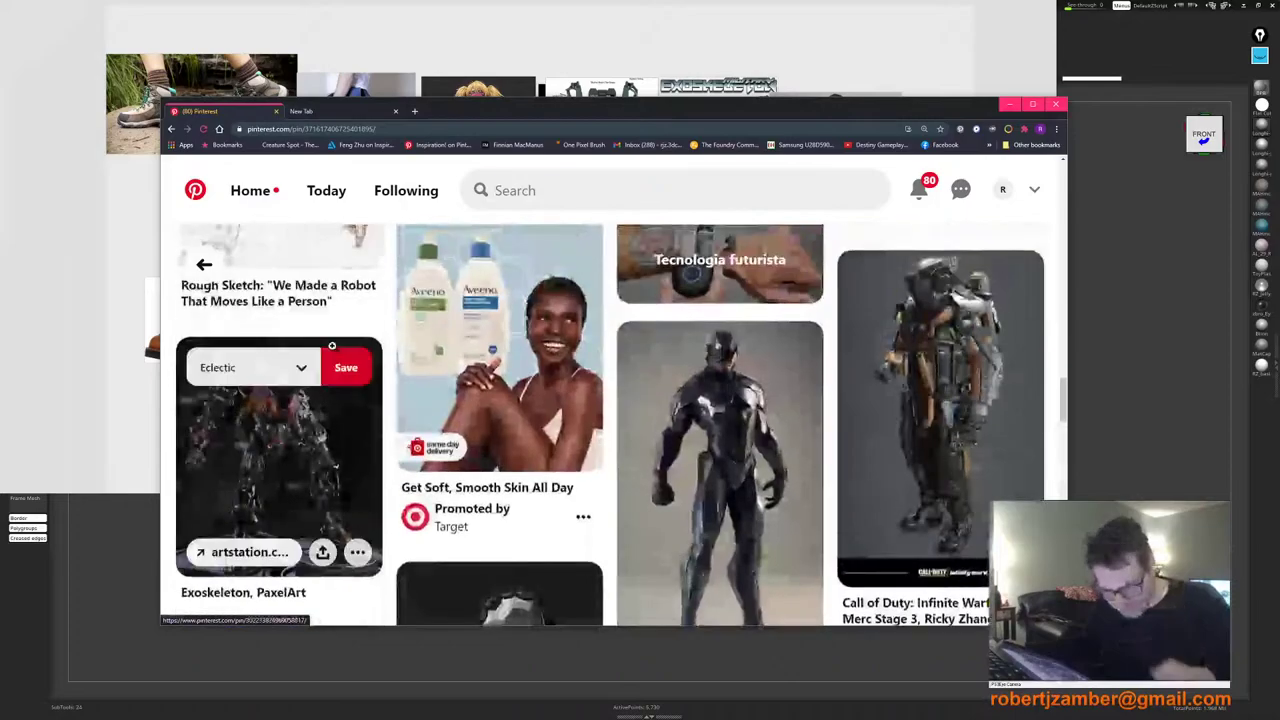
pyautogui.scroll(10, 344, 339)
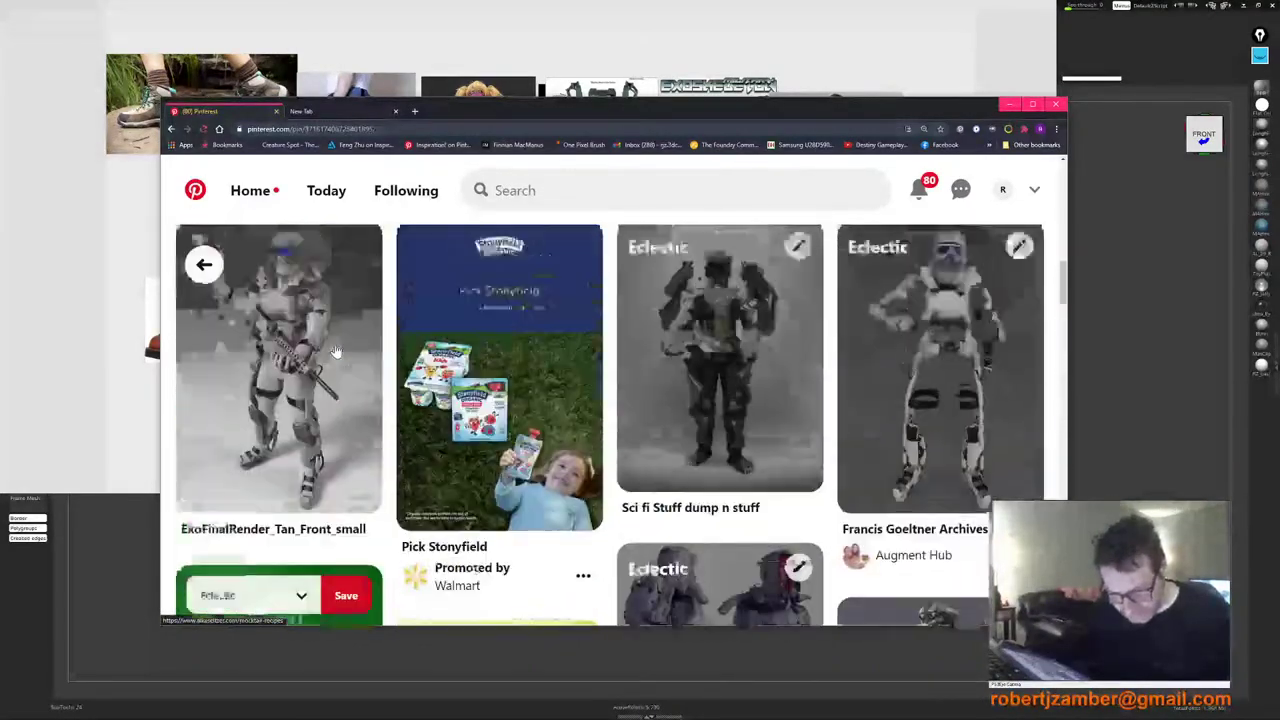
# Step: Open the ExoFinalRender_Tan_Front_small pin, then copy its front-view soldier image and paste it onto the reference board
pyautogui.click(303, 424)
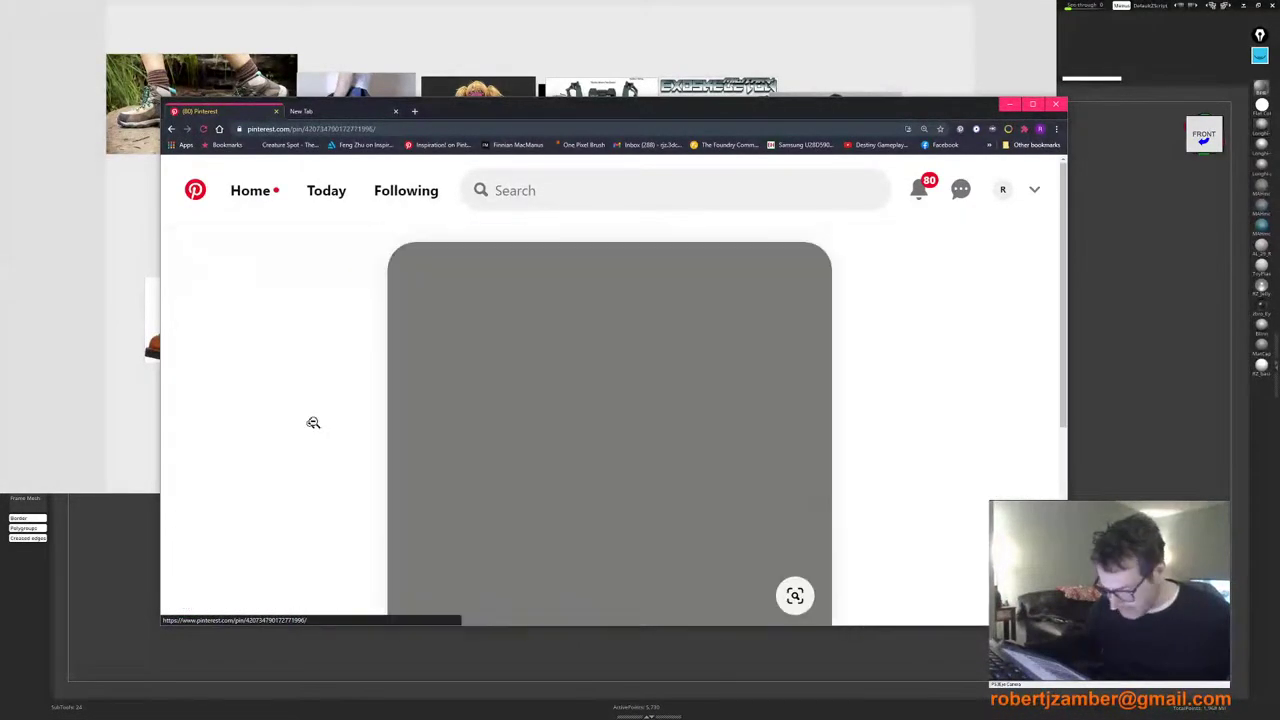
pyautogui.scroll(-2, 668, 342)
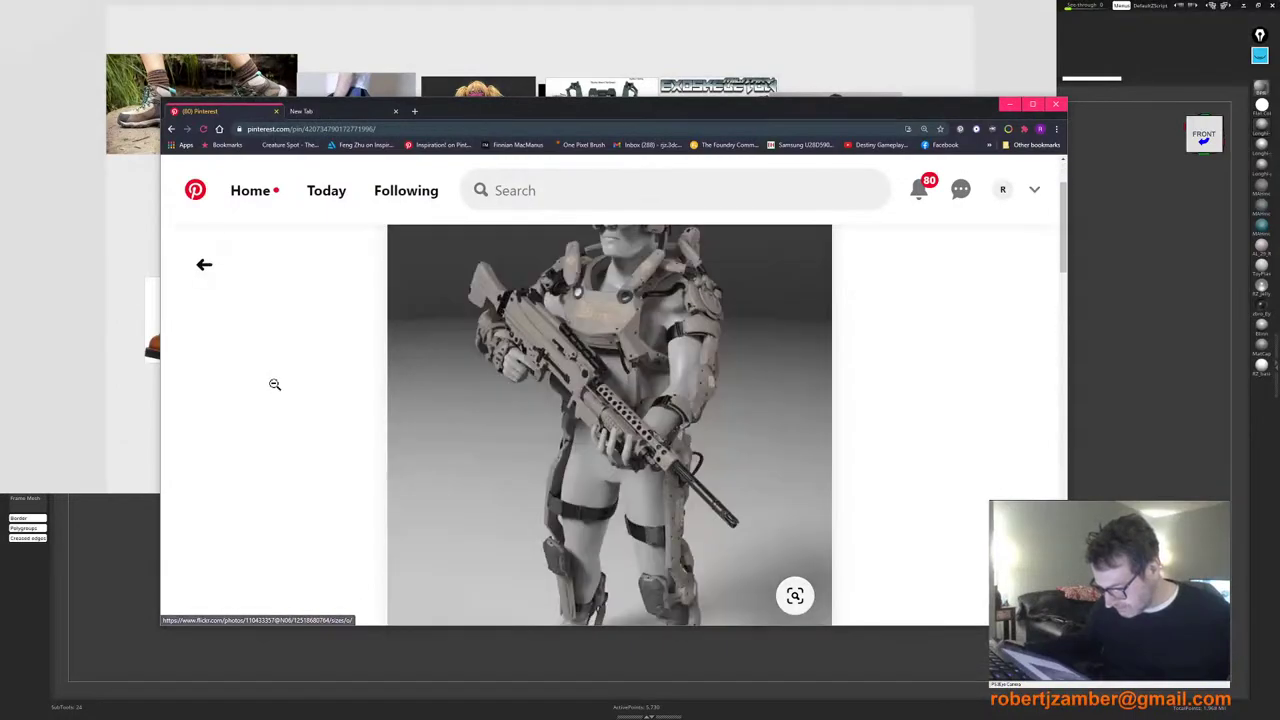
pyautogui.scroll(-2, 275, 384)
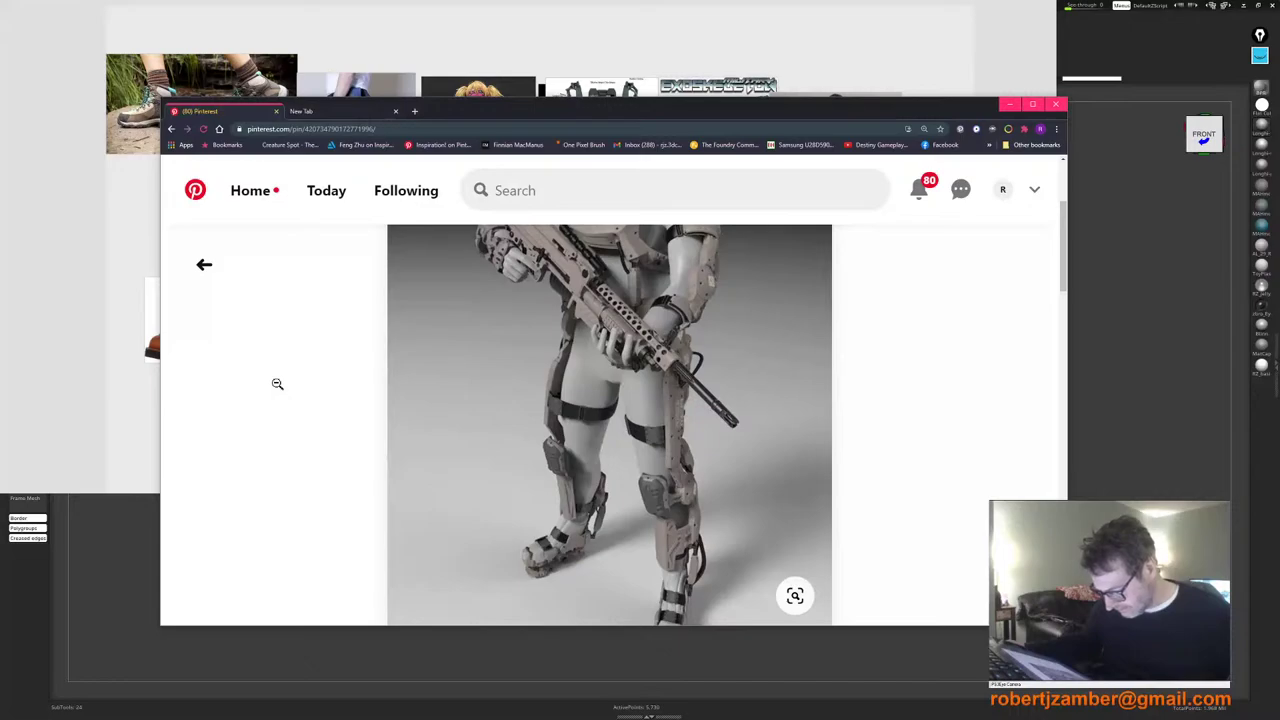
pyautogui.scroll(1, 277, 384)
pyautogui.rightClick(576, 402)
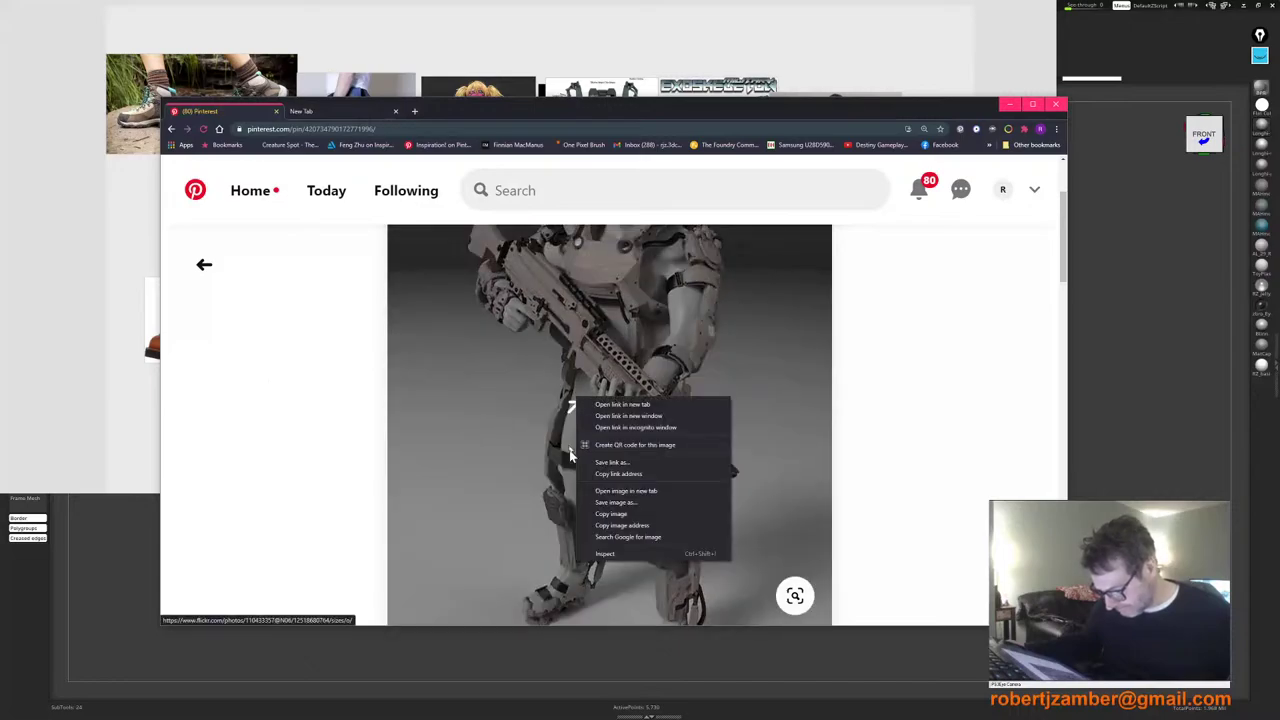
pyautogui.click(621, 516)
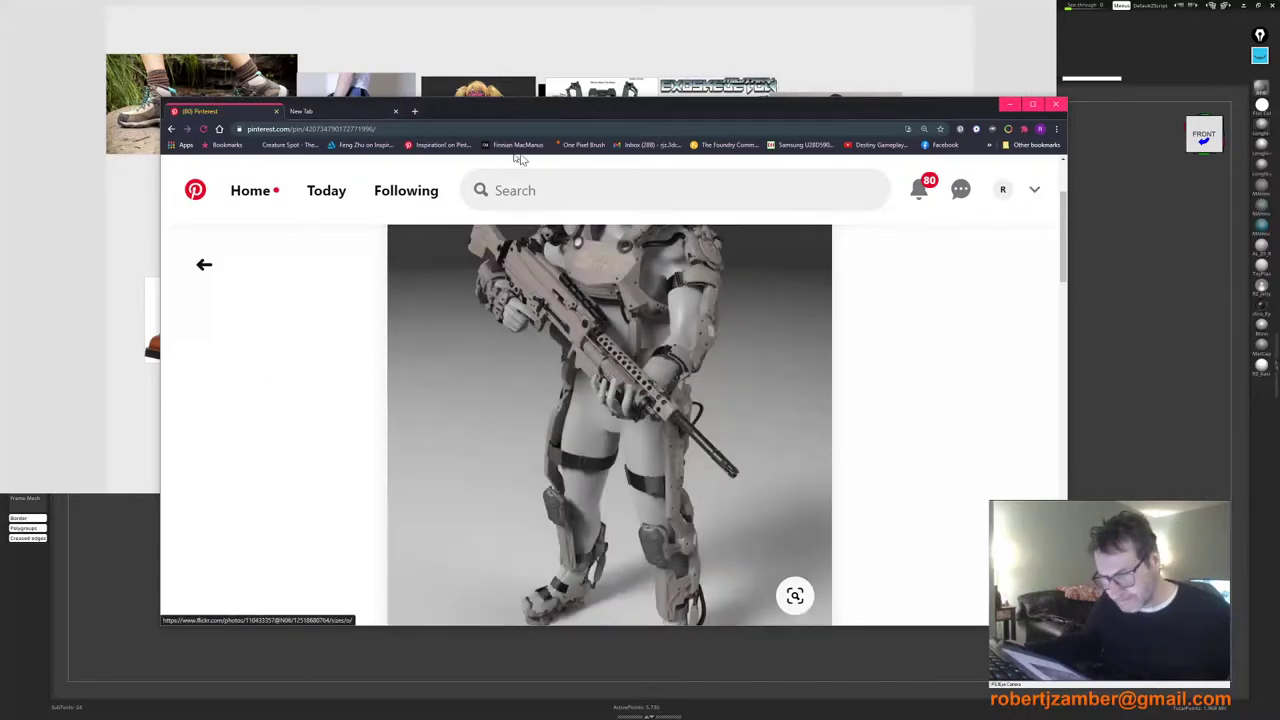
pyautogui.moveTo(888, 112); pyautogui.dragTo(955, 0)
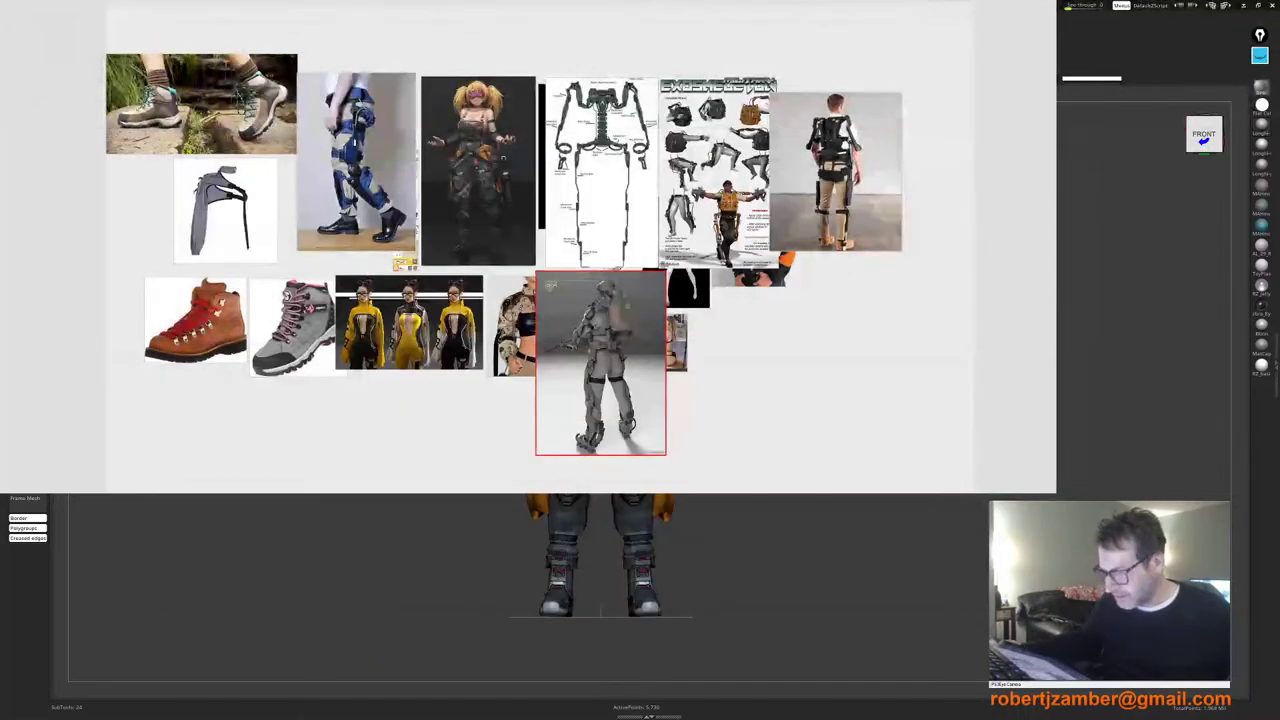
pyautogui.click(721, 374)
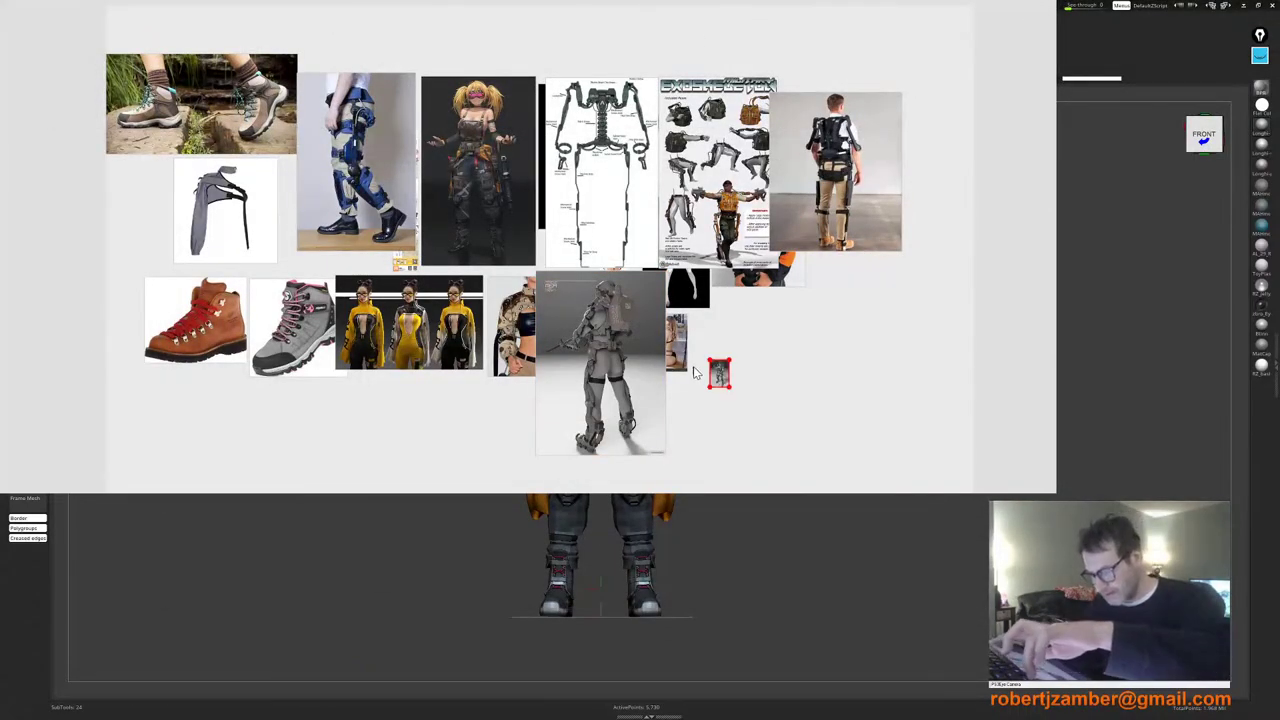
# Step: Resize the front-view soldier render and arrange it side by side with the rear-view render, clear of the camo jacket image
pyautogui.moveTo(731, 386); pyautogui.dragTo(843, 476)
pyautogui.moveTo(778, 410); pyautogui.dragTo(731, 325)
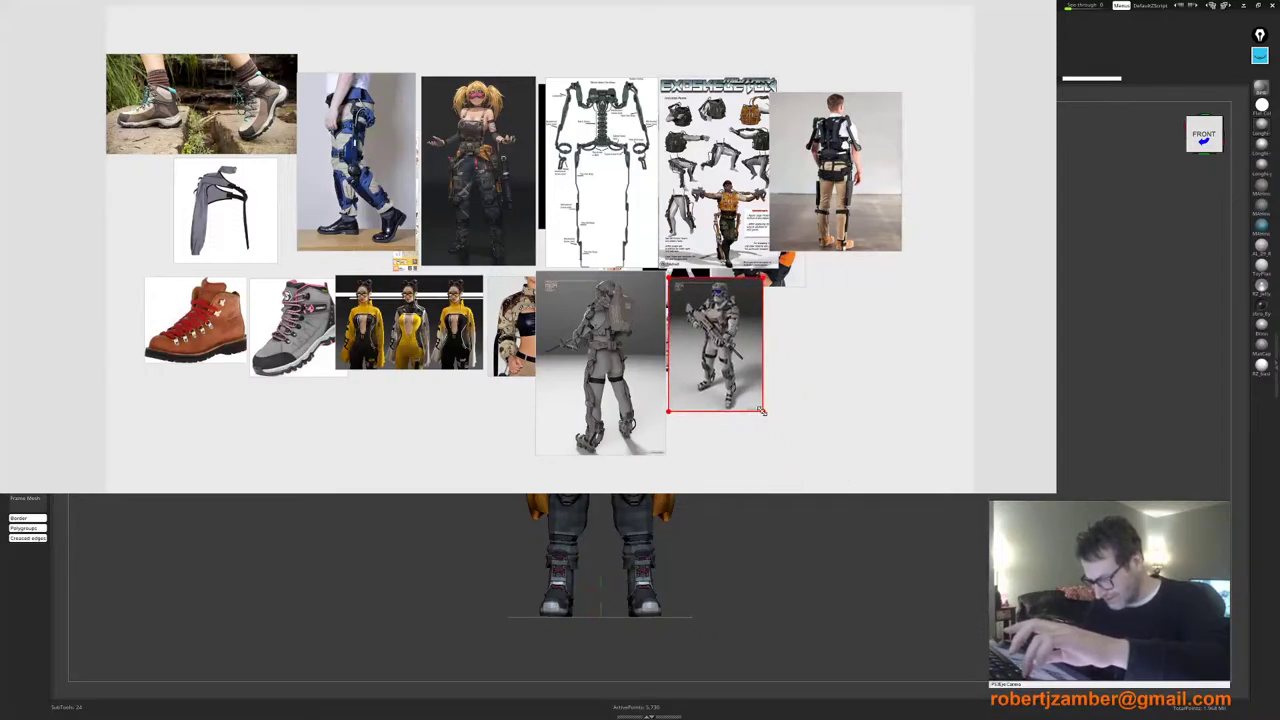
pyautogui.moveTo(762, 411); pyautogui.dragTo(751, 380)
pyautogui.moveTo(579, 349); pyautogui.dragTo(635, 350)
# Step: Shift the brown and grey hiking boot images away from the yellow suits, and delete the brown boot image
pyautogui.moveTo(216, 320); pyautogui.dragTo(178, 322)
pyautogui.click(260, 334)
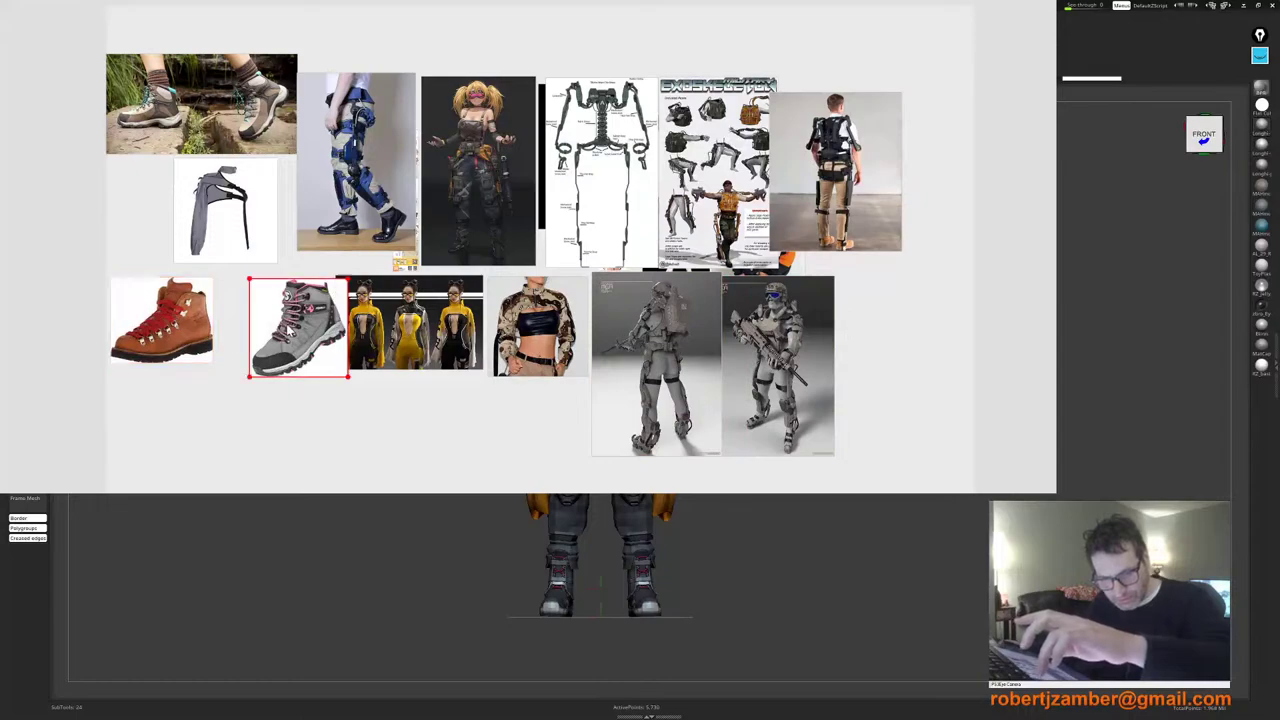
pyautogui.moveTo(260, 334); pyautogui.dragTo(222, 334)
pyautogui.click(155, 329)
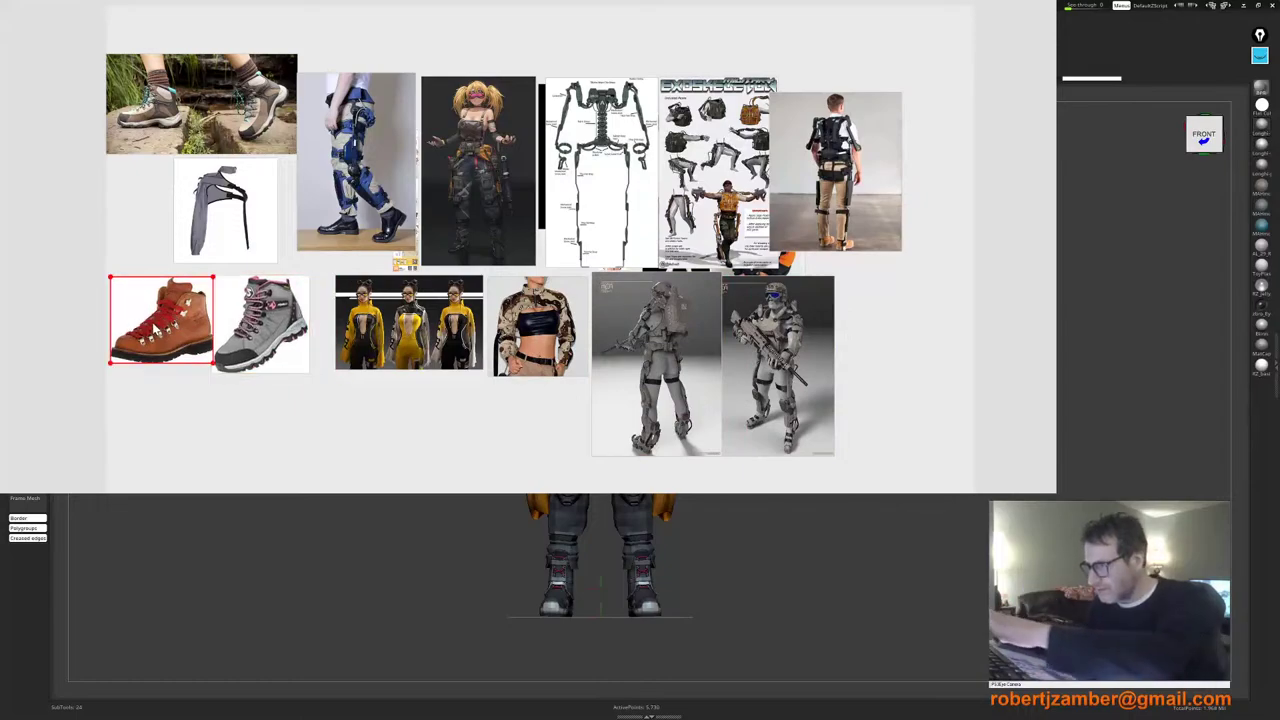
pyautogui.press('Delete')
# Step: Reposition the grey garment, grey boot and blue leg exoskeleton images to tidy their part of the board
pyautogui.moveTo(248, 242); pyautogui.dragTo(222, 245)
pyautogui.moveTo(253, 311); pyautogui.dragTo(224, 307)
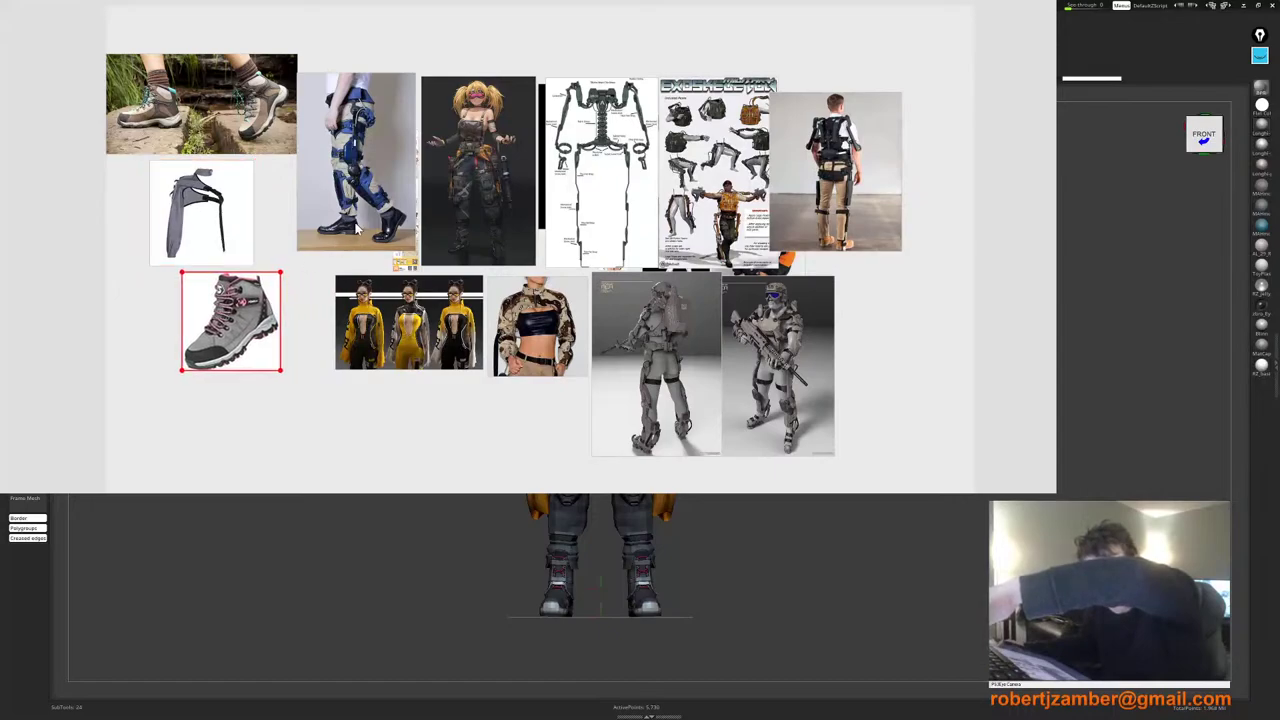
pyautogui.moveTo(395, 160)
pyautogui.mouseDown()
pyautogui.moveTo(392, 142)
pyautogui.moveTo(390, 157)
pyautogui.mouseUp()
# Step: Move the harness diagram over the exoskeleton poster and delete the dark-costumed character on black that it covered
pyautogui.moveTo(636, 183); pyautogui.dragTo(768, 179)
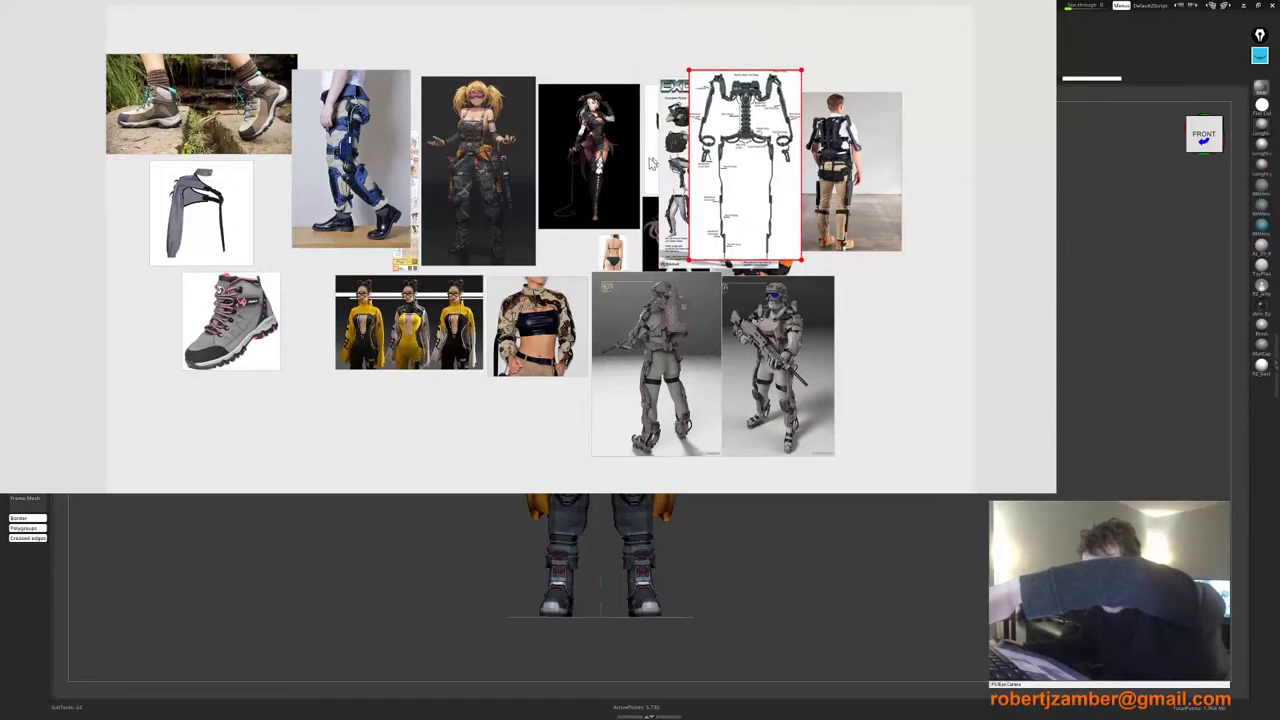
pyautogui.click(588, 160)
pyautogui.press('Delete')
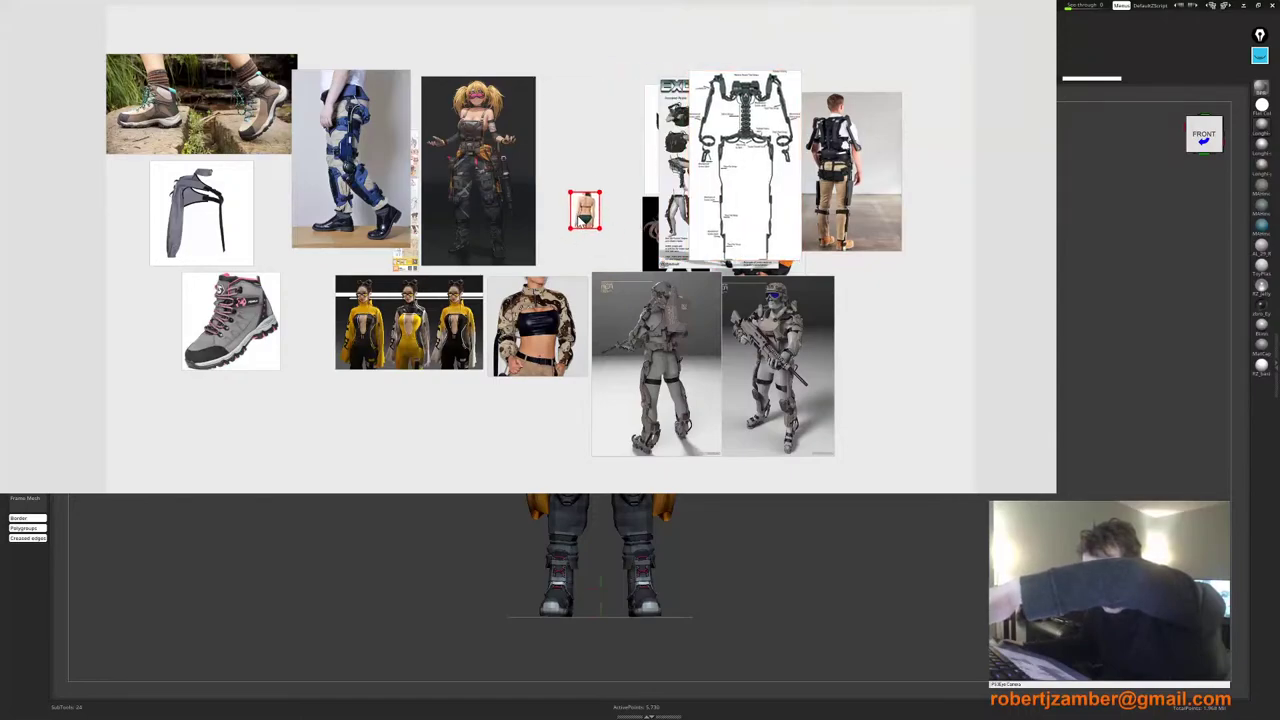
# Step: Enlarge the green bikini back-view reference and keep it beside the front-view soldier render
pyautogui.moveTo(598, 227); pyautogui.dragTo(650, 298)
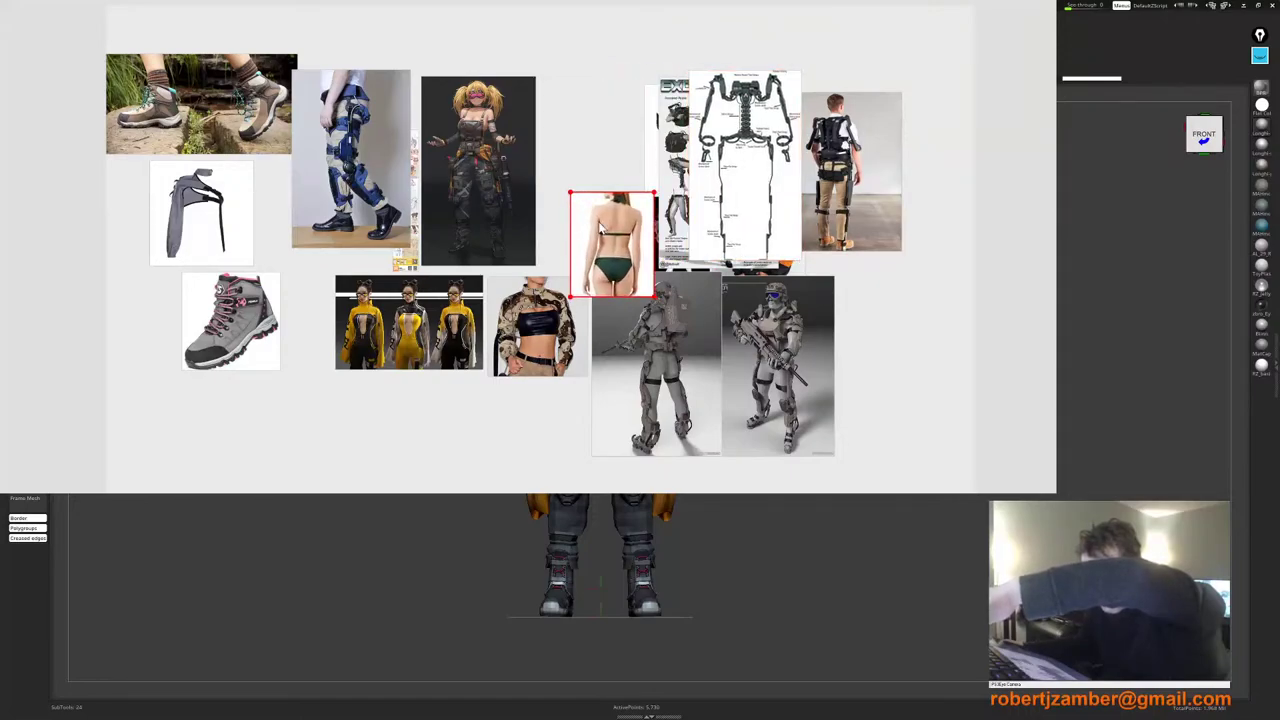
pyautogui.moveTo(600, 228); pyautogui.dragTo(875, 311)
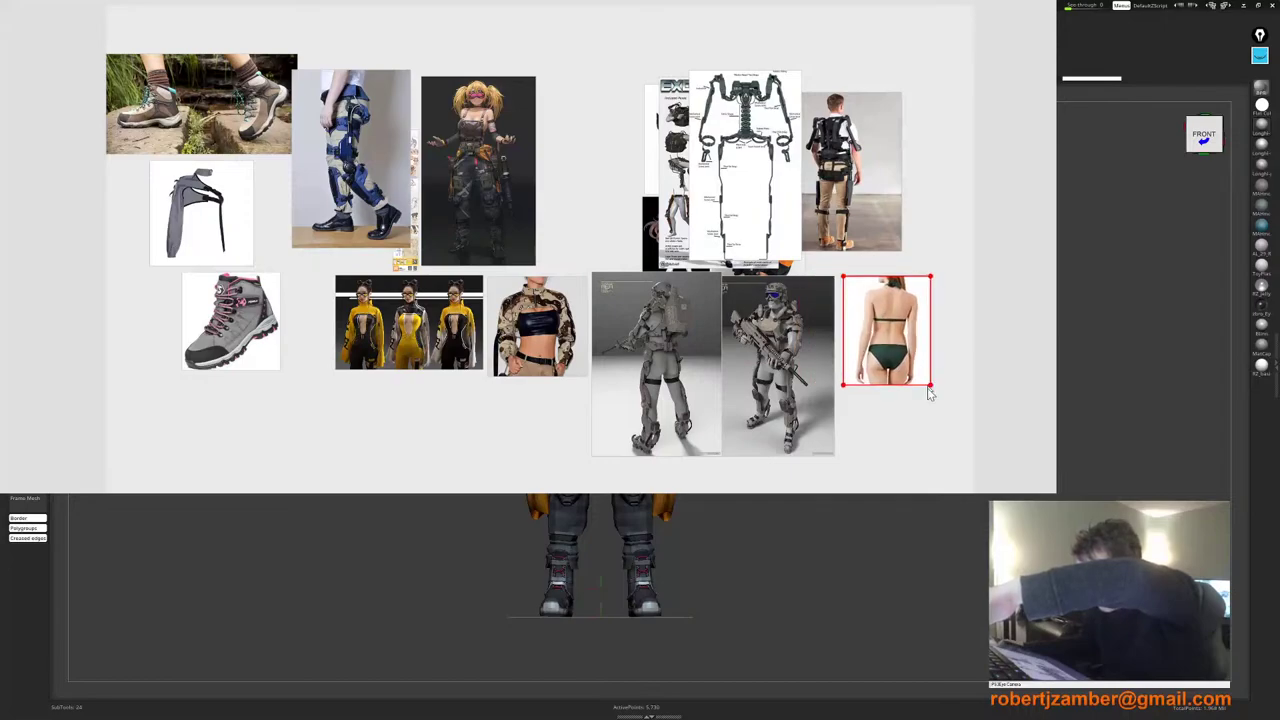
pyautogui.press('Delete')
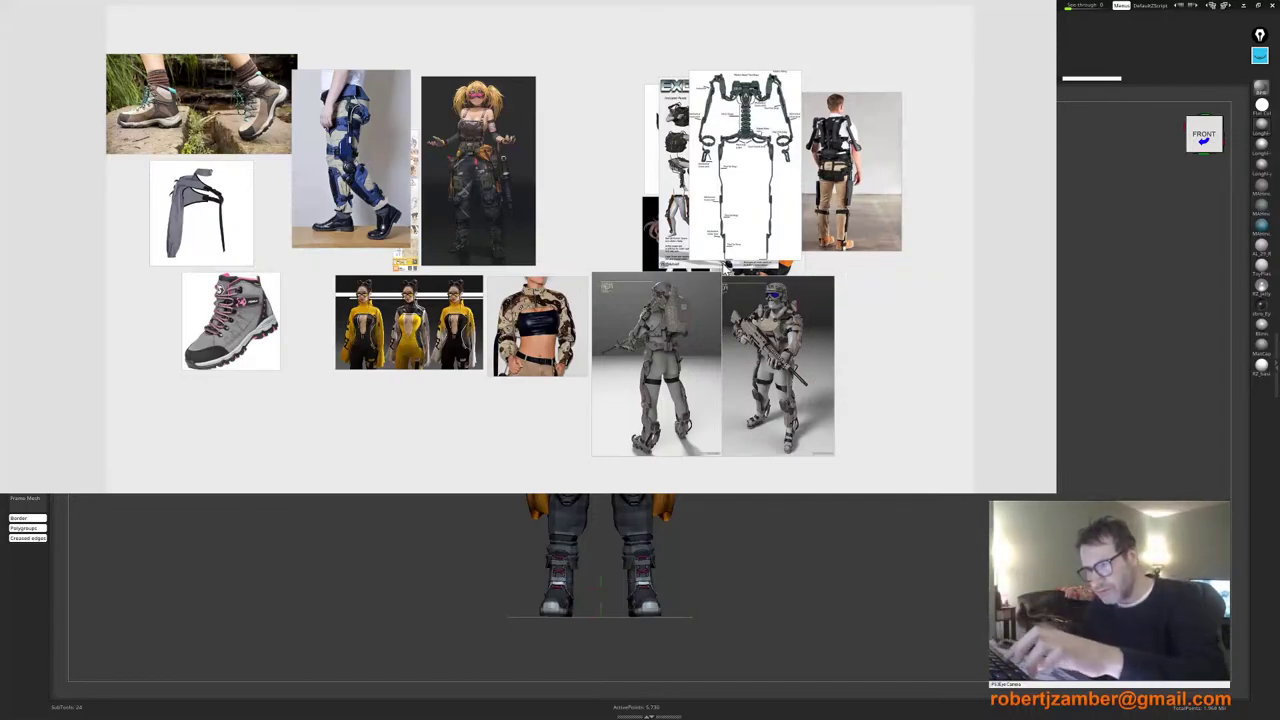
pyautogui.hotkey('ctrl', 'z')
# Step: Raise the harness diagram, exoskeleton poster and standing man photo into one row, and delete the red-costumed character on black
pyautogui.moveTo(712, 235); pyautogui.dragTo(554, 198)
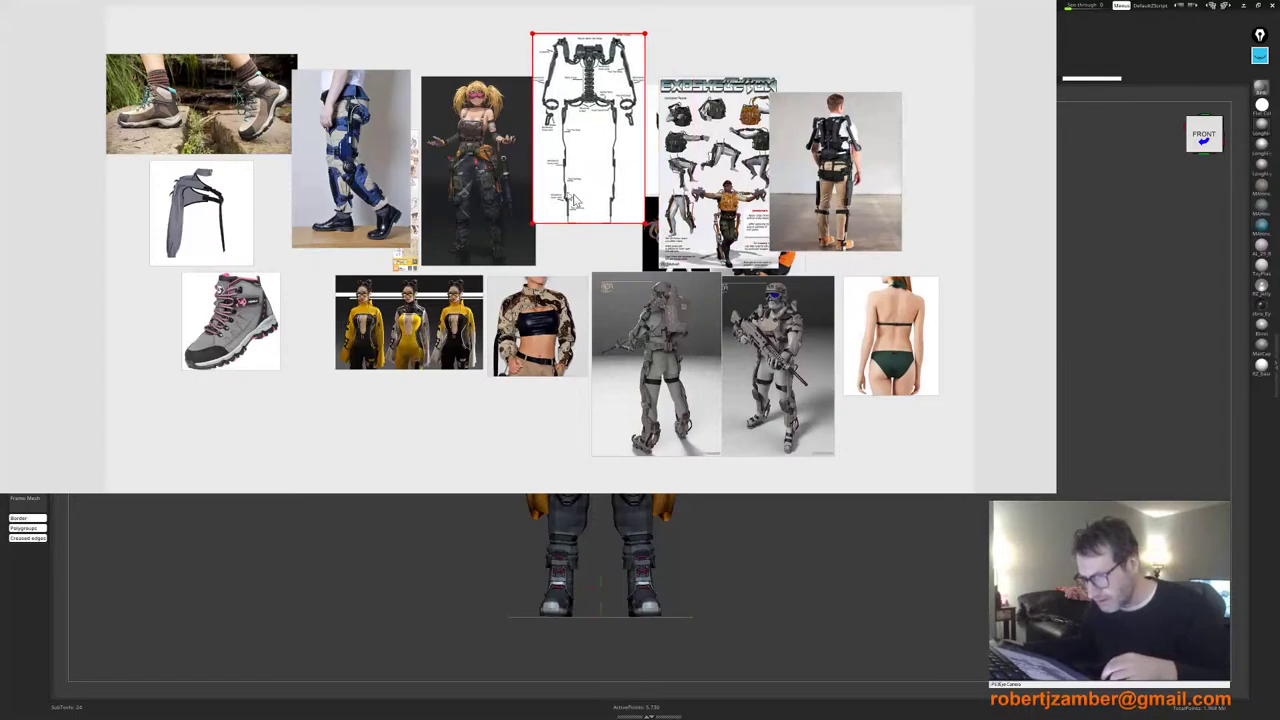
pyautogui.moveTo(707, 203); pyautogui.dragTo(669, 141)
pyautogui.moveTo(842, 208); pyautogui.dragTo(810, 148)
pyautogui.moveTo(684, 250); pyautogui.dragTo(877, 215)
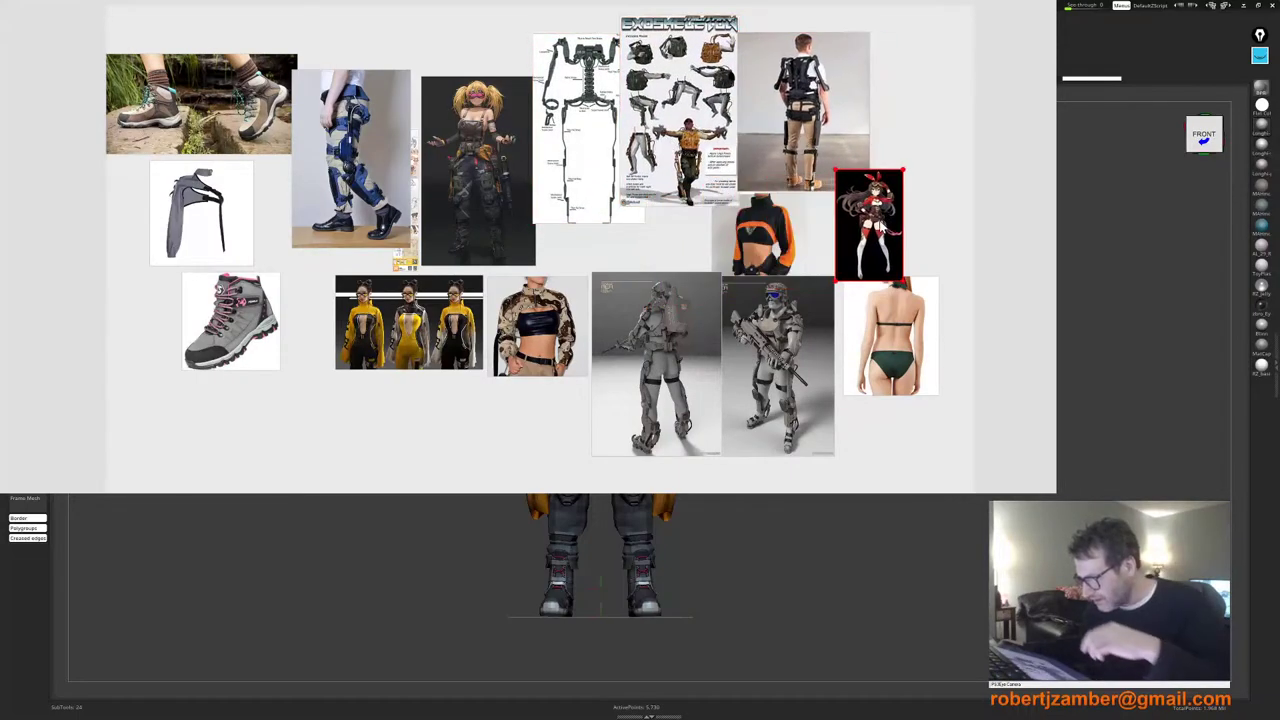
pyautogui.press('Delete')
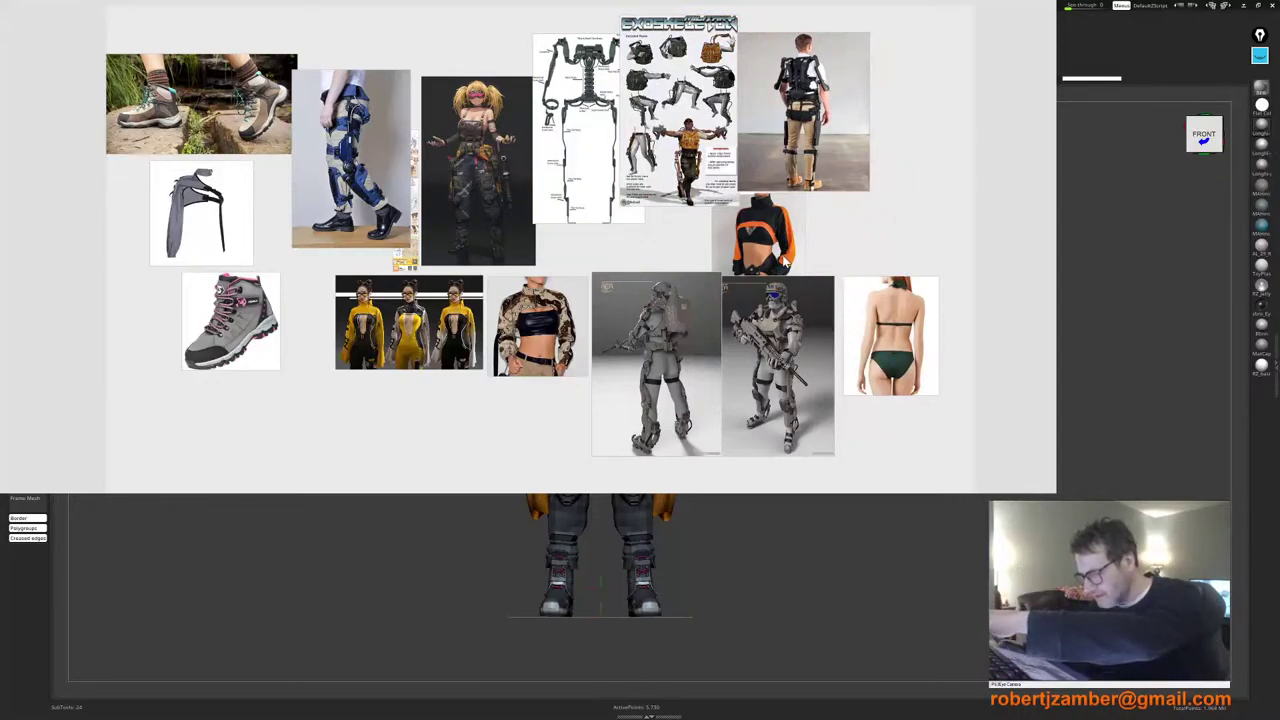
# Step: Place the orange and black crop jacket beside the standing man photo, and move both soldier renders closer to the upper row
pyautogui.moveTo(786, 262); pyautogui.dragTo(925, 115)
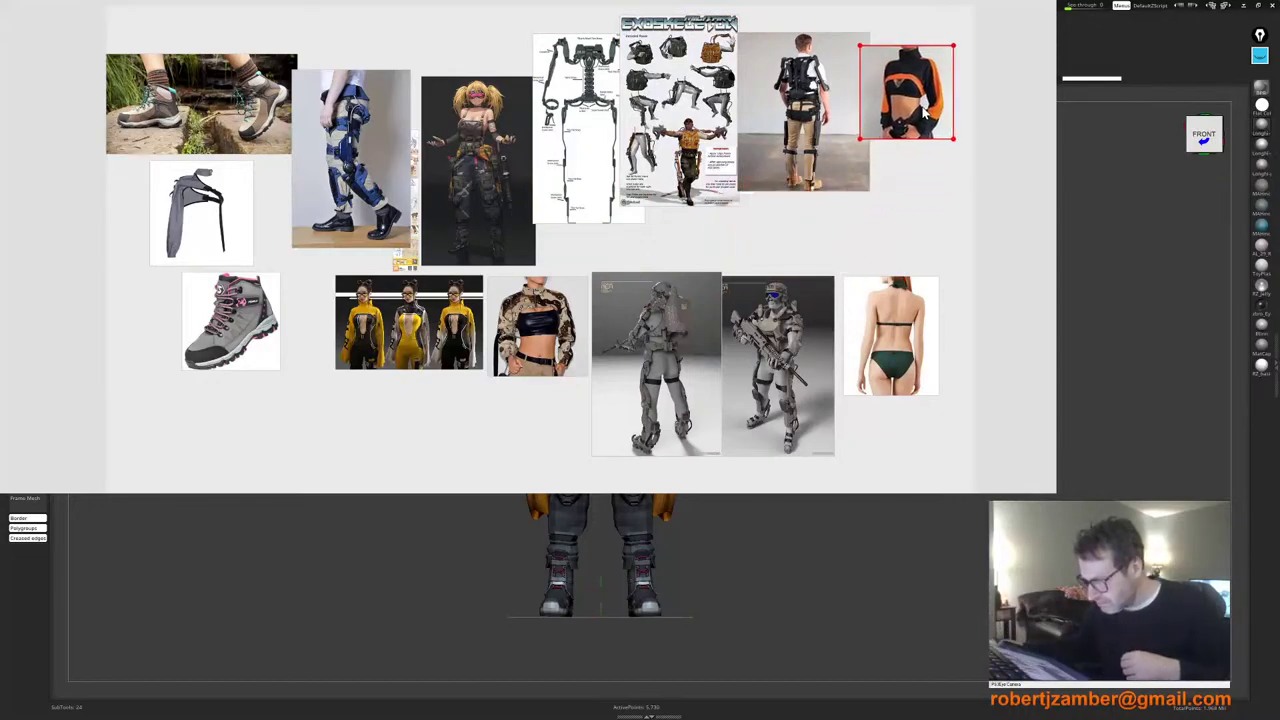
pyautogui.moveTo(792, 373); pyautogui.dragTo(785, 305)
pyautogui.moveTo(667, 359); pyautogui.dragTo(664, 326)
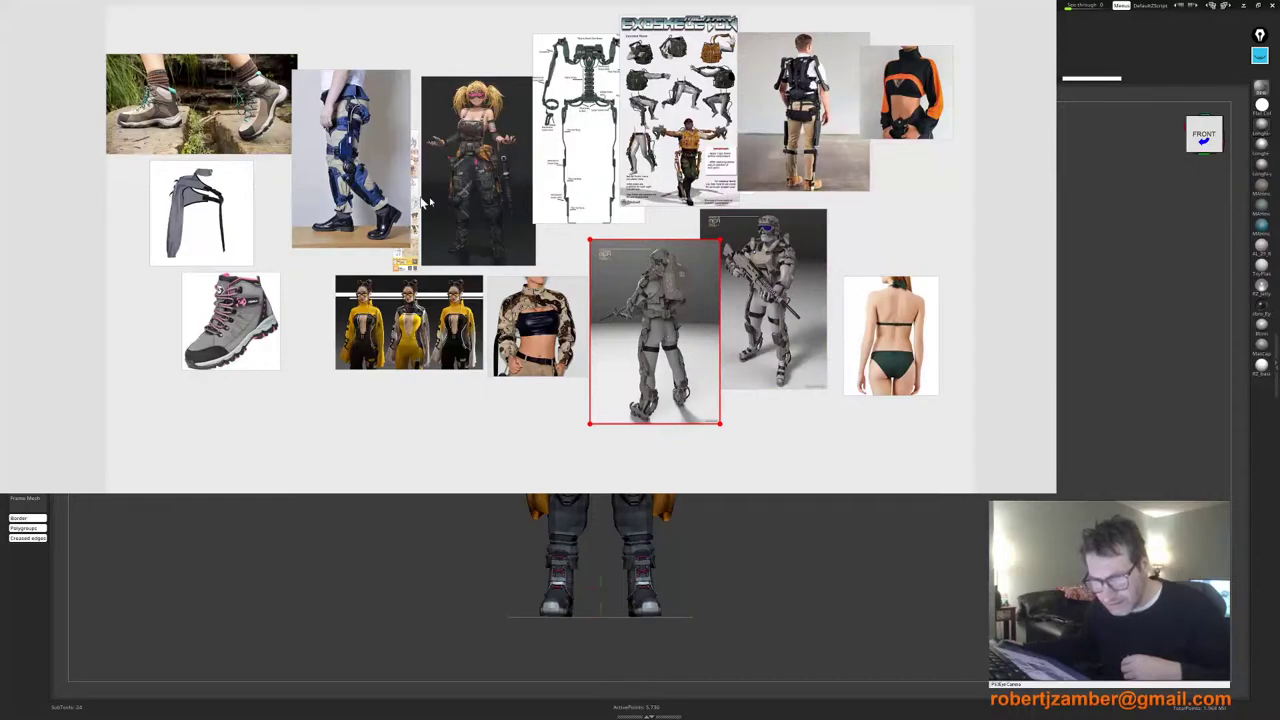
# Step: Nudge the worn hiking boots photo and the grey one-sleeved garment image on the reference board, and return to the character model
pyautogui.moveTo(367, 184); pyautogui.dragTo(480, 255, button='middle')
pyautogui.moveTo(485, 284)
pyautogui.mouseDown()
pyautogui.moveTo(460, 283)
pyautogui.moveTo(469, 255)
pyautogui.moveTo(502, 288)
pyautogui.moveTo(488, 288)
pyautogui.mouseUp()
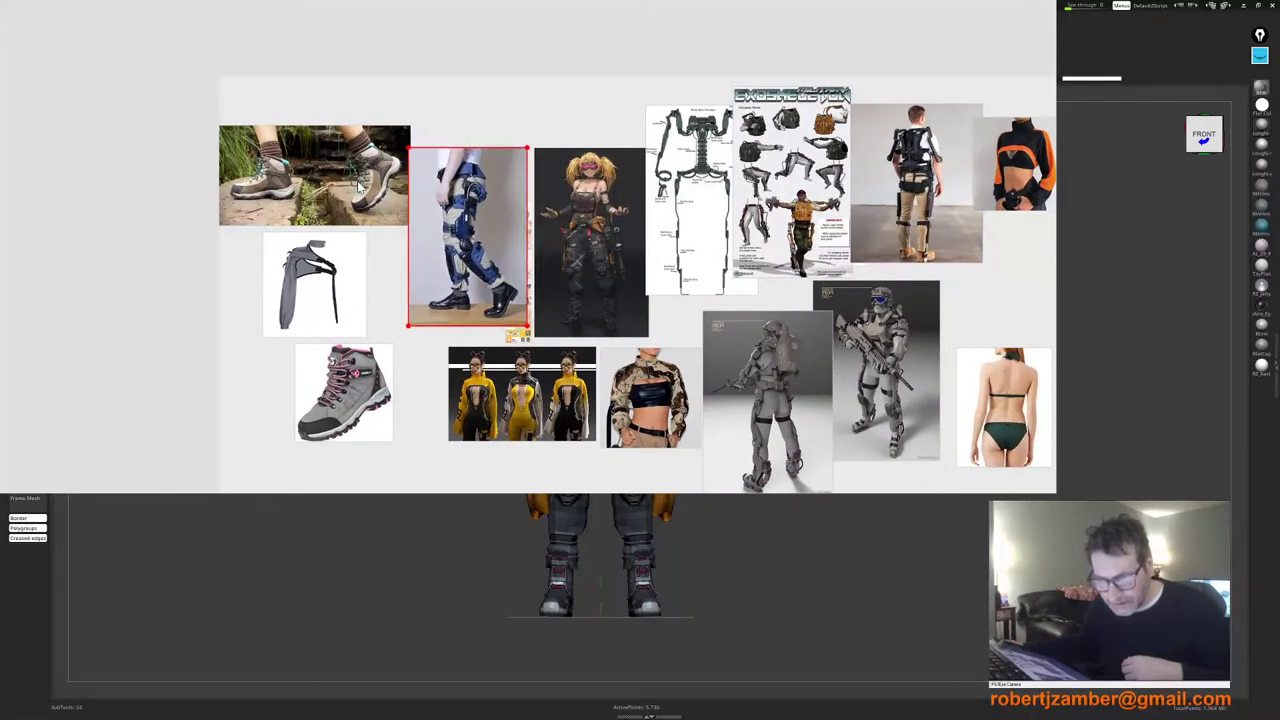
pyautogui.moveTo(358, 185); pyautogui.dragTo(361, 177)
pyautogui.click(314, 294)
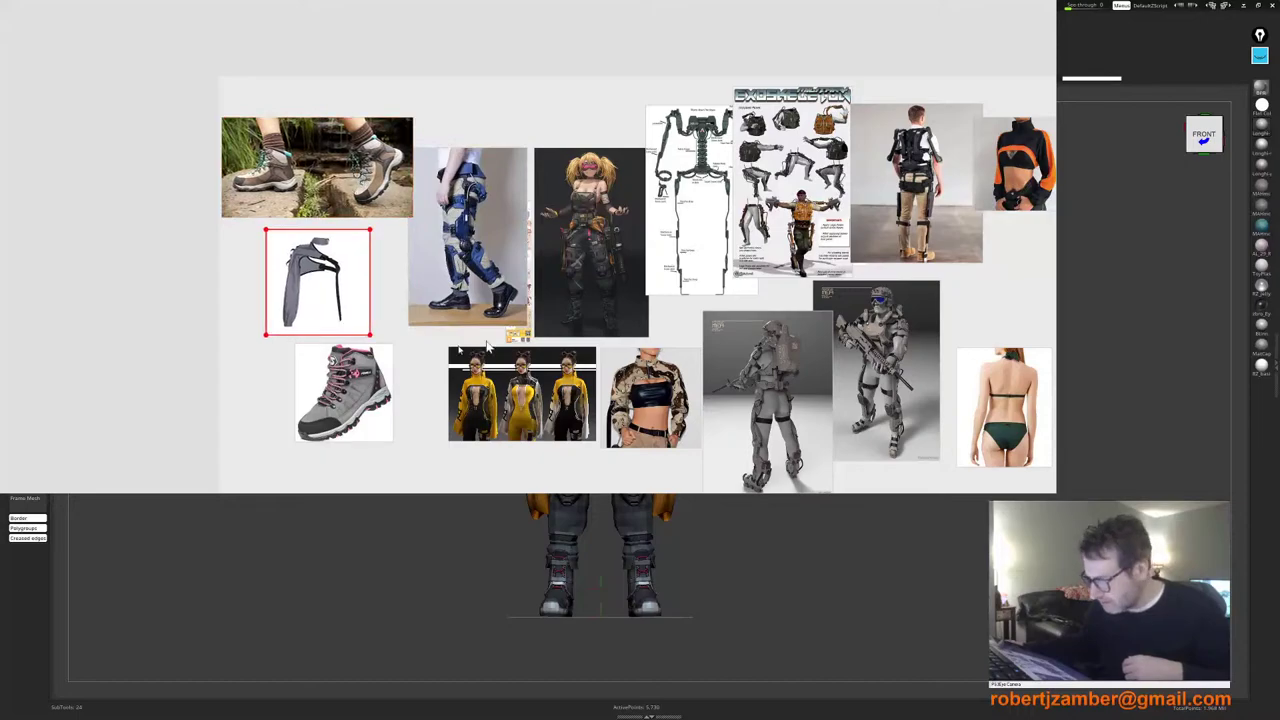
pyautogui.scroll(-2, 677, 272)
pyautogui.scroll(3, 670, 270)
pyautogui.scroll(-2, 640, 290)
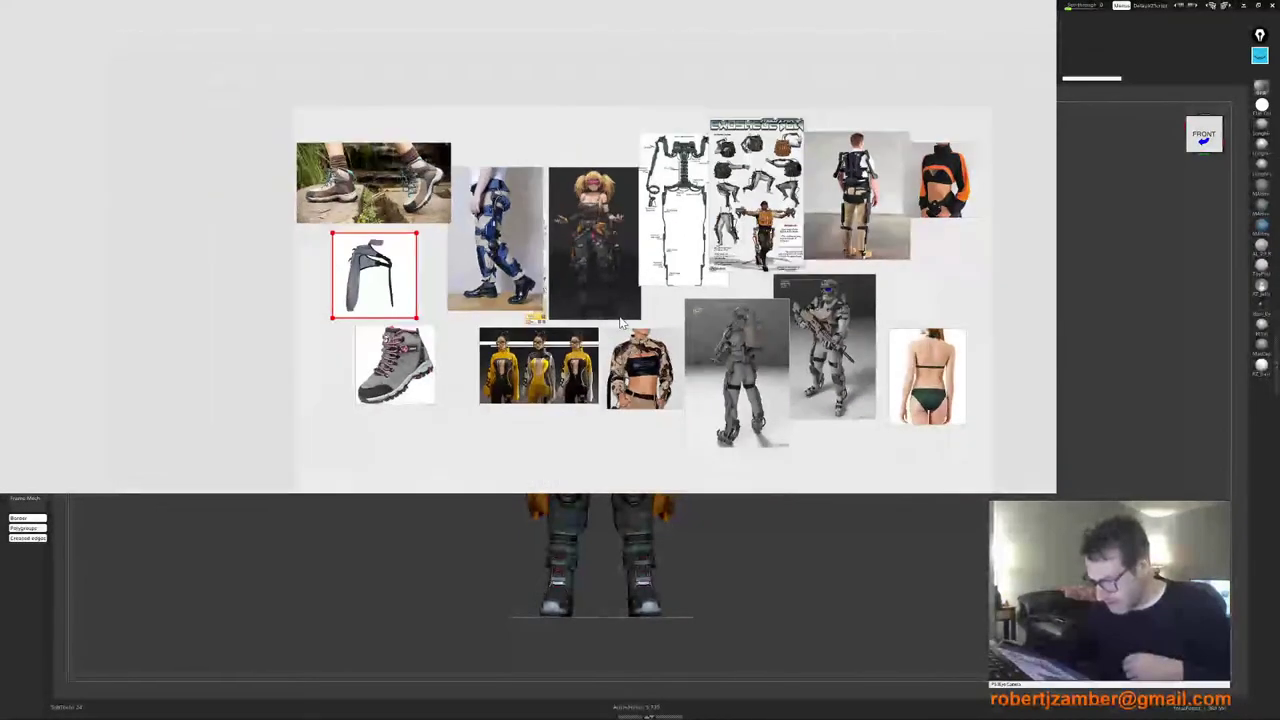
pyautogui.moveTo(620, 317); pyautogui.dragTo(573, 264, button='middle')
pyautogui.scroll(3, 573, 250)
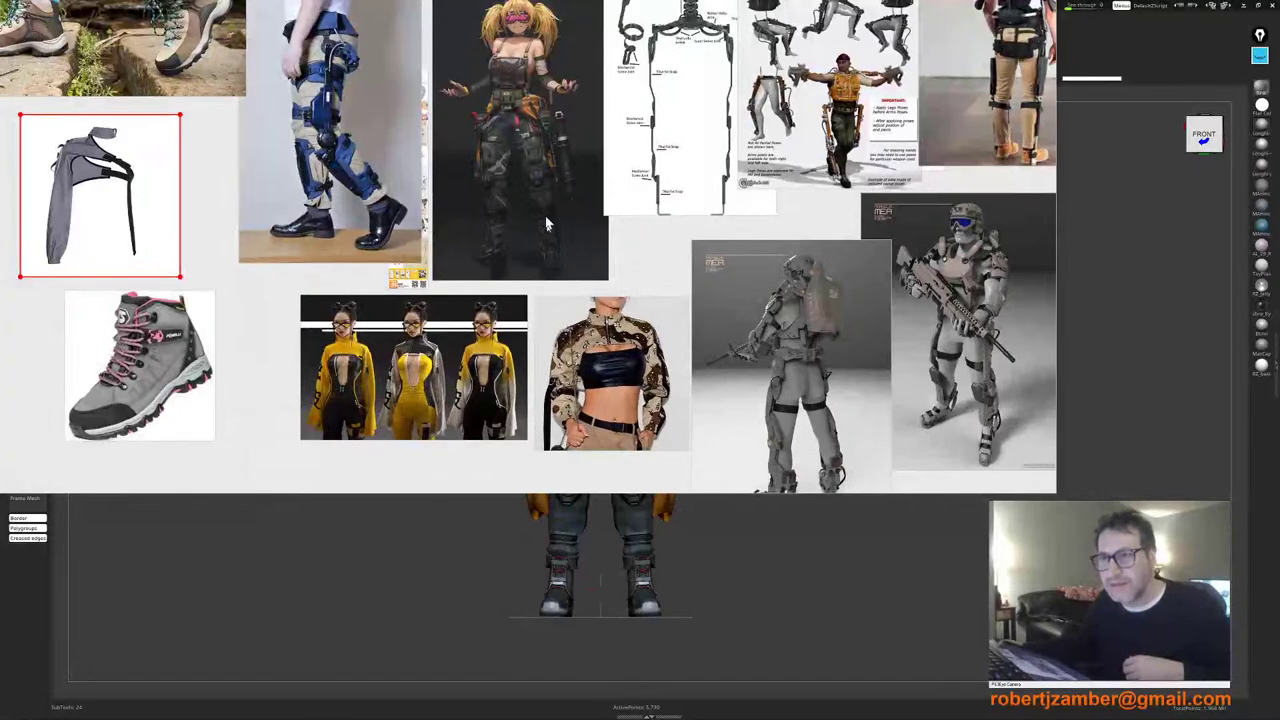
pyautogui.moveTo(547, 224); pyautogui.dragTo(800, 0, button='right')
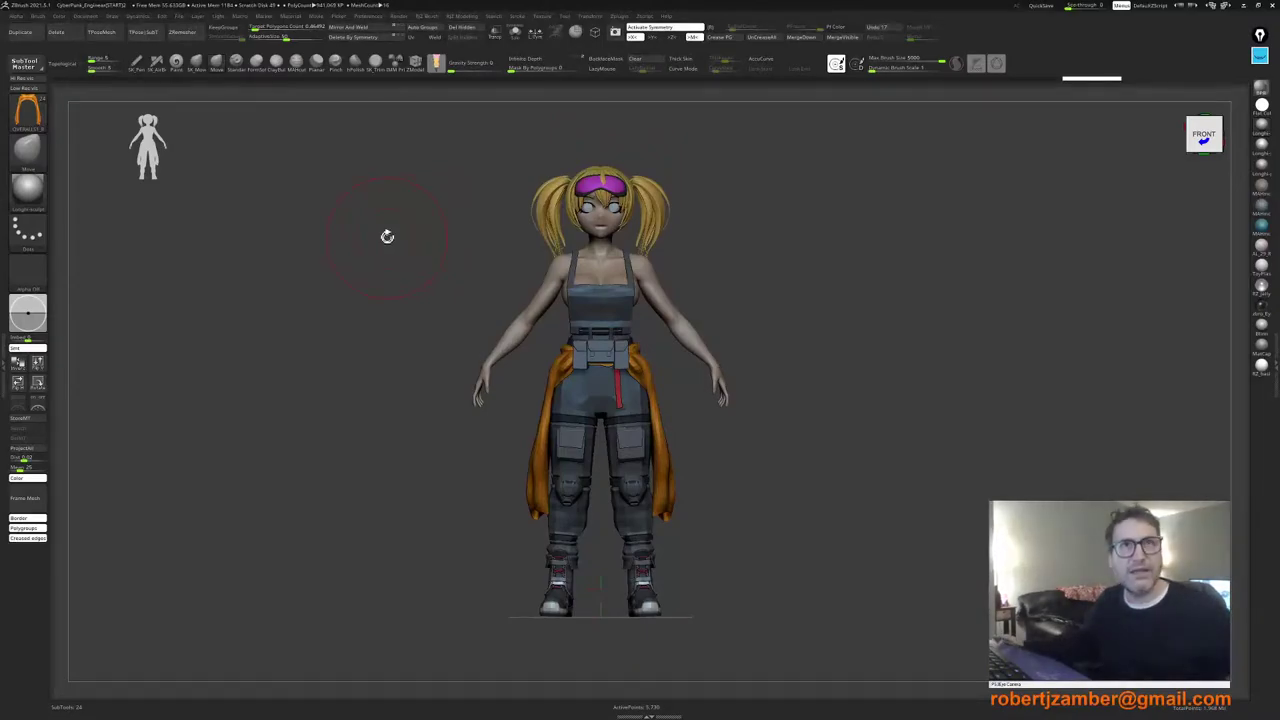
# Step: Toggle the visibility of the OVERALLS1_6 jacket subtool
pyautogui.moveTo(401, 392); pyautogui.dragTo(522, 430, button='right')
pyautogui.keyDown('alt'); pyautogui.moveTo(532, 361); pyautogui.dragTo(533, 430, button='right'); pyautogui.keyUp('alt')
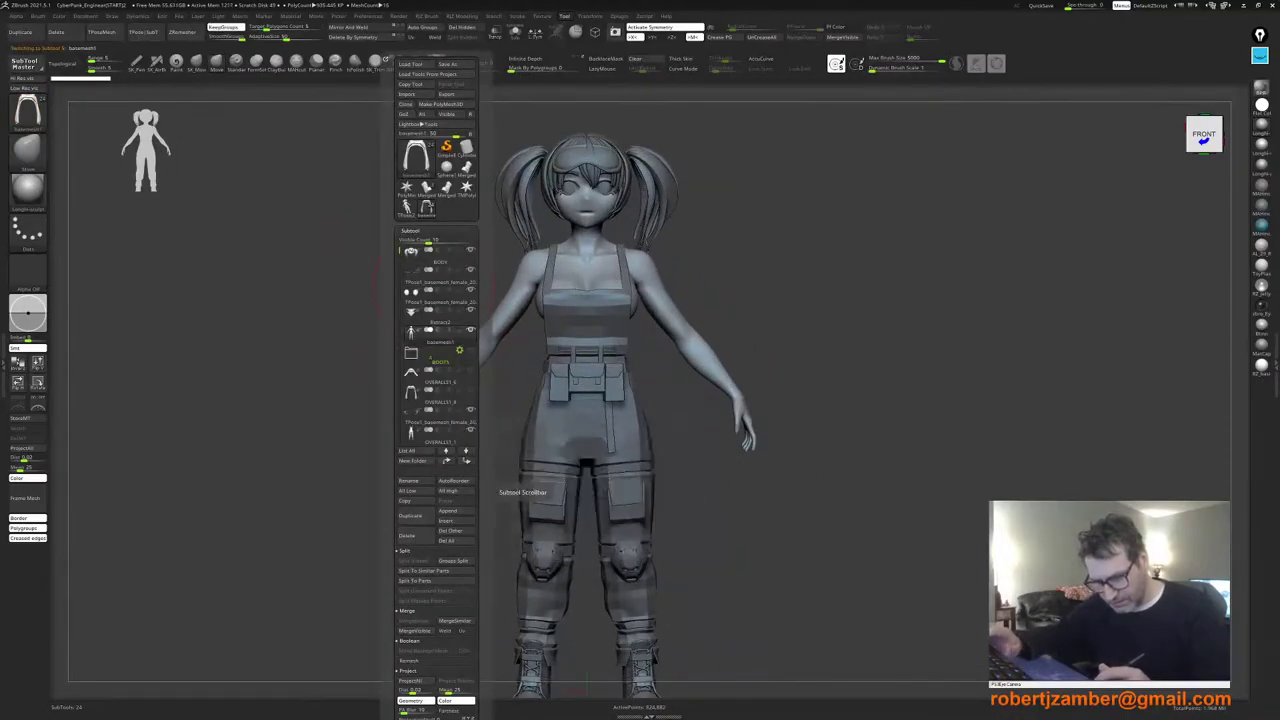
pyautogui.moveTo(399, 250); pyautogui.dragTo(399, 277)
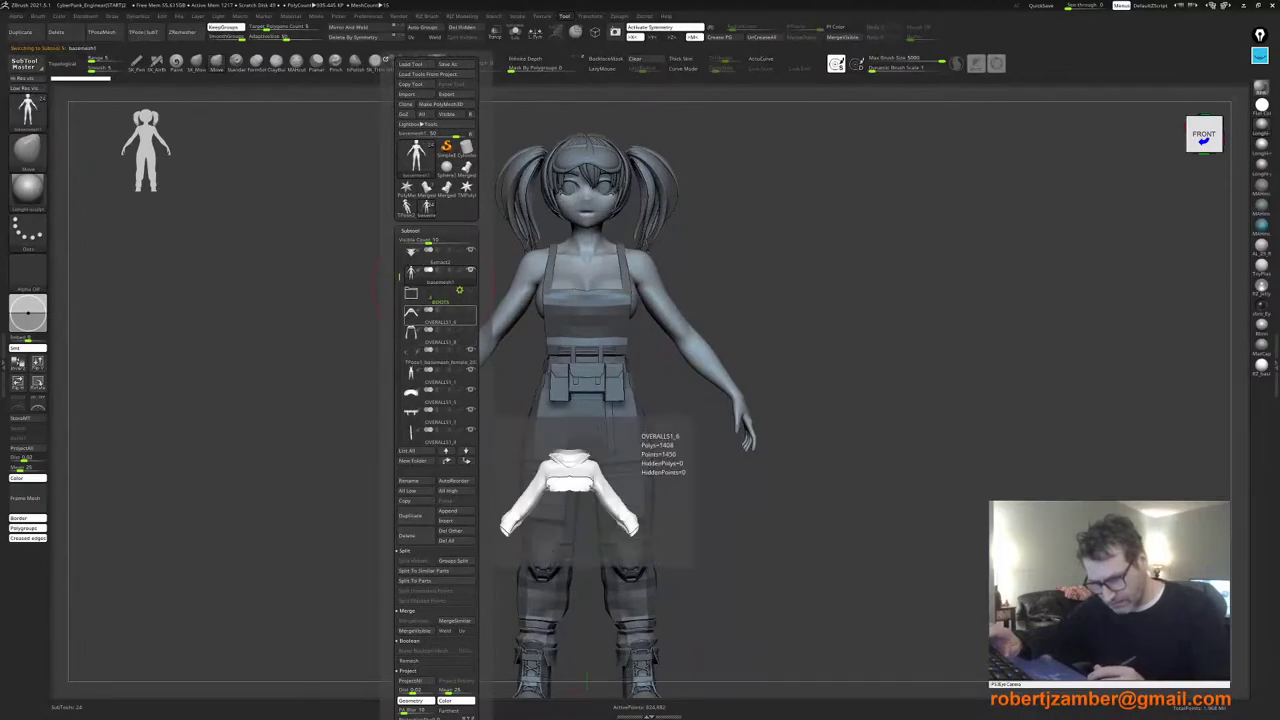
pyautogui.click(471, 310)
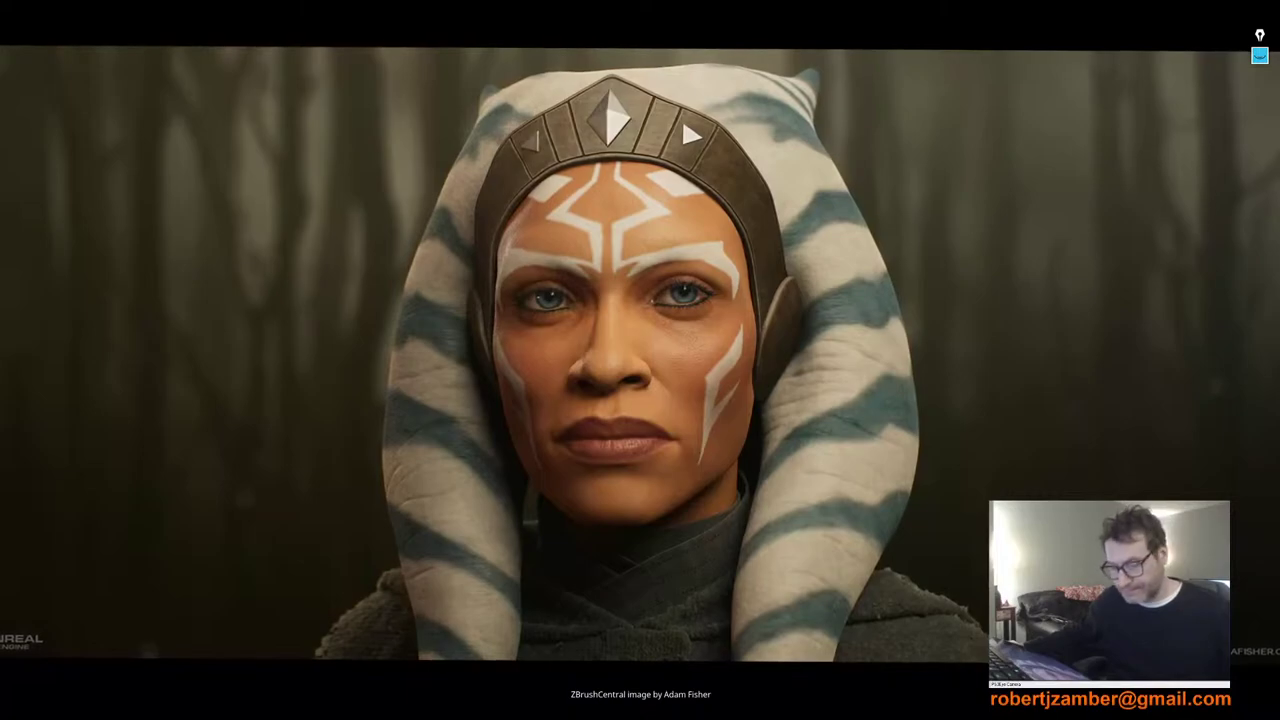
# Step: Dismiss the idle gallery image and hide the jacket tied around the character's waist
pyautogui.click(575, 256)
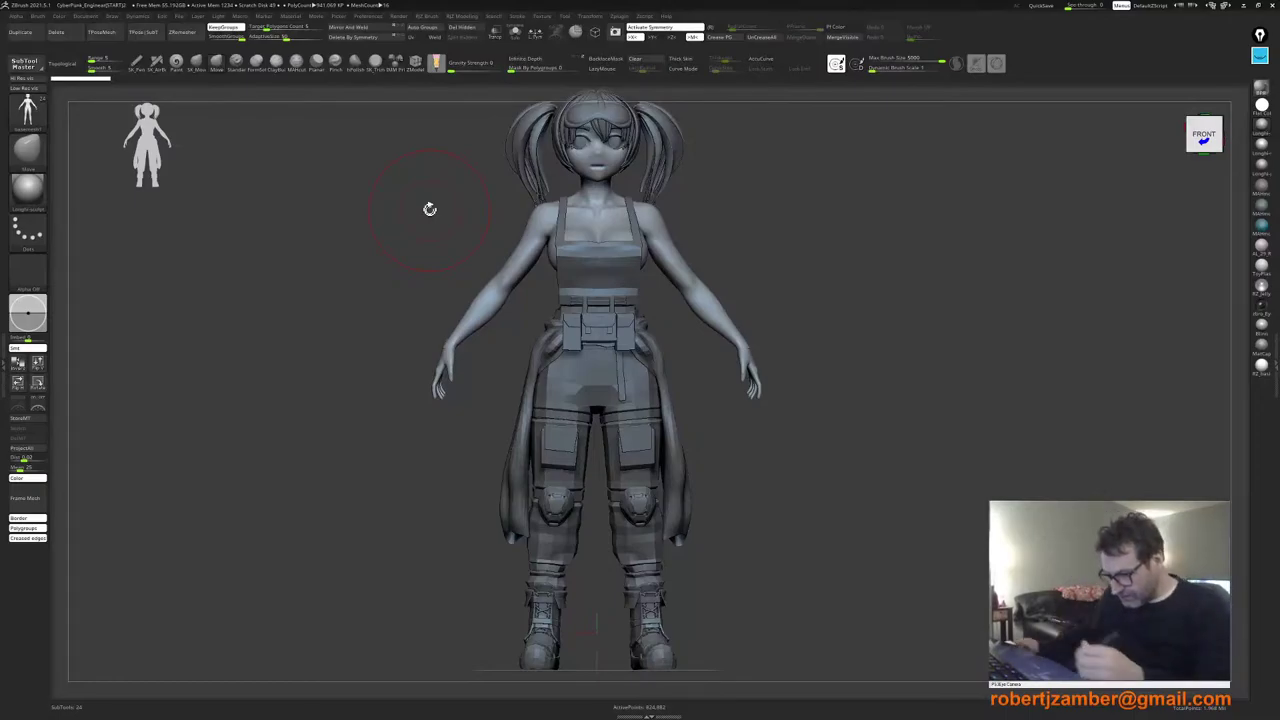
pyautogui.moveTo(448, 436); pyautogui.dragTo(447, 463)
pyautogui.keyDown('ctrl'); pyautogui.moveTo(507, 405); pyautogui.dragTo(531, 434, button='right'); pyautogui.keyUp('ctrl')
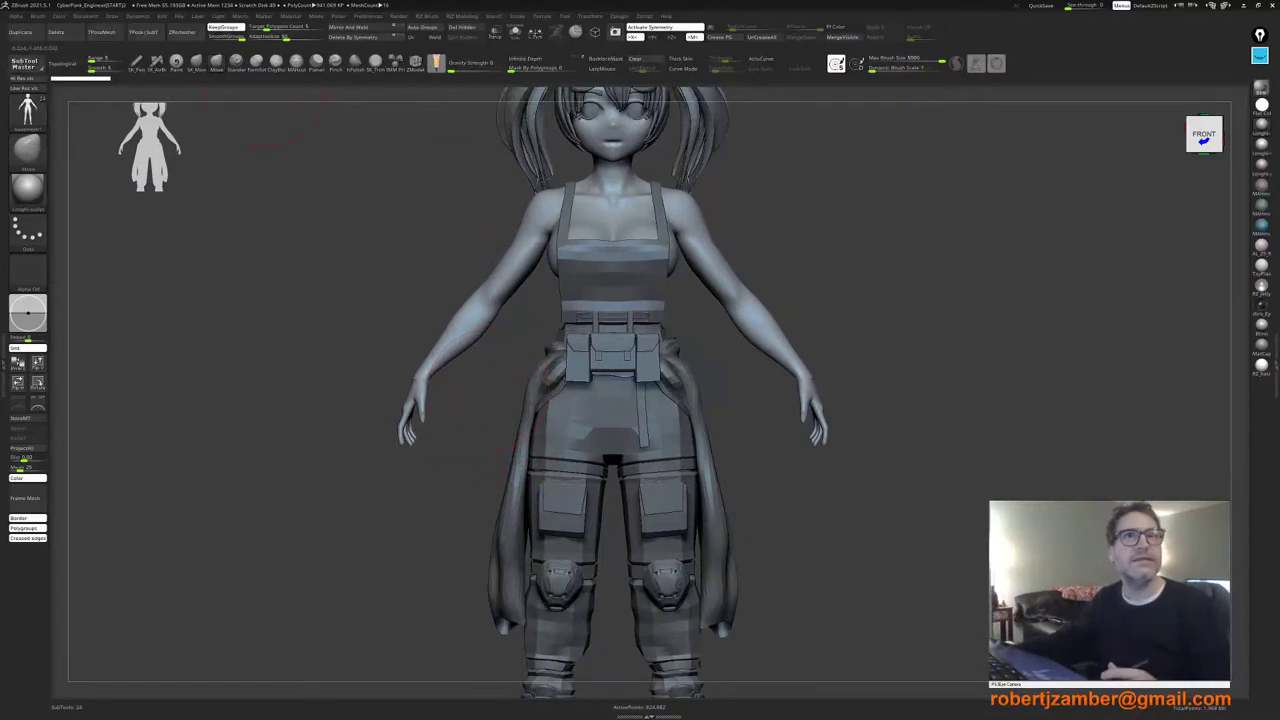
pyautogui.moveTo(357, 342)
pyautogui.mouseDown(button='right')
pyautogui.moveTo(392, 338)
pyautogui.moveTo(375, 341)
pyautogui.mouseUp(button='right')
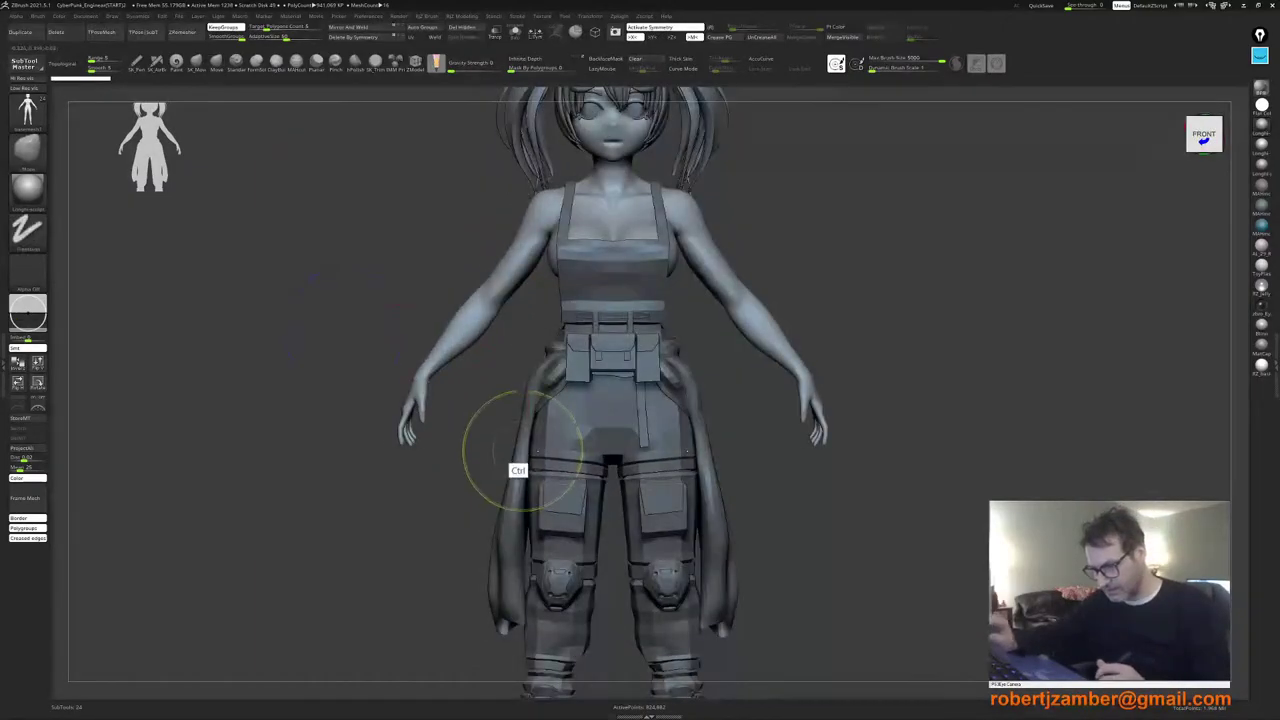
pyautogui.moveTo(524, 450)
pyautogui.keyDown('alt'); pyautogui.mouseDown(button='right')
pyautogui.moveTo(491, 423)
pyautogui.moveTo(491, 375)
pyautogui.moveTo(518, 447)
pyautogui.mouseUp(button='right'); pyautogui.keyUp('alt')
pyautogui.keyDown('alt'); pyautogui.click(486, 392); pyautogui.keyUp('alt')
pyautogui.press('n')
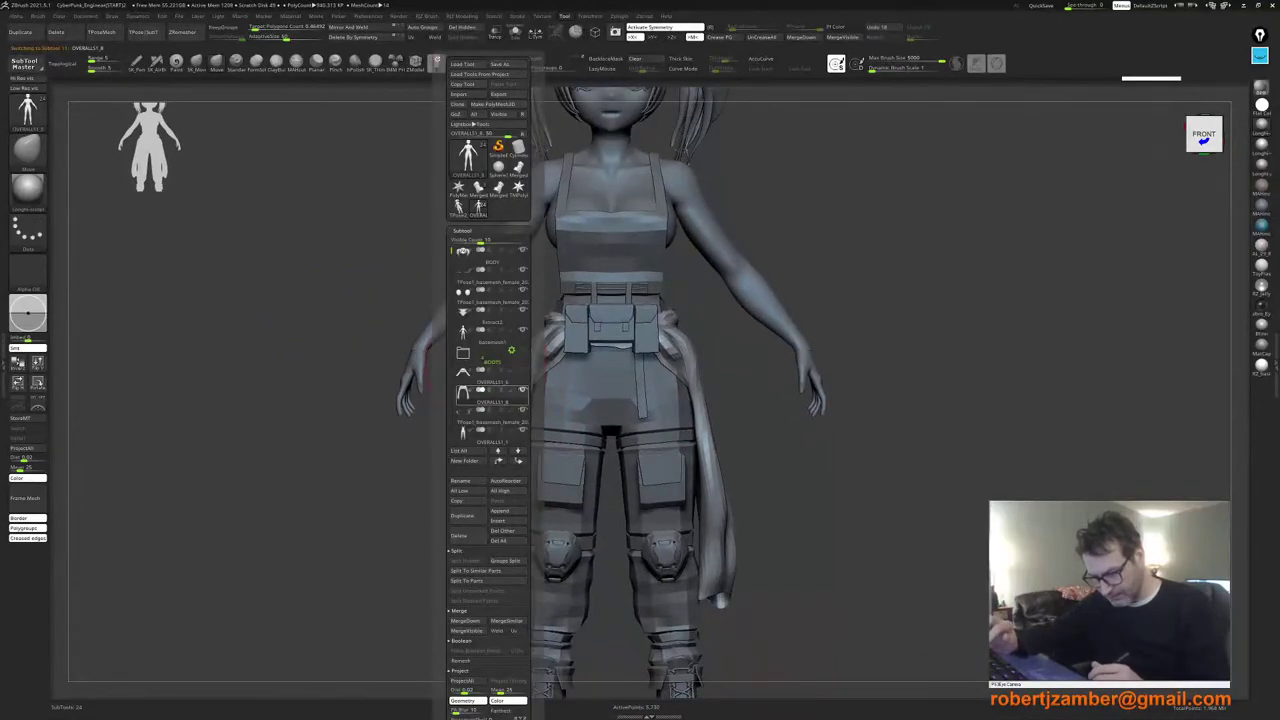
pyautogui.click(522, 390)
# Step: Make the leg straps the active subtool and show the knee in side view
pyautogui.keyDown('alt'); pyautogui.moveTo(563, 405); pyautogui.dragTo(490, 440, button='right'); pyautogui.keyUp('alt')
pyautogui.keyDown('alt'); pyautogui.click(553, 429); pyautogui.keyUp('alt')
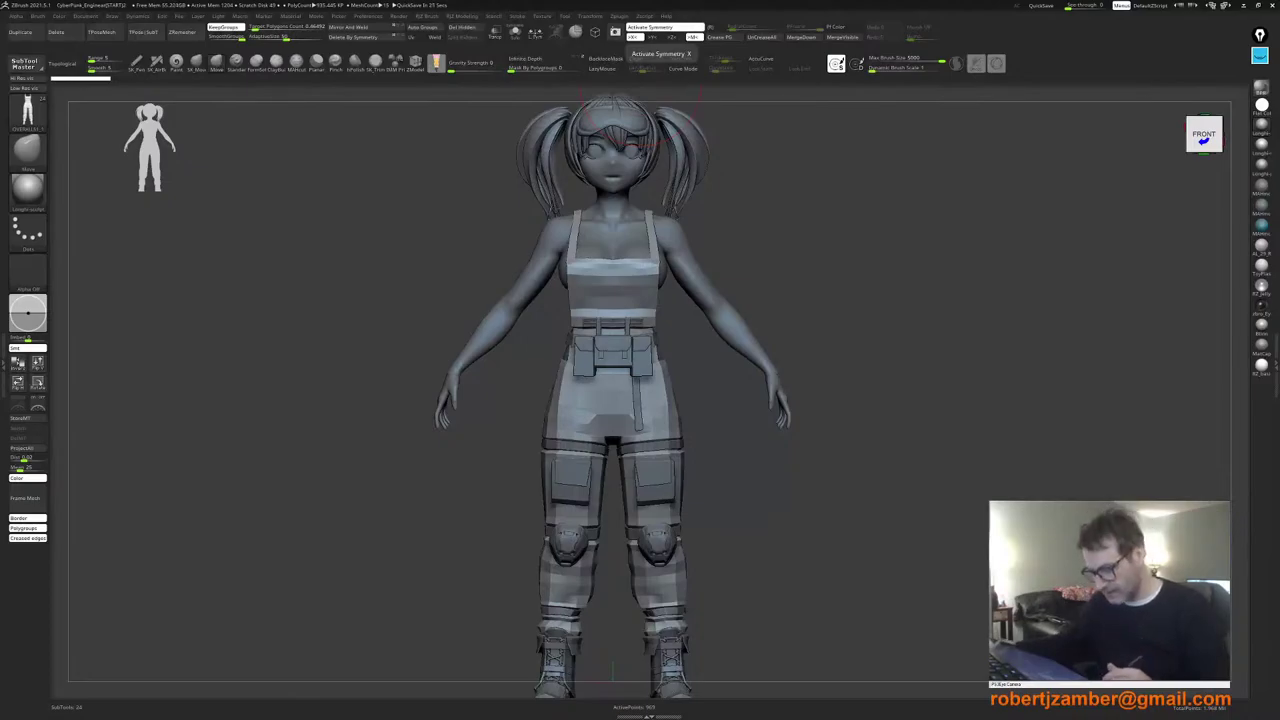
pyautogui.moveTo(480, 490)
pyautogui.mouseDown()
pyautogui.moveTo(520, 492)
pyautogui.moveTo(466, 500)
pyautogui.moveTo(505, 494)
pyautogui.moveTo(503, 461)
pyautogui.moveTo(490, 476)
pyautogui.moveTo(510, 465)
pyautogui.moveTo(435, 476)
pyautogui.mouseUp()
pyautogui.keyDown('alt'); pyautogui.click(603, 450); pyautogui.keyUp('alt')
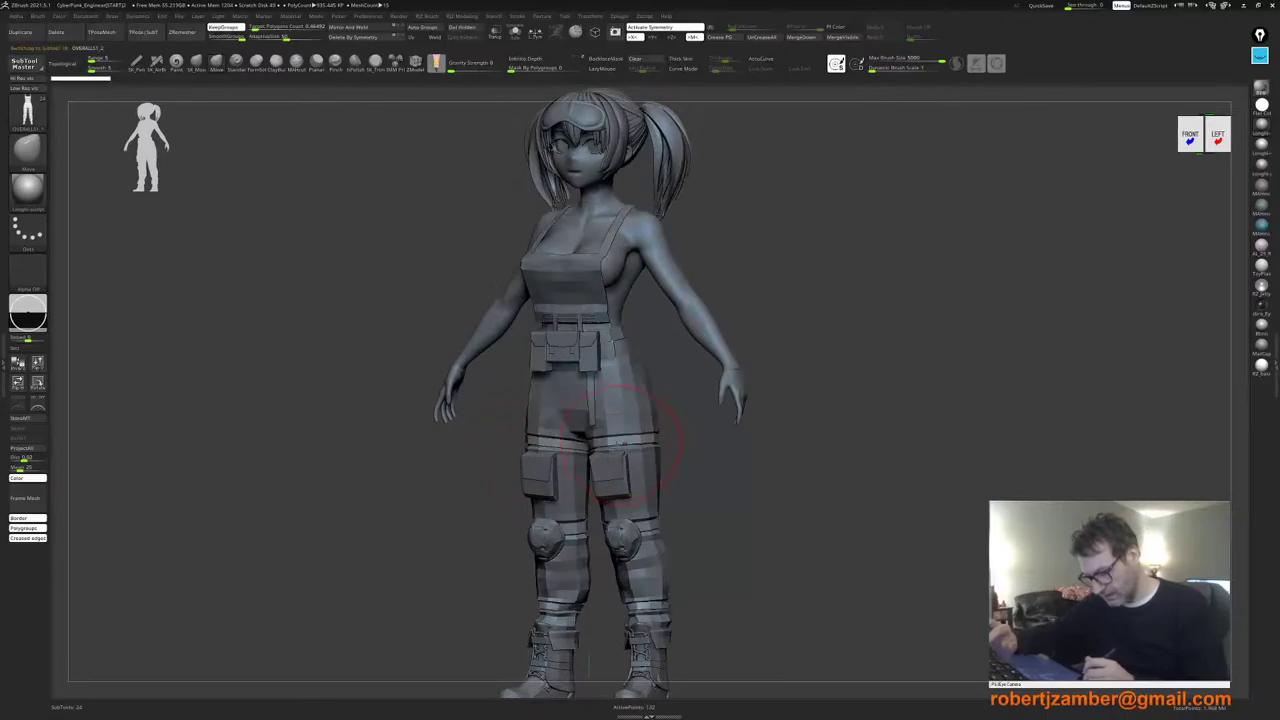
pyautogui.keyDown('shift'); pyautogui.moveTo(578, 450); pyautogui.dragTo(553, 447); pyautogui.keyUp('shift')
pyautogui.keyDown('alt'); pyautogui.moveTo(596, 520); pyautogui.dragTo(541, 404); pyautogui.keyUp('alt')
# Step: Insert a mirrored primitive cylinder on the outer side of each knee with an insert-mesh brush
pyautogui.click(396, 64)
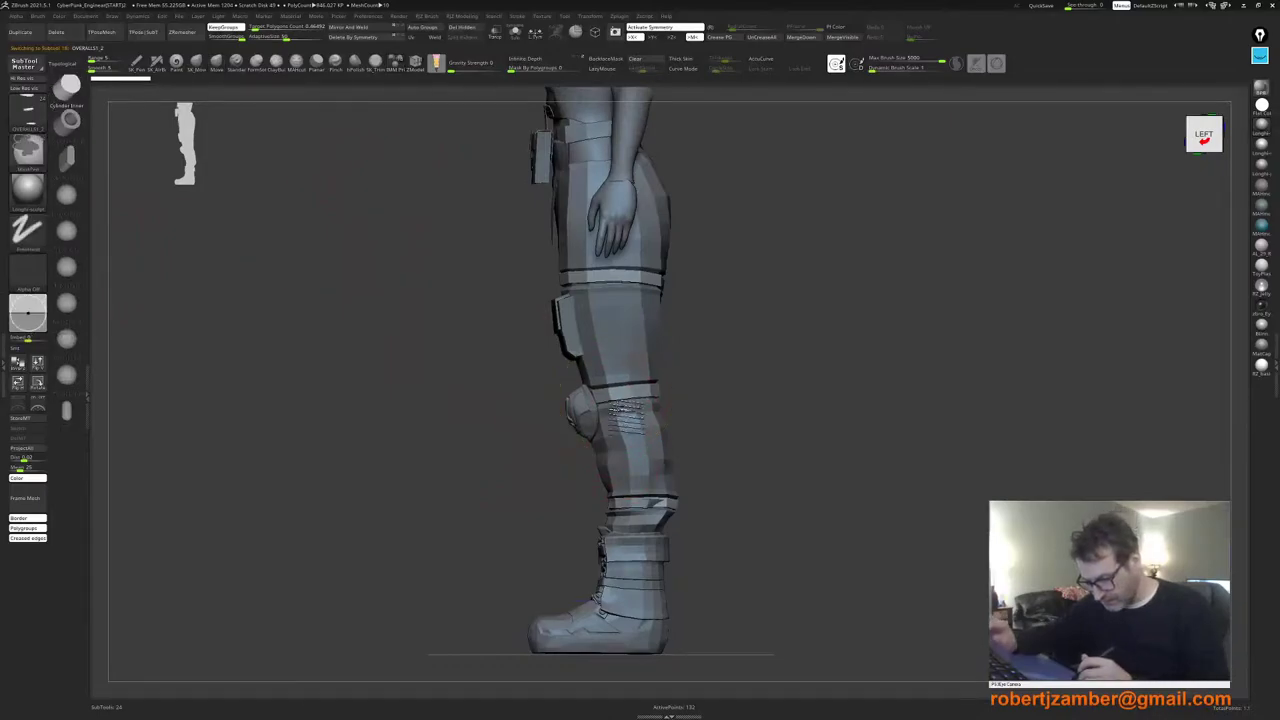
pyautogui.keyDown('ctrl'); pyautogui.moveTo(606, 450); pyautogui.dragTo(545, 455, button='right'); pyautogui.keyUp('ctrl')
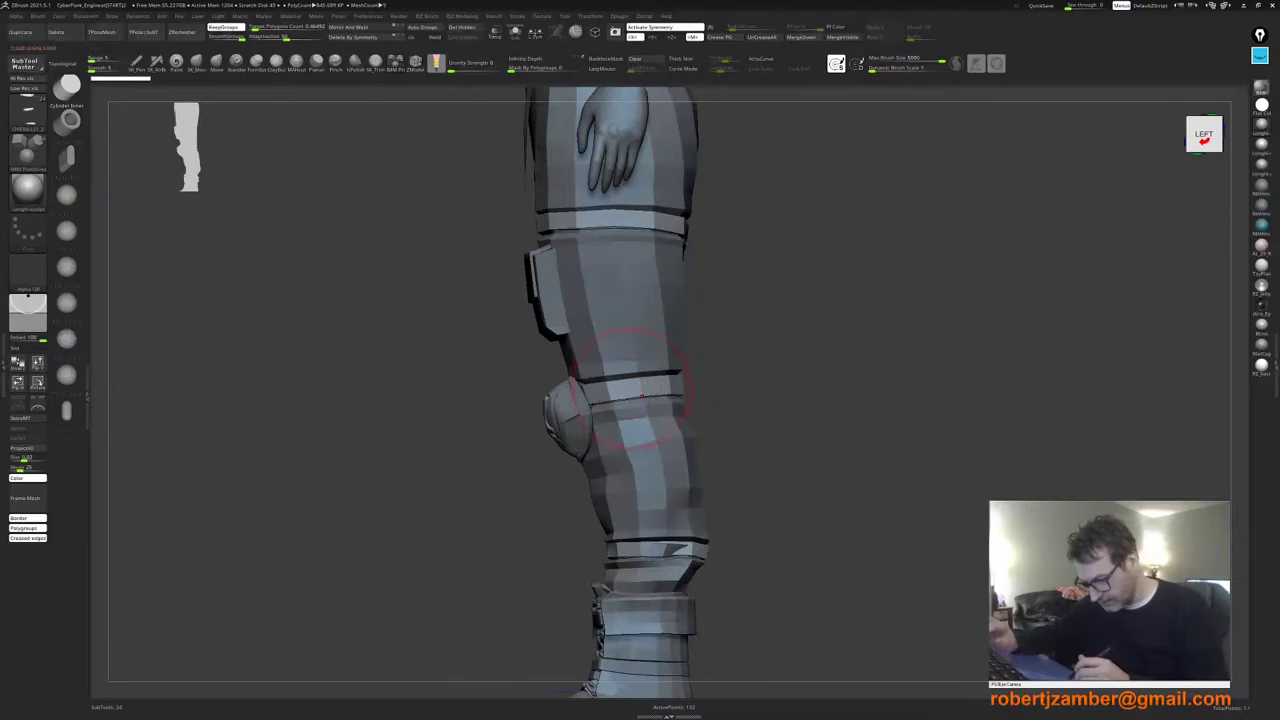
pyautogui.moveTo(643, 394); pyautogui.dragTo(662, 401)
pyautogui.keyDown('shift'); pyautogui.moveTo(678, 408); pyautogui.dragTo(553, 430, button='right'); pyautogui.keyUp('shift')
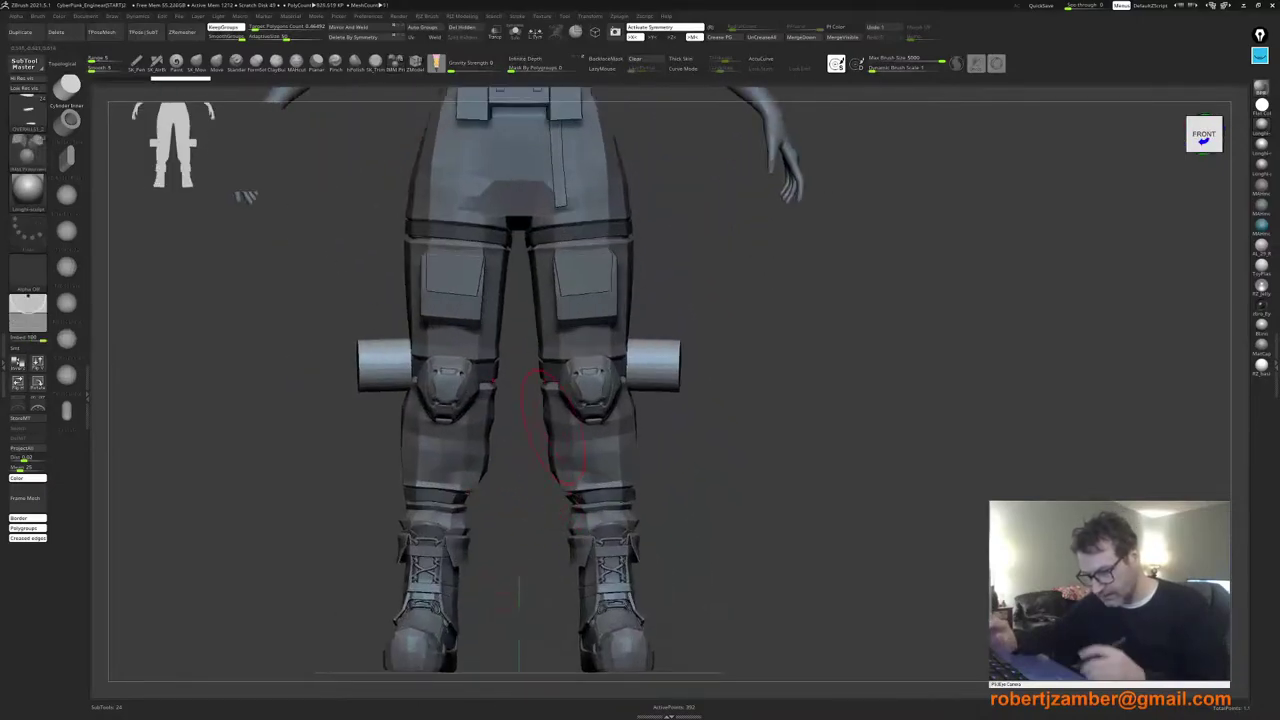
# Step: Reset the gizmo's orientation, shift its pivot into the knee cylinder and tilt the cylinders slightly
pyautogui.press('w')
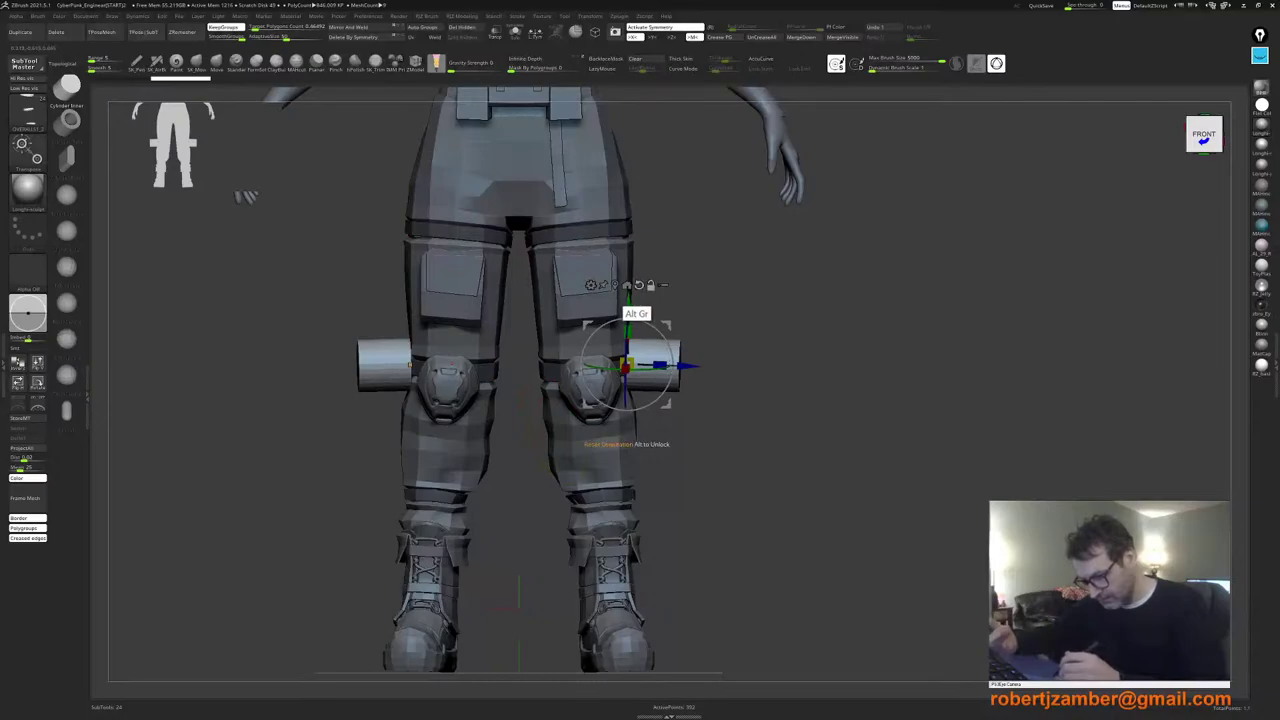
pyautogui.keyDown('alt'); pyautogui.click(639, 286); pyautogui.keyUp('alt')
pyautogui.keyDown('alt'); pyautogui.moveTo(585, 325); pyautogui.dragTo(595, 320); pyautogui.keyUp('alt')
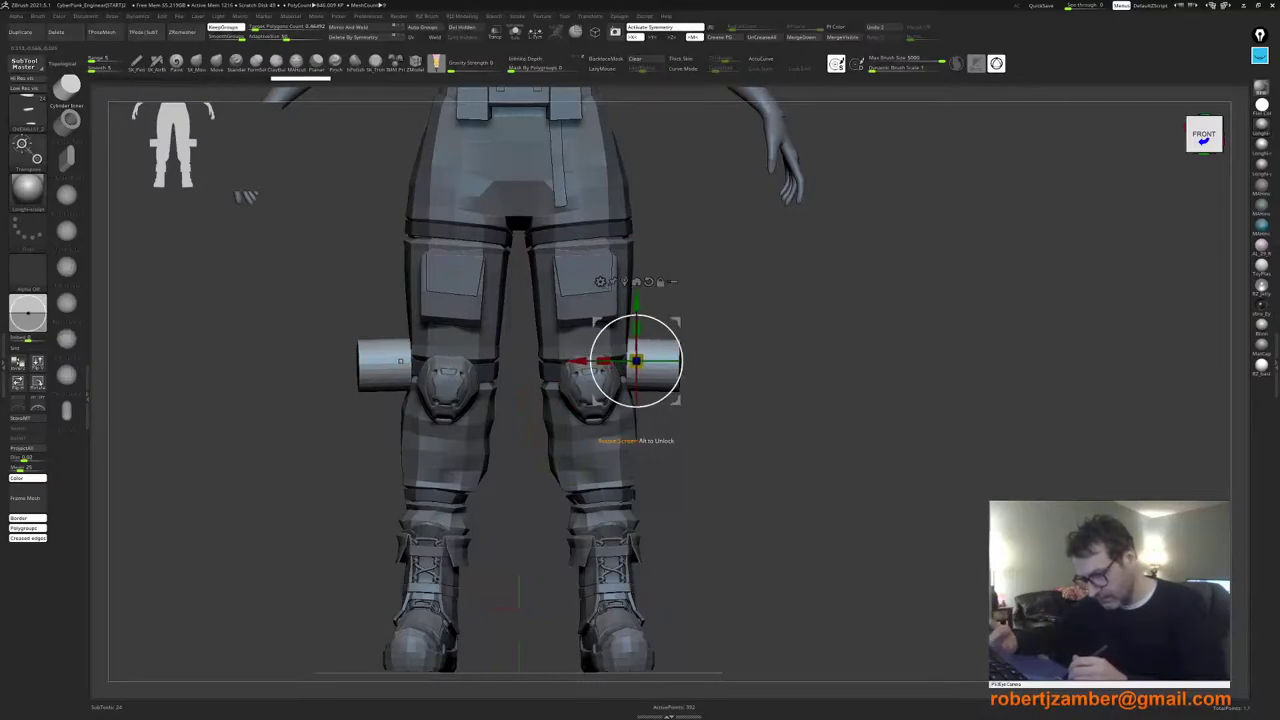
pyautogui.moveTo(682, 362); pyautogui.dragTo(682, 358)
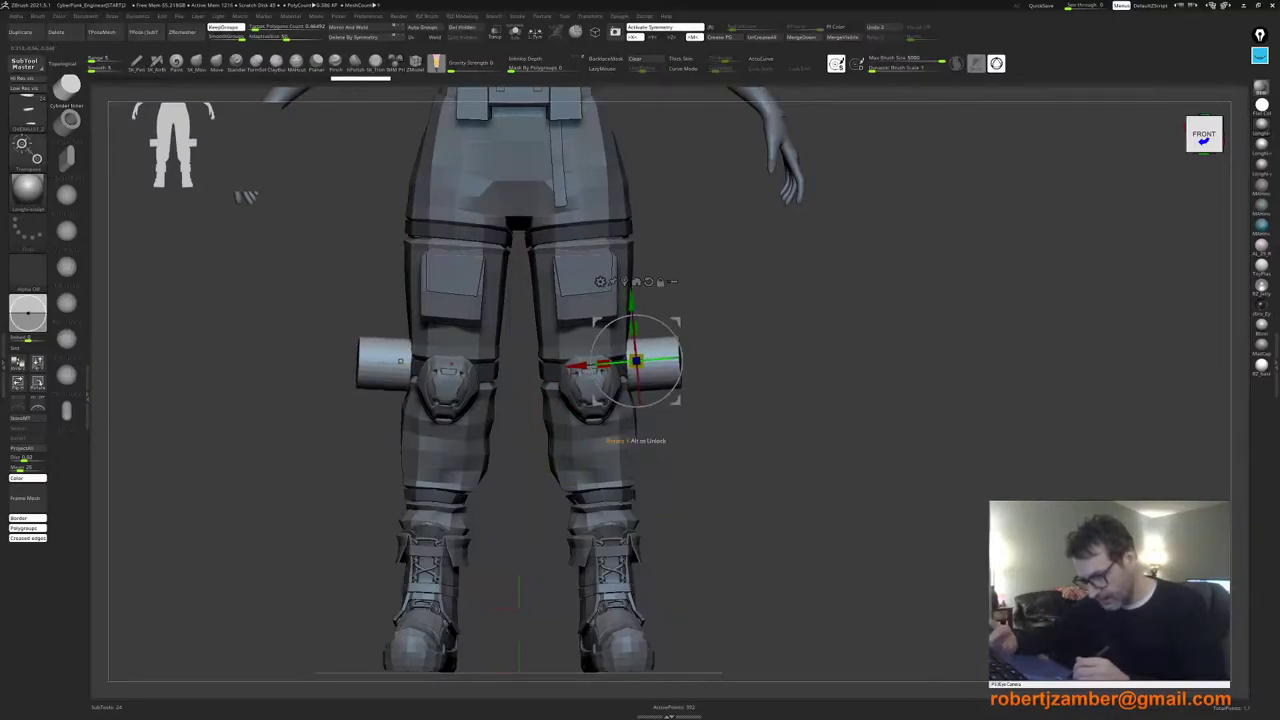
# Step: Turn on local symmetry and shorten the knee cylinders along their axis into thick discs
pyautogui.click(535, 33)
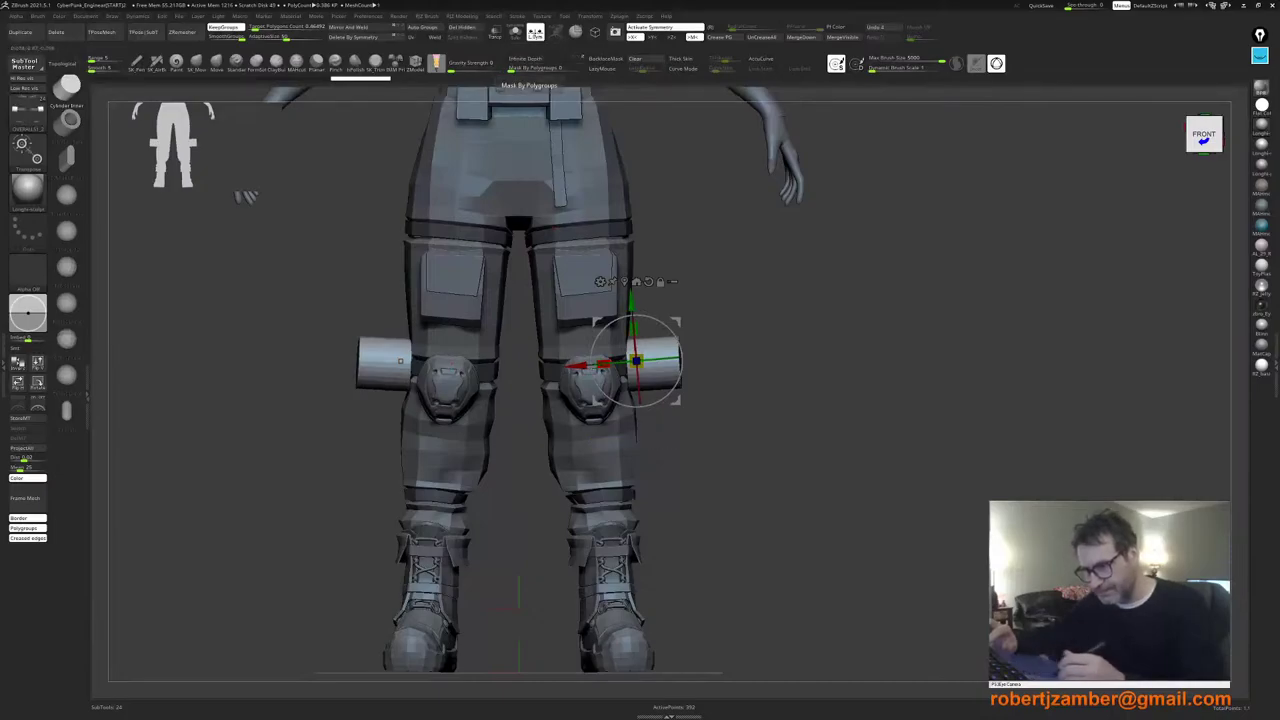
pyautogui.moveTo(603, 363); pyautogui.dragTo(620, 362)
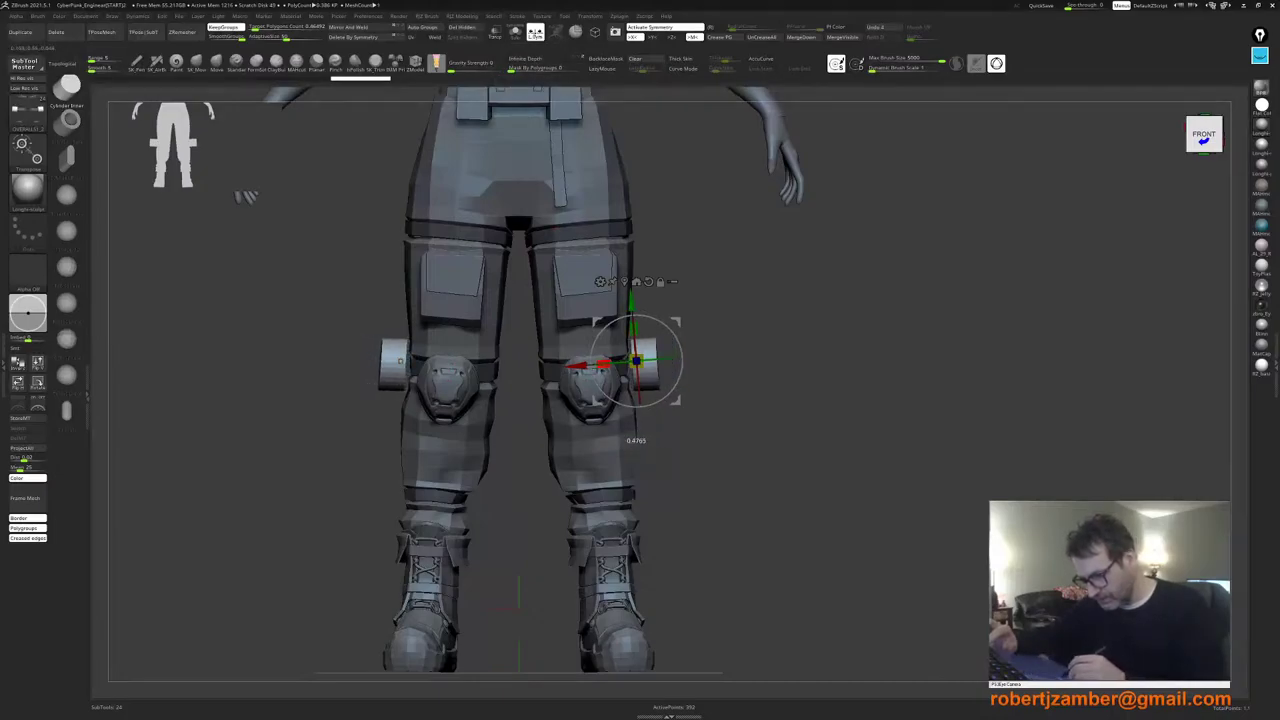
pyautogui.keyDown('alt'); pyautogui.moveTo(598, 390); pyautogui.dragTo(632, 438, button='right'); pyautogui.keyUp('alt')
pyautogui.keyDown('alt'); pyautogui.moveTo(526, 452); pyautogui.dragTo(615, 474, button='right'); pyautogui.keyUp('alt')
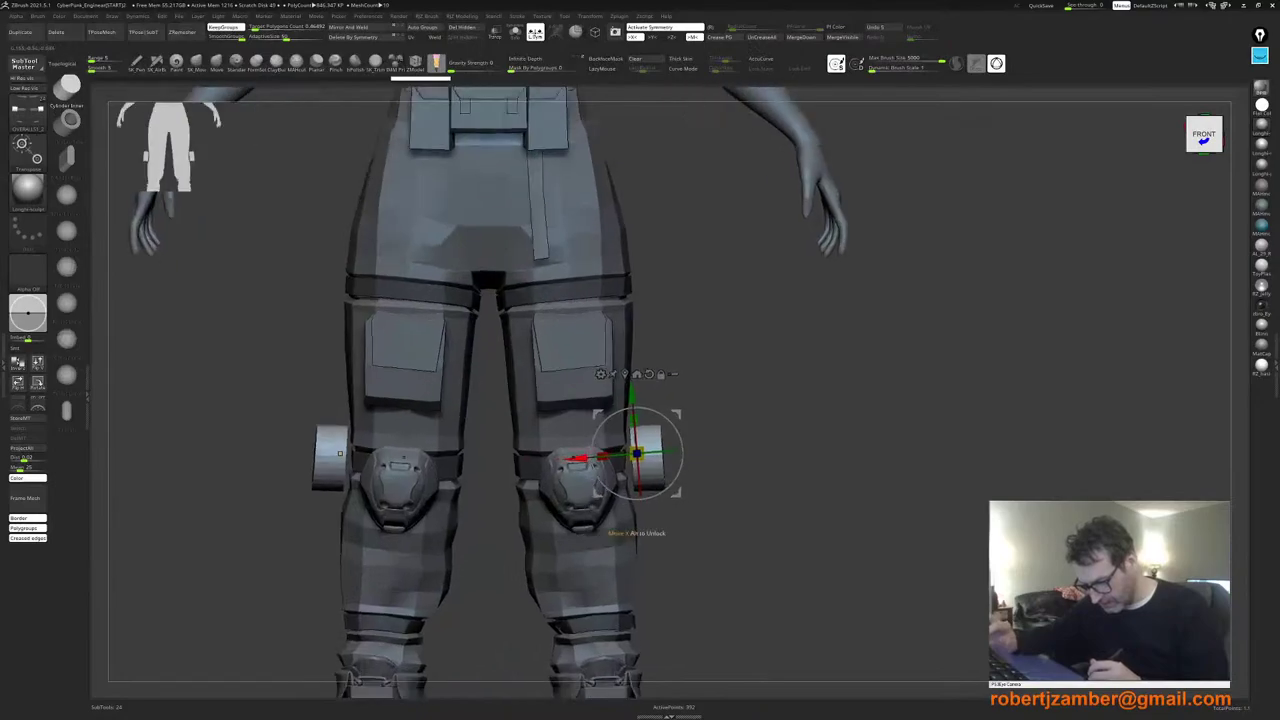
# Step: Try to rotate, move and scale the discs closer against the outer sides of the knees
pyautogui.moveTo(577, 459); pyautogui.dragTo(576, 459)
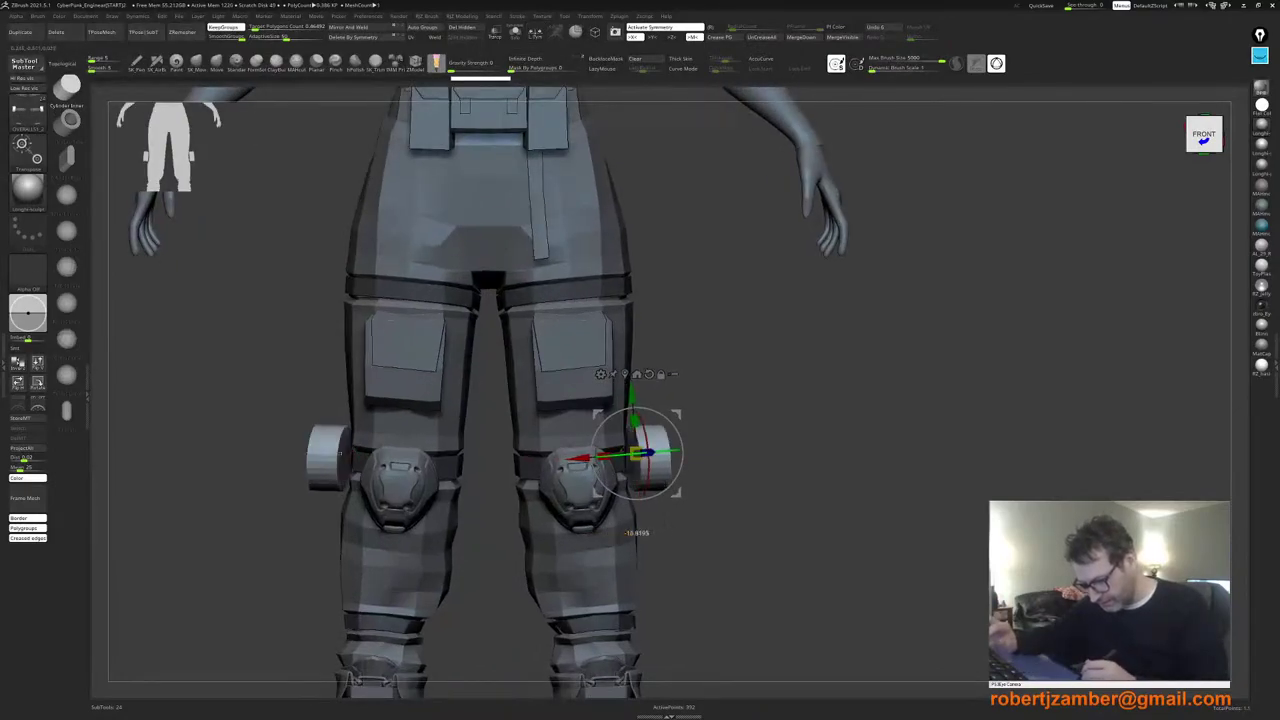
pyautogui.moveTo(573, 458); pyautogui.dragTo(582, 458)
pyautogui.moveTo(582, 460); pyautogui.dragTo(550, 478, button='right')
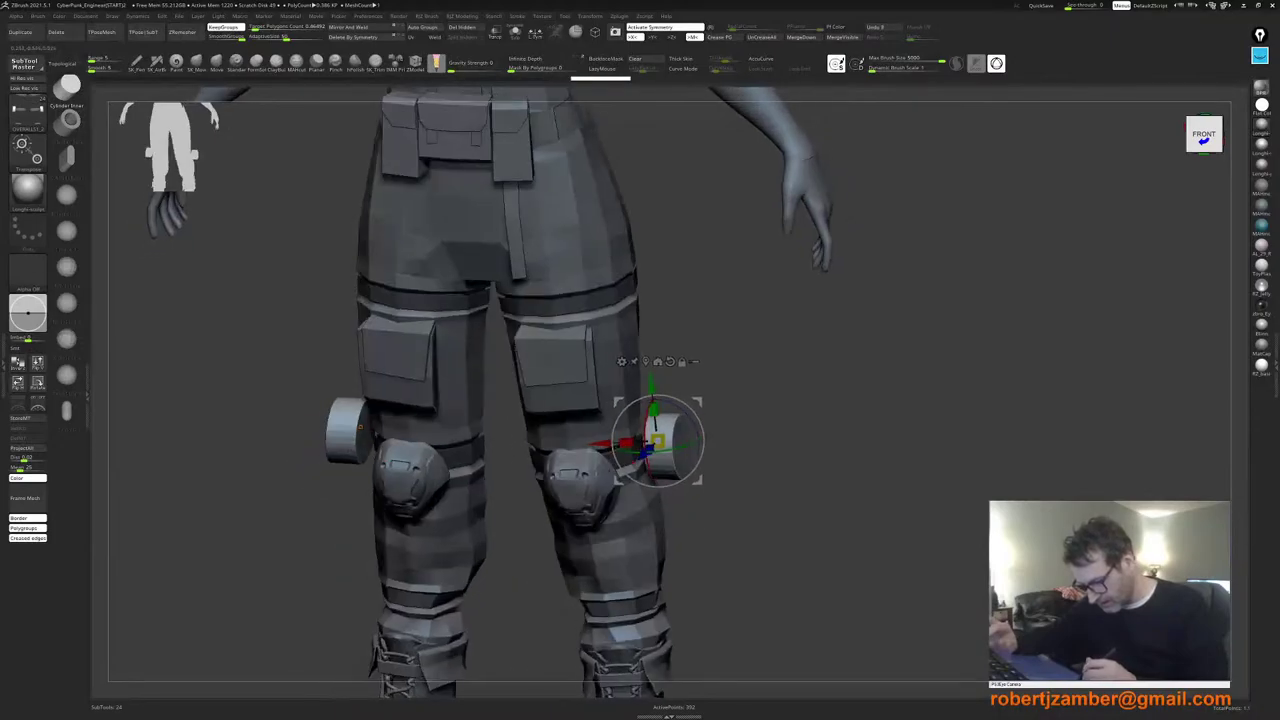
pyautogui.moveTo(662, 452); pyautogui.dragTo(644, 452)
pyautogui.moveTo(600, 470); pyautogui.dragTo(638, 450, button='right')
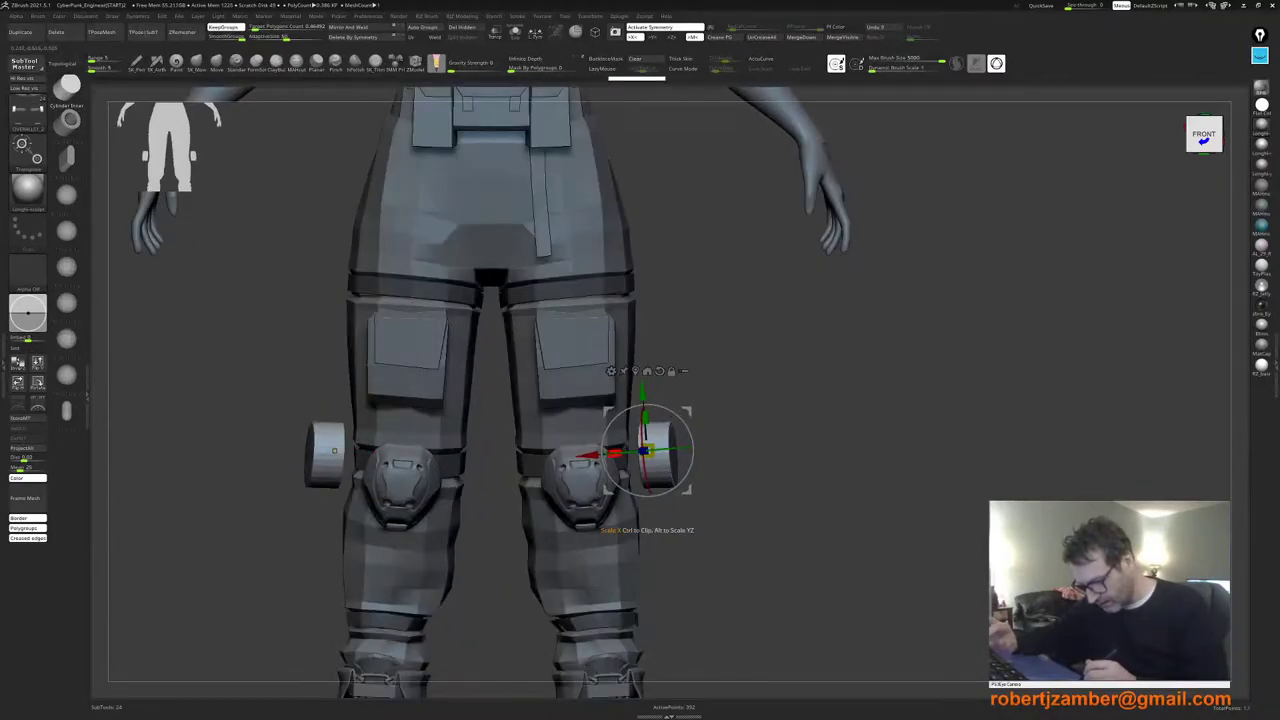
pyautogui.moveTo(586, 456); pyautogui.dragTo(581, 456)
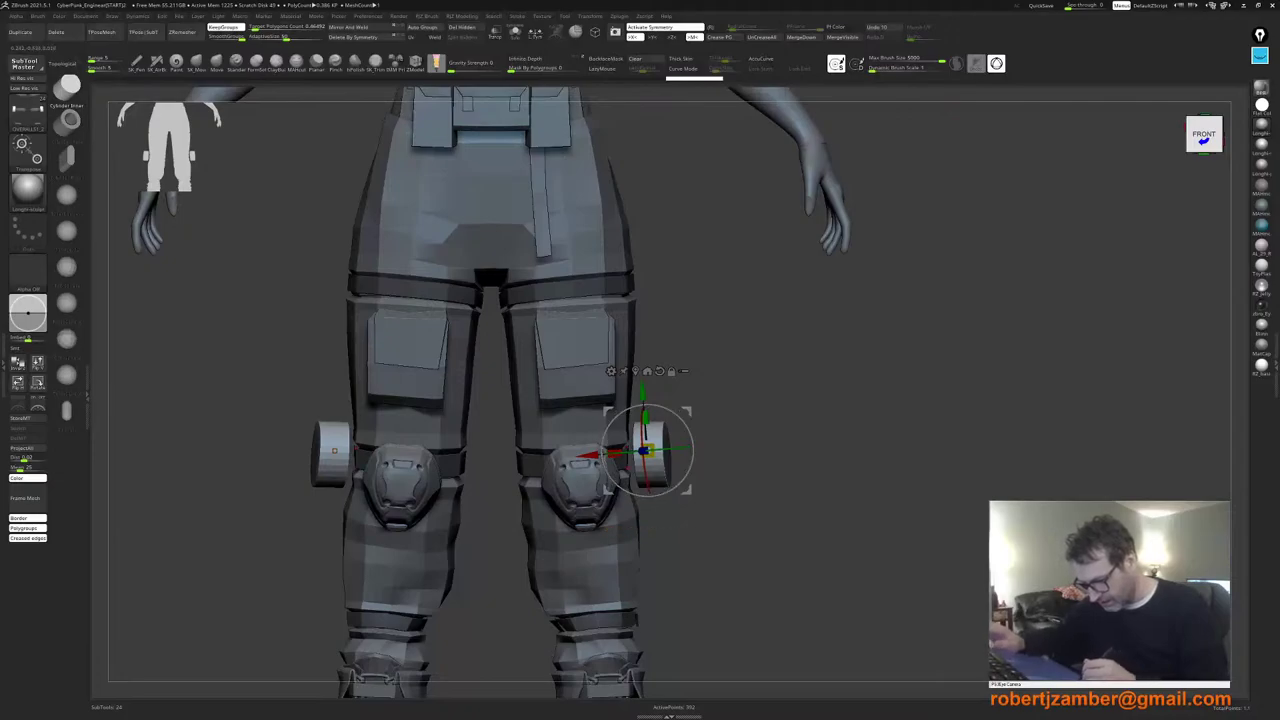
pyautogui.moveTo(662, 450); pyautogui.dragTo(640, 451)
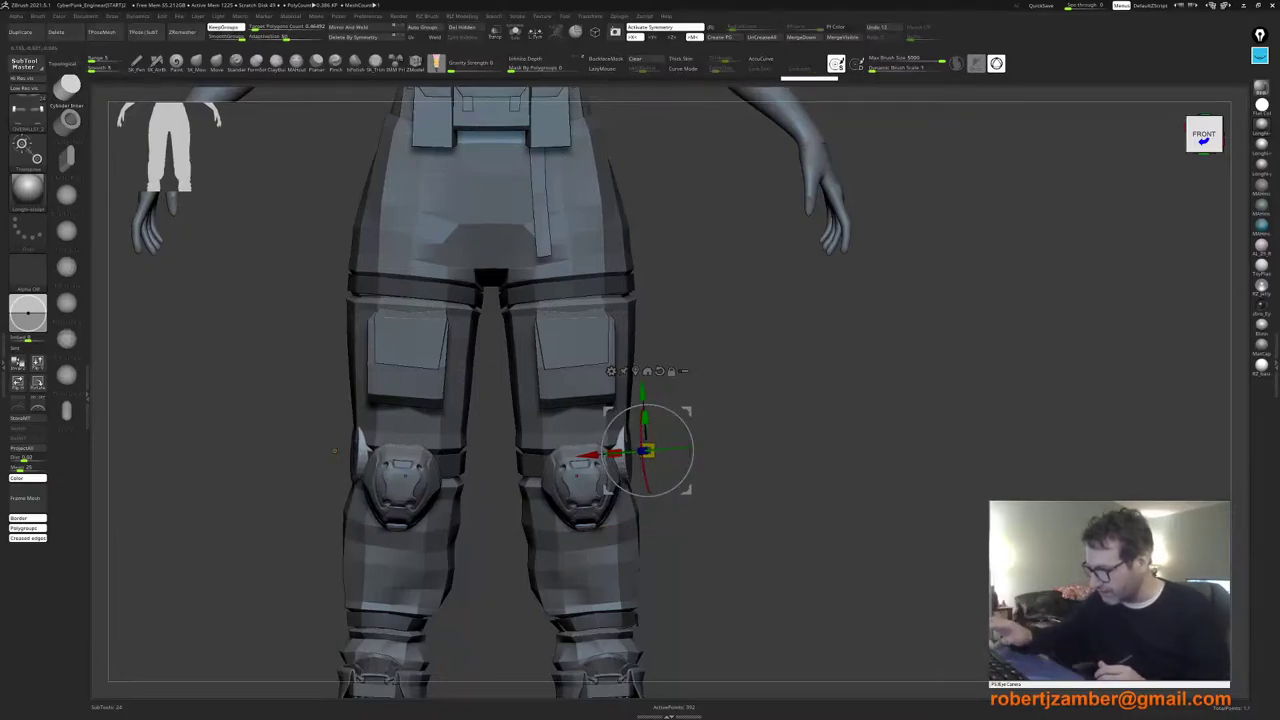
# Step: Undo the last rotation, move and scale adjustments to the knee discs
pyautogui.hotkey('ctrl', 'z')
pyautogui.hotkey('ctrl', 'z')
pyautogui.hotkey('ctrl', 'z')
pyautogui.hotkey('ctrl', 'z')
pyautogui.hotkey('ctrl', 'z')
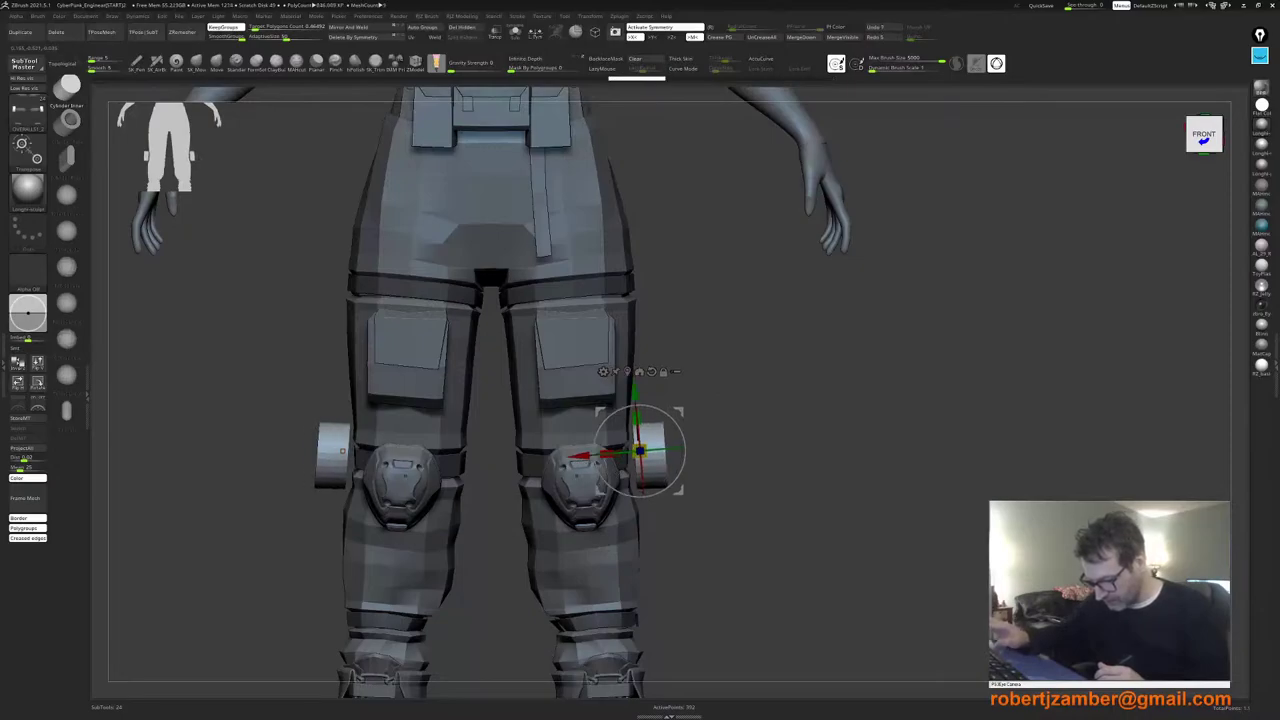
# Step: Turn local symmetry back on and try scaling the knee discs thinner
pyautogui.click(535, 33)
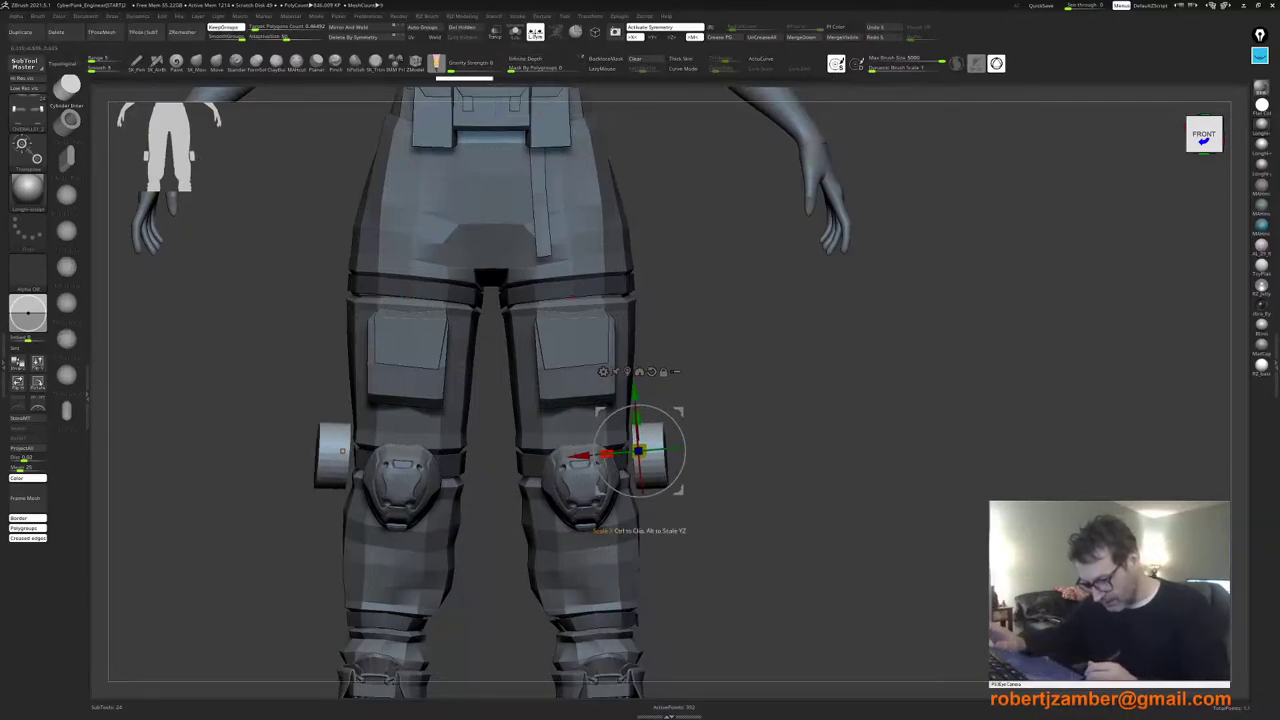
pyautogui.moveTo(611, 453)
pyautogui.mouseDown()
pyautogui.moveTo(595, 458)
pyautogui.moveTo(628, 452)
pyautogui.mouseUp()
pyautogui.hotkey('ctrl', 'z')
pyautogui.hotkey('ctrl', 'z')
pyautogui.hotkey('ctrl', 'z')
pyautogui.hotkey('ctrl', 'z')
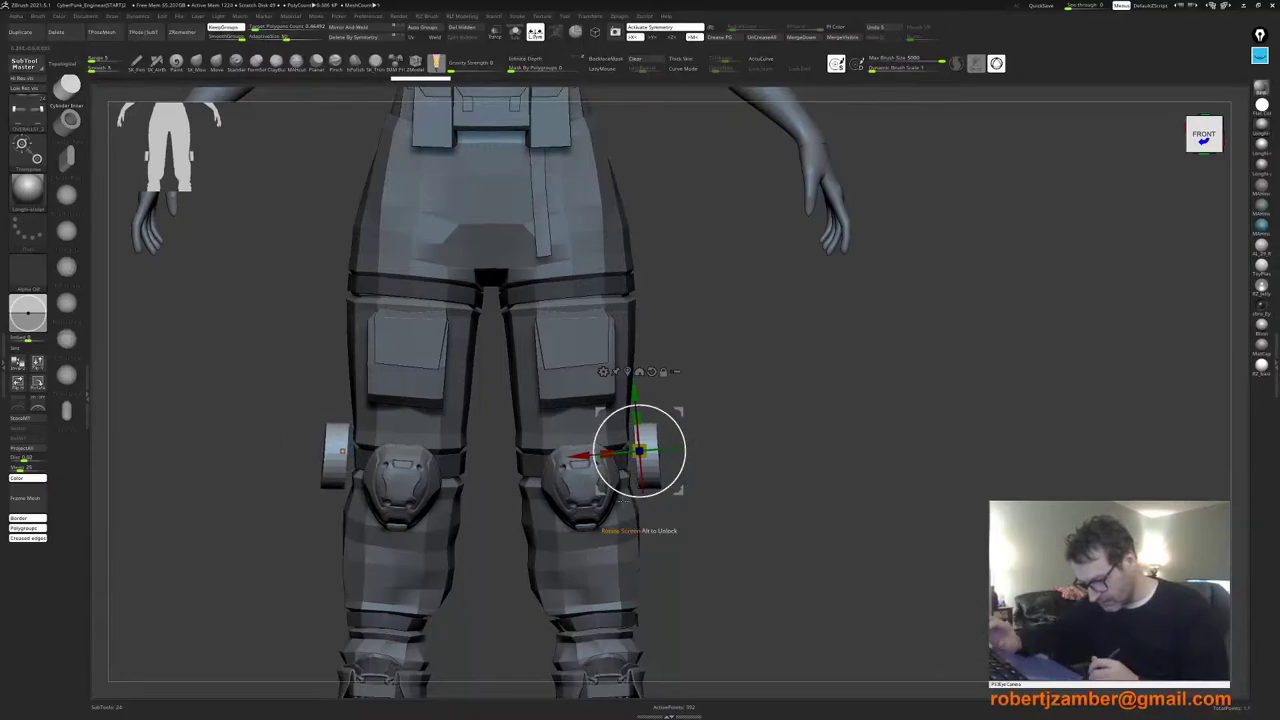
# Step: Check the knee disc from the side and undo its scaling back to the full-length cylinder
pyautogui.keyDown('shift'); pyautogui.moveTo(730, 488); pyautogui.dragTo(669, 491); pyautogui.keyUp('shift')
pyautogui.keyDown('ctrl'); pyautogui.moveTo(669, 491); pyautogui.dragTo(627, 461, button='right'); pyautogui.keyUp('ctrl')
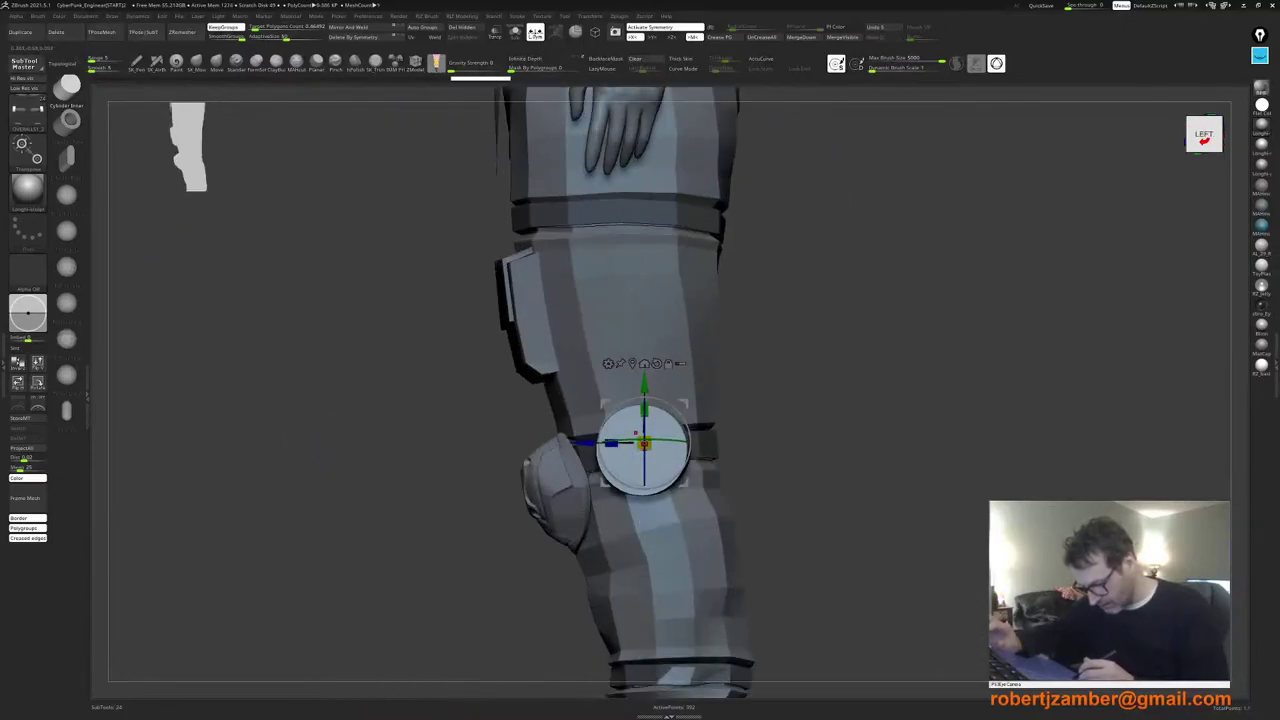
pyautogui.hotkey('ctrl', 'z')
pyautogui.hotkey('ctrl', 'z')
pyautogui.hotkey('ctrl', 'z')
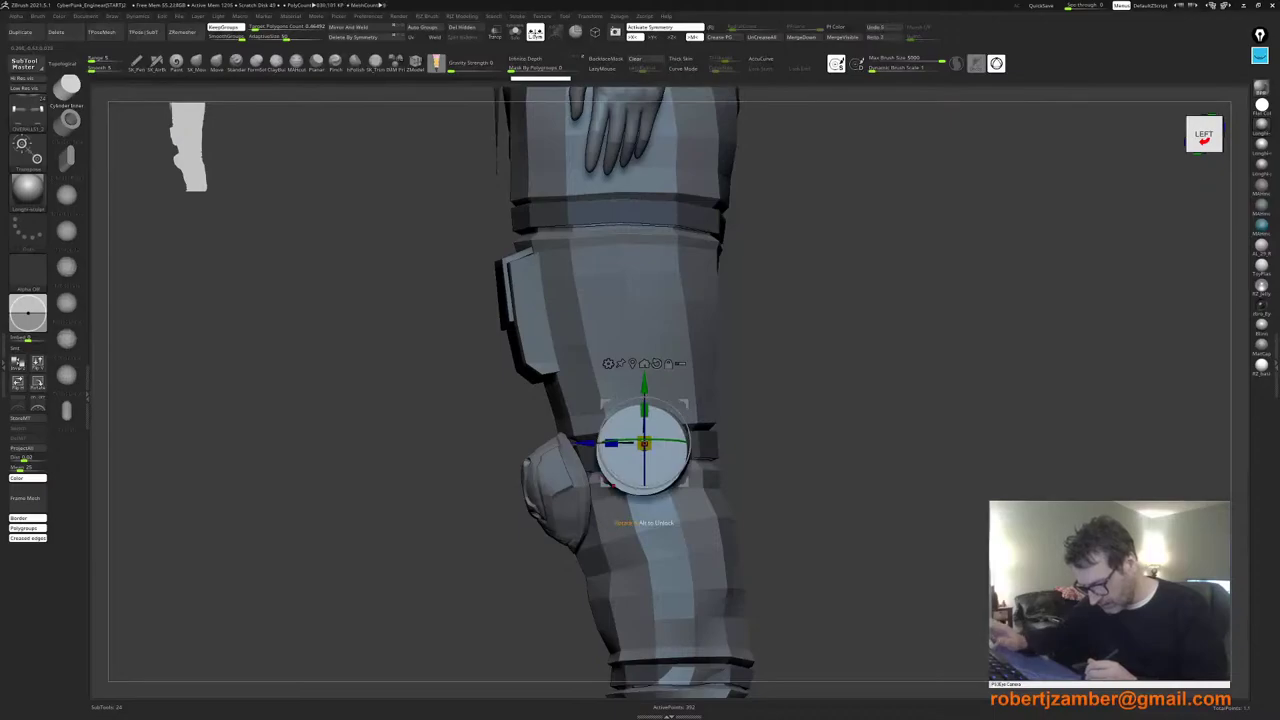
# Step: Flatten the full-length cylinders along their axis into thin discs beside the outer knees
pyautogui.keyDown('shift'); pyautogui.moveTo(631, 460); pyautogui.dragTo(698, 460, button='right'); pyautogui.keyUp('shift')
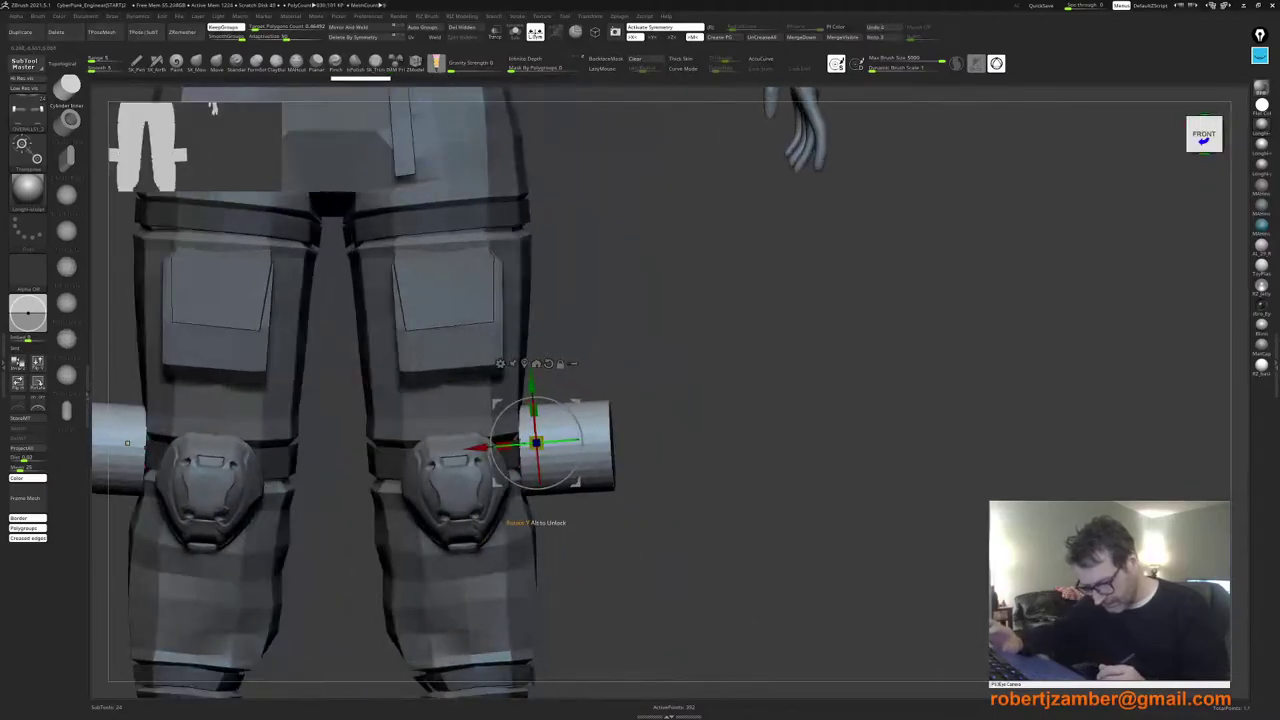
pyautogui.moveTo(503, 446); pyautogui.dragTo(527, 444)
pyautogui.keyDown('alt'); pyautogui.moveTo(600, 446); pyautogui.dragTo(682, 398, button='right'); pyautogui.keyUp('alt')
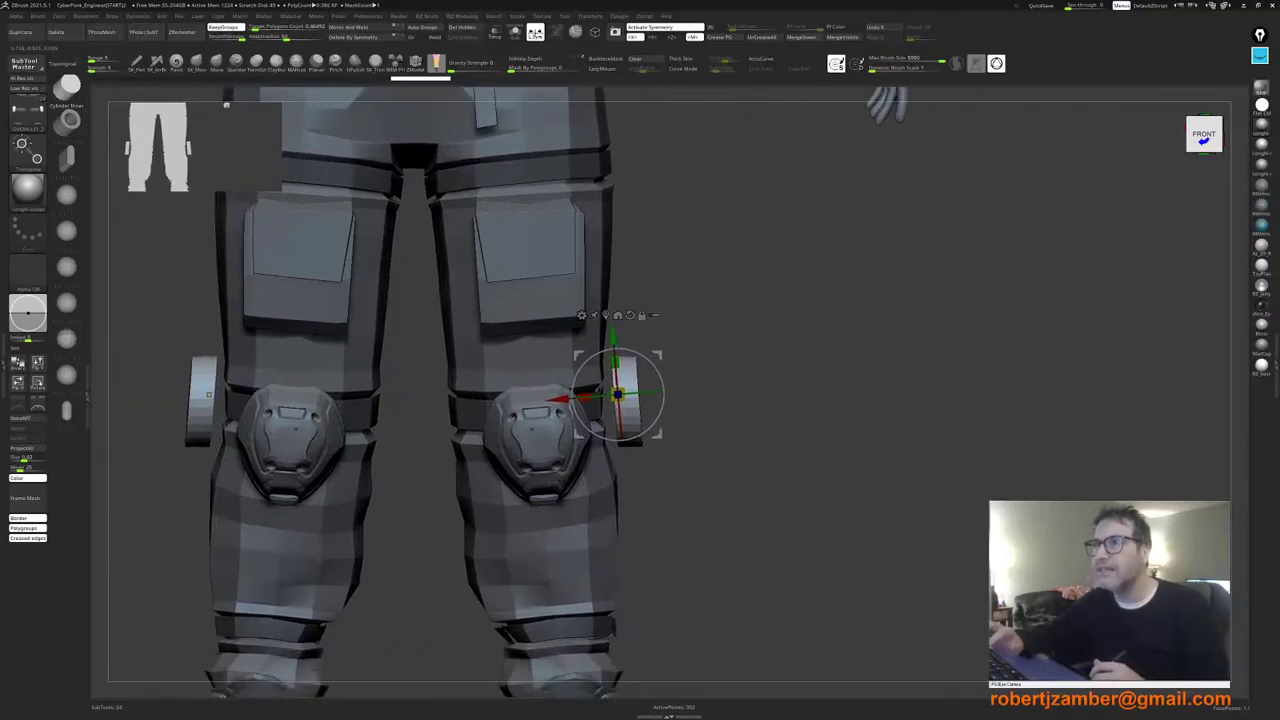
# Step: Nudge the flattened knee discs slightly closer to the outer knees
pyautogui.keyDown('ctrl'); pyautogui.moveTo(531, 429); pyautogui.dragTo(533, 466, button='right'); pyautogui.keyUp('ctrl')
pyautogui.moveTo(582, 390); pyautogui.dragTo(573, 391)
pyautogui.moveTo(590, 402); pyautogui.dragTo(609, 301, button='right')
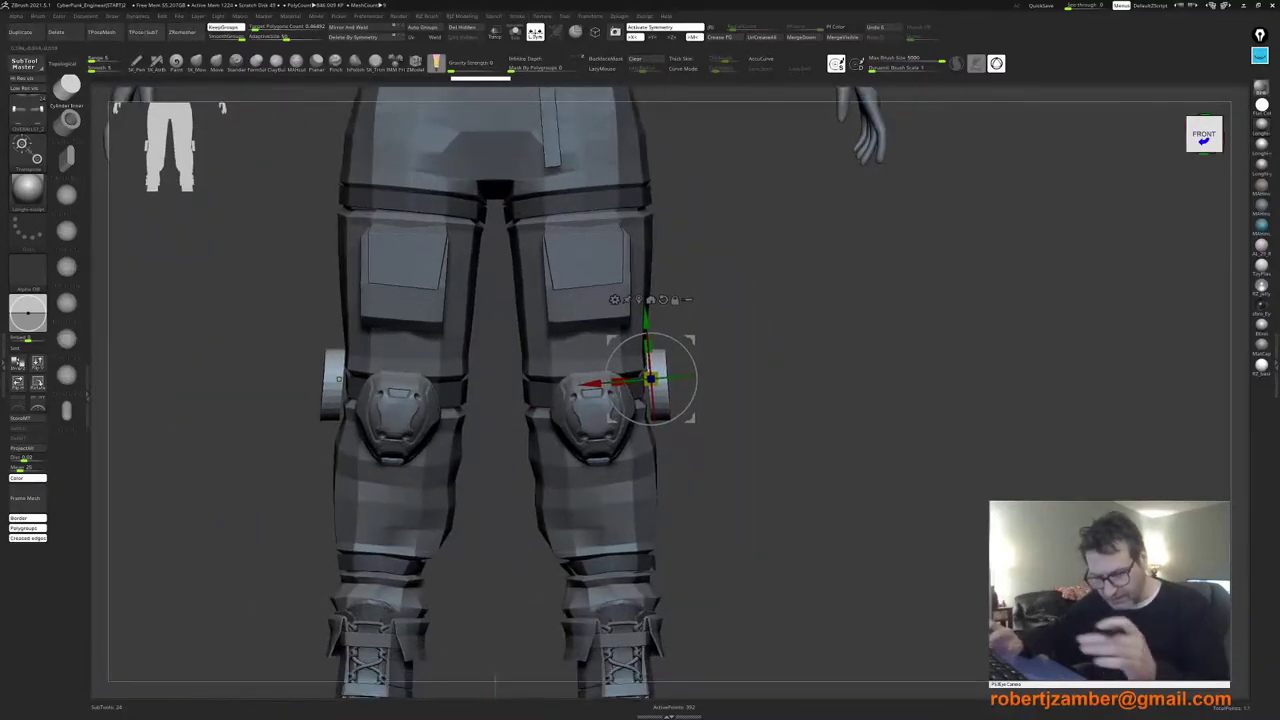
# Step: Undo the knee disc adjustments back to the full-length cylinders
pyautogui.press('q')
pyautogui.moveTo(596, 440)
pyautogui.keyDown('shift'); pyautogui.mouseDown(button='right')
pyautogui.moveTo(502, 451)
pyautogui.moveTo(590, 442)
pyautogui.mouseUp(button='right'); pyautogui.keyUp('shift')
pyautogui.hotkey('ctrl', 'z')
pyautogui.hotkey('ctrl', 'z')
pyautogui.hotkey('ctrl', 'z')
pyautogui.hotkey('ctrl', 'z')
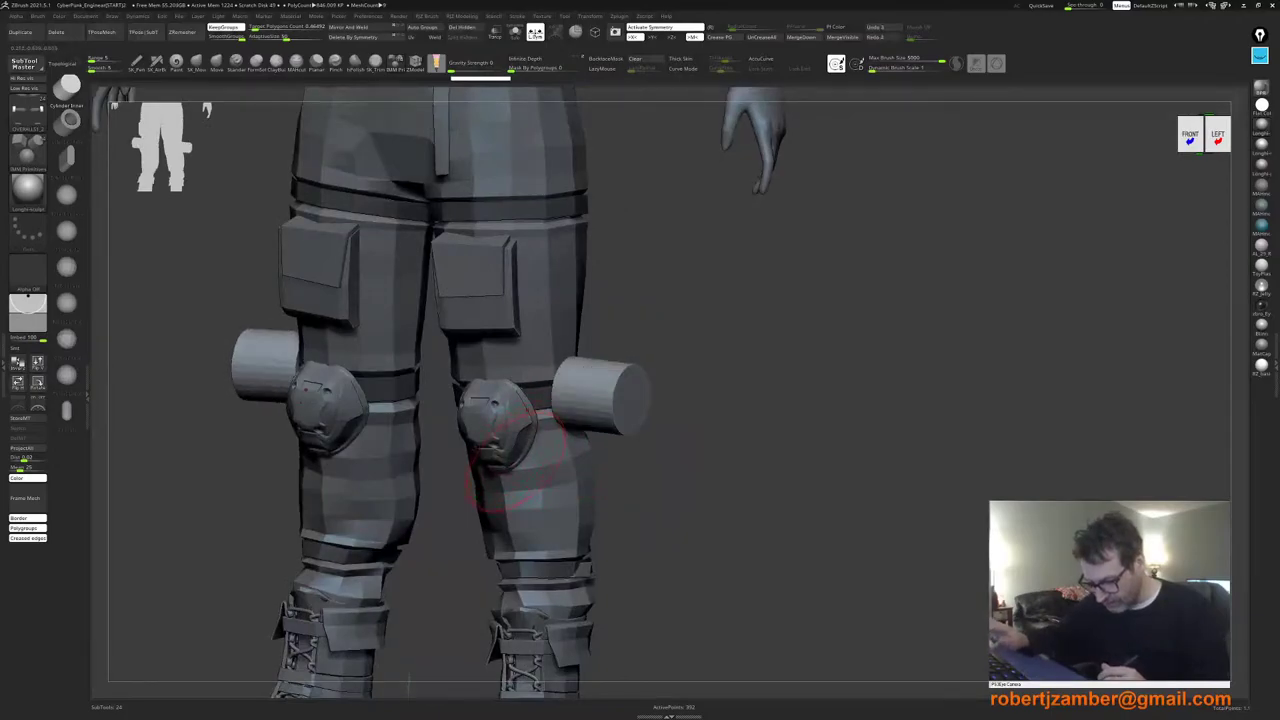
# Step: Undo the inserted knee cylinders and draw a larger mirrored pair from the side view, centred on the outer knees
pyautogui.keyDown('shift'); pyautogui.moveTo(510, 463); pyautogui.dragTo(600, 523, button='right'); pyautogui.keyUp('shift')
pyautogui.moveTo(565, 447)
pyautogui.keyDown('alt'); pyautogui.mouseDown(button='right')
pyautogui.moveTo(579, 446)
pyautogui.moveTo(536, 476)
pyautogui.moveTo(586, 494)
pyautogui.moveTo(526, 490)
pyautogui.mouseUp(button='right'); pyautogui.keyUp('alt')
pyautogui.keyDown('ctrl'); pyautogui.moveTo(586, 456); pyautogui.dragTo(577, 404, button='right'); pyautogui.keyUp('ctrl')
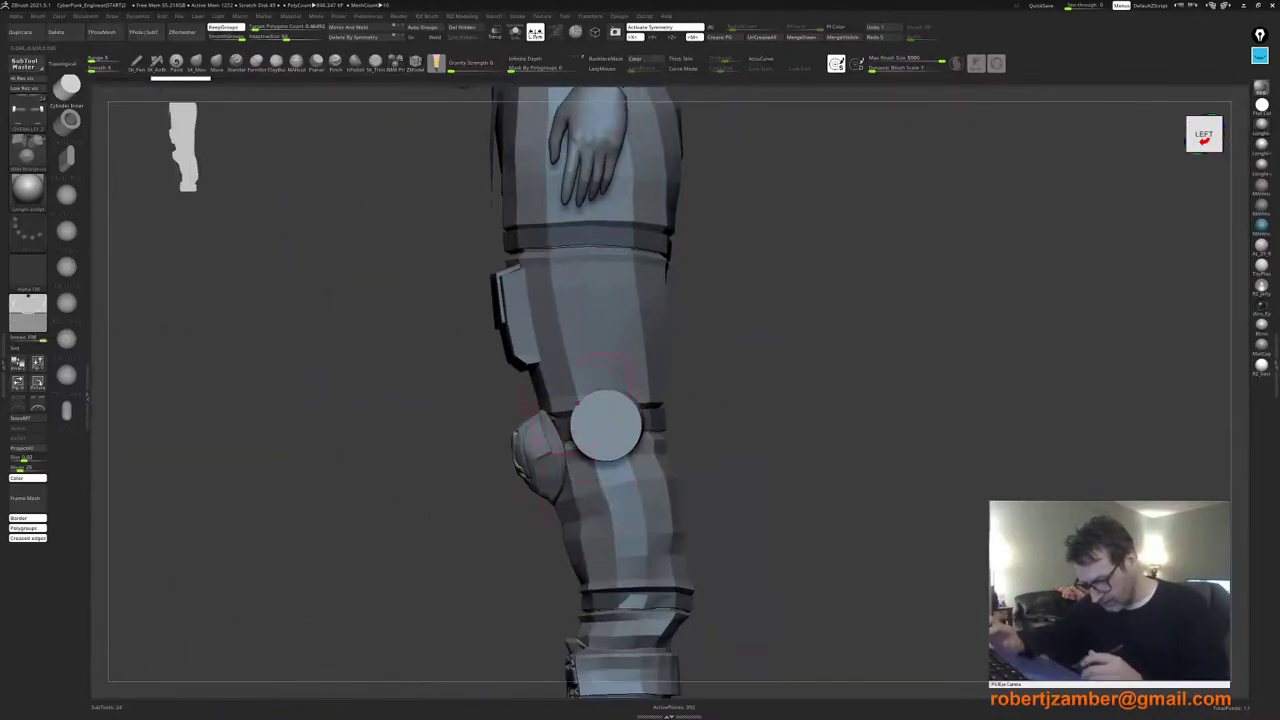
pyautogui.hotkey('ctrl', 'z')
pyautogui.moveTo(605, 426); pyautogui.dragTo(591, 430)
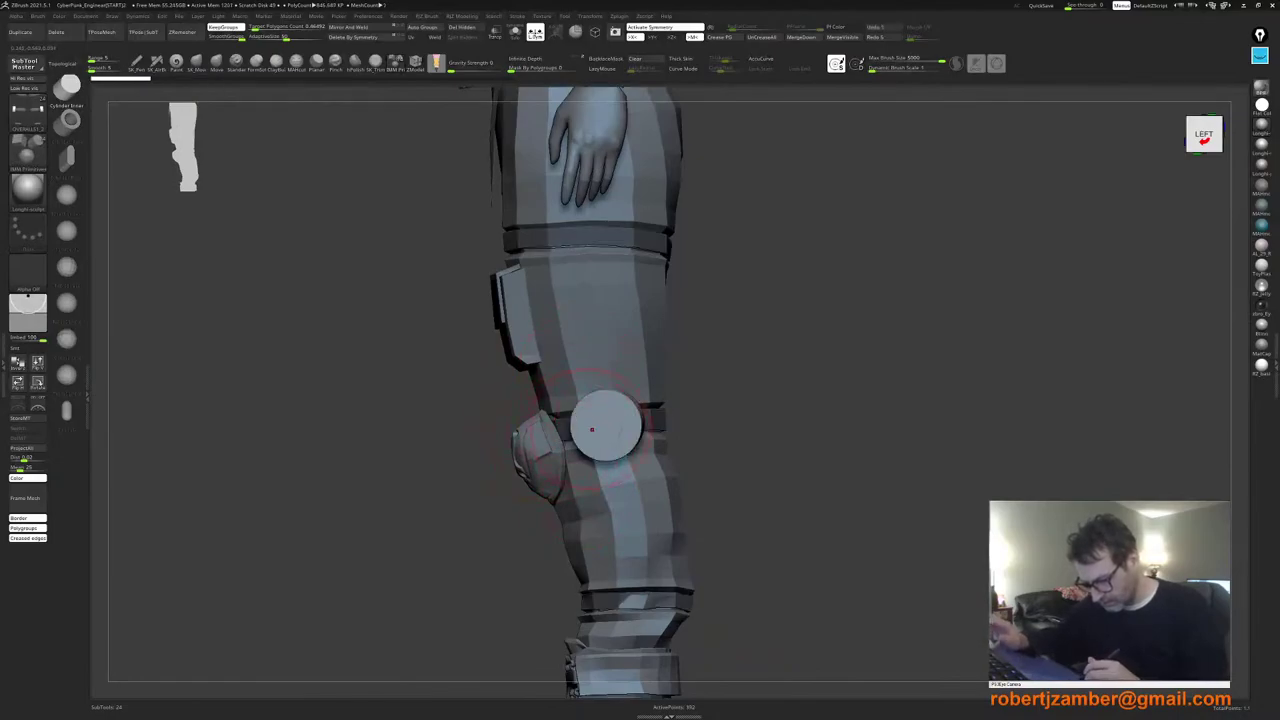
pyautogui.hotkey('ctrl', 'z')
pyautogui.keyDown('ctrl'); pyautogui.moveTo(597, 432); pyautogui.dragTo(592, 458, button='right'); pyautogui.keyUp('ctrl')
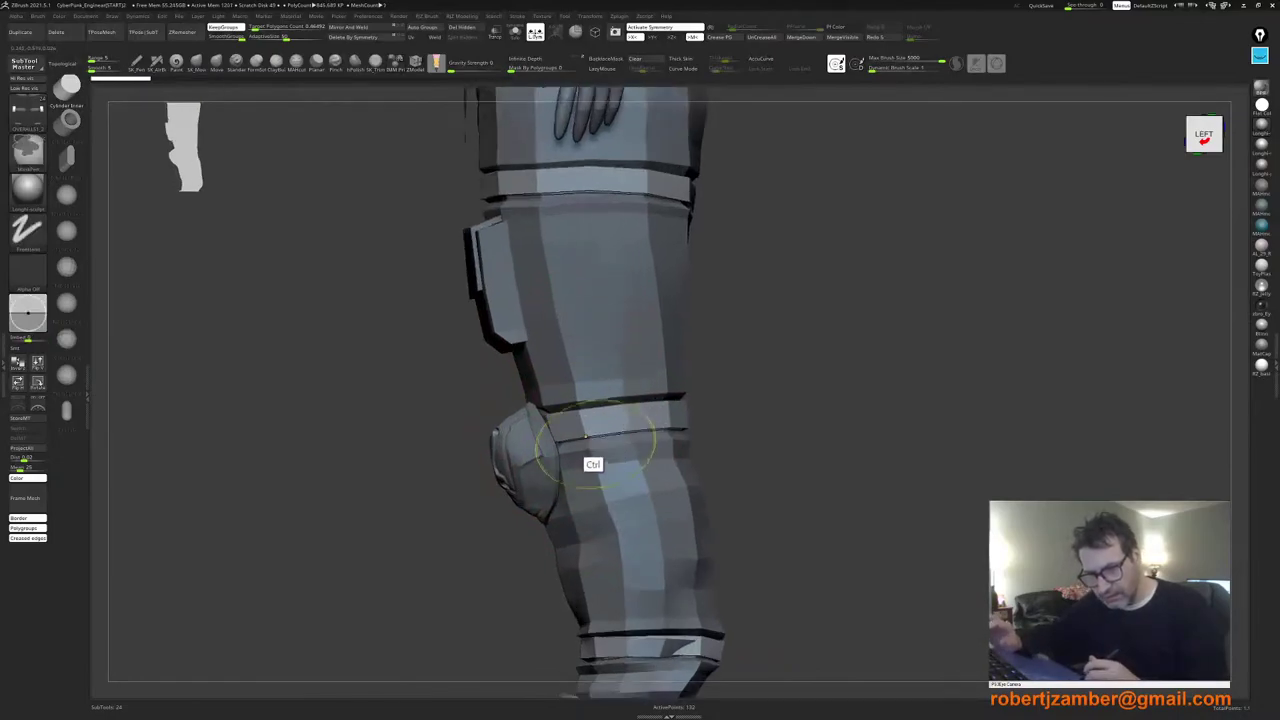
pyautogui.moveTo(610, 420)
pyautogui.mouseDown()
pyautogui.moveTo(618, 466)
pyautogui.moveTo(608, 463)
pyautogui.mouseUp()
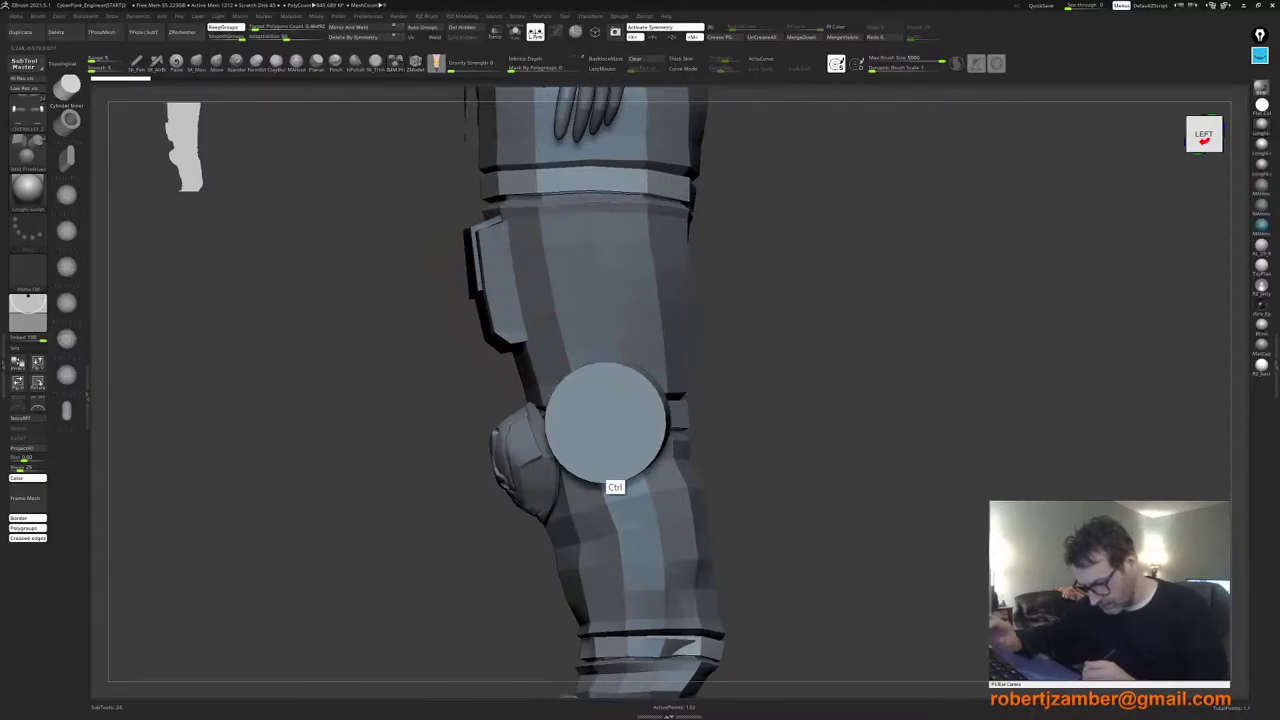
# Step: Flatten the new knee cylinders along their axis into thin discs beside the outer knees
pyautogui.moveTo(580, 466); pyautogui.dragTo(675, 472, button='right')
pyautogui.keyDown('alt'); pyautogui.moveTo(502, 502); pyautogui.dragTo(552, 460, button='right'); pyautogui.keyUp('alt')
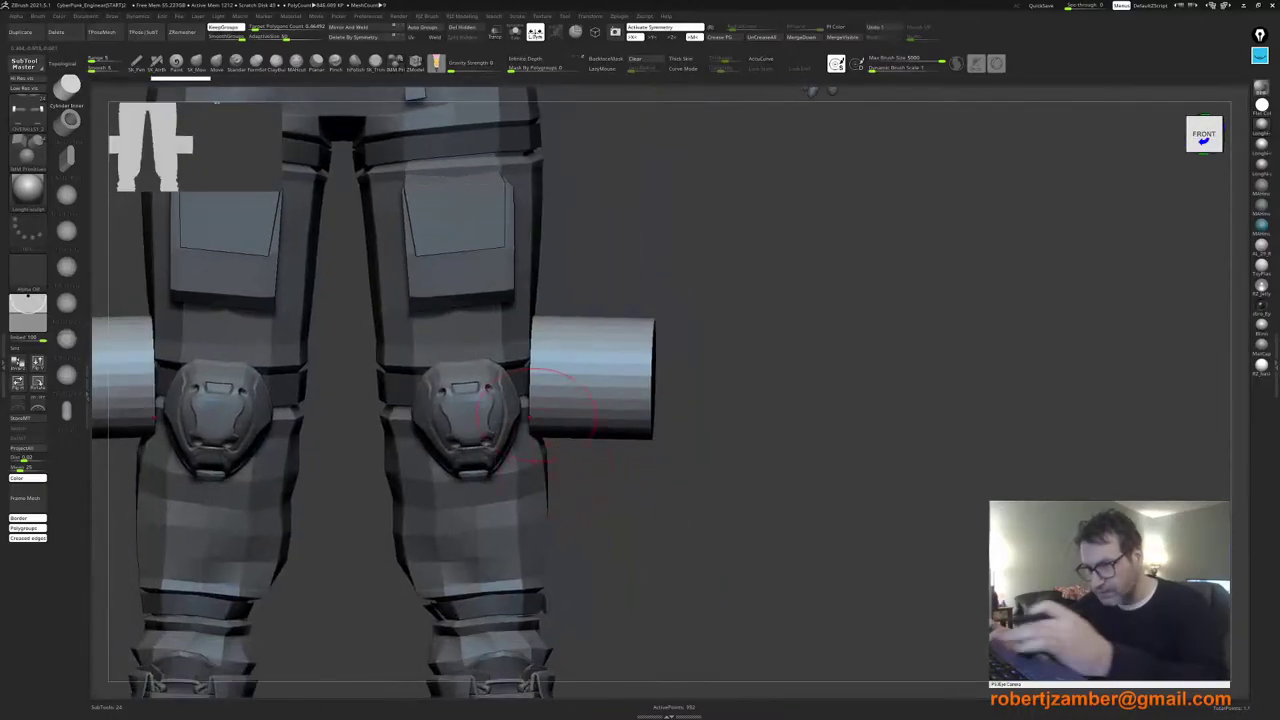
pyautogui.press('w')
pyautogui.moveTo(564, 377); pyautogui.dragTo(539, 377)
pyautogui.moveTo(588, 385); pyautogui.dragTo(546, 388, button='right')
pyautogui.moveTo(562, 372); pyautogui.dragTo(547, 375)
pyautogui.moveTo(584, 382); pyautogui.dragTo(562, 402, button='right')
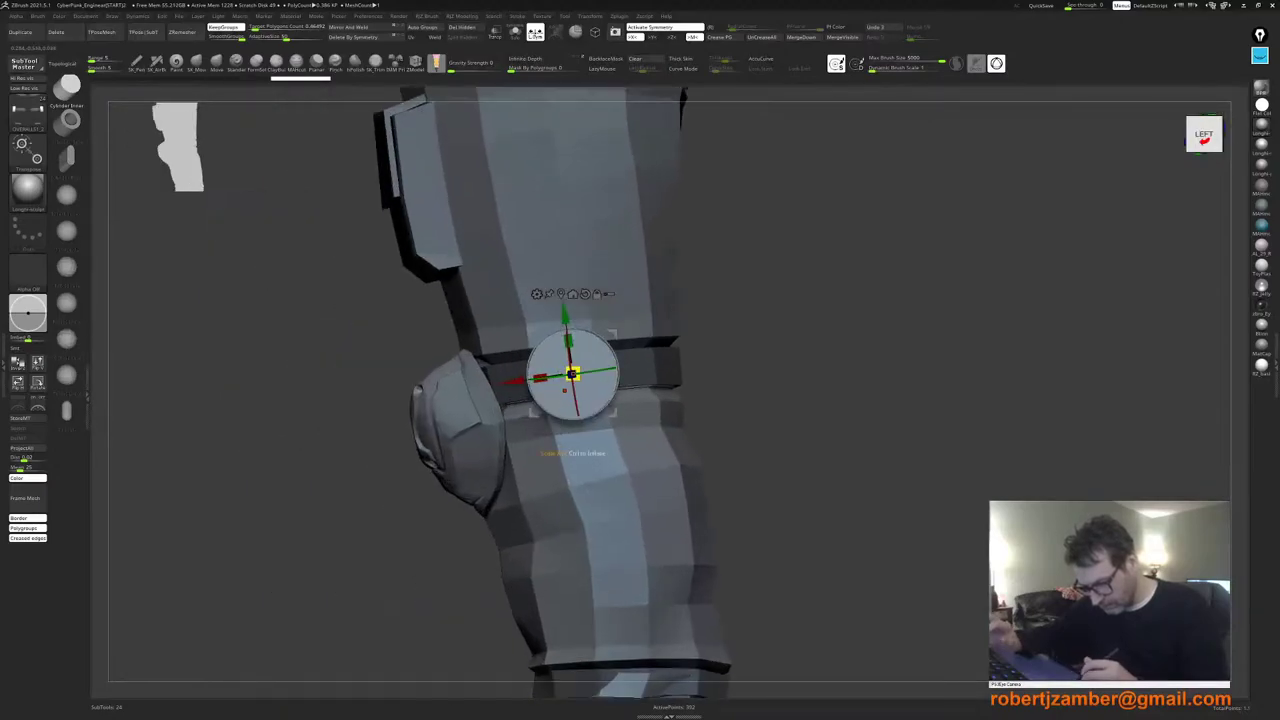
# Step: Enlarge the knee discs, then adjust their position and tilt so they sit against the outer knees
pyautogui.moveTo(572, 374); pyautogui.dragTo(628, 330)
pyautogui.moveTo(530, 385); pyautogui.dragTo(574, 392, button='right')
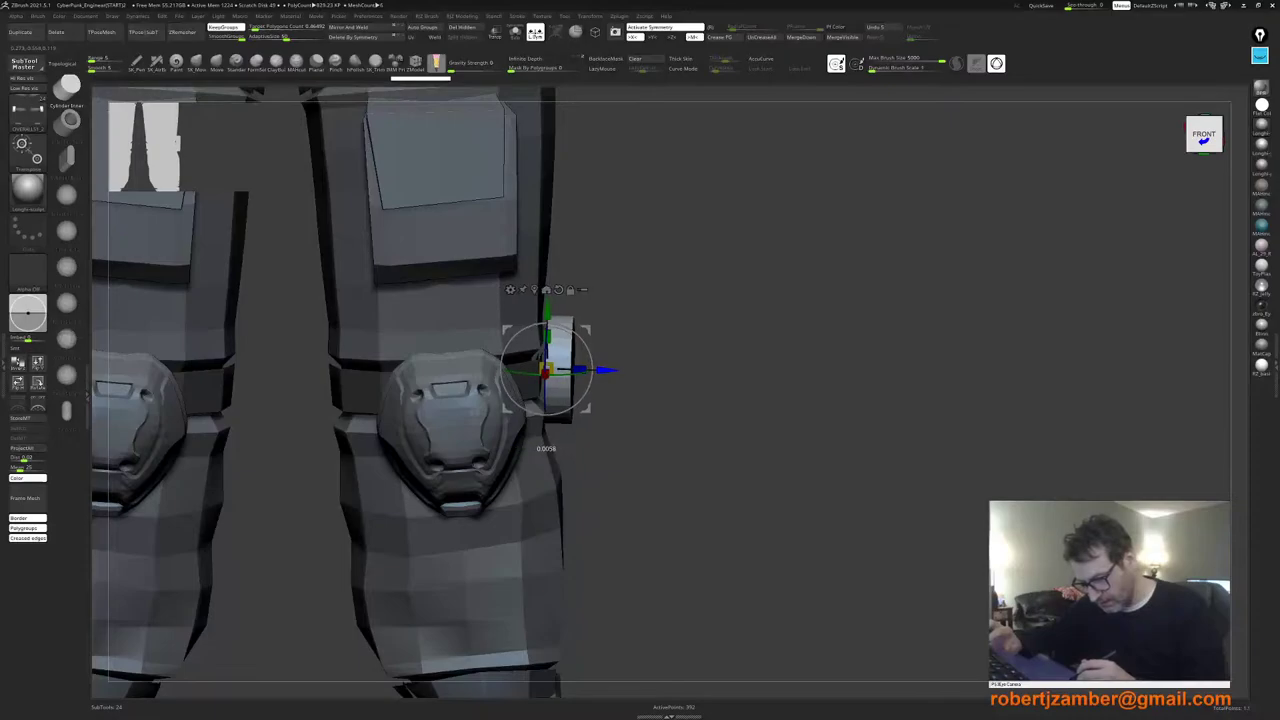
pyautogui.moveTo(608, 370); pyautogui.dragTo(588, 385)
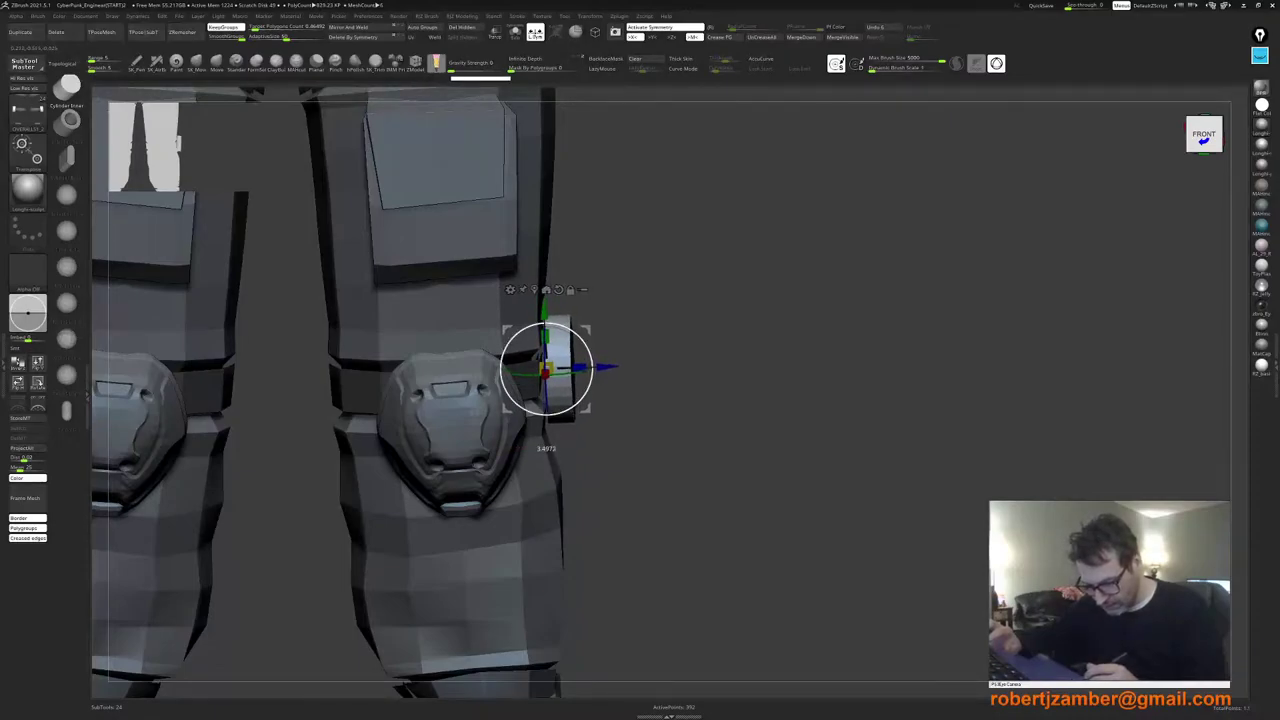
pyautogui.moveTo(587, 387); pyautogui.dragTo(587, 386)
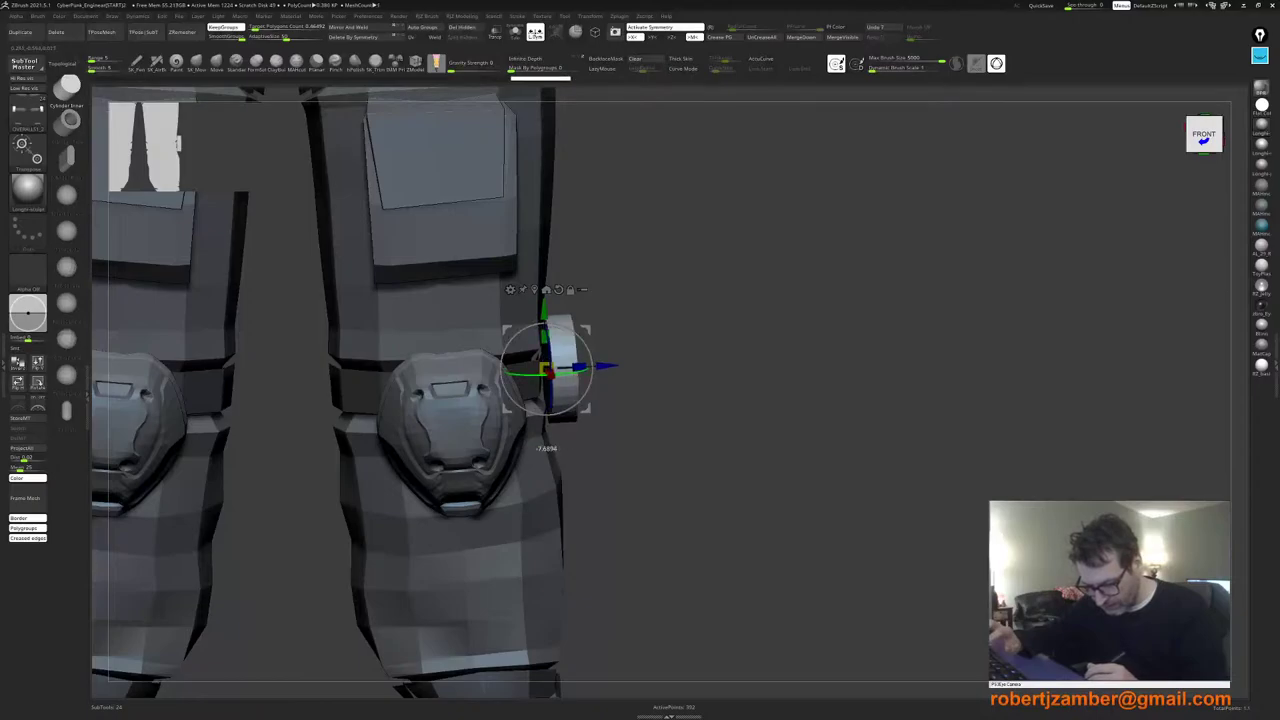
pyautogui.moveTo(580, 373); pyautogui.dragTo(579, 373)
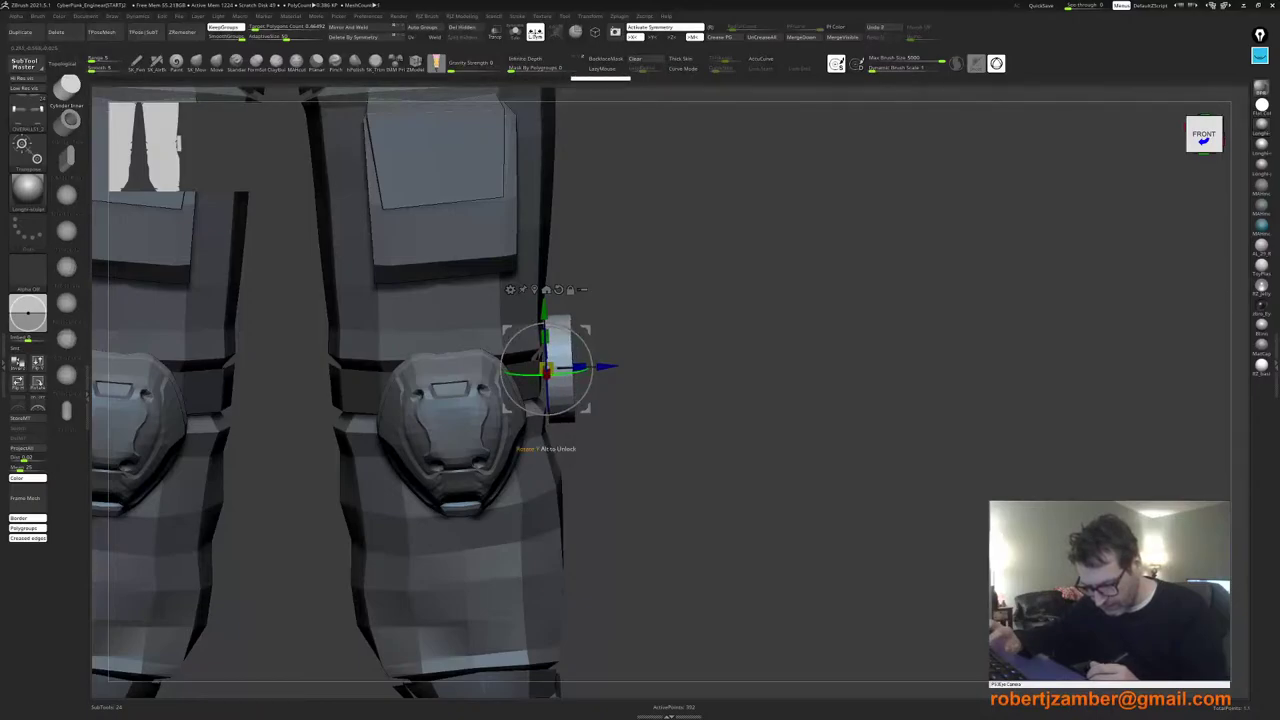
pyautogui.moveTo(507, 330)
pyautogui.mouseDown()
pyautogui.moveTo(521, 330)
pyautogui.moveTo(505, 338)
pyautogui.mouseUp()
pyautogui.moveTo(690, 390); pyautogui.dragTo(500, 366)
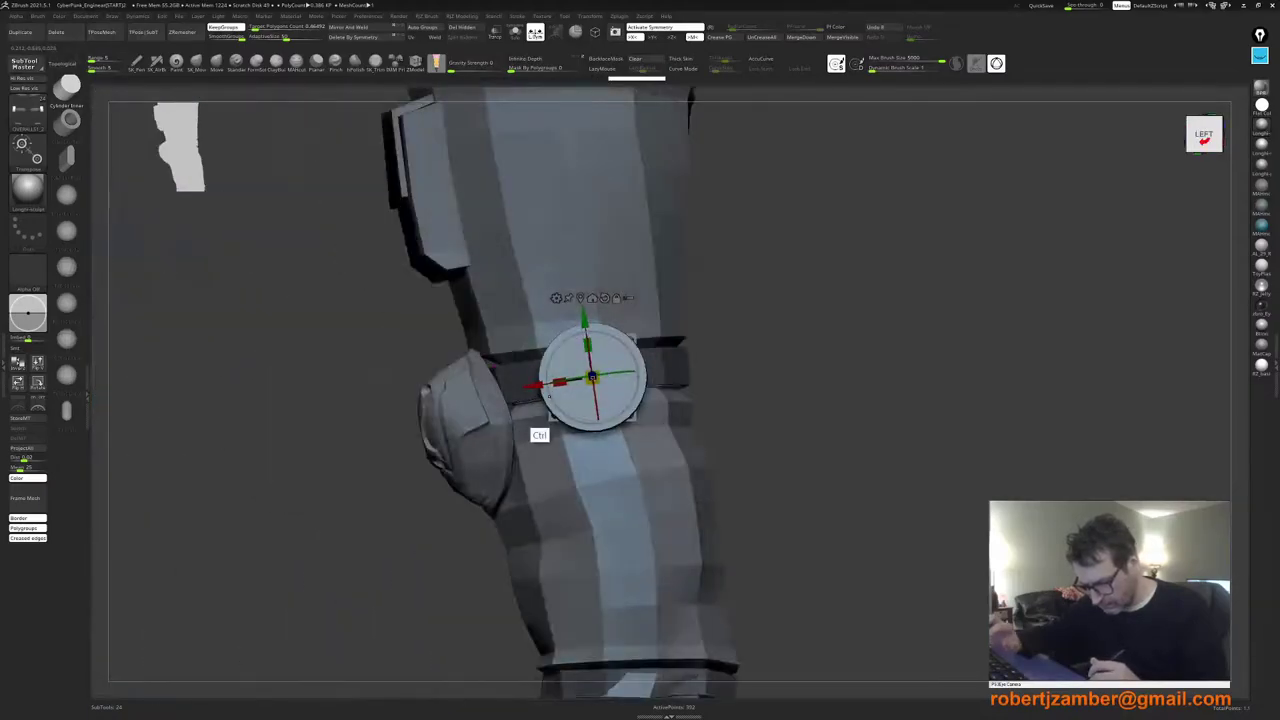
# Step: Fine-tune the knee discs' placement from the front and scale them up uniformly by 1.05
pyautogui.keyDown('ctrl'); pyautogui.moveTo(549, 396); pyautogui.dragTo(545, 310, button='right'); pyautogui.keyUp('ctrl')
pyautogui.keyDown('shift'); pyautogui.moveTo(470, 350); pyautogui.dragTo(610, 352, button='right'); pyautogui.keyUp('shift')
pyautogui.keyDown('alt'); pyautogui.moveTo(400, 386); pyautogui.dragTo(409, 360, button='right'); pyautogui.keyUp('alt')
pyautogui.keyDown('ctrl'); pyautogui.moveTo(350, 322); pyautogui.dragTo(346, 360, button='right'); pyautogui.keyUp('ctrl')
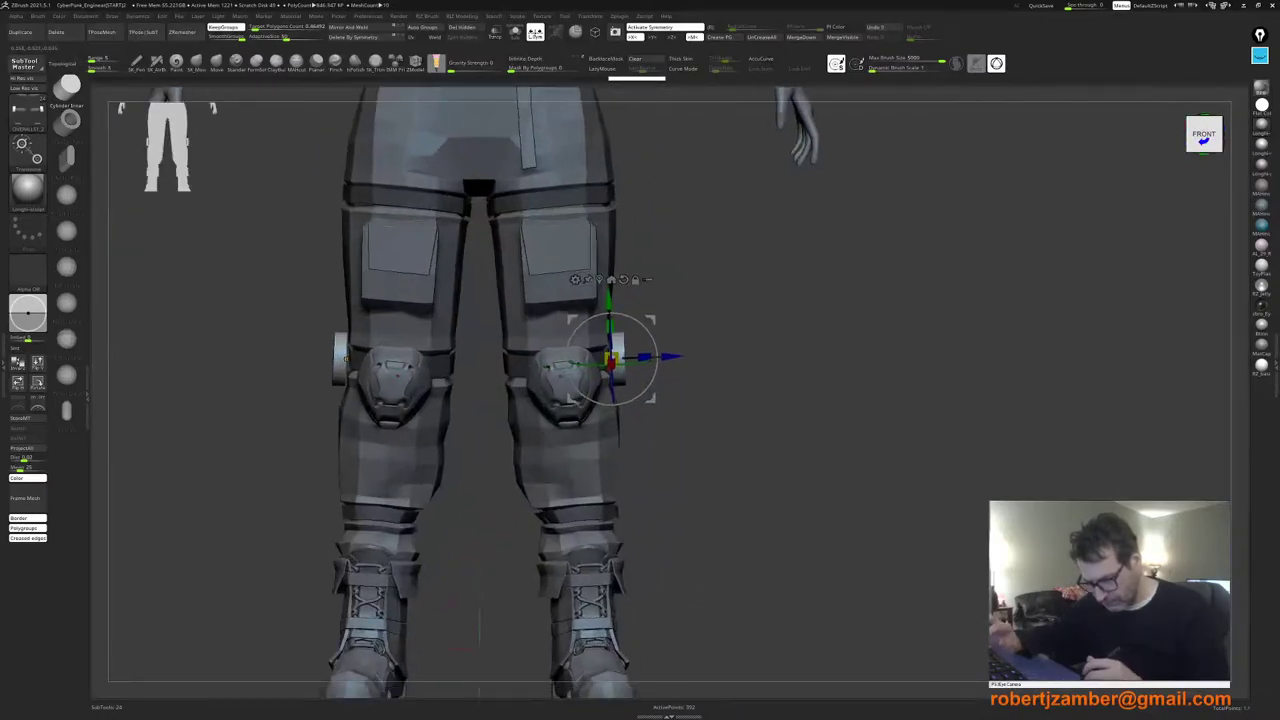
pyautogui.moveTo(612, 359); pyautogui.dragTo(612, 359)
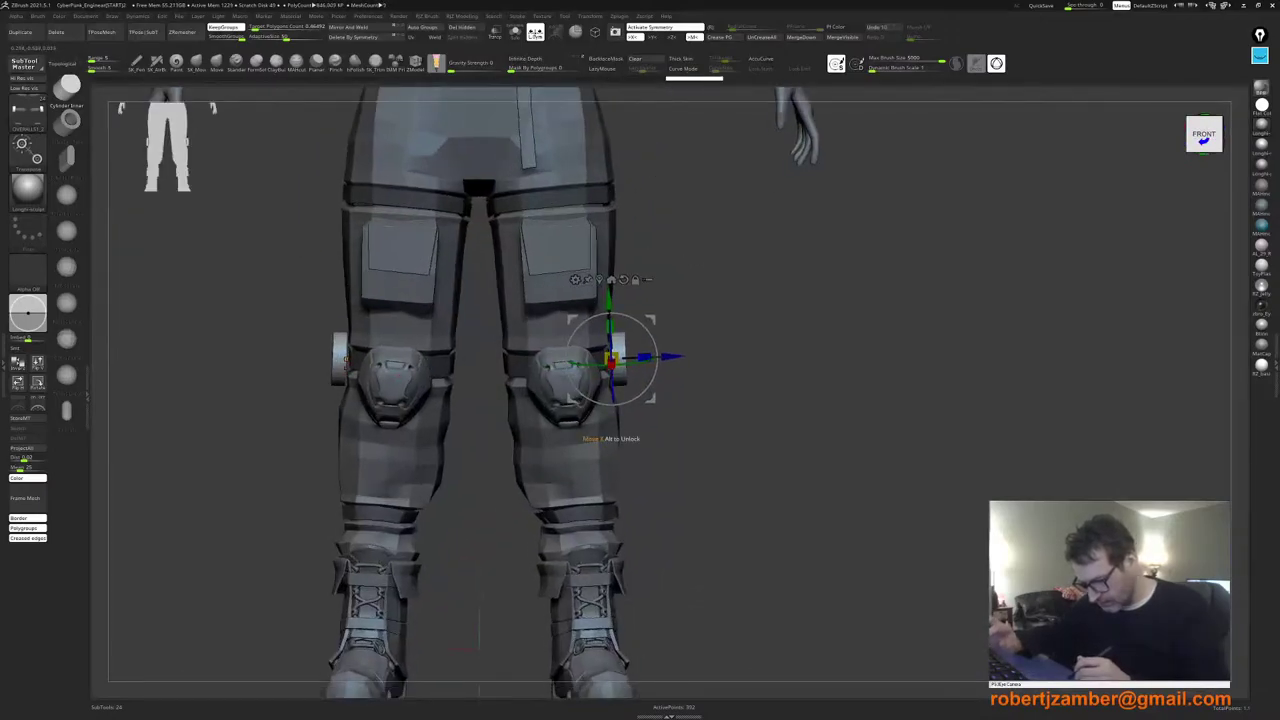
pyautogui.moveTo(618, 358); pyautogui.dragTo(515, 362, button='right')
pyautogui.moveTo(626, 358); pyautogui.dragTo(577, 362, button='right')
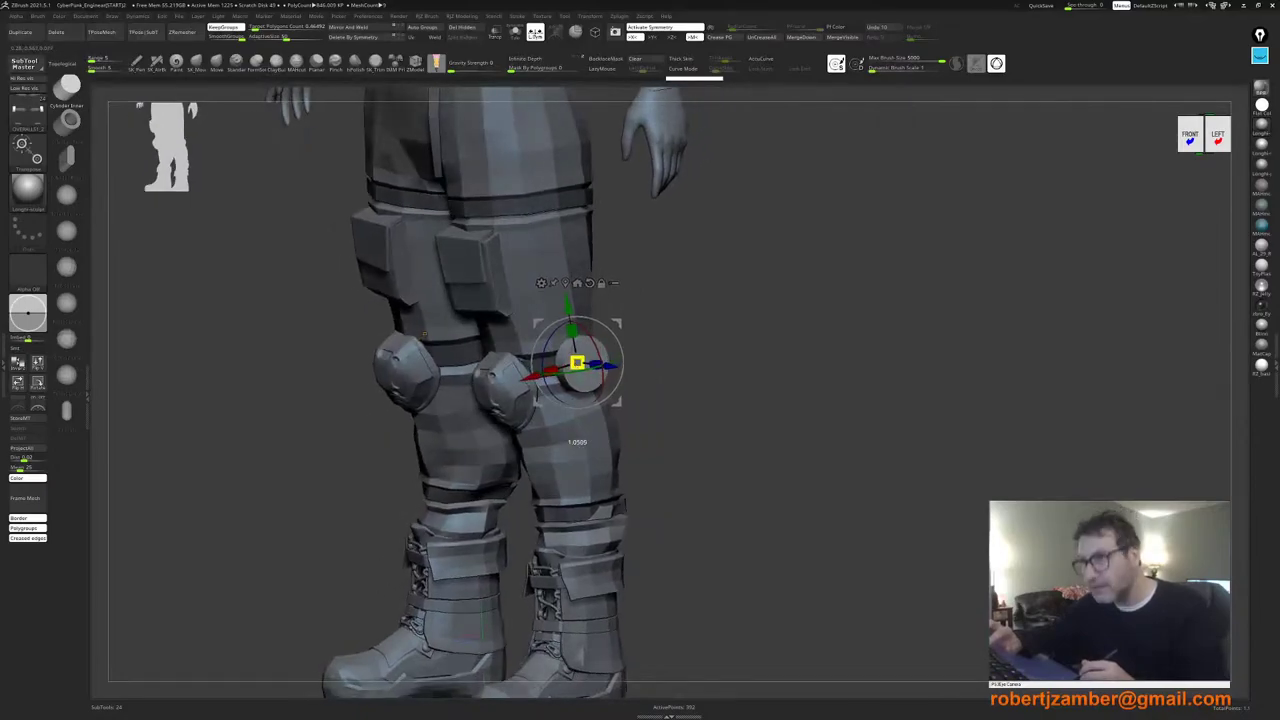
pyautogui.moveTo(577, 362); pyautogui.dragTo(578, 363)
pyautogui.moveTo(578, 363); pyautogui.dragTo(520, 395, button='right')
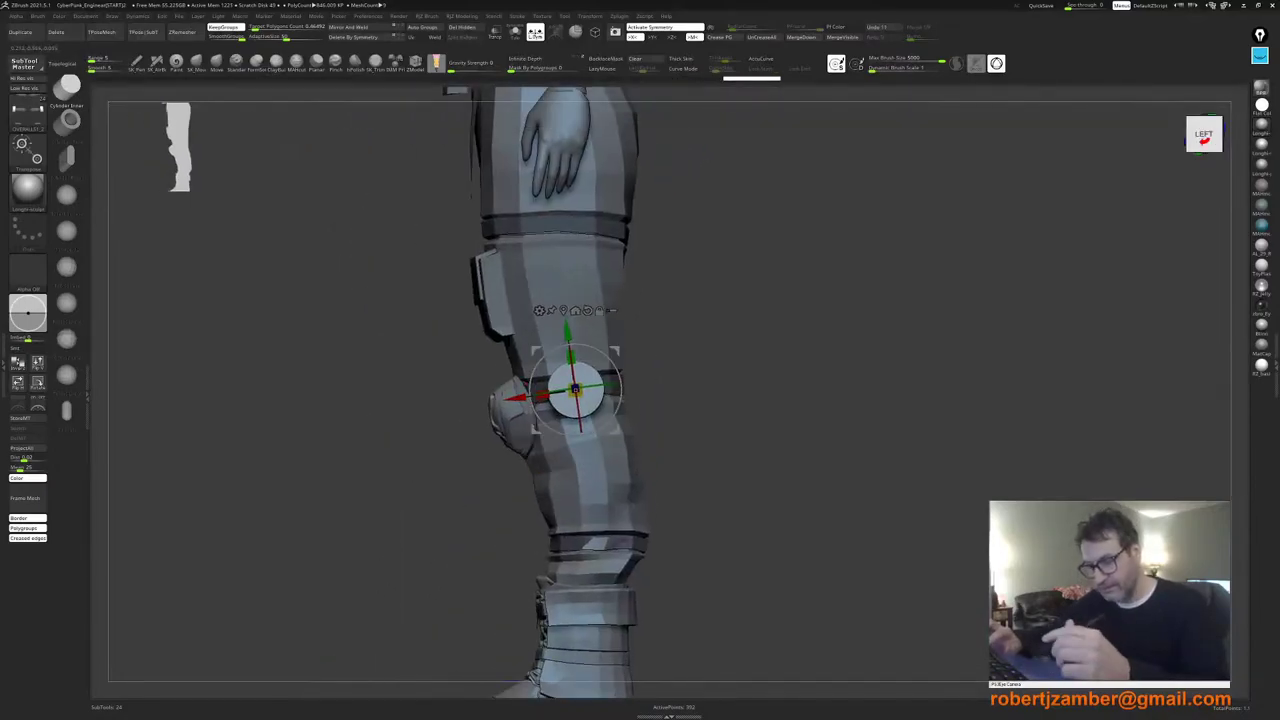
# Step: Display the polygroup colours and nudge the knee discs slightly upward in the side view
pyautogui.hotkey('shift', 'f')
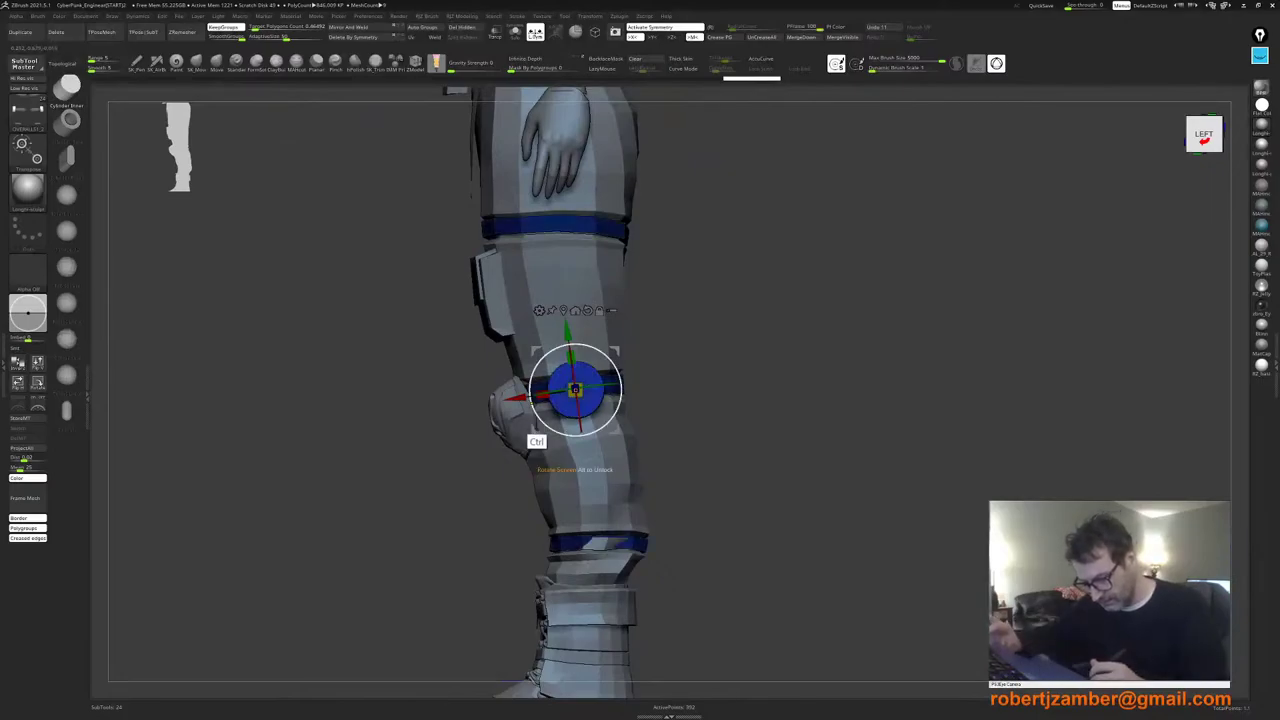
pyautogui.keyDown('ctrl'); pyautogui.moveTo(531, 404); pyautogui.dragTo(533, 440, button='right'); pyautogui.keyUp('ctrl')
pyautogui.moveTo(578, 388); pyautogui.dragTo(576, 380)
pyautogui.press('q')
# Step: Hide the knee discs' polygroup and split the hidden geometry off into its own subtool
pyautogui.keyDown('ctrl'); pyautogui.moveTo(547, 418); pyautogui.dragTo(547, 378, button='right'); pyautogui.keyUp('ctrl')
pyautogui.moveTo(547, 378)
pyautogui.mouseDown(button='right')
pyautogui.moveTo(566, 450)
pyautogui.moveTo(557, 467)
pyautogui.moveTo(530, 443)
pyautogui.mouseUp(button='right')
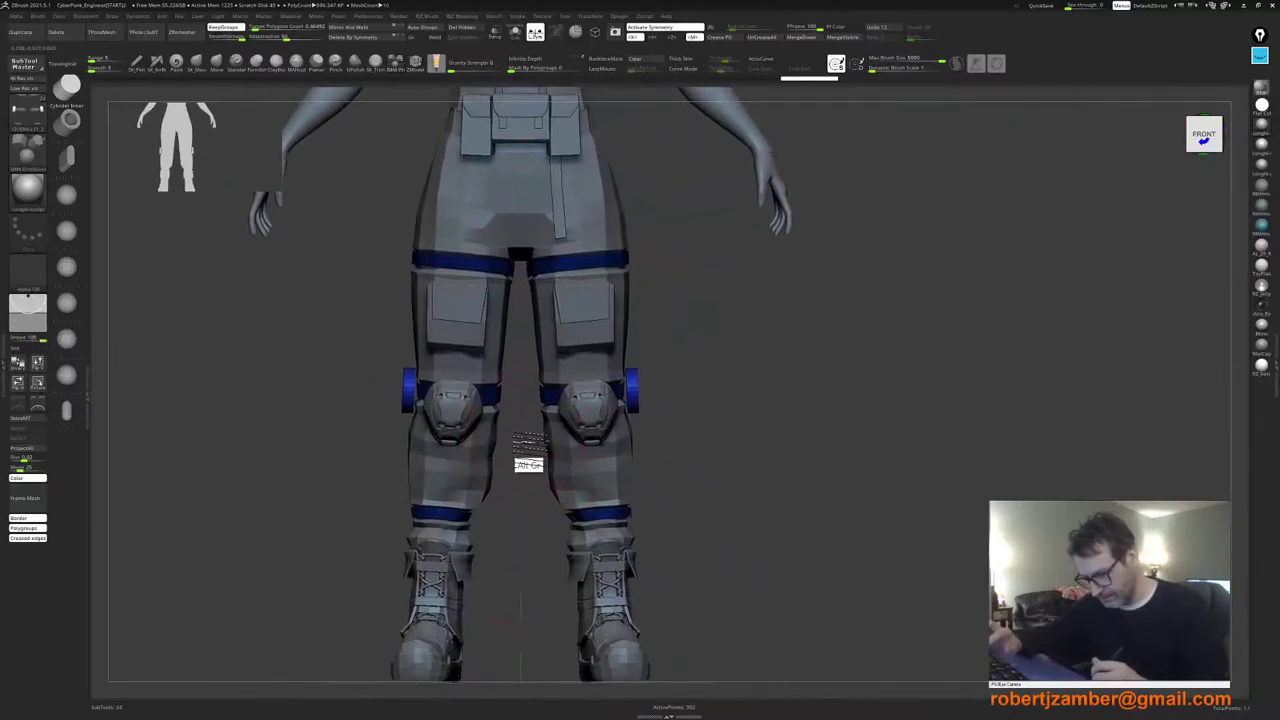
pyautogui.moveTo(632, 414)
pyautogui.keyDown('ctrl'); pyautogui.mouseDown(button='right')
pyautogui.moveTo(634, 440)
pyautogui.moveTo(630, 406)
pyautogui.mouseUp(button='right'); pyautogui.keyUp('ctrl')
pyautogui.keyDown('ctrl'); pyautogui.keyDown('shift'); pyautogui.click(634, 402); pyautogui.keyUp('shift'); pyautogui.keyUp('ctrl')
pyautogui.keyDown('ctrl'); pyautogui.keyDown('shift'); pyautogui.click(634, 402); pyautogui.keyUp('shift'); pyautogui.keyUp('ctrl')
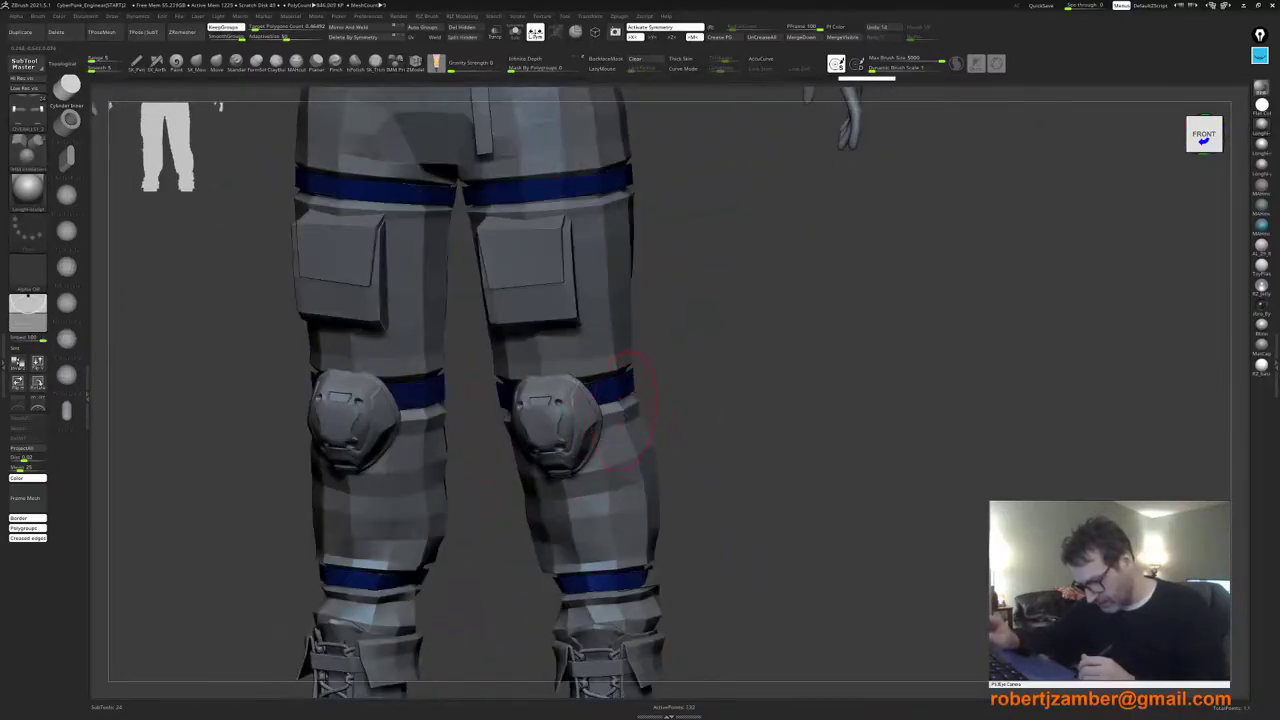
pyautogui.keyDown('ctrl'); pyautogui.moveTo(602, 466); pyautogui.dragTo(546, 417, button='right'); pyautogui.keyUp('ctrl')
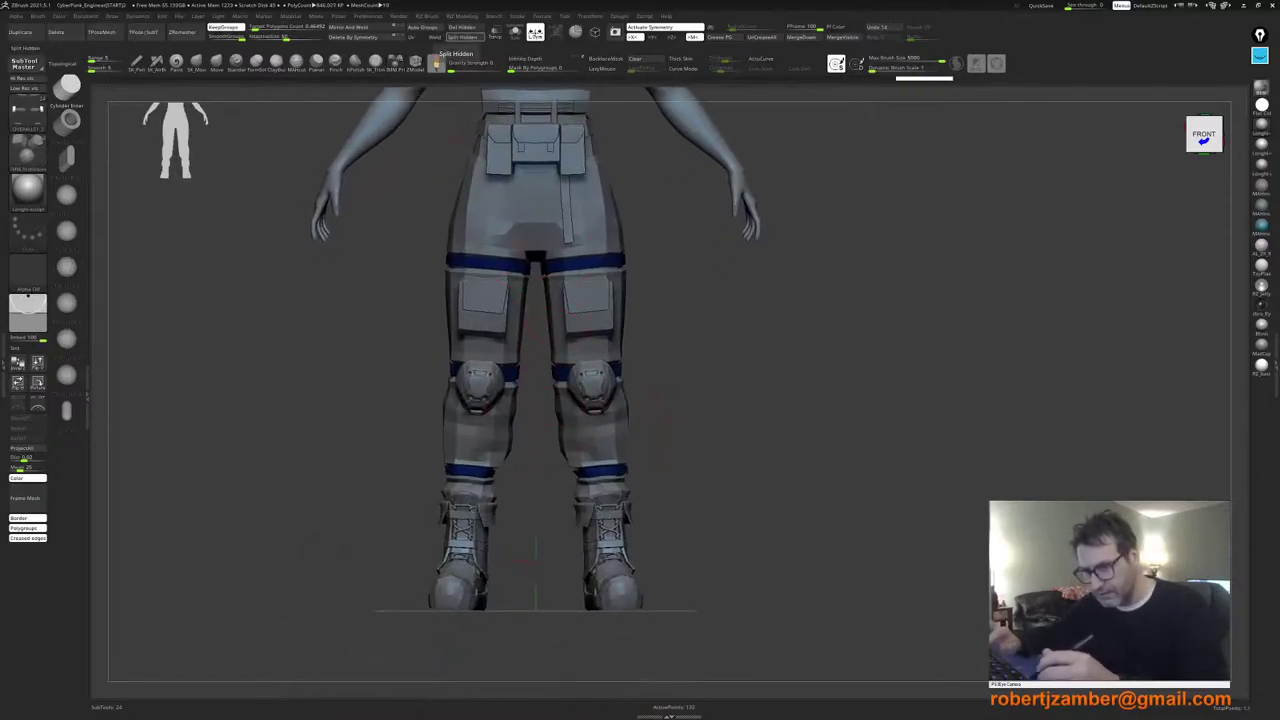
pyautogui.click(461, 38)
# Step: Make the split knee discs the active subtool and turn off the polygroup display
pyautogui.keyDown('alt'); pyautogui.moveTo(565, 375); pyautogui.dragTo(518, 420, button='right'); pyautogui.keyUp('alt')
pyautogui.keyDown('alt'); pyautogui.click(612, 412); pyautogui.keyUp('alt')
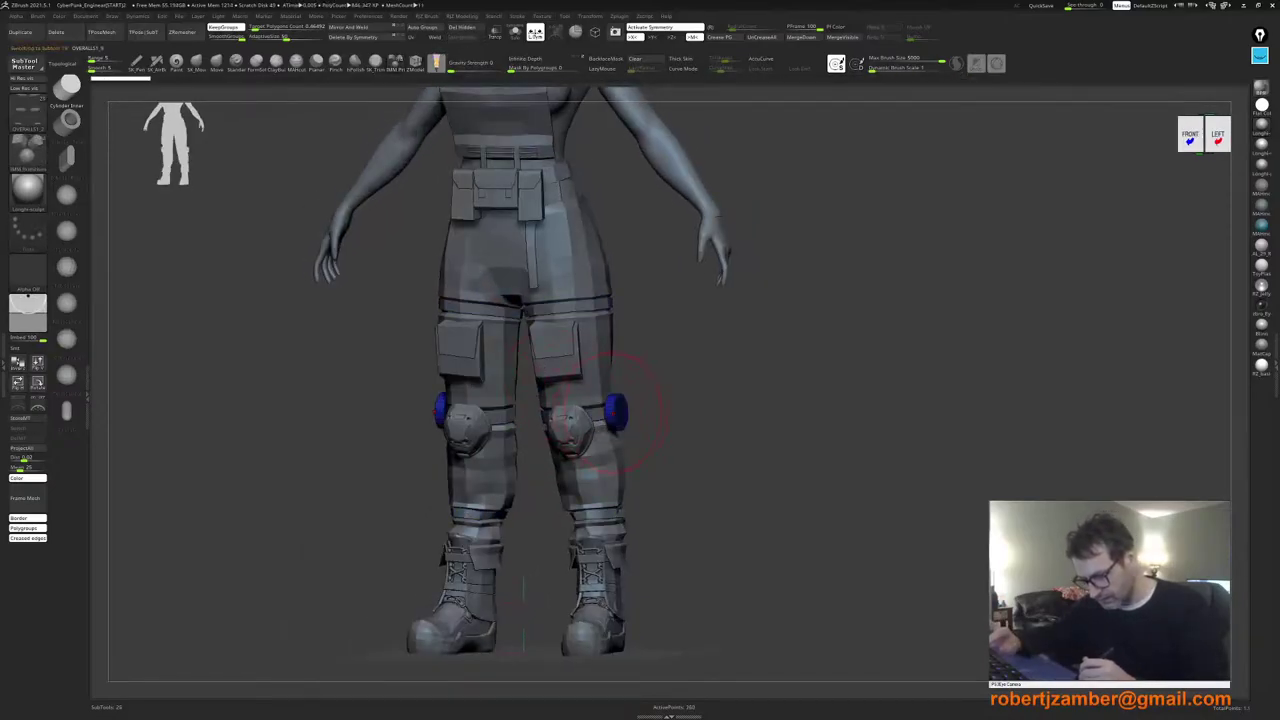
pyautogui.keyDown('ctrl'); pyautogui.moveTo(588, 410); pyautogui.dragTo(602, 424); pyautogui.keyUp('ctrl')
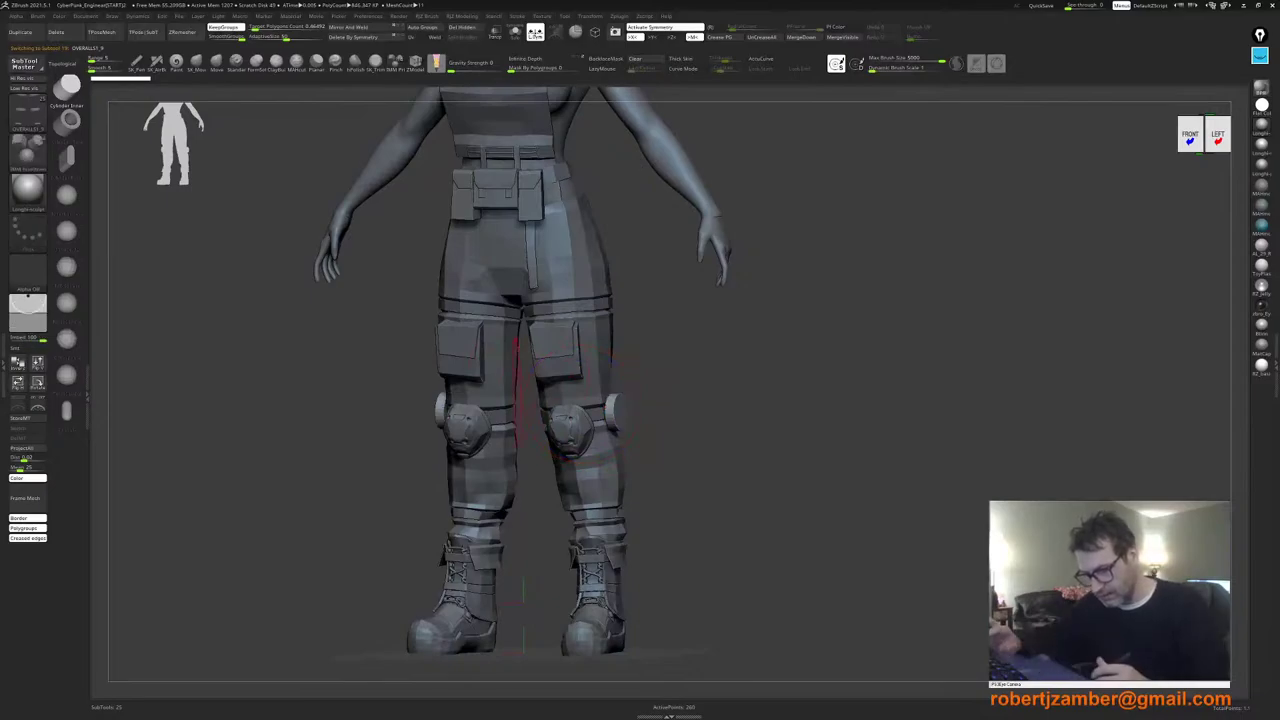
pyautogui.moveTo(580, 412); pyautogui.dragTo(372, 387, button='right')
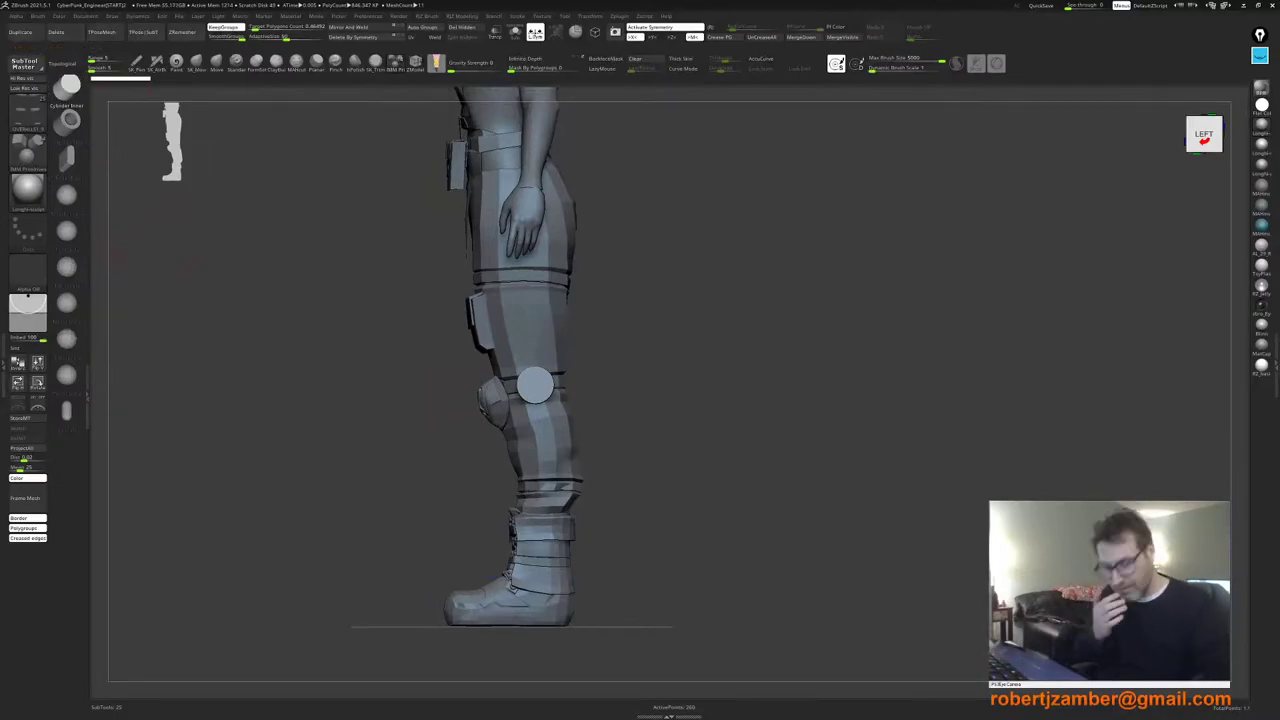
# Step: Examine the character concept art and the surrounding exoskeleton photos on the reference board
pyautogui.moveTo(253, 397)
pyautogui.mouseDown()
pyautogui.moveTo(380, 450)
pyautogui.moveTo(352, 490)
pyautogui.mouseUp()
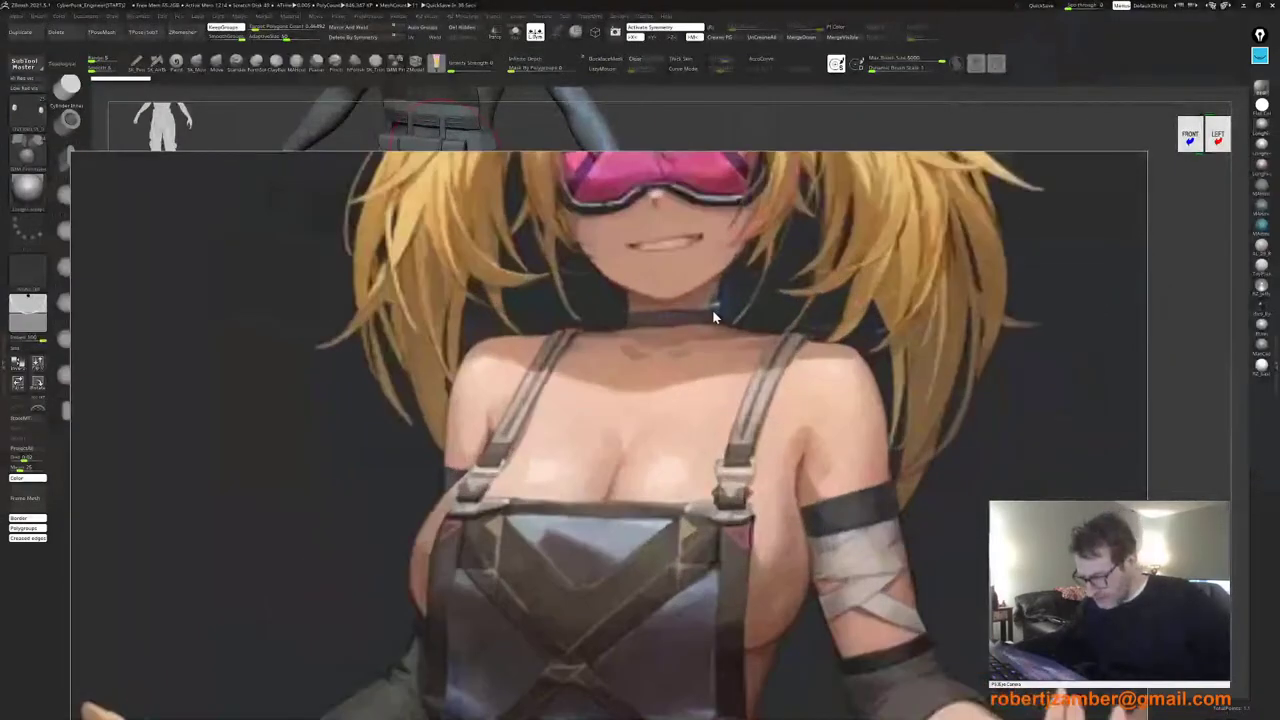
pyautogui.scroll(-2, 712, 311)
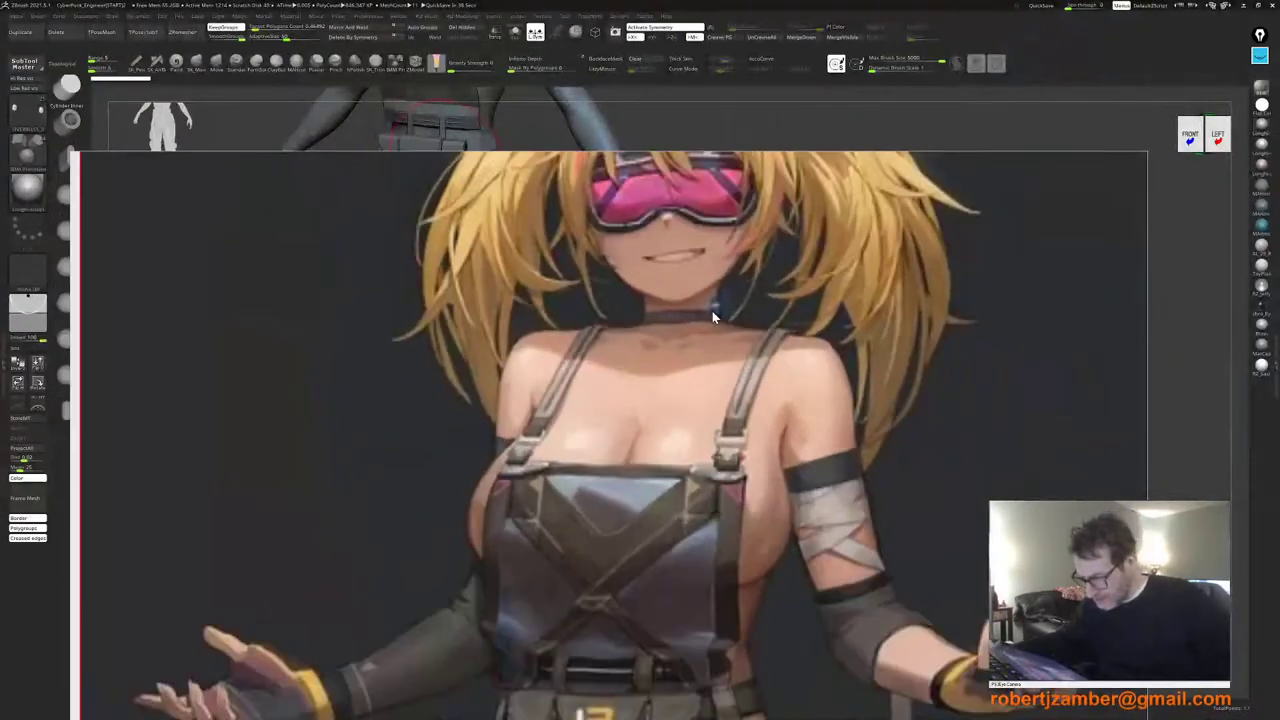
pyautogui.scroll(2, 707, 321)
pyautogui.scroll(-3, 707, 321)
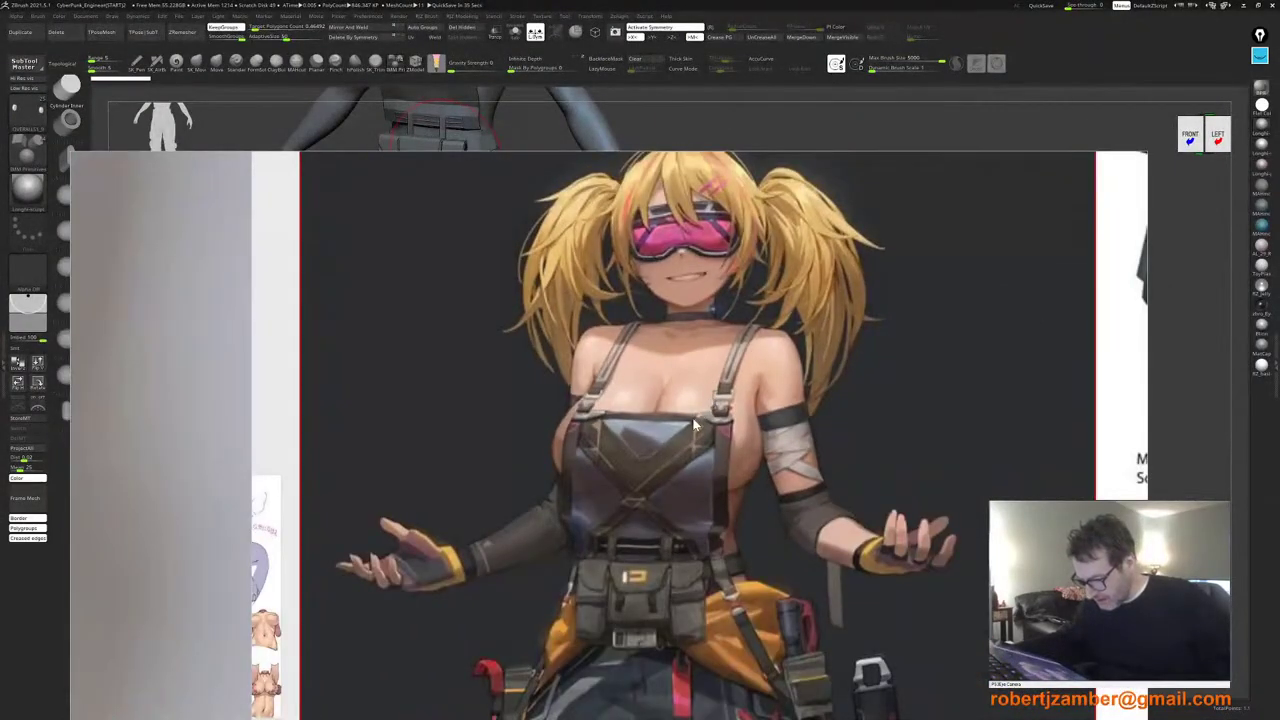
pyautogui.moveTo(693, 419); pyautogui.dragTo(692, 266, button='middle')
pyautogui.scroll(-6, 685, 320)
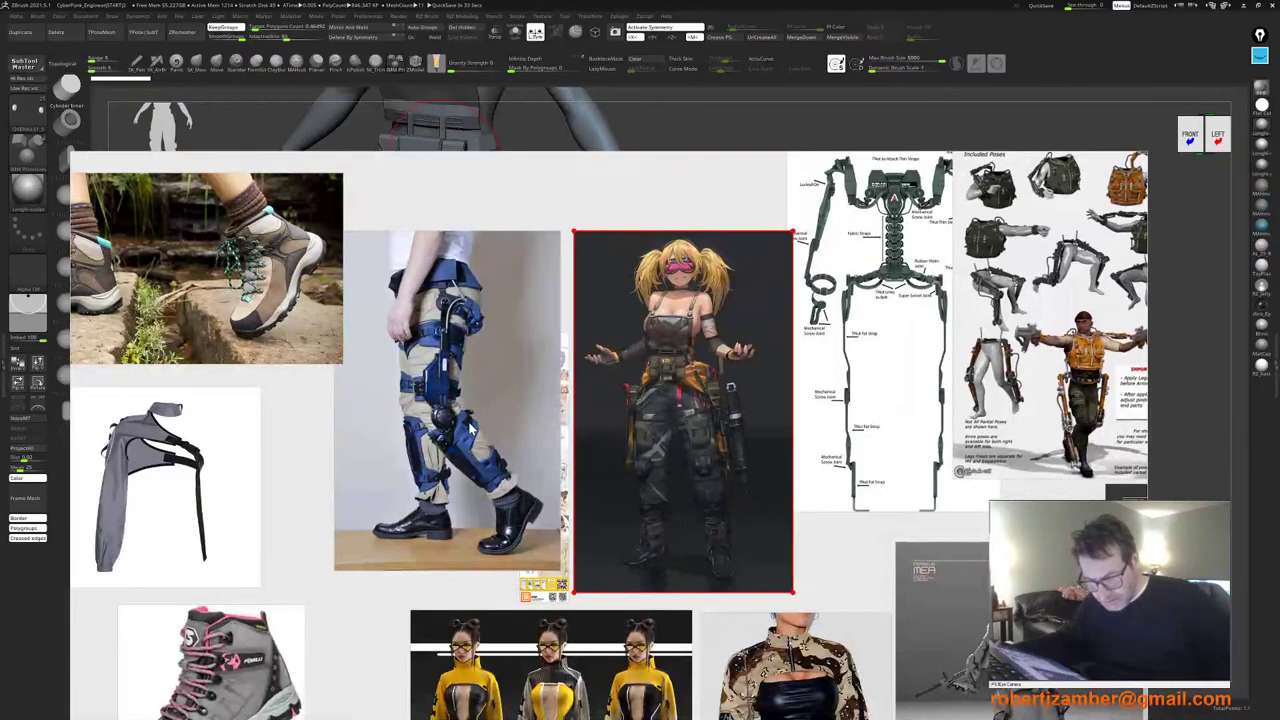
pyautogui.moveTo(276, 461); pyautogui.dragTo(563, 377, button='middle')
pyautogui.scroll(-3, 563, 377)
pyautogui.moveTo(652, 401); pyautogui.dragTo(278, 379, button='middle')
pyautogui.moveTo(514, 369); pyautogui.dragTo(492, 427, button='middle')
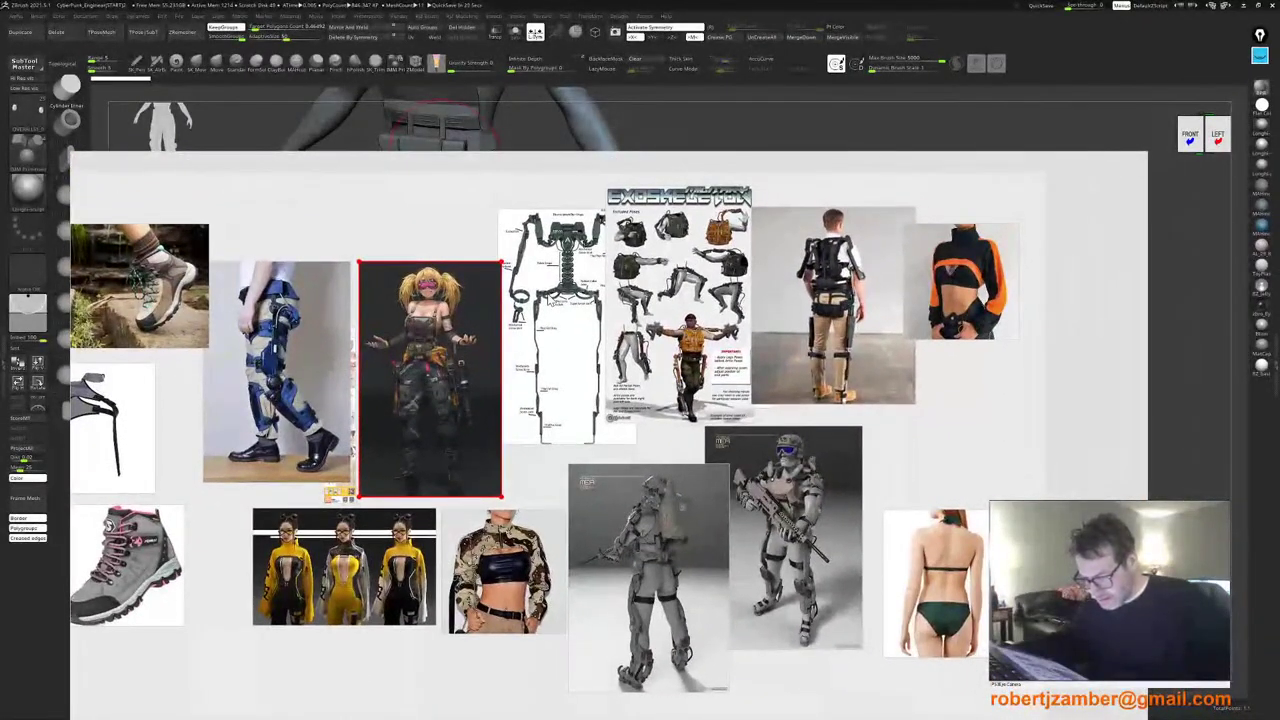
# Step: Study the exoskeleton frame diagram's hip, leg and mechanical screw joints
pyautogui.doubleClick(549, 300)
pyautogui.scroll(2, 622, 337)
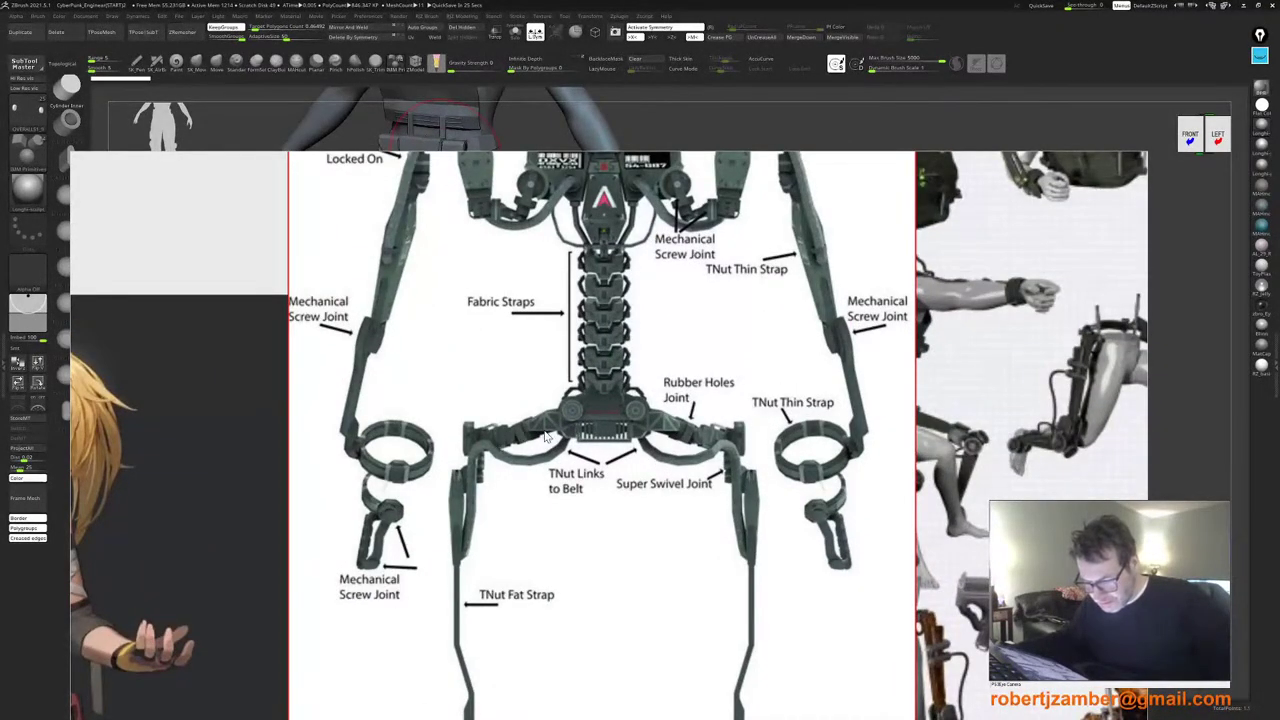
pyautogui.scroll(-3, 514, 489)
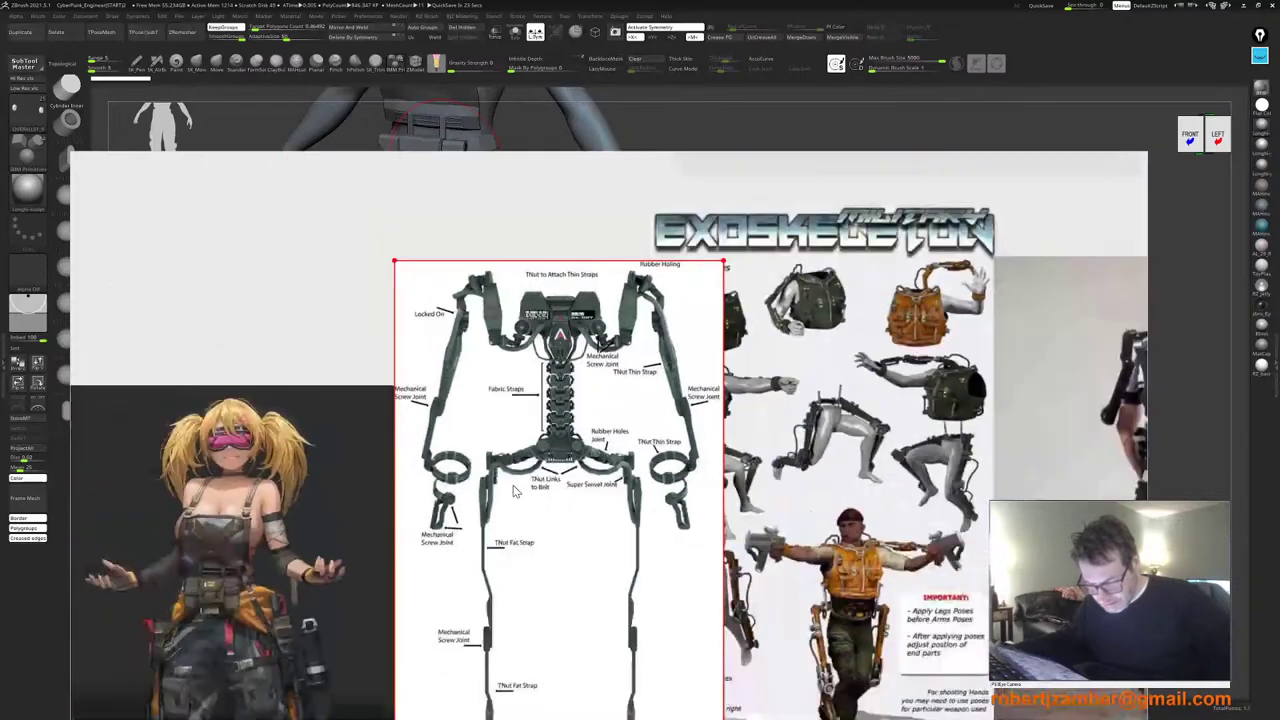
# Step: Examine the exoskeleton diagram and the neighbouring leg brace and character images on the reference board
pyautogui.moveTo(514, 489); pyautogui.dragTo(626, 379, button='middle')
pyautogui.scroll(-1, 626, 380)
pyautogui.scroll(-1, 626, 380)
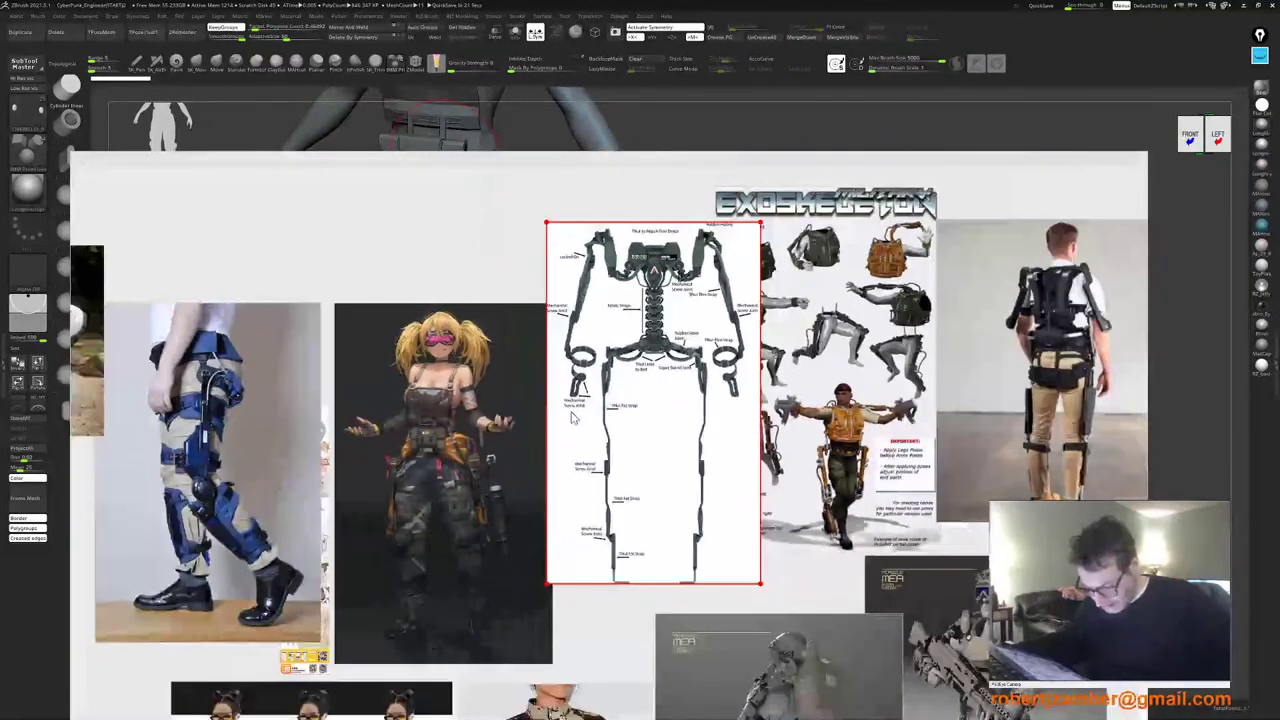
pyautogui.moveTo(556, 461); pyautogui.dragTo(660, 406, button='middle')
pyautogui.moveTo(579, 422); pyautogui.dragTo(594, 394, button='middle')
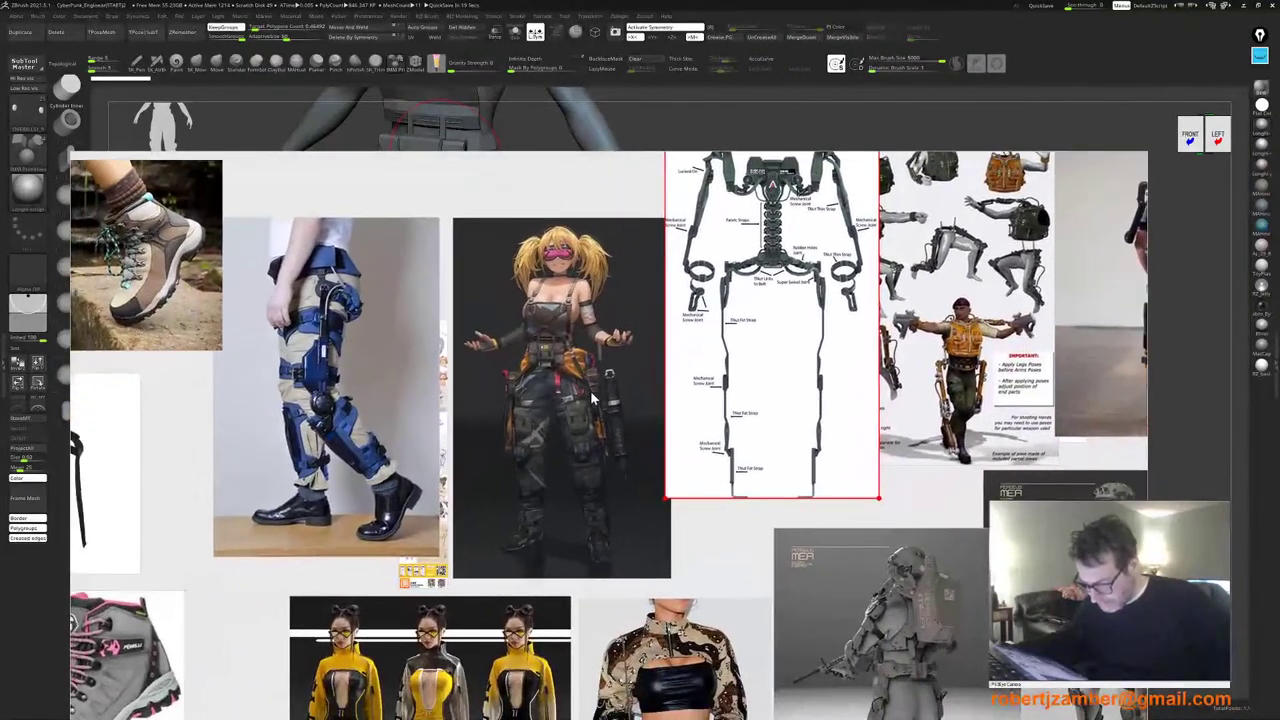
pyautogui.scroll(-3, 594, 395)
pyautogui.moveTo(581, 418); pyautogui.dragTo(643, 0, button='right')
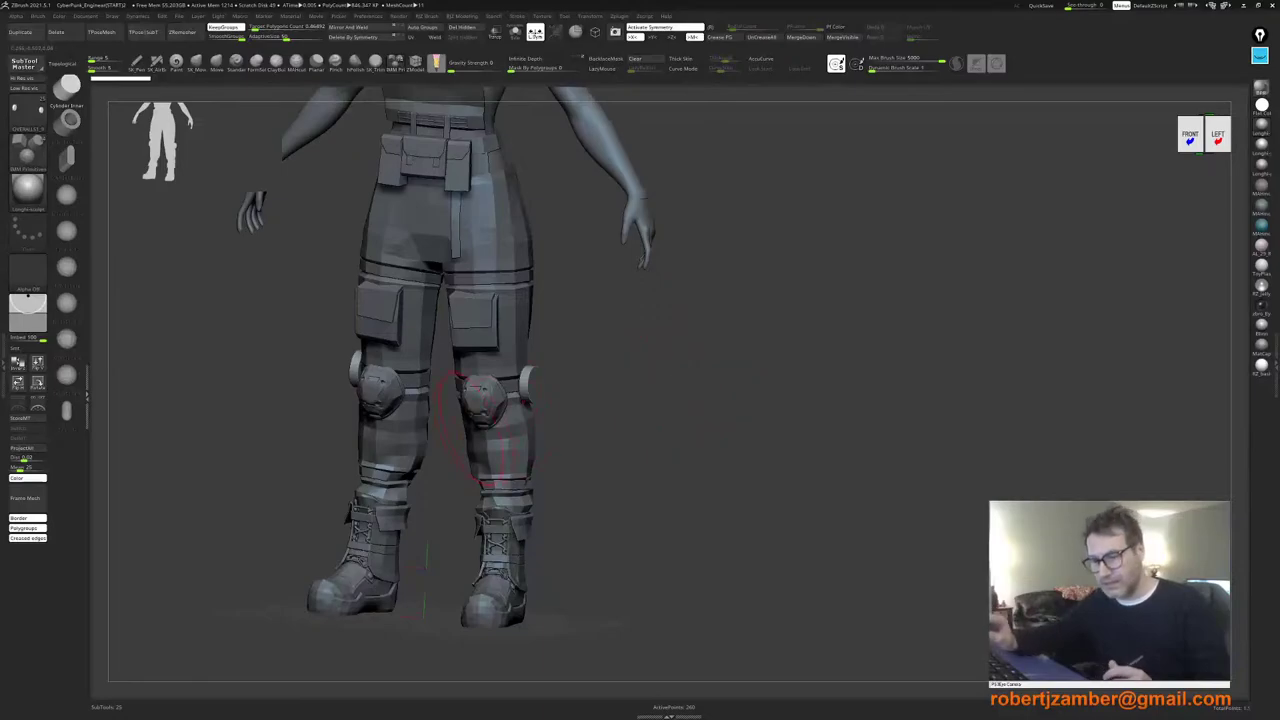
# Step: Set up the IMM Primitives brush with the QCube mesh for inserting parts at the knees
pyautogui.keyDown('ctrl'); pyautogui.moveTo(454, 446); pyautogui.dragTo(548, 448, button='right'); pyautogui.keyUp('ctrl')
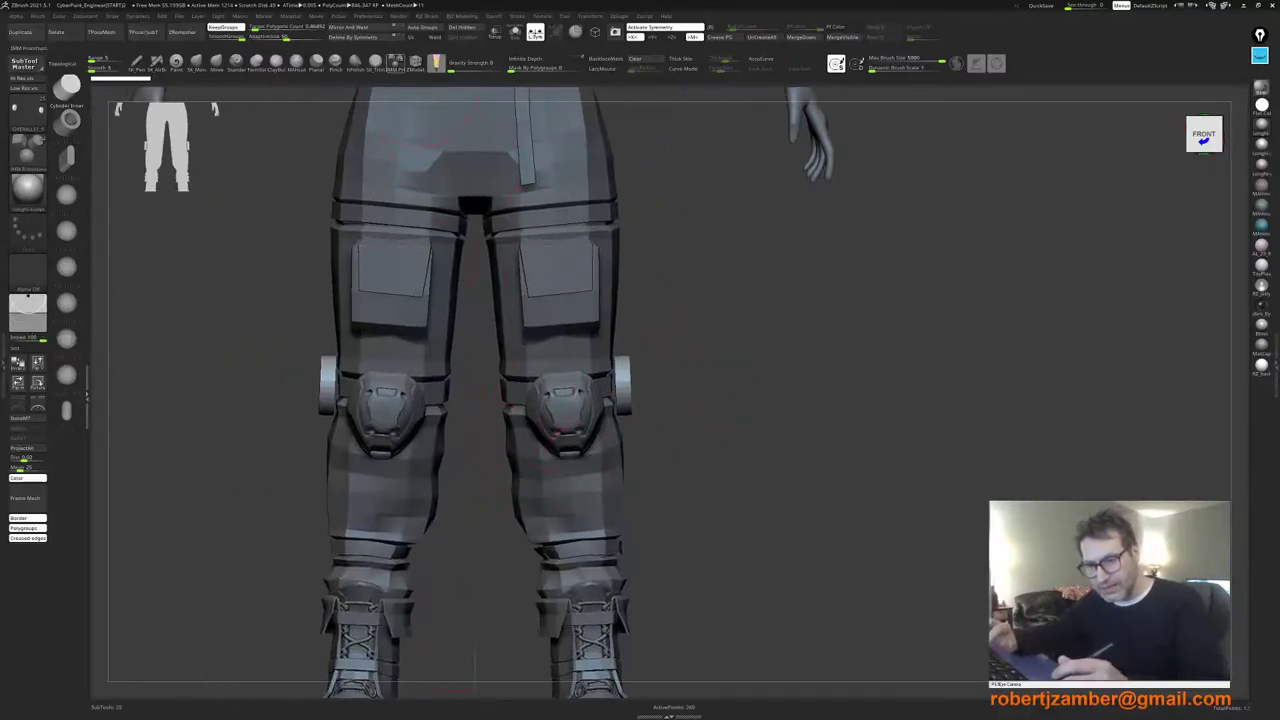
pyautogui.click(396, 63)
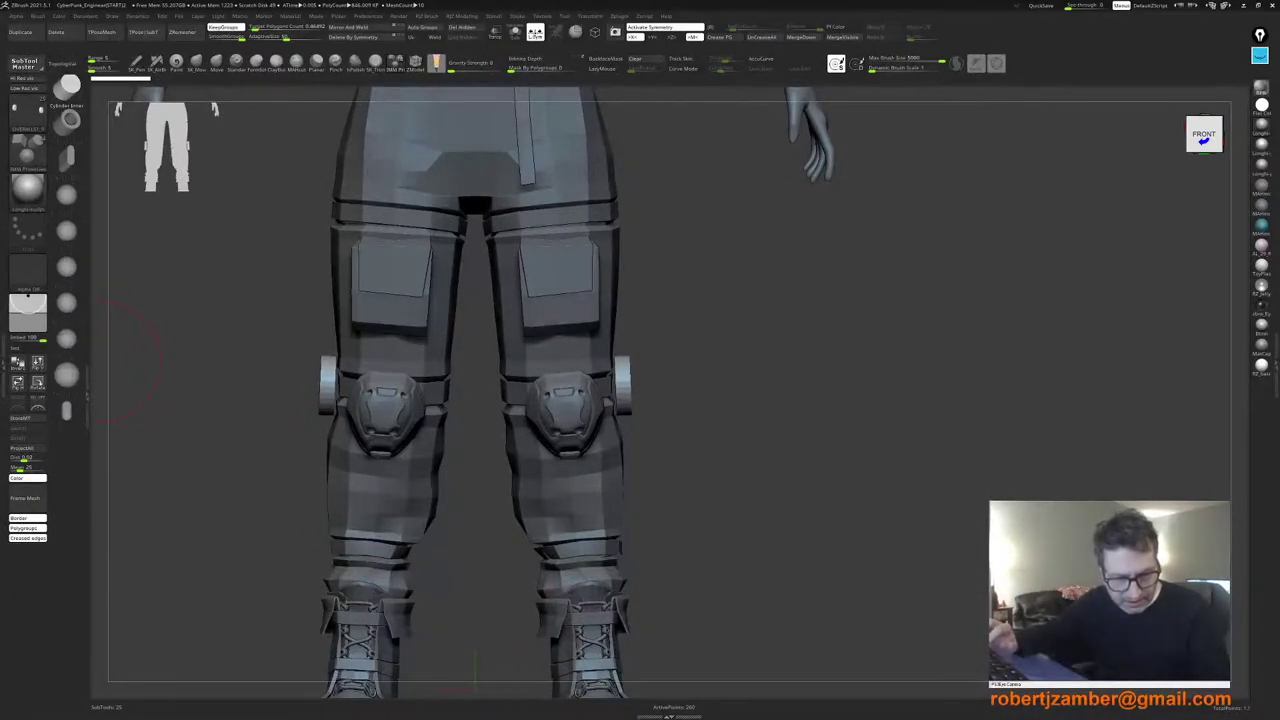
pyautogui.moveTo(67, 159); pyautogui.dragTo(67, 264)
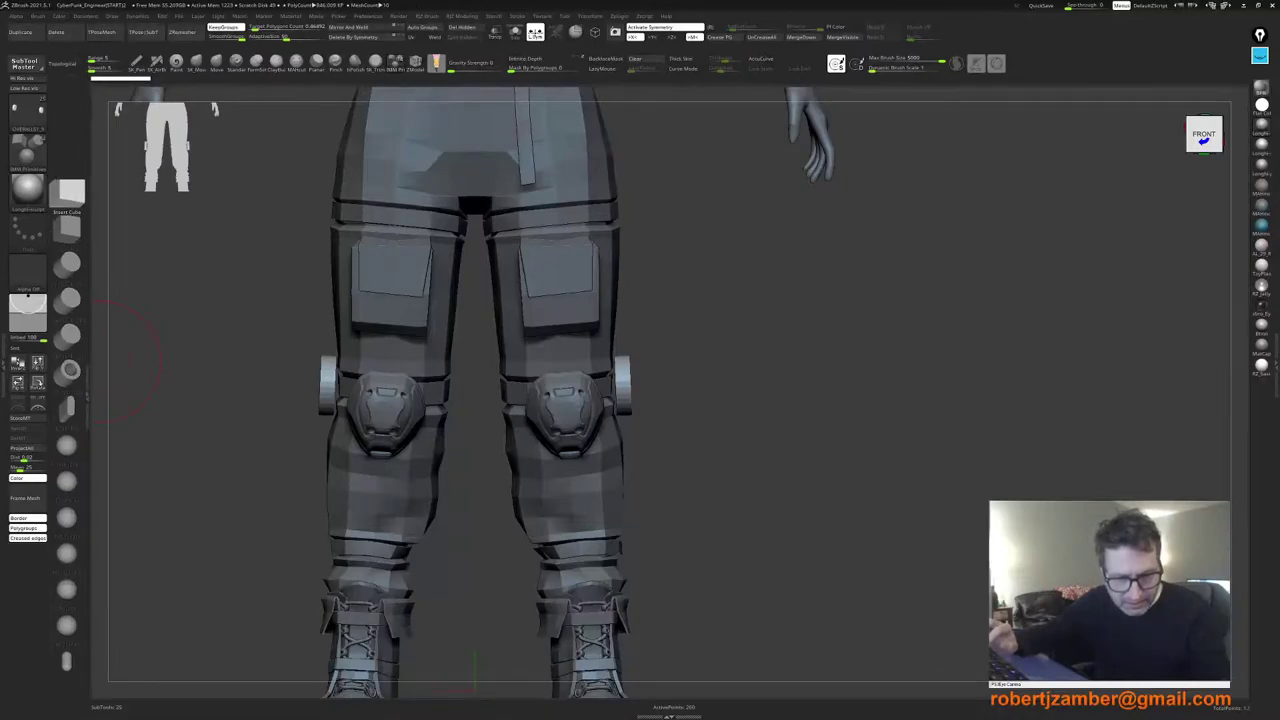
pyautogui.click(67, 229)
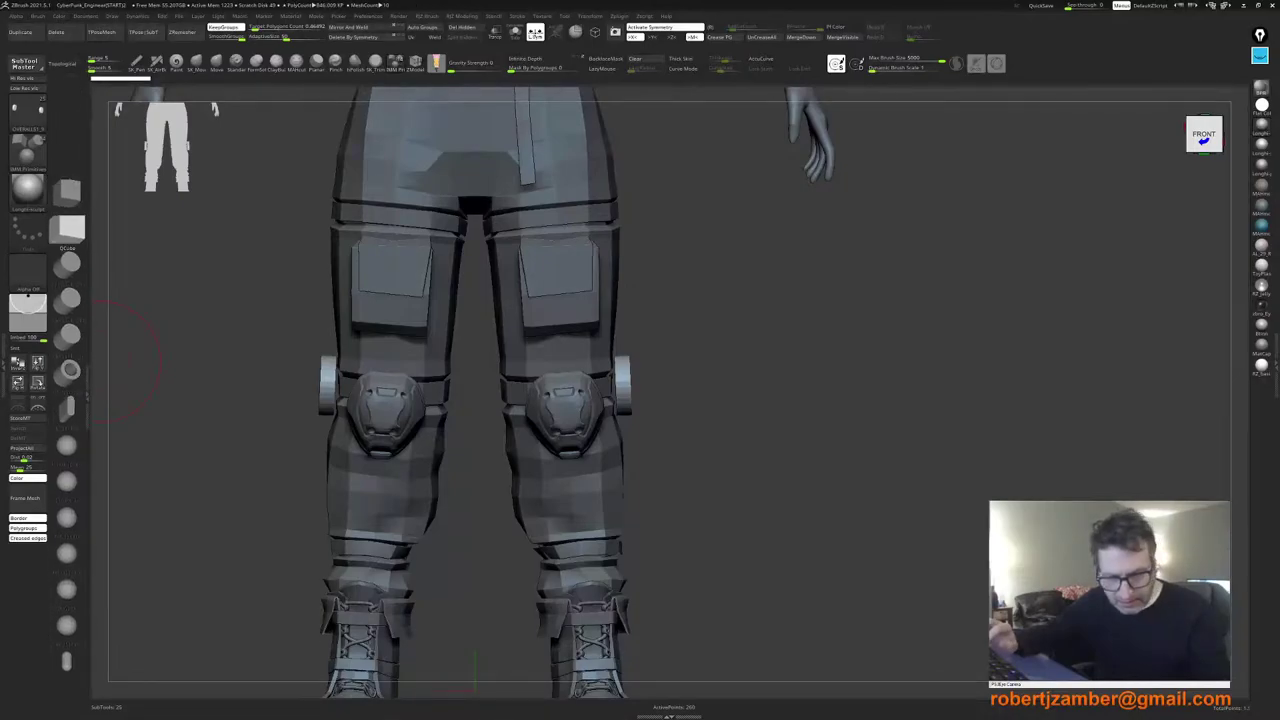
pyautogui.moveTo(594, 366); pyautogui.dragTo(490, 374, button='right')
pyautogui.moveTo(656, 377); pyautogui.dragTo(665, 406)
pyautogui.hotkey('shift', 'f')
pyautogui.hotkey('ctrl', 'z')
pyautogui.hotkey('ctrl', 'z')
# Step: Insert a QCube centred on the round disc at the outer side of the knee, mirrored to both legs
pyautogui.keyDown('shift'); pyautogui.moveTo(656, 386); pyautogui.dragTo(591, 414, button='right'); pyautogui.keyUp('shift')
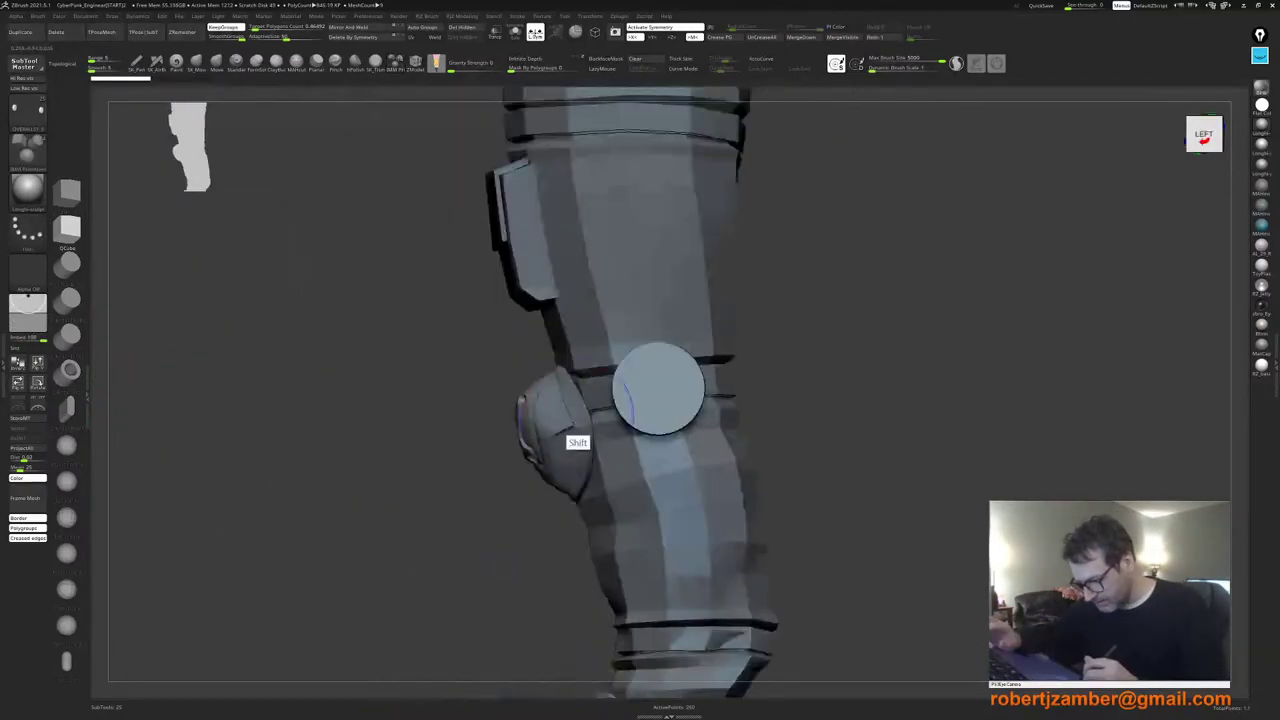
pyautogui.moveTo(657, 389); pyautogui.dragTo(660, 450)
pyautogui.moveTo(410, 465)
pyautogui.keyDown('shift'); pyautogui.mouseDown(button='right')
pyautogui.moveTo(483, 469)
pyautogui.moveTo(537, 443)
pyautogui.moveTo(488, 412)
pyautogui.moveTo(483, 356)
pyautogui.mouseUp(button='right'); pyautogui.keyUp('shift')
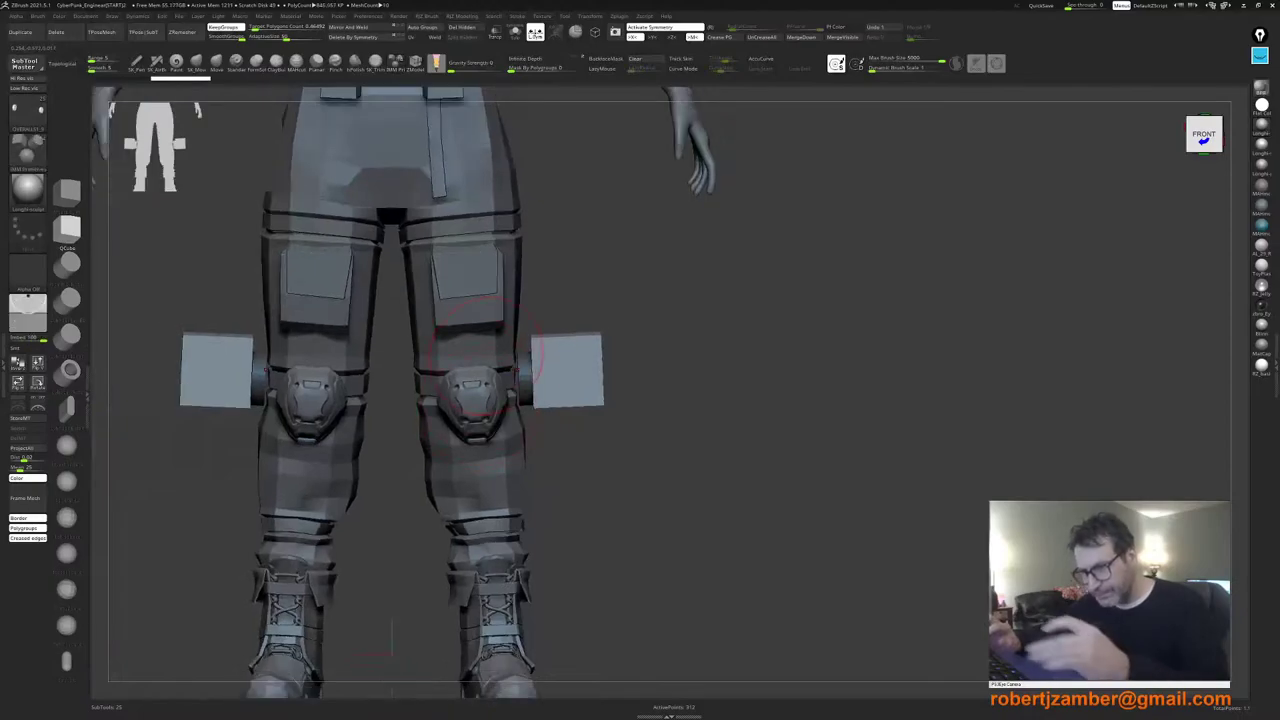
# Step: Scale the inserted cube down in depth and width to make a narrow upright block on the knee disc
pyautogui.press('t')
pyautogui.press('Escape')
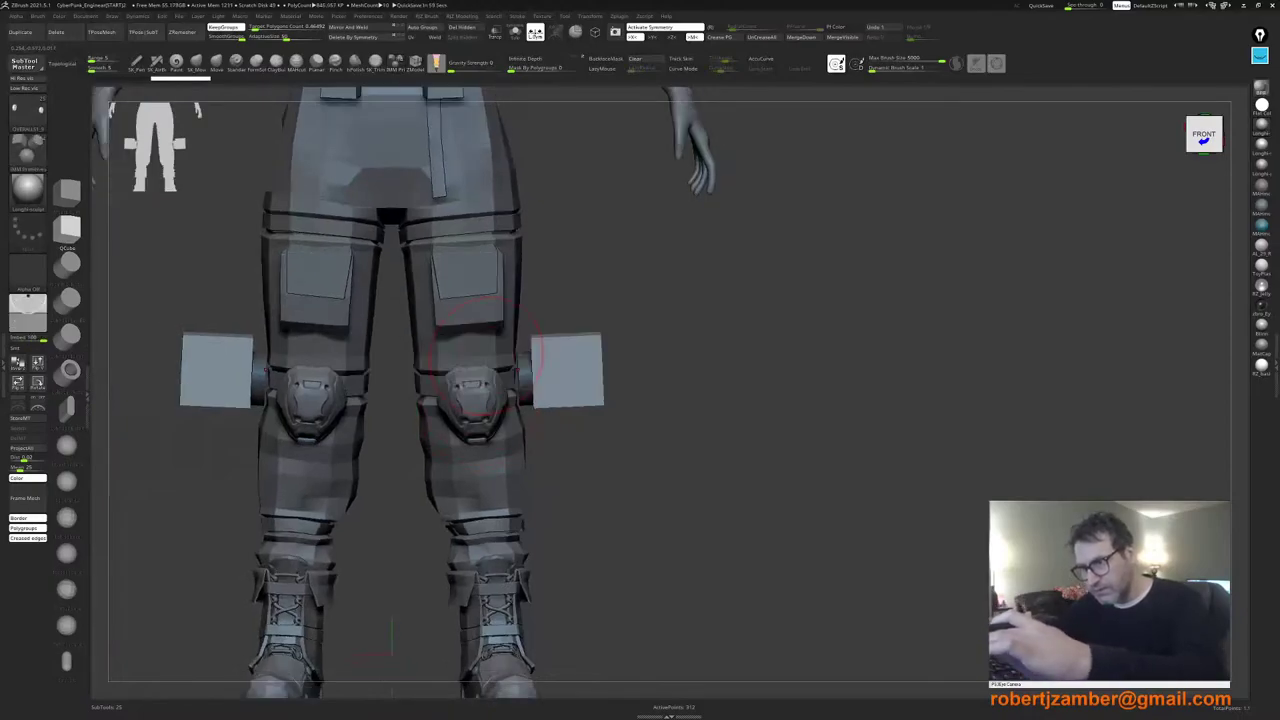
pyautogui.press('w')
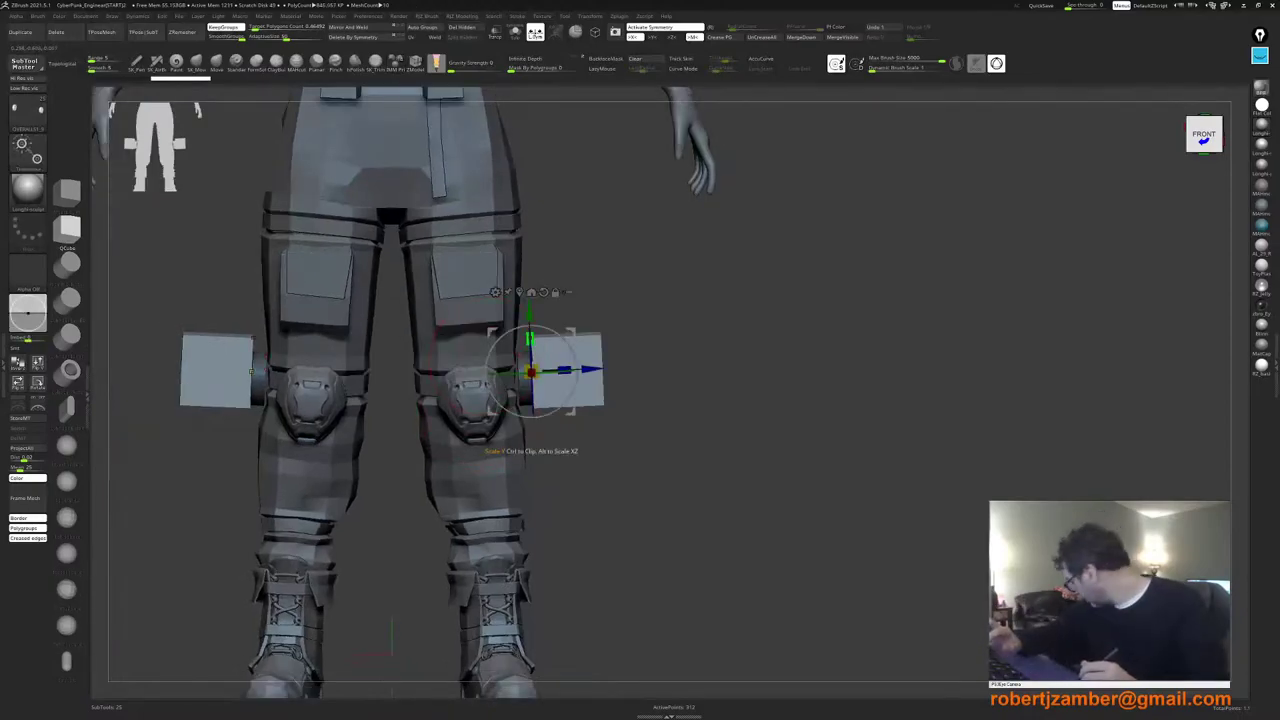
pyautogui.moveTo(530, 339); pyautogui.dragTo(531, 293)
pyautogui.moveTo(531, 372); pyautogui.dragTo(523, 409)
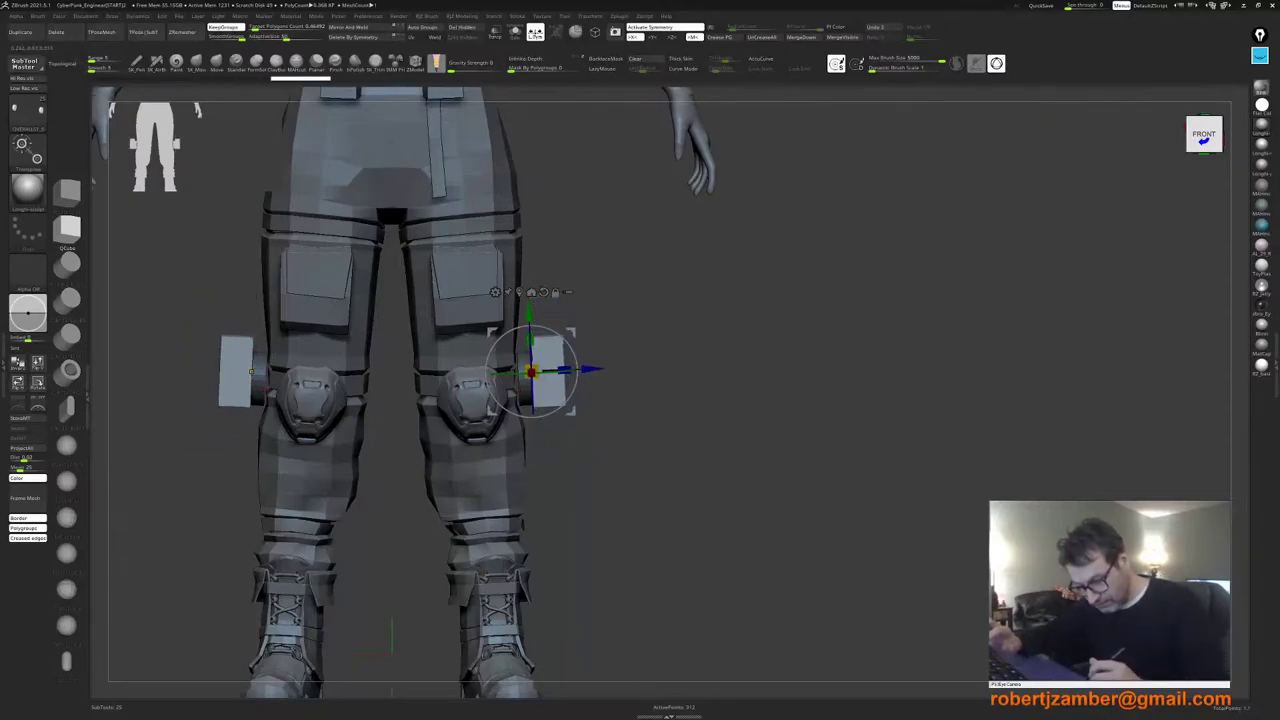
pyautogui.keyDown('shift'); pyautogui.moveTo(600, 390); pyautogui.dragTo(556, 430, button='right'); pyautogui.keyUp('shift')
pyautogui.moveTo(557, 364); pyautogui.dragTo(556, 382)
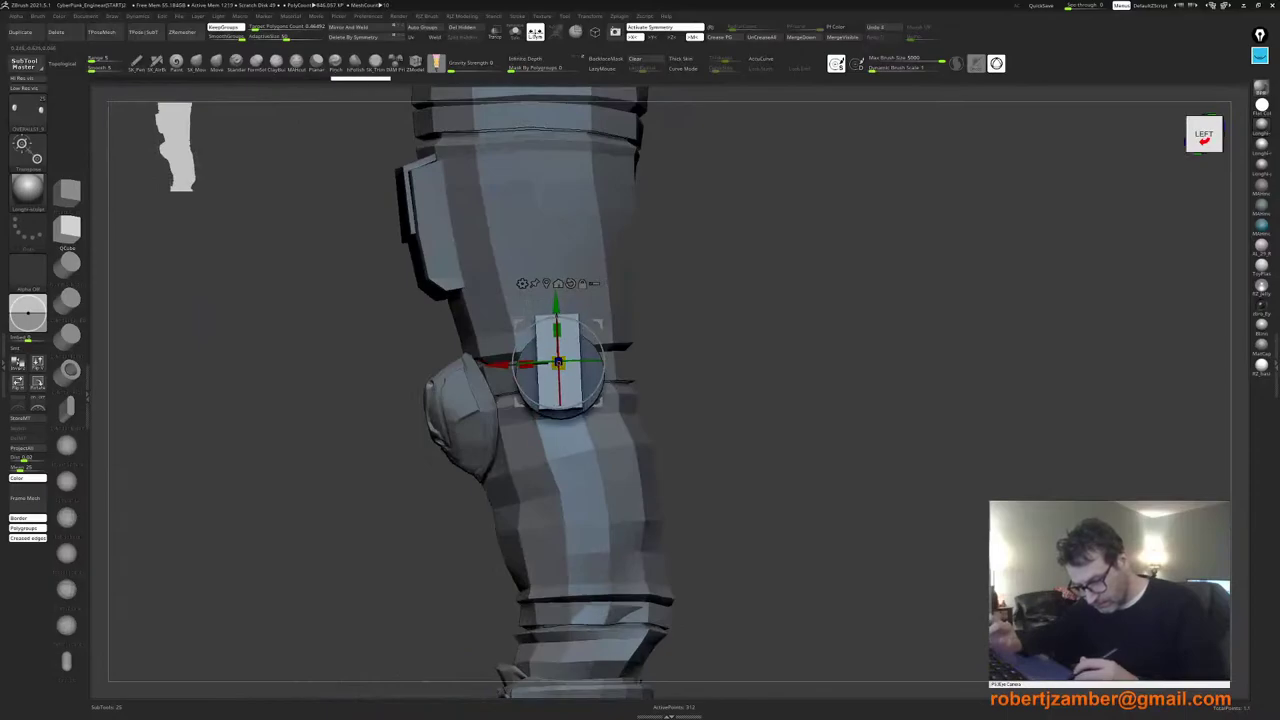
# Step: Raise the block onto the outer thigh just above the knee disc, thin it, and seat it against the leg
pyautogui.moveTo(556, 305); pyautogui.dragTo(554, 226)
pyautogui.keyDown('shift'); pyautogui.moveTo(510, 270); pyautogui.dragTo(582, 318, button='right'); pyautogui.keyUp('shift')
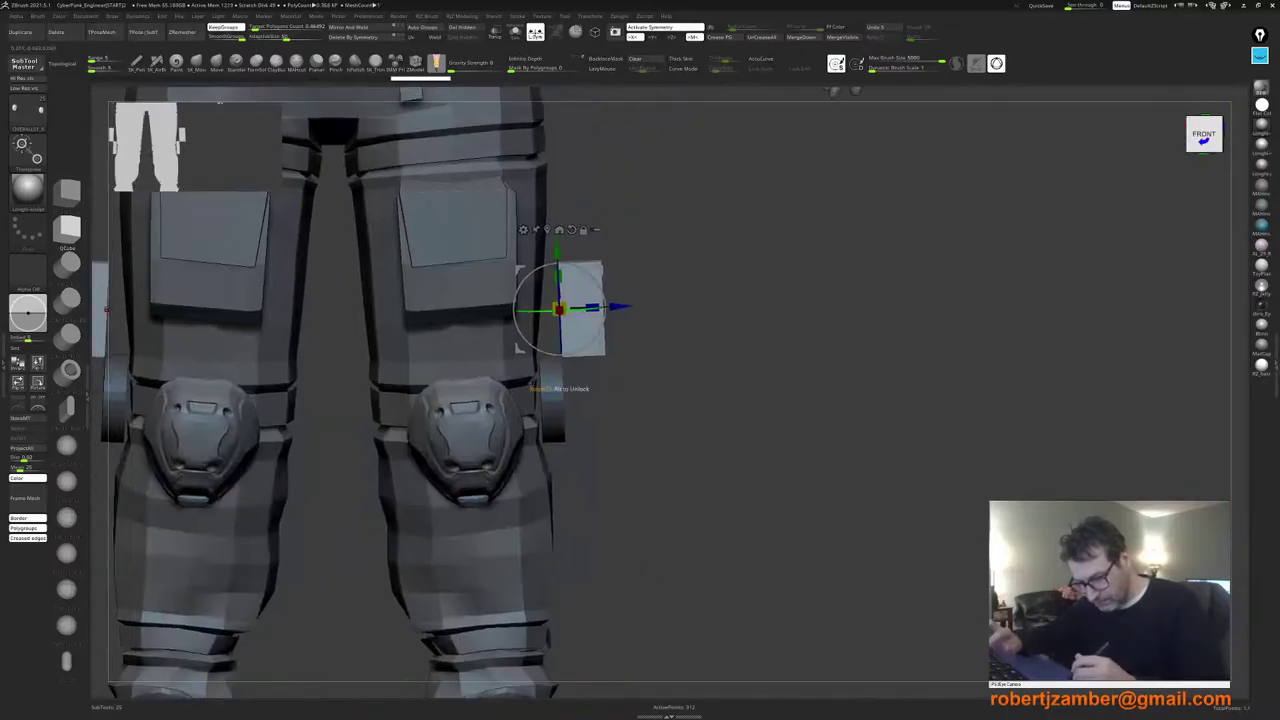
pyautogui.moveTo(592, 307); pyautogui.dragTo(571, 308)
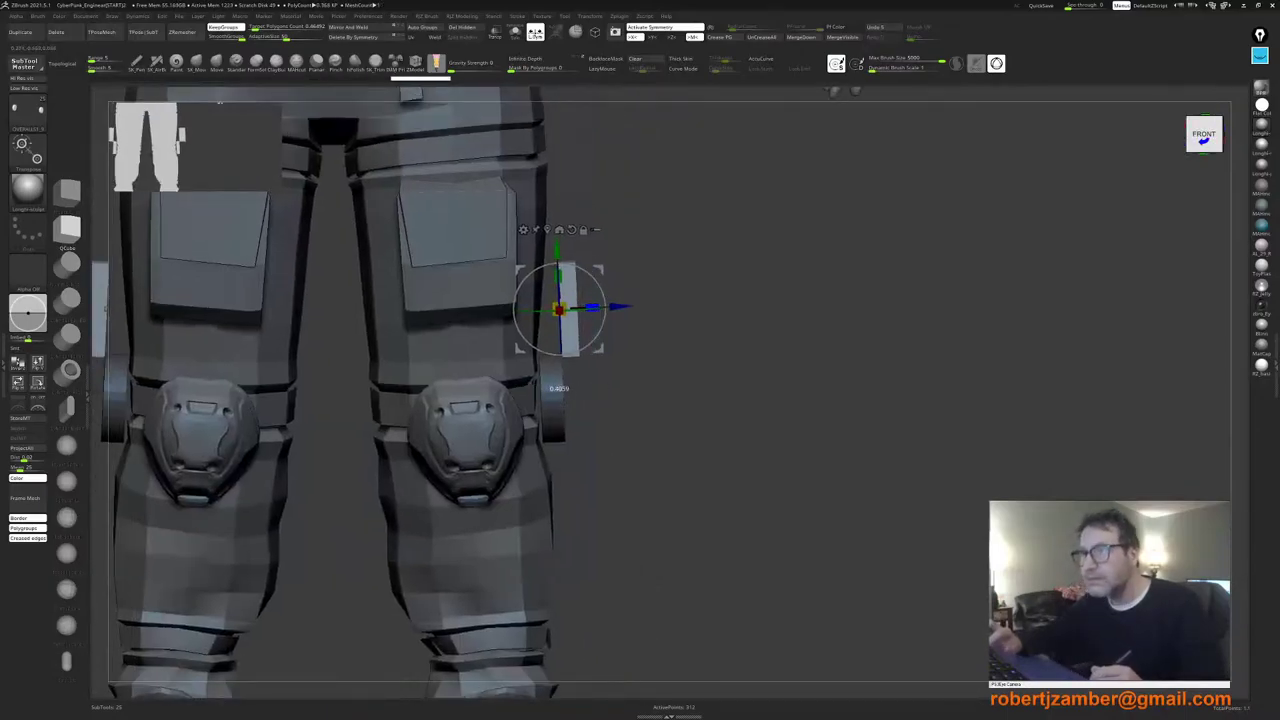
pyautogui.keyDown('alt'); pyautogui.moveTo(571, 308); pyautogui.dragTo(665, 348, button='right'); pyautogui.keyUp('alt')
pyautogui.moveTo(694, 309); pyautogui.dragTo(675, 317)
pyautogui.keyDown('shift'); pyautogui.moveTo(690, 335); pyautogui.dragTo(597, 345, button='right'); pyautogui.keyUp('shift')
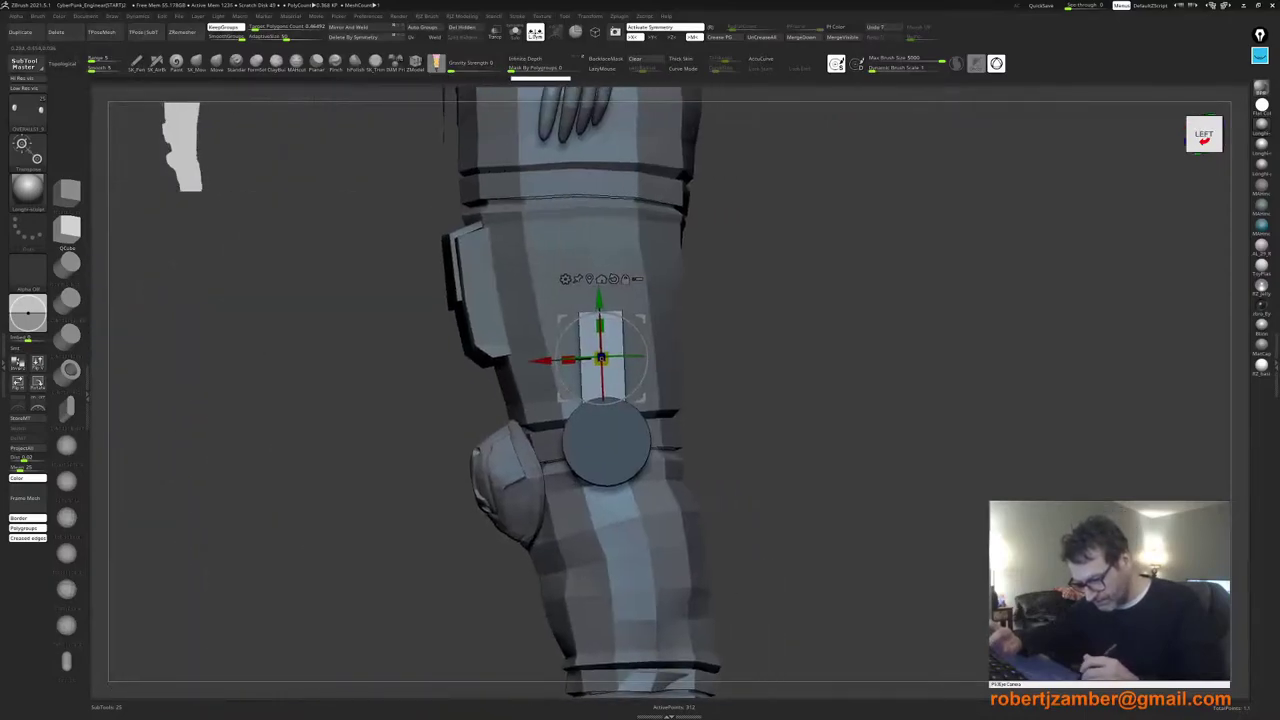
pyautogui.keyDown('alt'); pyautogui.moveTo(602, 396); pyautogui.dragTo(607, 432, button='right'); pyautogui.keyUp('alt')
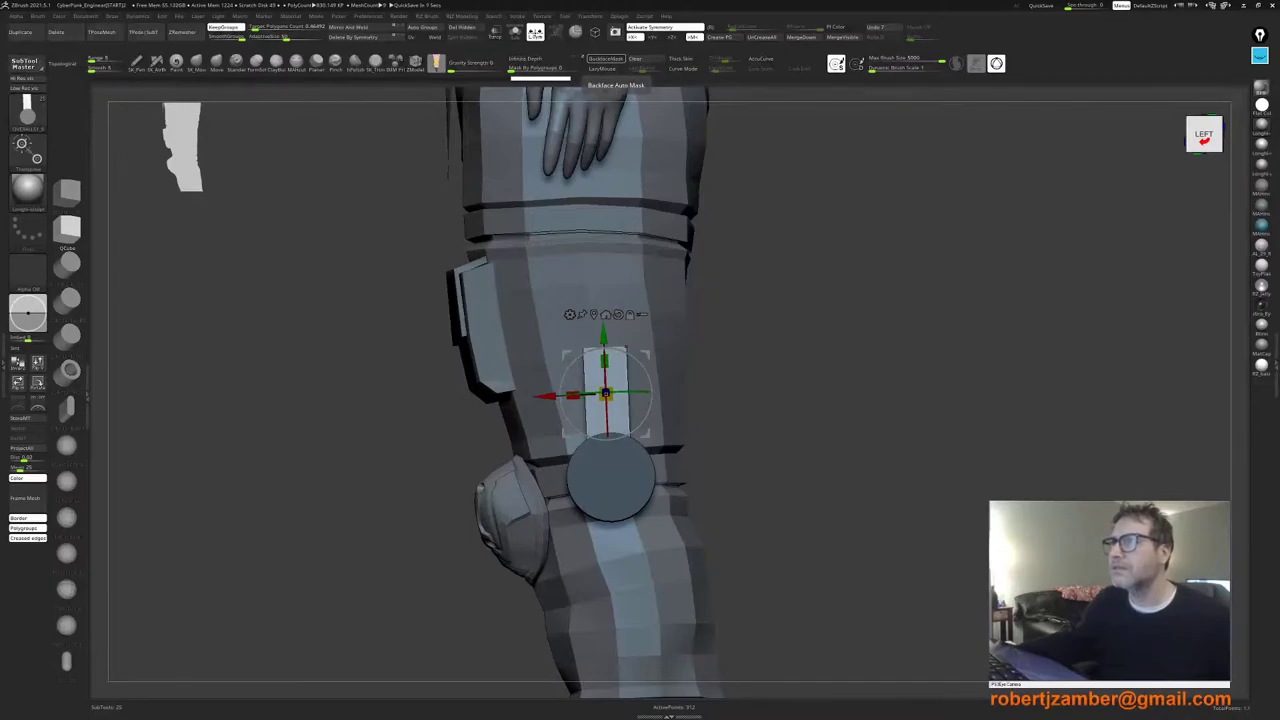
# Step: Examine how the blue leg brace's side bars connect to the knee joint on the reference board
pyautogui.moveTo(560, 0); pyautogui.dragTo(784, 281, button='right')
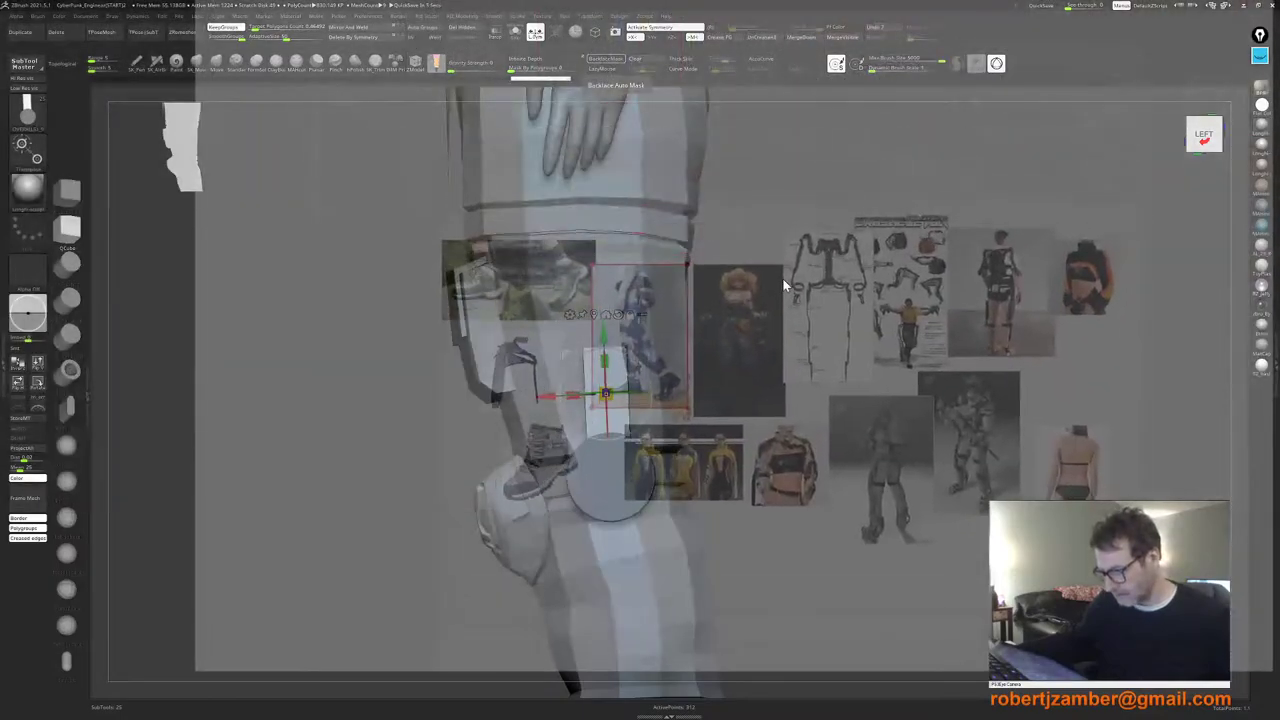
pyautogui.scroll(-2, 771, 313)
pyautogui.scroll(4, 699, 314)
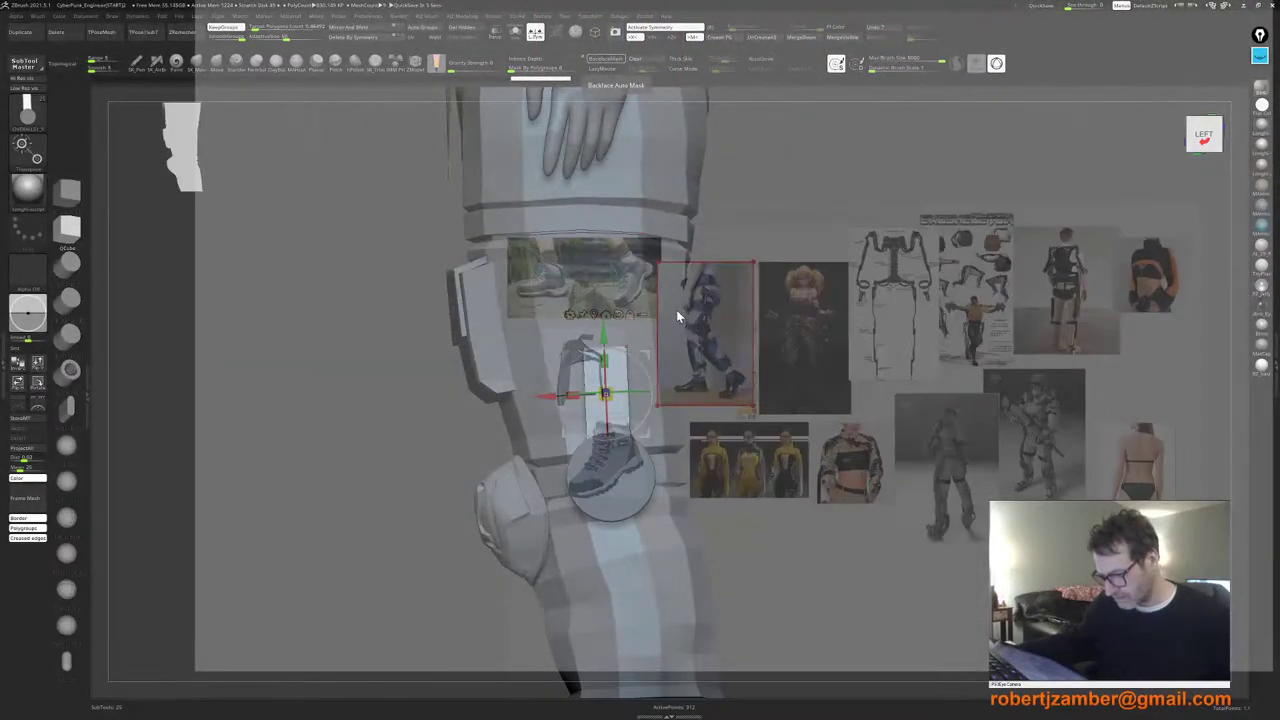
pyautogui.scroll(-3, 680, 309)
pyautogui.scroll(6, 699, 305)
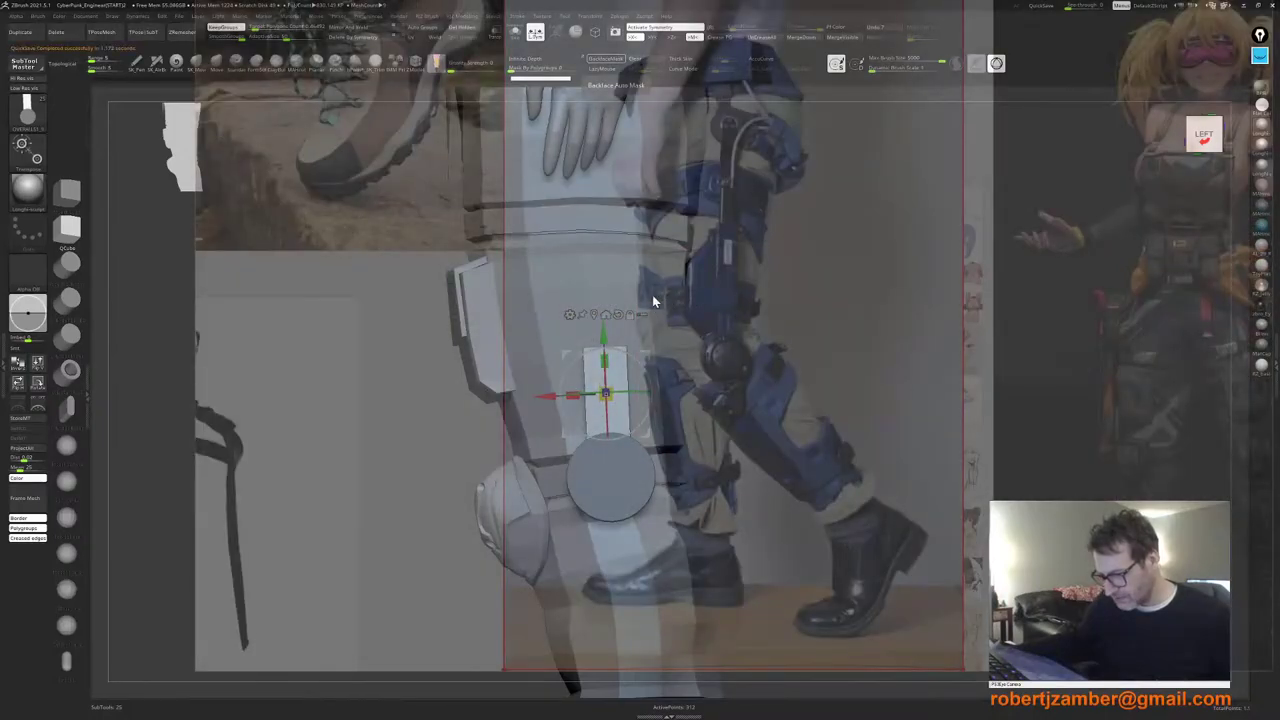
pyautogui.scroll(2, 729, 228)
pyautogui.moveTo(729, 228); pyautogui.dragTo(692, 254, button='middle')
pyautogui.scroll(-4, 614, 277)
pyautogui.hotkey('alt', 'Tab')
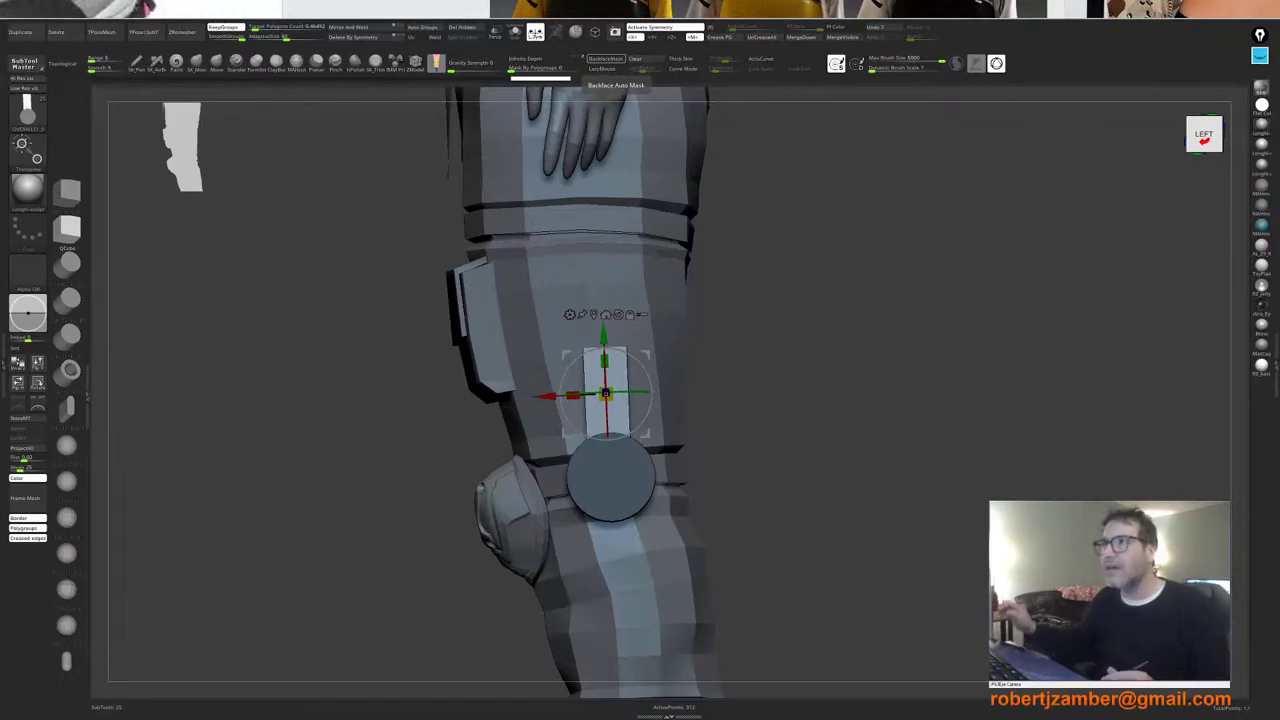
# Step: Stretch the block vertically into a long strut running up the outer thigh from the knee disc
pyautogui.moveTo(800, 400)
pyautogui.mouseDown()
pyautogui.moveTo(880, 400)
pyautogui.moveTo(820, 400)
pyautogui.mouseUp()
pyautogui.keyDown('alt'); pyautogui.moveTo(820, 400); pyautogui.dragTo(738, 390); pyautogui.keyUp('alt')
pyautogui.keyDown('alt'); pyautogui.moveTo(480, 429); pyautogui.dragTo(510, 453, button='right'); pyautogui.keyUp('alt')
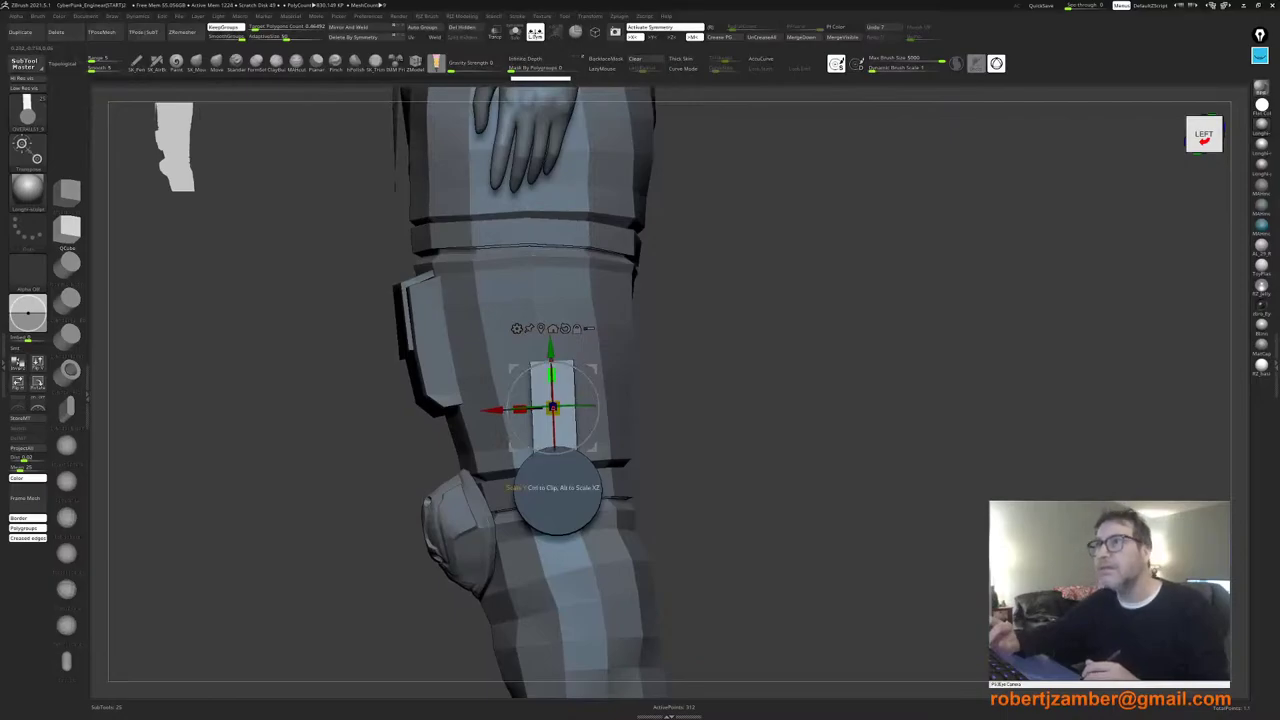
pyautogui.moveTo(551, 375); pyautogui.dragTo(551, 280)
pyautogui.moveTo(551, 375); pyautogui.dragTo(546, 230)
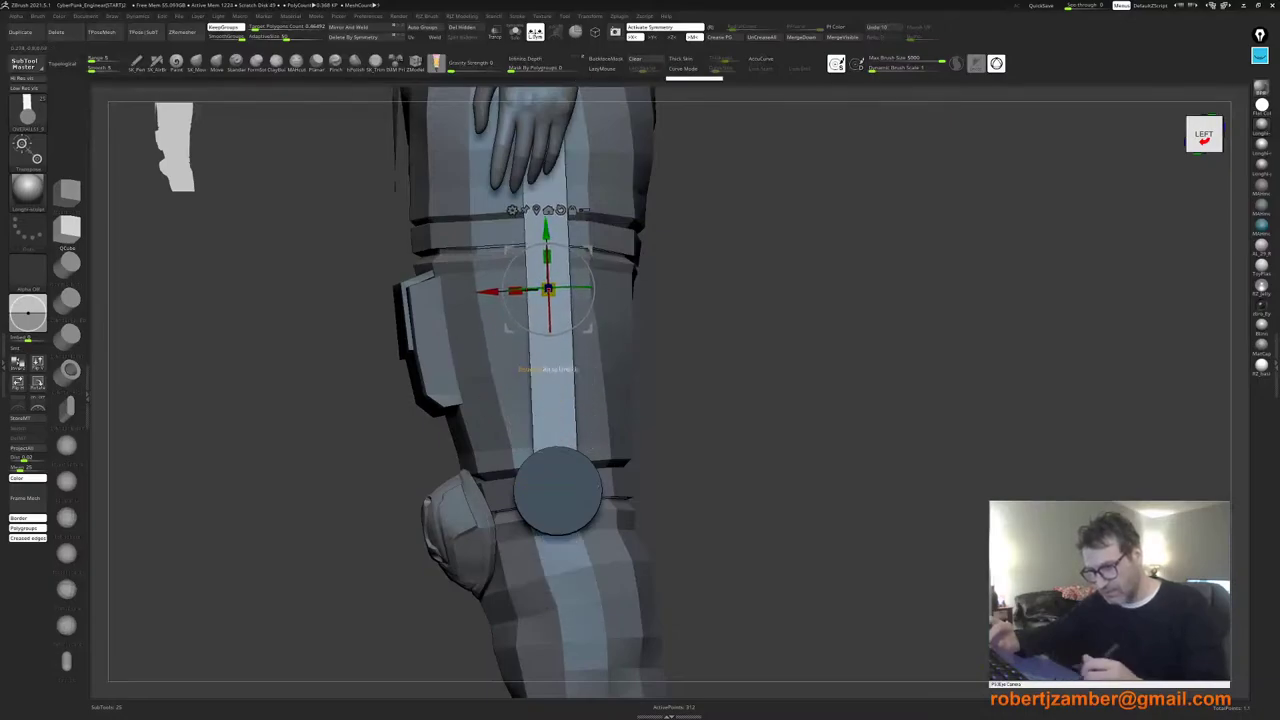
# Step: Nudge the thigh strut upward and shift it toward the front of the leg
pyautogui.moveTo(330, 250); pyautogui.dragTo(553, 333, button='right')
pyautogui.moveTo(675, 449); pyautogui.dragTo(519, 431, button='right')
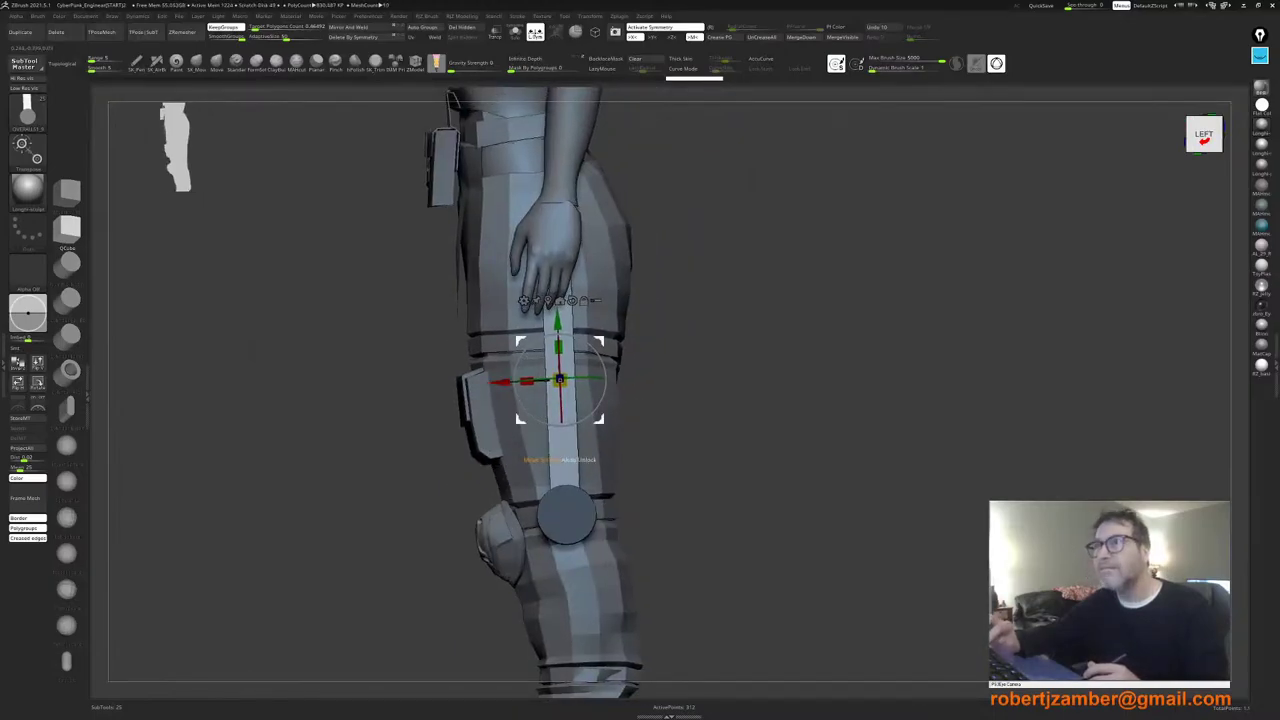
pyautogui.moveTo(519, 420)
pyautogui.mouseDown()
pyautogui.moveTo(515, 388)
pyautogui.moveTo(516, 399)
pyautogui.mouseUp()
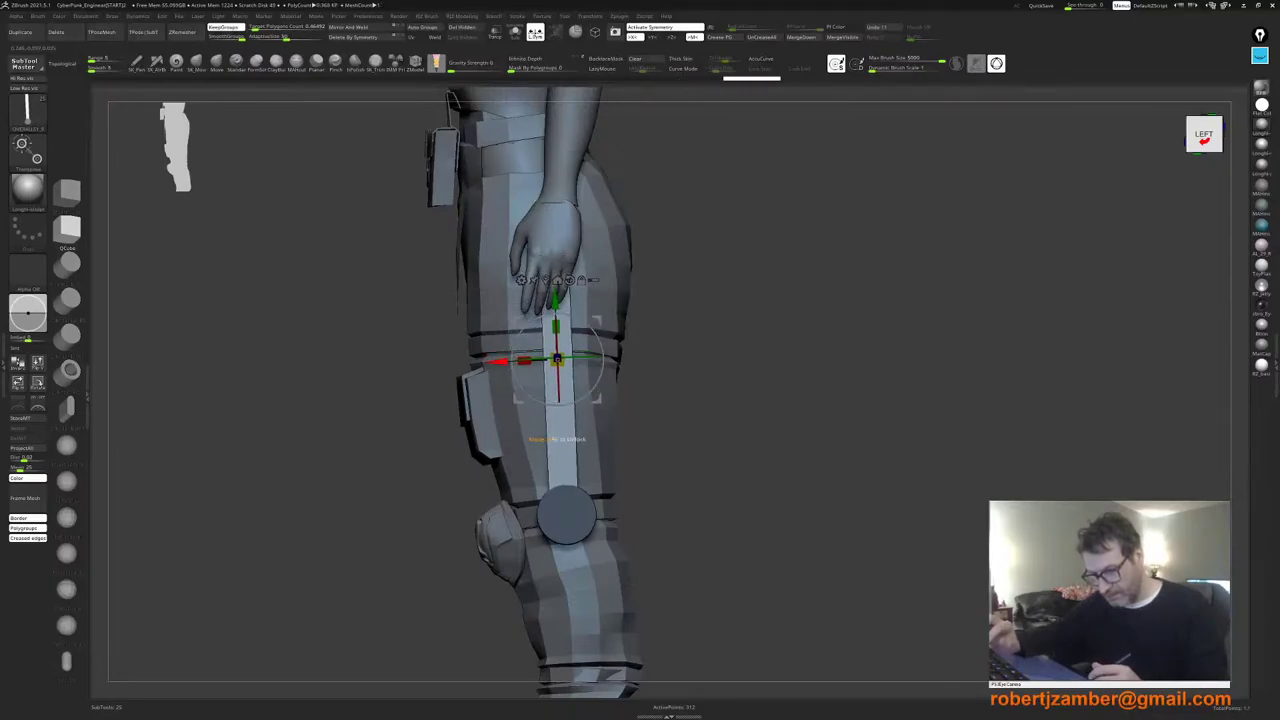
pyautogui.keyDown('alt'); pyautogui.moveTo(499, 385); pyautogui.dragTo(512, 390, button='right'); pyautogui.keyUp('alt')
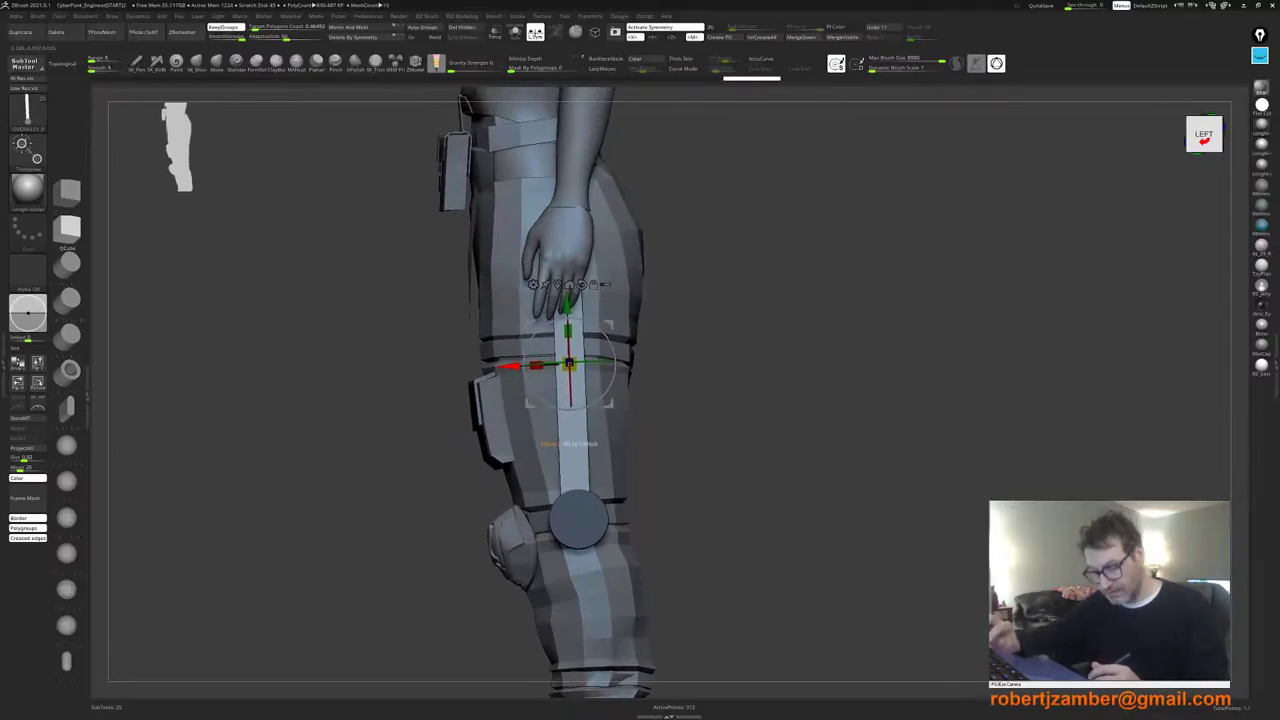
pyautogui.moveTo(511, 366); pyautogui.dragTo(490, 366)
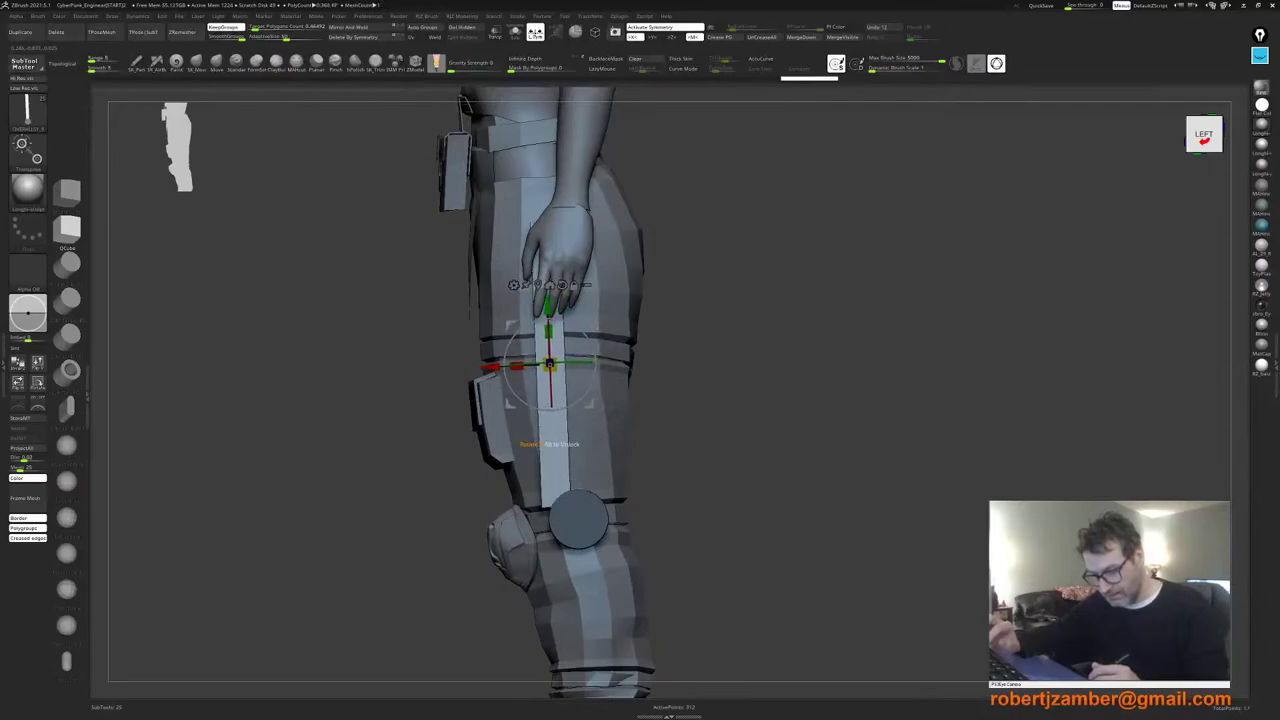
# Step: Invert the mask to move the knee disc forward under the strut, then invert it back to free the strut
pyautogui.hotkey('ctrl', 'i')
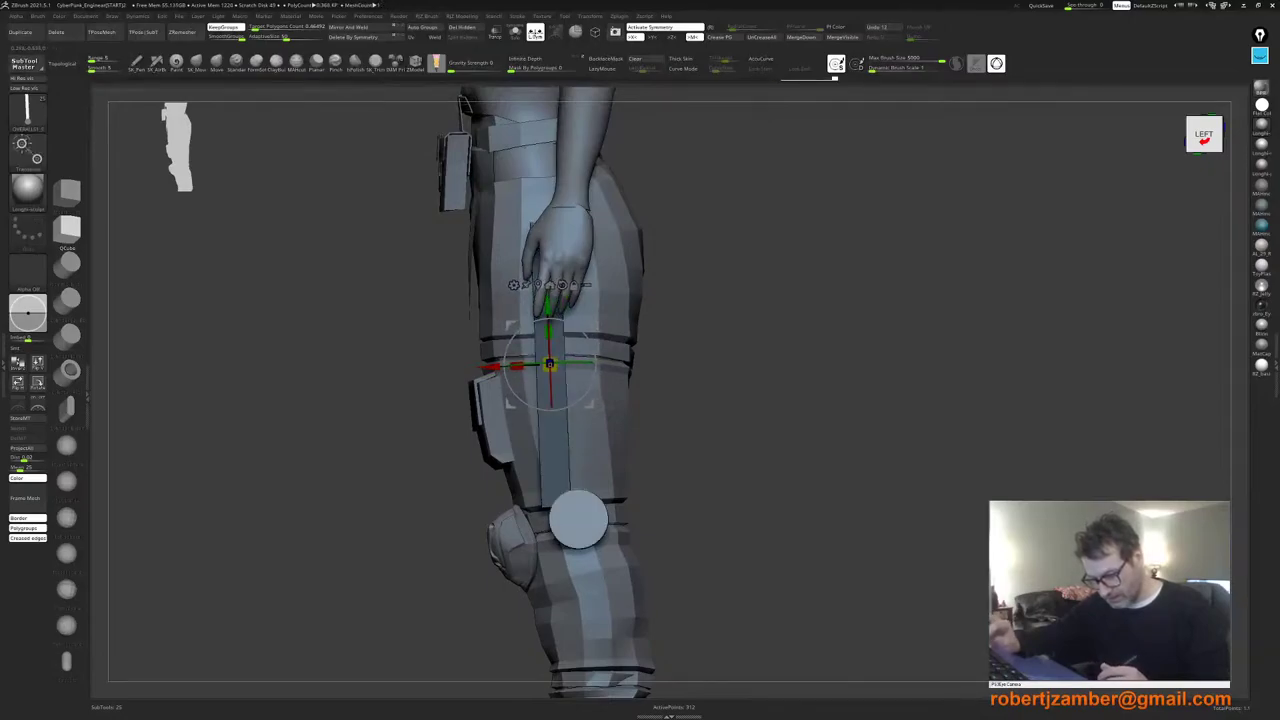
pyautogui.click(538, 285)
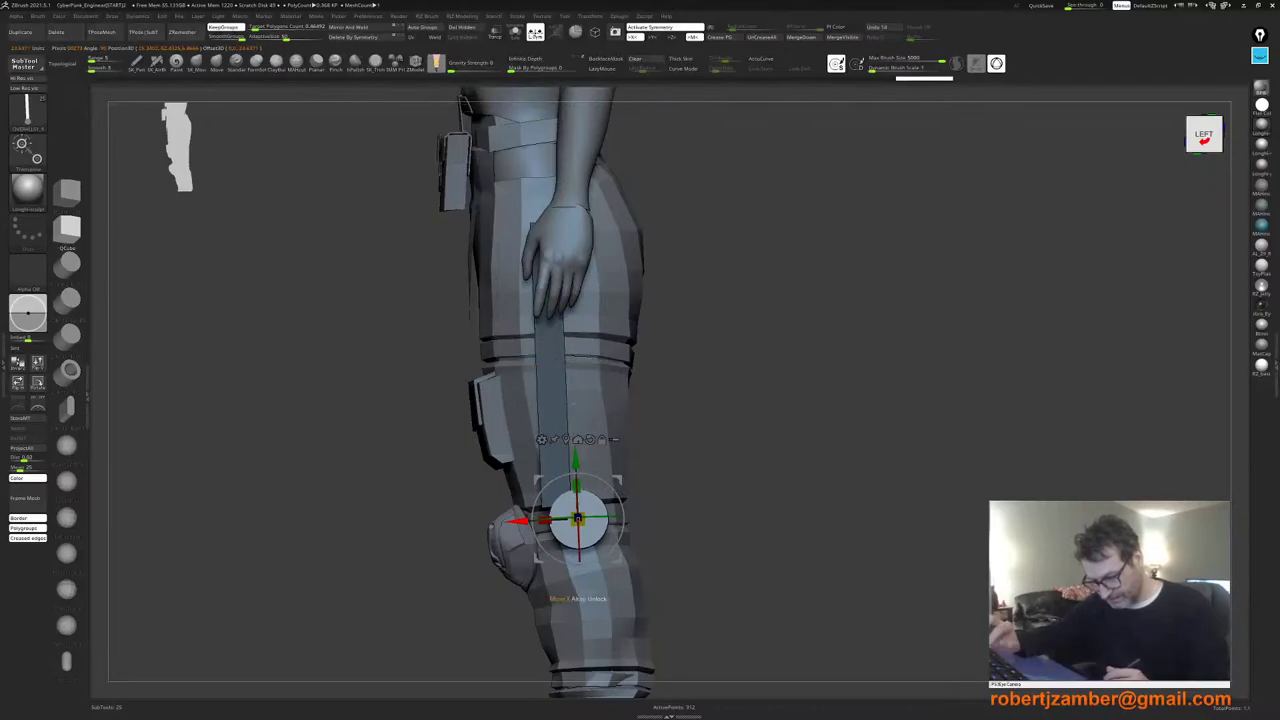
pyautogui.moveTo(517, 521); pyautogui.dragTo(564, 519)
pyautogui.moveTo(750, 450)
pyautogui.mouseDown()
pyautogui.moveTo(920, 450)
pyautogui.moveTo(745, 450)
pyautogui.mouseUp()
pyautogui.hotkey('ctrl', 'i')
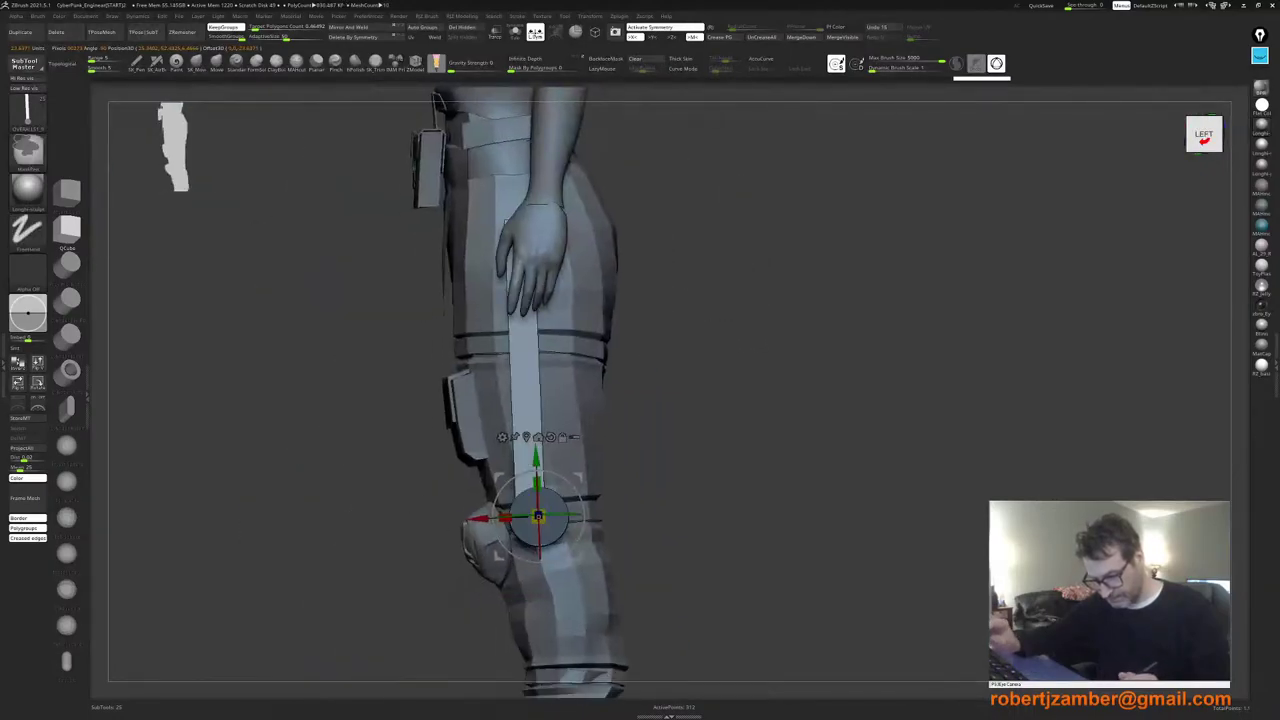
# Step: Rotate and shift the thigh strut so it rises almost vertically along the outer thigh from the knee disc
pyautogui.moveTo(578, 555)
pyautogui.mouseDown()
pyautogui.moveTo(593, 551)
pyautogui.moveTo(585, 527)
pyautogui.moveTo(588, 552)
pyautogui.mouseUp()
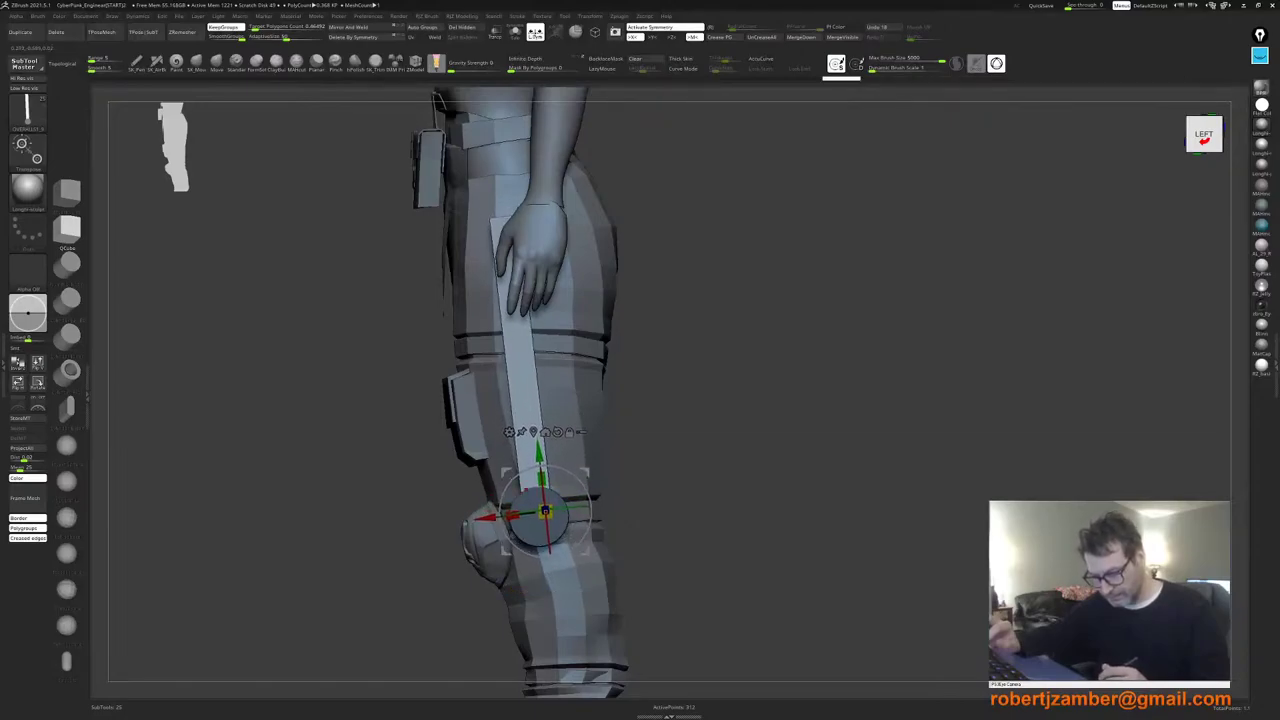
pyautogui.keyDown('alt'); pyautogui.moveTo(505, 471); pyautogui.dragTo(536, 481); pyautogui.keyUp('alt')
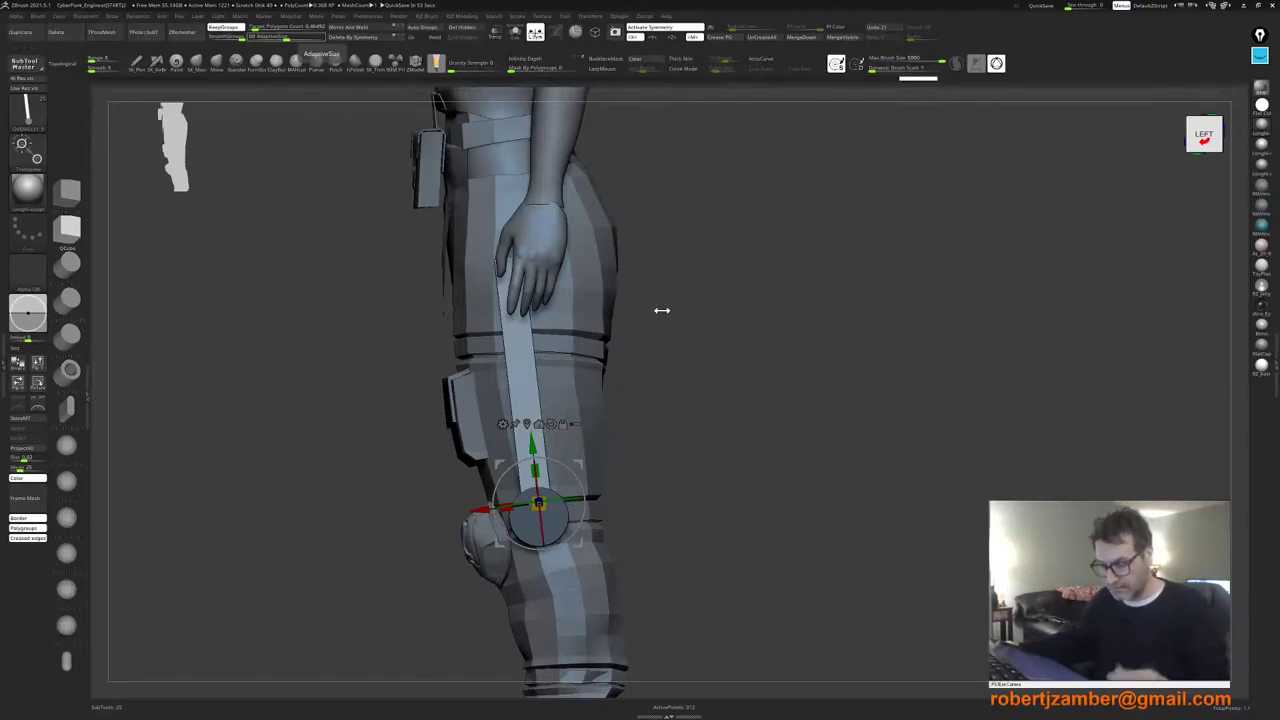
pyautogui.moveTo(358, 409)
pyautogui.mouseDown()
pyautogui.moveTo(455, 405)
pyautogui.moveTo(358, 409)
pyautogui.mouseUp()
pyautogui.hotkey('alt', 'Tab')
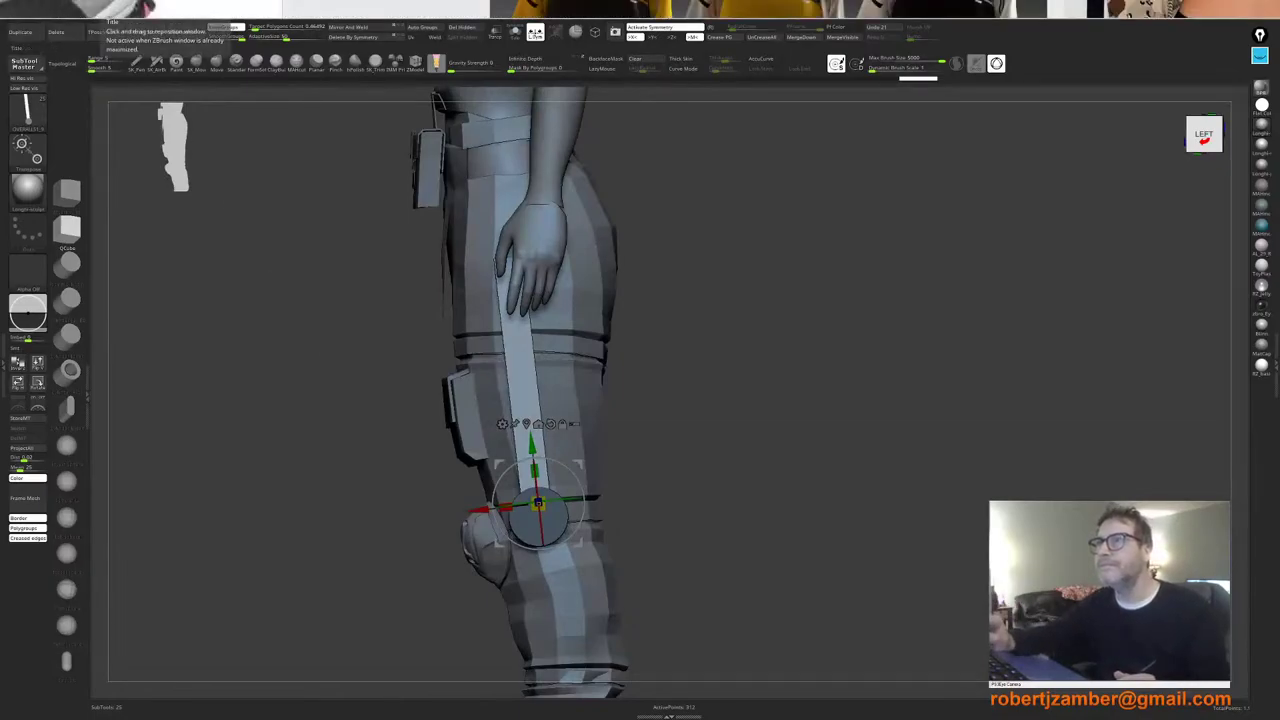
pyautogui.moveTo(375, 440)
pyautogui.mouseDown()
pyautogui.moveTo(455, 440)
pyautogui.moveTo(375, 443)
pyautogui.mouseUp()
pyautogui.keyDown('alt'); pyautogui.moveTo(434, 484); pyautogui.dragTo(468, 506); pyautogui.keyUp('alt')
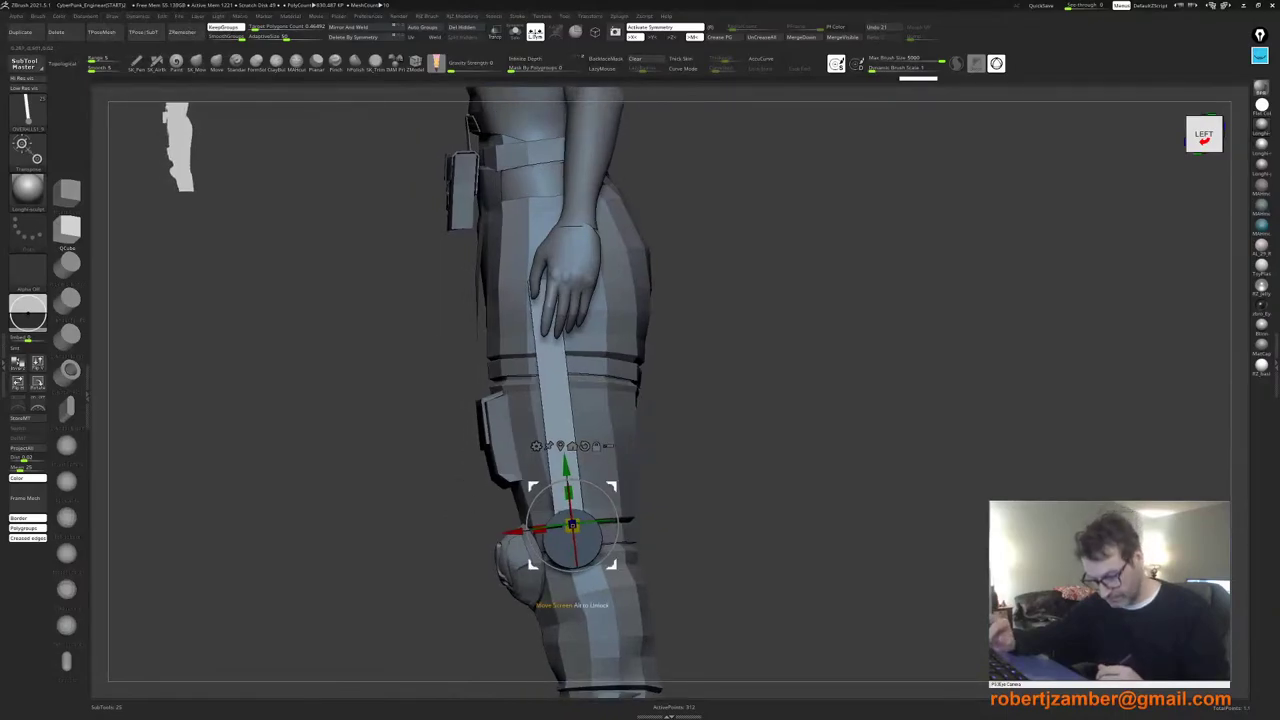
pyautogui.moveTo(604, 493); pyautogui.dragTo(616, 486)
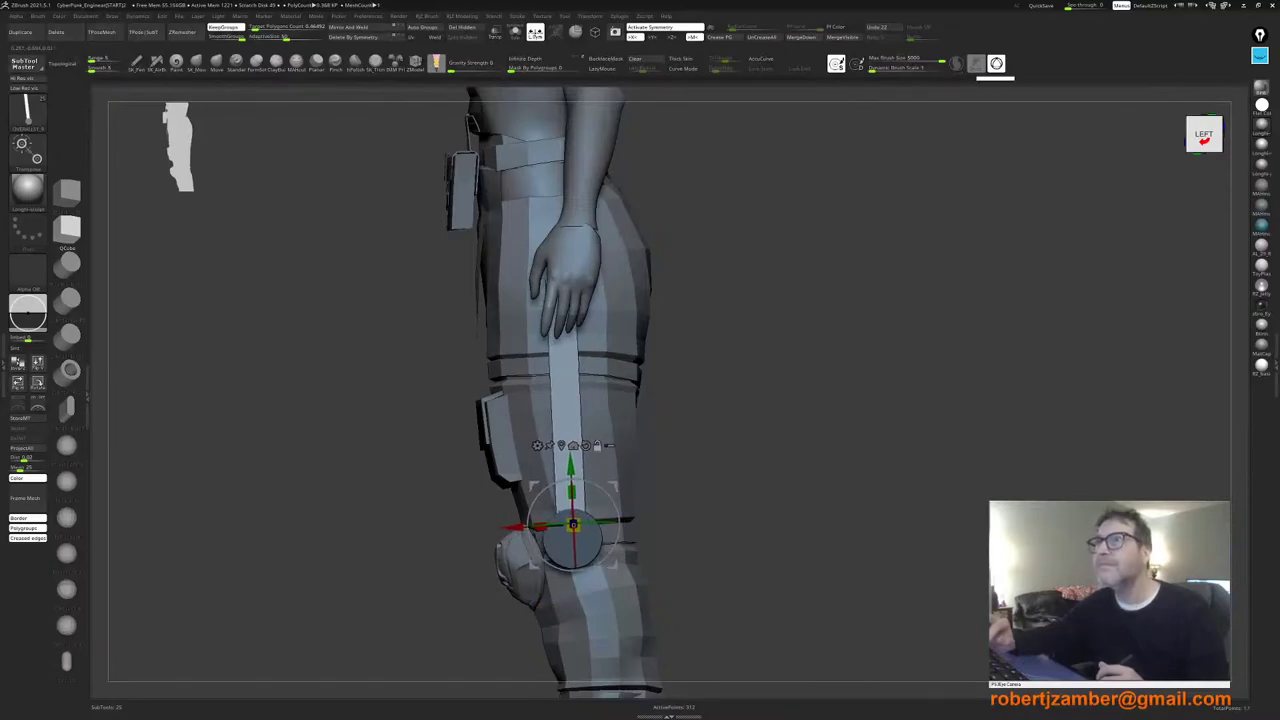
# Step: Copy the knee disc straight up along the thigh strut to the upper thigh
pyautogui.moveTo(720, 480); pyautogui.dragTo(815, 484)
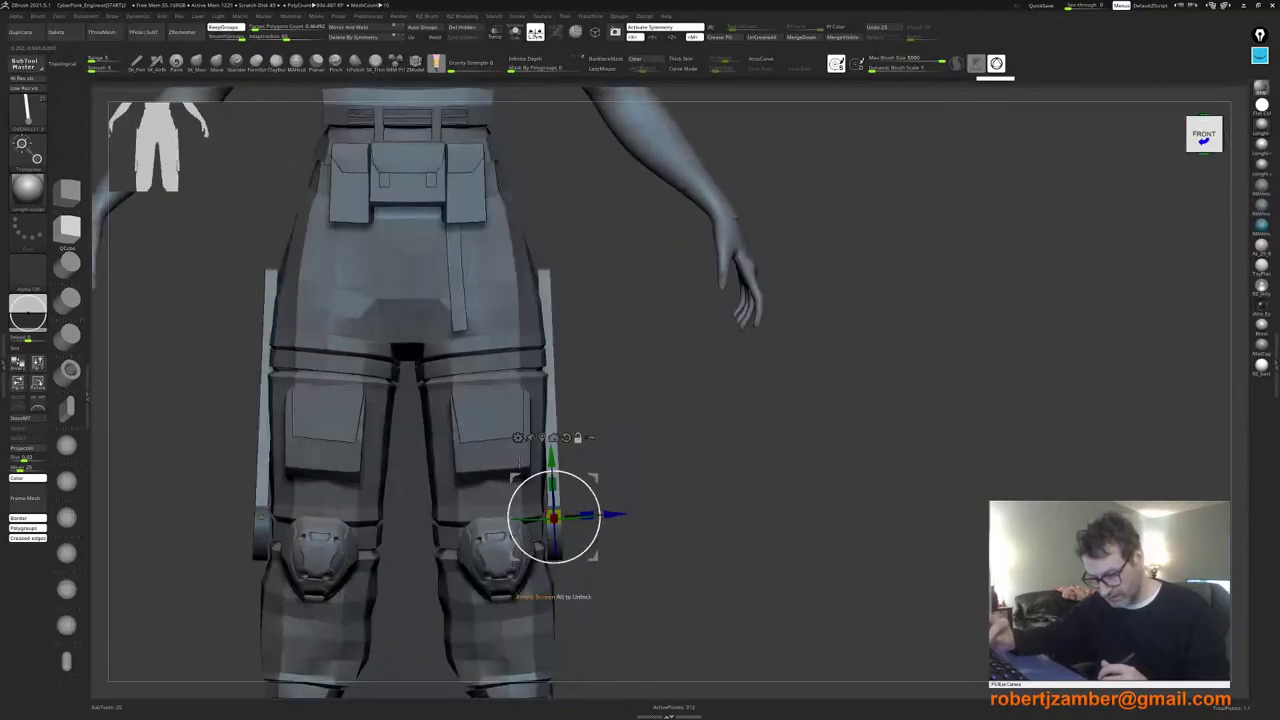
pyautogui.keyDown('alt'); pyautogui.moveTo(638, 618); pyautogui.dragTo(647, 587); pyautogui.keyUp('alt')
pyautogui.moveTo(604, 502); pyautogui.dragTo(606, 497)
pyautogui.keyDown('shift'); pyautogui.moveTo(690, 482); pyautogui.dragTo(520, 480); pyautogui.keyUp('shift')
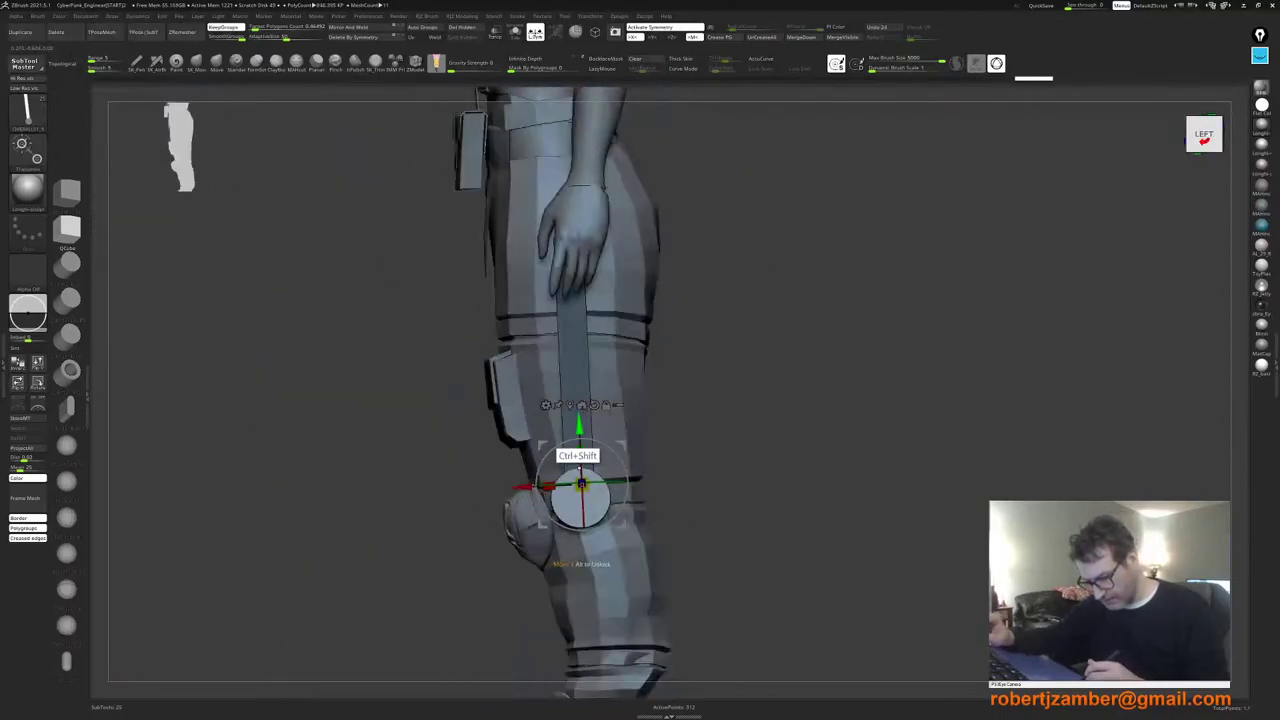
pyautogui.keyDown('ctrl'); pyautogui.moveTo(580, 429); pyautogui.dragTo(520, 248); pyautogui.keyUp('ctrl')
pyautogui.keyDown('alt'); pyautogui.moveTo(520, 383); pyautogui.dragTo(520, 424); pyautogui.keyUp('alt')
pyautogui.moveTo(520, 424); pyautogui.dragTo(630, 426)
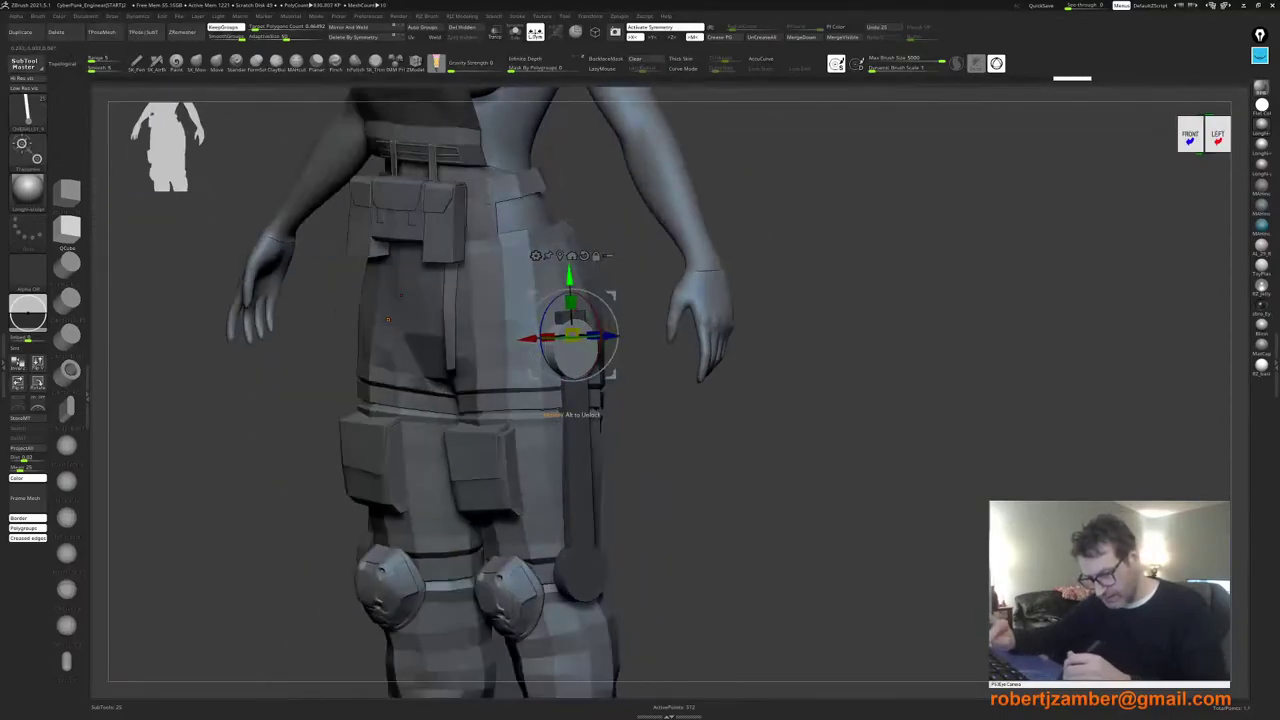
# Step: Raise the copied disc so it caps the upper end of the thigh strut at the hip
pyautogui.moveTo(570, 275); pyautogui.dragTo(568, 233)
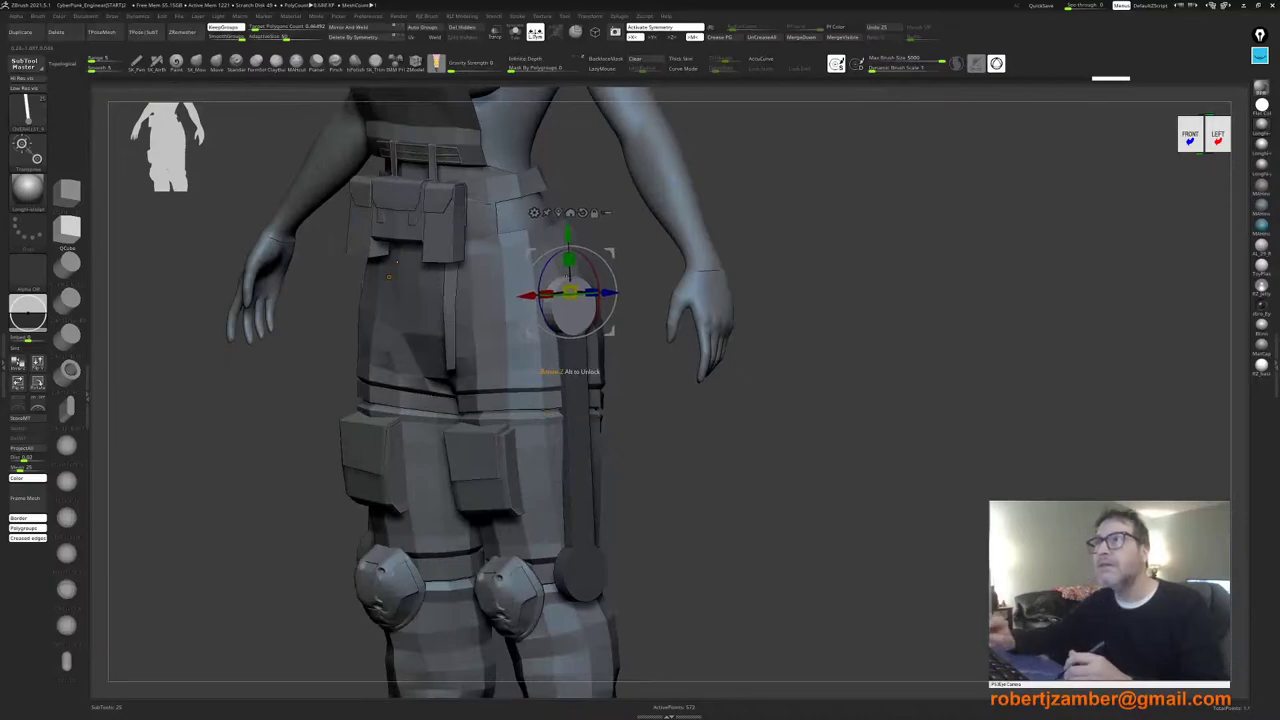
pyautogui.keyDown('alt'); pyautogui.moveTo(680, 440); pyautogui.dragTo(680, 480); pyautogui.keyUp('alt')
pyautogui.moveTo(570, 240); pyautogui.dragTo(570, 232)
pyautogui.moveTo(740, 440); pyautogui.dragTo(640, 440)
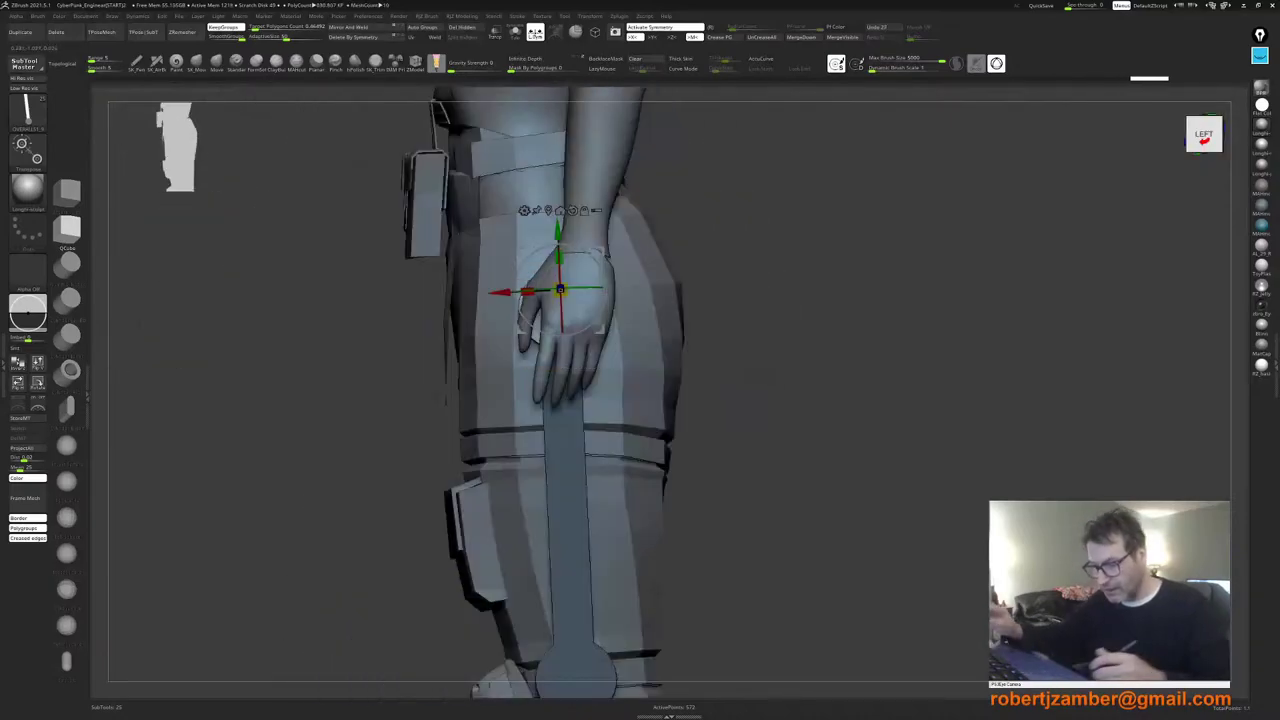
# Step: Bring up the reference board and look over the exoskeleton diagrams and soldier concept images
pyautogui.moveTo(545, 0); pyautogui.dragTo(553, 321, button='right')
pyautogui.scroll(-4, 553, 321)
pyautogui.scroll(-2, 553, 321)
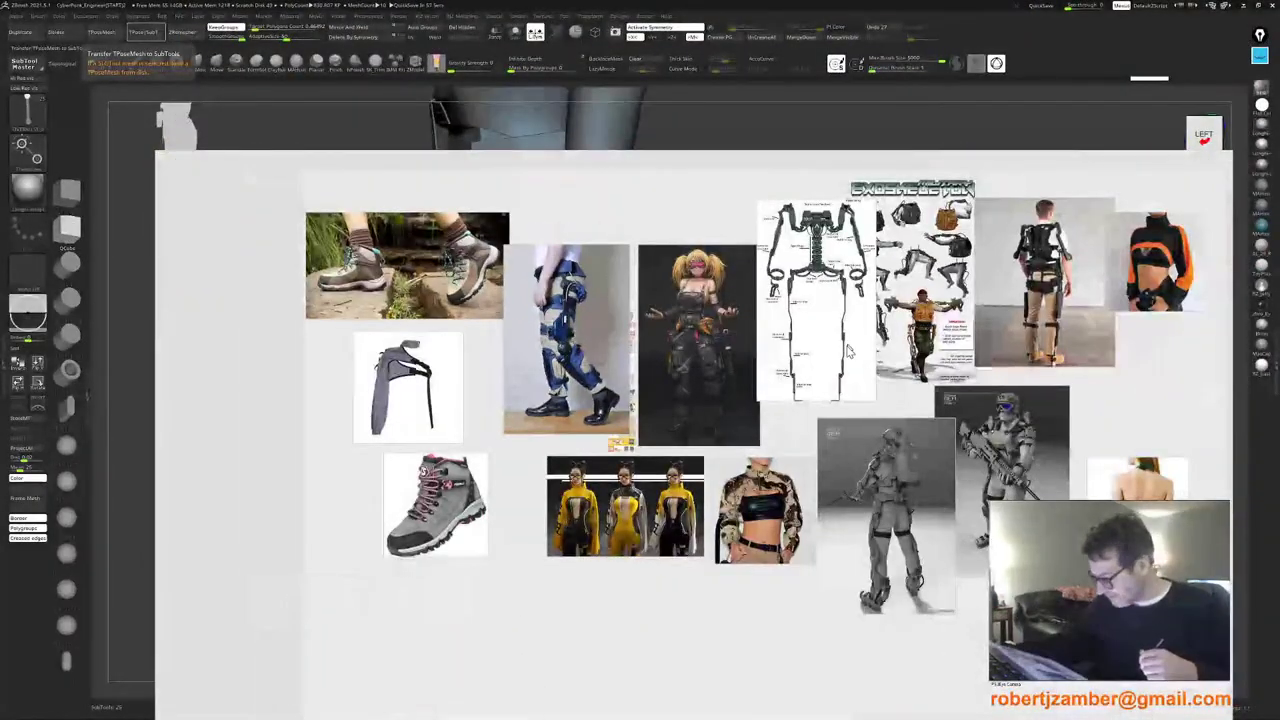
pyautogui.scroll(3, 866, 545)
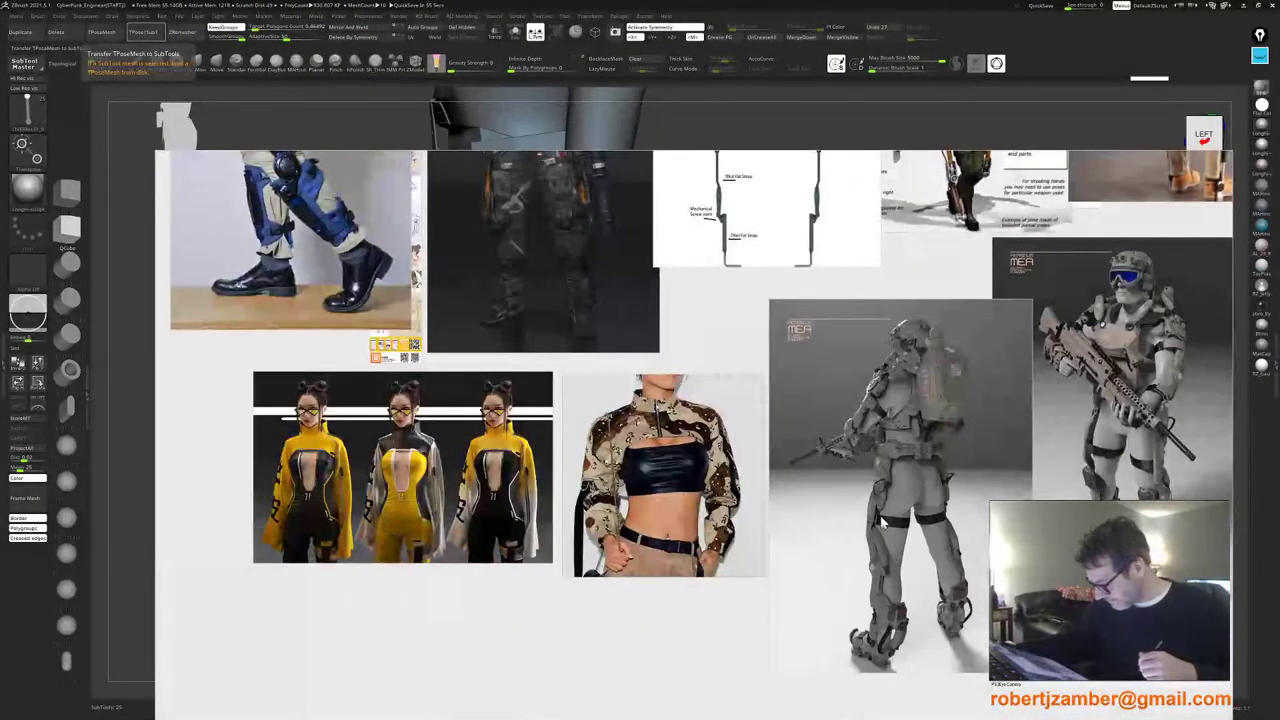
pyautogui.scroll(3, 874, 492)
pyautogui.scroll(-5, 874, 492)
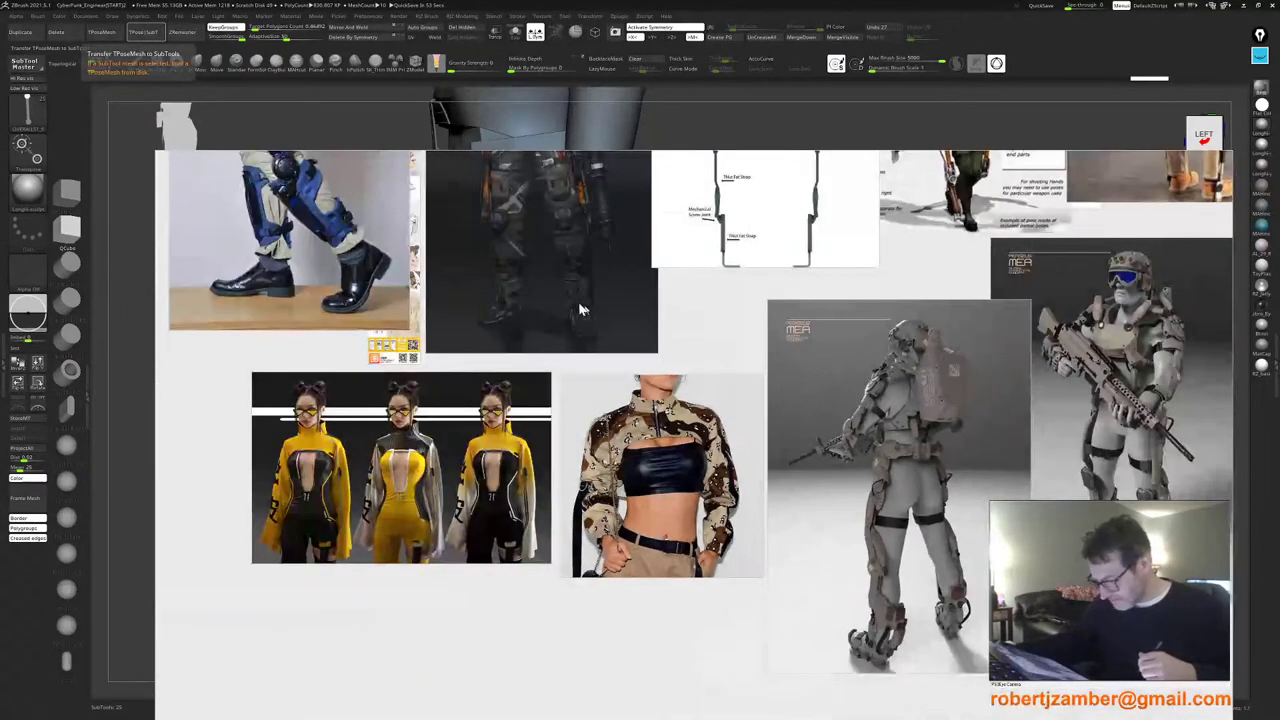
pyautogui.moveTo(622, 272); pyautogui.dragTo(953, 496, button='middle')
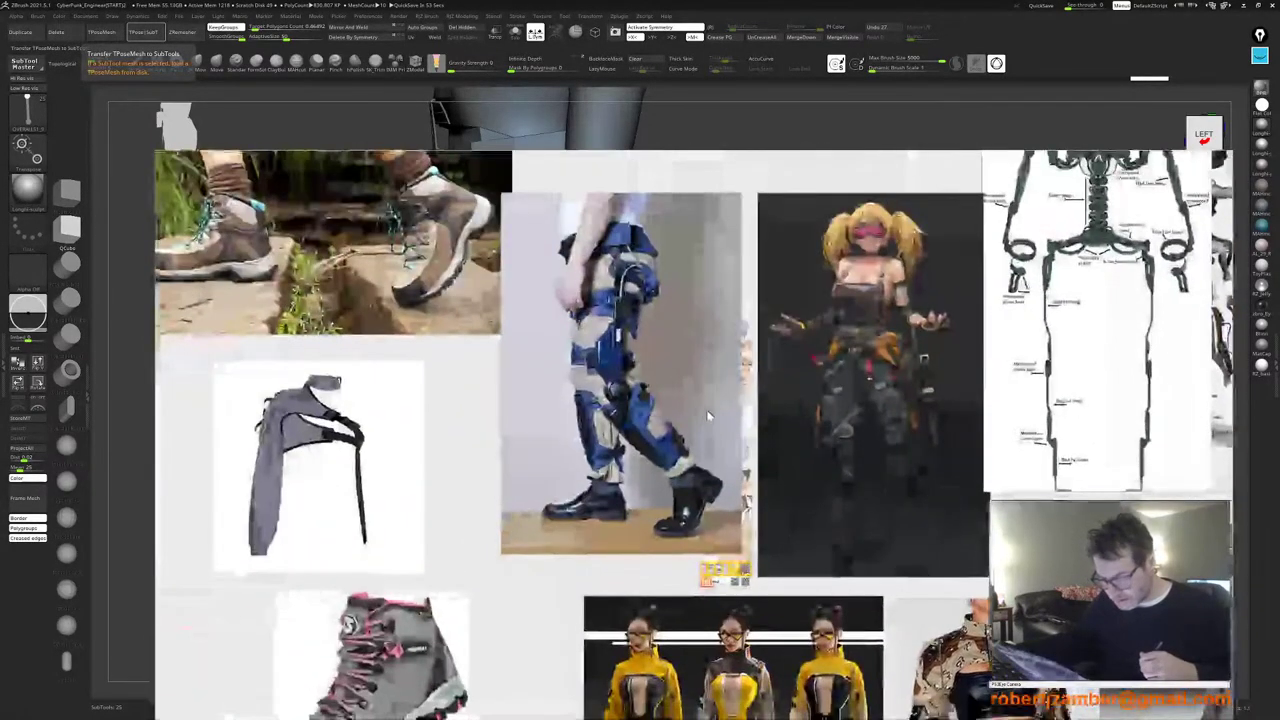
# Step: Examine the hip joint, thigh strut and knee joint in the blue leg exoskeleton photo, then return to the model
pyautogui.scroll(3, 640, 393)
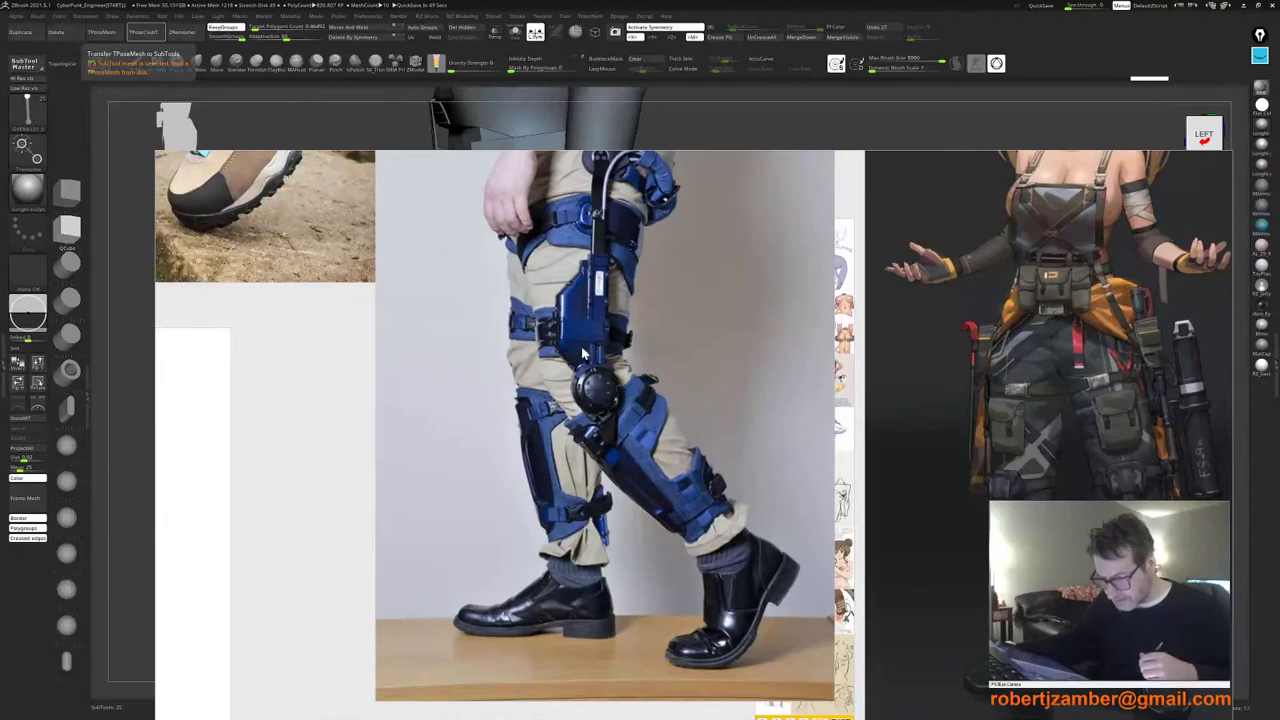
pyautogui.moveTo(573, 352); pyautogui.dragTo(591, 438, button='middle')
pyautogui.moveTo(595, 372); pyautogui.dragTo(578, 372, button='middle')
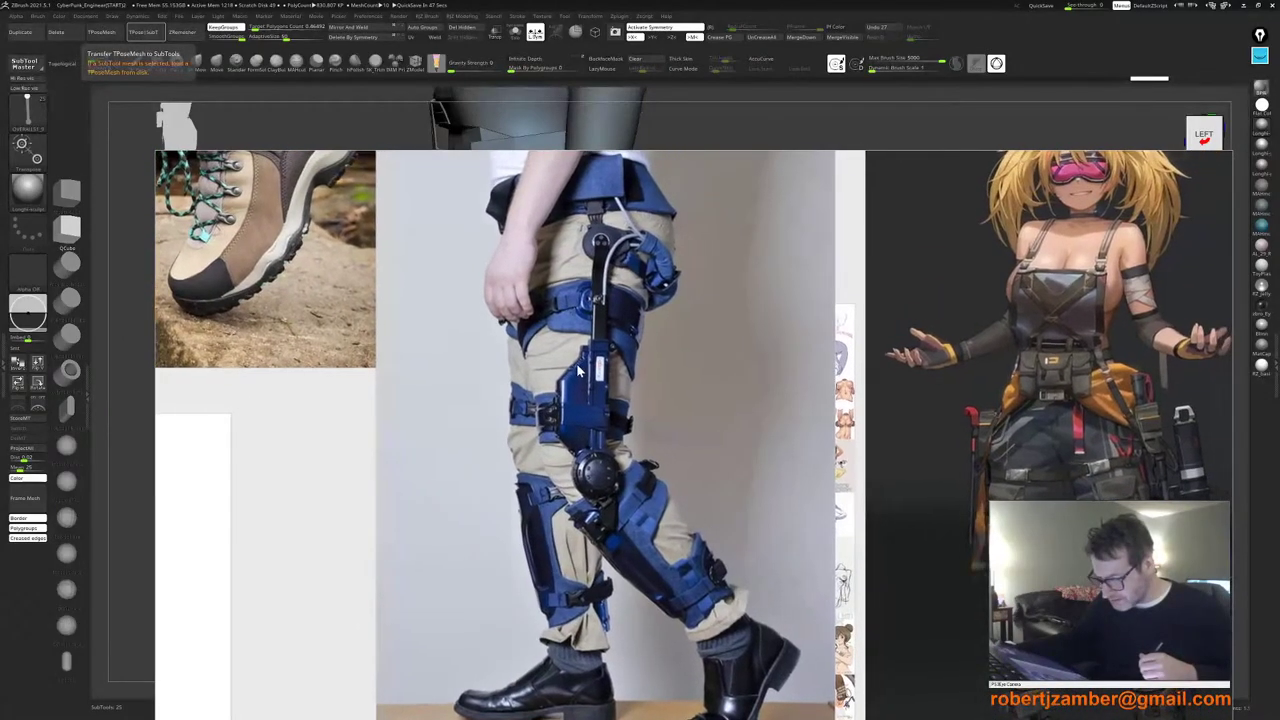
pyautogui.moveTo(578, 318); pyautogui.dragTo(573, 327, button='middle')
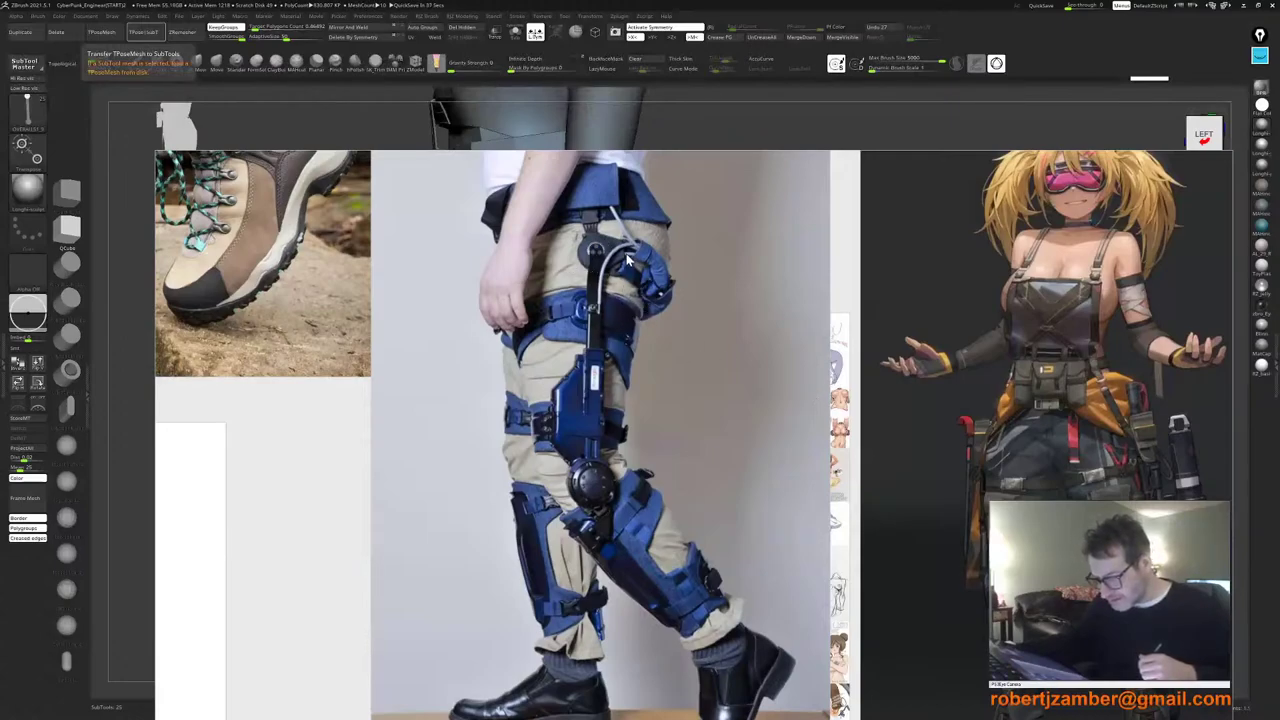
pyautogui.moveTo(655, 283); pyautogui.dragTo(655, 264, button='middle')
pyautogui.moveTo(653, 409); pyautogui.dragTo(647, 407, button='right')
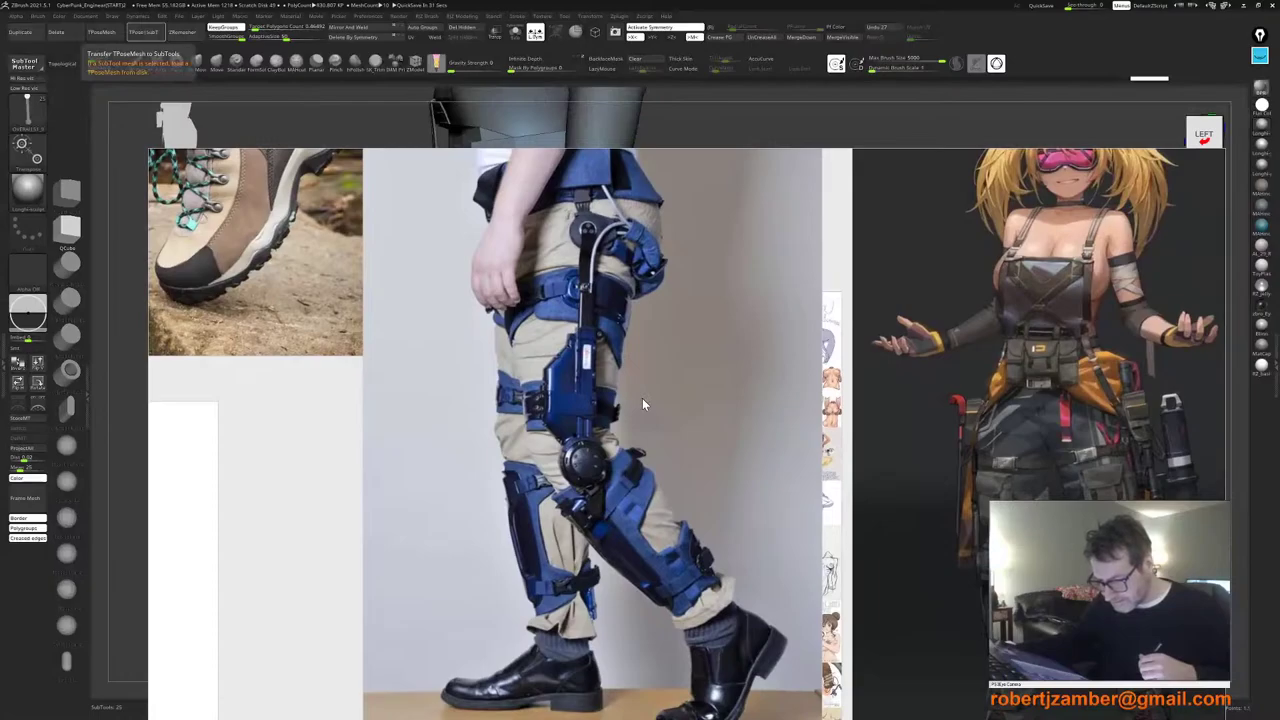
pyautogui.scroll(-5, 643, 404)
pyautogui.scroll(5, 622, 460)
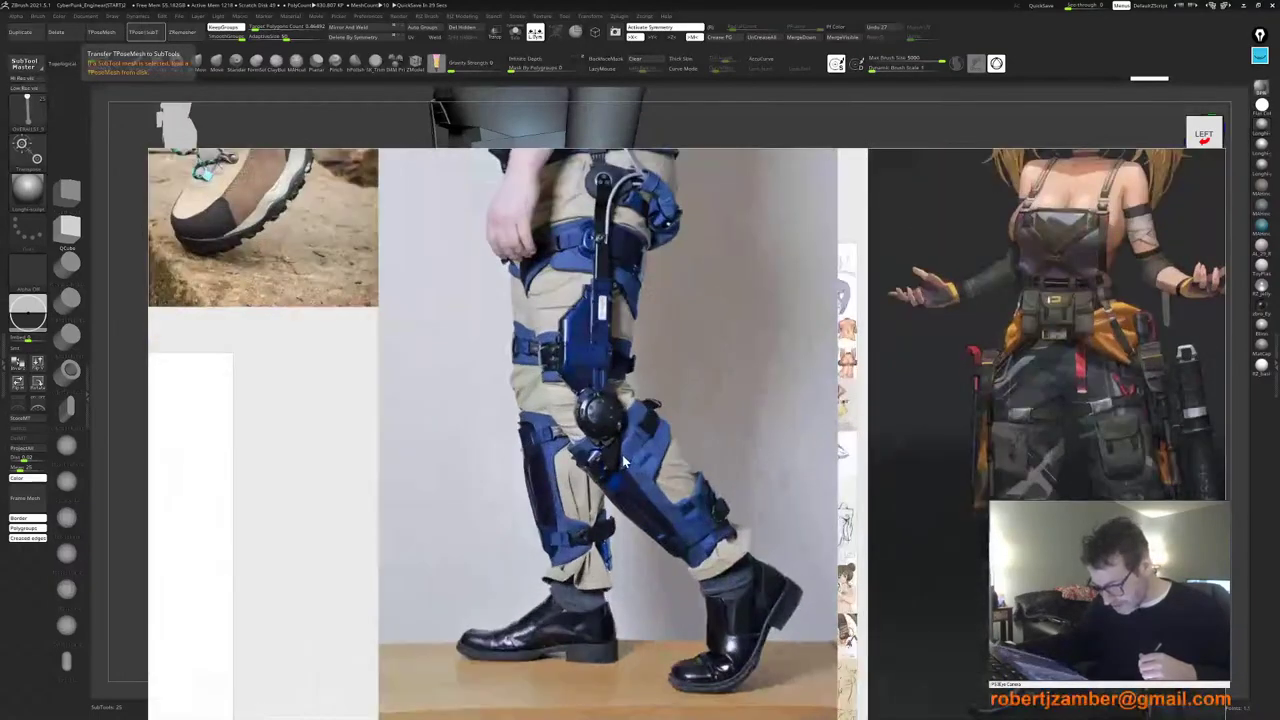
pyautogui.scroll(1, 622, 456)
pyautogui.scroll(-1, 622, 456)
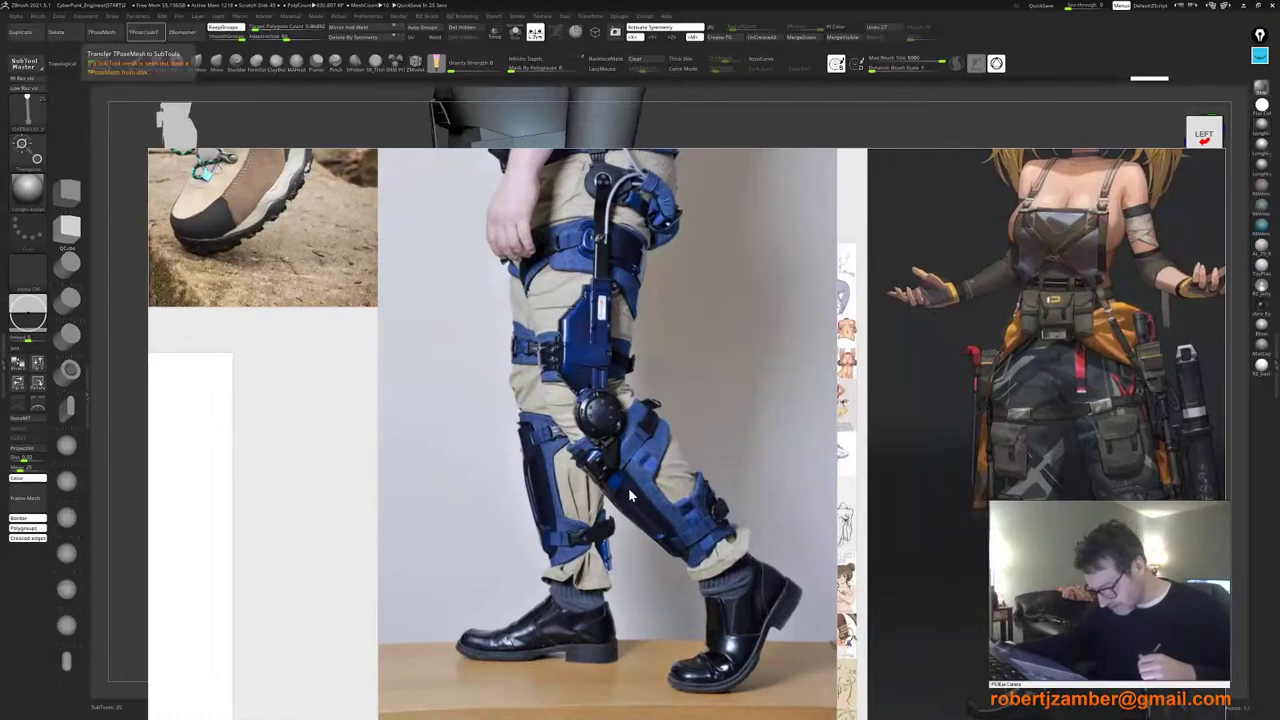
pyautogui.scroll(-4, 613, 464)
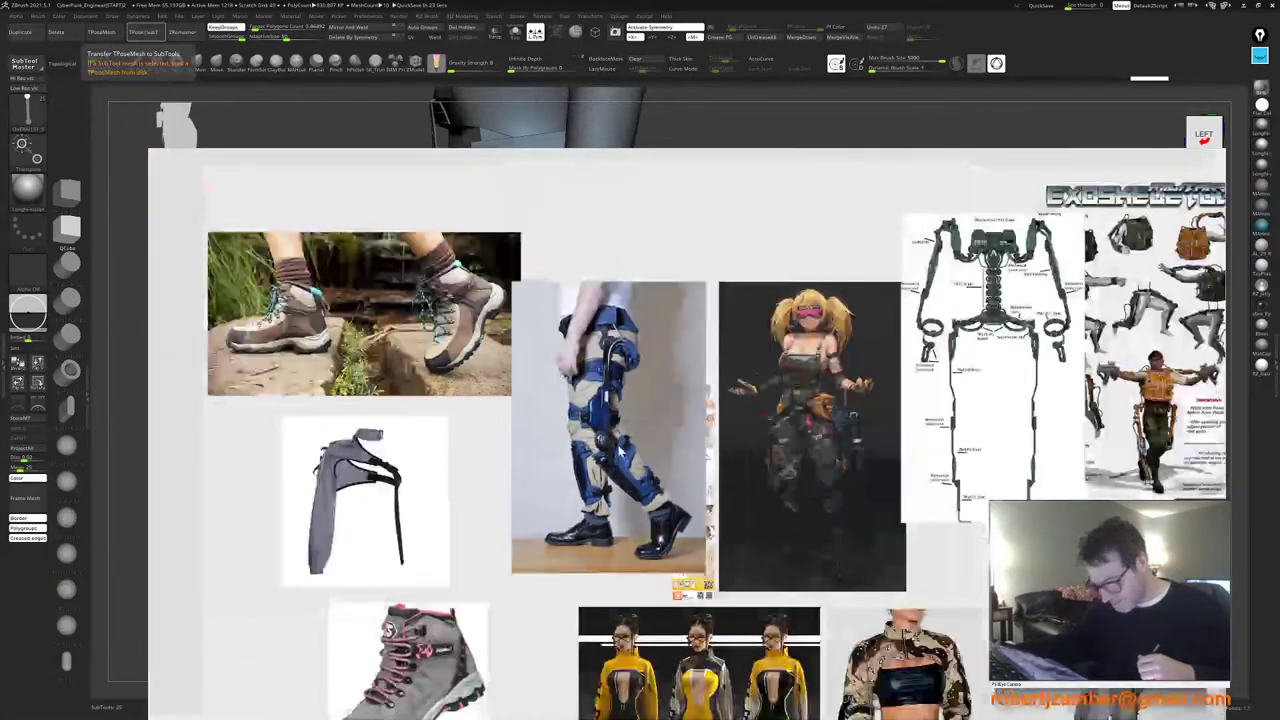
pyautogui.moveTo(622, 445); pyautogui.dragTo(622, 2, button='right')
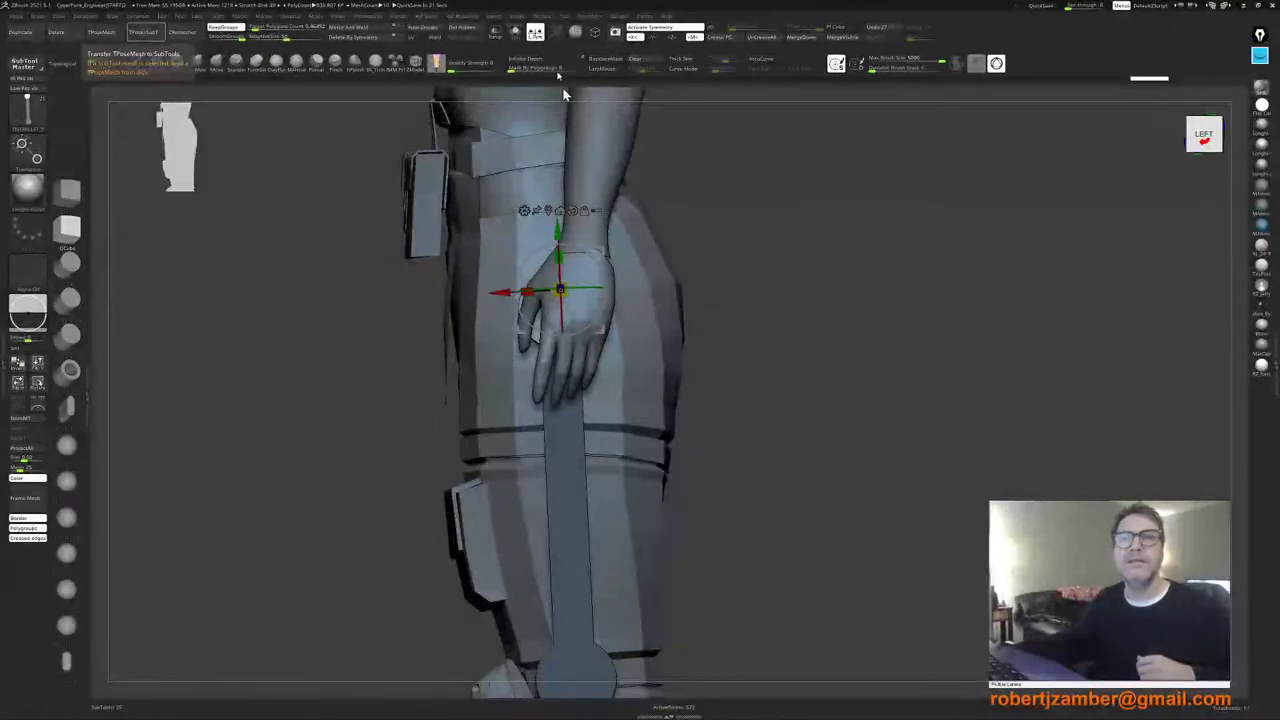
pyautogui.moveTo(376, 388); pyautogui.dragTo(374, 414)
pyautogui.keyDown('ctrl'); pyautogui.moveTo(490, 414); pyautogui.dragTo(490, 443, button='right'); pyautogui.keyUp('ctrl')
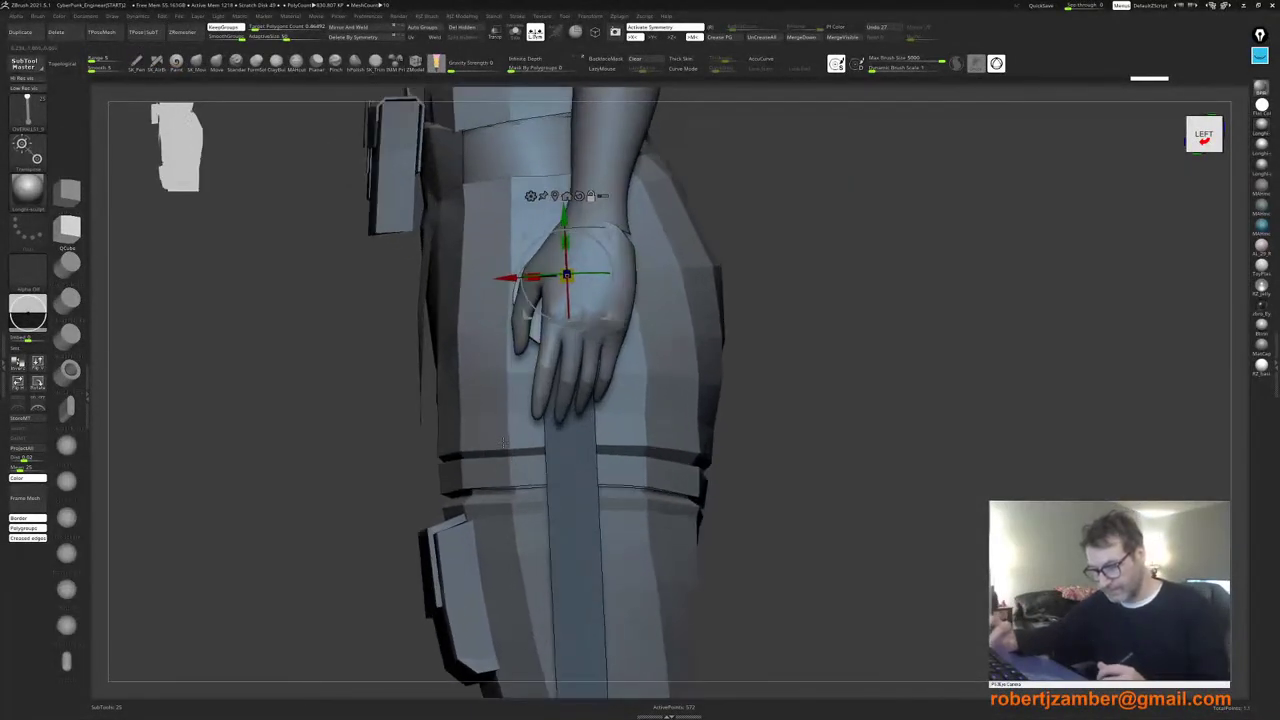
pyautogui.keyDown('alt'); pyautogui.moveTo(592, 196); pyautogui.dragTo(597, 221, button='right'); pyautogui.keyUp('alt')
pyautogui.moveTo(215, 320)
pyautogui.mouseDown(button='right')
pyautogui.moveTo(290, 323)
pyautogui.moveTo(218, 324)
pyautogui.mouseUp(button='right')
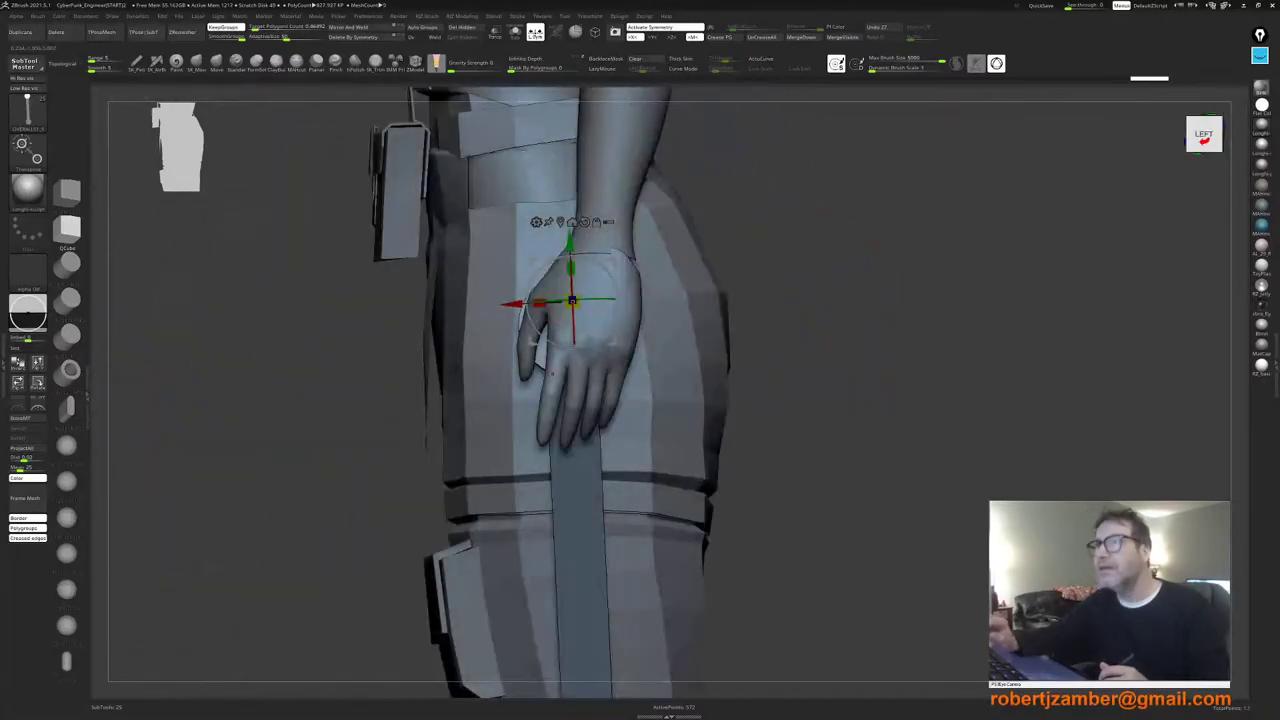
pyautogui.keyDown('alt'); pyautogui.moveTo(552, 374); pyautogui.dragTo(527, 361, button='right'); pyautogui.keyUp('alt')
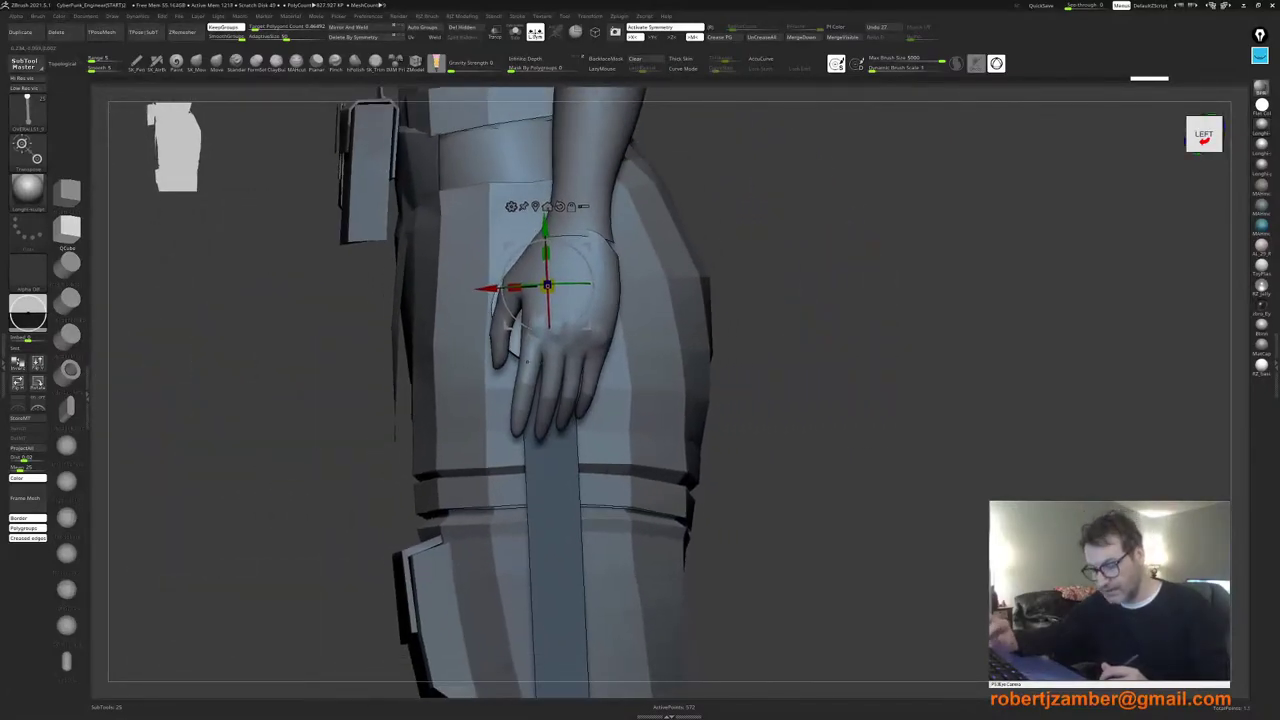
# Step: Select the body mesh, isolate its hands, assign them their own polygroup and show the whole body again
pyautogui.moveTo(487, 439); pyautogui.dragTo(560, 441, button='right')
pyautogui.keyDown('ctrl'); pyautogui.moveTo(560, 441); pyautogui.dragTo(677, 319, button='right'); pyautogui.keyUp('ctrl')
pyautogui.press('q')
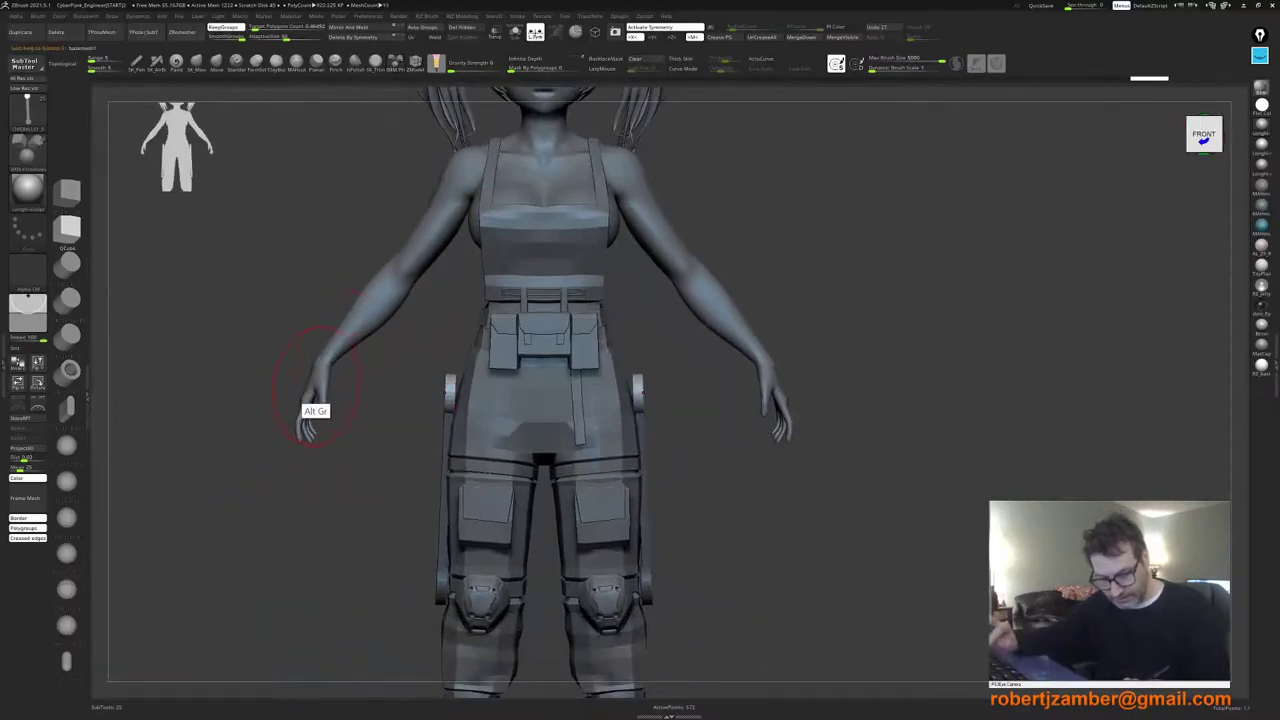
pyautogui.keyDown('alt'); pyautogui.click(316, 385); pyautogui.keyUp('alt')
pyautogui.keyDown('ctrl'); pyautogui.keyDown('shift'); pyautogui.click(316, 385); pyautogui.keyUp('shift'); pyautogui.keyUp('ctrl')
pyautogui.keyDown('ctrl'); pyautogui.keyDown('shift'); pyautogui.click(258, 360); pyautogui.keyUp('shift'); pyautogui.keyUp('ctrl')
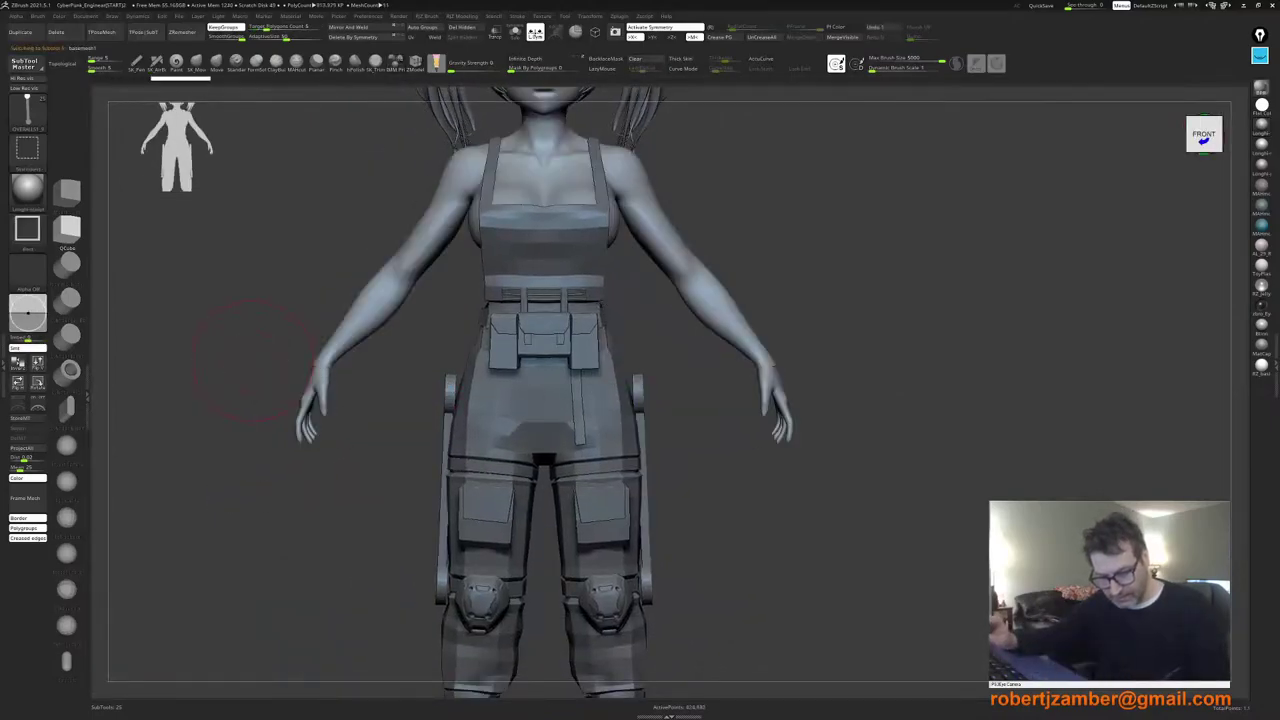
pyautogui.keyDown('ctrl'); pyautogui.keyDown('shift'); pyautogui.moveTo(218, 352); pyautogui.dragTo(371, 498); pyautogui.keyUp('shift'); pyautogui.keyUp('ctrl')
pyautogui.keyDown('ctrl'); pyautogui.keyDown('shift'); pyautogui.click(346, 325); pyautogui.keyUp('shift'); pyautogui.keyUp('ctrl')
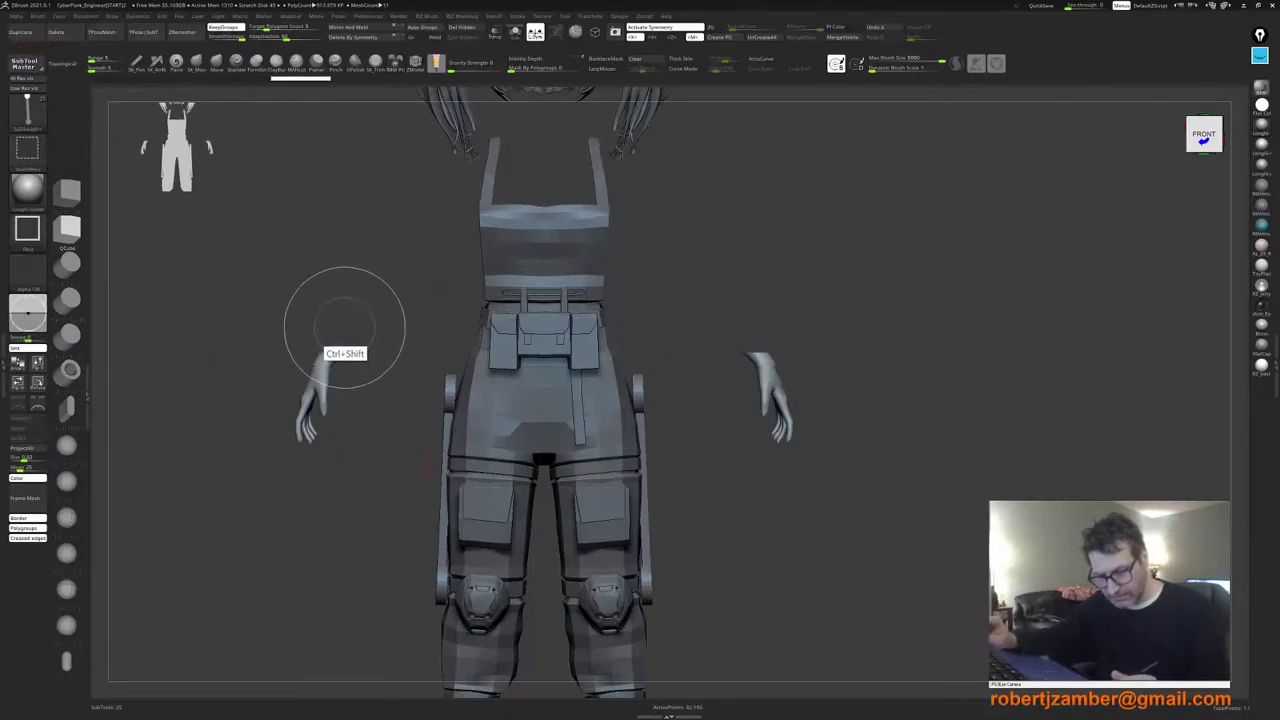
pyautogui.hotkey('ctrl', 'w')
pyautogui.keyDown('ctrl'); pyautogui.keyDown('shift'); pyautogui.click(282, 327); pyautogui.keyUp('shift'); pyautogui.keyUp('ctrl')
pyautogui.keyDown('alt'); pyautogui.moveTo(412, 325); pyautogui.dragTo(418, 370); pyautogui.keyUp('alt')
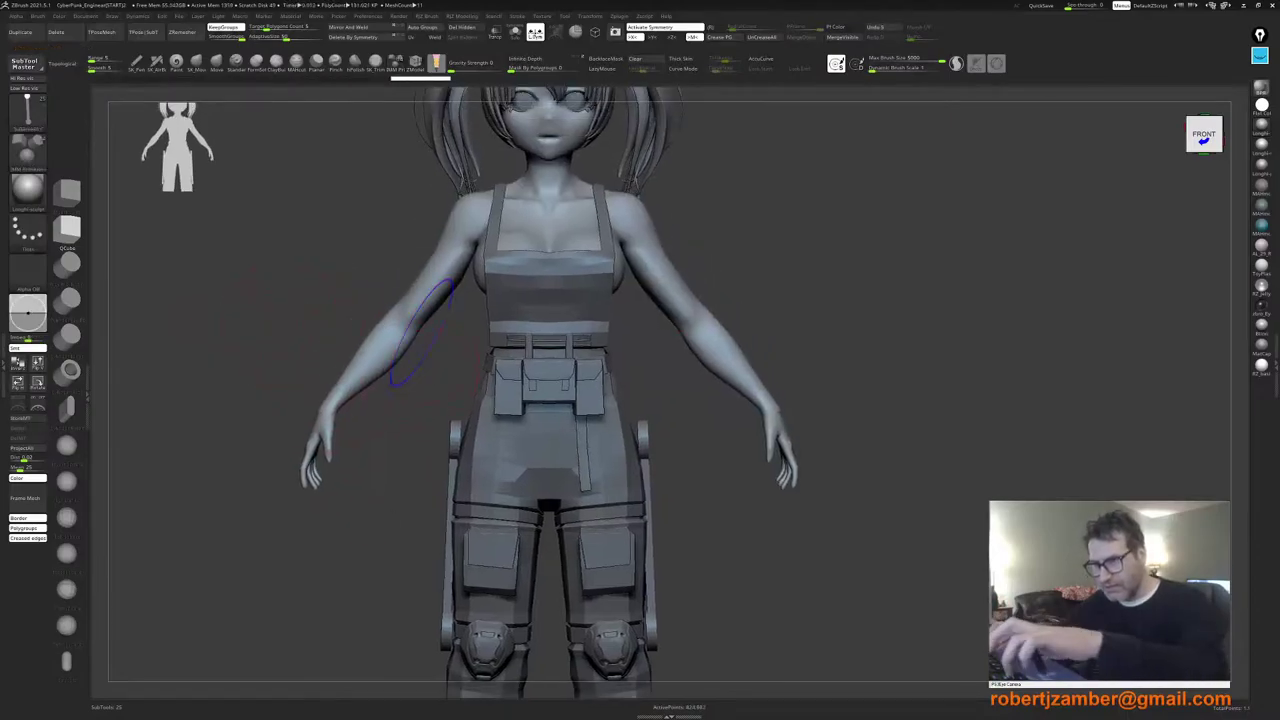
# Step: Mask both arms of the body mesh from the hands up to the shoulders
pyautogui.hotkey('shift', 'f')
pyautogui.hotkey('shift', 'f')
pyautogui.keyDown('ctrl'); pyautogui.moveTo(434, 397); pyautogui.dragTo(403, 360, button='right'); pyautogui.keyUp('ctrl')
pyautogui.keyDown('ctrl'); pyautogui.moveTo(303, 349); pyautogui.dragTo(306, 372, button='right'); pyautogui.keyUp('ctrl')
pyautogui.keyDown('ctrl'); pyautogui.moveTo(274, 328); pyautogui.dragTo(416, 513); pyautogui.keyUp('ctrl')
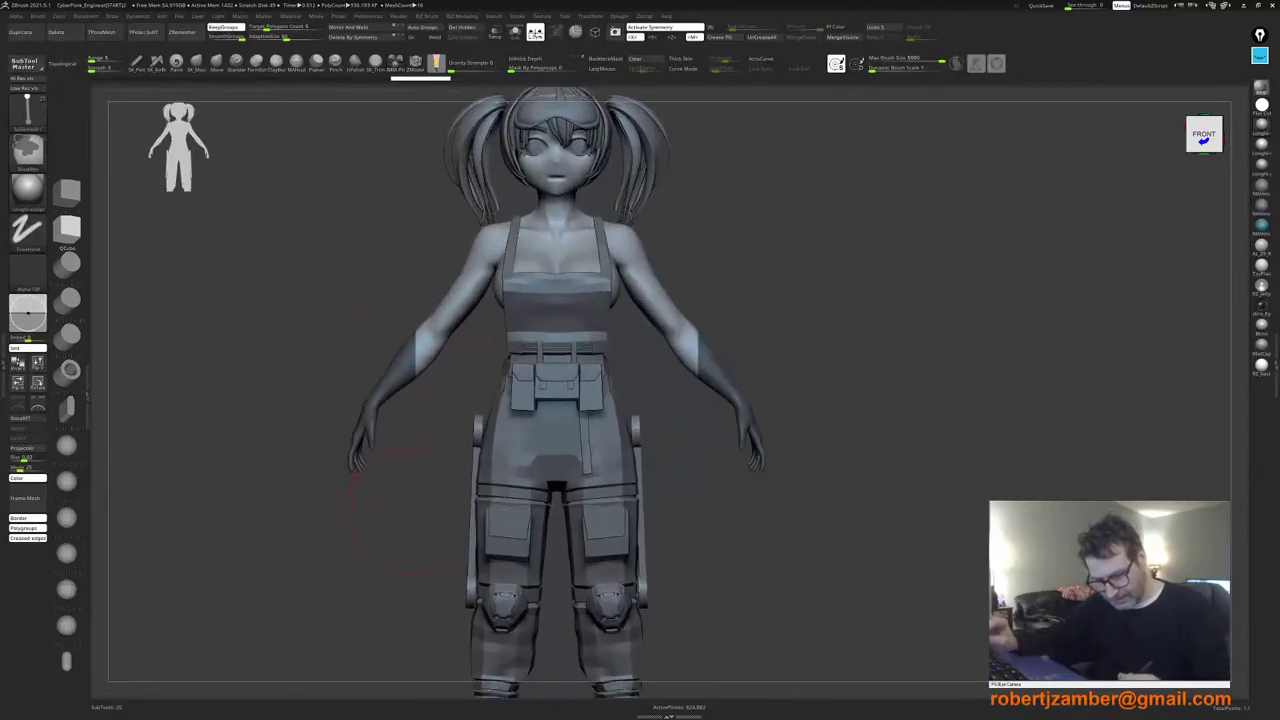
pyautogui.hotkey('ctrl', 'w')
pyautogui.click(363, 302)
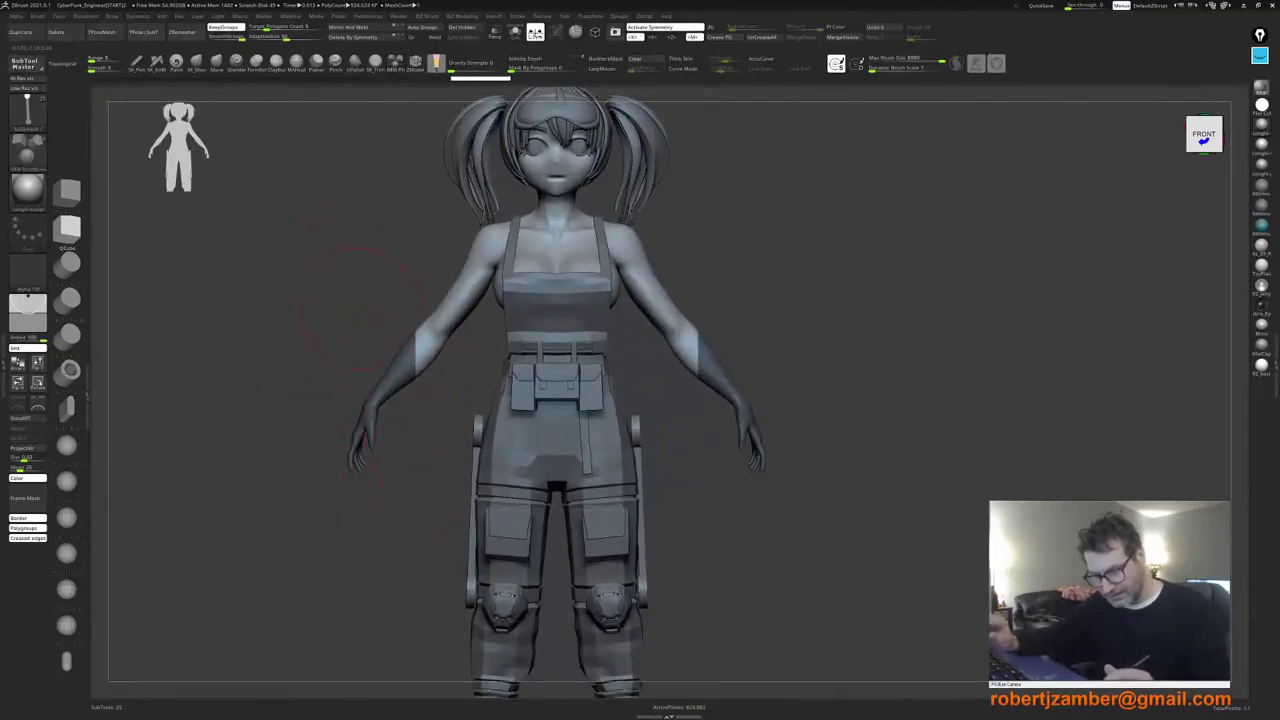
pyautogui.moveTo(363, 308)
pyautogui.keyDown('ctrl'); pyautogui.mouseDown(button='right')
pyautogui.moveTo(398, 335)
pyautogui.moveTo(410, 371)
pyautogui.mouseUp(button='right'); pyautogui.keyUp('ctrl')
pyautogui.moveTo(366, 283)
pyautogui.keyDown('ctrl'); pyautogui.mouseDown()
pyautogui.moveTo(494, 434)
pyautogui.moveTo(519, 311)
pyautogui.moveTo(474, 210)
pyautogui.mouseUp(); pyautogui.keyUp('ctrl')
# Step: Refine the arm mask around the shoulders and clear any masking from the side of the torso
pyautogui.moveTo(472, 225)
pyautogui.mouseDown(button='right')
pyautogui.moveTo(486, 257)
pyautogui.moveTo(471, 253)
pyautogui.moveTo(475, 240)
pyautogui.mouseUp(button='right')
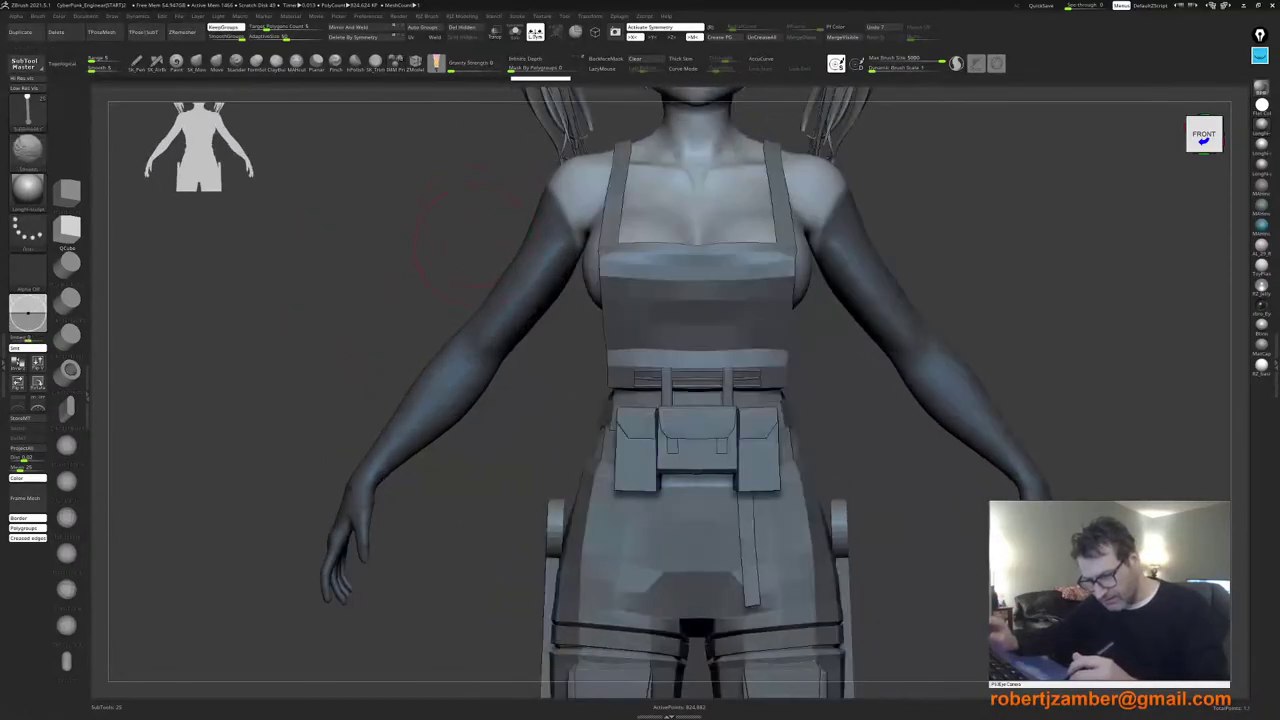
pyautogui.moveTo(484, 165)
pyautogui.keyDown('ctrl'); pyautogui.mouseDown()
pyautogui.moveTo(503, 286)
pyautogui.moveTo(571, 294)
pyautogui.moveTo(586, 271)
pyautogui.moveTo(545, 173)
pyautogui.mouseUp(); pyautogui.keyUp('ctrl')
pyautogui.moveTo(472, 240); pyautogui.dragTo(512, 250, button='right')
pyautogui.moveTo(578, 357)
pyautogui.keyDown('ctrl'); pyautogui.keyDown('alt'); pyautogui.mouseDown()
pyautogui.moveTo(589, 221)
pyautogui.moveTo(639, 439)
pyautogui.moveTo(618, 430)
pyautogui.mouseUp(); pyautogui.keyUp('alt'); pyautogui.keyUp('ctrl')
pyautogui.moveTo(585, 348); pyautogui.dragTo(547, 346, button='right')
pyautogui.moveTo(522, 234); pyautogui.dragTo(552, 244, button='right')
pyautogui.moveTo(490, 168)
pyautogui.keyDown('ctrl'); pyautogui.mouseDown()
pyautogui.moveTo(529, 270)
pyautogui.moveTo(586, 277)
pyautogui.moveTo(593, 260)
pyautogui.moveTo(472, 146)
pyautogui.mouseUp(); pyautogui.keyUp('ctrl')
pyautogui.moveTo(488, 180)
pyautogui.keyDown('ctrl'); pyautogui.mouseDown(button='right')
pyautogui.moveTo(482, 162)
pyautogui.moveTo(412, 183)
pyautogui.mouseUp(button='right'); pyautogui.keyUp('ctrl')
pyautogui.moveTo(414, 256)
pyautogui.keyDown('alt'); pyautogui.mouseDown(button='right')
pyautogui.moveTo(414, 280)
pyautogui.moveTo(420, 262)
pyautogui.mouseUp(button='right'); pyautogui.keyUp('alt')
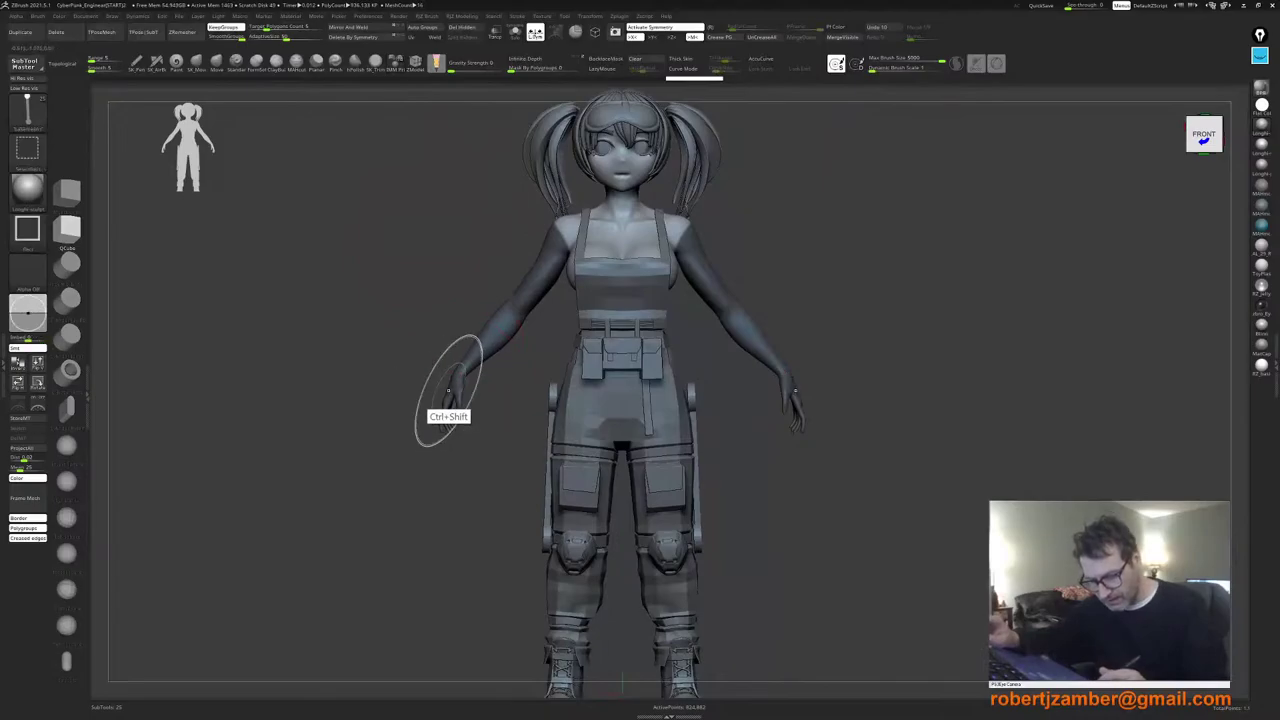
# Step: Hide the hands and assign the masked arms their own polygroup
pyautogui.keyDown('ctrl'); pyautogui.keyDown('shift'); pyautogui.click(449, 393); pyautogui.keyUp('shift'); pyautogui.keyUp('ctrl')
pyautogui.keyDown('ctrl'); pyautogui.keyDown('shift'); pyautogui.click(449, 395); pyautogui.keyUp('shift'); pyautogui.keyUp('ctrl')
pyautogui.keyDown('ctrl'); pyautogui.keyDown('shift'); pyautogui.click(457, 399); pyautogui.keyUp('shift'); pyautogui.keyUp('ctrl')
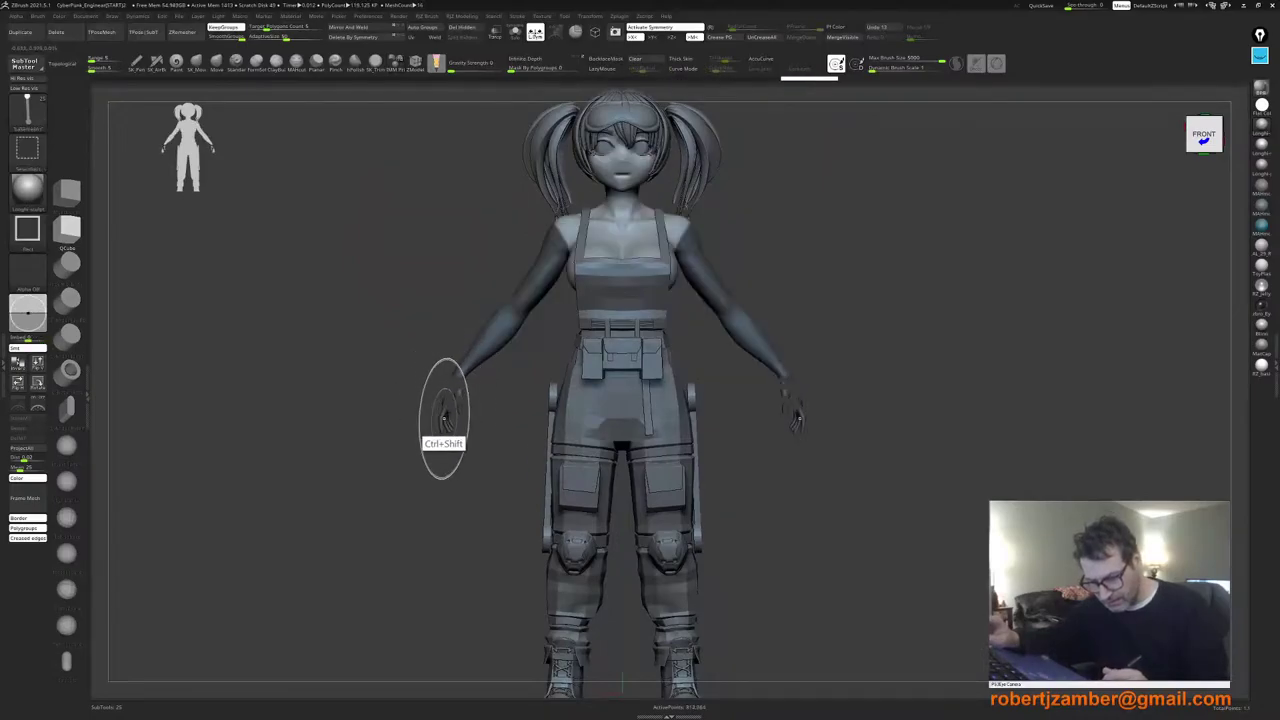
pyautogui.keyDown('ctrl'); pyautogui.keyDown('shift'); pyautogui.click(444, 416); pyautogui.keyUp('shift'); pyautogui.keyUp('ctrl')
pyautogui.keyDown('ctrl'); pyautogui.moveTo(439, 419); pyautogui.dragTo(480, 501, button='right'); pyautogui.keyUp('ctrl')
pyautogui.keyDown('ctrl'); pyautogui.keyDown('shift'); pyautogui.moveTo(526, 460); pyautogui.dragTo(352, 350); pyautogui.keyUp('shift'); pyautogui.keyUp('ctrl')
pyautogui.keyDown('alt'); pyautogui.moveTo(401, 392); pyautogui.dragTo(364, 520, button='right'); pyautogui.keyUp('alt')
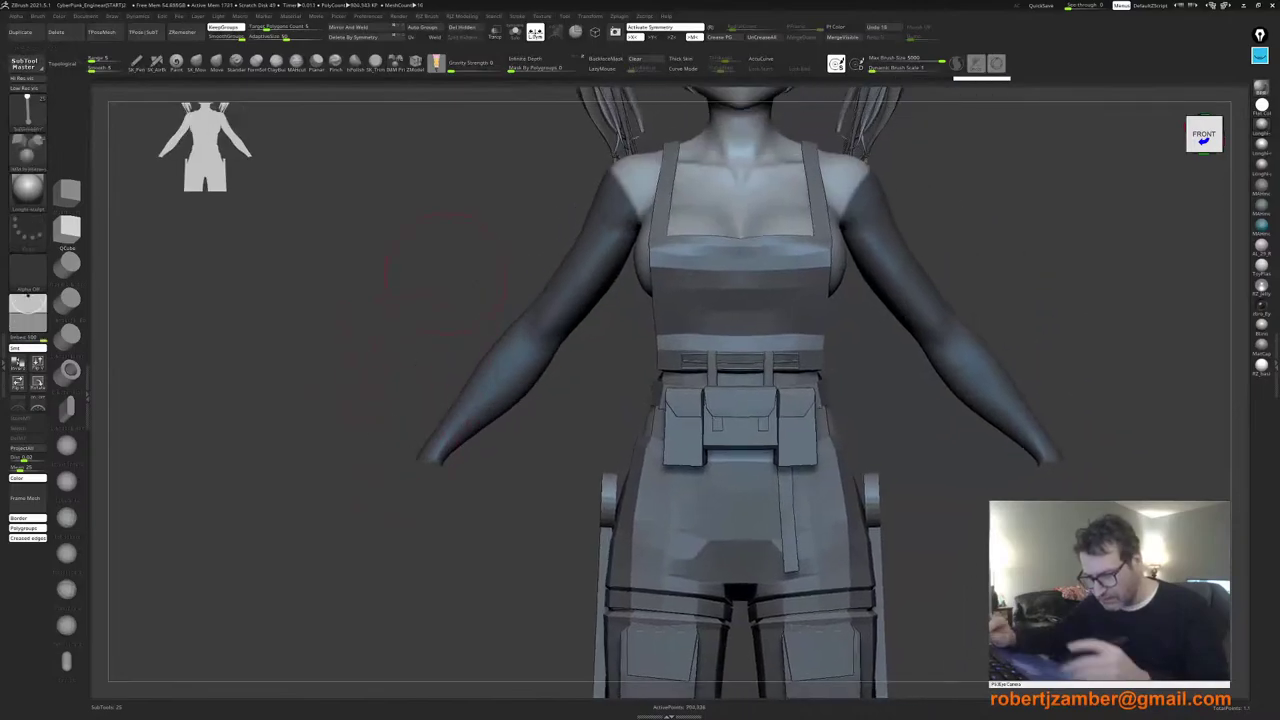
pyautogui.hotkey('ctrl', 'w')
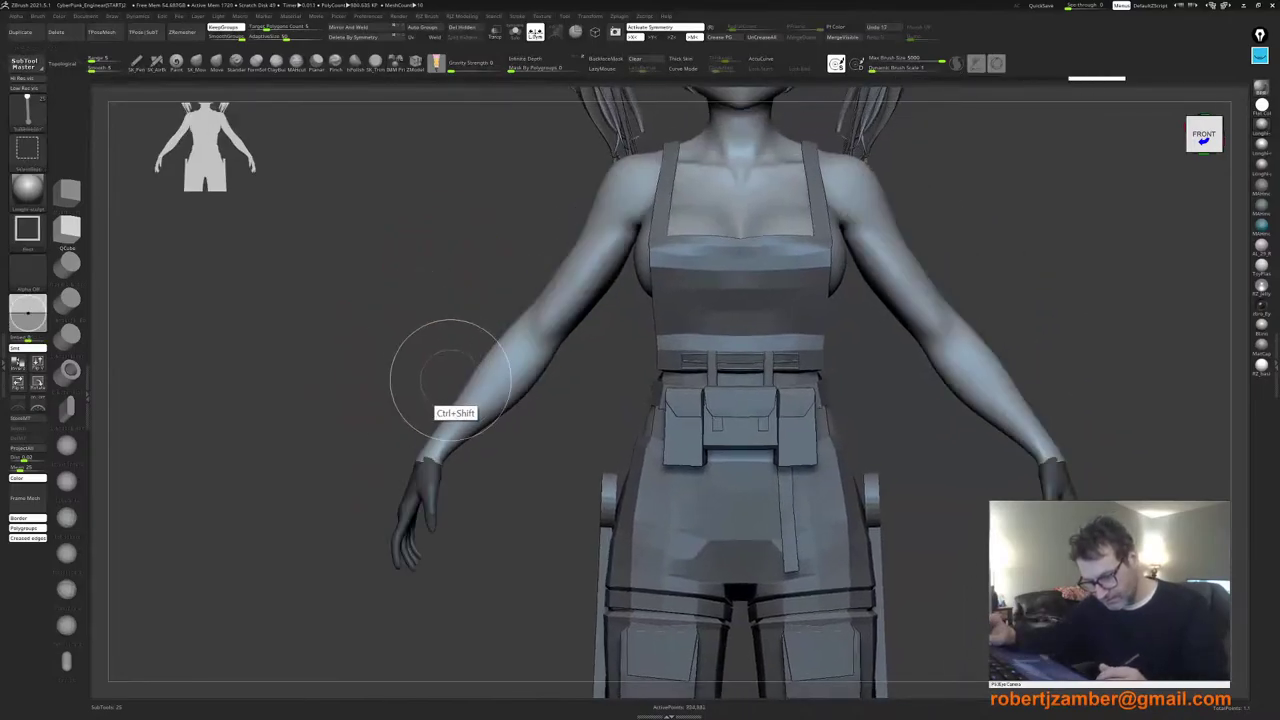
# Step: Hide the arms and hands of the body mesh, including the leftover pieces below the shoulders
pyautogui.keyDown('ctrl'); pyautogui.keyDown('shift'); pyautogui.click(469, 398); pyautogui.keyUp('shift'); pyautogui.keyUp('ctrl')
pyautogui.keyDown('ctrl'); pyautogui.keyDown('shift'); pyautogui.click(467, 396); pyautogui.keyUp('shift'); pyautogui.keyUp('ctrl')
pyautogui.keyDown('ctrl'); pyautogui.keyDown('shift'); pyautogui.moveTo(271, 371); pyautogui.dragTo(486, 649); pyautogui.keyUp('shift'); pyautogui.keyUp('ctrl')
pyautogui.keyDown('ctrl'); pyautogui.moveTo(543, 497); pyautogui.dragTo(540, 335, button='right'); pyautogui.keyUp('ctrl')
pyautogui.keyDown('ctrl'); pyautogui.keyDown('alt'); pyautogui.keyDown('shift'); pyautogui.moveTo(531, 299); pyautogui.dragTo(594, 401); pyautogui.keyUp('shift'); pyautogui.keyUp('alt'); pyautogui.keyUp('ctrl')
pyautogui.keyDown('alt'); pyautogui.moveTo(579, 324); pyautogui.dragTo(557, 384, button='right'); pyautogui.keyUp('alt')
pyautogui.keyDown('ctrl'); pyautogui.keyDown('alt'); pyautogui.keyDown('shift'); pyautogui.moveTo(502, 252); pyautogui.dragTo(586, 356); pyautogui.keyUp('shift'); pyautogui.keyUp('alt'); pyautogui.keyUp('ctrl')
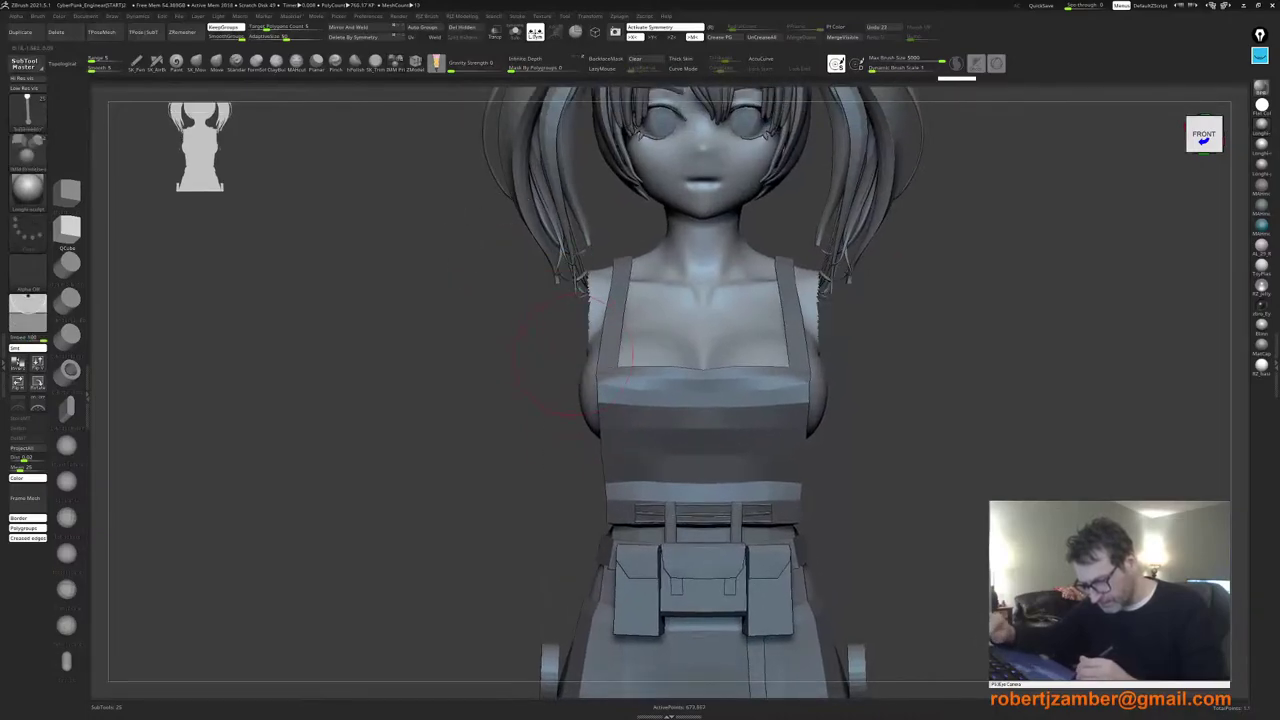
# Step: Choose the Move brush and select the leg brace mesh, framing the hip and thigh in the left side view
pyautogui.keyDown('ctrl'); pyautogui.moveTo(555, 386); pyautogui.dragTo(545, 310, button='right'); pyautogui.keyUp('ctrl')
pyautogui.keyDown('alt'); pyautogui.moveTo(535, 560); pyautogui.dragTo(550, 385, button='right'); pyautogui.keyUp('alt')
pyautogui.moveTo(625, 405); pyautogui.dragTo(519, 412, button='right')
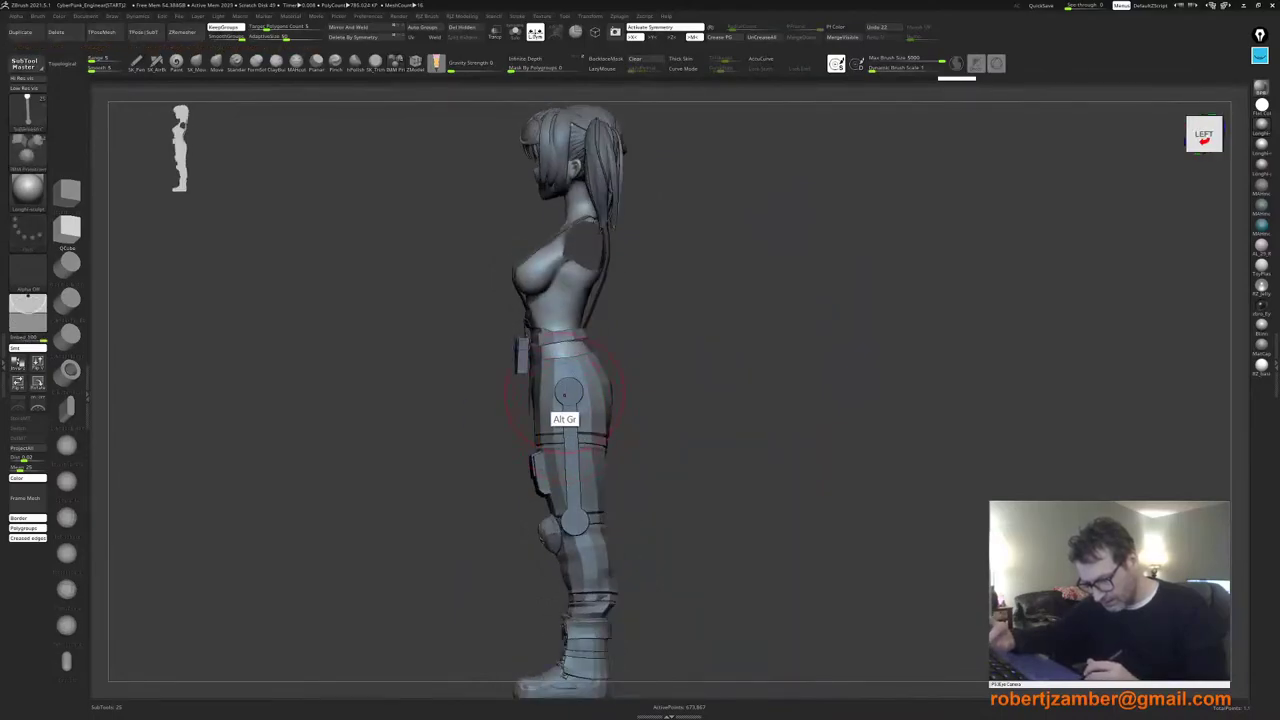
pyautogui.keyDown('ctrl'); pyautogui.moveTo(559, 391); pyautogui.dragTo(537, 414, button='right'); pyautogui.keyUp('ctrl')
pyautogui.click(217, 63)
pyautogui.keyDown('alt'); pyautogui.click(525, 418); pyautogui.keyUp('alt')
pyautogui.keyDown('alt'); pyautogui.moveTo(531, 410); pyautogui.dragTo(510, 452); pyautogui.keyUp('alt')
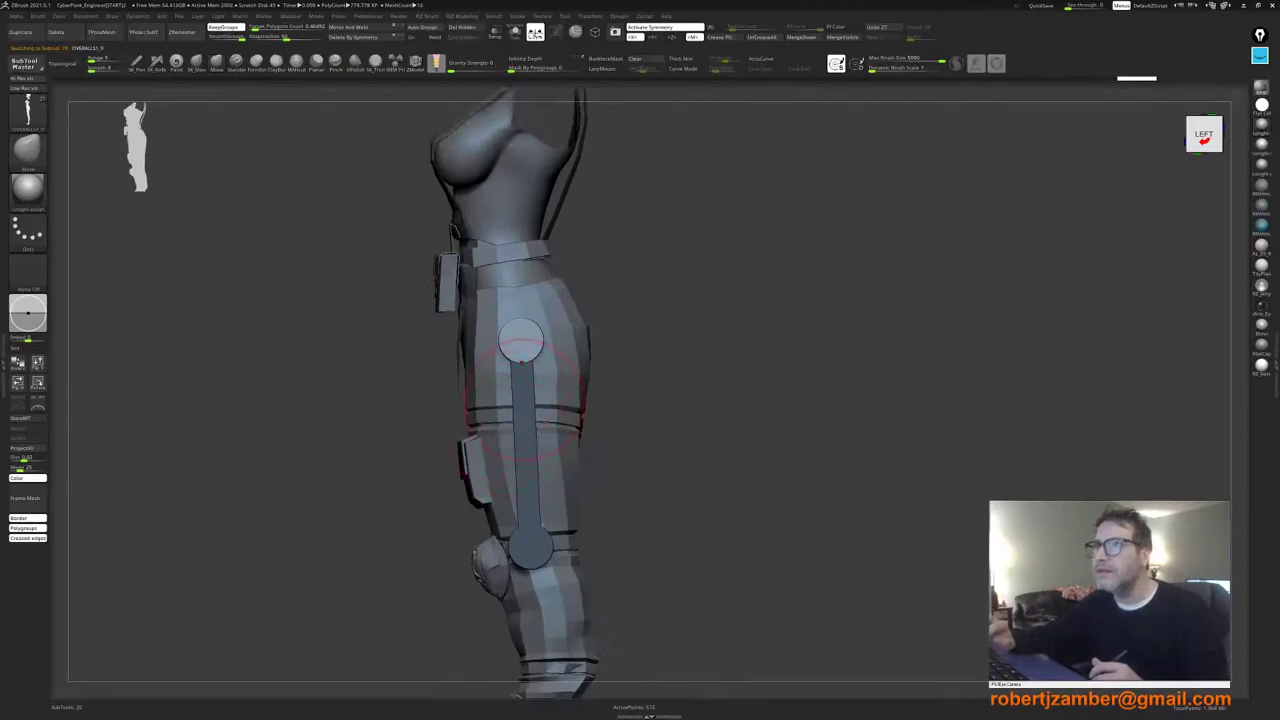
pyautogui.keyDown('ctrl'); pyautogui.moveTo(521, 362); pyautogui.dragTo(526, 472, button='right'); pyautogui.keyUp('ctrl')
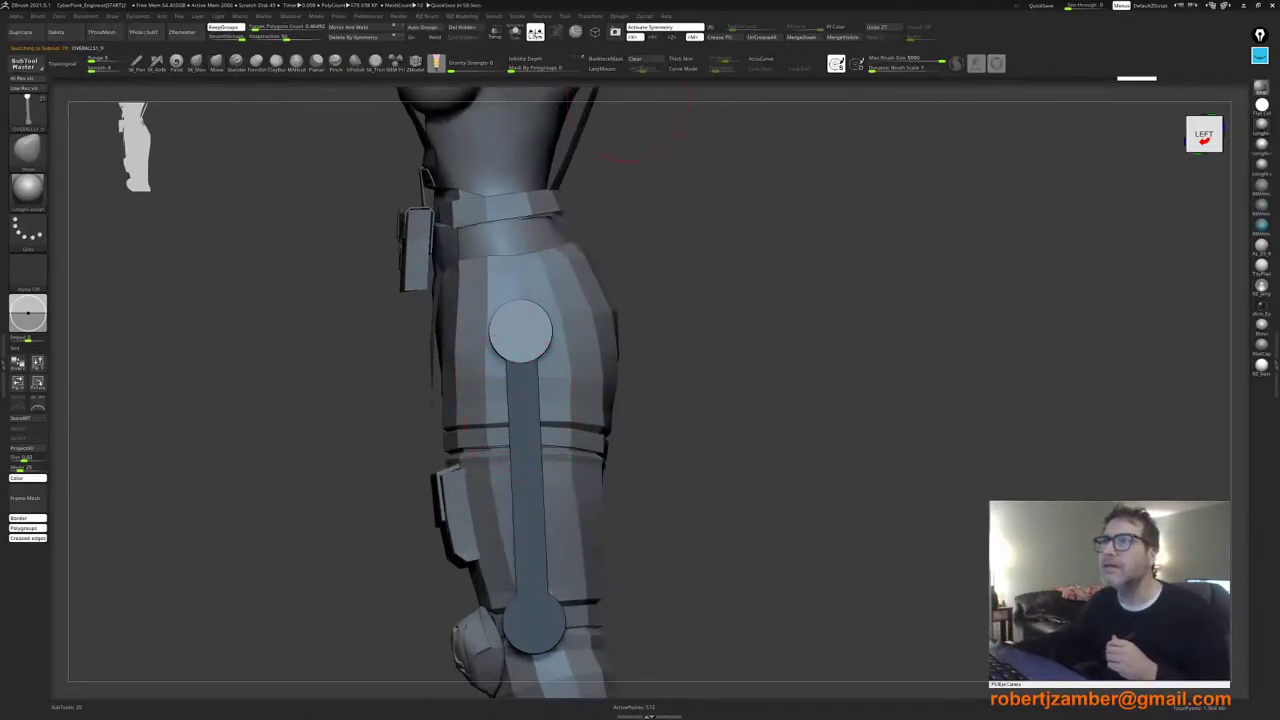
# Step: Mask the entire leg brace mesh and choose the ZModeler brush for polygon editing
pyautogui.moveTo(376, 404); pyautogui.dragTo(322, 400, button='right')
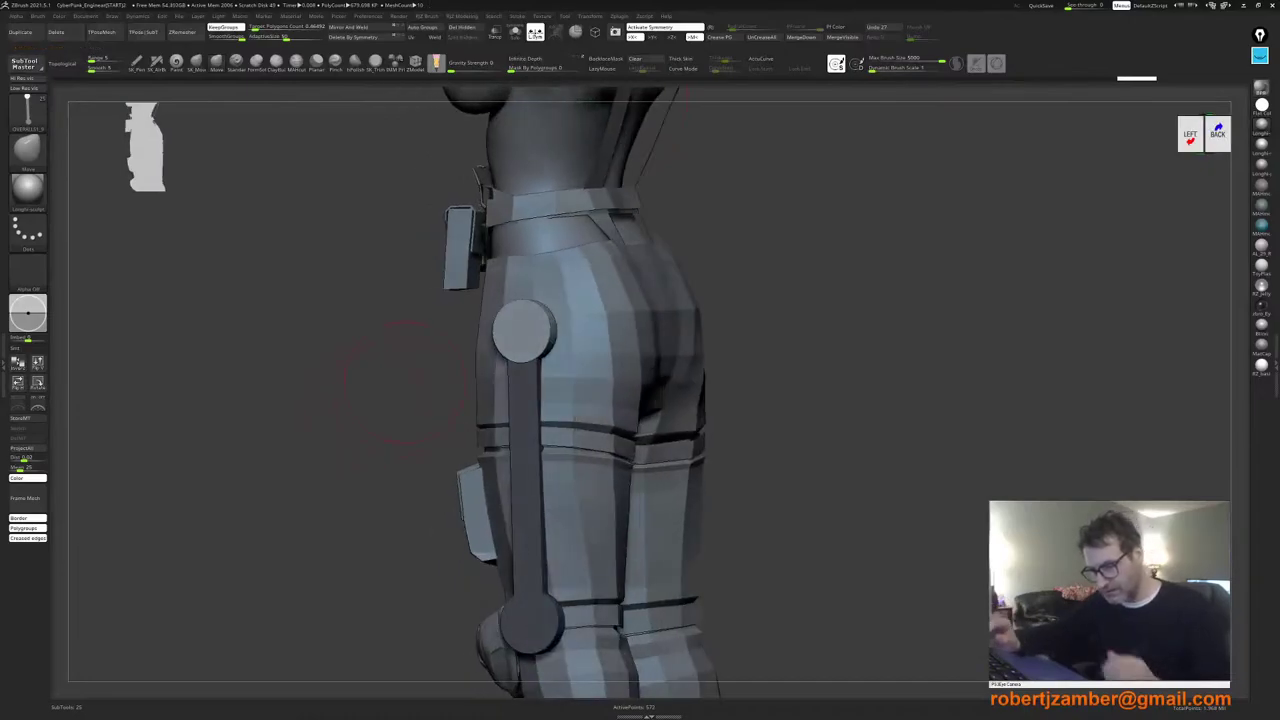
pyautogui.keyDown('ctrl'); pyautogui.click(420, 370); pyautogui.keyUp('ctrl')
pyautogui.keyDown('alt'); pyautogui.moveTo(420, 366); pyautogui.dragTo(325, 392, button='right'); pyautogui.keyUp('alt')
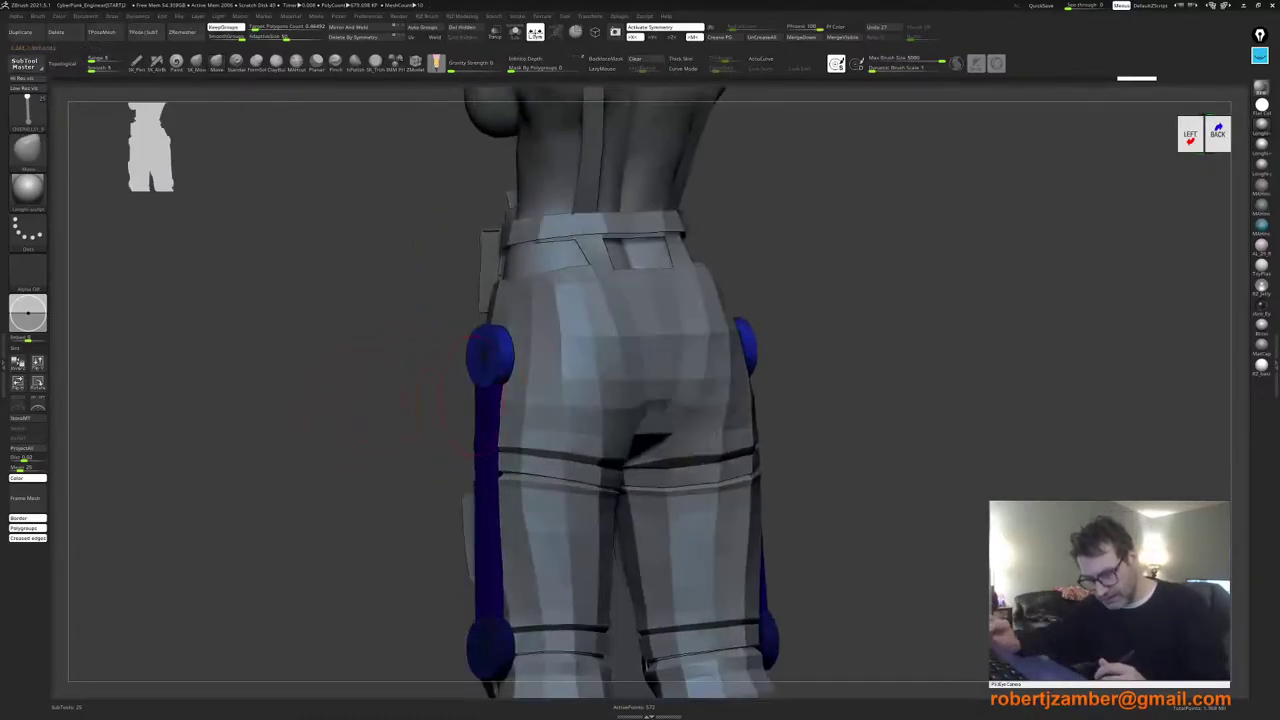
pyautogui.keyDown('ctrl'); pyautogui.moveTo(486, 300); pyautogui.dragTo(460, 419, button='right'); pyautogui.keyUp('ctrl')
pyautogui.click(415, 64)
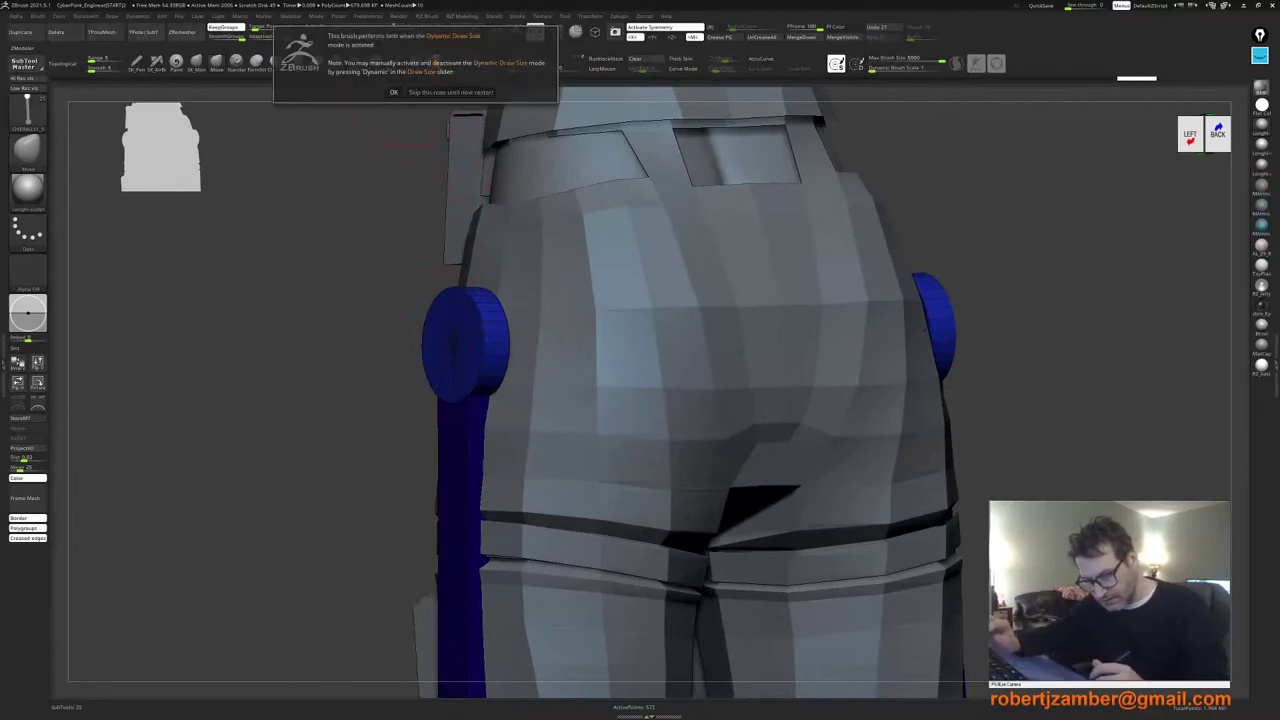
pyautogui.click(450, 92)
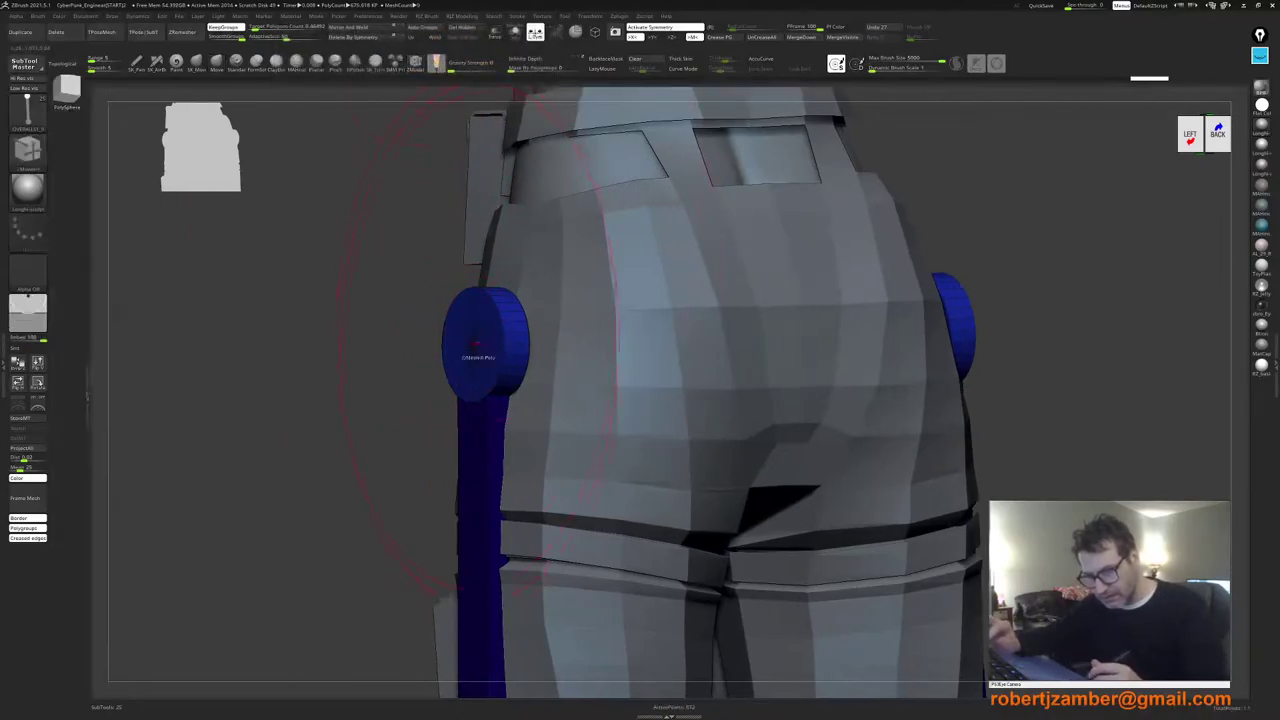
# Step: Unmask the strip of polygons along the rear rim of the hip disc
pyautogui.moveTo(509, 343)
pyautogui.keyDown('ctrl'); pyautogui.mouseDown(button='right')
pyautogui.moveTo(518, 373)
pyautogui.moveTo(519, 336)
pyautogui.mouseUp(button='right'); pyautogui.keyUp('ctrl')
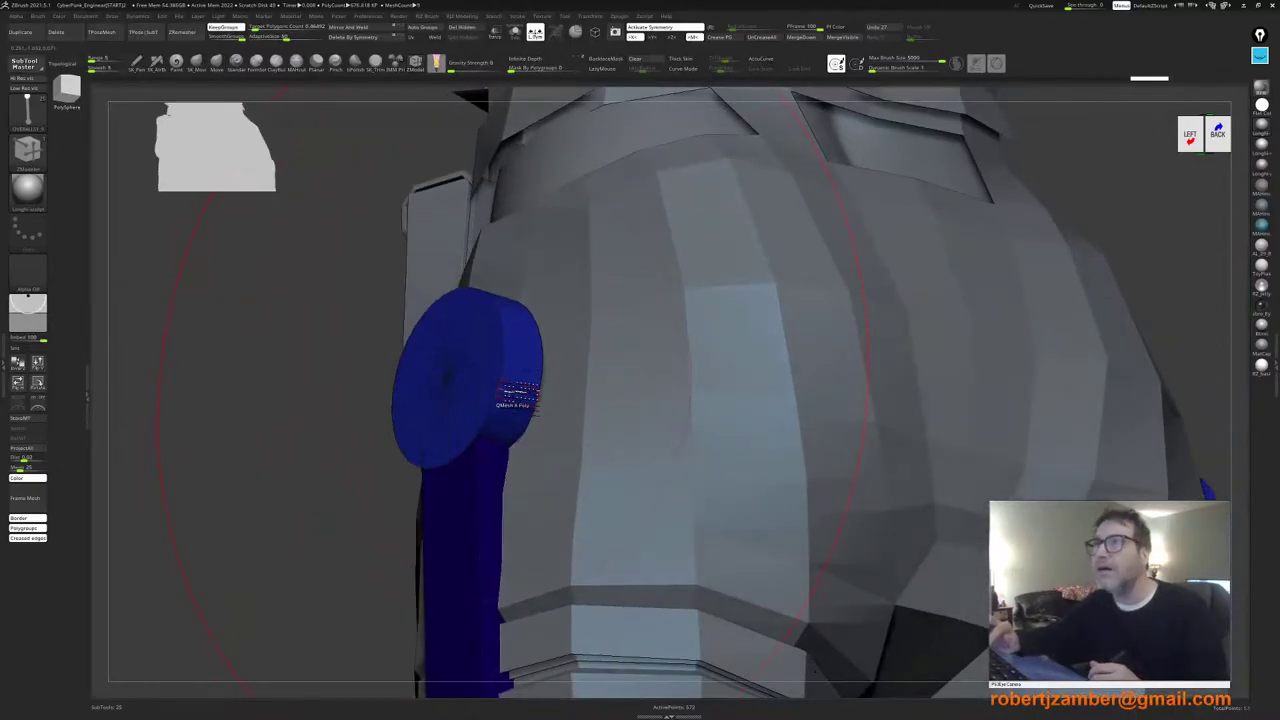
pyautogui.keyDown('shift'); pyautogui.moveTo(515, 391); pyautogui.dragTo(523, 408, button='right'); pyautogui.keyUp('shift')
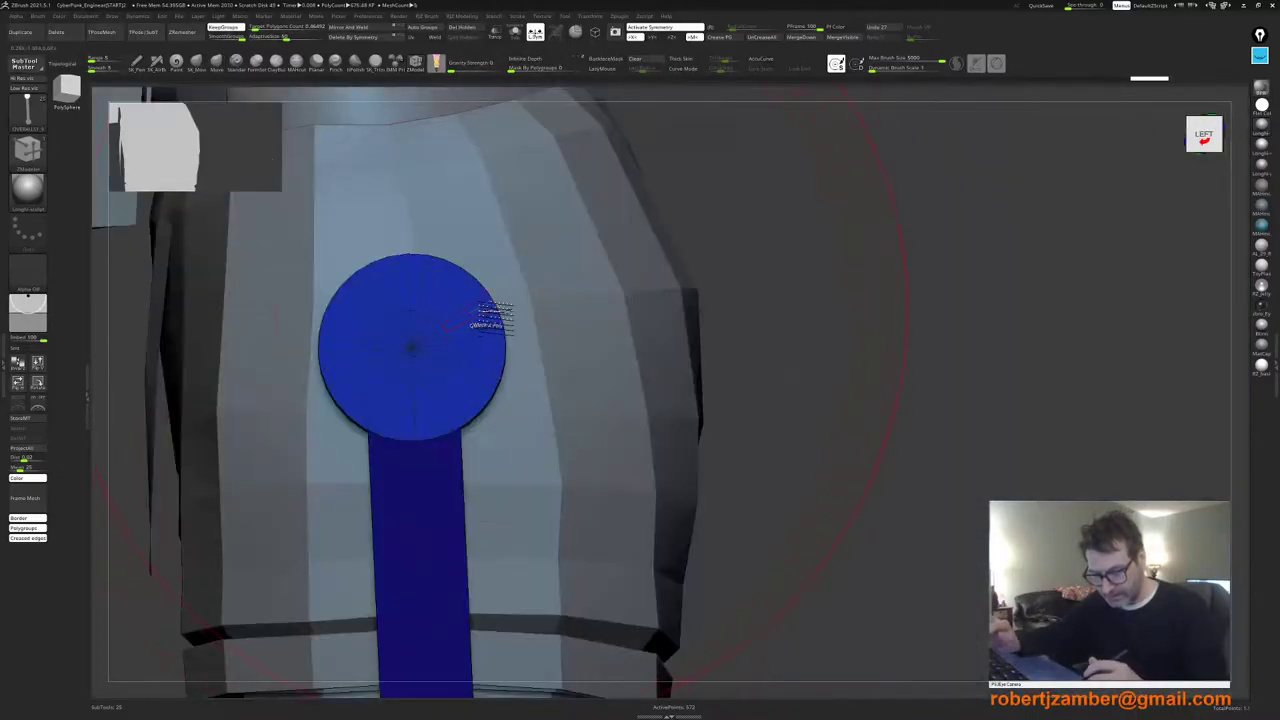
pyautogui.moveTo(495, 315); pyautogui.dragTo(456, 319, button='right')
pyautogui.keyDown('alt'); pyautogui.moveTo(514, 286); pyautogui.dragTo(514, 343); pyautogui.keyUp('alt')
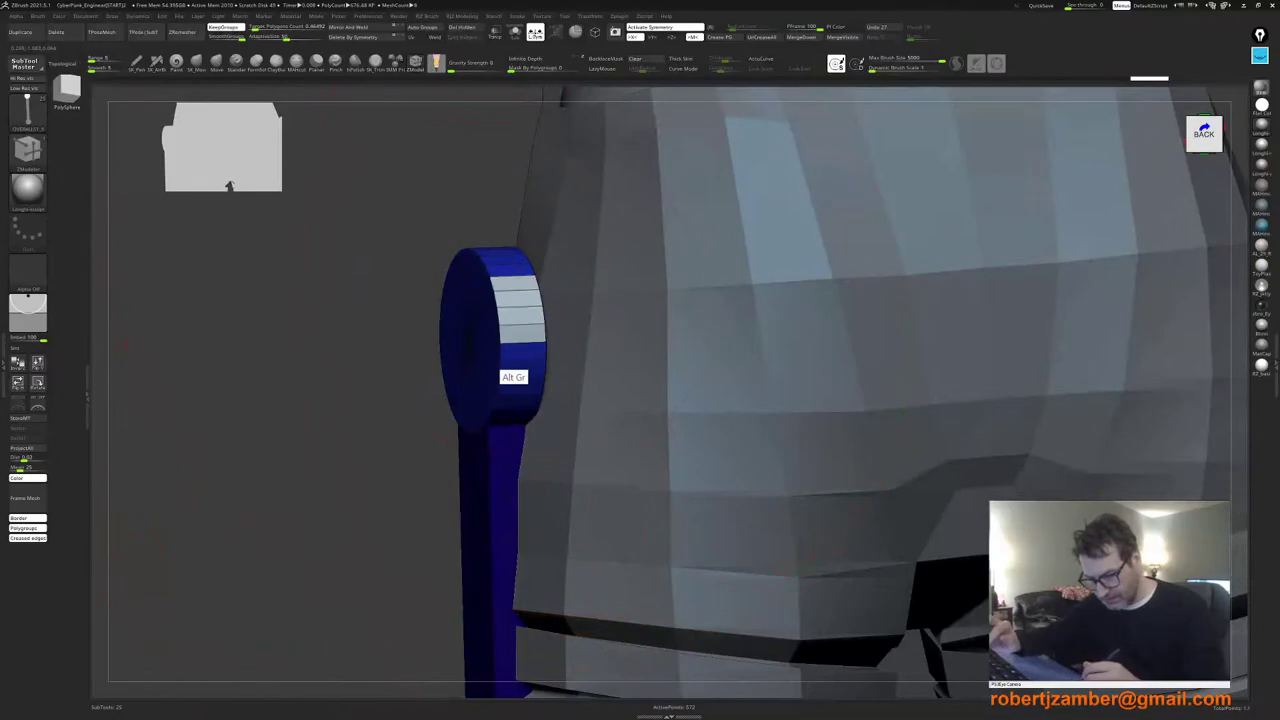
pyautogui.moveTo(457, 425)
pyautogui.mouseDown(button='right')
pyautogui.moveTo(500, 430)
pyautogui.moveTo(437, 379)
pyautogui.moveTo(478, 418)
pyautogui.moveTo(479, 381)
pyautogui.moveTo(464, 374)
pyautogui.mouseUp(button='right')
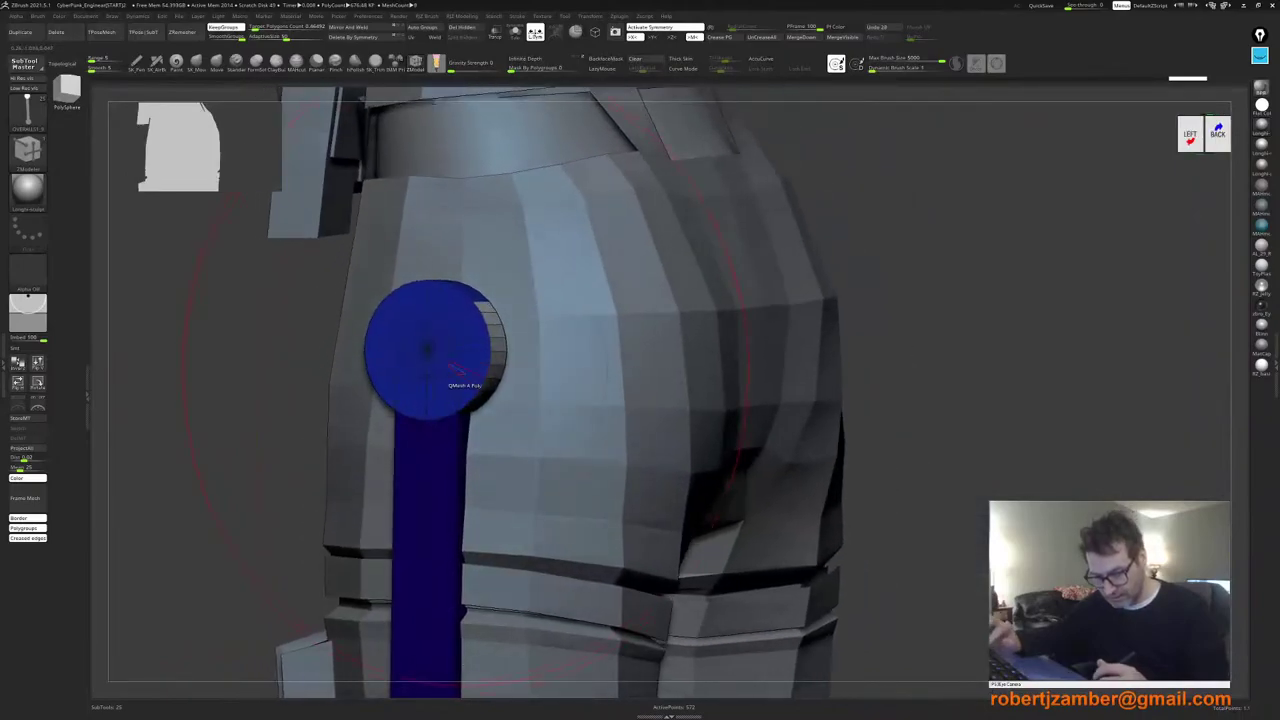
pyautogui.moveTo(476, 300); pyautogui.dragTo(470, 293, button='right')
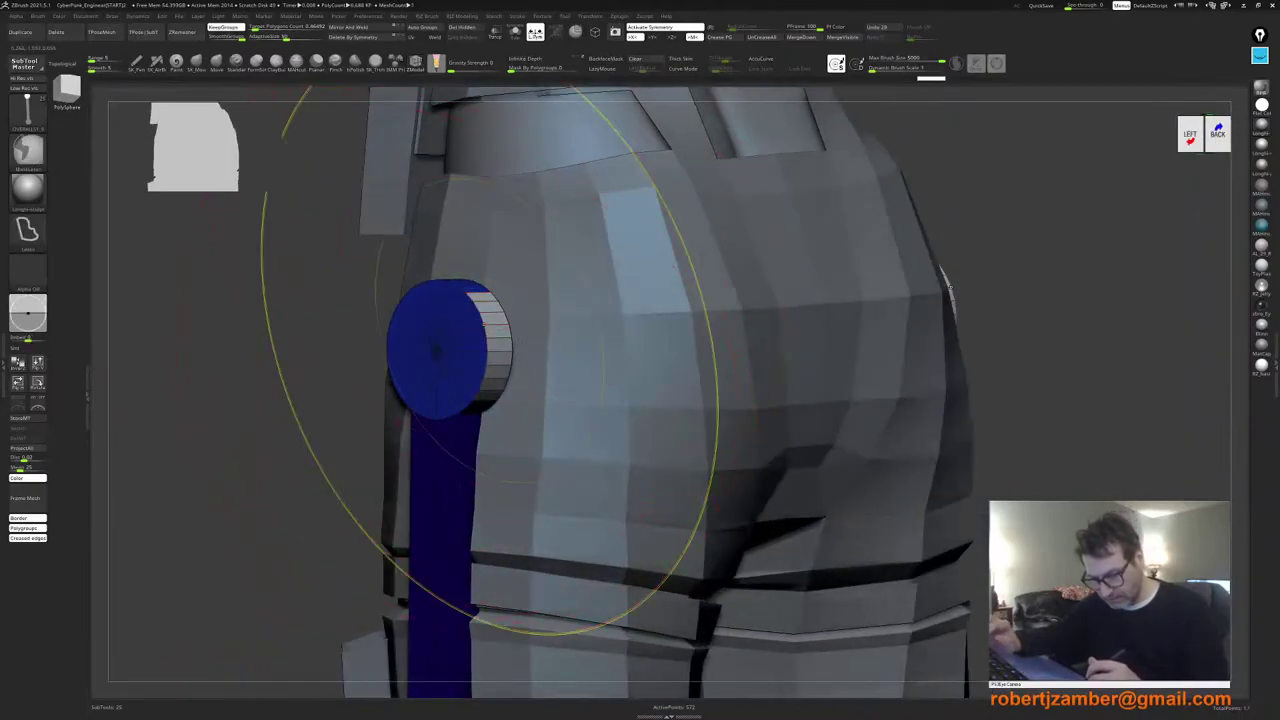
# Step: Insert a single edge loop around the middle of the hip disc's rim with ZModeler
pyautogui.moveTo(489, 360)
pyautogui.keyDown('ctrl'); pyautogui.mouseDown(button='right')
pyautogui.moveTo(502, 360)
pyautogui.moveTo(490, 357)
pyautogui.mouseUp(button='right'); pyautogui.keyUp('ctrl')
pyautogui.press('space')
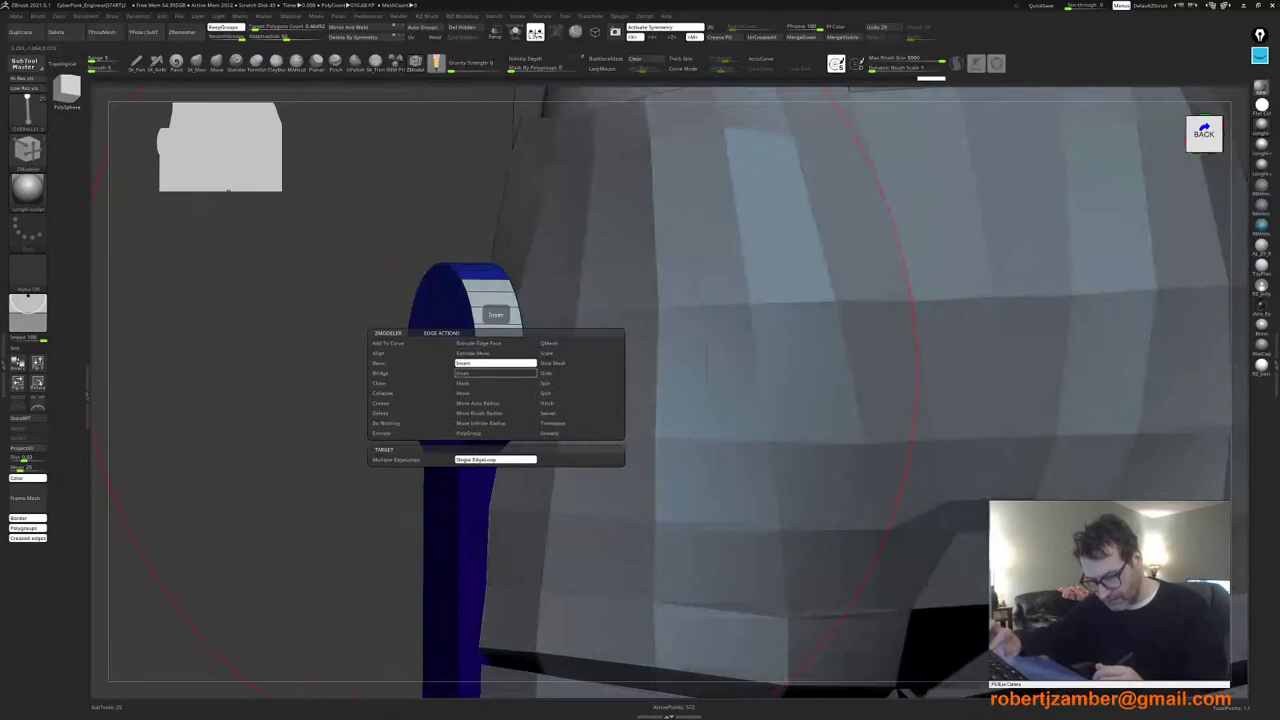
pyautogui.click(495, 363)
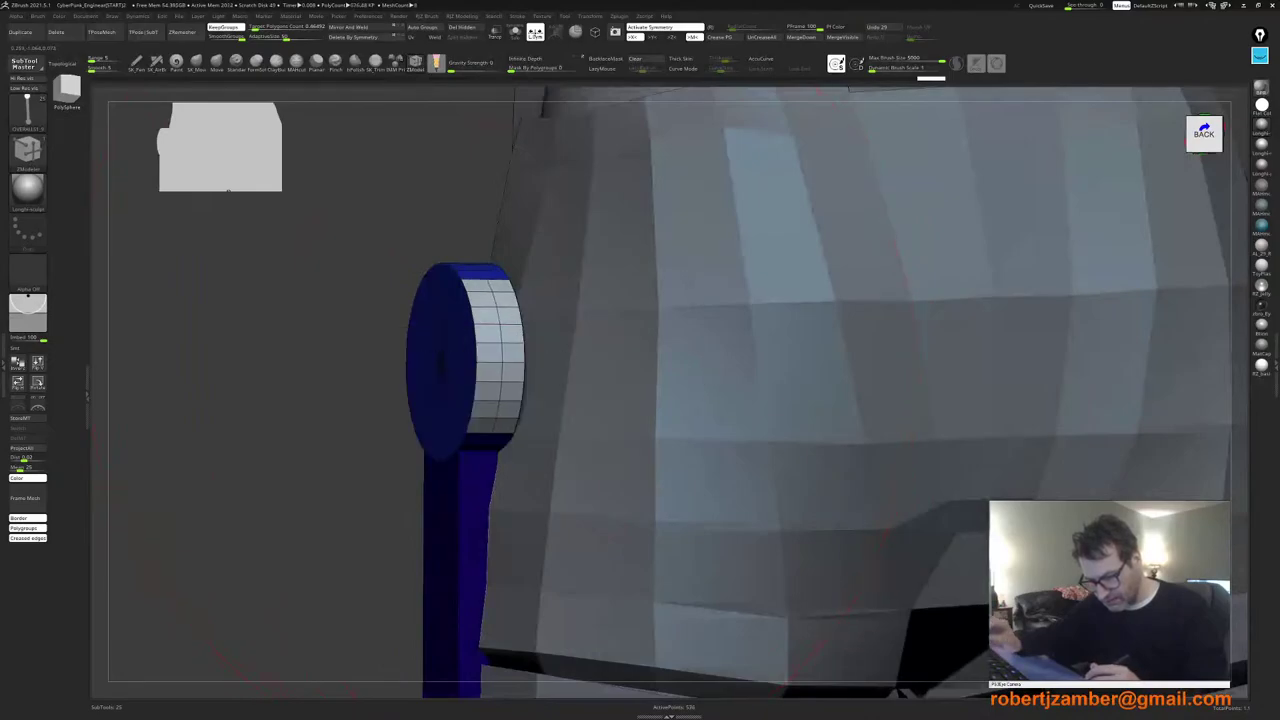
# Step: Place the transform gizmo on the unmasked rim faces and rotate it so one axis points straight backward from the disc
pyautogui.press('w')
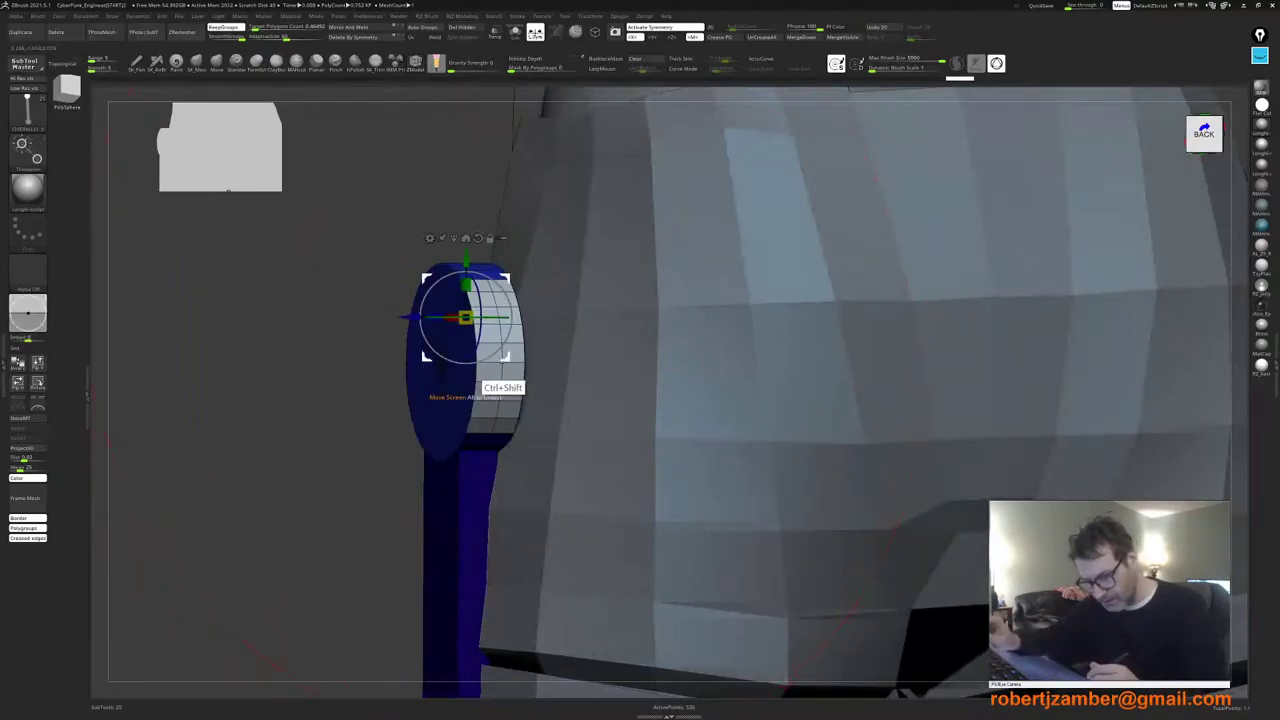
pyautogui.keyDown('alt'); pyautogui.click(498, 390); pyautogui.keyUp('alt')
pyautogui.moveTo(498, 390); pyautogui.dragTo(580, 360, button='right')
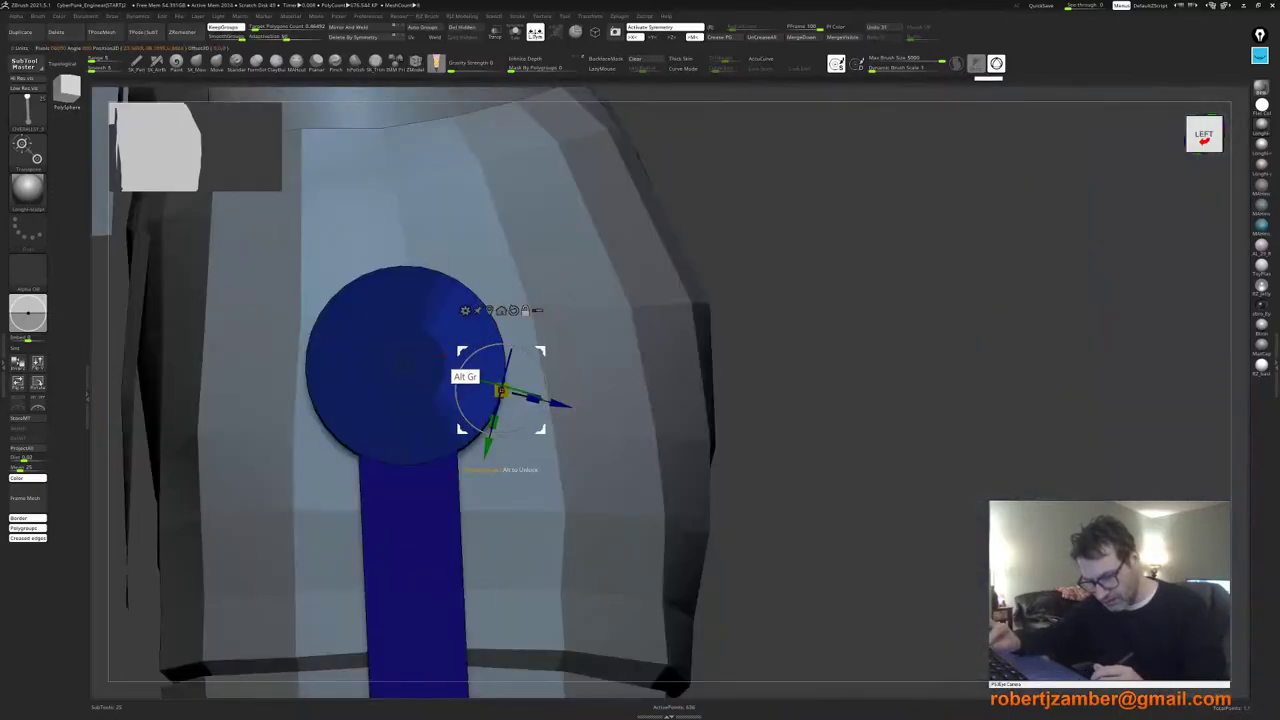
pyautogui.moveTo(462, 352)
pyautogui.keyDown('alt'); pyautogui.mouseDown()
pyautogui.moveTo(466, 323)
pyautogui.moveTo(458, 342)
pyautogui.mouseUp(); pyautogui.keyUp('alt')
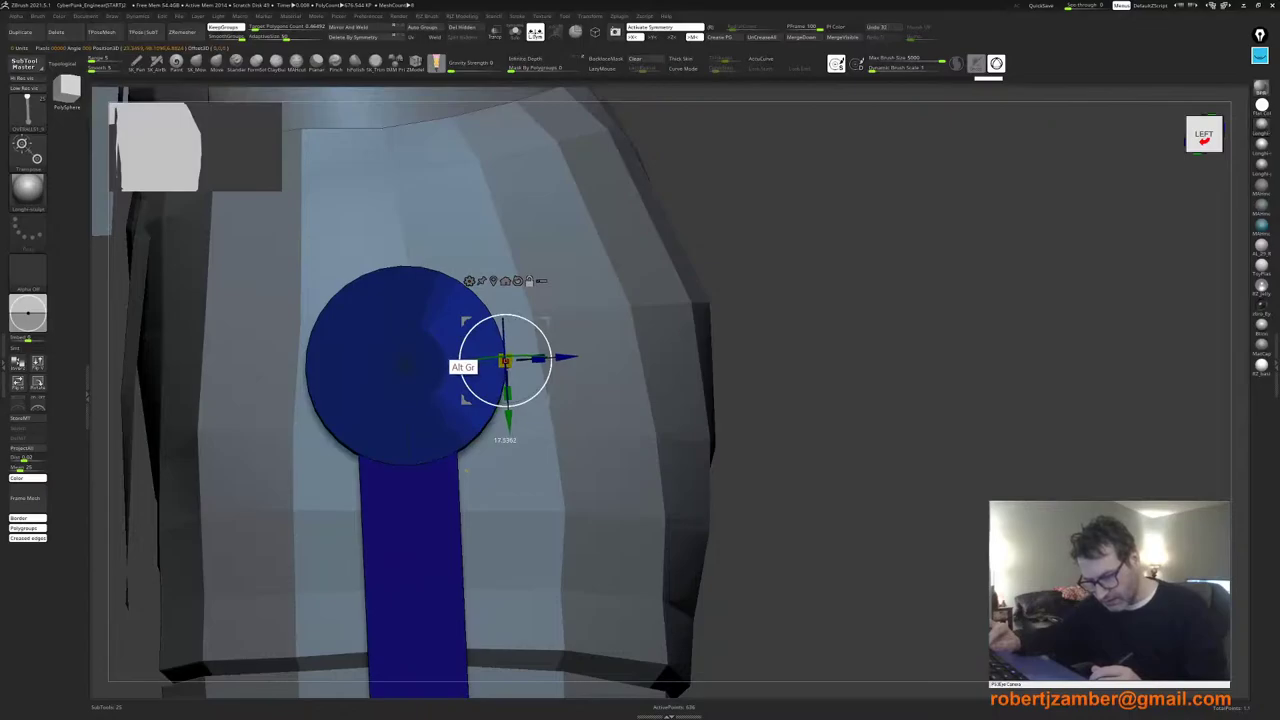
pyautogui.moveTo(640, 380); pyautogui.dragTo(505, 450, button='right')
# Step: Extrude the unmasked rim faces backward from the hip disc into a tapered tab with a flattened end
pyautogui.keyDown('ctrl'); pyautogui.moveTo(507, 390); pyautogui.dragTo(568, 409); pyautogui.keyUp('ctrl')
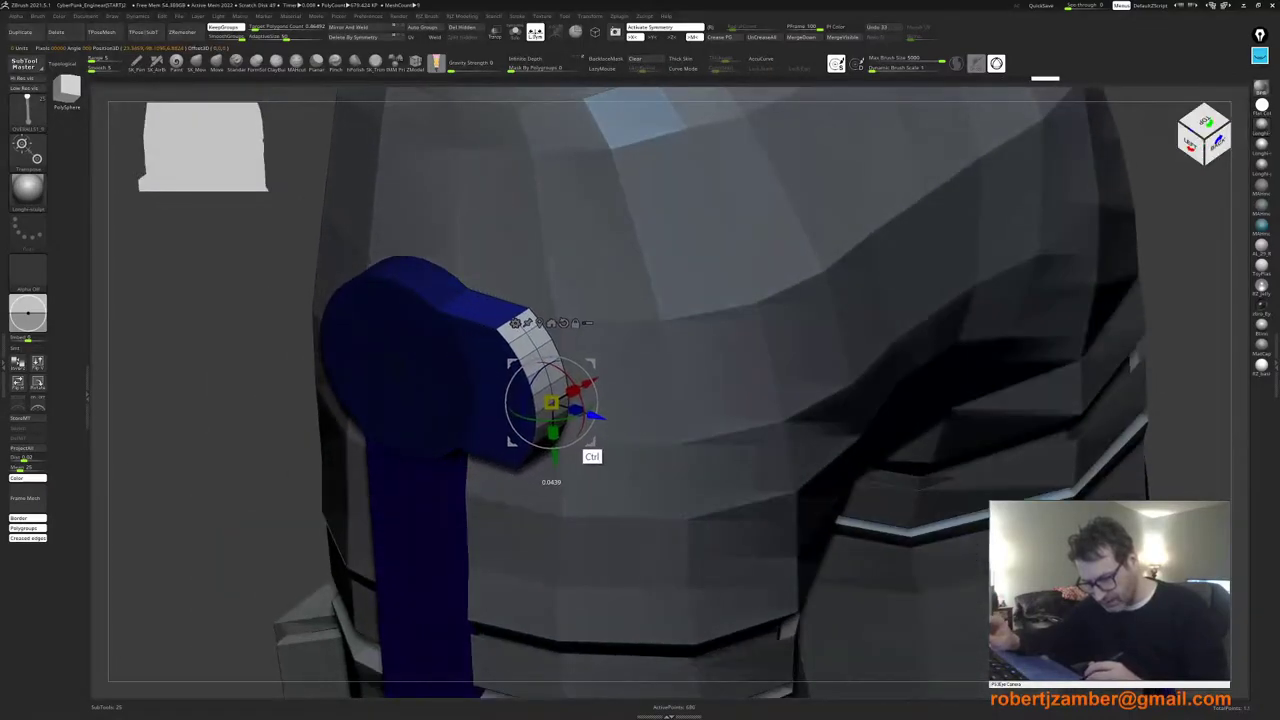
pyautogui.moveTo(568, 409); pyautogui.dragTo(640, 380, button='right')
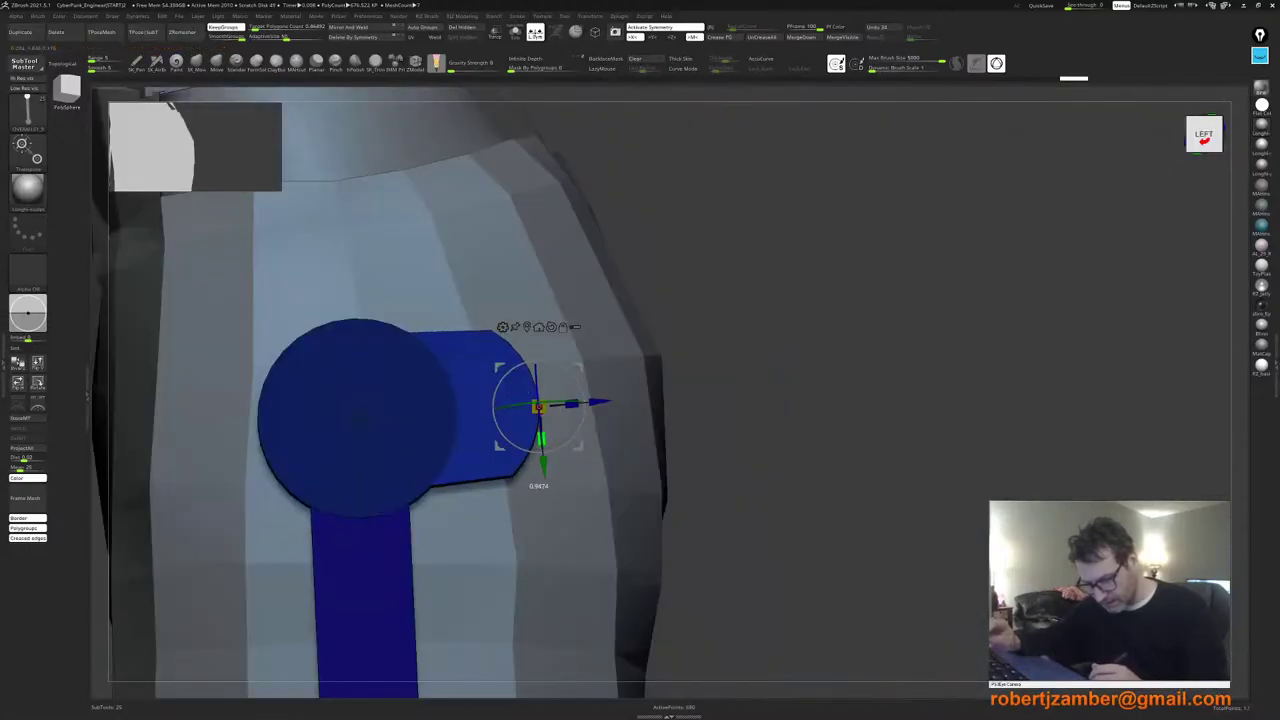
pyautogui.moveTo(541, 437); pyautogui.dragTo(540, 428)
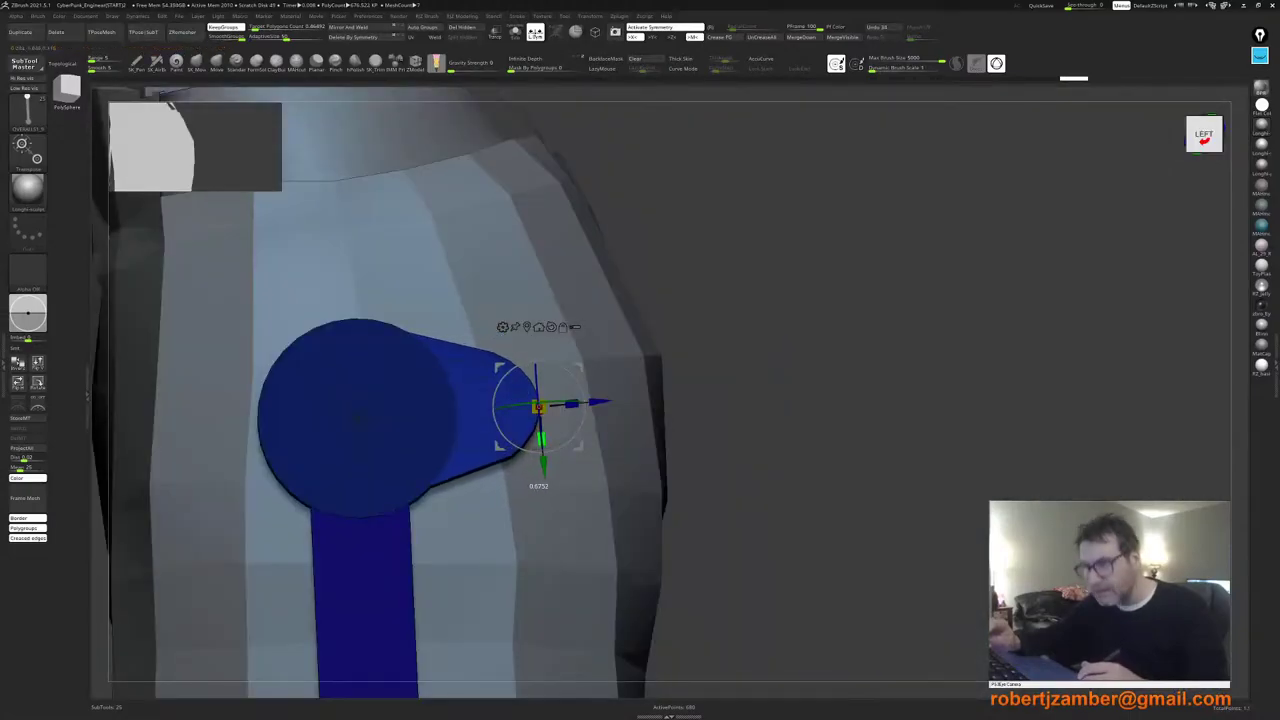
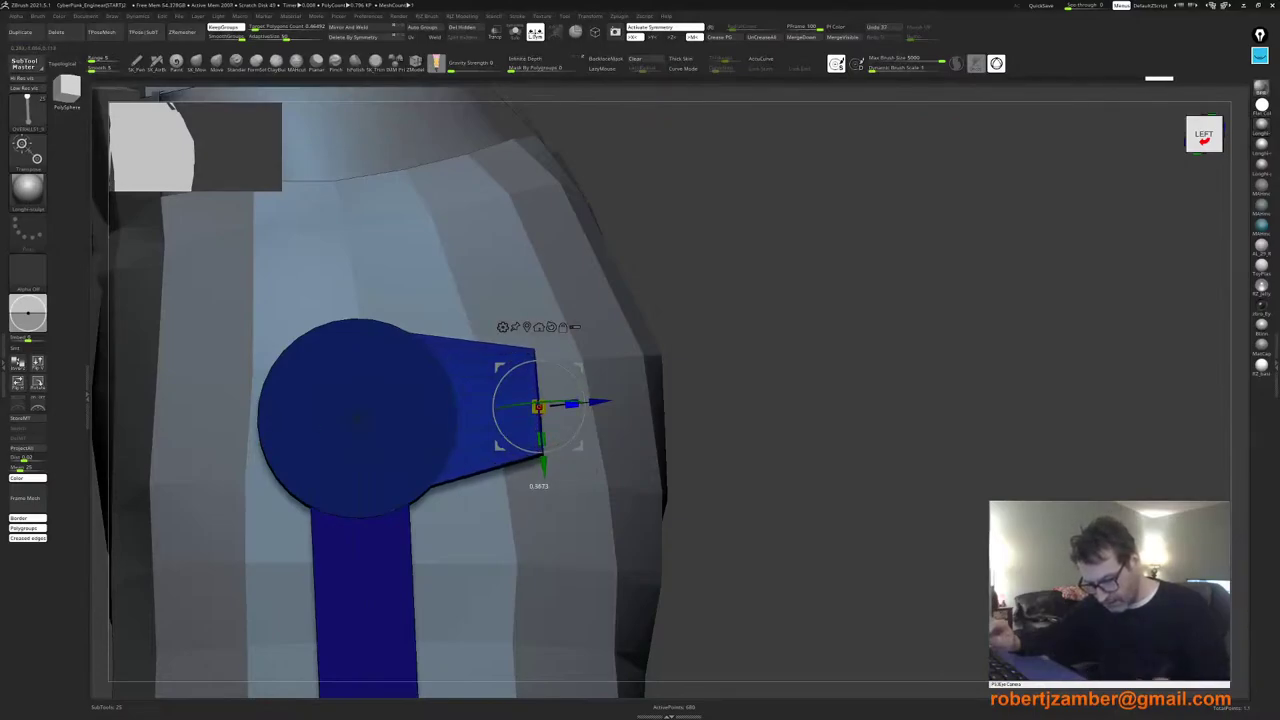
pyautogui.moveTo(600, 402); pyautogui.dragTo(571, 427)
pyautogui.moveTo(575, 450); pyautogui.dragTo(510, 460, button='right')
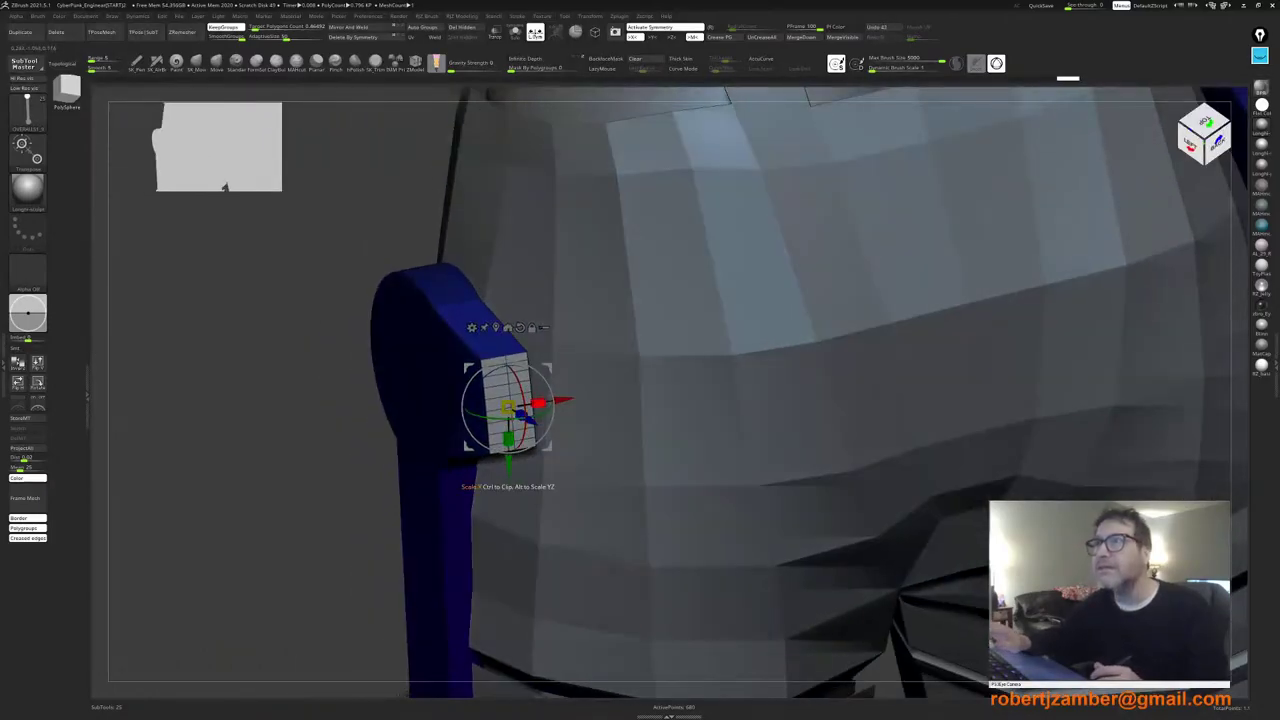
pyautogui.moveTo(538, 408); pyautogui.dragTo(679, 378, button='right')
# Step: Insert an edge loop across the new hip tab with the ZModeler brush
pyautogui.press('q')
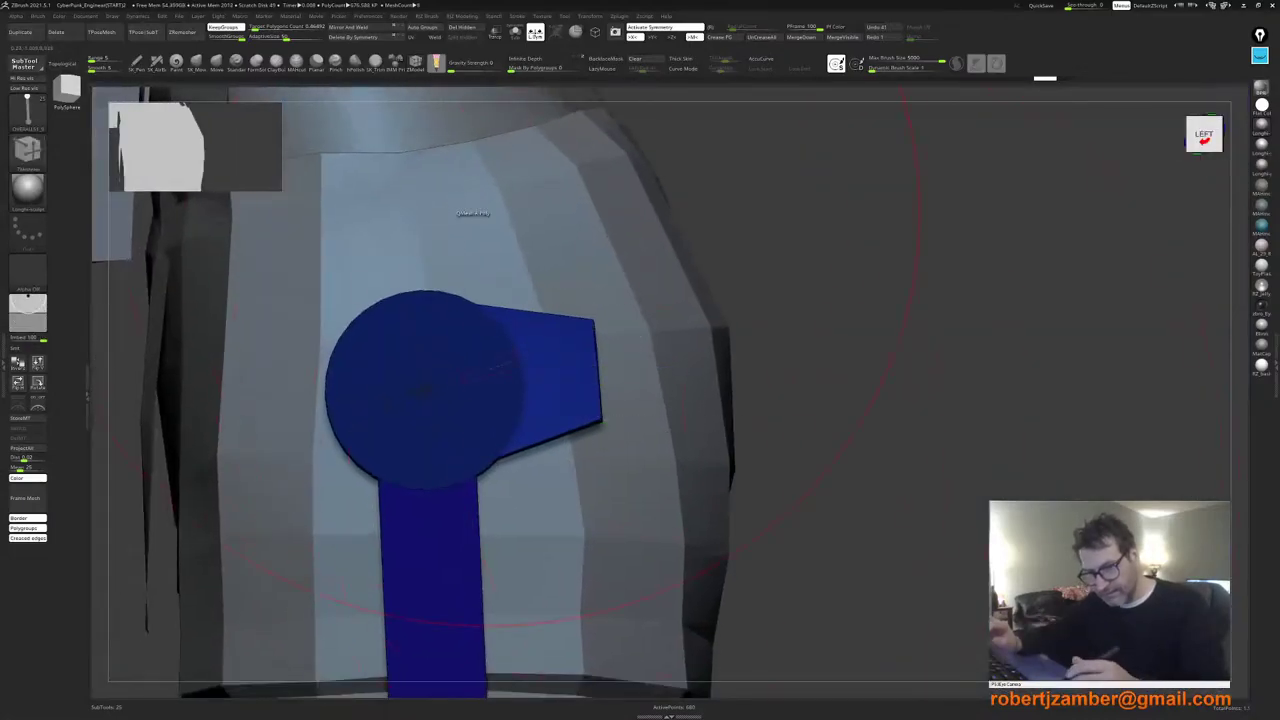
pyautogui.press('b')
pyautogui.press('z')
pyautogui.press('m')
pyautogui.moveTo(583, 428); pyautogui.dragTo(540, 386, button='right')
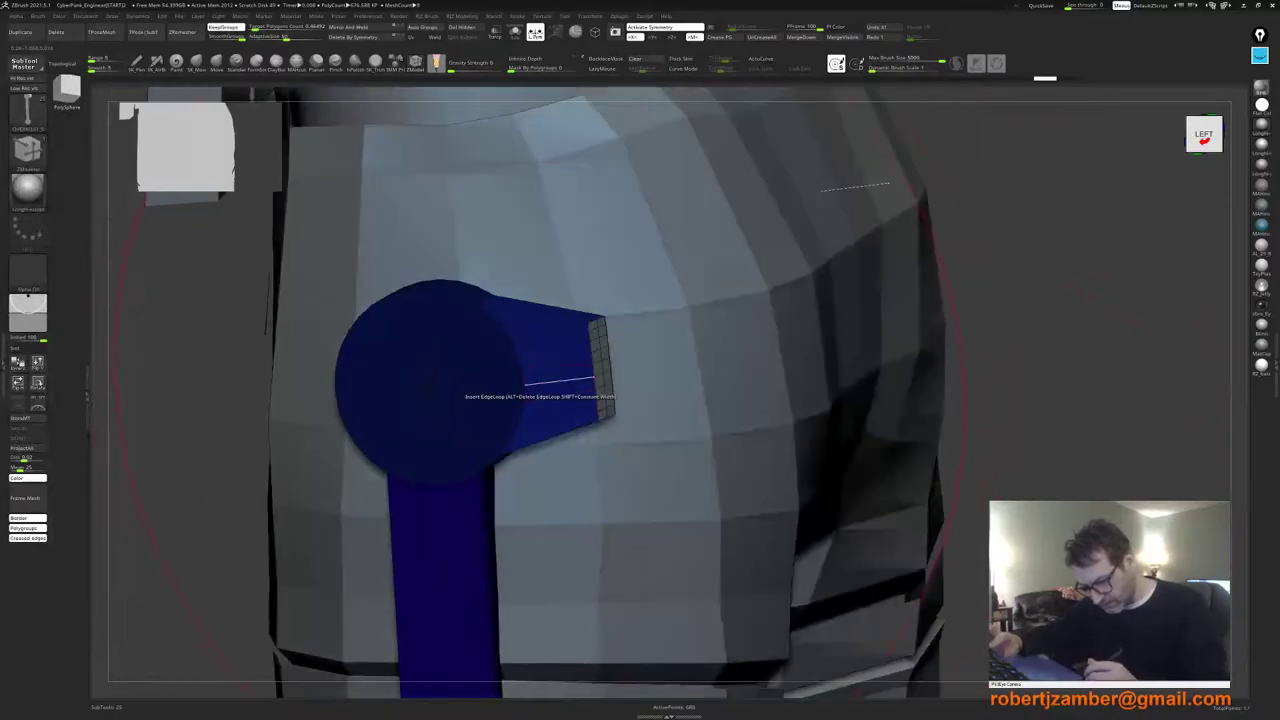
pyautogui.press('space')
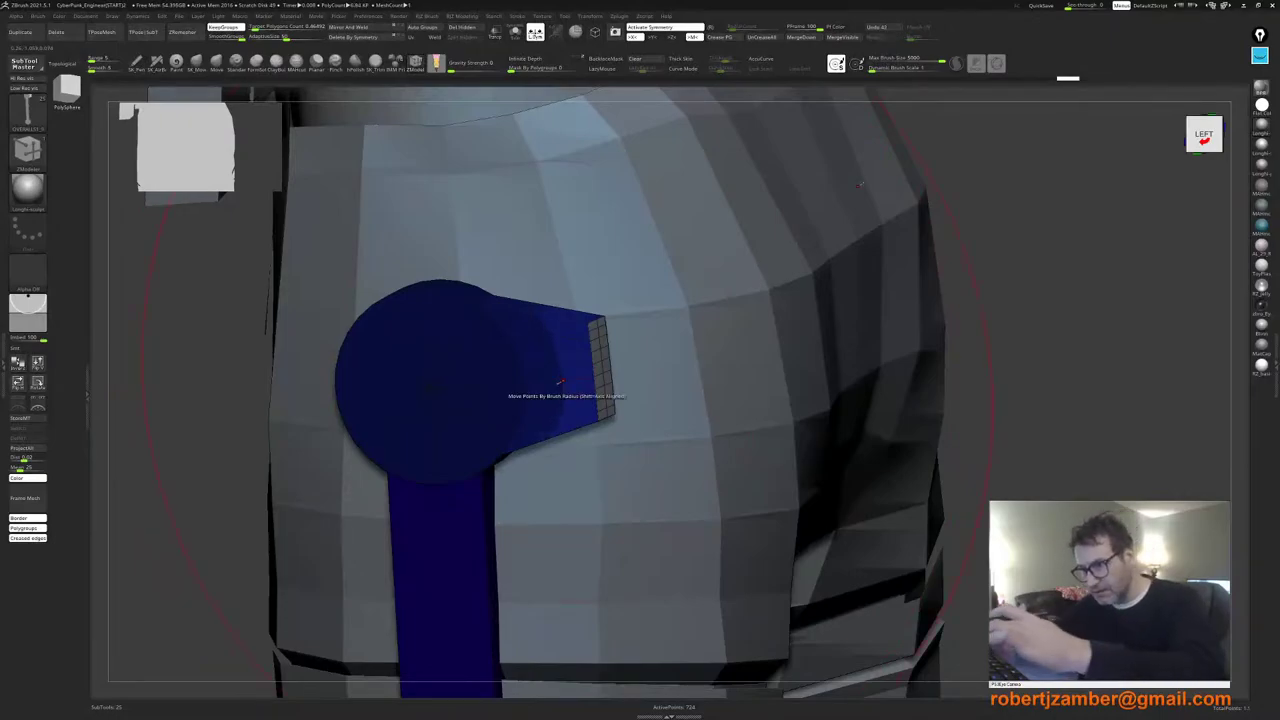
# Step: Try to reposition the hip tab's flat end face with the gizmo
pyautogui.press('w')
pyautogui.moveTo(881, 188); pyautogui.dragTo(660, 340, button='right')
pyautogui.moveTo(637, 343); pyautogui.dragTo(625, 351)
pyautogui.moveTo(350, 570); pyautogui.dragTo(463, 490, button='right')
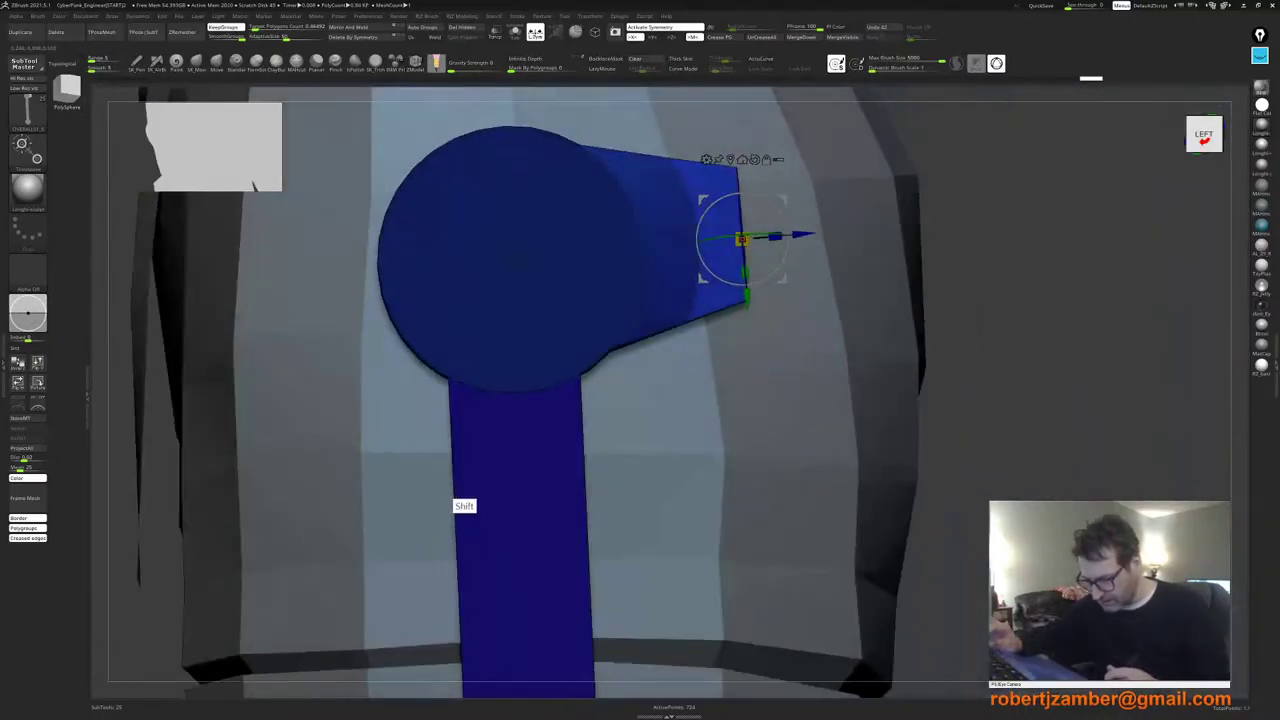
pyautogui.keyDown('alt'); pyautogui.moveTo(509, 437); pyautogui.dragTo(452, 480, button='right'); pyautogui.keyUp('alt')
pyautogui.press('ctrl')
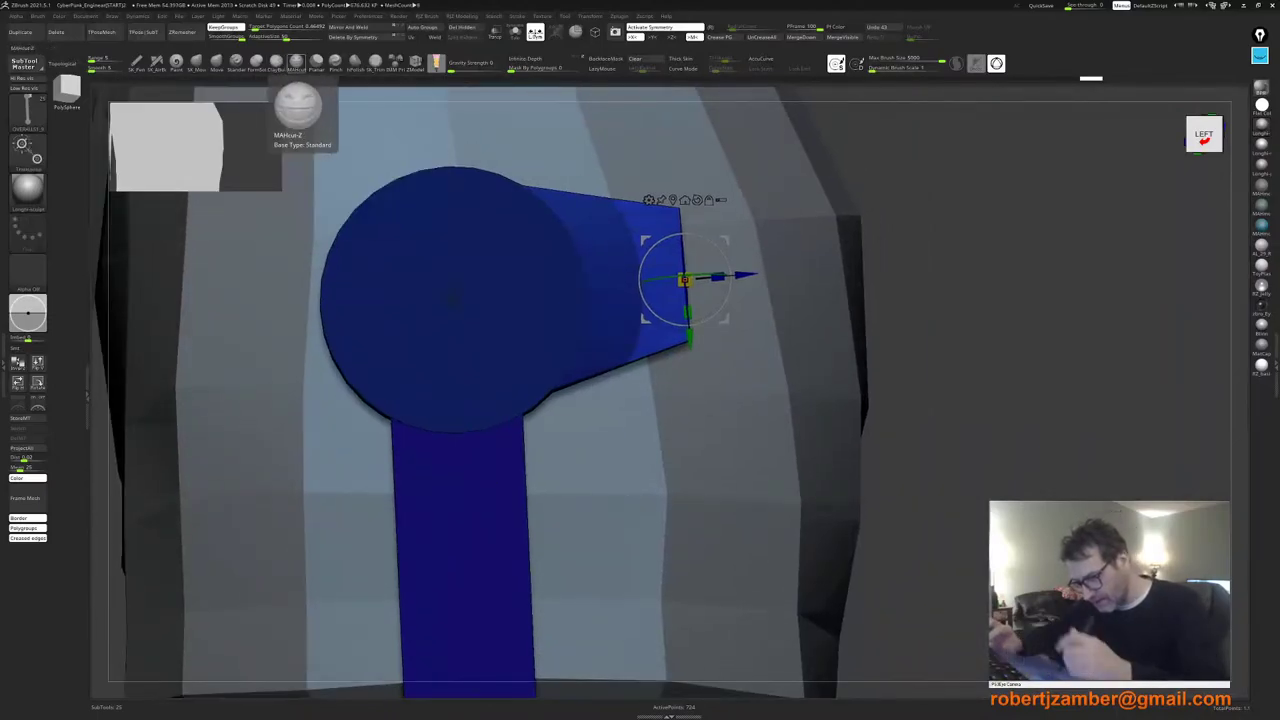
pyautogui.moveTo(672, 325); pyautogui.dragTo(651, 287, button='right')
pyautogui.hotkey('ctrl', 'z')
# Step: Insert another edge loop across the hip tab and move its end face slightly farther backward
pyautogui.press('q')
pyautogui.press('space')
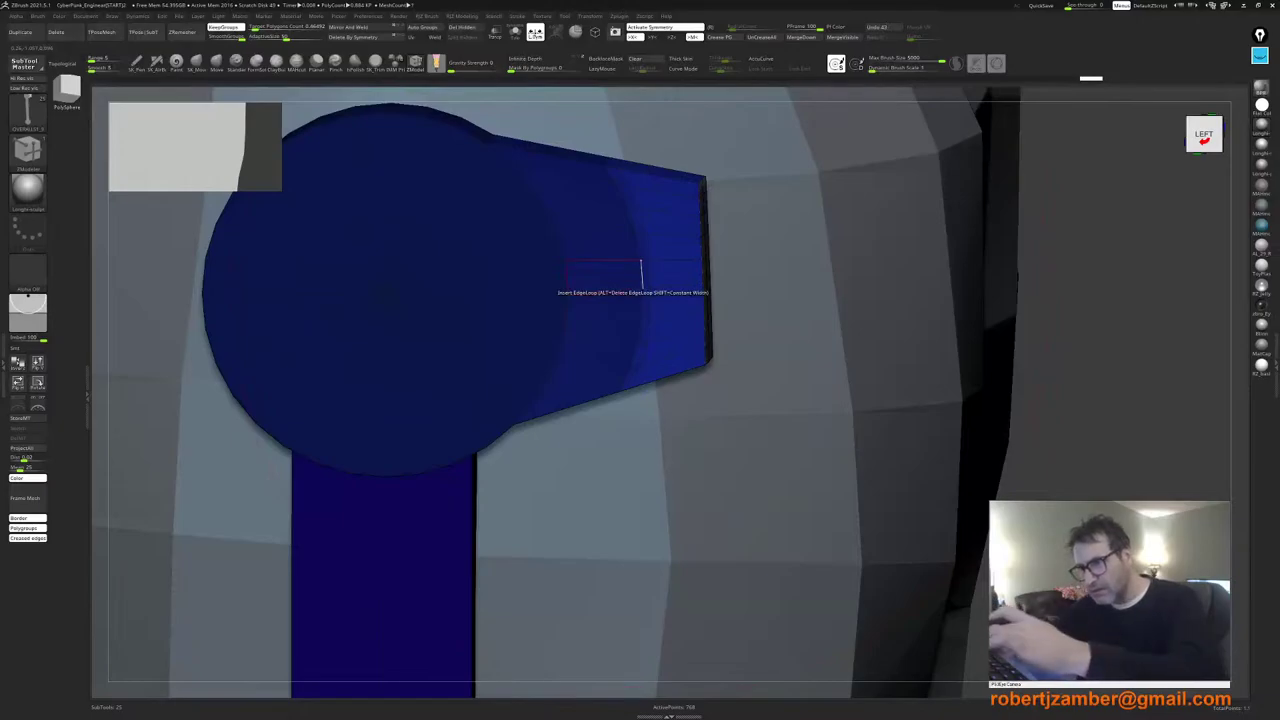
pyautogui.press('w')
pyautogui.keyDown('alt'); pyautogui.moveTo(635, 316); pyautogui.dragTo(537, 338, button='right'); pyautogui.keyUp('alt')
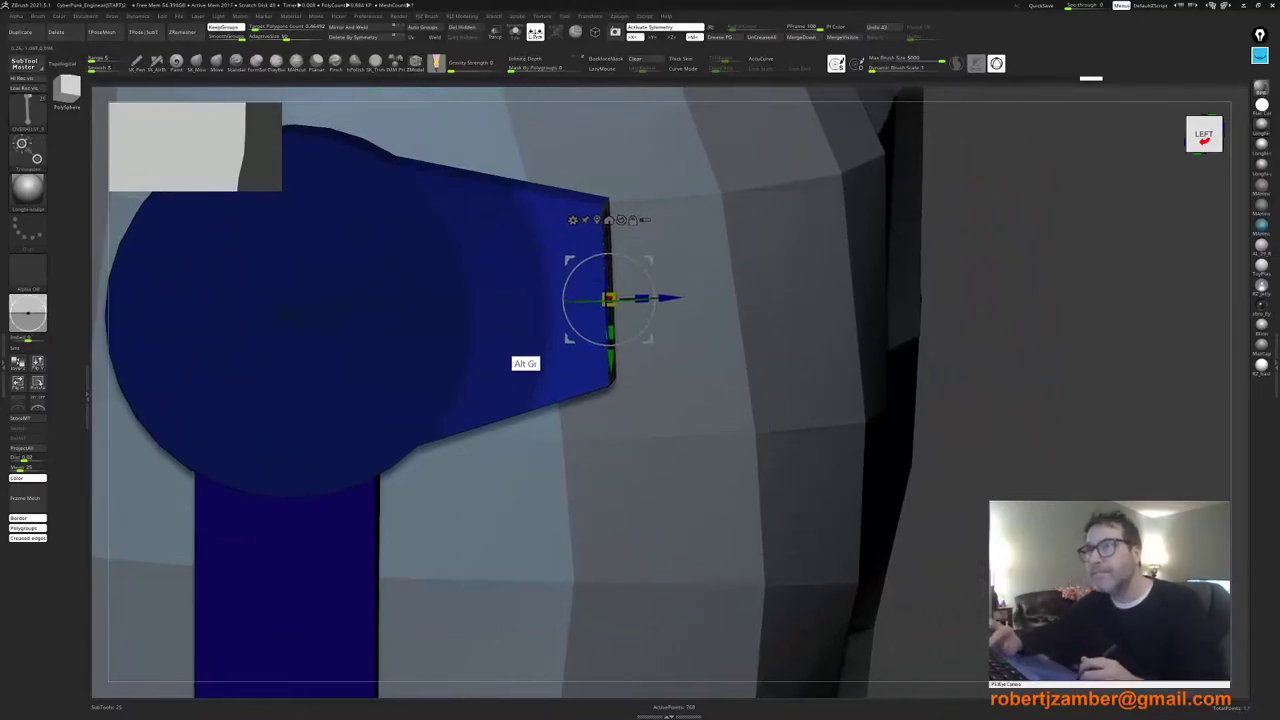
pyautogui.moveTo(670, 298); pyautogui.dragTo(677, 298)
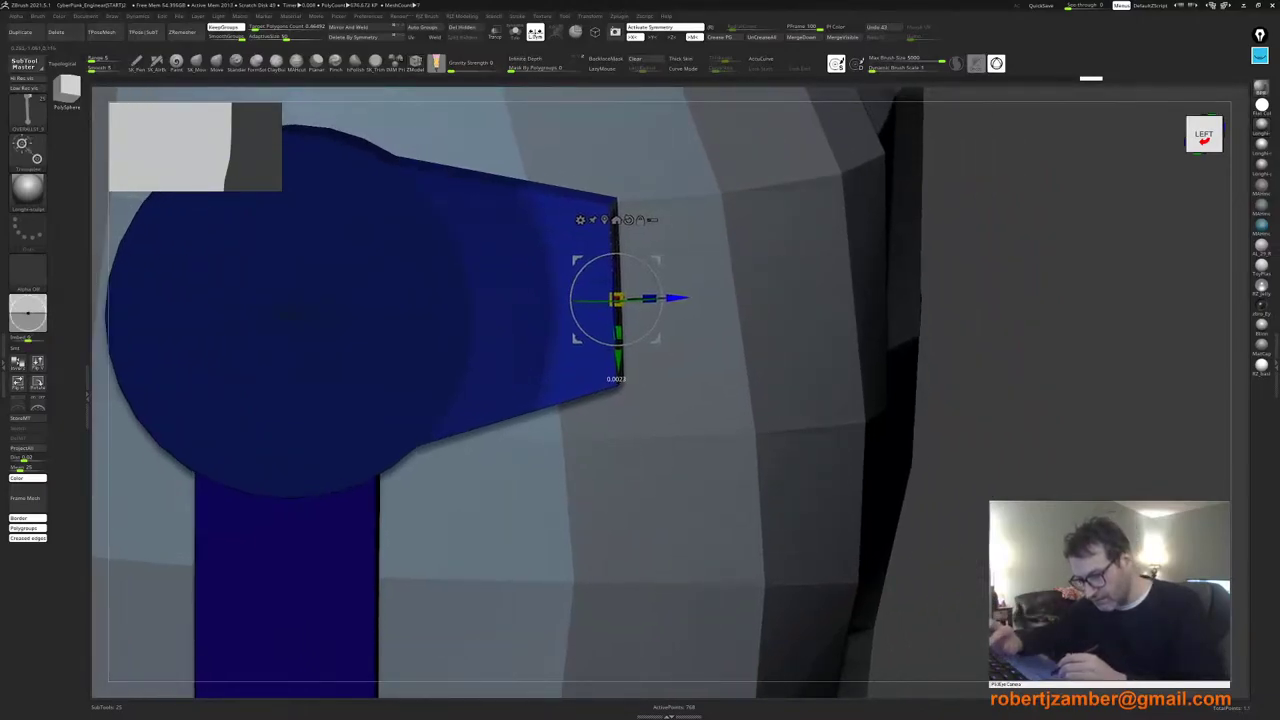
# Step: Try to narrow the hip tab's end face across its thickness
pyautogui.moveTo(645, 315); pyautogui.dragTo(548, 372, button='right')
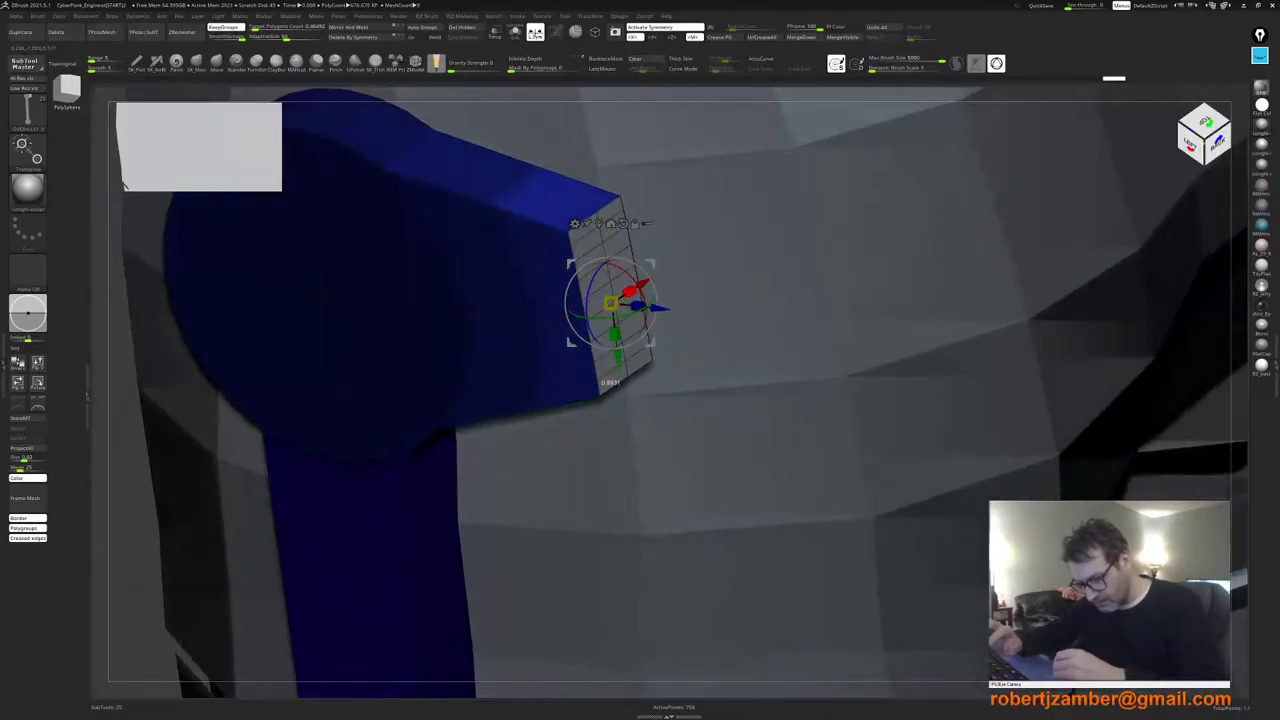
pyautogui.moveTo(604, 304); pyautogui.dragTo(600, 305)
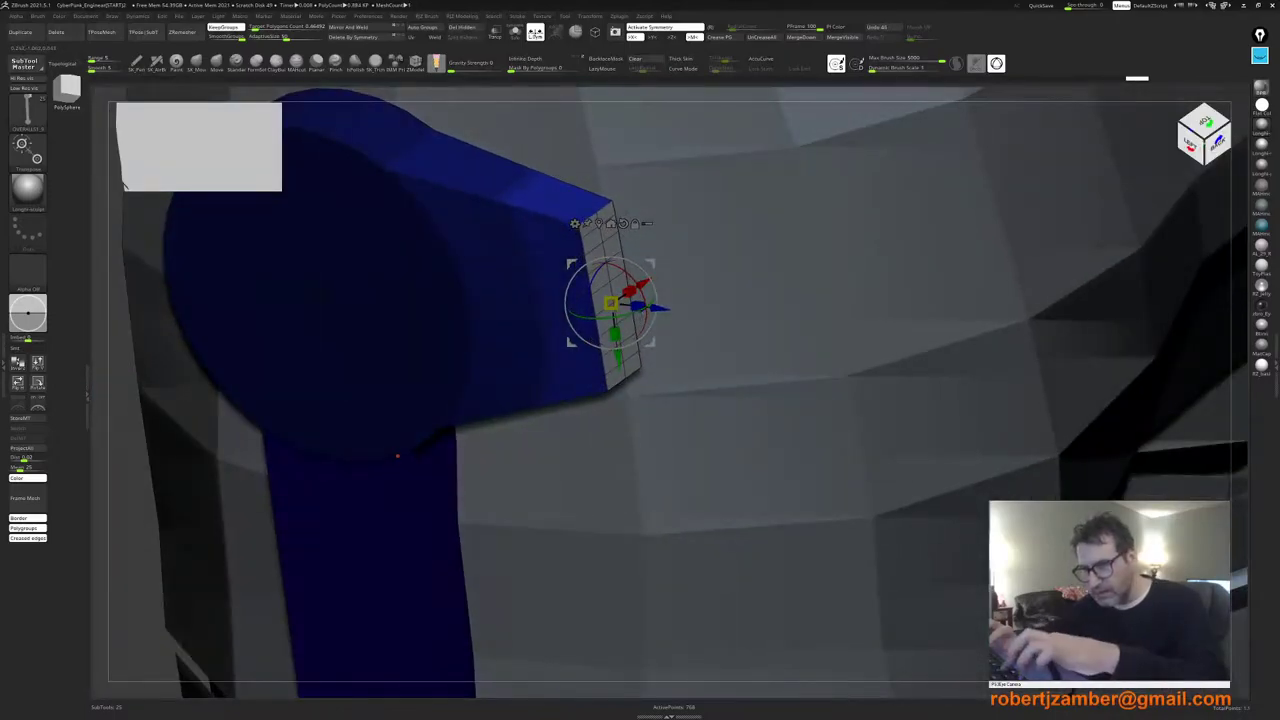
pyautogui.hotkey('ctrl', 'z')
# Step: Recenter the gizmo on the hip tab's end face and realign its axes with the face's tilt
pyautogui.press('q')
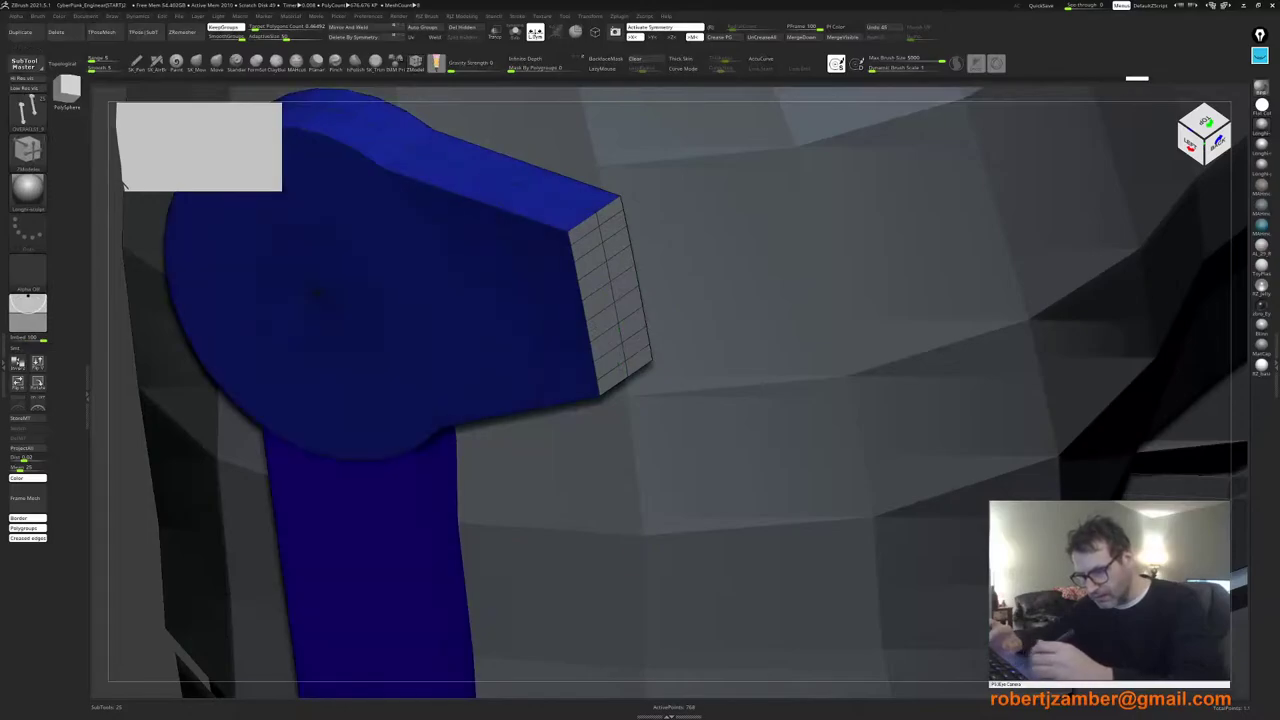
pyautogui.press('w')
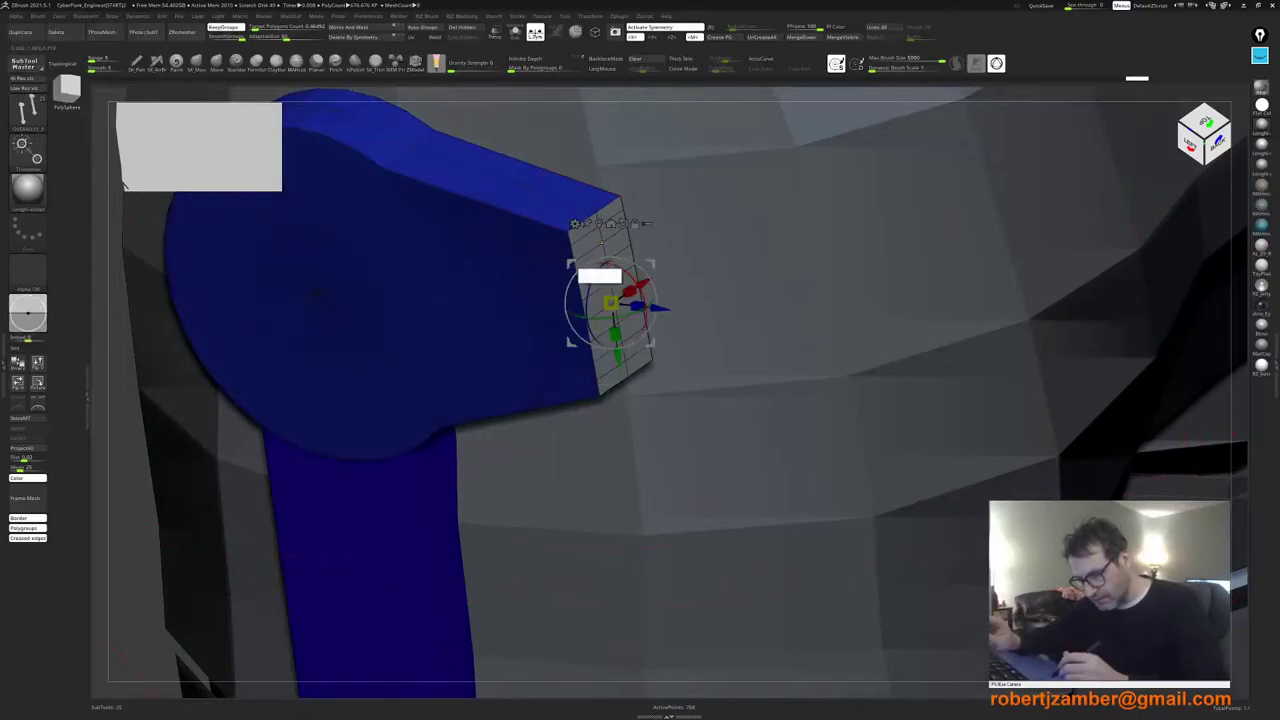
pyautogui.keyDown('alt'); pyautogui.click(601, 246); pyautogui.keyUp('alt')
pyautogui.moveTo(600, 248); pyautogui.dragTo(650, 220, button='right')
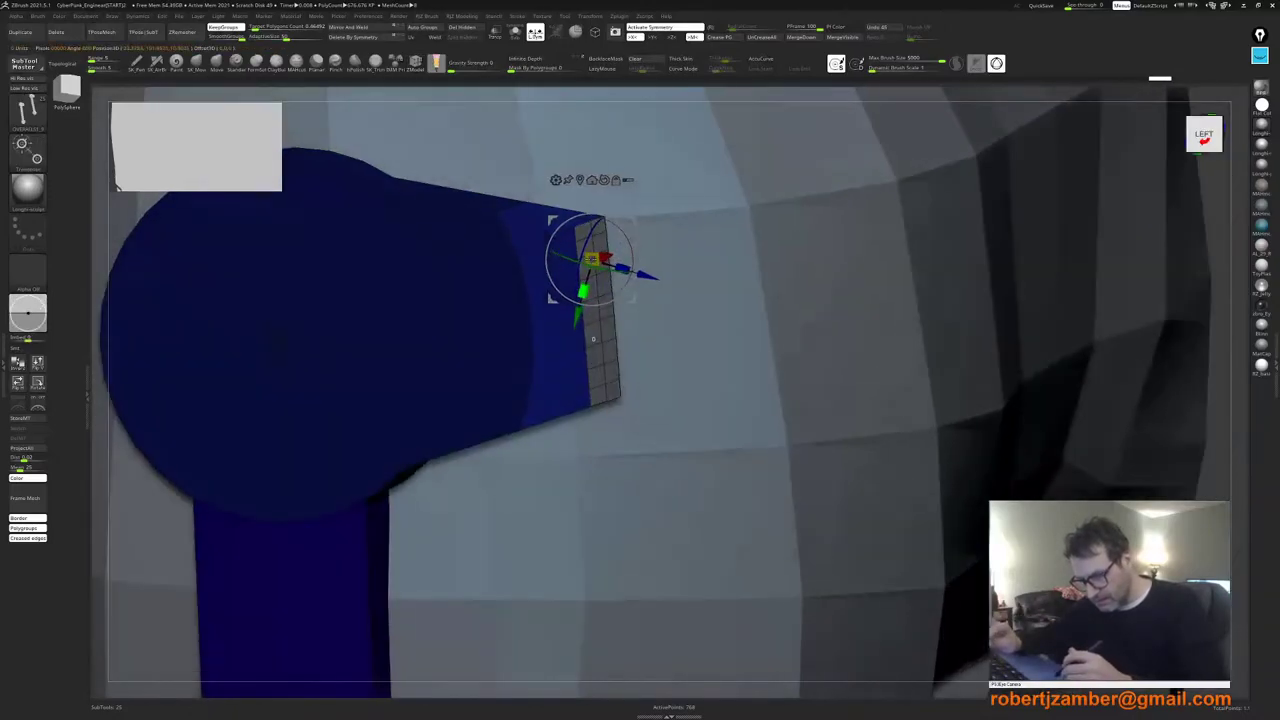
pyautogui.moveTo(591, 261); pyautogui.dragTo(556, 264, button='right')
pyautogui.keyDown('alt'); pyautogui.click(582, 321); pyautogui.keyUp('alt')
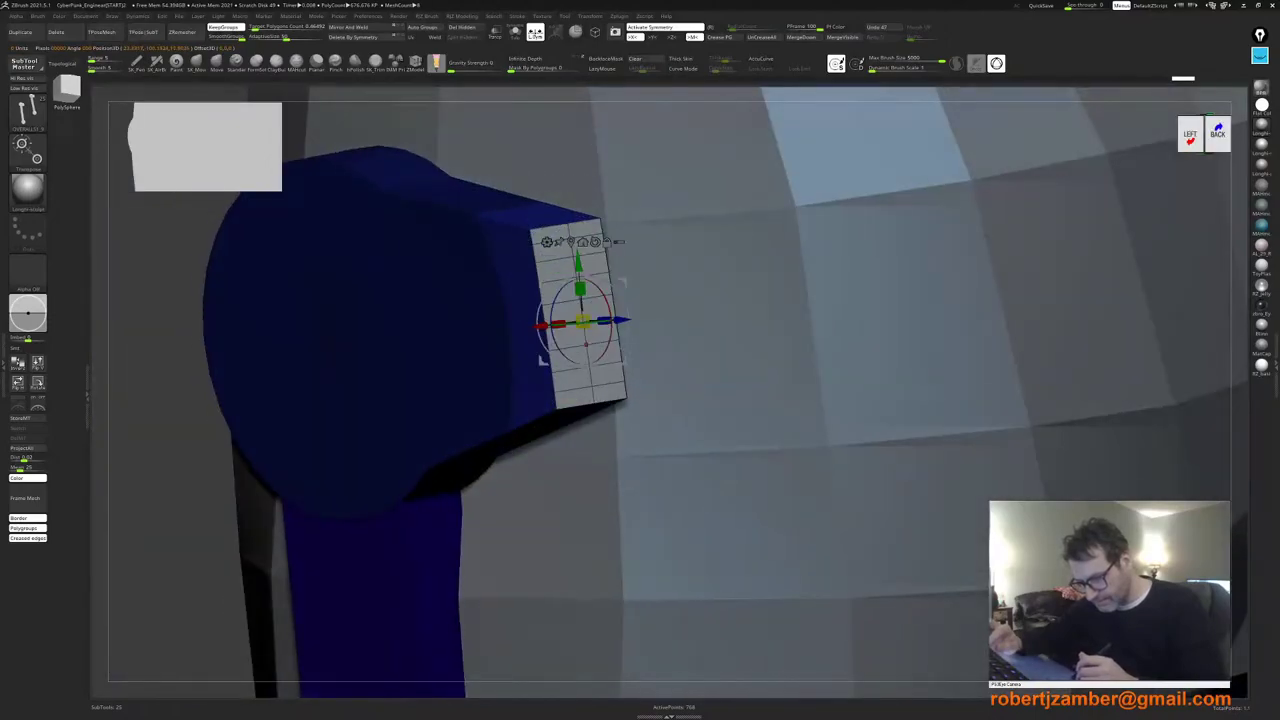
pyautogui.moveTo(586, 345); pyautogui.dragTo(541, 347, button='right')
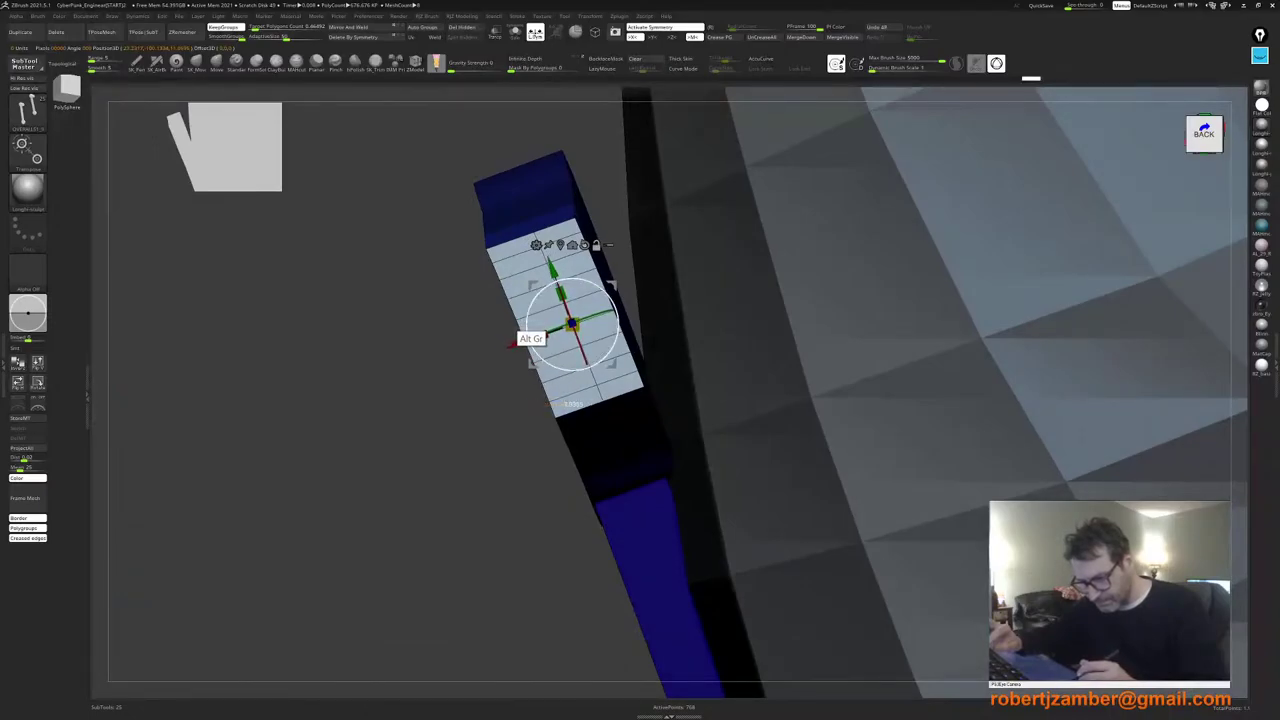
pyautogui.moveTo(527, 337); pyautogui.dragTo(541, 337, button='right')
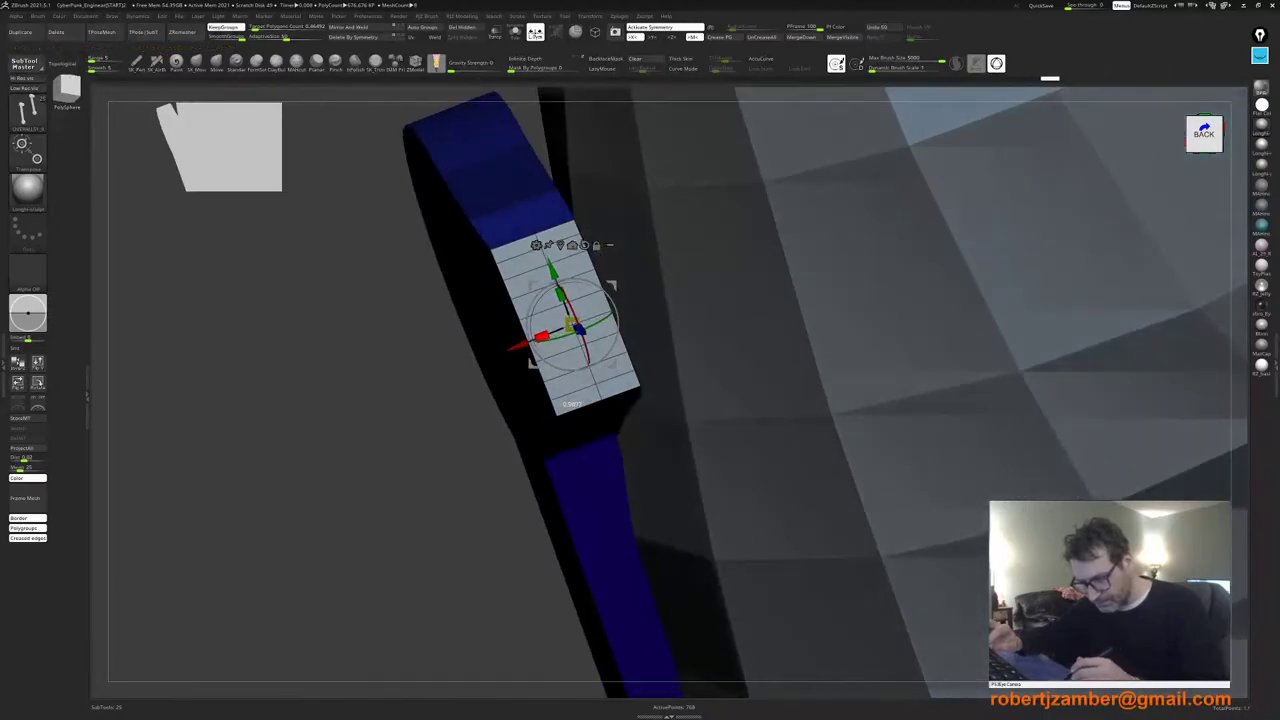
# Step: Try to scale the hip tab's end face slightly thinner across its thickness
pyautogui.moveTo(541, 337); pyautogui.dragTo(546, 335)
pyautogui.moveTo(510, 350); pyautogui.dragTo(541, 268, button='right')
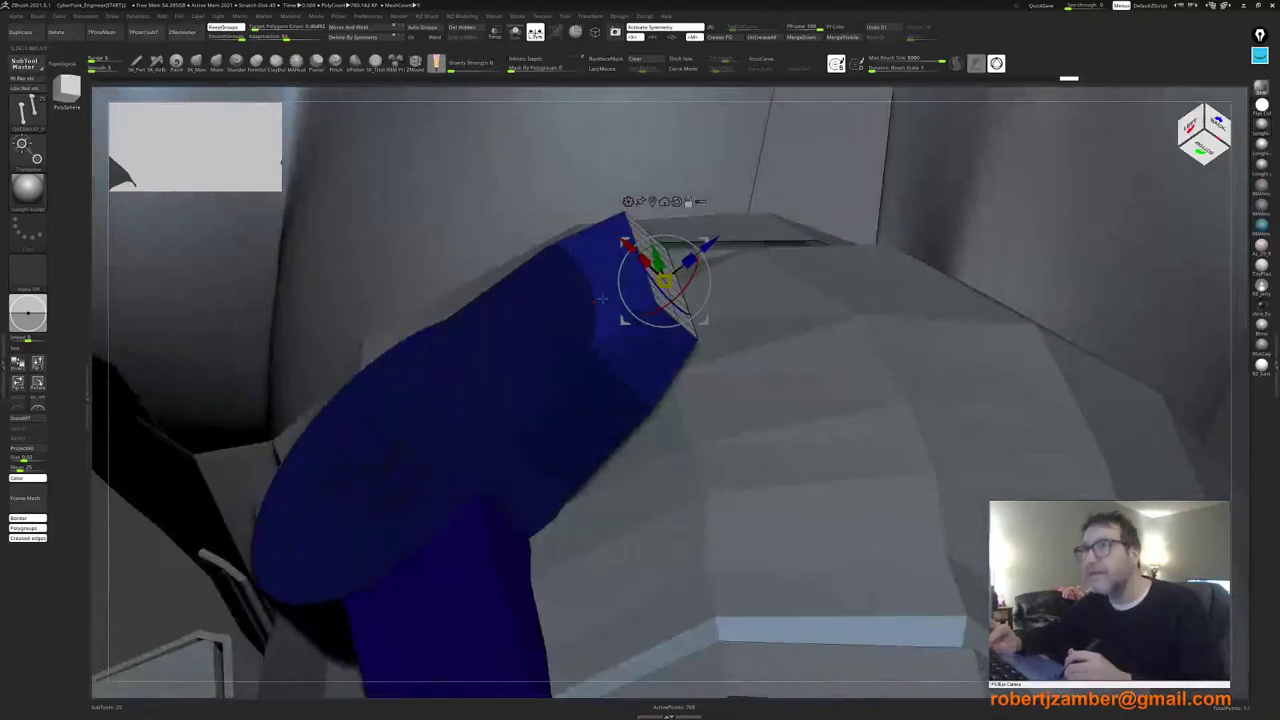
pyautogui.keyDown('alt'); pyautogui.moveTo(619, 284); pyautogui.dragTo(569, 311, button='right'); pyautogui.keyUp('alt')
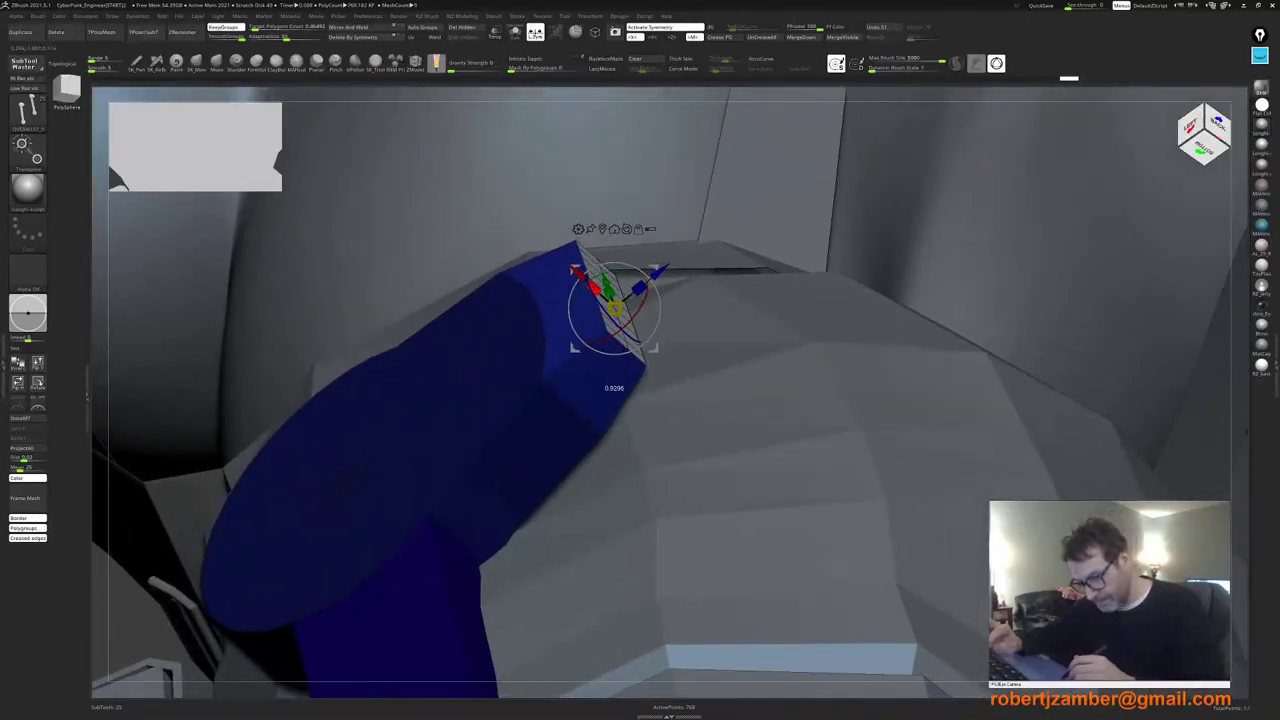
pyautogui.keyDown('ctrl'); pyautogui.moveTo(575, 409); pyautogui.dragTo(611, 406, button='right'); pyautogui.keyUp('ctrl')
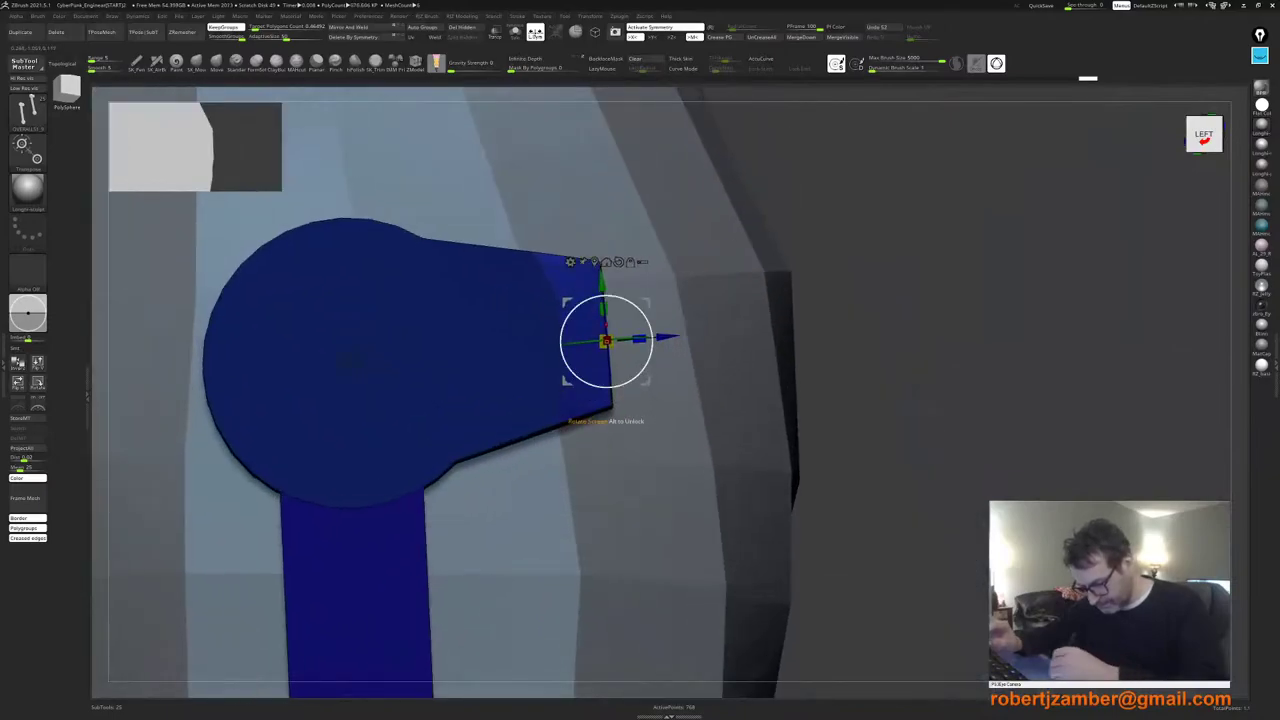
# Step: Try to pull the hip tab's end face toward the disc, recentering the gizmo between attempts, and undo the changes
pyautogui.moveTo(667, 337); pyautogui.dragTo(658, 338)
pyautogui.hotkey('ctrl', 'z')
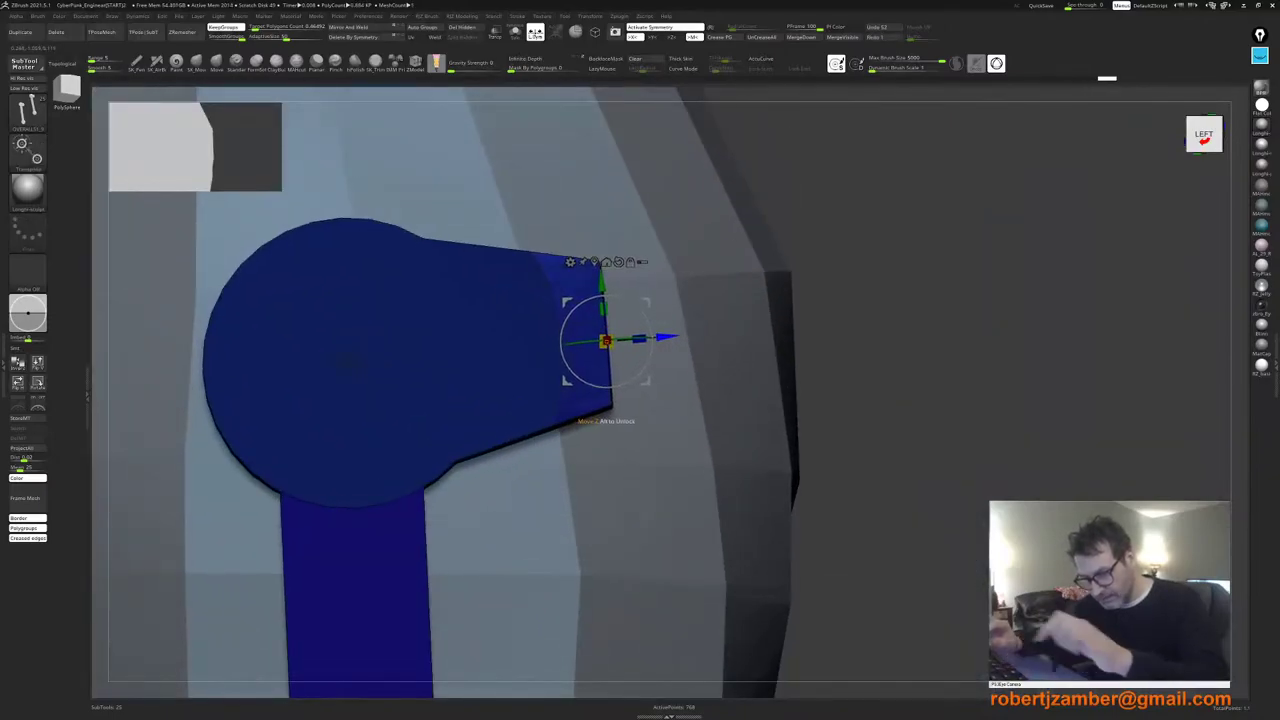
pyautogui.keyDown('ctrl'); pyautogui.click(492, 356); pyautogui.keyUp('ctrl')
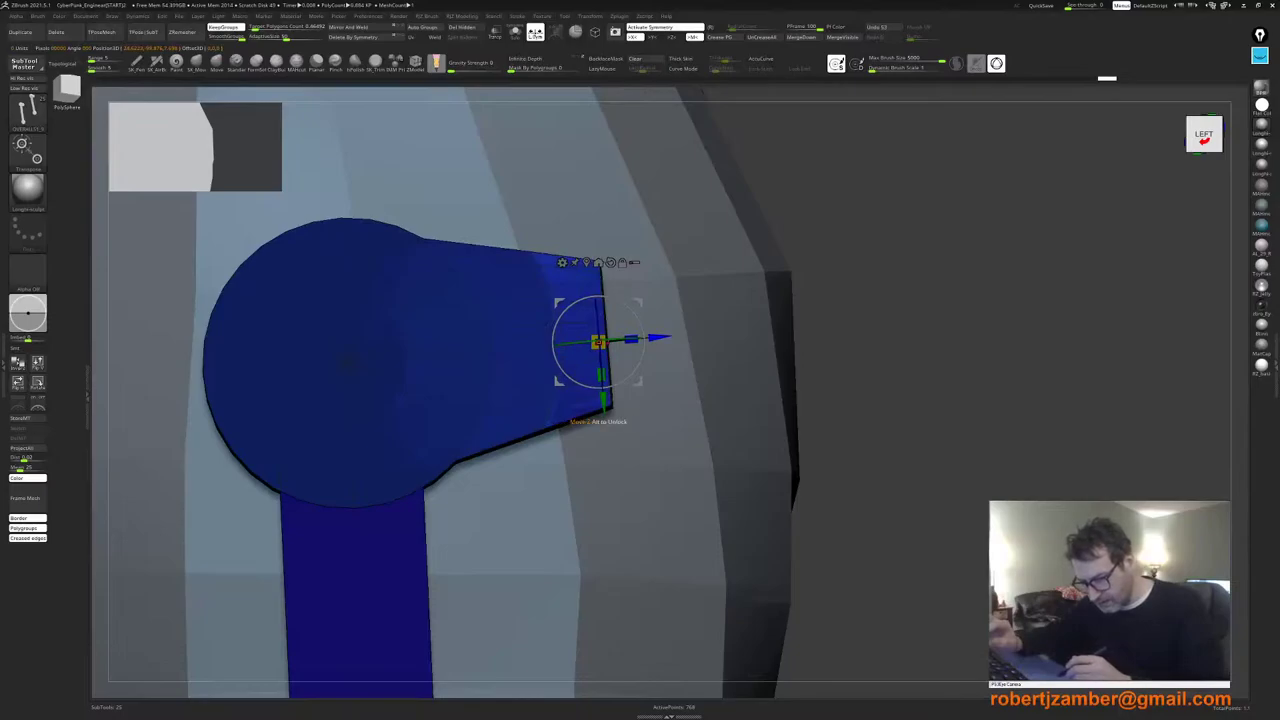
pyautogui.moveTo(660, 337)
pyautogui.mouseDown()
pyautogui.moveTo(644, 338)
pyautogui.moveTo(657, 337)
pyautogui.mouseUp()
pyautogui.hotkey('ctrl', 'z')
pyautogui.hotkey('ctrl', 'z')
pyautogui.hotkey('ctrl', 'z')
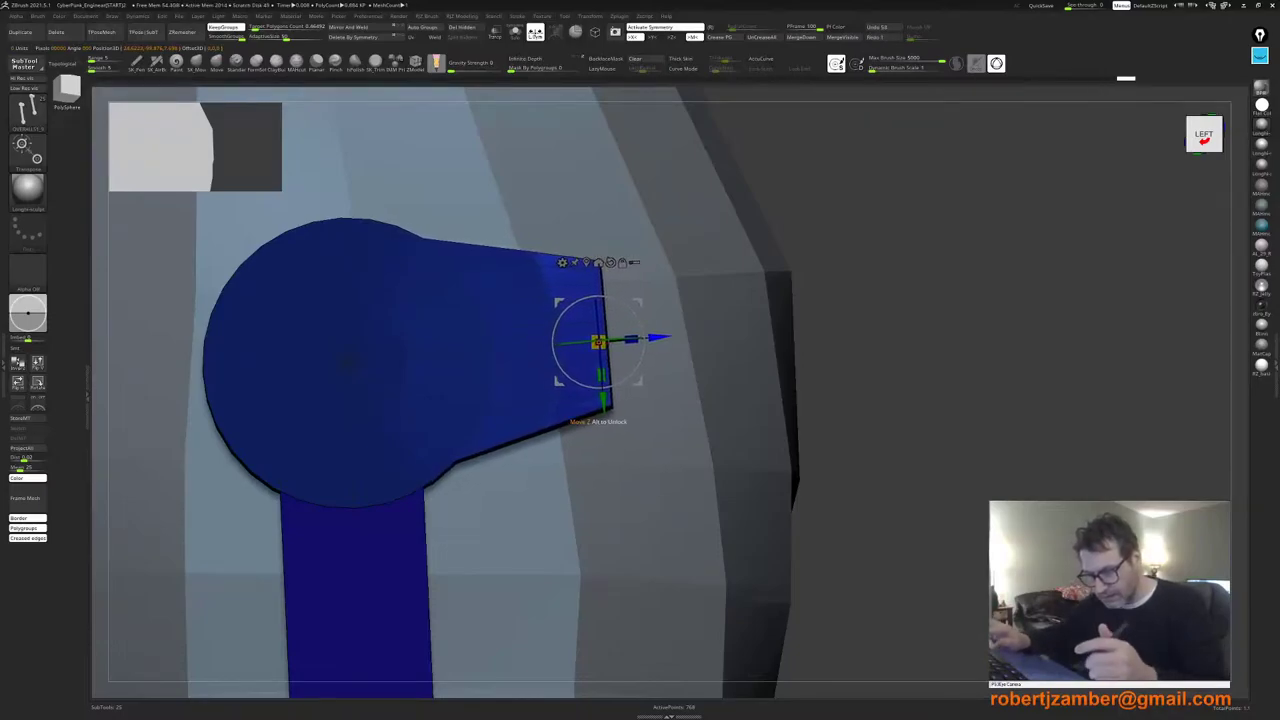
# Step: Clear the mask on the brace with the ZModeler brush active and undo the clearing
pyautogui.press('q')
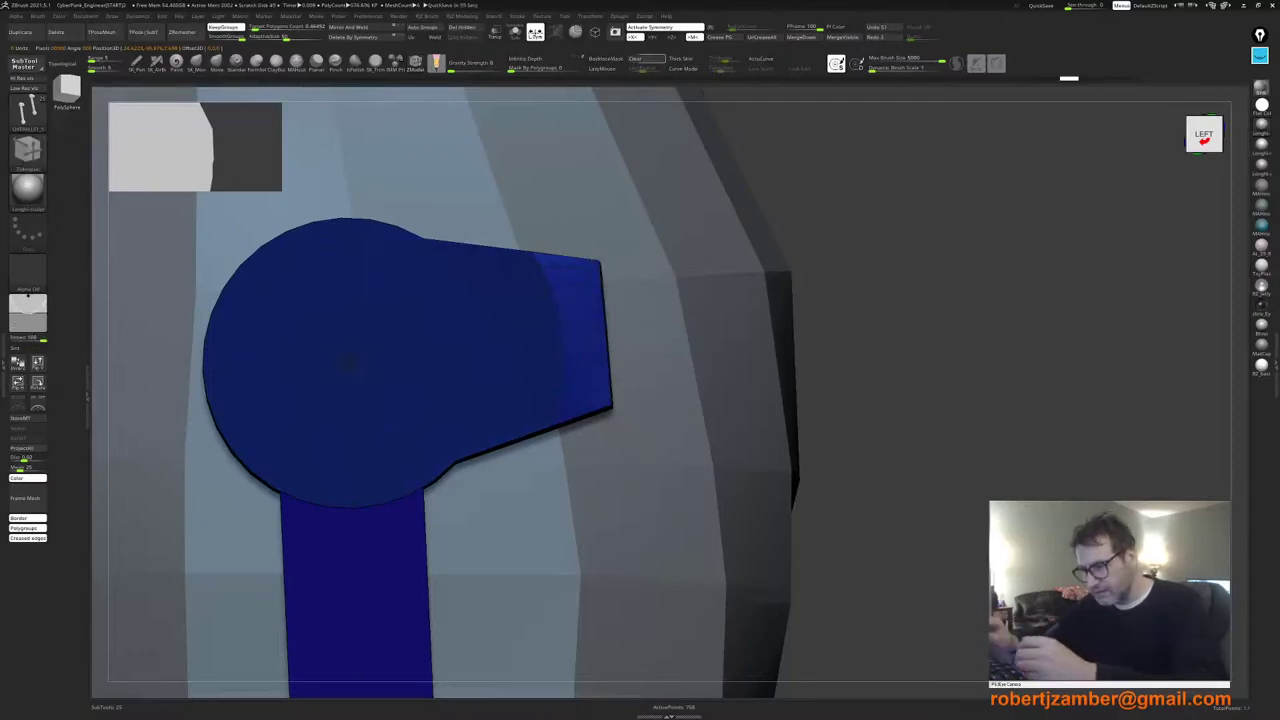
pyautogui.click(634, 59)
pyautogui.moveTo(680, 312)
pyautogui.keyDown('ctrl'); pyautogui.mouseDown(button='right')
pyautogui.moveTo(670, 250)
pyautogui.moveTo(522, 394)
pyautogui.moveTo(463, 383)
pyautogui.moveTo(440, 394)
pyautogui.moveTo(514, 394)
pyautogui.mouseUp(button='right'); pyautogui.keyUp('ctrl')
pyautogui.hotkey('shift', 'f')
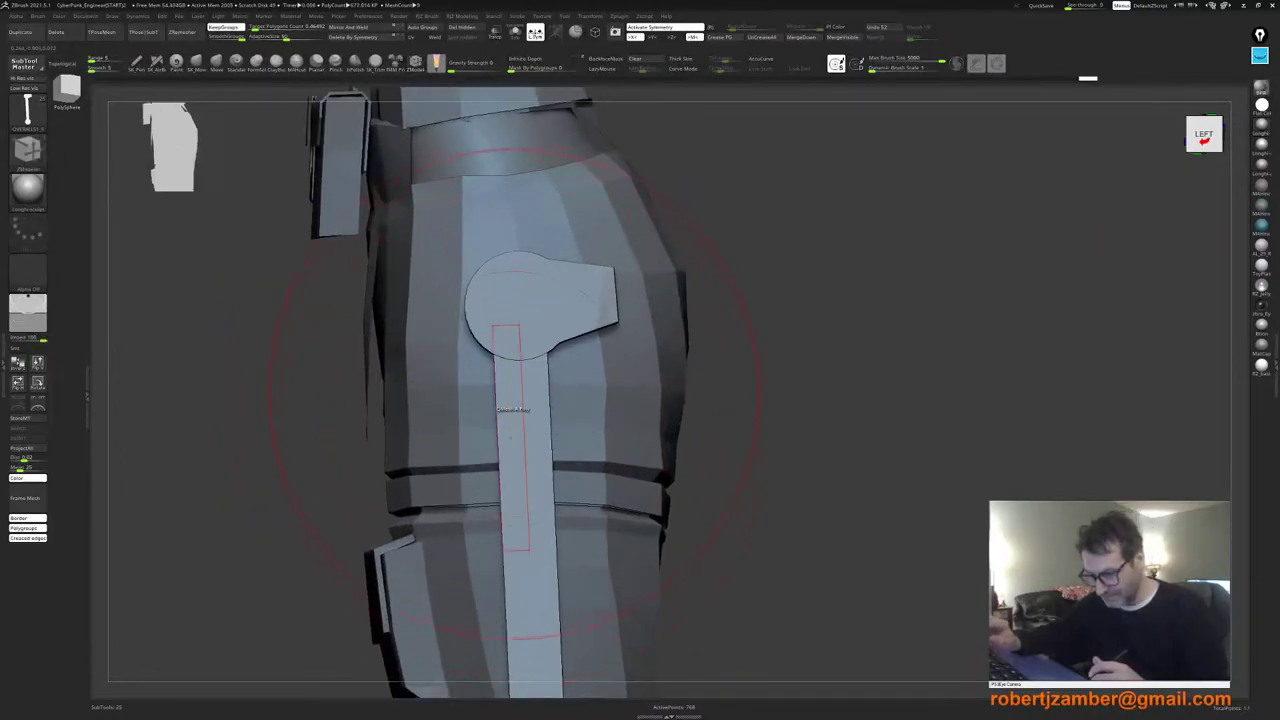
pyautogui.hotkey('ctrl', 'z')
pyautogui.hotkey('shift', 'f')
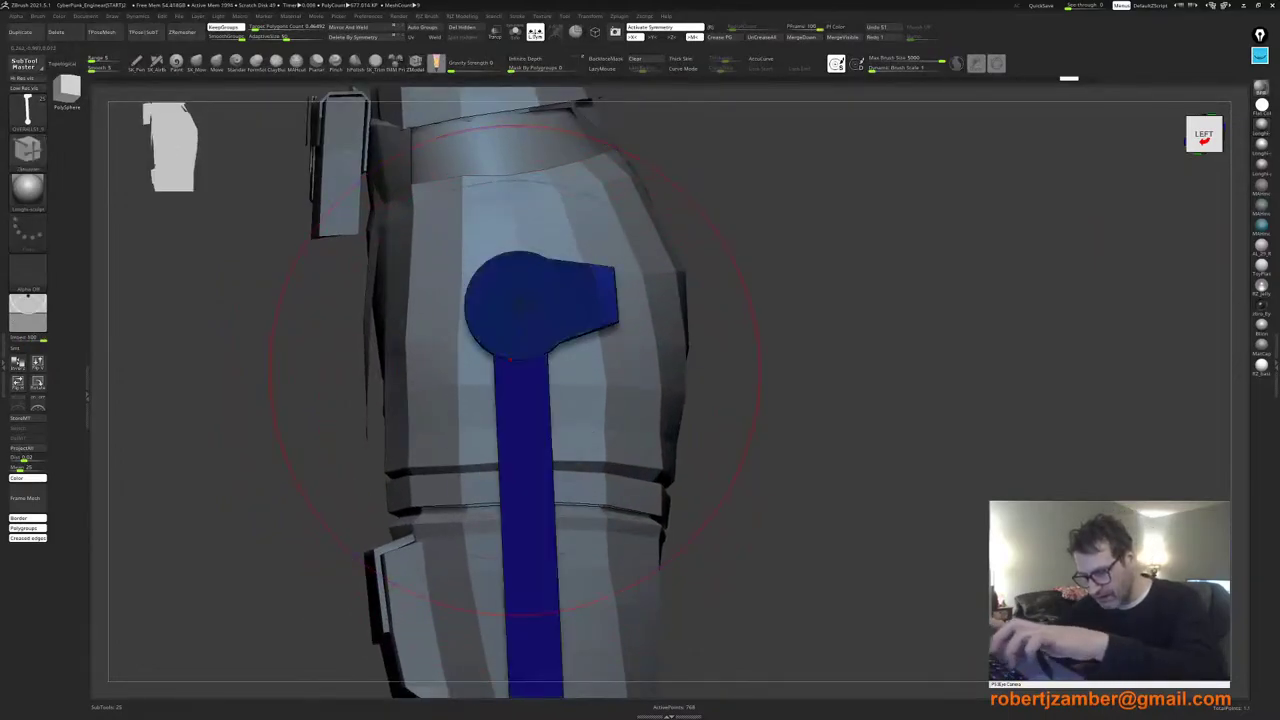
pyautogui.keyDown('ctrl'); pyautogui.moveTo(550, 307); pyautogui.dragTo(554, 347, button='right'); pyautogui.keyUp('ctrl')
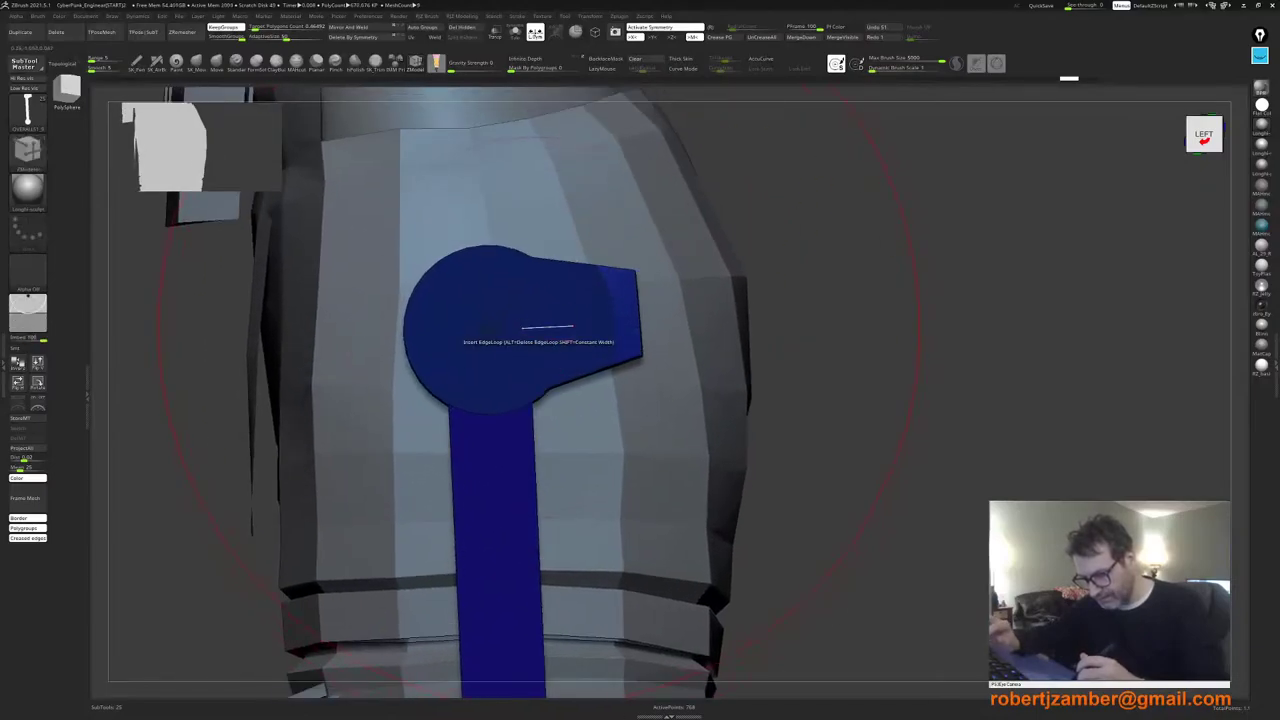
pyautogui.press('ctrl')
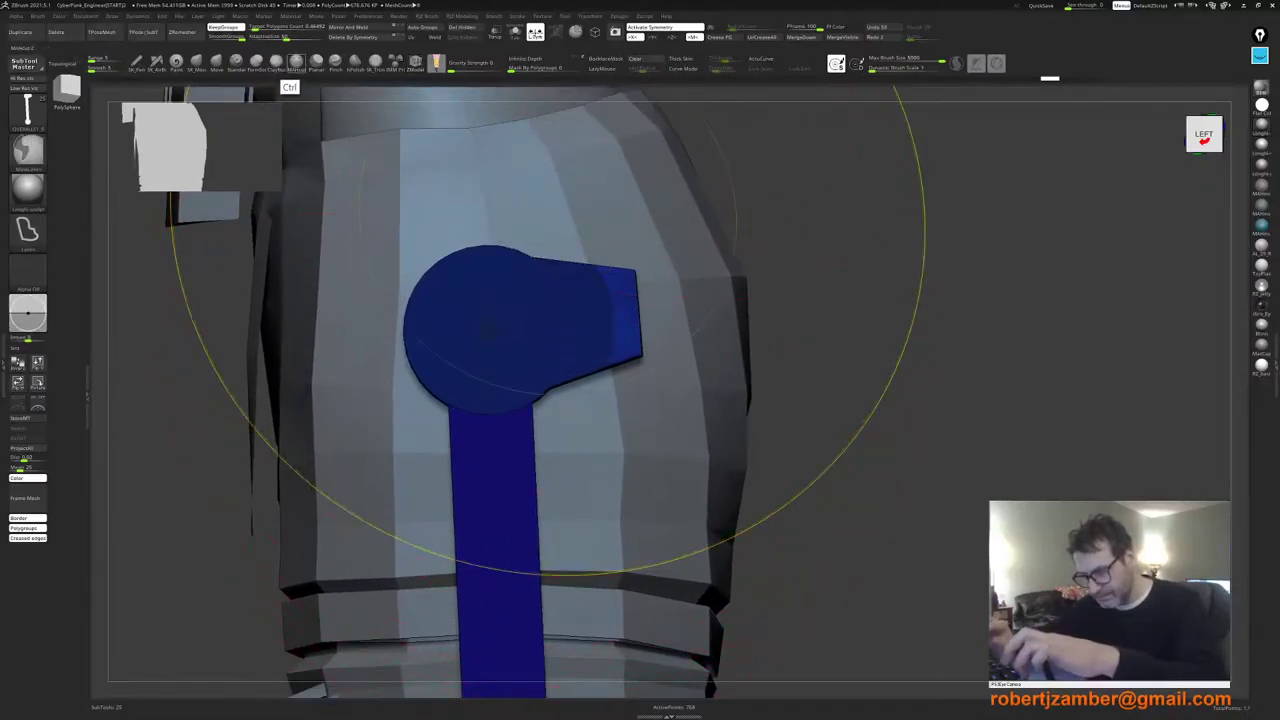
pyautogui.hotkey('ctrl', 'shift', 'z')
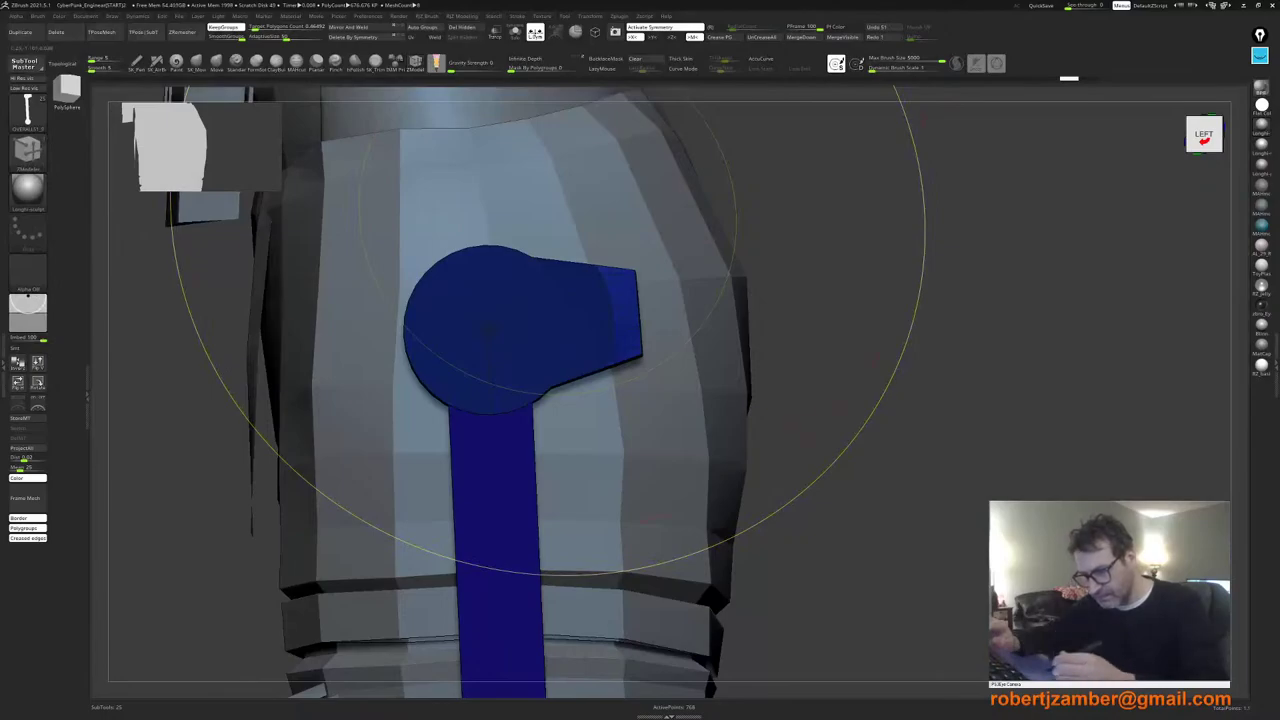
# Step: Try to leave only the hip tab unmasked and move its end face closer to the disc
pyautogui.click(645, 58)
pyautogui.moveTo(571, 278); pyautogui.dragTo(597, 305, button='right')
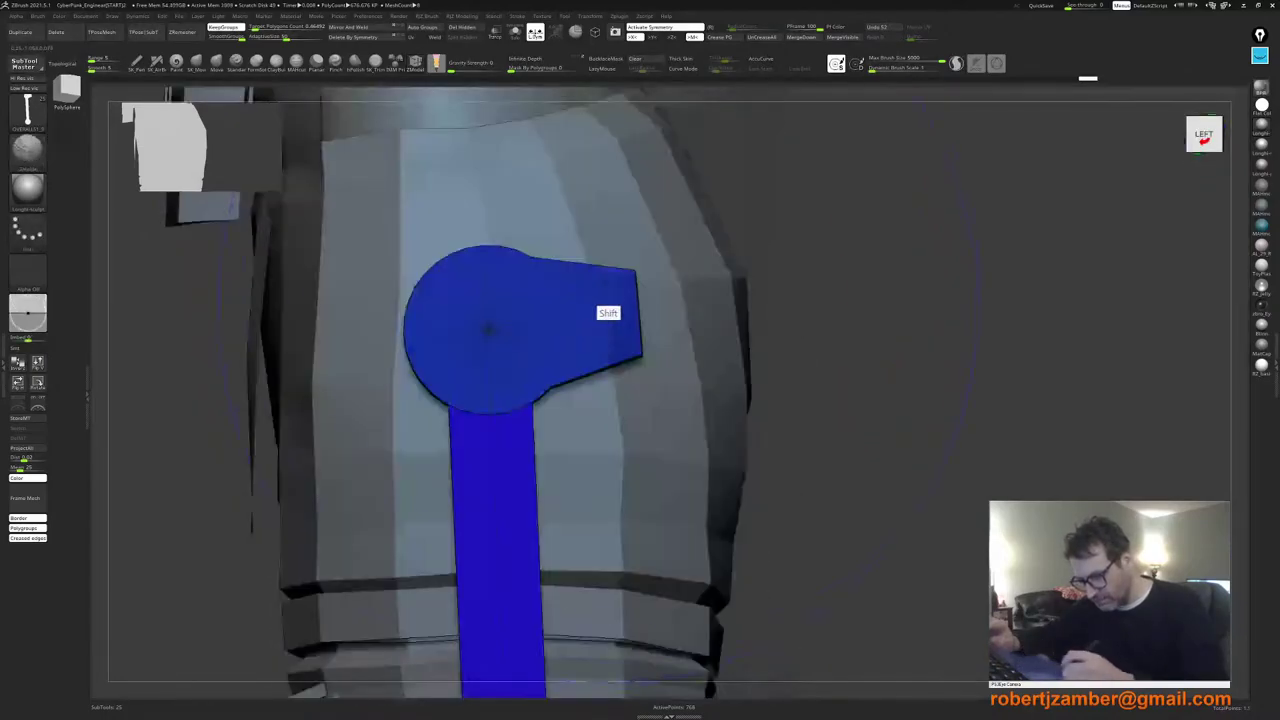
pyautogui.moveTo(770, 172)
pyautogui.keyDown('ctrl'); pyautogui.mouseDown()
pyautogui.moveTo(638, 469)
pyautogui.moveTo(585, 430)
pyautogui.moveTo(587, 266)
pyautogui.moveTo(680, 122)
pyautogui.mouseUp(); pyautogui.keyUp('ctrl')
pyautogui.keyDown('ctrl'); pyautogui.click(818, 430); pyautogui.keyUp('ctrl')
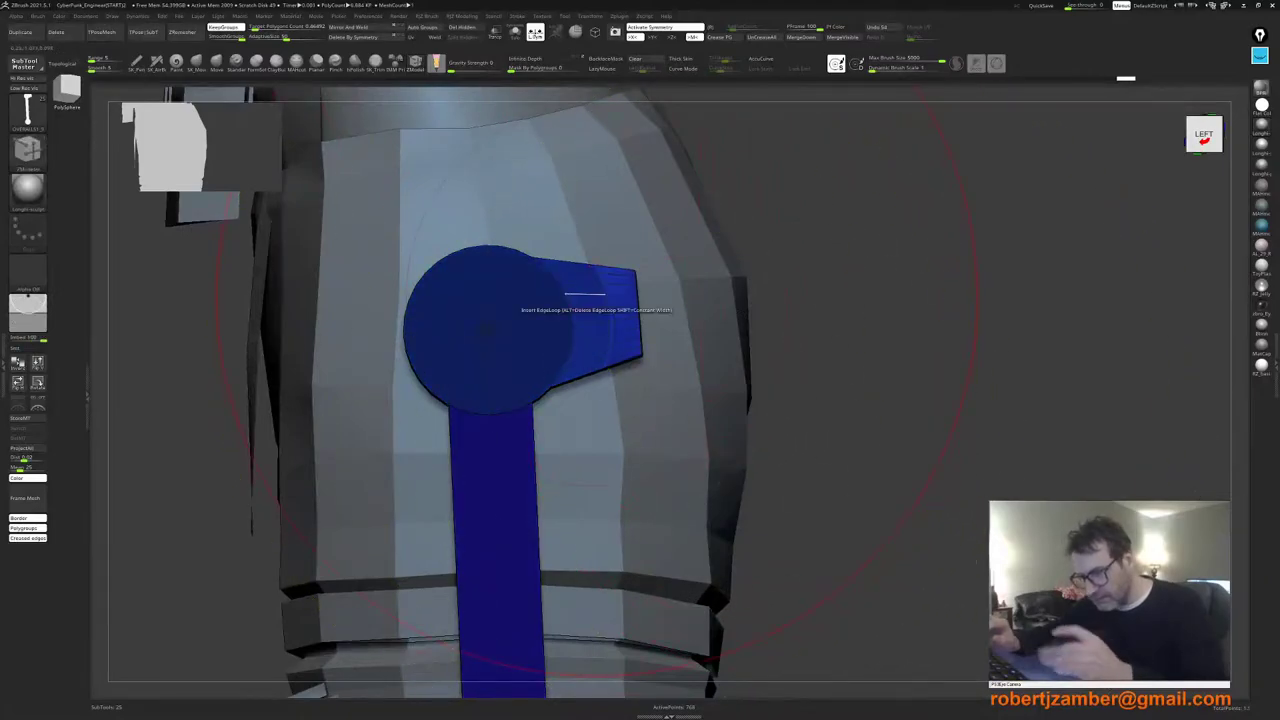
pyautogui.press('w')
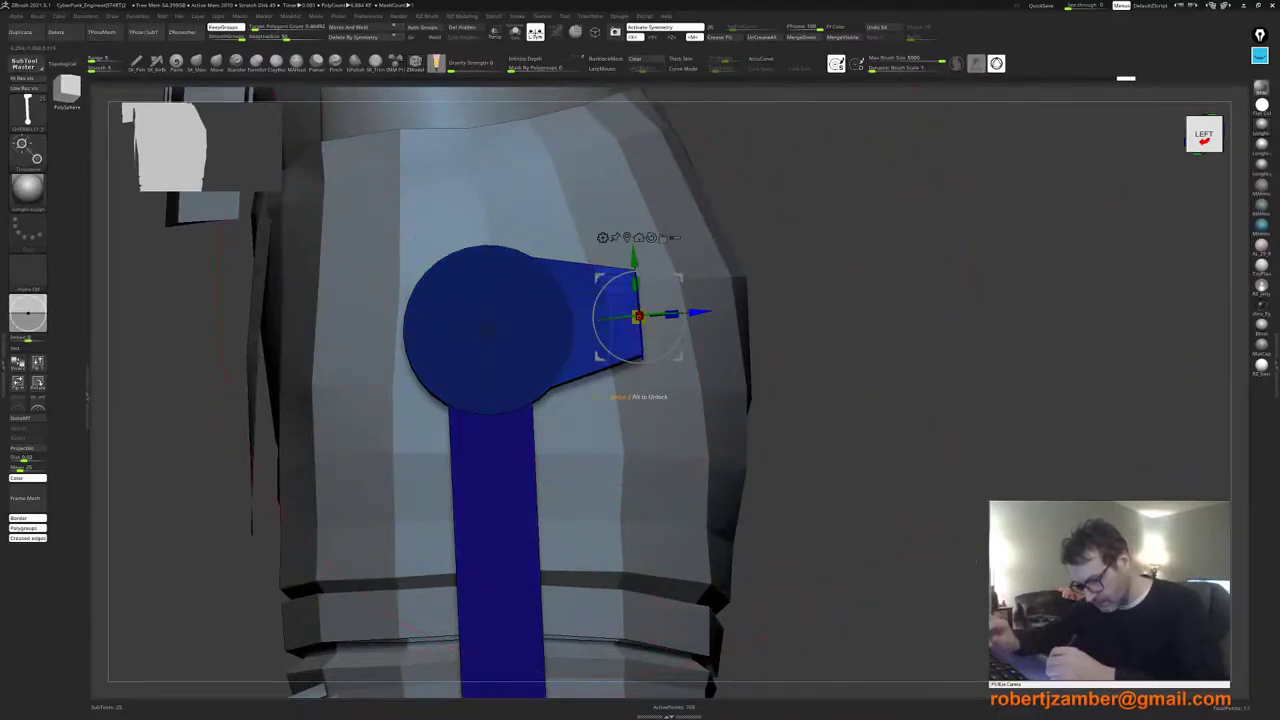
pyautogui.moveTo(699, 312); pyautogui.dragTo(687, 314)
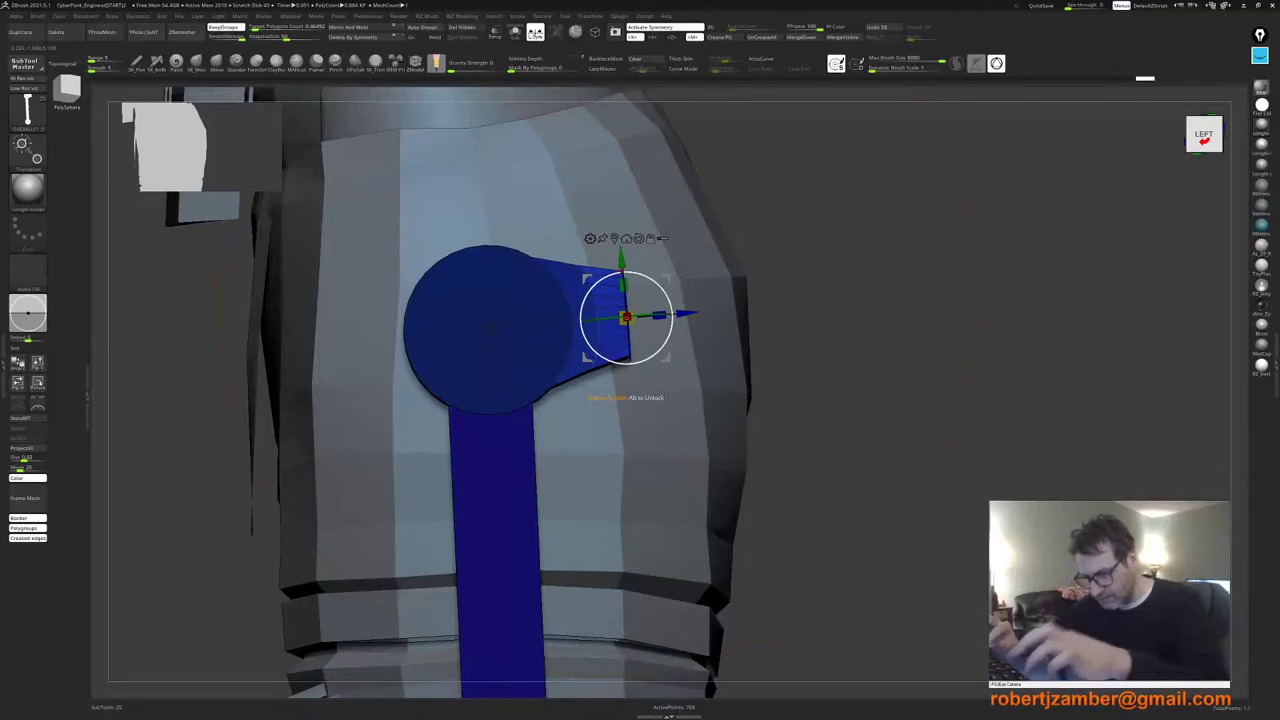
pyautogui.hotkey('ctrl', 'z')
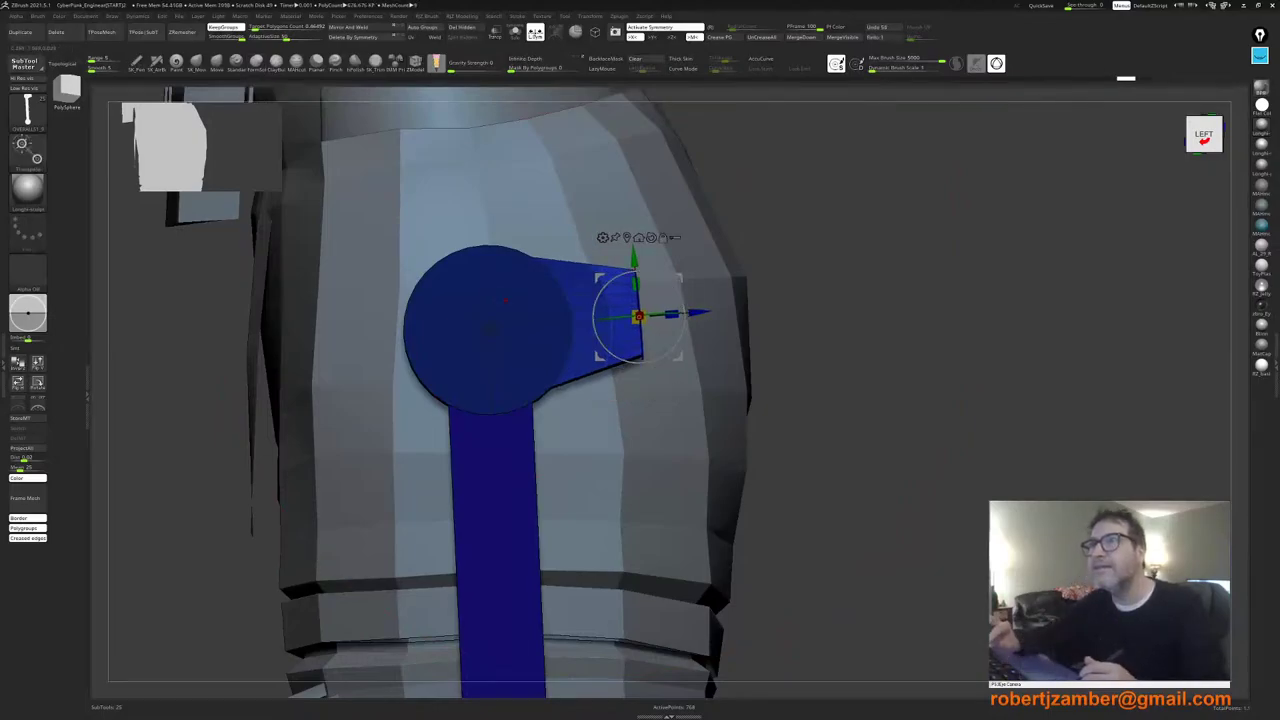
# Step: Undo the hip tab's edits and extrusions back to the plain hip disc
pyautogui.hotkey('ctrl', 'z')
pyautogui.hotkey('ctrl', 'z')
pyautogui.hotkey('ctrl', 'z')
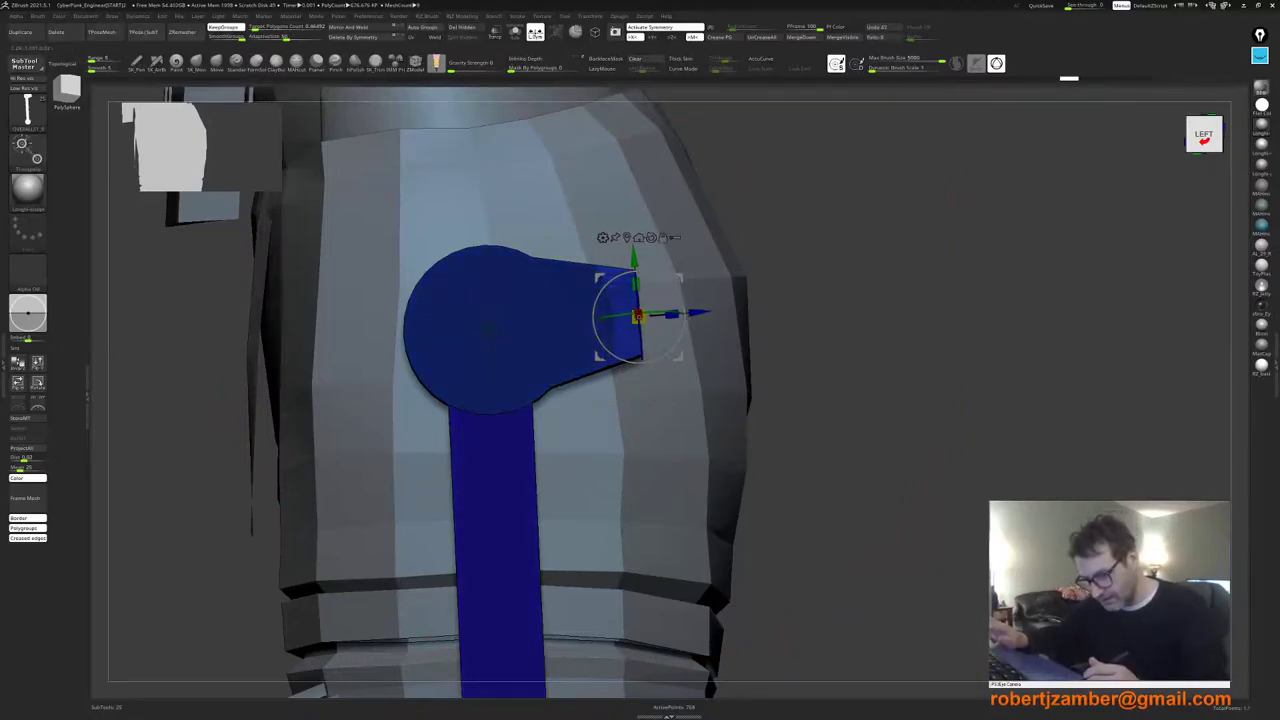
pyautogui.hotkey('ctrl', 'z')
pyautogui.hotkey('ctrl', 'z')
pyautogui.press('q')
pyautogui.hotkey('ctrl', 'z')
pyautogui.hotkey('ctrl', 'z')
pyautogui.hotkey('ctrl', 'z')
pyautogui.hotkey('ctrl', 'z')
pyautogui.hotkey('ctrl', 'z')
pyautogui.hotkey('ctrl', 'z')
pyautogui.hotkey('ctrl', 'z')
pyautogui.hotkey('ctrl', 'z')
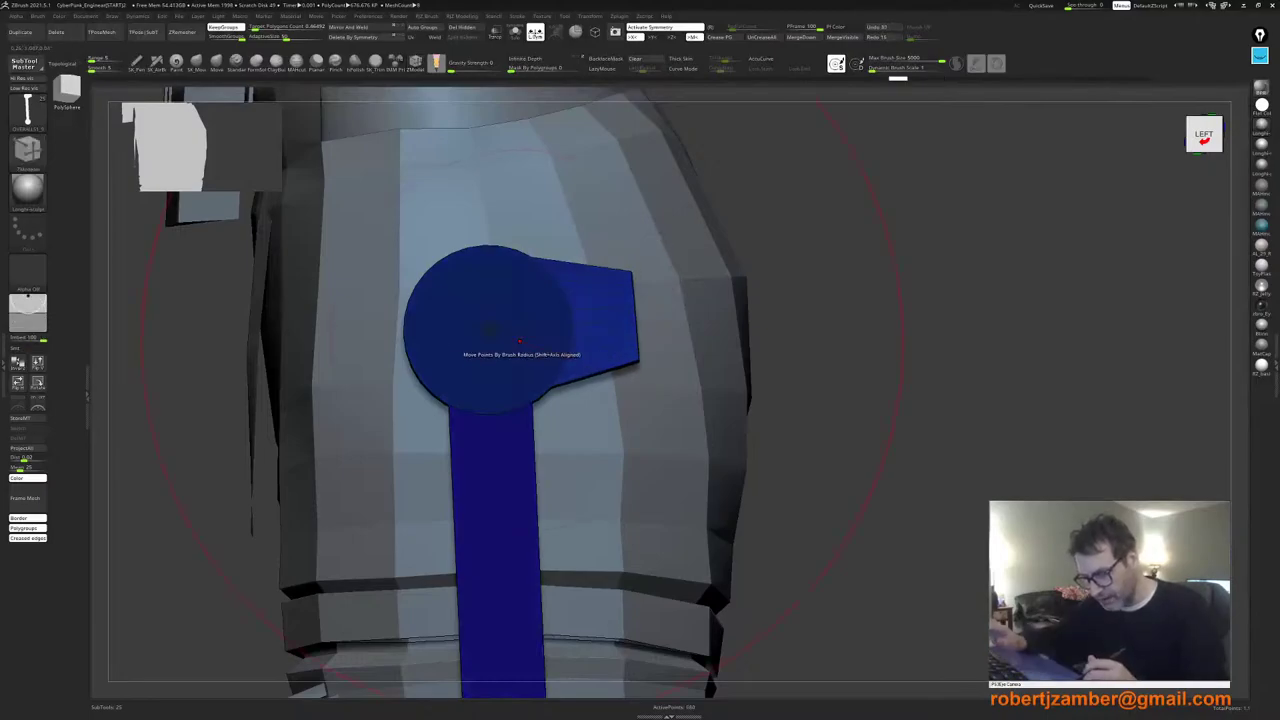
pyautogui.moveTo(513, 357); pyautogui.dragTo(415, 363, button='right')
pyautogui.hotkey('ctrl', 'z')
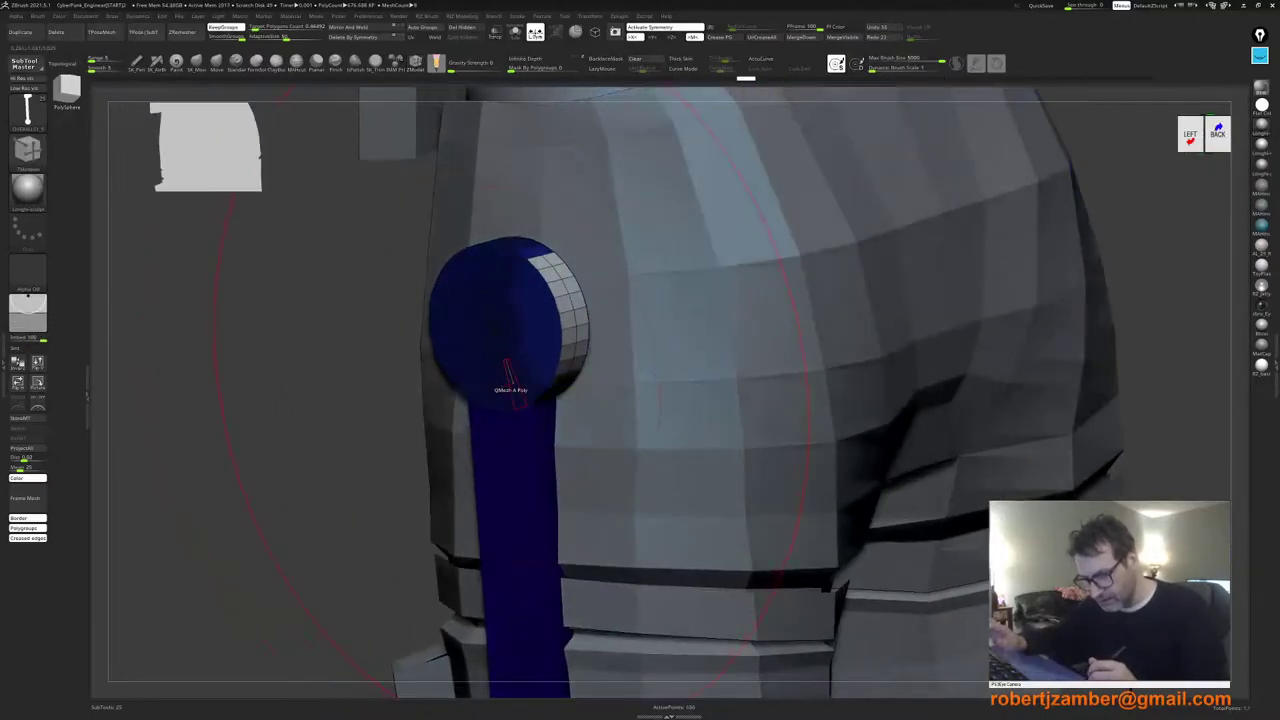
# Step: Clear the mask and add the adjoining upper and lower faces to the white polygroup along the hip disc's rear rim
pyautogui.moveTo(514, 343)
pyautogui.mouseDown(button='right')
pyautogui.moveTo(450, 325)
pyautogui.moveTo(523, 272)
pyautogui.mouseUp(button='right')
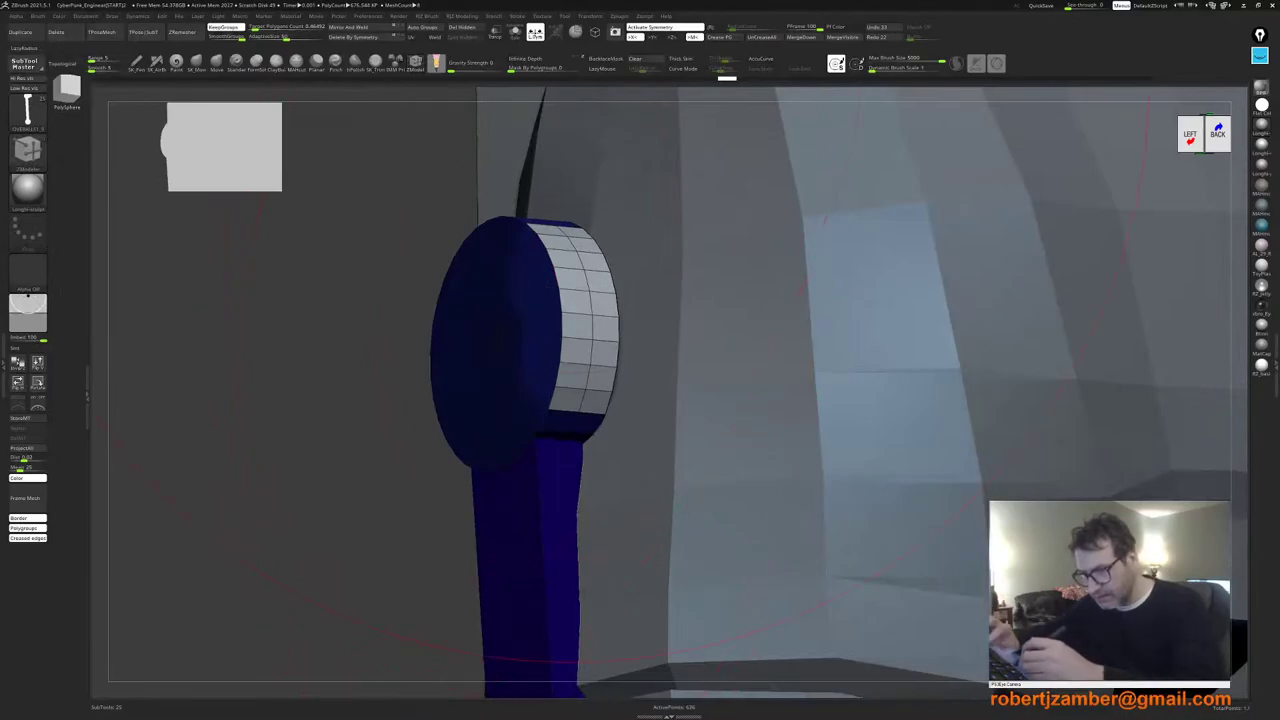
pyautogui.click(636, 58)
pyautogui.moveTo(600, 190); pyautogui.dragTo(650, 245, button='right')
pyautogui.moveTo(527, 200); pyautogui.dragTo(528, 206, button='right')
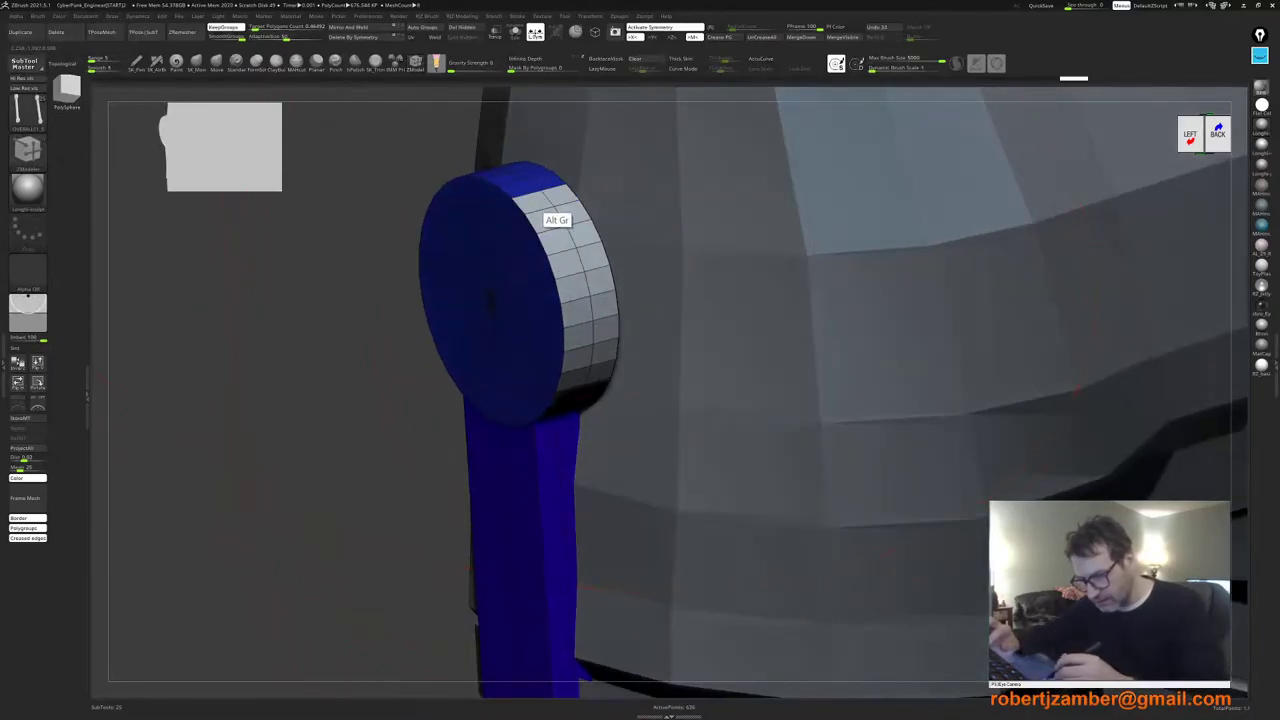
pyautogui.moveTo(530, 325); pyautogui.dragTo(537, 274, button='right')
pyautogui.moveTo(557, 413); pyautogui.dragTo(562, 438, button='right')
pyautogui.keyDown('alt'); pyautogui.click(560, 405); pyautogui.keyUp('alt')
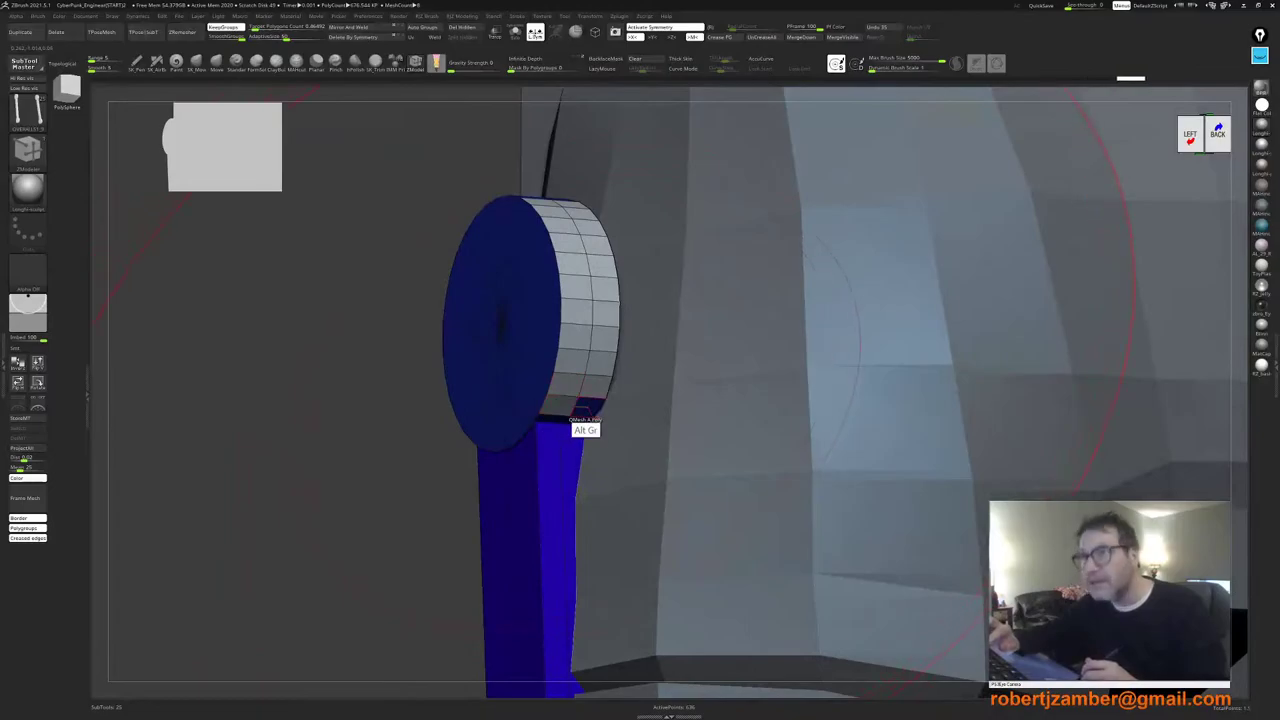
pyautogui.keyDown('ctrl'); pyautogui.moveTo(518, 443); pyautogui.dragTo(560, 410, button='right'); pyautogui.keyUp('ctrl')
pyautogui.keyDown('alt'); pyautogui.click(538, 277); pyautogui.keyUp('alt')
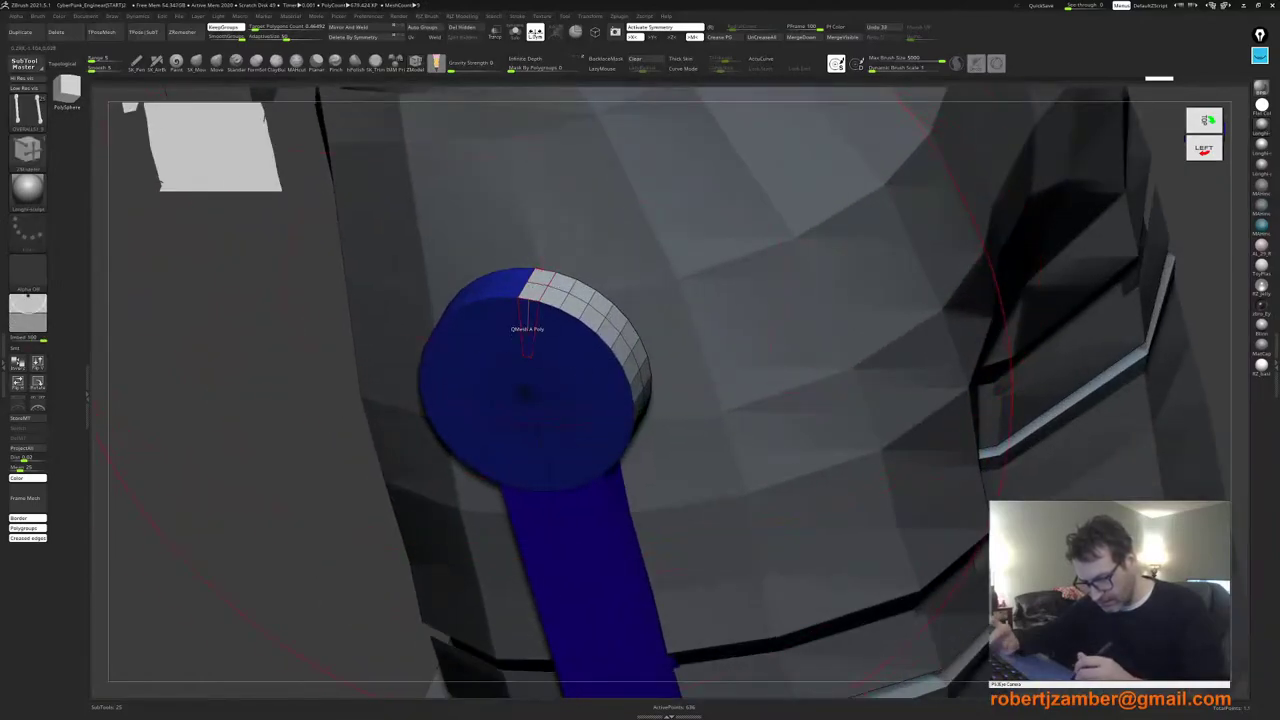
pyautogui.moveTo(524, 318)
pyautogui.mouseDown(button='right')
pyautogui.moveTo(514, 282)
pyautogui.moveTo(512, 326)
pyautogui.mouseUp(button='right')
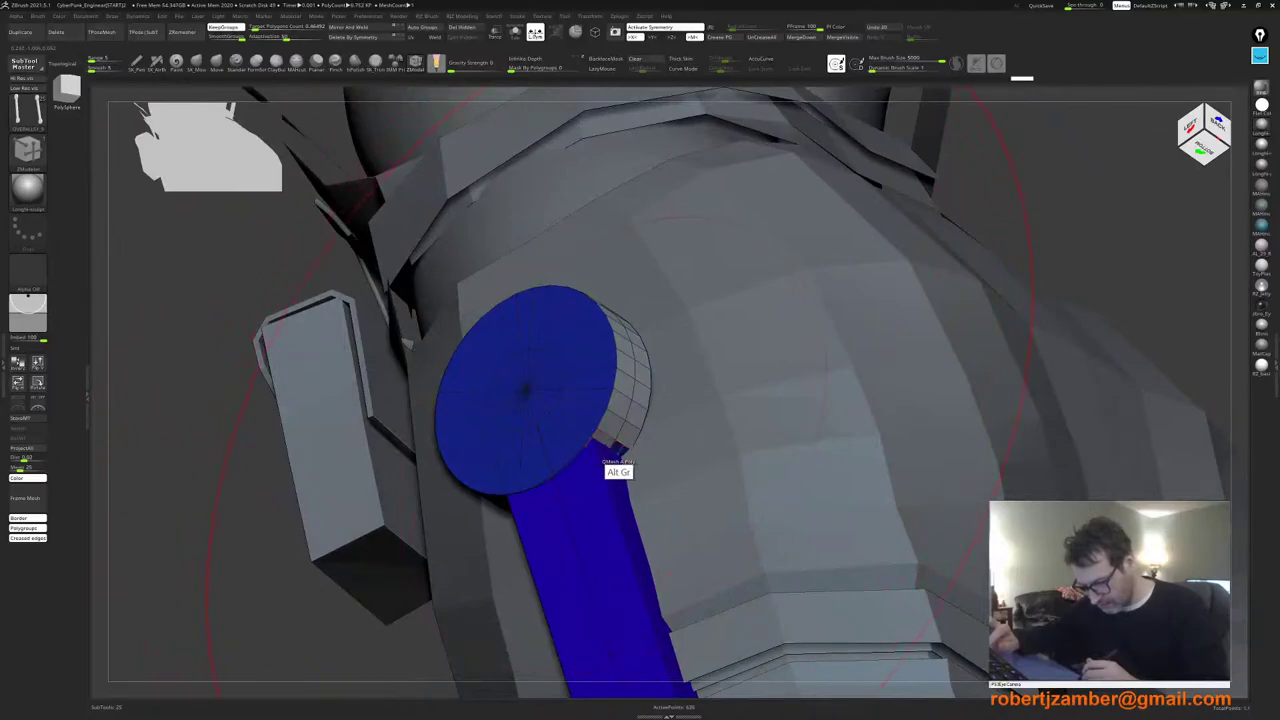
pyautogui.moveTo(608, 464)
pyautogui.mouseDown(button='right')
pyautogui.moveTo(588, 477)
pyautogui.moveTo(603, 486)
pyautogui.moveTo(498, 404)
pyautogui.mouseUp(button='right')
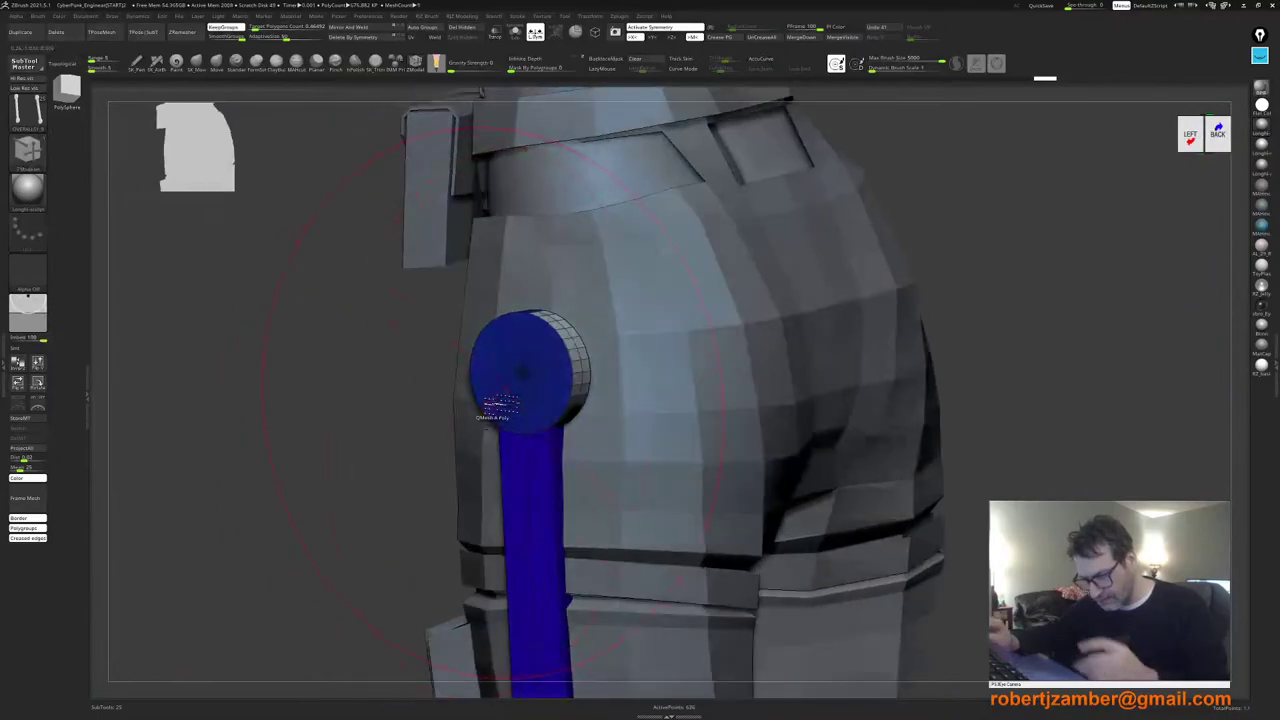
# Step: Mask everything except the hip disc's rear rim faces and align the gizmo to those faces
pyautogui.press('w')
pyautogui.moveTo(573, 385)
pyautogui.keyDown('ctrl'); pyautogui.mouseDown(button='right')
pyautogui.moveTo(588, 418)
pyautogui.moveTo(558, 432)
pyautogui.moveTo(580, 383)
pyautogui.moveTo(563, 372)
pyautogui.mouseUp(button='right'); pyautogui.keyUp('ctrl')
pyautogui.keyDown('ctrl'); pyautogui.click(556, 309); pyautogui.keyUp('ctrl')
pyautogui.keyDown('alt'); pyautogui.moveTo(489, 270); pyautogui.dragTo(511, 329); pyautogui.keyUp('alt')
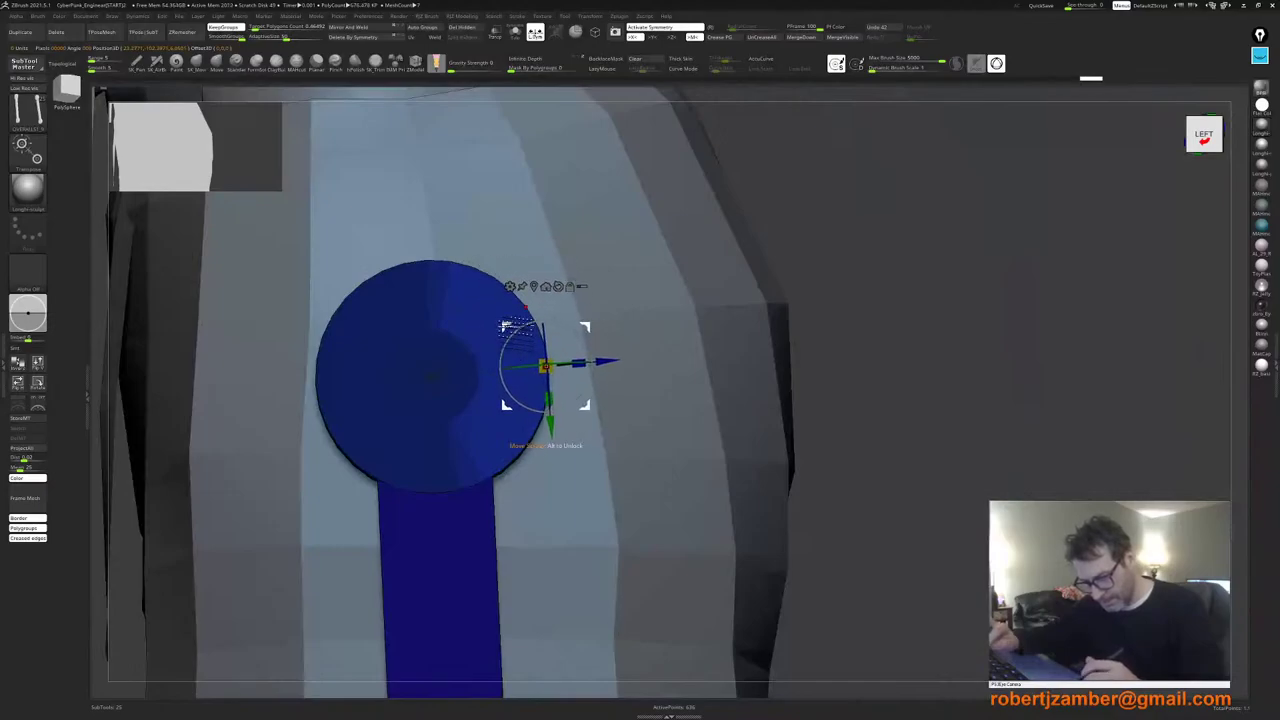
# Step: Extrude the unmasked rim faces backward from the hip disc in successive segments to form a longer tab
pyautogui.moveTo(610, 362); pyautogui.dragTo(632, 360)
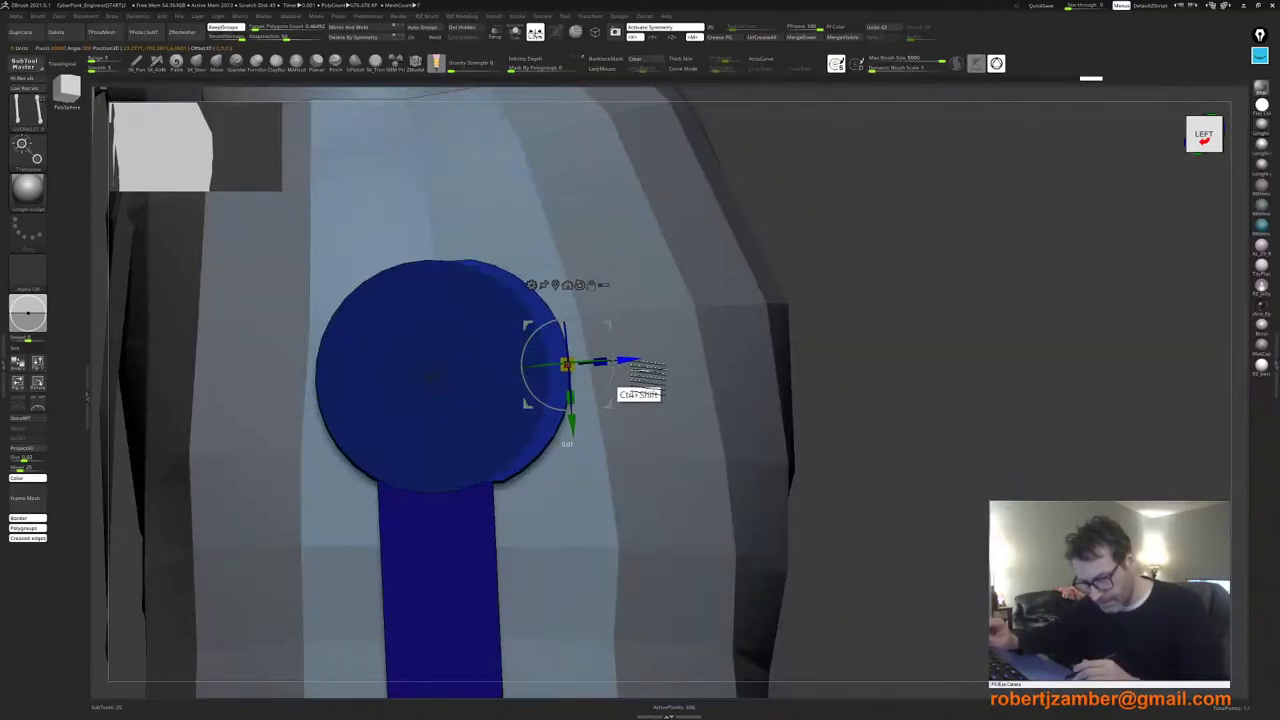
pyautogui.hotkey('ctrl', 'shift', 'z')
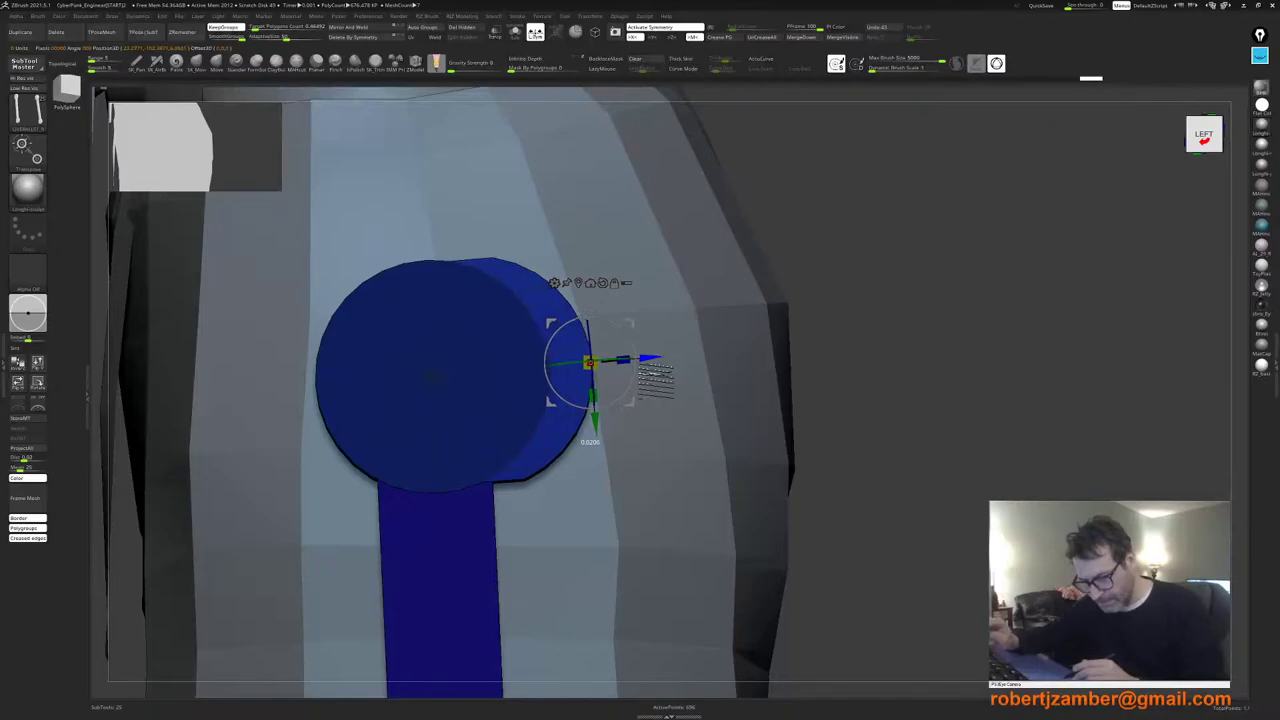
pyautogui.keyDown('alt'); pyautogui.moveTo(645, 362); pyautogui.dragTo(708, 356); pyautogui.keyUp('alt')
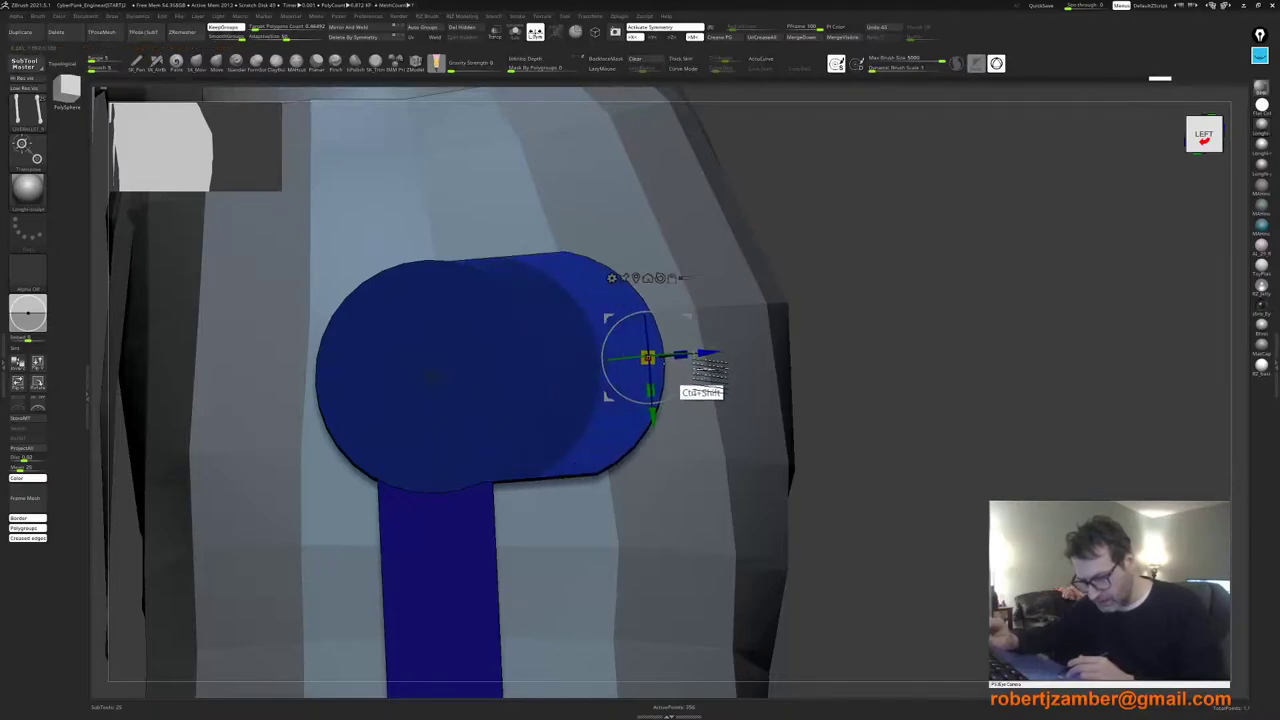
# Step: Flatten the new hip tab's rounded end into a nearly straight face and scale down its height to taper the tab
pyautogui.moveTo(534, 385); pyautogui.dragTo(510, 498, button='right')
pyautogui.rightClick(534, 455)
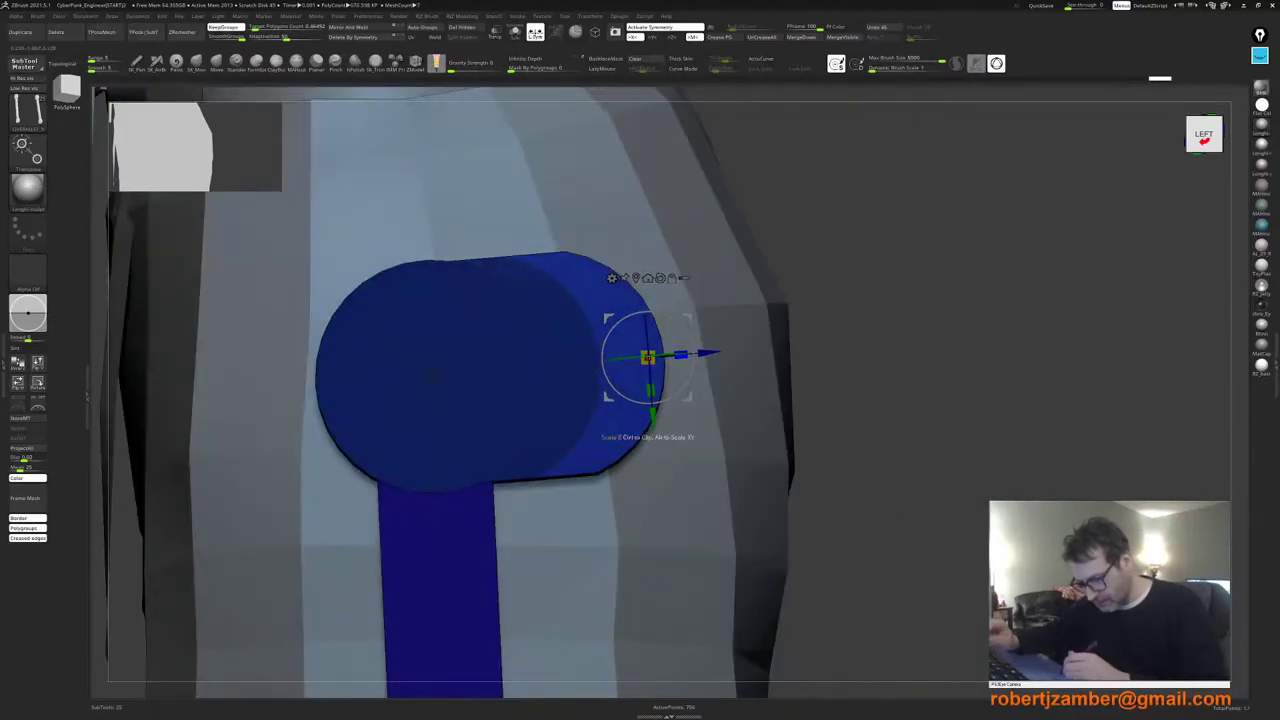
pyautogui.moveTo(679, 355); pyautogui.dragTo(650, 376)
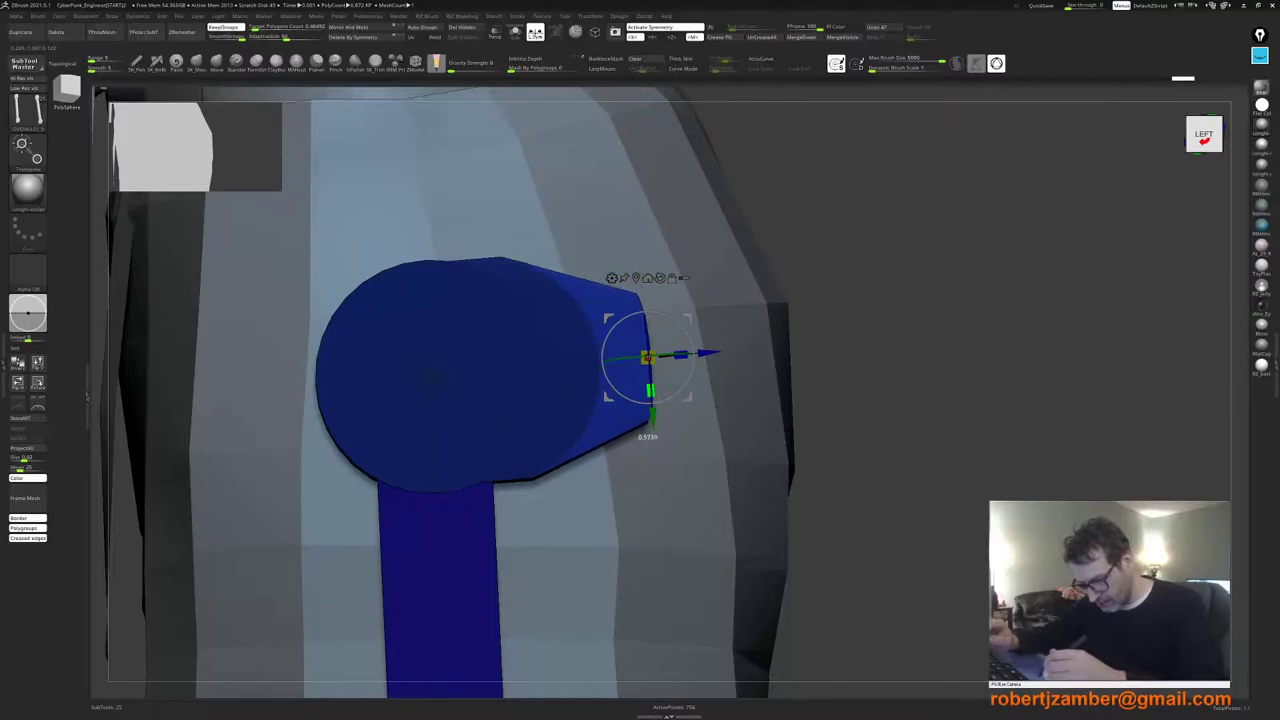
# Step: Scale the hip tab's end face to about half its thickness
pyautogui.moveTo(558, 245); pyautogui.dragTo(420, 262, button='right')
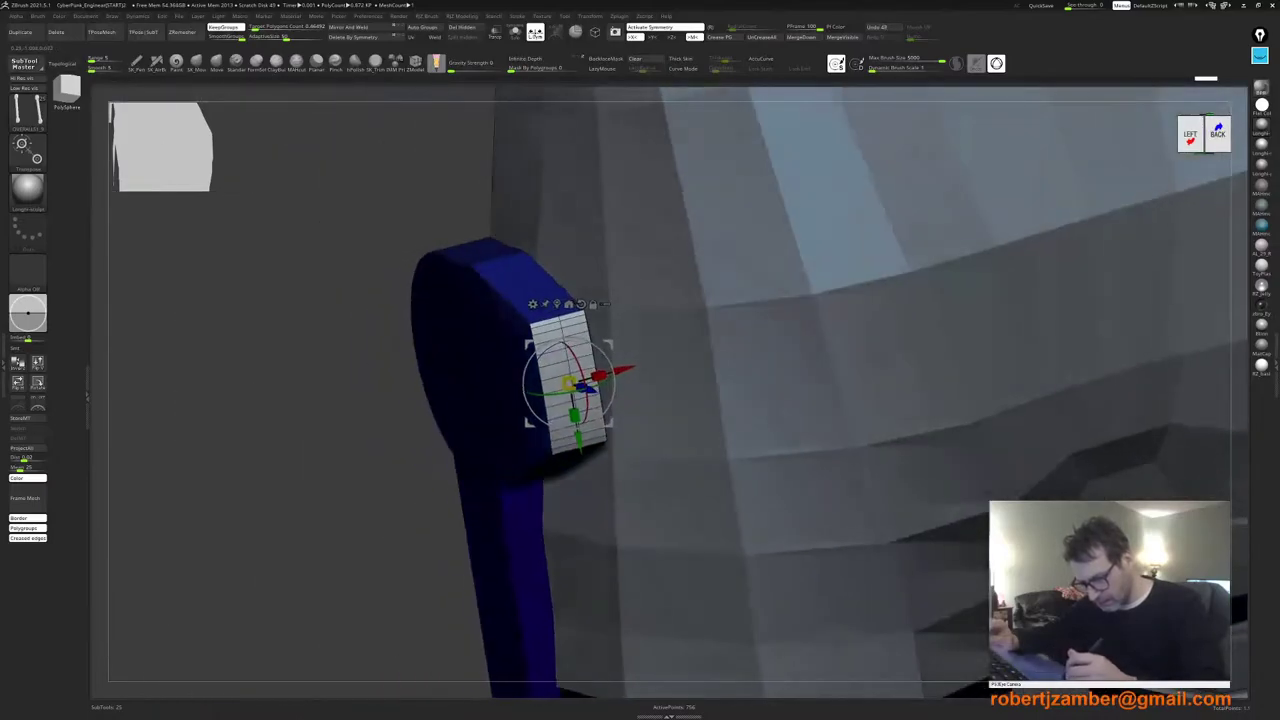
pyautogui.moveTo(598, 377); pyautogui.dragTo(582, 382)
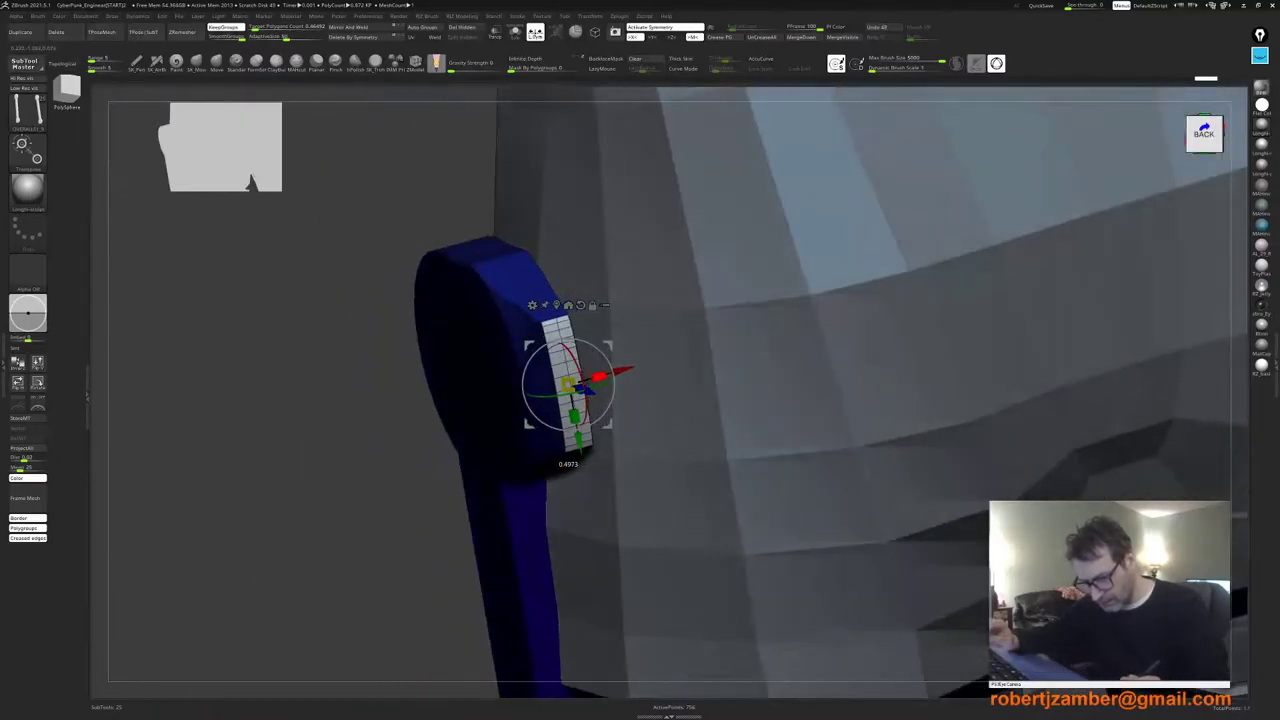
pyautogui.moveTo(250, 380); pyautogui.dragTo(456, 387, button='right')
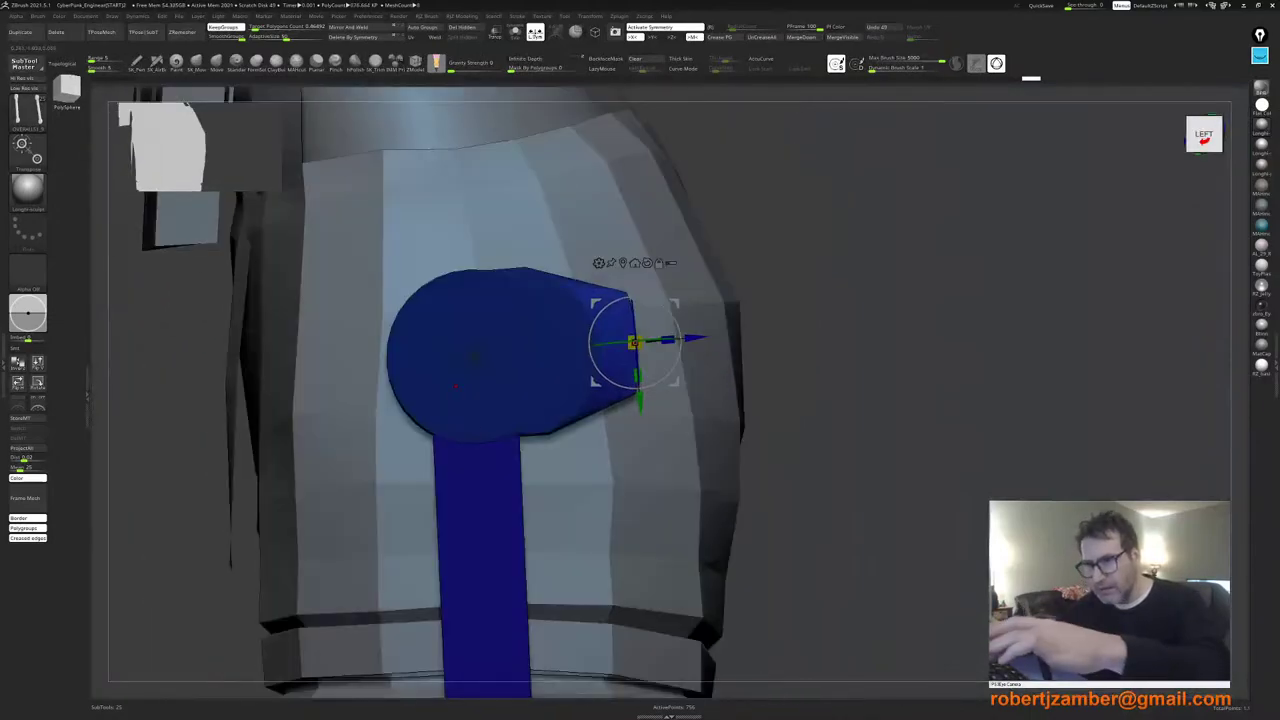
# Step: Undo the hip tab's extrusion, flattening and tapering to restore the plain hip disc with its rear rim faces selected
pyautogui.press('q')
pyautogui.hotkey('shift', 'f')
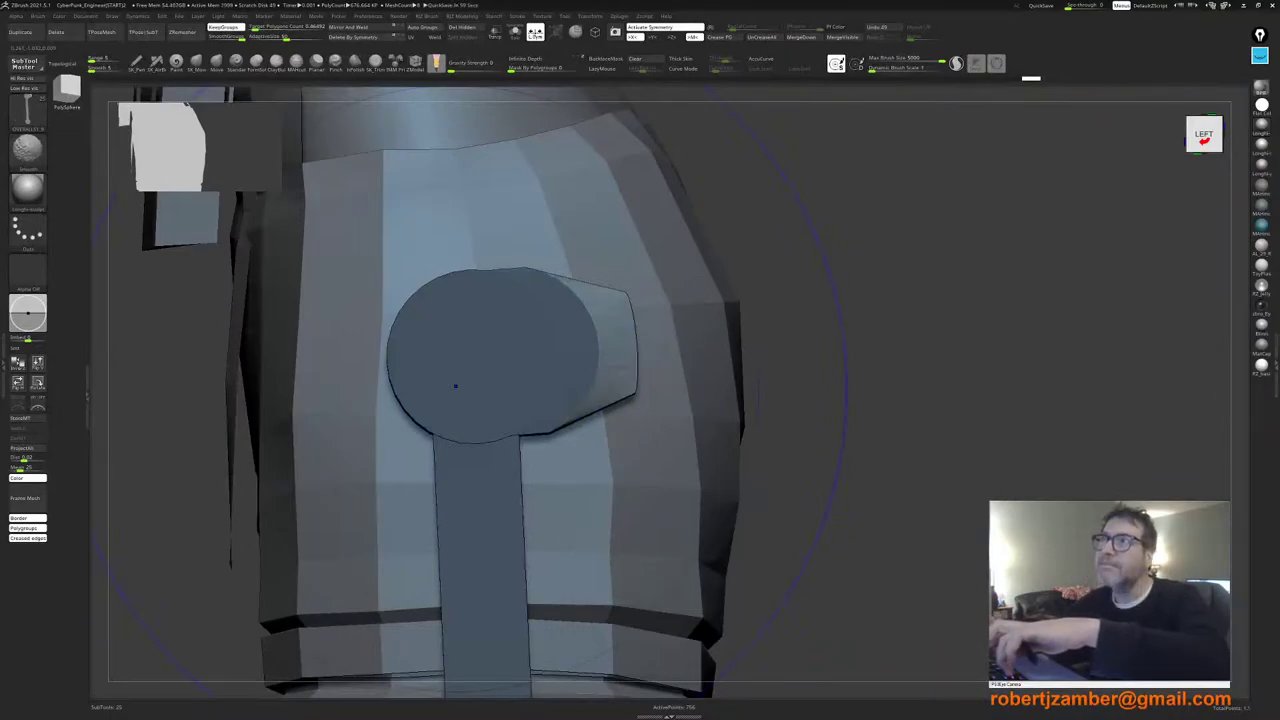
pyautogui.hotkey('ctrl', 'z')
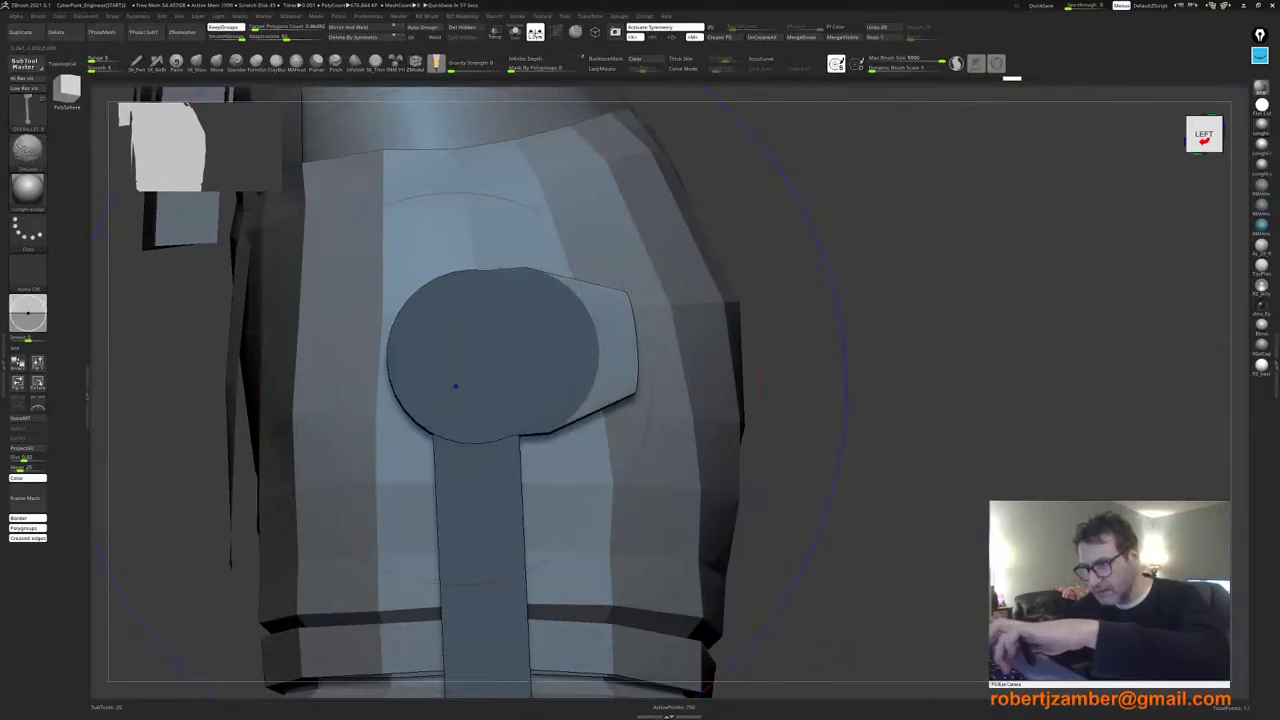
pyautogui.hotkey('shift', 'f')
pyautogui.hotkey('ctrl', 'z')
pyautogui.hotkey('ctrl', 'z')
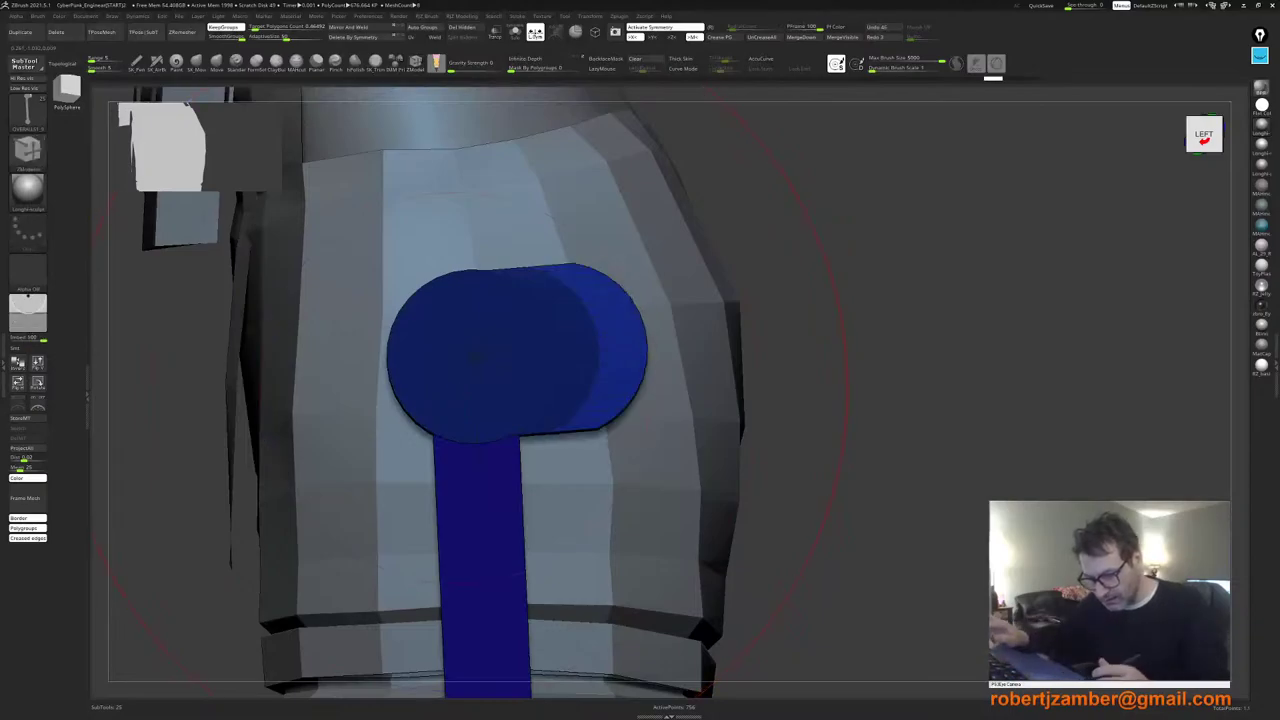
pyautogui.hotkey('ctrl', 'z')
pyautogui.hotkey('ctrl', 'z')
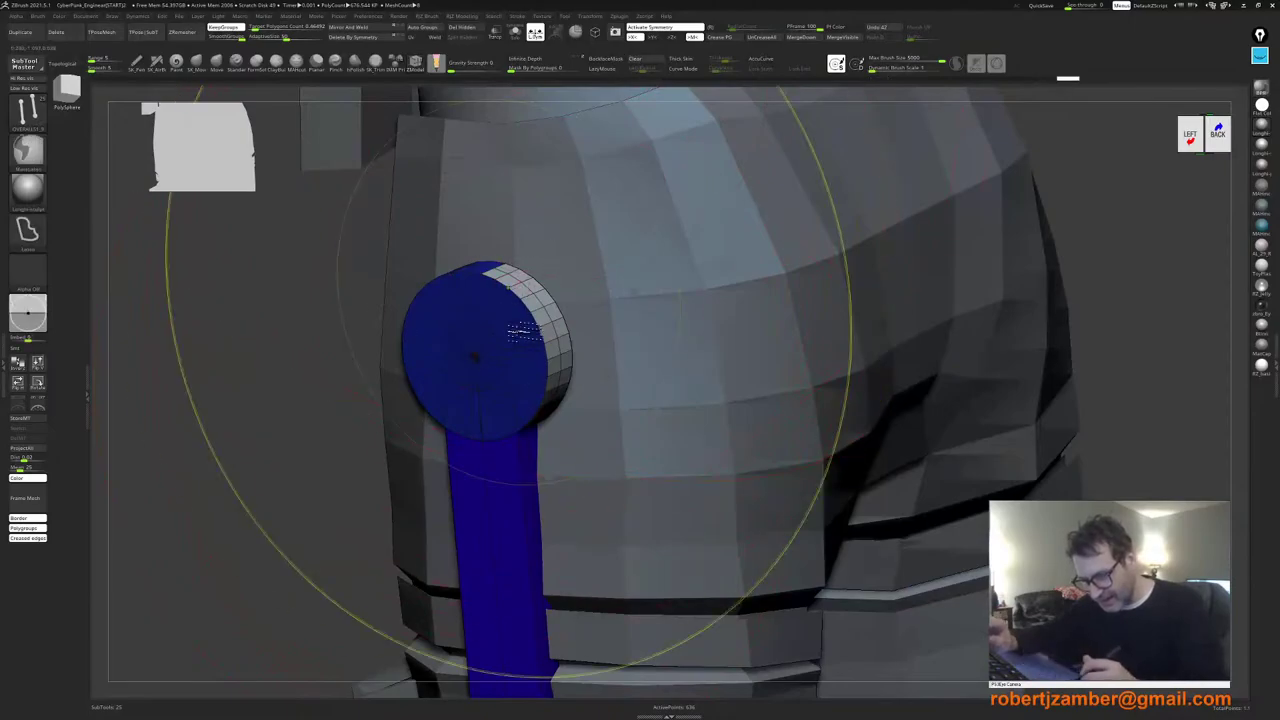
# Step: Assign the hip disc's entire rim to one polygroup using the PolyGroup action with the Polyloop target
pyautogui.keyDown('ctrl'); pyautogui.moveTo(509, 332); pyautogui.dragTo(505, 291, button='right'); pyautogui.keyUp('ctrl')
pyautogui.press('space')
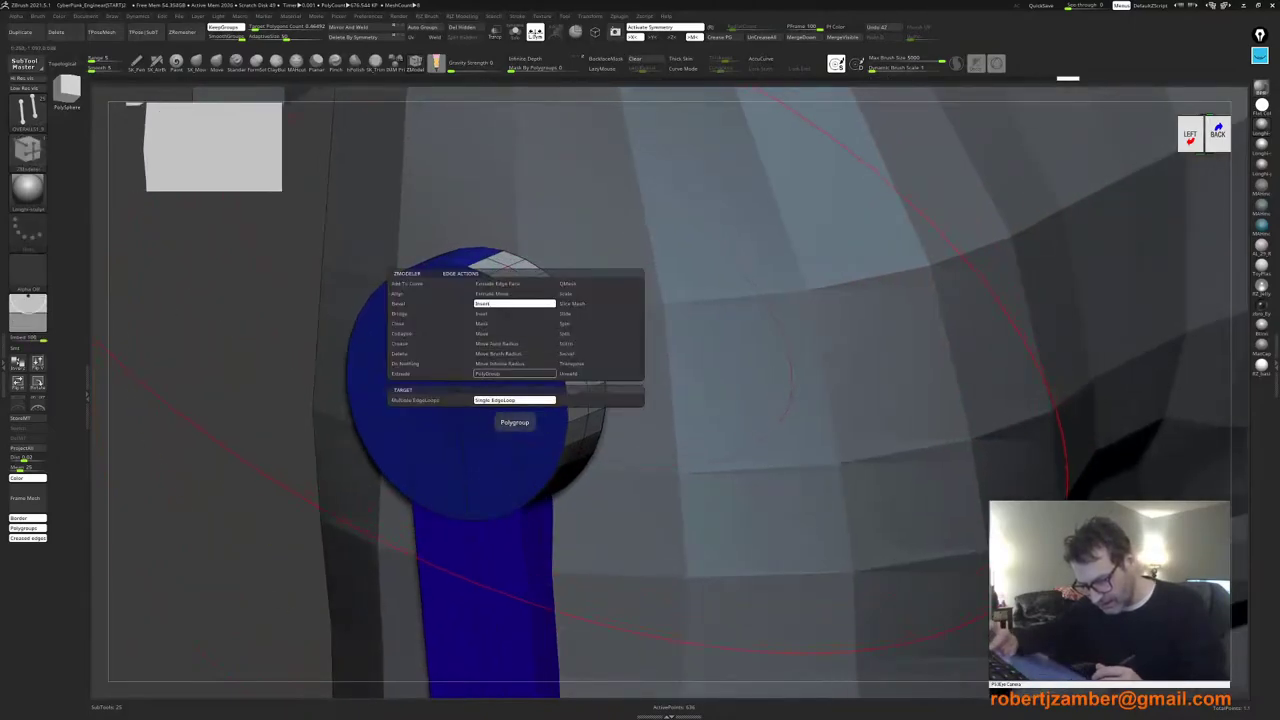
pyautogui.click(514, 374)
pyautogui.click(545, 427)
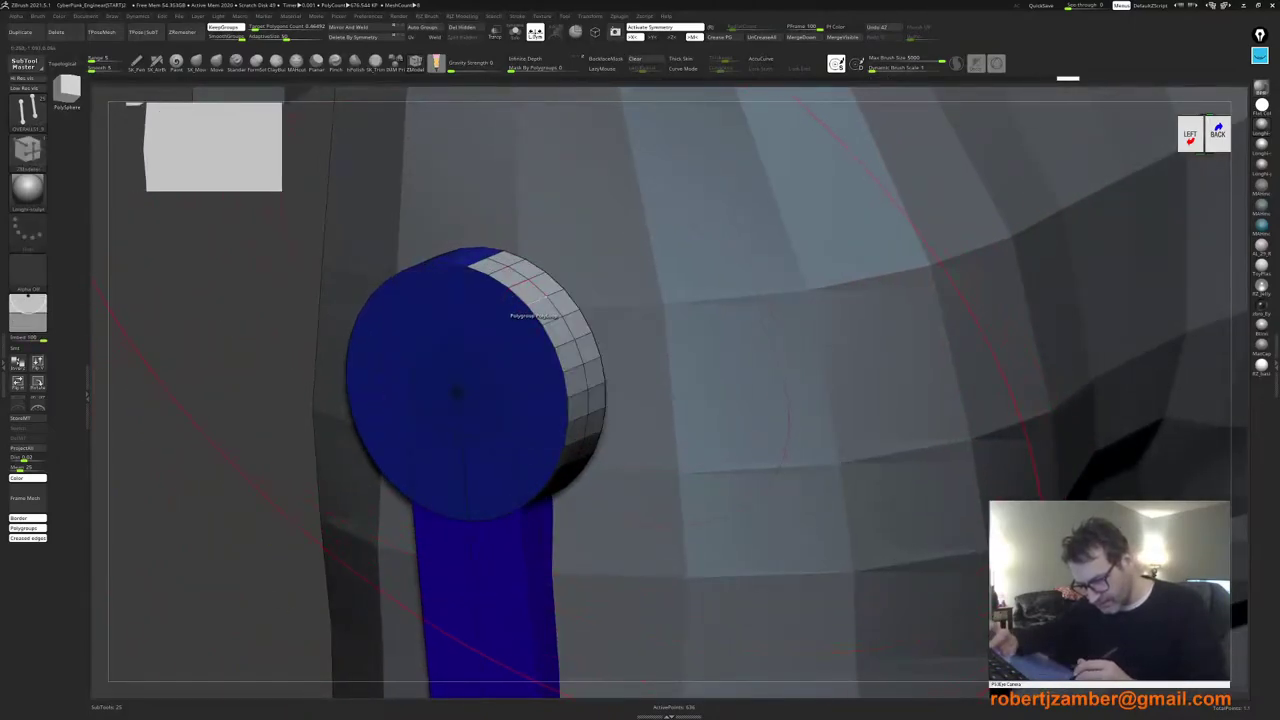
pyautogui.click(535, 300)
pyautogui.click(556, 293)
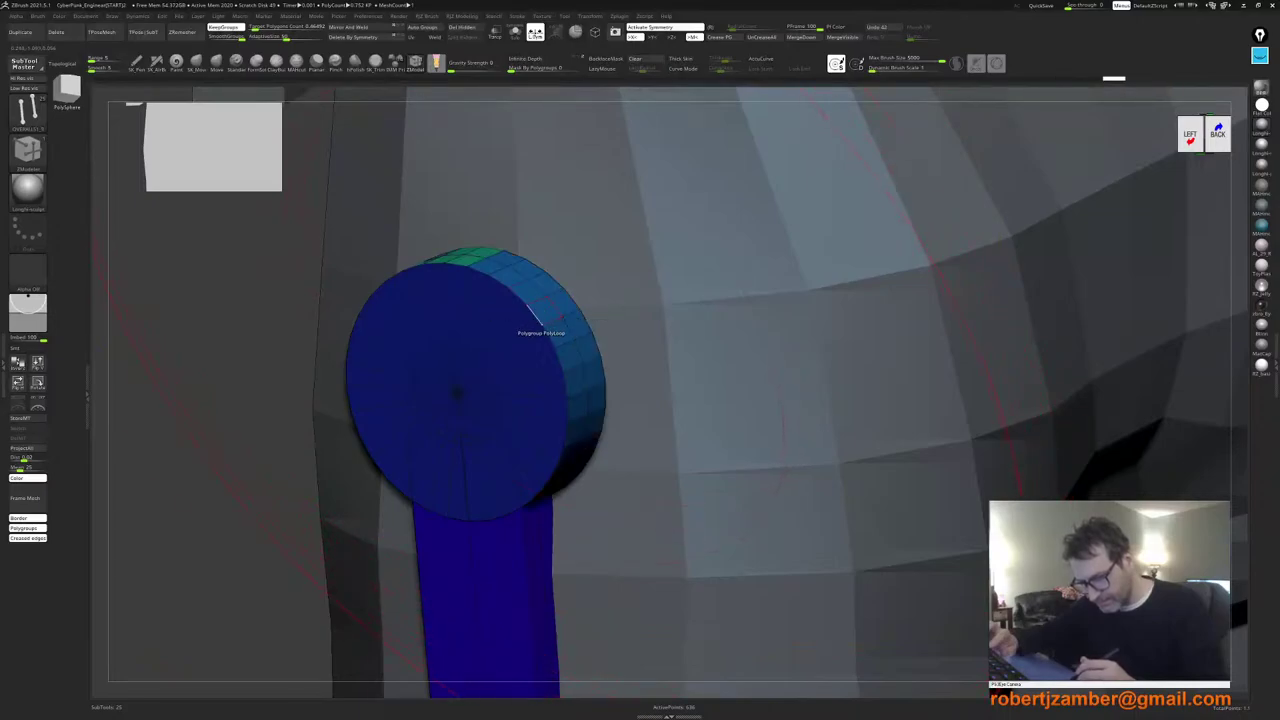
pyautogui.press('space')
pyautogui.click(487, 465)
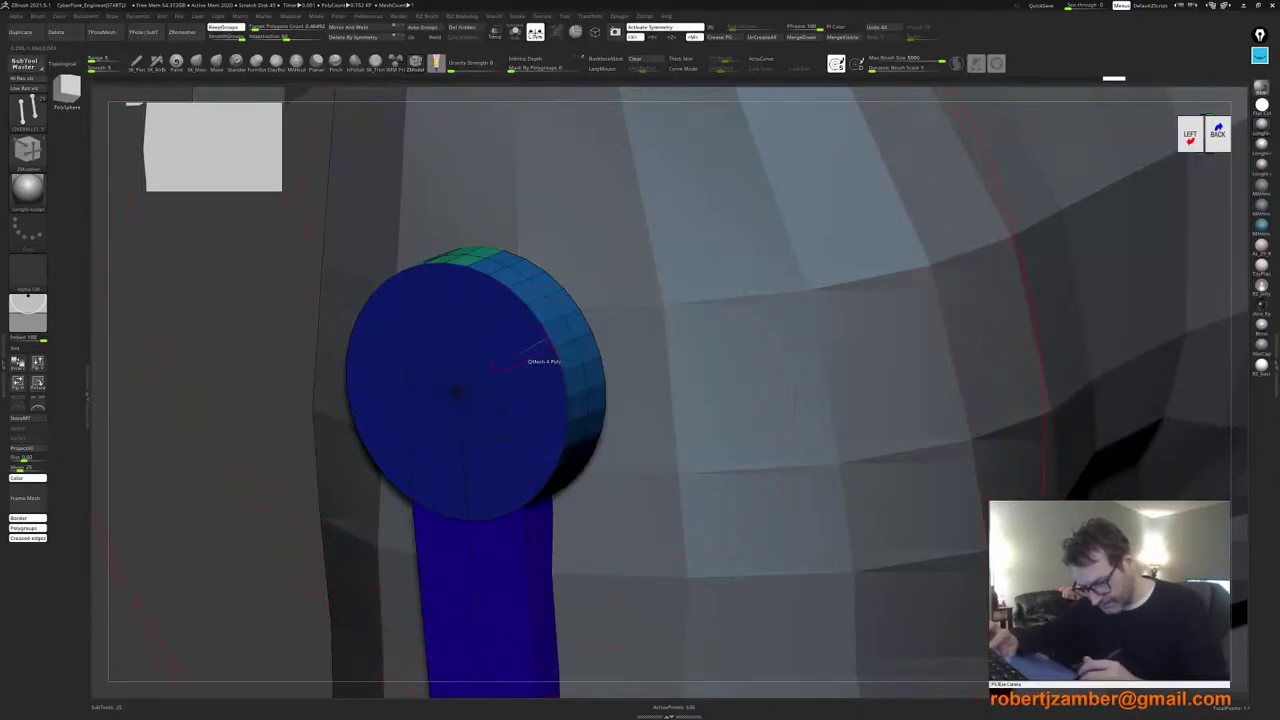
pyautogui.click(549, 323)
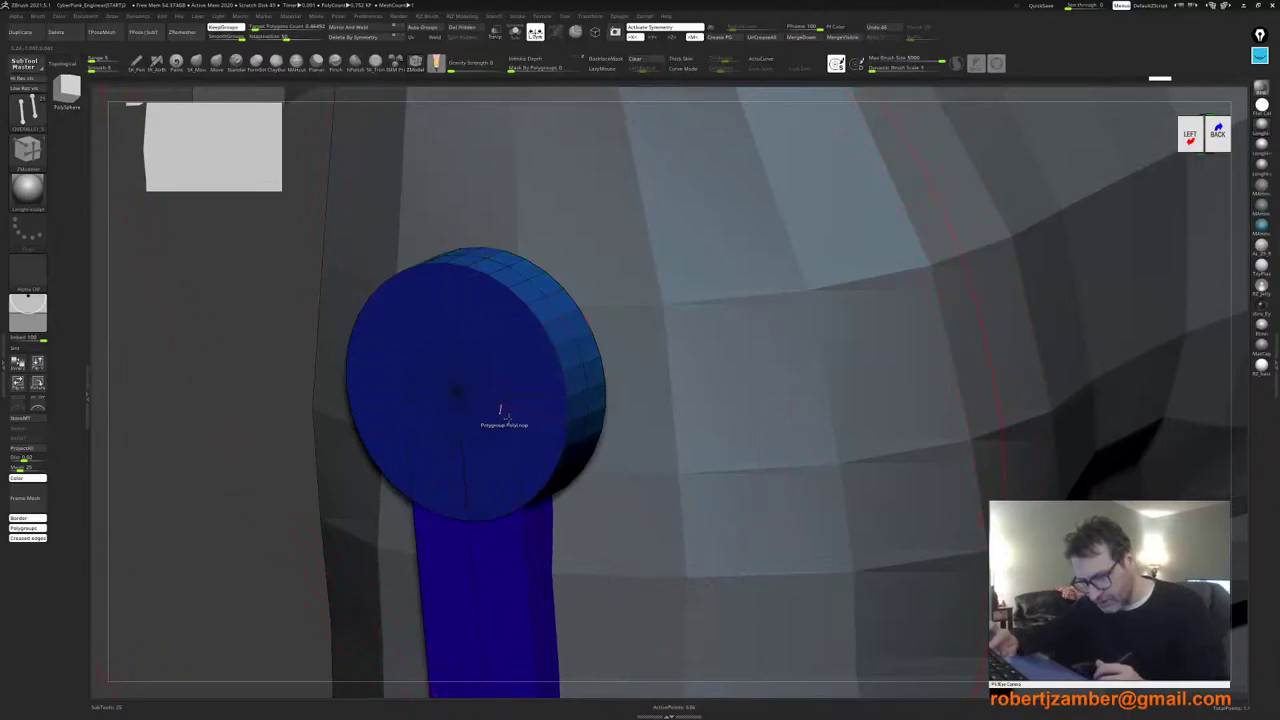
# Step: Extrude the disc's rim outward with the Extrude action targeting Polygroup All, adding a narrow ring around the face
pyautogui.moveTo(507, 418); pyautogui.dragTo(510, 406, button='right')
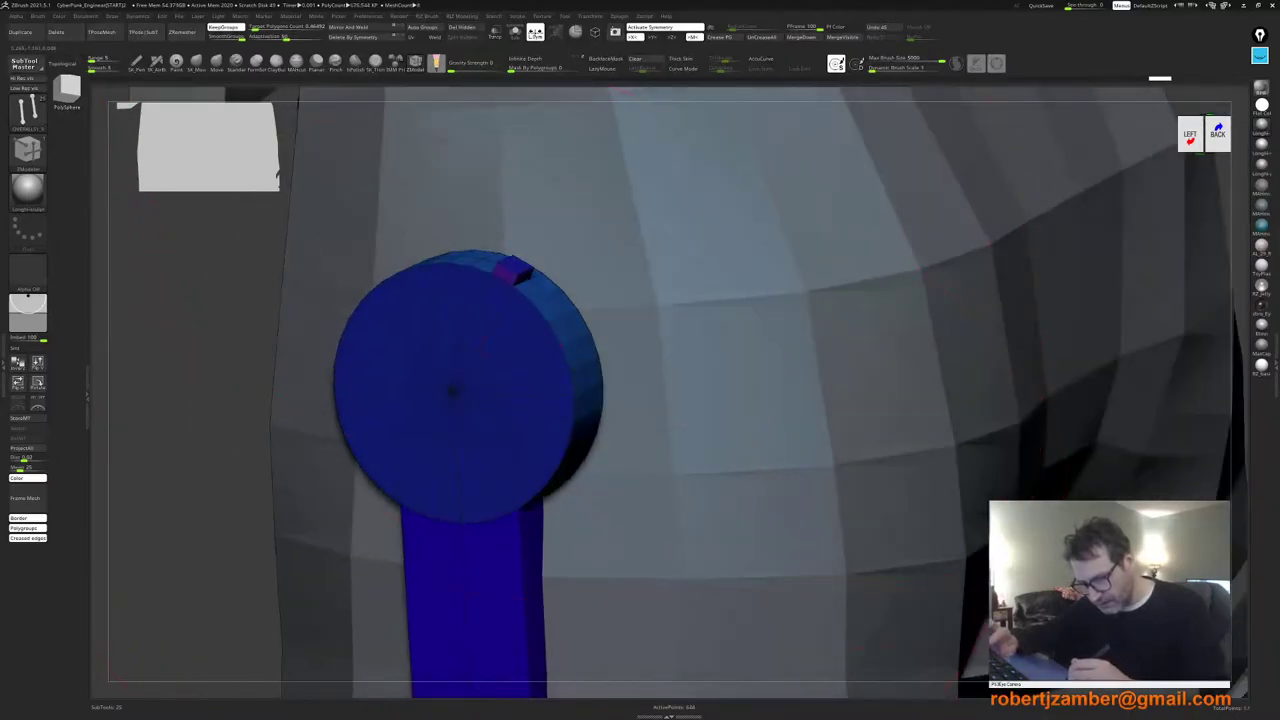
pyautogui.hotkey('ctrl', 'z')
pyautogui.press('space')
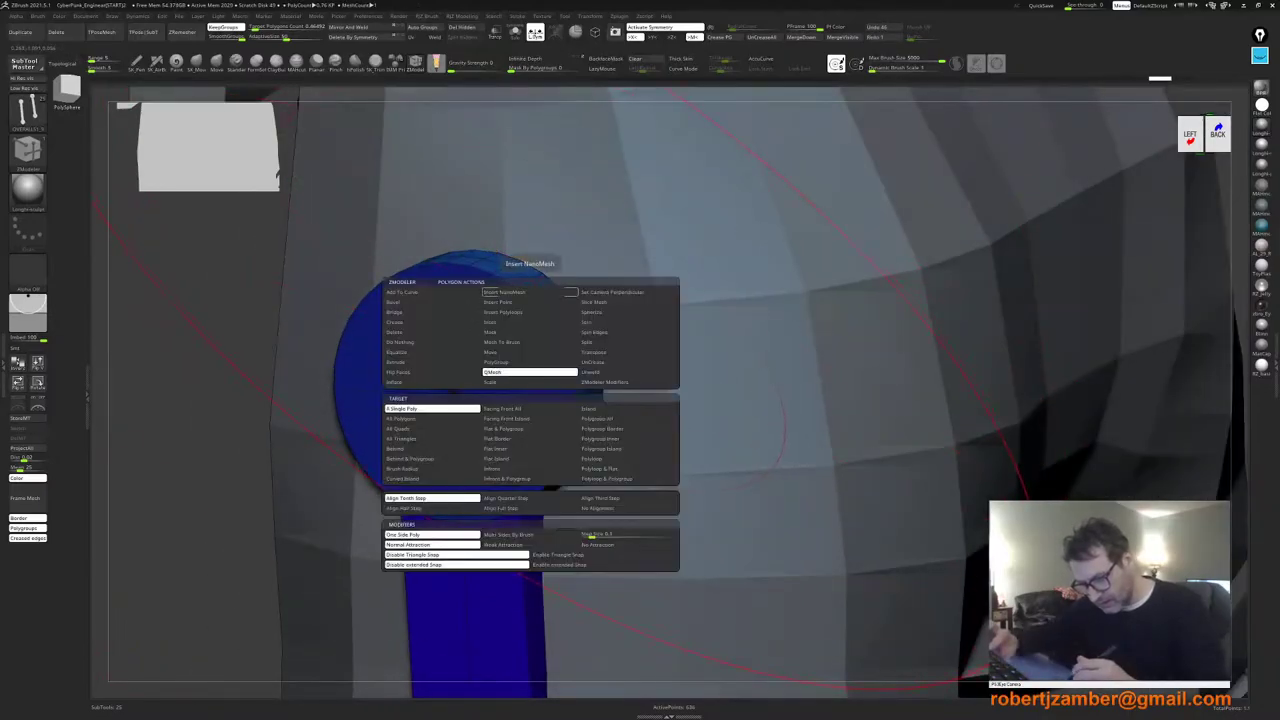
pyautogui.click(430, 362)
pyautogui.click(620, 419)
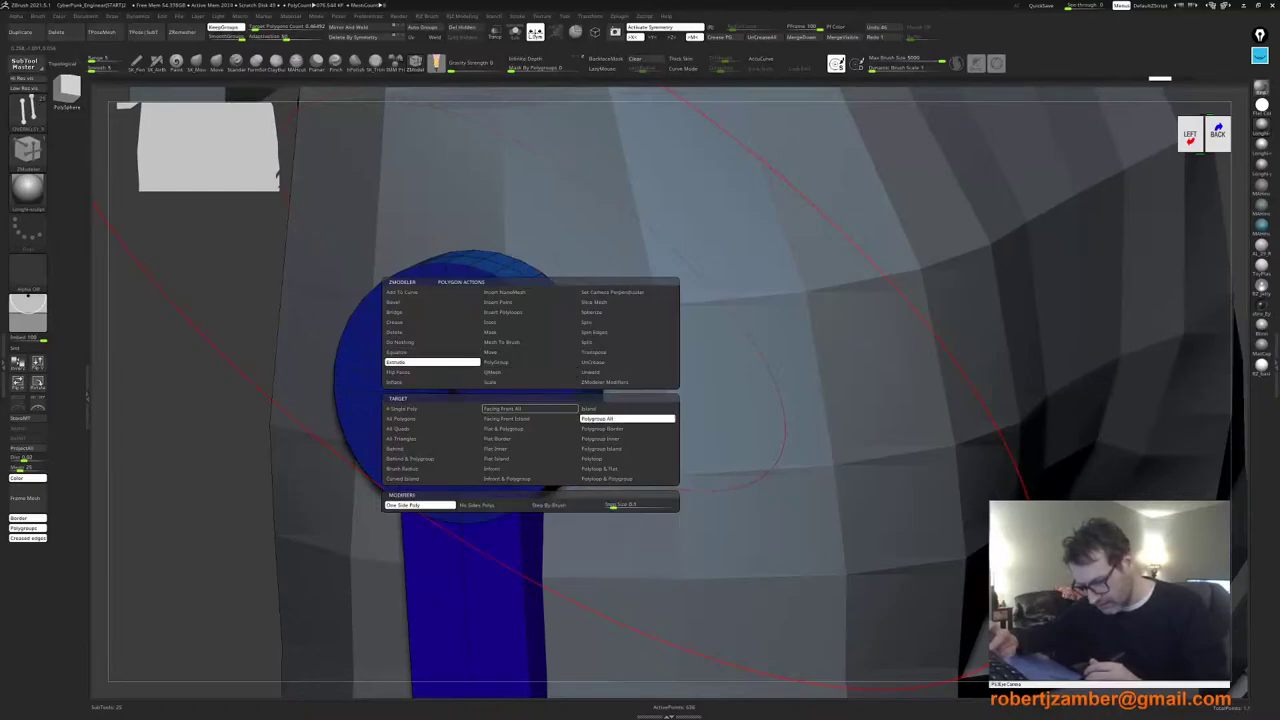
pyautogui.moveTo(527, 292); pyautogui.dragTo(544, 274)
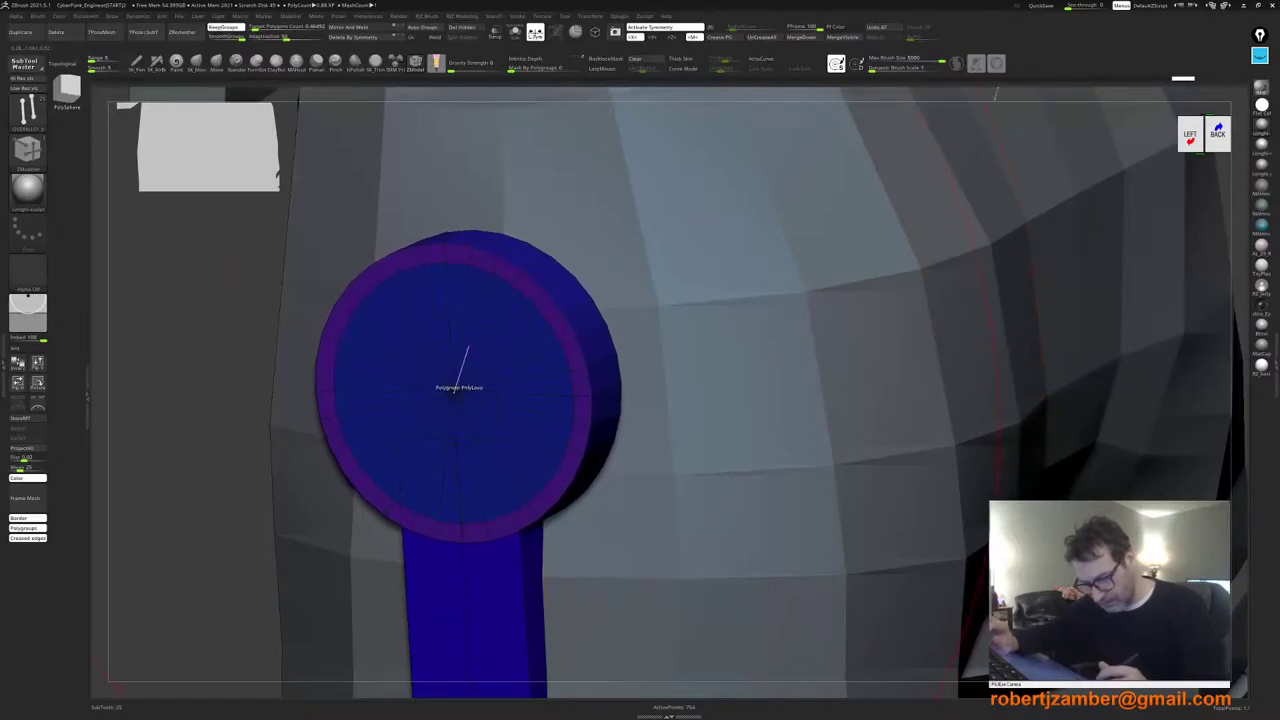
# Step: Examine the ringed hip disc and its leg bar from the side, rear and below
pyautogui.keyDown('ctrl'); pyautogui.moveTo(462, 368); pyautogui.dragTo(480, 402, button='right'); pyautogui.keyUp('ctrl')
pyautogui.keyDown('alt'); pyautogui.moveTo(580, 358); pyautogui.dragTo(455, 93, button='right'); pyautogui.keyUp('alt')
pyautogui.keyDown('ctrl'); pyautogui.moveTo(473, 337); pyautogui.dragTo(491, 347, button='right'); pyautogui.keyUp('ctrl')
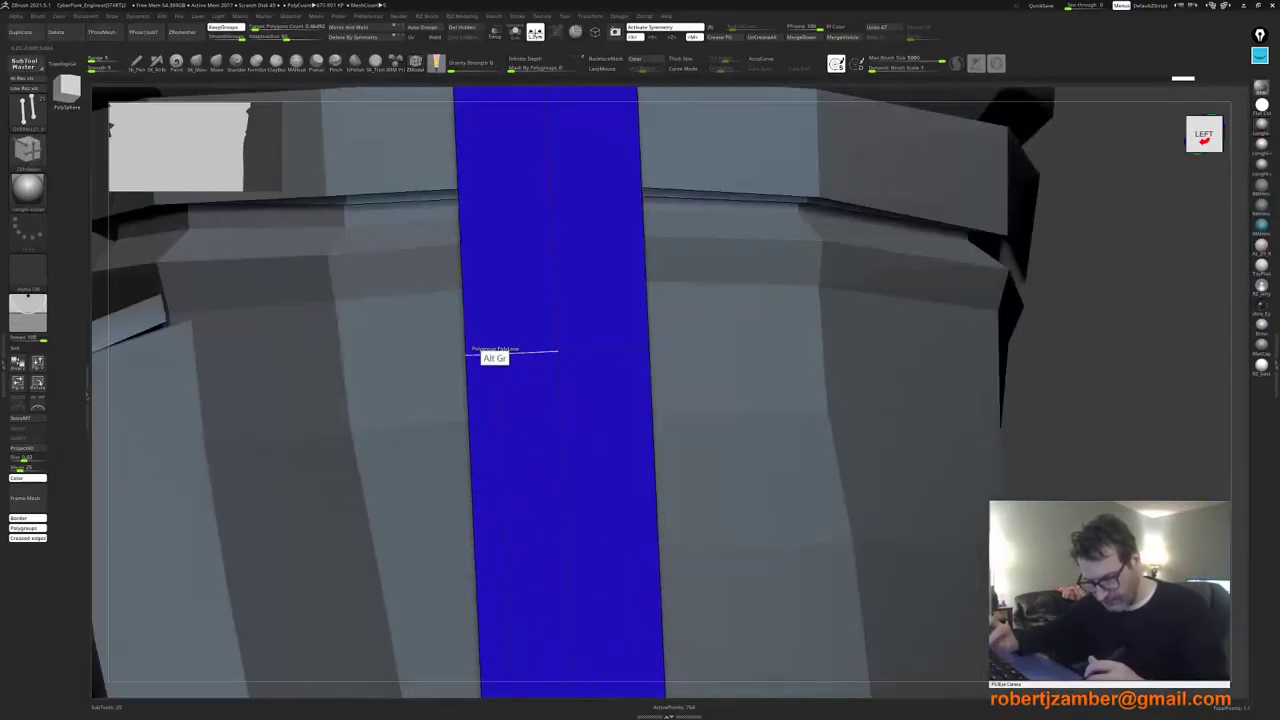
pyautogui.keyDown('alt'); pyautogui.moveTo(520, 293); pyautogui.dragTo(451, 312, button='right'); pyautogui.keyUp('alt')
pyautogui.keyDown('alt'); pyautogui.moveTo(559, 295); pyautogui.dragTo(542, 383, button='right'); pyautogui.keyUp('alt')
pyautogui.moveTo(600, 337); pyautogui.dragTo(533, 345, button='right')
pyautogui.keyDown('ctrl'); pyautogui.moveTo(457, 326); pyautogui.dragTo(475, 325, button='right'); pyautogui.keyUp('ctrl')
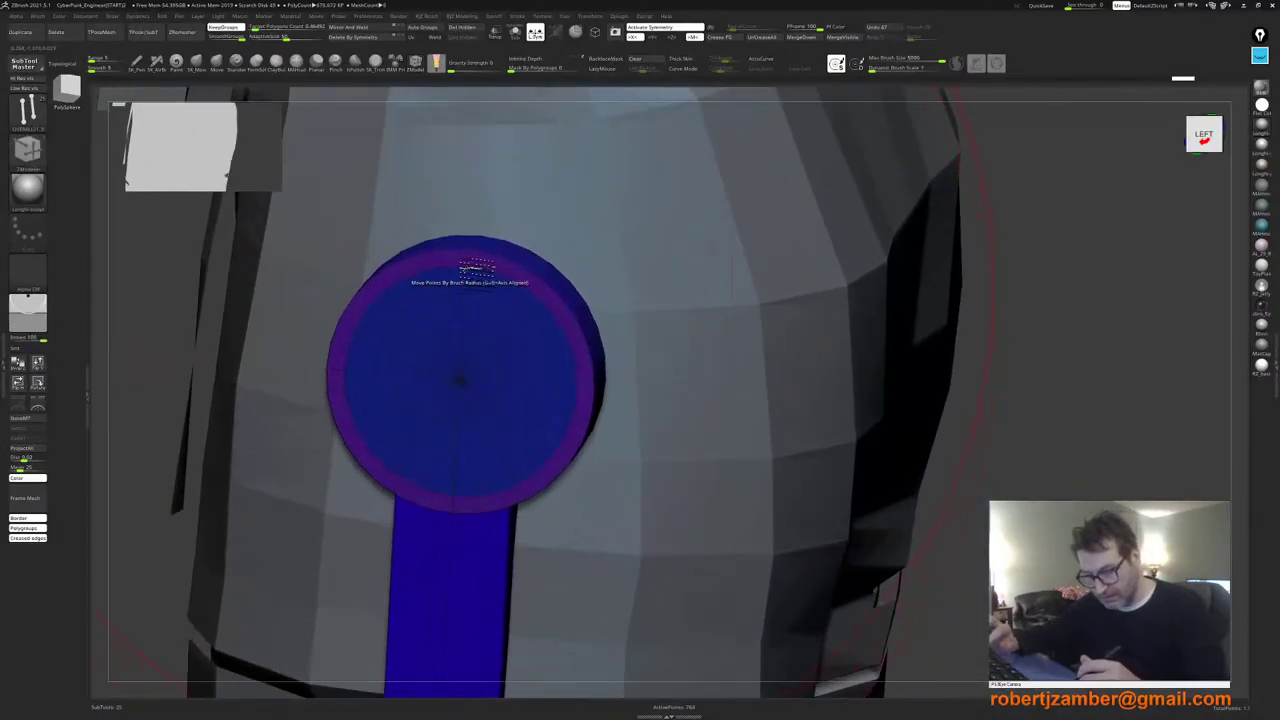
pyautogui.moveTo(461, 269); pyautogui.dragTo(438, 345, button='right')
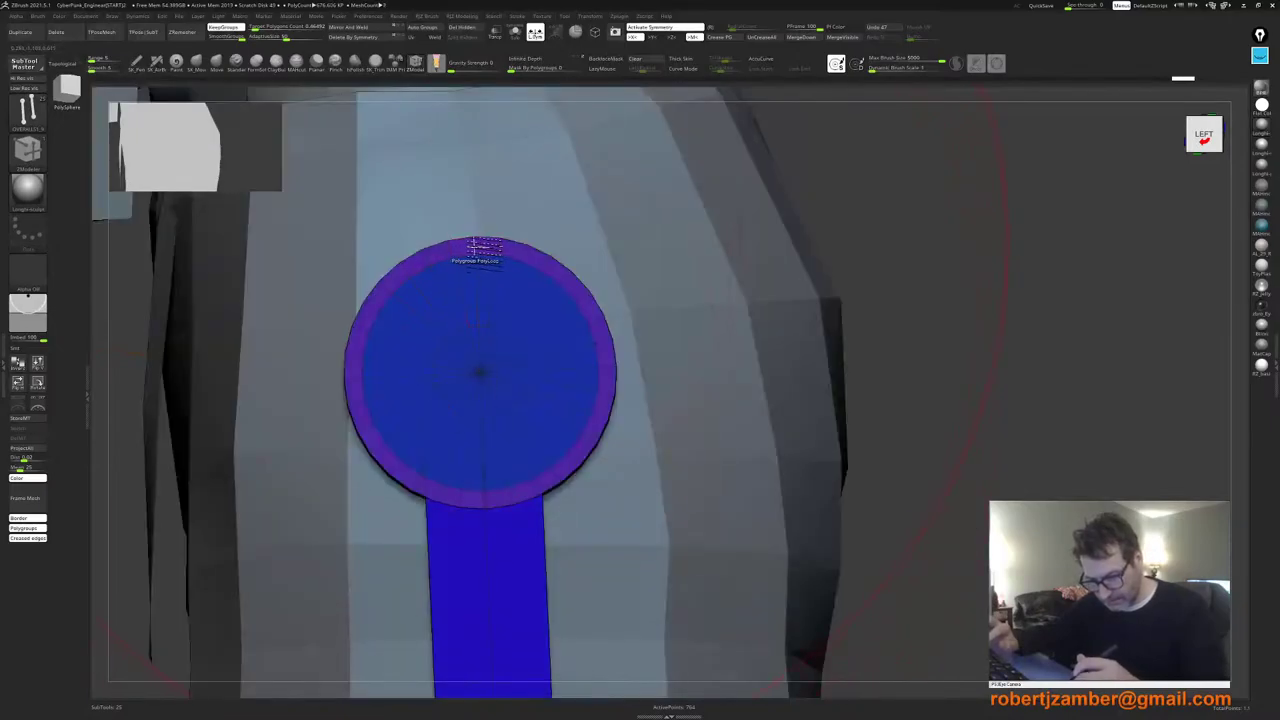
pyautogui.moveTo(480, 245)
pyautogui.mouseDown(button='right')
pyautogui.moveTo(477, 286)
pyautogui.moveTo(480, 228)
pyautogui.mouseUp(button='right')
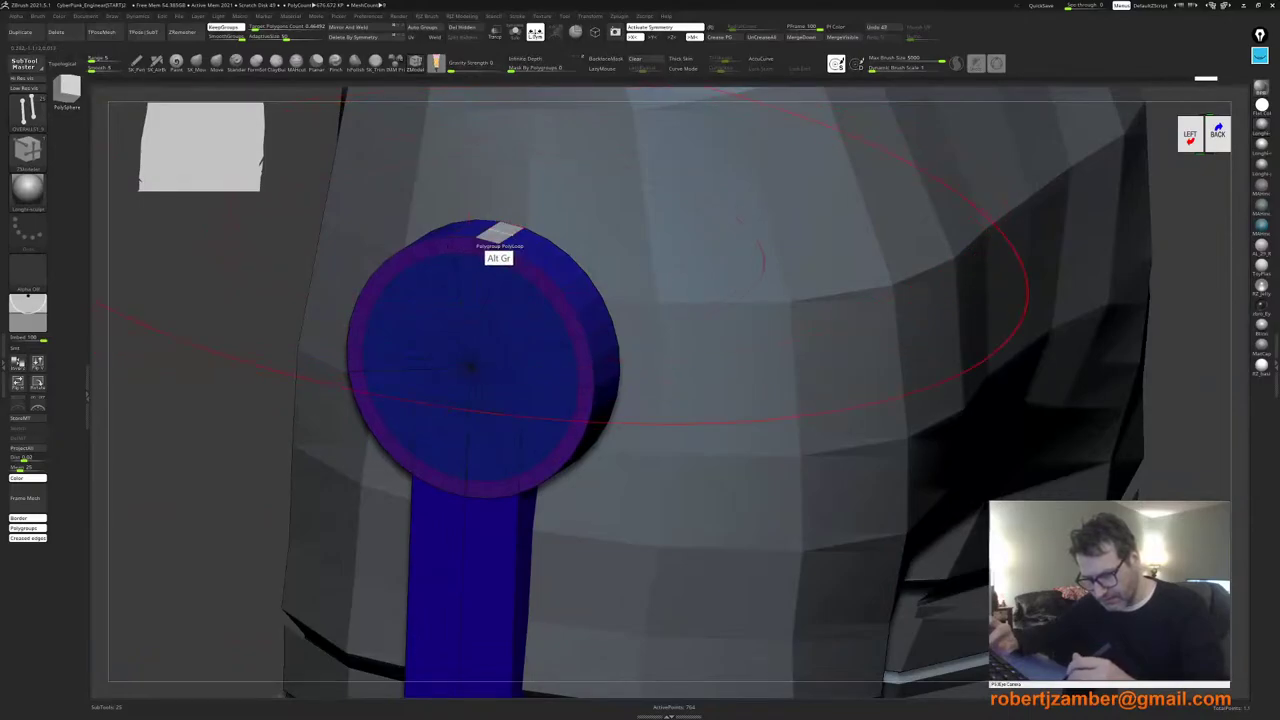
pyautogui.moveTo(505, 399); pyautogui.dragTo(490, 362, button='right')
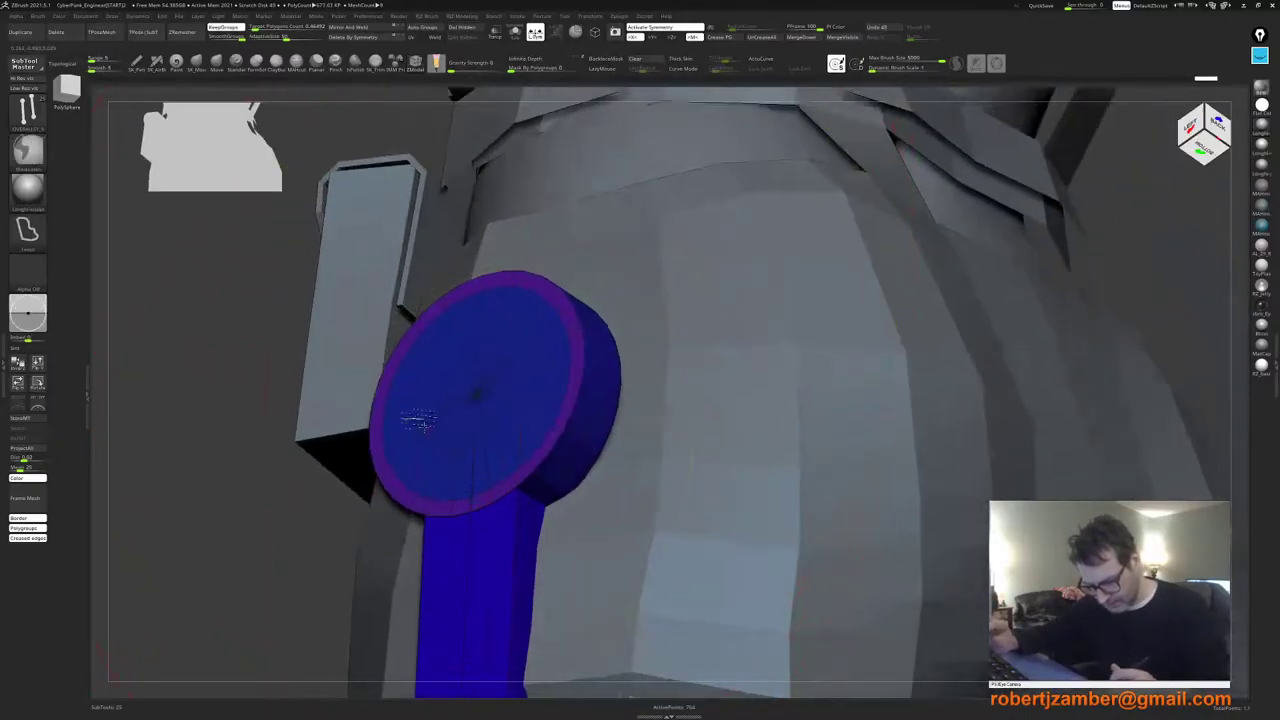
pyautogui.moveTo(414, 420)
pyautogui.keyDown('ctrl'); pyautogui.mouseDown(button='right')
pyautogui.moveTo(470, 300)
pyautogui.moveTo(443, 434)
pyautogui.mouseUp(button='right'); pyautogui.keyUp('ctrl')
pyautogui.moveTo(480, 540)
pyautogui.keyDown('alt'); pyautogui.mouseDown(button='right')
pyautogui.moveTo(486, 406)
pyautogui.moveTo(497, 468)
pyautogui.mouseUp(button='right'); pyautogui.keyUp('alt')
# Step: Hide the leg bars so only the discs remain visible, and select the rear rim faces of the hip disc
pyautogui.keyDown('ctrl'); pyautogui.keyDown('shift'); pyautogui.click(508, 403); pyautogui.keyUp('shift'); pyautogui.keyUp('ctrl')
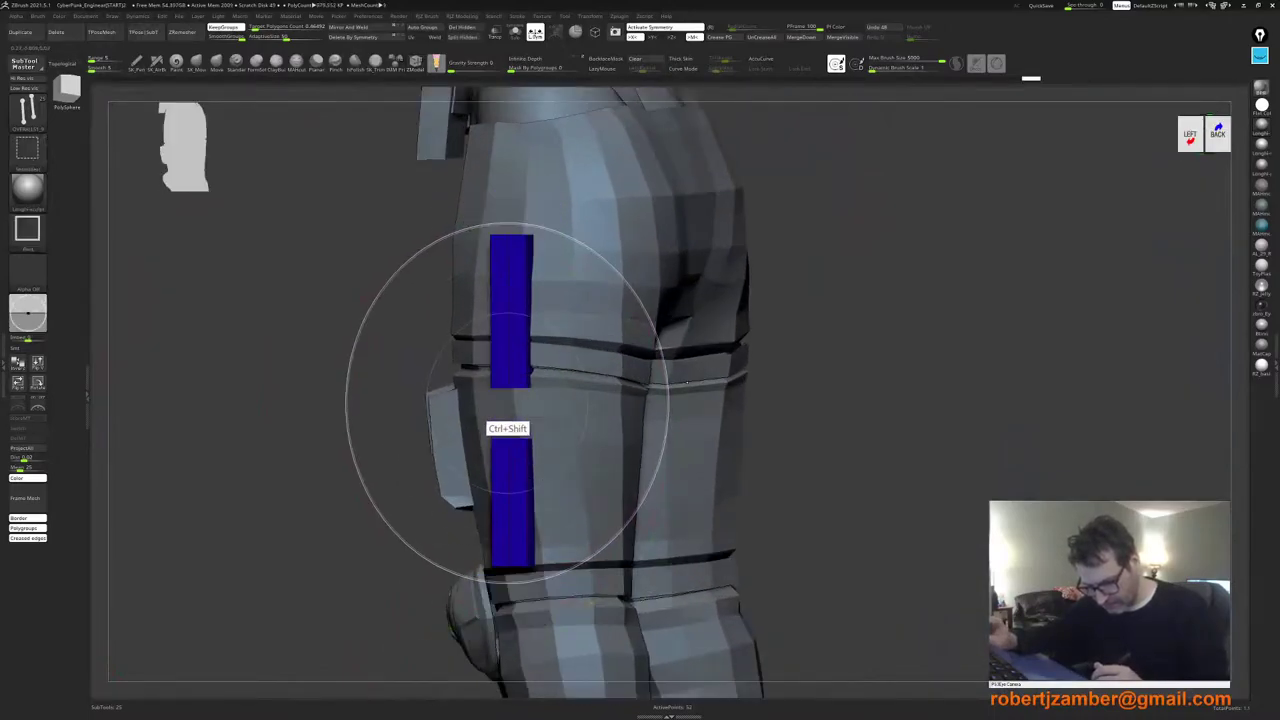
pyautogui.keyDown('ctrl'); pyautogui.keyDown('shift'); pyautogui.click(508, 403); pyautogui.keyUp('shift'); pyautogui.keyUp('ctrl')
pyautogui.keyDown('alt'); pyautogui.moveTo(501, 344); pyautogui.dragTo(508, 410, button='right'); pyautogui.keyUp('alt')
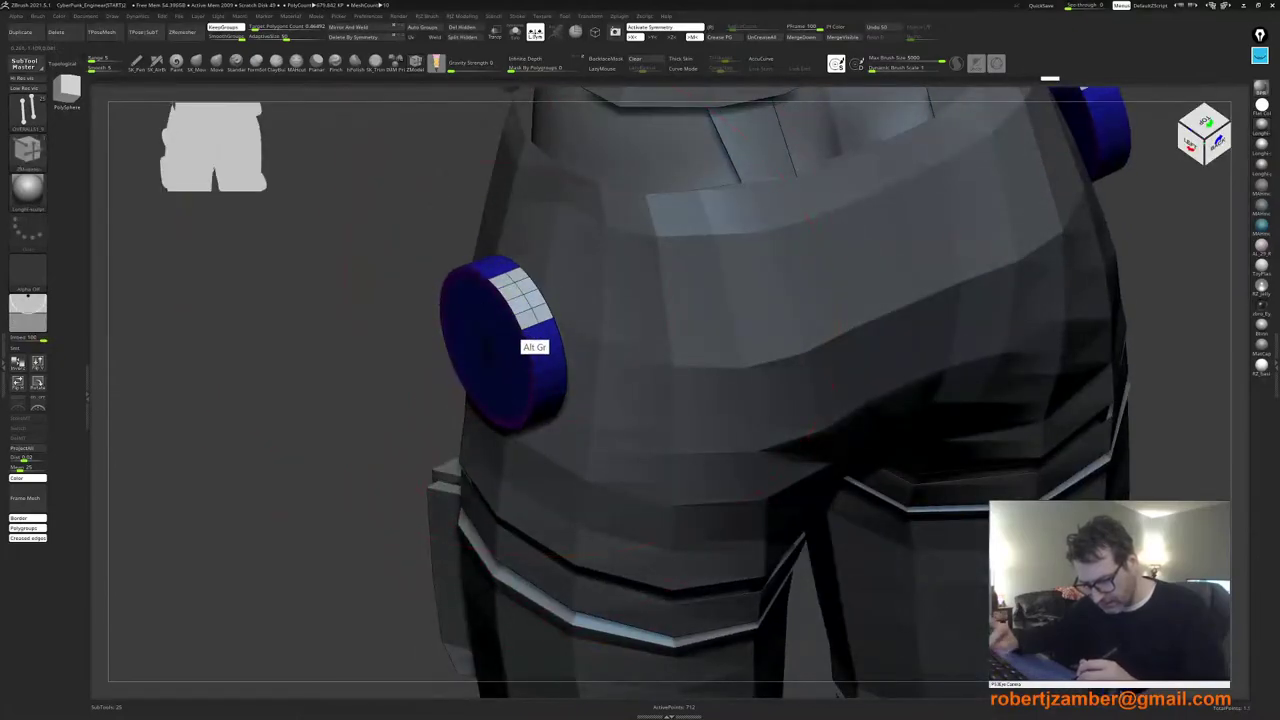
pyautogui.keyDown('alt'); pyautogui.moveTo(537, 322); pyautogui.dragTo(540, 362); pyautogui.keyUp('alt')
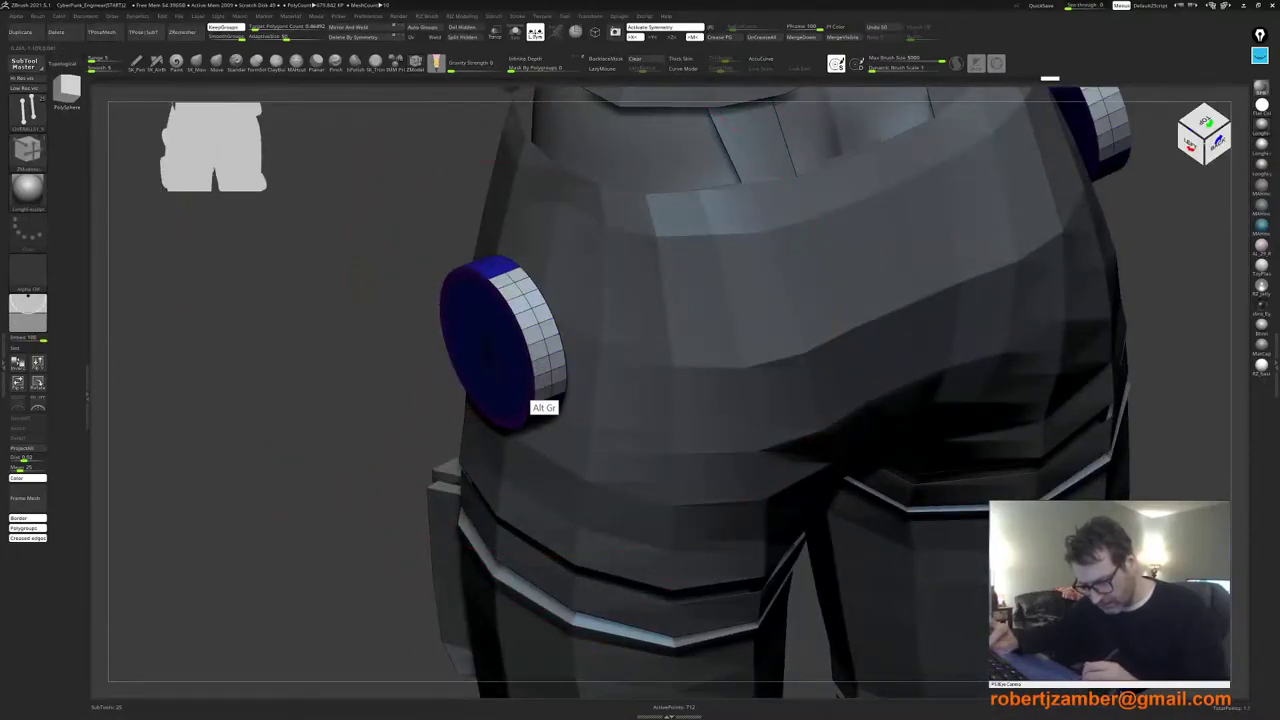
pyautogui.moveTo(552, 395); pyautogui.dragTo(502, 318, button='right')
pyautogui.moveTo(564, 407)
pyautogui.keyDown('alt'); pyautogui.mouseDown()
pyautogui.moveTo(549, 464)
pyautogui.moveTo(546, 406)
pyautogui.mouseUp(); pyautogui.keyUp('alt')
# Step: Solo the brace without the character's body and unhide its leg bars
pyautogui.click(515, 32)
pyautogui.moveTo(514, 400)
pyautogui.mouseDown(button='right')
pyautogui.moveTo(524, 358)
pyautogui.moveTo(570, 362)
pyautogui.moveTo(511, 417)
pyautogui.moveTo(491, 355)
pyautogui.moveTo(520, 430)
pyautogui.moveTo(457, 462)
pyautogui.moveTo(447, 395)
pyautogui.moveTo(508, 438)
pyautogui.moveTo(523, 488)
pyautogui.moveTo(496, 430)
pyautogui.mouseUp(button='right')
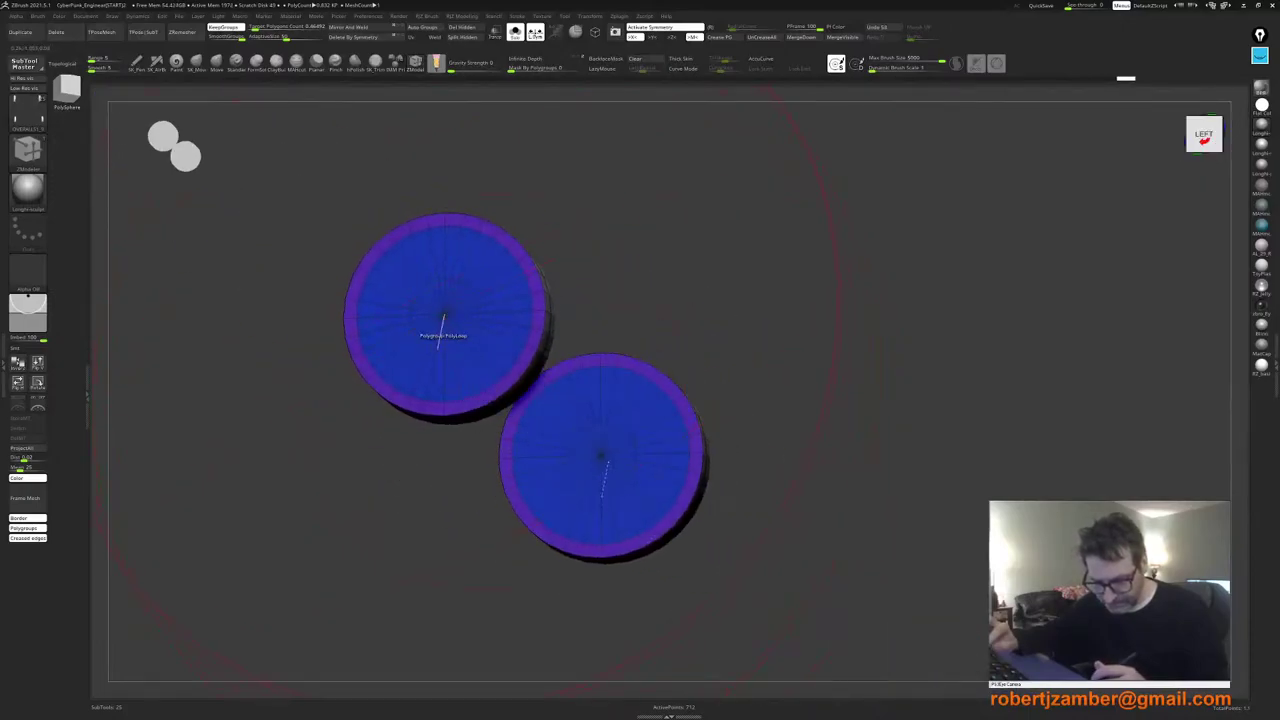
pyautogui.moveTo(402, 282)
pyautogui.mouseDown(button='right')
pyautogui.moveTo(421, 332)
pyautogui.moveTo(369, 346)
pyautogui.moveTo(422, 343)
pyautogui.mouseUp(button='right')
pyautogui.keyDown('ctrl'); pyautogui.keyDown('shift'); pyautogui.click(444, 449); pyautogui.keyUp('shift'); pyautogui.keyUp('ctrl')
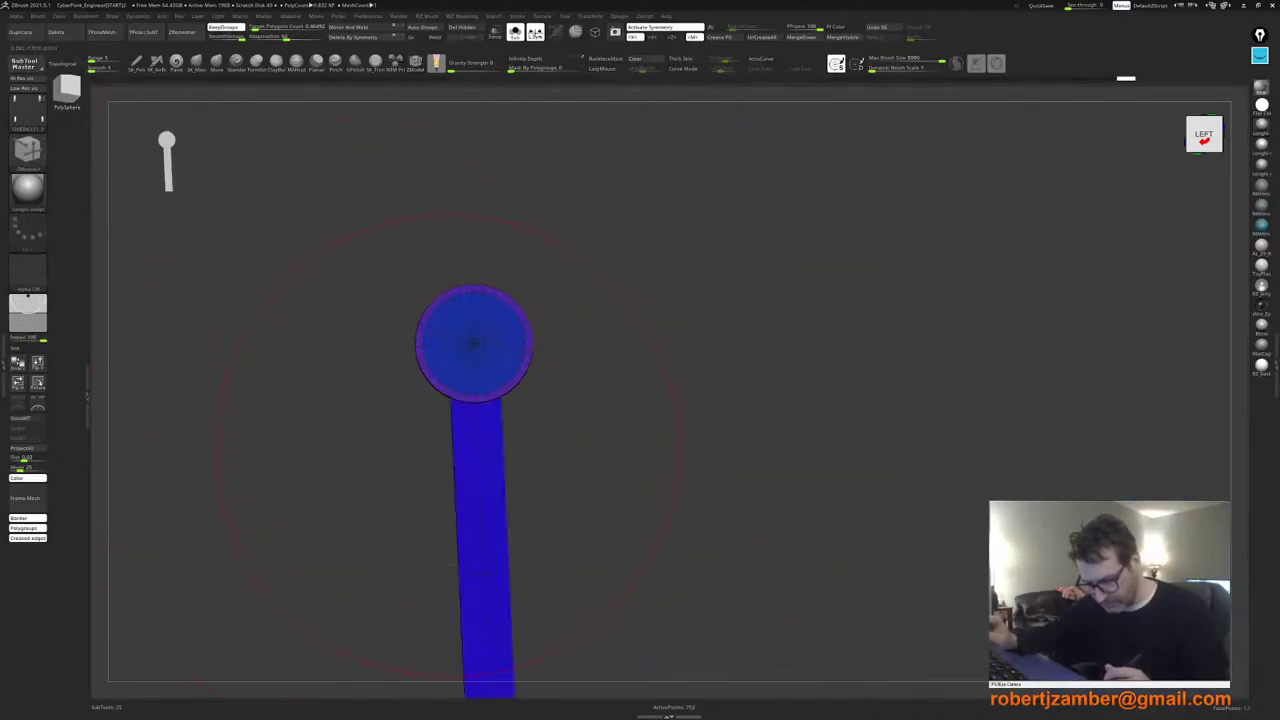
pyautogui.moveTo(444, 449); pyautogui.dragTo(500, 403, button='right')
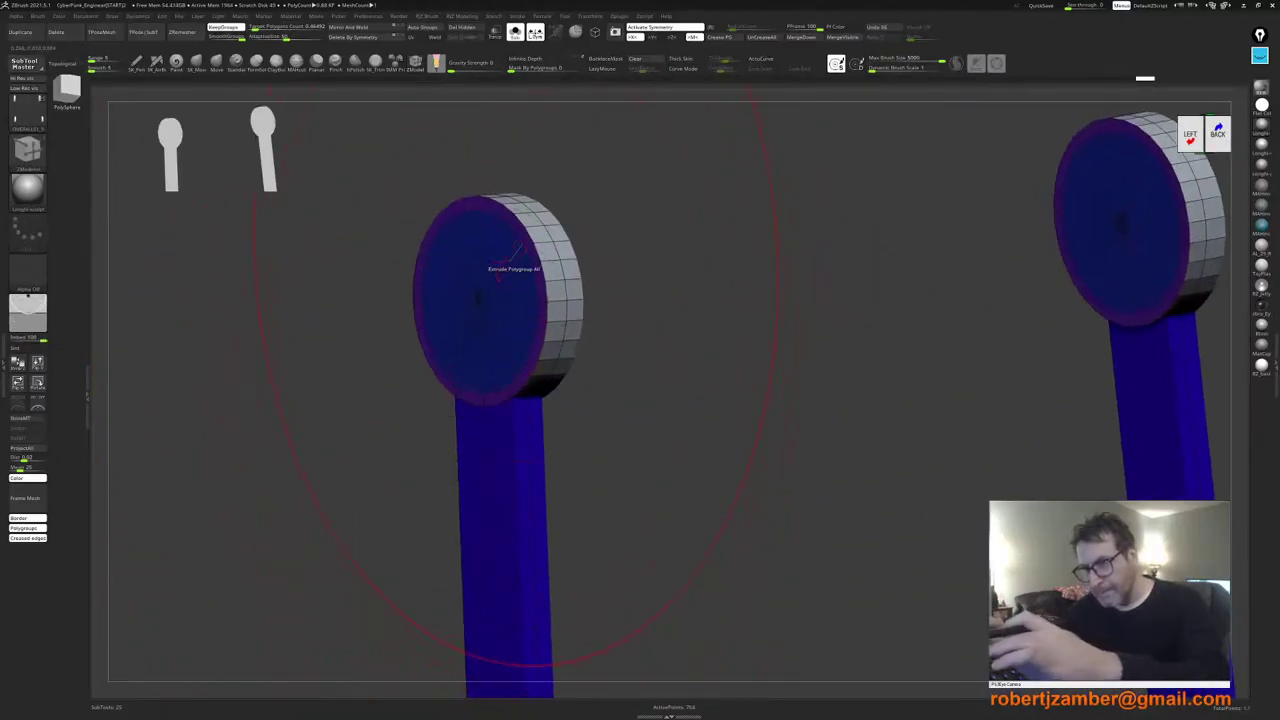
# Step: Mask everything except the selected rear rim faces of the ringed disc and align the gizmo to them
pyautogui.press('w')
pyautogui.moveTo(476, 265); pyautogui.dragTo(575, 310, button='right')
pyautogui.keyDown('ctrl'); pyautogui.keyDown('shift'); pyautogui.click(572, 268); pyautogui.keyUp('shift'); pyautogui.keyUp('ctrl')
pyautogui.keyDown('alt'); pyautogui.moveTo(552, 220); pyautogui.dragTo(606, 329); pyautogui.keyUp('alt')
pyautogui.keyDown('alt'); pyautogui.moveTo(567, 290); pyautogui.dragTo(567, 284); pyautogui.keyUp('alt')
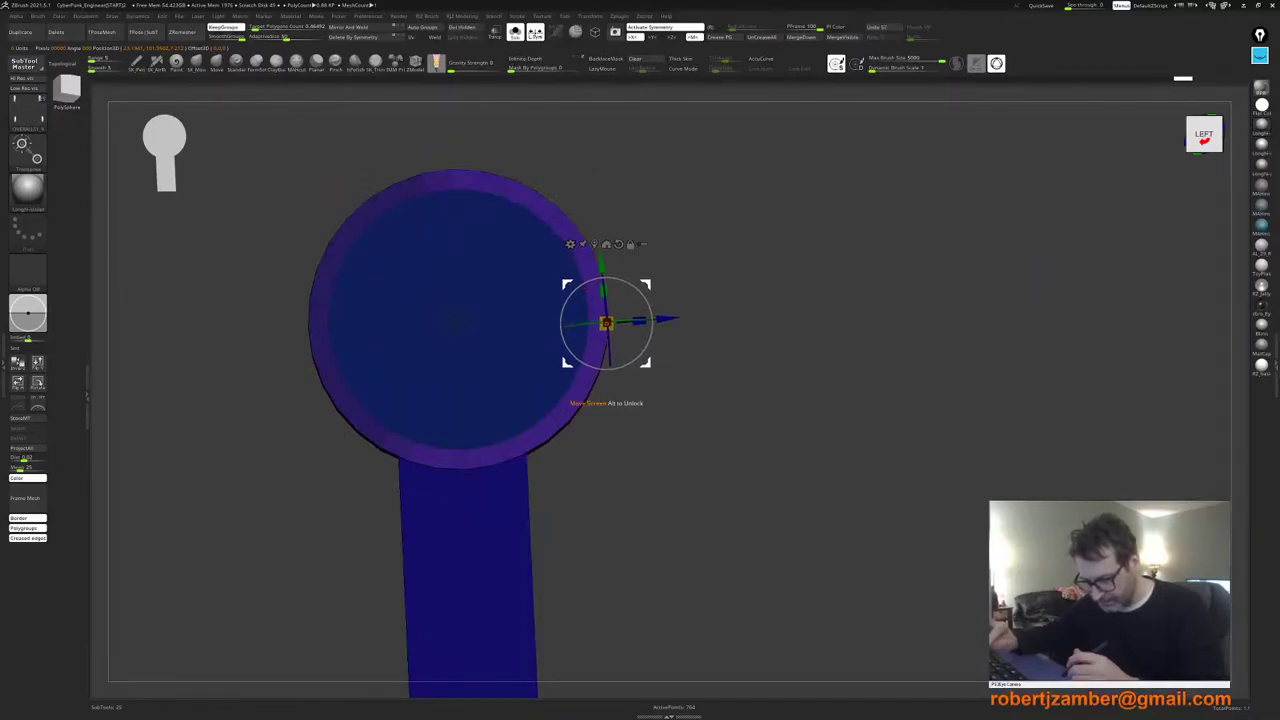
# Step: Extrude the unmasked rim faces straight backward from the ringed disc in segments to form a new tab
pyautogui.keyDown('ctrl'); pyautogui.moveTo(668, 320); pyautogui.dragTo(717, 324); pyautogui.keyUp('ctrl')
pyautogui.moveTo(544, 362); pyautogui.dragTo(511, 392, button='right')
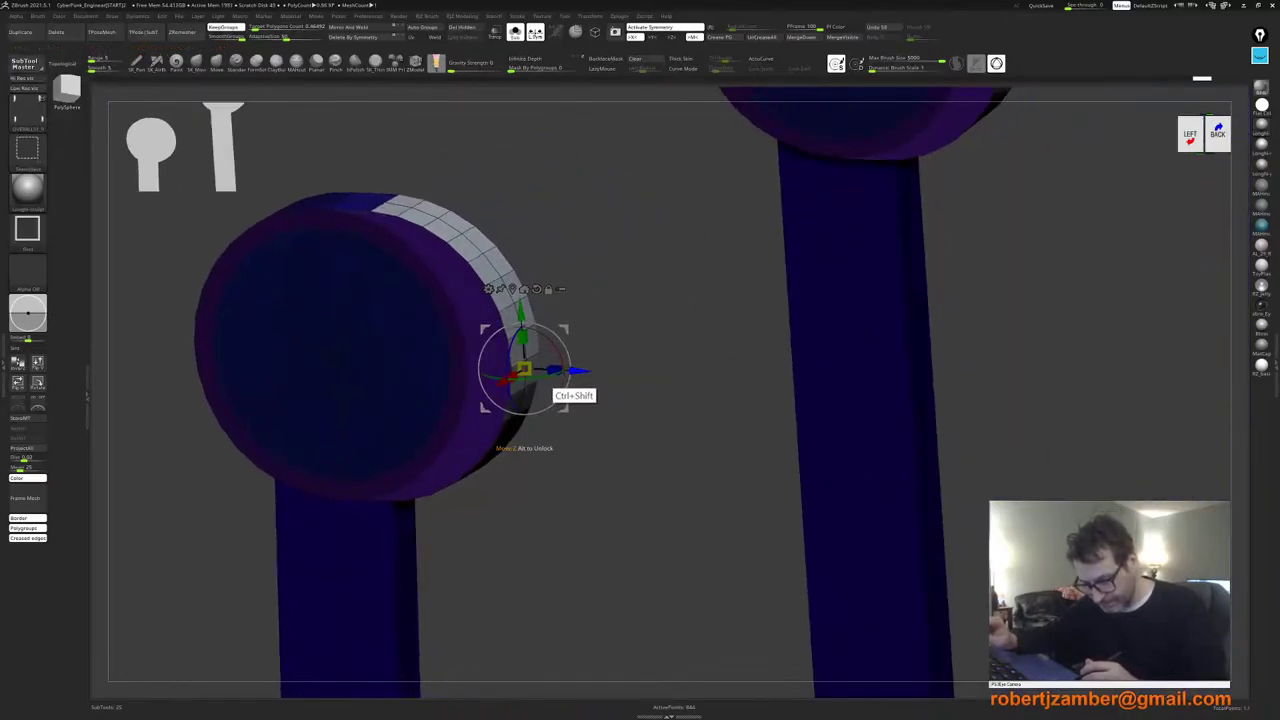
pyautogui.moveTo(587, 371); pyautogui.dragTo(596, 372)
pyautogui.moveTo(540, 338); pyautogui.dragTo(558, 369)
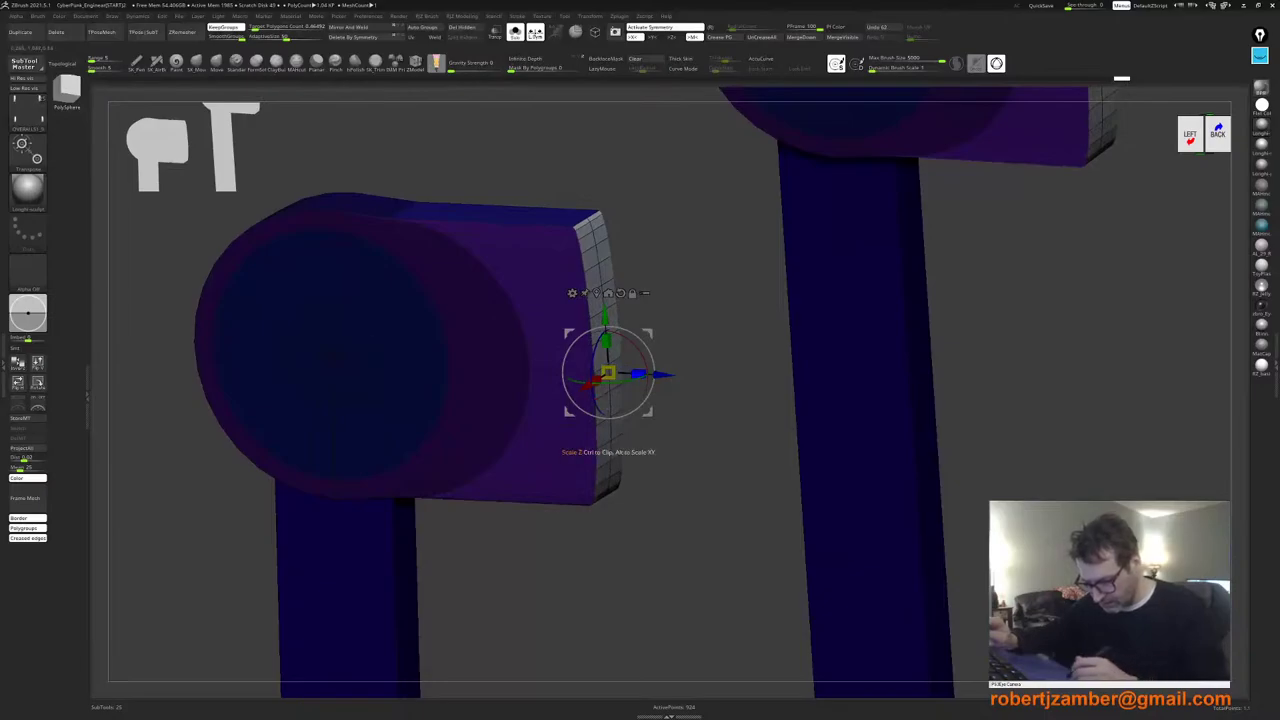
# Step: Flatten the new tab's curved end into a straight face by scaling it along the tab's length
pyautogui.moveTo(638, 373); pyautogui.dragTo(566, 370)
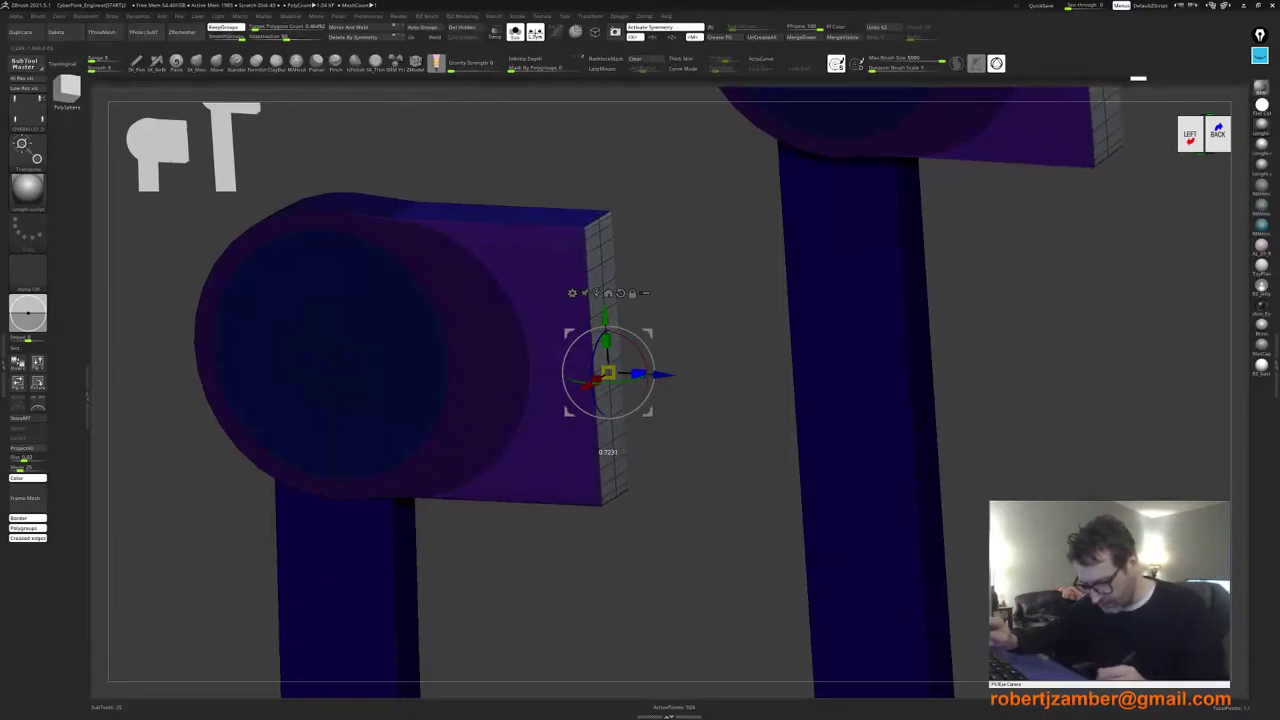
pyautogui.moveTo(375, 420); pyautogui.dragTo(462, 355, button='right')
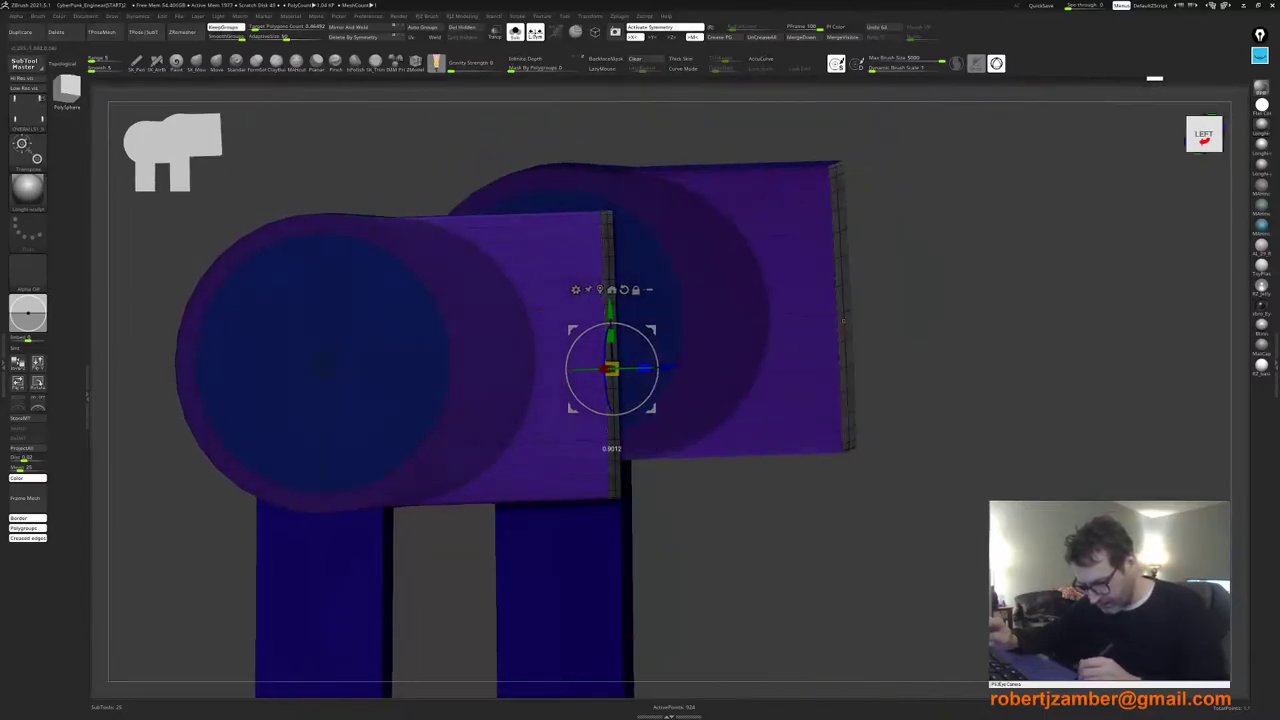
pyautogui.moveTo(642, 369); pyautogui.dragTo(641, 369)
pyautogui.moveTo(470, 398); pyautogui.dragTo(550, 358, button='right')
# Step: Scale down the height of the tab's end face so the tab tapers away from the disc
pyautogui.moveTo(605, 338); pyautogui.dragTo(605, 363)
pyautogui.moveTo(598, 490); pyautogui.dragTo(553, 514, button='right')
pyautogui.moveTo(605, 338); pyautogui.dragTo(605, 339)
pyautogui.moveTo(600, 492); pyautogui.dragTo(548, 512, button='right')
# Step: Scale the tab's end face thinner, hide the polygroup display, and widen its thickness slightly again
pyautogui.moveTo(591, 373); pyautogui.dragTo(606, 369)
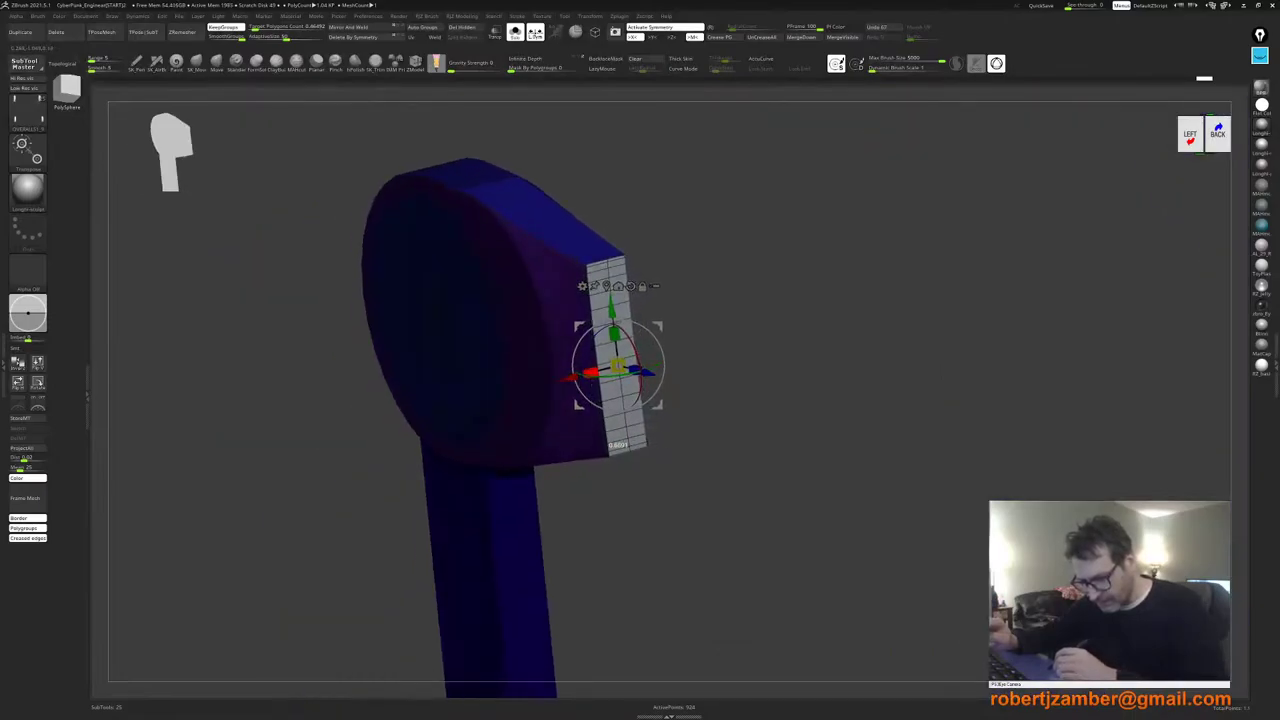
pyautogui.keyDown('ctrl'); pyautogui.moveTo(490, 402); pyautogui.dragTo(665, 455, button='right'); pyautogui.keyUp('ctrl')
pyautogui.moveTo(470, 459)
pyautogui.keyDown('alt'); pyautogui.mouseDown(button='right')
pyautogui.moveTo(489, 400)
pyautogui.moveTo(472, 416)
pyautogui.moveTo(489, 442)
pyautogui.moveTo(480, 411)
pyautogui.moveTo(430, 450)
pyautogui.moveTo(446, 475)
pyautogui.mouseUp(button='right'); pyautogui.keyUp('alt')
pyautogui.hotkey('shift', 'f')
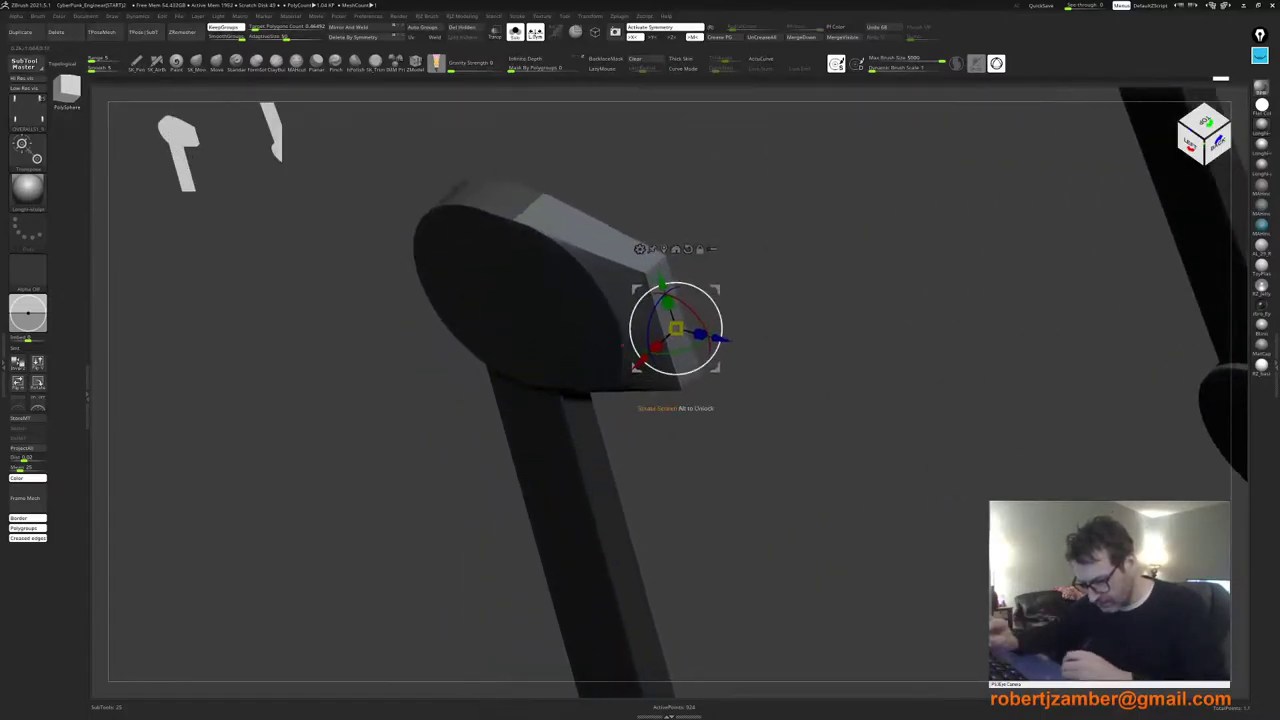
pyautogui.moveTo(656, 346); pyautogui.dragTo(644, 357)
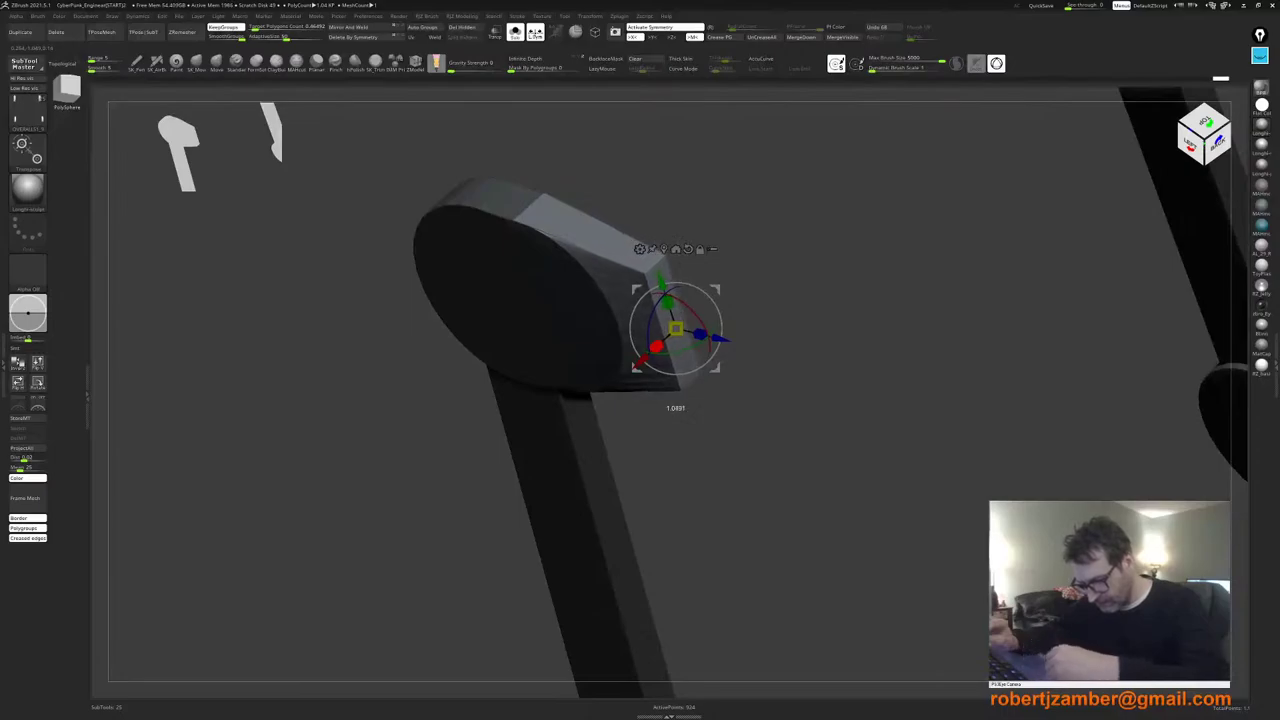
# Step: Clear the mask from the brace with the finished tapered tab
pyautogui.moveTo(526, 303); pyautogui.dragTo(514, 274, button='right')
pyautogui.moveTo(514, 274); pyautogui.dragTo(505, 294)
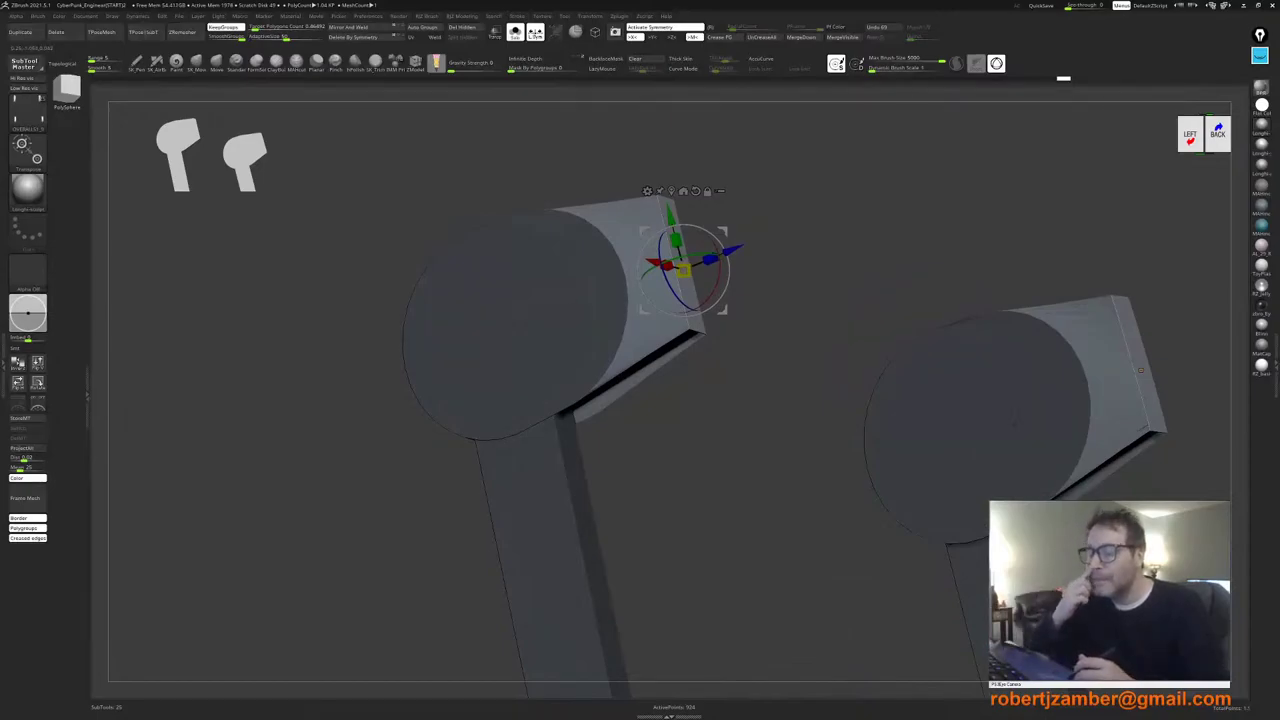
pyautogui.moveTo(550, 304); pyautogui.dragTo(520, 343, button='right')
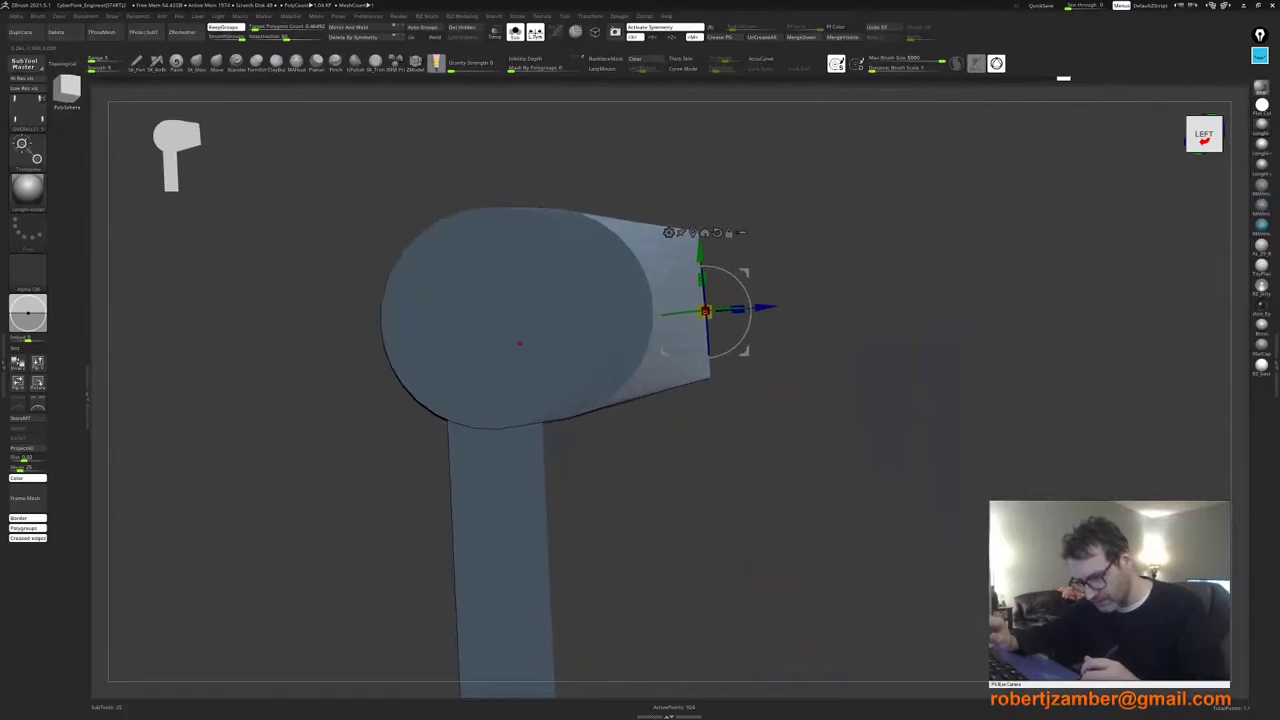
pyautogui.click(635, 59)
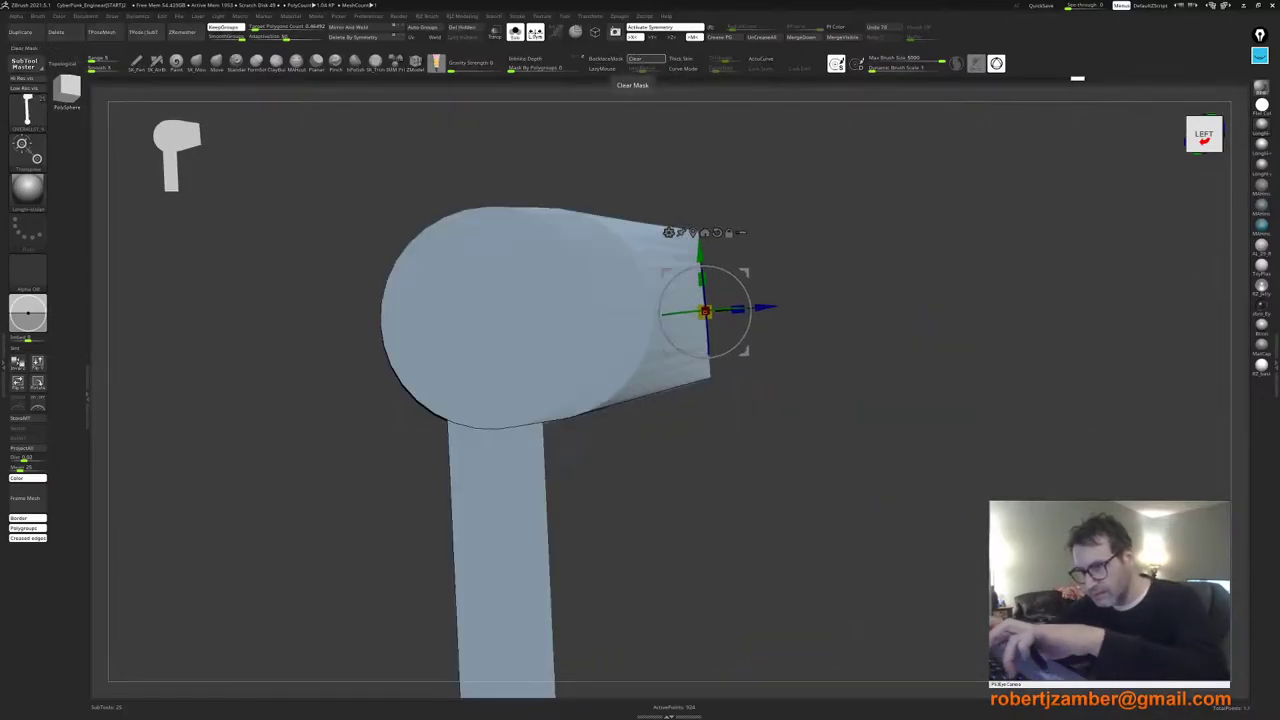
# Step: Display the brace's polygroups and return from the gizmo to ZModeler editing at the hip disc
pyautogui.hotkey('shift', 'f')
pyautogui.moveTo(530, 332); pyautogui.dragTo(494, 358, button='right')
pyautogui.press('q')
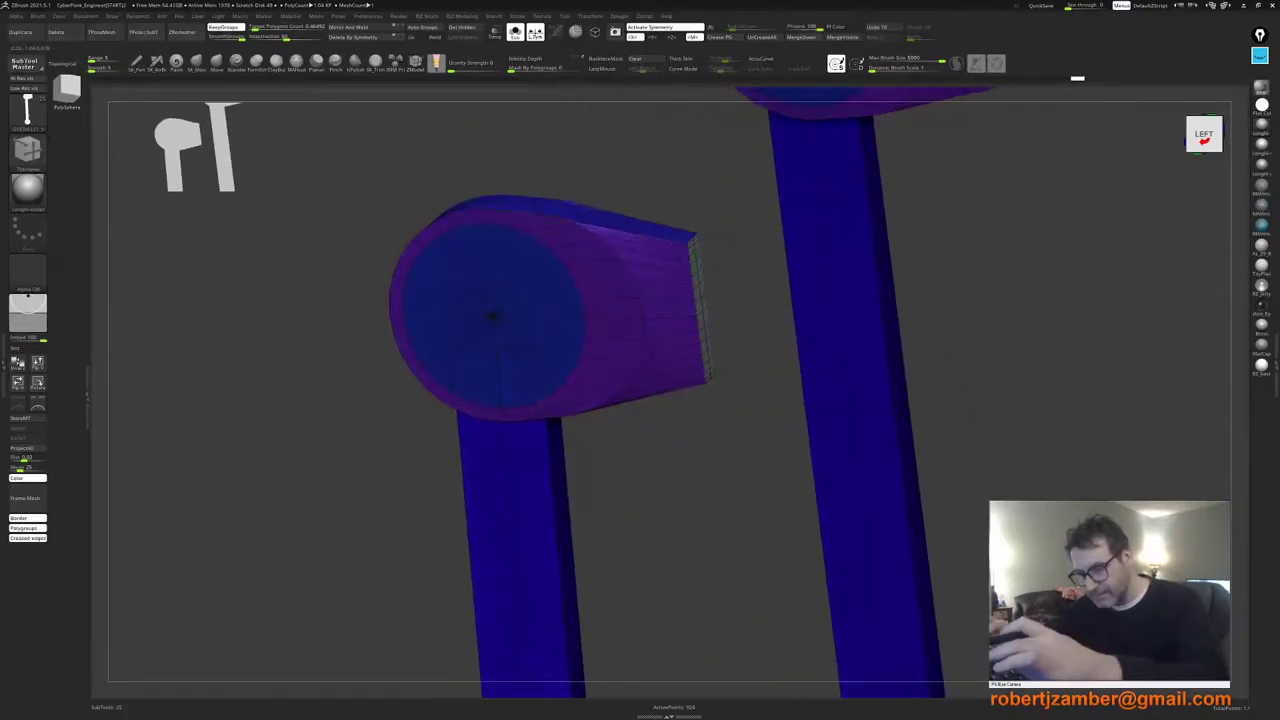
pyautogui.keyDown('ctrl'); pyautogui.moveTo(521, 282); pyautogui.dragTo(503, 318, button='right'); pyautogui.keyUp('ctrl')
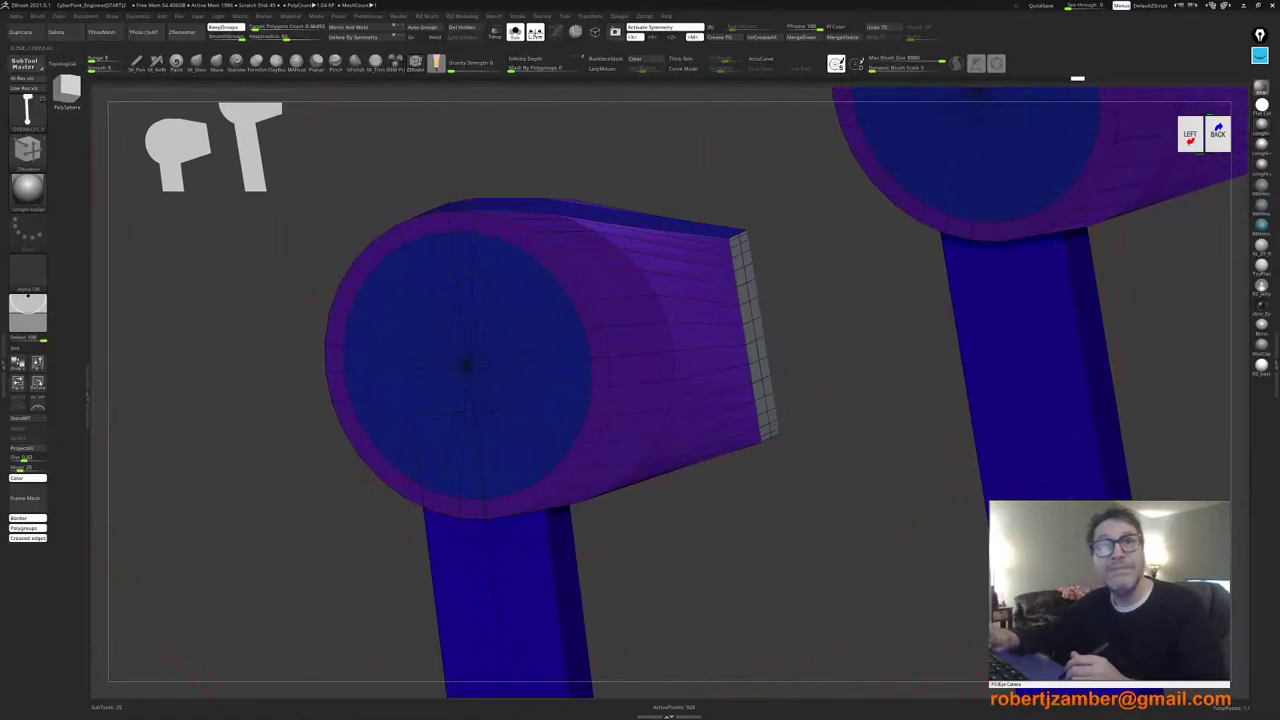
pyautogui.moveTo(563, 249); pyautogui.dragTo(560, 264, button='right')
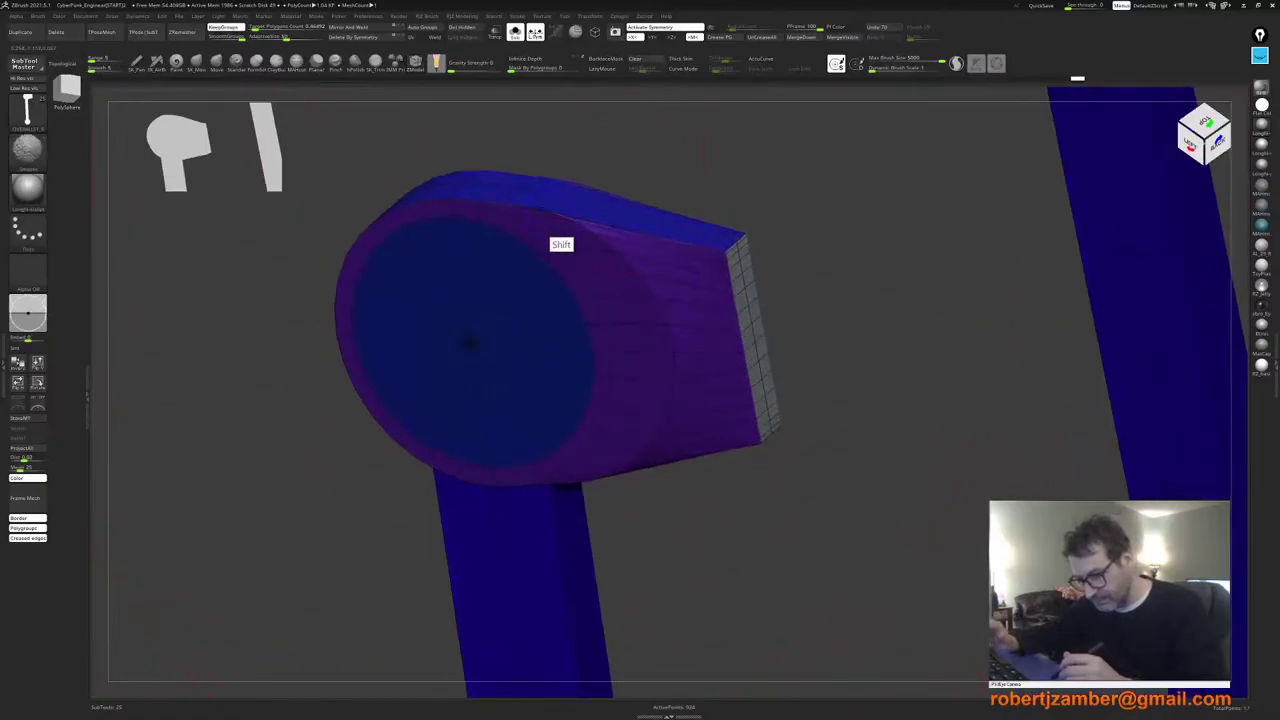
# Step: Try to regroup the upper polygons of the hip disc's outer ring with ZModeler, and undo the attempt
pyautogui.keyDown('shift'); pyautogui.moveTo(530, 222); pyautogui.dragTo(515, 225); pyautogui.keyUp('shift')
pyautogui.keyDown('shift'); pyautogui.moveTo(514, 250); pyautogui.dragTo(535, 225, button='right'); pyautogui.keyUp('shift')
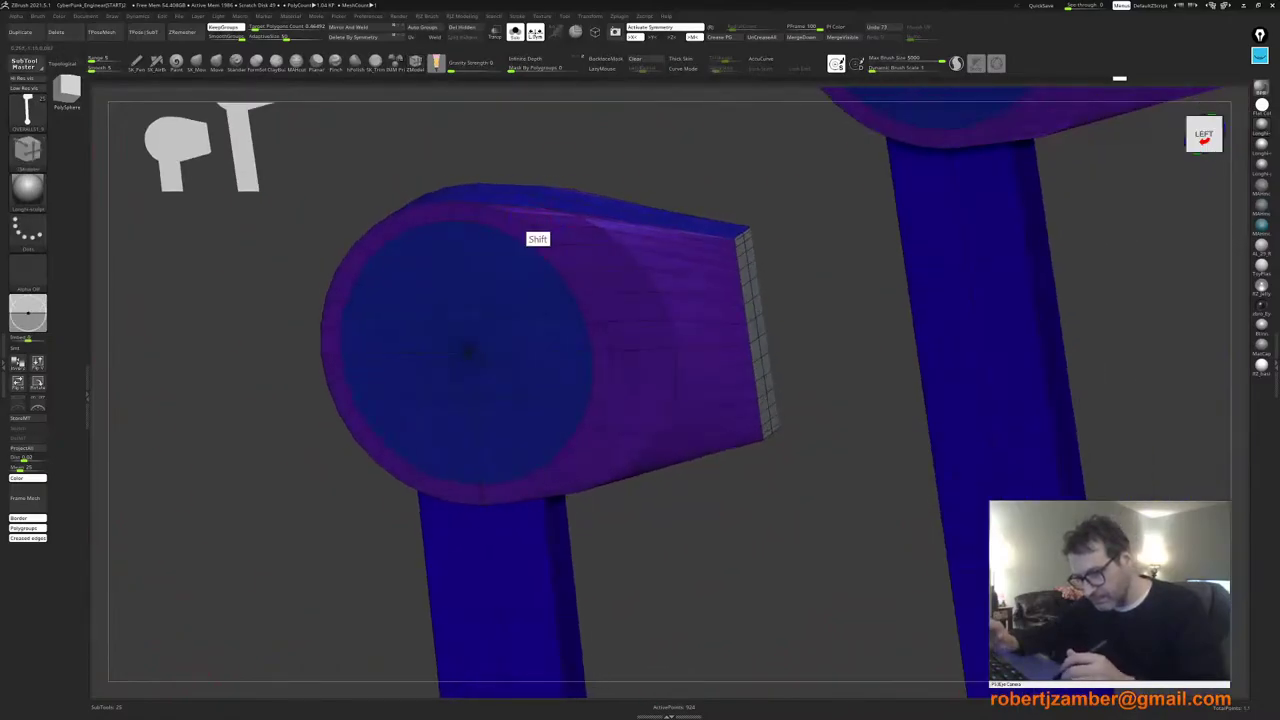
pyautogui.keyDown('shift'); pyautogui.moveTo(535, 225); pyautogui.dragTo(561, 227); pyautogui.keyUp('shift')
pyautogui.hotkey('ctrl', 'z')
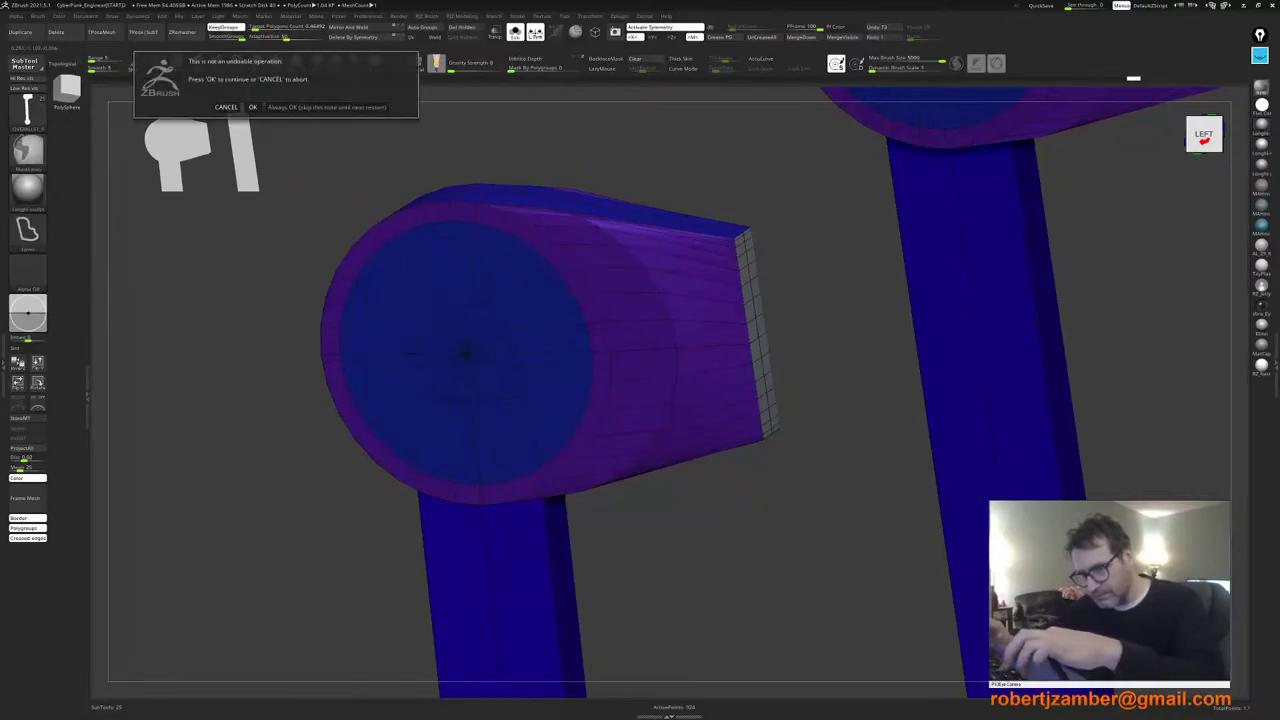
pyautogui.click(253, 107)
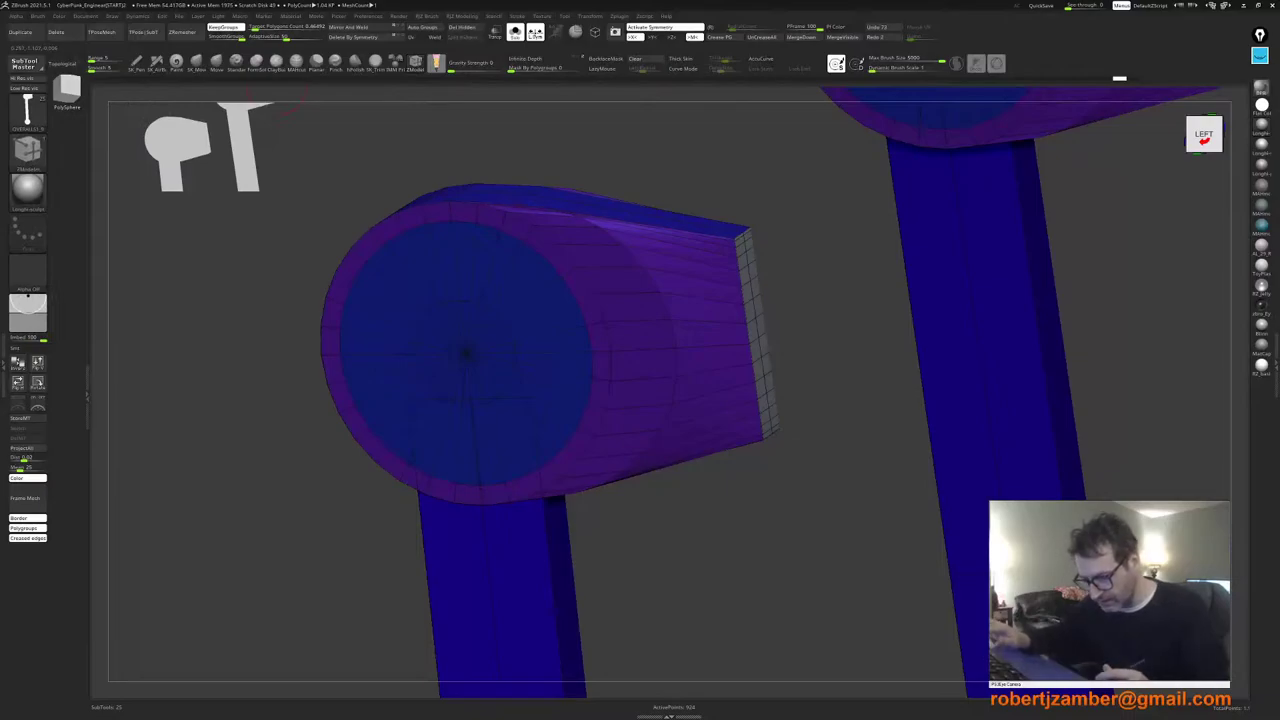
# Step: Undo the edits back to the plain hip disc, before the tab was extruded from its rear rim
pyautogui.hotkey('ctrl', 'z')
pyautogui.hotkey('ctrl', 'z')
pyautogui.hotkey('ctrl', 'z')
pyautogui.hotkey('ctrl', 'z')
pyautogui.hotkey('ctrl', 'z')
pyautogui.hotkey('ctrl', 'z')
pyautogui.hotkey('ctrl', 'z')
pyautogui.hotkey('ctrl', 'z')
pyautogui.hotkey('ctrl', 'z')
pyautogui.hotkey('ctrl', 'z')
pyautogui.hotkey('ctrl', 'z')
pyautogui.hotkey('ctrl', 'z')
pyautogui.hotkey('ctrl', 'z')
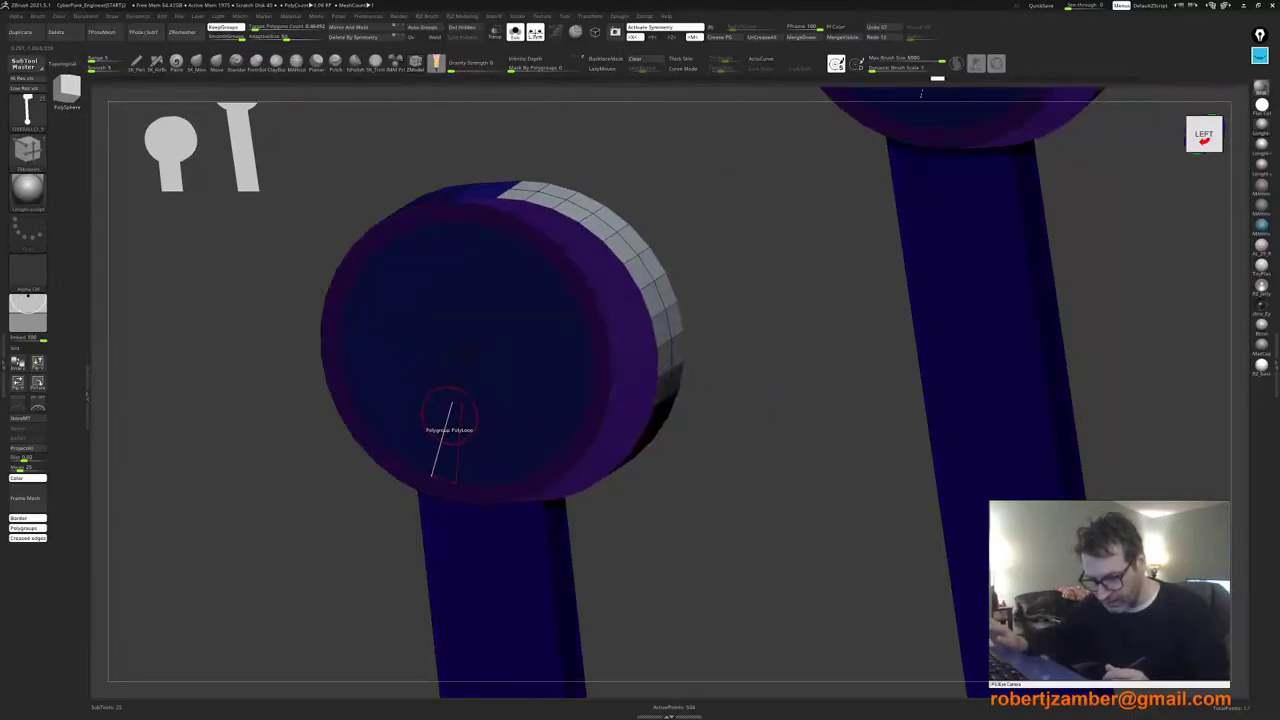
pyautogui.hotkey('ctrl', 'z')
pyautogui.hotkey('ctrl', 'z')
pyautogui.hotkey('ctrl', 'z')
pyautogui.hotkey('ctrl', 'z')
pyautogui.moveTo(454, 400)
pyautogui.mouseDown(button='right')
pyautogui.moveTo(449, 320)
pyautogui.moveTo(456, 388)
pyautogui.mouseUp(button='right')
pyautogui.hotkey('ctrl', 'z')
# Step: Hide the leg shafts so only the discs remain, and mark the rim face adjoining the rear rim polygroup
pyautogui.keyDown('alt'); pyautogui.moveTo(495, 582); pyautogui.dragTo(461, 477, button='right'); pyautogui.keyUp('alt')
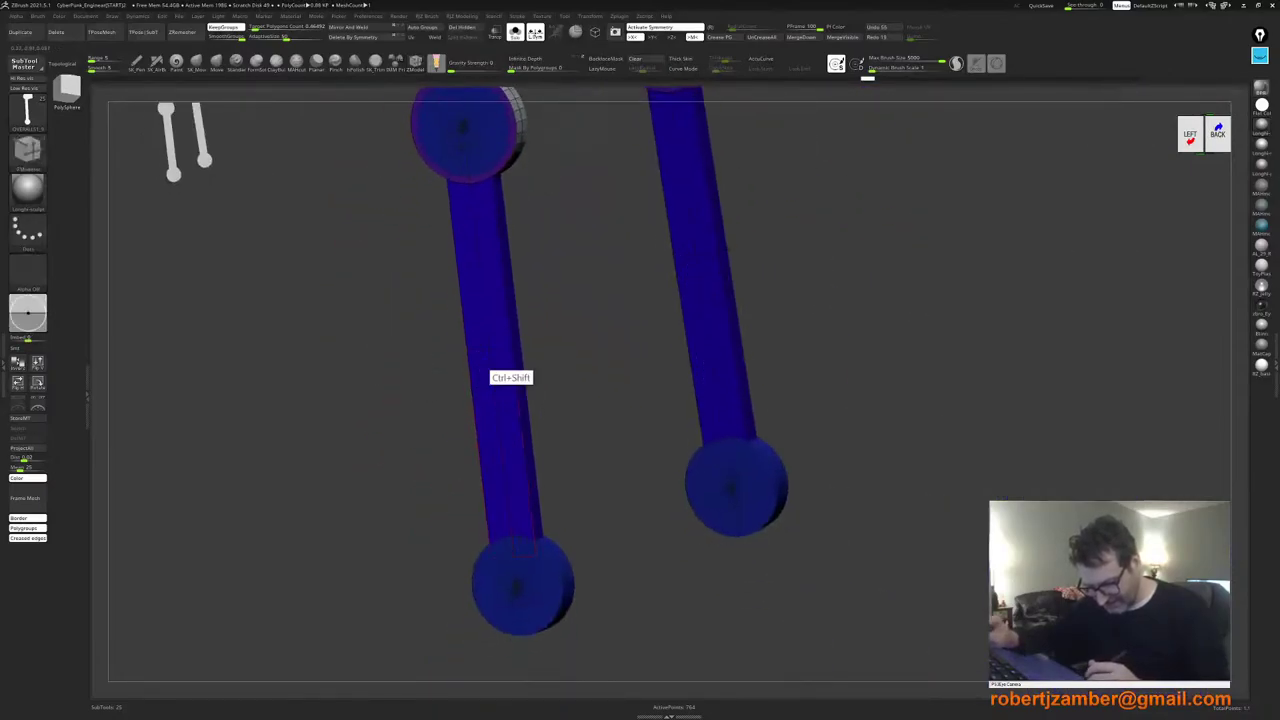
pyautogui.keyDown('ctrl'); pyautogui.keyDown('shift'); pyautogui.click(506, 354); pyautogui.keyUp('shift'); pyautogui.keyUp('ctrl')
pyautogui.keyDown('ctrl'); pyautogui.keyDown('shift'); pyautogui.click(506, 354); pyautogui.keyUp('shift'); pyautogui.keyUp('ctrl')
pyautogui.keyDown('alt'); pyautogui.moveTo(484, 299); pyautogui.dragTo(525, 660, button='right'); pyautogui.keyUp('alt')
pyautogui.moveTo(478, 268); pyautogui.dragTo(492, 325, button='right')
pyautogui.keyDown('alt'); pyautogui.click(498, 366); pyautogui.keyUp('alt')
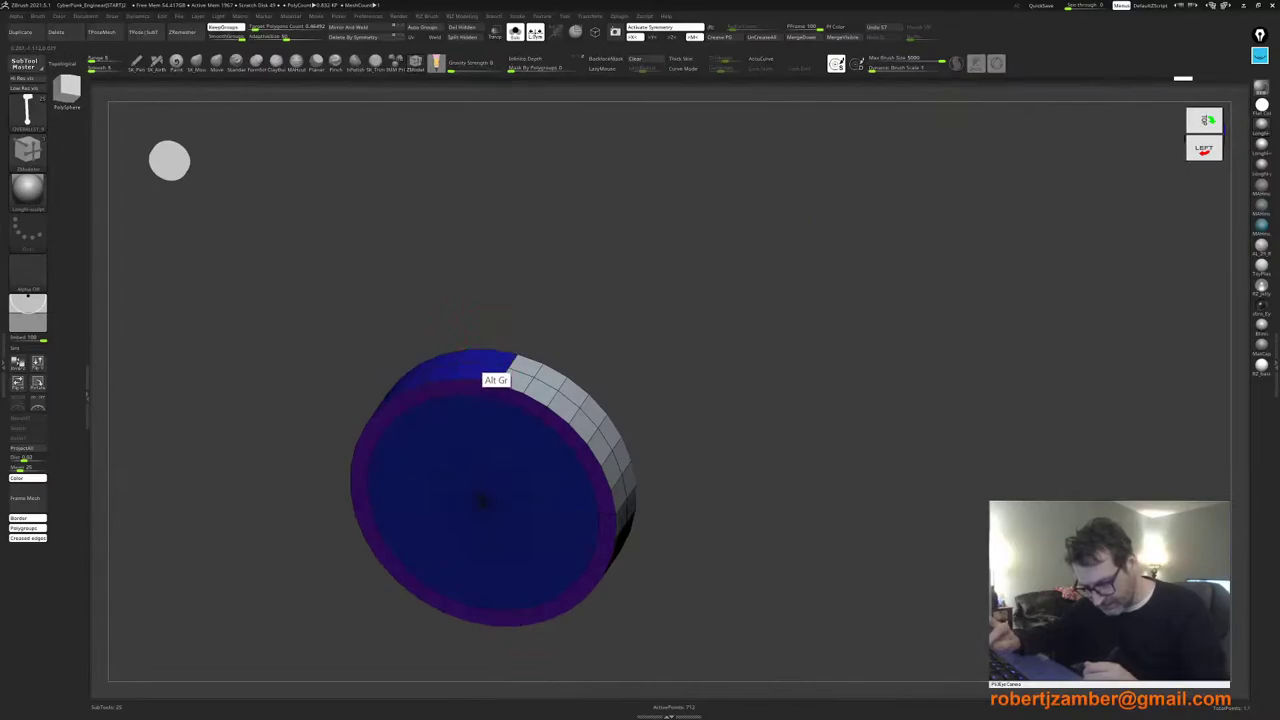
# Step: Extend the rear rim polygroup with adjoining faces on the hip disc, and unhide the whole brace
pyautogui.moveTo(530, 495); pyautogui.dragTo(458, 335, button='right')
pyautogui.moveTo(432, 455); pyautogui.dragTo(436, 425, button='right')
pyautogui.keyDown('alt'); pyautogui.moveTo(419, 476); pyautogui.dragTo(436, 492); pyautogui.keyUp('alt')
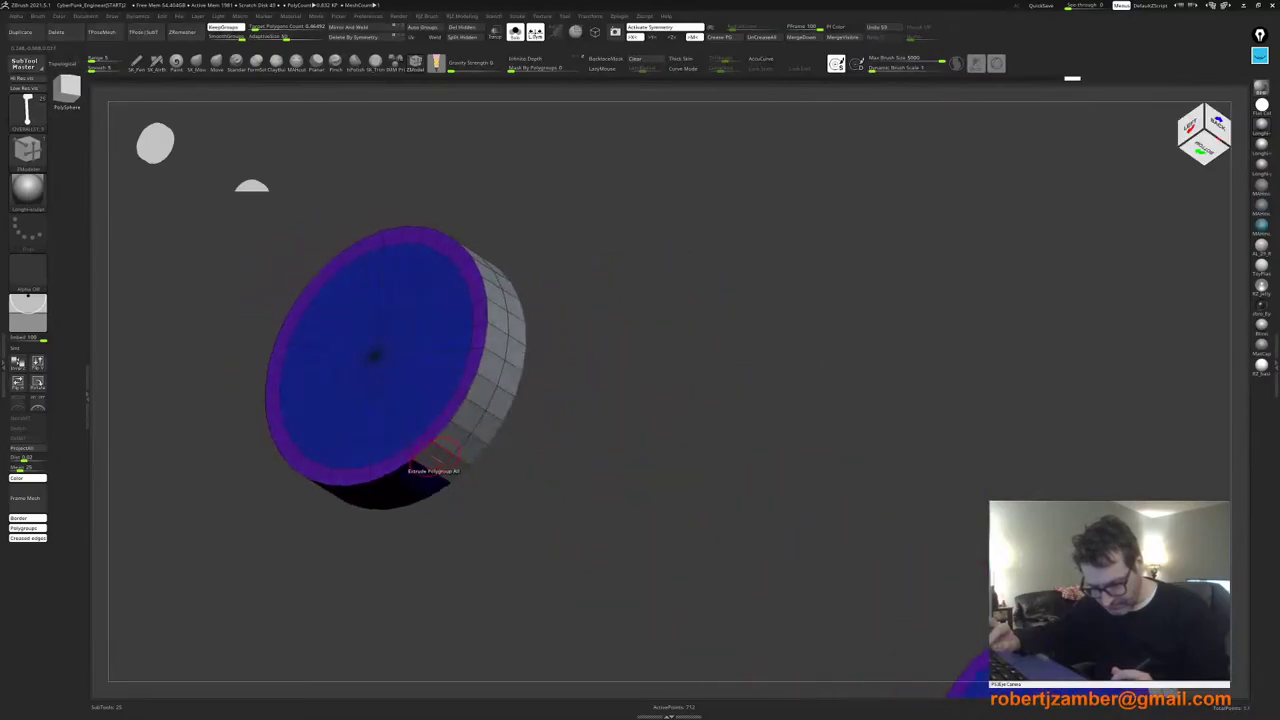
pyautogui.press('alt')
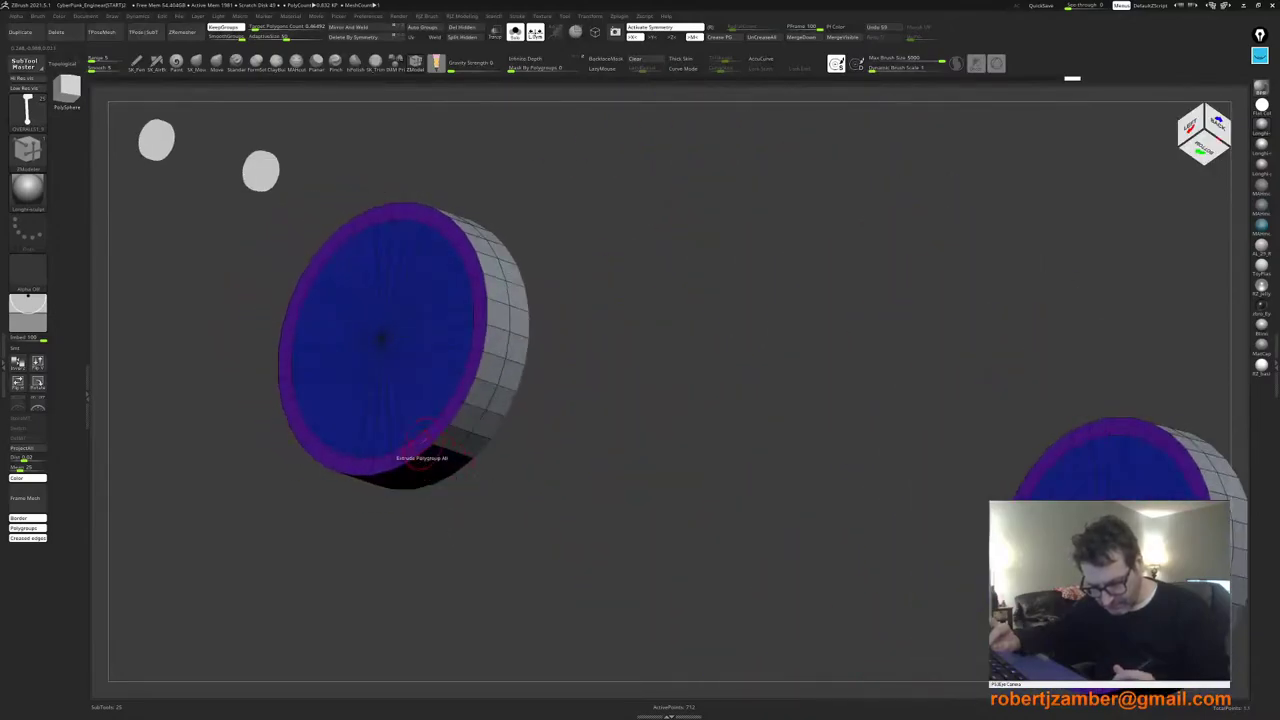
pyautogui.moveTo(423, 455); pyautogui.dragTo(390, 370, button='right')
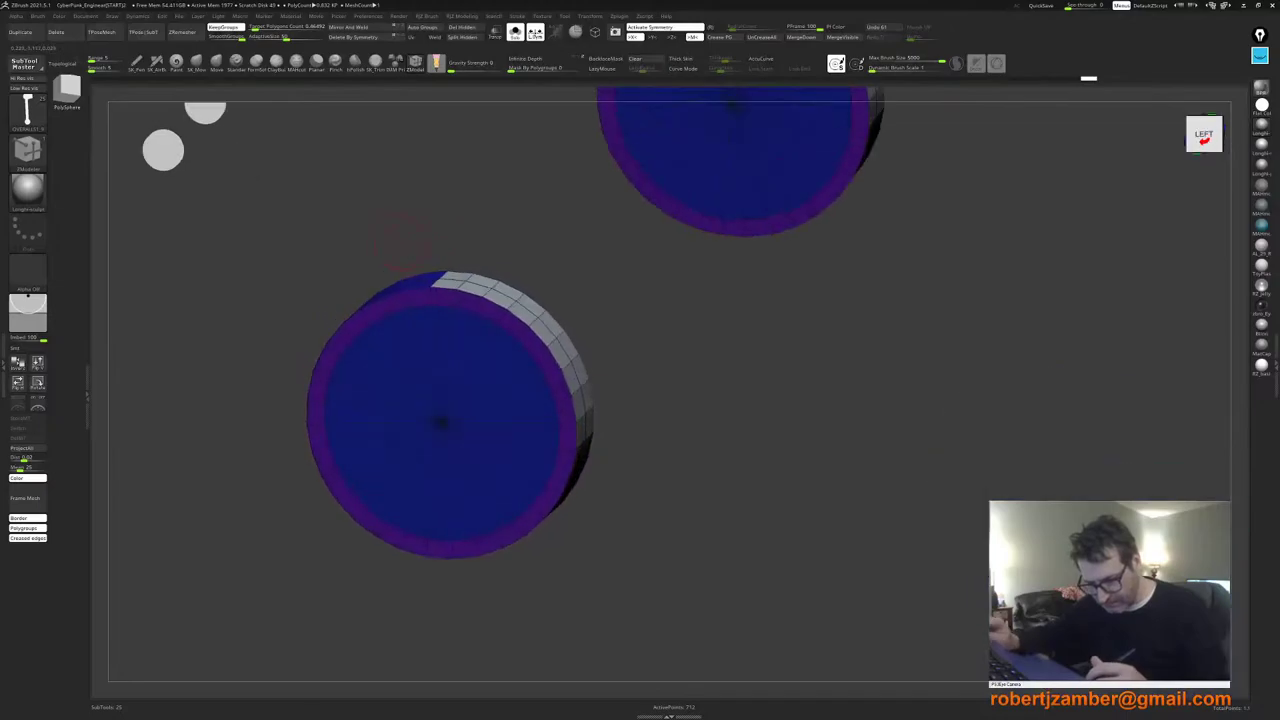
pyautogui.keyDown('ctrl'); pyautogui.keyDown('shift'); pyautogui.click(375, 227); pyautogui.keyUp('shift'); pyautogui.keyUp('ctrl')
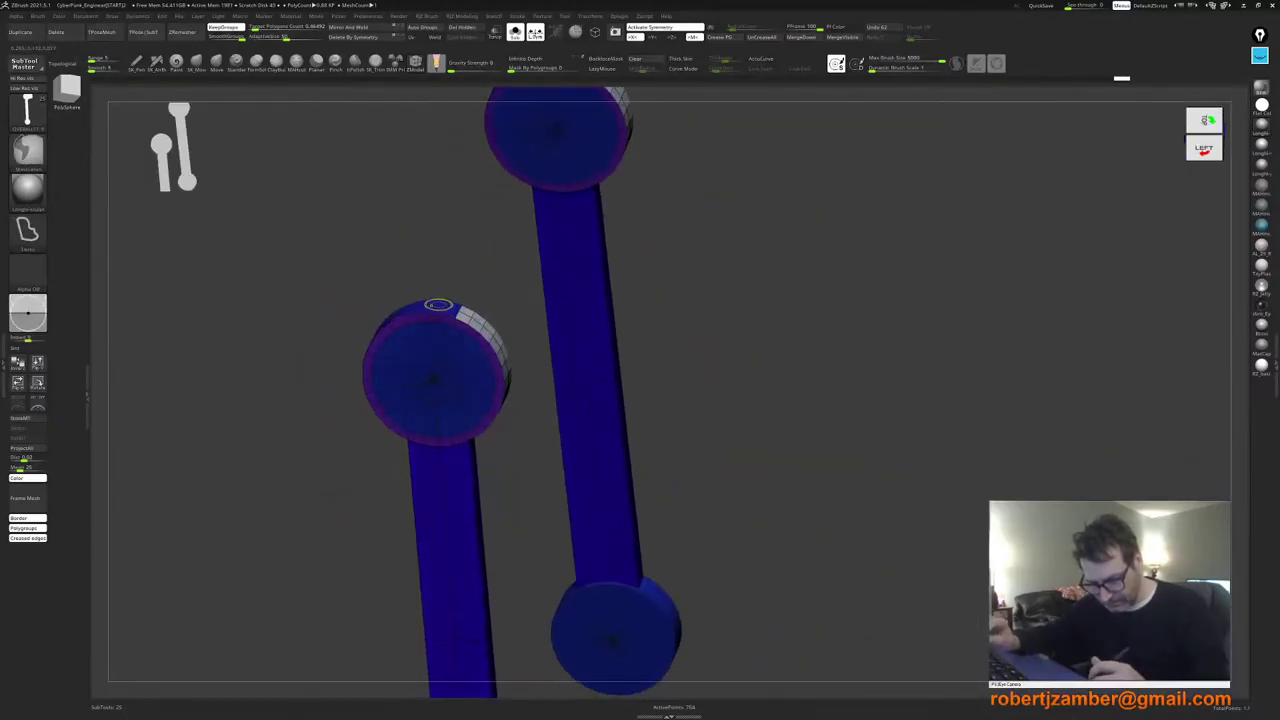
# Step: Check the ends of the rear rim polygroup with the leg shafts hidden, and unhide the whole brace
pyautogui.press('alt')
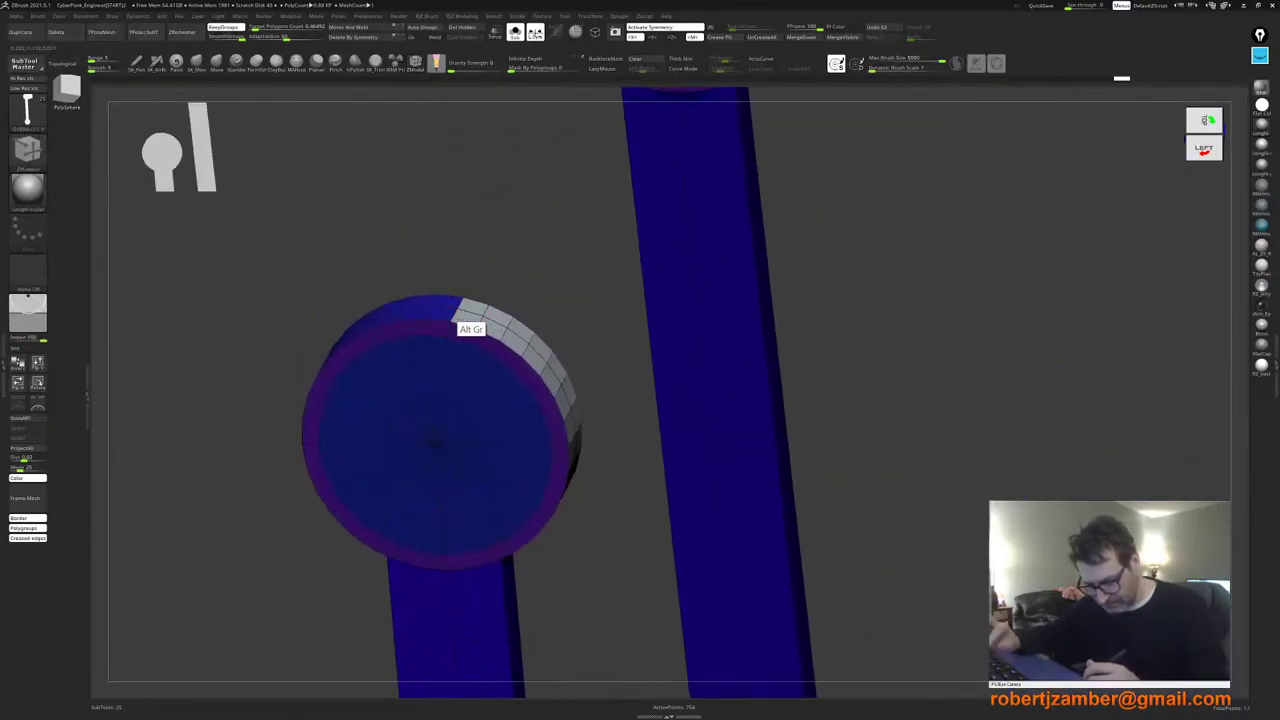
pyautogui.moveTo(457, 322); pyautogui.dragTo(443, 235, button='right')
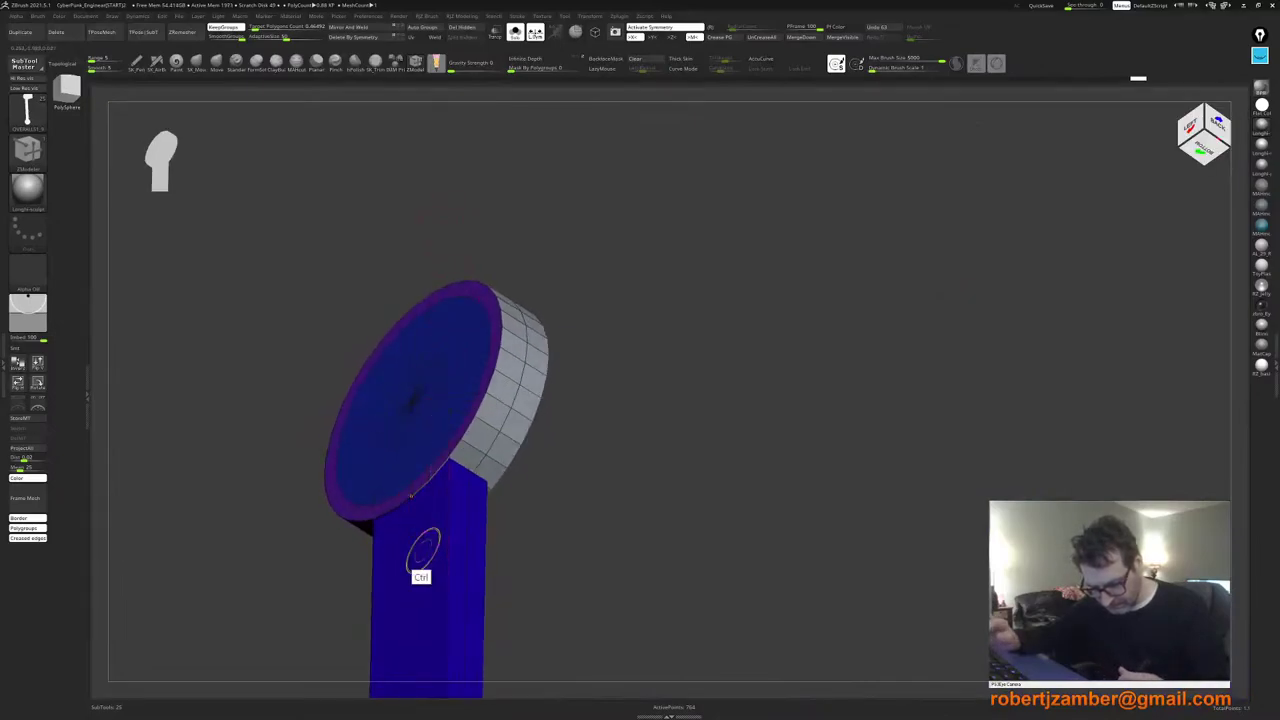
pyautogui.keyDown('ctrl'); pyautogui.moveTo(423, 543); pyautogui.dragTo(435, 376, button='right'); pyautogui.keyUp('ctrl')
pyautogui.keyDown('ctrl'); pyautogui.keyDown('shift'); pyautogui.click(457, 430); pyautogui.keyUp('shift'); pyautogui.keyUp('ctrl')
pyautogui.keyDown('ctrl'); pyautogui.keyDown('shift'); pyautogui.click(457, 430); pyautogui.keyUp('shift'); pyautogui.keyUp('ctrl')
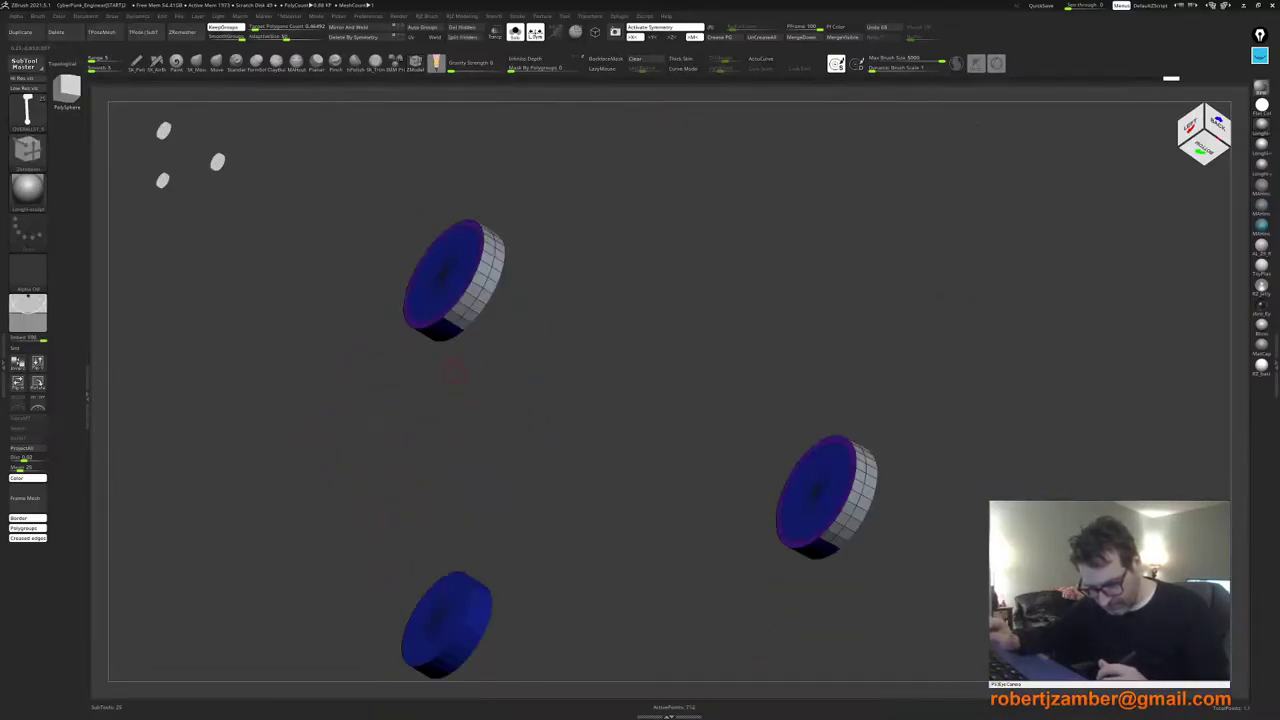
pyautogui.moveTo(450, 322); pyautogui.dragTo(486, 430, button='right')
pyautogui.keyDown('ctrl'); pyautogui.keyDown('shift'); pyautogui.click(458, 405); pyautogui.keyUp('shift'); pyautogui.keyUp('ctrl')
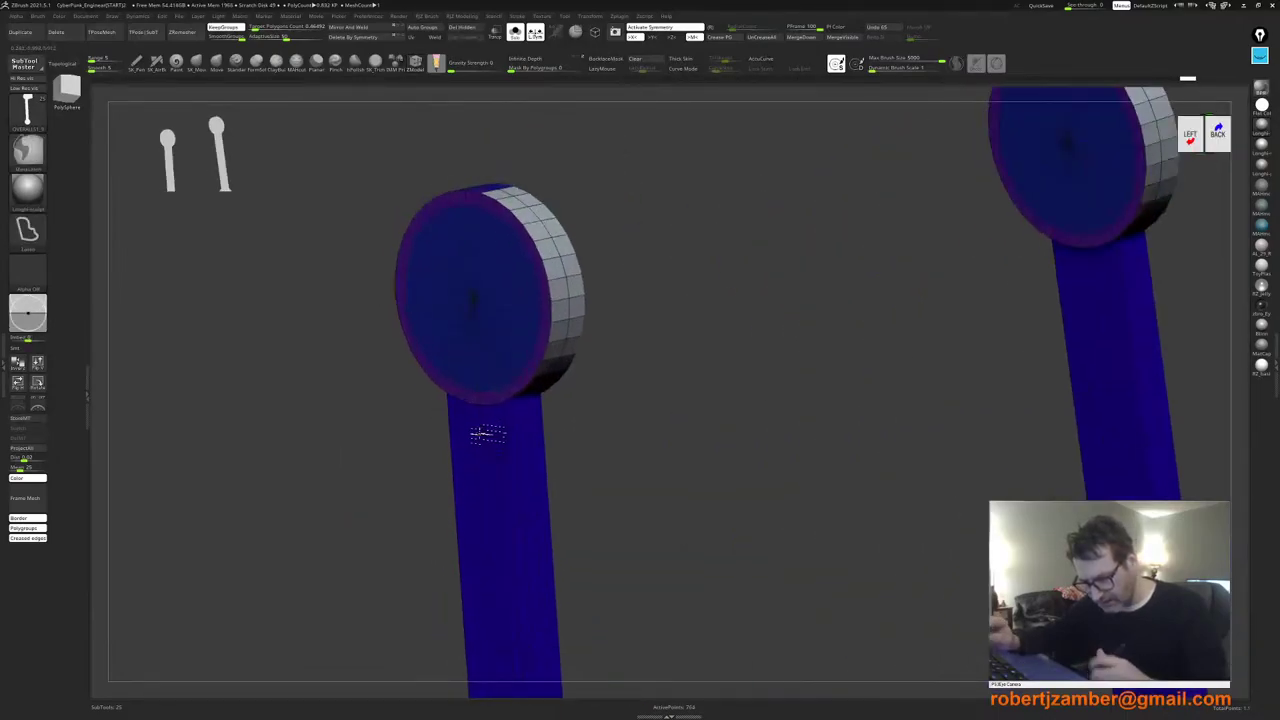
# Step: Mask everything except the hip disc's rear rim faces and move the gizmo to the disc's mid-height at the rear edge
pyautogui.keyDown('ctrl'); pyautogui.moveTo(511, 338); pyautogui.dragTo(537, 365, button='right'); pyautogui.keyUp('ctrl')
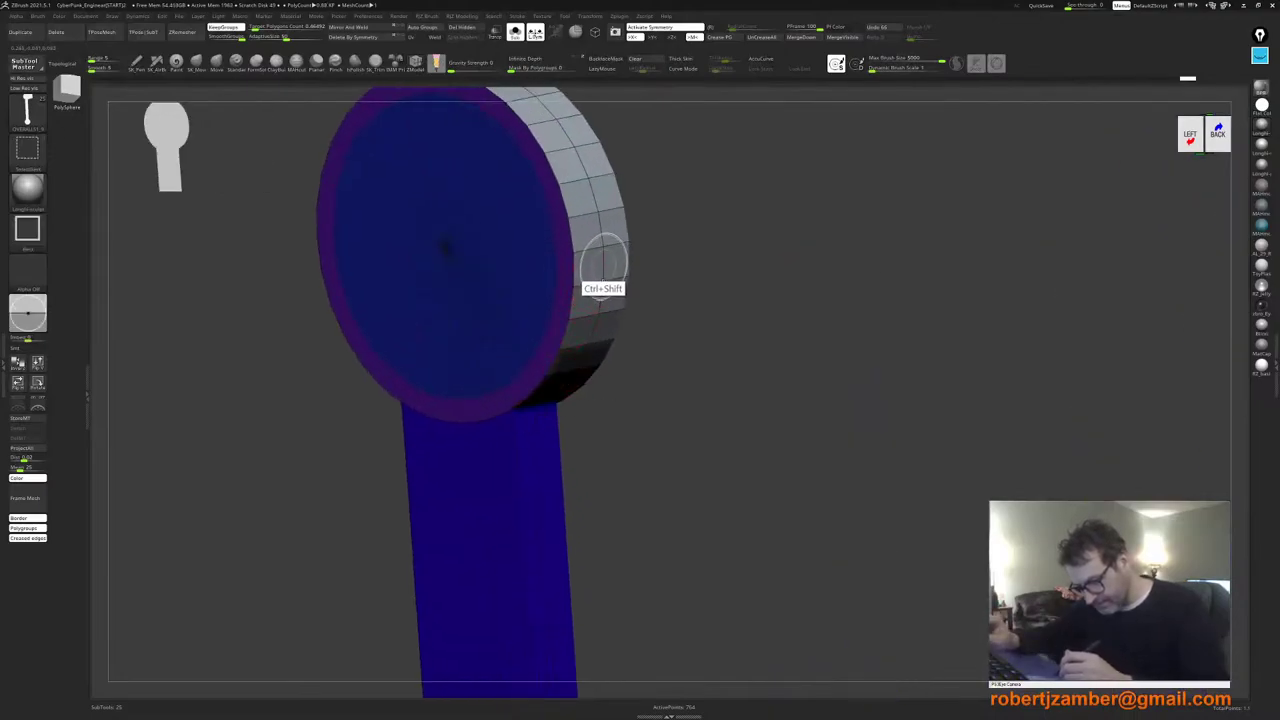
pyautogui.press('w')
pyautogui.keyDown('alt'); pyautogui.moveTo(518, 295); pyautogui.dragTo(486, 405, button='right'); pyautogui.keyUp('alt')
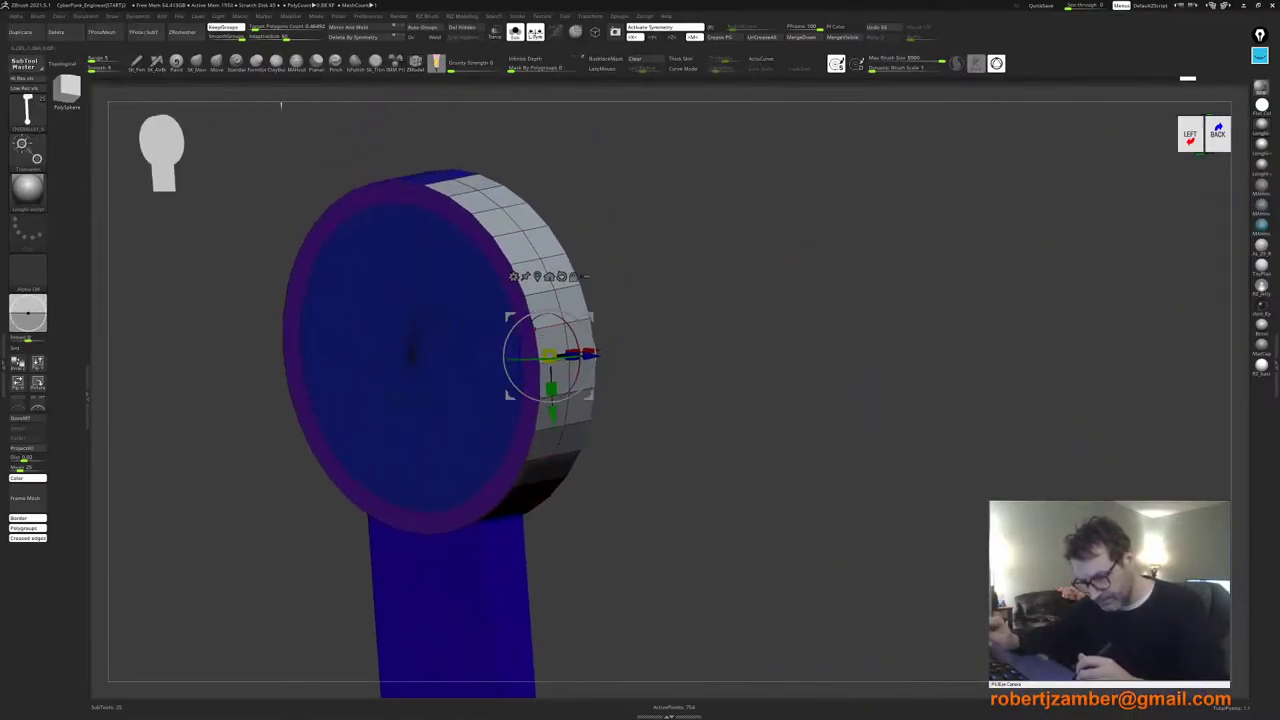
pyautogui.moveTo(590, 412); pyautogui.dragTo(515, 412, button='right')
pyautogui.keyDown('ctrl'); pyautogui.click(588, 428); pyautogui.keyUp('ctrl')
pyautogui.moveTo(588, 428); pyautogui.dragTo(660, 426, button='right')
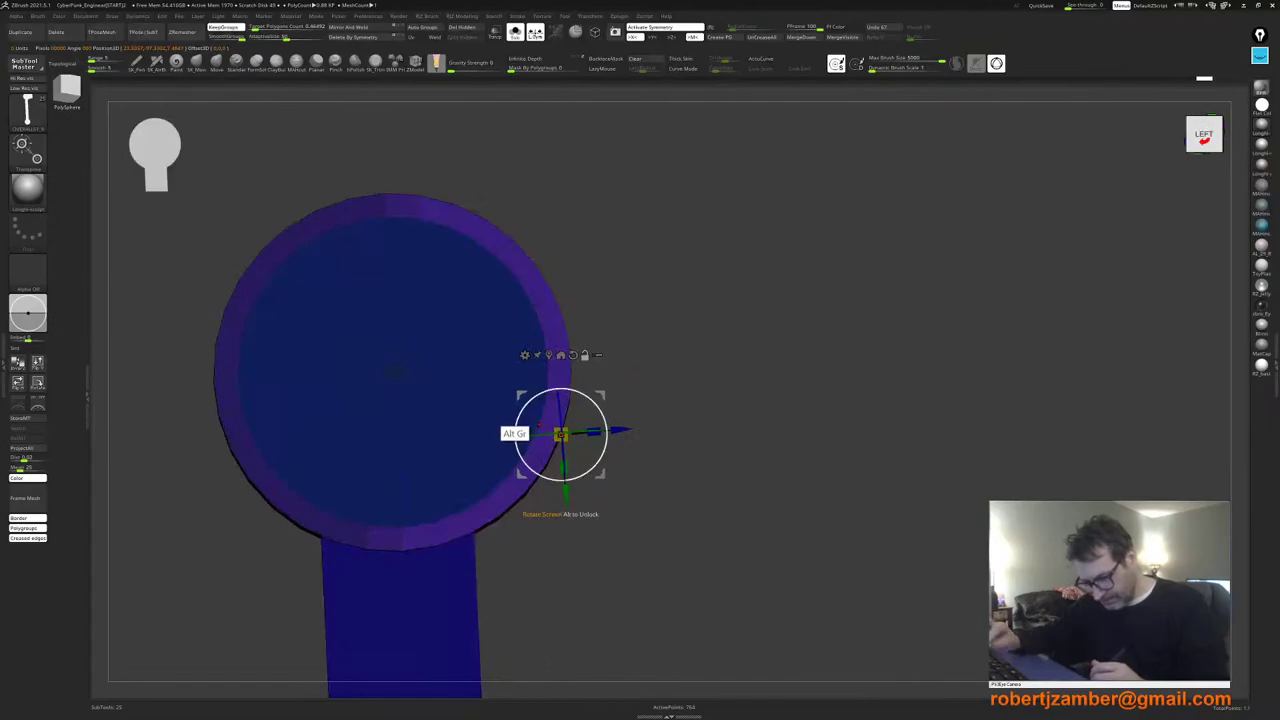
pyautogui.keyDown('alt'); pyautogui.moveTo(519, 395); pyautogui.dragTo(529, 323); pyautogui.keyUp('alt')
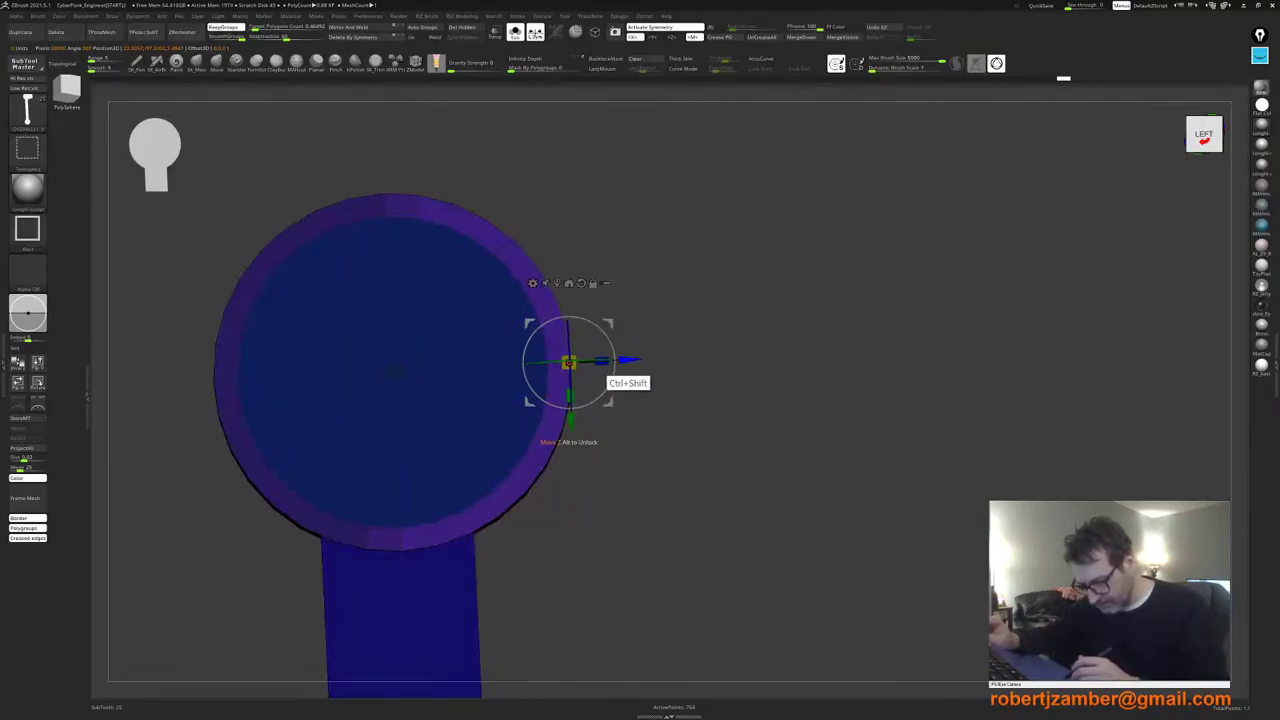
# Step: Extrude the unmasked rear rim backward in two segments to form a tab, and flatten its curved end face
pyautogui.keyDown('ctrl'); pyautogui.keyDown('shift'); pyautogui.moveTo(638, 358); pyautogui.dragTo(661, 386); pyautogui.keyUp('shift'); pyautogui.keyUp('ctrl')
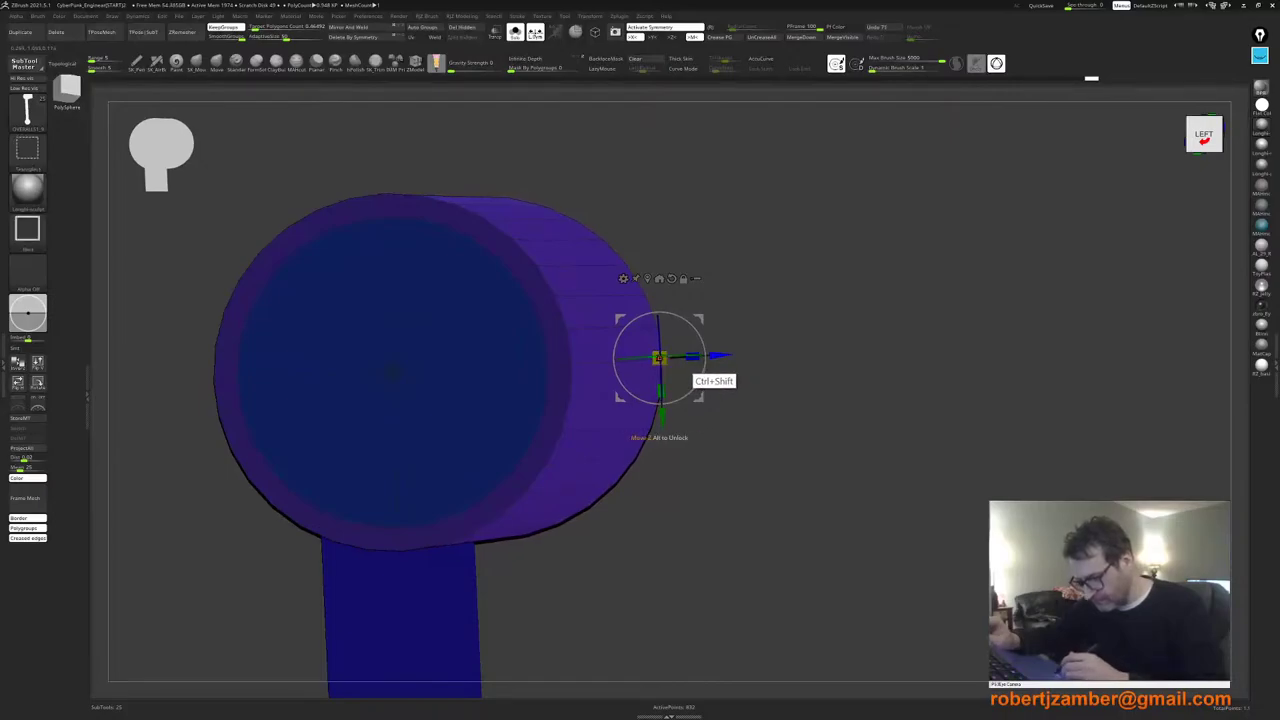
pyautogui.keyDown('ctrl'); pyautogui.keyDown('shift'); pyautogui.moveTo(716, 355); pyautogui.dragTo(680, 356); pyautogui.keyUp('shift'); pyautogui.keyUp('ctrl')
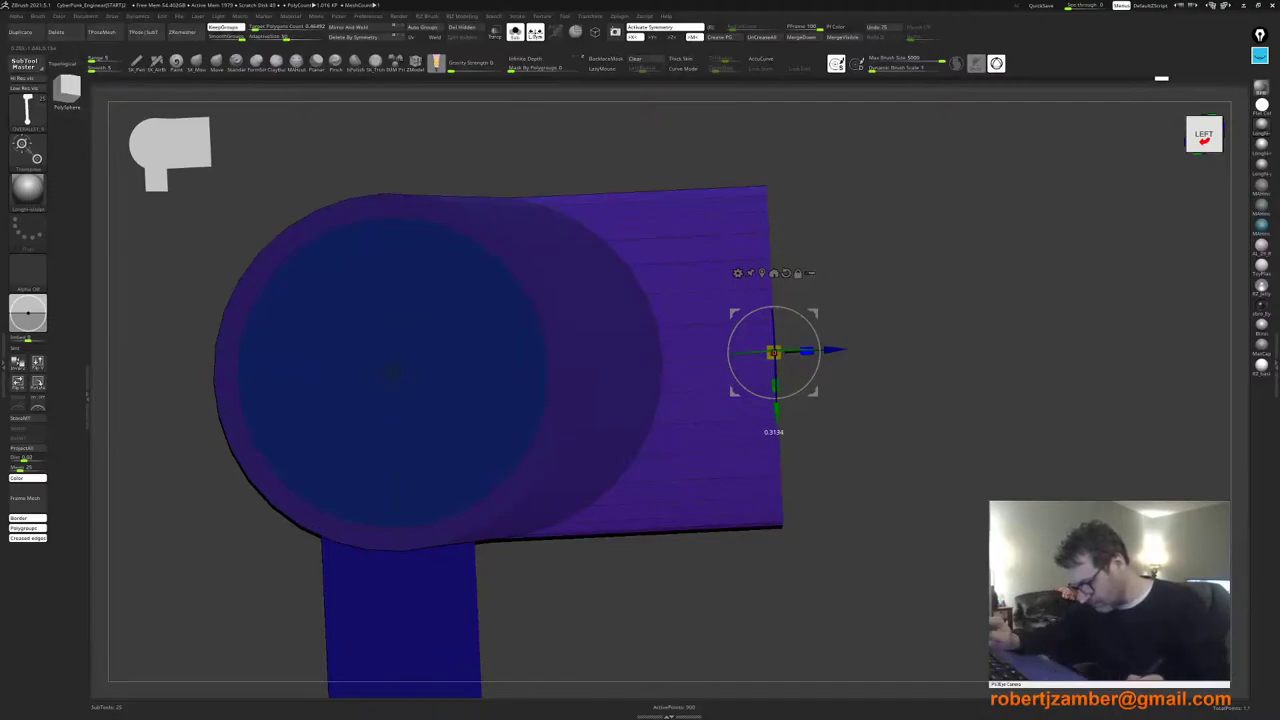
# Step: Scale down the height of the tab's end face to taper it, and shift the face slightly along the tab's length
pyautogui.moveTo(775, 386); pyautogui.dragTo(782, 352)
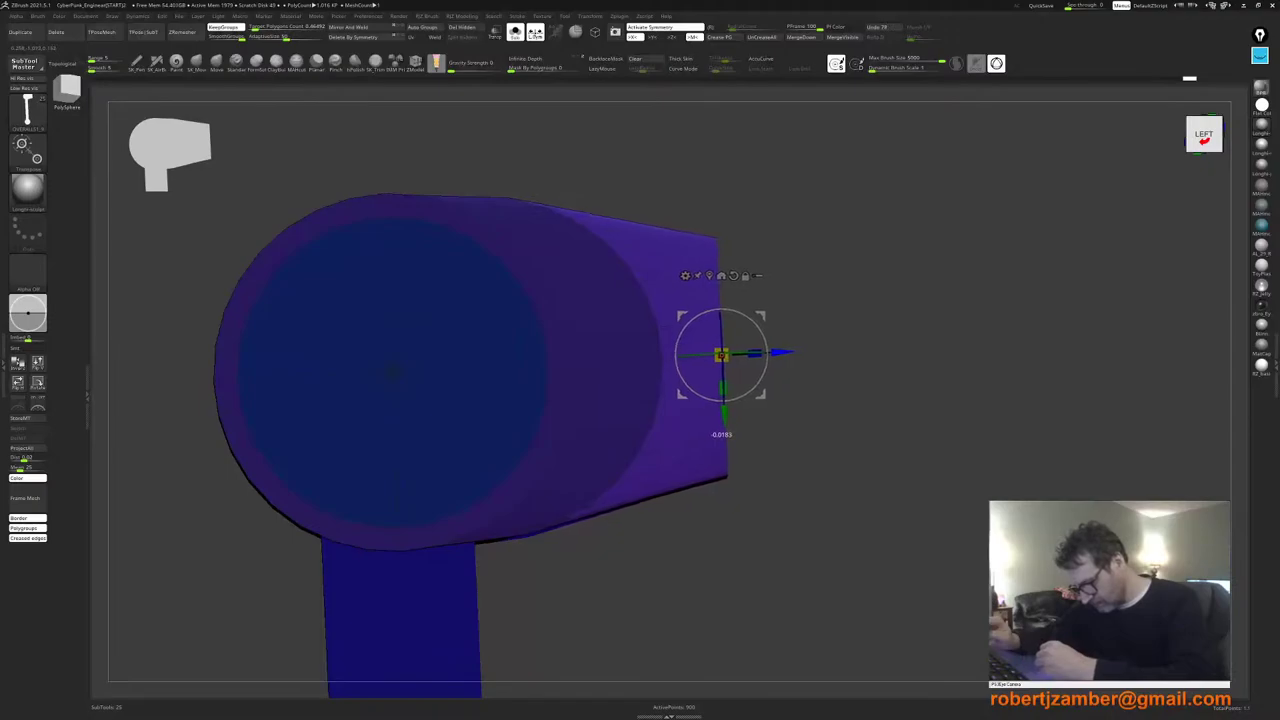
pyautogui.moveTo(723, 388)
pyautogui.mouseDown()
pyautogui.moveTo(723, 362)
pyautogui.moveTo(723, 394)
pyautogui.moveTo(723, 377)
pyautogui.mouseUp()
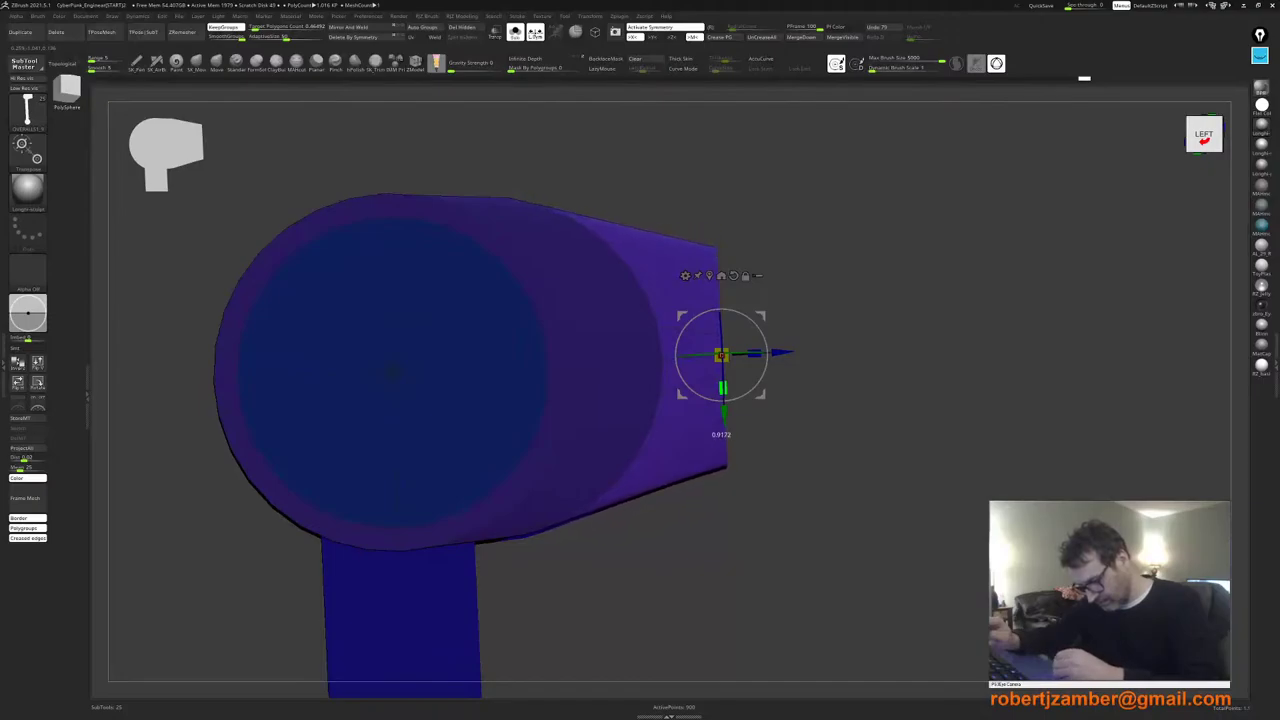
pyautogui.moveTo(662, 359); pyautogui.dragTo(648, 406, button='right')
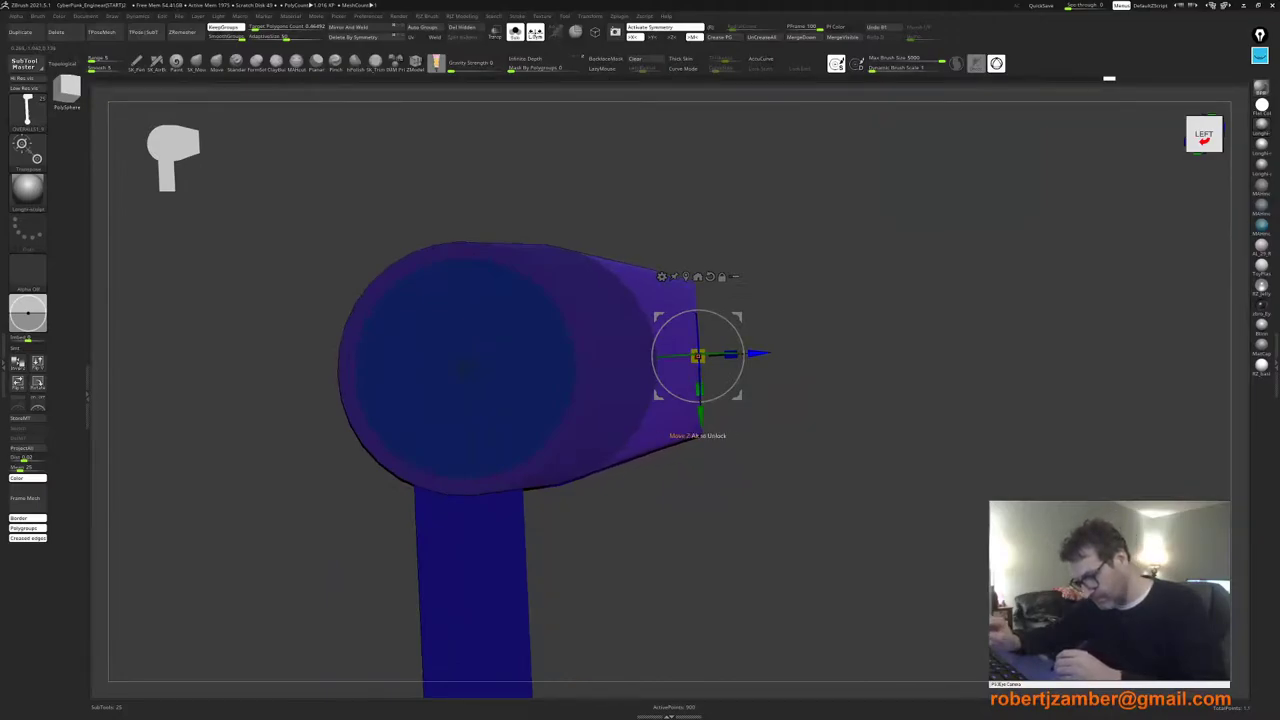
pyautogui.moveTo(758, 353); pyautogui.dragTo(763, 353)
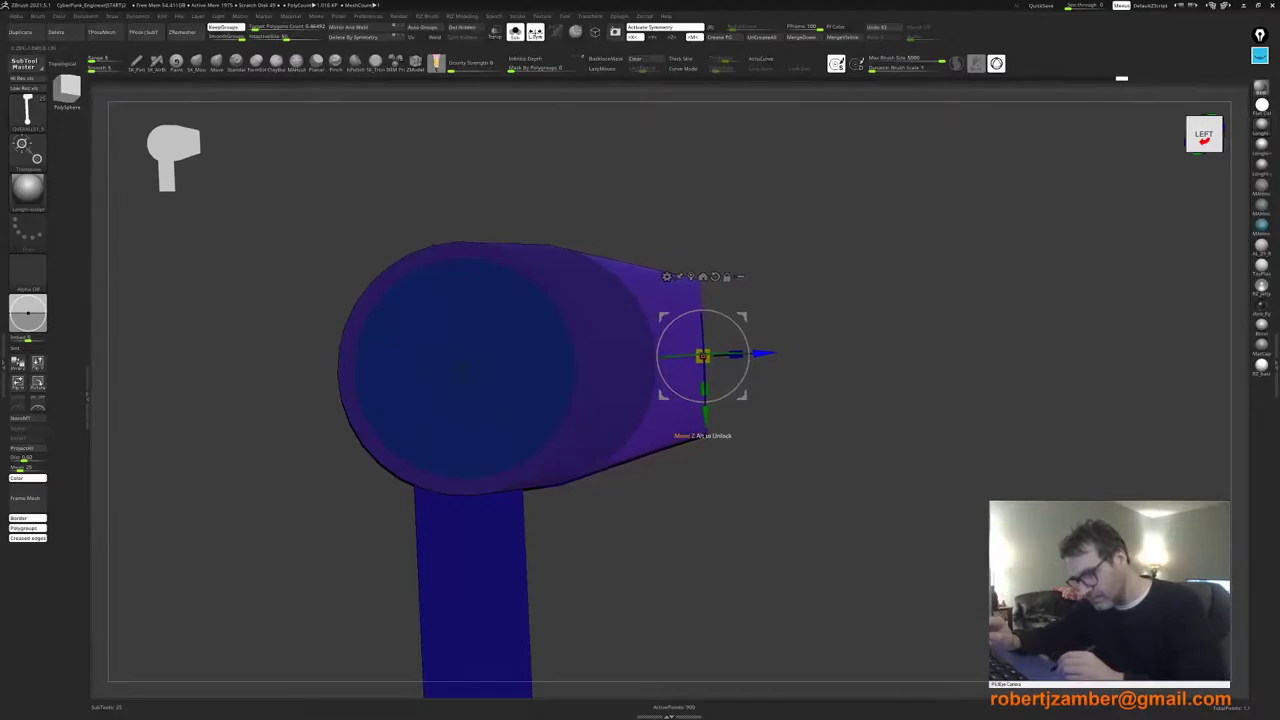
# Step: Clear the mask from the brace and hide the leg shafts so only the disc parts remain
pyautogui.moveTo(574, 411)
pyautogui.keyDown('ctrl'); pyautogui.mouseDown(button='right')
pyautogui.moveTo(571, 385)
pyautogui.moveTo(557, 385)
pyautogui.moveTo(563, 399)
pyautogui.mouseUp(button='right'); pyautogui.keyUp('ctrl')
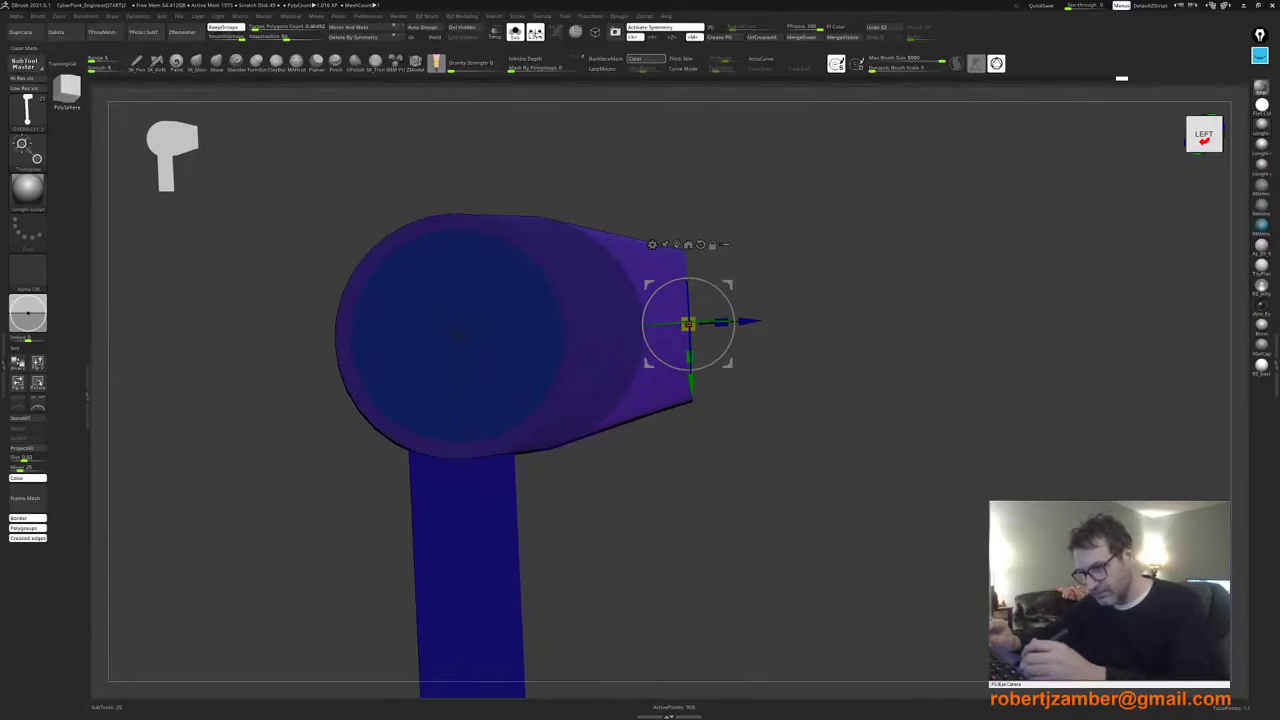
pyautogui.click(636, 60)
pyautogui.press('q')
pyautogui.keyDown('alt'); pyautogui.moveTo(453, 228); pyautogui.dragTo(519, 306, button='right'); pyautogui.keyUp('alt')
pyautogui.keyDown('alt'); pyautogui.moveTo(520, 392); pyautogui.dragTo(500, 324, button='right'); pyautogui.keyUp('alt')
pyautogui.keyDown('ctrl'); pyautogui.moveTo(511, 415); pyautogui.dragTo(472, 440, button='right'); pyautogui.keyUp('ctrl')
pyautogui.keyDown('alt'); pyautogui.moveTo(484, 485); pyautogui.dragTo(440, 262, button='right'); pyautogui.keyUp('alt')
pyautogui.moveTo(477, 352)
pyautogui.keyDown('ctrl'); pyautogui.mouseDown(button='right')
pyautogui.moveTo(470, 318)
pyautogui.moveTo(474, 355)
pyautogui.mouseUp(button='right'); pyautogui.keyUp('ctrl')
pyautogui.keyDown('ctrl'); pyautogui.keyDown('shift'); pyautogui.click(494, 429); pyautogui.keyUp('shift'); pyautogui.keyUp('ctrl')
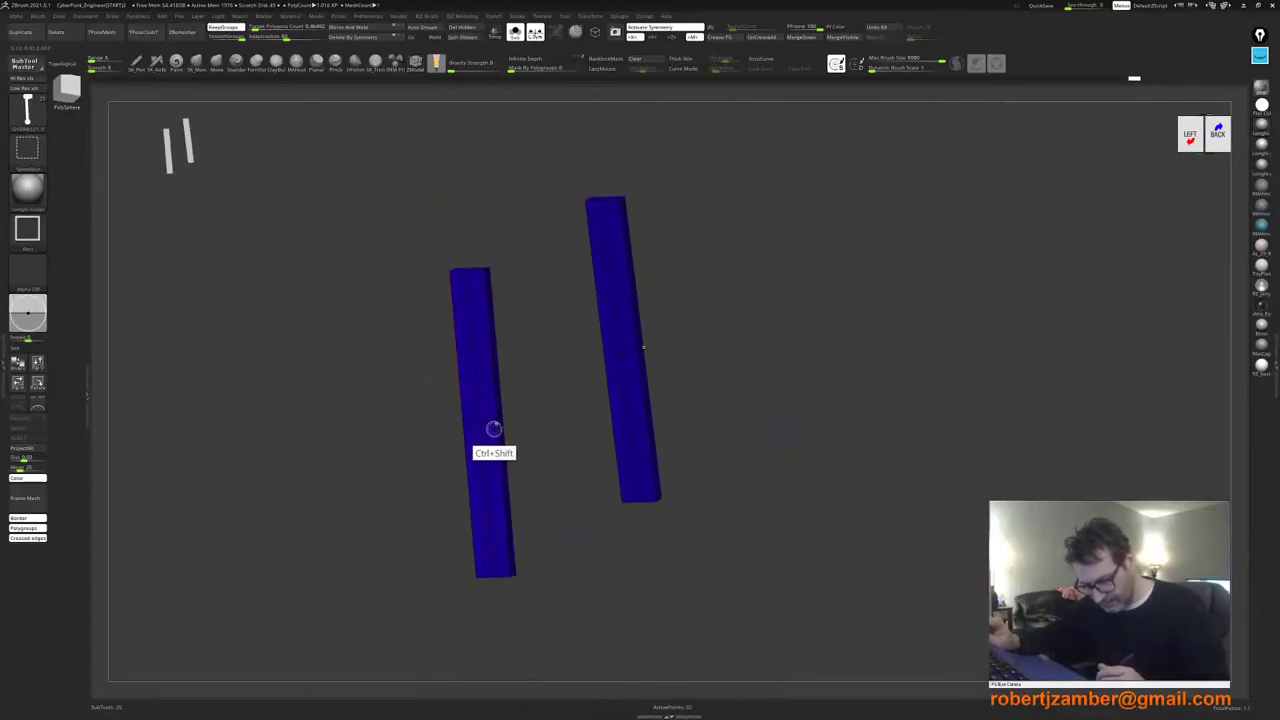
pyautogui.keyDown('ctrl'); pyautogui.keyDown('shift'); pyautogui.click(494, 429); pyautogui.keyUp('shift'); pyautogui.keyUp('ctrl')
# Step: Separate the hip disc's outer ring from the tab's polygroup and combine it with the disc face into one polygroup
pyautogui.keyDown('alt'); pyautogui.moveTo(482, 258); pyautogui.dragTo(535, 293, button='right'); pyautogui.keyUp('alt')
pyautogui.click(535, 281)
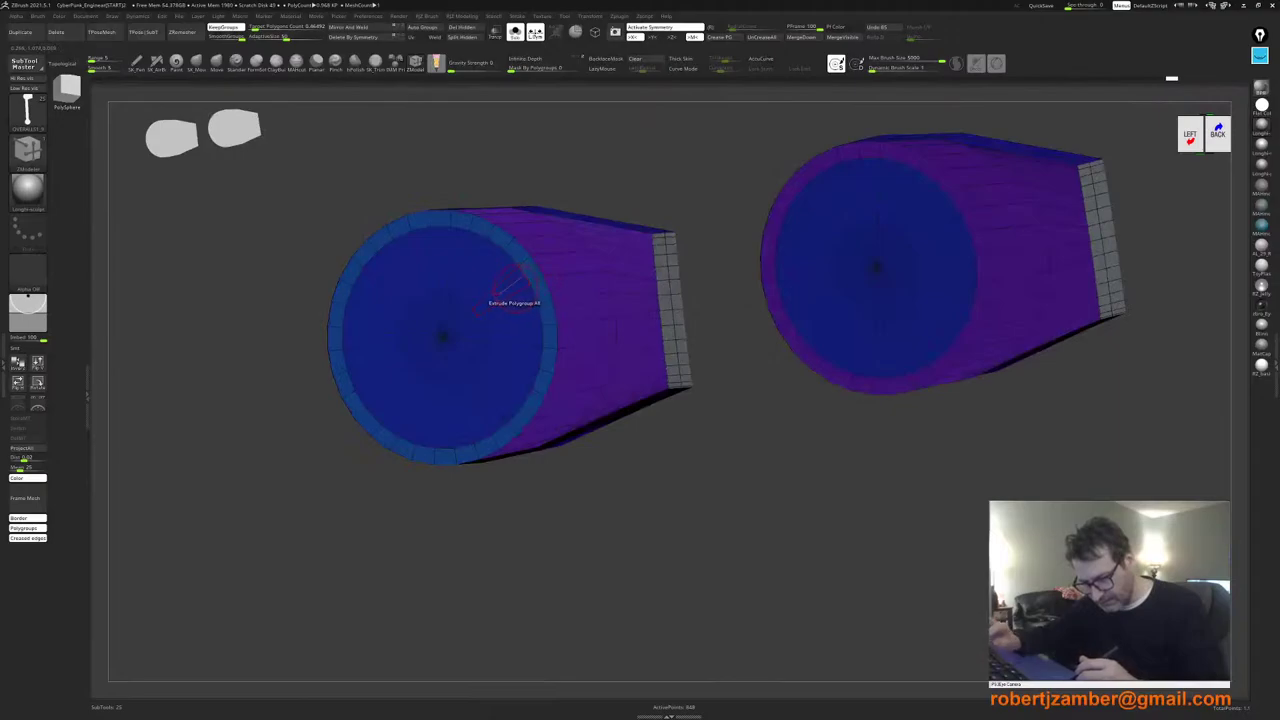
pyautogui.keyDown('ctrl'); pyautogui.keyDown('shift'); pyautogui.click(529, 284); pyautogui.keyUp('shift'); pyautogui.keyUp('ctrl')
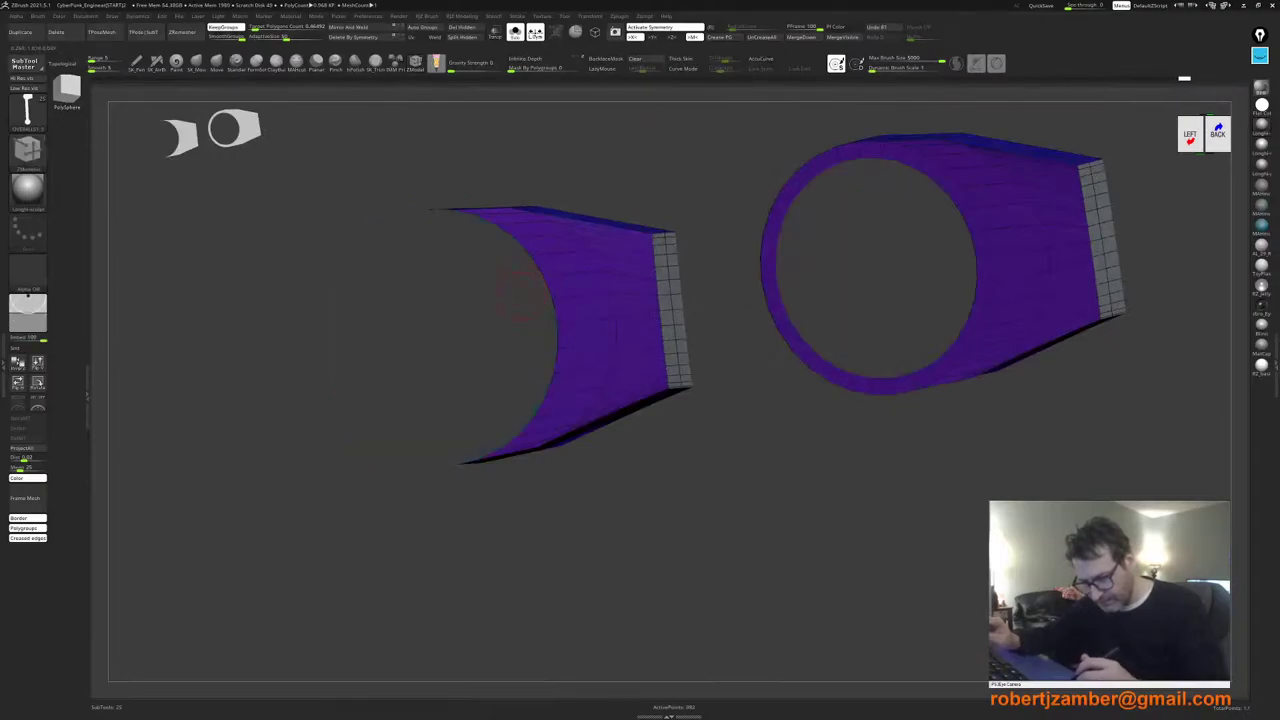
pyautogui.keyDown('ctrl'); pyautogui.keyDown('shift'); pyautogui.click(581, 482); pyautogui.keyUp('shift'); pyautogui.keyUp('ctrl')
pyautogui.keyDown('ctrl'); pyautogui.keyDown('shift'); pyautogui.click(523, 283); pyautogui.keyUp('shift'); pyautogui.keyUp('ctrl')
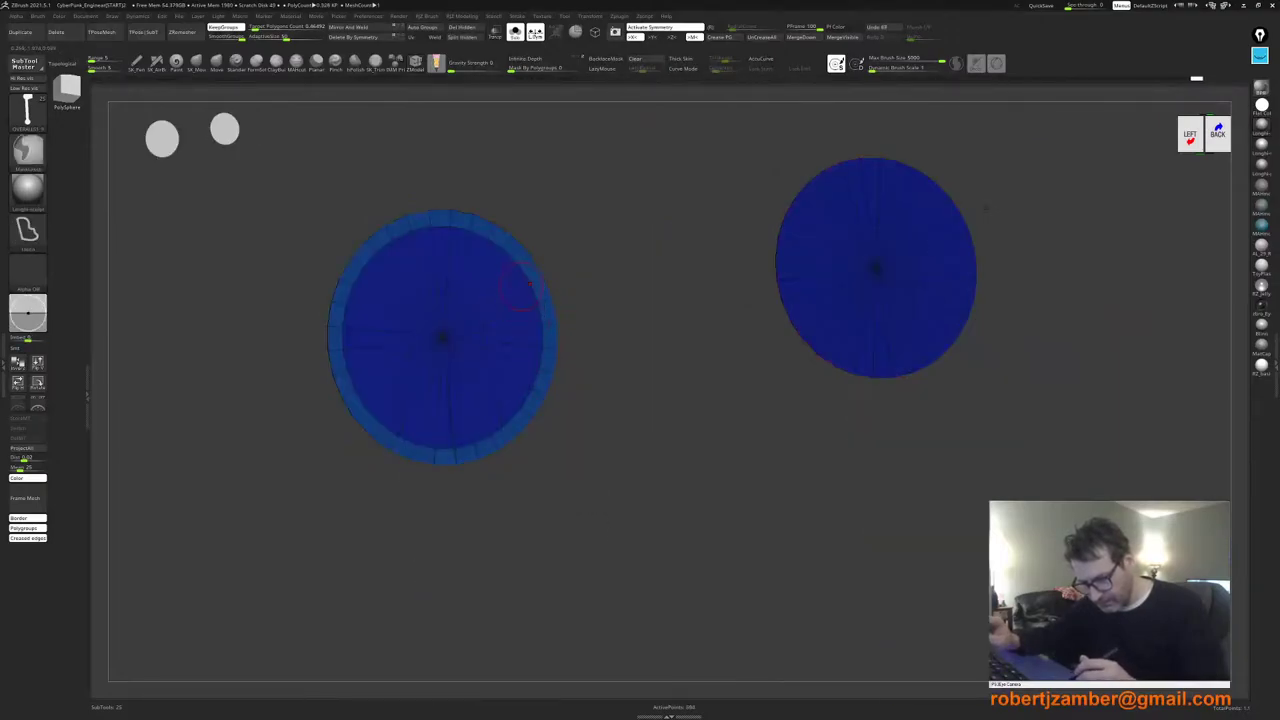
pyautogui.moveTo(523, 283); pyautogui.dragTo(506, 285, button='right')
pyautogui.hotkey('ctrl', 'w')
pyautogui.keyDown('ctrl'); pyautogui.keyDown('shift'); pyautogui.click(336, 265); pyautogui.keyUp('shift'); pyautogui.keyUp('ctrl')
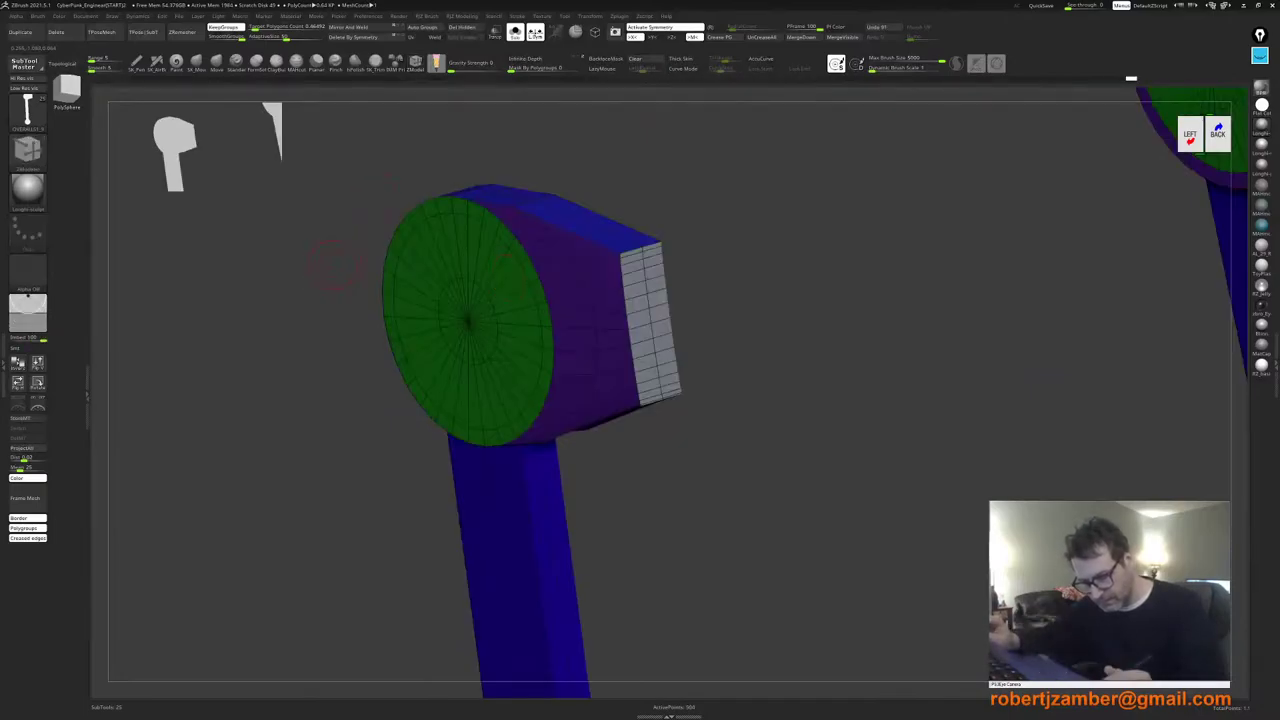
# Step: Assign the narrow end face of the hip disc's rear tab to its own new polygroup
pyautogui.keyDown('shift'); pyautogui.moveTo(515, 301); pyautogui.dragTo(496, 318); pyautogui.keyUp('shift')
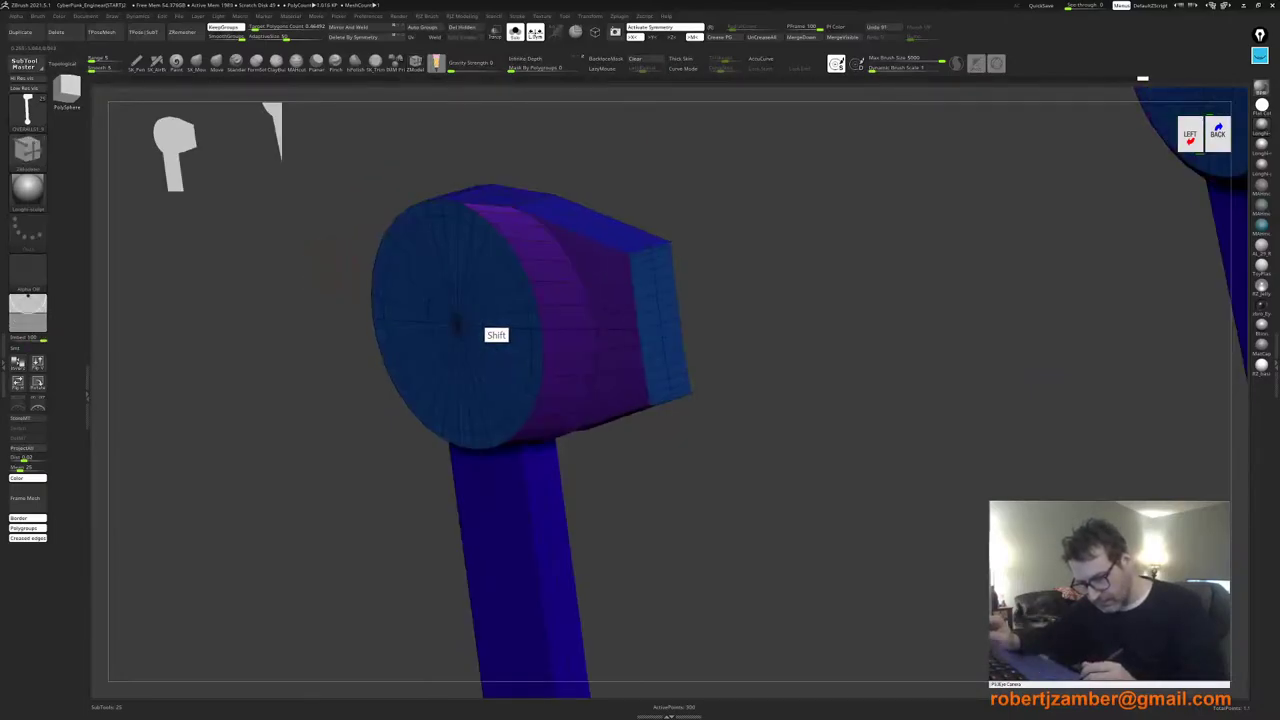
pyautogui.keyDown('ctrl'); pyautogui.keyDown('shift'); pyautogui.click(645, 300); pyautogui.keyUp('shift'); pyautogui.keyUp('ctrl')
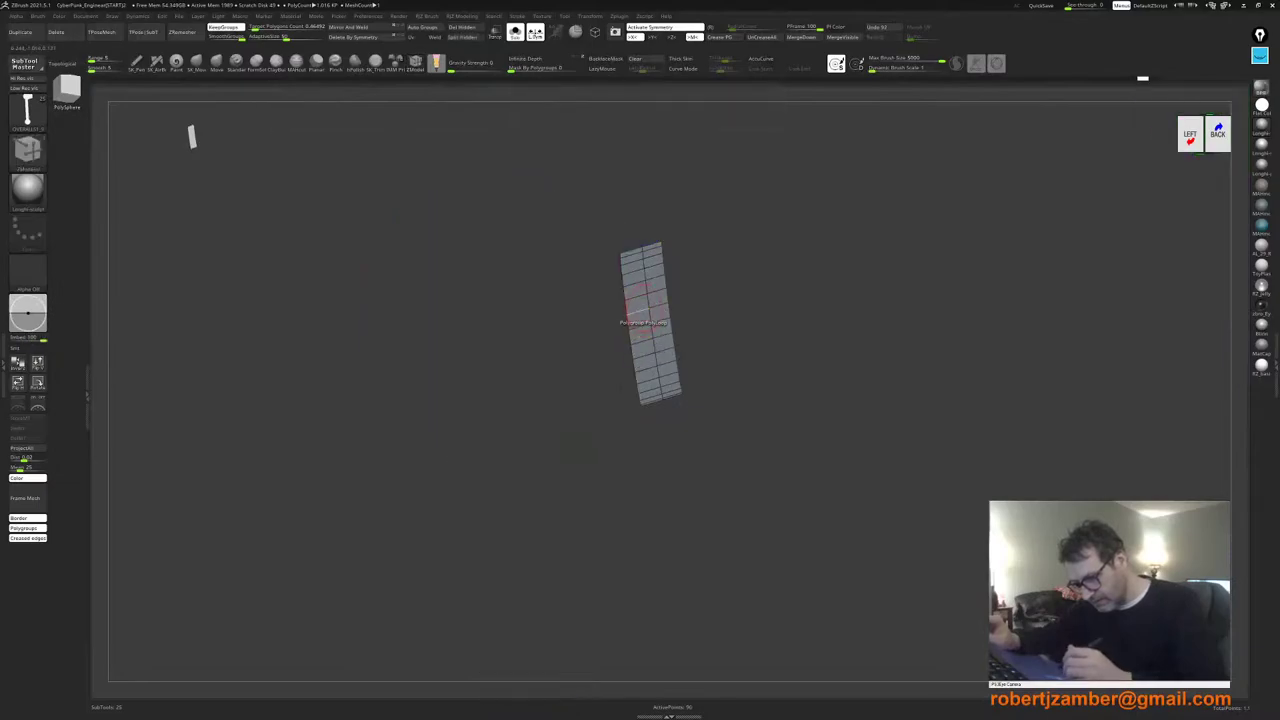
pyautogui.hotkey('ctrl', 'w')
pyautogui.keyDown('ctrl'); pyautogui.keyDown('shift'); pyautogui.click(563, 443); pyautogui.keyUp('shift'); pyautogui.keyUp('ctrl')
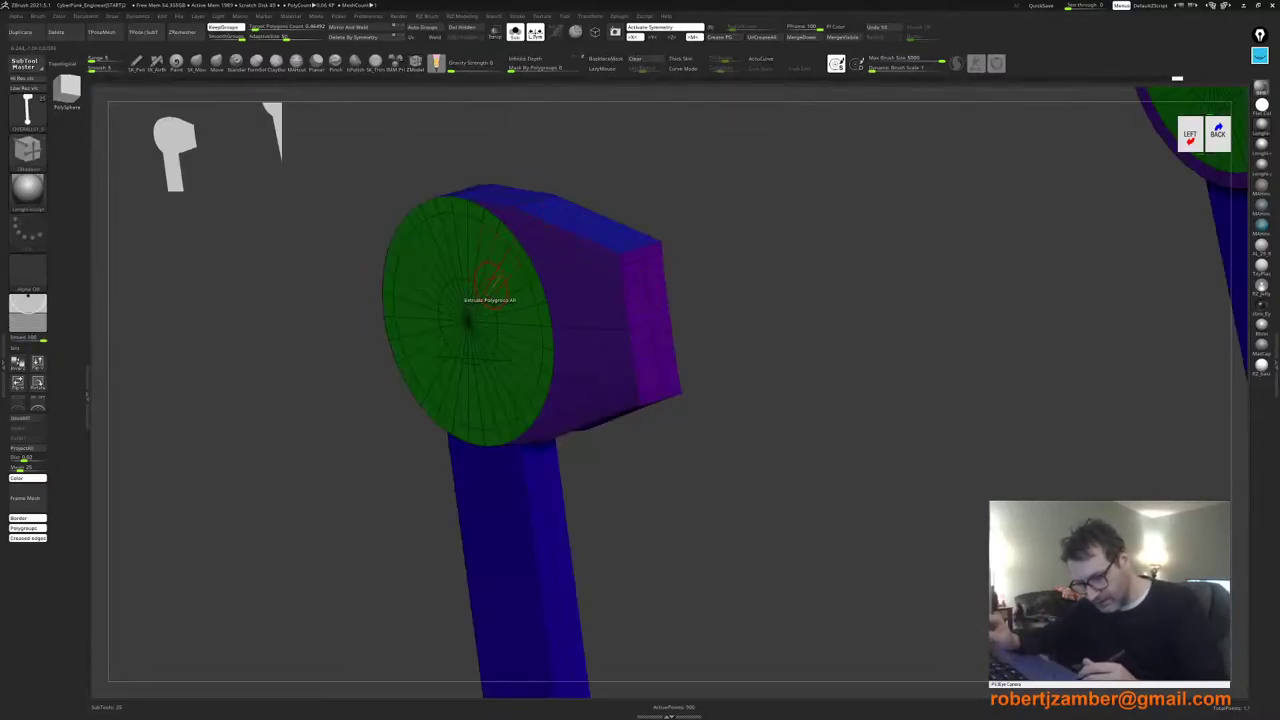
# Step: Extrude the hip disc's round outer face outward to thicken the disc, and check its surface without the wireframe
pyautogui.keyDown('shift'); pyautogui.moveTo(483, 281); pyautogui.dragTo(451, 315); pyautogui.keyUp('shift')
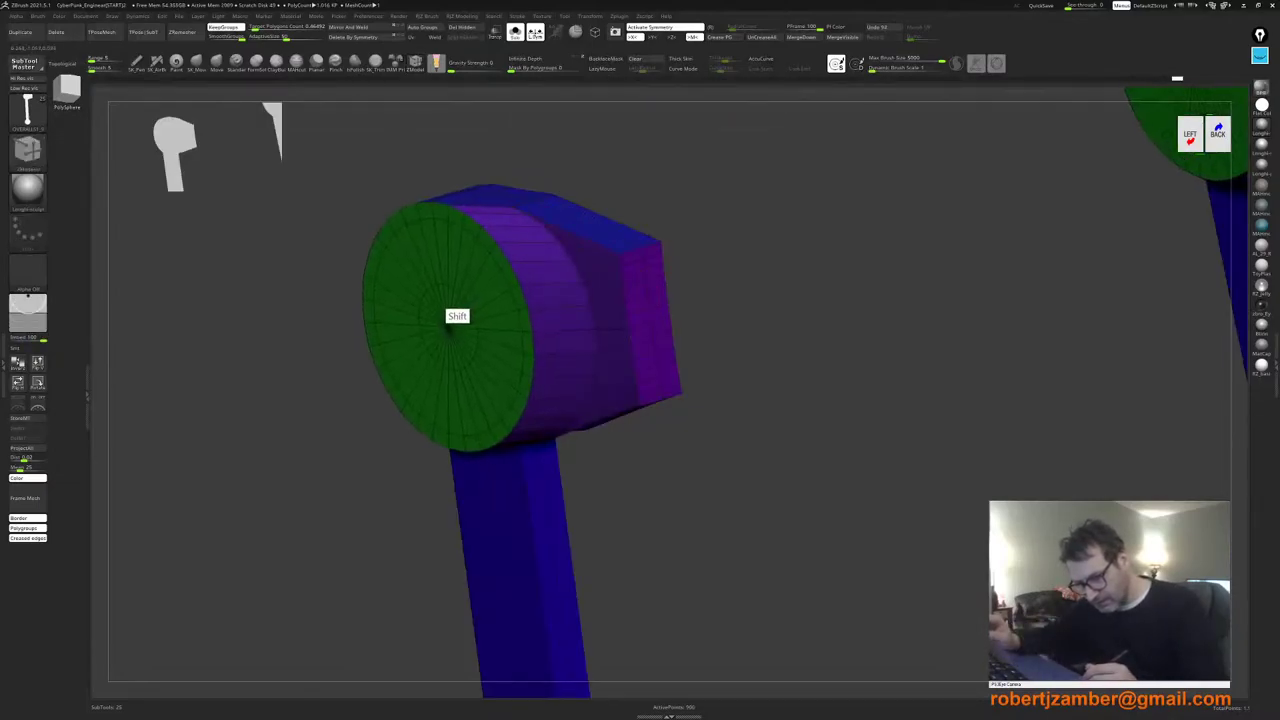
pyautogui.moveTo(452, 325)
pyautogui.keyDown('shift'); pyautogui.mouseDown(button='right')
pyautogui.moveTo(443, 348)
pyautogui.moveTo(433, 329)
pyautogui.moveTo(443, 372)
pyautogui.moveTo(420, 309)
pyautogui.moveTo(422, 335)
pyautogui.moveTo(464, 337)
pyautogui.moveTo(494, 371)
pyautogui.moveTo(523, 417)
pyautogui.moveTo(514, 453)
pyautogui.moveTo(495, 455)
pyautogui.moveTo(480, 360)
pyautogui.moveTo(514, 374)
pyautogui.moveTo(486, 366)
pyautogui.mouseUp(button='right'); pyautogui.keyUp('shift')
pyautogui.hotkey('shift', 'f')
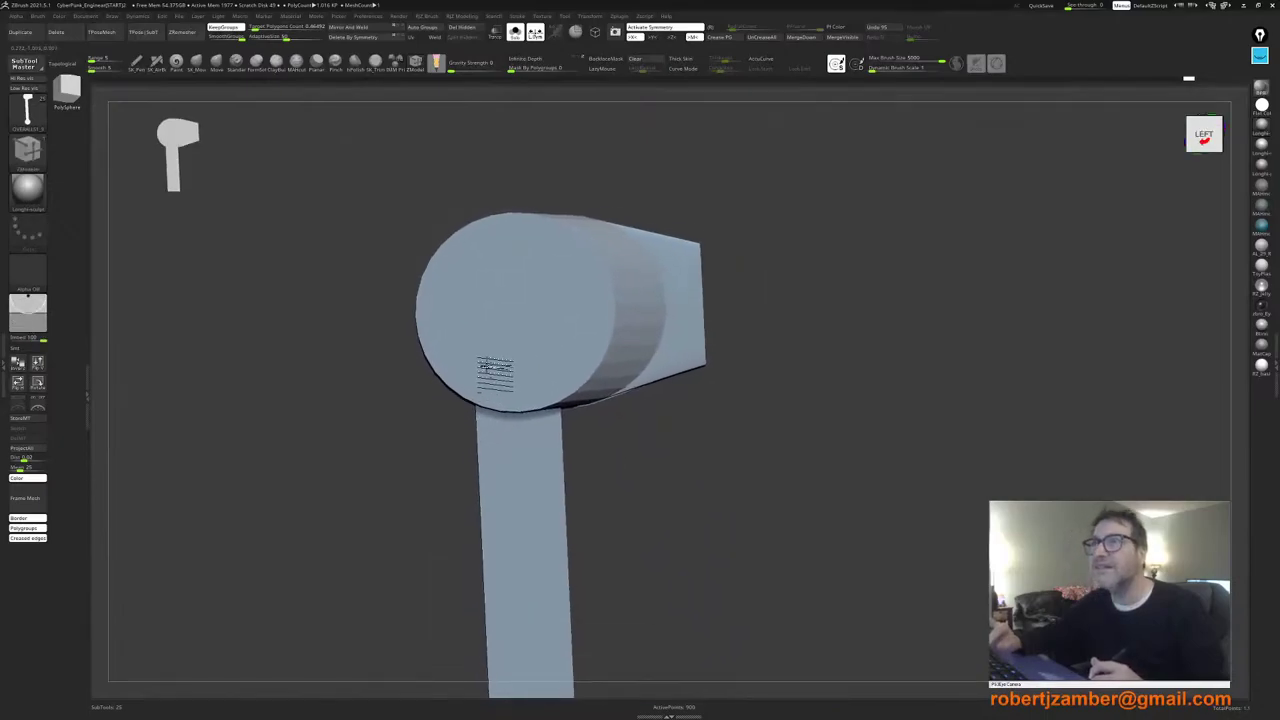
pyautogui.hotkey('shift', 'f')
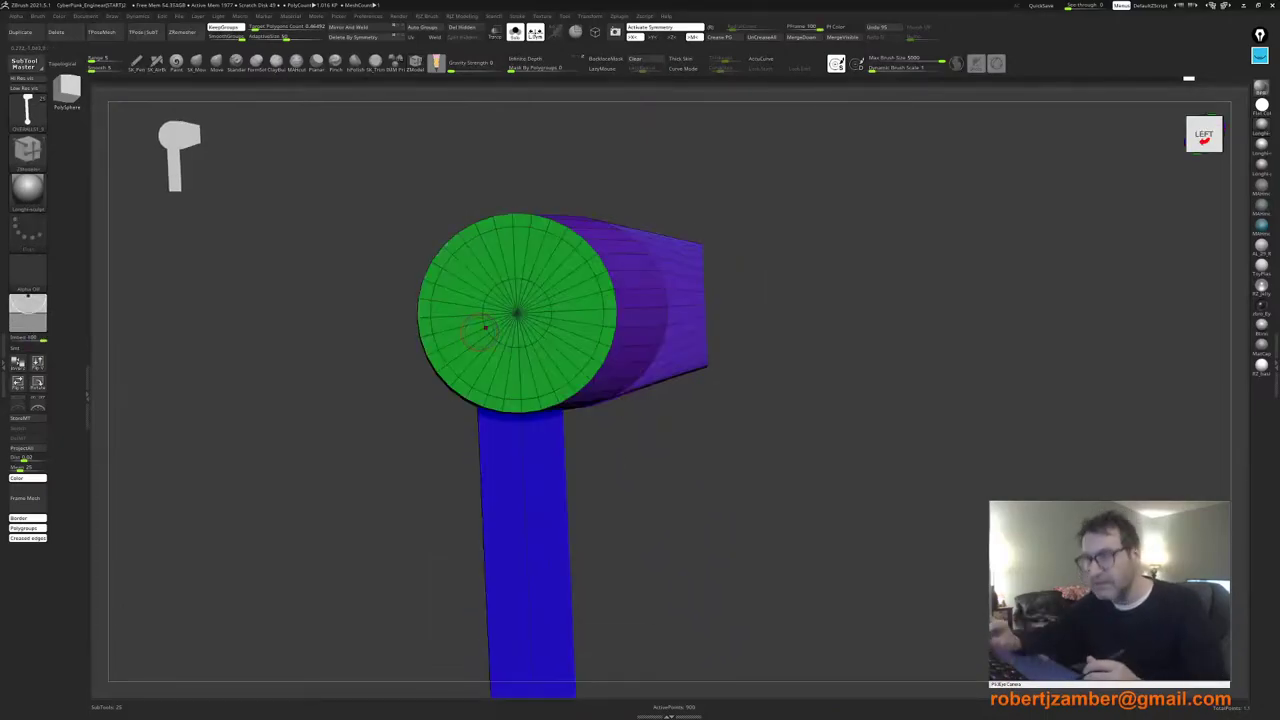
# Step: Scale up the complete inner edge loop on the disc's round face
pyautogui.keyDown('ctrl'); pyautogui.moveTo(509, 329); pyautogui.dragTo(517, 374, button='right'); pyautogui.keyUp('ctrl')
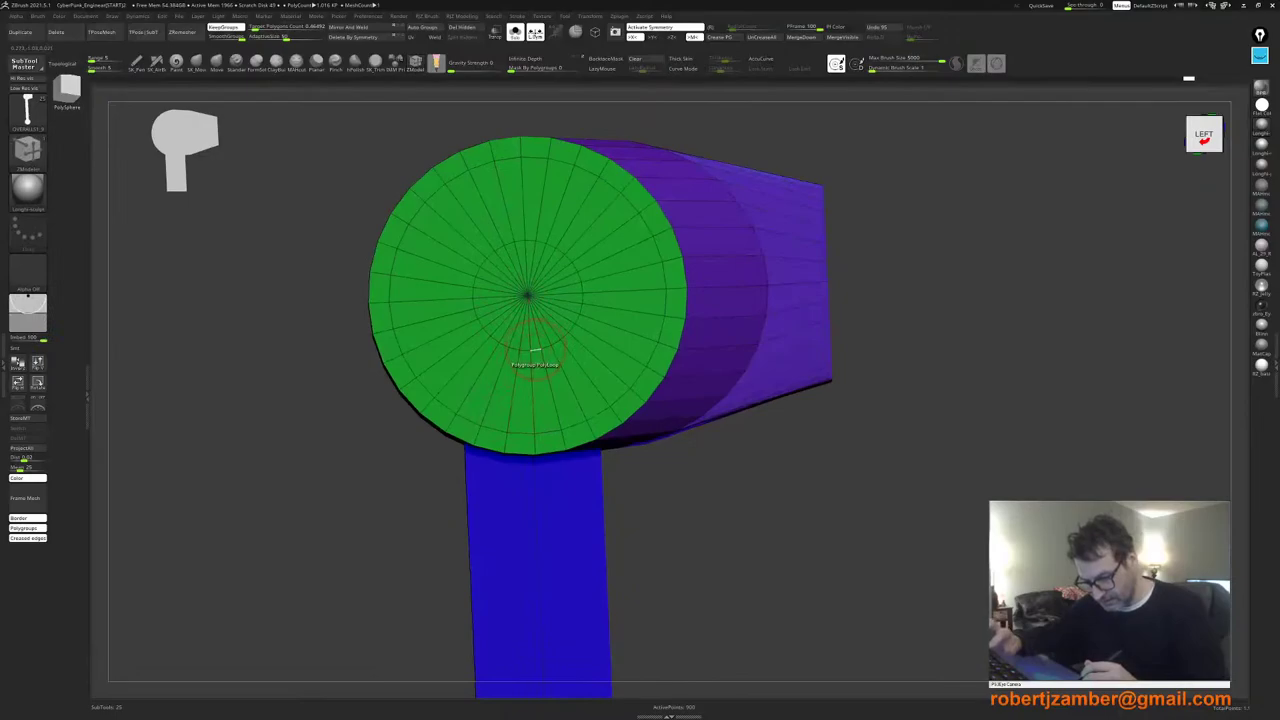
pyautogui.press('space')
pyautogui.click(517, 420)
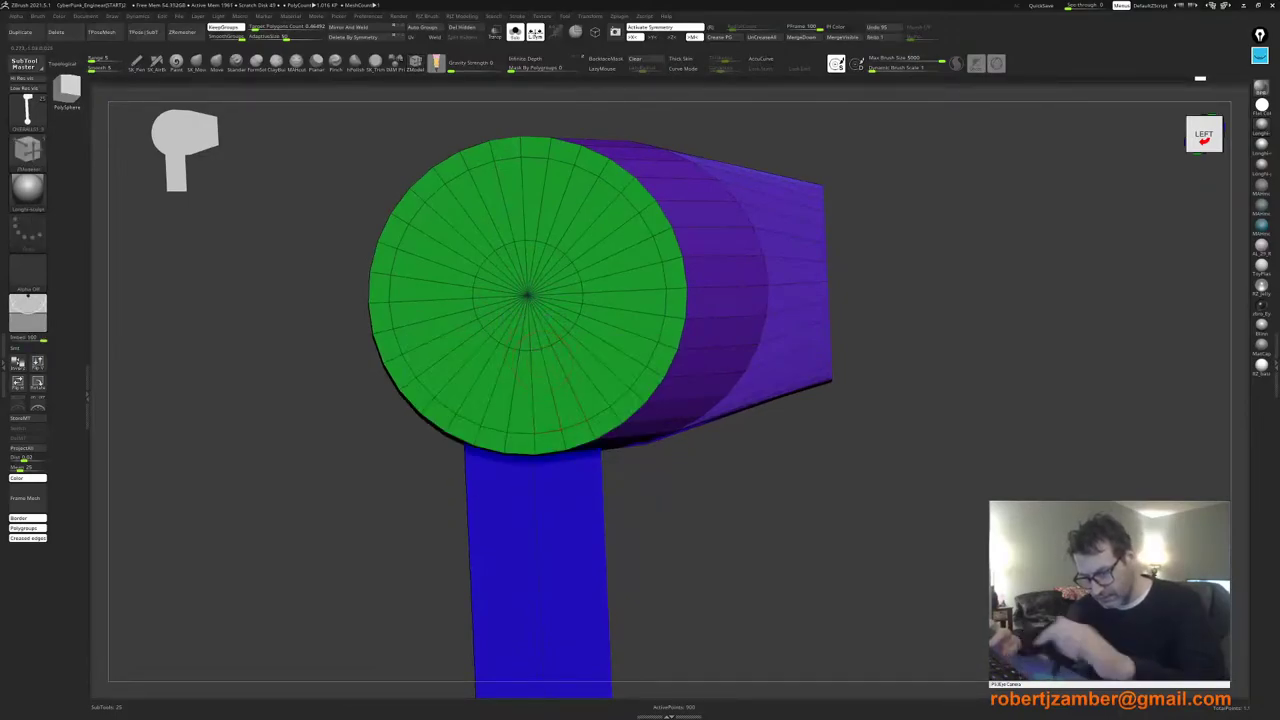
pyautogui.press('space')
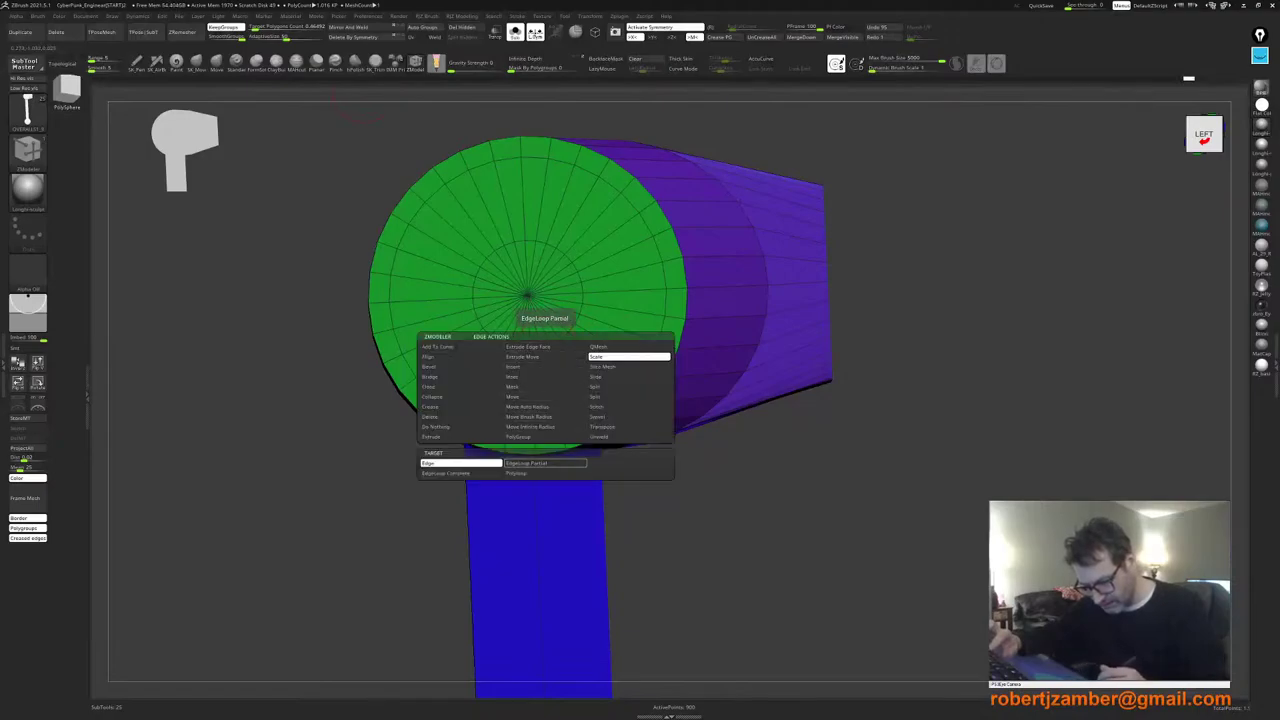
pyautogui.click(458, 473)
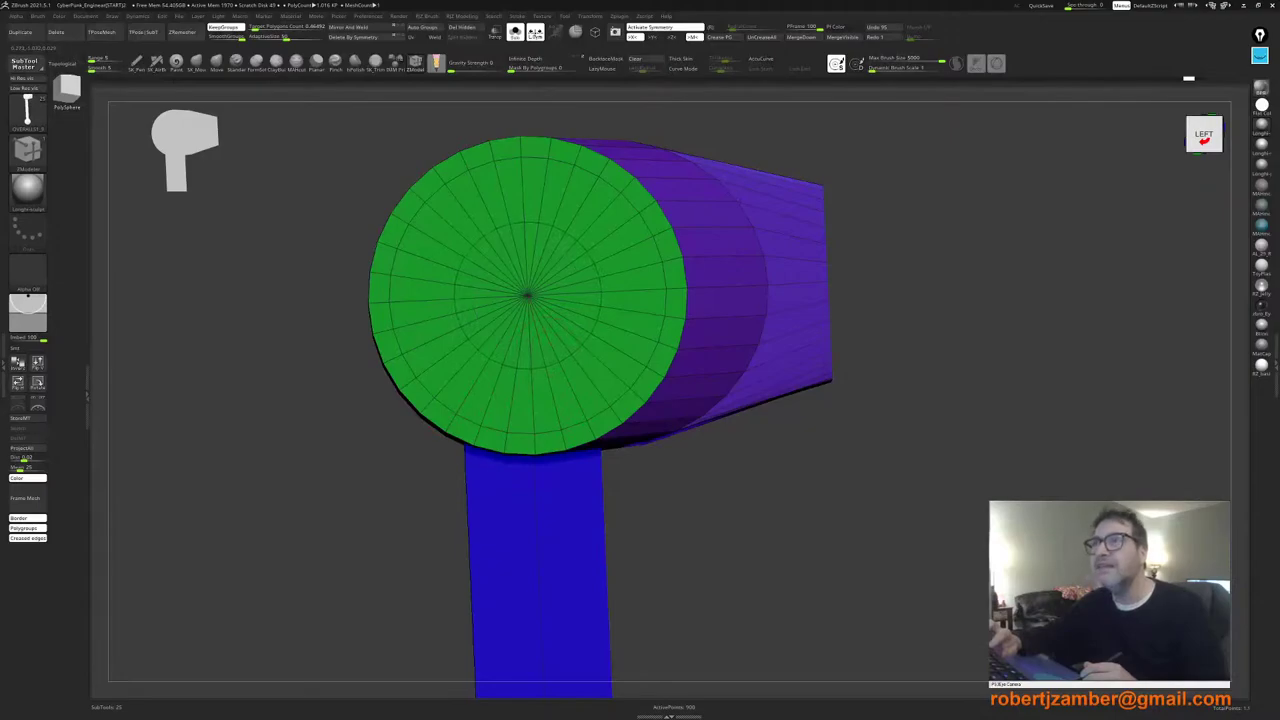
pyautogui.moveTo(560, 385); pyautogui.dragTo(592, 358, button='right')
# Step: Assign the disc face's central circle to its own polygroup and extrude it outward into a raised hub
pyautogui.press('space')
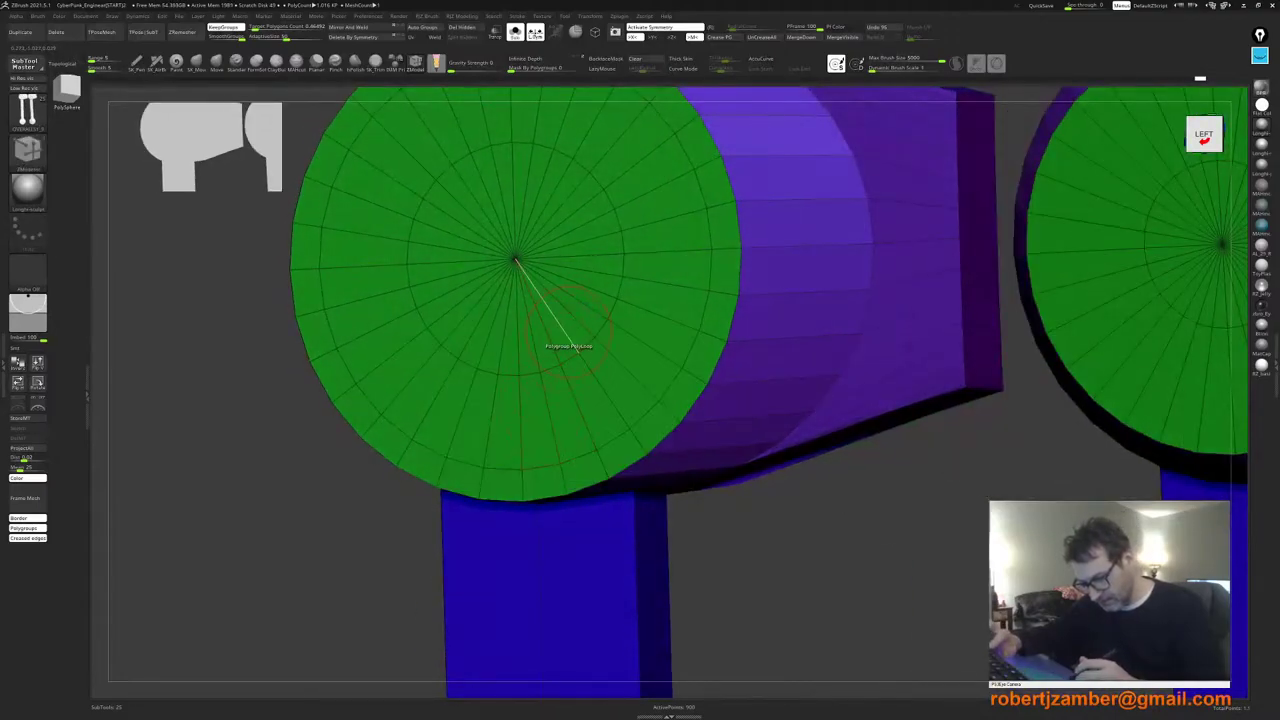
pyautogui.click(570, 345)
pyautogui.moveTo(561, 344); pyautogui.dragTo(553, 344, button='right')
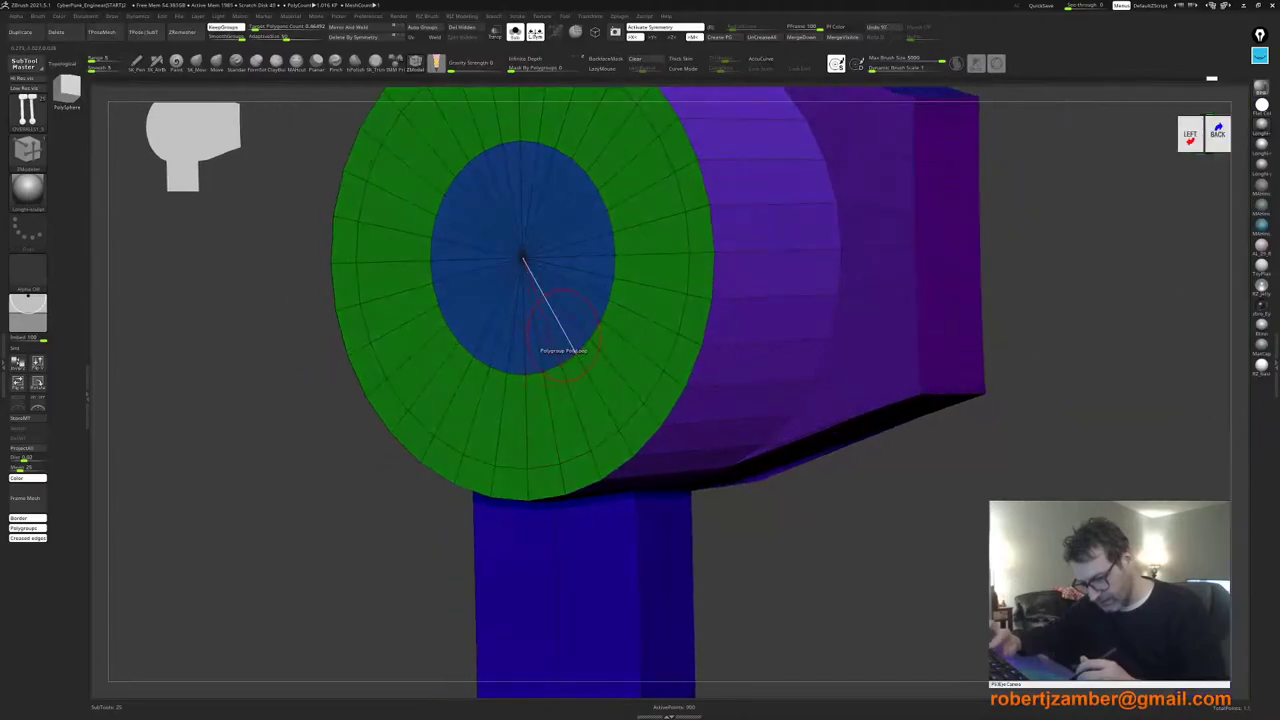
pyautogui.press('space')
pyautogui.click(565, 331)
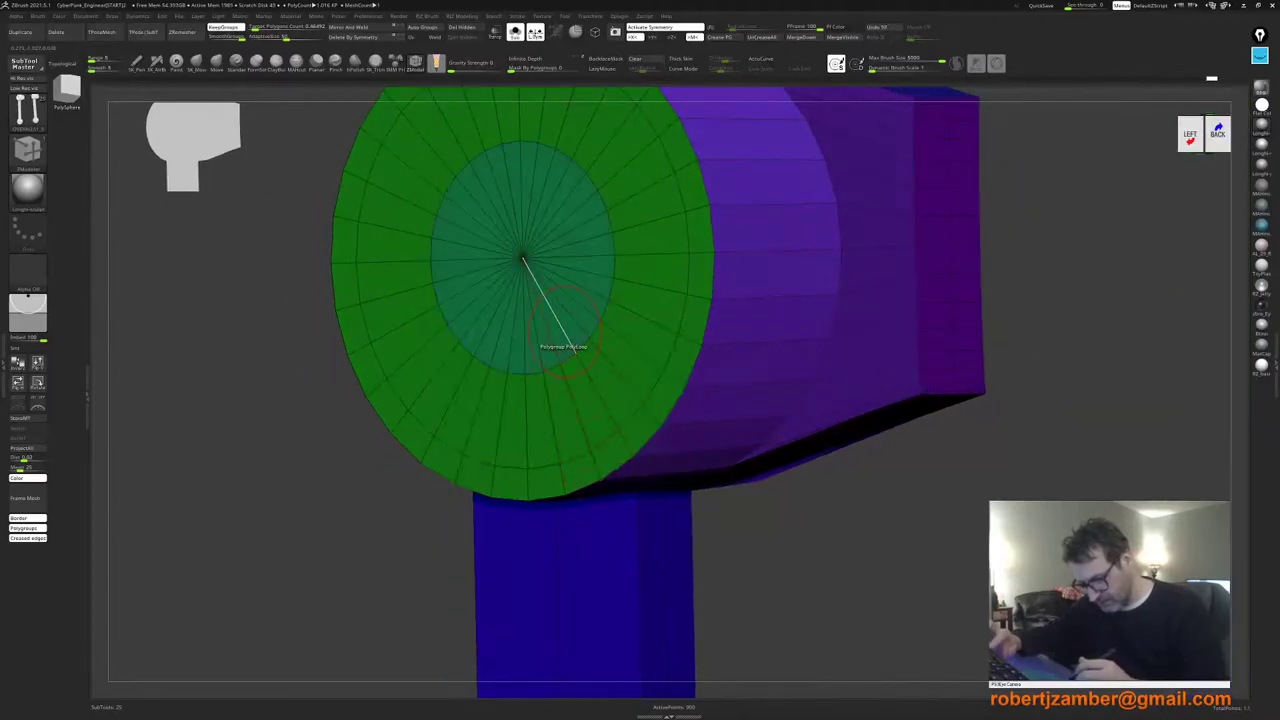
pyautogui.click(564, 331)
pyautogui.moveTo(565, 320); pyautogui.dragTo(529, 347)
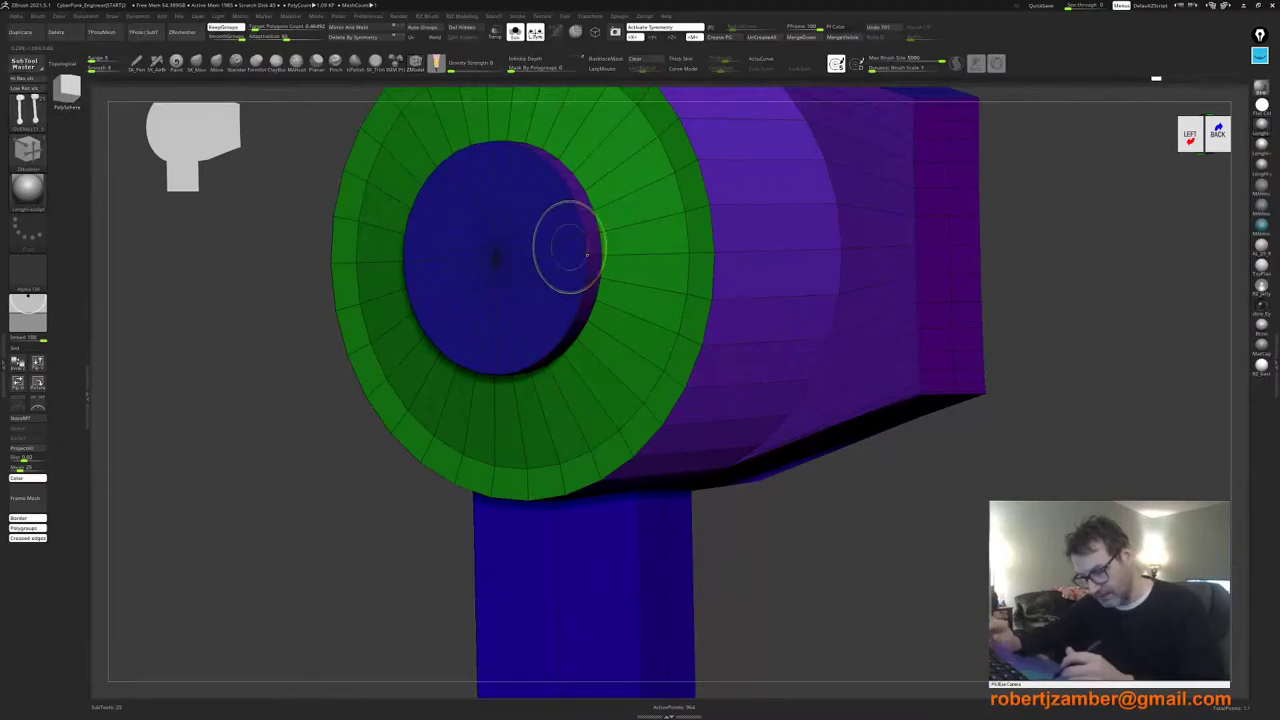
# Step: Bevel the outer edge loop of the raised hub with a narrow single-row bevel
pyautogui.keyDown('ctrl'); pyautogui.moveTo(569, 249); pyautogui.dragTo(591, 257, button='right'); pyautogui.keyUp('ctrl')
pyautogui.press('space')
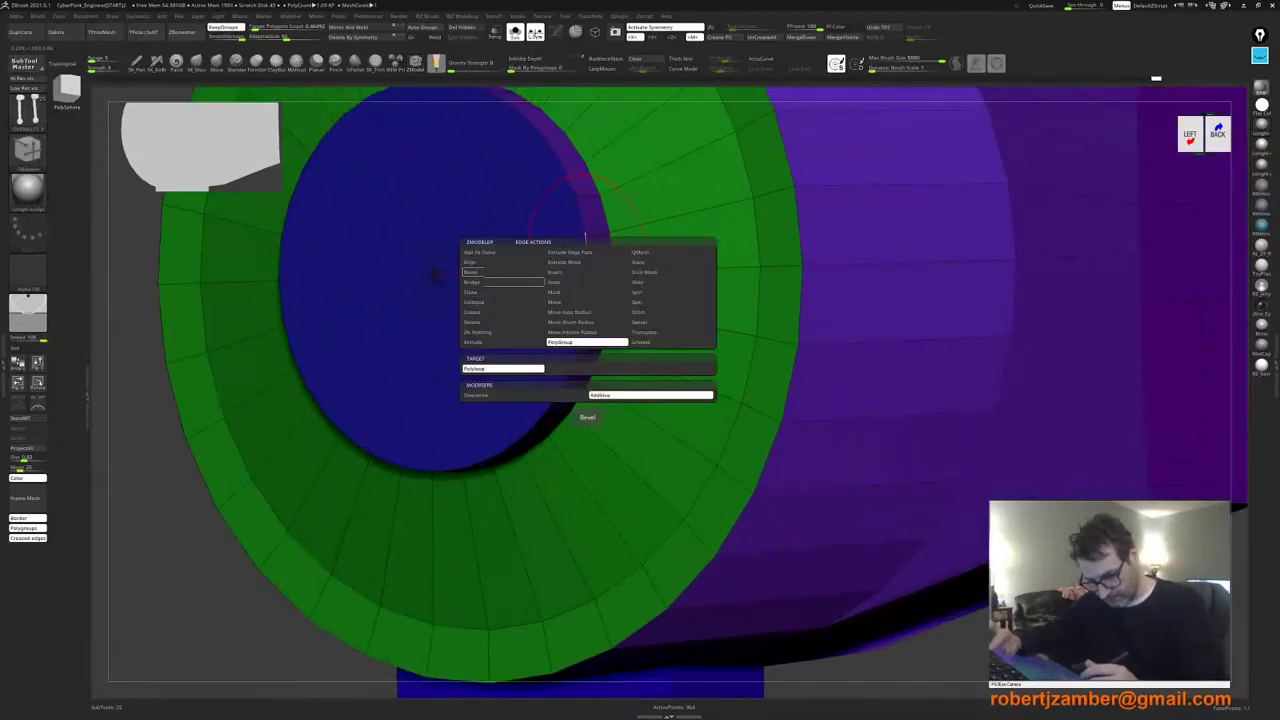
pyautogui.click(503, 272)
pyautogui.moveTo(588, 252); pyautogui.dragTo(597, 252)
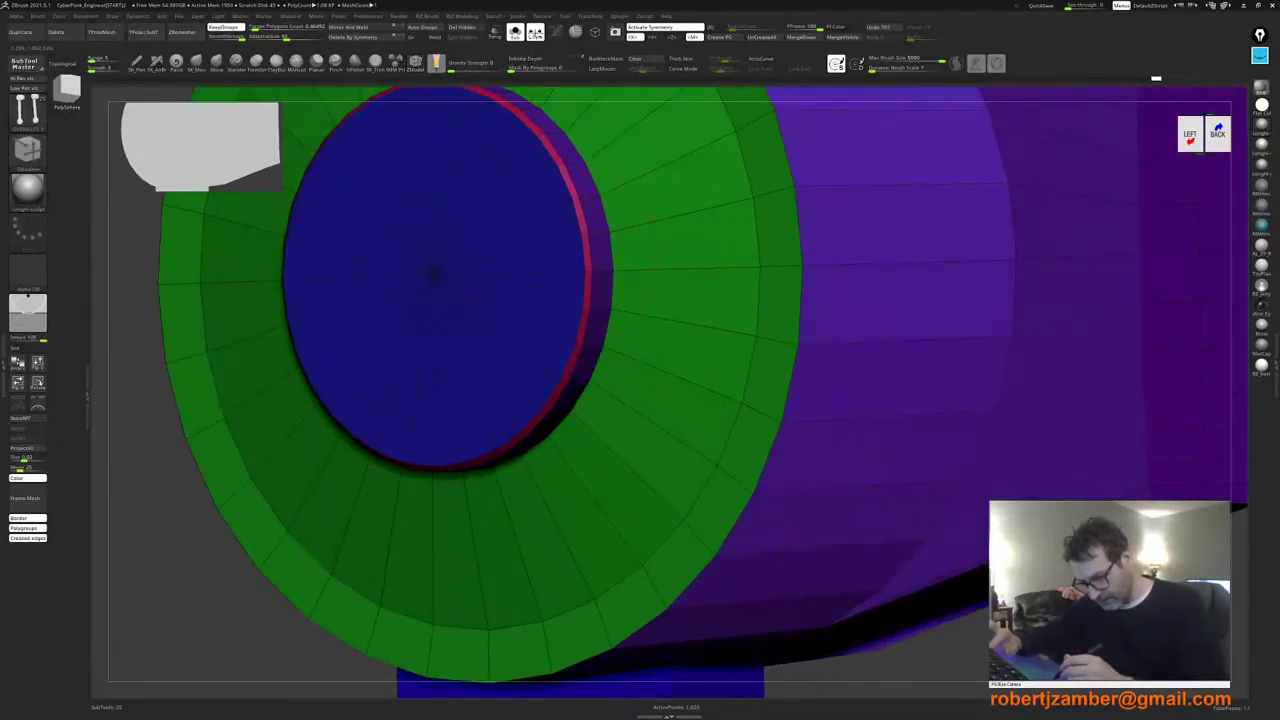
pyautogui.keyDown('ctrl'); pyautogui.moveTo(587, 285); pyautogui.dragTo(588, 358, button='right'); pyautogui.keyUp('ctrl')
pyautogui.moveTo(588, 358); pyautogui.dragTo(590, 362)
# Step: Delete the extra edge loop near the rim of the disc's face
pyautogui.moveTo(590, 365); pyautogui.dragTo(625, 347, button='right')
pyautogui.press('space')
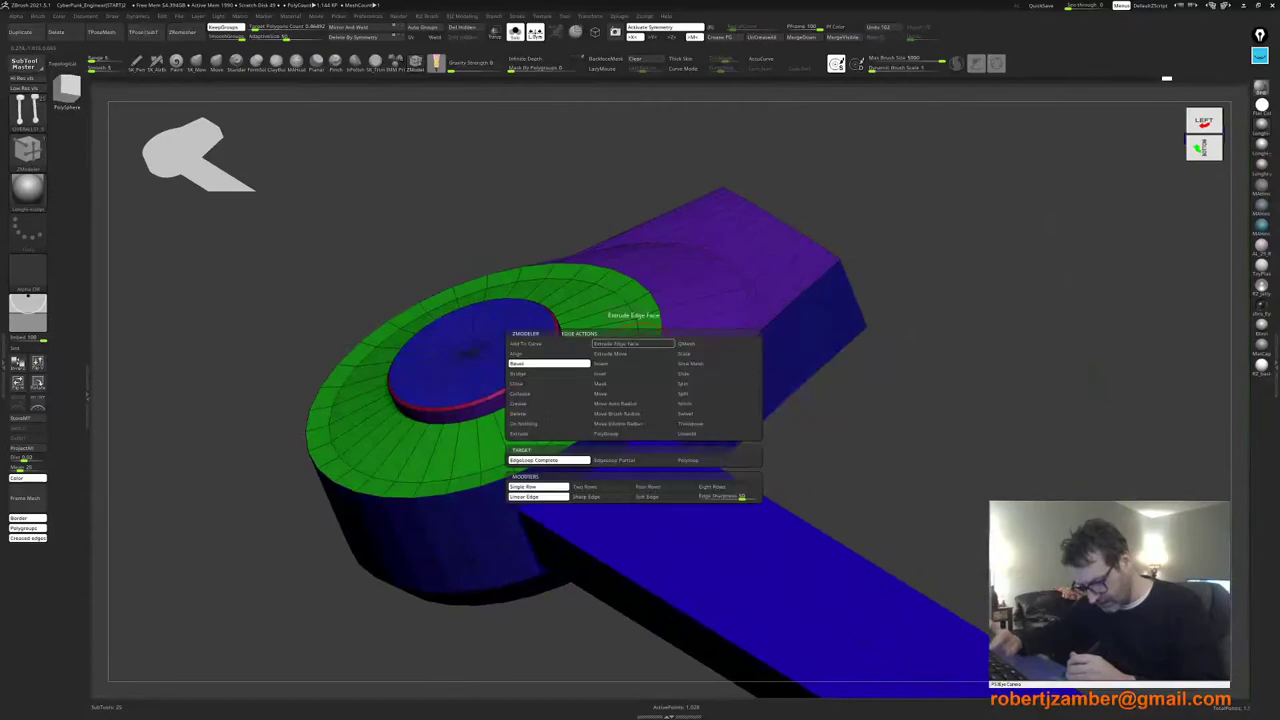
pyautogui.click(633, 364)
pyautogui.keyDown('alt'); pyautogui.click(634, 342); pyautogui.keyUp('alt')
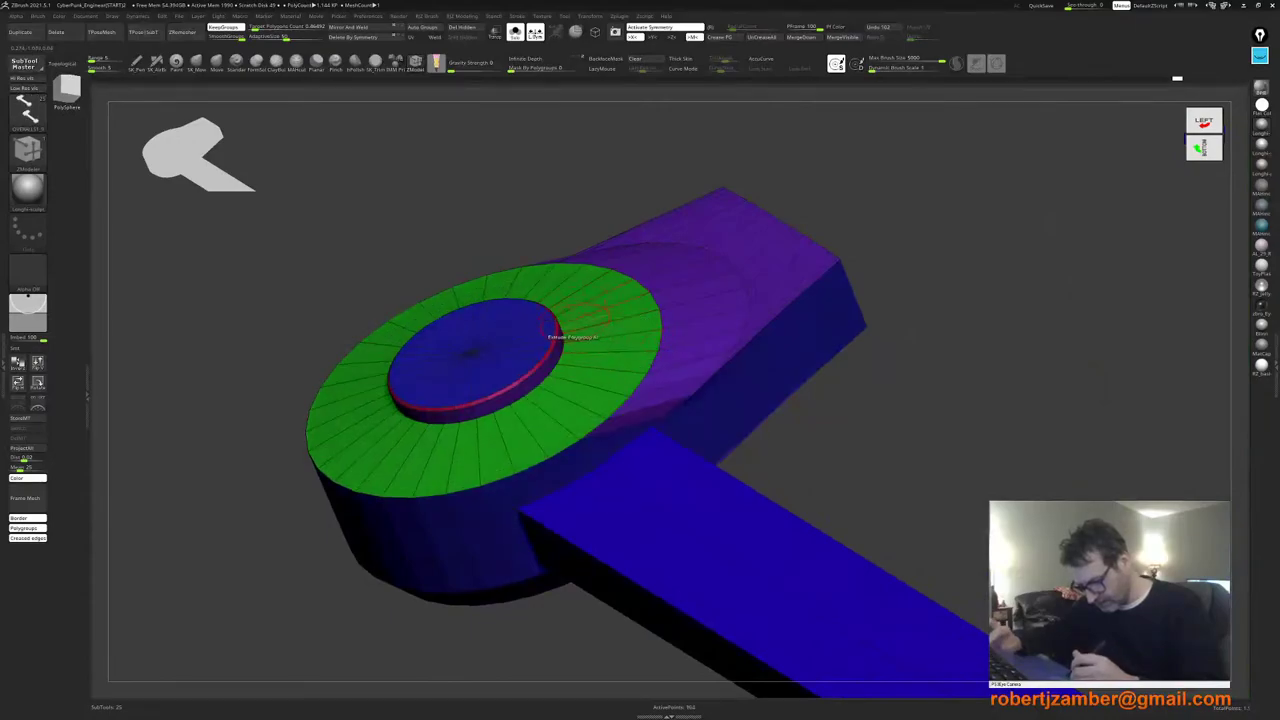
pyautogui.moveTo(576, 324)
pyautogui.mouseDown(button='right')
pyautogui.moveTo(563, 282)
pyautogui.moveTo(573, 335)
pyautogui.mouseUp(button='right')
pyautogui.press('space')
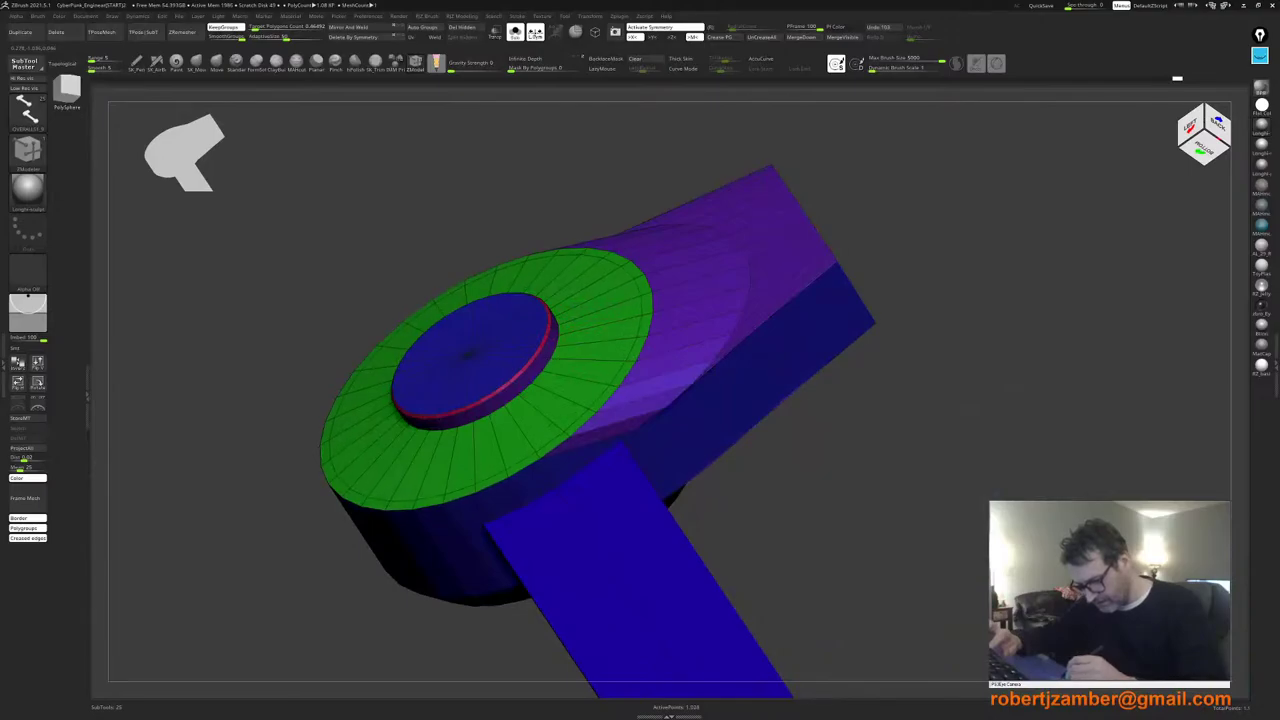
# Step: Isolate the leg shaft and insert a single edge loop across it a short distance below its top end
pyautogui.moveTo(598, 330); pyautogui.dragTo(570, 405, button='right')
pyautogui.keyDown('ctrl'); pyautogui.moveTo(490, 450); pyautogui.dragTo(468, 405, button='right'); pyautogui.keyUp('ctrl')
pyautogui.keyDown('alt'); pyautogui.moveTo(430, 534); pyautogui.dragTo(470, 316, button='right'); pyautogui.keyUp('alt')
pyautogui.keyDown('ctrl'); pyautogui.moveTo(472, 370); pyautogui.dragTo(500, 385, button='right'); pyautogui.keyUp('ctrl')
pyautogui.keyDown('ctrl'); pyautogui.keyDown('shift'); pyautogui.click(517, 355); pyautogui.keyUp('shift'); pyautogui.keyUp('ctrl')
pyautogui.keyDown('ctrl'); pyautogui.moveTo(512, 318); pyautogui.dragTo(509, 357, button='right'); pyautogui.keyUp('ctrl')
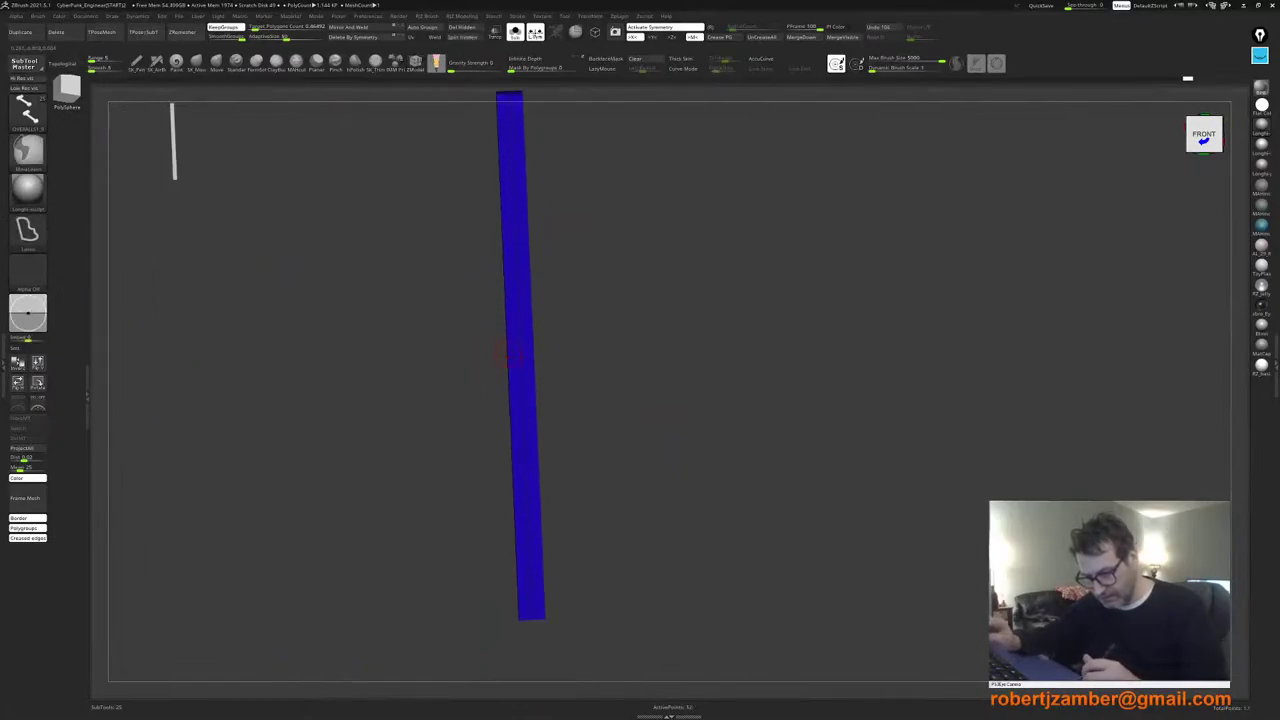
pyautogui.keyDown('alt'); pyautogui.moveTo(518, 258); pyautogui.dragTo(525, 307, button='right'); pyautogui.keyUp('alt')
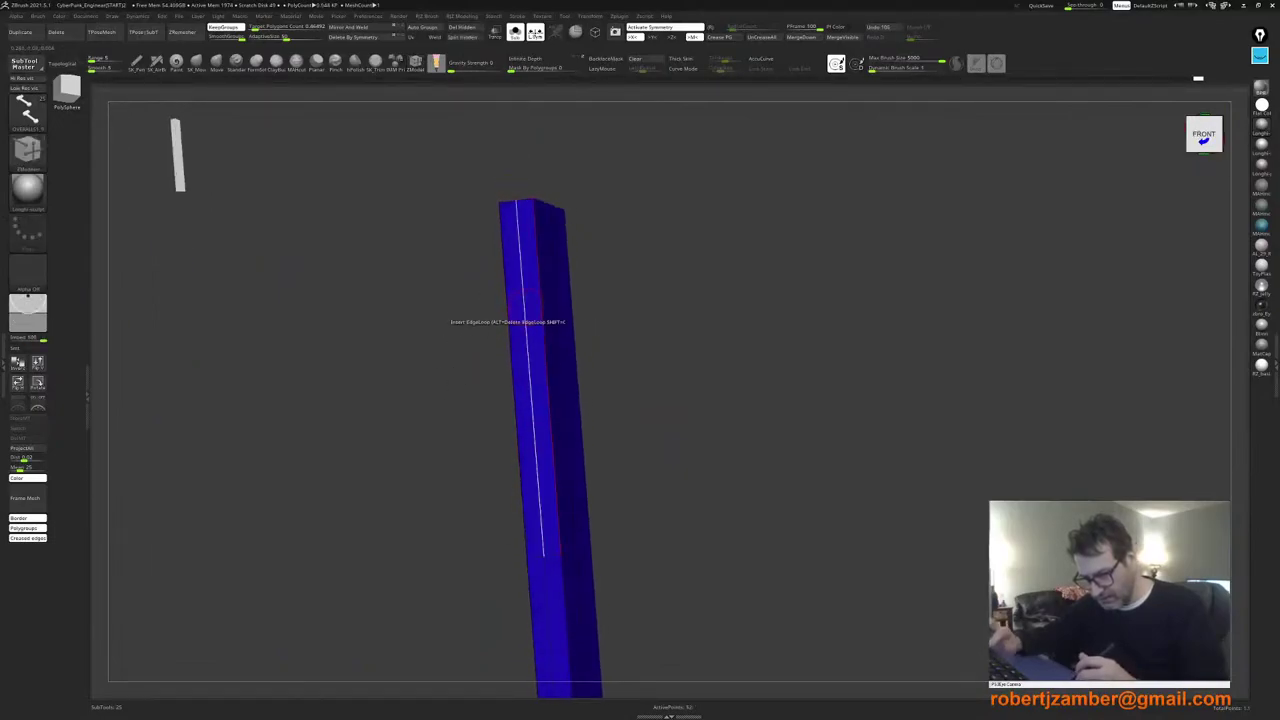
pyautogui.press('space')
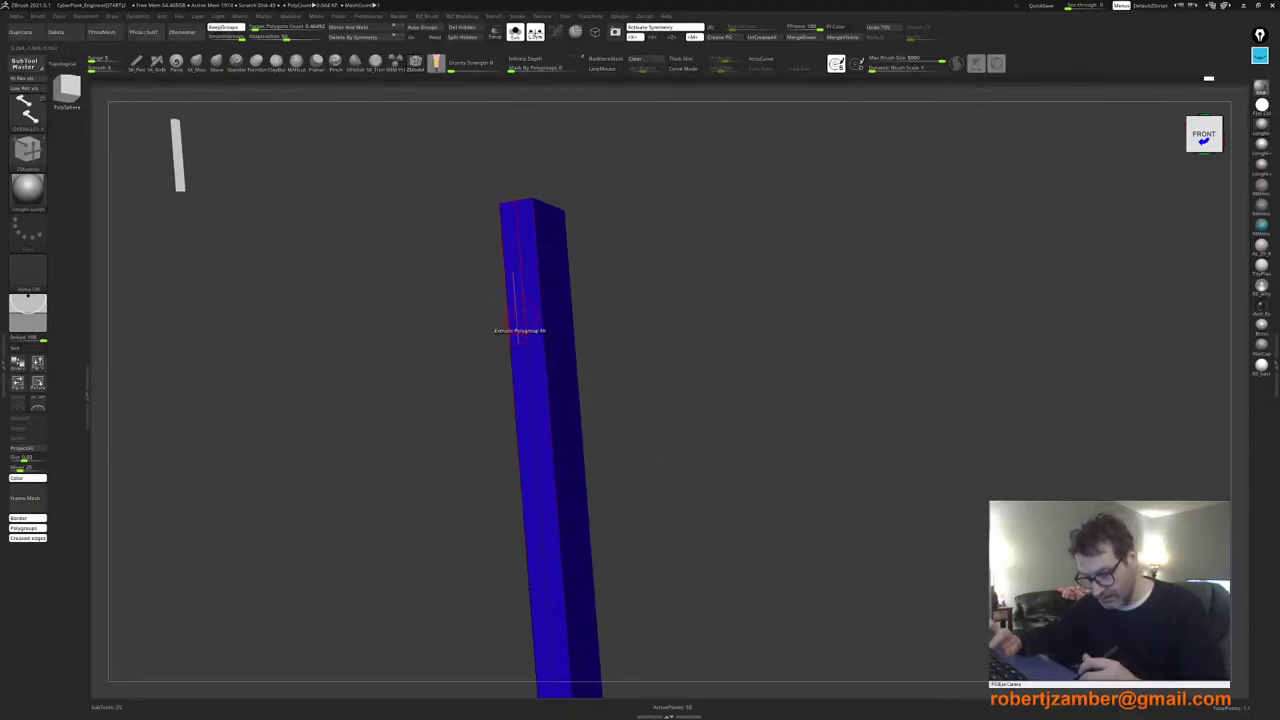
pyautogui.press('space')
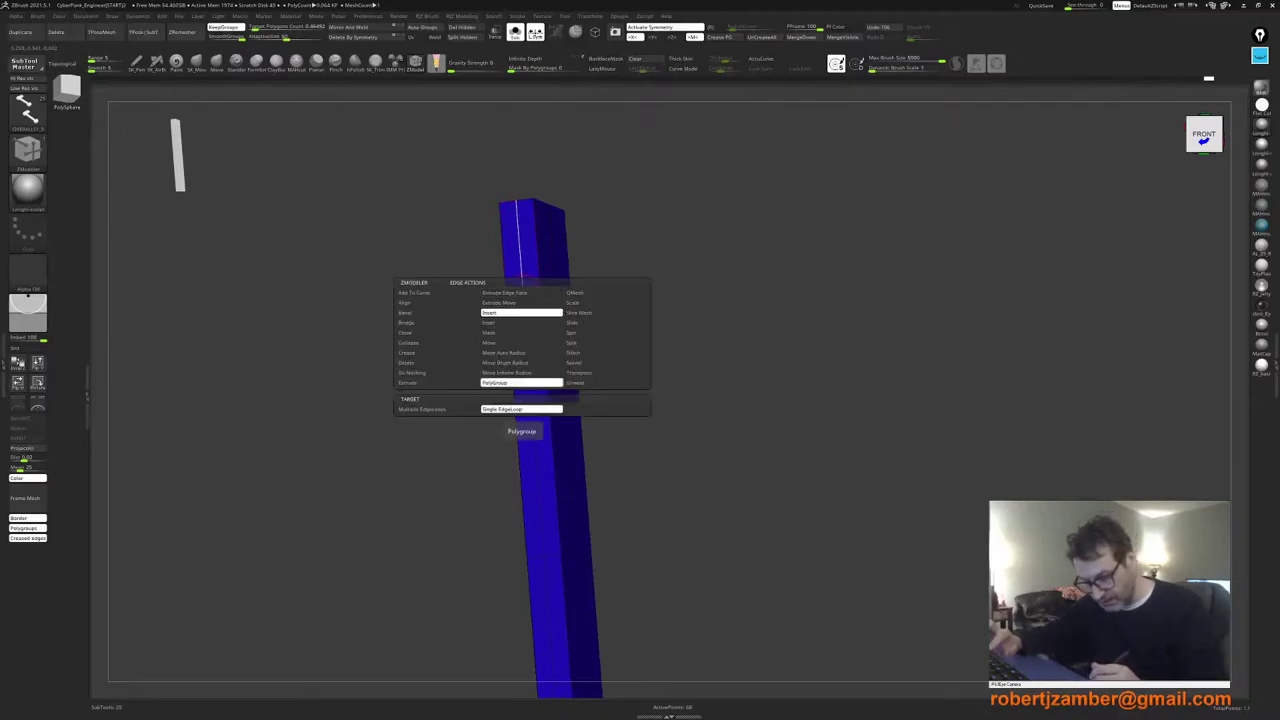
# Step: Assign the shaft's upper section to its own polygroup, mark its top end faces, and show the whole brace
pyautogui.click(521, 383)
pyautogui.click(523, 304)
pyautogui.moveTo(523, 304); pyautogui.dragTo(524, 366, button='right')
pyautogui.keyDown('alt'); pyautogui.moveTo(525, 204); pyautogui.dragTo(563, 190); pyautogui.keyUp('alt')
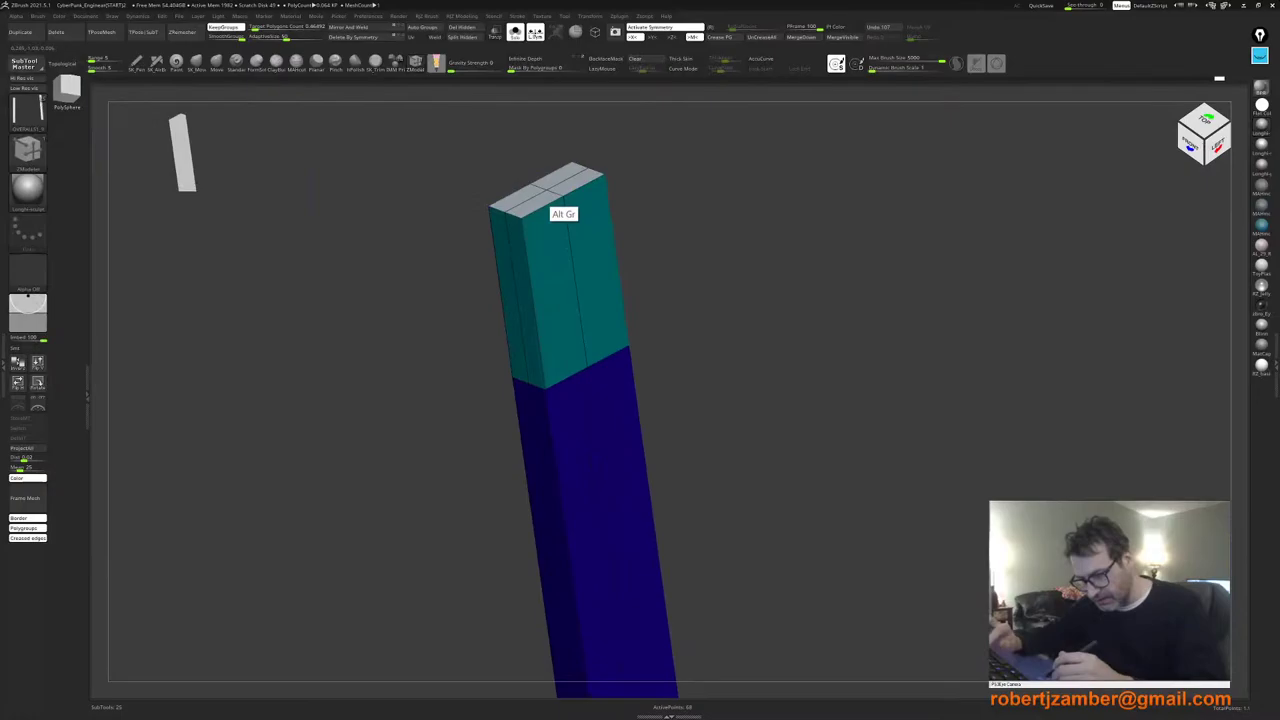
pyautogui.keyDown('ctrl'); pyautogui.keyDown('shift'); pyautogui.click(561, 195); pyautogui.keyUp('shift'); pyautogui.keyUp('ctrl')
pyautogui.keyDown('ctrl'); pyautogui.keyDown('shift'); pyautogui.click(467, 229); pyautogui.keyUp('shift'); pyautogui.keyUp('ctrl')
pyautogui.moveTo(467, 232); pyautogui.dragTo(500, 242, button='right')
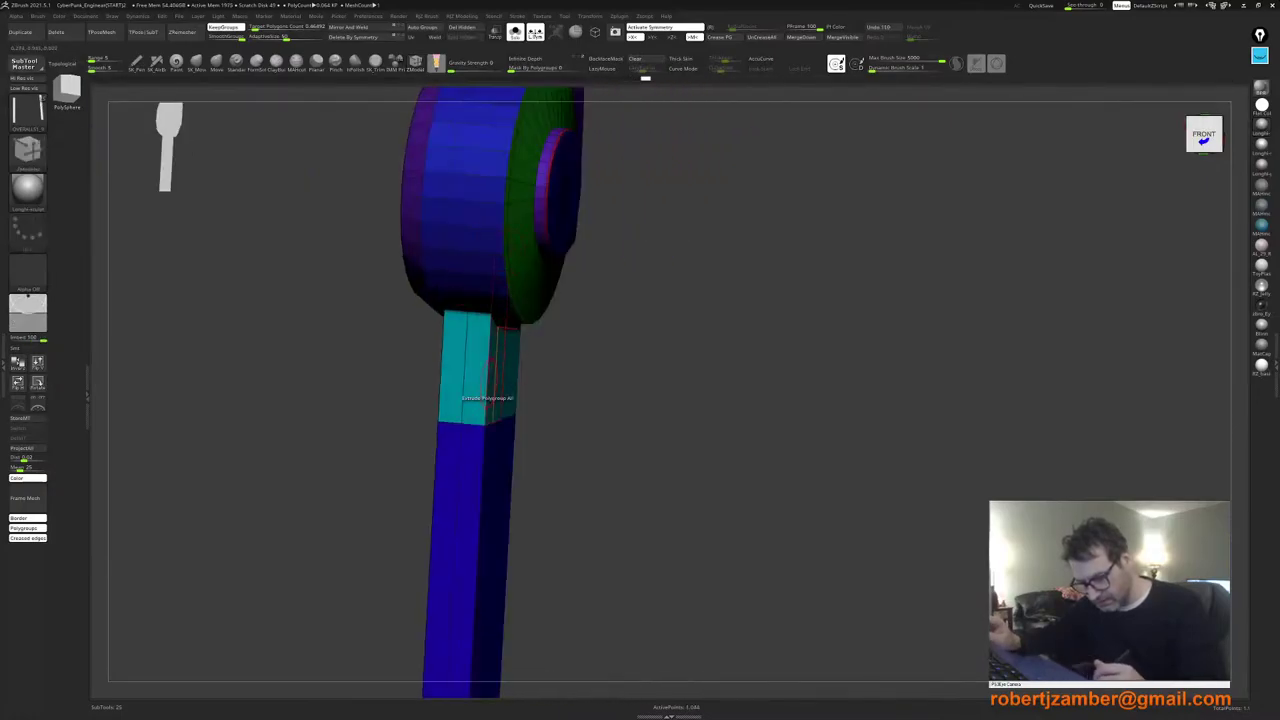
# Step: Undo the visibility changes to return to the isolated leg shaft
pyautogui.keyDown('alt'); pyautogui.moveTo(442, 425); pyautogui.dragTo(450, 390, button='right'); pyautogui.keyUp('alt')
pyautogui.keyDown('ctrl'); pyautogui.moveTo(450, 390); pyautogui.dragTo(523, 396, button='right'); pyautogui.keyUp('ctrl')
pyautogui.hotkey('ctrl', 'z')
pyautogui.hotkey('ctrl', 'z')
pyautogui.moveTo(512, 338); pyautogui.dragTo(475, 262, button='right')
pyautogui.hotkey('ctrl', 'z')
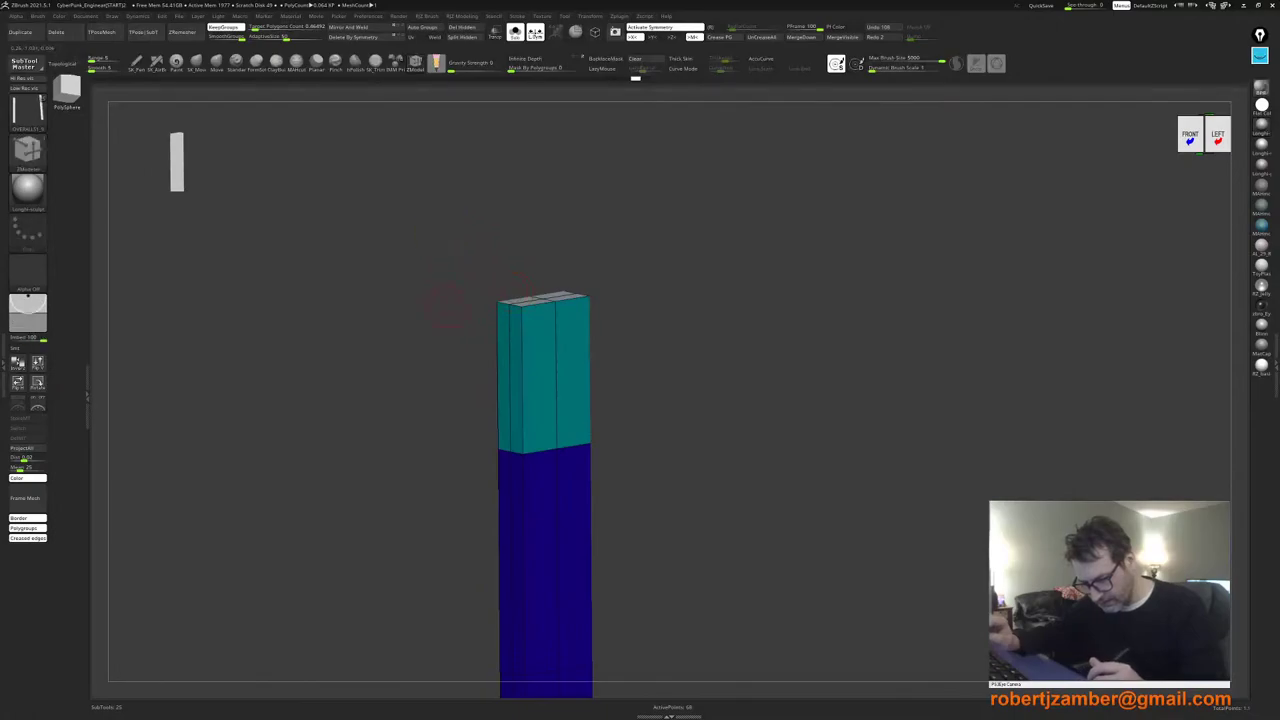
# Step: Mask everything except the leg shaft's top end and bring back the hip disc
pyautogui.keyDown('shift'); pyautogui.moveTo(447, 303); pyautogui.dragTo(417, 290, button='right'); pyautogui.keyUp('shift')
pyautogui.moveTo(452, 219)
pyautogui.keyDown('ctrl'); pyautogui.keyDown('shift'); pyautogui.mouseDown()
pyautogui.moveTo(608, 398)
pyautogui.moveTo(668, 310)
pyautogui.mouseUp(); pyautogui.keyUp('shift'); pyautogui.keyUp('ctrl')
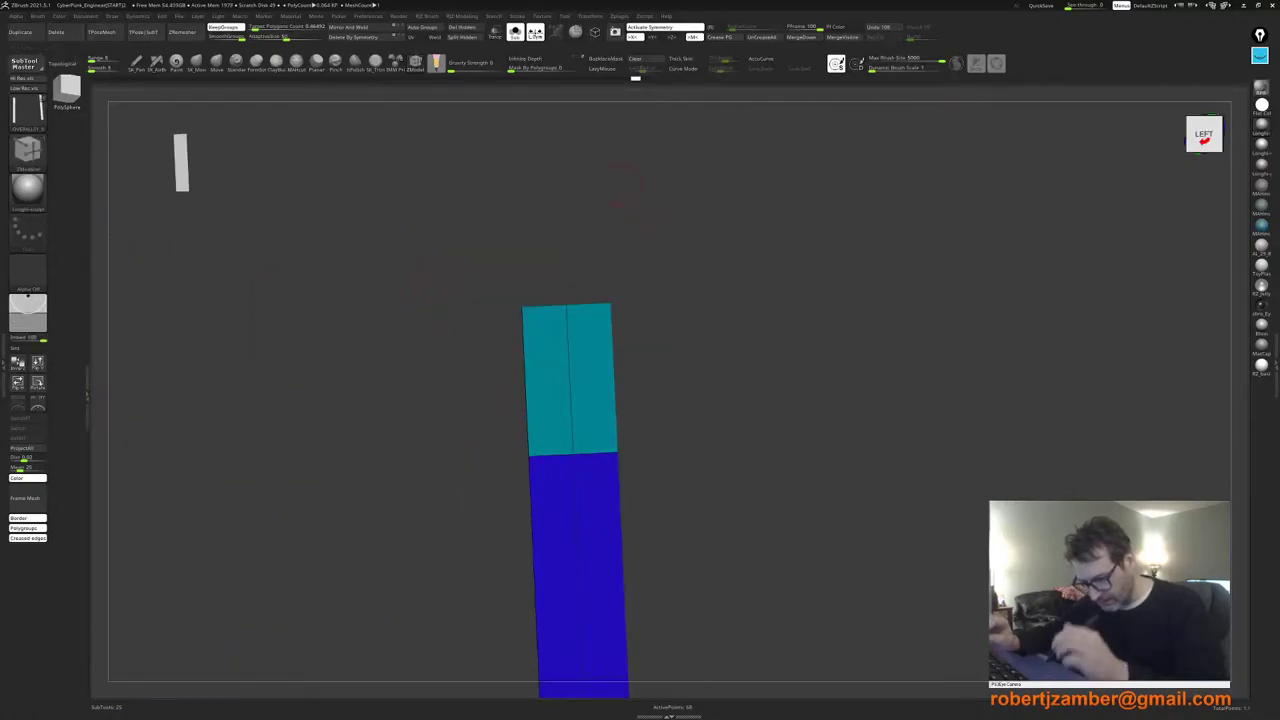
pyautogui.hotkey('ctrl', 'z')
pyautogui.keyDown('ctrl'); pyautogui.moveTo(406, 238); pyautogui.dragTo(718, 412); pyautogui.keyUp('ctrl')
pyautogui.keyDown('ctrl'); pyautogui.keyDown('shift'); pyautogui.click(441, 451); pyautogui.keyUp('shift'); pyautogui.keyUp('ctrl')
pyautogui.keyDown('shift'); pyautogui.moveTo(443, 445); pyautogui.dragTo(540, 458, button='right'); pyautogui.keyUp('shift')
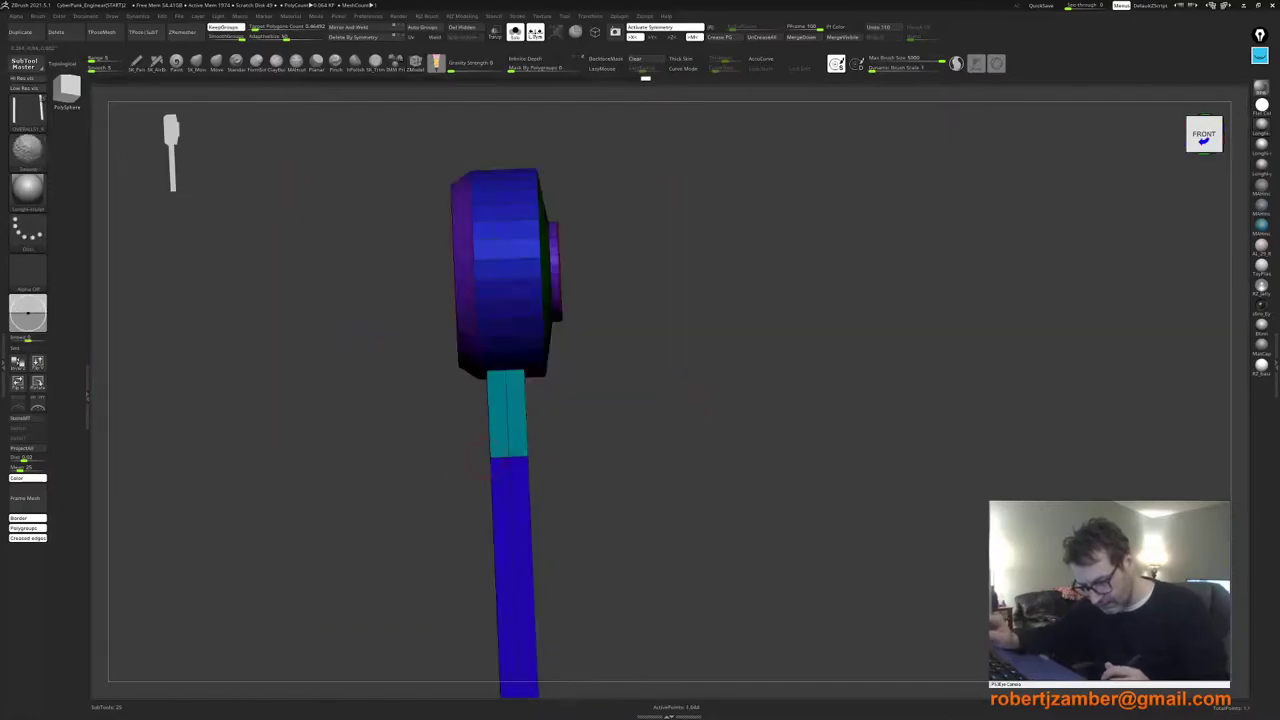
pyautogui.keyDown('alt'); pyautogui.moveTo(432, 466); pyautogui.dragTo(450, 415); pyautogui.keyUp('alt')
# Step: Try to move the shaft's top end sideways and down so its upper section angles out beside the disc
pyautogui.press('w')
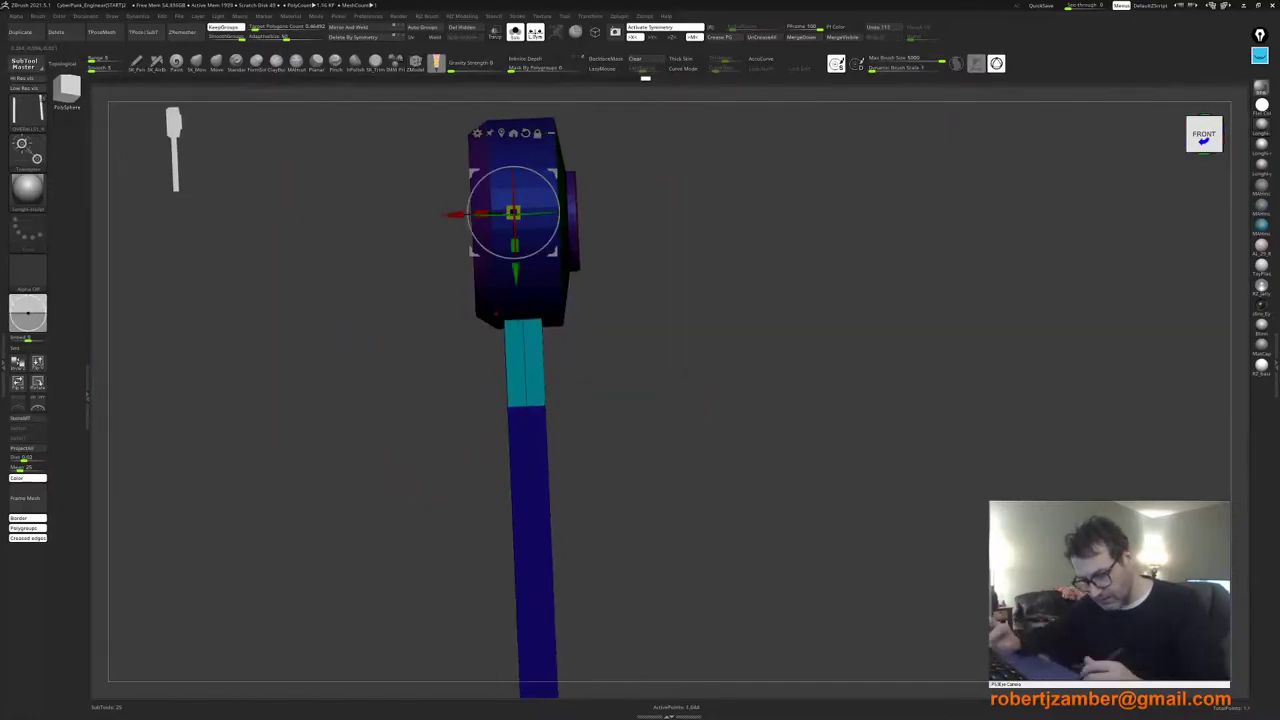
pyautogui.moveTo(454, 214); pyautogui.dragTo(539, 211)
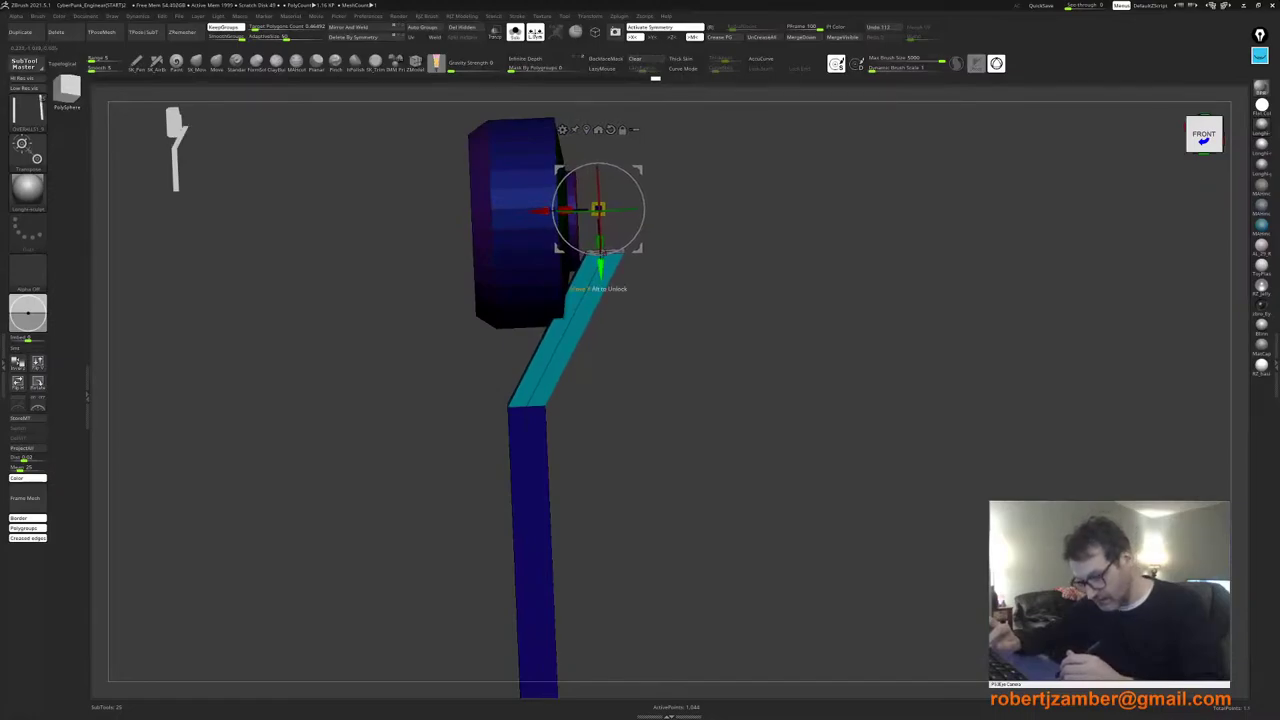
pyautogui.moveTo(600, 262); pyautogui.dragTo(601, 299)
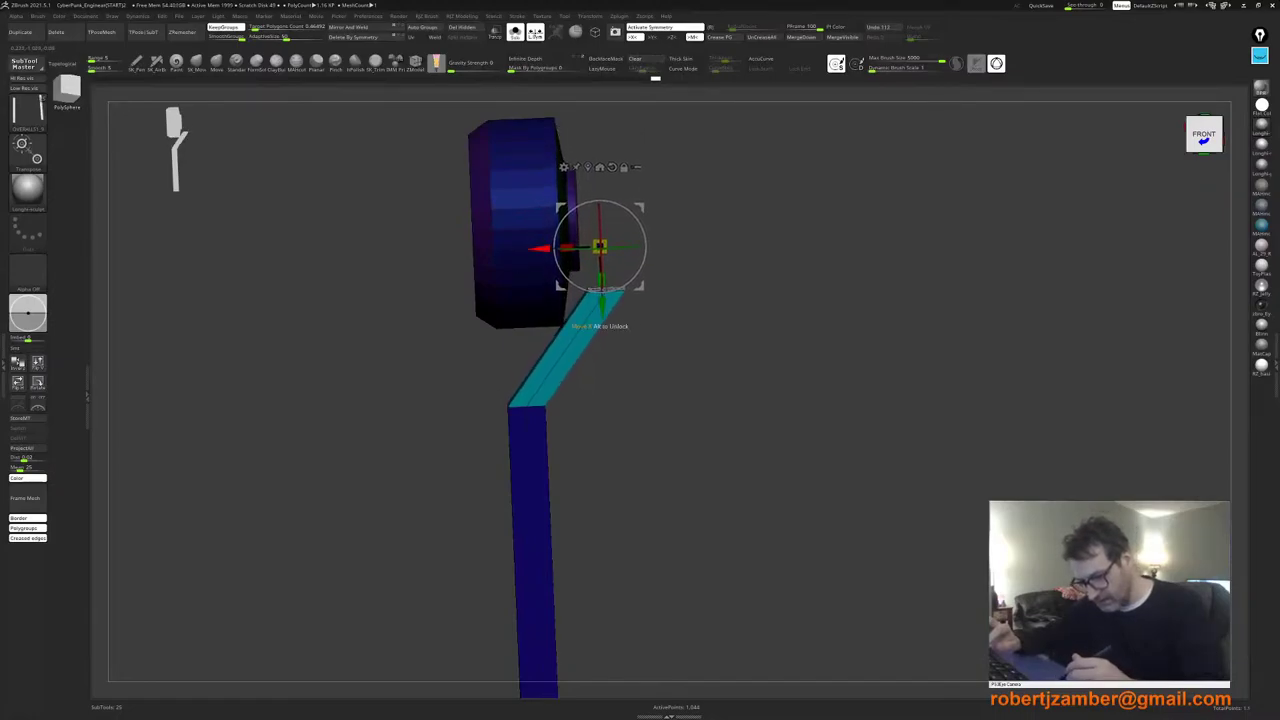
pyautogui.moveTo(540, 248)
pyautogui.mouseDown()
pyautogui.moveTo(517, 248)
pyautogui.moveTo(530, 248)
pyautogui.mouseUp()
pyautogui.moveTo(590, 300); pyautogui.dragTo(592, 300)
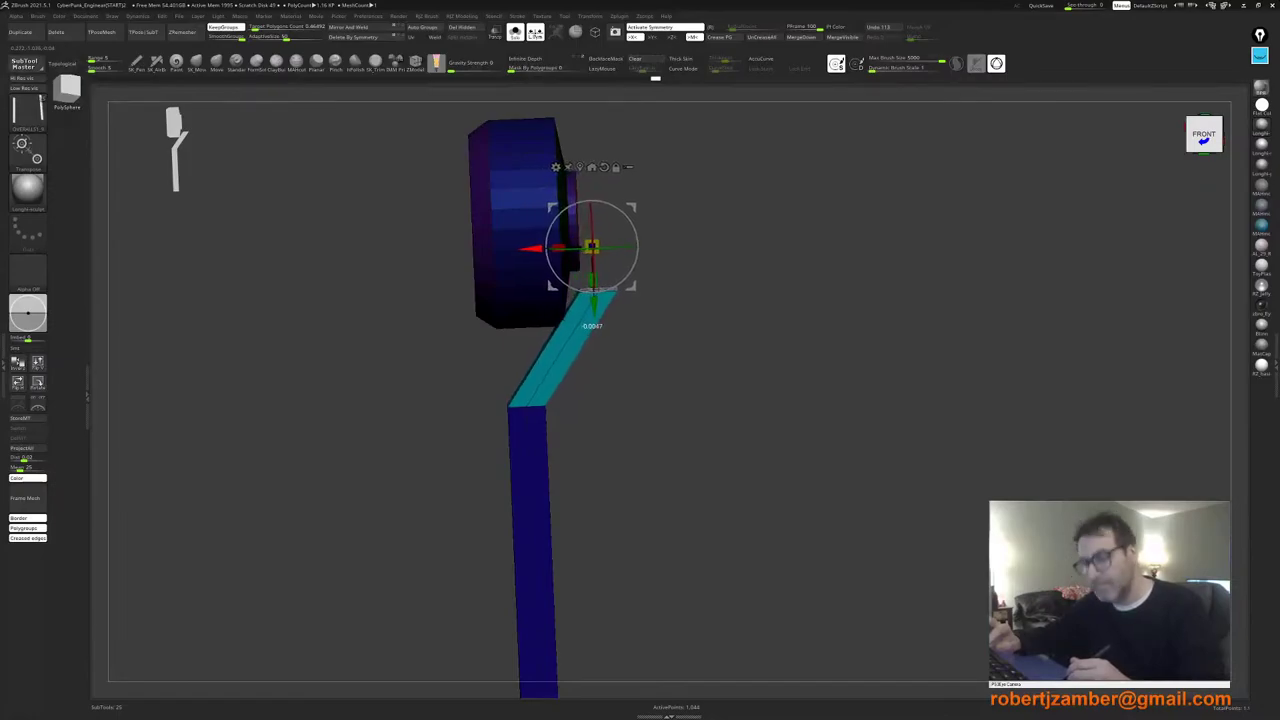
# Step: Undo the angled bend and the masking, going back to the isolated straight shaft
pyautogui.hotkey('ctrl', 'z')
pyautogui.hotkey('ctrl', 'z')
pyautogui.hotkey('ctrl', 'z')
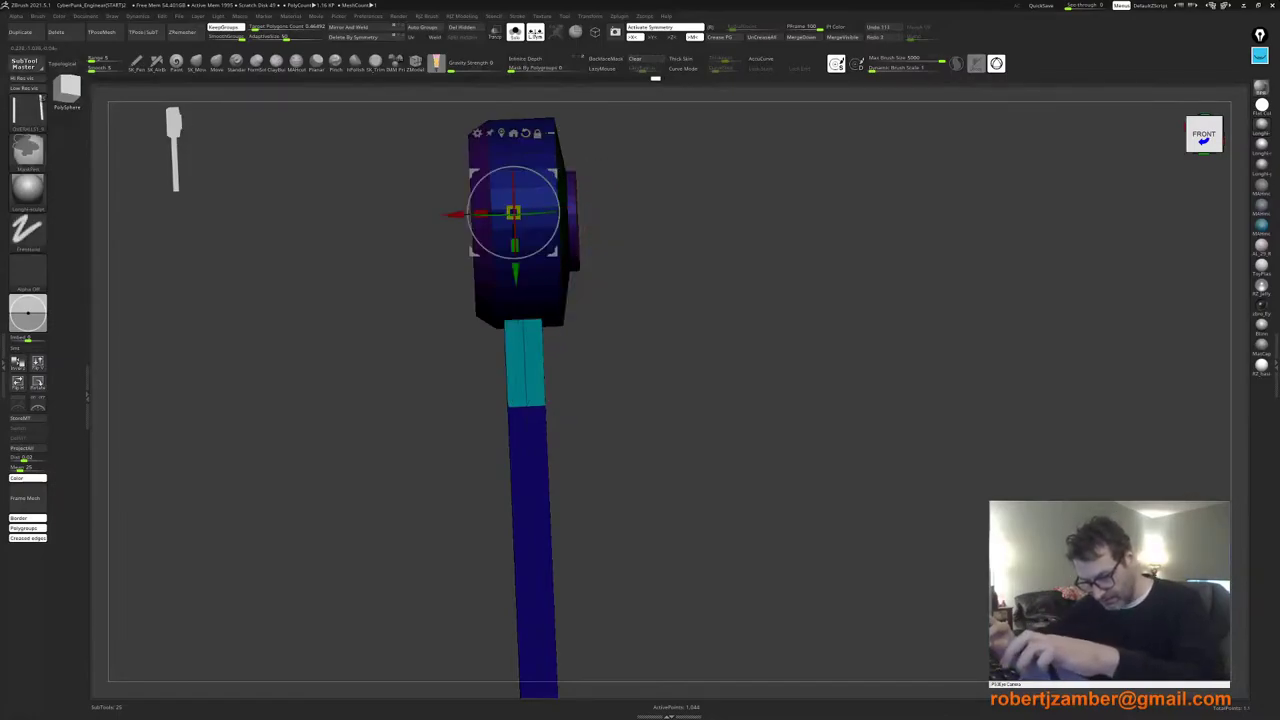
pyautogui.keyDown('ctrl'); pyautogui.moveTo(505, 430); pyautogui.dragTo(550, 362, button='right'); pyautogui.keyUp('ctrl')
pyautogui.hotkey('ctrl', 'z')
pyautogui.hotkey('ctrl', 'z')
pyautogui.hotkey('ctrl', 'z')
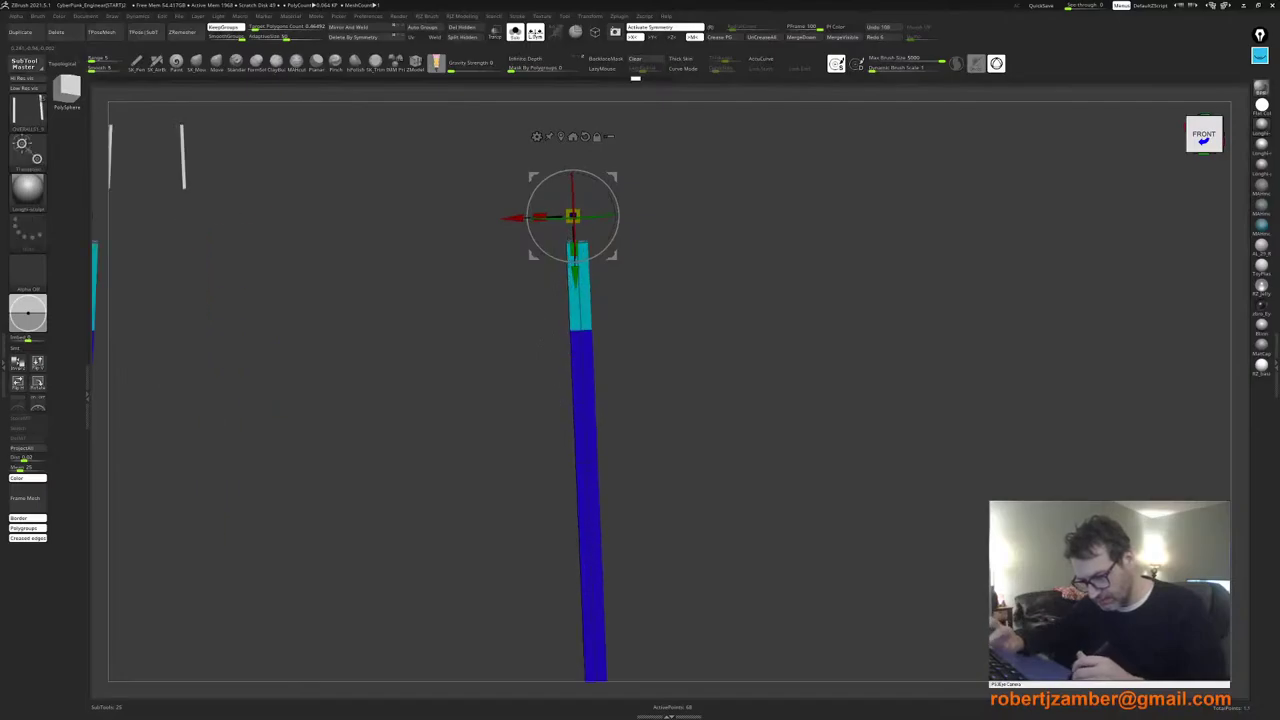
# Step: Mask everything except the leg shaft's top end and bring back the hidden hip and knee discs
pyautogui.keyDown('alt'); pyautogui.click(586, 461); pyautogui.keyUp('alt')
pyautogui.keyDown('alt'); pyautogui.moveTo(570, 472); pyautogui.dragTo(562, 430, button='right'); pyautogui.keyUp('alt')
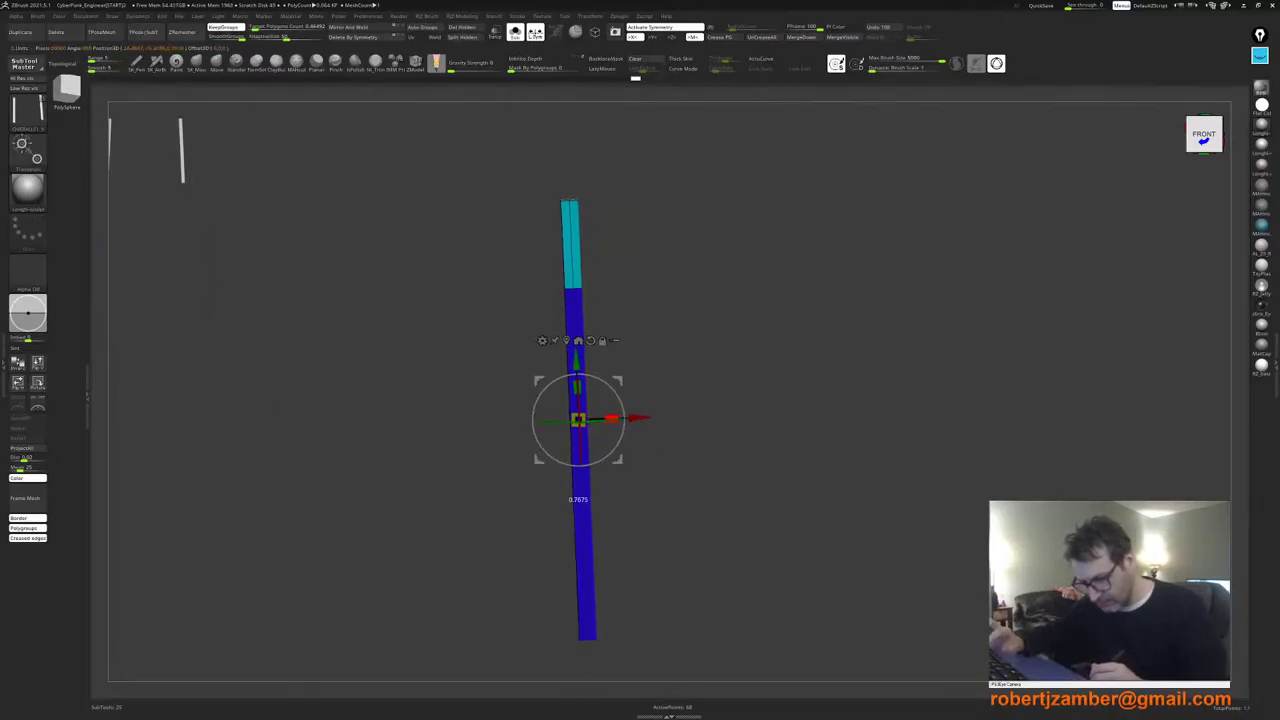
pyautogui.moveTo(526, 374)
pyautogui.mouseDown(button='right')
pyautogui.moveTo(489, 374)
pyautogui.moveTo(522, 379)
pyautogui.mouseUp(button='right')
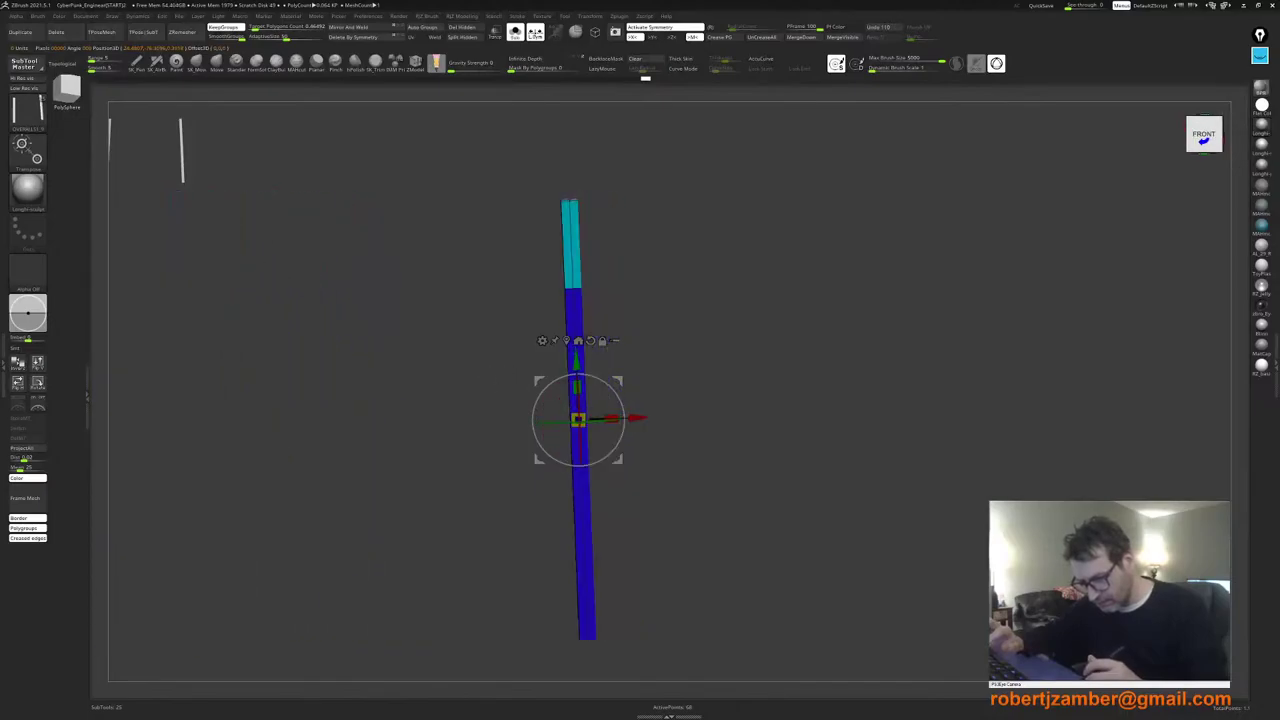
pyautogui.keyDown('alt'); pyautogui.moveTo(507, 311); pyautogui.dragTo(505, 347, button='right'); pyautogui.keyUp('alt')
pyautogui.keyDown('ctrl'); pyautogui.moveTo(501, 175); pyautogui.dragTo(609, 267); pyautogui.keyUp('ctrl')
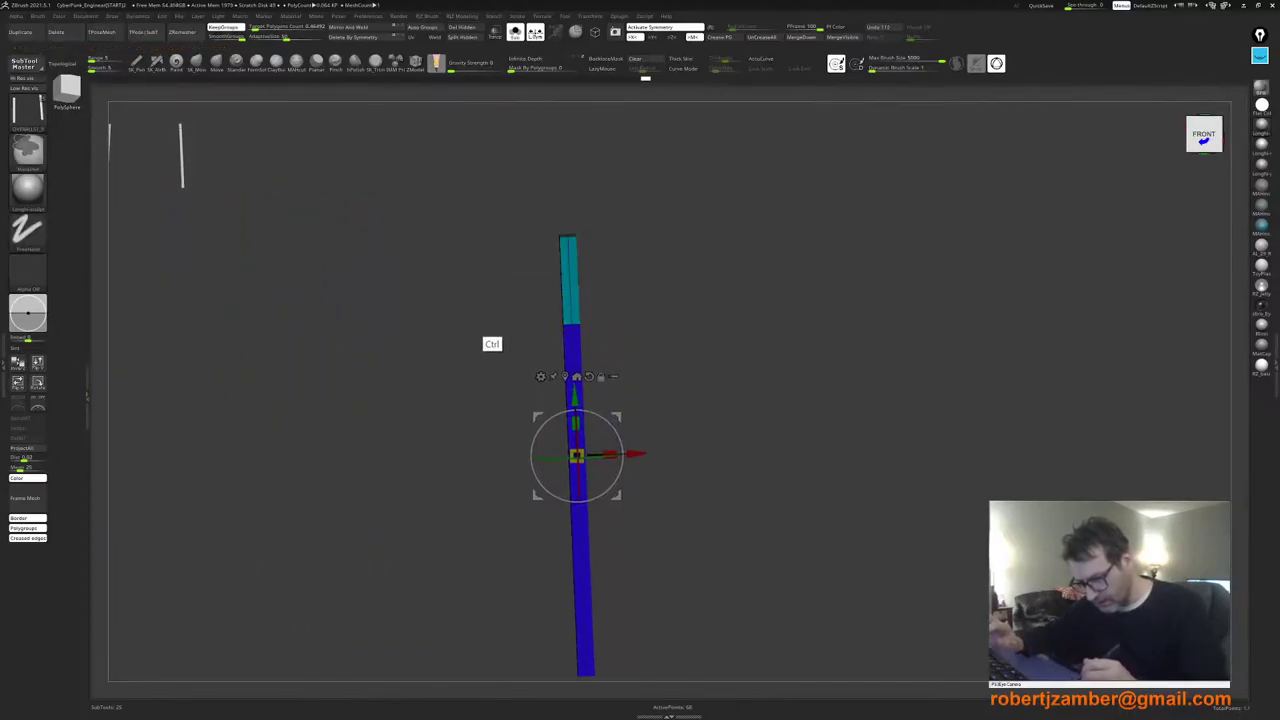
pyautogui.keyDown('ctrl'); pyautogui.keyDown('shift'); pyautogui.click(480, 350); pyautogui.keyUp('shift'); pyautogui.keyUp('ctrl')
pyautogui.keyDown('ctrl'); pyautogui.click(478, 381); pyautogui.keyUp('ctrl')
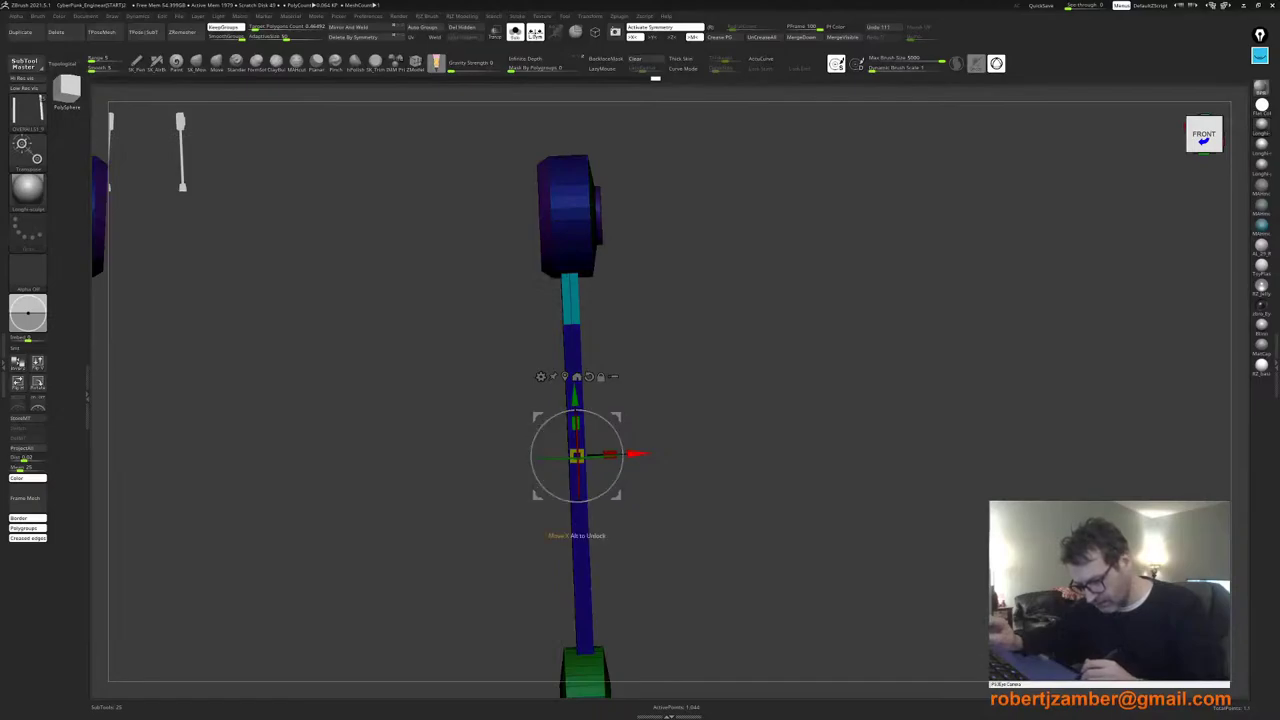
# Step: Move the shaft's unmasked top end outward and down so its upper section angles out beside the hip disc
pyautogui.moveTo(637, 454); pyautogui.dragTo(684, 452)
pyautogui.moveTo(612, 375); pyautogui.dragTo(530, 375)
pyautogui.keyDown('alt'); pyautogui.moveTo(620, 394); pyautogui.dragTo(597, 191); pyautogui.keyUp('alt')
pyautogui.keyDown('shift'); pyautogui.moveTo(530, 340); pyautogui.dragTo(600, 340); pyautogui.keyUp('shift')
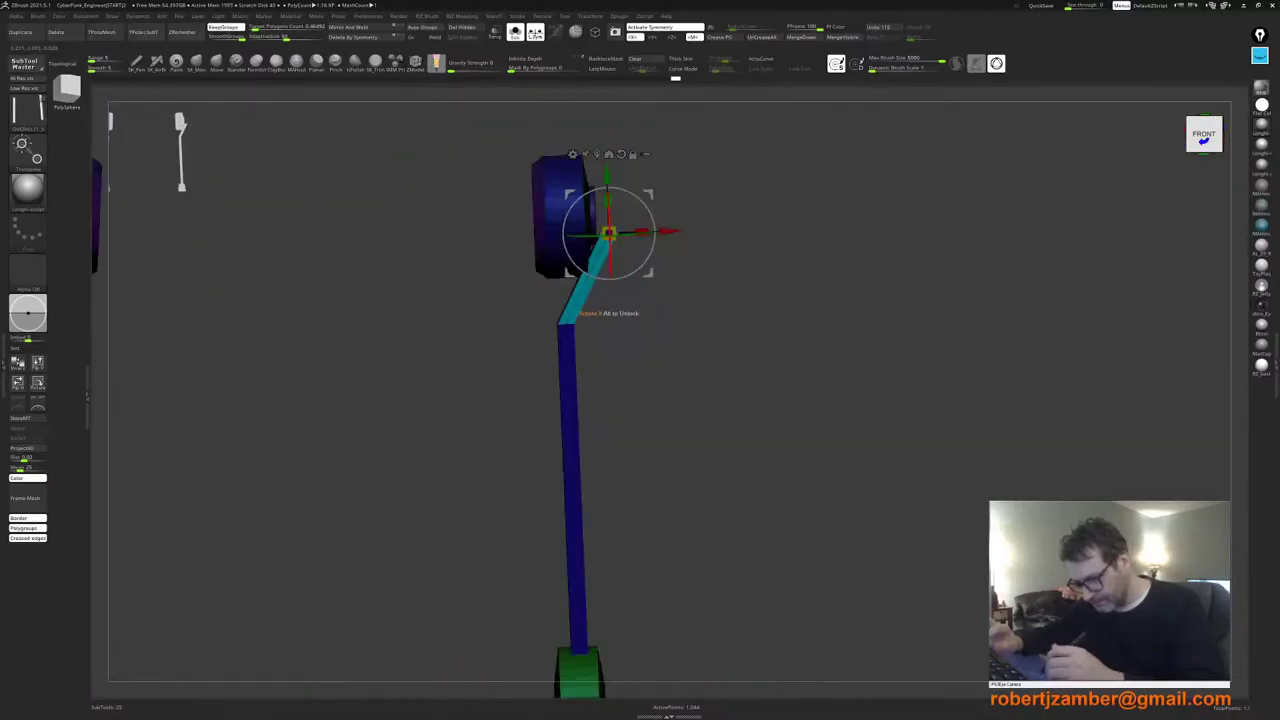
pyautogui.moveTo(607, 174); pyautogui.dragTo(607, 195)
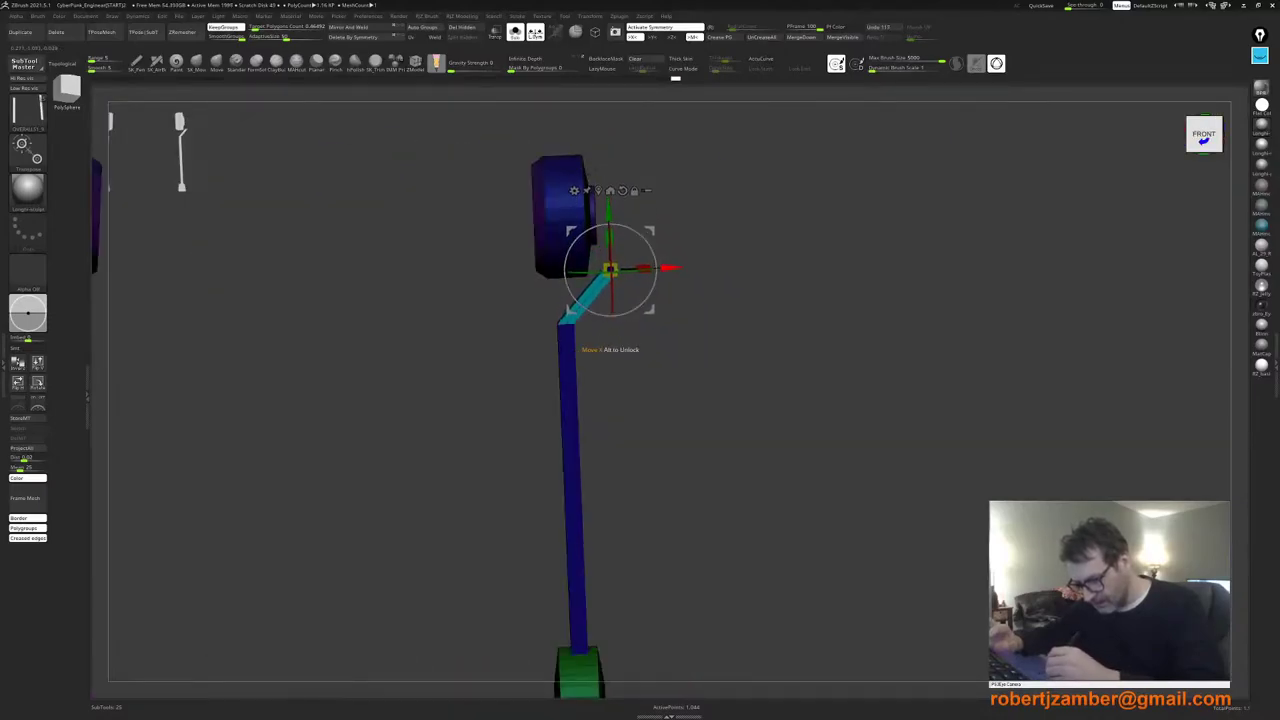
pyautogui.keyDown('alt'); pyautogui.moveTo(608, 350); pyautogui.dragTo(637, 385); pyautogui.keyUp('alt')
# Step: Extrude the shaft's top end straight up over the hip disc's hub and adjust its height and offset
pyautogui.moveTo(660, 350); pyautogui.dragTo(507, 359)
pyautogui.keyDown('ctrl'); pyautogui.keyDown('shift'); pyautogui.moveTo(589, 256); pyautogui.dragTo(589, 213); pyautogui.keyUp('shift'); pyautogui.keyUp('ctrl')
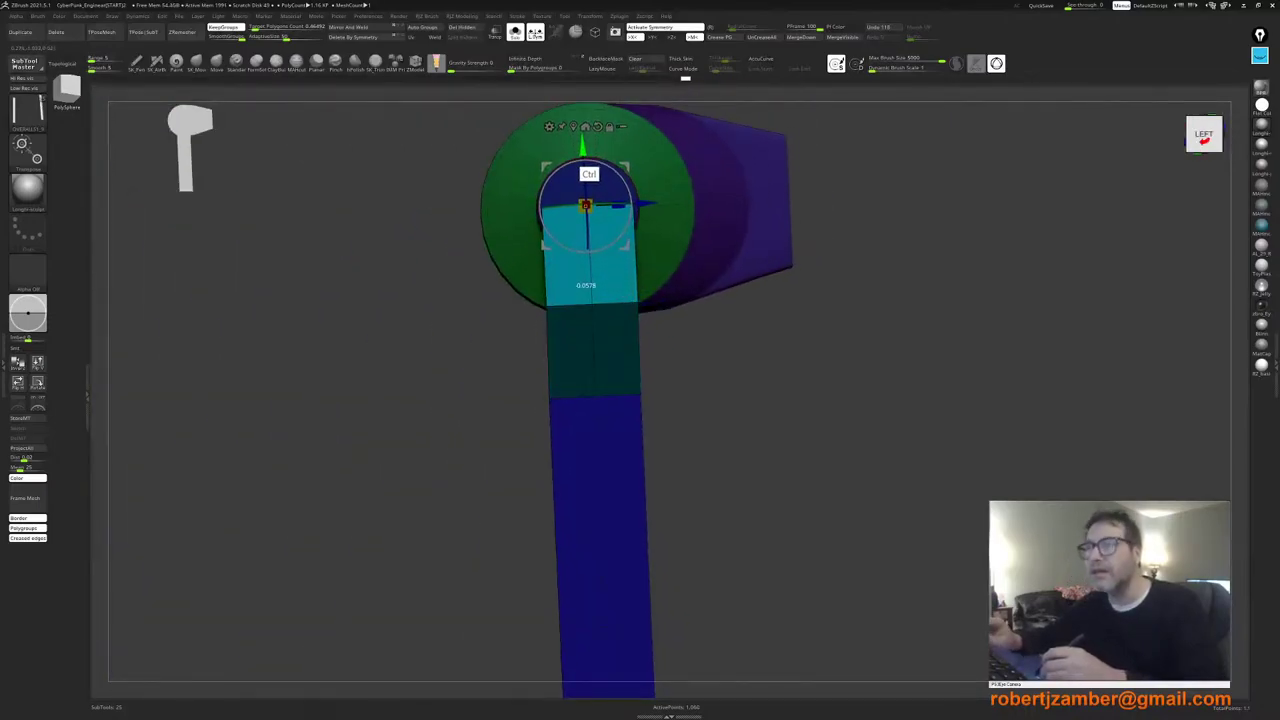
pyautogui.moveTo(586, 288); pyautogui.dragTo(584, 264)
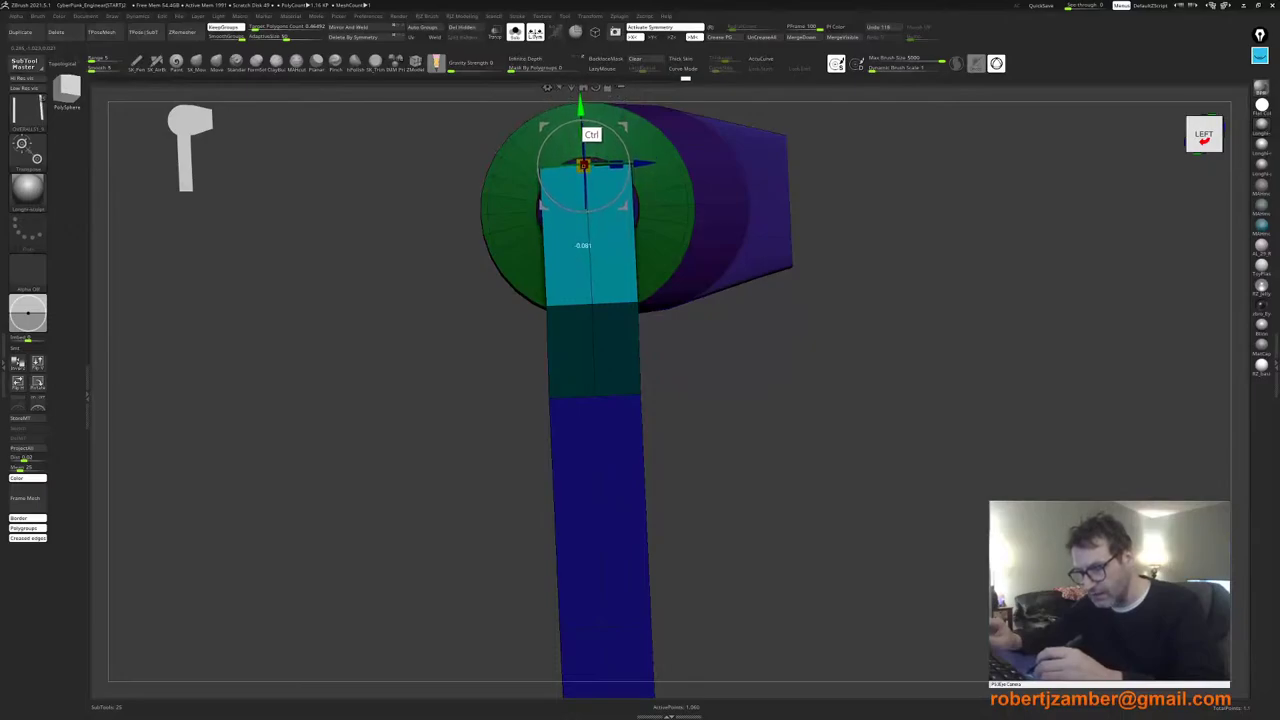
pyautogui.moveTo(720, 400); pyautogui.dragTo(905, 400)
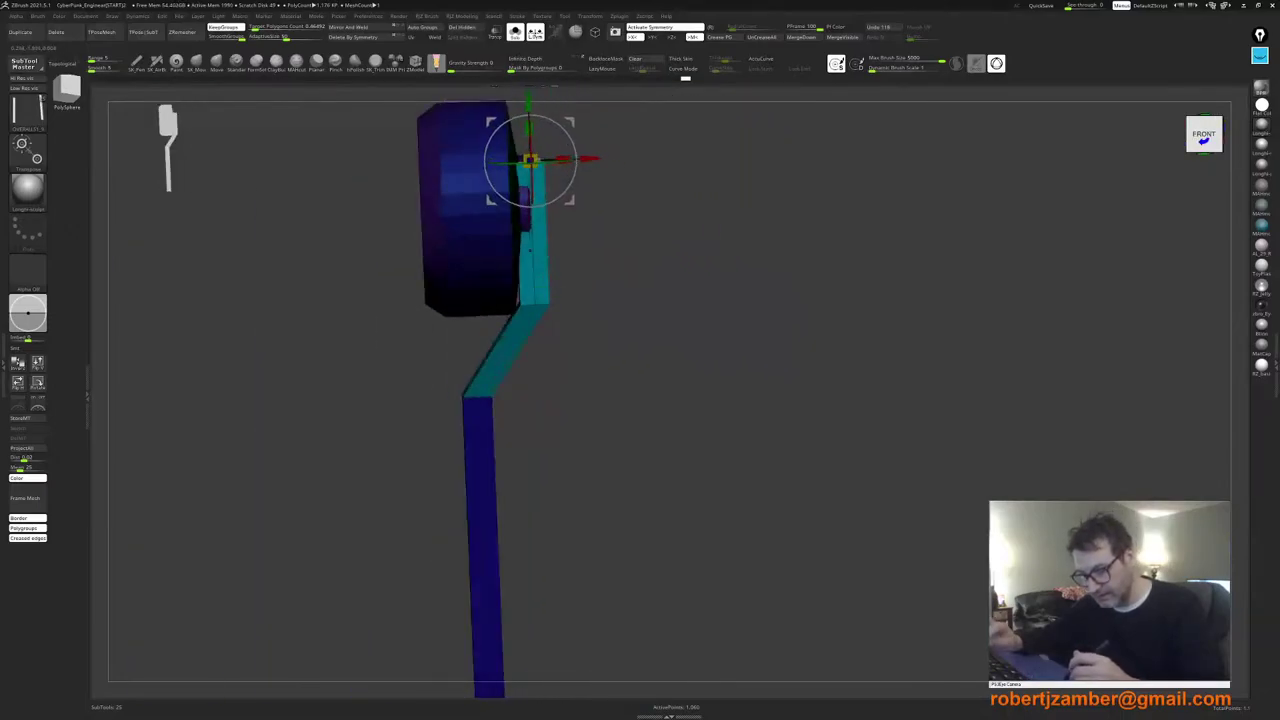
pyautogui.keyDown('alt'); pyautogui.moveTo(700, 300); pyautogui.dragTo(716, 343); pyautogui.keyUp('alt')
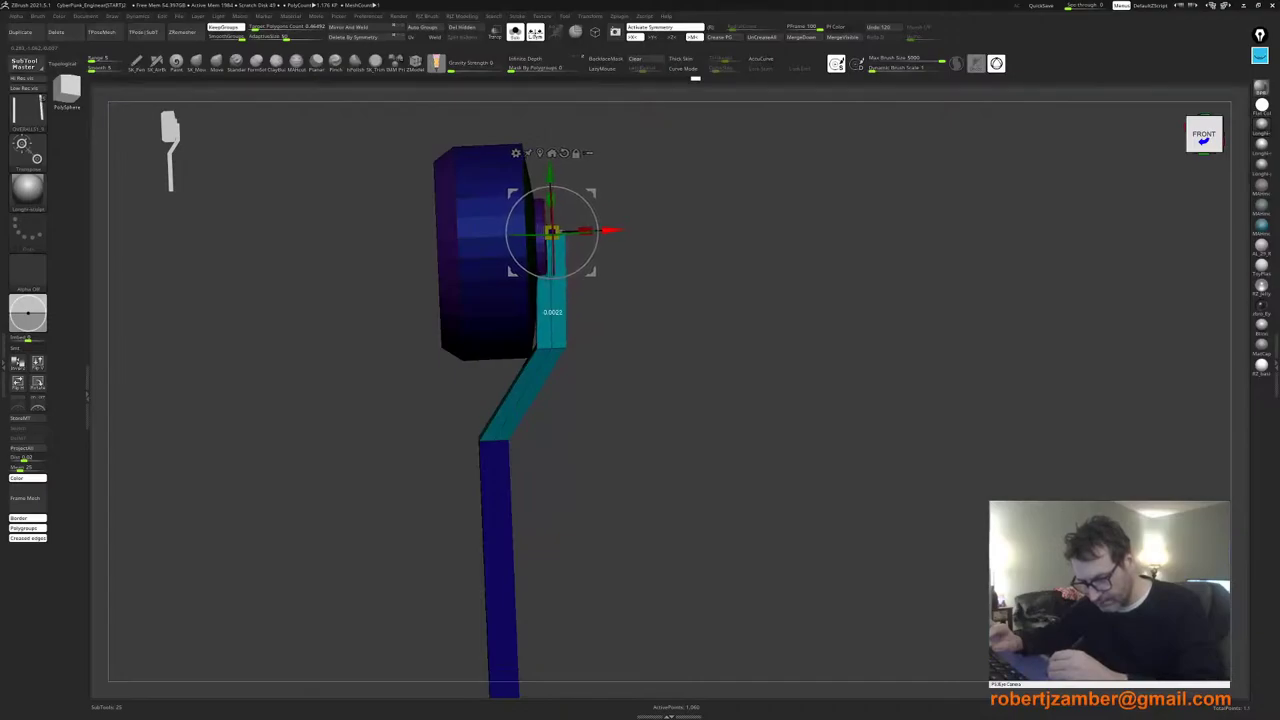
pyautogui.keyDown('alt'); pyautogui.moveTo(720, 352); pyautogui.dragTo(477, 323); pyautogui.keyUp('alt')
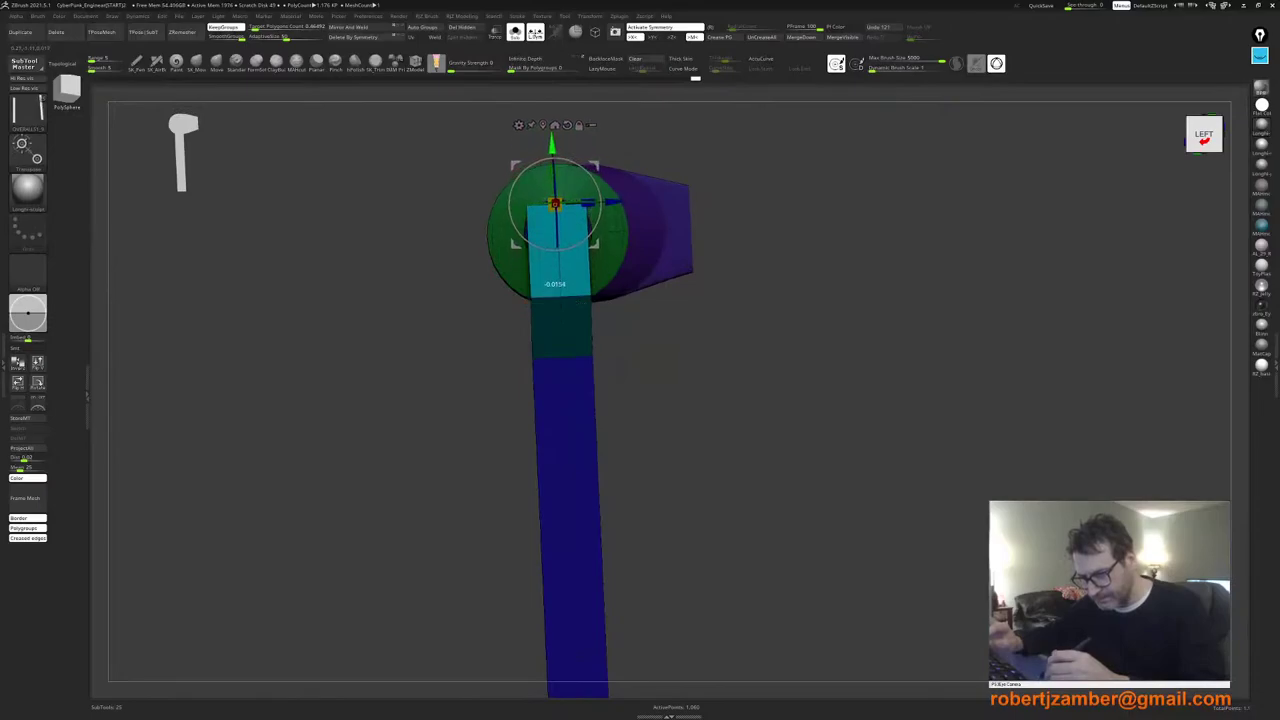
# Step: Hide all polygroups of the leg shafts and split the shafts from the hip and knee discs into a separate subtool
pyautogui.press('q')
pyautogui.keyDown('alt'); pyautogui.moveTo(478, 226); pyautogui.dragTo(438, 231); pyautogui.keyUp('alt')
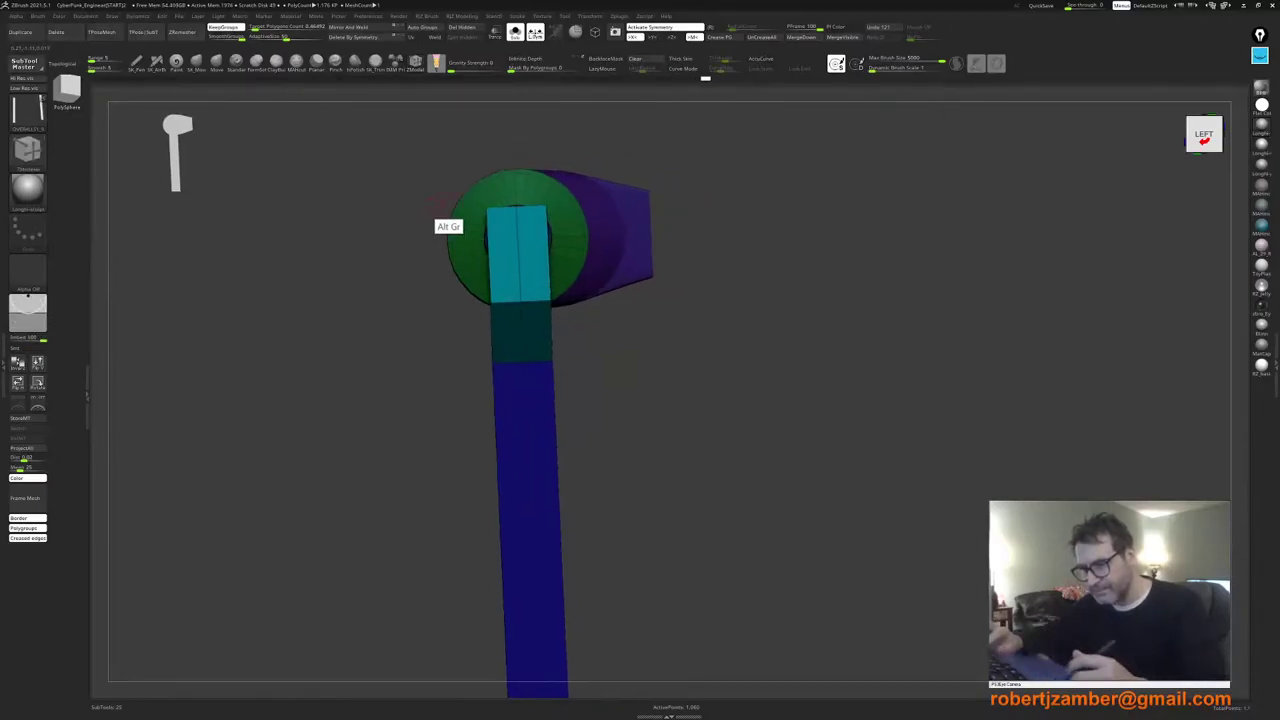
pyautogui.hotkey('shift', 'f')
pyautogui.keyDown('ctrl'); pyautogui.moveTo(525, 268); pyautogui.dragTo(548, 305, button='right'); pyautogui.keyUp('ctrl')
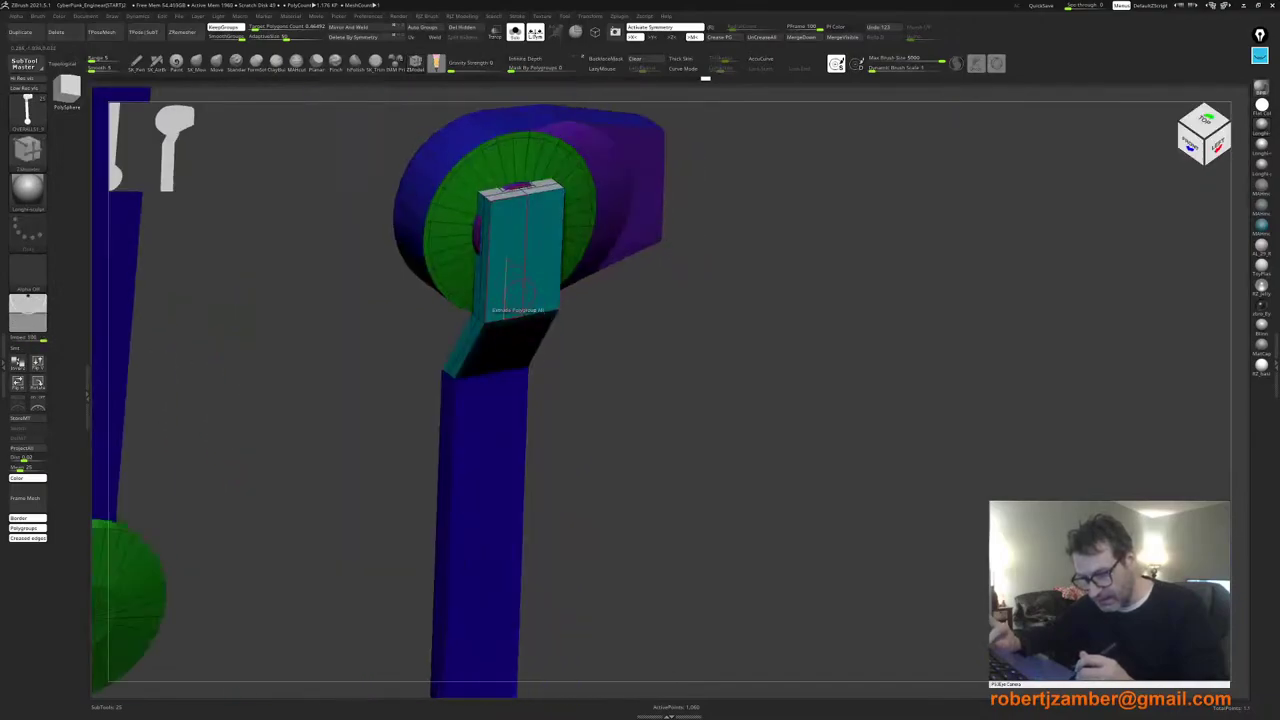
pyautogui.keyDown('alt'); pyautogui.moveTo(455, 172); pyautogui.dragTo(540, 288, button='right'); pyautogui.keyUp('alt')
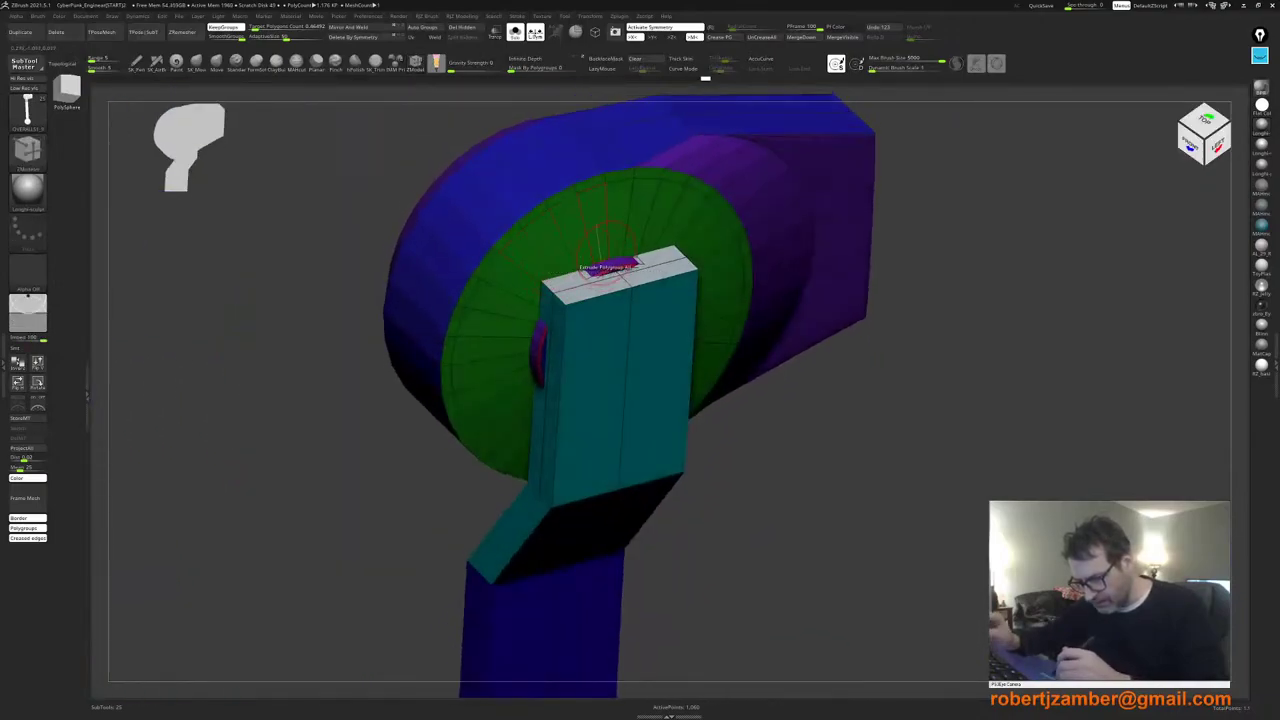
pyautogui.moveTo(607, 255)
pyautogui.keyDown('ctrl'); pyautogui.mouseDown(button='right')
pyautogui.moveTo(617, 278)
pyautogui.moveTo(434, 205)
pyautogui.mouseUp(button='right'); pyautogui.keyUp('ctrl')
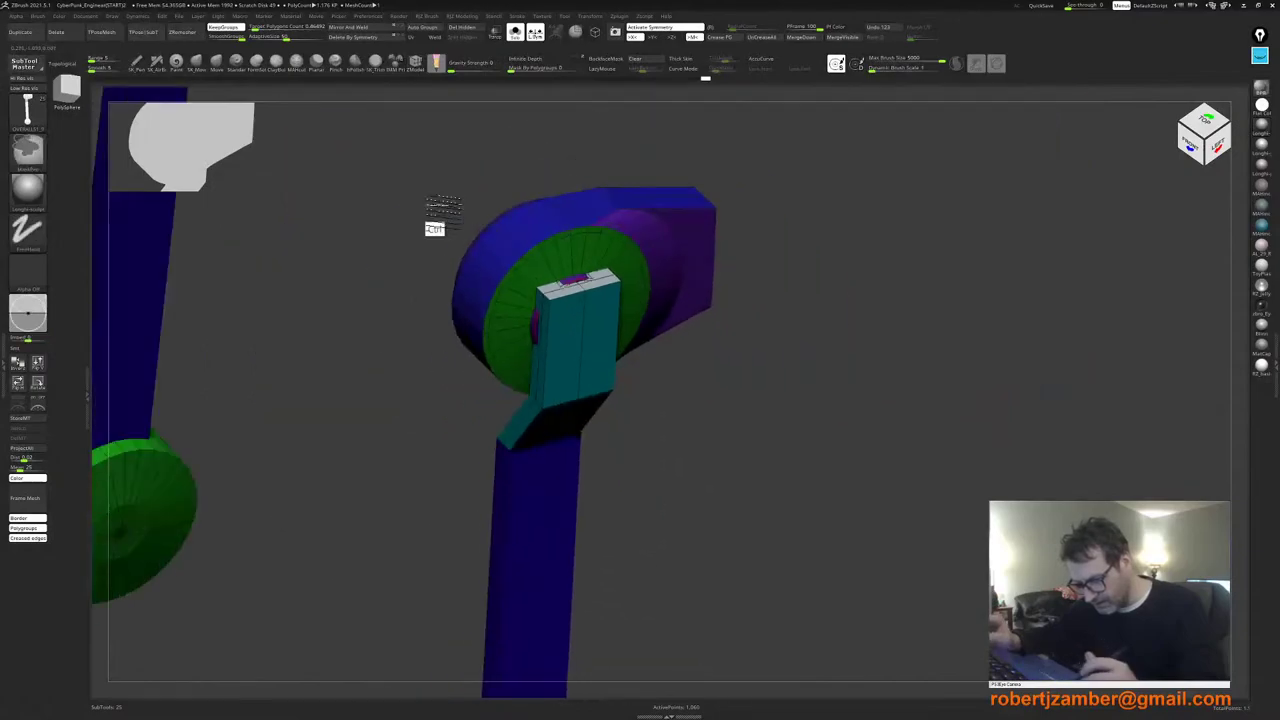
pyautogui.keyDown('ctrl'); pyautogui.keyDown('shift'); pyautogui.click(549, 299); pyautogui.keyUp('shift'); pyautogui.keyUp('ctrl')
pyautogui.keyDown('ctrl'); pyautogui.keyDown('shift'); pyautogui.click(549, 299); pyautogui.keyUp('shift'); pyautogui.keyUp('ctrl')
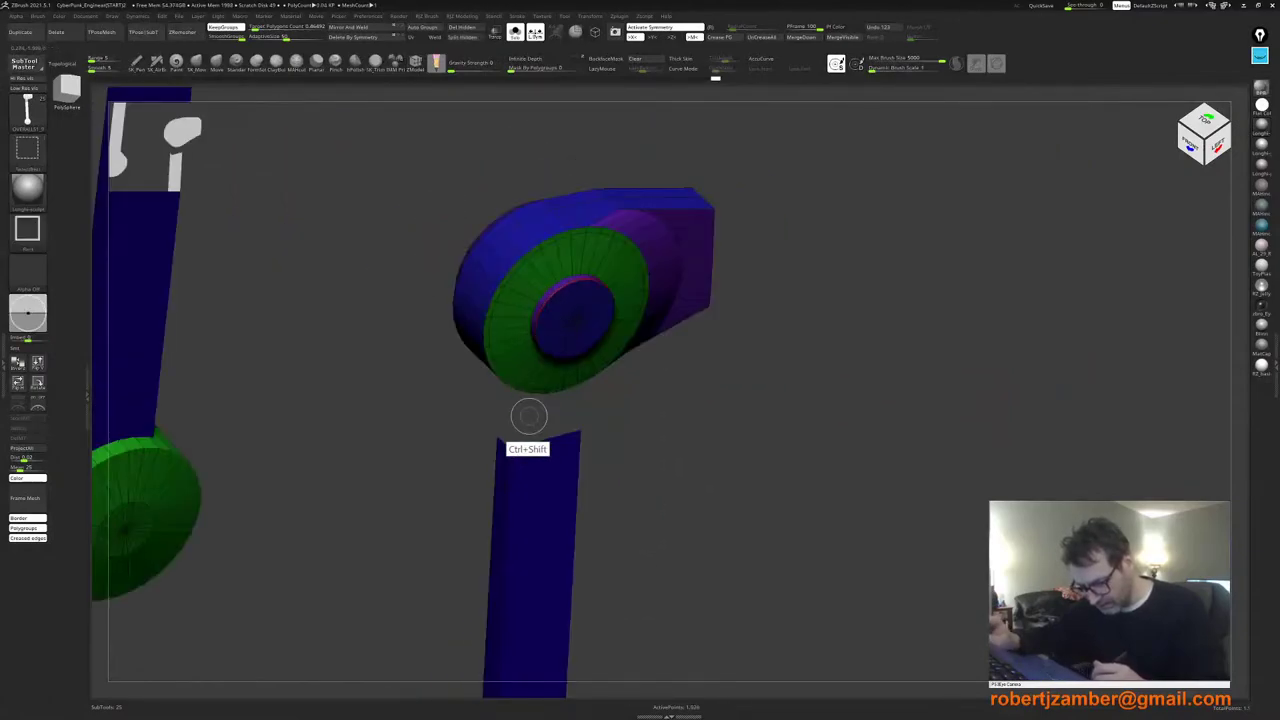
pyautogui.keyDown('ctrl'); pyautogui.keyDown('shift'); pyautogui.click(505, 447); pyautogui.keyUp('shift'); pyautogui.keyUp('ctrl')
pyautogui.keyDown('ctrl'); pyautogui.moveTo(505, 447); pyautogui.dragTo(388, 315, button='right'); pyautogui.keyUp('ctrl')
pyautogui.keyDown('alt'); pyautogui.moveTo(446, 500); pyautogui.dragTo(528, 382, button='right'); pyautogui.keyUp('alt')
pyautogui.moveTo(528, 382); pyautogui.dragTo(446, 428, button='right')
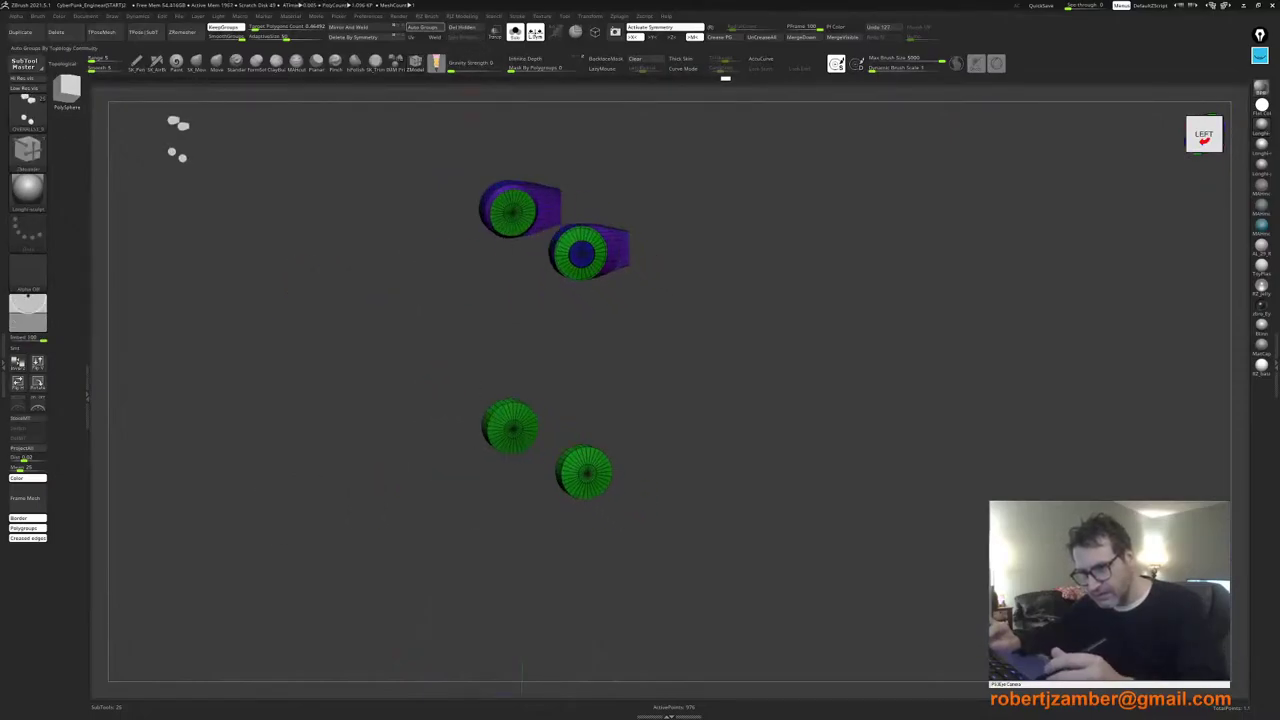
# Step: Turn off symmetry, hide the discs of one leg and rebuild them with Mirror And Weld
pyautogui.moveTo(372, 340); pyautogui.dragTo(570, 362, button='right')
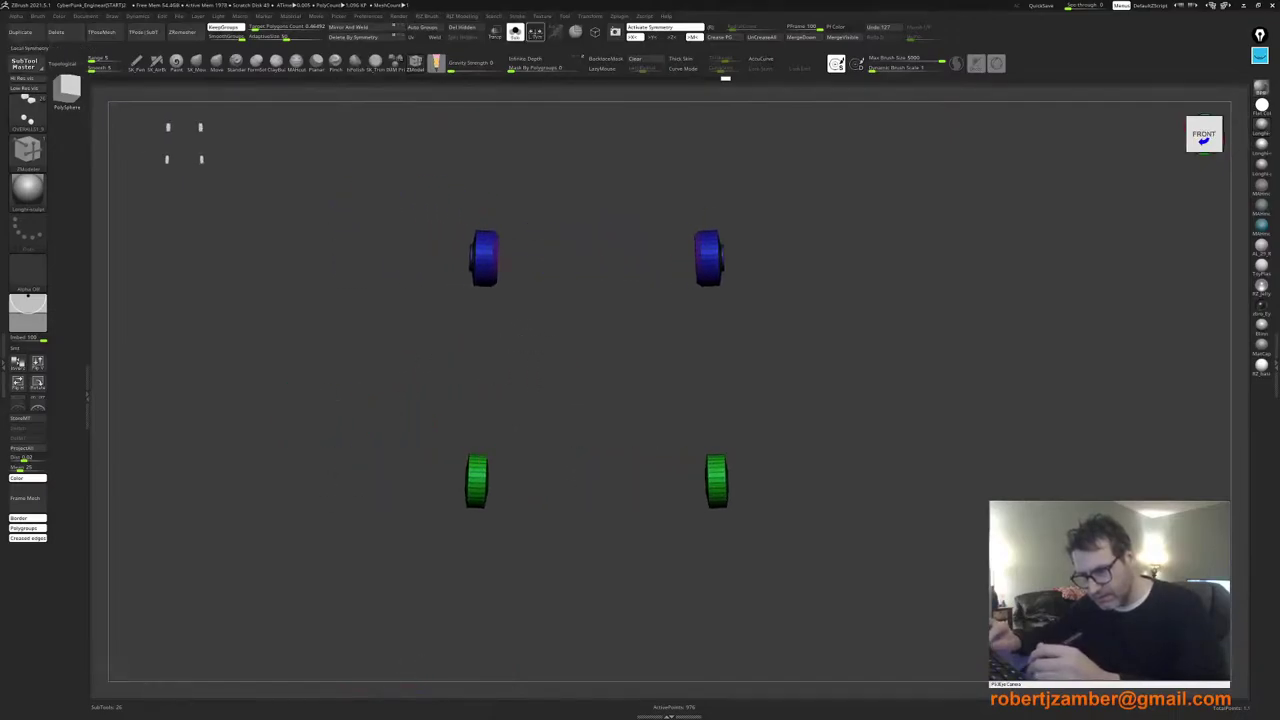
pyautogui.press('x')
pyautogui.keyDown('ctrl'); pyautogui.keyDown('shift'); pyautogui.moveTo(357, 191); pyautogui.dragTo(541, 614); pyautogui.keyUp('shift'); pyautogui.keyUp('ctrl')
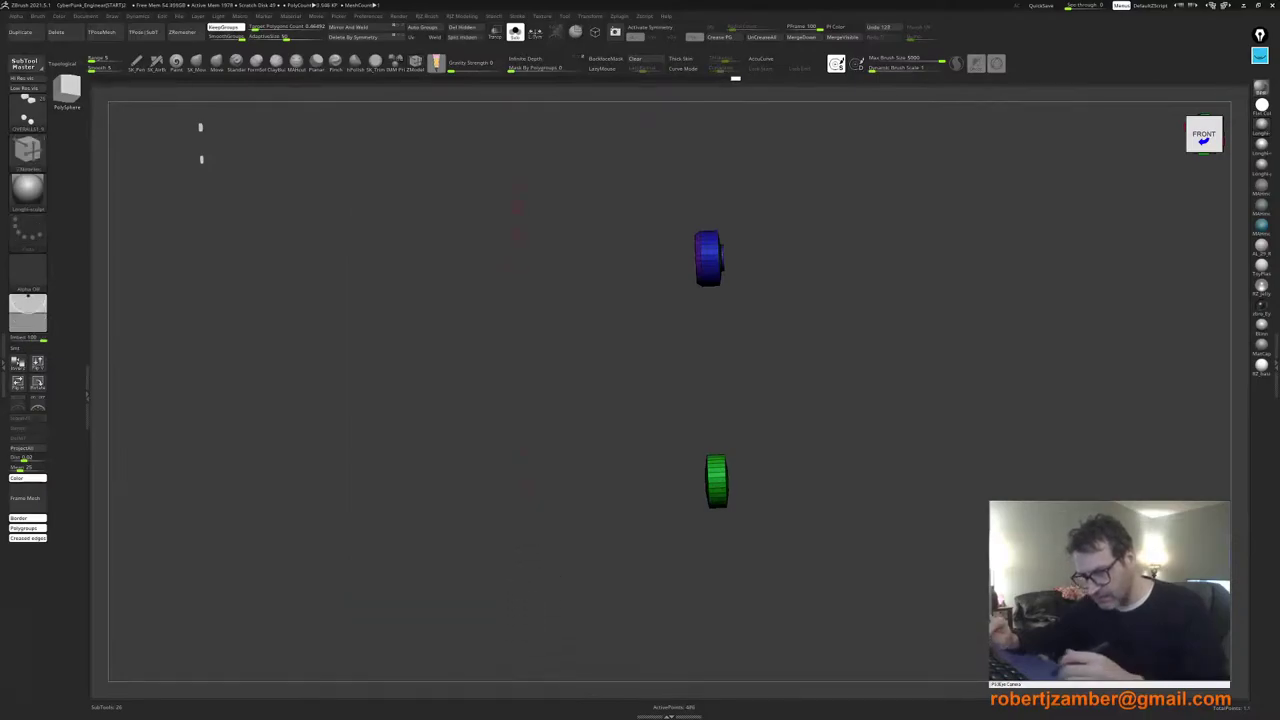
pyautogui.click(350, 28)
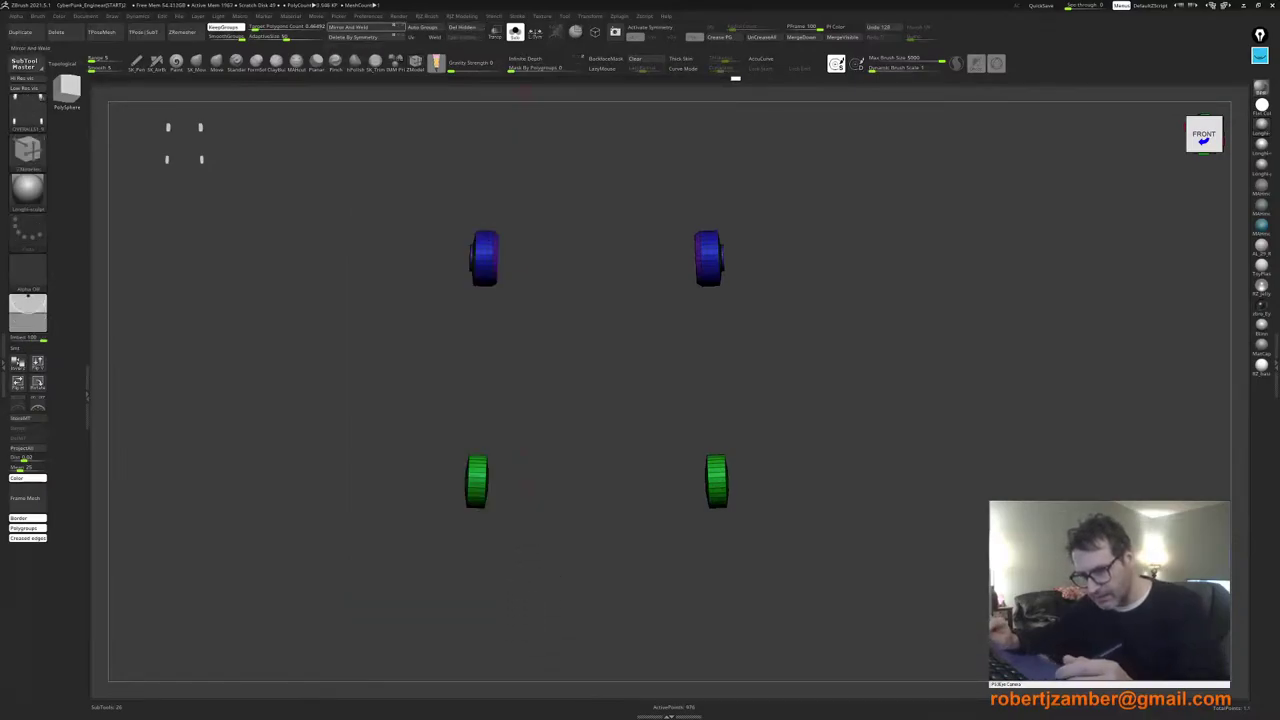
pyautogui.moveTo(546, 377); pyautogui.dragTo(522, 407)
# Step: Switch to the leg shafts subtool, hide one shaft and rebuild it from the other with Mirror And Weld
pyautogui.press('Down')
pyautogui.keyDown('alt'); pyautogui.moveTo(520, 339); pyautogui.dragTo(553, 351); pyautogui.keyUp('alt')
pyautogui.keyDown('ctrl'); pyautogui.keyDown('shift'); pyautogui.moveTo(355, 181); pyautogui.dragTo(522, 587); pyautogui.keyUp('shift'); pyautogui.keyUp('ctrl')
pyautogui.press('x')
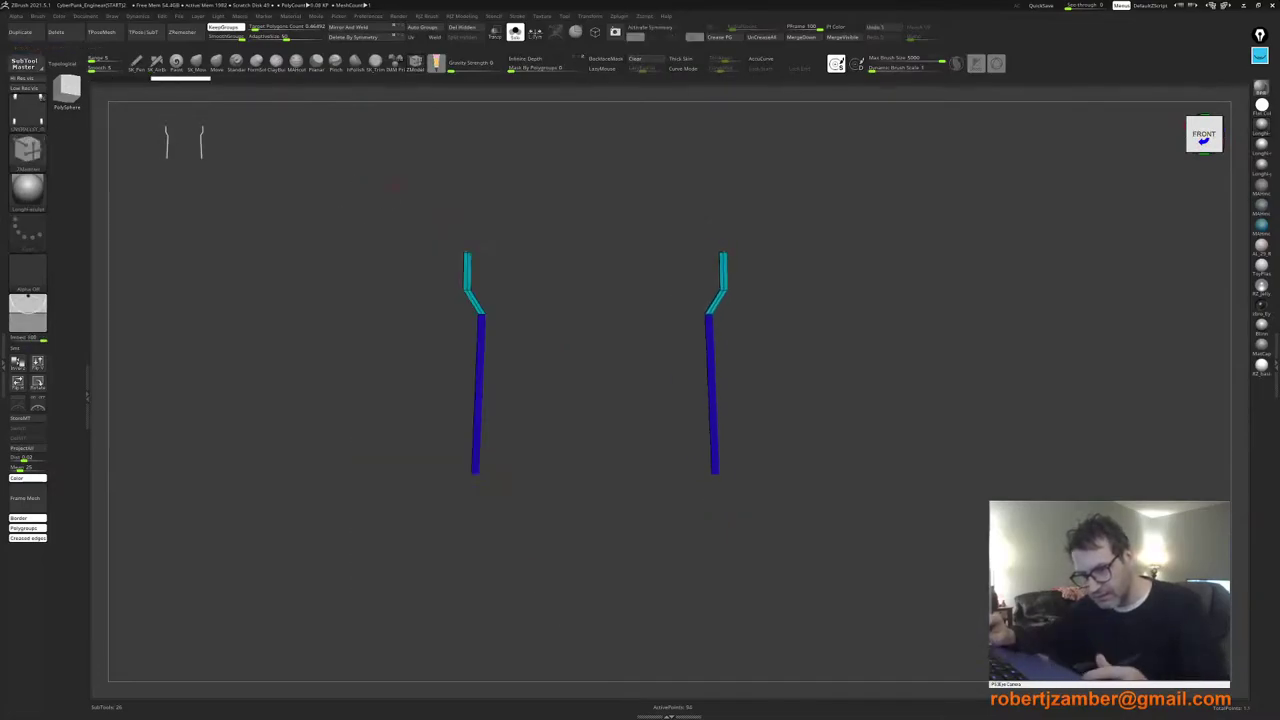
pyautogui.keyDown('ctrl'); pyautogui.keyDown('shift'); pyautogui.moveTo(366, 214); pyautogui.dragTo(541, 532); pyautogui.keyUp('shift'); pyautogui.keyUp('ctrl')
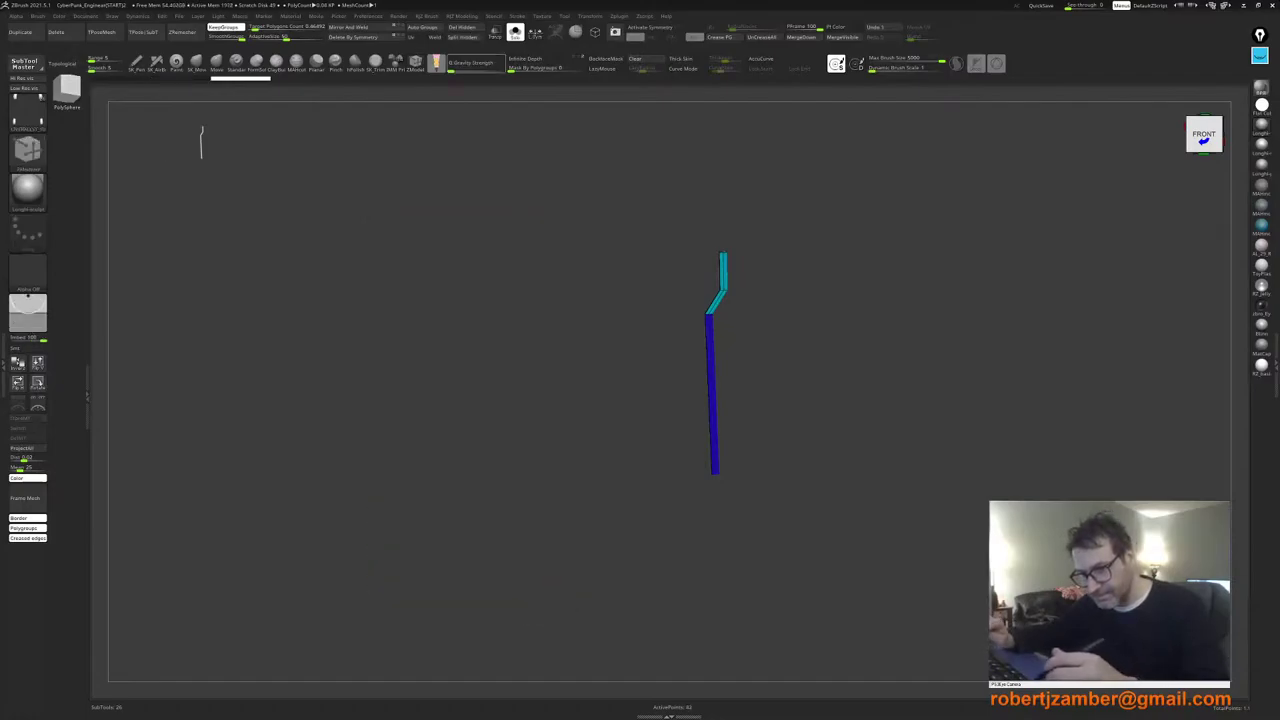
pyautogui.click(352, 27)
pyautogui.moveTo(575, 424)
pyautogui.mouseDown()
pyautogui.moveTo(530, 420)
pyautogui.moveTo(574, 426)
pyautogui.moveTo(482, 376)
pyautogui.mouseUp()
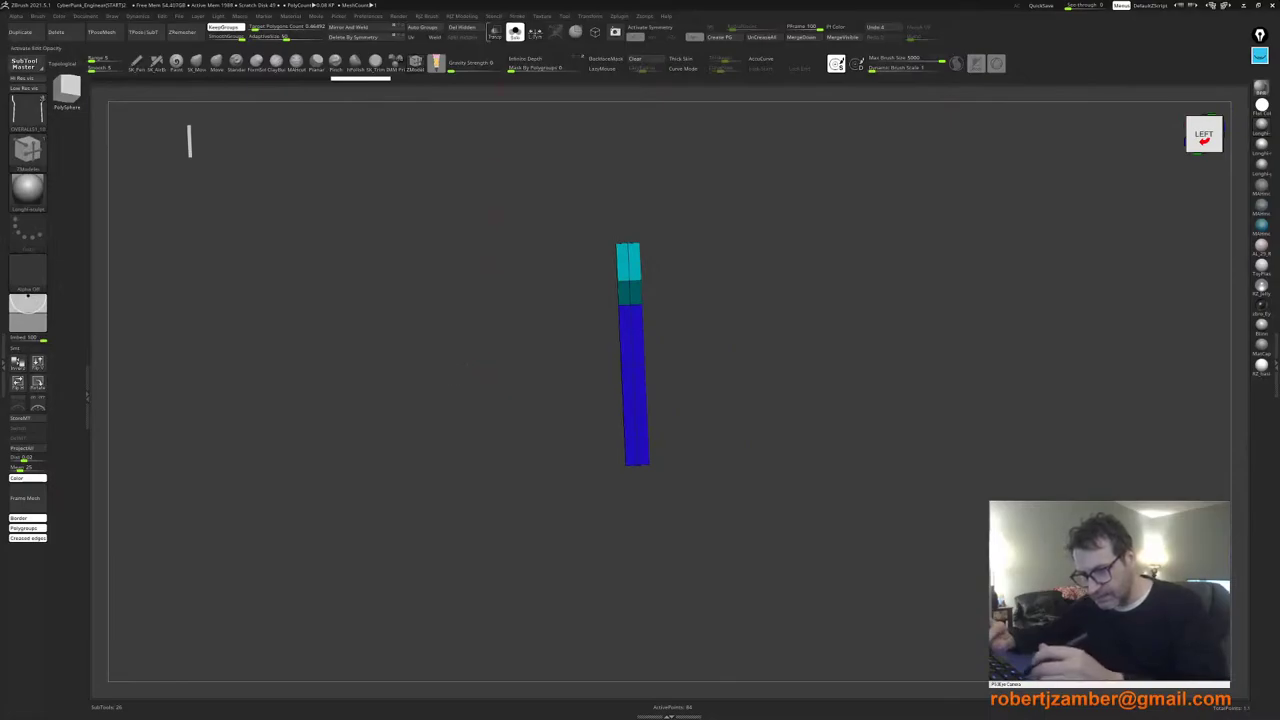
# Step: Bring back the whole character and reselect the leg shaft at the hip
pyautogui.click(515, 32)
pyautogui.keyDown('alt'); pyautogui.moveTo(482, 420); pyautogui.dragTo(476, 450); pyautogui.keyUp('alt')
pyautogui.keyDown('alt'); pyautogui.moveTo(490, 385); pyautogui.dragTo(528, 384); pyautogui.keyUp('alt')
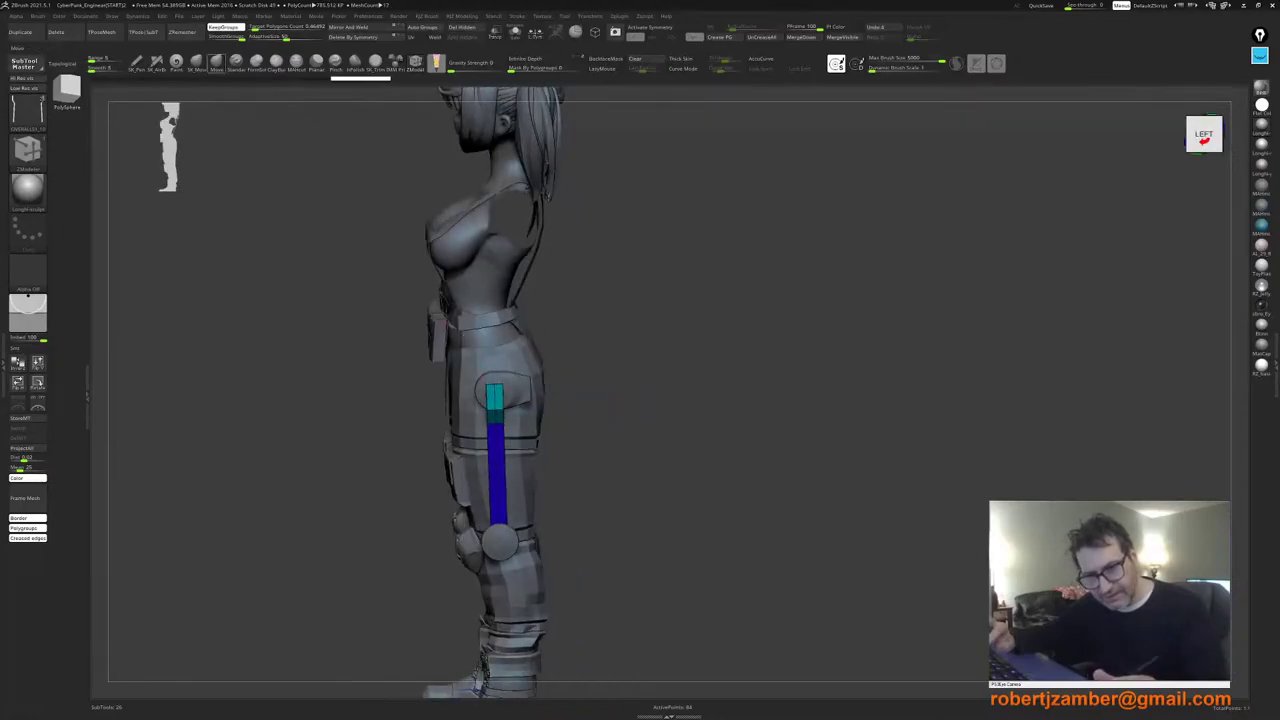
pyautogui.click(217, 63)
pyautogui.keyDown('alt'); pyautogui.click(455, 344); pyautogui.keyUp('alt')
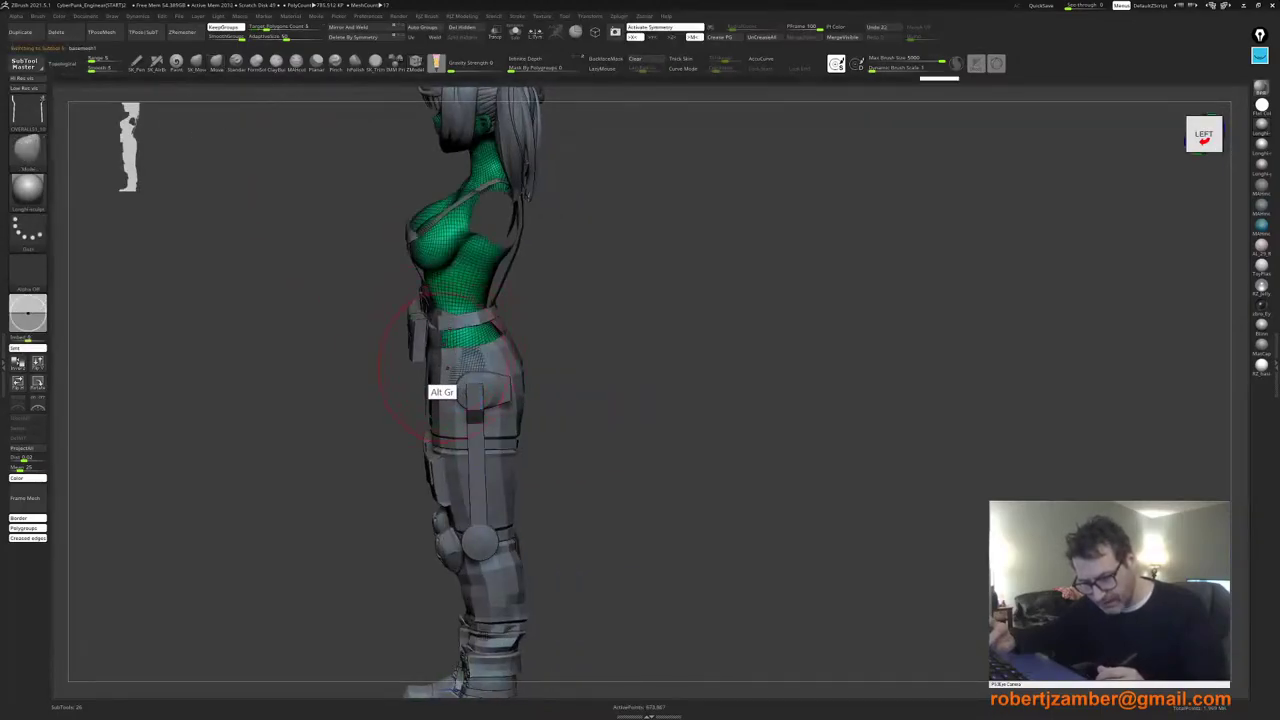
pyautogui.keyDown('alt'); pyautogui.click(447, 368); pyautogui.keyUp('alt')
pyautogui.moveTo(375, 365); pyautogui.dragTo(355, 348)
pyautogui.press('2')
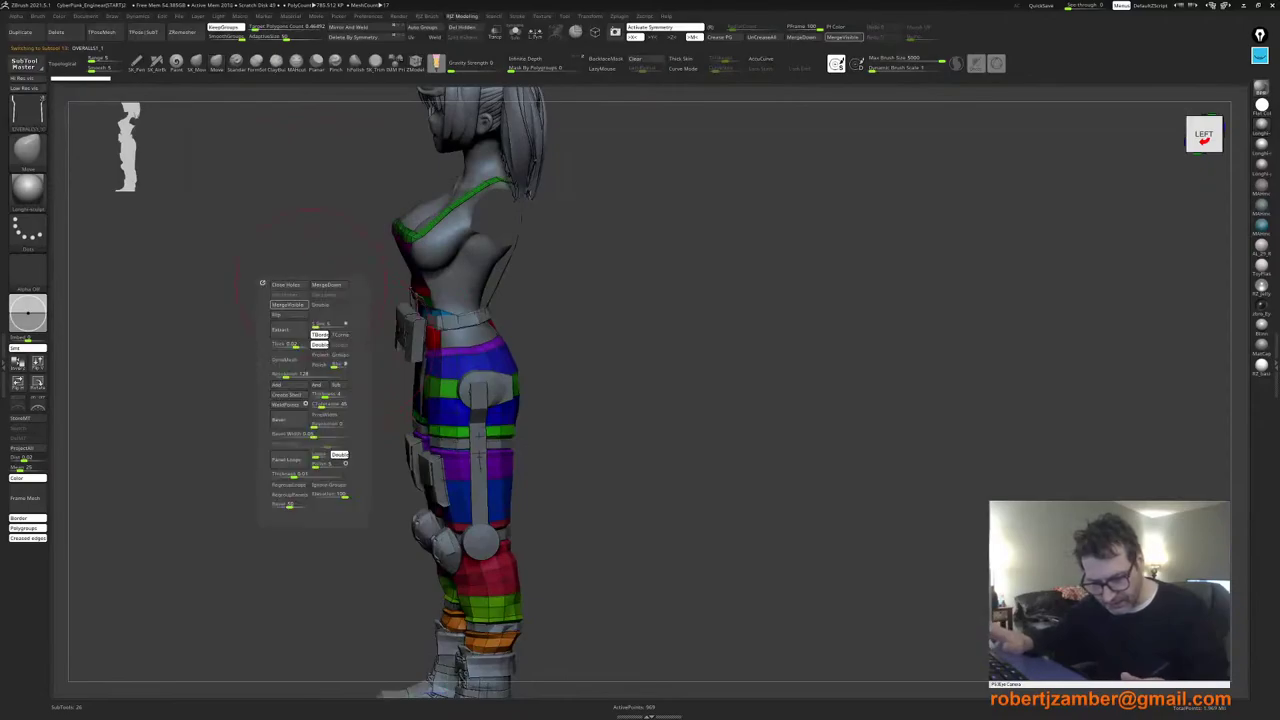
pyautogui.click(329, 304)
pyautogui.moveTo(463, 393); pyautogui.dragTo(527, 366, button='right')
pyautogui.keyDown('alt'); pyautogui.click(473, 393); pyautogui.keyUp('alt')
pyautogui.keyDown('ctrl'); pyautogui.moveTo(527, 366); pyautogui.dragTo(527, 310, button='right'); pyautogui.keyUp('ctrl')
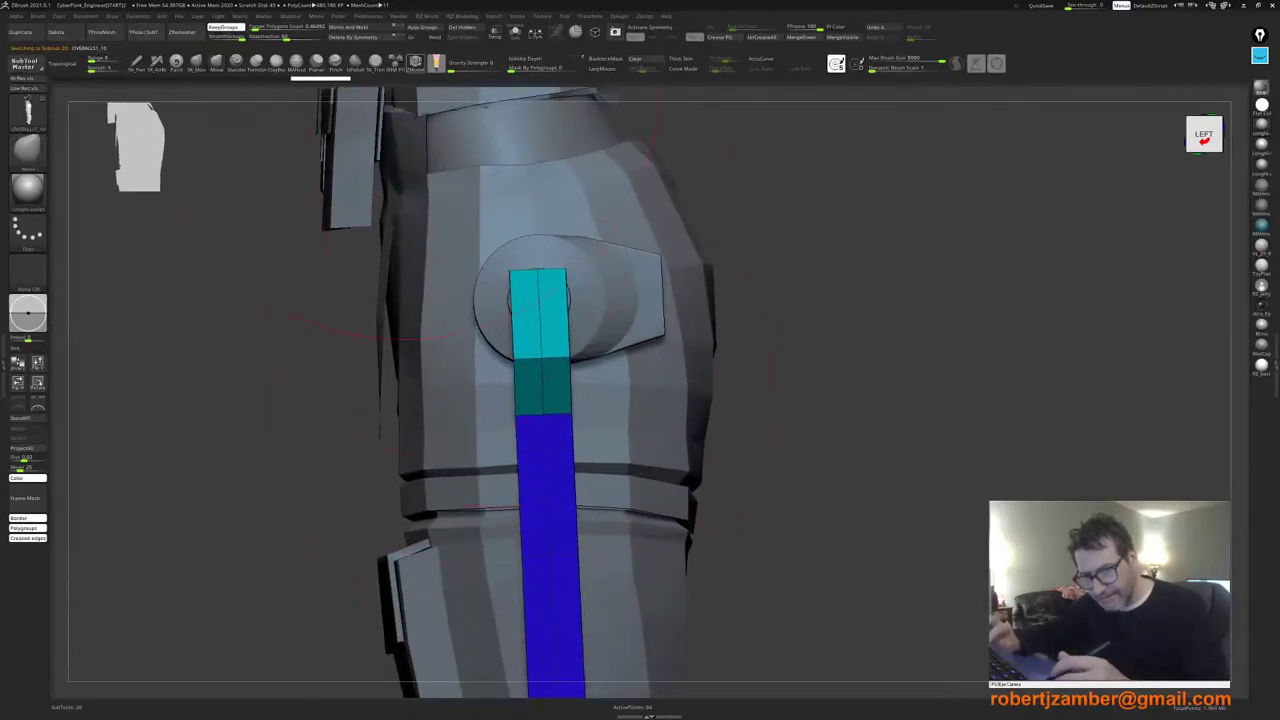
# Step: Bevel the lengthwise center edge loop of the leg shaft with ZModeler to form a wide middle strip
pyautogui.click(415, 63)
pyautogui.press('space')
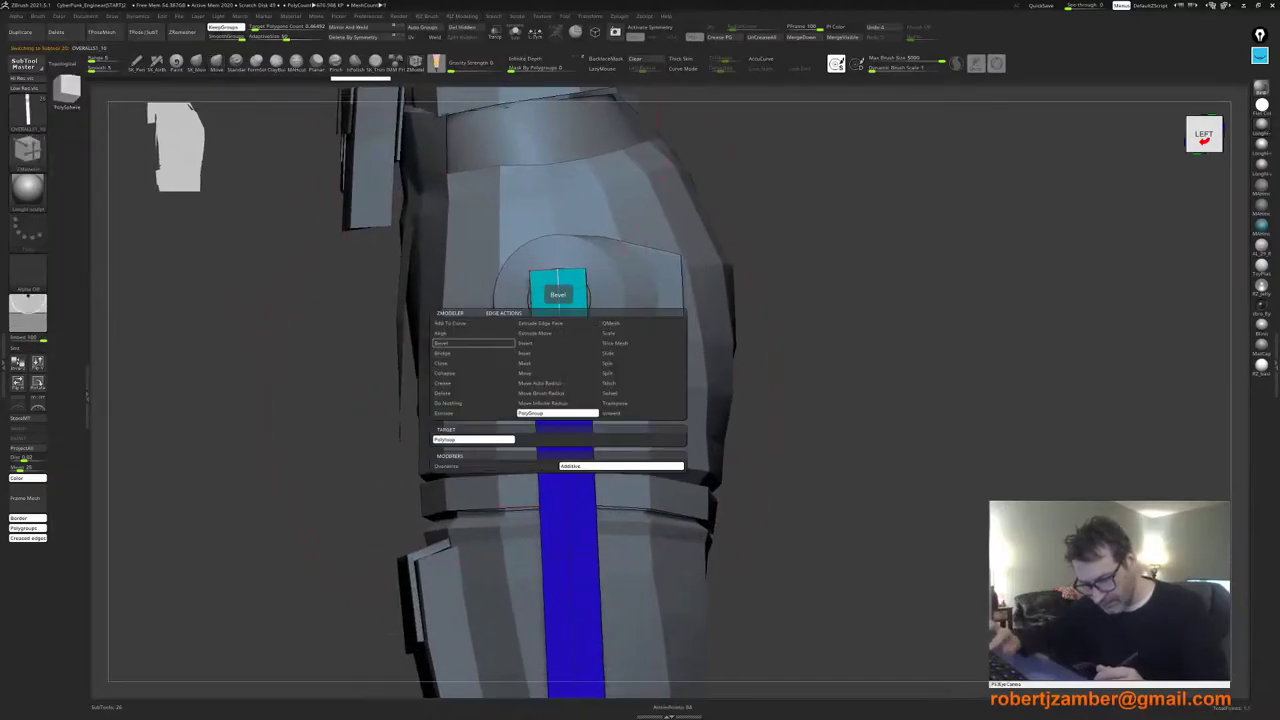
pyautogui.click(465, 343)
pyautogui.moveTo(577, 450); pyautogui.dragTo(580, 450)
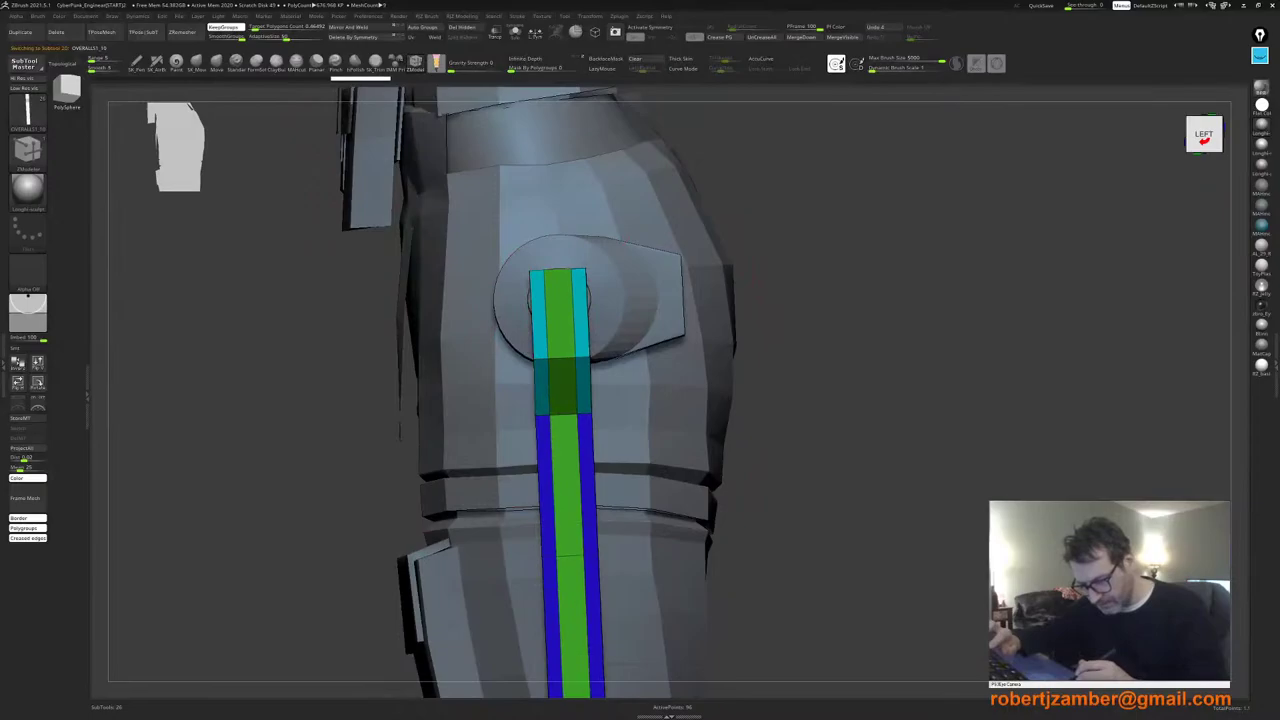
pyautogui.moveTo(562, 358)
pyautogui.mouseDown(button='right')
pyautogui.moveTo(590, 318)
pyautogui.moveTo(563, 349)
pyautogui.moveTo(543, 338)
pyautogui.moveTo(541, 292)
pyautogui.mouseUp(button='right')
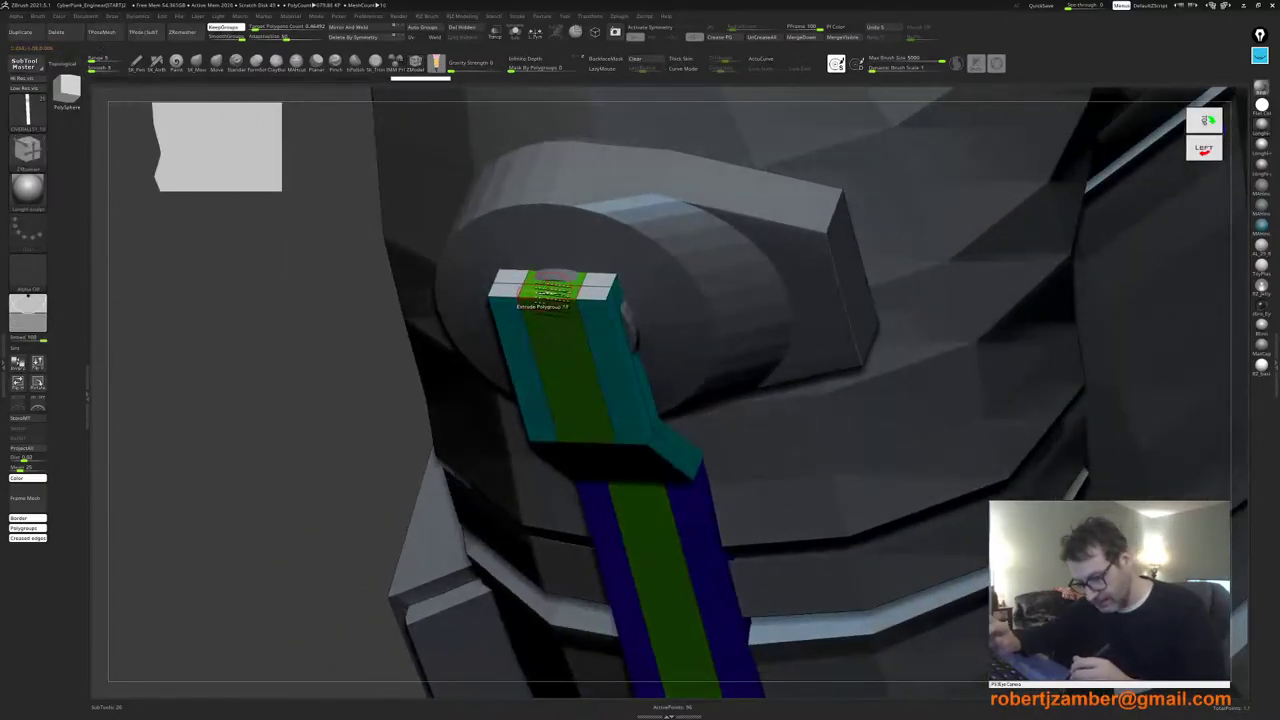
# Step: Regroup the shaft into one polygroup and raise the middle of its top end to form chamfered corners
pyautogui.keyDown('shift'); pyautogui.moveTo(541, 292); pyautogui.dragTo(540, 288); pyautogui.keyUp('shift')
pyautogui.hotkey('ctrl', 'z')
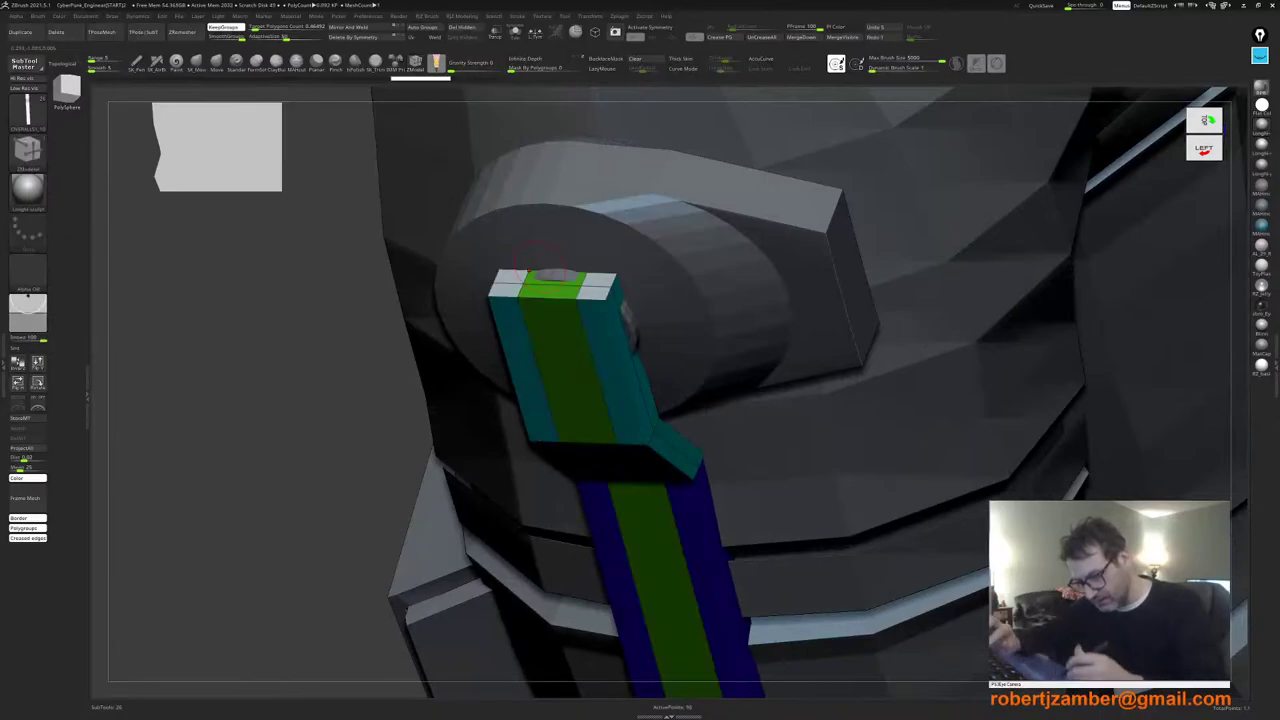
pyautogui.hotkey('ctrl', 'w')
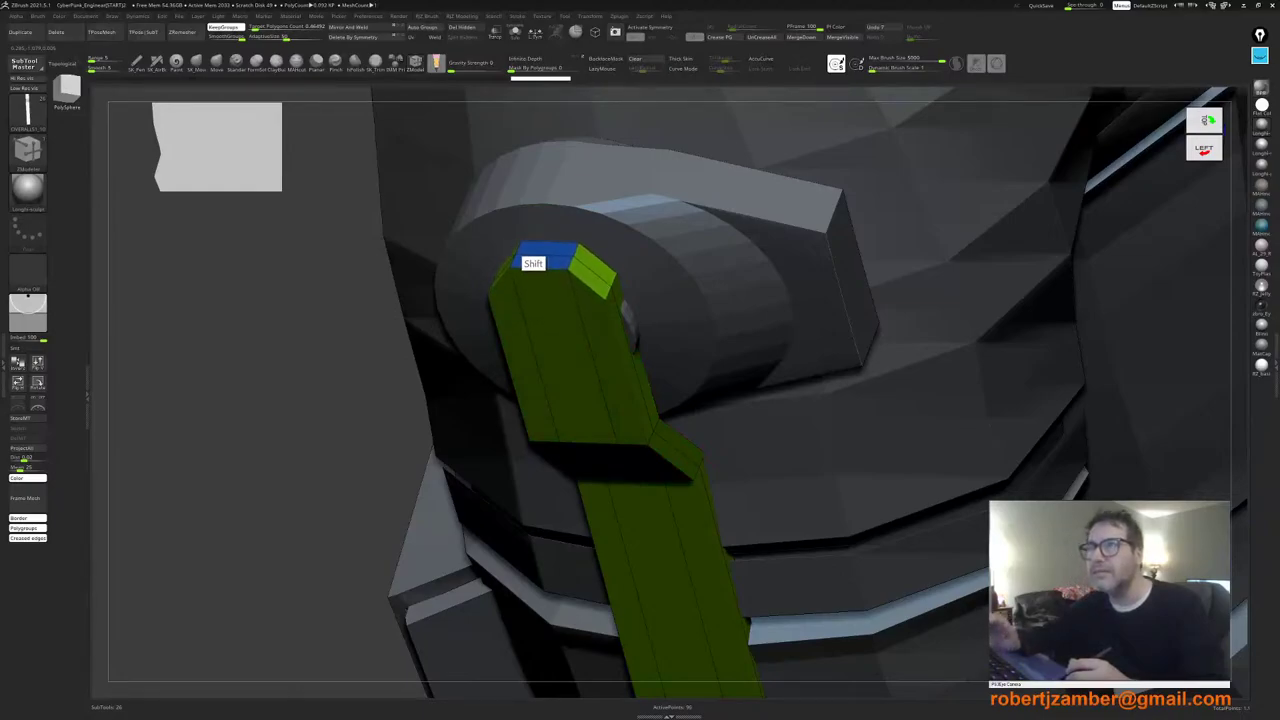
pyautogui.keyDown('shift'); pyautogui.moveTo(519, 252); pyautogui.dragTo(524, 320, button='right'); pyautogui.keyUp('shift')
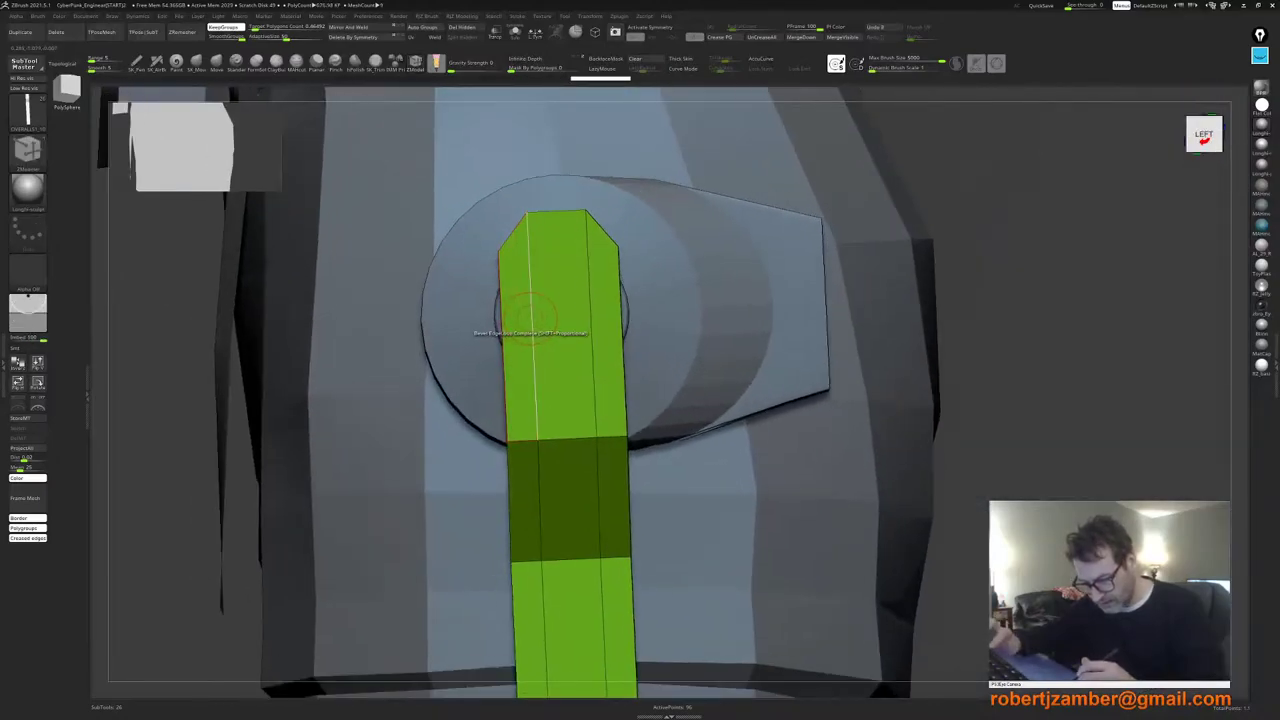
# Step: Bevel the shaft's two lengthwise edge loops to round its top end over the hip disc
pyautogui.press('space')
pyautogui.moveTo(536, 321); pyautogui.dragTo(553, 328)
pyautogui.click(594, 342)
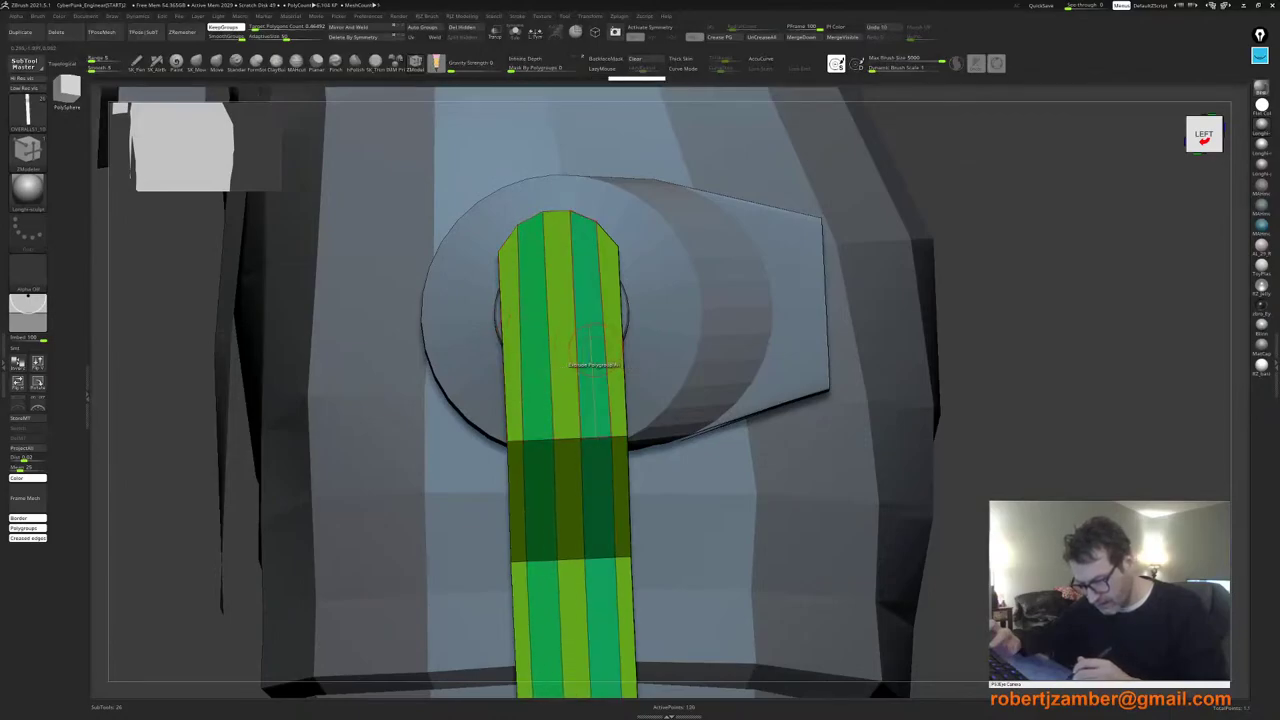
pyautogui.keyDown('ctrl'); pyautogui.moveTo(586, 371); pyautogui.dragTo(450, 303, button='right'); pyautogui.keyUp('ctrl')
pyautogui.keyDown('ctrl'); pyautogui.moveTo(280, 240); pyautogui.dragTo(612, 304); pyautogui.keyUp('ctrl')
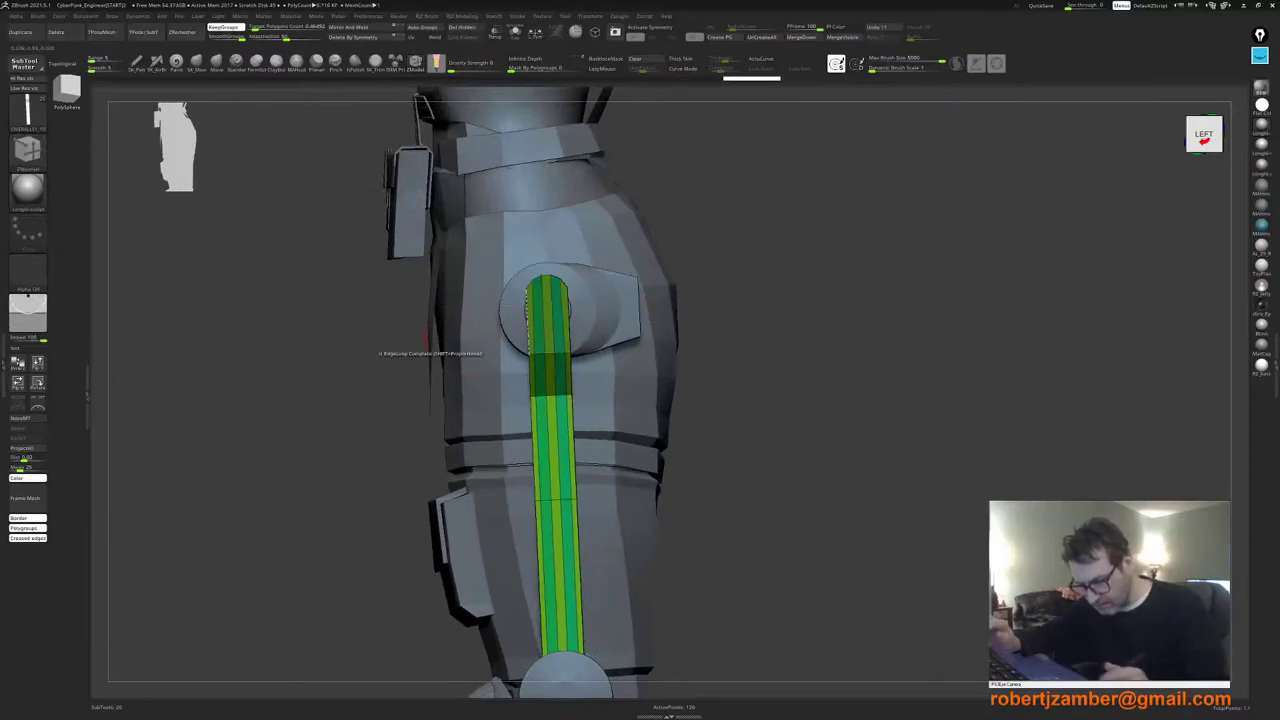
# Step: Move the rounded top end of the leg shaft slightly down on the hip disc
pyautogui.keyDown('ctrl'); pyautogui.click(367, 337); pyautogui.keyUp('ctrl')
pyautogui.keyDown('ctrl'); pyautogui.moveTo(367, 337); pyautogui.dragTo(390, 375, button='right'); pyautogui.keyUp('ctrl')
pyautogui.press('w')
pyautogui.moveTo(554, 166); pyautogui.dragTo(554, 195)
pyautogui.keyDown('ctrl'); pyautogui.moveTo(400, 405); pyautogui.dragTo(430, 423, button='right'); pyautogui.keyUp('ctrl')
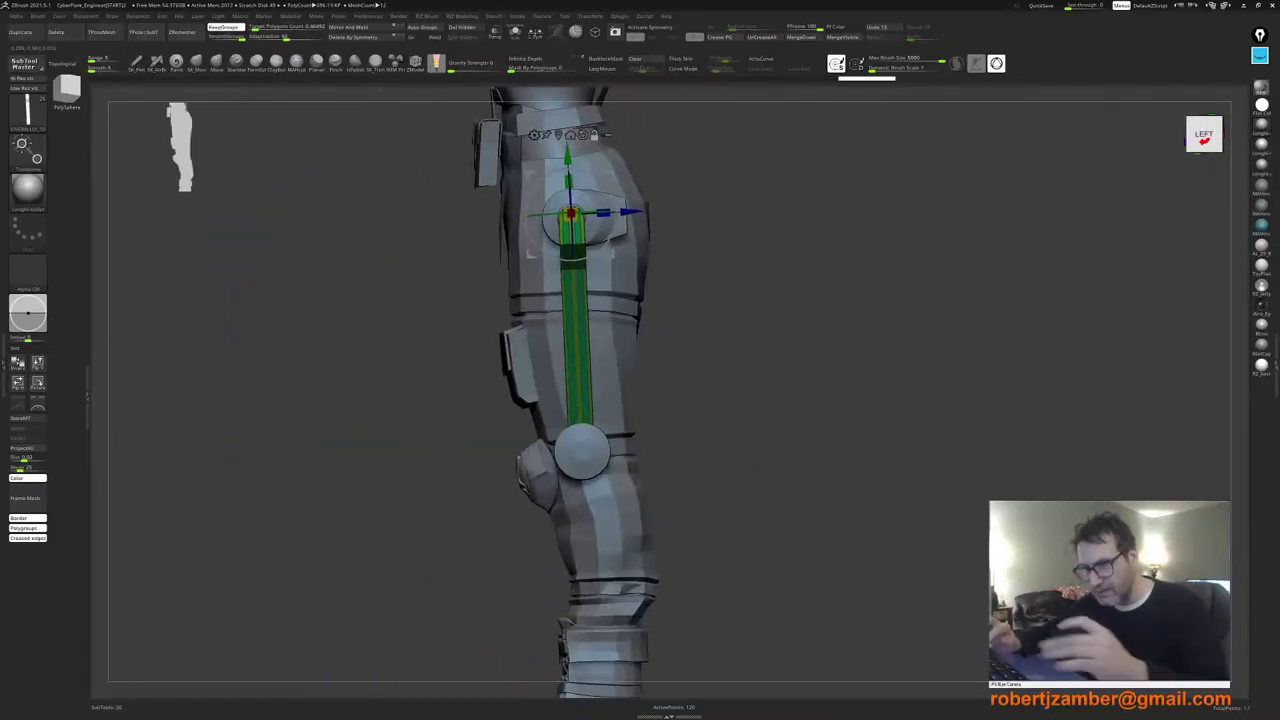
pyautogui.press('q')
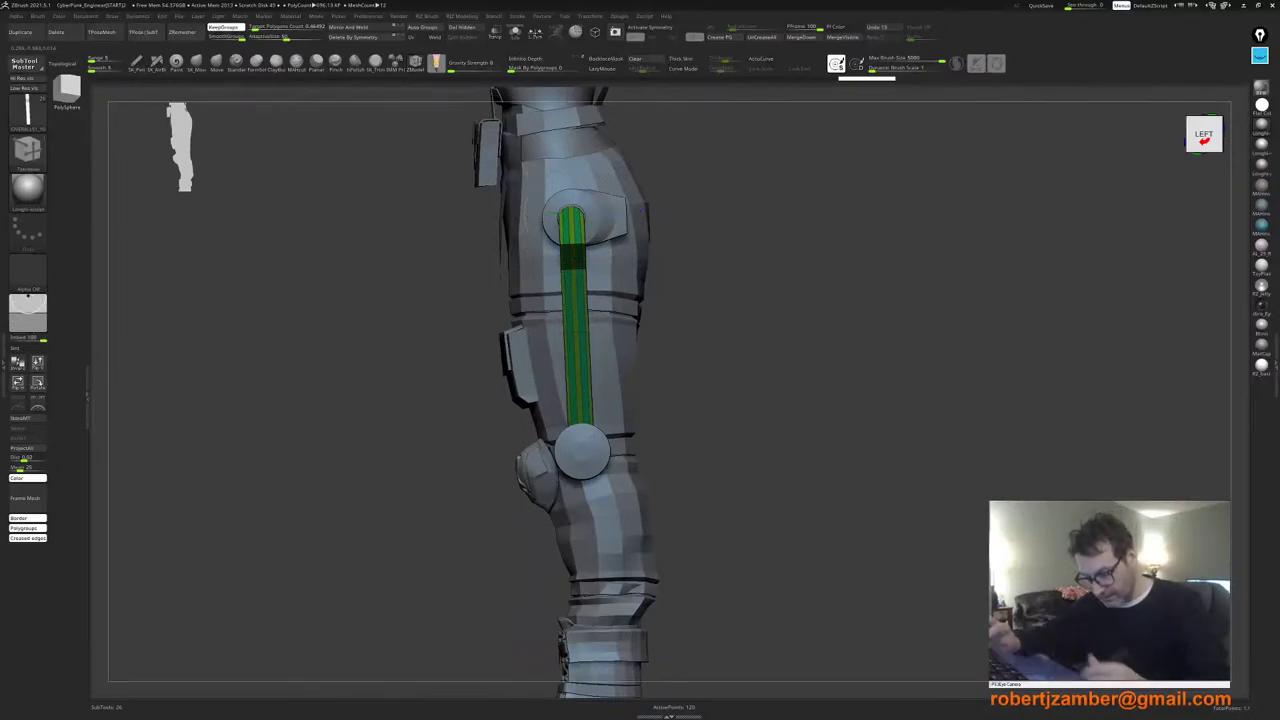
# Step: Hide the leg shaft's wireframe and polygroup colors and clear its mask
pyautogui.keyDown('alt'); pyautogui.moveTo(444, 418); pyautogui.dragTo(518, 462, button='right'); pyautogui.keyUp('alt')
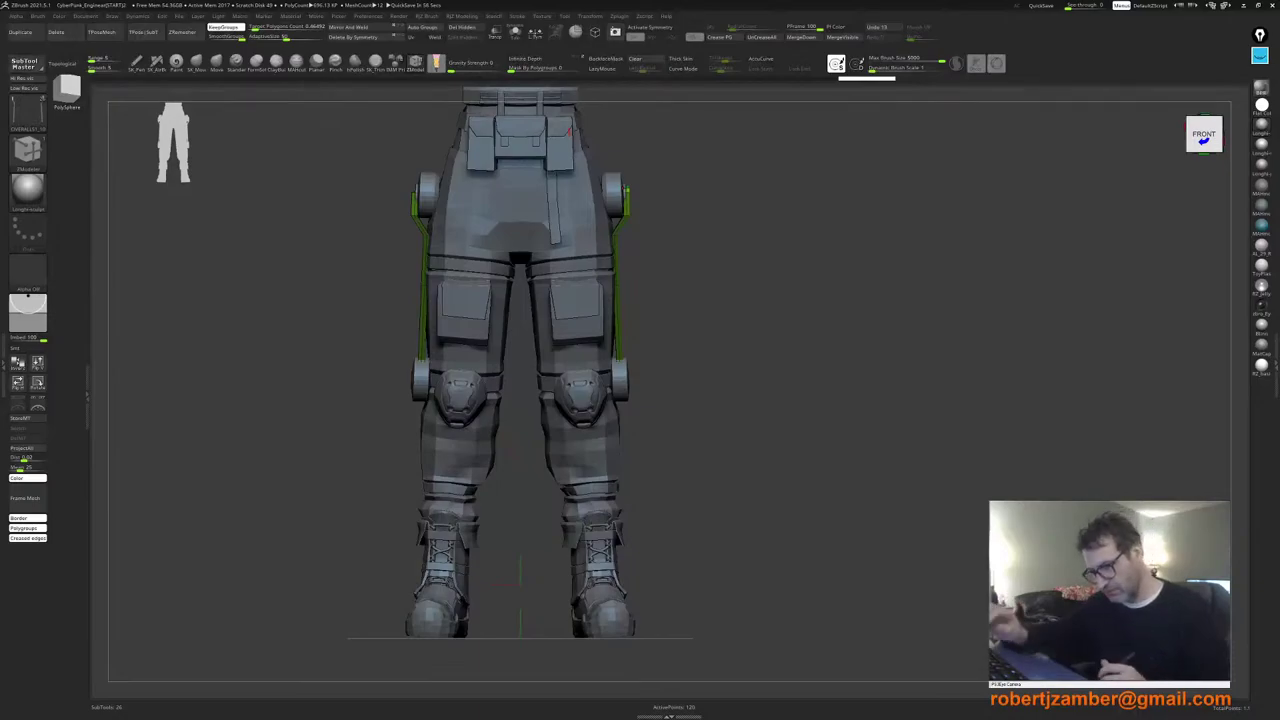
pyautogui.moveTo(523, 497); pyautogui.dragTo(453, 488, button='right')
pyautogui.keyDown('alt'); pyautogui.moveTo(436, 435); pyautogui.dragTo(440, 472, button='right'); pyautogui.keyUp('alt')
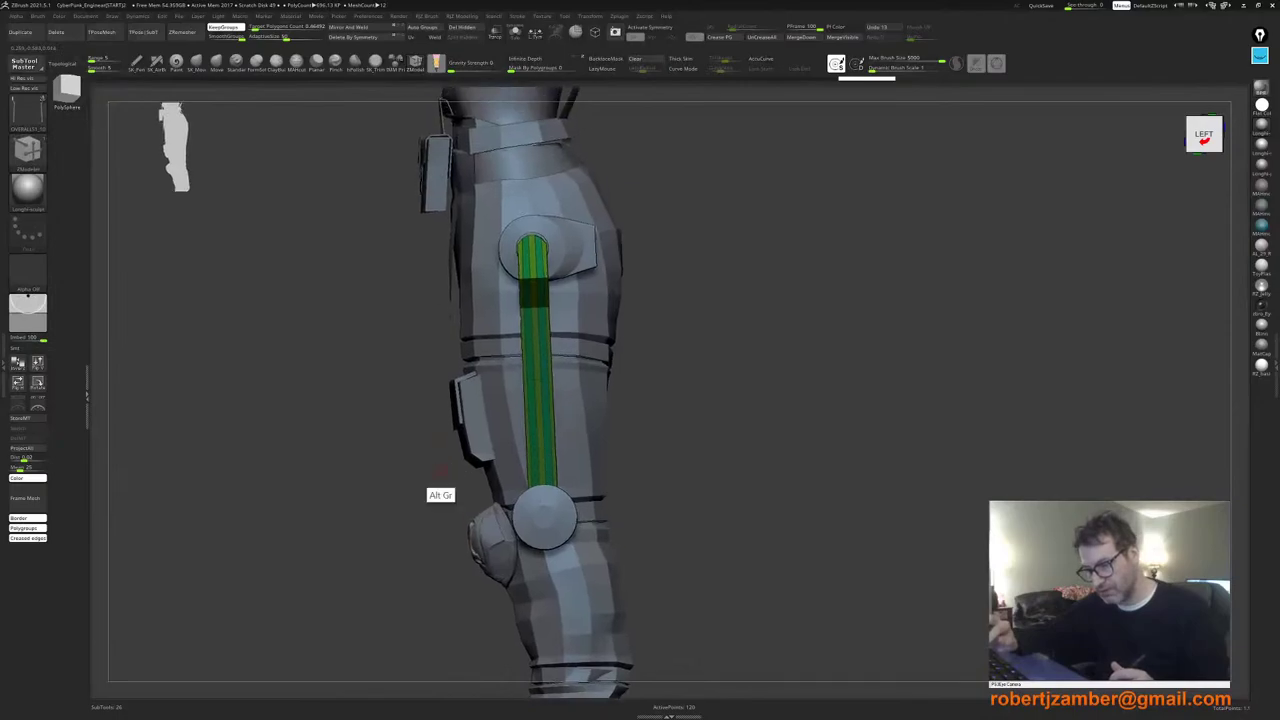
pyautogui.hotkey('shift', 'f')
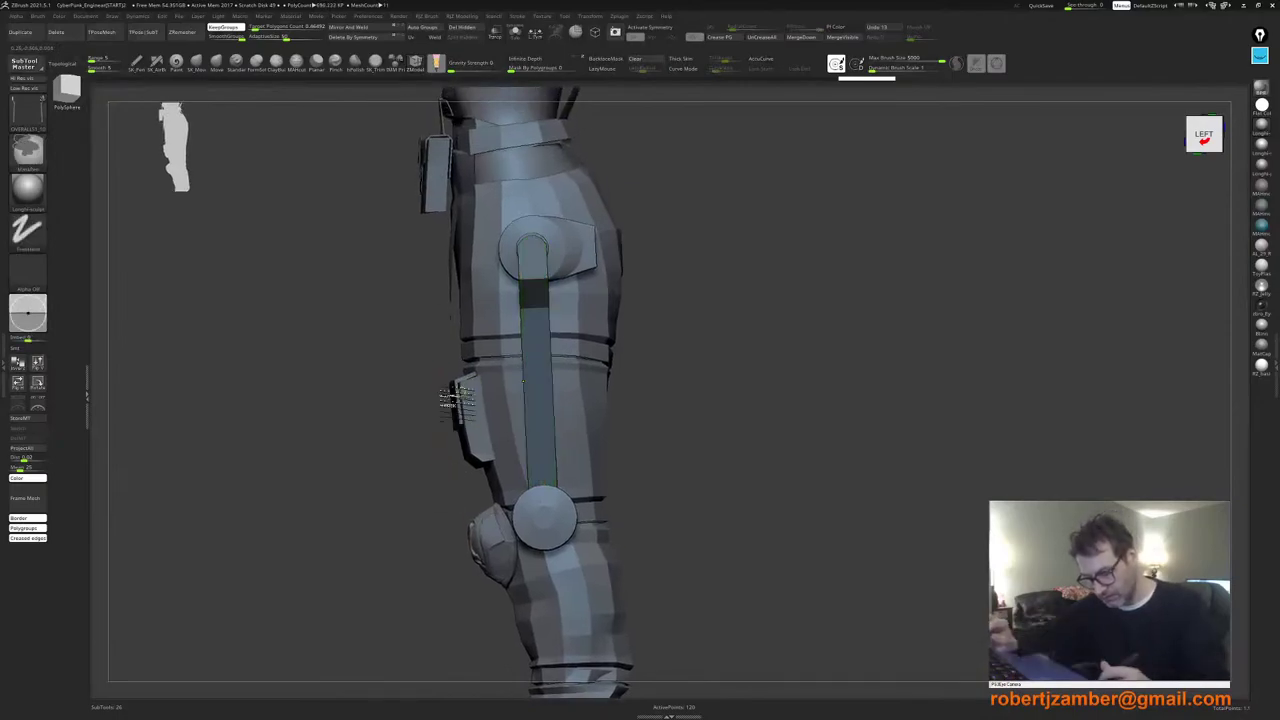
pyautogui.keyDown('ctrl'); pyautogui.moveTo(446, 378); pyautogui.dragTo(418, 414, button='right'); pyautogui.keyUp('ctrl')
pyautogui.moveTo(418, 414); pyautogui.dragTo(447, 432, button='right')
pyautogui.keyDown('alt'); pyautogui.moveTo(450, 476); pyautogui.dragTo(458, 436, button='right'); pyautogui.keyUp('alt')
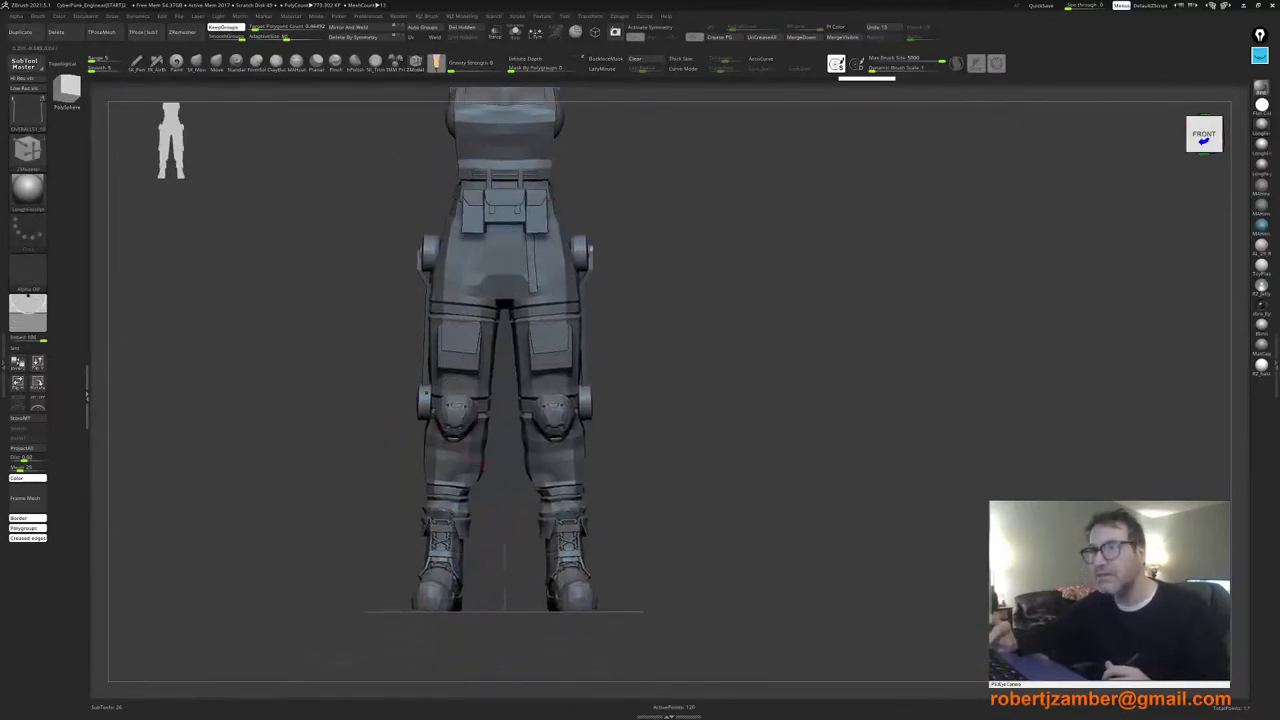
pyautogui.keyDown('alt'); pyautogui.moveTo(482, 490); pyautogui.dragTo(446, 424, button='right'); pyautogui.keyUp('alt')
pyautogui.keyDown('alt'); pyautogui.moveTo(446, 424); pyautogui.dragTo(542, 444, button='right'); pyautogui.keyUp('alt')
pyautogui.click(636, 59)
# Step: Examine the leg brace from the side, back and front, including the shaft, knee disc and lower leg
pyautogui.moveTo(350, 456); pyautogui.dragTo(420, 456, button='right')
pyautogui.keyDown('ctrl'); pyautogui.moveTo(524, 490); pyautogui.dragTo(487, 390, button='right'); pyautogui.keyUp('ctrl')
pyautogui.moveTo(487, 447)
pyautogui.keyDown('alt'); pyautogui.mouseDown(button='right')
pyautogui.moveTo(485, 464)
pyautogui.moveTo(462, 456)
pyautogui.moveTo(487, 444)
pyautogui.moveTo(482, 498)
pyautogui.mouseUp(button='right'); pyautogui.keyUp('alt')
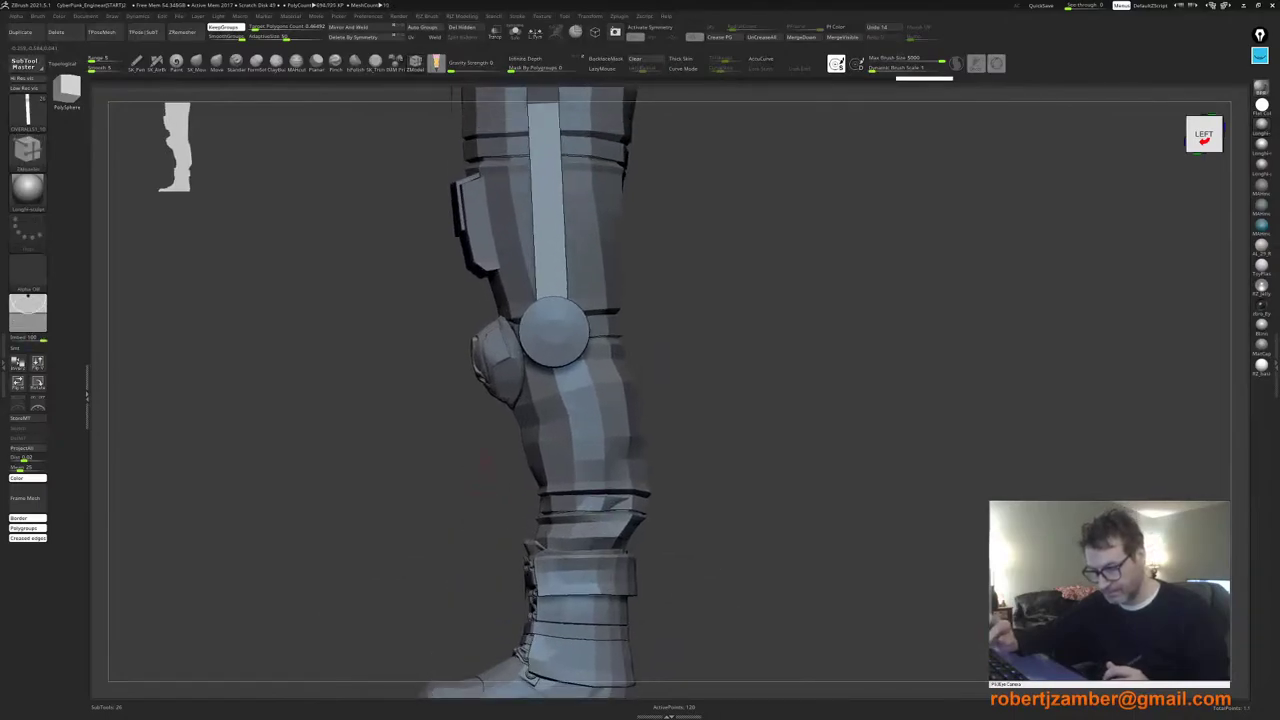
pyautogui.keyDown('alt'); pyautogui.moveTo(481, 391); pyautogui.dragTo(480, 483, button='right'); pyautogui.keyUp('alt')
pyautogui.moveTo(481, 358)
pyautogui.keyDown('alt'); pyautogui.mouseDown(button='right')
pyautogui.moveTo(480, 474)
pyautogui.moveTo(480, 462)
pyautogui.mouseUp(button='right'); pyautogui.keyUp('alt')
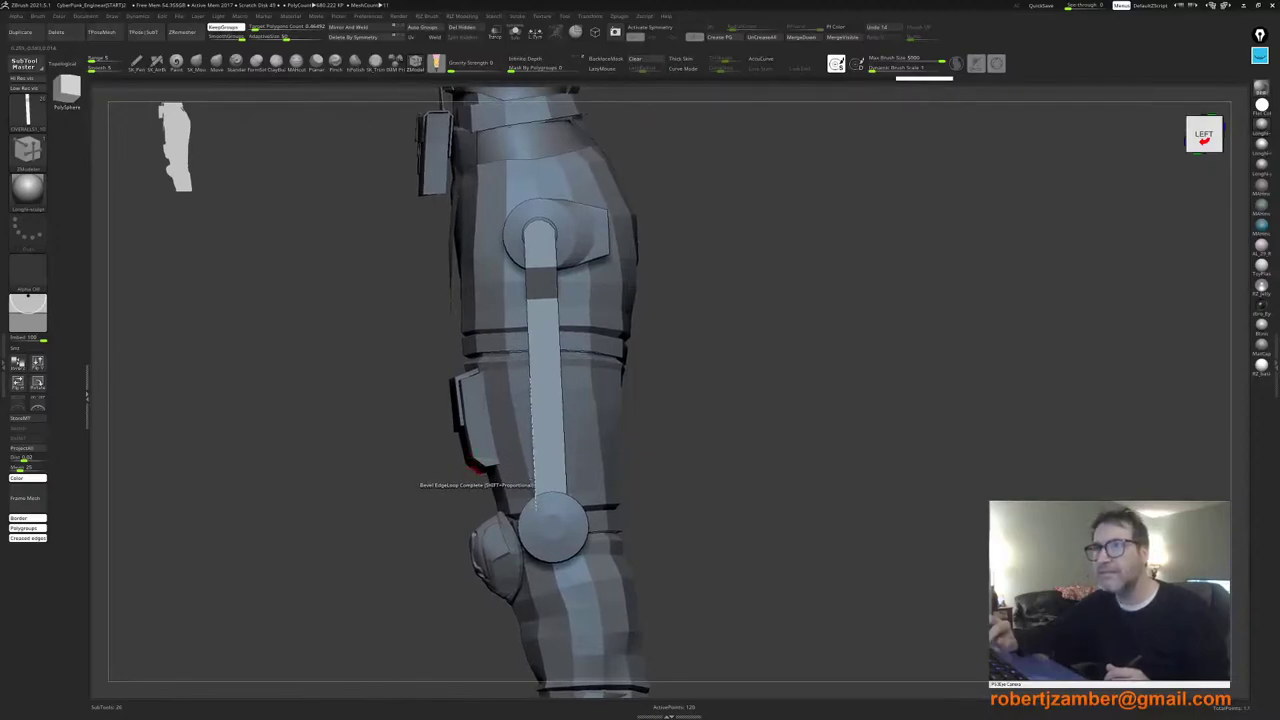
pyautogui.moveTo(475, 468)
pyautogui.mouseDown(button='right')
pyautogui.moveTo(512, 478)
pyautogui.moveTo(473, 466)
pyautogui.mouseUp(button='right')
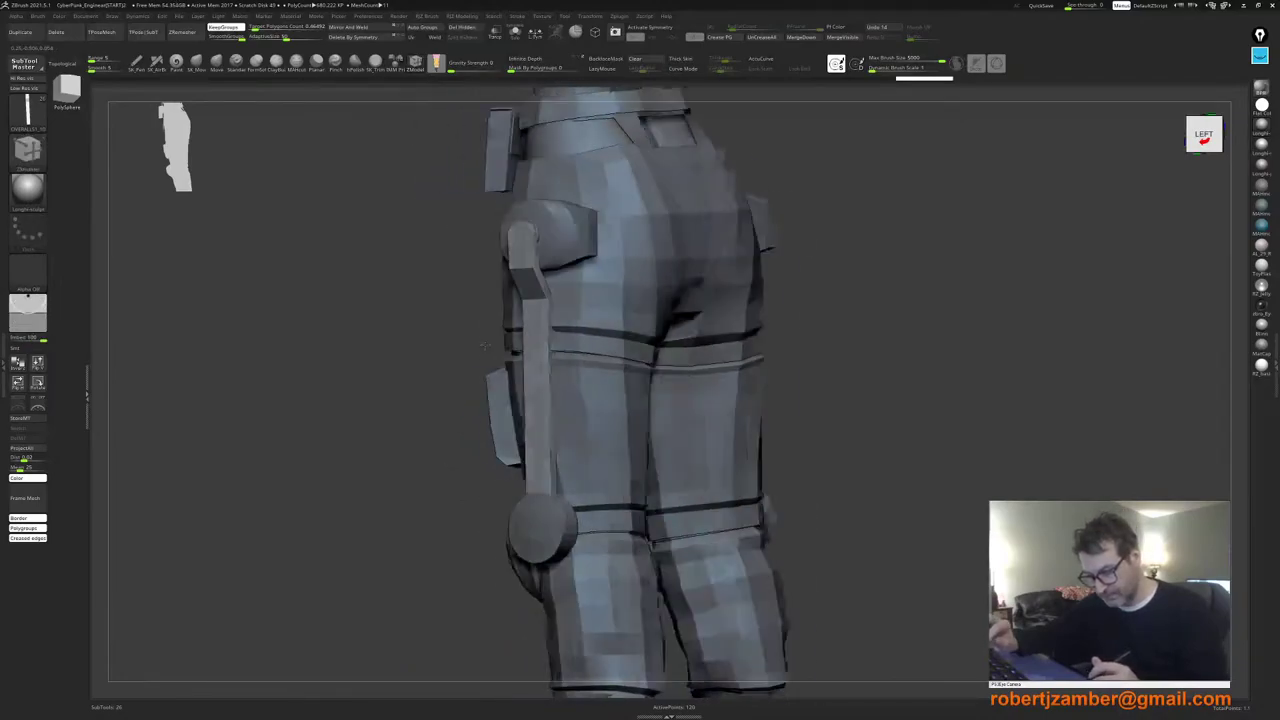
pyautogui.moveTo(529, 362); pyautogui.dragTo(590, 362, button='right')
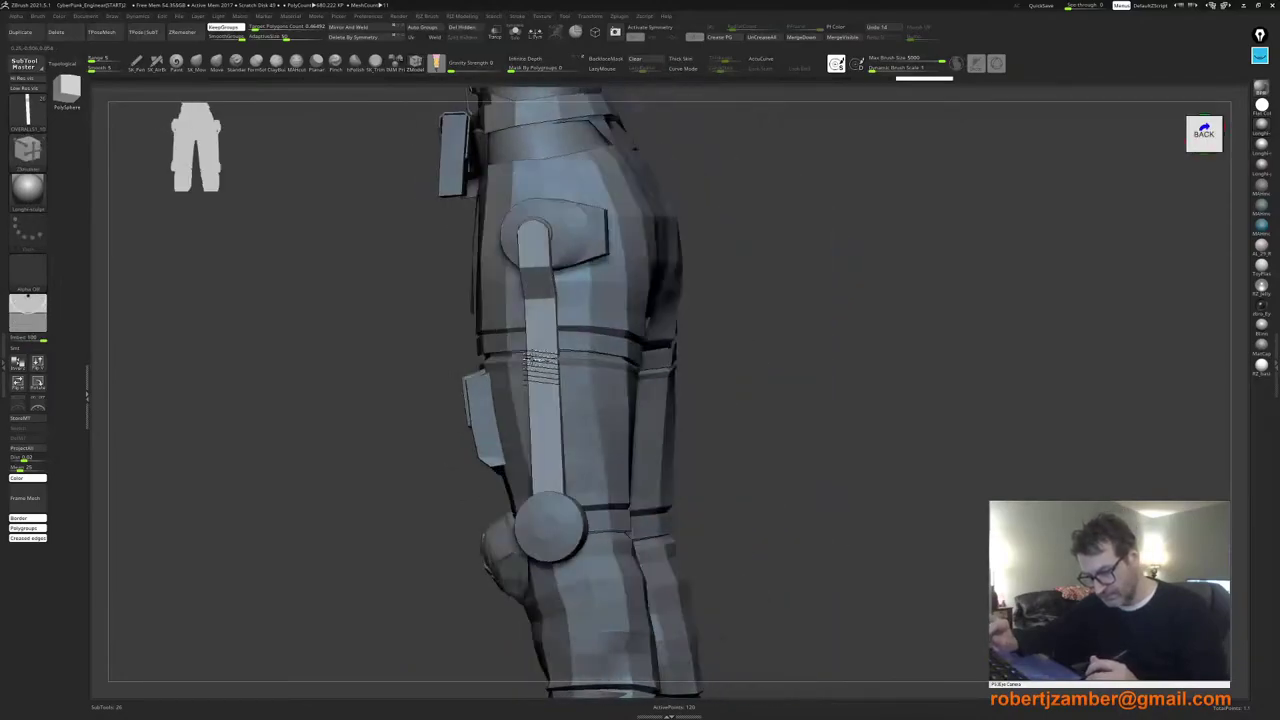
pyautogui.moveTo(535, 360); pyautogui.dragTo(521, 364, button='right')
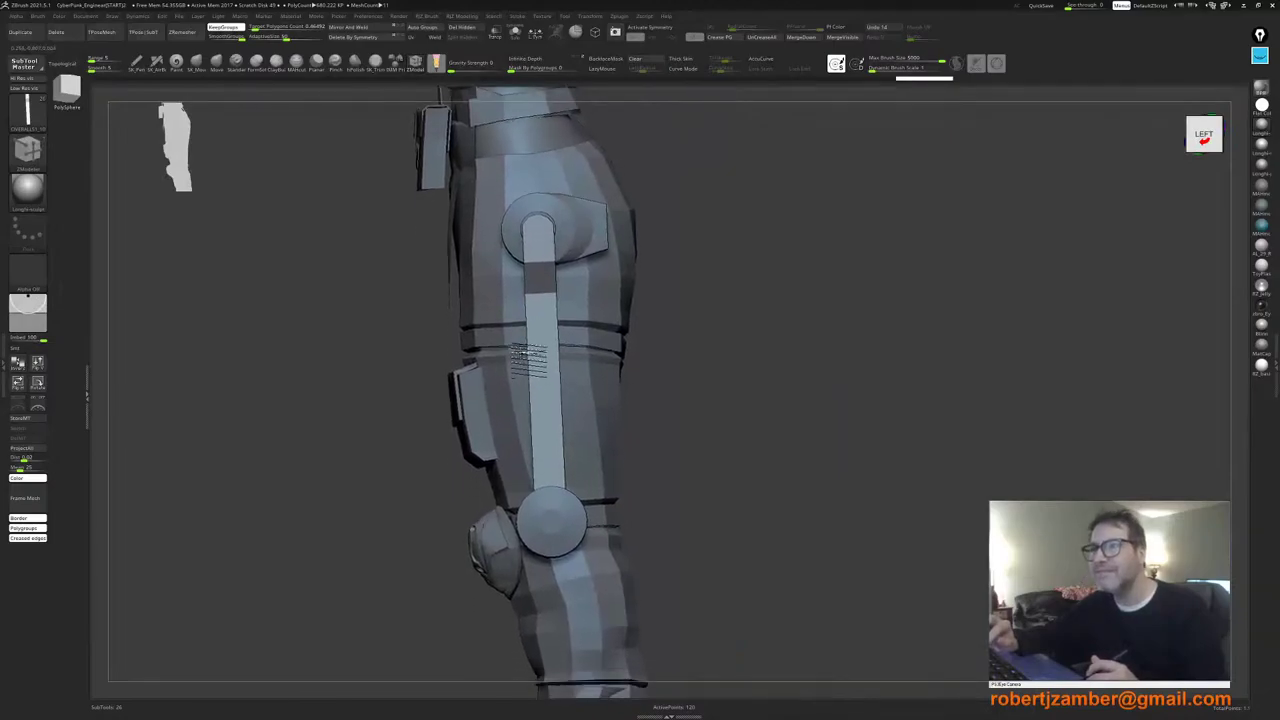
pyautogui.keyDown('alt'); pyautogui.moveTo(517, 424); pyautogui.dragTo(502, 388, button='right'); pyautogui.keyUp('alt')
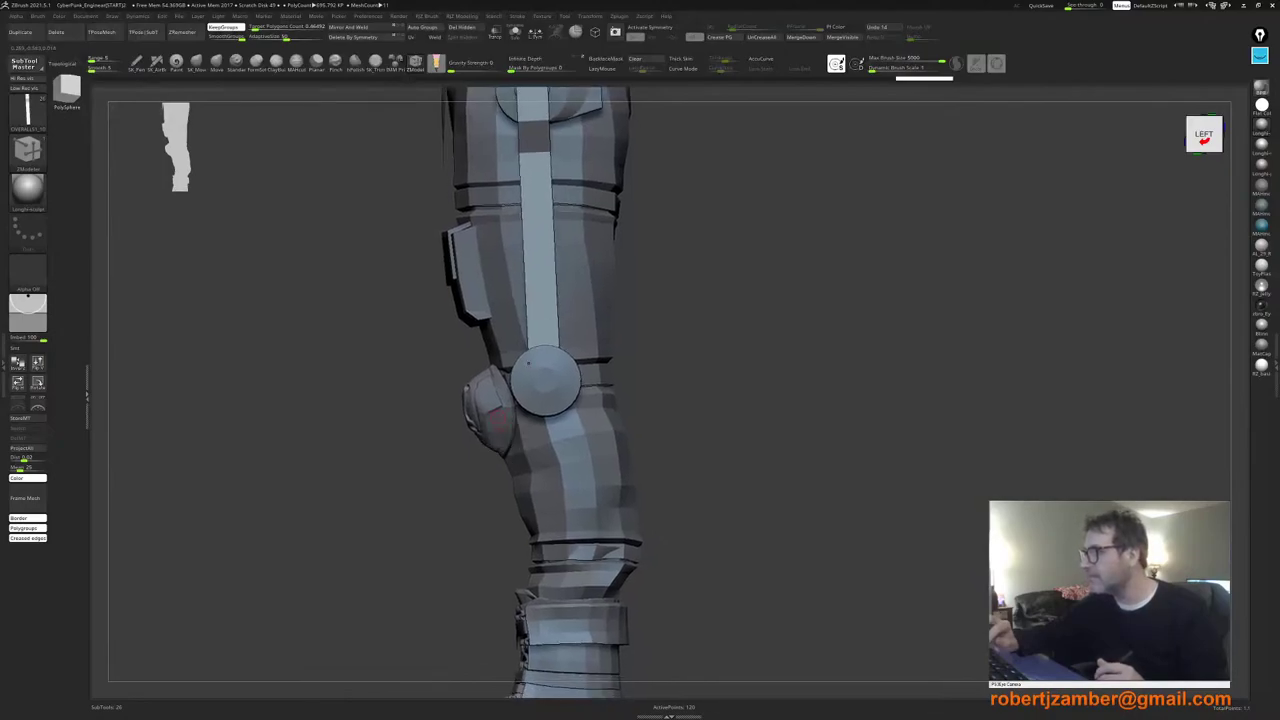
pyautogui.keyDown('alt'); pyautogui.moveTo(496, 411); pyautogui.dragTo(550, 412, button='right'); pyautogui.keyUp('alt')
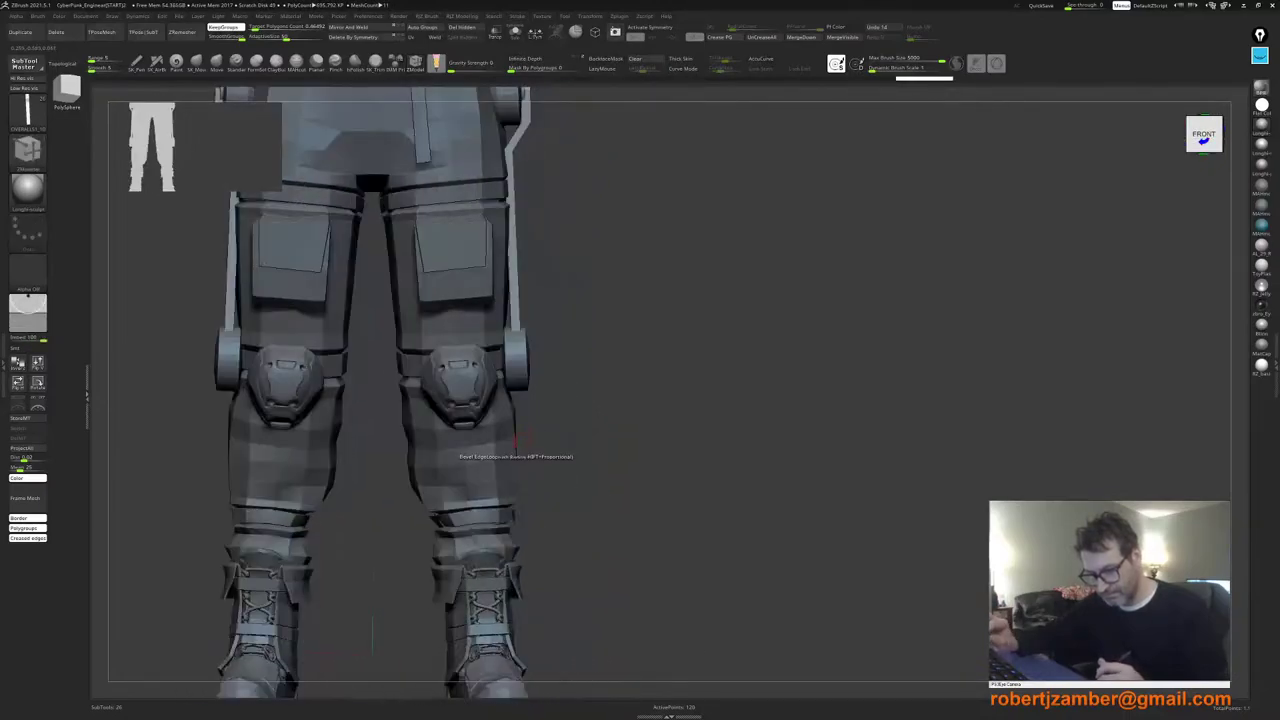
pyautogui.keyDown('ctrl'); pyautogui.moveTo(455, 450); pyautogui.dragTo(490, 446, button='right'); pyautogui.keyUp('ctrl')
pyautogui.moveTo(490, 446); pyautogui.dragTo(509, 466, button='right')
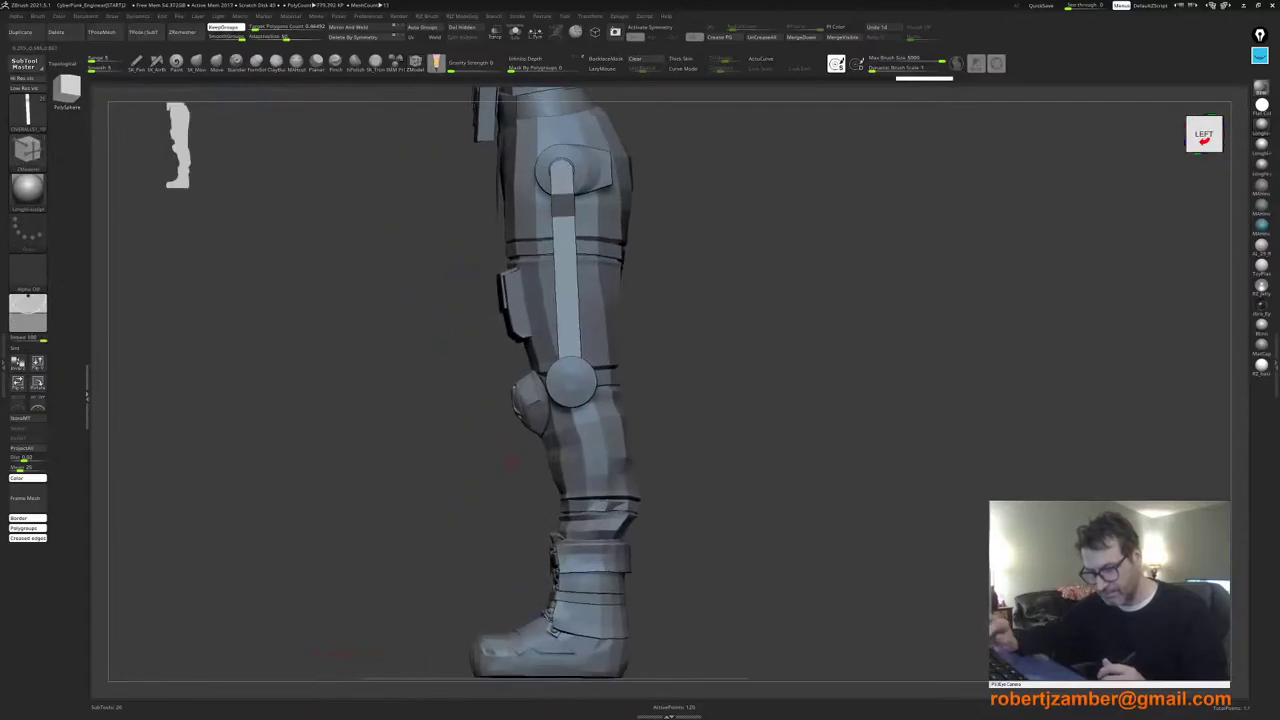
pyautogui.keyDown('alt'); pyautogui.moveTo(509, 418); pyautogui.dragTo(486, 391, button='right'); pyautogui.keyUp('alt')
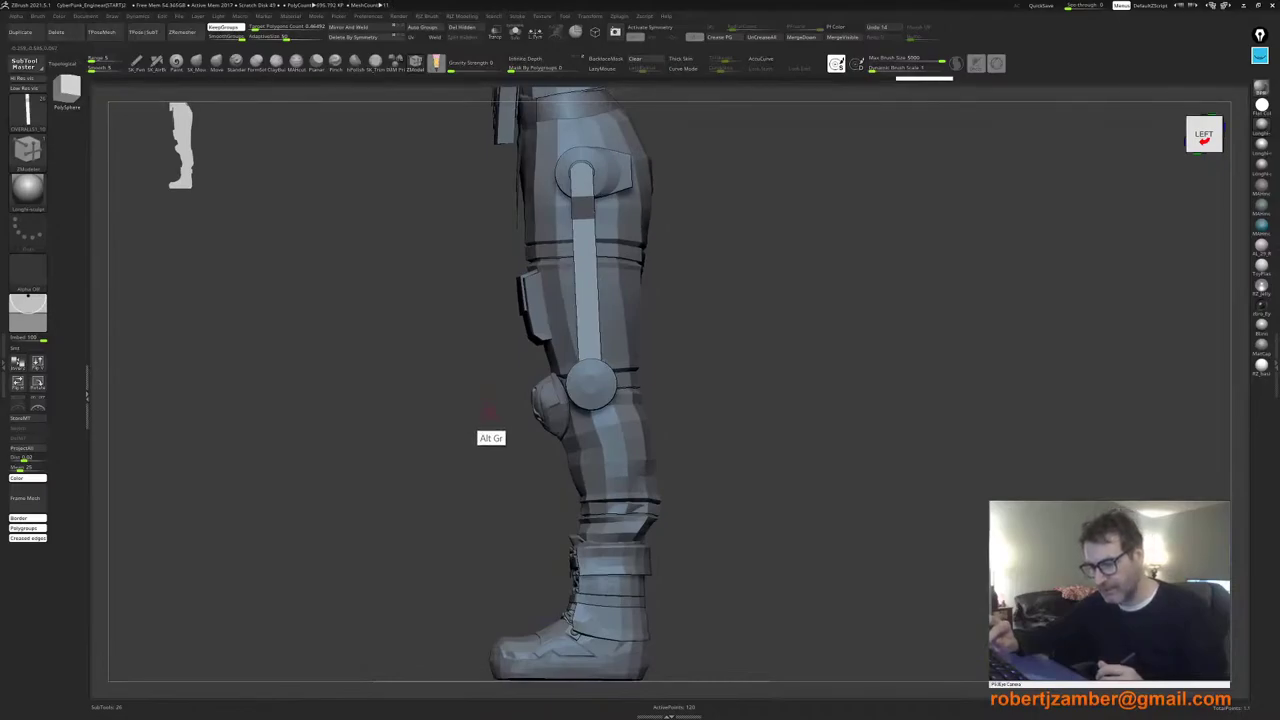
pyautogui.moveTo(489, 410)
pyautogui.keyDown('alt'); pyautogui.mouseDown(button='right')
pyautogui.moveTo(478, 448)
pyautogui.moveTo(483, 418)
pyautogui.mouseUp(button='right'); pyautogui.keyUp('alt')
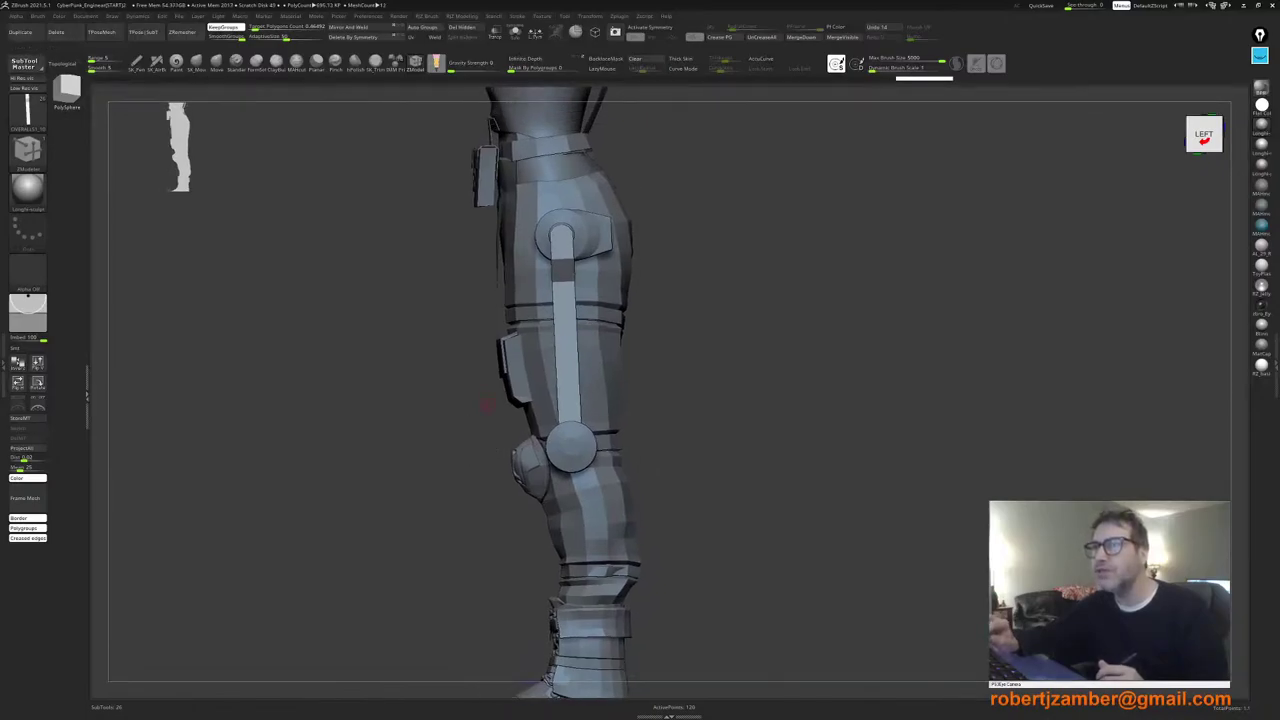
pyautogui.keyDown('ctrl'); pyautogui.moveTo(486, 406); pyautogui.dragTo(472, 374, button='right'); pyautogui.keyUp('ctrl')
pyautogui.moveTo(477, 430)
pyautogui.keyDown('alt'); pyautogui.mouseDown(button='right')
pyautogui.moveTo(472, 361)
pyautogui.moveTo(489, 486)
pyautogui.mouseUp(button='right'); pyautogui.keyUp('alt')
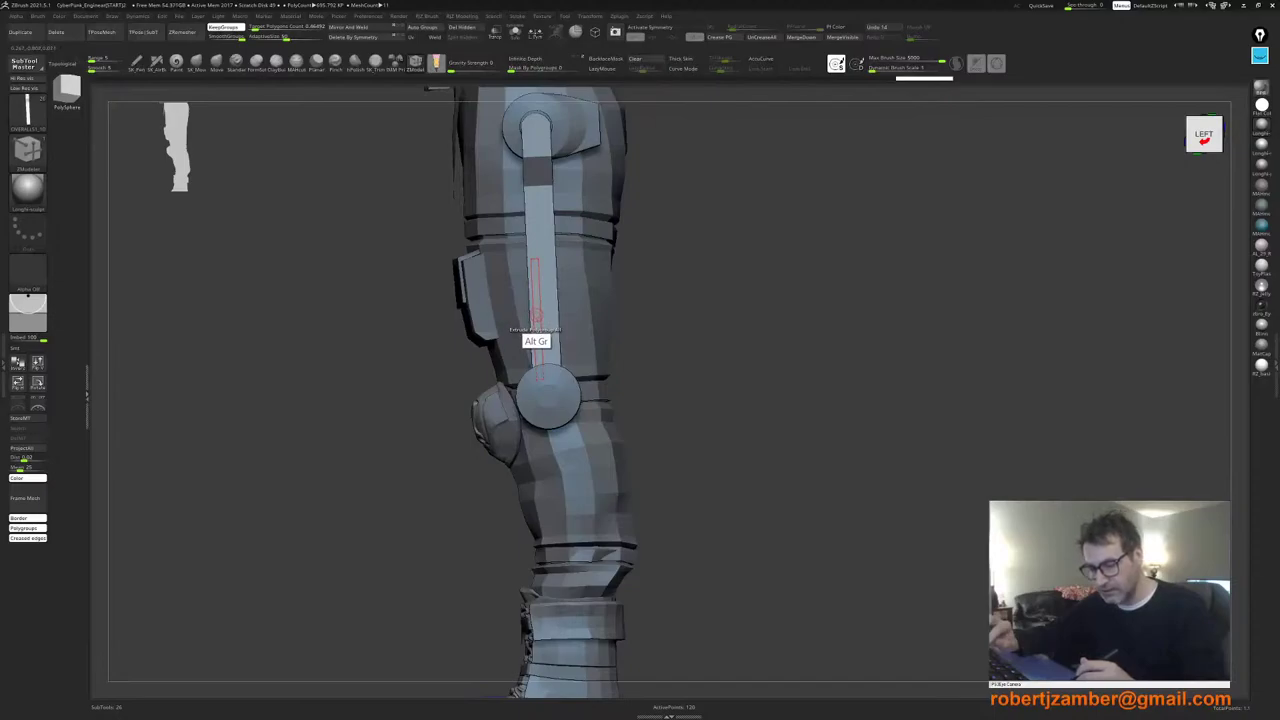
# Step: Isolate the leg shafts with their wireframe shown and regroup them into a single polygroup
pyautogui.moveTo(537, 316)
pyautogui.mouseDown(button='right')
pyautogui.moveTo(575, 328)
pyautogui.moveTo(541, 368)
pyautogui.mouseUp(button='right')
pyautogui.keyDown('alt'); pyautogui.moveTo(520, 280); pyautogui.dragTo(530, 302, button='right'); pyautogui.keyUp('alt')
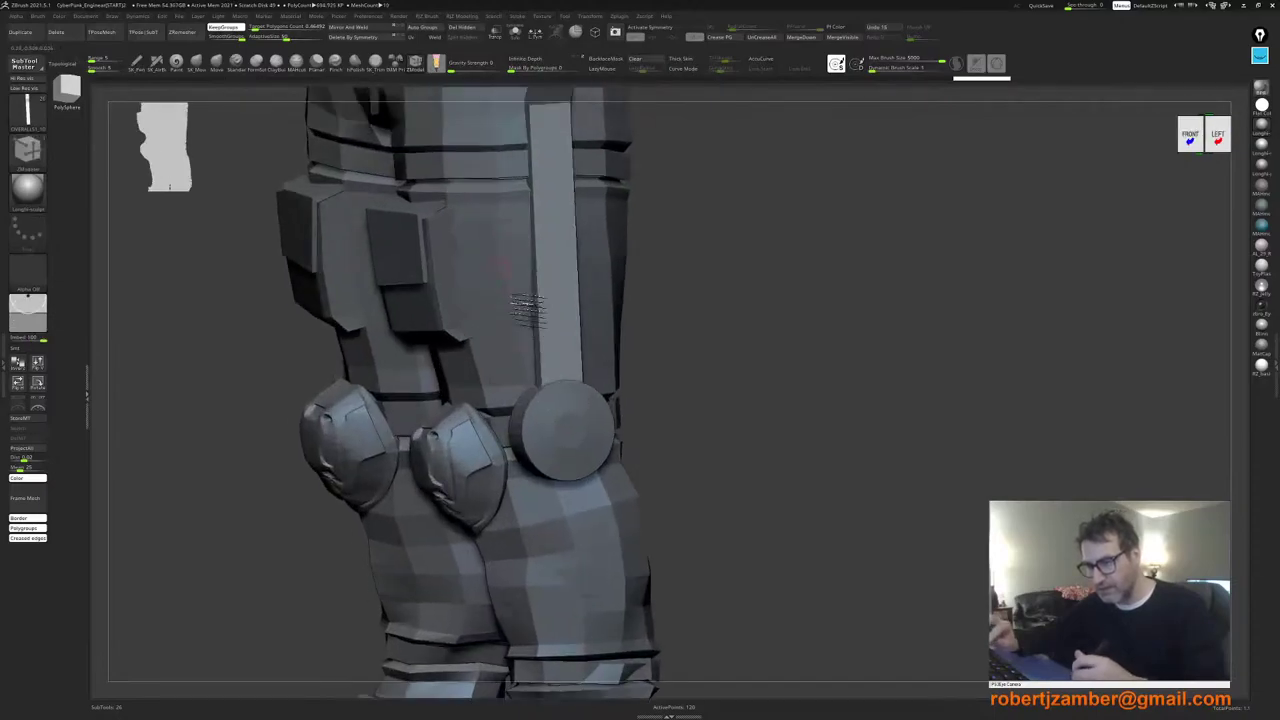
pyautogui.keyDown('alt'); pyautogui.moveTo(531, 185); pyautogui.dragTo(548, 212, button='right'); pyautogui.keyUp('alt')
pyautogui.click(515, 32)
pyautogui.hotkey('shift', 'f')
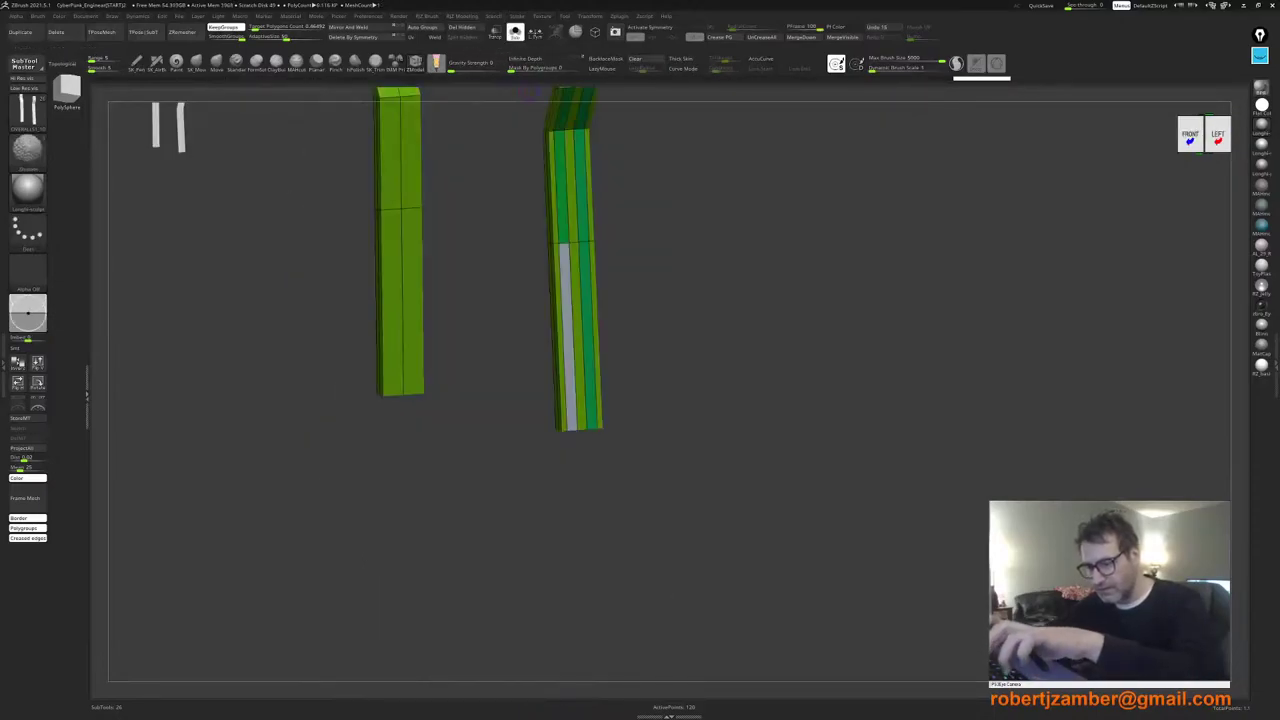
pyautogui.keyDown('alt'); pyautogui.moveTo(516, 295); pyautogui.dragTo(546, 405, button='right'); pyautogui.keyUp('alt')
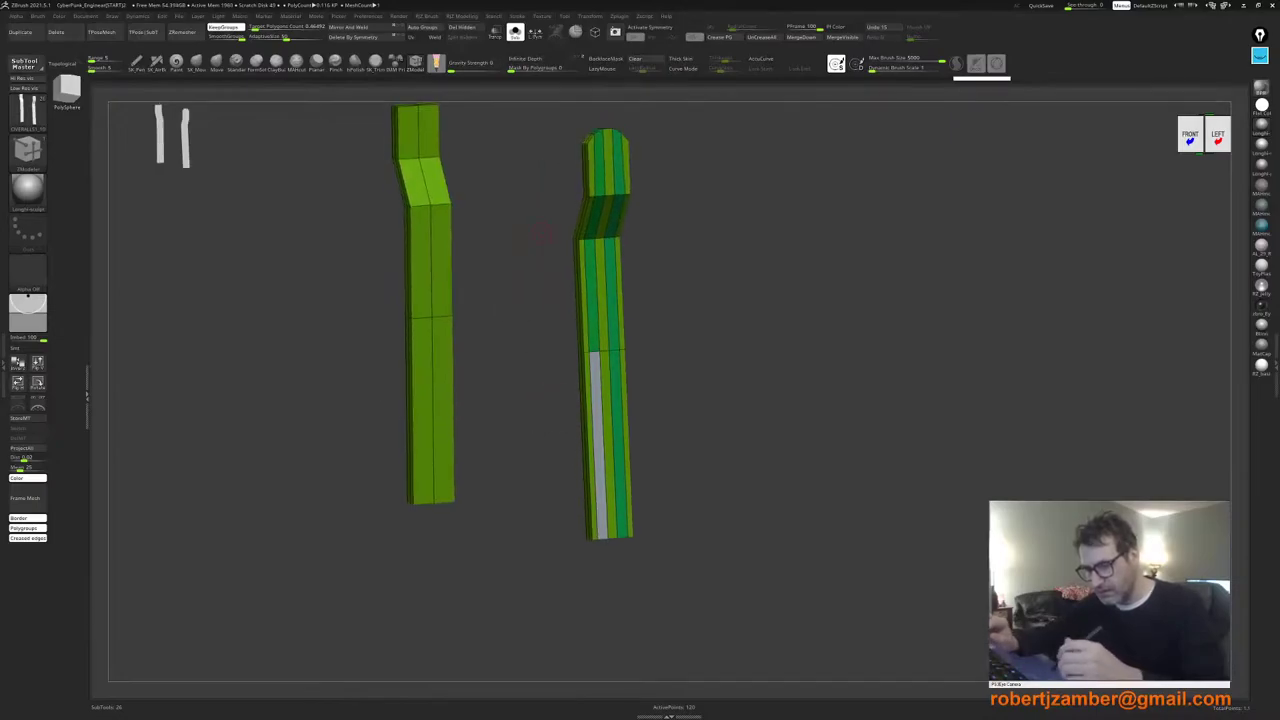
pyautogui.hotkey('ctrl', 'w')
pyautogui.moveTo(506, 340); pyautogui.dragTo(552, 346, button='right')
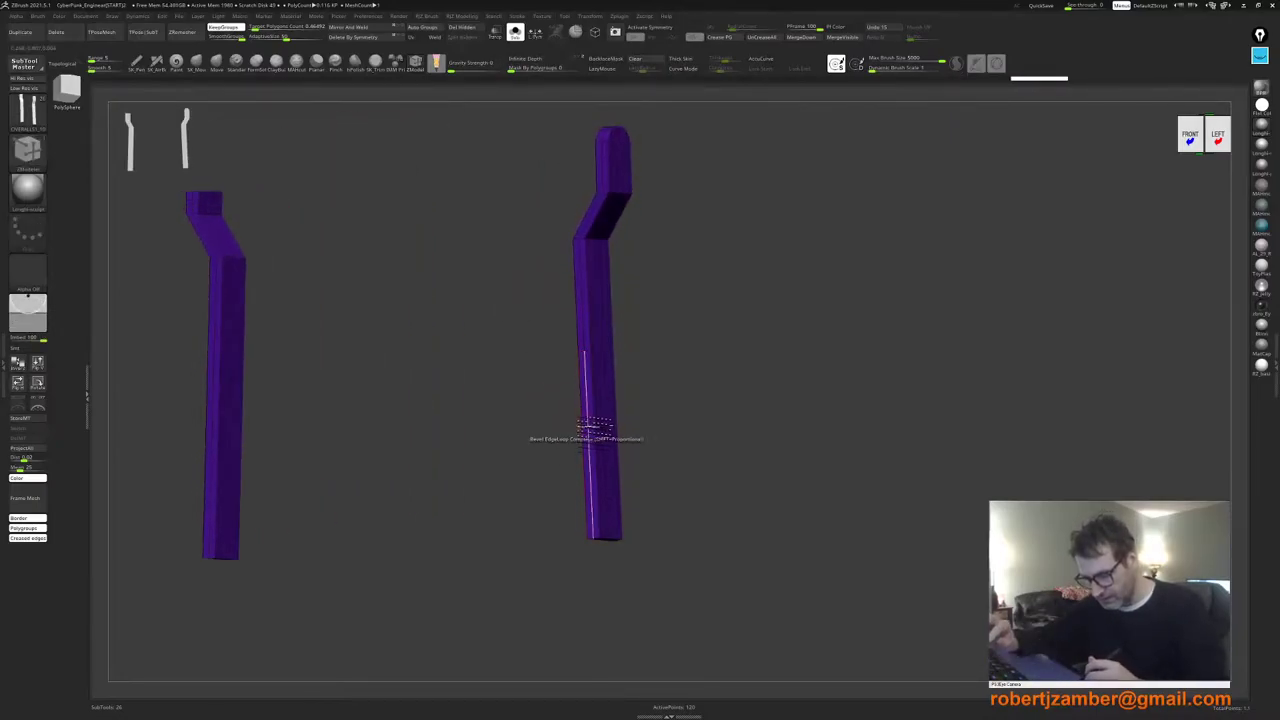
# Step: Bring back the rest of the character around the leg shafts in a side view of the knee
pyautogui.keyDown('alt'); pyautogui.moveTo(584, 432); pyautogui.dragTo(541, 408, button='right'); pyautogui.keyUp('alt')
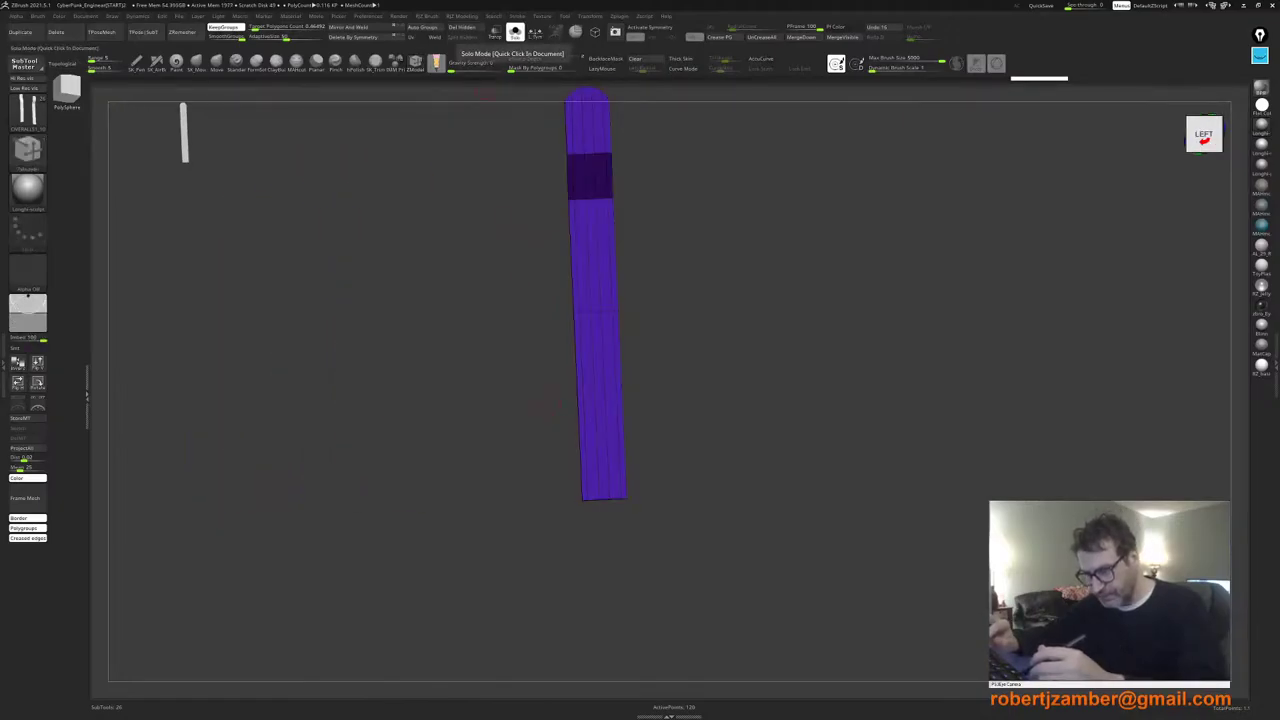
pyautogui.click(515, 31)
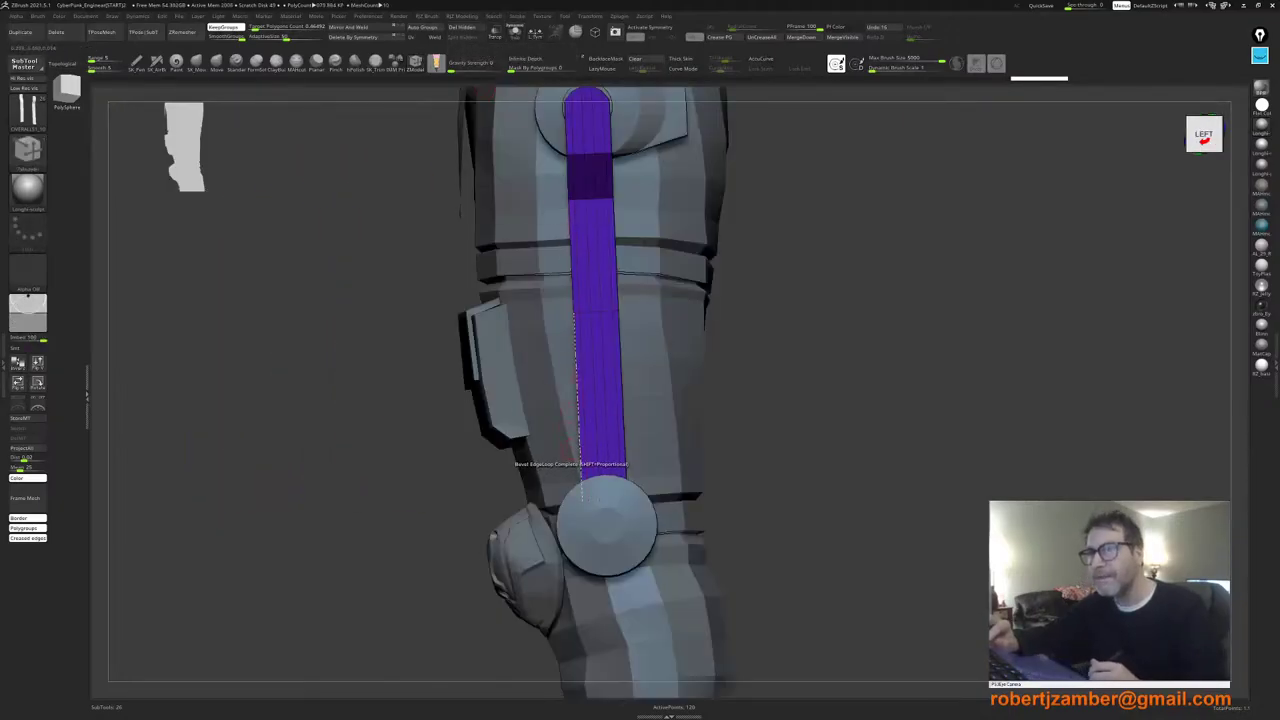
pyautogui.moveTo(568, 442); pyautogui.dragTo(544, 431, button='right')
pyautogui.click(515, 31)
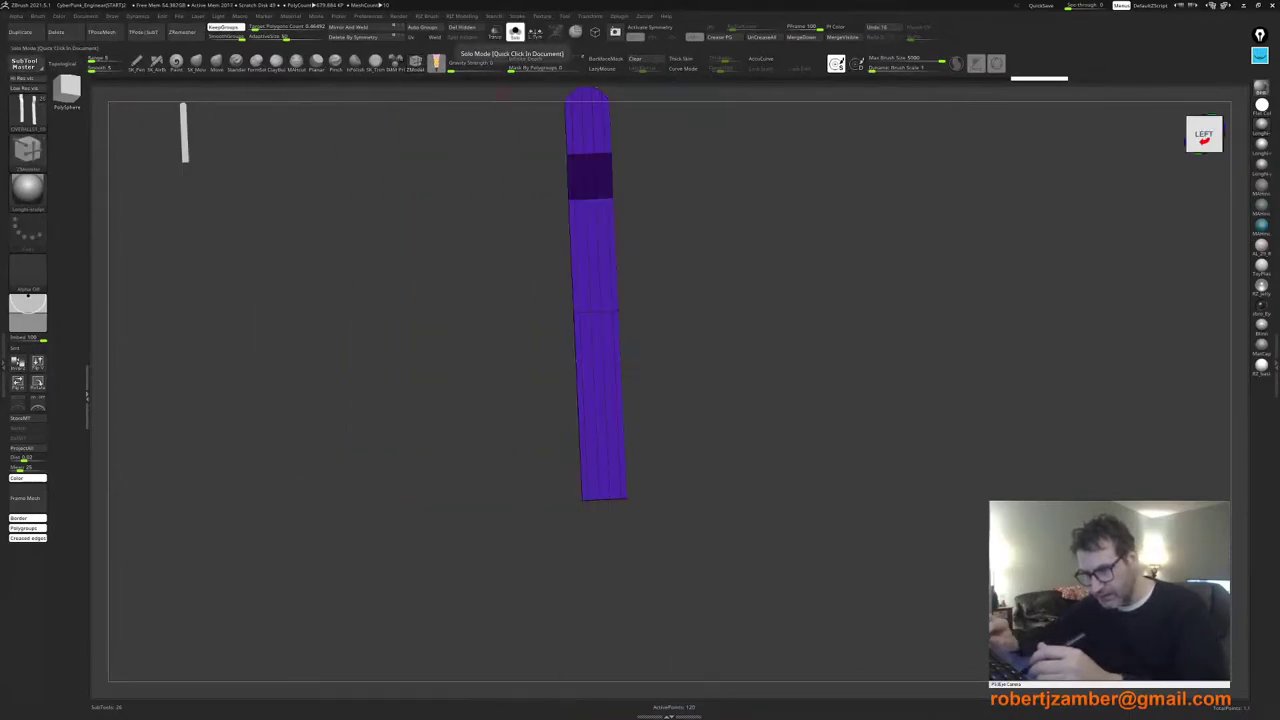
pyautogui.click(515, 31)
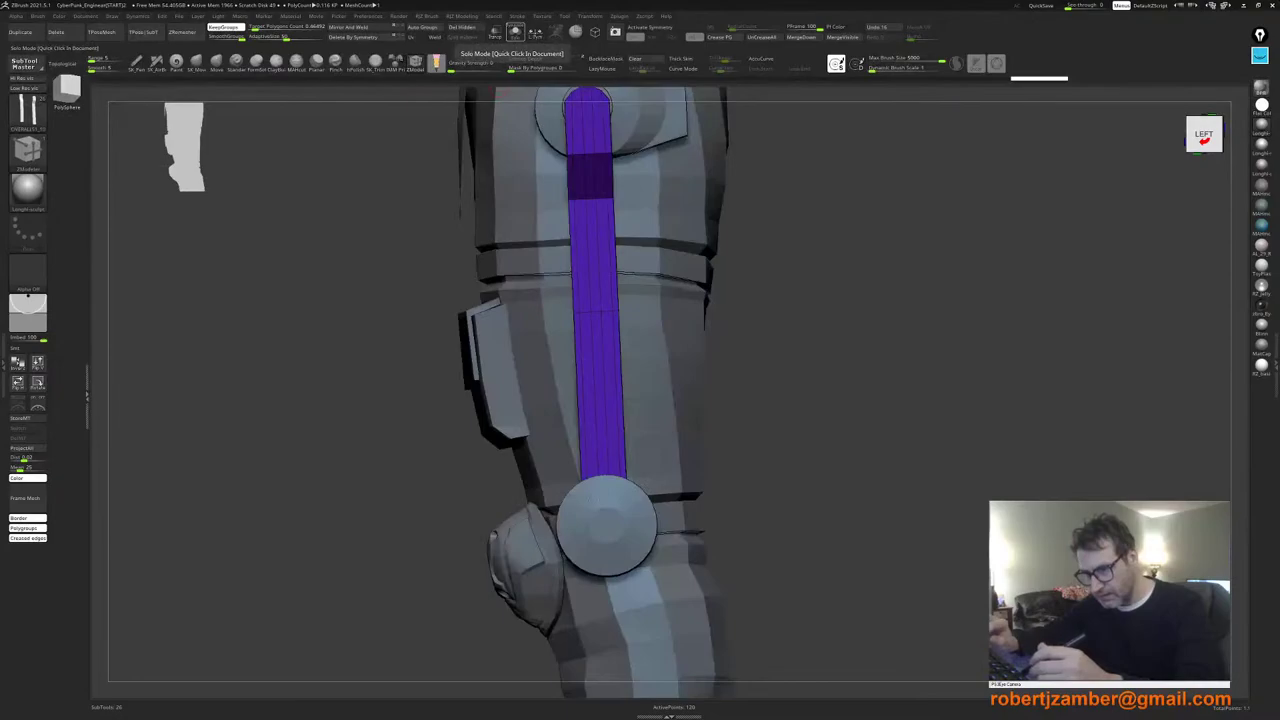
pyautogui.keyDown('ctrl'); pyautogui.moveTo(549, 394); pyautogui.dragTo(535, 307, button='right'); pyautogui.keyUp('ctrl')
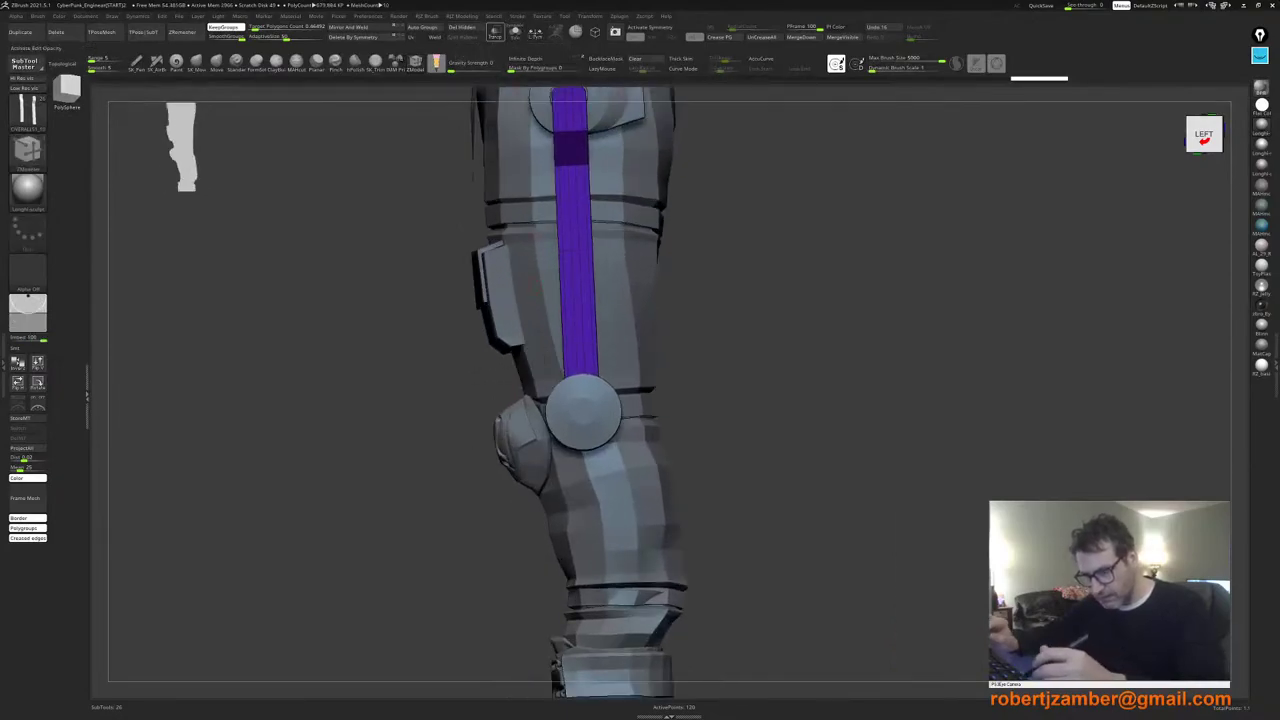
# Step: Make the surrounding parts transparent, mask the leg shafts except their lower ends, and center the gizmo on the unmasked ends
pyautogui.click(495, 32)
pyautogui.keyDown('ctrl'); pyautogui.moveTo(716, 475); pyautogui.dragTo(440, 375); pyautogui.keyUp('ctrl')
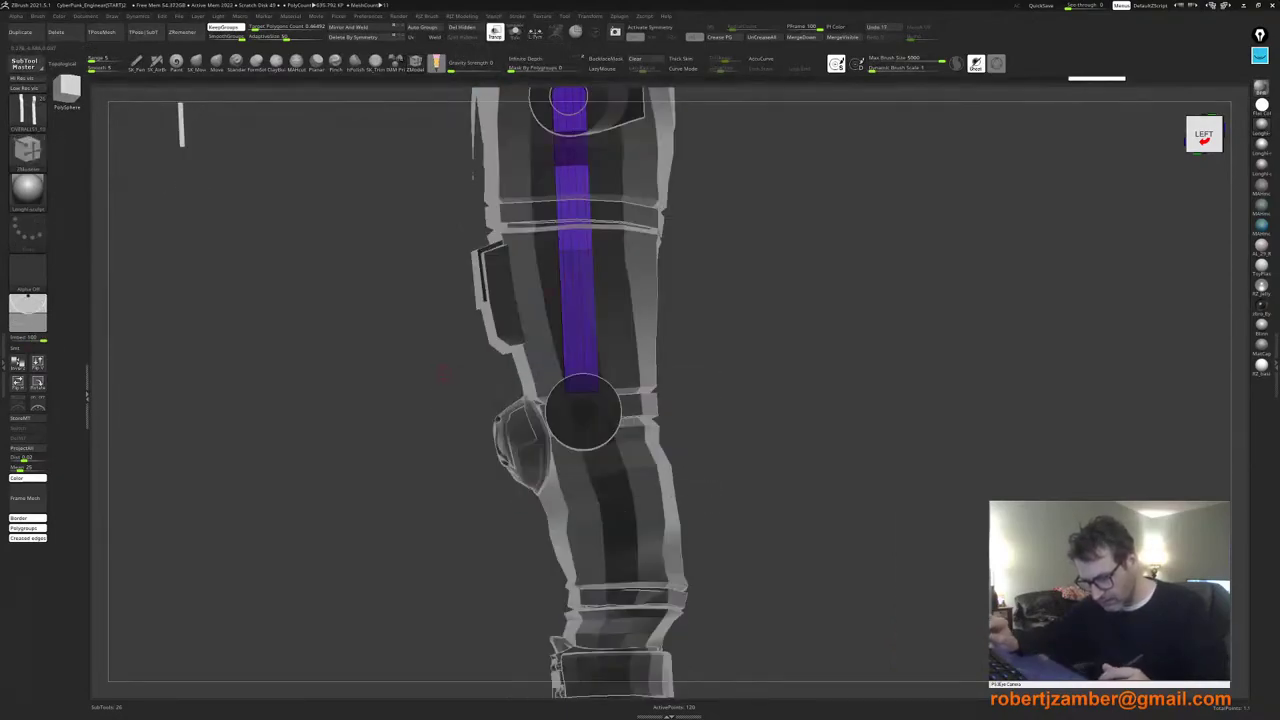
pyautogui.keyDown('ctrl'); pyautogui.click(410, 379); pyautogui.keyUp('ctrl')
pyautogui.press('w')
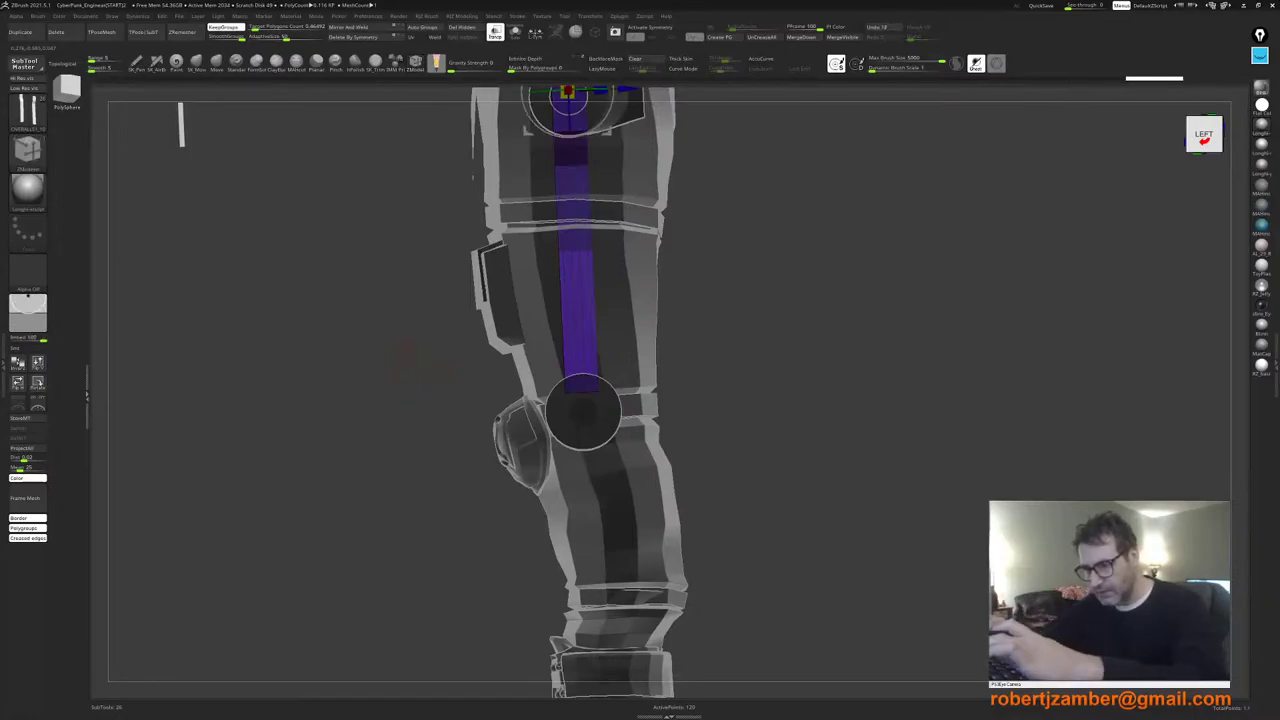
pyautogui.keyDown('alt'); pyautogui.moveTo(552, 305); pyautogui.dragTo(551, 377, button='right'); pyautogui.keyUp('alt')
pyautogui.keyDown('alt'); pyautogui.moveTo(552, 207); pyautogui.dragTo(554, 259, button='right'); pyautogui.keyUp('alt')
pyautogui.click(557, 138)
pyautogui.keyDown('alt'); pyautogui.moveTo(578, 562); pyautogui.dragTo(566, 470, button='right'); pyautogui.keyUp('alt')
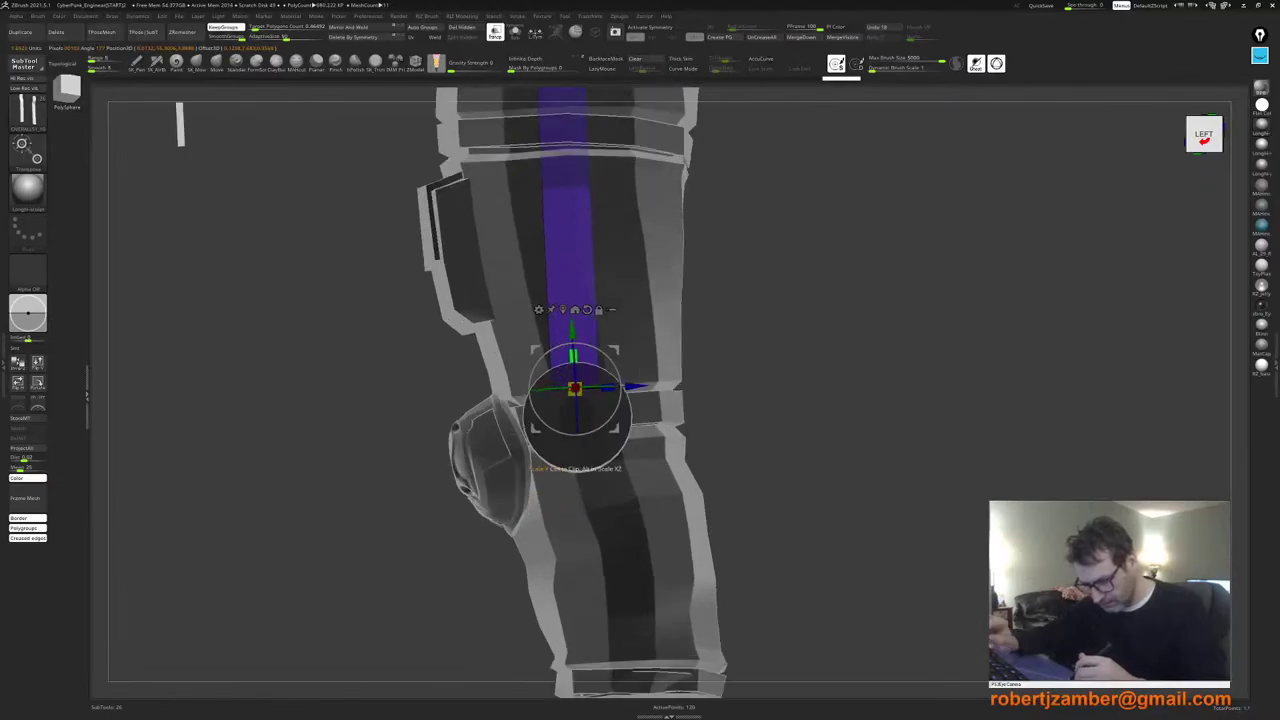
# Step: Turn on X symmetry and raise the lower ends of both leg shafts to the upper edge of the knee discs
pyautogui.moveTo(571, 331); pyautogui.dragTo(571, 316)
pyautogui.hotkey('ctrl', 'z')
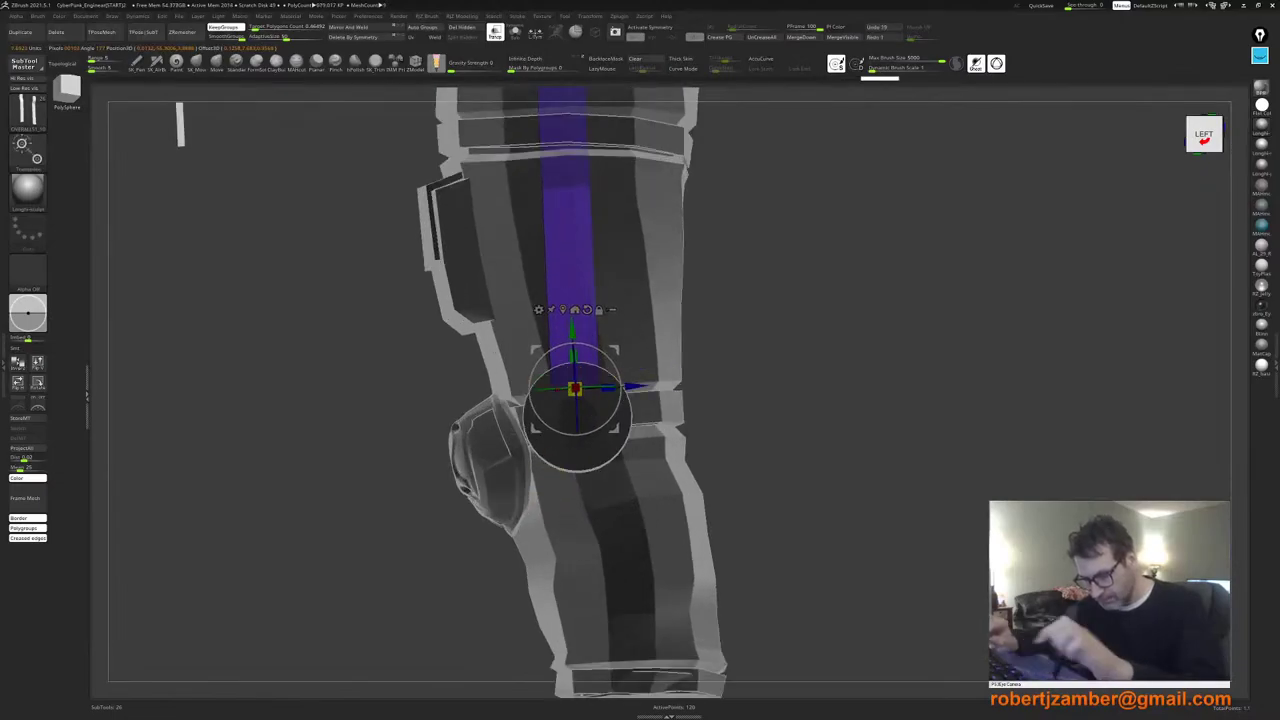
pyautogui.moveTo(545, 318); pyautogui.dragTo(590, 311, button='right')
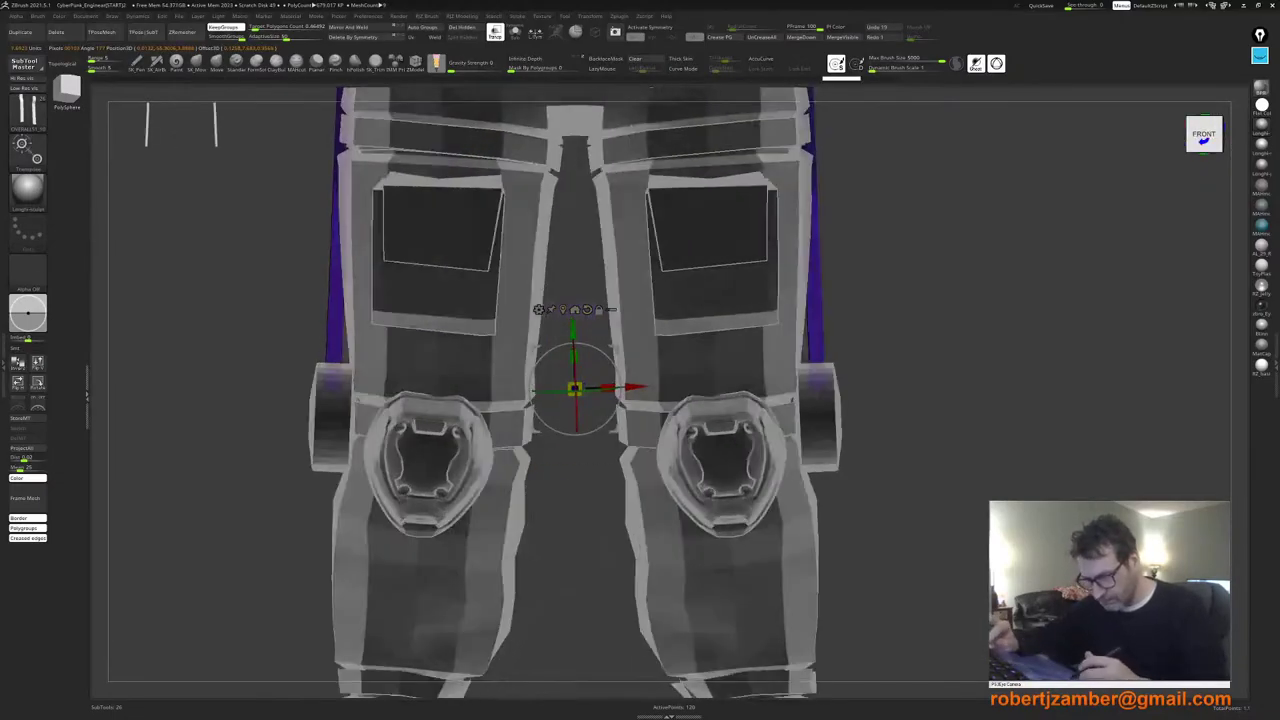
pyautogui.press('x')
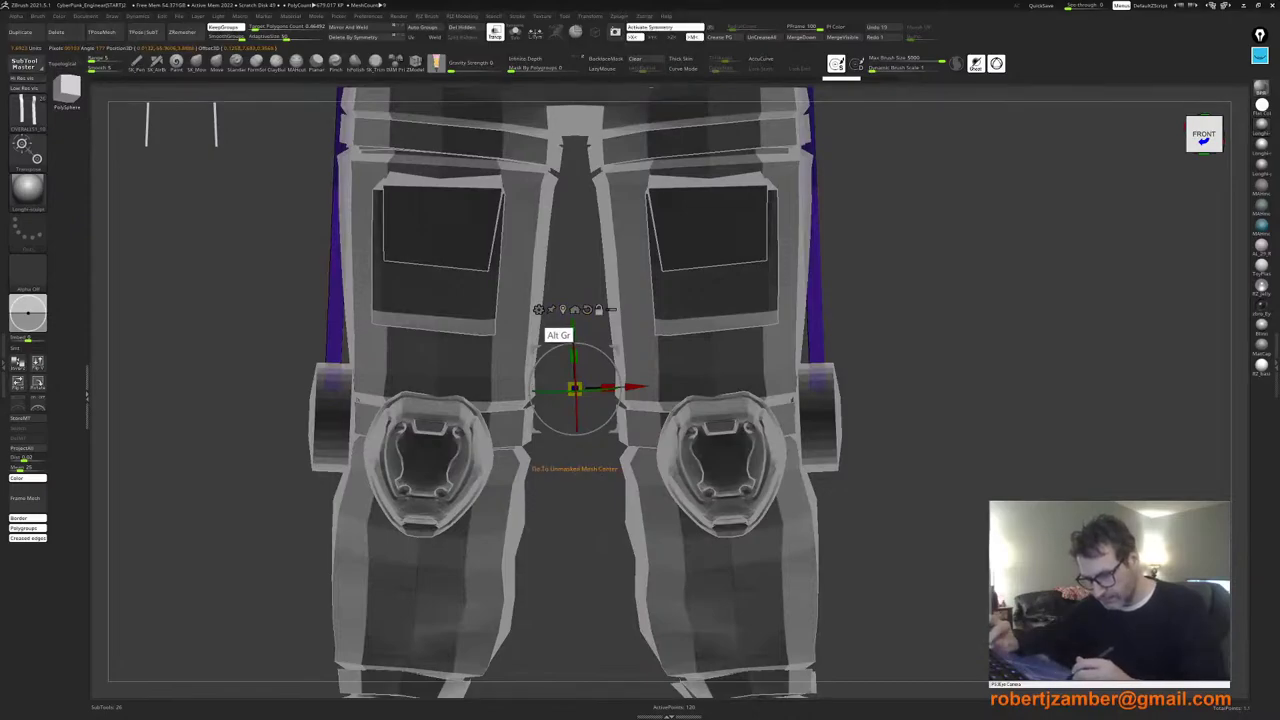
pyautogui.keyDown('alt'); pyautogui.click(563, 310); pyautogui.keyUp('alt')
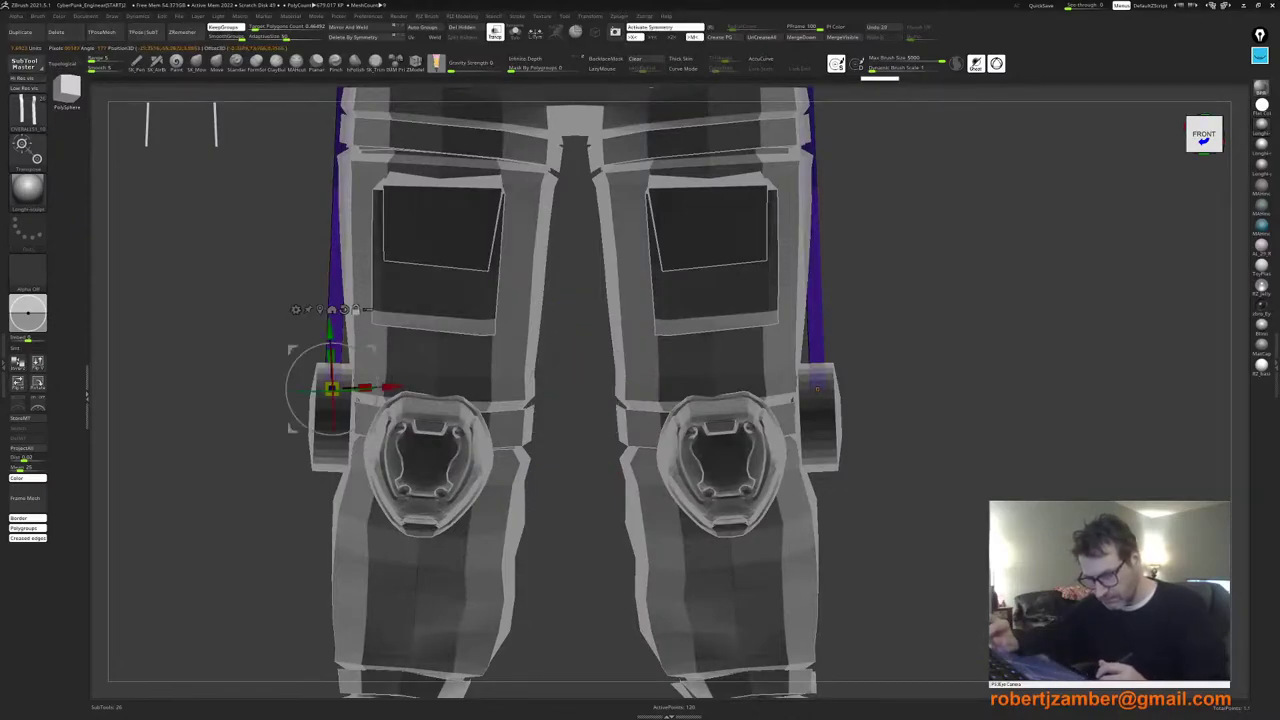
pyautogui.keyDown('shift'); pyautogui.moveTo(580, 478); pyautogui.dragTo(657, 501, button='right'); pyautogui.keyUp('shift')
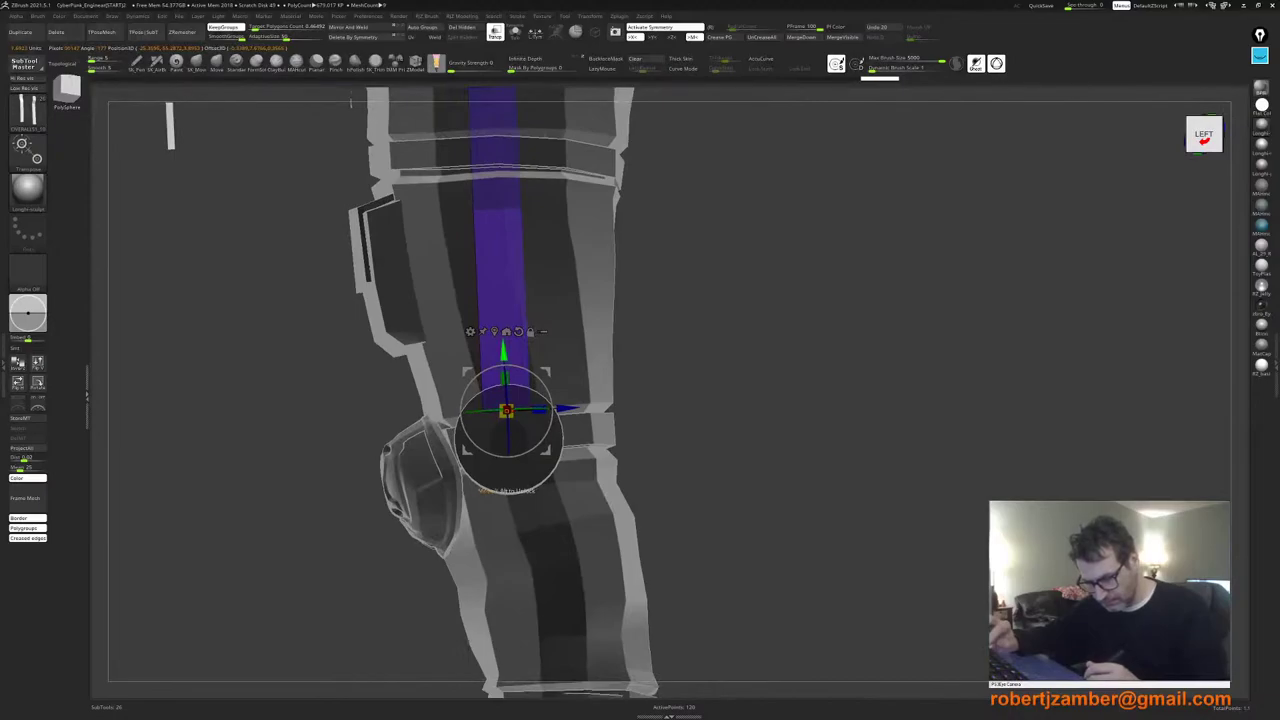
pyautogui.moveTo(503, 350); pyautogui.dragTo(502, 321)
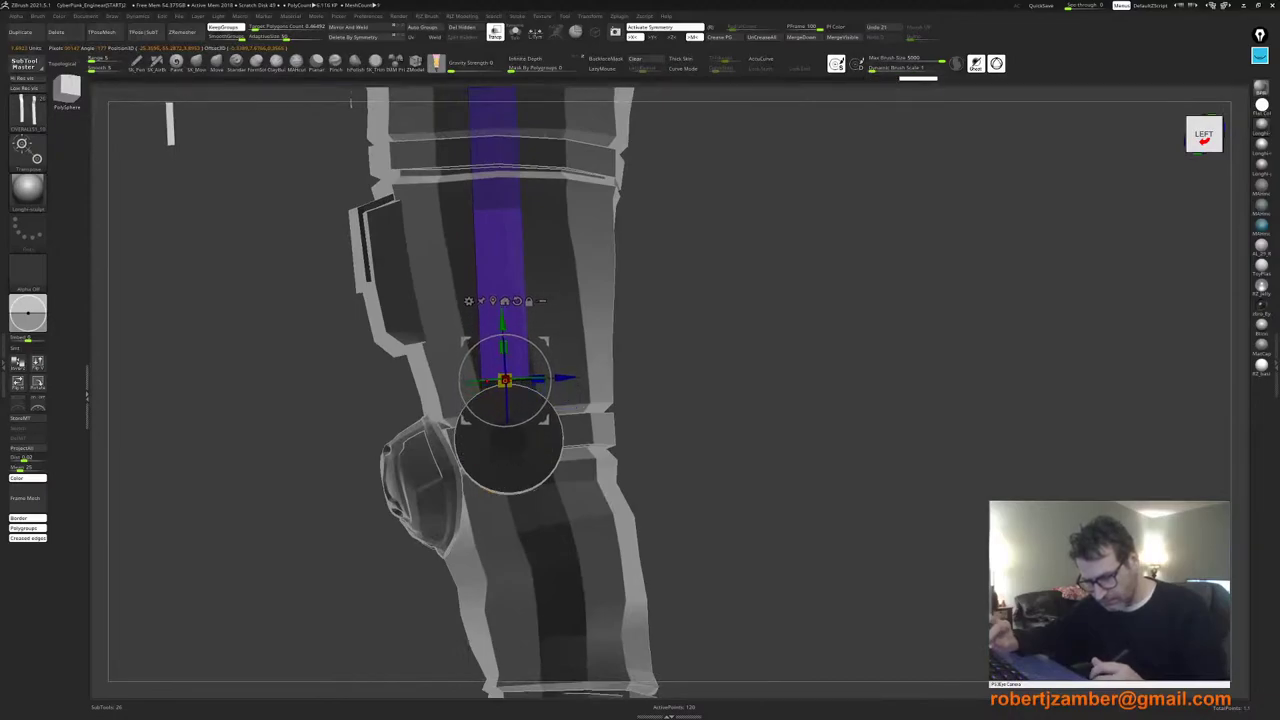
# Step: In front view, tilt the gizmo to the shaft's slant and raise both shafts' lower ends to the top of the knee discs
pyautogui.keyDown('shift'); pyautogui.moveTo(490, 490); pyautogui.dragTo(699, 488, button='right'); pyautogui.keyUp('shift')
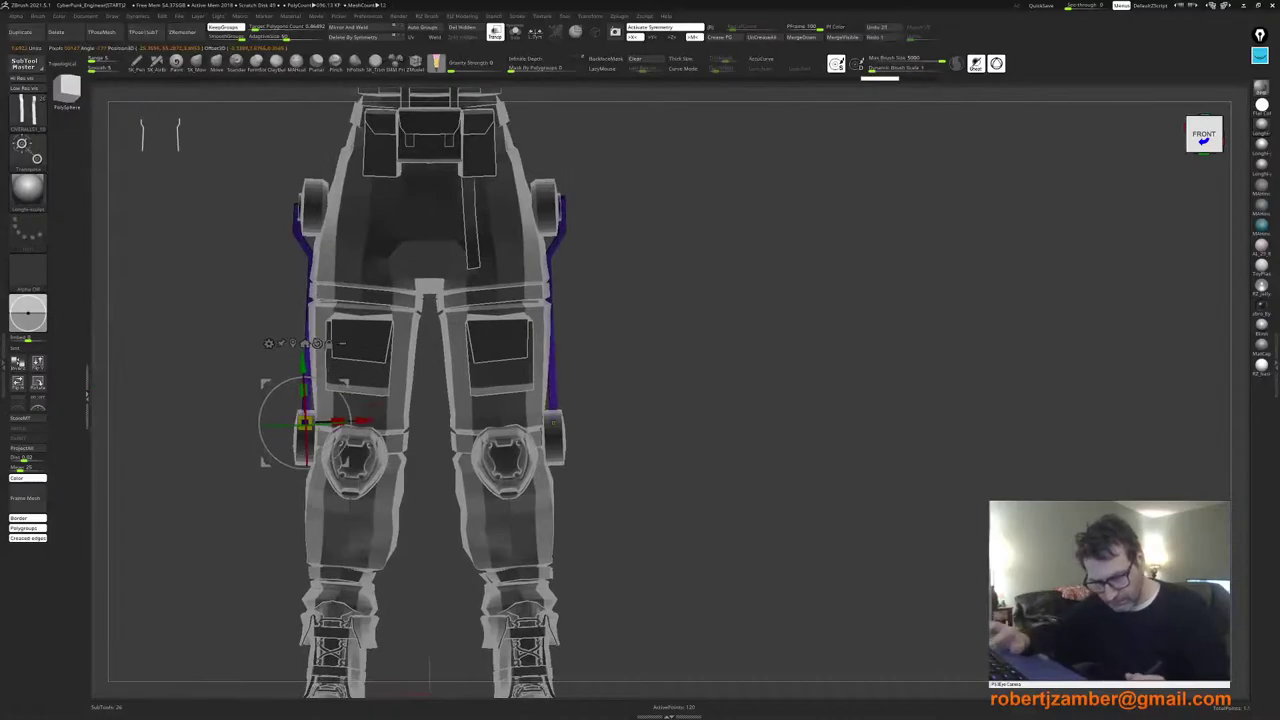
pyautogui.keyDown('alt'); pyautogui.moveTo(372, 507); pyautogui.dragTo(518, 615, button='right'); pyautogui.keyUp('alt')
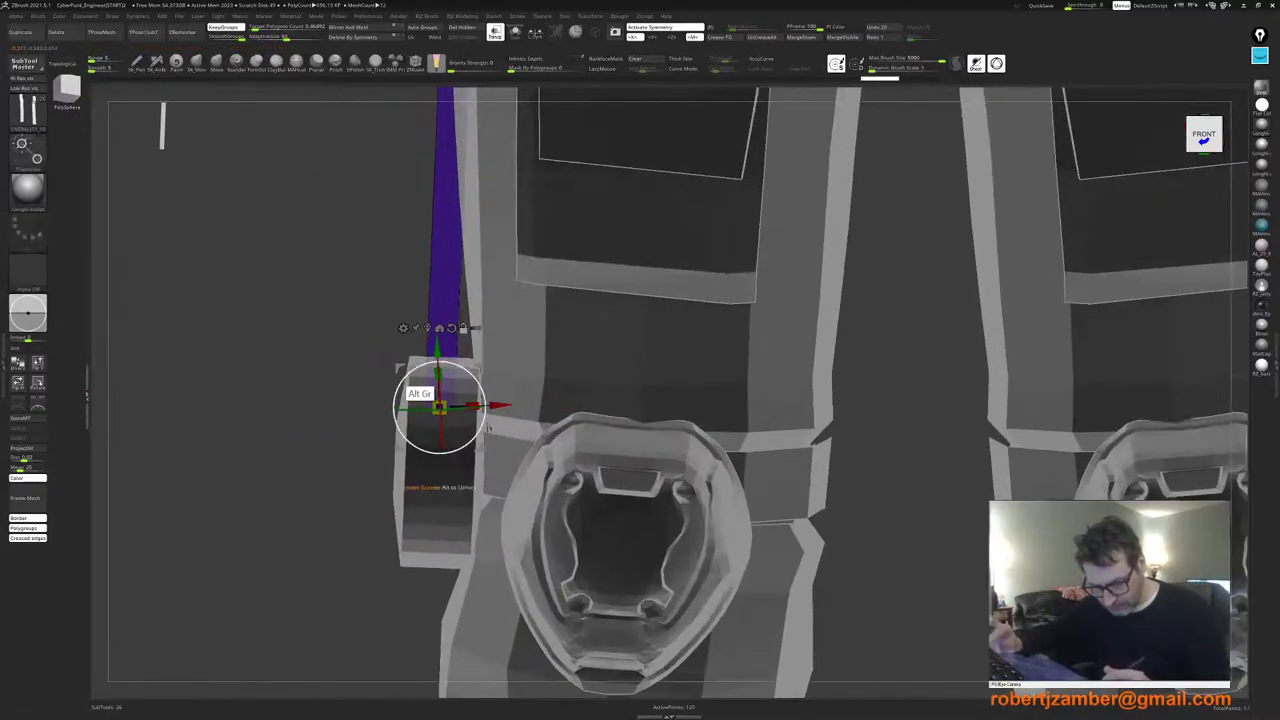
pyautogui.keyDown('alt'); pyautogui.moveTo(485, 424); pyautogui.dragTo(485, 428); pyautogui.keyUp('alt')
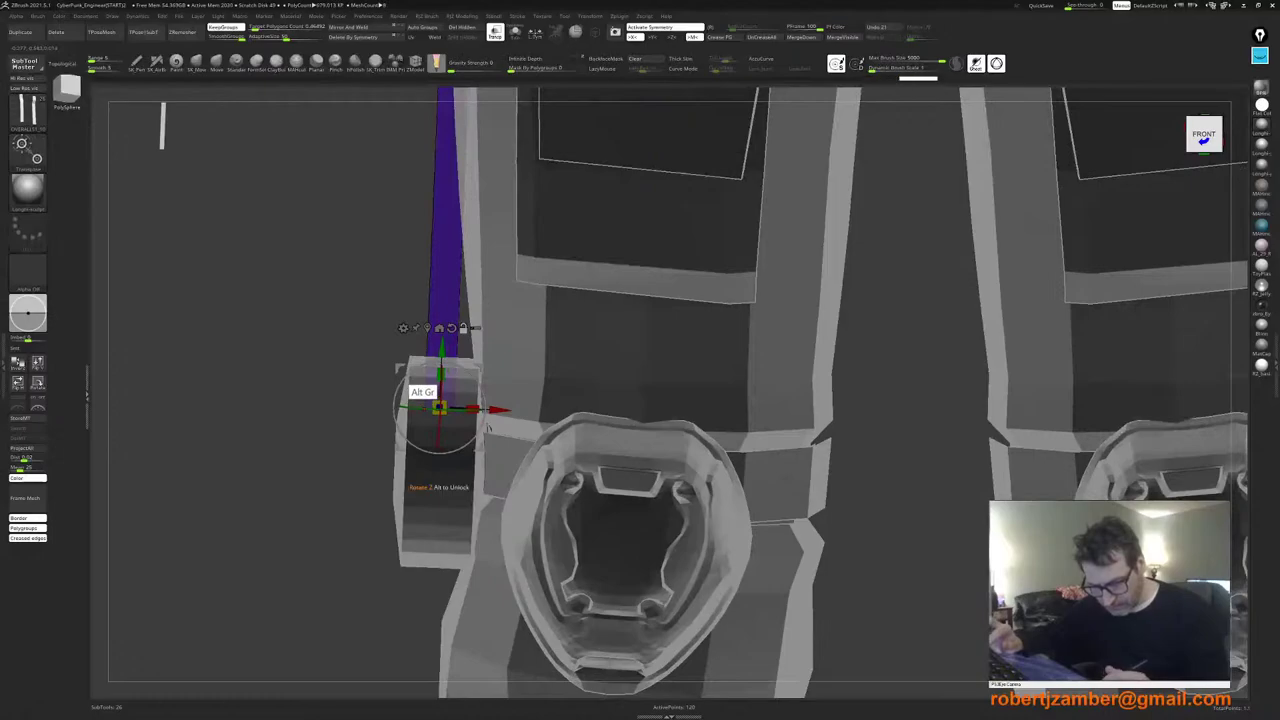
pyautogui.moveTo(441, 347); pyautogui.dragTo(444, 293)
pyautogui.keyDown('ctrl'); pyautogui.moveTo(470, 550); pyautogui.dragTo(471, 443, button='right'); pyautogui.keyUp('ctrl')
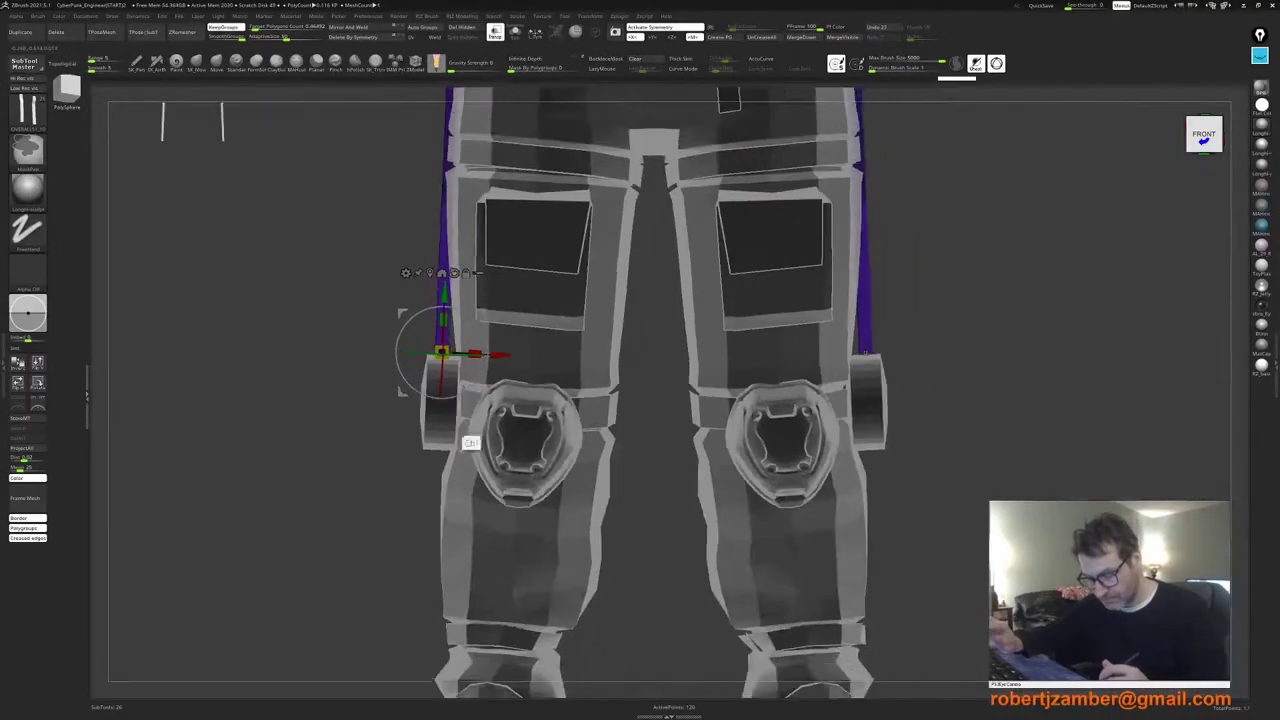
# Step: Examine the raised shaft ends against the knee discs from several angles, comparing them with their previous position
pyautogui.keyDown('alt'); pyautogui.moveTo(543, 488); pyautogui.dragTo(386, 422, button='right'); pyautogui.keyUp('alt')
pyautogui.moveTo(610, 430); pyautogui.dragTo(443, 448, button='right')
pyautogui.keyDown('alt'); pyautogui.moveTo(443, 448); pyautogui.dragTo(739, 646, button='right'); pyautogui.keyUp('alt')
pyautogui.moveTo(622, 508); pyautogui.dragTo(667, 459, button='right')
pyautogui.hotkey('ctrl', 'z')
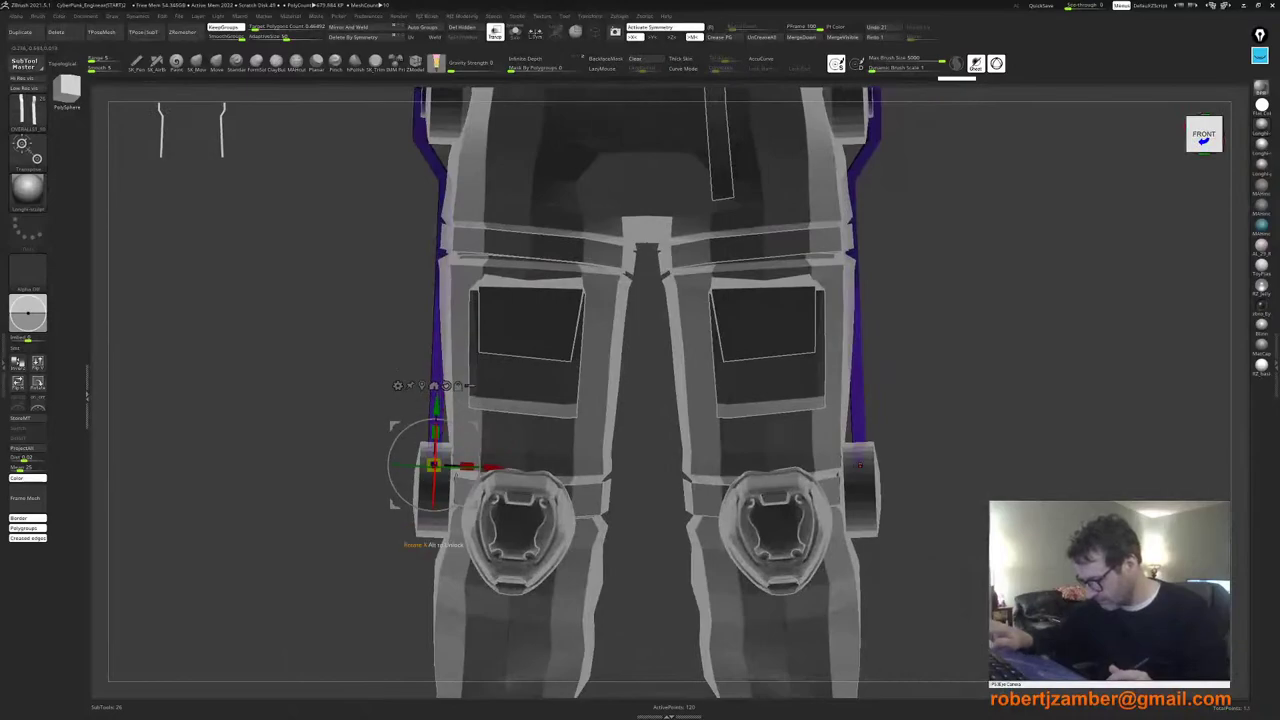
pyautogui.hotkey('ctrl', 'shift', 'z')
pyautogui.moveTo(650, 520); pyautogui.dragTo(566, 490, button='right')
pyautogui.press('q')
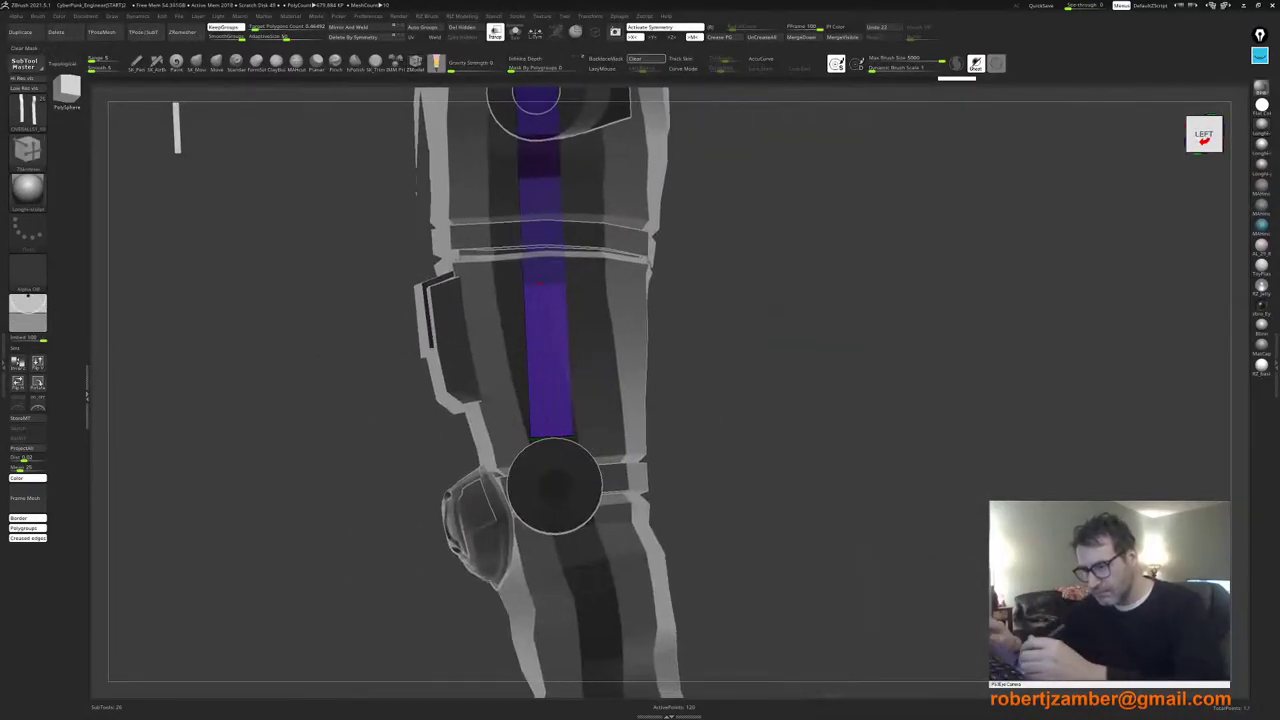
# Step: Clear the mask and inspect one leg shaft in isolation before bringing back the rest of the character
pyautogui.click(646, 59)
pyautogui.click(515, 33)
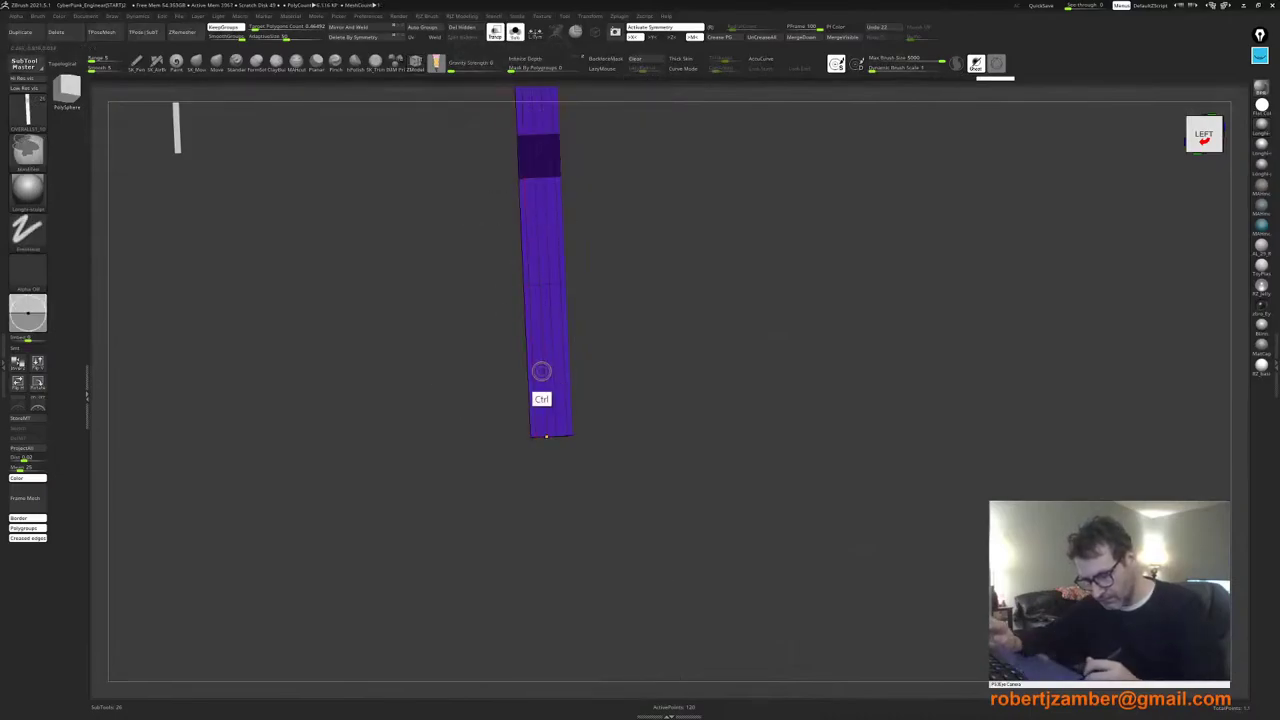
pyautogui.moveTo(541, 371)
pyautogui.keyDown('ctrl'); pyautogui.mouseDown(button='right')
pyautogui.moveTo(534, 380)
pyautogui.moveTo(557, 407)
pyautogui.moveTo(560, 388)
pyautogui.moveTo(561, 405)
pyautogui.mouseUp(button='right'); pyautogui.keyUp('ctrl')
pyautogui.keyDown('alt'); pyautogui.moveTo(548, 402); pyautogui.dragTo(524, 349); pyautogui.keyUp('alt')
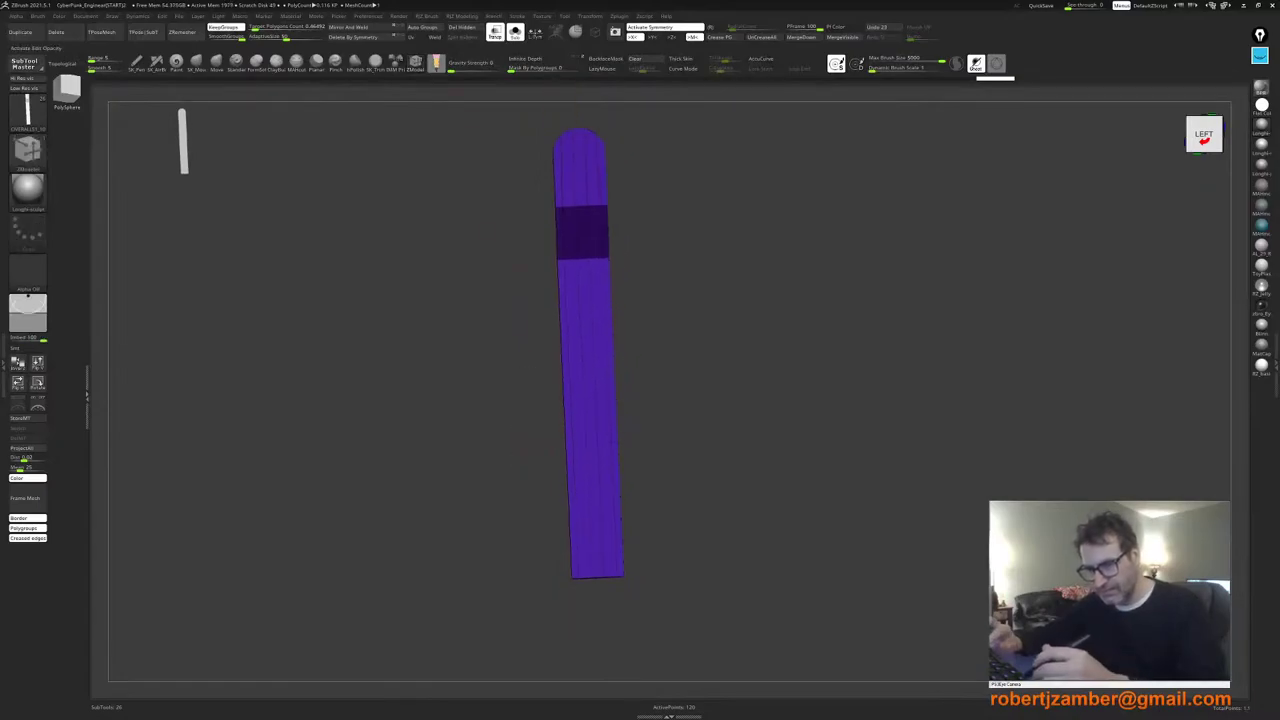
pyautogui.click(515, 31)
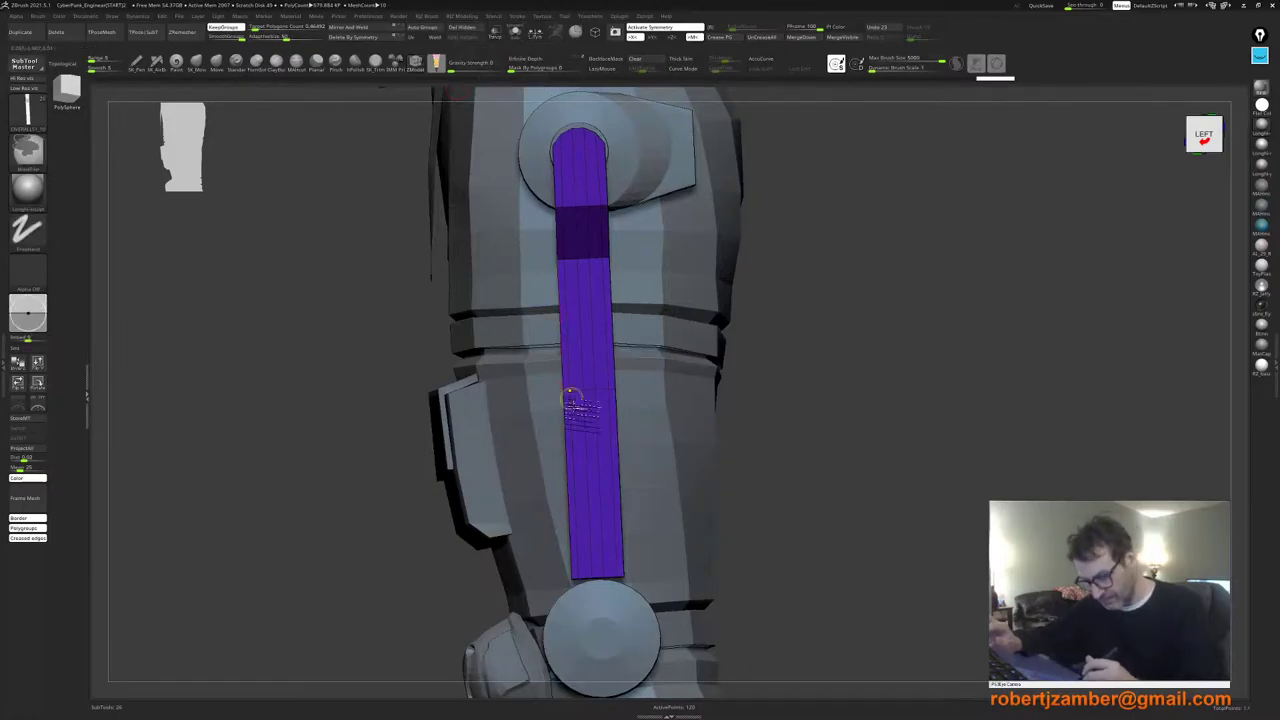
# Step: Set the ZModeler edge action to Slide and mark the narrow front faces of the shaft's lower section for extrusion
pyautogui.keyDown('ctrl'); pyautogui.moveTo(572, 398); pyautogui.dragTo(578, 436, button='right'); pyautogui.keyUp('ctrl')
pyautogui.press('space')
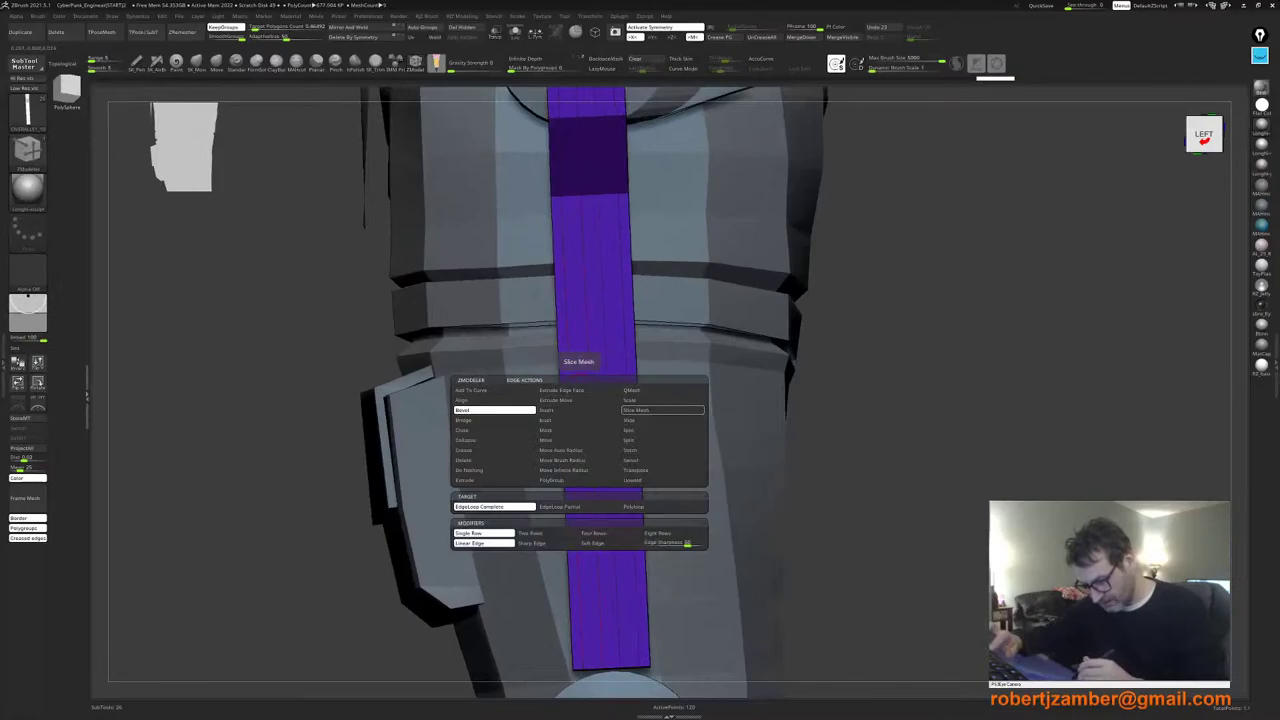
pyautogui.click(645, 420)
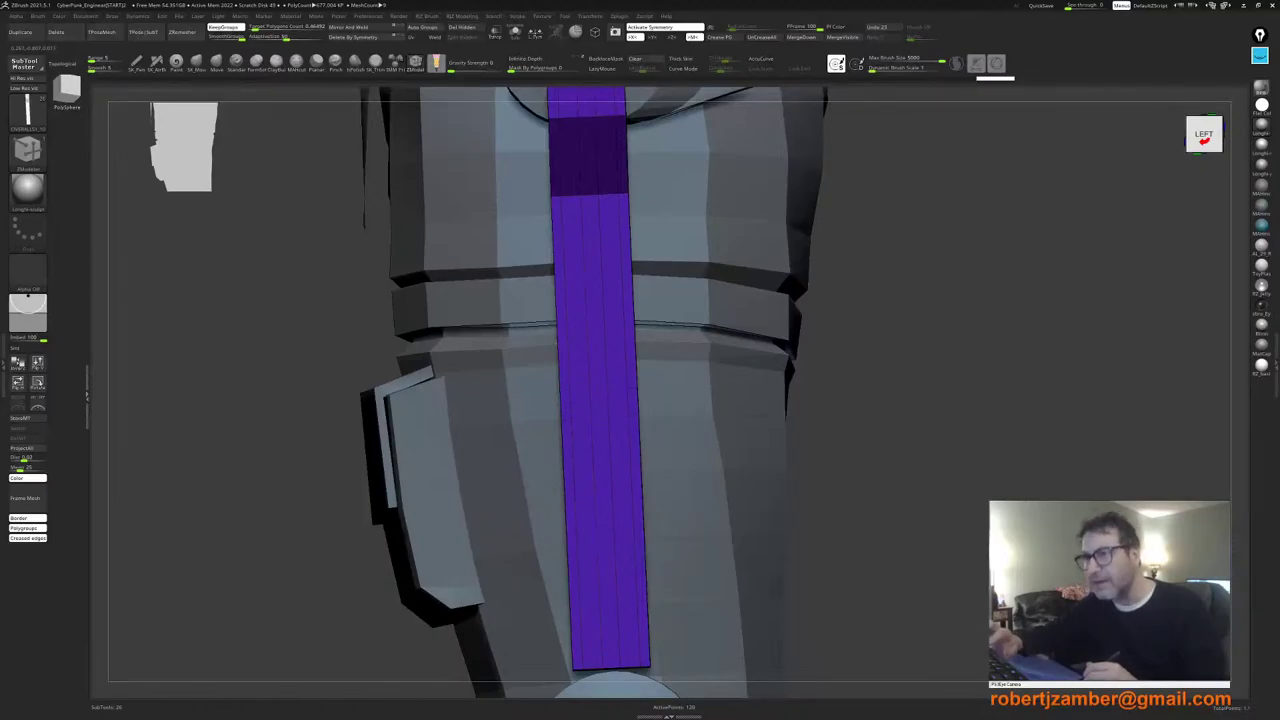
pyautogui.keyDown('alt'); pyautogui.click(562, 440); pyautogui.keyUp('alt')
pyautogui.keyDown('alt'); pyautogui.moveTo(548, 446); pyautogui.dragTo(545, 391, button='right'); pyautogui.keyUp('alt')
pyautogui.keyDown('alt'); pyautogui.click(556, 390); pyautogui.keyUp('alt')
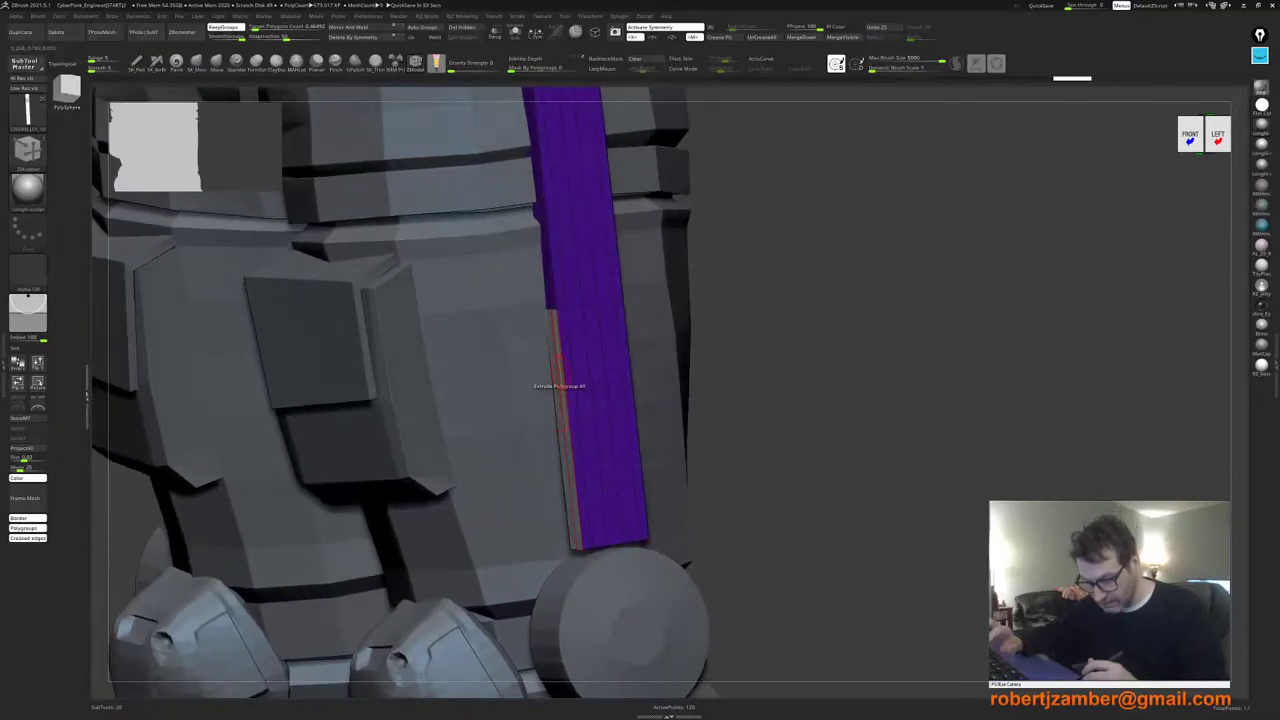
# Step: Slide the shaft's horizontal edge loop slightly higher and extrude the marked front faces forward to thicken the lower section
pyautogui.moveTo(561, 386); pyautogui.dragTo(538, 388)
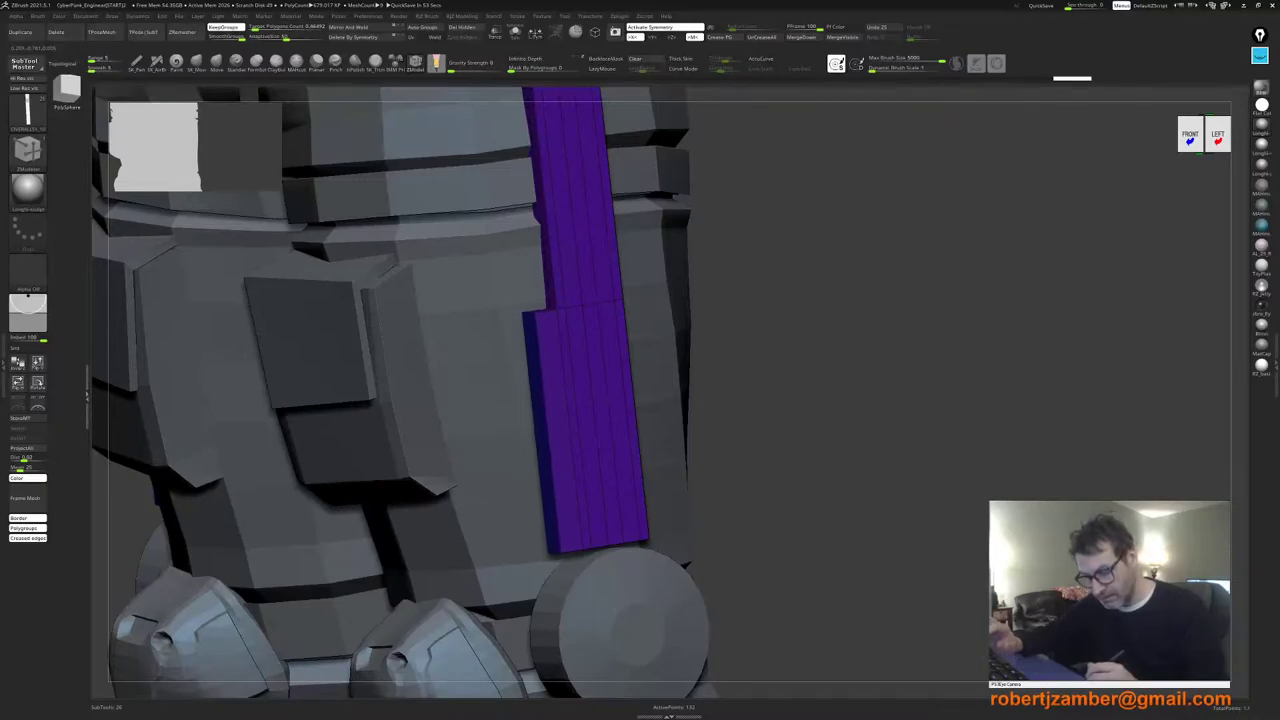
pyautogui.hotkey('ctrl', 'z')
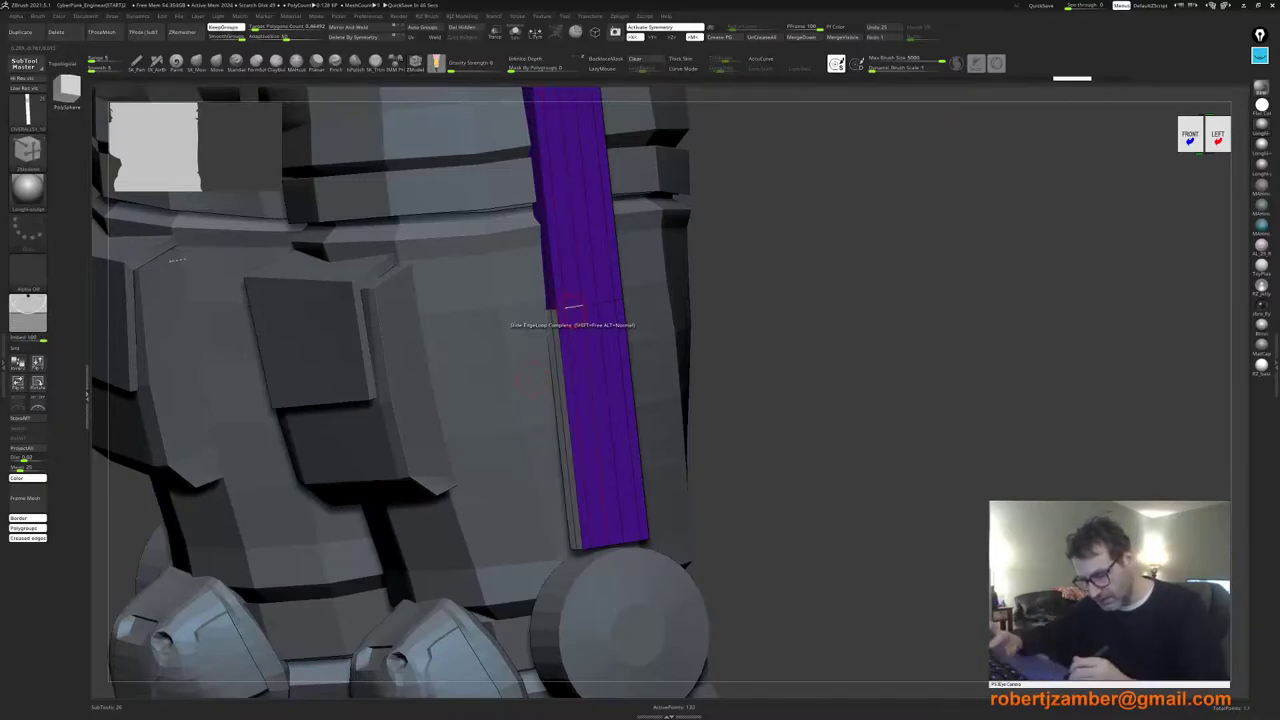
pyautogui.press('space')
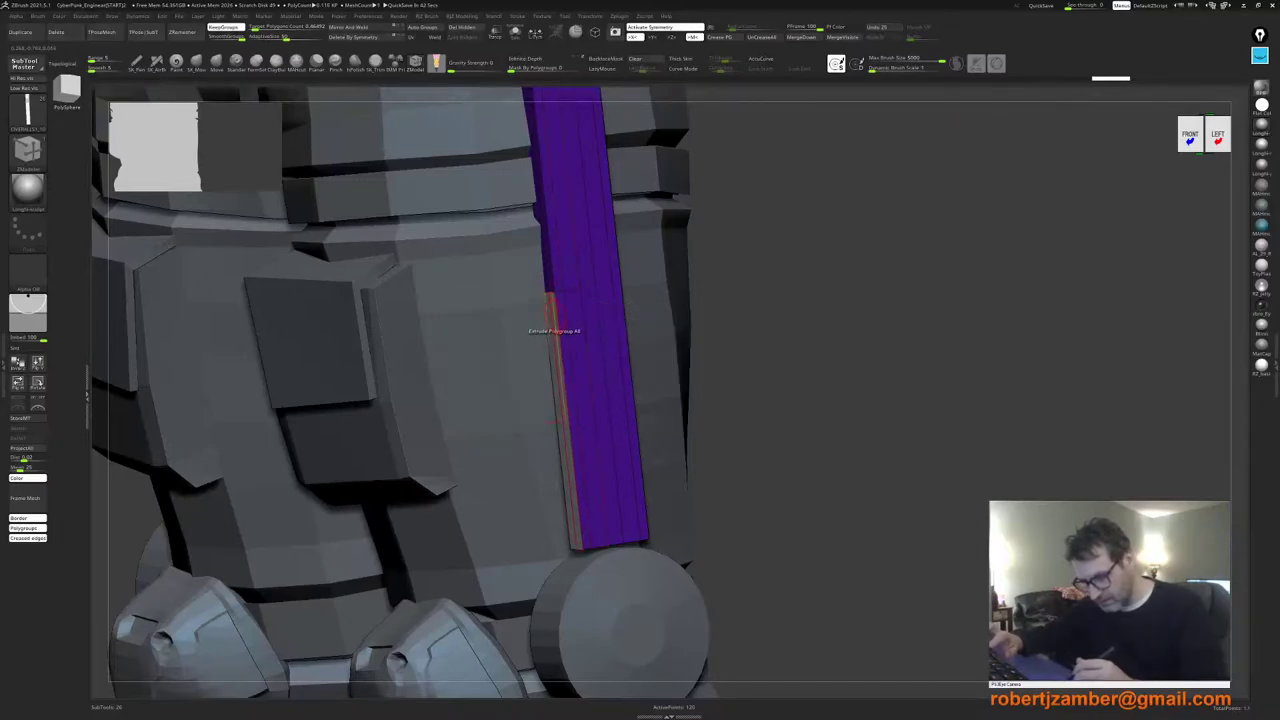
pyautogui.moveTo(555, 330); pyautogui.dragTo(527, 335)
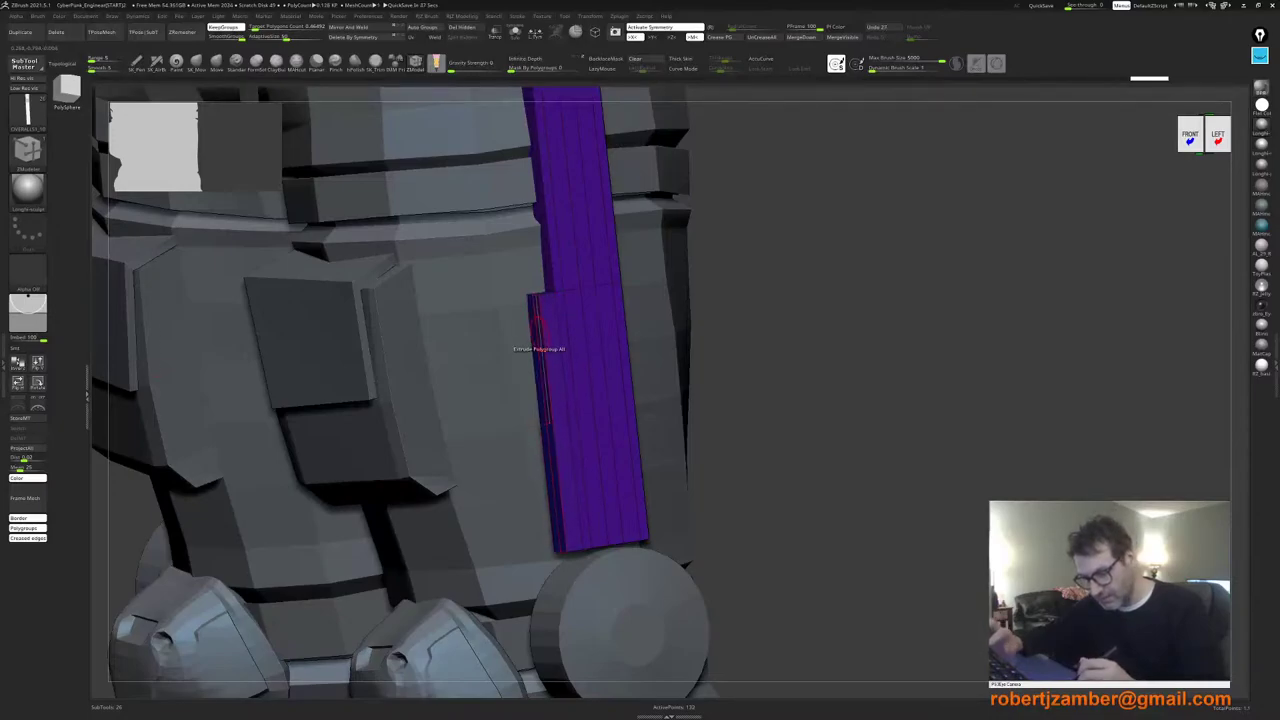
# Step: Switch the ZModeler edge action to Insert and try to mirror and weld the thickened shaft across to the other leg
pyautogui.press('space')
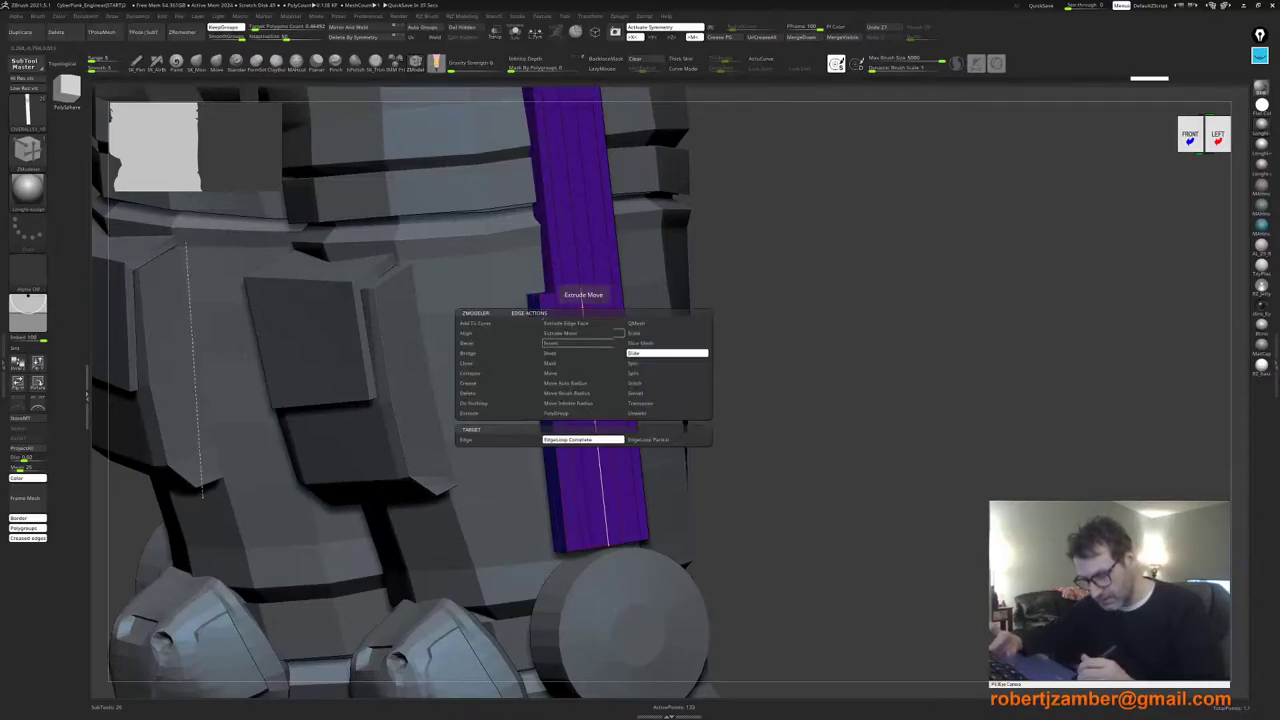
pyautogui.click(583, 343)
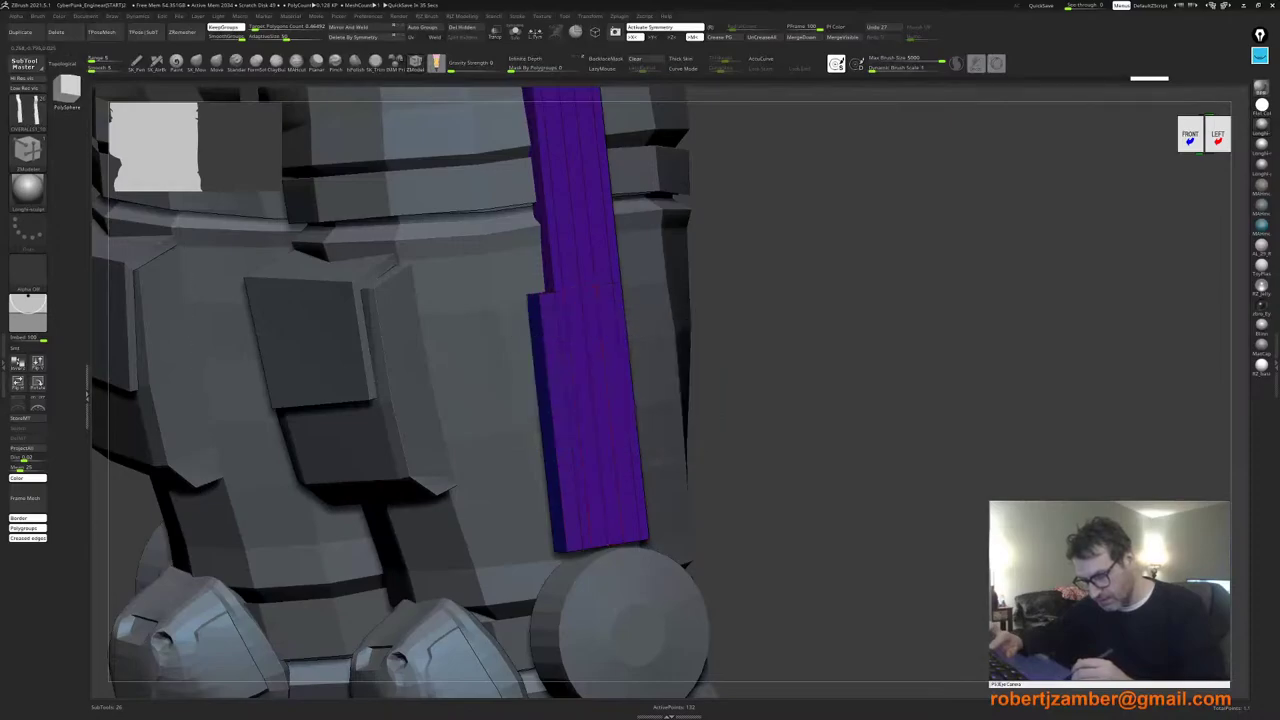
pyautogui.keyDown('ctrl'); pyautogui.moveTo(581, 346); pyautogui.dragTo(565, 344, button='right'); pyautogui.keyUp('ctrl')
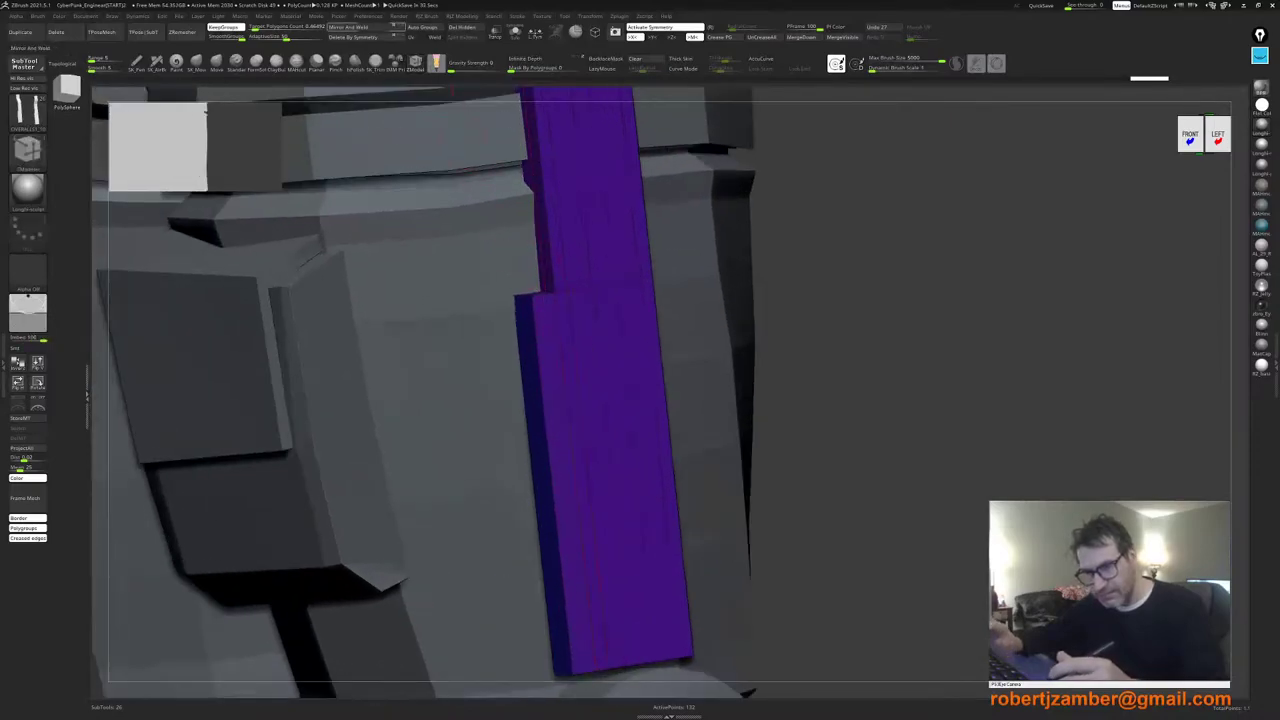
pyautogui.click(365, 28)
pyautogui.keyDown('ctrl'); pyautogui.moveTo(571, 400); pyautogui.dragTo(448, 452, button='right'); pyautogui.keyUp('ctrl')
pyautogui.hotkey('ctrl', 'z')
# Step: With X symmetry off, delete the shaft on the character's right leg, then mirror and weld the edited one across and restore symmetry
pyautogui.moveTo(448, 452); pyautogui.dragTo(418, 491, button='right')
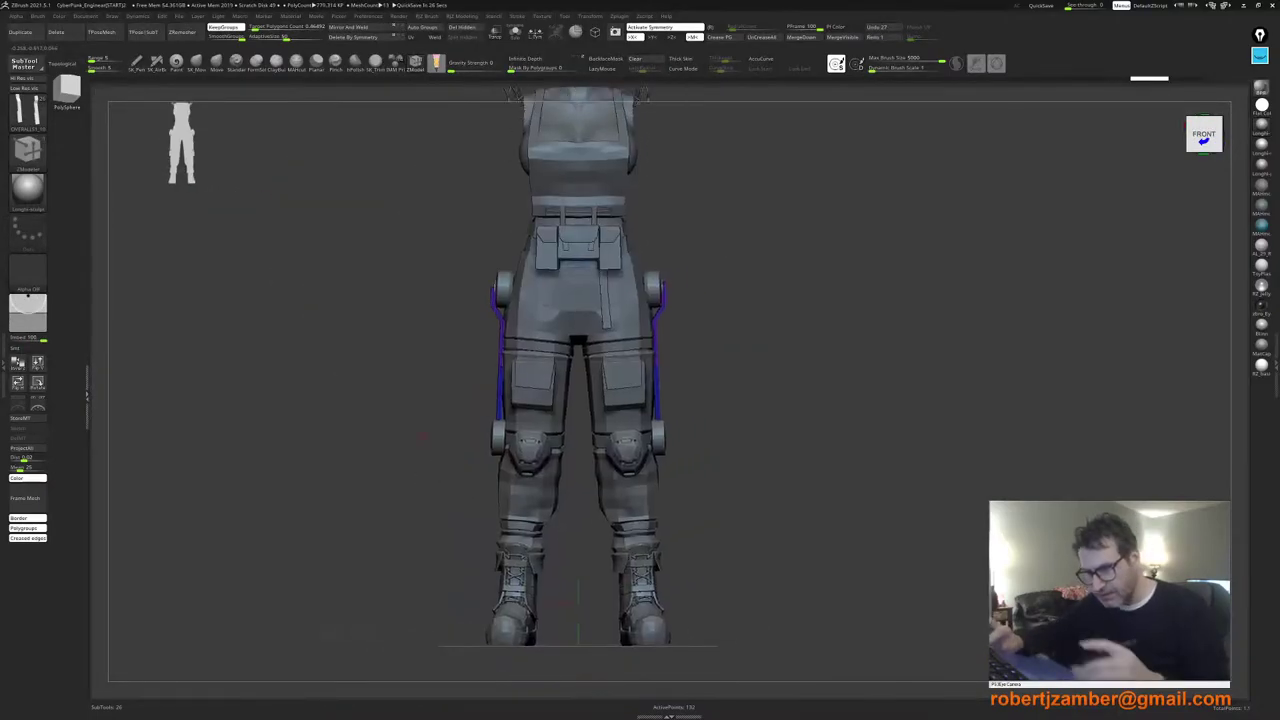
pyautogui.press('x')
pyautogui.keyDown('ctrl'); pyautogui.keyDown('shift'); pyautogui.moveTo(377, 220); pyautogui.dragTo(545, 588); pyautogui.keyUp('shift'); pyautogui.keyUp('ctrl')
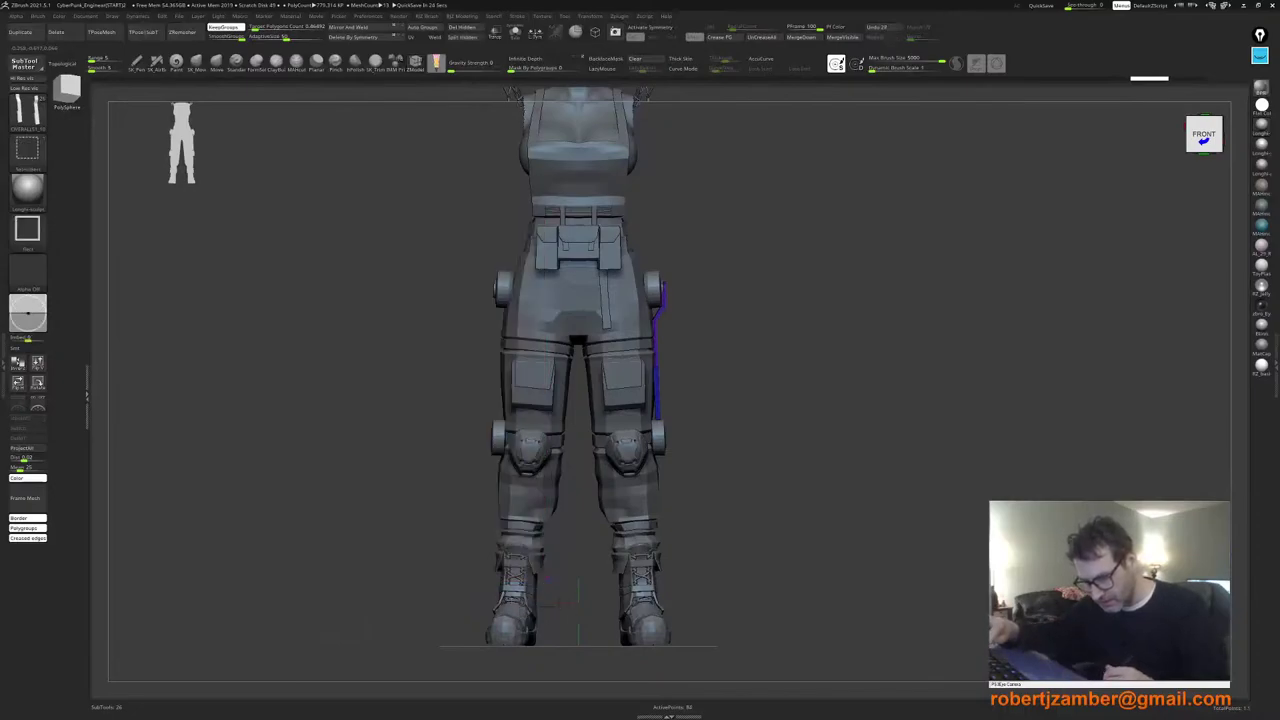
pyautogui.moveTo(460, 450)
pyautogui.mouseDown(button='right')
pyautogui.moveTo(530, 455)
pyautogui.moveTo(462, 456)
pyautogui.mouseUp(button='right')
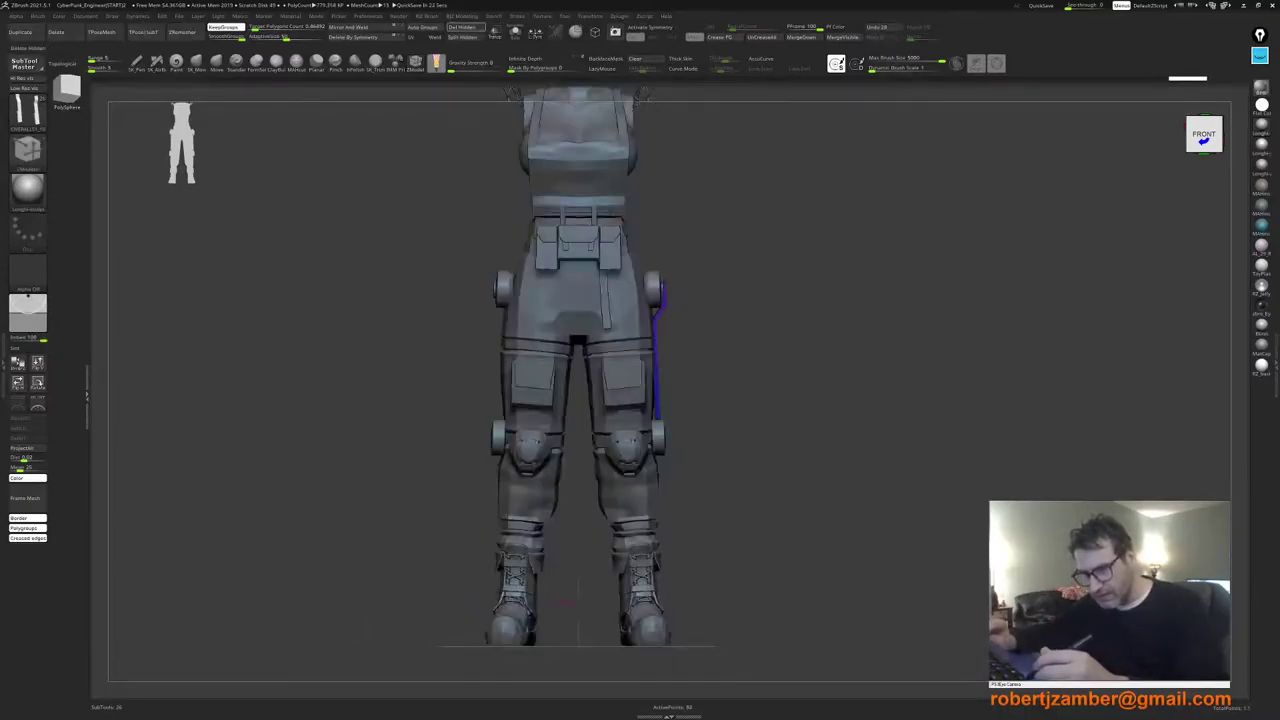
pyautogui.click(462, 27)
pyautogui.click(343, 29)
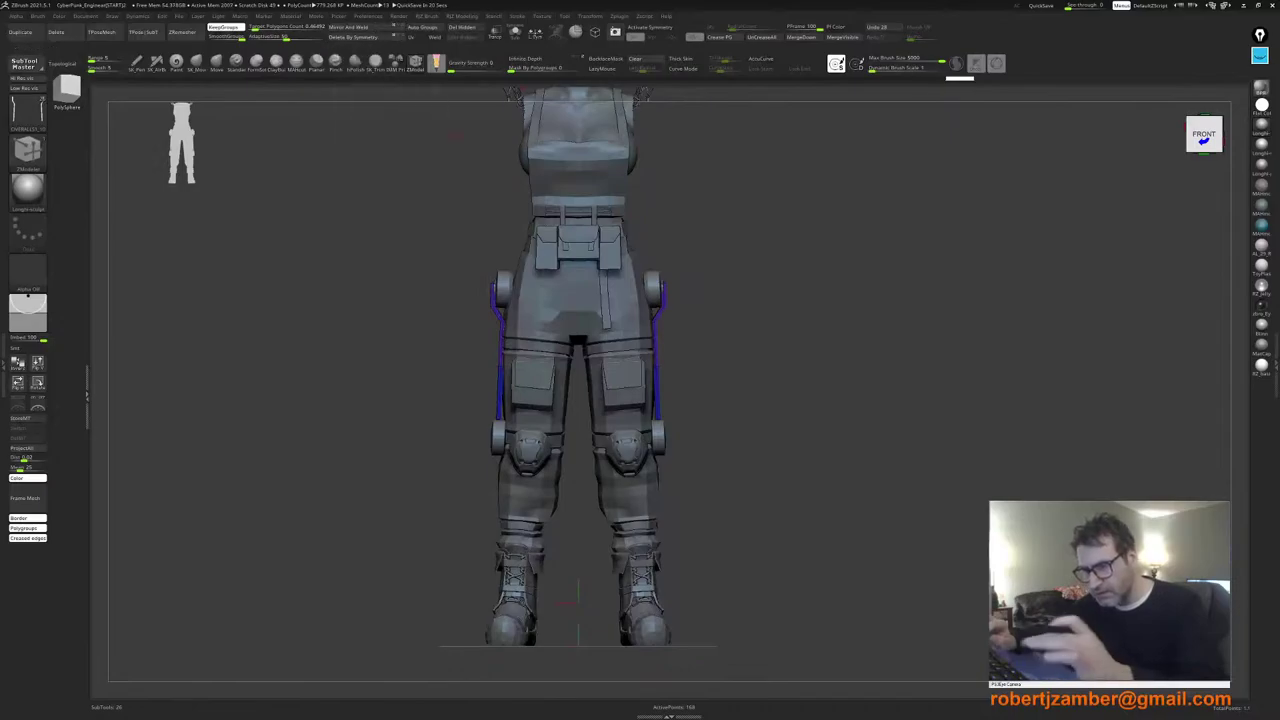
pyautogui.press('x')
# Step: Insert a horizontal edge loop just below the upper edge of the shaft's thickened lower section
pyautogui.keyDown('ctrl'); pyautogui.moveTo(505, 321); pyautogui.dragTo(442, 430, button='right'); pyautogui.keyUp('ctrl')
pyautogui.keyDown('alt'); pyautogui.moveTo(560, 447); pyautogui.dragTo(468, 408, button='right'); pyautogui.keyUp('alt')
pyautogui.moveTo(468, 408); pyautogui.dragTo(528, 436, button='right')
pyautogui.moveTo(511, 393); pyautogui.dragTo(556, 384, button='right')
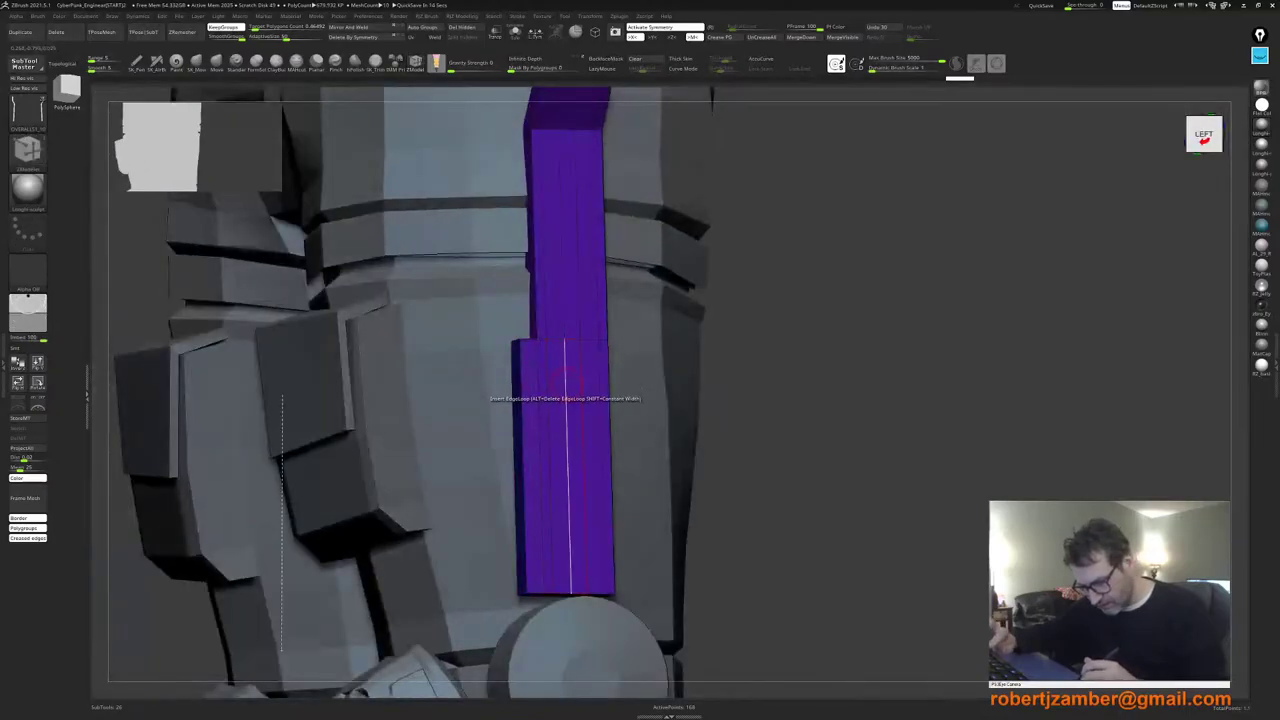
pyautogui.press('space')
pyautogui.moveTo(566, 393); pyautogui.dragTo(566, 368)
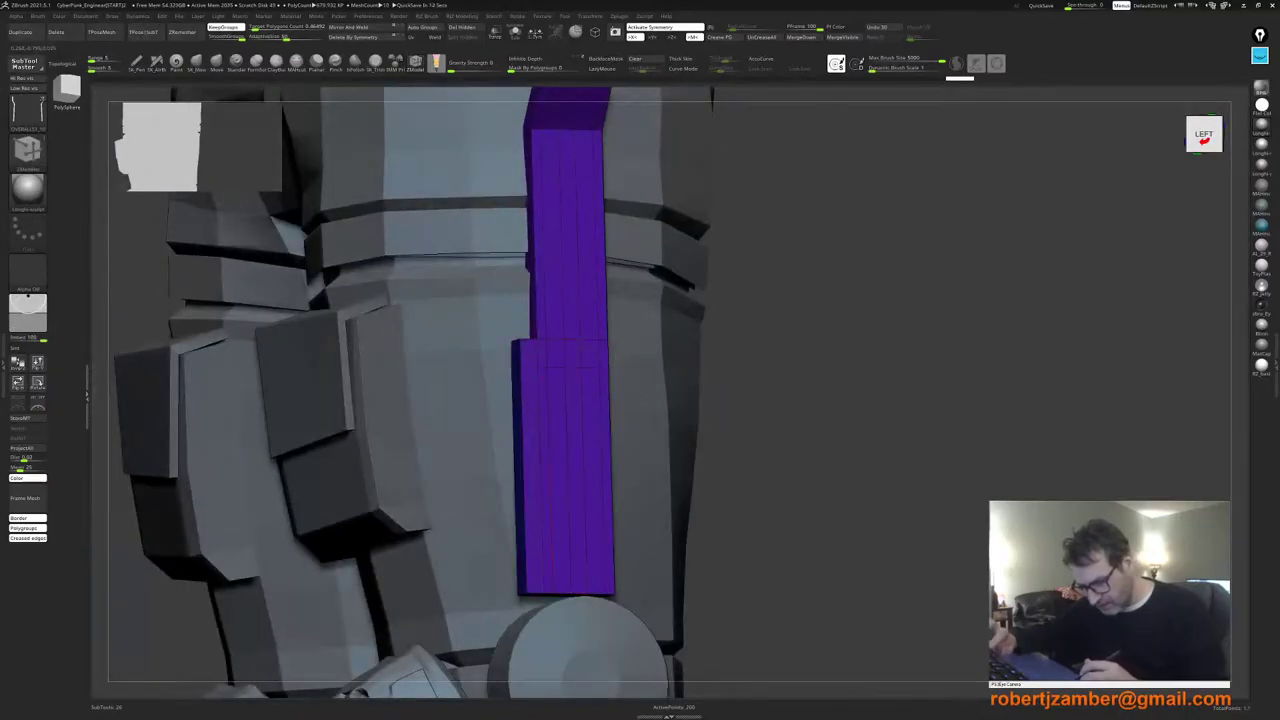
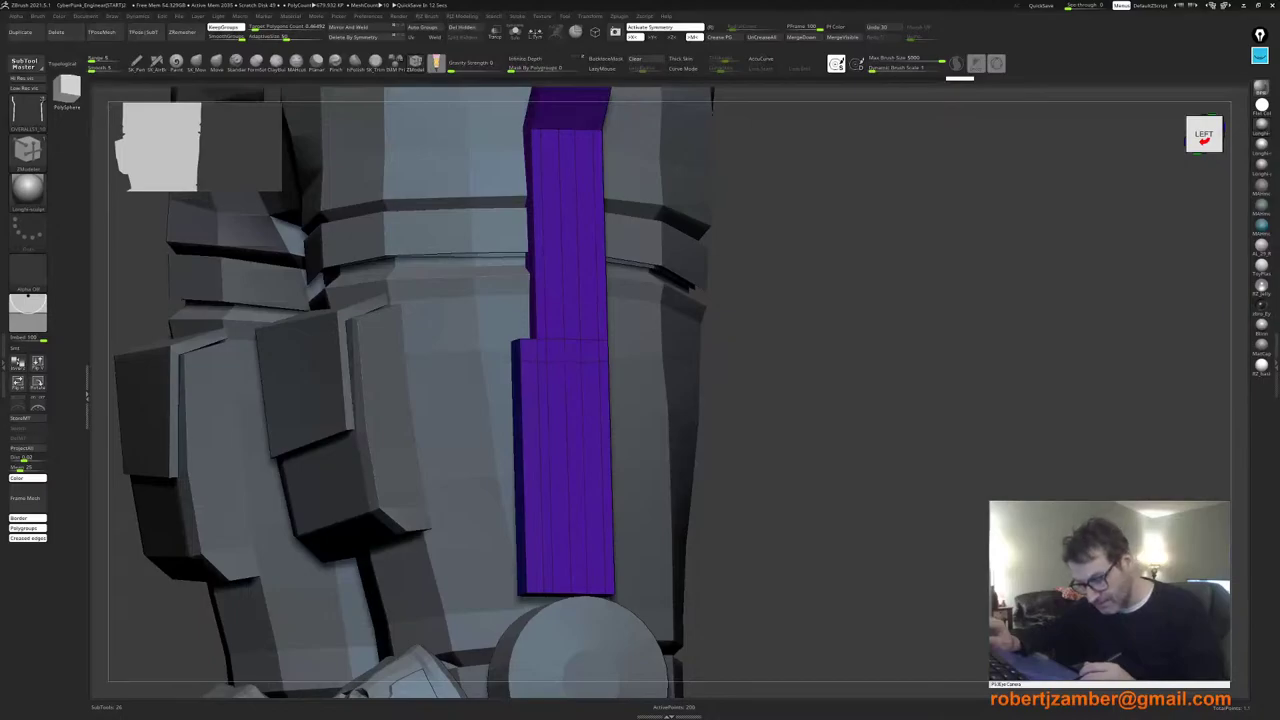
# Step: Extrude the front faces below the inserted edge loop forward into a wider block above the knee disc
pyautogui.keyDown('alt'); pyautogui.moveTo(555, 363); pyautogui.dragTo(479, 318, button='right'); pyautogui.keyUp('alt')
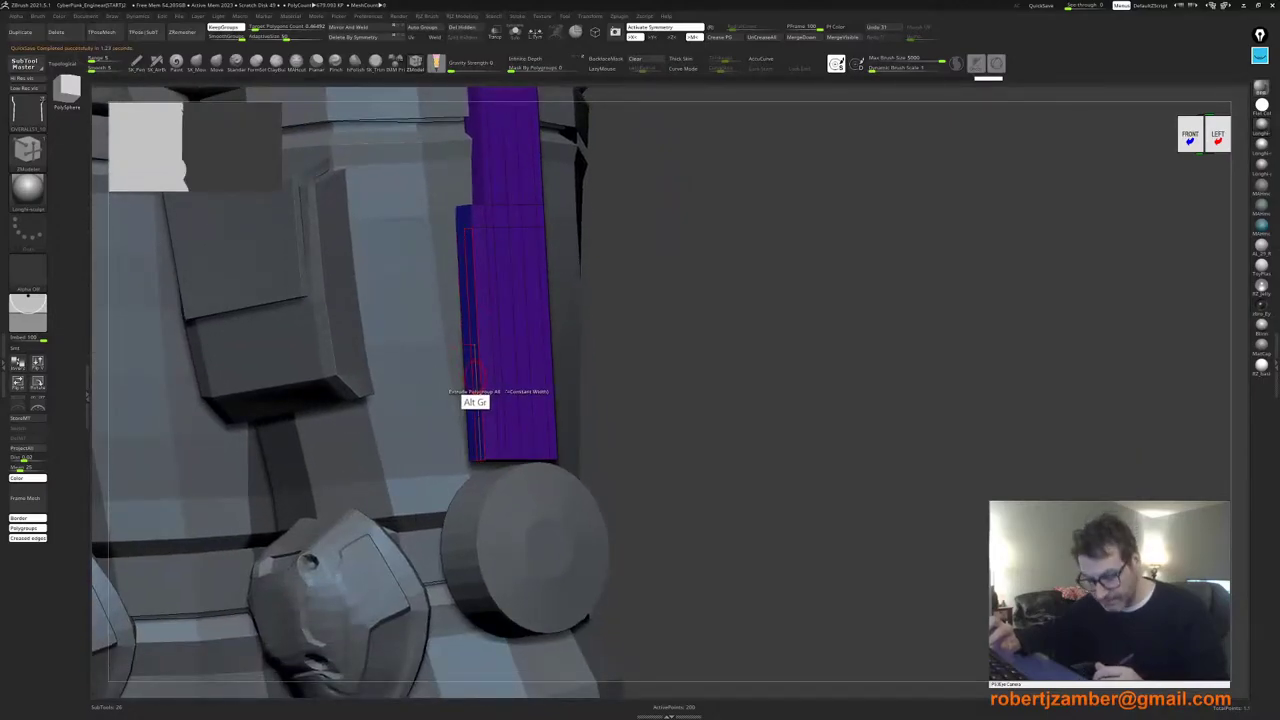
pyautogui.keyDown('alt'); pyautogui.moveTo(476, 376); pyautogui.dragTo(407, 372); pyautogui.keyUp('alt')
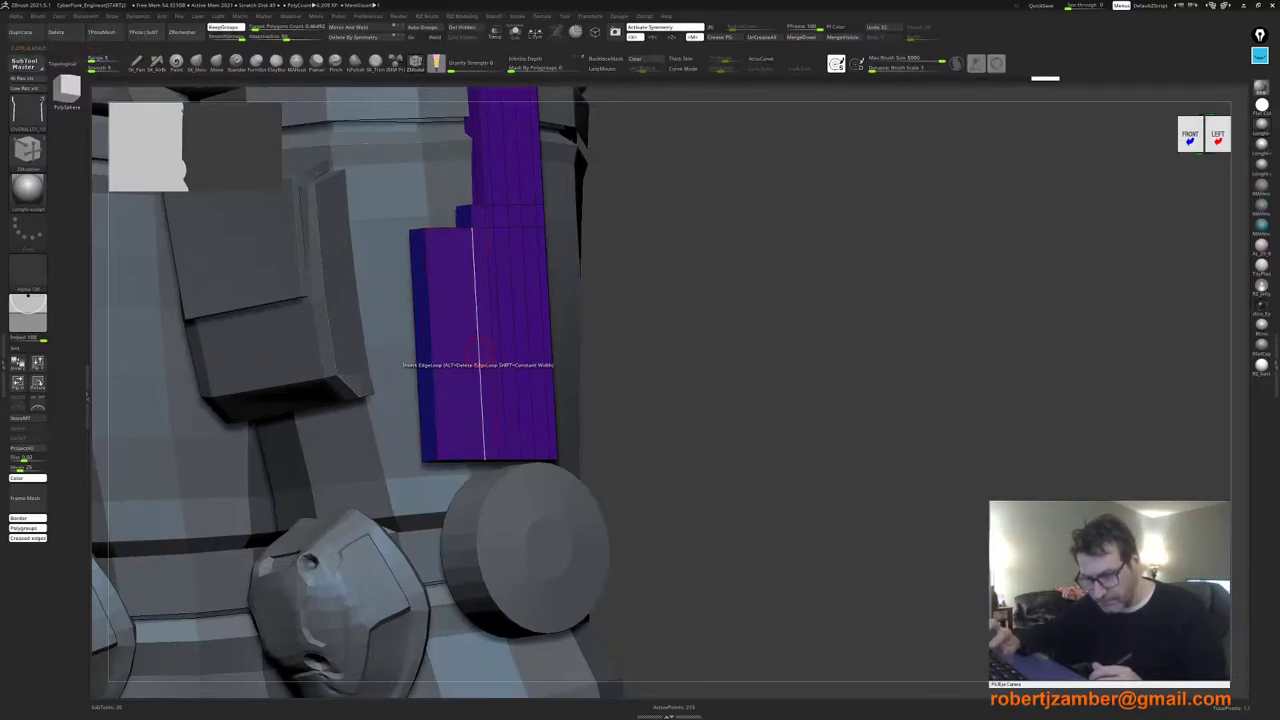
pyautogui.hotkey('ctrl', 'z')
pyautogui.moveTo(451, 363); pyautogui.dragTo(466, 357, button='right')
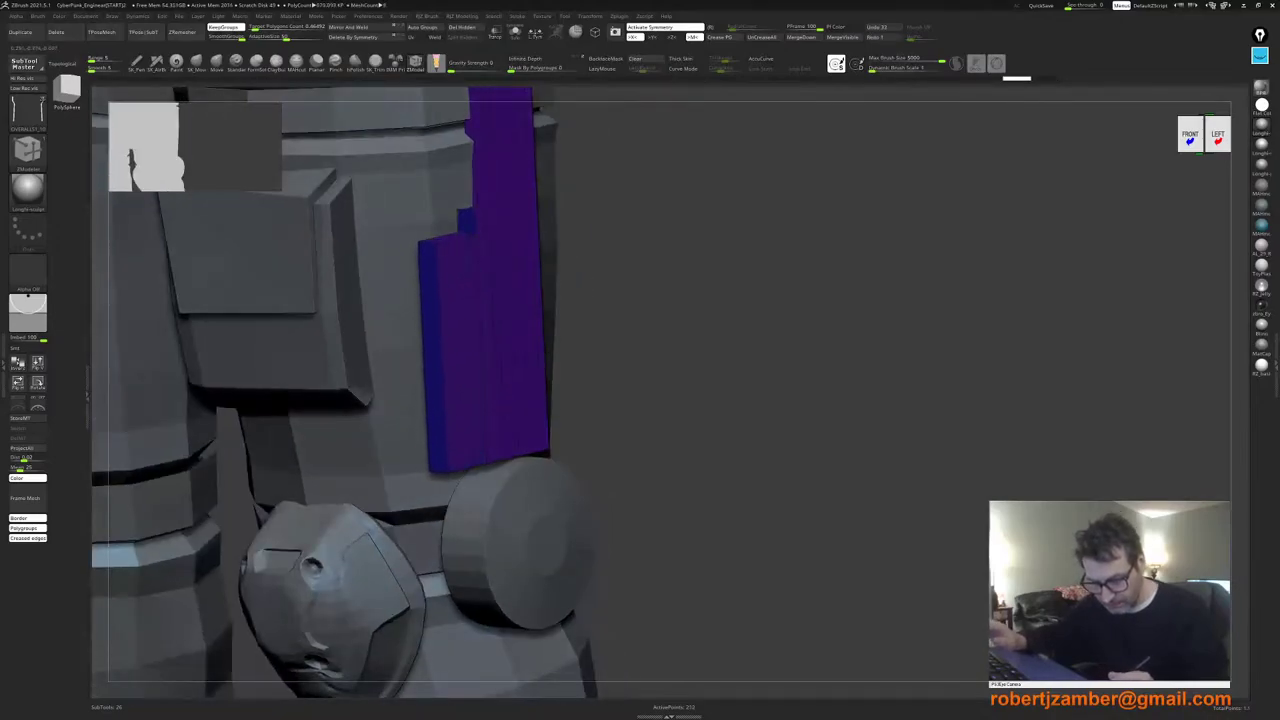
pyautogui.keyDown('shift'); pyautogui.moveTo(380, 380); pyautogui.dragTo(366, 345, button='right'); pyautogui.keyUp('shift')
pyautogui.keyDown('alt'); pyautogui.moveTo(420, 398); pyautogui.dragTo(491, 314, button='right'); pyautogui.keyUp('alt')
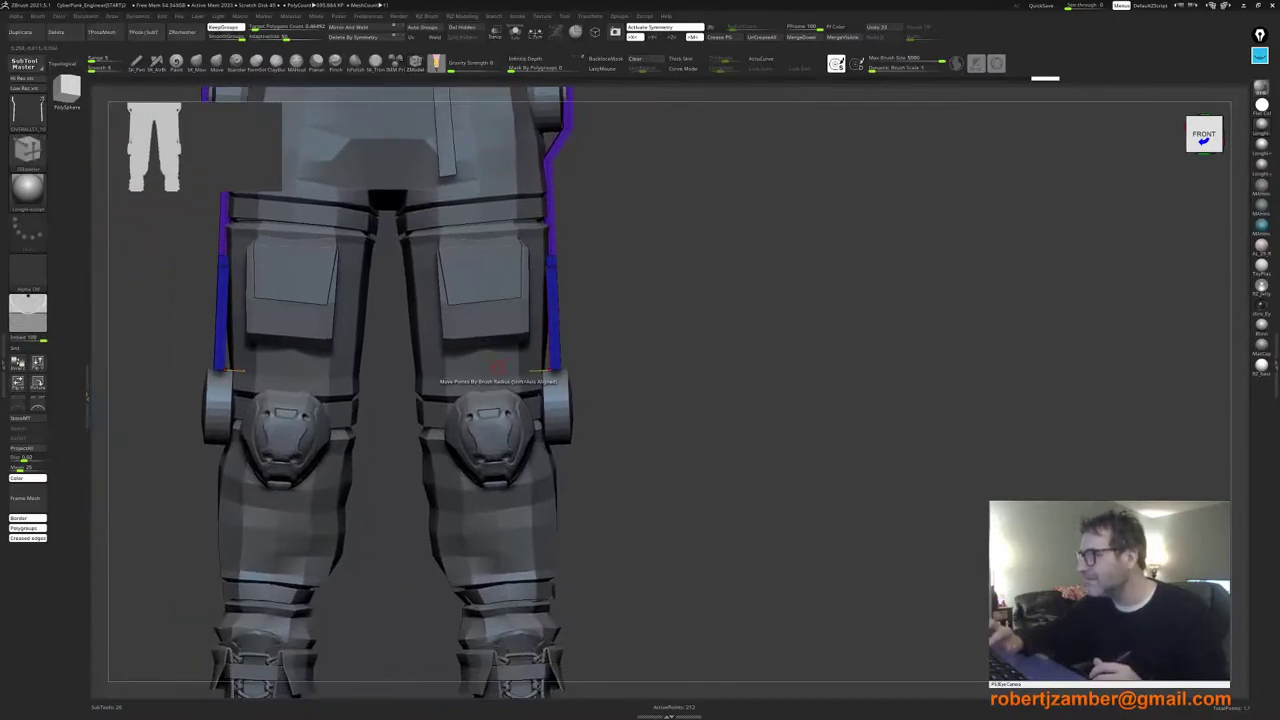
# Step: Insert a horizontal edge loop around the middle of the widened block above the knee disc
pyautogui.keyDown('alt'); pyautogui.moveTo(499, 402); pyautogui.dragTo(477, 373, button='right'); pyautogui.keyUp('alt')
pyautogui.keyDown('alt'); pyautogui.moveTo(477, 373); pyautogui.dragTo(510, 400, button='right'); pyautogui.keyUp('alt')
pyautogui.press('space')
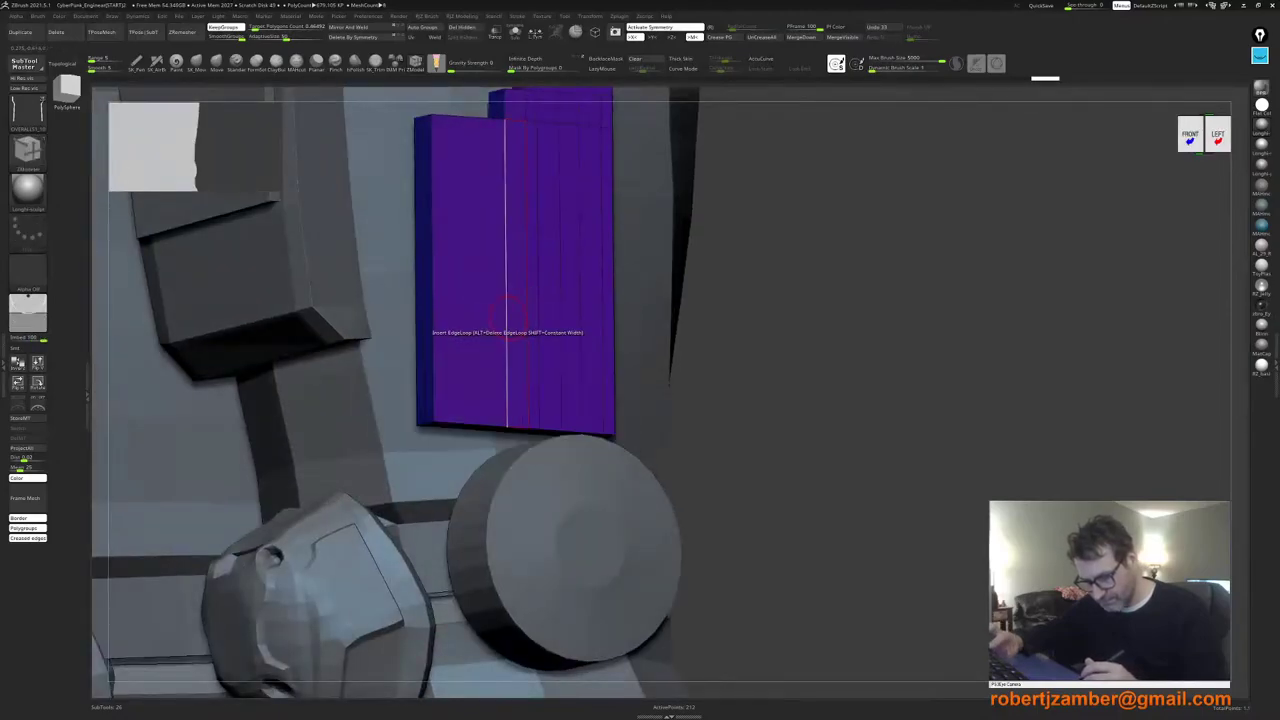
pyautogui.click(521, 122)
pyautogui.keyDown('alt'); pyautogui.moveTo(483, 340); pyautogui.dragTo(575, 411, button='right'); pyautogui.keyUp('alt')
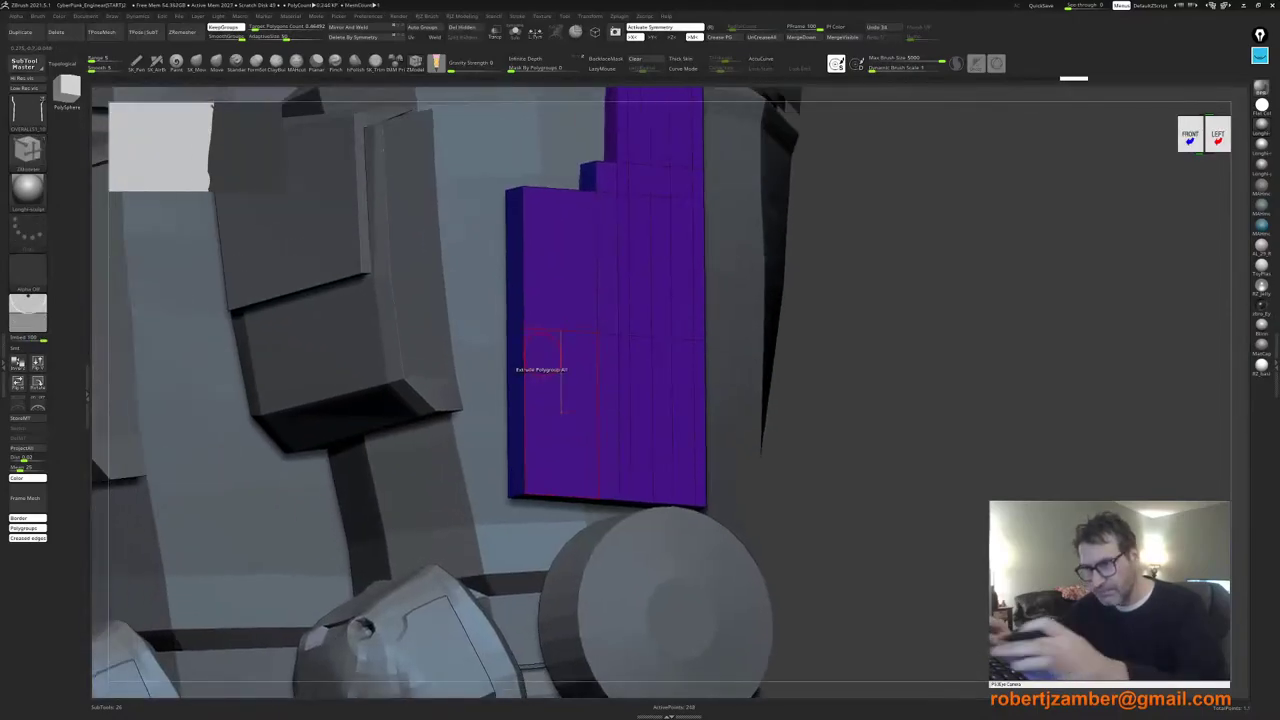
pyautogui.press('w')
pyautogui.moveTo(497, 338); pyautogui.dragTo(516, 361, button='right')
pyautogui.keyDown('ctrl'); pyautogui.click(516, 331); pyautogui.keyUp('ctrl')
pyautogui.press('q')
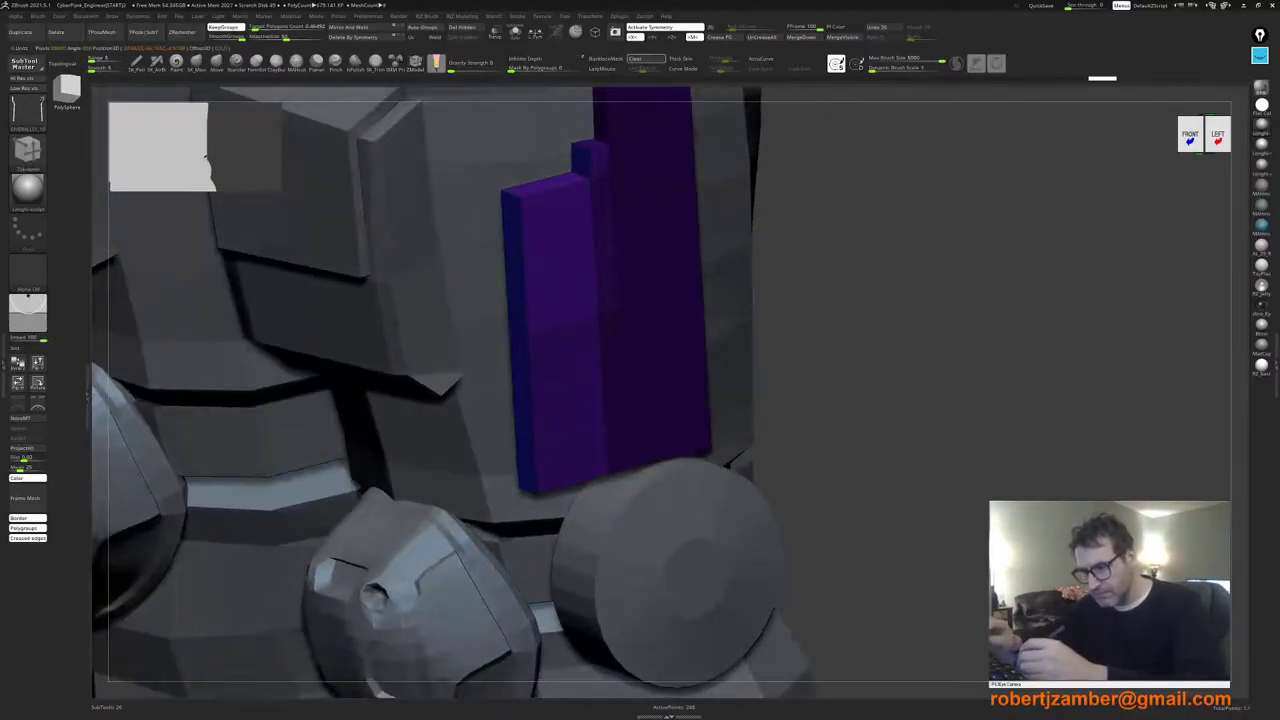
pyautogui.click(645, 59)
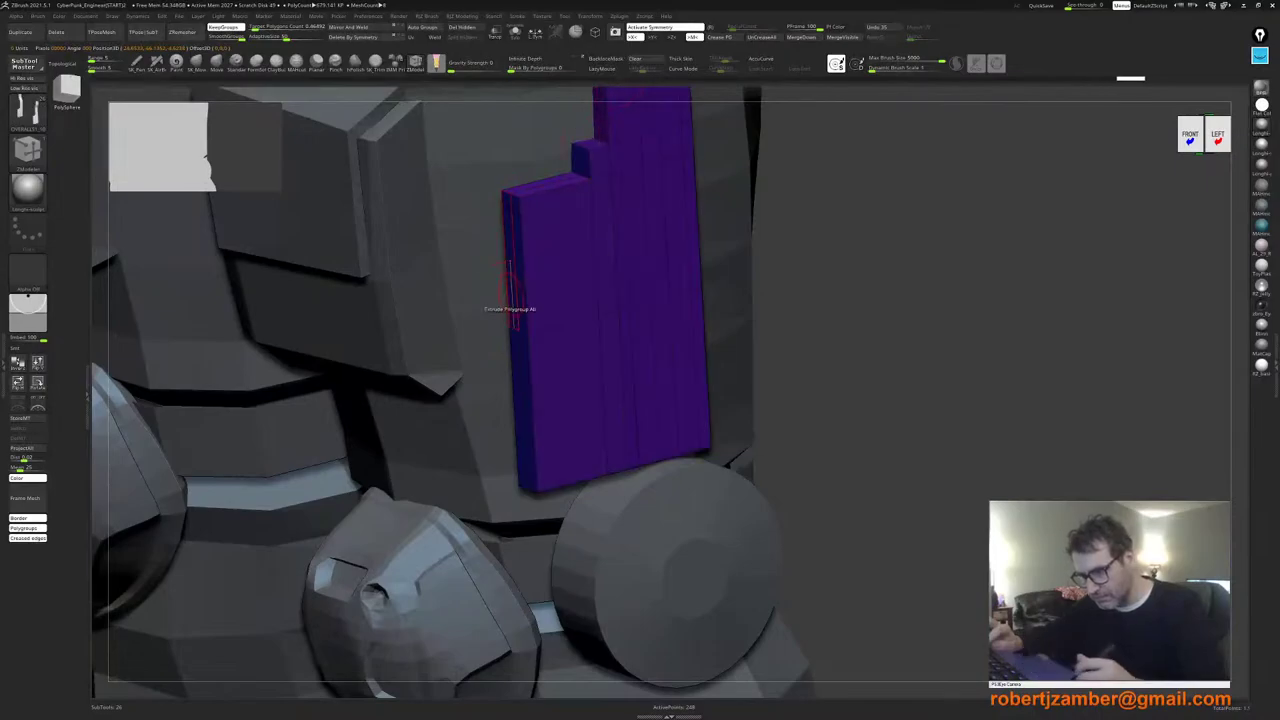
# Step: Assign the narrow front faces of the widened block above the knee disc to their own polygroup
pyautogui.moveTo(513, 270); pyautogui.dragTo(525, 273, button='right')
pyautogui.keyDown('alt'); pyautogui.moveTo(525, 277); pyautogui.dragTo(526, 348); pyautogui.keyUp('alt')
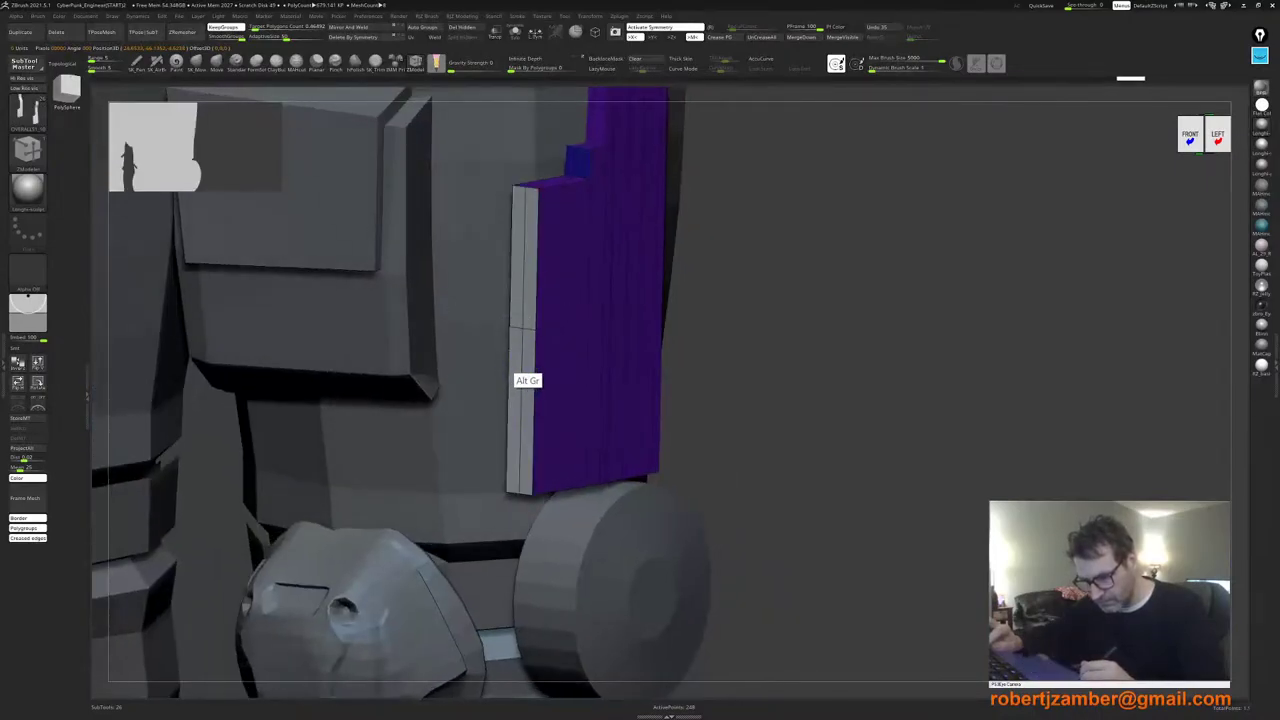
pyautogui.keyDown('ctrl'); pyautogui.keyDown('shift'); pyautogui.click(517, 318); pyautogui.keyUp('shift'); pyautogui.keyUp('ctrl')
pyautogui.hotkey('ctrl', 'w')
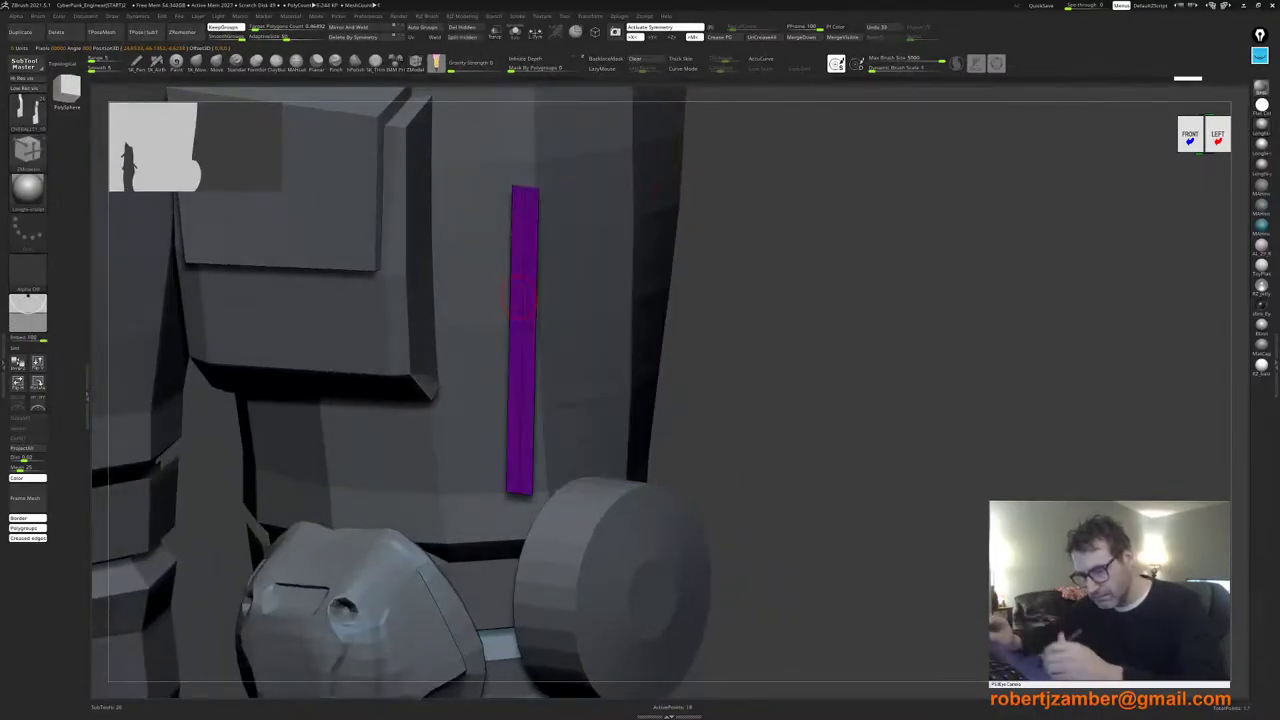
pyautogui.hotkey('ctrl', 'w')
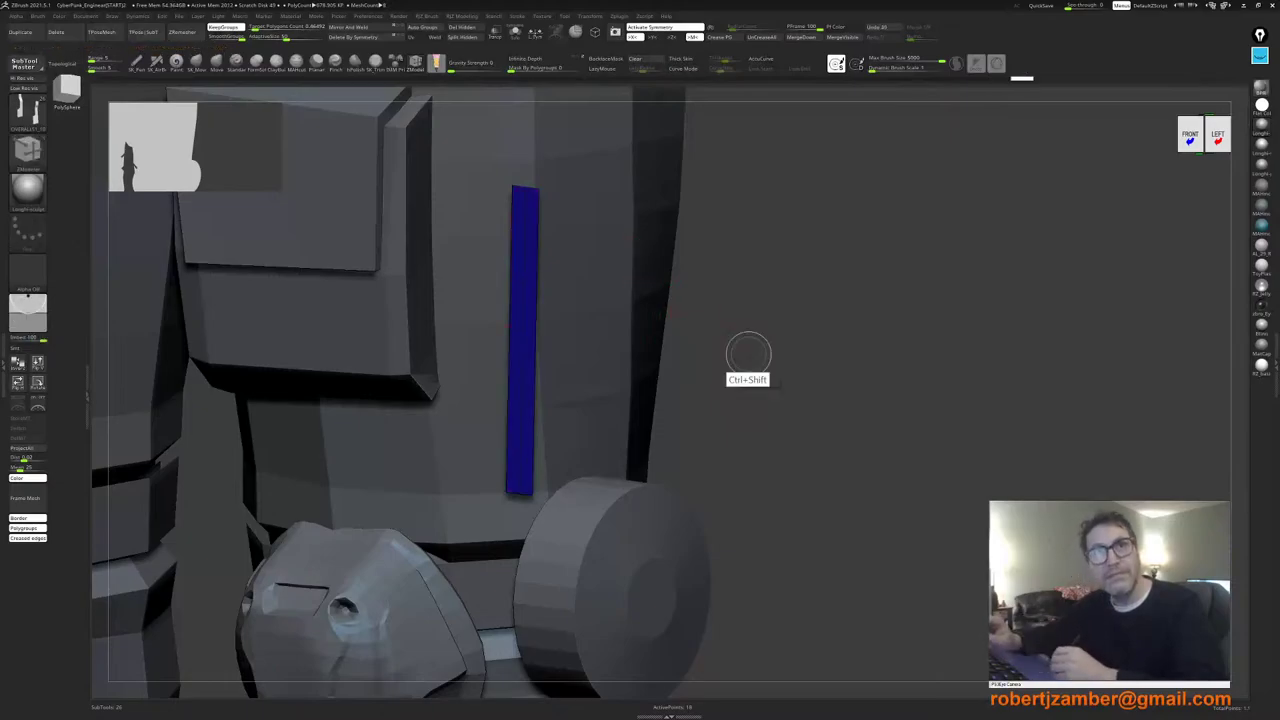
pyautogui.keyDown('ctrl'); pyautogui.keyDown('shift'); pyautogui.click(740, 325); pyautogui.keyUp('shift'); pyautogui.keyUp('ctrl')
pyautogui.press('w')
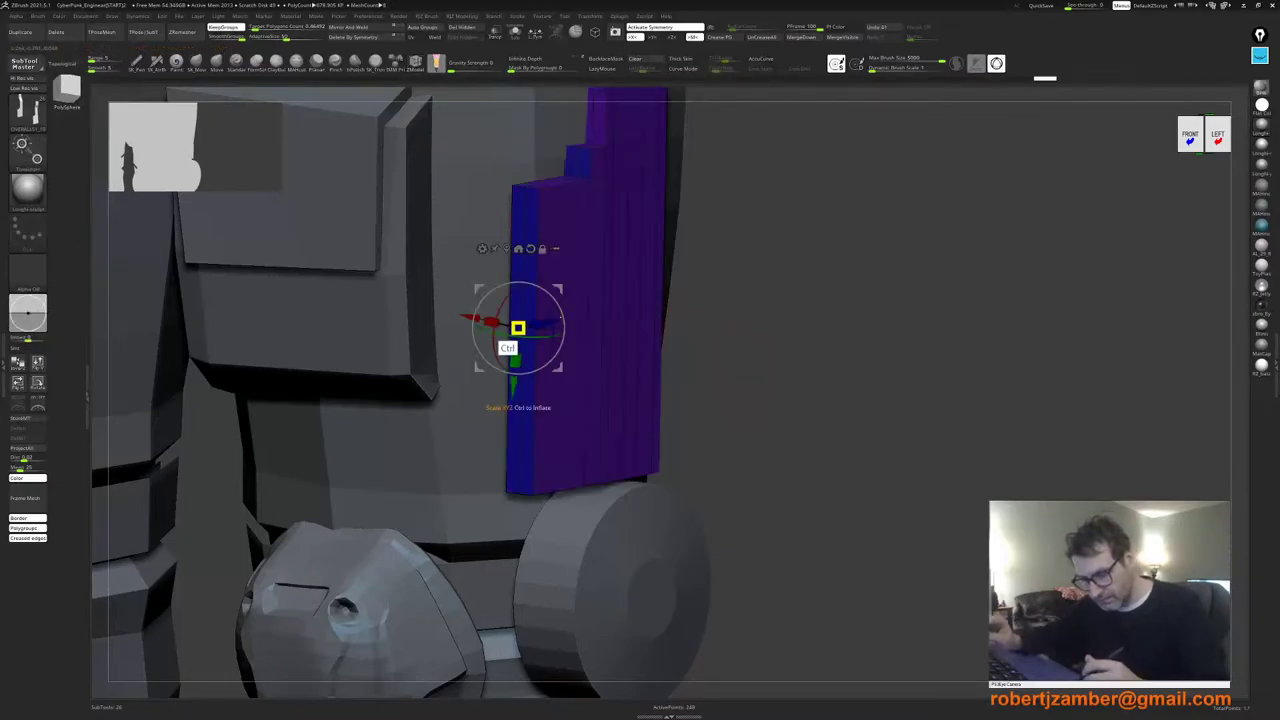
pyautogui.keyDown('ctrl'); pyautogui.moveTo(518, 328); pyautogui.dragTo(535, 404, button='right'); pyautogui.keyUp('ctrl')
pyautogui.keyDown('ctrl'); pyautogui.keyDown('shift'); pyautogui.click(466, 353); pyautogui.keyUp('shift'); pyautogui.keyUp('ctrl')
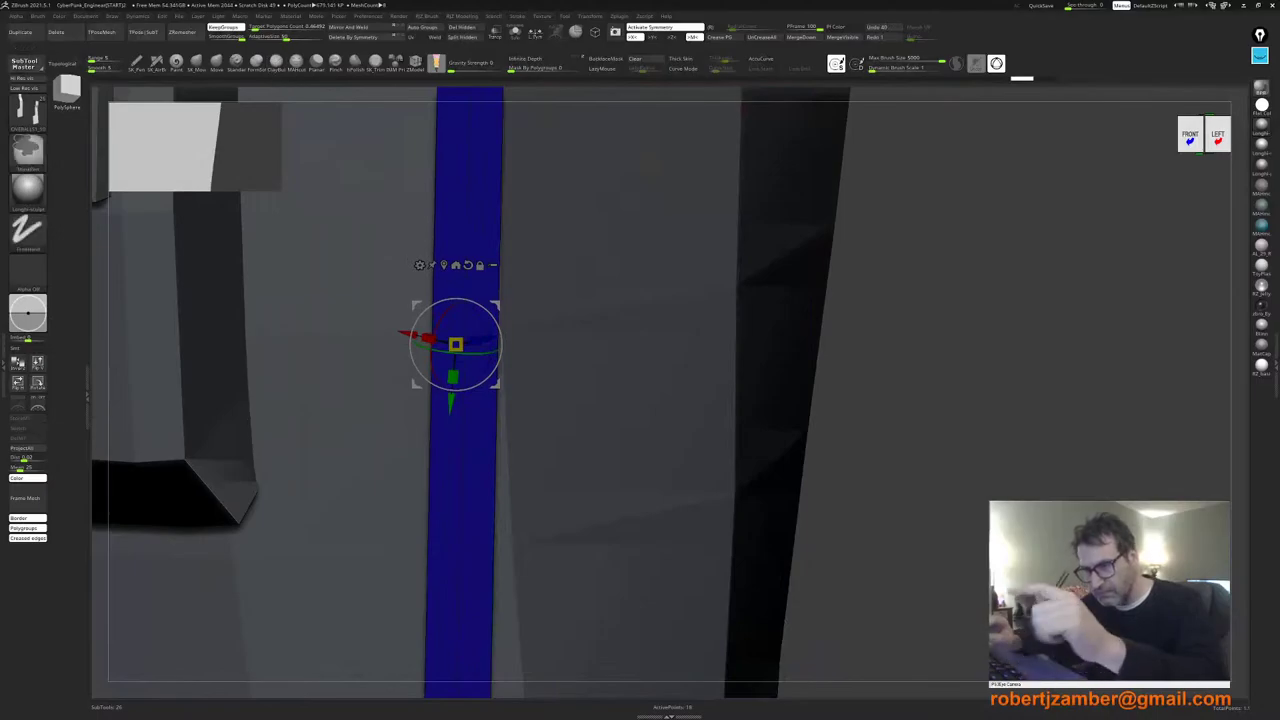
pyautogui.hotkey('ctrl', 'w')
pyautogui.keyDown('ctrl'); pyautogui.keyDown('shift'); pyautogui.click(836, 484); pyautogui.keyUp('shift'); pyautogui.keyUp('ctrl')
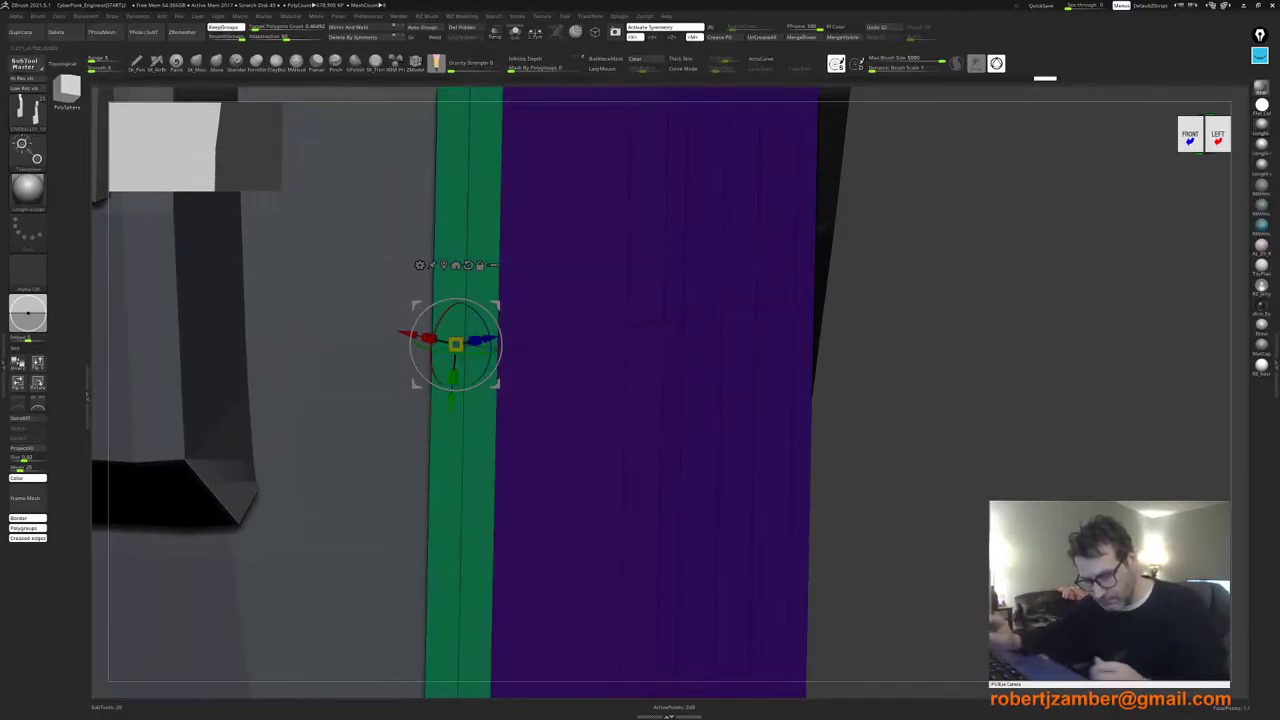
# Step: Mask all but the block's front face and scale it shorter vertically to slope the block's upper and lower edges
pyautogui.keyDown('ctrl'); pyautogui.moveTo(700, 450); pyautogui.dragTo(770, 340, button='right'); pyautogui.keyUp('ctrl')
pyautogui.keyDown('ctrl'); pyautogui.moveTo(516, 482); pyautogui.dragTo(522, 538, button='right'); pyautogui.keyUp('ctrl')
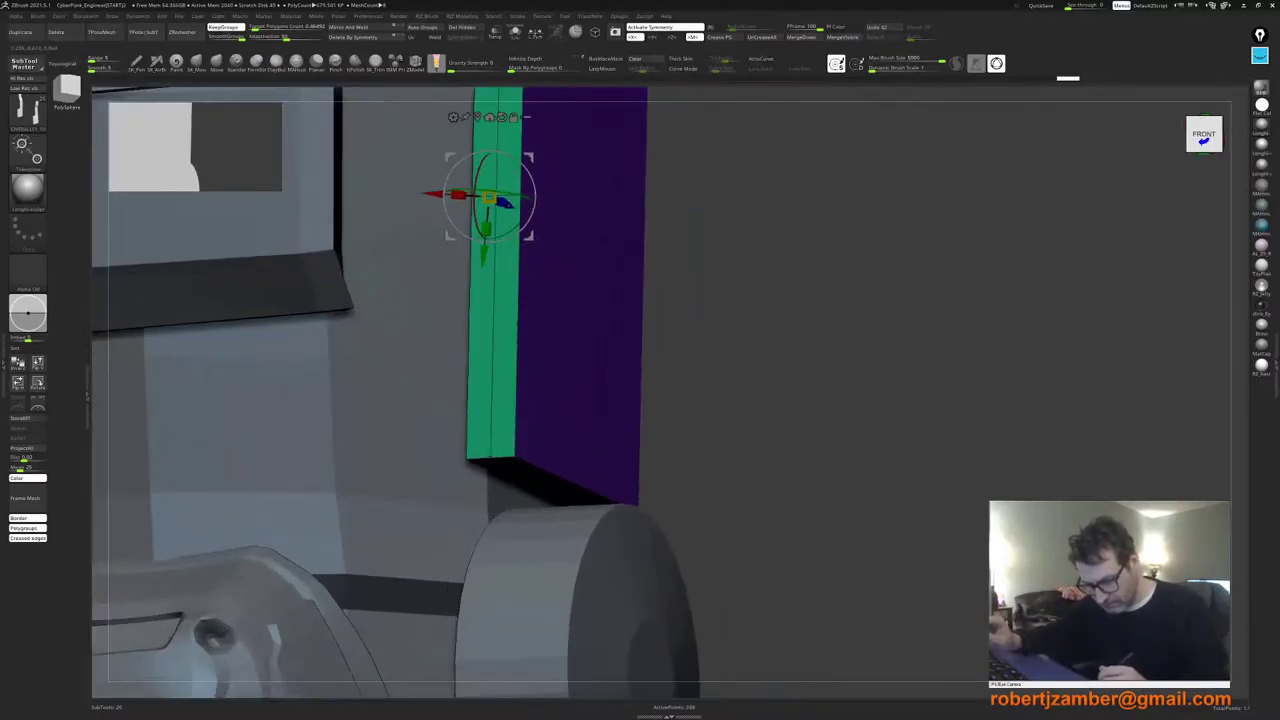
pyautogui.keyDown('ctrl'); pyautogui.click(591, 228); pyautogui.keyUp('ctrl')
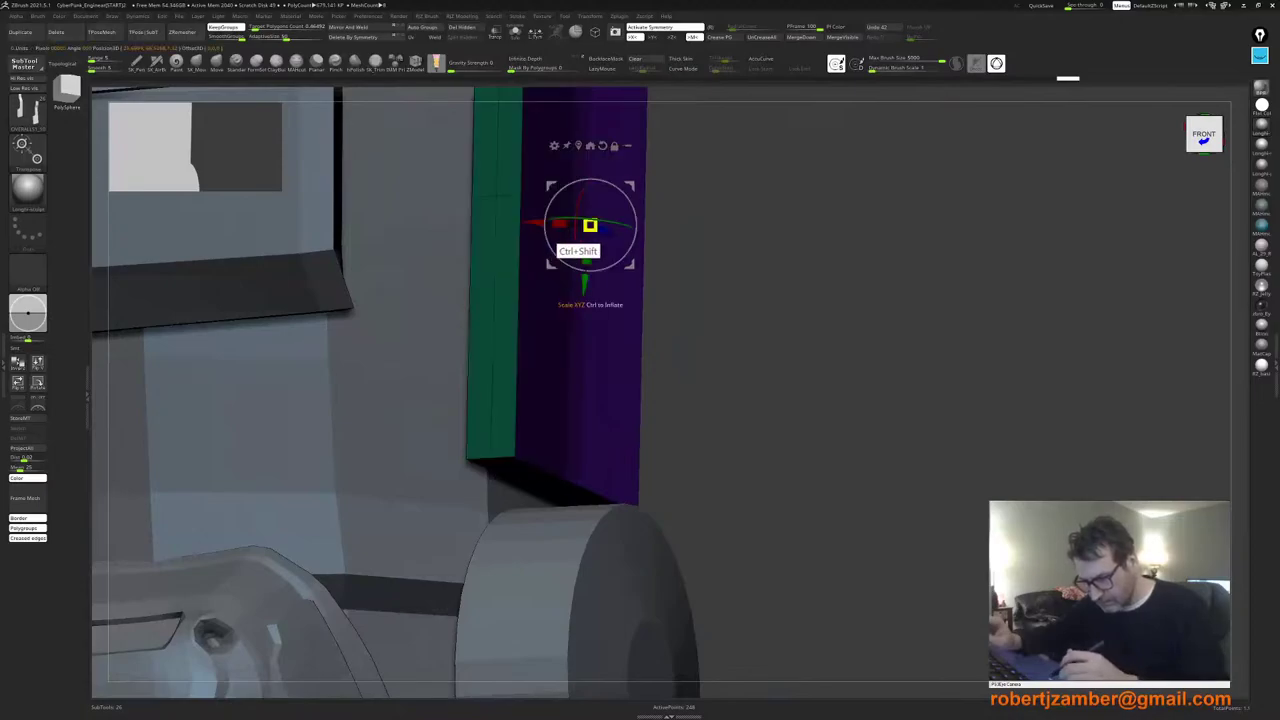
pyautogui.keyDown('ctrl'); pyautogui.click(493, 200); pyautogui.keyUp('ctrl')
pyautogui.keyDown('ctrl'); pyautogui.moveTo(493, 311); pyautogui.dragTo(503, 443, button='right'); pyautogui.keyUp('ctrl')
pyautogui.keyDown('ctrl'); pyautogui.moveTo(503, 443); pyautogui.dragTo(492, 398, button='right'); pyautogui.keyUp('ctrl')
pyautogui.keyDown('alt'); pyautogui.moveTo(531, 371); pyautogui.dragTo(540, 374); pyautogui.keyUp('alt')
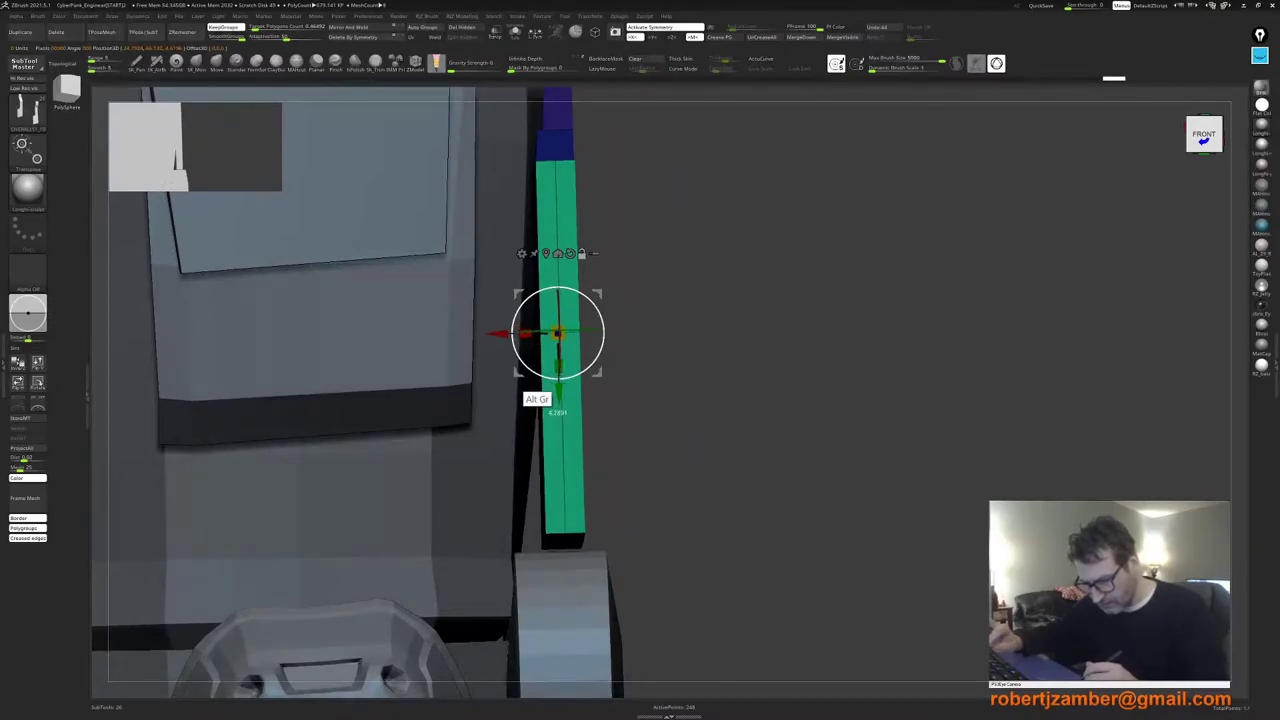
pyautogui.moveTo(531, 388); pyautogui.dragTo(518, 434, button='right')
pyautogui.keyDown('alt'); pyautogui.moveTo(485, 347); pyautogui.dragTo(489, 347); pyautogui.keyUp('alt')
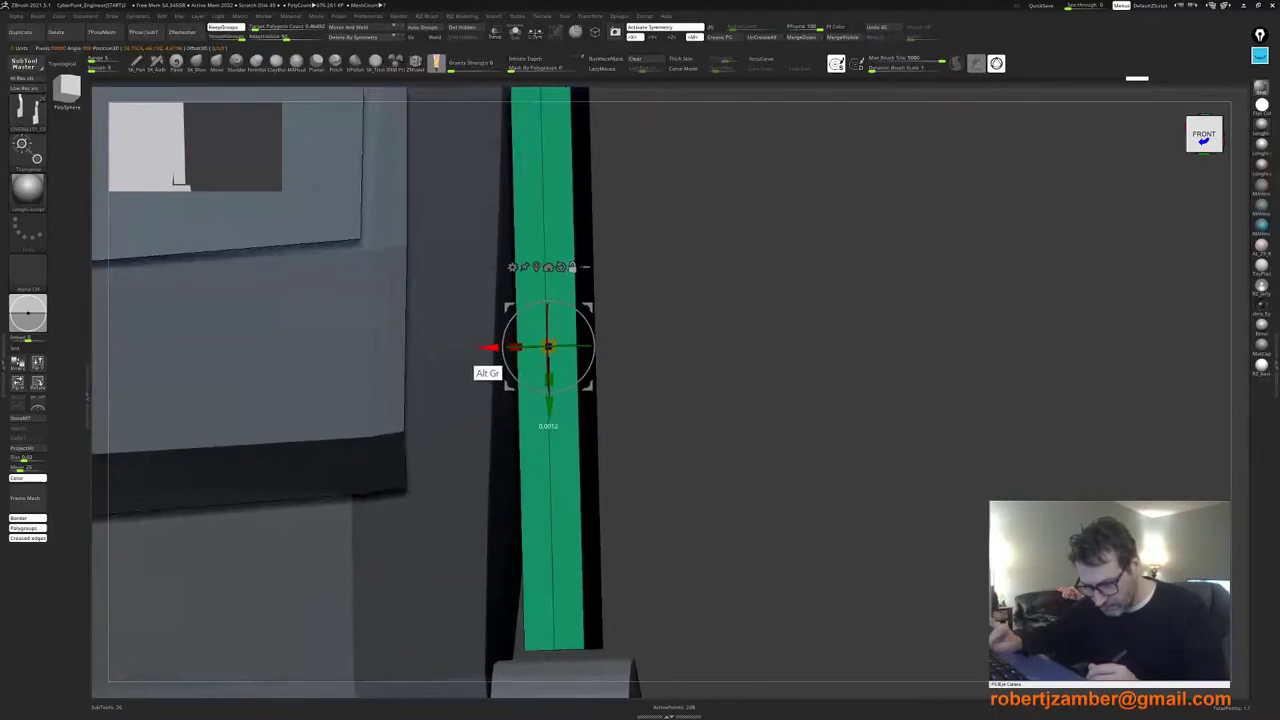
pyautogui.moveTo(548, 380); pyautogui.dragTo(548, 363)
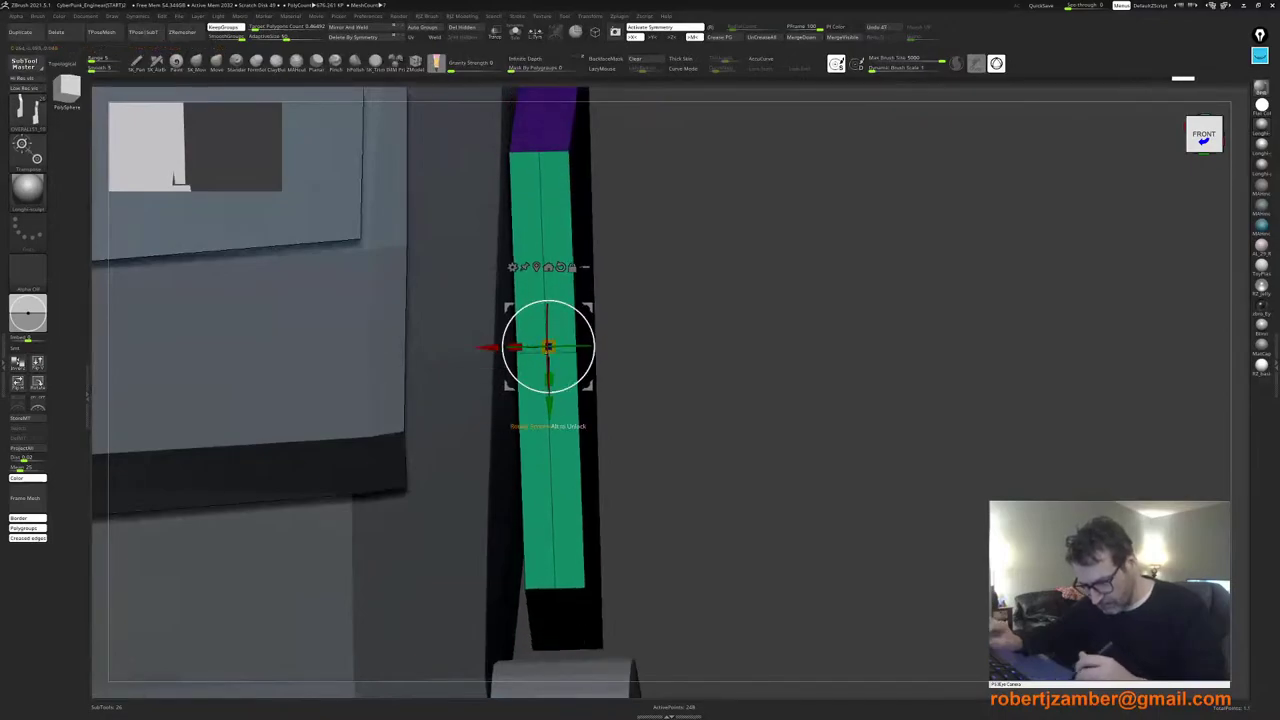
pyautogui.keyDown('ctrl'); pyautogui.moveTo(548, 363); pyautogui.dragTo(410, 302, button='right'); pyautogui.keyUp('ctrl')
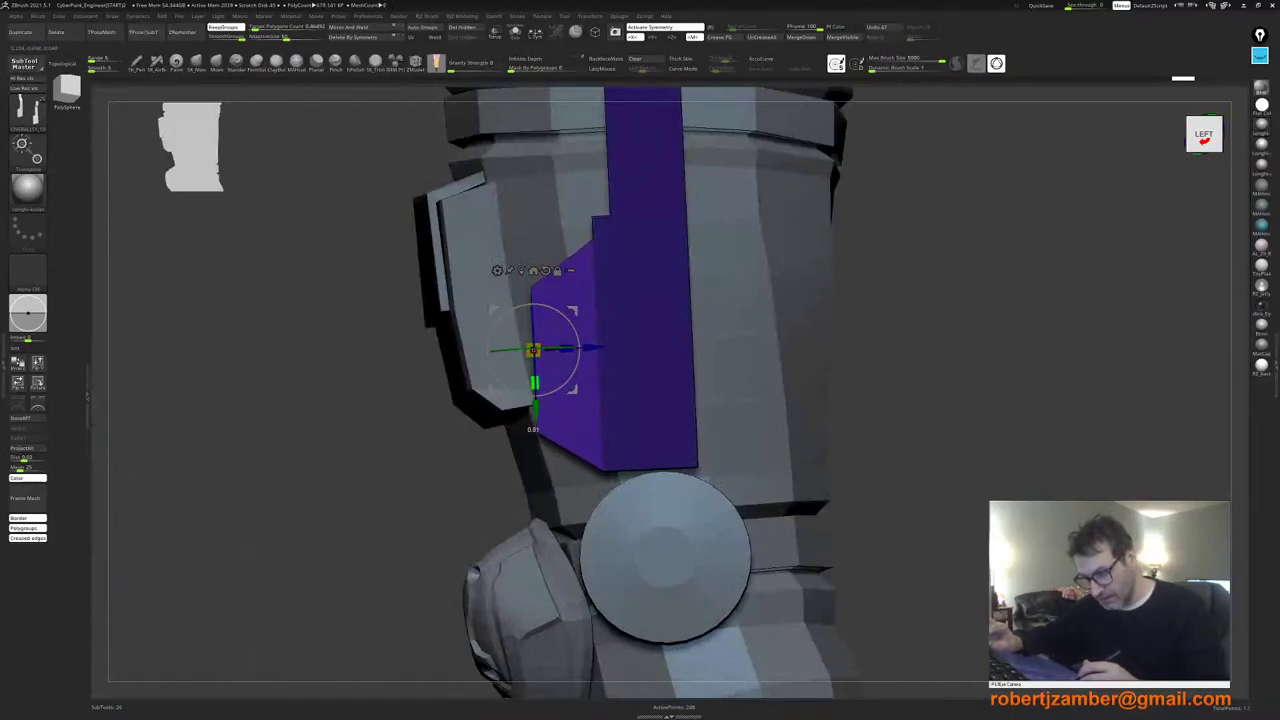
# Step: Shift the block's front face inward toward the leg so the widened part angles around the thigh
pyautogui.keyDown('ctrl'); pyautogui.moveTo(533, 350); pyautogui.dragTo(592, 360, button='right'); pyautogui.keyUp('ctrl')
pyautogui.moveTo(509, 342); pyautogui.dragTo(526, 342)
pyautogui.keyDown('ctrl'); pyautogui.moveTo(500, 462); pyautogui.dragTo(575, 462, button='right'); pyautogui.keyUp('ctrl')
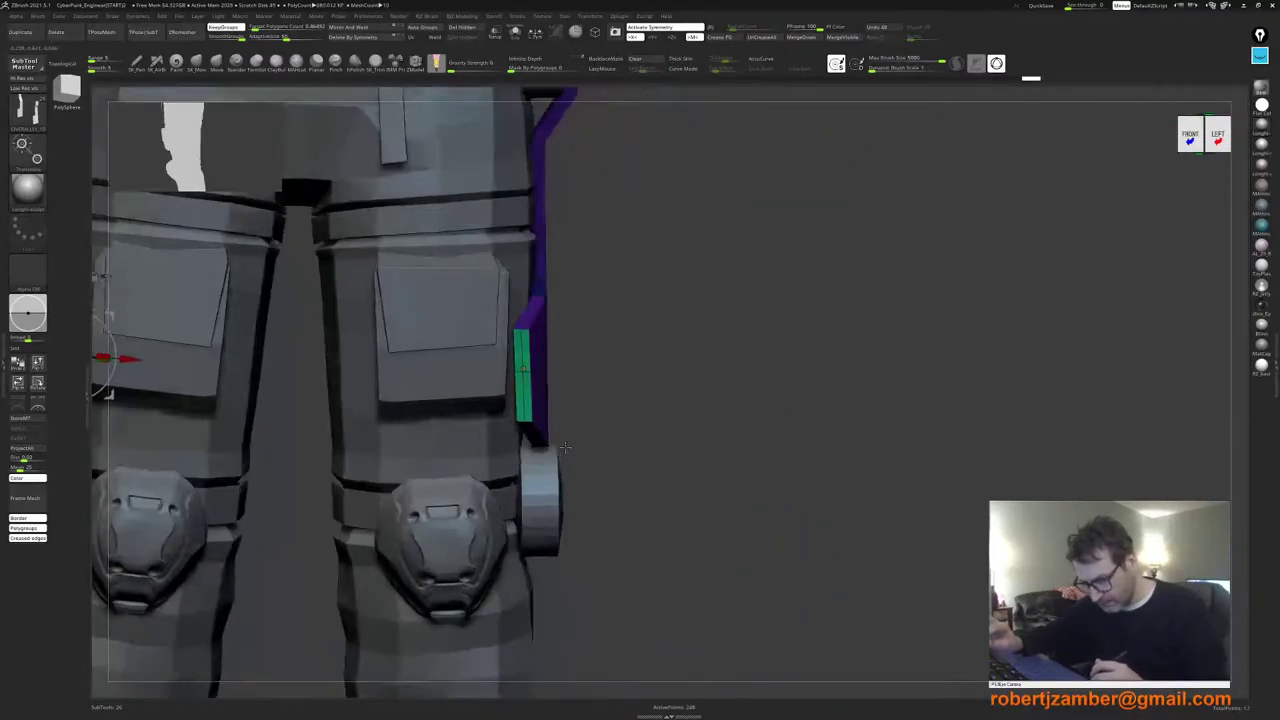
pyautogui.keyDown('alt'); pyautogui.moveTo(462, 450); pyautogui.dragTo(667, 440, button='right'); pyautogui.keyUp('alt')
pyautogui.keyDown('alt'); pyautogui.moveTo(398, 392); pyautogui.dragTo(455, 414, button='right'); pyautogui.keyUp('alt')
pyautogui.moveTo(390, 371); pyautogui.dragTo(391, 371)
pyautogui.moveTo(390, 430); pyautogui.dragTo(465, 432, button='right')
pyautogui.keyDown('alt'); pyautogui.moveTo(430, 425); pyautogui.dragTo(468, 434, button='right'); pyautogui.keyUp('alt')
pyautogui.moveTo(440, 434); pyautogui.dragTo(394, 428, button='right')
pyautogui.moveTo(413, 393); pyautogui.dragTo(416, 394)
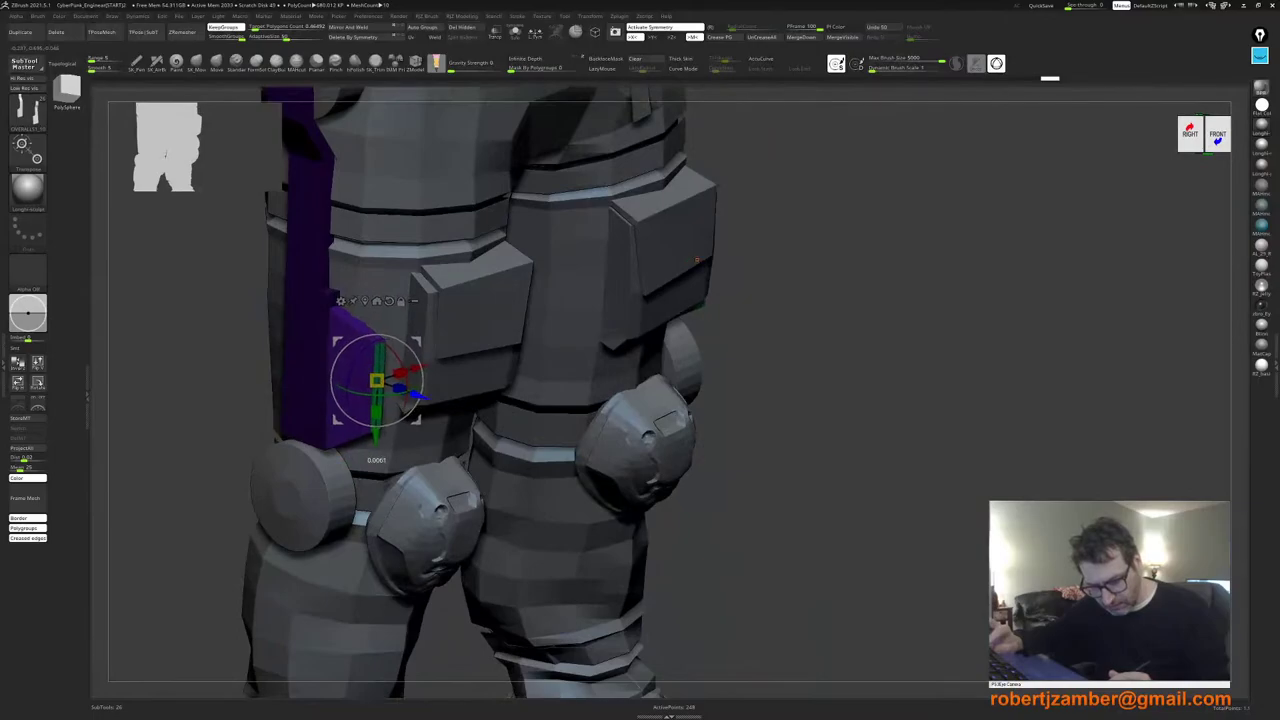
pyautogui.moveTo(416, 420); pyautogui.dragTo(380, 404, button='right')
pyautogui.moveTo(434, 380); pyautogui.dragTo(441, 380)
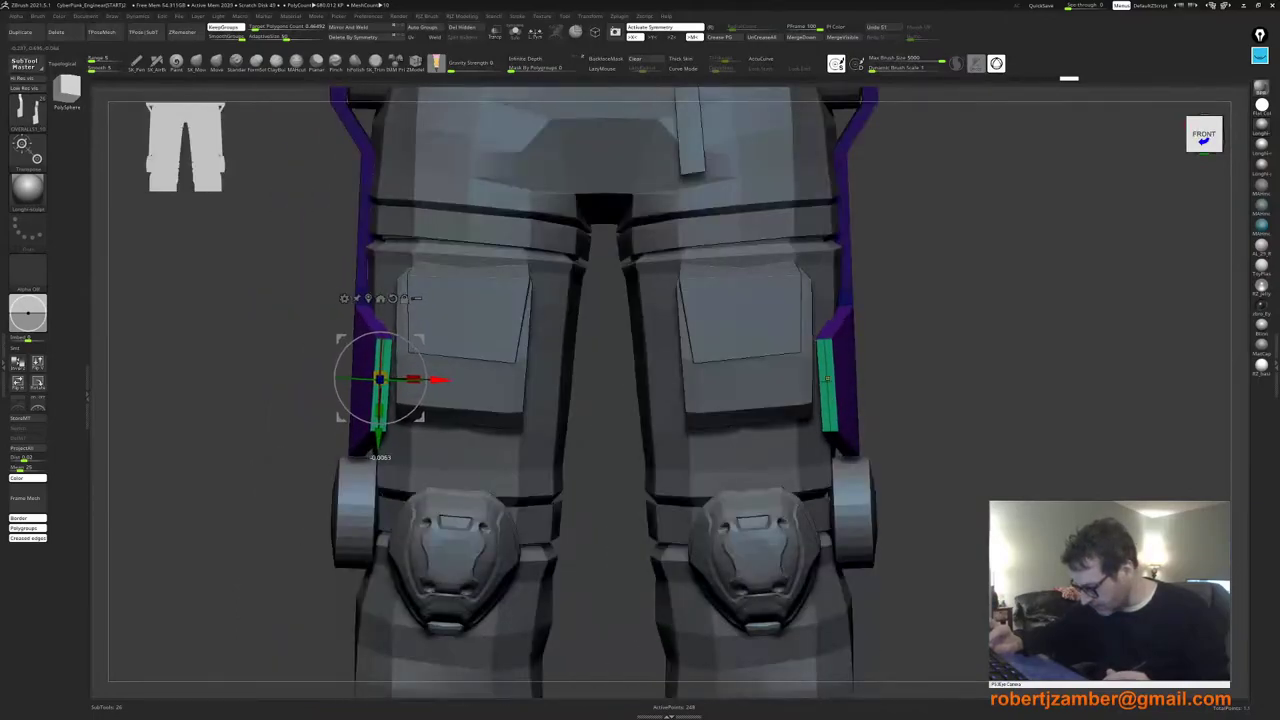
# Step: Hide the polyframe to review the leg braces and clear the mask from them
pyautogui.keyDown('ctrl'); pyautogui.moveTo(440, 430); pyautogui.dragTo(362, 482, button='right'); pyautogui.keyUp('ctrl')
pyautogui.keyDown('alt'); pyautogui.moveTo(362, 482); pyautogui.dragTo(442, 429, button='right'); pyautogui.keyUp('alt')
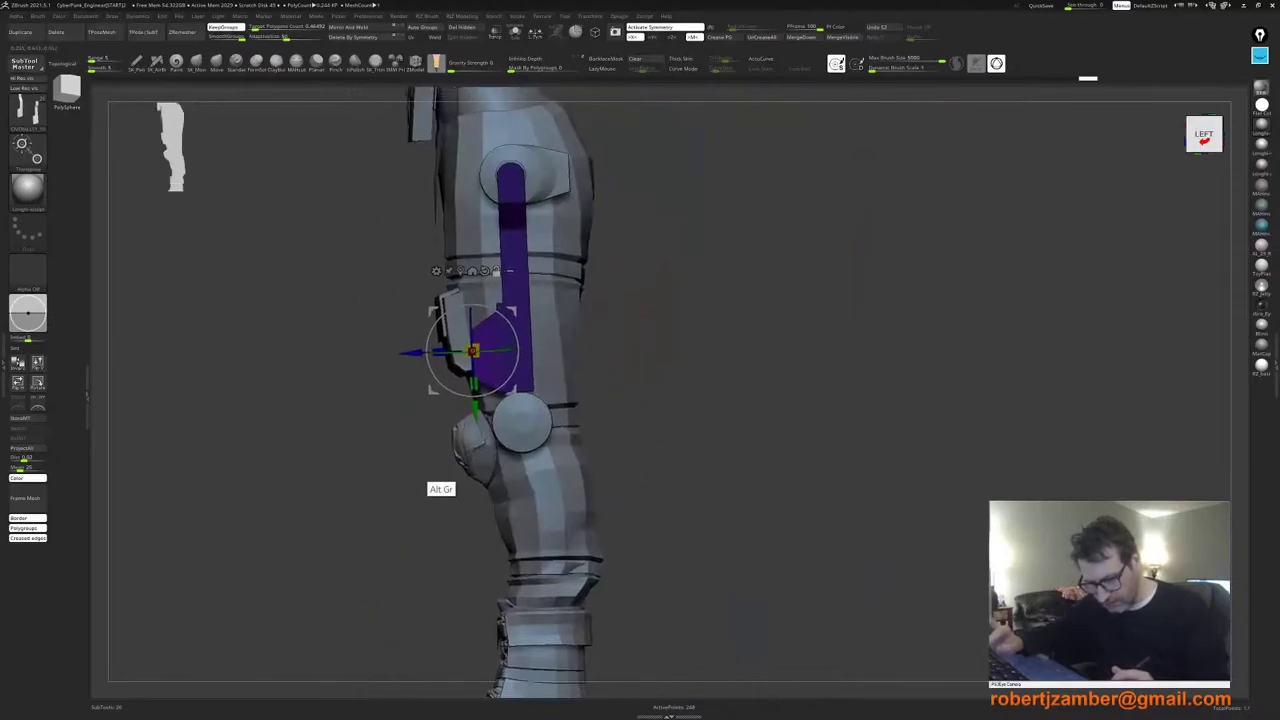
pyautogui.hotkey('shift', 'f')
pyautogui.press('q')
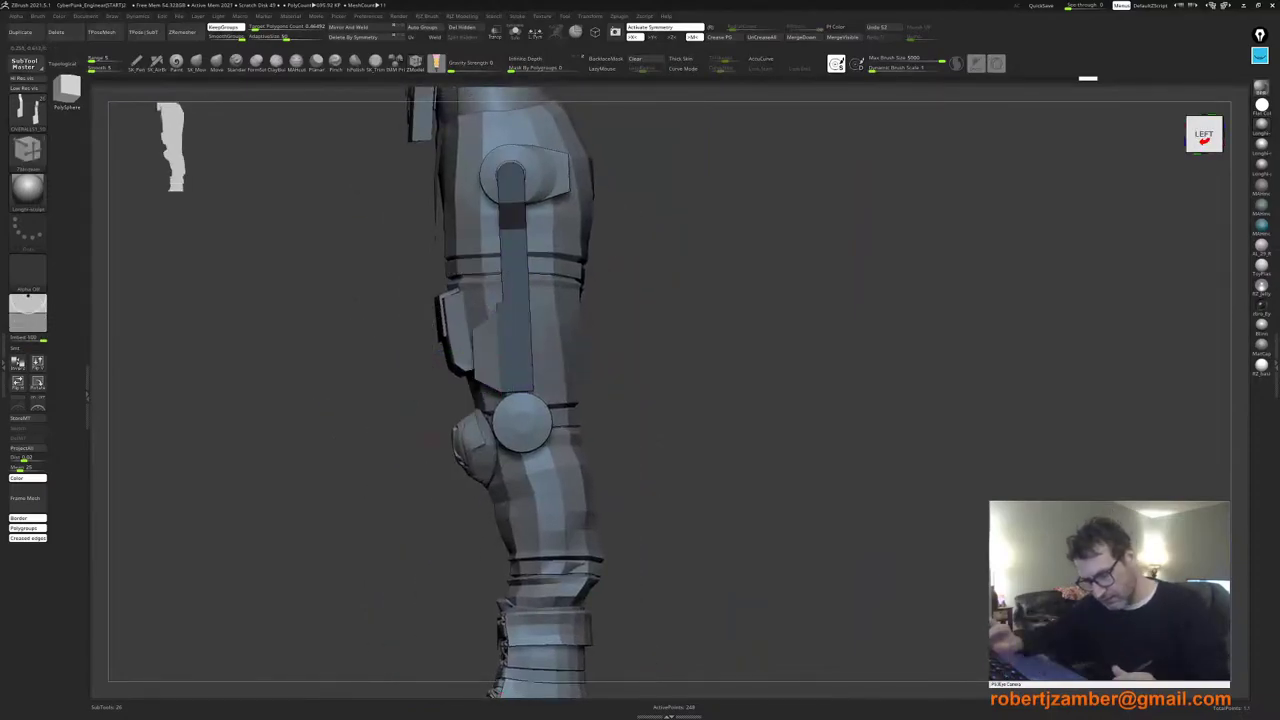
pyautogui.moveTo(500, 391)
pyautogui.mouseDown(button='right')
pyautogui.moveTo(562, 386)
pyautogui.moveTo(514, 370)
pyautogui.mouseUp(button='right')
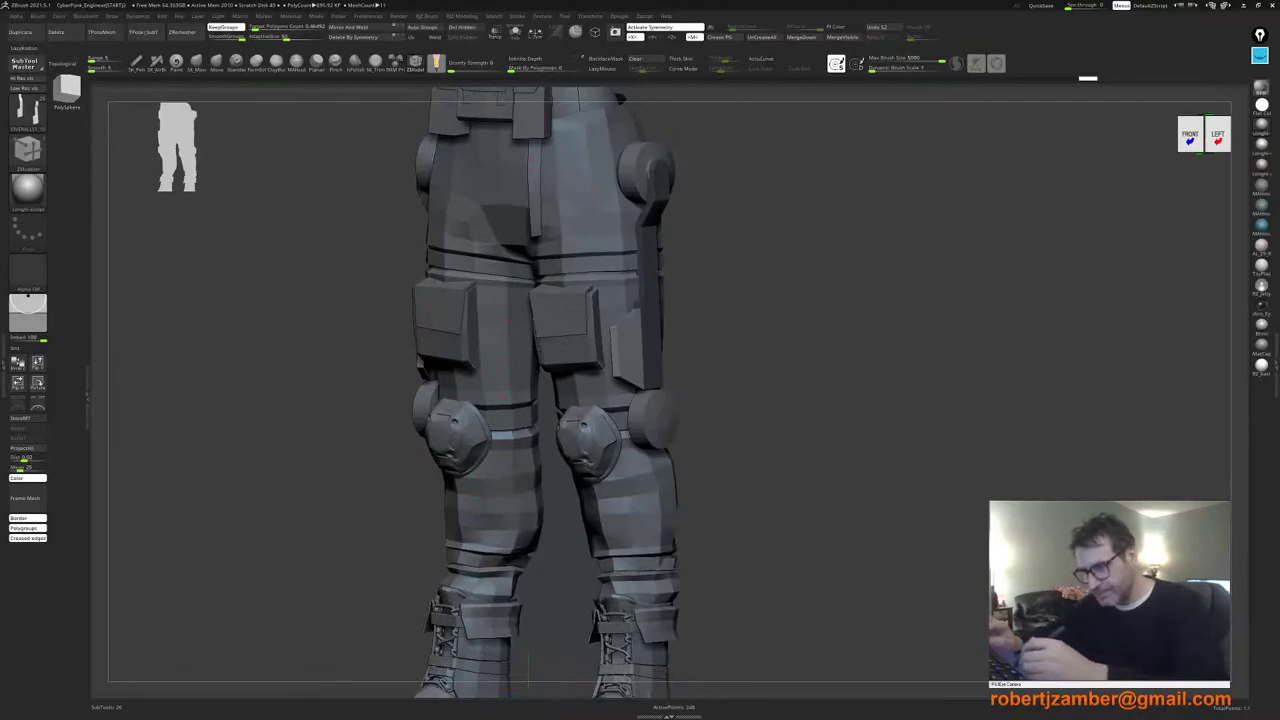
pyautogui.click(638, 59)
# Step: Assign the straight shaft section above the block to its own polygroup with ZModeler's PolyLoop target, and restore edge loop insertion
pyautogui.keyDown('ctrl'); pyautogui.moveTo(592, 190); pyautogui.dragTo(640, 420, button='right'); pyautogui.keyUp('ctrl')
pyautogui.hotkey('shift', 'f')
pyautogui.keyDown('ctrl'); pyautogui.moveTo(640, 420); pyautogui.dragTo(590, 545, button='right'); pyautogui.keyUp('ctrl')
pyautogui.moveTo(630, 355); pyautogui.dragTo(648, 350, button='right')
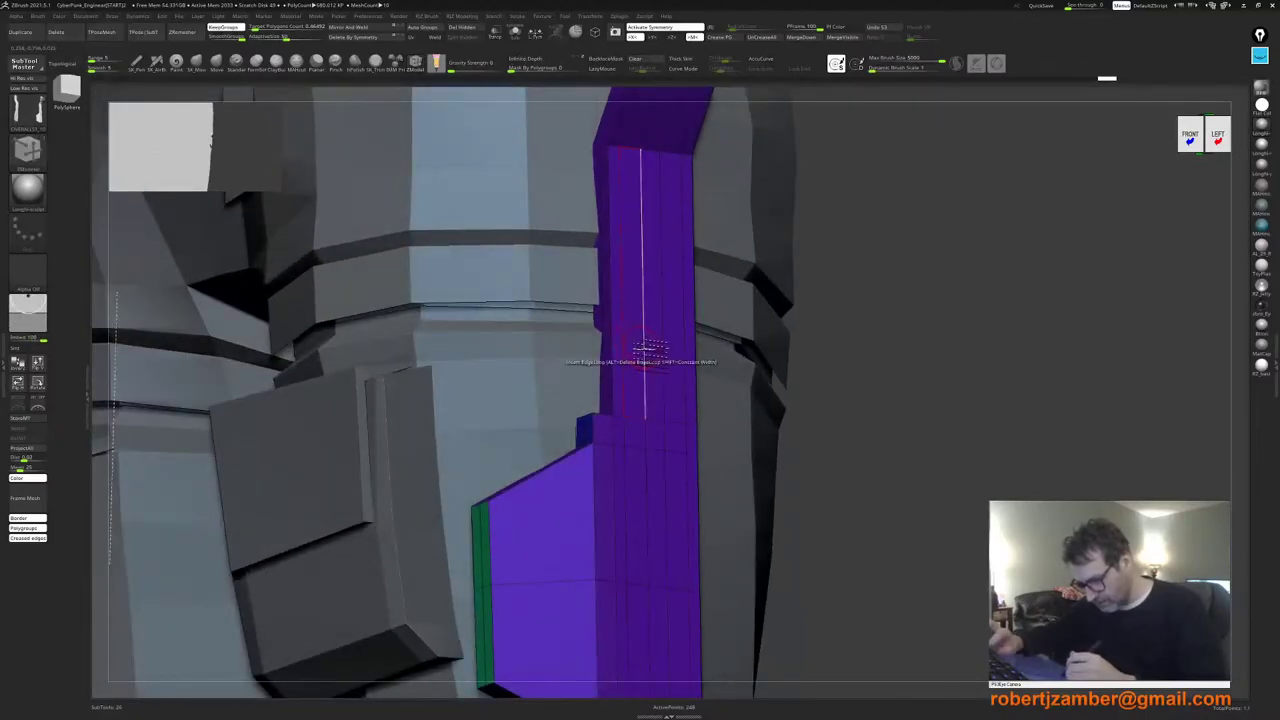
pyautogui.press('space')
pyautogui.click(642, 437)
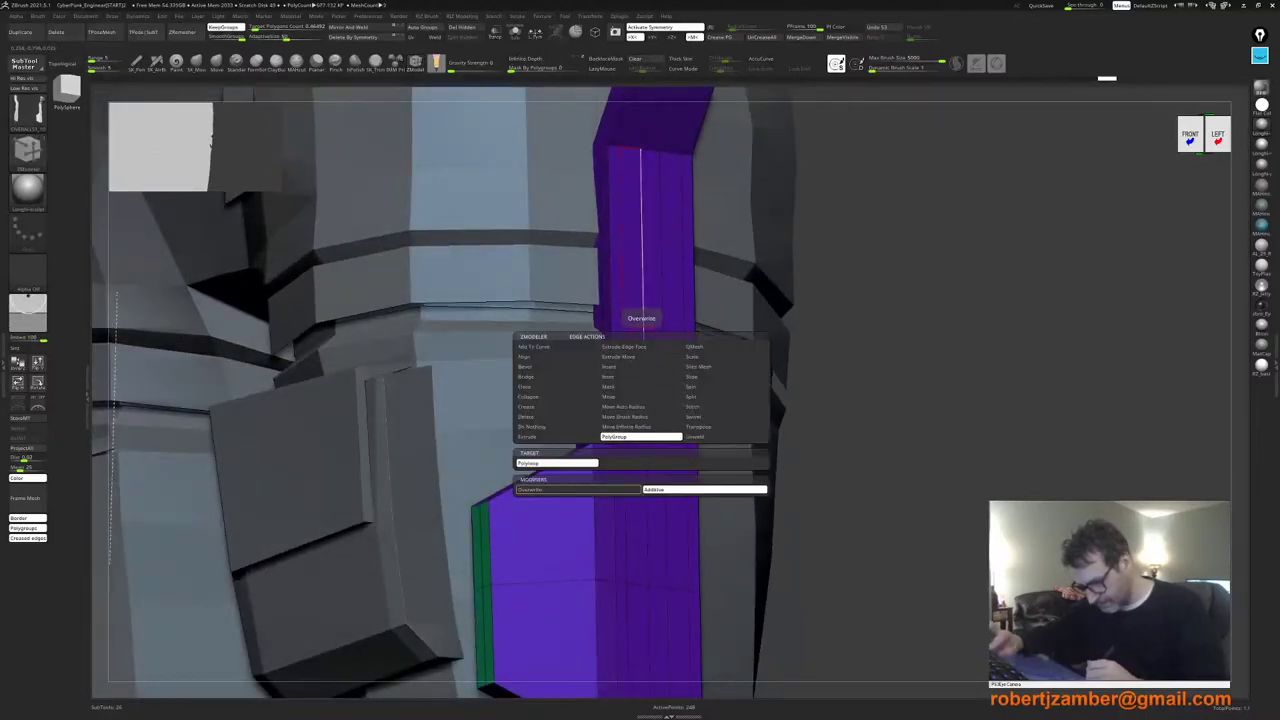
pyautogui.click(643, 340)
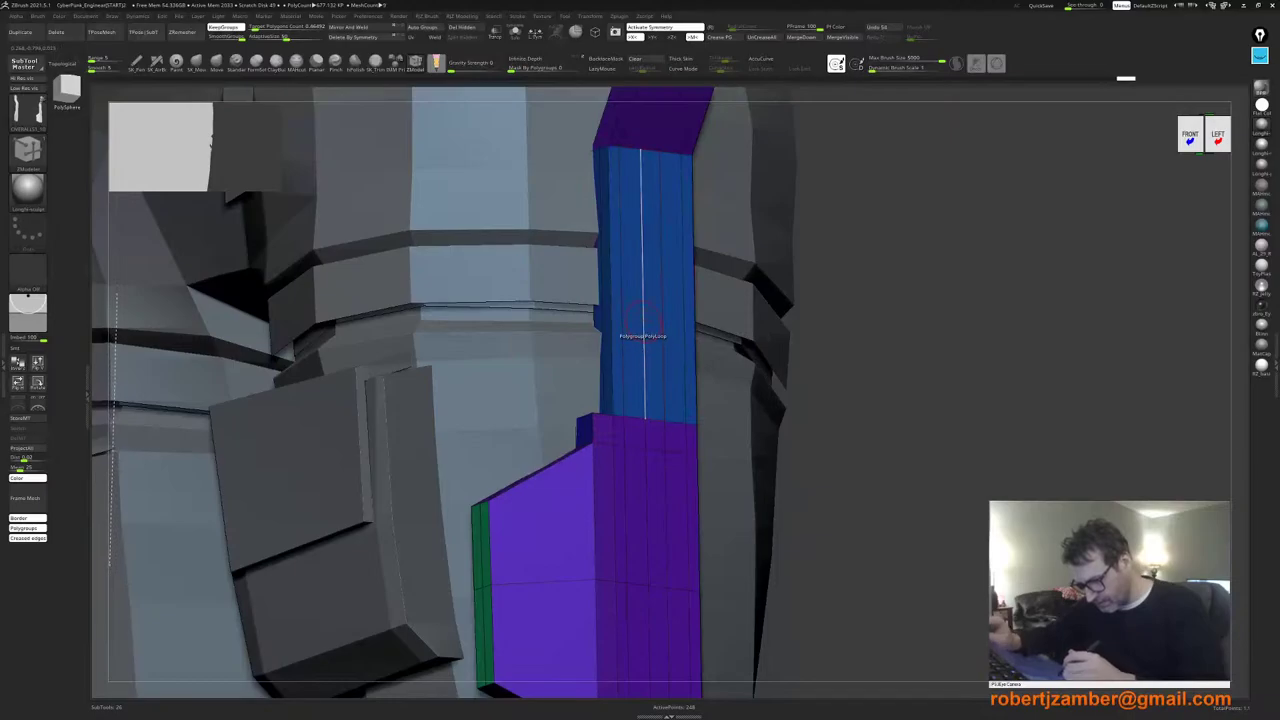
pyautogui.press('space')
pyautogui.click(645, 333)
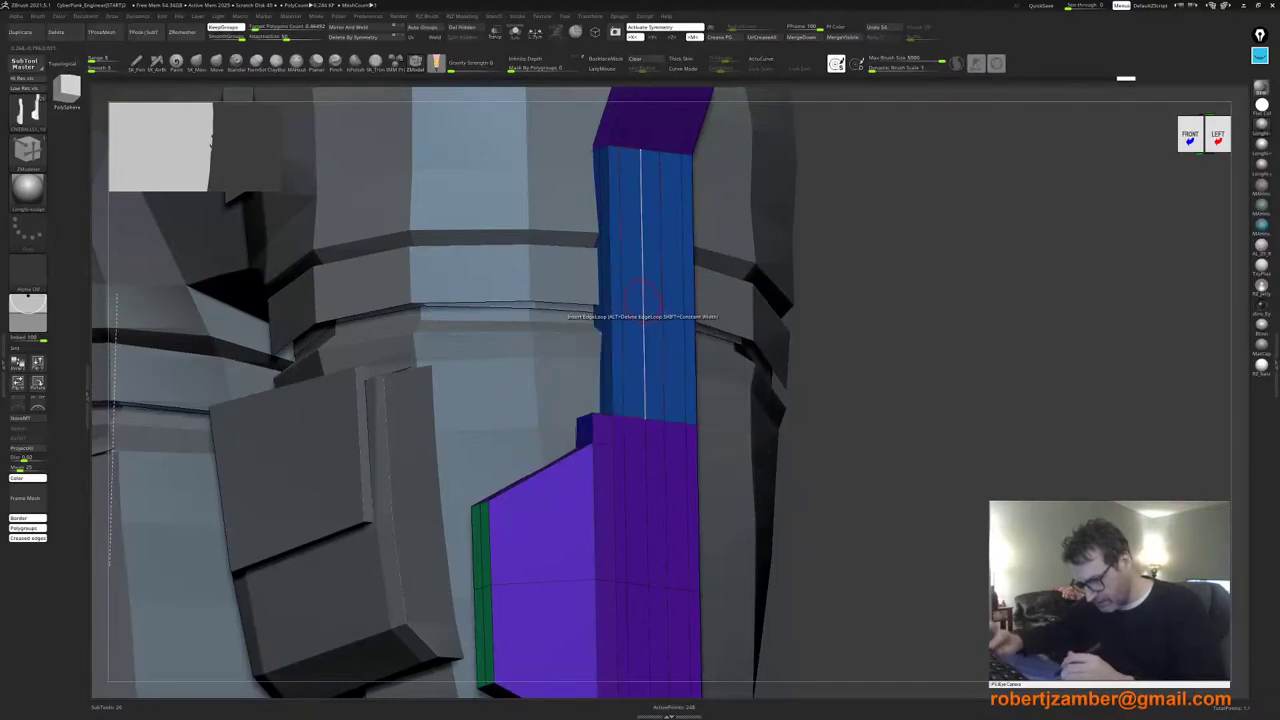
# Step: Hide the straight shaft section, group the entire lower block as one polygroup, and show the full brace again
pyautogui.keyDown('ctrl'); pyautogui.keyDown('shift'); pyautogui.click(641, 292); pyautogui.keyUp('shift'); pyautogui.keyUp('ctrl')
pyautogui.keyDown('ctrl'); pyautogui.keyDown('shift'); pyautogui.click(640, 292); pyautogui.keyUp('shift'); pyautogui.keyUp('ctrl')
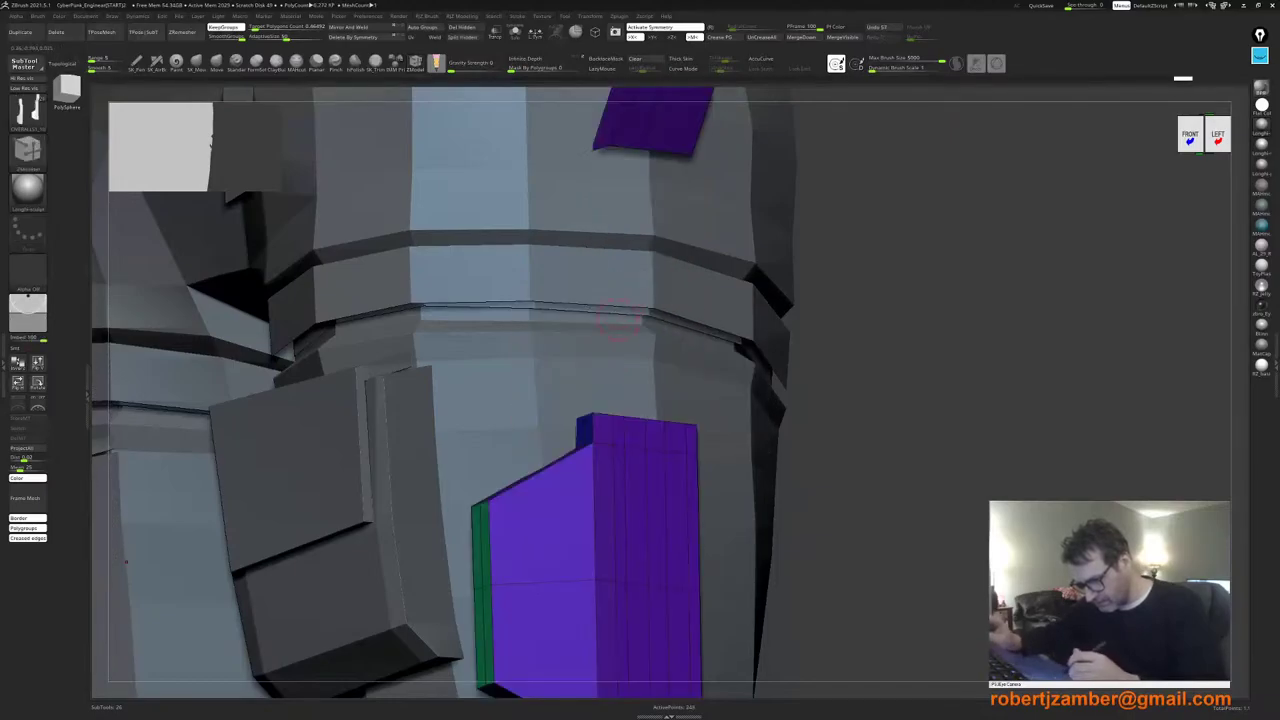
pyautogui.keyDown('ctrl'); pyautogui.moveTo(740, 400); pyautogui.dragTo(820, 400, button='right'); pyautogui.keyUp('ctrl')
pyautogui.keyDown('ctrl'); pyautogui.moveTo(743, 583); pyautogui.dragTo(401, 371); pyautogui.keyUp('ctrl')
pyautogui.hotkey('ctrl', 'w')
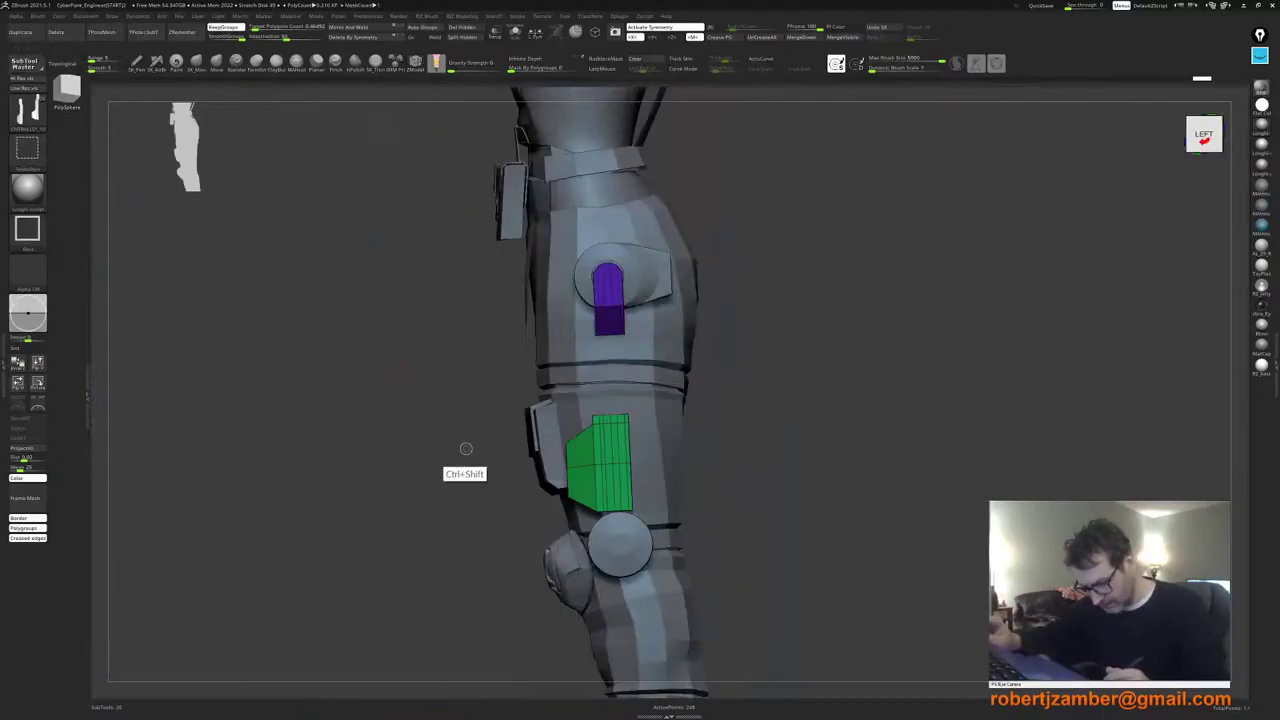
pyautogui.keyDown('ctrl'); pyautogui.keyDown('shift'); pyautogui.click(466, 448); pyautogui.keyUp('shift'); pyautogui.keyUp('ctrl')
# Step: Try to extrude the lower block's polygroup outward
pyautogui.keyDown('ctrl'); pyautogui.moveTo(598, 464); pyautogui.dragTo(612, 530, button='right'); pyautogui.keyUp('ctrl')
pyautogui.keyDown('ctrl'); pyautogui.moveTo(606, 471); pyautogui.dragTo(618, 432, button='right'); pyautogui.keyUp('ctrl')
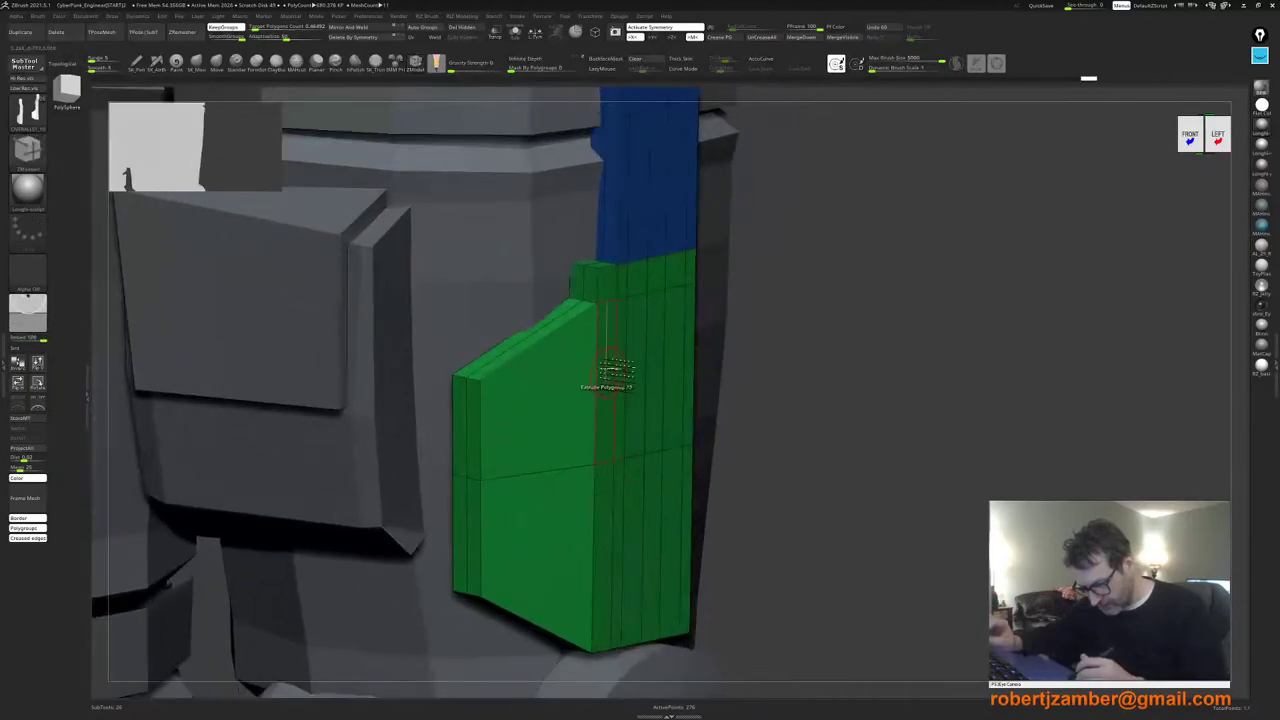
pyautogui.moveTo(606, 363); pyautogui.dragTo(616, 366)
pyautogui.moveTo(611, 376); pyautogui.dragTo(578, 398, button='right')
pyautogui.hotkey('ctrl', 'z')
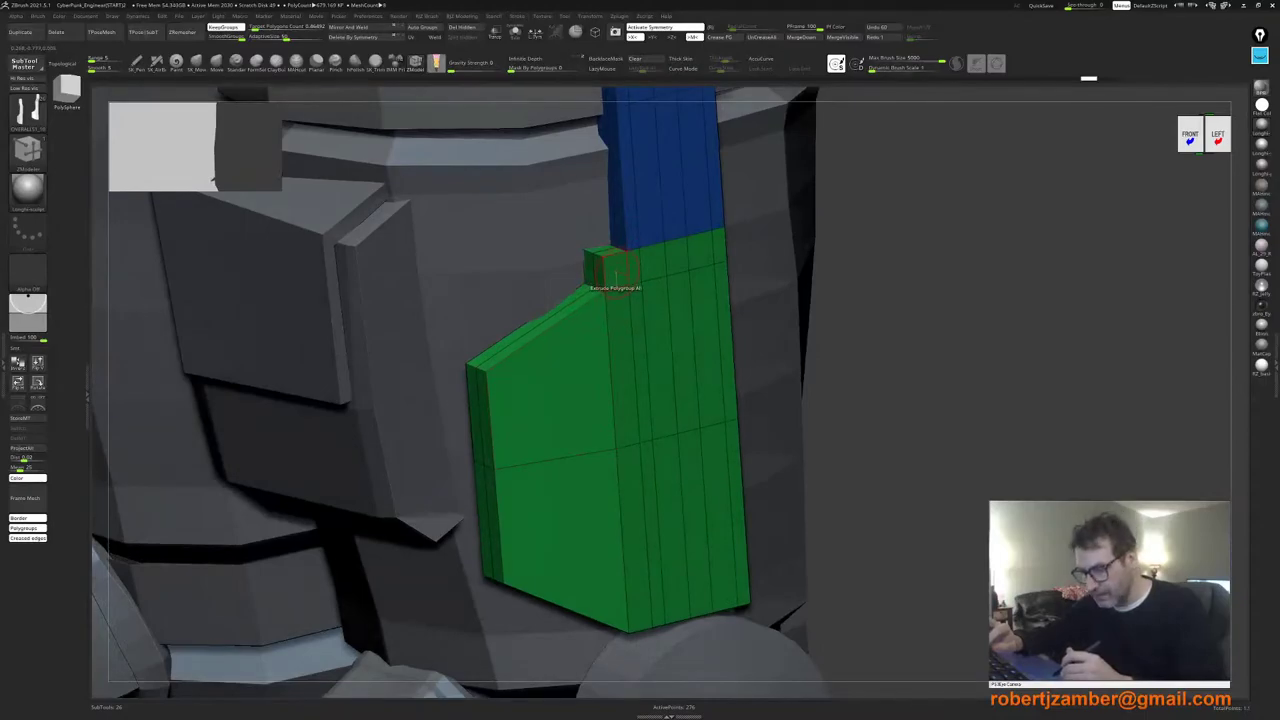
# Step: Isolate the brace with Solo and extrude the back faces of its lower block backward
pyautogui.moveTo(616, 276); pyautogui.dragTo(531, 285, button='right')
pyautogui.keyDown('alt'); pyautogui.moveTo(594, 252); pyautogui.dragTo(502, 264, button='right'); pyautogui.keyUp('alt')
pyautogui.click(515, 32)
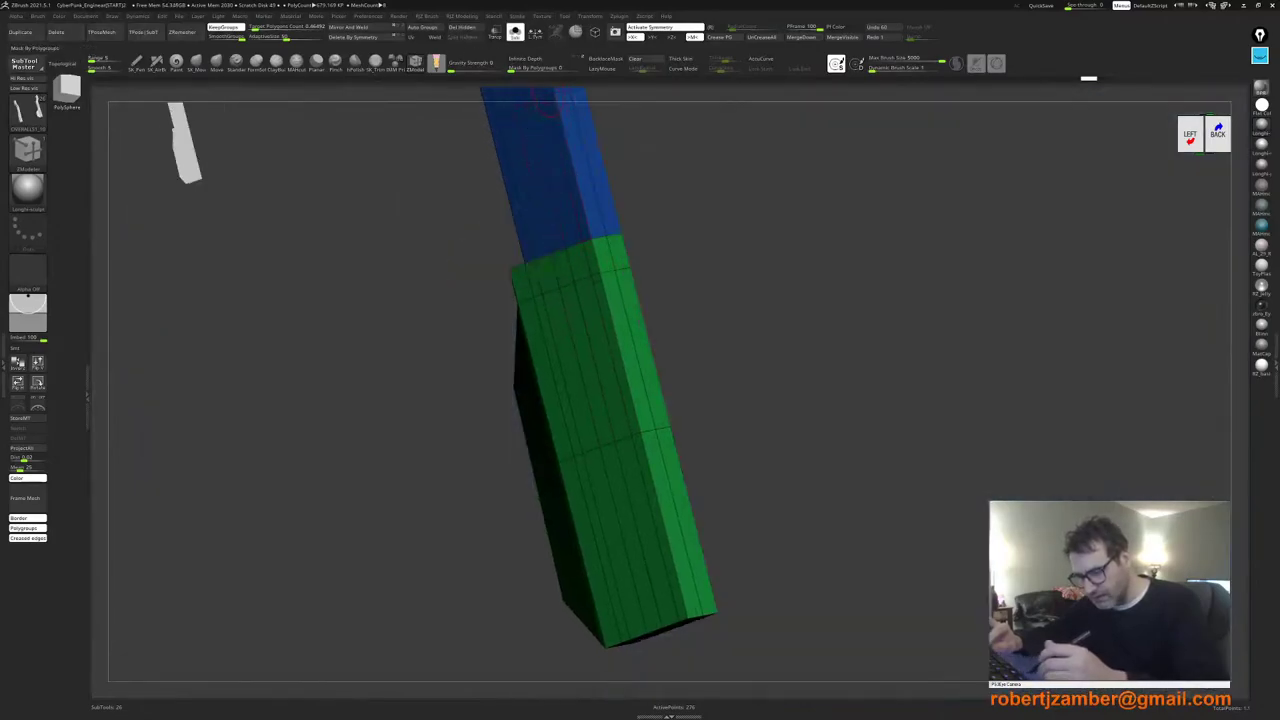
pyautogui.keyDown('alt'); pyautogui.click(638, 345); pyautogui.keyUp('alt')
pyautogui.keyDown('alt'); pyautogui.click(630, 380); pyautogui.keyUp('alt')
pyautogui.keyDown('alt'); pyautogui.click(677, 490); pyautogui.keyUp('alt')
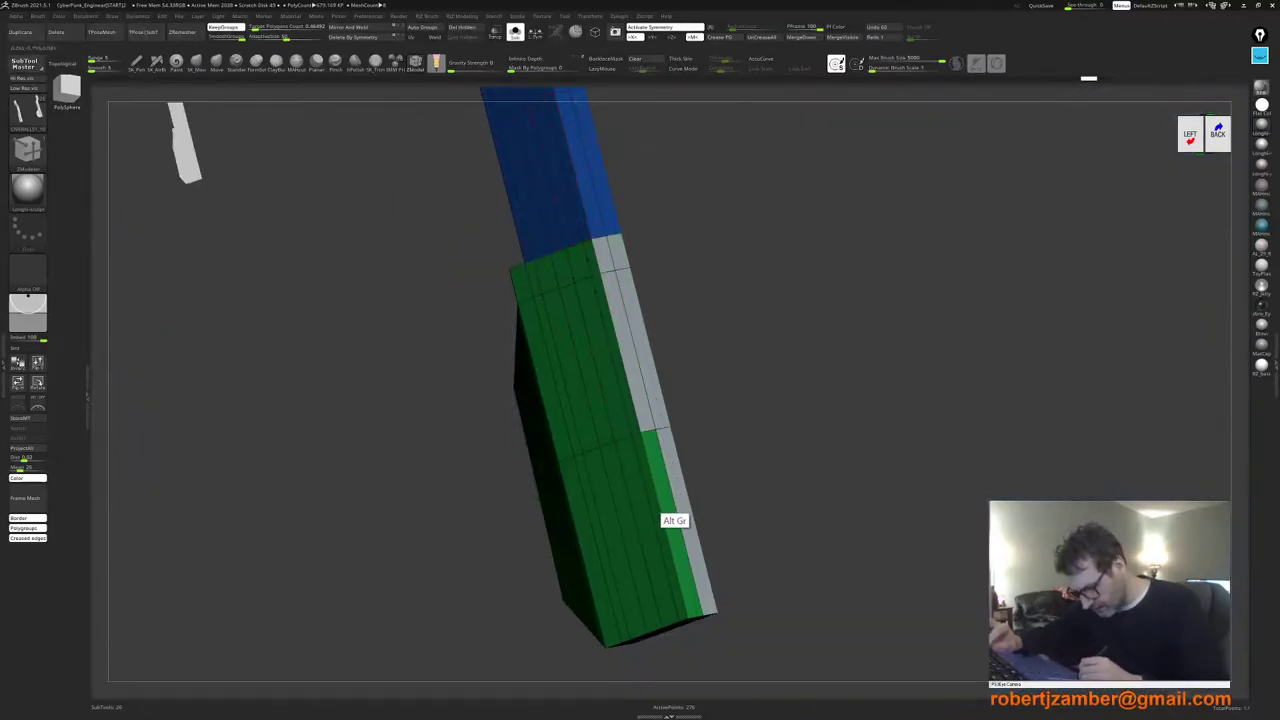
pyautogui.keyDown('alt'); pyautogui.click(662, 497); pyautogui.keyUp('alt')
pyautogui.moveTo(624, 402); pyautogui.dragTo(664, 394, button='right')
pyautogui.moveTo(632, 398); pyautogui.dragTo(645, 395)
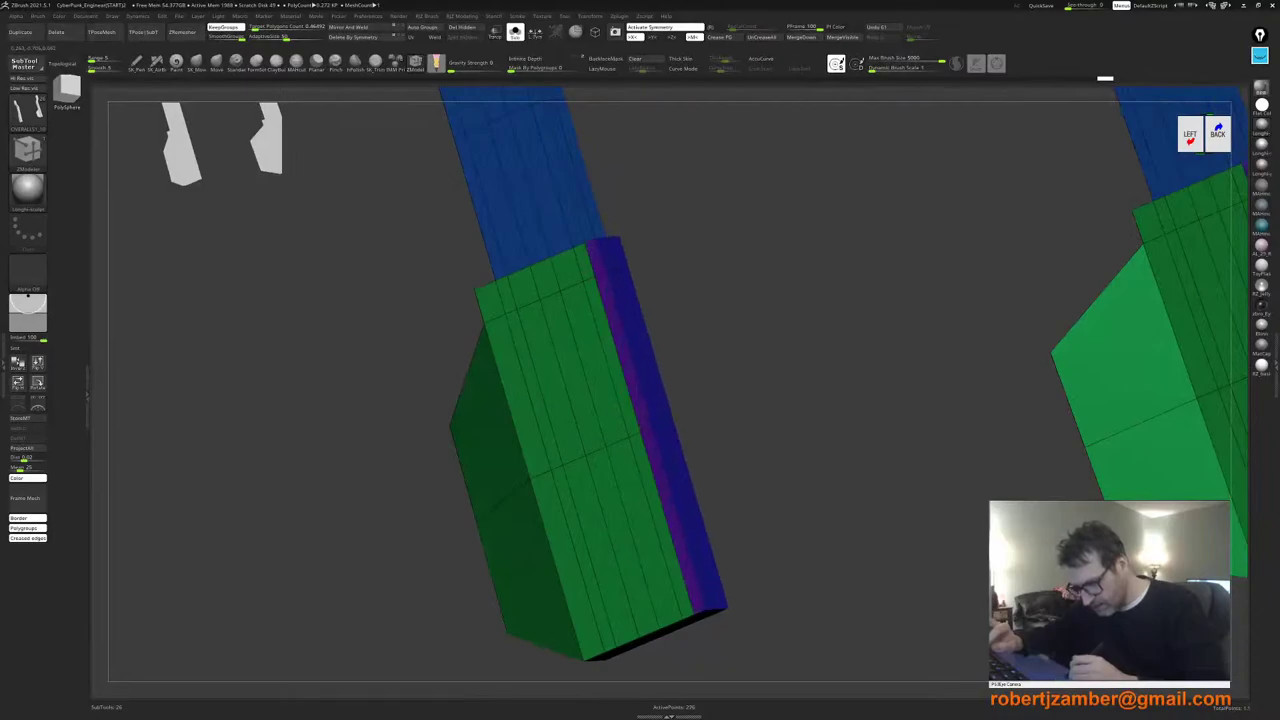
pyautogui.moveTo(612, 290); pyautogui.dragTo(658, 304, button='right')
# Step: Add the outer and inner side faces of the lower block, including its angled front part, to the temporary polygroup
pyautogui.moveTo(555, 293)
pyautogui.keyDown('alt'); pyautogui.mouseDown()
pyautogui.moveTo(480, 326)
pyautogui.moveTo(569, 397)
pyautogui.moveTo(634, 400)
pyautogui.moveTo(657, 520)
pyautogui.moveTo(534, 530)
pyautogui.mouseUp(); pyautogui.keyUp('alt')
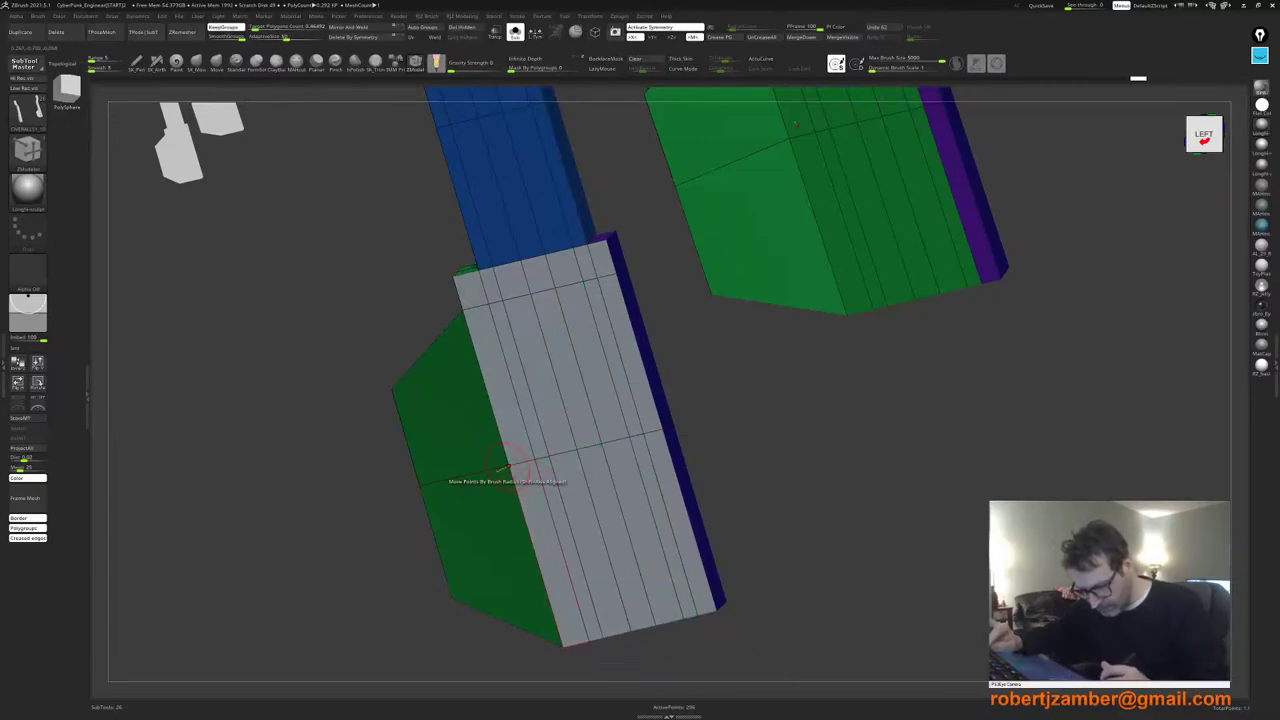
pyautogui.moveTo(509, 467); pyautogui.dragTo(550, 486, button='right')
pyautogui.keyDown('alt'); pyautogui.moveTo(436, 415); pyautogui.dragTo(457, 518); pyautogui.keyUp('alt')
pyautogui.moveTo(481, 513); pyautogui.dragTo(320, 530, button='right')
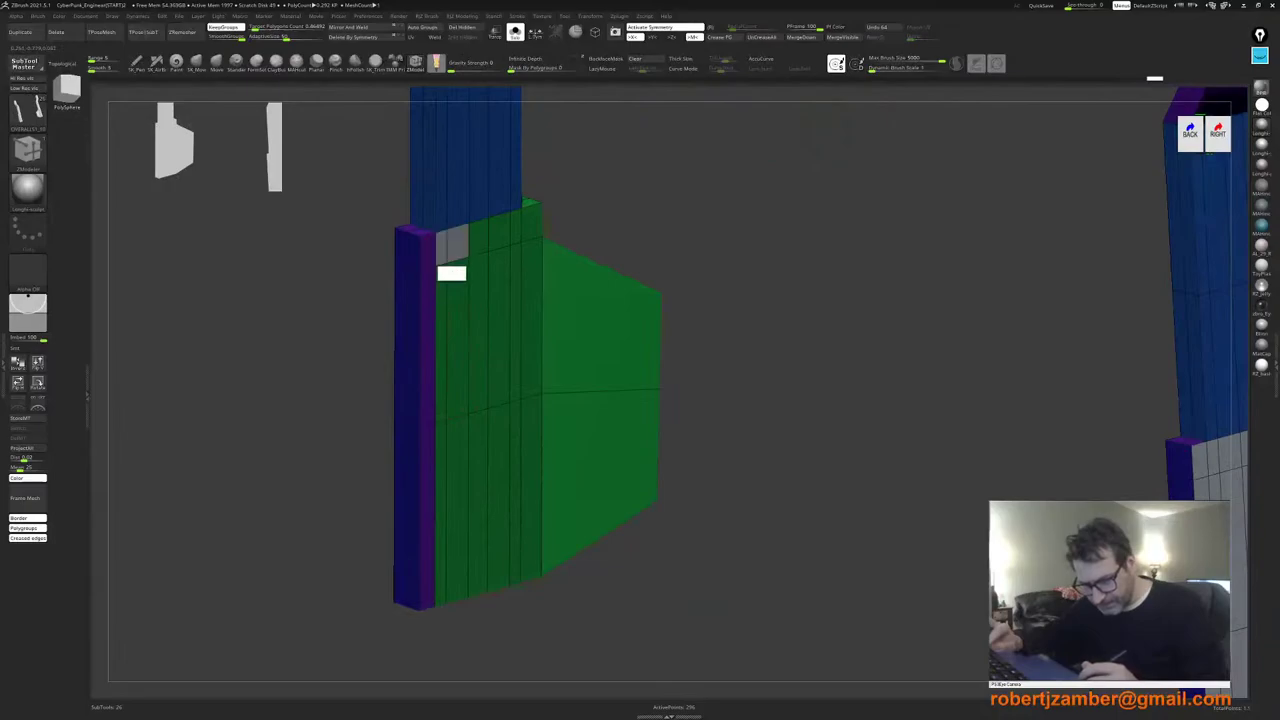
pyautogui.moveTo(527, 257)
pyautogui.keyDown('alt'); pyautogui.mouseDown()
pyautogui.moveTo(511, 400)
pyautogui.moveTo(446, 377)
pyautogui.moveTo(442, 499)
pyautogui.moveTo(530, 495)
pyautogui.mouseUp(); pyautogui.keyUp('alt')
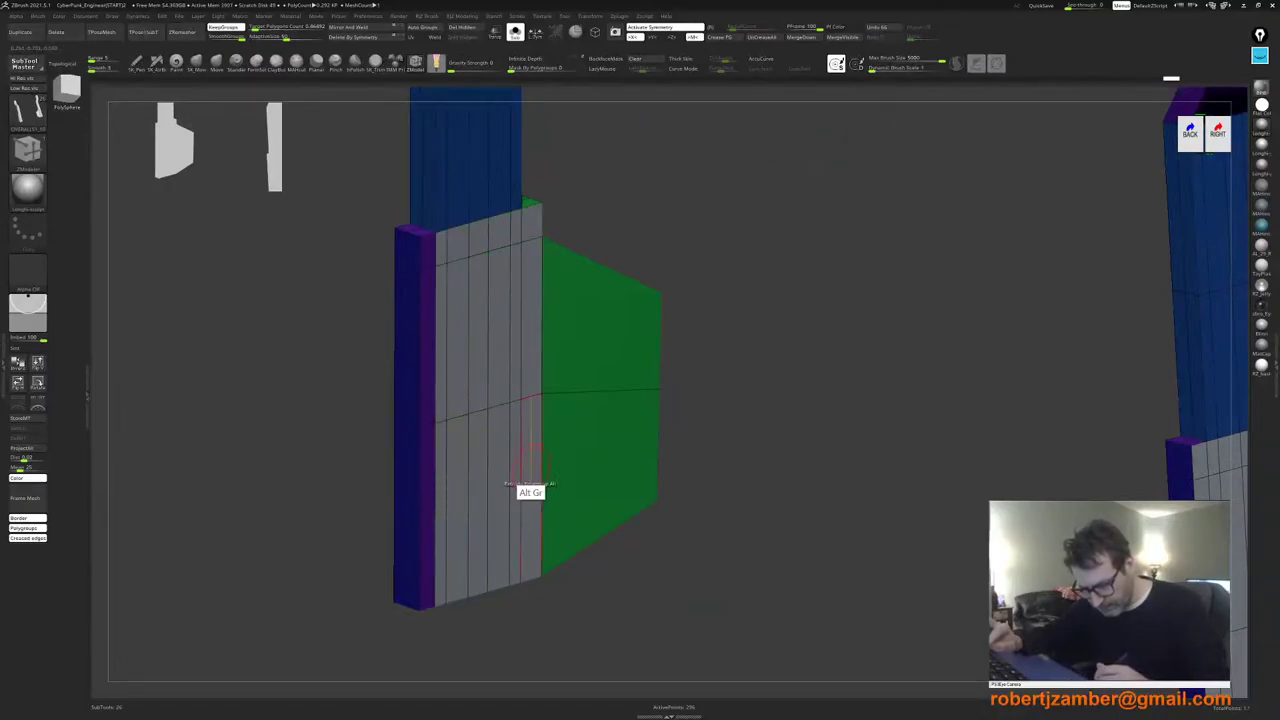
pyautogui.keyDown('alt'); pyautogui.moveTo(569, 361); pyautogui.dragTo(570, 461); pyautogui.keyUp('alt')
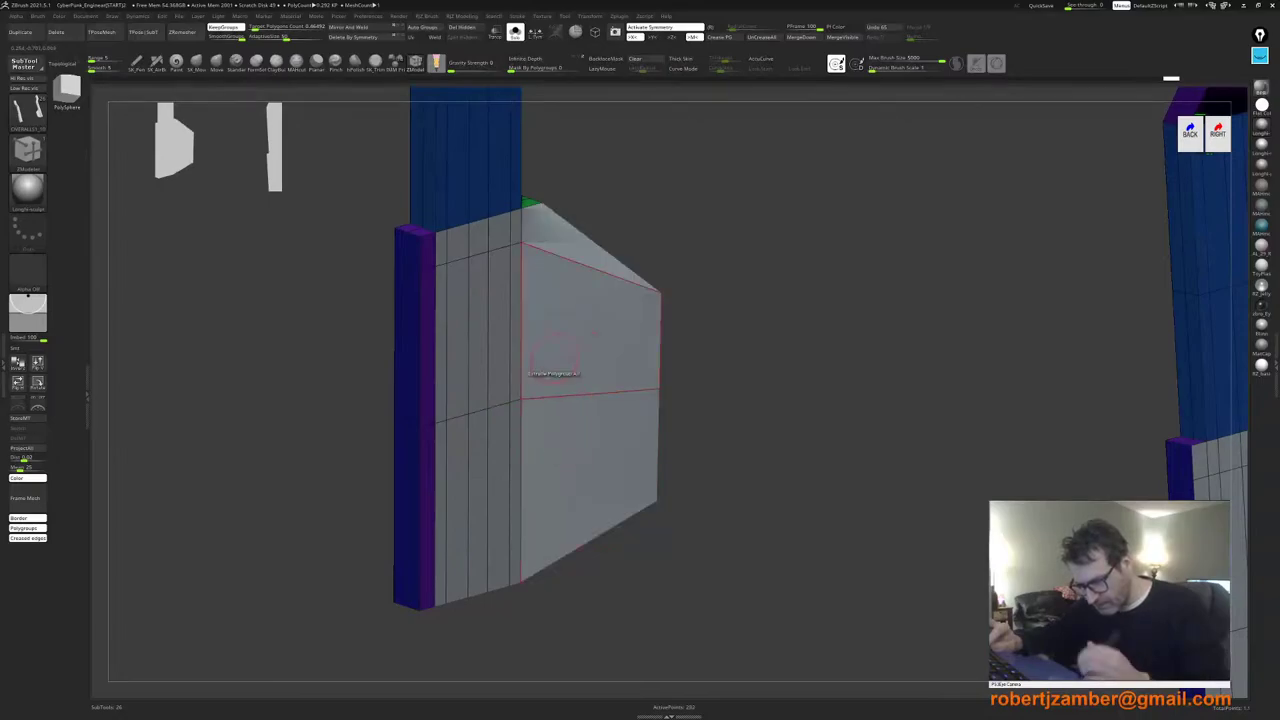
pyautogui.hotkey('ctrl', 'z')
pyautogui.moveTo(554, 358); pyautogui.dragTo(475, 354, button='right')
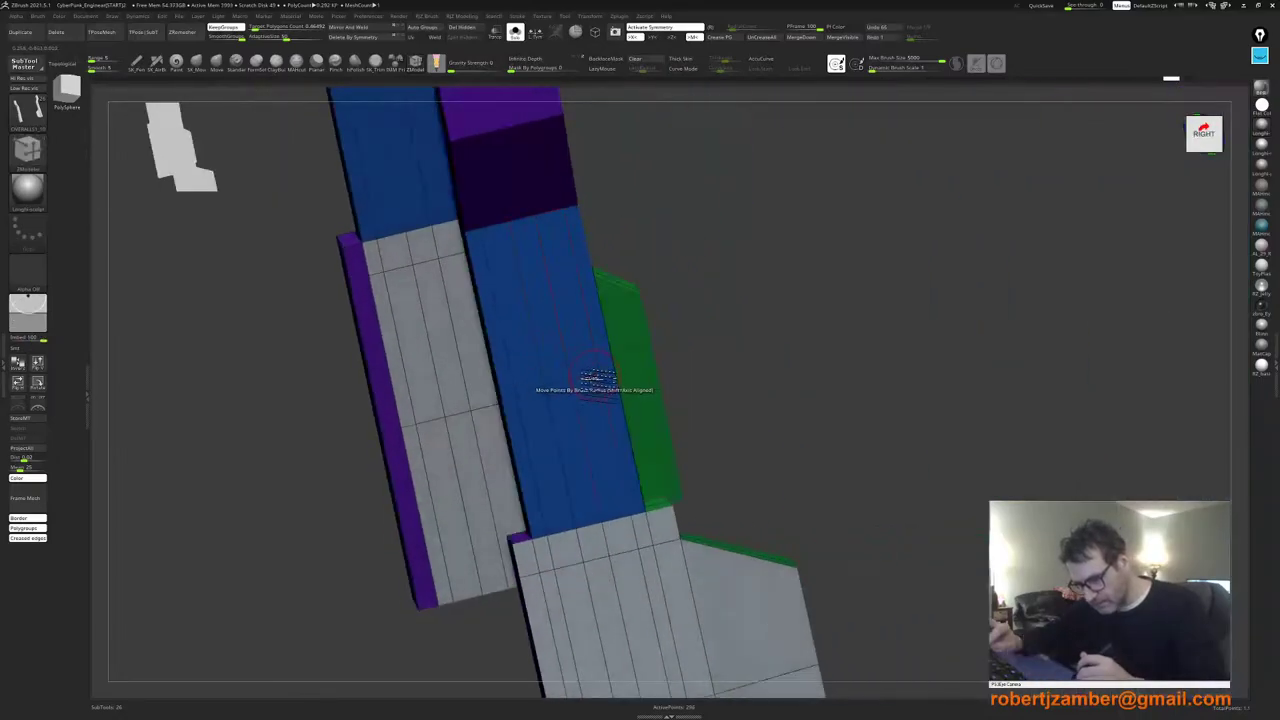
pyautogui.moveTo(597, 378); pyautogui.dragTo(577, 430, button='right')
pyautogui.keyDown('alt'); pyautogui.moveTo(577, 430); pyautogui.dragTo(551, 372); pyautogui.keyUp('alt')
pyautogui.moveTo(551, 372); pyautogui.dragTo(512, 385, button='right')
pyautogui.moveTo(512, 385); pyautogui.dragTo(537, 405, button='right')
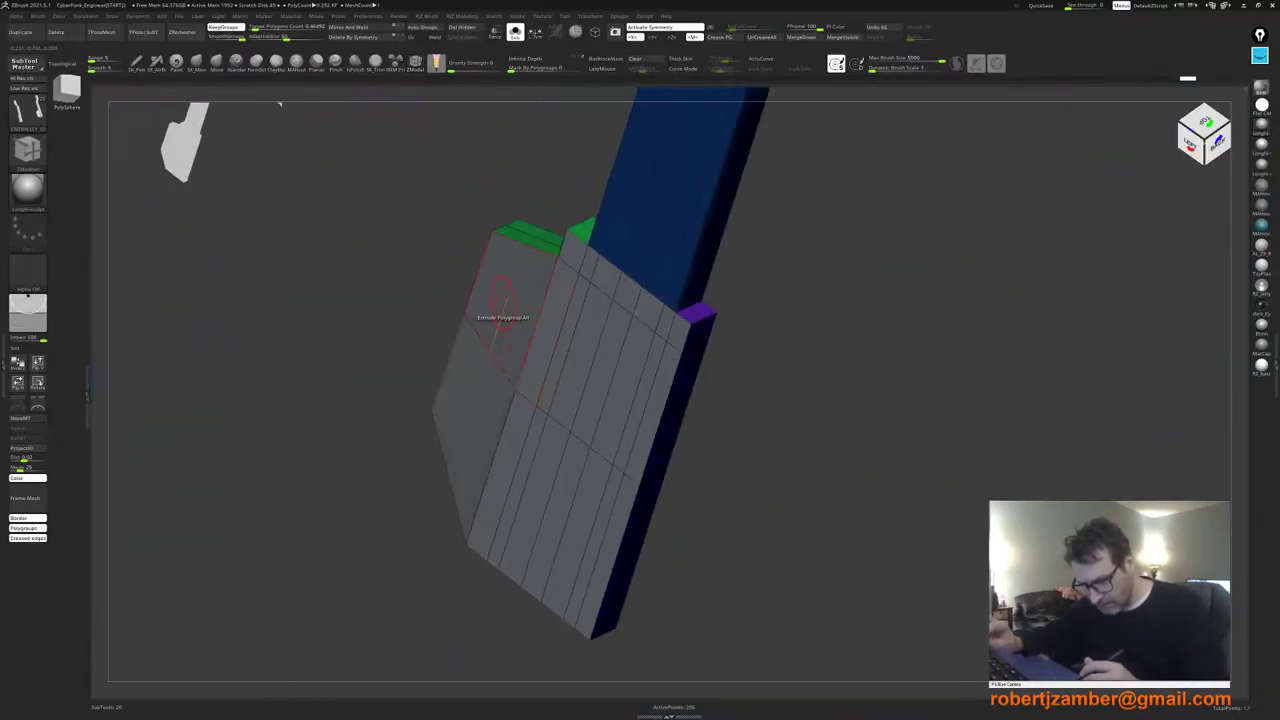
# Step: Try to extrude the picked side faces of the lower block to thicken it on both sides
pyautogui.moveTo(503, 300); pyautogui.dragTo(488, 304)
pyautogui.moveTo(492, 330); pyautogui.dragTo(510, 361, button='right')
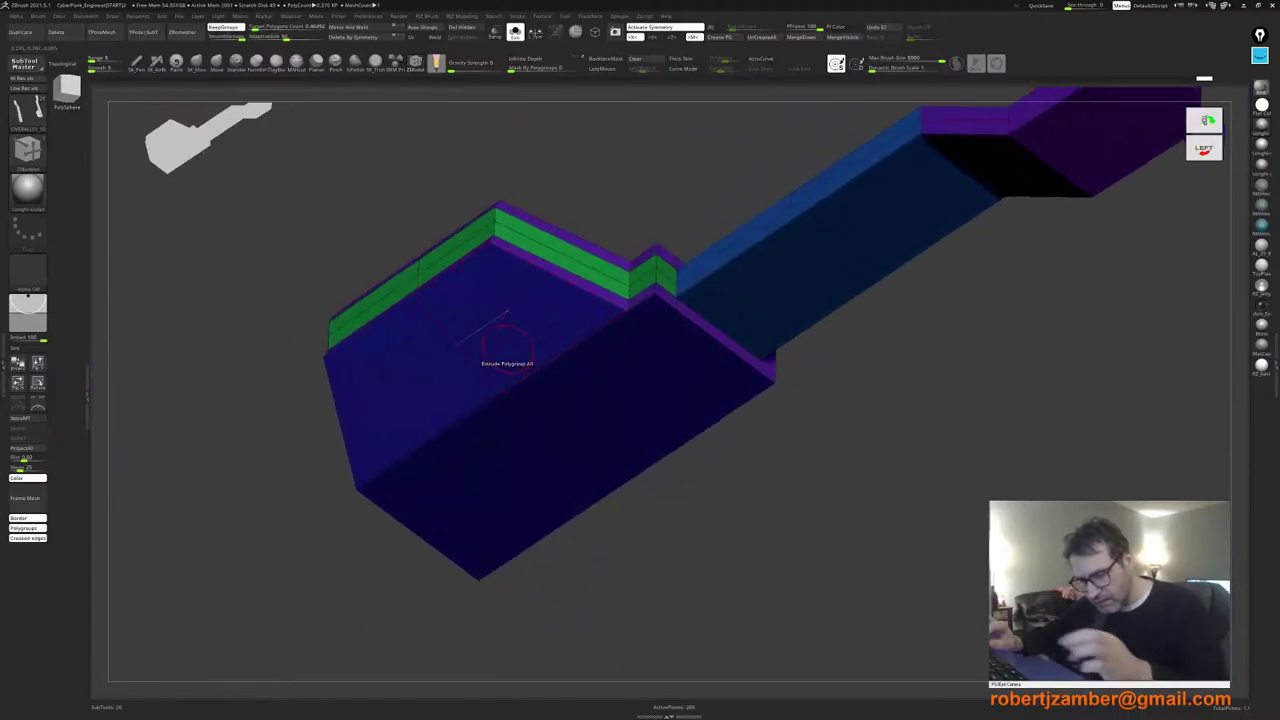
pyautogui.hotkey('ctrl', 'z')
pyautogui.moveTo(487, 275); pyautogui.dragTo(487, 335, button='right')
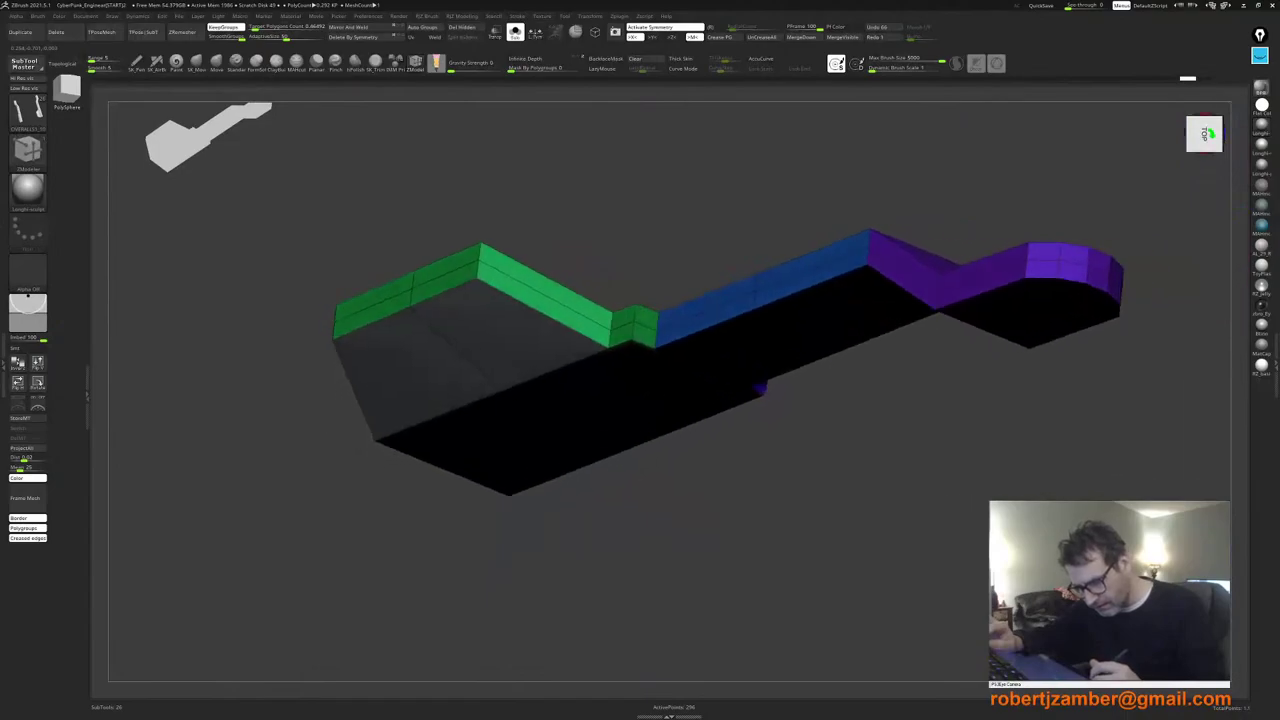
# Step: Try to extrude the outer side polygroup of the leg brace's wide lower plate
pyautogui.moveTo(486, 328); pyautogui.dragTo(478, 334)
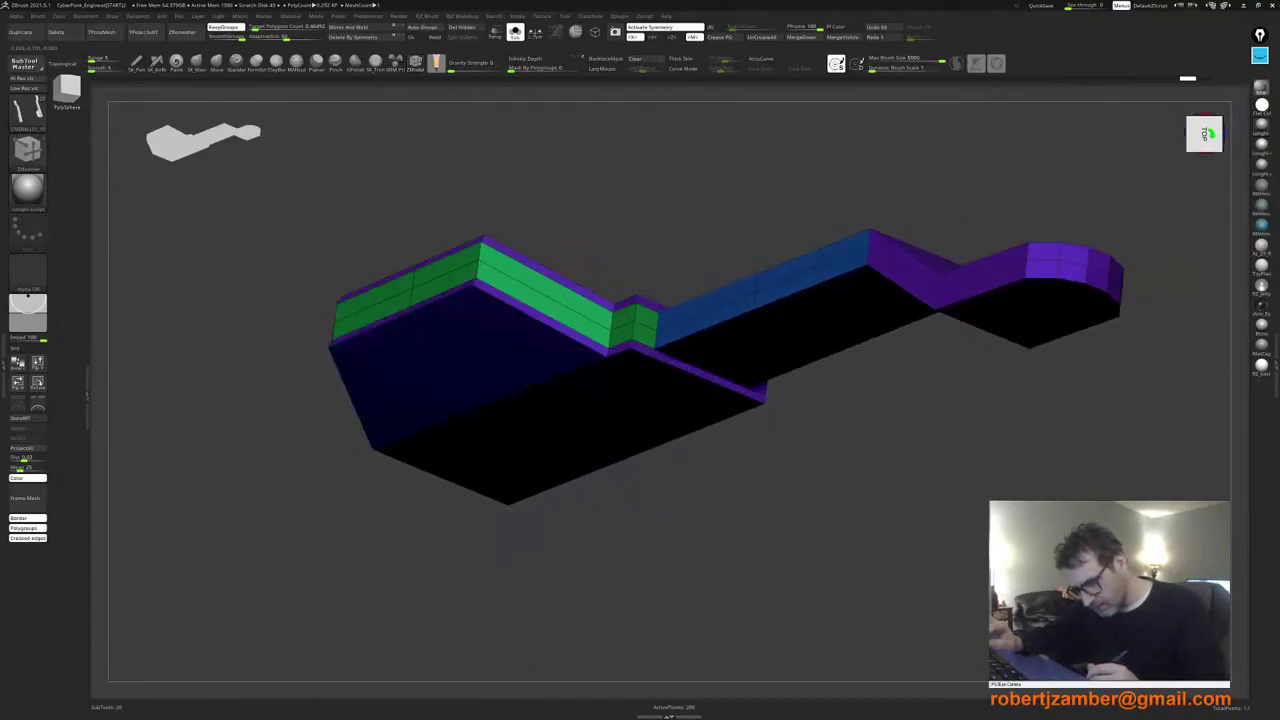
pyautogui.hotkey('ctrl', 'z')
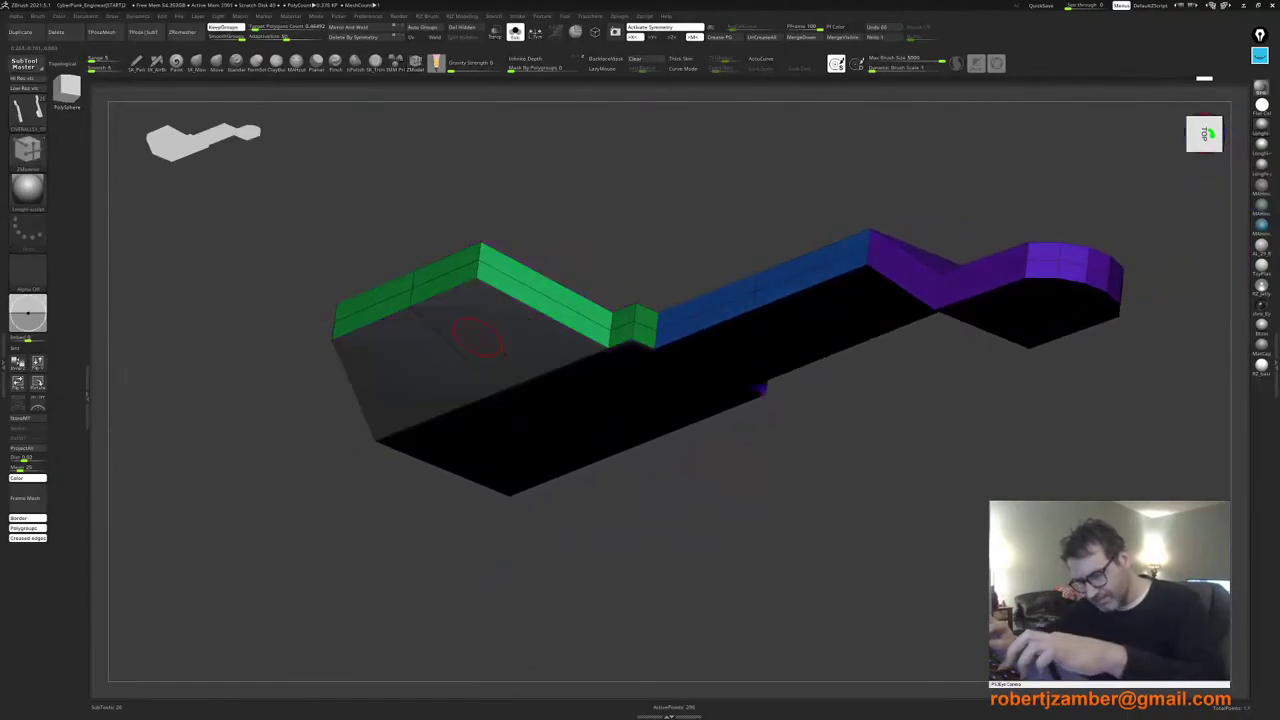
pyautogui.moveTo(456, 325); pyautogui.dragTo(436, 370, button='right')
pyautogui.moveTo(434, 376); pyautogui.dragTo(472, 405)
pyautogui.moveTo(480, 378); pyautogui.dragTo(460, 335, button='right')
pyautogui.hotkey('ctrl', 'z')
pyautogui.hotkey('ctrl', 'z')
pyautogui.hotkey('ctrl', 'z')
pyautogui.moveTo(461, 307); pyautogui.dragTo(456, 308)
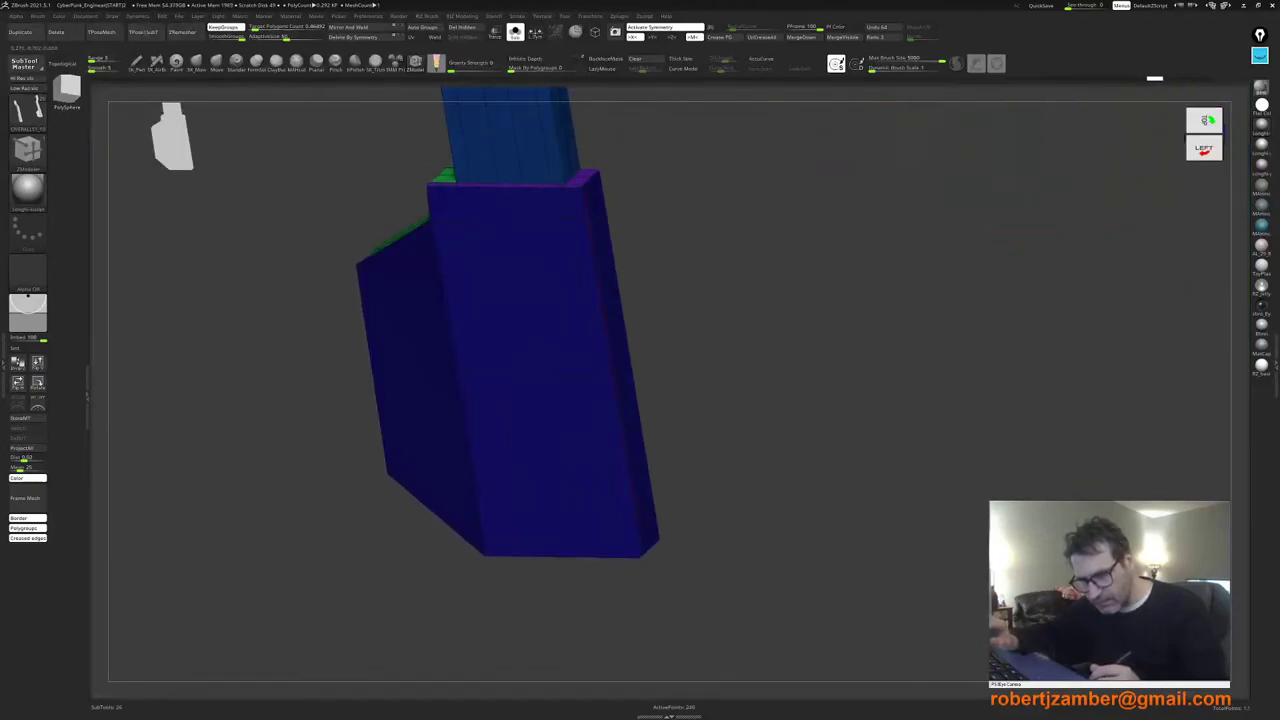
pyautogui.moveTo(457, 340); pyautogui.dragTo(494, 366, button='right')
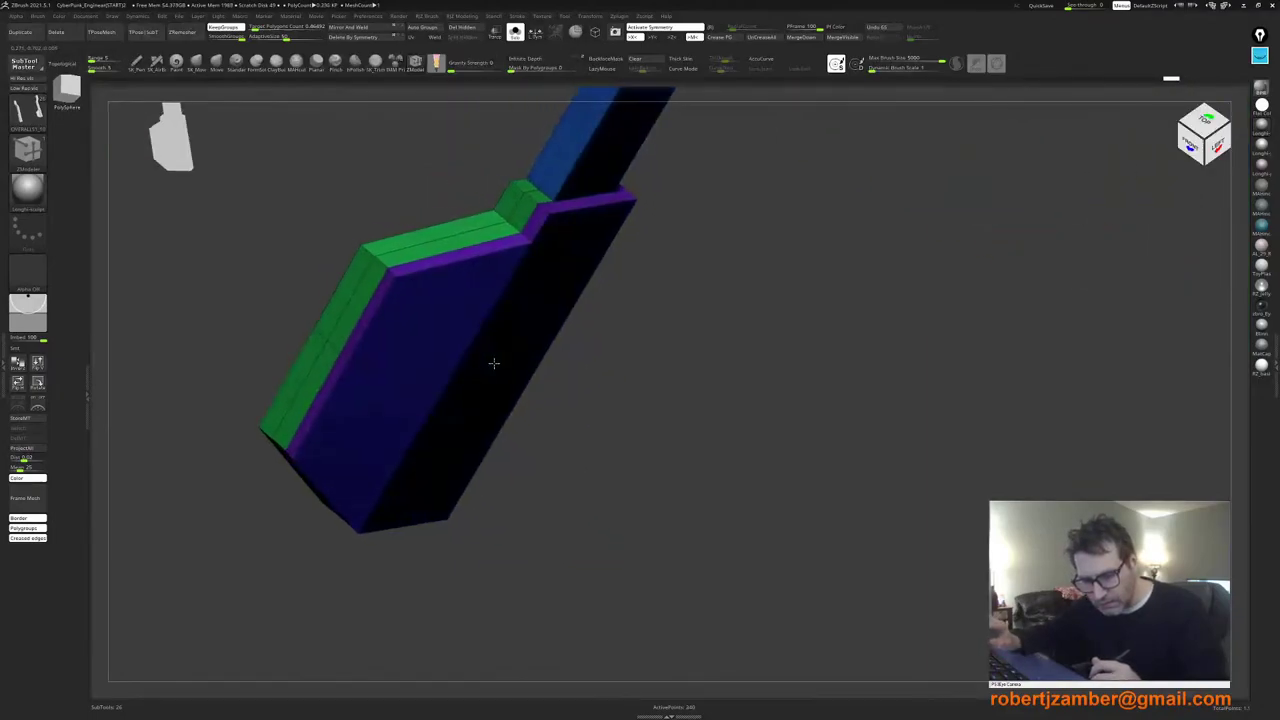
# Step: Mask everything except the lower plate's outer side faces and extrude those faces outward by about 0.01
pyautogui.moveTo(428, 390); pyautogui.dragTo(439, 398)
pyautogui.moveTo(439, 398); pyautogui.dragTo(412, 364, button='right')
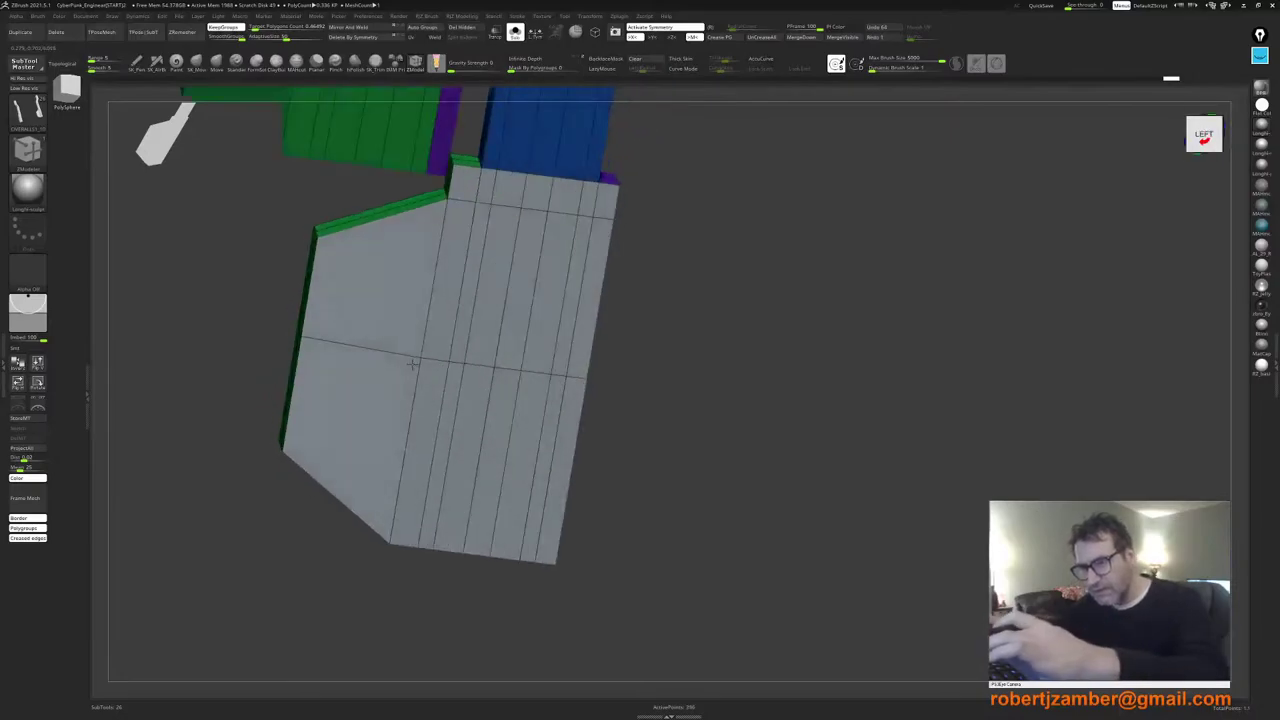
pyautogui.keyDown('ctrl'); pyautogui.keyDown('shift'); pyautogui.click(494, 367); pyautogui.keyUp('shift'); pyautogui.keyUp('ctrl')
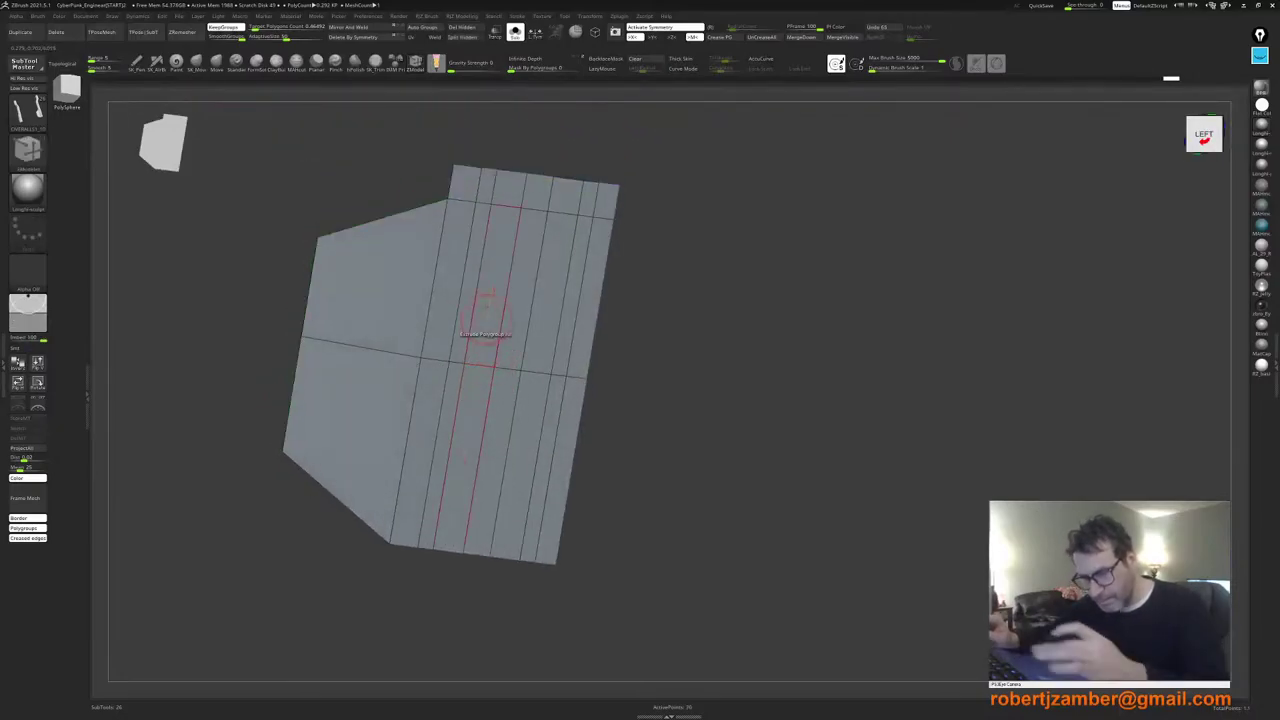
pyautogui.keyDown('ctrl'); pyautogui.keyDown('shift'); pyautogui.click(340, 165); pyautogui.keyUp('shift'); pyautogui.keyUp('ctrl')
pyautogui.click(236, 63)
pyautogui.press('w')
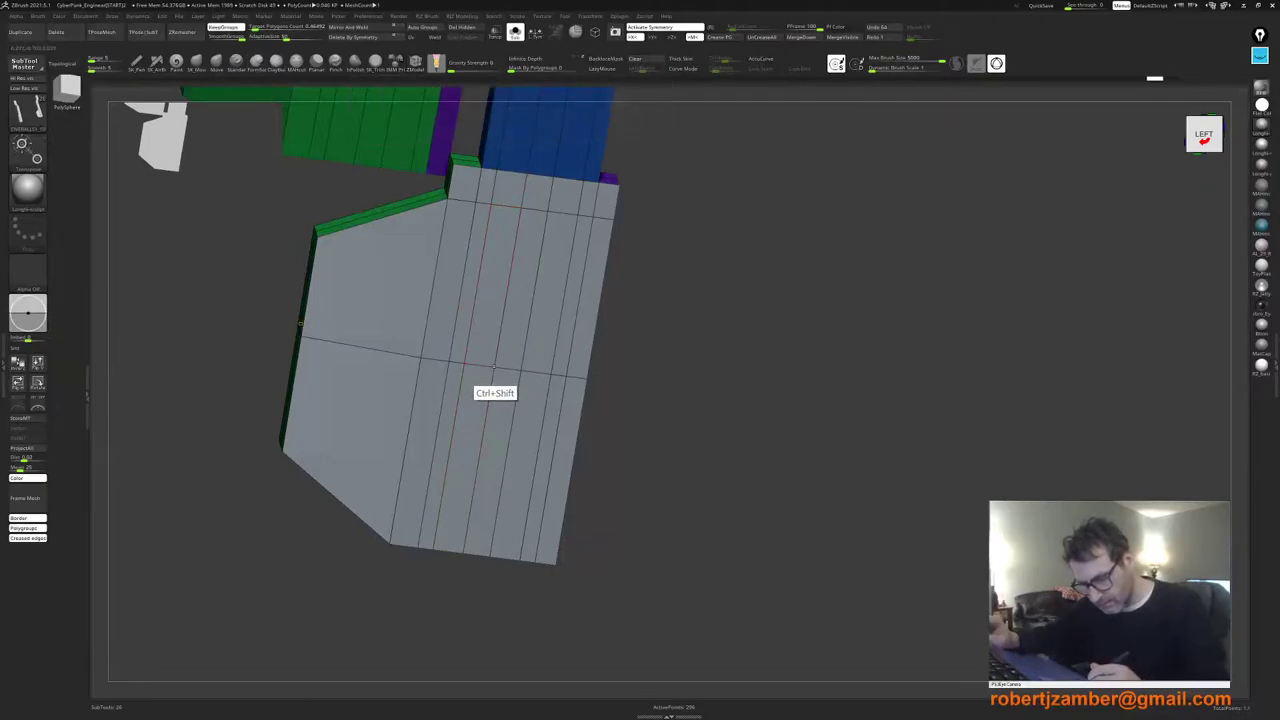
pyautogui.keyDown('ctrl'); pyautogui.click(489, 374); pyautogui.keyUp('ctrl')
pyautogui.moveTo(489, 374); pyautogui.dragTo(666, 405, button='right')
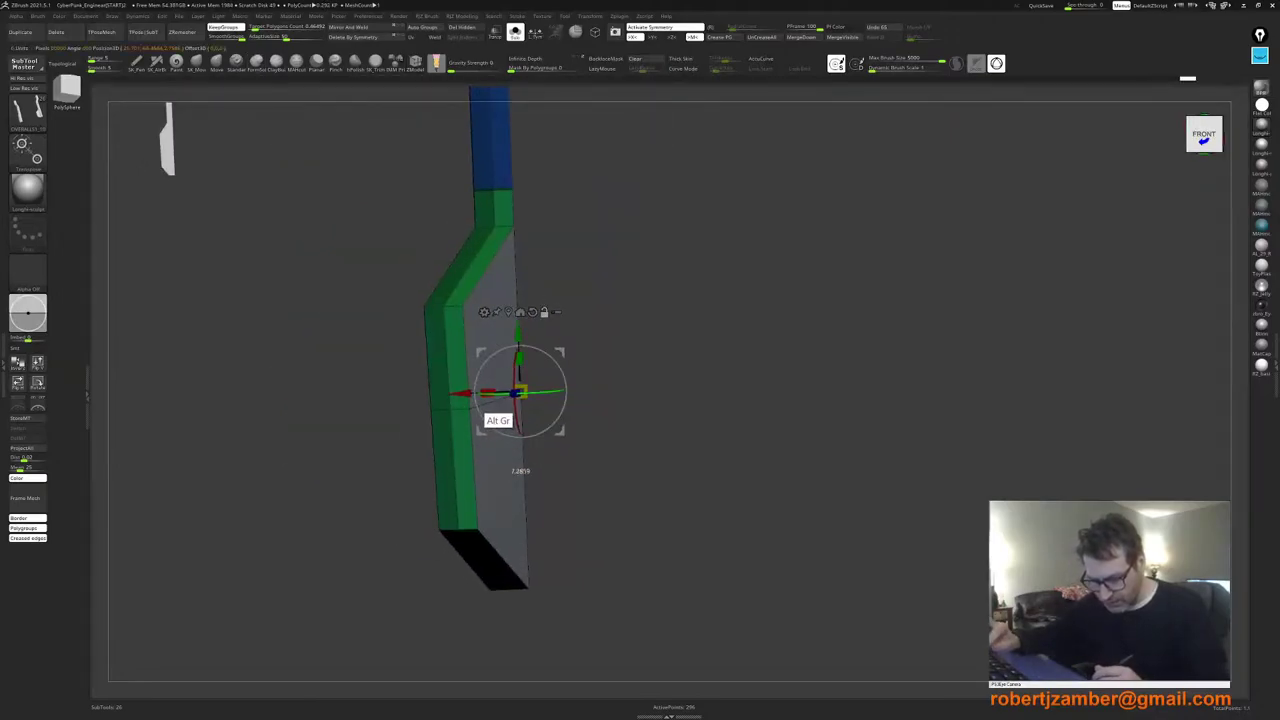
pyautogui.moveTo(478, 398); pyautogui.dragTo(490, 455, button='right')
pyautogui.keyDown('ctrl'); pyautogui.keyDown('shift'); pyautogui.moveTo(467, 359); pyautogui.dragTo(489, 360); pyautogui.keyUp('shift'); pyautogui.keyUp('ctrl')
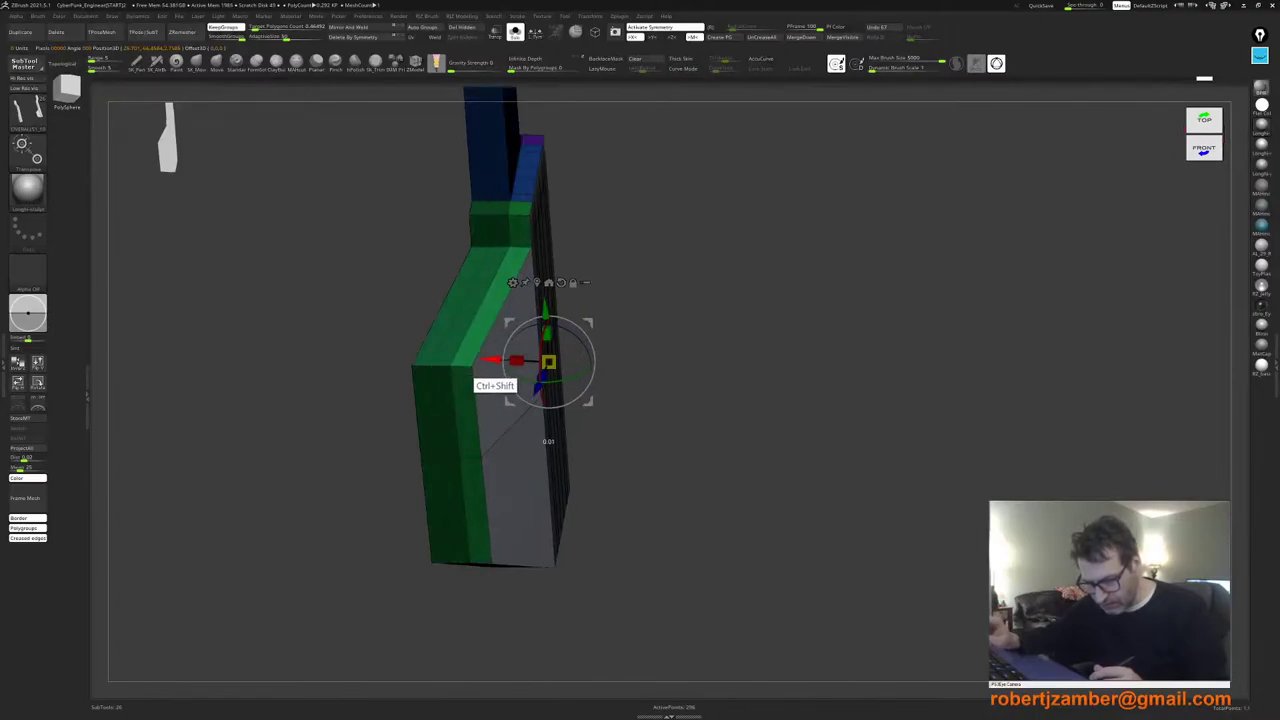
# Step: Scale the extruded outer faces slightly smaller in height and depth to taper the plate's rim, and clear the mask
pyautogui.moveTo(471, 366); pyautogui.dragTo(412, 318, button='right')
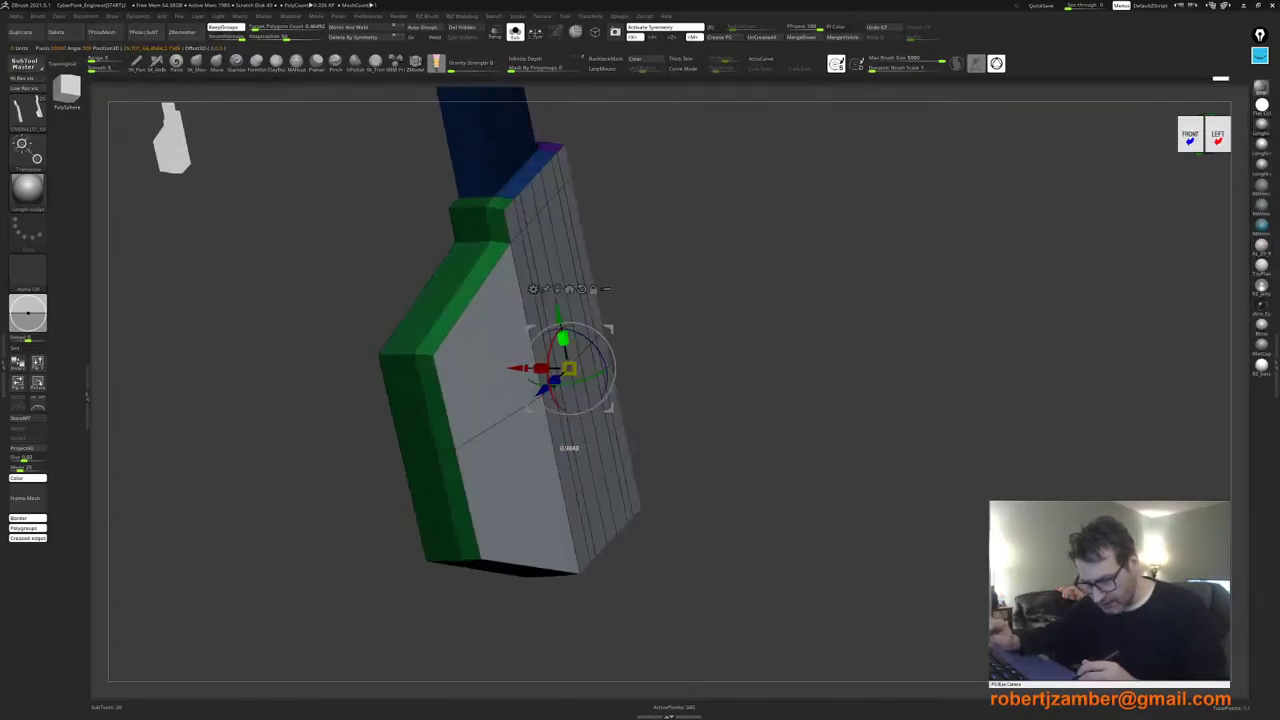
pyautogui.moveTo(563, 340); pyautogui.dragTo(565, 349)
pyautogui.moveTo(566, 362); pyautogui.dragTo(432, 430, button='right')
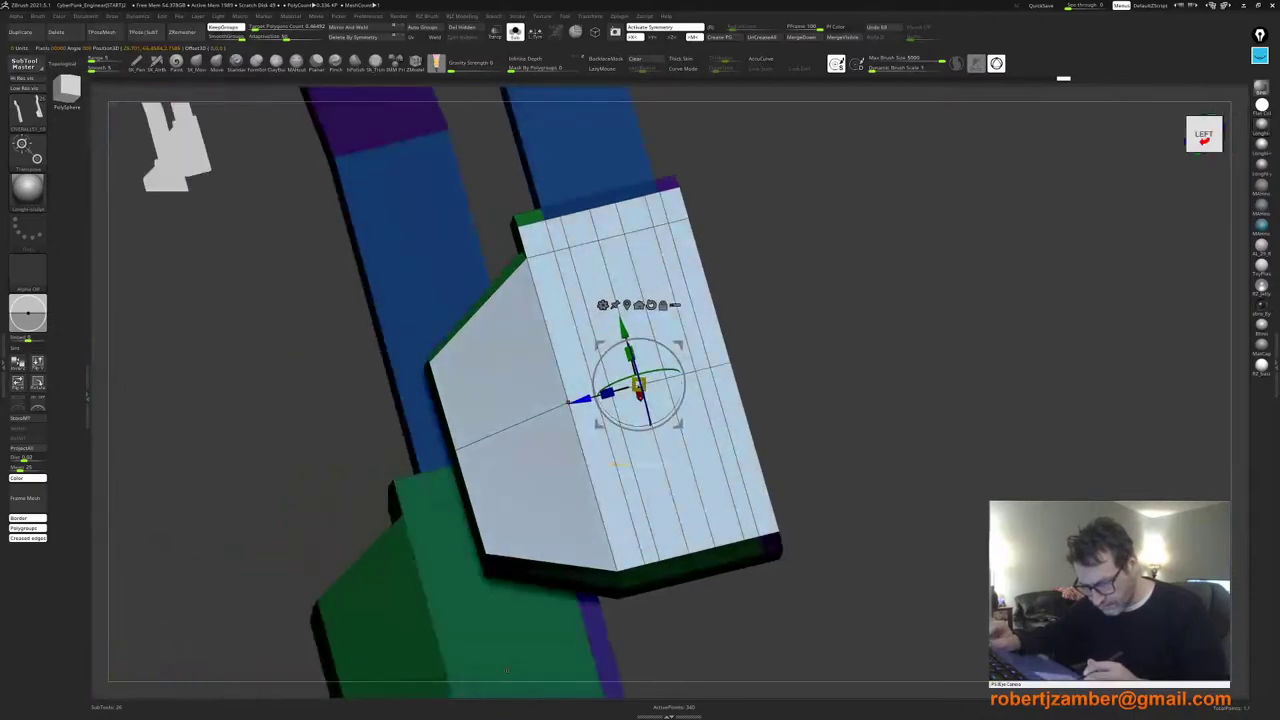
pyautogui.moveTo(607, 393); pyautogui.dragTo(612, 392)
pyautogui.moveTo(612, 392); pyautogui.dragTo(664, 370, button='right')
pyautogui.moveTo(625, 349); pyautogui.dragTo(626, 352)
pyautogui.moveTo(626, 352); pyautogui.dragTo(697, 362, button='right')
pyautogui.moveTo(536, 408); pyautogui.dragTo(537, 418)
pyautogui.moveTo(540, 420); pyautogui.dragTo(514, 396, button='right')
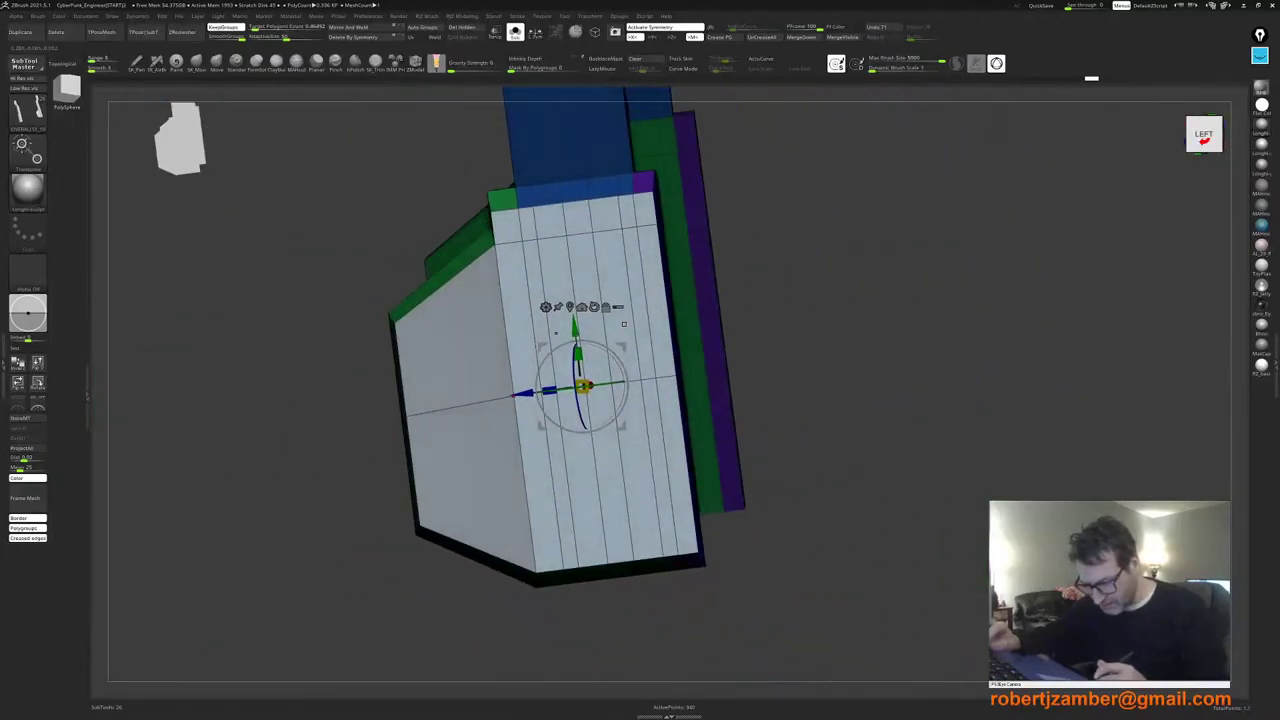
pyautogui.moveTo(547, 391); pyautogui.dragTo(554, 390)
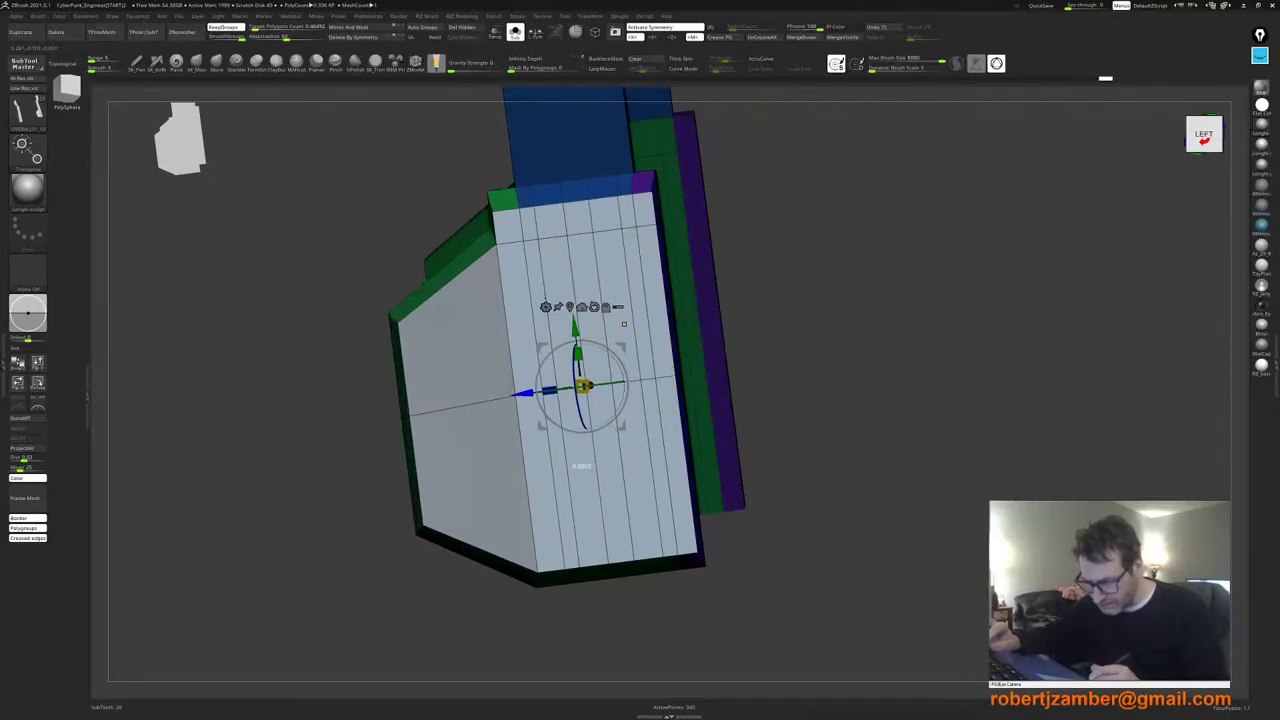
pyautogui.keyDown('ctrl'); pyautogui.moveTo(440, 510); pyautogui.dragTo(499, 522, button='right'); pyautogui.keyUp('ctrl')
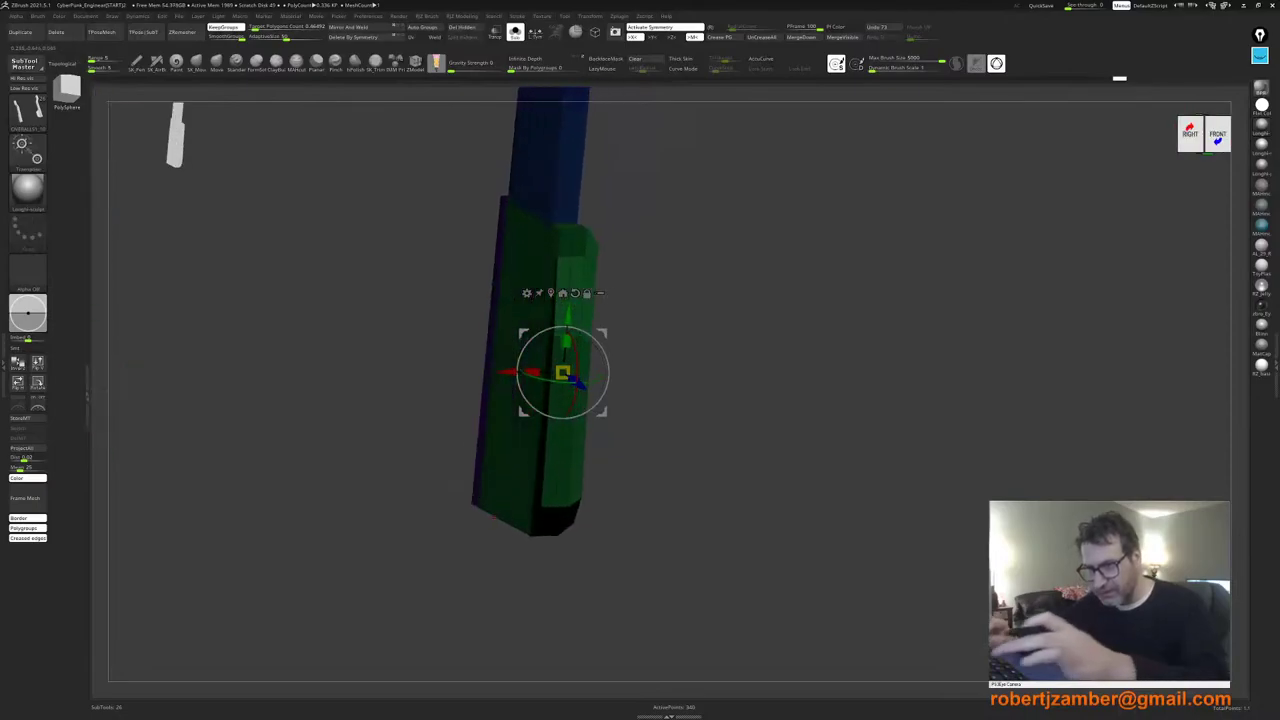
pyautogui.press('q')
pyautogui.moveTo(425, 302)
pyautogui.keyDown('alt'); pyautogui.mouseDown(button='right')
pyautogui.moveTo(451, 358)
pyautogui.moveTo(482, 360)
pyautogui.mouseUp(button='right'); pyautogui.keyUp('alt')
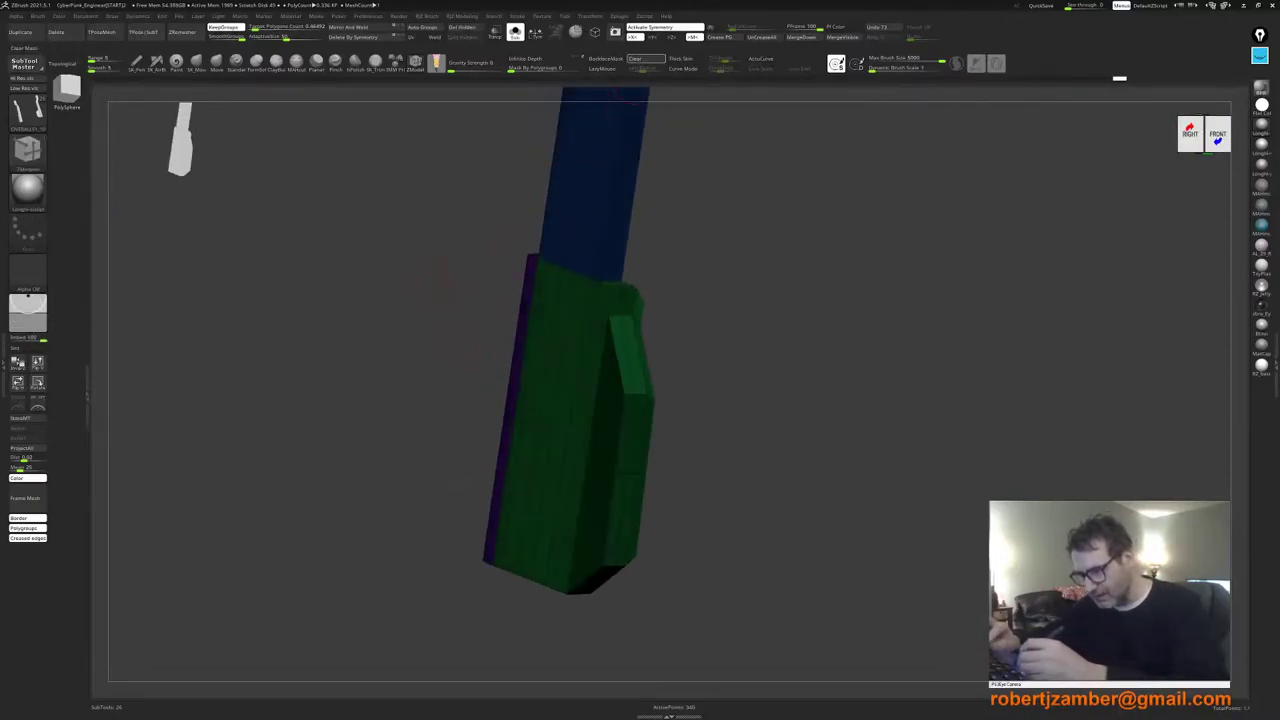
pyautogui.click(645, 58)
# Step: Try to extrude the lower plate's inner side faces outward by about 0.01 using a temporary polygroup
pyautogui.moveTo(549, 414); pyautogui.dragTo(615, 432, button='right')
pyautogui.moveTo(628, 445); pyautogui.dragTo(599, 408)
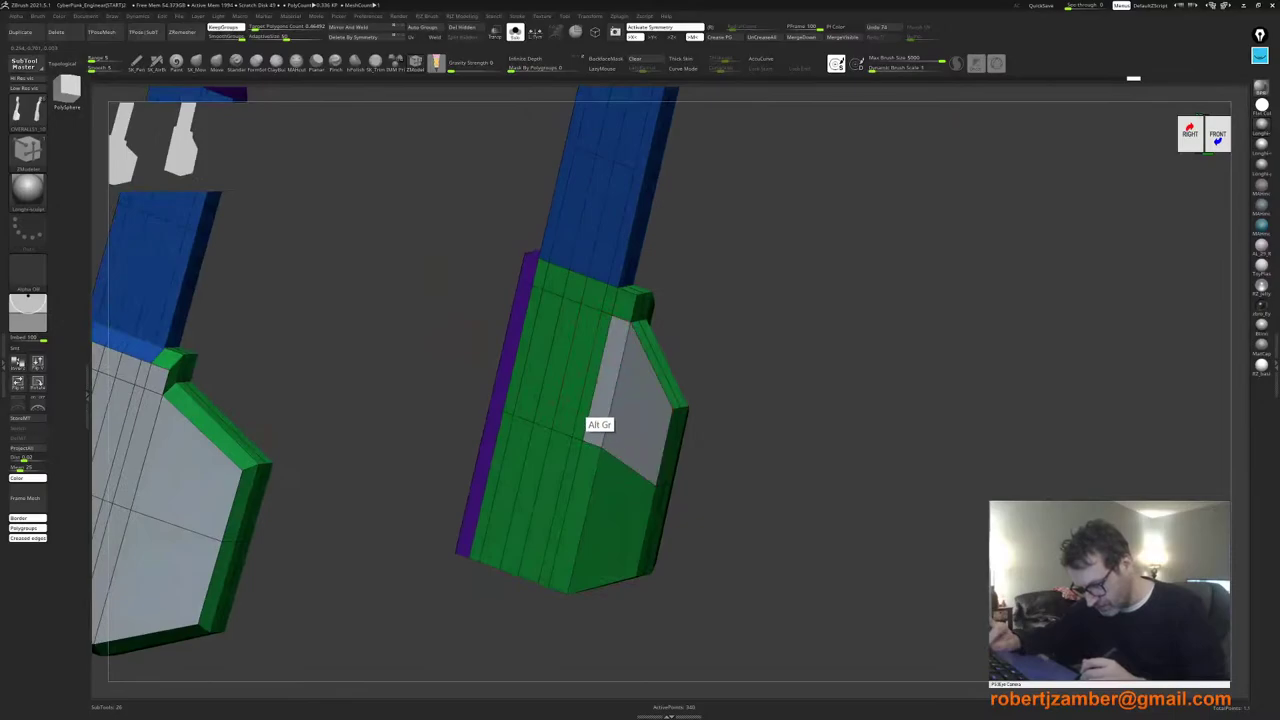
pyautogui.moveTo(621, 306)
pyautogui.keyDown('alt'); pyautogui.mouseDown()
pyautogui.moveTo(552, 279)
pyautogui.moveTo(563, 394)
pyautogui.moveTo(608, 511)
pyautogui.moveTo(506, 520)
pyautogui.moveTo(482, 508)
pyautogui.moveTo(498, 376)
pyautogui.mouseUp(); pyautogui.keyUp('alt')
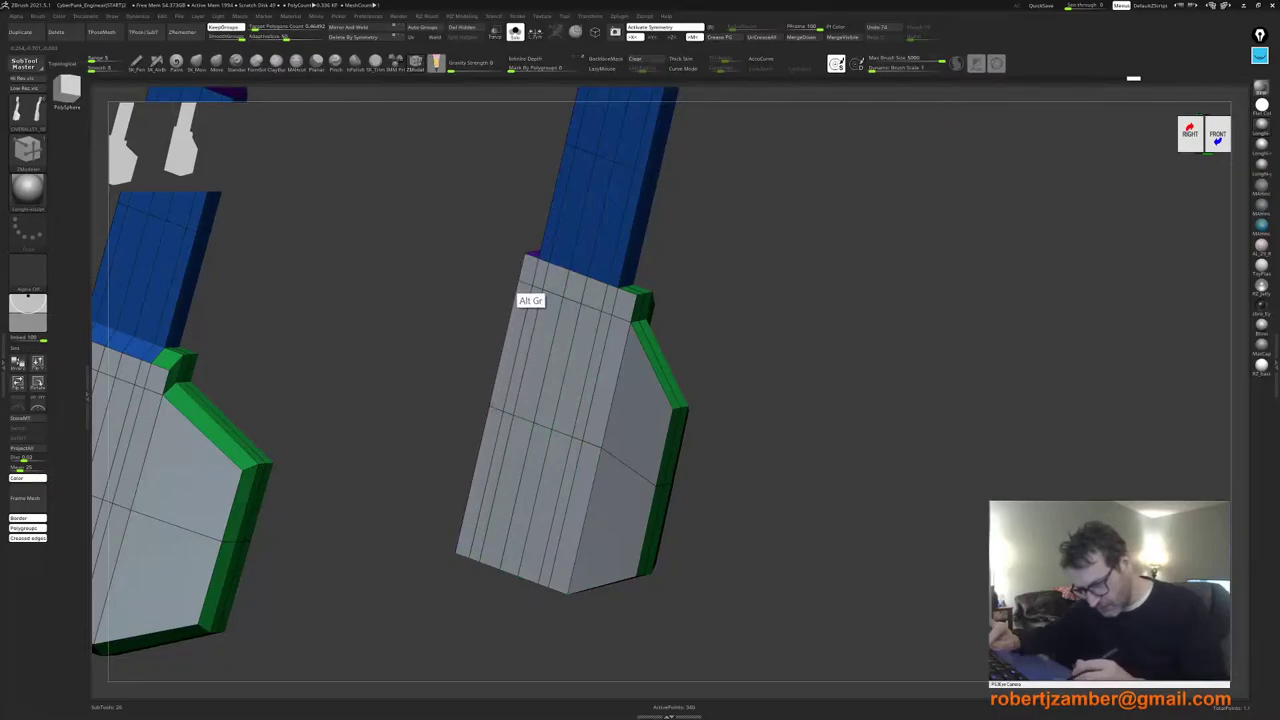
pyautogui.moveTo(520, 300); pyautogui.dragTo(532, 420, button='right')
pyautogui.press('w')
pyautogui.keyDown('ctrl'); pyautogui.keyDown('shift'); pyautogui.click(530, 425); pyautogui.keyUp('shift'); pyautogui.keyUp('ctrl')
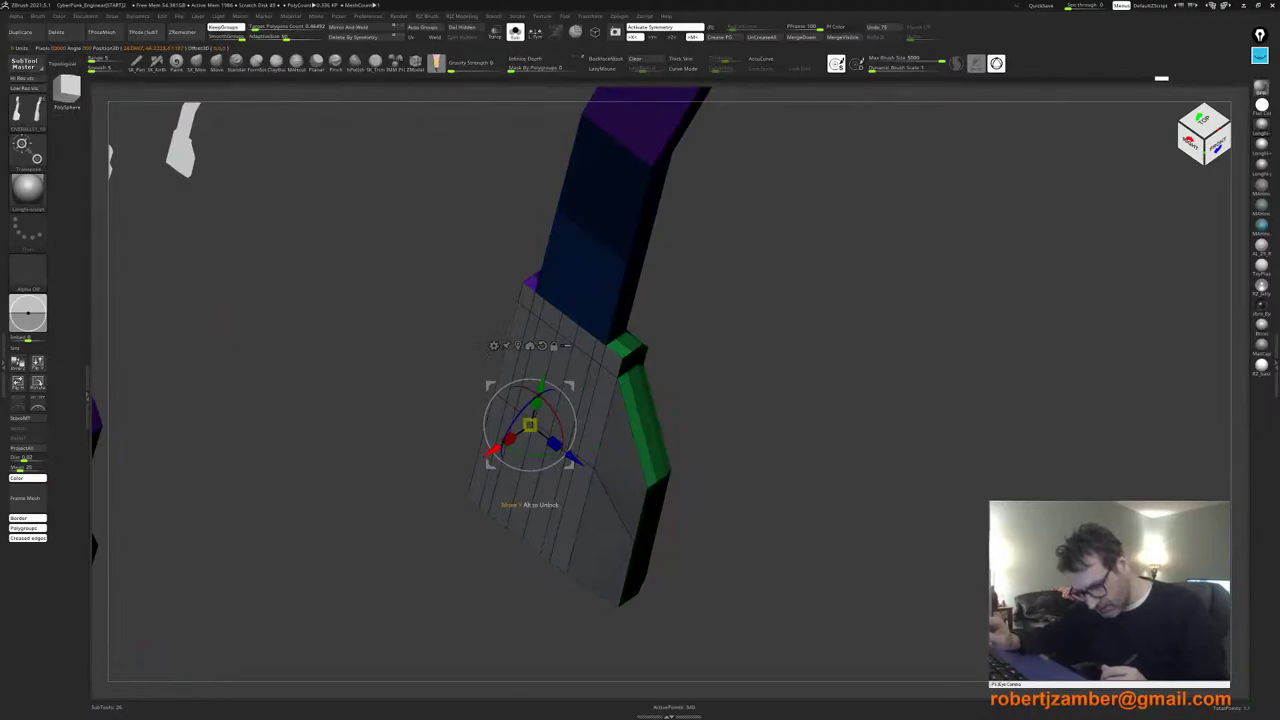
pyautogui.keyDown('ctrl'); pyautogui.keyDown('shift'); pyautogui.moveTo(490, 454); pyautogui.dragTo(480, 459); pyautogui.keyUp('shift'); pyautogui.keyUp('ctrl')
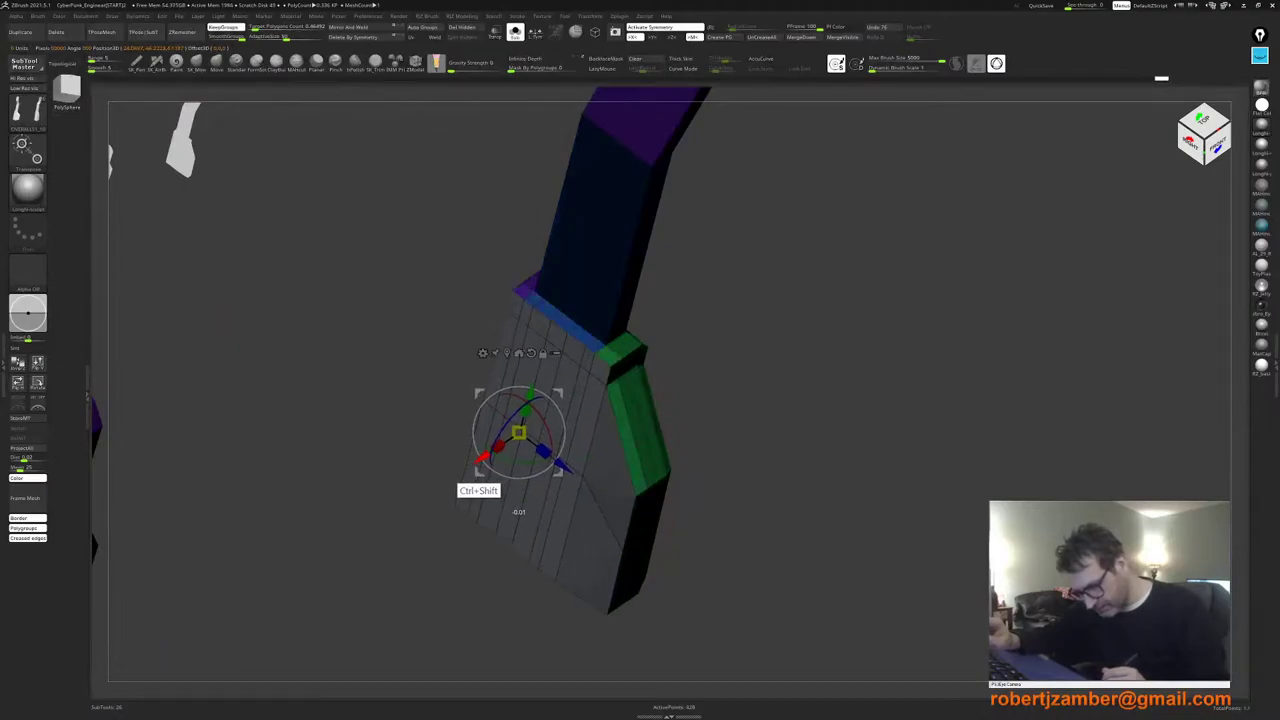
pyautogui.moveTo(480, 459); pyautogui.dragTo(376, 432, button='right')
pyautogui.hotkey('ctrl', 'z')
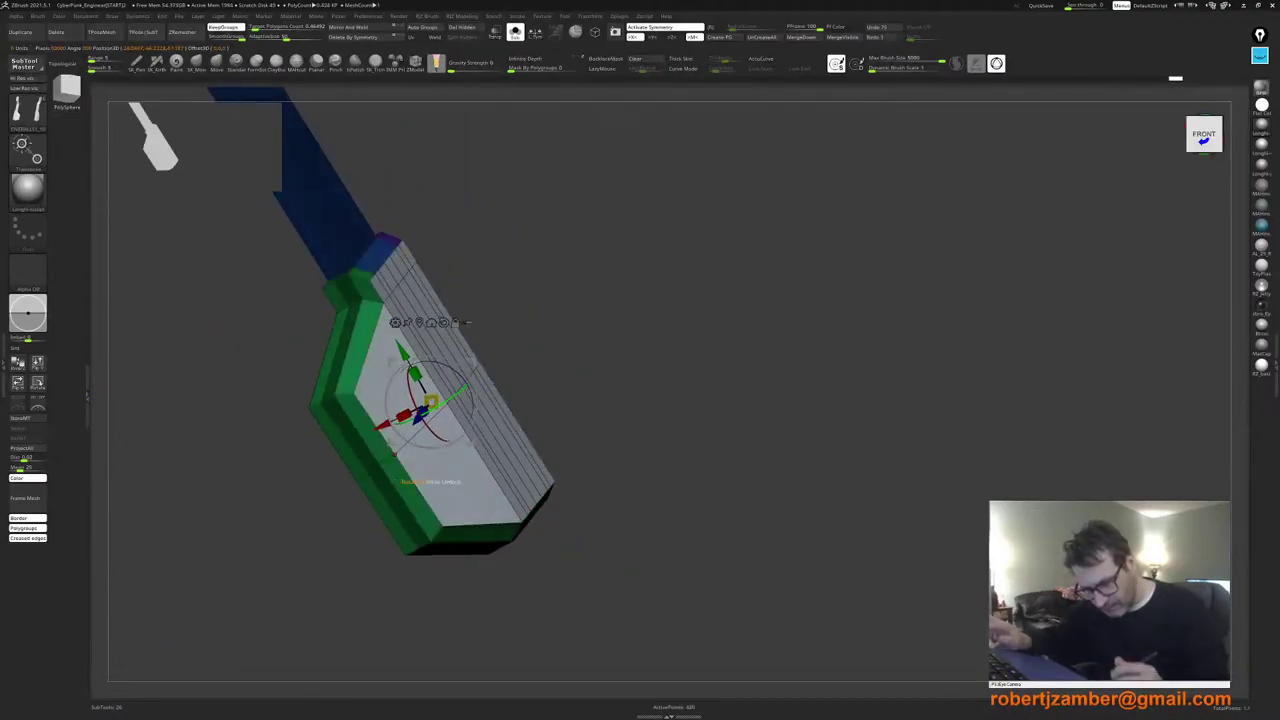
# Step: Isolate the lower plate's side faces, assign them separate polygroups with Auto Groups, and restore the whole brace
pyautogui.press('q')
pyautogui.keyDown('ctrl'); pyautogui.keyDown('shift'); pyautogui.click(457, 411); pyautogui.keyUp('shift'); pyautogui.keyUp('ctrl')
pyautogui.moveTo(457, 408)
pyautogui.mouseDown(button='right')
pyautogui.moveTo(500, 420)
pyautogui.moveTo(463, 408)
pyautogui.mouseUp(button='right')
pyautogui.keyDown('ctrl'); pyautogui.keyDown('shift'); pyautogui.click(463, 408); pyautogui.keyUp('shift'); pyautogui.keyUp('ctrl')
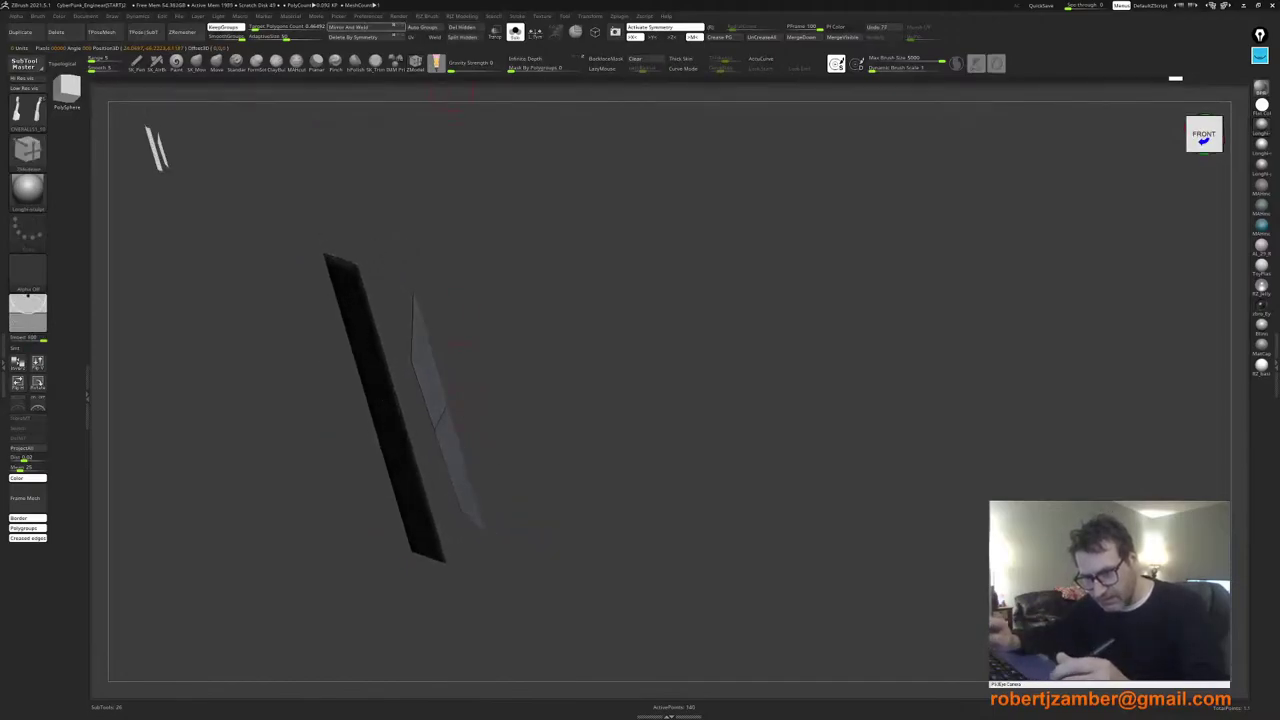
pyautogui.click(424, 27)
pyautogui.keyDown('ctrl'); pyautogui.keyDown('shift'); pyautogui.click(599, 363); pyautogui.keyUp('shift'); pyautogui.keyUp('ctrl')
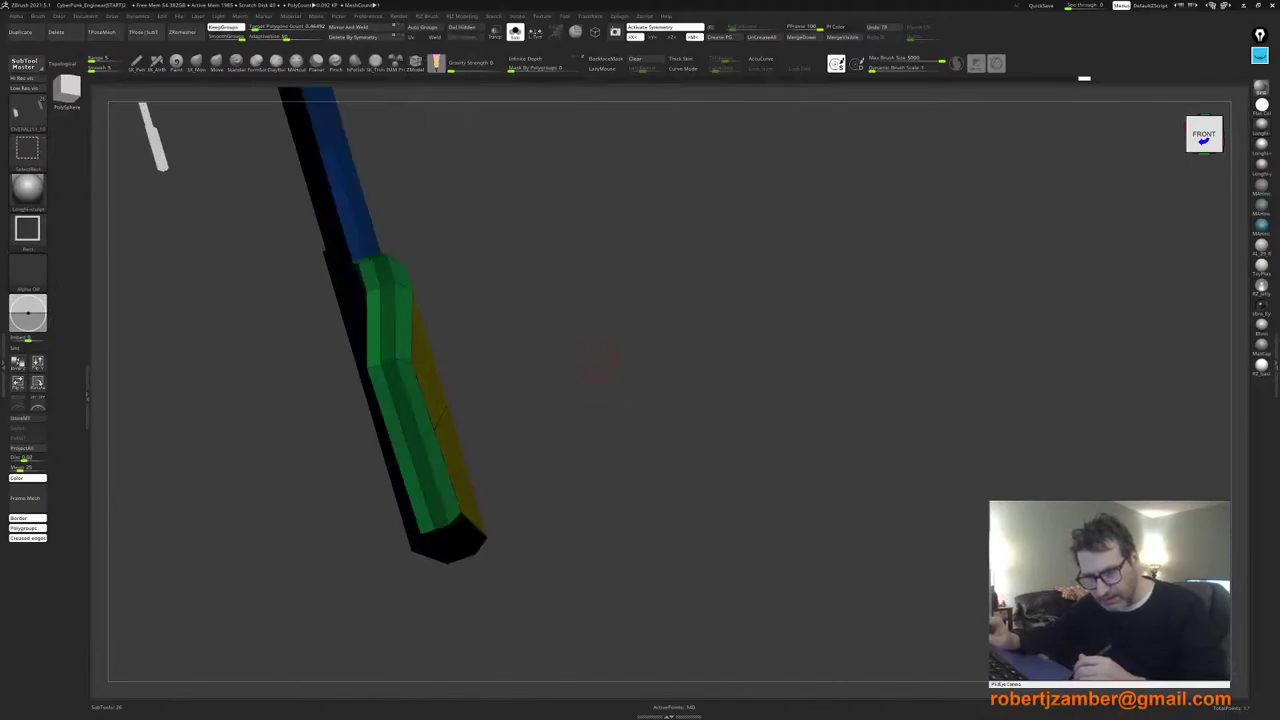
# Step: Apply Mirror And Weld to the brace and check the polygroup on the plate's inner side
pyautogui.click(352, 28)
pyautogui.moveTo(467, 388); pyautogui.dragTo(534, 446, button='right')
pyautogui.keyDown('ctrl'); pyautogui.keyDown('shift'); pyautogui.click(394, 401); pyautogui.keyUp('shift'); pyautogui.keyUp('ctrl')
pyautogui.keyDown('ctrl'); pyautogui.keyDown('shift'); pyautogui.click(534, 448); pyautogui.keyUp('shift'); pyautogui.keyUp('ctrl')
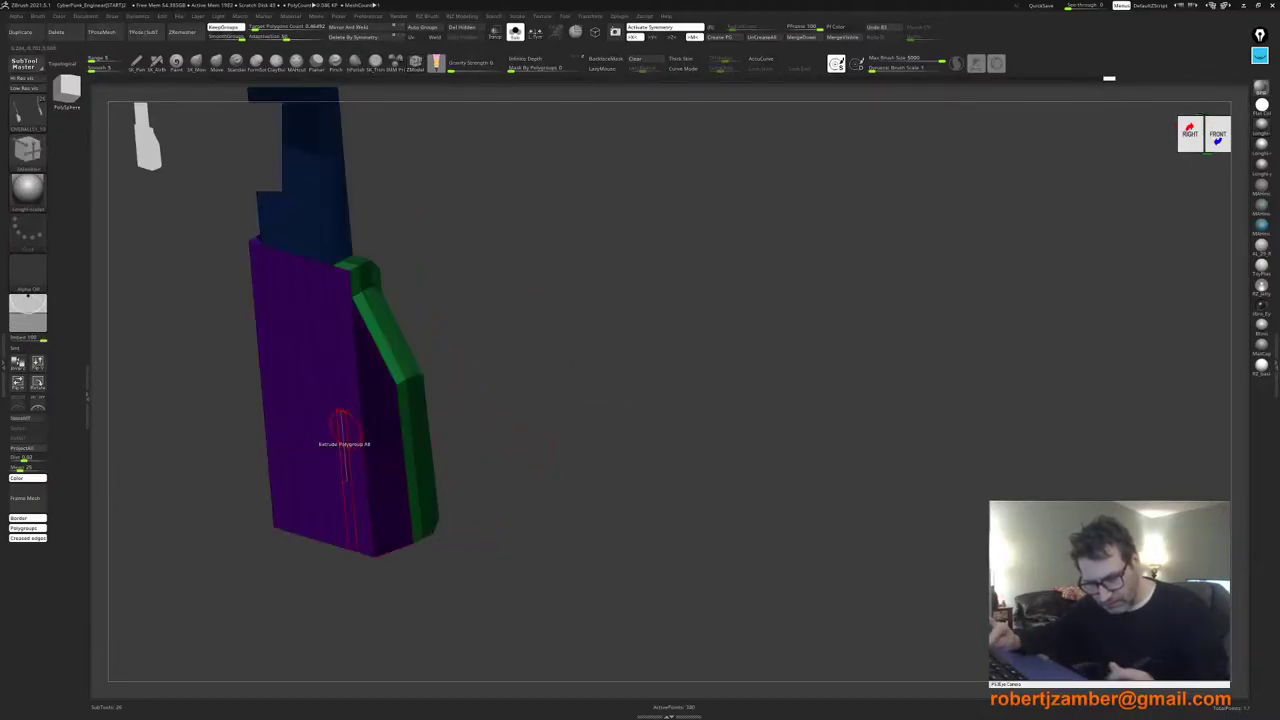
# Step: Mask everything except the lower plate's inner side polygroup and extrude those faces outward
pyautogui.keyDown('alt'); pyautogui.moveTo(343, 427); pyautogui.dragTo(614, 412, button='right'); pyautogui.keyUp('alt')
pyautogui.moveTo(541, 384); pyautogui.dragTo(568, 371, button='right')
pyautogui.keyDown('ctrl'); pyautogui.keyDown('shift'); pyautogui.click(573, 374); pyautogui.keyUp('shift'); pyautogui.keyUp('ctrl')
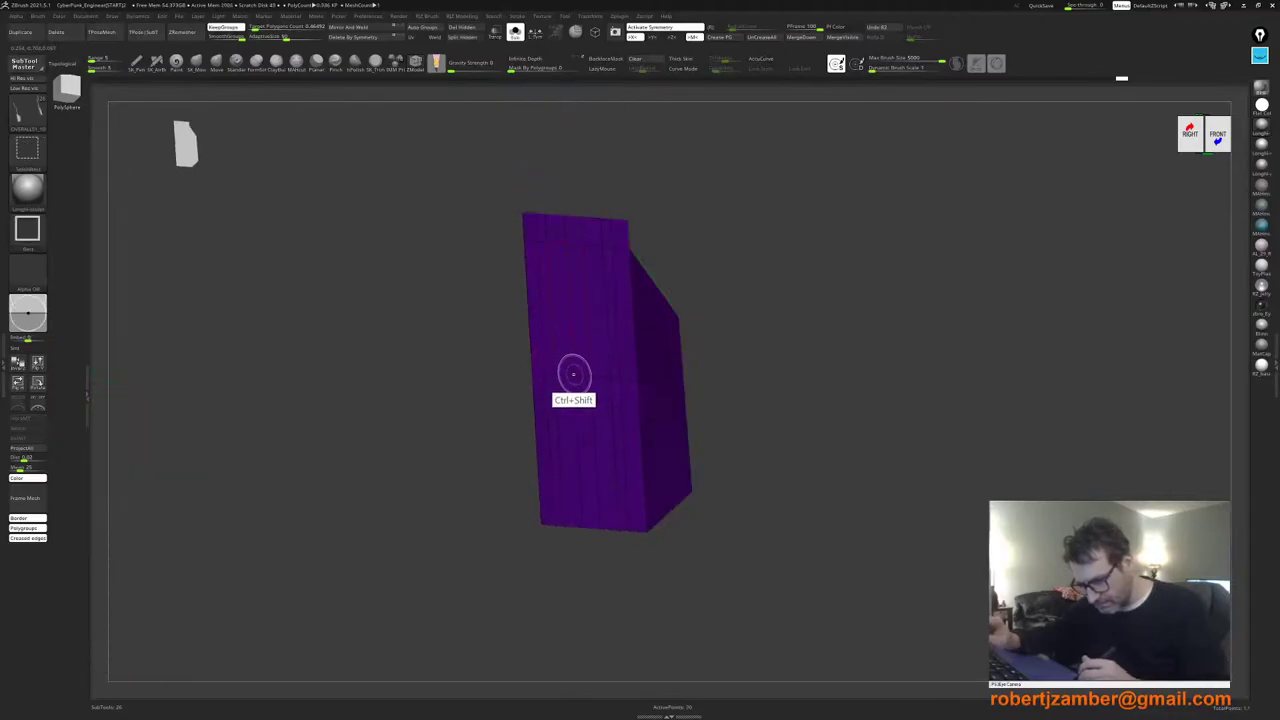
pyautogui.keyDown('ctrl'); pyautogui.keyDown('shift'); pyautogui.click(480, 366); pyautogui.keyUp('shift'); pyautogui.keyUp('ctrl')
pyautogui.press('w')
pyautogui.moveTo(590, 385); pyautogui.dragTo(607, 466, button='right')
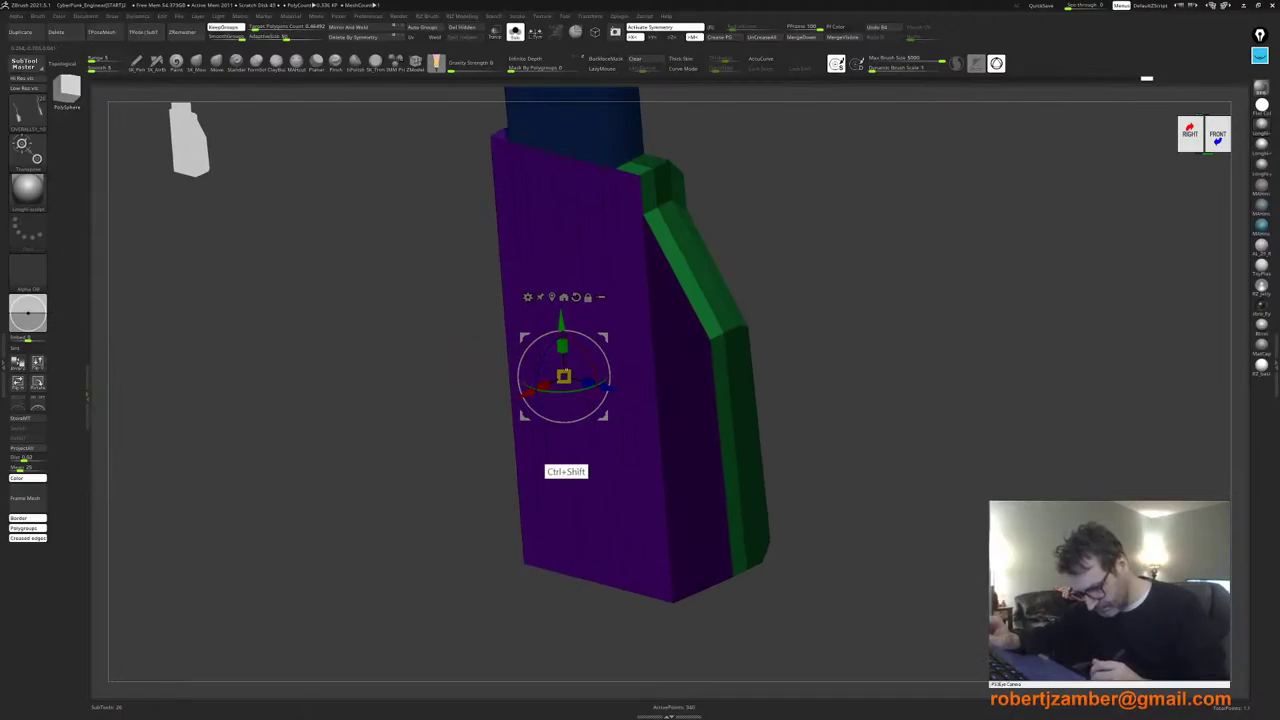
pyautogui.keyDown('ctrl'); pyautogui.keyDown('shift'); pyautogui.click(554, 190); pyautogui.keyUp('shift'); pyautogui.keyUp('ctrl')
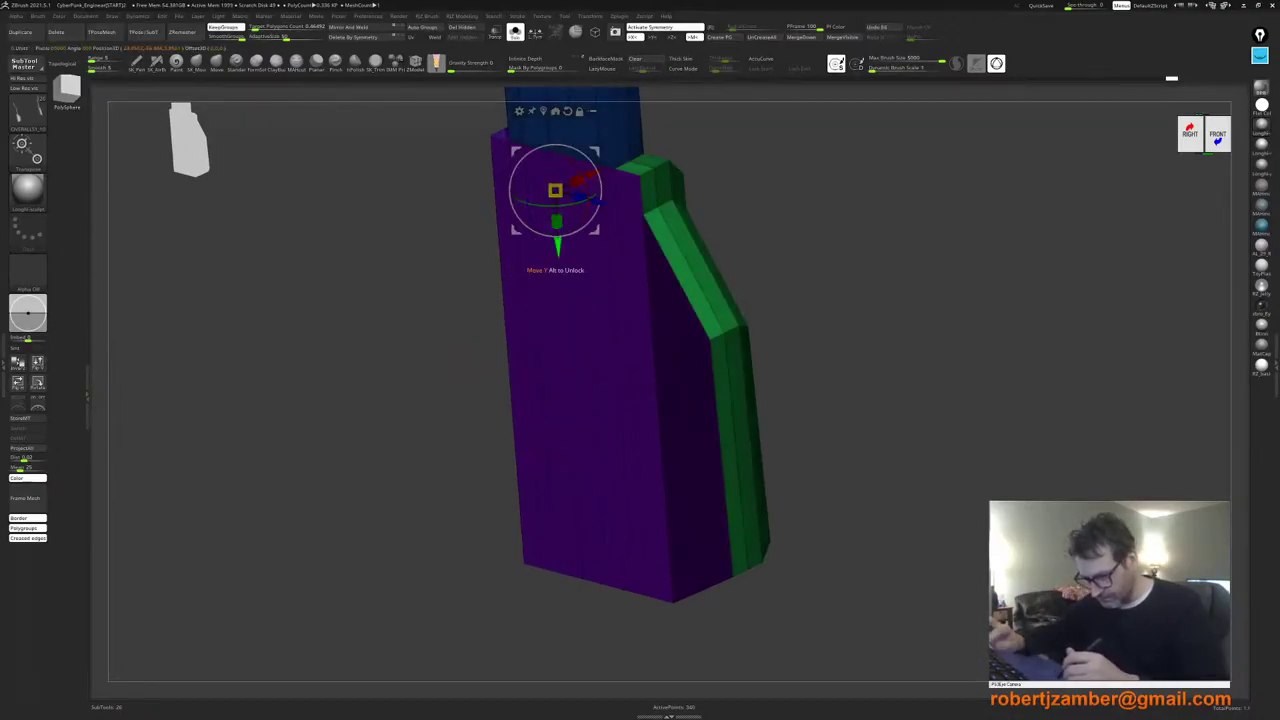
pyautogui.hotkey('ctrl', 'z')
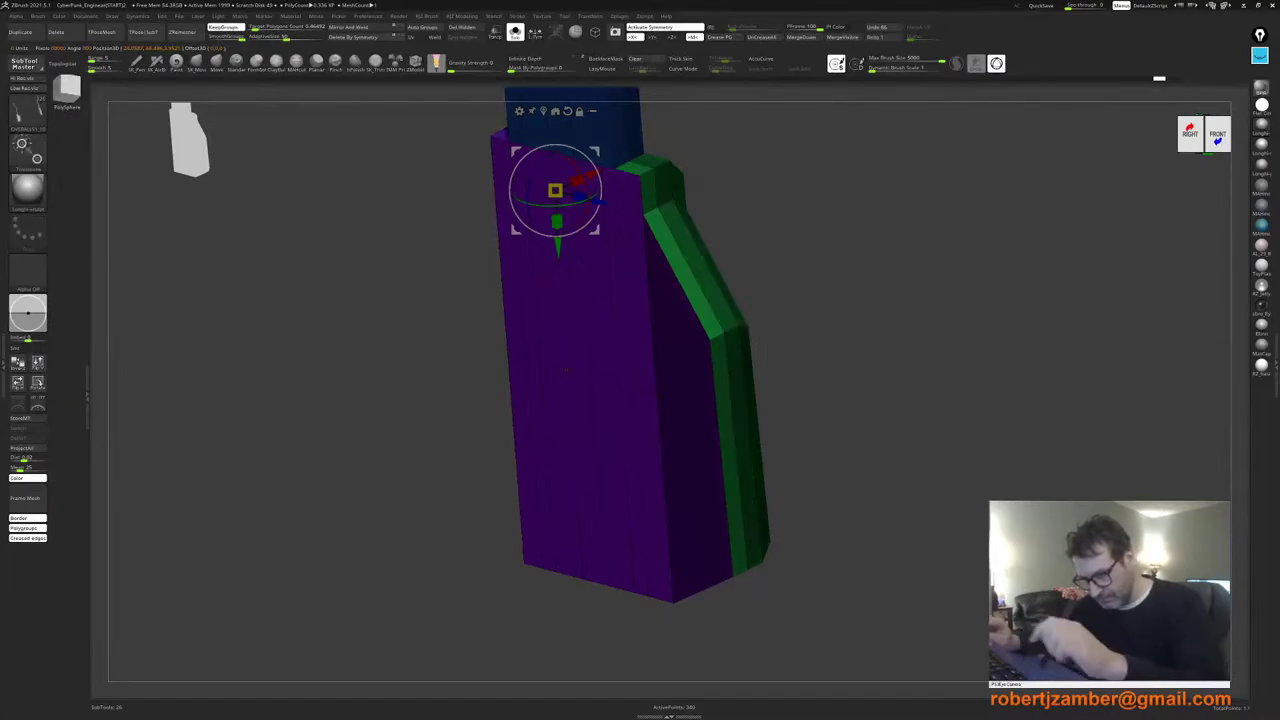
pyautogui.hotkey('ctrl', 'shift', 'z')
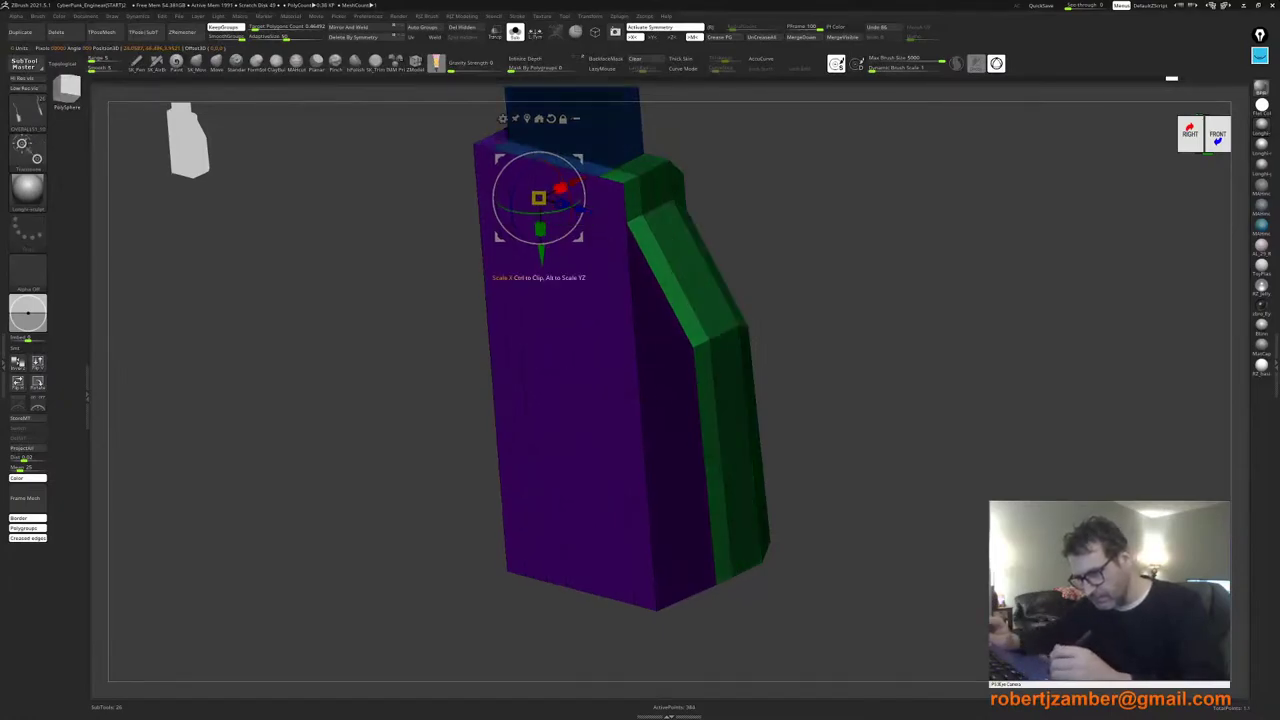
# Step: Scale and shift the extruded inner faces to match the tapered rim on the outer side, and clear the mask
pyautogui.moveTo(560, 188); pyautogui.dragTo(555, 190)
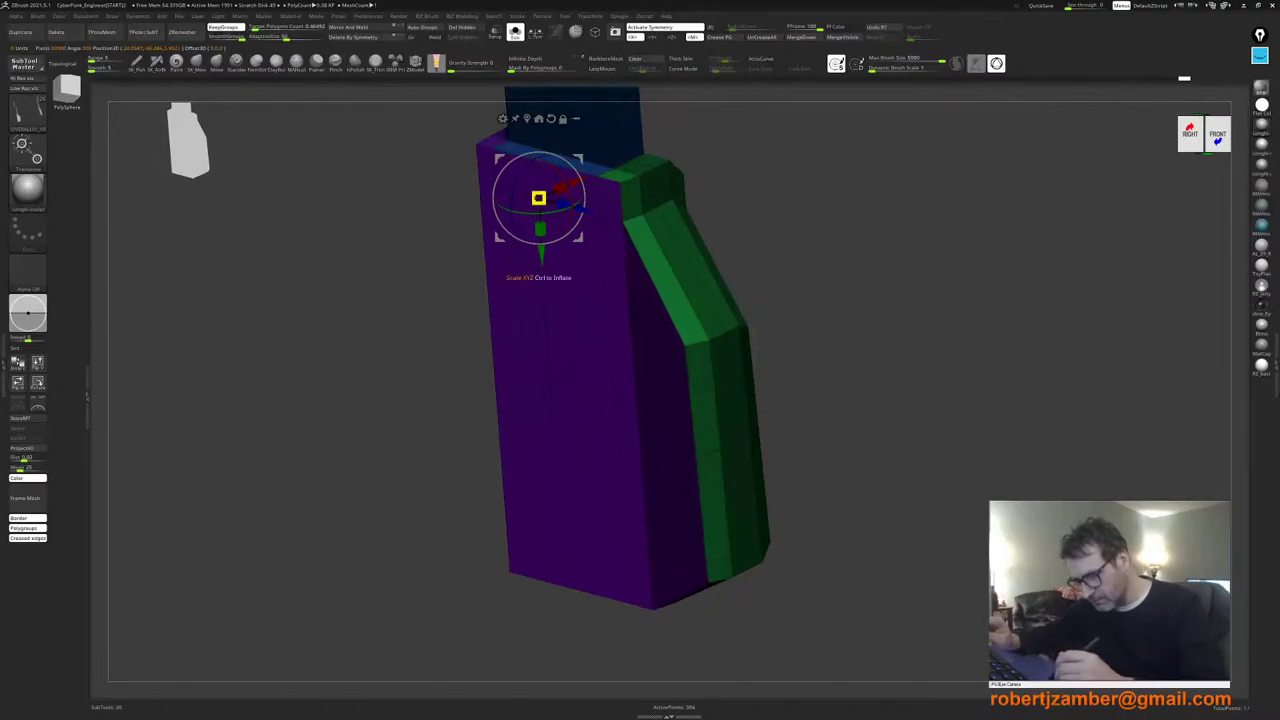
pyautogui.moveTo(539, 198); pyautogui.dragTo(541, 228, button='right')
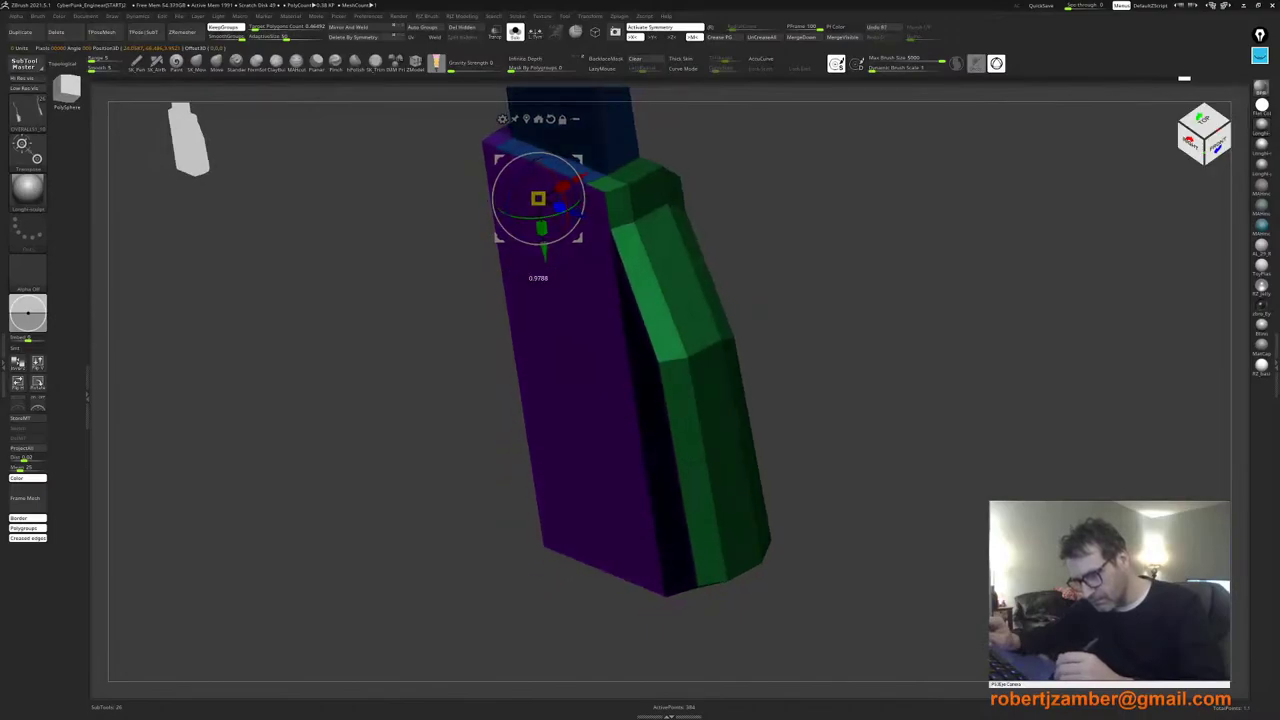
pyautogui.moveTo(582, 178); pyautogui.dragTo(587, 175)
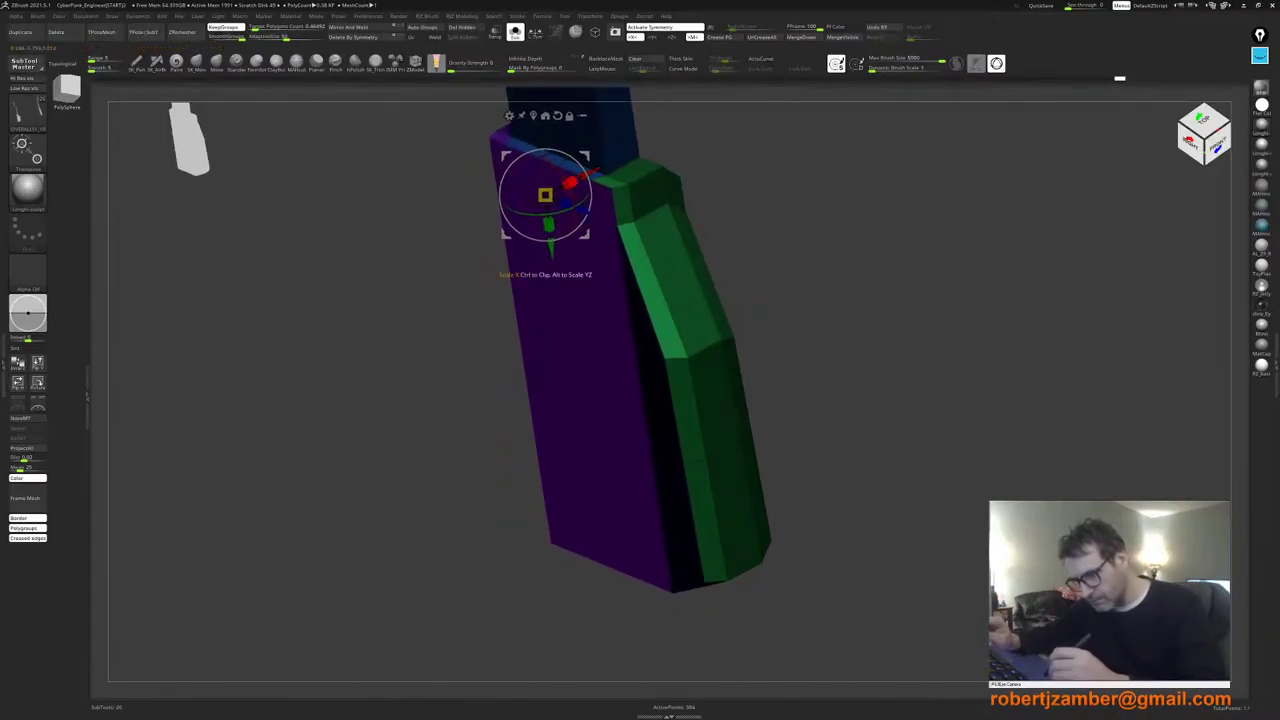
pyautogui.moveTo(550, 214); pyautogui.dragTo(582, 238, button='right')
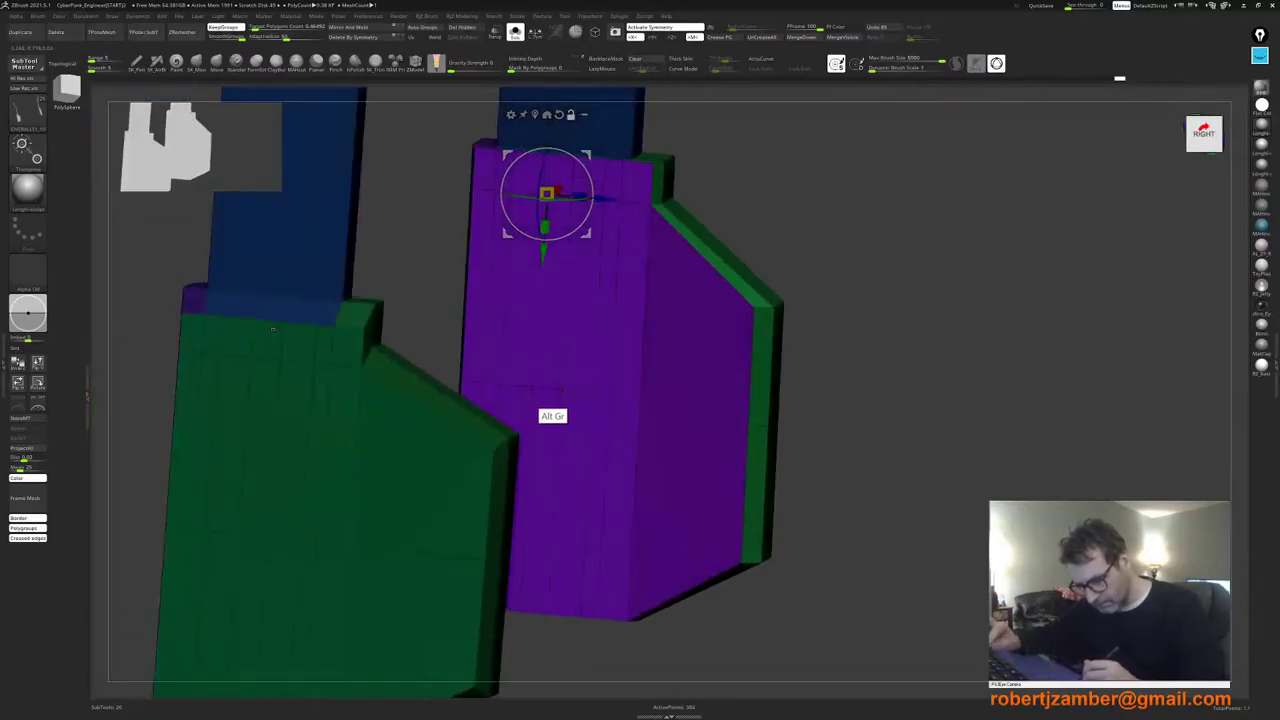
pyautogui.keyDown('alt'); pyautogui.click(560, 391); pyautogui.keyUp('alt')
pyautogui.moveTo(545, 393); pyautogui.dragTo(560, 365, button='right')
pyautogui.moveTo(560, 365); pyautogui.dragTo(582, 381, button='right')
pyautogui.press('q')
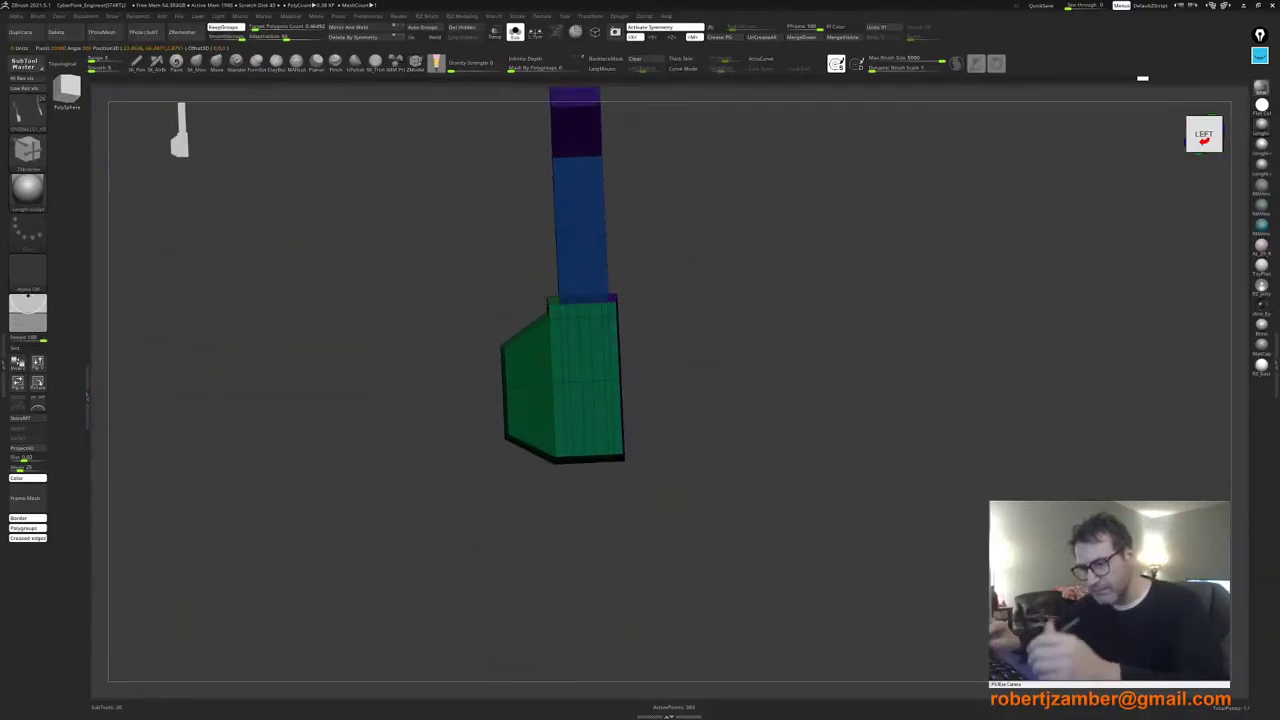
pyautogui.click(640, 59)
# Step: Show the full character without polyframe lines and examine the leg braces from the side
pyautogui.keyDown('ctrl'); pyautogui.moveTo(535, 234); pyautogui.dragTo(533, 200, button='right'); pyautogui.keyUp('ctrl')
pyautogui.moveTo(533, 200); pyautogui.dragTo(617, 261, button='right')
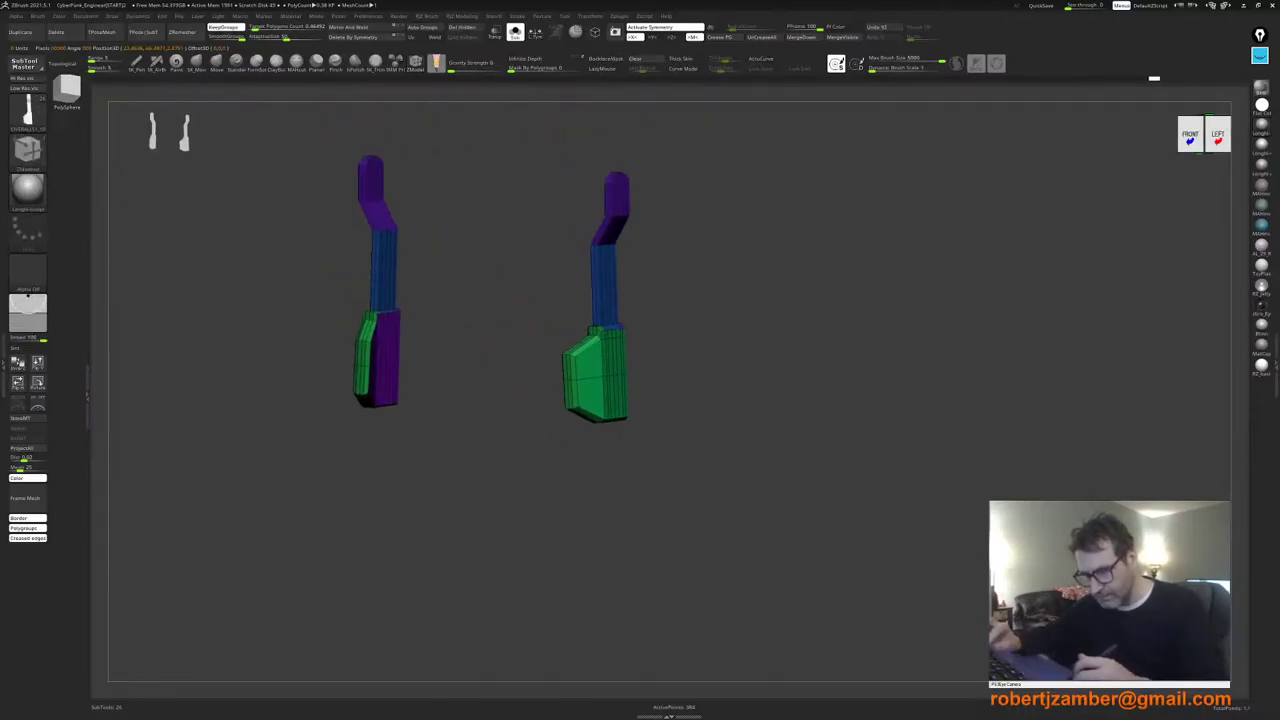
pyautogui.click(515, 32)
pyautogui.keyDown('ctrl'); pyautogui.moveTo(460, 440); pyautogui.dragTo(460, 395, button='right'); pyautogui.keyUp('ctrl')
pyautogui.moveTo(460, 395); pyautogui.dragTo(511, 406, button='right')
pyautogui.keyDown('alt'); pyautogui.moveTo(511, 406); pyautogui.dragTo(537, 436, button='right'); pyautogui.keyUp('alt')
pyautogui.hotkey('shift', 'f')
pyautogui.moveTo(537, 436); pyautogui.dragTo(500, 455, button='right')
pyautogui.keyDown('ctrl'); pyautogui.moveTo(436, 503); pyautogui.dragTo(430, 467, button='right'); pyautogui.keyUp('ctrl')
pyautogui.keyDown('alt'); pyautogui.moveTo(430, 467); pyautogui.dragTo(496, 460, button='right'); pyautogui.keyUp('alt')
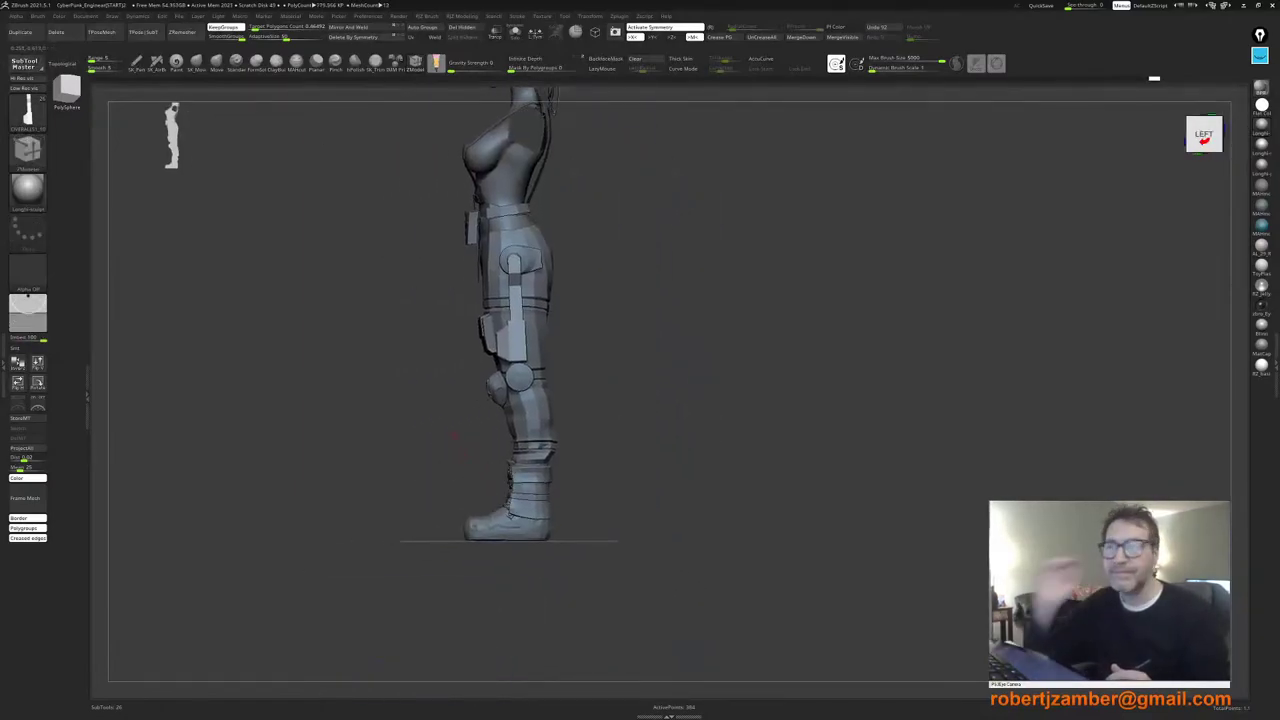
# Step: Mask the brace above its wide lower plate and try to shift the plate down and backward beside the thigh
pyautogui.moveTo(460, 463)
pyautogui.keyDown('ctrl'); pyautogui.mouseDown(button='right')
pyautogui.moveTo(458, 486)
pyautogui.moveTo(516, 482)
pyautogui.moveTo(450, 485)
pyautogui.moveTo(442, 498)
pyautogui.moveTo(490, 503)
pyautogui.moveTo(501, 488)
pyautogui.moveTo(463, 506)
pyautogui.moveTo(504, 507)
pyautogui.moveTo(503, 468)
pyautogui.moveTo(503, 496)
pyautogui.moveTo(542, 486)
pyautogui.moveTo(504, 478)
pyautogui.mouseUp(button='right'); pyautogui.keyUp('ctrl')
pyautogui.moveTo(647, 441)
pyautogui.keyDown('ctrl'); pyautogui.mouseDown()
pyautogui.moveTo(510, 456)
pyautogui.moveTo(335, 264)
pyautogui.moveTo(337, 249)
pyautogui.moveTo(325, 257)
pyautogui.mouseUp(); pyautogui.keyUp('ctrl')
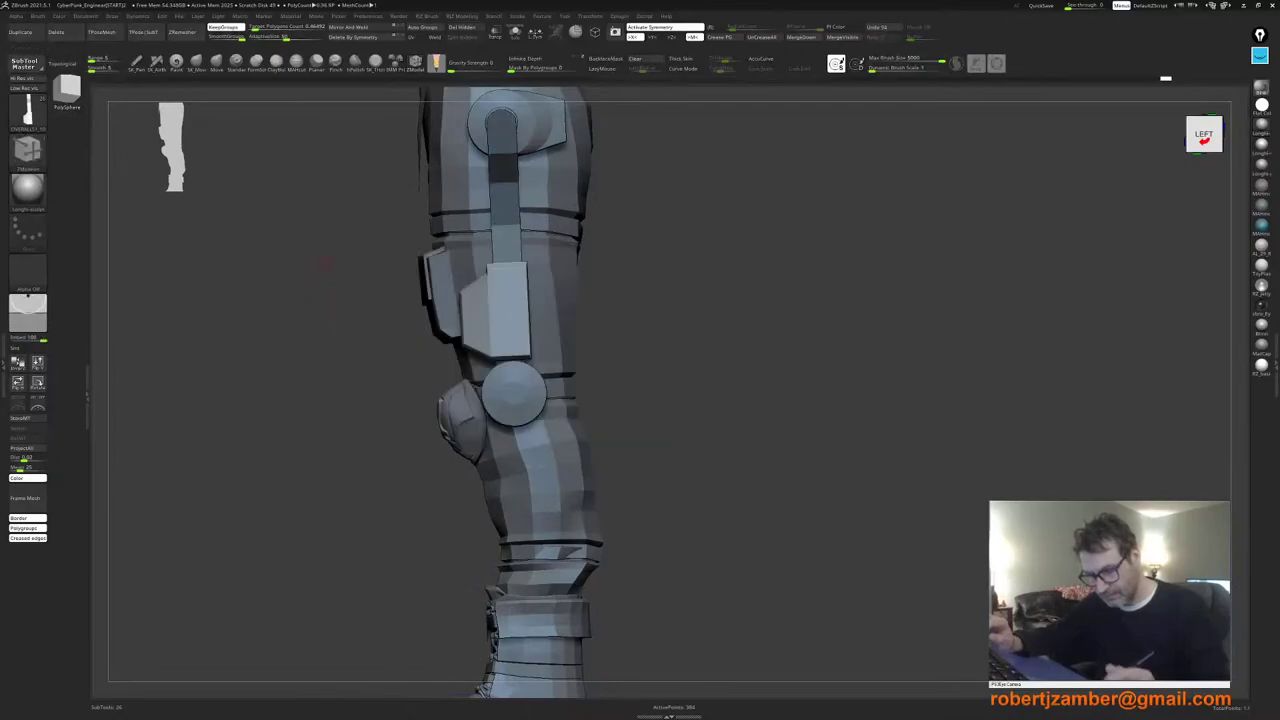
pyautogui.press('w')
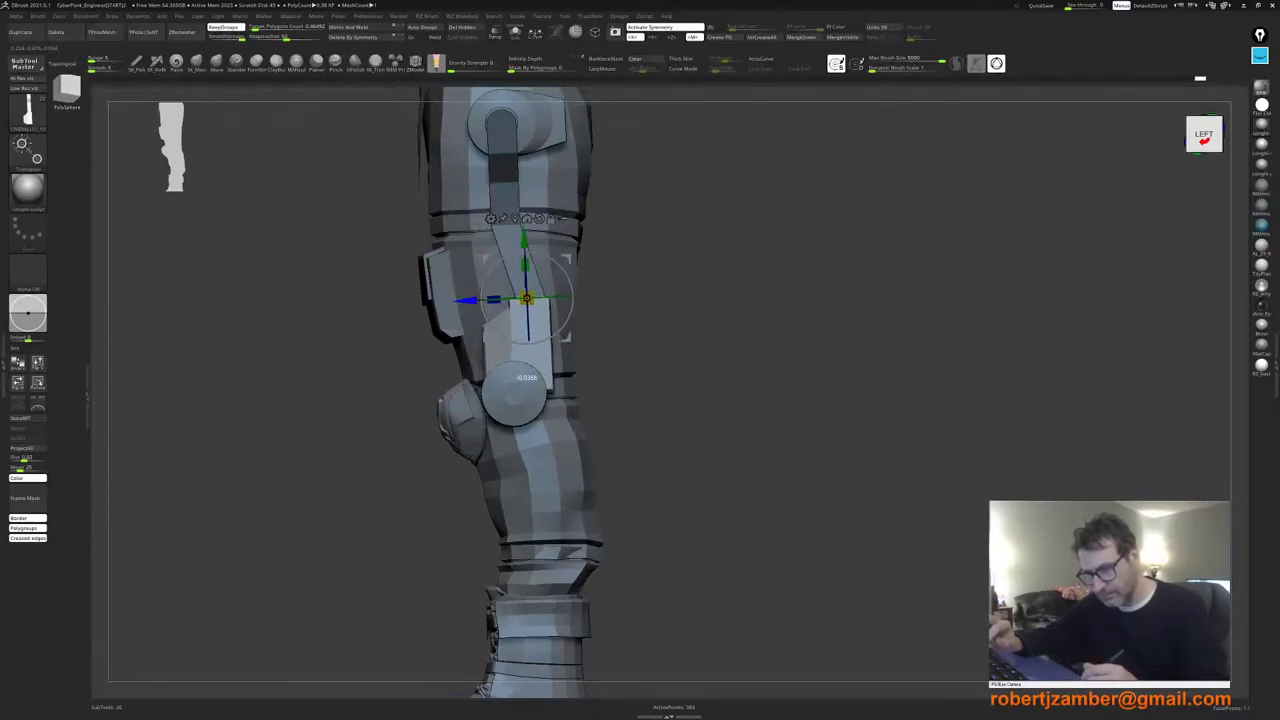
pyautogui.moveTo(467, 300)
pyautogui.mouseDown()
pyautogui.moveTo(429, 302)
pyautogui.moveTo(467, 300)
pyautogui.mouseUp()
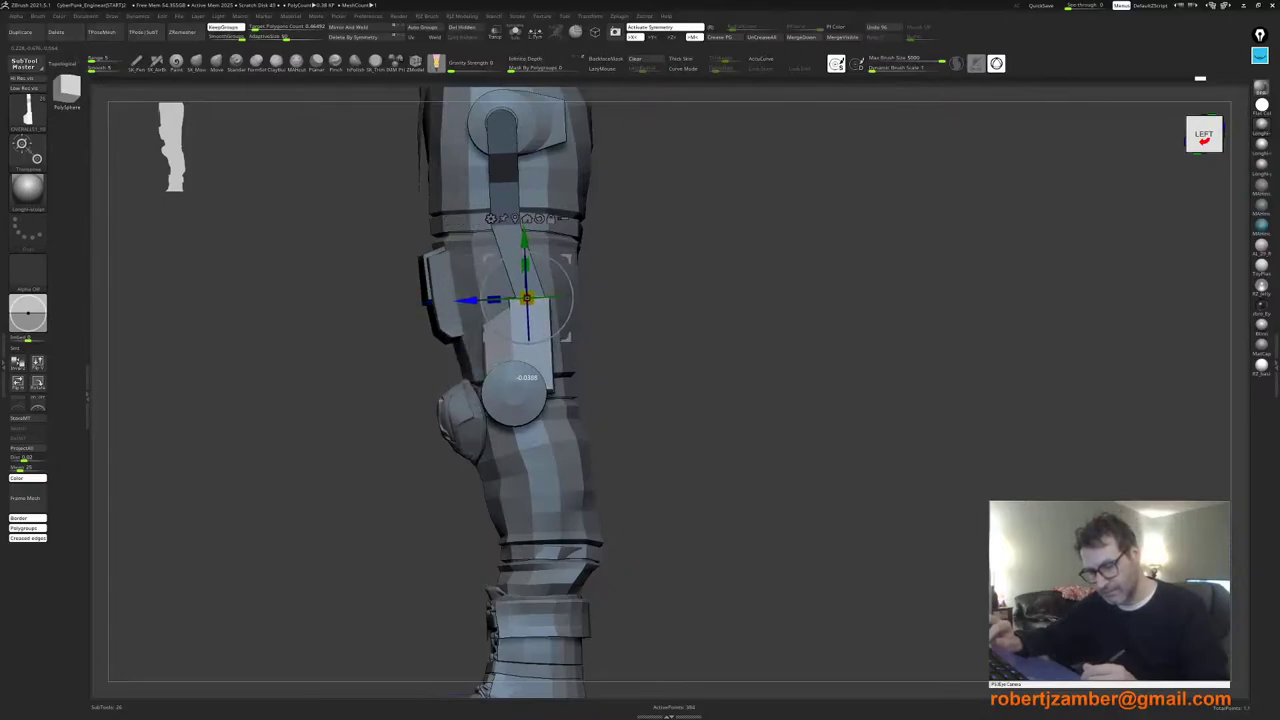
pyautogui.hotkey('ctrl', 'z')
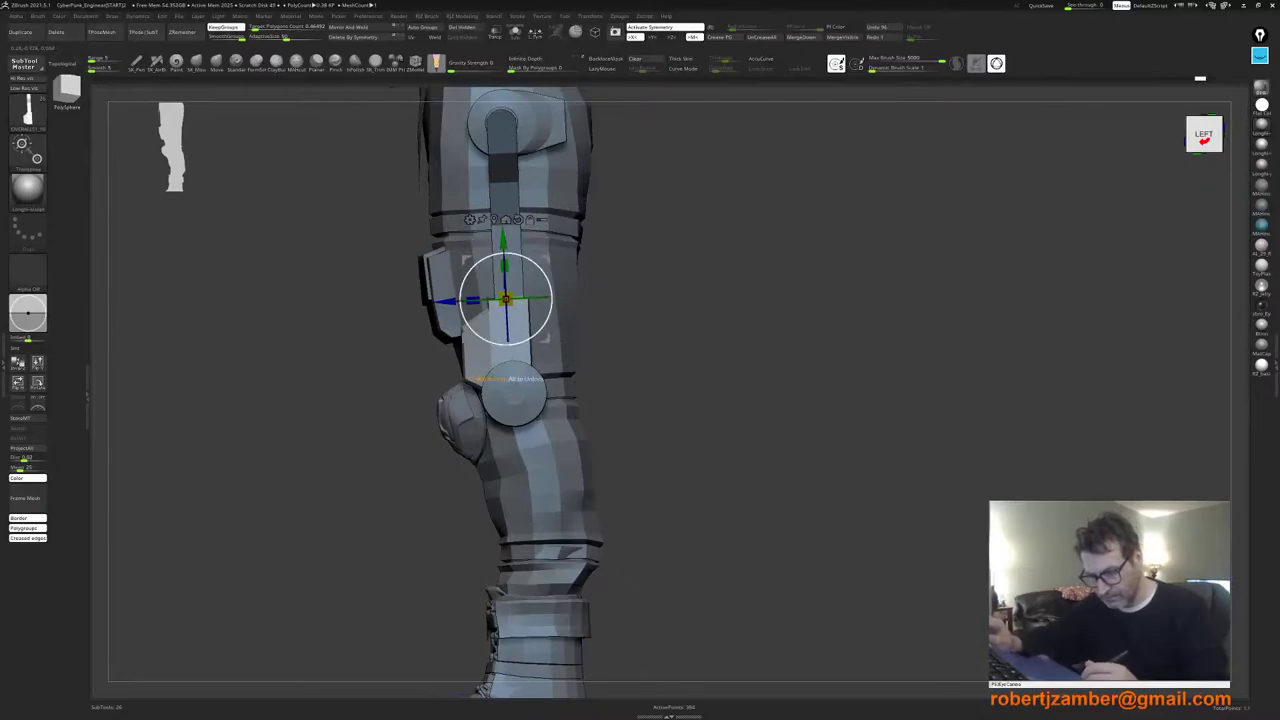
pyautogui.hotkey('ctrl', 'z')
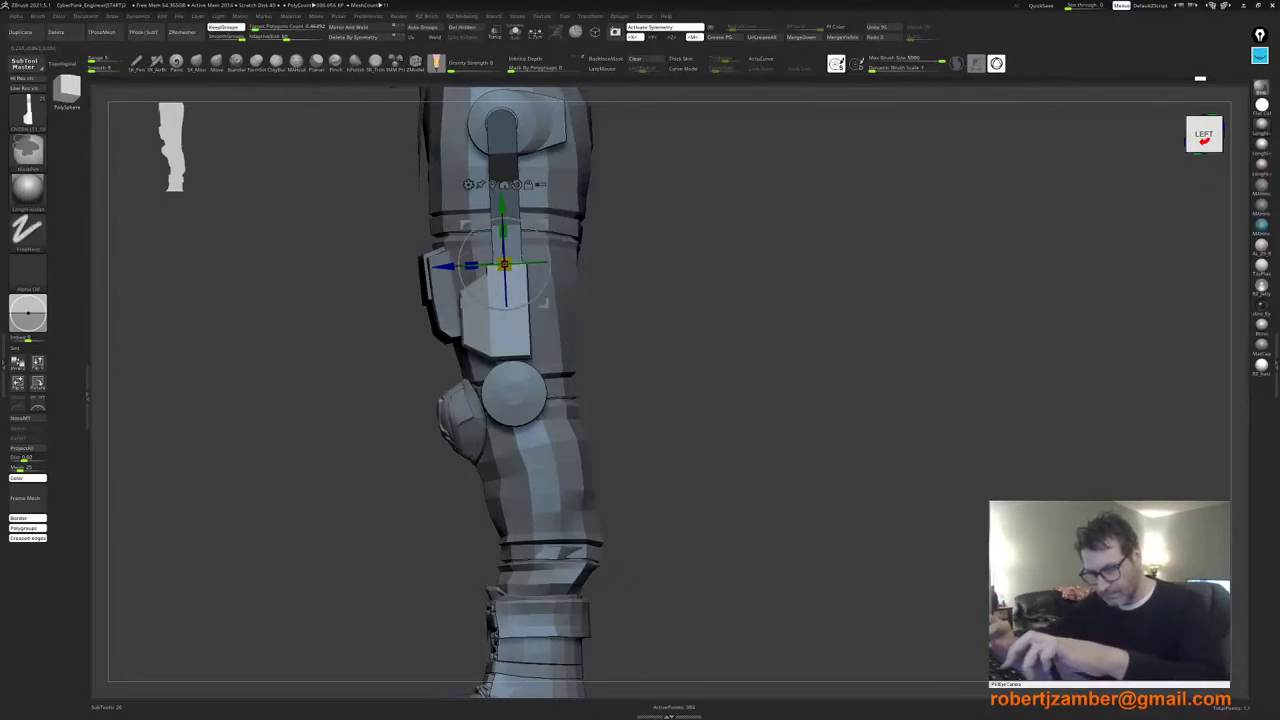
# Step: Reposition the gizmo at the top of the lower plate and move the plate down to overlap the knee disc
pyautogui.moveTo(600, 290); pyautogui.dragTo(715, 290, button='right')
pyautogui.keyDown('ctrl'); pyautogui.moveTo(552, 270); pyautogui.dragTo(552, 330, button='right'); pyautogui.keyUp('ctrl')
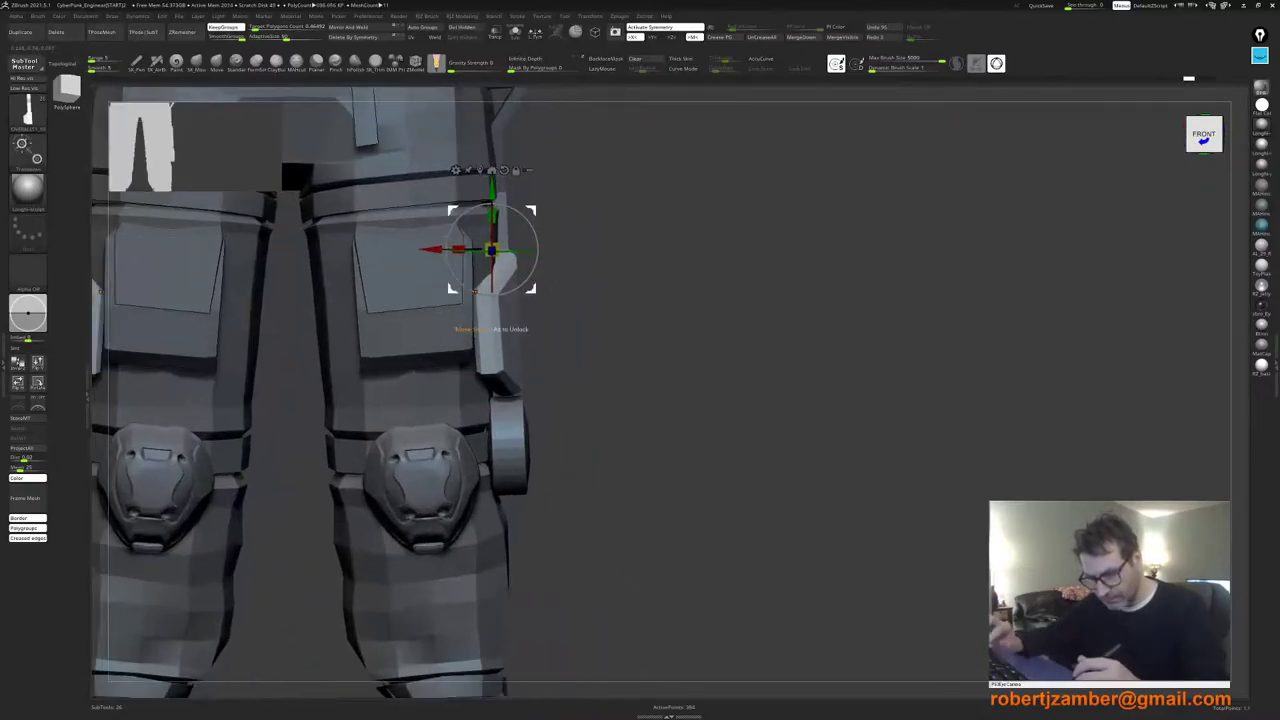
pyautogui.keyDown('alt'); pyautogui.moveTo(431, 260); pyautogui.dragTo(459, 208); pyautogui.keyUp('alt')
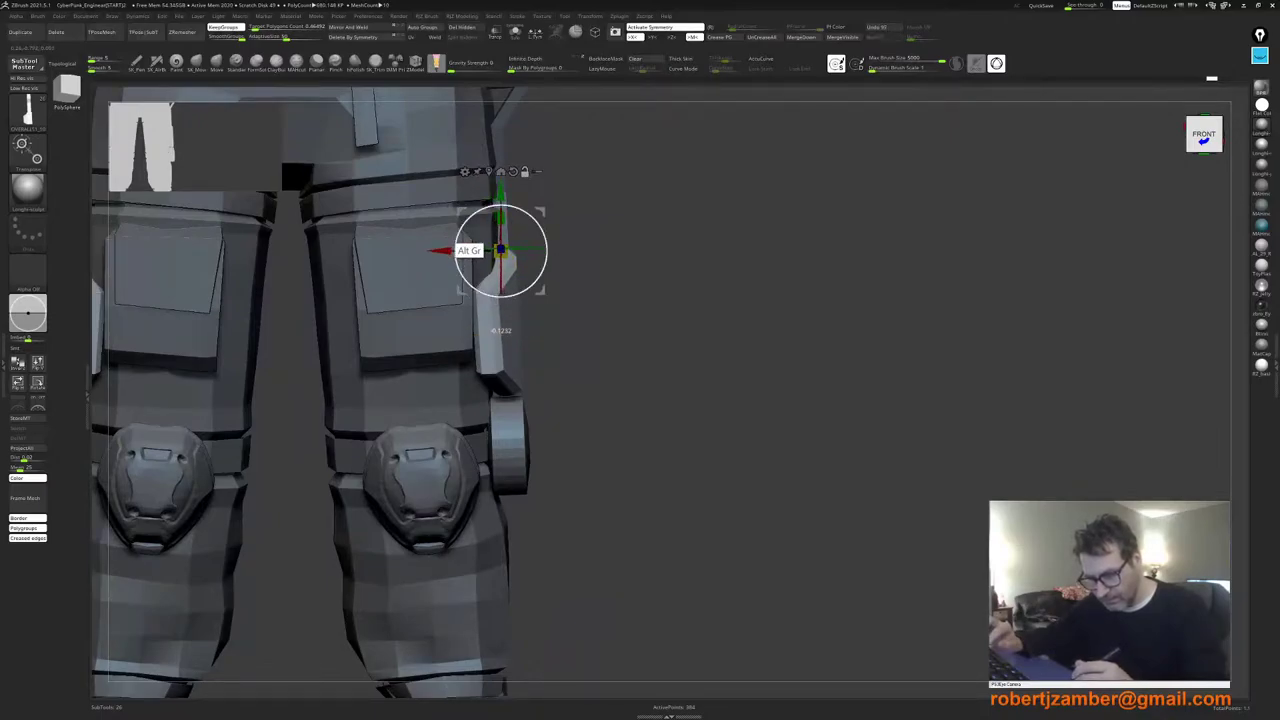
pyautogui.keyDown('ctrl'); pyautogui.moveTo(560, 320); pyautogui.dragTo(560, 250, button='right'); pyautogui.keyUp('ctrl')
pyautogui.keyDown('shift'); pyautogui.moveTo(640, 270); pyautogui.dragTo(540, 290, button='right'); pyautogui.keyUp('shift')
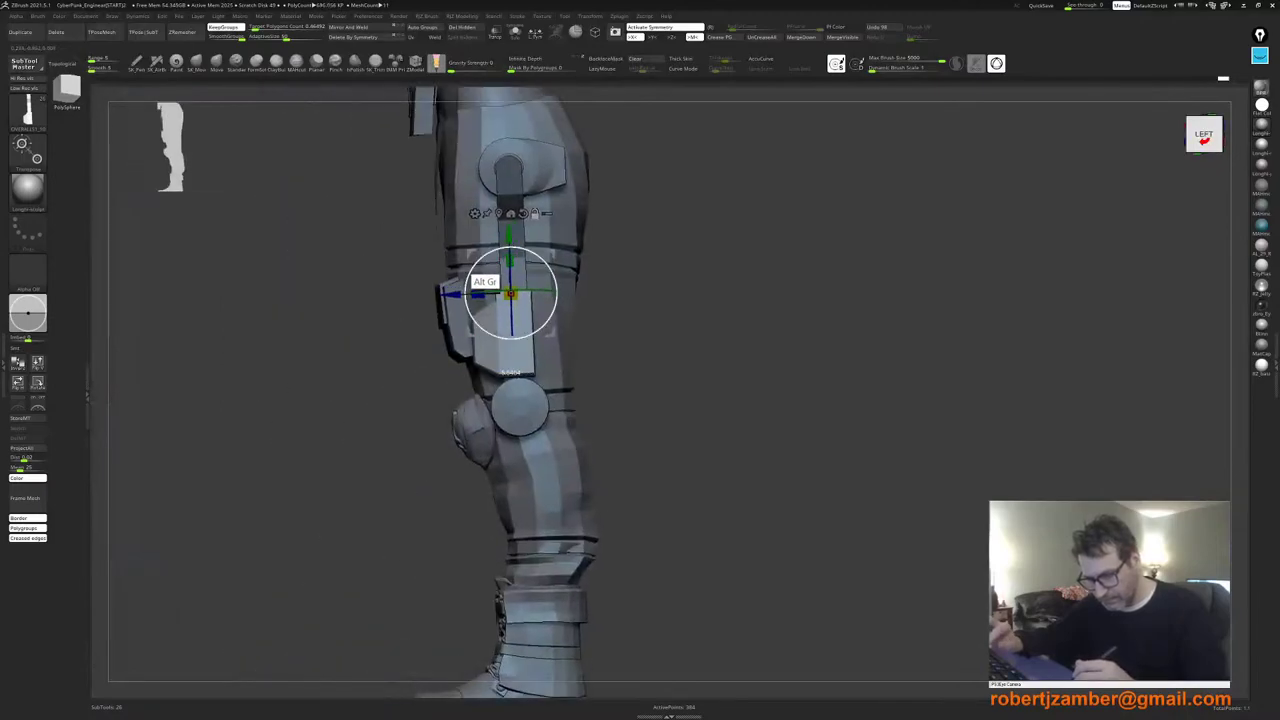
pyautogui.keyDown('alt'); pyautogui.moveTo(505, 292); pyautogui.dragTo(512, 298); pyautogui.keyUp('alt')
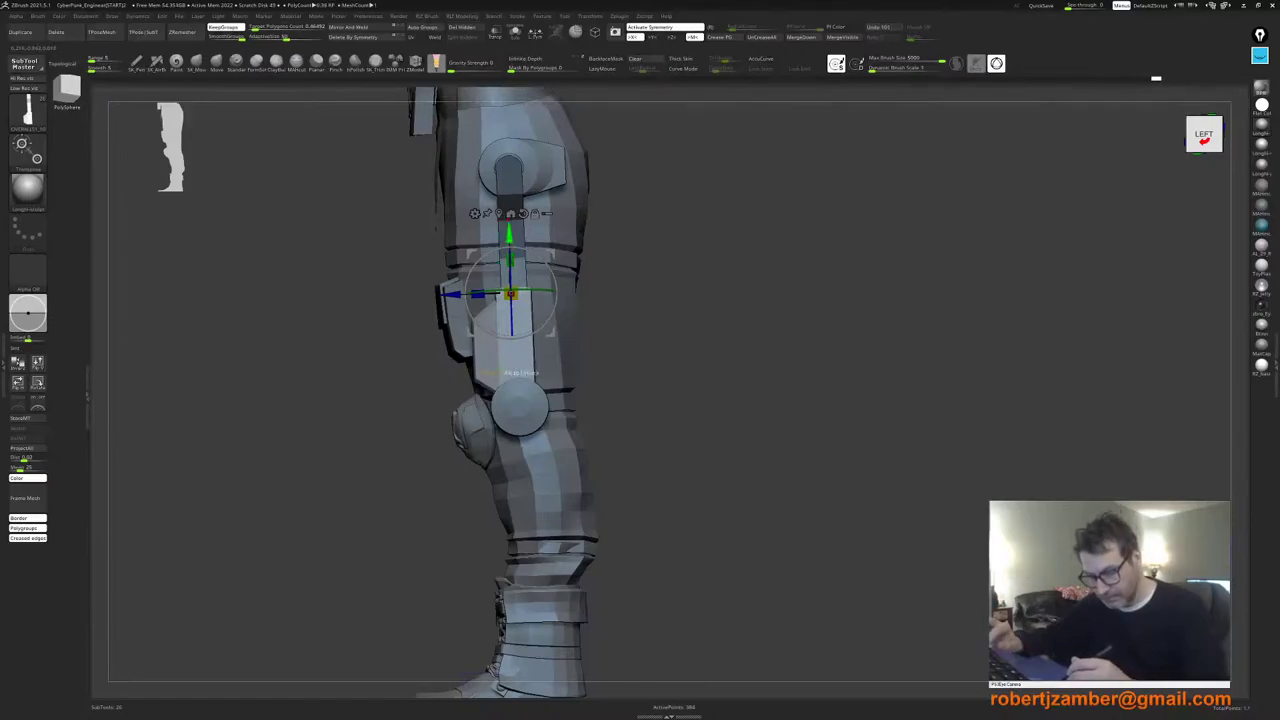
pyautogui.moveTo(509, 234); pyautogui.dragTo(509, 251)
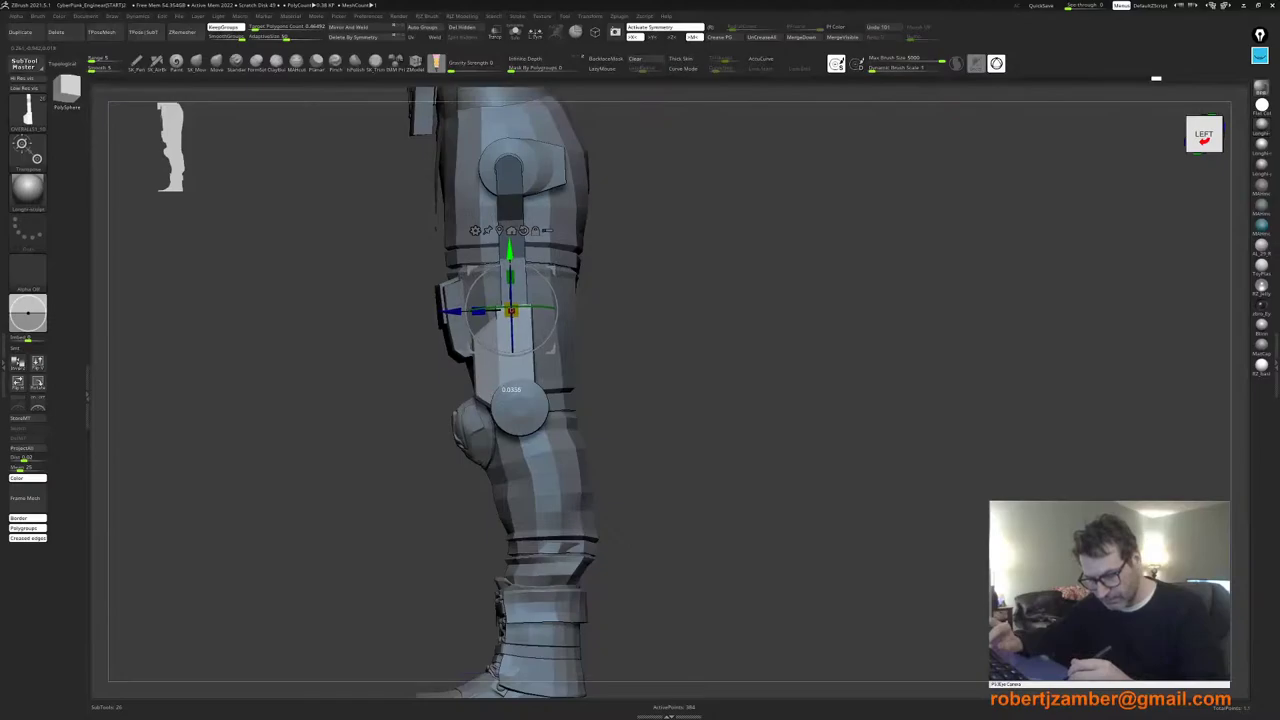
# Step: Fine-tune the lower plate's front-to-back position and height above the knee disc in the side view
pyautogui.moveTo(467, 311); pyautogui.dragTo(496, 312)
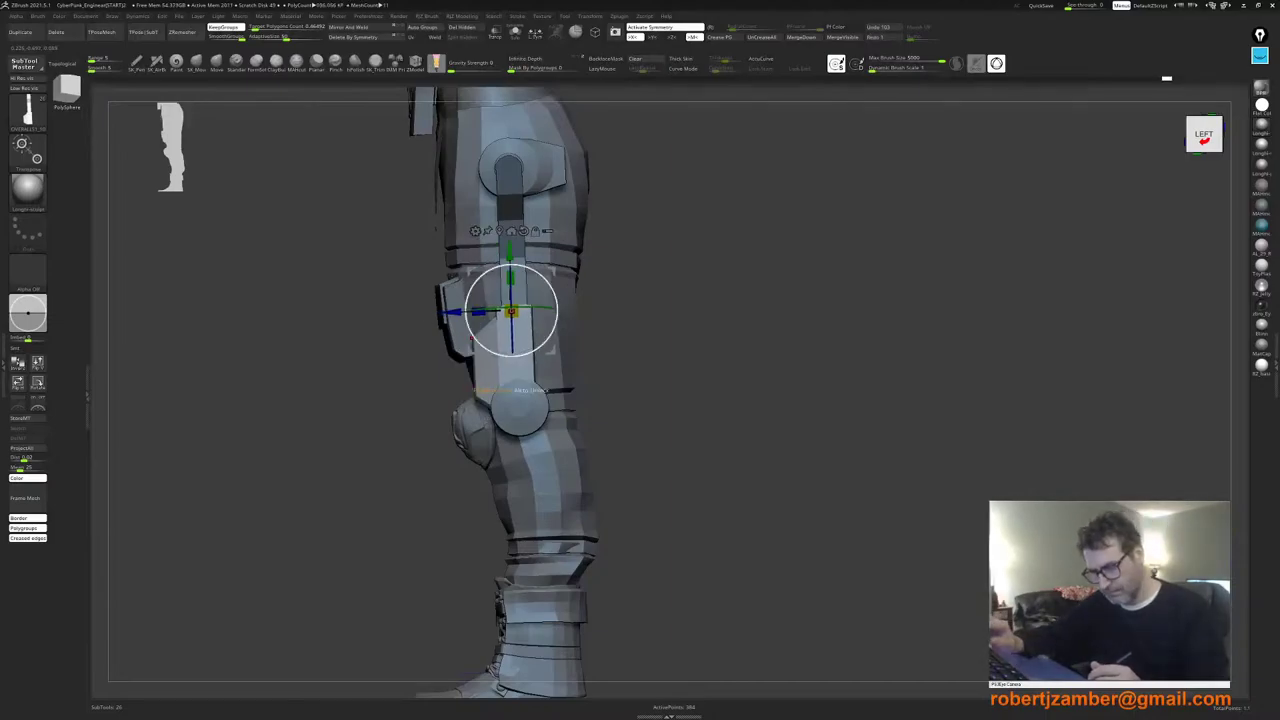
pyautogui.moveTo(459, 382)
pyautogui.keyDown('shift'); pyautogui.mouseDown()
pyautogui.moveTo(498, 366)
pyautogui.moveTo(450, 372)
pyautogui.mouseUp(); pyautogui.keyUp('shift')
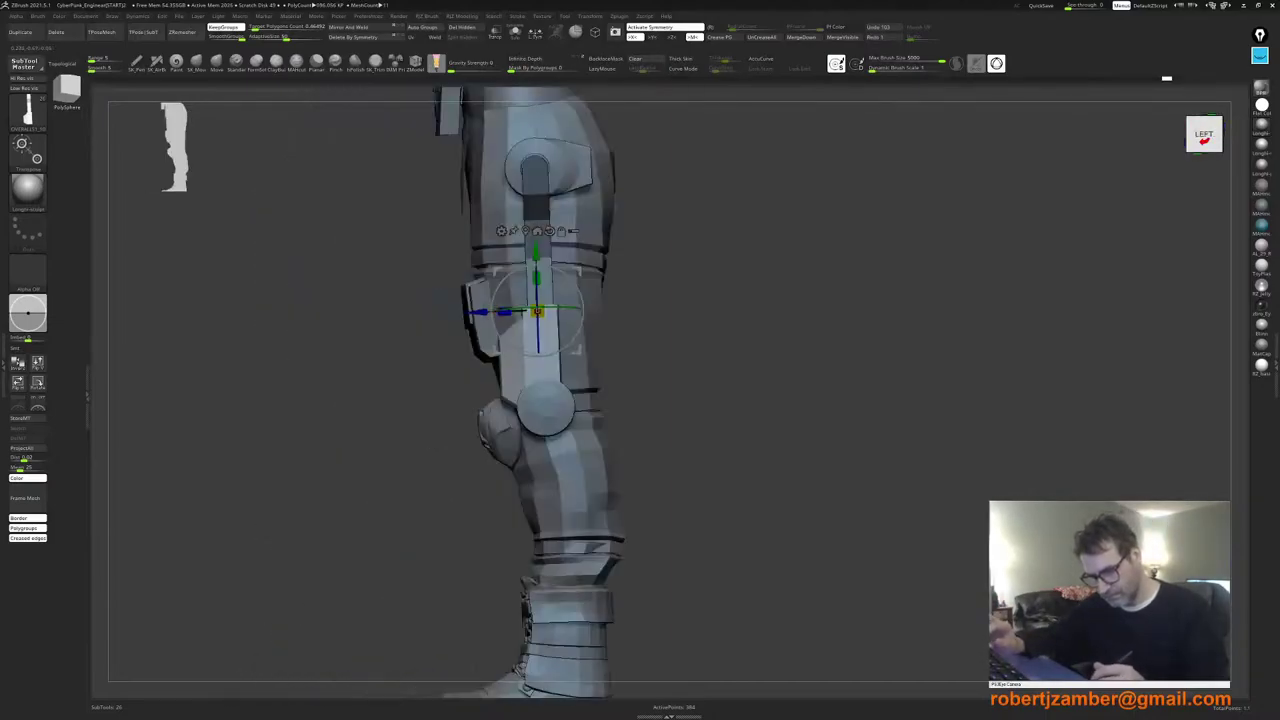
pyautogui.moveTo(479, 312); pyautogui.dragTo(493, 312)
pyautogui.keyDown('ctrl'); pyautogui.moveTo(442, 500); pyautogui.dragTo(491, 508, button='right'); pyautogui.keyUp('ctrl')
pyautogui.keyDown('alt'); pyautogui.moveTo(495, 458); pyautogui.dragTo(474, 492, button='right'); pyautogui.keyUp('alt')
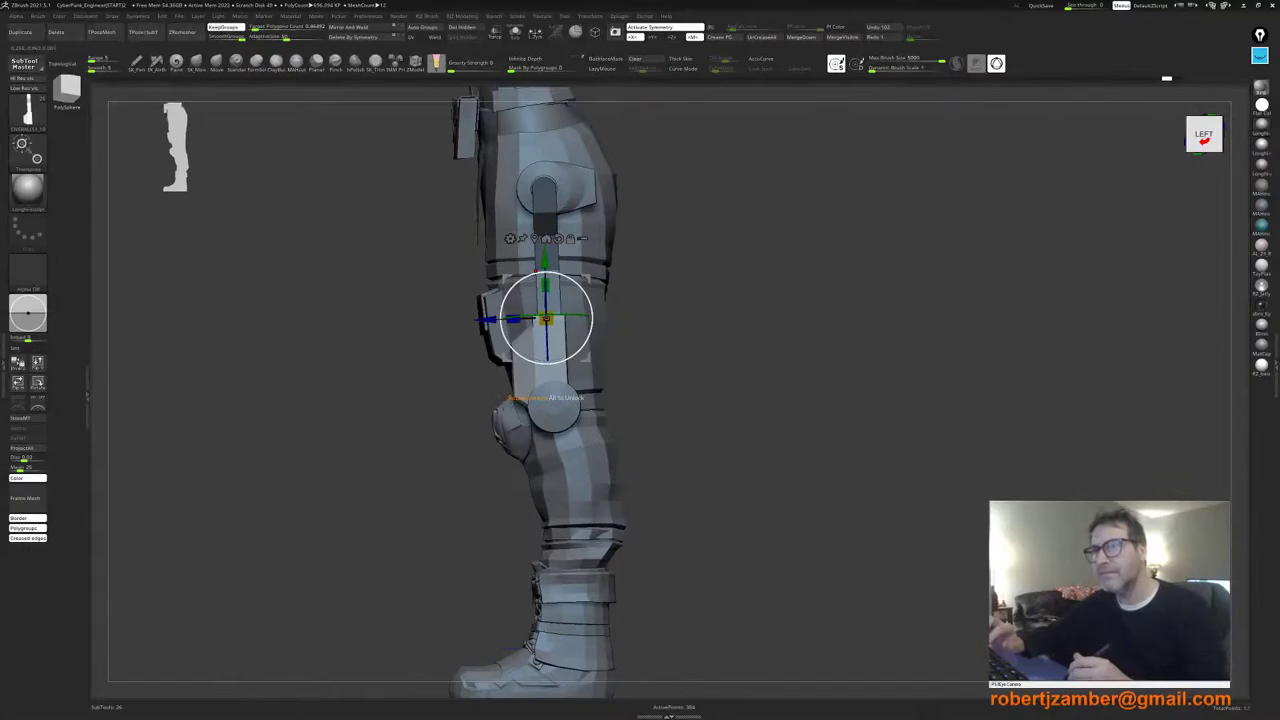
pyautogui.moveTo(545, 258); pyautogui.dragTo(545, 246)
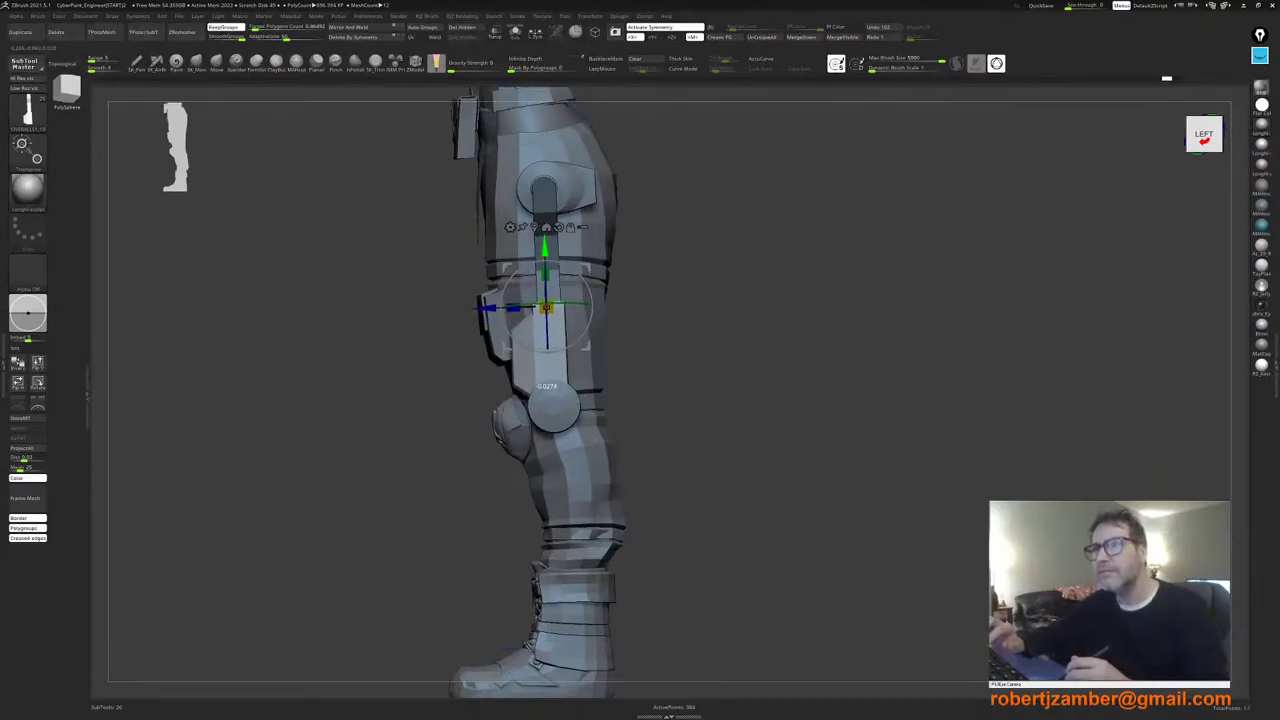
pyautogui.moveTo(545, 246); pyautogui.dragTo(545, 254)
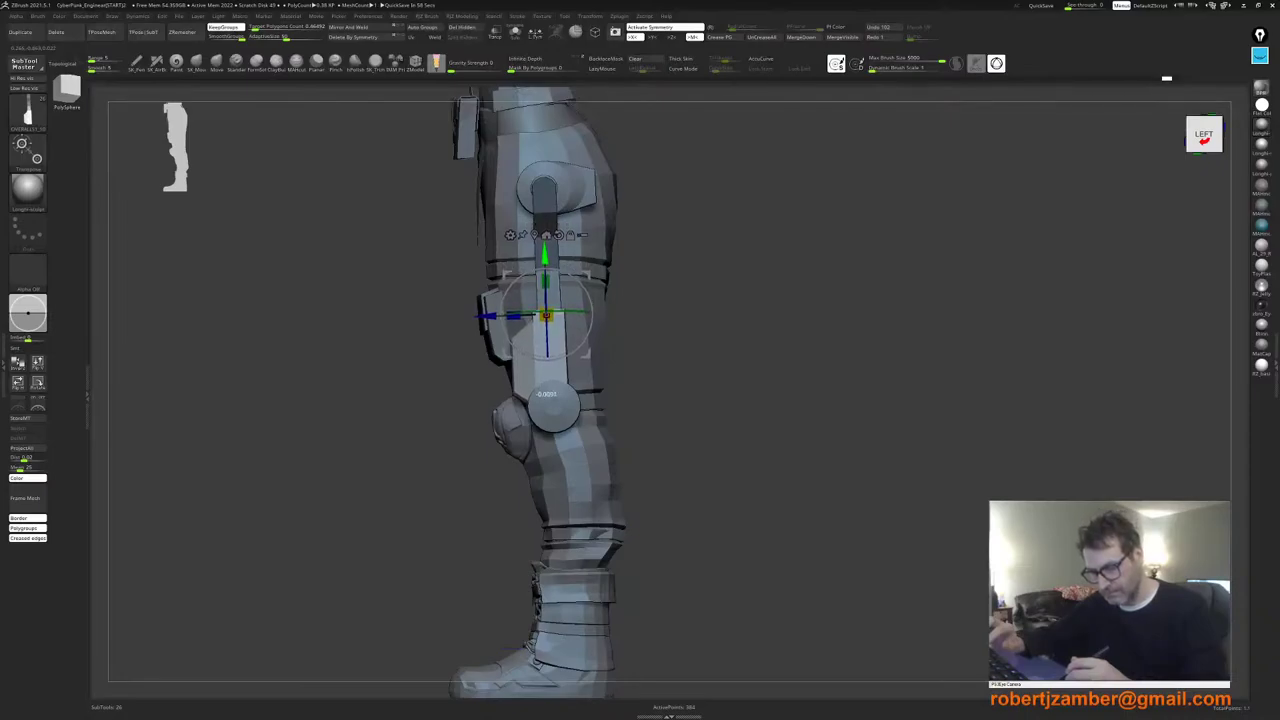
# Step: Isolate the brace, lengthen its lower plate vertically and nudge it down, and show the whole character again
pyautogui.click(515, 32)
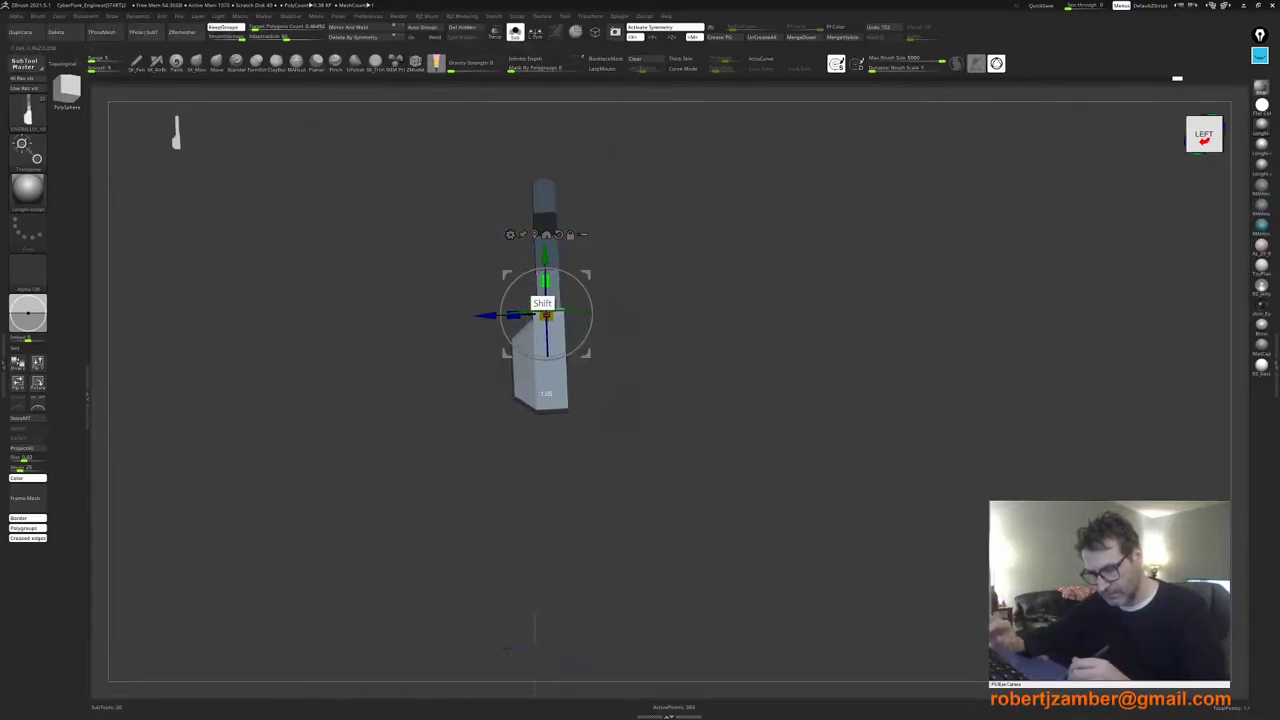
pyautogui.hotkey('ctrl', 'z')
pyautogui.keyDown('ctrl'); pyautogui.moveTo(541, 272); pyautogui.dragTo(541, 345, button='right'); pyautogui.keyUp('ctrl')
pyautogui.moveTo(541, 345); pyautogui.dragTo(522, 434, button='right')
pyautogui.keyDown('alt'); pyautogui.moveTo(555, 296); pyautogui.dragTo(556, 292); pyautogui.keyUp('alt')
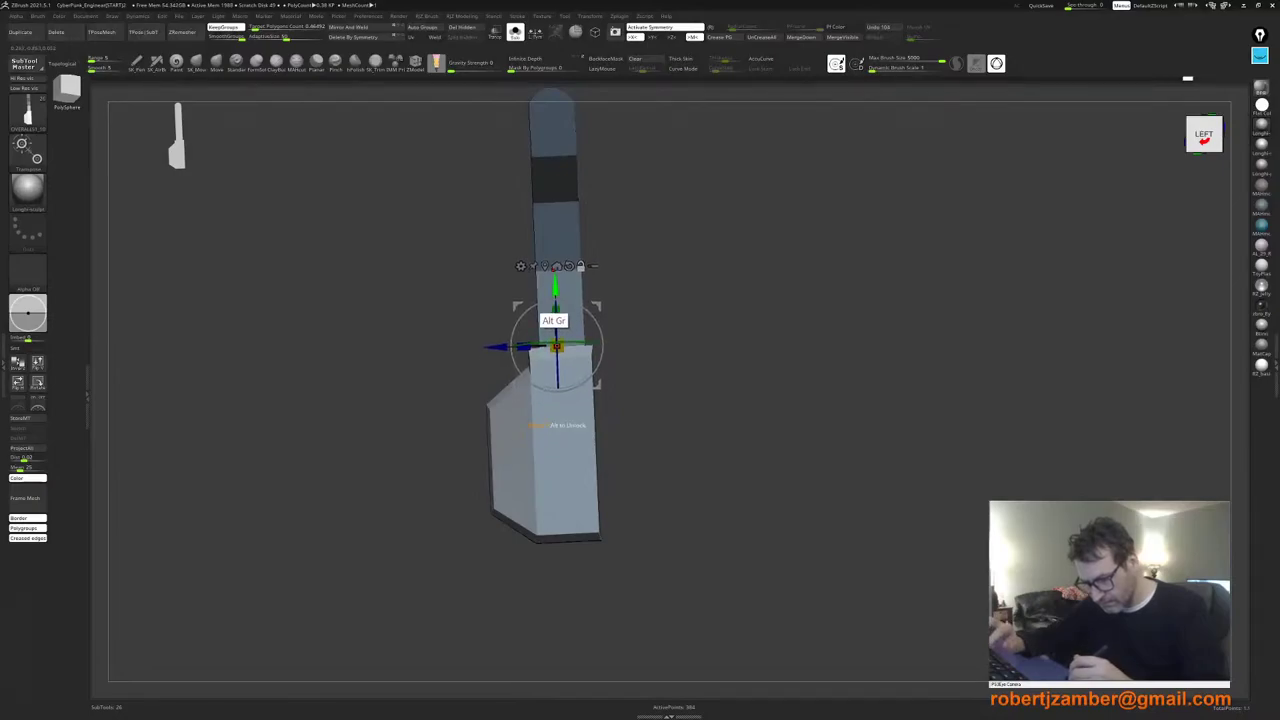
pyautogui.keyDown('shift'); pyautogui.moveTo(556, 293); pyautogui.dragTo(568, 298, button='right'); pyautogui.keyUp('shift')
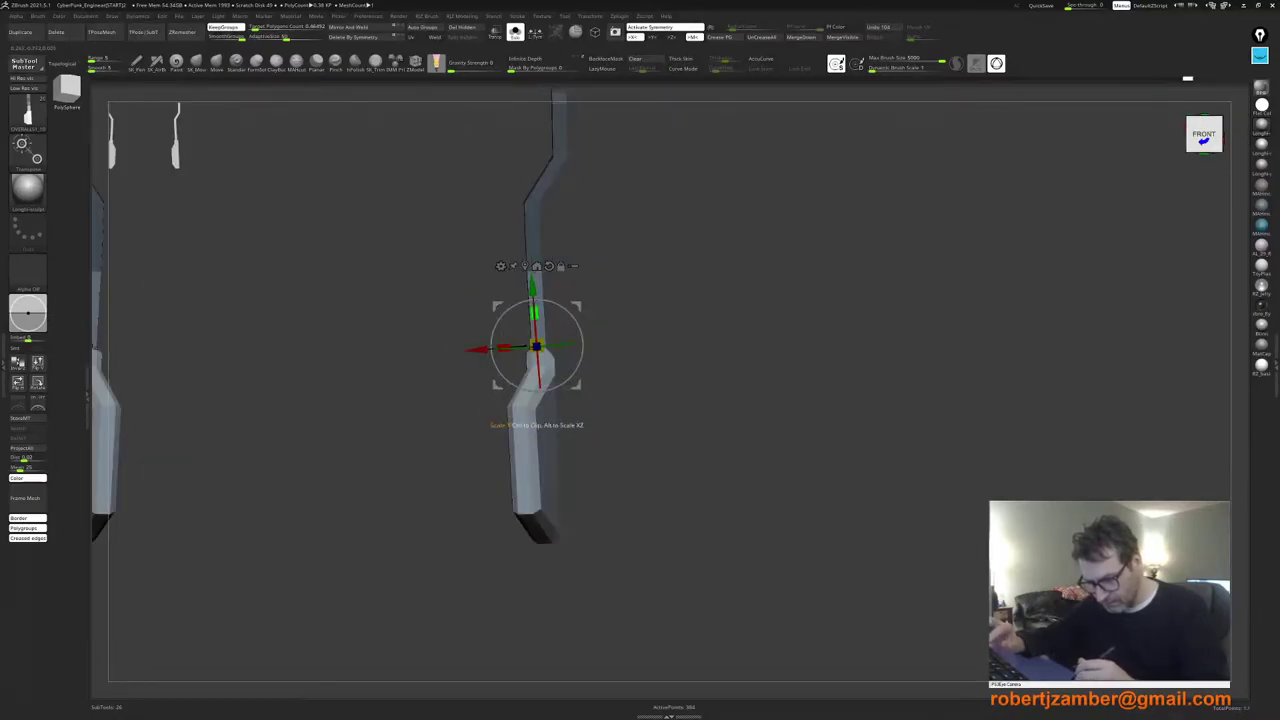
pyautogui.moveTo(534, 312); pyautogui.dragTo(533, 291)
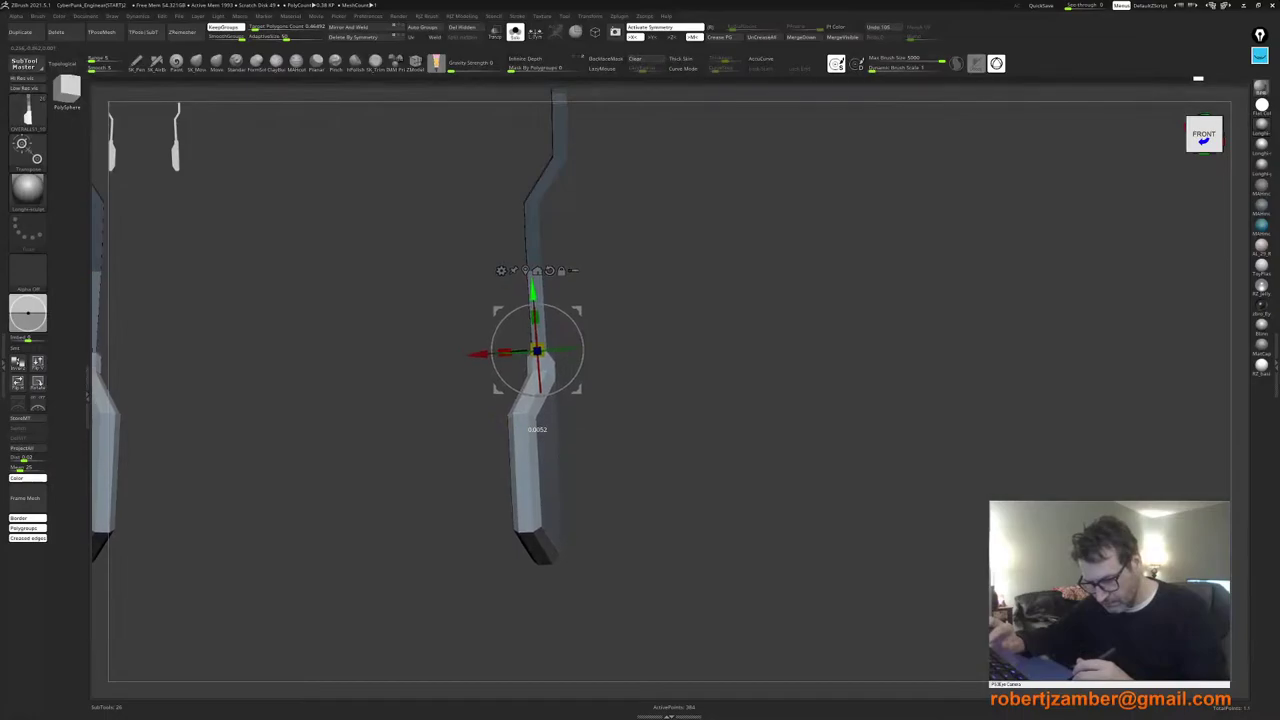
pyautogui.keyDown('shift'); pyautogui.moveTo(533, 294); pyautogui.dragTo(490, 302, button='right'); pyautogui.keyUp('shift')
pyautogui.moveTo(555, 318); pyautogui.dragTo(555, 318)
pyautogui.click(515, 33)
pyautogui.keyDown('ctrl'); pyautogui.moveTo(545, 300); pyautogui.dragTo(543, 272, button='right'); pyautogui.keyUp('ctrl')
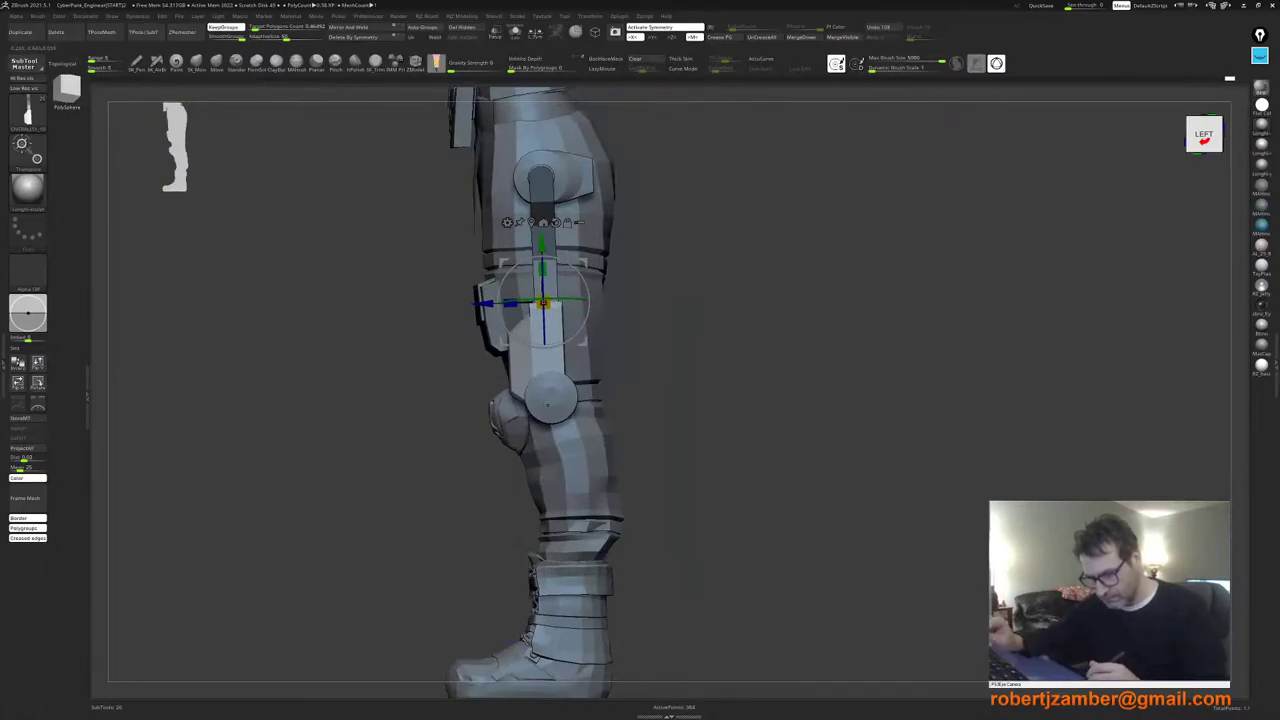
# Step: Select the joint discs, mask the hip disc so only the knee disc is editable, and centre the gizmo on it
pyautogui.keyDown('alt'); pyautogui.click(547, 405); pyautogui.keyUp('alt')
pyautogui.keyDown('ctrl'); pyautogui.moveTo(622, 464); pyautogui.dragTo(452, 359); pyautogui.keyUp('ctrl')
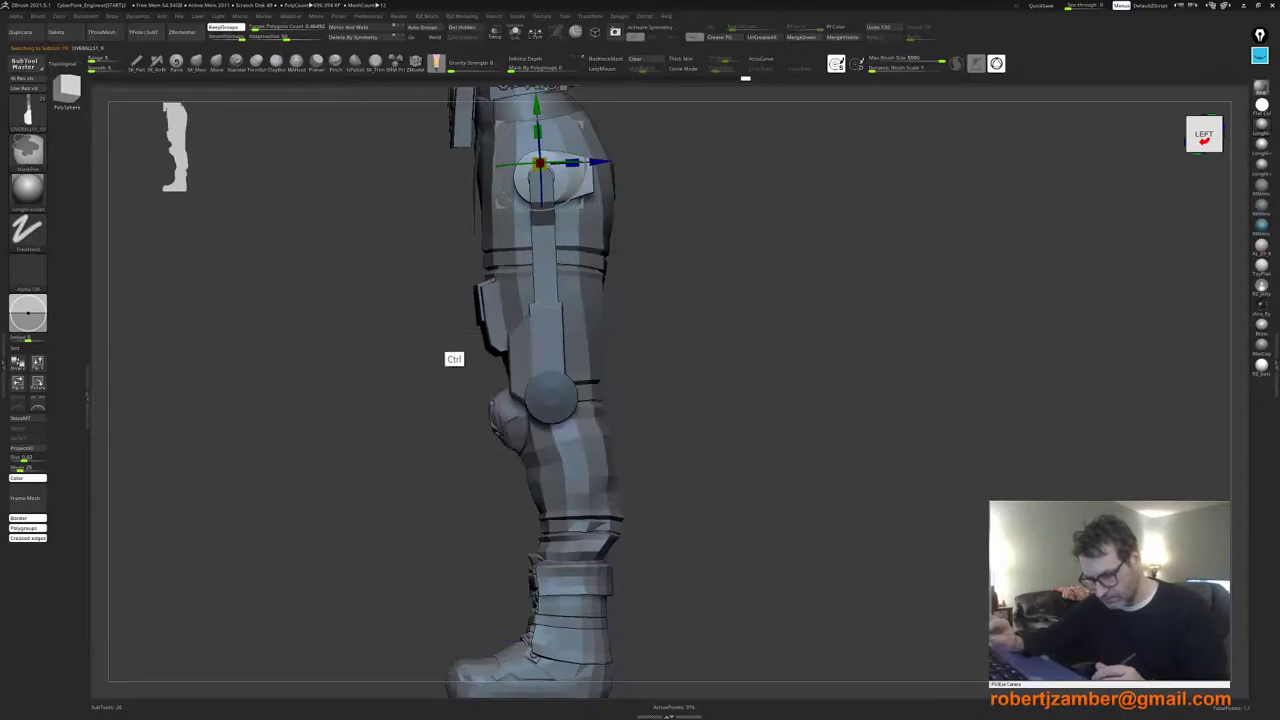
pyautogui.keyDown('ctrl'); pyautogui.click(424, 370); pyautogui.keyUp('ctrl')
pyautogui.keyDown('alt'); pyautogui.click(551, 397); pyautogui.keyUp('alt')
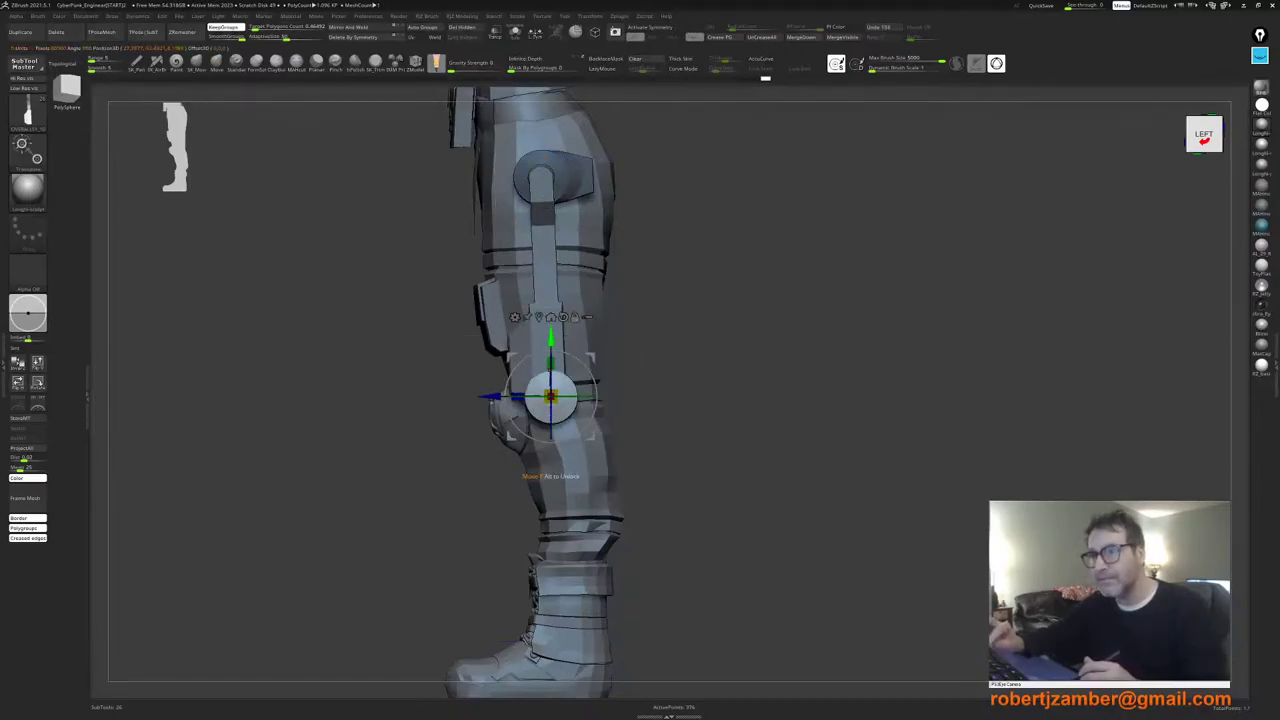
# Step: Move the knee disc down to the lower end of the brace plate and shift it slightly outward from the leg
pyautogui.moveTo(550, 396); pyautogui.dragTo(550, 435)
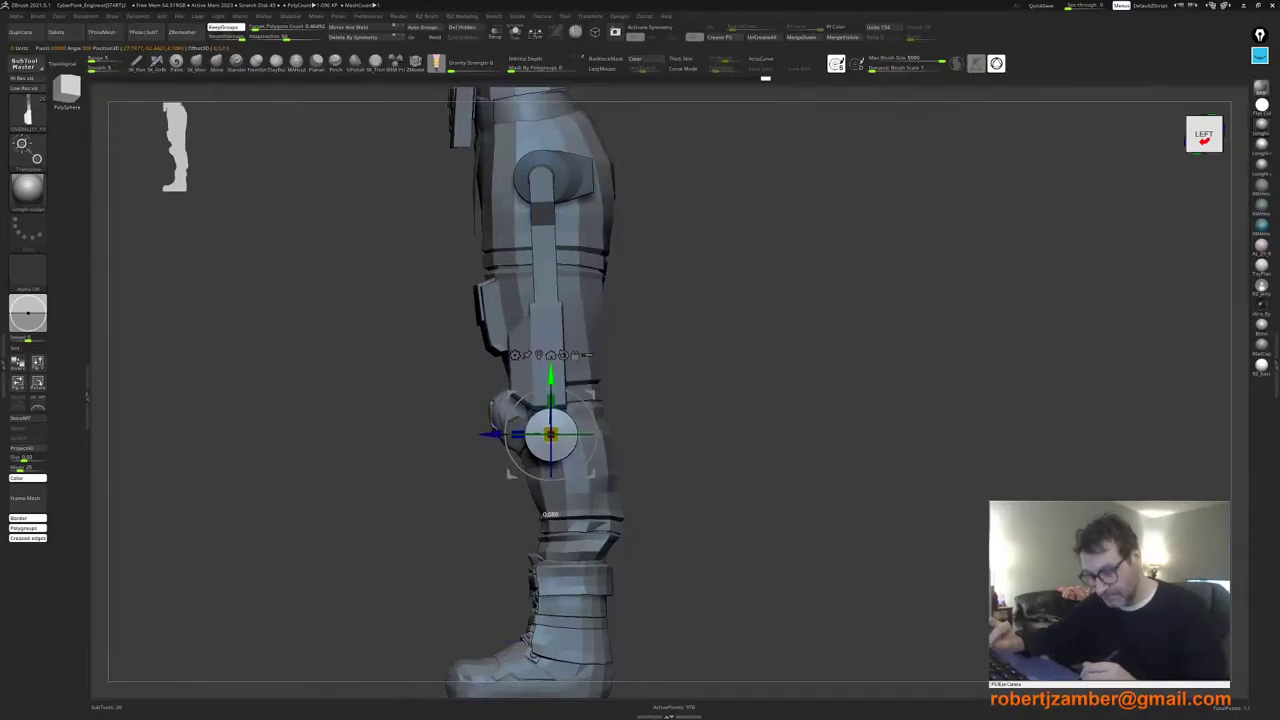
pyautogui.moveTo(495, 440); pyautogui.dragTo(690, 456, button='right')
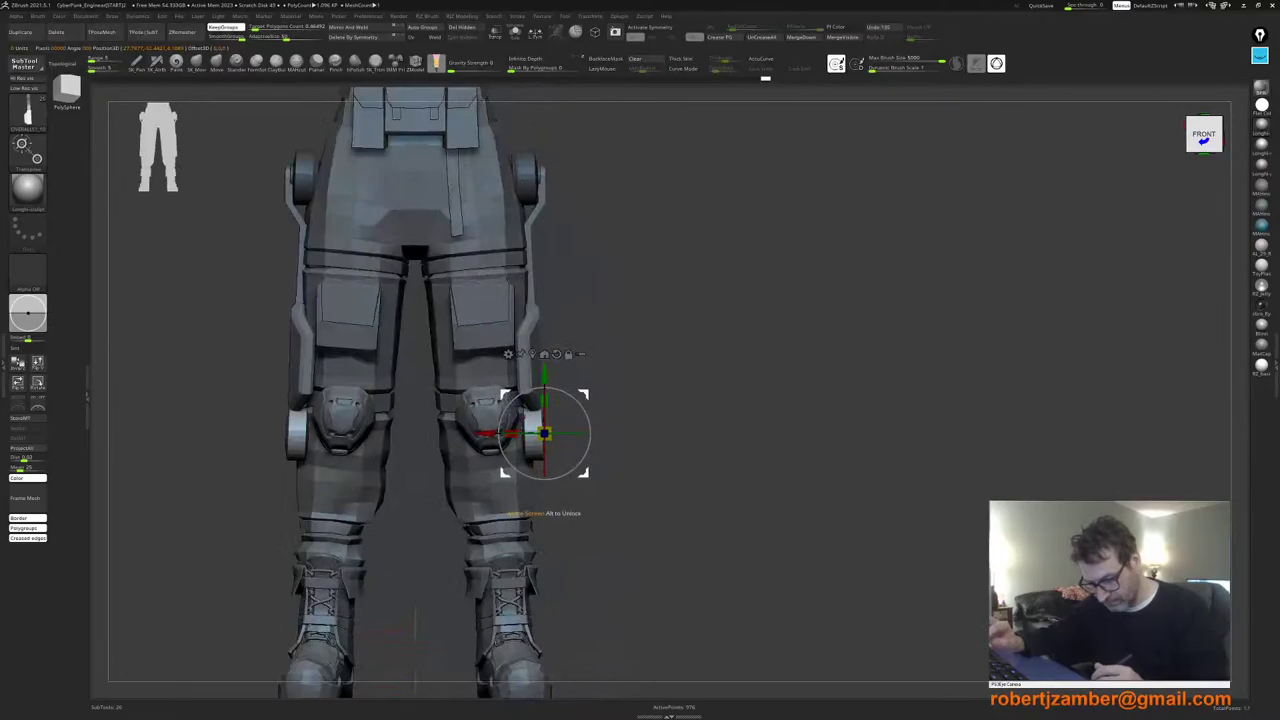
pyautogui.moveTo(504, 395); pyautogui.dragTo(506, 398)
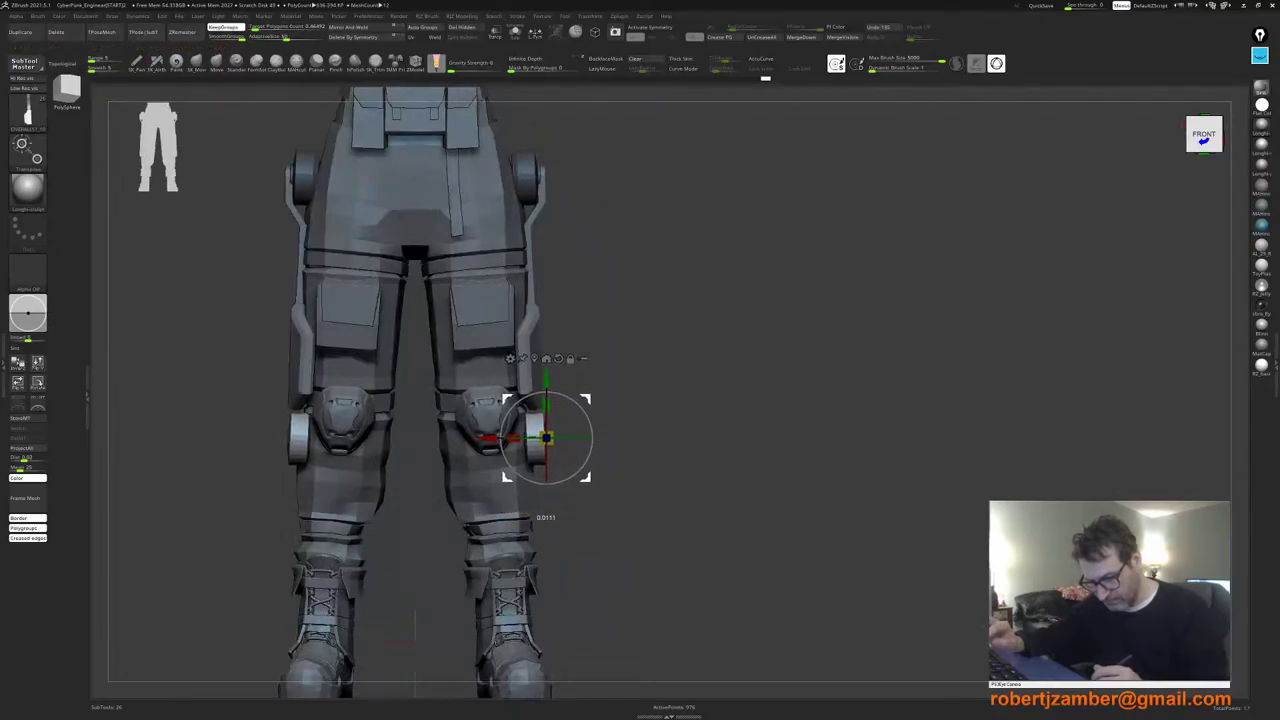
pyautogui.keyDown('shift'); pyautogui.moveTo(506, 398); pyautogui.dragTo(453, 394, button='right'); pyautogui.keyUp('shift')
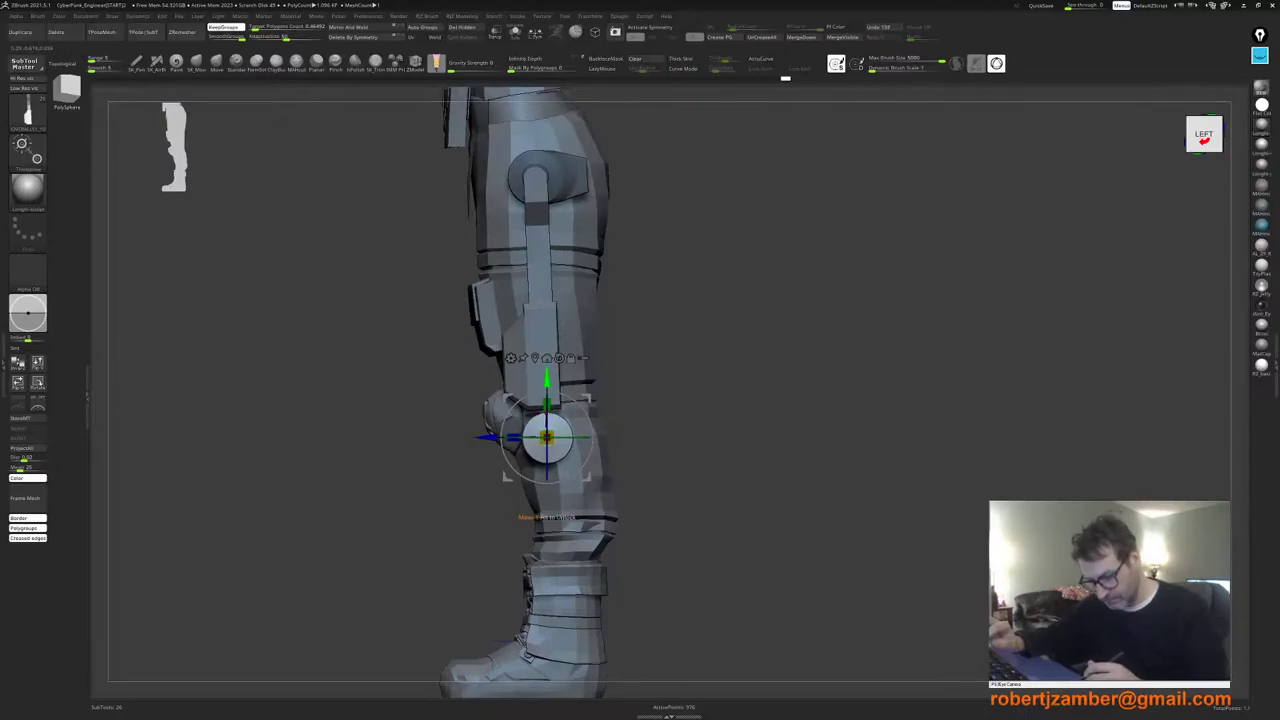
pyautogui.moveTo(547, 378); pyautogui.dragTo(547, 374)
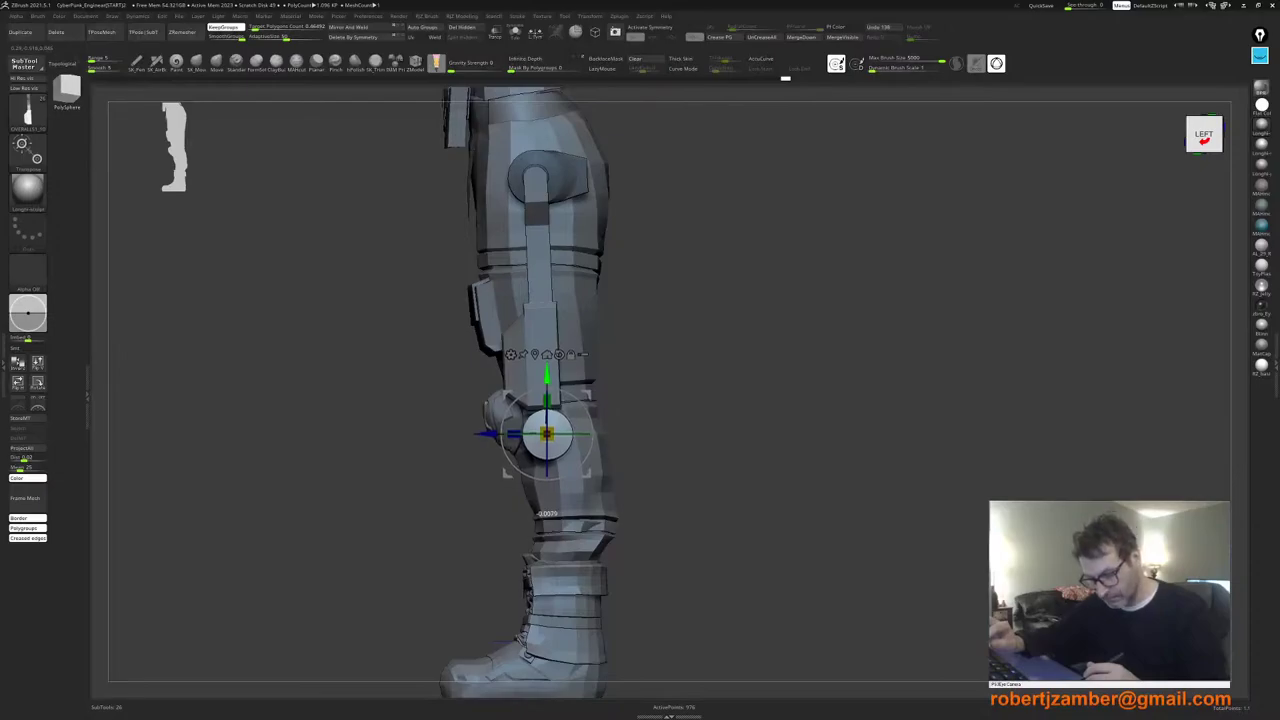
# Step: Hide the joint discs on the character's right side and delete the hidden geometry
pyautogui.moveTo(330, 512); pyautogui.dragTo(554, 535)
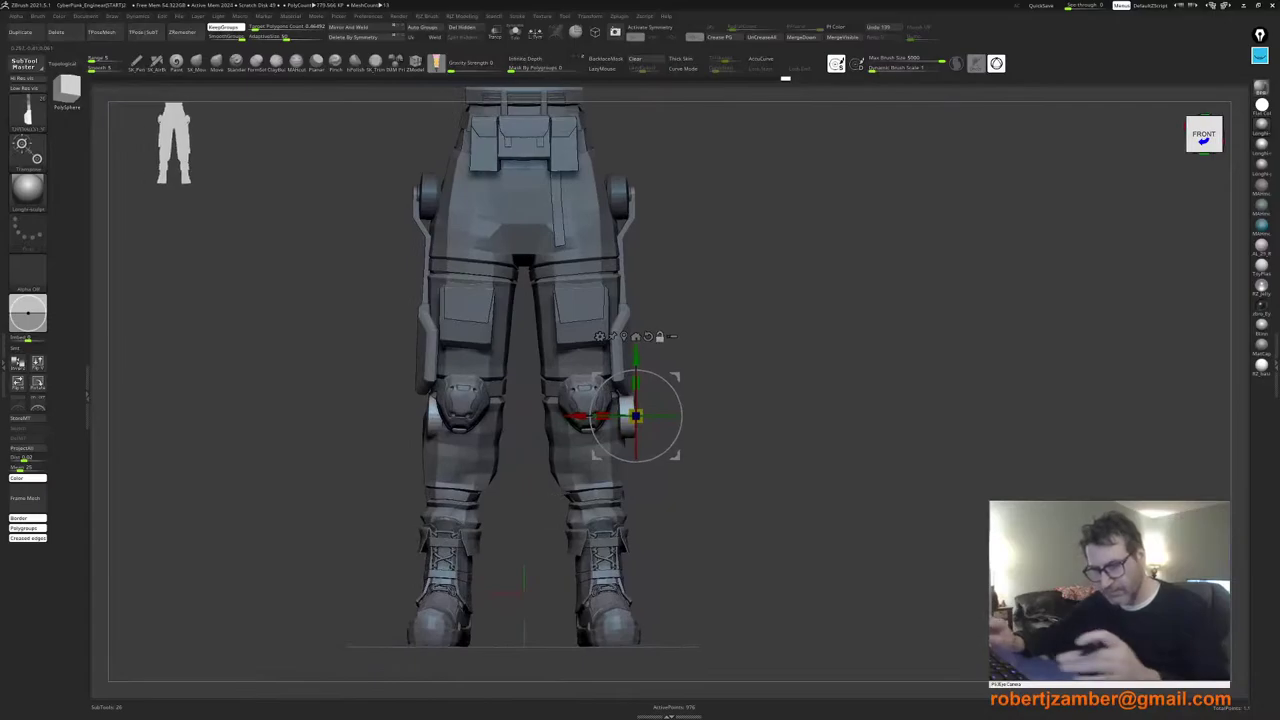
pyautogui.press('x')
pyautogui.keyDown('alt'); pyautogui.moveTo(400, 540); pyautogui.dragTo(470, 513); pyautogui.keyUp('alt')
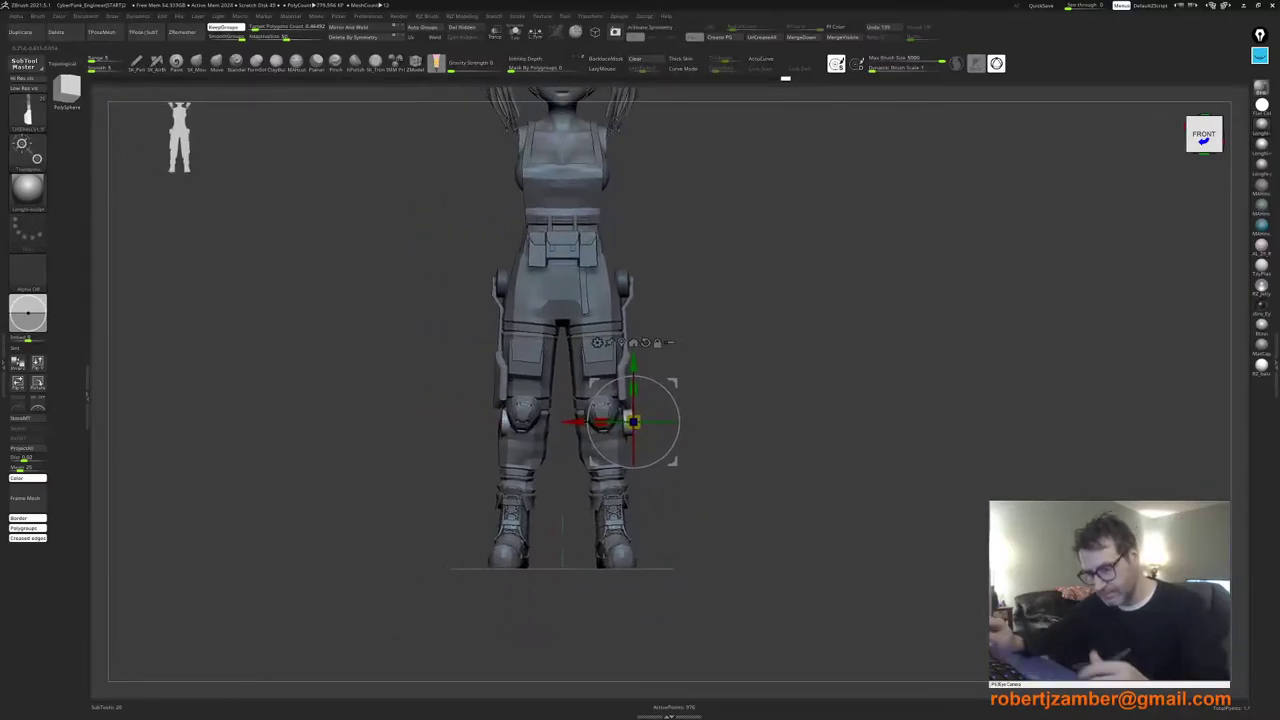
pyautogui.keyDown('ctrl'); pyautogui.keyDown('shift'); pyautogui.moveTo(357, 196); pyautogui.dragTo(531, 591); pyautogui.keyUp('shift'); pyautogui.keyUp('ctrl')
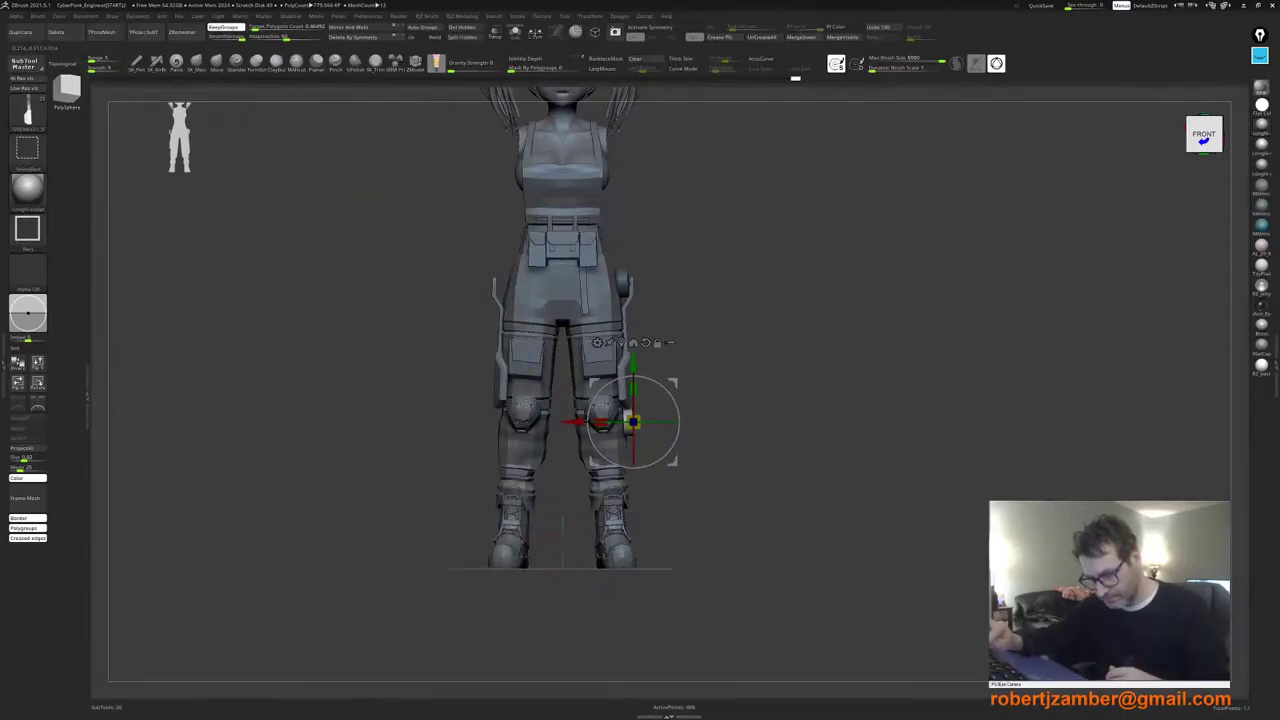
pyautogui.click(465, 27)
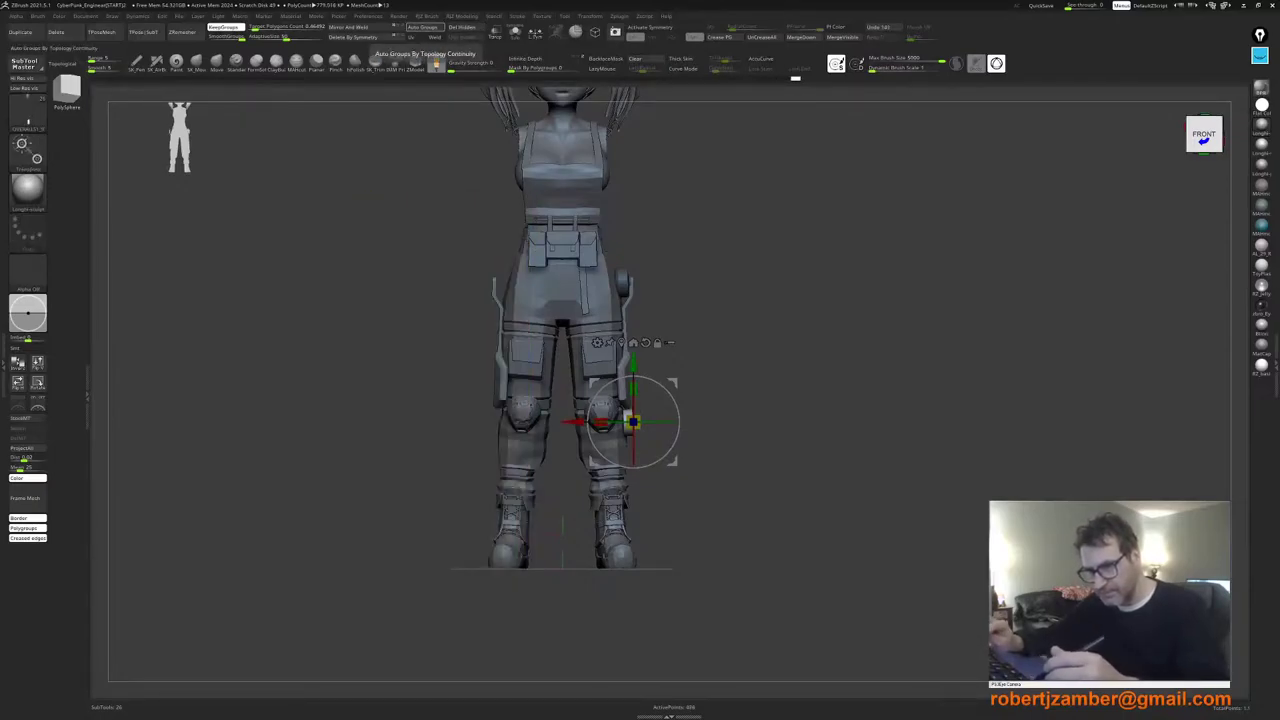
# Step: Try Mirror And Weld on the remaining joint discs with the mask still active, and undo it
pyautogui.click(350, 27)
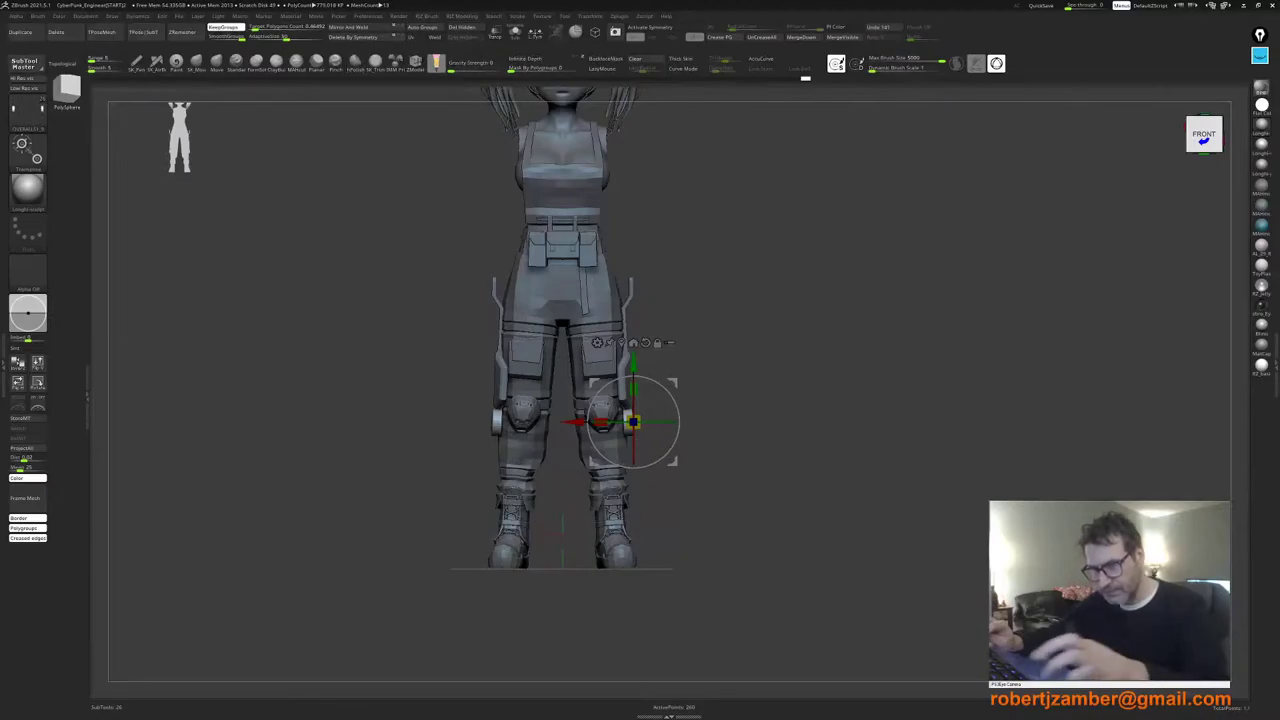
pyautogui.hotkey('ctrl', 'z')
pyautogui.moveTo(690, 450)
pyautogui.mouseDown()
pyautogui.moveTo(487, 450)
pyautogui.moveTo(690, 450)
pyautogui.moveTo(692, 468)
pyautogui.mouseUp()
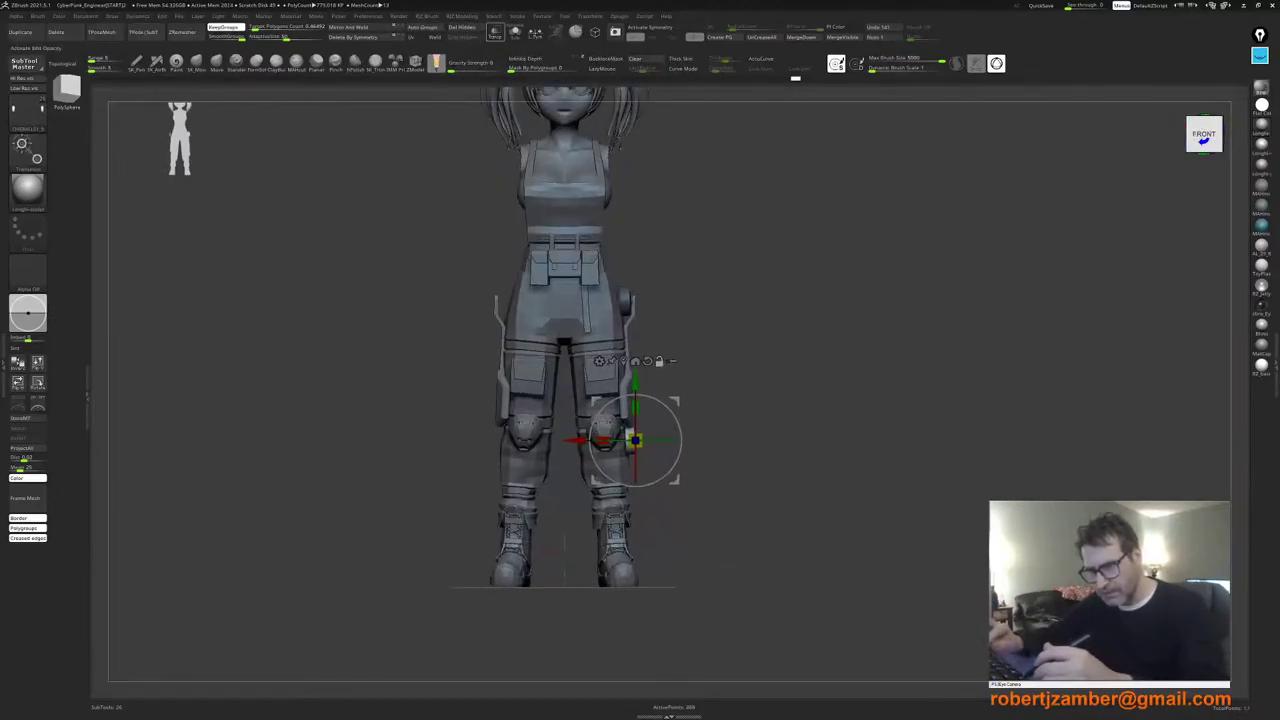
# Step: Isolate the remaining hip and knee discs and clear their mask
pyautogui.click(515, 32)
pyautogui.moveTo(545, 428)
pyautogui.mouseDown()
pyautogui.moveTo(480, 425)
pyautogui.moveTo(524, 420)
pyautogui.mouseUp()
pyautogui.keyDown('ctrl'); pyautogui.moveTo(524, 420); pyautogui.dragTo(526, 470, button='right'); pyautogui.keyUp('ctrl')
pyautogui.keyDown('alt'); pyautogui.moveTo(526, 470); pyautogui.dragTo(538, 442); pyautogui.keyUp('alt')
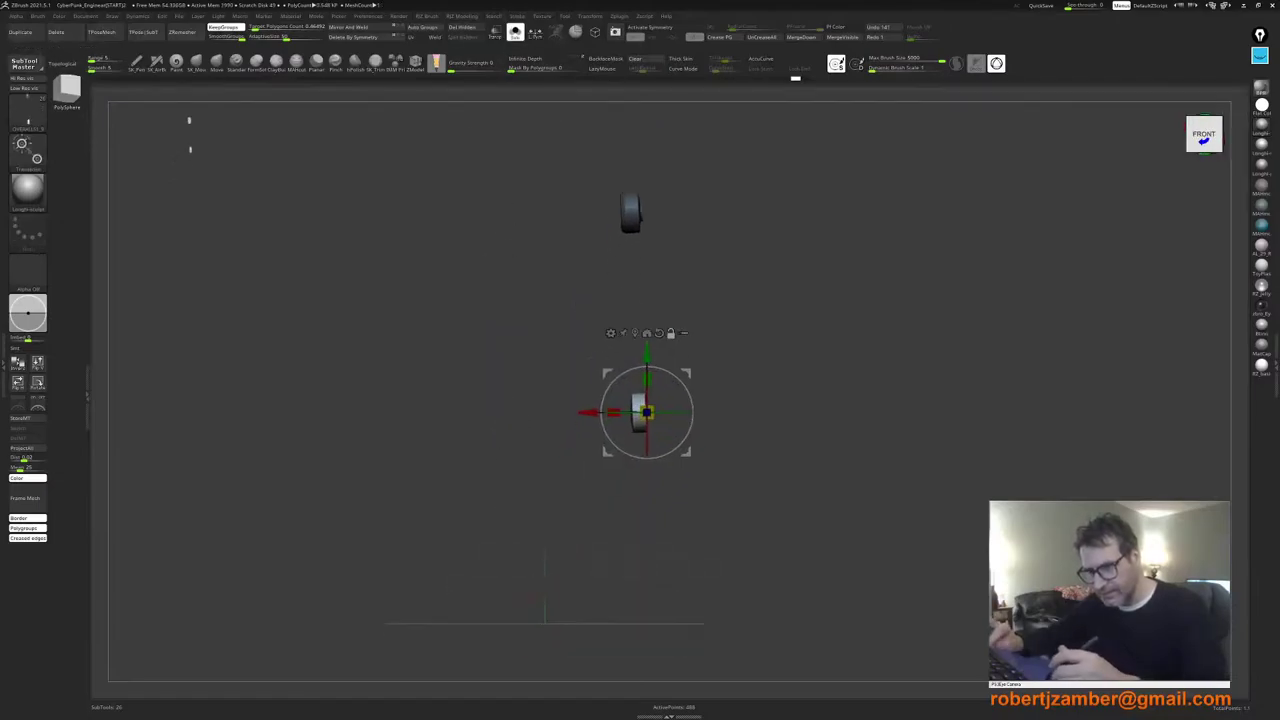
pyautogui.click(638, 59)
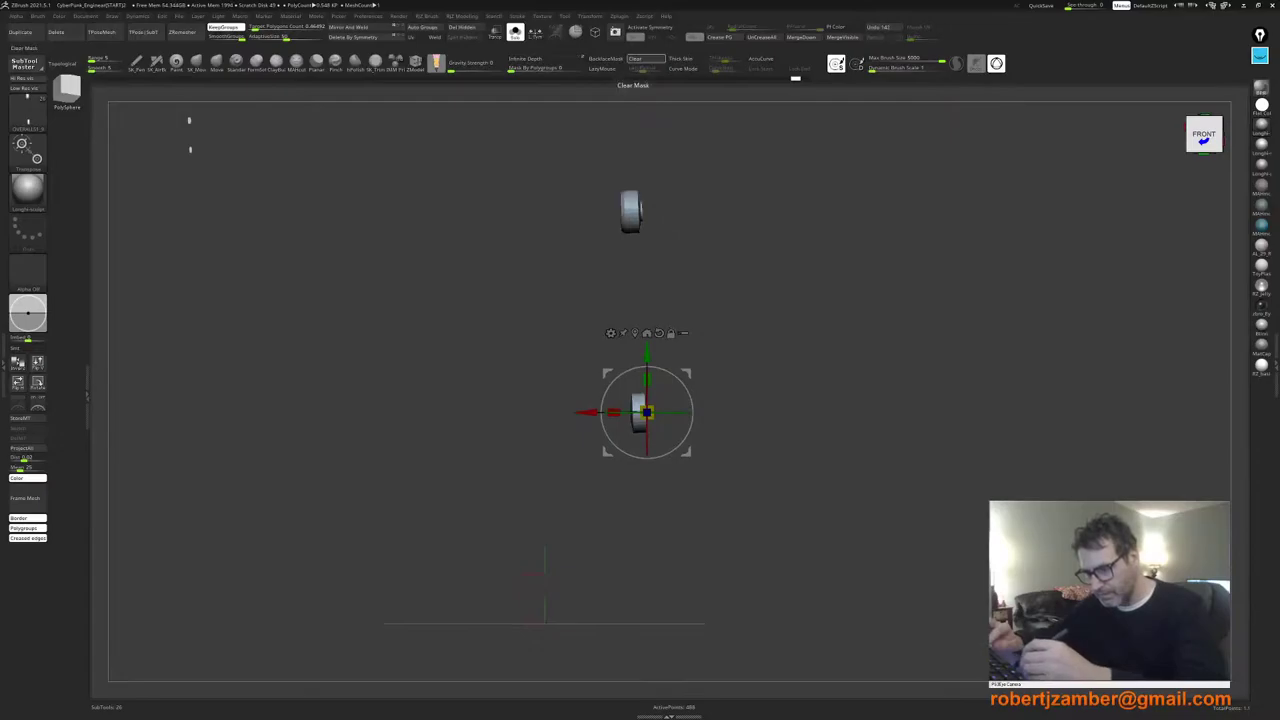
# Step: Show the whole character again, activate symmetry for the joint discs, and try rotating the knee discs
pyautogui.moveTo(512, 392); pyautogui.dragTo(501, 396)
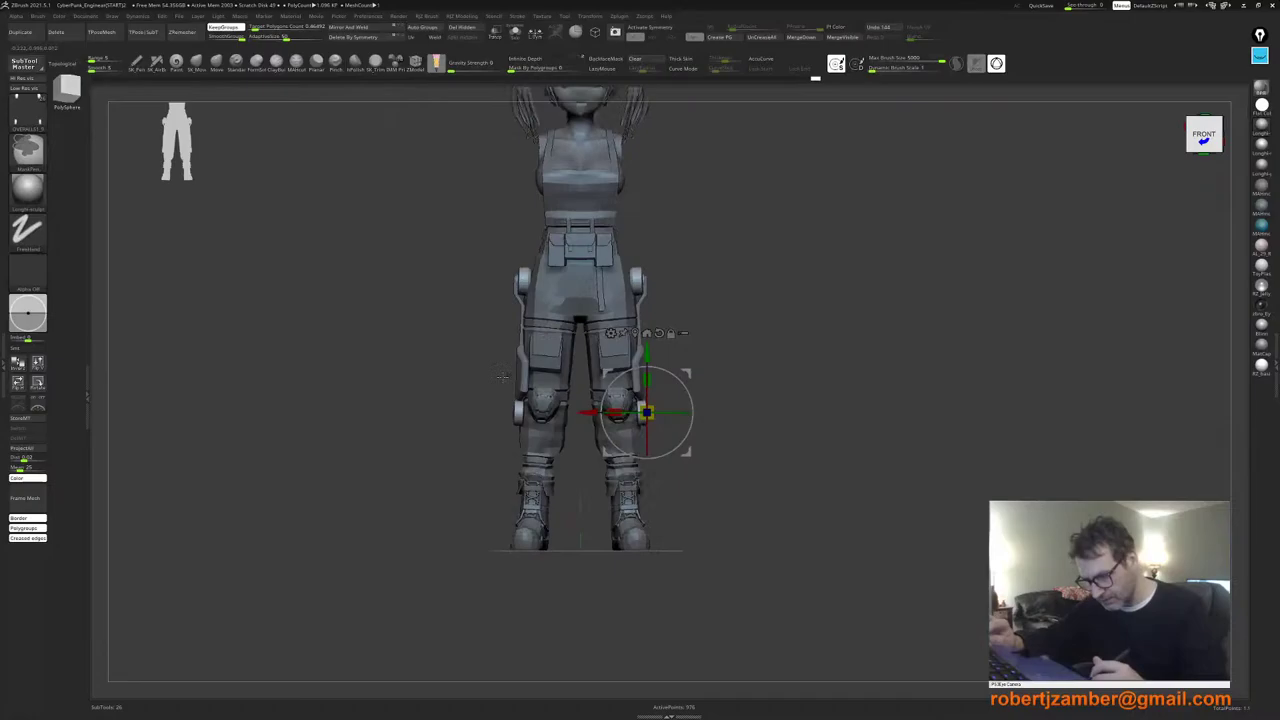
pyautogui.moveTo(503, 377); pyautogui.dragTo(589, 503, button='right')
pyautogui.press('x')
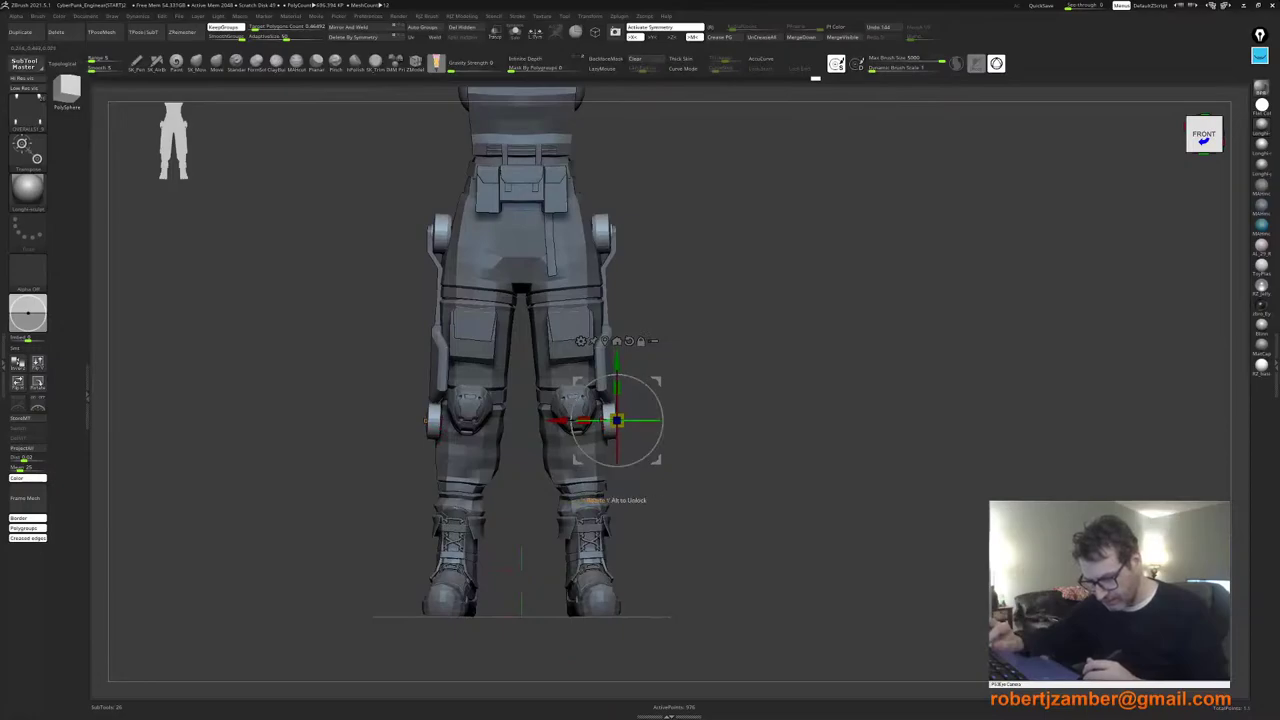
pyautogui.moveTo(643, 420); pyautogui.dragTo(636, 420)
pyautogui.hotkey('ctrl', 'z')
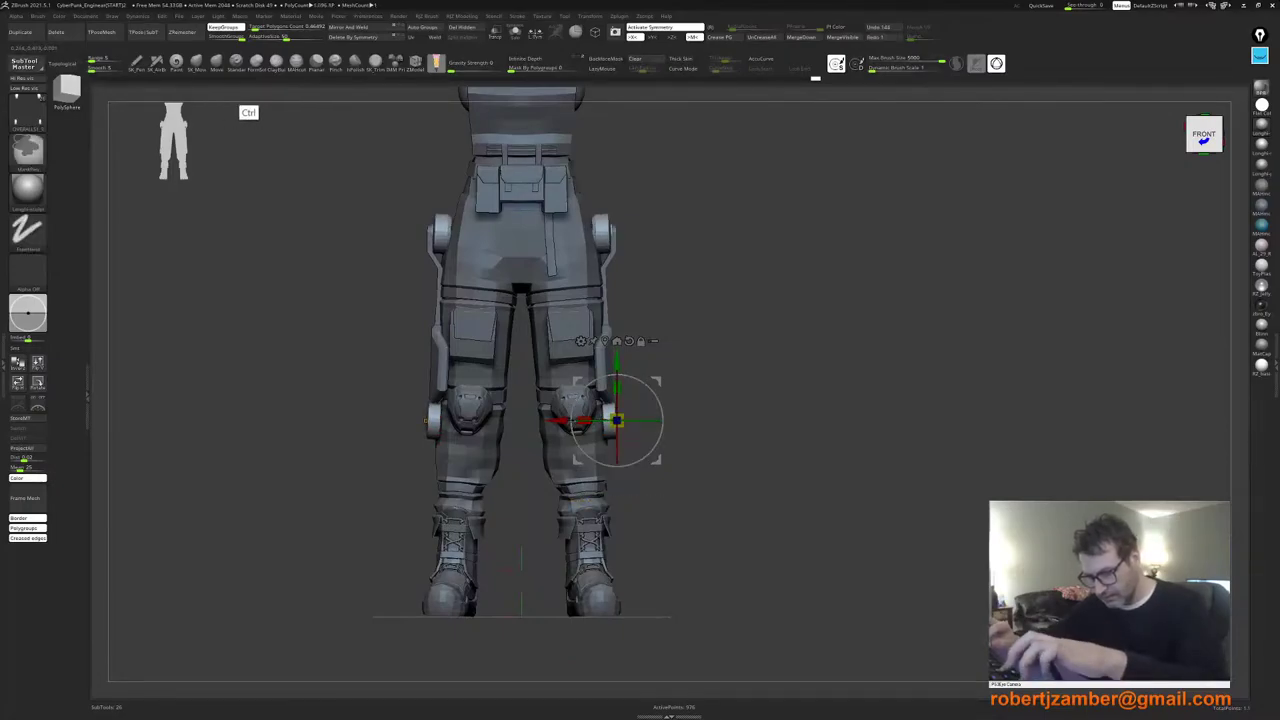
# Step: Mask the hip discs so only the knee discs stay editable, and try rotating the knee discs about the vertical axis
pyautogui.moveTo(611, 475); pyautogui.dragTo(586, 515, button='right')
pyautogui.moveTo(586, 515); pyautogui.dragTo(674, 531, button='right')
pyautogui.keyDown('ctrl'); pyautogui.moveTo(678, 512); pyautogui.dragTo(508, 357); pyautogui.keyUp('ctrl')
pyautogui.keyDown('ctrl'); pyautogui.click(494, 496); pyautogui.keyUp('ctrl')
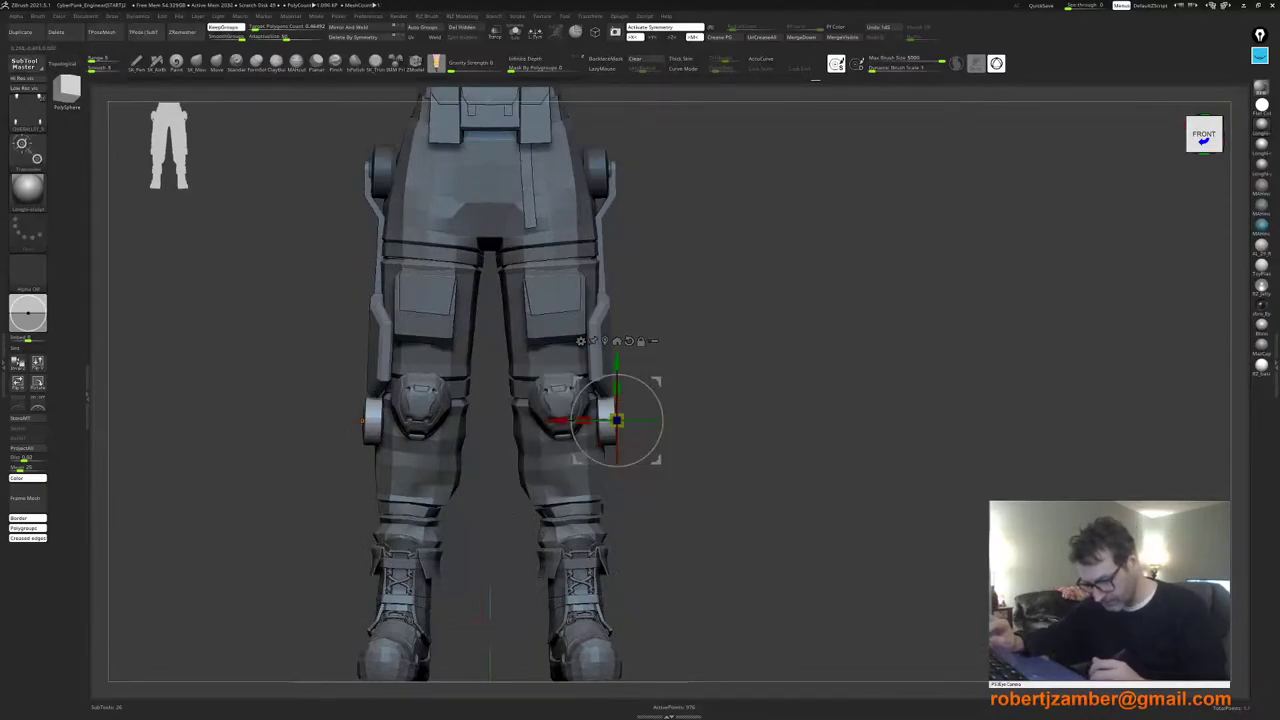
pyautogui.moveTo(638, 420); pyautogui.dragTo(652, 420)
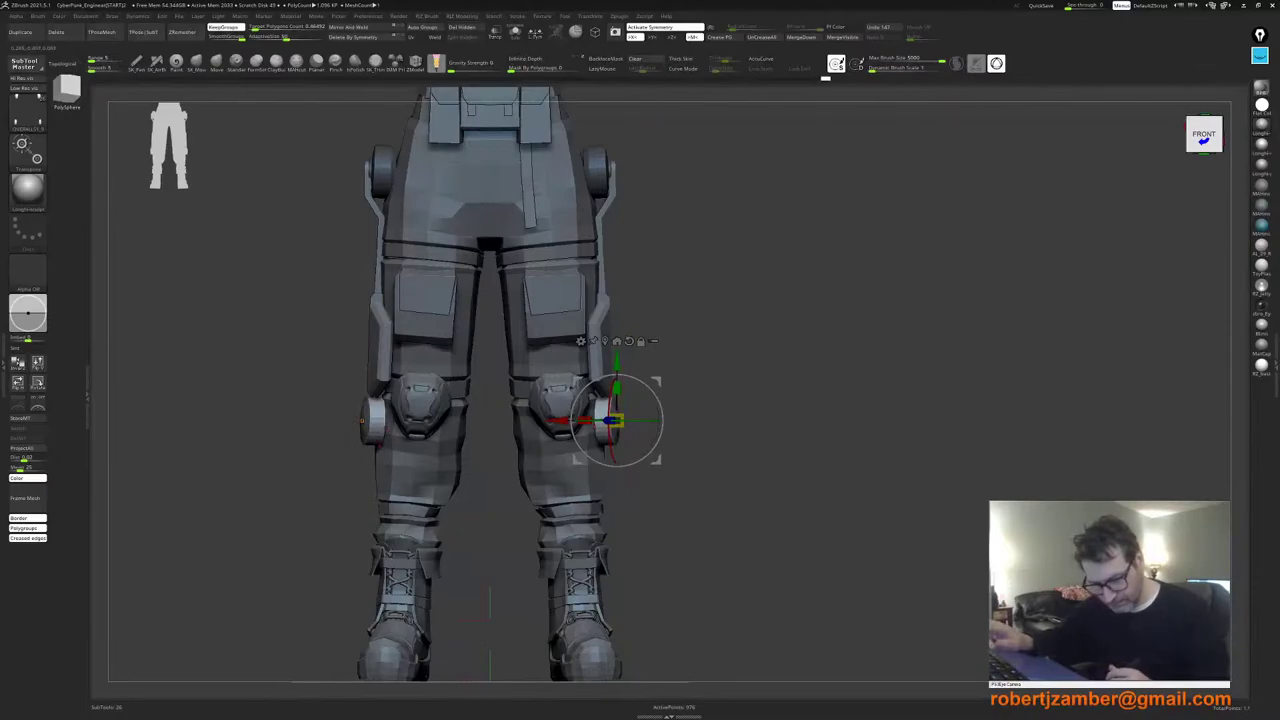
pyautogui.hotkey('ctrl', 'z')
# Step: Nudge the unmasked knee discs vertically against the lower brace plates and slightly outward from the legs
pyautogui.keyDown('shift'); pyautogui.moveTo(680, 524); pyautogui.dragTo(482, 570); pyautogui.keyUp('shift')
pyautogui.moveTo(585, 361); pyautogui.dragTo(585, 356)
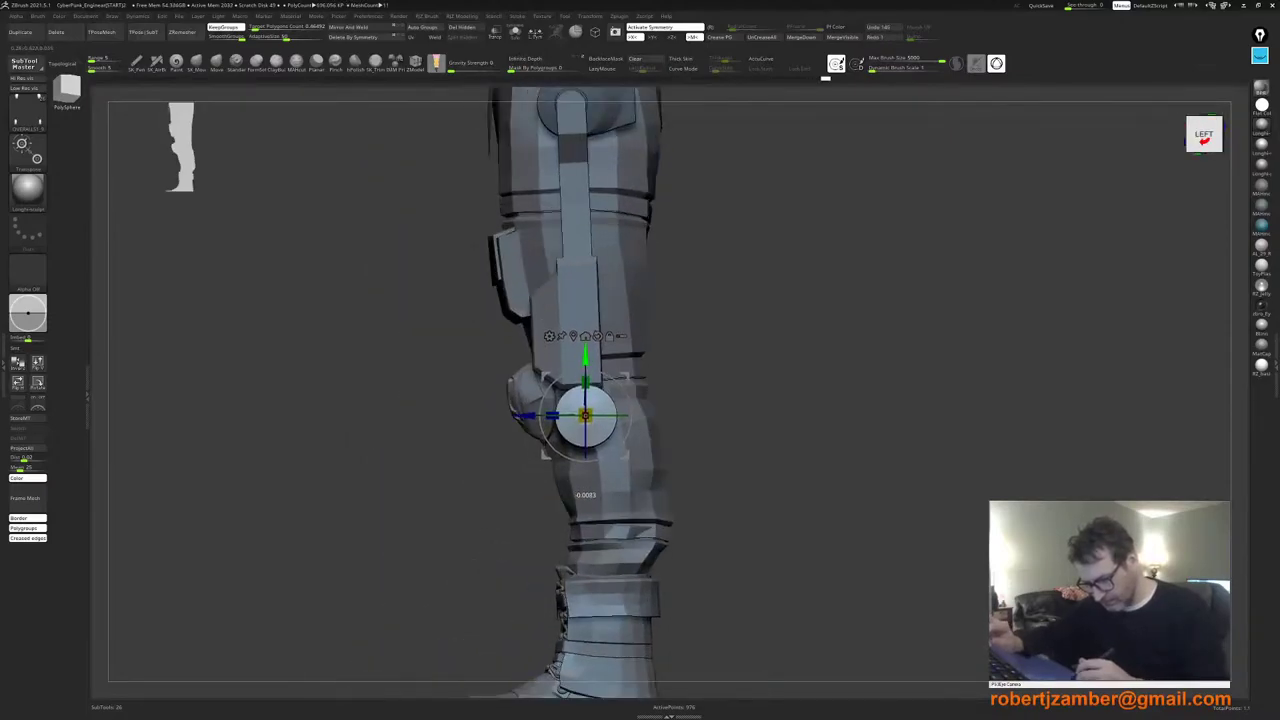
pyautogui.keyDown('shift'); pyautogui.moveTo(430, 500); pyautogui.dragTo(610, 495); pyautogui.keyUp('shift')
pyautogui.keyDown('alt'); pyautogui.moveTo(546, 455); pyautogui.dragTo(566, 454); pyautogui.keyUp('alt')
pyautogui.moveTo(519, 415); pyautogui.dragTo(523, 415)
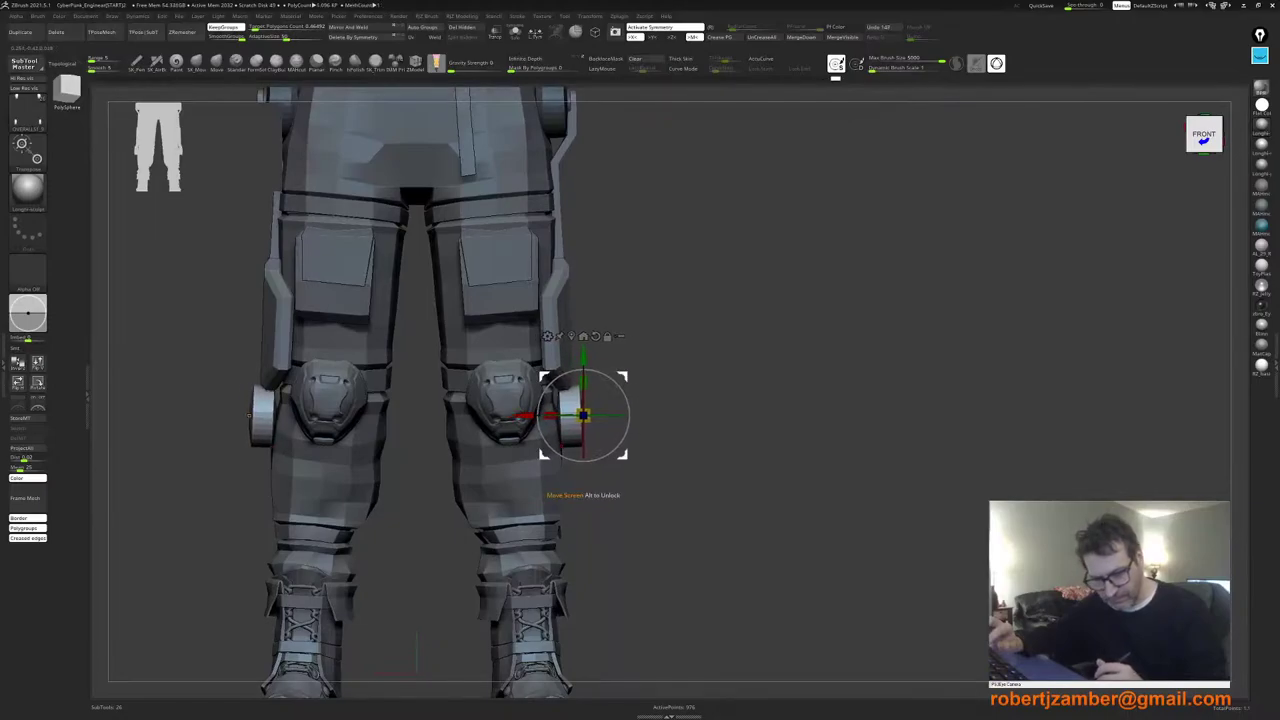
pyautogui.moveTo(561, 457); pyautogui.dragTo(532, 463, button='right')
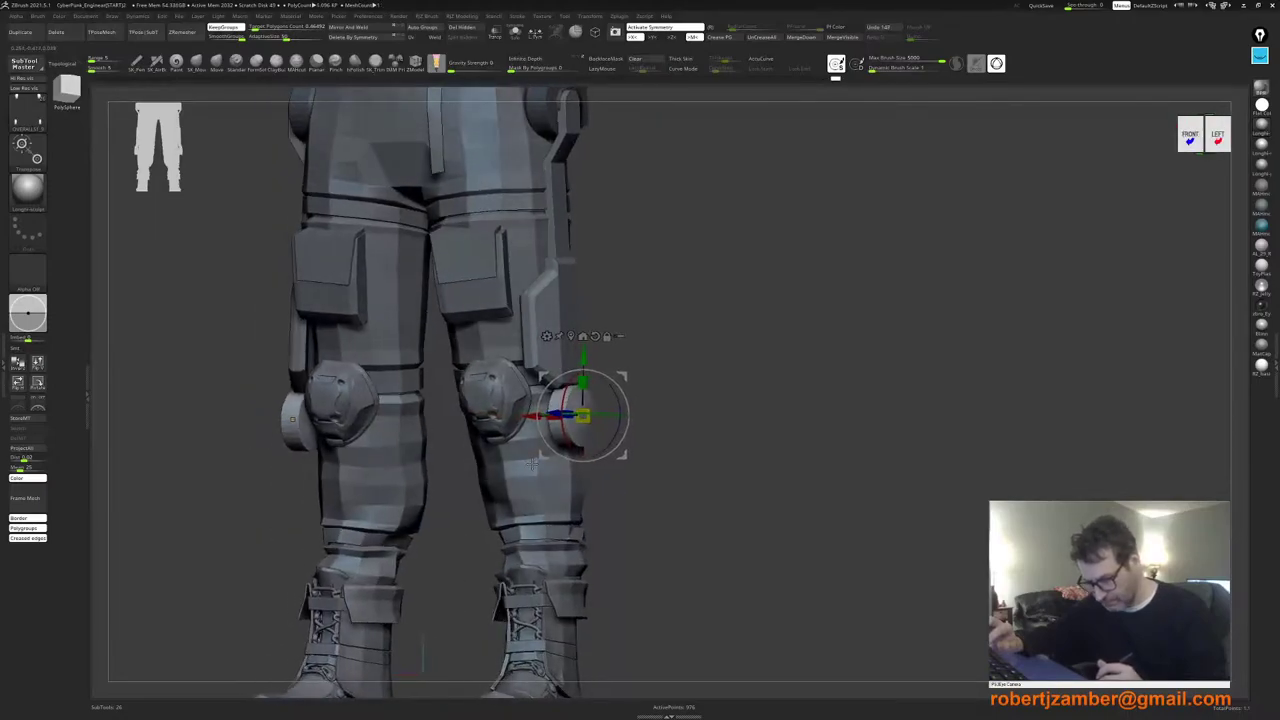
pyautogui.keyDown('shift'); pyautogui.moveTo(531, 462); pyautogui.dragTo(536, 482); pyautogui.keyUp('shift')
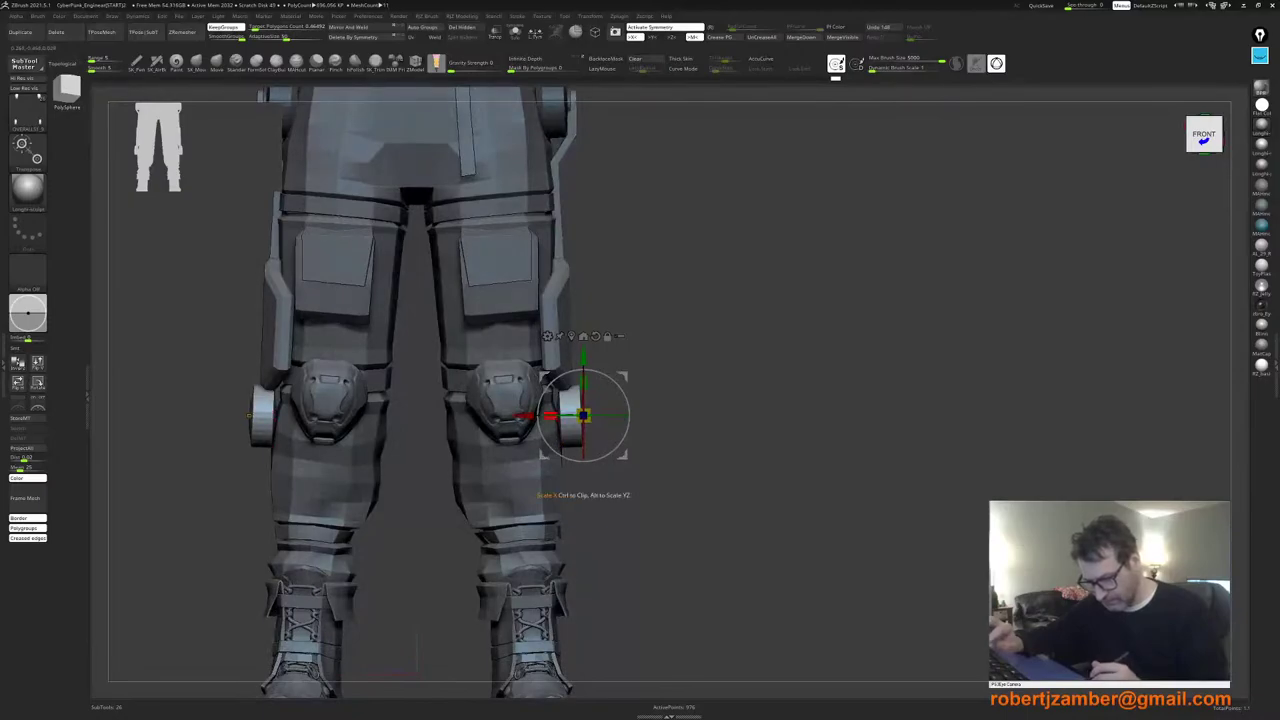
pyautogui.moveTo(550, 416)
pyautogui.mouseDown(button='right')
pyautogui.moveTo(578, 418)
pyautogui.moveTo(555, 418)
pyautogui.moveTo(555, 390)
pyautogui.moveTo(567, 414)
pyautogui.mouseUp(button='right')
pyautogui.moveTo(567, 414); pyautogui.dragTo(495, 415, button='right')
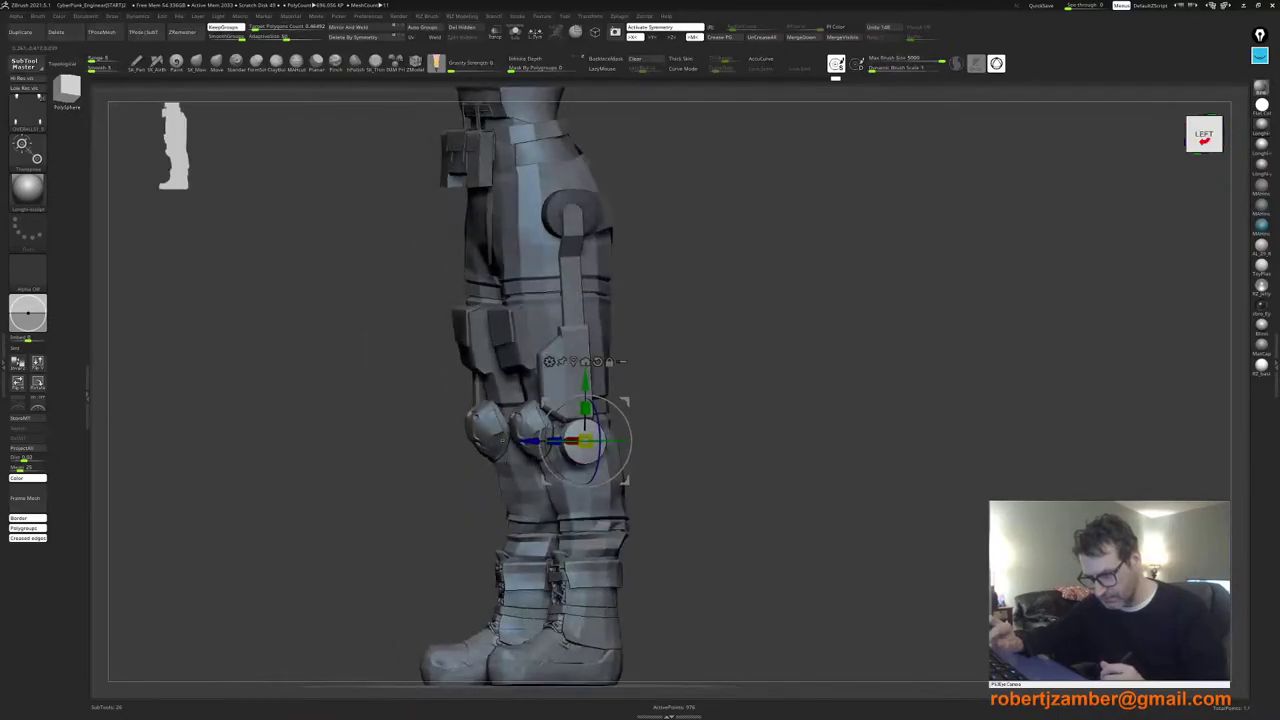
pyautogui.moveTo(530, 511); pyautogui.dragTo(555, 535, button='right')
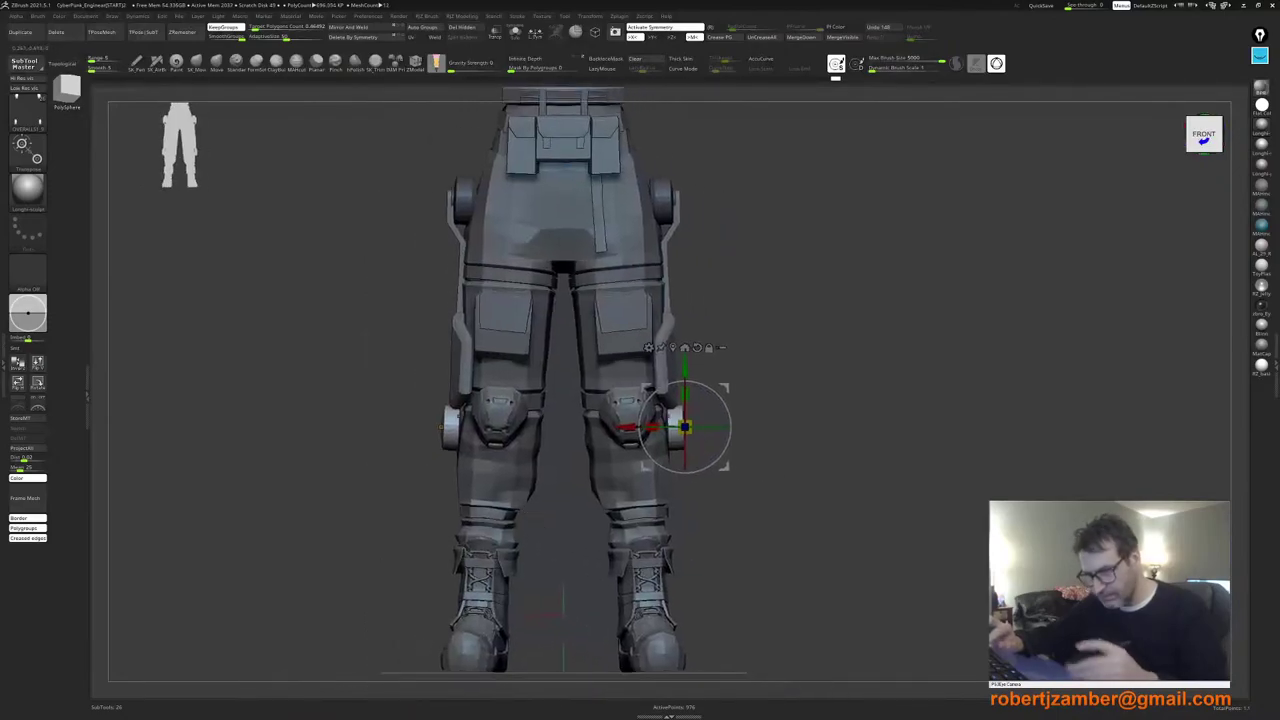
# Step: Switch to the Move brush and select the leg brace arms for editing in side view
pyautogui.press('q')
pyautogui.keyDown('ctrl'); pyautogui.moveTo(557, 422); pyautogui.dragTo(531, 558, button='right'); pyautogui.keyUp('ctrl')
pyautogui.moveTo(582, 478)
pyautogui.keyDown('ctrl'); pyautogui.mouseDown(button='right')
pyautogui.moveTo(582, 450)
pyautogui.moveTo(521, 448)
pyautogui.moveTo(480, 427)
pyautogui.moveTo(492, 473)
pyautogui.moveTo(455, 449)
pyautogui.moveTo(477, 457)
pyautogui.moveTo(474, 418)
pyautogui.moveTo(470, 446)
pyautogui.mouseUp(button='right'); pyautogui.keyUp('ctrl')
pyautogui.click(216, 63)
pyautogui.keyDown('alt'); pyautogui.click(534, 387); pyautogui.keyUp('alt')
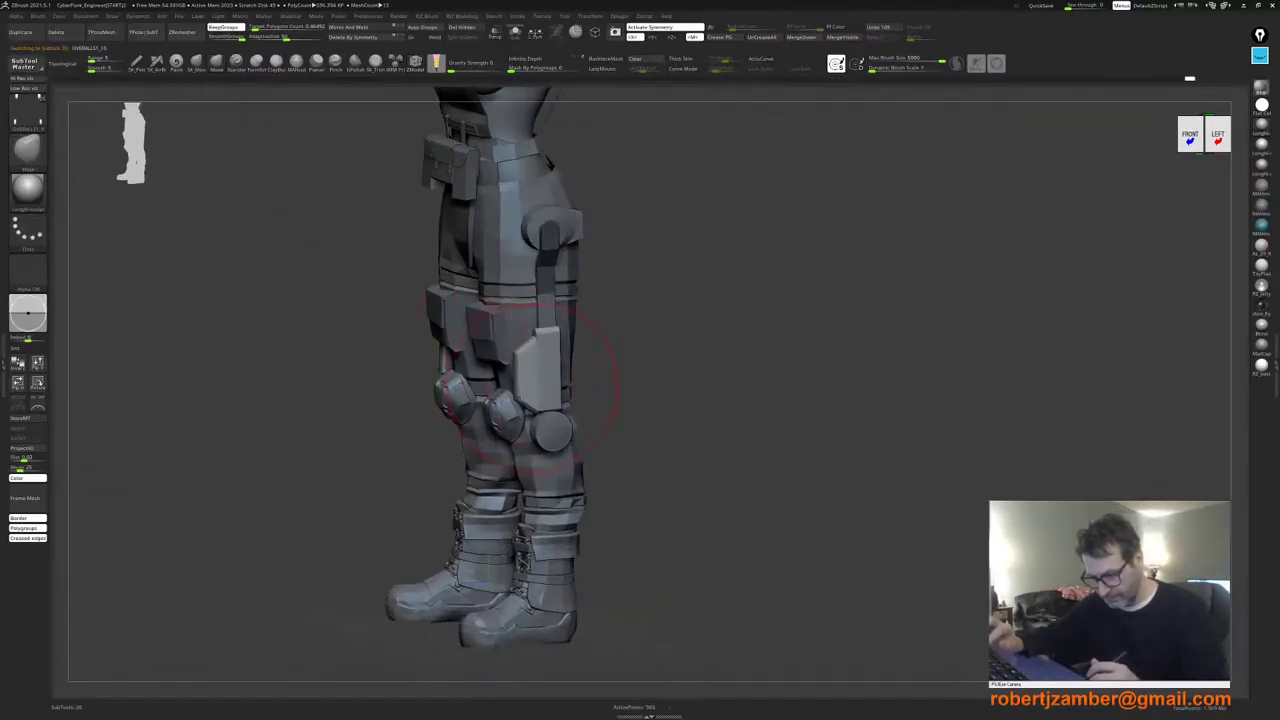
pyautogui.keyDown('shift'); pyautogui.moveTo(534, 387); pyautogui.dragTo(456, 375, button='right'); pyautogui.keyUp('shift')
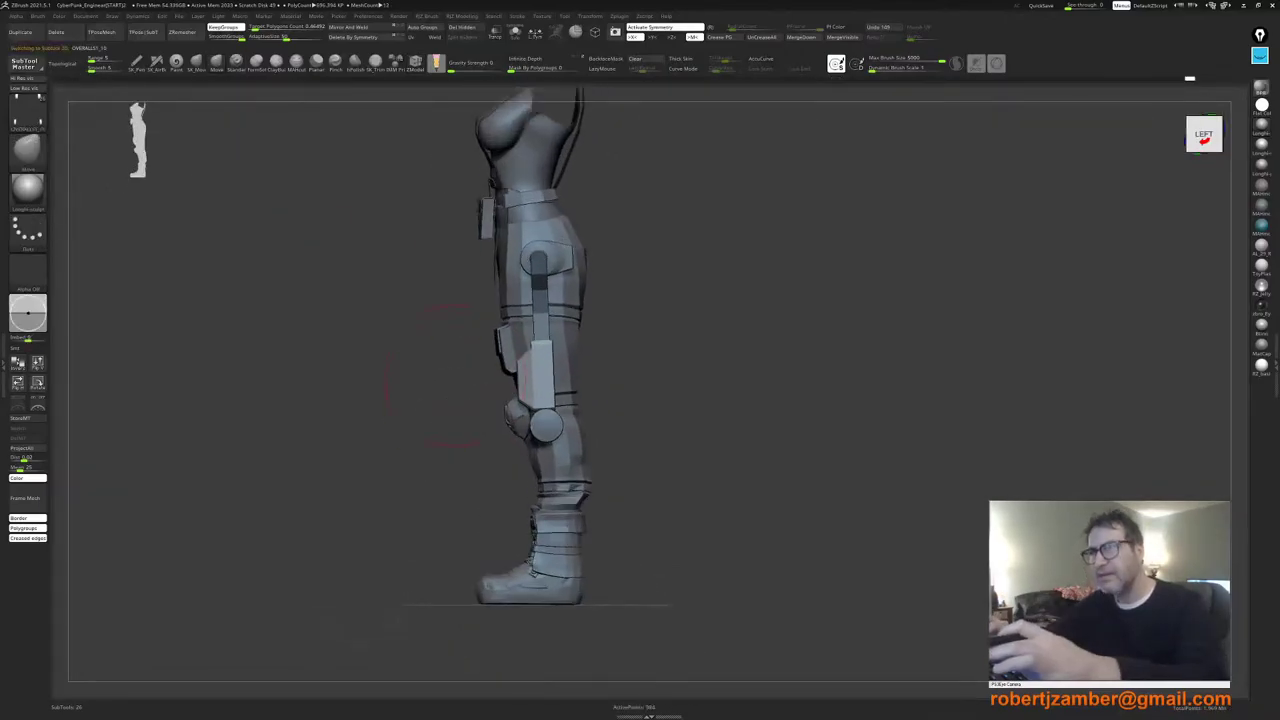
# Step: Try shifting the lower brace plates forward and slightly down in side view, and undo the moves
pyautogui.press('w')
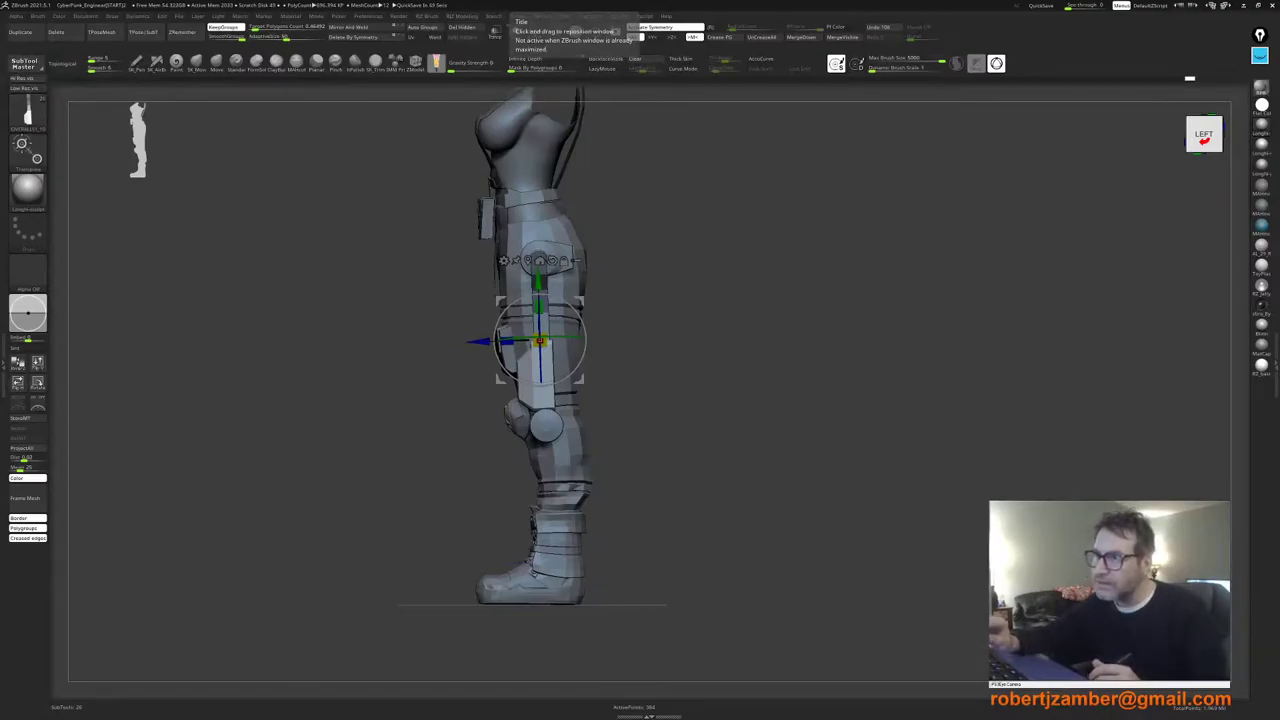
pyautogui.moveTo(486, 388); pyautogui.dragTo(497, 390)
pyautogui.moveTo(472, 356)
pyautogui.keyDown('shift'); pyautogui.mouseDown(button='right')
pyautogui.moveTo(462, 352)
pyautogui.moveTo(471, 374)
pyautogui.mouseUp(button='right'); pyautogui.keyUp('shift')
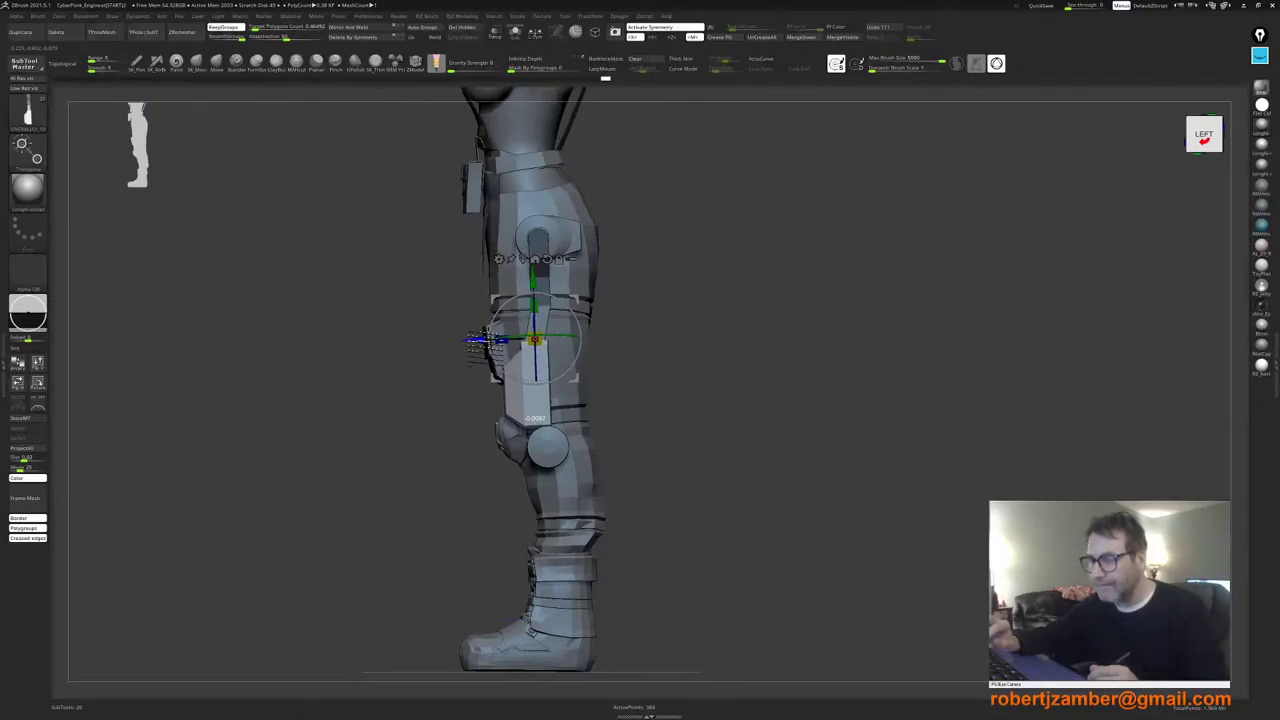
pyautogui.moveTo(489, 340); pyautogui.dragTo(490, 340)
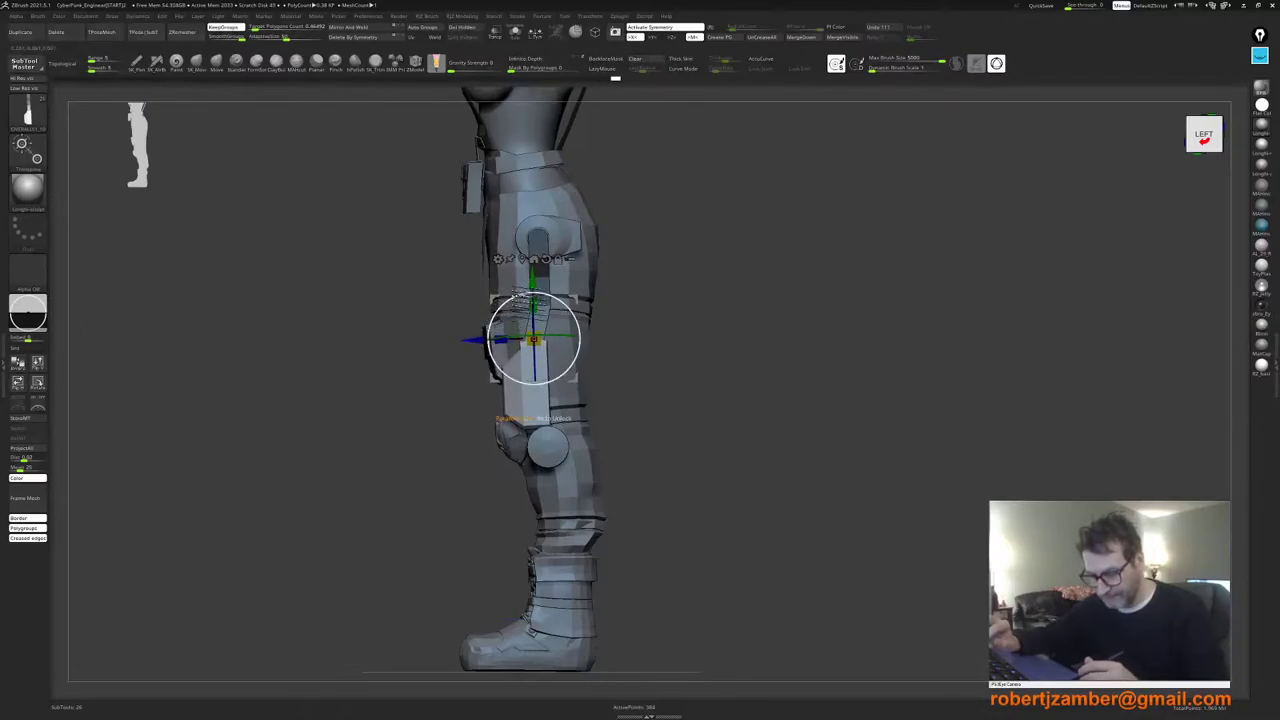
pyautogui.moveTo(535, 281); pyautogui.dragTo(536, 282)
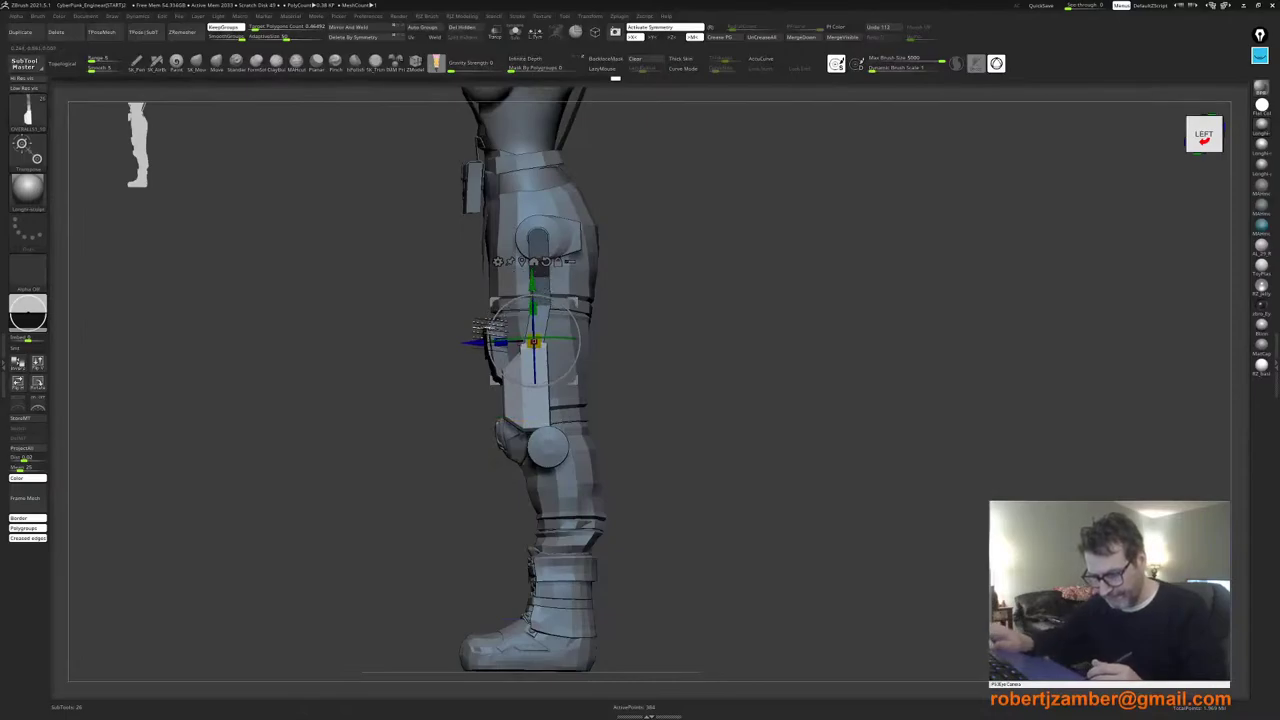
pyautogui.moveTo(478, 343); pyautogui.dragTo(472, 344)
pyautogui.hotkey('ctrl', 'z')
pyautogui.hotkey('ctrl', 'z')
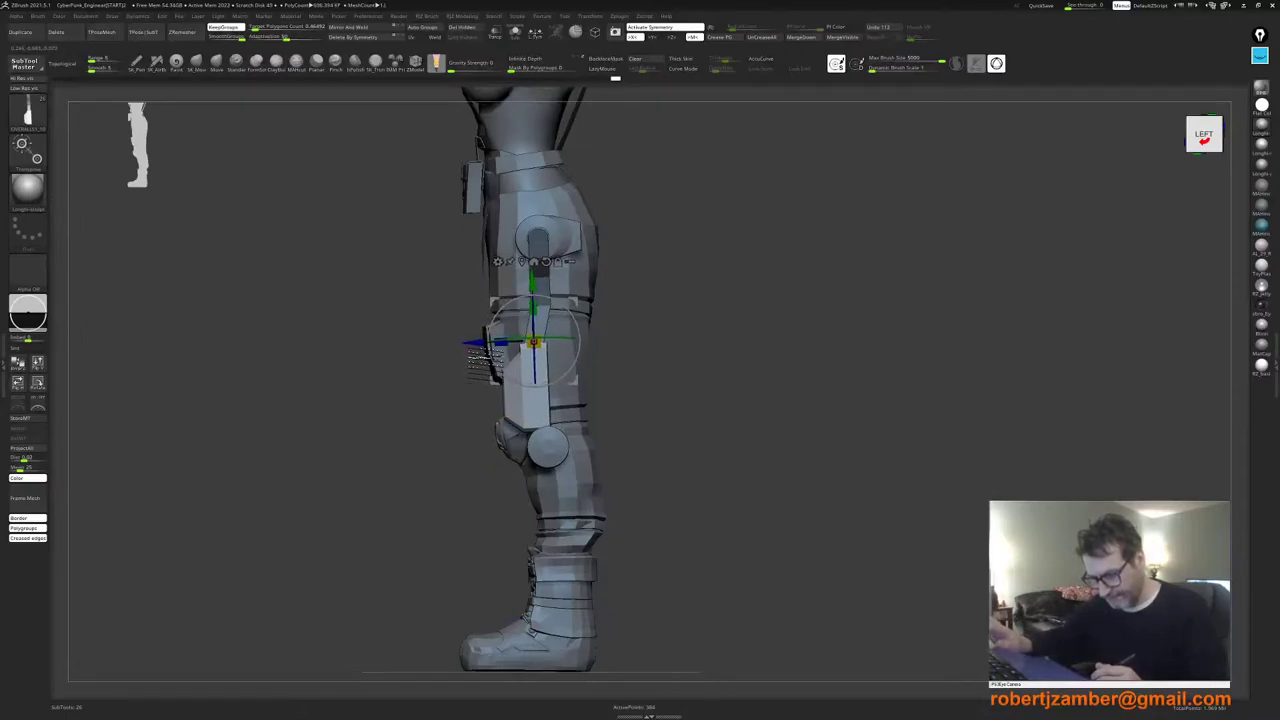
pyautogui.hotkey('ctrl', 'z')
pyautogui.hotkey('ctrl', 'z')
pyautogui.hotkey('ctrl', 'z')
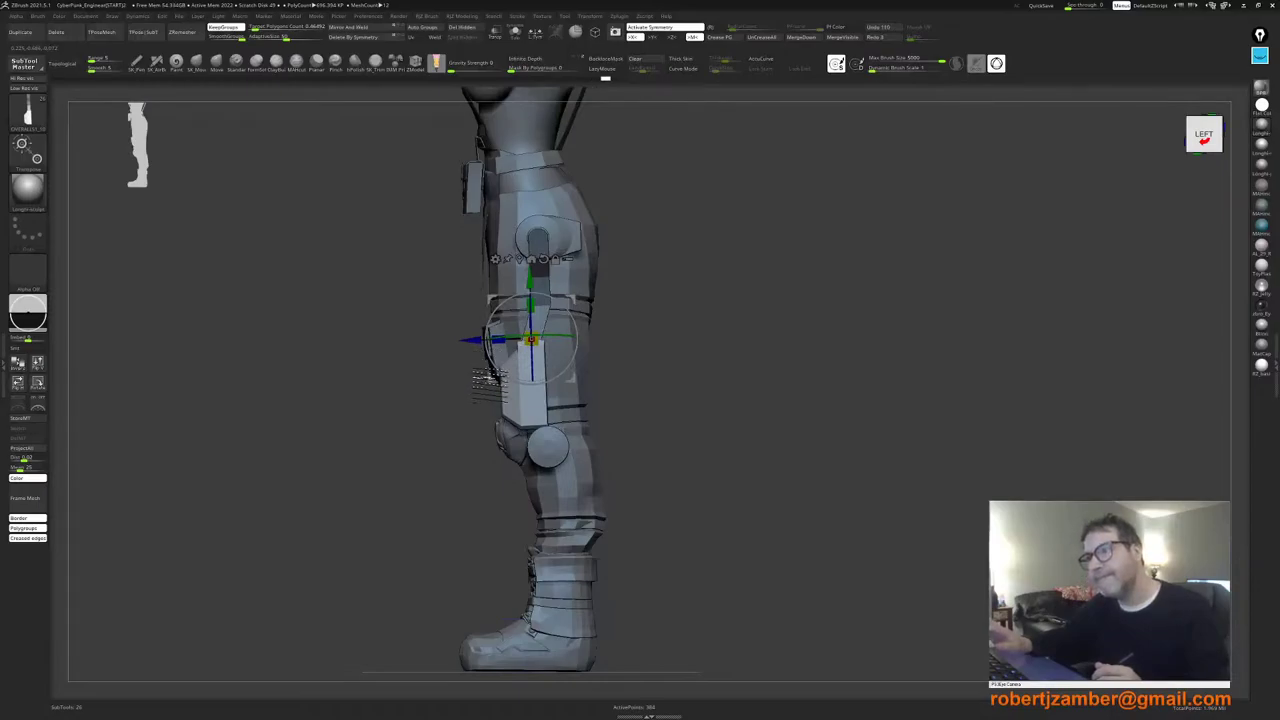
pyautogui.hotkey('ctrl', 'z')
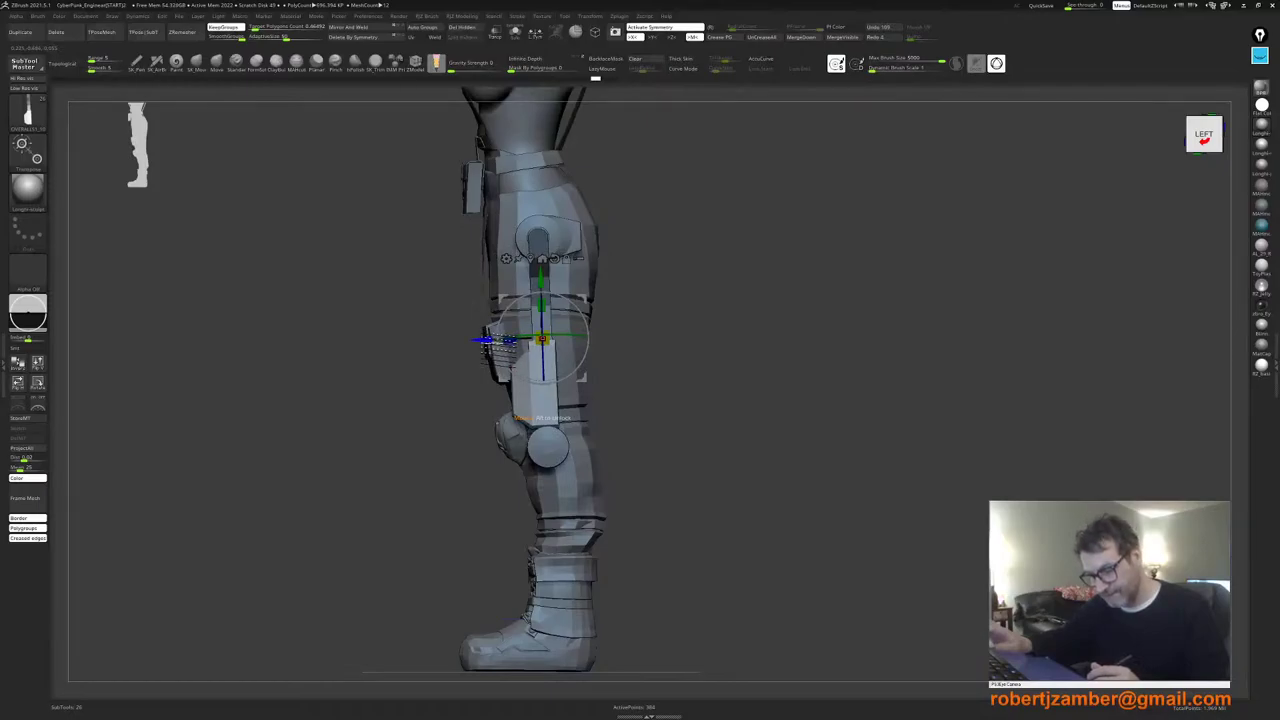
# Step: Shift the lower brace plates slightly backward along the leg in side view
pyautogui.moveTo(482, 340); pyautogui.dragTo(489, 340)
pyautogui.hotkey('ctrl', 'z')
# Step: Unmask only the hip discs of the joint disc object, centre the gizmo on them and move them slightly forward
pyautogui.keyDown('alt'); pyautogui.click(545, 449); pyautogui.keyUp('alt')
pyautogui.keyDown('ctrl'); pyautogui.moveTo(628, 289); pyautogui.dragTo(428, 182); pyautogui.keyUp('ctrl')
pyautogui.keyDown('ctrl'); pyautogui.click(401, 246); pyautogui.keyUp('ctrl')
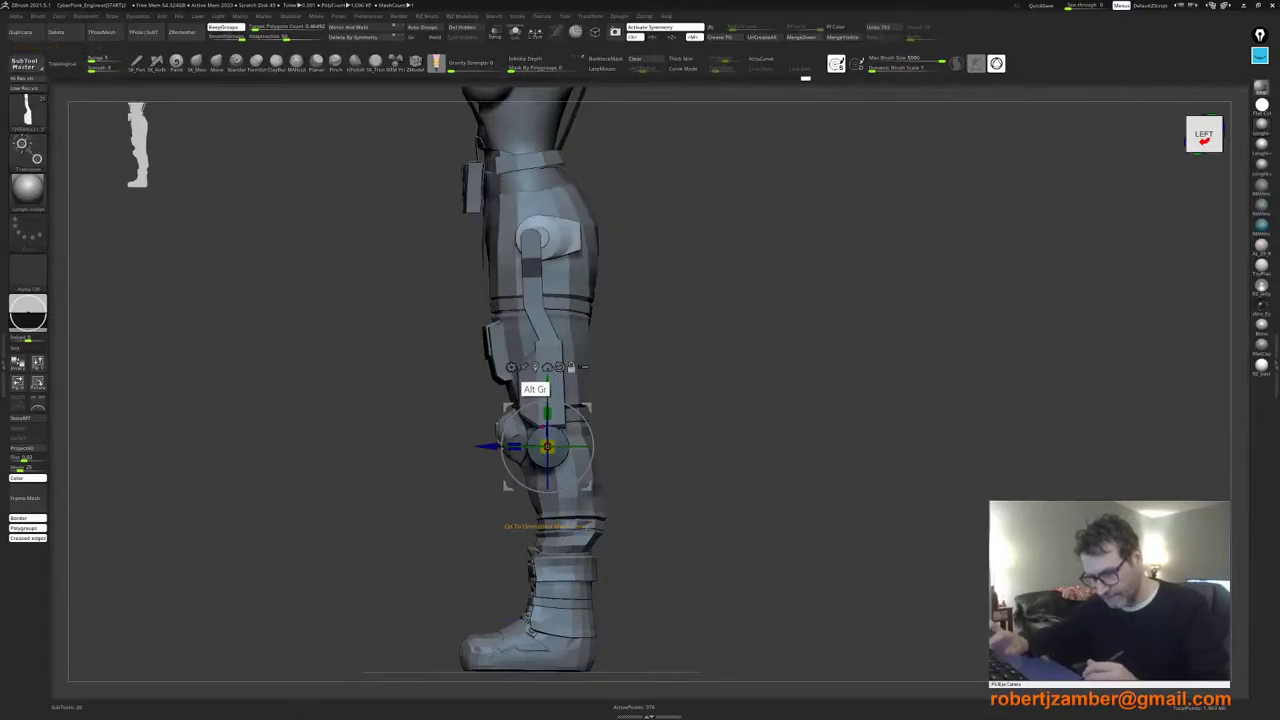
pyautogui.keyDown('alt'); pyautogui.click(535, 367); pyautogui.keyUp('alt')
pyautogui.moveTo(487, 237); pyautogui.dragTo(479, 237)
pyautogui.moveTo(420, 294); pyautogui.dragTo(426, 405)
# Step: Invert the joint discs' mask, centre the gizmo on the knee discs and move them slightly backward below the brace plates
pyautogui.keyDown('alt'); pyautogui.click(538, 404); pyautogui.keyUp('alt')
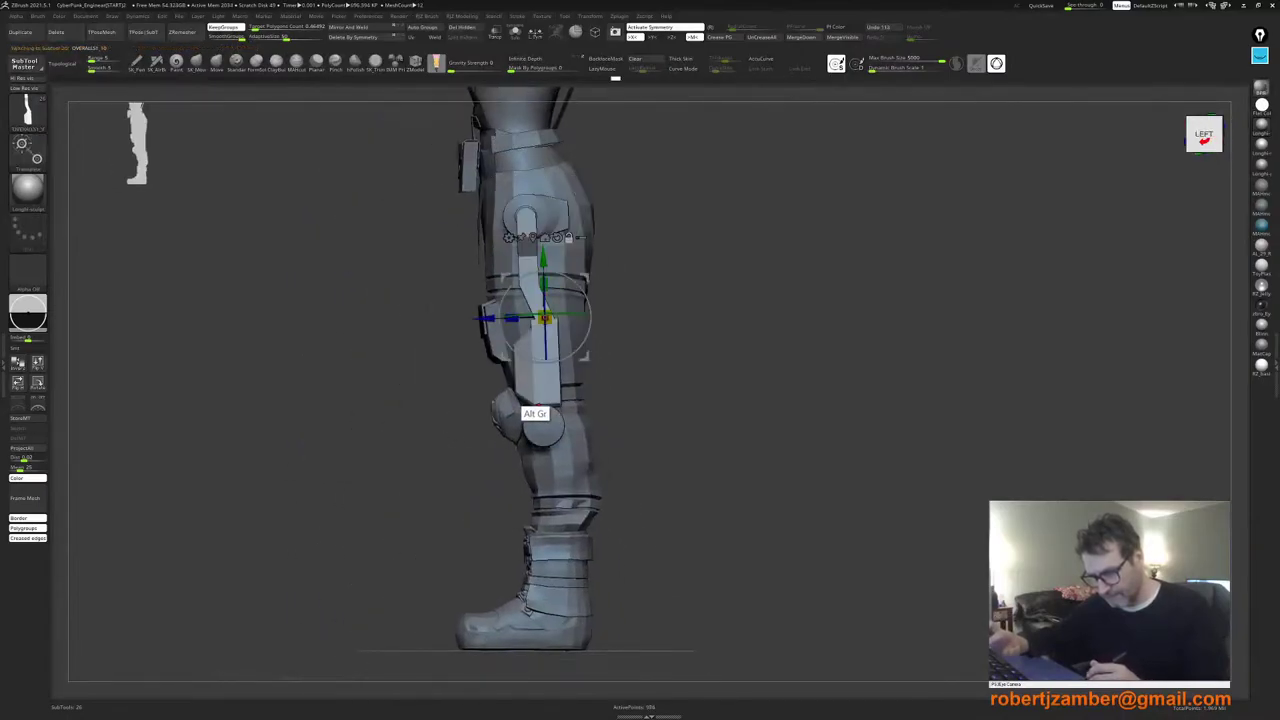
pyautogui.keyDown('alt'); pyautogui.click(537, 411); pyautogui.keyUp('alt')
pyautogui.keyDown('ctrl'); pyautogui.click(479, 431); pyautogui.keyUp('ctrl')
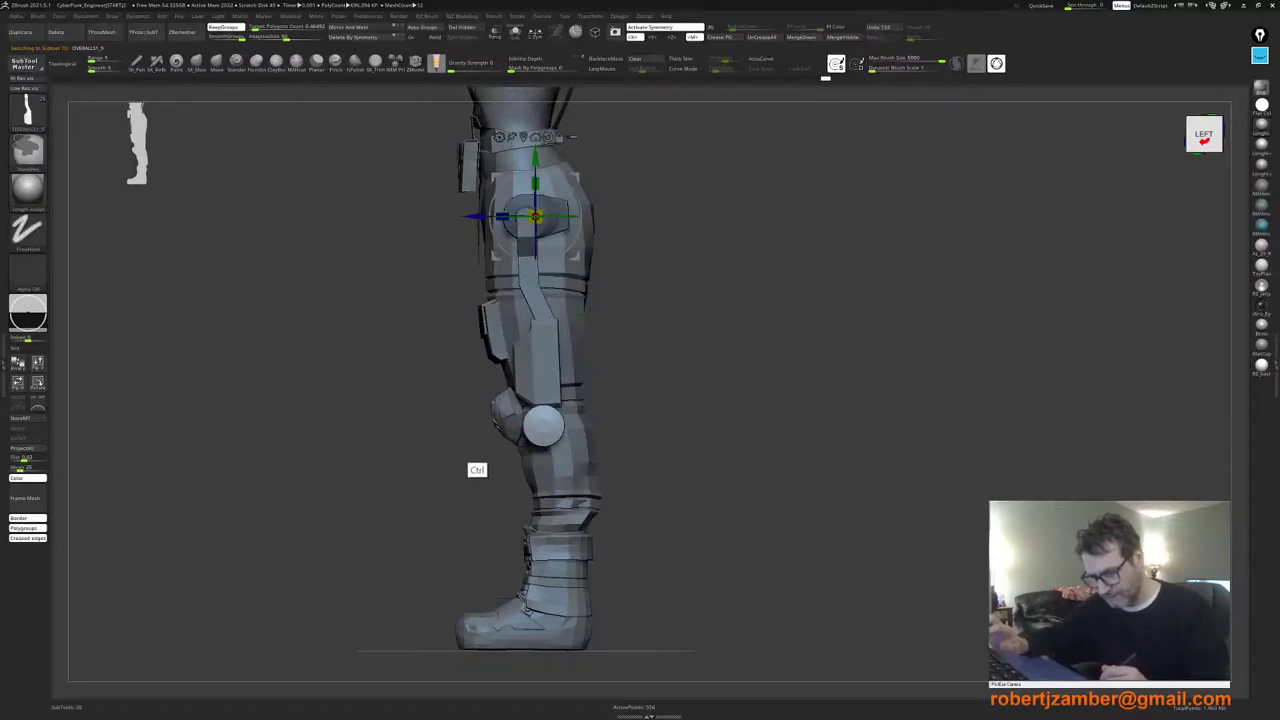
pyautogui.keyDown('alt'); pyautogui.click(536, 422); pyautogui.keyUp('alt')
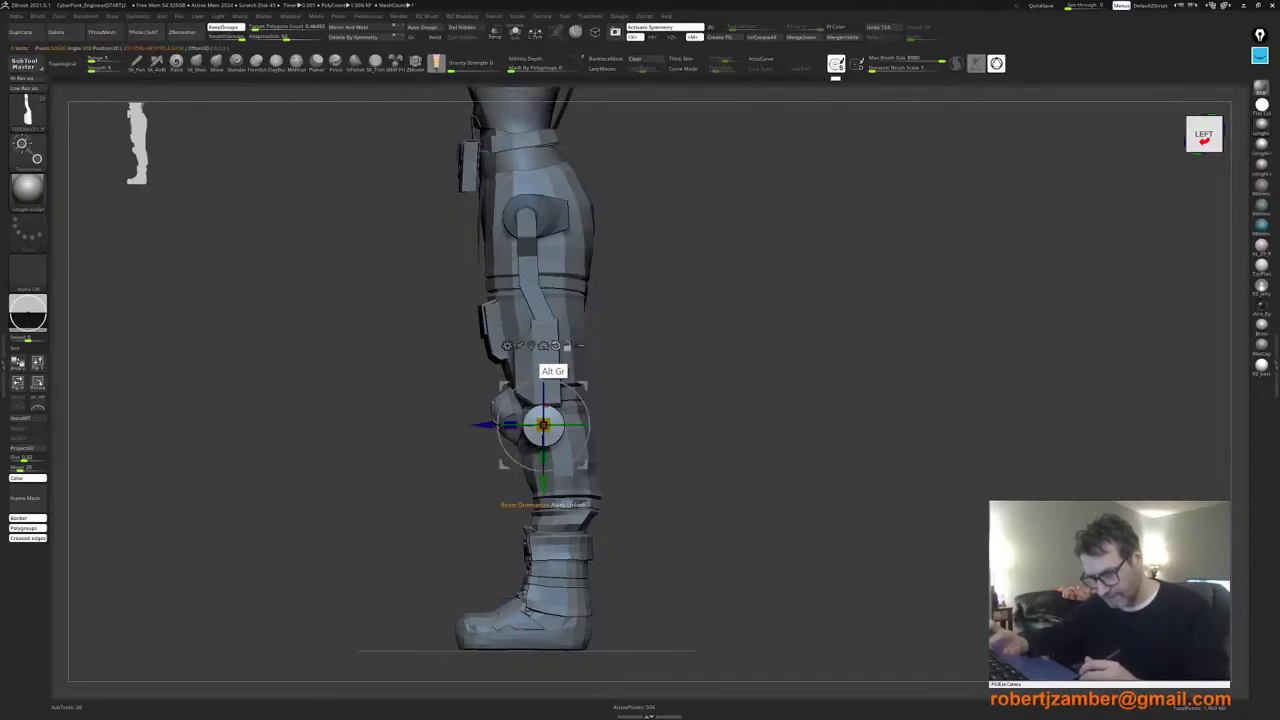
pyautogui.moveTo(583, 464); pyautogui.dragTo(591, 464)
# Step: Examine the alignment of the brace plates and joint discs on the character from the front and side
pyautogui.keyDown('alt'); pyautogui.moveTo(700, 480); pyautogui.dragTo(700, 410); pyautogui.keyUp('alt')
pyautogui.moveTo(700, 410); pyautogui.dragTo(800, 412)
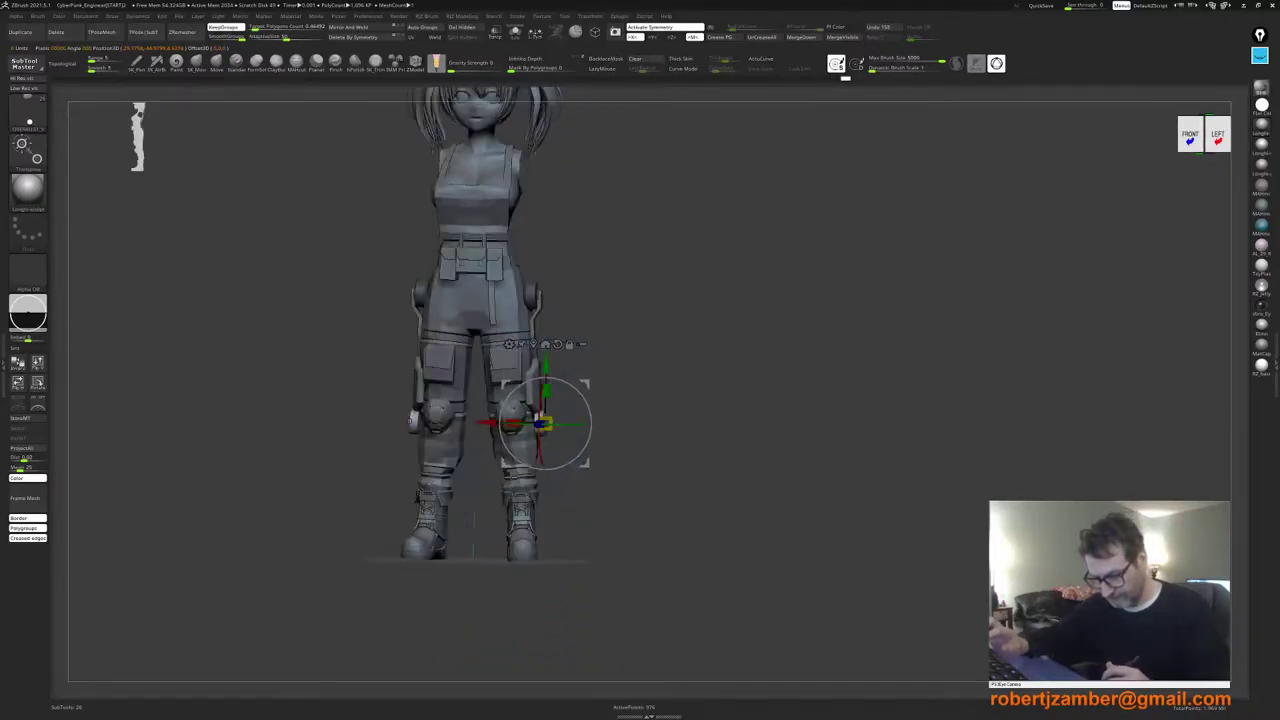
pyautogui.keyDown('shift'); pyautogui.moveTo(419, 496); pyautogui.dragTo(470, 497); pyautogui.keyUp('shift')
pyautogui.keyDown('alt'); pyautogui.moveTo(640, 450); pyautogui.dragTo(640, 500); pyautogui.keyUp('alt')
pyautogui.moveTo(640, 500)
pyautogui.mouseDown()
pyautogui.moveTo(467, 504)
pyautogui.moveTo(464, 521)
pyautogui.mouseUp()
pyautogui.press('q')
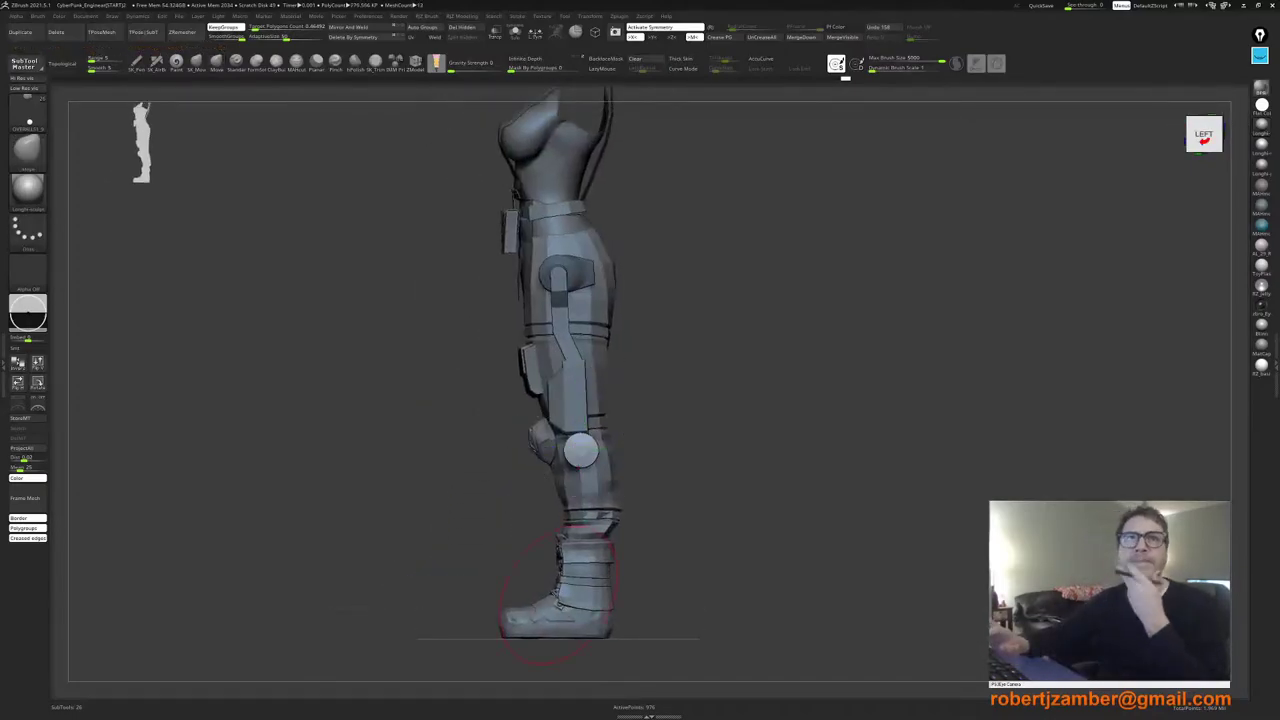
pyautogui.moveTo(489, 499)
pyautogui.keyDown('ctrl'); pyautogui.mouseDown(button='right')
pyautogui.moveTo(455, 484)
pyautogui.moveTo(497, 514)
pyautogui.moveTo(458, 531)
pyautogui.moveTo(488, 512)
pyautogui.mouseUp(button='right'); pyautogui.keyUp('ctrl')
pyautogui.moveTo(488, 512)
pyautogui.keyDown('shift'); pyautogui.mouseDown(button='right')
pyautogui.moveTo(460, 516)
pyautogui.moveTo(499, 569)
pyautogui.mouseUp(button='right'); pyautogui.keyUp('shift')
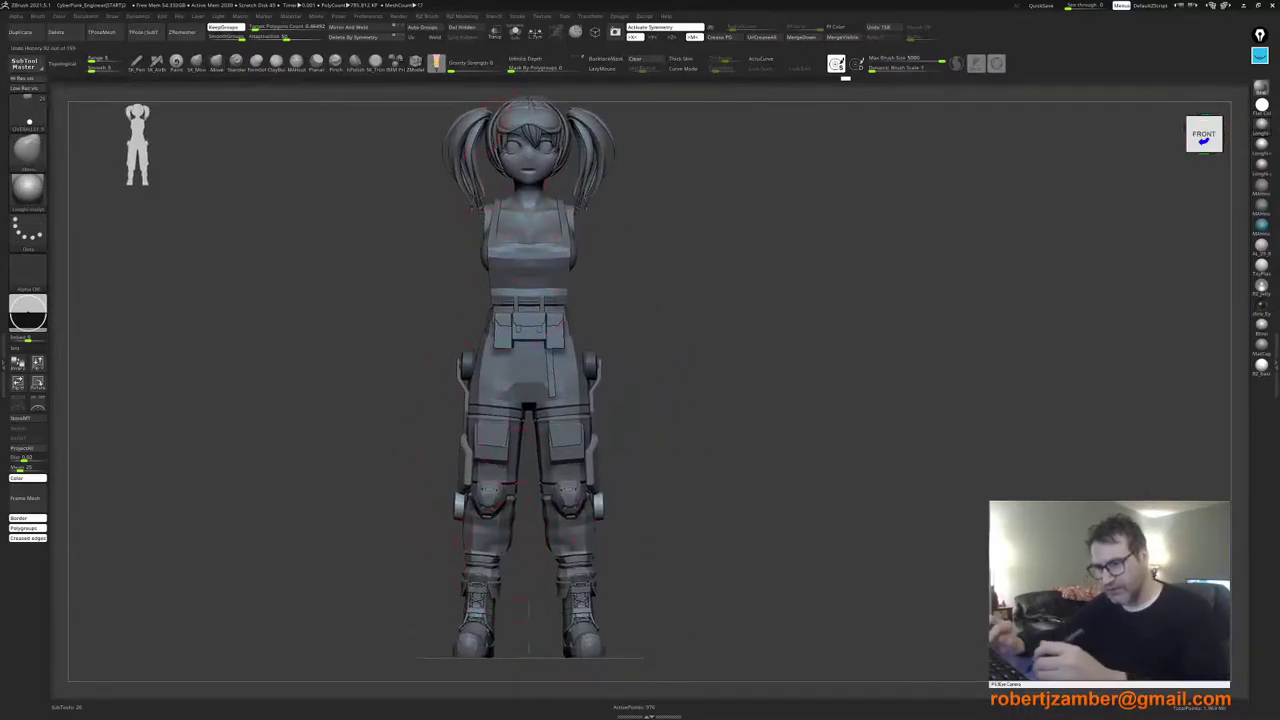
pyautogui.keyDown('shift'); pyautogui.moveTo(505, 422); pyautogui.dragTo(463, 413, button='right'); pyautogui.keyUp('shift')
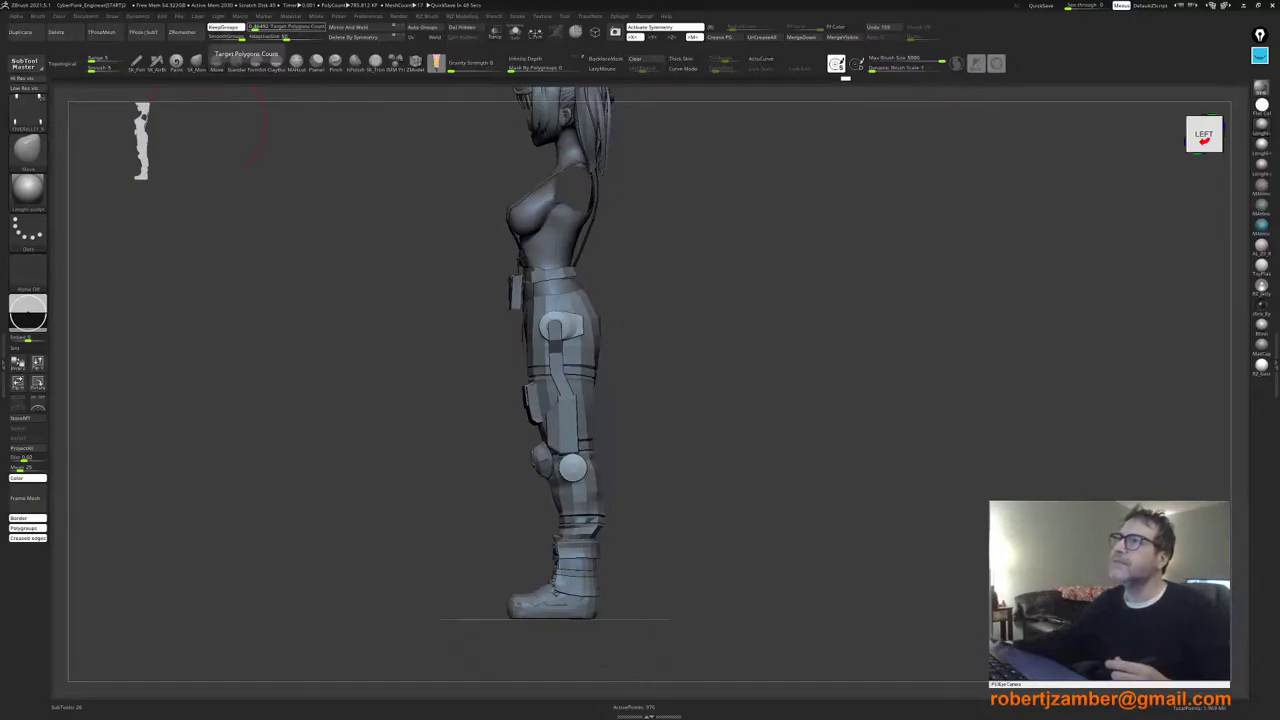
pyautogui.keyDown('shift'); pyautogui.moveTo(270, 450); pyautogui.dragTo(486, 442); pyautogui.keyUp('shift')
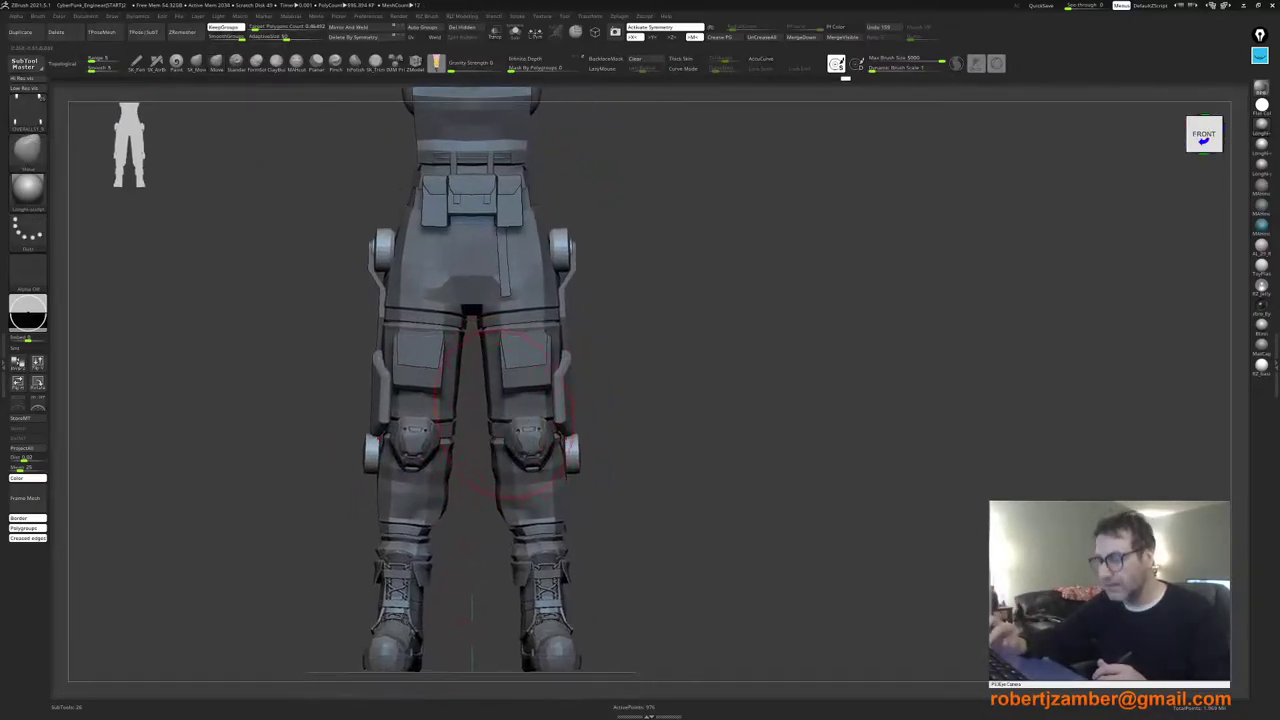
# Step: Select the brace arms, mask everything above their lower plates, and try moving the lower plates outward from the legs
pyautogui.keyDown('alt'); pyautogui.click(562, 321); pyautogui.keyUp('alt')
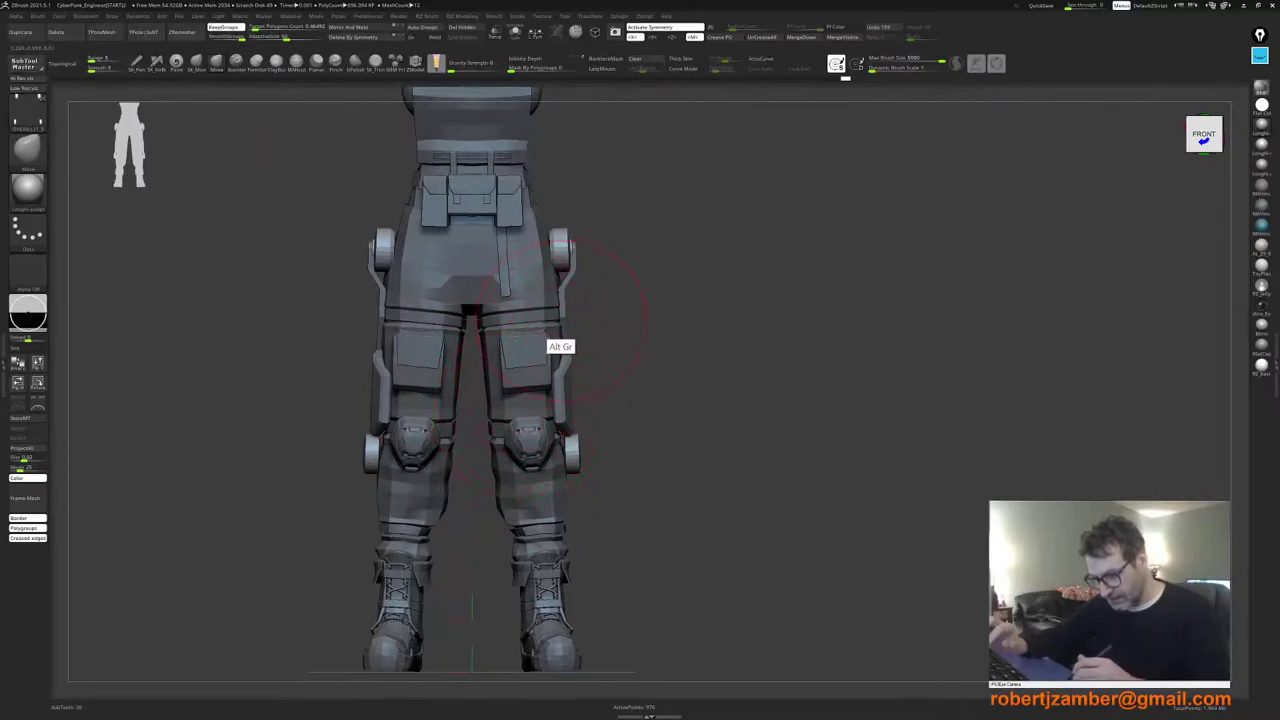
pyautogui.keyDown('alt'); pyautogui.click(557, 408); pyautogui.keyUp('alt')
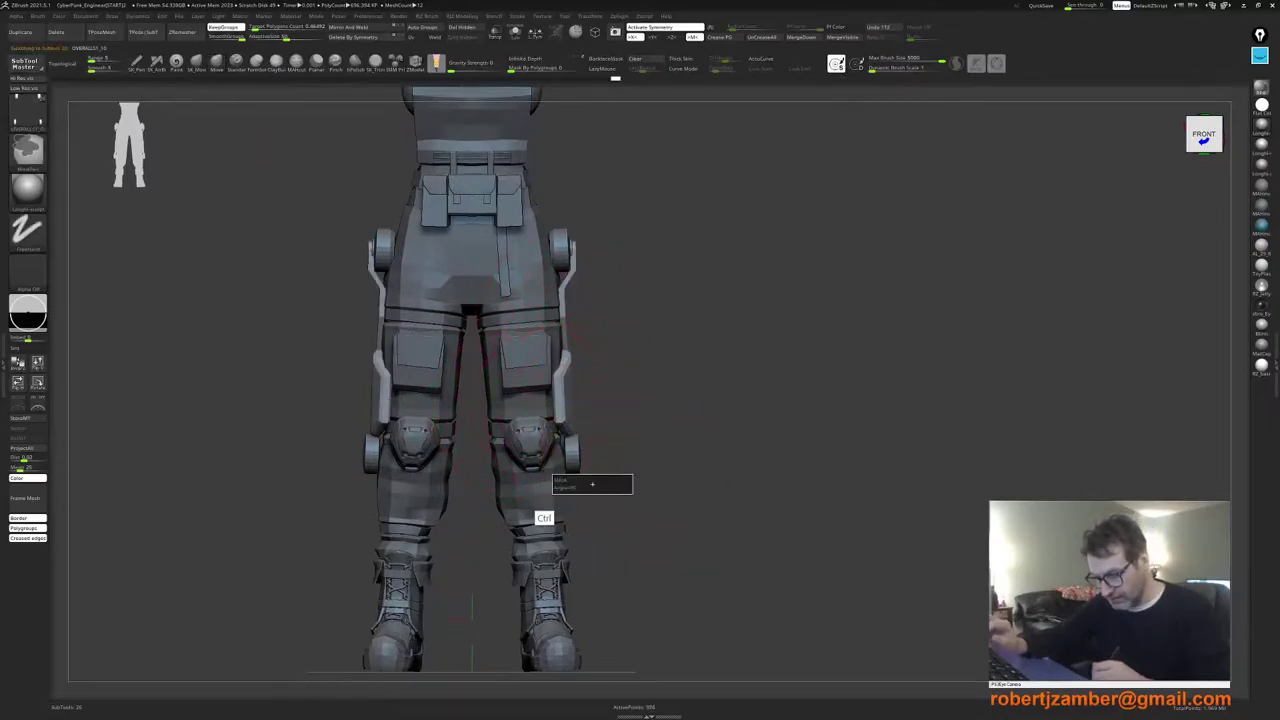
pyautogui.keyDown('ctrl'); pyautogui.moveTo(632, 472); pyautogui.dragTo(480, 317); pyautogui.keyUp('ctrl')
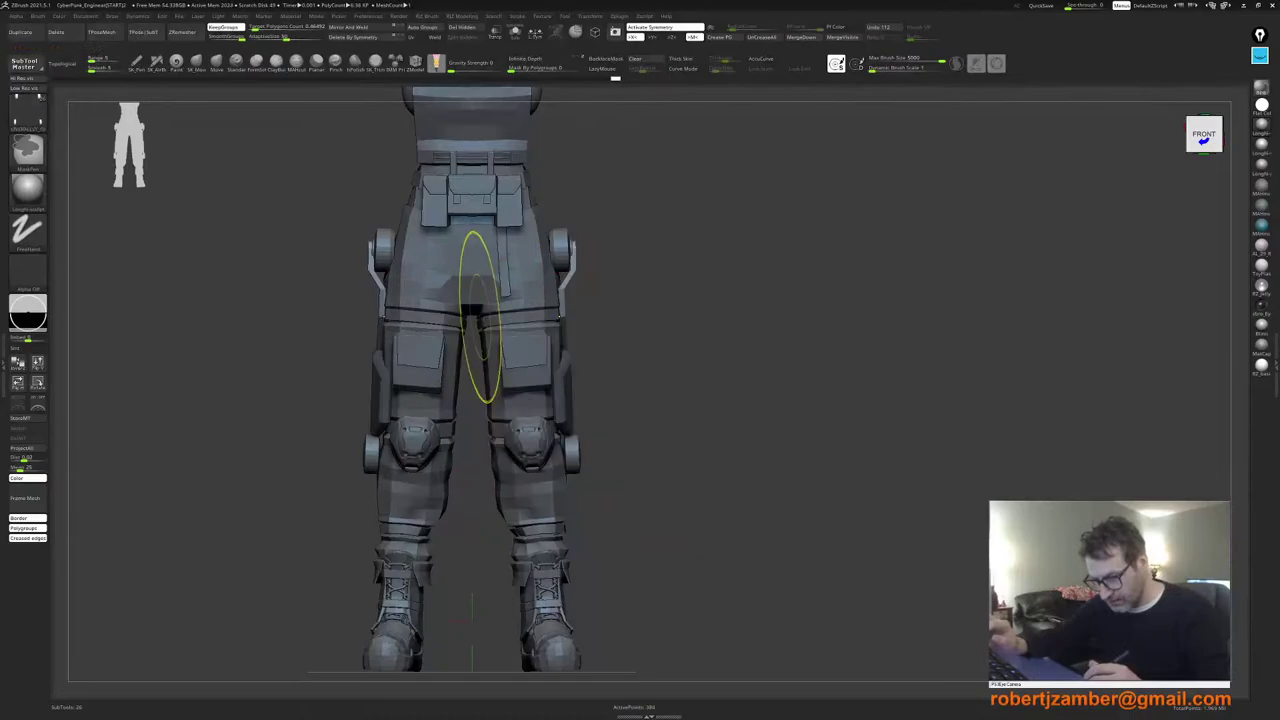
pyautogui.keyDown('ctrl'); pyautogui.click(472, 408); pyautogui.keyUp('ctrl')
pyautogui.press('w')
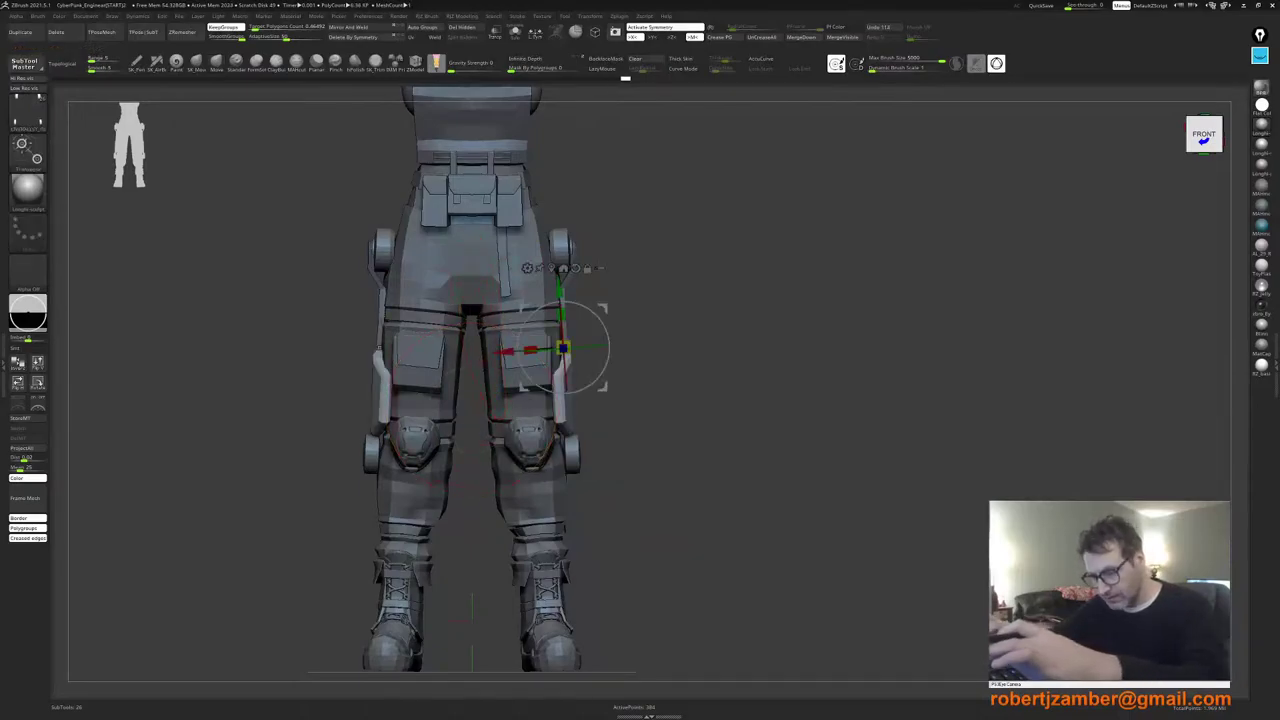
pyautogui.moveTo(505, 351); pyautogui.dragTo(516, 351)
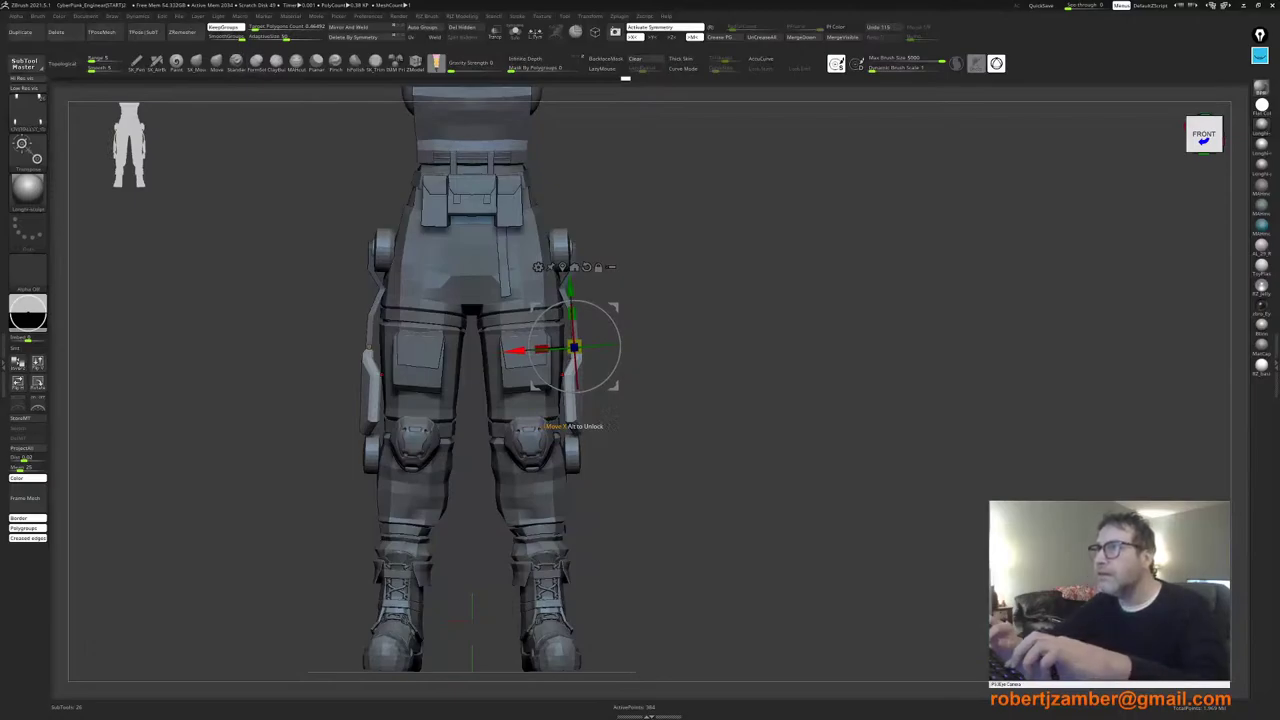
pyautogui.hotkey('ctrl', 'z')
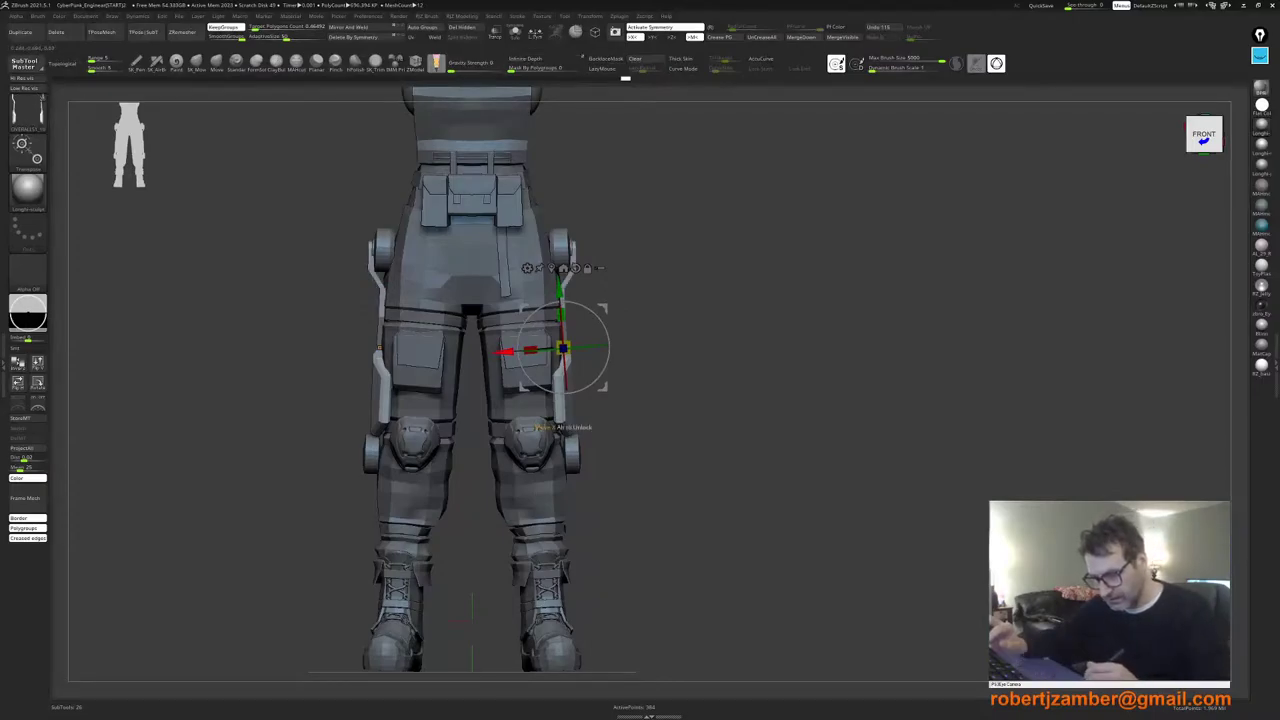
# Step: Move both brace arms slightly outward from the legs and turn on the polyframe display
pyautogui.moveTo(506, 351); pyautogui.dragTo(517, 350)
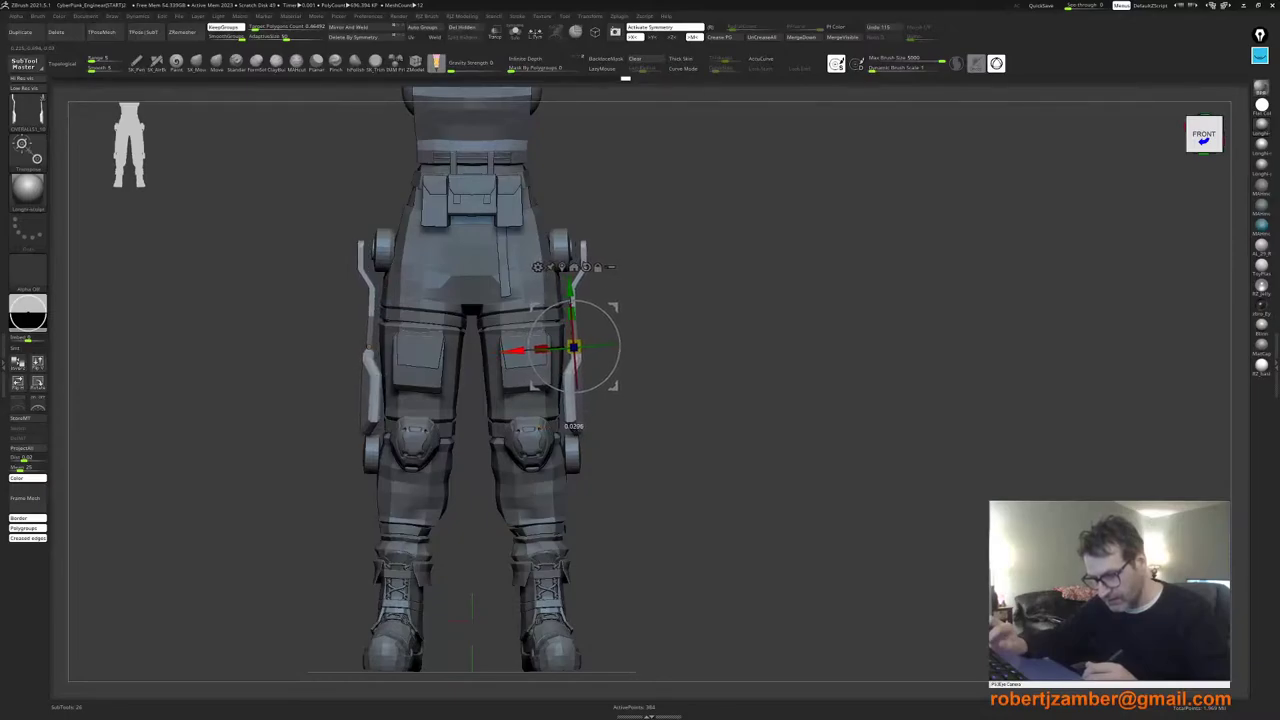
pyautogui.hotkey('shift', 'f')
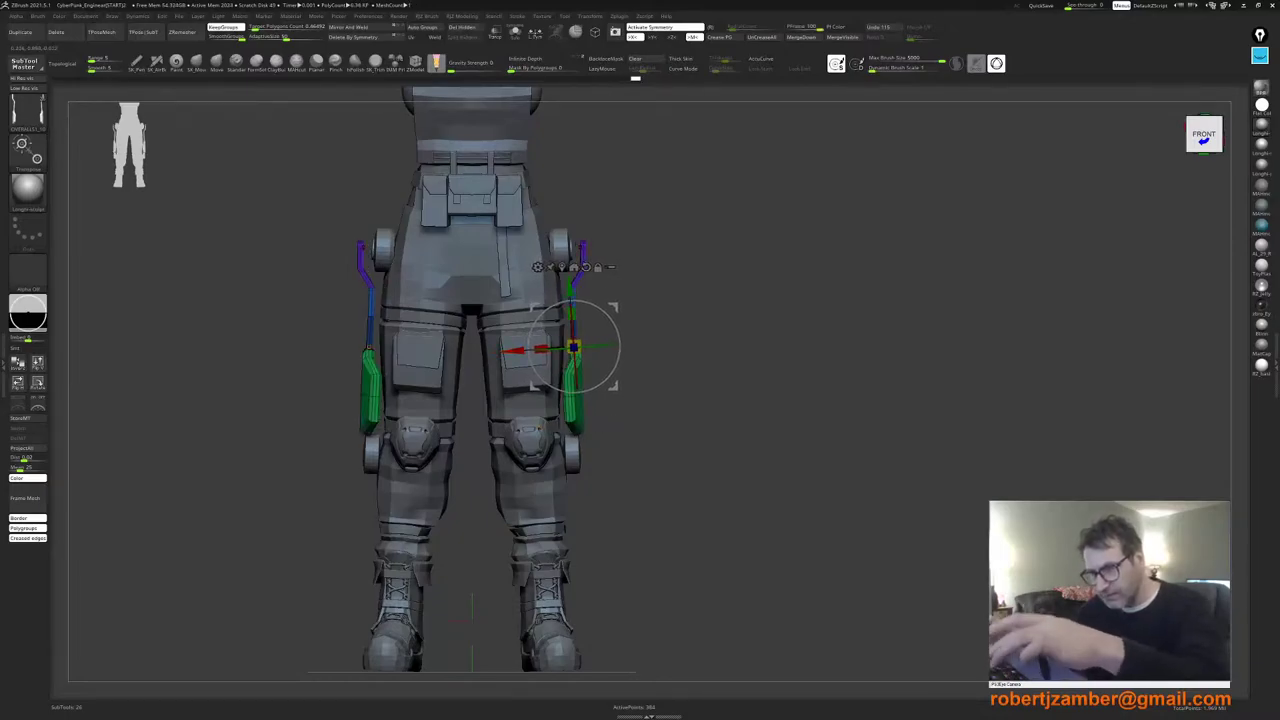
# Step: Mask everything on the brace arms except the lower plates and try moving the plates inward toward the legs
pyautogui.press('q')
pyautogui.keyDown('ctrl'); pyautogui.moveTo(636, 481); pyautogui.dragTo(499, 342); pyautogui.keyUp('ctrl')
pyautogui.keyDown('ctrl'); pyautogui.click(639, 511); pyautogui.keyUp('ctrl')
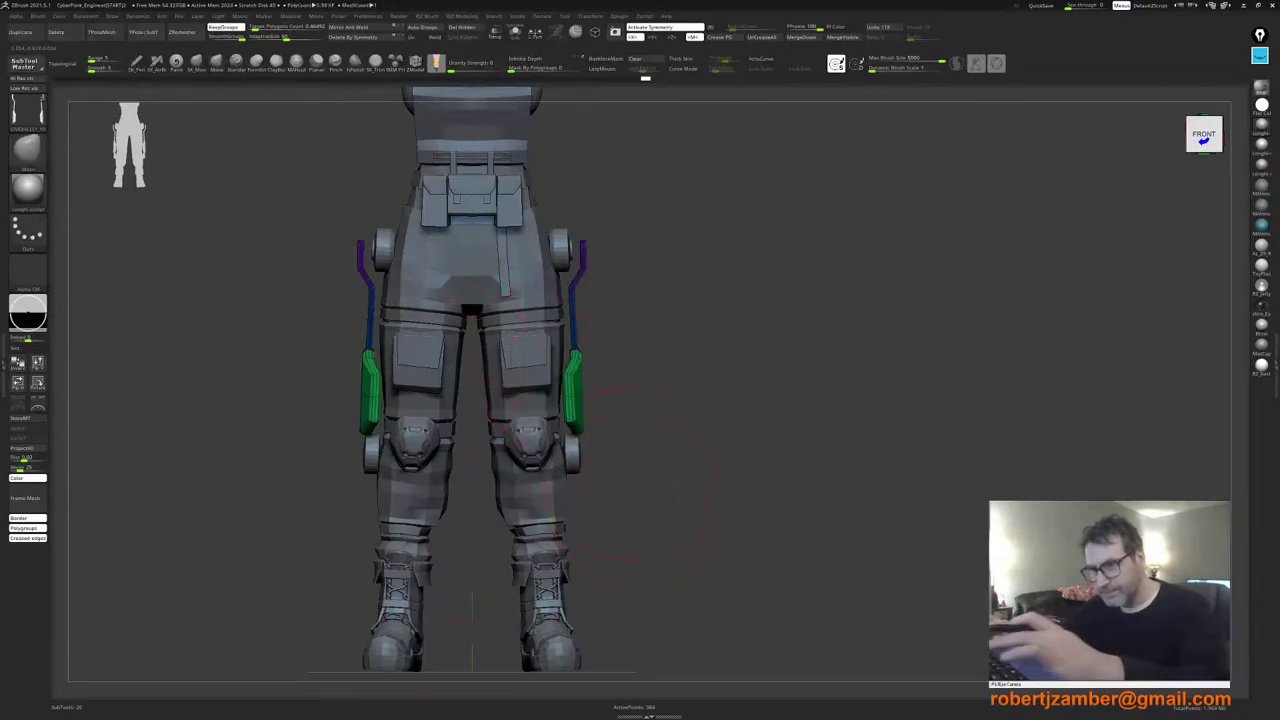
pyautogui.press('w')
pyautogui.moveTo(515, 351); pyautogui.dragTo(506, 351)
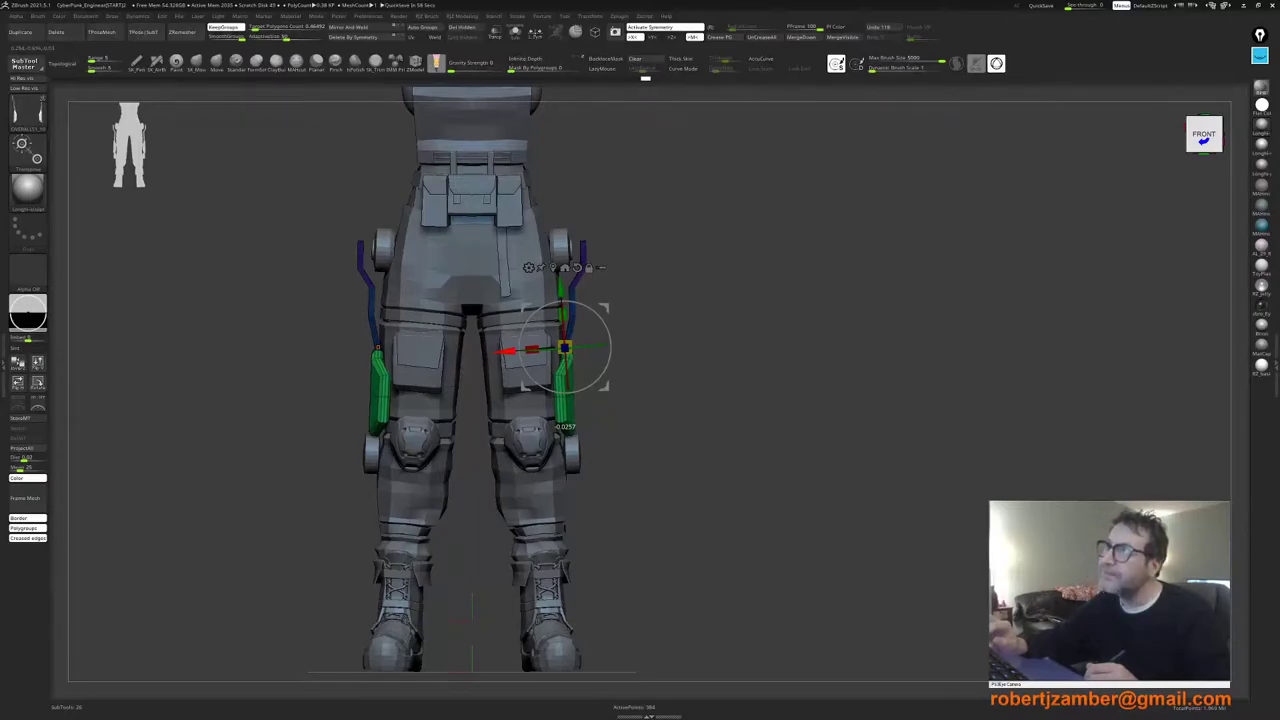
pyautogui.moveTo(506, 351); pyautogui.dragTo(506, 351)
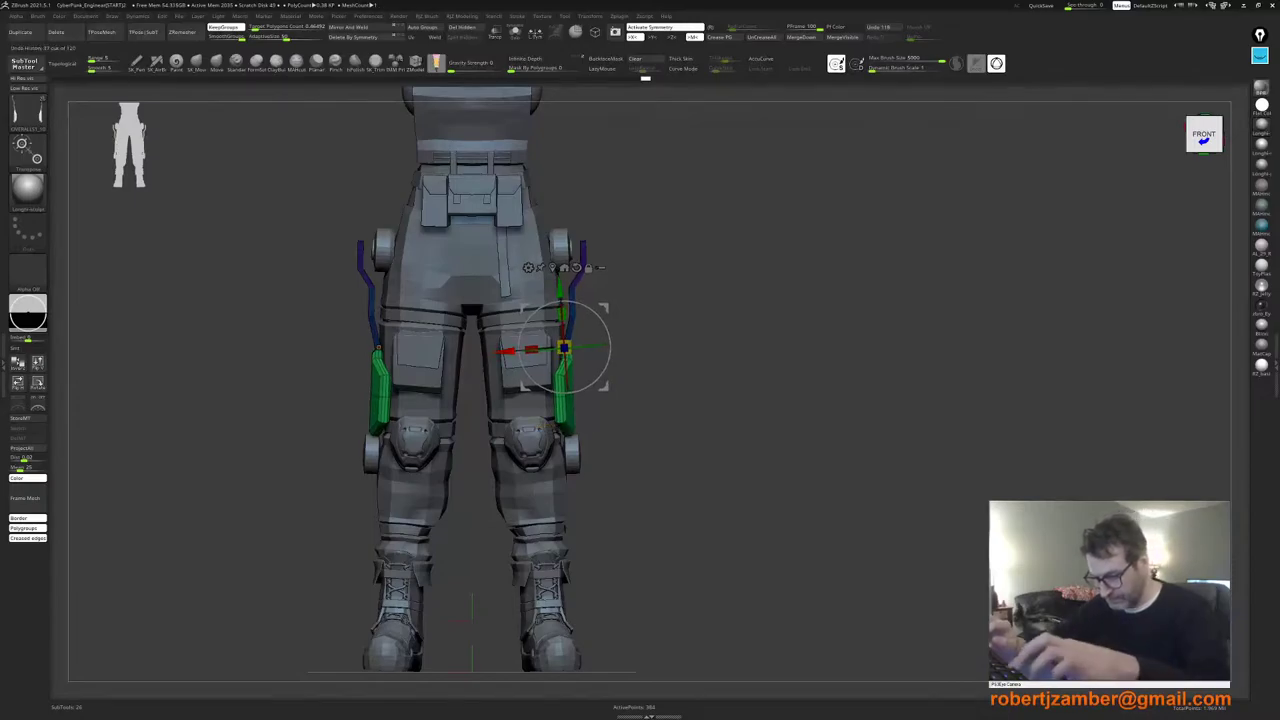
# Step: Undo the inward move of the lower plates and compare the braces' original and outward positions through the undo history
pyautogui.hotkey('ctrl', 'z')
pyautogui.press('q')
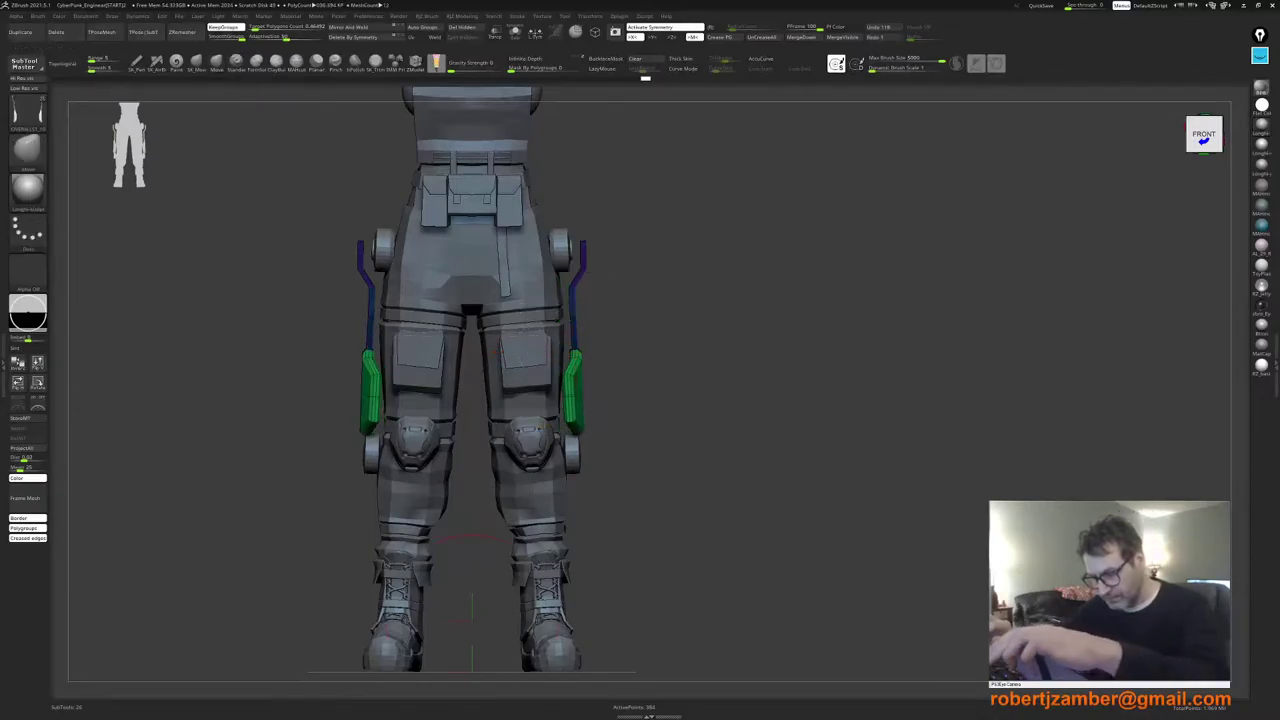
pyautogui.hotkey('ctrl', 'z')
pyautogui.hotkey('ctrl', 'z')
pyautogui.hotkey('ctrl', 'z')
pyautogui.hotkey('ctrl', 'z')
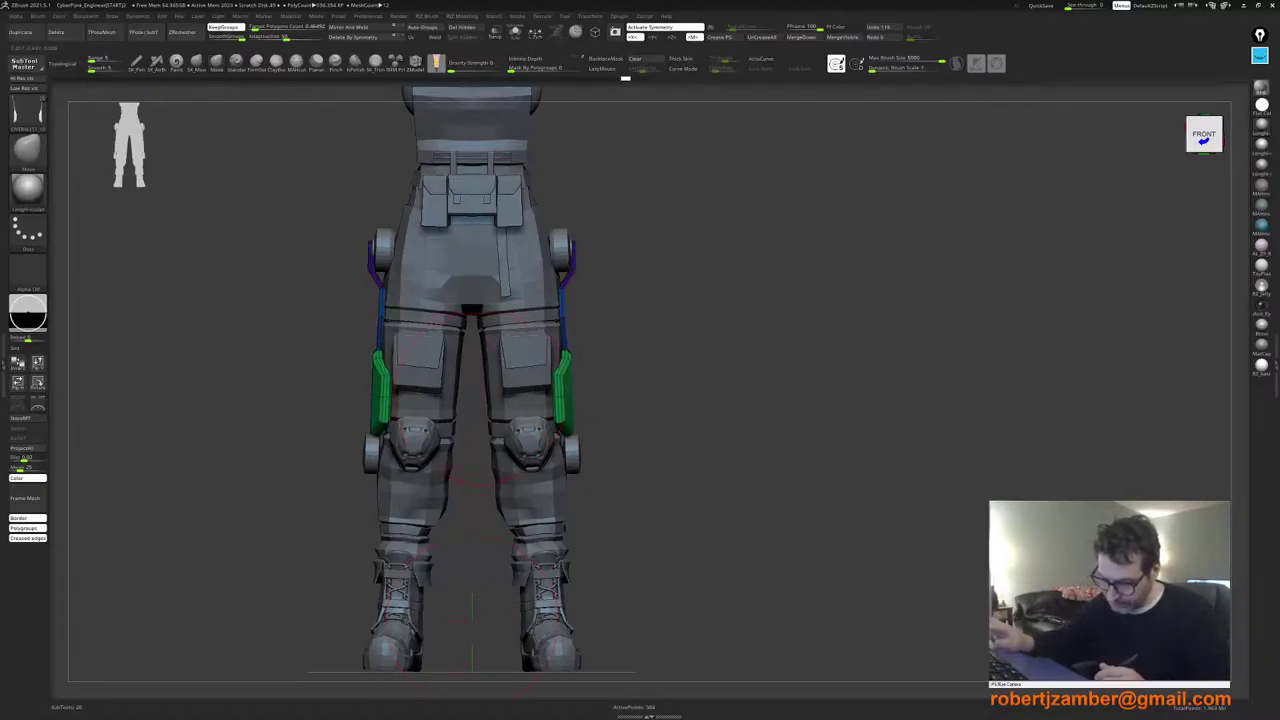
pyautogui.hotkey('ctrl', 'shift', 'z')
pyautogui.hotkey('ctrl', 'shift', 'z')
pyautogui.hotkey('ctrl', 'shift', 'z')
pyautogui.hotkey('ctrl', 'shift', 'z')
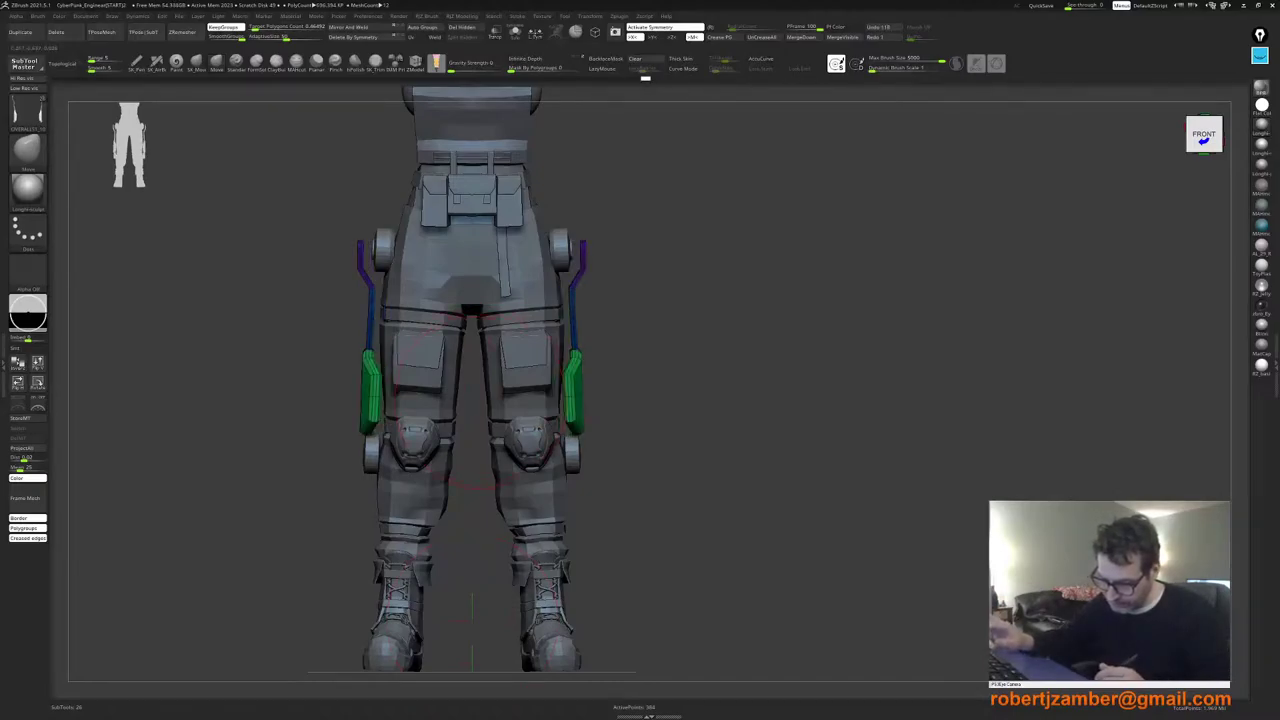
pyautogui.hotkey('ctrl', 'z')
pyautogui.hotkey('ctrl', 'z')
pyautogui.hotkey('ctrl', 'shift', 'z')
pyautogui.hotkey('ctrl', 'z')
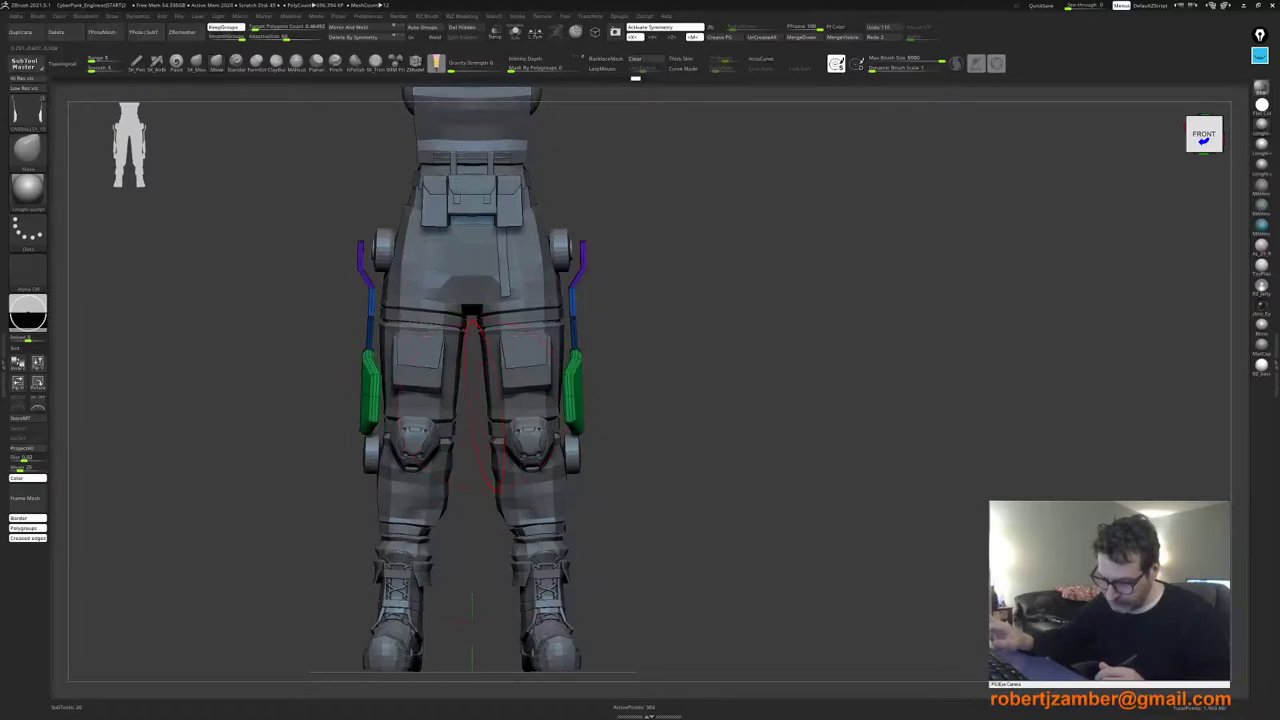
# Step: Clear the mask and insert an edge loop across the slanted blue section of the brace arm with ZModeler
pyautogui.click(640, 58)
pyautogui.moveTo(720, 380); pyautogui.dragTo(585, 385, button='right')
pyautogui.keyDown('ctrl'); pyautogui.moveTo(590, 450); pyautogui.dragTo(611, 352, button='right'); pyautogui.keyUp('ctrl')
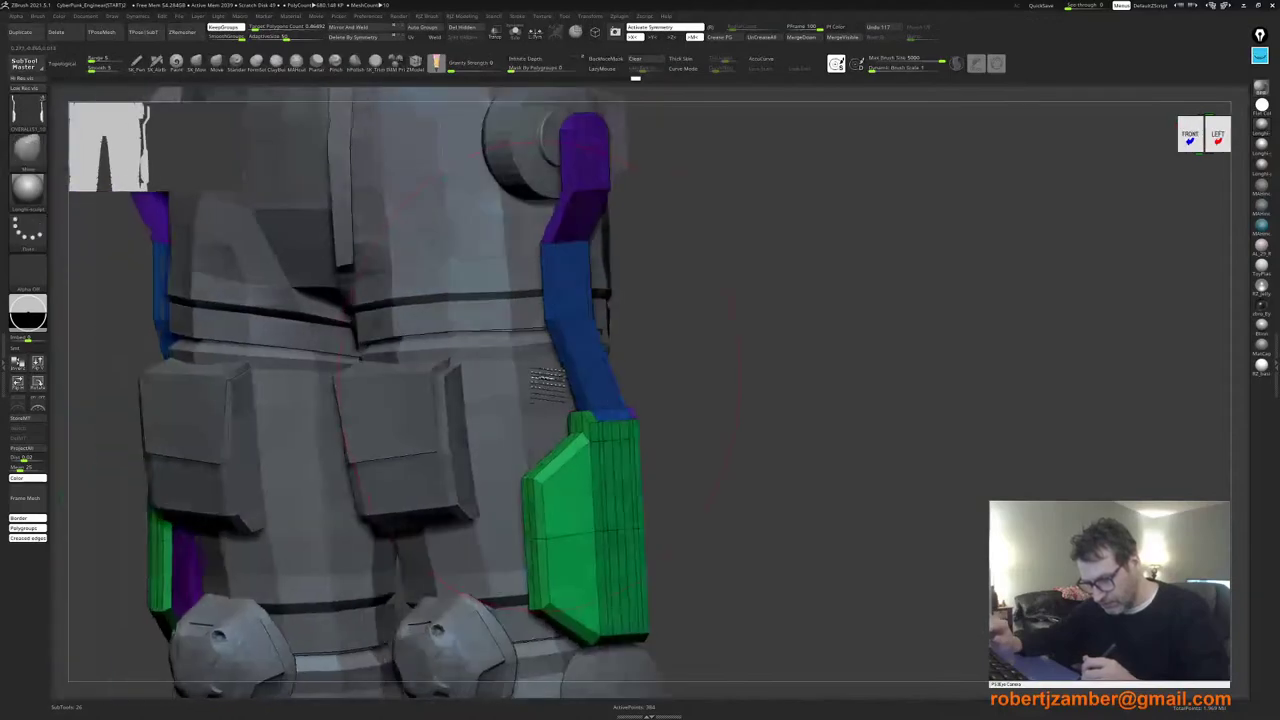
pyautogui.keyDown('shift'); pyautogui.moveTo(503, 379); pyautogui.dragTo(432, 382, button='right'); pyautogui.keyUp('shift')
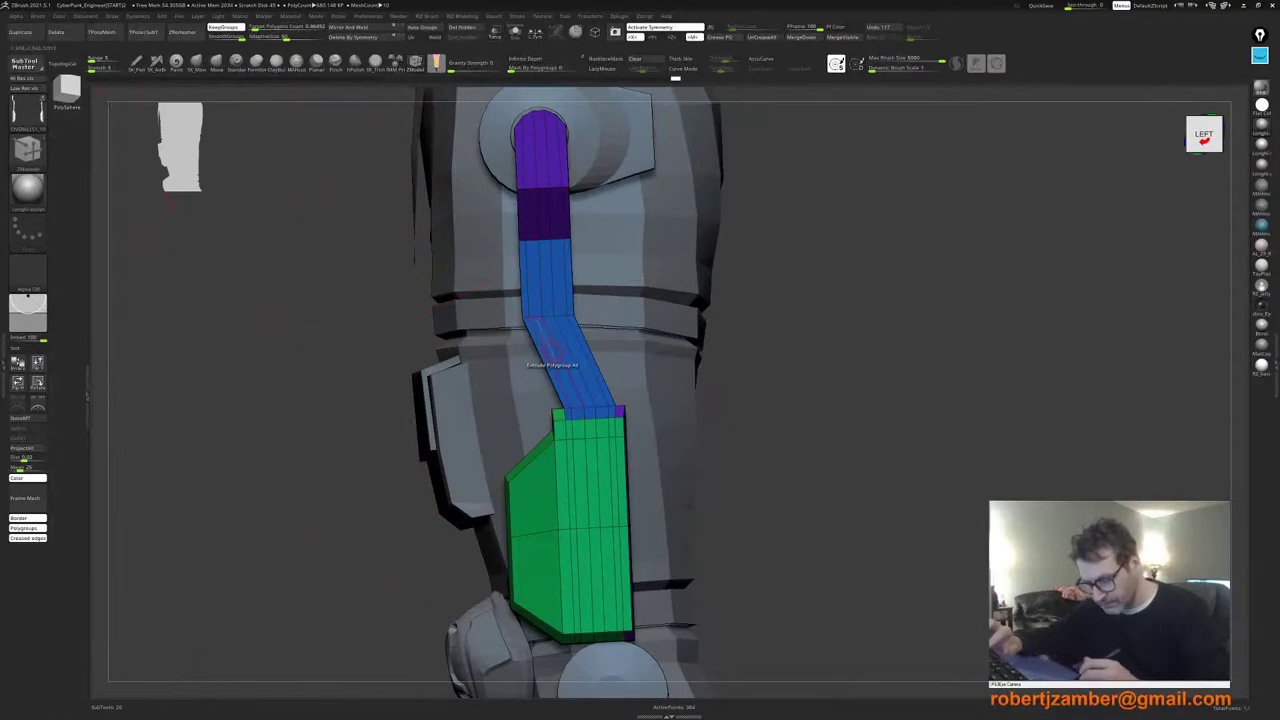
pyautogui.press('space')
pyautogui.click(561, 359)
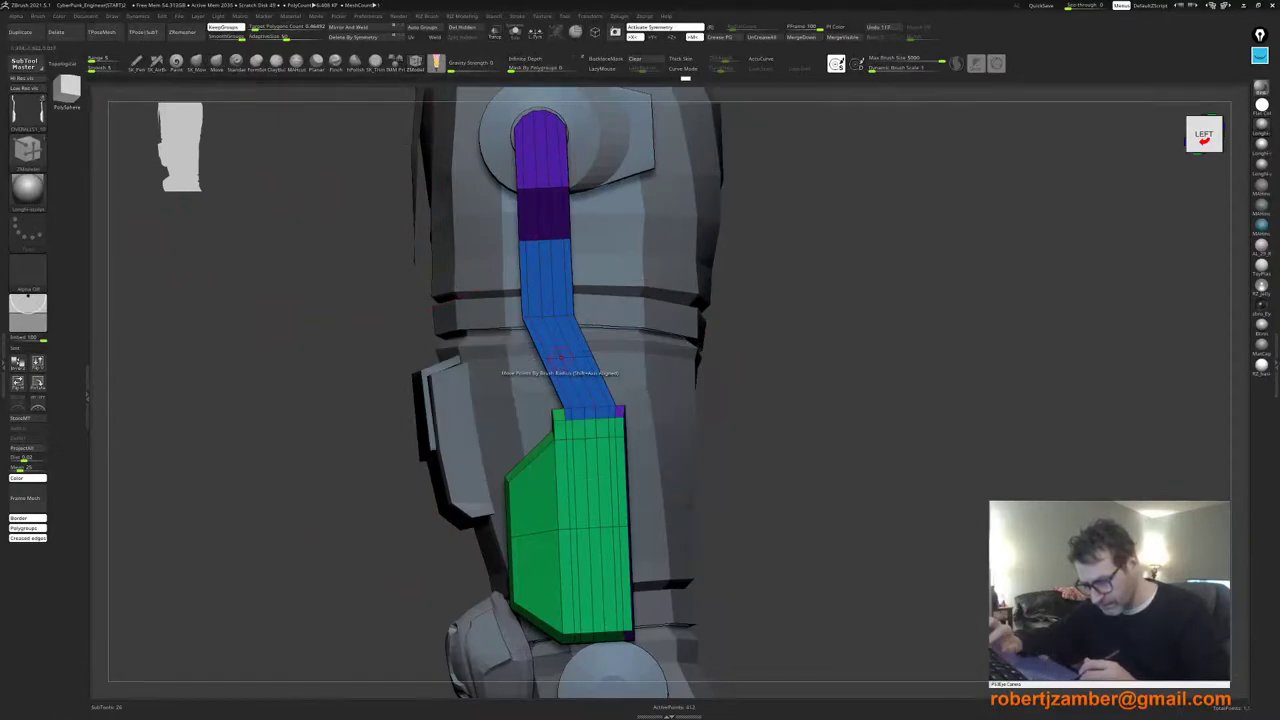
# Step: Leave only the brace section below the new edge loop unmasked and try moving it inward from the front view
pyautogui.moveTo(556, 420)
pyautogui.keyDown('ctrl'); pyautogui.mouseDown(button='right')
pyautogui.moveTo(506, 371)
pyautogui.moveTo(555, 388)
pyautogui.mouseUp(button='right'); pyautogui.keyUp('ctrl')
pyautogui.keyDown('ctrl'); pyautogui.moveTo(659, 567); pyautogui.dragTo(428, 383); pyautogui.keyUp('ctrl')
pyautogui.keyDown('ctrl'); pyautogui.click(629, 508); pyautogui.keyUp('ctrl')
pyautogui.keyDown('alt'); pyautogui.moveTo(578, 510); pyautogui.dragTo(631, 466, button='right'); pyautogui.keyUp('alt')
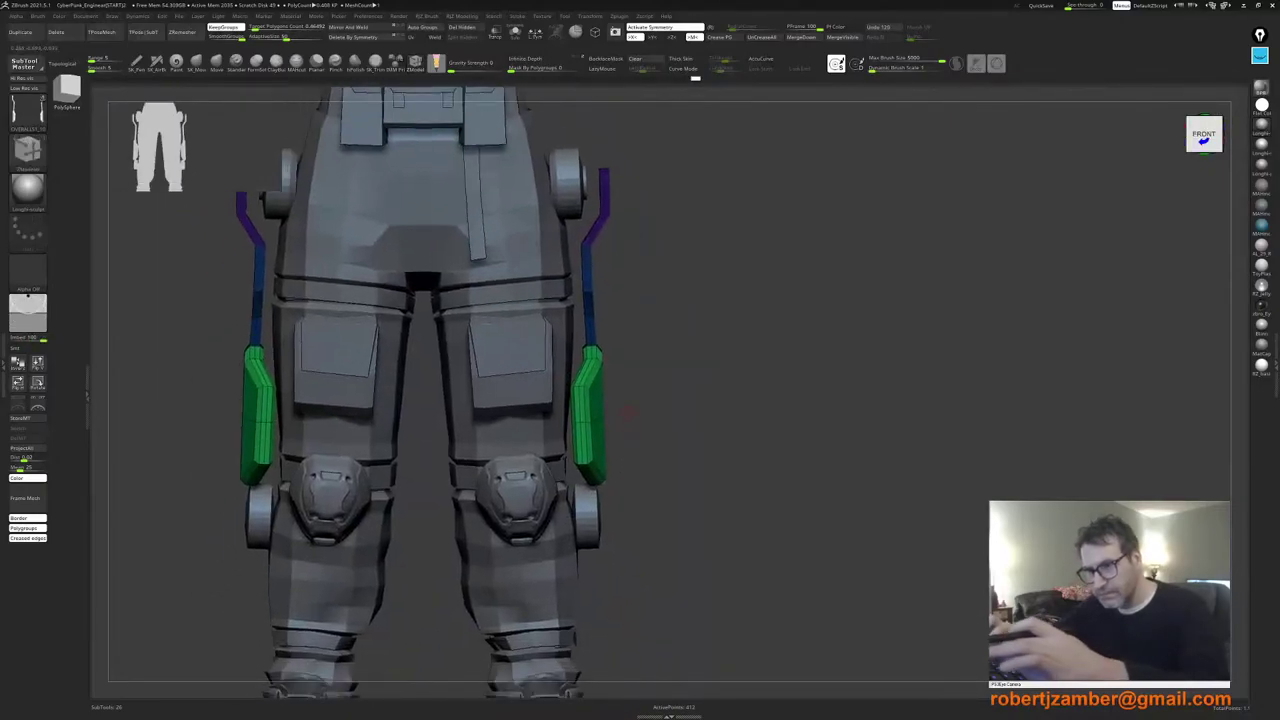
pyautogui.press('w')
pyautogui.moveTo(530, 345); pyautogui.dragTo(519, 346)
pyautogui.moveTo(497, 445)
pyautogui.keyDown('ctrl'); pyautogui.mouseDown(button='right')
pyautogui.moveTo(472, 407)
pyautogui.moveTo(497, 442)
pyautogui.mouseUp(button='right'); pyautogui.keyUp('ctrl')
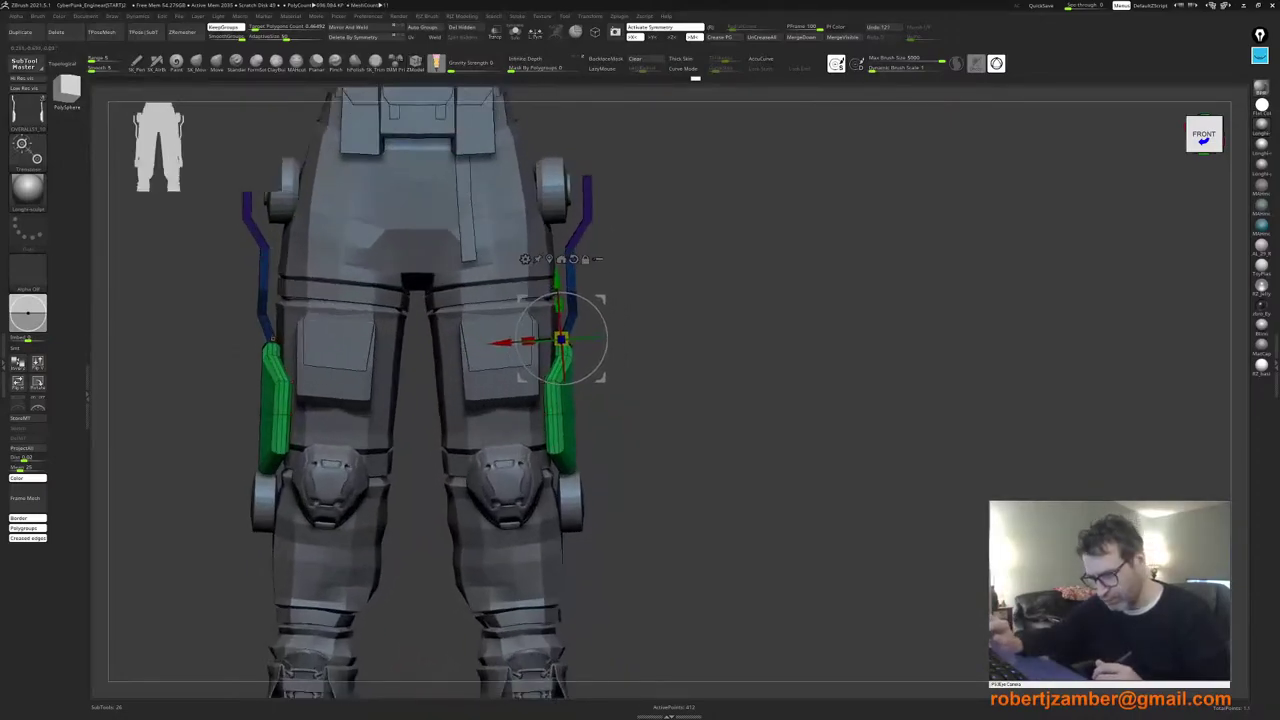
# Step: Undo the latest inward move, masking and edge loop insertion on the braces
pyautogui.hotkey('ctrl', 'z')
pyautogui.hotkey('ctrl', 'z')
pyautogui.hotkey('ctrl', 'z')
pyautogui.hotkey('ctrl', 'z')
pyautogui.hotkey('ctrl', 'z')
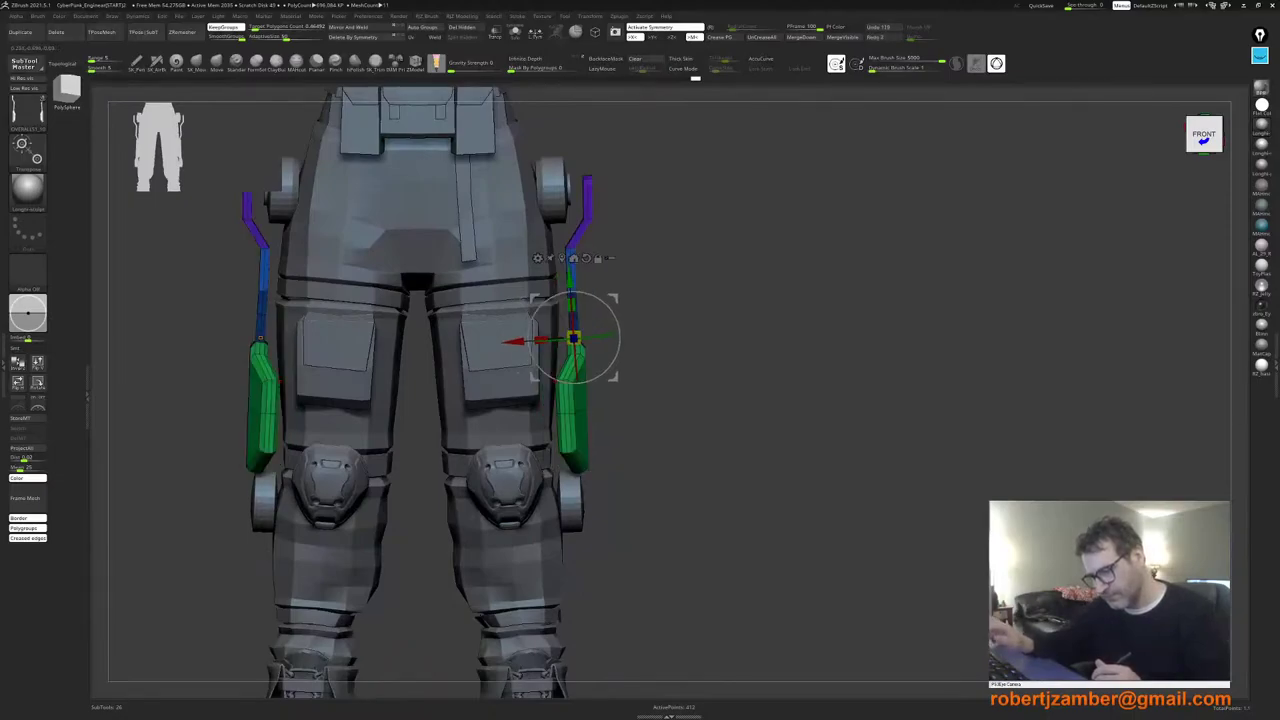
pyautogui.hotkey('ctrl', 'z')
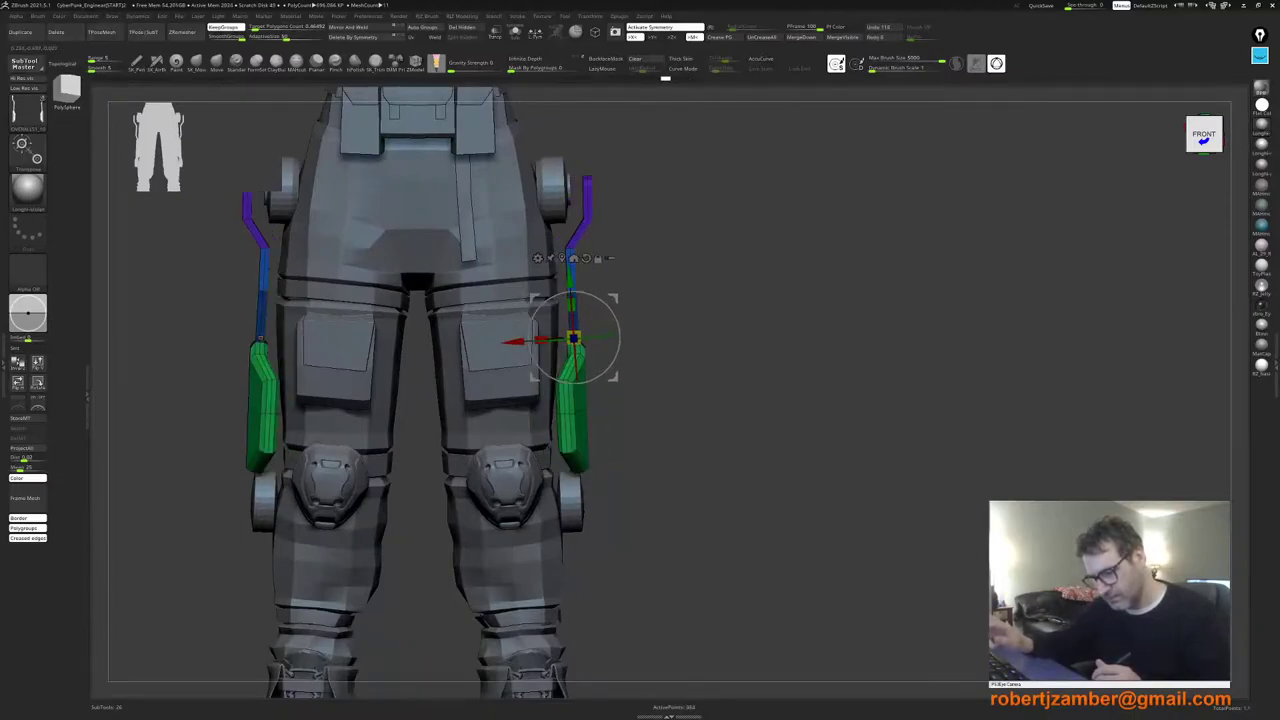
pyautogui.hotkey('ctrl', 'shift', 'z')
# Step: Mask the upper purple brackets of the braces and try lowering the parts beneath them slightly
pyautogui.keyDown('ctrl'); pyautogui.moveTo(602, 122); pyautogui.dragTo(497, 261); pyautogui.keyUp('ctrl')
pyautogui.keyDown('ctrl'); pyautogui.click(650, 326); pyautogui.keyUp('ctrl')
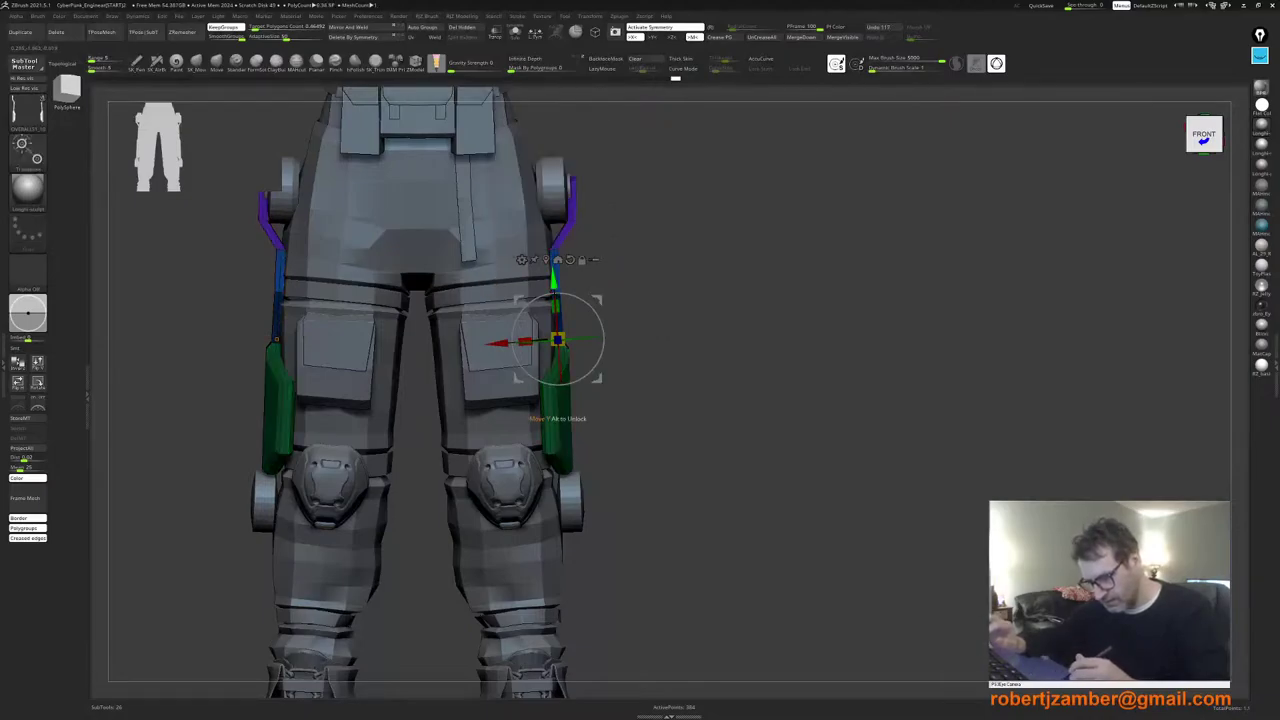
pyautogui.moveTo(556, 286)
pyautogui.mouseDown(button='right')
pyautogui.moveTo(430, 292)
pyautogui.moveTo(560, 305)
pyautogui.mouseUp(button='right')
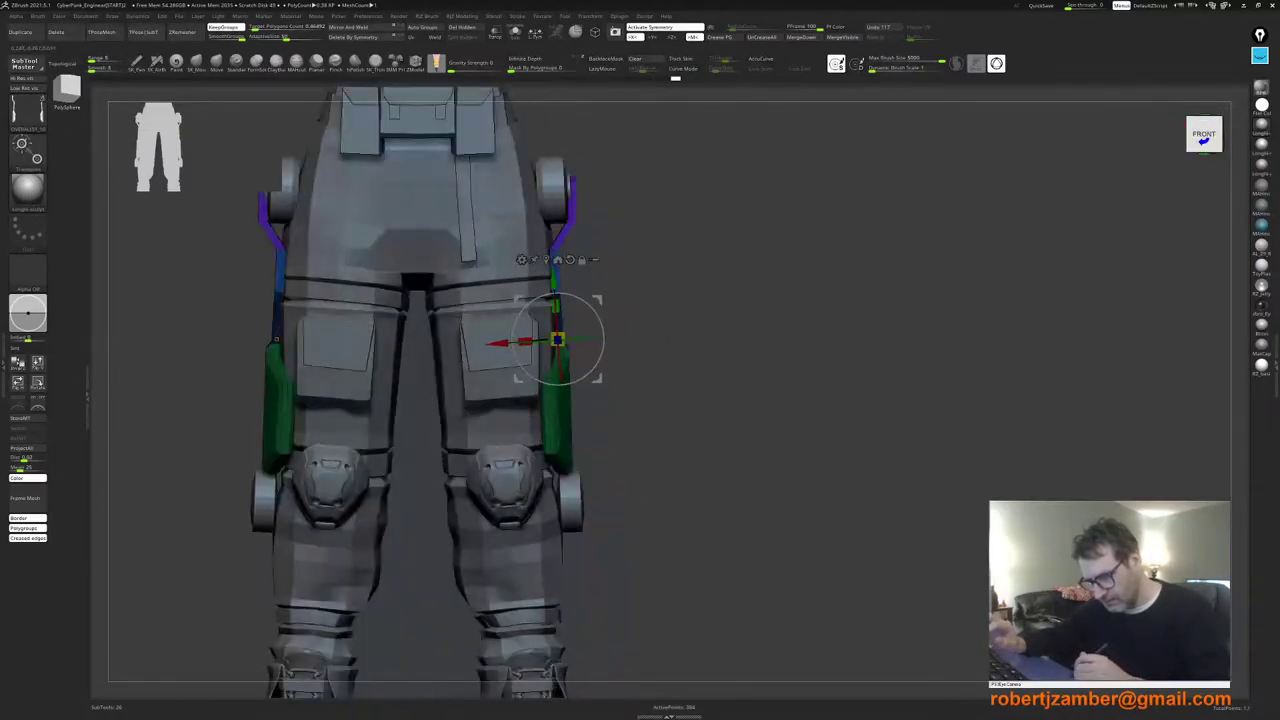
pyautogui.keyDown('ctrl'); pyautogui.click(635, 345); pyautogui.keyUp('ctrl')
pyautogui.moveTo(553, 281)
pyautogui.mouseDown()
pyautogui.moveTo(556, 328)
pyautogui.moveTo(554, 288)
pyautogui.mouseUp()
pyautogui.hotkey('ctrl', 'z')
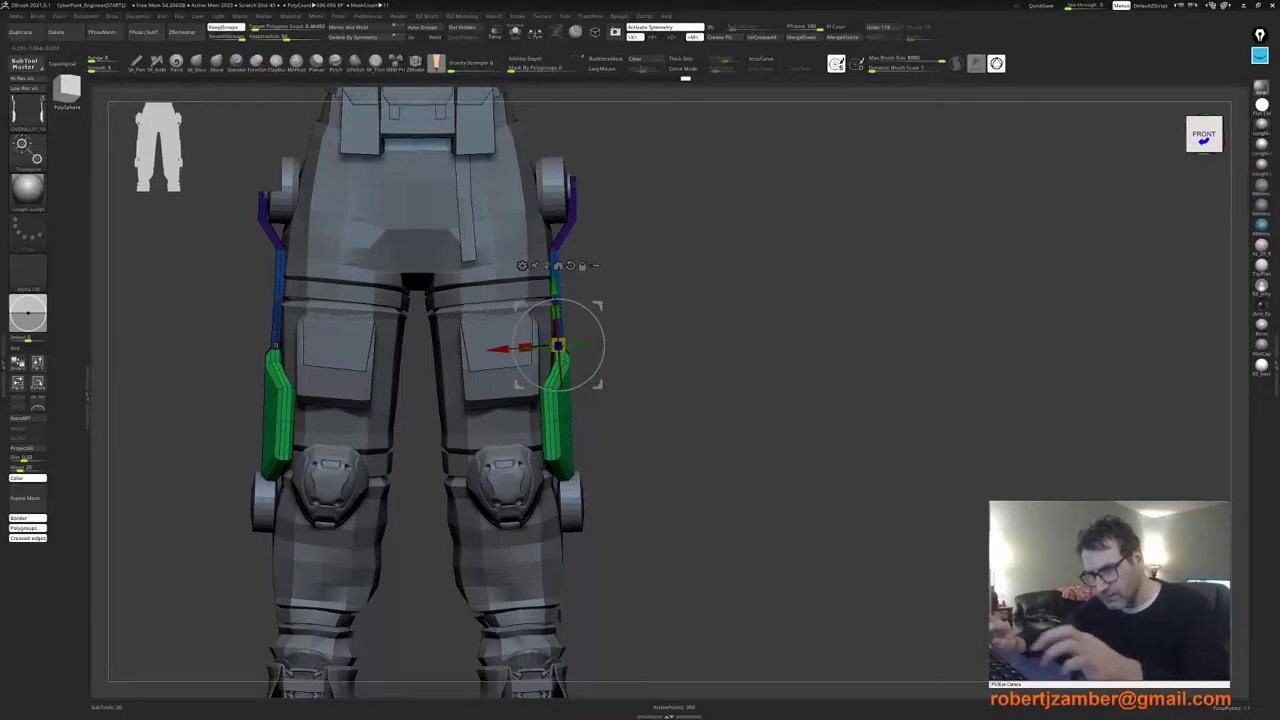
pyautogui.hotkey('ctrl', 'z')
# Step: Clear the mask and try sliding the brace arm's two bend edge loops downward with ZModeler's Slide action
pyautogui.keyDown('ctrl'); pyautogui.moveTo(540, 258); pyautogui.dragTo(540, 312, button='right'); pyautogui.keyUp('ctrl')
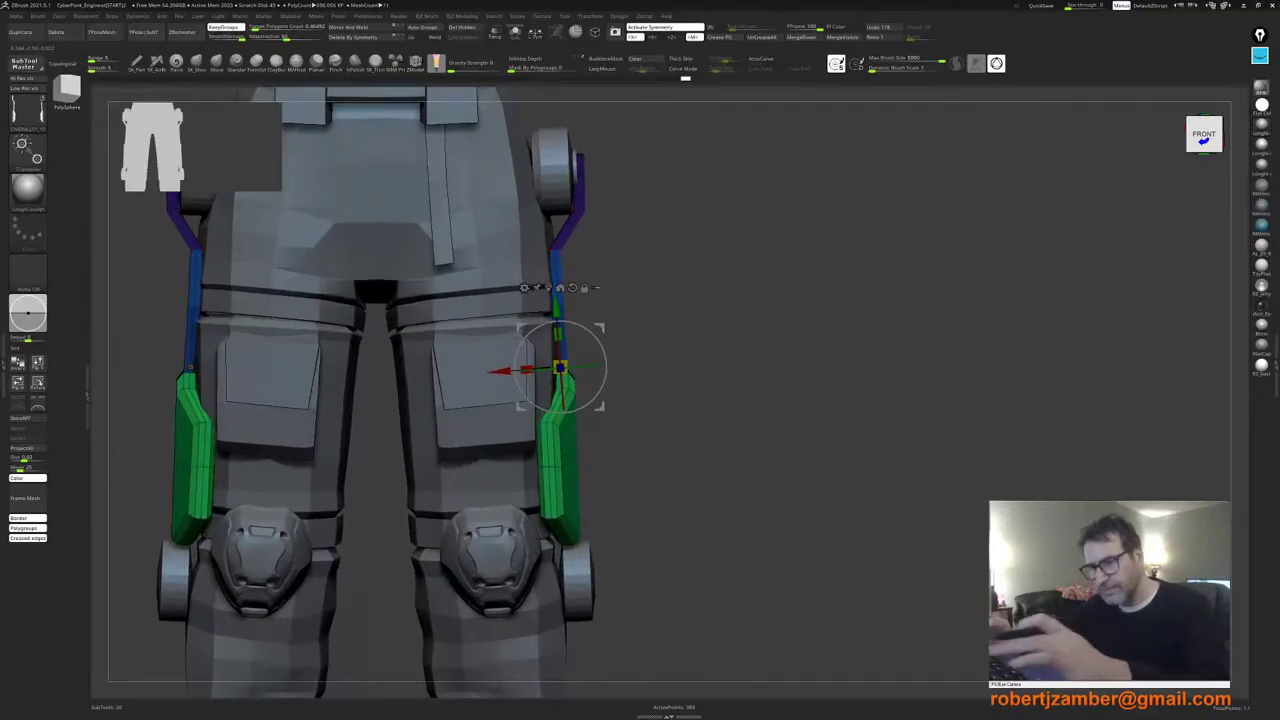
pyautogui.press('q')
pyautogui.keyDown('ctrl'); pyautogui.moveTo(660, 230); pyautogui.dragTo(692, 262); pyautogui.keyUp('ctrl')
pyautogui.keyDown('ctrl'); pyautogui.moveTo(552, 256); pyautogui.dragTo(565, 312, button='right'); pyautogui.keyUp('ctrl')
pyautogui.moveTo(565, 312); pyautogui.dragTo(502, 308, button='right')
pyautogui.keyDown('shift'); pyautogui.moveTo(556, 253); pyautogui.dragTo(548, 310, button='right'); pyautogui.keyUp('shift')
pyautogui.press('space')
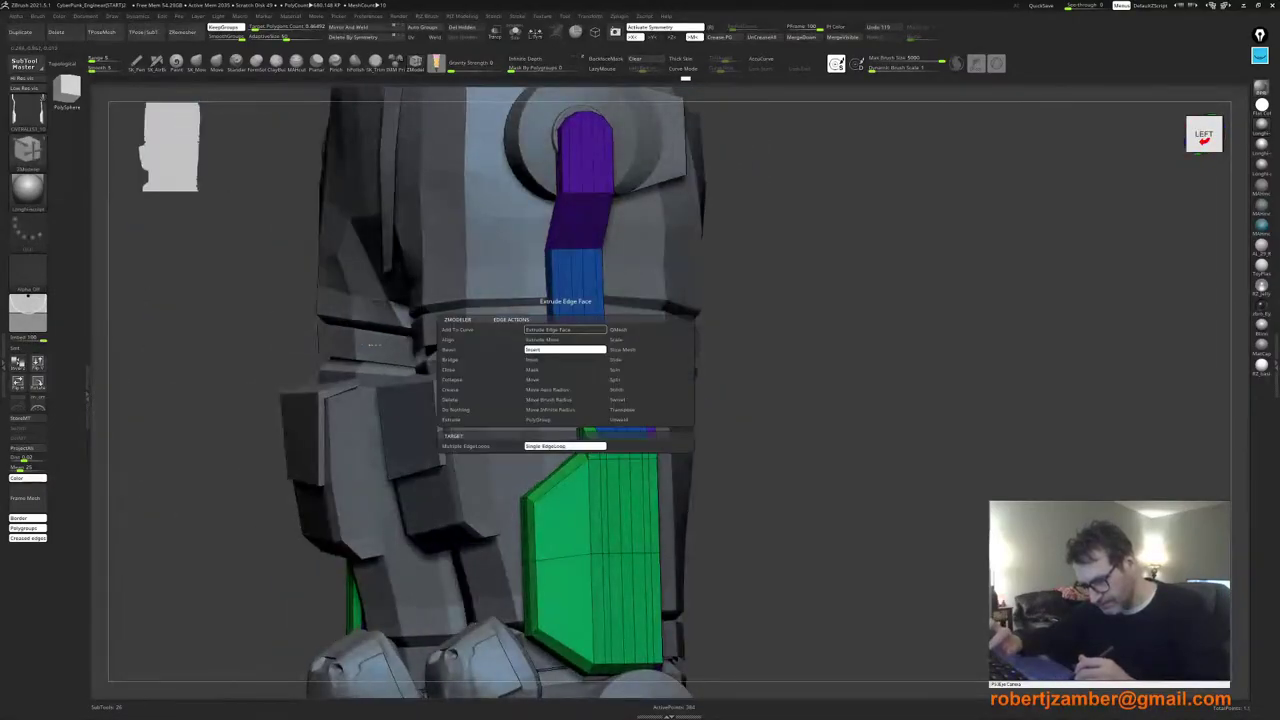
pyautogui.click(645, 359)
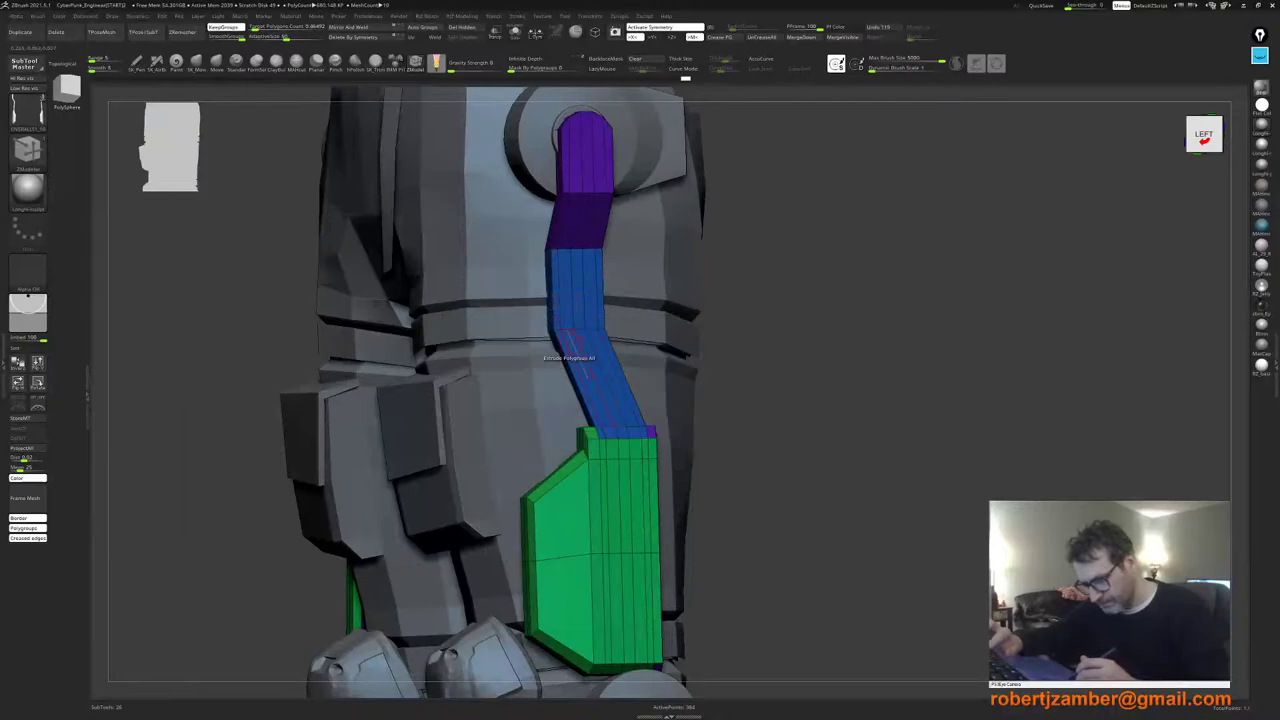
pyautogui.moveTo(567, 329); pyautogui.dragTo(602, 422)
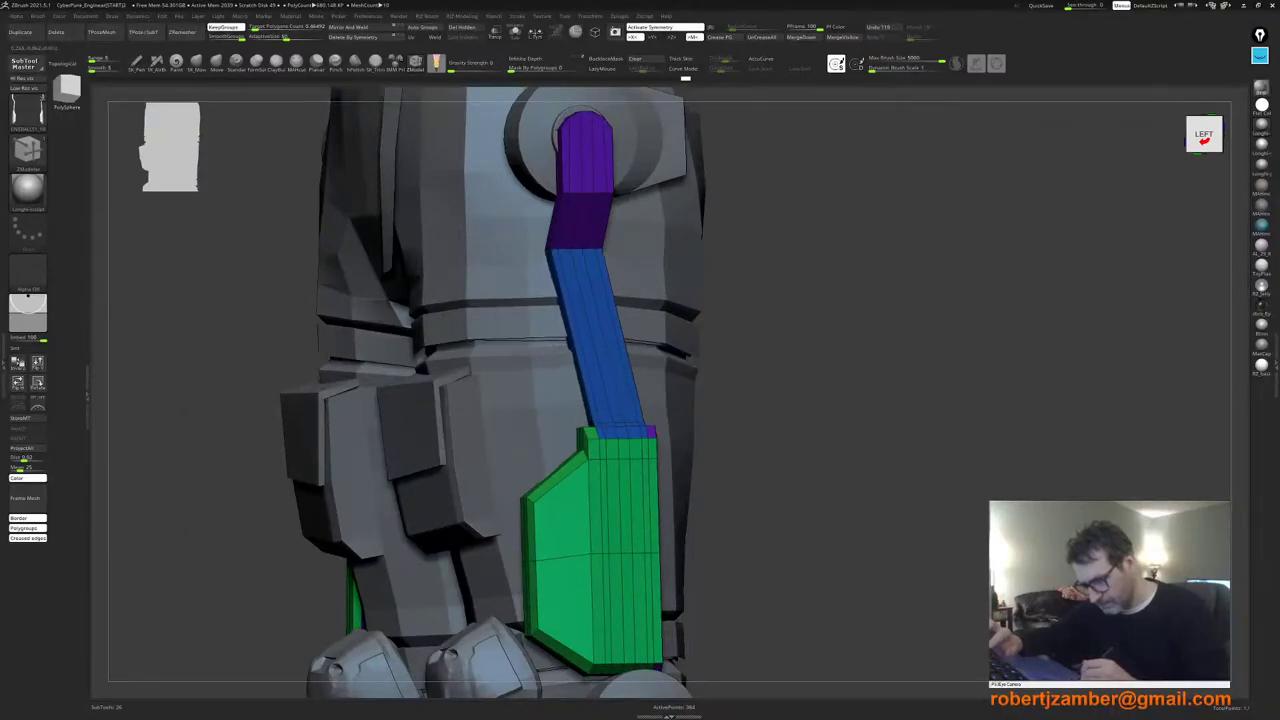
pyautogui.moveTo(565, 248); pyautogui.dragTo(588, 348)
pyautogui.keyDown('shift'); pyautogui.moveTo(575, 395); pyautogui.dragTo(511, 399, button='right'); pyautogui.keyUp('shift')
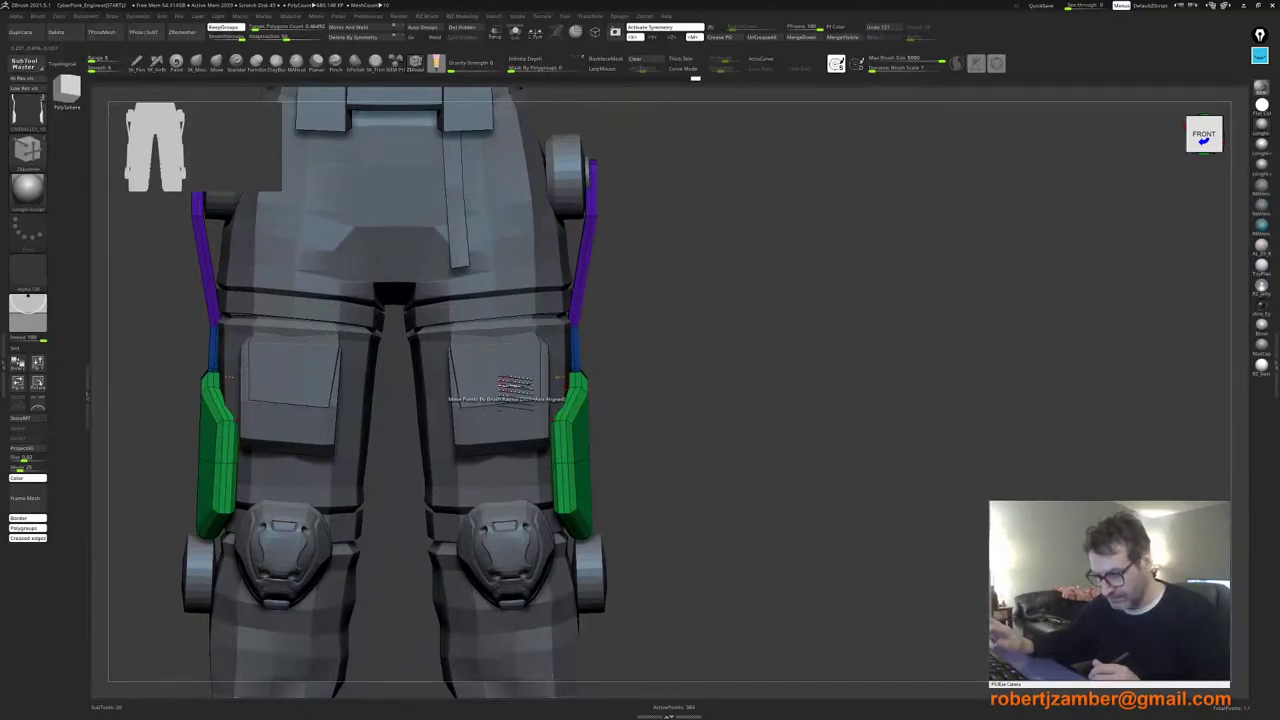
# Step: Undo the edge loop slides and step through the history to the state with the upper brackets masked
pyautogui.hotkey('ctrl', 'z')
pyautogui.hotkey('ctrl', 'z')
pyautogui.hotkey('ctrl', 'z')
pyautogui.hotkey('ctrl', 'z')
pyautogui.hotkey('ctrl', 'z')
pyautogui.hotkey('ctrl', 'z')
pyautogui.hotkey('ctrl', 'z')
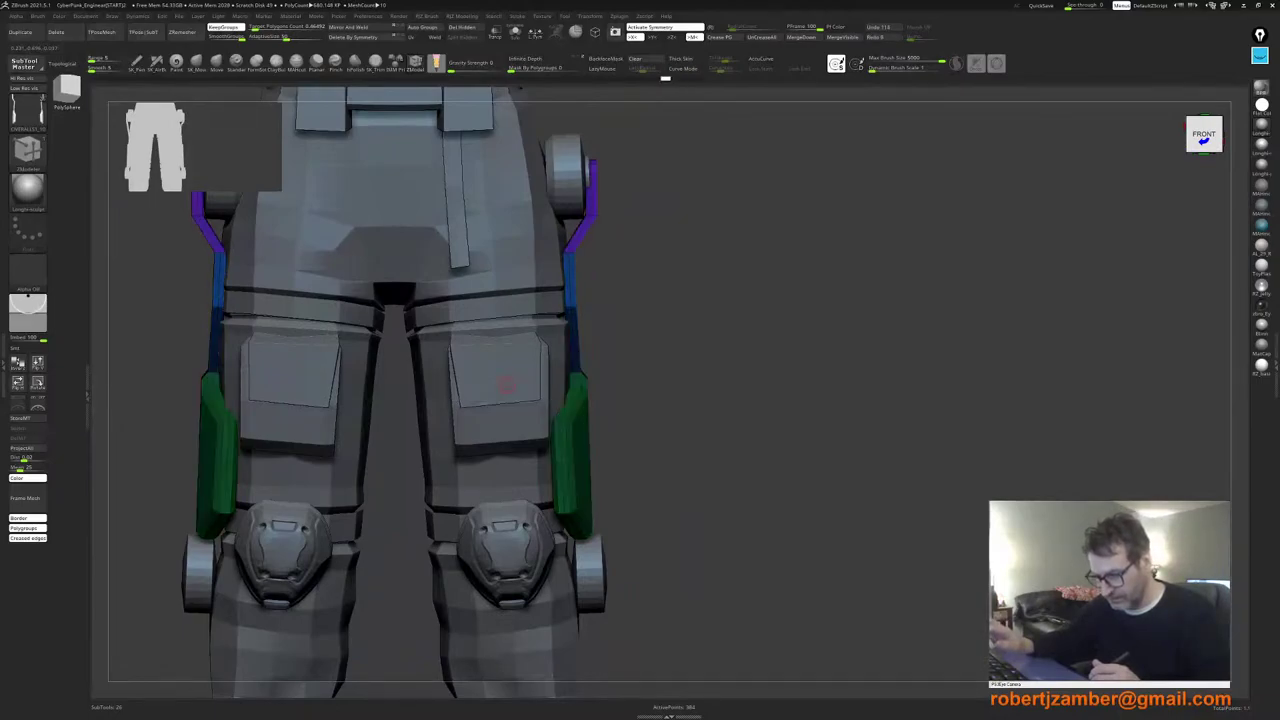
pyautogui.hotkey('ctrl', 'z')
pyautogui.hotkey('ctrl', 'z')
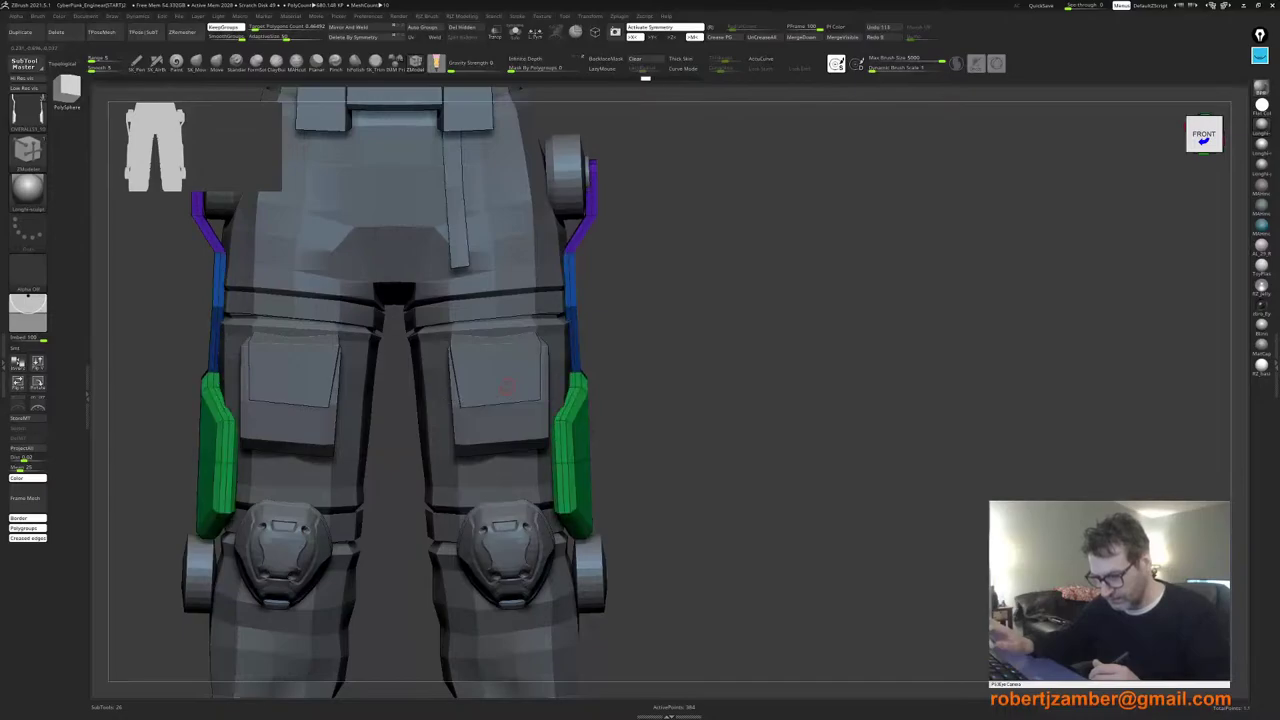
pyautogui.hotkey('ctrl', 'shift', 'z')
pyautogui.hotkey('ctrl', 'shift', 'z')
pyautogui.hotkey('ctrl', 'z')
pyautogui.hotkey('ctrl', 'z')
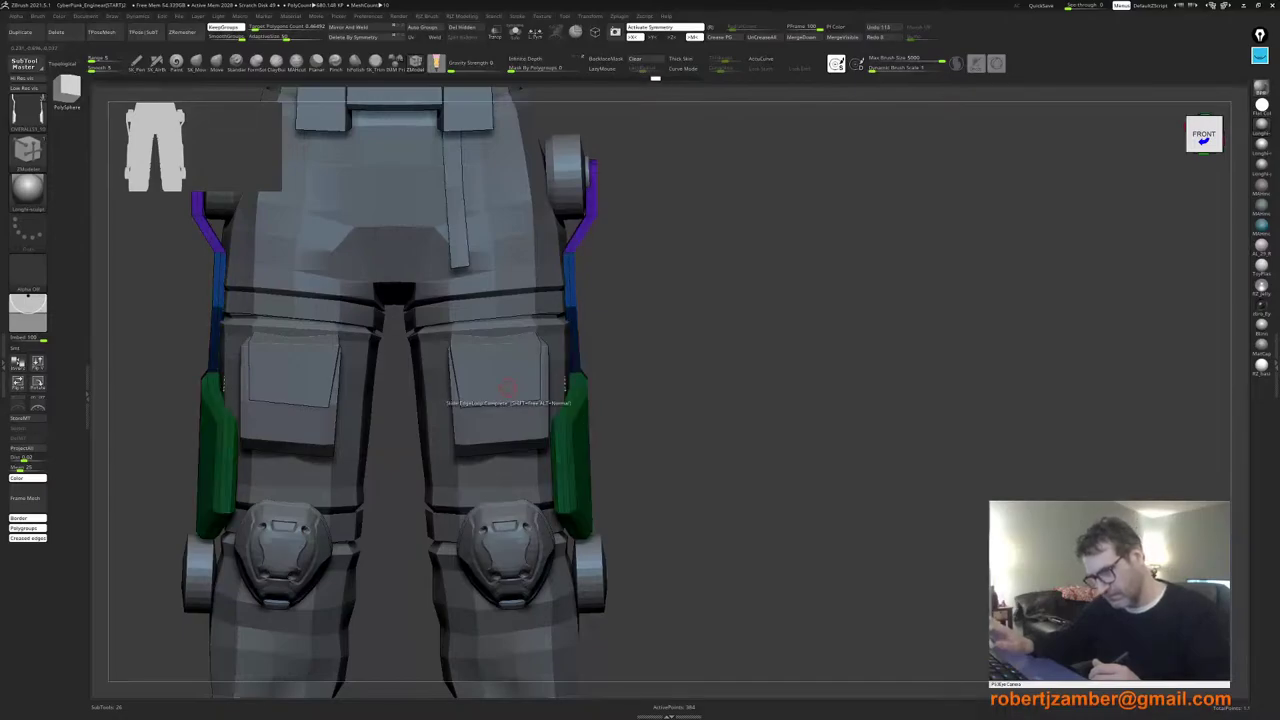
pyautogui.hotkey('ctrl', 'shift', 'z')
pyautogui.hotkey('ctrl', 'shift', 'z')
pyautogui.hotkey('ctrl', 'shift', 'z')
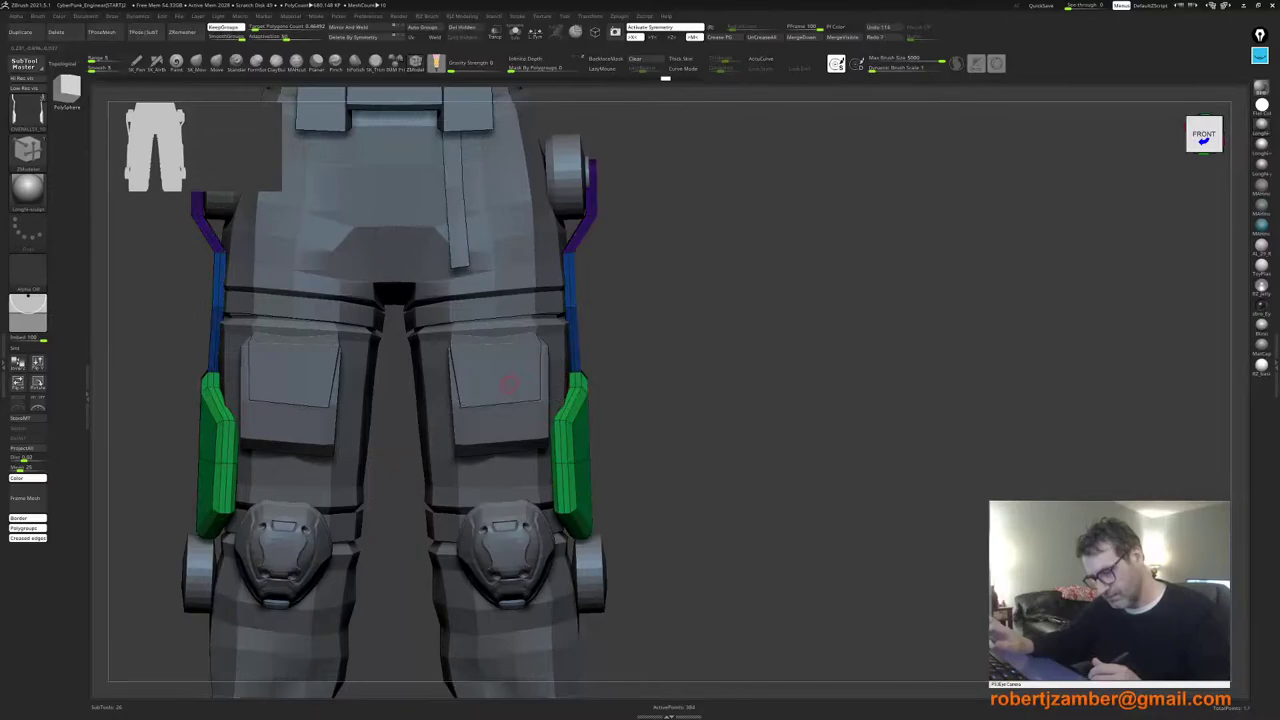
# Step: Try moving the lower plates outward with the upper brackets masked, comparing the shape with and without the move
pyautogui.press('w')
pyautogui.moveTo(512, 371); pyautogui.dragTo(524, 370)
pyautogui.hotkey('ctrl', 'z')
pyautogui.hotkey('ctrl', 'z')
pyautogui.hotkey('ctrl', 'z')
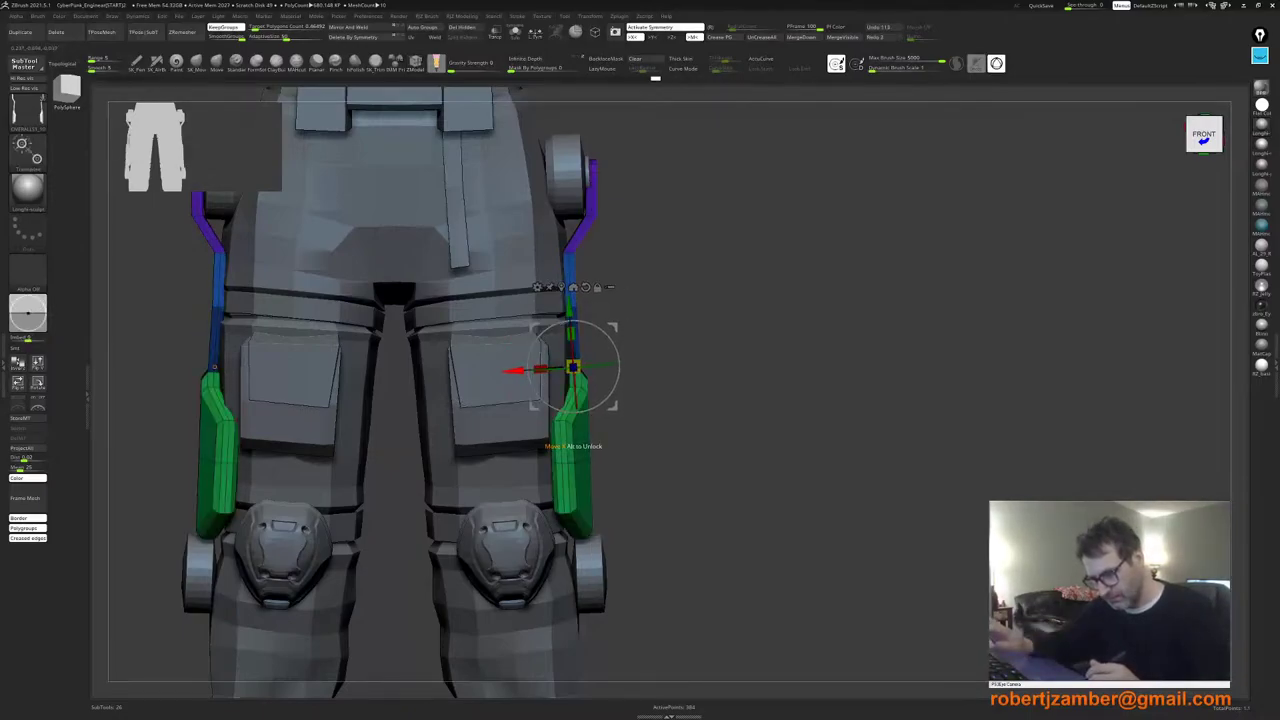
pyautogui.hotkey('ctrl', 'shift', 'z')
pyautogui.hotkey('ctrl', 'shift', 'z')
pyautogui.hotkey('ctrl', 'shift', 'z')
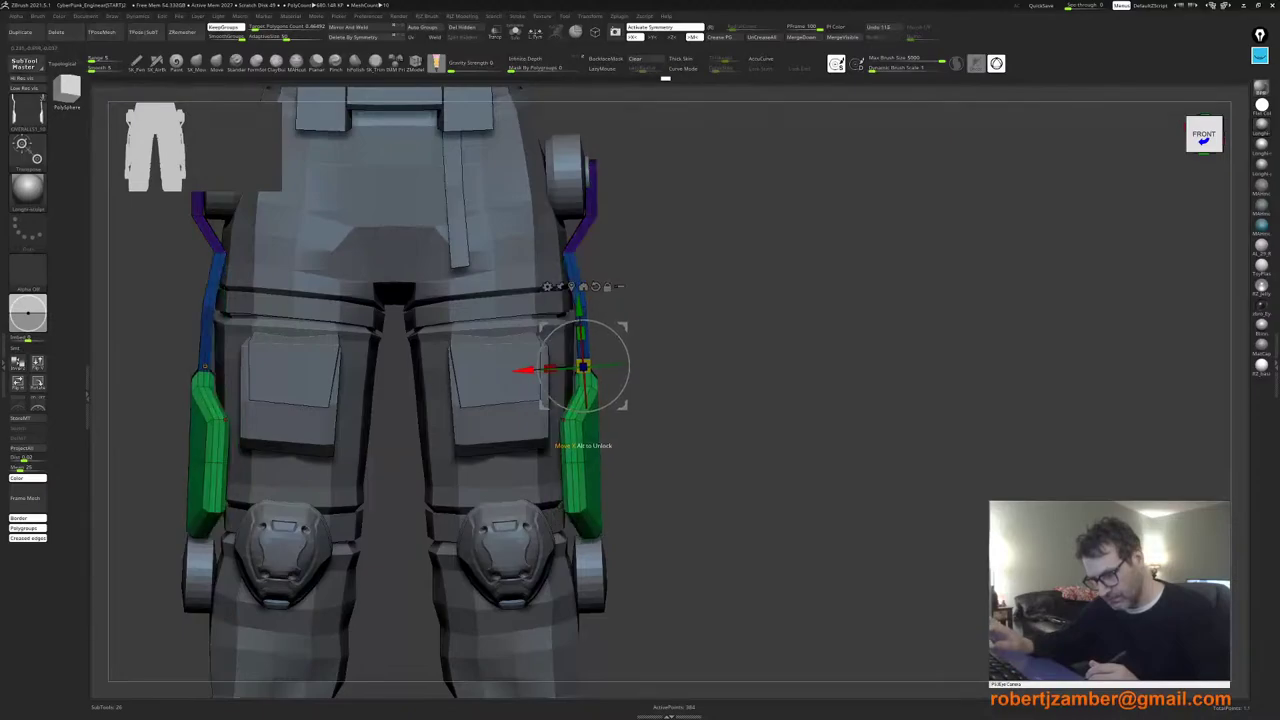
# Step: Undo the outward move of the lower plates and step the history to the unmasked braces in their inner position
pyautogui.hotkey('ctrl', 'z')
pyautogui.hotkey('ctrl', 'z')
pyautogui.hotkey('ctrl', 'z')
pyautogui.hotkey('ctrl', 'z')
pyautogui.hotkey('ctrl', 'z')
pyautogui.hotkey('ctrl', 'z')
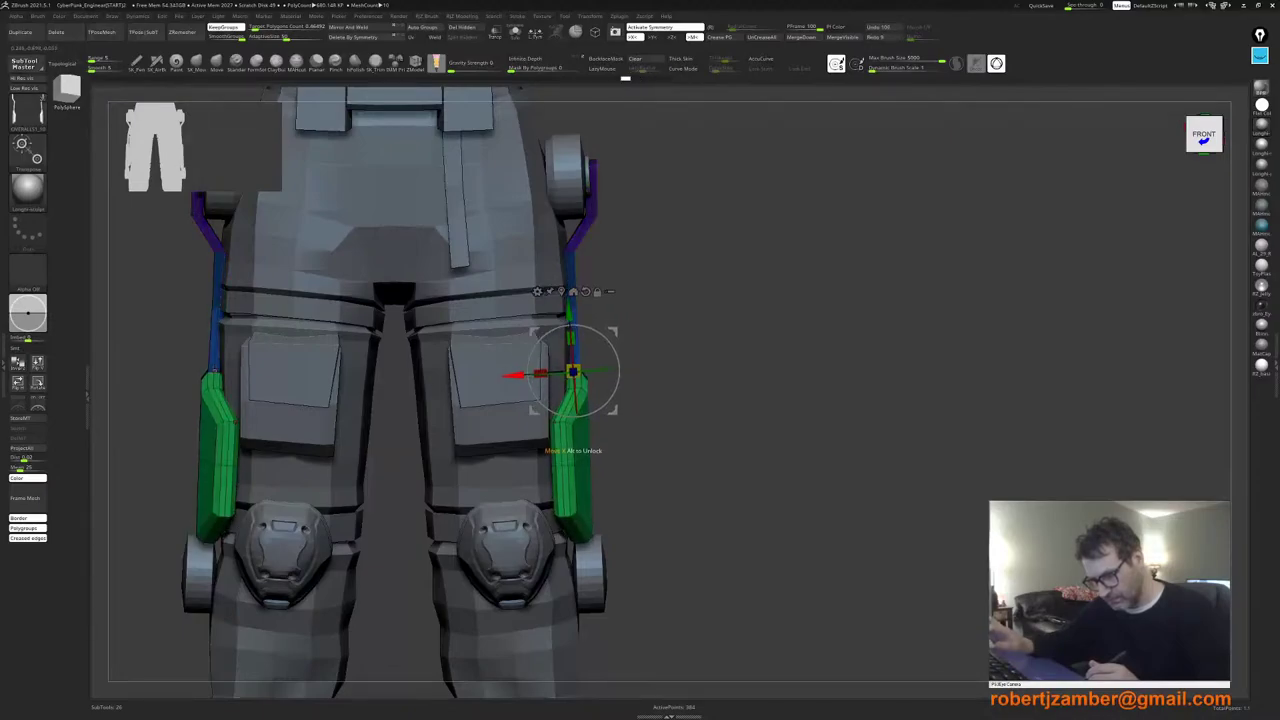
pyautogui.hotkey('ctrl', 'shift', 'z')
pyautogui.hotkey('ctrl', 'shift', 'z')
pyautogui.hotkey('ctrl', 'shift', 'z')
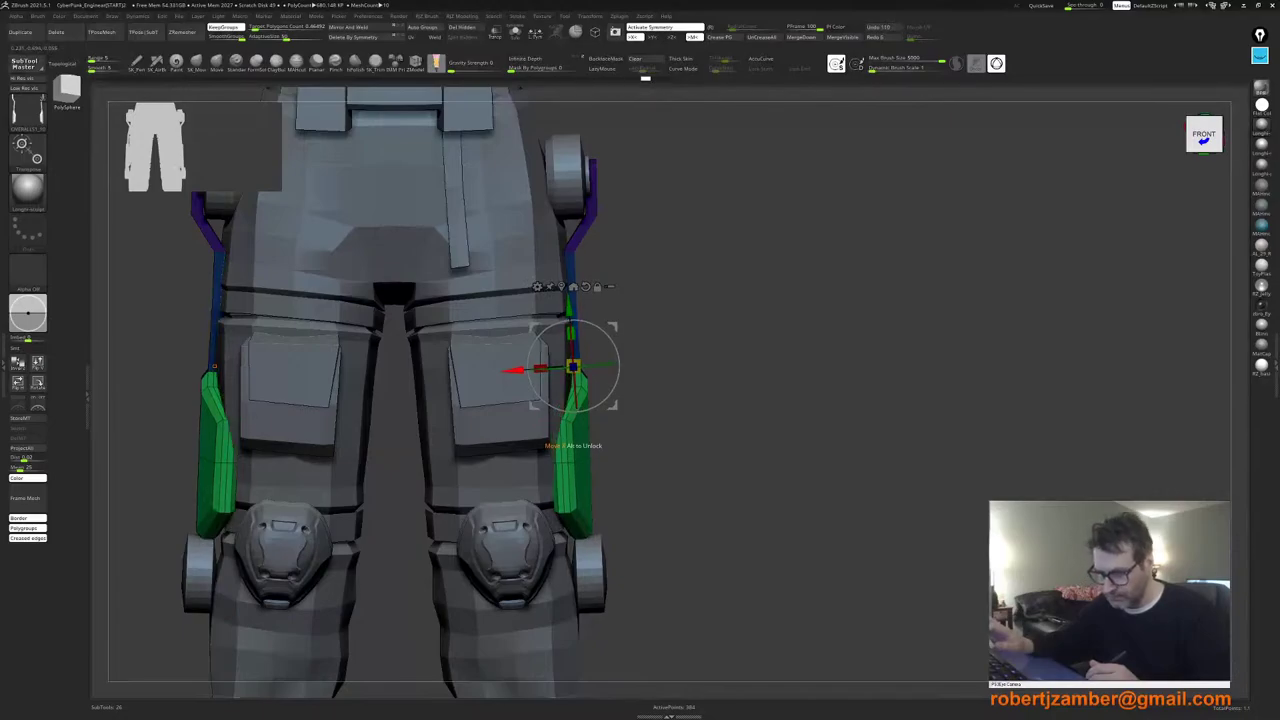
pyautogui.hotkey('ctrl', 'shift', 'z')
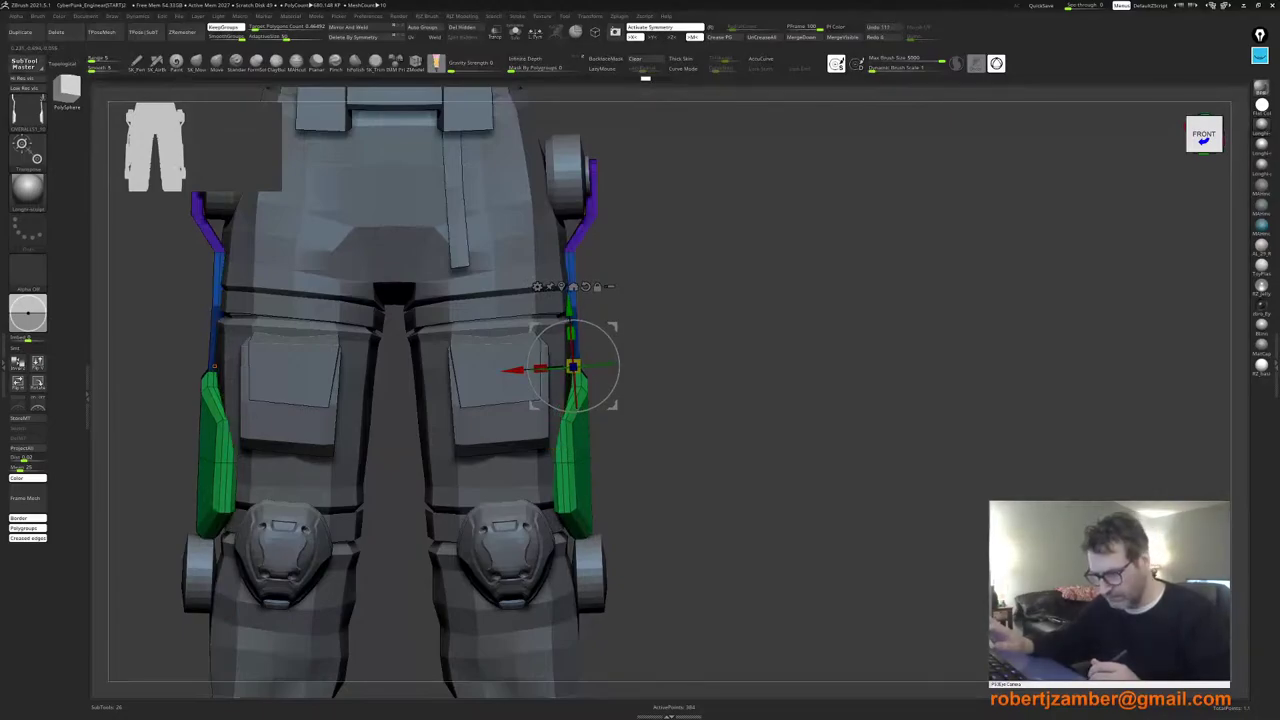
# Step: Try moving the whole unmasked braces slightly outward from both legs, and undo that move
pyautogui.keyDown('ctrl'); pyautogui.moveTo(503, 402); pyautogui.dragTo(471, 424, button='right'); pyautogui.keyUp('ctrl')
pyautogui.keyDown('alt'); pyautogui.moveTo(471, 485); pyautogui.dragTo(540, 440, button='right'); pyautogui.keyUp('alt')
pyautogui.moveTo(530, 357); pyautogui.dragTo(542, 357)
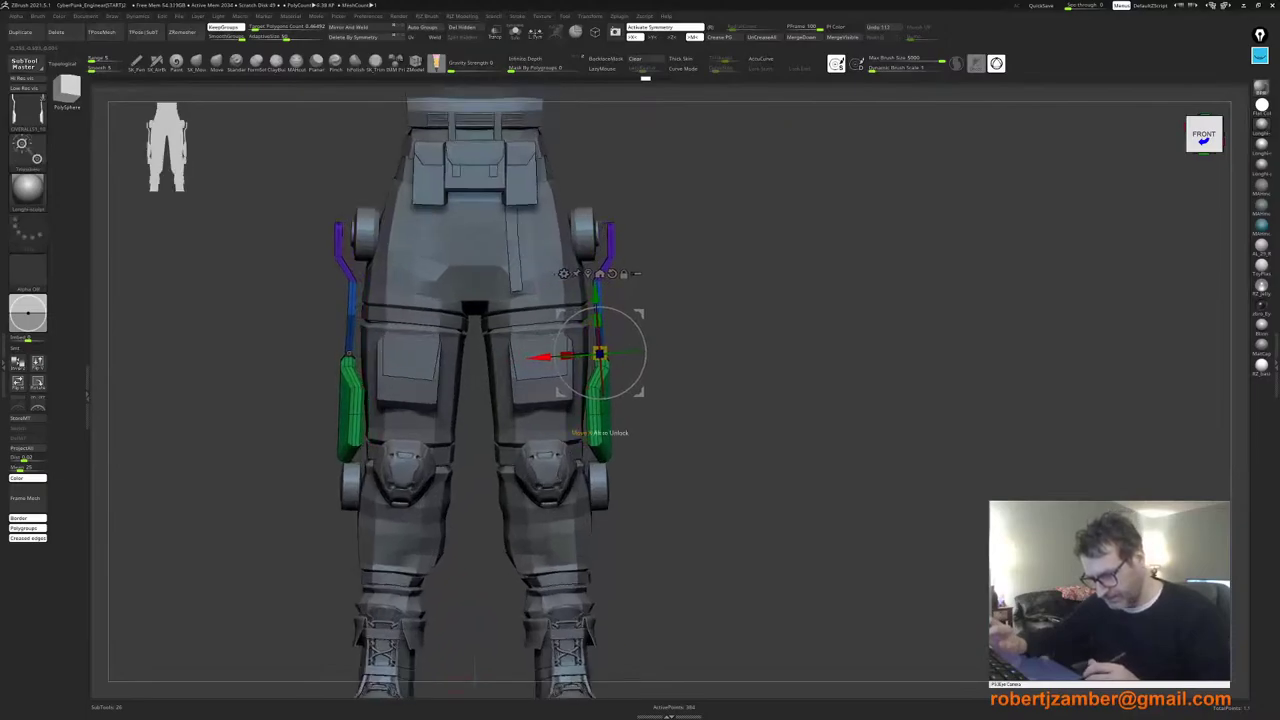
pyautogui.hotkey('ctrl', 'z')
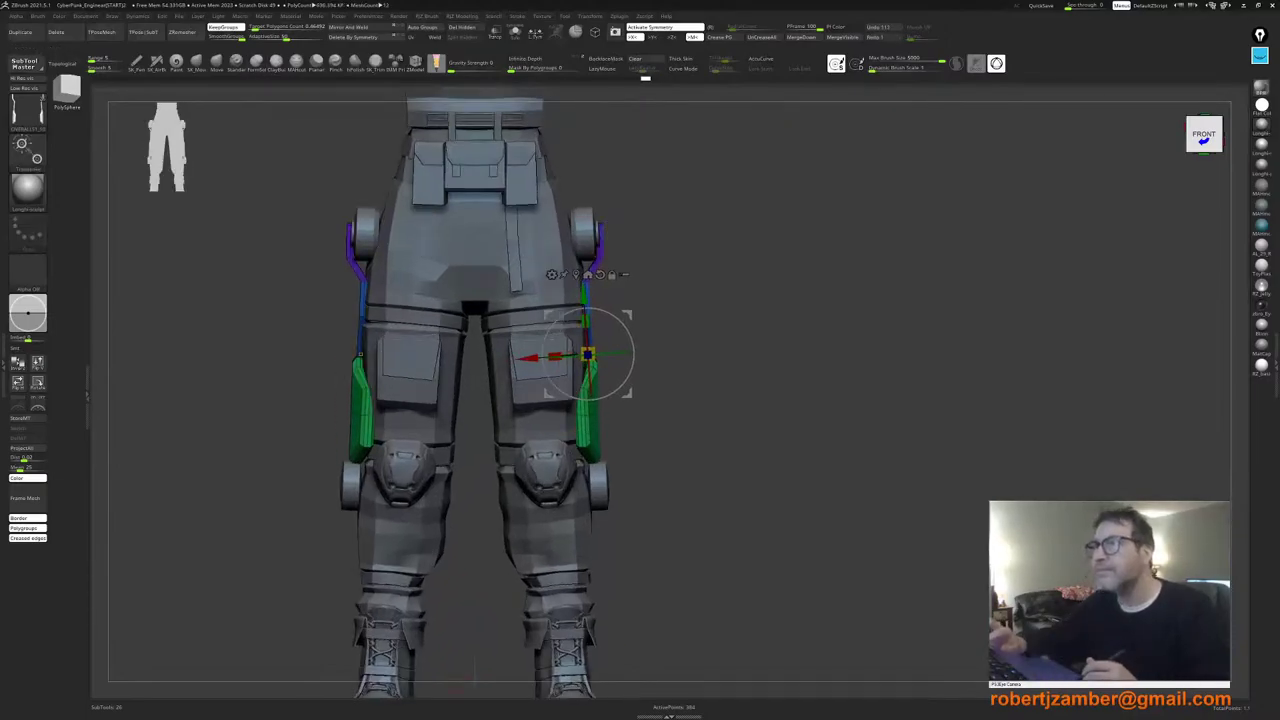
# Step: Move the leg braces slightly outward from both legs, and shift only the hip discs outward to meet them
pyautogui.moveTo(530, 357); pyautogui.dragTo(535, 357)
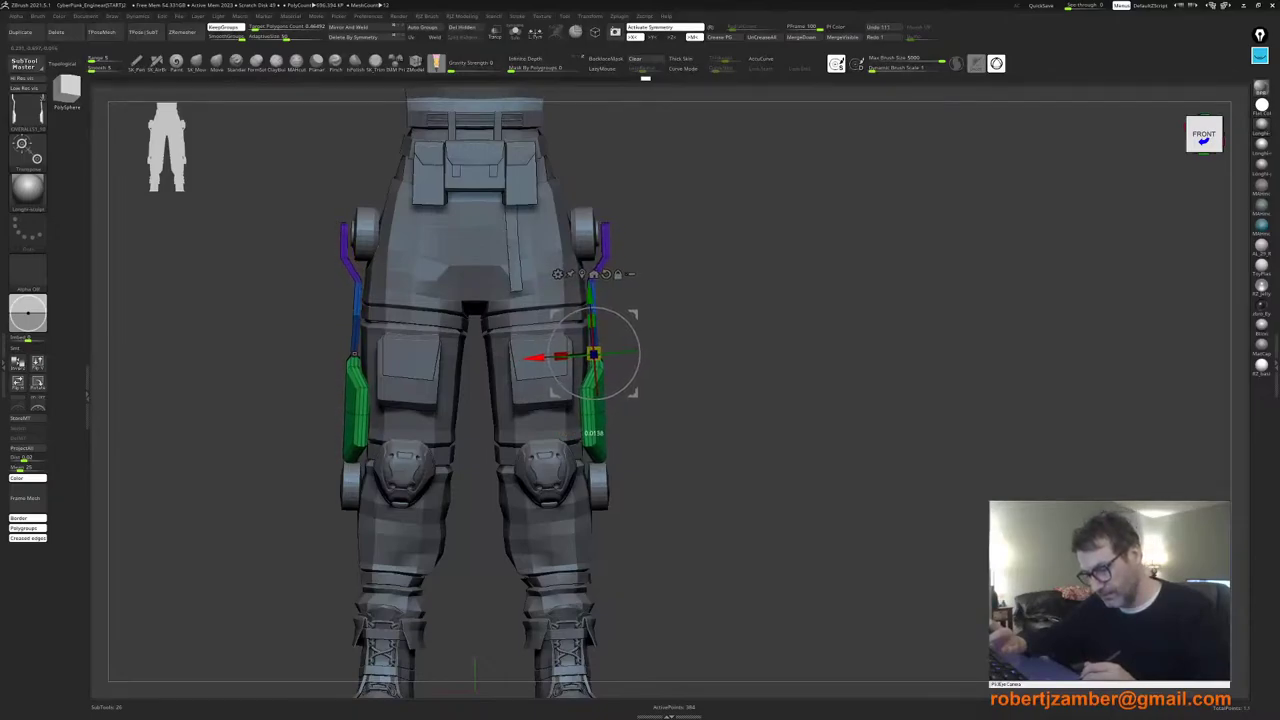
pyautogui.keyDown('alt'); pyautogui.click(584, 237); pyautogui.keyUp('alt')
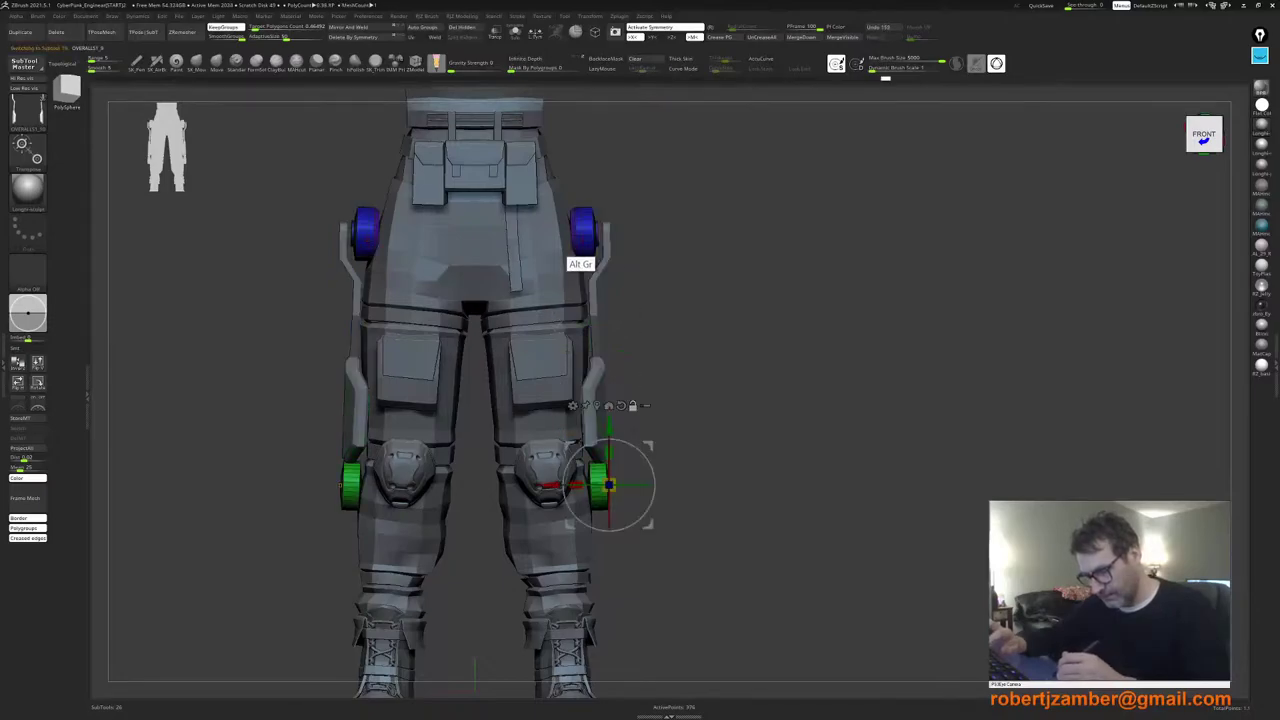
pyautogui.keyDown('ctrl'); pyautogui.moveTo(619, 165); pyautogui.dragTo(548, 305); pyautogui.keyUp('ctrl')
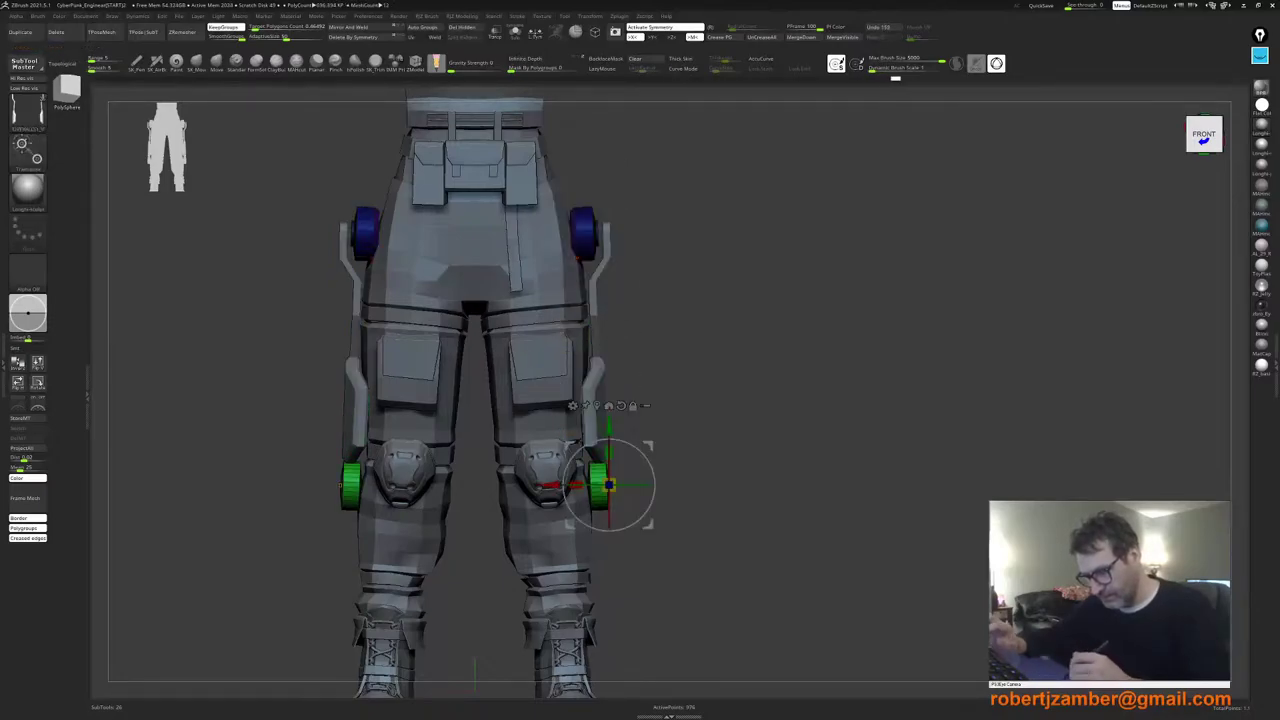
pyautogui.keyDown('ctrl'); pyautogui.click(619, 338); pyautogui.keyUp('ctrl')
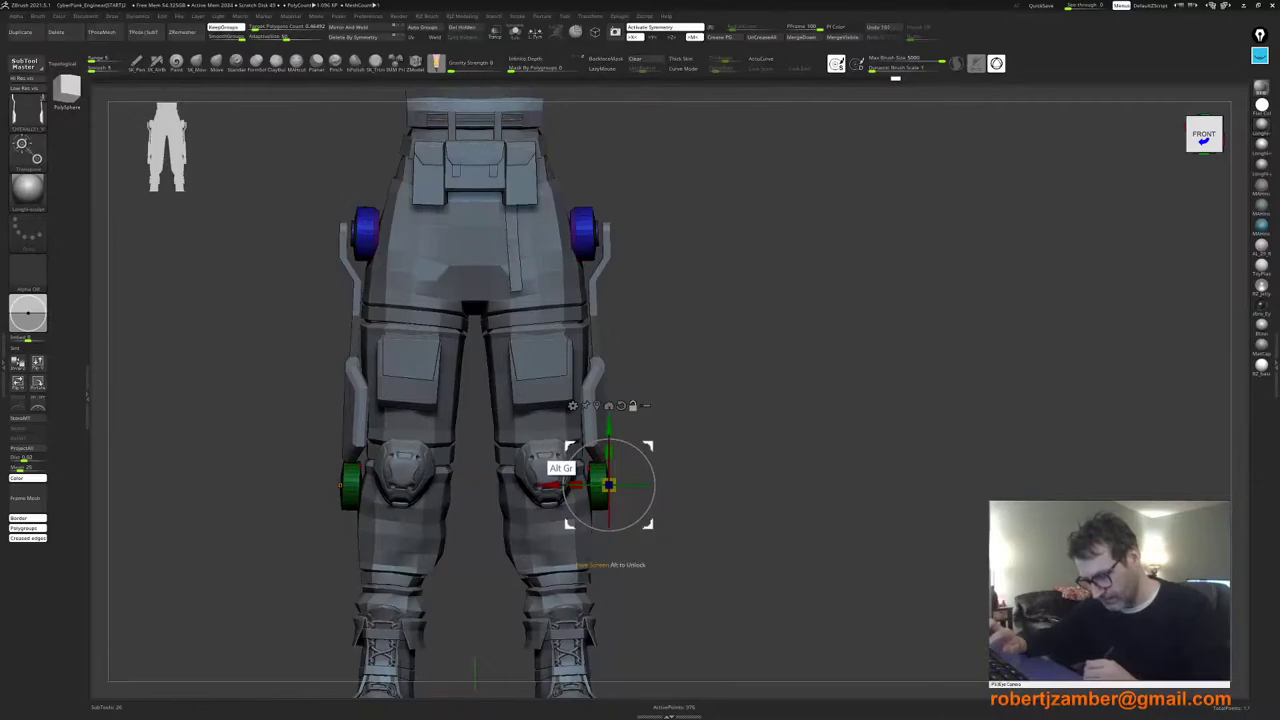
pyautogui.keyDown('alt'); pyautogui.moveTo(609, 485); pyautogui.dragTo(524, 236); pyautogui.keyUp('alt')
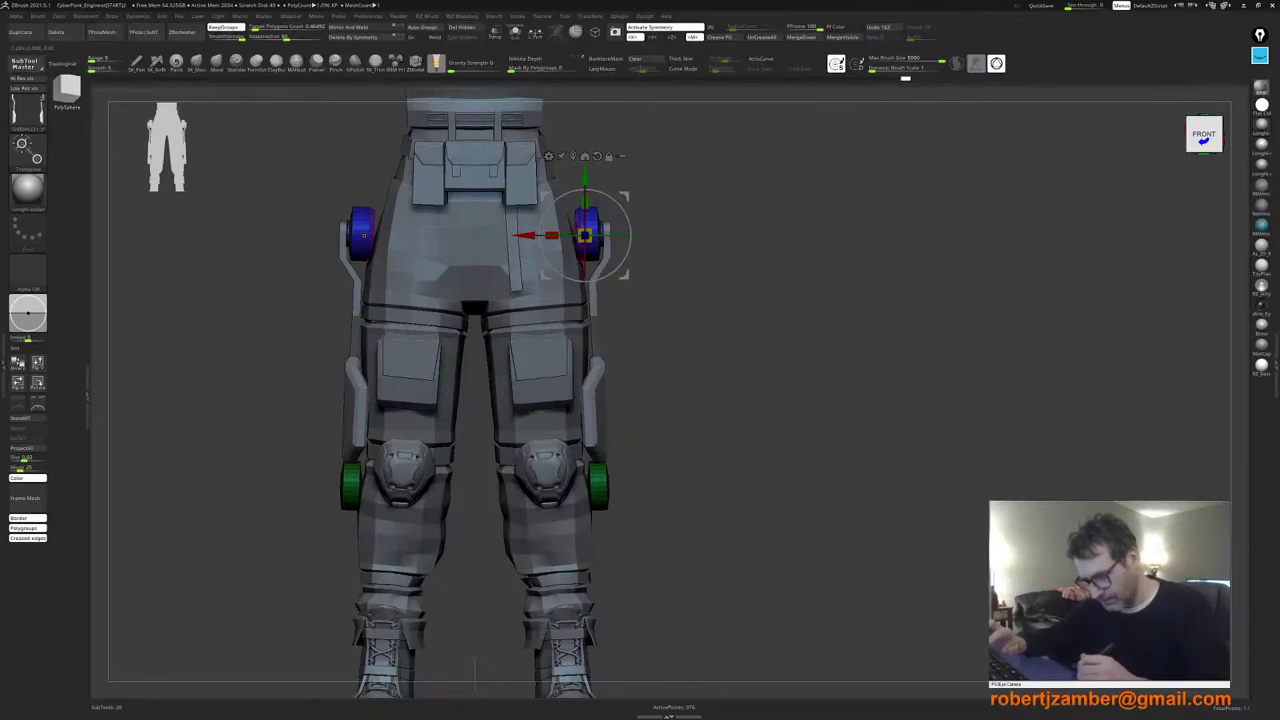
pyautogui.keyDown('alt'); pyautogui.click(597, 396); pyautogui.keyUp('alt')
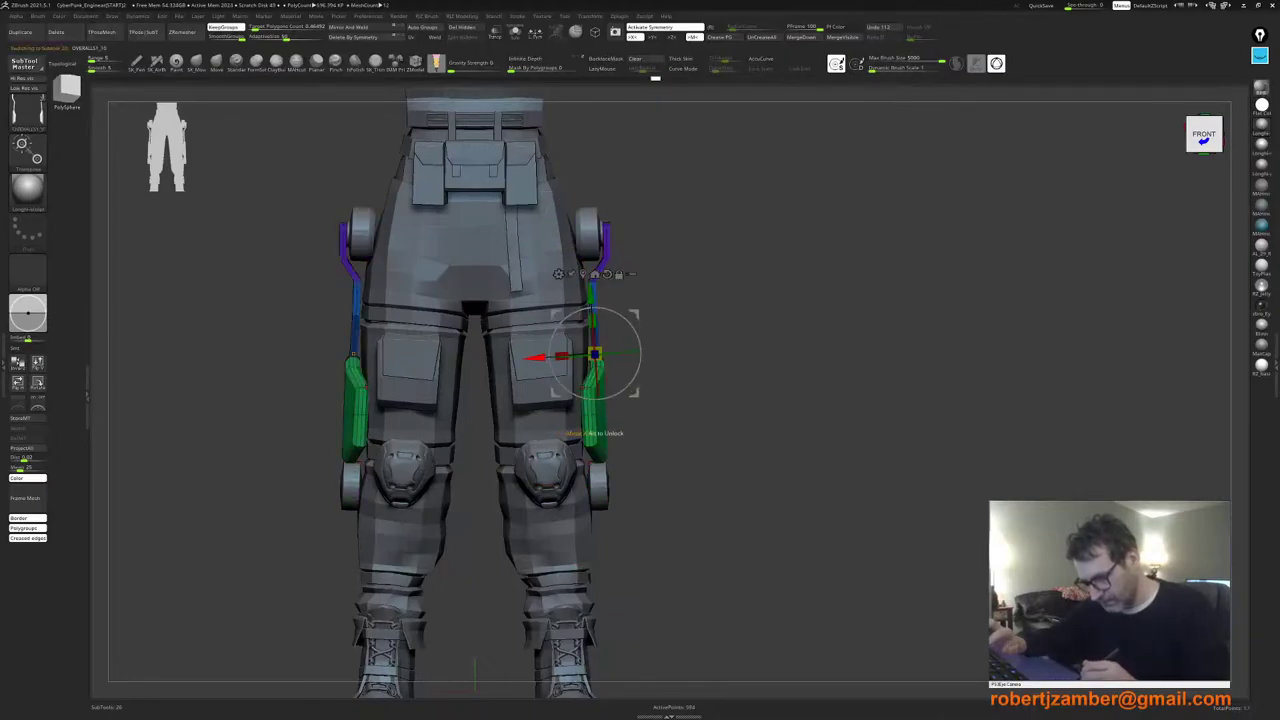
pyautogui.moveTo(534, 358); pyautogui.dragTo(535, 358)
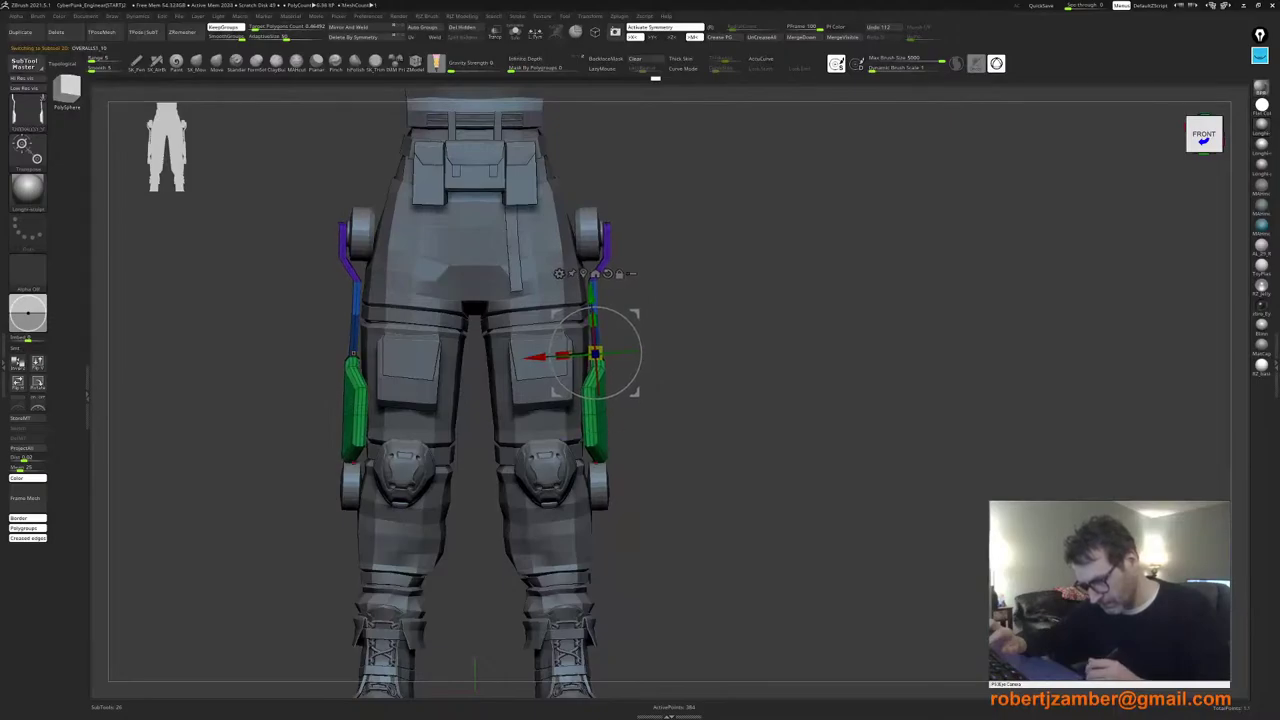
# Step: Try moving the braces further outward and inserting an edge loop across the middle of the arms' angled lower segment
pyautogui.moveTo(535, 358); pyautogui.dragTo(539, 358)
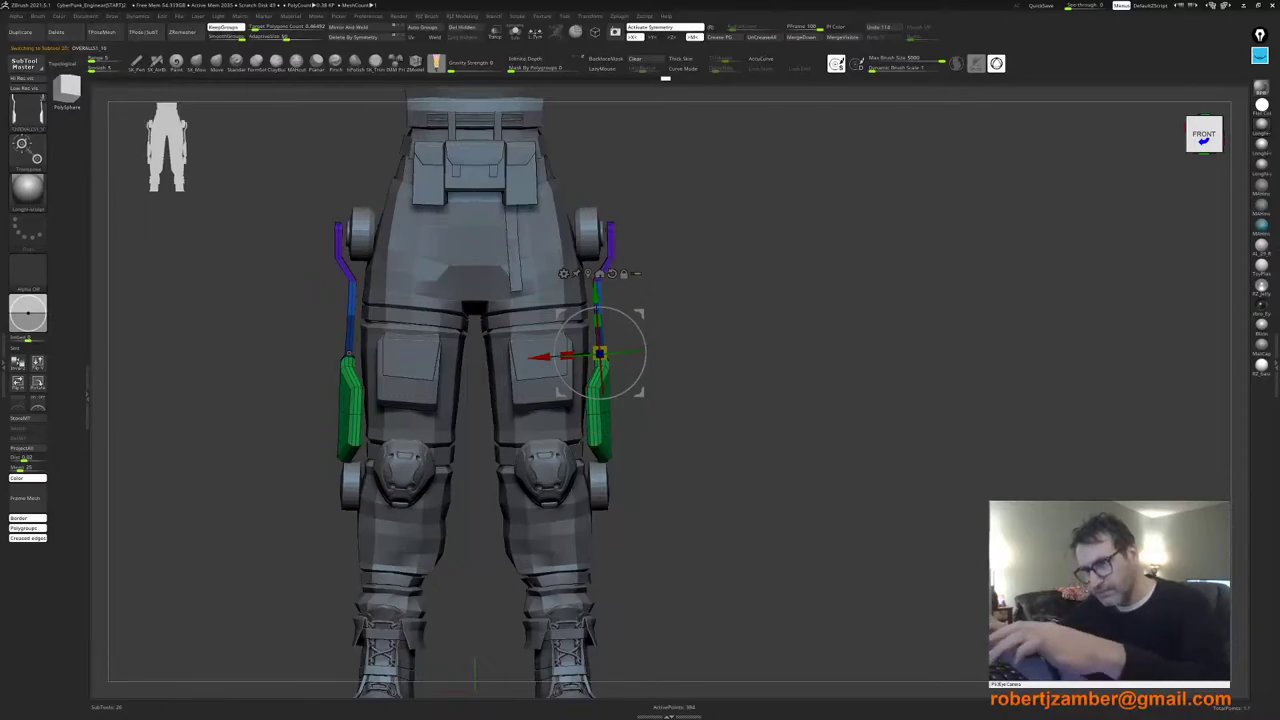
pyautogui.press('q')
pyautogui.keyDown('ctrl'); pyautogui.moveTo(593, 358); pyautogui.dragTo(599, 378, button='right'); pyautogui.keyUp('ctrl')
pyautogui.moveTo(599, 378); pyautogui.dragTo(619, 415, button='right')
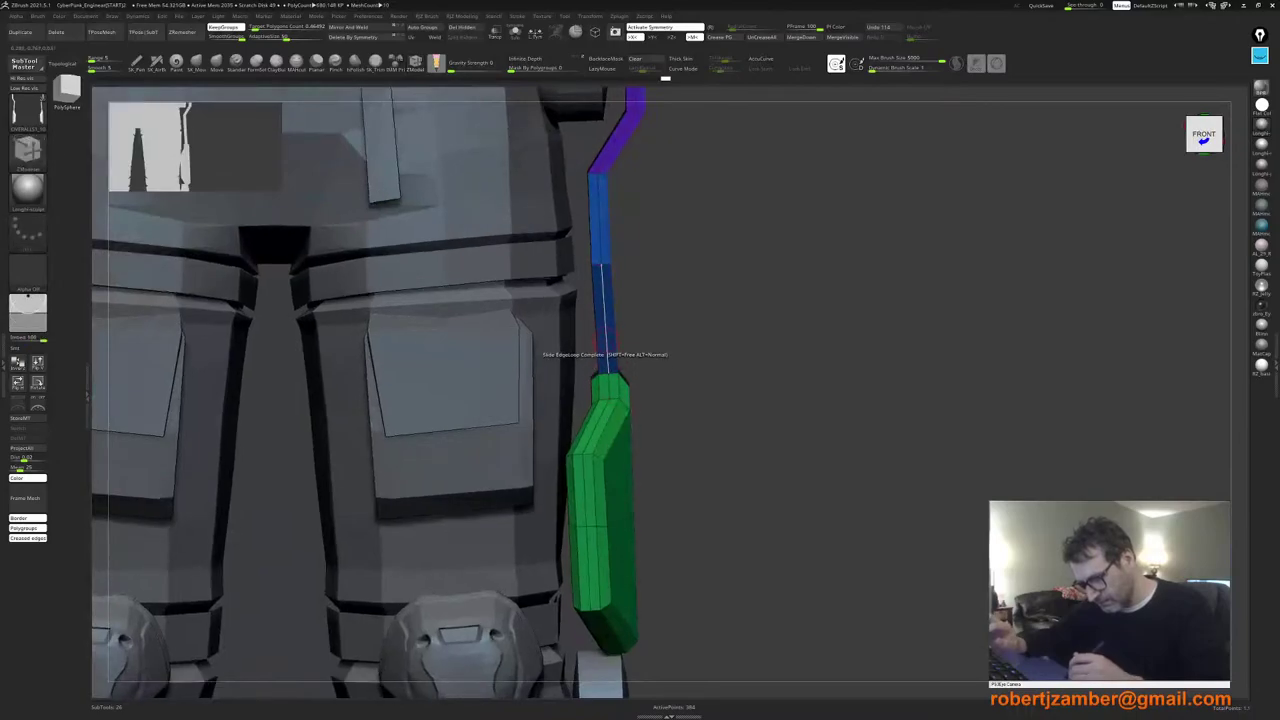
pyautogui.moveTo(609, 324); pyautogui.dragTo(581, 335, button='right')
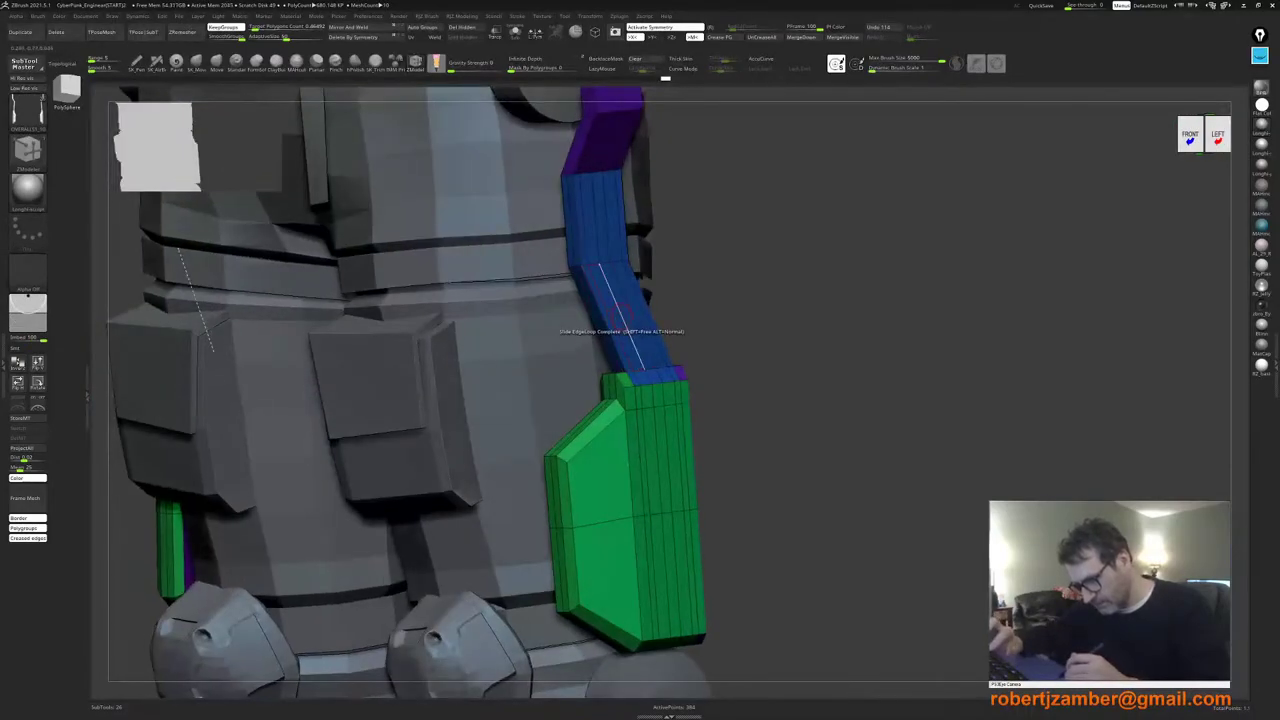
pyautogui.press('space')
pyautogui.click(615, 337)
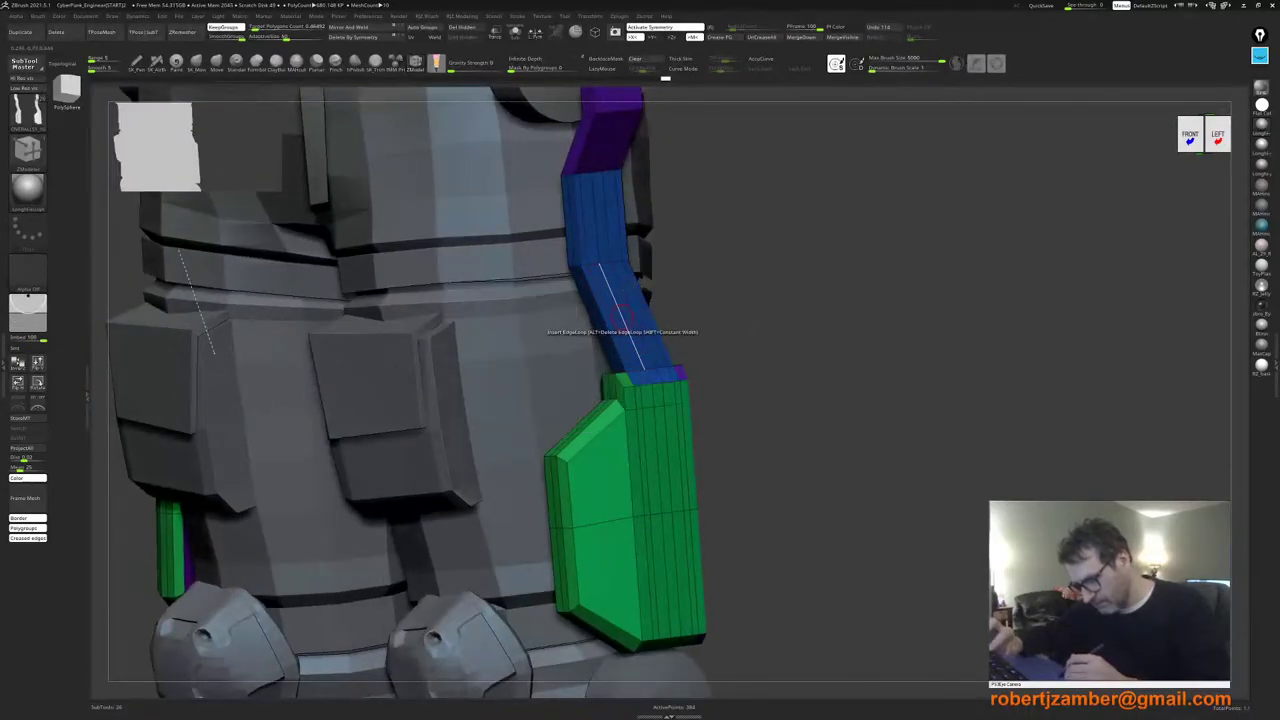
pyautogui.moveTo(617, 338)
pyautogui.mouseDown(button='right')
pyautogui.moveTo(543, 345)
pyautogui.moveTo(630, 398)
pyautogui.moveTo(600, 357)
pyautogui.mouseUp(button='right')
# Step: Try moving the lower plates inward with the upper brackets masked, and undo that move
pyautogui.keyDown('ctrl'); pyautogui.moveTo(649, 535); pyautogui.dragTo(463, 339); pyautogui.keyUp('ctrl')
pyautogui.keyDown('ctrl'); pyautogui.click(614, 440); pyautogui.keyUp('ctrl')
pyautogui.keyDown('ctrl'); pyautogui.moveTo(614, 440); pyautogui.dragTo(640, 495, button='right'); pyautogui.keyUp('ctrl')
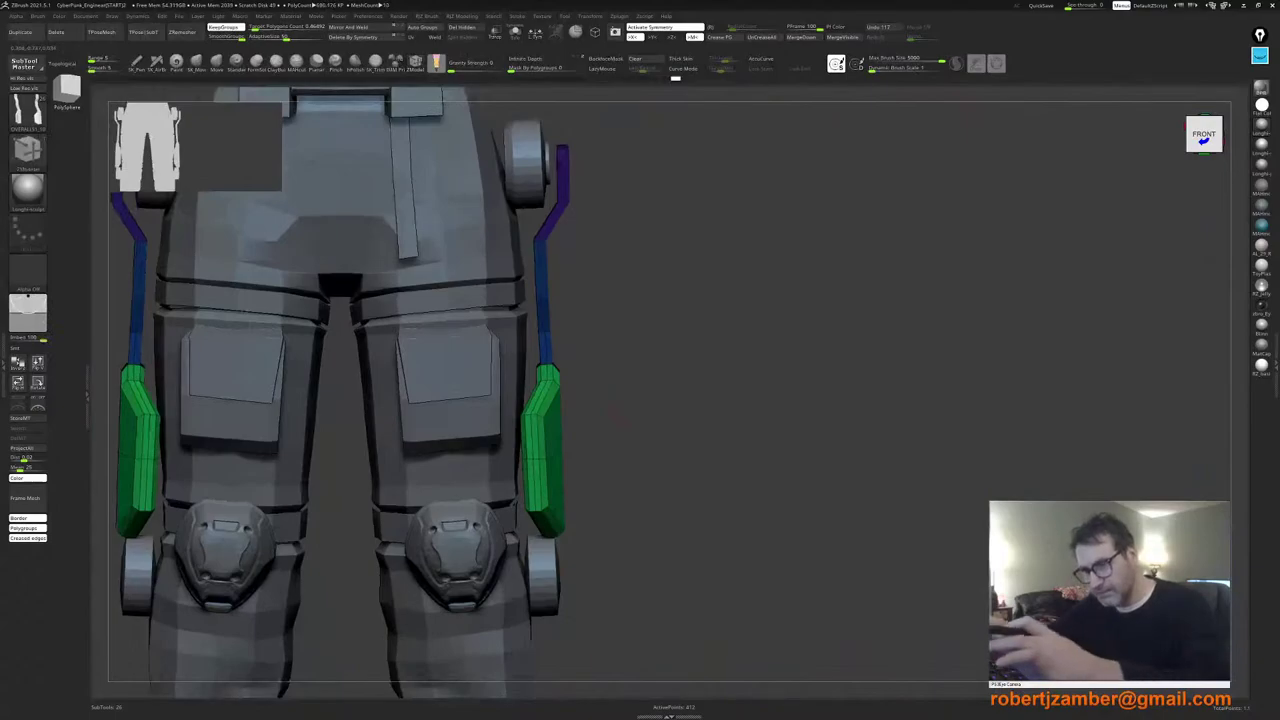
pyautogui.press('w')
pyautogui.moveTo(485, 363); pyautogui.dragTo(470, 364)
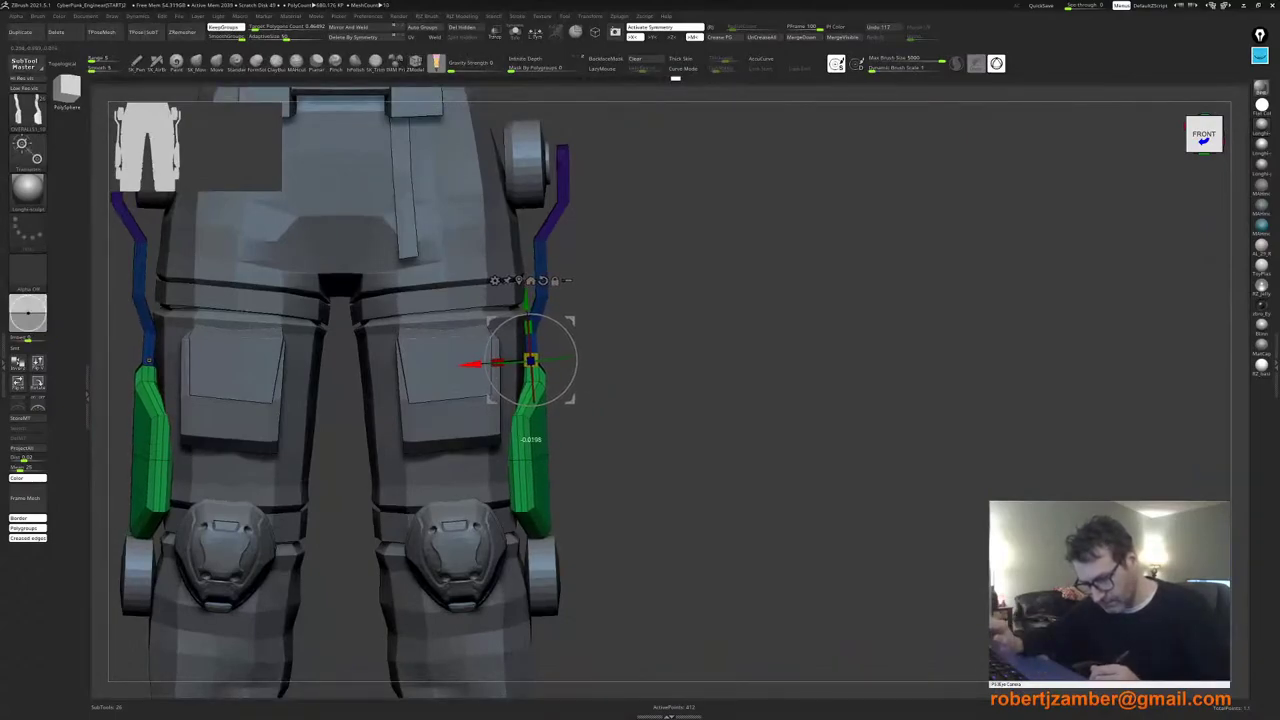
pyautogui.hotkey('ctrl', 'z')
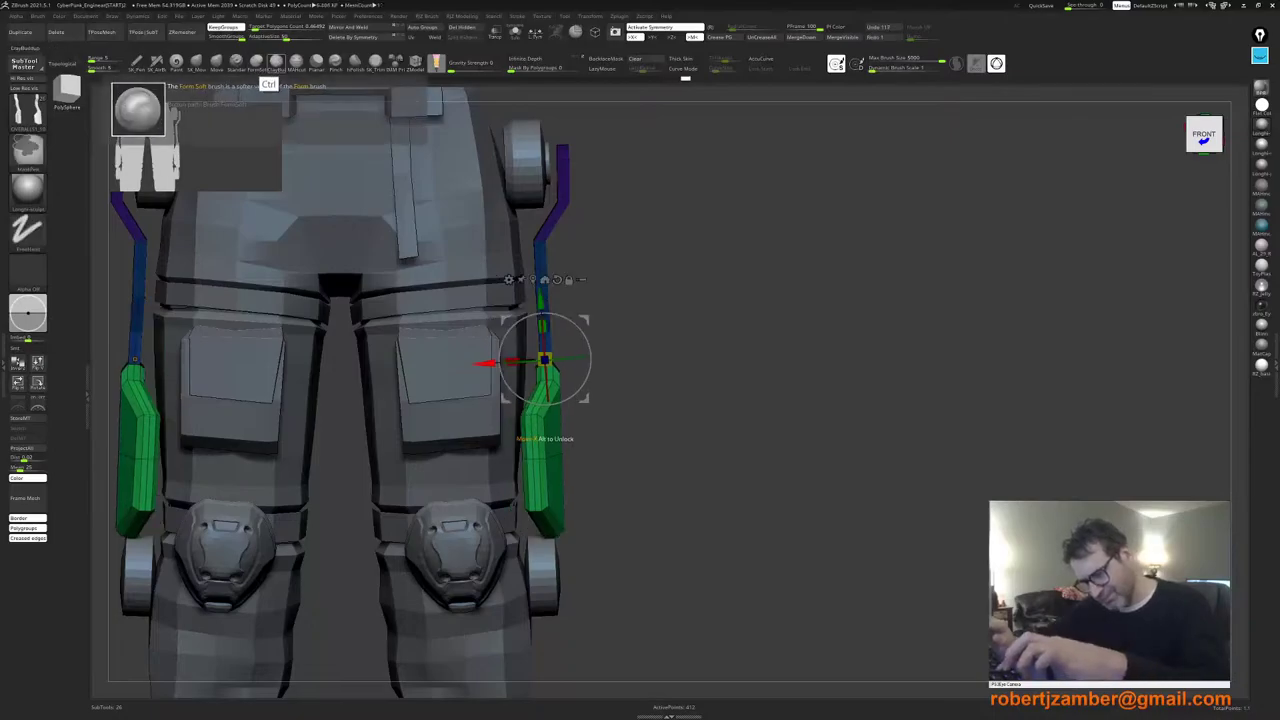
# Step: Delete the edge loop added to the arms, then try deleting the loop at their bend and undo that deletion
pyautogui.click(416, 63)
pyautogui.keyDown('ctrl'); pyautogui.moveTo(540, 293); pyautogui.dragTo(534, 312, button='right'); pyautogui.keyUp('ctrl')
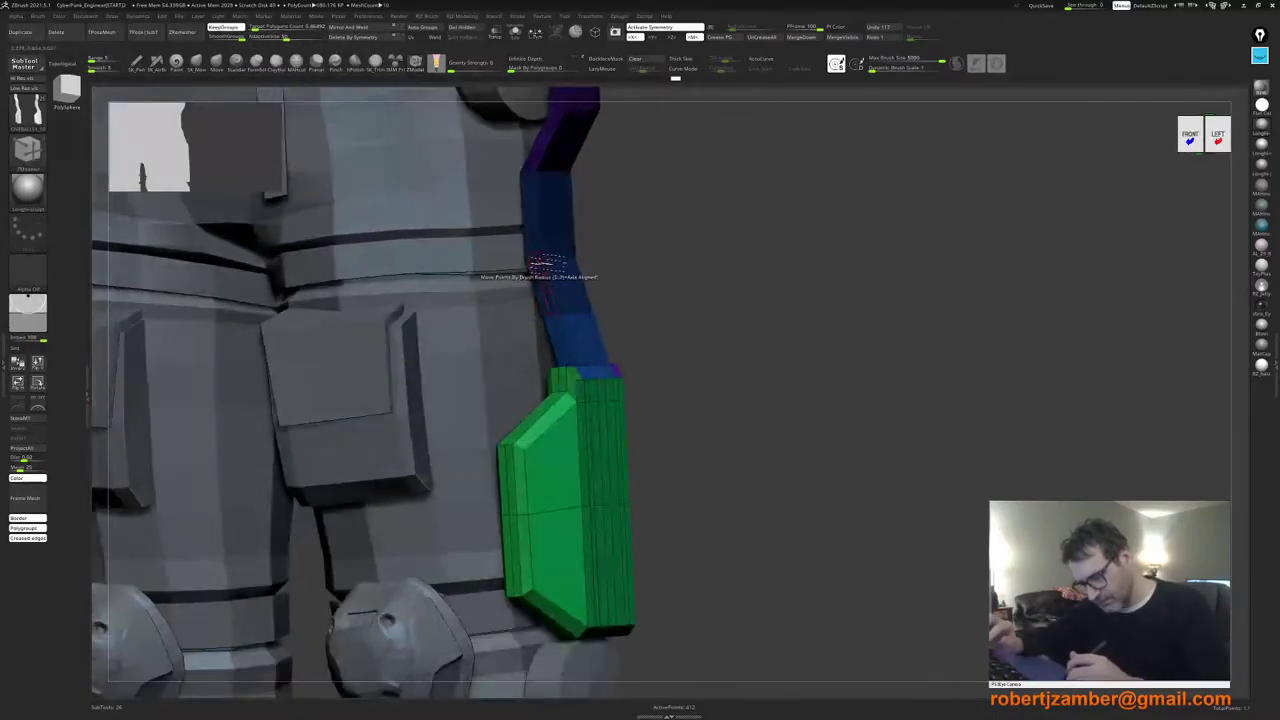
pyautogui.moveTo(560, 266); pyautogui.dragTo(563, 294, button='right')
pyautogui.press('space')
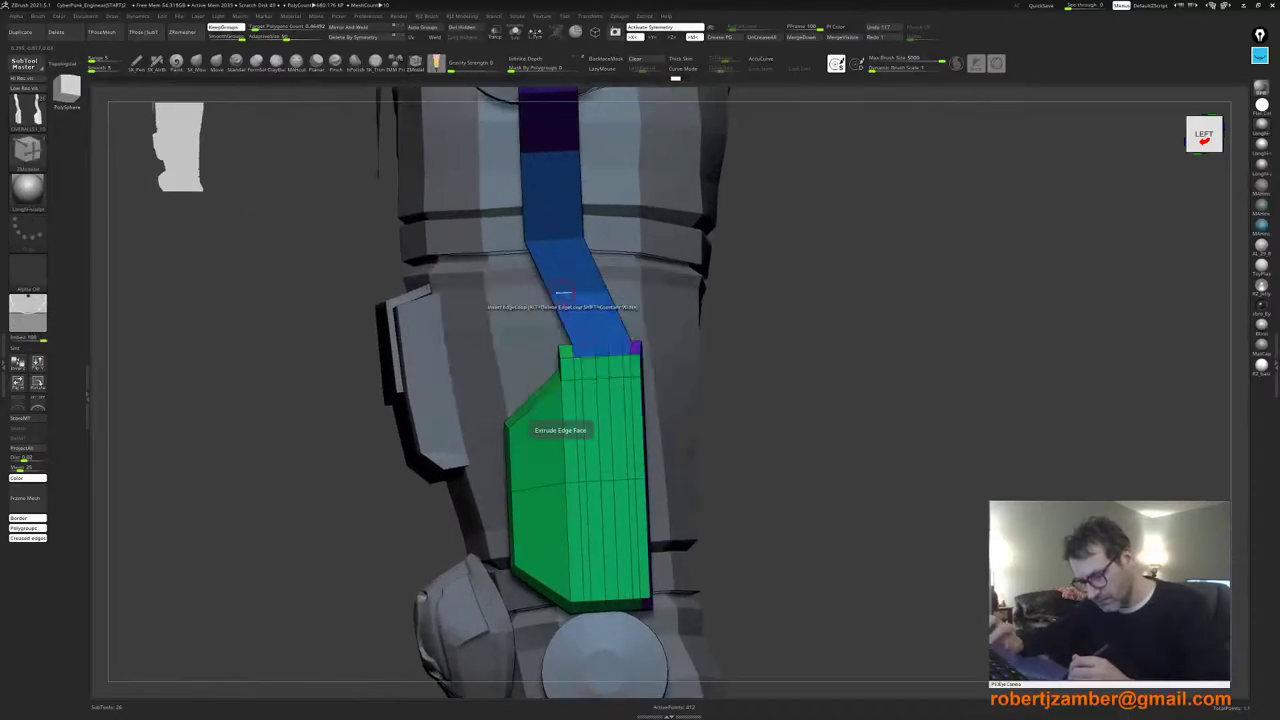
pyautogui.keyDown('alt'); pyautogui.click(563, 292); pyautogui.keyUp('alt')
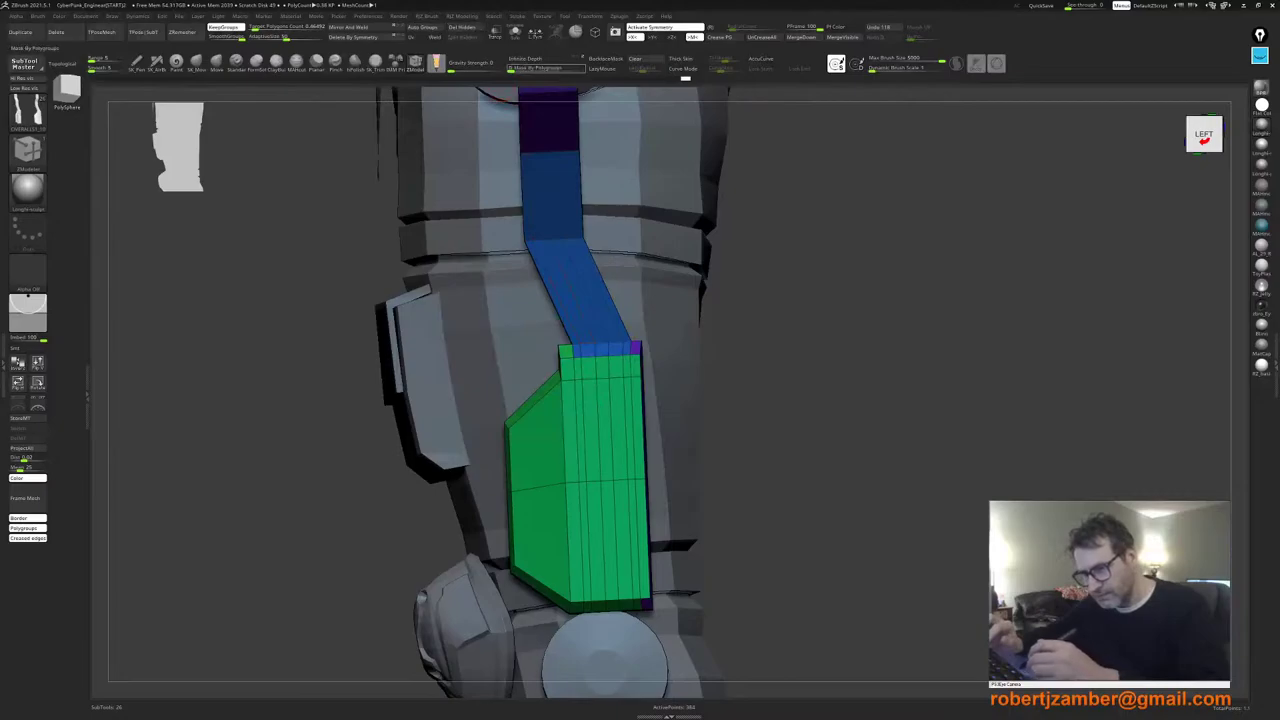
pyautogui.click(645, 58)
pyautogui.keyDown('alt'); pyautogui.click(540, 240); pyautogui.keyUp('alt')
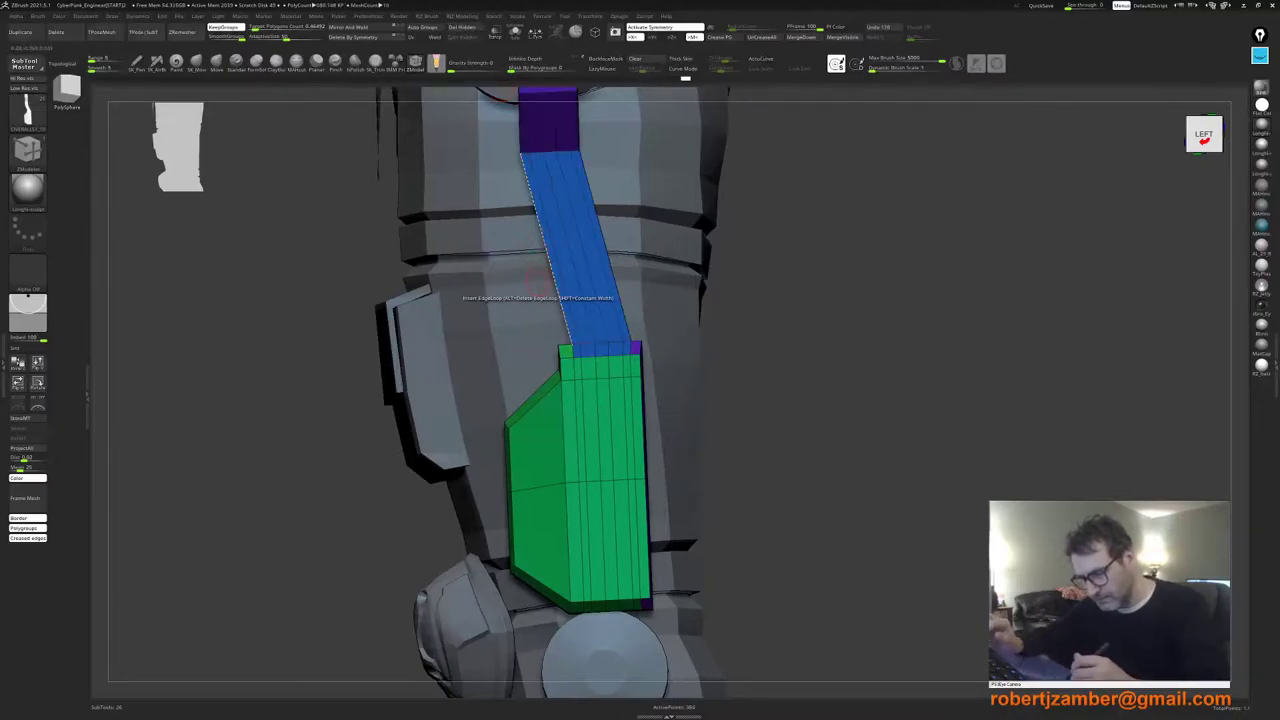
pyautogui.keyDown('ctrl'); pyautogui.moveTo(540, 282); pyautogui.dragTo(502, 317, button='right'); pyautogui.keyUp('ctrl')
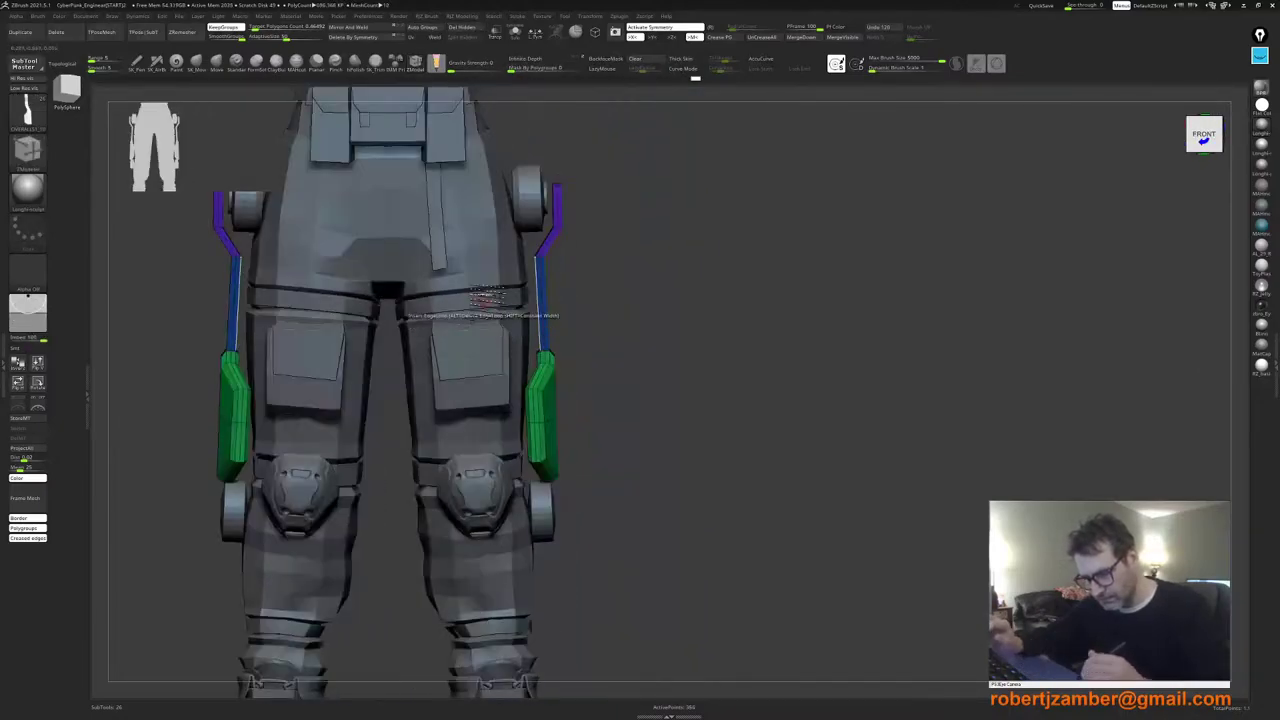
pyautogui.hotkey('ctrl', 'z')
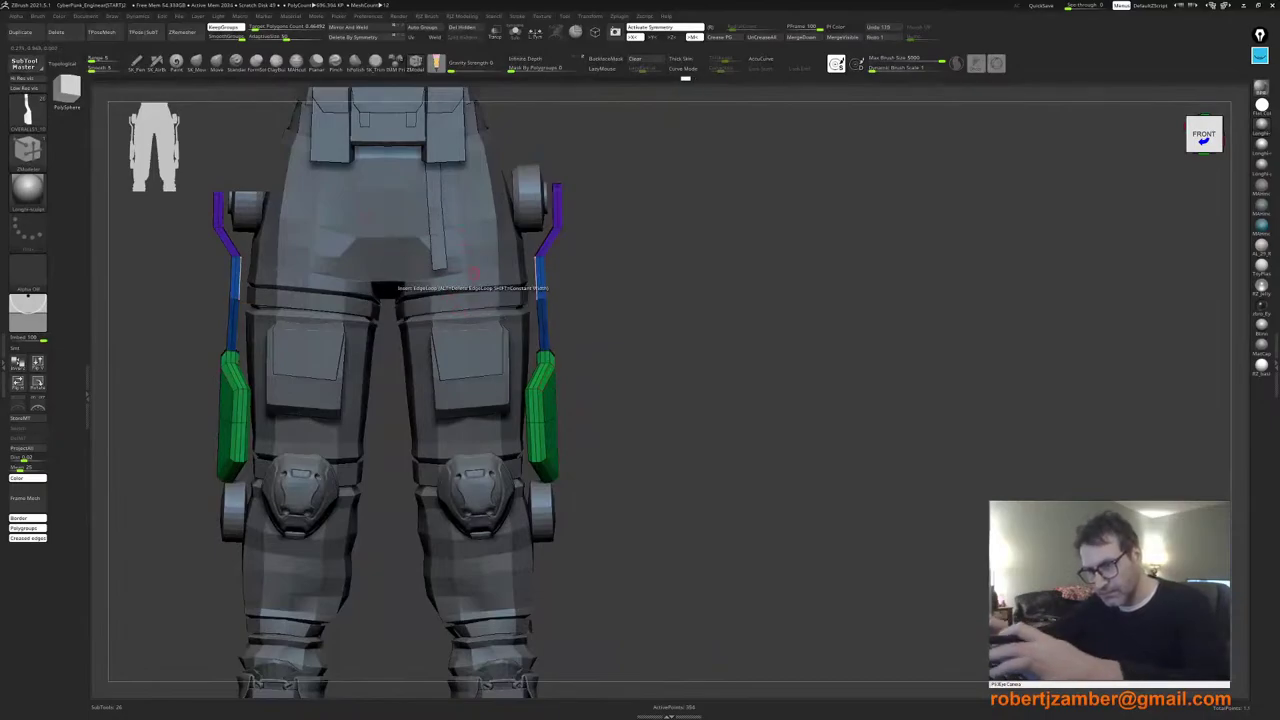
# Step: Try moving the whole braces inward, undo that move, and try masking the upper part of the braces
pyautogui.press('w')
pyautogui.moveTo(482, 351); pyautogui.dragTo(469, 351)
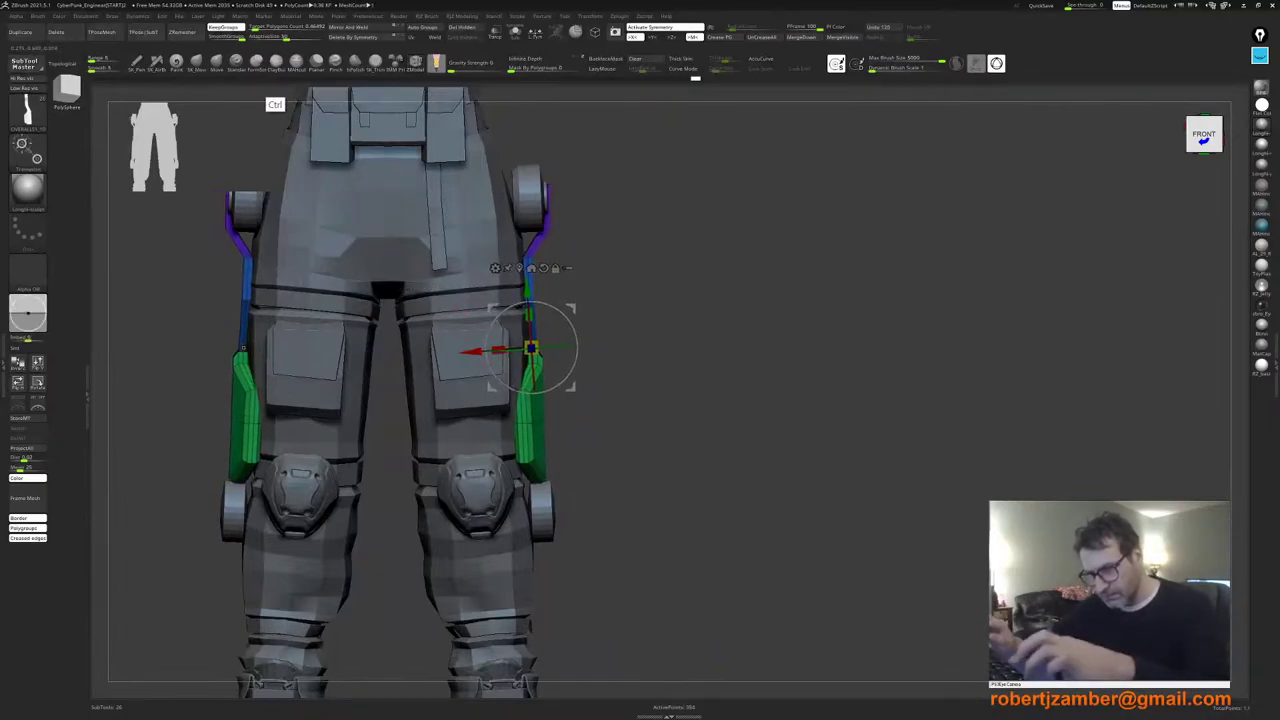
pyautogui.hotkey('ctrl', 'z')
pyautogui.keyDown('ctrl'); pyautogui.moveTo(645, 508); pyautogui.dragTo(481, 351); pyautogui.keyUp('ctrl')
pyautogui.keyDown('ctrl'); pyautogui.click(631, 500); pyautogui.keyUp('ctrl')
pyautogui.keyDown('ctrl'); pyautogui.moveTo(690, 450); pyautogui.dragTo(732, 356, button='right'); pyautogui.keyUp('ctrl')
# Step: Step back through the brace history to the version with shorter lower plates, comparing the states from the front and side
pyautogui.hotkey('ctrl', 'z')
pyautogui.hotkey('ctrl', 'z')
pyautogui.hotkey('ctrl', 'z')
pyautogui.hotkey('ctrl', 'z')
pyautogui.hotkey('ctrl', 'z')
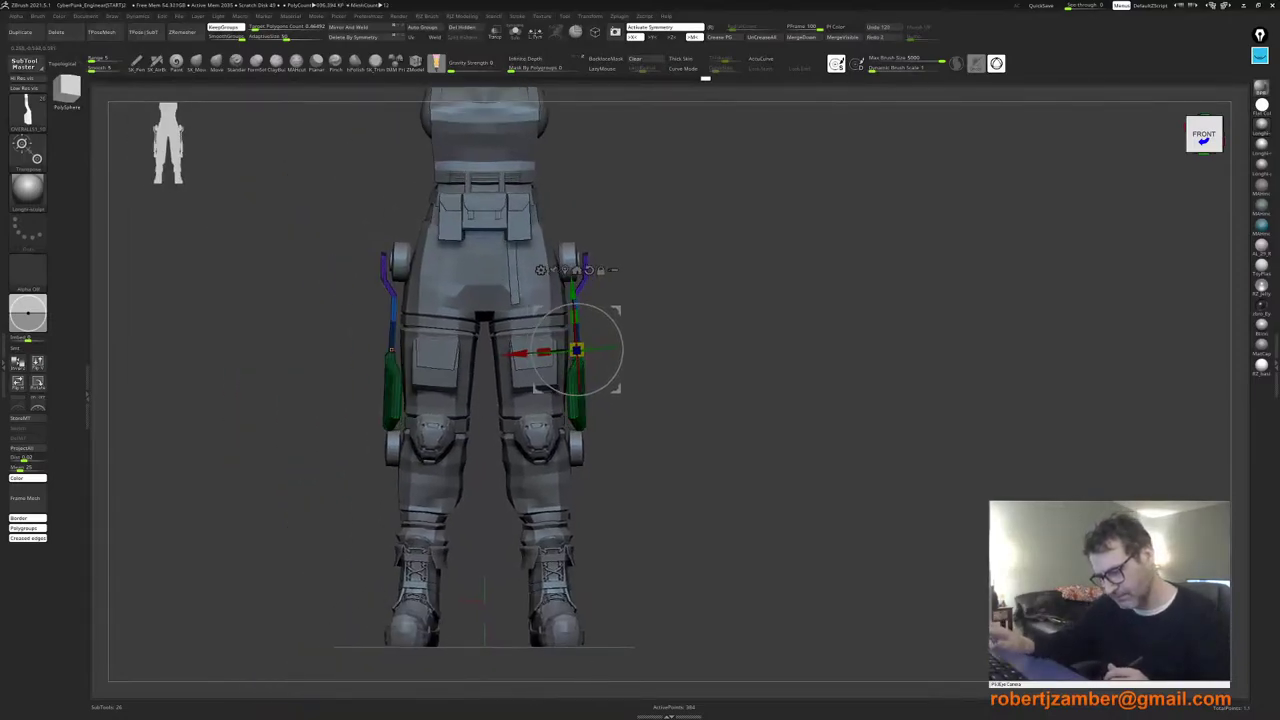
pyautogui.hotkey('ctrl', 'z')
pyautogui.hotkey('ctrl', 'z')
pyautogui.hotkey('ctrl', 'z')
pyautogui.hotkey('ctrl', 'z')
pyautogui.hotkey('ctrl', 'z')
pyautogui.hotkey('ctrl', 'z')
pyautogui.hotkey('ctrl', 'z')
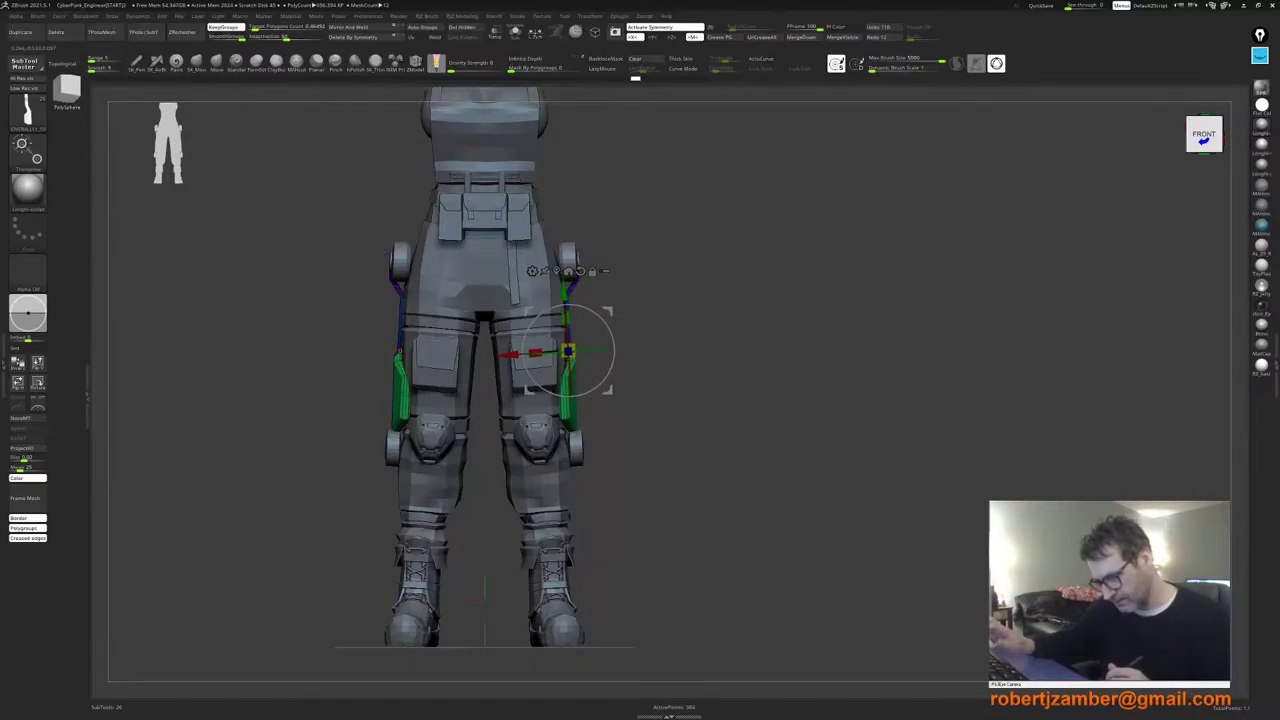
pyautogui.moveTo(740, 400); pyautogui.dragTo(570, 400, button='right')
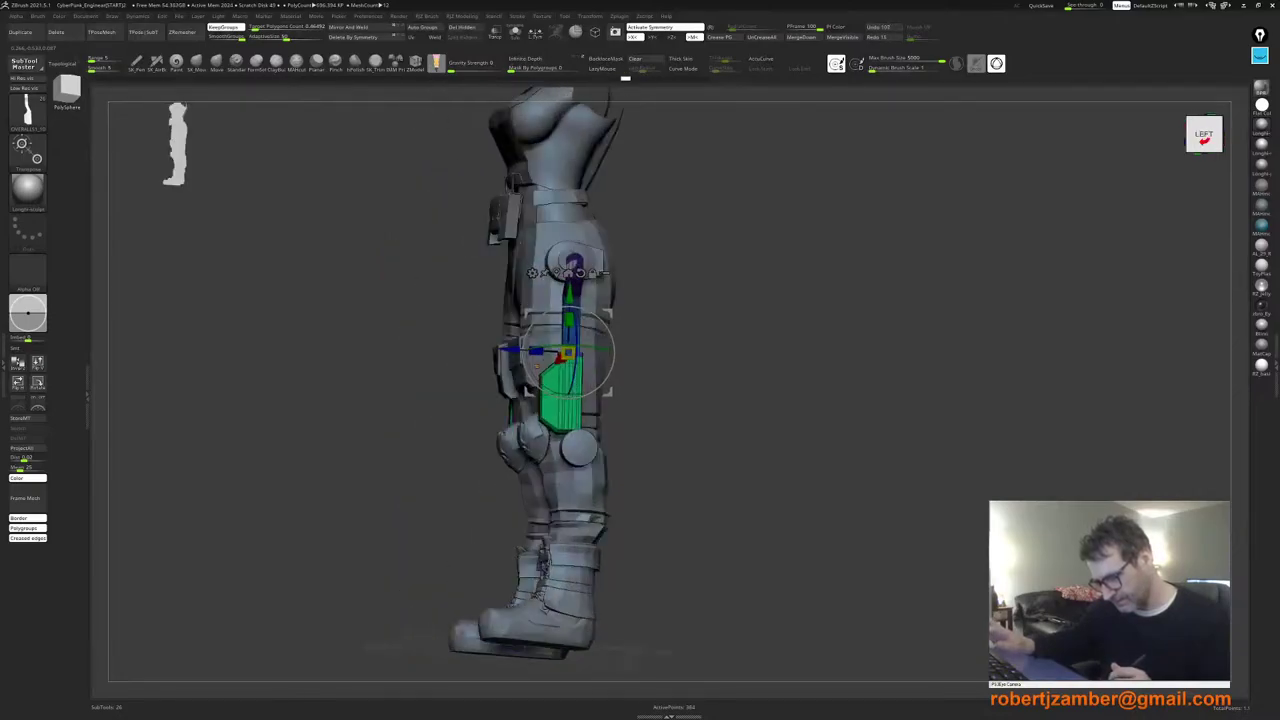
pyautogui.hotkey('ctrl', 'z')
pyautogui.hotkey('ctrl', 'z')
pyautogui.hotkey('ctrl', 'z')
pyautogui.hotkey('ctrl', 'z')
pyautogui.hotkey('ctrl', 'z')
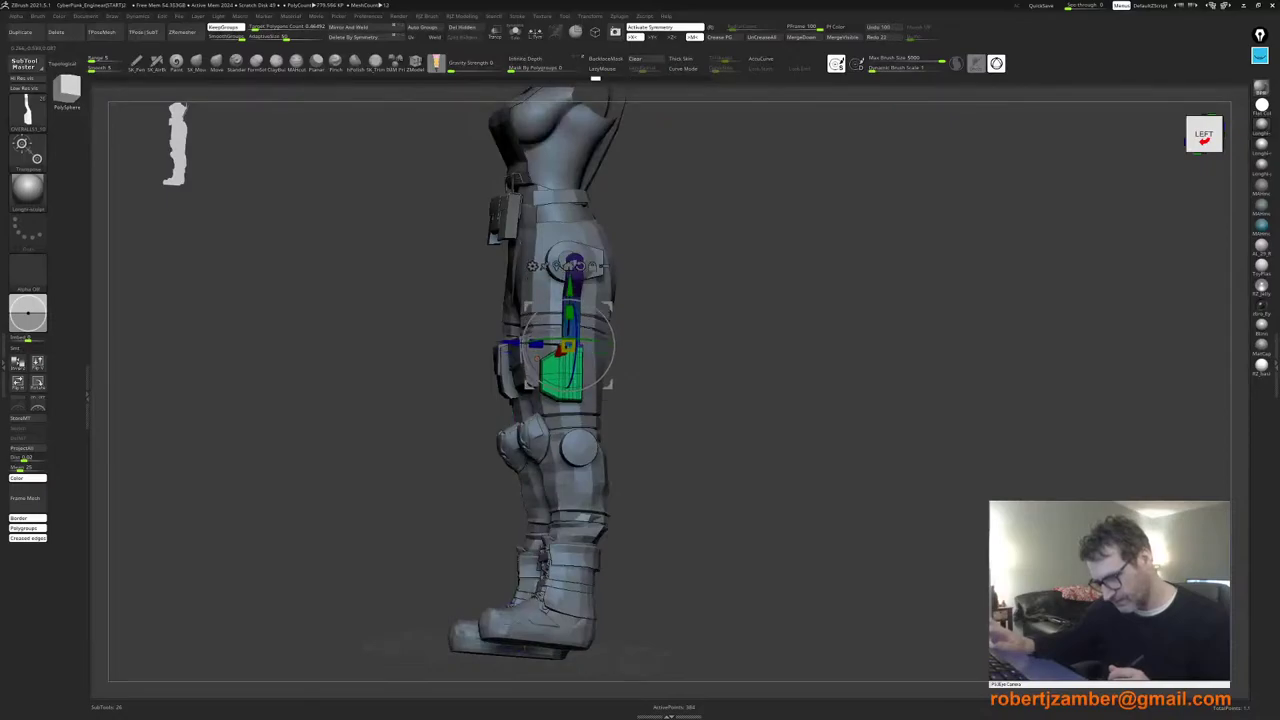
# Step: Redo the brace edits up to the version with the longer lower plates
pyautogui.moveTo(740, 400); pyautogui.dragTo(900, 400)
pyautogui.hotkey('ctrl', 'shift', 'z')
pyautogui.hotkey('ctrl', 'shift', 'z')
pyautogui.hotkey('ctrl', 'shift', 'z')
pyautogui.hotkey('ctrl', 'shift', 'z')
pyautogui.hotkey('ctrl', 'shift', 'z')
pyautogui.hotkey('ctrl', 'shift', 'z')
pyautogui.hotkey('ctrl', 'shift', 'z')
pyautogui.hotkey('ctrl', 'shift', 'z')
pyautogui.hotkey('ctrl', 'shift', 'z')
pyautogui.hotkey('ctrl', 'shift', 'z')
pyautogui.hotkey('ctrl', 'shift', 'z')
pyautogui.hotkey('ctrl', 'shift', 'z')
pyautogui.hotkey('ctrl', 'shift', 'z')
pyautogui.hotkey('ctrl', 'shift', 'z')
pyautogui.hotkey('ctrl', 'shift', 'z')
pyautogui.hotkey('ctrl', 'shift', 'z')
pyautogui.hotkey('ctrl', 'shift', 'z')
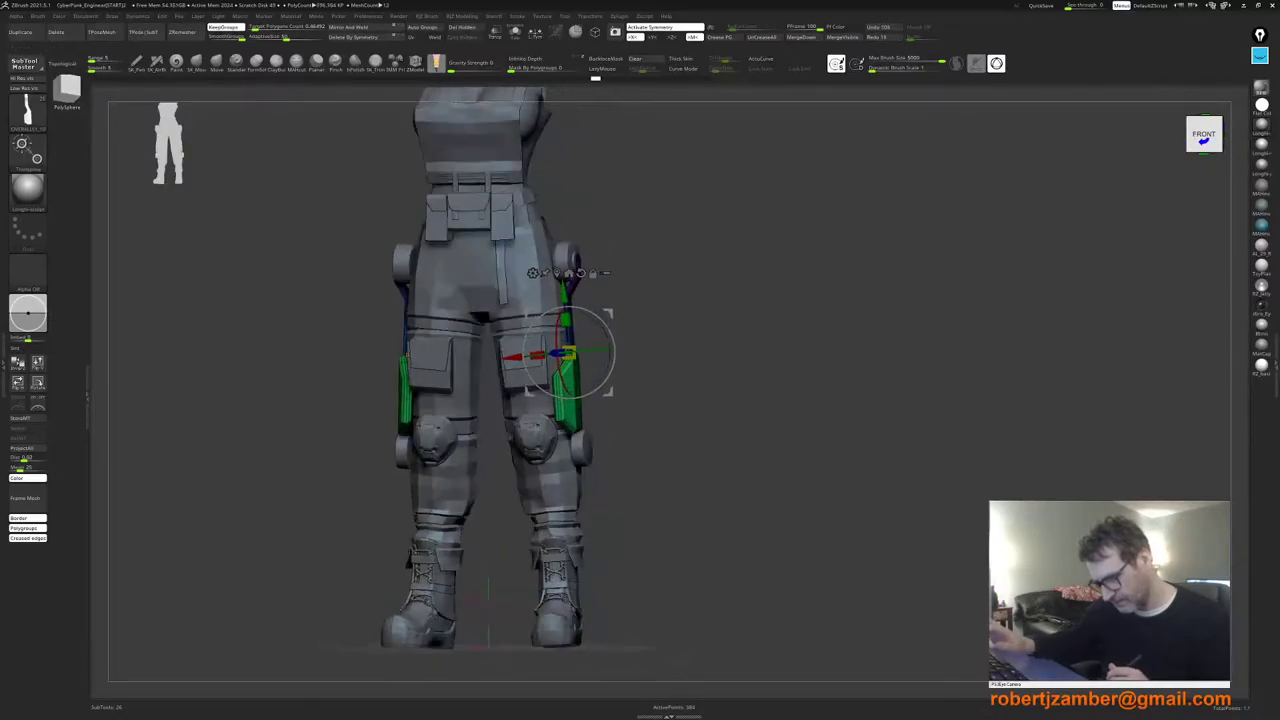
# Step: Step the brace history to the unmasked version positioned slightly outward, with the bend in the arms kept
pyautogui.hotkey('ctrl', 'z')
pyautogui.hotkey('ctrl', 'z')
pyautogui.hotkey('ctrl', 'z')
pyautogui.hotkey('ctrl', 'z')
pyautogui.hotkey('ctrl', 'z')
pyautogui.hotkey('ctrl', 'z')
pyautogui.hotkey('ctrl', 'z')
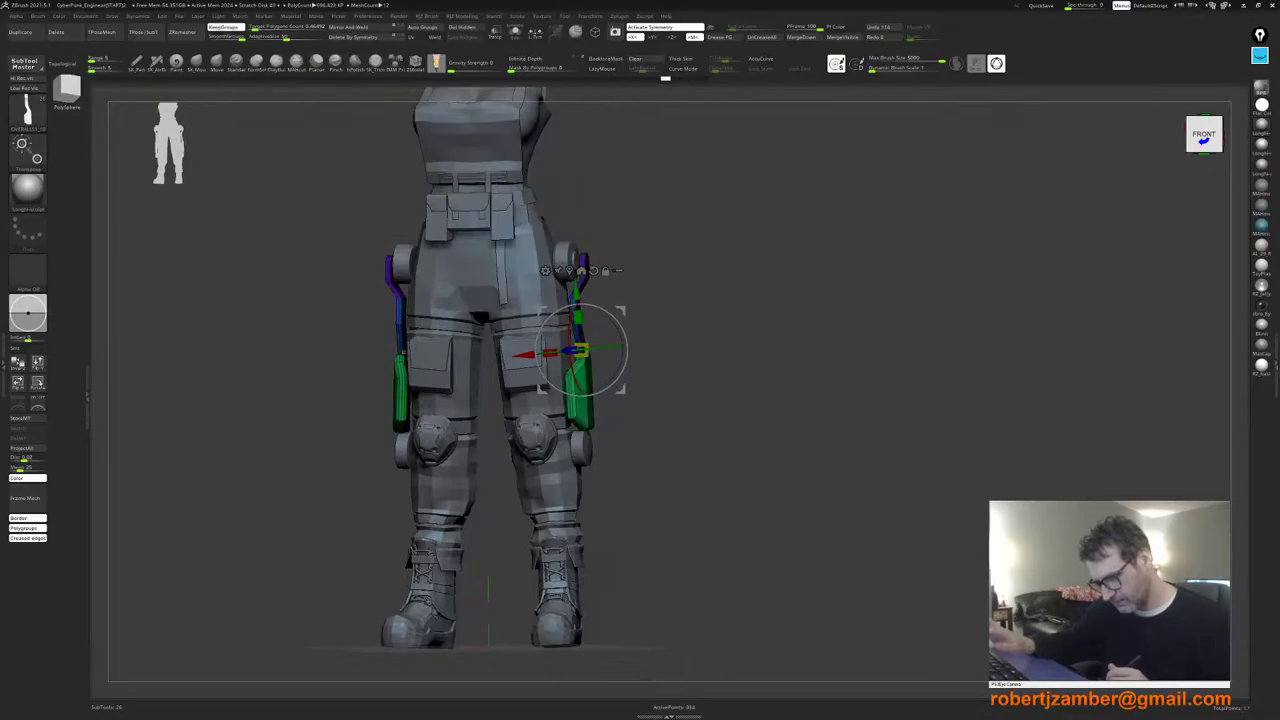
pyautogui.keyDown('shift'); pyautogui.moveTo(800, 400); pyautogui.dragTo(720, 400); pyautogui.keyUp('shift')
pyautogui.hotkey('ctrl', 'shift', 'z')
pyautogui.hotkey('ctrl', 'shift', 'z')
pyautogui.keyDown('ctrl'); pyautogui.moveTo(720, 400); pyautogui.dragTo(720, 440, button='right'); pyautogui.keyUp('ctrl')
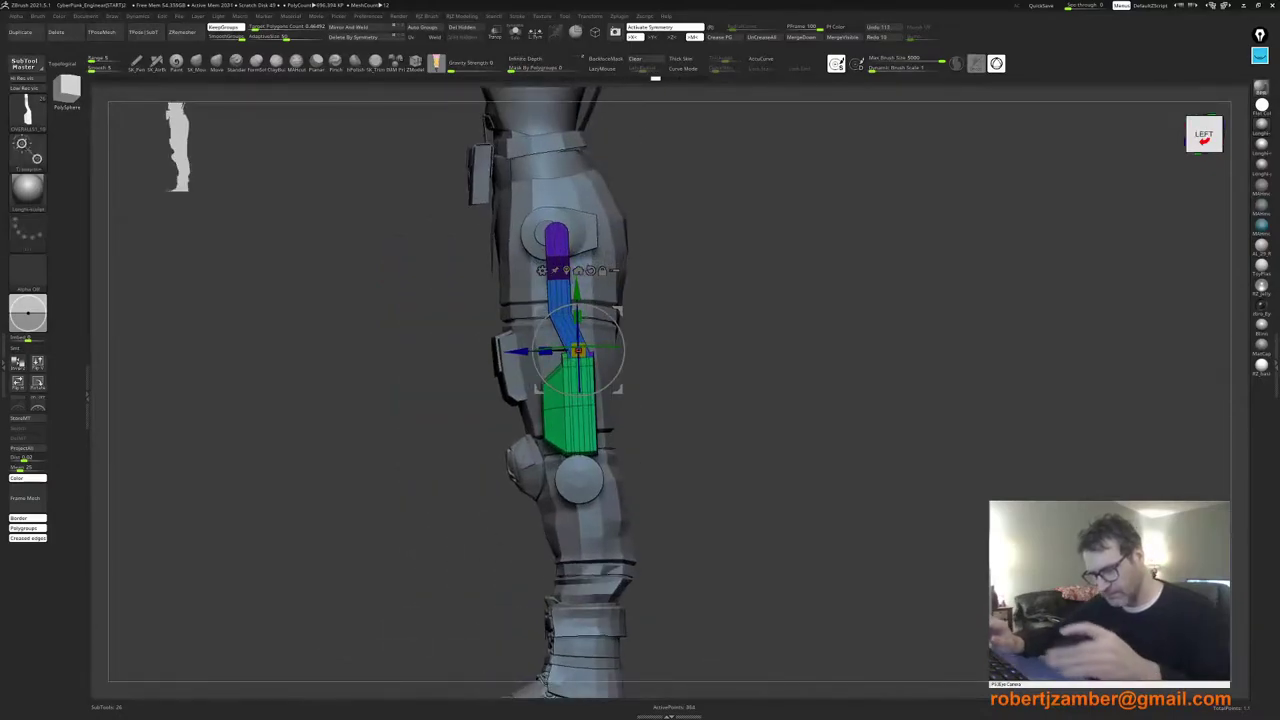
# Step: Duplicate the leg braces straight down onto the lower legs so the copied brackets sit on the knee discs
pyautogui.press('q')
pyautogui.moveTo(615, 346); pyautogui.dragTo(750, 350, button='right')
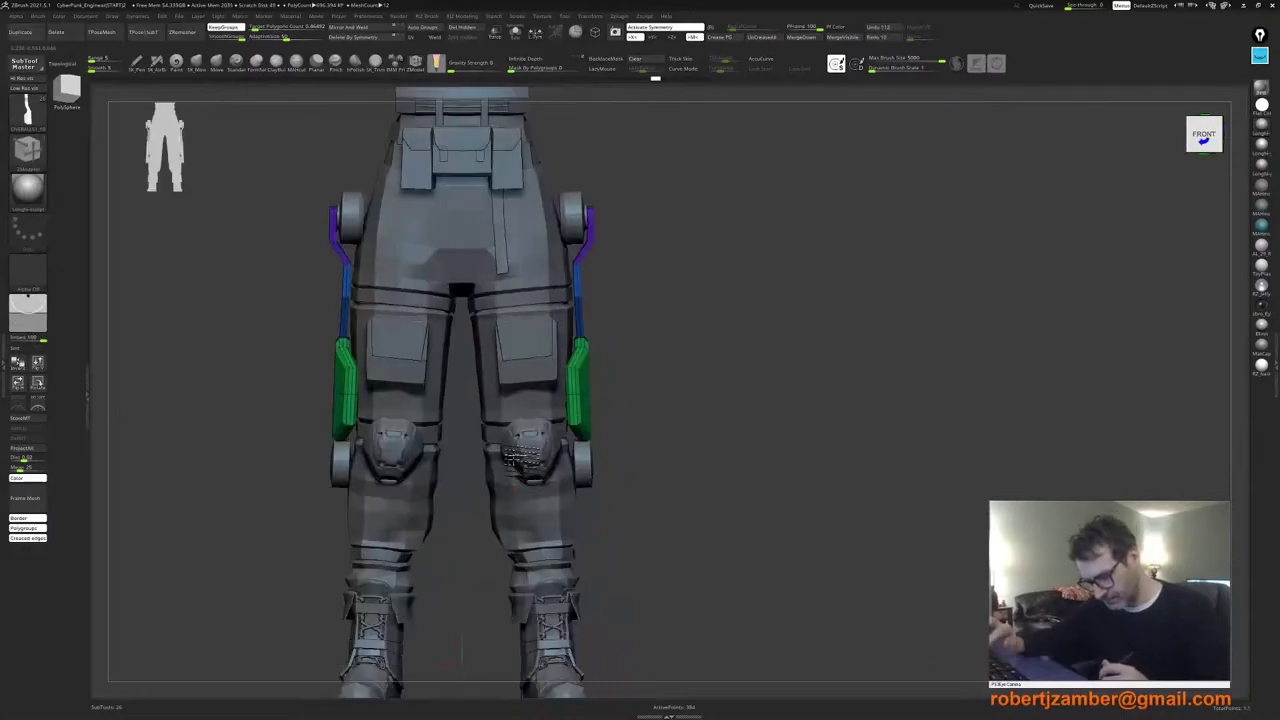
pyautogui.keyDown('ctrl'); pyautogui.moveTo(486, 510); pyautogui.dragTo(503, 440, button='right'); pyautogui.keyUp('ctrl')
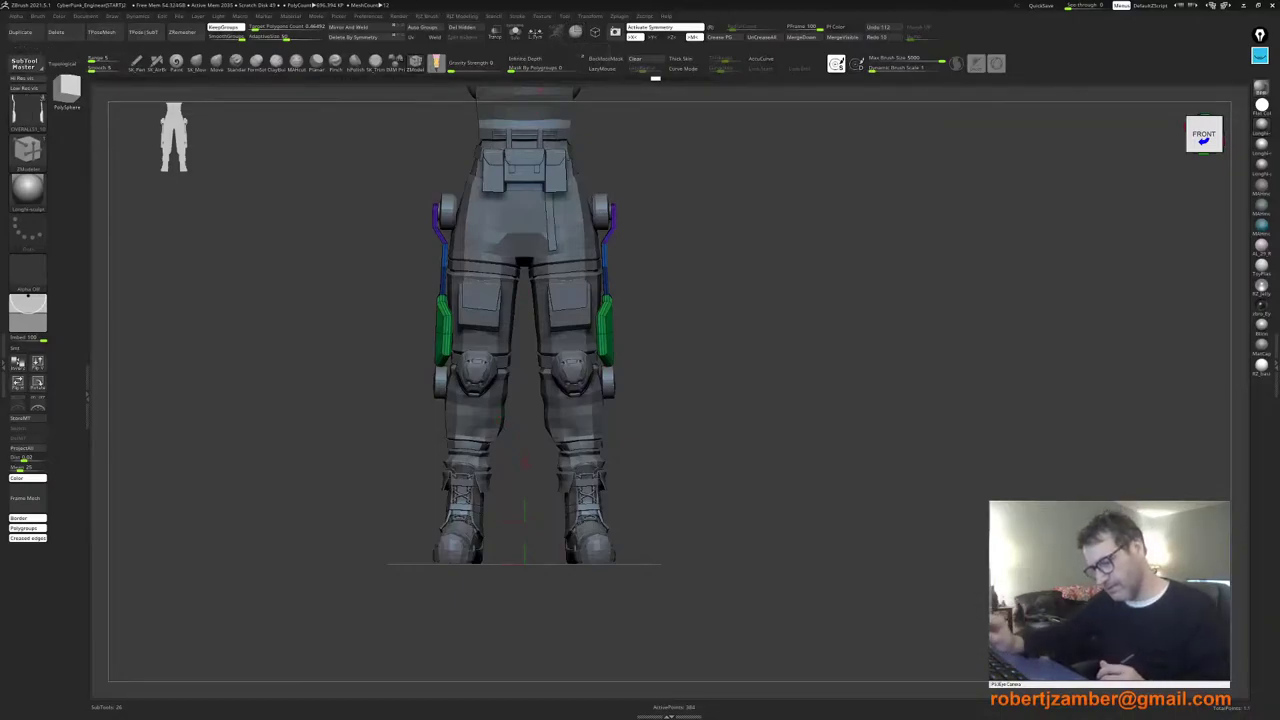
pyautogui.keyDown('ctrl'); pyautogui.moveTo(525, 452); pyautogui.dragTo(462, 440, button='right'); pyautogui.keyUp('ctrl')
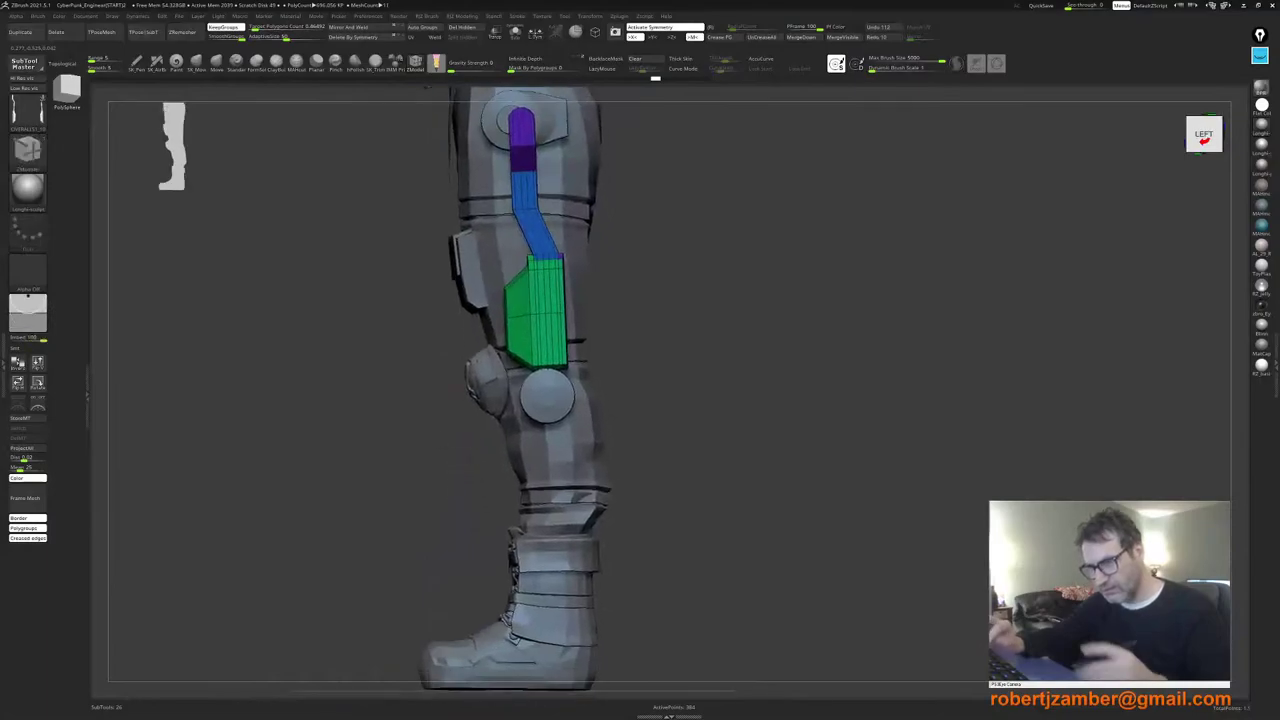
pyautogui.press('w')
pyautogui.keyDown('ctrl'); pyautogui.keyDown('shift'); pyautogui.moveTo(547, 194); pyautogui.dragTo(611, 488); pyautogui.keyUp('shift'); pyautogui.keyUp('ctrl')
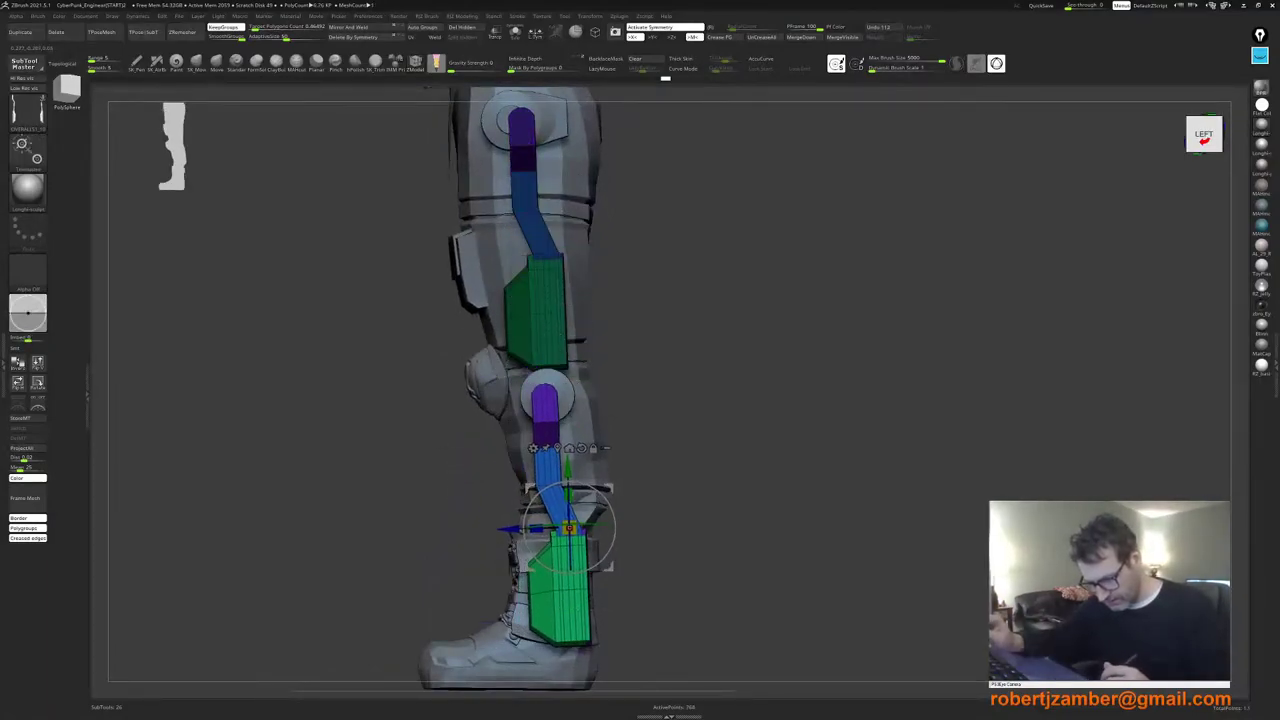
# Step: Move the lower-leg brace copies inward toward the knee discs and calves, and turn off the polygroup wireframe display
pyautogui.keyDown('shift'); pyautogui.moveTo(611, 488); pyautogui.dragTo(706, 430, button='right'); pyautogui.keyUp('shift')
pyautogui.moveTo(515, 475); pyautogui.dragTo(498, 476)
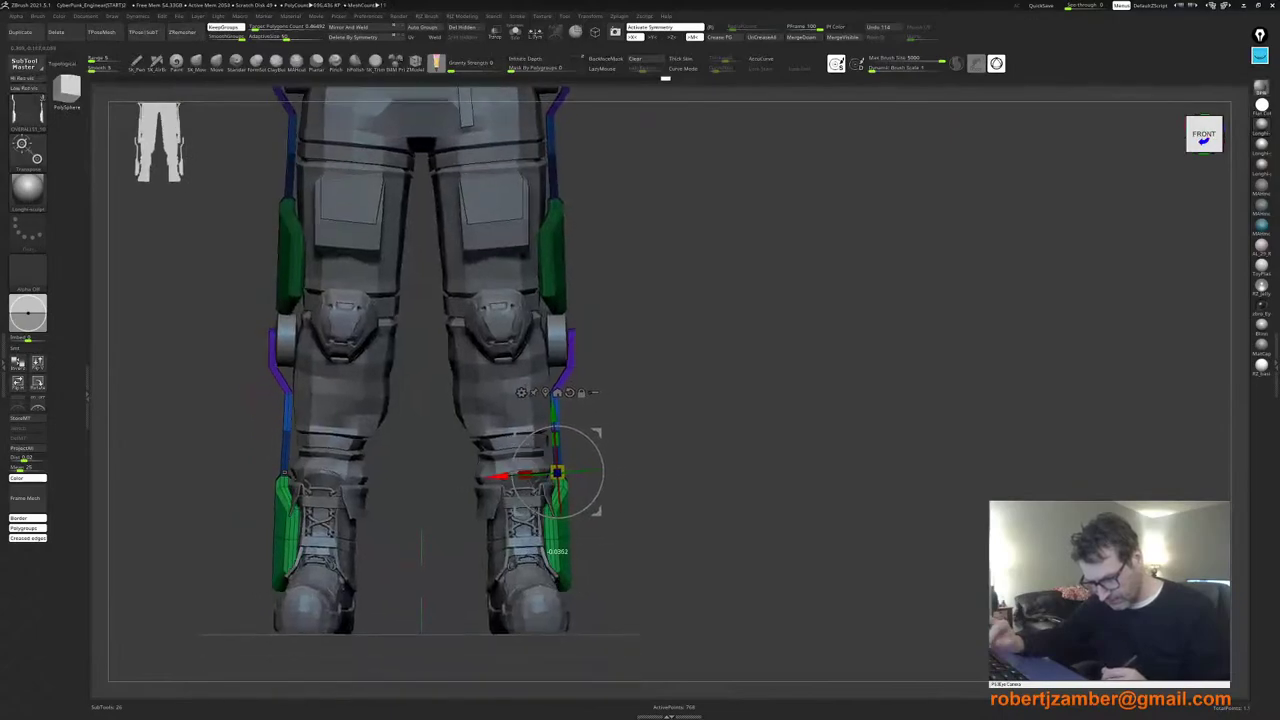
pyautogui.keyDown('ctrl'); pyautogui.moveTo(585, 515); pyautogui.dragTo(500, 544, button='right'); pyautogui.keyUp('ctrl')
pyautogui.keyDown('ctrl'); pyautogui.moveTo(535, 504); pyautogui.dragTo(594, 571, button='right'); pyautogui.keyUp('ctrl')
pyautogui.hotkey('shift', 'f')
pyautogui.press('q')
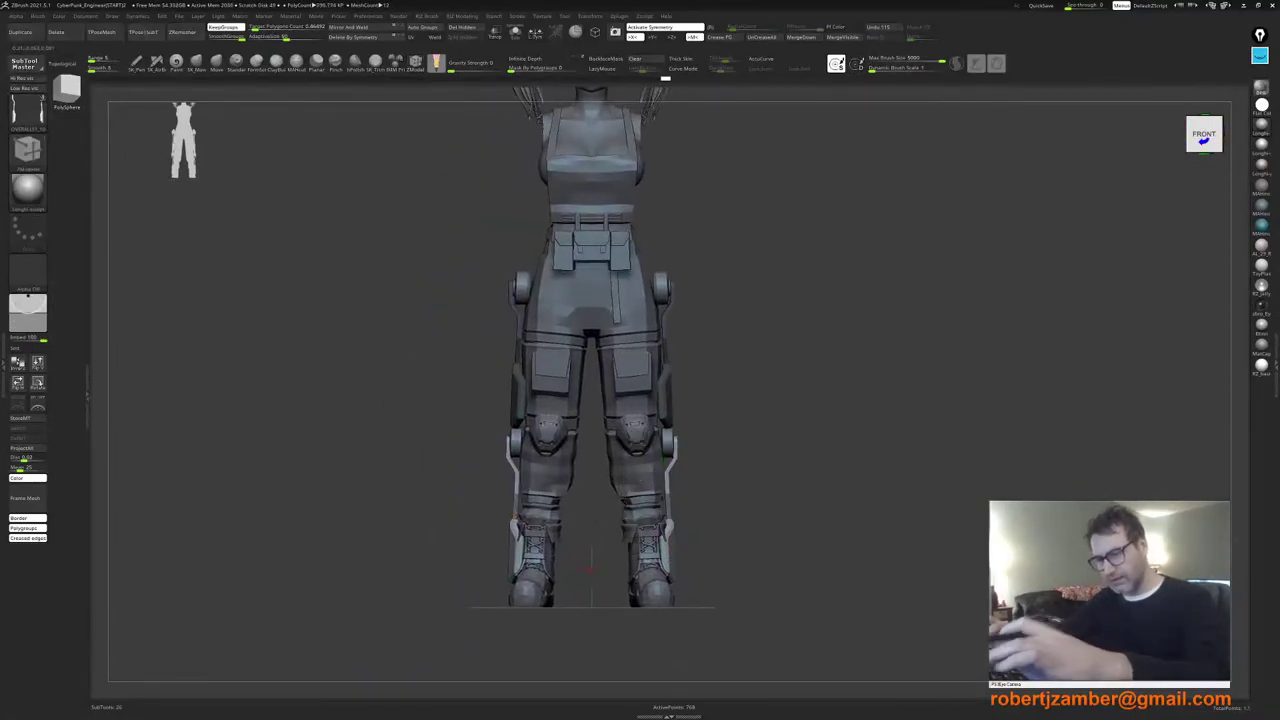
# Step: Try flipping the lower-leg braces 180° so their wide plates sit below the knee discs and the arms reach the boots
pyautogui.moveTo(480, 426); pyautogui.dragTo(456, 456, button='right')
pyautogui.keyDown('ctrl'); pyautogui.moveTo(456, 456); pyautogui.dragTo(487, 478, button='right'); pyautogui.keyUp('ctrl')
pyautogui.moveTo(402, 440)
pyautogui.keyDown('shift'); pyautogui.mouseDown(button='right')
pyautogui.moveTo(394, 418)
pyautogui.moveTo(406, 464)
pyautogui.mouseUp(button='right'); pyautogui.keyUp('shift')
pyautogui.press('w')
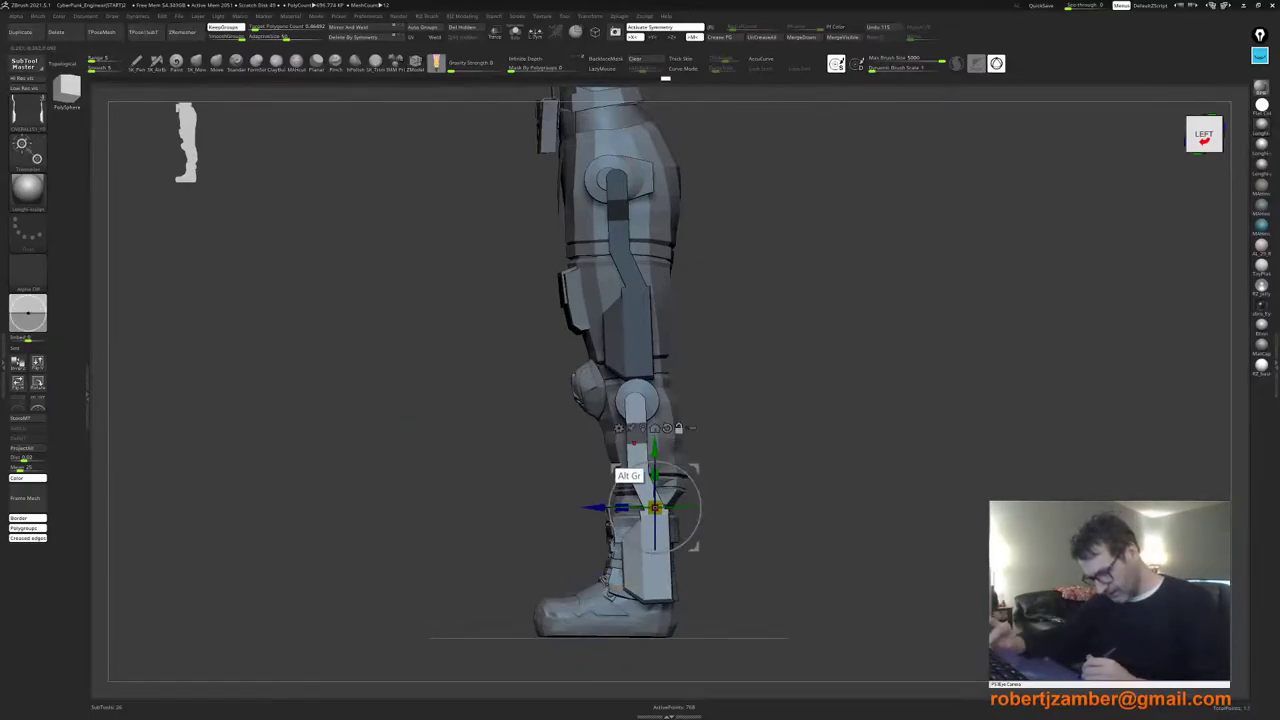
pyautogui.keyDown('alt'); pyautogui.moveTo(614, 467); pyautogui.dragTo(635, 687); pyautogui.keyUp('alt')
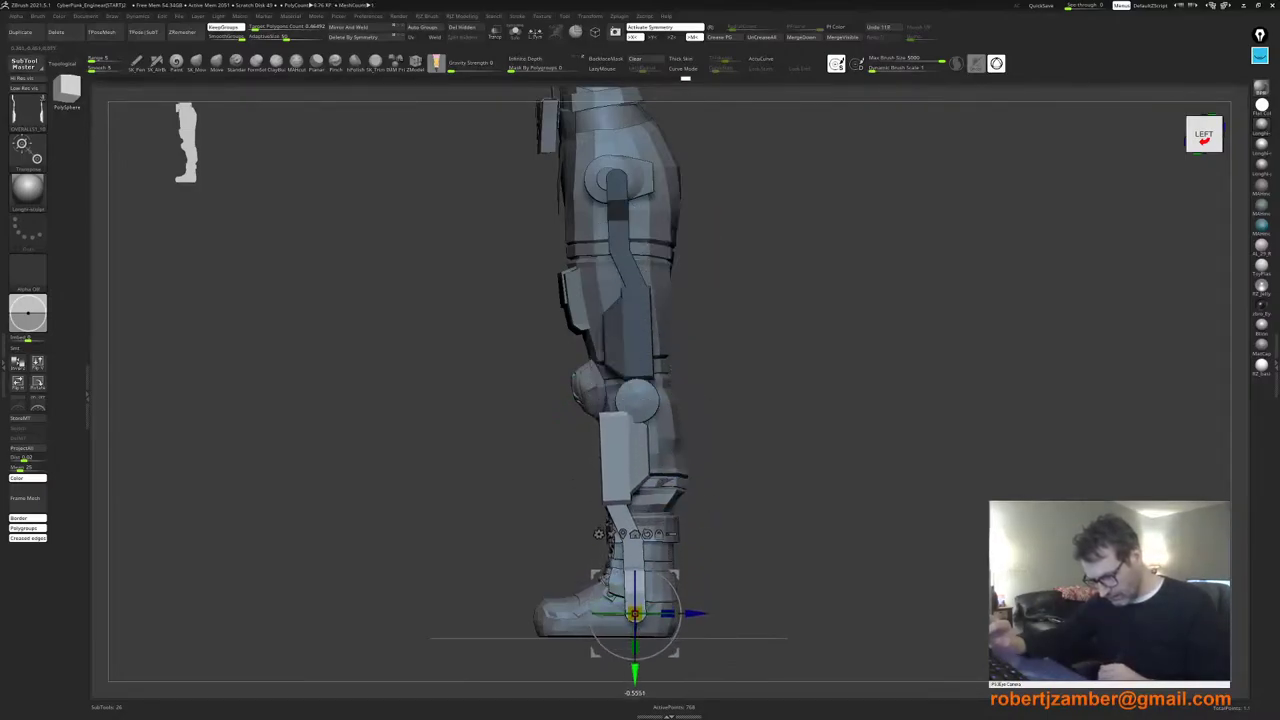
pyautogui.moveTo(596, 575); pyautogui.dragTo(615, 584)
pyautogui.moveTo(622, 592); pyautogui.dragTo(780, 592, button='right')
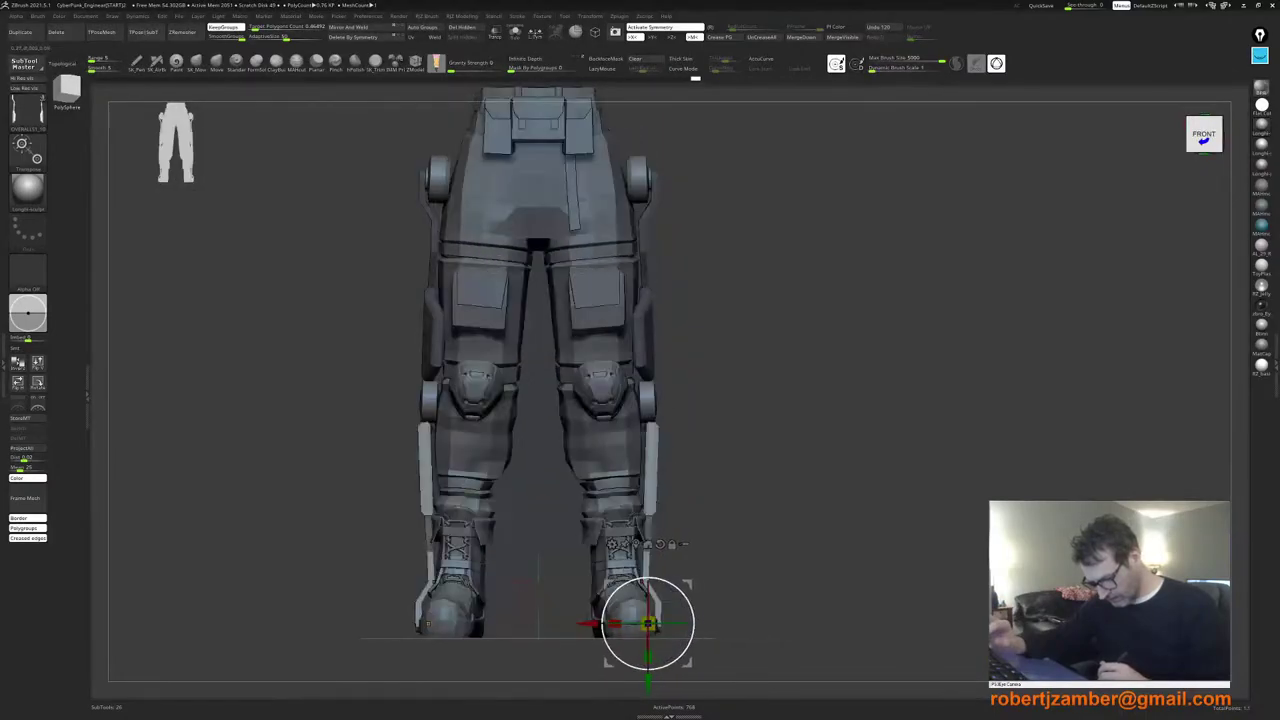
# Step: Check the flipped lower-leg braces from the front and side, and reposition the gizmo near the knee end of the braces
pyautogui.keyDown('alt'); pyautogui.moveTo(491, 523); pyautogui.dragTo(483, 457, button='right'); pyautogui.keyUp('alt')
pyautogui.keyDown('ctrl'); pyautogui.moveTo(483, 457); pyautogui.dragTo(407, 475, button='right'); pyautogui.keyUp('ctrl')
pyautogui.moveTo(412, 522)
pyautogui.keyDown('alt'); pyautogui.mouseDown(button='right')
pyautogui.moveTo(409, 465)
pyautogui.moveTo(400, 520)
pyautogui.mouseUp(button='right'); pyautogui.keyUp('alt')
pyautogui.moveTo(330, 465); pyautogui.dragTo(550, 422, button='right')
pyautogui.keyDown('alt'); pyautogui.moveTo(550, 422); pyautogui.dragTo(619, 438, button='right'); pyautogui.keyUp('alt')
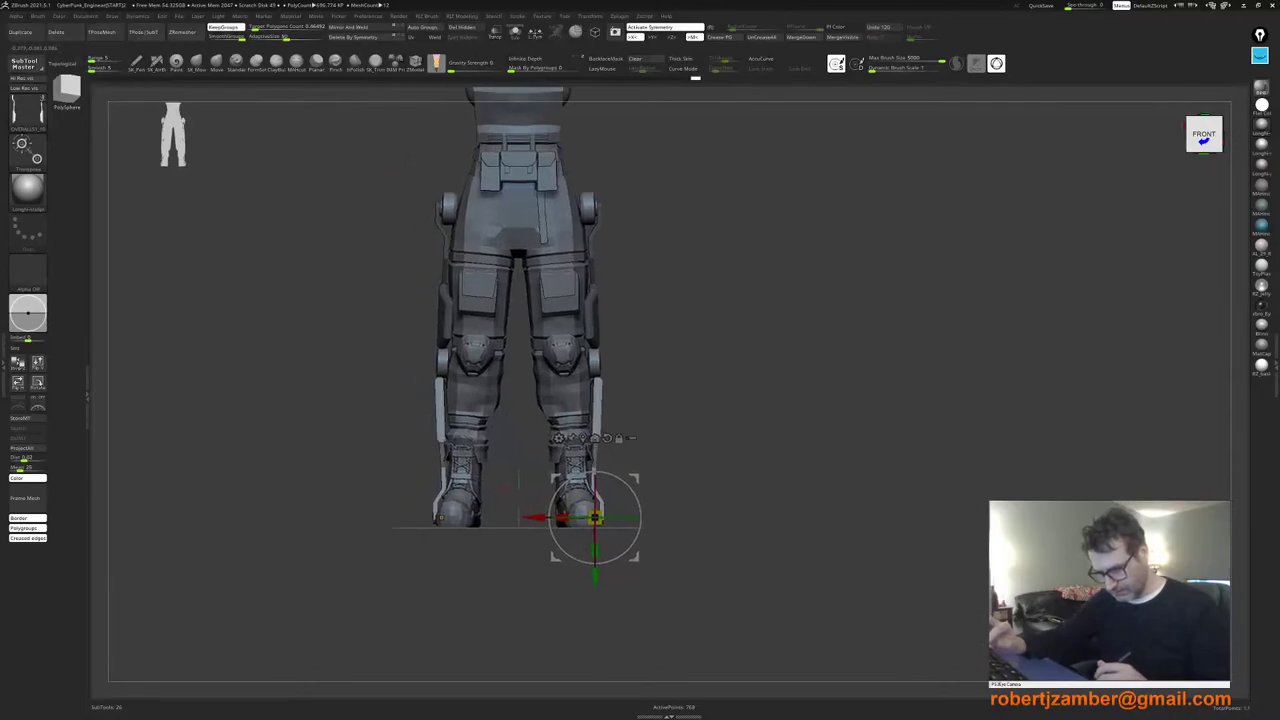
pyautogui.moveTo(600, 515); pyautogui.dragTo(578, 495, button='right')
pyautogui.keyDown('alt'); pyautogui.moveTo(548, 479); pyautogui.dragTo(586, 383); pyautogui.keyUp('alt')
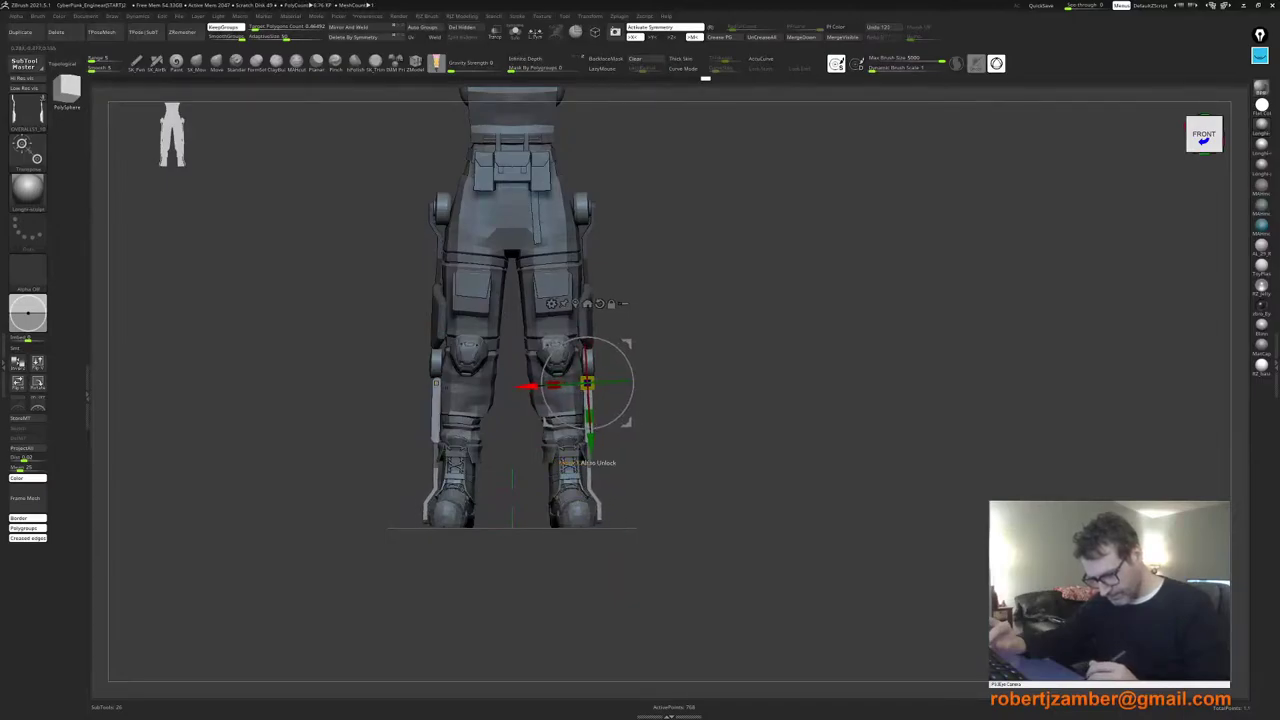
pyautogui.moveTo(566, 462)
pyautogui.keyDown('shift'); pyautogui.mouseDown(button='right')
pyautogui.moveTo(538, 489)
pyautogui.moveTo(536, 545)
pyautogui.moveTo(612, 540)
pyautogui.moveTo(563, 431)
pyautogui.mouseUp(button='right'); pyautogui.keyUp('shift')
pyautogui.press('q')
pyautogui.keyDown('alt'); pyautogui.moveTo(563, 431); pyautogui.dragTo(500, 456, button='right'); pyautogui.keyUp('alt')
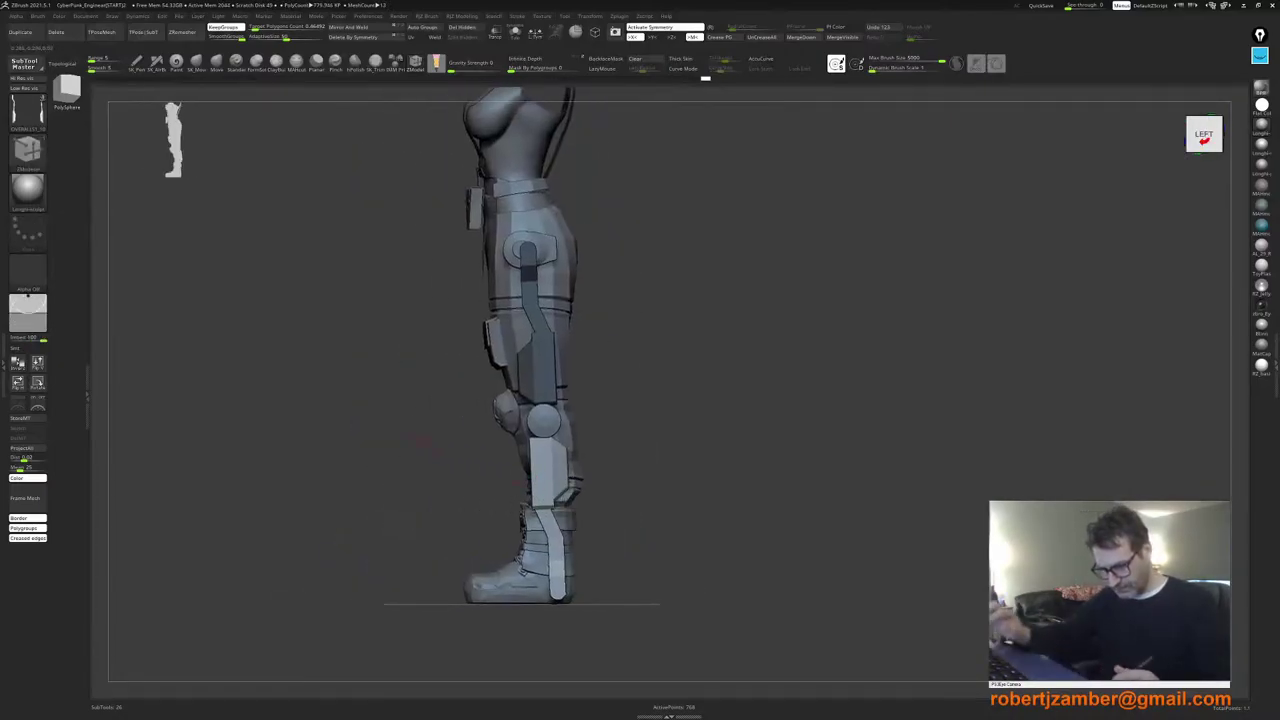
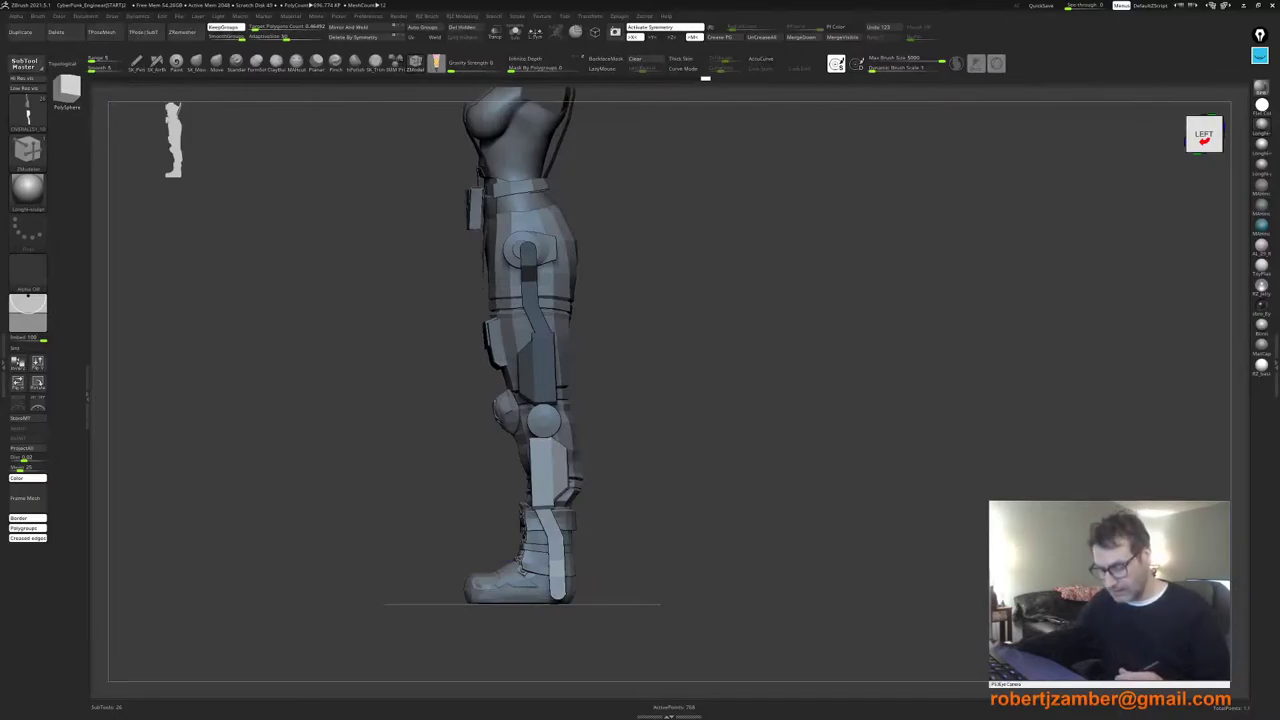
# Step: Rotate the lower-leg braces back by 180° so the narrow arms point up, and move them onto the knee discs
pyautogui.moveTo(700, 400); pyautogui.dragTo(885, 400)
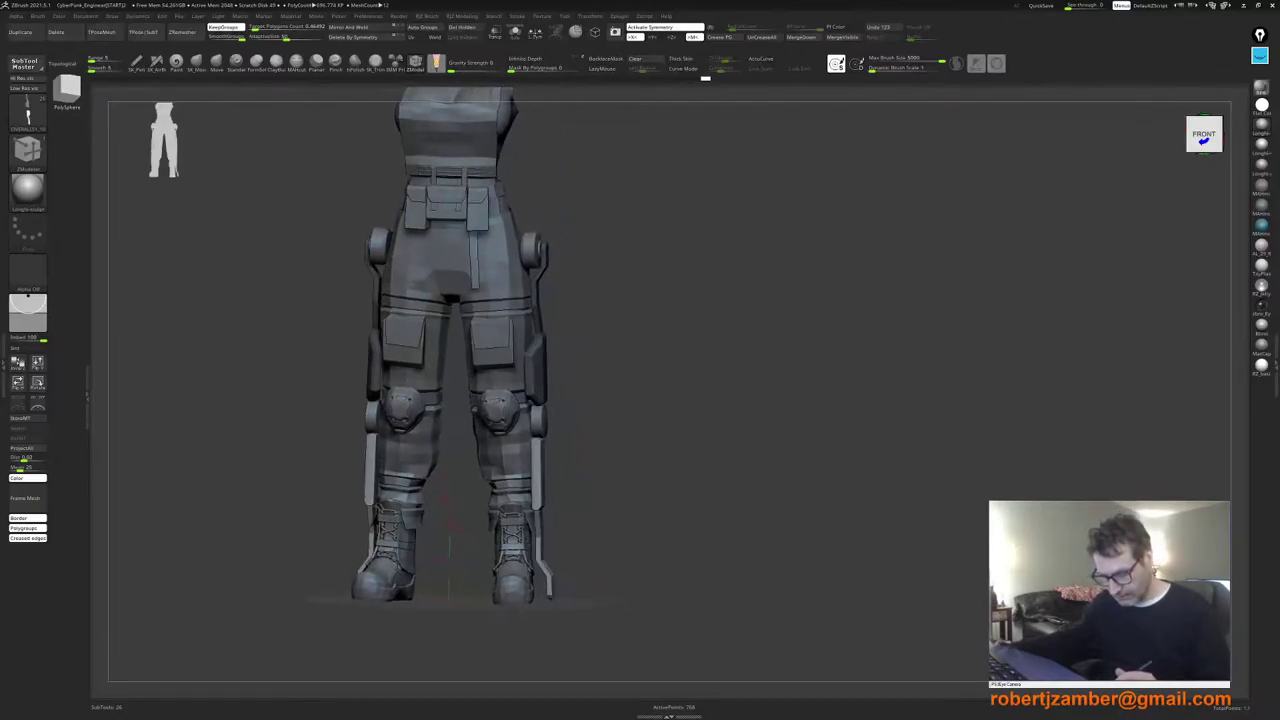
pyautogui.moveTo(446, 500)
pyautogui.keyDown('shift'); pyautogui.mouseDown()
pyautogui.moveTo(454, 526)
pyautogui.moveTo(420, 523)
pyautogui.moveTo(432, 502)
pyautogui.moveTo(450, 518)
pyautogui.mouseUp(); pyautogui.keyUp('shift')
pyautogui.press('w')
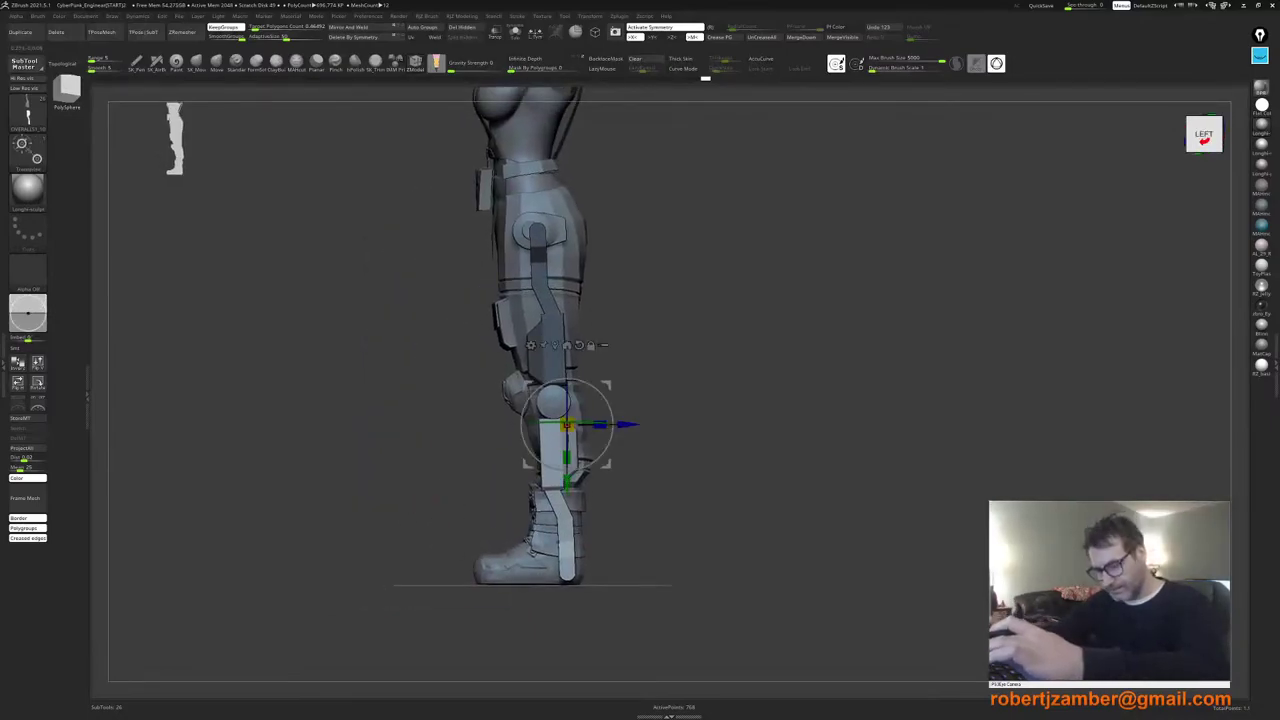
pyautogui.moveTo(600, 457); pyautogui.dragTo(600, 391)
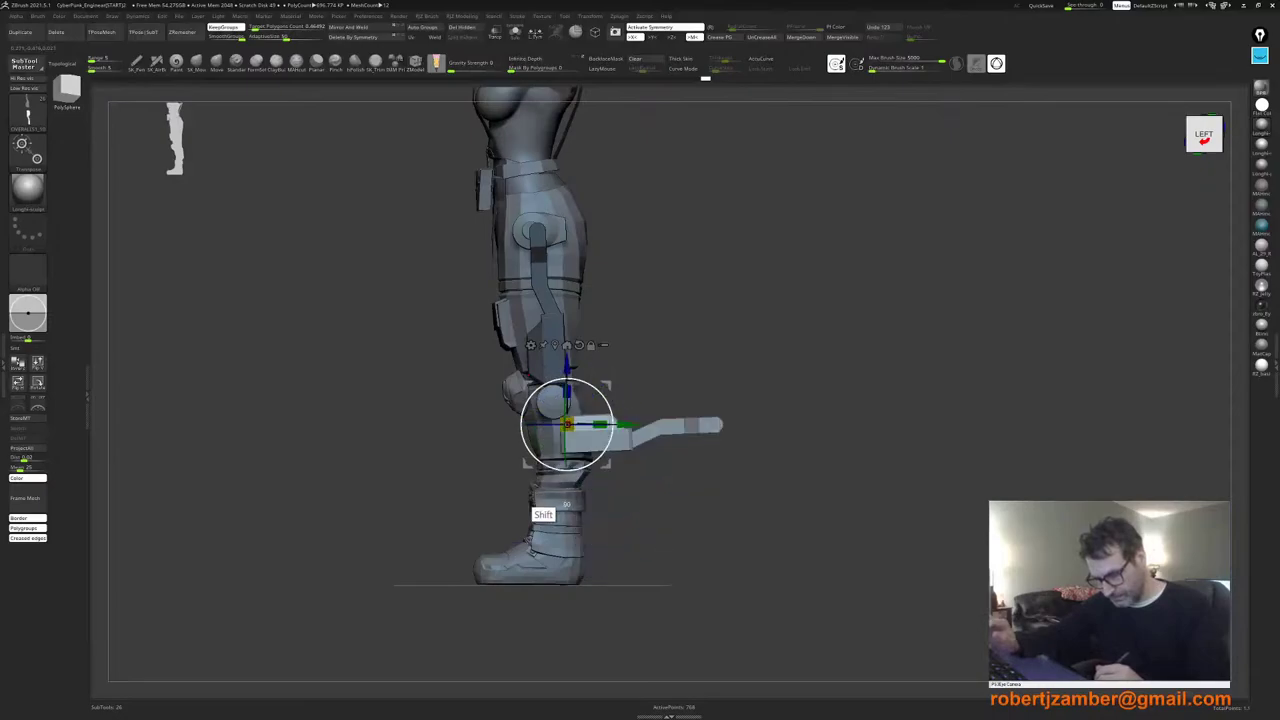
pyautogui.keyDown('shift'); pyautogui.moveTo(566, 502); pyautogui.dragTo(630, 508); pyautogui.keyUp('shift')
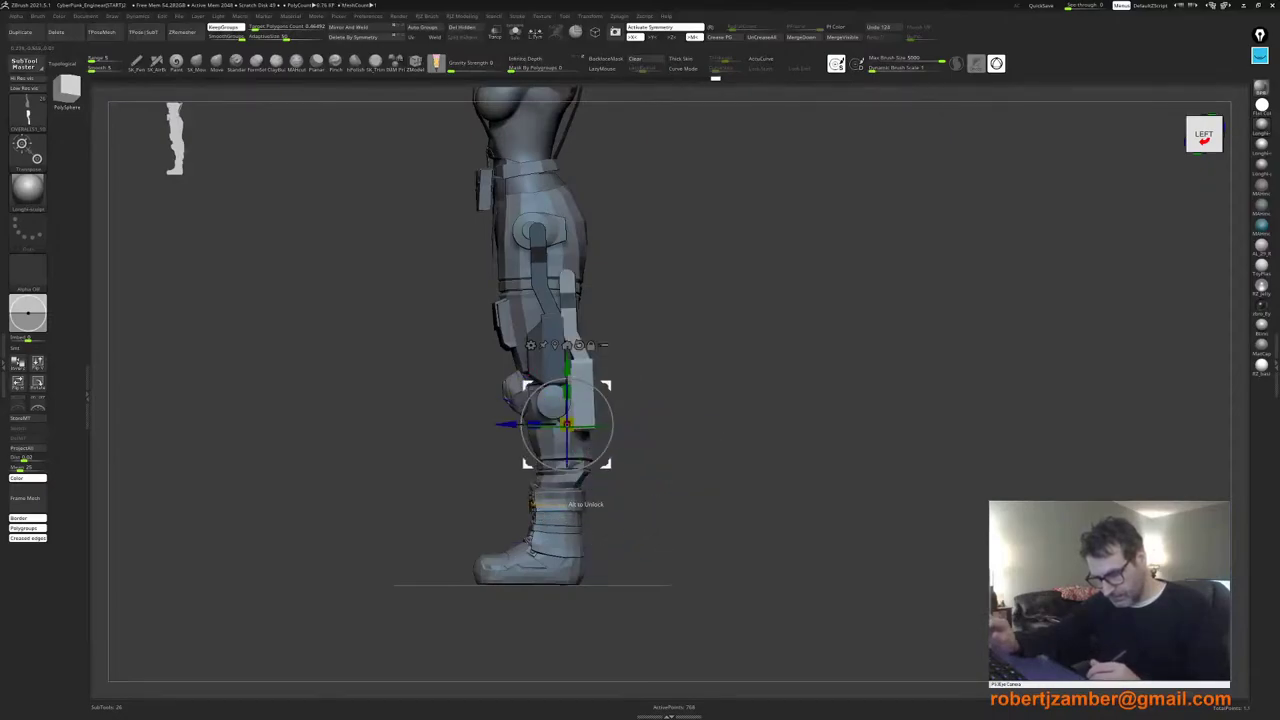
pyautogui.moveTo(606, 464); pyautogui.dragTo(593, 592)
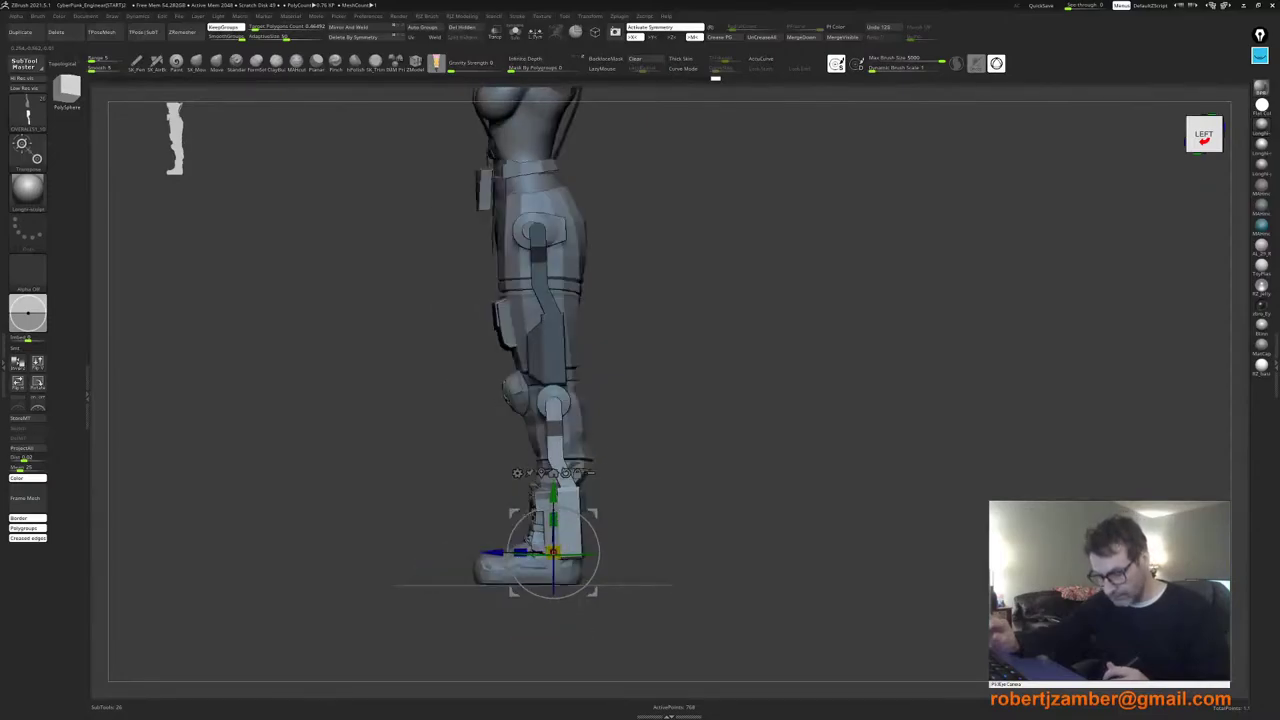
# Step: Place the gizmo at the knee end of the lower-leg braces and check their alignment with the knee discs from the front
pyautogui.keyDown('shift'); pyautogui.moveTo(700, 450); pyautogui.dragTo(760, 500); pyautogui.keyUp('shift')
pyautogui.keyDown('alt'); pyautogui.moveTo(553, 552); pyautogui.dragTo(570, 375); pyautogui.keyUp('alt')
pyautogui.moveTo(612, 414); pyautogui.dragTo(474, 451)
pyautogui.moveTo(577, 411); pyautogui.dragTo(790, 425)
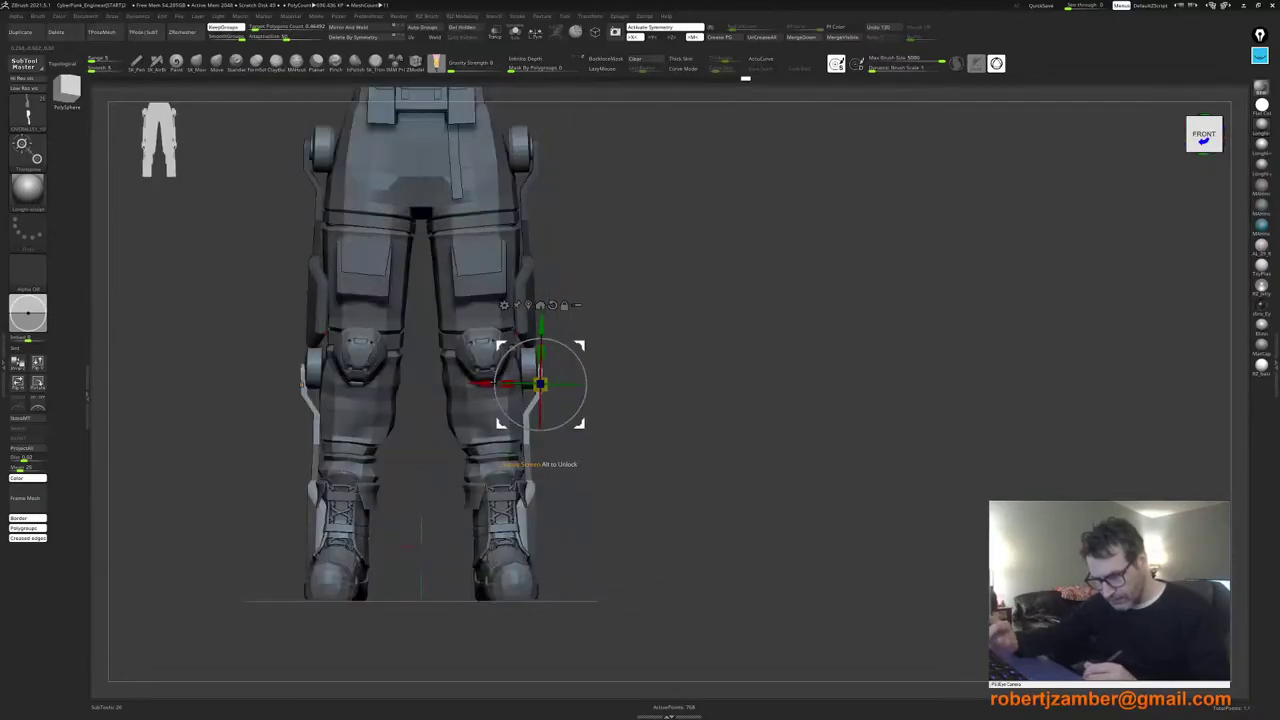
pyautogui.moveTo(579, 424); pyautogui.dragTo(663, 531)
pyautogui.keyDown('shift'); pyautogui.moveTo(630, 430); pyautogui.dragTo(600, 429); pyautogui.keyUp('shift')
# Step: Invert the mask to free the thigh braces, and try masking their sections below the hip ends
pyautogui.keyDown('ctrl'); pyautogui.click(434, 429); pyautogui.keyUp('ctrl')
pyautogui.keyDown('alt'); pyautogui.moveTo(442, 645); pyautogui.dragTo(582, 460); pyautogui.keyUp('alt')
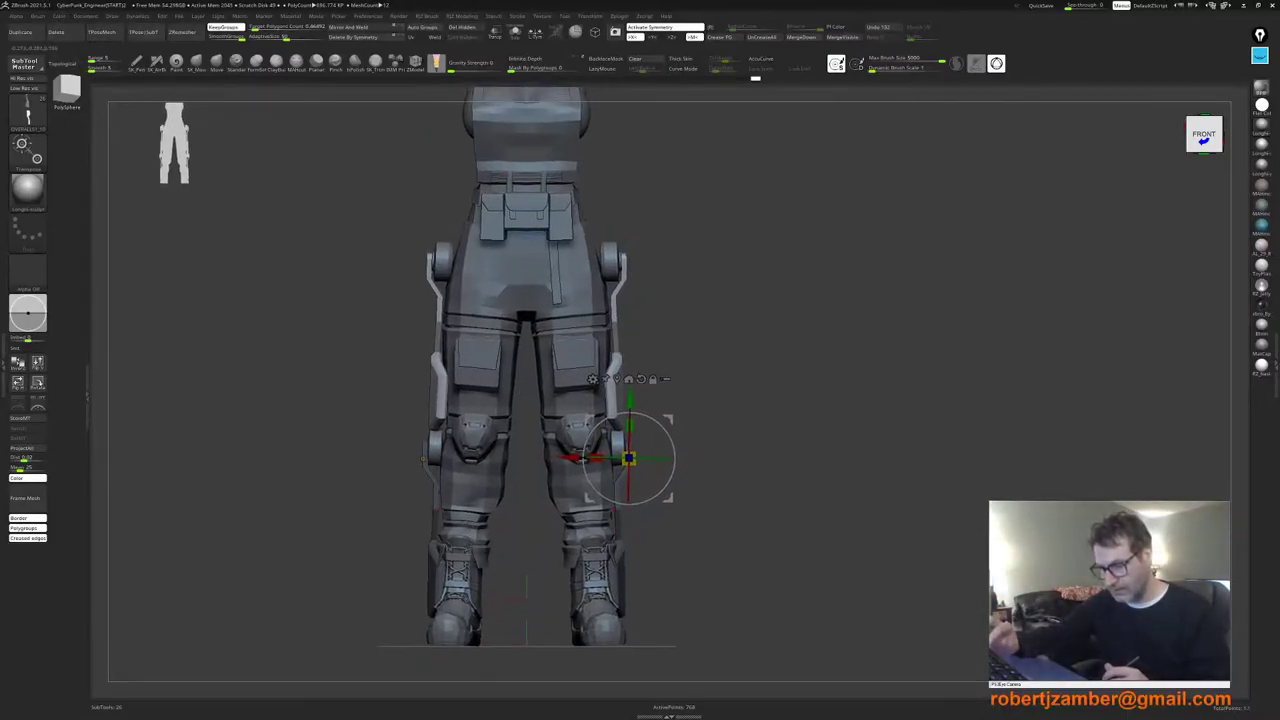
pyautogui.keyDown('alt'); pyautogui.moveTo(582, 460); pyautogui.dragTo(513, 451); pyautogui.keyUp('alt')
pyautogui.keyDown('alt'); pyautogui.moveTo(513, 451); pyautogui.dragTo(503, 473); pyautogui.keyUp('alt')
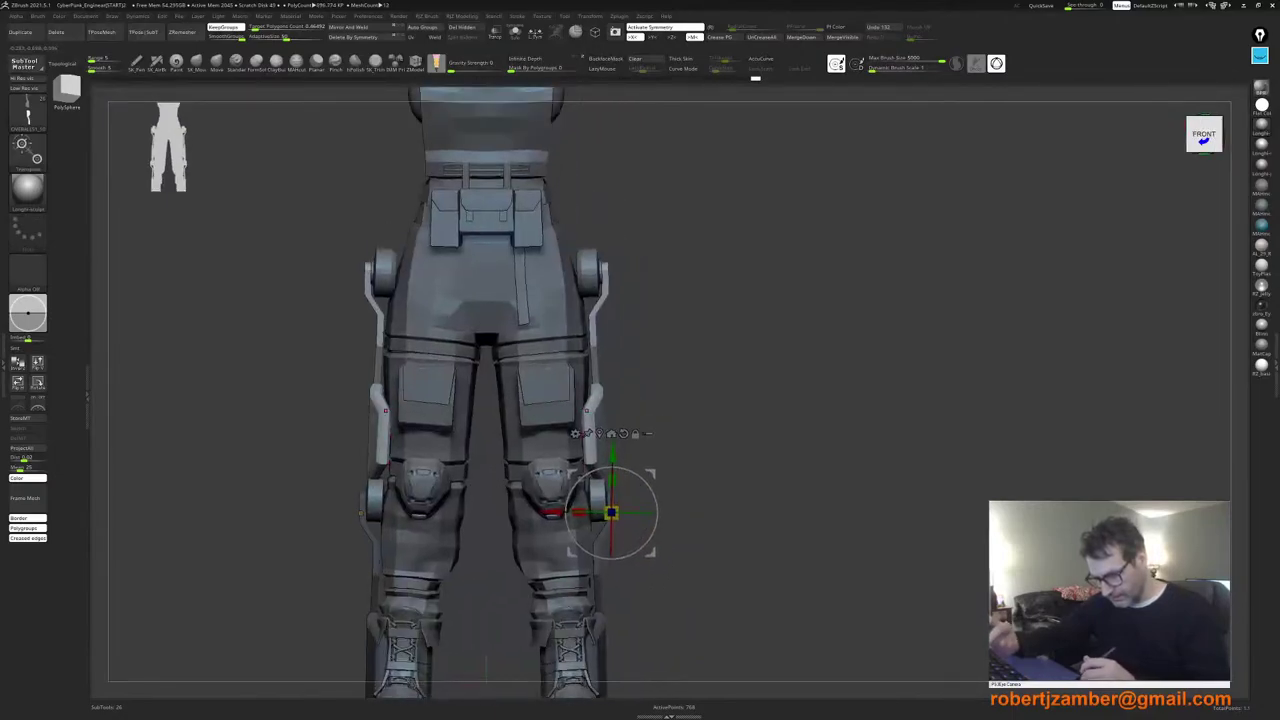
pyautogui.press('ctrl')
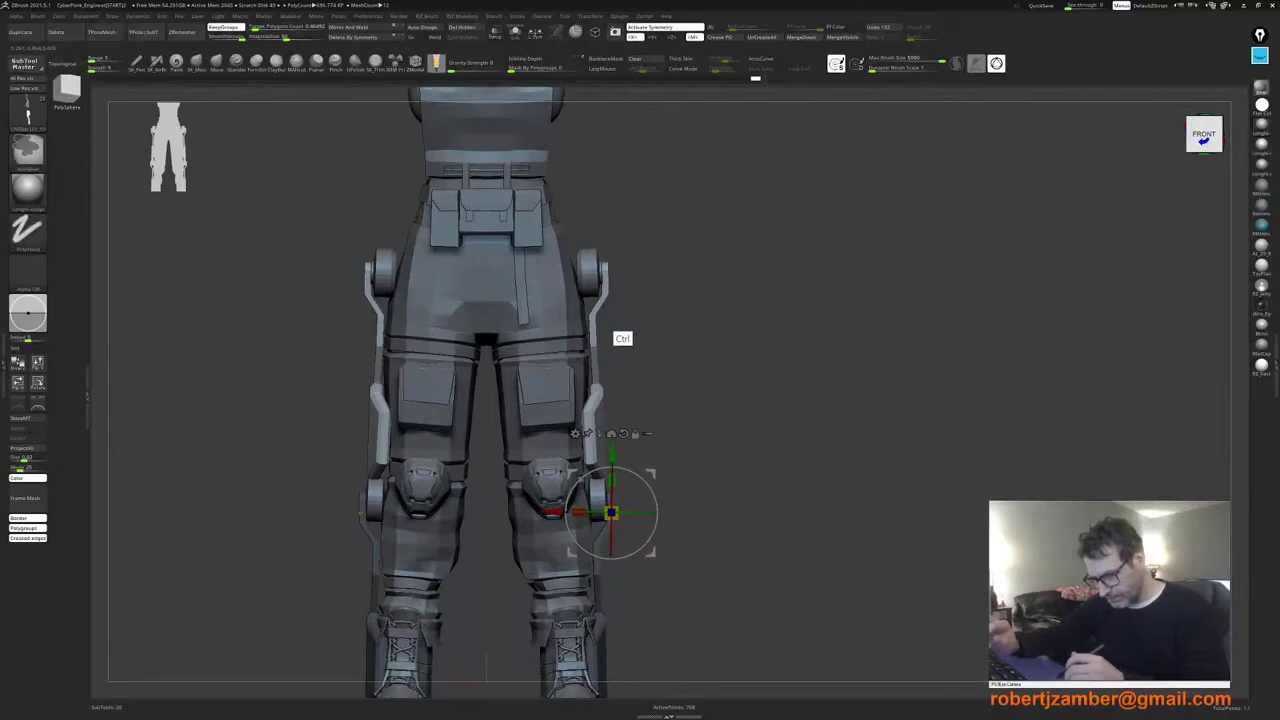
pyautogui.keyDown('ctrl'); pyautogui.moveTo(634, 313); pyautogui.dragTo(529, 483); pyautogui.keyUp('ctrl')
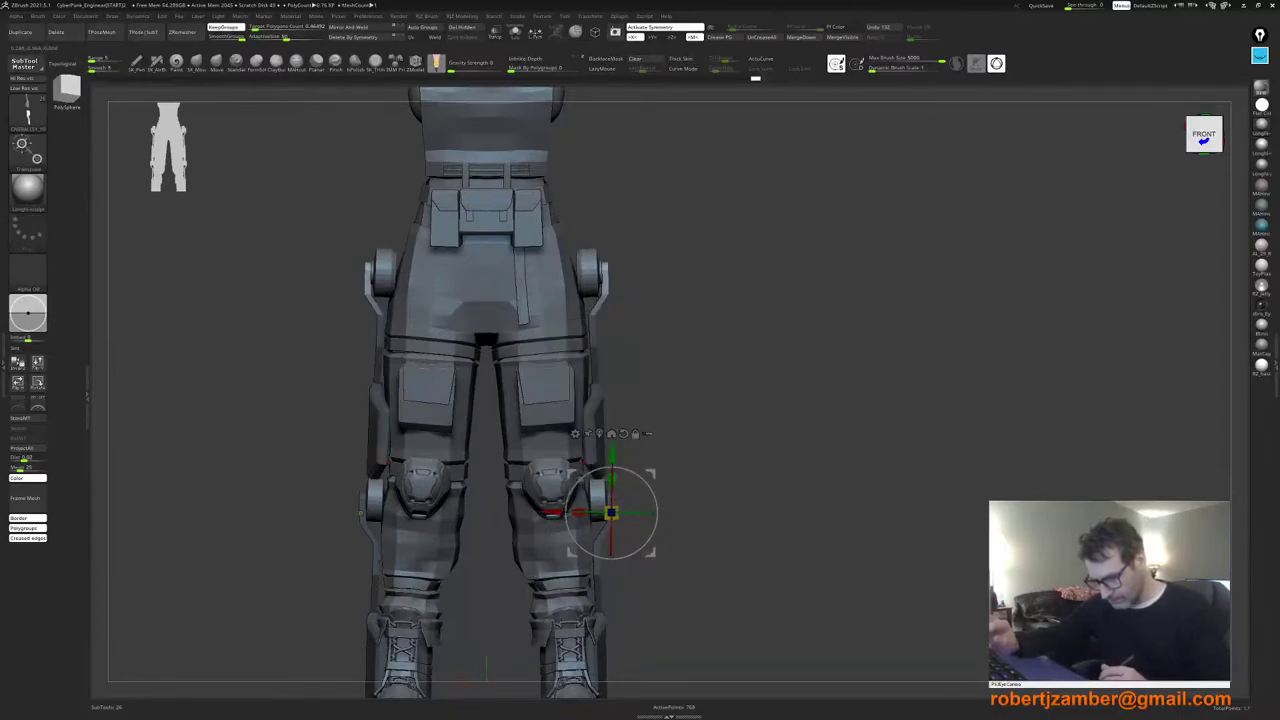
# Step: Clear the mask and remask the braces so only the thigh sections below the hip ends are free to move
pyautogui.click(636, 58)
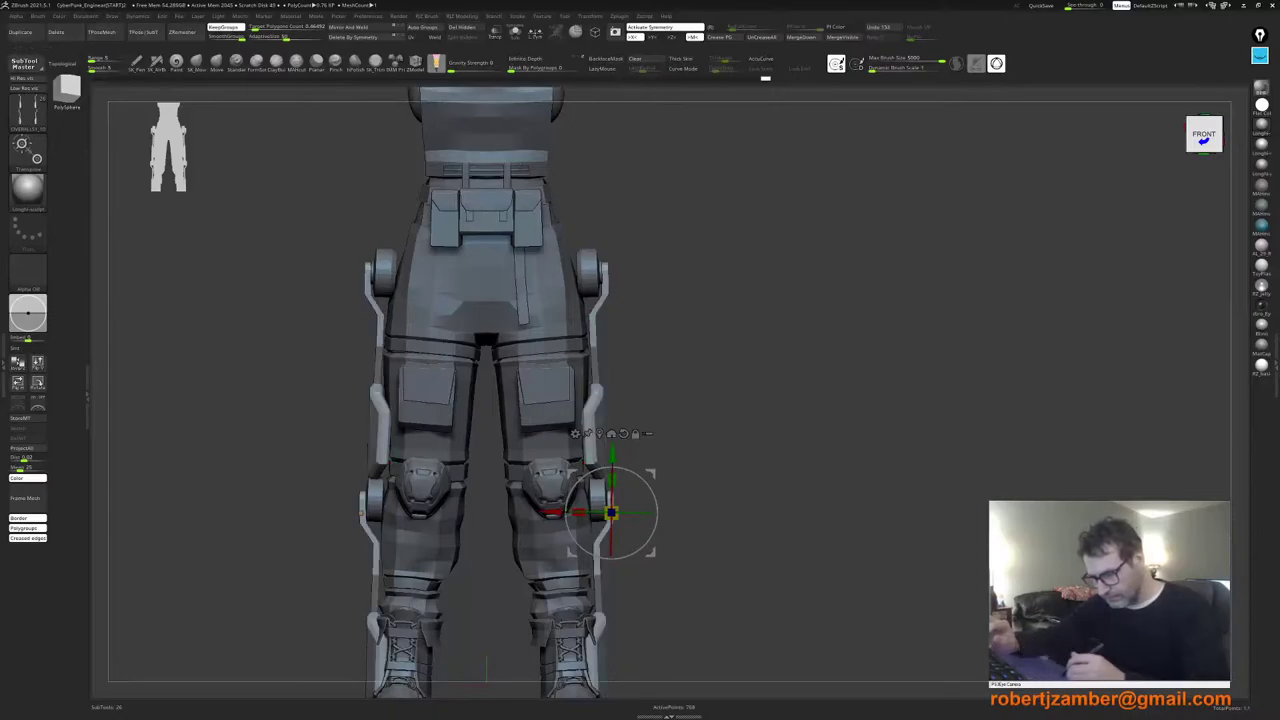
pyautogui.press('ctrl')
pyautogui.keyDown('ctrl'); pyautogui.moveTo(666, 313); pyautogui.dragTo(590, 268); pyautogui.keyUp('ctrl')
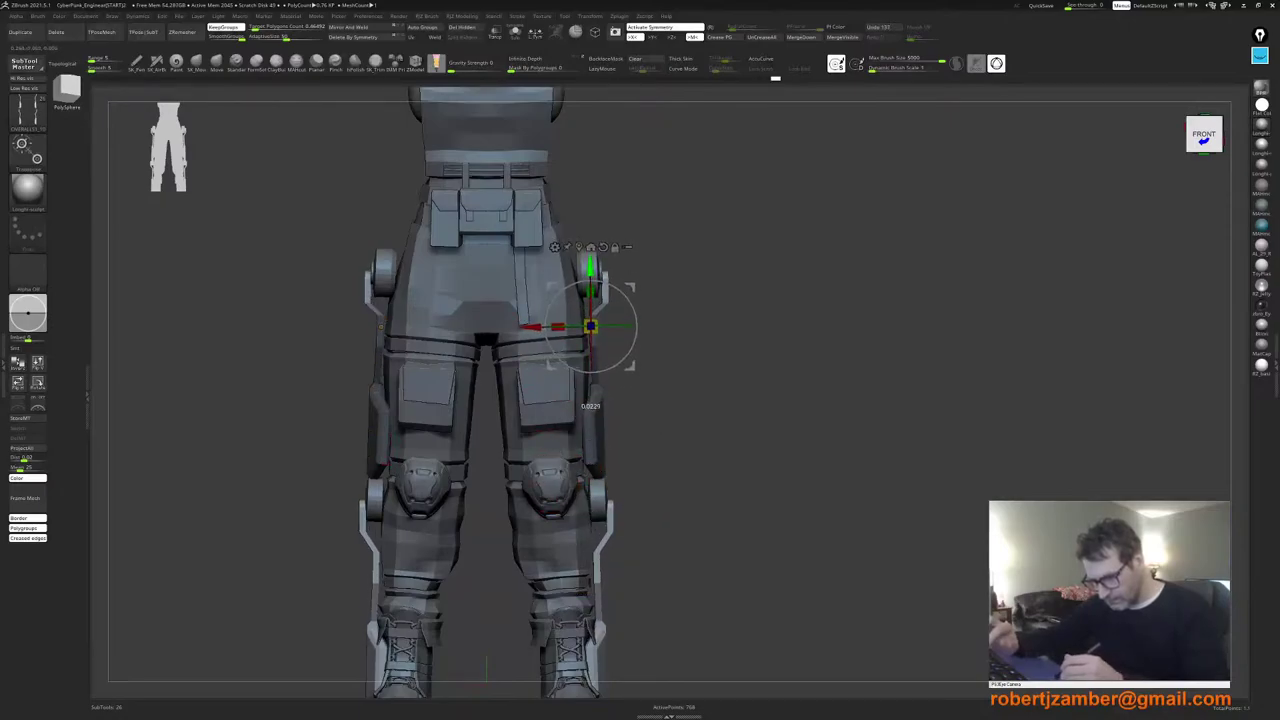
pyautogui.hotkey('ctrl', 'z')
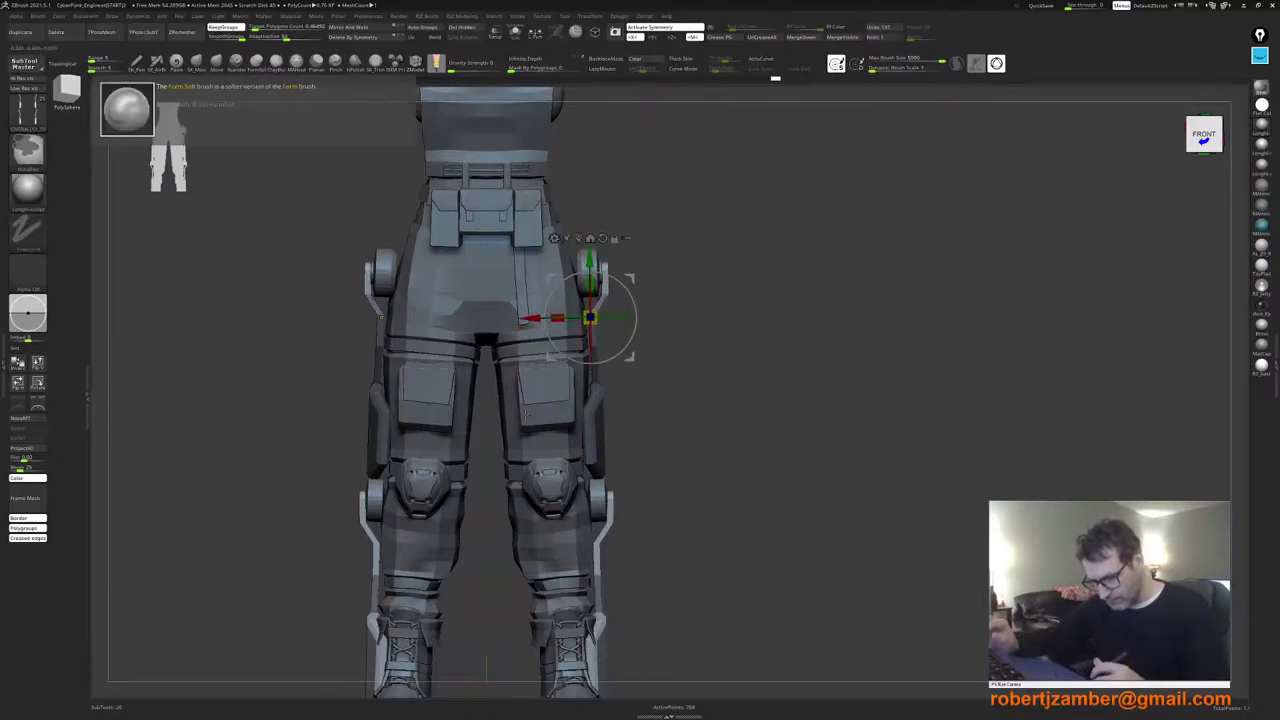
pyautogui.keyDown('ctrl'); pyautogui.moveTo(527, 438); pyautogui.dragTo(522, 395, button='right'); pyautogui.keyUp('ctrl')
pyautogui.keyDown('alt'); pyautogui.moveTo(522, 395); pyautogui.dragTo(507, 365, button='right'); pyautogui.keyUp('alt')
pyautogui.keyDown('ctrl'); pyautogui.click(611, 478); pyautogui.keyUp('ctrl')
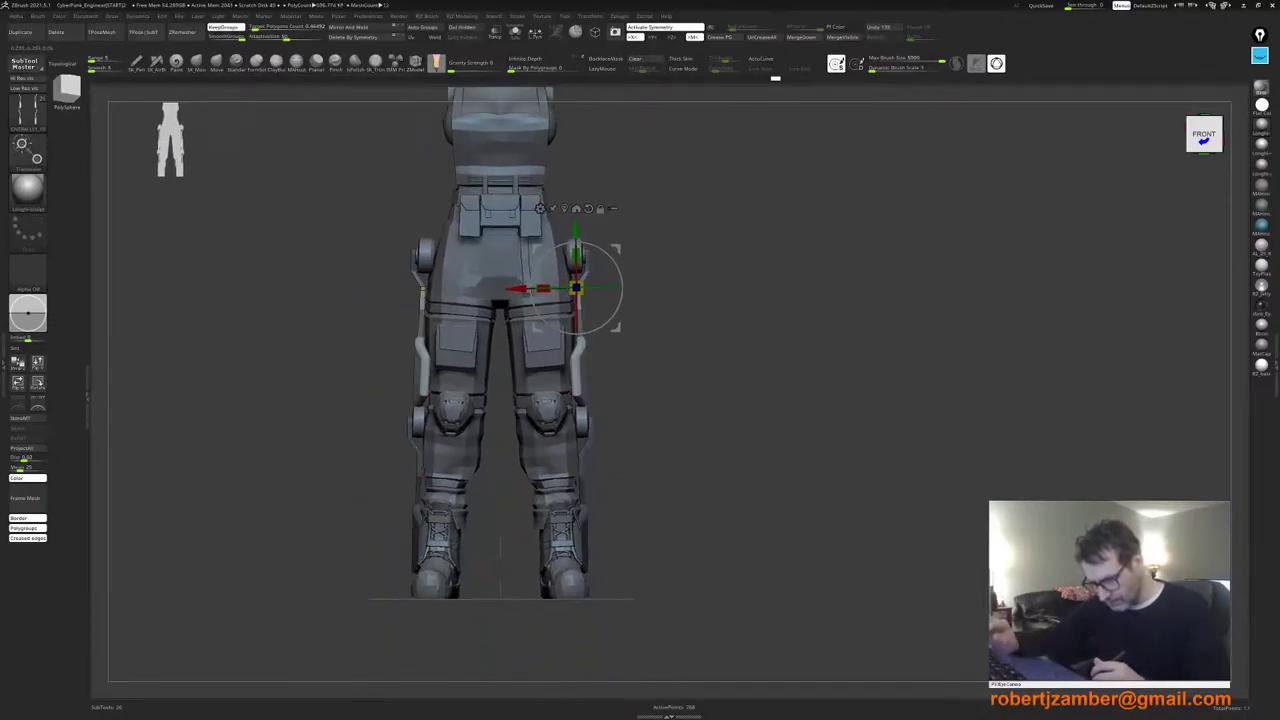
# Step: Move the unmasked thigh brace sections outward from the legs and about 0.057 down toward the knee discs
pyautogui.keyDown('ctrl'); pyautogui.moveTo(606, 532); pyautogui.dragTo(608, 590, button='right'); pyautogui.keyUp('ctrl')
pyautogui.moveTo(578, 149); pyautogui.dragTo(578, 176)
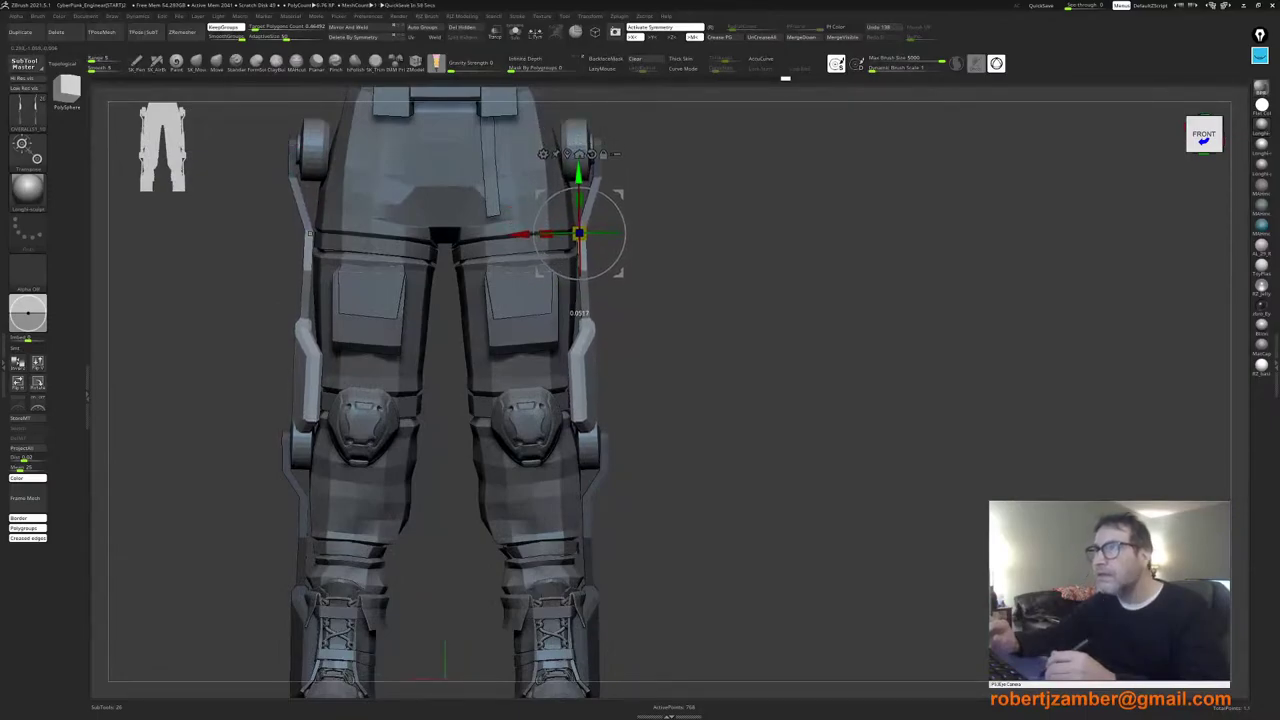
pyautogui.hotkey('ctrl', 'z')
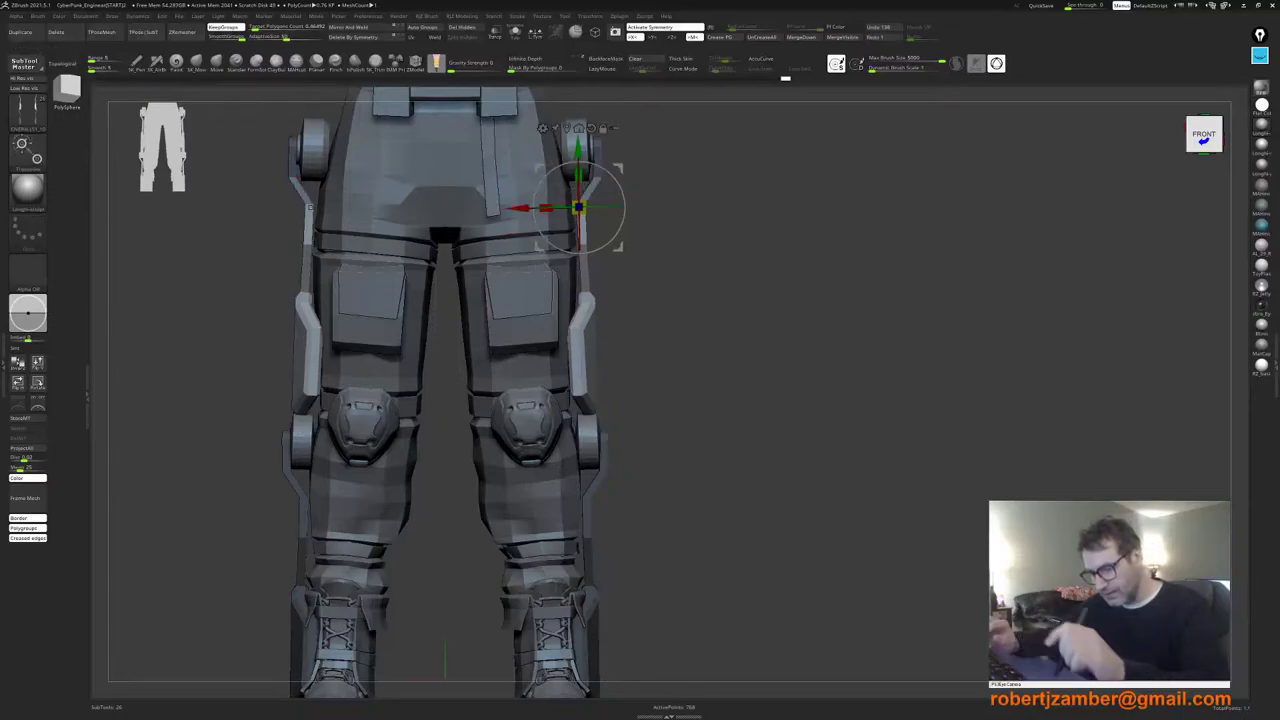
pyautogui.moveTo(580, 287); pyautogui.dragTo(596, 287)
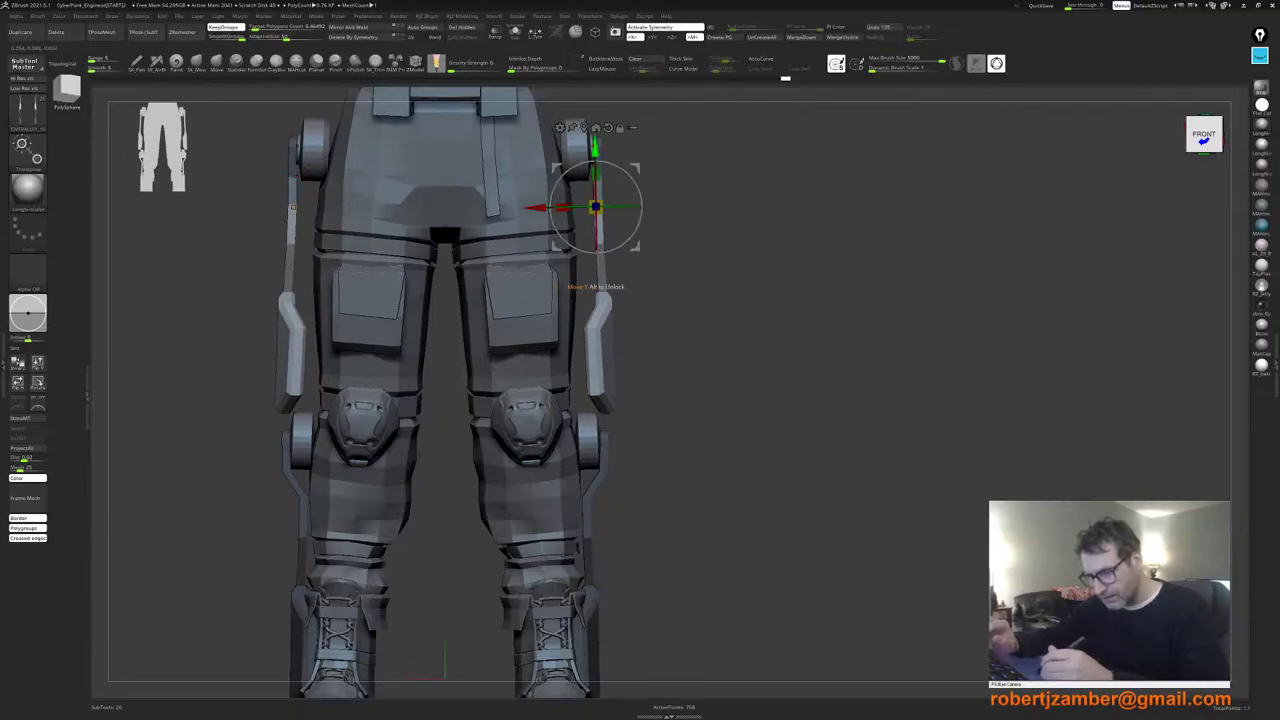
pyautogui.moveTo(596, 149); pyautogui.dragTo(596, 171)
pyautogui.moveTo(596, 309); pyautogui.dragTo(596, 317)
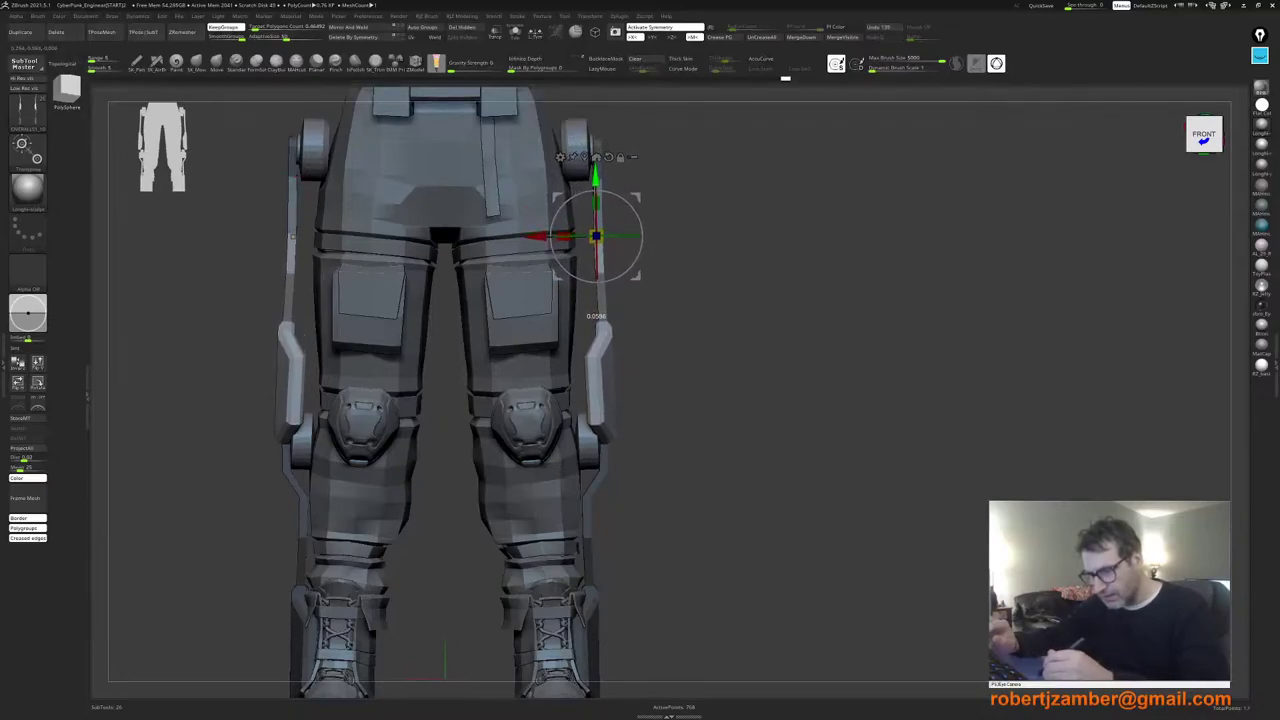
# Step: Show the polygroup wireframe and nudge the unmasked thigh brace sections outward by 0.0017
pyautogui.keyDown('alt'); pyautogui.moveTo(533, 301); pyautogui.dragTo(527, 323, button='right'); pyautogui.keyUp('alt')
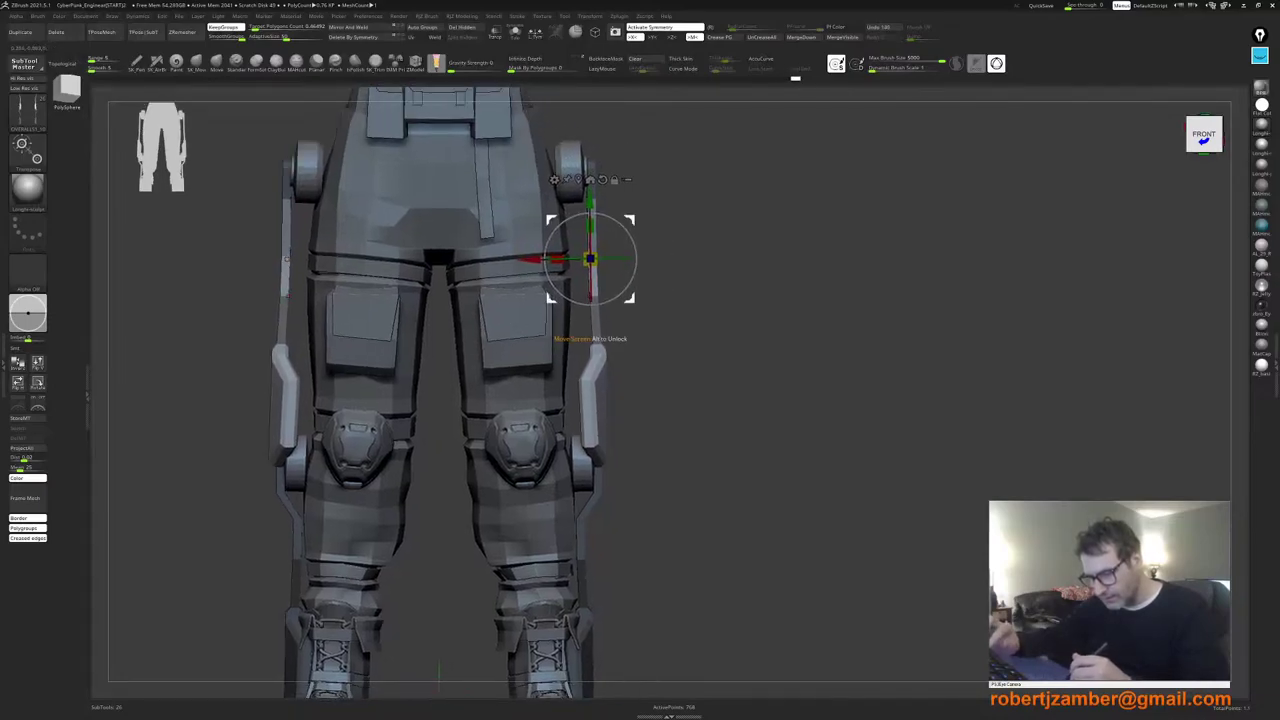
pyautogui.moveTo(529, 259); pyautogui.dragTo(519, 259)
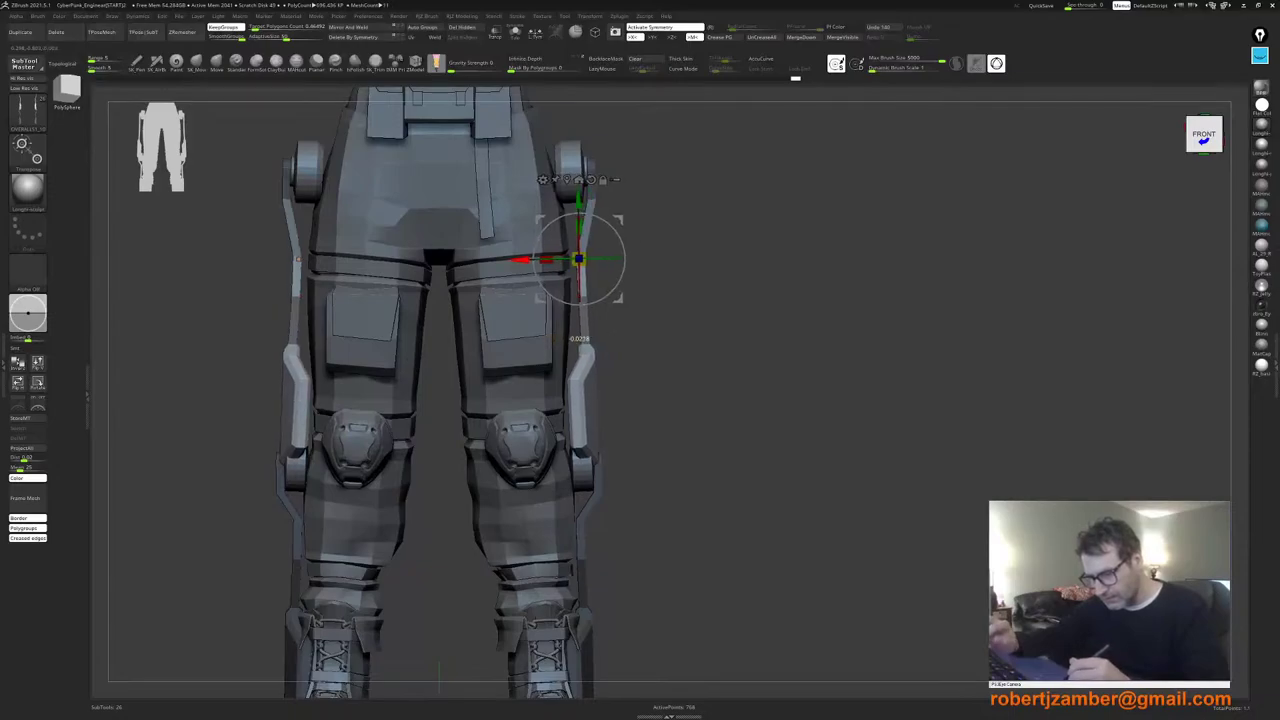
pyautogui.hotkey('ctrl', 'z')
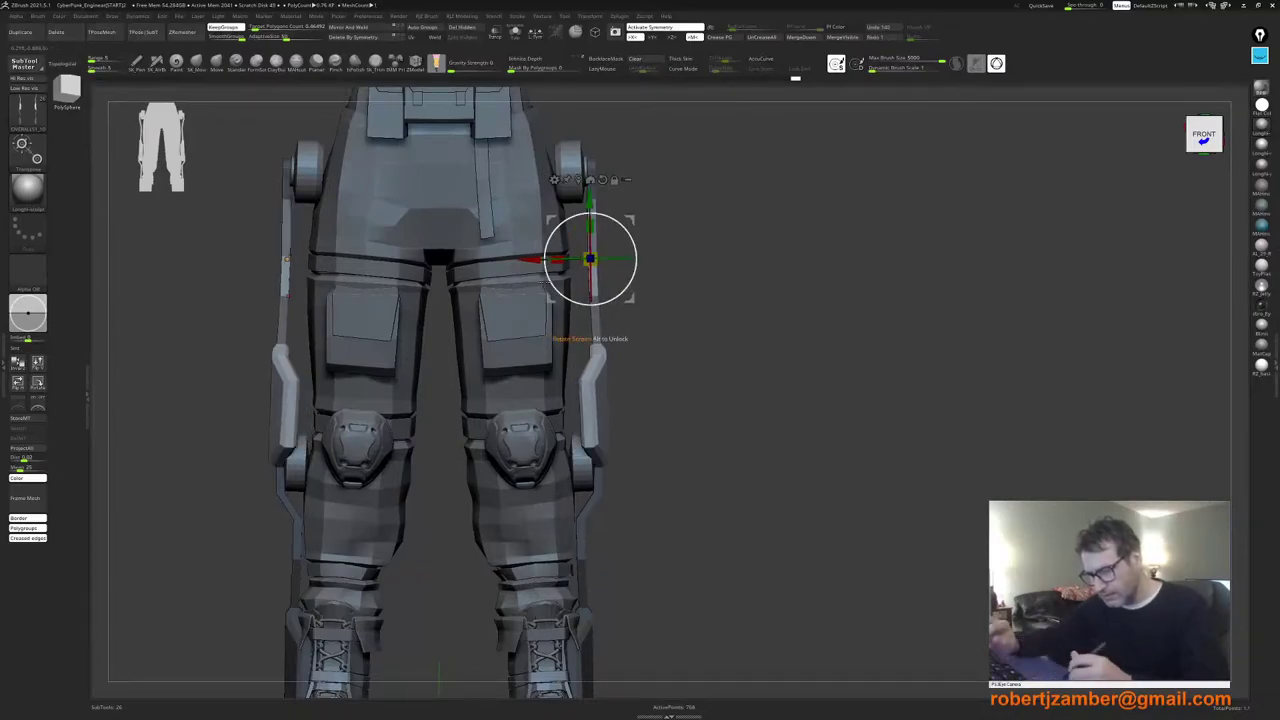
pyautogui.keyDown('shift'); pyautogui.moveTo(630, 280); pyautogui.dragTo(620, 348, button='right'); pyautogui.keyUp('shift')
pyautogui.hotkey('shift', 'f')
pyautogui.keyDown('ctrl'); pyautogui.moveTo(615, 300); pyautogui.dragTo(615, 345, button='right'); pyautogui.keyUp('ctrl')
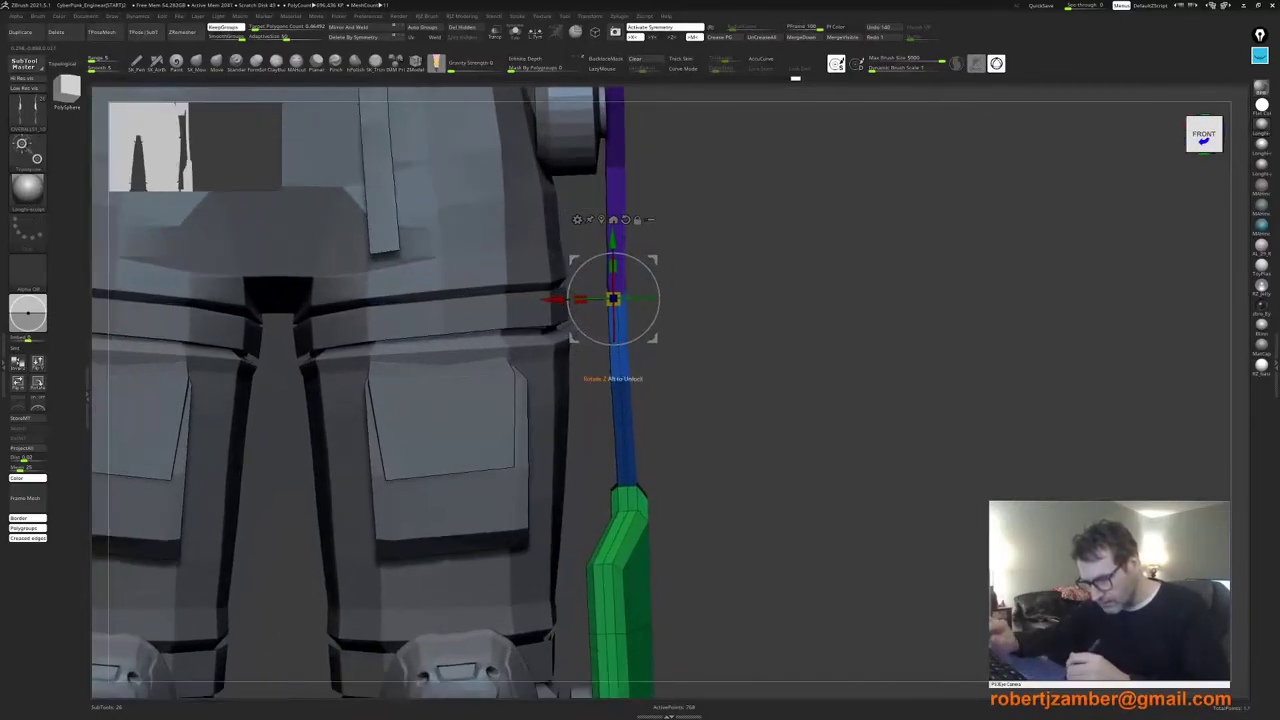
pyautogui.moveTo(555, 300); pyautogui.dragTo(557, 300)
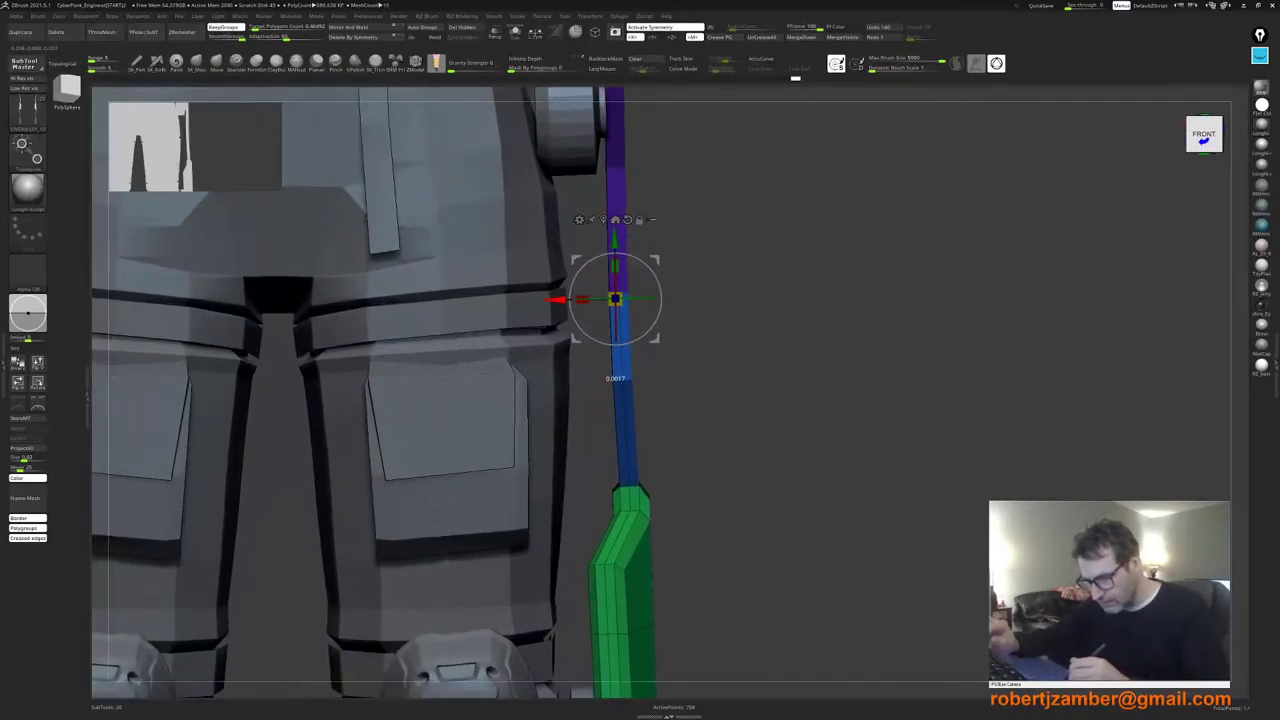
# Step: Lower the unmasked thigh brace sections over the knee discs, undo the shortening of the plates, and nudge them outward by 0.0037
pyautogui.keyDown('ctrl'); pyautogui.moveTo(608, 293); pyautogui.dragTo(610, 223, button='right'); pyautogui.keyUp('ctrl')
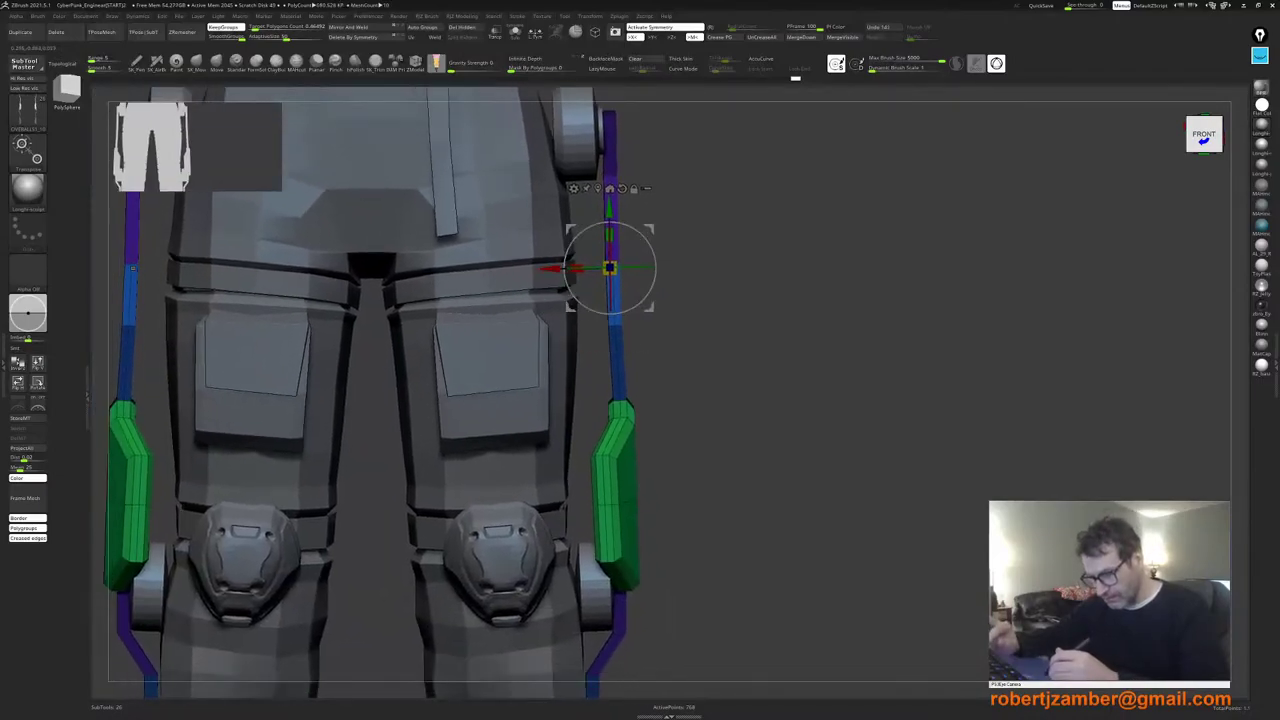
pyautogui.moveTo(609, 235)
pyautogui.mouseDown()
pyautogui.moveTo(611, 347)
pyautogui.moveTo(541, 356)
pyautogui.mouseUp()
pyautogui.hotkey('ctrl', 'z')
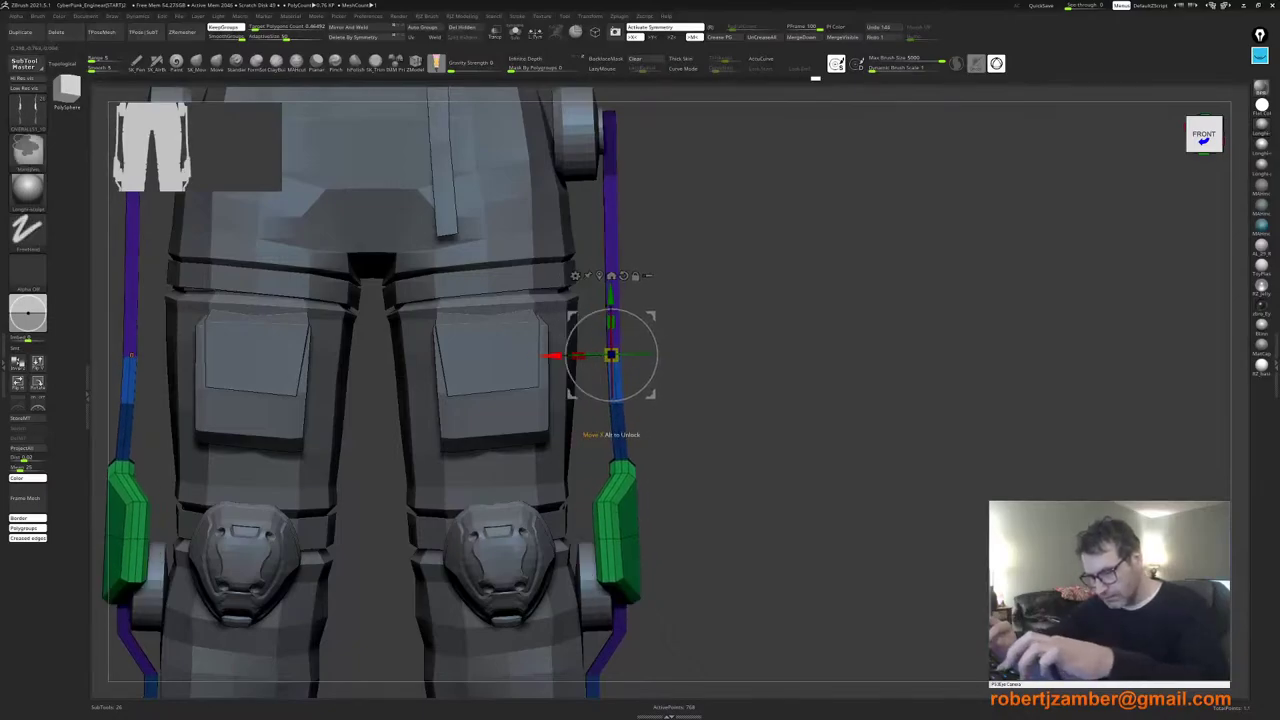
pyautogui.hotkey('ctrl', 'z')
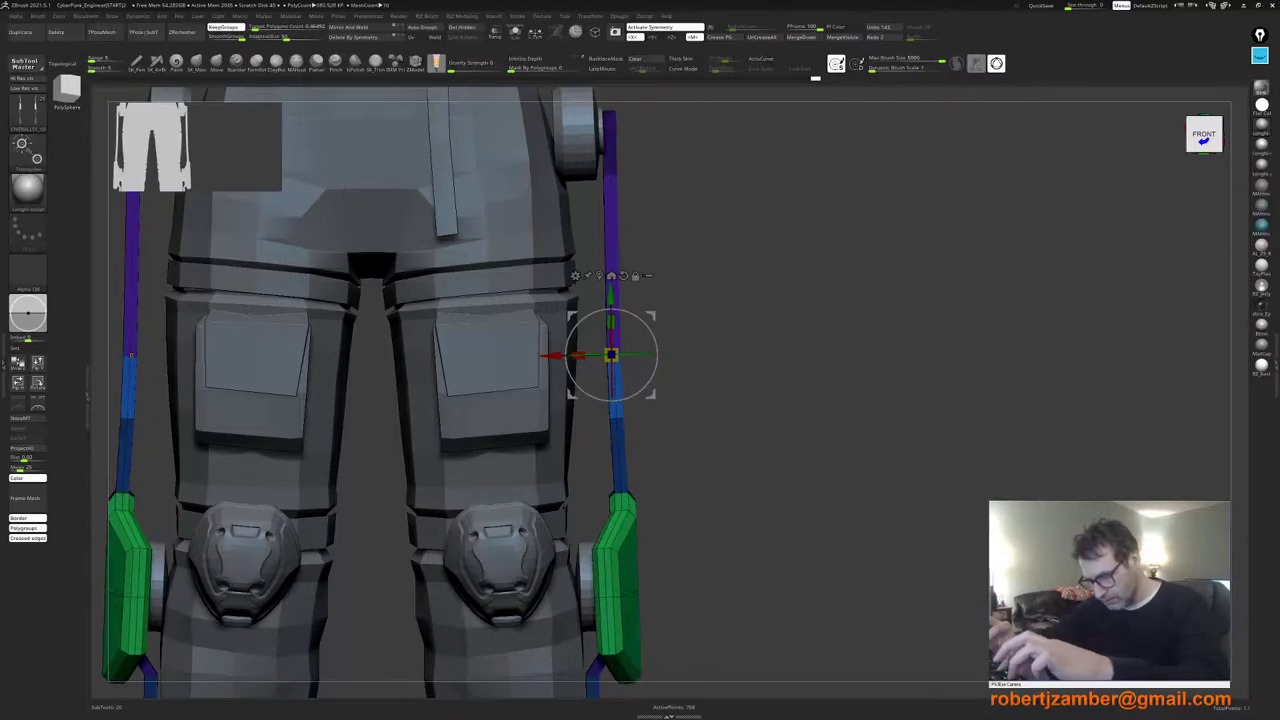
pyautogui.hotkey('ctrl', 'shift', 'z')
pyautogui.hotkey('ctrl', 'z')
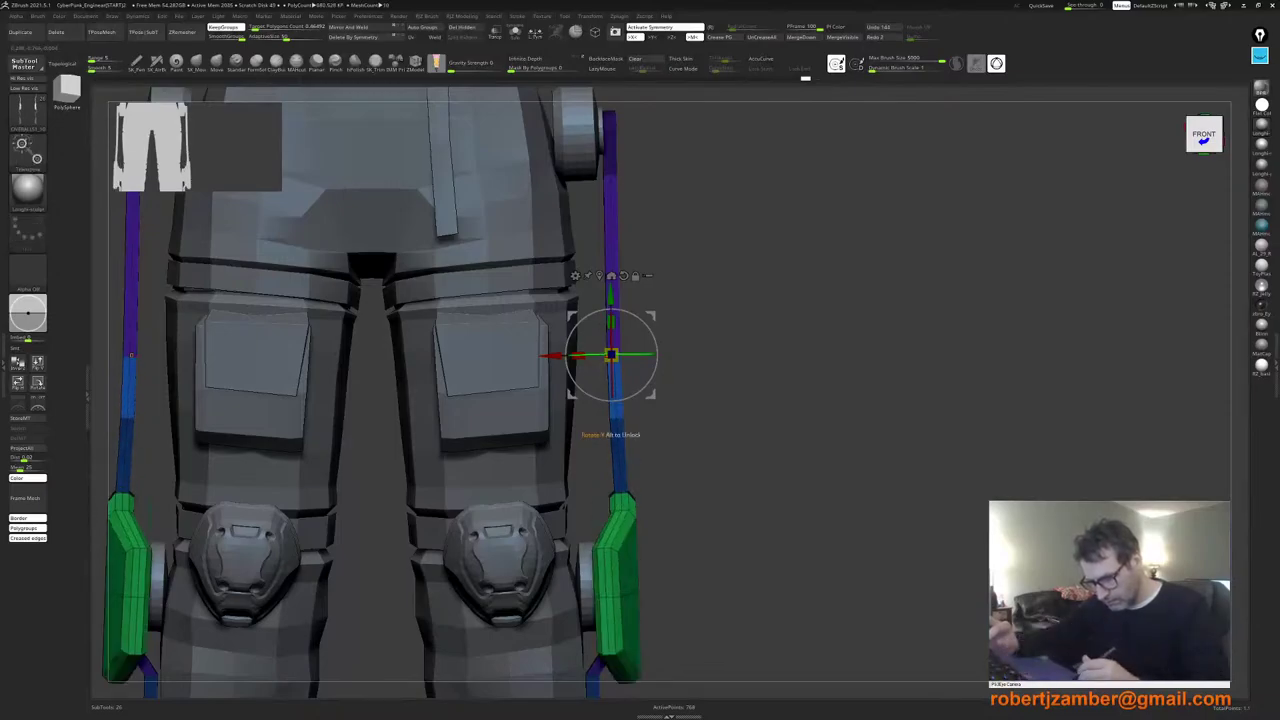
pyautogui.moveTo(552, 356); pyautogui.dragTo(555, 356)
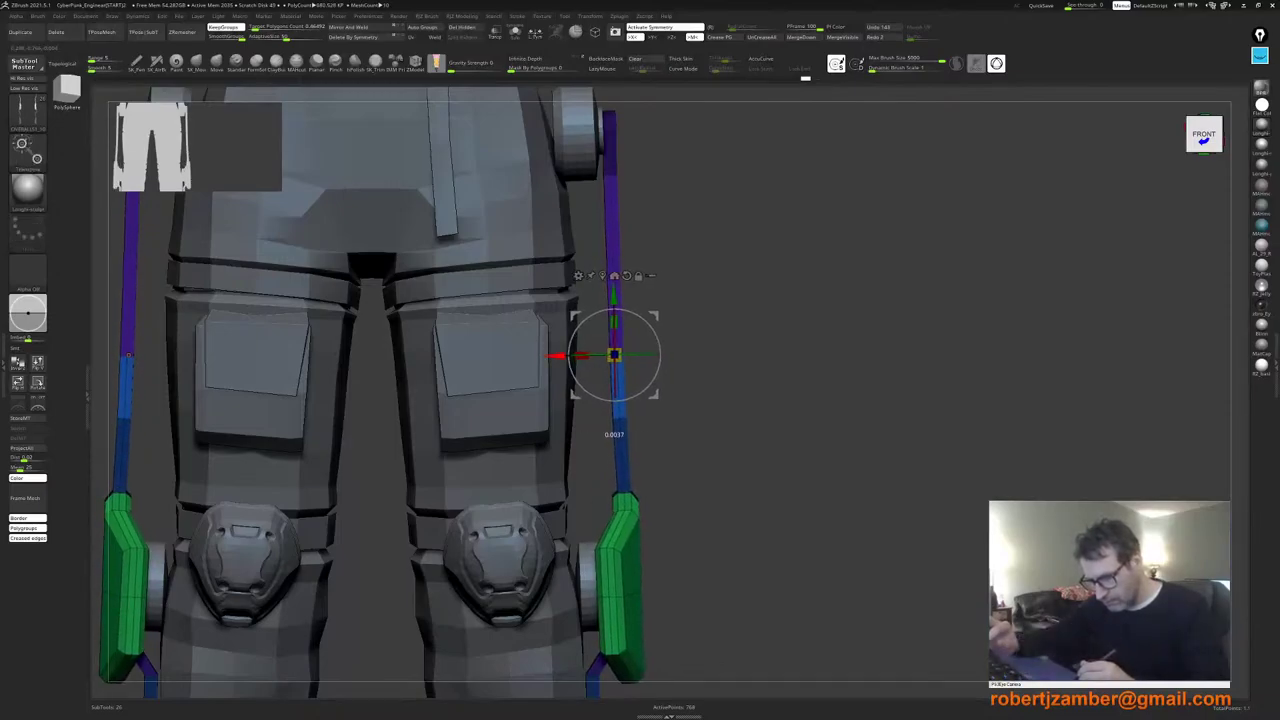
# Step: Nudge the unmasked thigh brace sections slightly outward, leave transform mode, and check the braces from the side and front
pyautogui.moveTo(850, 400); pyautogui.dragTo(620, 402)
pyautogui.moveTo(558, 353); pyautogui.dragTo(564, 353)
pyautogui.keyDown('alt'); pyautogui.moveTo(551, 372); pyautogui.dragTo(521, 350, button='right'); pyautogui.keyUp('alt')
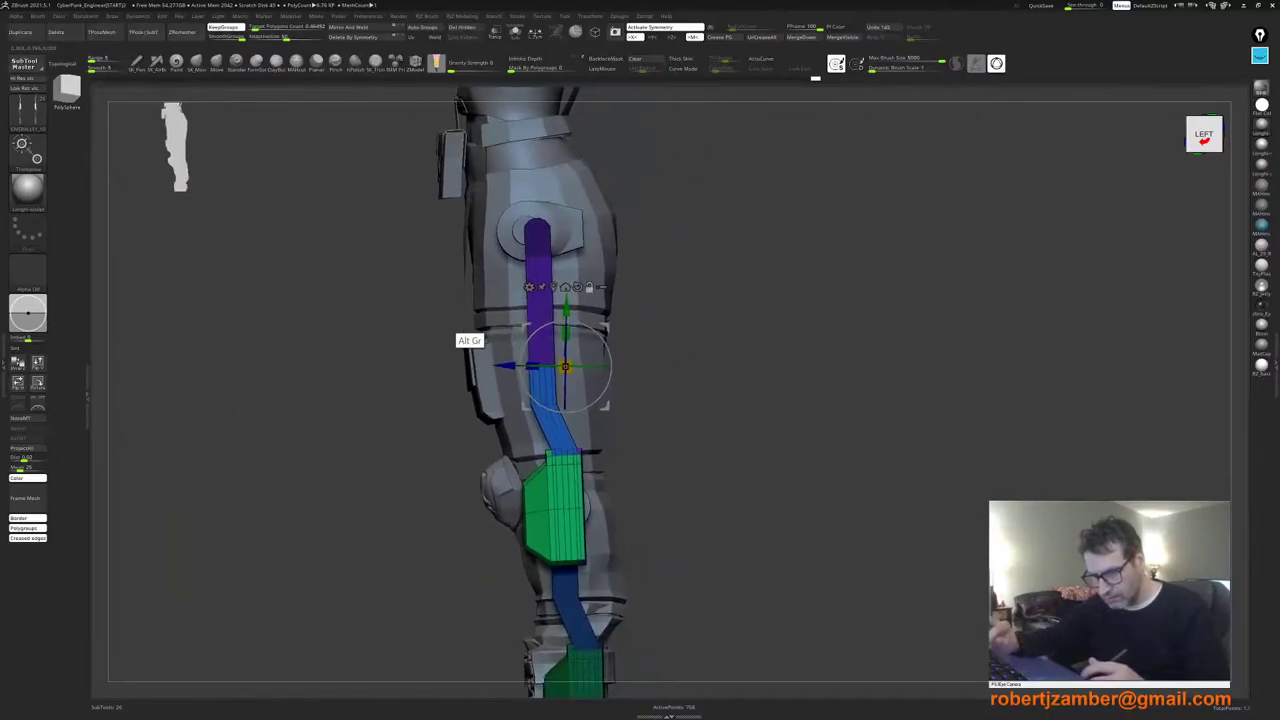
pyautogui.press('q')
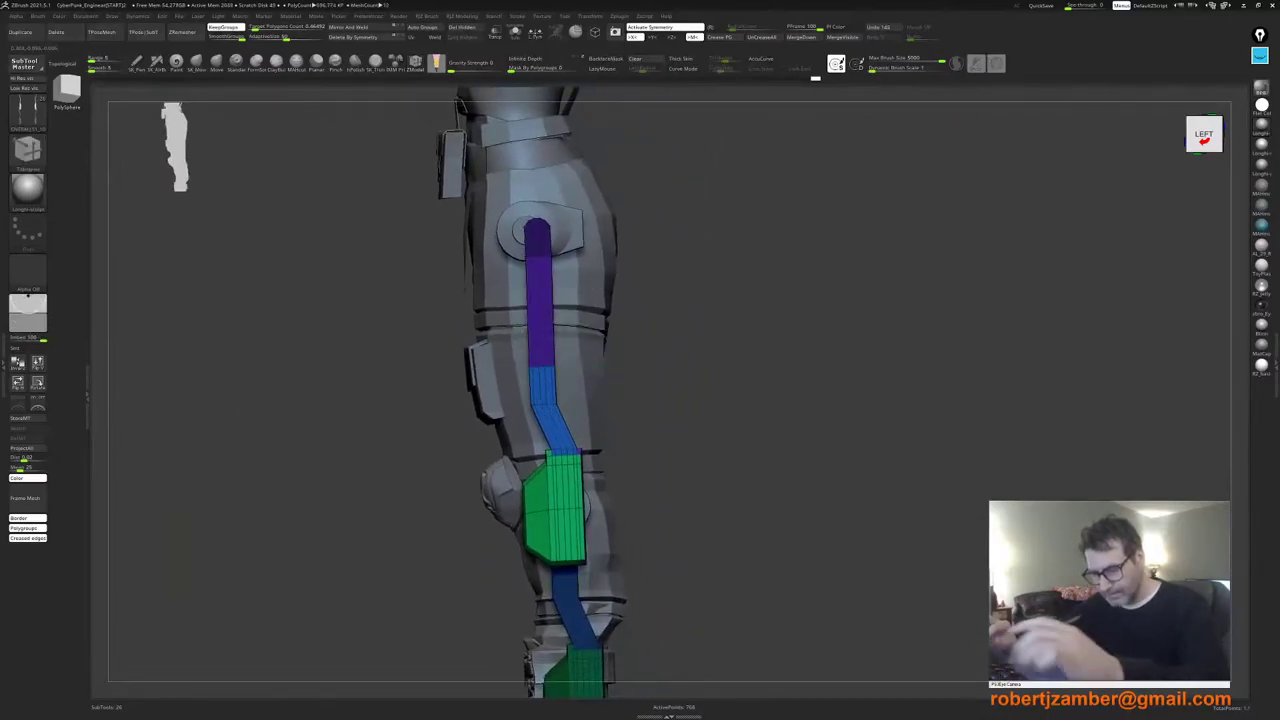
pyautogui.moveTo(440, 434)
pyautogui.keyDown('shift'); pyautogui.mouseDown(button='right')
pyautogui.moveTo(533, 441)
pyautogui.moveTo(394, 377)
pyautogui.moveTo(487, 390)
pyautogui.mouseUp(button='right'); pyautogui.keyUp('shift')
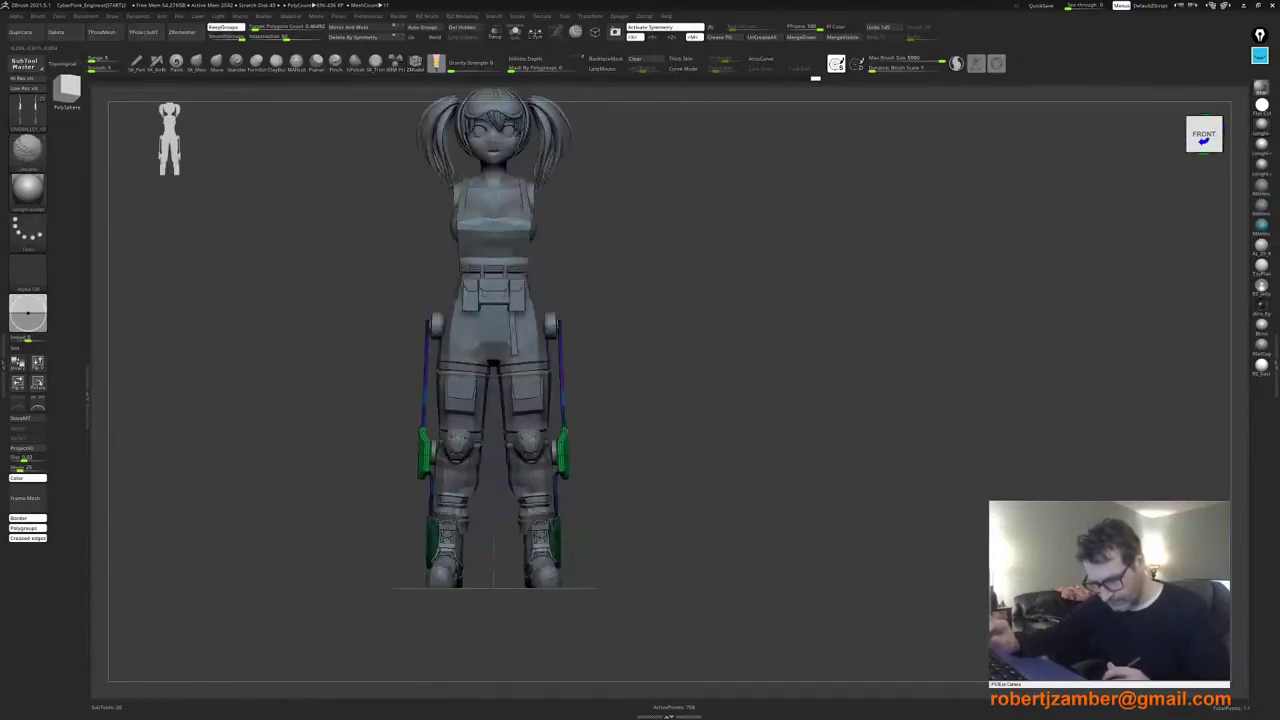
pyautogui.keyDown('ctrl'); pyautogui.moveTo(495, 506); pyautogui.dragTo(516, 488, button='right'); pyautogui.keyUp('ctrl')
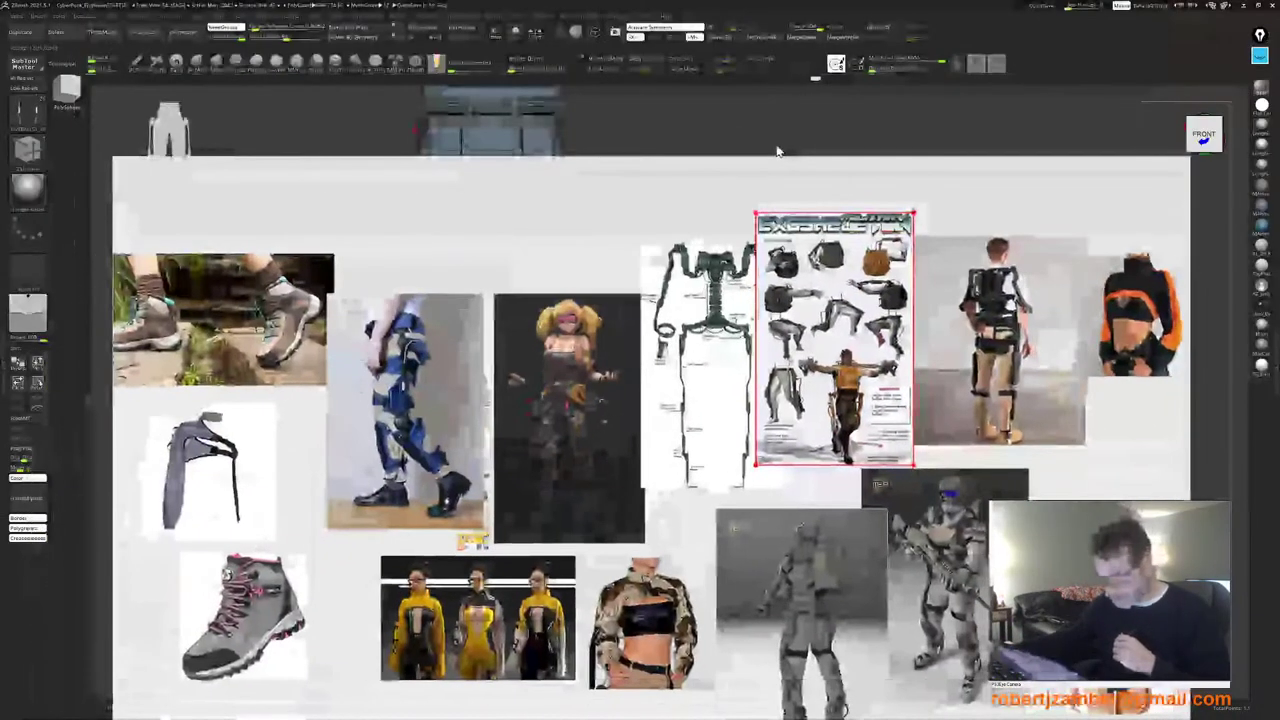
# Step: Bring the labelled exoskeleton diagram into close view on the reference board and clear the old yellow annotations
pyautogui.scroll(5, 701, 341)
pyautogui.moveTo(729, 371); pyautogui.dragTo(686, 363, button='right')
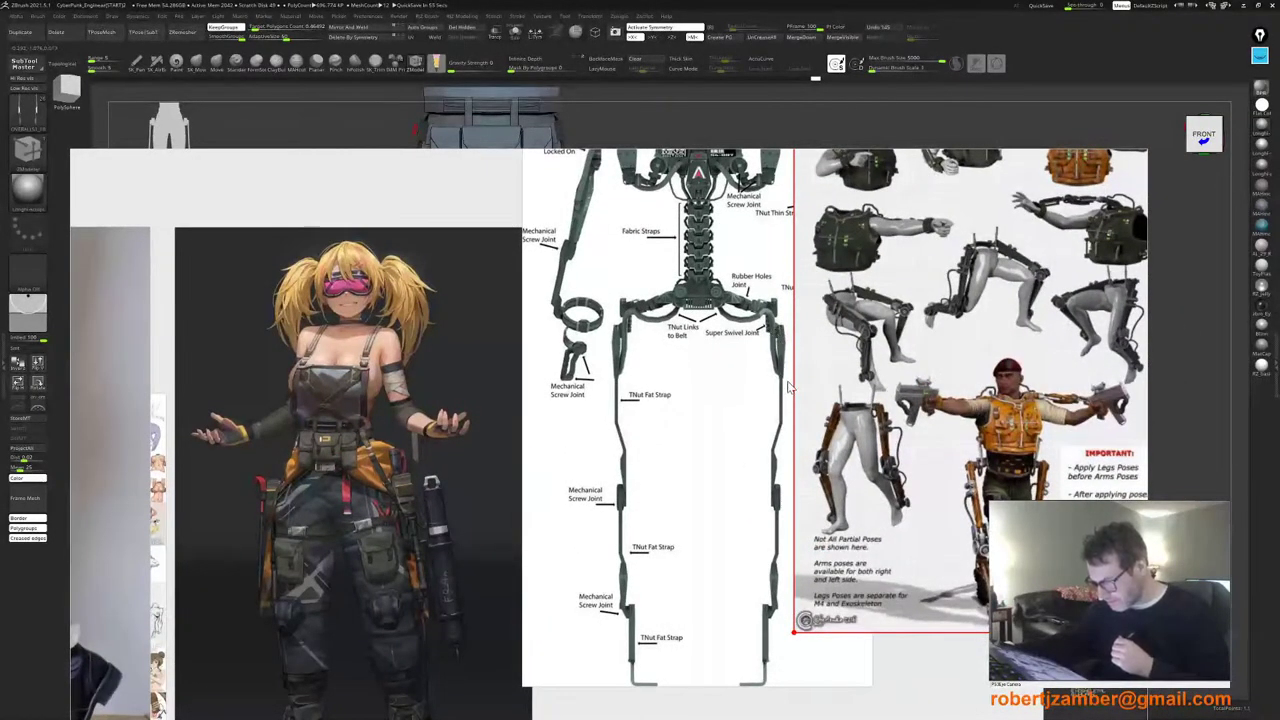
pyautogui.click(1259, 57)
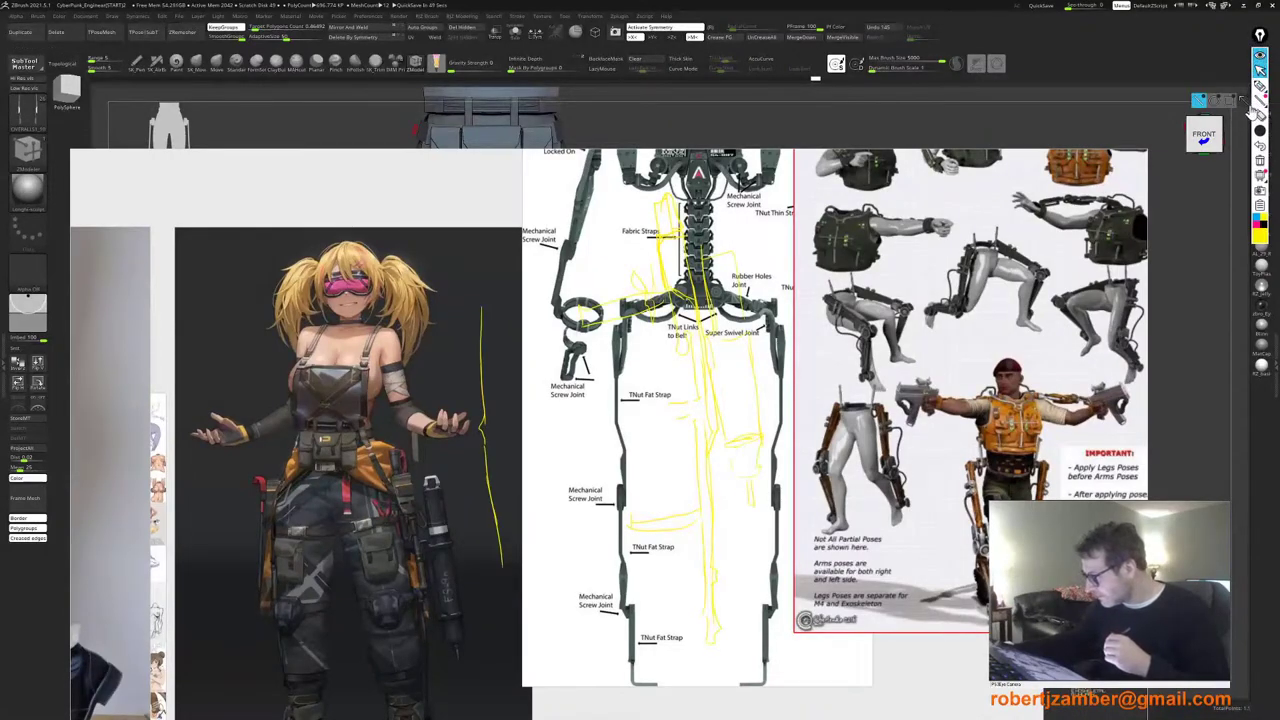
pyautogui.click(1260, 161)
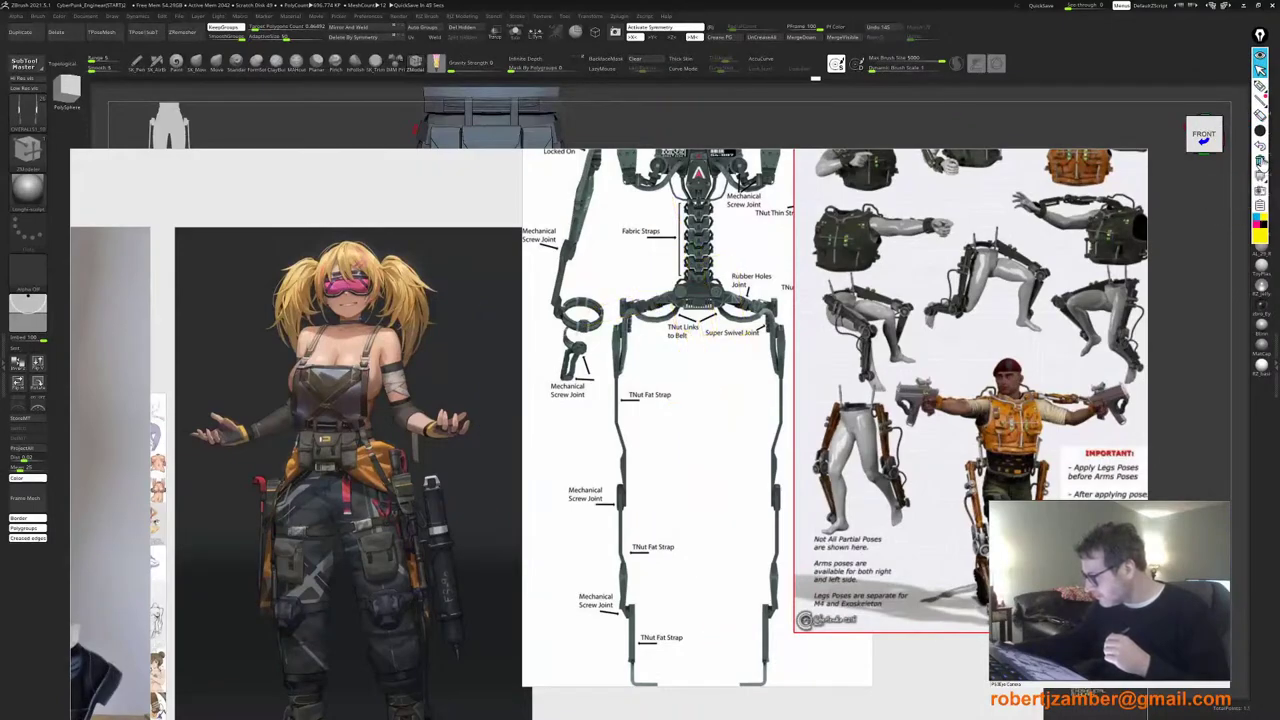
pyautogui.moveTo(786, 339)
pyautogui.mouseDown()
pyautogui.moveTo(806, 383)
pyautogui.moveTo(797, 315)
pyautogui.moveTo(797, 344)
pyautogui.mouseUp()
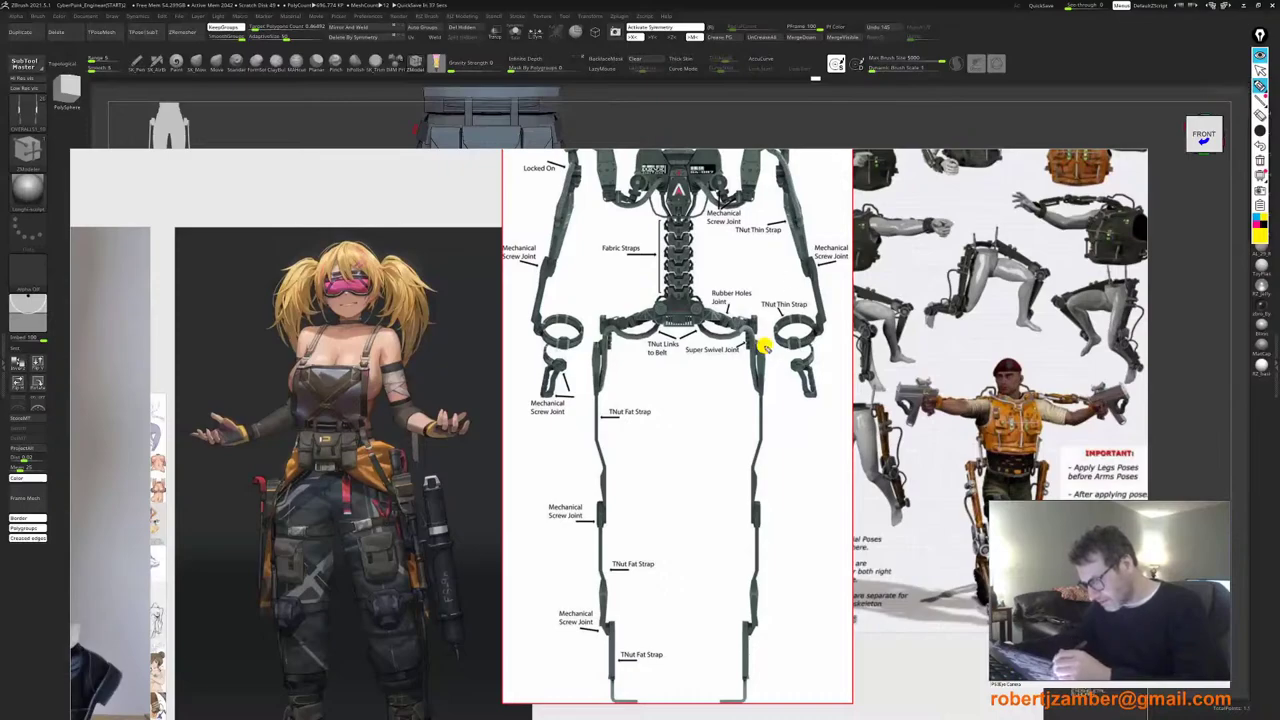
# Step: Trace the exoskeleton's bent leg strut over the diagram with the yellow highlighter, undo the strokes, and hide the annotation overlay
pyautogui.moveTo(764, 347); pyautogui.dragTo(770, 437)
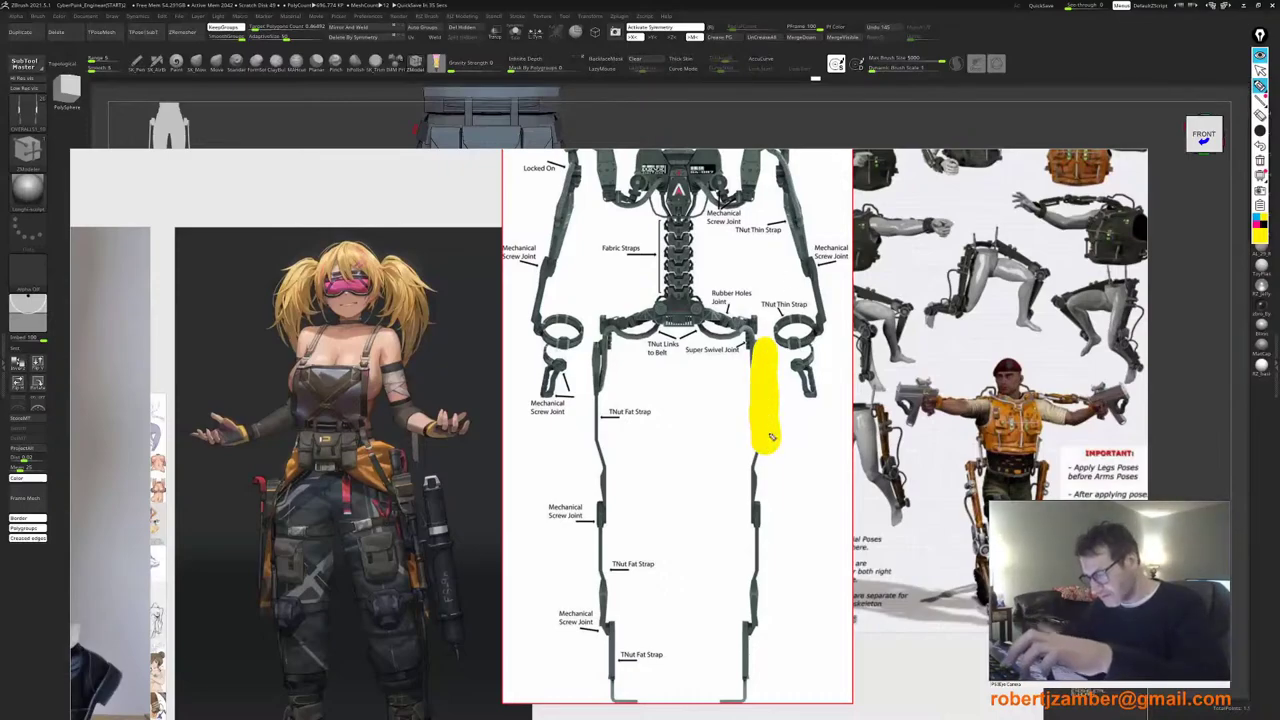
pyautogui.hotkey('ctrl', 'z')
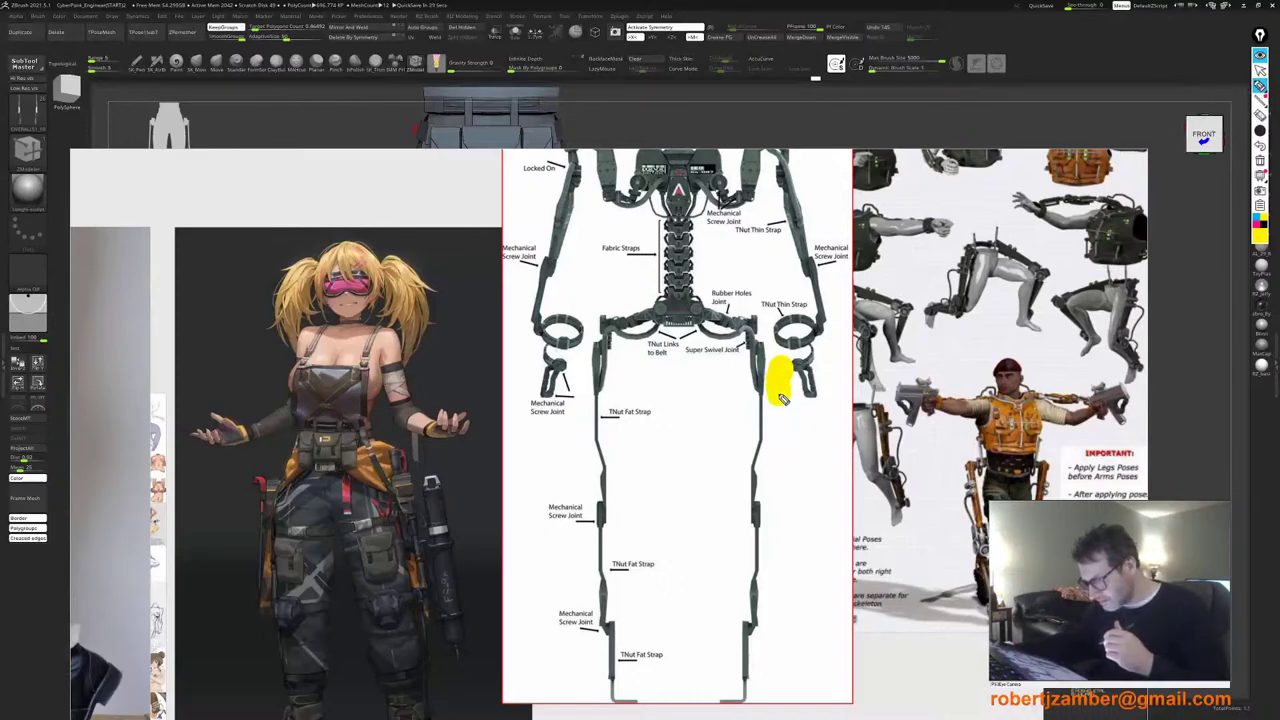
pyautogui.hotkey('ctrl', 'z')
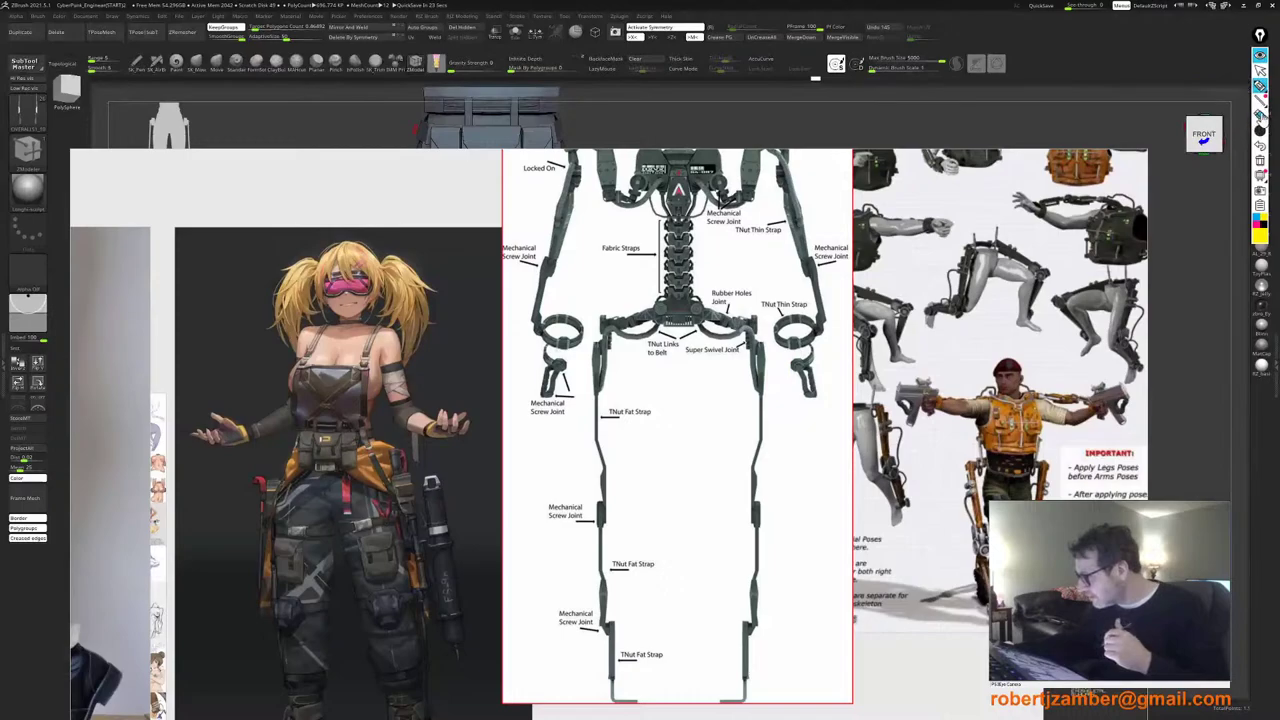
pyautogui.moveTo(1260, 109)
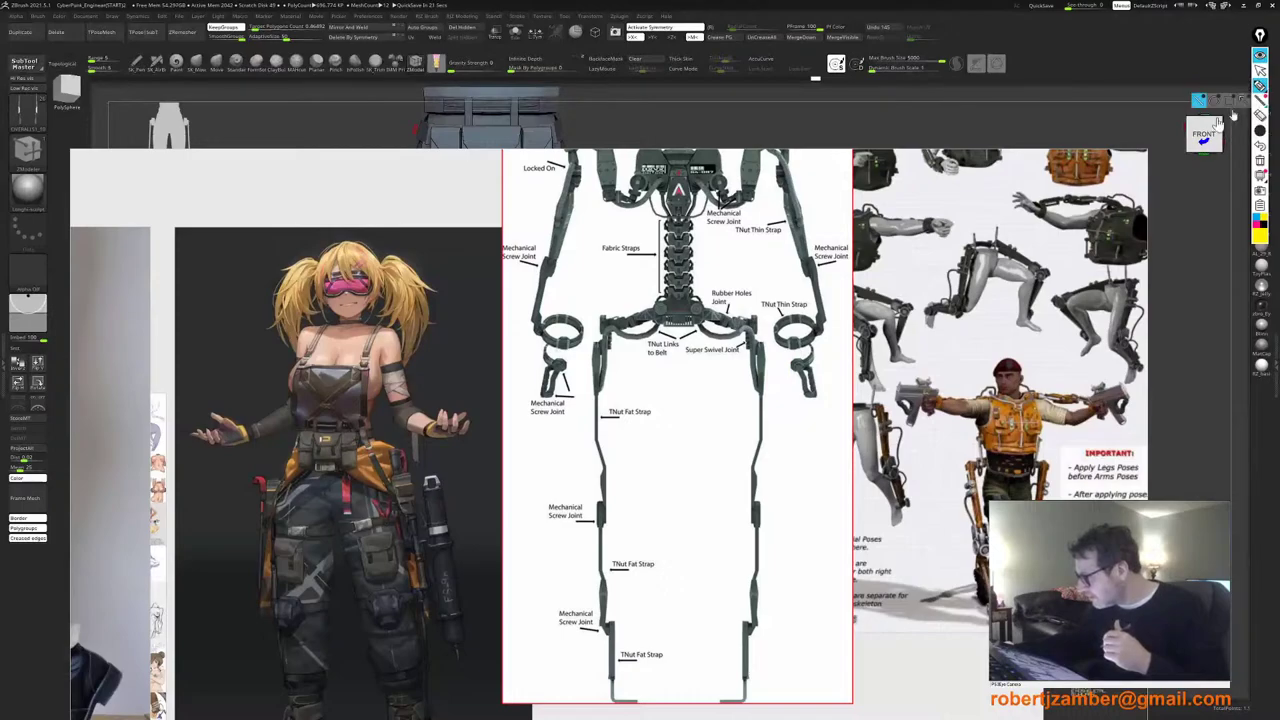
pyautogui.moveTo(776, 368)
pyautogui.mouseDown()
pyautogui.moveTo(755, 499)
pyautogui.moveTo(755, 704)
pyautogui.mouseUp()
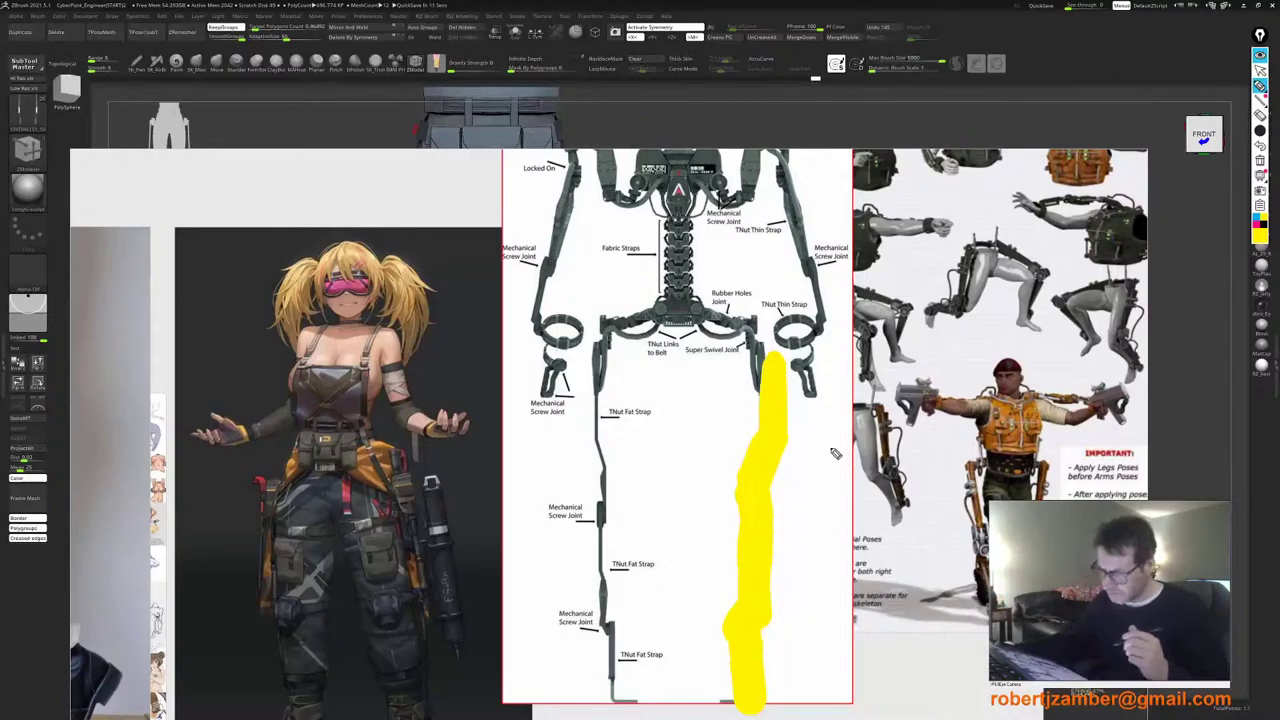
pyautogui.hotkey('ctrl', 'z')
pyautogui.hotkey('ctrl', 'z')
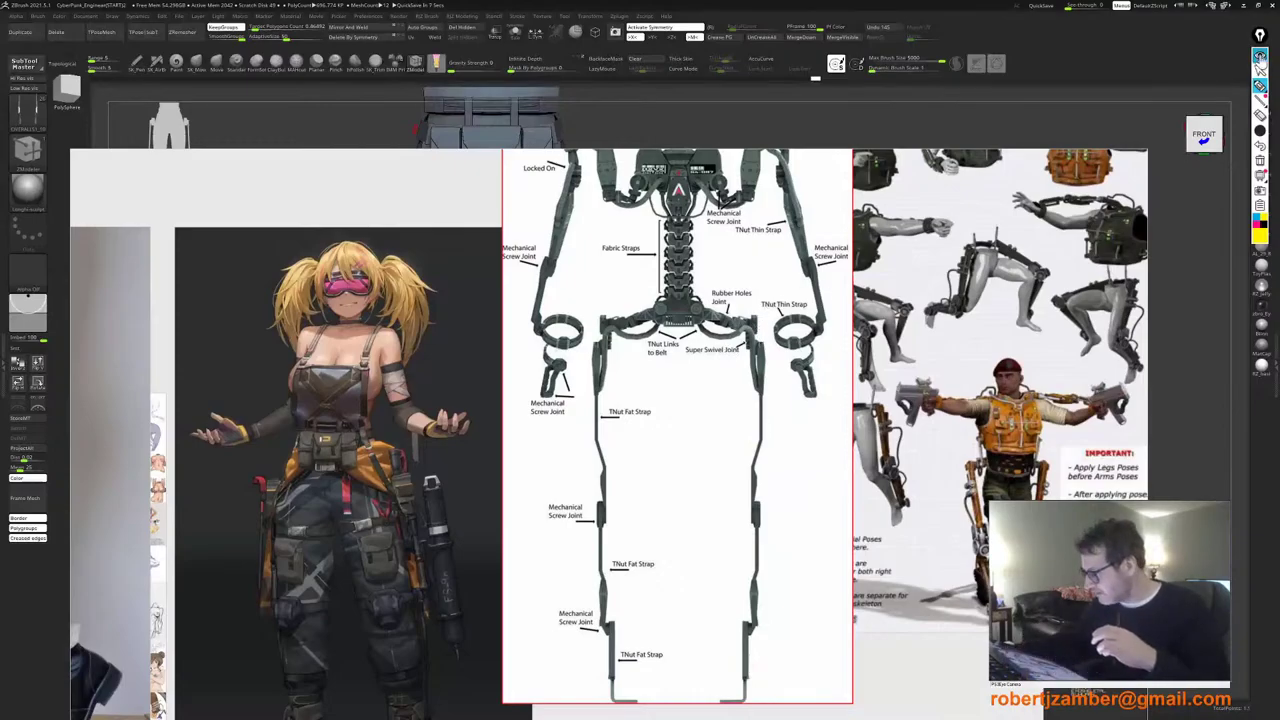
pyautogui.click(1260, 55)
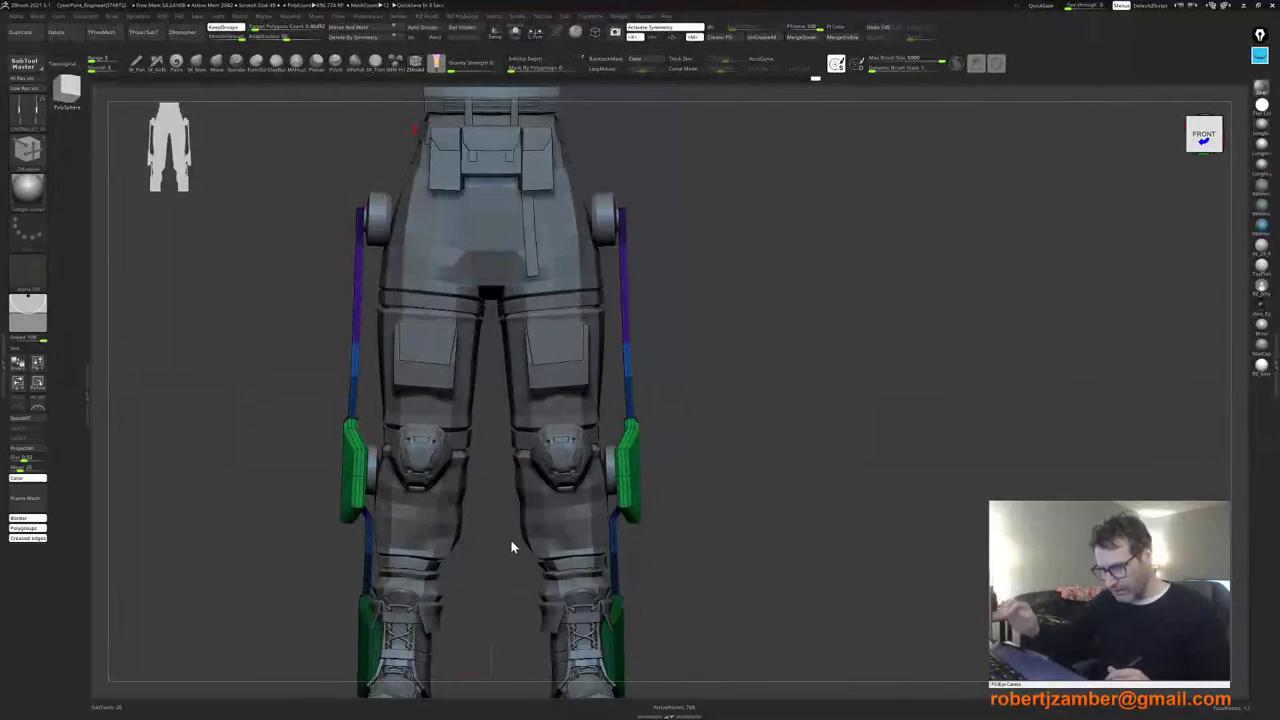
# Step: Clear the mask on the braces and remove the extra crosswise edge loop from the thigh brace above its bend
pyautogui.moveTo(510, 539); pyautogui.dragTo(435, 534)
pyautogui.moveTo(524, 443); pyautogui.dragTo(420, 555)
pyautogui.keyDown('ctrl'); pyautogui.moveTo(517, 440); pyautogui.dragTo(520, 500, button='right'); pyautogui.keyUp('ctrl')
pyautogui.keyDown('alt'); pyautogui.moveTo(532, 412); pyautogui.dragTo(529, 514, button='right'); pyautogui.keyUp('alt')
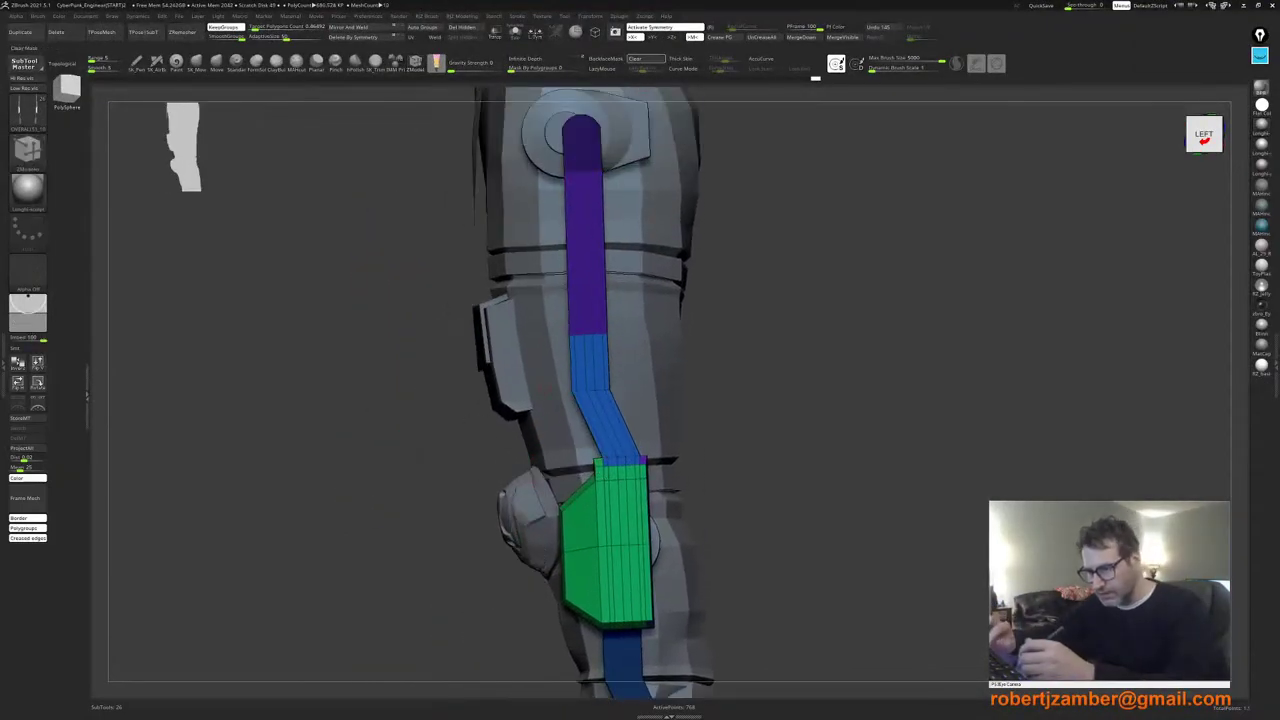
pyautogui.click(637, 58)
pyautogui.keyDown('ctrl'); pyautogui.moveTo(455, 238); pyautogui.dragTo(488, 342, button='right'); pyautogui.keyUp('ctrl')
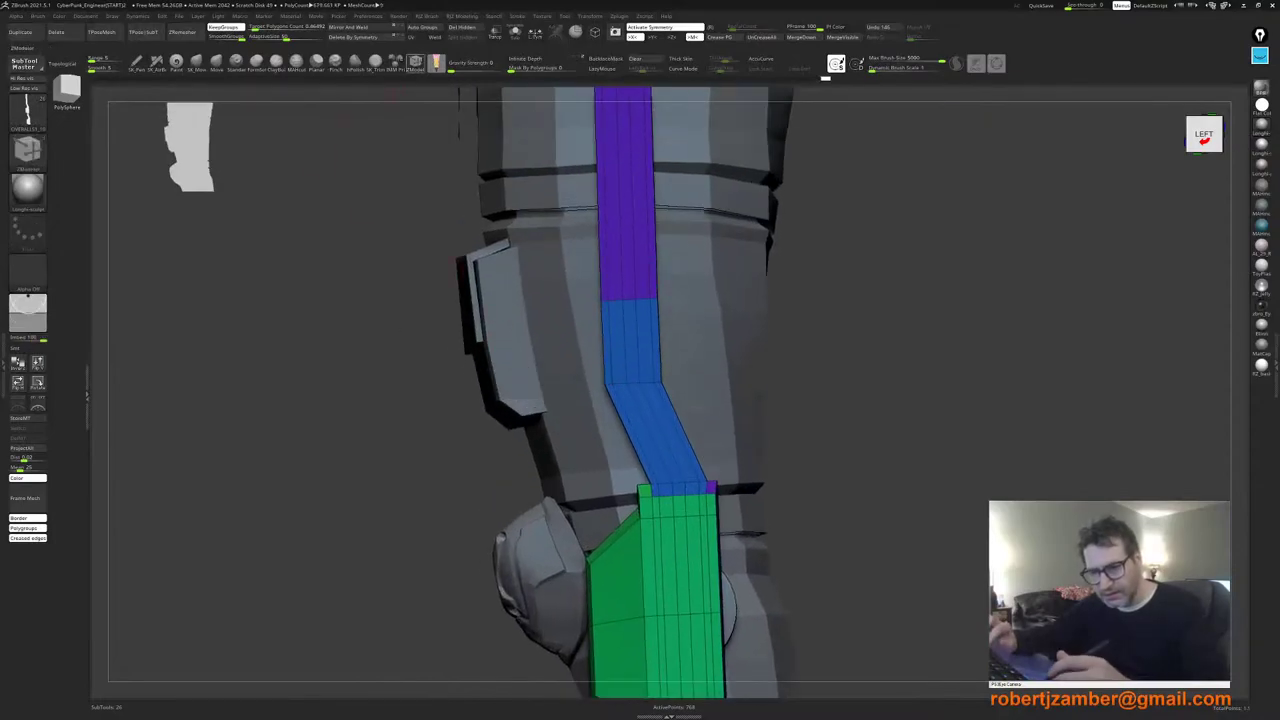
pyautogui.keyDown('ctrl'); pyautogui.moveTo(612, 330); pyautogui.dragTo(549, 464, button='right'); pyautogui.keyUp('ctrl')
pyautogui.keyDown('ctrl'); pyautogui.moveTo(574, 403); pyautogui.dragTo(581, 405, button='right'); pyautogui.keyUp('ctrl')
pyautogui.keyDown('ctrl'); pyautogui.moveTo(590, 436); pyautogui.dragTo(583, 560, button='right'); pyautogui.keyUp('ctrl')
pyautogui.press('space')
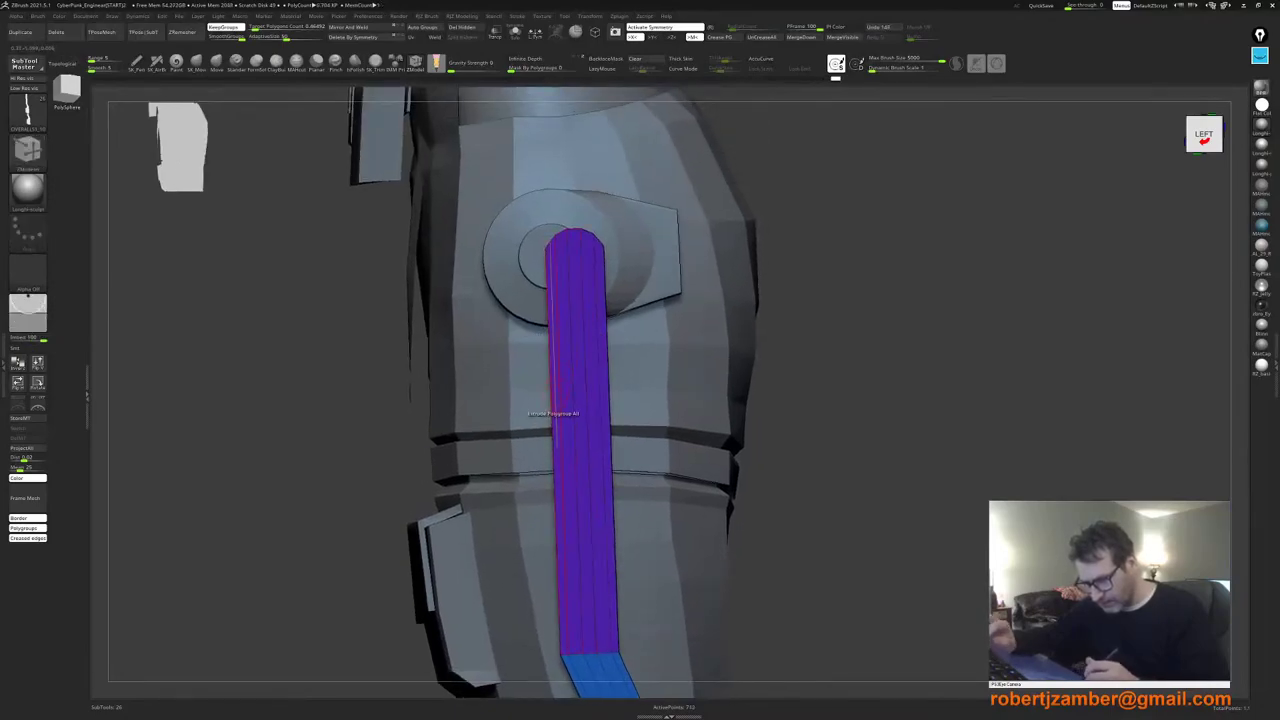
pyautogui.keyDown('ctrl'); pyautogui.moveTo(554, 402); pyautogui.dragTo(522, 394, button='right'); pyautogui.keyUp('ctrl')
pyautogui.moveTo(519, 468)
pyautogui.keyDown('shift'); pyautogui.mouseDown(button='right')
pyautogui.moveTo(560, 478)
pyautogui.moveTo(563, 400)
pyautogui.moveTo(606, 391)
pyautogui.mouseUp(button='right'); pyautogui.keyUp('shift')
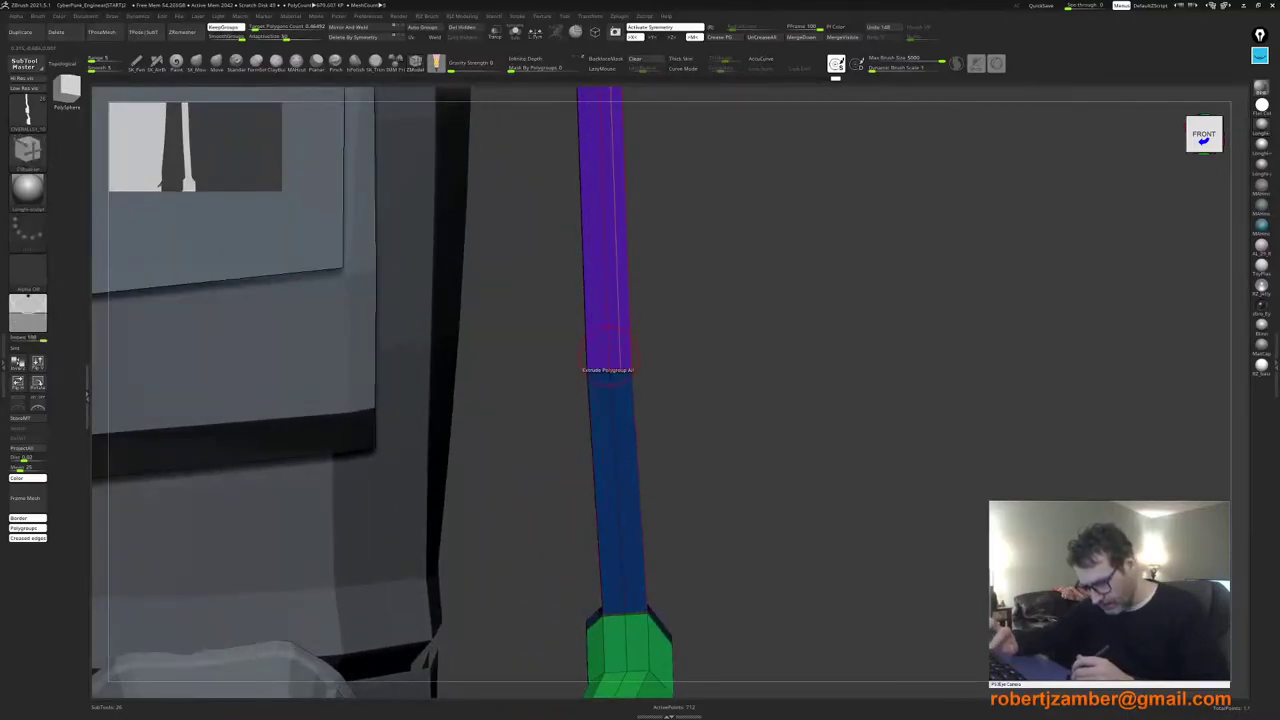
# Step: Try deleting the edge loop at the purple and blue polygroup border of the thigh brace, and undo the deletion
pyautogui.keyDown('alt'); pyautogui.click(598, 371); pyautogui.keyUp('alt')
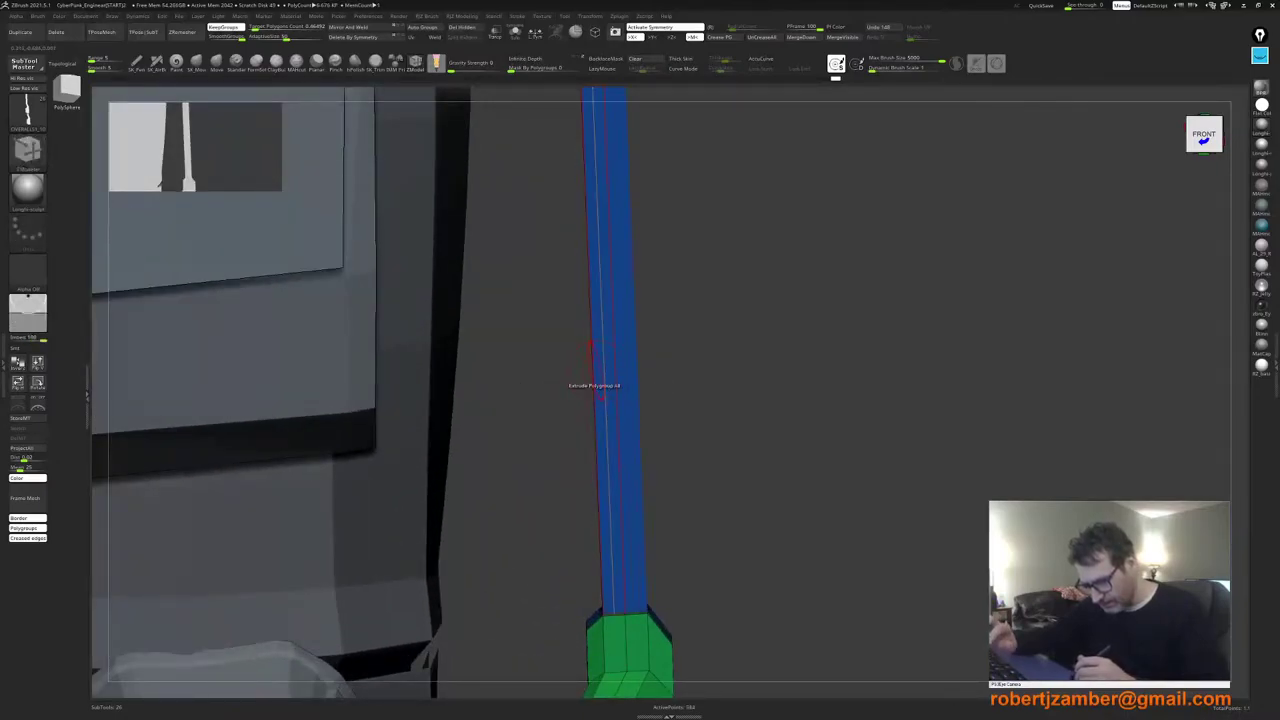
pyautogui.keyDown('ctrl'); pyautogui.moveTo(545, 432); pyautogui.dragTo(622, 430, button='right'); pyautogui.keyUp('ctrl')
pyautogui.hotkey('ctrl', 'z')
# Step: Insert an edge loop across the thigh brace just above the border between its purple and blue sections
pyautogui.press('space')
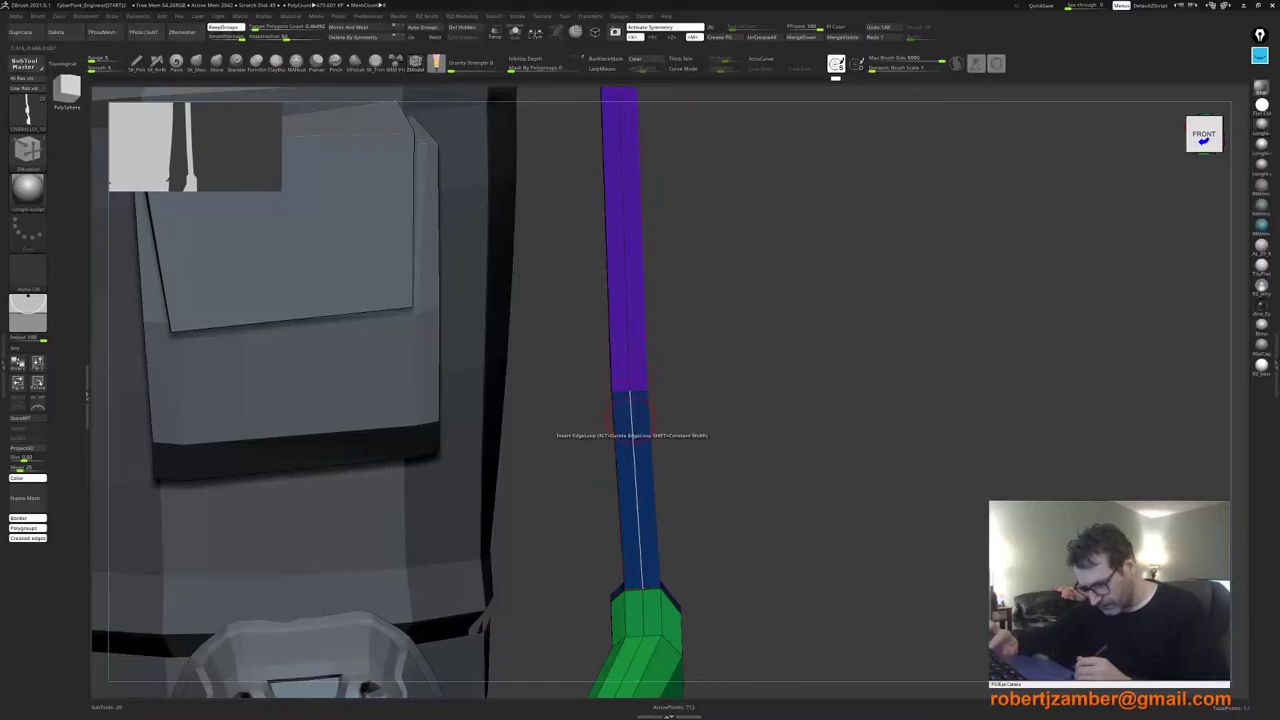
pyautogui.press('space')
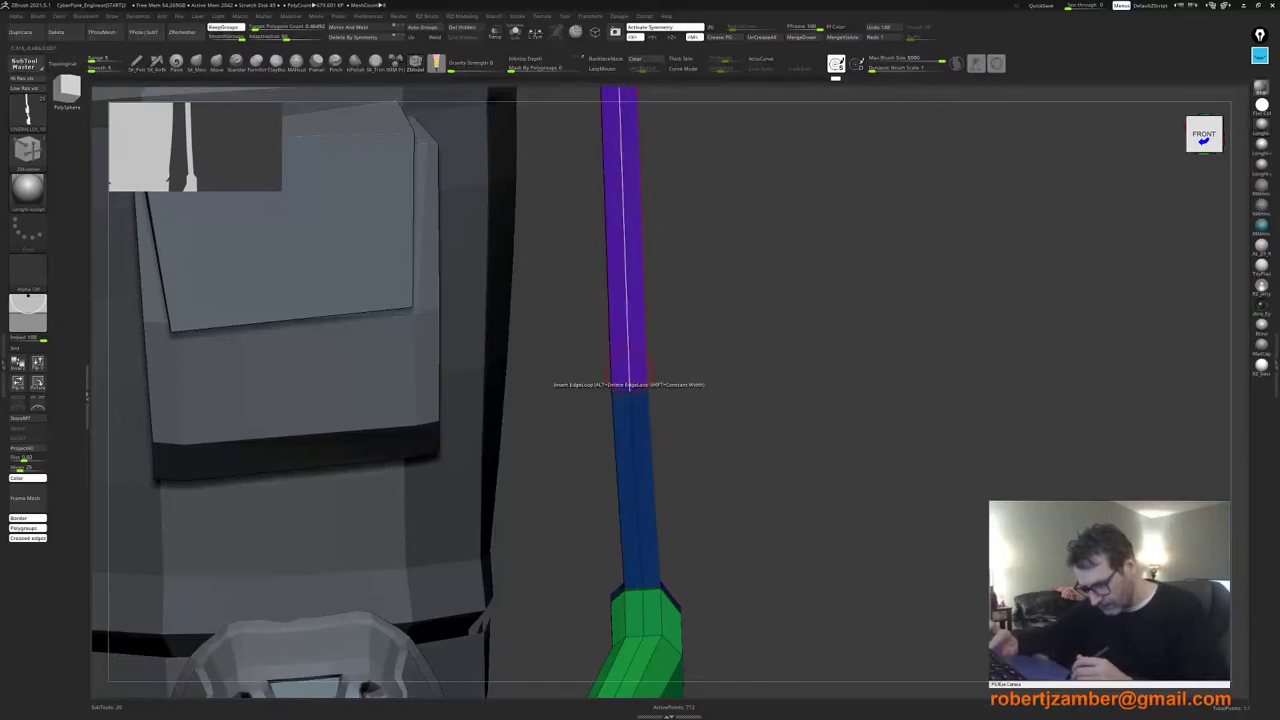
pyautogui.click(628, 365)
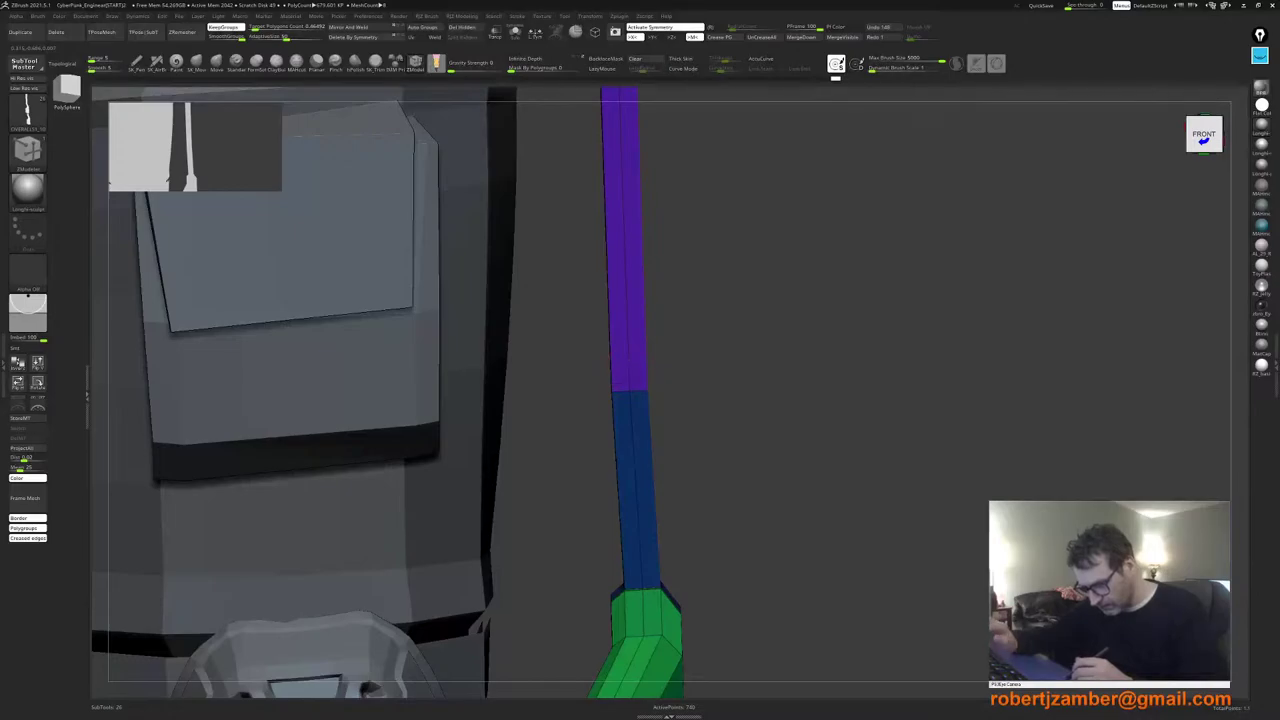
pyautogui.keyDown('ctrl'); pyautogui.keyDown('alt'); pyautogui.moveTo(553, 325); pyautogui.dragTo(544, 361, button='right'); pyautogui.keyUp('alt'); pyautogui.keyUp('ctrl')
pyautogui.moveTo(577, 426); pyautogui.dragTo(513, 443, button='right')
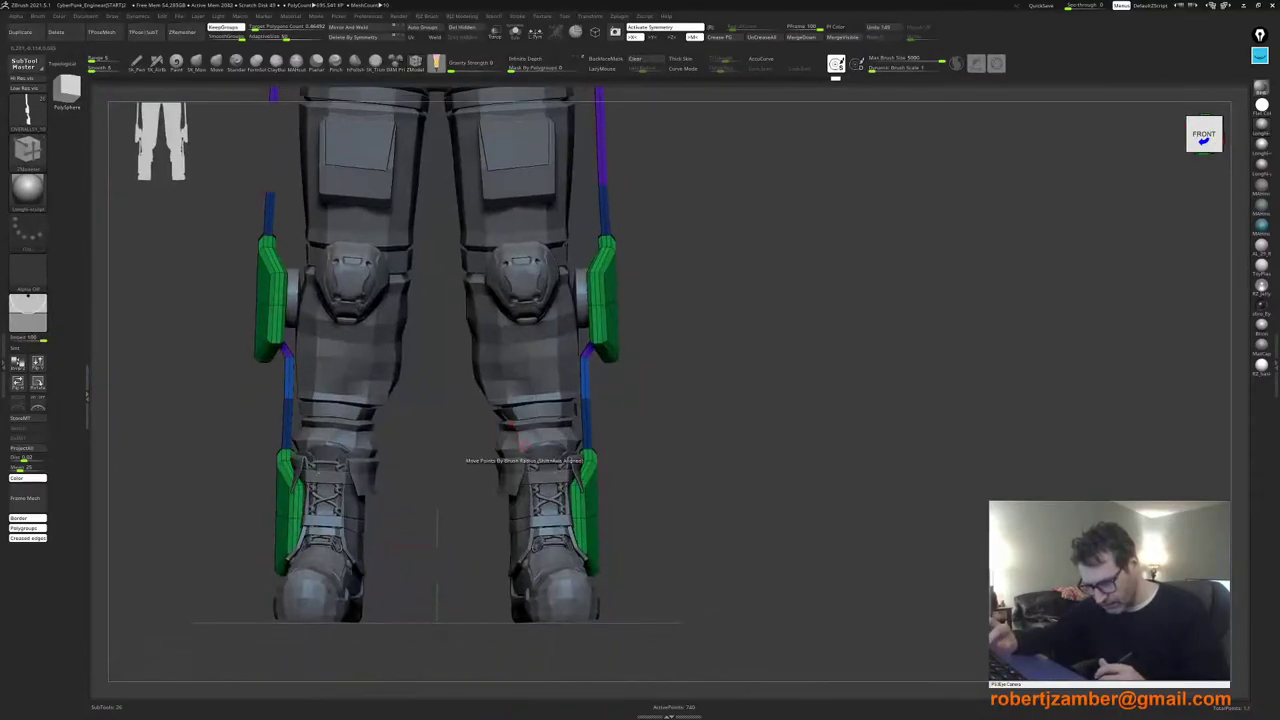
pyautogui.keyDown('alt'); pyautogui.moveTo(484, 302); pyautogui.dragTo(501, 384, button='right'); pyautogui.keyUp('alt')
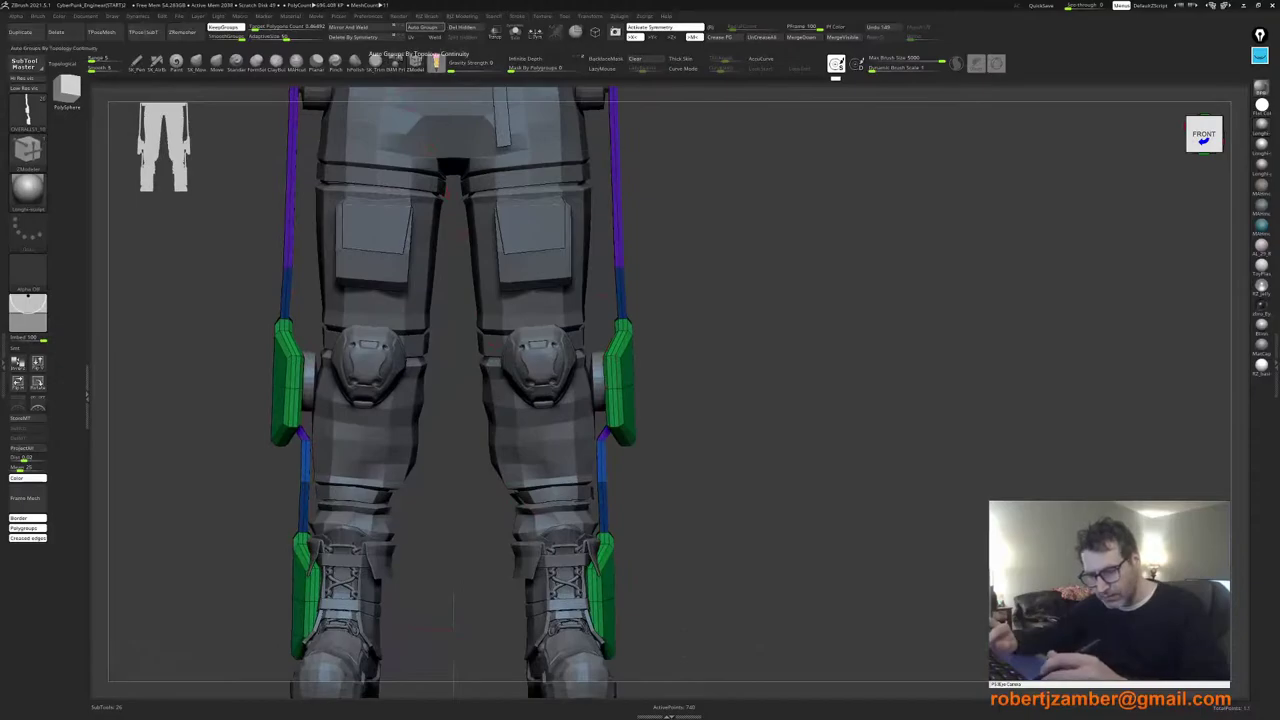
# Step: Auto-group the braces by topological continuity and run Mirror And Weld to match both legs
pyautogui.click(427, 27)
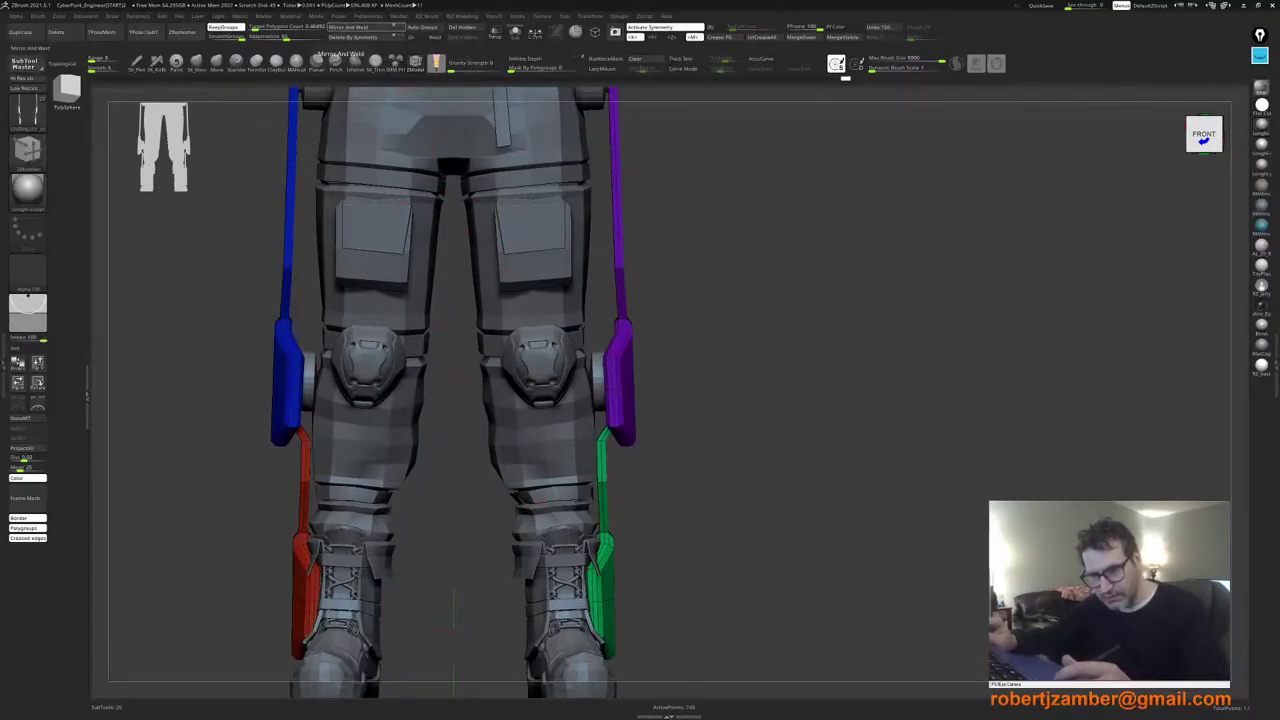
pyautogui.click(340, 28)
pyautogui.keyDown('ctrl'); pyautogui.moveTo(478, 420); pyautogui.dragTo(484, 345, button='right'); pyautogui.keyUp('ctrl')
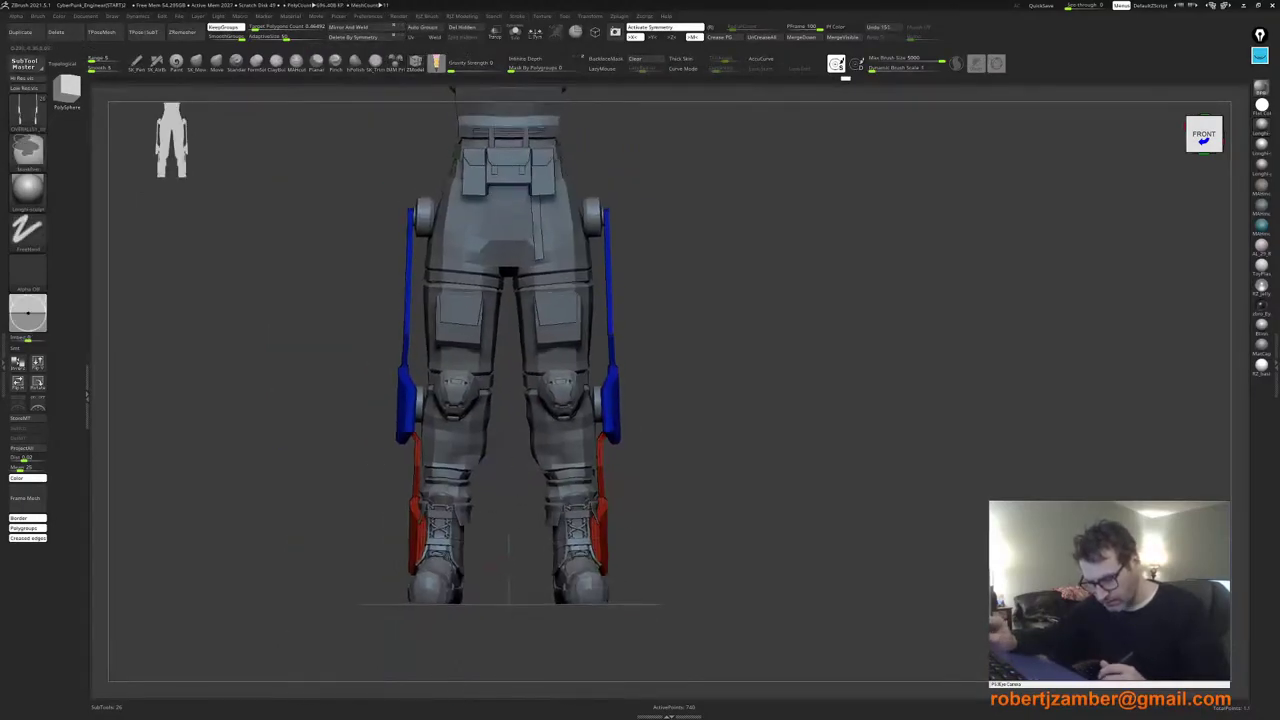
# Step: Hide the lower leg braces so only the thigh braces with their knee plates stay visible
pyautogui.keyDown('ctrl'); pyautogui.keyDown('shift'); pyautogui.click(597, 531); pyautogui.keyUp('shift'); pyautogui.keyUp('ctrl')
pyautogui.keyDown('ctrl'); pyautogui.keyDown('shift'); pyautogui.click(597, 531); pyautogui.keyUp('shift'); pyautogui.keyUp('ctrl')
pyautogui.keyDown('ctrl'); pyautogui.moveTo(620, 447); pyautogui.dragTo(560, 400, button='right'); pyautogui.keyUp('ctrl')
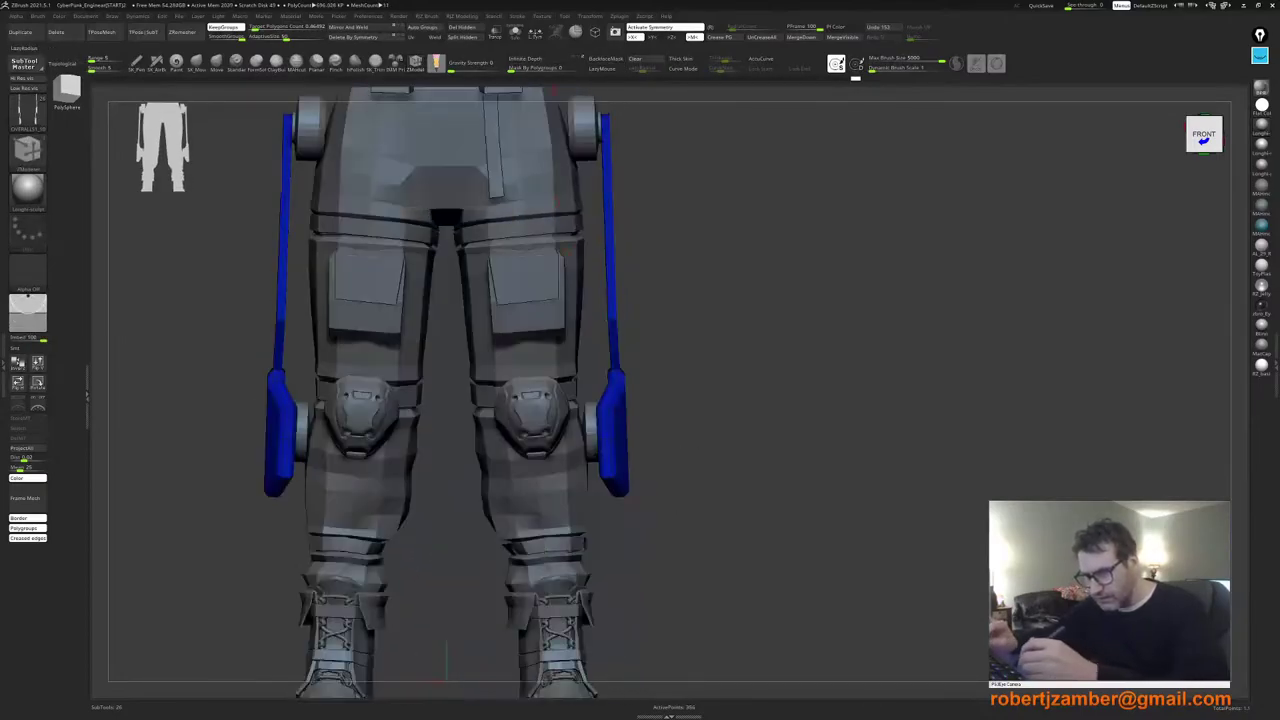
# Step: Mask the upper straps of the thigh braces so only the knee plates are free, and switch to the move gizmo
pyautogui.click(645, 58)
pyautogui.keyDown('ctrl'); pyautogui.moveTo(617, 370); pyautogui.dragTo(628, 414, button='right'); pyautogui.keyUp('ctrl')
pyautogui.keyDown('ctrl'); pyautogui.moveTo(731, 620); pyautogui.dragTo(463, 296); pyautogui.keyUp('ctrl')
pyautogui.keyDown('ctrl'); pyautogui.click(575, 345); pyautogui.keyUp('ctrl')
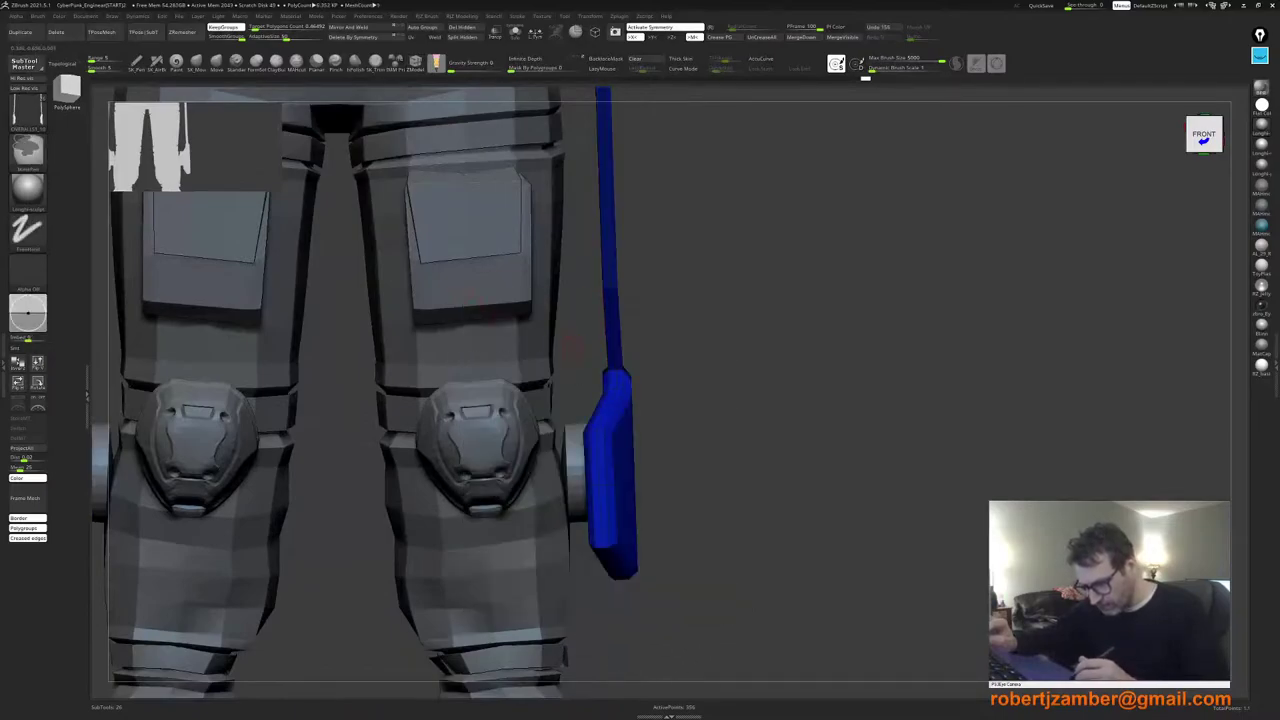
pyautogui.keyDown('ctrl'); pyautogui.moveTo(609, 371); pyautogui.dragTo(600, 332, button='right'); pyautogui.keyUp('ctrl')
pyautogui.press('w')
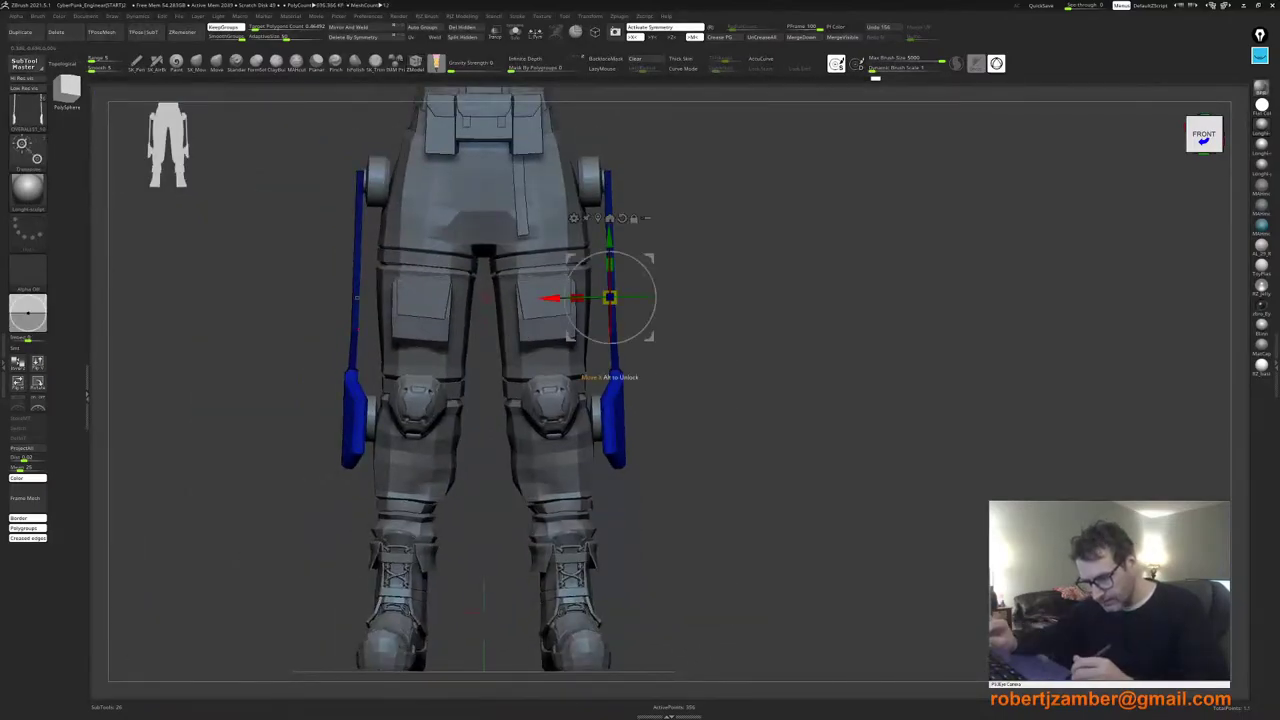
# Step: Try moving the unmasked knee plates inward toward the legs and up by 0.0401, undoing both moves
pyautogui.moveTo(550, 298); pyautogui.dragTo(527, 298)
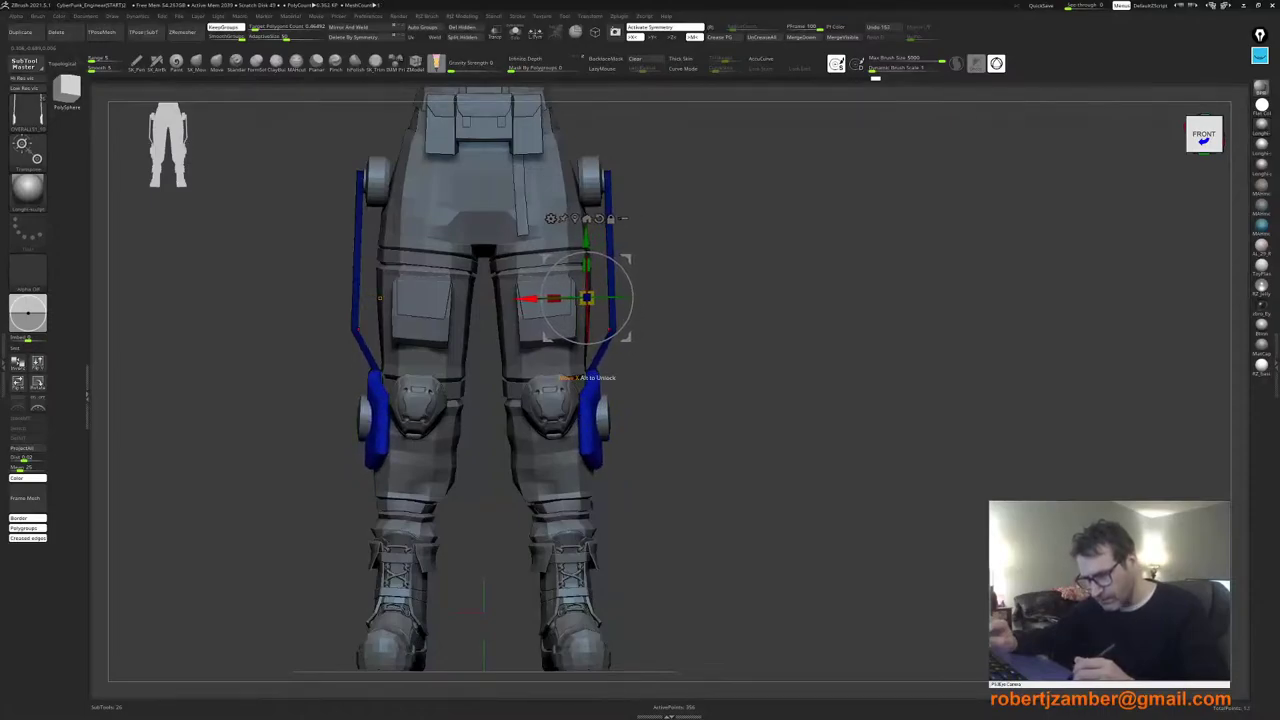
pyautogui.moveTo(586, 238); pyautogui.dragTo(586, 222)
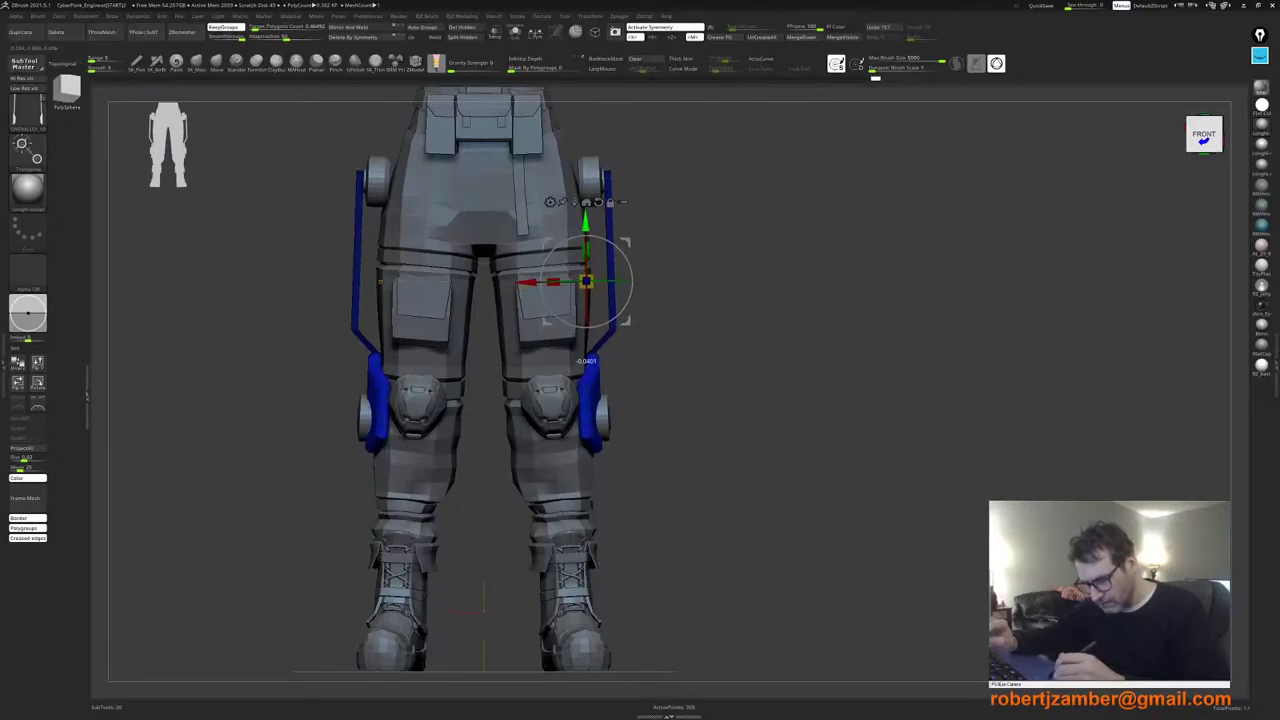
pyautogui.hotkey('ctrl', 'z')
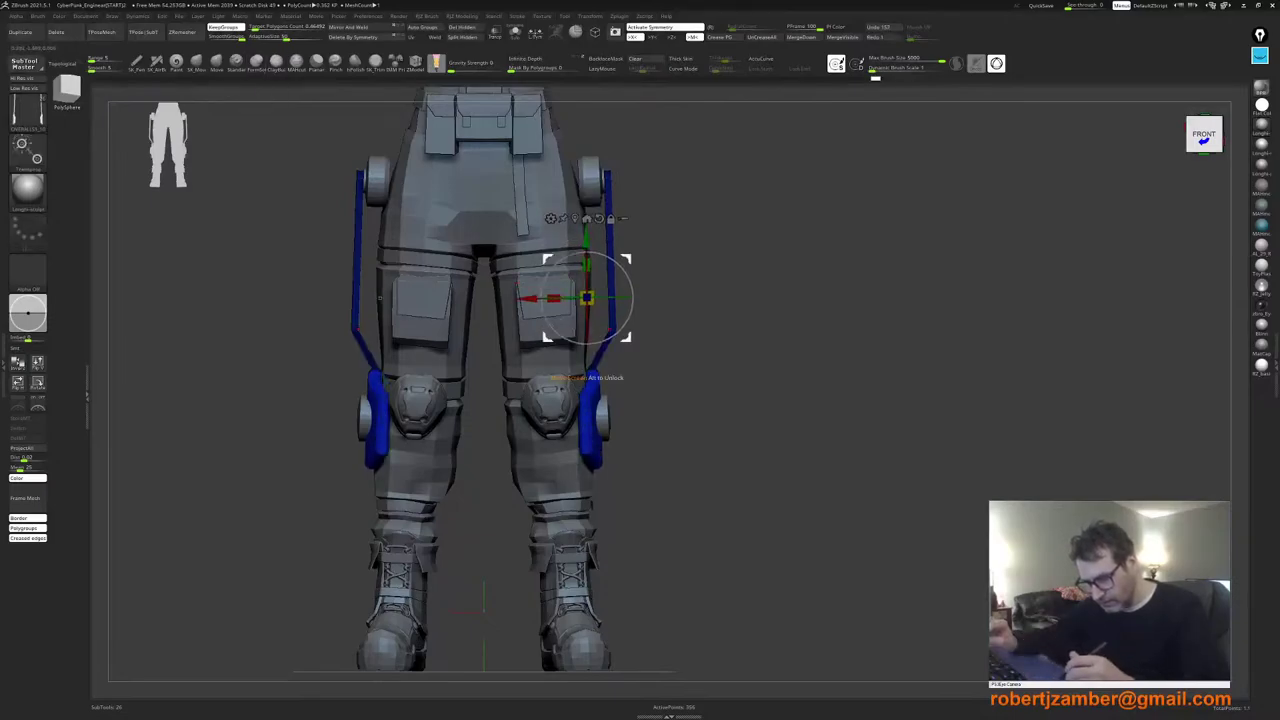
pyautogui.hotkey('ctrl', 'z')
# Step: Move the unmasked knee plates inward over the knee discs so the straps angle in above them
pyautogui.moveTo(550, 298); pyautogui.dragTo(533, 298)
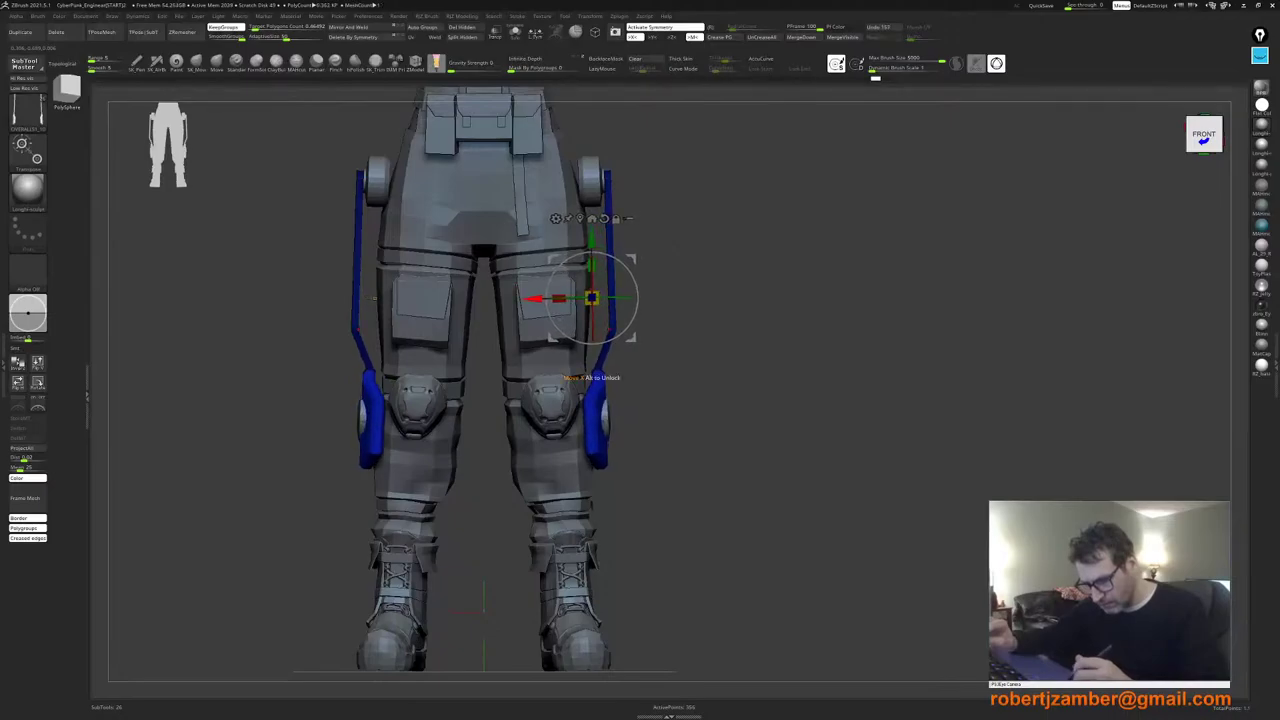
pyautogui.moveTo(650, 350)
pyautogui.mouseDown()
pyautogui.moveTo(690, 350)
pyautogui.moveTo(638, 335)
pyautogui.mouseUp()
pyautogui.keyDown('ctrl'); pyautogui.click(630, 400); pyautogui.keyUp('ctrl')
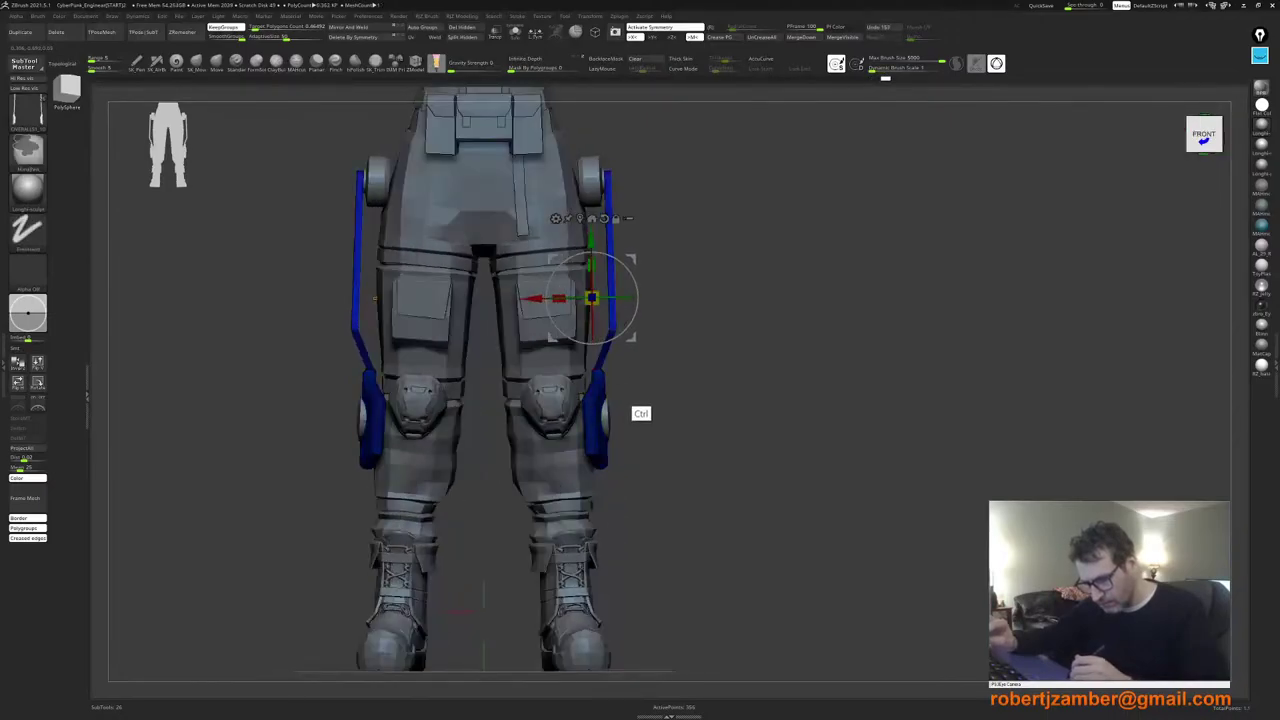
# Step: Try raising the unmasked upper straps of the thigh braces above the hip discs and undo the move
pyautogui.moveTo(591, 238); pyautogui.dragTo(591, 222)
pyautogui.moveTo(592, 360); pyautogui.dragTo(675, 430)
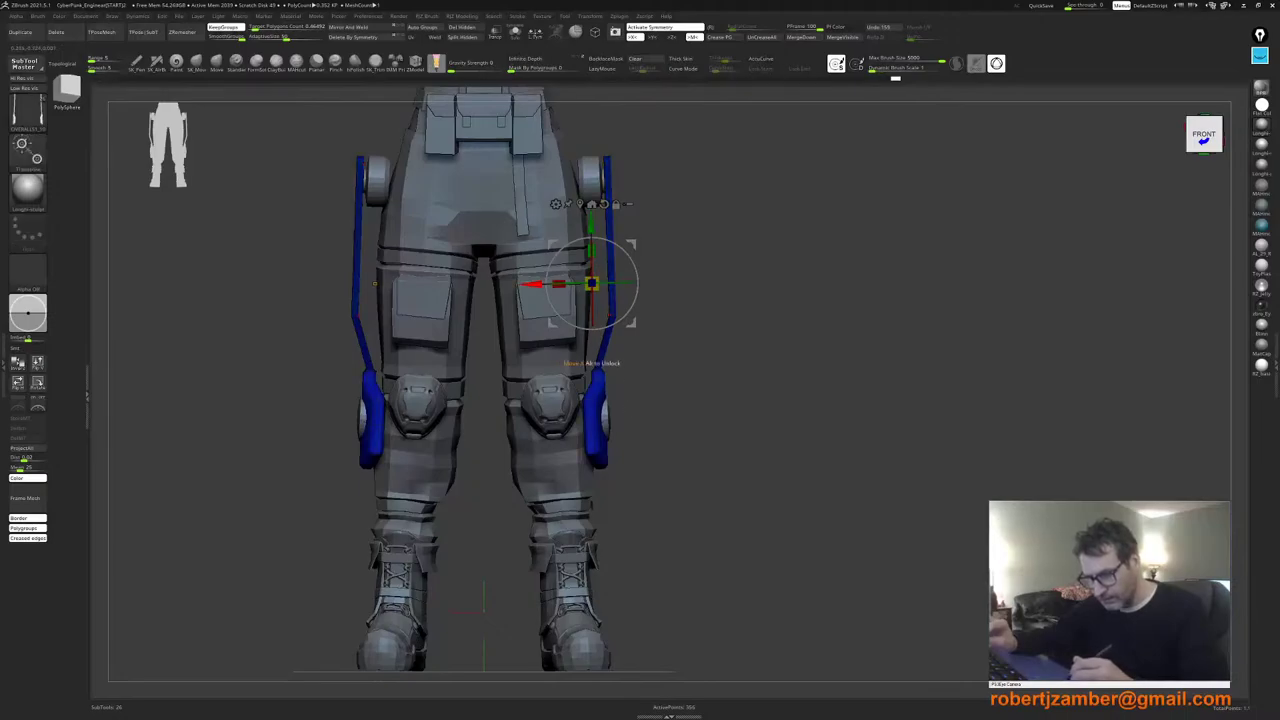
pyautogui.hotkey('ctrl', 'z')
pyautogui.hotkey('ctrl', 'z')
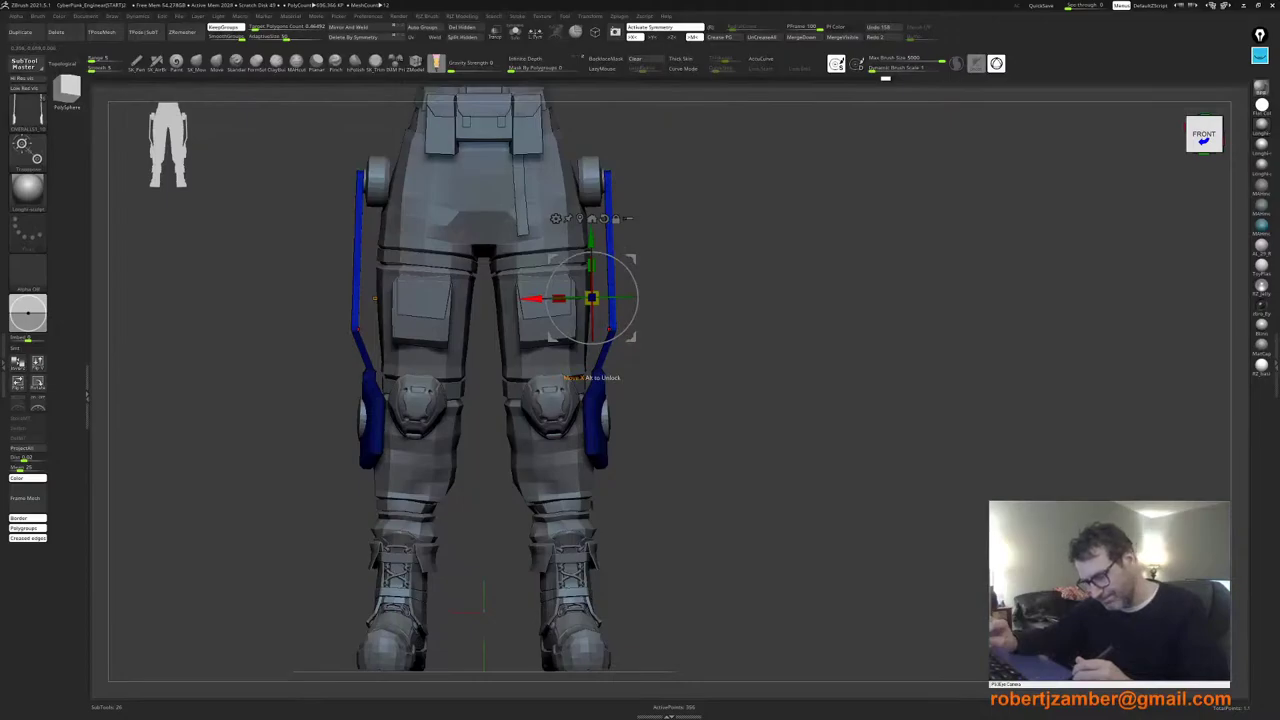
# Step: Move the upper straps inward by about 0.0062 and invert the mask to free the knee plates
pyautogui.moveTo(532, 298); pyautogui.dragTo(530, 298)
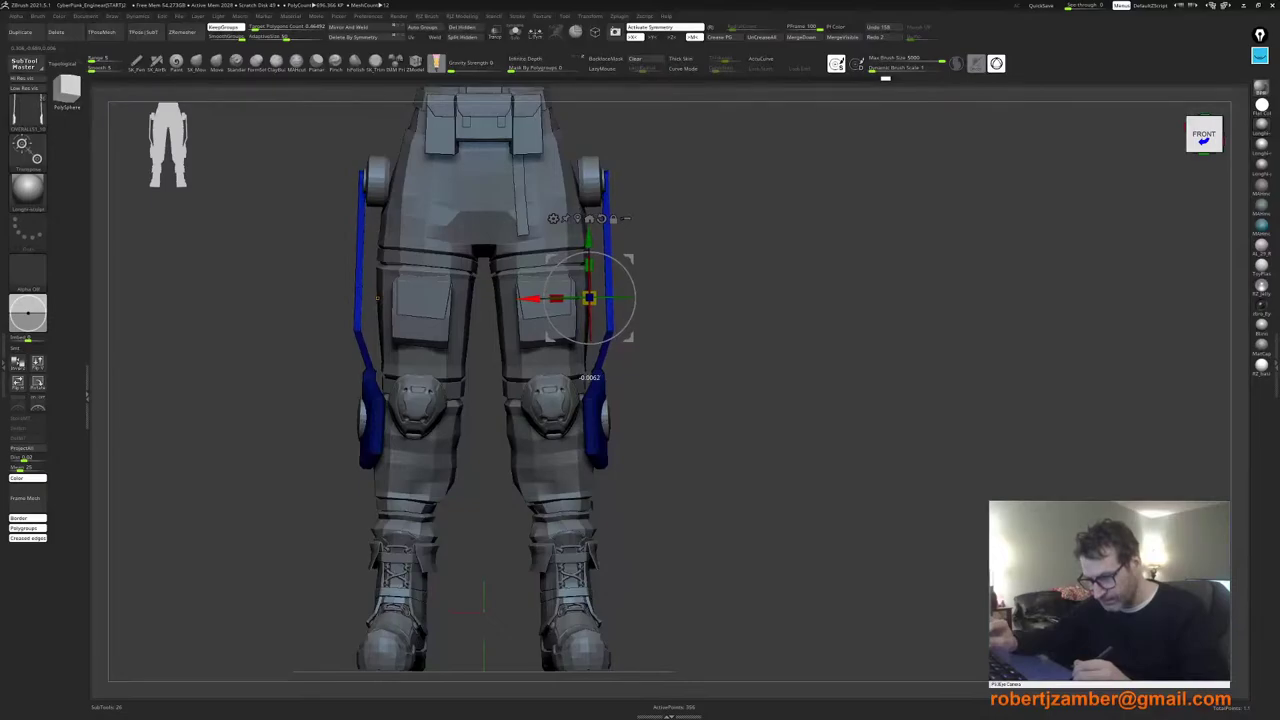
pyautogui.keyDown('ctrl'); pyautogui.click(624, 424); pyautogui.keyUp('ctrl')
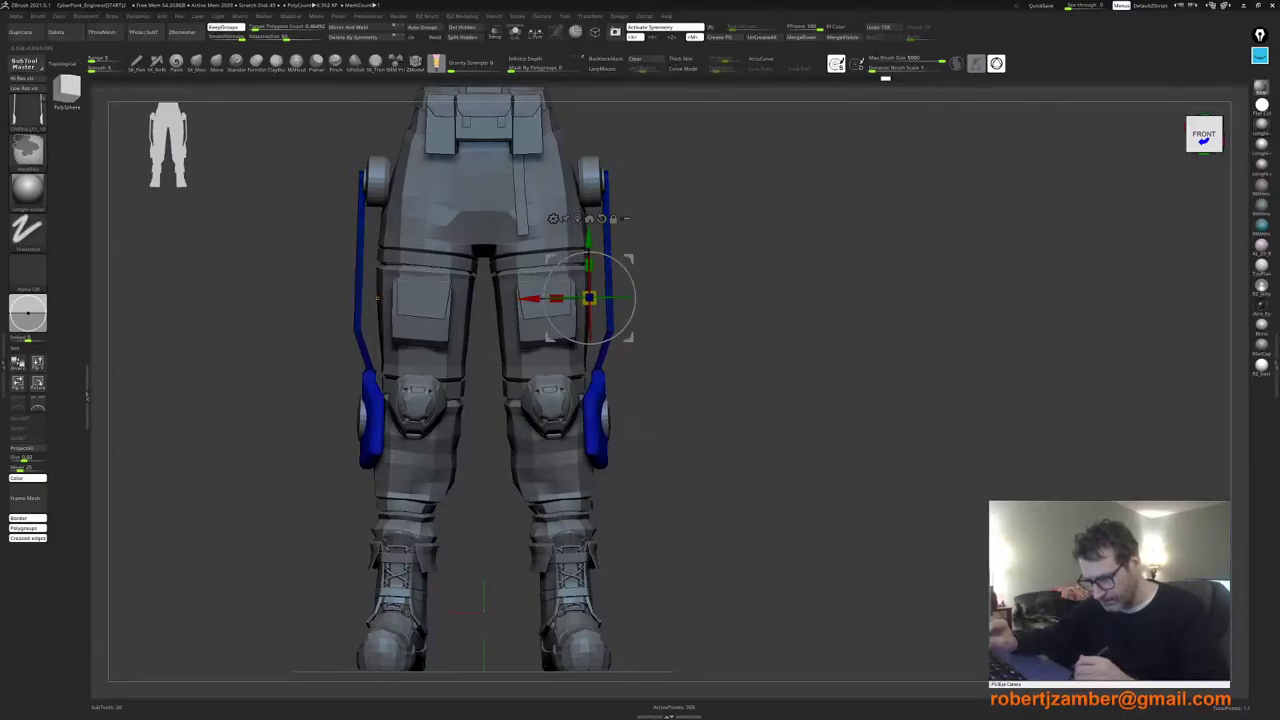
# Step: Place the gizmo at the upper end of the knee plates and make the plates slightly shorter
pyautogui.keyDown('shift'); pyautogui.moveTo(640, 418); pyautogui.dragTo(618, 386); pyautogui.keyUp('shift')
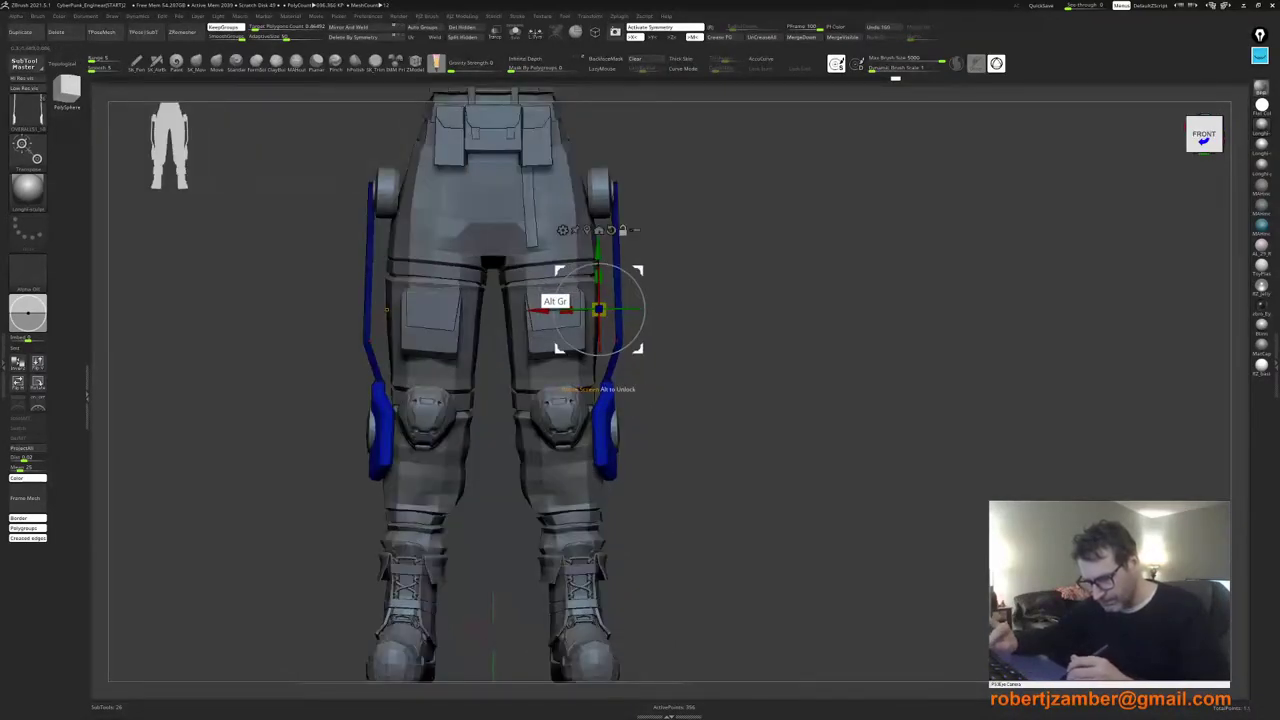
pyautogui.keyDown('alt'); pyautogui.moveTo(558, 348); pyautogui.dragTo(565, 424); pyautogui.keyUp('alt')
pyautogui.moveTo(605, 386); pyautogui.dragTo(551, 386)
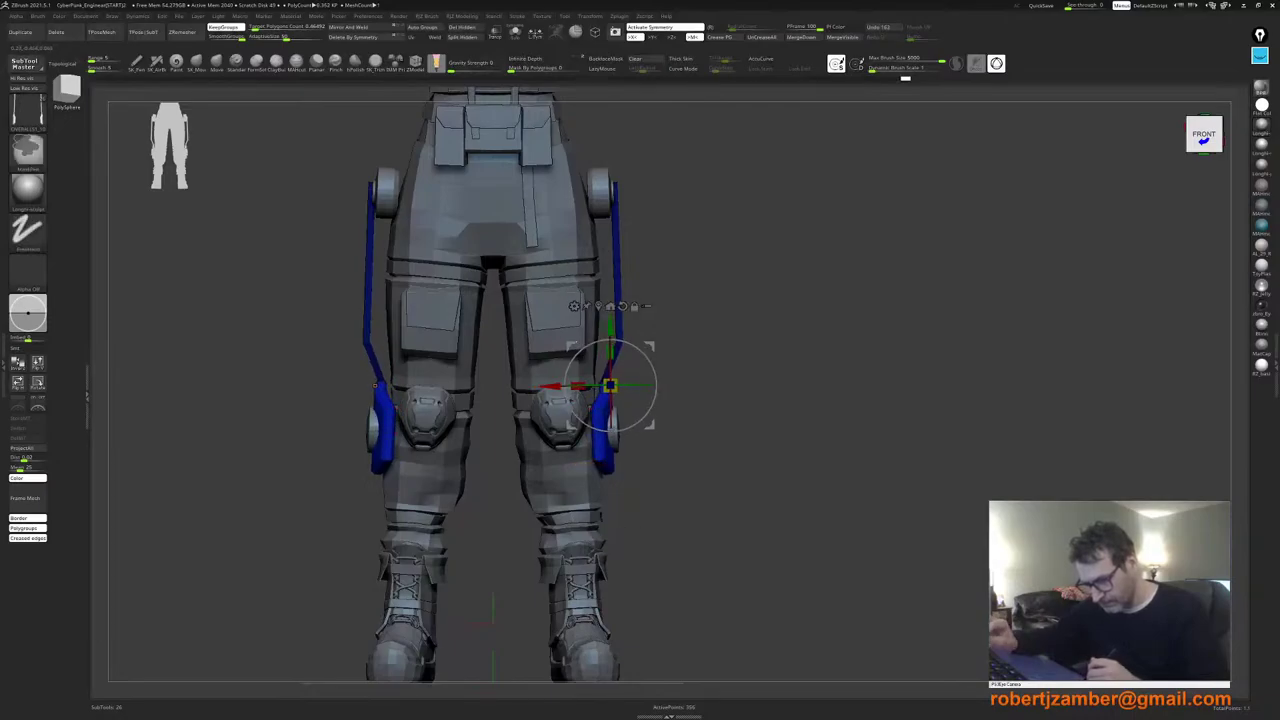
pyautogui.keyDown('ctrl'); pyautogui.moveTo(562, 540); pyautogui.dragTo(562, 440, button='right'); pyautogui.keyUp('ctrl')
pyautogui.keyDown('ctrl'); pyautogui.moveTo(560, 490); pyautogui.dragTo(440, 535, button='right'); pyautogui.keyUp('ctrl')
pyautogui.keyDown('ctrl'); pyautogui.moveTo(500, 465); pyautogui.dragTo(480, 495, button='right'); pyautogui.keyUp('ctrl')
# Step: Compare the knee plates before and after the last edits in side view, and shorten them vertically to a scale of about 0.69
pyautogui.hotkey('ctrl', 'z')
pyautogui.hotkey('ctrl', 'z')
pyautogui.hotkey('ctrl', 'z')
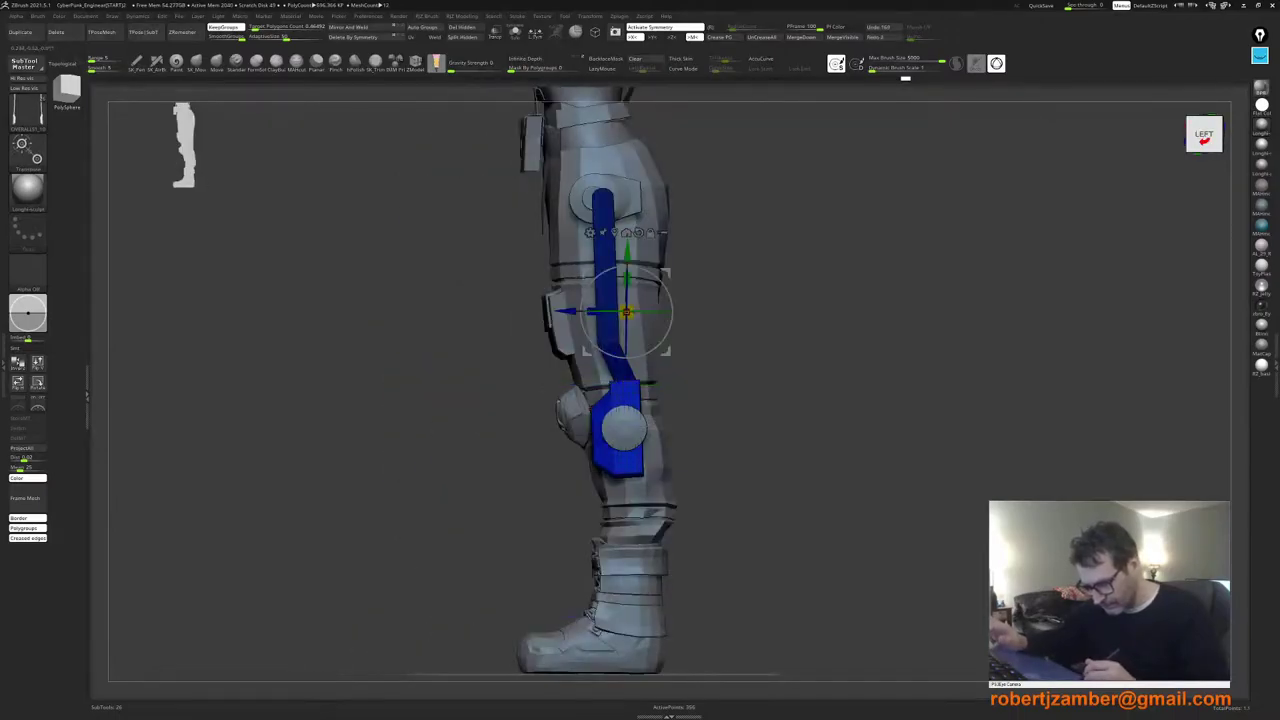
pyautogui.hotkey('ctrl', 'z')
pyautogui.hotkey('ctrl', 'shift', 'z')
pyautogui.hotkey('ctrl', 'shift', 'z')
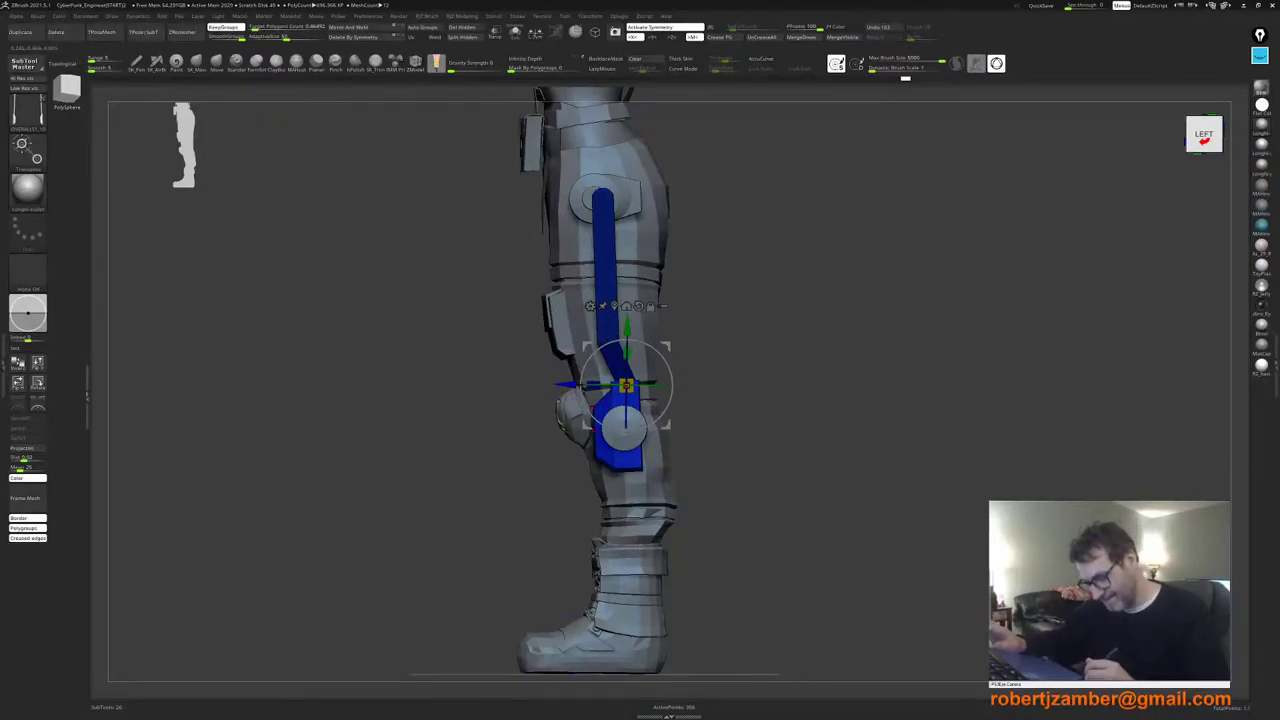
pyautogui.hotkey('ctrl', 'z')
pyautogui.hotkey('ctrl', 'shift', 'z')
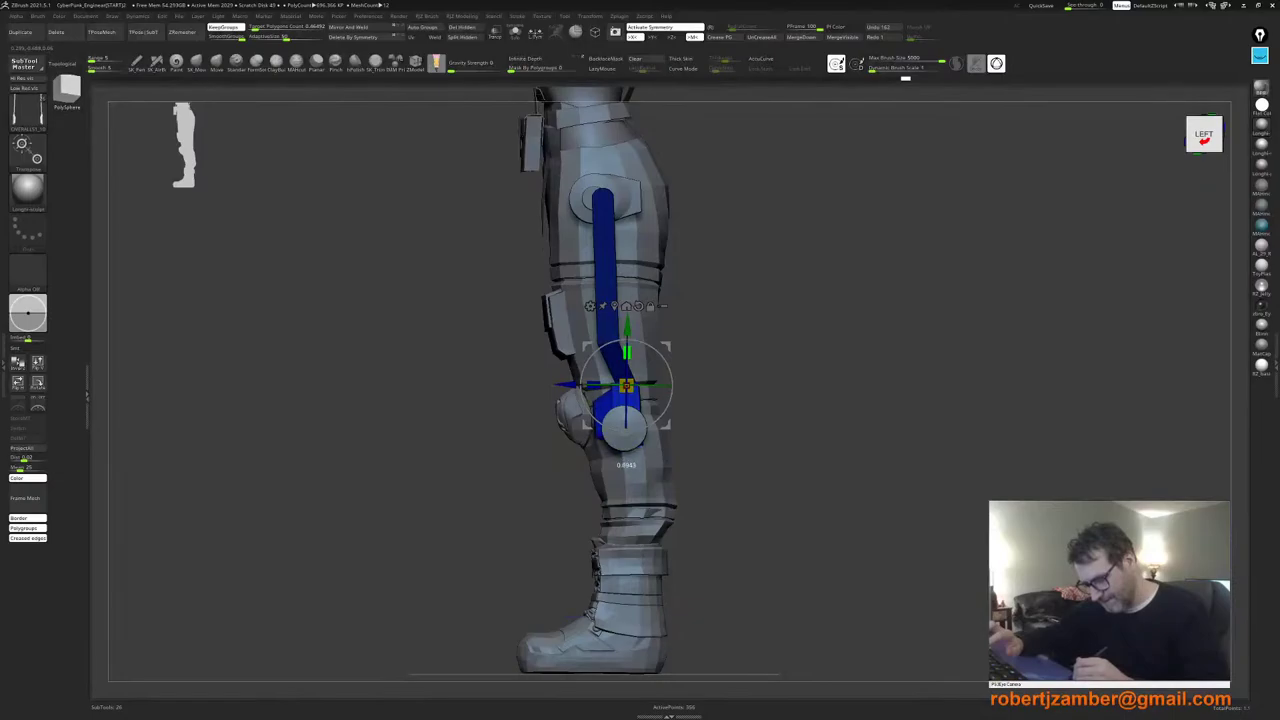
# Step: Try raising the shortened knee plates in the front view and undo the move
pyautogui.keyDown('shift'); pyautogui.moveTo(600, 428); pyautogui.dragTo(602, 475, button='right'); pyautogui.keyUp('shift')
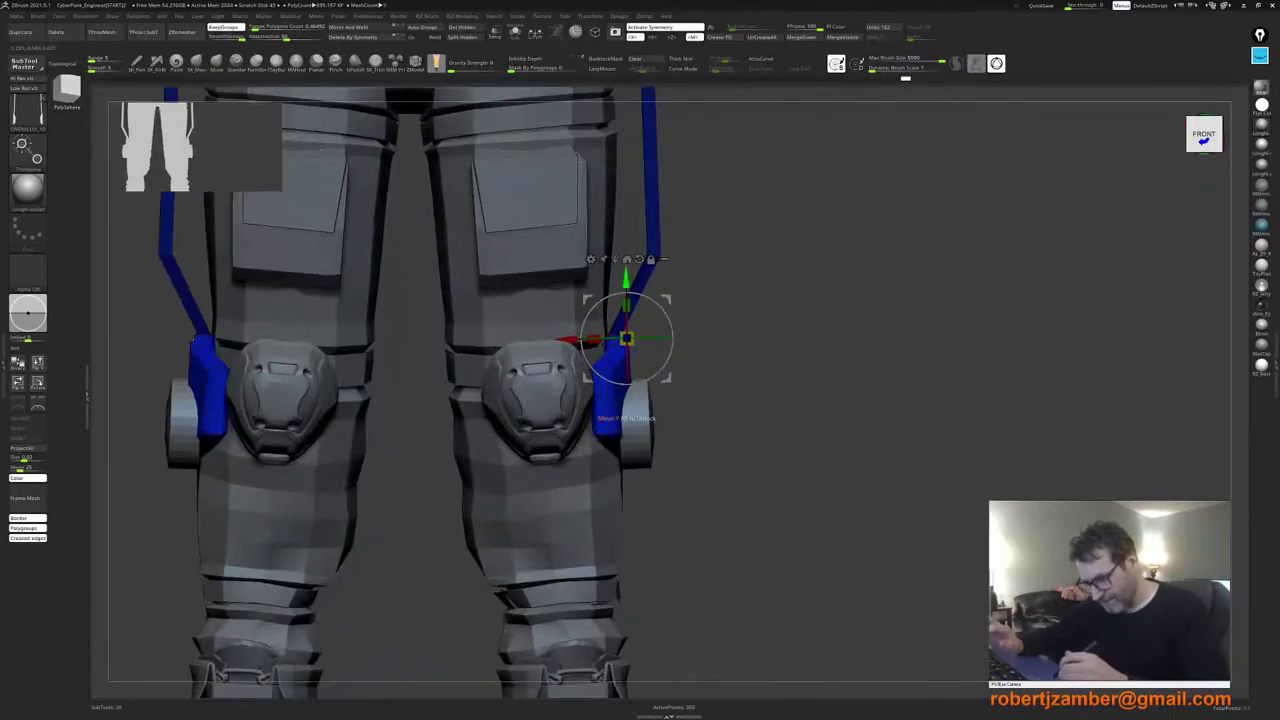
pyautogui.moveTo(626, 280); pyautogui.dragTo(626, 241)
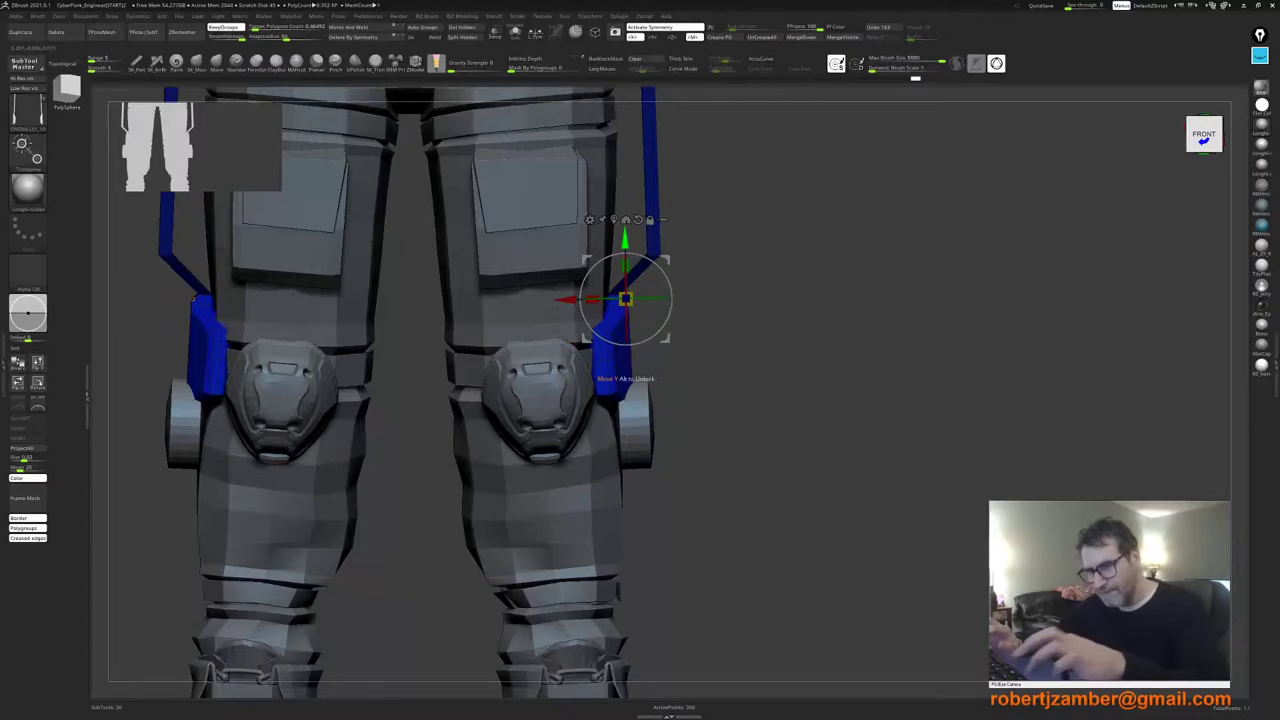
pyautogui.hotkey('ctrl', 'z')
# Step: Invert the mask, raise the upper straps so their bend sits higher, and shorten them vertically back to the hip discs
pyautogui.keyDown('ctrl'); pyautogui.moveTo(592, 401); pyautogui.dragTo(523, 440, button='right'); pyautogui.keyUp('ctrl')
pyautogui.keyDown('ctrl'); pyautogui.moveTo(523, 440); pyautogui.dragTo(575, 450, button='right'); pyautogui.keyUp('ctrl')
pyautogui.keyDown('ctrl'); pyautogui.click(468, 446); pyautogui.keyUp('ctrl')
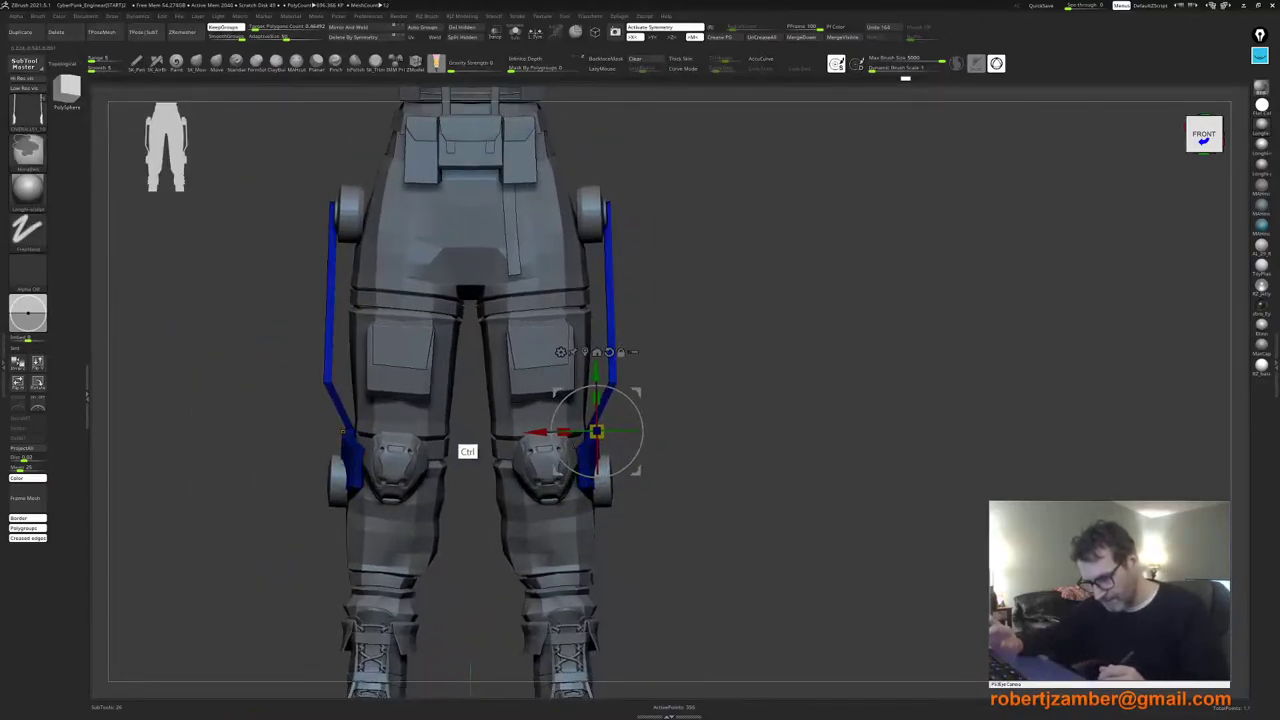
pyautogui.moveTo(596, 372); pyautogui.dragTo(596, 363)
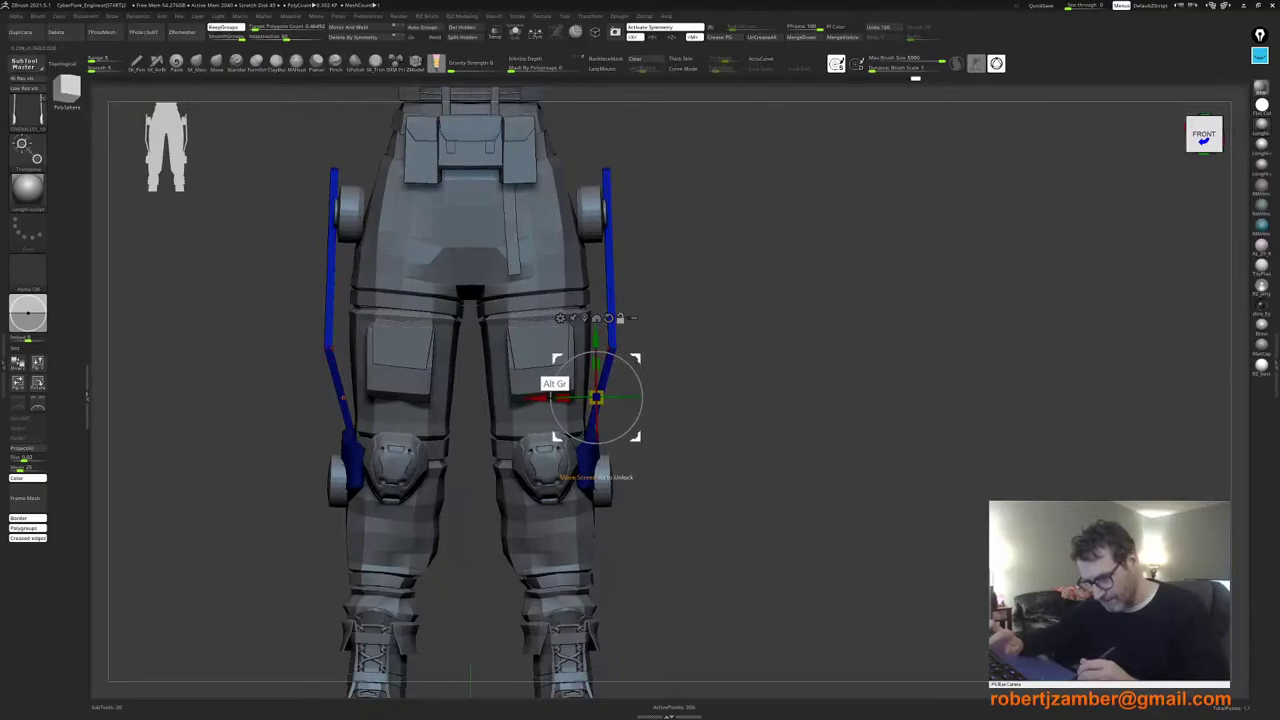
pyautogui.keyDown('shift'); pyautogui.moveTo(531, 400); pyautogui.dragTo(449, 423, button='right'); pyautogui.keyUp('shift')
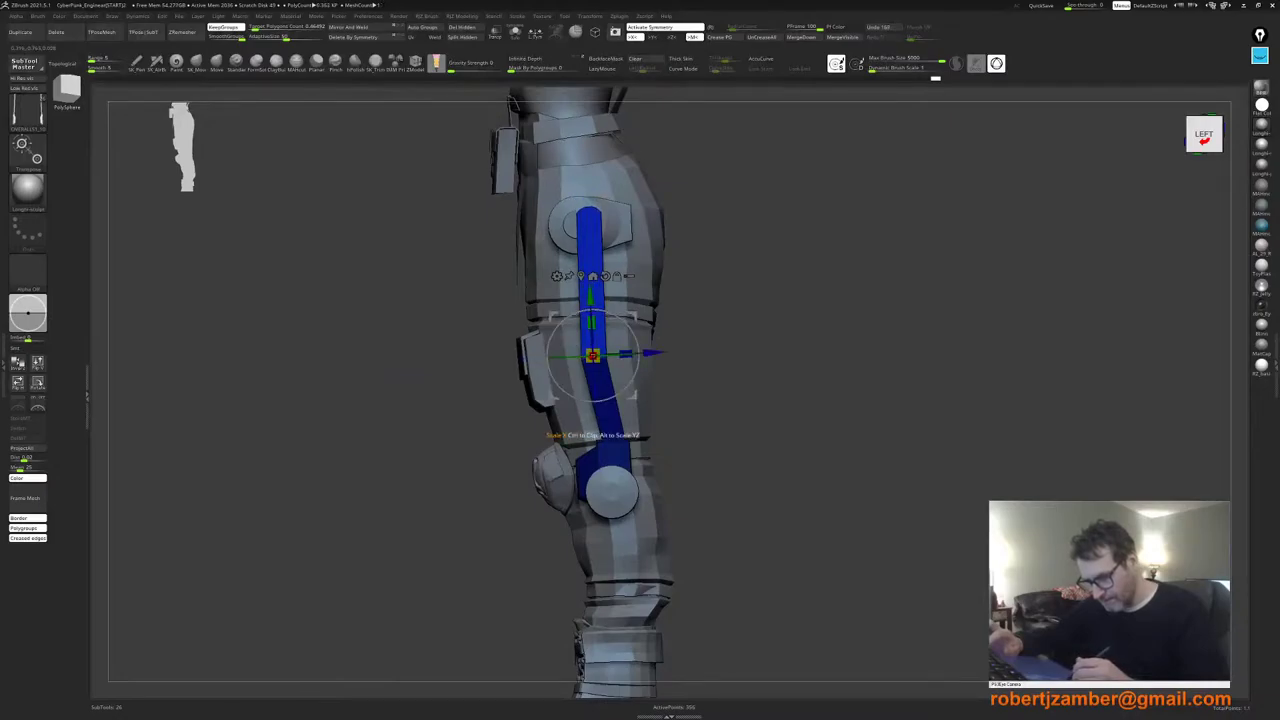
# Step: Shift the upper straps forward on the hip discs and scale them vertically to about 0.96 from the bend
pyautogui.moveTo(653, 352); pyautogui.dragTo(639, 353)
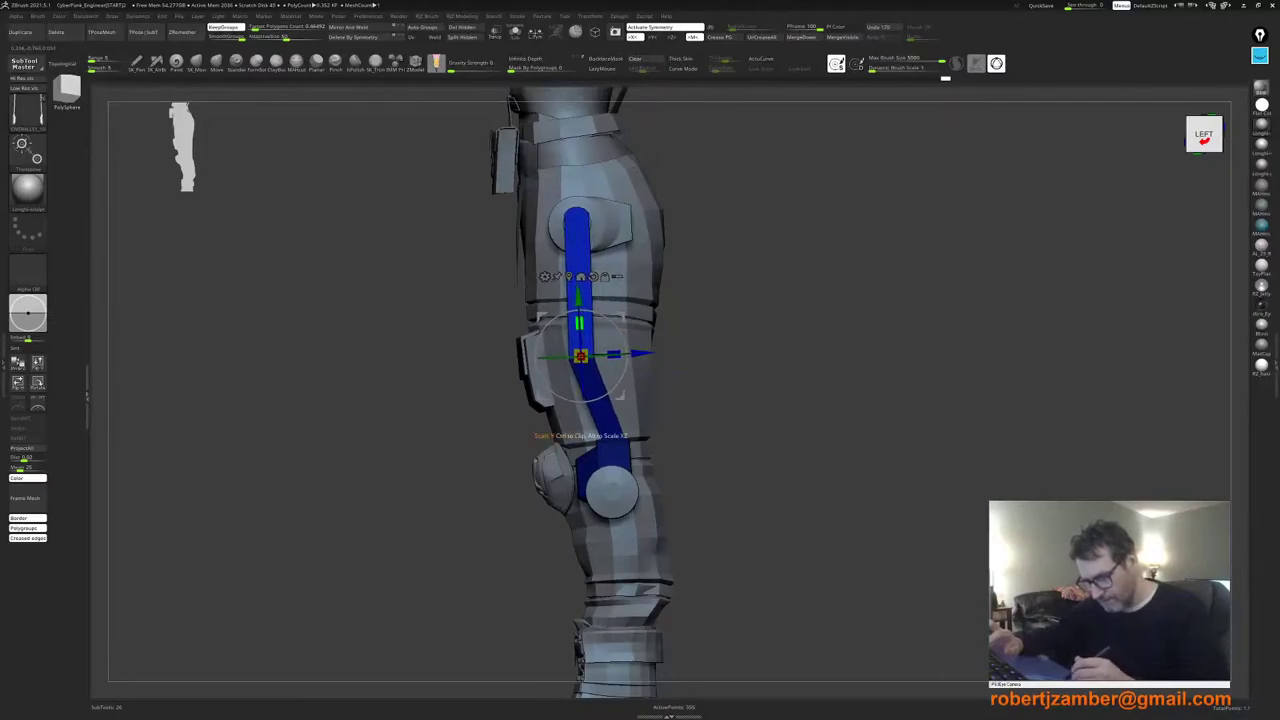
pyautogui.moveTo(580, 323)
pyautogui.mouseDown()
pyautogui.moveTo(580, 334)
pyautogui.moveTo(580, 322)
pyautogui.mouseUp()
pyautogui.hotkey('ctrl', 'z')
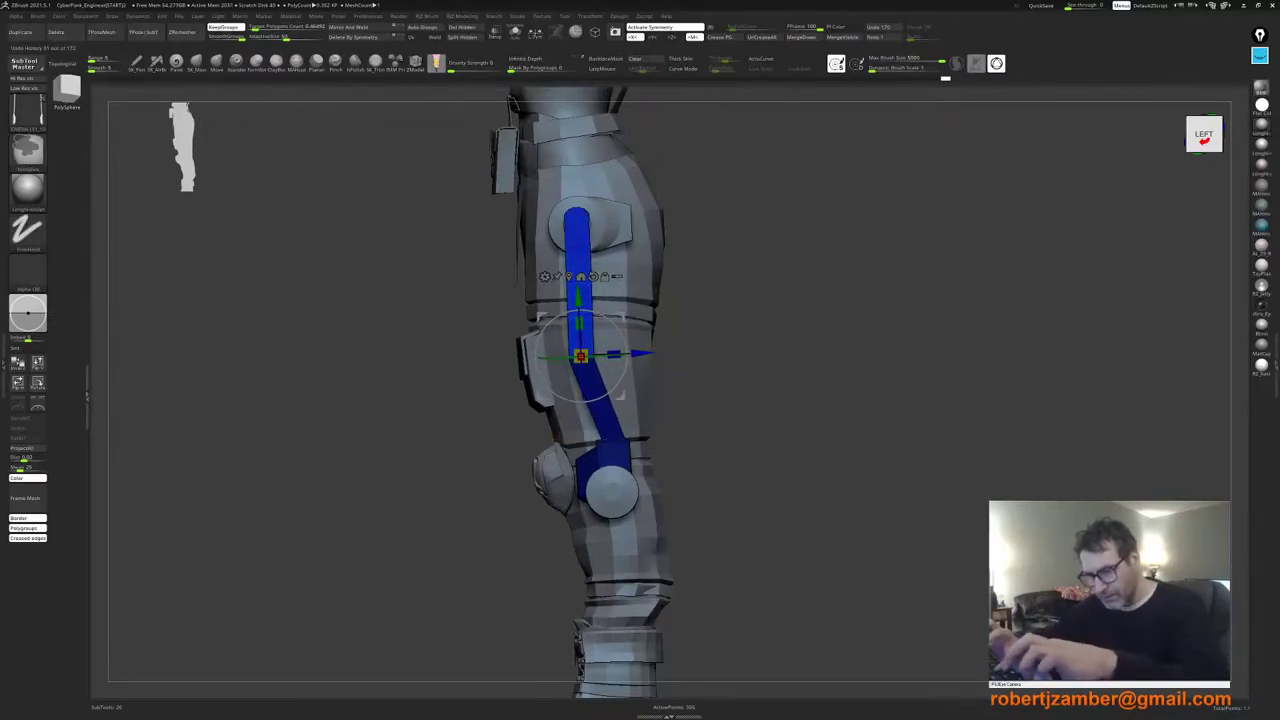
pyautogui.keyDown('ctrl'); pyautogui.moveTo(570, 358); pyautogui.dragTo(575, 380, button='right'); pyautogui.keyUp('ctrl')
pyautogui.moveTo(588, 320); pyautogui.dragTo(588, 325)
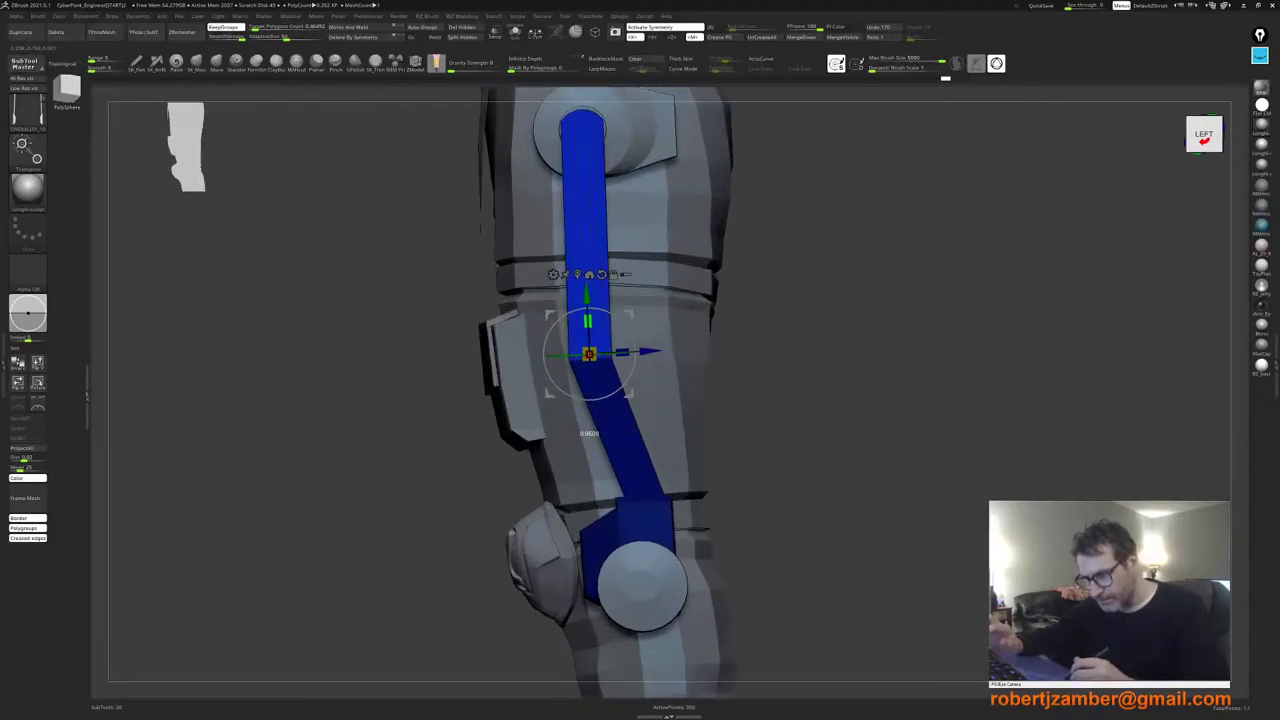
pyautogui.keyDown('ctrl'); pyautogui.moveTo(575, 400); pyautogui.dragTo(565, 360, button='right'); pyautogui.keyUp('ctrl')
pyautogui.moveTo(440, 413)
pyautogui.keyDown('shift'); pyautogui.mouseDown(button='right')
pyautogui.moveTo(520, 415)
pyautogui.moveTo(446, 417)
pyautogui.mouseUp(button='right'); pyautogui.keyUp('shift')
pyautogui.keyDown('alt'); pyautogui.moveTo(527, 423); pyautogui.dragTo(488, 415, button='right'); pyautogui.keyUp('alt')
pyautogui.keyDown('ctrl'); pyautogui.moveTo(558, 382); pyautogui.dragTo(559, 430, button='right'); pyautogui.keyUp('ctrl')
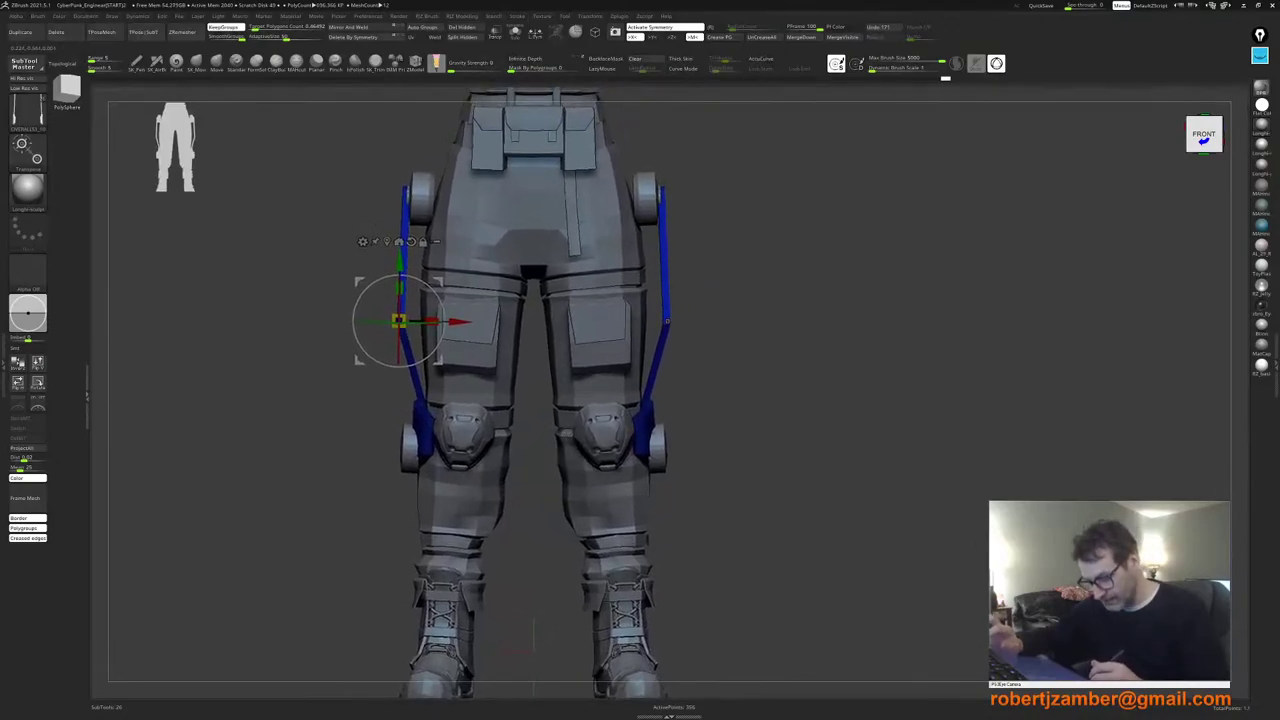
# Step: Invert the mask and move the knee plates up by about 0.075 and slightly outward from the legs
pyautogui.hotkey('ctrl', 'i')
pyautogui.moveTo(461, 322)
pyautogui.mouseDown()
pyautogui.moveTo(387, 320)
pyautogui.moveTo(457, 322)
pyautogui.mouseUp()
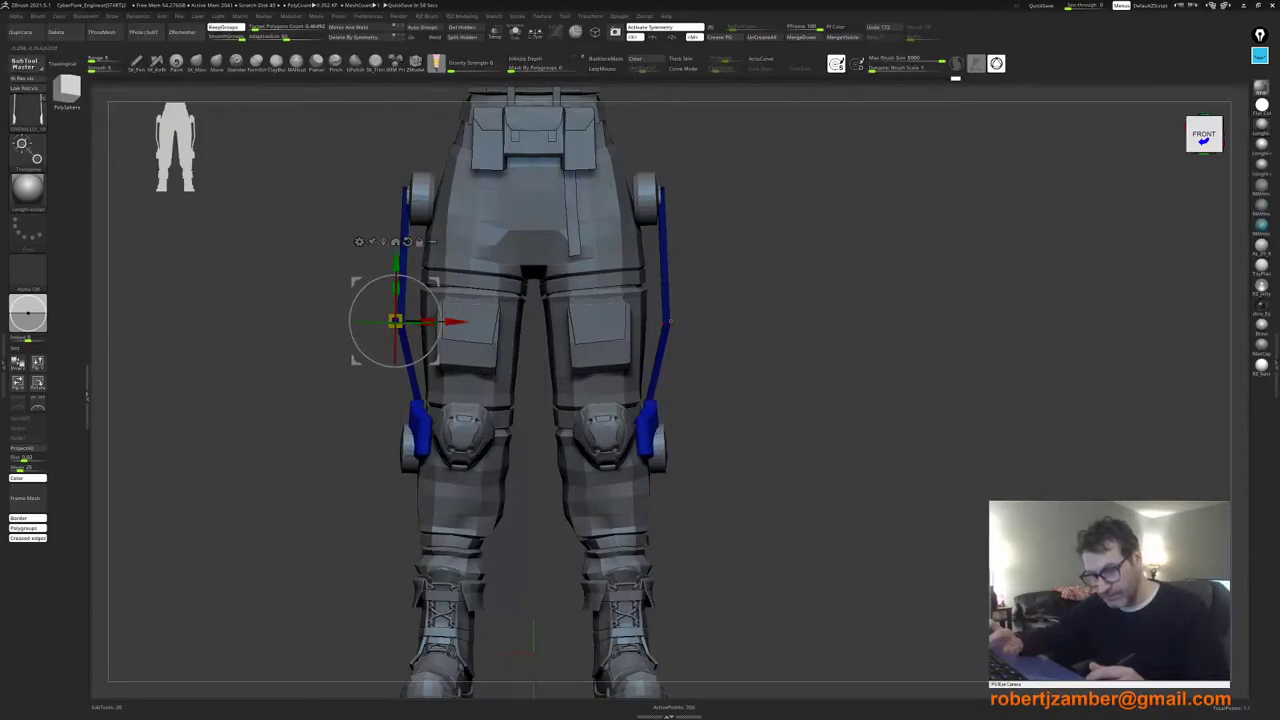
pyautogui.moveTo(396, 261); pyautogui.dragTo(396, 228)
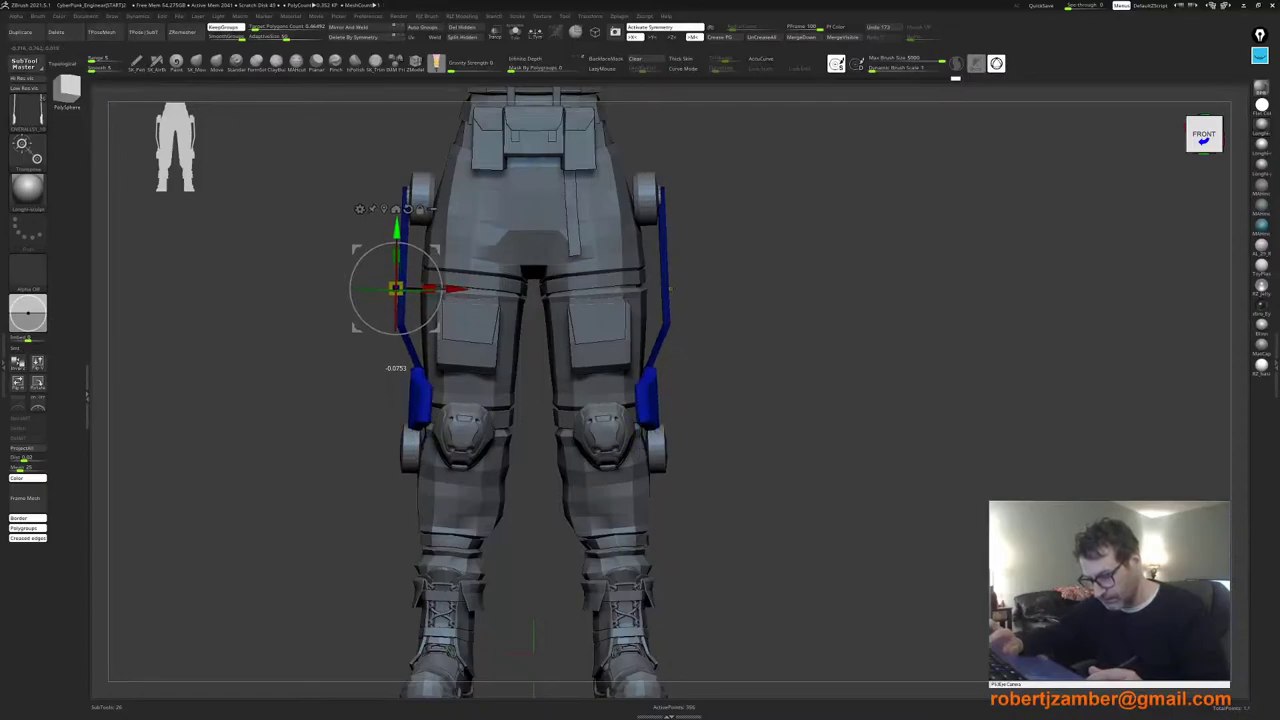
pyautogui.moveTo(456, 289); pyautogui.dragTo(452, 289)
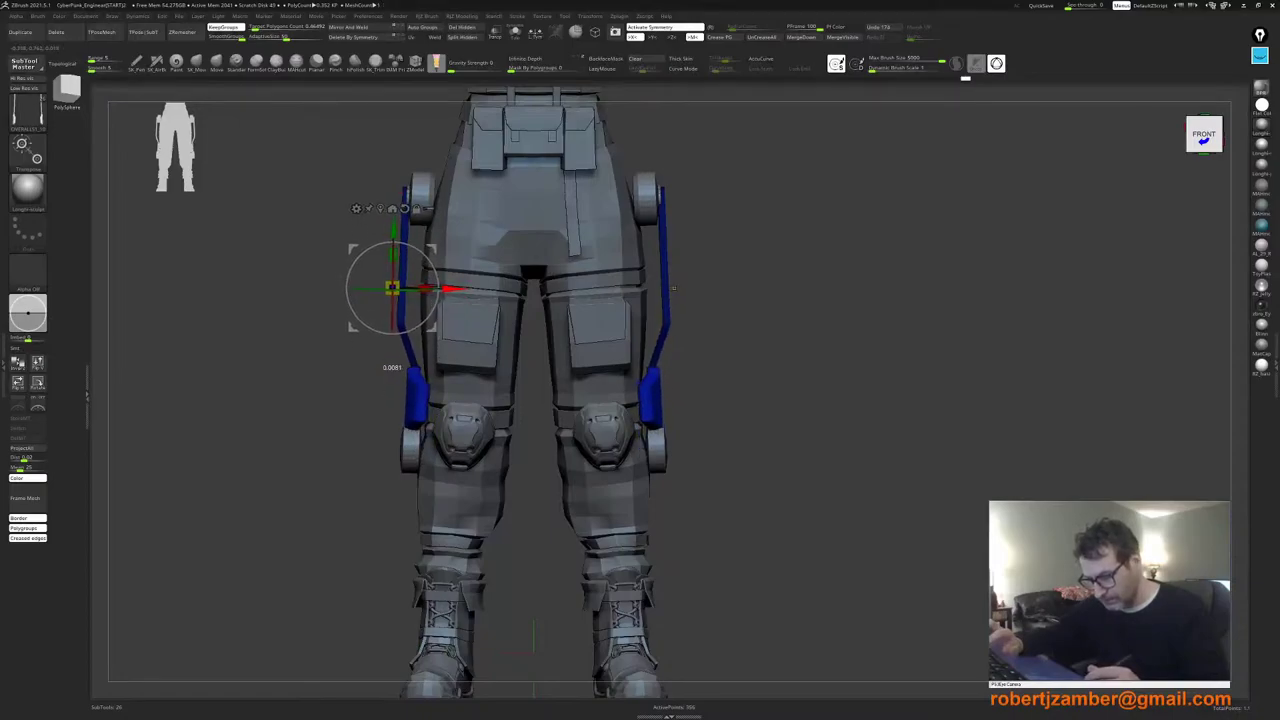
# Step: Stretch the knee plates vertically to about 1.11 from their upper end and move them forward by about 0.0173
pyautogui.moveTo(674, 288); pyautogui.dragTo(510, 305)
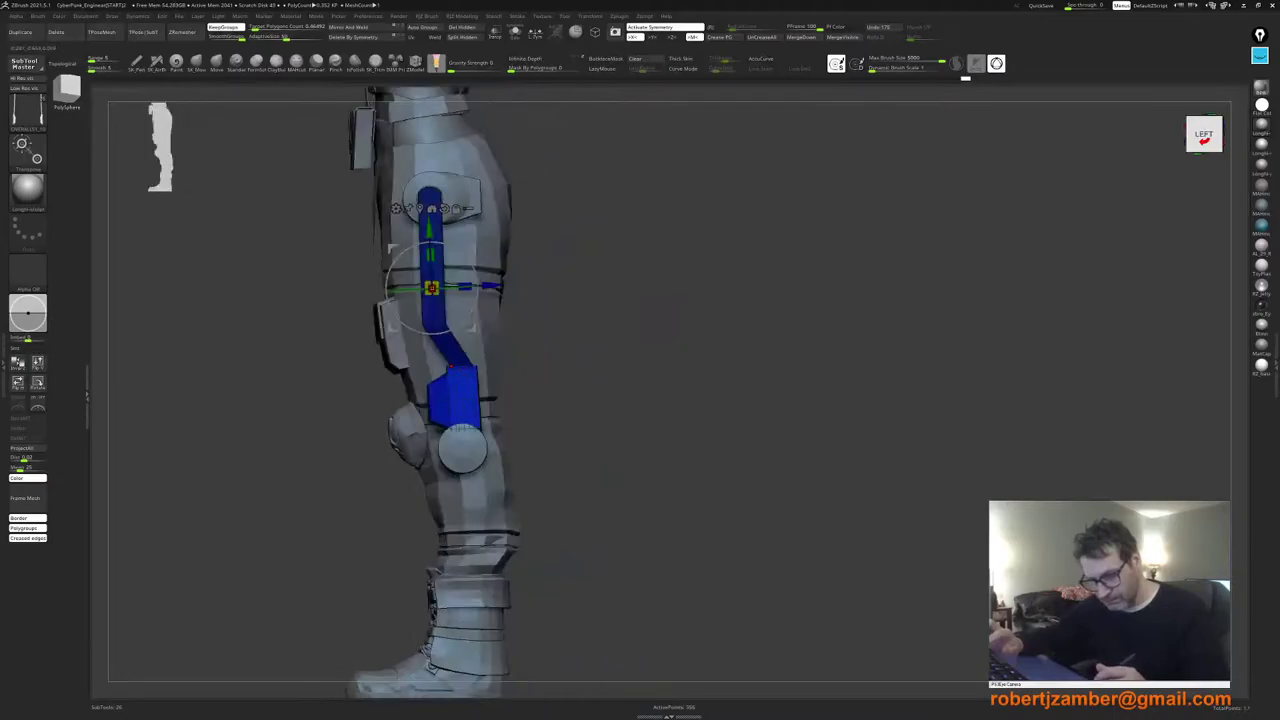
pyautogui.keyDown('alt'); pyautogui.click(460, 367); pyautogui.keyUp('alt')
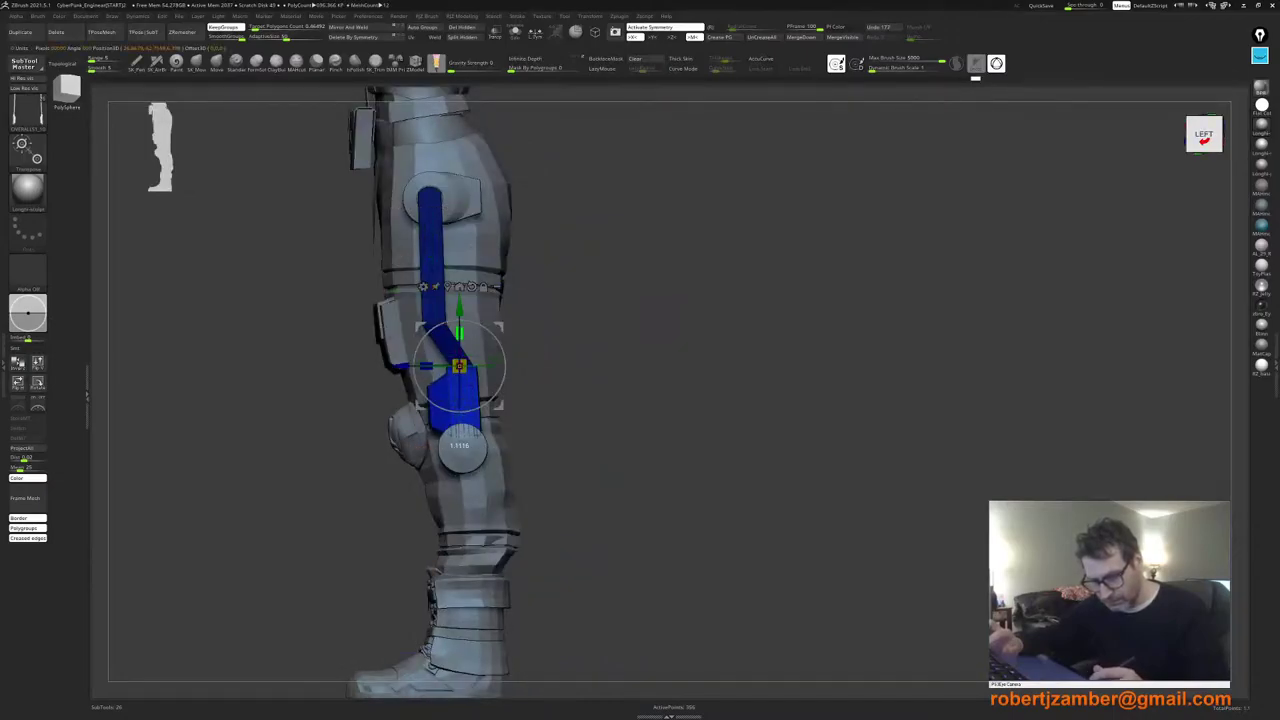
pyautogui.moveTo(466, 362); pyautogui.dragTo(393, 366)
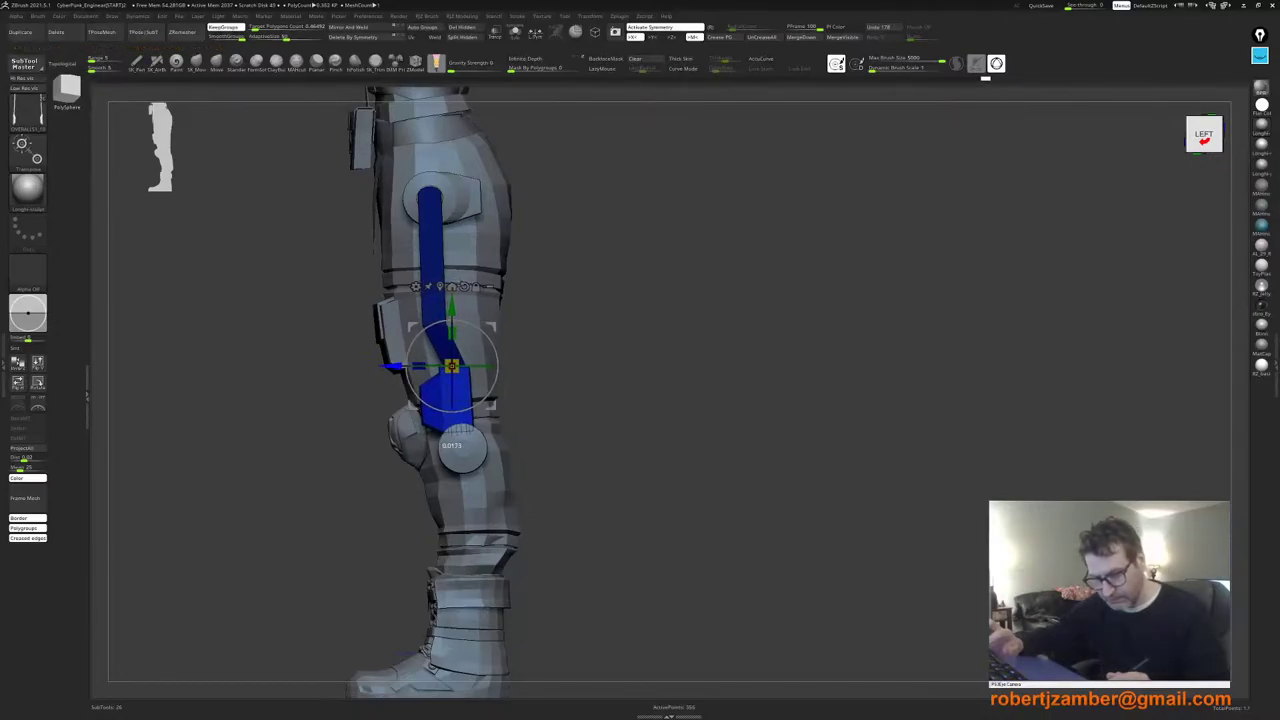
# Step: Adjust the knee plates slightly sideways in the front view and rotate them a little toward the knee discs
pyautogui.moveTo(580, 400); pyautogui.dragTo(700, 402)
pyautogui.keyDown('alt'); pyautogui.moveTo(560, 400); pyautogui.dragTo(570, 405); pyautogui.keyUp('alt')
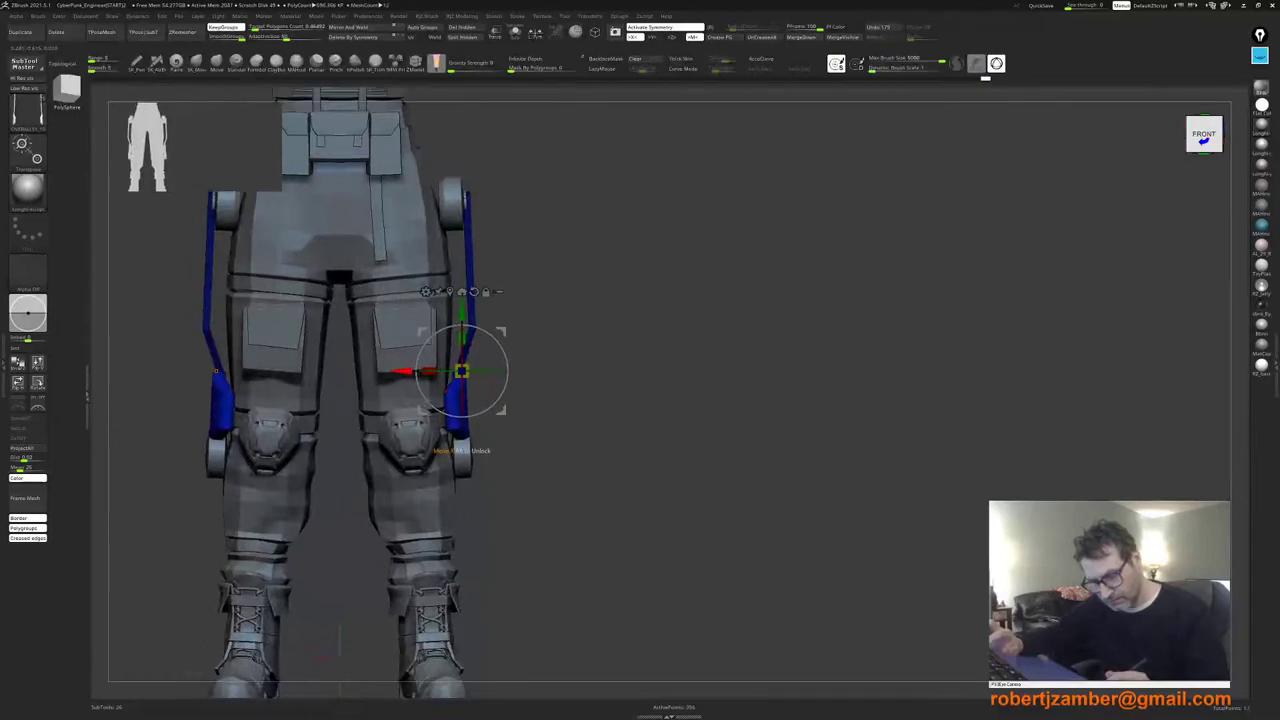
pyautogui.moveTo(416, 372)
pyautogui.mouseDown()
pyautogui.moveTo(417, 334)
pyautogui.moveTo(411, 368)
pyautogui.mouseUp()
pyautogui.keyDown('alt'); pyautogui.moveTo(570, 390); pyautogui.dragTo(575, 440); pyautogui.keyUp('alt')
pyautogui.moveTo(508, 368); pyautogui.dragTo(508, 373)
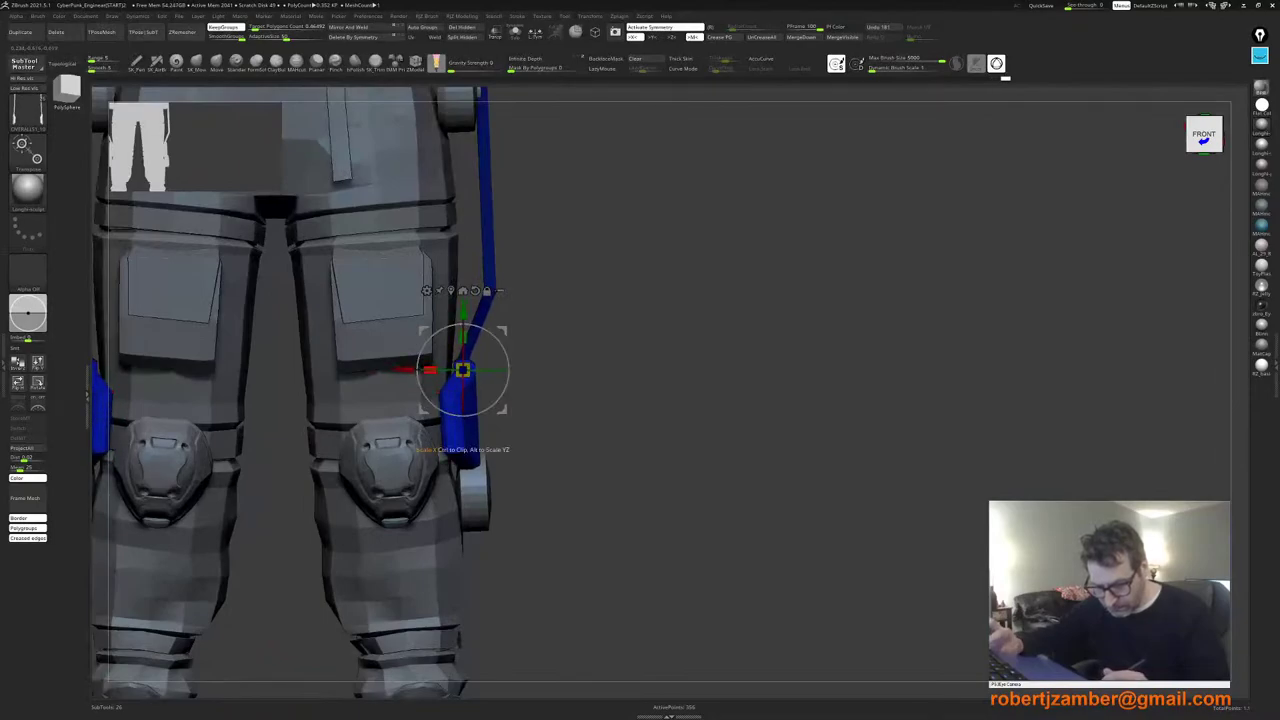
# Step: Try narrowing the knee plates sideways, retry at about 0.73 with local symmetry turned on, and undo both scalings
pyautogui.moveTo(430, 370)
pyautogui.mouseDown(button='right')
pyautogui.moveTo(372, 374)
pyautogui.moveTo(430, 370)
pyautogui.mouseUp(button='right')
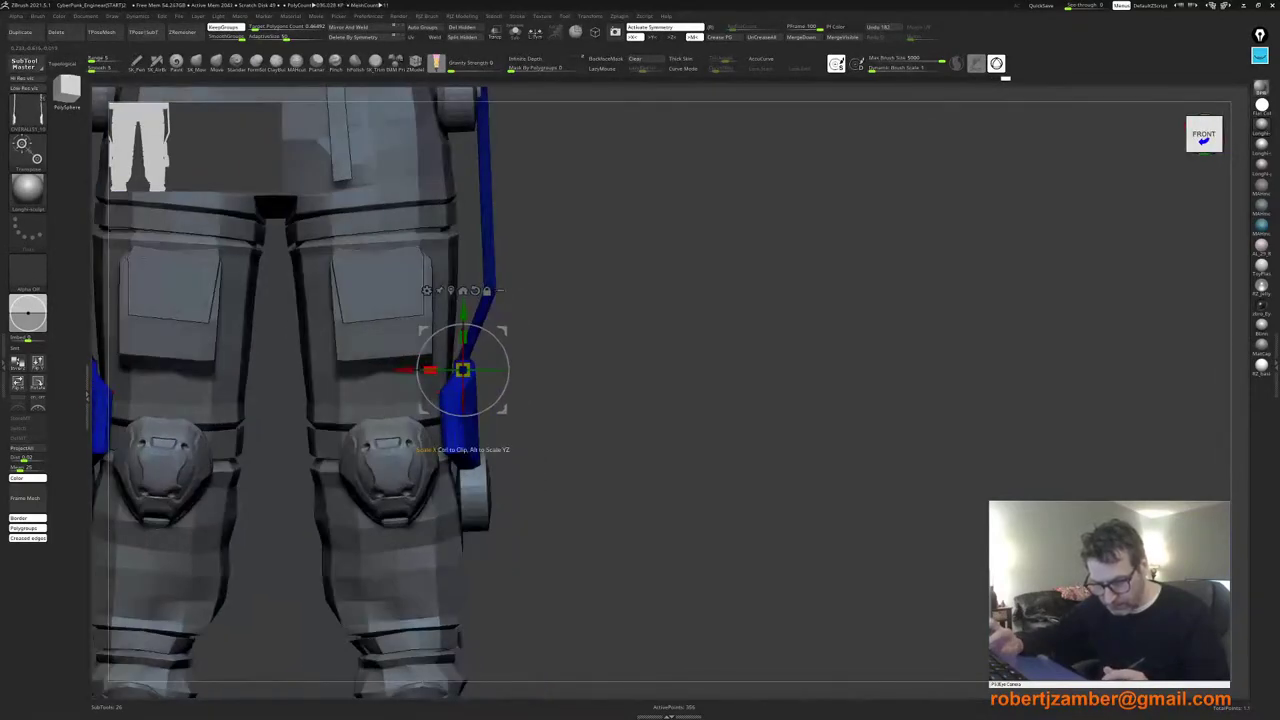
pyautogui.moveTo(430, 370); pyautogui.dragTo(441, 370)
pyautogui.hotkey('ctrl', 'z')
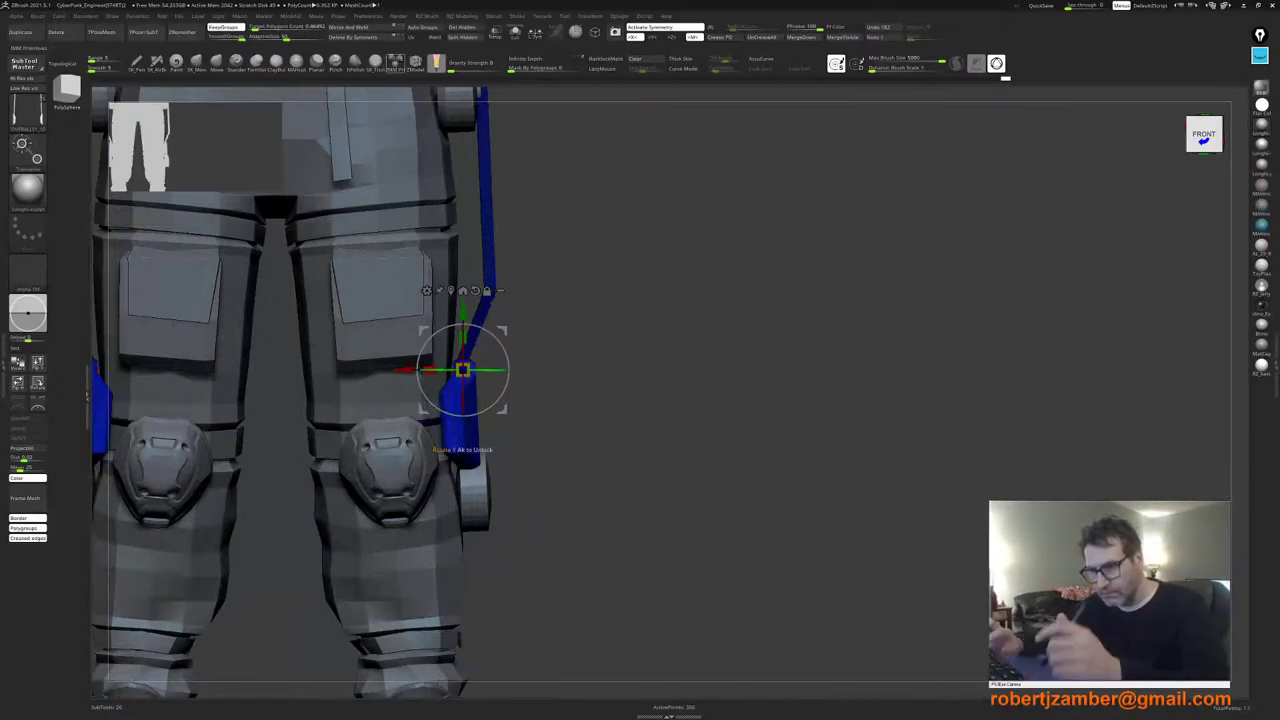
pyautogui.click(536, 33)
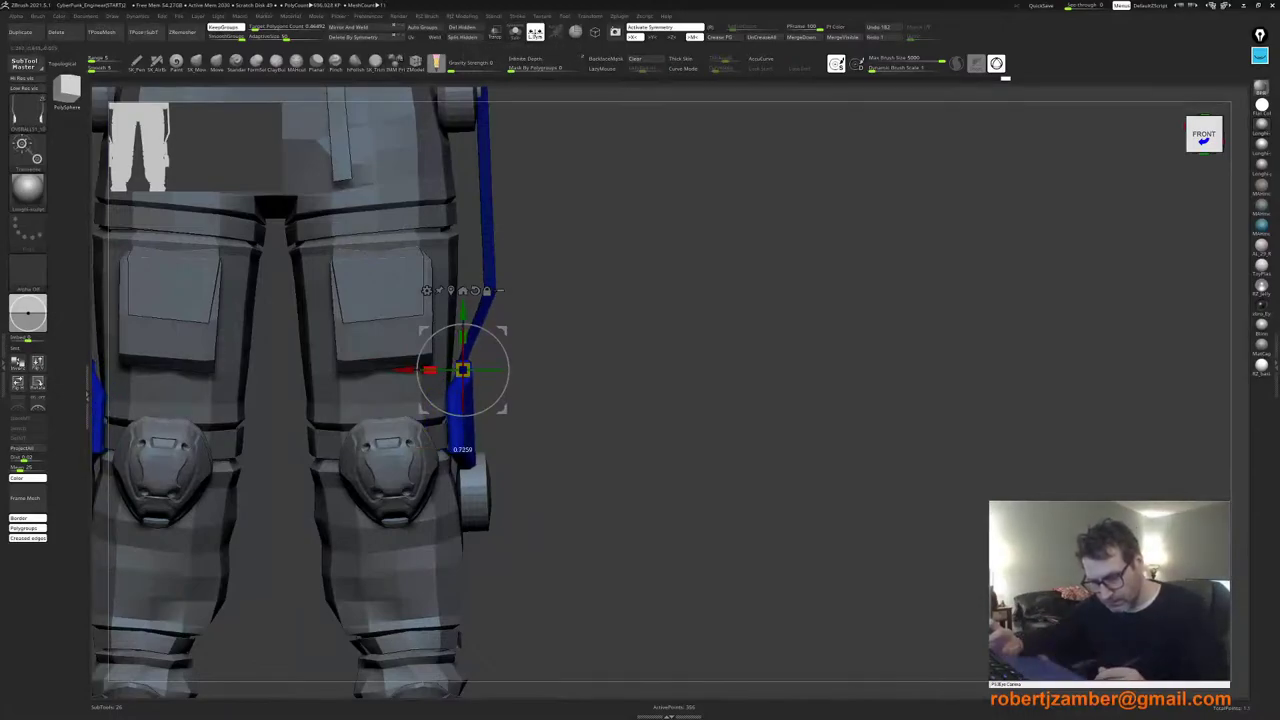
pyautogui.hotkey('ctrl', 'z')
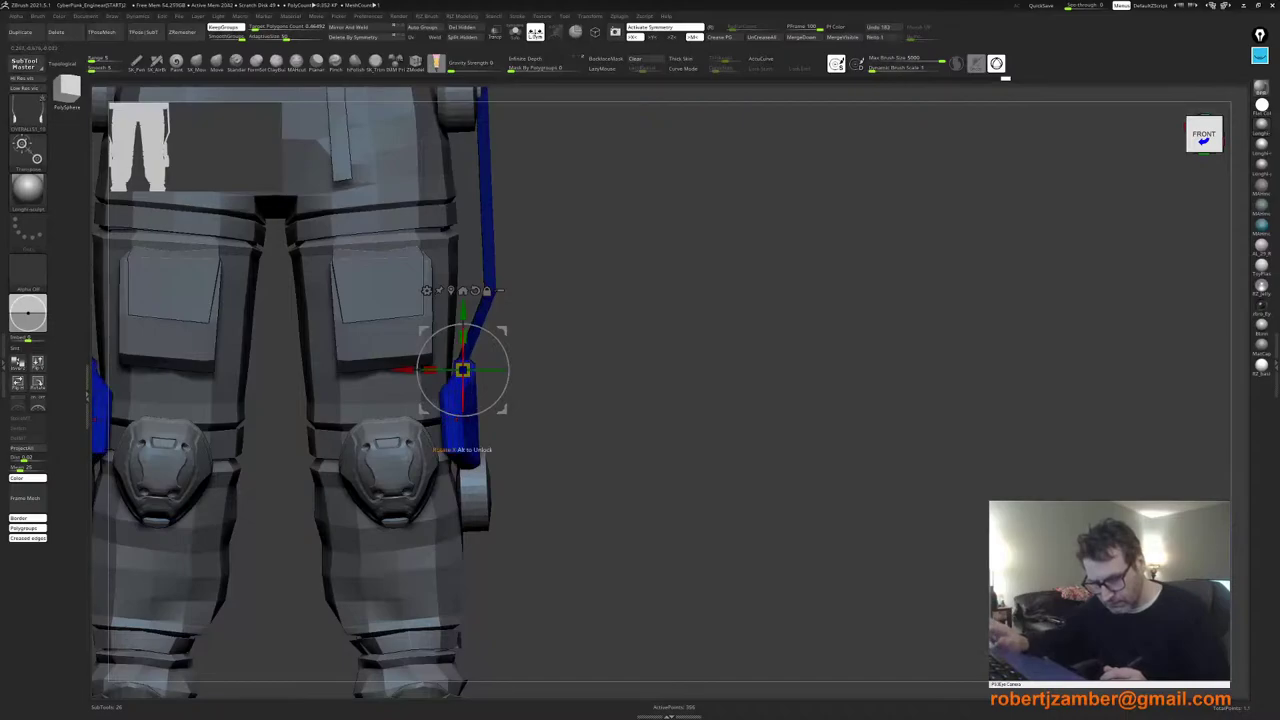
# Step: Raise the knee plates by about 0.0242 to clear the knee discs and rotate them slightly in the front view
pyautogui.keyDown('ctrl'); pyautogui.moveTo(540, 420); pyautogui.dragTo(477, 373, button='right'); pyautogui.keyUp('ctrl')
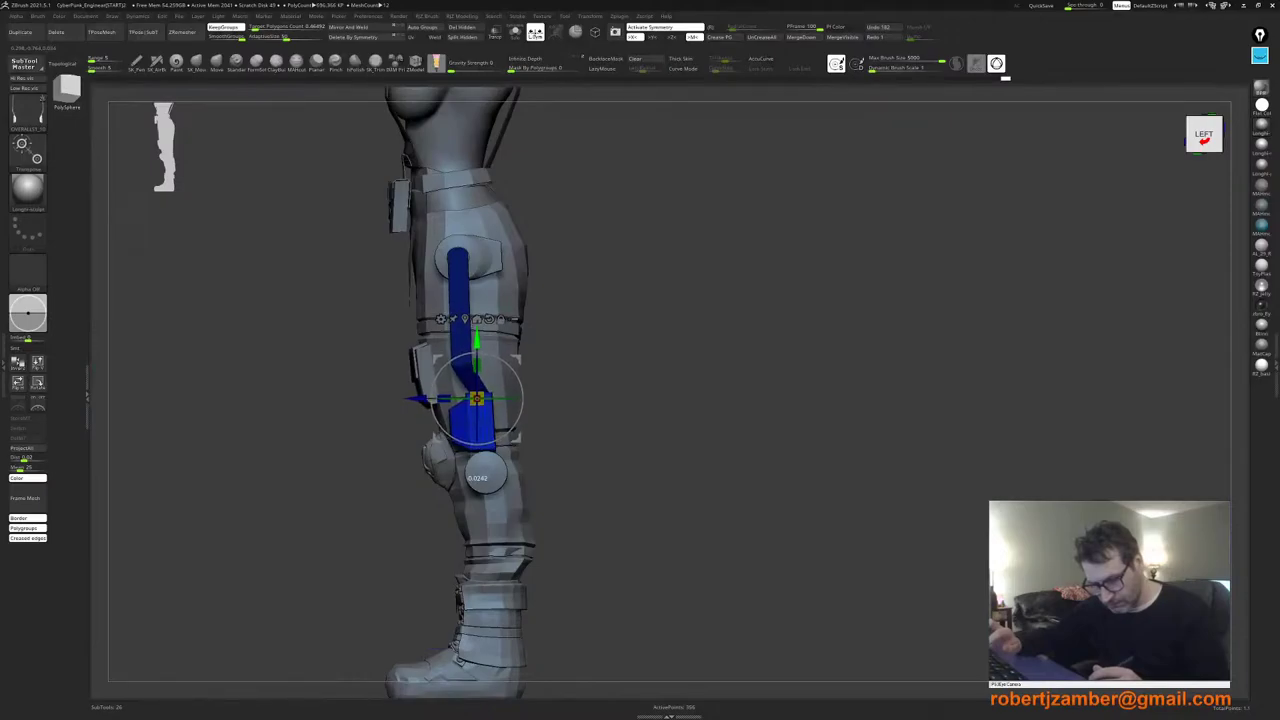
pyautogui.moveTo(395, 430); pyautogui.dragTo(460, 500, button='right')
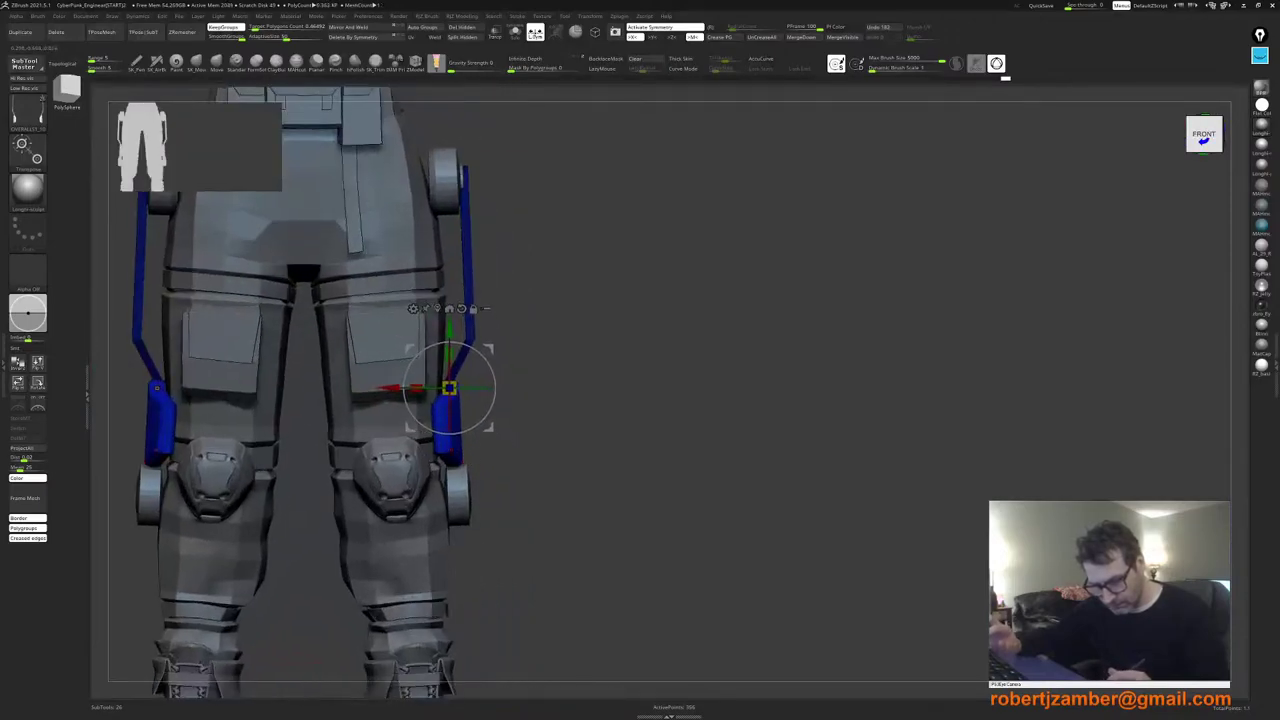
pyautogui.moveTo(480, 422); pyautogui.dragTo(478, 388)
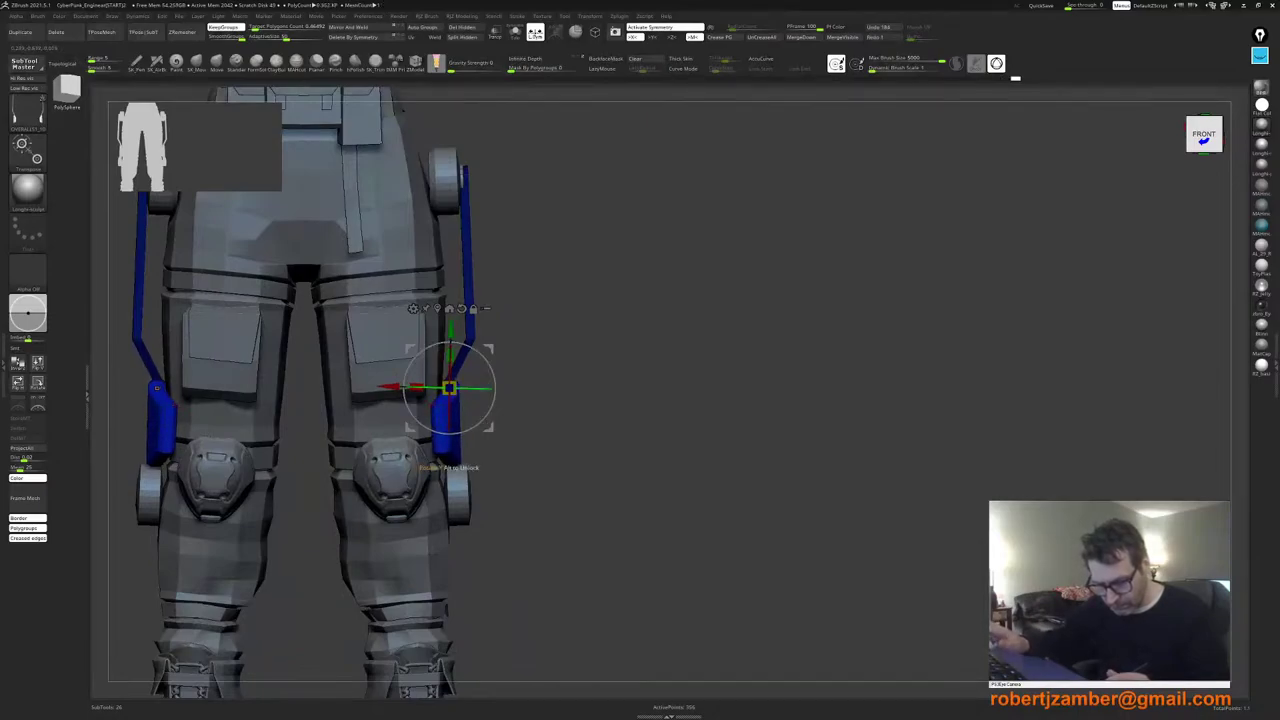
pyautogui.moveTo(449, 388); pyautogui.dragTo(448, 389)
pyautogui.keyDown('ctrl'); pyautogui.moveTo(440, 442); pyautogui.dragTo(493, 463, button='right'); pyautogui.keyUp('ctrl')
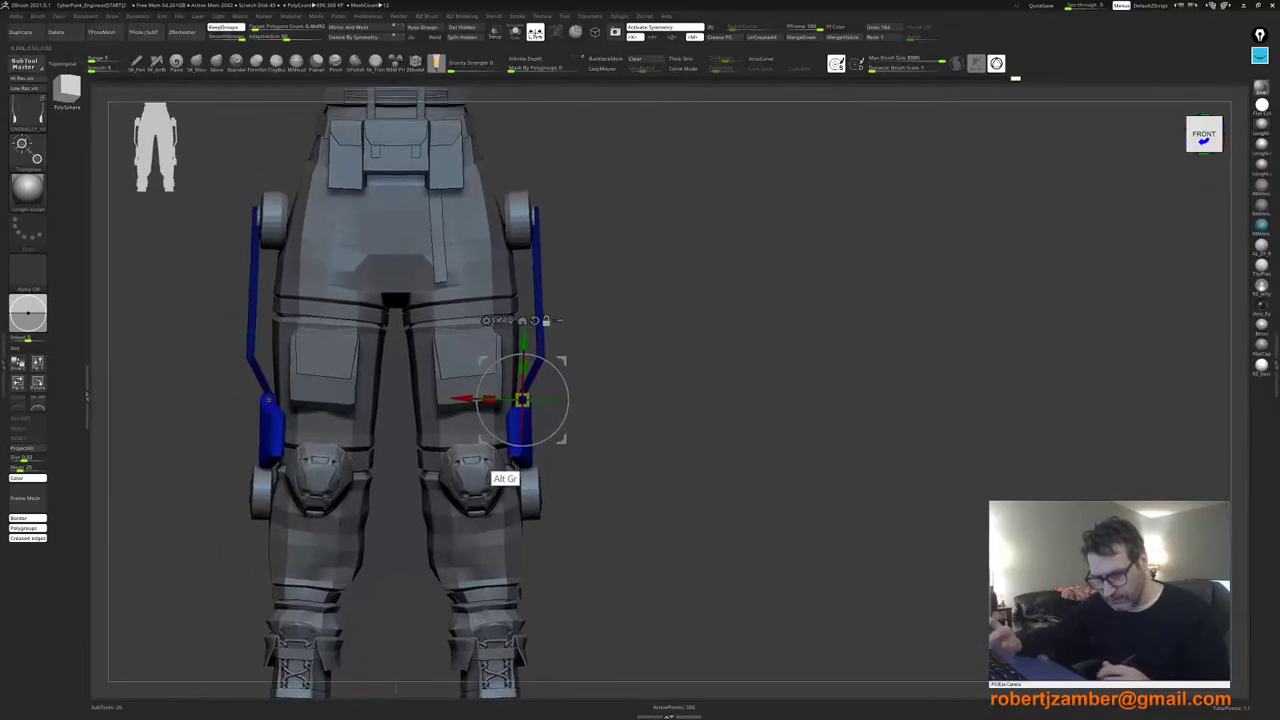
pyautogui.click(639, 60)
pyautogui.keyDown('alt'); pyautogui.moveTo(424, 346); pyautogui.dragTo(487, 329, button='right'); pyautogui.keyUp('alt')
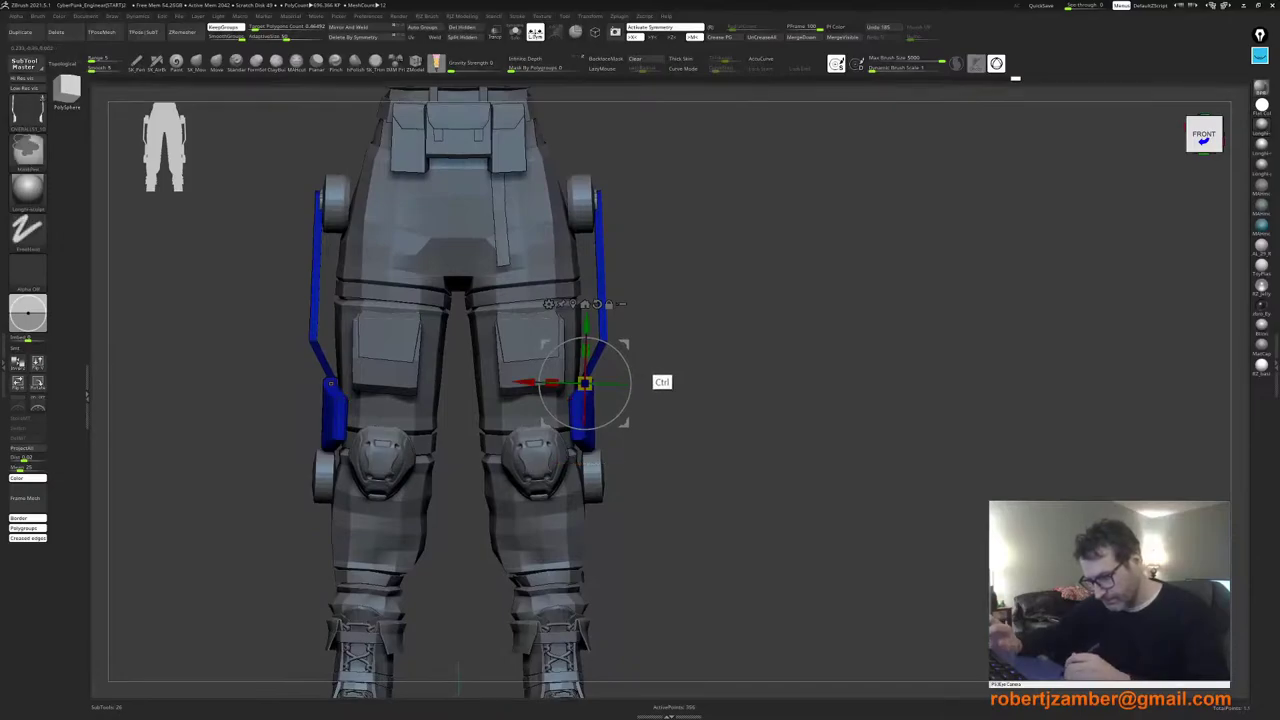
# Step: Mask off everything but the upper thigh straps, try moving them inward by about 0.0202, undo the move and clear the mask
pyautogui.keyDown('ctrl'); pyautogui.moveTo(661, 356); pyautogui.dragTo(487, 153); pyautogui.keyUp('ctrl')
pyautogui.hotkey('ctrl', 'z')
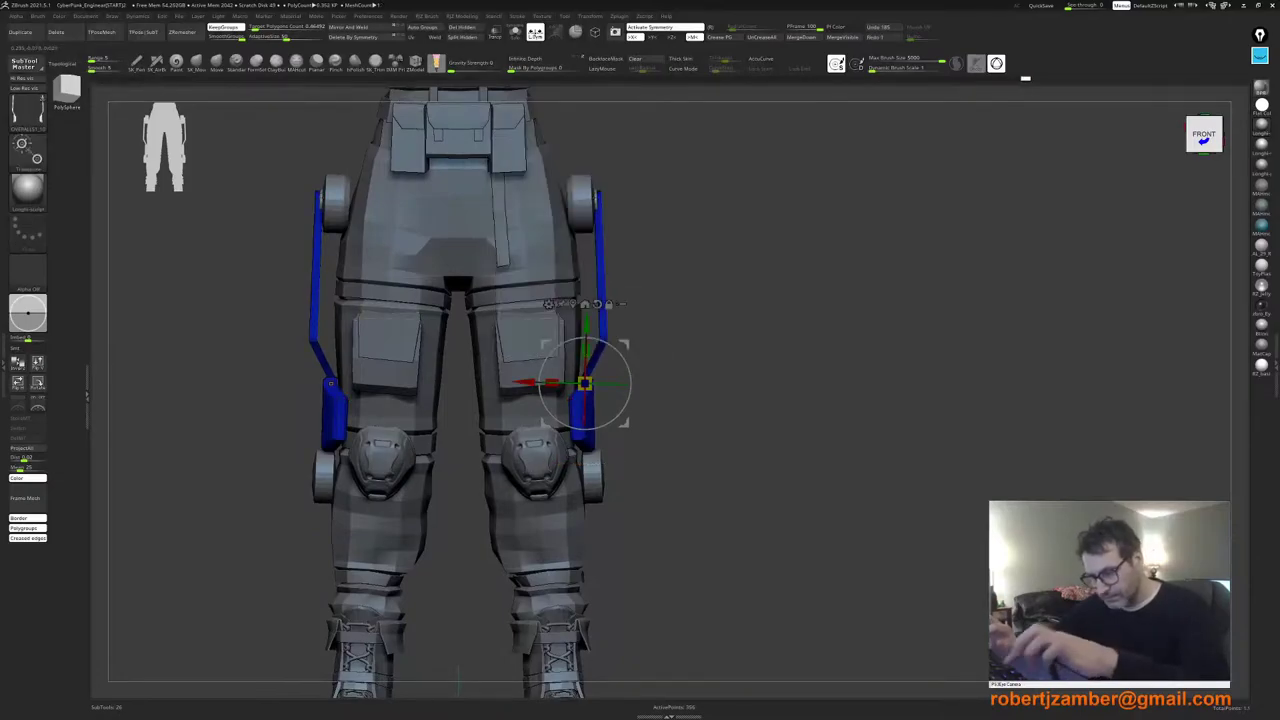
pyautogui.keyDown('ctrl'); pyautogui.moveTo(599, 341); pyautogui.dragTo(590, 240, button='right'); pyautogui.keyUp('ctrl')
pyautogui.keyDown('alt'); pyautogui.moveTo(590, 240); pyautogui.dragTo(575, 398, button='right'); pyautogui.keyUp('alt')
pyautogui.keyDown('ctrl'); pyautogui.moveTo(613, 149); pyautogui.dragTo(556, 499); pyautogui.keyUp('ctrl')
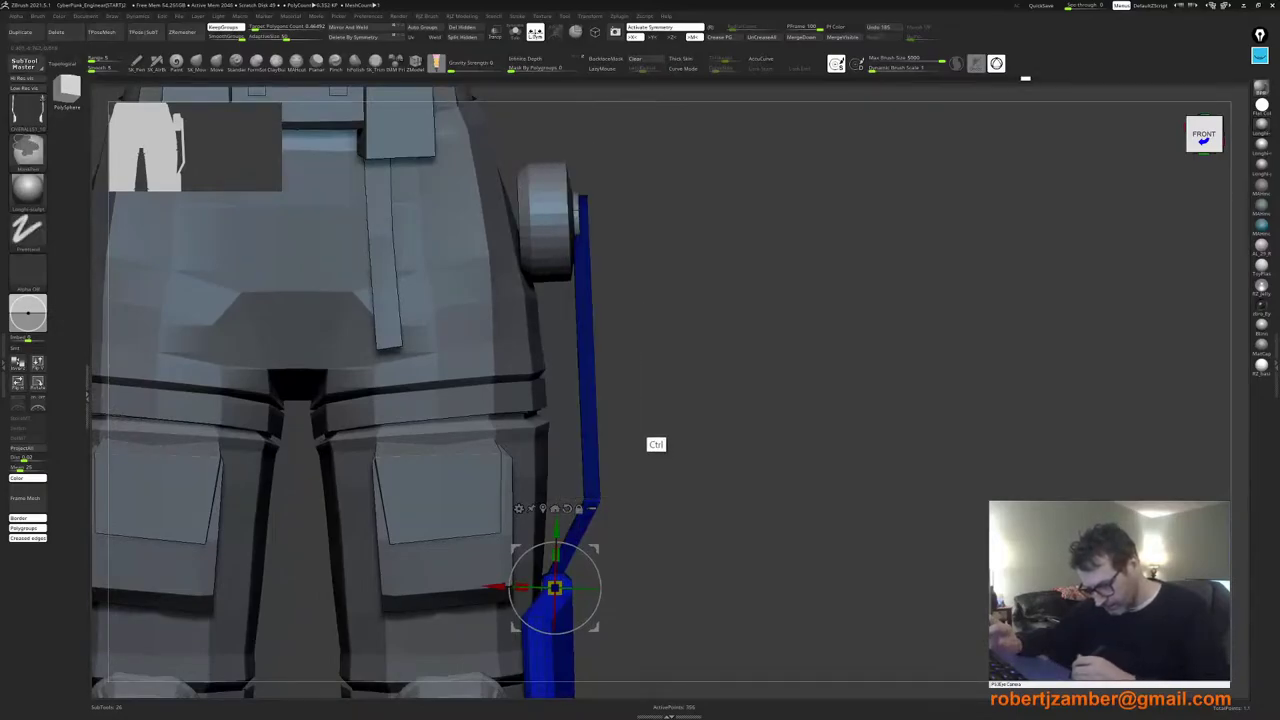
pyautogui.keyDown('ctrl'); pyautogui.click(655, 419); pyautogui.keyUp('ctrl')
pyautogui.click(543, 508)
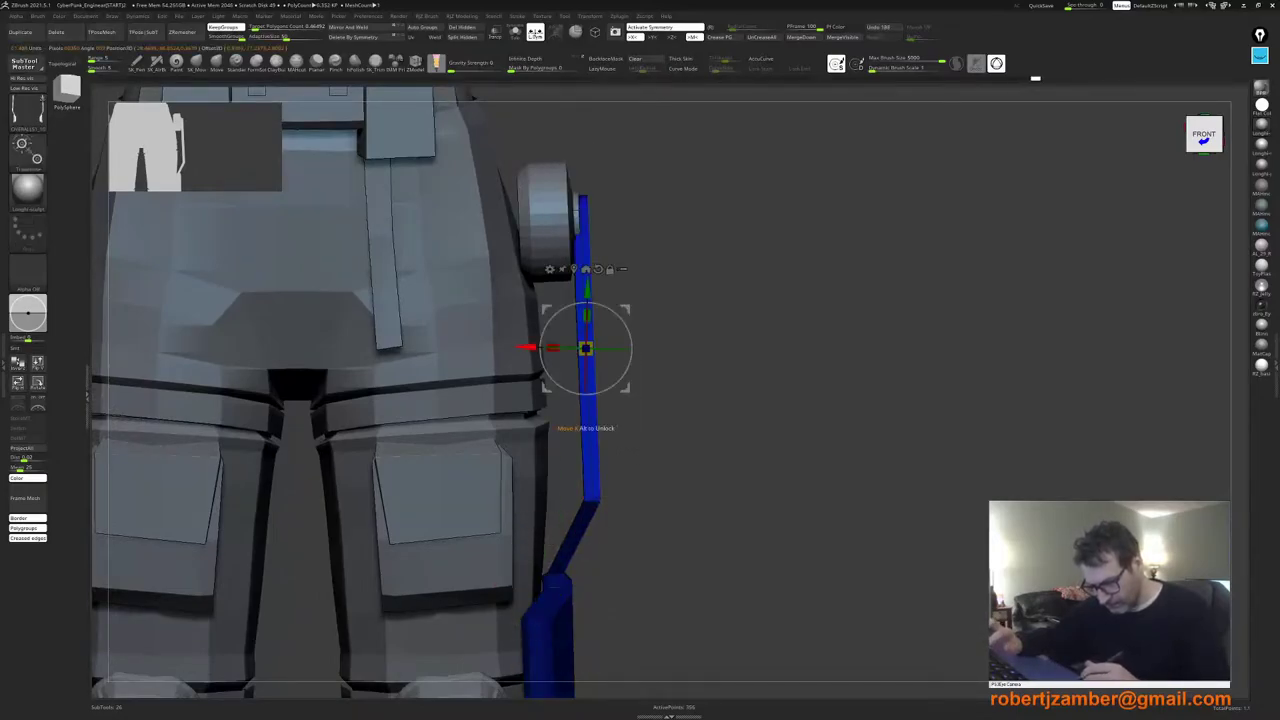
pyautogui.moveTo(527, 347); pyautogui.dragTo(516, 347)
pyautogui.hotkey('ctrl', 'z')
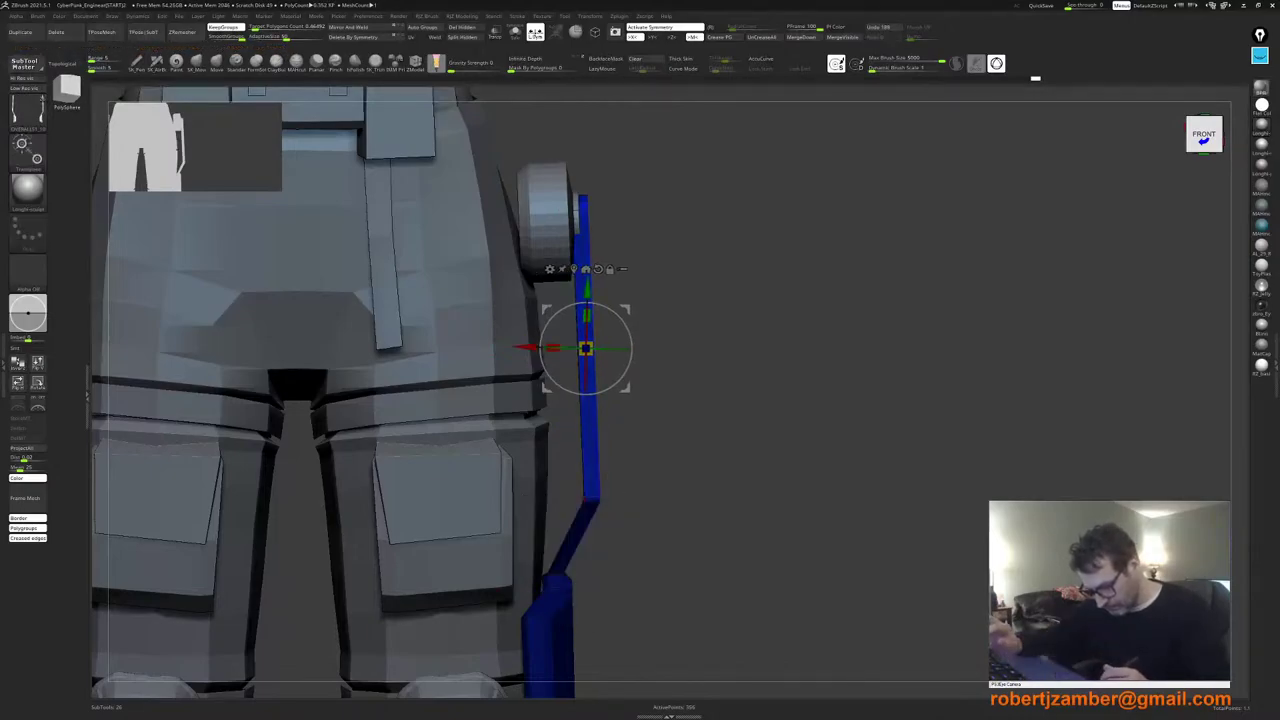
pyautogui.moveTo(526, 347); pyautogui.dragTo(506, 347)
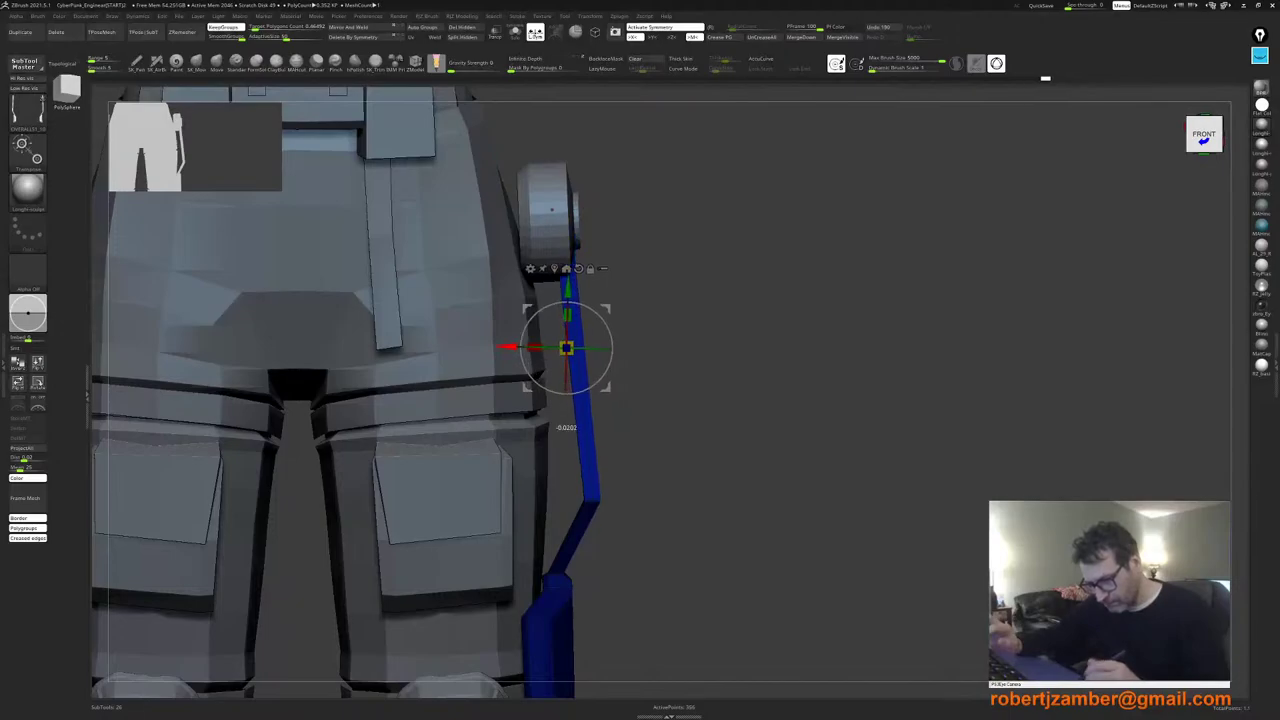
pyautogui.hotkey('ctrl', 'z')
pyautogui.press('q')
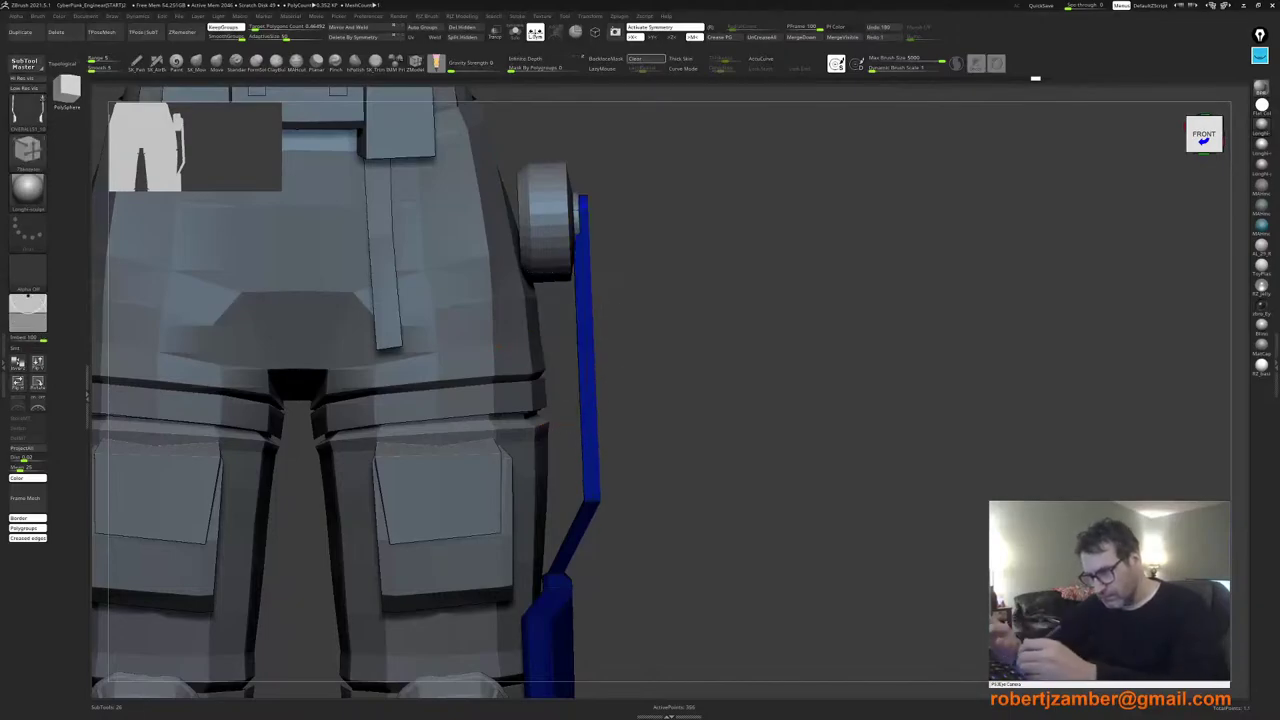
pyautogui.keyDown('ctrl'); pyautogui.moveTo(700, 400); pyautogui.dragTo(740, 440); pyautogui.keyUp('ctrl')
# Step: Scale the thigh braces slightly narrower sideways in the front view
pyautogui.moveTo(640, 400); pyautogui.dragTo(535, 412, button='right')
pyautogui.keyDown('ctrl'); pyautogui.moveTo(455, 520); pyautogui.dragTo(473, 361, button='right'); pyautogui.keyUp('ctrl')
pyautogui.press('w')
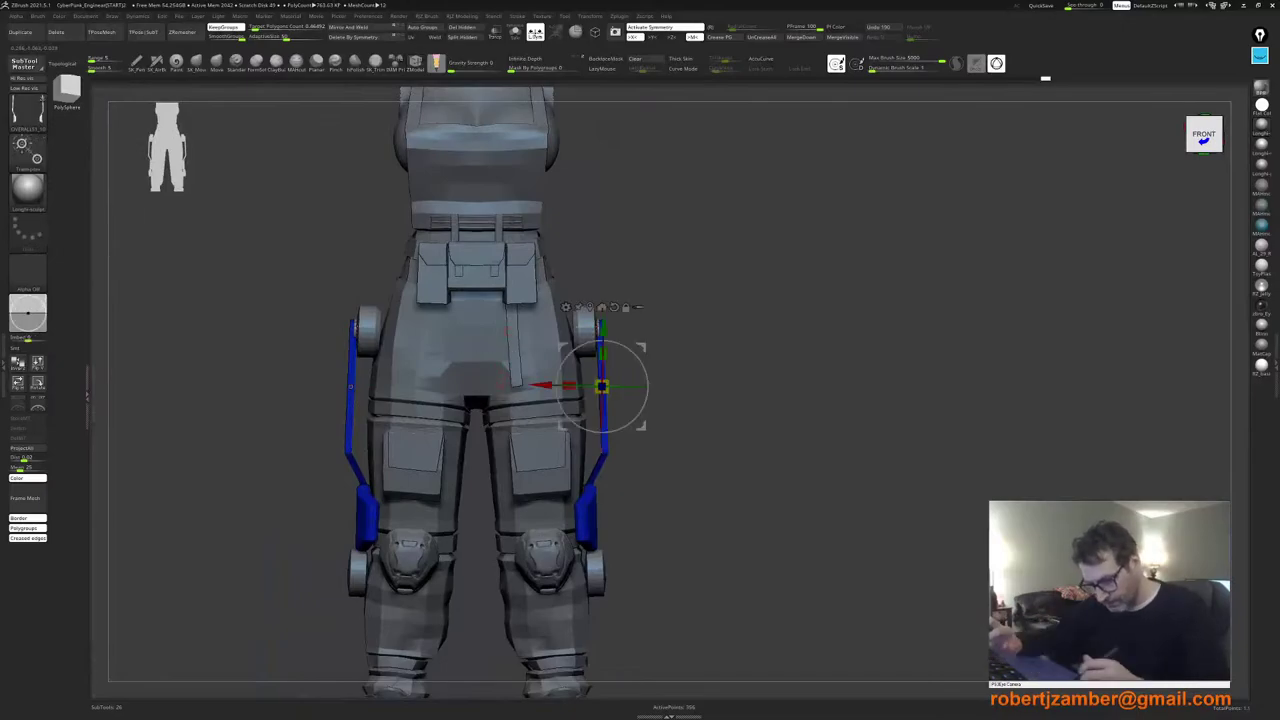
pyautogui.keyDown('ctrl'); pyautogui.moveTo(602, 453); pyautogui.dragTo(594, 517, button='right'); pyautogui.keyUp('ctrl')
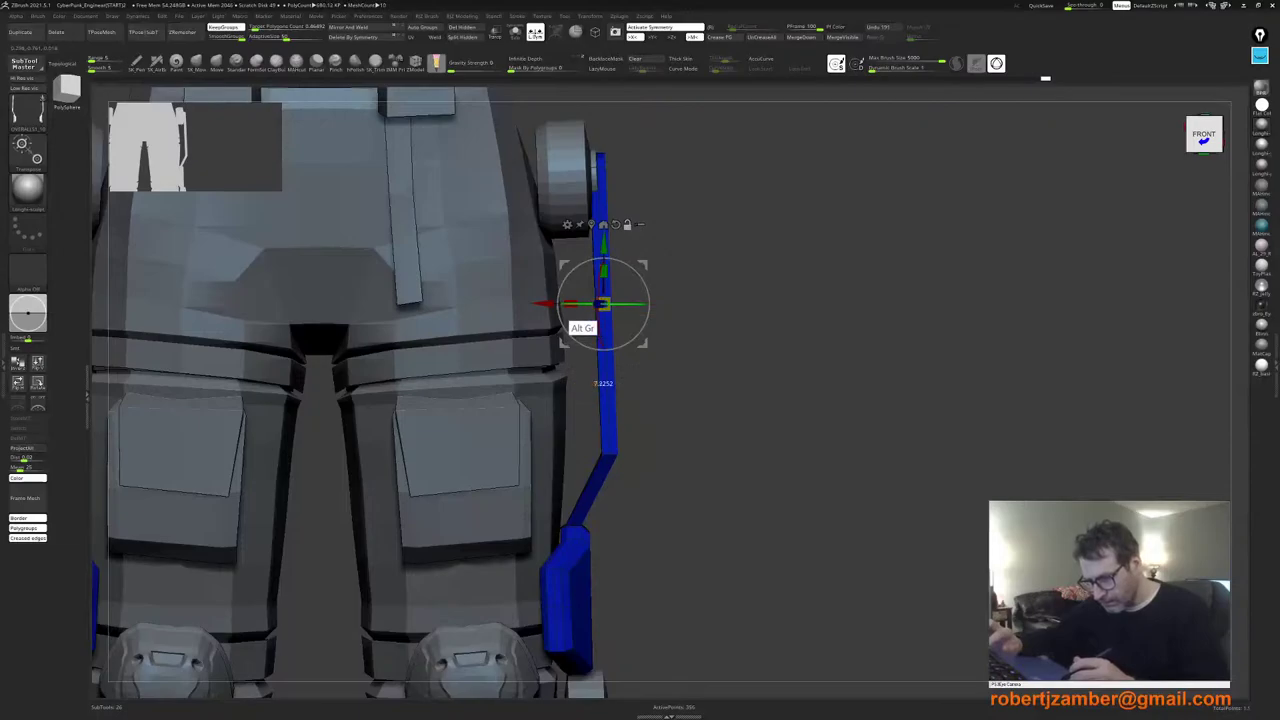
pyautogui.moveTo(571, 303); pyautogui.dragTo(573, 303)
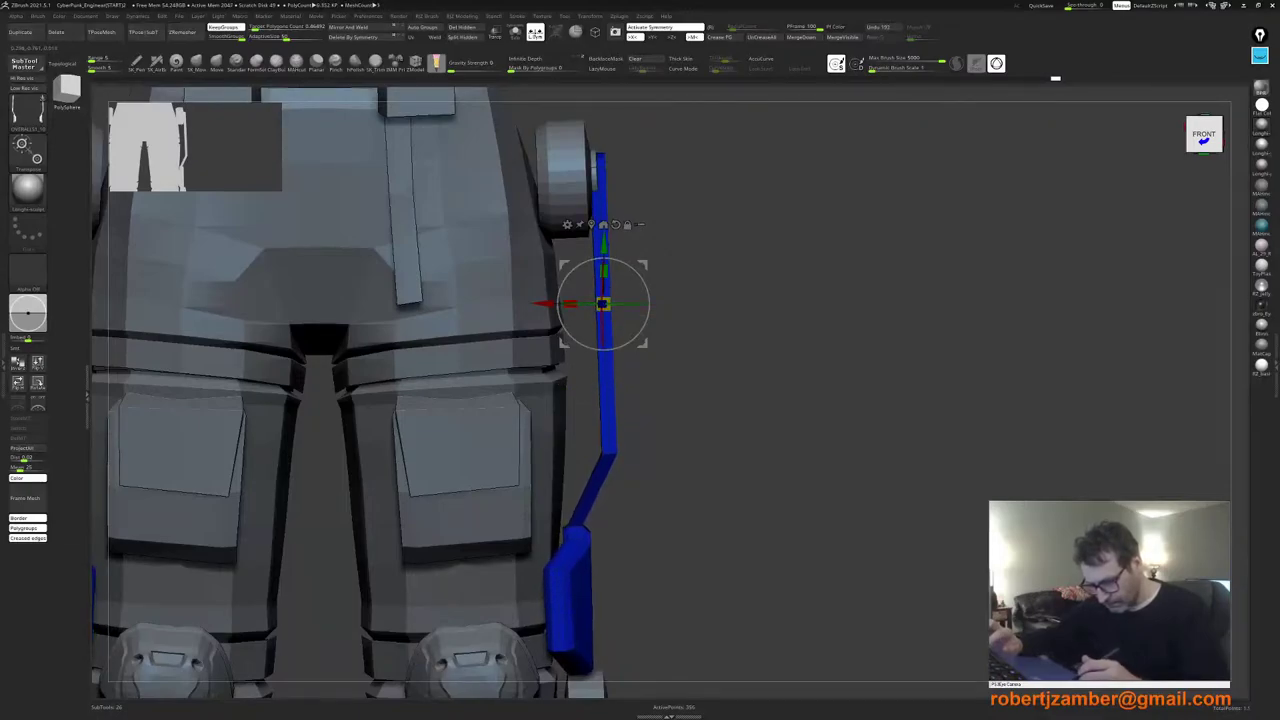
pyautogui.moveTo(603, 383); pyautogui.dragTo(599, 383)
# Step: Set the ZModeler edge action to PolyGroup and apply it to the edge running along the upper thigh strap
pyautogui.keyDown('ctrl'); pyautogui.moveTo(597, 380); pyautogui.dragTo(472, 278, button='right'); pyautogui.keyUp('ctrl')
pyautogui.keyDown('alt'); pyautogui.moveTo(583, 449); pyautogui.dragTo(645, 500, button='right'); pyautogui.keyUp('alt')
pyautogui.moveTo(645, 500); pyautogui.dragTo(553, 475, button='right')
pyautogui.press('q')
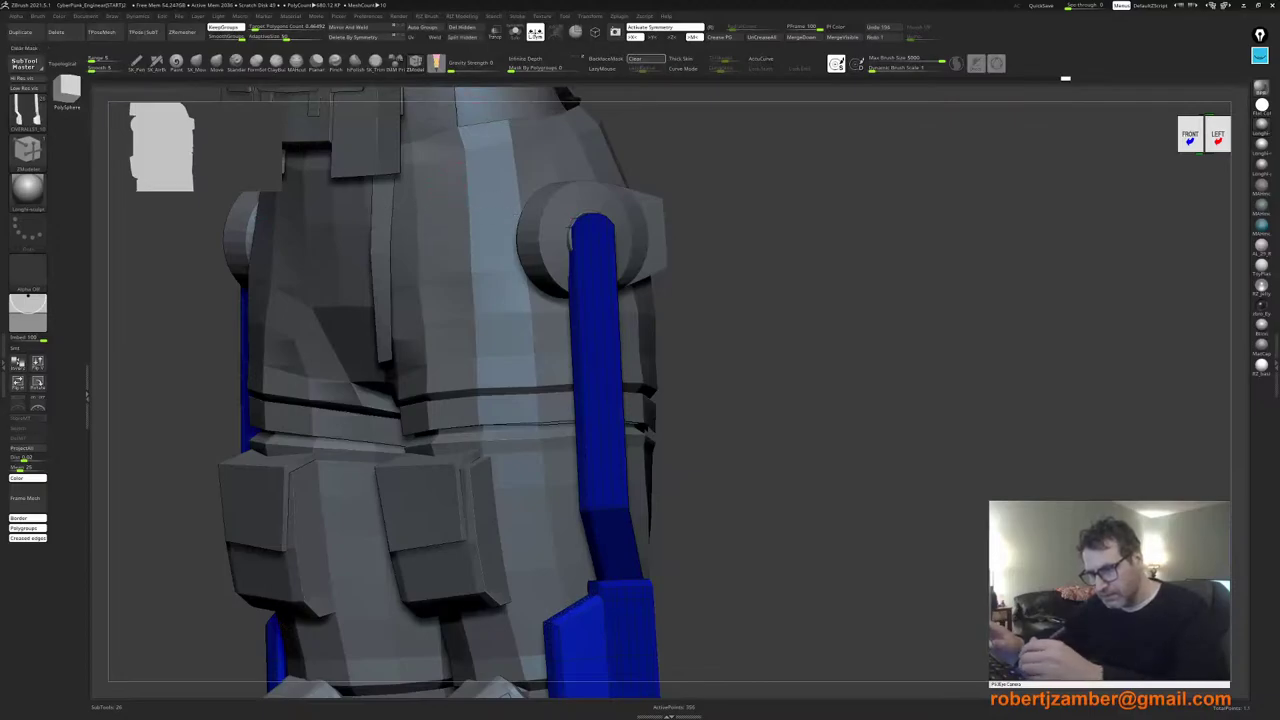
pyautogui.keyDown('ctrl'); pyautogui.moveTo(495, 382); pyautogui.dragTo(466, 418, button='right'); pyautogui.keyUp('ctrl')
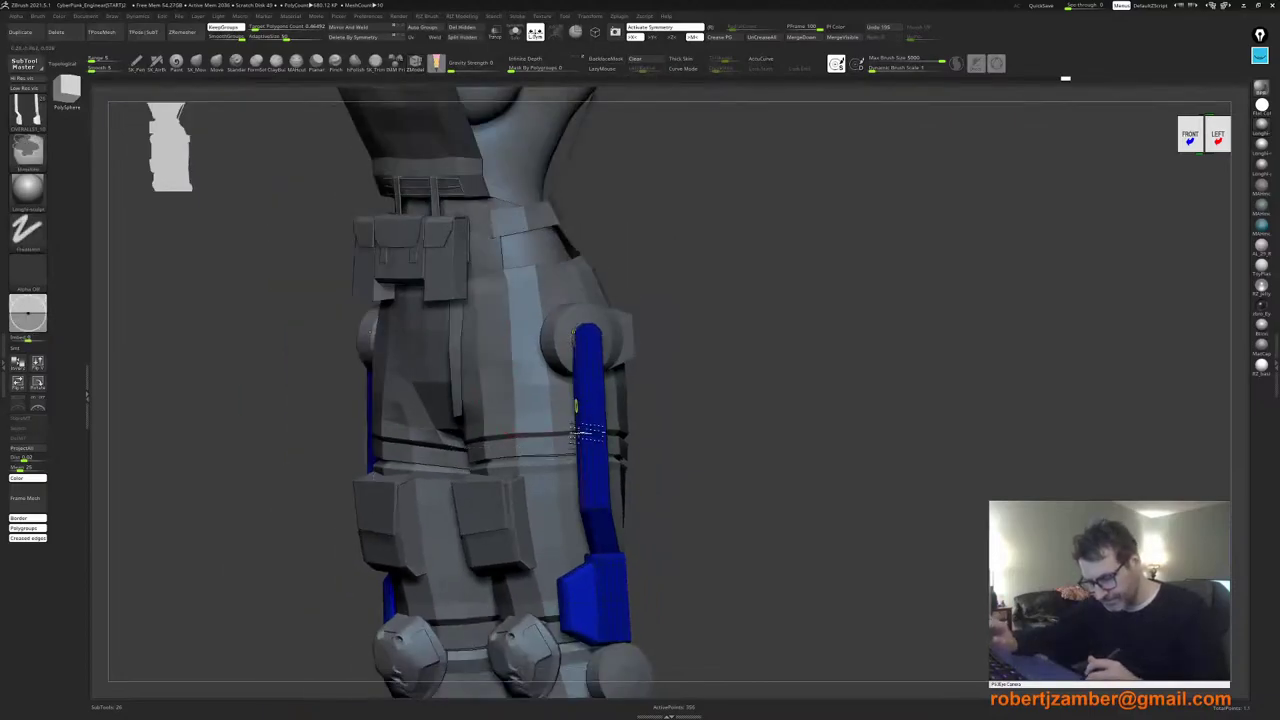
pyautogui.keyDown('ctrl'); pyautogui.moveTo(586, 412); pyautogui.dragTo(606, 447, button='right'); pyautogui.keyUp('ctrl')
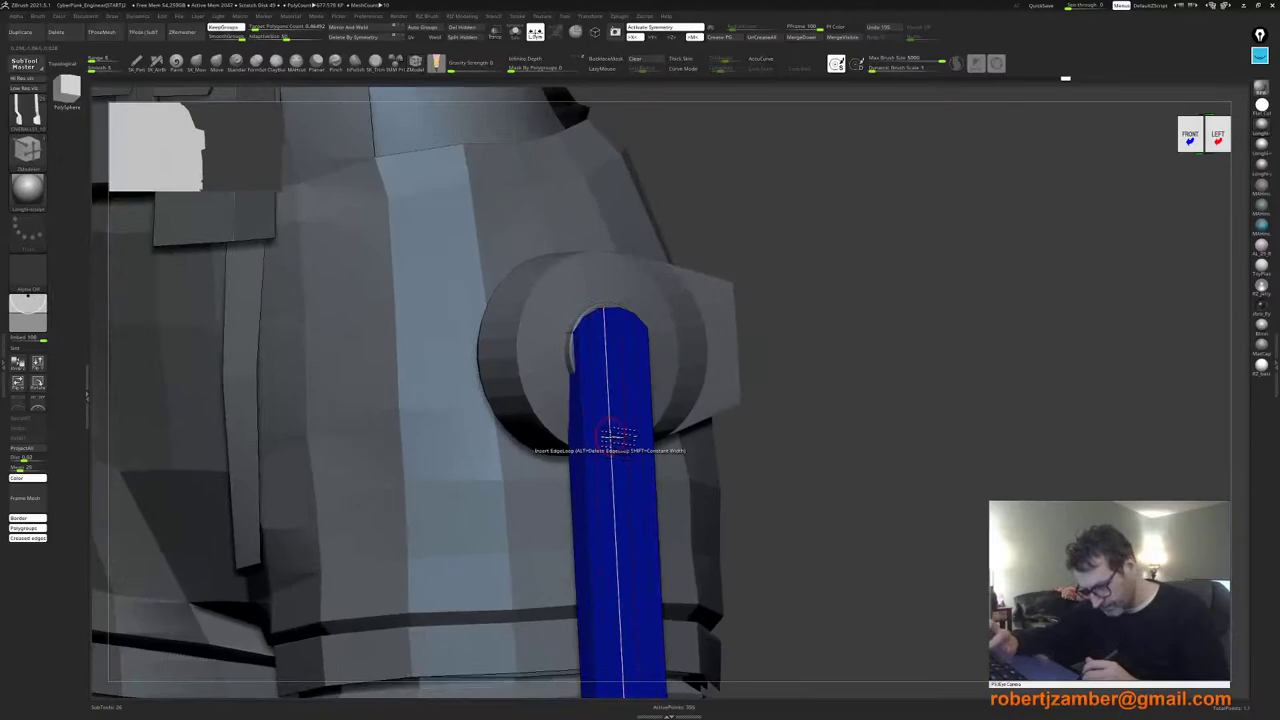
pyautogui.press('space')
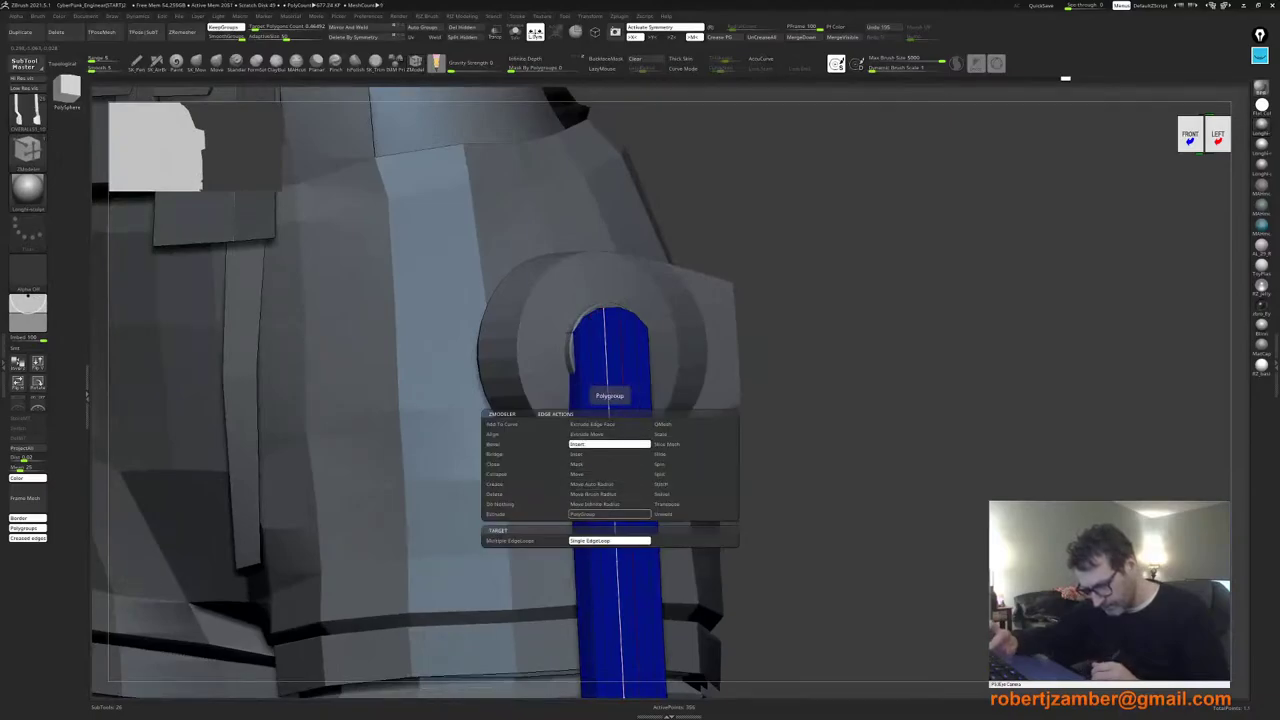
pyautogui.click(608, 514)
pyautogui.click(611, 460)
# Step: Solo the thigh braces and mark the curved faces around the upper strap's rounded end as a temporary polygroup selection
pyautogui.keyDown('alt'); pyautogui.moveTo(598, 400); pyautogui.dragTo(543, 86, button='right'); pyautogui.keyUp('alt')
pyautogui.click(537, 351)
pyautogui.keyDown('alt'); pyautogui.moveTo(537, 351); pyautogui.dragTo(553, 395, button='right'); pyautogui.keyUp('alt')
pyautogui.moveTo(535, 277)
pyautogui.keyDown('ctrl'); pyautogui.mouseDown(button='right')
pyautogui.moveTo(537, 315)
pyautogui.moveTo(514, 289)
pyautogui.moveTo(534, 294)
pyautogui.mouseUp(button='right'); pyautogui.keyUp('ctrl')
pyautogui.click(515, 33)
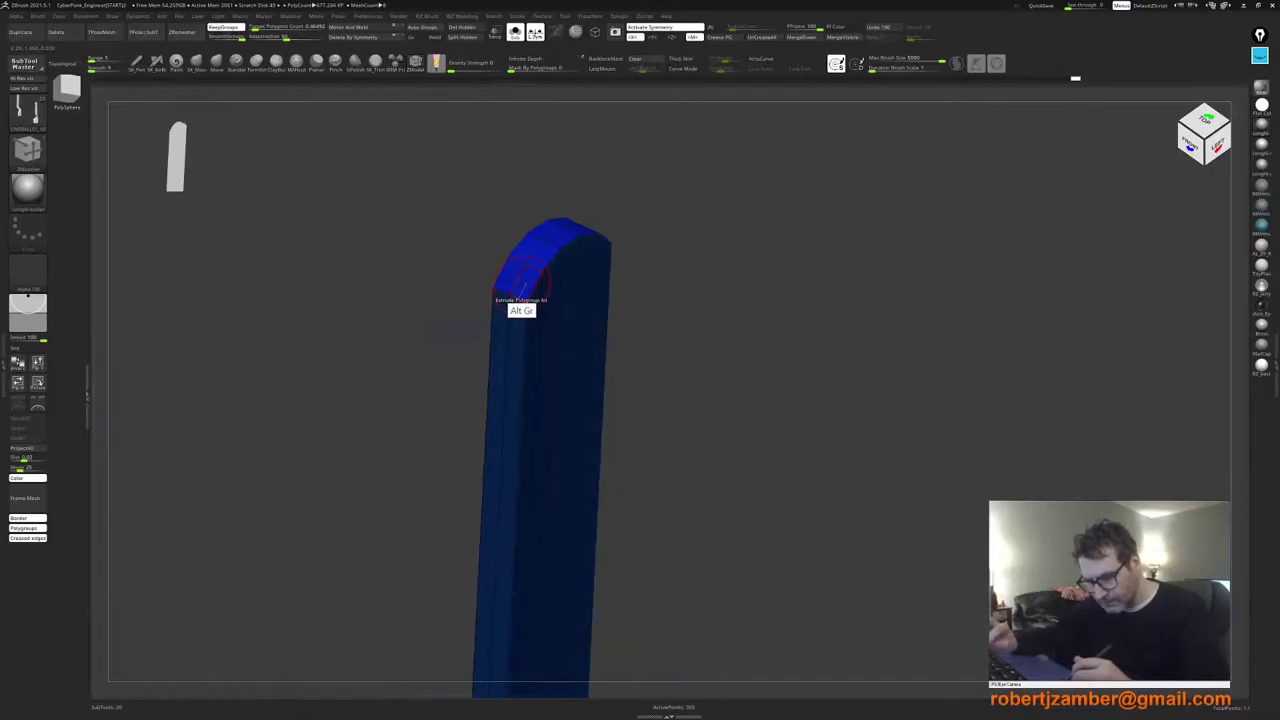
pyautogui.keyDown('alt'); pyautogui.moveTo(512, 290); pyautogui.dragTo(535, 246); pyautogui.keyUp('alt')
pyautogui.moveTo(535, 246); pyautogui.dragTo(541, 281, button='right')
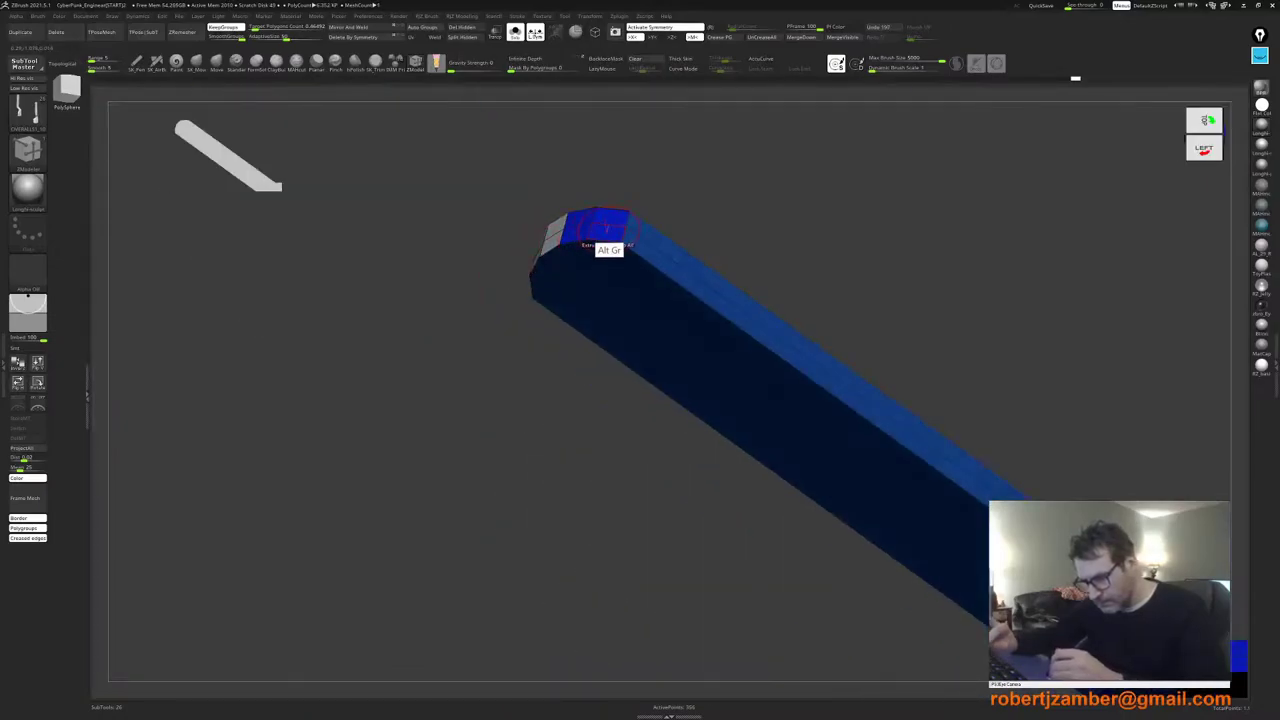
pyautogui.keyDown('alt'); pyautogui.moveTo(606, 229); pyautogui.dragTo(572, 240); pyautogui.keyUp('alt')
# Step: Isolate the upper strap segments by polygroup and give them one polygroup of their own
pyautogui.moveTo(572, 240)
pyautogui.mouseDown(button='right')
pyautogui.moveTo(526, 270)
pyautogui.moveTo(386, 243)
pyautogui.mouseUp(button='right')
pyautogui.keyDown('ctrl'); pyautogui.keyDown('shift'); pyautogui.click(522, 272); pyautogui.keyUp('shift'); pyautogui.keyUp('ctrl')
pyautogui.keyDown('ctrl'); pyautogui.keyDown('shift'); pyautogui.click(449, 303); pyautogui.keyUp('shift'); pyautogui.keyUp('ctrl')
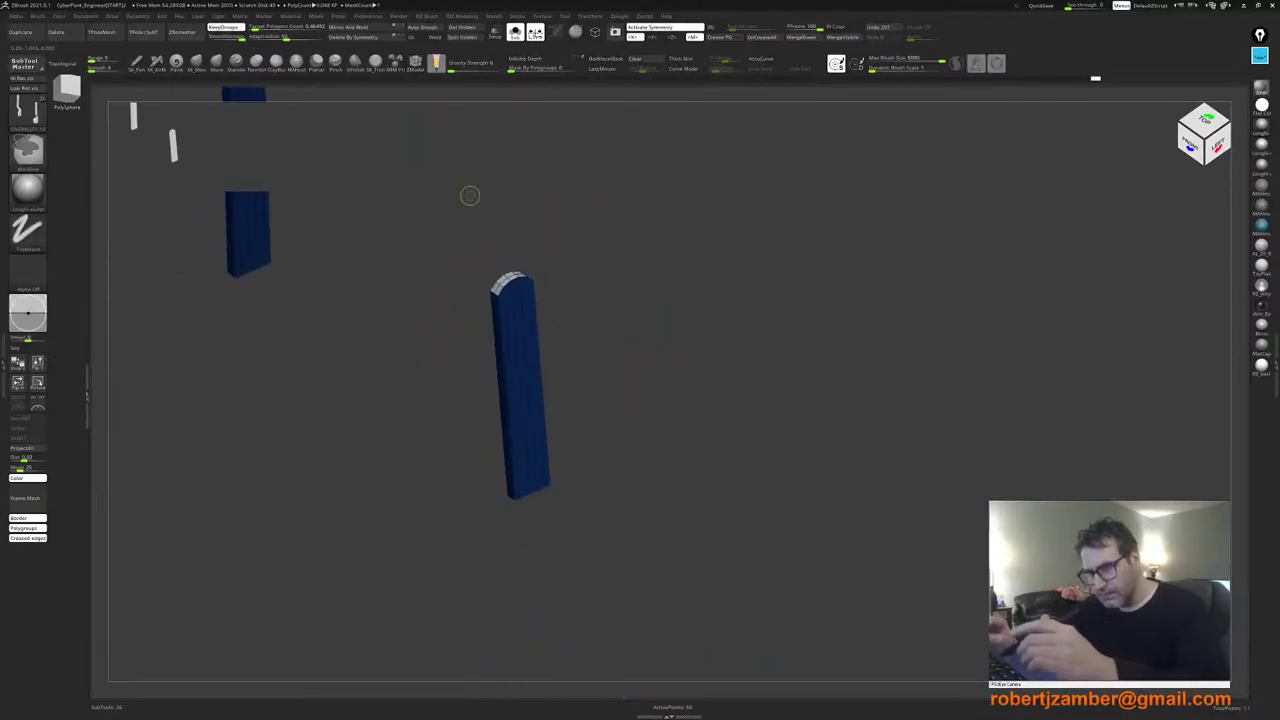
pyautogui.keyDown('ctrl'); pyautogui.keyDown('shift'); pyautogui.click(437, 323); pyautogui.keyUp('shift'); pyautogui.keyUp('ctrl')
pyautogui.keyDown('ctrl'); pyautogui.moveTo(497, 378); pyautogui.dragTo(508, 318, button='right'); pyautogui.keyUp('ctrl')
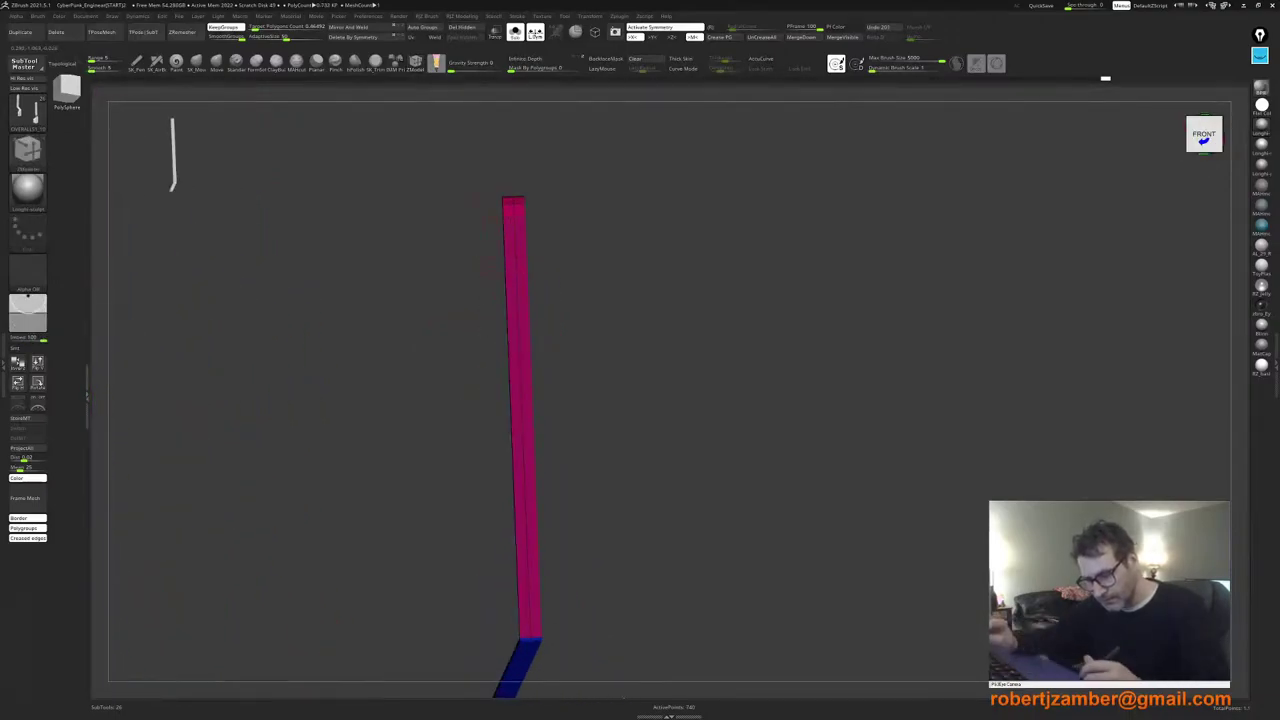
# Step: Mask the rest of the braces so only the upper strap segments stay editable, and bring the whole character back into view
pyautogui.keyDown('ctrl'); pyautogui.moveTo(488, 240); pyautogui.dragTo(448, 290, button='right'); pyautogui.keyUp('ctrl')
pyautogui.keyDown('ctrl'); pyautogui.keyDown('shift'); pyautogui.click(508, 209); pyautogui.keyUp('shift'); pyautogui.keyUp('ctrl')
pyautogui.keyDown('ctrl'); pyautogui.moveTo(440, 158); pyautogui.dragTo(560, 518); pyautogui.keyUp('ctrl')
pyautogui.keyDown('ctrl'); pyautogui.keyDown('shift'); pyautogui.click(432, 425); pyautogui.keyUp('shift'); pyautogui.keyUp('ctrl')
pyautogui.keyDown('ctrl'); pyautogui.click(432, 424); pyautogui.keyUp('ctrl')
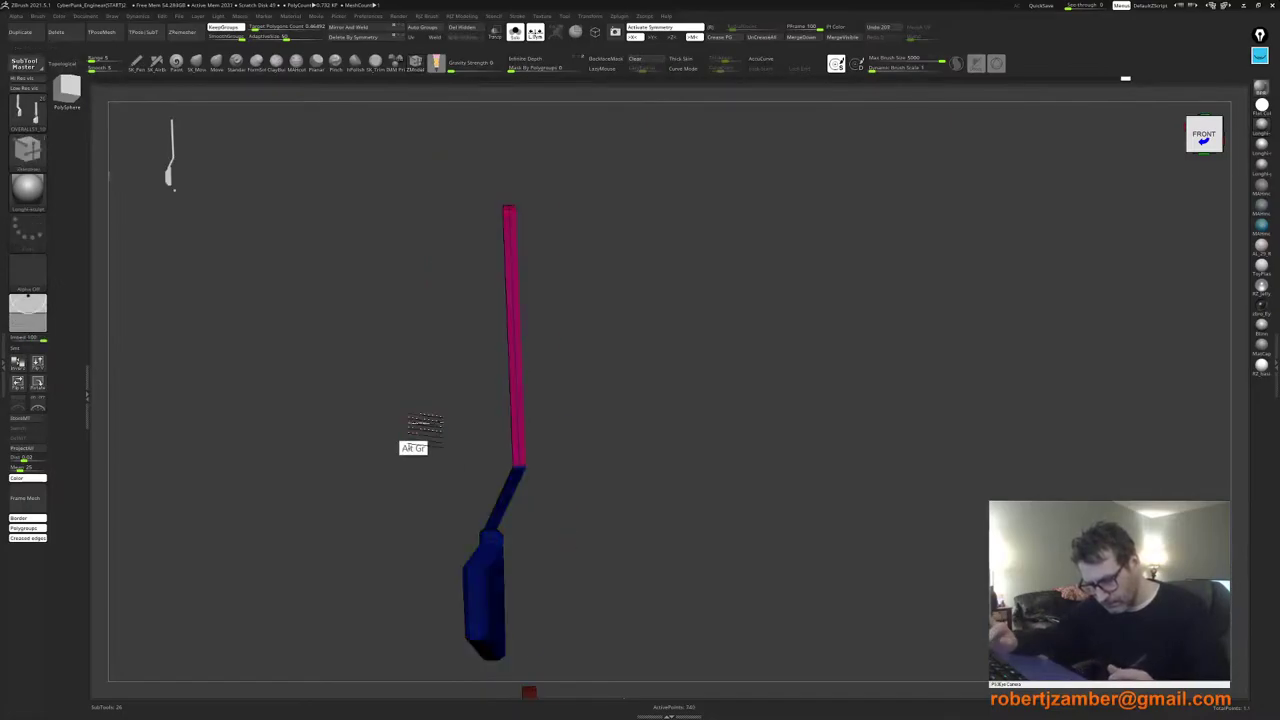
pyautogui.keyDown('alt'); pyautogui.moveTo(424, 417); pyautogui.dragTo(513, 396, button='right'); pyautogui.keyUp('alt')
pyautogui.click(515, 33)
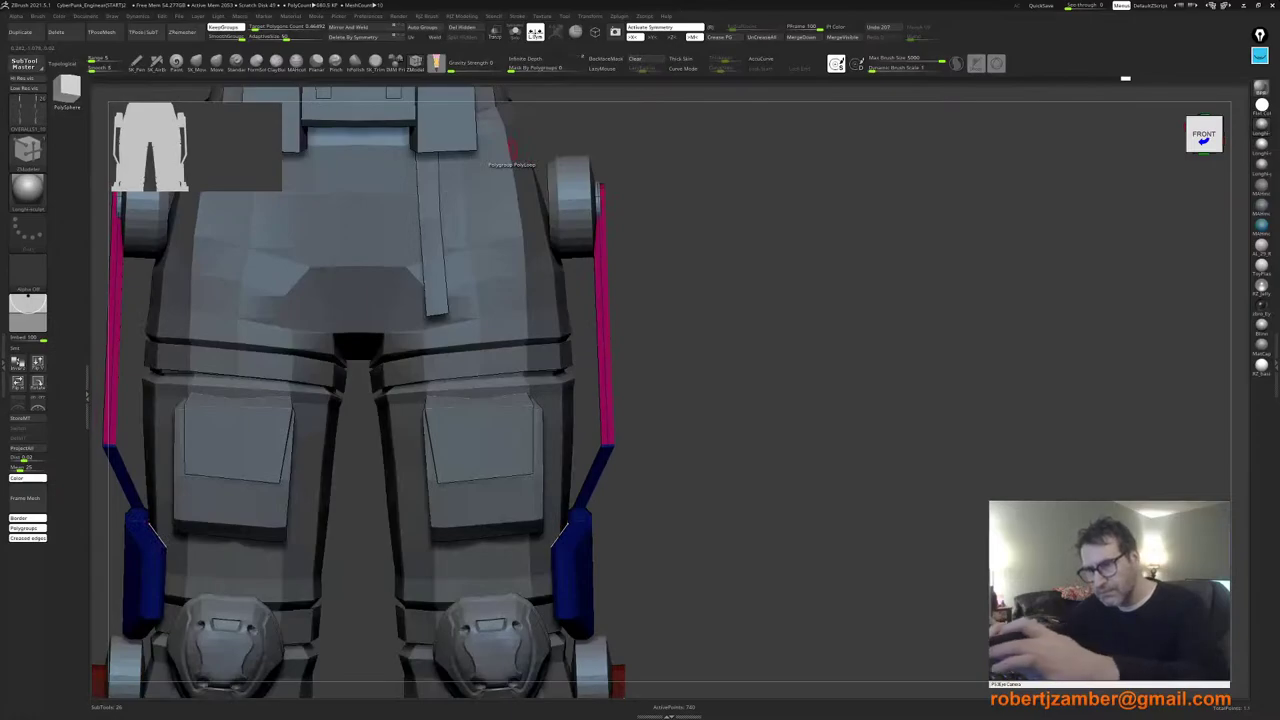
# Step: Try moving the upper thigh straps inward, retry with the gizmo reoriented, and undo both moves
pyautogui.press('w')
pyautogui.moveTo(543, 315); pyautogui.dragTo(535, 315)
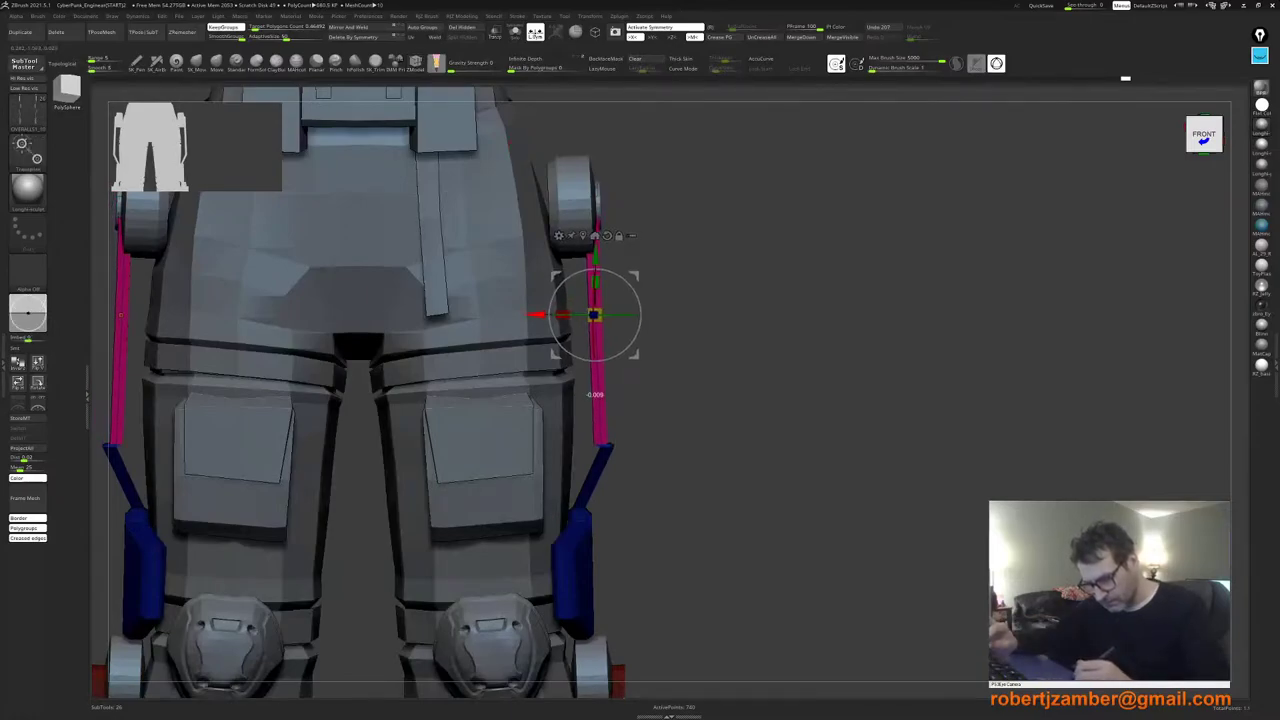
pyautogui.hotkey('ctrl', 'z')
pyautogui.keyDown('ctrl'); pyautogui.moveTo(603, 445); pyautogui.dragTo(601, 445); pyautogui.keyUp('ctrl')
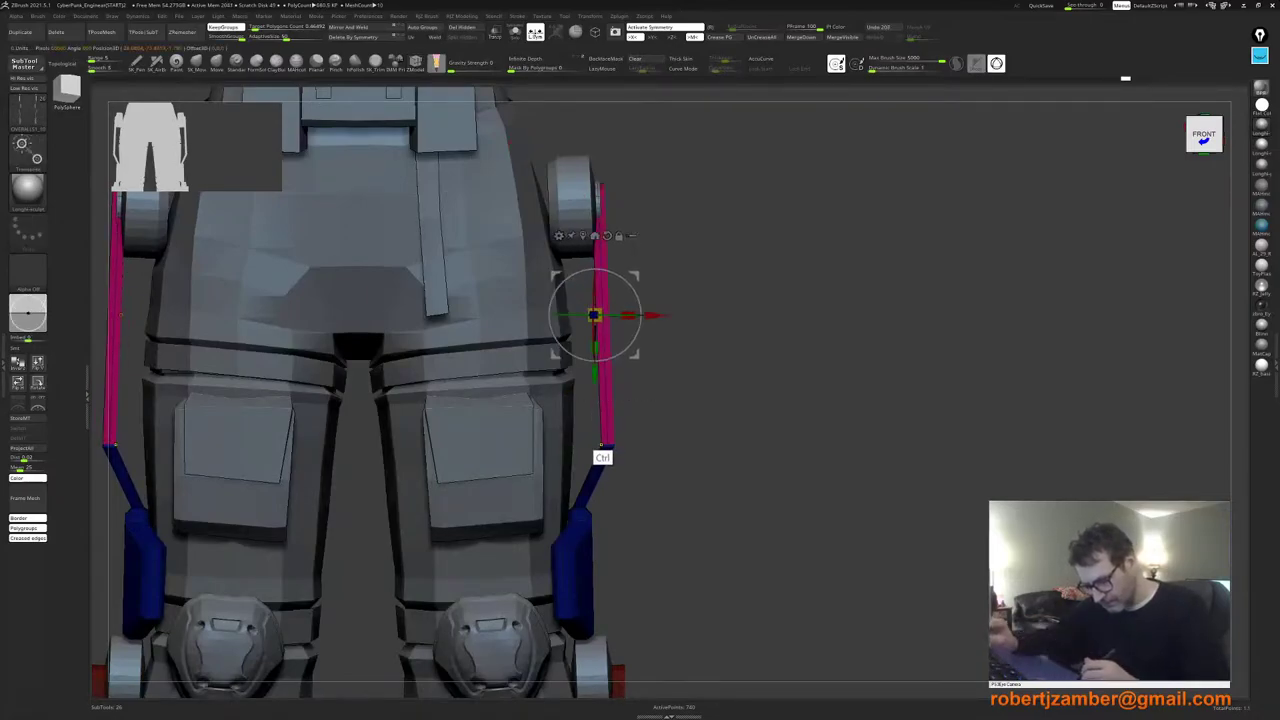
pyautogui.moveTo(655, 315); pyautogui.dragTo(643, 315)
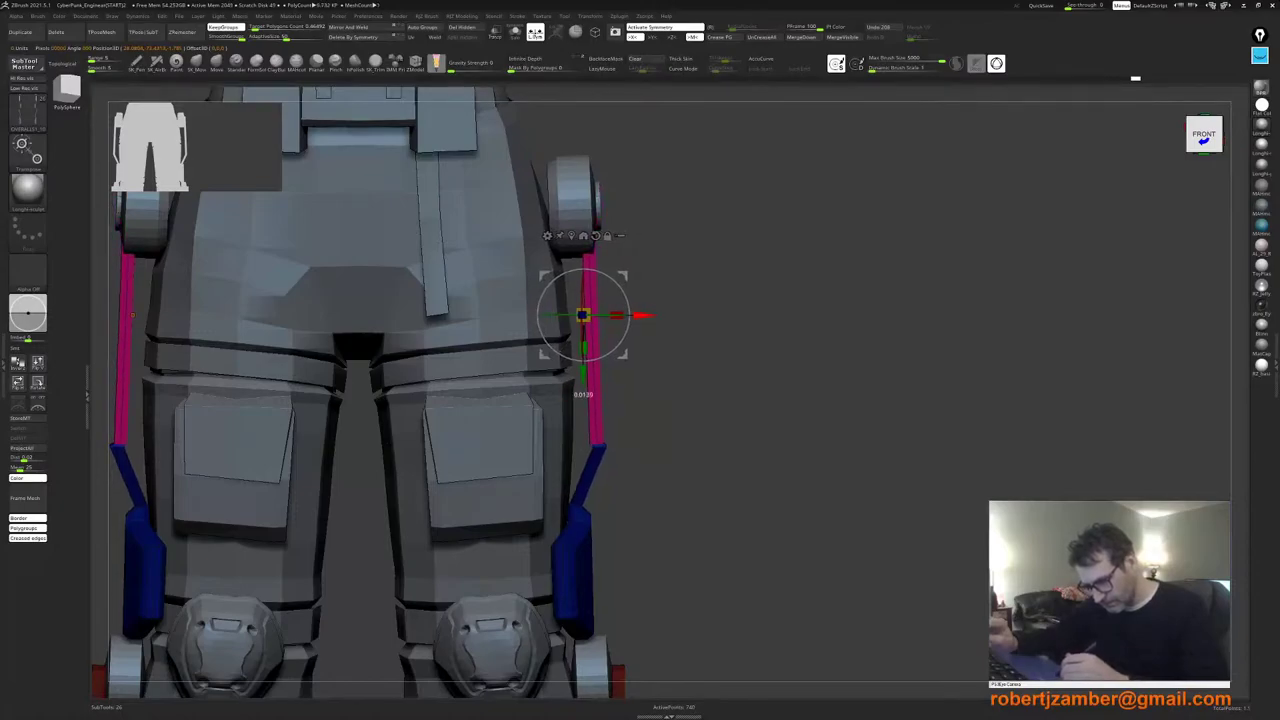
pyautogui.hotkey('ctrl', 'z')
pyautogui.hotkey('ctrl', 'z')
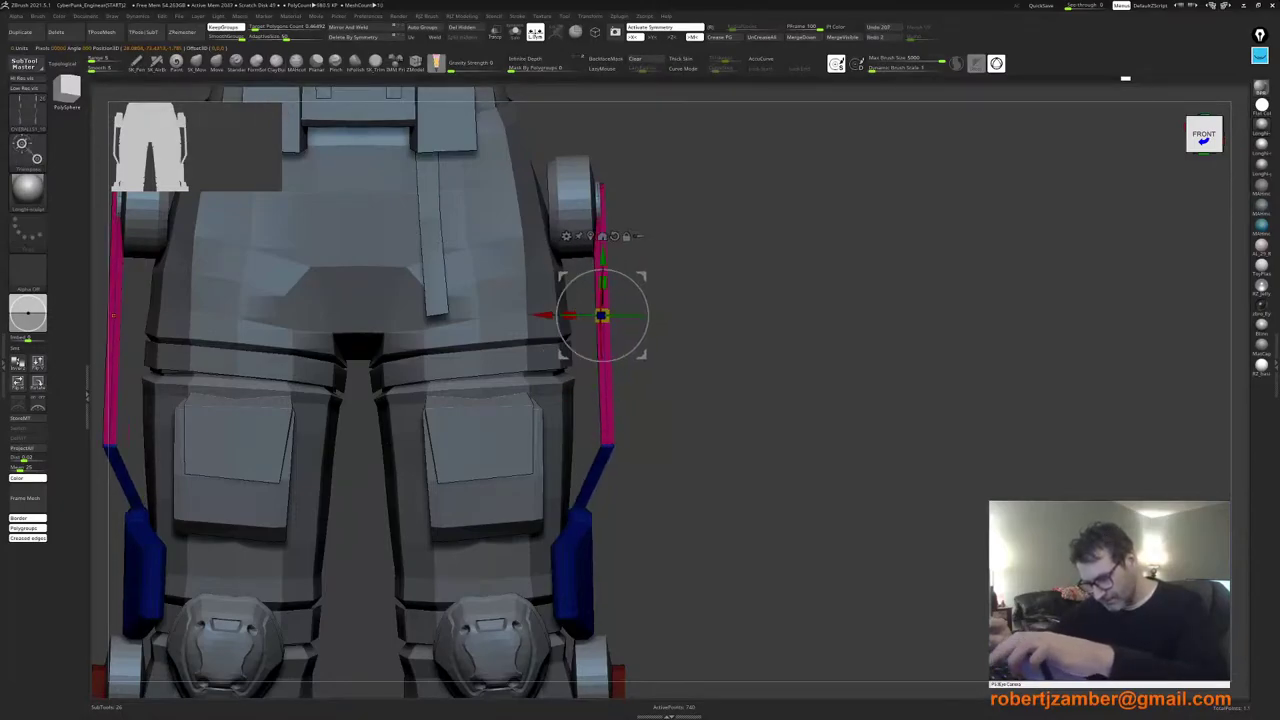
# Step: Extend the unmasked area of the upper thigh strap to include the narrow faces at its lower bend
pyautogui.press('q')
pyautogui.moveTo(576, 334)
pyautogui.keyDown('ctrl'); pyautogui.mouseDown(button='right')
pyautogui.moveTo(571, 417)
pyautogui.moveTo(588, 471)
pyautogui.moveTo(568, 472)
pyautogui.moveTo(600, 471)
pyautogui.moveTo(591, 484)
pyautogui.moveTo(571, 460)
pyautogui.moveTo(622, 552)
pyautogui.mouseUp(button='right'); pyautogui.keyUp('ctrl')
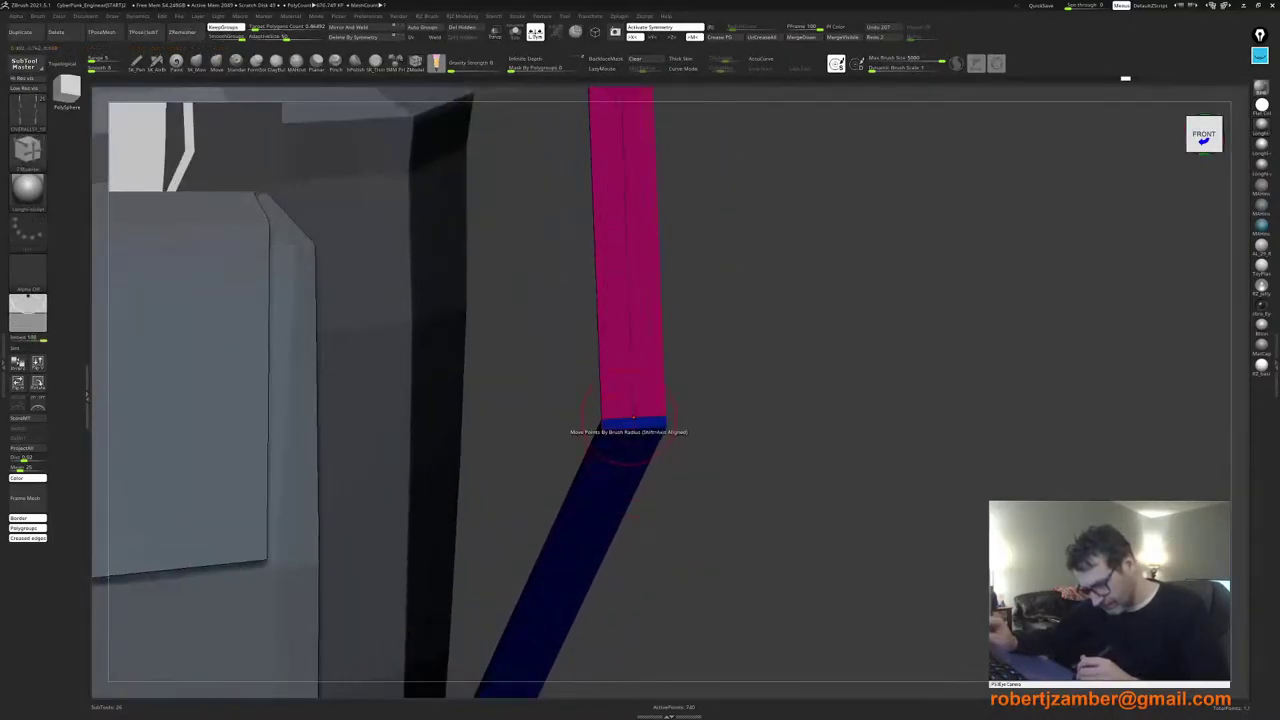
pyautogui.keyDown('ctrl'); pyautogui.moveTo(562, 362); pyautogui.dragTo(672, 427); pyautogui.keyUp('ctrl')
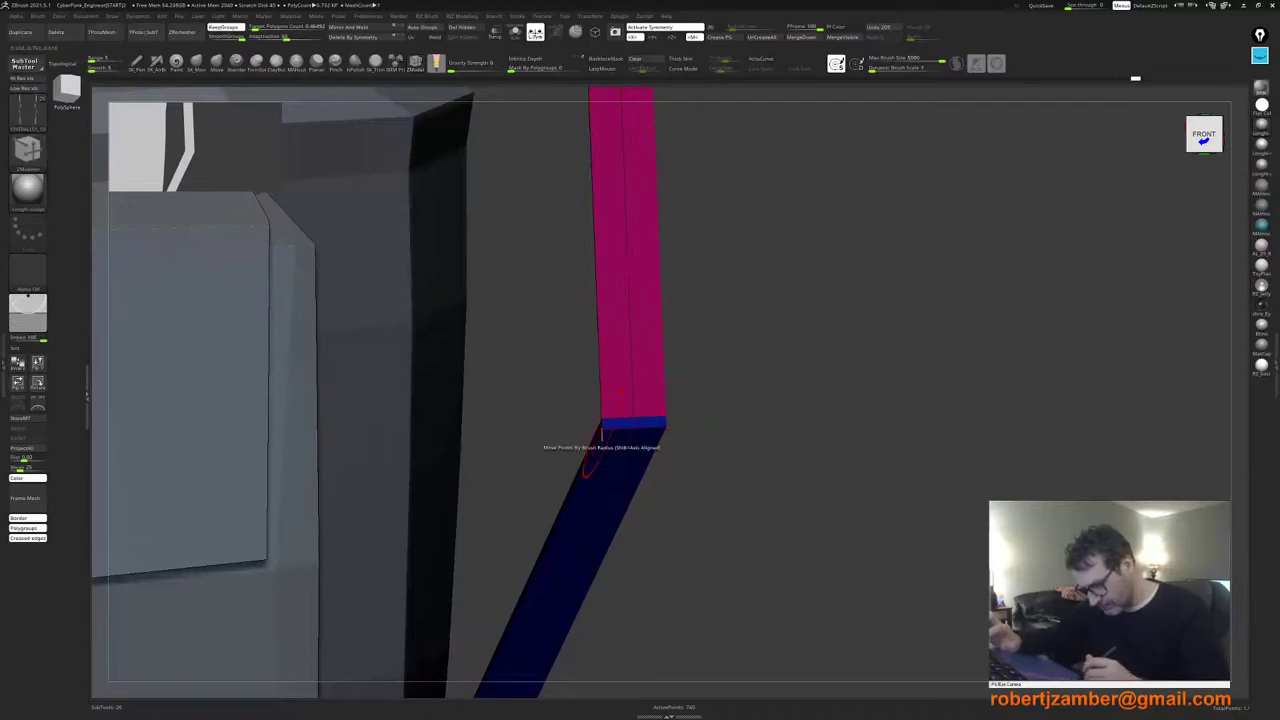
pyautogui.moveTo(590, 450)
pyautogui.keyDown('ctrl'); pyautogui.mouseDown(button='right')
pyautogui.moveTo(452, 316)
pyautogui.moveTo(456, 297)
pyautogui.mouseUp(button='right'); pyautogui.keyUp('ctrl')
# Step: Correct the mask around the lower bend and move the upper thigh straps inward together with it by about 0.0113
pyautogui.press('w')
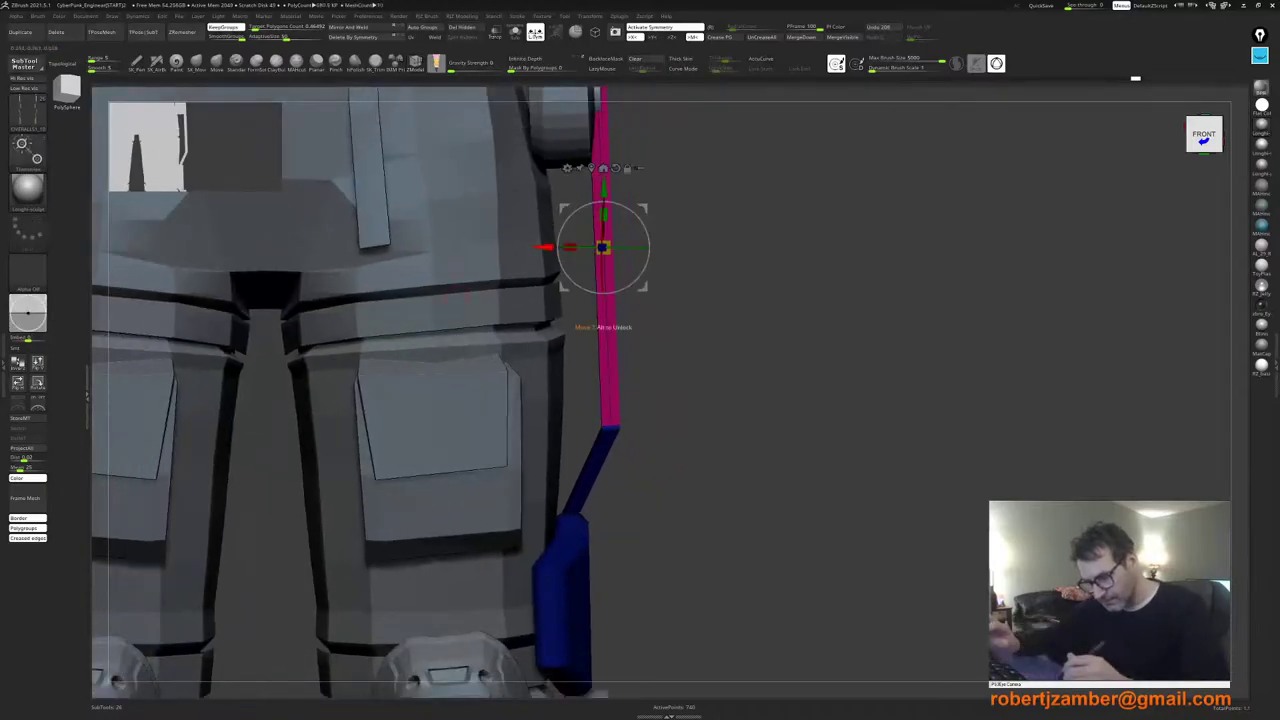
pyautogui.moveTo(544, 247); pyautogui.dragTo(535, 247)
pyautogui.hotkey('ctrl', 'z')
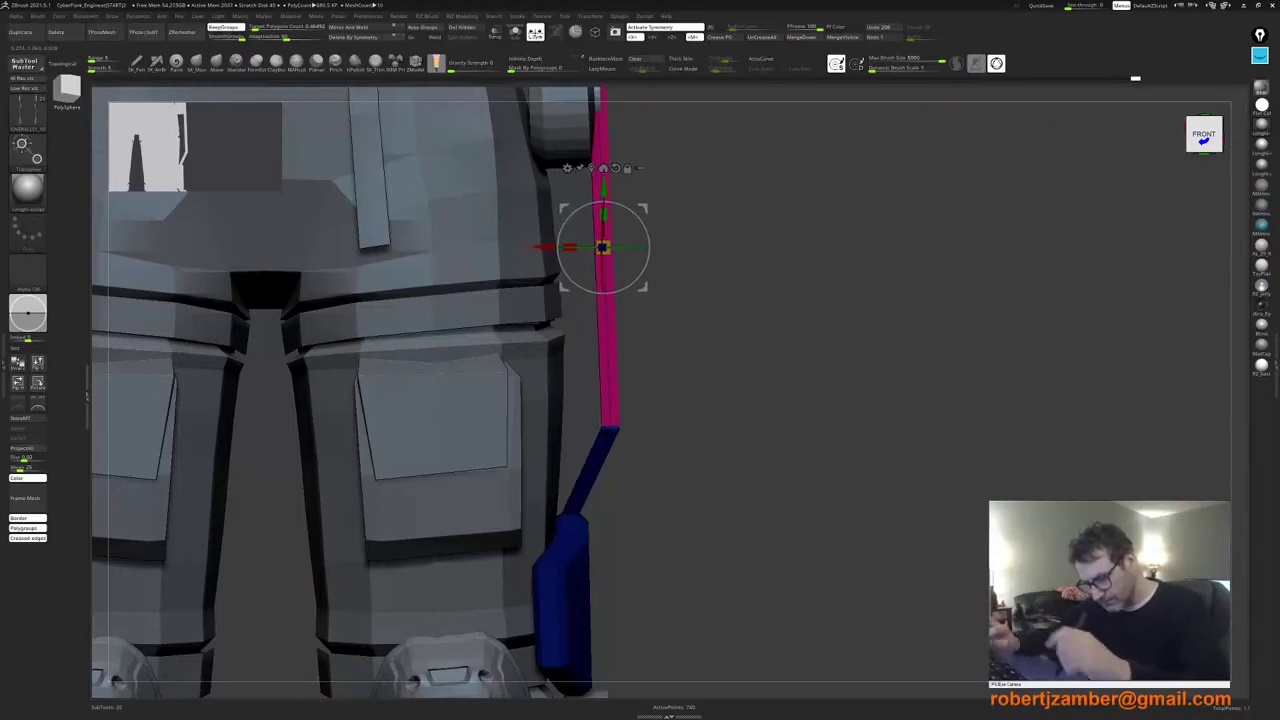
pyautogui.keyDown('ctrl'); pyautogui.keyDown('alt'); pyautogui.keyDown('shift'); pyautogui.moveTo(589, 443); pyautogui.dragTo(584, 446); pyautogui.keyUp('shift'); pyautogui.keyUp('alt'); pyautogui.keyUp('ctrl')
pyautogui.hotkey('ctrl', 'z')
pyautogui.moveTo(667, 388)
pyautogui.keyDown('ctrl'); pyautogui.mouseDown()
pyautogui.moveTo(629, 427)
pyautogui.moveTo(576, 431)
pyautogui.mouseUp(); pyautogui.keyUp('ctrl')
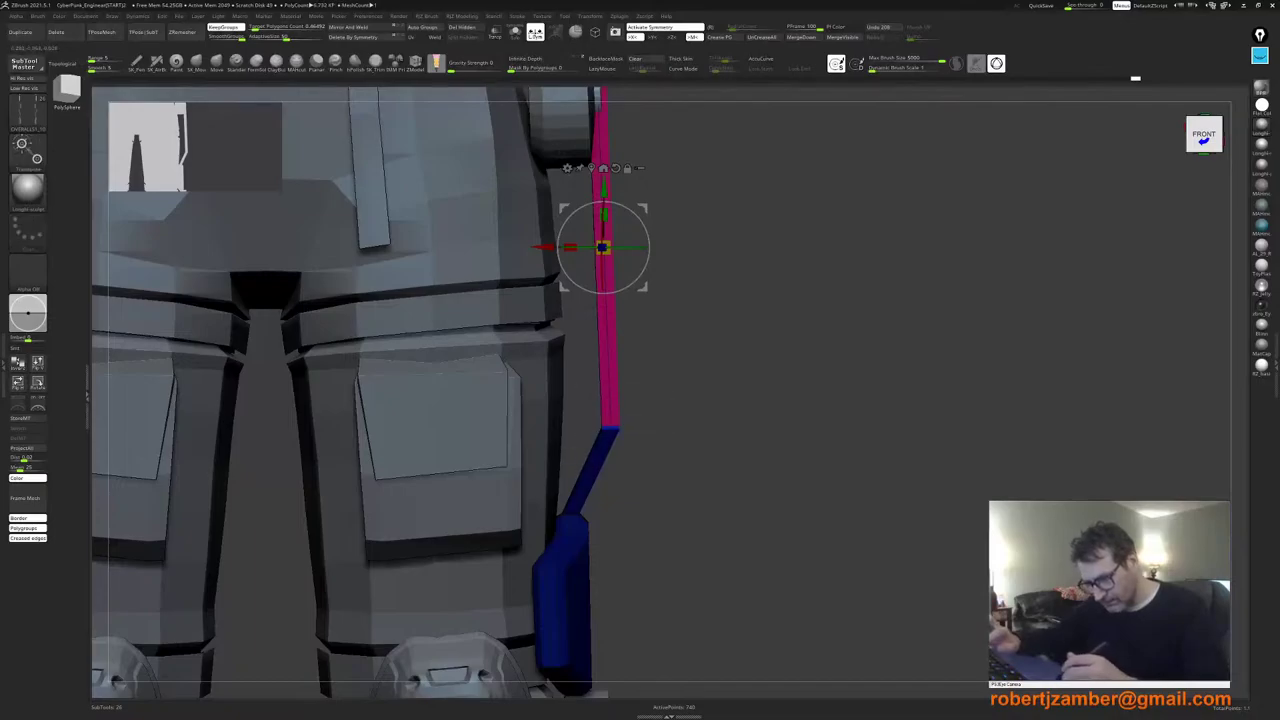
pyautogui.moveTo(543, 247); pyautogui.dragTo(532, 247)
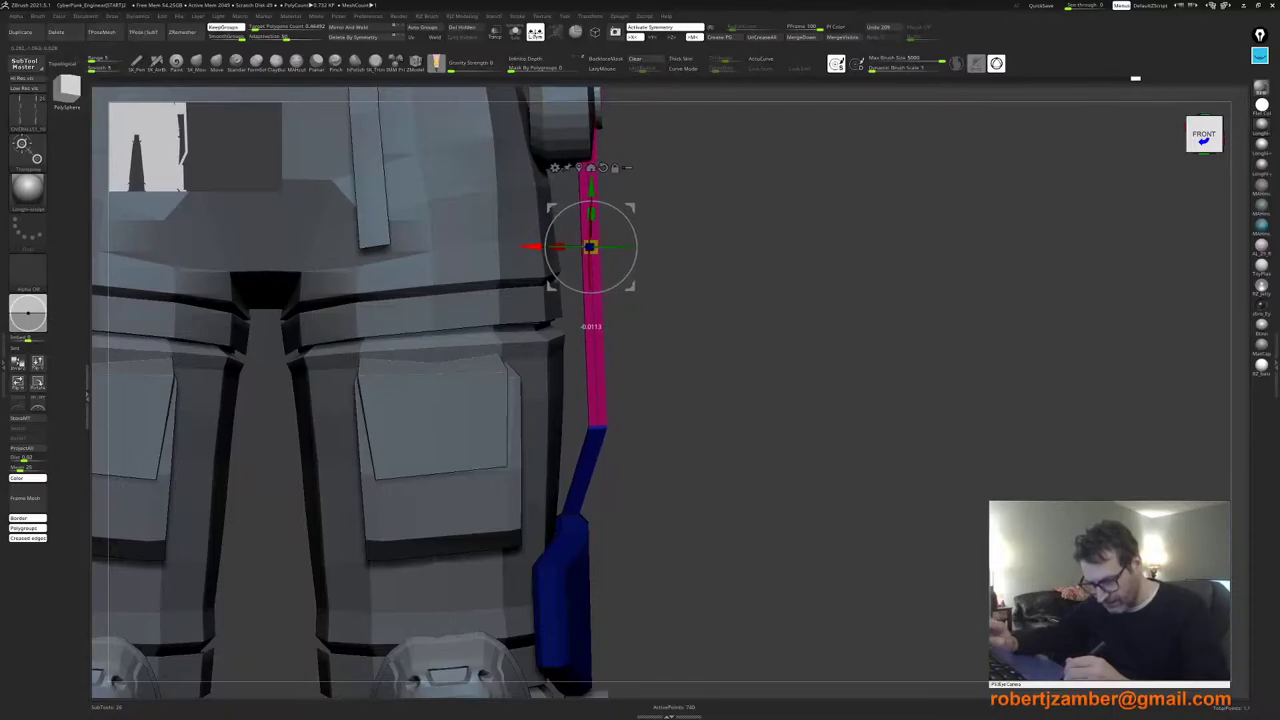
# Step: Mask the knee discs, narrow the hip discs sideways to about 0.75 and tilt them slightly in the front view
pyautogui.keyDown('alt'); pyautogui.moveTo(680, 300); pyautogui.dragTo(680, 266); pyautogui.keyUp('alt')
pyautogui.keyDown('alt'); pyautogui.click(578, 312); pyautogui.keyUp('alt')
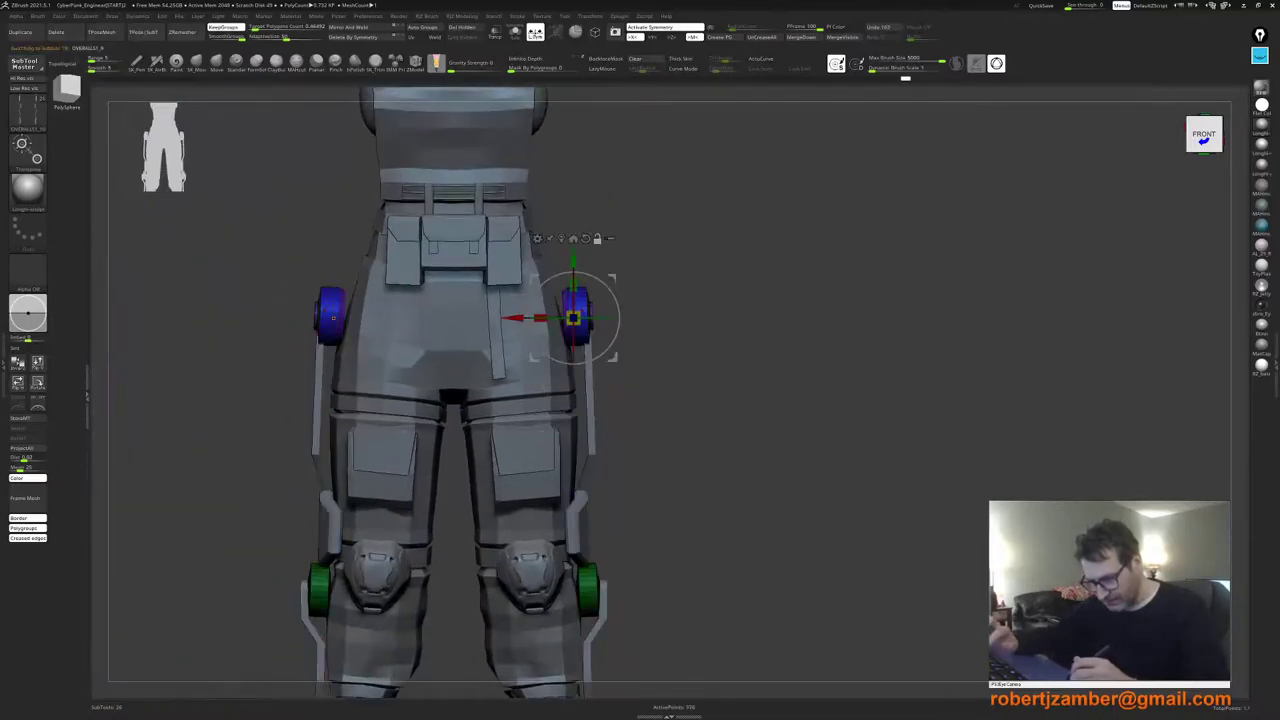
pyautogui.keyDown('alt'); pyautogui.moveTo(680, 330); pyautogui.dragTo(680, 270); pyautogui.keyUp('alt')
pyautogui.keyDown('alt'); pyautogui.moveTo(571, 403); pyautogui.dragTo(572, 455); pyautogui.keyUp('alt')
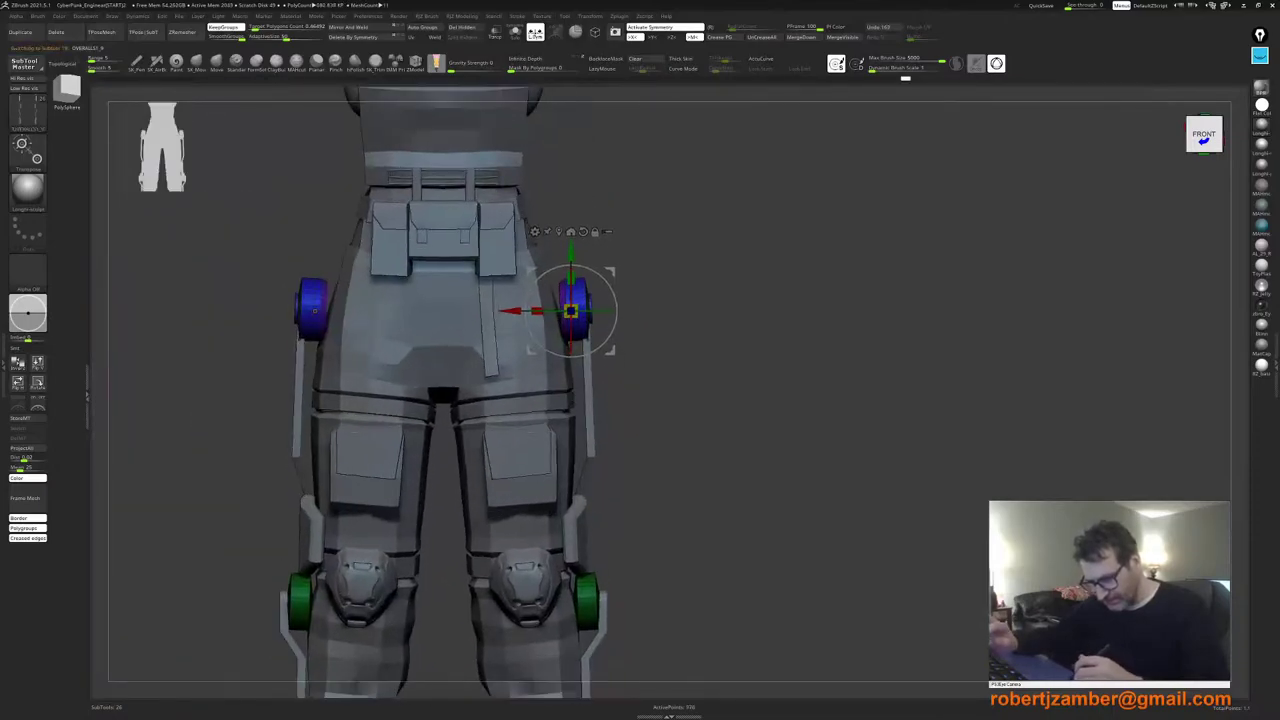
pyautogui.keyDown('ctrl'); pyautogui.moveTo(640, 234); pyautogui.dragTo(514, 428); pyautogui.keyUp('ctrl')
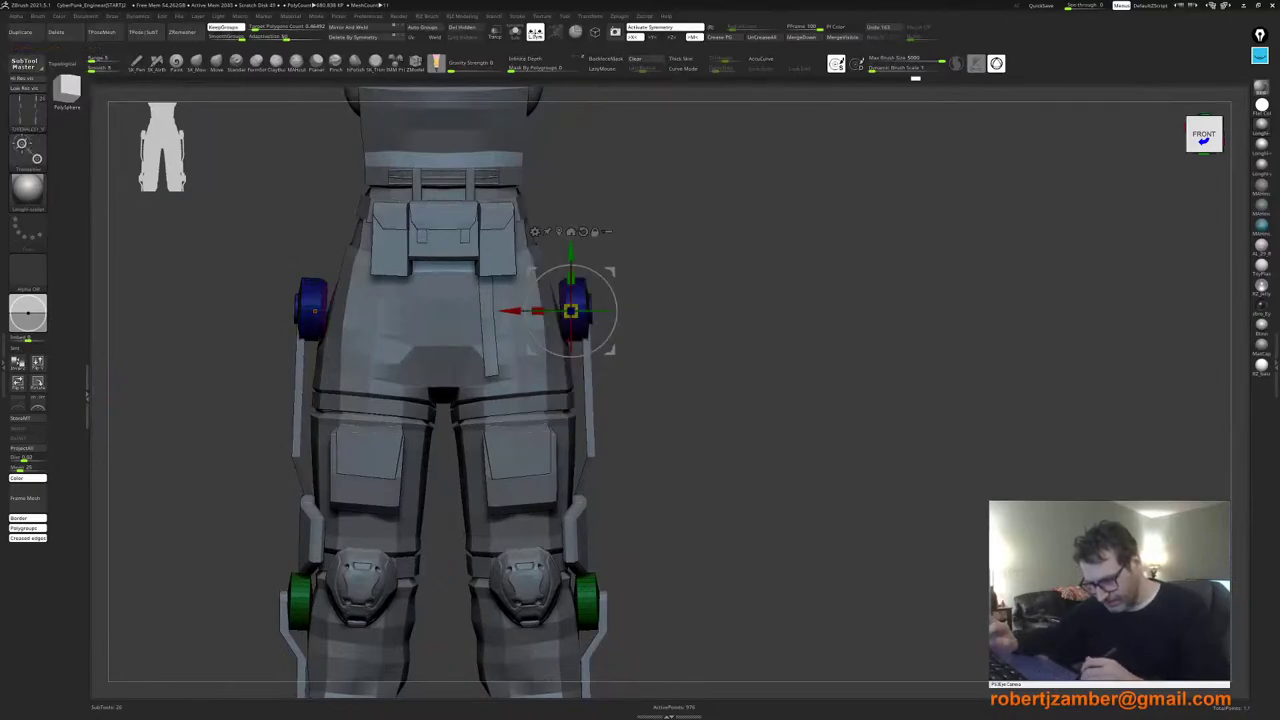
pyautogui.keyDown('ctrl'); pyautogui.click(631, 433); pyautogui.keyUp('ctrl')
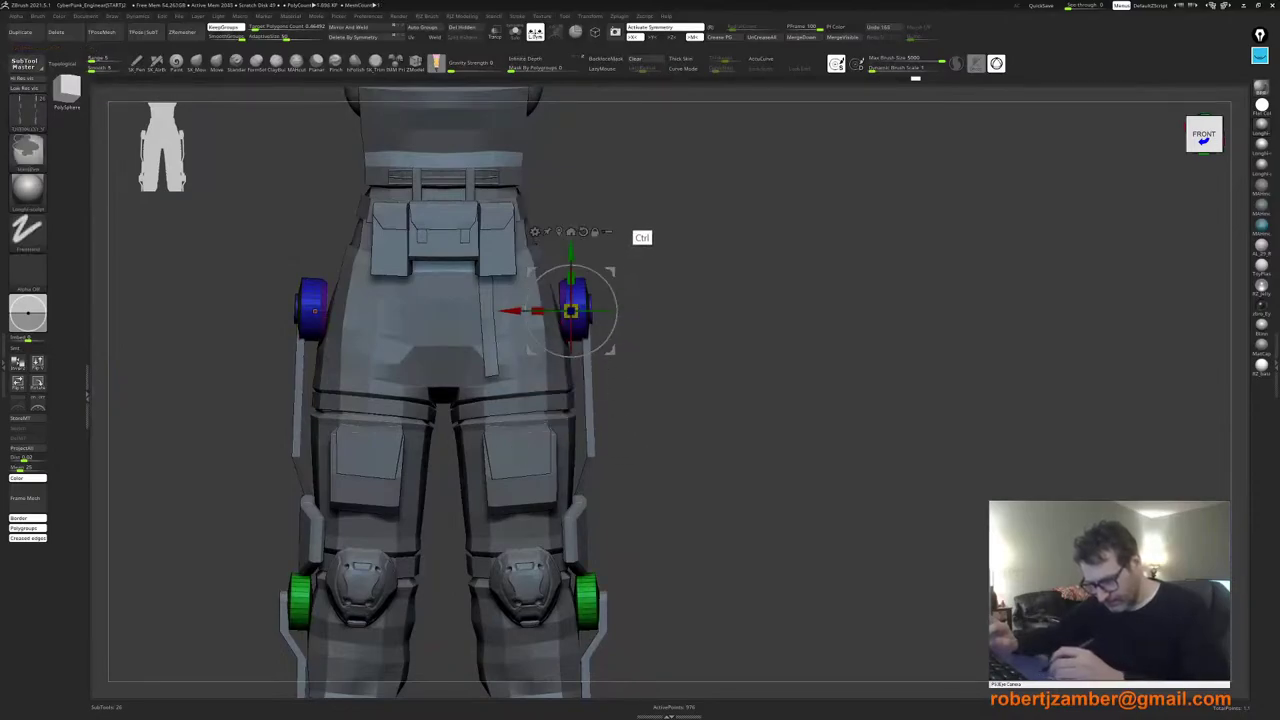
pyautogui.keyDown('ctrl'); pyautogui.moveTo(644, 207); pyautogui.dragTo(498, 380); pyautogui.keyUp('ctrl')
pyautogui.keyDown('ctrl'); pyautogui.click(651, 432); pyautogui.keyUp('ctrl')
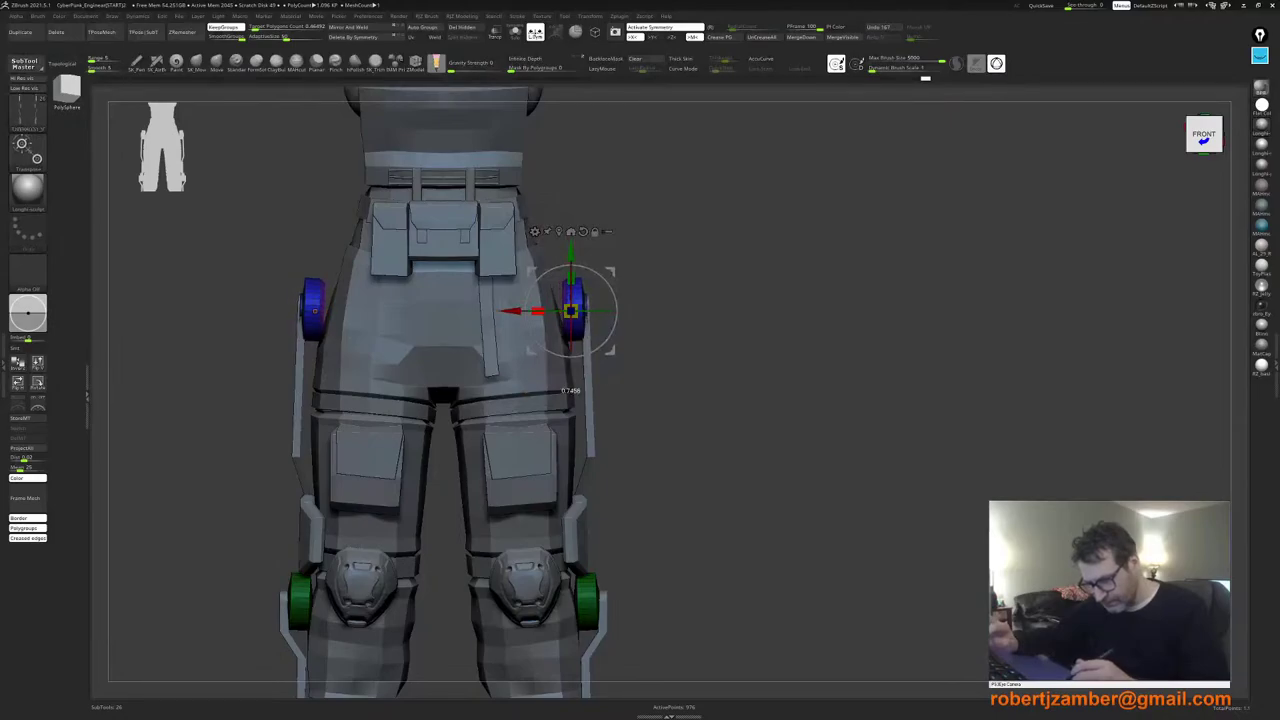
pyautogui.moveTo(614, 327); pyautogui.dragTo(616, 320)
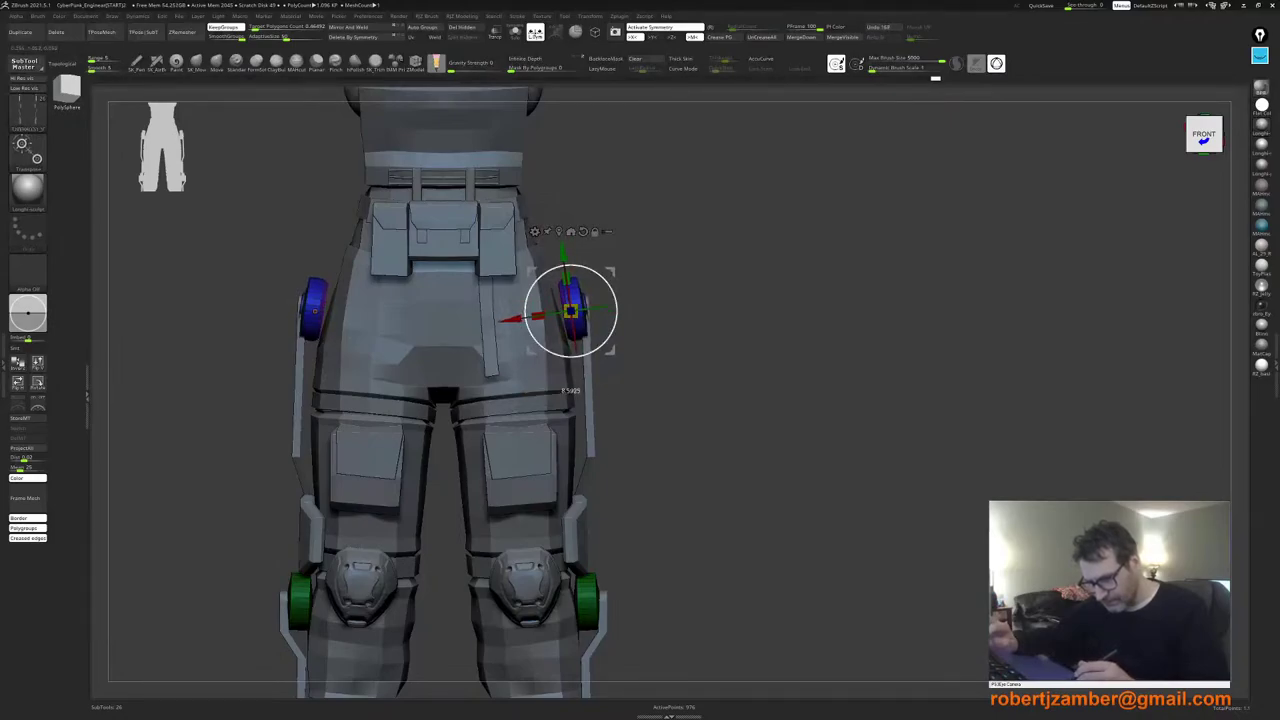
# Step: Undo the tilt of the hip discs and move them slightly inward toward the hips
pyautogui.moveTo(511, 320); pyautogui.dragTo(509, 311)
pyautogui.hotkey('ctrl', 'z')
pyautogui.hotkey('ctrl', 'z')
pyautogui.hotkey('ctrl', 'z')
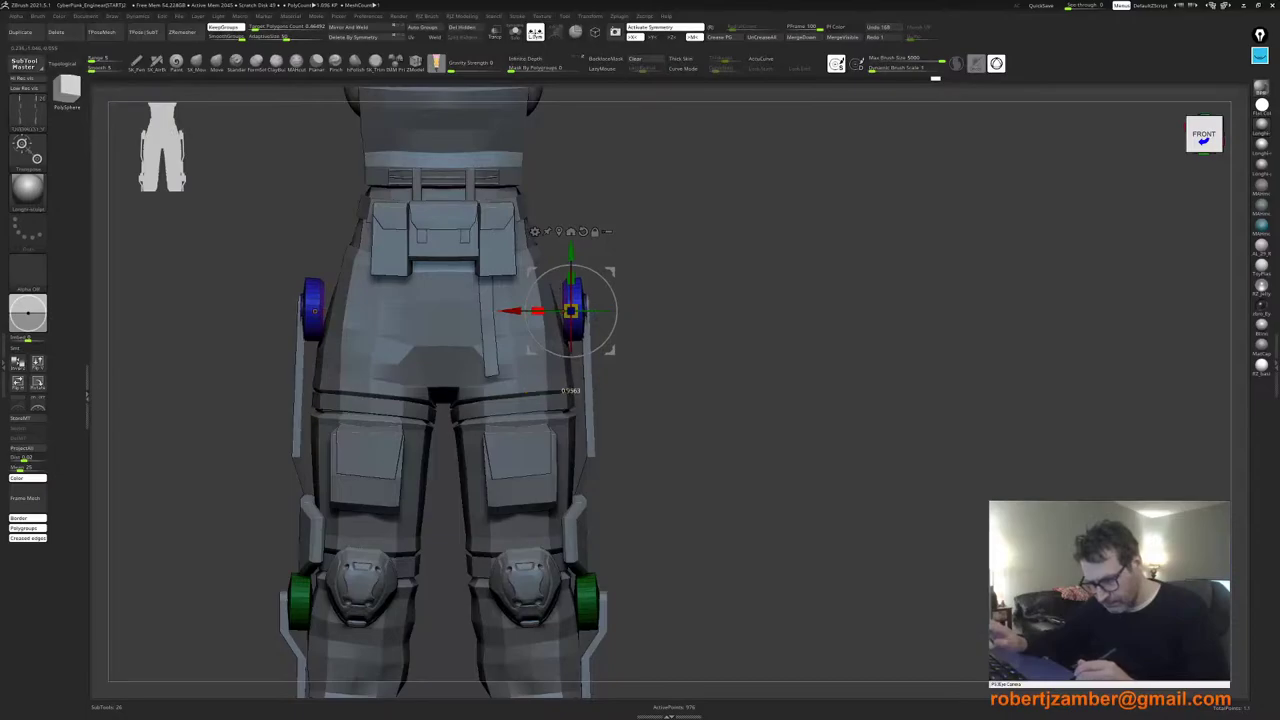
pyautogui.keyDown('ctrl'); pyautogui.moveTo(540, 315); pyautogui.dragTo(550, 397, button='right'); pyautogui.keyUp('ctrl')
pyautogui.moveTo(520, 311); pyautogui.dragTo(513, 311)
# Step: Check the discs in the side view, clear their mask and turn off the polygroup colour display
pyautogui.keyDown('ctrl'); pyautogui.moveTo(437, 350); pyautogui.dragTo(437, 250, button='right'); pyautogui.keyUp('ctrl')
pyautogui.moveTo(500, 411); pyautogui.dragTo(434, 410, button='right')
pyautogui.press('q')
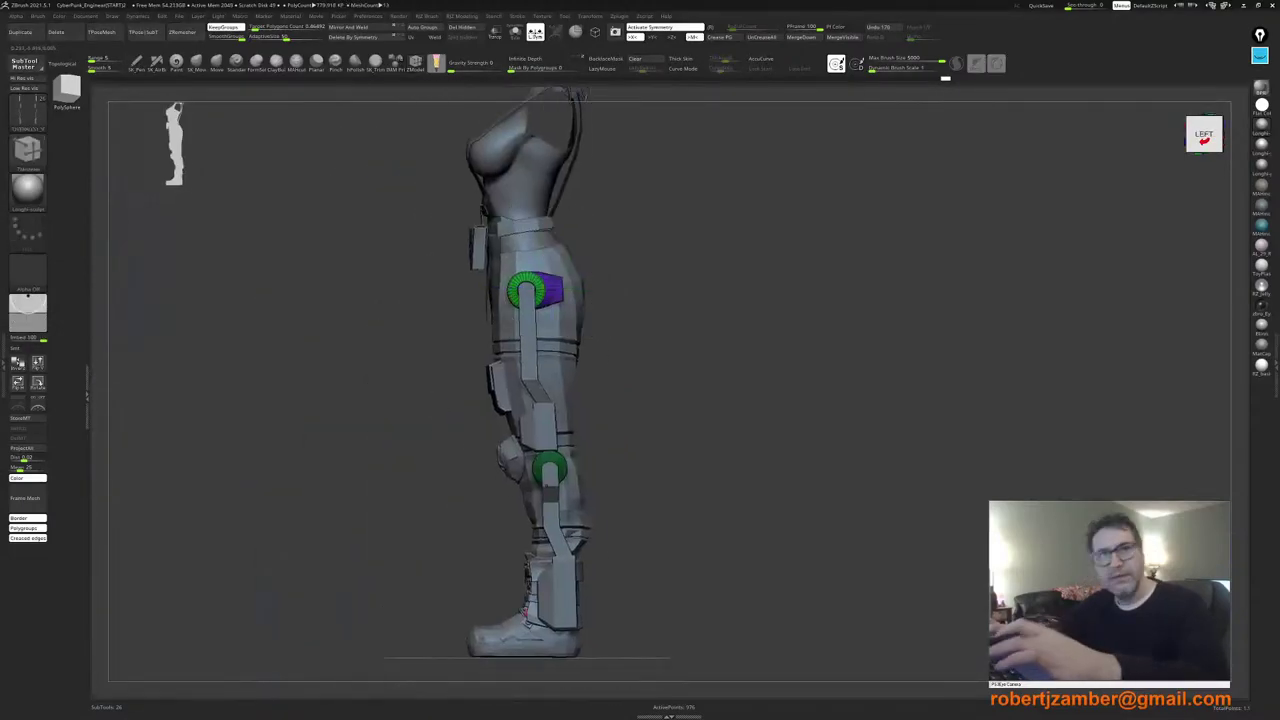
pyautogui.keyDown('alt'); pyautogui.moveTo(437, 311); pyautogui.dragTo(430, 345, button='right'); pyautogui.keyUp('alt')
pyautogui.click(643, 59)
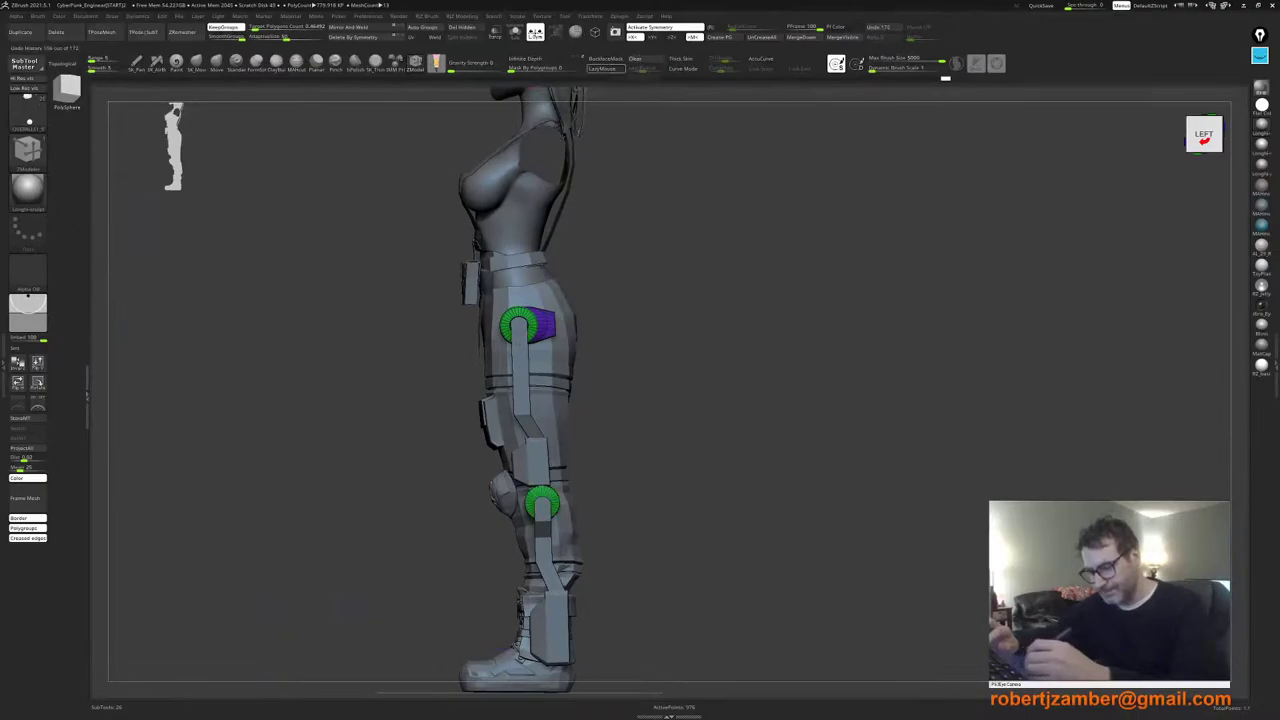
pyautogui.keyDown('alt'); pyautogui.moveTo(456, 430); pyautogui.dragTo(450, 368, button='right'); pyautogui.keyUp('alt')
pyautogui.hotkey('shift', 'f')
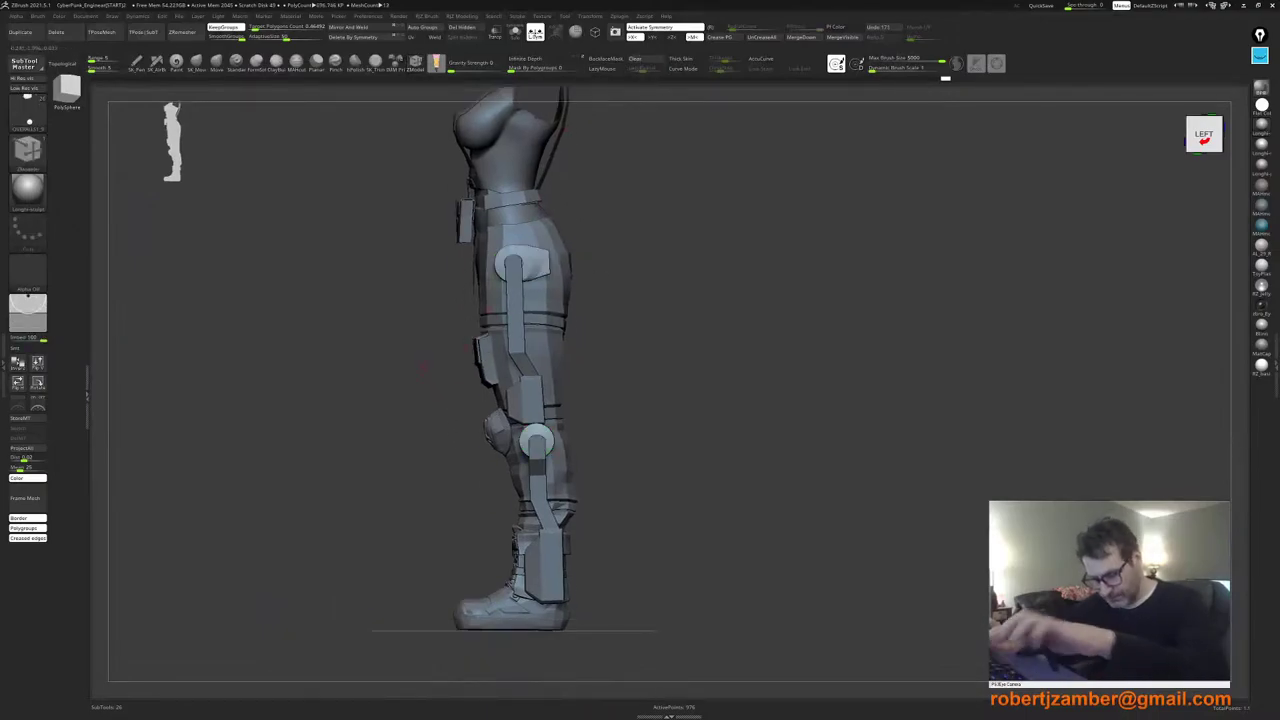
# Step: Mask the disc part in the front view so that only the knee discs stay editable
pyautogui.moveTo(454, 447)
pyautogui.mouseDown(button='right')
pyautogui.moveTo(496, 528)
pyautogui.moveTo(475, 500)
pyautogui.moveTo(492, 505)
pyautogui.mouseUp(button='right')
pyautogui.moveTo(492, 505)
pyautogui.keyDown('alt'); pyautogui.mouseDown(button='right')
pyautogui.moveTo(523, 523)
pyautogui.moveTo(514, 491)
pyautogui.mouseUp(button='right'); pyautogui.keyUp('alt')
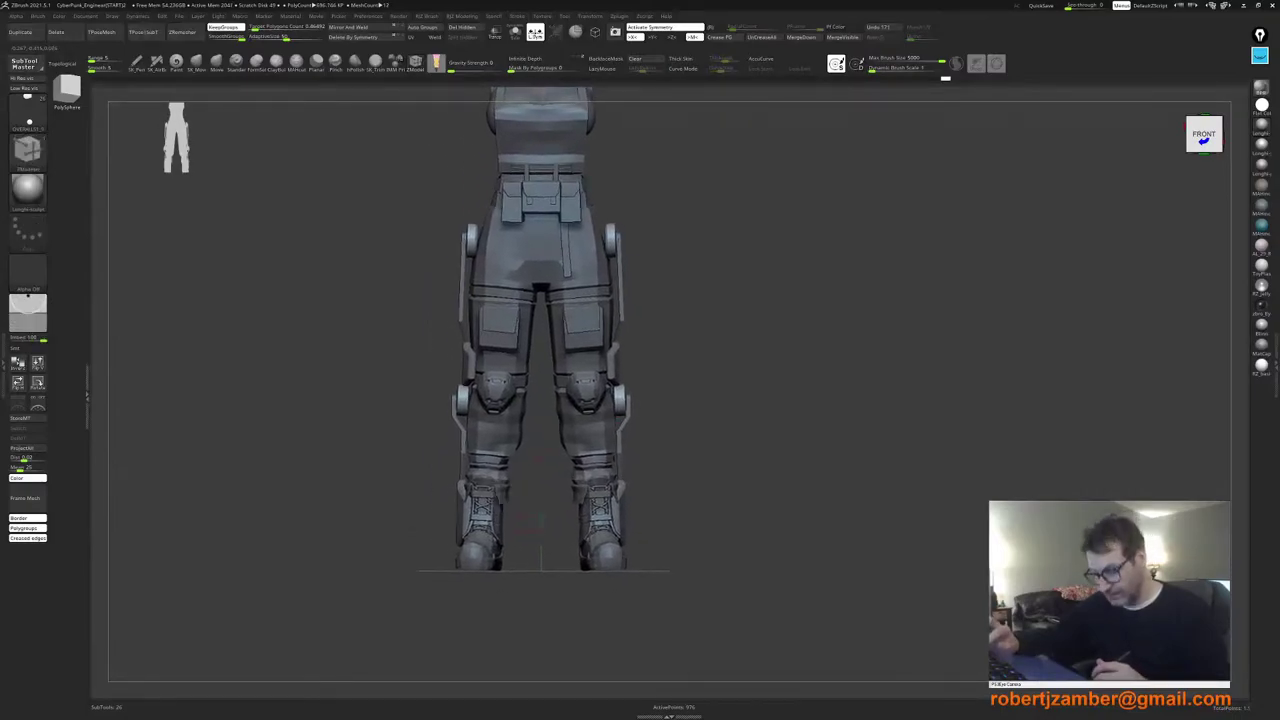
pyautogui.moveTo(573, 443)
pyautogui.keyDown('ctrl'); pyautogui.mouseDown(button='right')
pyautogui.moveTo(574, 459)
pyautogui.moveTo(550, 463)
pyautogui.moveTo(571, 486)
pyautogui.mouseUp(button='right'); pyautogui.keyUp('ctrl')
pyautogui.moveTo(571, 486); pyautogui.dragTo(588, 420, button='right')
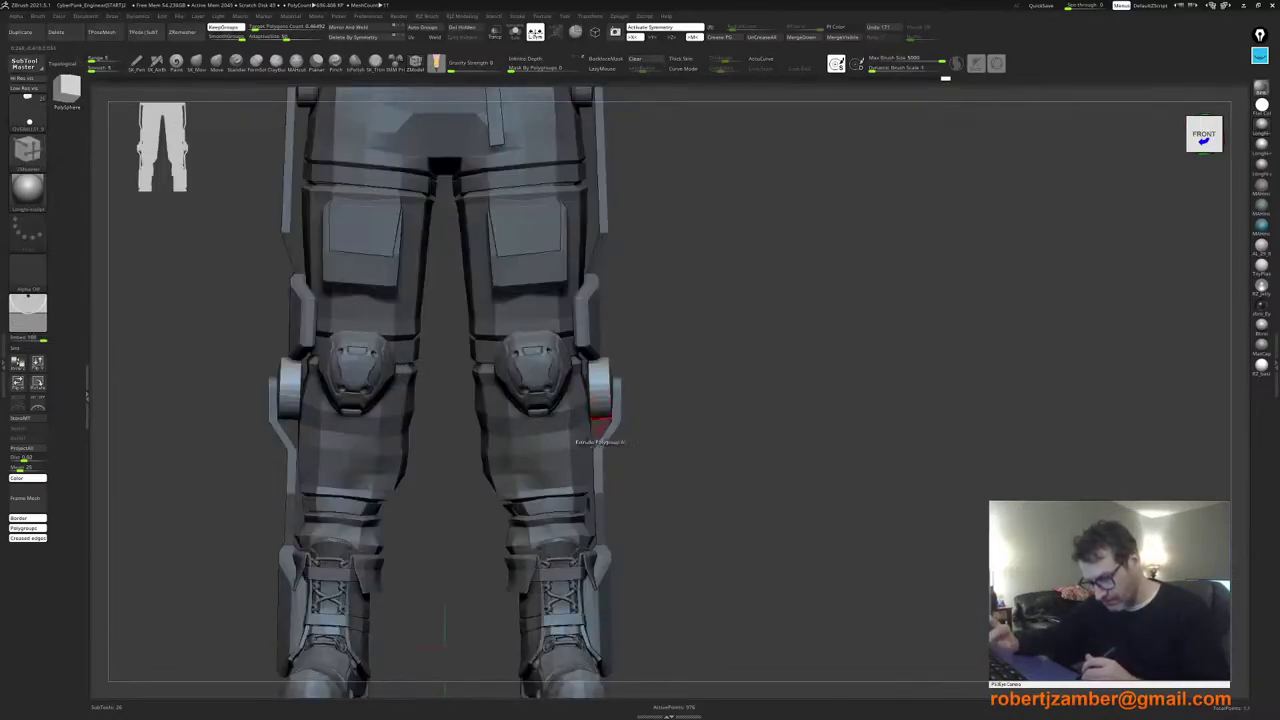
pyautogui.moveTo(671, 484)
pyautogui.keyDown('ctrl'); pyautogui.mouseDown()
pyautogui.moveTo(573, 409)
pyautogui.moveTo(541, 311)
pyautogui.mouseUp(); pyautogui.keyUp('ctrl')
pyautogui.keyDown('ctrl'); pyautogui.click(460, 441); pyautogui.keyUp('ctrl')
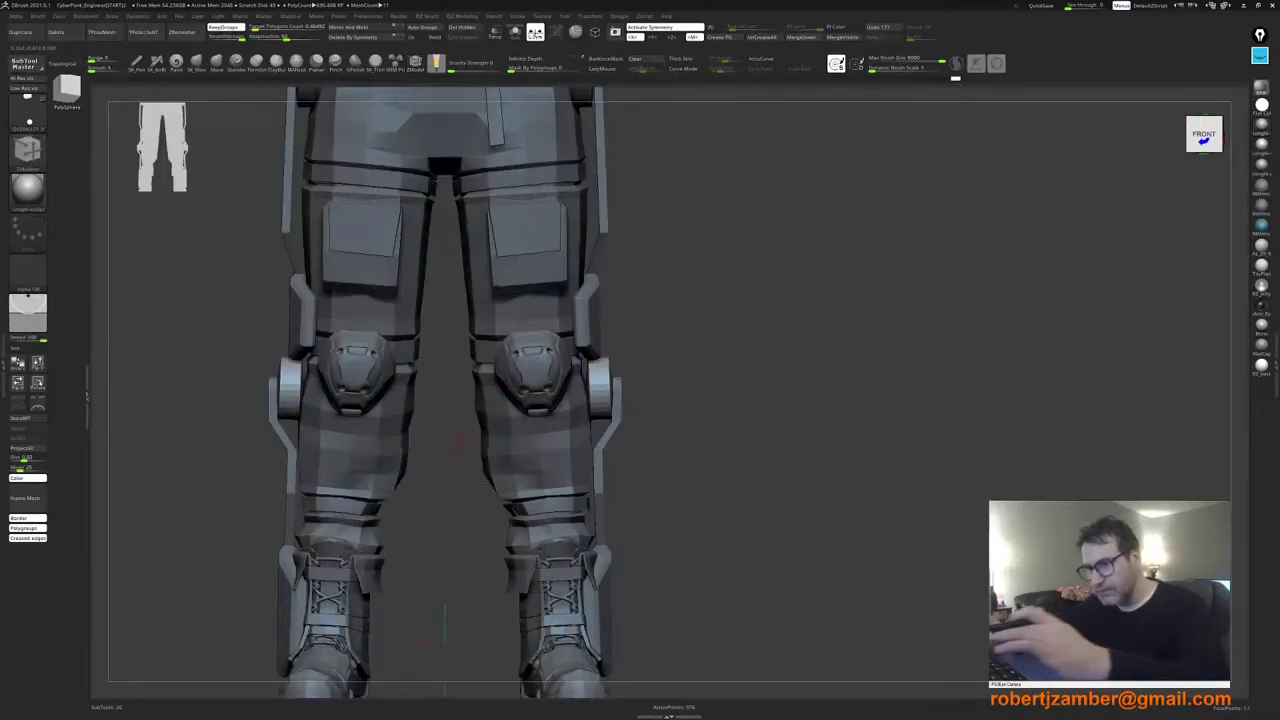
# Step: Centre the gizmo on the knee discs and make the discs narrower sideways
pyautogui.press('w')
pyautogui.keyDown('alt'); pyautogui.click(589, 390); pyautogui.keyUp('alt')
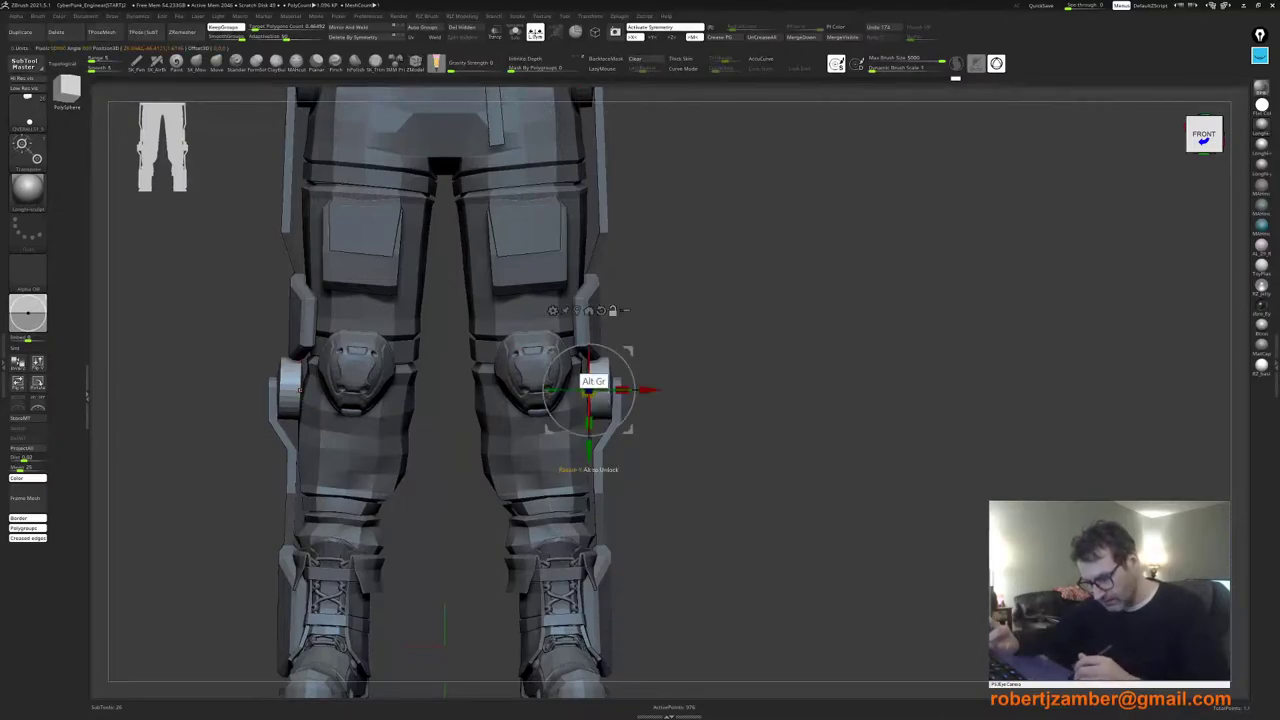
pyautogui.keyDown('alt'); pyautogui.click(602, 311); pyautogui.keyUp('alt')
pyautogui.keyDown('alt'); pyautogui.moveTo(551, 353); pyautogui.dragTo(559, 350); pyautogui.keyUp('alt')
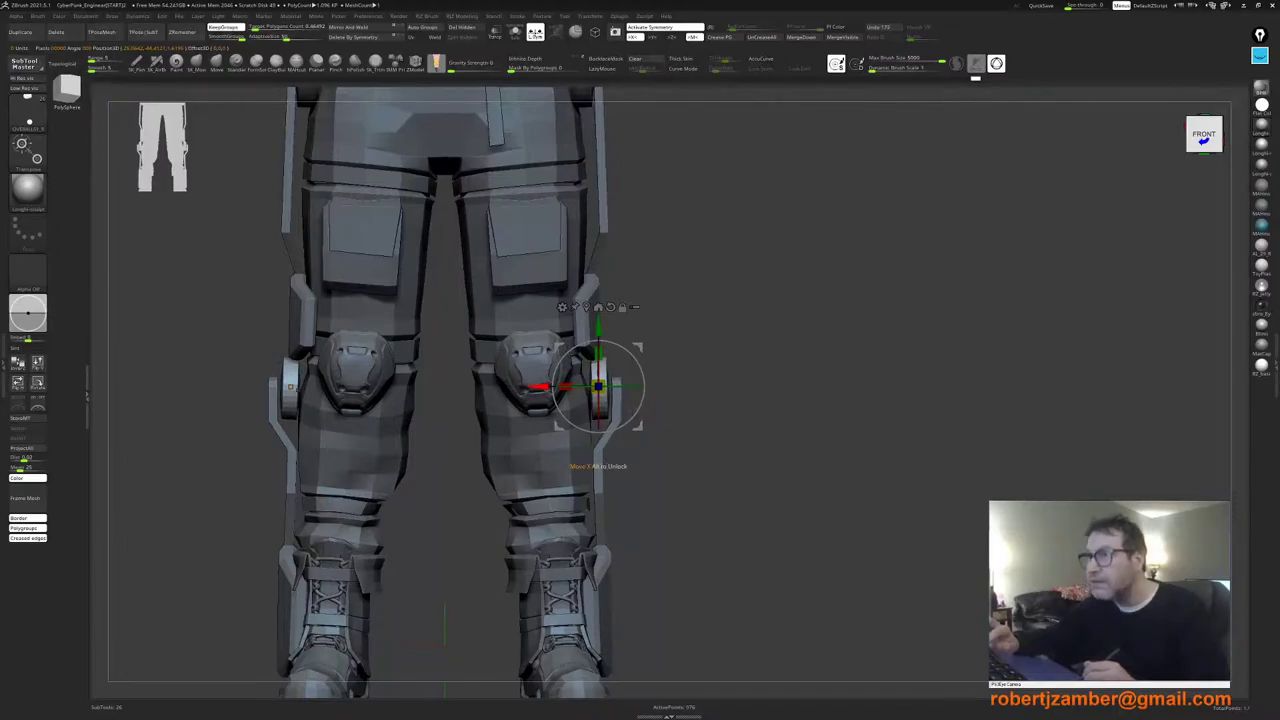
pyautogui.moveTo(539, 387); pyautogui.dragTo(539, 387)
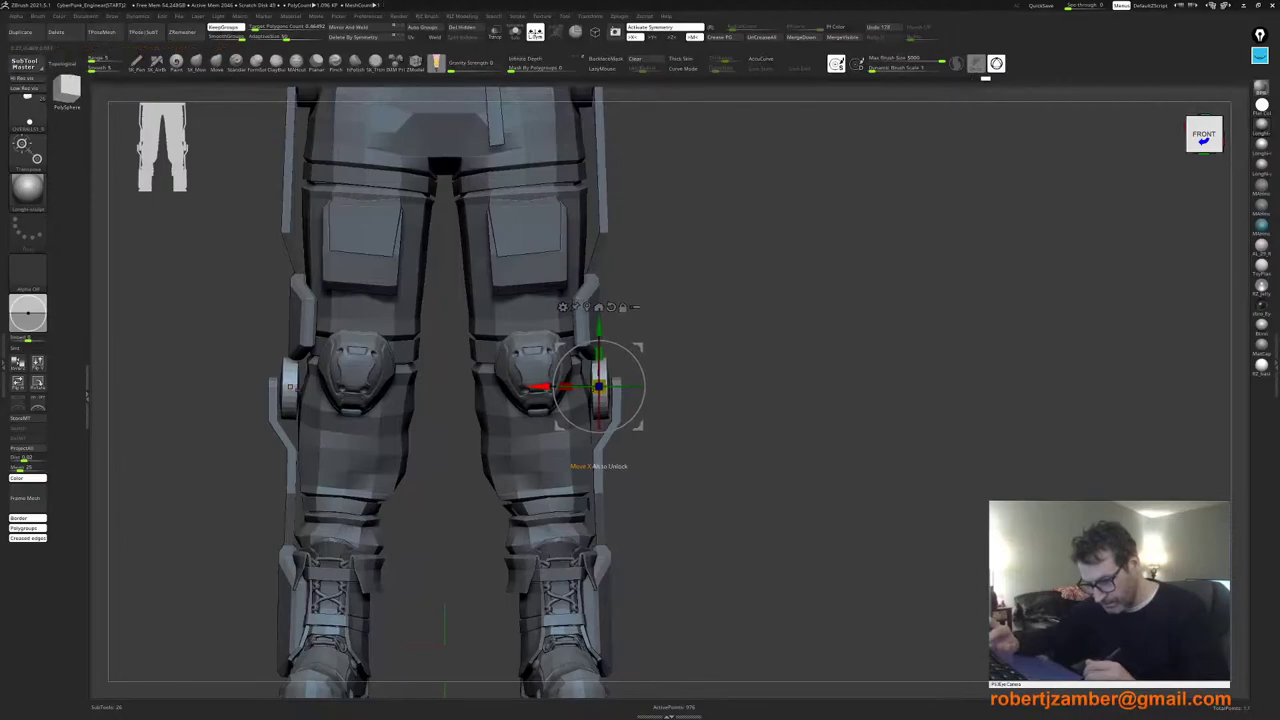
# Step: Make the lower leg braces the active part and move them slightly inward toward the calves
pyautogui.keyDown('alt'); pyautogui.moveTo(540, 388); pyautogui.dragTo(537, 353, button='right'); pyautogui.keyUp('alt')
pyautogui.keyDown('alt'); pyautogui.click(601, 150); pyautogui.keyUp('alt')
pyautogui.keyDown('ctrl'); pyautogui.moveTo(596, 466); pyautogui.dragTo(590, 425, button='right'); pyautogui.keyUp('ctrl')
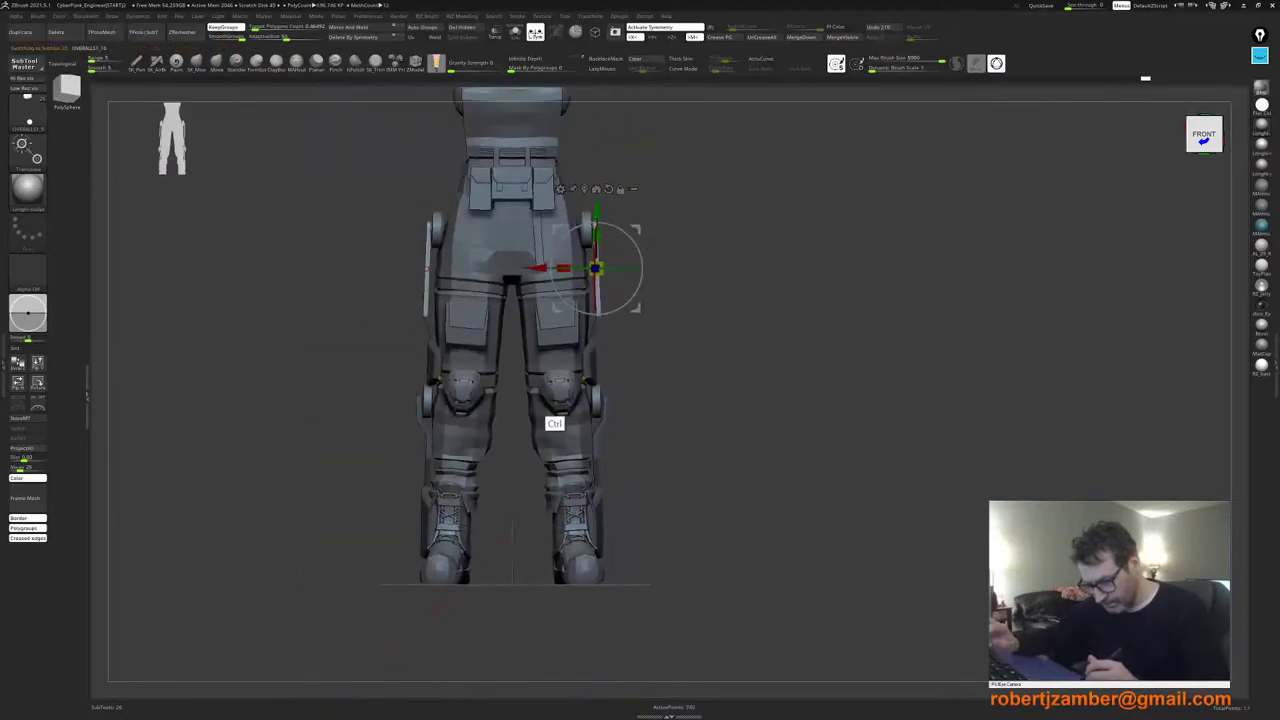
pyautogui.keyDown('alt'); pyautogui.moveTo(650, 352); pyautogui.dragTo(652, 425); pyautogui.keyUp('alt')
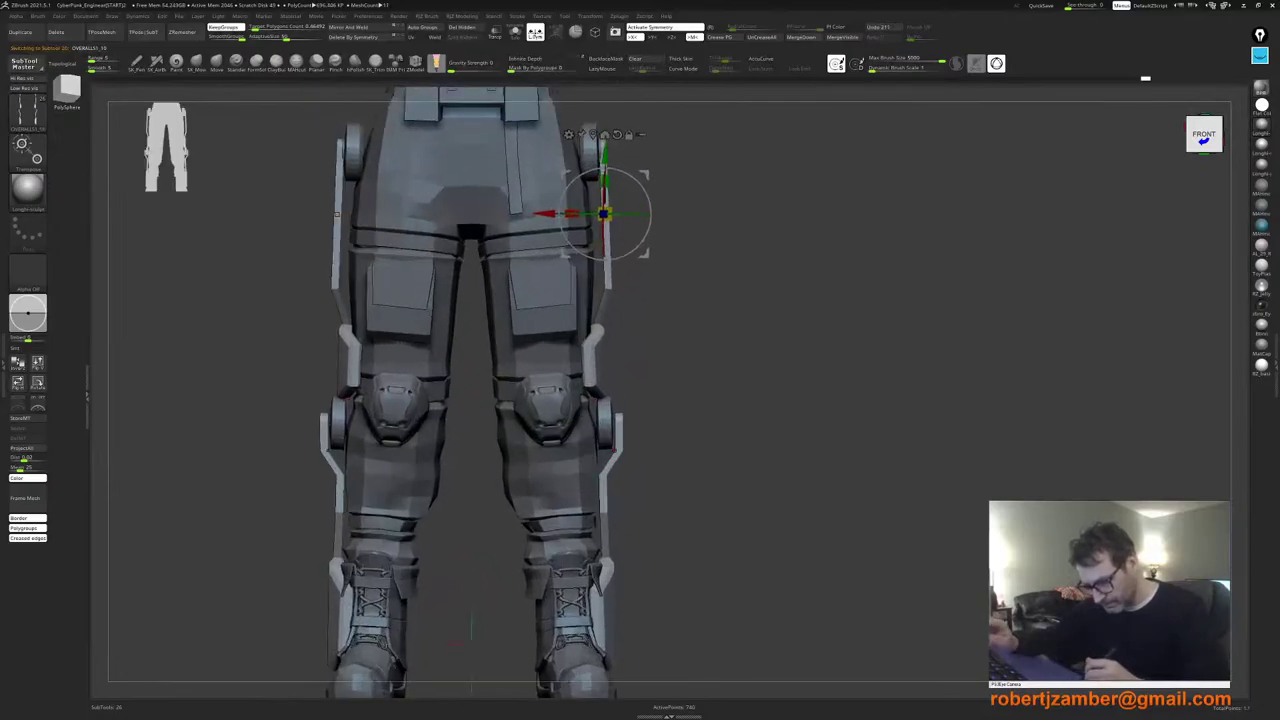
pyautogui.keyDown('ctrl'); pyautogui.keyDown('shift'); pyautogui.click(598, 476); pyautogui.keyUp('shift'); pyautogui.keyUp('ctrl')
pyautogui.keyDown('alt'); pyautogui.moveTo(598, 527); pyautogui.dragTo(578, 447, button='right'); pyautogui.keyUp('alt')
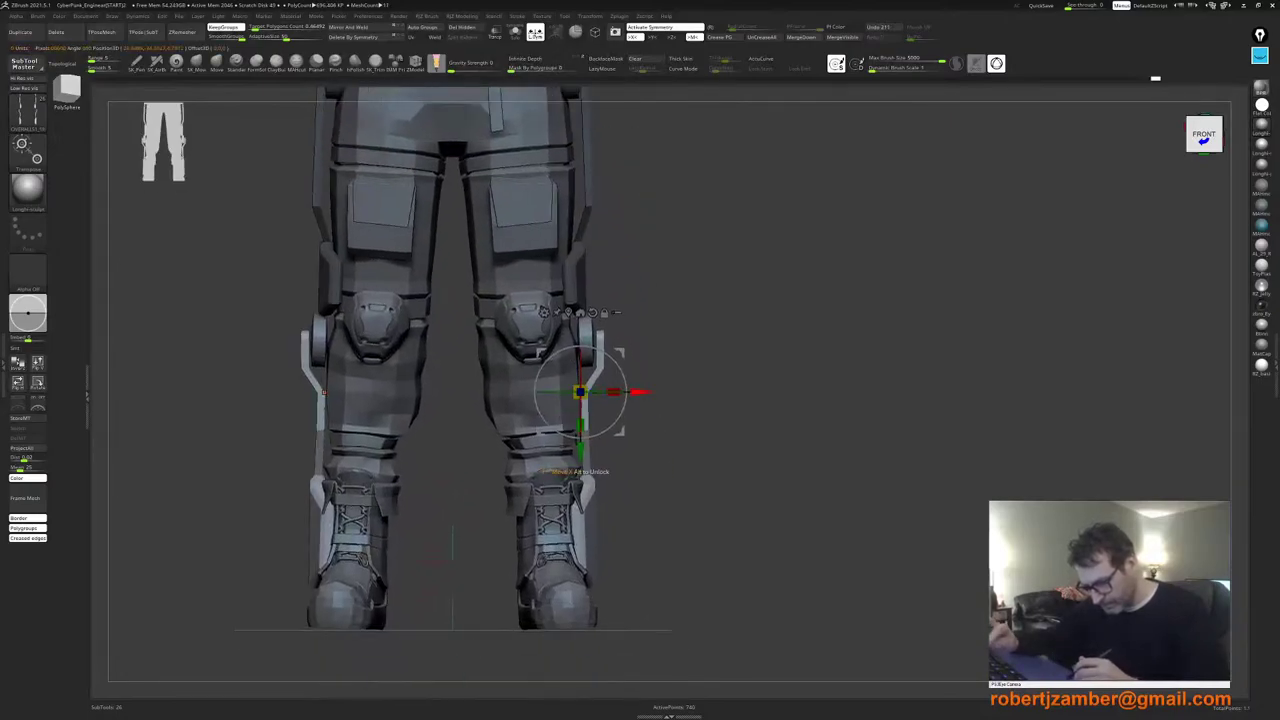
pyautogui.moveTo(640, 392); pyautogui.dragTo(639, 392)
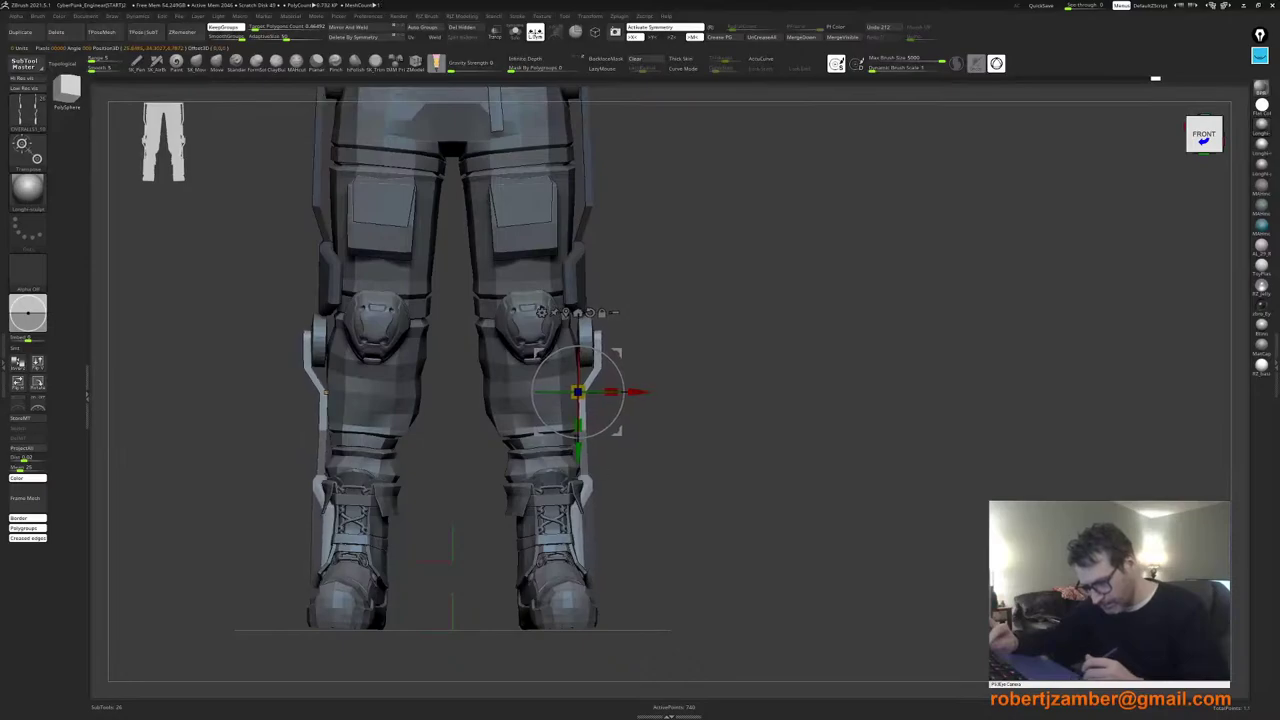
# Step: Reposition the gizmo at the knee end of the lower leg braces, try moving them sideways and undo that move
pyautogui.moveTo(636, 452); pyautogui.dragTo(560, 458, button='right')
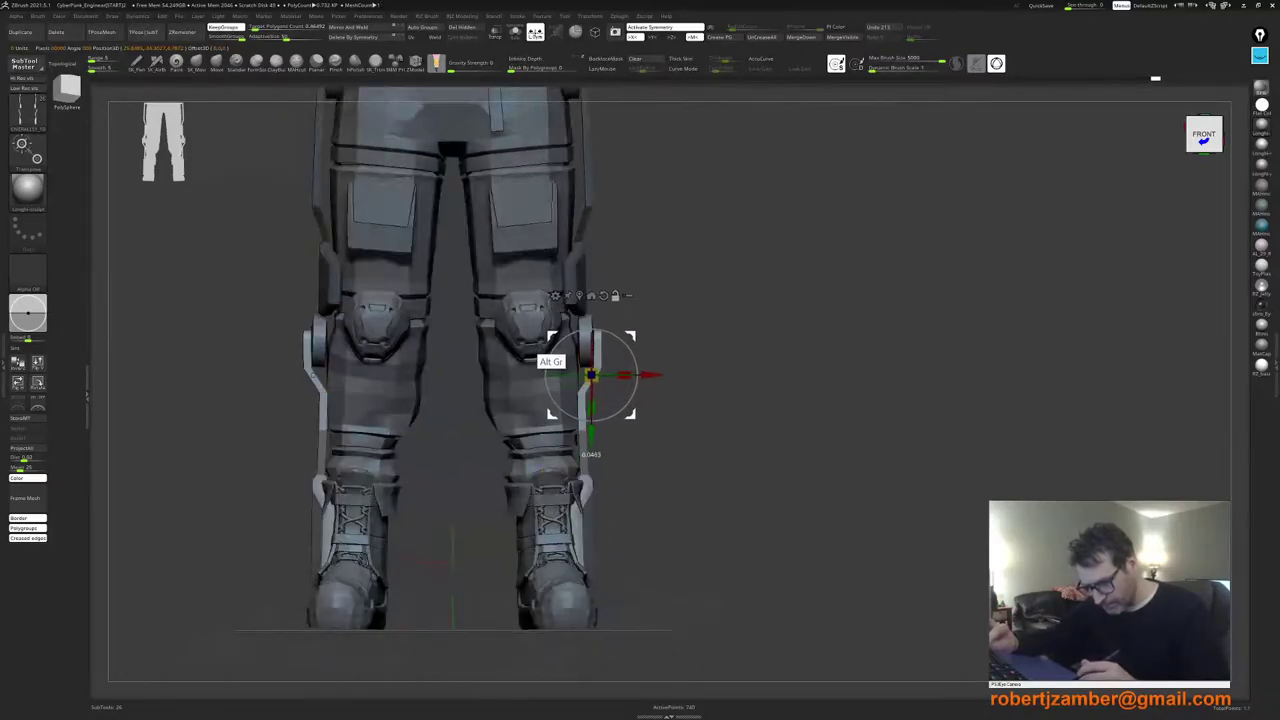
pyautogui.moveTo(592, 396); pyautogui.dragTo(593, 396)
pyautogui.keyDown('shift'); pyautogui.moveTo(594, 398); pyautogui.dragTo(512, 375, button='right'); pyautogui.keyUp('shift')
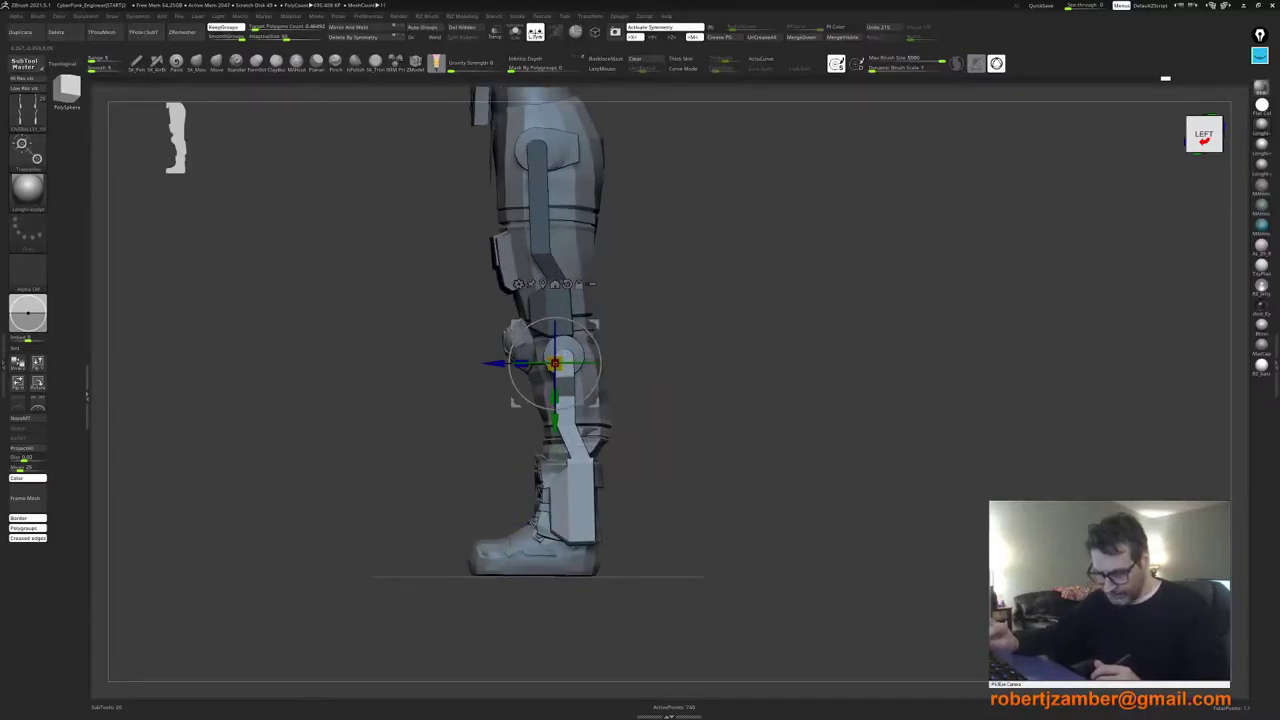
pyautogui.keyDown('shift'); pyautogui.moveTo(478, 420); pyautogui.dragTo(574, 474, button='right'); pyautogui.keyUp('shift')
pyautogui.moveTo(666, 369); pyautogui.dragTo(395, 372)
pyautogui.hotkey('ctrl', 'z')
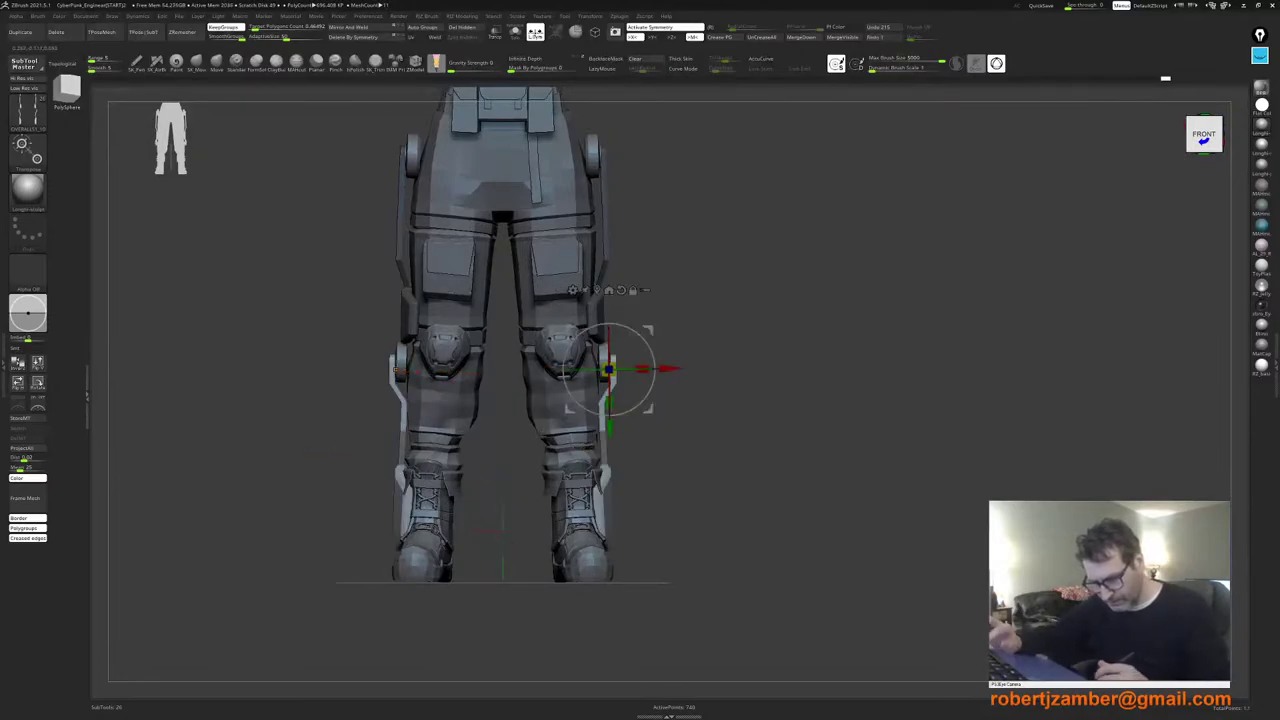
# Step: Adjust the lower leg braces slightly in the front view so their ankle plates sit closer to the boots
pyautogui.moveTo(584, 416); pyautogui.dragTo(518, 468, button='right')
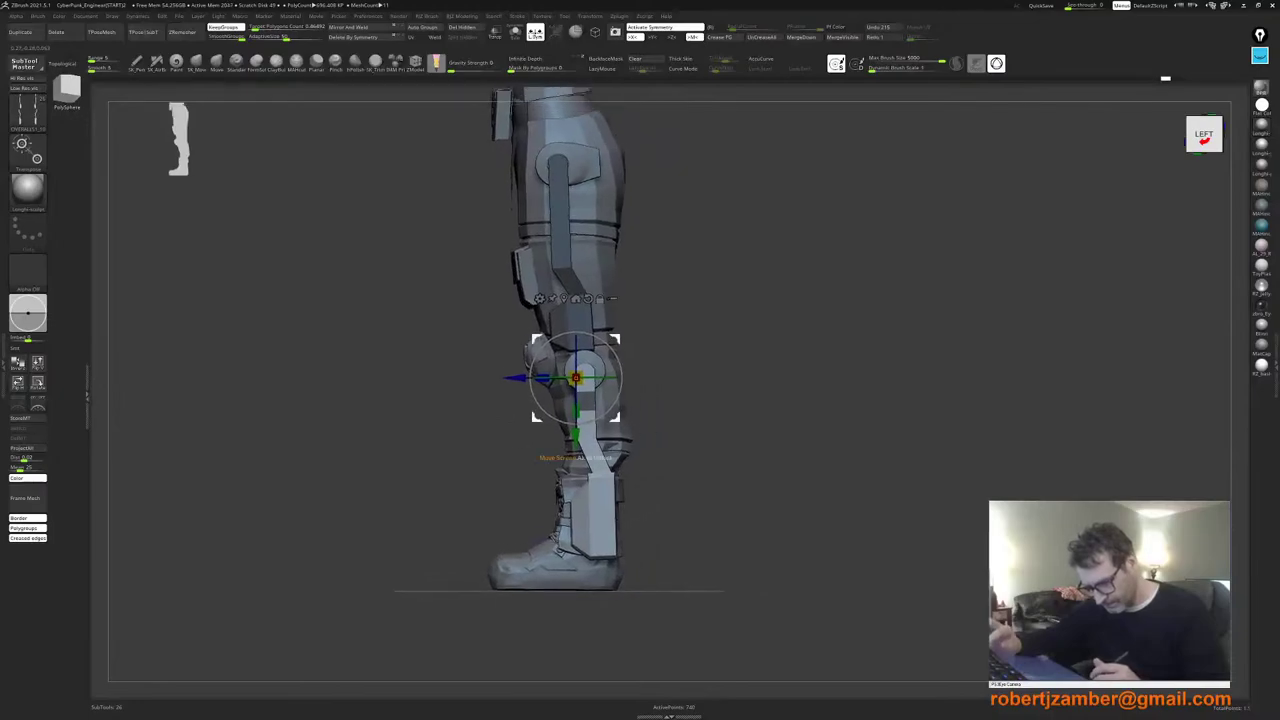
pyautogui.moveTo(432, 480); pyautogui.dragTo(560, 432, button='right')
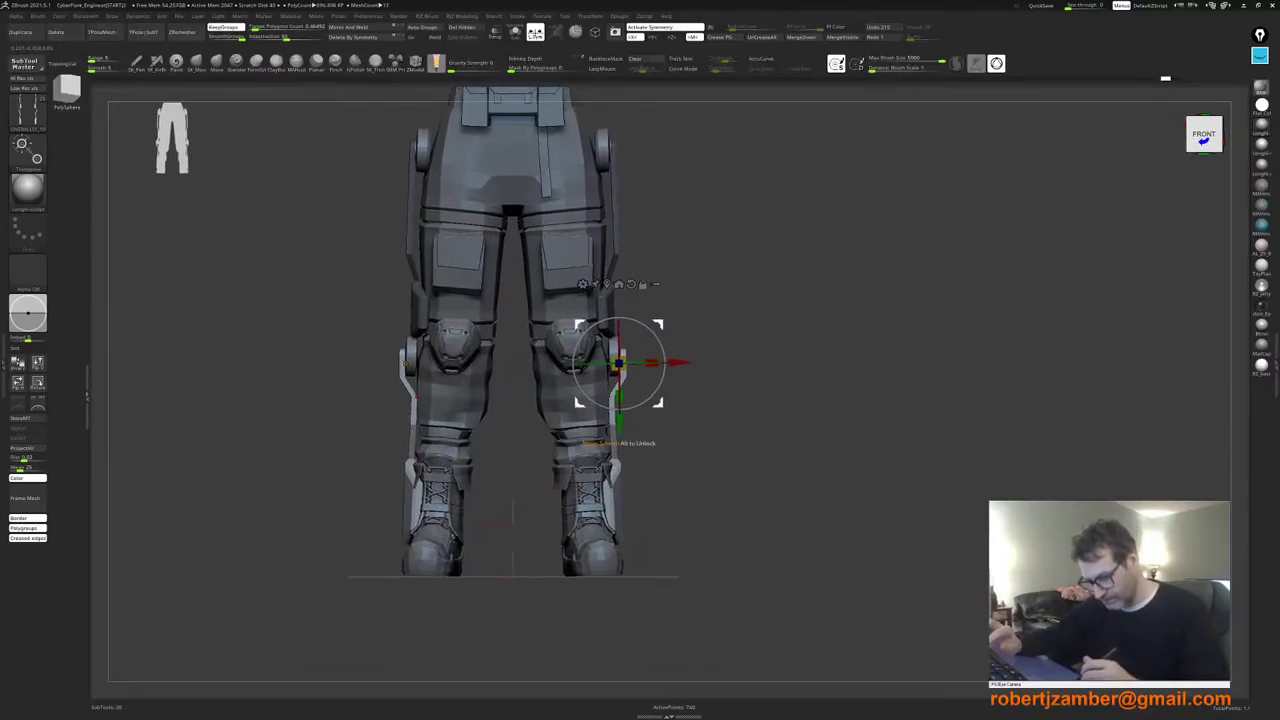
pyautogui.keyDown('ctrl'); pyautogui.moveTo(605, 407); pyautogui.dragTo(607, 392, button='right'); pyautogui.keyUp('ctrl')
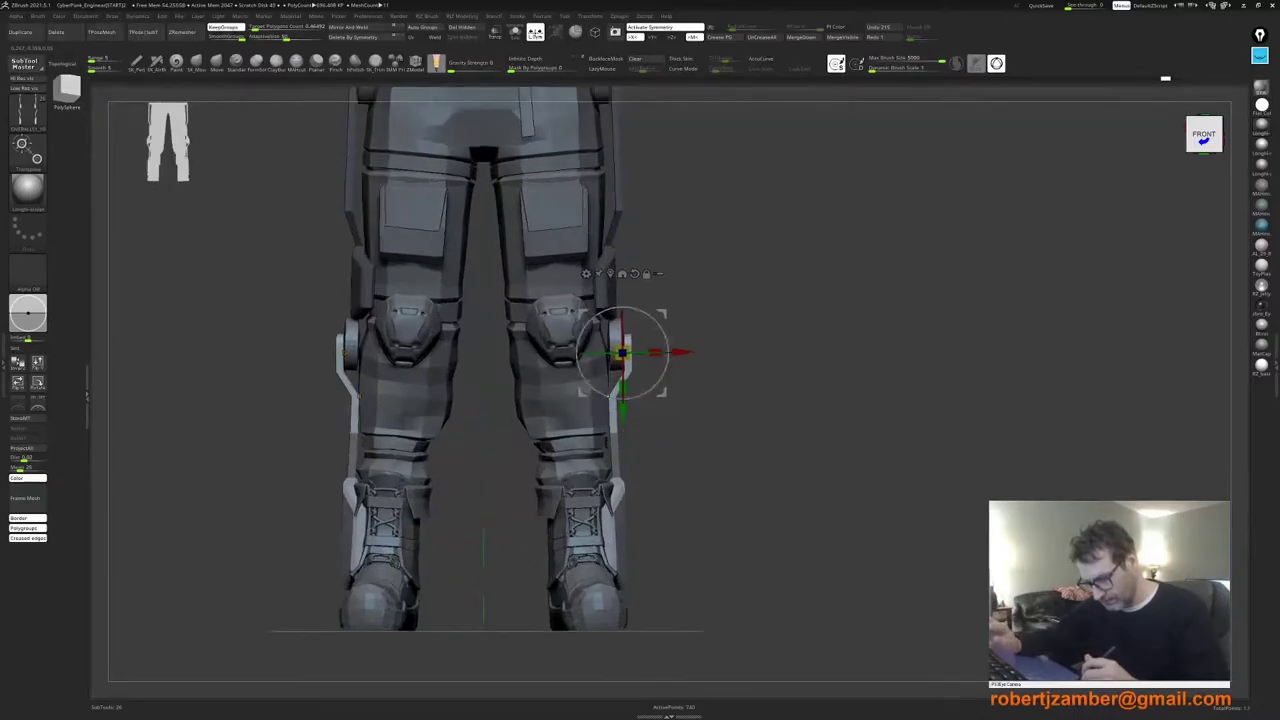
pyautogui.keyDown('alt'); pyautogui.moveTo(585, 313); pyautogui.dragTo(598, 305); pyautogui.keyUp('alt')
pyautogui.keyDown('alt'); pyautogui.moveTo(720, 400); pyautogui.dragTo(713, 366); pyautogui.keyUp('alt')
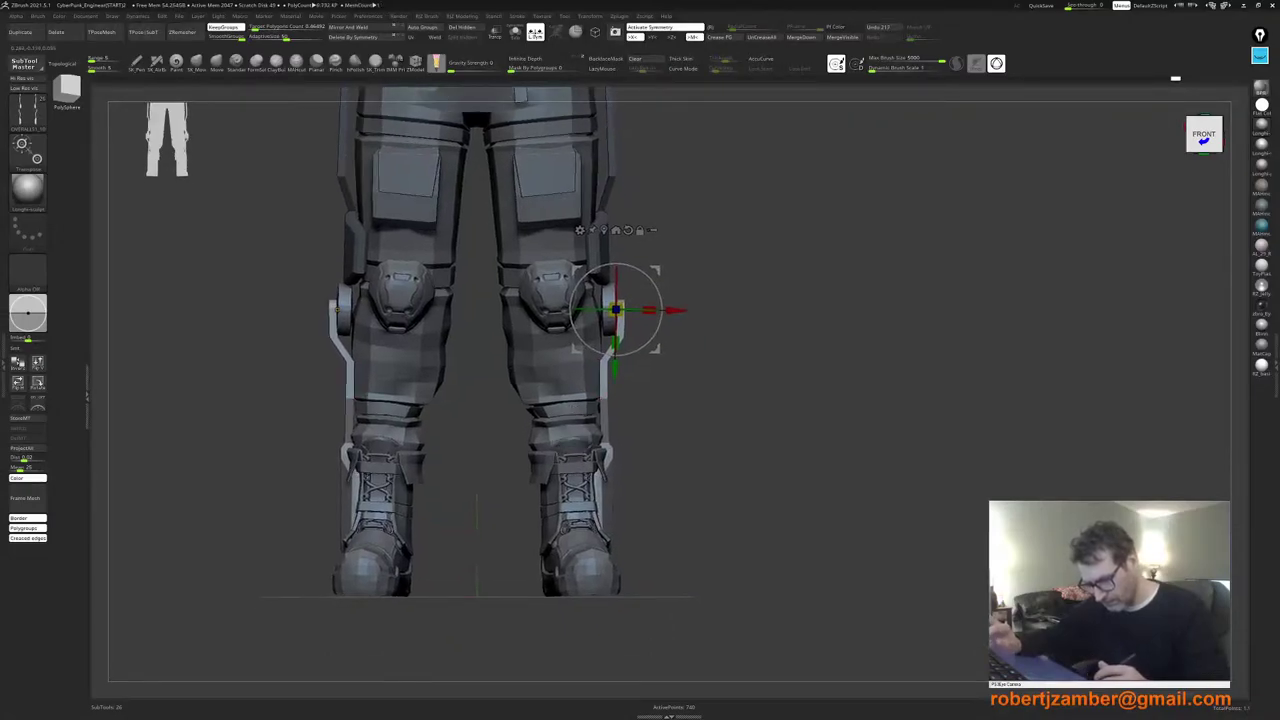
# Step: Try masking the braces above the ankle plates and adjusting the plates alone, and undo these changes
pyautogui.moveTo(724, 190)
pyautogui.keyDown('ctrl'); pyautogui.mouseDown()
pyautogui.moveTo(720, 358)
pyautogui.moveTo(495, 443)
pyautogui.mouseUp(); pyautogui.keyUp('ctrl')
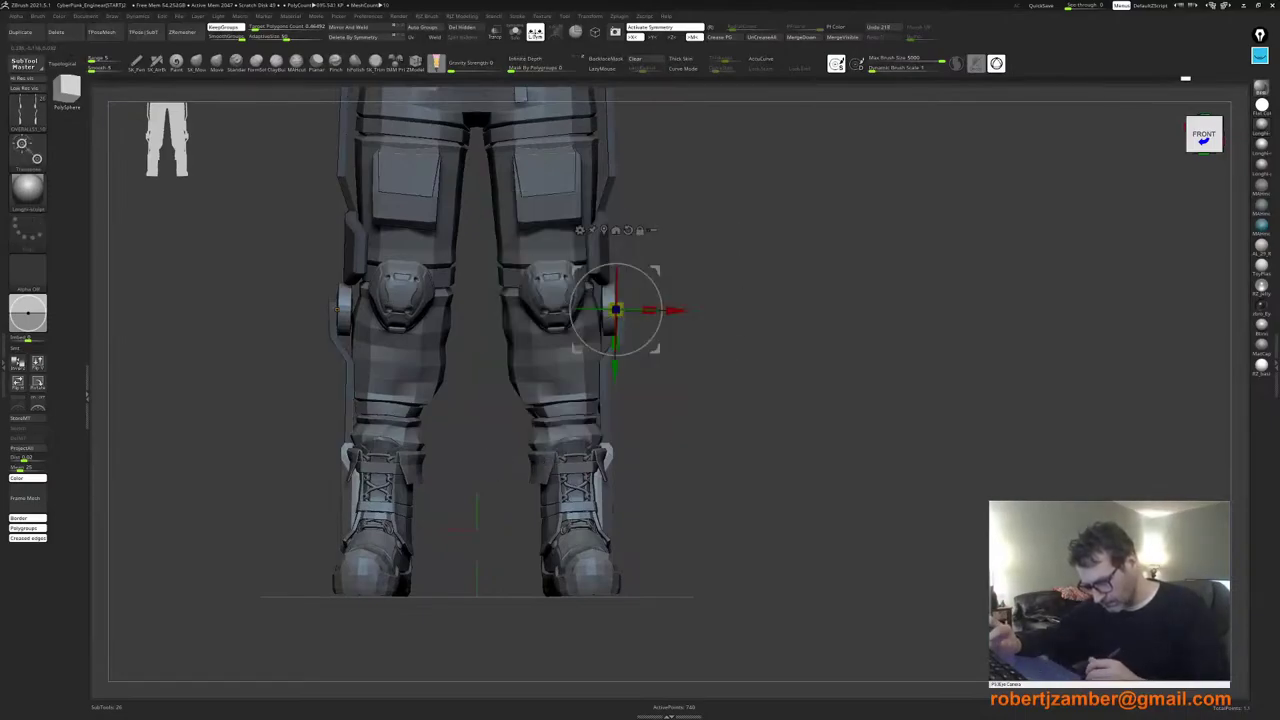
pyautogui.keyDown('alt'); pyautogui.moveTo(616, 309); pyautogui.dragTo(588, 488); pyautogui.keyUp('alt')
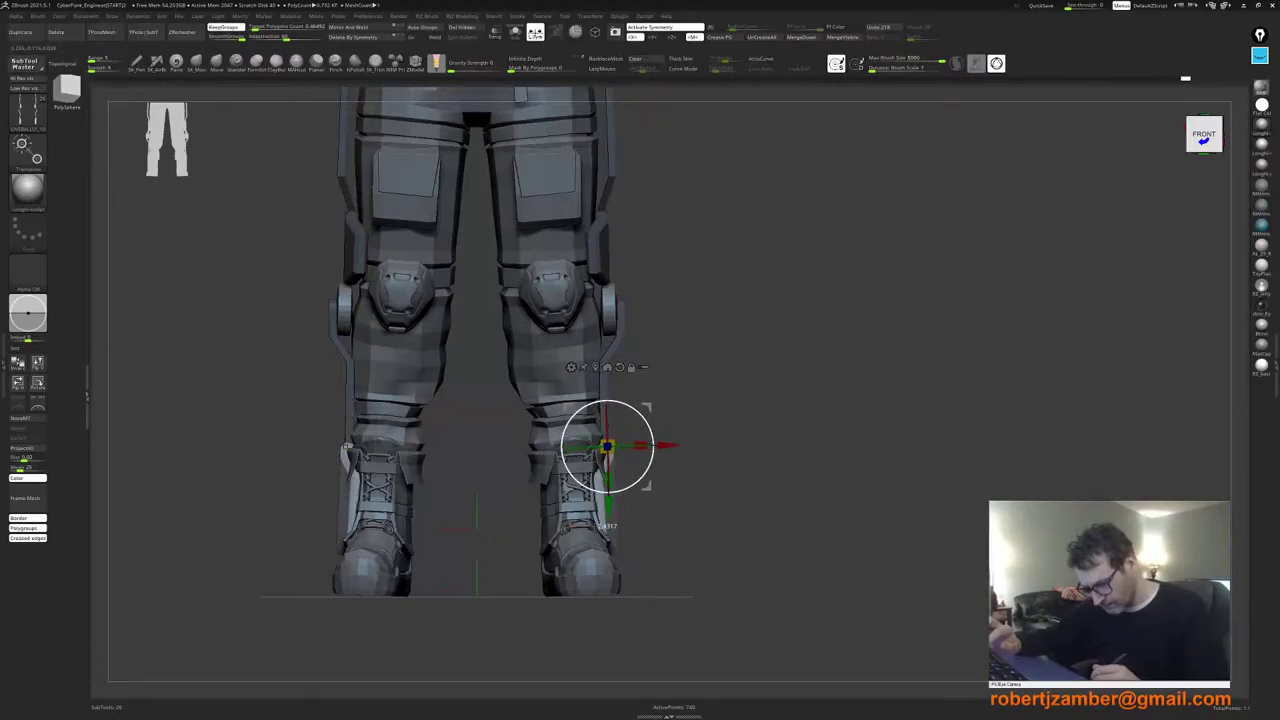
pyautogui.moveTo(740, 490); pyautogui.dragTo(557, 487)
pyautogui.hotkey('ctrl', 'z')
pyautogui.hotkey('ctrl', 'z')
pyautogui.hotkey('ctrl', 'z')
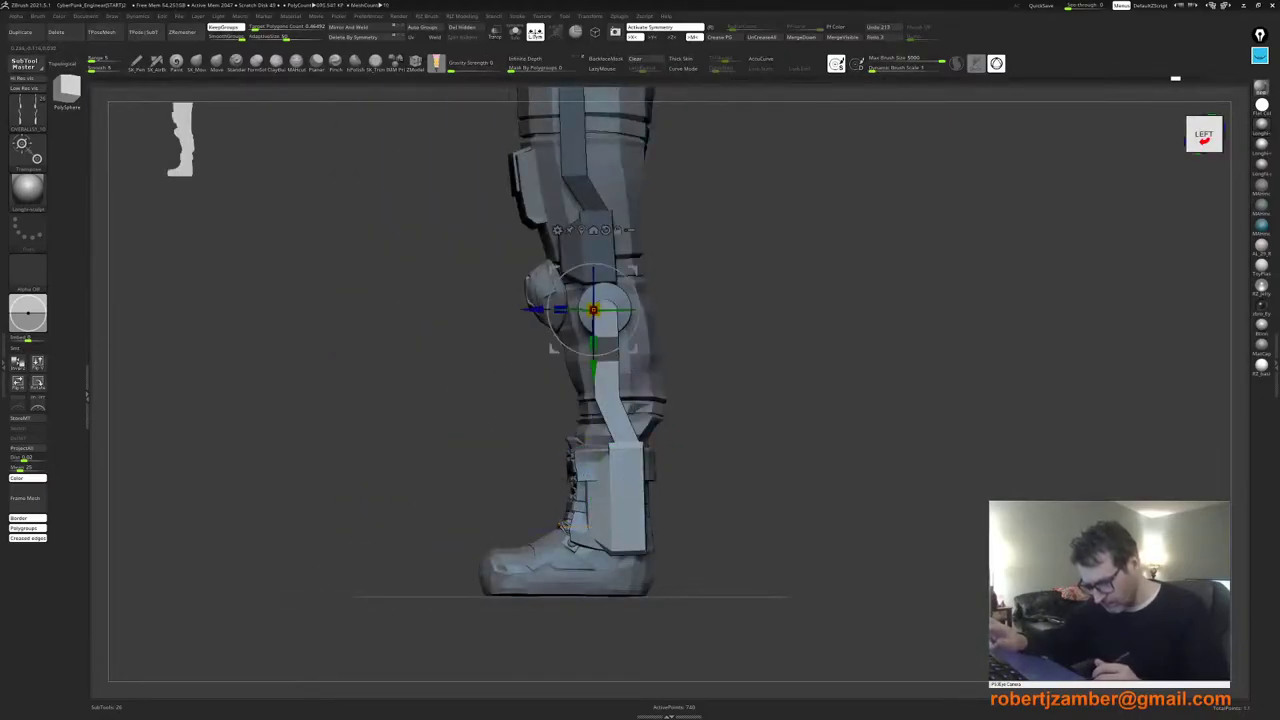
# Step: Flip the lower leg braces upside down about the knees and move them slightly inward in the front view
pyautogui.moveTo(522, 468)
pyautogui.keyDown('ctrl'); pyautogui.mouseDown(button='right')
pyautogui.moveTo(480, 500)
pyautogui.moveTo(510, 465)
pyautogui.mouseUp(button='right'); pyautogui.keyUp('ctrl')
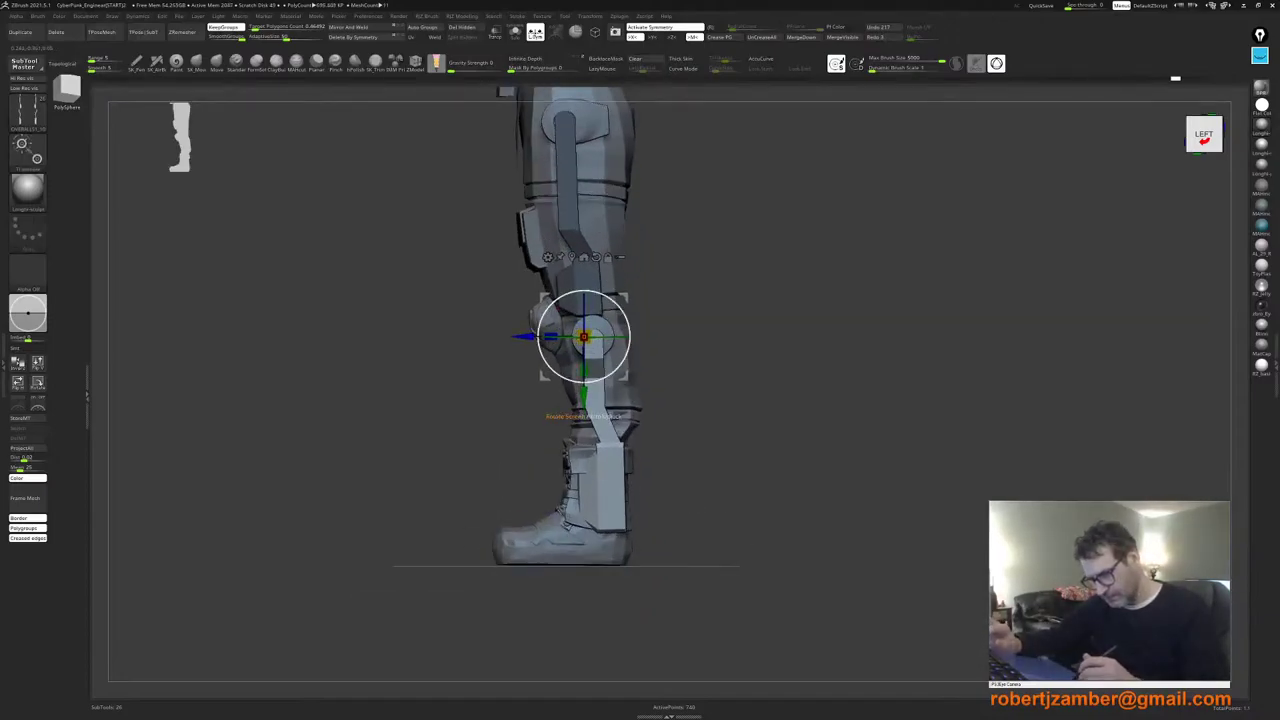
pyautogui.keyDown('shift'); pyautogui.moveTo(584, 364); pyautogui.dragTo(567, 251); pyautogui.keyUp('shift')
pyautogui.moveTo(420, 372); pyautogui.dragTo(628, 431, button='right')
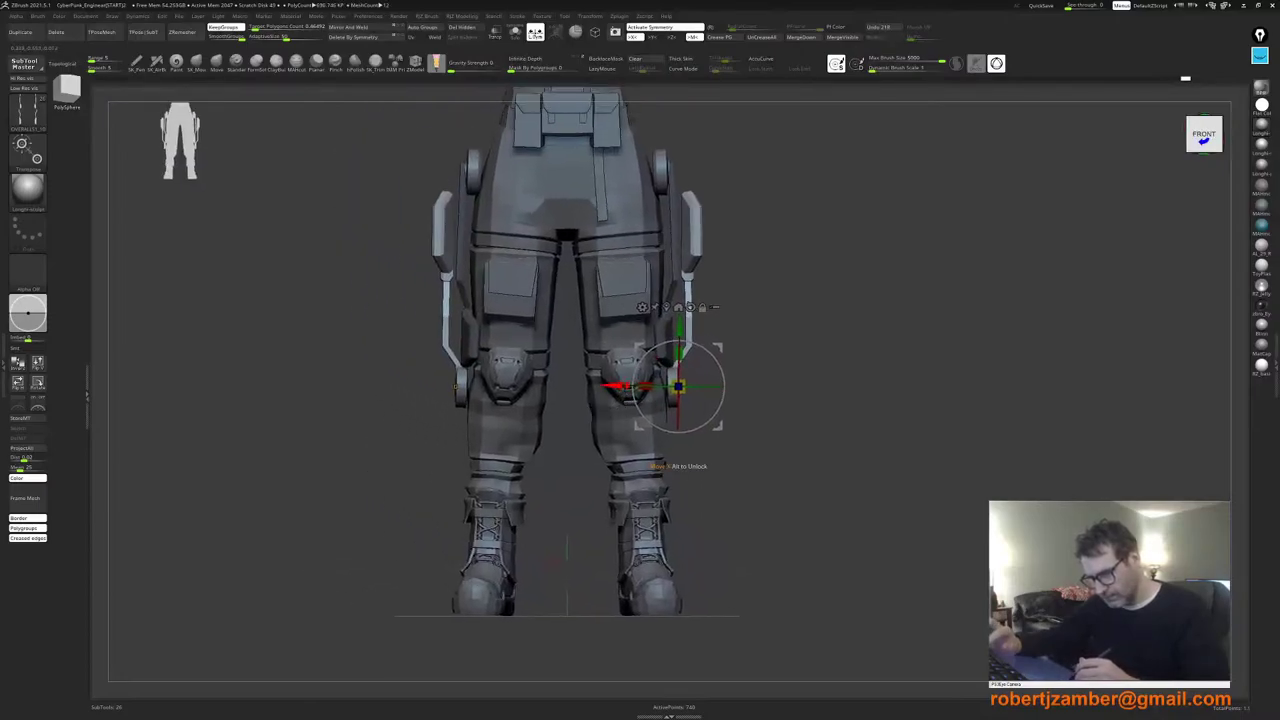
pyautogui.moveTo(618, 386); pyautogui.dragTo(608, 386)
pyautogui.keyDown('shift'); pyautogui.moveTo(625, 405); pyautogui.dragTo(565, 414, button='right'); pyautogui.keyUp('shift')
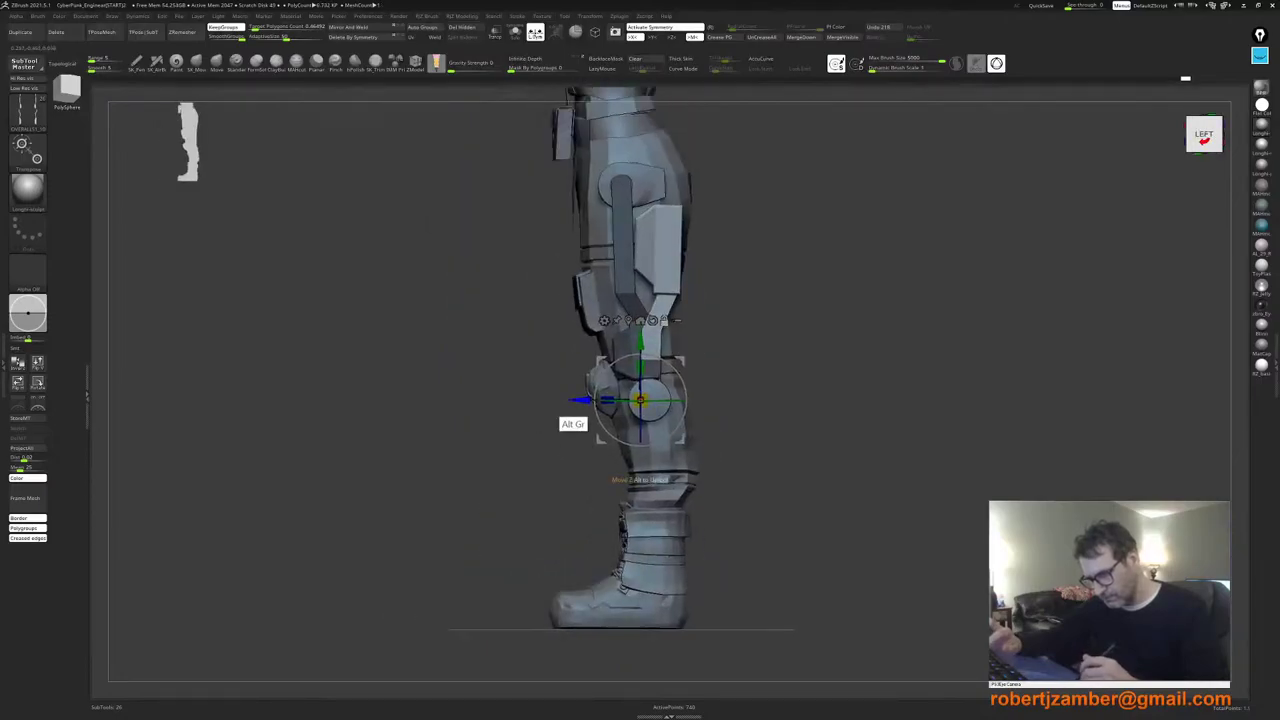
# Step: Tilt the flipped leg braces slightly in the side view, lining their narrow ends up with the knee discs
pyautogui.moveTo(611, 366); pyautogui.dragTo(607, 371)
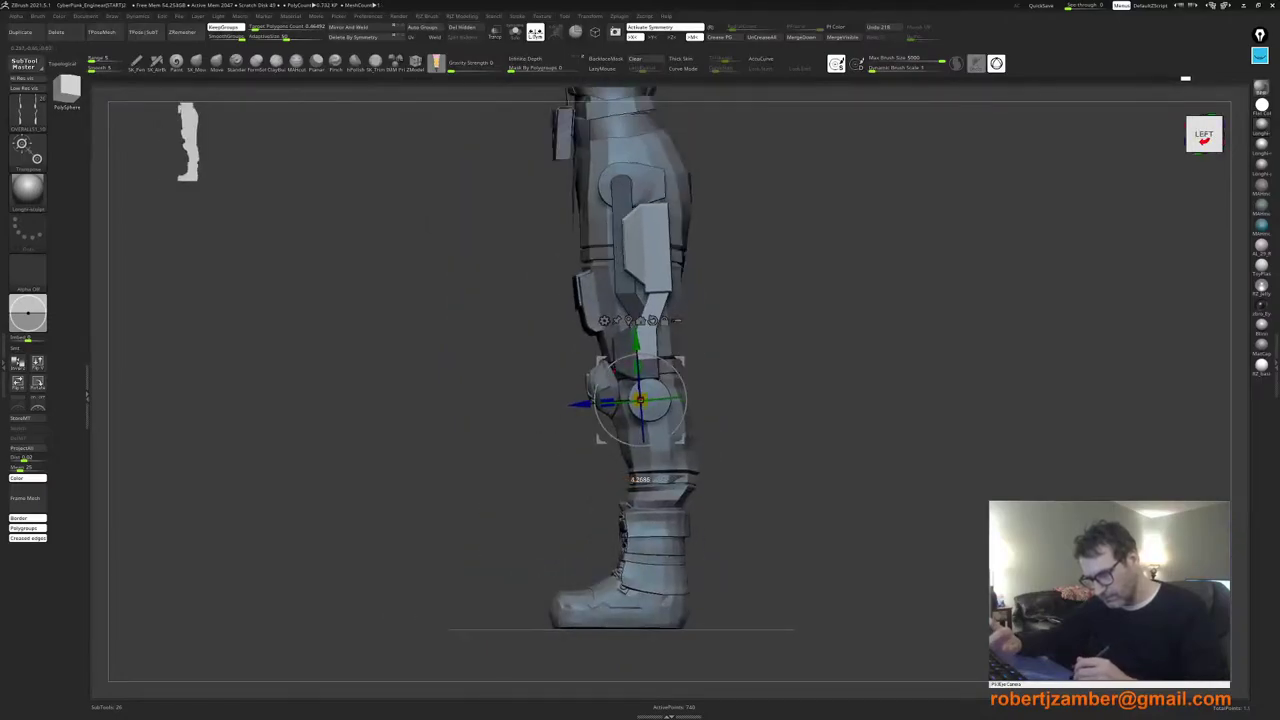
pyautogui.moveTo(661, 400); pyautogui.dragTo(669, 399)
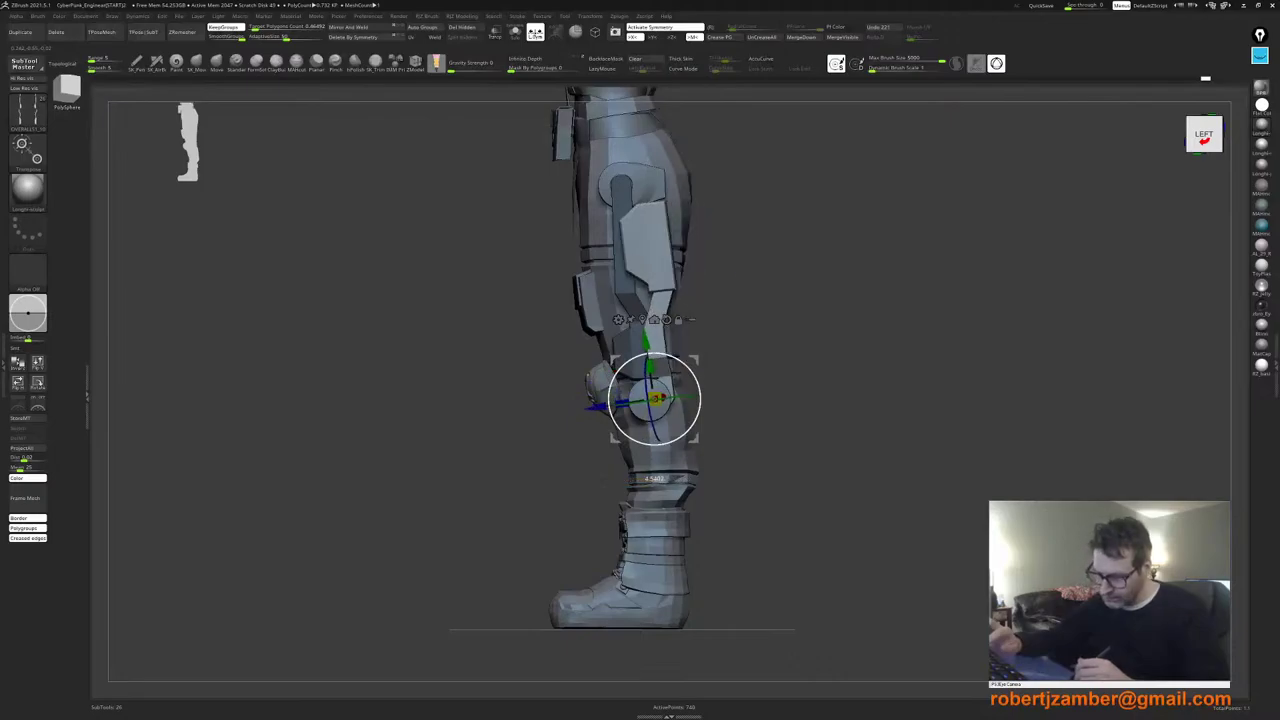
pyautogui.moveTo(699, 394); pyautogui.dragTo(700, 398)
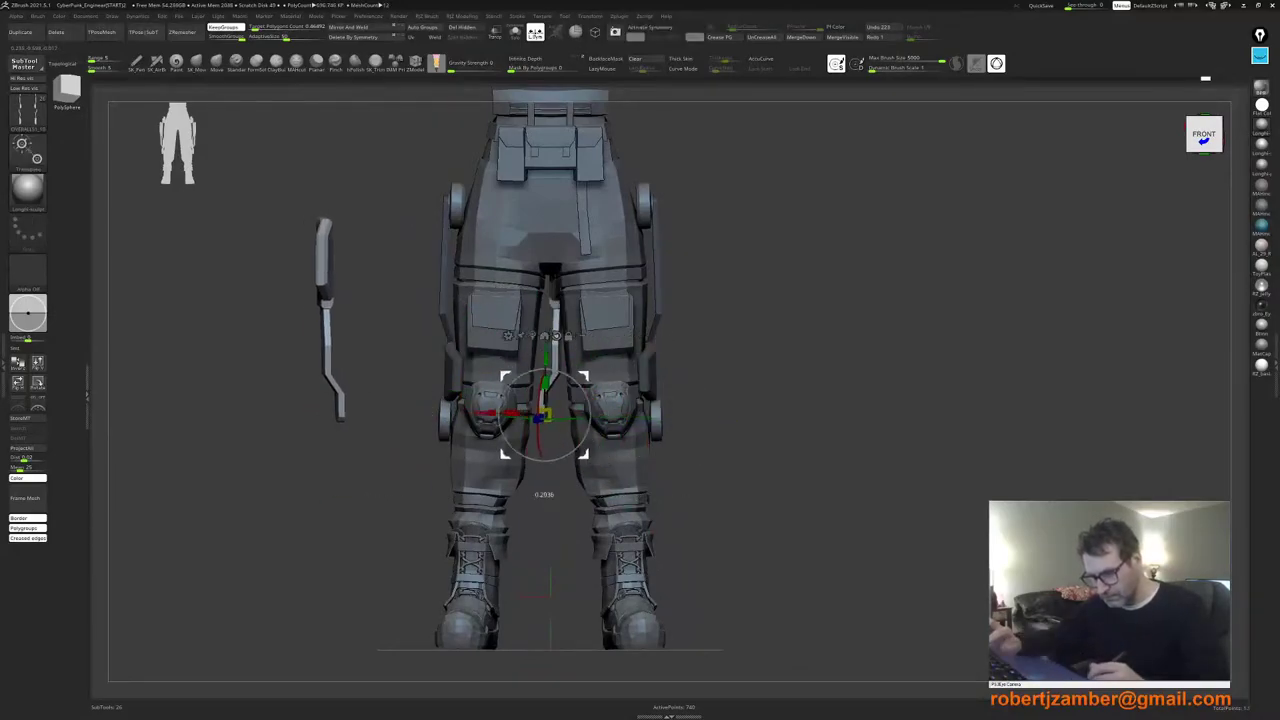
# Step: With symmetry off, shift both flipped braces sideways clear of the legs and lower them beside the shin in the side view
pyautogui.moveTo(529, 400); pyautogui.dragTo(409, 414)
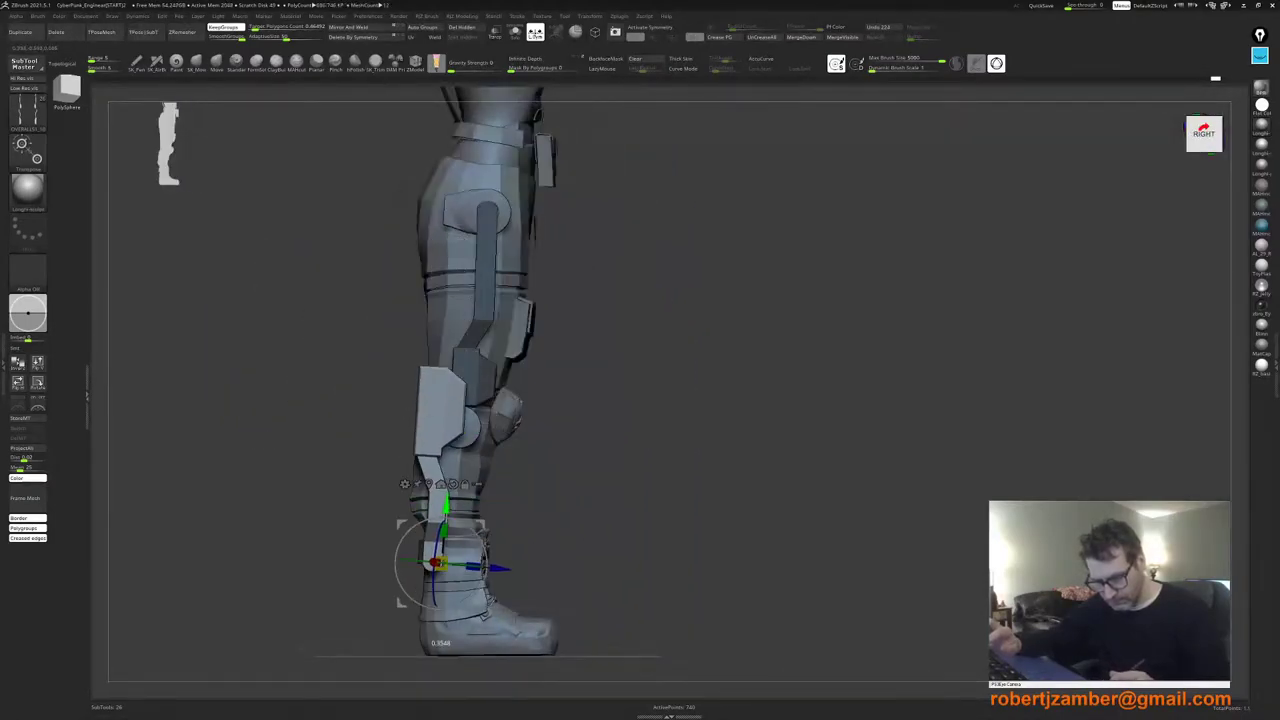
pyautogui.moveTo(446, 505); pyautogui.dragTo(430, 566)
pyautogui.moveTo(520, 562)
pyautogui.mouseDown()
pyautogui.moveTo(400, 556)
pyautogui.moveTo(525, 560)
pyautogui.moveTo(510, 562)
pyautogui.mouseUp()
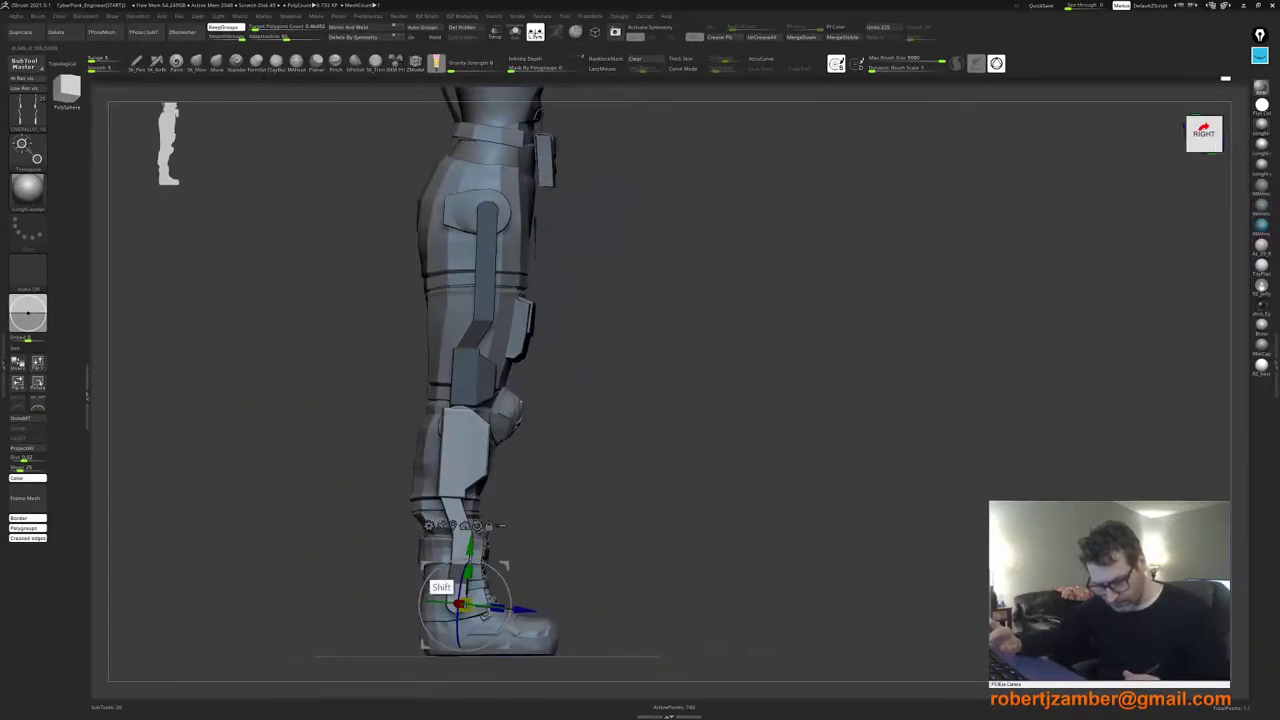
pyautogui.keyDown('alt'); pyautogui.moveTo(407, 569); pyautogui.dragTo(403, 527); pyautogui.keyUp('alt')
pyautogui.moveTo(490, 564); pyautogui.dragTo(388, 562, button='right')
pyautogui.moveTo(427, 588)
pyautogui.mouseDown()
pyautogui.moveTo(429, 572)
pyautogui.moveTo(428, 585)
pyautogui.mouseUp()
pyautogui.keyDown('alt'); pyautogui.moveTo(434, 582); pyautogui.dragTo(537, 537, button='right'); pyautogui.keyUp('alt')
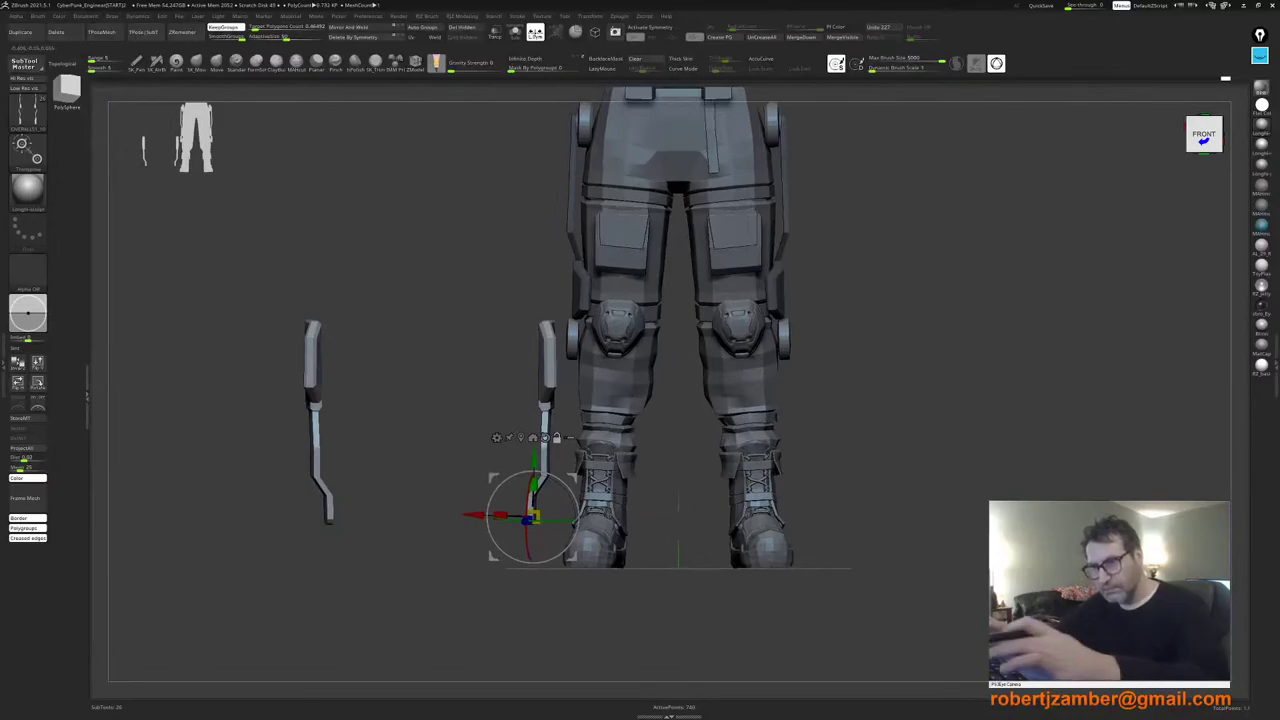
# Step: Hide the outer of the two flipped braces and delete its hidden geometry, keeping the one beside the leg
pyautogui.keyDown('ctrl'); pyautogui.keyDown('shift'); pyautogui.moveTo(235, 278); pyautogui.dragTo(354, 591); pyautogui.keyUp('shift'); pyautogui.keyUp('ctrl')
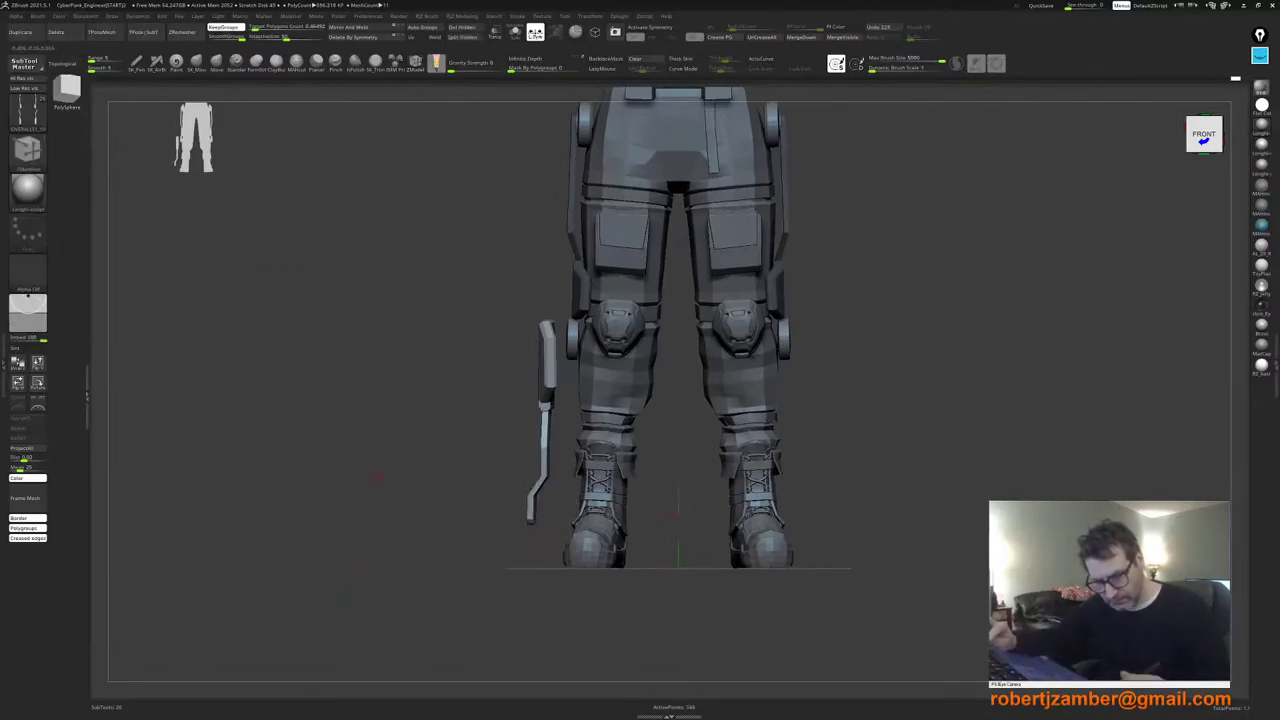
pyautogui.keyDown('alt'); pyautogui.moveTo(425, 342); pyautogui.dragTo(424, 388, button='right'); pyautogui.keyUp('alt')
pyautogui.click(462, 27)
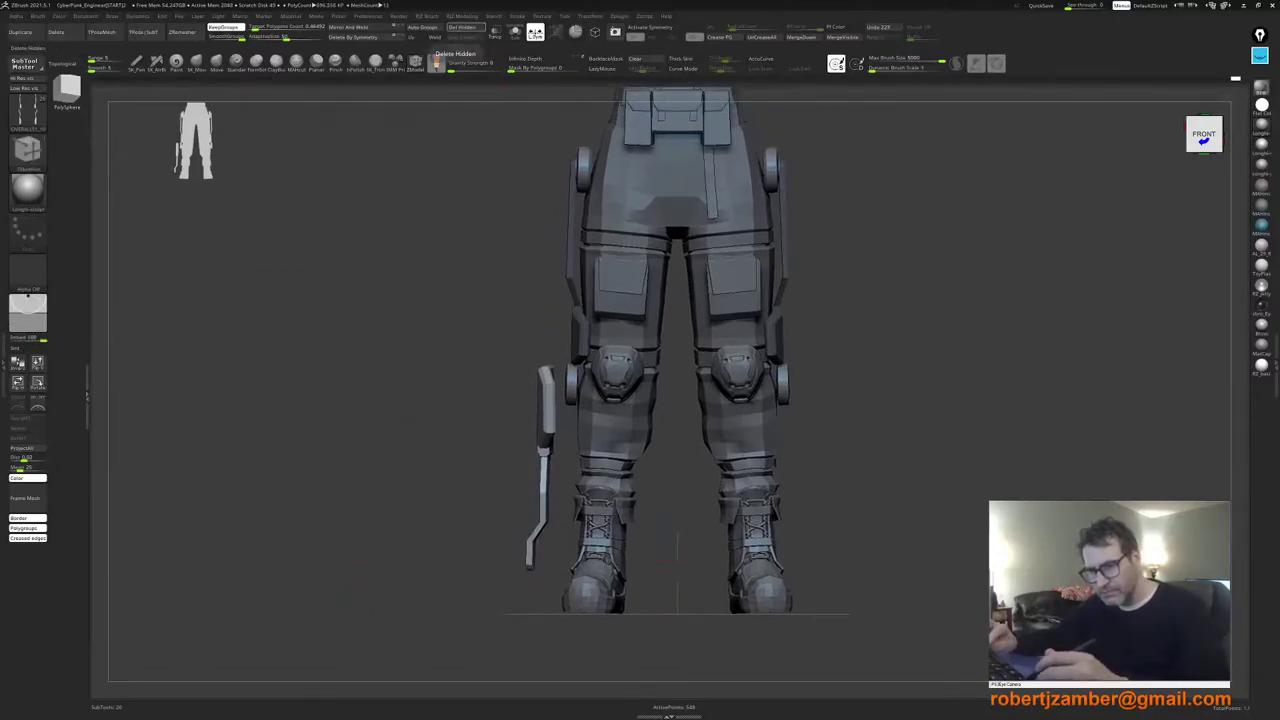
# Step: Centre the gizmo on the remaining brace, flip it so its narrow end meets the knee disc, and set it against the outer shin
pyautogui.hotkey('ctrl', 'shift', 'd')
pyautogui.keyDown('shift'); pyautogui.moveTo(474, 358); pyautogui.dragTo(530, 372, button='right'); pyautogui.keyUp('shift')
pyautogui.press('w')
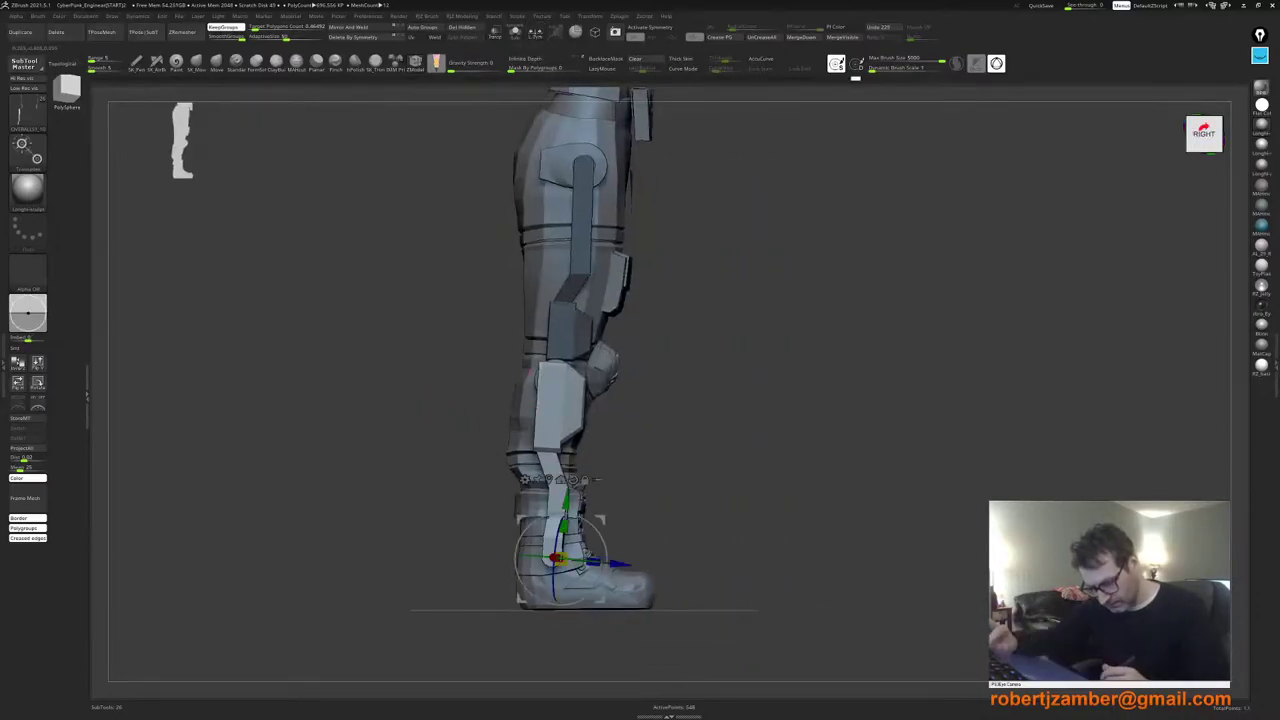
pyautogui.keyDown('alt'); pyautogui.click(573, 480); pyautogui.keyUp('alt')
pyautogui.keyDown('alt'); pyautogui.moveTo(561, 558); pyautogui.dragTo(511, 471); pyautogui.keyUp('alt')
pyautogui.moveTo(560, 515); pyautogui.dragTo(473, 485, button='right')
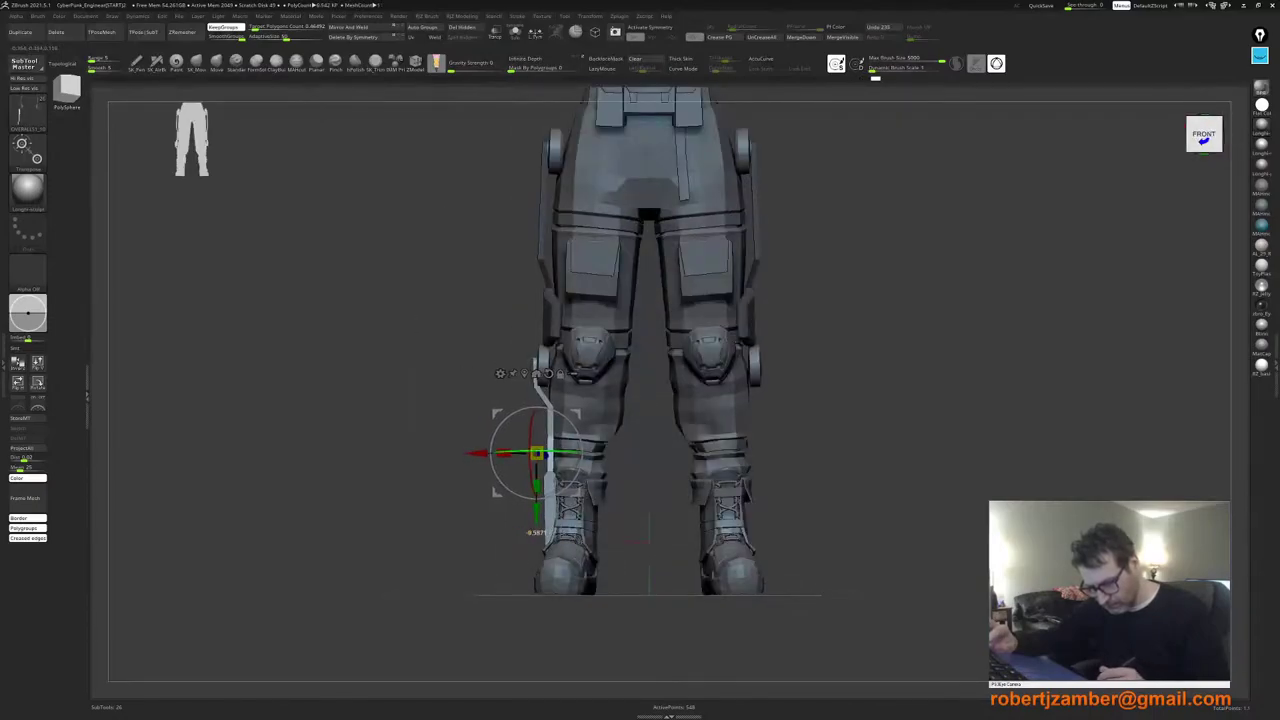
pyautogui.keyDown('shift'); pyautogui.moveTo(473, 485); pyautogui.dragTo(535, 485, button='right'); pyautogui.keyUp('shift')
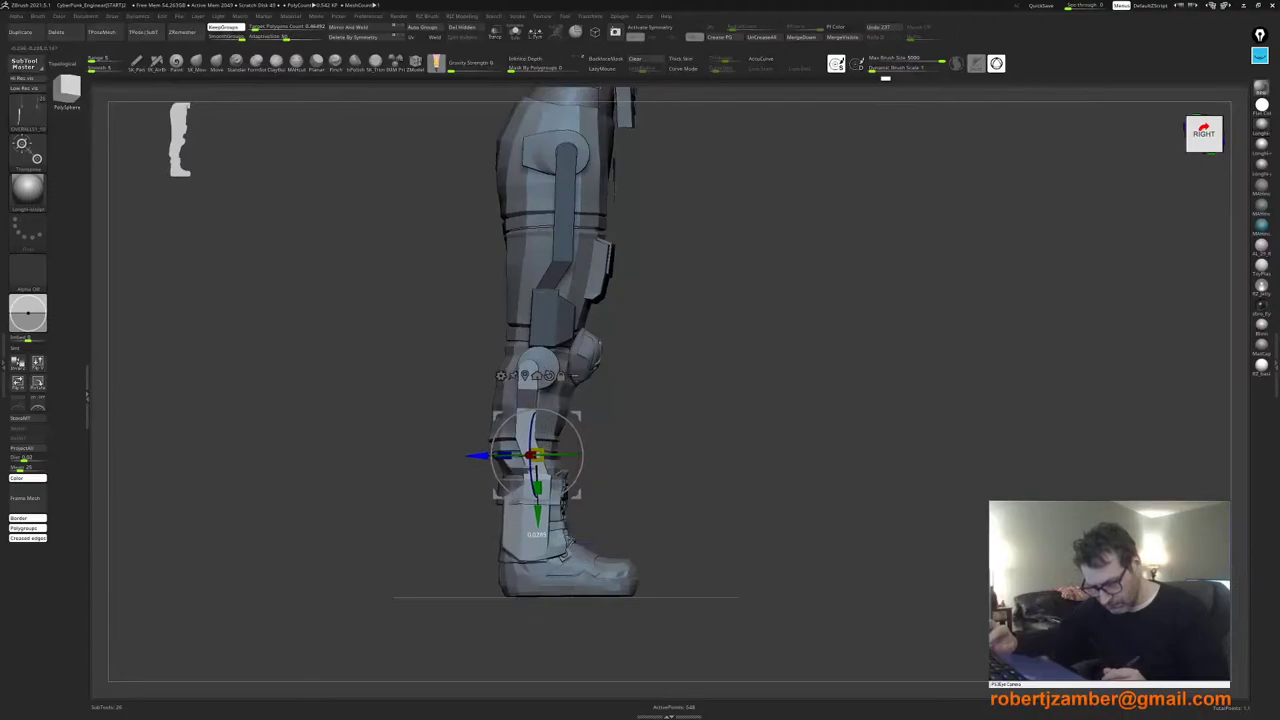
# Step: Nudge the flipped brace in the side view to line its narrow end up with the knee disc
pyautogui.moveTo(476, 456); pyautogui.dragTo(486, 456)
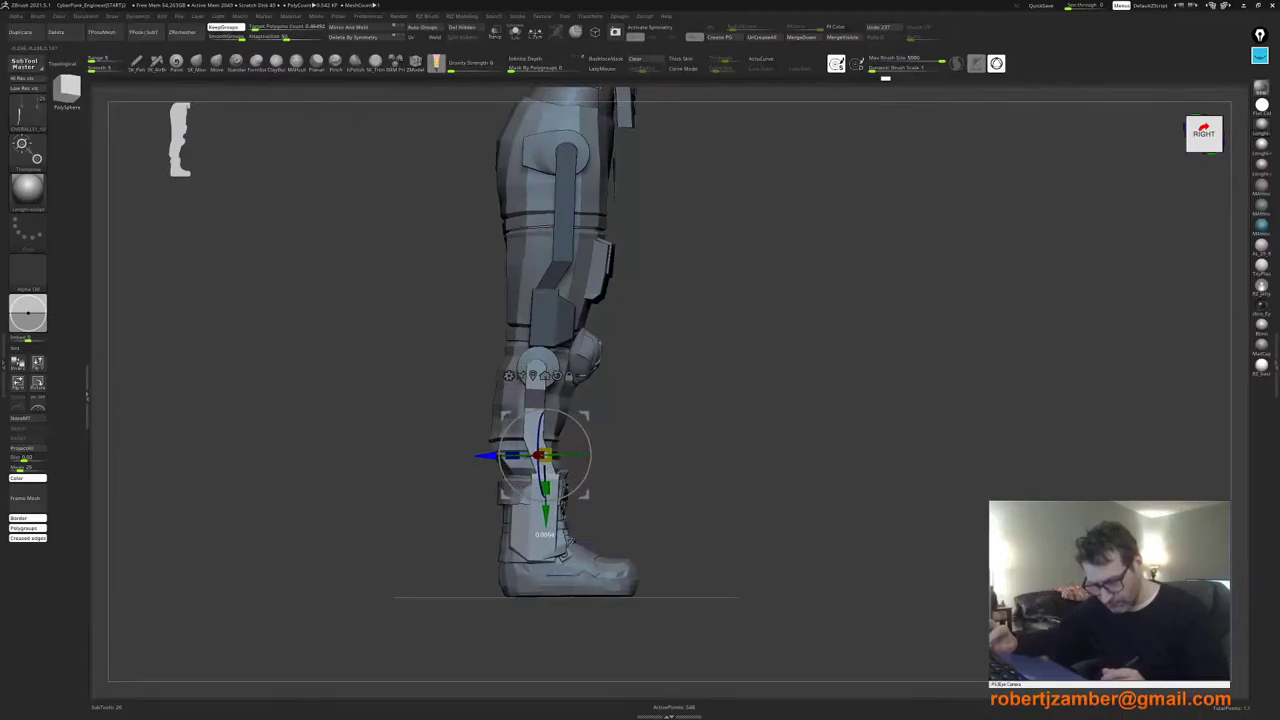
pyautogui.moveTo(570, 455); pyautogui.dragTo(558, 455)
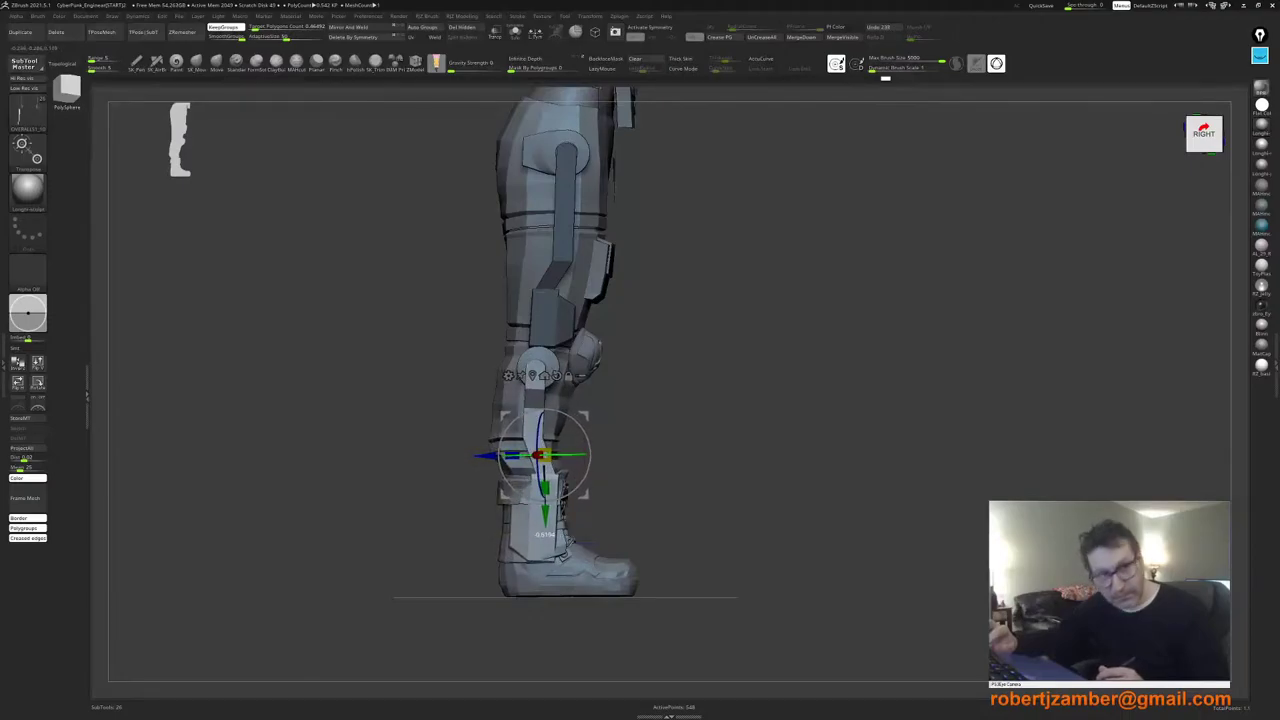
pyautogui.keyDown('alt'); pyautogui.moveTo(530, 473); pyautogui.dragTo(521, 453, button='right'); pyautogui.keyUp('alt')
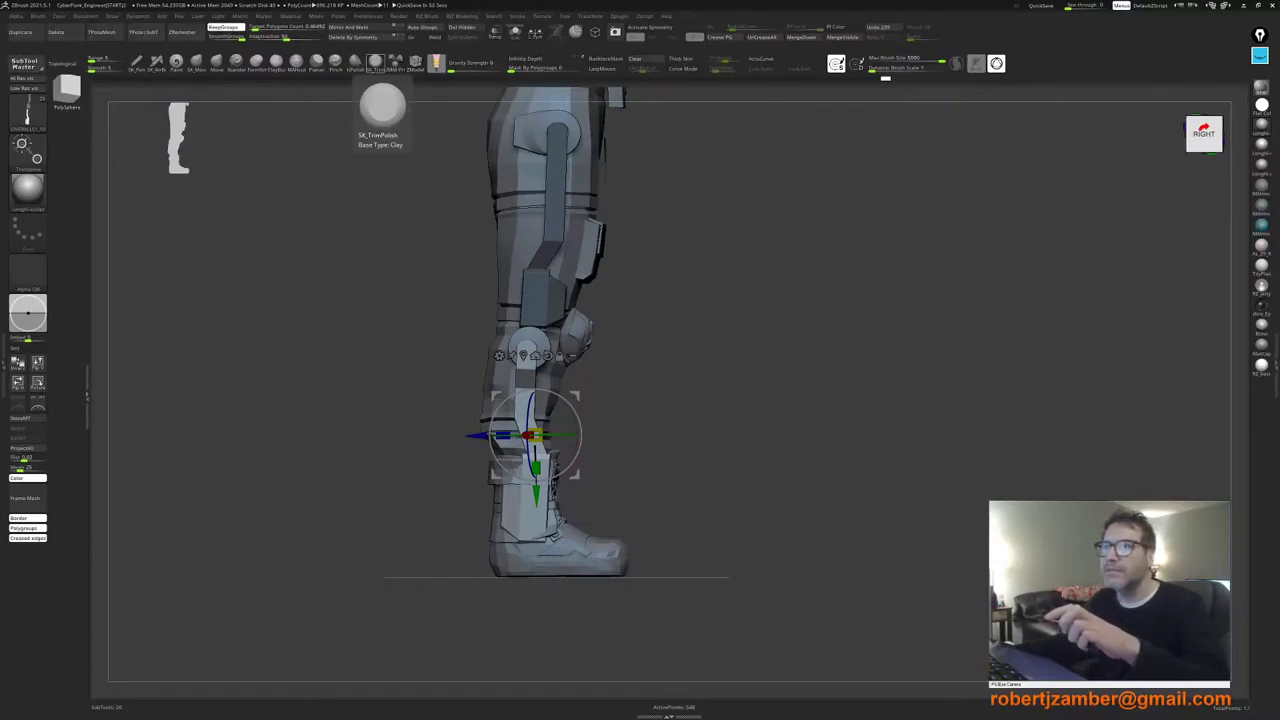
pyautogui.rightClick(344, 479)
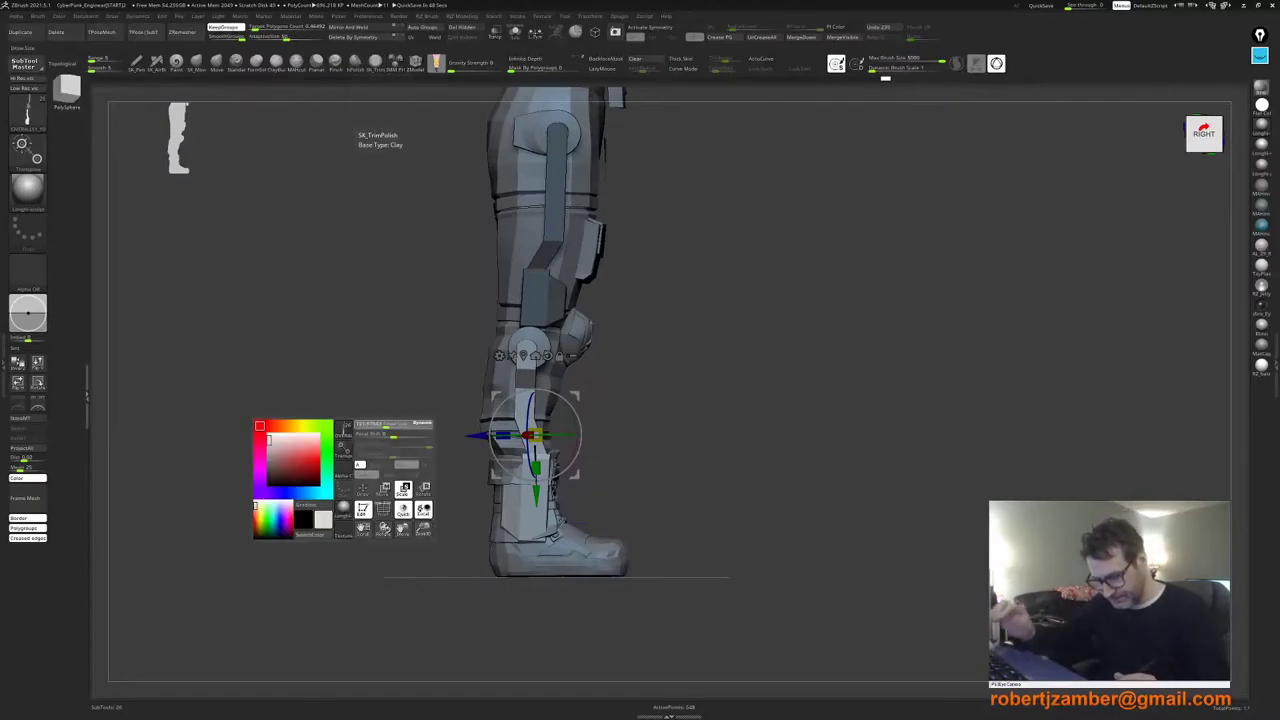
pyautogui.moveTo(372, 425)
pyautogui.mouseDown(button='right')
pyautogui.moveTo(450, 428)
pyautogui.moveTo(364, 424)
pyautogui.mouseUp(button='right')
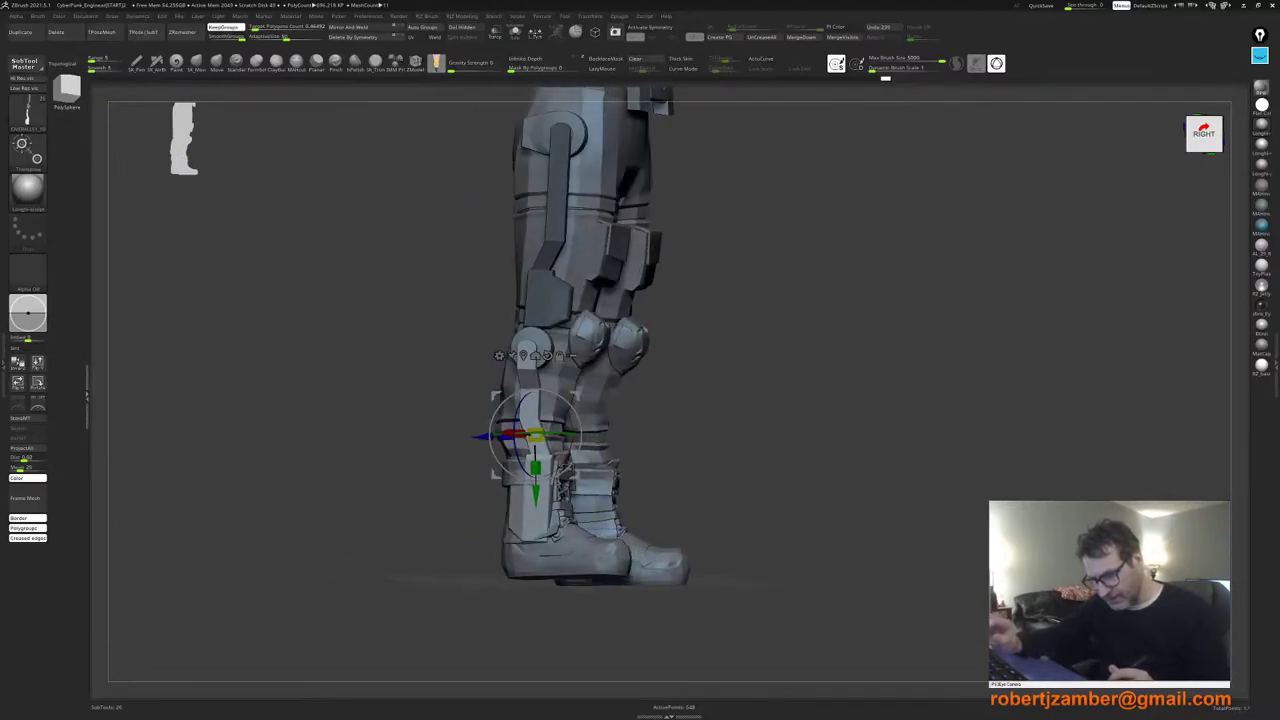
pyautogui.keyDown('shift'); pyautogui.moveTo(426, 478); pyautogui.dragTo(473, 543, button='right'); pyautogui.keyUp('shift')
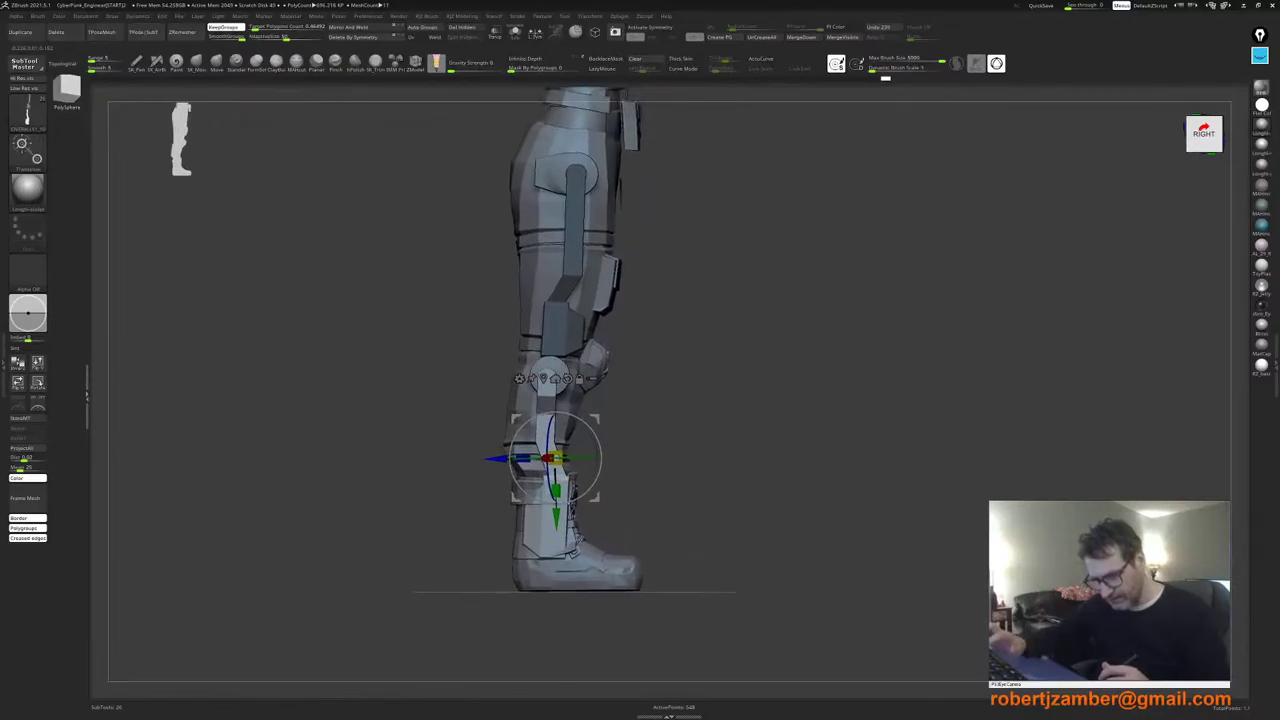
pyautogui.moveTo(516, 497)
pyautogui.mouseDown()
pyautogui.moveTo(538, 303)
pyautogui.moveTo(494, 299)
pyautogui.moveTo(499, 289)
pyautogui.moveTo(534, 292)
pyautogui.moveTo(543, 310)
pyautogui.moveTo(517, 504)
pyautogui.mouseUp()
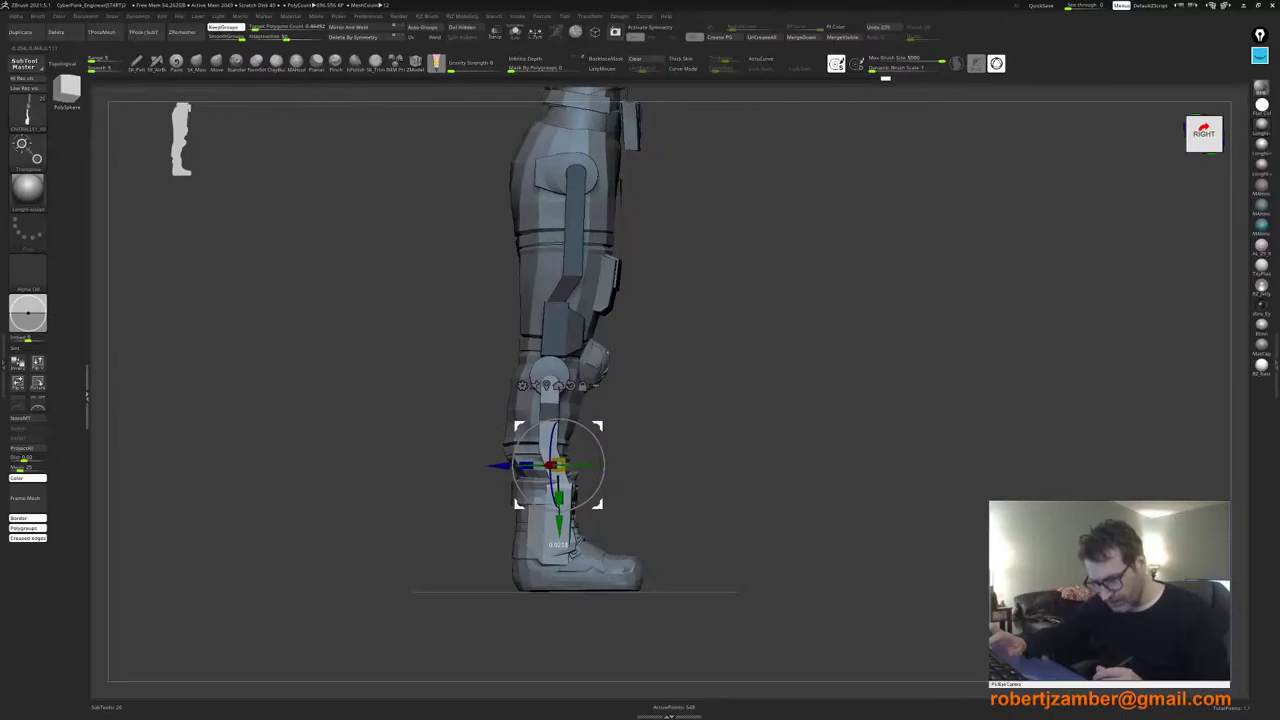
pyautogui.moveTo(559, 468); pyautogui.dragTo(556, 461)
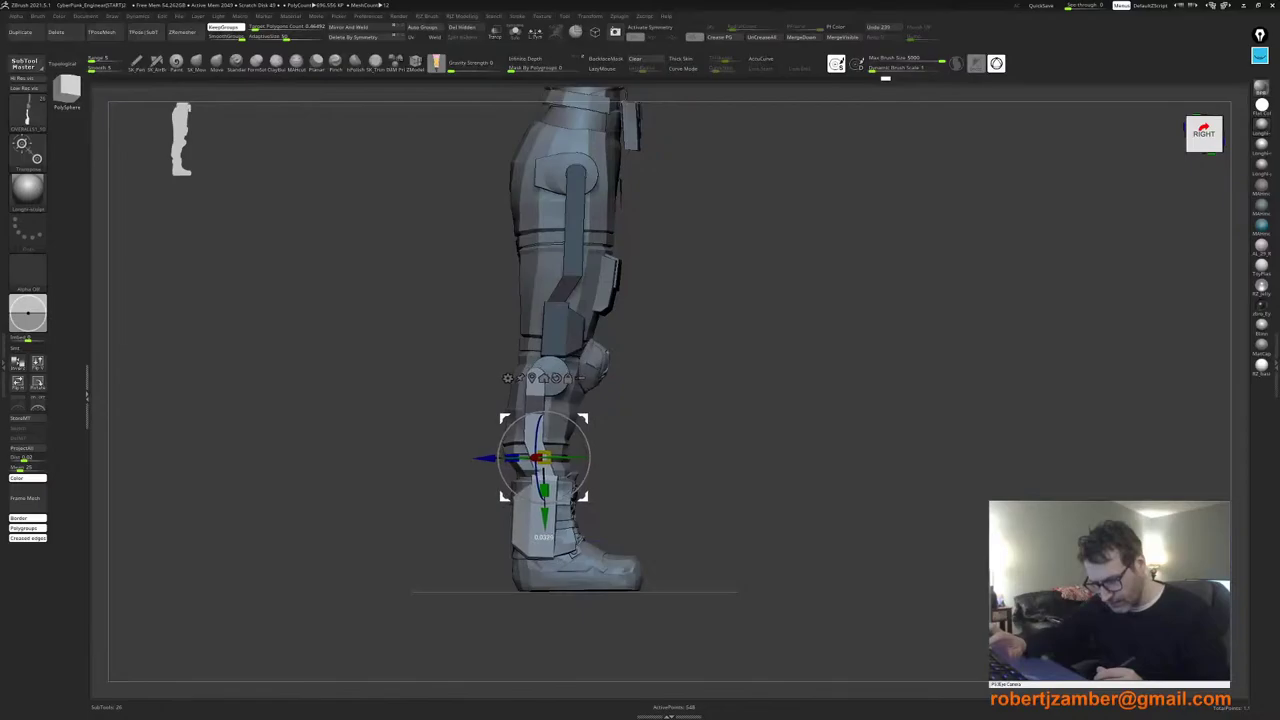
pyautogui.moveTo(505, 496); pyautogui.dragTo(521, 497)
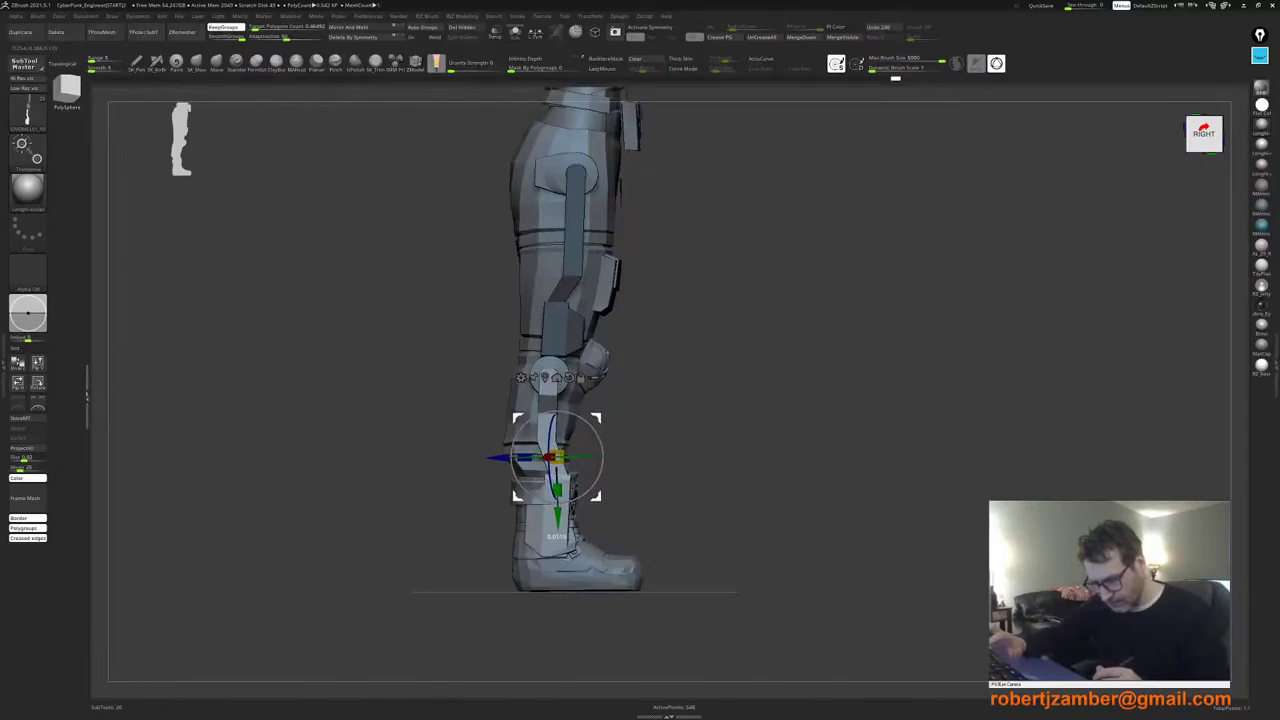
# Step: Place the pivot on the knee disc and tilt the lower leg brace slightly backward about it
pyautogui.keyDown('alt'); pyautogui.moveTo(507, 429); pyautogui.dragTo(510, 415); pyautogui.keyUp('alt')
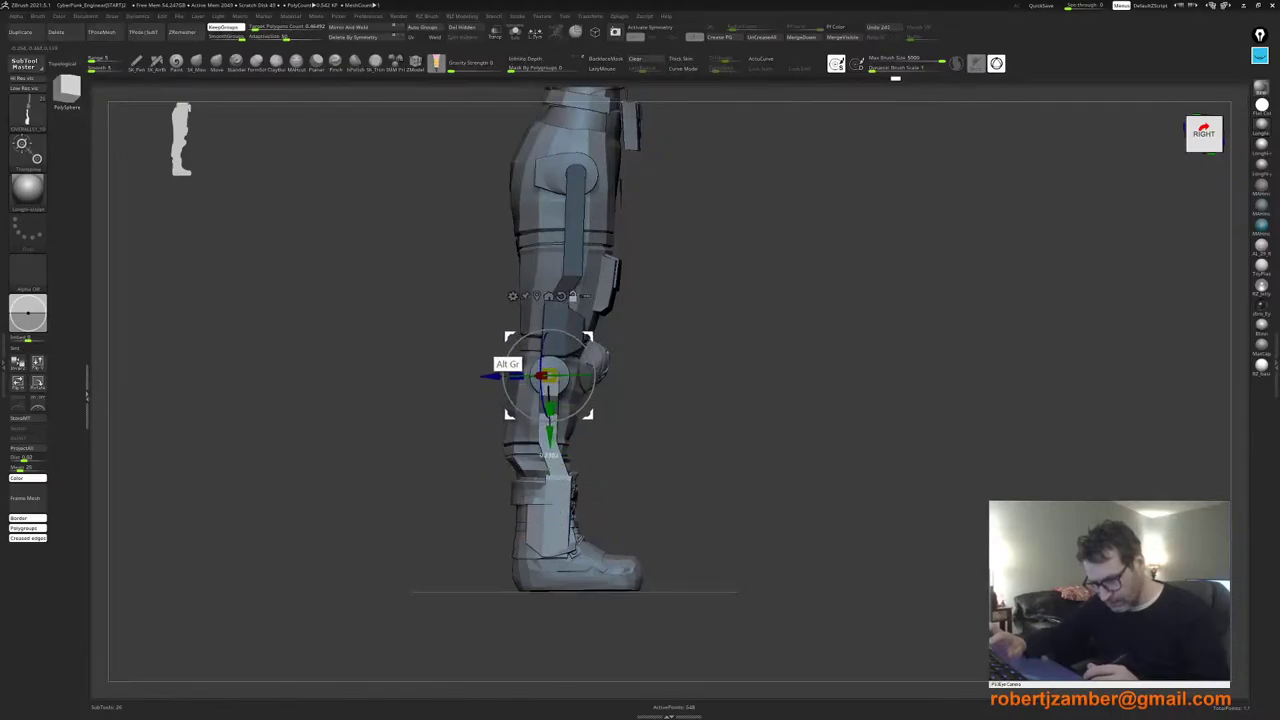
pyautogui.keyDown('ctrl'); pyautogui.moveTo(545, 320); pyautogui.dragTo(526, 410, button='right'); pyautogui.keyUp('ctrl')
pyautogui.keyDown('alt'); pyautogui.moveTo(528, 425); pyautogui.dragTo(520, 418); pyautogui.keyUp('alt')
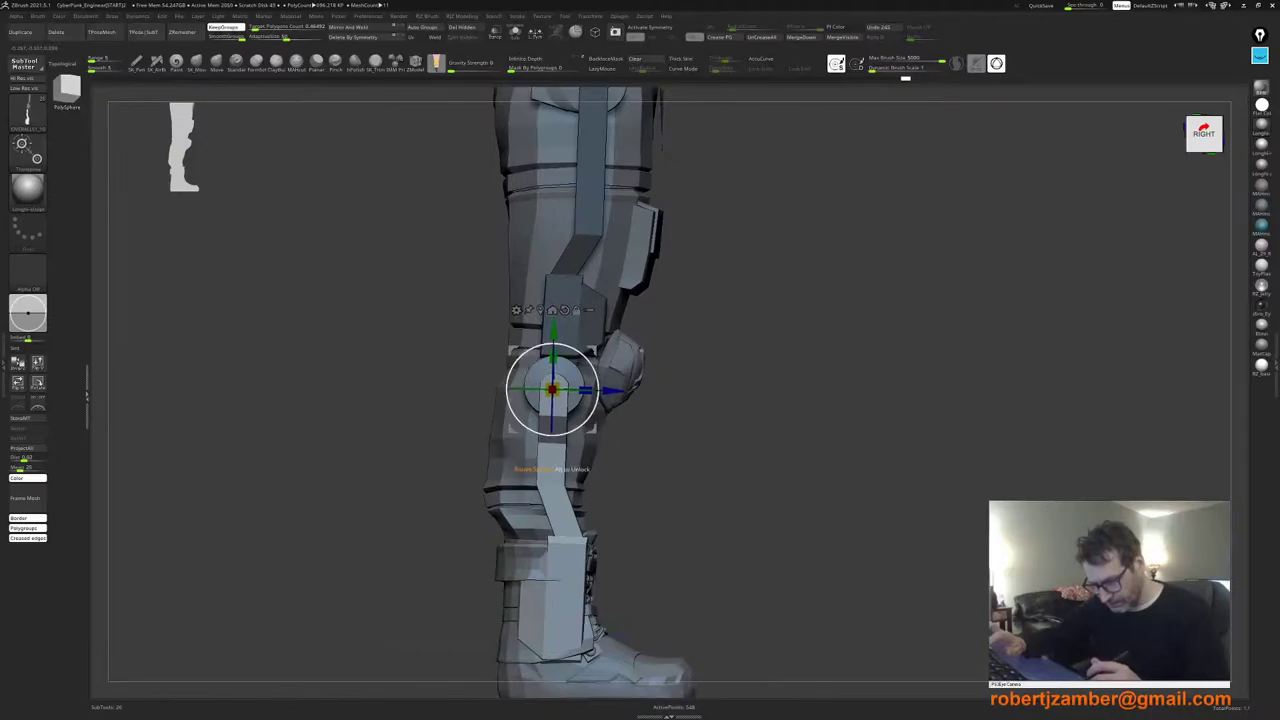
pyautogui.keyDown('alt'); pyautogui.moveTo(552, 435); pyautogui.dragTo(547, 394, button='right'); pyautogui.keyUp('alt')
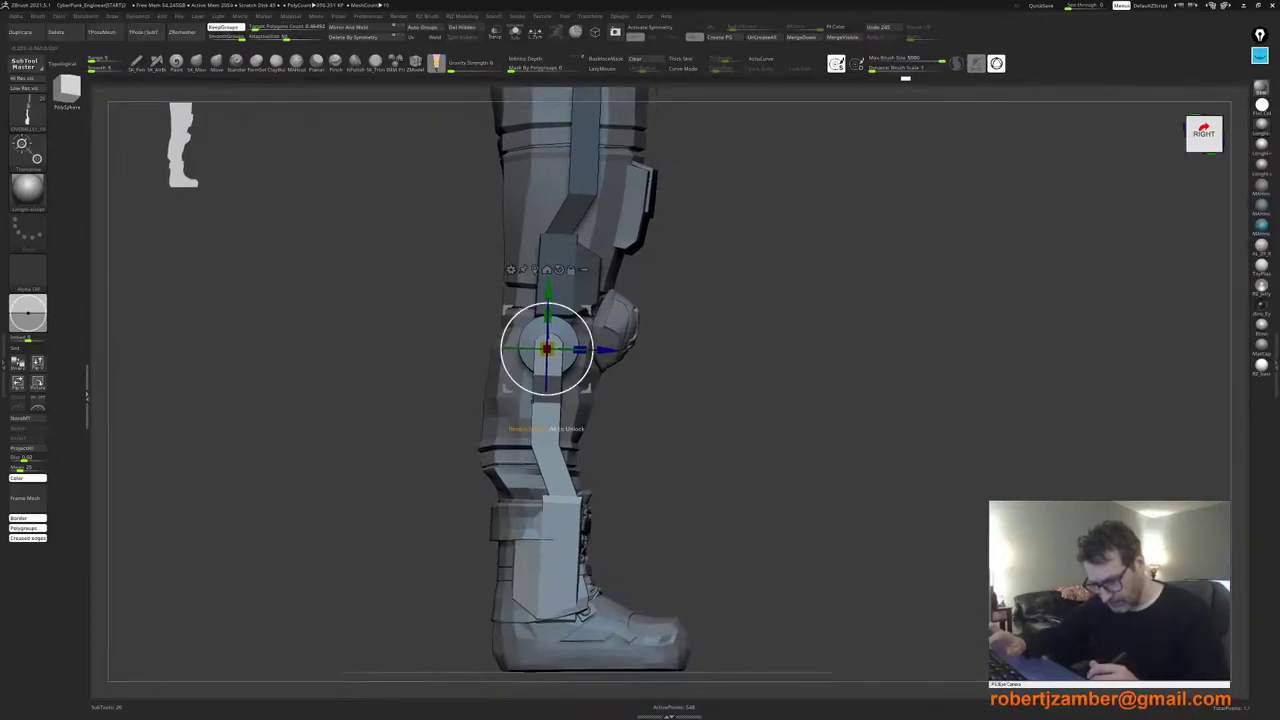
pyautogui.moveTo(547, 395); pyautogui.dragTo(538, 394)
# Step: Mask the brace's upper end at the knee and rotate the unmasked lower part so its wide plate stands upright beside the boot
pyautogui.moveTo(364, 434)
pyautogui.keyDown('ctrl'); pyautogui.mouseDown()
pyautogui.moveTo(506, 647)
pyautogui.moveTo(592, 660)
pyautogui.mouseUp(); pyautogui.keyUp('ctrl')
pyautogui.hotkey('ctrl', 'i')
pyautogui.moveTo(430, 450)
pyautogui.keyDown('alt'); pyautogui.mouseDown()
pyautogui.moveTo(426, 380)
pyautogui.moveTo(420, 446)
pyautogui.mouseUp(); pyautogui.keyUp('alt')
pyautogui.keyDown('ctrl'); pyautogui.moveTo(463, 396); pyautogui.dragTo(627, 450); pyautogui.keyUp('ctrl')
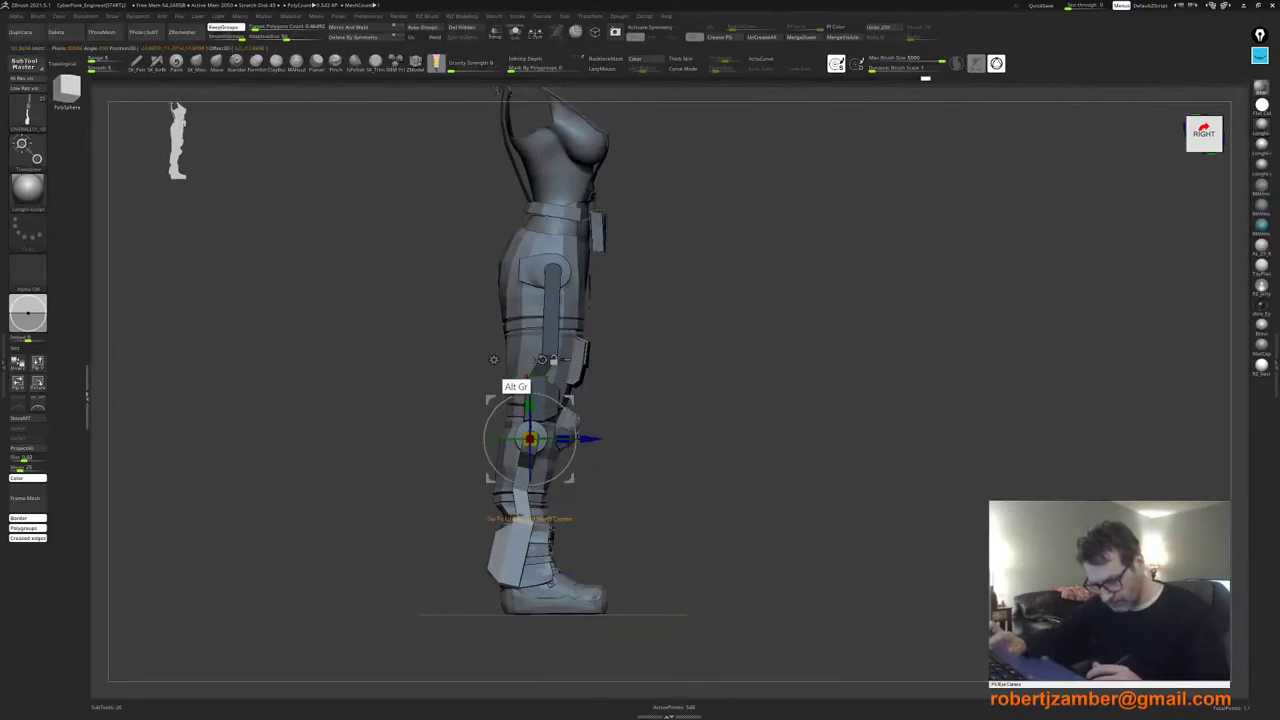
pyautogui.keyDown('alt'); pyautogui.click(518, 359); pyautogui.keyUp('alt')
pyautogui.moveTo(522, 470)
pyautogui.keyDown('alt'); pyautogui.mouseDown(button='right')
pyautogui.moveTo(518, 388)
pyautogui.moveTo(522, 484)
pyautogui.mouseUp(button='right'); pyautogui.keyUp('alt')
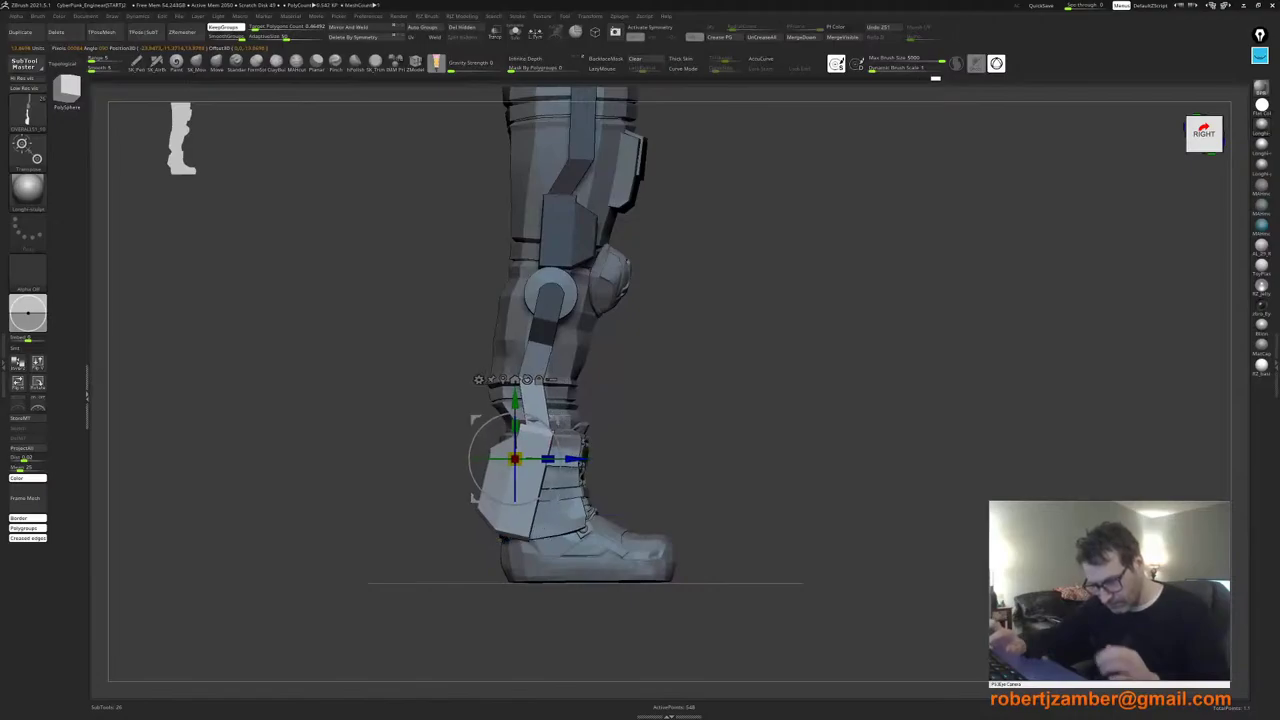
pyautogui.hotkey('ctrl', 'z')
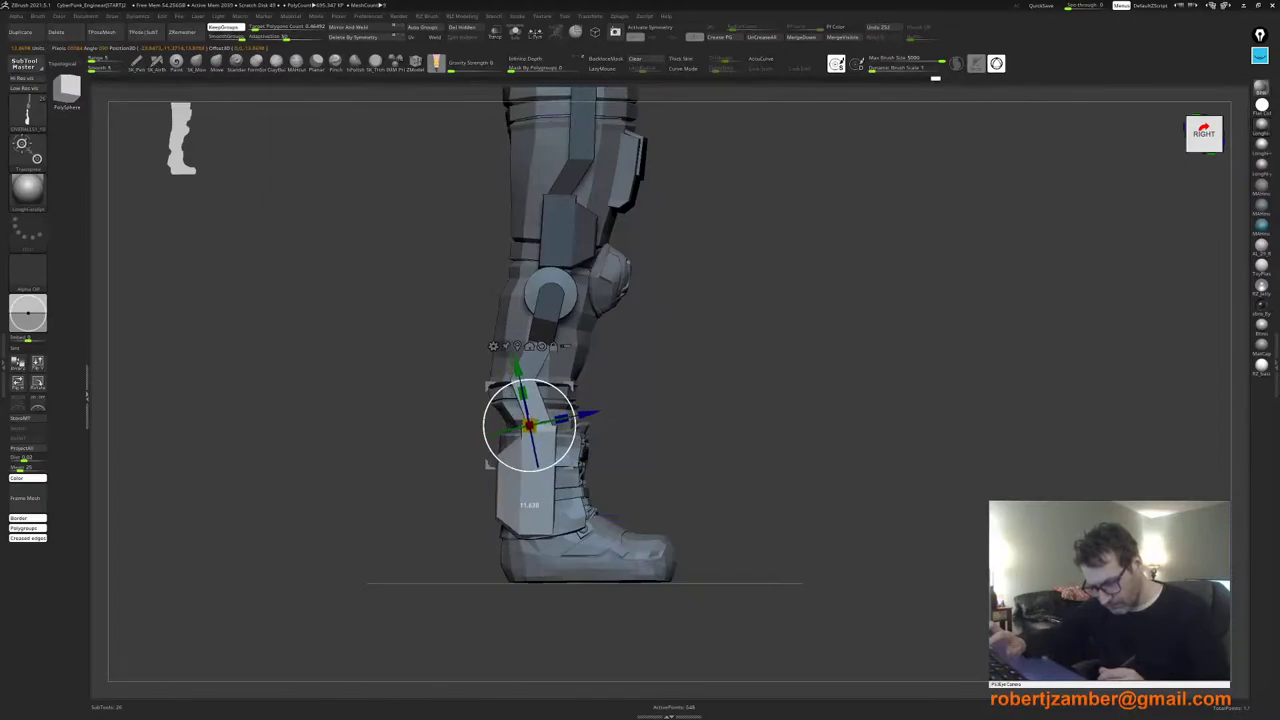
# Step: Realign the gizmo to the world axes at the top of the wide plate and mask the brace section above it
pyautogui.moveTo(760, 425); pyautogui.dragTo(560, 425)
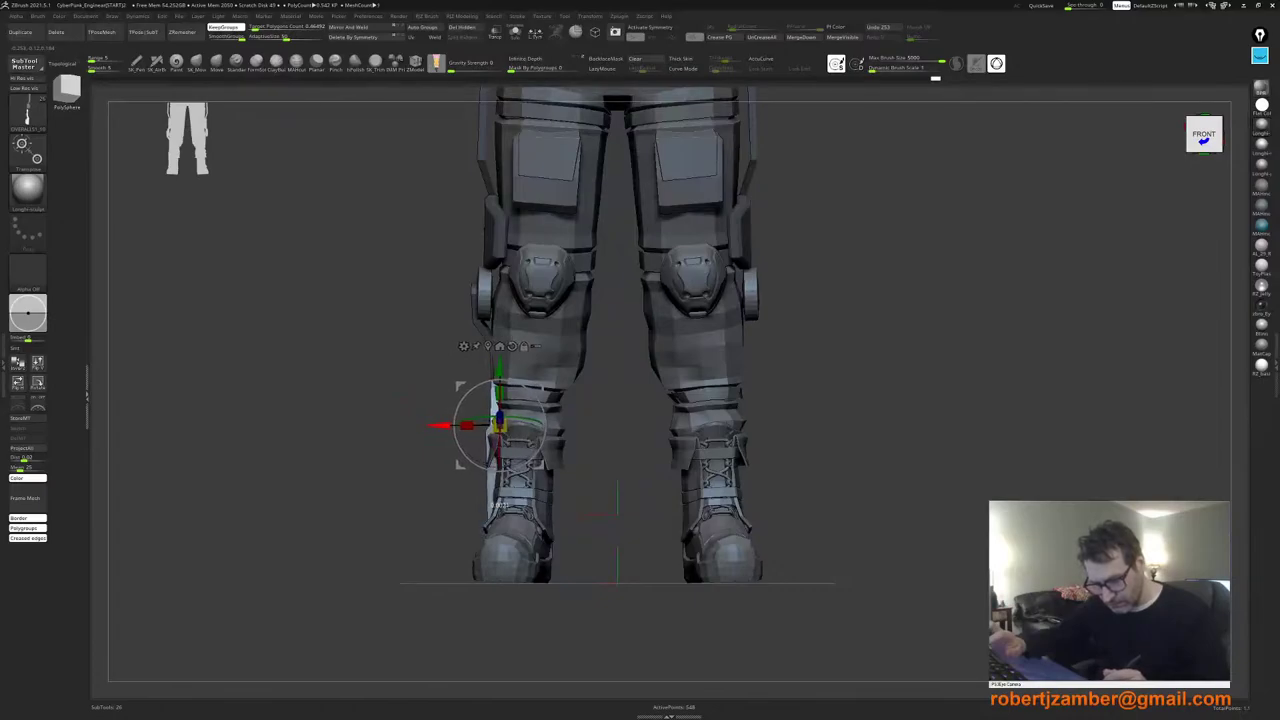
pyautogui.moveTo(310, 440); pyautogui.dragTo(450, 440)
pyautogui.moveTo(492, 471); pyautogui.dragTo(494, 480)
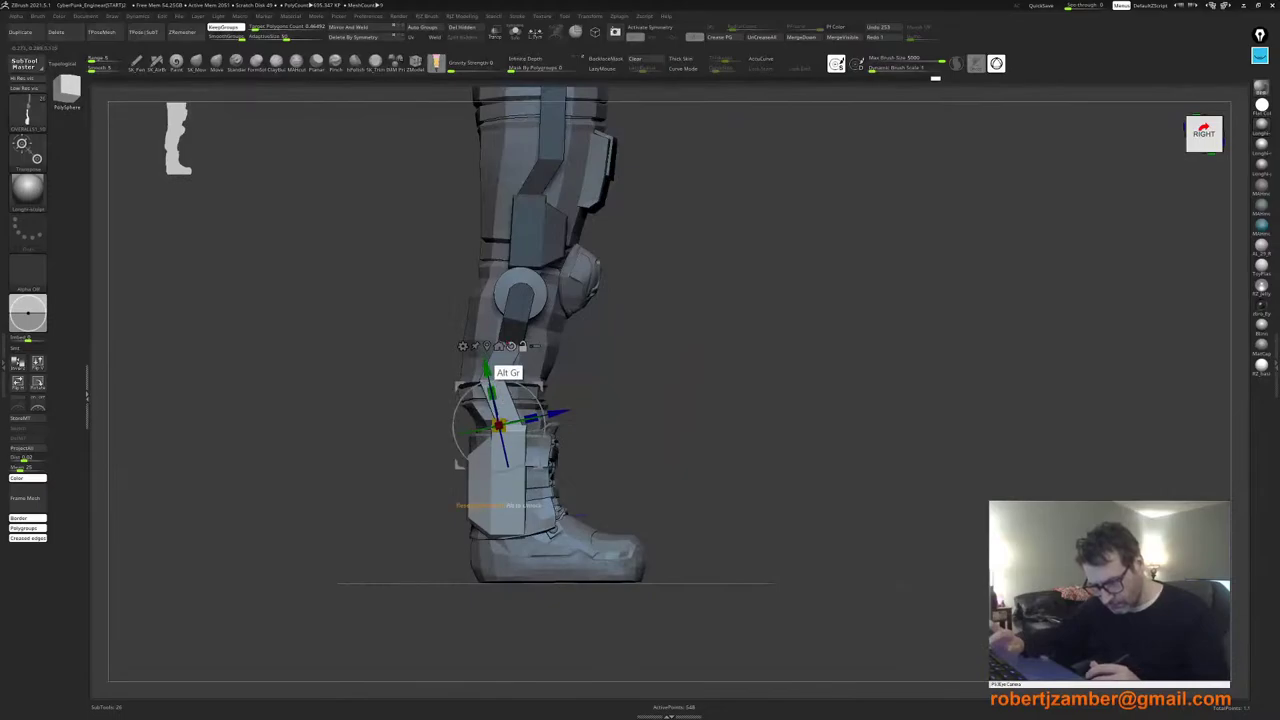
pyautogui.moveTo(498, 425); pyautogui.dragTo(509, 430)
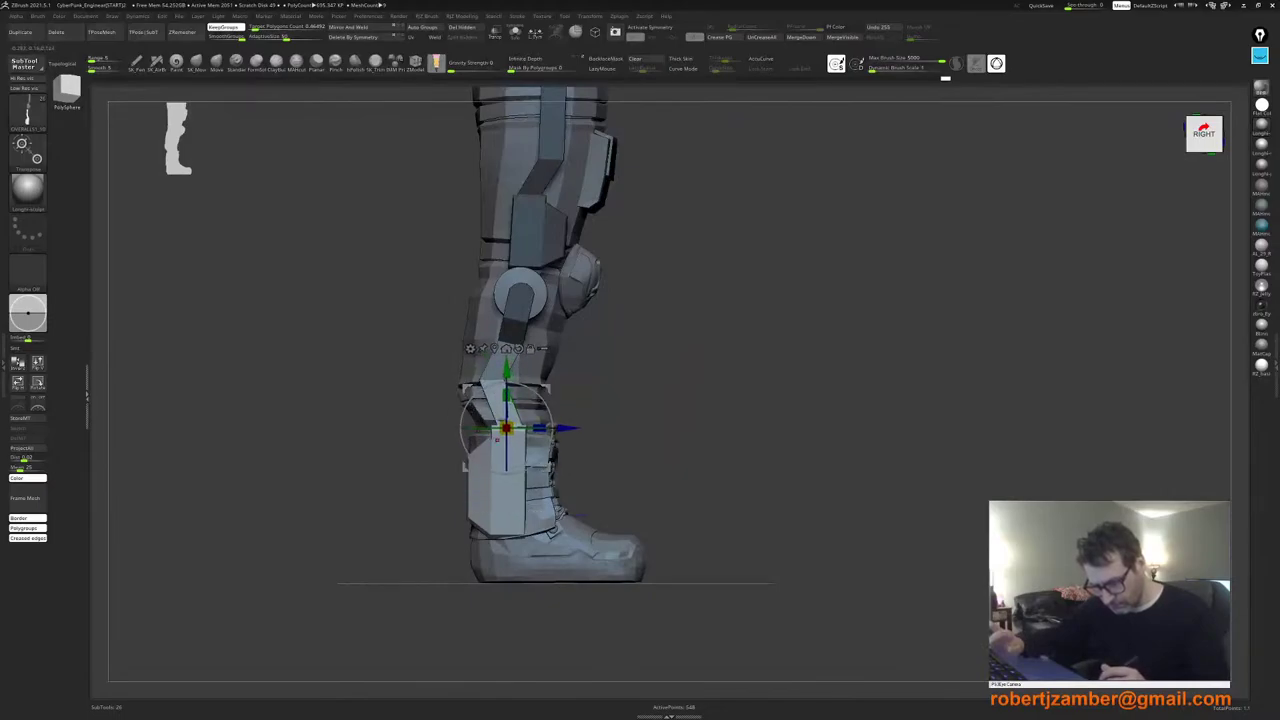
pyautogui.keyDown('ctrl'); pyautogui.moveTo(438, 318); pyautogui.dragTo(540, 421); pyautogui.keyUp('ctrl')
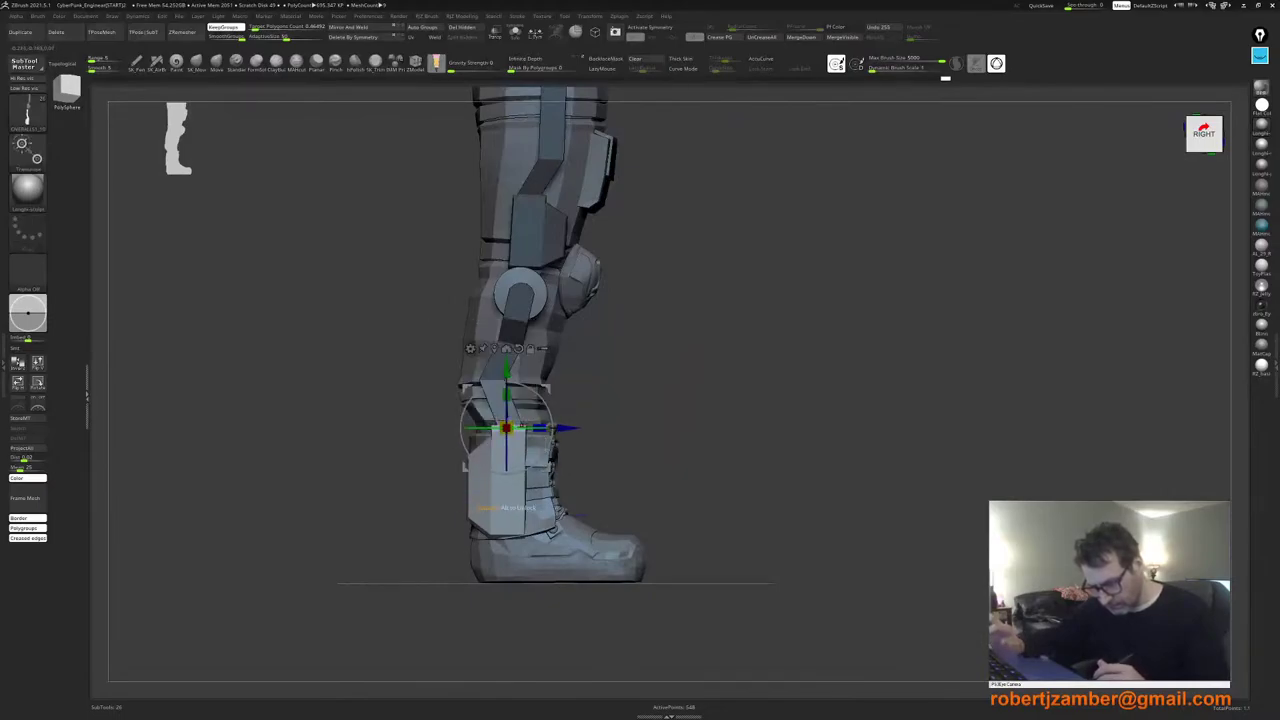
# Step: In the back view, turn the brace's lower plate slightly about its vertical axis and check its fit against the boot
pyautogui.keyDown('shift'); pyautogui.moveTo(610, 430); pyautogui.dragTo(491, 428, button='right'); pyautogui.keyUp('shift')
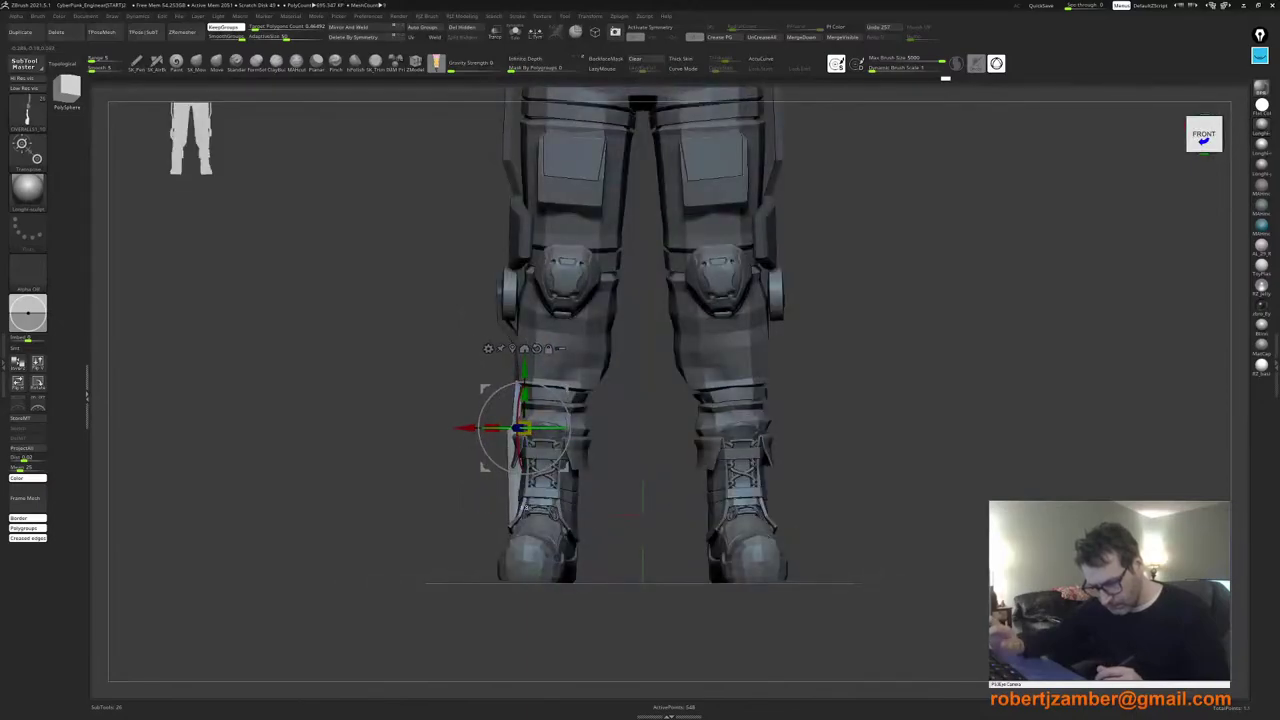
pyautogui.moveTo(523, 508); pyautogui.dragTo(540, 478, button='right')
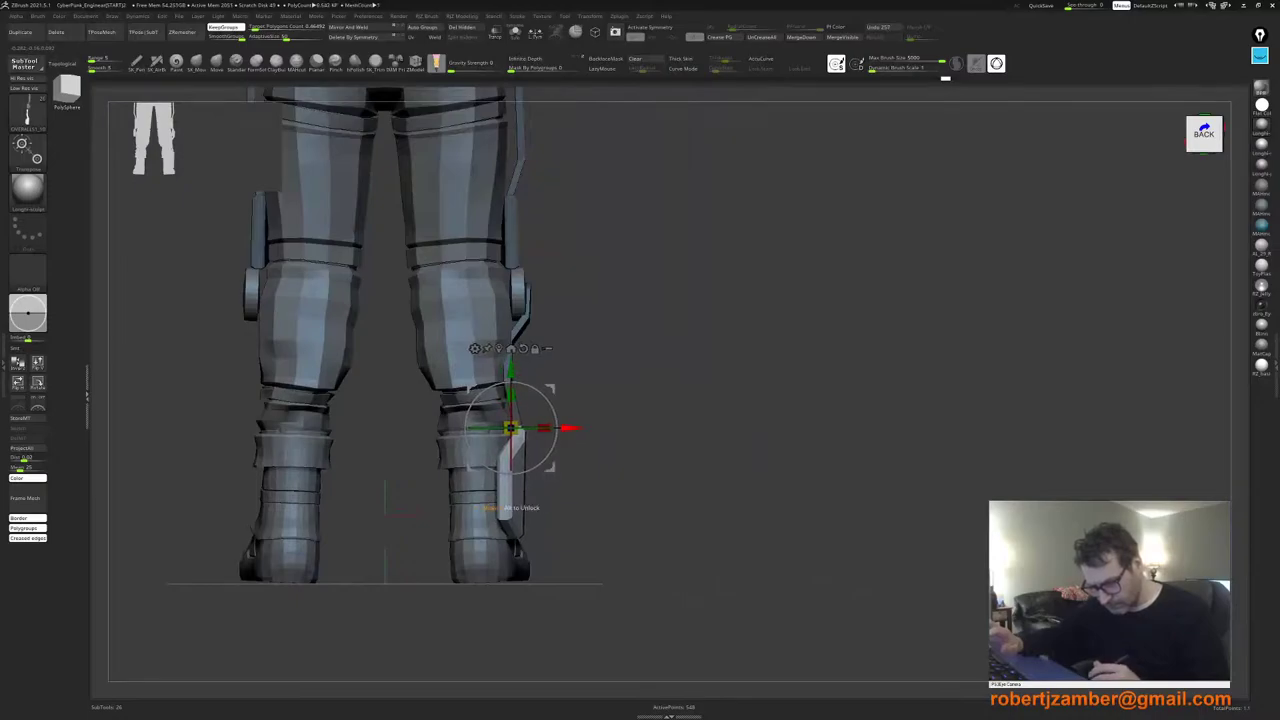
pyautogui.moveTo(578, 428); pyautogui.dragTo(570, 428)
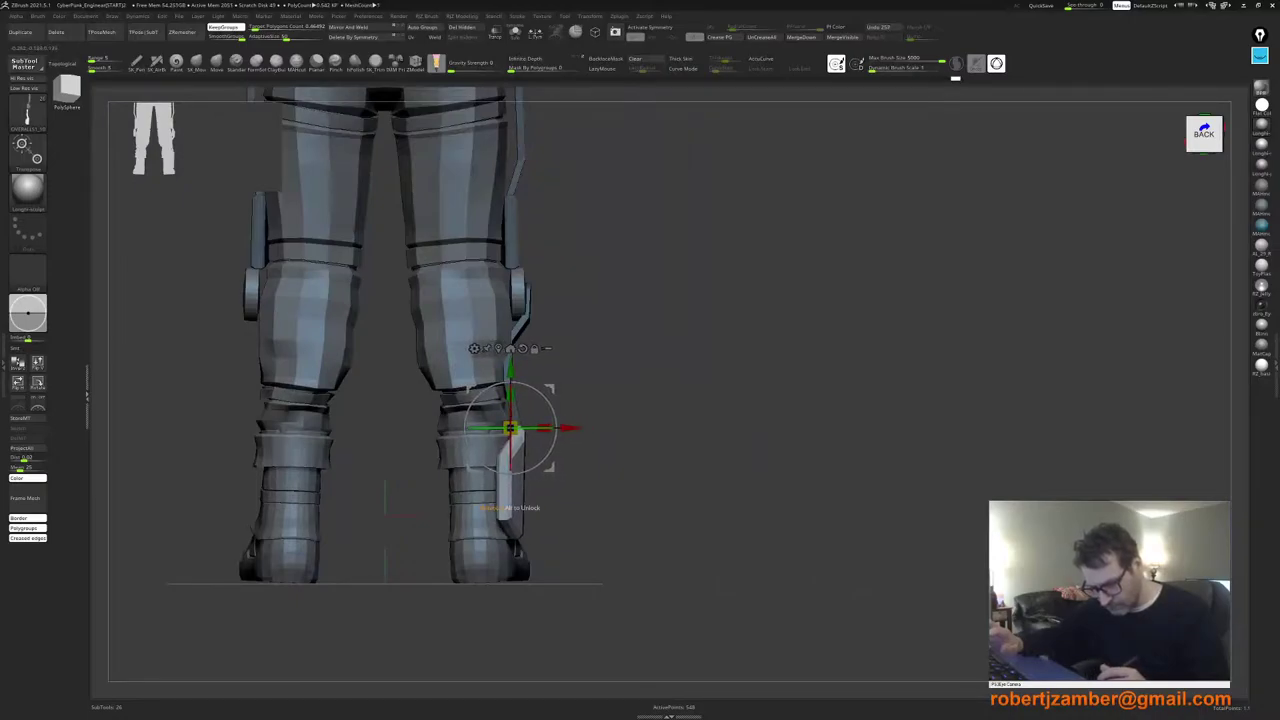
pyautogui.moveTo(490, 428); pyautogui.dragTo(483, 428)
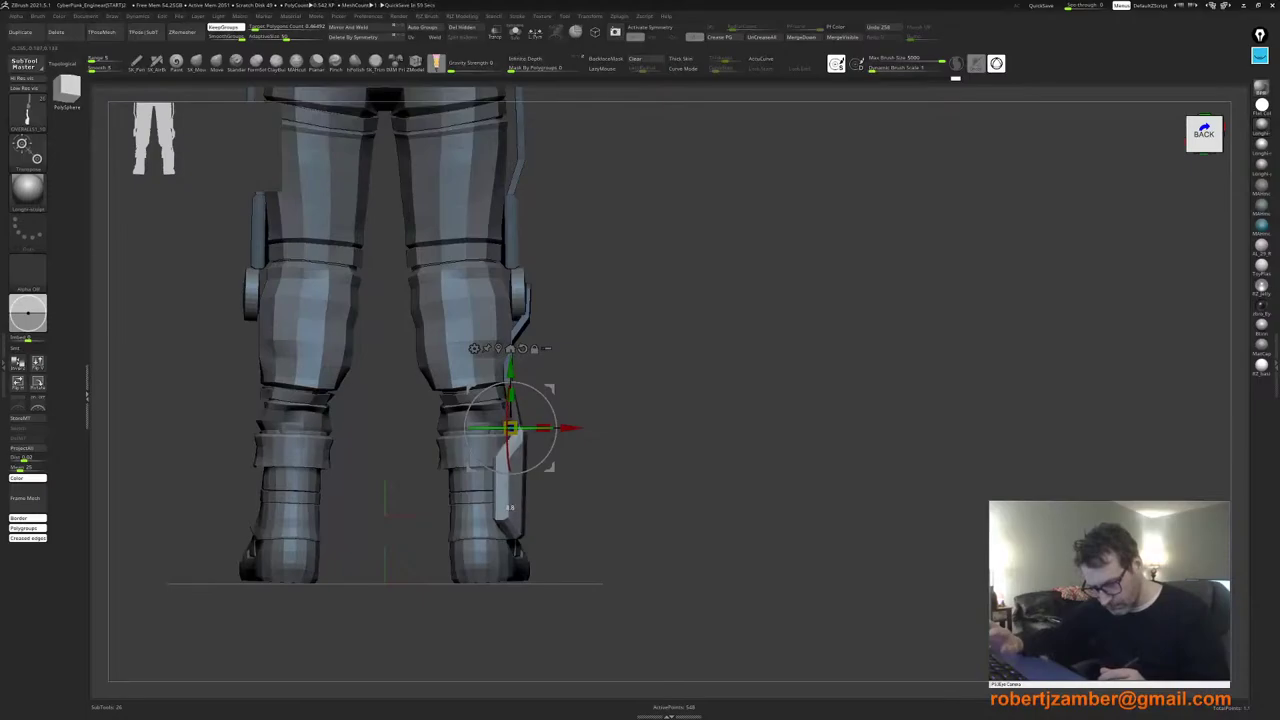
pyautogui.moveTo(511, 507); pyautogui.dragTo(460, 495, button='right')
pyautogui.moveTo(535, 450); pyautogui.dragTo(460, 472, button='right')
pyautogui.moveTo(450, 520)
pyautogui.keyDown('ctrl'); pyautogui.mouseDown(button='right')
pyautogui.moveTo(430, 480)
pyautogui.moveTo(438, 522)
pyautogui.moveTo(432, 474)
pyautogui.mouseUp(button='right'); pyautogui.keyUp('ctrl')
pyautogui.keyDown('shift'); pyautogui.moveTo(432, 474); pyautogui.dragTo(422, 468, button='right'); pyautogui.keyUp('shift')
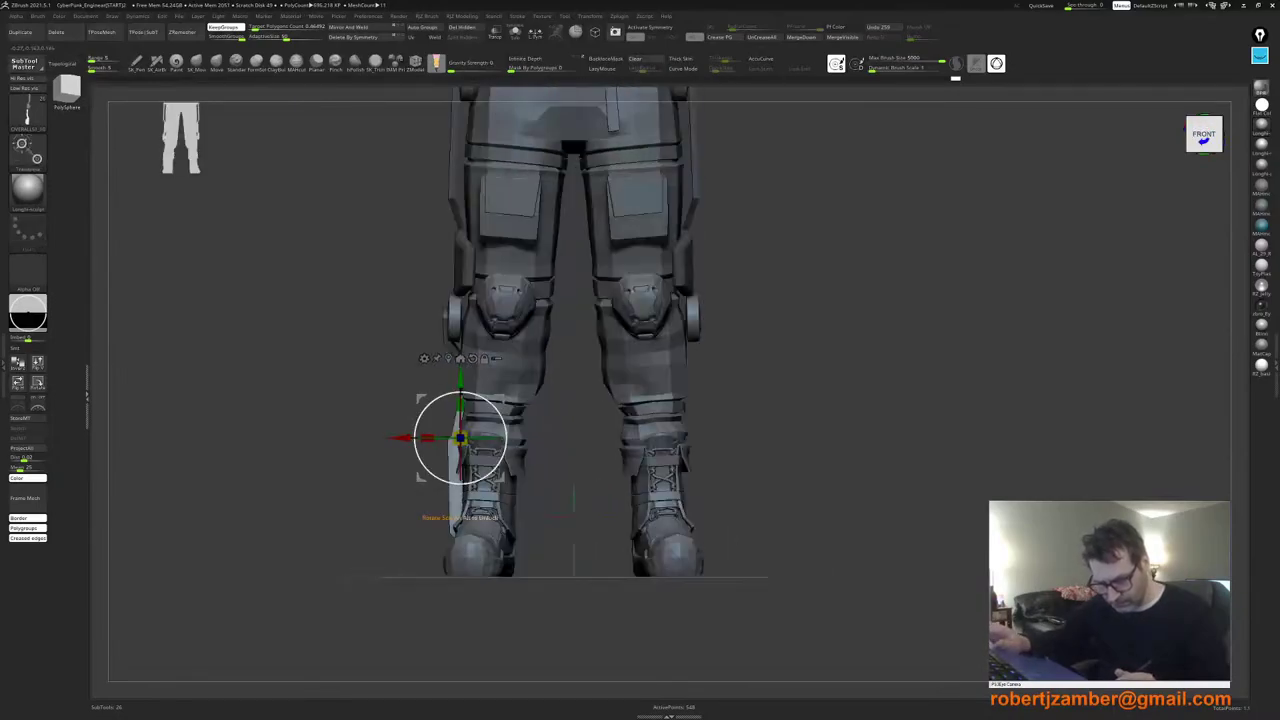
# Step: Reposition the lower brace section in the front view so it hangs more vertically along the outer shin
pyautogui.moveTo(432, 478)
pyautogui.mouseDown(button='right')
pyautogui.moveTo(512, 484)
pyautogui.moveTo(512, 496)
pyautogui.moveTo(448, 477)
pyautogui.mouseUp(button='right')
pyautogui.hotkey('ctrl', 'z')
pyautogui.moveTo(502, 431); pyautogui.dragTo(494, 431)
pyautogui.keyDown('shift'); pyautogui.moveTo(452, 476); pyautogui.dragTo(447, 470, button='right'); pyautogui.keyUp('shift')
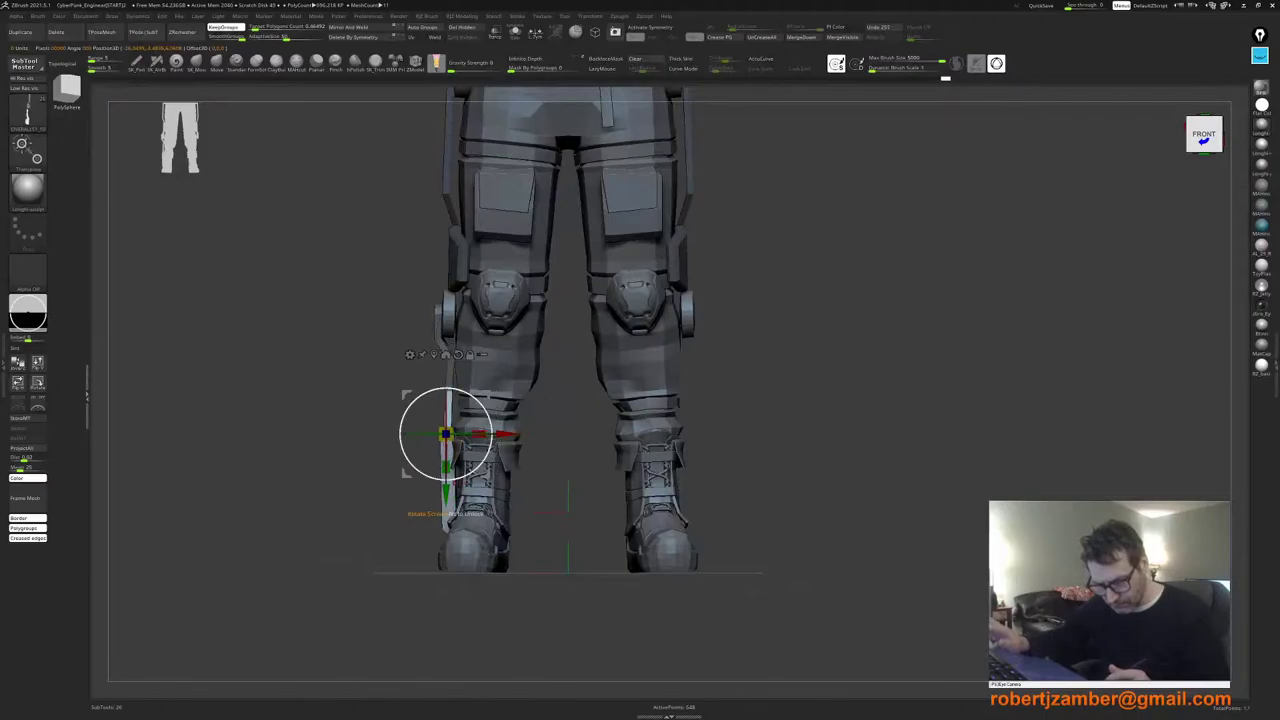
pyautogui.hotkey('ctrl', 'z')
pyautogui.moveTo(454, 434); pyautogui.dragTo(445, 434)
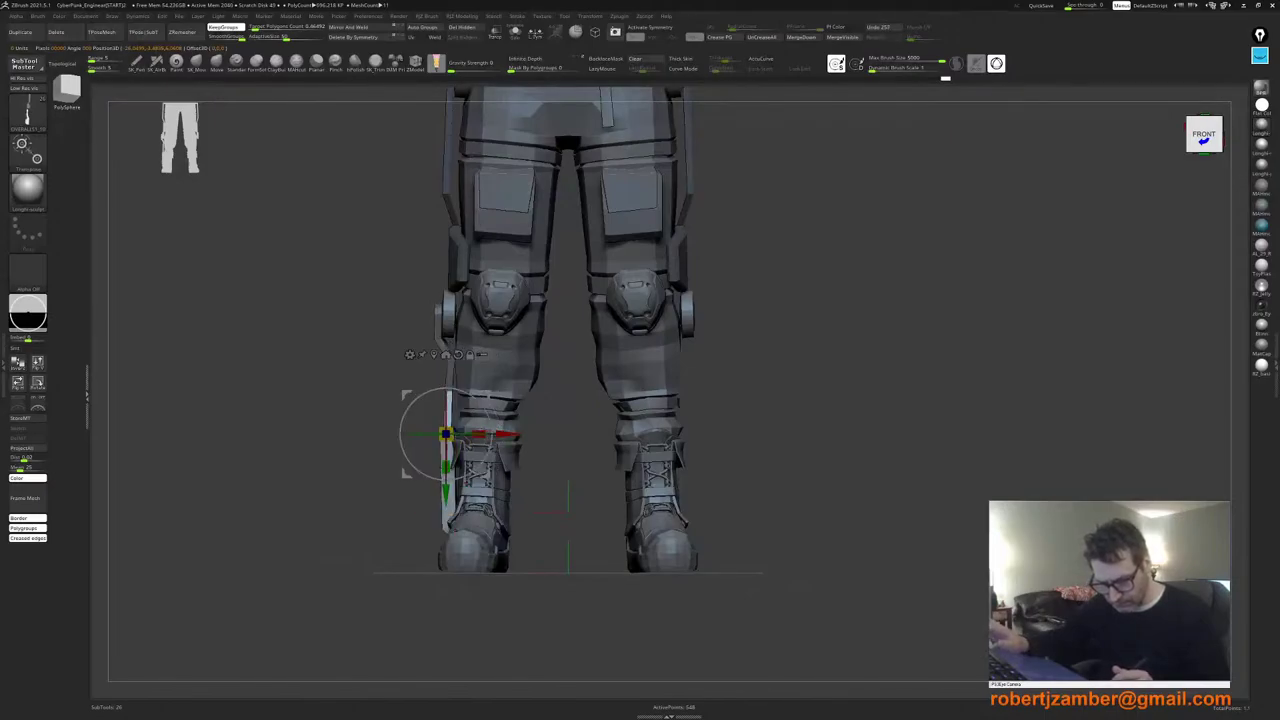
pyautogui.hotkey('ctrl', 'z')
pyautogui.hotkey('ctrl', 'shift', 'z')
# Step: Try small shifts of the lower brace section in the side and front views, undoing each one
pyautogui.keyDown('shift'); pyautogui.moveTo(370, 470); pyautogui.dragTo(560, 470); pyautogui.keyUp('shift')
pyautogui.keyDown('alt'); pyautogui.moveTo(444, 528); pyautogui.dragTo(497, 543, button='right'); pyautogui.keyUp('alt')
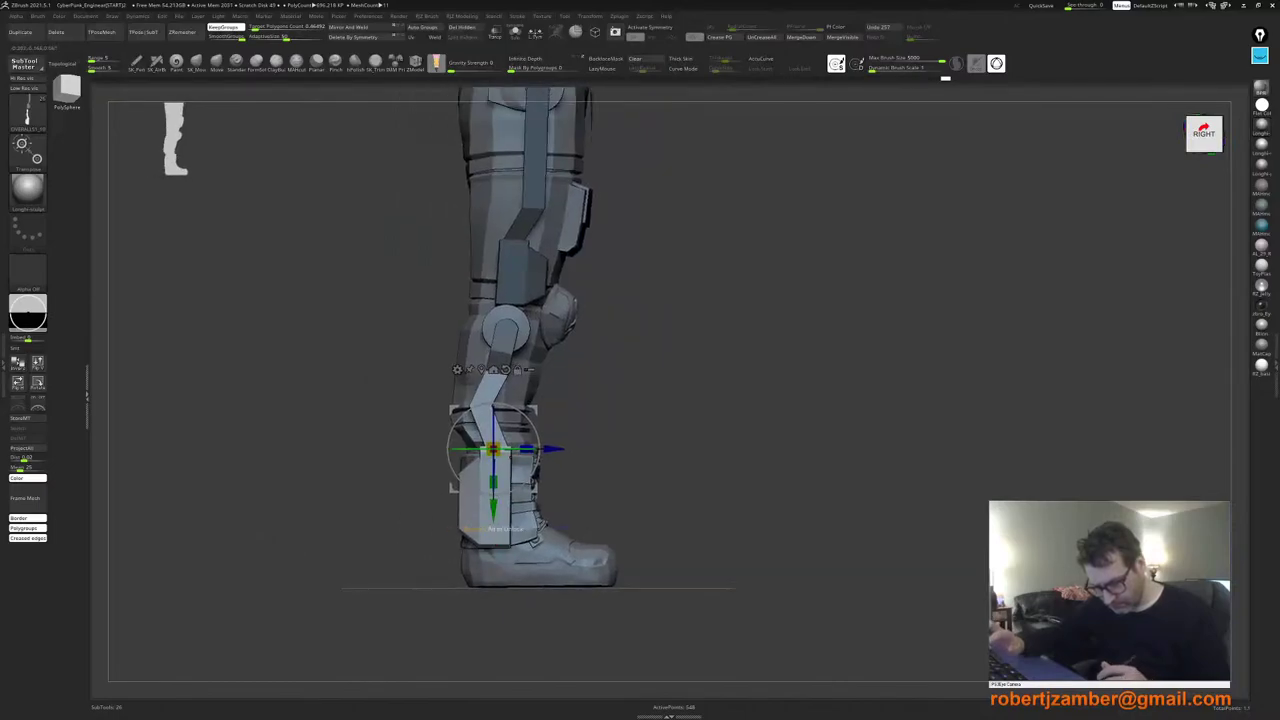
pyautogui.moveTo(567, 449); pyautogui.dragTo(564, 449)
pyautogui.hotkey('ctrl', 'z')
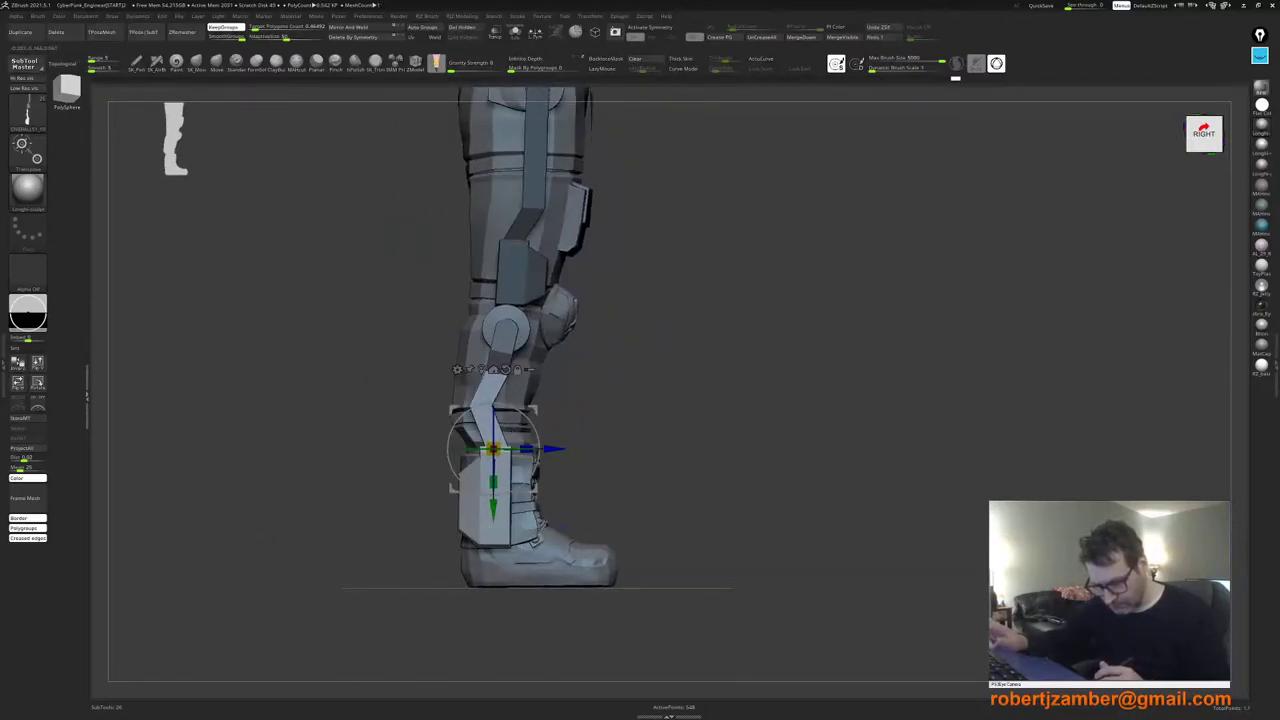
pyautogui.keyDown('shift'); pyautogui.moveTo(690, 465); pyautogui.dragTo(590, 465); pyautogui.keyUp('shift')
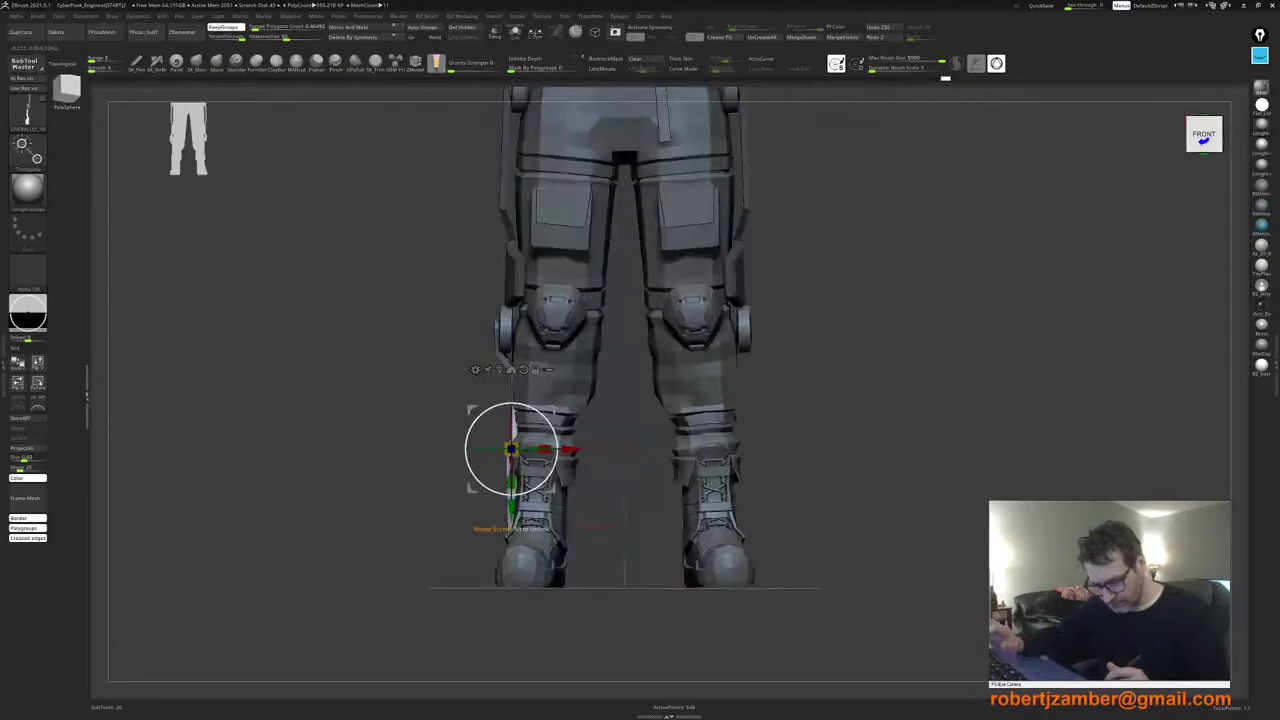
pyautogui.keyDown('ctrl'); pyautogui.moveTo(511, 480); pyautogui.dragTo(511, 518, button='right'); pyautogui.keyUp('ctrl')
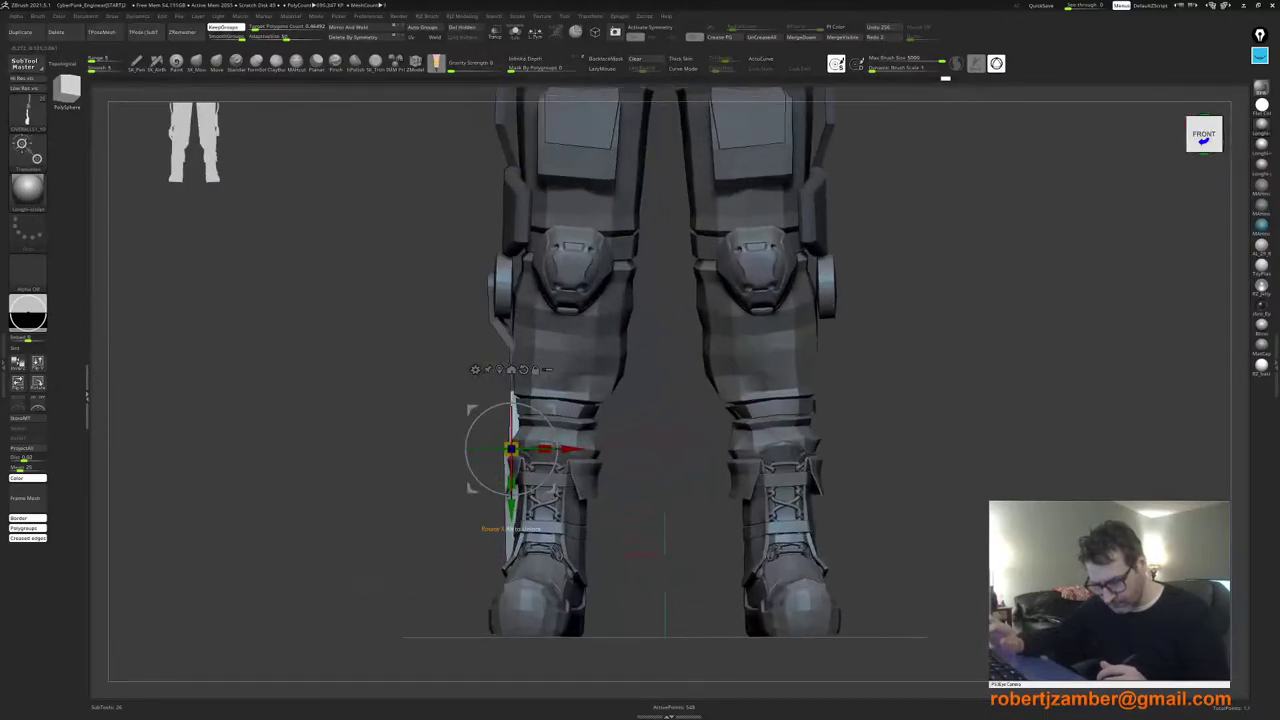
pyautogui.moveTo(570, 449); pyautogui.dragTo(559, 449)
pyautogui.hotkey('ctrl', 'z')
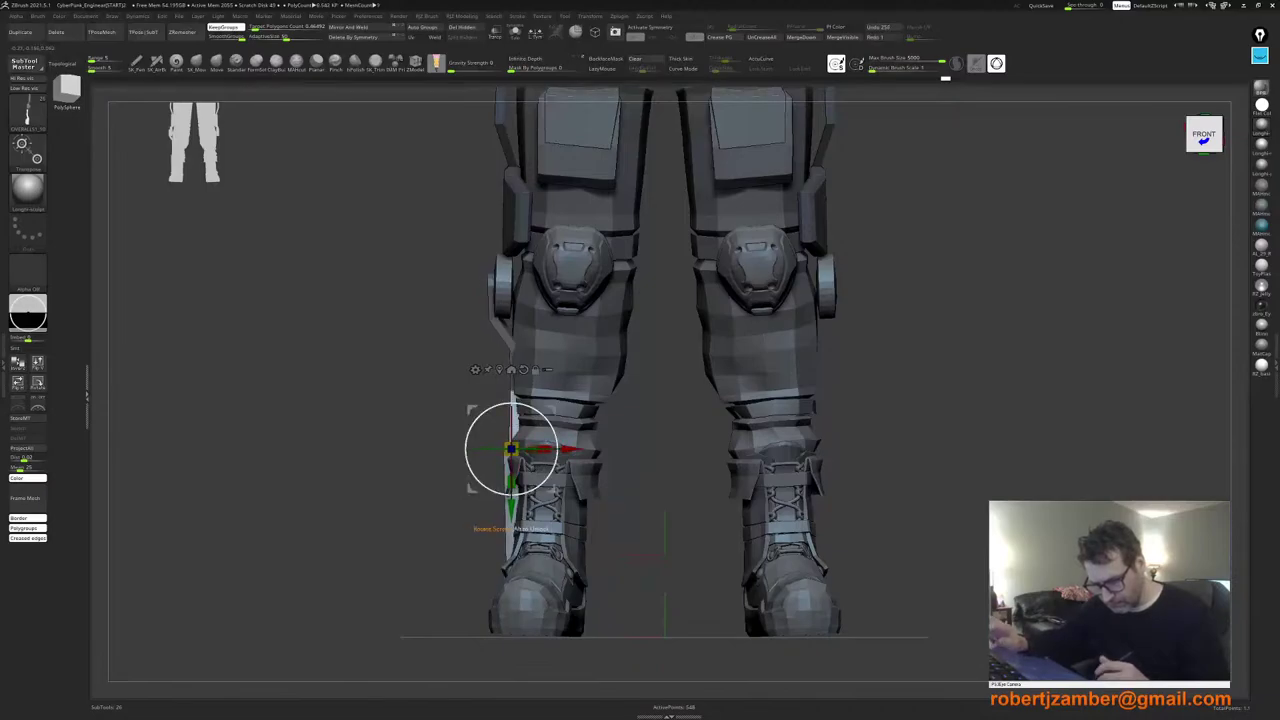
# Step: Clear the mask on the leg brace and mirror and weld it onto the opposite leg
pyautogui.press('q')
pyautogui.moveTo(663, 555); pyautogui.dragTo(874, 566)
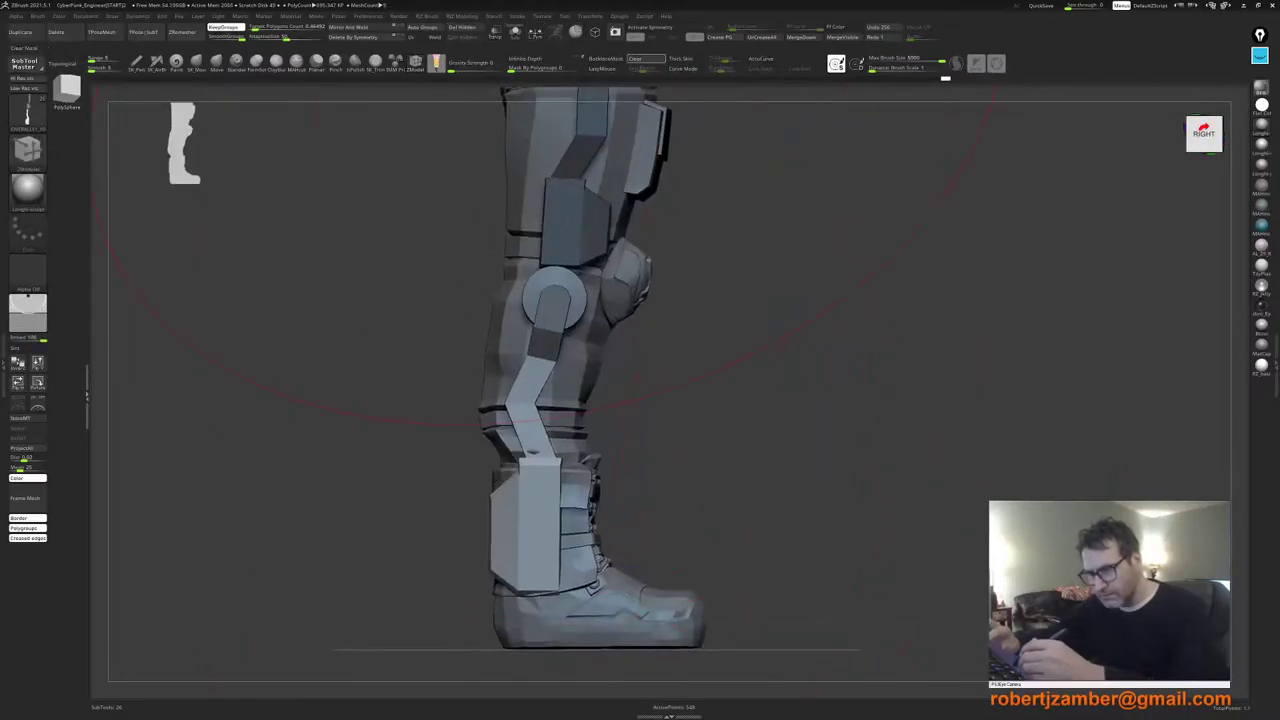
pyautogui.click(636, 59)
pyautogui.keyDown('alt'); pyautogui.moveTo(430, 480); pyautogui.dragTo(300, 375); pyautogui.keyUp('alt')
pyautogui.keyDown('alt'); pyautogui.moveTo(420, 398); pyautogui.dragTo(414, 430); pyautogui.keyUp('alt')
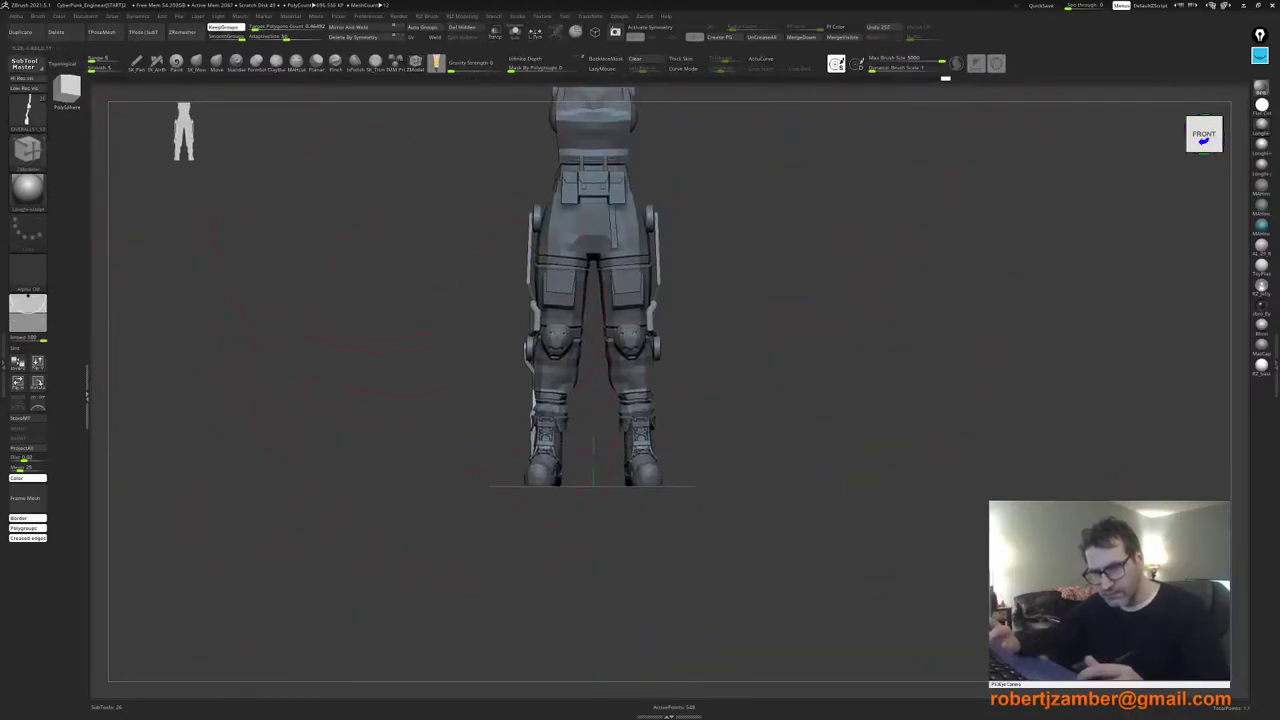
pyautogui.click(347, 27)
# Step: Turn on symmetry and display the polyframe on the leg braces
pyautogui.keyDown('ctrl'); pyautogui.moveTo(553, 400); pyautogui.dragTo(429, 416, button='right'); pyautogui.keyUp('ctrl')
pyautogui.moveTo(440, 471)
pyautogui.keyDown('alt'); pyautogui.mouseDown(button='right')
pyautogui.moveTo(460, 460)
pyautogui.moveTo(463, 575)
pyautogui.mouseUp(button='right'); pyautogui.keyUp('alt')
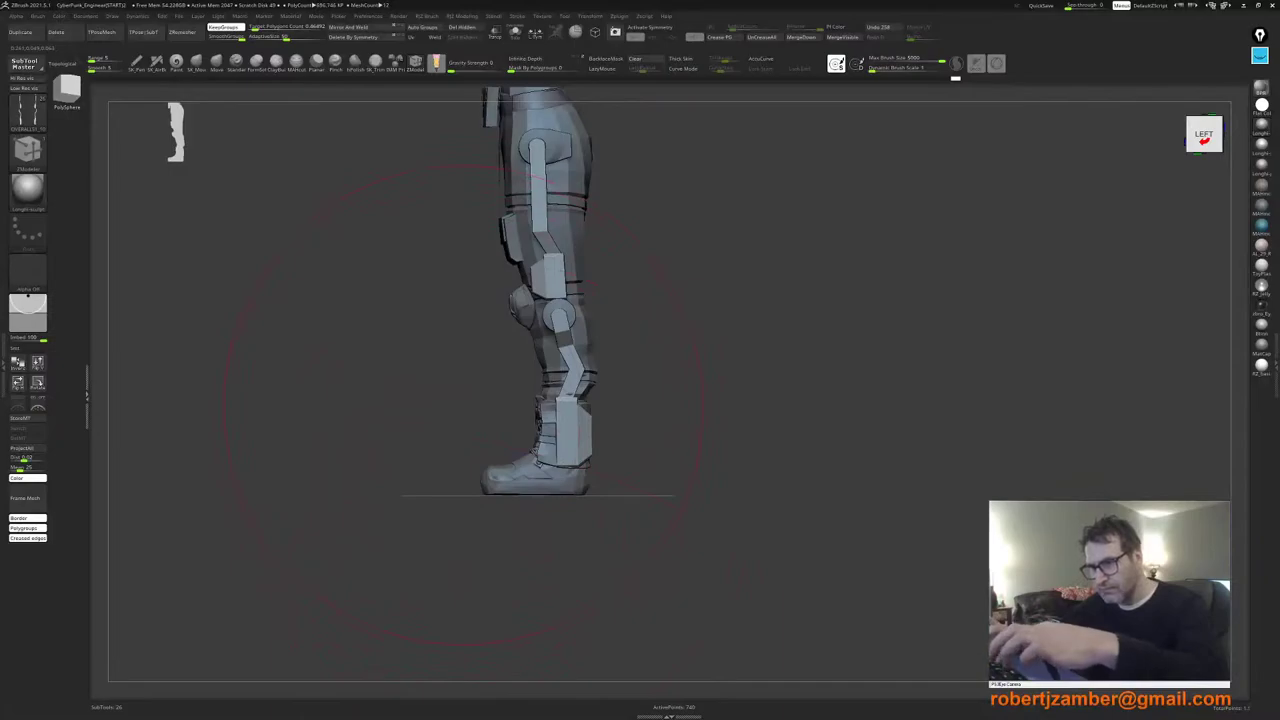
pyautogui.press('x')
pyautogui.hotkey('shift', 'f')
# Step: Delete an edge loop from the lower-leg brace with the ZModeler brush
pyautogui.keyDown('ctrl'); pyautogui.moveTo(459, 396); pyautogui.dragTo(500, 470, button='right'); pyautogui.keyUp('ctrl')
pyautogui.moveTo(515, 330)
pyautogui.keyDown('alt'); pyautogui.mouseDown(button='right')
pyautogui.moveTo(555, 445)
pyautogui.moveTo(546, 355)
pyautogui.moveTo(550, 480)
pyautogui.mouseUp(button='right'); pyautogui.keyUp('alt')
pyautogui.press('b')
pyautogui.press('z')
pyautogui.press('m')
pyautogui.press('space')
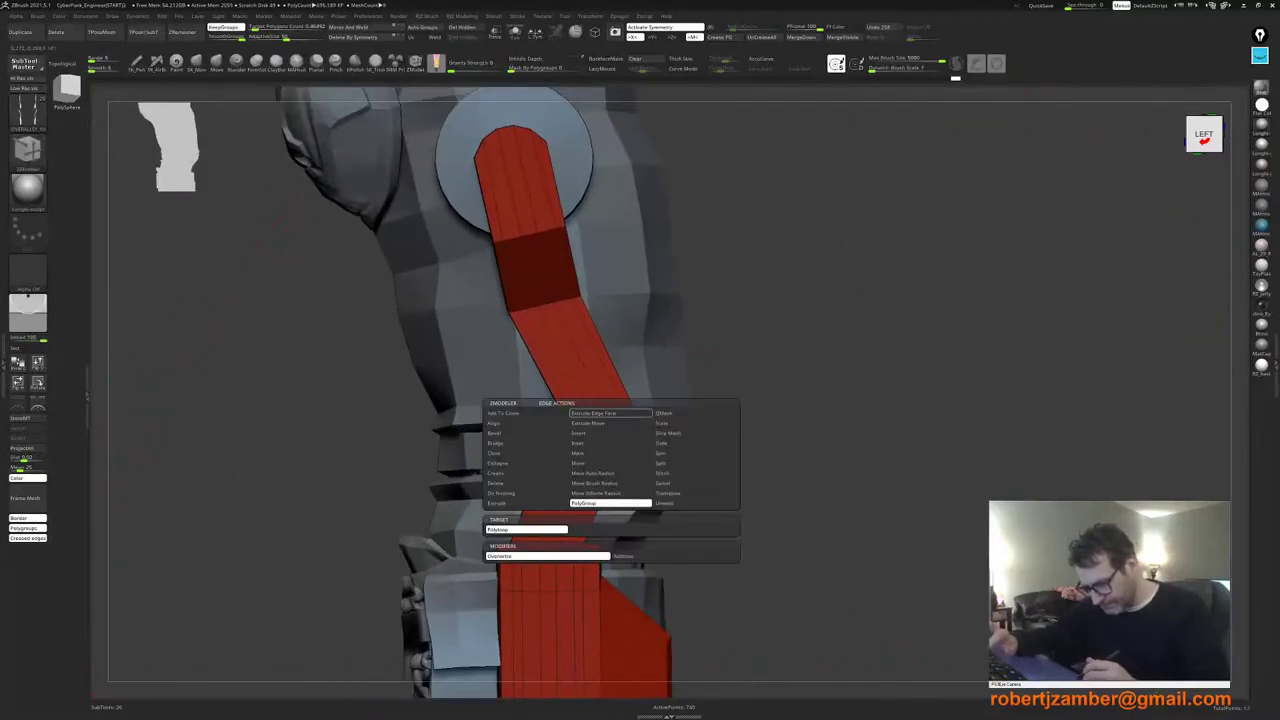
pyautogui.click(606, 433)
pyautogui.keyDown('alt'); pyautogui.click(602, 431); pyautogui.keyUp('alt')
pyautogui.keyDown('ctrl'); pyautogui.moveTo(602, 431); pyautogui.dragTo(595, 360, button='right'); pyautogui.keyUp('ctrl')
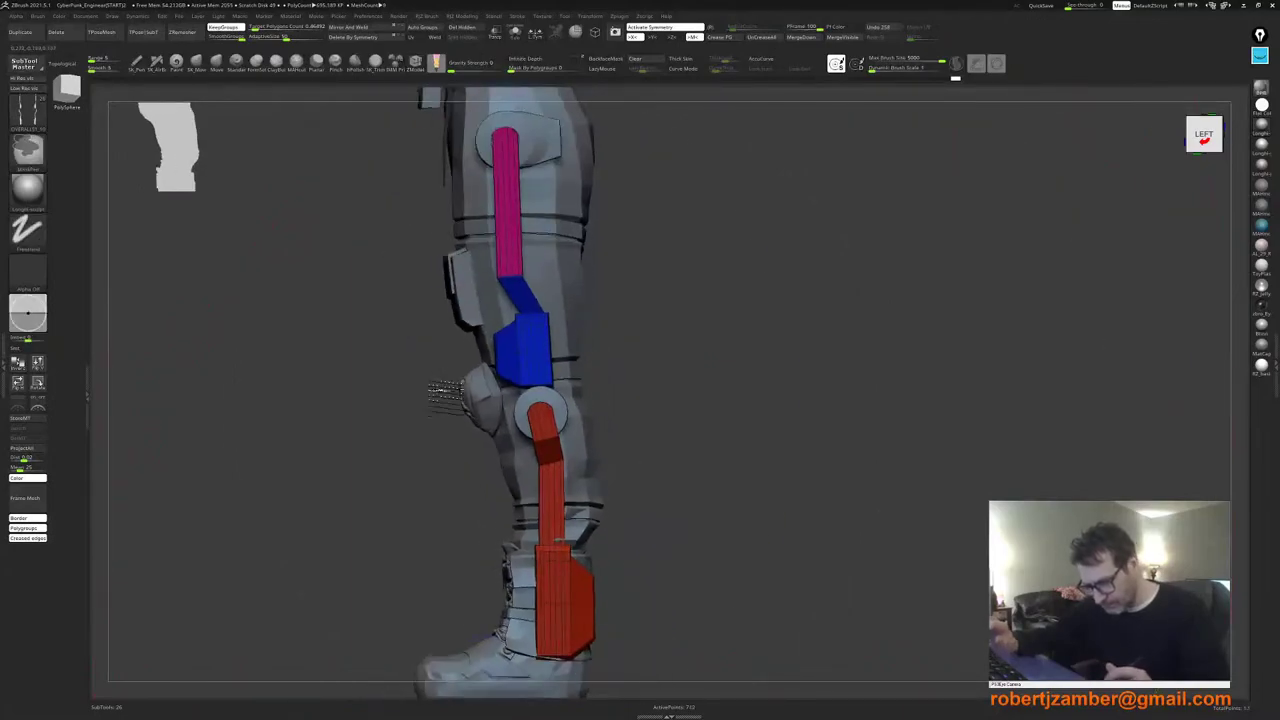
# Step: Place the gizmo on the knee joint, try adjusting the brace from that pivot, and undo the adjustment
pyautogui.moveTo(340, 500); pyautogui.dragTo(529, 512, button='right')
pyautogui.keyDown('ctrl'); pyautogui.moveTo(434, 482); pyautogui.dragTo(485, 502, button='right'); pyautogui.keyUp('ctrl')
pyautogui.press('w')
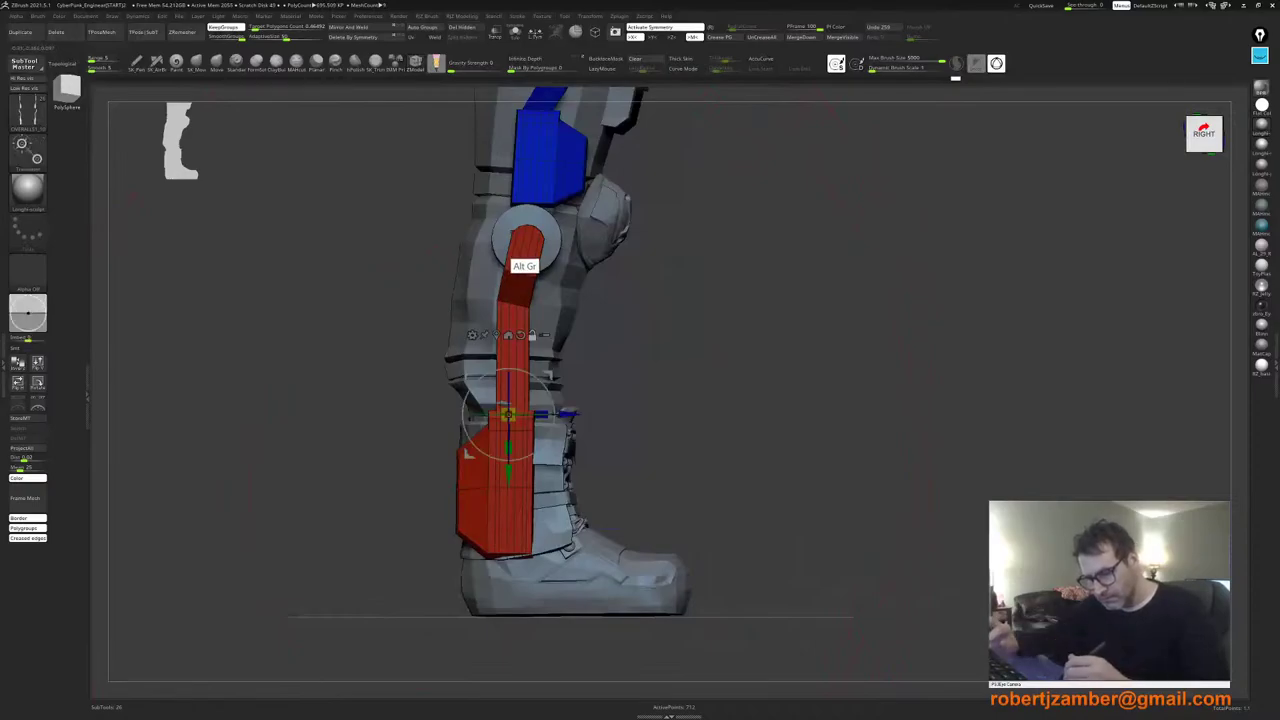
pyautogui.keyDown('alt'); pyautogui.click(523, 240); pyautogui.keyUp('alt')
pyautogui.keyDown('alt'); pyautogui.click(536, 160); pyautogui.keyUp('alt')
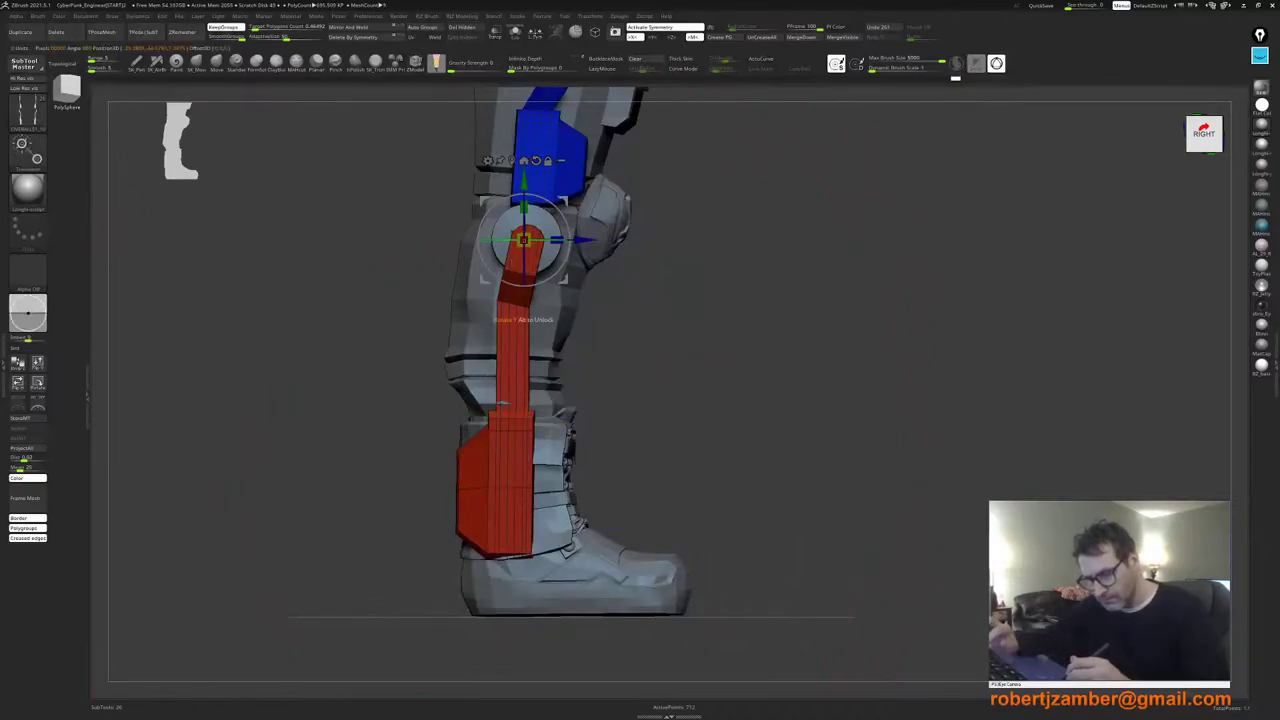
pyautogui.moveTo(514, 240); pyautogui.dragTo(506, 240)
pyautogui.hotkey('ctrl', 'z')
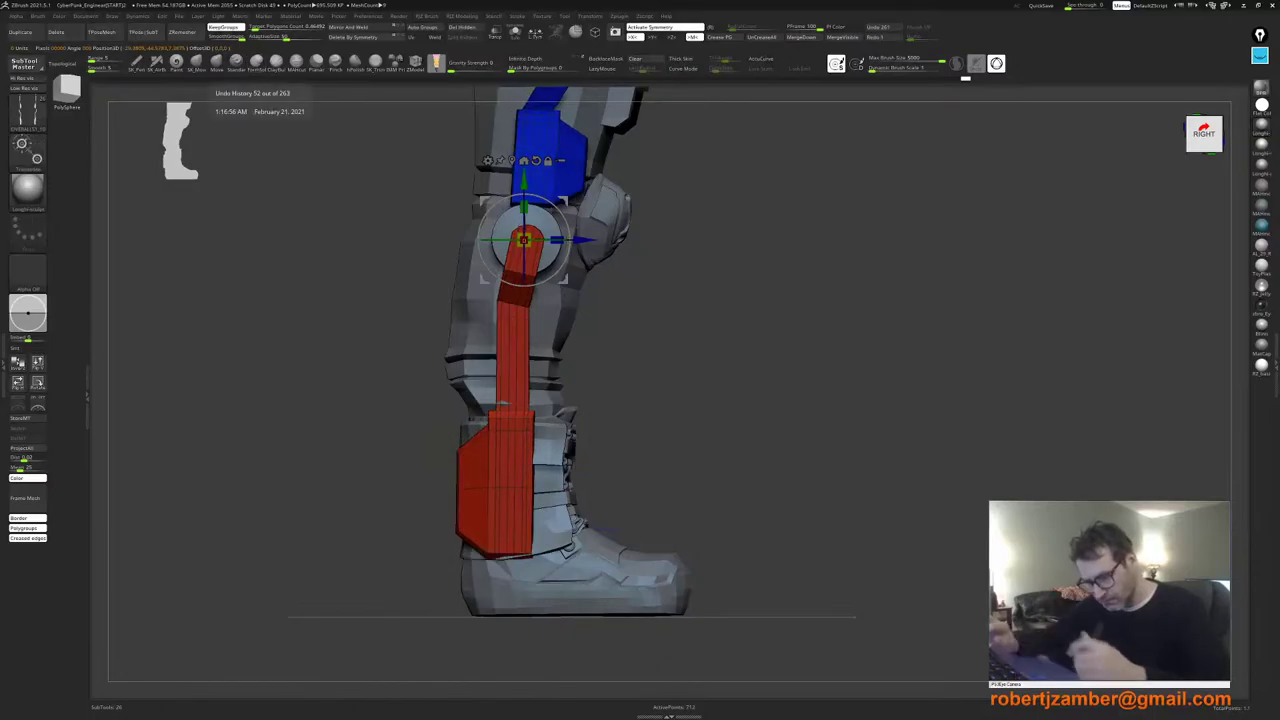
# Step: Mask the brace so that only its lower-leg section stays editable
pyautogui.keyDown('ctrl'); pyautogui.moveTo(773, 627); pyautogui.dragTo(300, 214); pyautogui.keyUp('ctrl')
pyautogui.keyDown('ctrl'); pyautogui.click(420, 275); pyautogui.keyUp('ctrl')
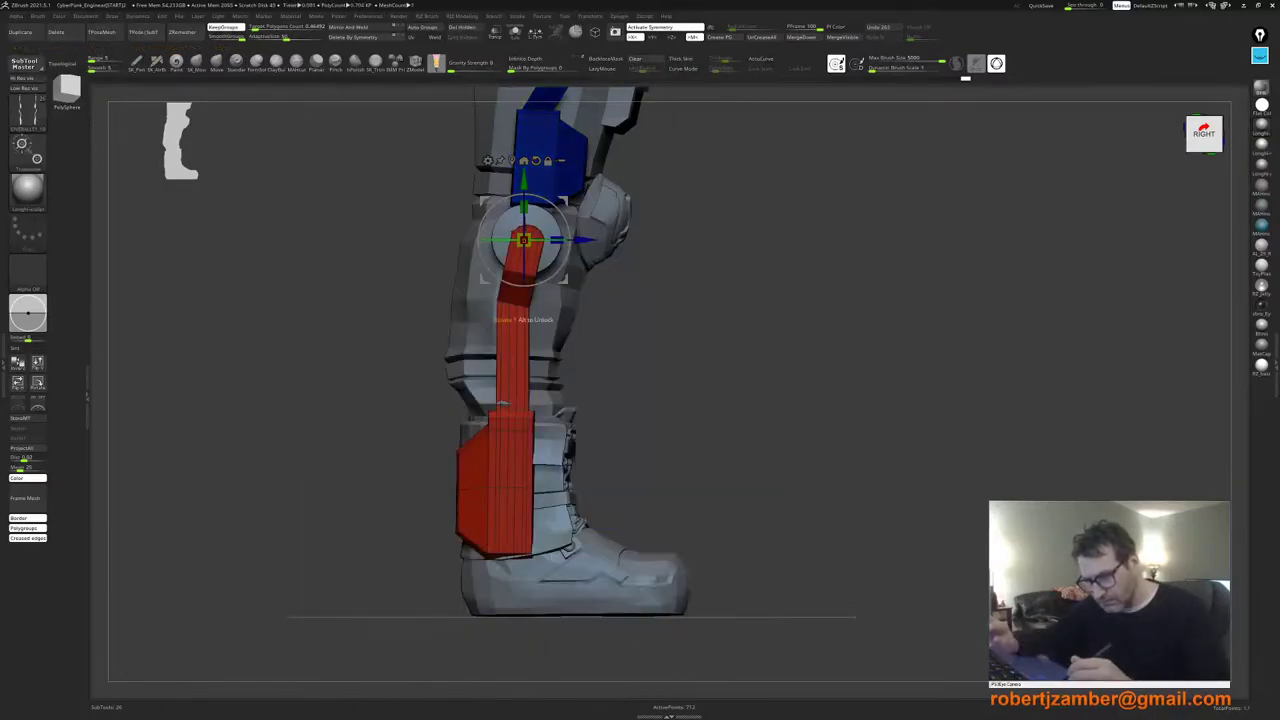
pyautogui.moveTo(450, 262); pyautogui.dragTo(350, 264)
pyautogui.keyDown('alt'); pyautogui.moveTo(498, 284); pyautogui.dragTo(320, 320); pyautogui.keyUp('alt')
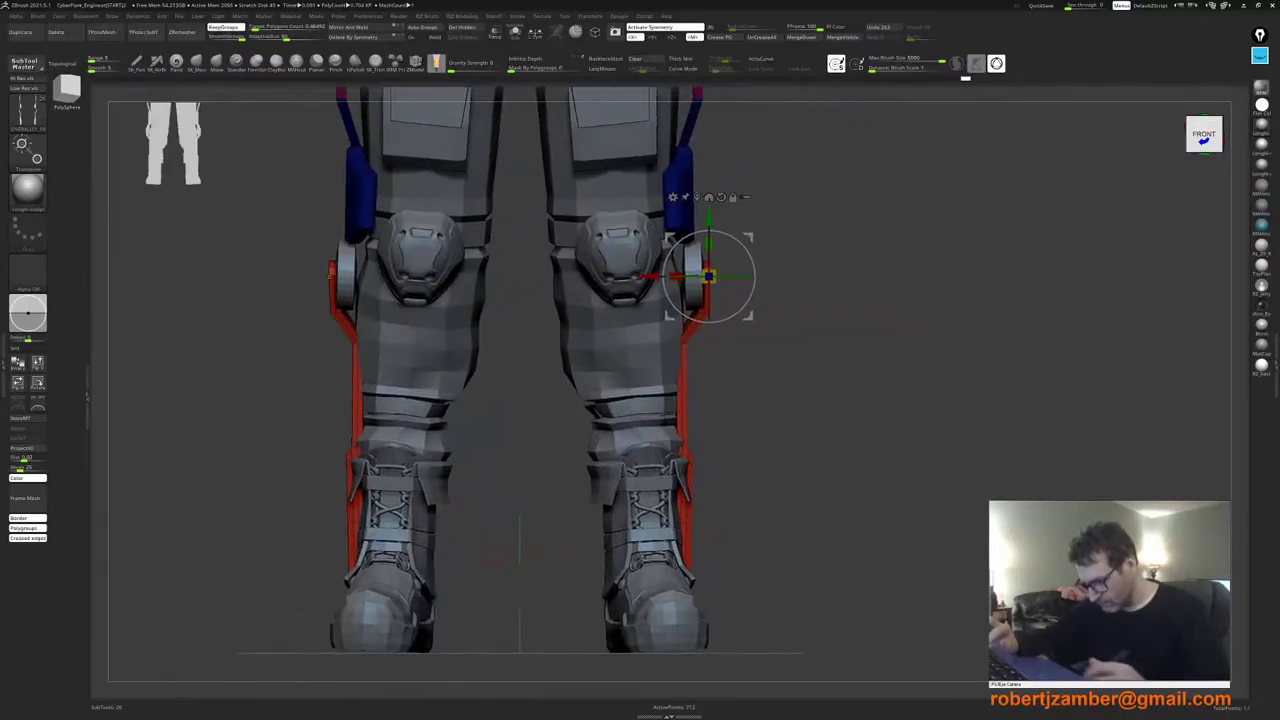
# Step: Try repositioning the lower-leg braces sideways in the front view and undo the changes
pyautogui.moveTo(724, 276); pyautogui.dragTo(741, 276)
pyautogui.moveTo(650, 276); pyautogui.dragTo(658, 276)
pyautogui.hotkey('ctrl', 'z')
pyautogui.hotkey('ctrl', 'z')
# Step: Centre the gizmo on the unmasked ankle plates and move them outward from the boots
pyautogui.moveTo(800, 290)
pyautogui.keyDown('alt'); pyautogui.mouseDown()
pyautogui.moveTo(783, 215)
pyautogui.moveTo(684, 407)
pyautogui.moveTo(567, 435)
pyautogui.mouseUp(); pyautogui.keyUp('alt')
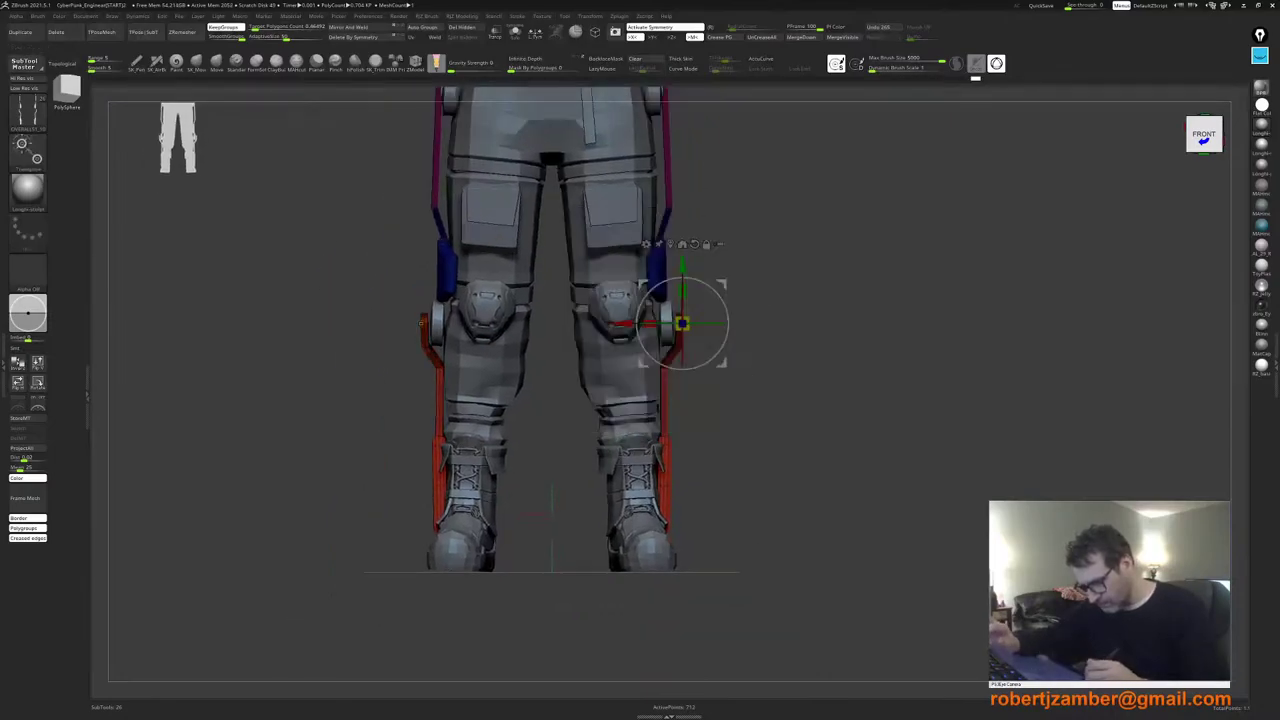
pyautogui.click(670, 244)
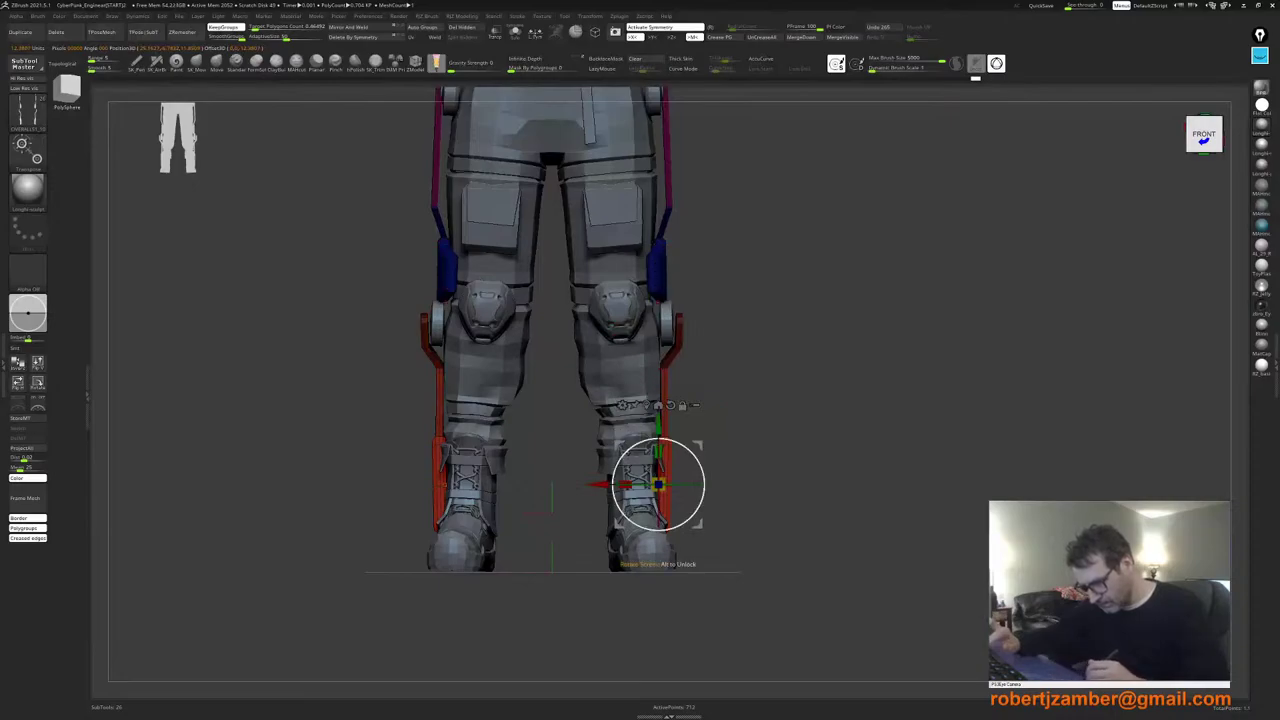
pyautogui.moveTo(600, 485); pyautogui.dragTo(525, 494)
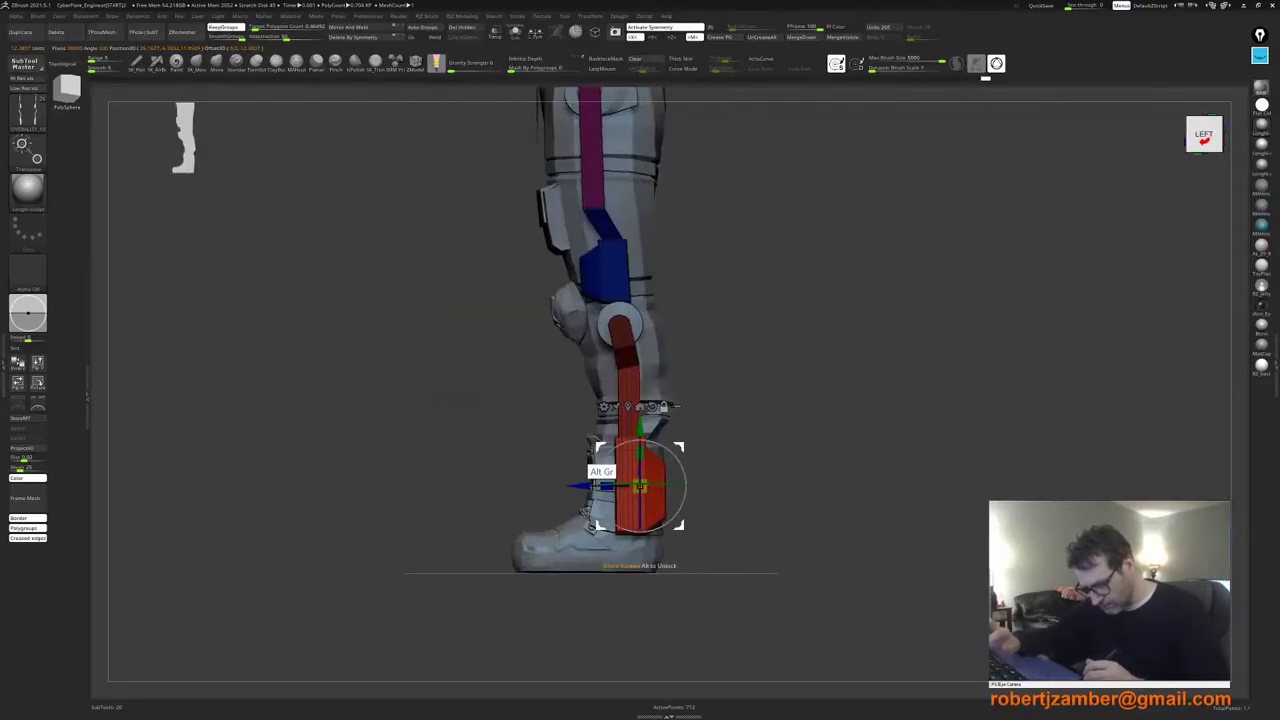
# Step: Raise the pivot on the ankle plates, tilt them slightly in the front view, and shorten them vertically
pyautogui.keyDown('alt'); pyautogui.moveTo(599, 446); pyautogui.dragTo(596, 414); pyautogui.keyUp('alt')
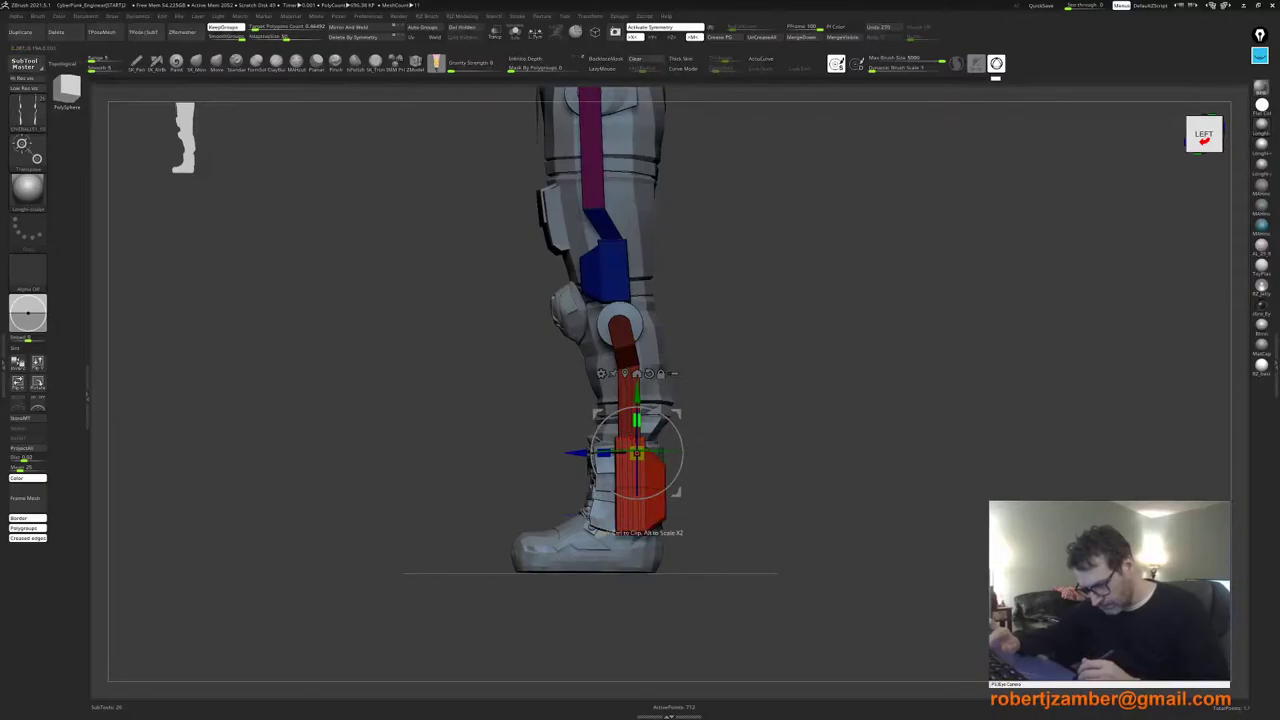
pyautogui.keyDown('shift'); pyautogui.moveTo(634, 452); pyautogui.dragTo(655, 475, button='right'); pyautogui.keyUp('shift')
pyautogui.moveTo(651, 467); pyautogui.dragTo(649, 473)
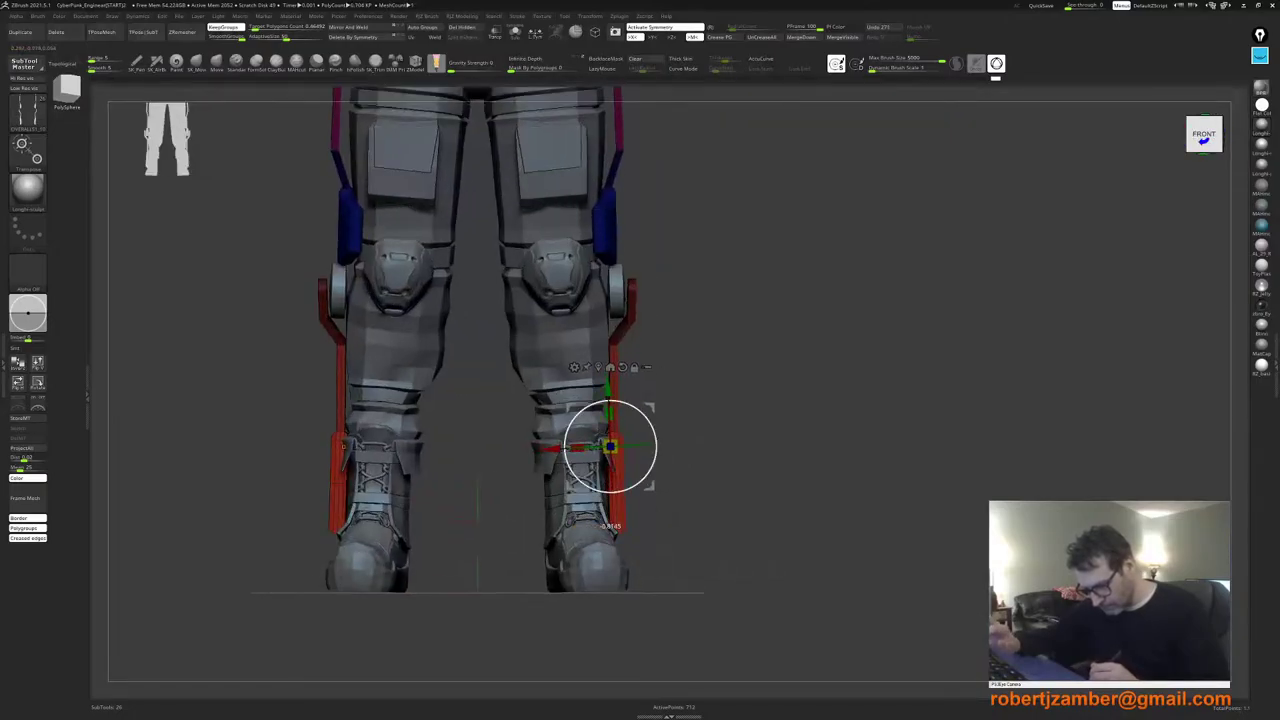
pyautogui.keyDown('shift'); pyautogui.moveTo(649, 473); pyautogui.dragTo(595, 453, button='right'); pyautogui.keyUp('shift')
pyautogui.keyDown('ctrl'); pyautogui.moveTo(538, 490); pyautogui.dragTo(534, 542, button='right'); pyautogui.keyUp('ctrl')
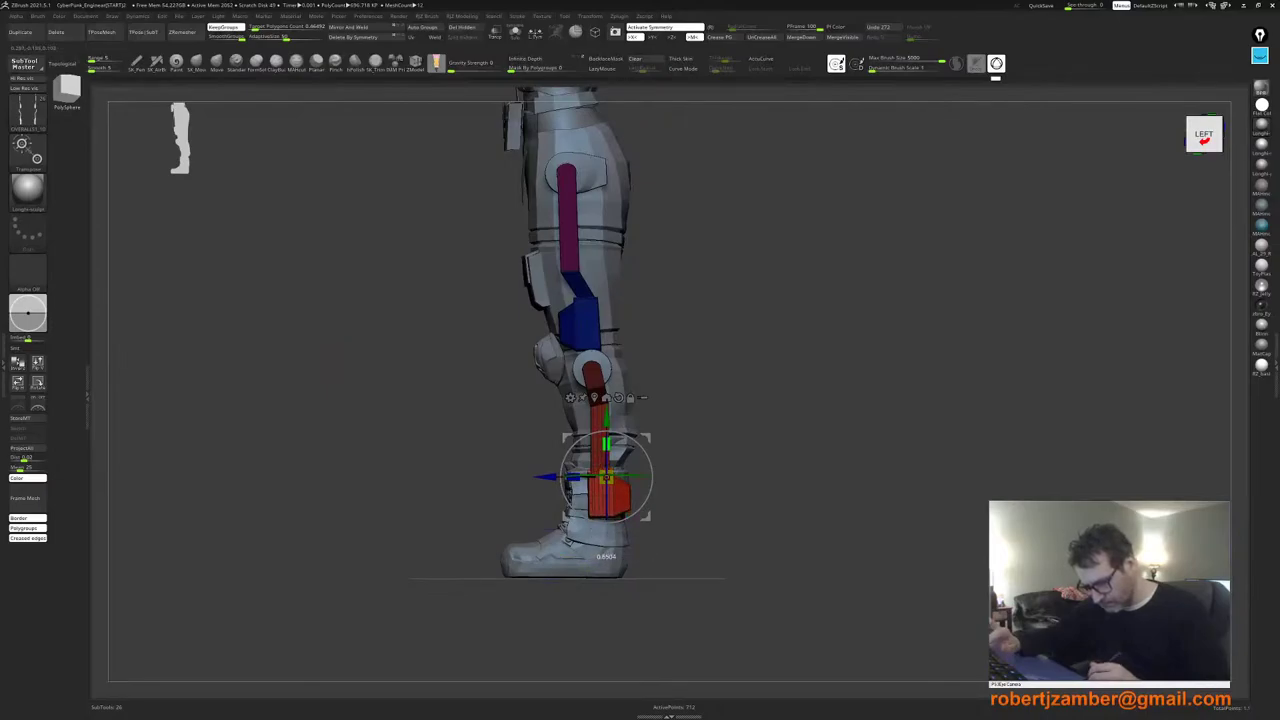
# Step: Reposition the gizmo on the ankle plate in the front view and turn on local symmetry
pyautogui.moveTo(566, 497); pyautogui.dragTo(627, 490, button='right')
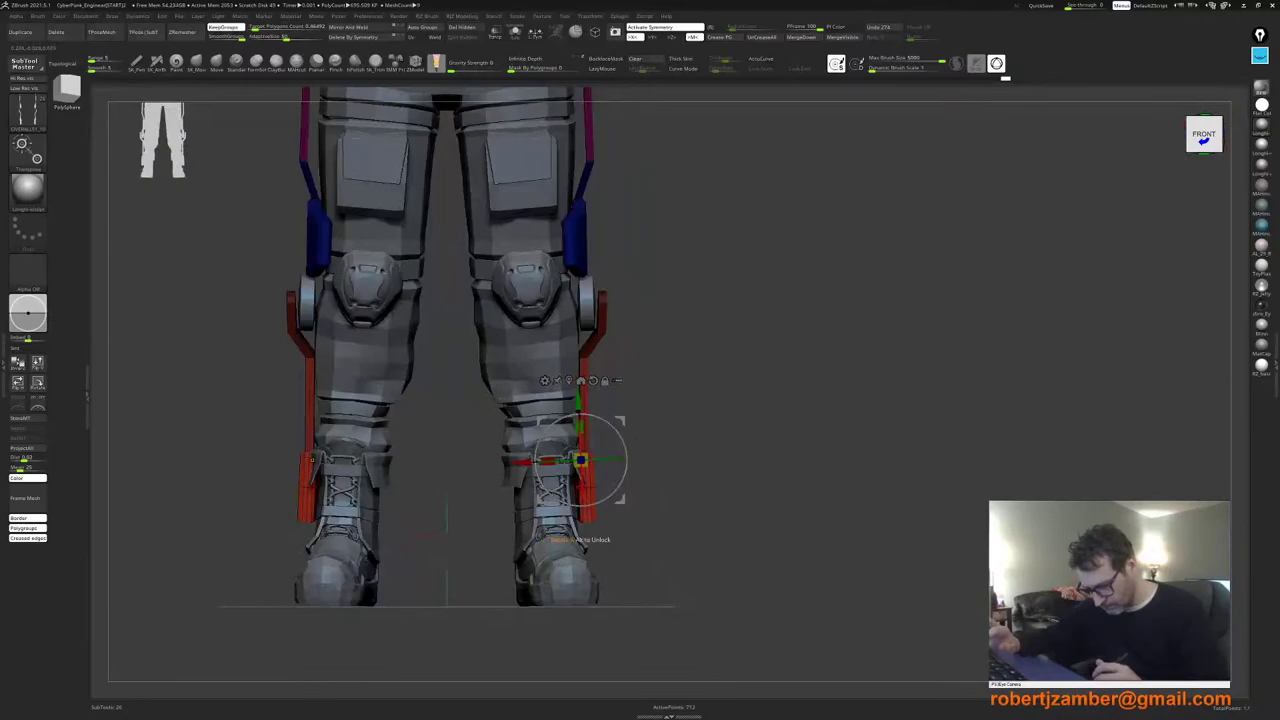
pyautogui.keyDown('alt'); pyautogui.moveTo(541, 420); pyautogui.dragTo(547, 432); pyautogui.keyUp('alt')
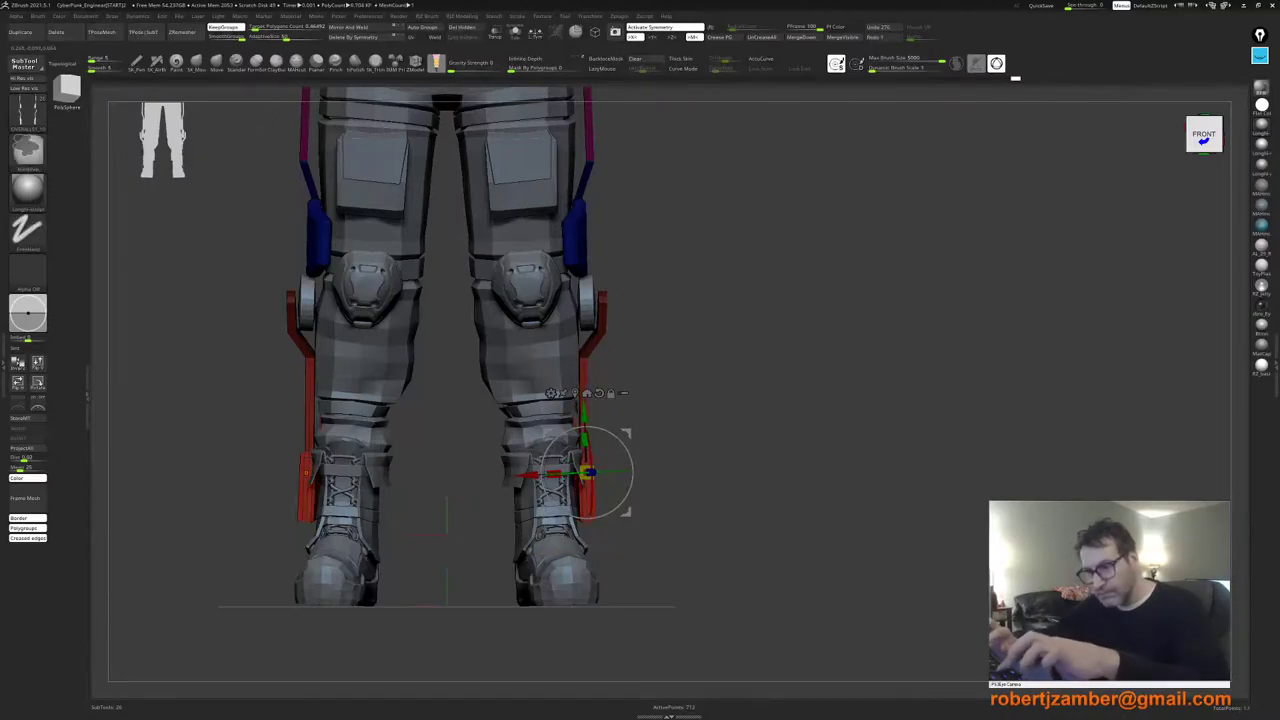
pyautogui.click(535, 34)
# Step: Try scaling the ankle plates thinner across their width and undo the scaling
pyautogui.keyDown('alt'); pyautogui.moveTo(588, 540); pyautogui.dragTo(584, 498, button='right'); pyautogui.keyUp('alt')
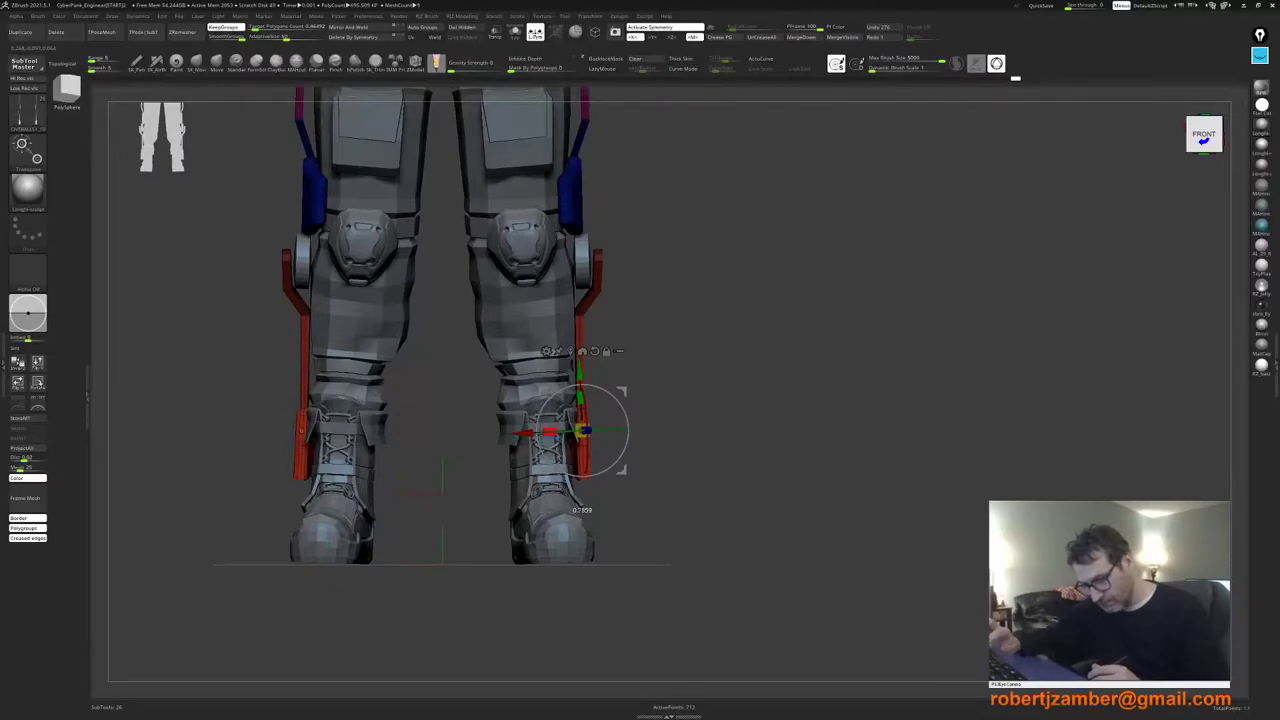
pyautogui.moveTo(570, 490); pyautogui.dragTo(557, 550, button='right')
pyautogui.hotkey('ctrl', 'z')
# Step: Move the pivot up on the ankle plates and fine-tune their tilt in the front view
pyautogui.keyDown('alt'); pyautogui.moveTo(567, 389); pyautogui.dragTo(567, 366); pyautogui.keyUp('alt')
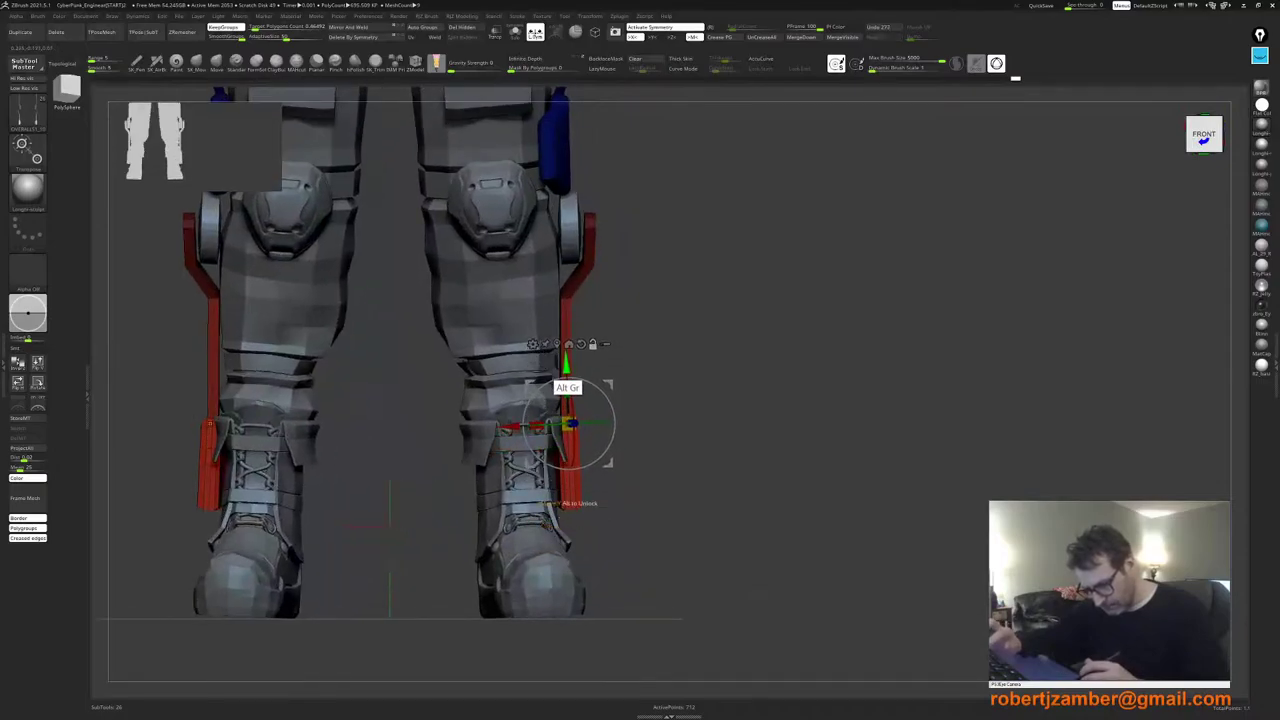
pyautogui.moveTo(526, 437); pyautogui.dragTo(524, 426)
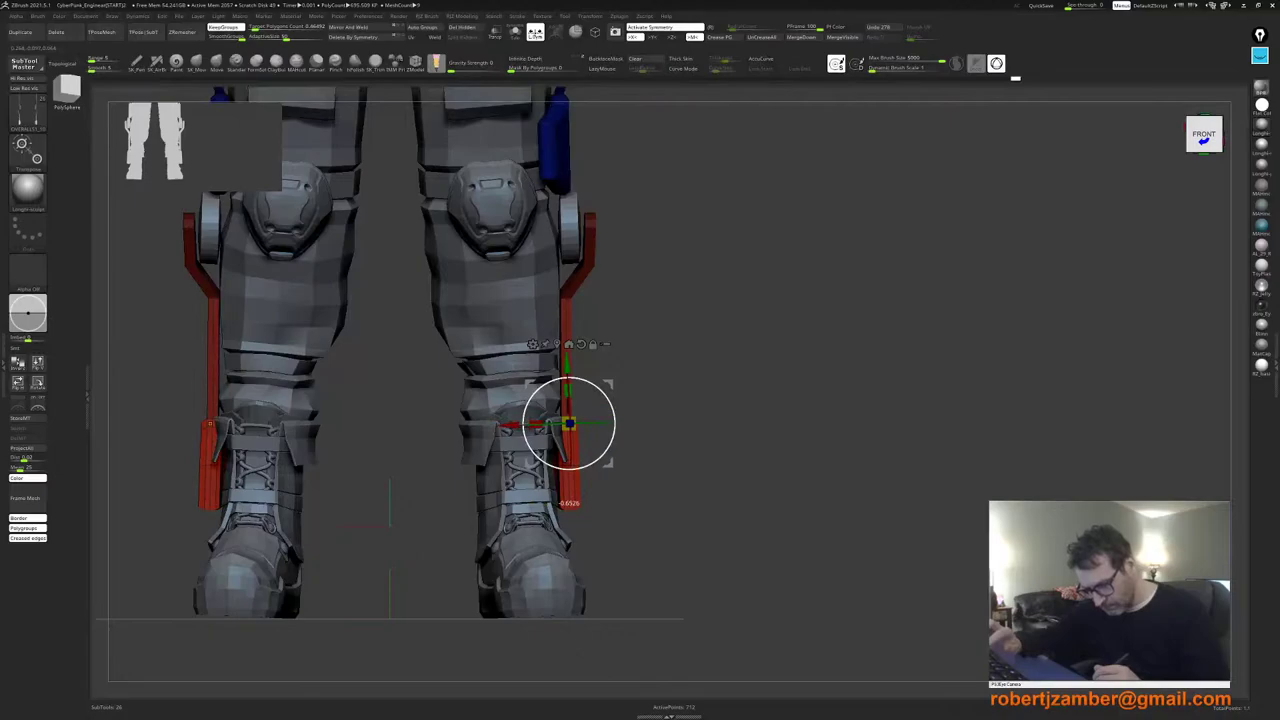
pyautogui.moveTo(556, 500)
pyautogui.keyDown('ctrl'); pyautogui.mouseDown(button='right')
pyautogui.moveTo(557, 453)
pyautogui.moveTo(558, 506)
pyautogui.mouseUp(button='right'); pyautogui.keyUp('ctrl')
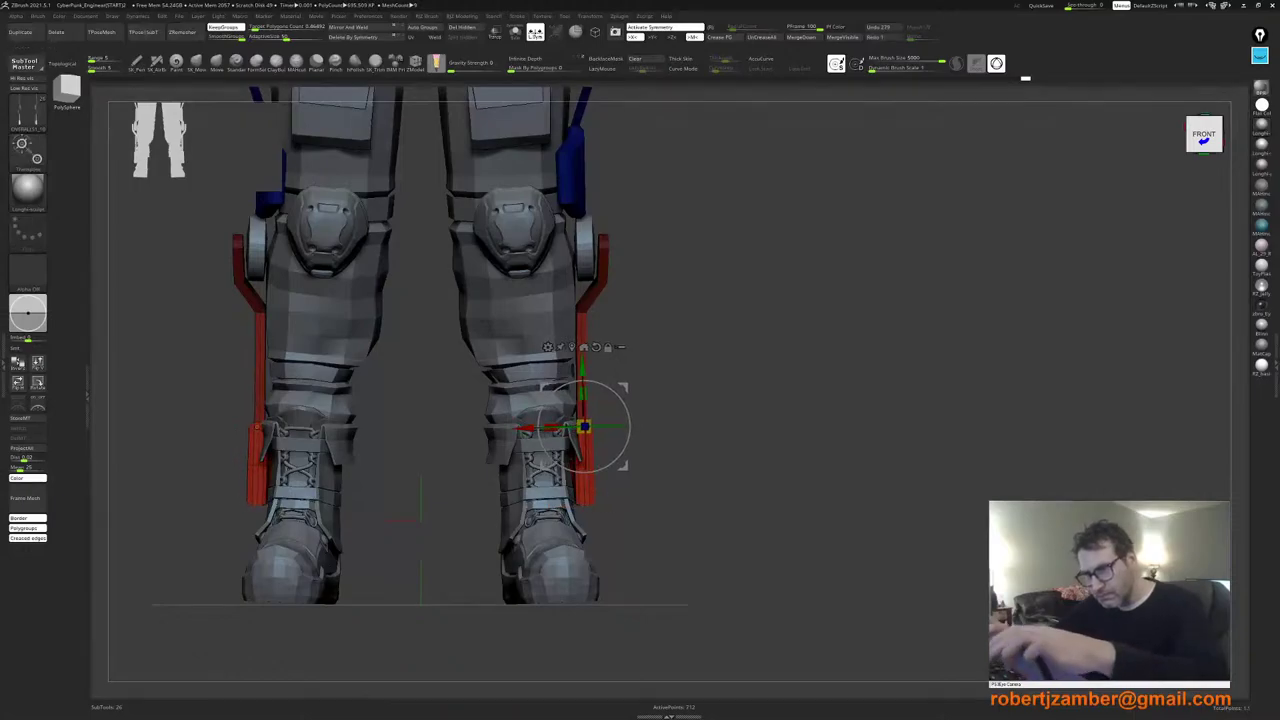
# Step: Clear the mask and switch to the Move brush with local symmetry turned off
pyautogui.press('q')
pyautogui.click(636, 59)
pyautogui.moveTo(556, 400)
pyautogui.mouseDown(button='right')
pyautogui.moveTo(530, 406)
pyautogui.moveTo(527, 388)
pyautogui.moveTo(622, 421)
pyautogui.mouseUp(button='right')
pyautogui.click(217, 62)
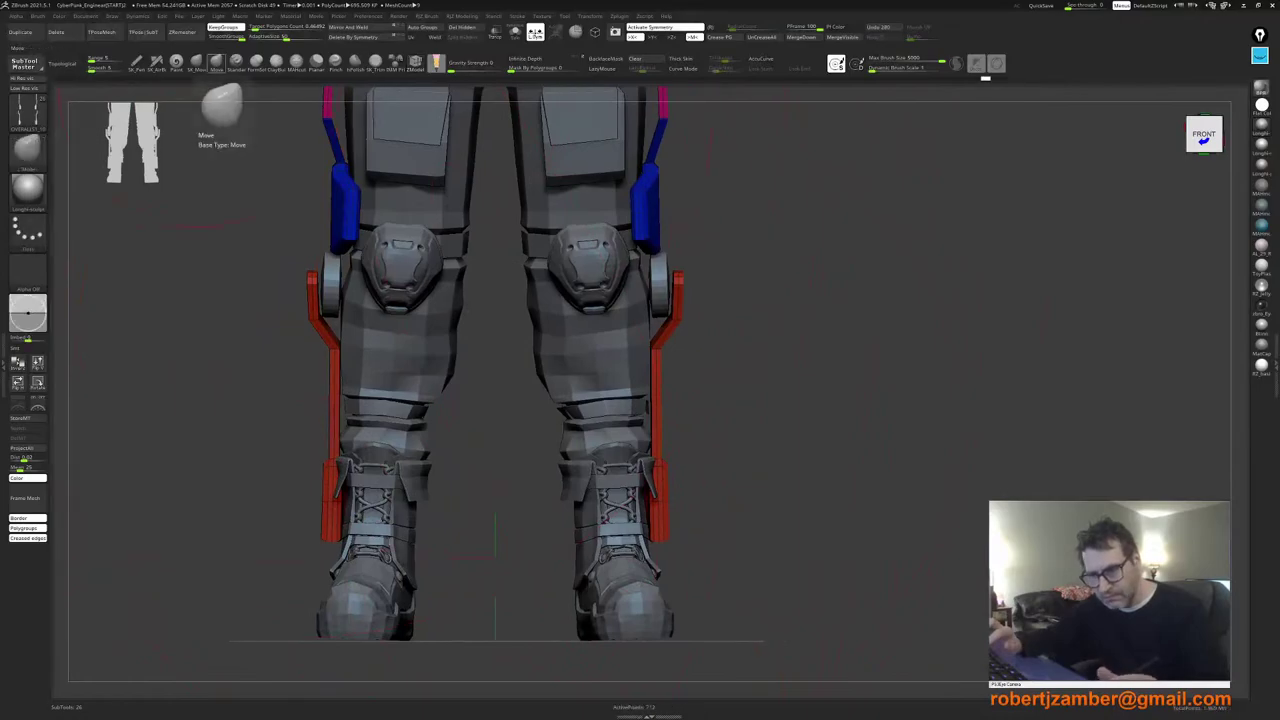
pyautogui.click(535, 33)
# Step: Enable topological masking and push the upper ends of the lower-leg braces inward against the knee discs
pyautogui.keyDown('alt'); pyautogui.moveTo(306, 370); pyautogui.dragTo(399, 413, button='right'); pyautogui.keyUp('alt')
pyautogui.rightClick(326, 425)
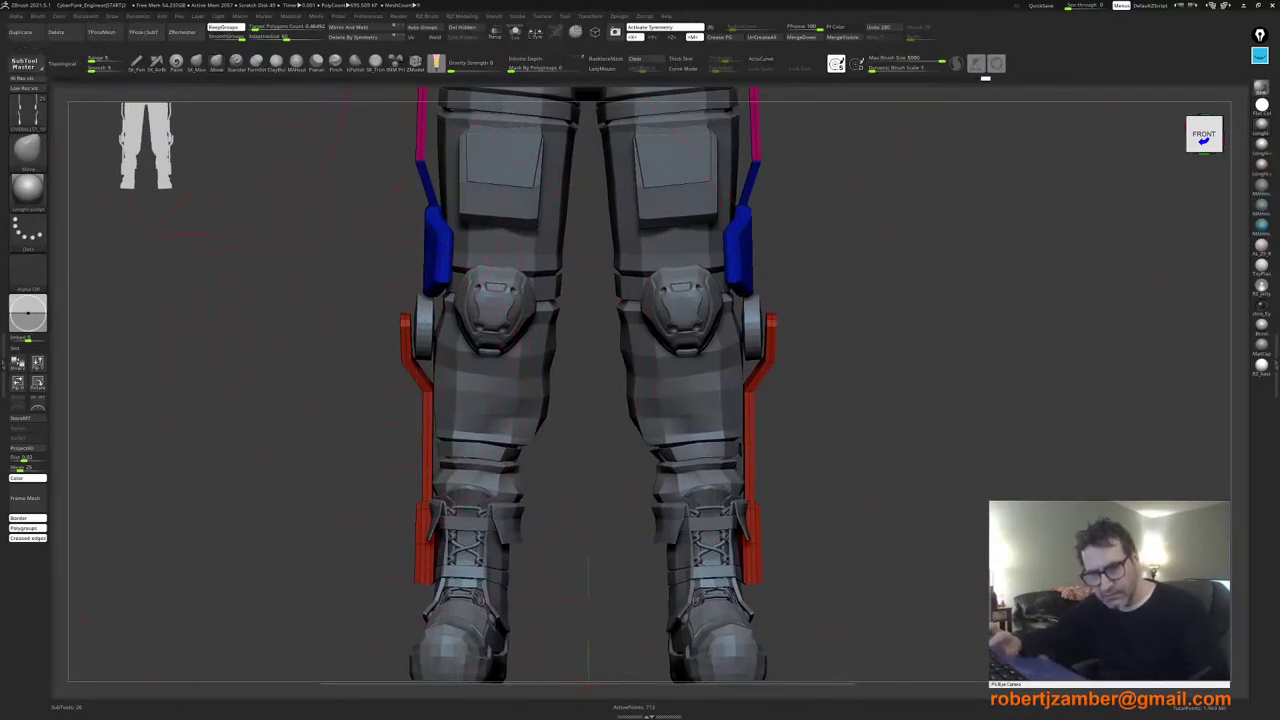
pyautogui.press('space')
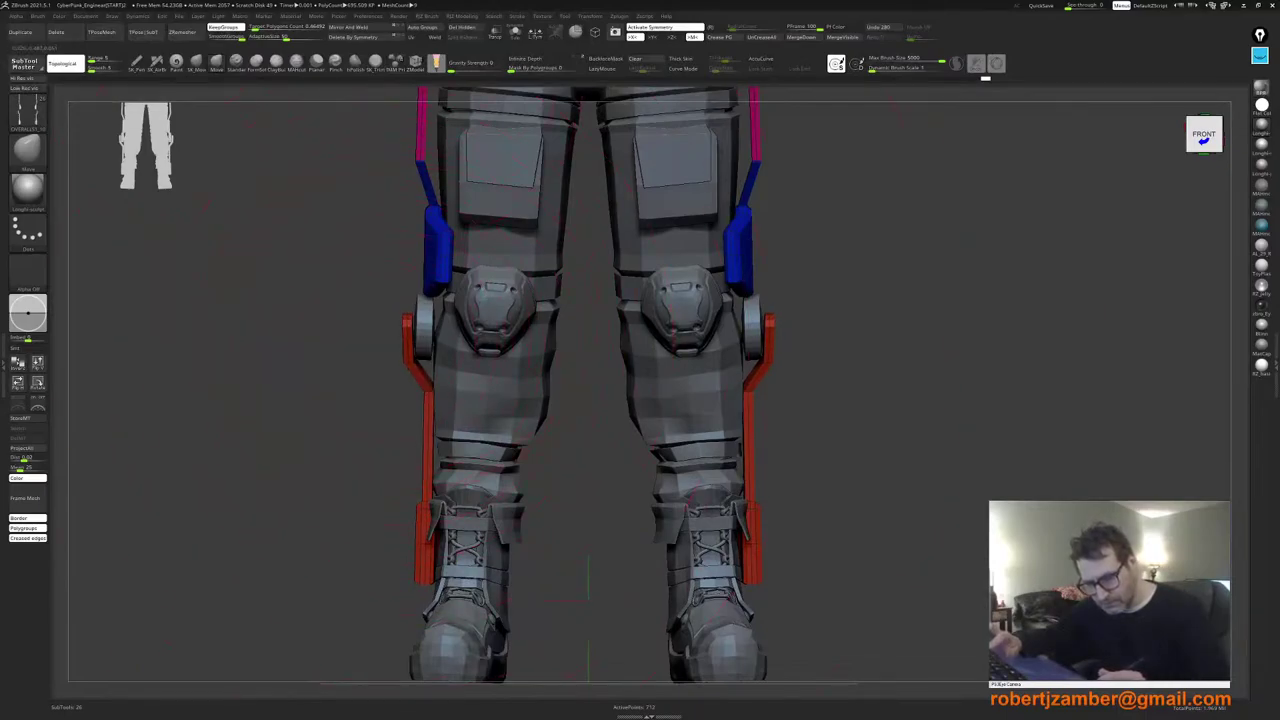
pyautogui.moveTo(409, 341); pyautogui.dragTo(412, 341)
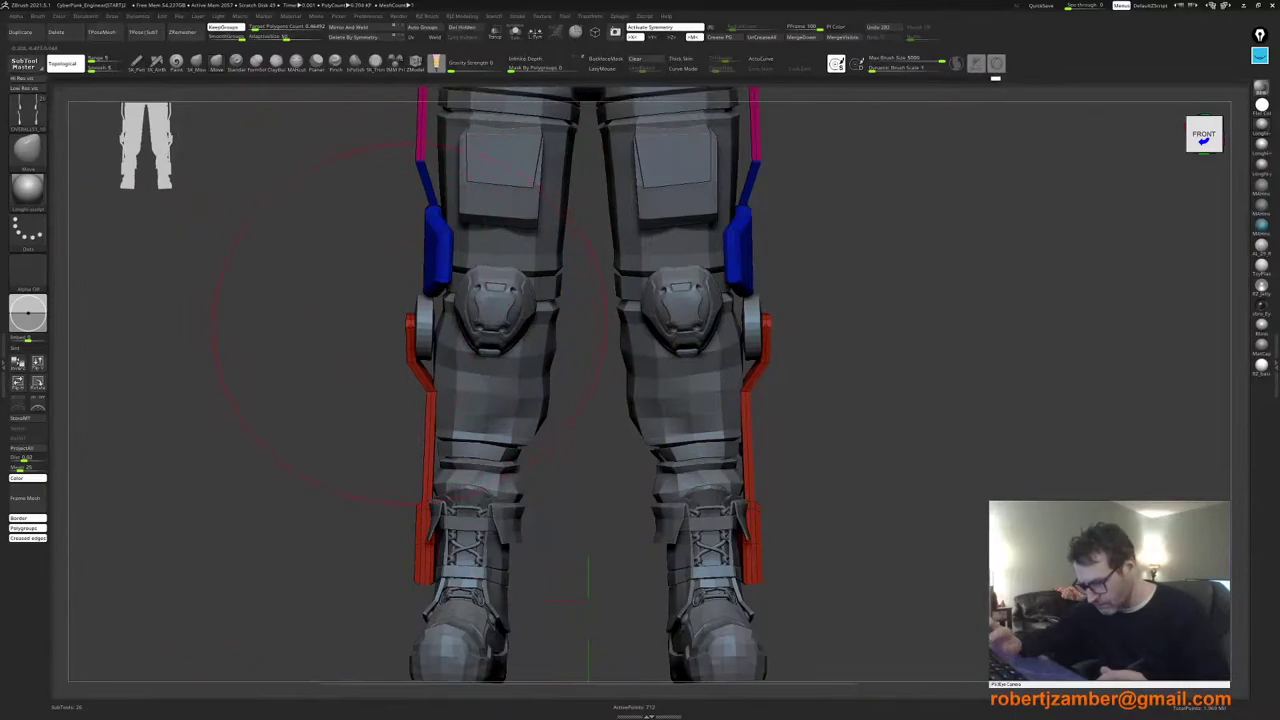
# Step: Pull the shin struts of the lower-leg braces slightly outward
pyautogui.keyDown('ctrl'); pyautogui.moveTo(412, 335); pyautogui.dragTo(385, 440, button='right'); pyautogui.keyUp('ctrl')
pyautogui.rightClick(368, 458)
pyautogui.moveTo(430, 403); pyautogui.dragTo(408, 403)
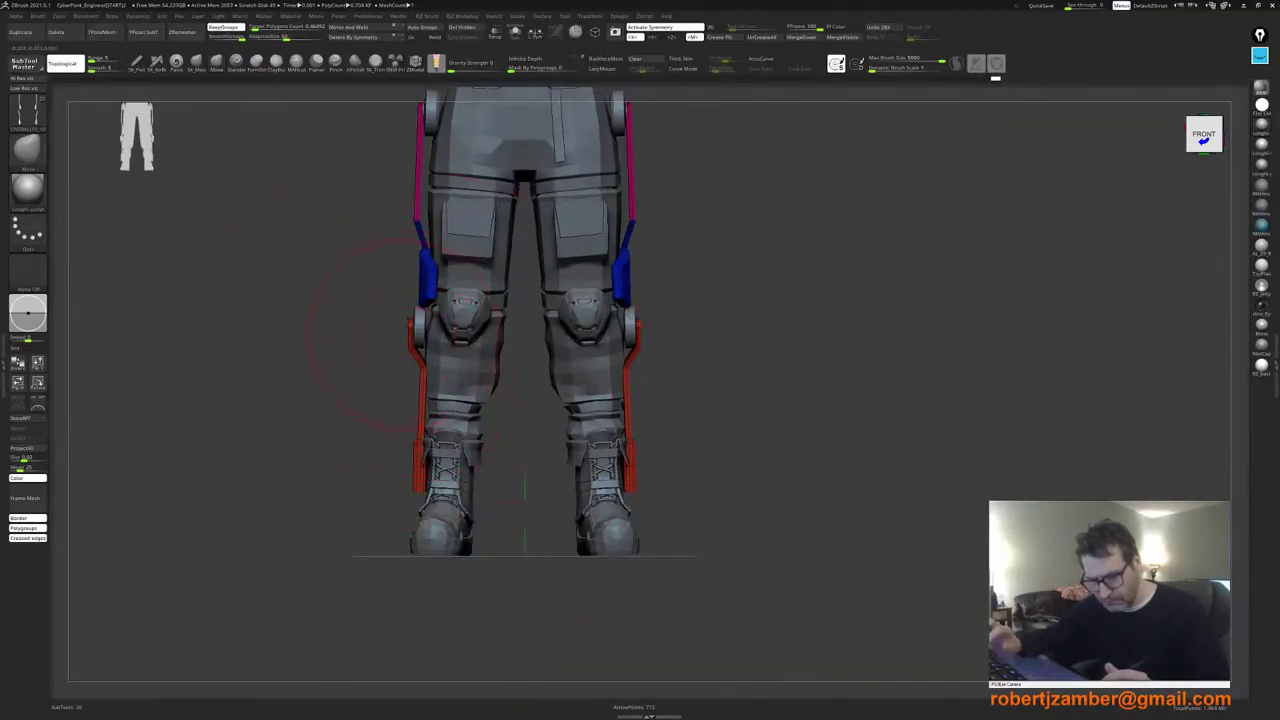
# Step: Nudge the lower ends of the thigh-brace blocks slightly outward just above the knee discs
pyautogui.keyDown('alt'); pyautogui.moveTo(403, 335); pyautogui.dragTo(441, 393, button='right'); pyautogui.keyUp('alt')
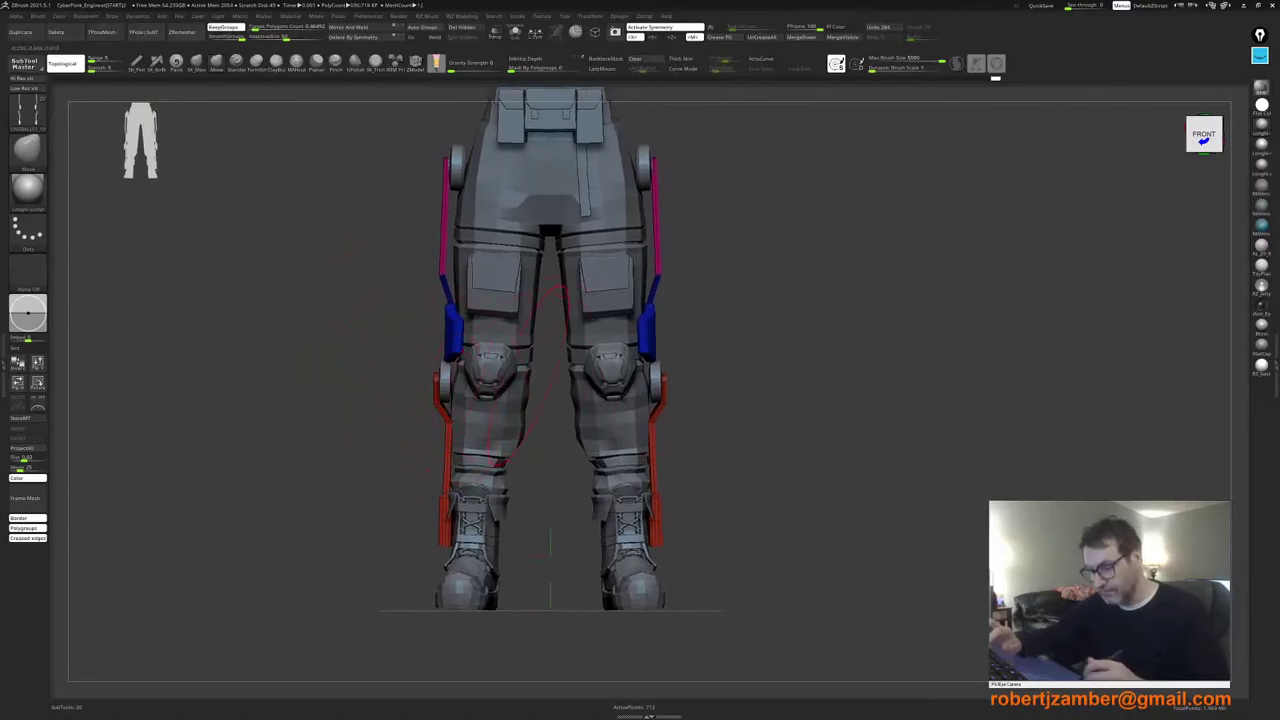
pyautogui.press('space')
pyautogui.moveTo(640, 359); pyautogui.dragTo(647, 357)
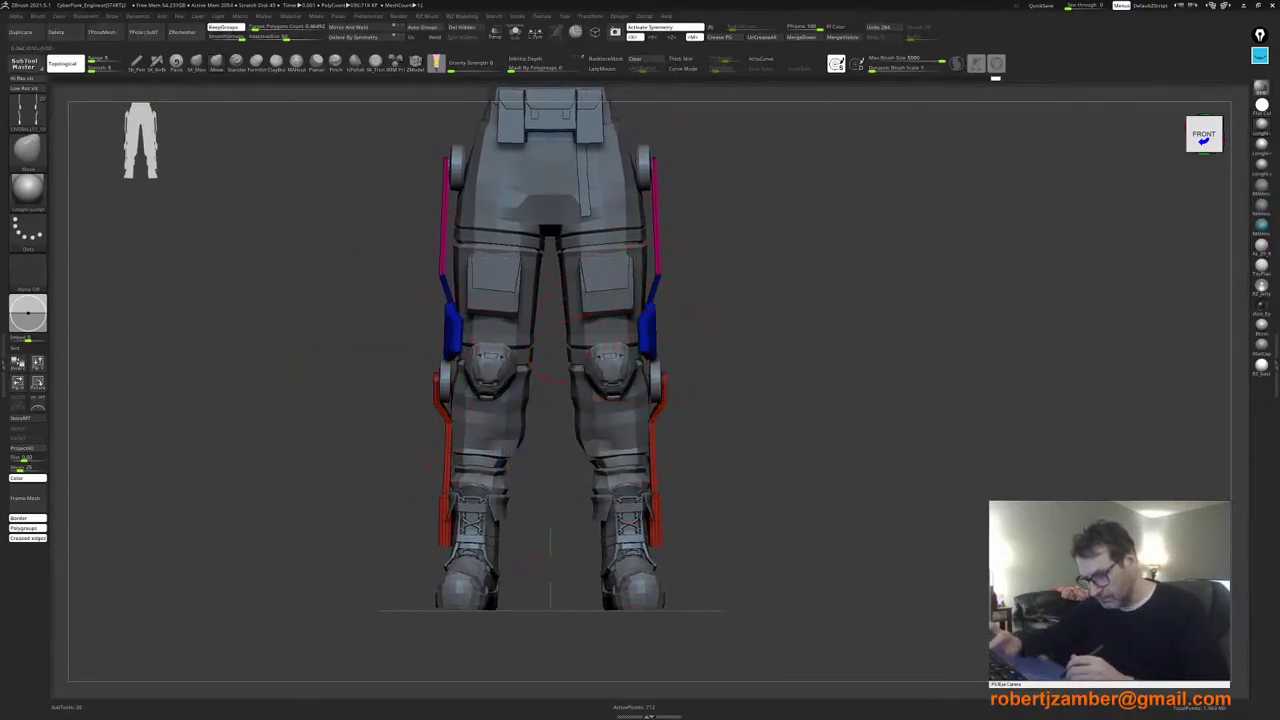
pyautogui.moveTo(757, 360); pyautogui.dragTo(640, 363, button='right')
pyautogui.moveTo(640, 363); pyautogui.dragTo(735, 368, button='right')
pyautogui.moveTo(680, 380)
pyautogui.keyDown('ctrl'); pyautogui.mouseDown(button='right')
pyautogui.moveTo(663, 415)
pyautogui.moveTo(643, 367)
pyautogui.mouseUp(button='right'); pyautogui.keyUp('ctrl')
pyautogui.press('space')
pyautogui.moveTo(635, 368); pyautogui.dragTo(638, 367)
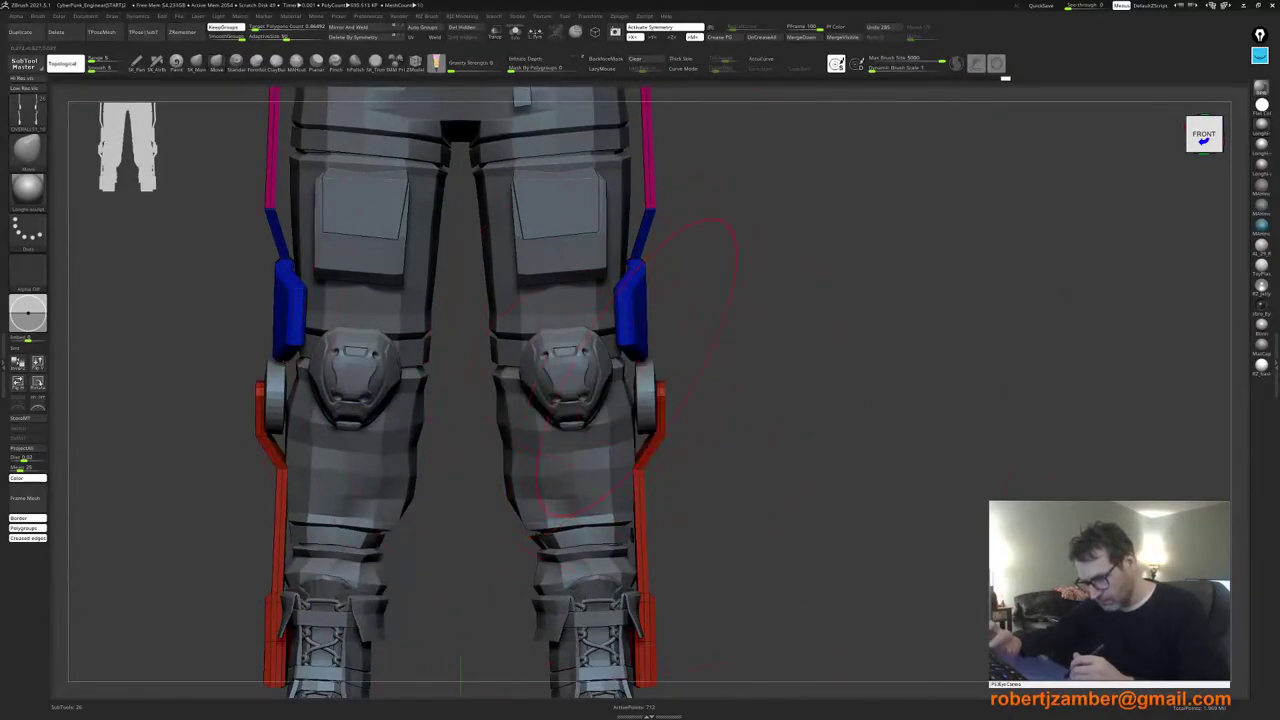
# Step: Hide the polyframe and review the leg braces from the side
pyautogui.moveTo(638, 363)
pyautogui.keyDown('shift'); pyautogui.mouseDown(button='right')
pyautogui.moveTo(622, 360)
pyautogui.moveTo(580, 420)
pyautogui.moveTo(596, 441)
pyautogui.mouseUp(button='right'); pyautogui.keyUp('shift')
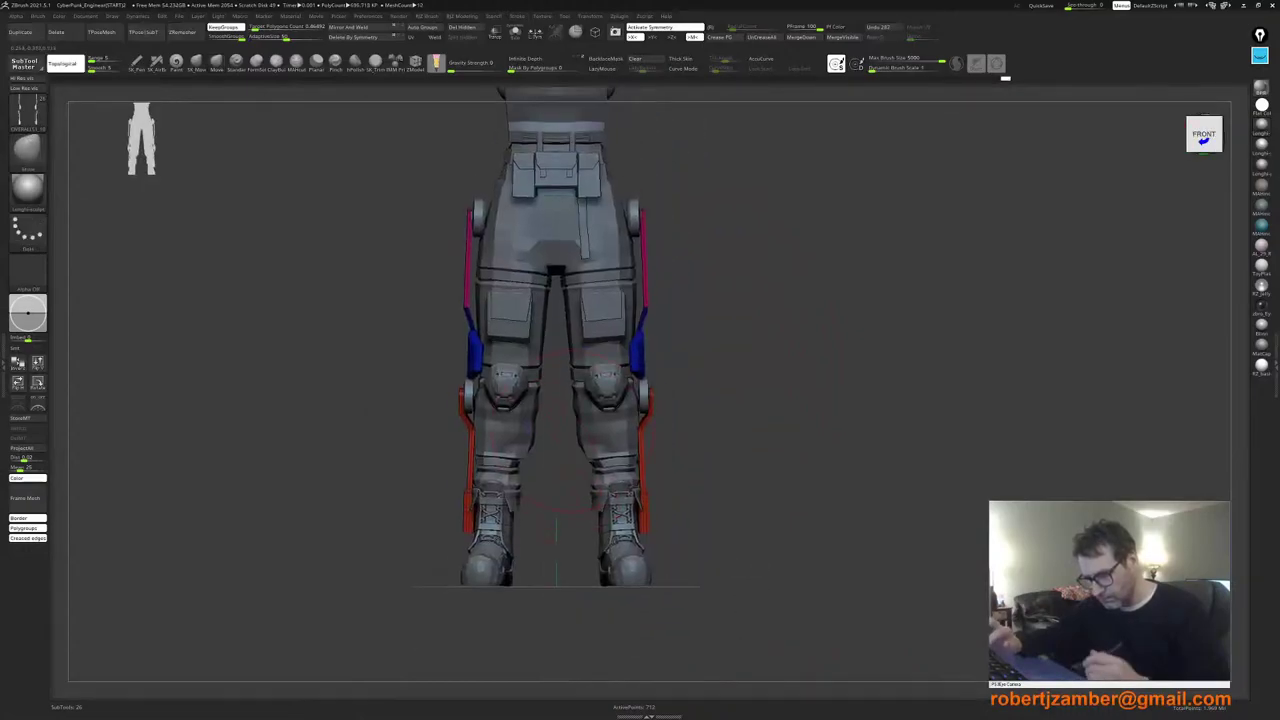
pyautogui.hotkey('shift', 'f')
pyautogui.keyDown('ctrl'); pyautogui.moveTo(475, 388); pyautogui.dragTo(512, 448, button='right'); pyautogui.keyUp('ctrl')
pyautogui.moveTo(512, 448); pyautogui.dragTo(493, 453, button='right')
pyautogui.keyDown('alt'); pyautogui.moveTo(493, 453); pyautogui.dragTo(535, 462, button='right'); pyautogui.keyUp('alt')
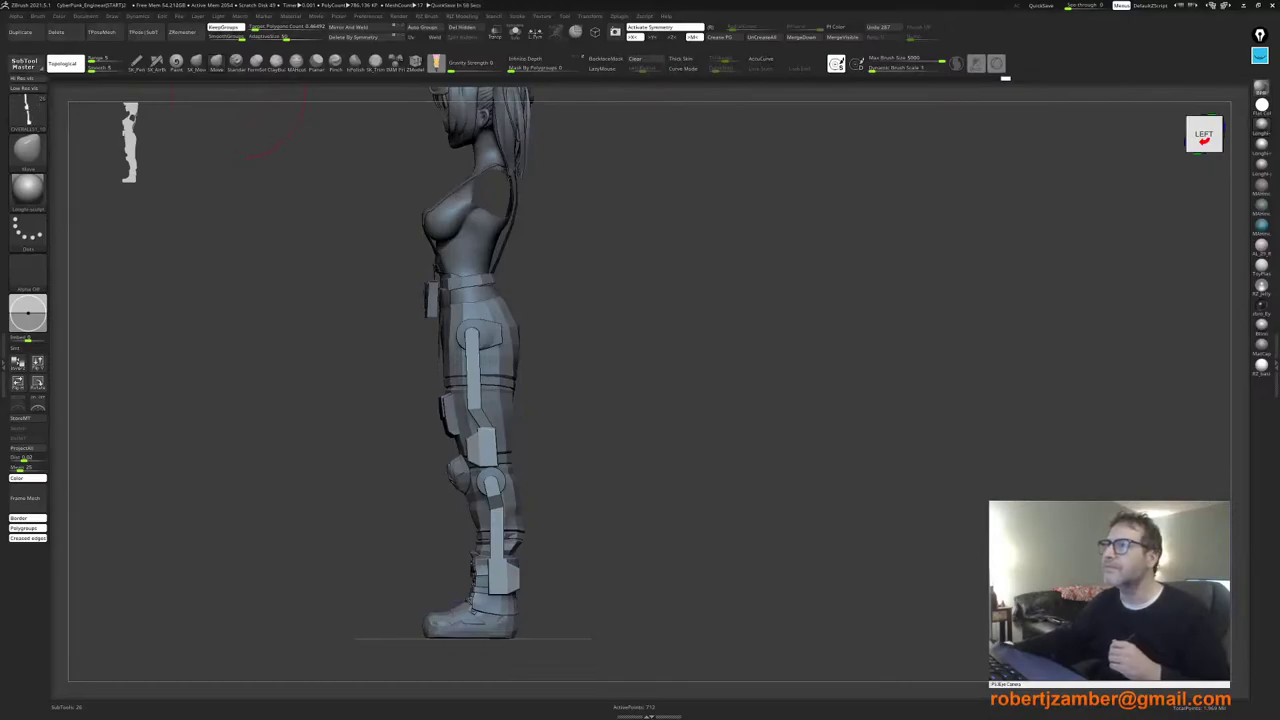
# Step: Rotate the mirrored hip brackets around the centre of their hip discs so the rear ends tilt upward
pyautogui.moveTo(371, 475)
pyautogui.mouseDown(button='right')
pyautogui.moveTo(405, 475)
pyautogui.moveTo(366, 475)
pyautogui.mouseUp(button='right')
pyautogui.moveTo(467, 364)
pyautogui.keyDown('ctrl'); pyautogui.mouseDown(button='right')
pyautogui.moveTo(488, 418)
pyautogui.moveTo(536, 454)
pyautogui.mouseUp(button='right'); pyautogui.keyUp('ctrl')
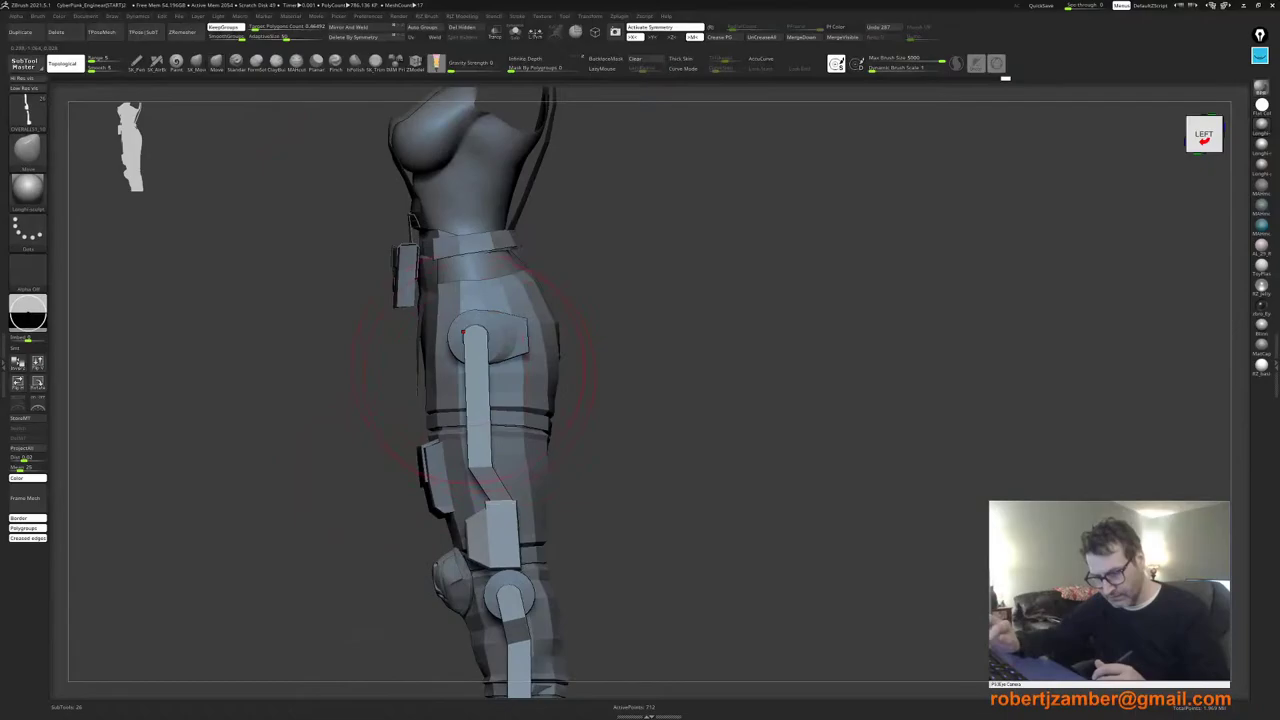
pyautogui.keyDown('alt'); pyautogui.click(462, 338); pyautogui.keyUp('alt')
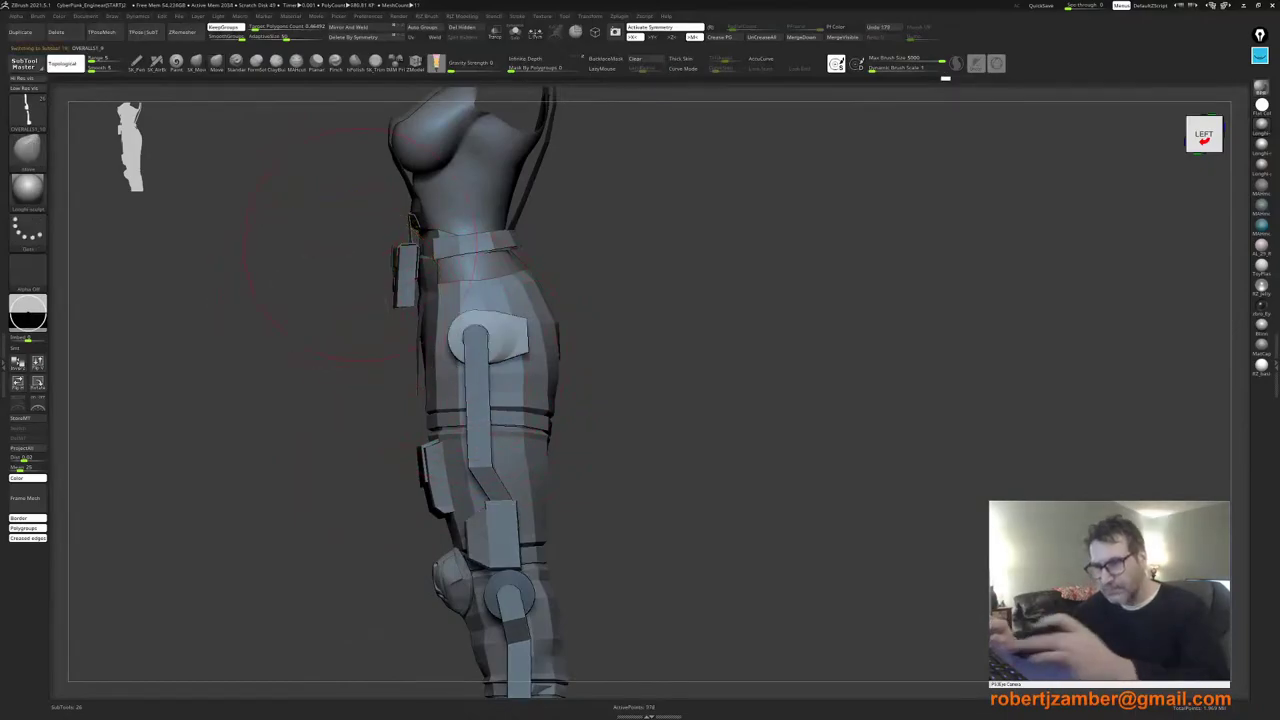
pyautogui.press('w')
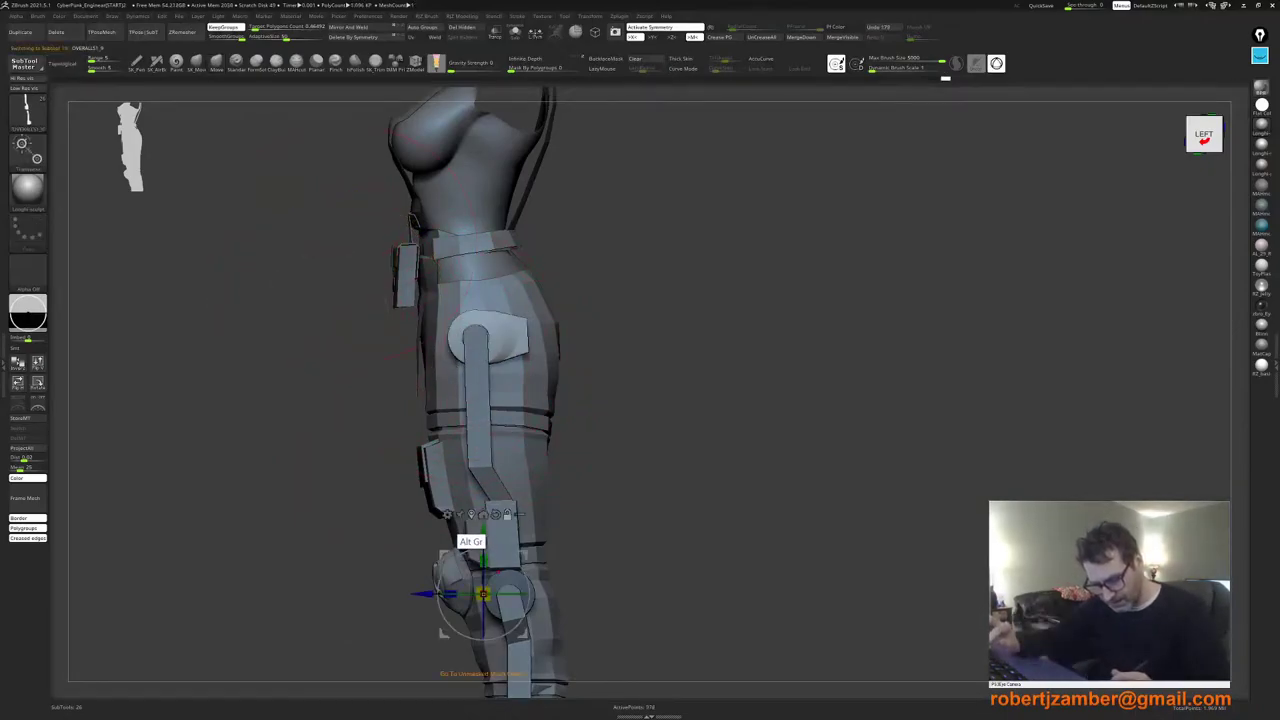
pyautogui.keyDown('alt'); pyautogui.click(471, 515); pyautogui.keyUp('alt')
pyautogui.keyDown('alt'); pyautogui.moveTo(447, 297); pyautogui.dragTo(437, 295); pyautogui.keyUp('alt')
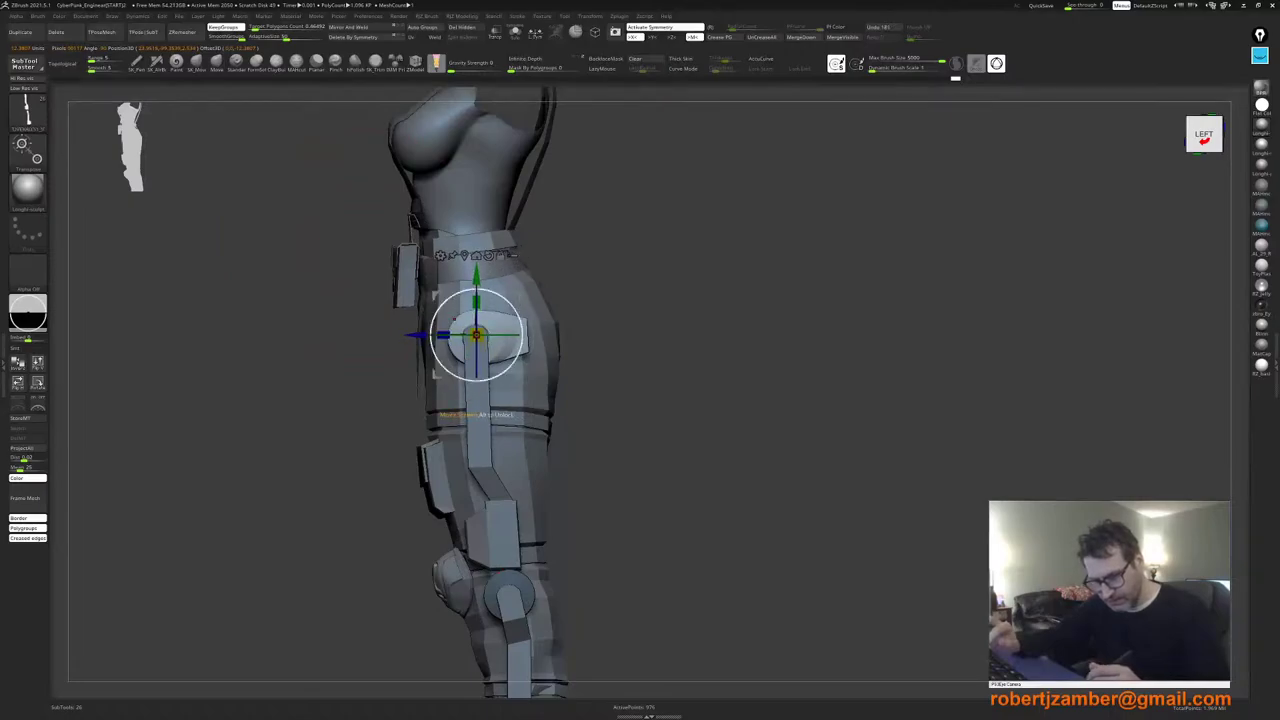
pyautogui.moveTo(477, 381); pyautogui.dragTo(513, 416)
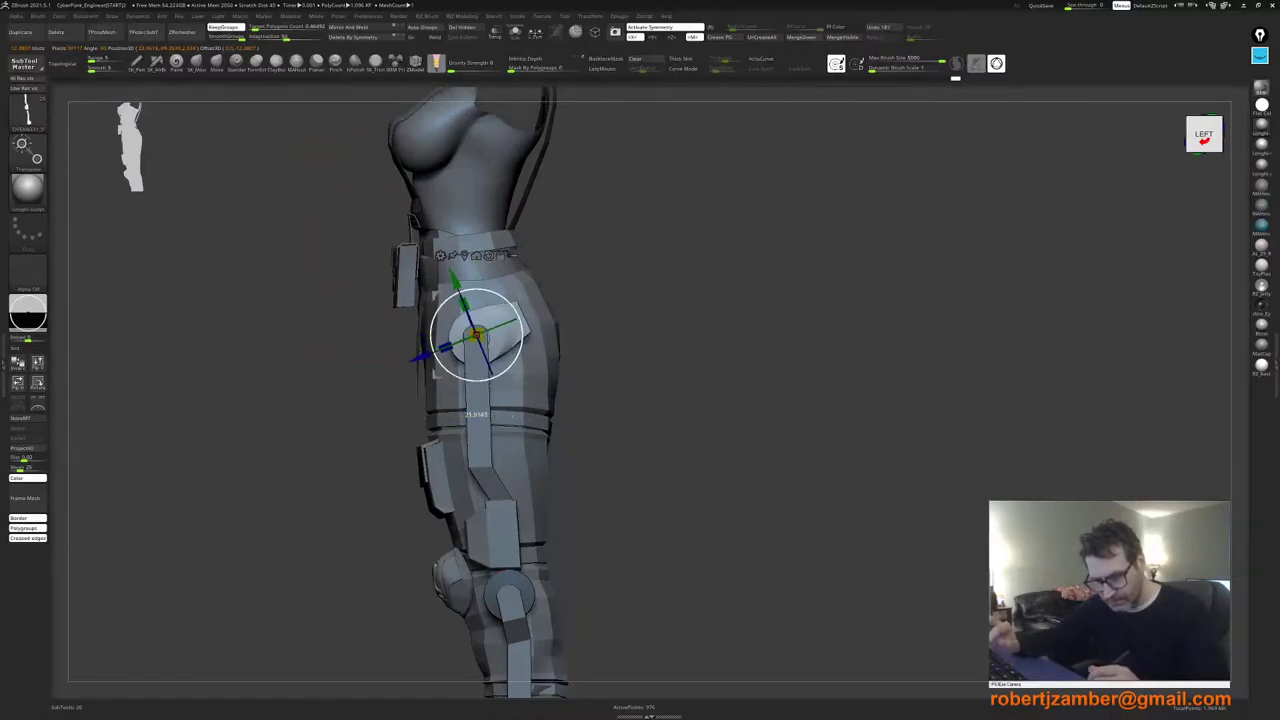
pyautogui.moveTo(513, 416)
pyautogui.keyDown('ctrl'); pyautogui.mouseDown(button='right')
pyautogui.moveTo(513, 452)
pyautogui.moveTo(420, 452)
pyautogui.moveTo(392, 480)
pyautogui.mouseUp(button='right'); pyautogui.keyUp('ctrl')
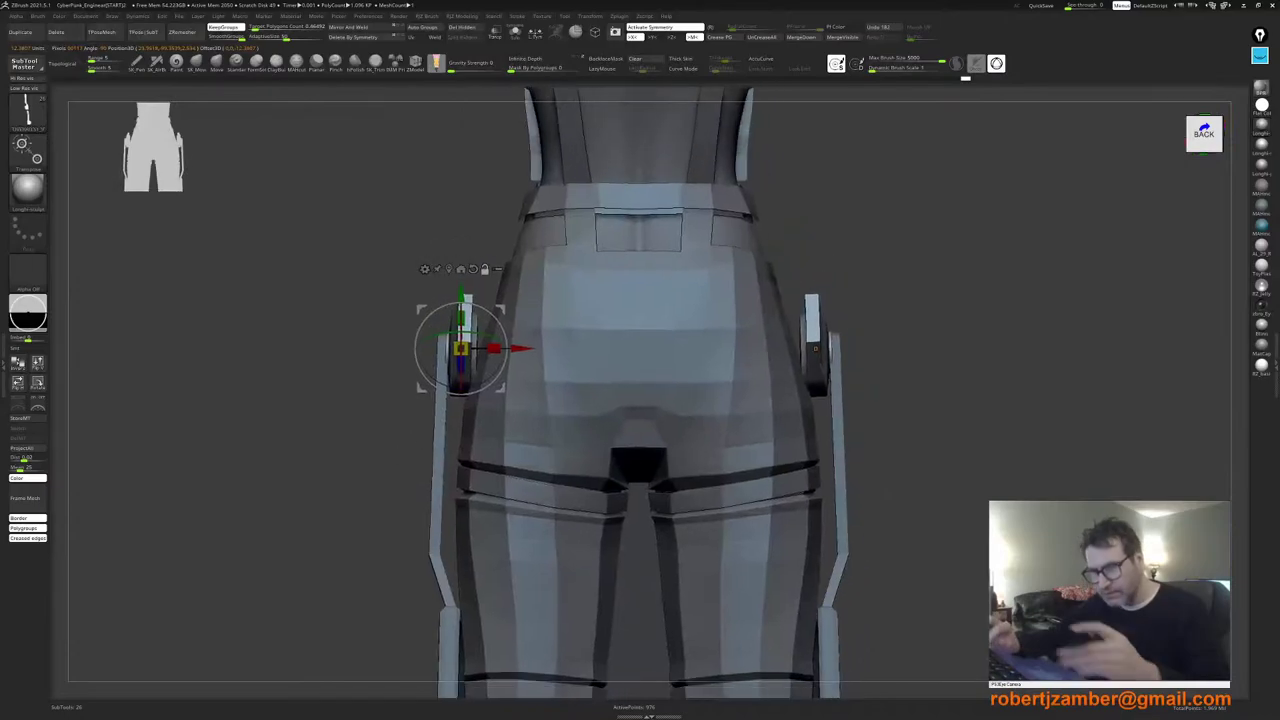
# Step: Turn off topological masking and activate ZModeler with the polyframe shown on the hip brackets' rear ends
pyautogui.press('q')
pyautogui.hotkey('shift', 'f')
pyautogui.moveTo(460, 336)
pyautogui.mouseDown(button='right')
pyautogui.moveTo(515, 345)
pyautogui.moveTo(470, 370)
pyautogui.moveTo(485, 388)
pyautogui.mouseUp(button='right')
pyautogui.click(62, 63)
pyautogui.click(416, 64)
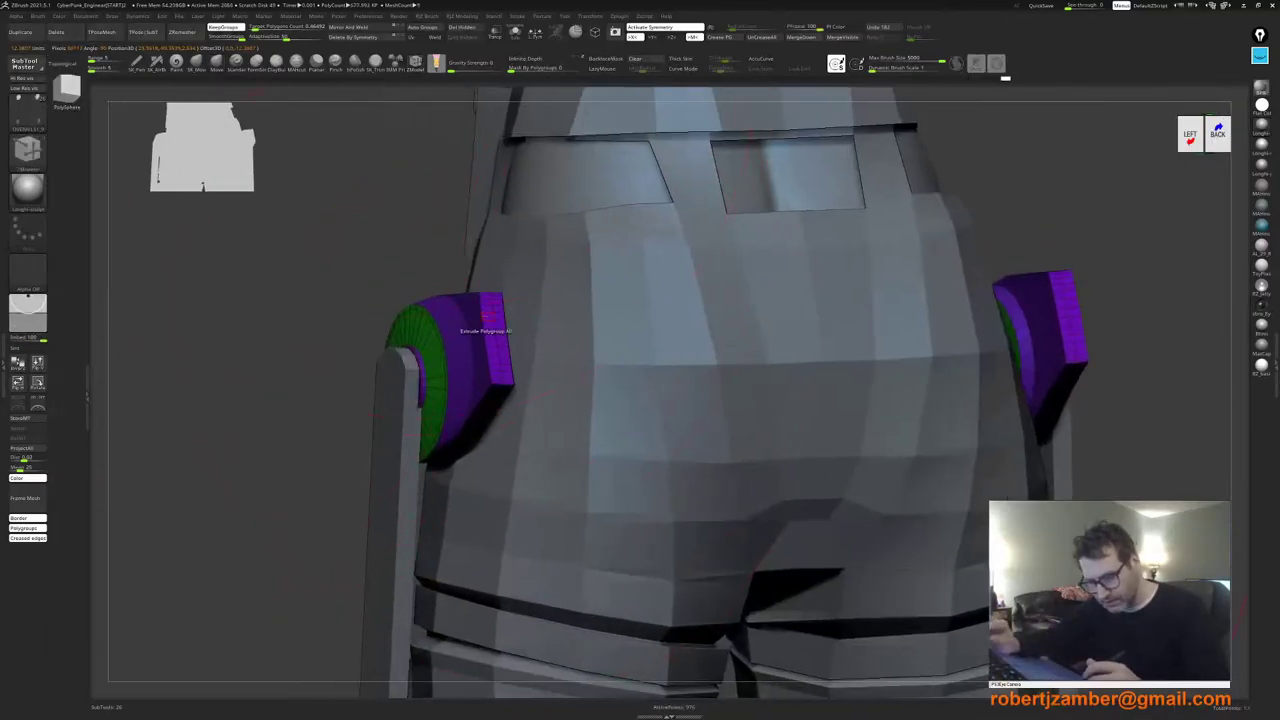
pyautogui.moveTo(482, 312)
pyautogui.keyDown('ctrl'); pyautogui.mouseDown(button='right')
pyautogui.moveTo(494, 340)
pyautogui.moveTo(480, 322)
pyautogui.mouseUp(button='right'); pyautogui.keyUp('ctrl')
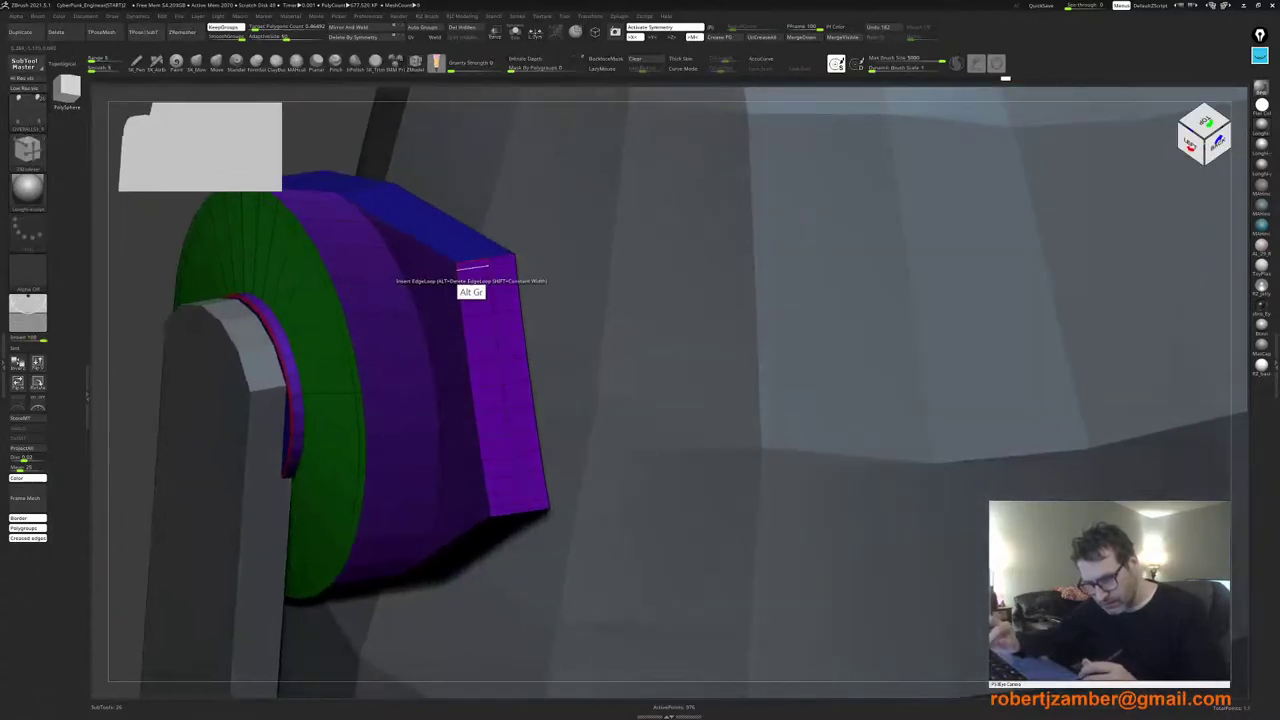
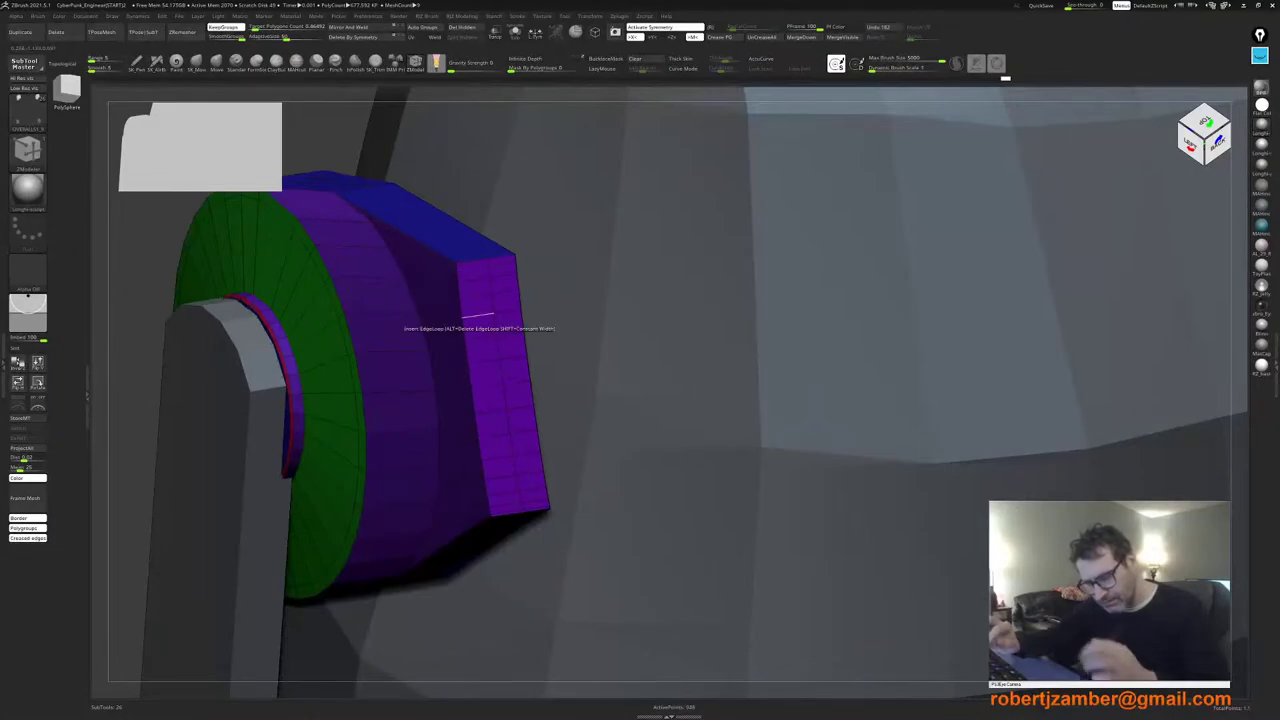
pyautogui.hotkey('ctrl', 'Delete')
pyautogui.press('Return')
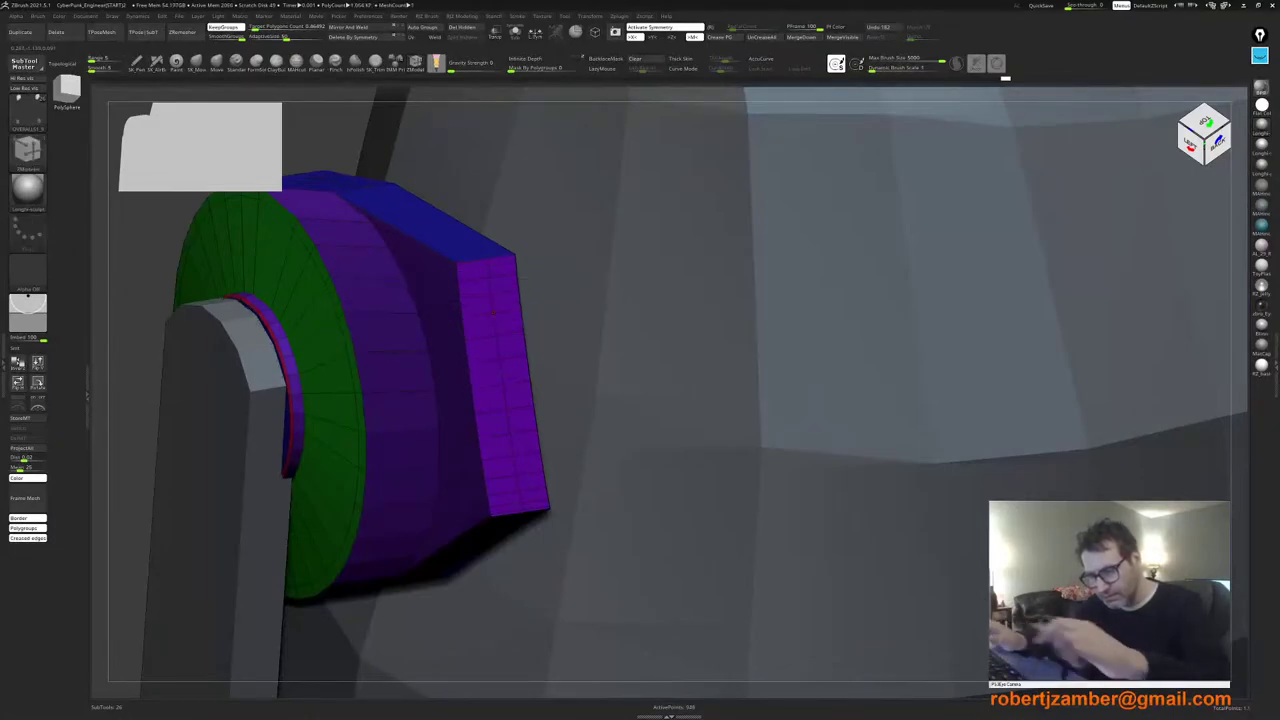
# Step: Mark all polygons of the hip bracket's rear end face, including its upper and lower rows, as one separate group
pyautogui.moveTo(472, 275)
pyautogui.keyDown('alt'); pyautogui.mouseDown()
pyautogui.moveTo(490, 532)
pyautogui.moveTo(510, 522)
pyautogui.moveTo(482, 291)
pyautogui.moveTo(466, 283)
pyautogui.mouseUp(); pyautogui.keyUp('alt')
pyautogui.moveTo(492, 390); pyautogui.dragTo(498, 362, button='right')
pyautogui.keyDown('ctrl'); pyautogui.moveTo(480, 513); pyautogui.dragTo(510, 528, button='right'); pyautogui.keyUp('ctrl')
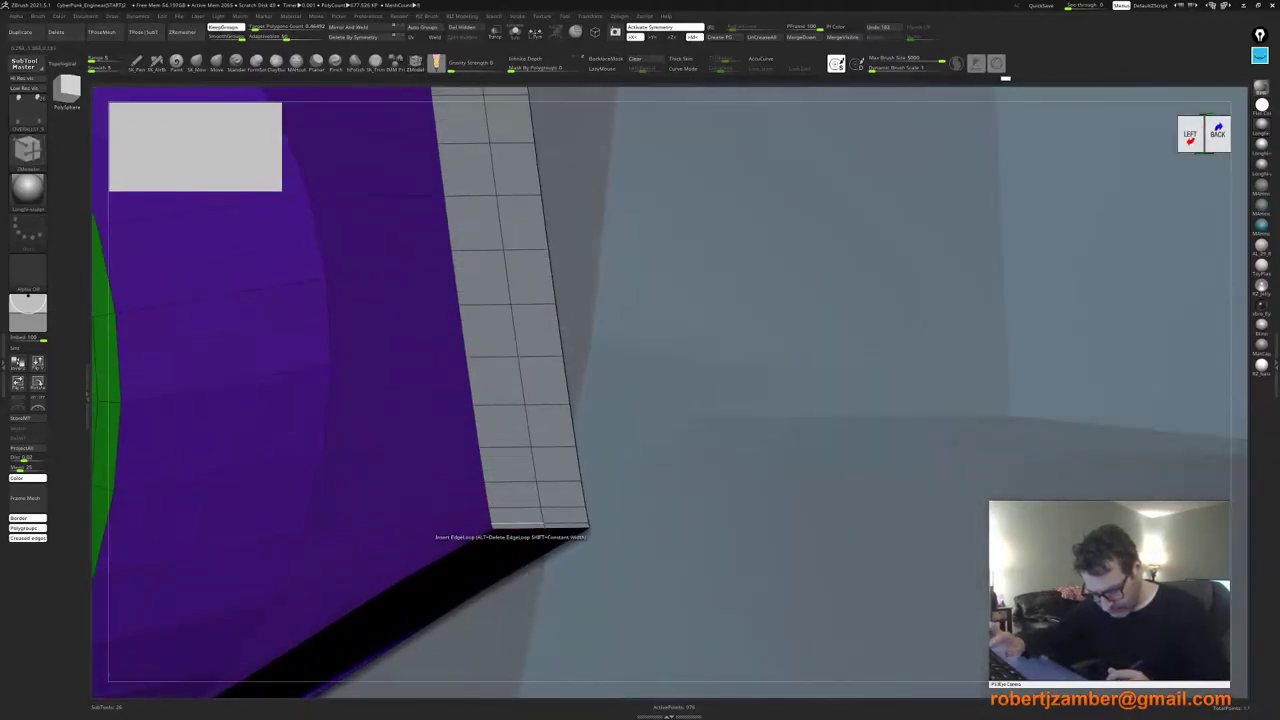
pyautogui.press('space')
pyautogui.keyDown('alt'); pyautogui.click(511, 524); pyautogui.keyUp('alt')
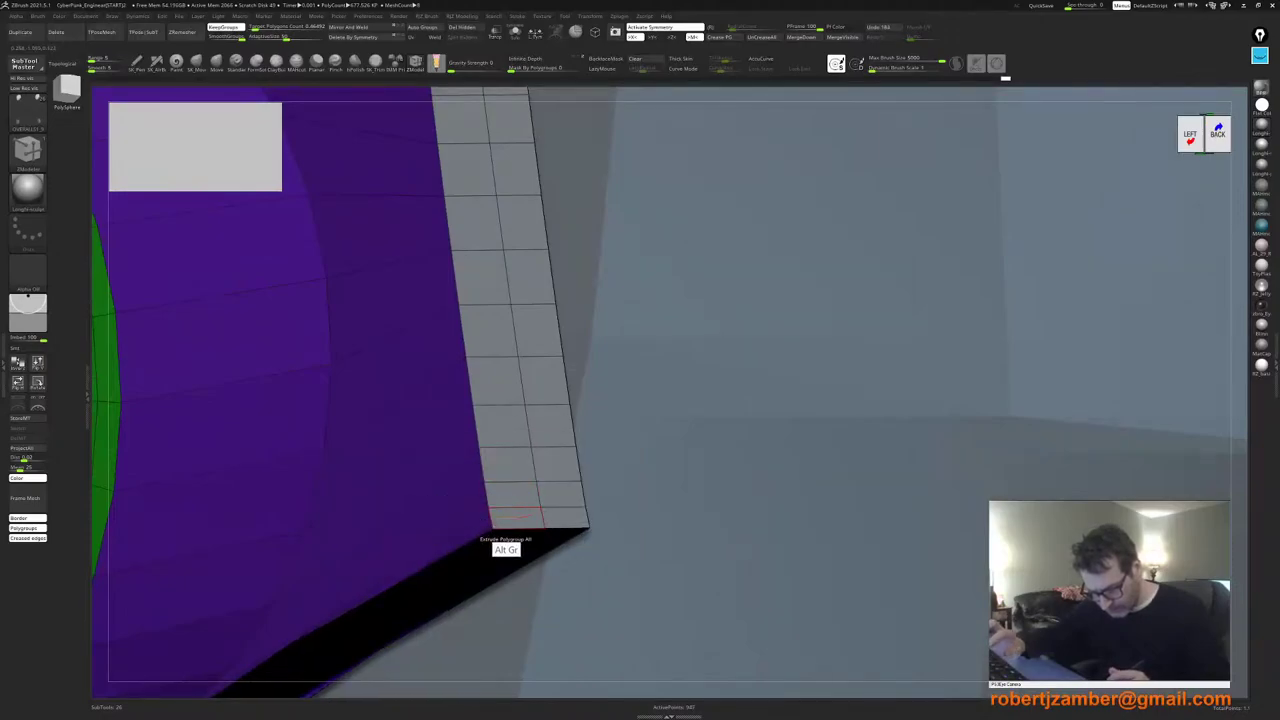
pyautogui.keyDown('ctrl'); pyautogui.moveTo(395, 466); pyautogui.dragTo(465, 549, button='right'); pyautogui.keyUp('ctrl')
pyautogui.keyDown('ctrl'); pyautogui.moveTo(482, 374); pyautogui.dragTo(505, 400, button='right'); pyautogui.keyUp('ctrl')
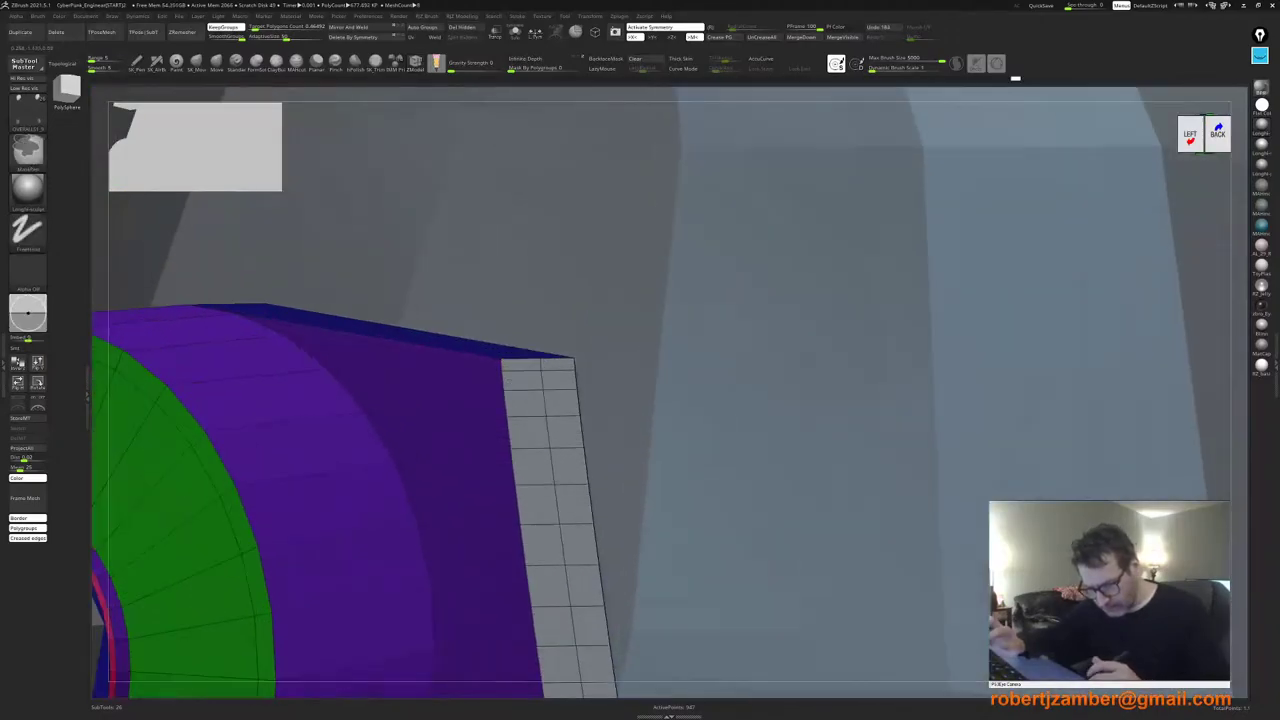
pyautogui.keyDown('alt'); pyautogui.click(518, 371); pyautogui.keyUp('alt')
pyautogui.keyDown('ctrl'); pyautogui.moveTo(438, 490); pyautogui.dragTo(441, 355, button='right'); pyautogui.keyUp('ctrl')
pyautogui.keyDown('ctrl'); pyautogui.moveTo(490, 500); pyautogui.dragTo(517, 515, button='right'); pyautogui.keyUp('ctrl')
pyautogui.click(518, 514)
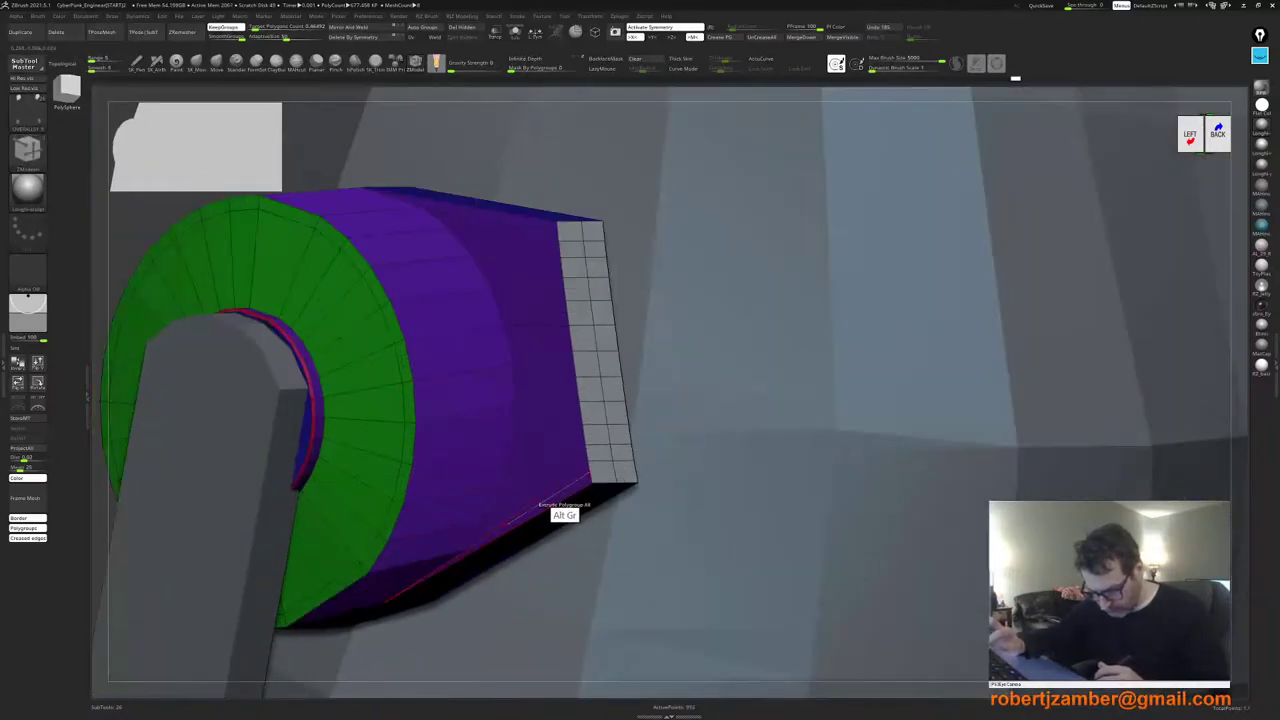
pyautogui.keyDown('ctrl'); pyautogui.moveTo(414, 457); pyautogui.dragTo(388, 430, button='right'); pyautogui.keyUp('ctrl')
pyautogui.moveTo(388, 430)
pyautogui.mouseDown(button='right')
pyautogui.moveTo(408, 469)
pyautogui.moveTo(322, 474)
pyautogui.moveTo(410, 475)
pyautogui.moveTo(376, 460)
pyautogui.moveTo(440, 445)
pyautogui.moveTo(446, 431)
pyautogui.moveTo(545, 421)
pyautogui.moveTo(583, 491)
pyautogui.mouseUp(button='right')
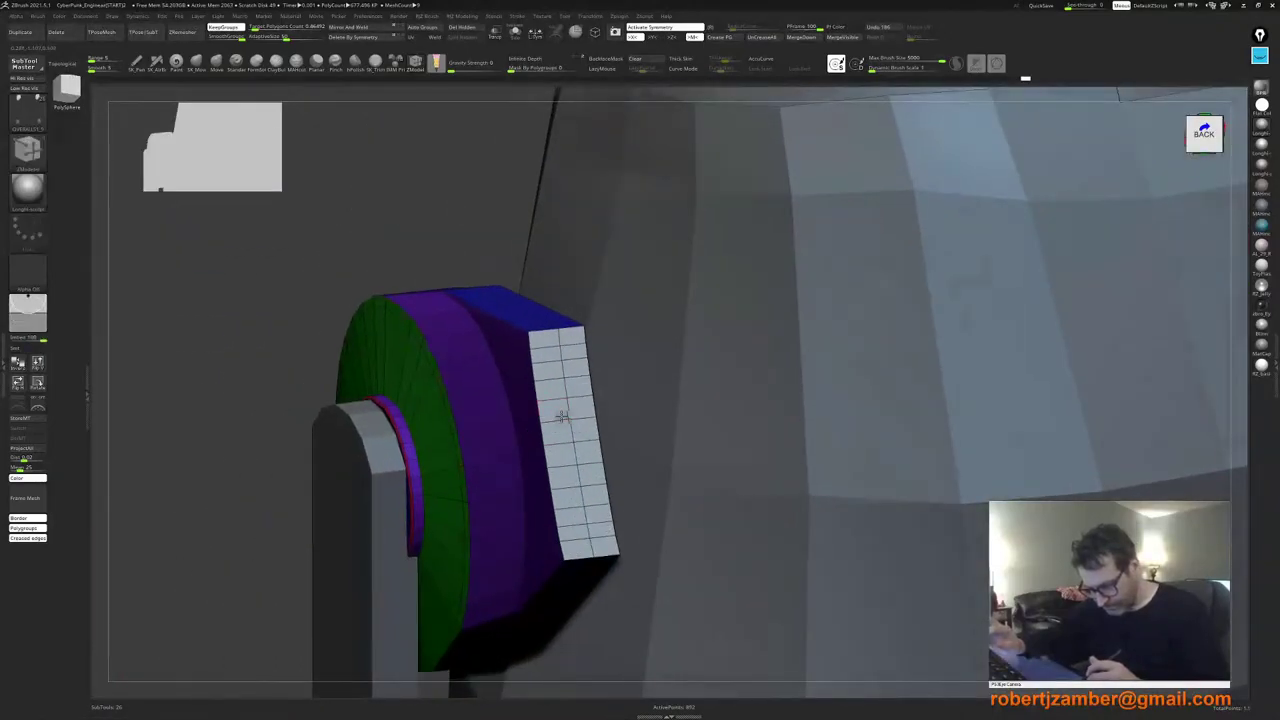
pyautogui.moveTo(563, 417); pyautogui.dragTo(543, 426, button='right')
pyautogui.press('space')
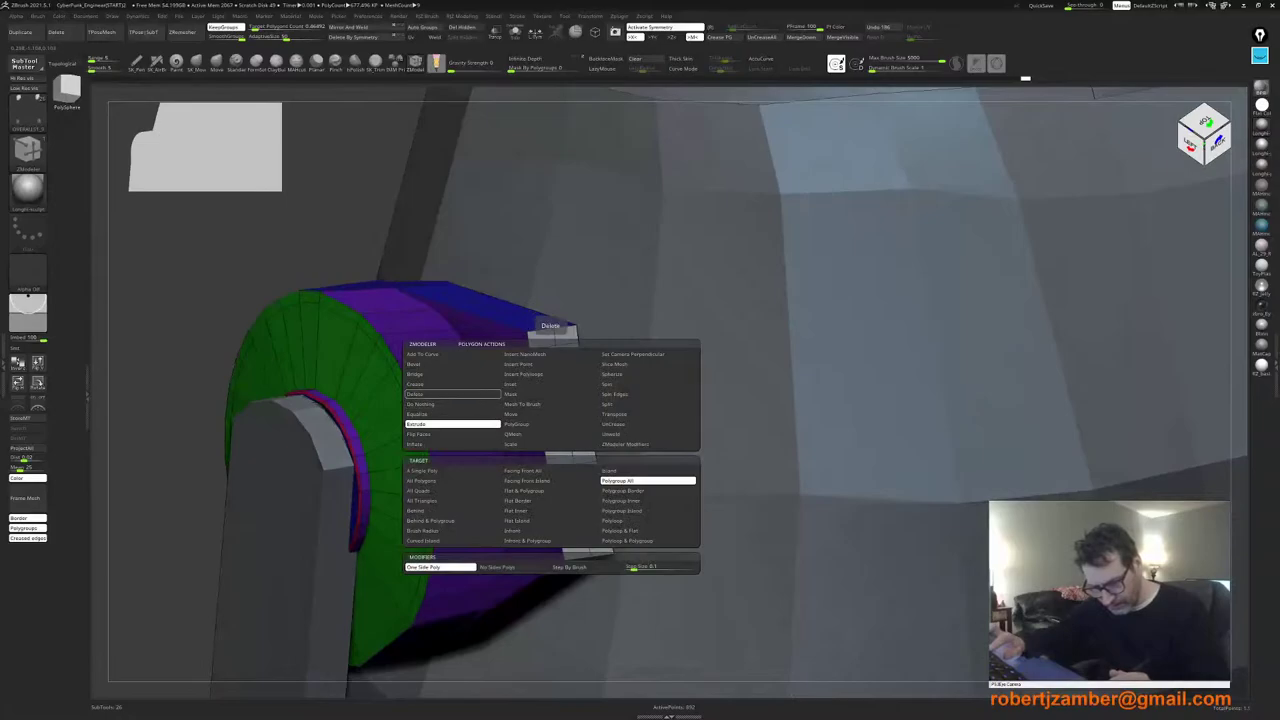
pyautogui.click(440, 394)
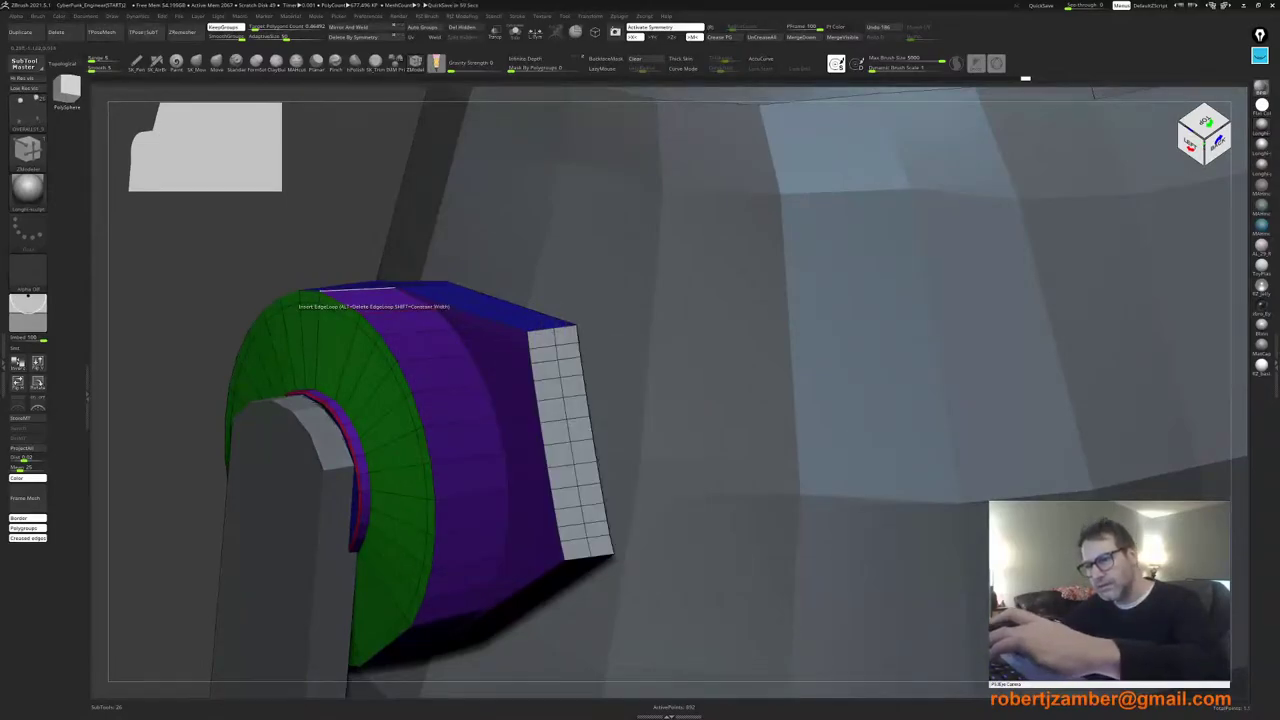
# Step: Mask everything except the hip bracket's rear end face and extrude that face rearward by about 0.01
pyautogui.press('w')
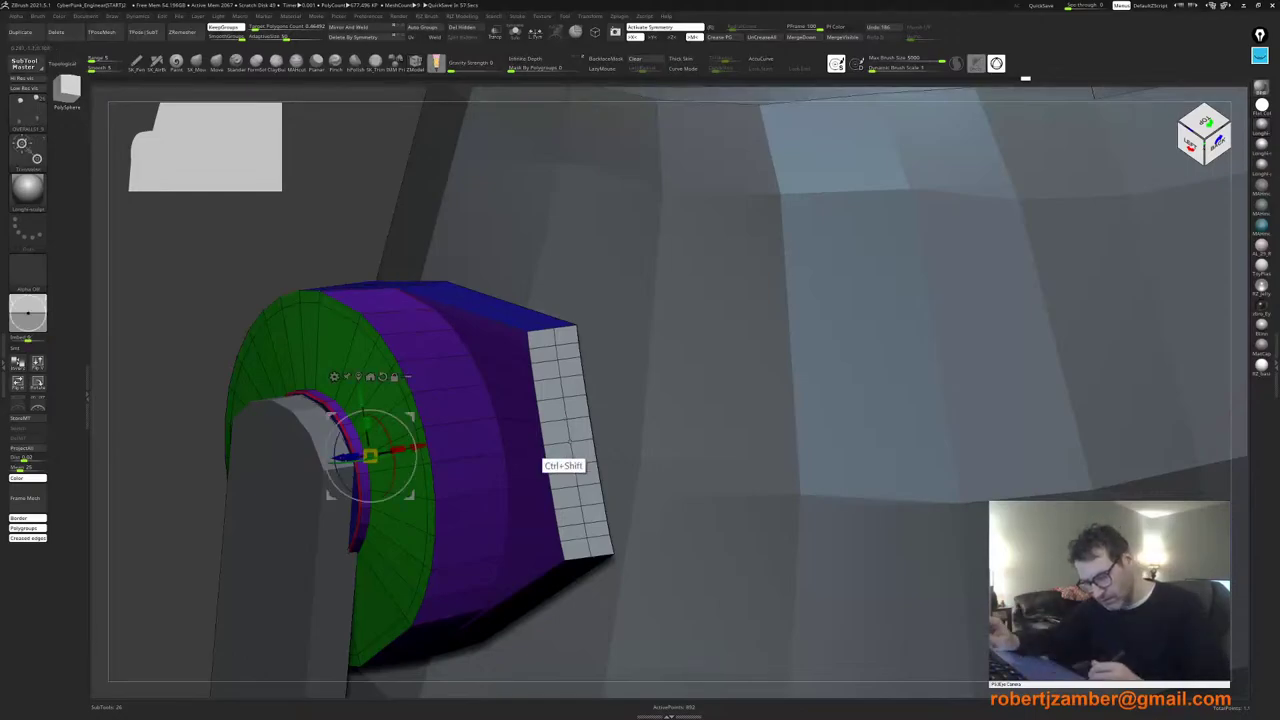
pyautogui.keyDown('ctrl'); pyautogui.click(550, 465); pyautogui.keyUp('ctrl')
pyautogui.moveTo(650, 465); pyautogui.dragTo(505, 454, button='right')
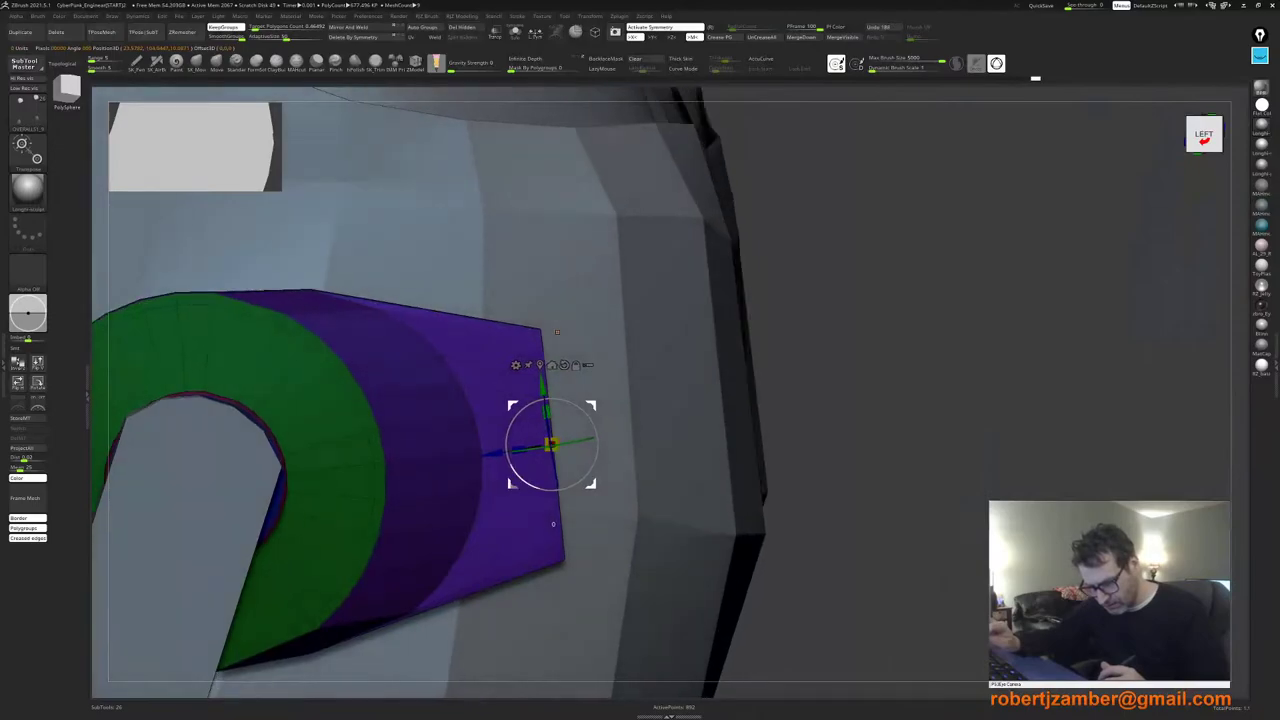
pyautogui.keyDown('alt'); pyautogui.moveTo(506, 453); pyautogui.dragTo(505, 449); pyautogui.keyUp('alt')
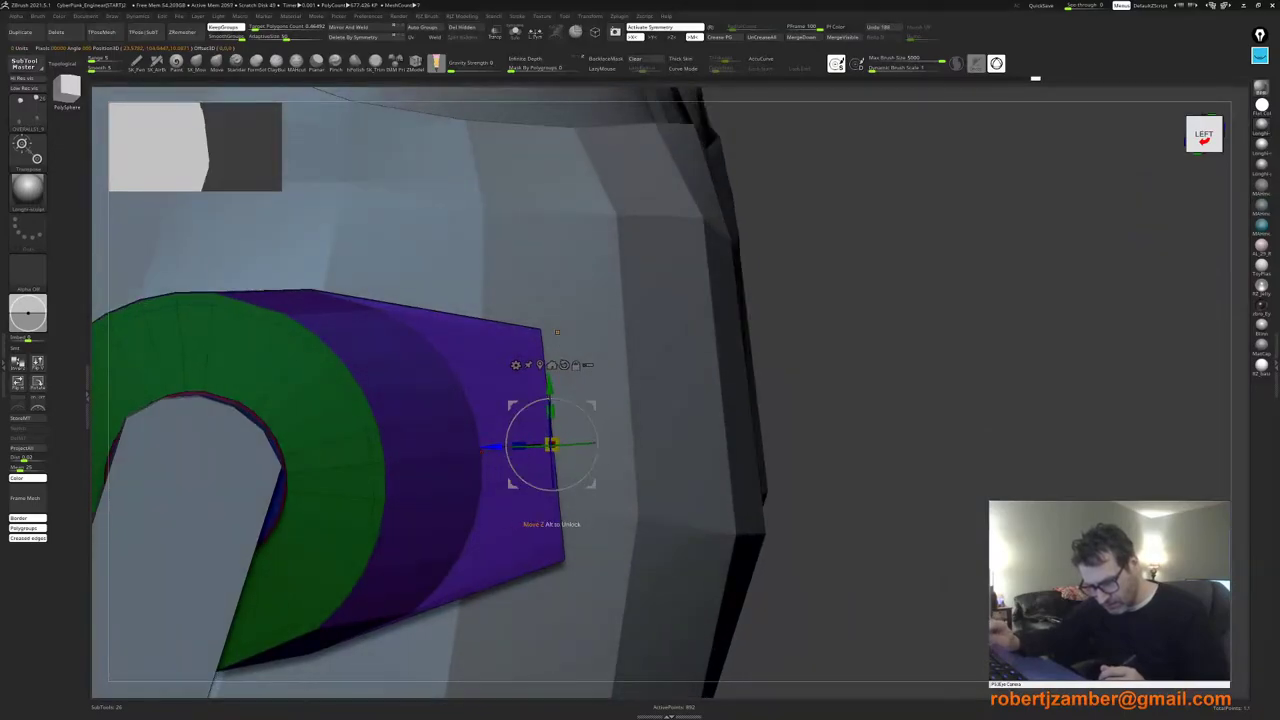
pyautogui.keyDown('ctrl'); pyautogui.keyDown('shift'); pyautogui.moveTo(491, 447); pyautogui.dragTo(519, 446); pyautogui.keyUp('shift'); pyautogui.keyUp('ctrl')
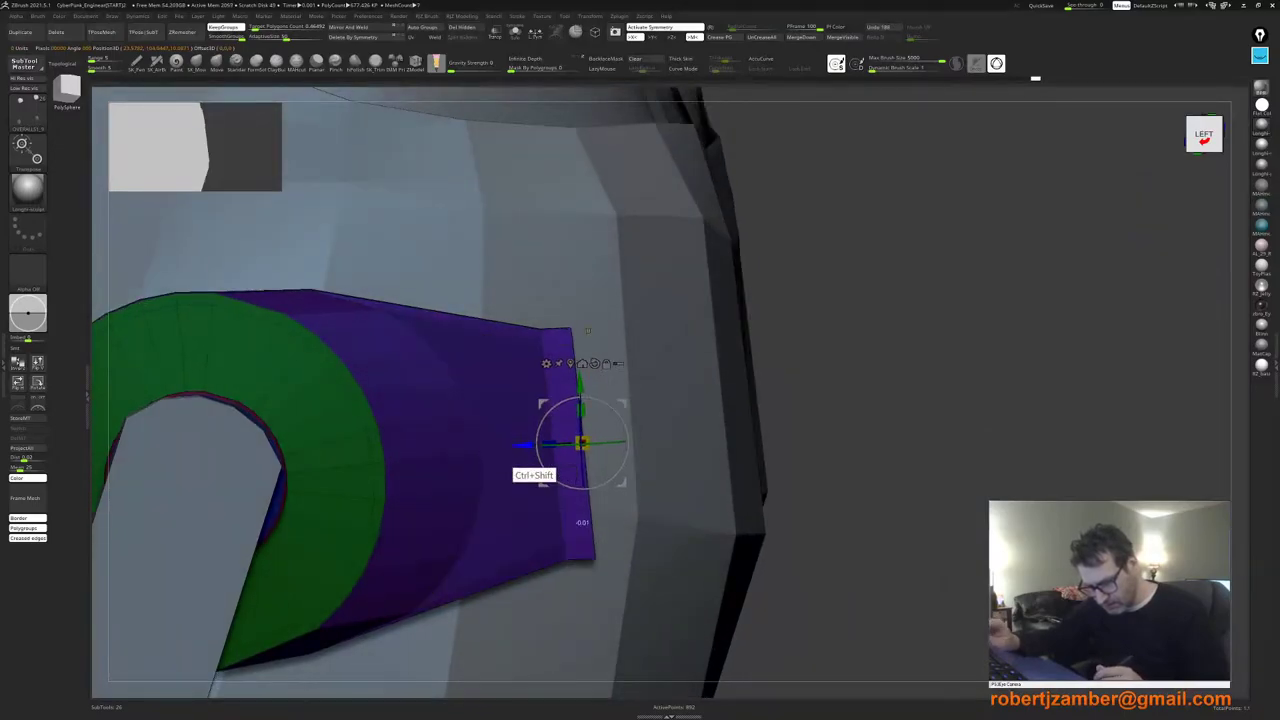
# Step: Scale the extruded end face down in height and width with local symmetry enabled, forming a narrow rim
pyautogui.moveTo(588, 331); pyautogui.dragTo(505, 462, button='right')
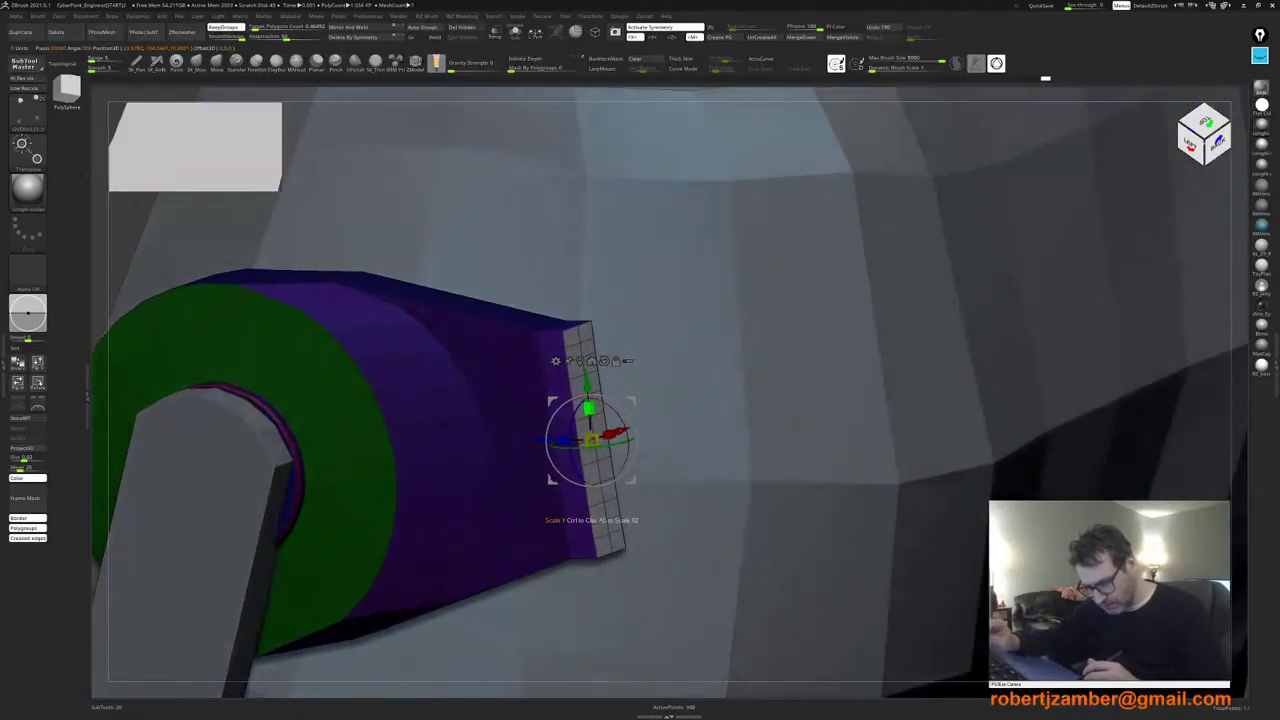
pyautogui.moveTo(588, 410); pyautogui.dragTo(589, 421)
pyautogui.moveTo(537, 450); pyautogui.dragTo(563, 440, button='right')
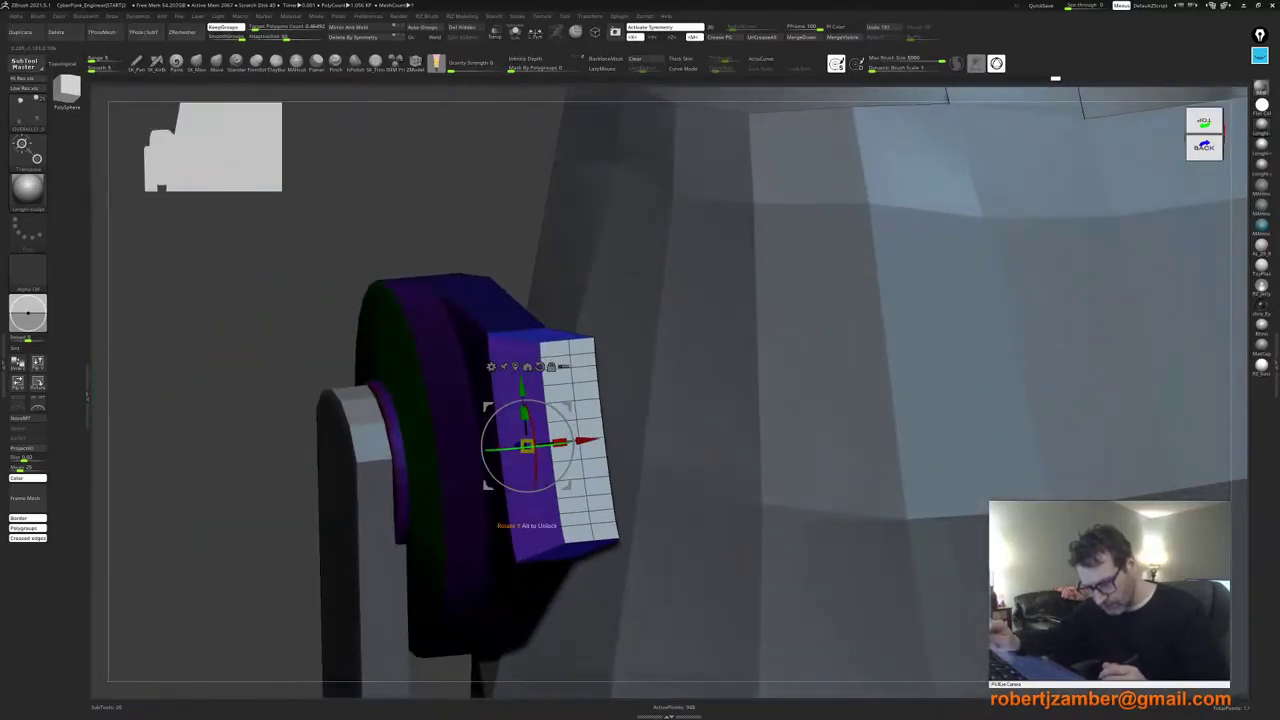
pyautogui.hotkey('ctrl', 'z')
pyautogui.click(535, 32)
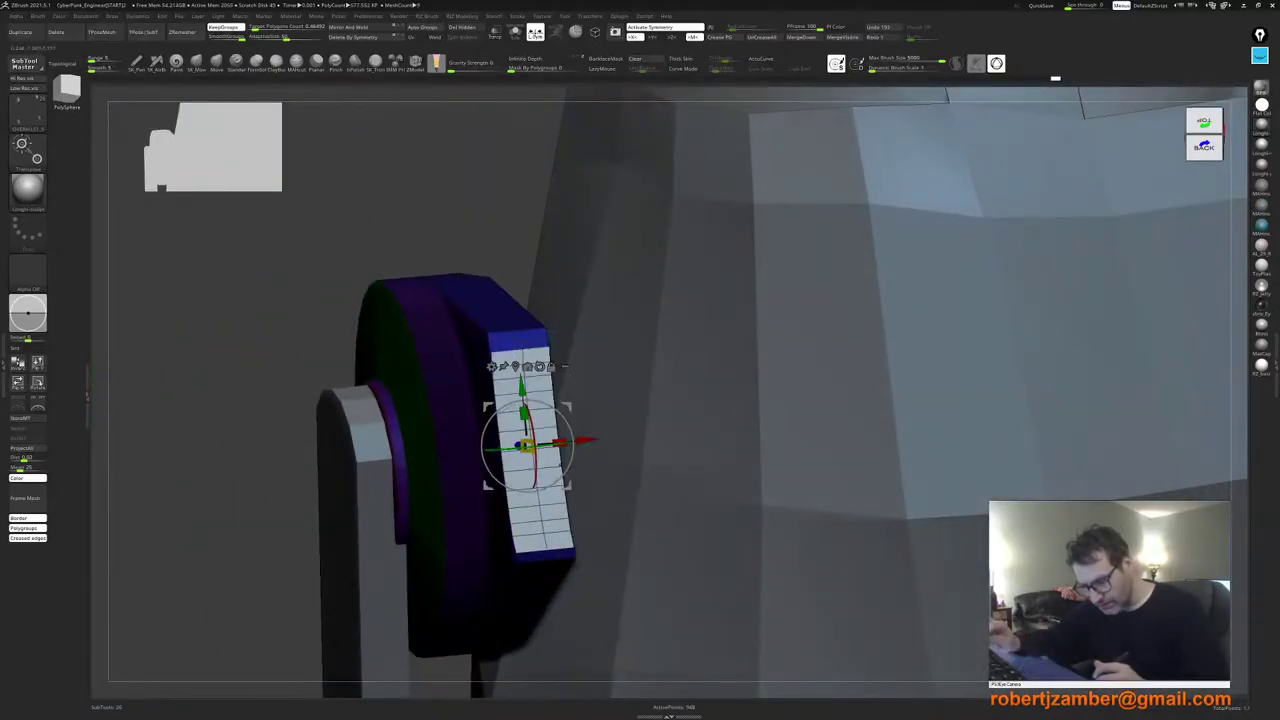
pyautogui.moveTo(561, 464); pyautogui.dragTo(533, 468, button='right')
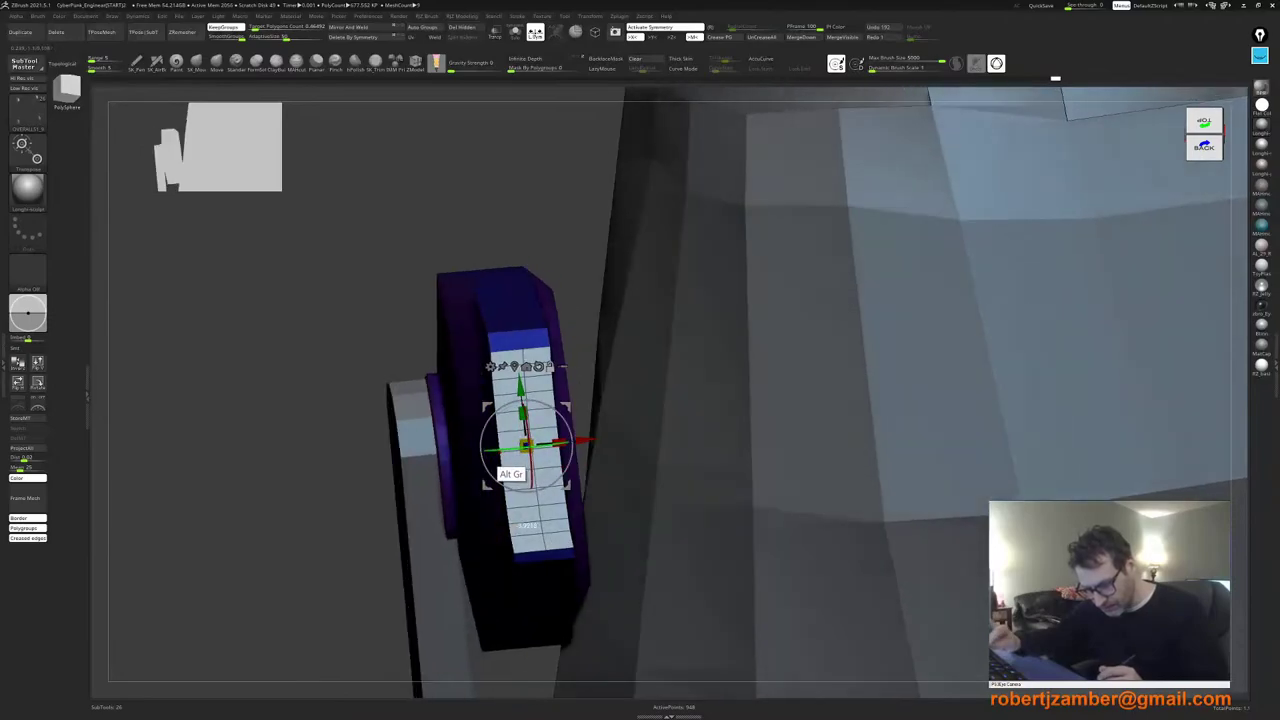
pyautogui.keyDown('ctrl'); pyautogui.moveTo(527, 446); pyautogui.dragTo(525, 448); pyautogui.keyUp('ctrl')
# Step: Extrude the inset rear end face inward by about 0.01 to form a recess in the hip bracket
pyautogui.moveTo(525, 505); pyautogui.dragTo(552, 440, button='right')
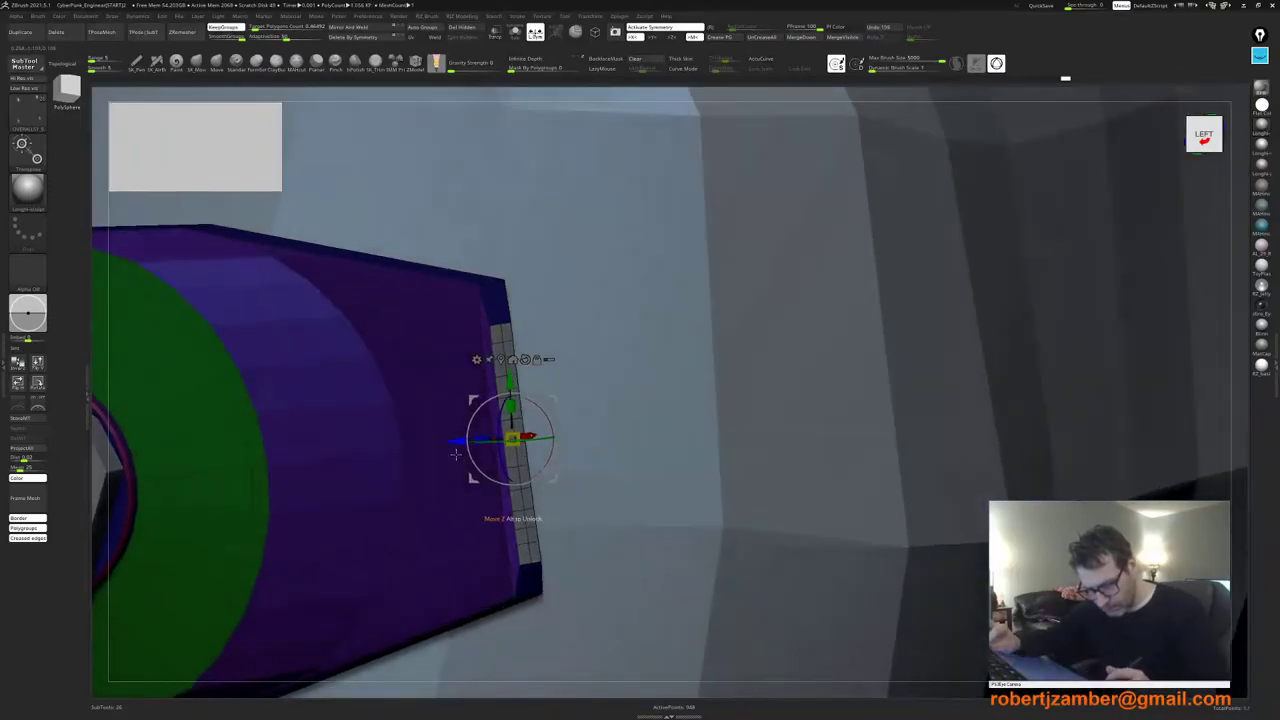
pyautogui.hotkey('ctrl', 'z')
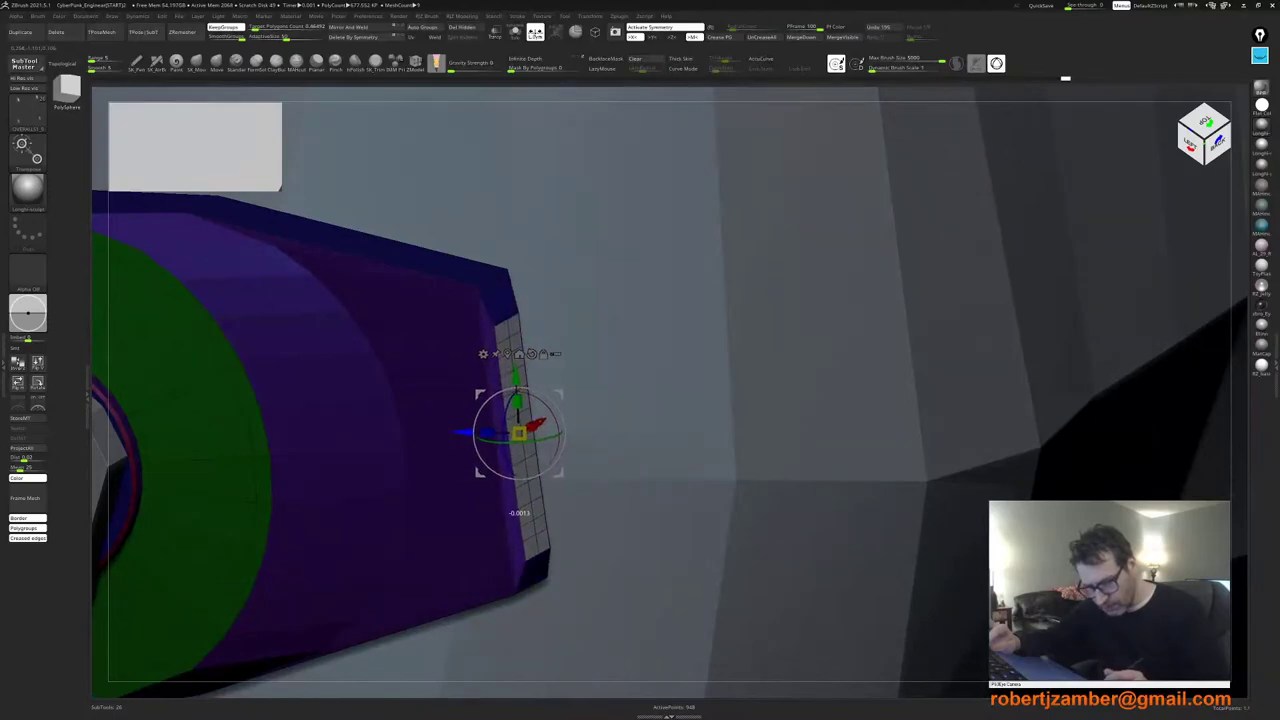
pyautogui.moveTo(532, 424); pyautogui.dragTo(517, 404, button='right')
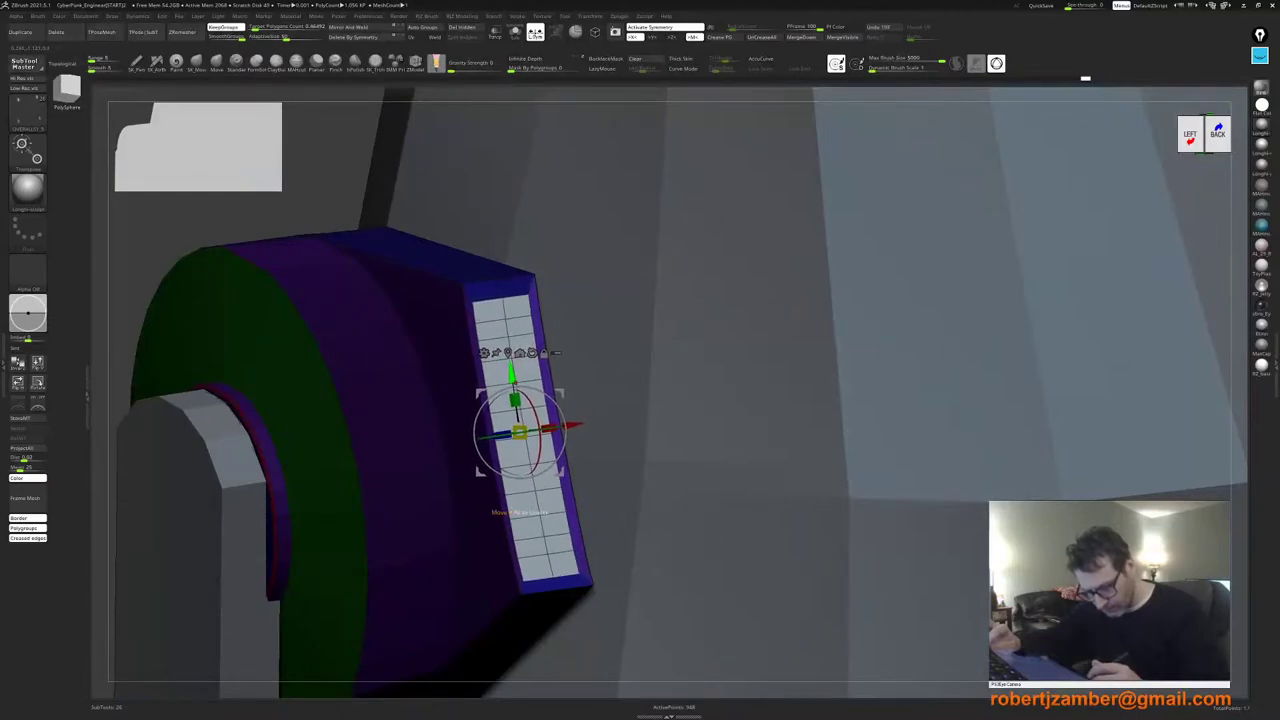
pyautogui.moveTo(513, 376); pyautogui.dragTo(503, 437, button='right')
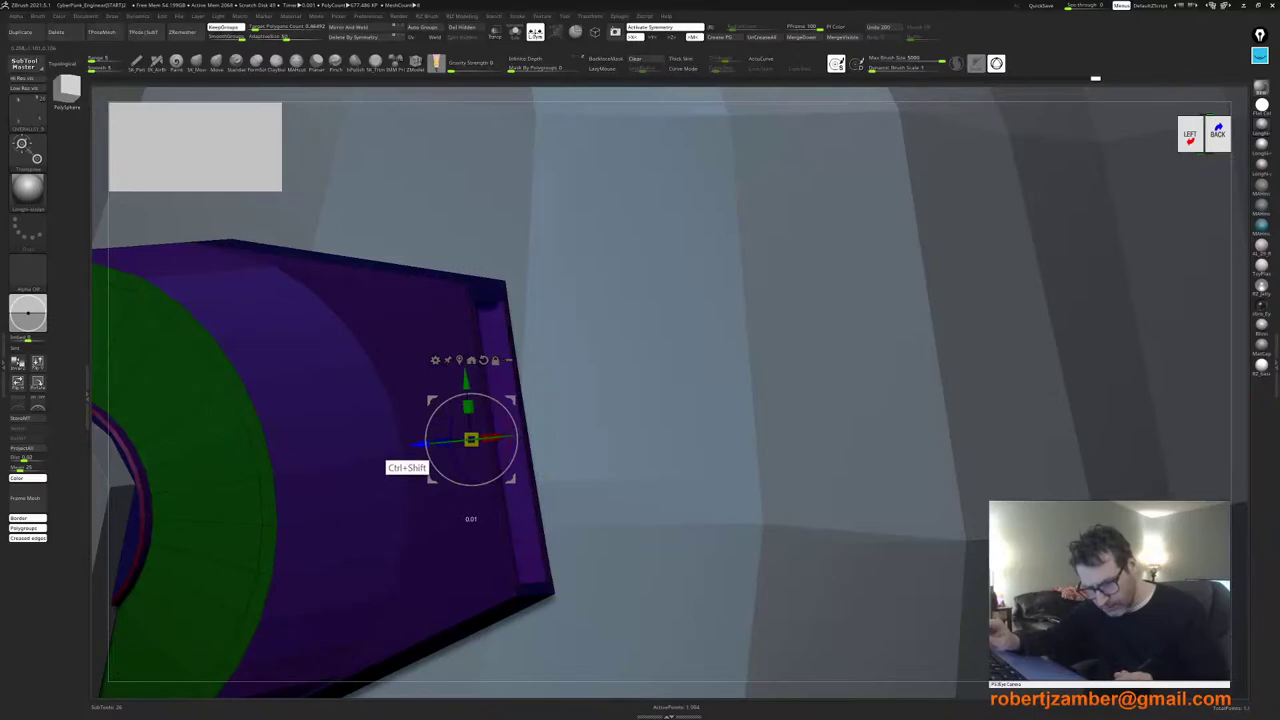
pyautogui.moveTo(420, 453)
pyautogui.mouseDown(button='right')
pyautogui.moveTo(404, 458)
pyautogui.moveTo(412, 472)
pyautogui.mouseUp(button='right')
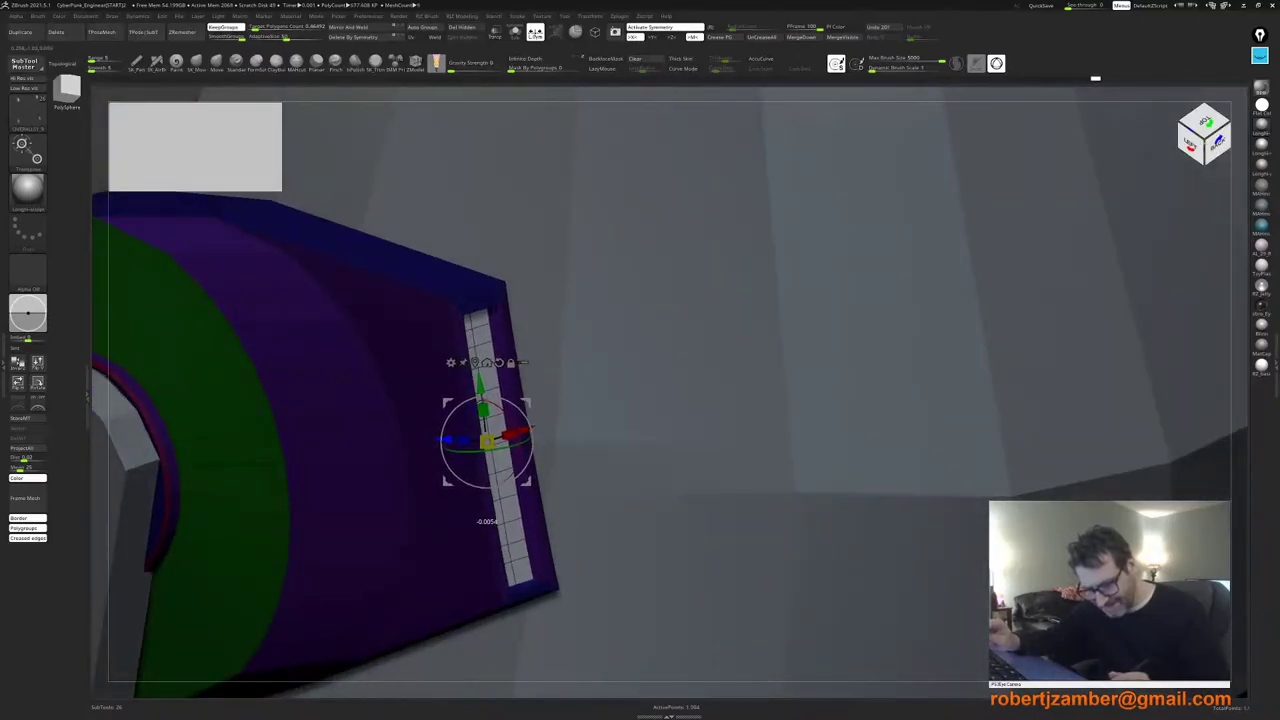
pyautogui.moveTo(438, 440); pyautogui.dragTo(442, 440)
pyautogui.moveTo(442, 440); pyautogui.dragTo(478, 476, button='right')
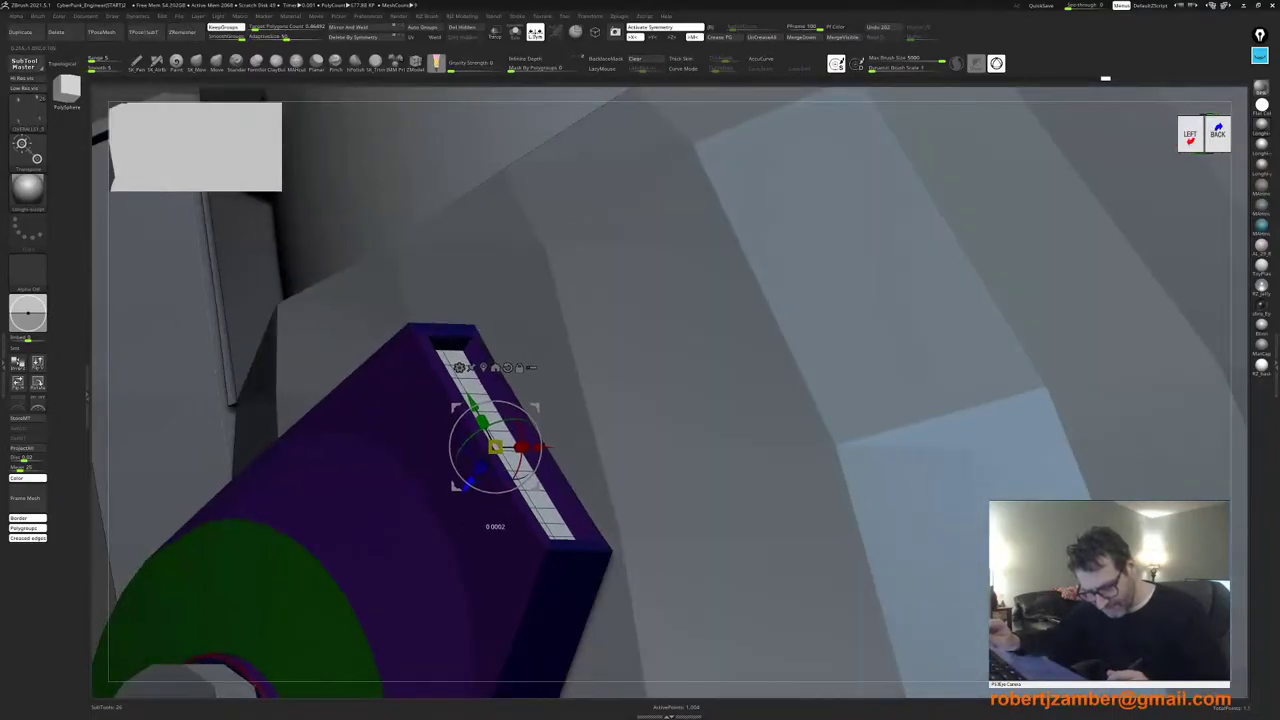
# Step: Try to extrude the recessed face back outward by about 0.01 as a narrow insert
pyautogui.moveTo(470, 484); pyautogui.dragTo(425, 498, button='right')
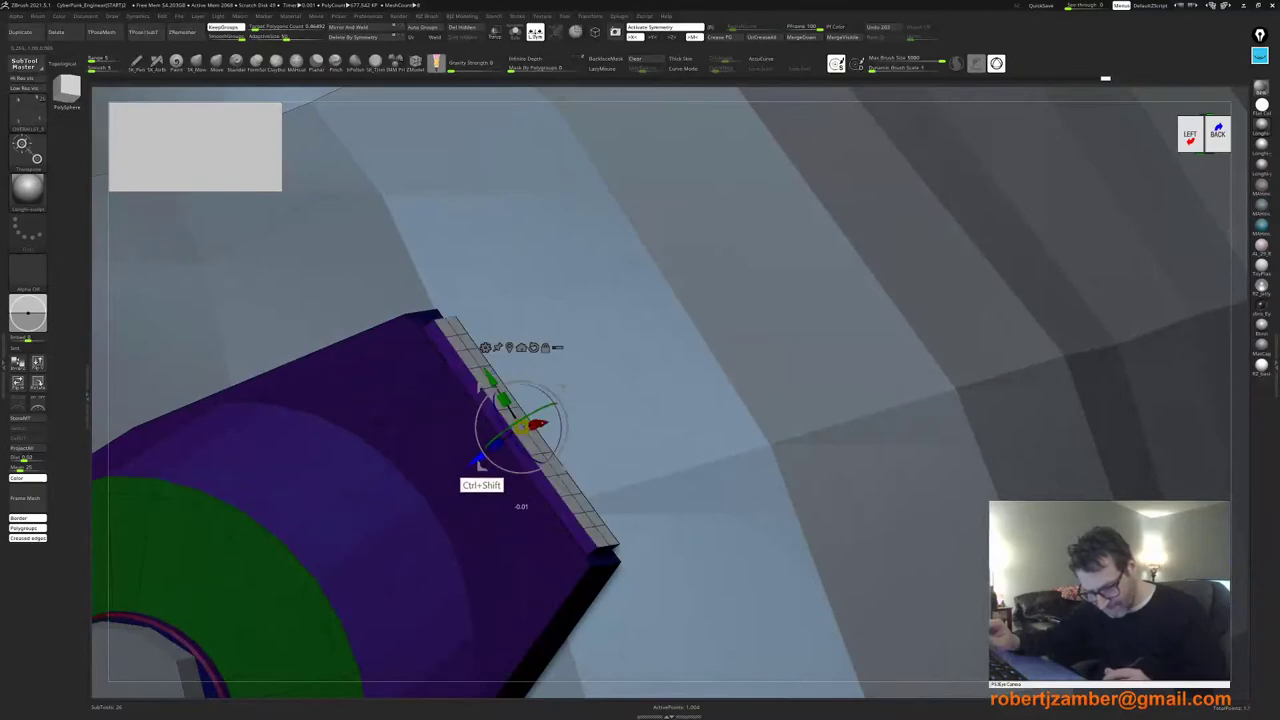
pyautogui.keyDown('ctrl'); pyautogui.keyDown('shift'); pyautogui.moveTo(472, 463); pyautogui.dragTo(472, 464); pyautogui.keyUp('shift'); pyautogui.keyUp('ctrl')
pyautogui.moveTo(490, 490); pyautogui.dragTo(475, 546, button='right')
pyautogui.moveTo(545, 407); pyautogui.dragTo(543, 409)
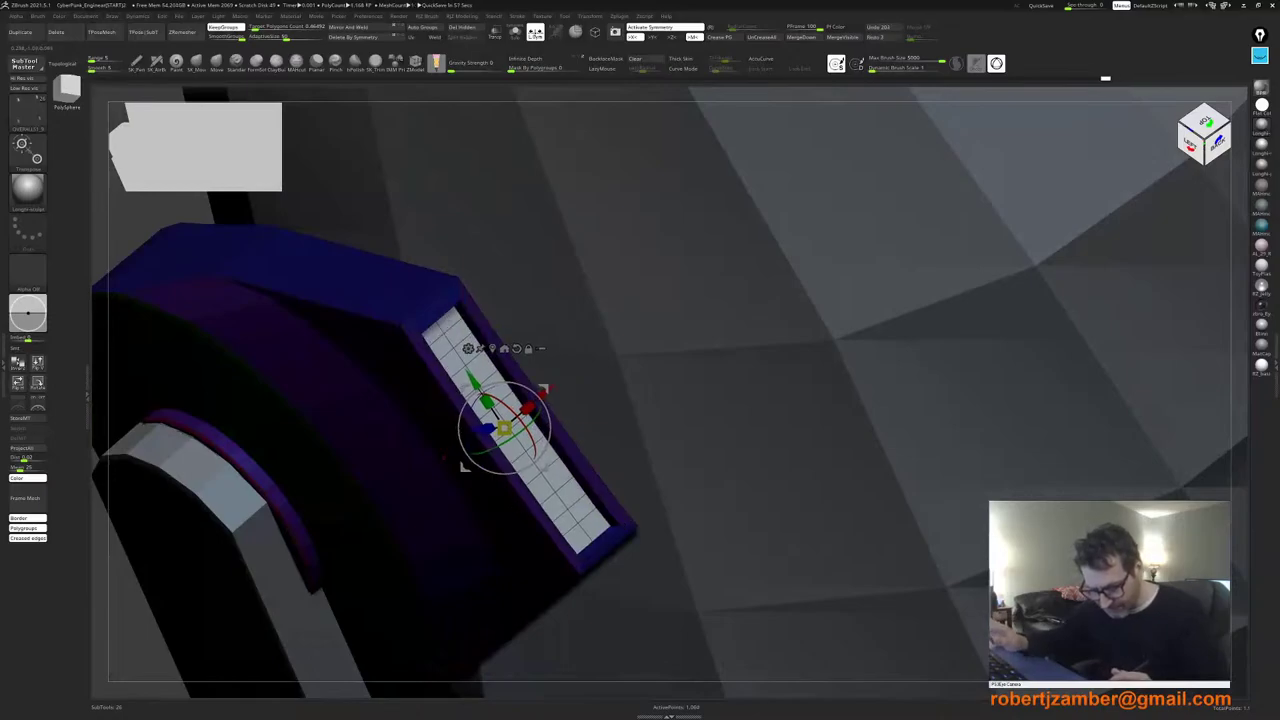
pyautogui.moveTo(452, 512); pyautogui.dragTo(445, 463, button='right')
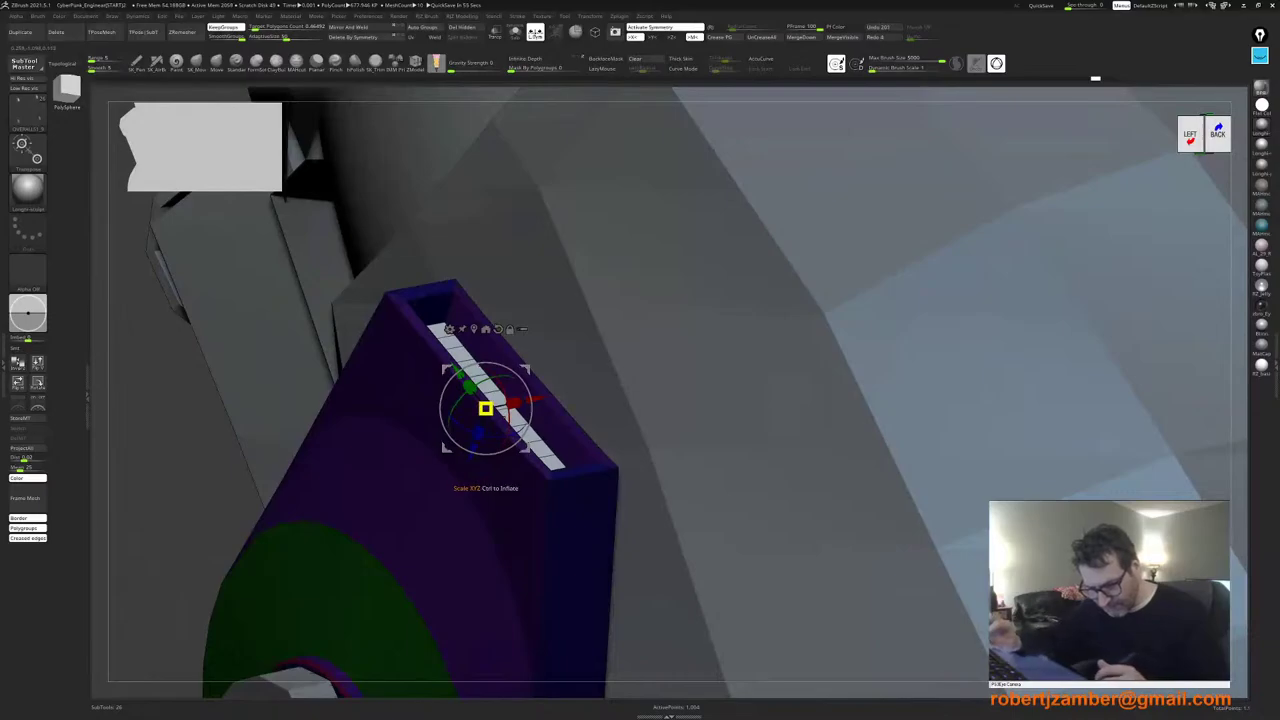
pyautogui.keyDown('ctrl'); pyautogui.moveTo(491, 423); pyautogui.dragTo(492, 459, button='right'); pyautogui.keyUp('ctrl')
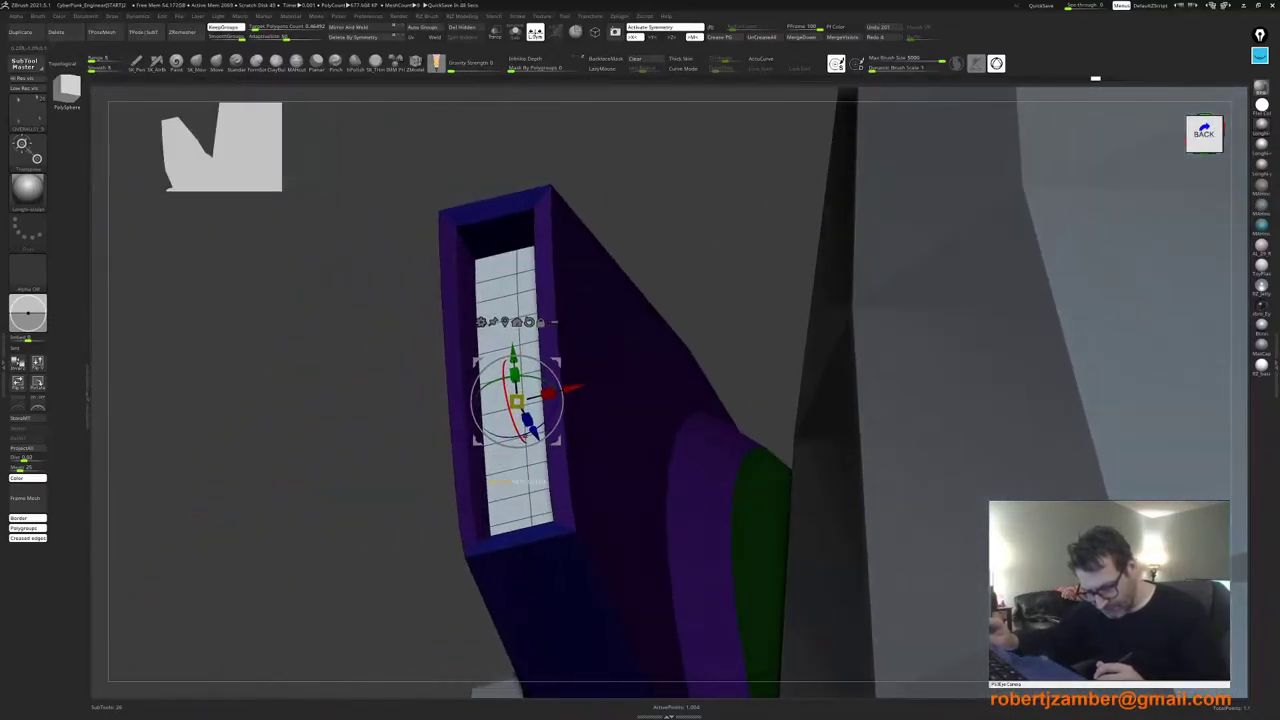
# Step: Try to extrude the recessed rear end face of the hip bracket outward again as a narrow insert
pyautogui.keyDown('ctrl'); pyautogui.keyDown('shift'); pyautogui.moveTo(532, 429); pyautogui.dragTo(513, 397); pyautogui.keyUp('shift'); pyautogui.keyUp('ctrl')
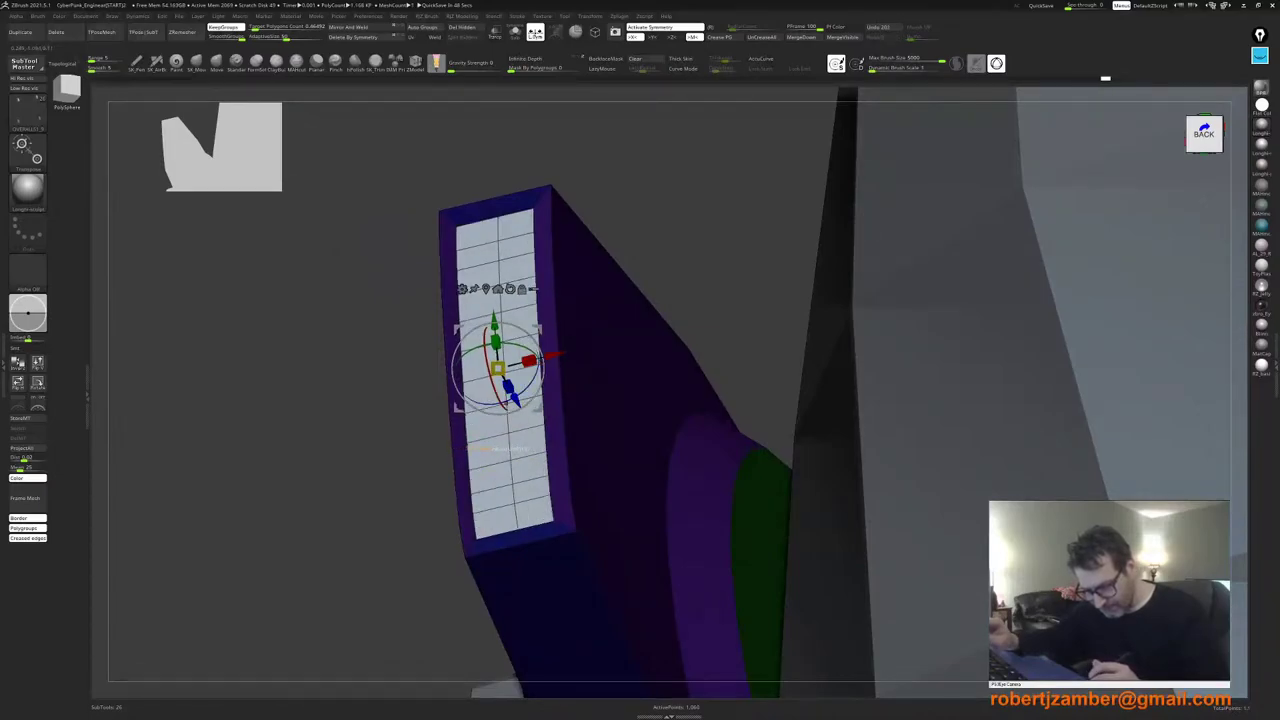
pyautogui.moveTo(529, 361); pyautogui.dragTo(522, 413)
pyautogui.moveTo(480, 425); pyautogui.dragTo(518, 470, button='right')
pyautogui.moveTo(531, 395); pyautogui.dragTo(615, 378, button='right')
pyautogui.moveTo(449, 381); pyautogui.dragTo(558, 367)
pyautogui.hotkey('ctrl', 'z')
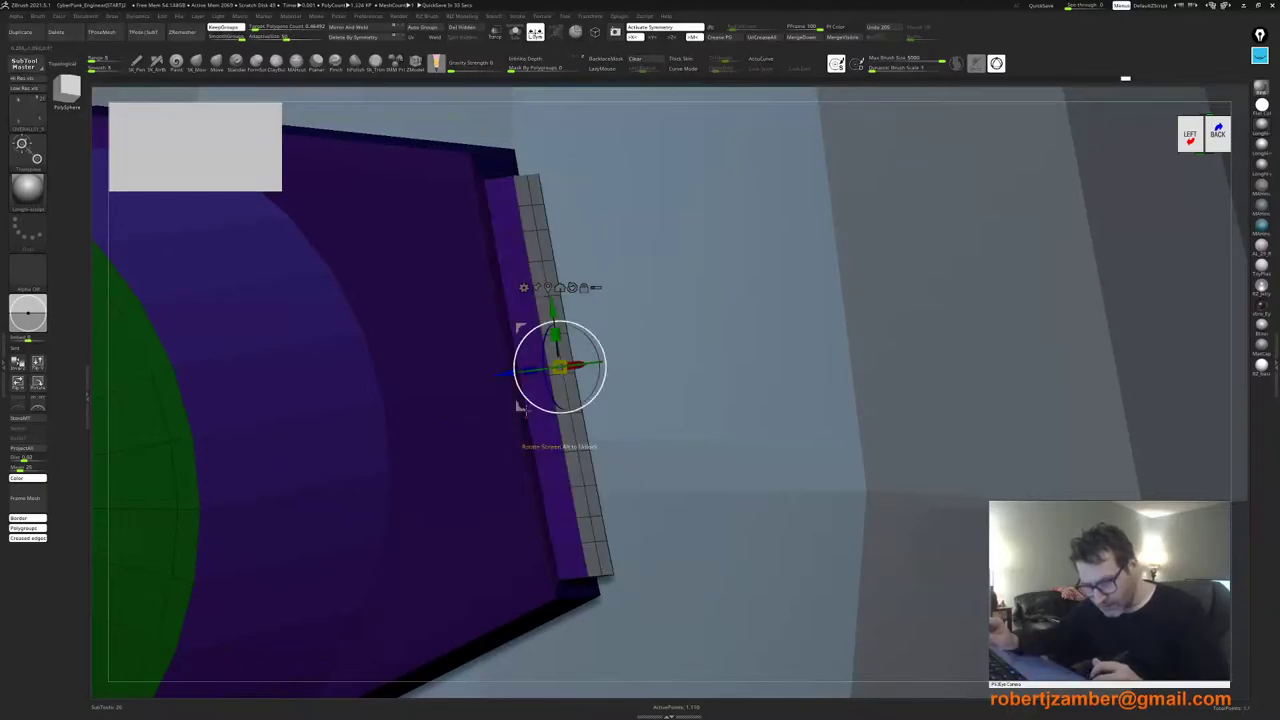
# Step: Try scaling the insert's end face in width and height, then undo back to the recessed face
pyautogui.moveTo(548, 385); pyautogui.dragTo(505, 440, button='right')
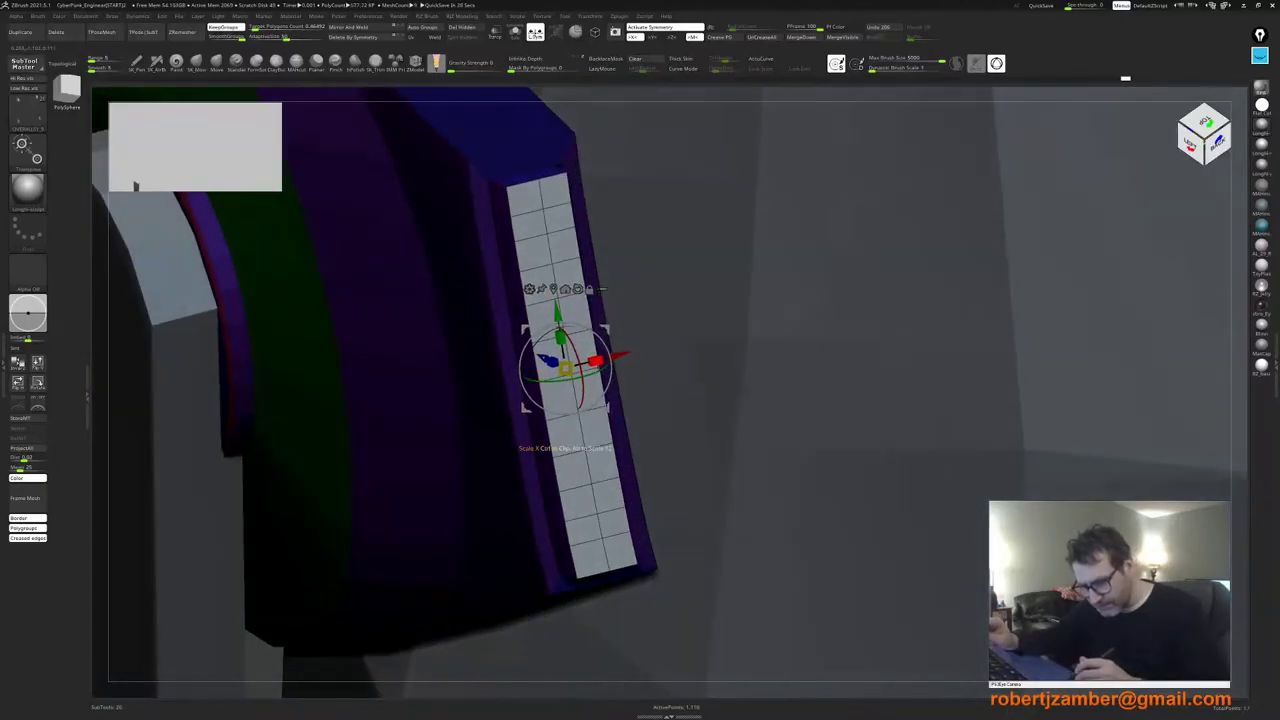
pyautogui.moveTo(596, 361); pyautogui.dragTo(588, 363)
pyautogui.moveTo(584, 376); pyautogui.dragTo(578, 342, button='right')
pyautogui.moveTo(560, 338); pyautogui.dragTo(535, 343)
pyautogui.hotkey('ctrl', 'z')
pyautogui.hotkey('ctrl', 'z')
pyautogui.hotkey('ctrl', 'z')
pyautogui.moveTo(535, 345); pyautogui.dragTo(487, 366, button='right')
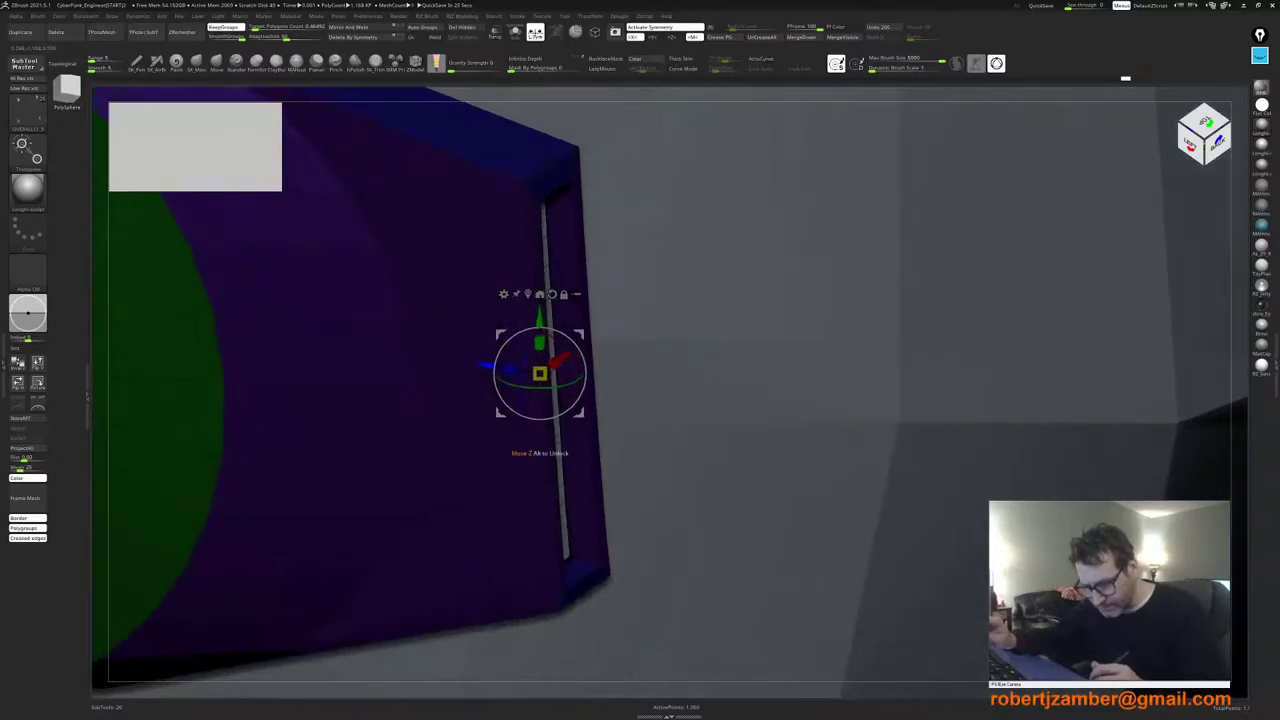
# Step: Extrude the recessed end face rearward past the rim and slightly adjust the insert's width
pyautogui.keyDown('ctrl'); pyautogui.keyDown('shift'); pyautogui.moveTo(487, 366); pyautogui.dragTo(578, 383); pyautogui.keyUp('shift'); pyautogui.keyUp('ctrl')
pyautogui.keyDown('ctrl'); pyautogui.moveTo(443, 312); pyautogui.dragTo(438, 386, button='right'); pyautogui.keyUp('ctrl')
pyautogui.moveTo(615, 358); pyautogui.dragTo(617, 359)
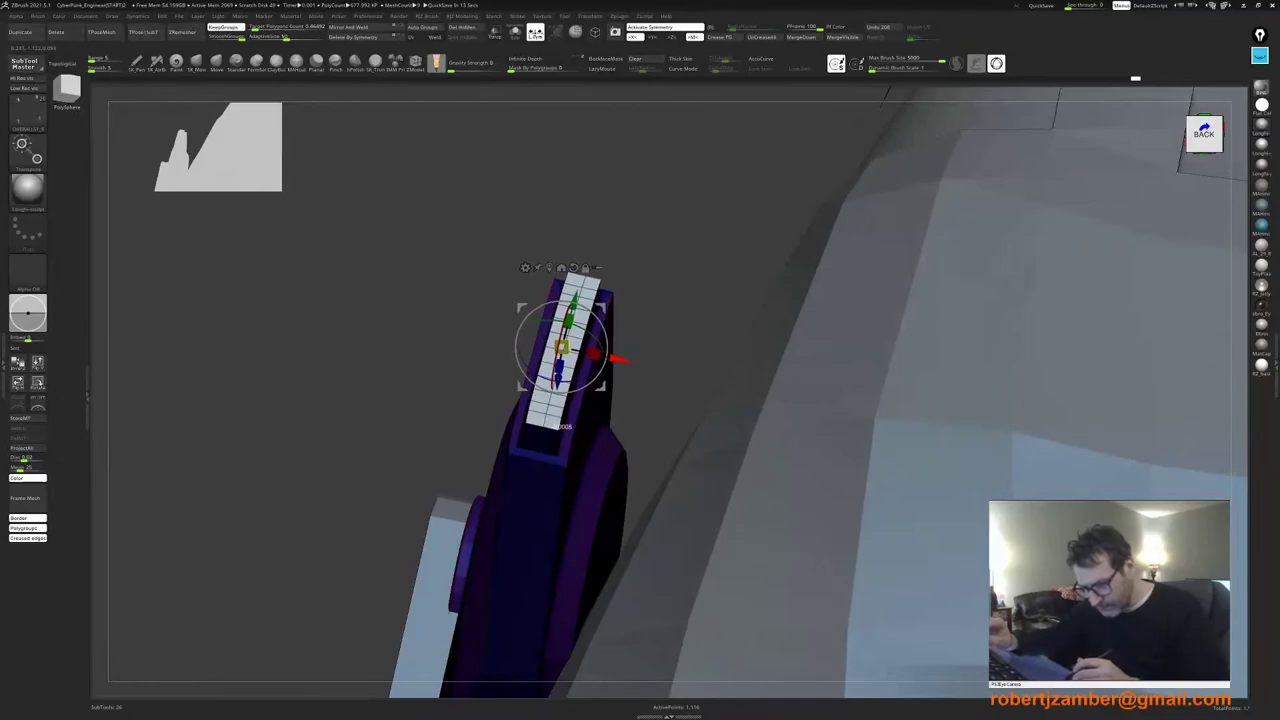
pyautogui.press('q')
pyautogui.moveTo(549, 272); pyautogui.dragTo(650, 275)
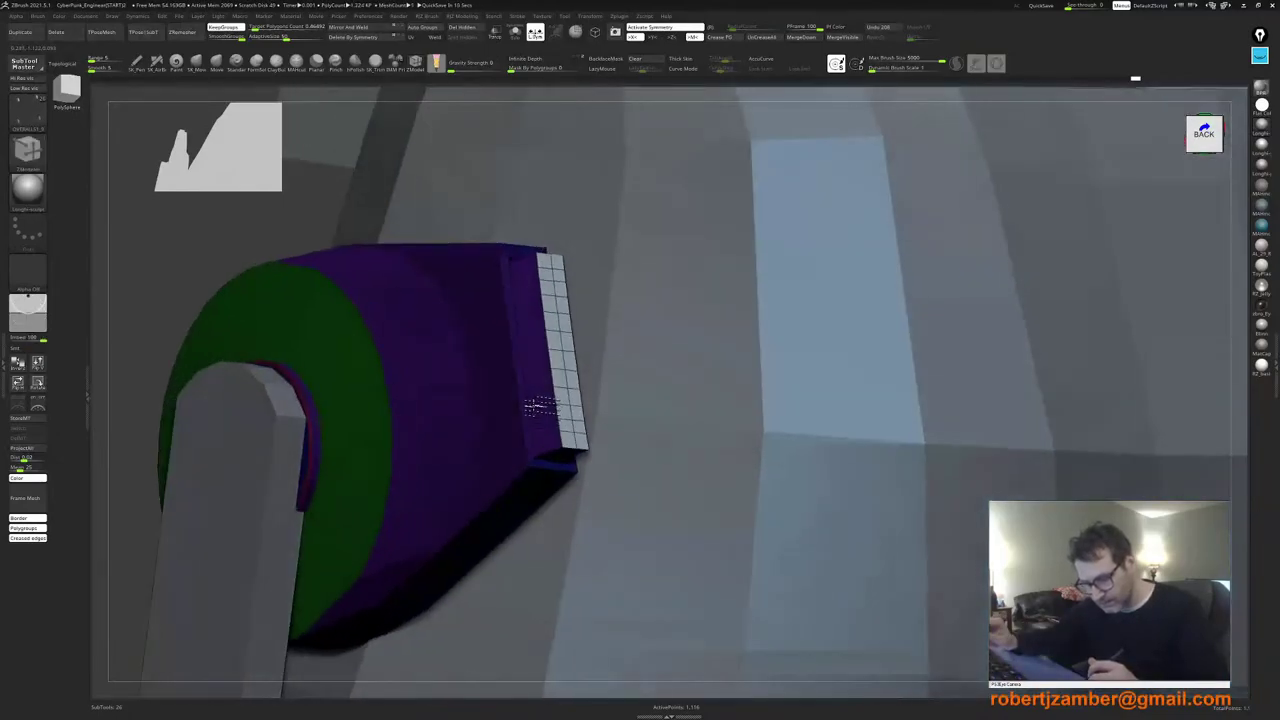
# Step: Clear the mask and delete the insert's end cap polygons so the rear ends of the hip brackets are open
pyautogui.click(641, 59)
pyautogui.moveTo(556, 271); pyautogui.dragTo(557, 337, button='right')
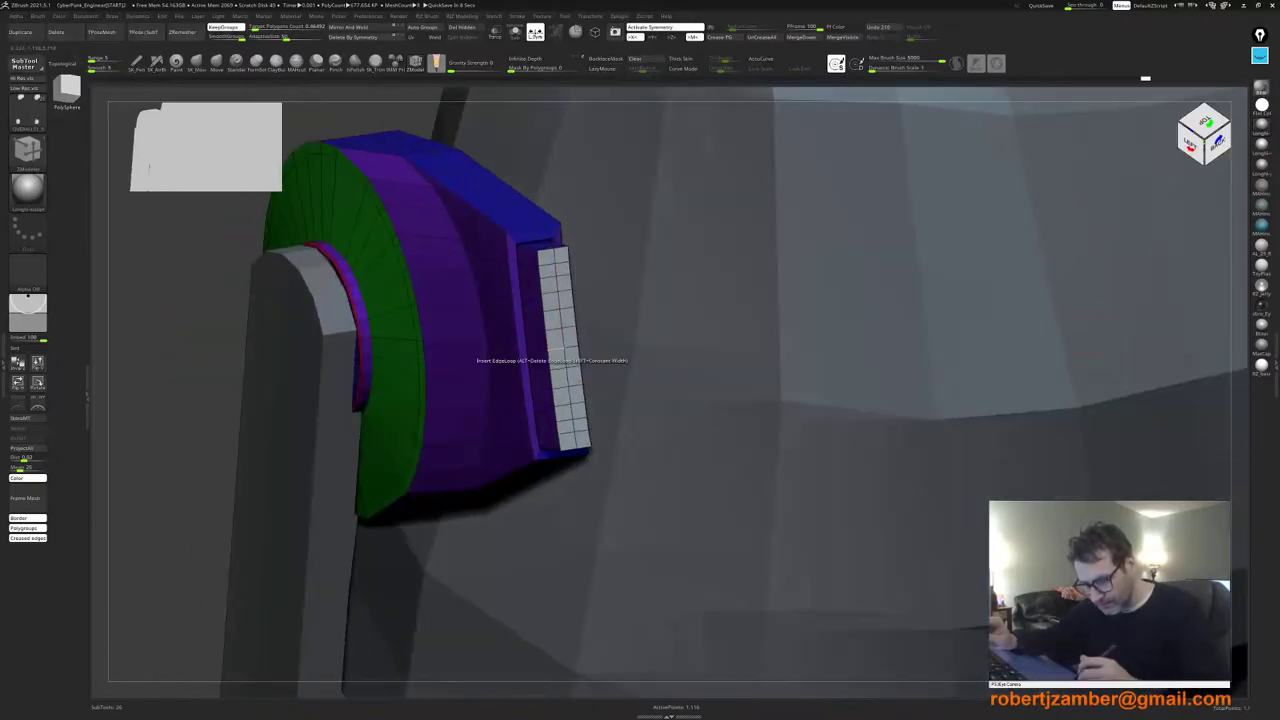
pyautogui.keyDown('ctrl'); pyautogui.keyDown('shift'); pyautogui.click(562, 328); pyautogui.keyUp('shift'); pyautogui.keyUp('ctrl')
pyautogui.keyDown('ctrl'); pyautogui.keyDown('shift'); pyautogui.click(562, 328); pyautogui.keyUp('shift'); pyautogui.keyUp('ctrl')
pyautogui.keyDown('ctrl'); pyautogui.moveTo(425, 362); pyautogui.dragTo(470, 380, button='right'); pyautogui.keyUp('ctrl')
pyautogui.moveTo(470, 380); pyautogui.dragTo(410, 405, button='right')
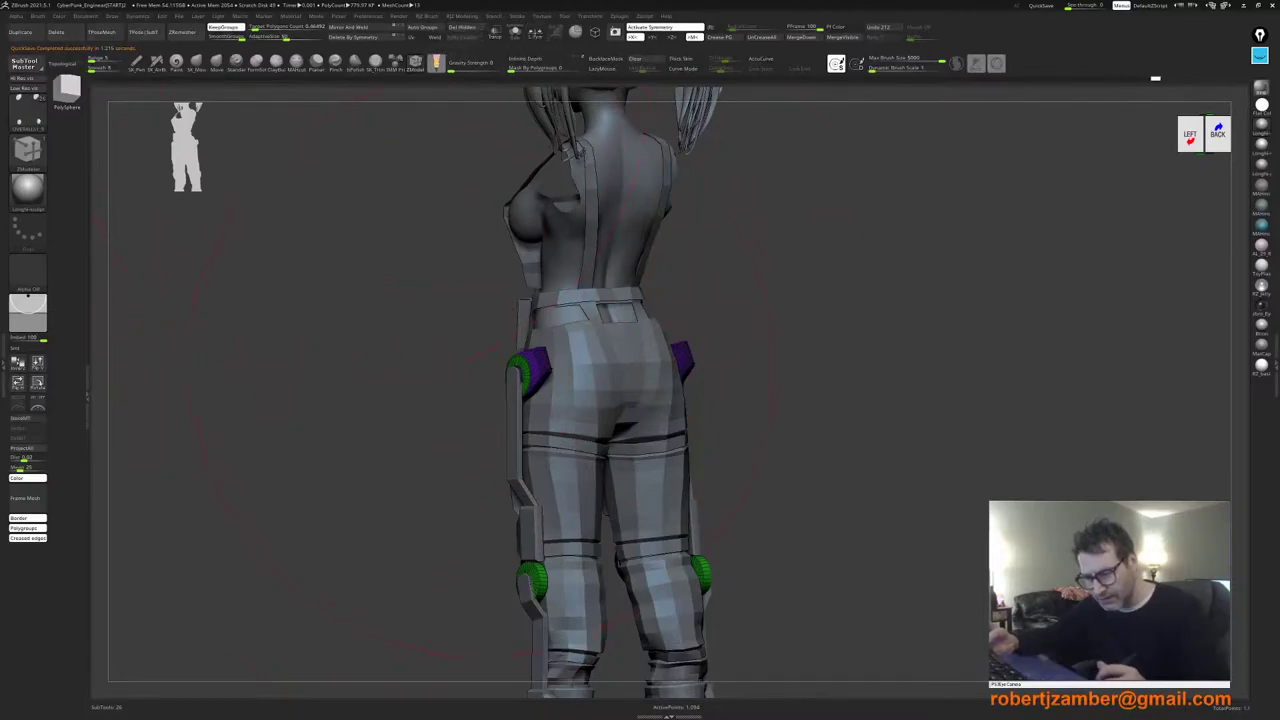
# Step: Set the ZModeler edge action to Bridge with target Two Holes and curve type Arc
pyautogui.moveTo(484, 372)
pyautogui.mouseDown(button='right')
pyautogui.moveTo(466, 381)
pyautogui.moveTo(475, 165)
pyautogui.mouseUp(button='right')
pyautogui.hotkey('shift', 'f')
pyautogui.hotkey('shift', 'f')
pyautogui.press('b')
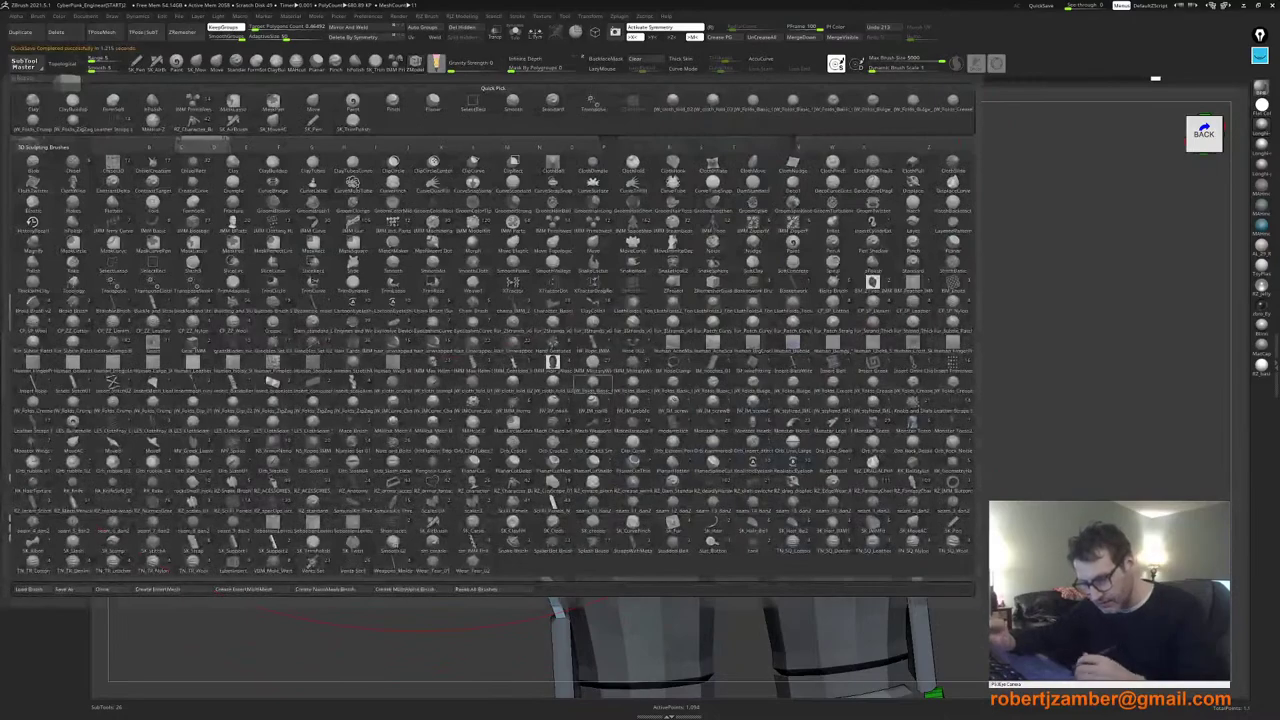
pyautogui.press('z')
pyautogui.press('m')
pyautogui.moveTo(490, 400)
pyautogui.mouseDown(button='right')
pyautogui.moveTo(590, 415)
pyautogui.moveTo(565, 322)
pyautogui.moveTo(640, 397)
pyautogui.moveTo(668, 402)
pyautogui.mouseUp(button='right')
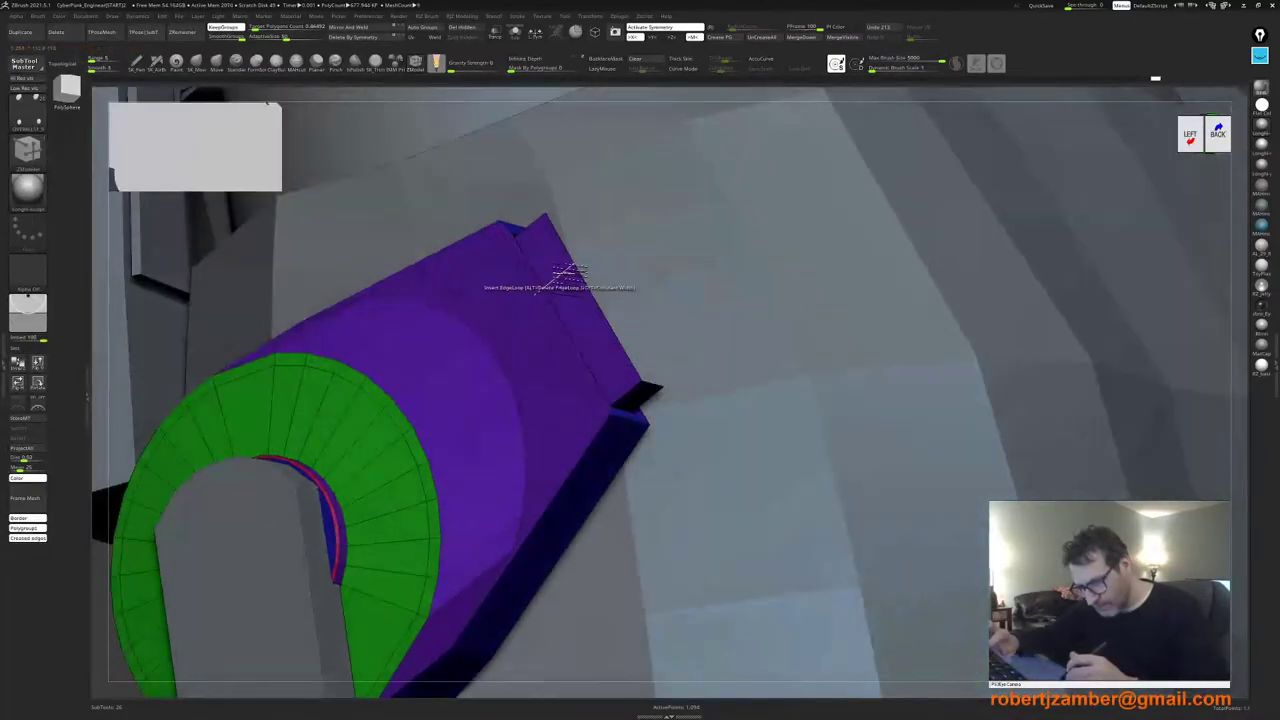
pyautogui.press('space')
pyautogui.click(483, 285)
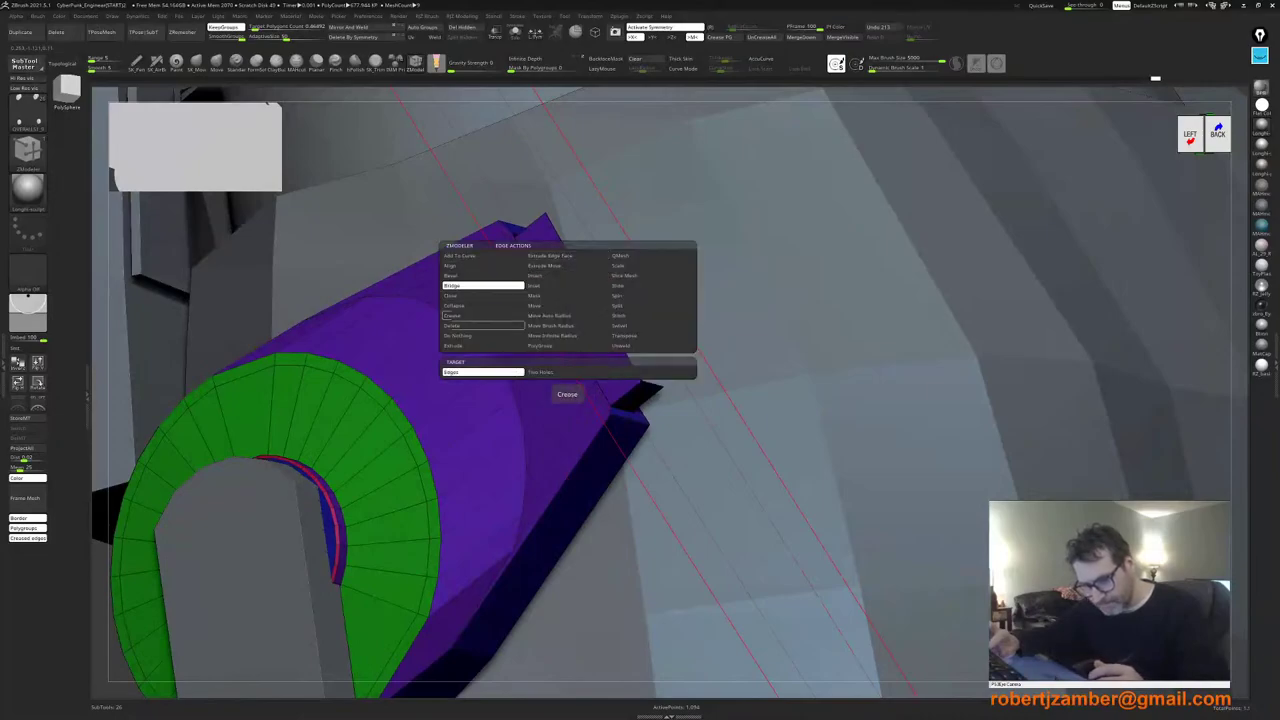
pyautogui.click(567, 372)
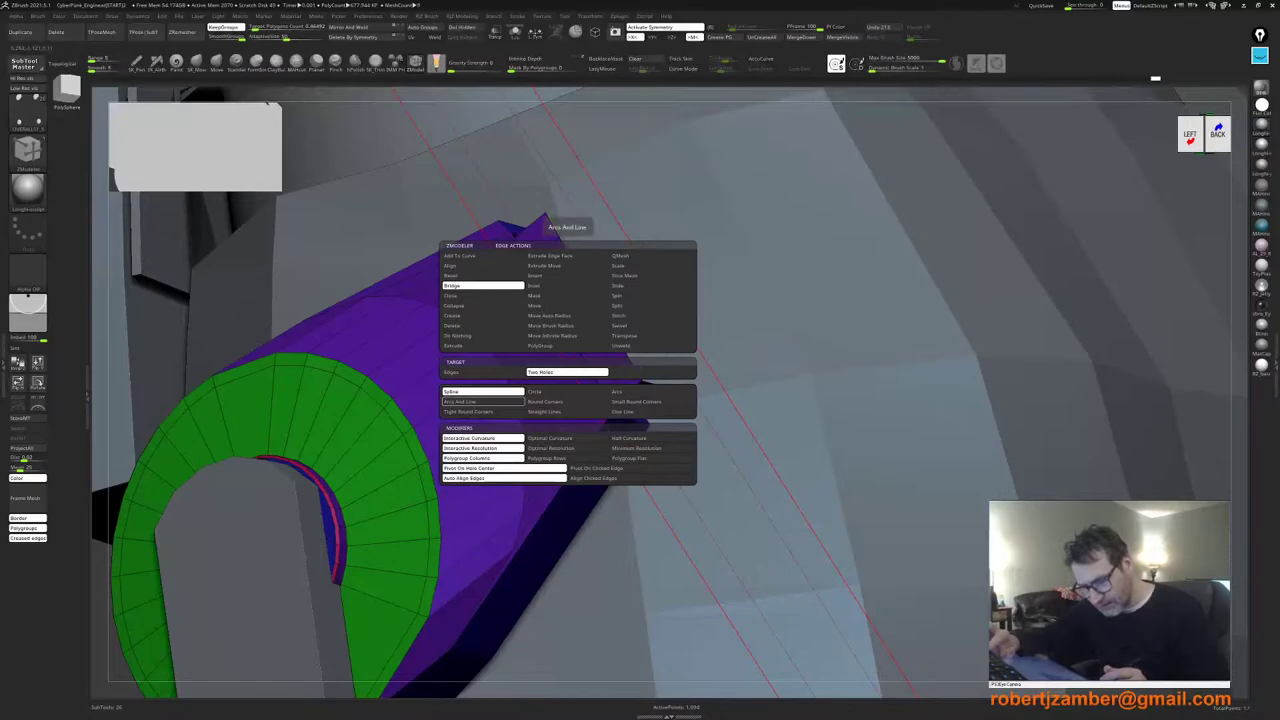
pyautogui.click(650, 391)
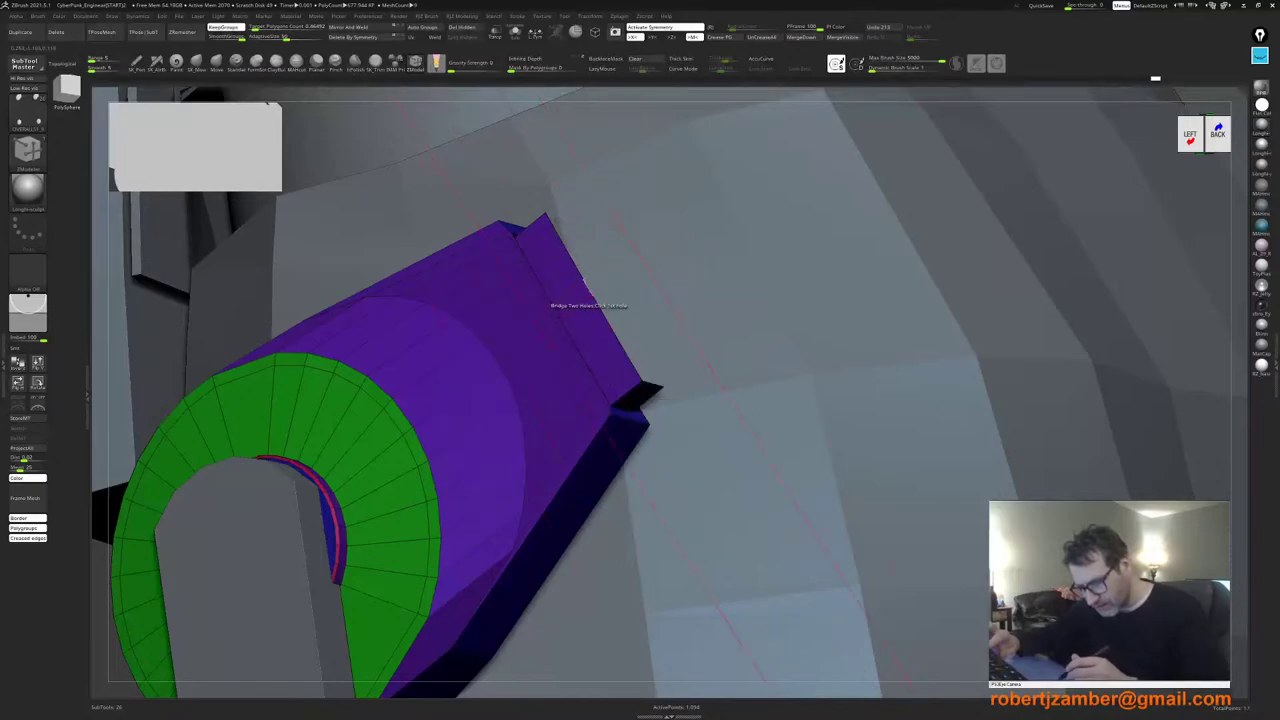
# Step: Try to bridge the open rear ends of the two hip brackets with an arc
pyautogui.keyDown('ctrl'); pyautogui.moveTo(600, 310); pyautogui.dragTo(600, 440, button='right'); pyautogui.keyUp('ctrl')
pyautogui.moveTo(680, 440); pyautogui.dragTo(560, 400, button='right')
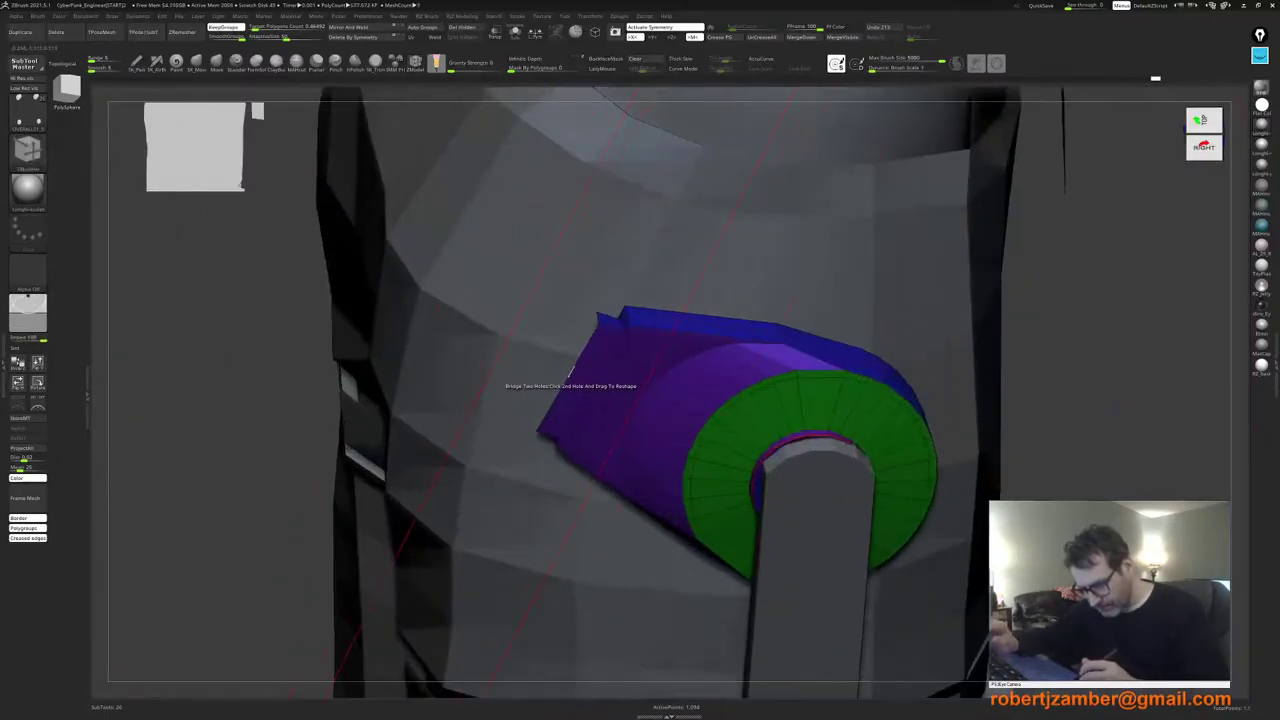
pyautogui.click(571, 373)
pyautogui.hotkey('ctrl', 'z')
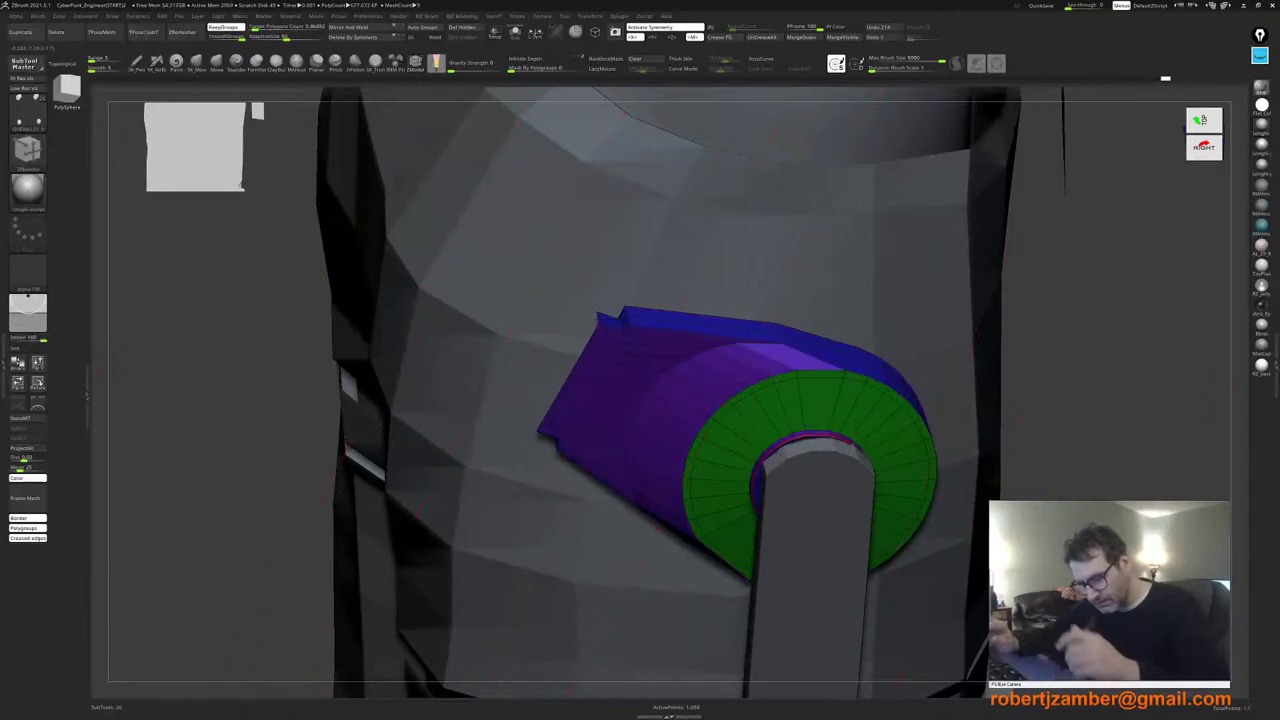
pyautogui.click(576, 376)
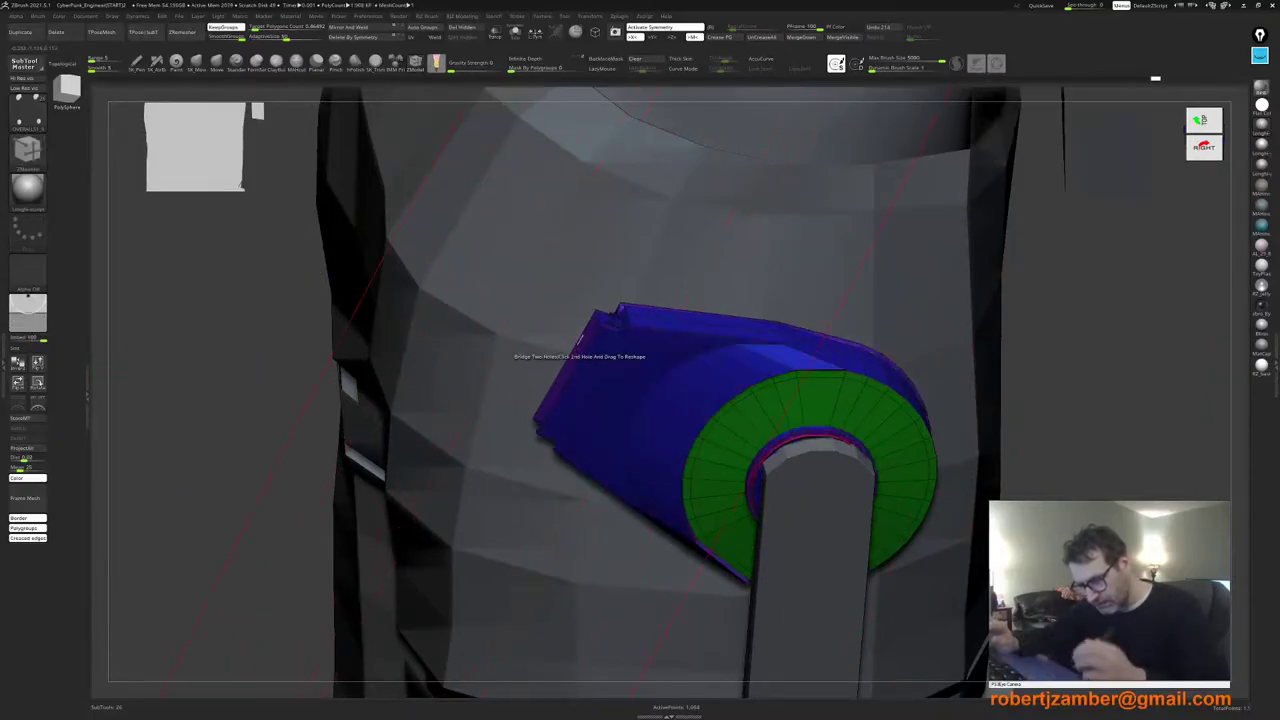
pyautogui.hotkey('ctrl', 'z')
# Step: Try the two-hole bridge again from the bracket's open end, reshaping its arc, and undo the attempt
pyautogui.keyDown('ctrl'); pyautogui.moveTo(589, 388); pyautogui.dragTo(576, 370, button='right'); pyautogui.keyUp('ctrl')
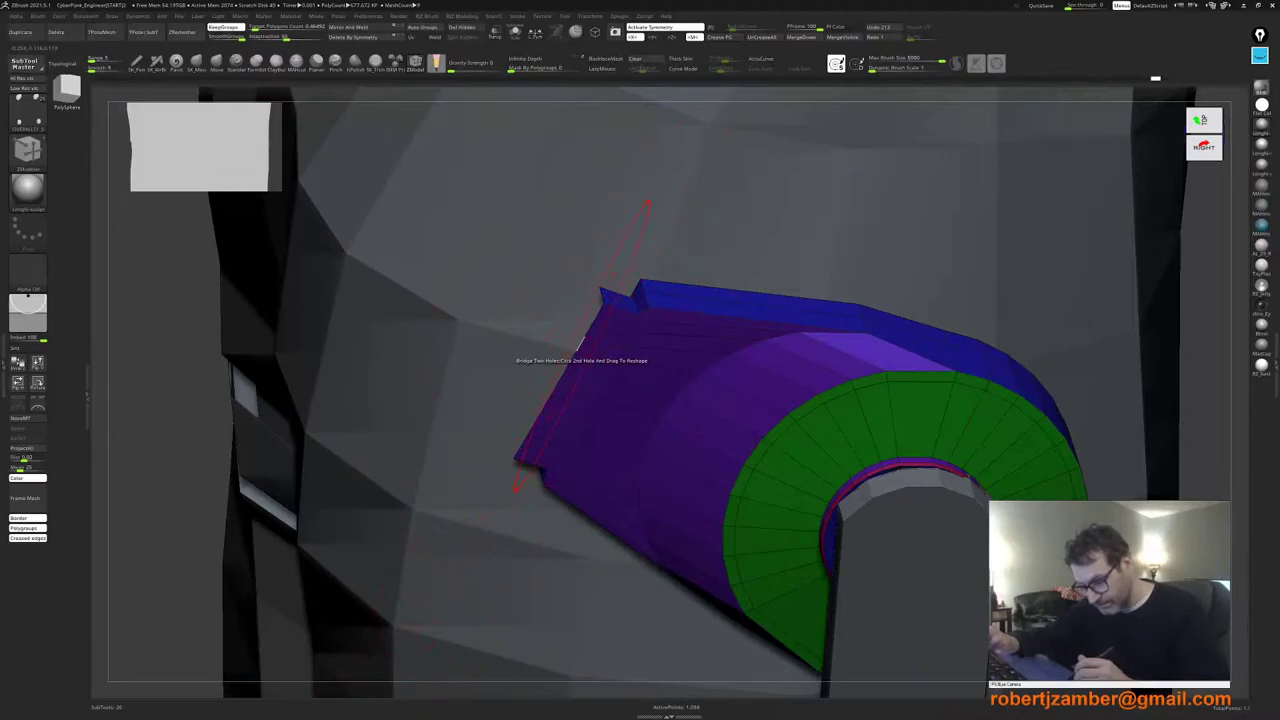
pyautogui.moveTo(580, 346); pyautogui.dragTo(526, 284)
pyautogui.keyDown('ctrl'); pyautogui.moveTo(614, 396); pyautogui.dragTo(590, 335, button='right'); pyautogui.keyUp('ctrl')
pyautogui.moveTo(400, 395); pyautogui.dragTo(554, 488, button='right')
pyautogui.hotkey('ctrl', 'z')
pyautogui.keyDown('alt'); pyautogui.moveTo(494, 381); pyautogui.dragTo(552, 412, button='right'); pyautogui.keyUp('alt')
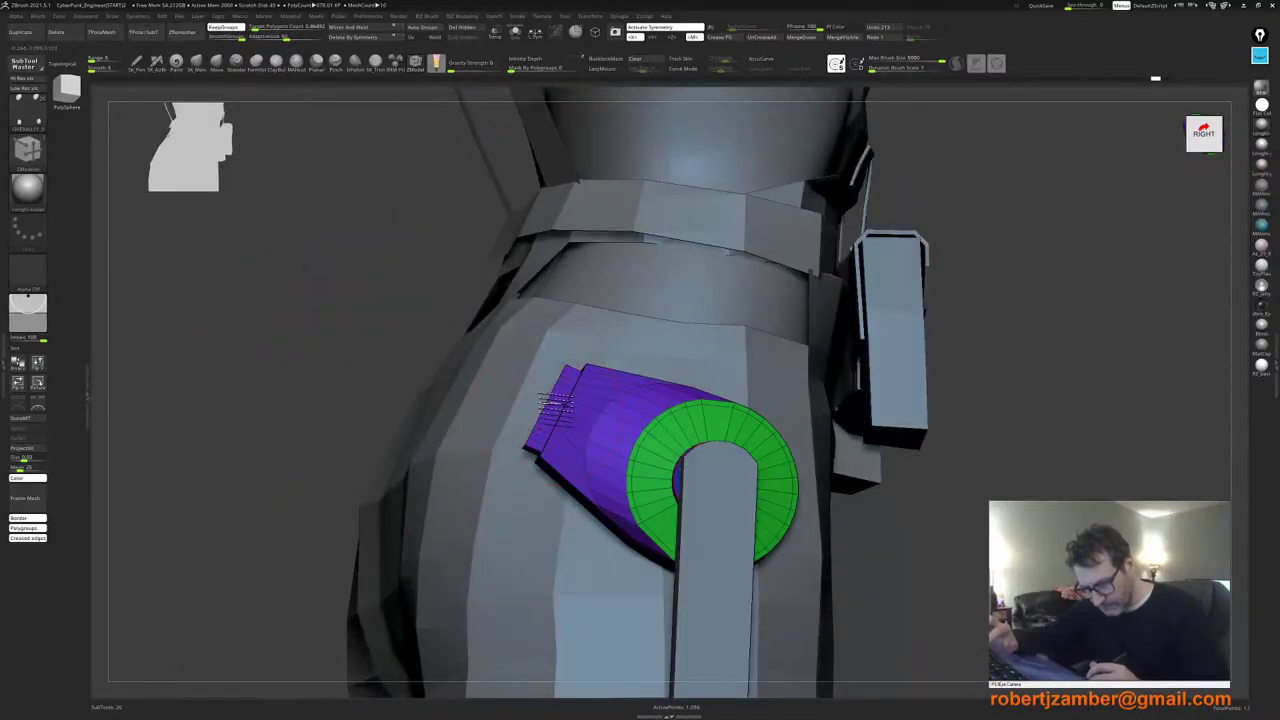
pyautogui.click(472, 427)
pyautogui.moveTo(531, 430); pyautogui.dragTo(530, 400, button='right')
# Step: Bridge the open rear ends of both hip brackets with an arc-shaped band around the back of the hips
pyautogui.moveTo(400, 428); pyautogui.dragTo(440, 434, button='right')
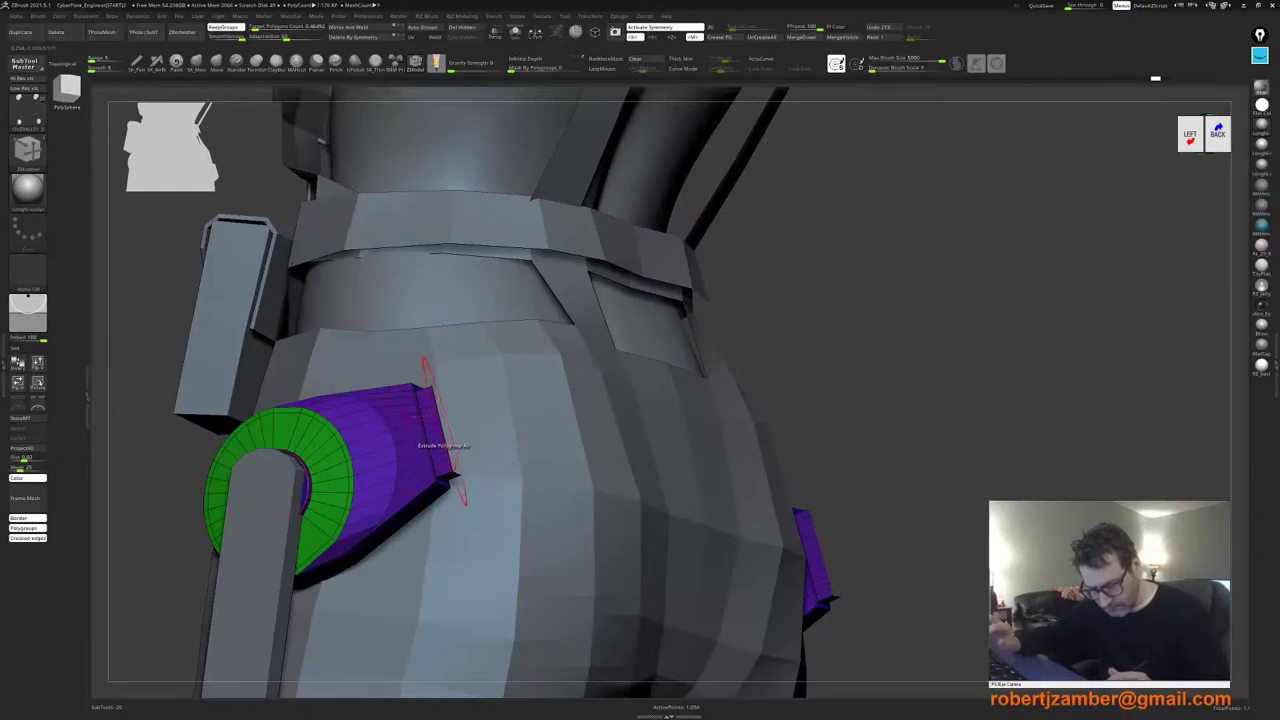
pyautogui.moveTo(443, 437)
pyautogui.mouseDown(button='right')
pyautogui.moveTo(471, 486)
pyautogui.moveTo(443, 437)
pyautogui.moveTo(352, 359)
pyautogui.mouseUp(button='right')
pyautogui.rightClick(351, 358)
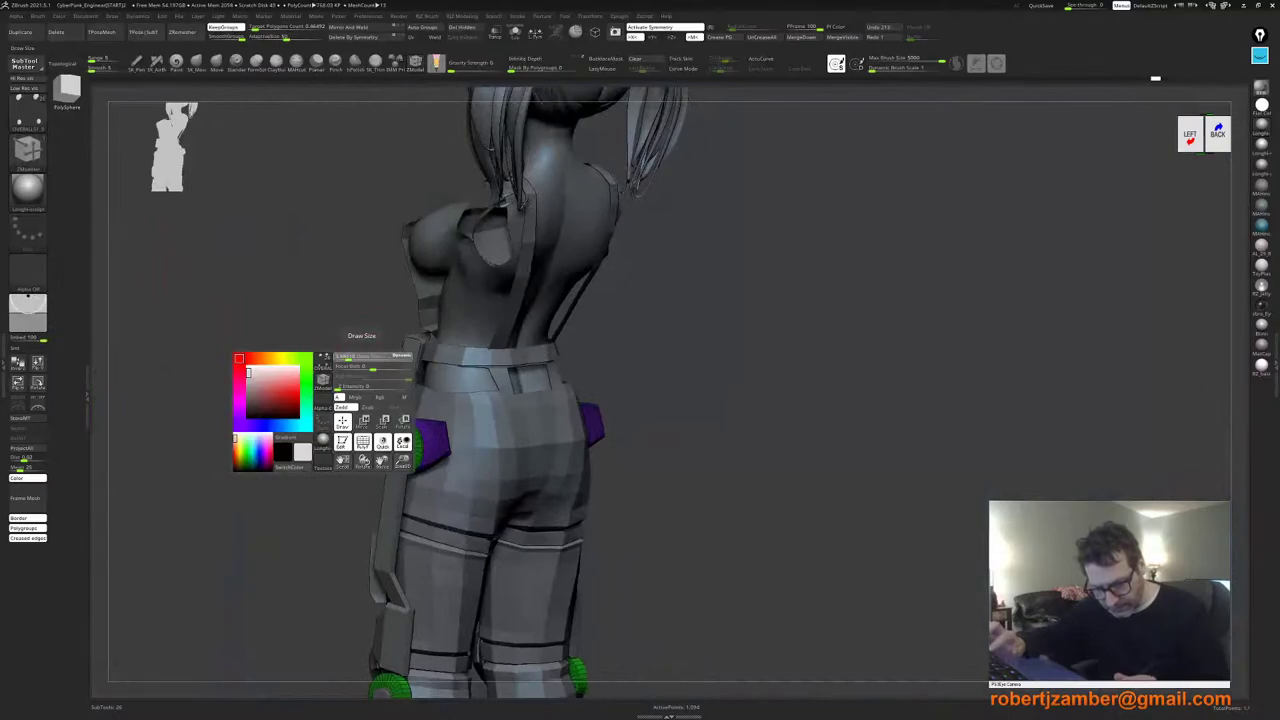
pyautogui.moveTo(440, 440)
pyautogui.keyDown('ctrl'); pyautogui.mouseDown(button='right')
pyautogui.moveTo(486, 540)
pyautogui.moveTo(449, 394)
pyautogui.moveTo(460, 470)
pyautogui.moveTo(503, 468)
pyautogui.moveTo(477, 477)
pyautogui.moveTo(443, 457)
pyautogui.mouseUp(button='right'); pyautogui.keyUp('ctrl')
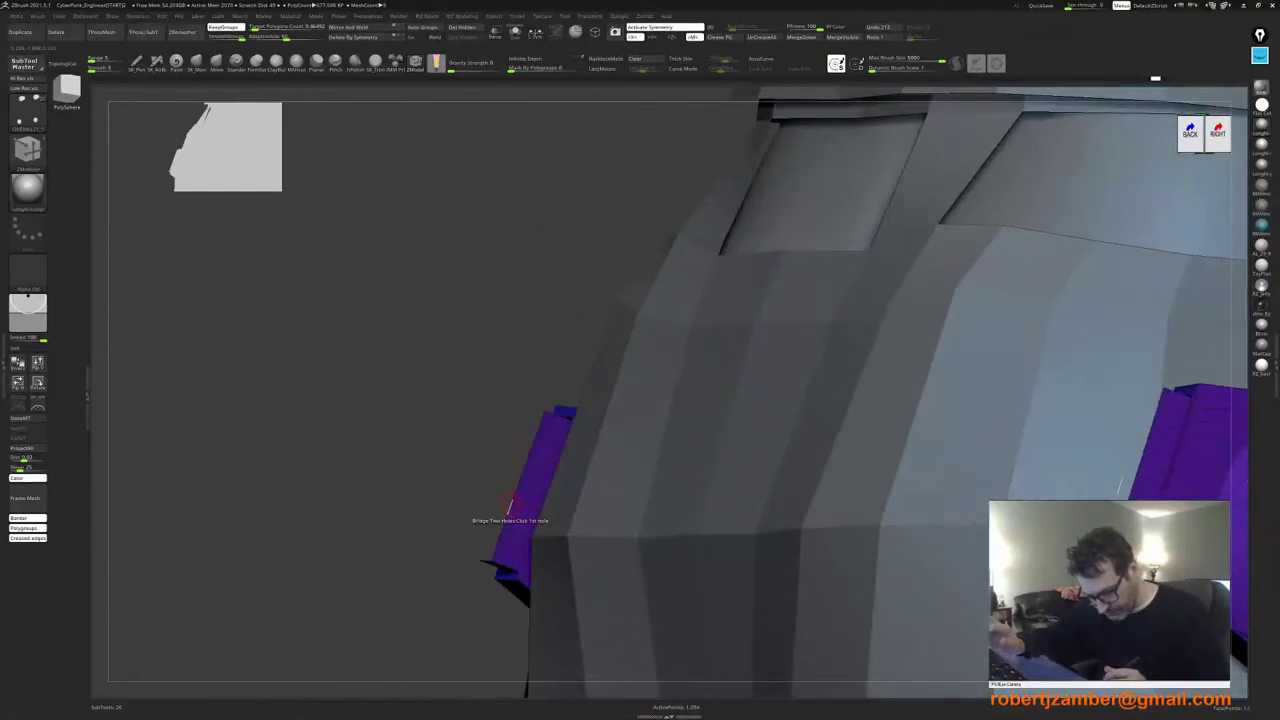
pyautogui.keyDown('ctrl'); pyautogui.moveTo(500, 506); pyautogui.dragTo(520, 420, button='right'); pyautogui.keyUp('ctrl')
pyautogui.moveTo(520, 420); pyautogui.dragTo(450, 420, button='right')
pyautogui.keyDown('ctrl'); pyautogui.moveTo(560, 430); pyautogui.dragTo(603, 470, button='right'); pyautogui.keyUp('ctrl')
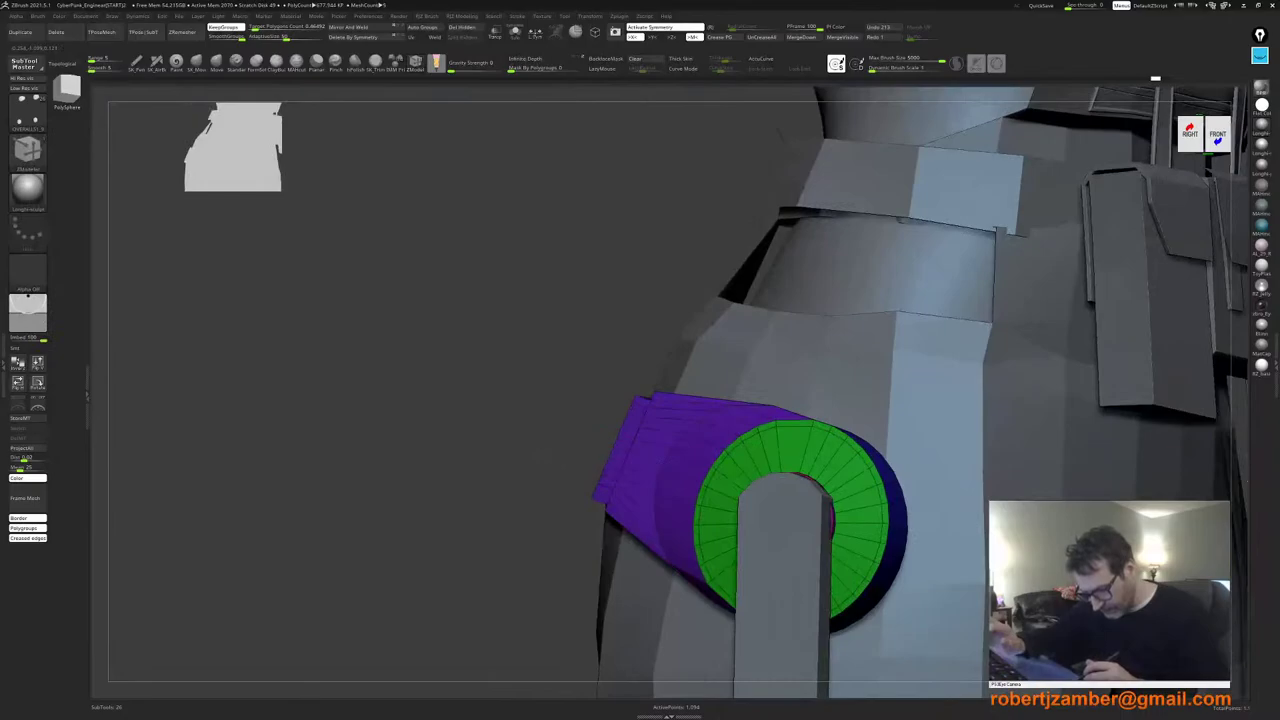
pyautogui.moveTo(615, 450); pyautogui.dragTo(589, 437)
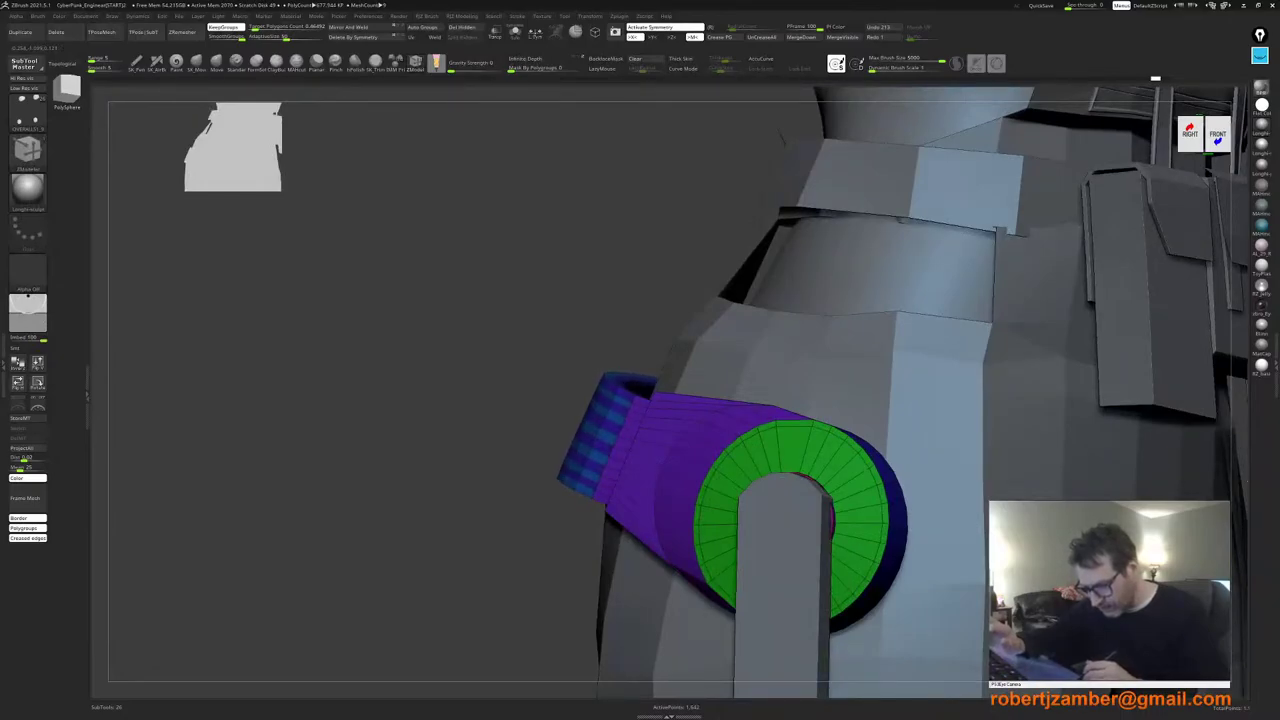
pyautogui.moveTo(608, 530); pyautogui.dragTo(543, 514, button='right')
pyautogui.moveTo(320, 508); pyautogui.dragTo(331, 327, button='right')
# Step: Isolate the new rear band, assign it its own polygroup, and show the whole mesh again
pyautogui.keyDown('ctrl'); pyautogui.keyDown('shift'); pyautogui.click(471, 418); pyautogui.keyUp('shift'); pyautogui.keyUp('ctrl')
pyautogui.hotkey('ctrl', 'w')
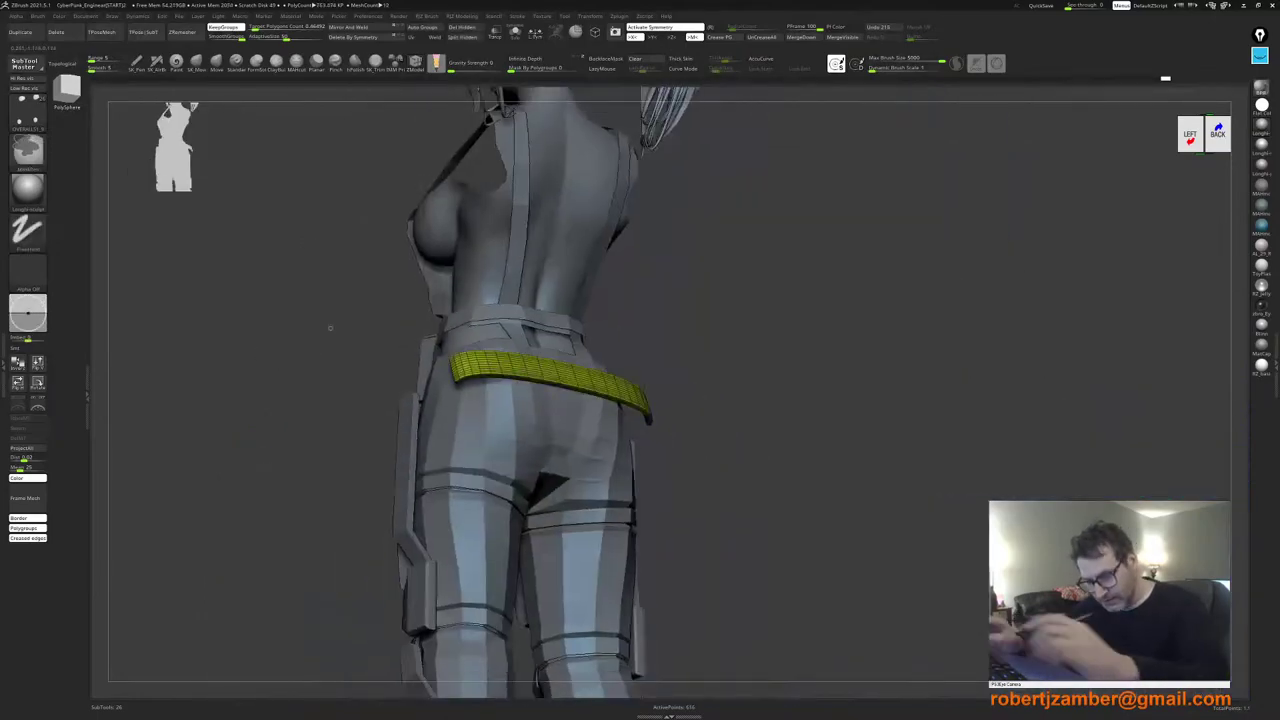
pyautogui.keyDown('ctrl'); pyautogui.keyDown('shift'); pyautogui.click(336, 387); pyautogui.keyUp('shift'); pyautogui.keyUp('ctrl')
# Step: Set the ZModeler edge action to Insert and delete vertical edge loops near the band's bracket ends
pyautogui.moveTo(471, 380)
pyautogui.keyDown('ctrl'); pyautogui.mouseDown(button='right')
pyautogui.moveTo(483, 410)
pyautogui.moveTo(457, 369)
pyautogui.moveTo(472, 382)
pyautogui.mouseUp(button='right'); pyautogui.keyUp('ctrl')
pyautogui.press('space')
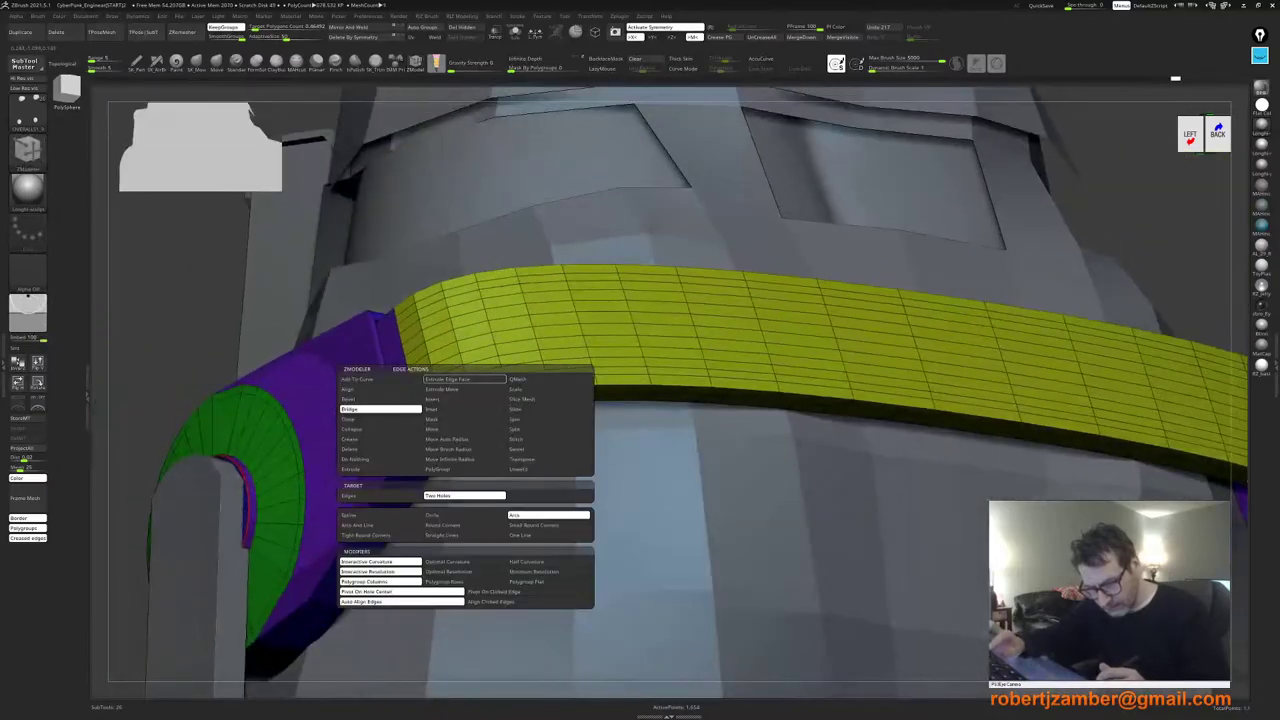
pyautogui.click(464, 399)
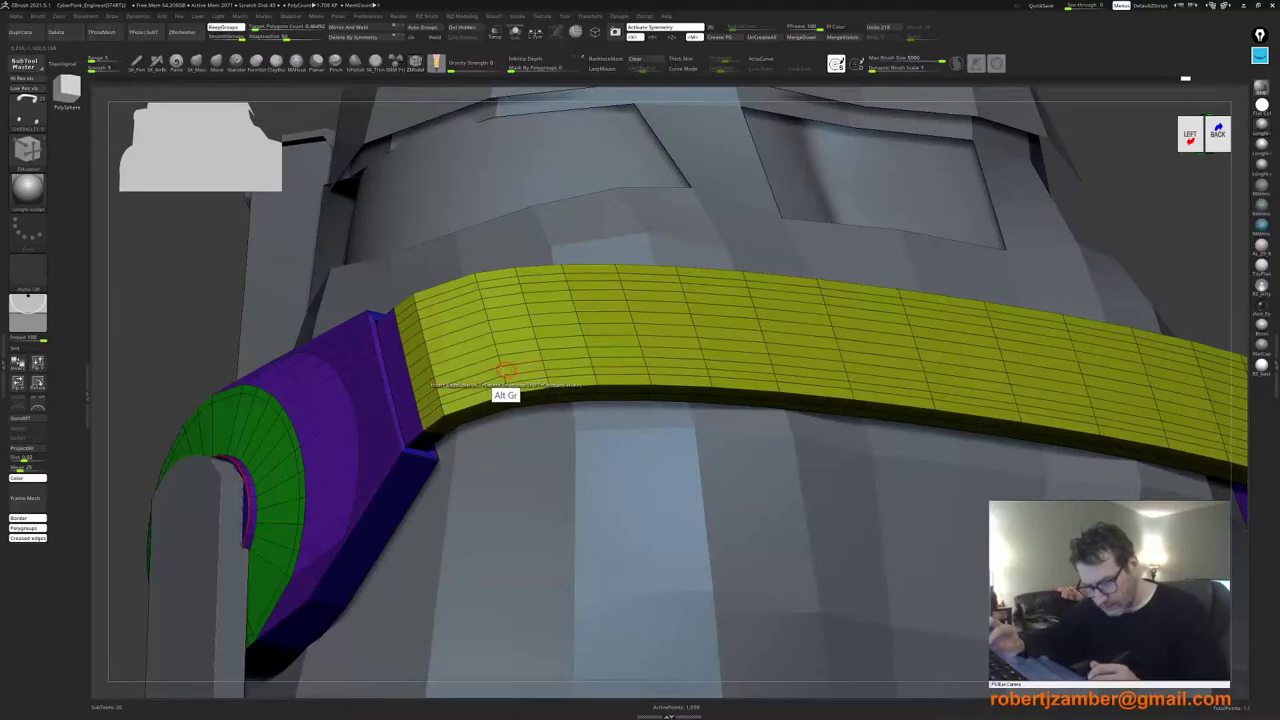
pyautogui.keyDown('ctrl'); pyautogui.moveTo(466, 406); pyautogui.dragTo(545, 462, button='right'); pyautogui.keyUp('ctrl')
pyautogui.moveTo(545, 462); pyautogui.dragTo(570, 545, button='right')
pyautogui.moveTo(670, 405); pyautogui.dragTo(642, 403, button='right')
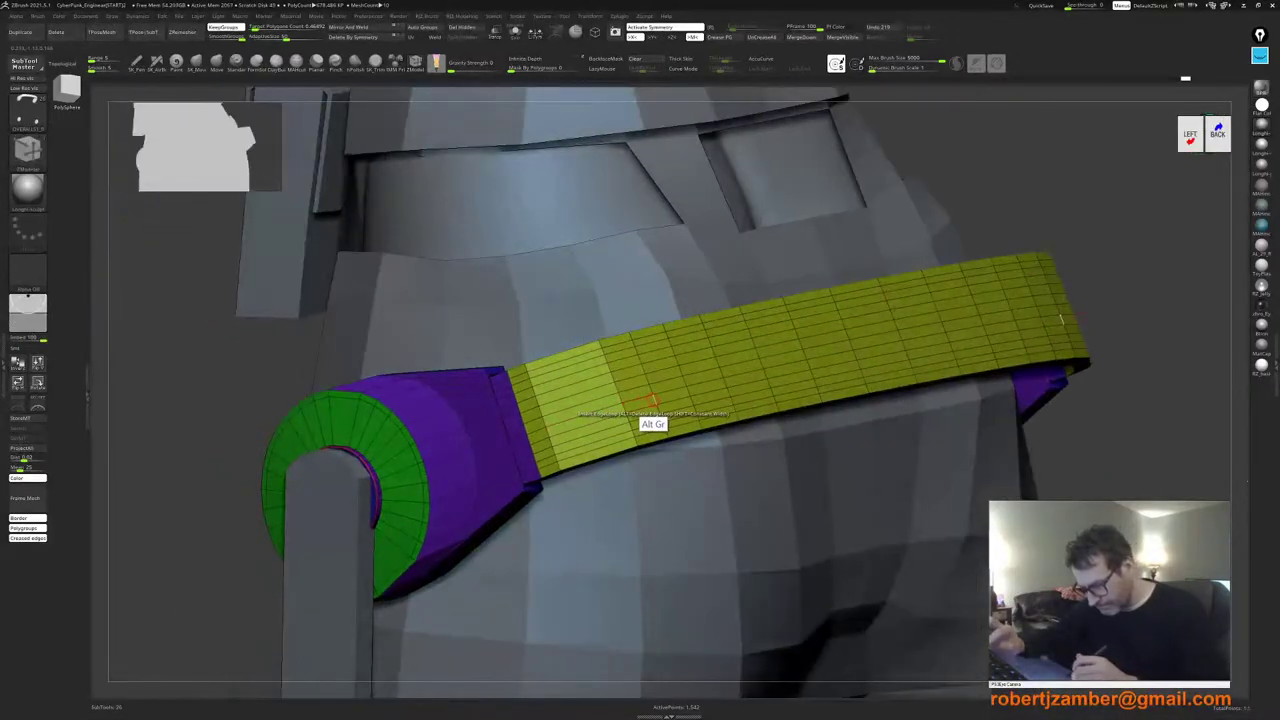
# Step: Delete more vertical edge loops between the outer bends and the middle of the rear band
pyautogui.keyDown('ctrl'); pyautogui.moveTo(512, 435); pyautogui.dragTo(500, 372, button='right'); pyautogui.keyUp('ctrl')
pyautogui.moveTo(560, 455); pyautogui.dragTo(485, 471, button='right')
pyautogui.moveTo(632, 478)
pyautogui.keyDown('alt'); pyautogui.mouseDown(button='right')
pyautogui.moveTo(537, 466)
pyautogui.moveTo(563, 455)
pyautogui.moveTo(562, 475)
pyautogui.mouseUp(button='right'); pyautogui.keyUp('alt')
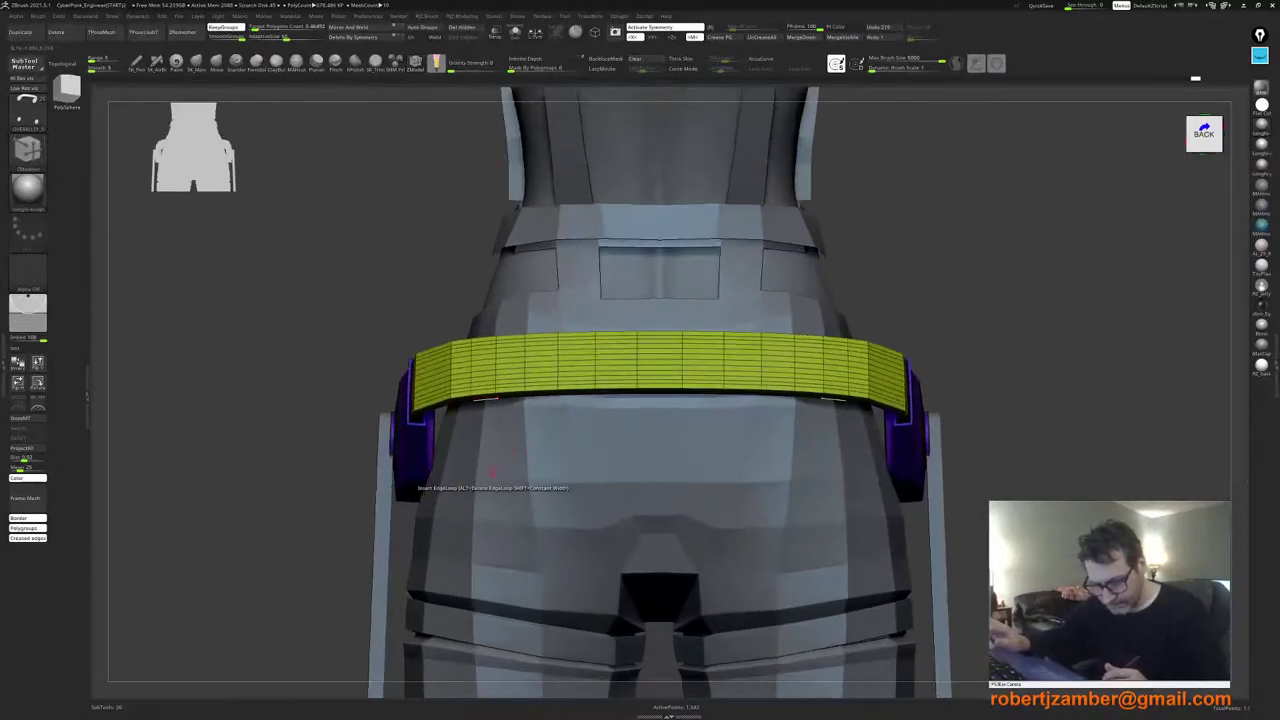
pyautogui.keyDown('ctrl'); pyautogui.moveTo(523, 386); pyautogui.dragTo(526, 408, button='right'); pyautogui.keyUp('ctrl')
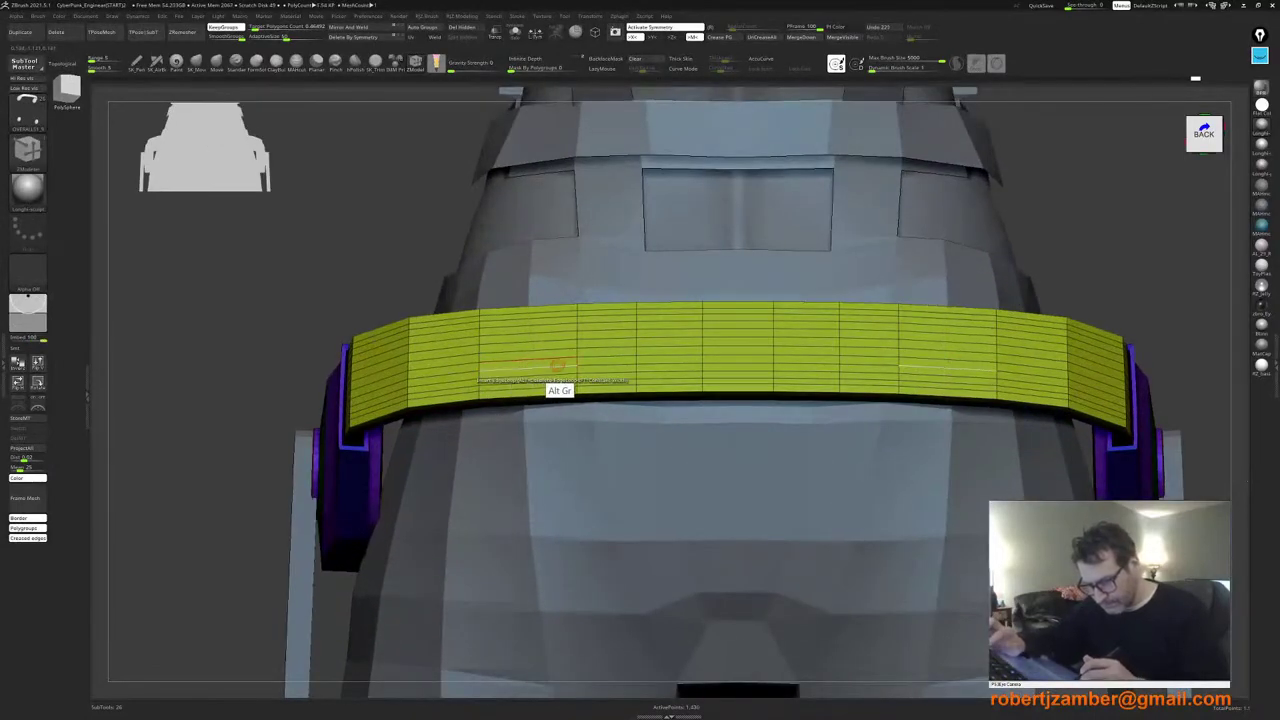
pyautogui.keyDown('alt'); pyautogui.click(576, 361); pyautogui.keyUp('alt')
pyautogui.keyDown('ctrl'); pyautogui.moveTo(527, 508); pyautogui.dragTo(571, 520, button='right'); pyautogui.keyUp('ctrl')
pyautogui.keyDown('alt'); pyautogui.click(580, 350); pyautogui.keyUp('alt')
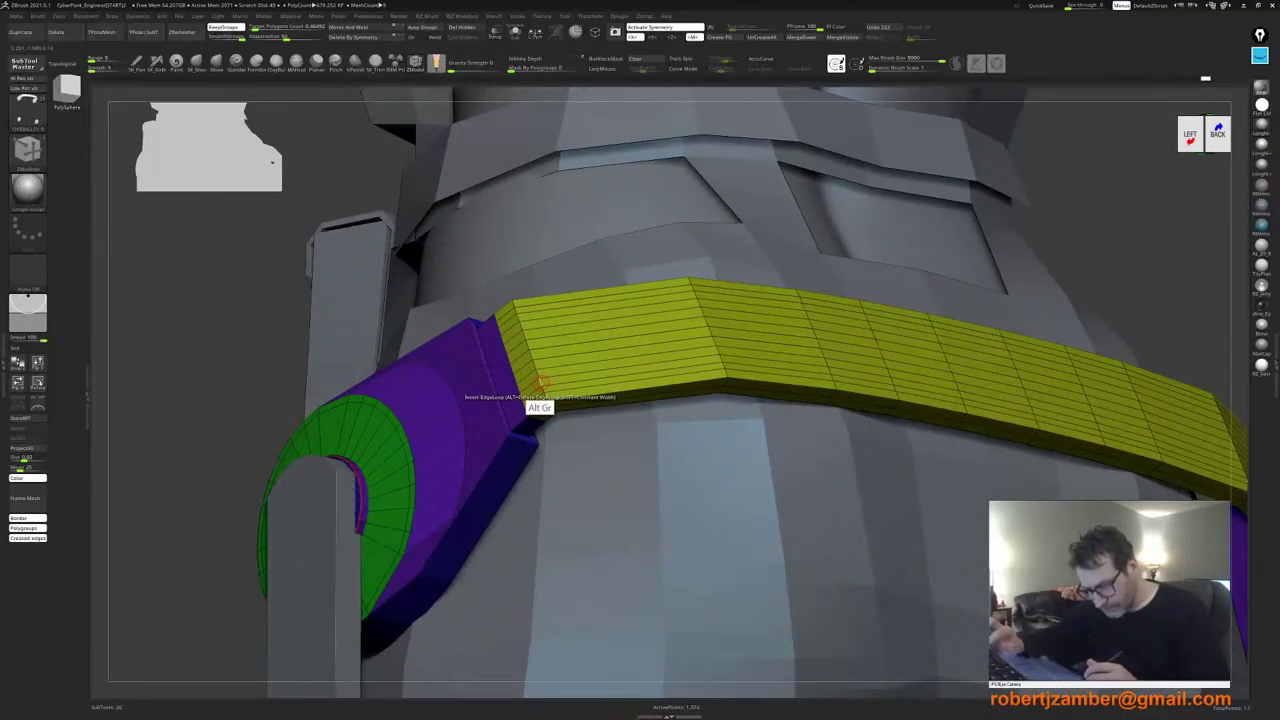
# Step: Mirror and weld the brace mesh so both halves of the rear band match
pyautogui.moveTo(475, 396); pyautogui.dragTo(660, 462, button='right')
pyautogui.keyDown('ctrl'); pyautogui.moveTo(535, 400); pyautogui.dragTo(490, 515, button='right'); pyautogui.keyUp('ctrl')
pyautogui.moveTo(490, 515); pyautogui.dragTo(450, 522, button='right')
pyautogui.keyDown('alt'); pyautogui.moveTo(450, 522); pyautogui.dragTo(516, 536, button='right'); pyautogui.keyUp('alt')
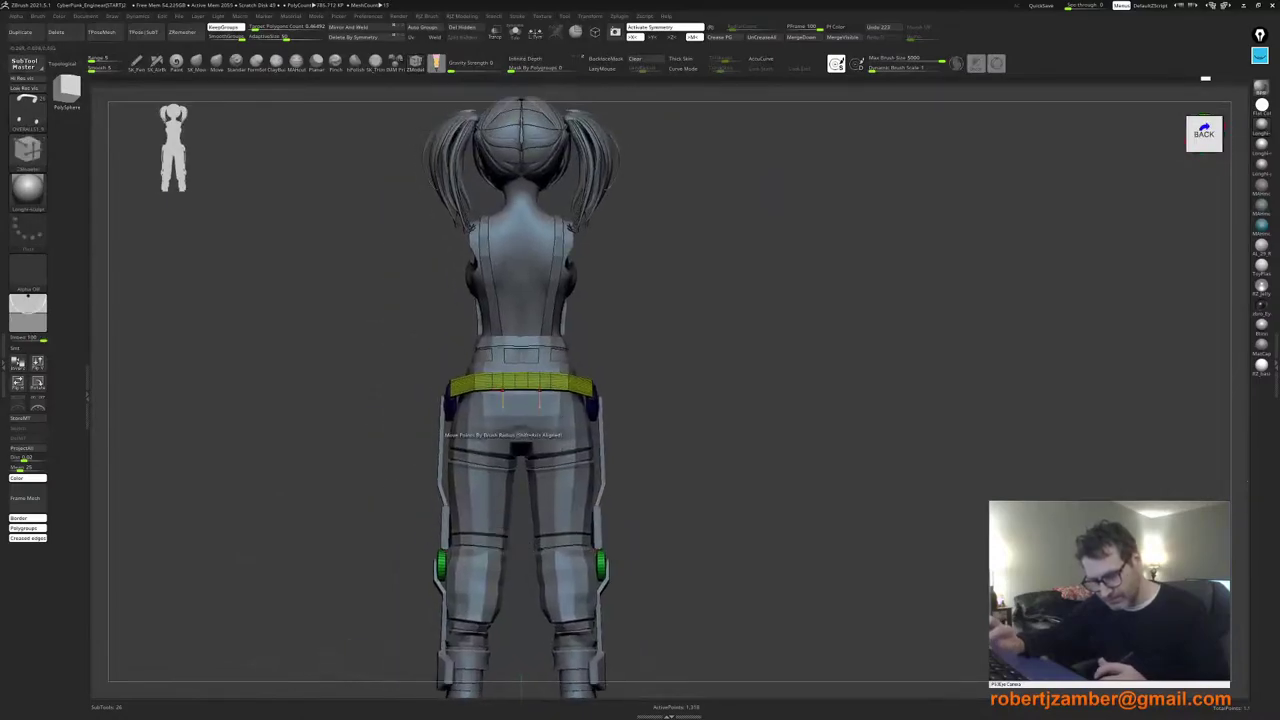
pyautogui.keyDown('ctrl'); pyautogui.moveTo(503, 405); pyautogui.dragTo(434, 430, button='right'); pyautogui.keyUp('ctrl')
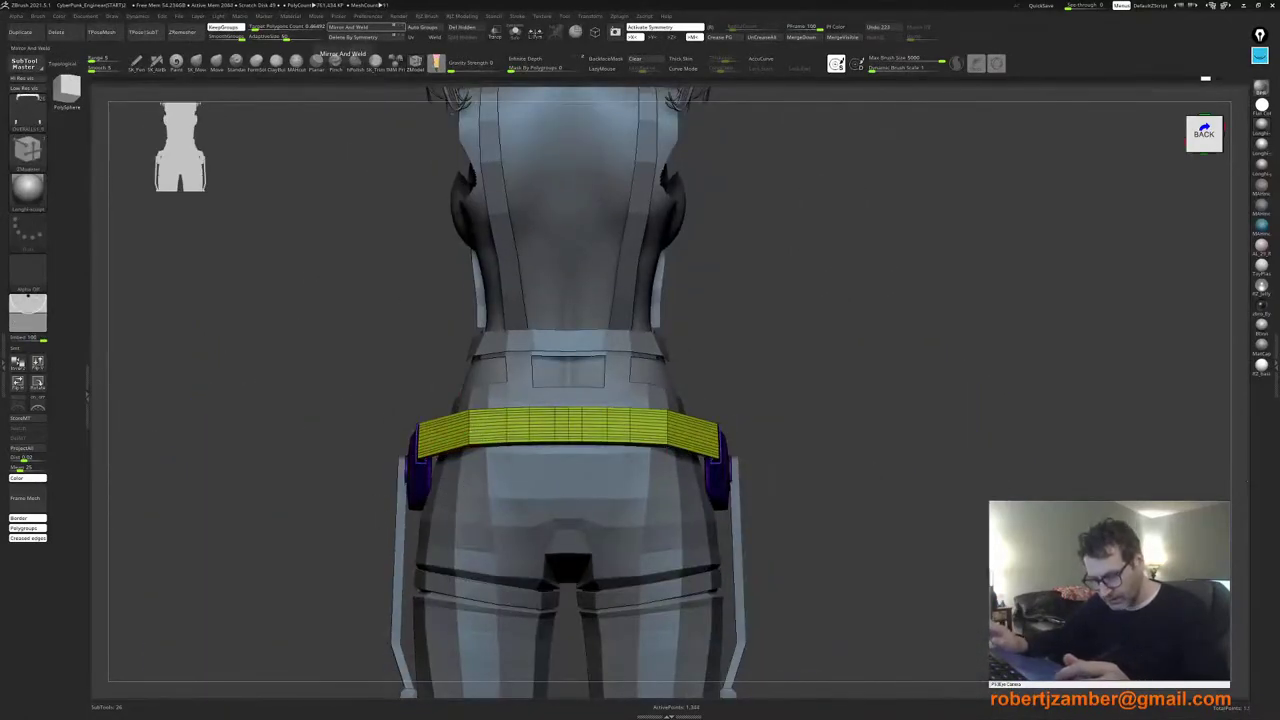
pyautogui.click(344, 28)
# Step: Delete the centre vertical edge loop and the pair beside it from the middle of the rear band
pyautogui.keyDown('ctrl'); pyautogui.moveTo(554, 444); pyautogui.dragTo(572, 490, button='right'); pyautogui.keyUp('ctrl')
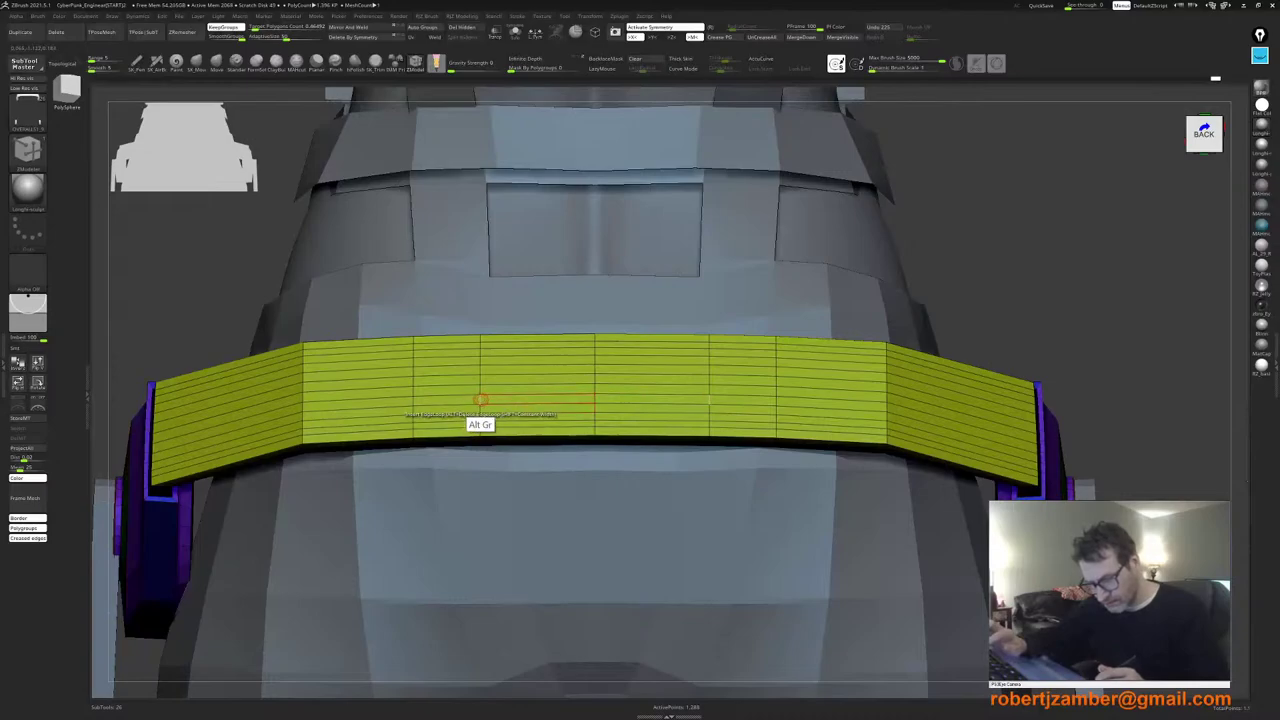
pyautogui.keyDown('alt'); pyautogui.click(481, 400); pyautogui.keyUp('alt')
pyautogui.keyDown('ctrl'); pyautogui.moveTo(472, 510); pyautogui.dragTo(480, 476, button='right'); pyautogui.keyUp('ctrl')
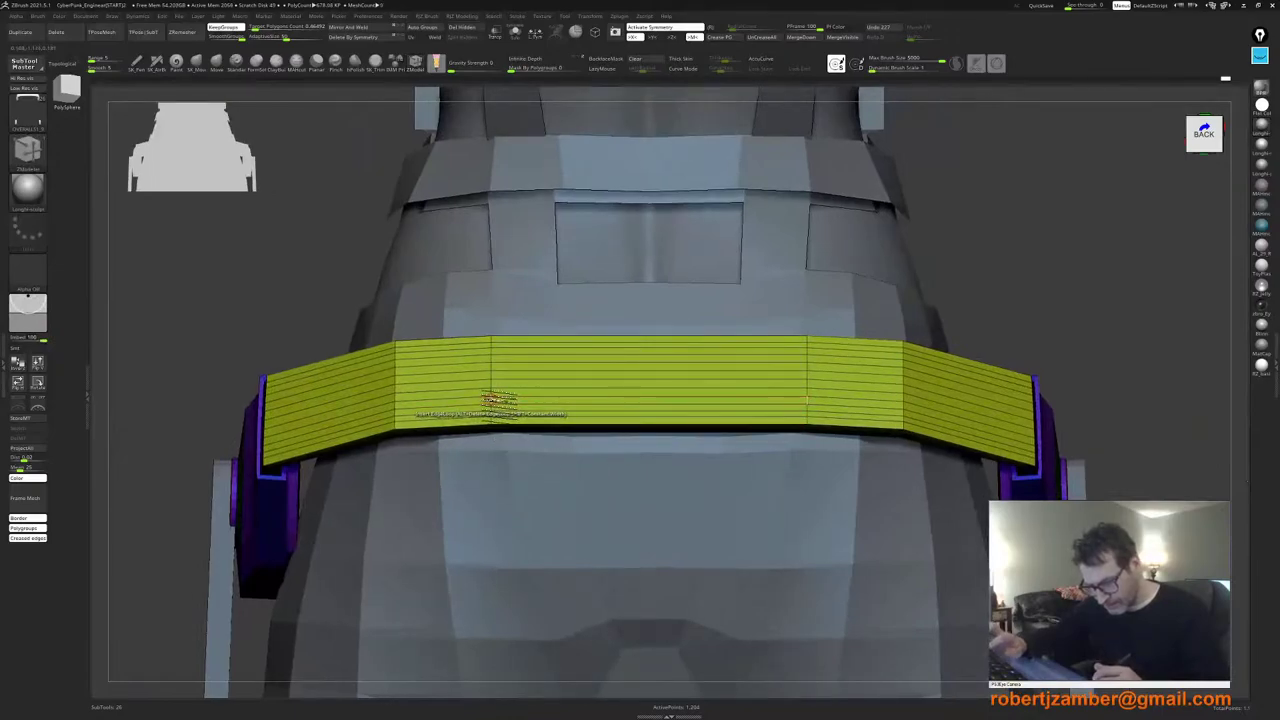
# Step: Set the ZModeler edge action to move complete edge loops and raise the rear band's two inner loops into a stepped arch
pyautogui.press('space')
pyautogui.click(489, 479)
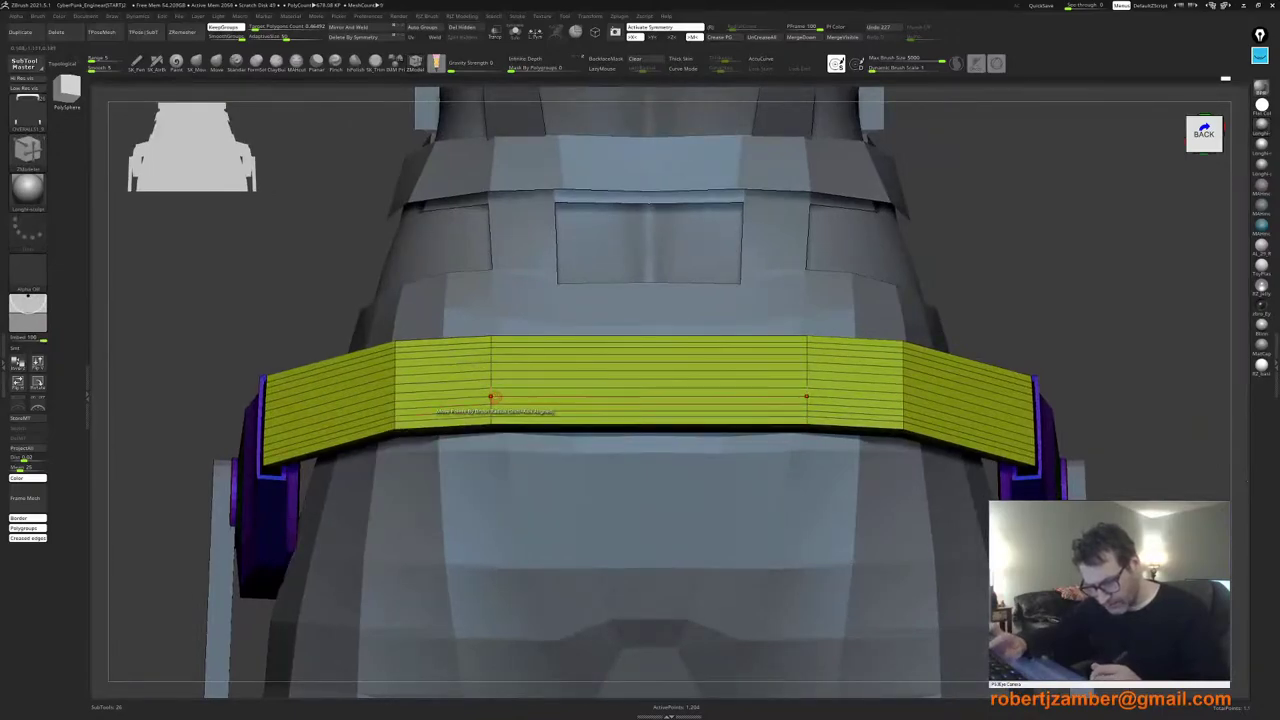
pyautogui.moveTo(493, 399); pyautogui.dragTo(490, 326)
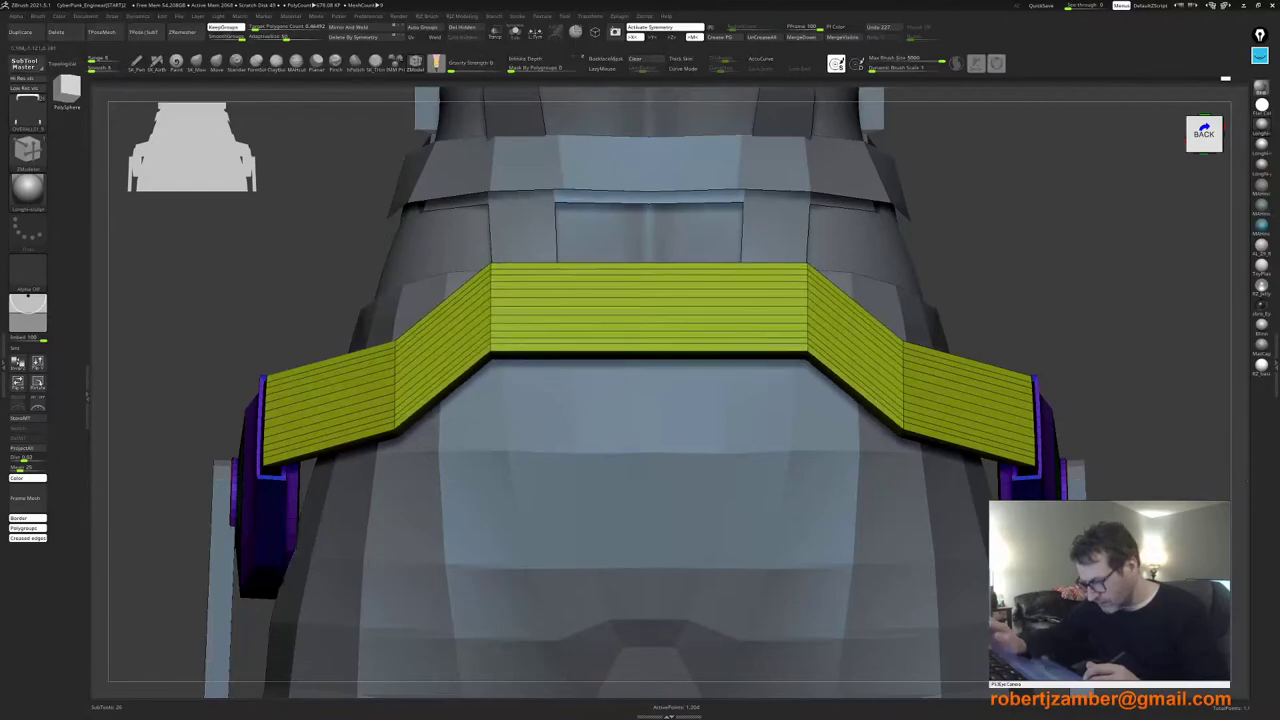
pyautogui.keyDown('ctrl'); pyautogui.moveTo(490, 350); pyautogui.dragTo(505, 430, button='right'); pyautogui.keyUp('ctrl')
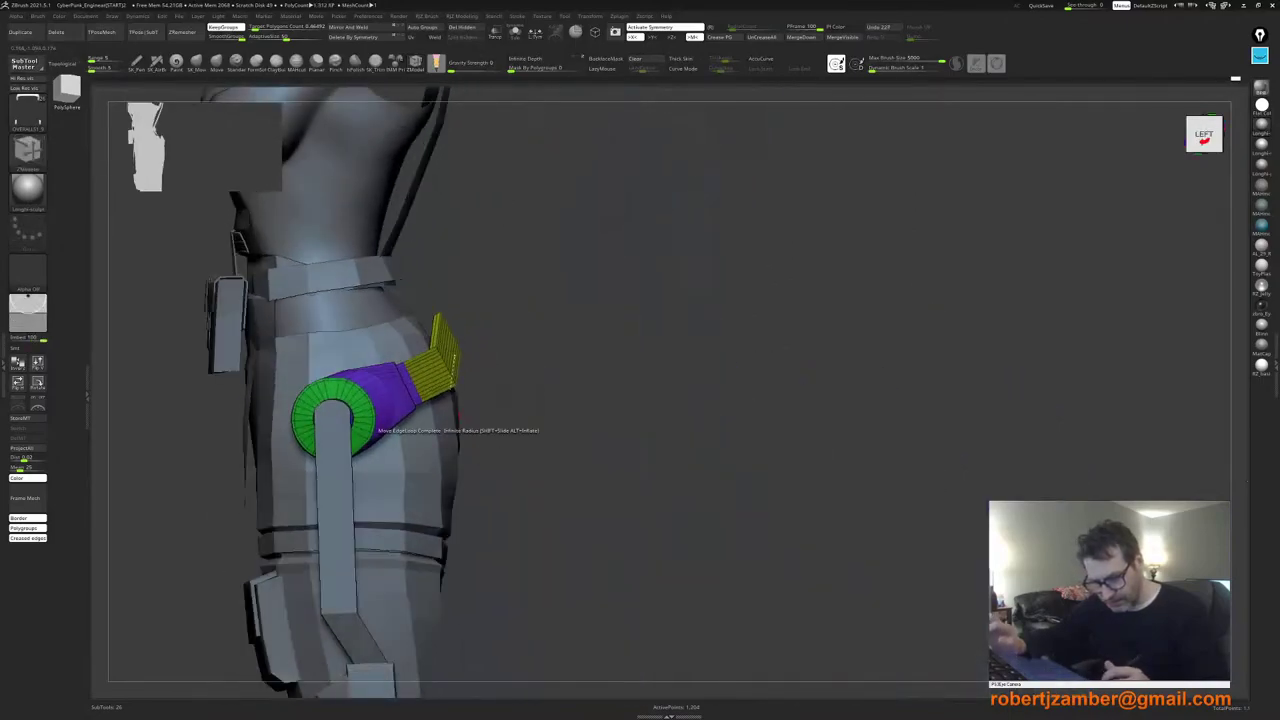
pyautogui.keyDown('ctrl'); pyautogui.moveTo(385, 418); pyautogui.dragTo(503, 535, button='right'); pyautogui.keyUp('ctrl')
pyautogui.keyDown('ctrl'); pyautogui.moveTo(491, 420); pyautogui.dragTo(492, 455, button='right'); pyautogui.keyUp('ctrl')
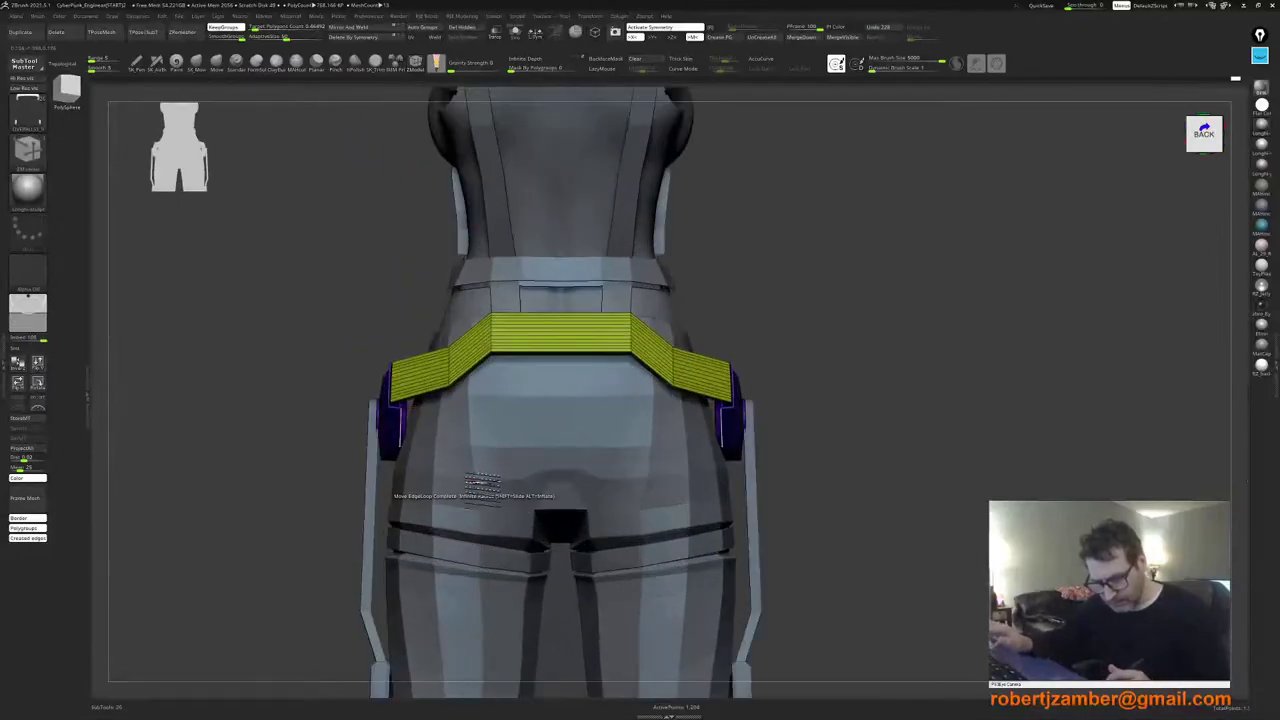
# Step: Compare the band before and after the raise, undo it, and lift the two inner edge loops again to reshape the centre
pyautogui.hotkey('ctrl', 'z')
pyautogui.hotkey('ctrl', 'shift', 'z')
pyautogui.hotkey('ctrl', 'z')
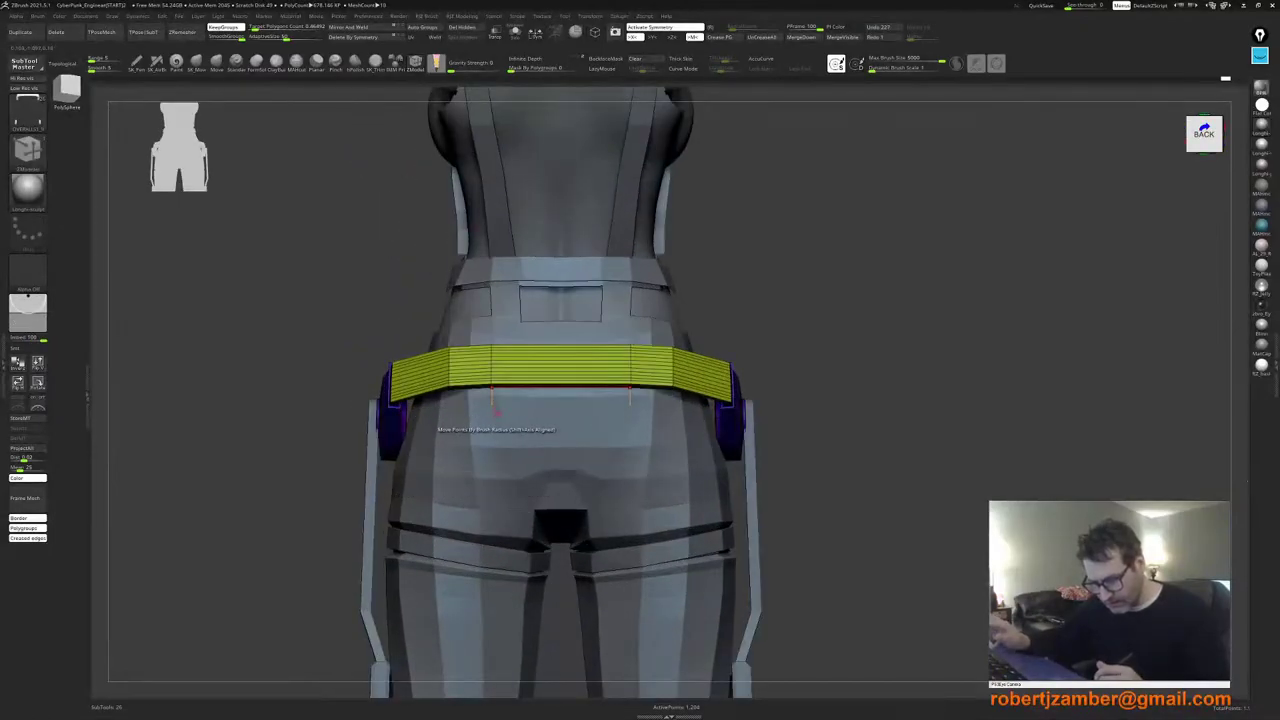
pyautogui.hotkey('ctrl', 'shift', 'z')
pyautogui.moveTo(498, 420); pyautogui.dragTo(493, 391, button='right')
pyautogui.hotkey('ctrl', 'z')
pyautogui.moveTo(498, 375); pyautogui.dragTo(494, 289)
pyautogui.moveTo(494, 289)
pyautogui.mouseDown(button='right')
pyautogui.moveTo(471, 280)
pyautogui.moveTo(490, 280)
pyautogui.mouseUp(button='right')
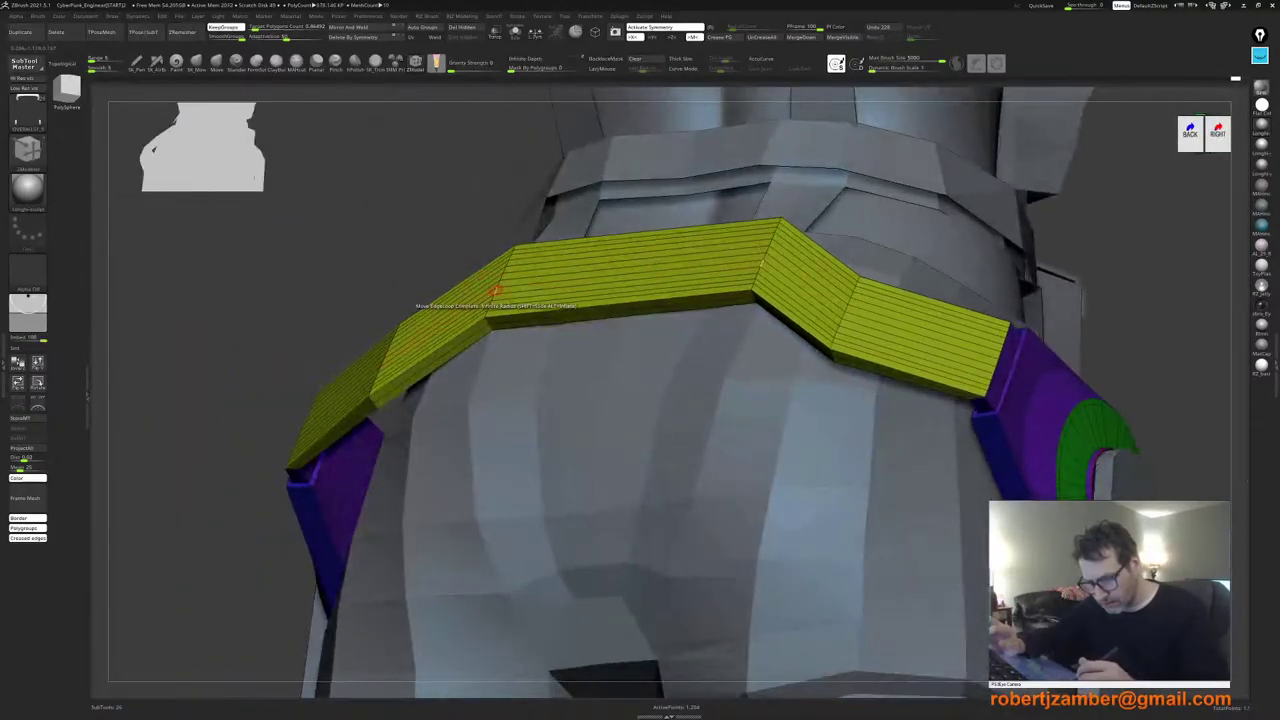
pyautogui.moveTo(496, 291)
pyautogui.mouseDown()
pyautogui.moveTo(478, 263)
pyautogui.moveTo(489, 284)
pyautogui.mouseUp()
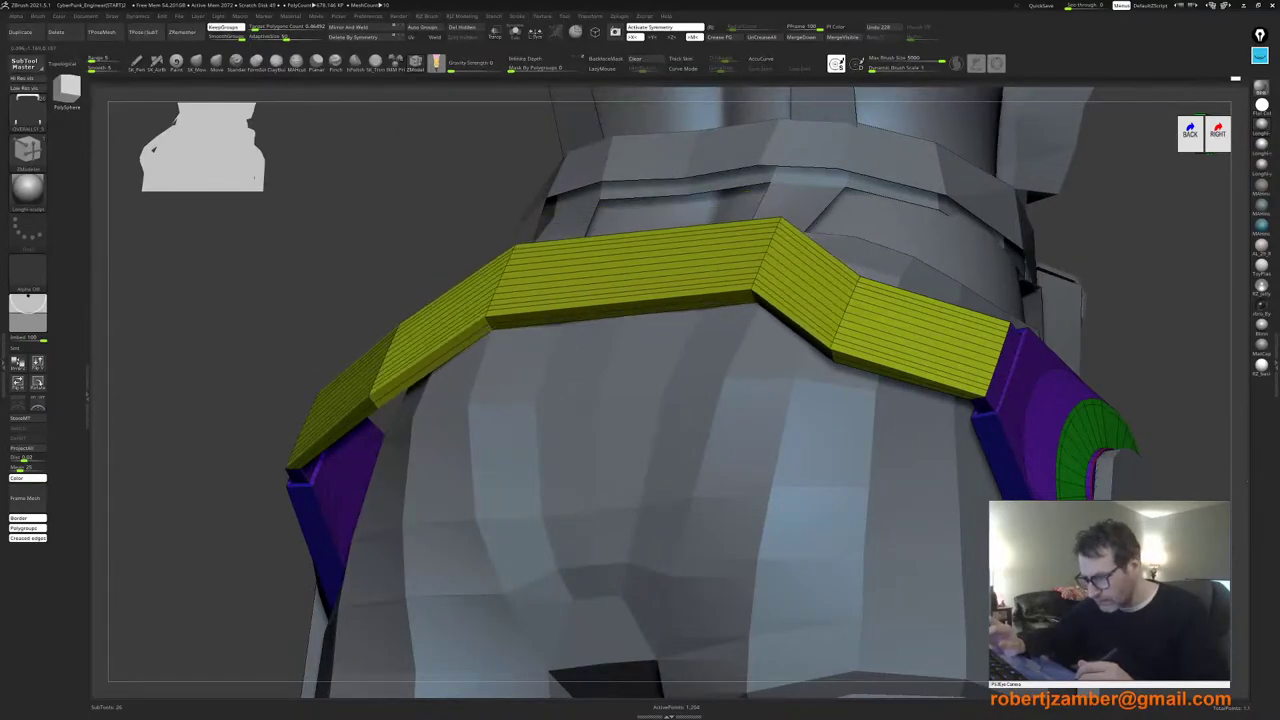
# Step: Move the rear band's outer bend loops inward and down to steepen the slopes up to the raised centre section
pyautogui.moveTo(428, 338); pyautogui.dragTo(410, 296, button='right')
pyautogui.moveTo(372, 401)
pyautogui.mouseDown()
pyautogui.moveTo(395, 425)
pyautogui.moveTo(373, 388)
pyautogui.moveTo(391, 420)
pyautogui.mouseUp()
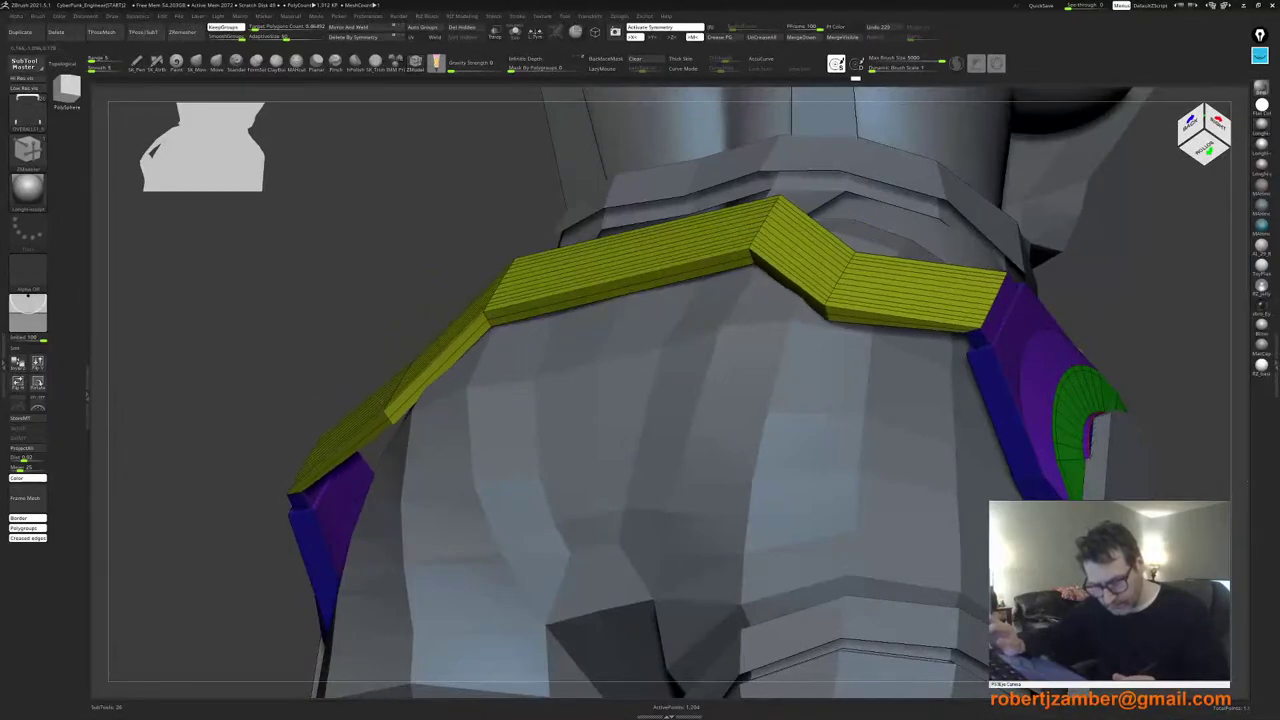
pyautogui.press('b')
pyautogui.press('m')
pyautogui.press('v')
pyautogui.moveTo(368, 415); pyautogui.dragTo(358, 375, button='right')
pyautogui.keyDown('shift'); pyautogui.moveTo(358, 375); pyautogui.dragTo(410, 420, button='right'); pyautogui.keyUp('shift')
pyautogui.keyDown('ctrl'); pyautogui.moveTo(448, 528); pyautogui.dragTo(500, 532, button='right'); pyautogui.keyUp('ctrl')
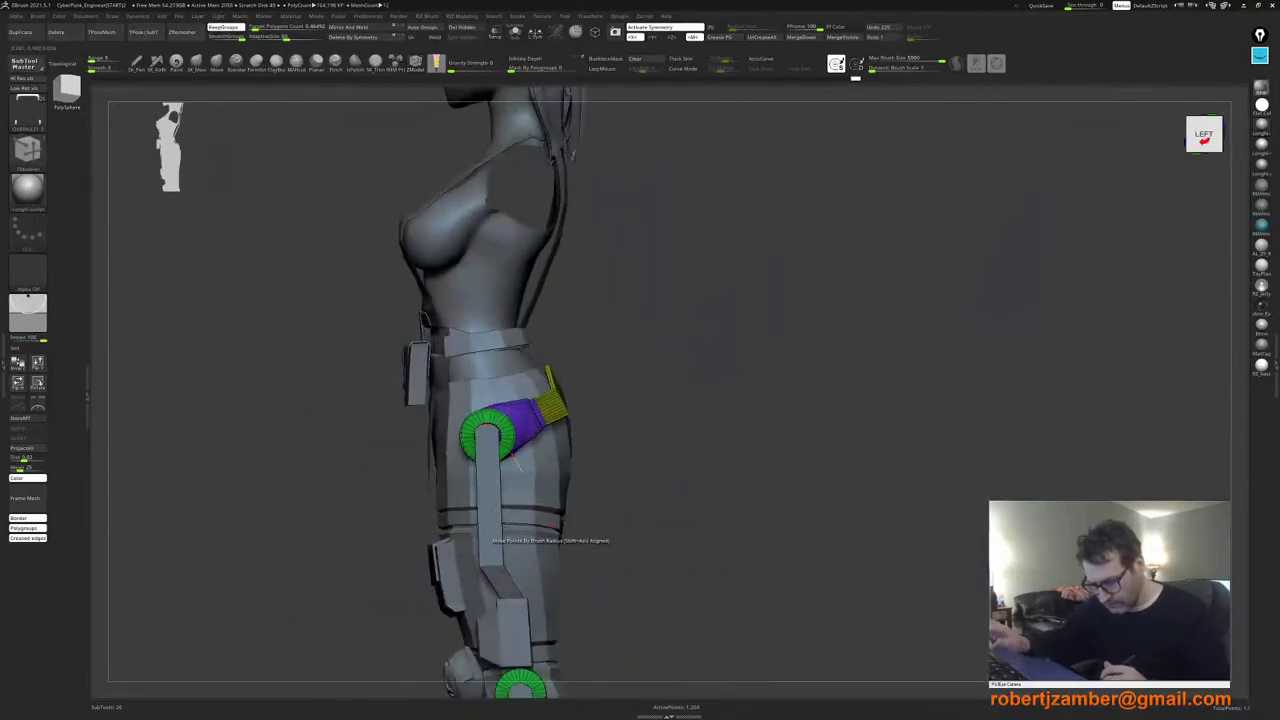
pyautogui.moveTo(580, 515); pyautogui.dragTo(540, 480, button='right')
pyautogui.keyDown('ctrl'); pyautogui.moveTo(588, 408); pyautogui.dragTo(570, 475, button='right'); pyautogui.keyUp('ctrl')
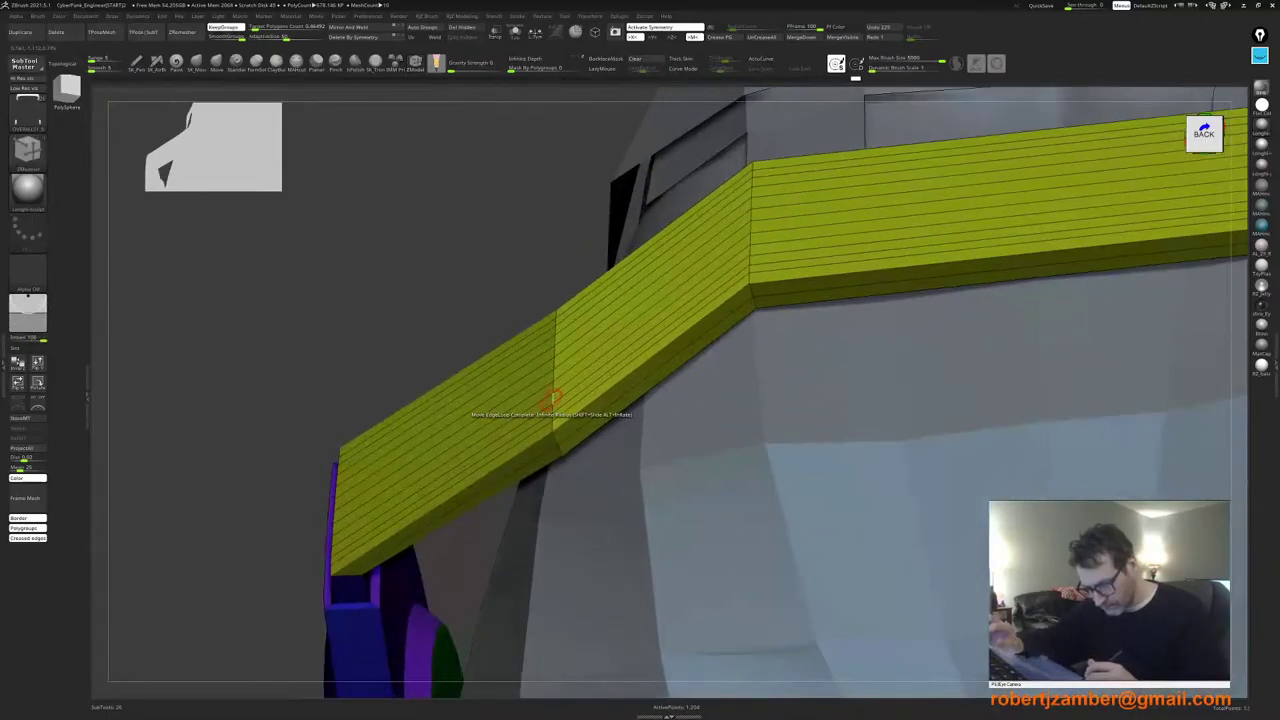
pyautogui.moveTo(554, 401); pyautogui.dragTo(581, 451)
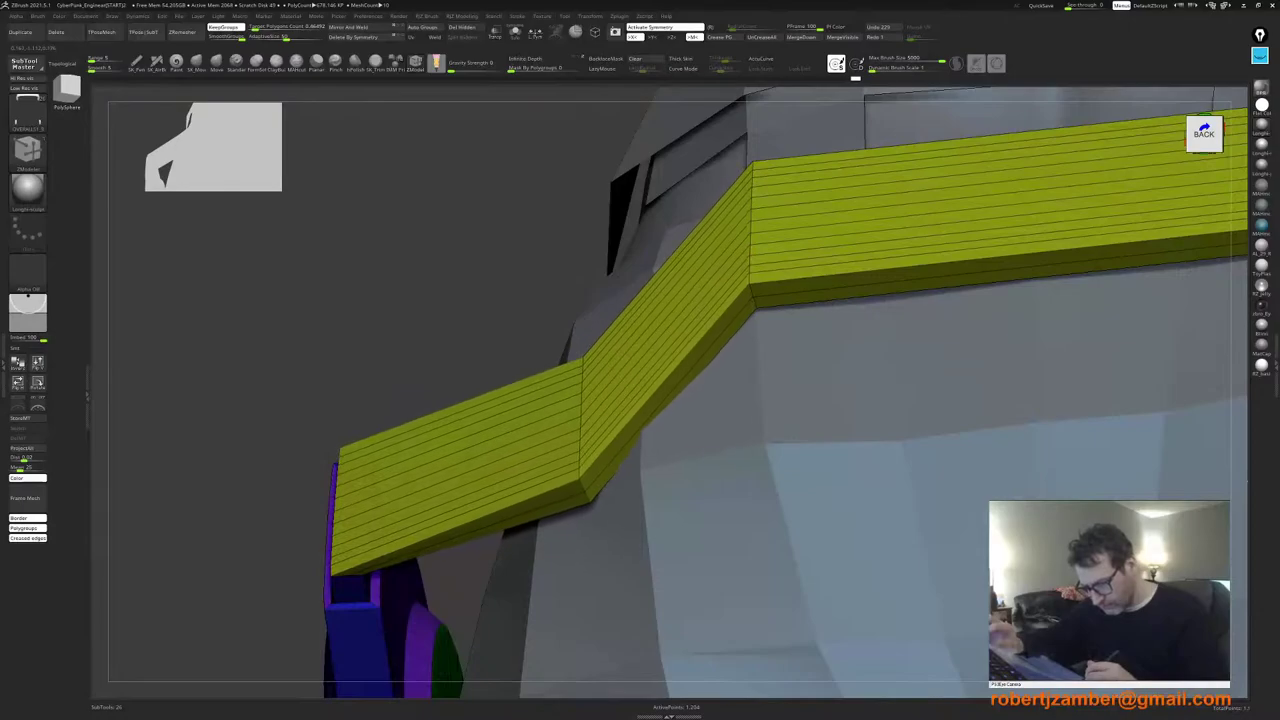
# Step: Fine-tune the edge loops at both ends of the band's raised centre section with ZModeler
pyautogui.press('b')
pyautogui.press('m')
pyautogui.press('t')
pyautogui.moveTo(566, 443)
pyautogui.keyDown('ctrl'); pyautogui.mouseDown(button='right')
pyautogui.moveTo(540, 437)
pyautogui.moveTo(582, 428)
pyautogui.moveTo(588, 408)
pyautogui.moveTo(562, 396)
pyautogui.moveTo(590, 398)
pyautogui.mouseUp(button='right'); pyautogui.keyUp('ctrl')
pyautogui.press('b')
pyautogui.press('z')
pyautogui.press('m')
pyautogui.moveTo(589, 394); pyautogui.dragTo(602, 398)
pyautogui.moveTo(608, 396); pyautogui.dragTo(594, 360, button='right')
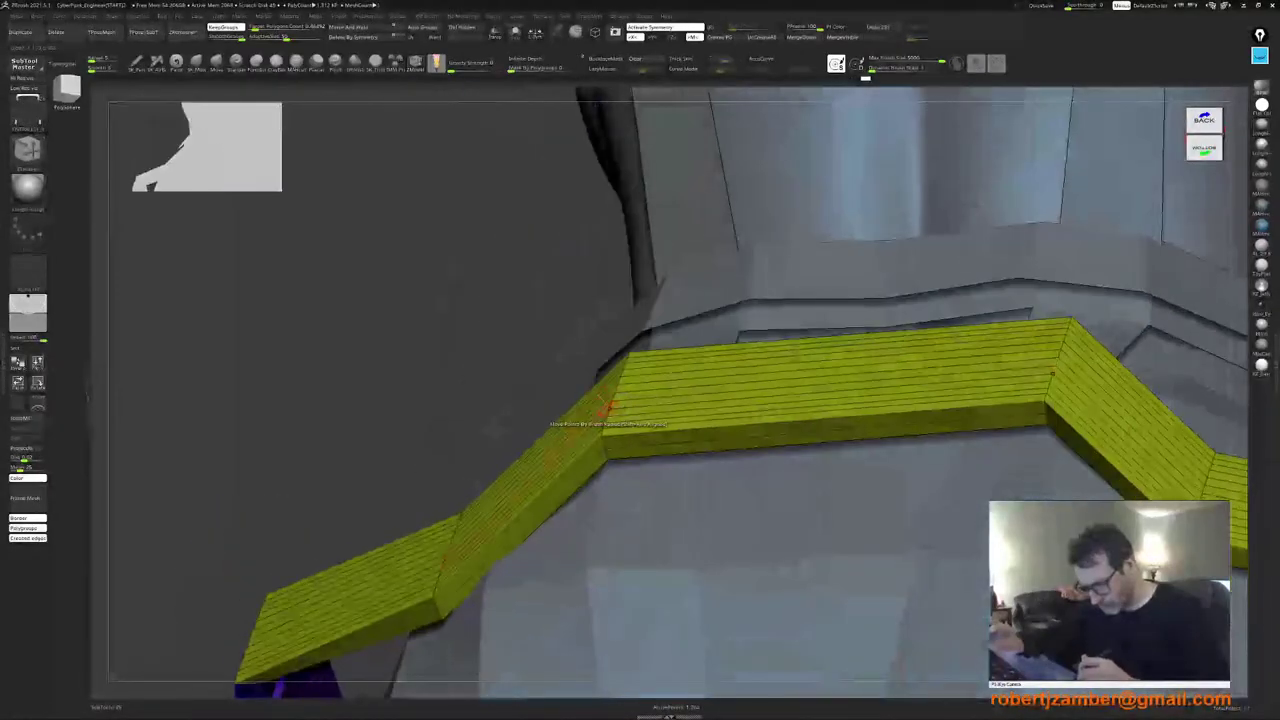
pyautogui.moveTo(611, 412); pyautogui.dragTo(612, 402)
pyautogui.moveTo(607, 394); pyautogui.dragTo(472, 460, button='right')
pyautogui.moveTo(471, 434)
pyautogui.mouseDown()
pyautogui.moveTo(505, 437)
pyautogui.moveTo(460, 437)
pyautogui.moveTo(464, 425)
pyautogui.mouseUp()
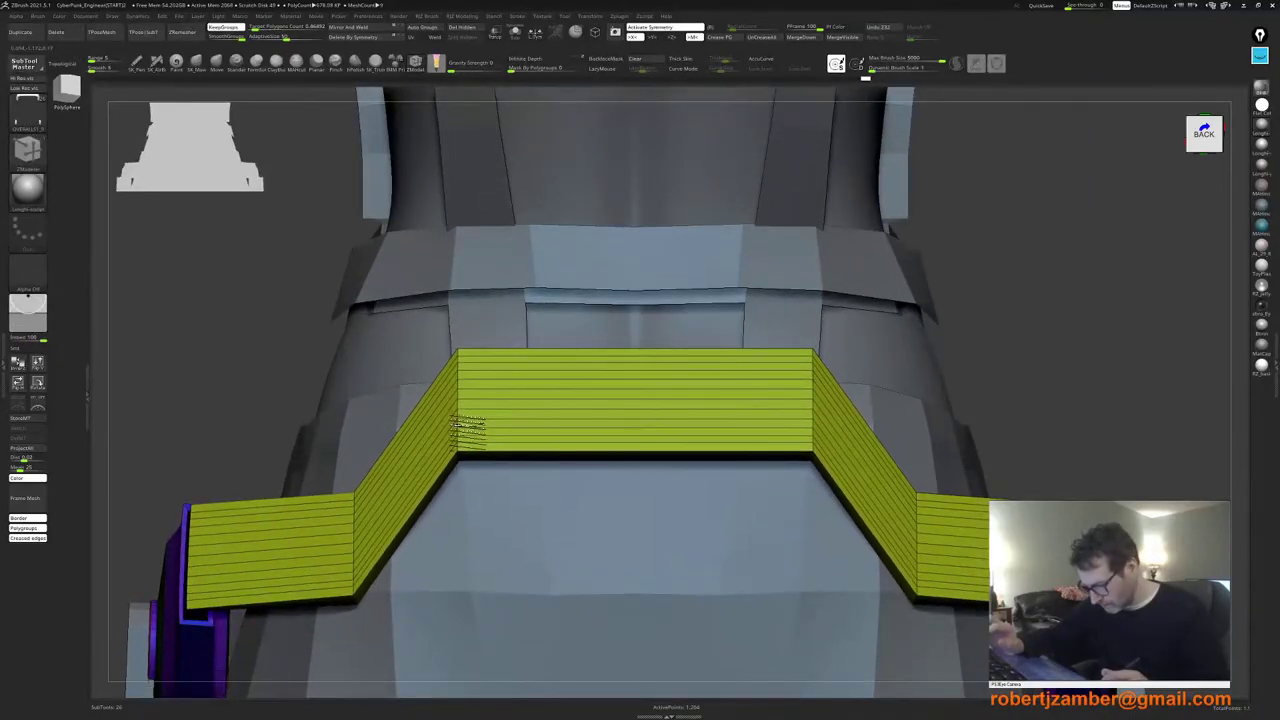
# Step: Move the outer bend loops forward and up in side view so the band's side sections follow the hip brackets' angle
pyautogui.keyDown('ctrl'); pyautogui.moveTo(464, 425); pyautogui.dragTo(312, 330, button='right'); pyautogui.keyUp('ctrl')
pyautogui.moveTo(410, 458); pyautogui.dragTo(555, 530, button='right')
pyautogui.keyDown('ctrl'); pyautogui.moveTo(514, 446); pyautogui.dragTo(520, 487, button='right'); pyautogui.keyUp('ctrl')
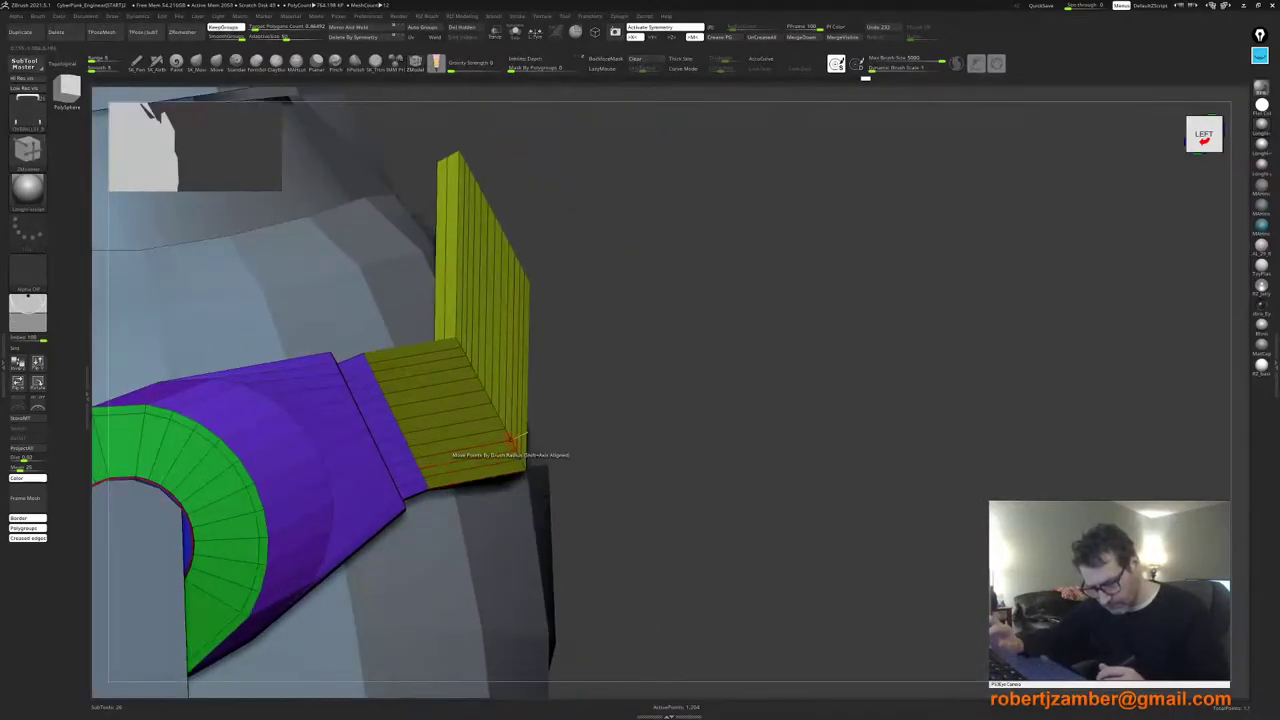
pyautogui.moveTo(508, 435); pyautogui.dragTo(495, 414)
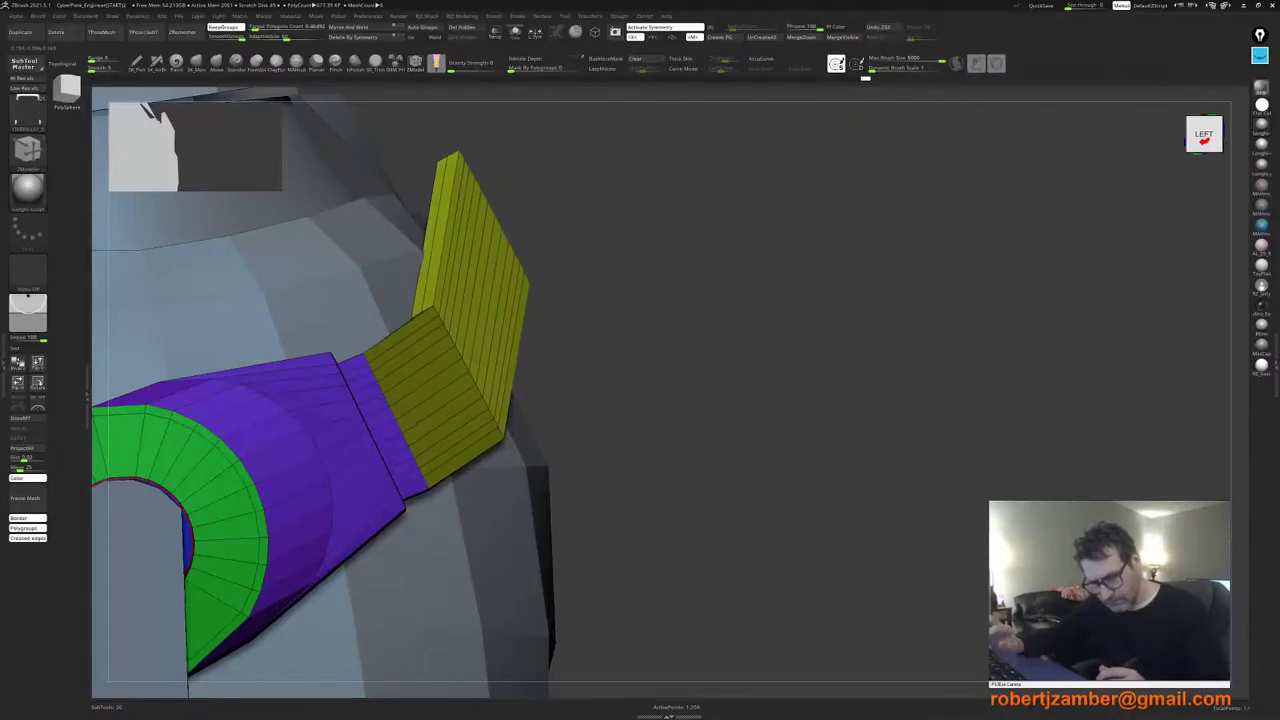
pyautogui.keyDown('ctrl'); pyautogui.moveTo(495, 500); pyautogui.dragTo(517, 526, button='right'); pyautogui.keyUp('ctrl')
pyautogui.keyDown('ctrl'); pyautogui.moveTo(530, 460); pyautogui.dragTo(557, 398, button='right'); pyautogui.keyUp('ctrl')
pyautogui.moveTo(551, 395)
pyautogui.mouseDown()
pyautogui.moveTo(537, 401)
pyautogui.moveTo(576, 379)
pyautogui.moveTo(566, 386)
pyautogui.mouseUp()
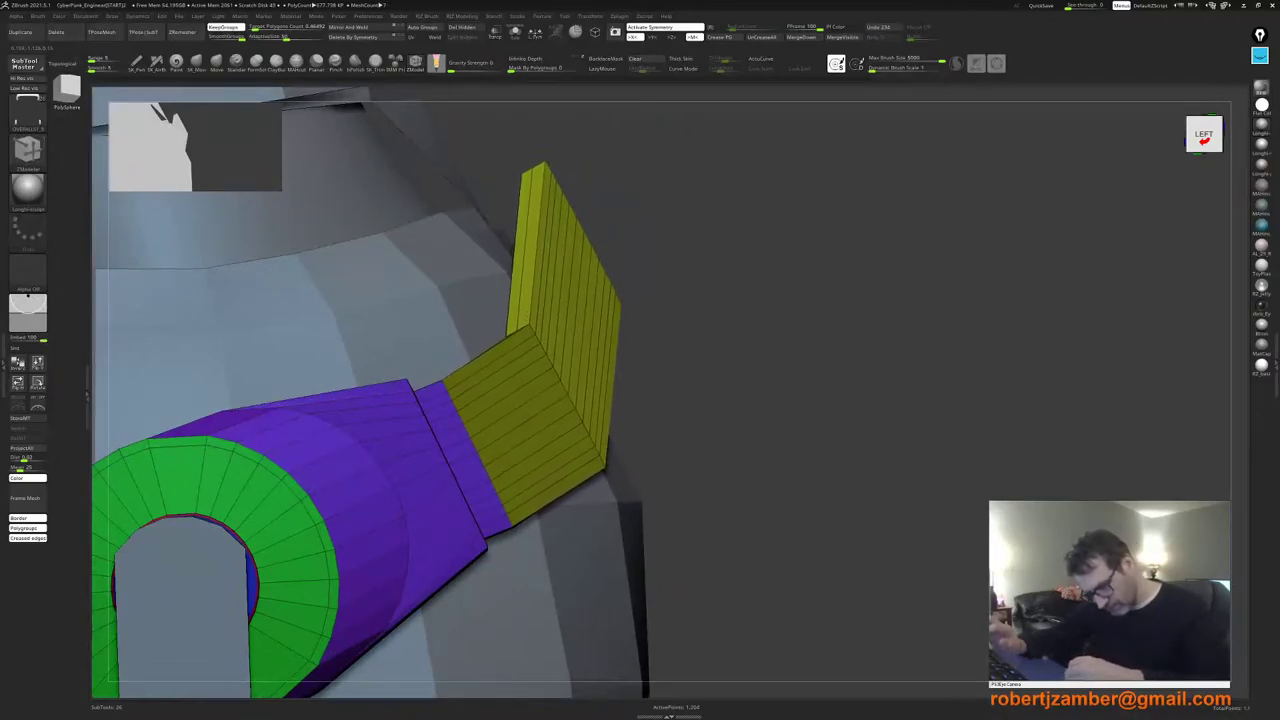
# Step: Turn off the polyframe display and check the rear band on the character from several sides
pyautogui.keyDown('ctrl'); pyautogui.moveTo(555, 390); pyautogui.dragTo(385, 270, button='right'); pyautogui.keyUp('ctrl')
pyautogui.hotkey('shift', 'f')
pyautogui.keyDown('shift'); pyautogui.moveTo(520, 508); pyautogui.dragTo(405, 385, button='right'); pyautogui.keyUp('shift')
pyautogui.moveTo(325, 515); pyautogui.dragTo(672, 522, button='right')
pyautogui.keyDown('ctrl'); pyautogui.moveTo(488, 430); pyautogui.dragTo(491, 502, button='right'); pyautogui.keyUp('ctrl')
# Step: Switch to the Move brush, make the body base mesh the active subtool, and clear its mask
pyautogui.click(217, 63)
pyautogui.moveTo(507, 316)
pyautogui.keyDown('alt'); pyautogui.mouseDown(button='right')
pyautogui.moveTo(471, 334)
pyautogui.moveTo(510, 318)
pyautogui.moveTo(488, 300)
pyautogui.moveTo(490, 338)
pyautogui.mouseUp(button='right'); pyautogui.keyUp('alt')
pyautogui.keyDown('alt'); pyautogui.click(571, 262); pyautogui.keyUp('alt')
pyautogui.keyDown('ctrl'); pyautogui.keyDown('shift'); pyautogui.click(525, 308); pyautogui.keyUp('shift'); pyautogui.keyUp('ctrl')
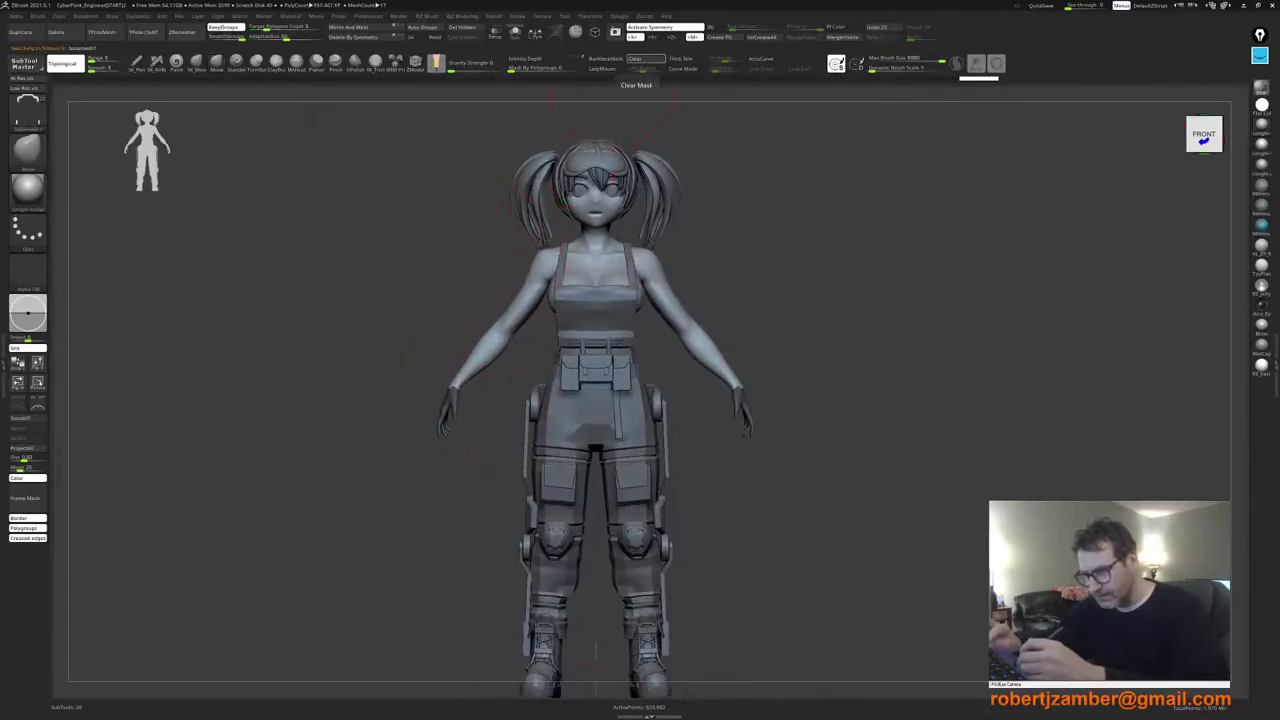
pyautogui.click(637, 60)
pyautogui.keyDown('ctrl'); pyautogui.moveTo(446, 442); pyautogui.dragTo(406, 402, button='right'); pyautogui.keyUp('ctrl')
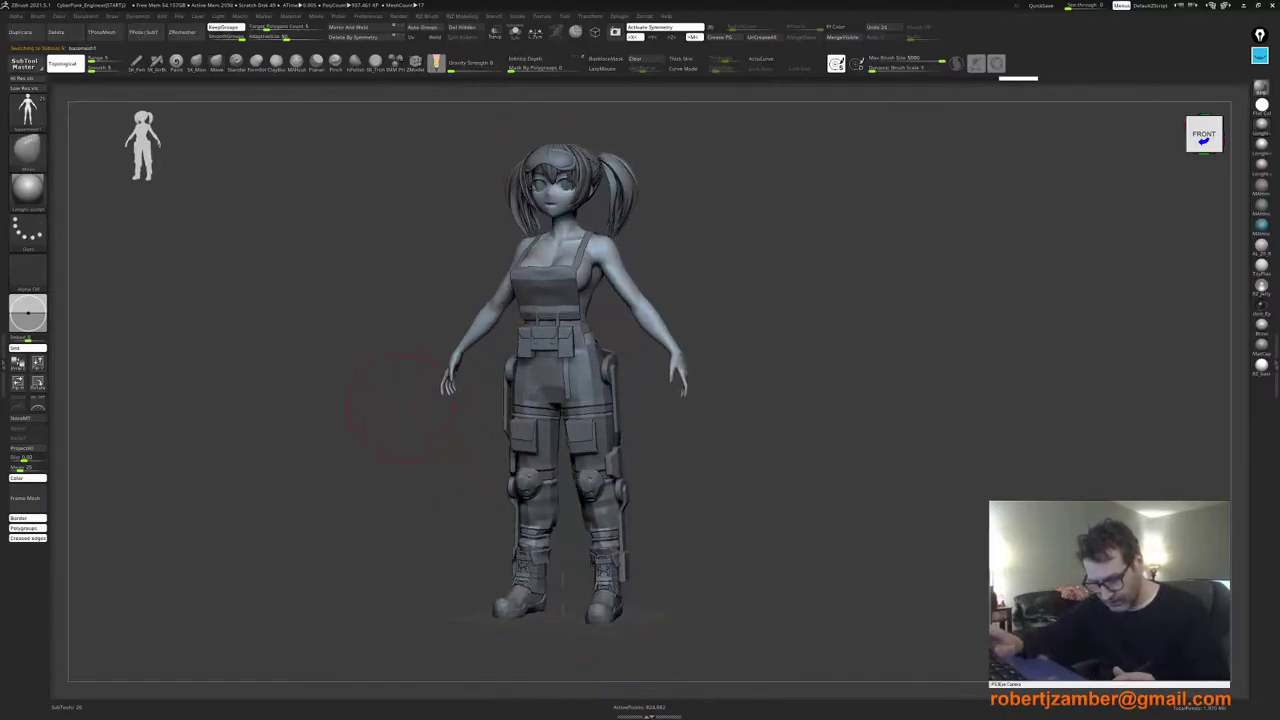
# Step: Show the hidden OVERALLS1_8 garment subtool and make it active
pyautogui.press('t')
pyautogui.moveTo(376, 315)
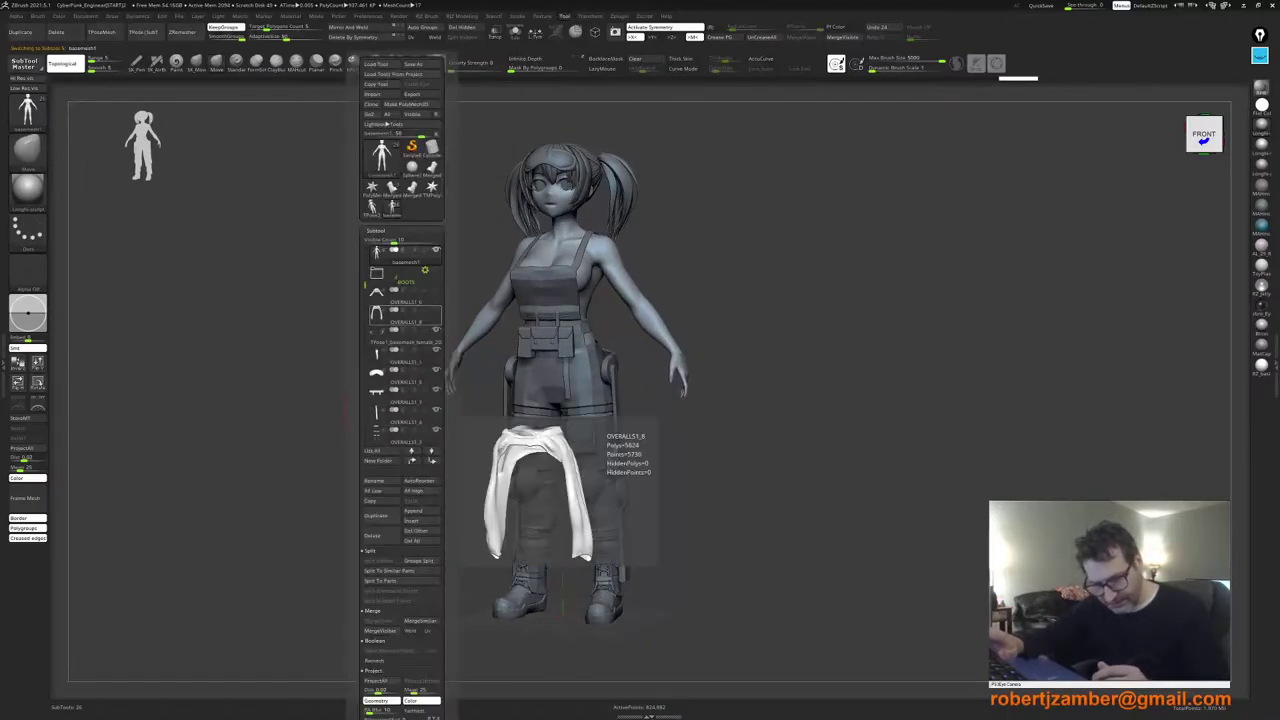
pyautogui.click(436, 310)
pyautogui.moveTo(450, 425); pyautogui.dragTo(447, 458, button='right')
pyautogui.keyDown('ctrl'); pyautogui.moveTo(517, 497); pyautogui.dragTo(512, 470, button='right'); pyautogui.keyUp('ctrl')
pyautogui.moveTo(512, 470); pyautogui.dragTo(430, 521, button='right')
pyautogui.press('space')
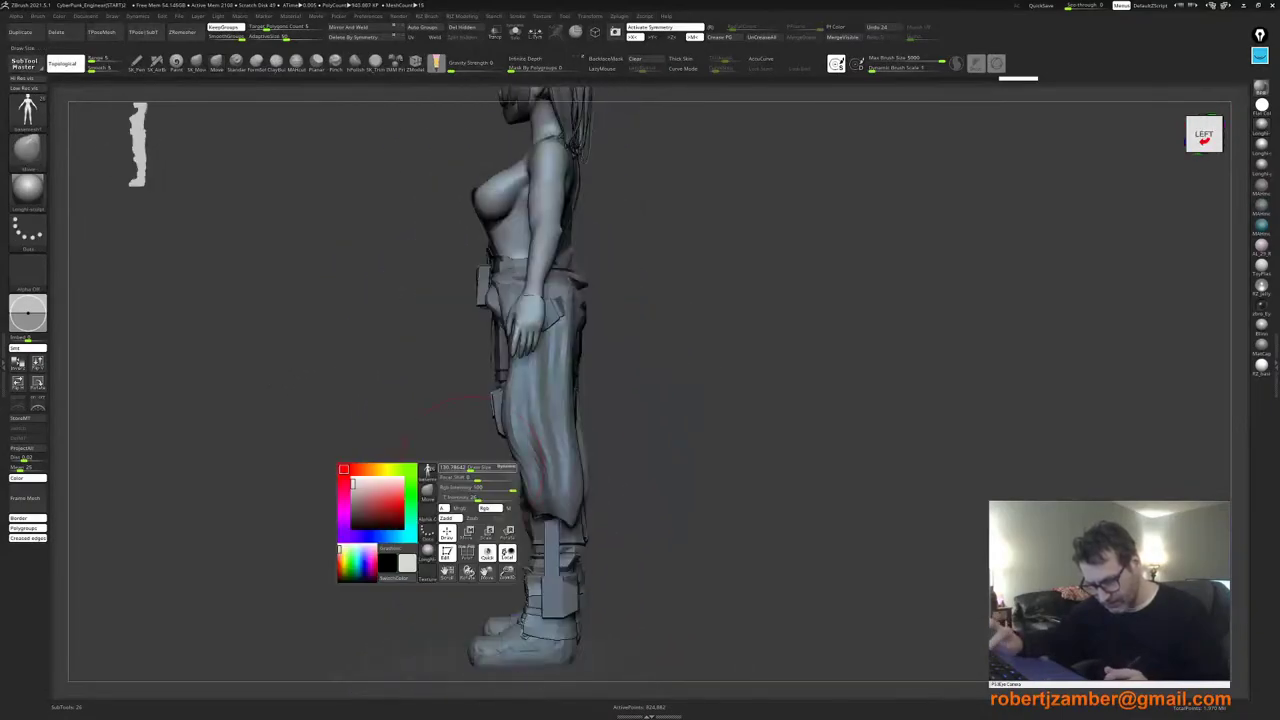
pyautogui.keyDown('alt'); pyautogui.click(520, 456); pyautogui.keyUp('alt')
pyautogui.moveTo(500, 455)
pyautogui.mouseDown(button='right')
pyautogui.moveTo(477, 418)
pyautogui.moveTo(522, 465)
pyautogui.moveTo(600, 463)
pyautogui.mouseUp(button='right')
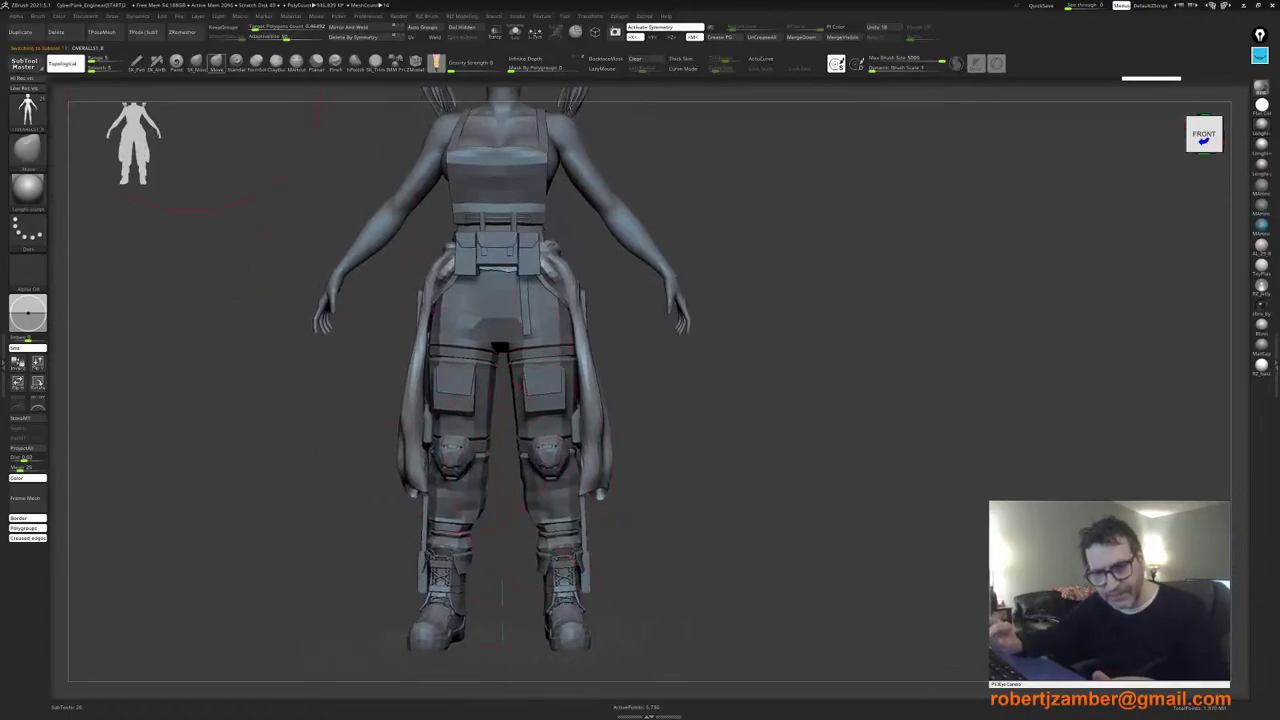
# Step: Select the ClothMove brush and adjust its draw size for the garment's hanging sleeves
pyautogui.press('b')
pyautogui.press('m')
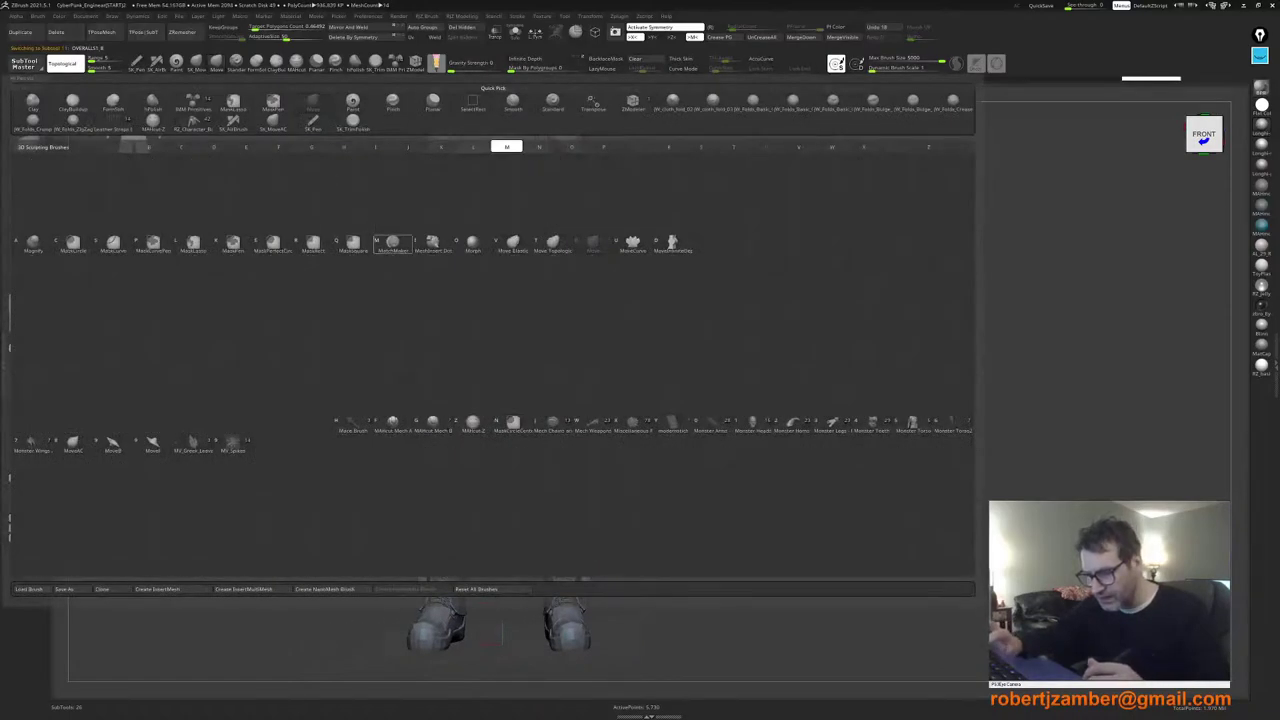
pyautogui.press('b')
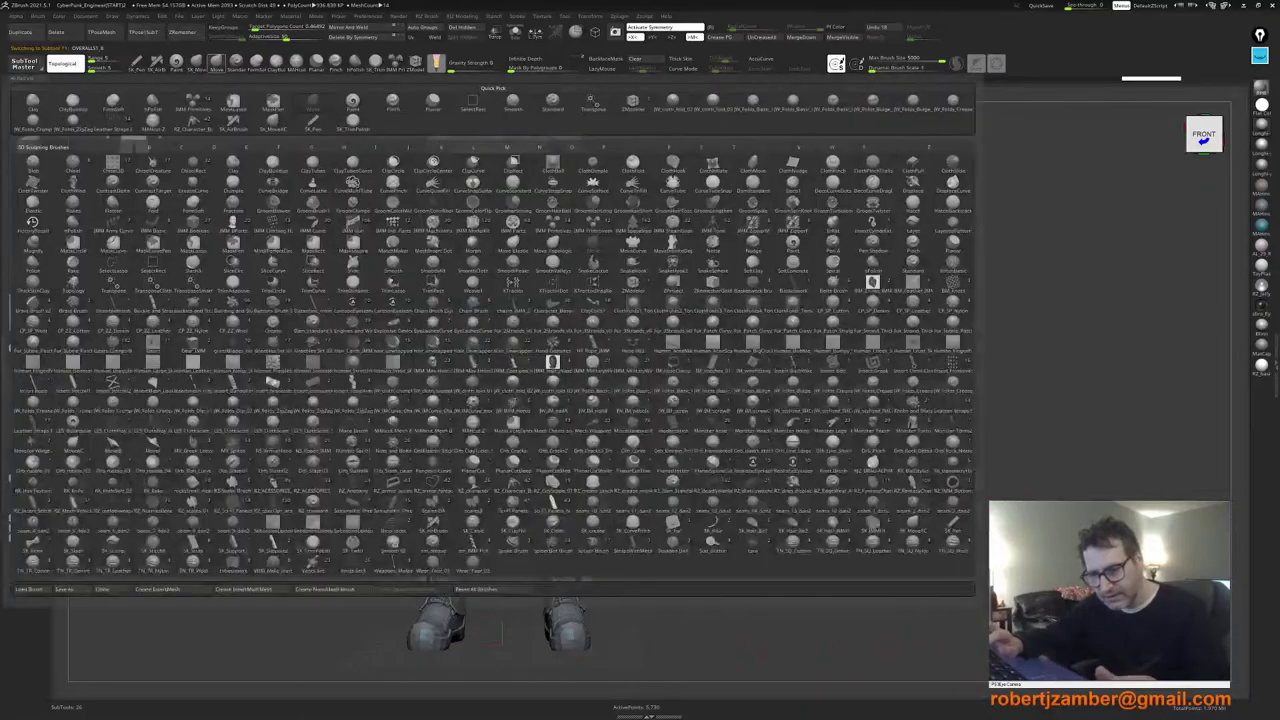
pyautogui.click(752, 165)
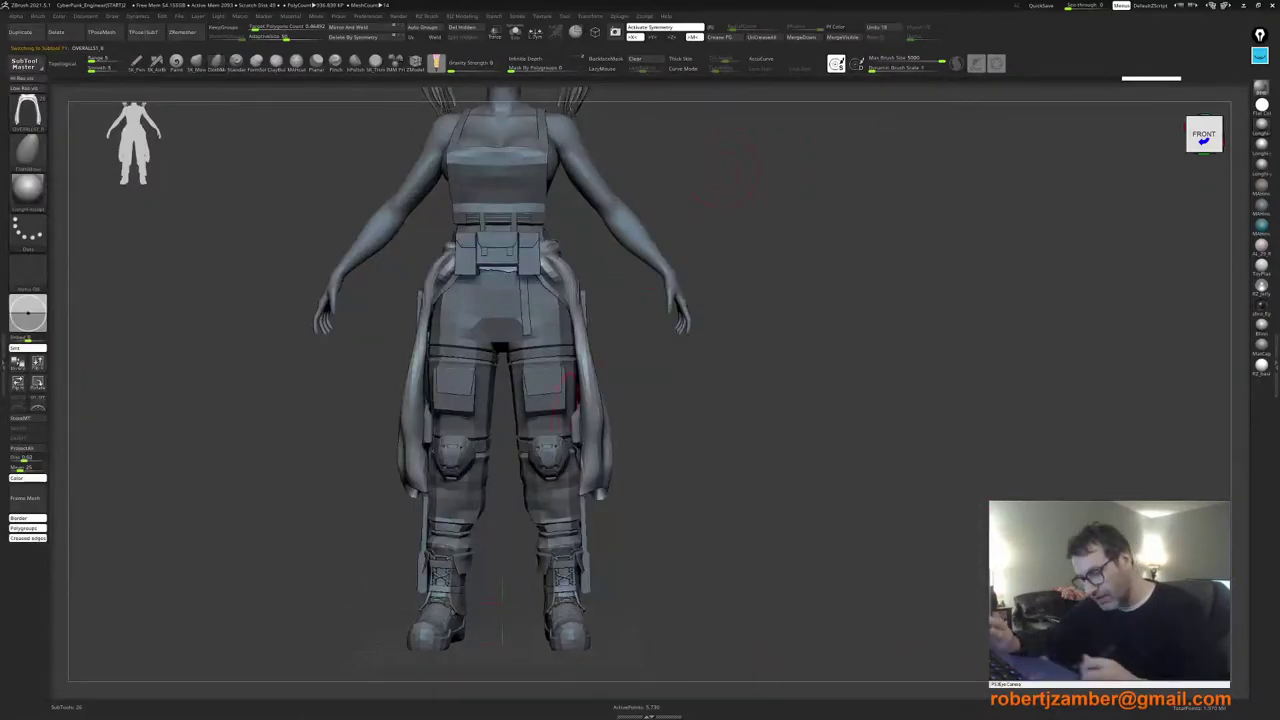
pyautogui.keyDown('shift'); pyautogui.moveTo(745, 450); pyautogui.dragTo(530, 470); pyautogui.keyUp('shift')
pyautogui.press('space')
pyautogui.keyDown('shift'); pyautogui.moveTo(527, 410); pyautogui.dragTo(545, 445); pyautogui.keyUp('shift')
pyautogui.keyDown('ctrl'); pyautogui.moveTo(337, 186); pyautogui.dragTo(608, 346); pyautogui.keyUp('ctrl')
pyautogui.moveTo(700, 430)
pyautogui.keyDown('shift'); pyautogui.mouseDown()
pyautogui.moveTo(530, 453)
pyautogui.moveTo(603, 457)
pyautogui.moveTo(607, 553)
pyautogui.mouseUp(); pyautogui.keyUp('shift')
pyautogui.moveTo(607, 553)
pyautogui.keyDown('alt'); pyautogui.mouseDown()
pyautogui.moveTo(543, 471)
pyautogui.moveTo(531, 409)
pyautogui.moveTo(578, 403)
pyautogui.mouseUp(); pyautogui.keyUp('alt')
pyautogui.press('space')
pyautogui.press('space')
# Step: Pull the garment's hanging sleeves back from the hips and thighs with ClothMove to clear the leg braces
pyautogui.moveTo(490, 418)
pyautogui.mouseDown()
pyautogui.moveTo(632, 440)
pyautogui.moveTo(606, 456)
pyautogui.mouseUp()
pyautogui.moveTo(573, 360); pyautogui.dragTo(632, 364)
pyautogui.press('space')
pyautogui.moveTo(572, 318)
pyautogui.mouseDown()
pyautogui.moveTo(576, 298)
pyautogui.moveTo(532, 266)
pyautogui.mouseUp()
pyautogui.moveTo(640, 345); pyautogui.dragTo(547, 371)
pyautogui.press('space')
pyautogui.press('space')
pyautogui.moveTo(562, 424); pyautogui.dragTo(572, 404)
pyautogui.moveTo(660, 402)
pyautogui.mouseDown()
pyautogui.moveTo(553, 412)
pyautogui.moveTo(594, 446)
pyautogui.moveTo(573, 463)
pyautogui.moveTo(592, 466)
pyautogui.mouseUp()
pyautogui.press('space')
pyautogui.press('space')
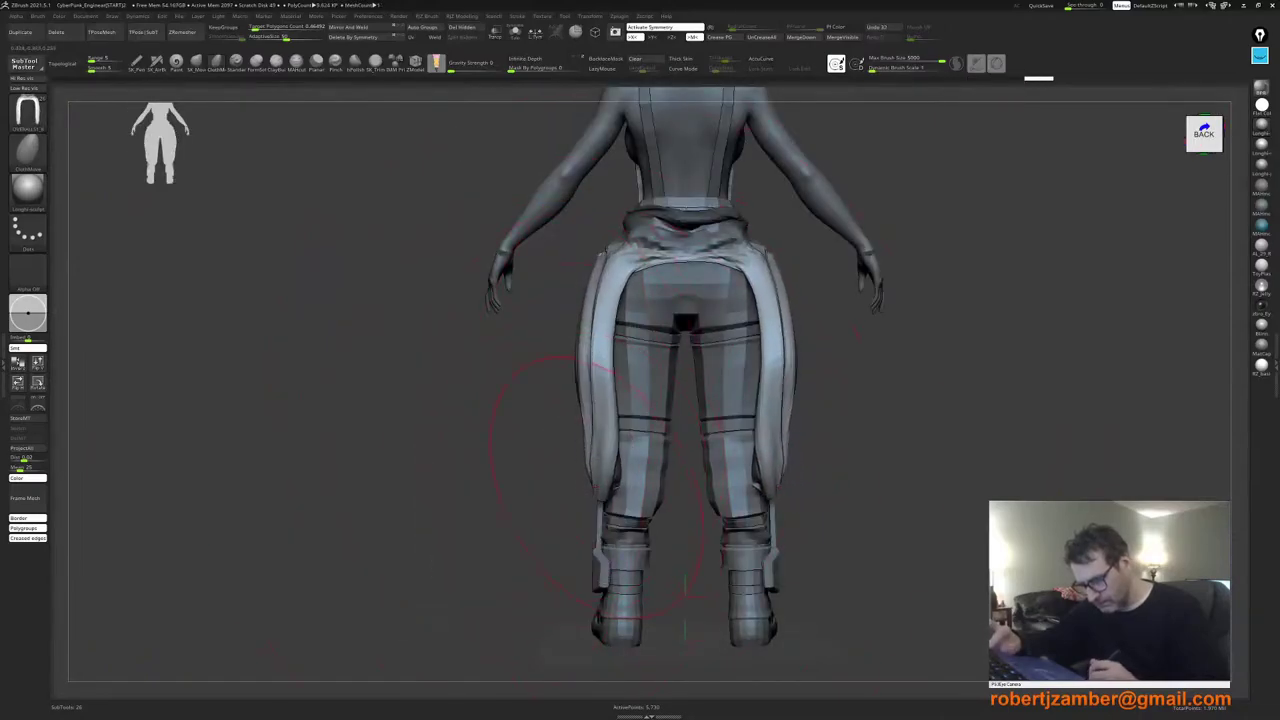
# Step: Reposition the lower ends of the hanging sleeves behind the knee braces in side view, adjusting the ClothMove draw size
pyautogui.moveTo(540, 502); pyautogui.dragTo(640, 514)
pyautogui.press('space')
pyautogui.moveTo(573, 472); pyautogui.dragTo(567, 472)
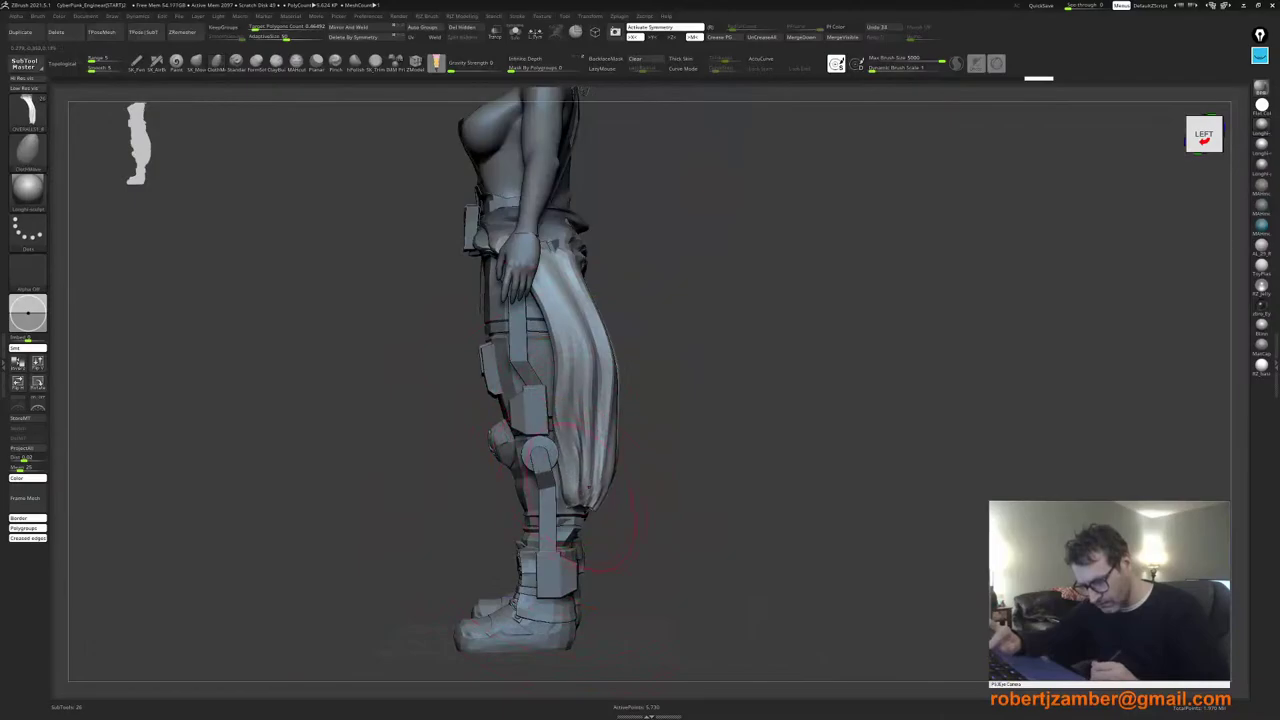
pyautogui.press('space')
pyautogui.press('space')
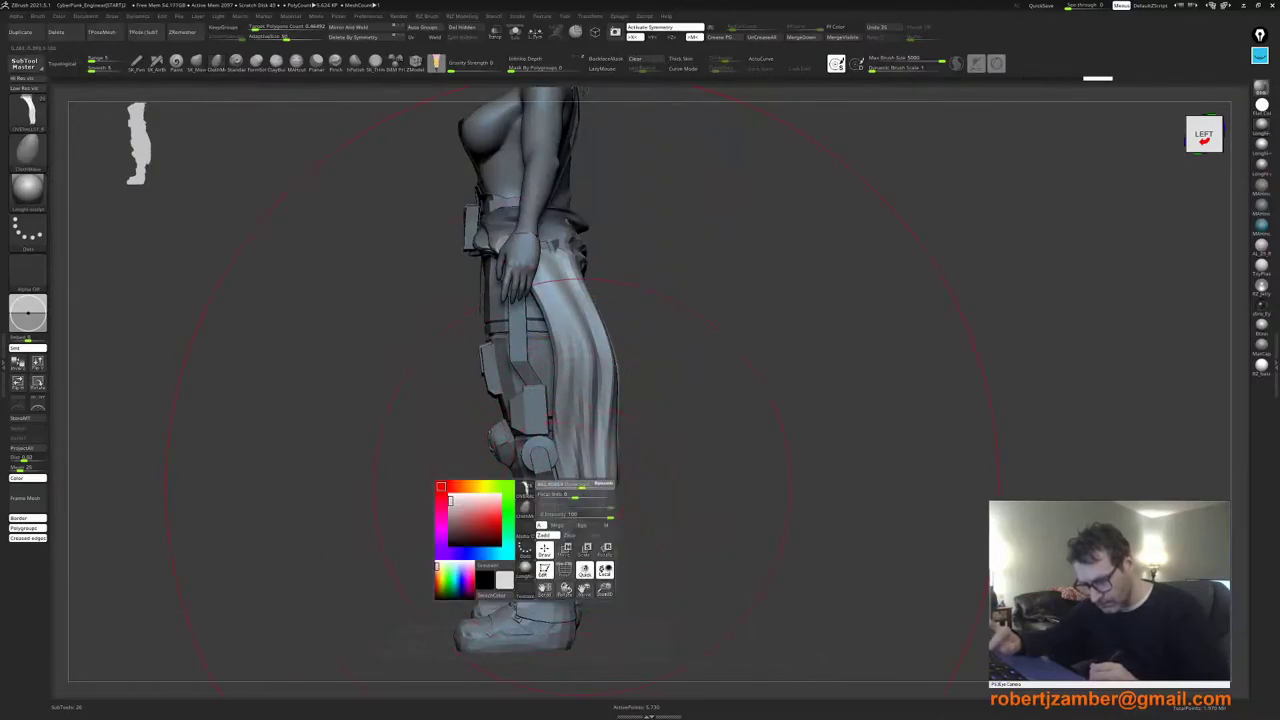
pyautogui.moveTo(582, 487); pyautogui.dragTo(570, 499)
pyautogui.moveTo(470, 480); pyautogui.dragTo(572, 432)
pyautogui.press('space')
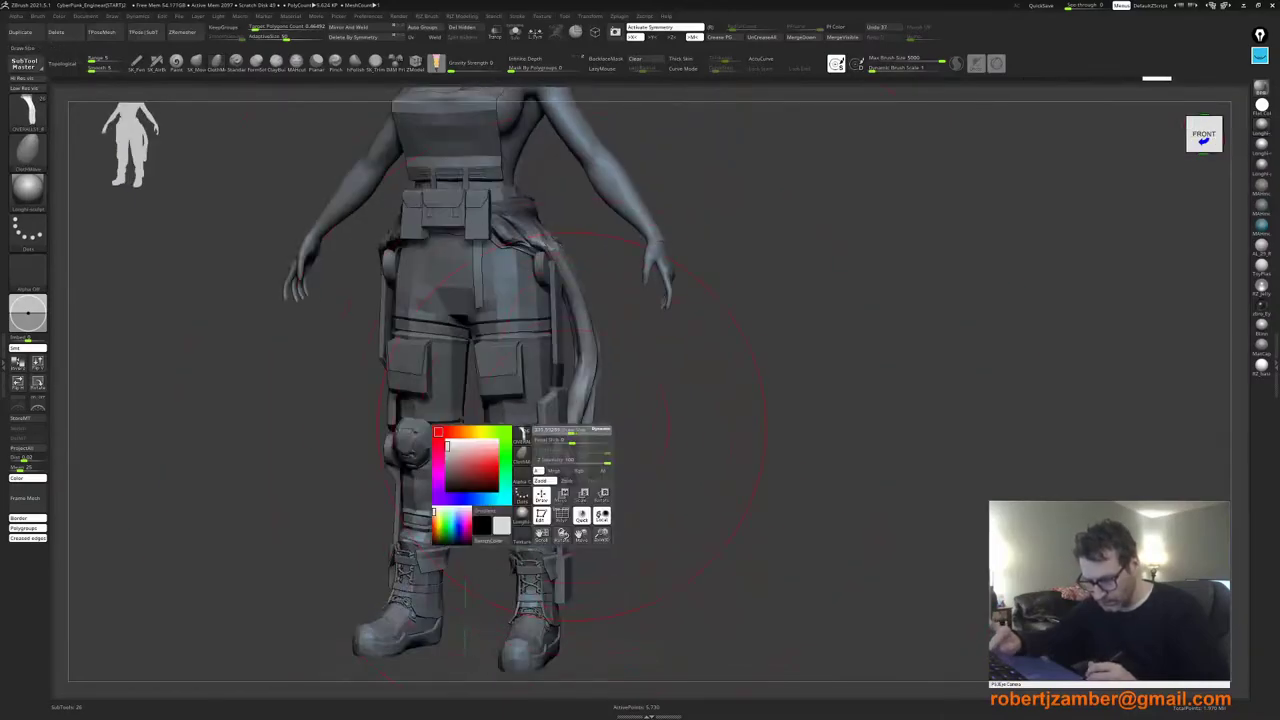
# Step: Shape the sleeves' outer silhouette beside the thighs and knees from the front with ClothMove
pyautogui.moveTo(598, 350); pyautogui.dragTo(582, 350)
pyautogui.keyDown('shift'); pyautogui.moveTo(500, 375); pyautogui.dragTo(571, 361); pyautogui.keyUp('shift')
pyautogui.moveTo(386, 404)
pyautogui.keyDown('alt'); pyautogui.mouseDown()
pyautogui.moveTo(429, 405)
pyautogui.moveTo(408, 444)
pyautogui.mouseUp(); pyautogui.keyUp('alt')
pyautogui.press('space')
pyautogui.moveTo(388, 434); pyautogui.dragTo(411, 450)
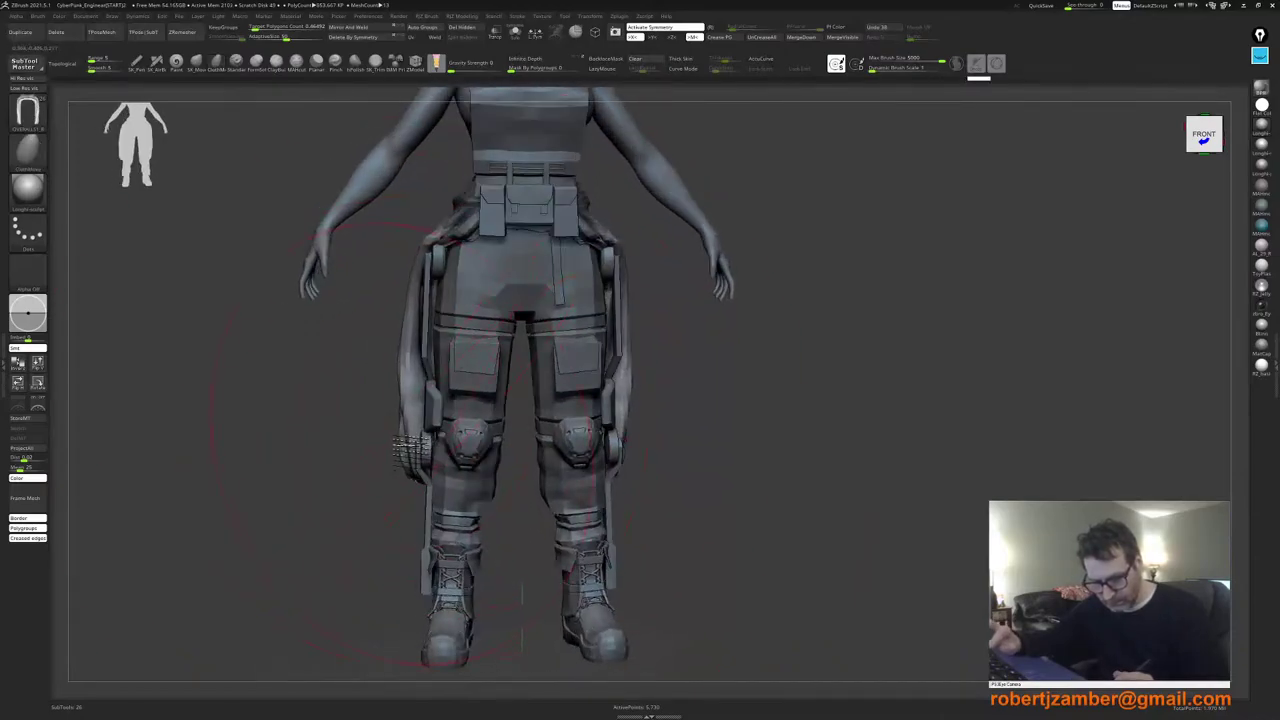
pyautogui.keyDown('shift'); pyautogui.moveTo(416, 448); pyautogui.dragTo(425, 443, button='right'); pyautogui.keyUp('shift')
pyautogui.press('space')
pyautogui.moveTo(406, 444); pyautogui.dragTo(396, 419)
pyautogui.press('space')
pyautogui.moveTo(398, 370); pyautogui.dragTo(408, 368)
pyautogui.moveTo(408, 368)
pyautogui.keyDown('shift'); pyautogui.mouseDown(button='right')
pyautogui.moveTo(381, 346)
pyautogui.moveTo(396, 394)
pyautogui.mouseUp(button='right'); pyautogui.keyUp('shift')
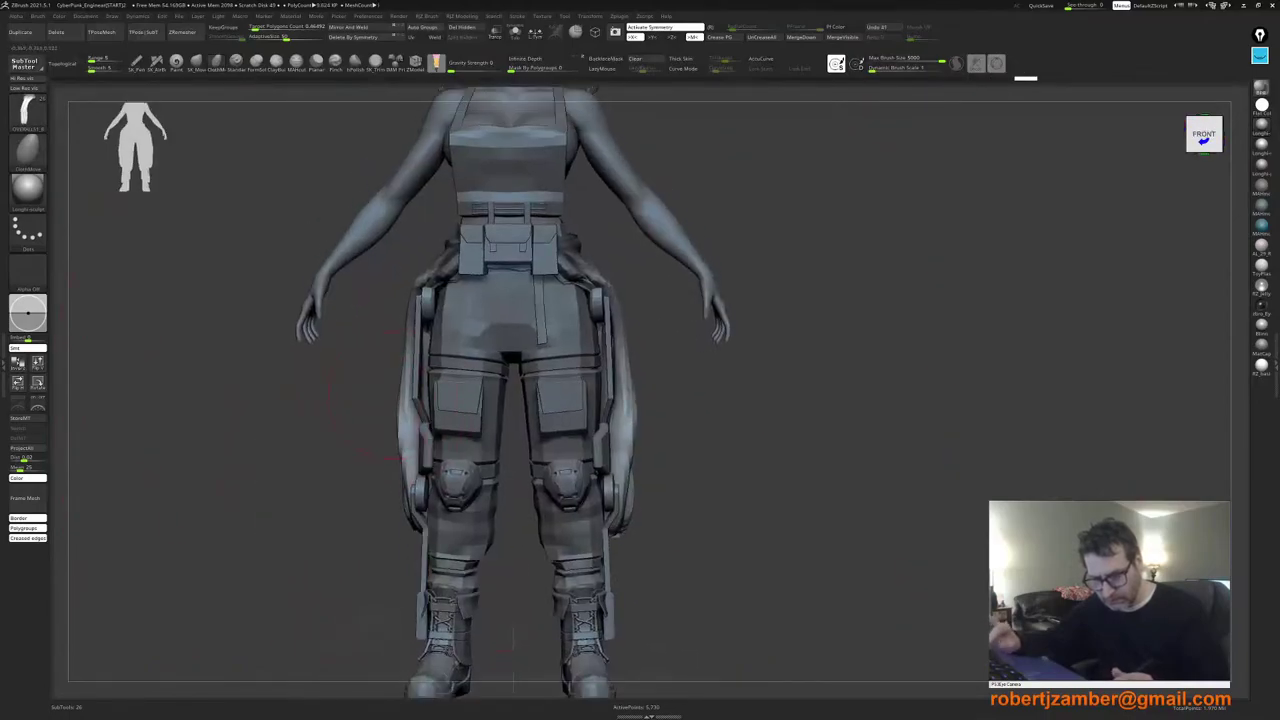
# Step: Activate the dynamics collision volume so the garment collides with the body and braces
pyautogui.press('space')
pyautogui.keyDown('alt'); pyautogui.moveTo(352, 442); pyautogui.dragTo(440, 513, button='right'); pyautogui.keyUp('alt')
pyautogui.click(137, 16)
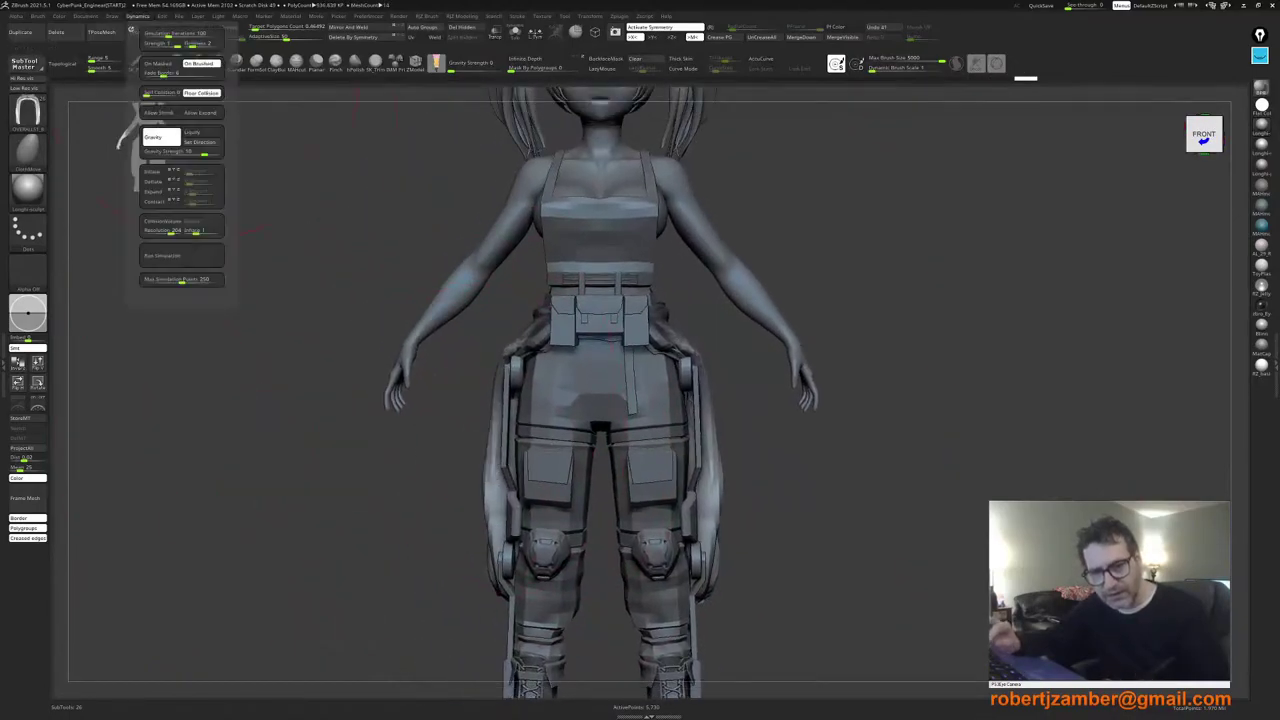
pyautogui.click(163, 221)
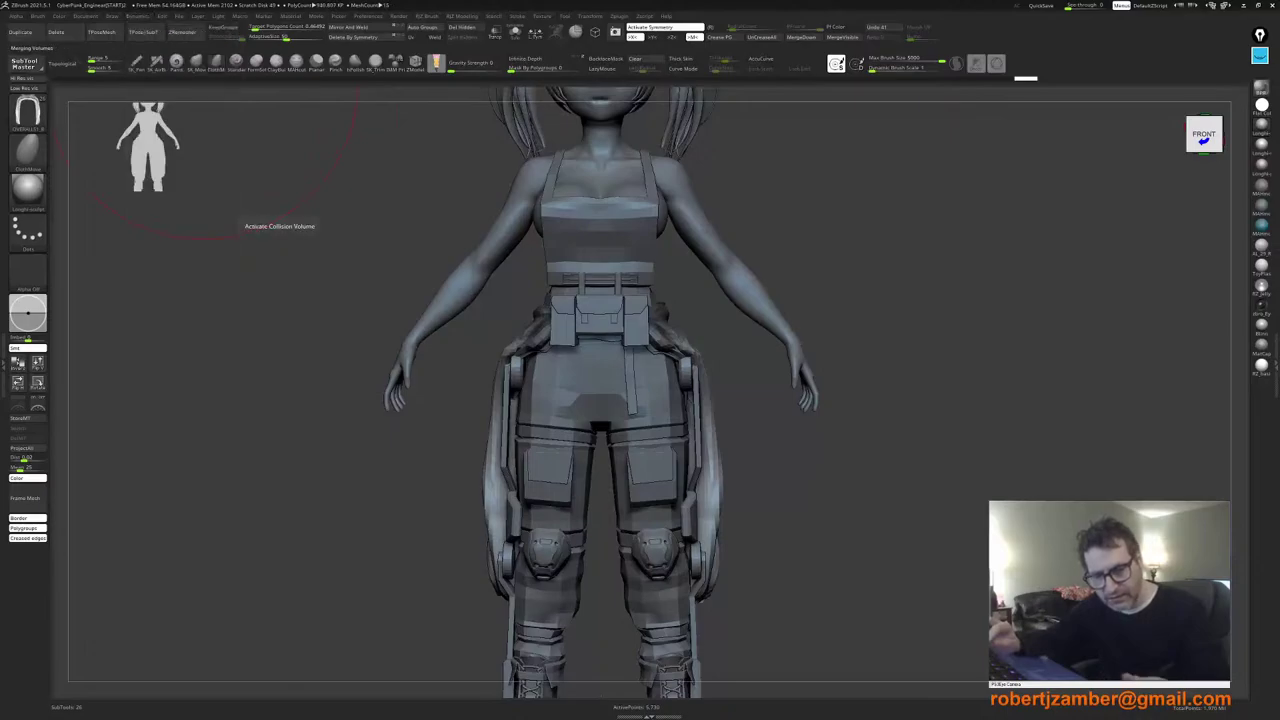
pyautogui.keyDown('alt'); pyautogui.moveTo(420, 460); pyautogui.dragTo(422, 418, button='right'); pyautogui.keyUp('alt')
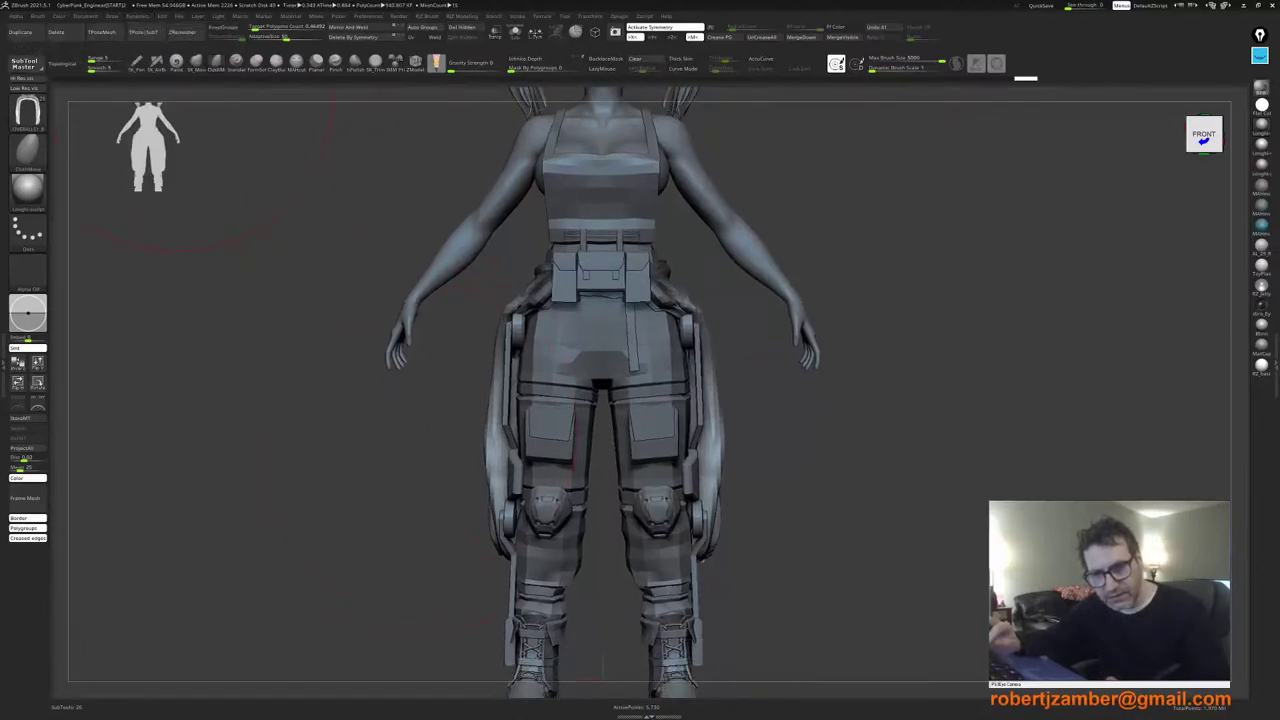
# Step: Try to drape the hanging garment over the leg braces by running the cloth simulation with gravity
pyautogui.click(137, 16)
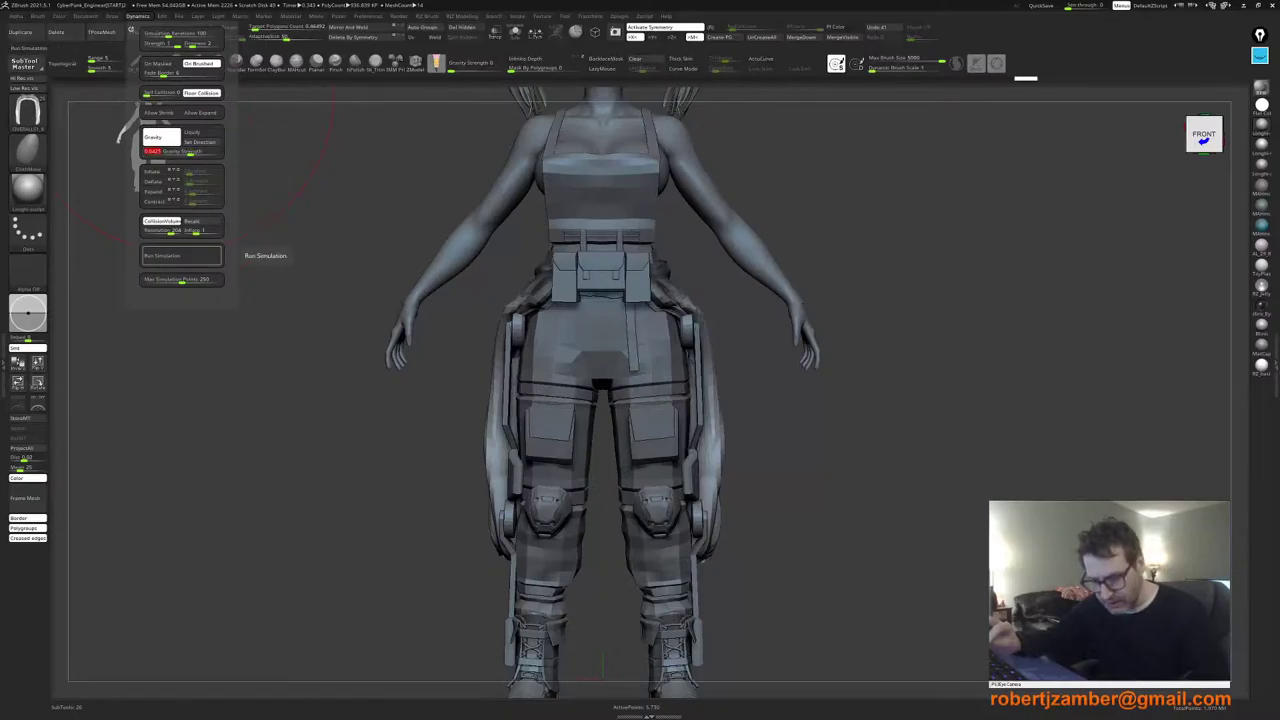
pyautogui.click(181, 256)
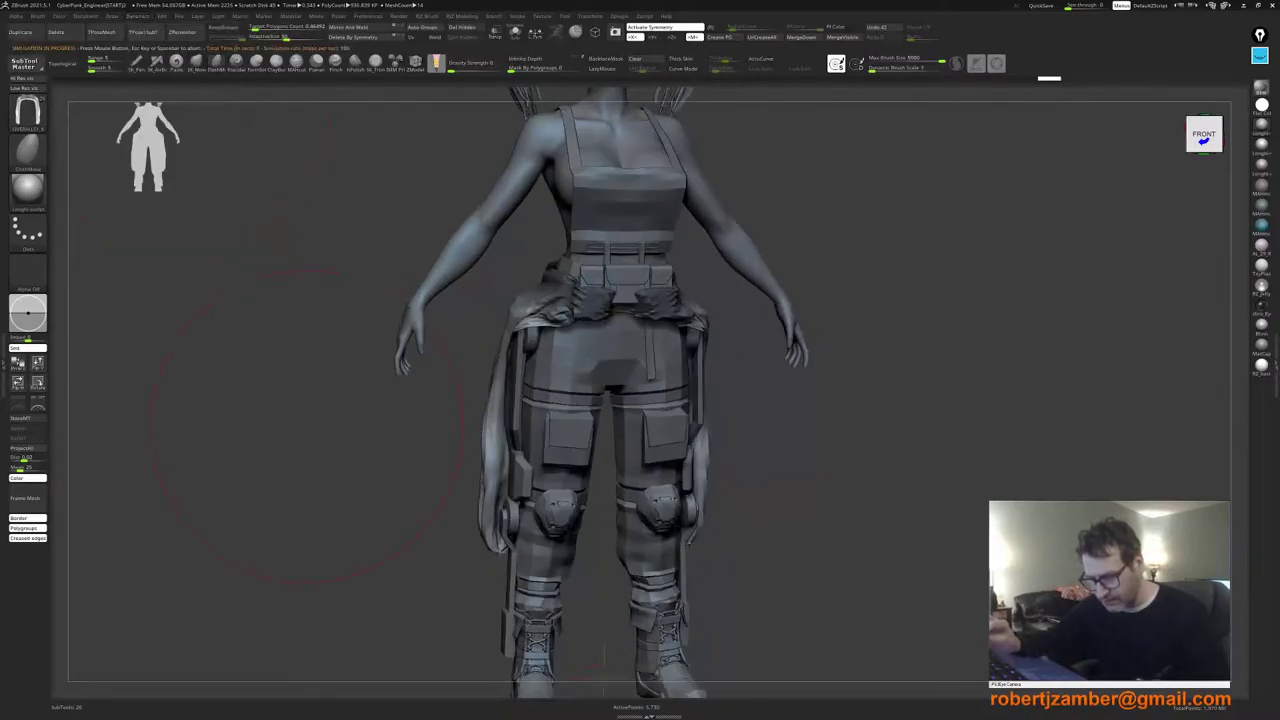
pyautogui.keyDown('alt'); pyautogui.moveTo(391, 473); pyautogui.dragTo(386, 540); pyautogui.keyUp('alt')
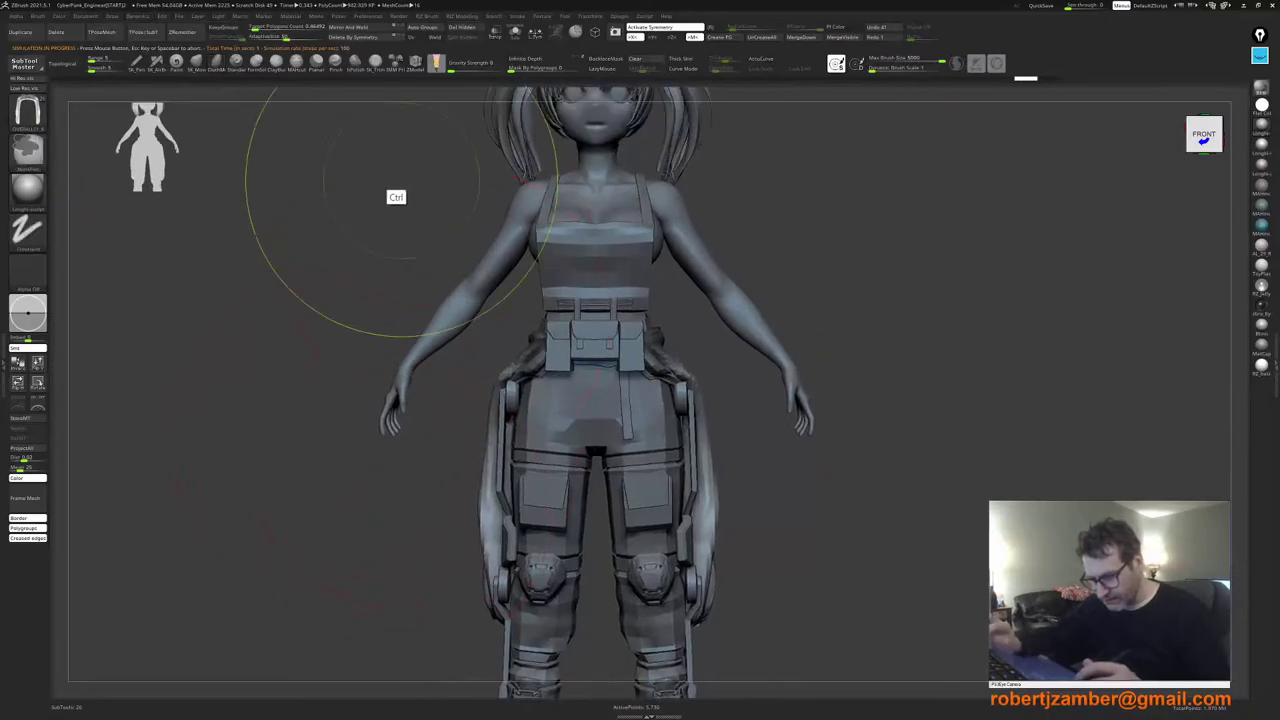
pyautogui.moveTo(393, 167)
pyautogui.keyDown('ctrl'); pyautogui.mouseDown()
pyautogui.moveTo(507, 364)
pyautogui.moveTo(645, 364)
pyautogui.moveTo(697, 379)
pyautogui.mouseUp(); pyautogui.keyUp('ctrl')
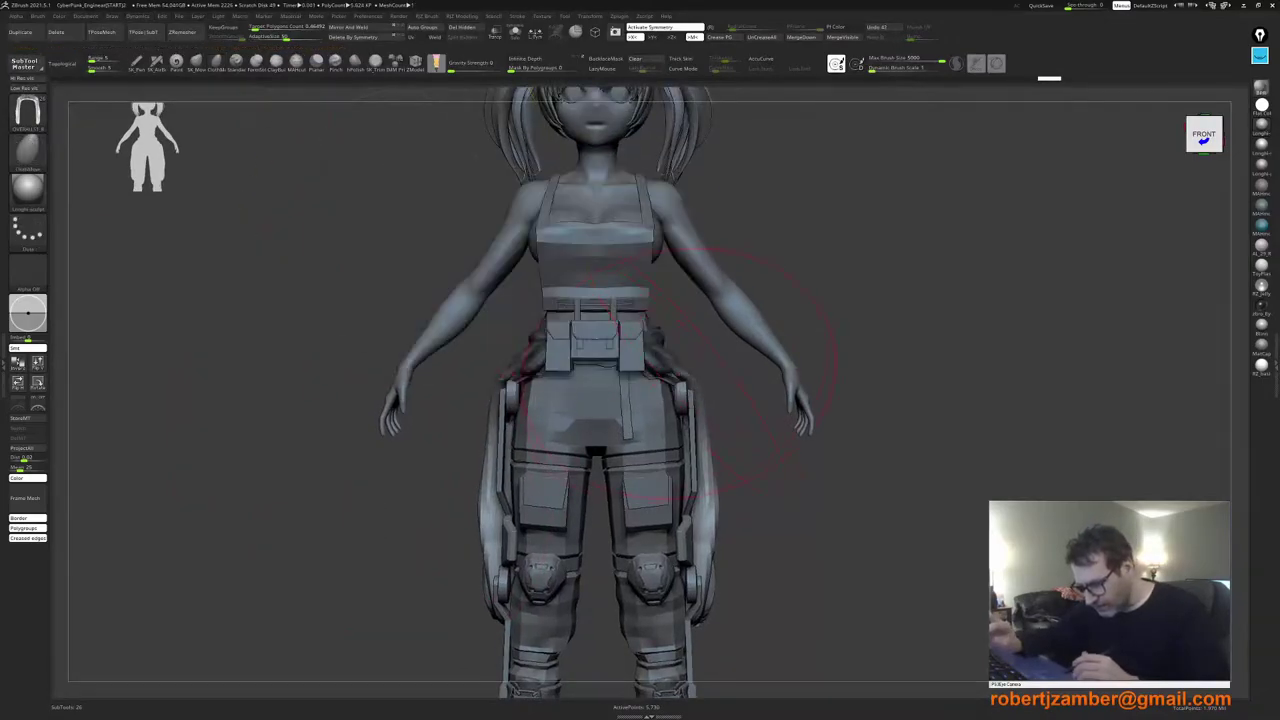
# Step: Recalculate the collision volume and try the garment's gravity simulation again, undoing the resulting drape
pyautogui.click(137, 16)
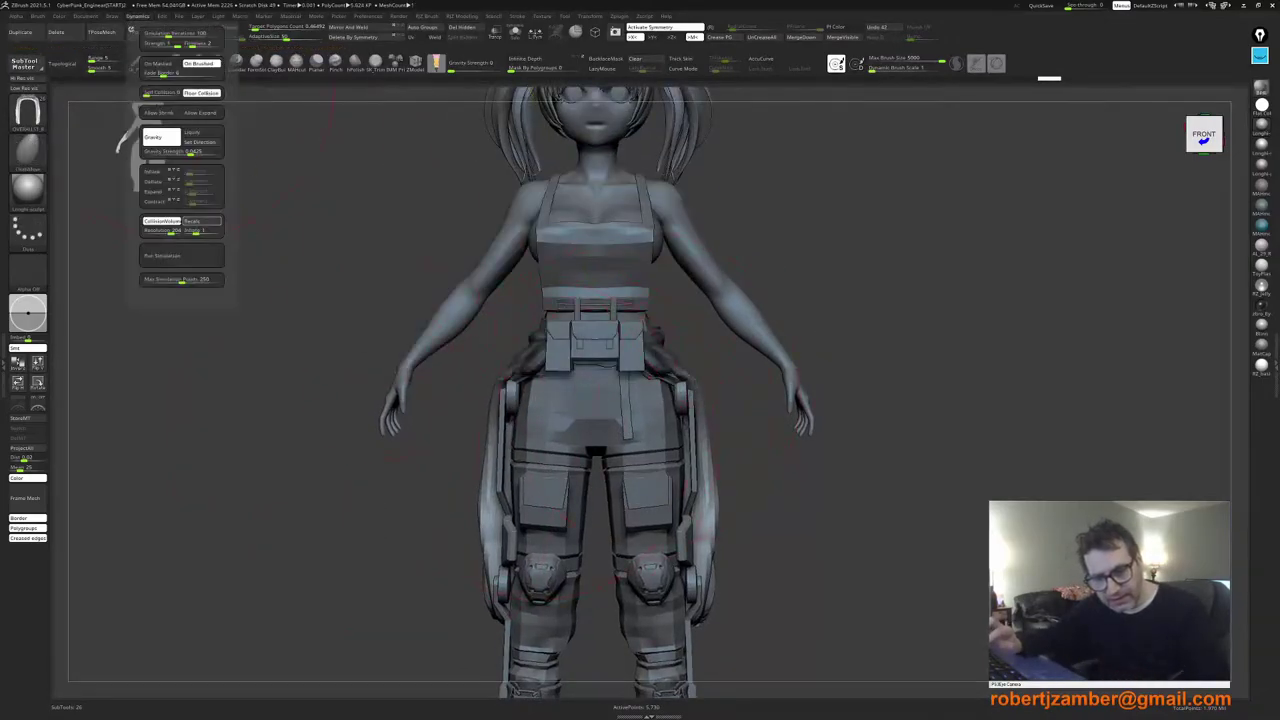
pyautogui.click(201, 221)
pyautogui.keyDown('alt'); pyautogui.moveTo(313, 380); pyautogui.dragTo(322, 350); pyautogui.keyUp('alt')
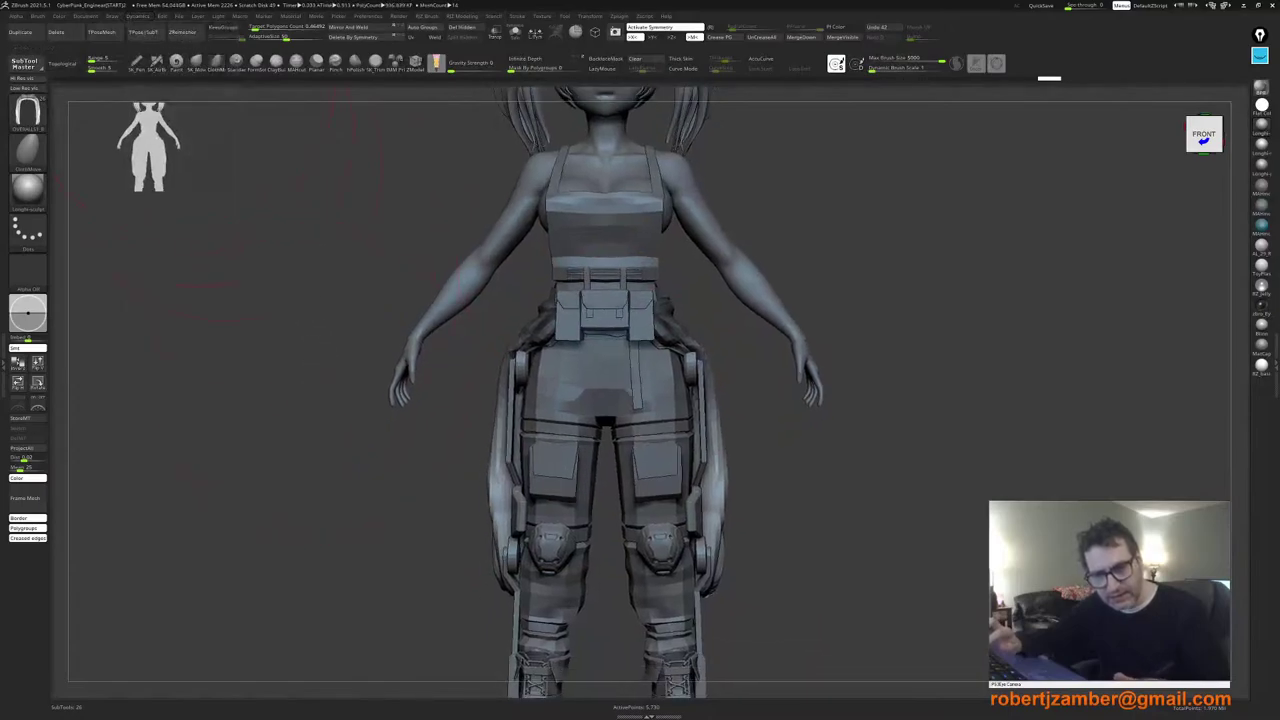
pyautogui.click(137, 16)
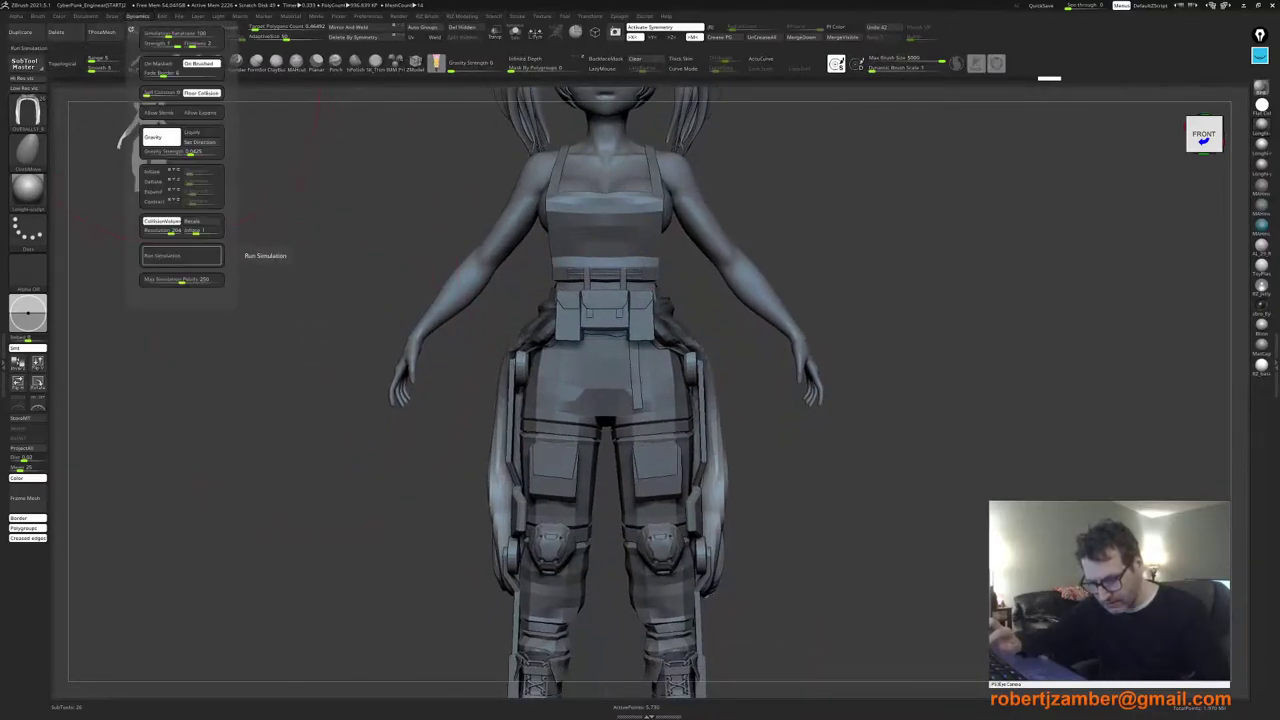
pyautogui.click(182, 256)
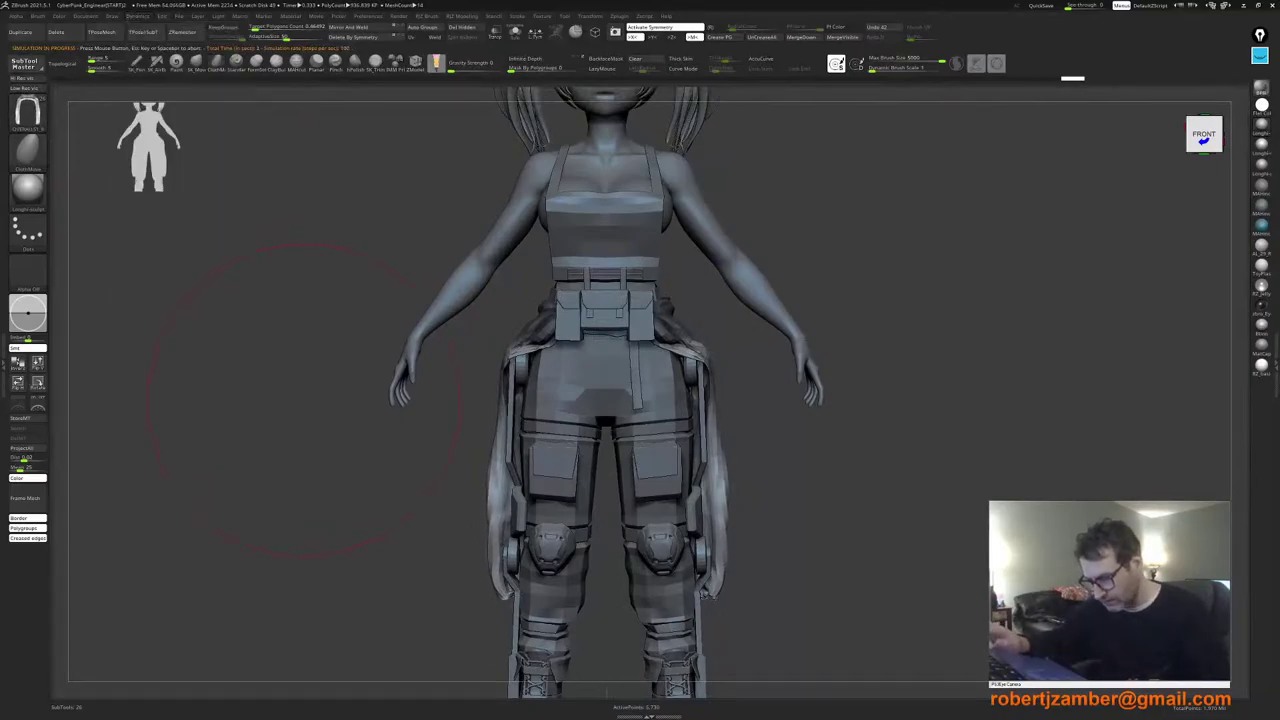
pyautogui.moveTo(303, 404)
pyautogui.mouseDown()
pyautogui.moveTo(345, 411)
pyautogui.moveTo(347, 433)
pyautogui.mouseUp()
pyautogui.hotkey('ctrl', 'z')
pyautogui.hotkey('ctrl', 'z')
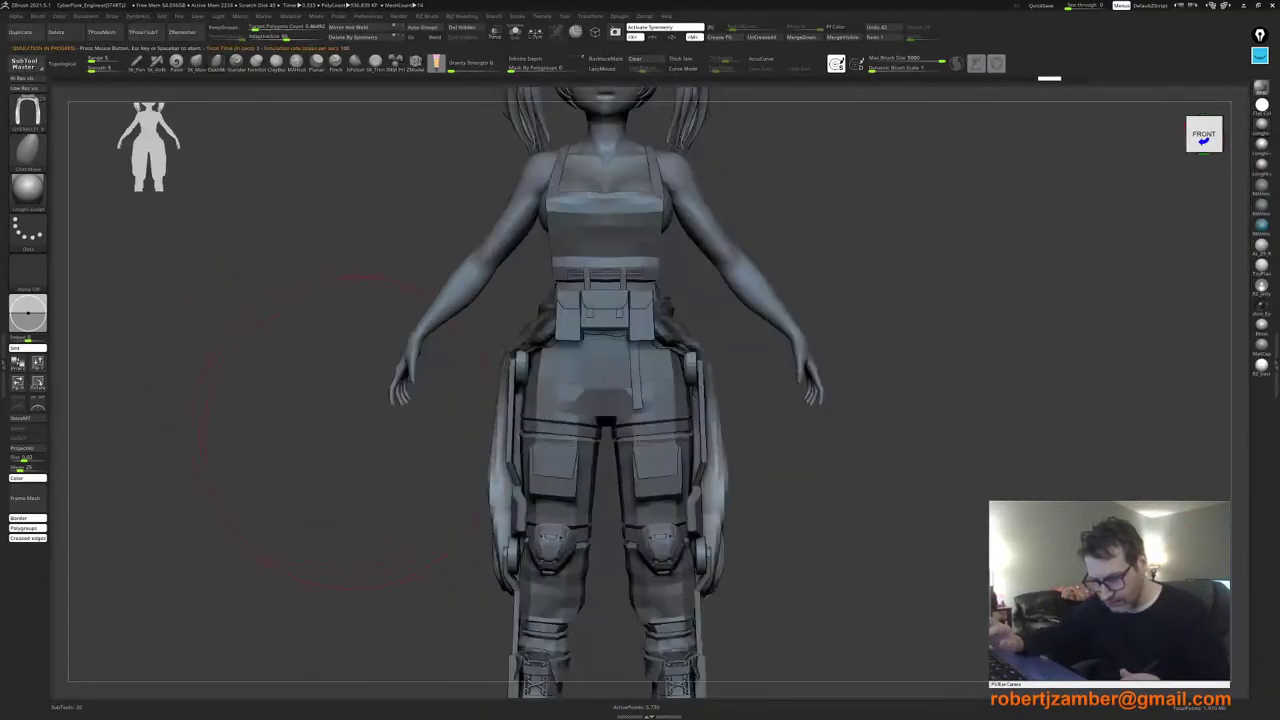
# Step: Try masking the garment around the hips and blurring the mask edge above the sleeves, undoing the changes
pyautogui.moveTo(496, 309)
pyautogui.keyDown('ctrl'); pyautogui.mouseDown()
pyautogui.moveTo(592, 420)
pyautogui.moveTo(729, 421)
pyautogui.mouseUp(); pyautogui.keyUp('ctrl')
pyautogui.keyDown('ctrl'); pyautogui.click(461, 483); pyautogui.keyUp('ctrl')
pyautogui.keyDown('ctrl'); pyautogui.click(464, 483); pyautogui.keyUp('ctrl')
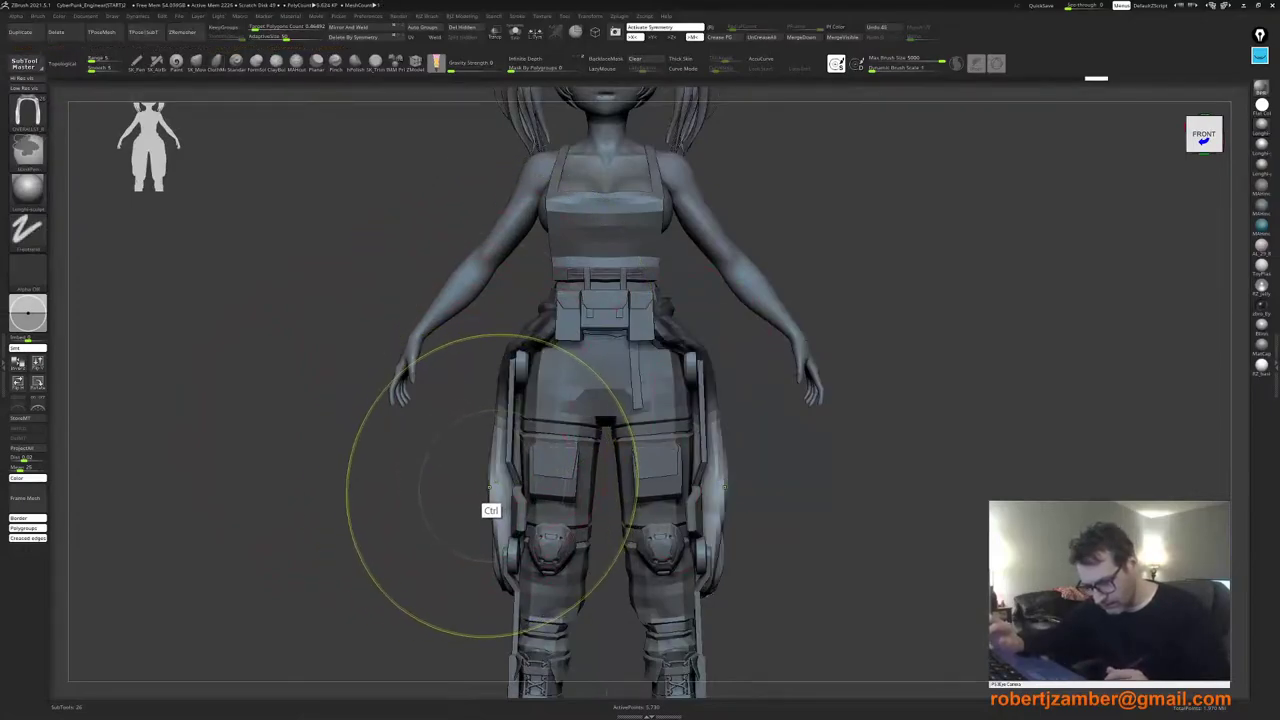
pyautogui.keyDown('ctrl'); pyautogui.click(493, 488); pyautogui.keyUp('ctrl')
pyautogui.keyDown('ctrl'); pyautogui.click(496, 490); pyautogui.keyUp('ctrl')
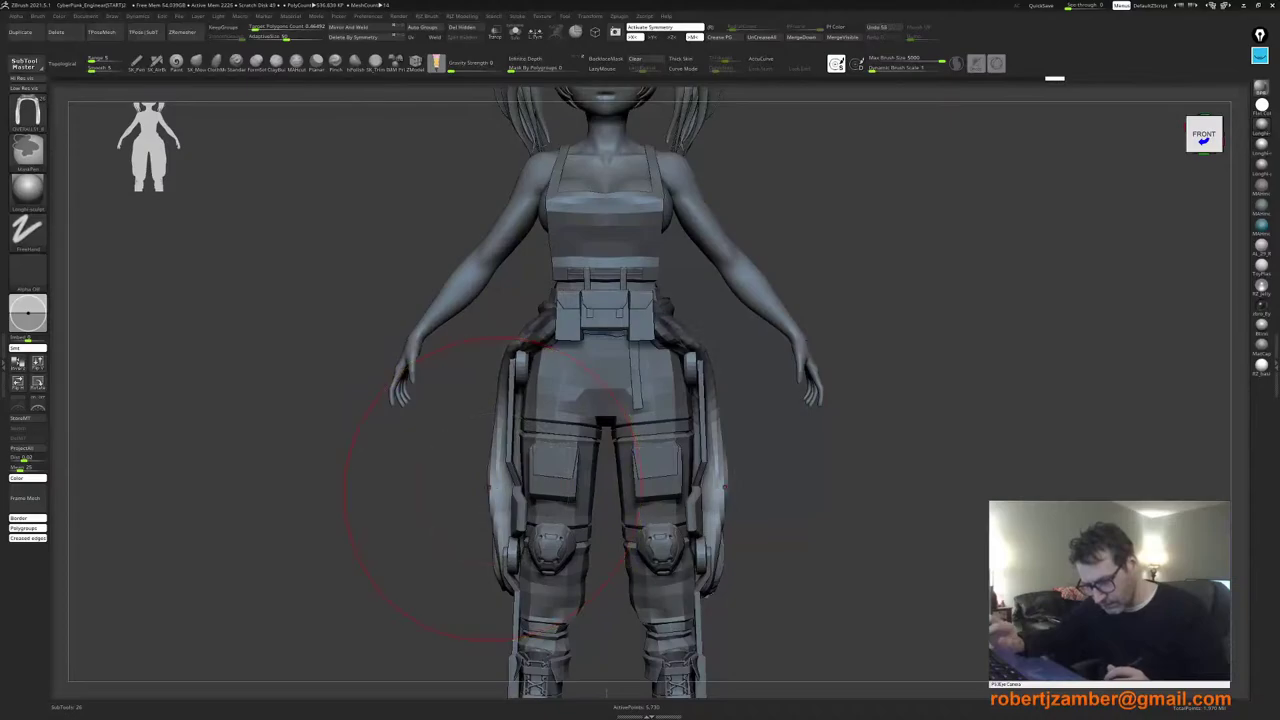
pyautogui.moveTo(405, 488)
pyautogui.mouseDown()
pyautogui.moveTo(640, 490)
pyautogui.moveTo(460, 492)
pyautogui.moveTo(462, 470)
pyautogui.mouseUp()
pyautogui.hotkey('ctrl', 'z')
pyautogui.hotkey('ctrl', 'z')
pyautogui.hotkey('ctrl', 'z')
# Step: Try a cloth simulation on the garment with Inflate enabled and the collision volume active, undoing the result
pyautogui.click(138, 16)
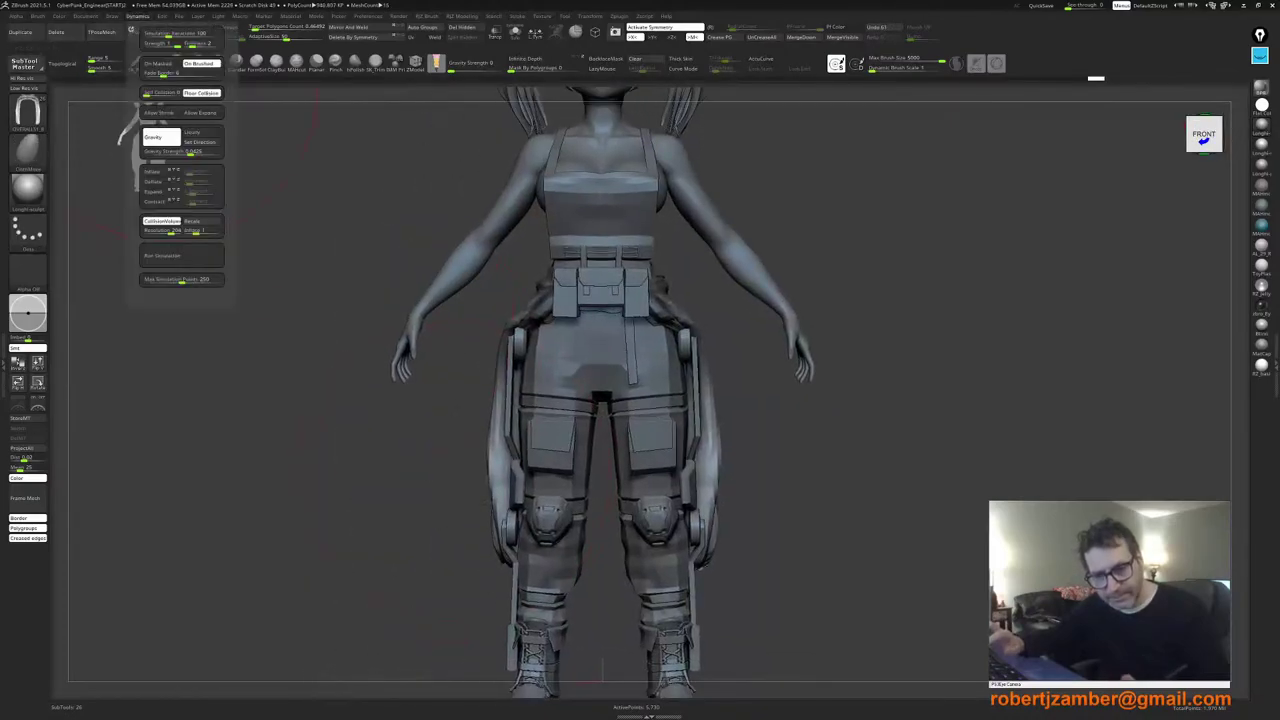
pyautogui.click(160, 222)
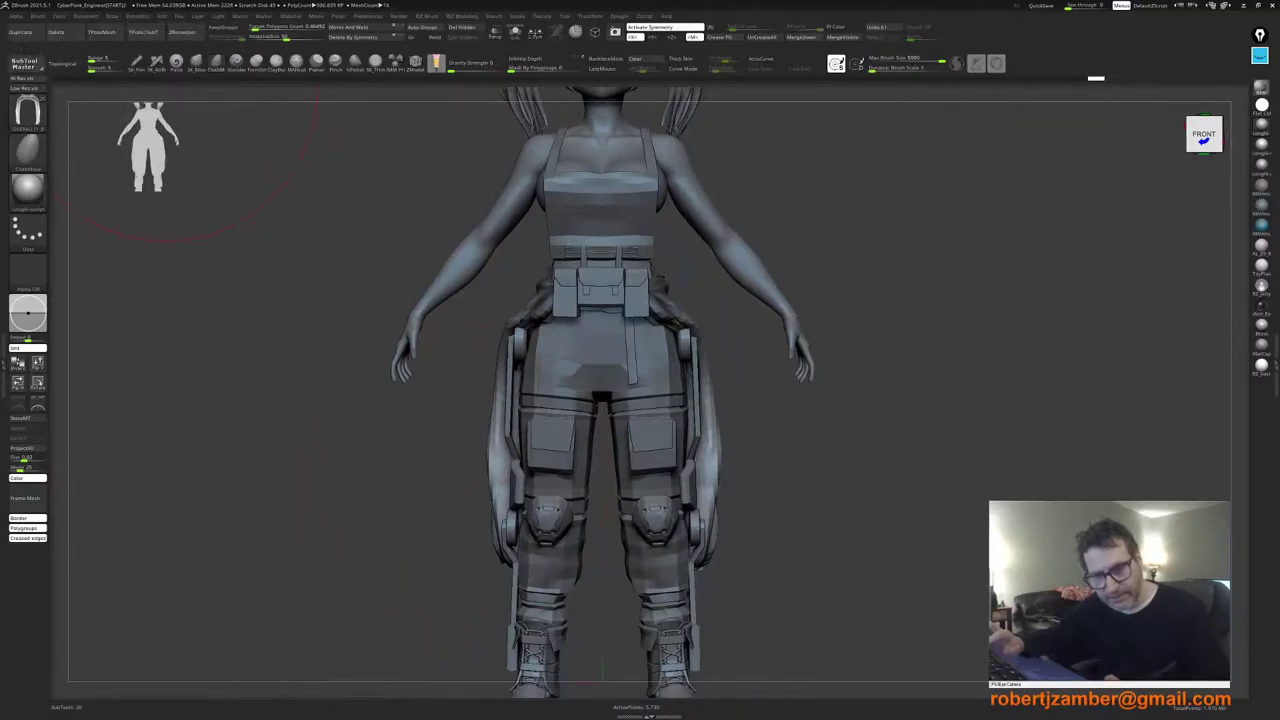
pyautogui.click(138, 16)
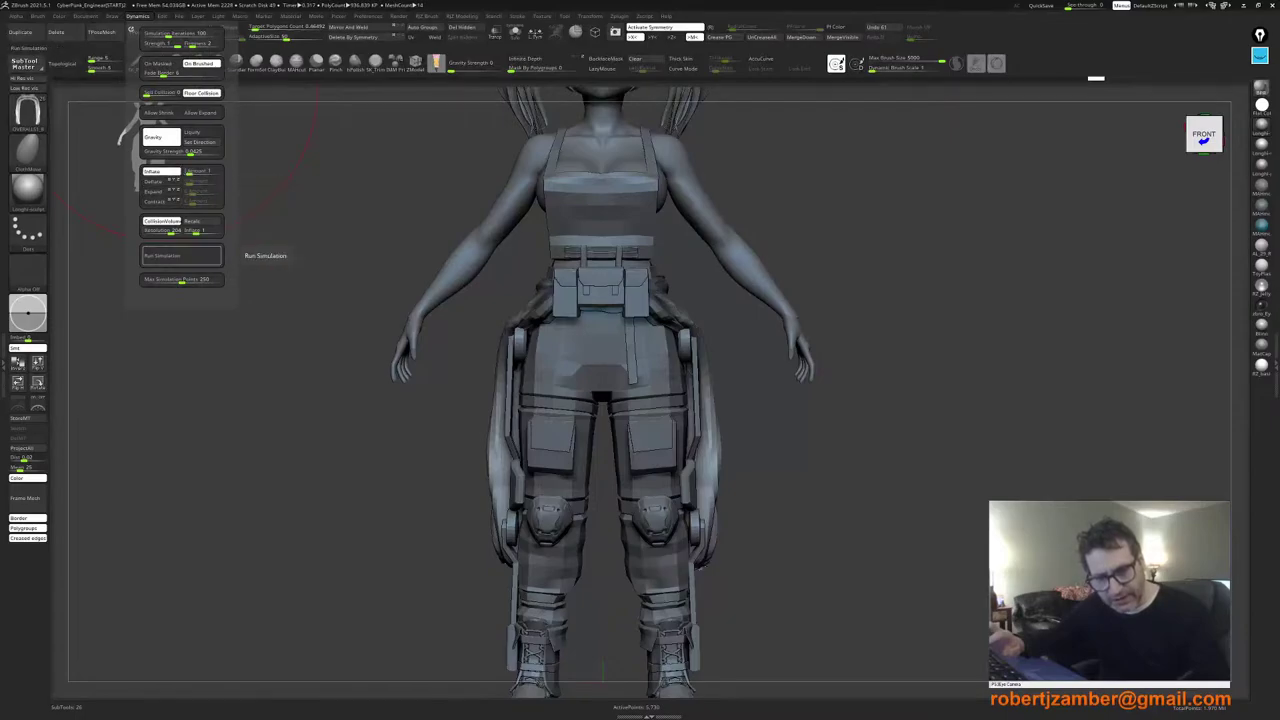
pyautogui.click(181, 255)
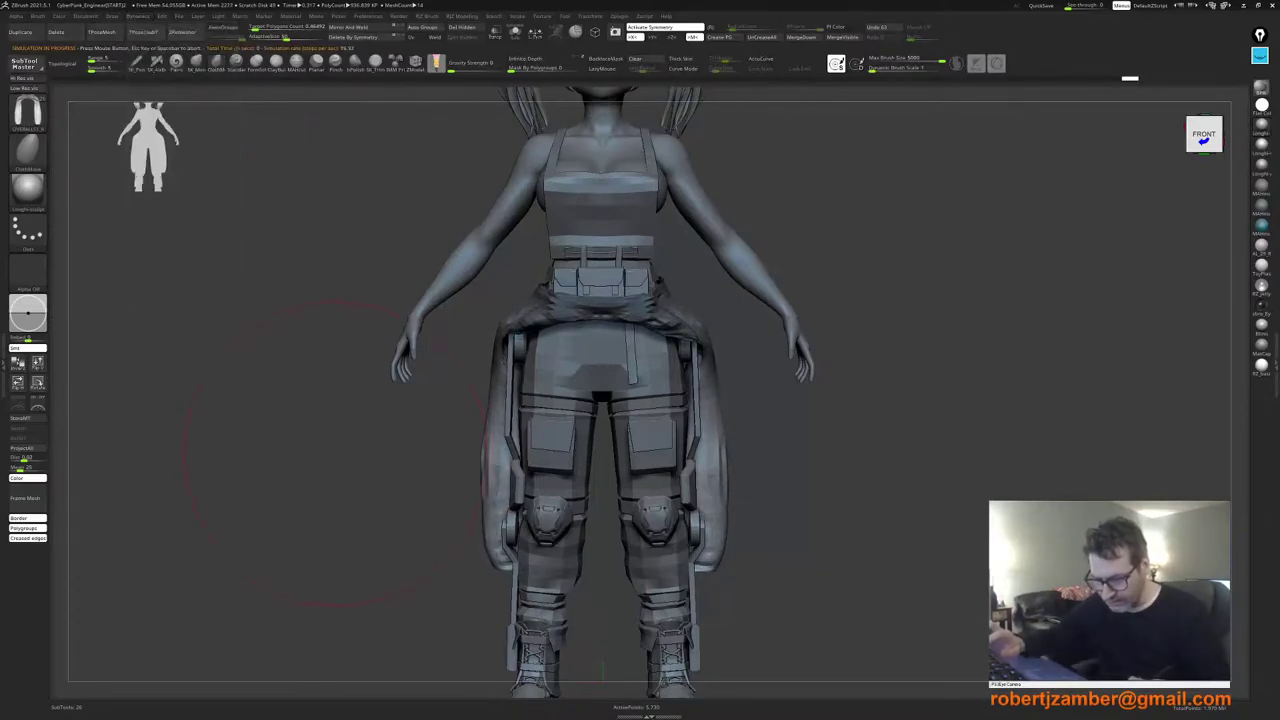
pyautogui.moveTo(335, 452)
pyautogui.mouseDown()
pyautogui.moveTo(349, 463)
pyautogui.moveTo(337, 482)
pyautogui.moveTo(404, 514)
pyautogui.moveTo(337, 508)
pyautogui.moveTo(383, 513)
pyautogui.moveTo(350, 495)
pyautogui.moveTo(402, 553)
pyautogui.moveTo(390, 519)
pyautogui.mouseUp()
pyautogui.hotkey('ctrl', 'z')
# Step: Reshape the hanging sleeves behind the thighs and knees in side view with ClothMove, adjusting the draw size
pyautogui.press('space')
pyautogui.moveTo(466, 471); pyautogui.dragTo(506, 487)
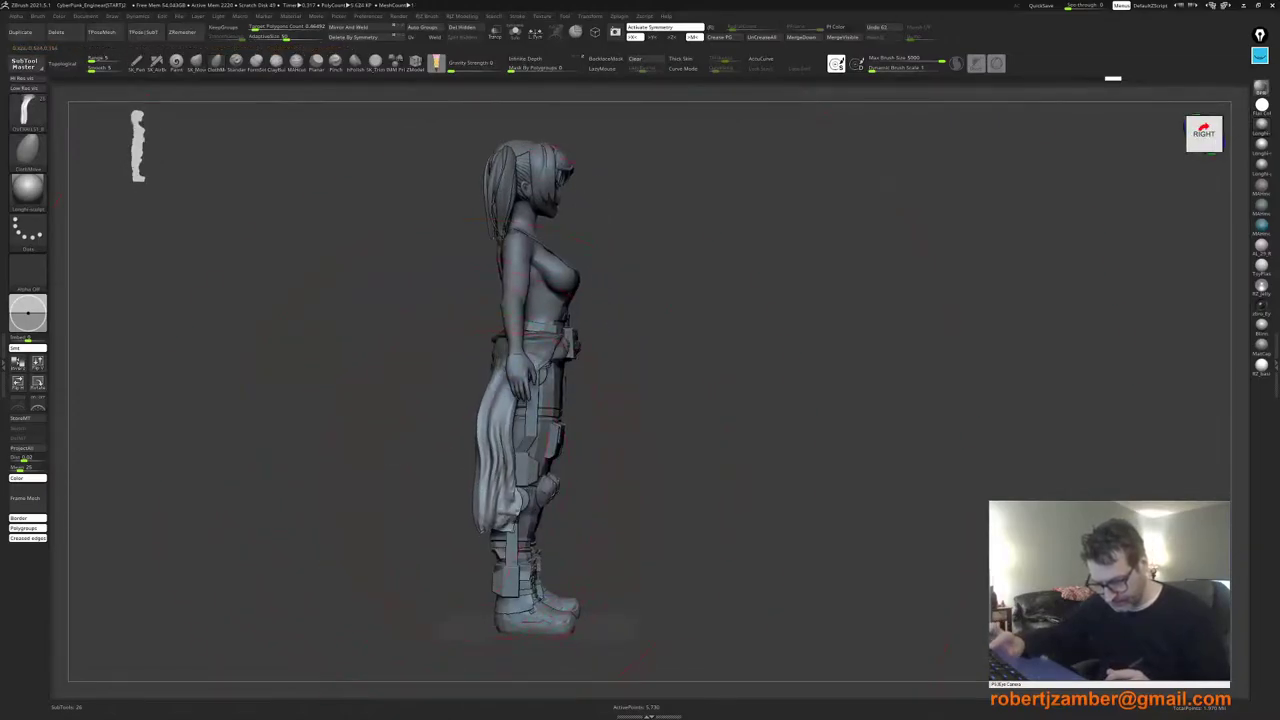
pyautogui.press('space')
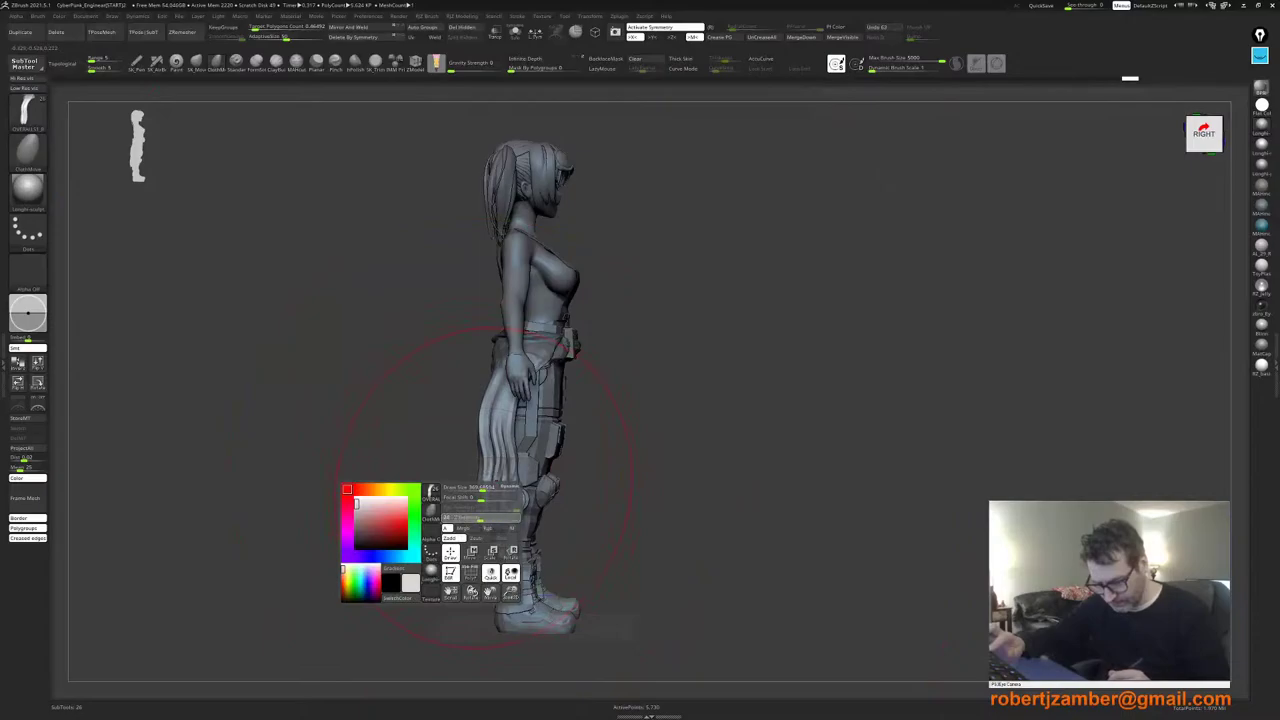
pyautogui.press('space')
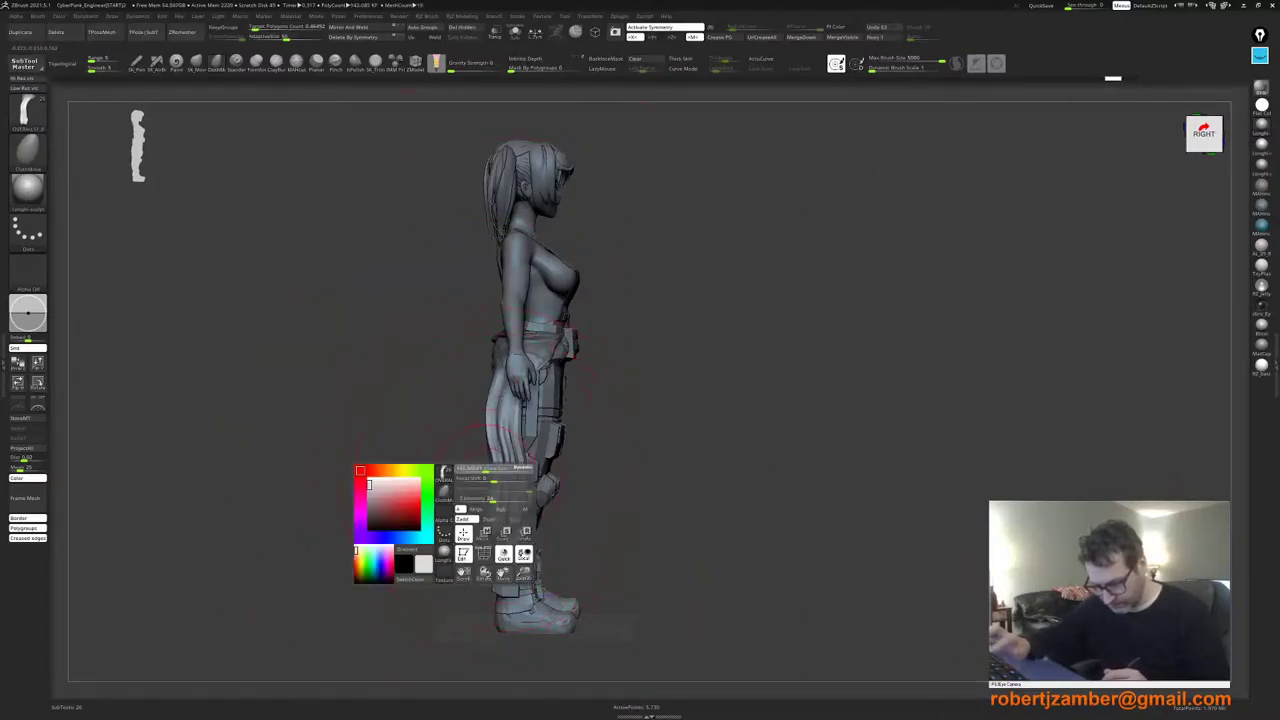
pyautogui.press('space')
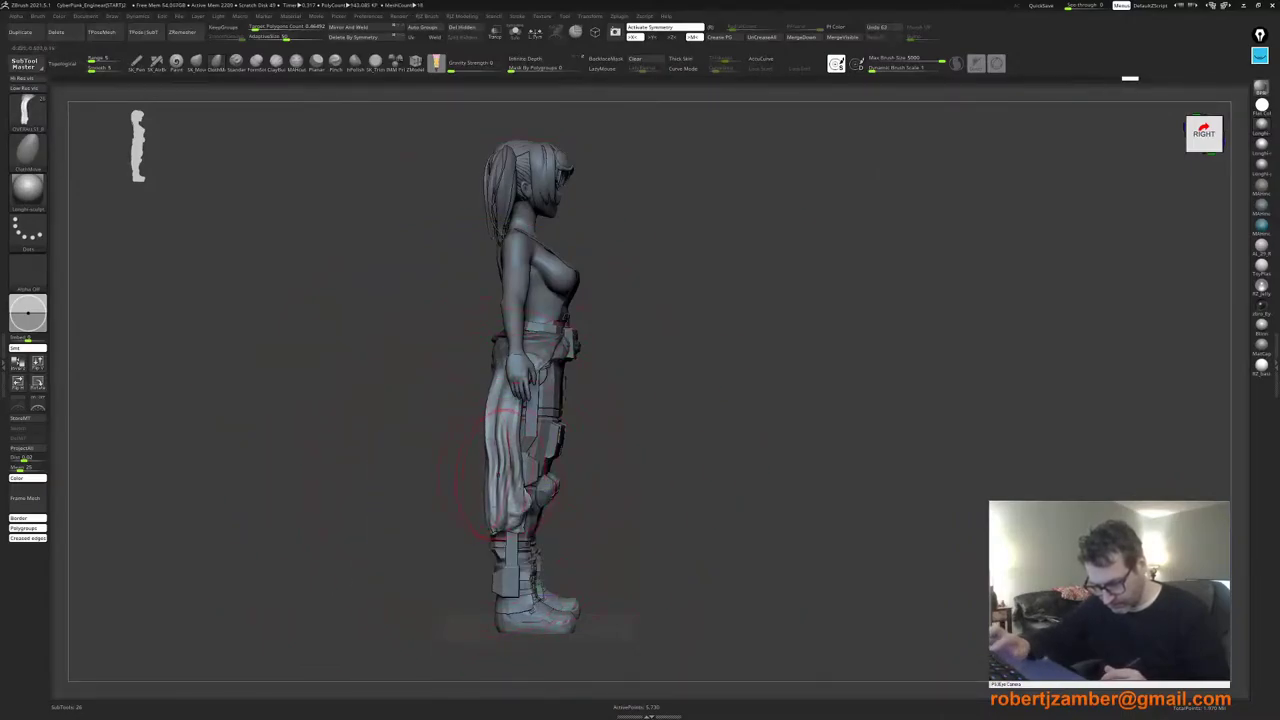
pyautogui.moveTo(492, 480); pyautogui.dragTo(503, 491)
pyautogui.moveTo(493, 521); pyautogui.dragTo(430, 520, button='right')
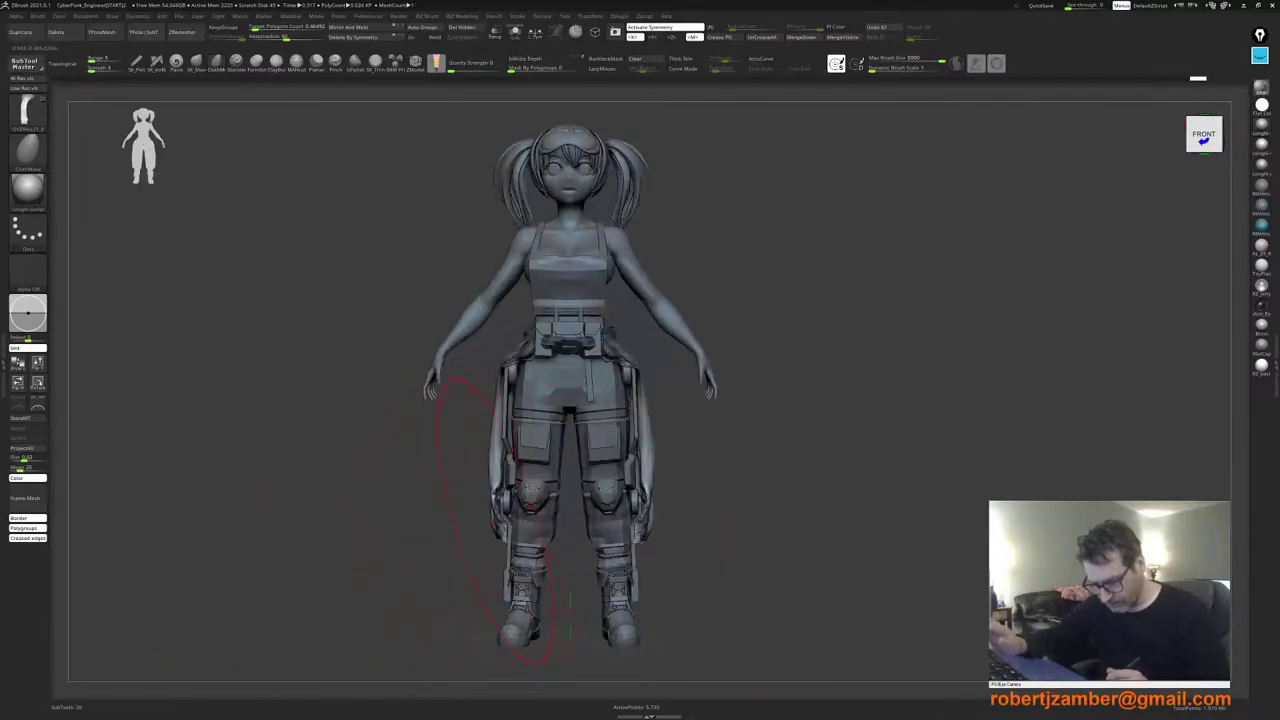
# Step: Adjust the hanging sleeves beside the thighs from front and three-quarter views with ClothMove, undoing unwanted strokes
pyautogui.moveTo(620, 444); pyautogui.dragTo(568, 432, button='right')
pyautogui.moveTo(647, 419); pyautogui.dragTo(659, 419)
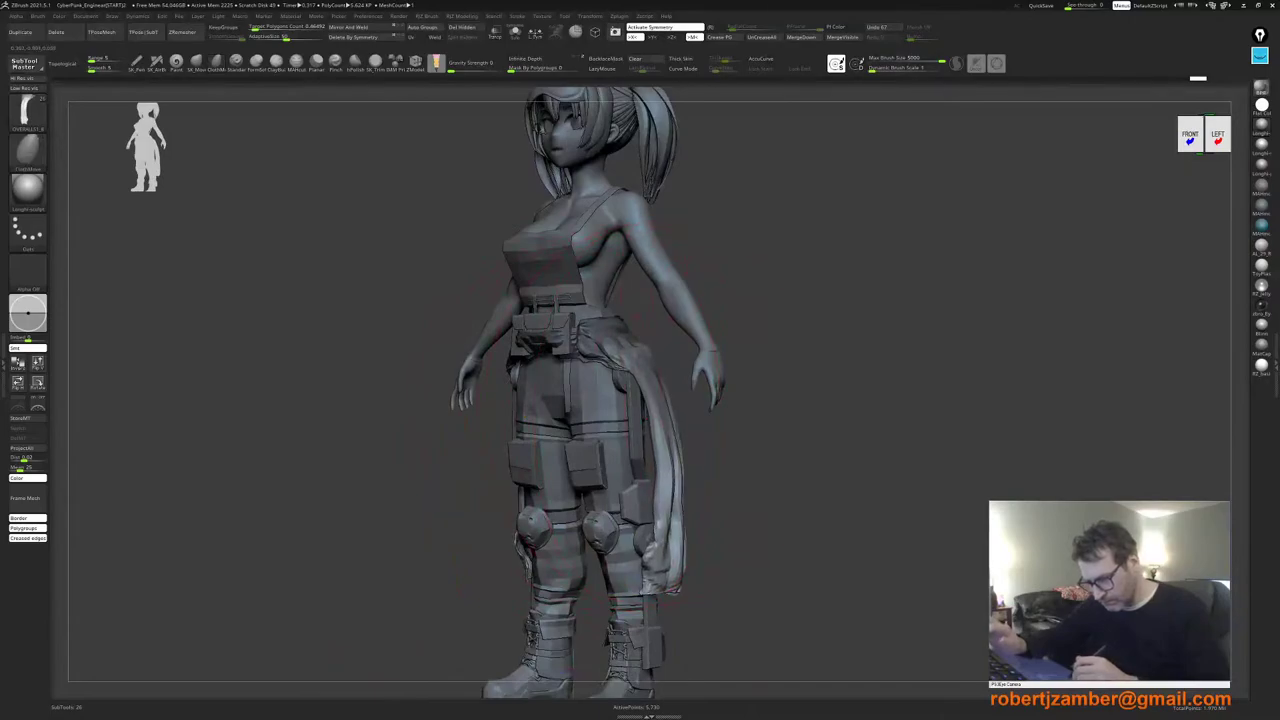
pyautogui.hotkey('ctrl', 'z')
pyautogui.hotkey('ctrl', 'z')
pyautogui.hotkey('ctrl', 'z')
pyautogui.hotkey('ctrl', 'z')
pyautogui.hotkey('ctrl', 'z')
pyautogui.hotkey('ctrl', 'z')
pyautogui.hotkey('ctrl', 'z')
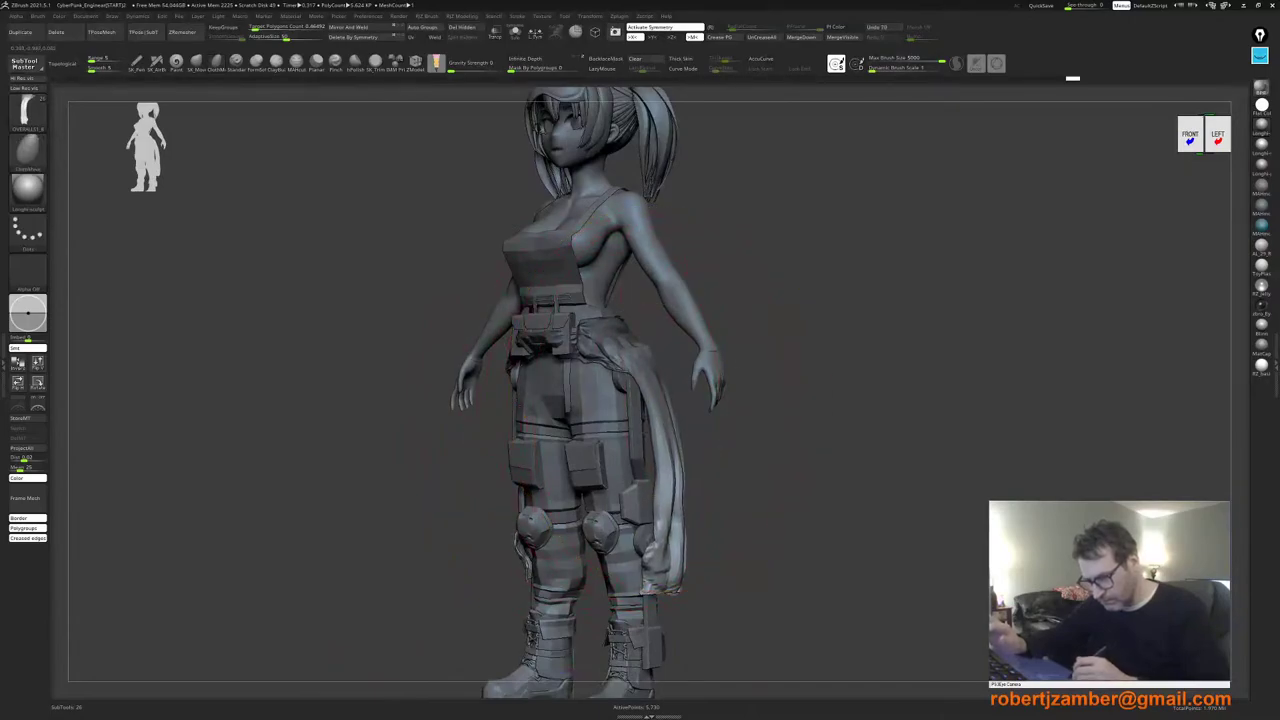
pyautogui.moveTo(655, 405); pyautogui.dragTo(665, 407)
pyautogui.moveTo(650, 410)
pyautogui.mouseDown(button='right')
pyautogui.moveTo(534, 437)
pyautogui.moveTo(586, 466)
pyautogui.mouseUp(button='right')
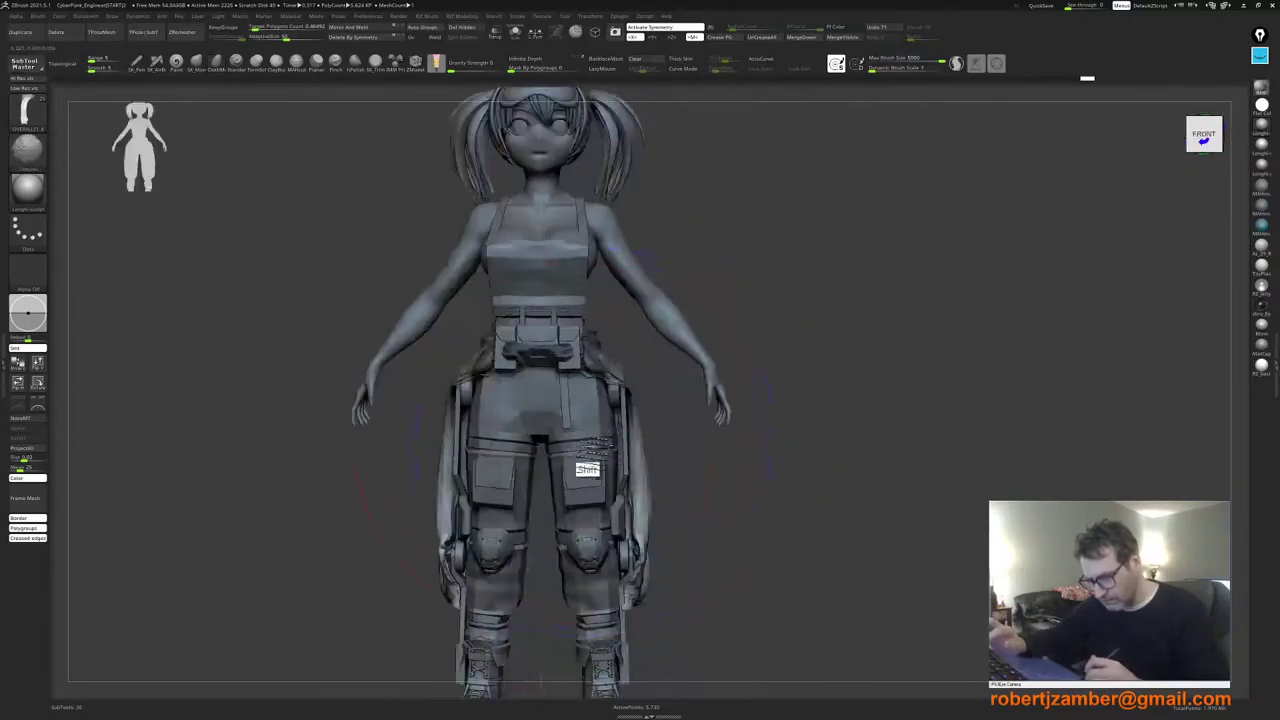
# Step: Clear the garment's mask and adjust its front waist folds around the belt pouches with ClothMove
pyautogui.press('space')
pyautogui.moveTo(522, 350); pyautogui.dragTo(511, 350)
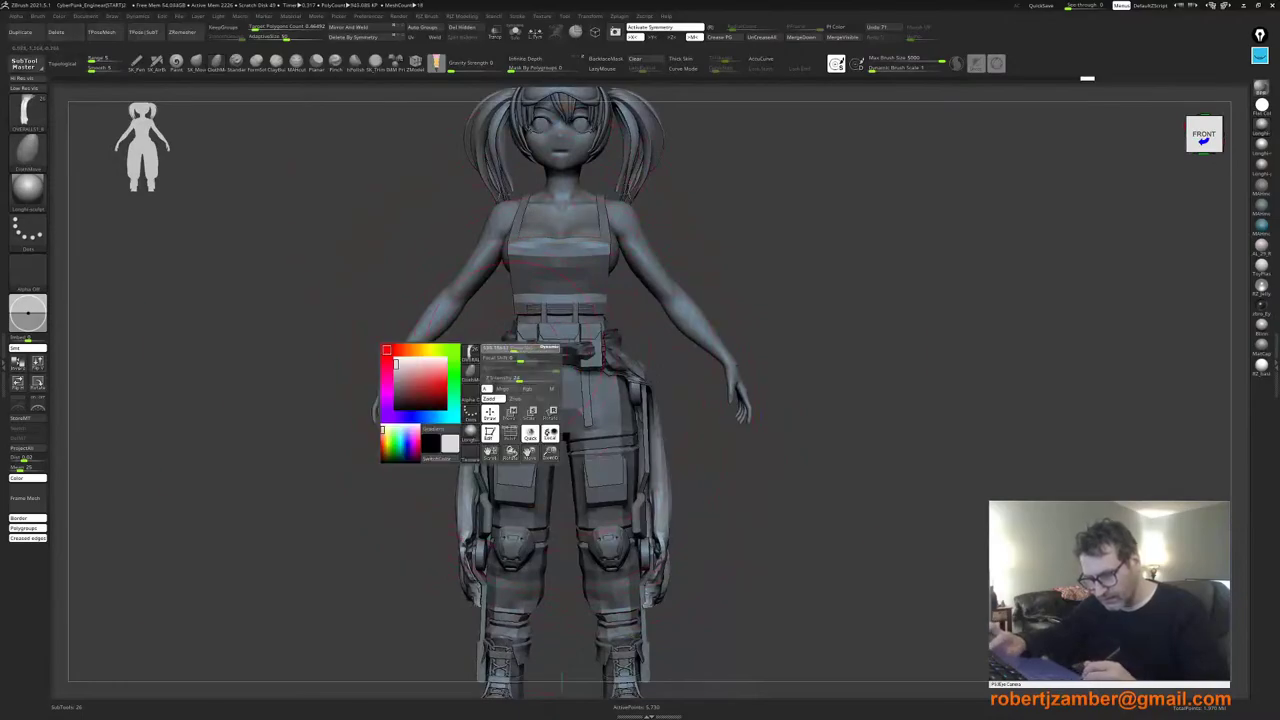
pyautogui.click(636, 59)
pyautogui.moveTo(602, 330); pyautogui.dragTo(525, 355, button='right')
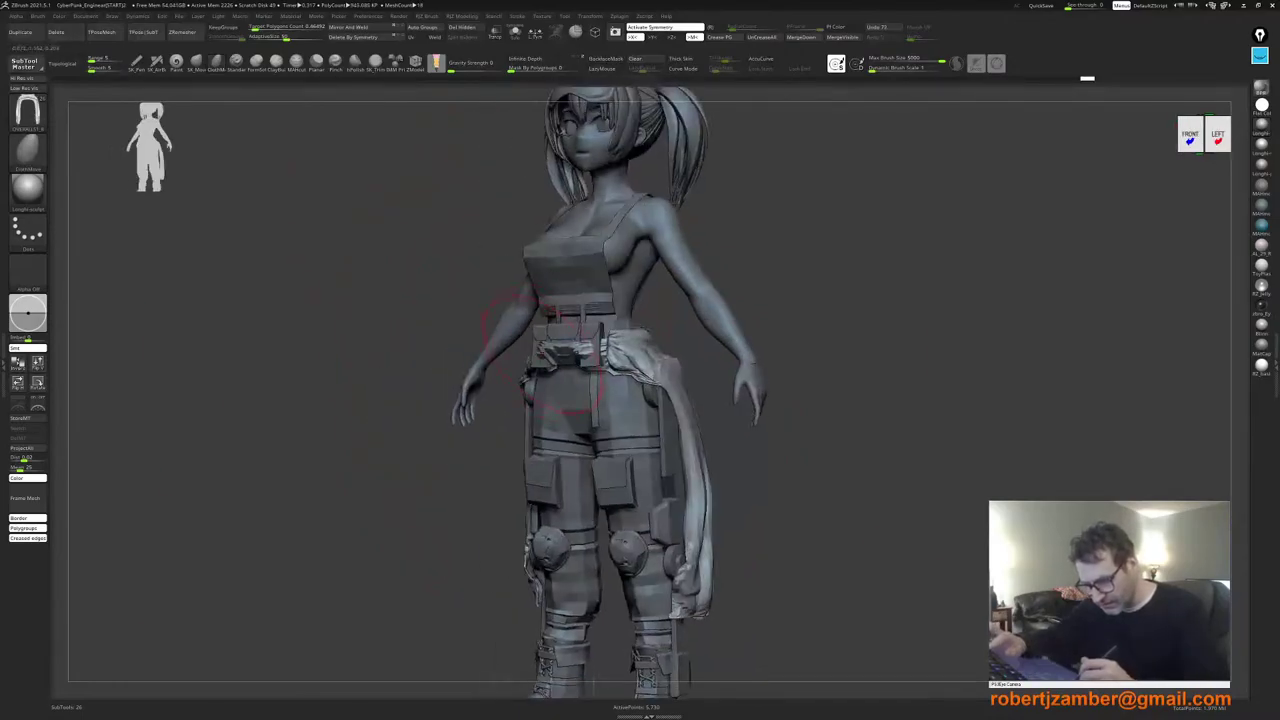
pyautogui.press('space')
pyautogui.press('space')
pyautogui.moveTo(546, 350); pyautogui.dragTo(530, 352)
pyautogui.moveTo(535, 352); pyautogui.dragTo(493, 345, button='right')
pyautogui.moveTo(545, 350); pyautogui.dragTo(525, 350)
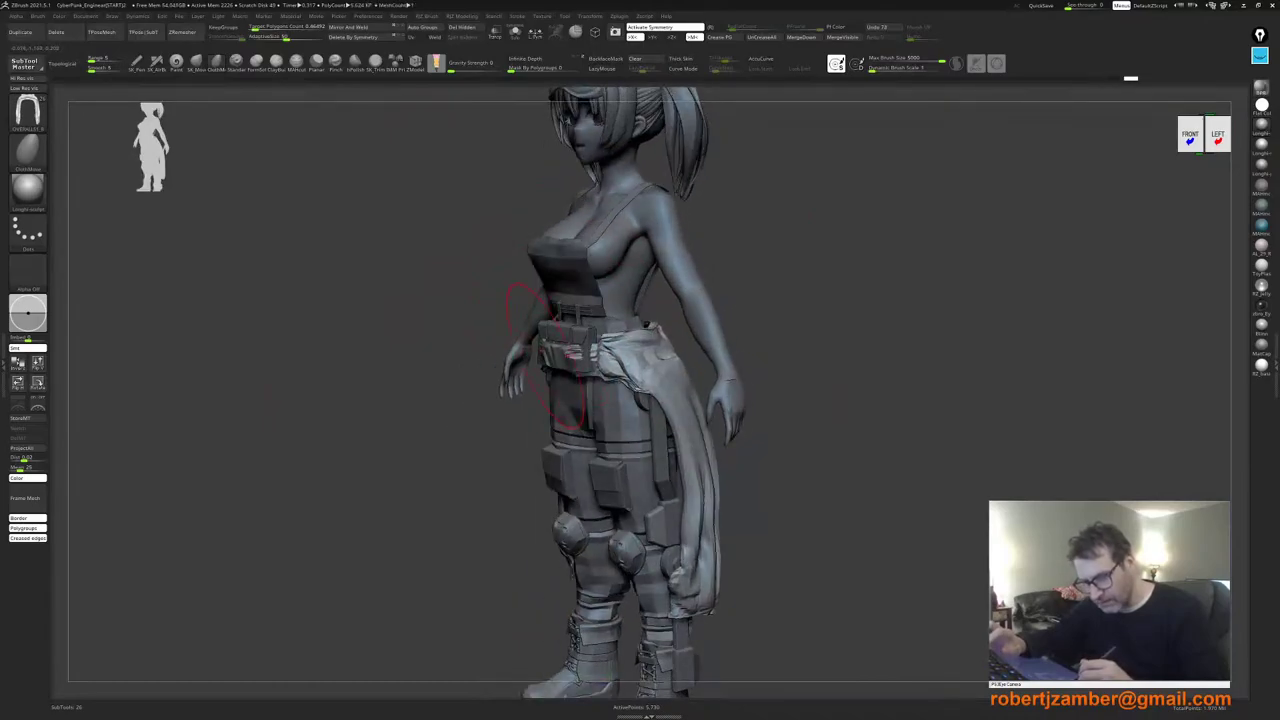
# Step: Switch to the AccuCurve Move brush and tuck the garment's protruding front ends behind the belt pouches
pyautogui.click(196, 62)
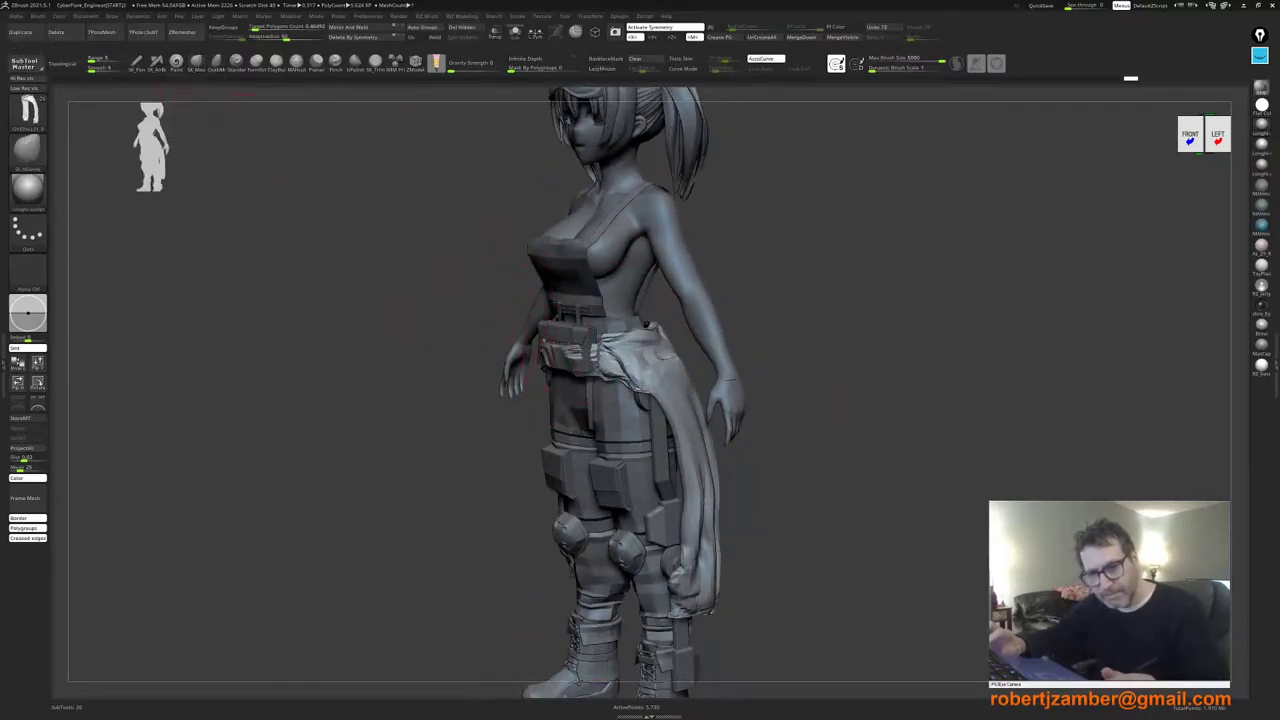
pyautogui.press('space')
pyautogui.moveTo(575, 387)
pyautogui.mouseDown()
pyautogui.moveTo(592, 387)
pyautogui.moveTo(592, 356)
pyautogui.mouseUp()
pyautogui.moveTo(525, 355)
pyautogui.mouseDown(button='right')
pyautogui.moveTo(567, 369)
pyautogui.moveTo(565, 388)
pyautogui.mouseUp(button='right')
pyautogui.press('space')
pyautogui.moveTo(500, 388)
pyautogui.mouseDown()
pyautogui.moveTo(516, 388)
pyautogui.moveTo(499, 366)
pyautogui.mouseUp()
pyautogui.moveTo(530, 380); pyautogui.dragTo(493, 398, button='right')
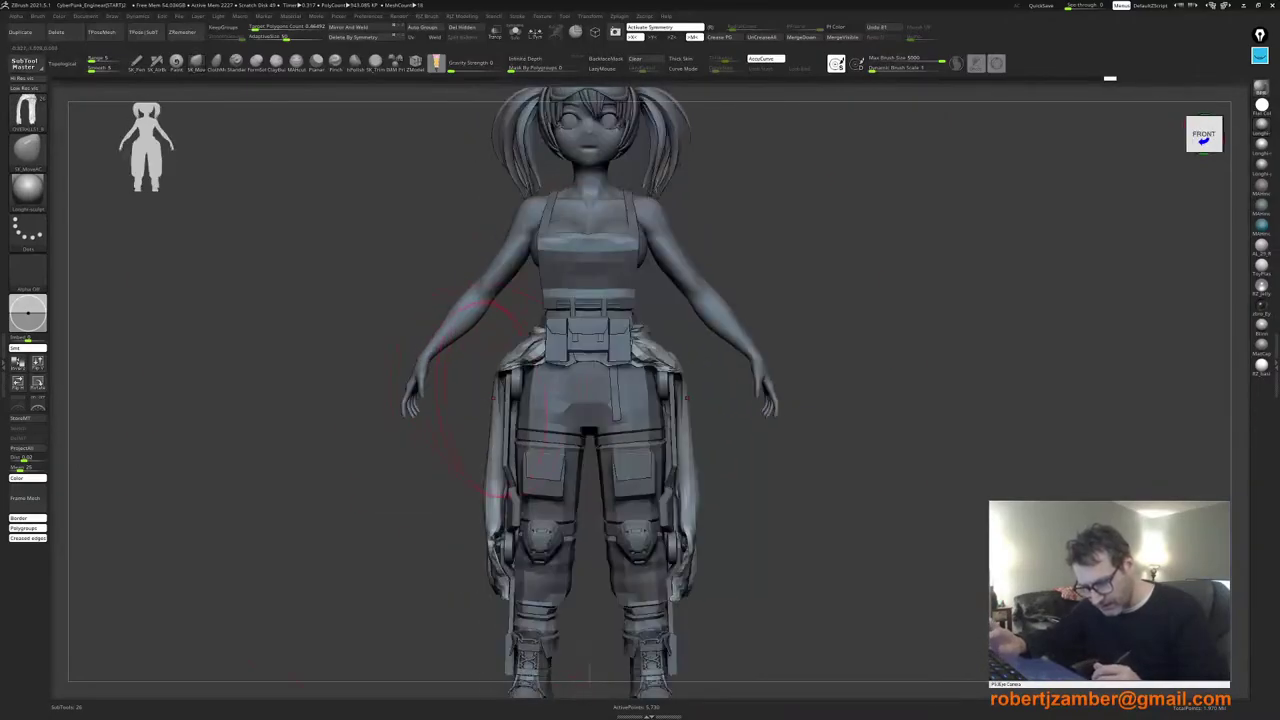
# Step: Reshape the garment's hip folds above the brace joints with the Move brush, working from the front around to the back
pyautogui.press('space')
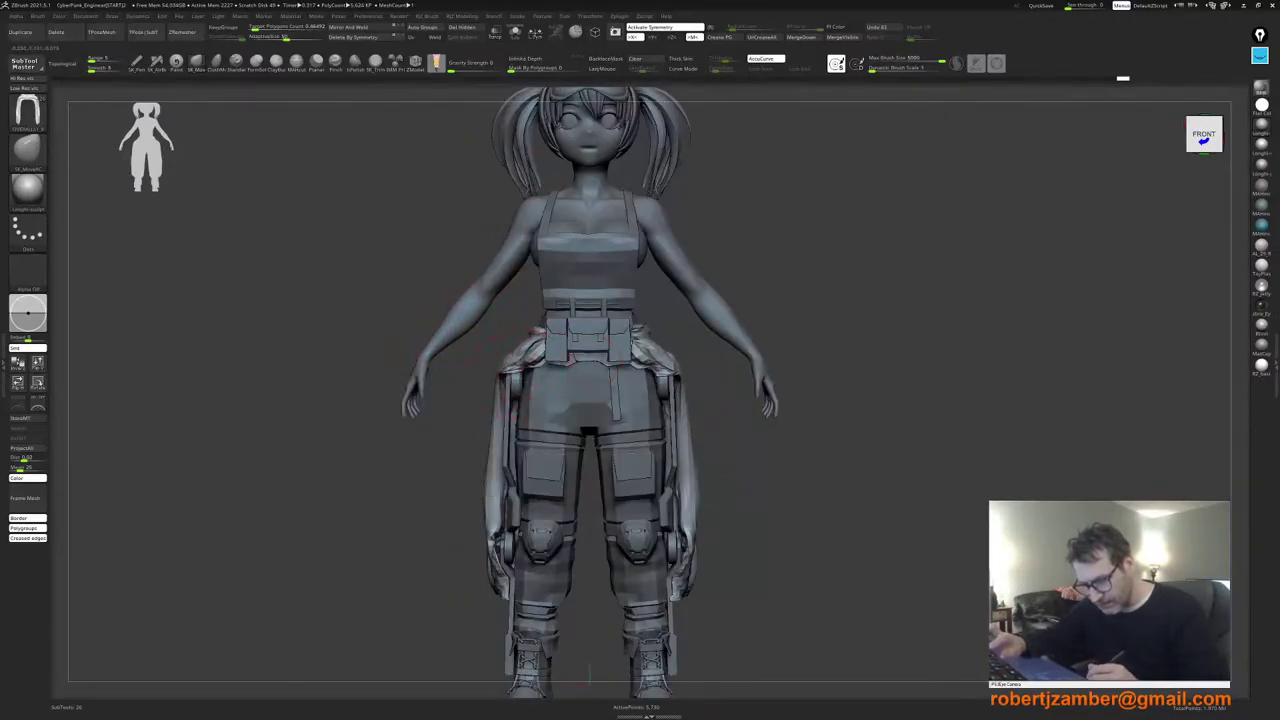
pyautogui.moveTo(514, 352); pyautogui.dragTo(521, 347)
pyautogui.moveTo(612, 382); pyautogui.dragTo(567, 396, button='right')
pyautogui.press('space')
pyautogui.moveTo(590, 383); pyautogui.dragTo(638, 357)
pyautogui.moveTo(638, 357)
pyautogui.mouseDown(button='right')
pyautogui.moveTo(600, 363)
pyautogui.moveTo(594, 406)
pyautogui.mouseUp(button='right')
pyautogui.press('space')
pyautogui.moveTo(616, 403); pyautogui.dragTo(630, 403)
pyautogui.press('space')
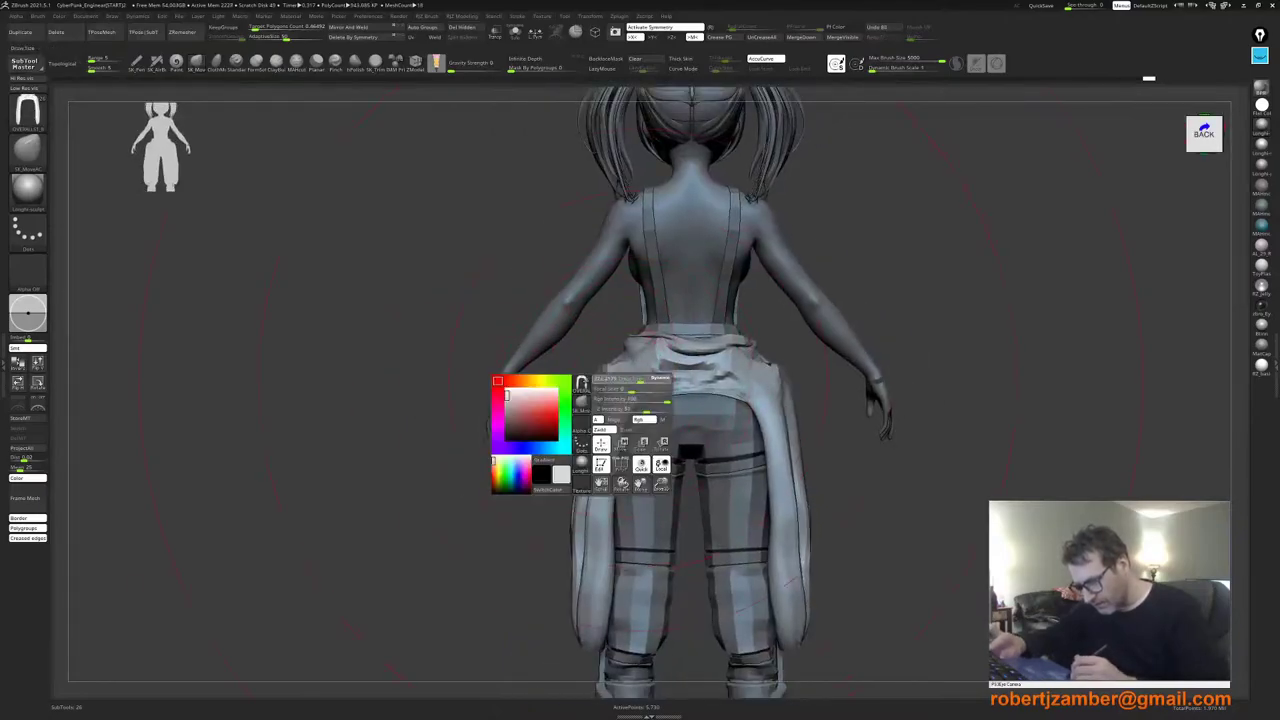
pyautogui.press('space')
# Step: Shape the garment's gathered folds across the rear waist and buttocks from rear three-quarter views with the Move brush
pyautogui.moveTo(622, 366); pyautogui.dragTo(647, 386, button='right')
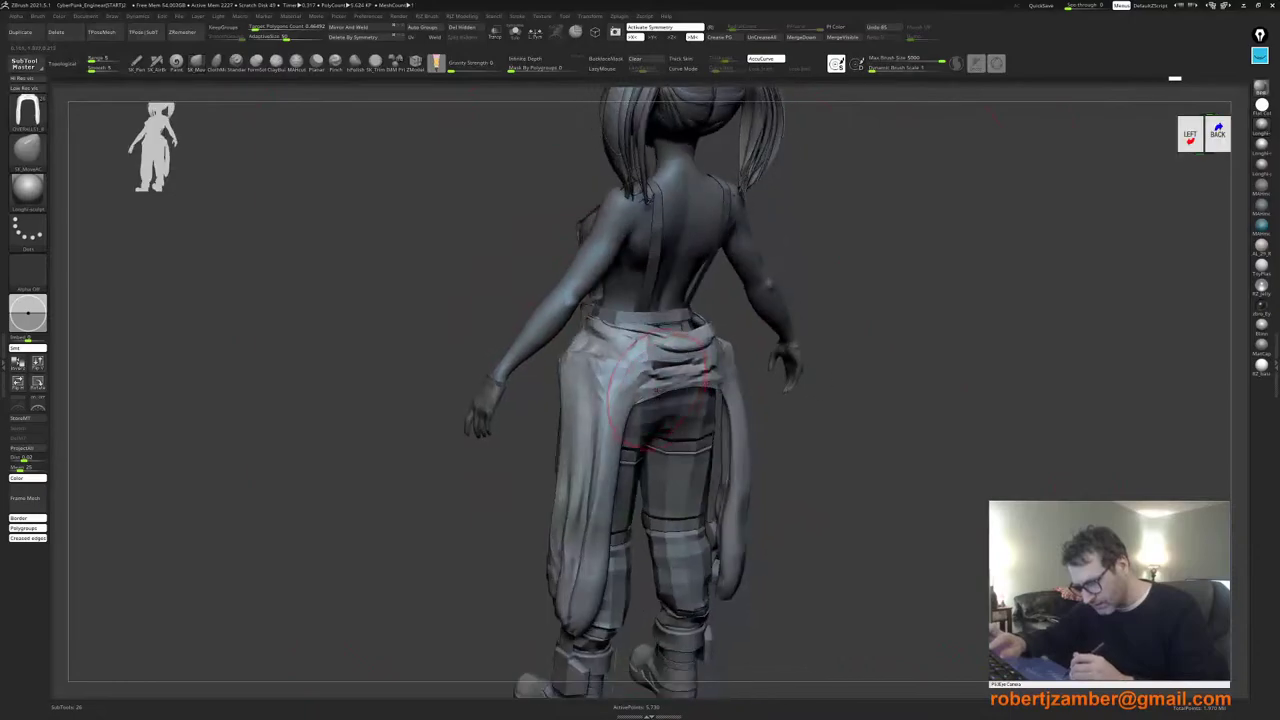
pyautogui.press('space')
pyautogui.moveTo(647, 386); pyautogui.dragTo(660, 386)
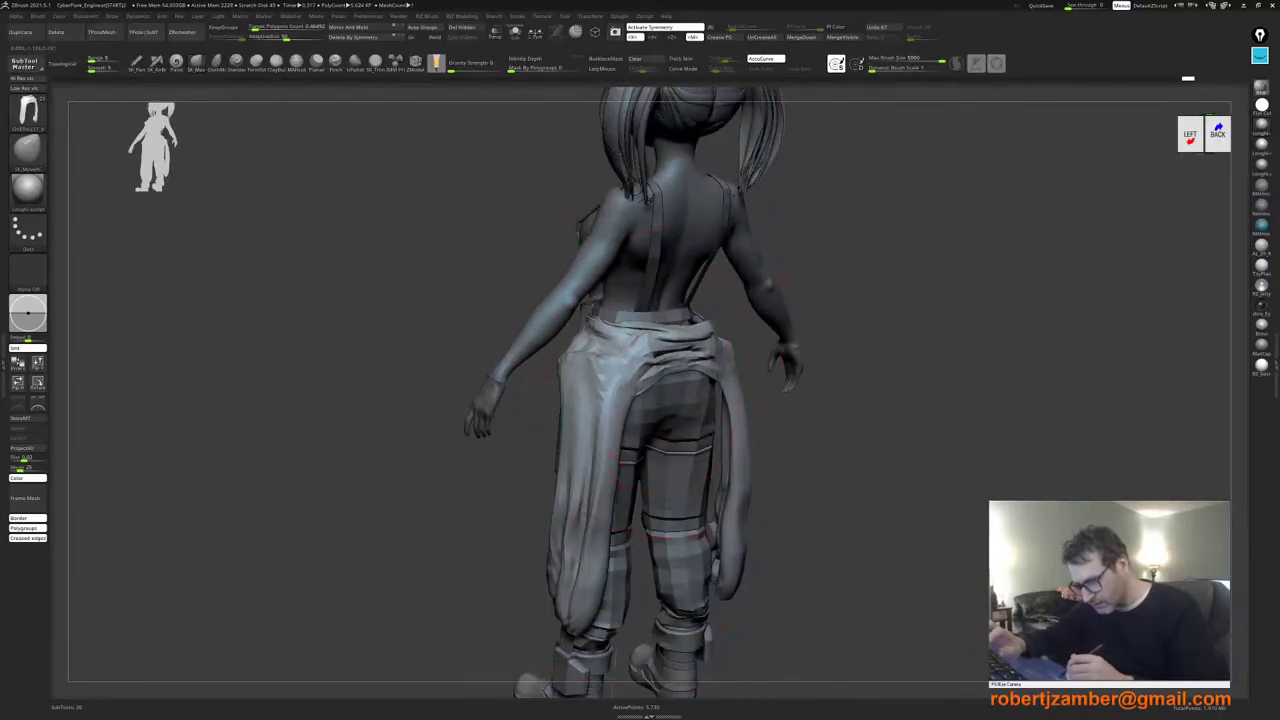
pyautogui.moveTo(655, 384); pyautogui.dragTo(637, 370, button='right')
pyautogui.press('space')
pyautogui.moveTo(637, 366)
pyautogui.mouseDown()
pyautogui.moveTo(610, 370)
pyautogui.moveTo(660, 374)
pyautogui.mouseUp()
pyautogui.moveTo(636, 374); pyautogui.dragTo(664, 384, button='right')
pyautogui.press('space')
pyautogui.moveTo(664, 386); pyautogui.dragTo(646, 386)
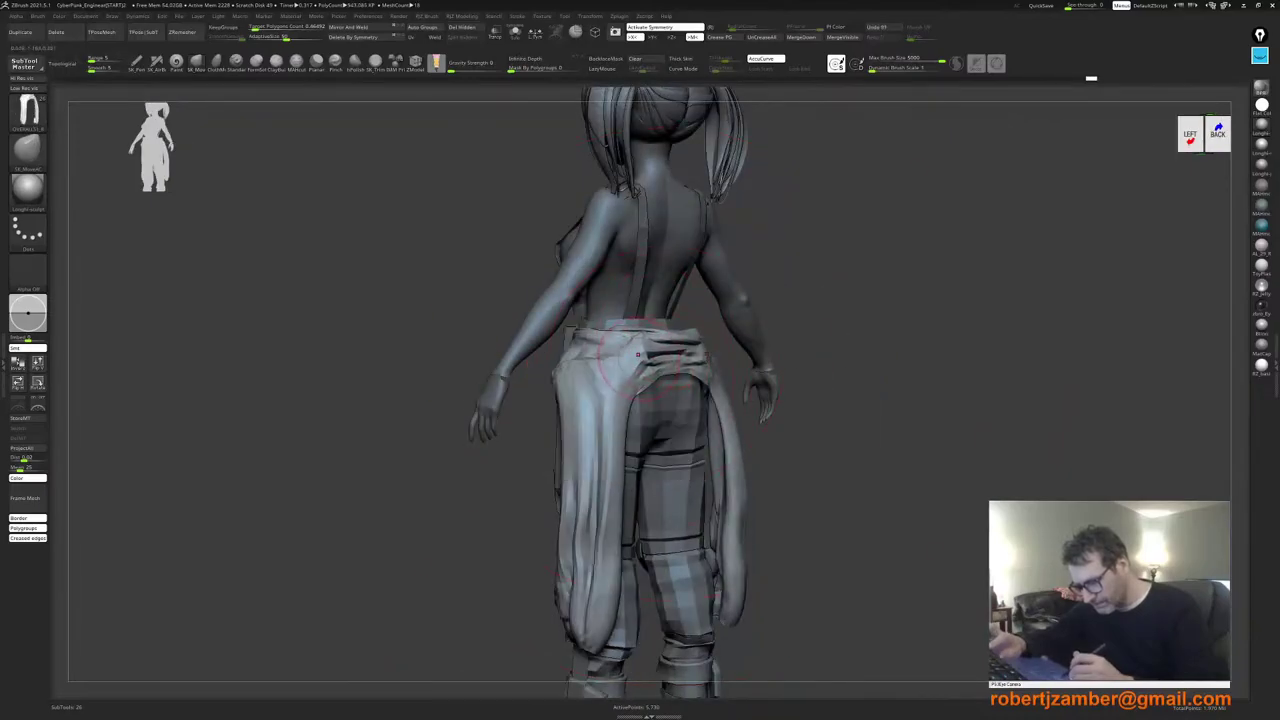
pyautogui.moveTo(638, 354); pyautogui.dragTo(656, 362, button='right')
pyautogui.press('space')
pyautogui.moveTo(640, 372); pyautogui.dragTo(634, 352)
pyautogui.moveTo(640, 362); pyautogui.dragTo(676, 400, button='right')
# Step: Reshape and smooth the hanging sleeves' lower portions beside the thighs and knee braces with the Move brush
pyautogui.keyDown('alt'); pyautogui.moveTo(627, 460); pyautogui.dragTo(617, 400, button='right'); pyautogui.keyUp('alt')
pyautogui.press('space')
pyautogui.moveTo(627, 426); pyautogui.dragTo(632, 434)
pyautogui.press('space')
pyautogui.moveTo(592, 566)
pyautogui.mouseDown()
pyautogui.moveTo(584, 518)
pyautogui.moveTo(600, 512)
pyautogui.mouseUp()
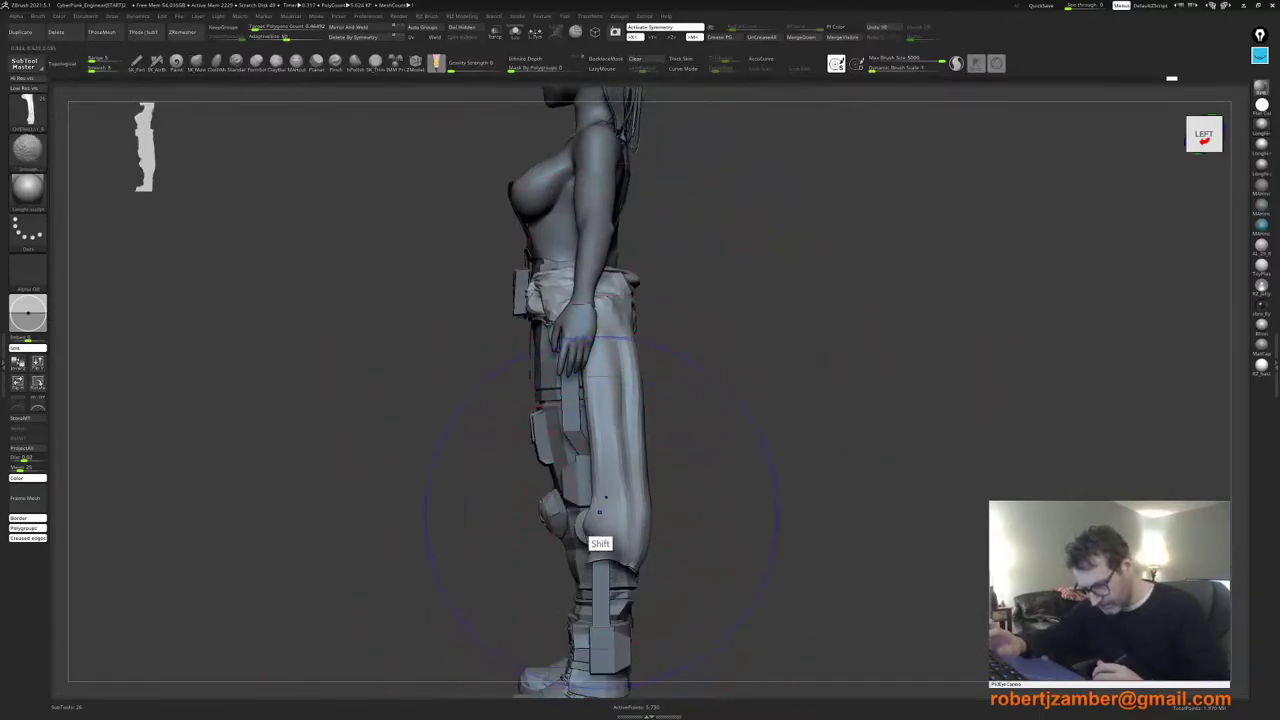
pyautogui.moveTo(606, 498); pyautogui.dragTo(652, 510, button='right')
pyautogui.moveTo(604, 538); pyautogui.dragTo(598, 538)
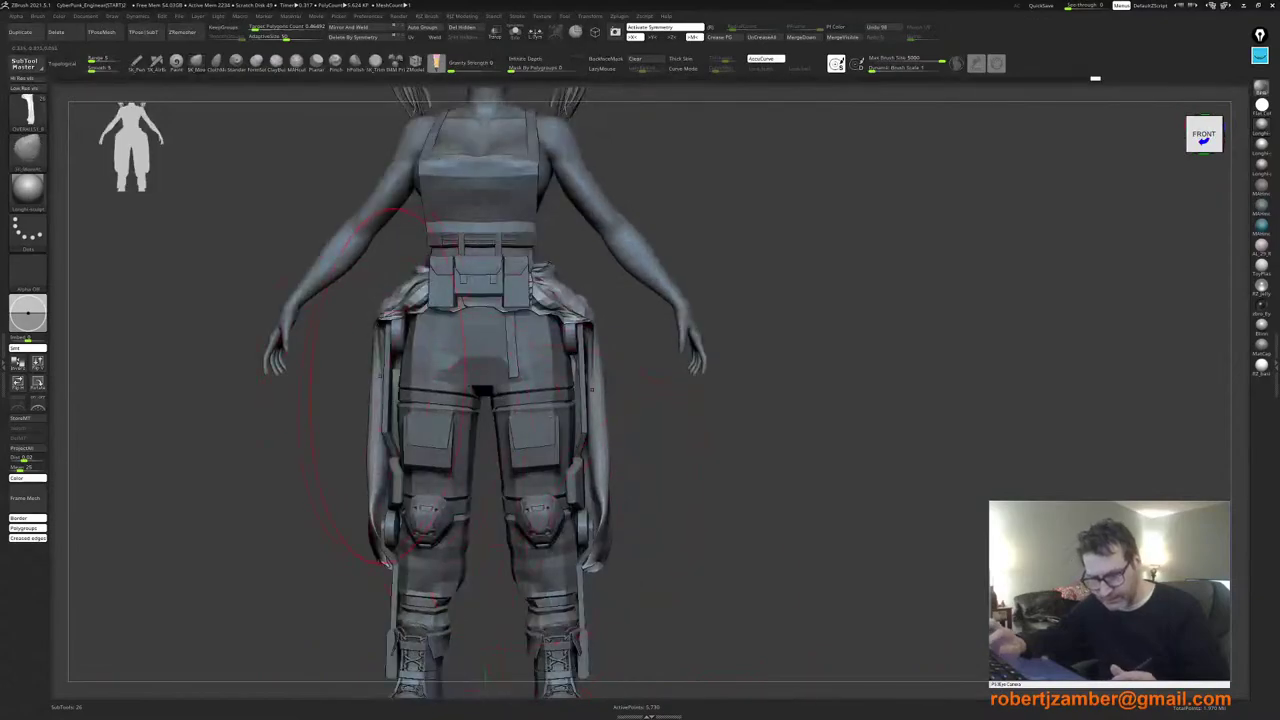
# Step: Subdivide the tied garment once and try to reshape its hip folds with the Move brush
pyautogui.keyDown('alt'); pyautogui.moveTo(404, 353); pyautogui.dragTo(474, 370, button='right'); pyautogui.keyUp('alt')
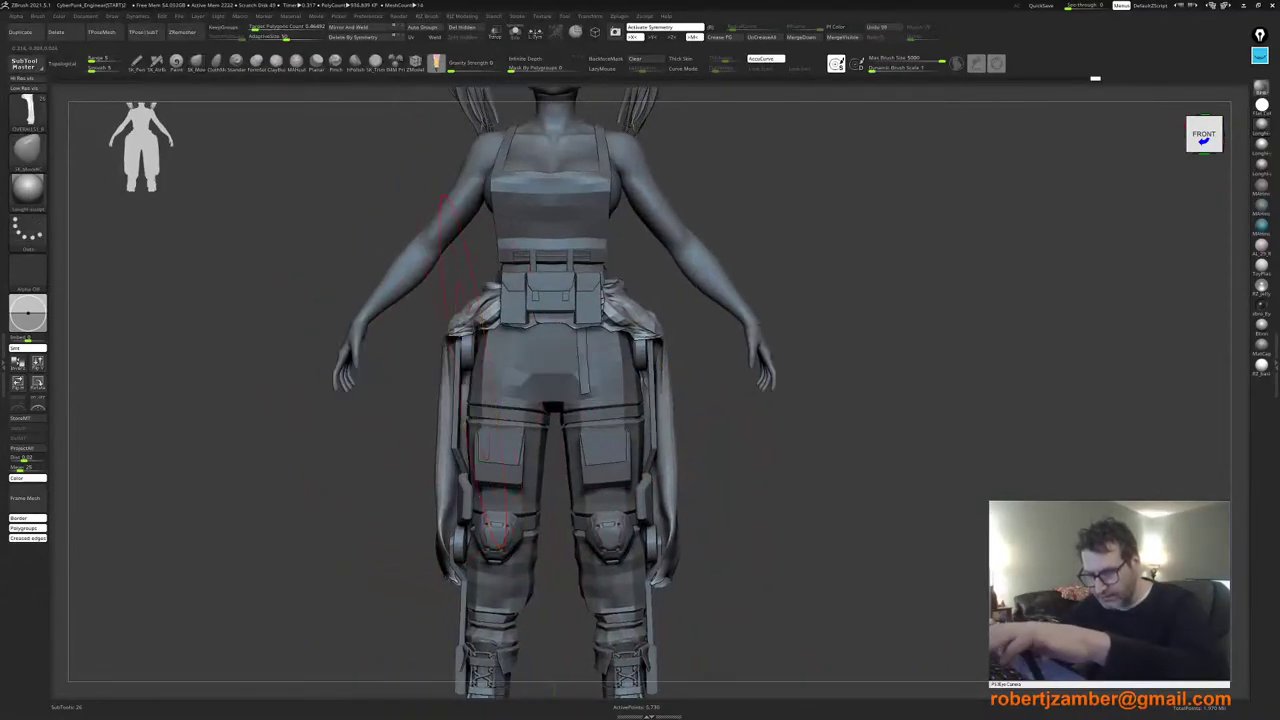
pyautogui.hotkey('ctrl', 'd')
pyautogui.moveTo(469, 347)
pyautogui.keyDown('shift'); pyautogui.mouseDown()
pyautogui.moveTo(458, 333)
pyautogui.moveTo(464, 342)
pyautogui.mouseUp(); pyautogui.keyUp('shift')
pyautogui.keyDown('ctrl'); pyautogui.moveTo(464, 342); pyautogui.dragTo(429, 369, button='right'); pyautogui.keyUp('ctrl')
pyautogui.press('space')
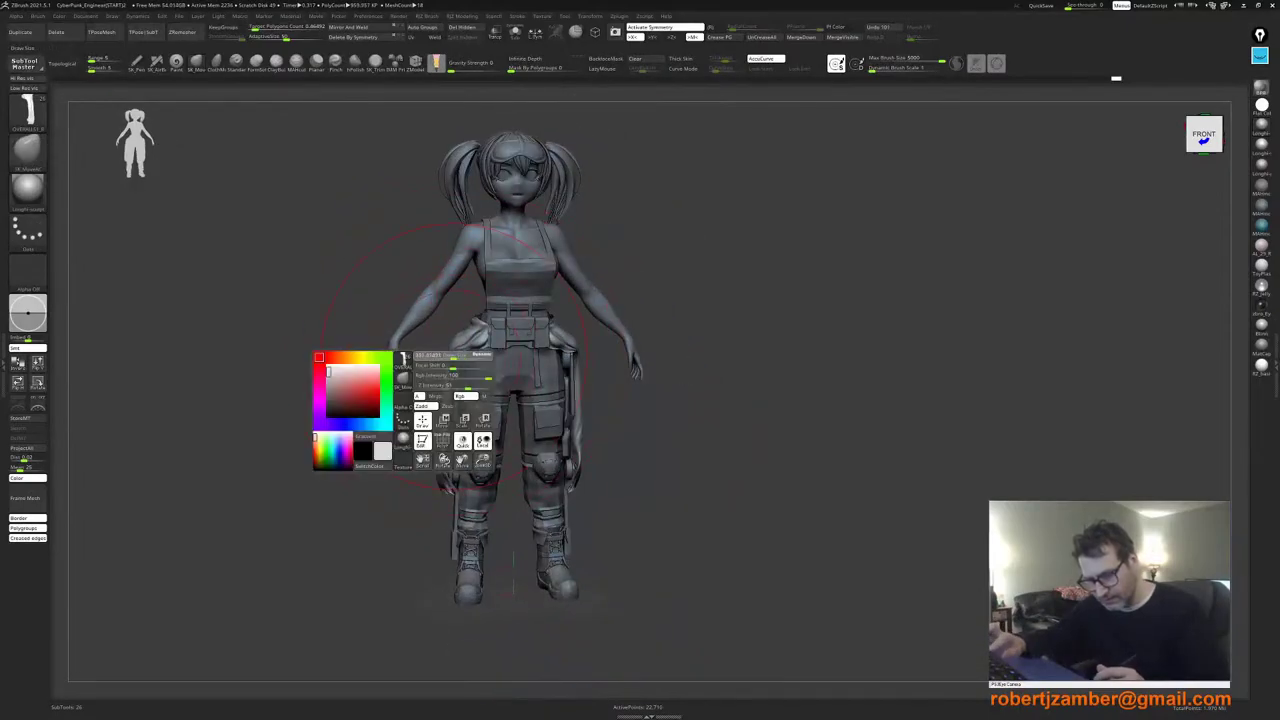
pyautogui.moveTo(454, 357); pyautogui.dragTo(438, 357)
pyautogui.press('space')
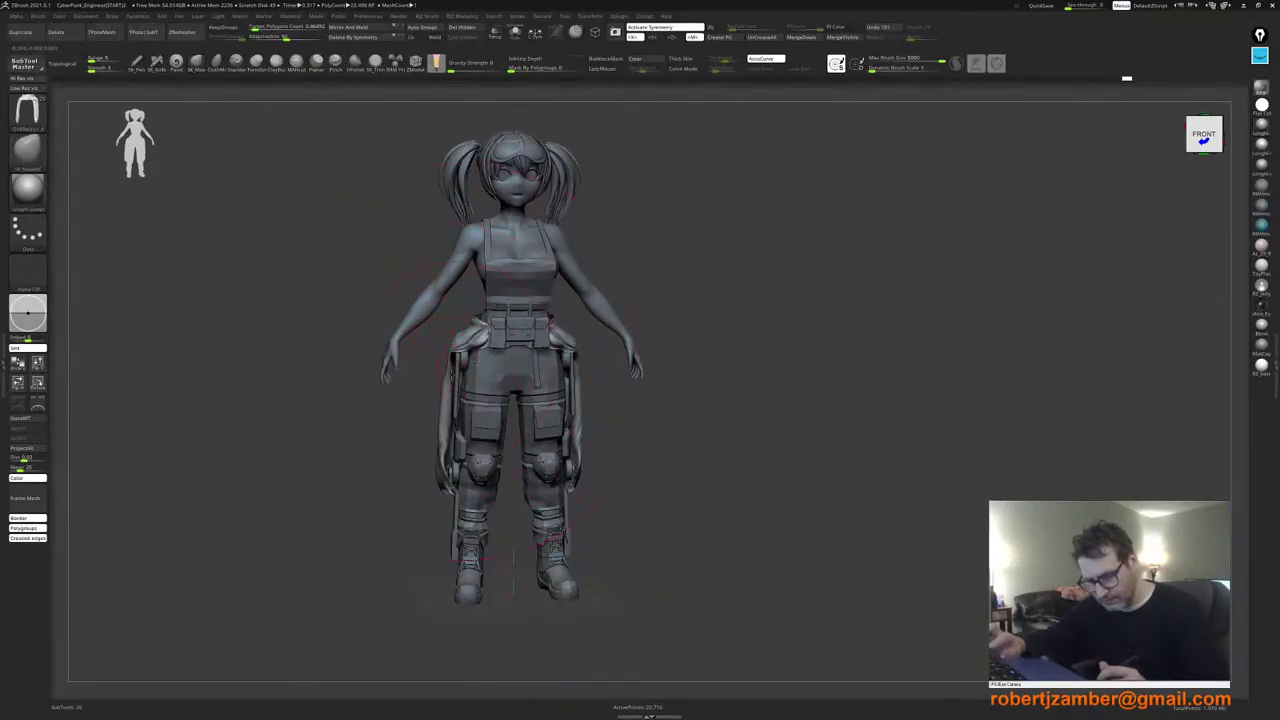
pyautogui.moveTo(451, 372); pyautogui.dragTo(480, 366, button='right')
pyautogui.press('space')
pyautogui.moveTo(470, 359); pyautogui.dragTo(477, 356)
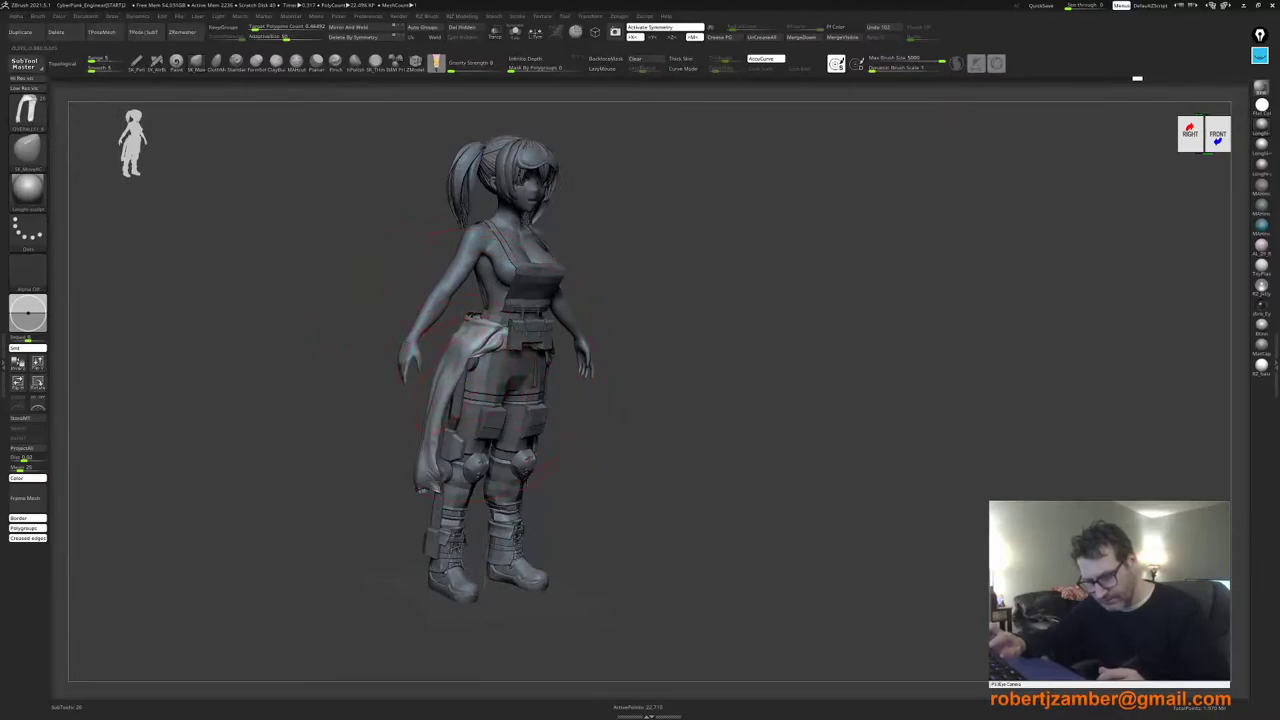
# Step: Try to pull the hanging sleeves away from the knee braces with the Move brush and smooth their ends
pyautogui.moveTo(481, 365); pyautogui.dragTo(440, 382, button='right')
pyautogui.press('space')
pyautogui.moveTo(436, 388); pyautogui.dragTo(455, 364)
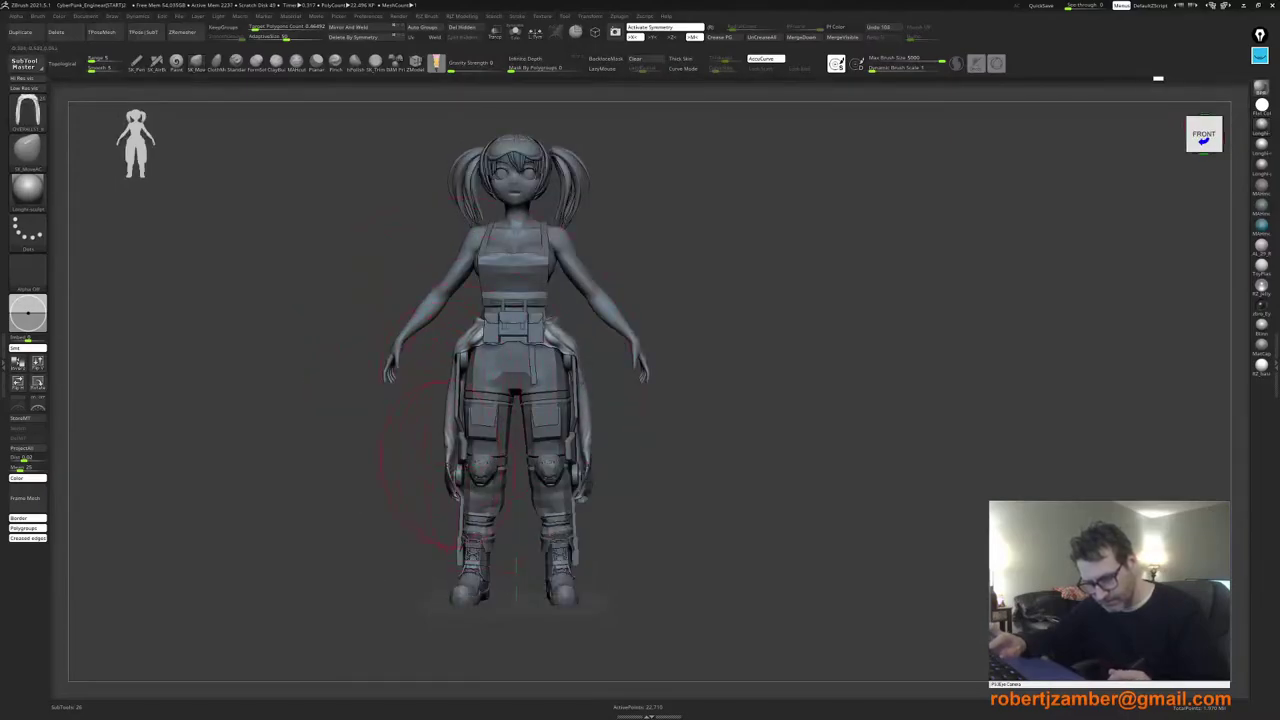
pyautogui.press('space')
pyautogui.moveTo(447, 490); pyautogui.dragTo(446, 496)
pyautogui.keyDown('shift'); pyautogui.moveTo(446, 496); pyautogui.dragTo(447, 492); pyautogui.keyUp('shift')
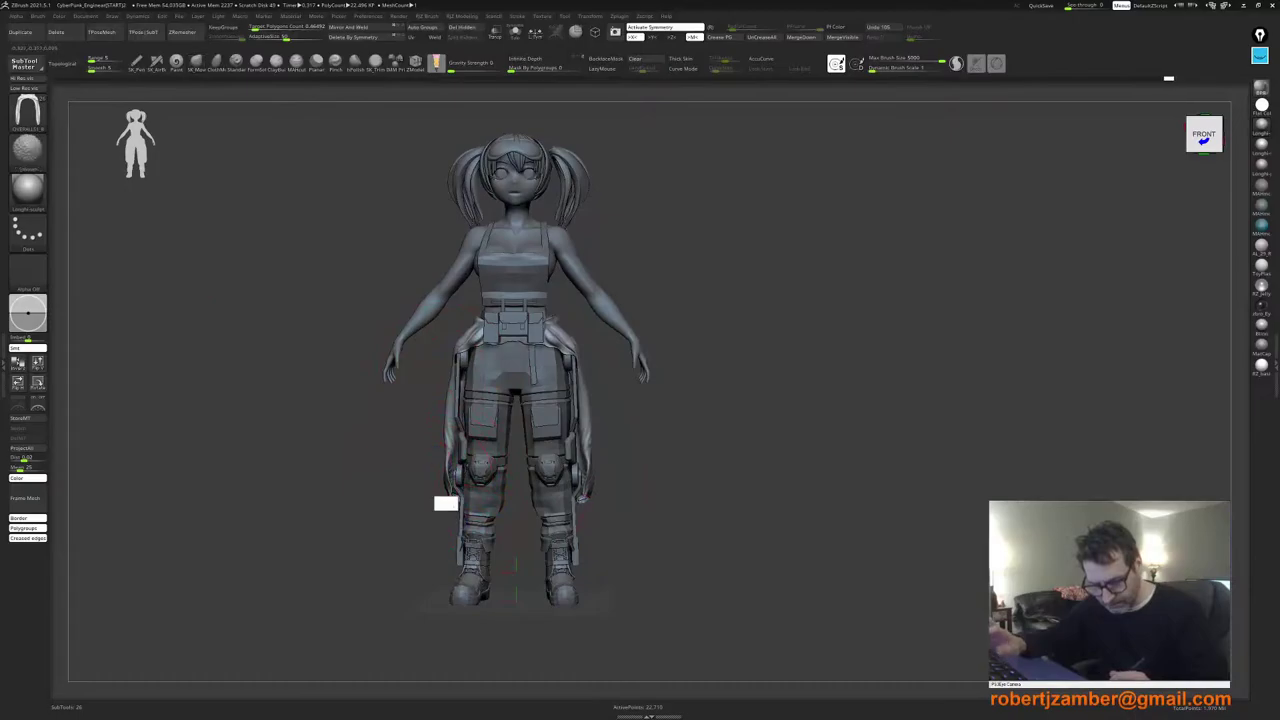
pyautogui.moveTo(432, 493)
pyautogui.mouseDown(button='right')
pyautogui.moveTo(460, 492)
pyautogui.moveTo(449, 477)
pyautogui.mouseUp(button='right')
# Step: Try to puff up the hanging sleeves beside the thighs with the Inflate brush
pyautogui.press('space')
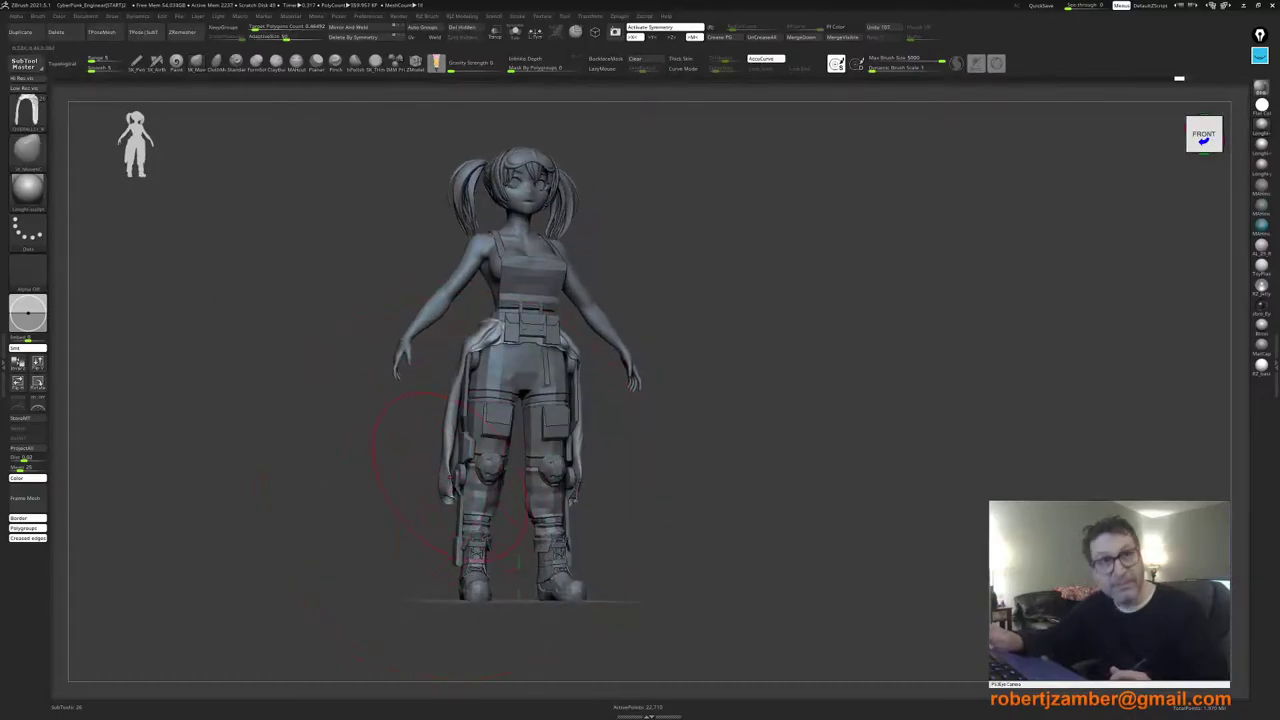
pyautogui.press('i')
pyautogui.press('space')
pyautogui.press('space')
pyautogui.moveTo(446, 474); pyautogui.dragTo(454, 474)
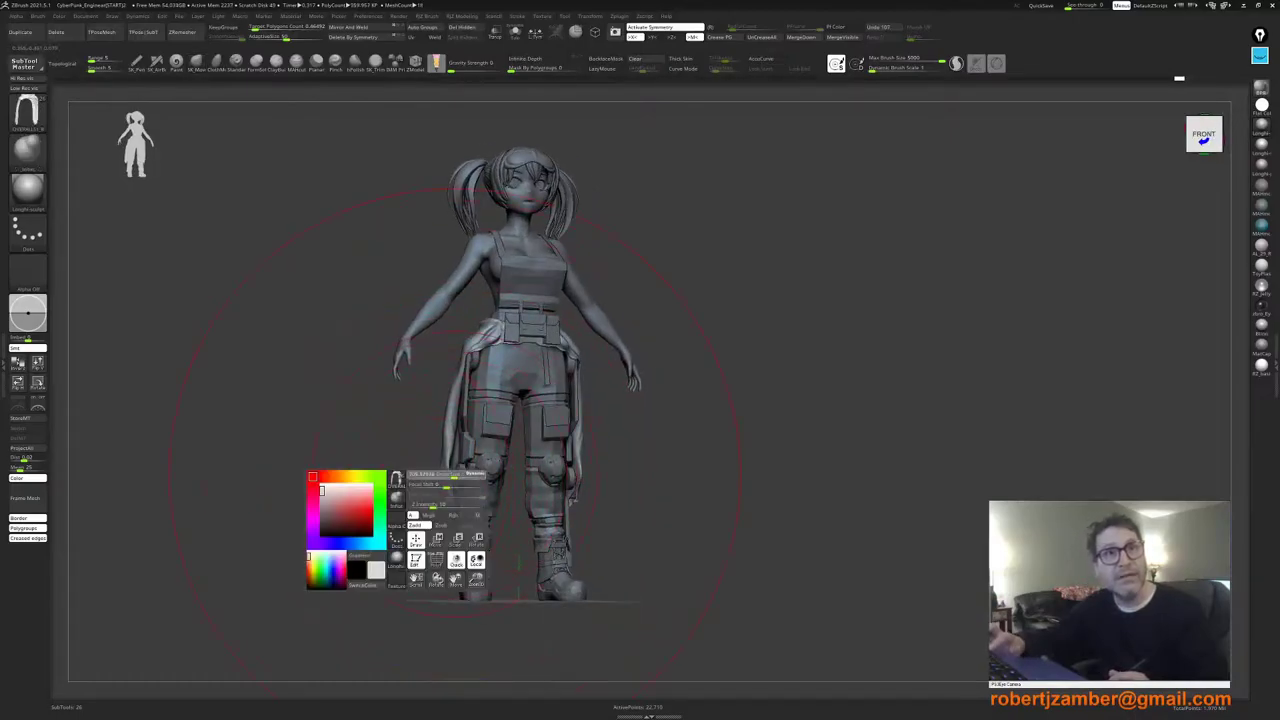
pyautogui.press('space')
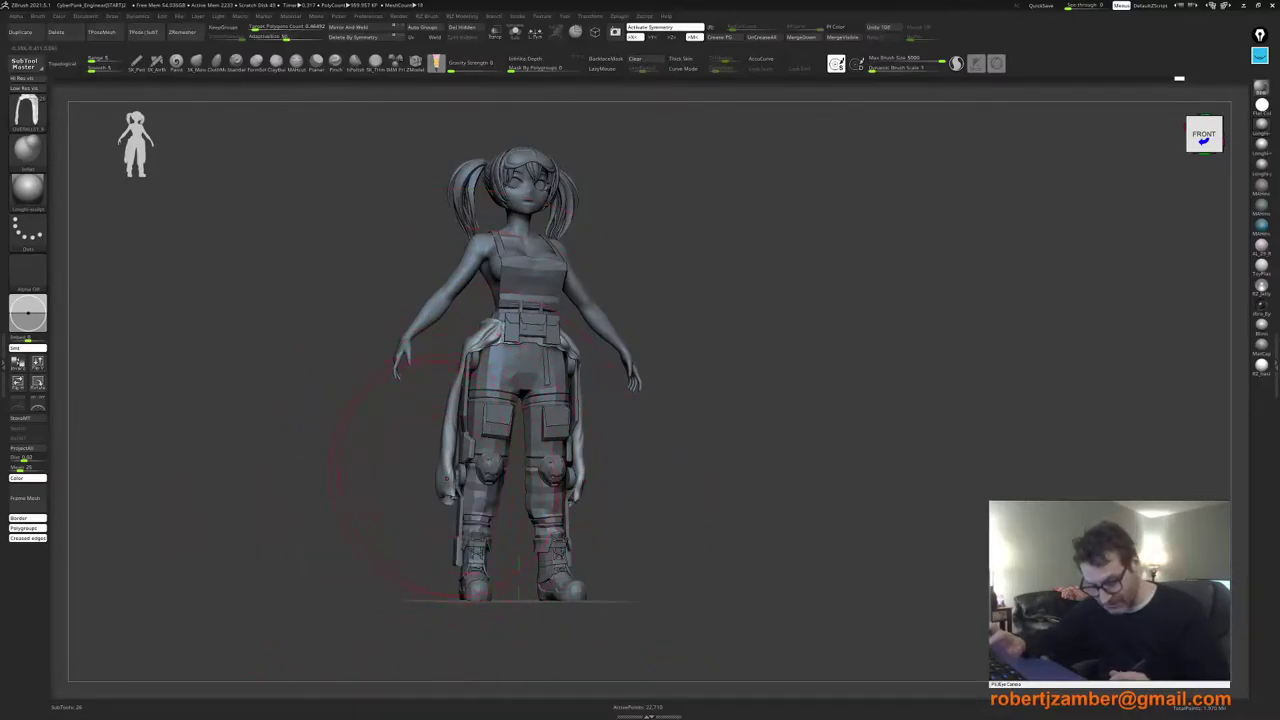
pyautogui.moveTo(447, 498); pyautogui.dragTo(446, 478, button='right')
pyautogui.press('shift')
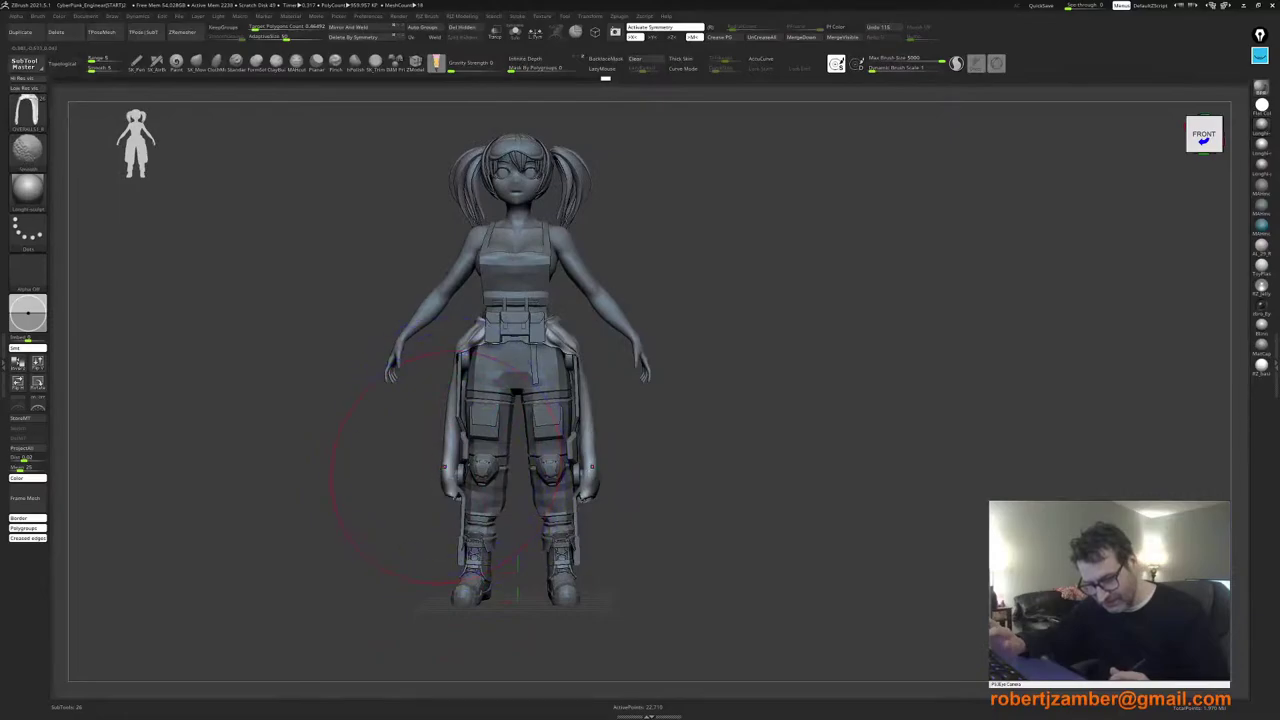
# Step: Try smoothing the inflated sleeves and the garment folds at the hips
pyautogui.press('space')
pyautogui.moveTo(452, 392); pyautogui.dragTo(400, 390, button='right')
pyautogui.press('shift')
pyautogui.keyDown('shift'); pyautogui.moveTo(546, 350); pyautogui.dragTo(538, 334); pyautogui.keyUp('shift')
pyautogui.moveTo(540, 372)
pyautogui.mouseDown(button='right')
pyautogui.moveTo(470, 371)
pyautogui.moveTo(488, 389)
pyautogui.mouseUp(button='right')
pyautogui.moveTo(250, 98); pyautogui.dragTo(296, 106, button='right')
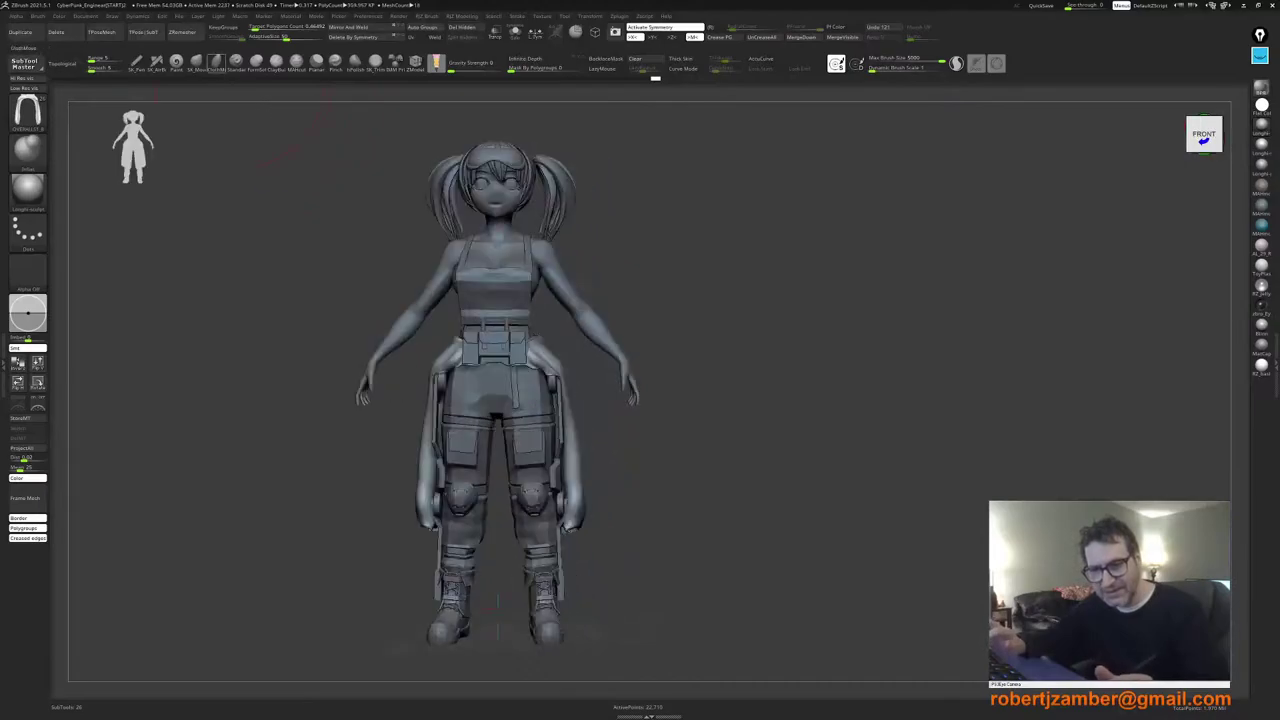
# Step: Switch back to the AccuCurve Move brush and try to reshape the smoothed hip folds beside the belt pouches
pyautogui.click(196, 62)
pyautogui.press('space')
pyautogui.moveTo(466, 369); pyautogui.dragTo(454, 372)
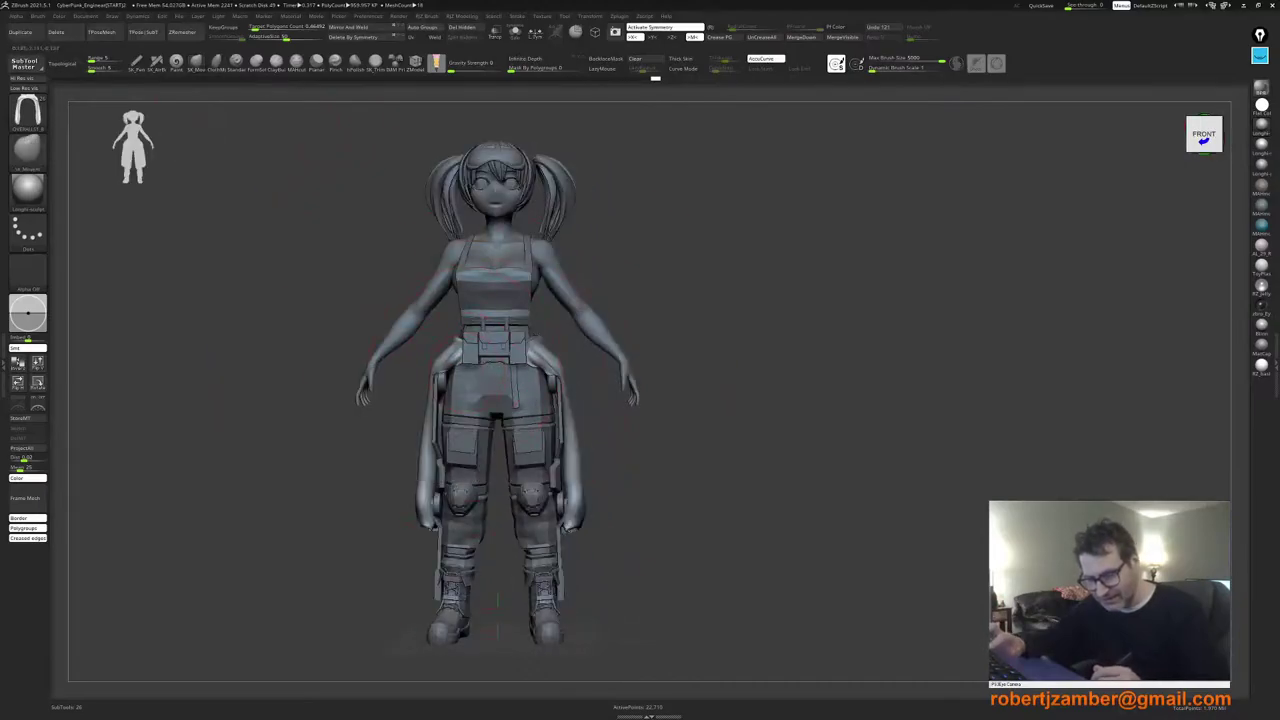
pyautogui.moveTo(437, 374); pyautogui.dragTo(452, 374, button='right')
pyautogui.press('space')
pyautogui.moveTo(452, 358); pyautogui.dragTo(461, 372)
pyautogui.moveTo(444, 378)
pyautogui.mouseDown(button='right')
pyautogui.moveTo(458, 376)
pyautogui.moveTo(442, 350)
pyautogui.mouseUp(button='right')
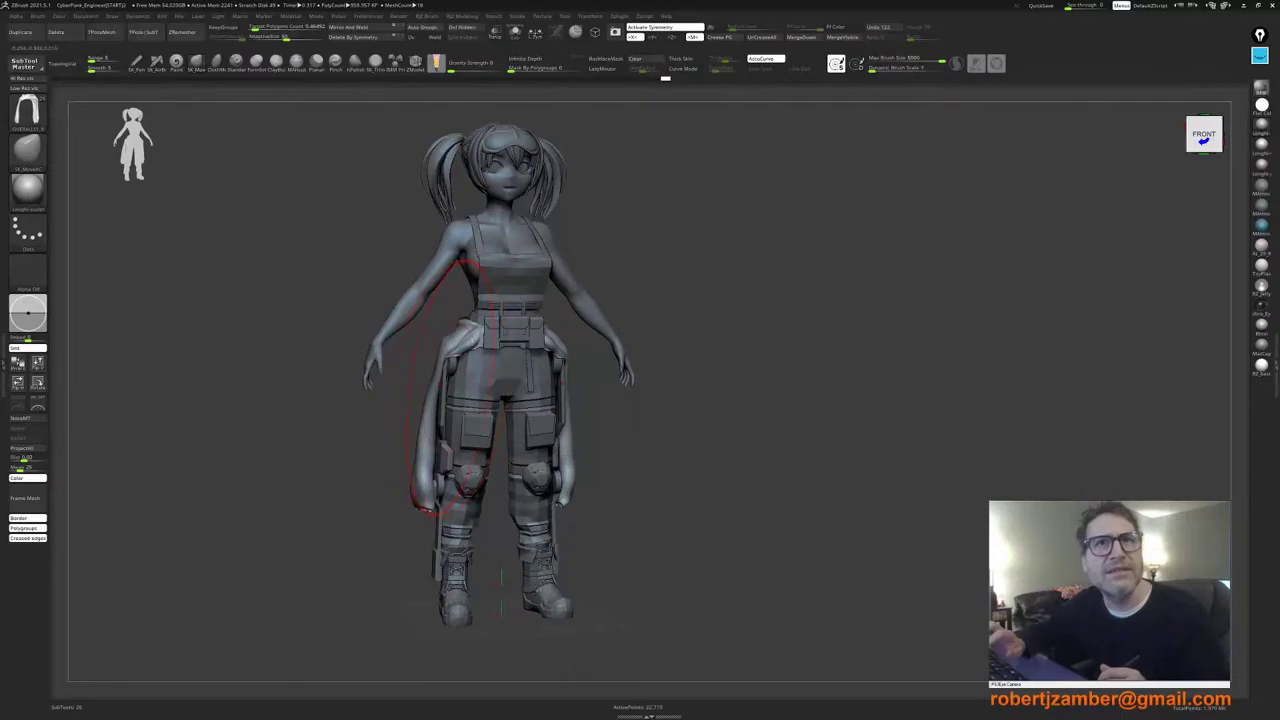
# Step: Try to adjust the rounded sleeve ends beside the knee braces with the Move brush
pyautogui.keyDown('alt'); pyautogui.moveTo(442, 383); pyautogui.dragTo(449, 362, button='right'); pyautogui.keyUp('alt')
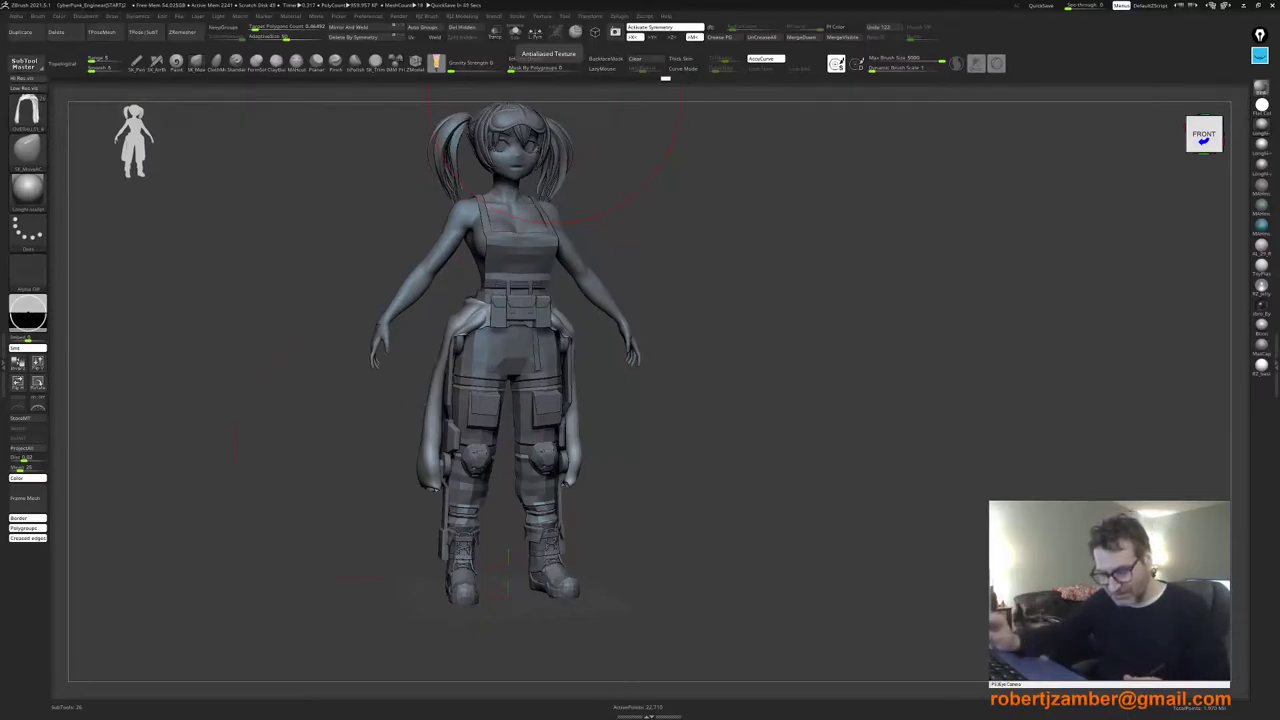
pyautogui.moveTo(362, 450)
pyautogui.keyDown('shift'); pyautogui.mouseDown(button='right')
pyautogui.moveTo(416, 436)
pyautogui.moveTo(458, 447)
pyautogui.mouseUp(button='right'); pyautogui.keyUp('shift')
pyautogui.rightClick(409, 501)
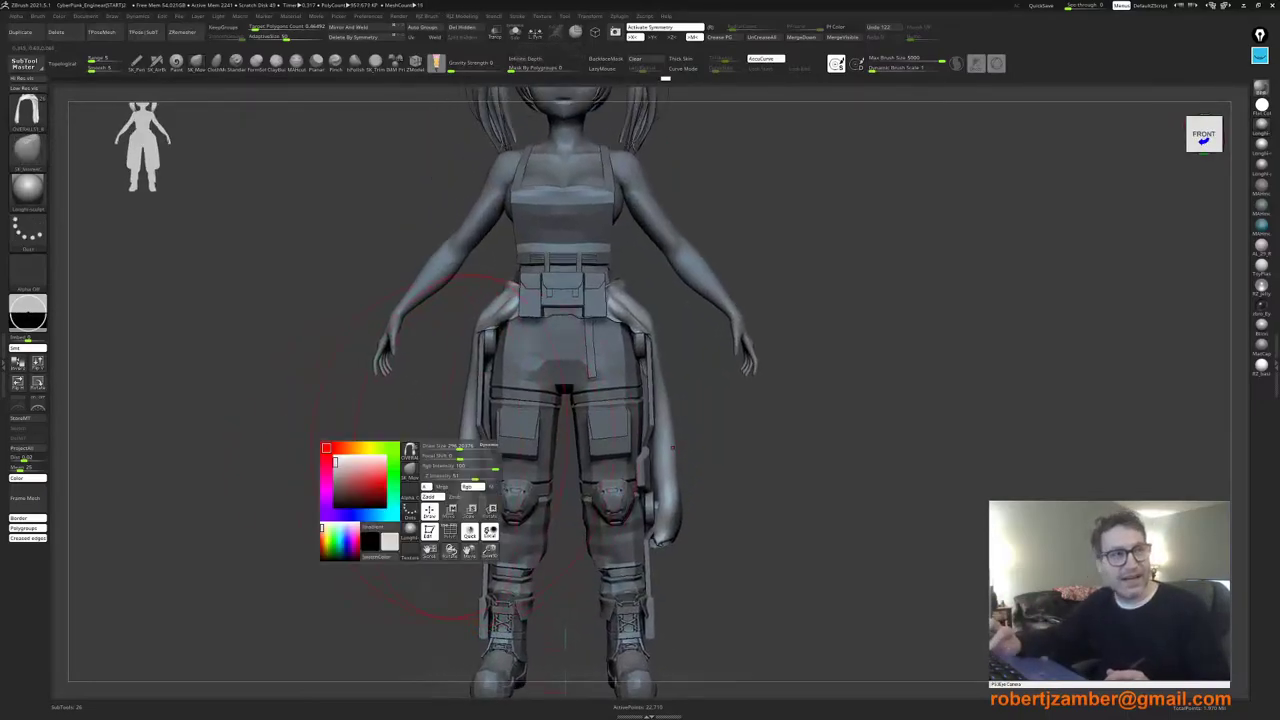
pyautogui.click(457, 447)
pyautogui.moveTo(462, 523); pyautogui.dragTo(457, 527)
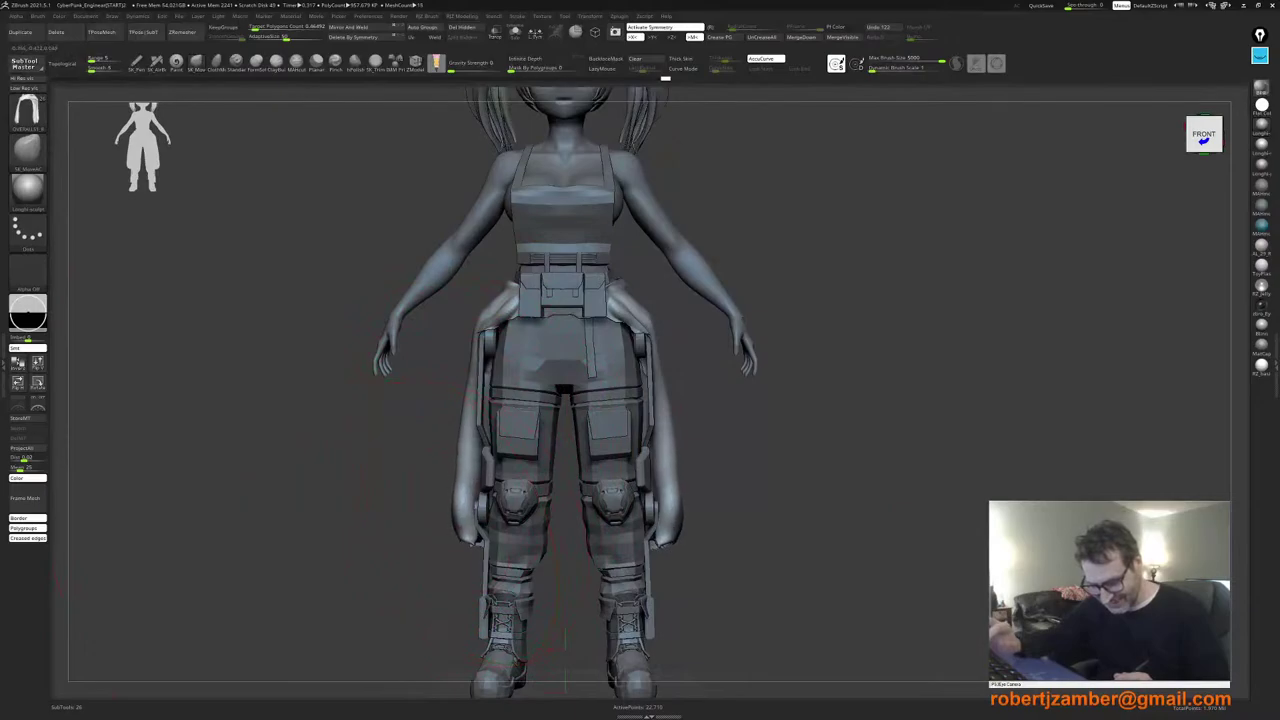
pyautogui.moveTo(457, 527); pyautogui.dragTo(540, 530, button='right')
pyautogui.keyDown('shift'); pyautogui.moveTo(450, 540); pyautogui.dragTo(464, 545, button='right'); pyautogui.keyUp('shift')
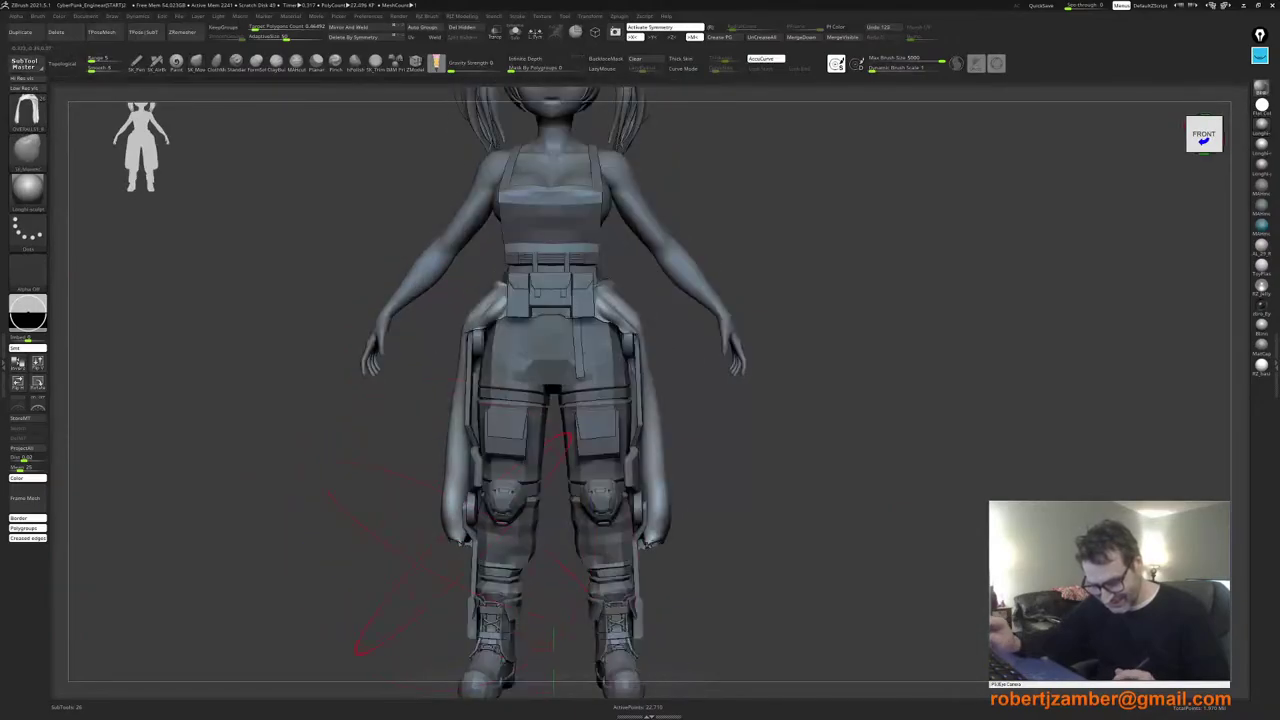
pyautogui.moveTo(466, 532); pyautogui.dragTo(470, 531)
# Step: Try to adjust the garment's upper hip contour above the brace joints with a resized Move brush
pyautogui.press('space')
pyautogui.moveTo(477, 358); pyautogui.dragTo(460, 358)
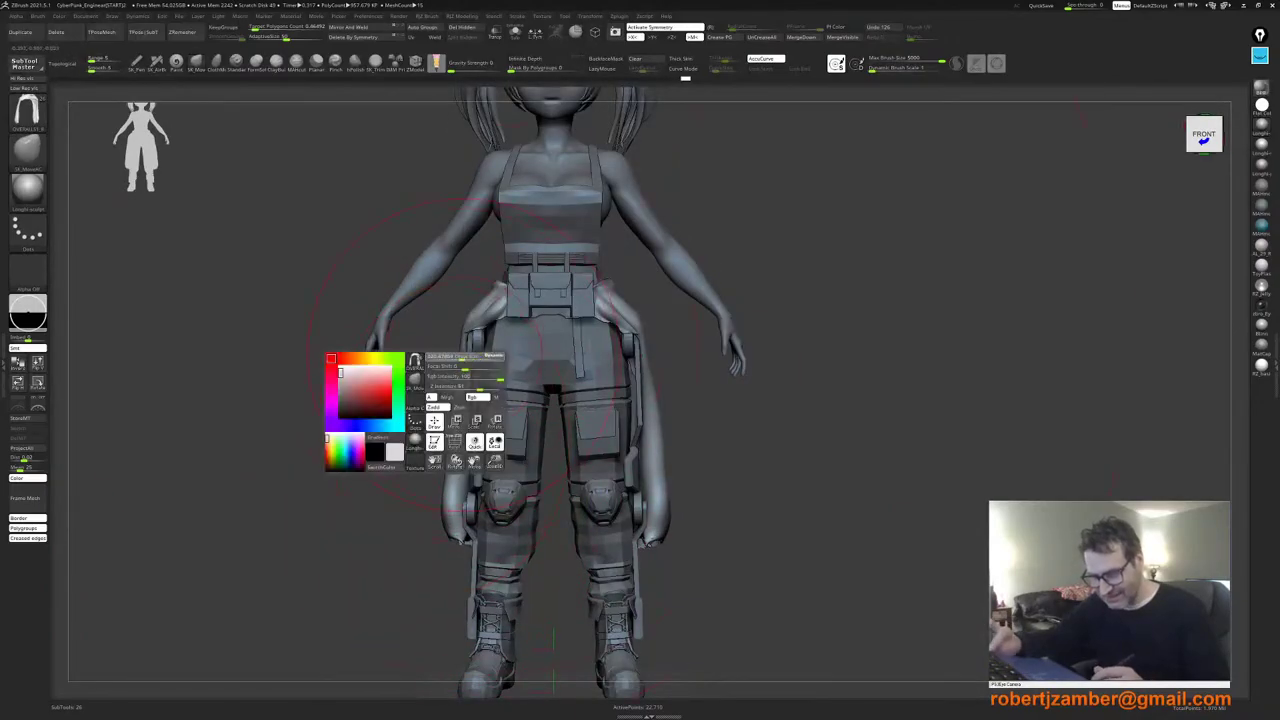
pyautogui.moveTo(385, 365)
pyautogui.mouseDown(button='right')
pyautogui.moveTo(455, 354)
pyautogui.moveTo(442, 356)
pyautogui.mouseUp(button='right')
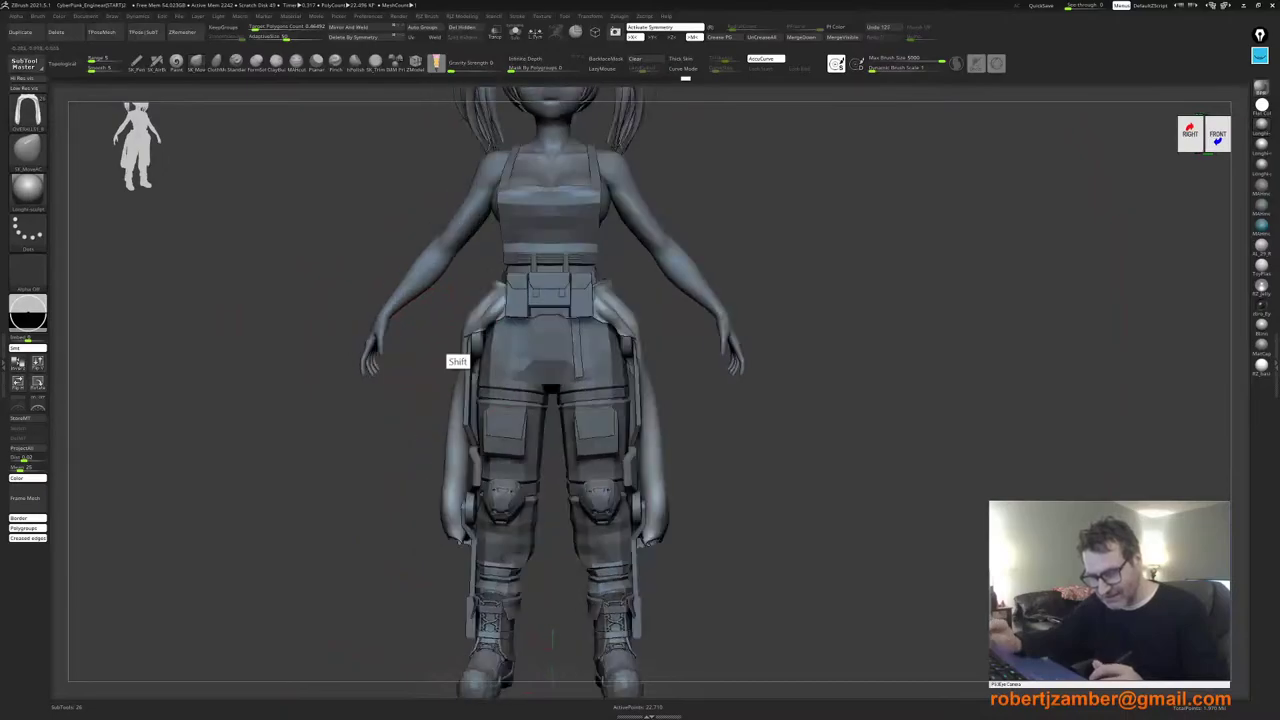
pyautogui.moveTo(486, 312); pyautogui.dragTo(480, 306)
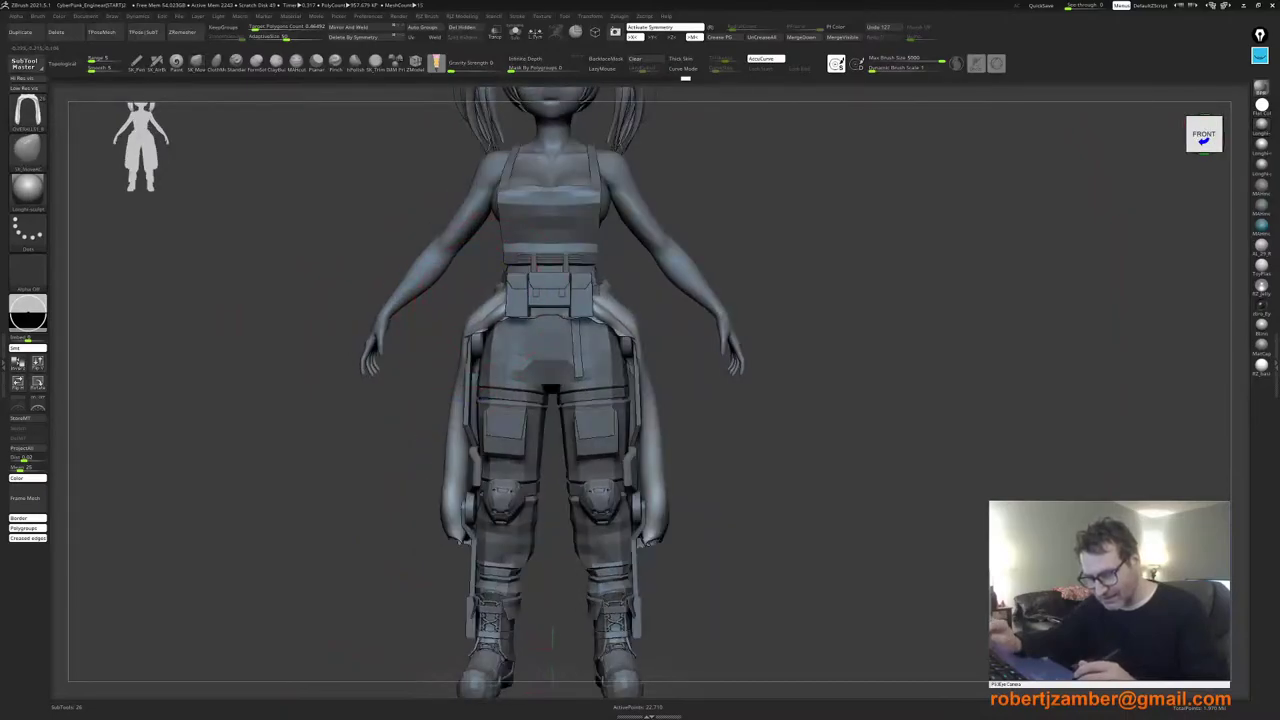
pyautogui.keyDown('ctrl'); pyautogui.moveTo(452, 340); pyautogui.dragTo(482, 366, button='right'); pyautogui.keyUp('ctrl')
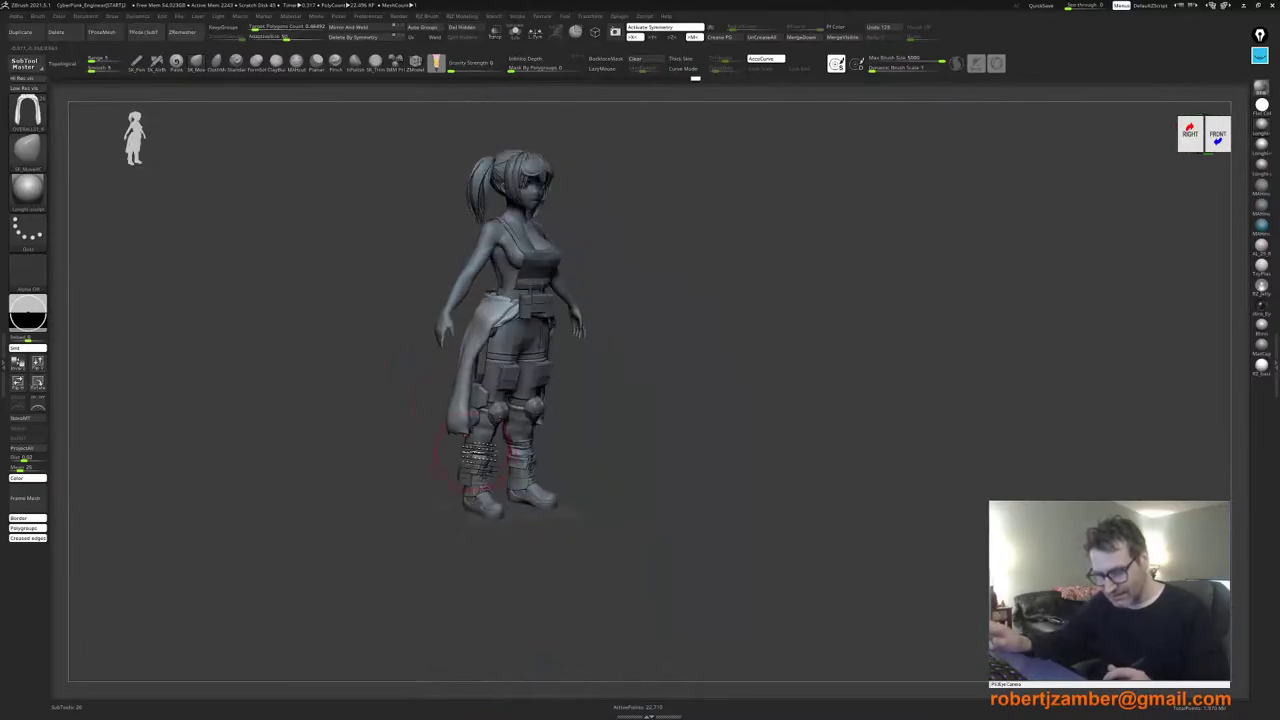
# Step: Undo the garment's subdivision, inflation and recent sleeve edits, going back to its earlier, orange-coloured state
pyautogui.hotkey('ctrl', 'z')
pyautogui.hotkey('ctrl', 'z')
pyautogui.hotkey('ctrl', 'z')
pyautogui.hotkey('ctrl', 'z')
pyautogui.hotkey('ctrl', 'z')
pyautogui.hotkey('ctrl', 'z')
pyautogui.hotkey('ctrl', 'z')
pyautogui.hotkey('ctrl', 'z')
pyautogui.hotkey('ctrl', 'z')
pyautogui.hotkey('ctrl', 'z')
pyautogui.hotkey('ctrl', 'z')
pyautogui.hotkey('ctrl', 'z')
pyautogui.hotkey('ctrl', 'z')
pyautogui.hotkey('ctrl', 'z')
pyautogui.hotkey('ctrl', 'z')
pyautogui.hotkey('ctrl', 'z')
pyautogui.hotkey('ctrl', 'z')
pyautogui.hotkey('ctrl', 'z')
pyautogui.hotkey('ctrl', 'z')
pyautogui.hotkey('ctrl', 'z')
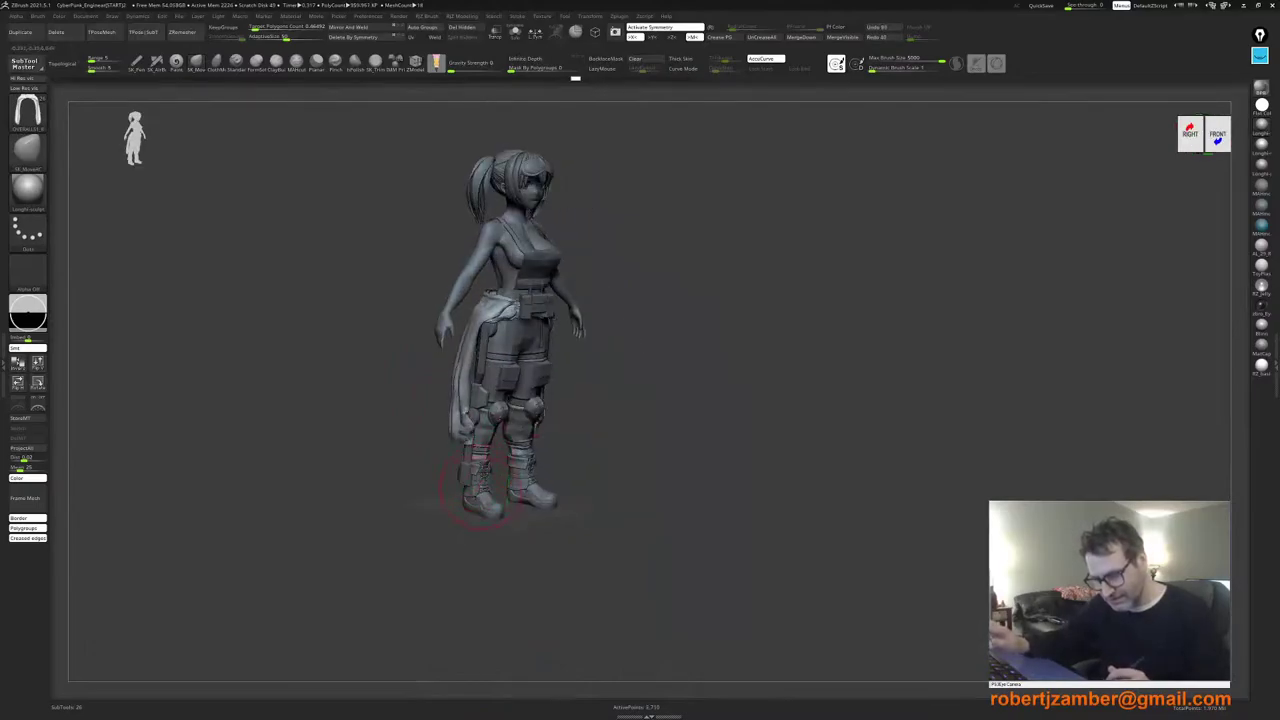
pyautogui.keyDown('shift'); pyautogui.moveTo(477, 470); pyautogui.dragTo(465, 485, button='right'); pyautogui.keyUp('shift')
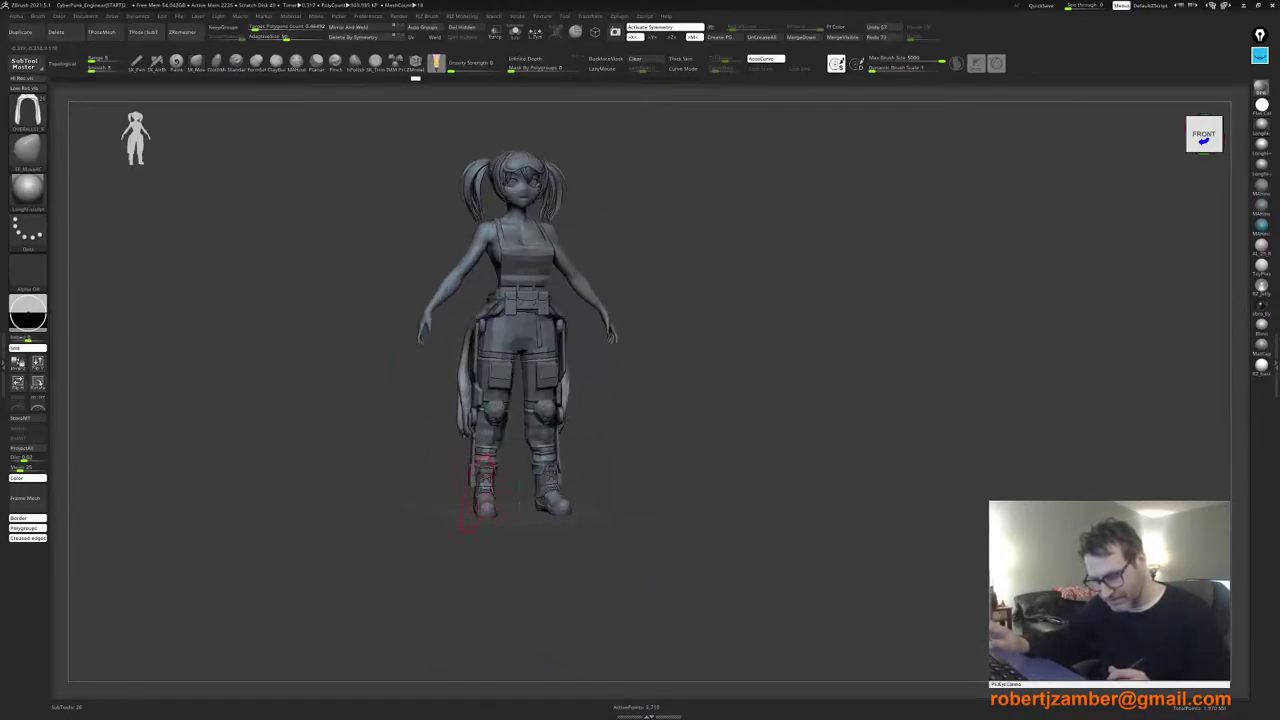
pyautogui.hotkey('ctrl', 'z')
pyautogui.hotkey('ctrl', 'z')
pyautogui.hotkey('ctrl', 'z')
pyautogui.hotkey('ctrl', 'z')
pyautogui.hotkey('ctrl', 'z')
pyautogui.hotkey('ctrl', 'z')
pyautogui.hotkey('ctrl', 'z')
pyautogui.hotkey('ctrl', 'z')
pyautogui.hotkey('ctrl', 'z')
pyautogui.hotkey('ctrl', 'z')
pyautogui.hotkey('ctrl', 'z')
pyautogui.moveTo(477, 504); pyautogui.dragTo(433, 512, button='right')
pyautogui.hotkey('ctrl', 'z')
pyautogui.hotkey('ctrl', 'z')
pyautogui.hotkey('ctrl', 'z')
pyautogui.hotkey('ctrl', 'z')
pyautogui.hotkey('ctrl', 'z')
pyautogui.hotkey('ctrl', 'z')
pyautogui.hotkey('ctrl', 'z')
pyautogui.hotkey('ctrl', 'z')
pyautogui.hotkey('ctrl', 'z')
pyautogui.hotkey('ctrl', 'z')
pyautogui.hotkey('ctrl', 'z')
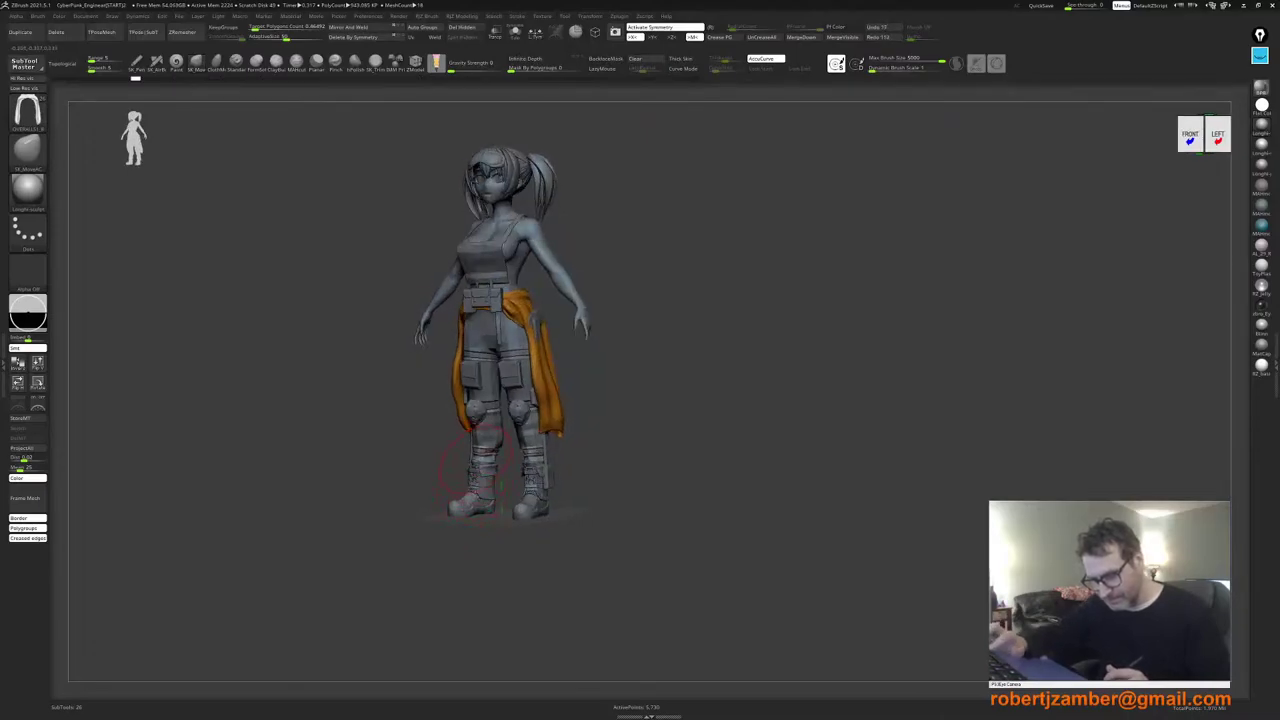
# Step: Reshape the orange garment's hanging sleeves beside the thighs with a resized Move brush at lower intensity
pyautogui.rightClick(432, 515)
pyautogui.press('space')
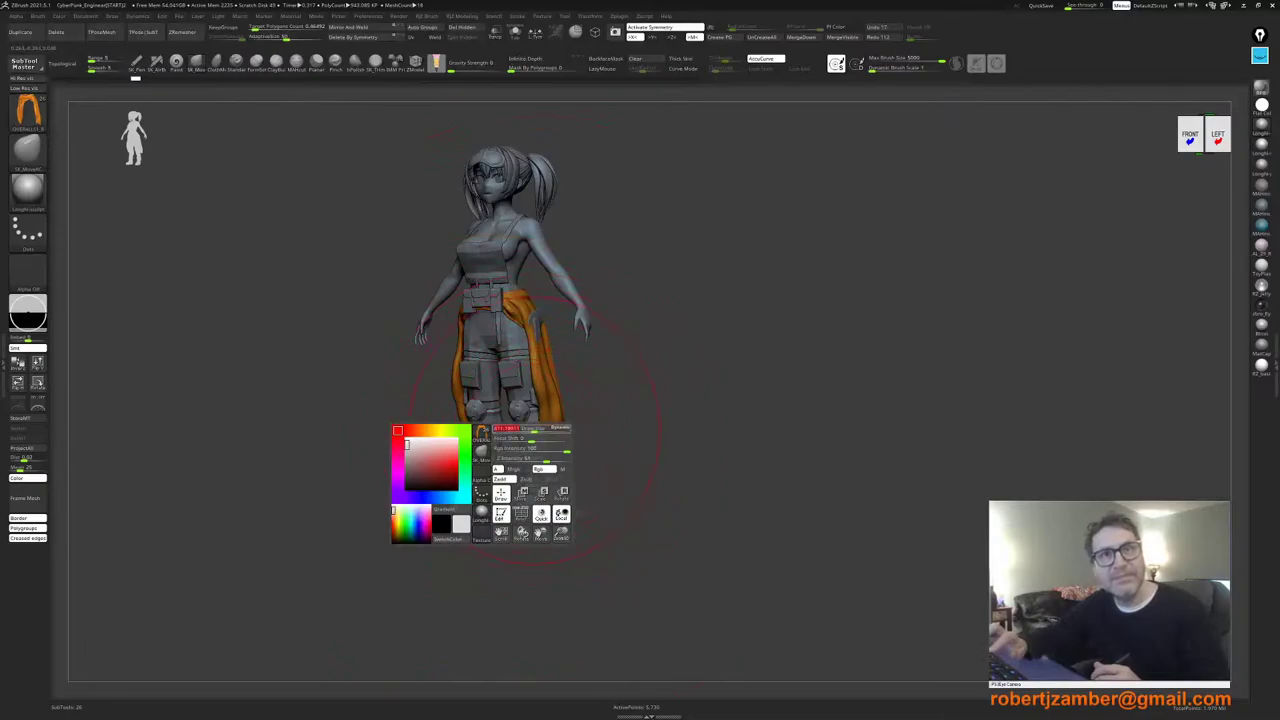
pyautogui.moveTo(546, 459); pyautogui.dragTo(522, 459)
pyautogui.moveTo(504, 431); pyautogui.dragTo(532, 428, button='right')
pyautogui.press('space')
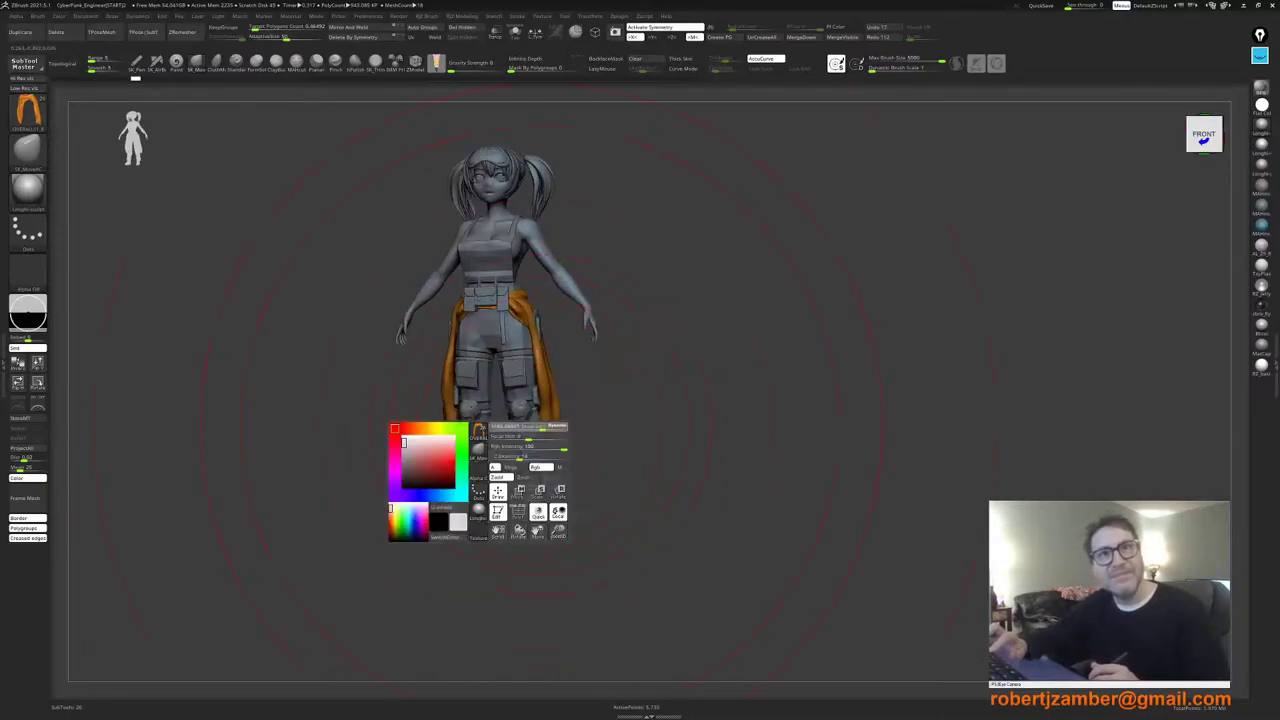
pyautogui.moveTo(541, 427); pyautogui.dragTo(534, 427)
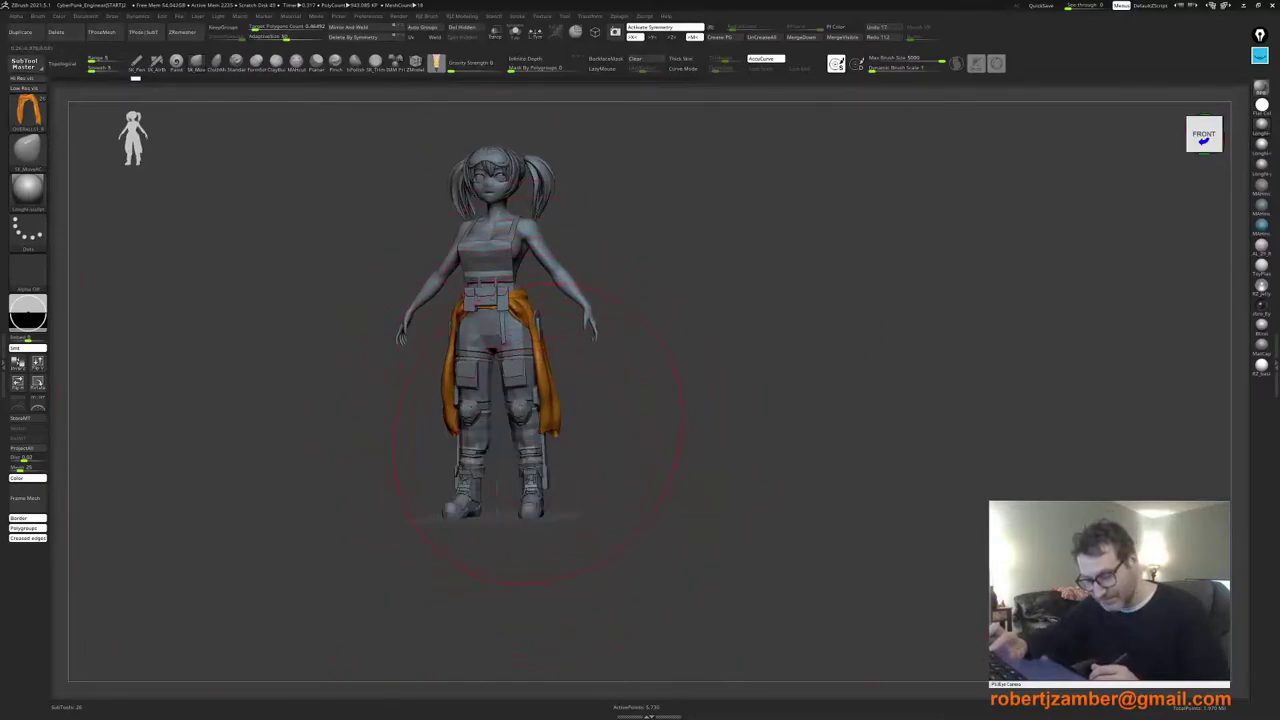
pyautogui.press('t')
pyautogui.click(583, 460)
pyautogui.press('space')
pyautogui.moveTo(541, 391)
pyautogui.mouseDown()
pyautogui.moveTo(525, 391)
pyautogui.moveTo(548, 356)
pyautogui.moveTo(541, 335)
pyautogui.mouseUp()
pyautogui.click(548, 374)
pyautogui.press('space')
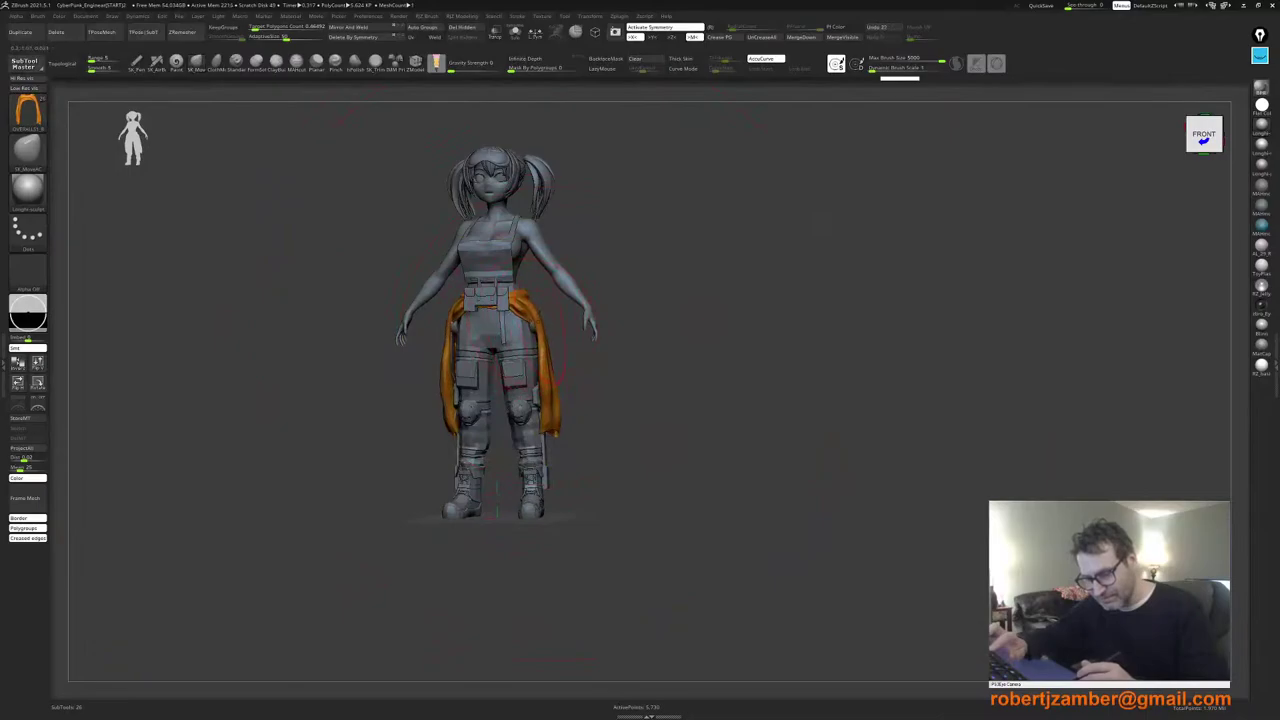
# Step: Pull the orange garment's hip folds outward over the brace joints with the Move brush
pyautogui.moveTo(572, 329)
pyautogui.mouseDown(button='right')
pyautogui.moveTo(538, 326)
pyautogui.moveTo(553, 364)
pyautogui.mouseUp(button='right')
pyautogui.press('space')
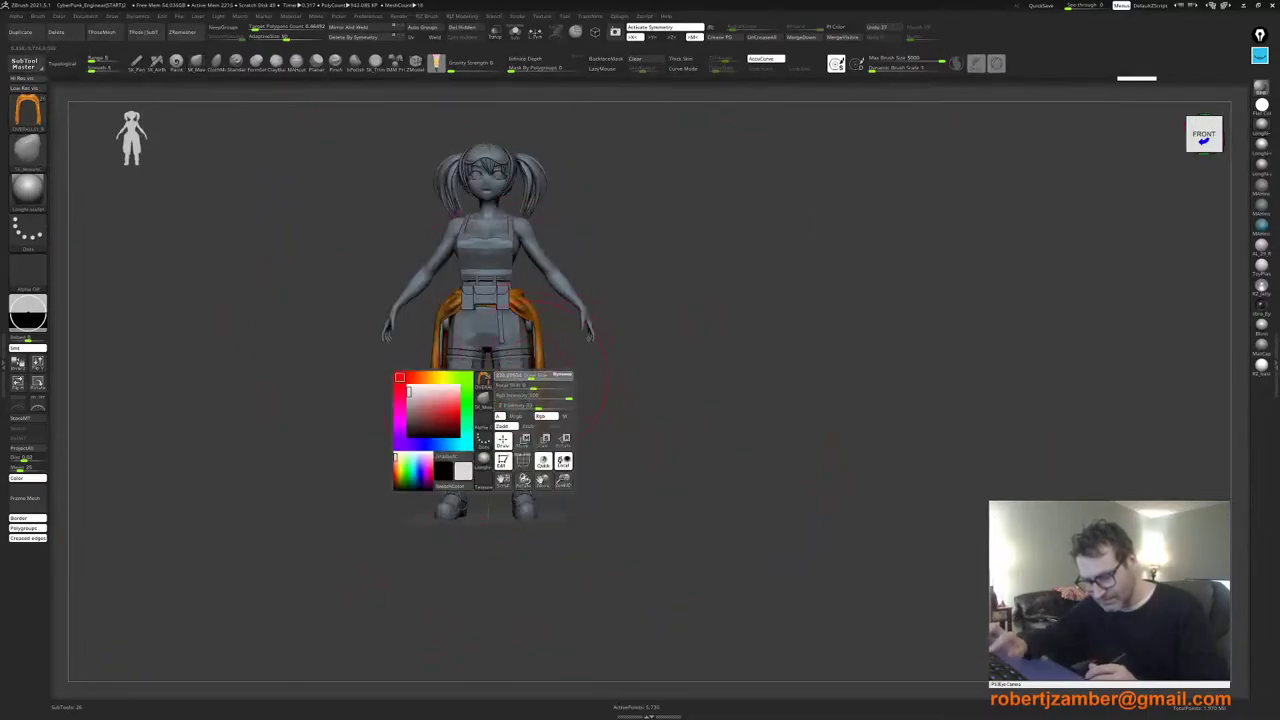
pyautogui.moveTo(552, 416); pyautogui.dragTo(533, 416, button='right')
pyautogui.press('space')
pyautogui.moveTo(533, 416); pyautogui.dragTo(536, 382)
pyautogui.press('space')
pyautogui.moveTo(545, 382); pyautogui.dragTo(500, 376, button='right')
pyautogui.keyDown('shift'); pyautogui.moveTo(564, 334); pyautogui.dragTo(600, 320); pyautogui.keyUp('shift')
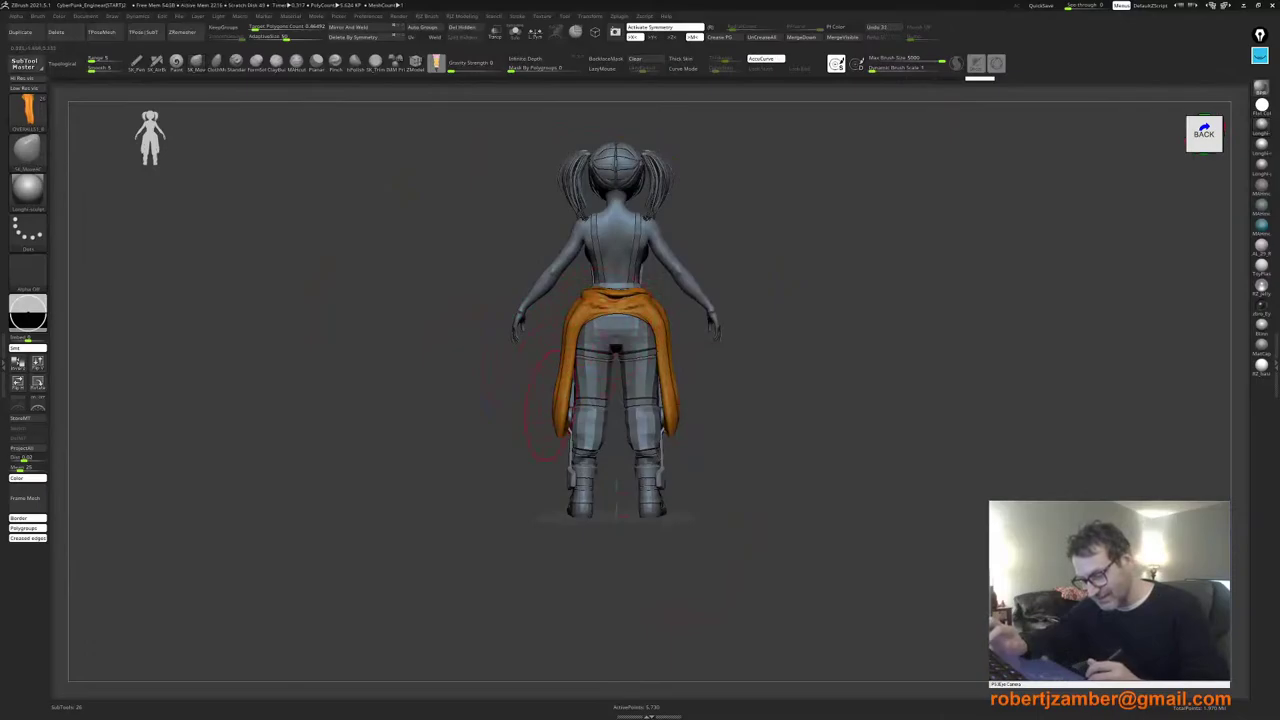
# Step: Reshape the orange sleeves from behind so they hang along the outside of the leg braces
pyautogui.press('space')
pyautogui.moveTo(498, 431); pyautogui.dragTo(506, 431)
pyautogui.moveTo(504, 432); pyautogui.dragTo(546, 434, button='right')
pyautogui.press('space')
pyautogui.moveTo(546, 434)
pyautogui.mouseDown()
pyautogui.moveTo(522, 395)
pyautogui.moveTo(528, 369)
pyautogui.mouseUp()
pyautogui.press('space')
pyautogui.press('space')
pyautogui.press('space')
pyautogui.moveTo(528, 369); pyautogui.dragTo(620, 385, button='right')
pyautogui.keyDown('alt'); pyautogui.moveTo(434, 385); pyautogui.dragTo(485, 415, button='right'); pyautogui.keyUp('alt')
# Step: Refine the orange sleeves' lower contours beside the thighs and knee braces from the front with the Move brush
pyautogui.press('space')
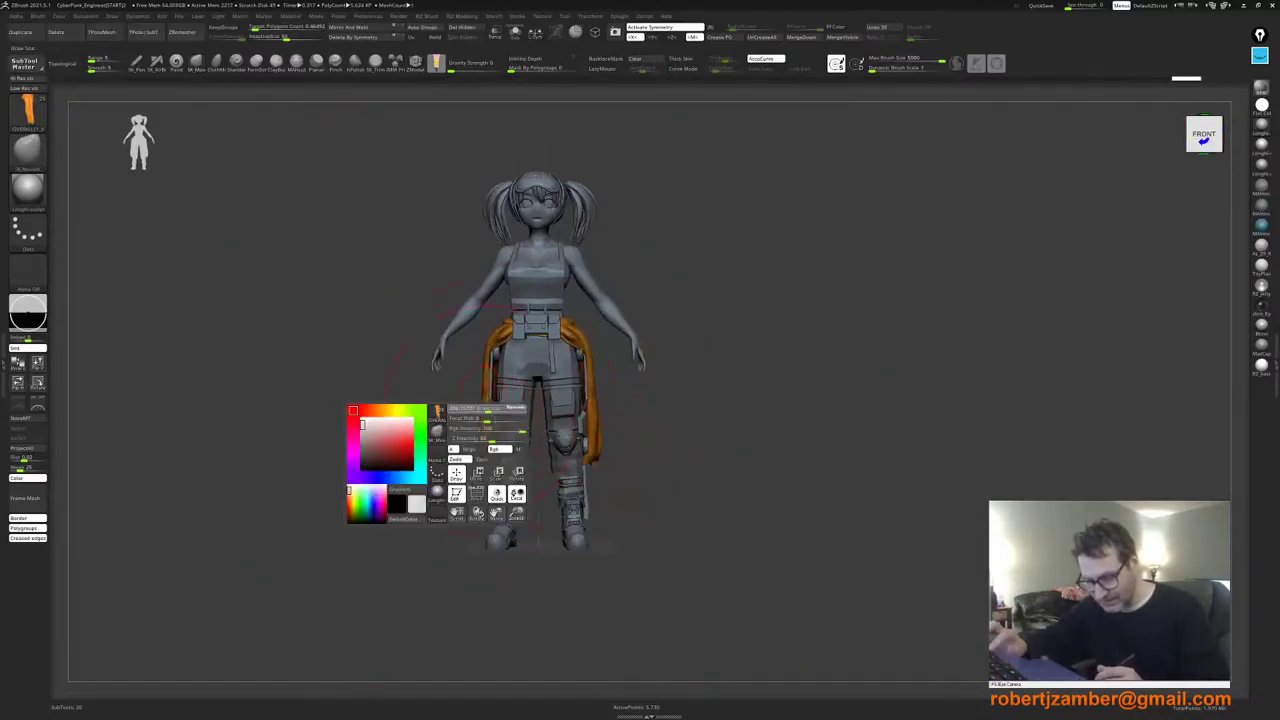
pyautogui.moveTo(479, 411); pyautogui.dragTo(487, 413)
pyautogui.keyDown('ctrl'); pyautogui.moveTo(485, 402); pyautogui.dragTo(489, 438, button='right'); pyautogui.keyUp('ctrl')
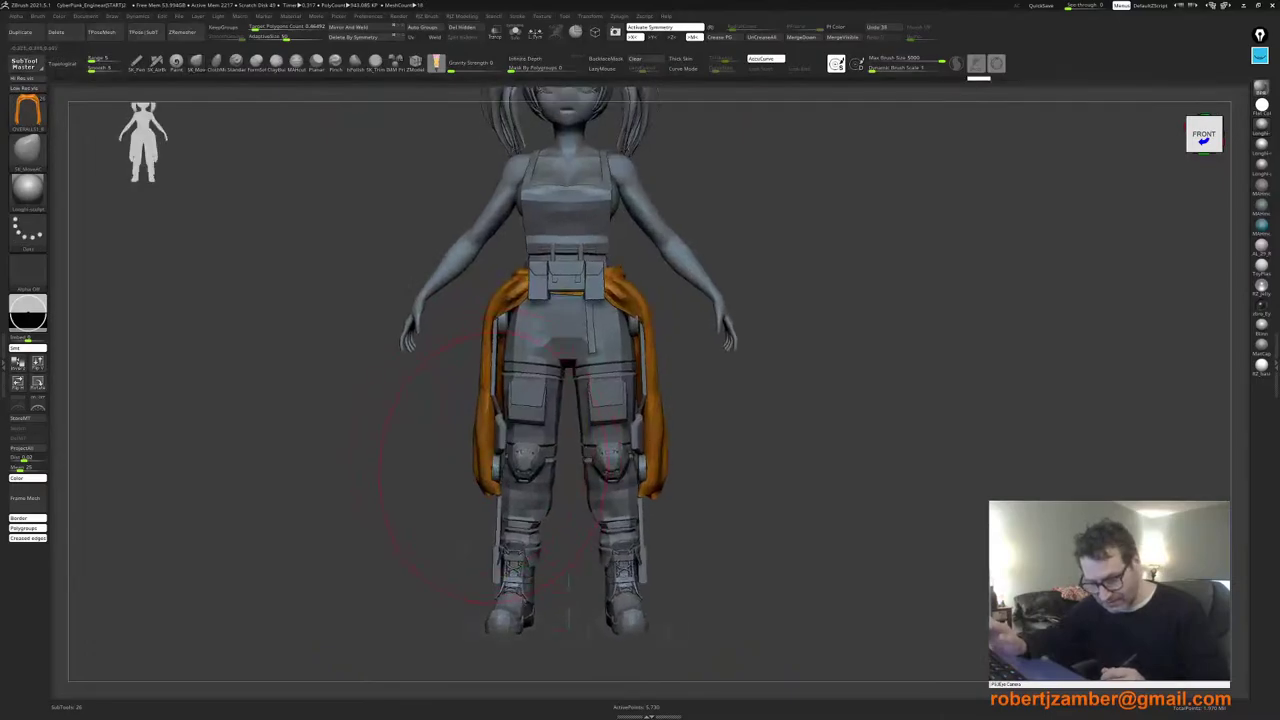
pyautogui.press('space')
pyautogui.moveTo(486, 452); pyautogui.dragTo(486, 460)
pyautogui.press('space')
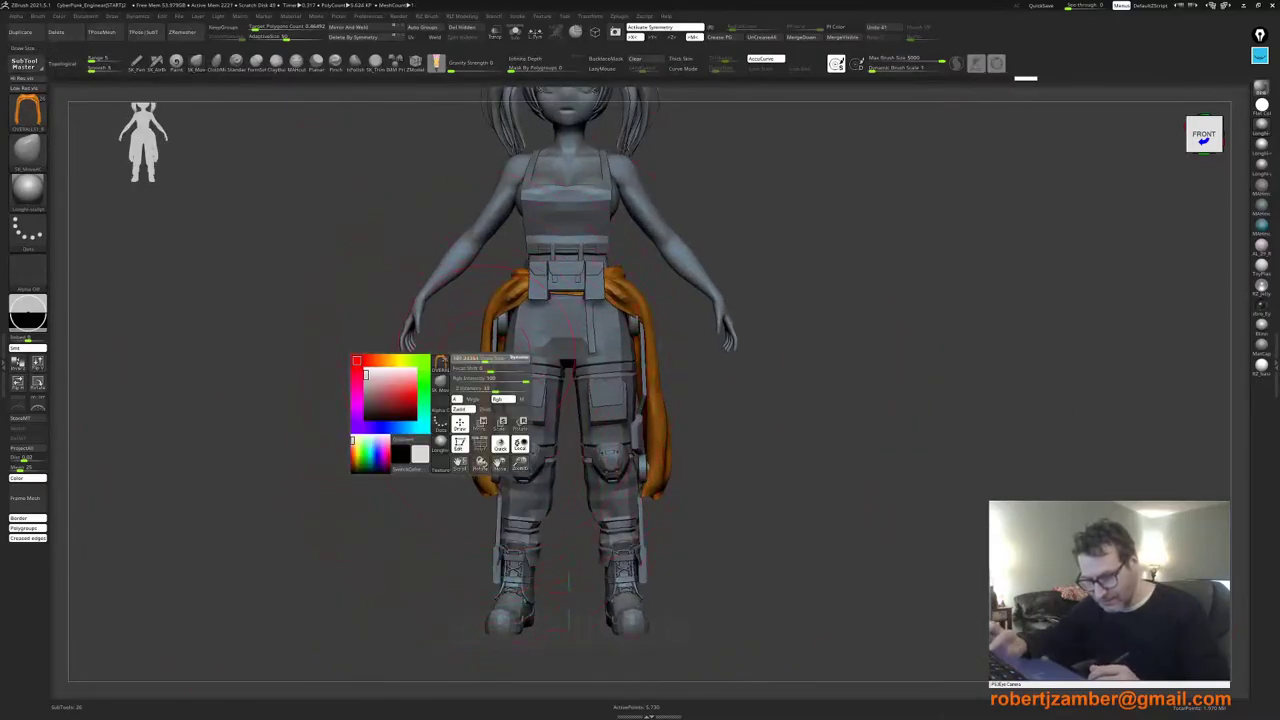
pyautogui.press('space')
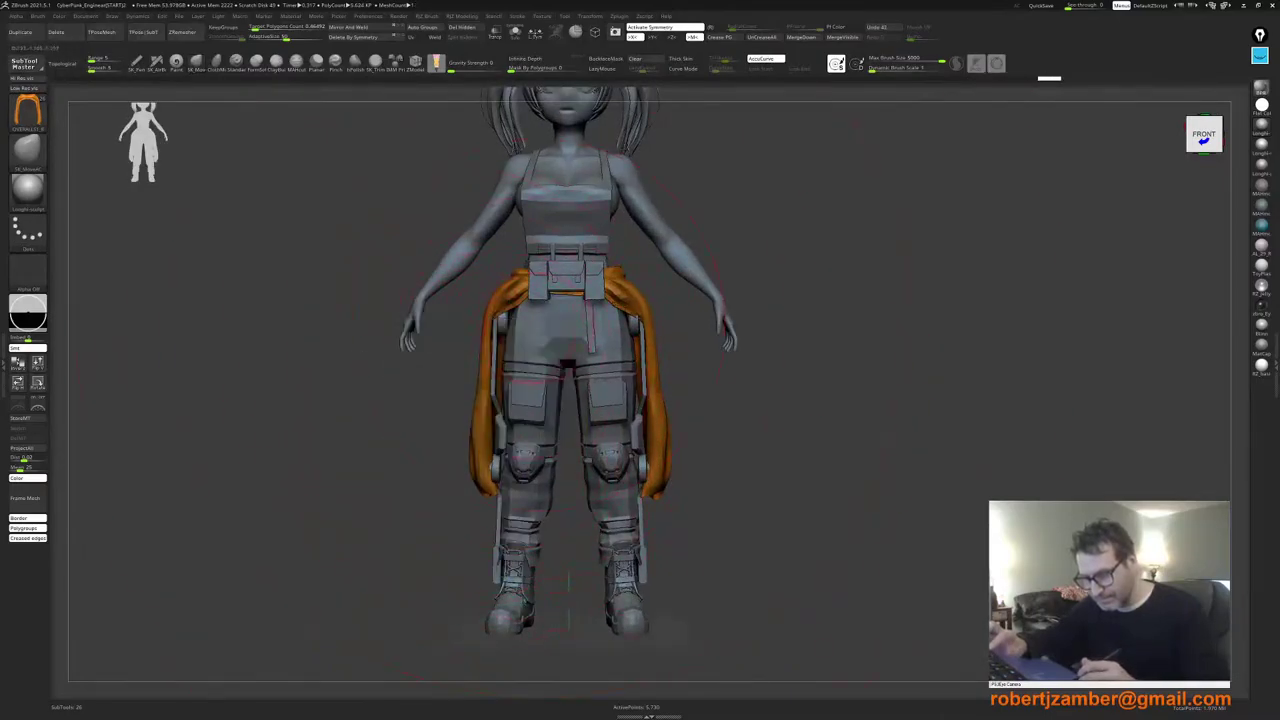
pyautogui.moveTo(518, 398)
pyautogui.mouseDown(button='right')
pyautogui.moveTo(500, 368)
pyautogui.moveTo(516, 370)
pyautogui.mouseUp(button='right')
pyautogui.press('space')
pyautogui.press('space')
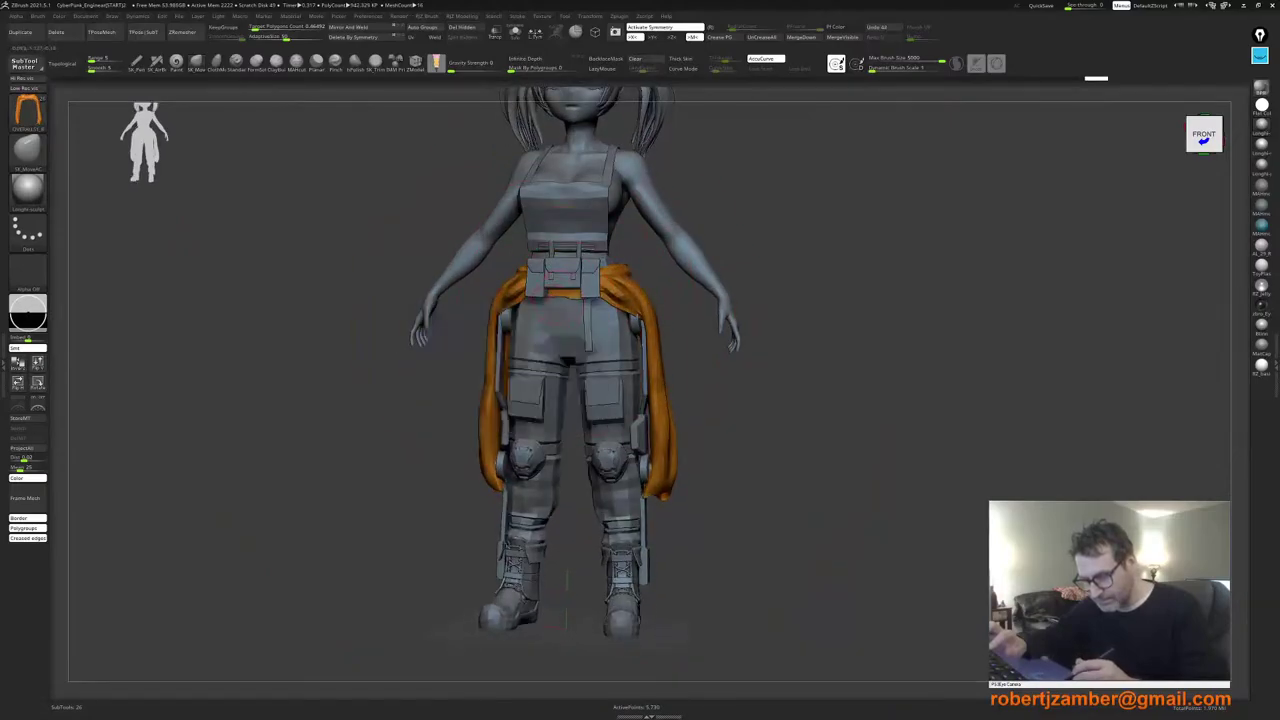
# Step: Turn off the orange display color on the tied sleeves to check them against the whole figure from the front
pyautogui.moveTo(572, 299)
pyautogui.mouseDown(button='right')
pyautogui.moveTo(566, 322)
pyautogui.moveTo(535, 285)
pyautogui.mouseUp(button='right')
pyautogui.moveTo(480, 346)
pyautogui.keyDown('alt'); pyautogui.mouseDown(button='right')
pyautogui.moveTo(524, 358)
pyautogui.moveTo(521, 413)
pyautogui.moveTo(582, 505)
pyautogui.mouseUp(button='right'); pyautogui.keyUp('alt')
pyautogui.press('F1')
pyautogui.click(515, 369)
pyautogui.rightClick(499, 385)
pyautogui.keyDown('alt'); pyautogui.moveTo(550, 369); pyautogui.dragTo(538, 401, button='right'); pyautogui.keyUp('alt')
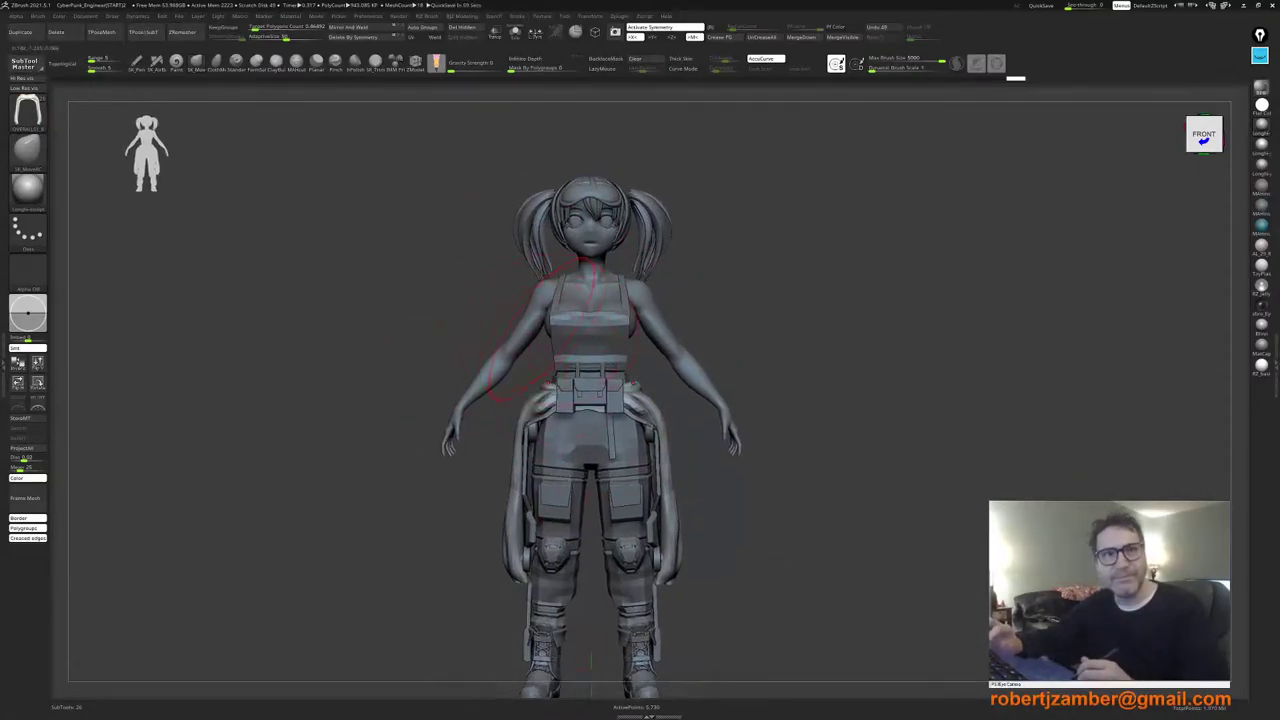
# Step: Hide the tied overall sleeve pieces around the waist and thighs so the leg braces are exposed
pyautogui.keyDown('alt'); pyautogui.moveTo(545, 347); pyautogui.dragTo(608, 325, button='right'); pyautogui.keyUp('alt')
pyautogui.rightClick(555, 338)
pyautogui.keyDown('alt'); pyautogui.click(588, 320); pyautogui.keyUp('alt')
pyautogui.rightClick(584, 342)
pyautogui.keyDown('alt'); pyautogui.moveTo(562, 416); pyautogui.dragTo(555, 378, button='right'); pyautogui.keyUp('alt')
pyautogui.keyDown('ctrl'); pyautogui.moveTo(621, 441); pyautogui.dragTo(622, 478, button='right'); pyautogui.keyUp('ctrl')
pyautogui.moveTo(690, 478); pyautogui.dragTo(629, 460, button='right')
pyautogui.moveTo(636, 454); pyautogui.dragTo(694, 498, button='right')
pyautogui.press('t')
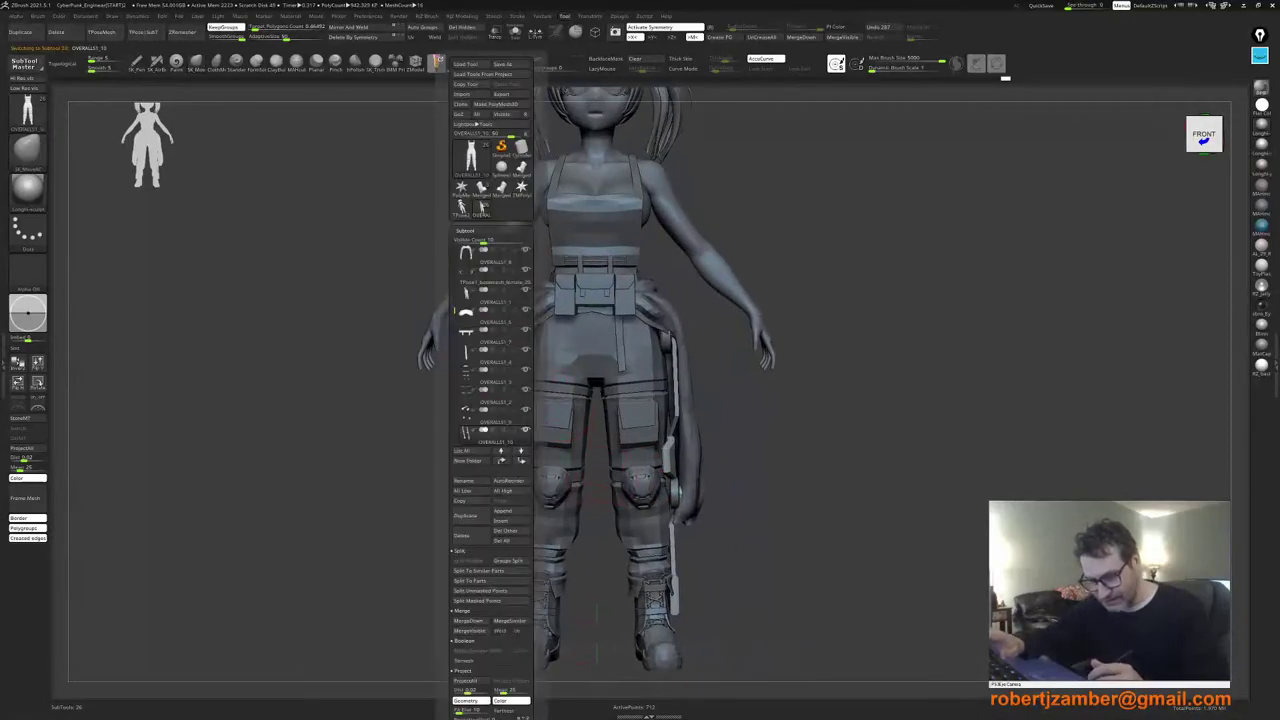
pyautogui.moveTo(455, 310)
pyautogui.mouseDown()
pyautogui.moveTo(455, 262)
pyautogui.moveTo(455, 279)
pyautogui.mouseUp()
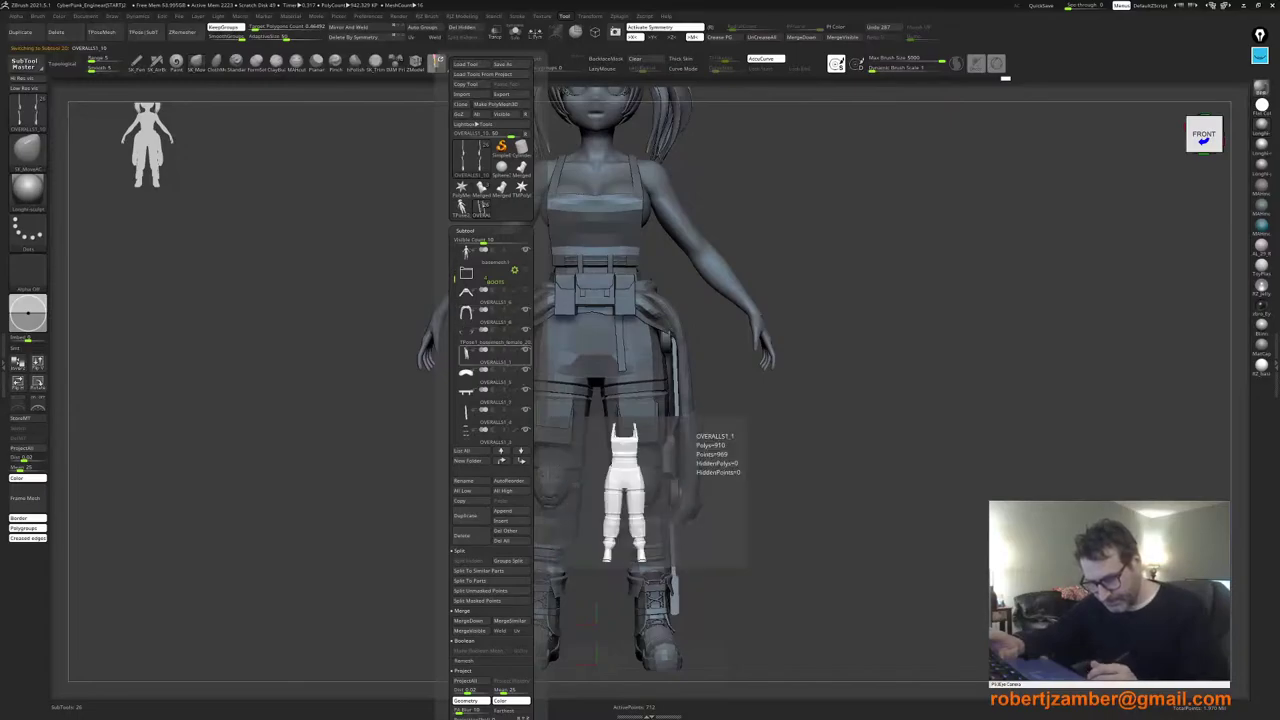
pyautogui.click(526, 310)
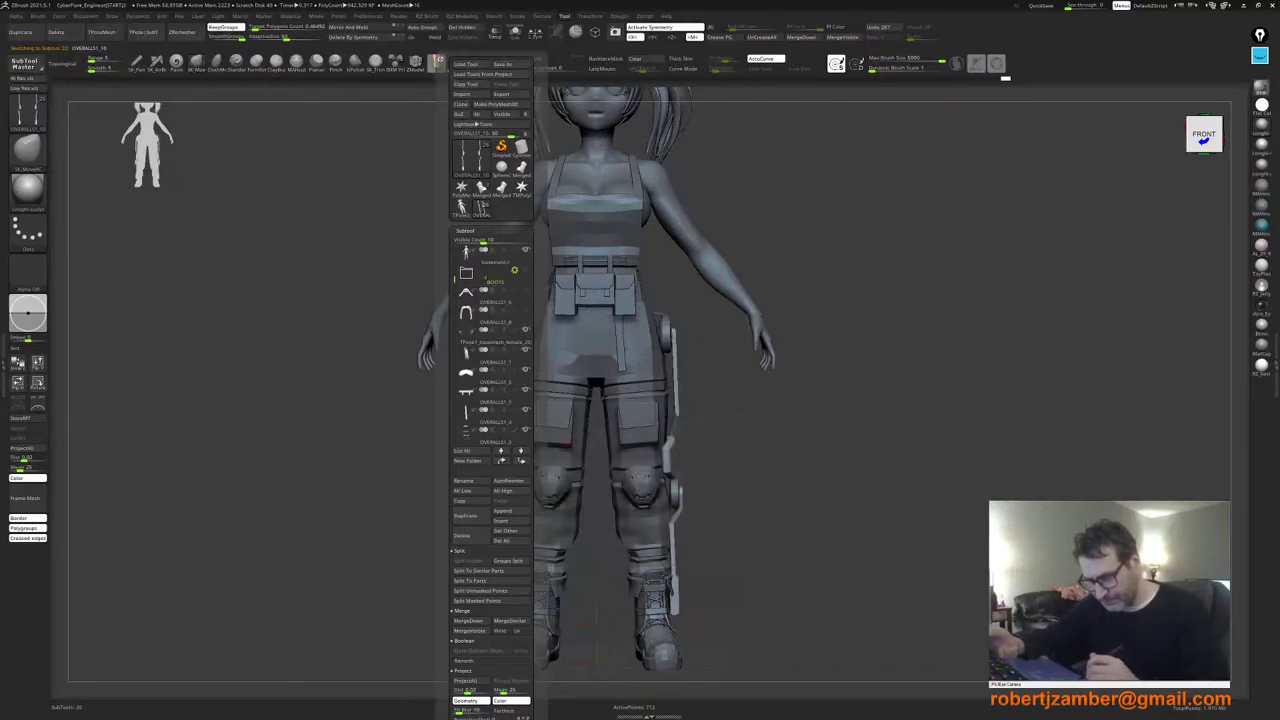
# Step: Select the overalls and adjust their shoulder straps across the back with a resized Move brush
pyautogui.moveTo(800, 450); pyautogui.dragTo(617, 420, button='right')
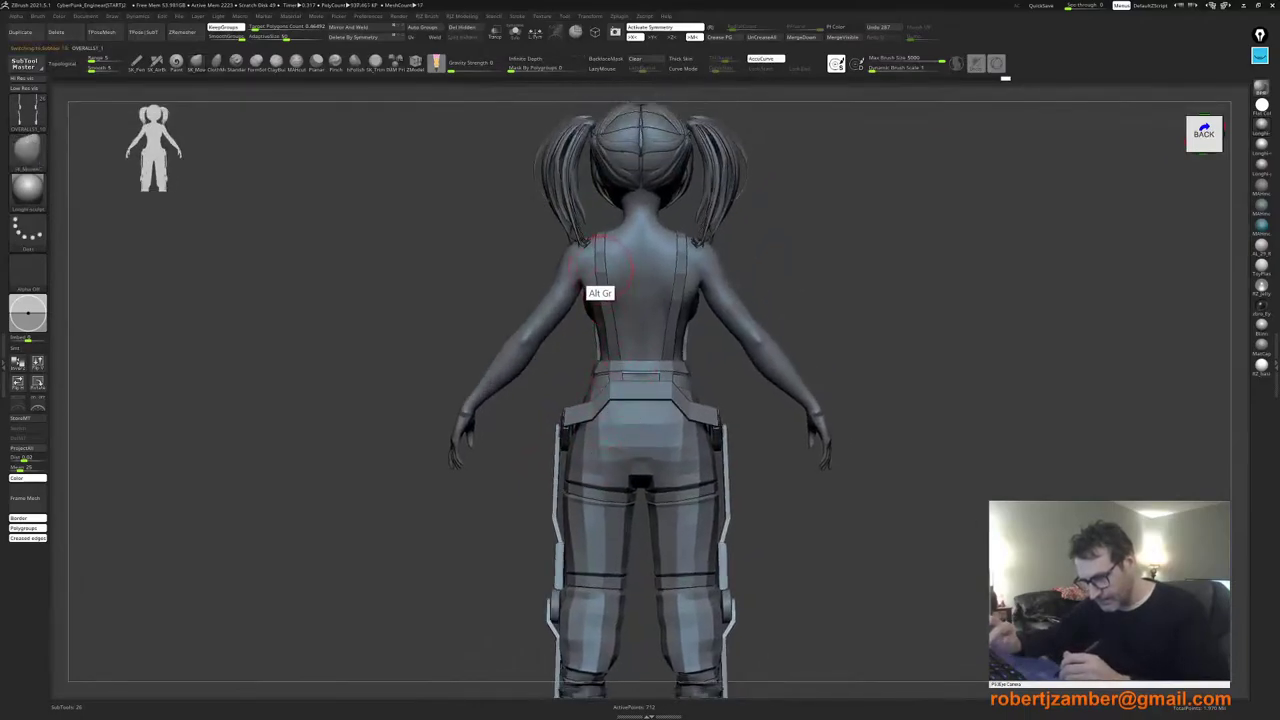
pyautogui.press('space')
pyautogui.moveTo(603, 271); pyautogui.dragTo(600, 272)
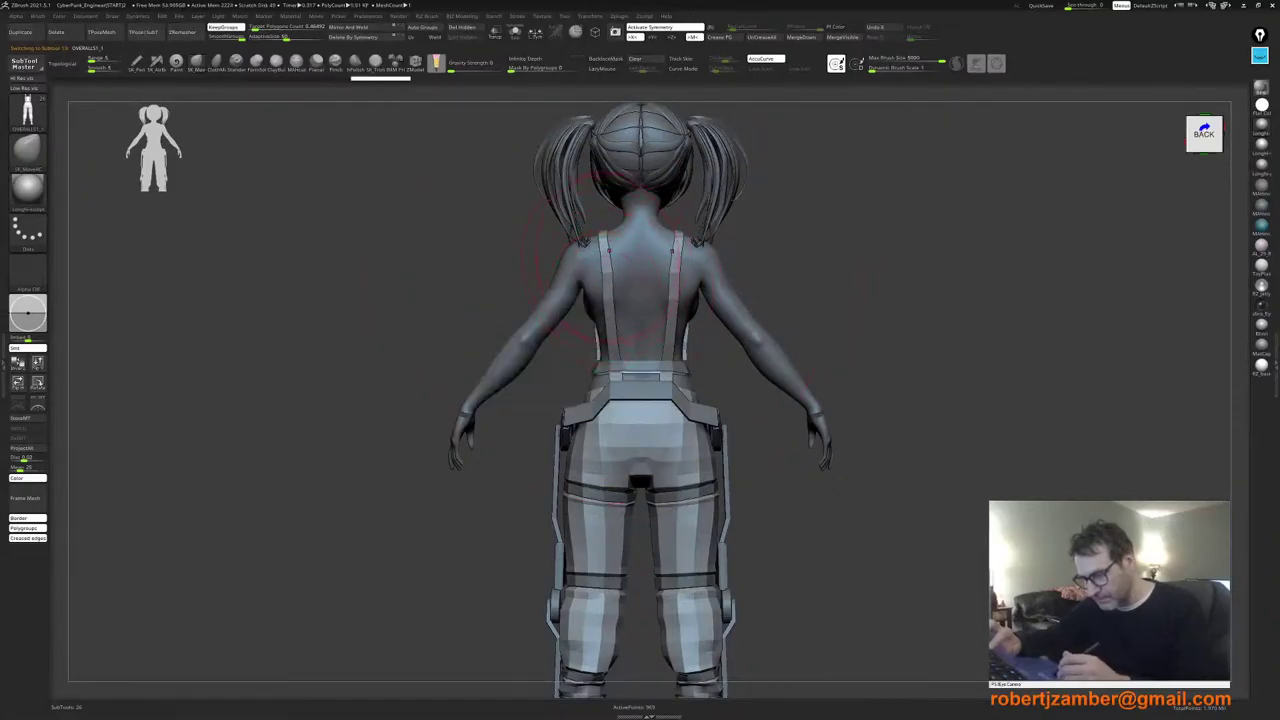
pyautogui.press('space')
pyautogui.press('space')
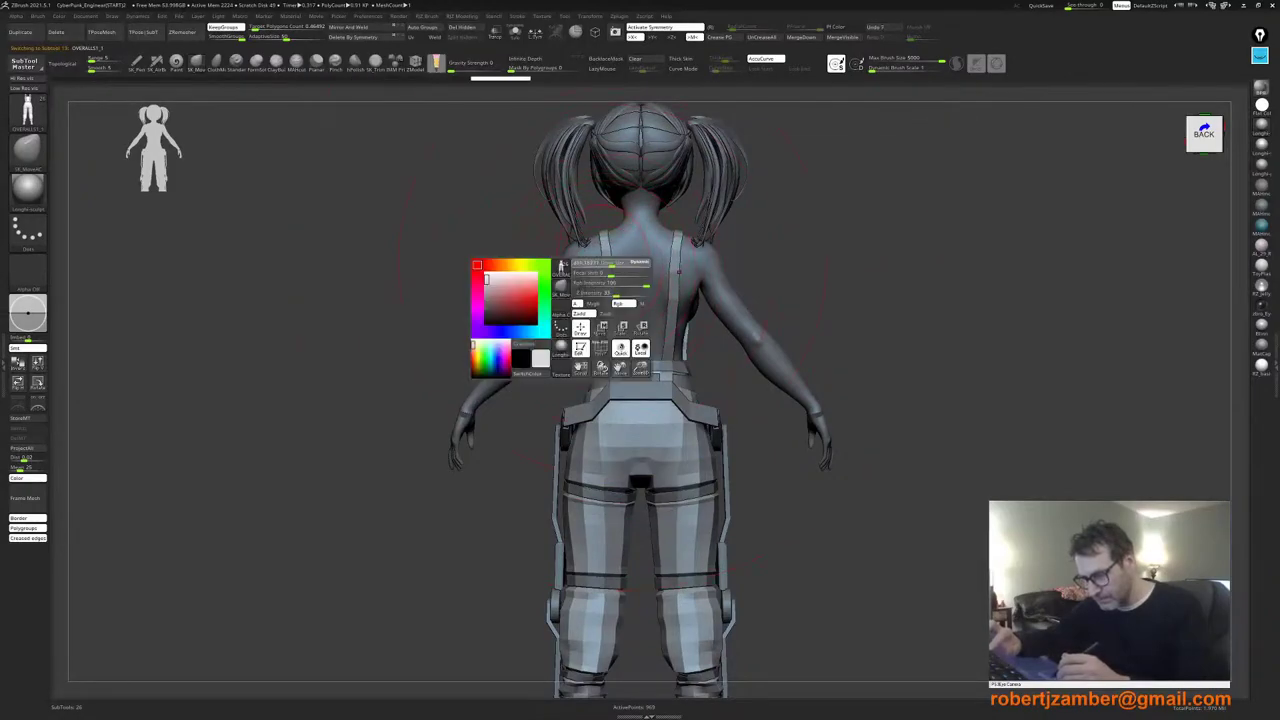
pyautogui.press('space')
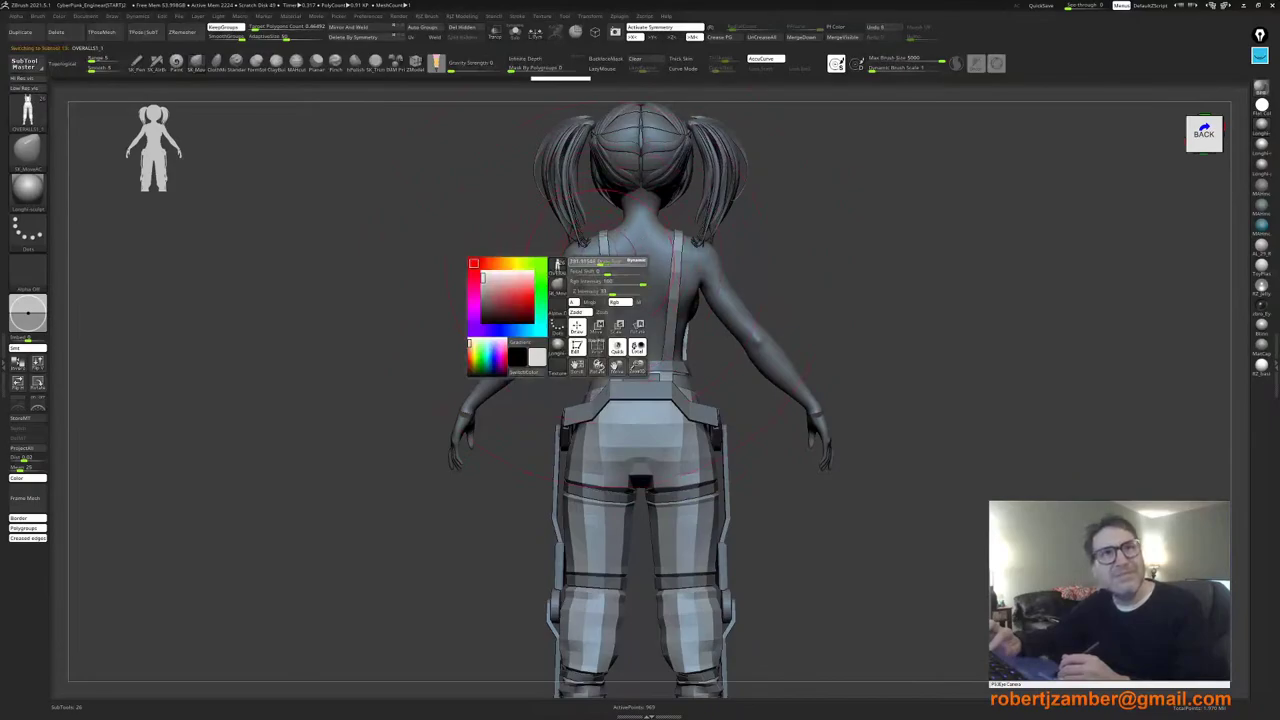
pyautogui.press('space')
pyautogui.press('space')
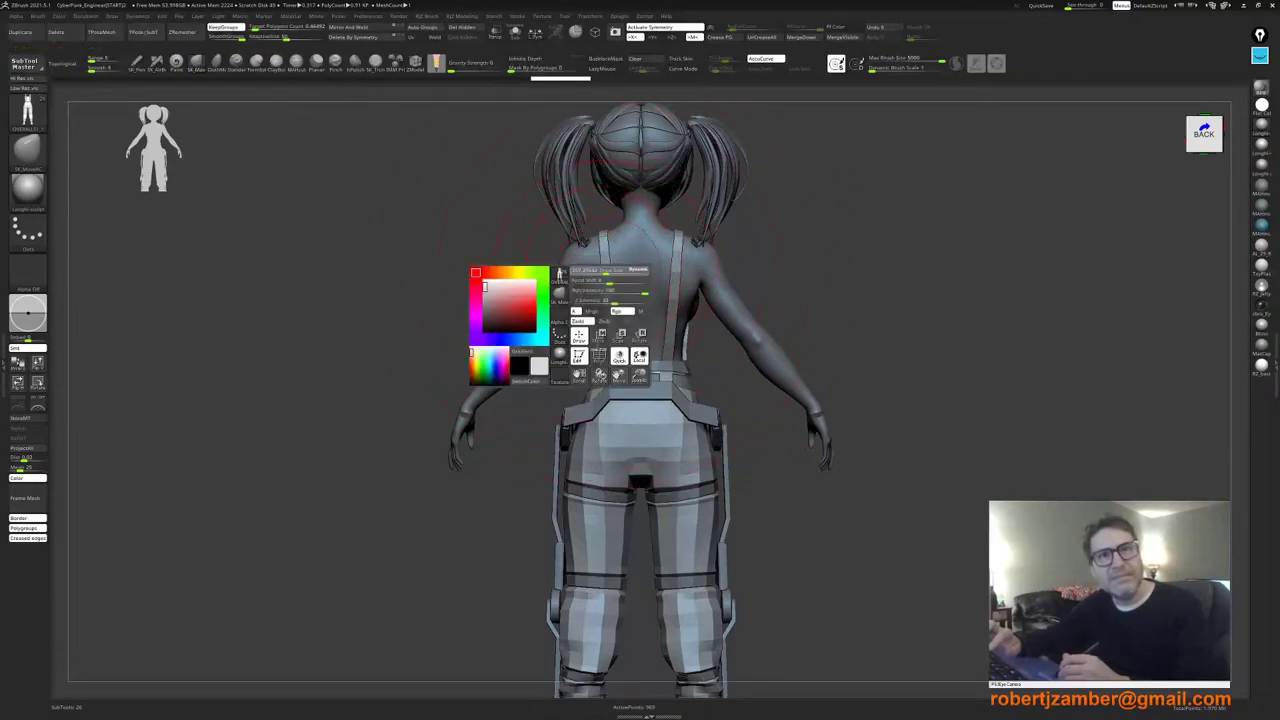
pyautogui.press('space')
pyautogui.press('space')
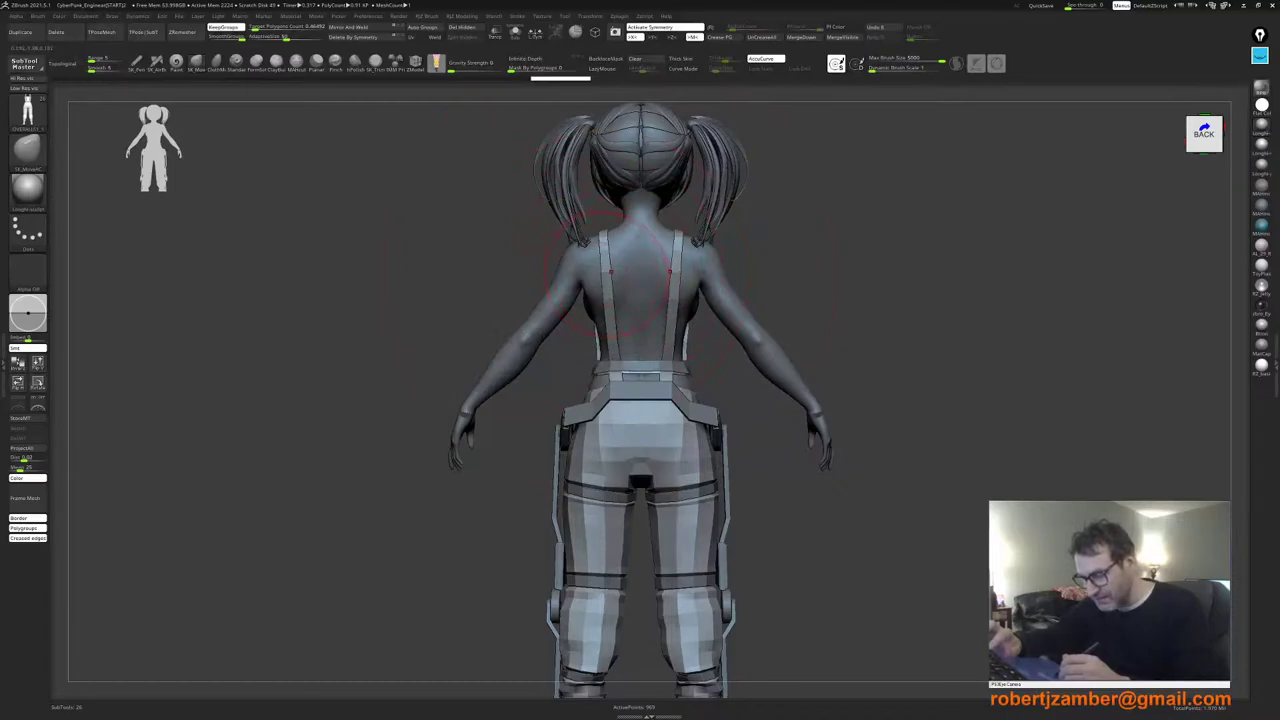
pyautogui.press('space')
pyautogui.press('space')
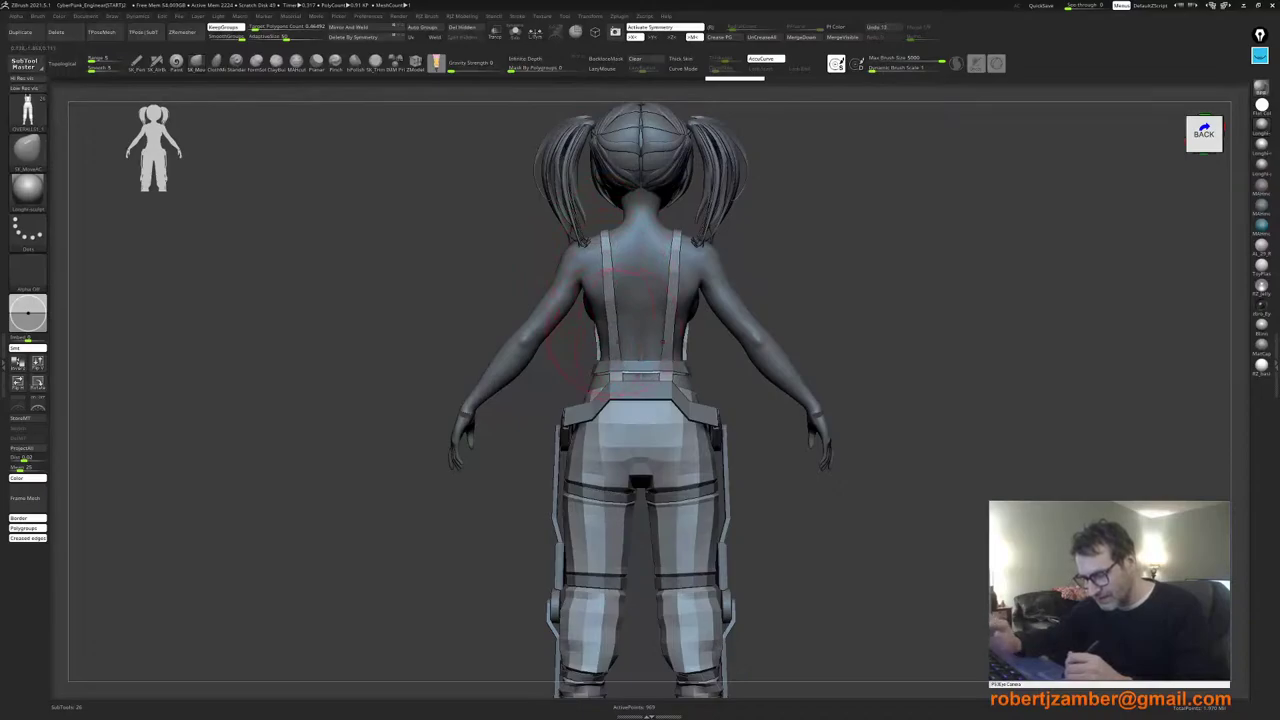
# Step: Examine the fit of the overalls and leg braces from behind, the side and the front, and select the leg brace
pyautogui.keyDown('ctrl'); pyautogui.moveTo(617, 331); pyautogui.dragTo(630, 390, button='right'); pyautogui.keyUp('ctrl')
pyautogui.keyDown('alt'); pyautogui.moveTo(612, 428); pyautogui.dragTo(586, 392, button='right'); pyautogui.keyUp('alt')
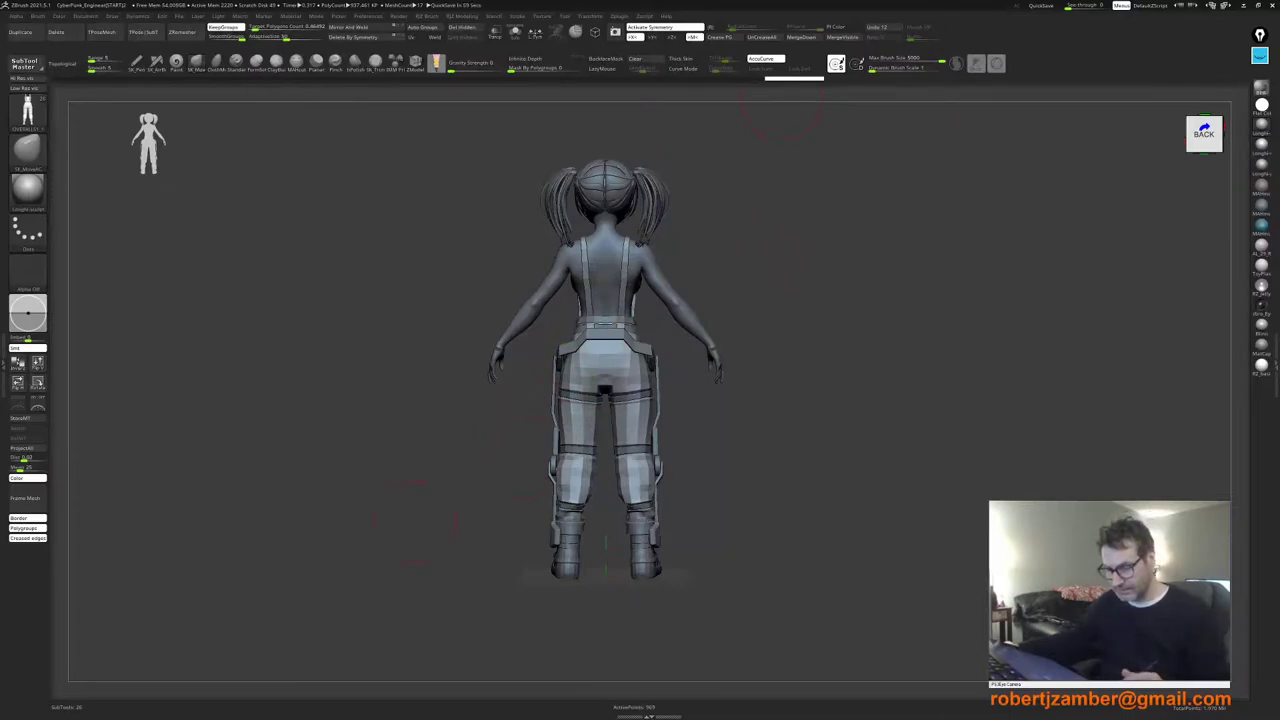
pyautogui.moveTo(416, 522); pyautogui.dragTo(430, 532, button='right')
pyautogui.keyDown('ctrl'); pyautogui.moveTo(479, 462); pyautogui.dragTo(505, 510, button='right'); pyautogui.keyUp('ctrl')
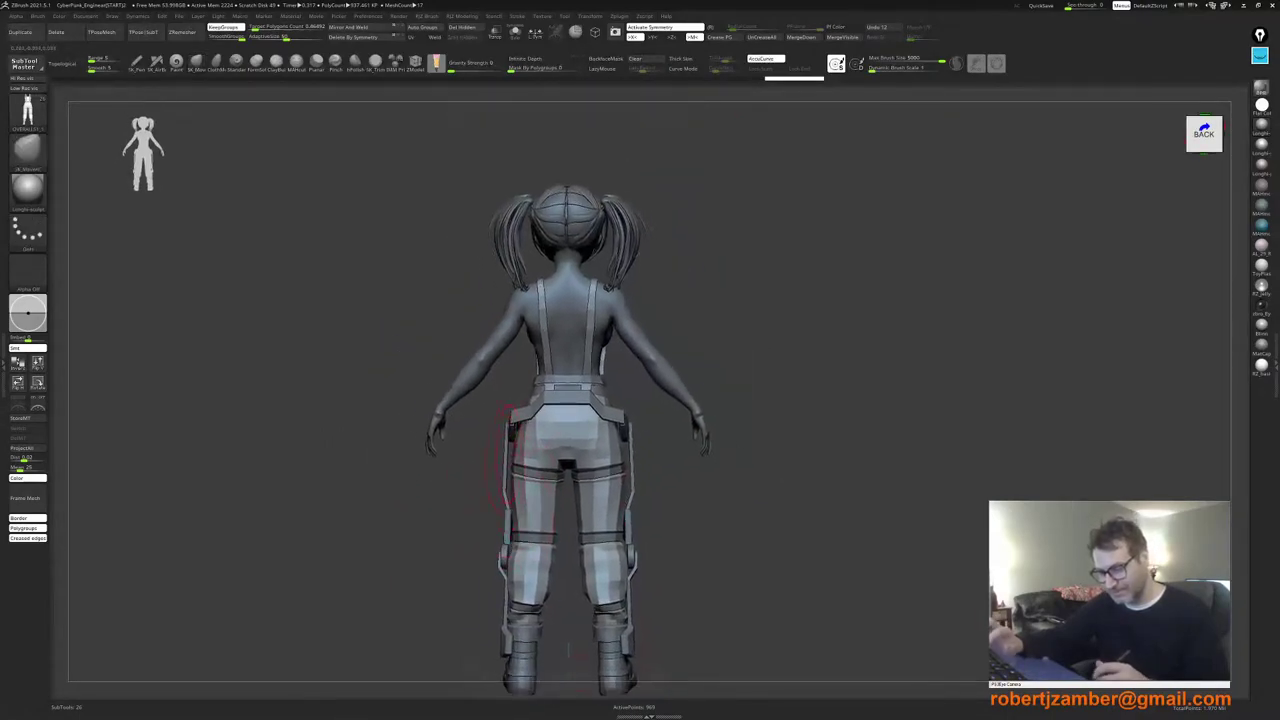
pyautogui.rightClick(497, 385)
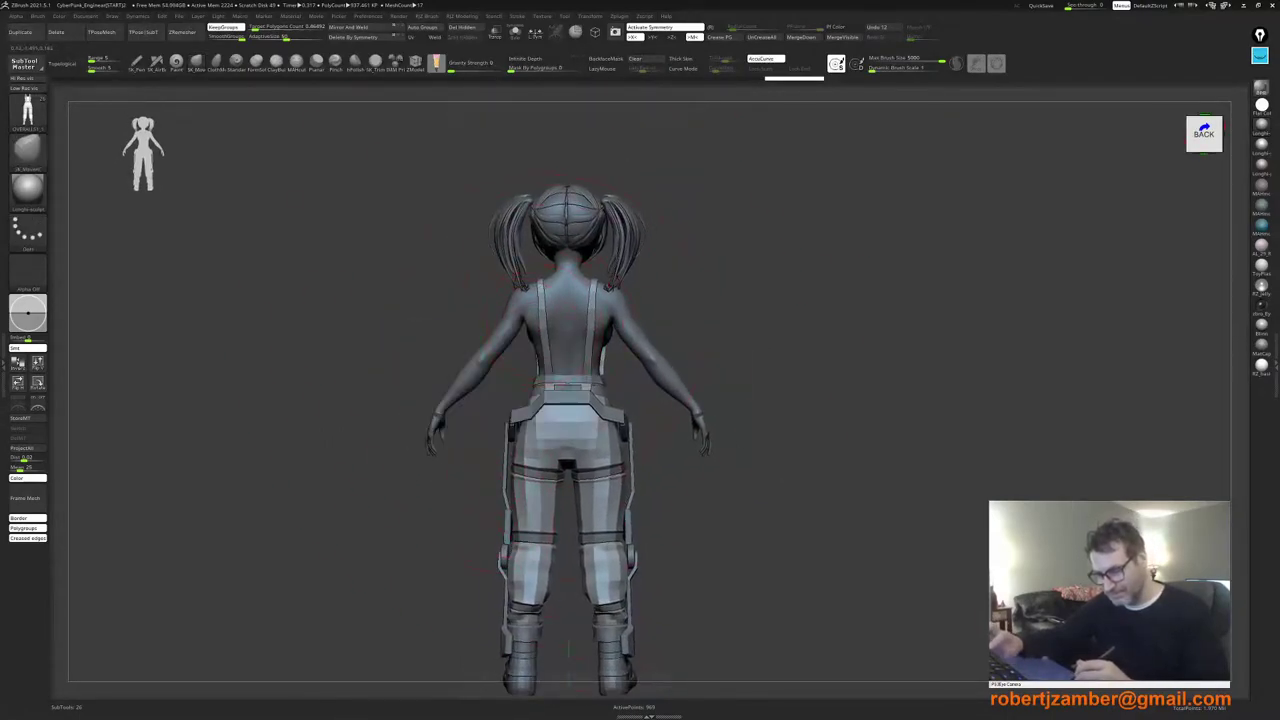
pyautogui.moveTo(546, 328); pyautogui.dragTo(539, 390, button='right')
pyautogui.moveTo(470, 446)
pyautogui.mouseDown(button='right')
pyautogui.moveTo(493, 462)
pyautogui.moveTo(514, 442)
pyautogui.mouseUp(button='right')
pyautogui.rightClick(495, 433)
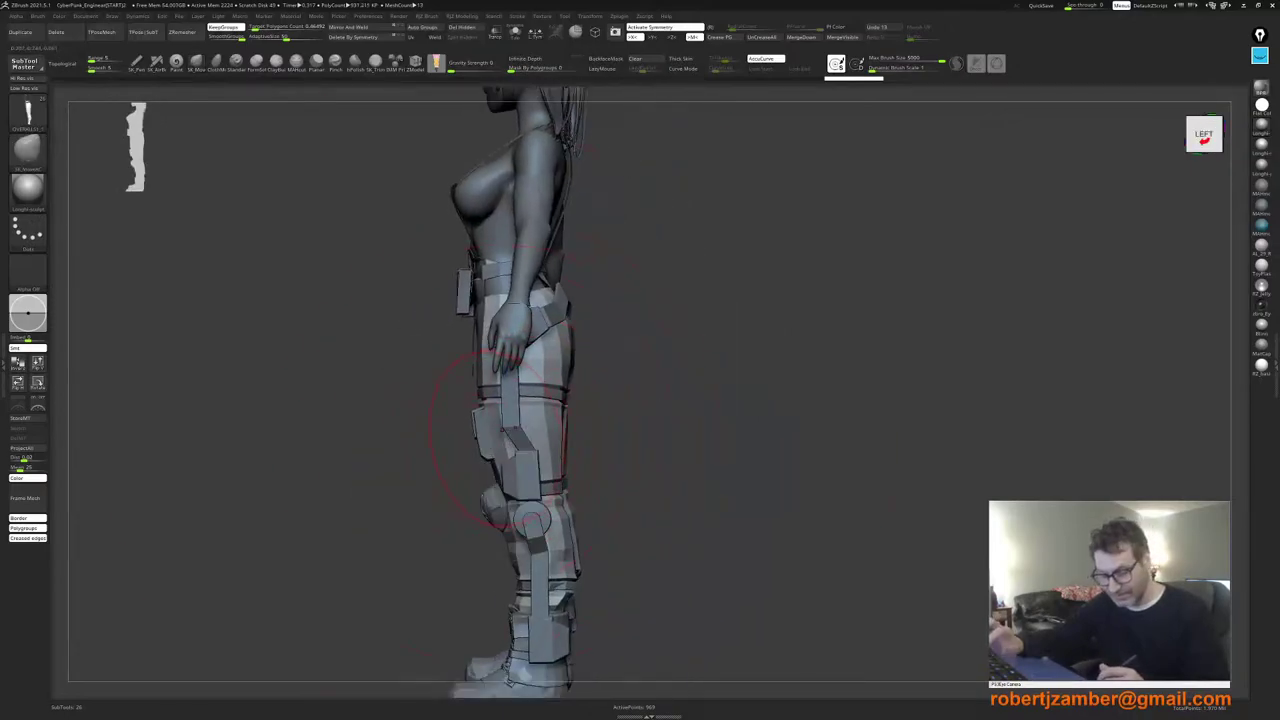
pyautogui.keyDown('alt'); pyautogui.click(509, 430); pyautogui.keyUp('alt')
pyautogui.rightClick(497, 440)
pyautogui.moveTo(495, 445)
pyautogui.mouseDown(button='right')
pyautogui.moveTo(530, 452)
pyautogui.moveTo(521, 420)
pyautogui.moveTo(482, 451)
pyautogui.moveTo(502, 496)
pyautogui.moveTo(506, 464)
pyautogui.moveTo(484, 438)
pyautogui.moveTo(504, 459)
pyautogui.moveTo(482, 466)
pyautogui.moveTo(492, 457)
pyautogui.mouseUp(button='right')
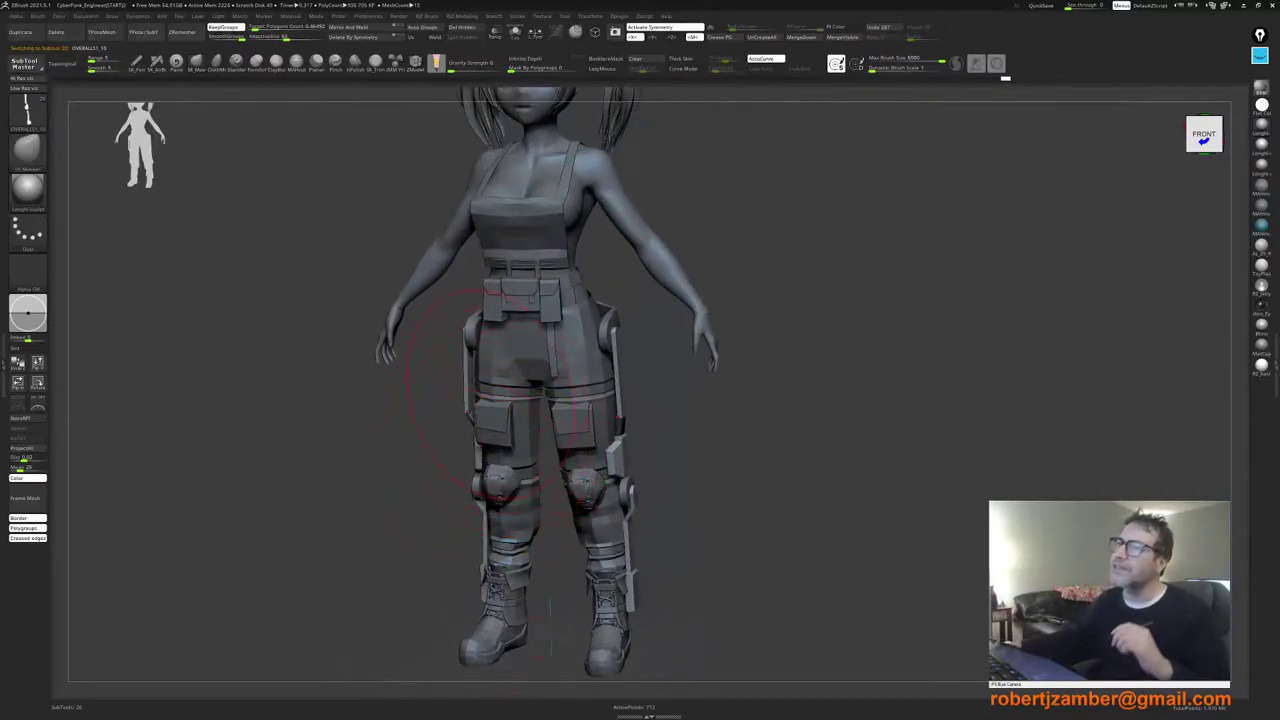
# Step: Switch to the reference board and examine the blue leg-brace photo, especially its hip joint, thigh plate and knee joint
pyautogui.moveTo(660, 0); pyautogui.dragTo(967, 270, button='right')
pyautogui.scroll(-1, 753, 422)
pyautogui.scroll(-1, 624, 555)
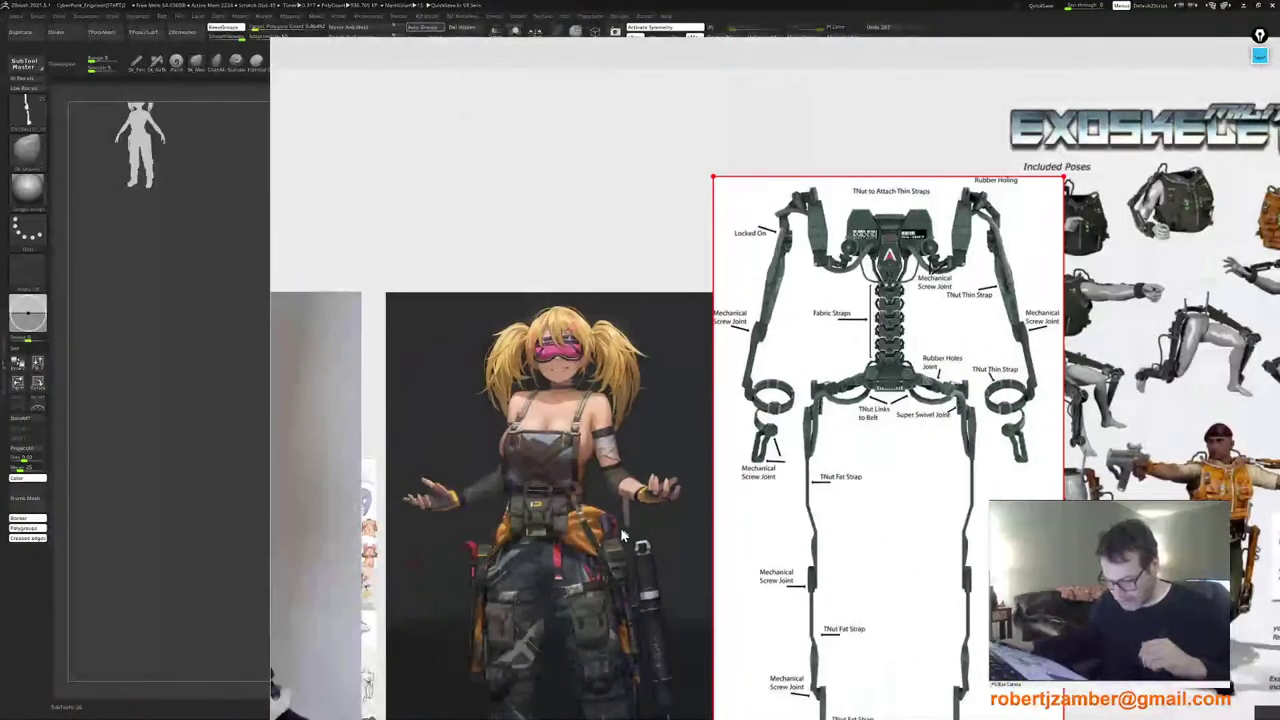
pyautogui.moveTo(621, 687); pyautogui.dragTo(621, 547, button='middle')
pyautogui.scroll(-2, 866, 372)
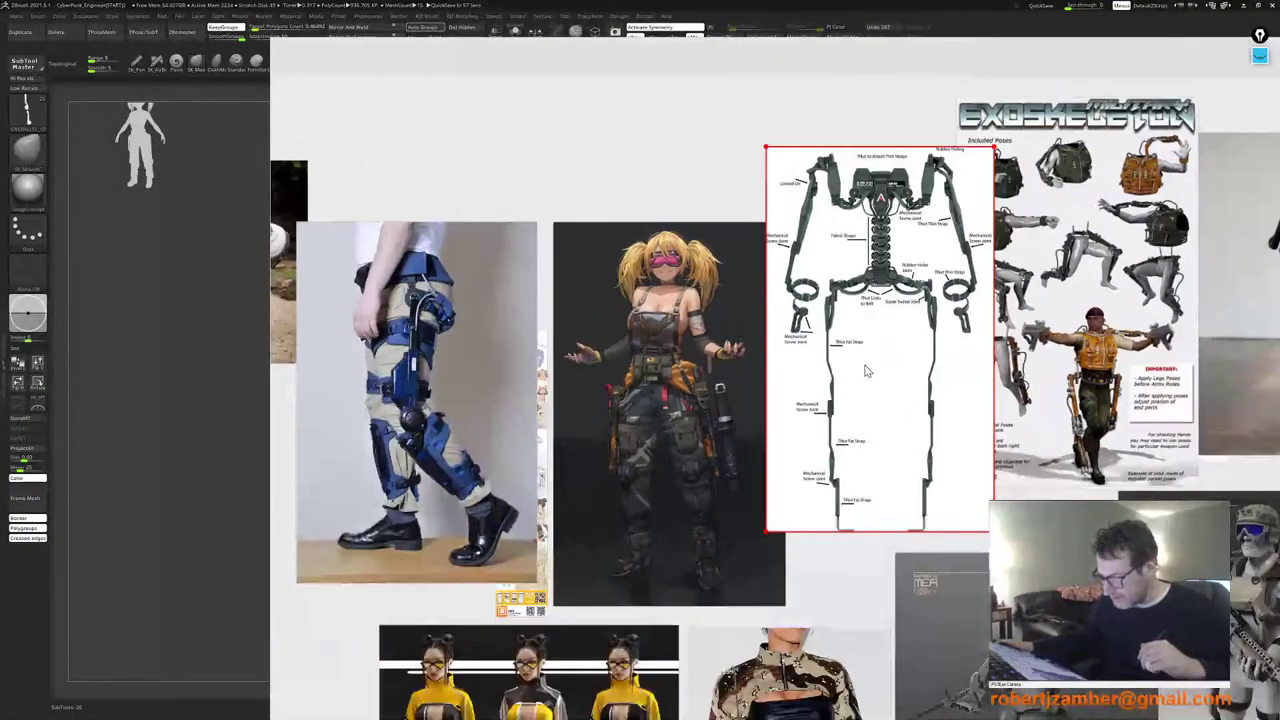
pyautogui.scroll(1, 403, 401)
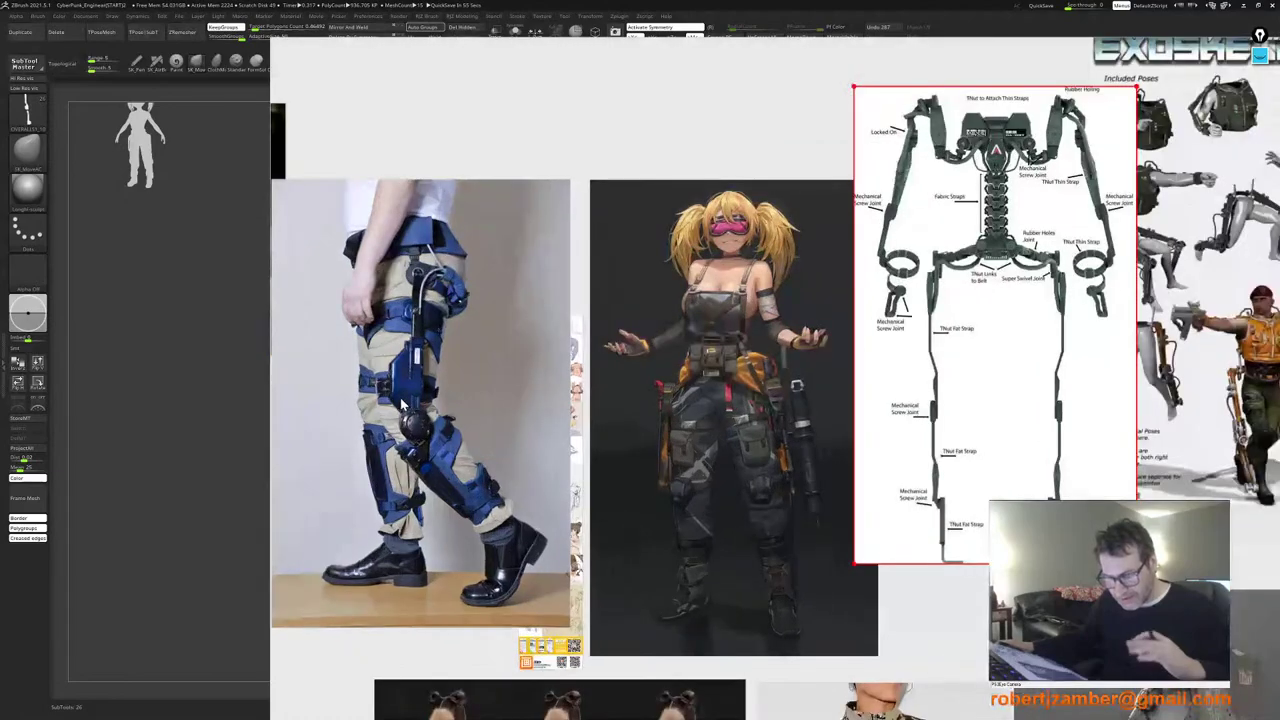
pyautogui.scroll(-3, 758, 381)
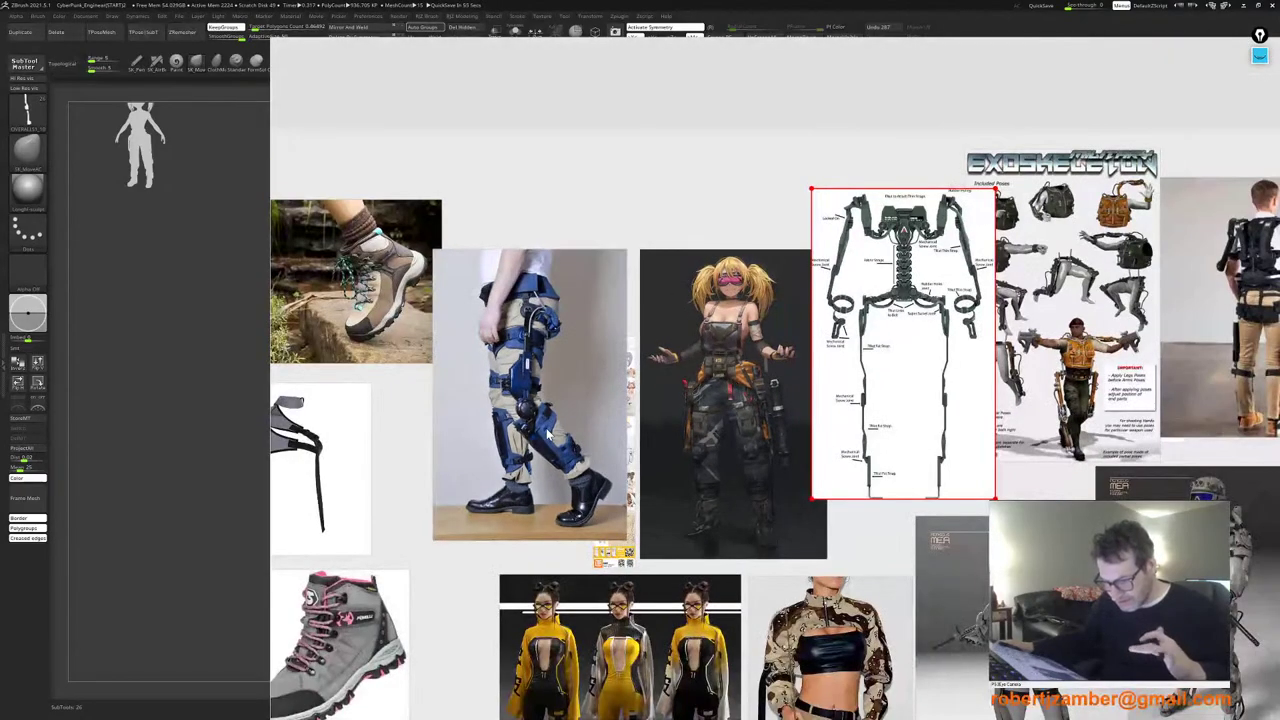
pyautogui.scroll(1, 548, 432)
pyautogui.scroll(2, 523, 428)
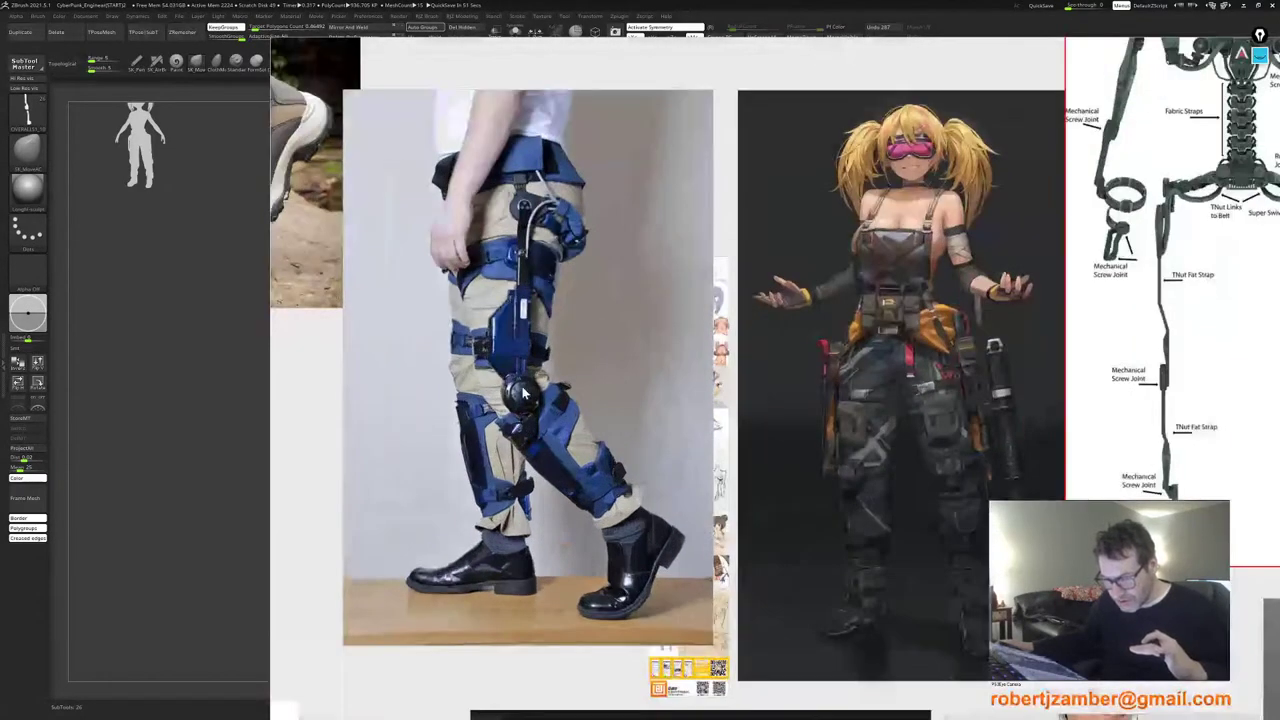
pyautogui.scroll(-1, 523, 393)
pyautogui.scroll(2, 505, 358)
pyautogui.scroll(-2, 532, 314)
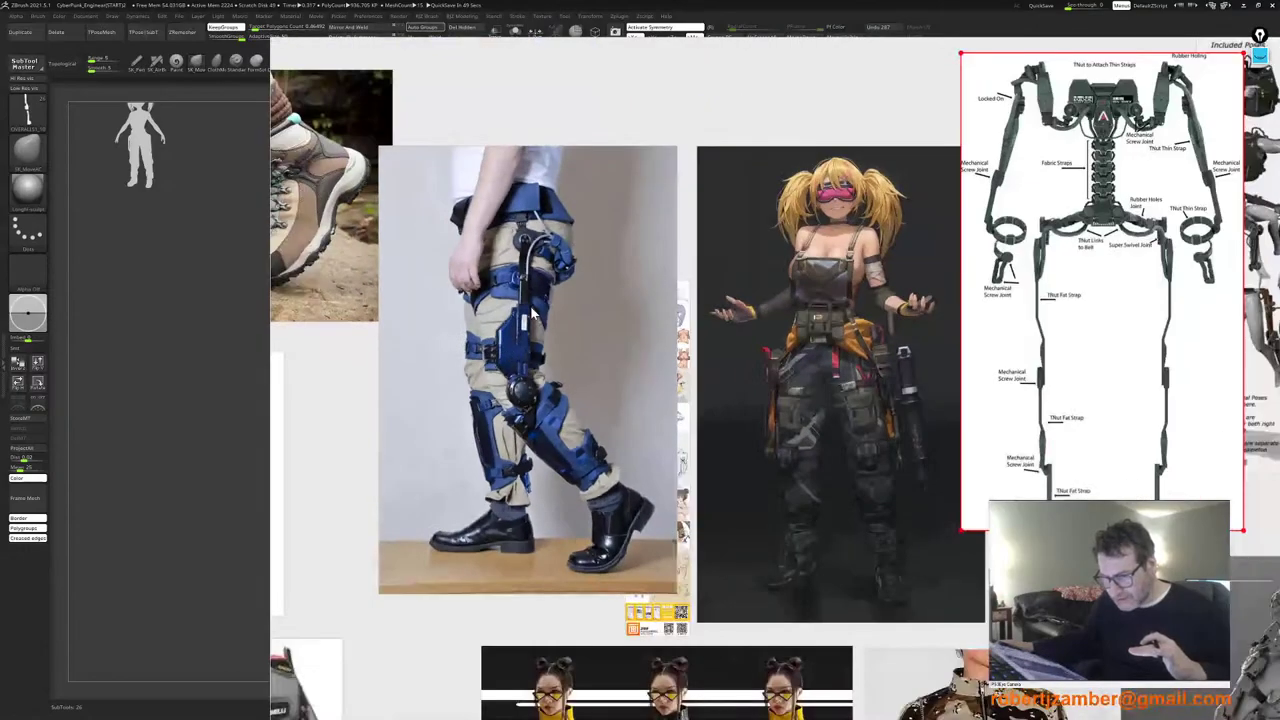
# Step: Compare the character concept's hips and legs with the exoskeleton diagram and the soldier exoskeleton references
pyautogui.moveTo(783, 396); pyautogui.dragTo(531, 401, button='middle')
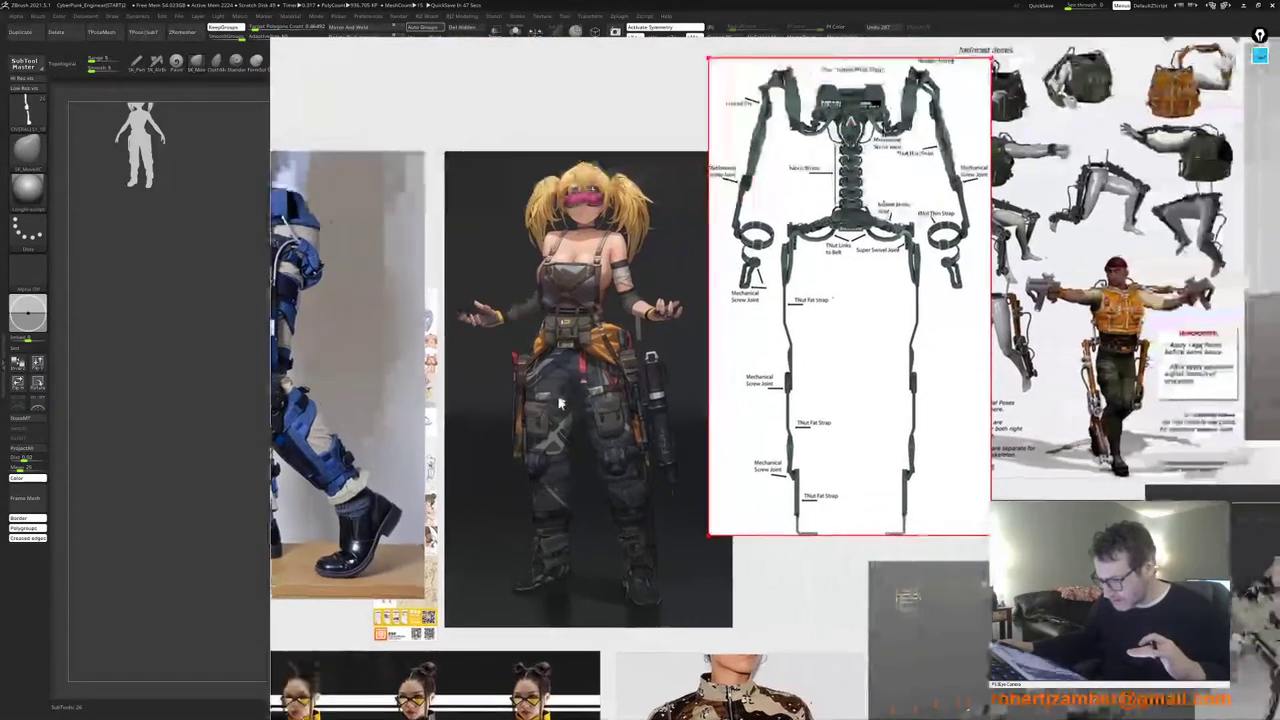
pyautogui.moveTo(828, 362); pyautogui.dragTo(741, 166, button='middle')
pyautogui.scroll(-1, 716, 322)
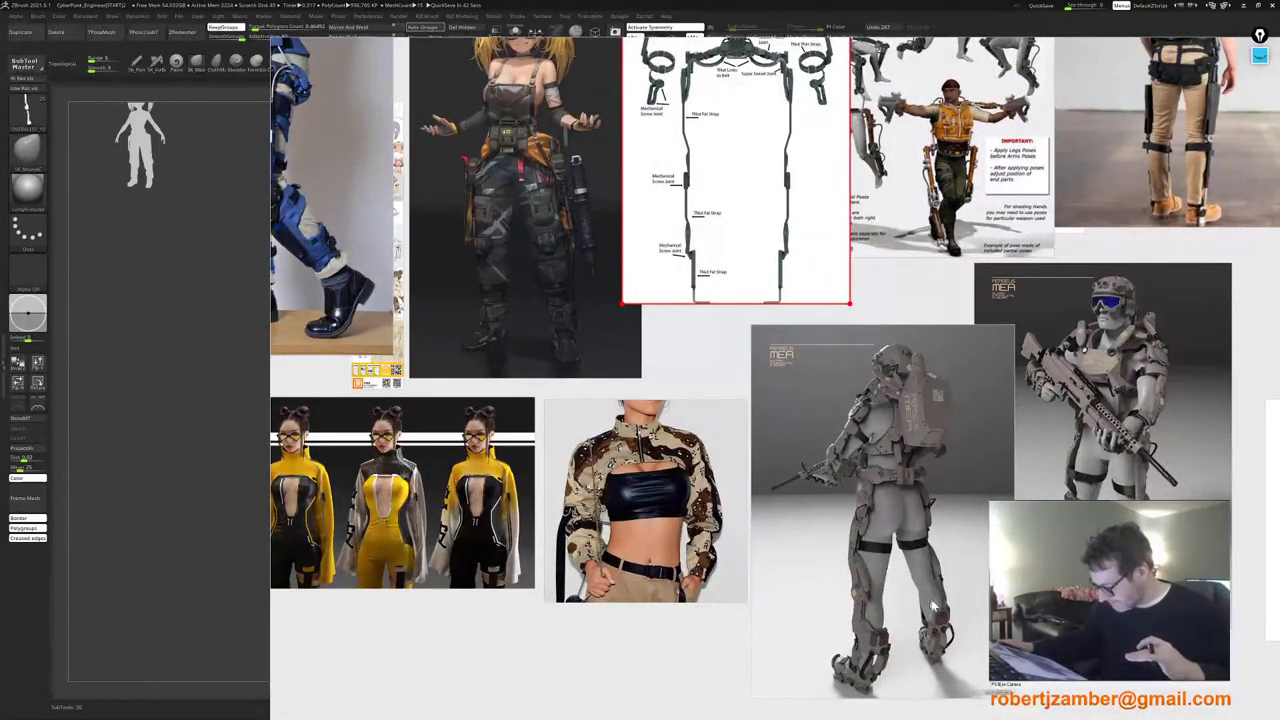
pyautogui.moveTo(794, 436); pyautogui.dragTo(798, 601, button='middle')
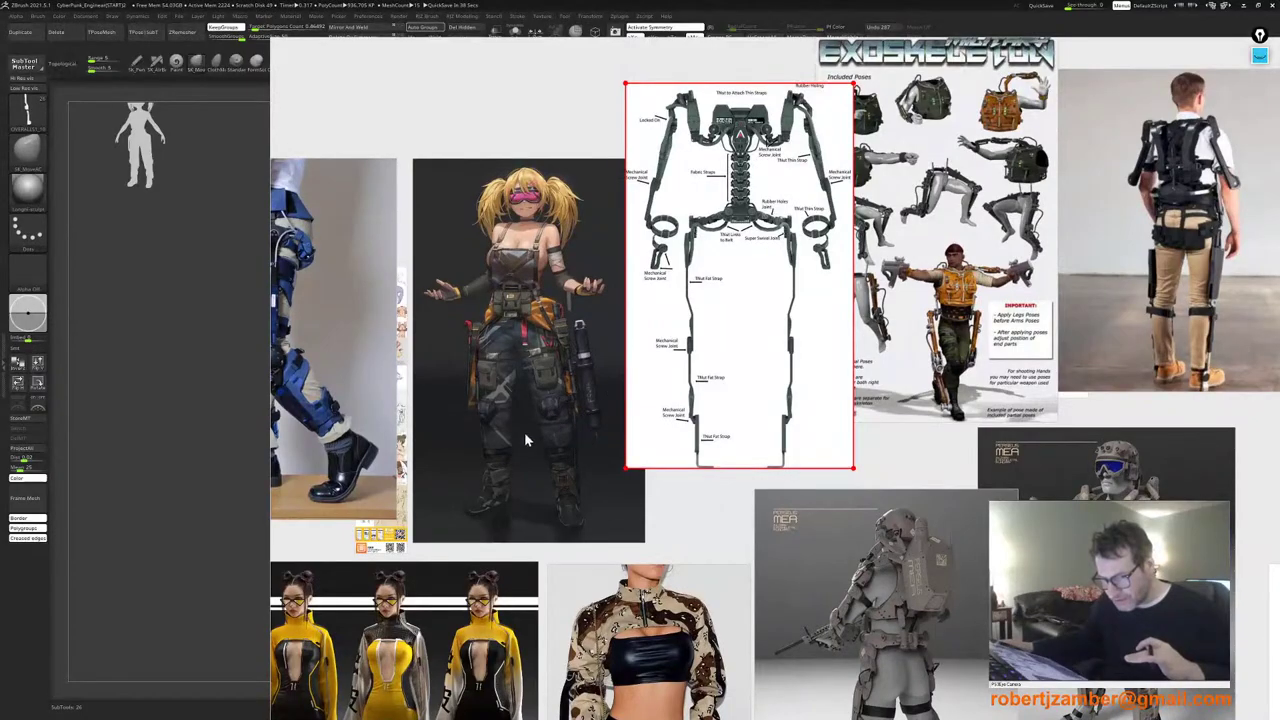
pyautogui.scroll(2, 565, 400)
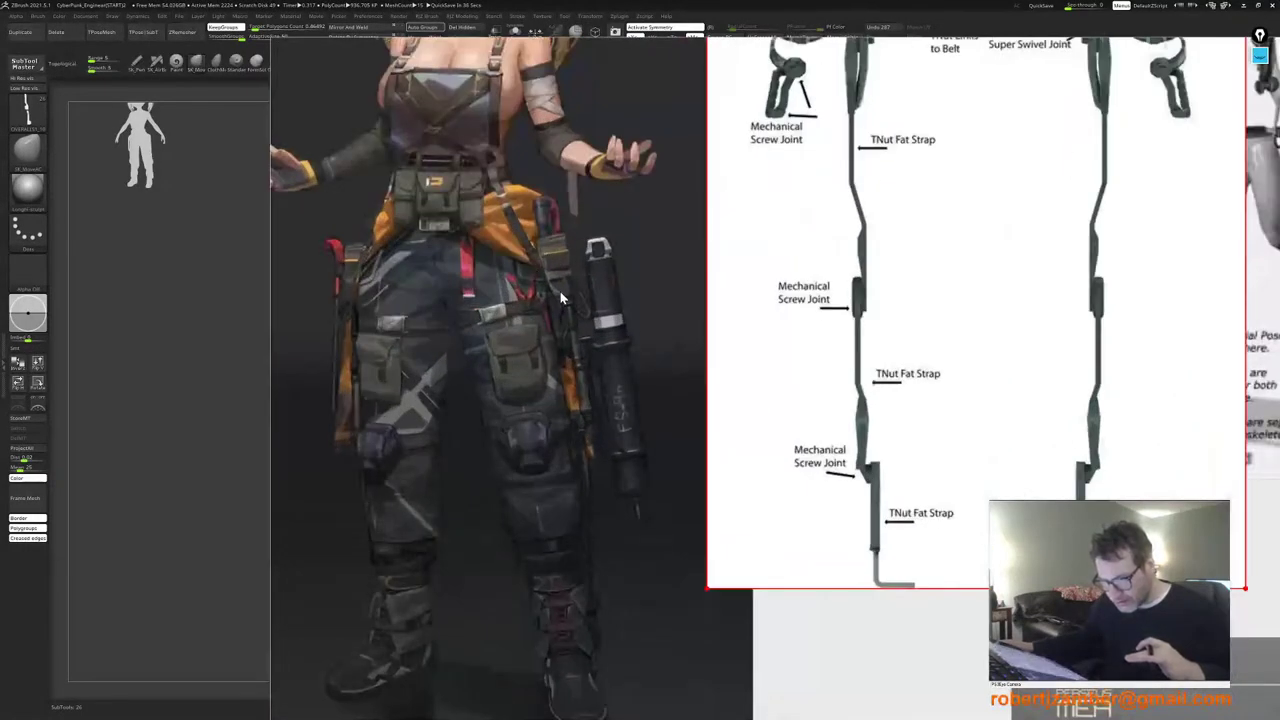
pyautogui.scroll(-3, 552, 409)
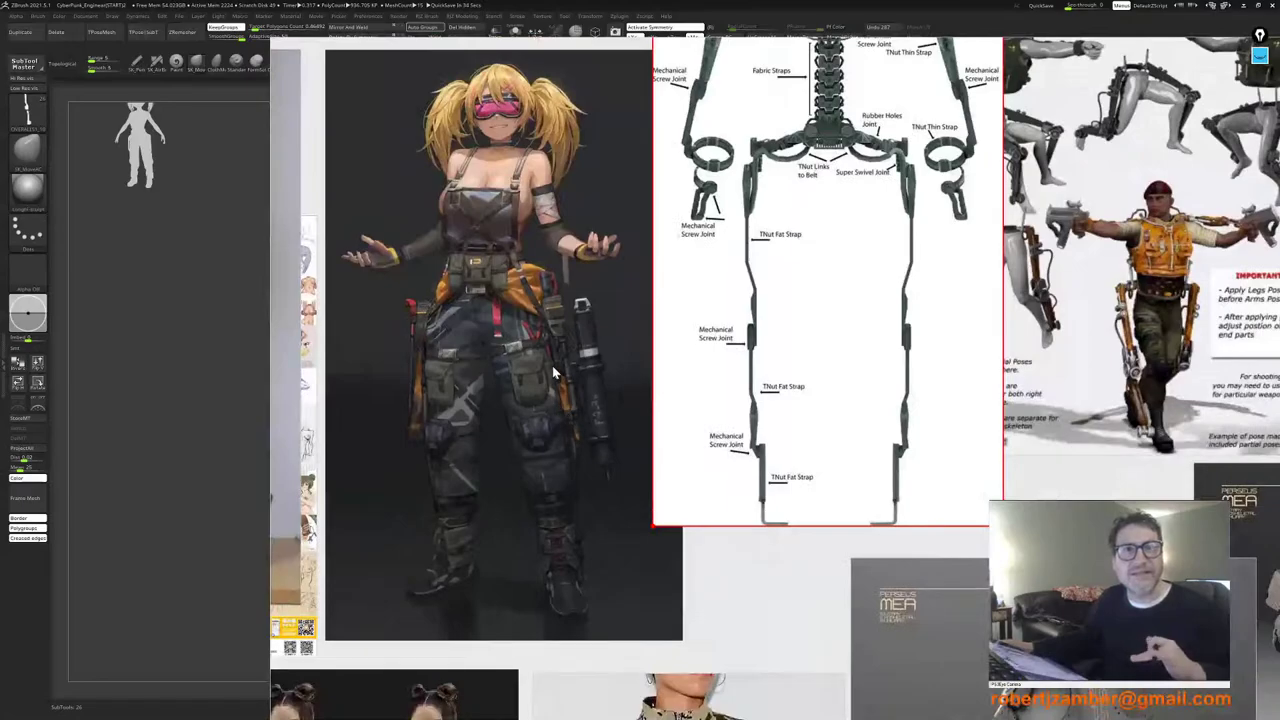
pyautogui.scroll(-4, 540, 366)
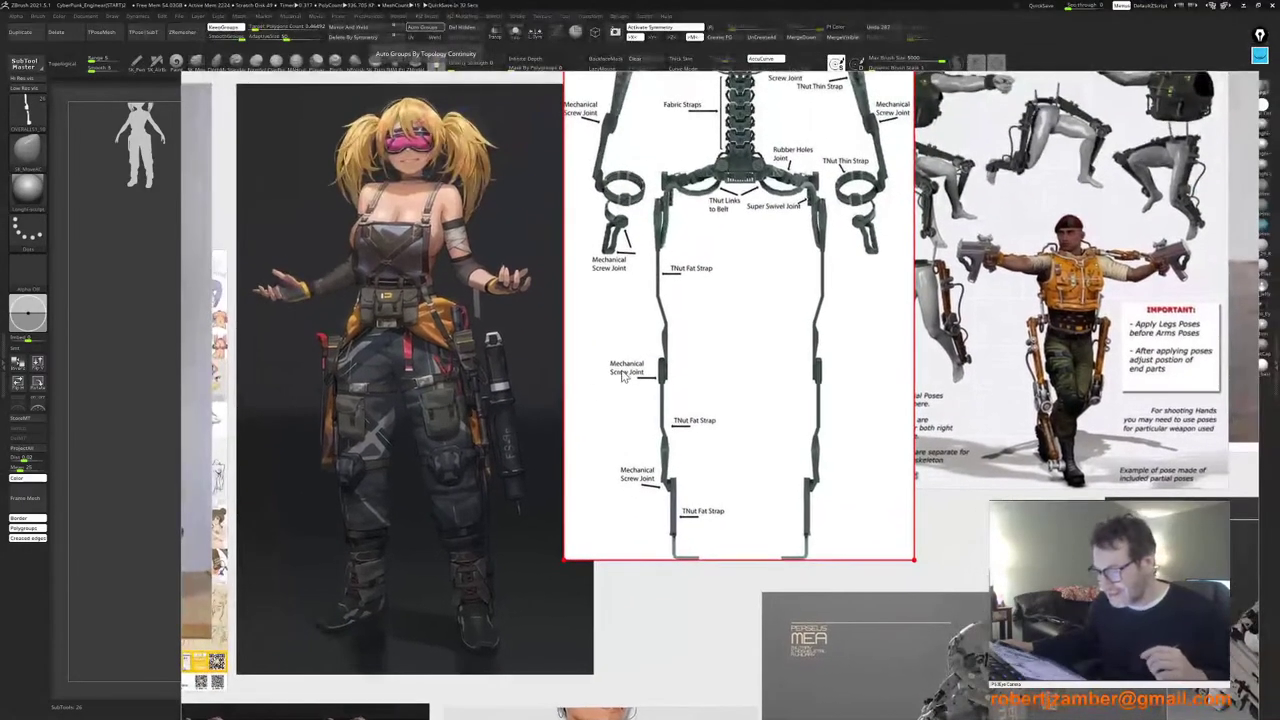
pyautogui.scroll(-3, 650, 324)
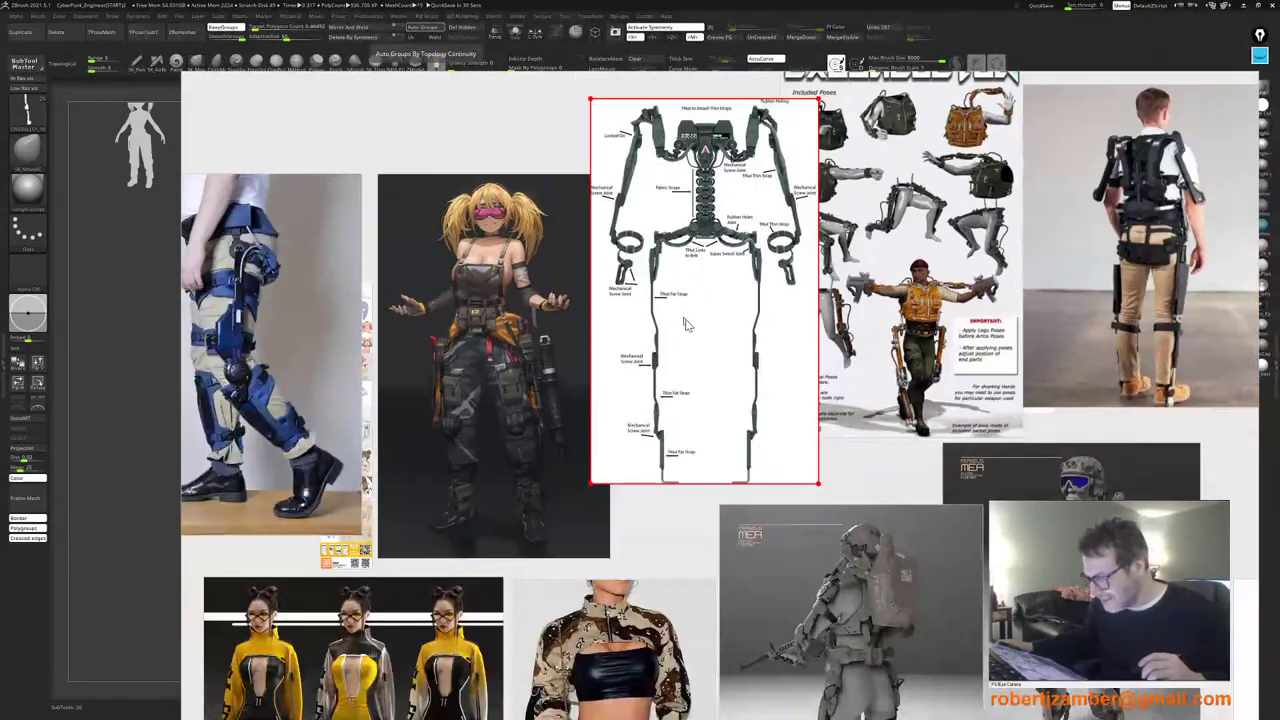
pyautogui.scroll(2, 678, 386)
pyautogui.scroll(-2, 678, 386)
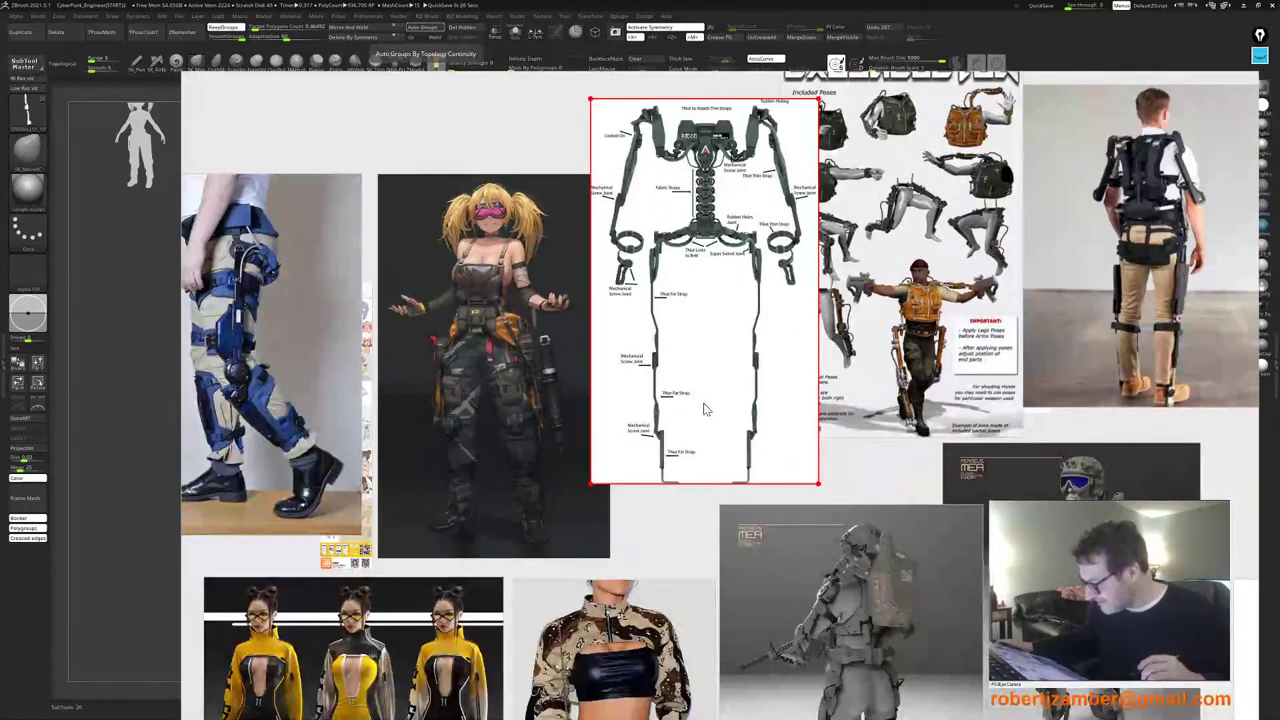
pyautogui.moveTo(704, 404); pyautogui.dragTo(883, 355, button='right')
pyautogui.scroll(3, 446, 334)
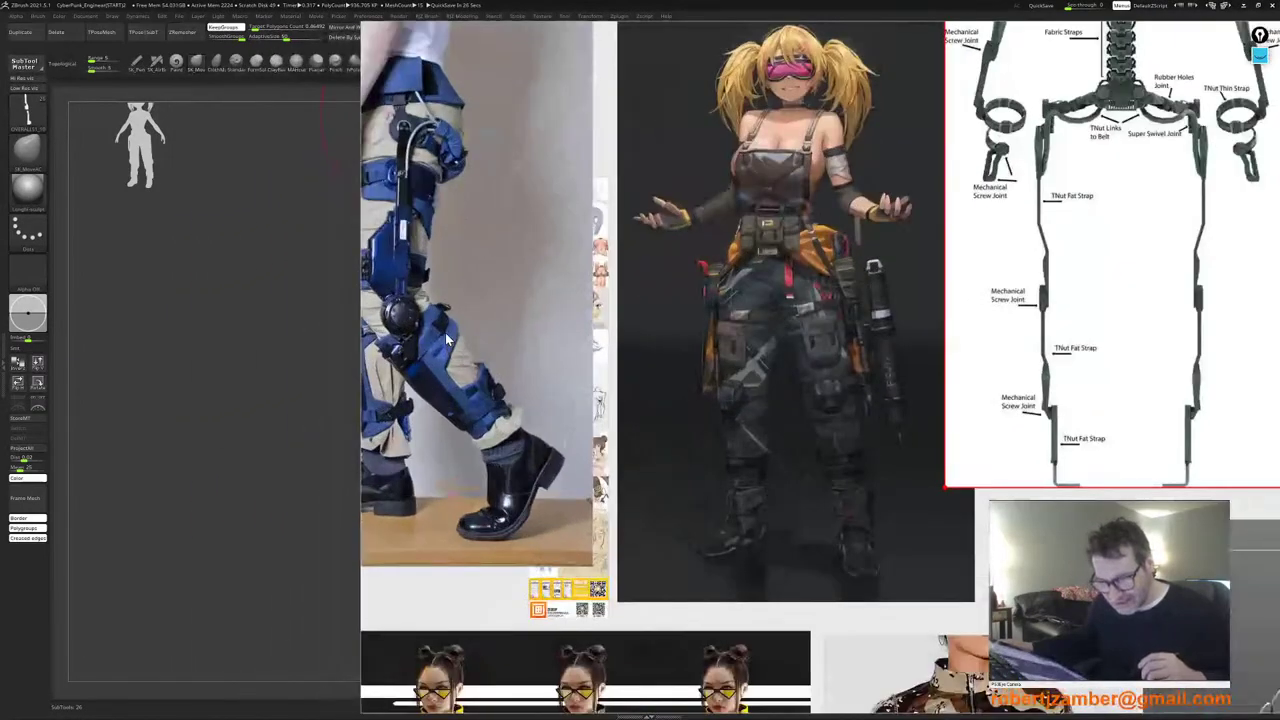
pyautogui.scroll(-2, 445, 332)
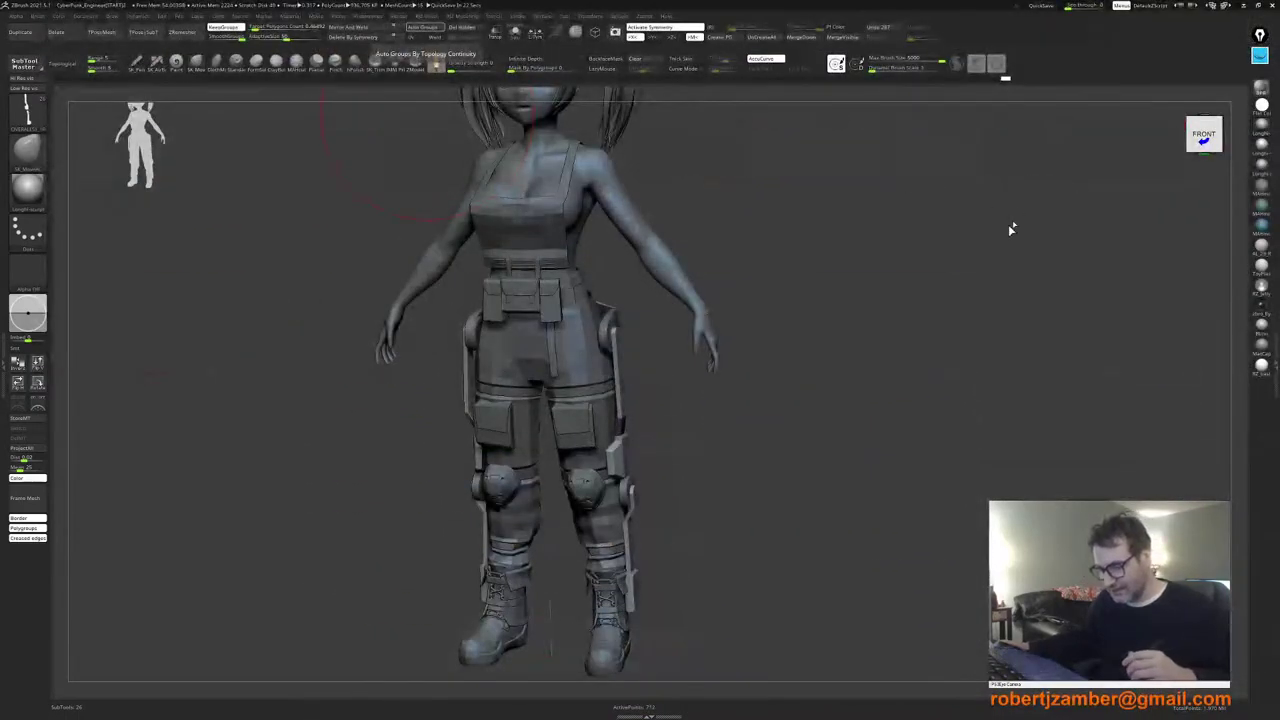
# Step: Return to the ZBrush model, select the brace's angled hip belt across the lower back and show its PolyFrame
pyautogui.moveTo(1010, 228); pyautogui.dragTo(455, 470)
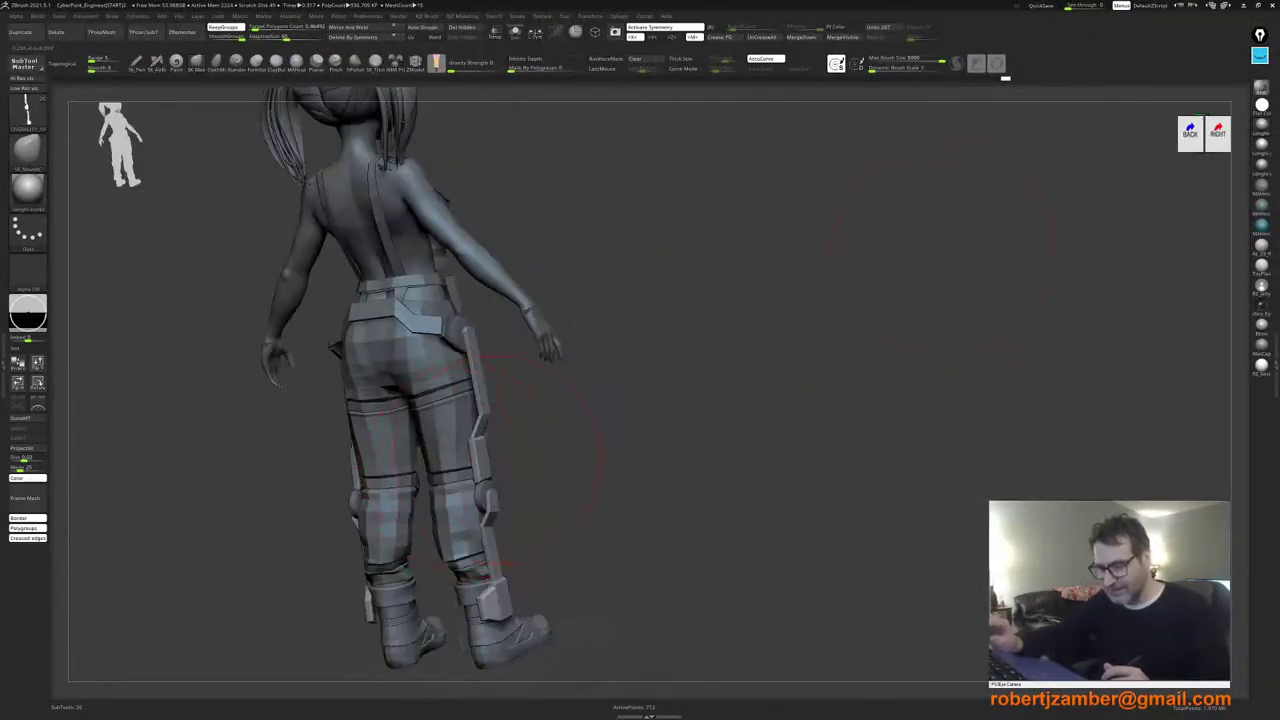
pyautogui.keyDown('alt'); pyautogui.moveTo(437, 457); pyautogui.dragTo(480, 429, button='right'); pyautogui.keyUp('alt')
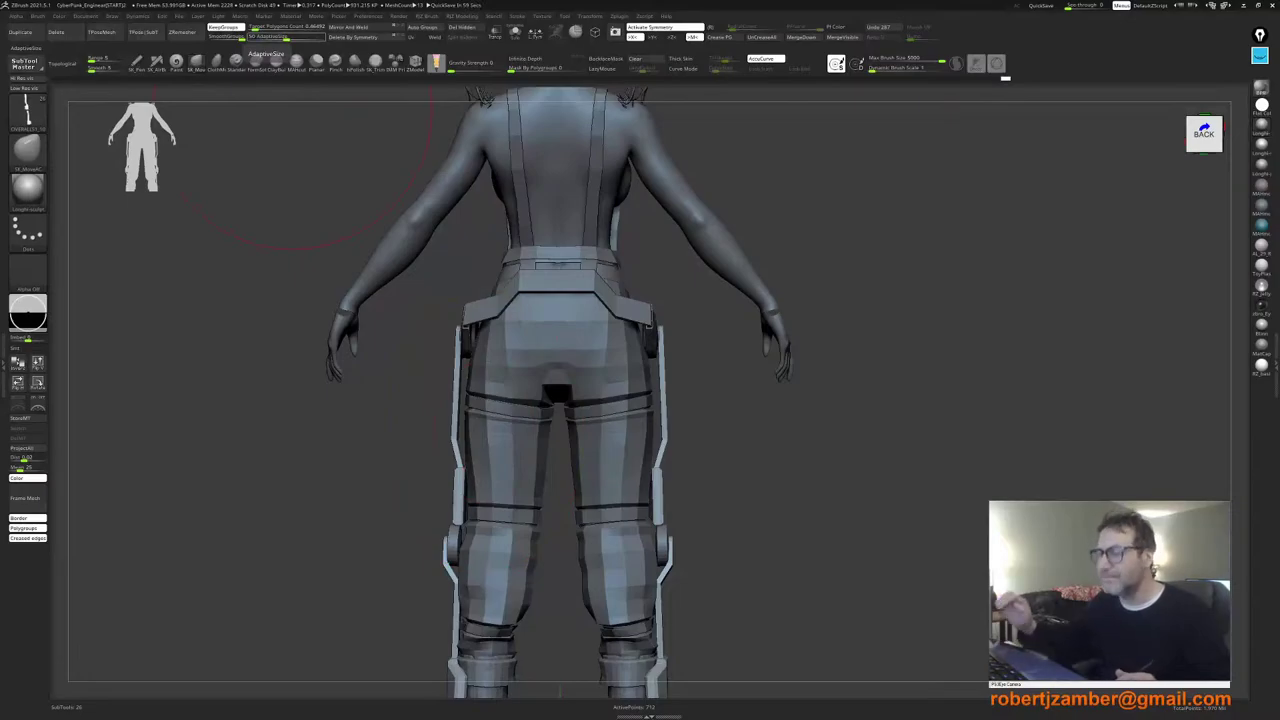
pyautogui.moveTo(420, 458); pyautogui.dragTo(490, 468, button='right')
pyautogui.keyDown('ctrl'); pyautogui.moveTo(533, 348); pyautogui.dragTo(558, 442, button='right'); pyautogui.keyUp('ctrl')
pyautogui.keyDown('alt'); pyautogui.click(556, 350); pyautogui.keyUp('alt')
pyautogui.hotkey('shift', 'f')
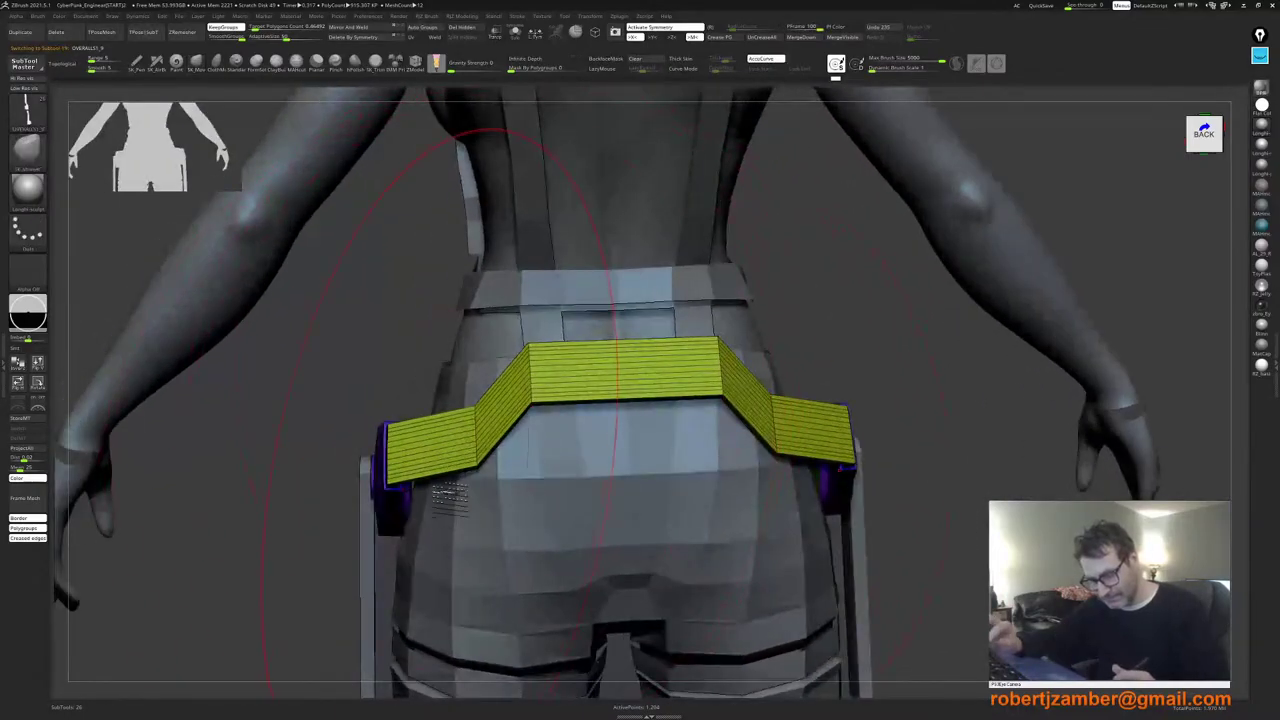
# Step: Give the short connecting loop between the hip belt's end and the hip joint its own polygroup using ZModeler's Polygroup PolyLoop action
pyautogui.keyDown('alt'); pyautogui.moveTo(446, 508); pyautogui.dragTo(488, 540, button='right'); pyautogui.keyUp('alt')
pyautogui.moveTo(445, 467); pyautogui.dragTo(446, 484, button='right')
pyautogui.keyDown('ctrl'); pyautogui.keyDown('shift'); pyautogui.click(397, 383); pyautogui.keyUp('shift'); pyautogui.keyUp('ctrl')
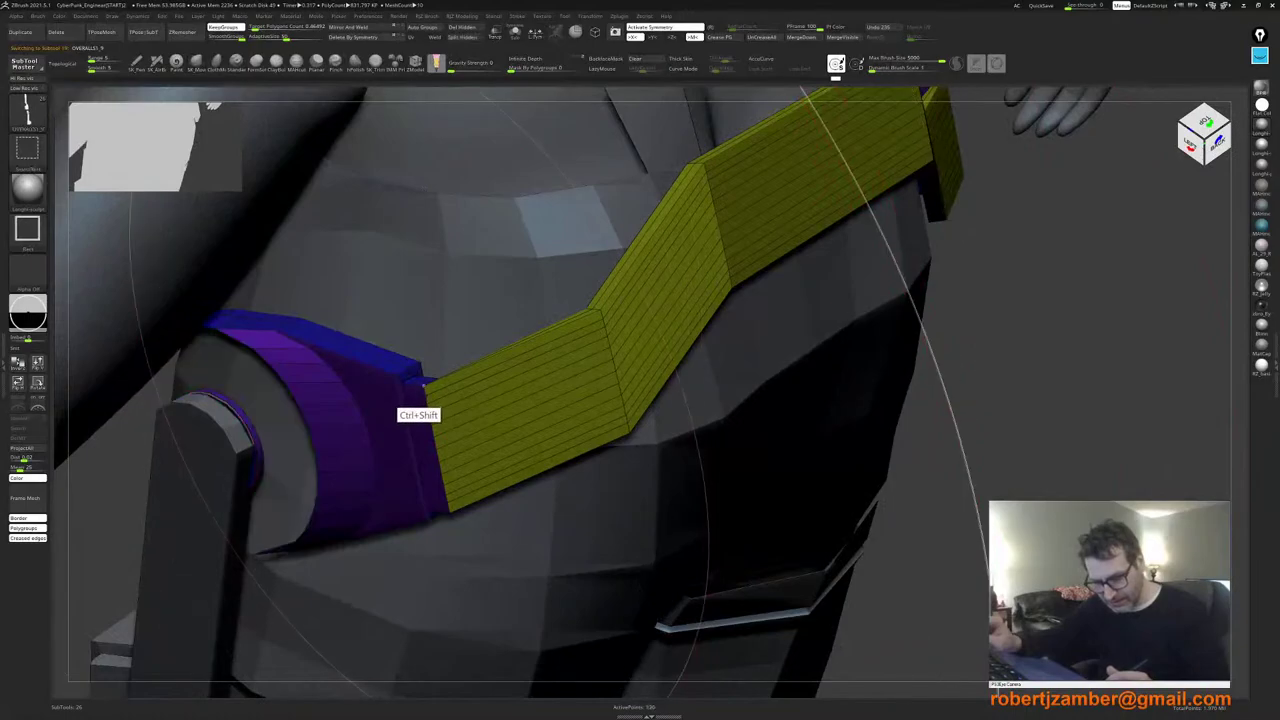
pyautogui.keyDown('ctrl'); pyautogui.keyDown('shift'); pyautogui.click(866, 490); pyautogui.keyUp('shift'); pyautogui.keyUp('ctrl')
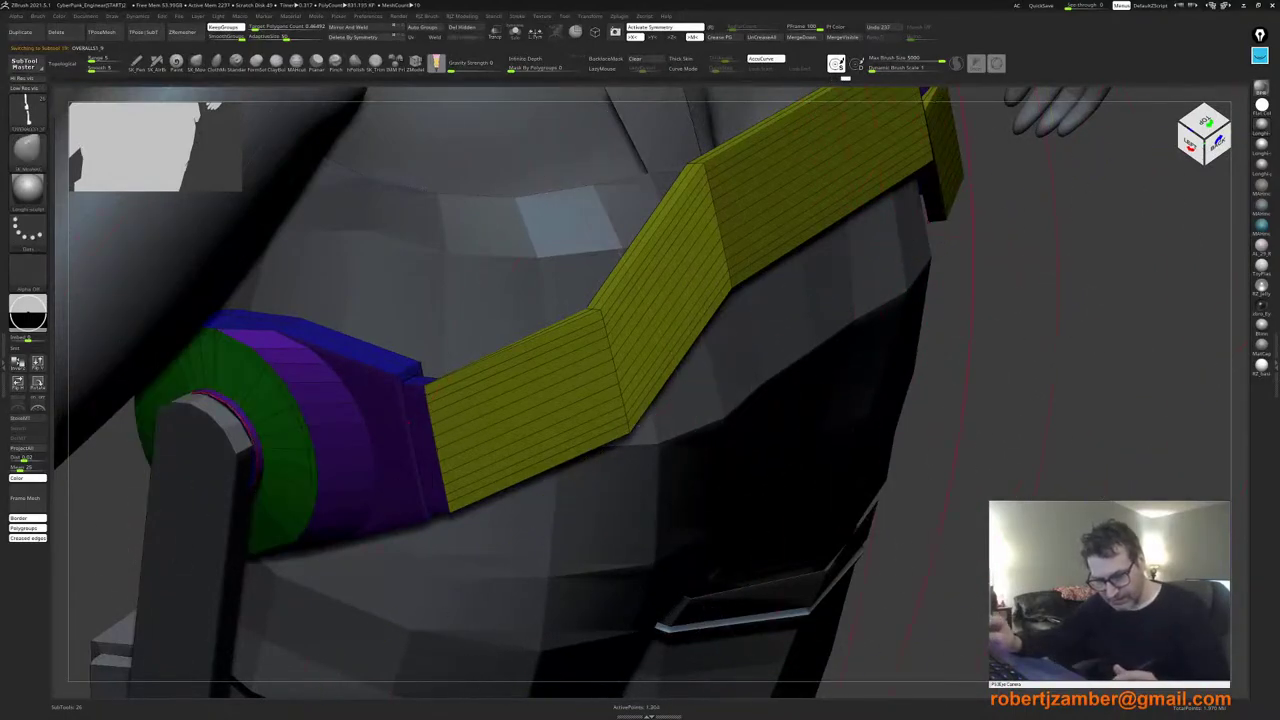
pyautogui.keyDown('ctrl'); pyautogui.moveTo(440, 410); pyautogui.dragTo(446, 454, button='right'); pyautogui.keyUp('ctrl')
pyautogui.click(415, 62)
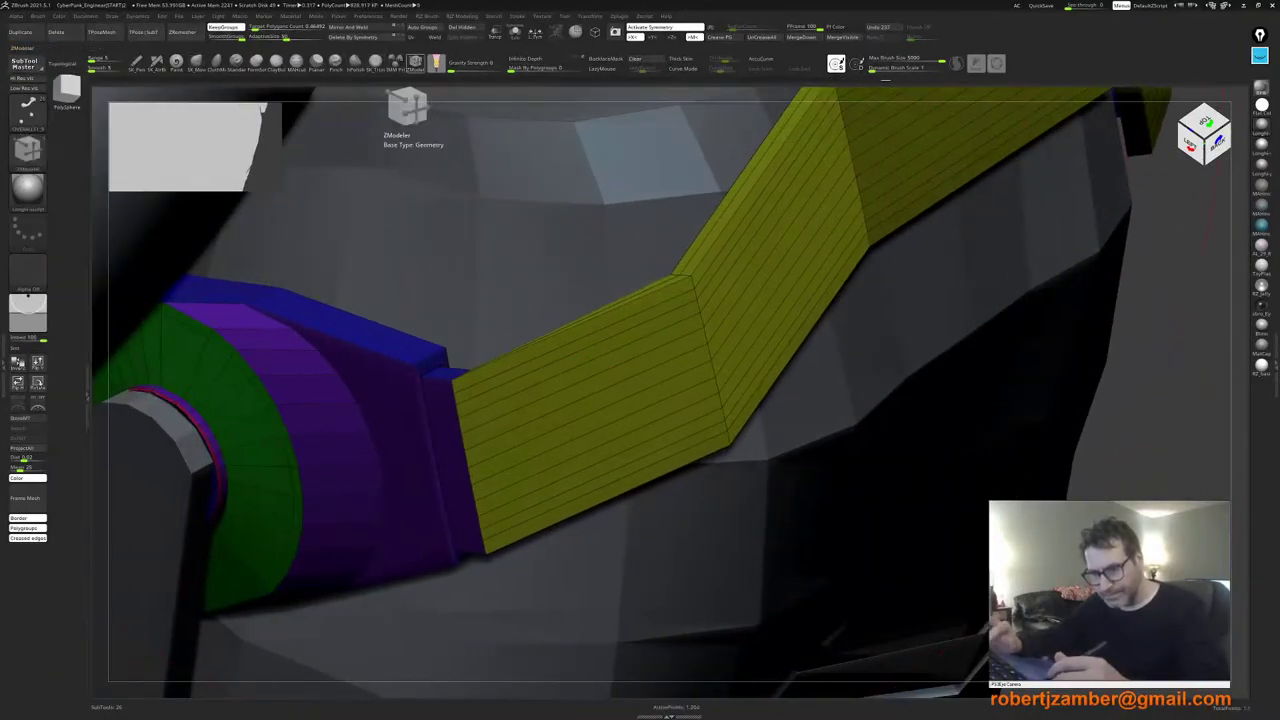
pyautogui.keyDown('ctrl'); pyautogui.moveTo(434, 391); pyautogui.dragTo(434, 424, button='right'); pyautogui.keyUp('ctrl')
pyautogui.press('space')
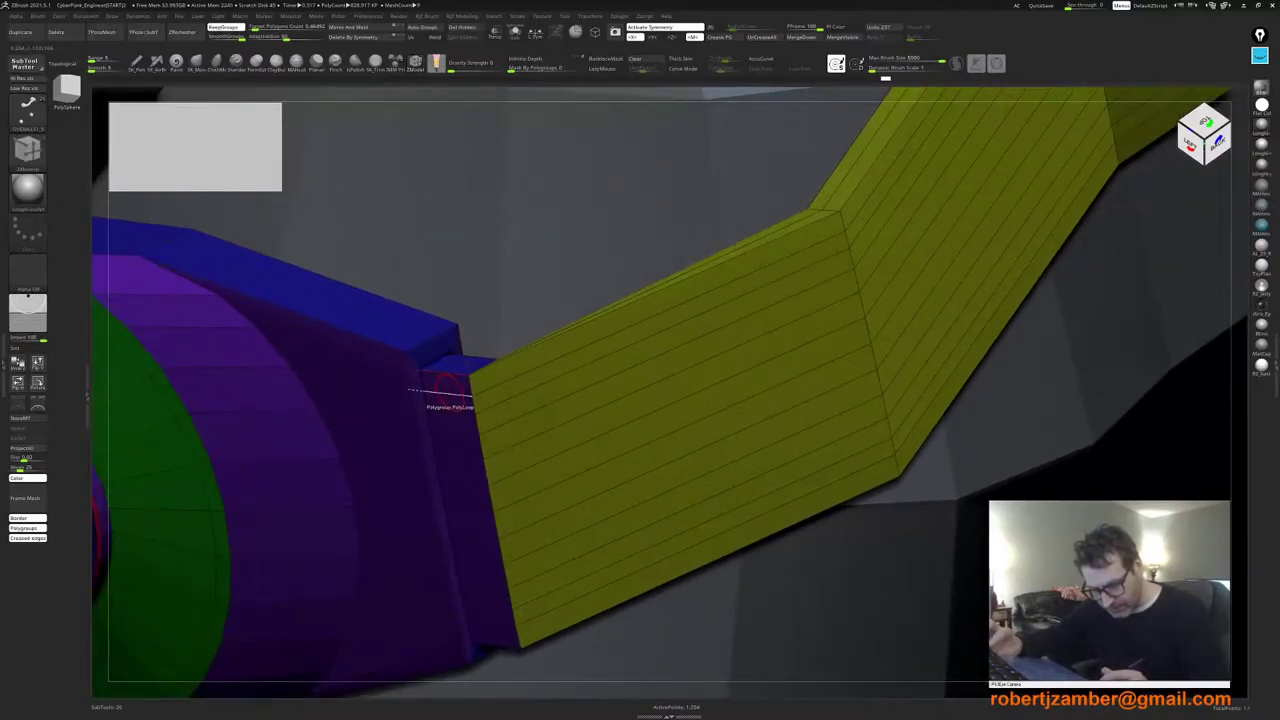
pyautogui.moveTo(448, 393)
pyautogui.keyDown('ctrl'); pyautogui.mouseDown(button='right')
pyautogui.moveTo(476, 443)
pyautogui.moveTo(463, 403)
pyautogui.moveTo(494, 426)
pyautogui.moveTo(468, 411)
pyautogui.moveTo(474, 448)
pyautogui.moveTo(422, 437)
pyautogui.moveTo(418, 400)
pyautogui.mouseUp(button='right'); pyautogui.keyUp('ctrl')
pyautogui.keyDown('ctrl'); pyautogui.keyDown('shift'); pyautogui.click(490, 364); pyautogui.keyUp('shift'); pyautogui.keyUp('ctrl')
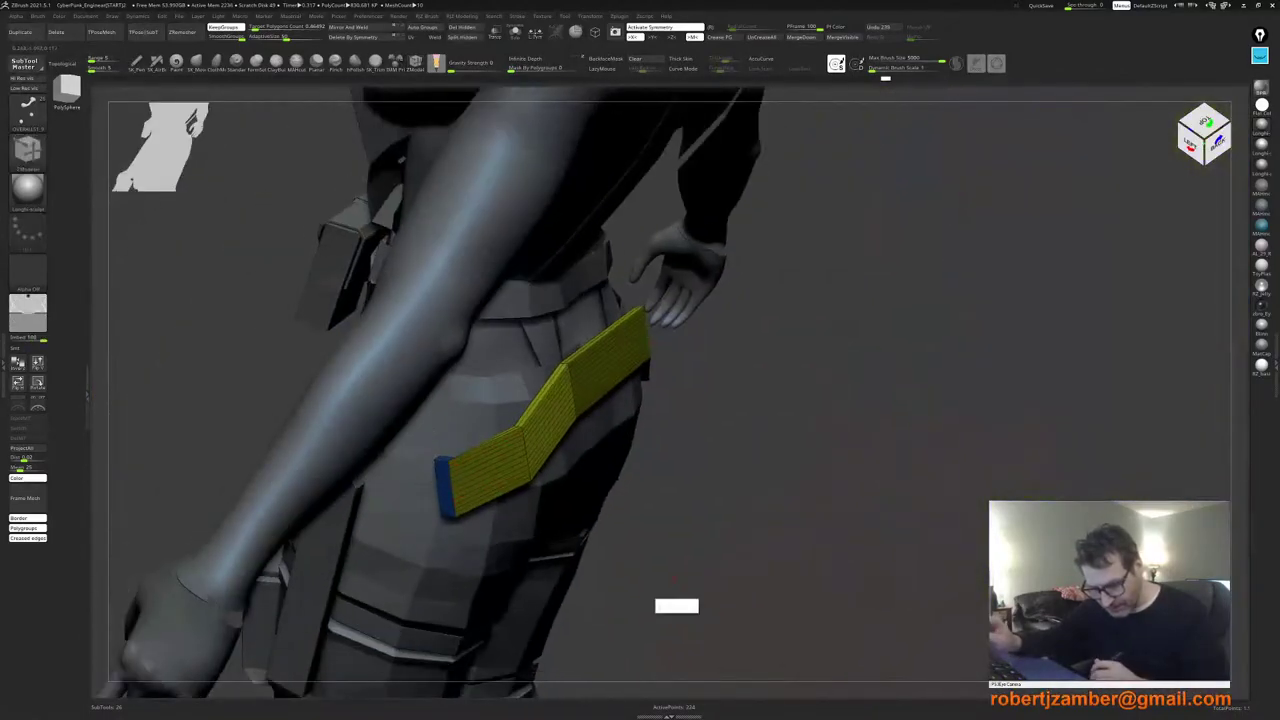
pyautogui.keyDown('ctrl'); pyautogui.keyDown('shift'); pyautogui.click(679, 583); pyautogui.keyUp('shift'); pyautogui.keyUp('ctrl')
# Step: Isolate the hip belt together with its end connector, merge them into a single polygroup and show the whole brace again
pyautogui.moveTo(452, 468)
pyautogui.keyDown('ctrl'); pyautogui.mouseDown(button='right')
pyautogui.moveTo(471, 534)
pyautogui.moveTo(457, 543)
pyautogui.moveTo(449, 487)
pyautogui.moveTo(458, 517)
pyautogui.moveTo(420, 462)
pyautogui.mouseUp(button='right'); pyautogui.keyUp('ctrl')
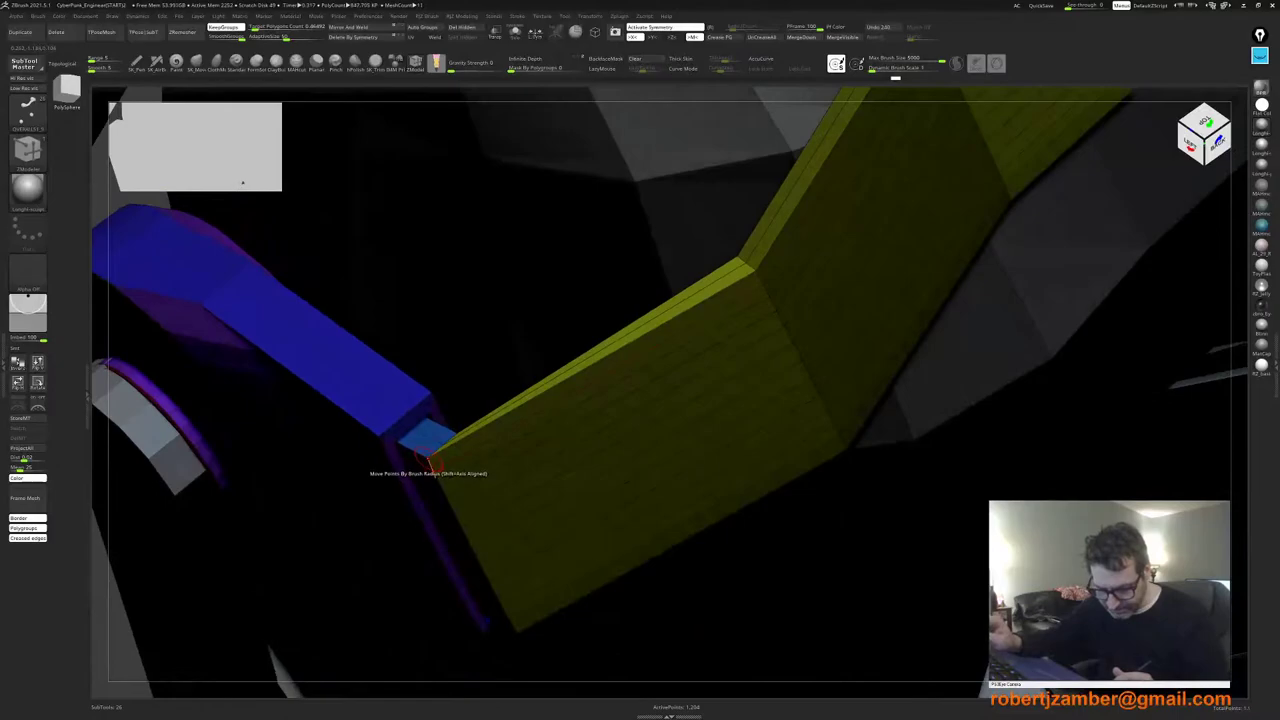
pyautogui.keyDown('ctrl'); pyautogui.keyDown('shift'); pyautogui.click(426, 457); pyautogui.keyUp('shift'); pyautogui.keyUp('ctrl')
pyautogui.keyDown('ctrl'); pyautogui.keyDown('shift'); pyautogui.click(426, 457); pyautogui.keyUp('shift'); pyautogui.keyUp('ctrl')
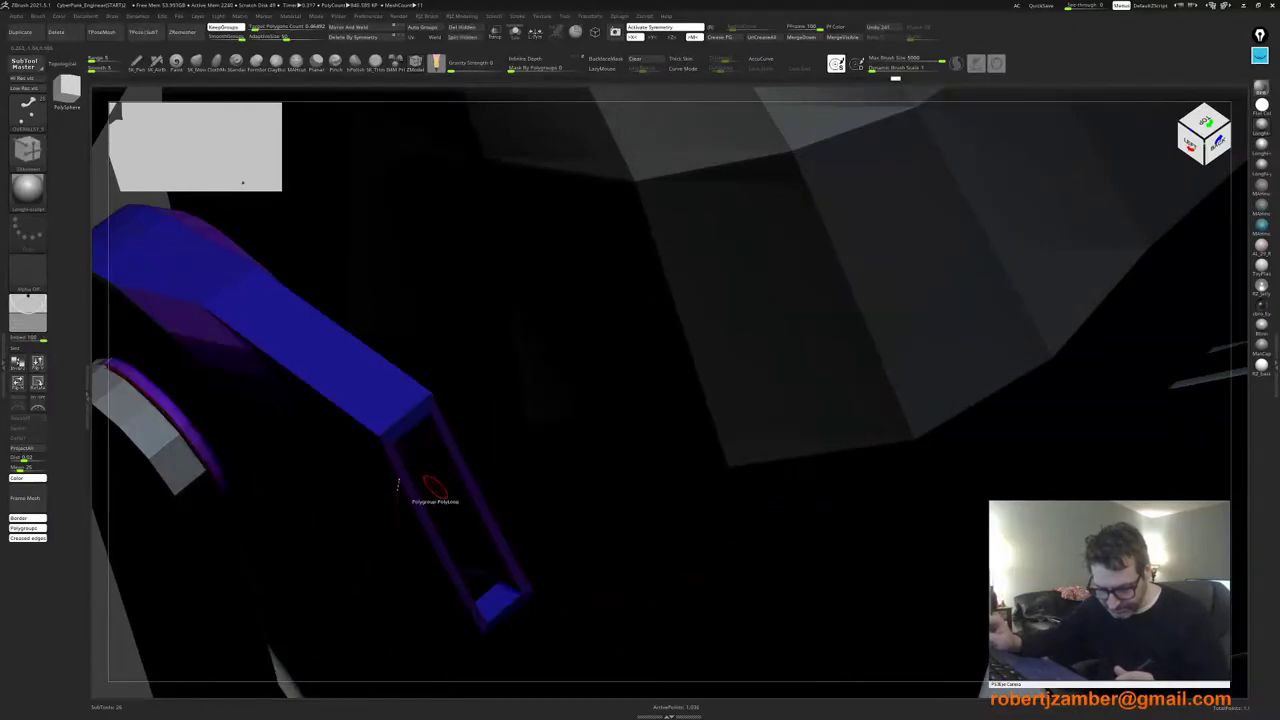
pyautogui.keyDown('ctrl'); pyautogui.moveTo(434, 482); pyautogui.dragTo(400, 450, button='right'); pyautogui.keyUp('ctrl')
pyautogui.keyDown('ctrl'); pyautogui.keyDown('shift'); pyautogui.click(273, 392); pyautogui.keyUp('shift'); pyautogui.keyUp('ctrl')
pyautogui.keyDown('ctrl'); pyautogui.keyDown('shift'); pyautogui.click(400, 450); pyautogui.keyUp('shift'); pyautogui.keyUp('ctrl')
pyautogui.hotkey('ctrl', 'shift', 'x')
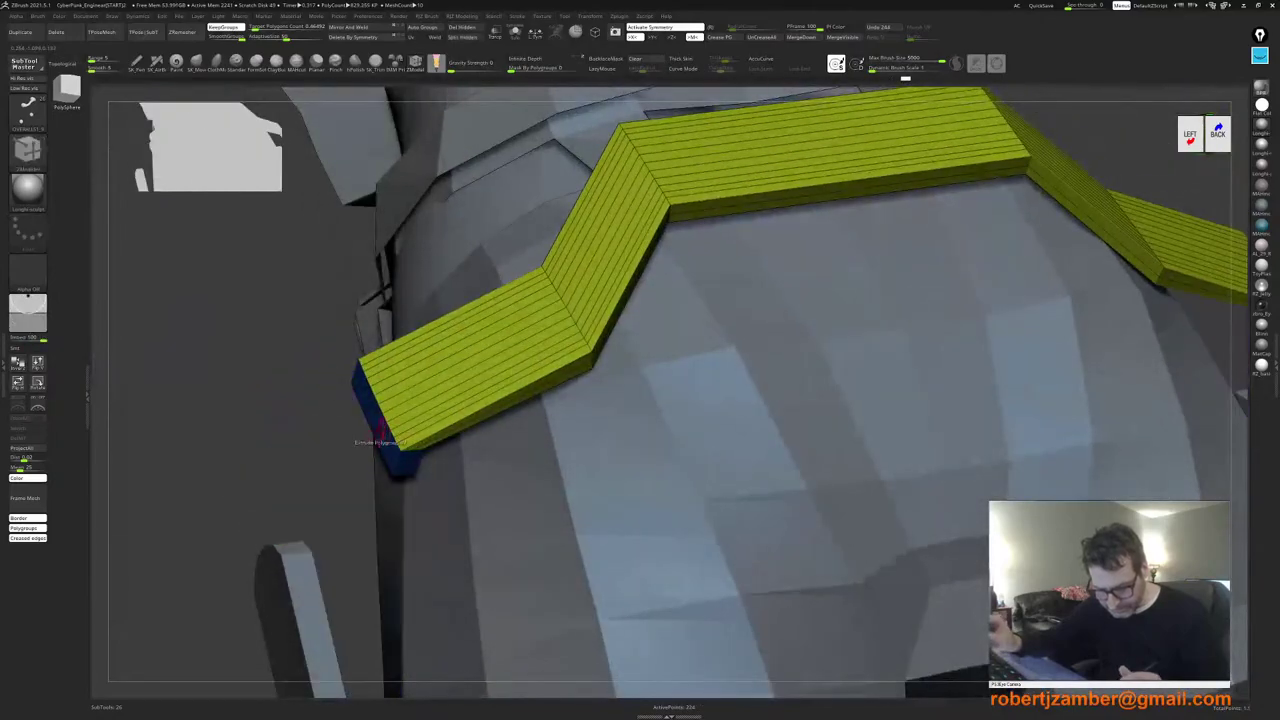
pyautogui.hotkey('ctrl', 'w')
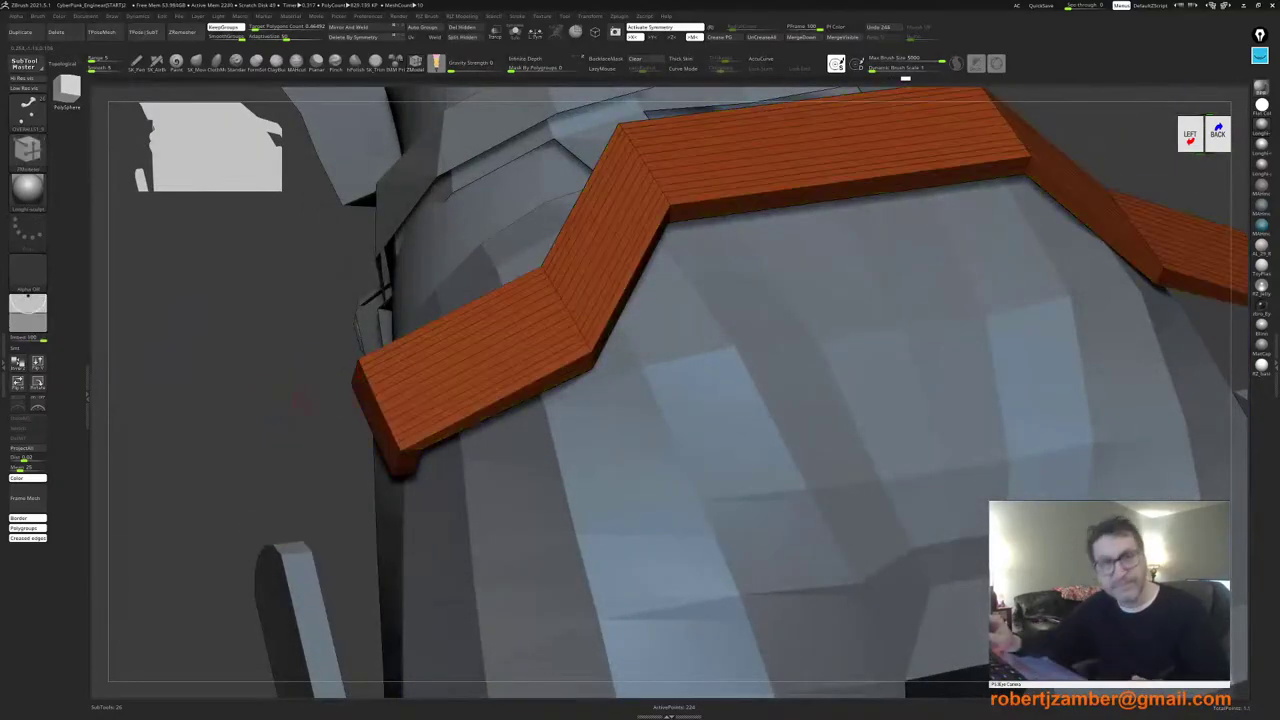
pyautogui.keyDown('ctrl'); pyautogui.keyDown('shift'); pyautogui.click(294, 418); pyautogui.keyUp('shift'); pyautogui.keyUp('ctrl')
# Step: Bevel the edge where the belt's outer section meets its end connector, using ZModeler's Bevel edge action
pyautogui.moveTo(400, 431)
pyautogui.keyDown('ctrl'); pyautogui.mouseDown(button='right')
pyautogui.moveTo(422, 466)
pyautogui.moveTo(398, 448)
pyautogui.mouseUp(button='right'); pyautogui.keyUp('ctrl')
pyautogui.press('space')
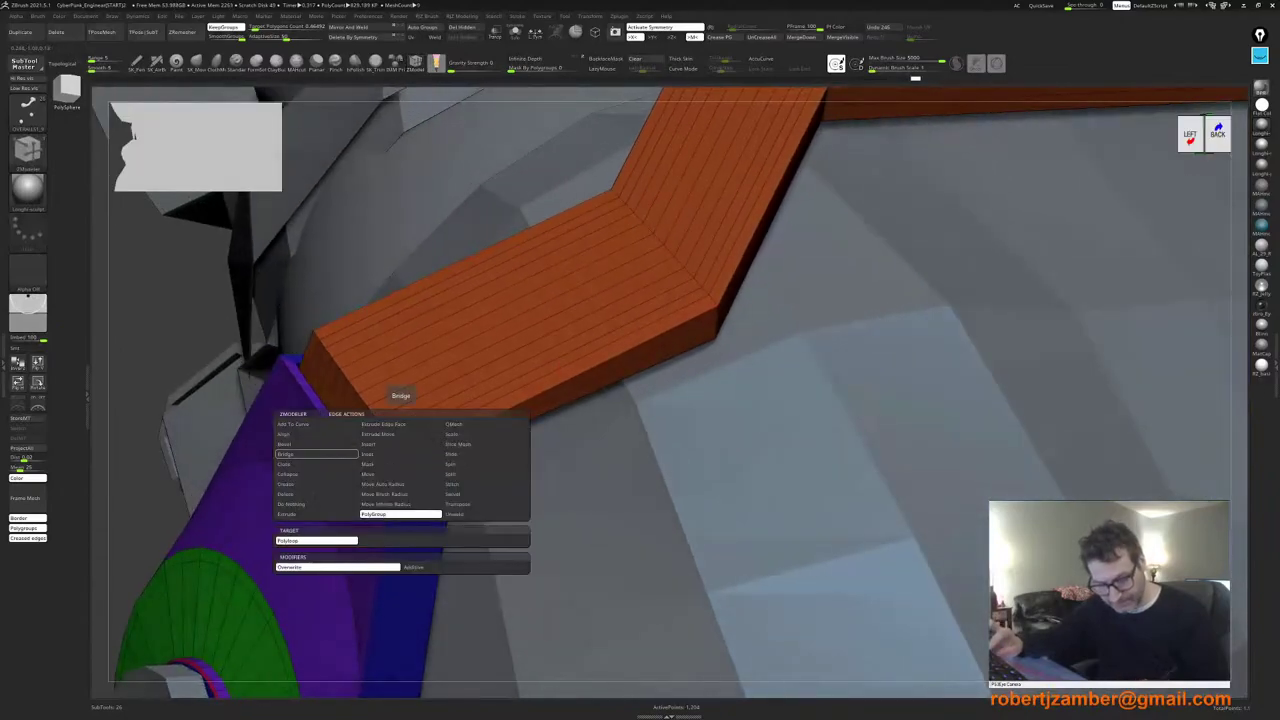
pyautogui.click(300, 444)
pyautogui.moveTo(403, 452); pyautogui.dragTo(454, 435)
pyautogui.moveTo(415, 490)
pyautogui.keyDown('ctrl'); pyautogui.mouseDown(button='right')
pyautogui.moveTo(322, 385)
pyautogui.moveTo(305, 340)
pyautogui.moveTo(500, 560)
pyautogui.moveTo(490, 540)
pyautogui.mouseUp(button='right'); pyautogui.keyUp('ctrl')
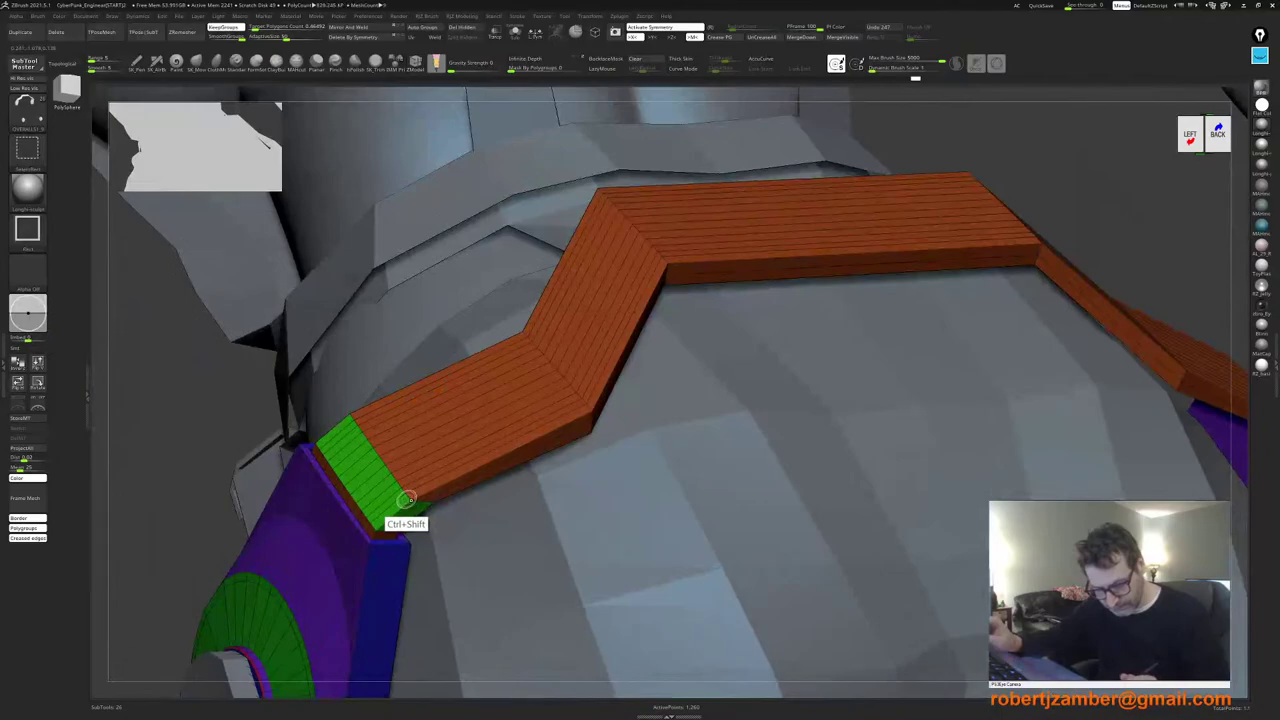
# Step: Isolate the belt with its new bevel strip, merge them into one polygroup and unhide the rest of the brace
pyautogui.keyDown('ctrl'); pyautogui.keyDown('shift'); pyautogui.click(408, 499); pyautogui.keyUp('shift'); pyautogui.keyUp('ctrl')
pyautogui.hotkey('ctrl', 'w')
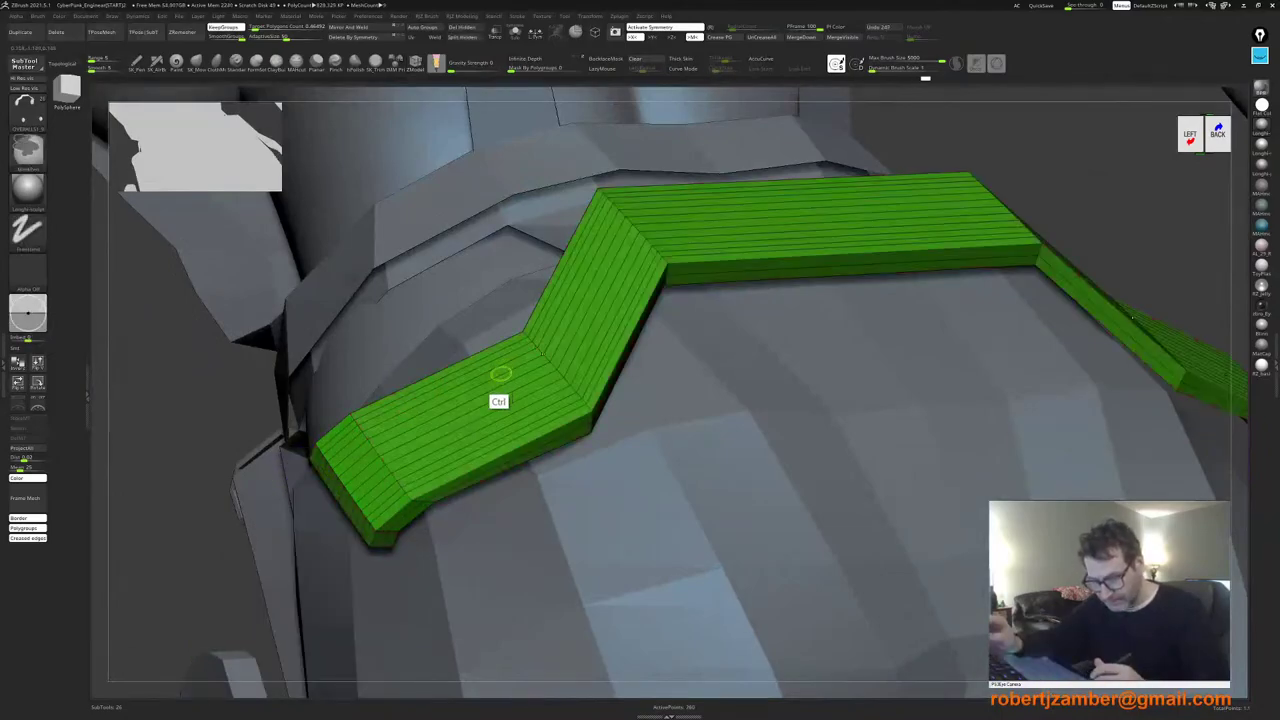
pyautogui.keyDown('ctrl'); pyautogui.moveTo(501, 374); pyautogui.dragTo(425, 510, button='right'); pyautogui.keyUp('ctrl')
pyautogui.keyDown('ctrl'); pyautogui.keyDown('shift'); pyautogui.click(404, 444); pyautogui.keyUp('shift'); pyautogui.keyUp('ctrl')
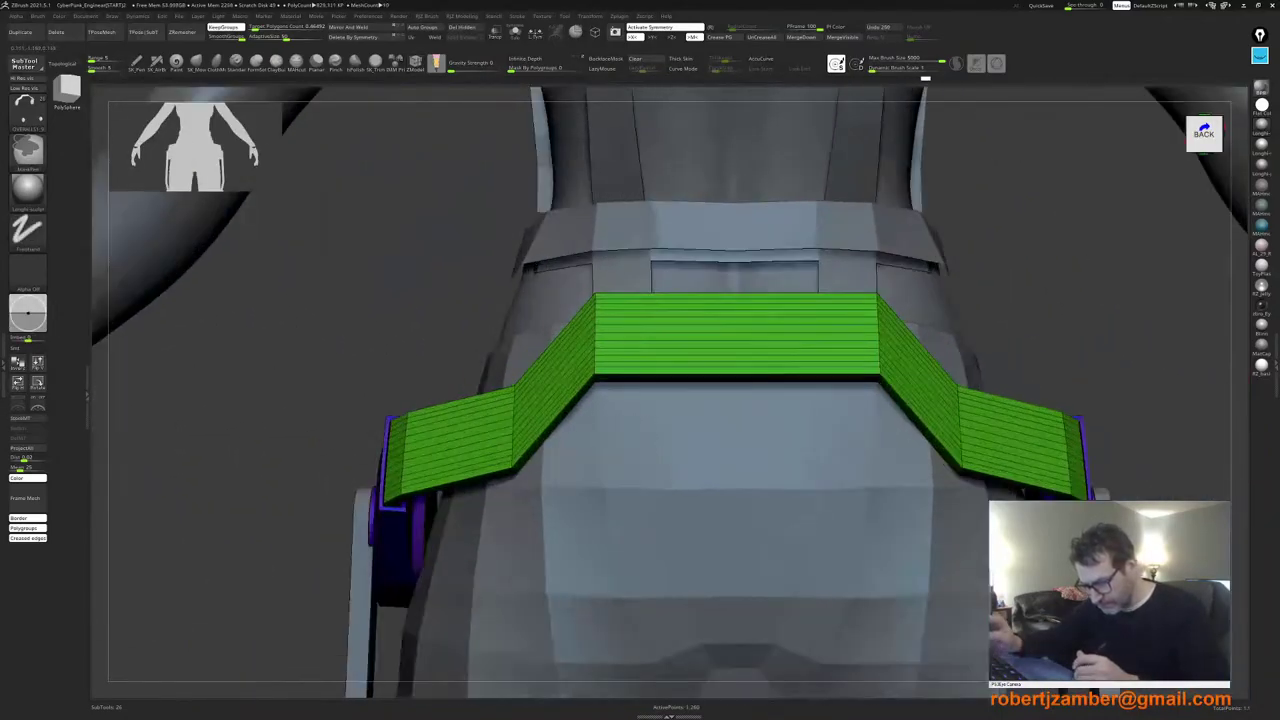
# Step: Try to thin out the belt by deleting its lengthwise edge loops one by one with ZModeler's Insert EdgeLoop action
pyautogui.moveTo(500, 410); pyautogui.dragTo(615, 365, button='right')
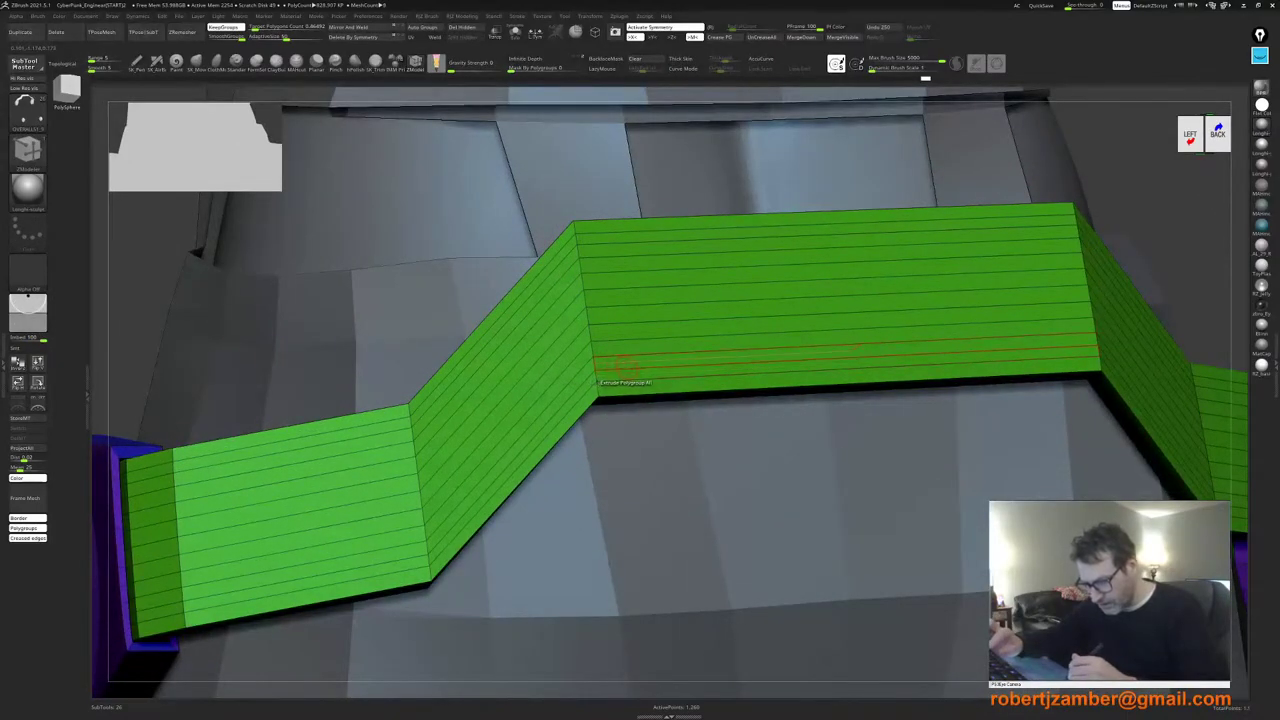
pyautogui.moveTo(606, 401); pyautogui.dragTo(612, 332, button='right')
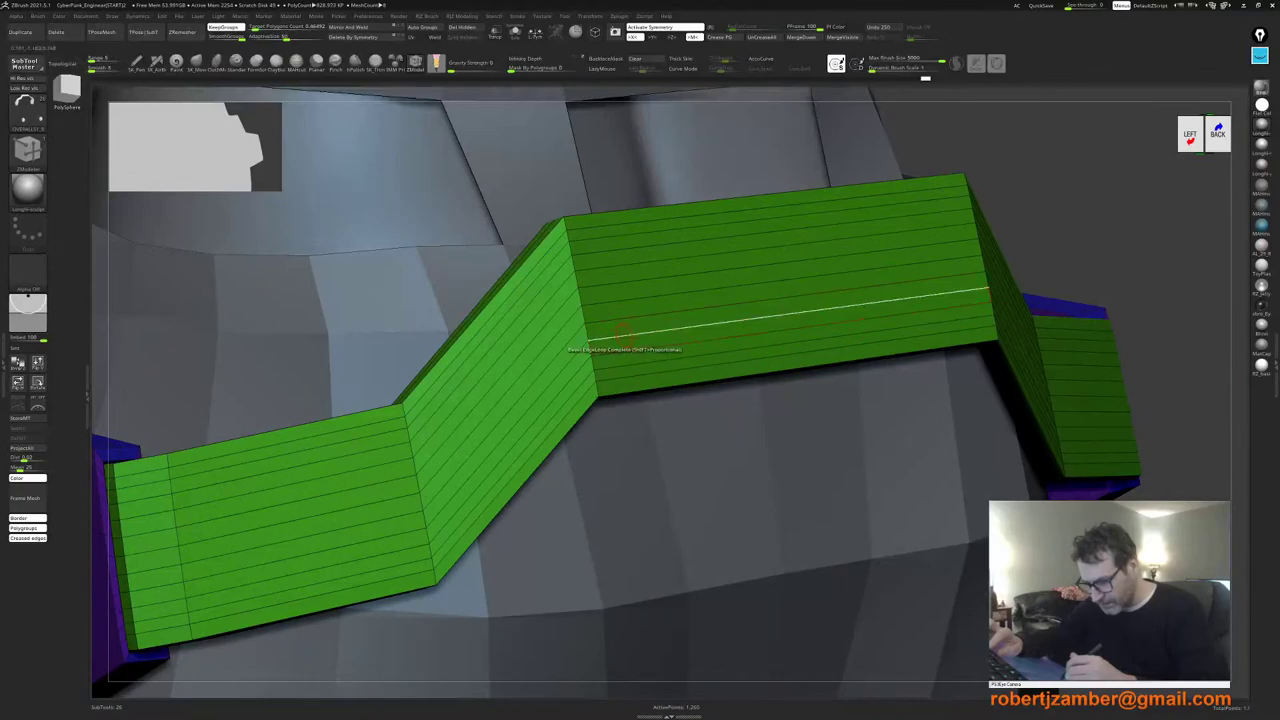
pyautogui.press('space')
pyautogui.click(620, 355)
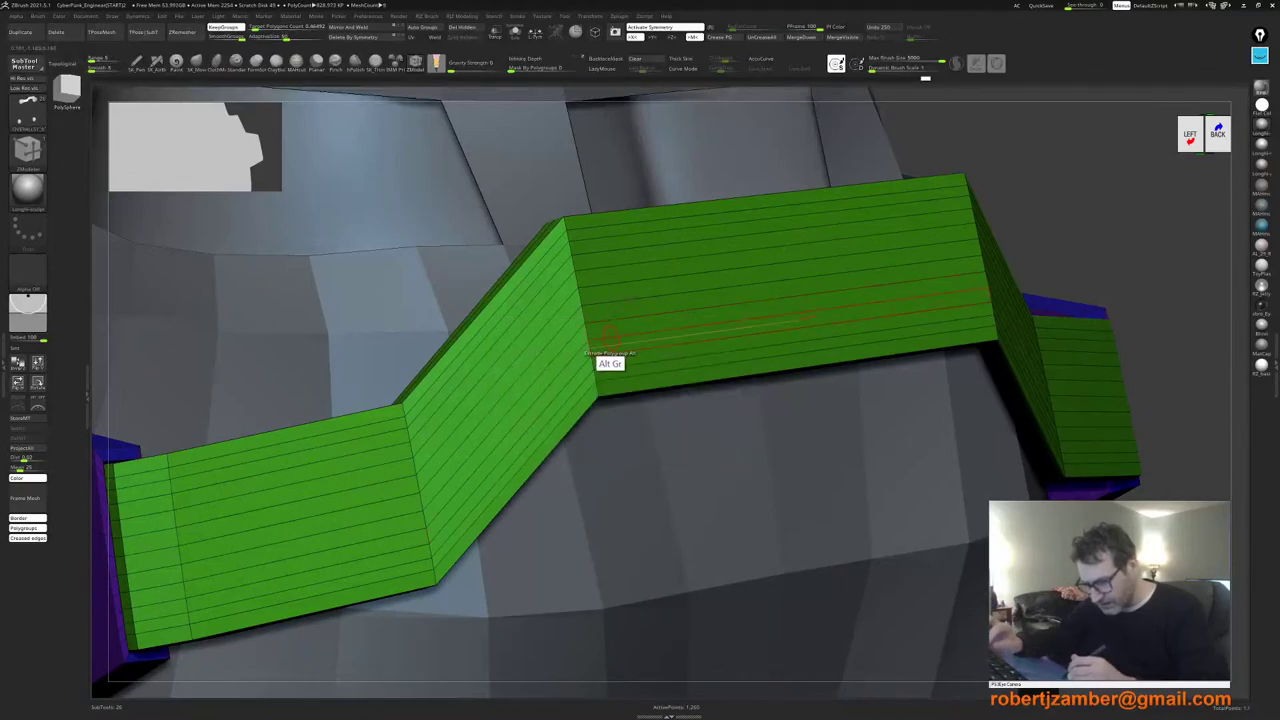
pyautogui.keyDown('alt'); pyautogui.click(609, 340); pyautogui.keyUp('alt')
pyautogui.keyDown('alt'); pyautogui.click(605, 321); pyautogui.keyUp('alt')
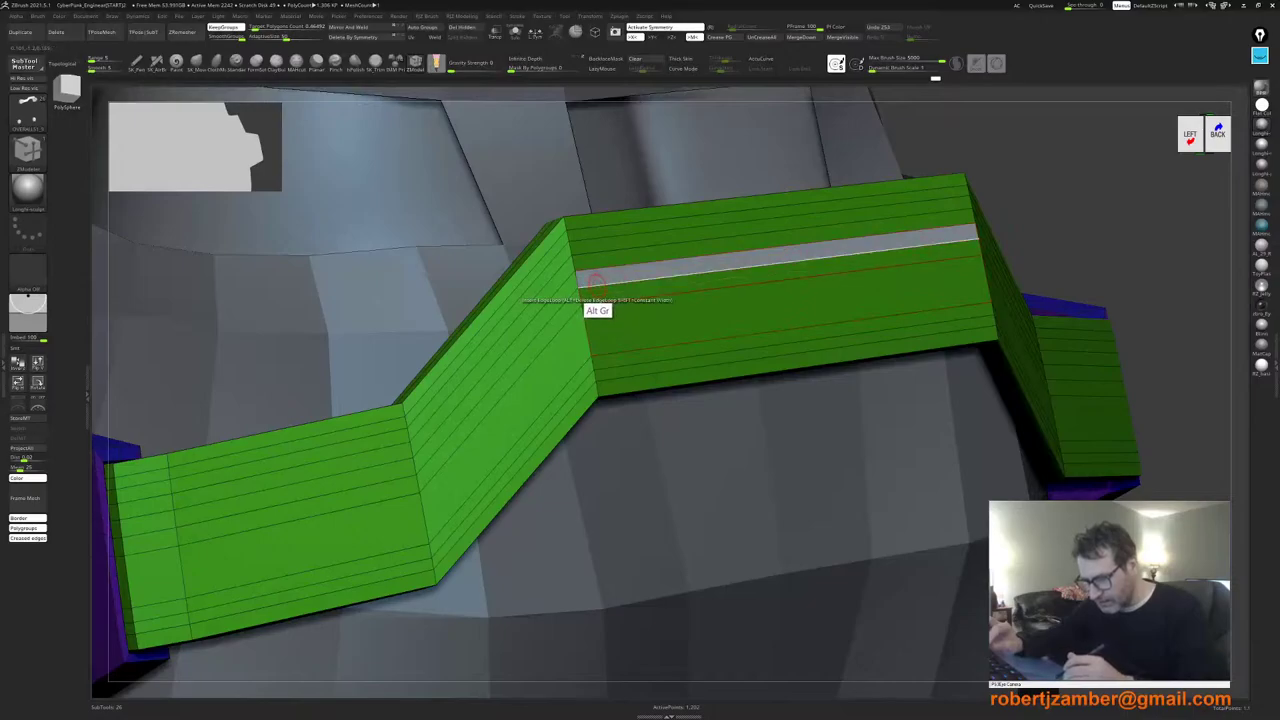
pyautogui.keyDown('alt'); pyautogui.click(587, 249); pyautogui.keyUp('alt')
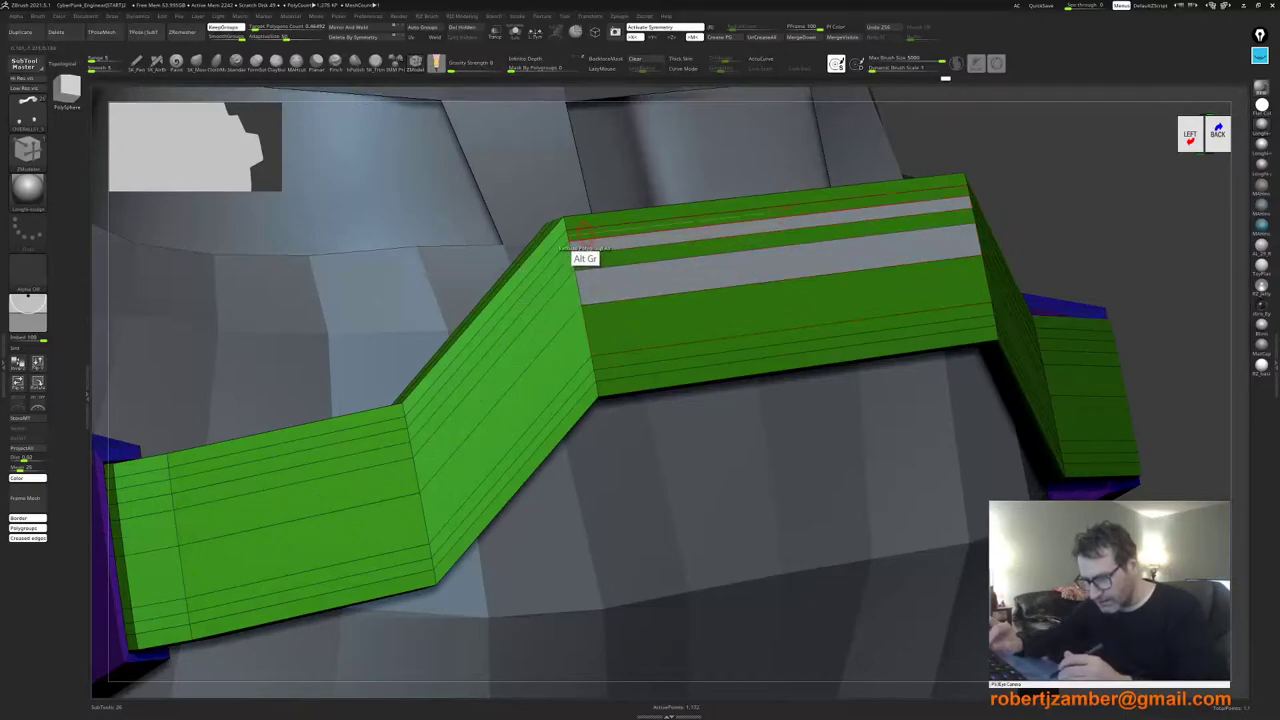
pyautogui.keyDown('alt'); pyautogui.click(586, 238); pyautogui.keyUp('alt')
pyautogui.keyDown('alt'); pyautogui.click(586, 232); pyautogui.keyUp('alt')
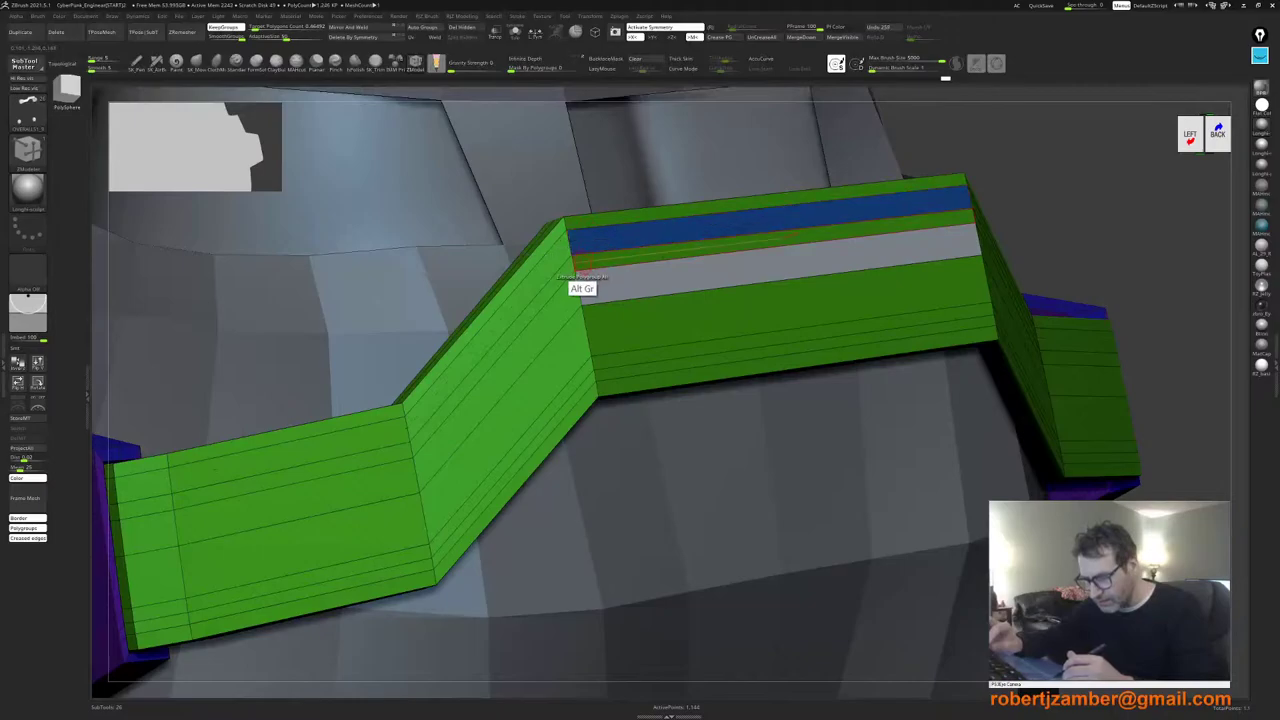
pyautogui.hotkey('ctrl', 'z')
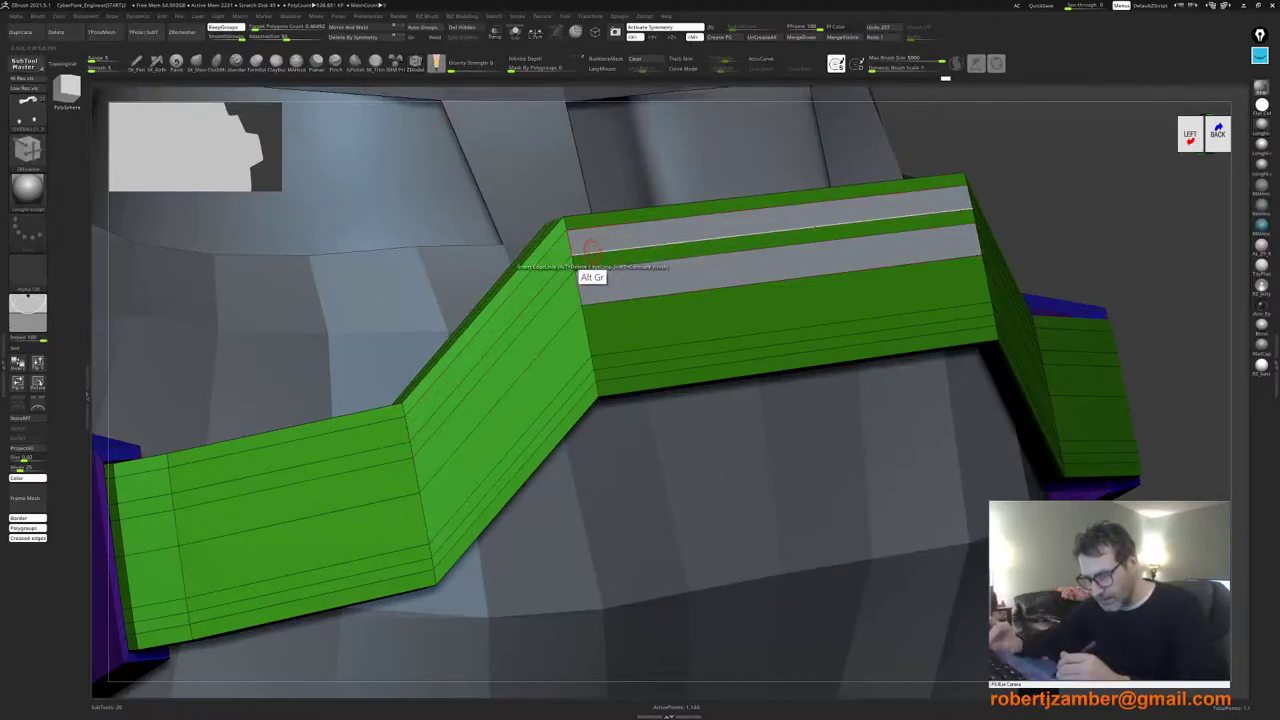
pyautogui.keyDown('alt'); pyautogui.click(591, 254); pyautogui.keyUp('alt')
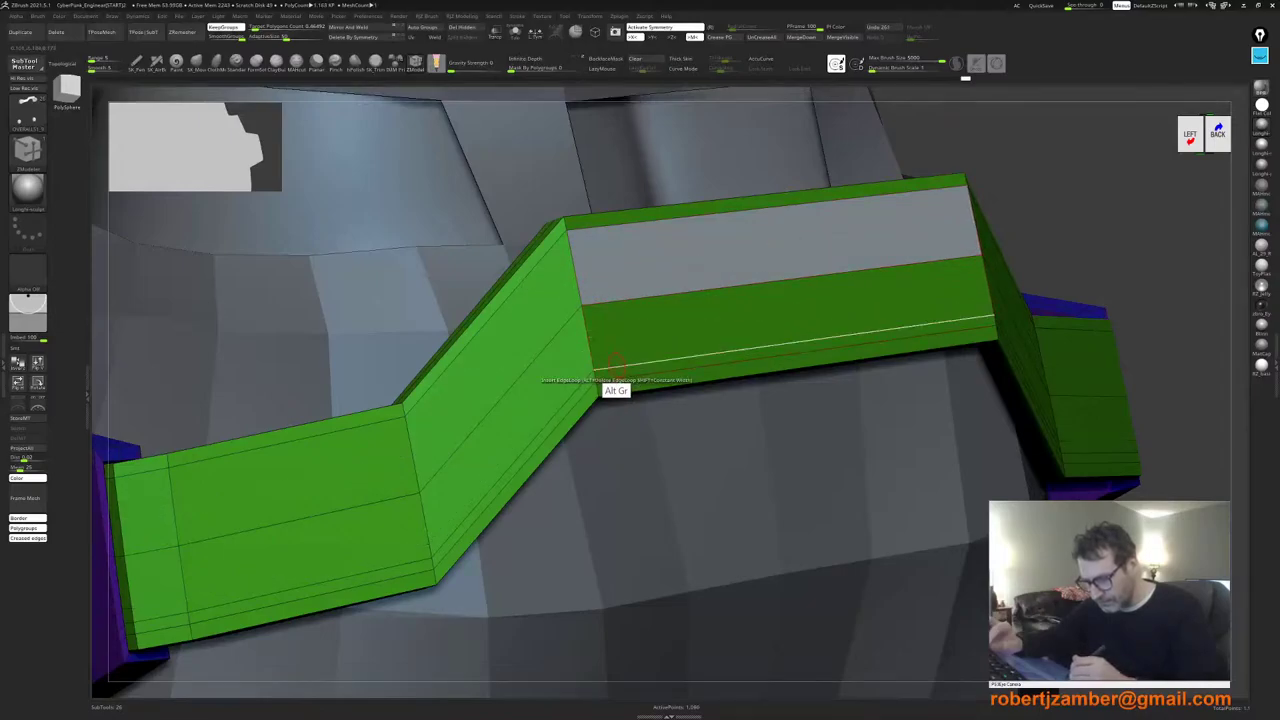
pyautogui.keyDown('alt'); pyautogui.click(534, 356); pyautogui.keyUp('alt')
# Step: Try adding and removing edge loops on the simplified belt's outer section near the hip joint
pyautogui.keyDown('ctrl'); pyautogui.moveTo(420, 300); pyautogui.dragTo(340, 400, button='right'); pyautogui.keyUp('ctrl')
pyautogui.click(457, 391)
pyautogui.moveTo(457, 340); pyautogui.dragTo(440, 377, button='right')
pyautogui.hotkey('ctrl', 'z')
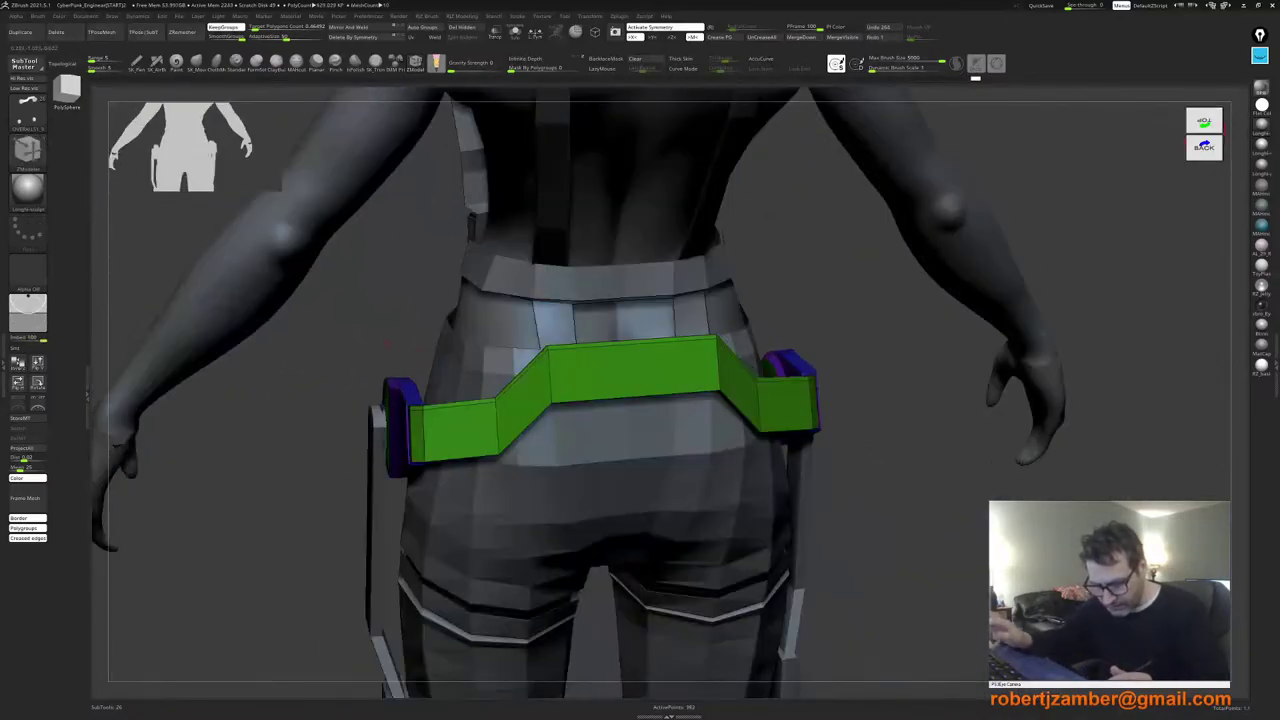
pyautogui.keyDown('ctrl'); pyautogui.moveTo(460, 430); pyautogui.dragTo(510, 500, button='right'); pyautogui.keyUp('ctrl')
pyautogui.keyDown('alt'); pyautogui.click(458, 411); pyautogui.keyUp('alt')
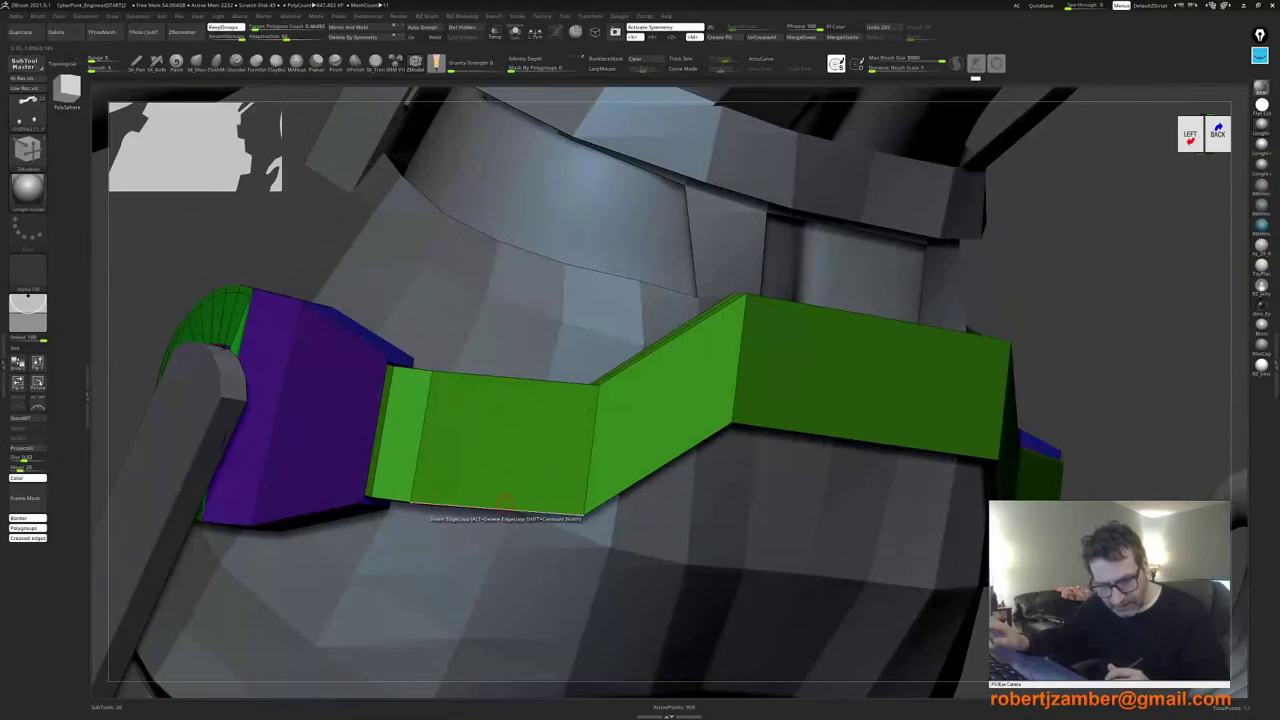
pyautogui.click(505, 505)
pyautogui.keyDown('ctrl'); pyautogui.moveTo(506, 537); pyautogui.dragTo(505, 580, button='right'); pyautogui.keyUp('ctrl')
# Step: Undo the belt's edge loop deletions, stepping back to the fully segmented belt with the hip joints shown
pyautogui.hotkey('ctrl', 'z')
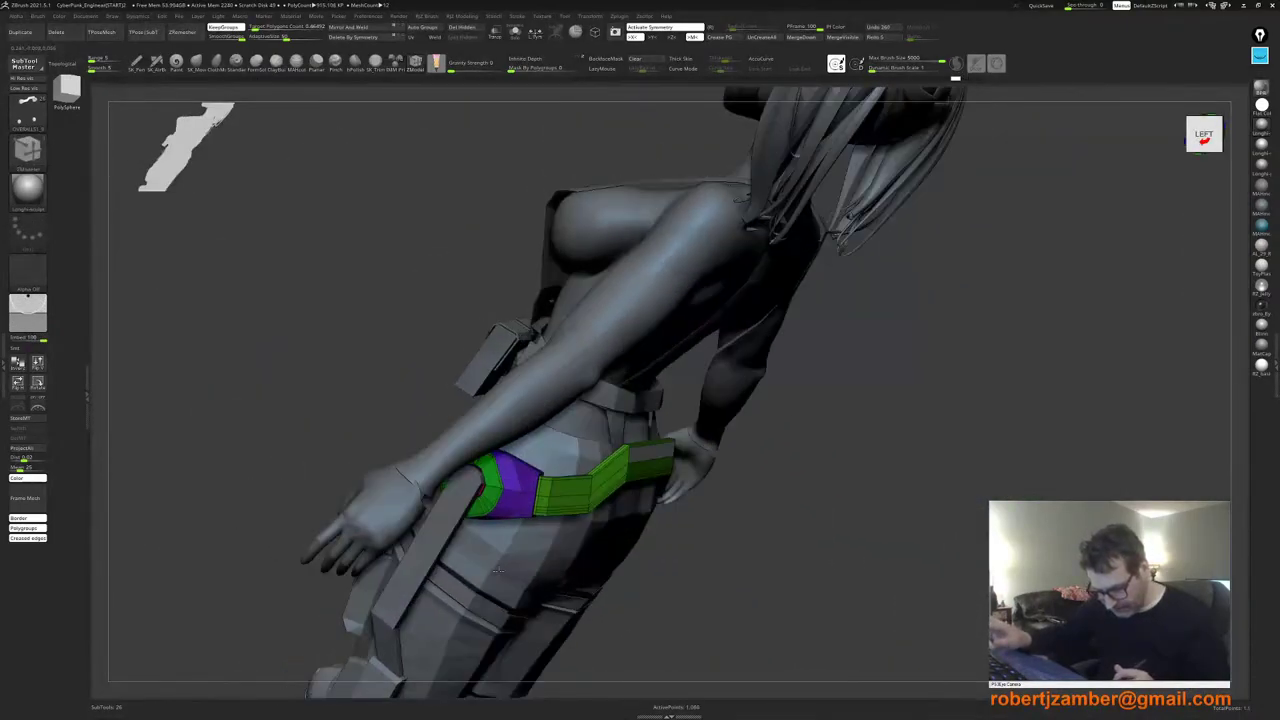
pyautogui.hotkey('ctrl', 'z')
pyautogui.hotkey('ctrl', 'z')
pyautogui.hotkey('ctrl', 'z')
pyautogui.hotkey('ctrl', 'z')
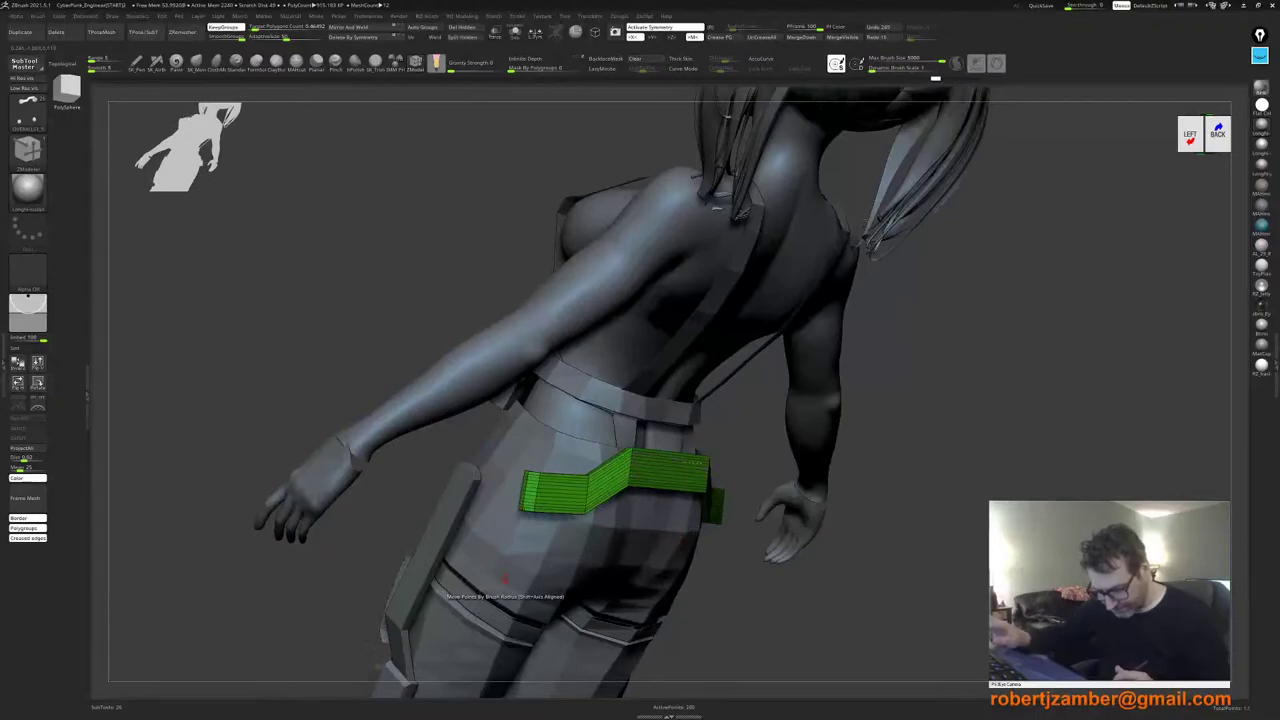
pyautogui.hotkey('ctrl', 'shift', 'z')
pyautogui.hotkey('ctrl', 'shift', 'z')
pyautogui.hotkey('ctrl', 'shift', 'z')
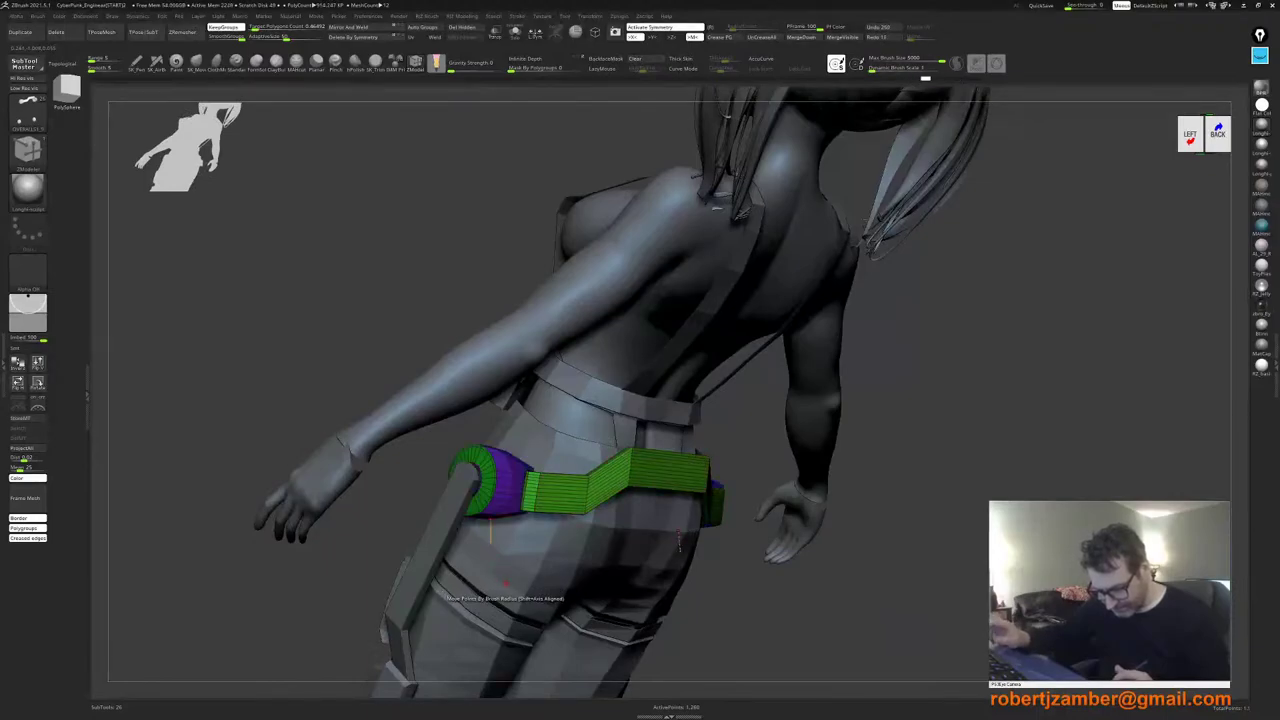
# Step: Isolate the belt's polygroup, invert the visibility so only the belt is hidden, and split the hidden belt into its own subtool
pyautogui.keyDown('shift'); pyautogui.moveTo(506, 580); pyautogui.dragTo(455, 524, button='right'); pyautogui.keyUp('shift')
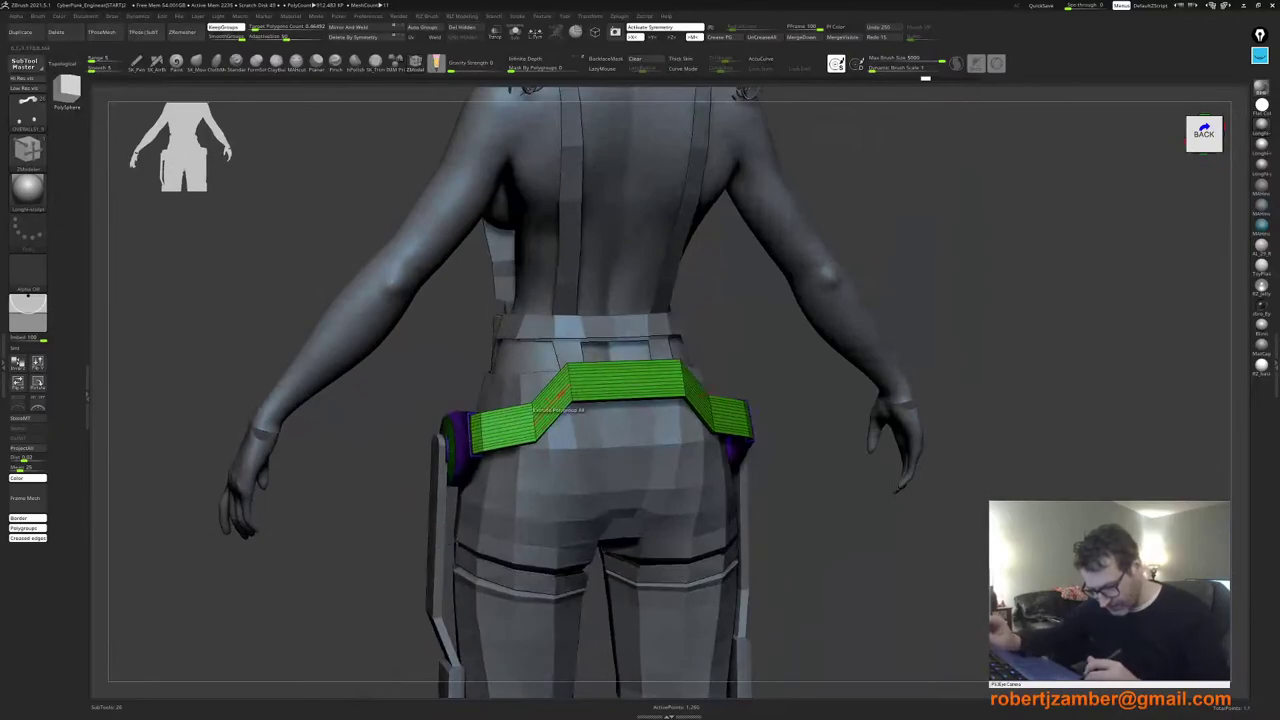
pyautogui.moveTo(558, 392); pyautogui.dragTo(590, 480, button='right')
pyautogui.keyDown('ctrl'); pyautogui.keyDown('shift'); pyautogui.click(567, 391); pyautogui.keyUp('shift'); pyautogui.keyUp('ctrl')
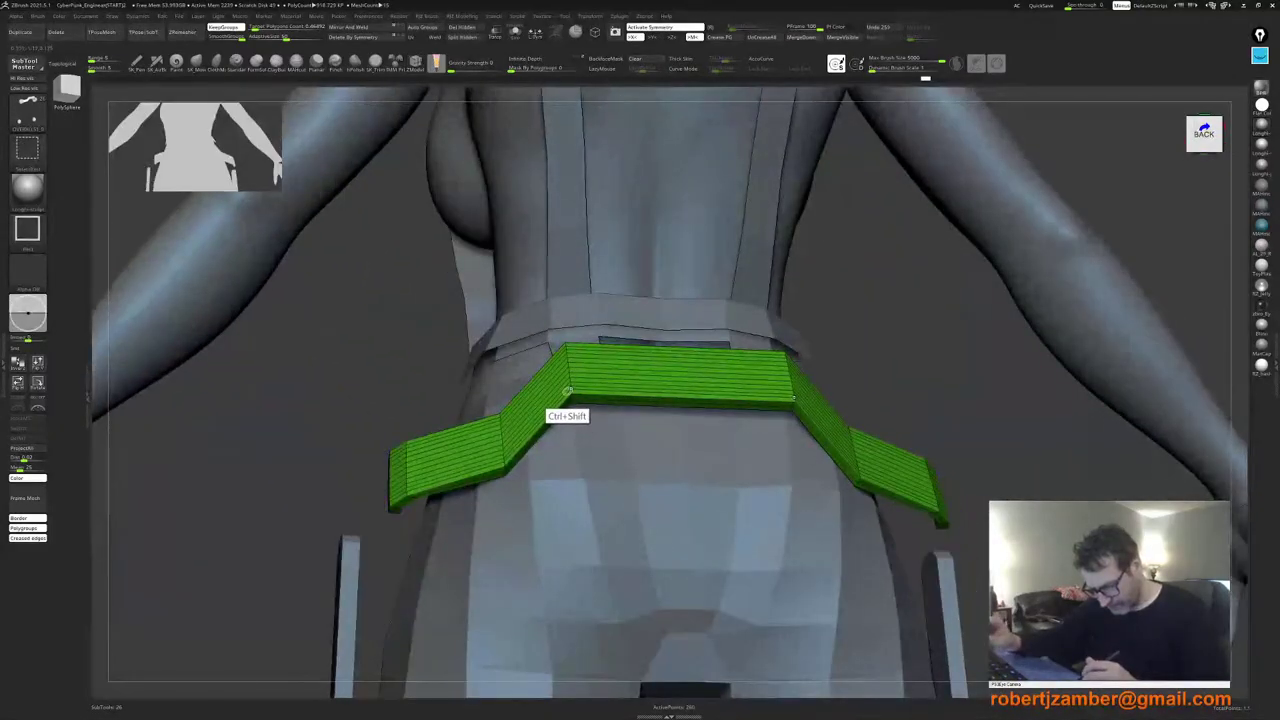
pyautogui.keyDown('ctrl'); pyautogui.keyDown('shift'); pyautogui.click(567, 391); pyautogui.keyUp('shift'); pyautogui.keyUp('ctrl')
pyautogui.keyDown('ctrl'); pyautogui.moveTo(440, 512); pyautogui.dragTo(553, 404, button='right'); pyautogui.keyUp('ctrl')
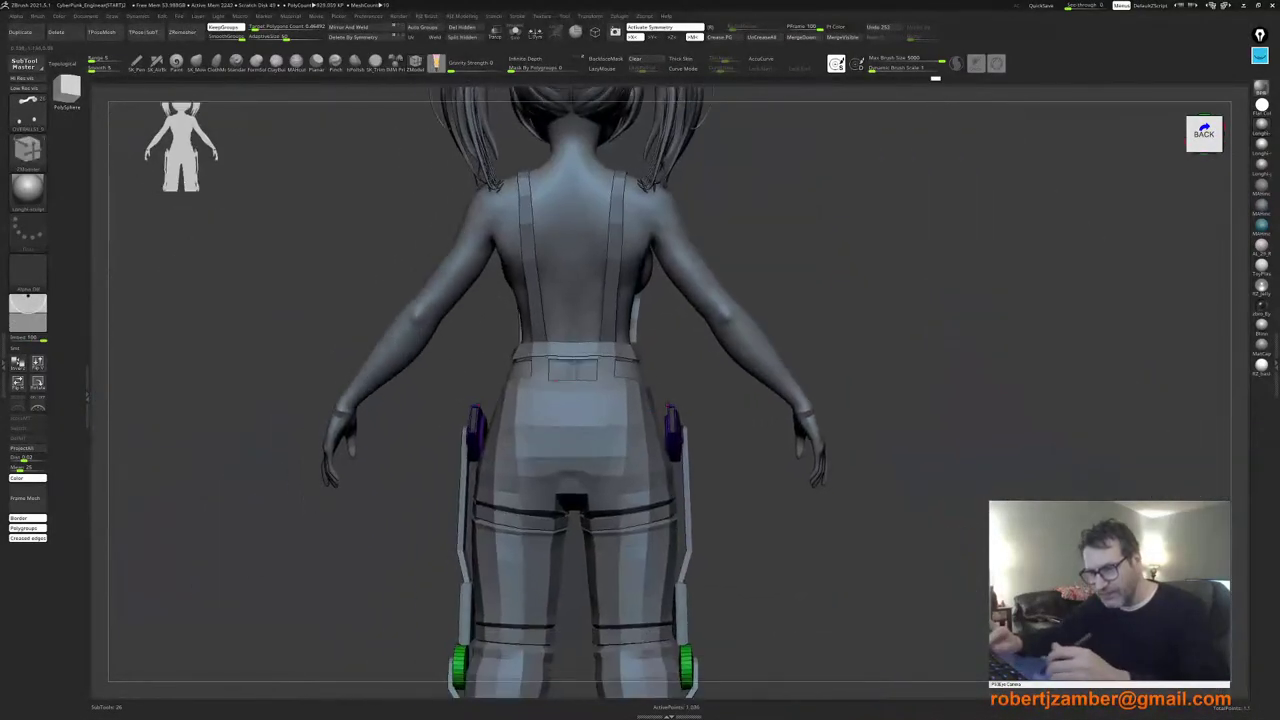
pyautogui.keyDown('alt'); pyautogui.moveTo(488, 260); pyautogui.dragTo(478, 350, button='right'); pyautogui.keyUp('alt')
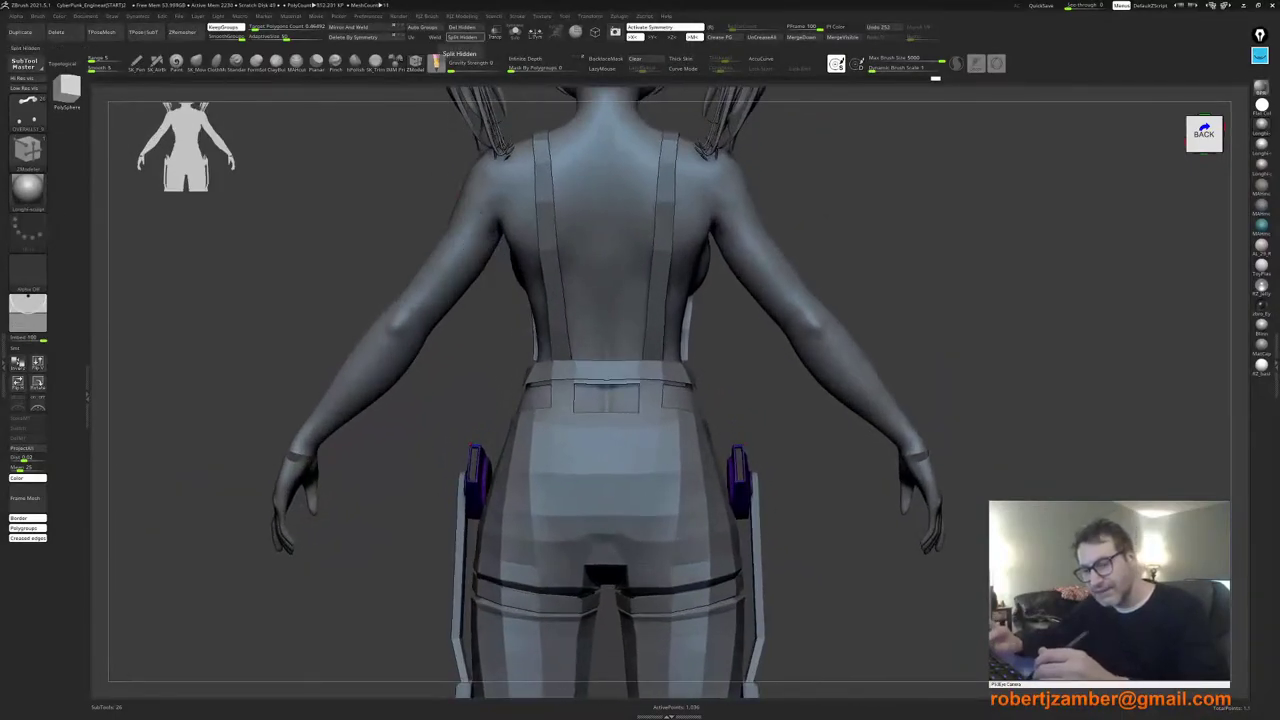
pyautogui.click(462, 37)
# Step: Select the separated belt and delete every other lengthwise edge loop with ZModeler's Insert EdgeLoop action
pyautogui.keyDown('ctrl'); pyautogui.moveTo(468, 490); pyautogui.dragTo(466, 420, button='right'); pyautogui.keyUp('ctrl')
pyautogui.moveTo(466, 420); pyautogui.dragTo(540, 428, button='right')
pyautogui.keyDown('ctrl'); pyautogui.moveTo(540, 428); pyautogui.dragTo(594, 545, button='right'); pyautogui.keyUp('ctrl')
pyautogui.keyDown('alt'); pyautogui.click(550, 440); pyautogui.keyUp('alt')
pyautogui.keyDown('ctrl'); pyautogui.moveTo(546, 454); pyautogui.dragTo(555, 520, button='right'); pyautogui.keyUp('ctrl')
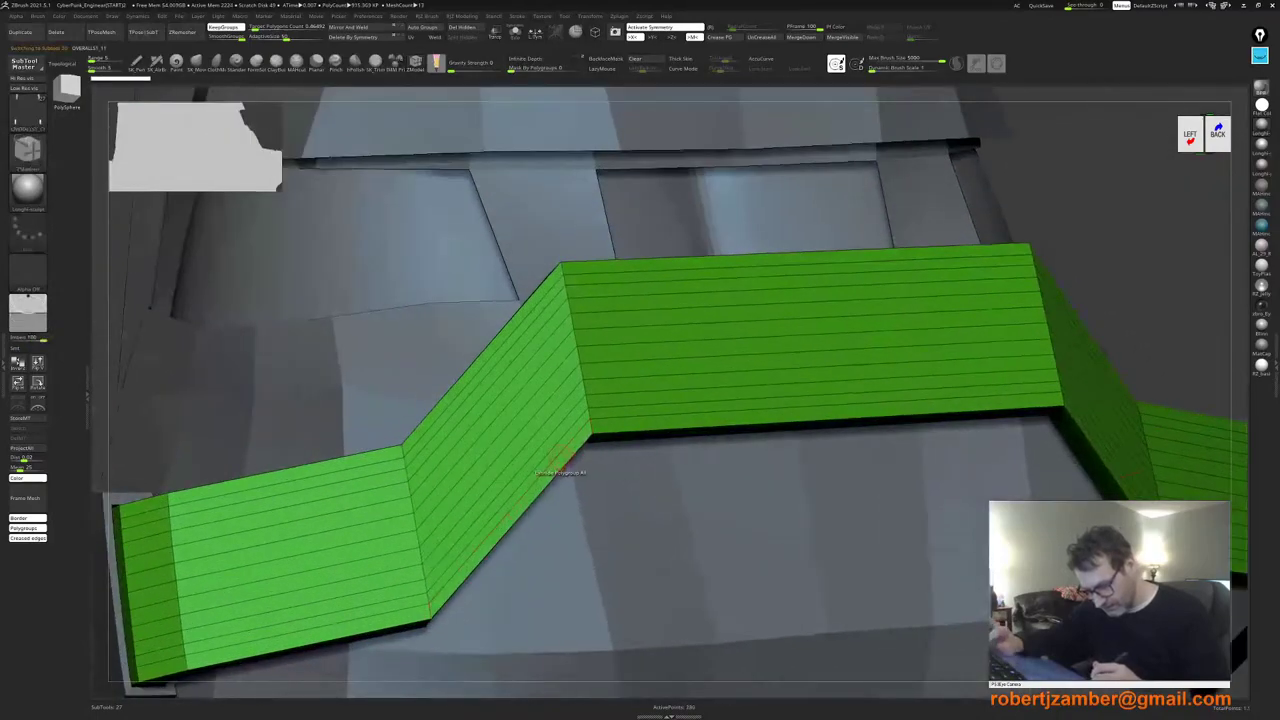
pyautogui.press('space')
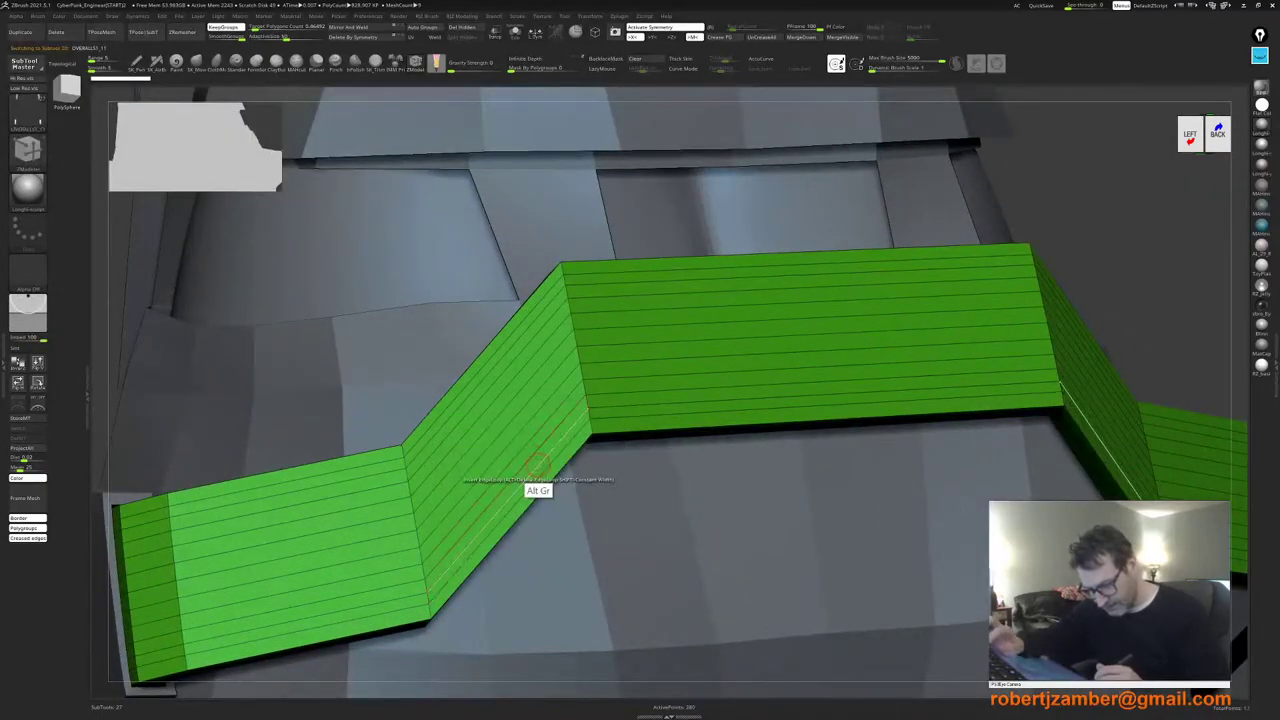
pyautogui.keyDown('alt'); pyautogui.click(543, 469); pyautogui.keyUp('alt')
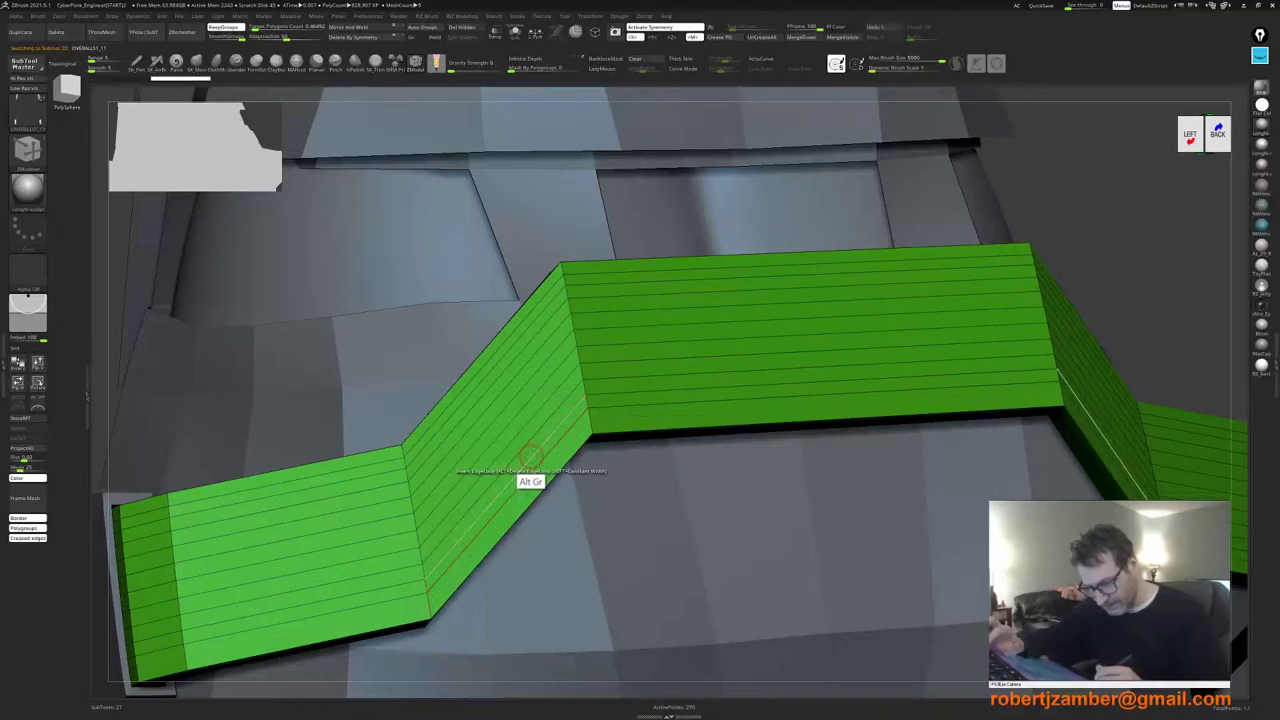
pyautogui.keyDown('alt'); pyautogui.click(531, 456); pyautogui.keyUp('alt')
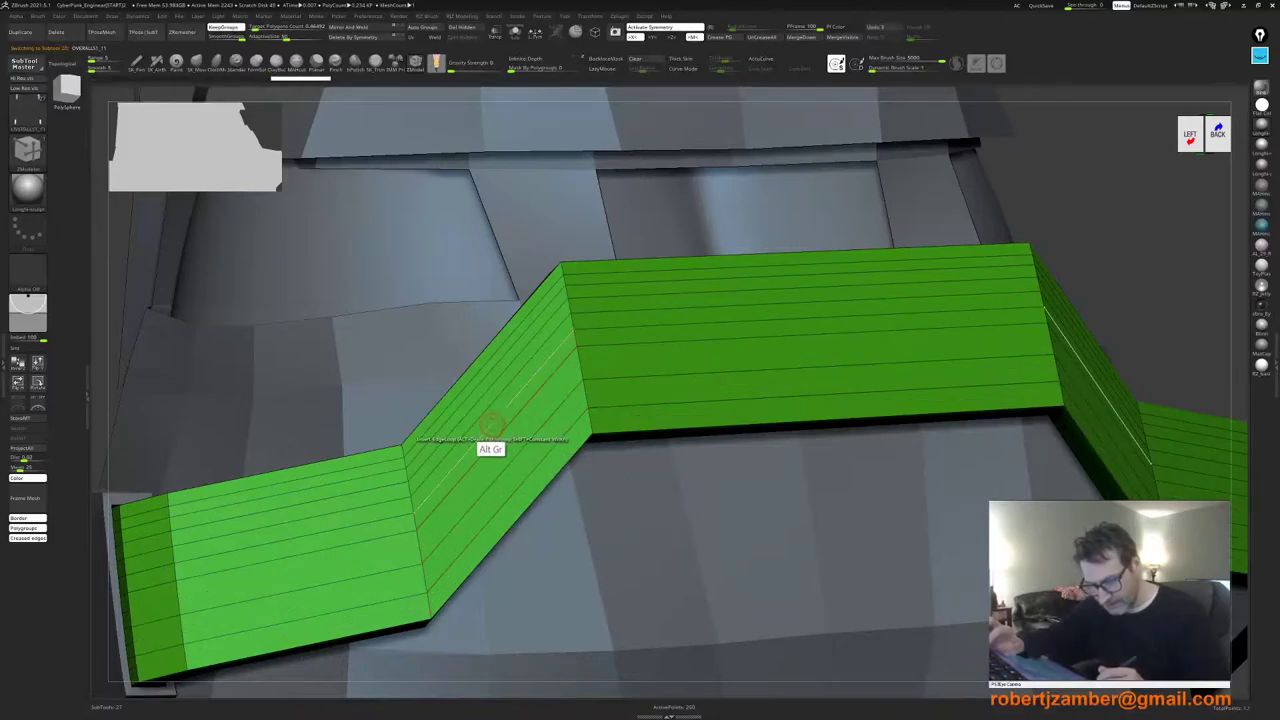
pyautogui.keyDown('alt'); pyautogui.click(491, 424); pyautogui.keyUp('alt')
pyautogui.keyDown('alt'); pyautogui.click(468, 411); pyautogui.keyUp('alt')
pyautogui.keyDown('alt'); pyautogui.click(457, 401); pyautogui.keyUp('alt')
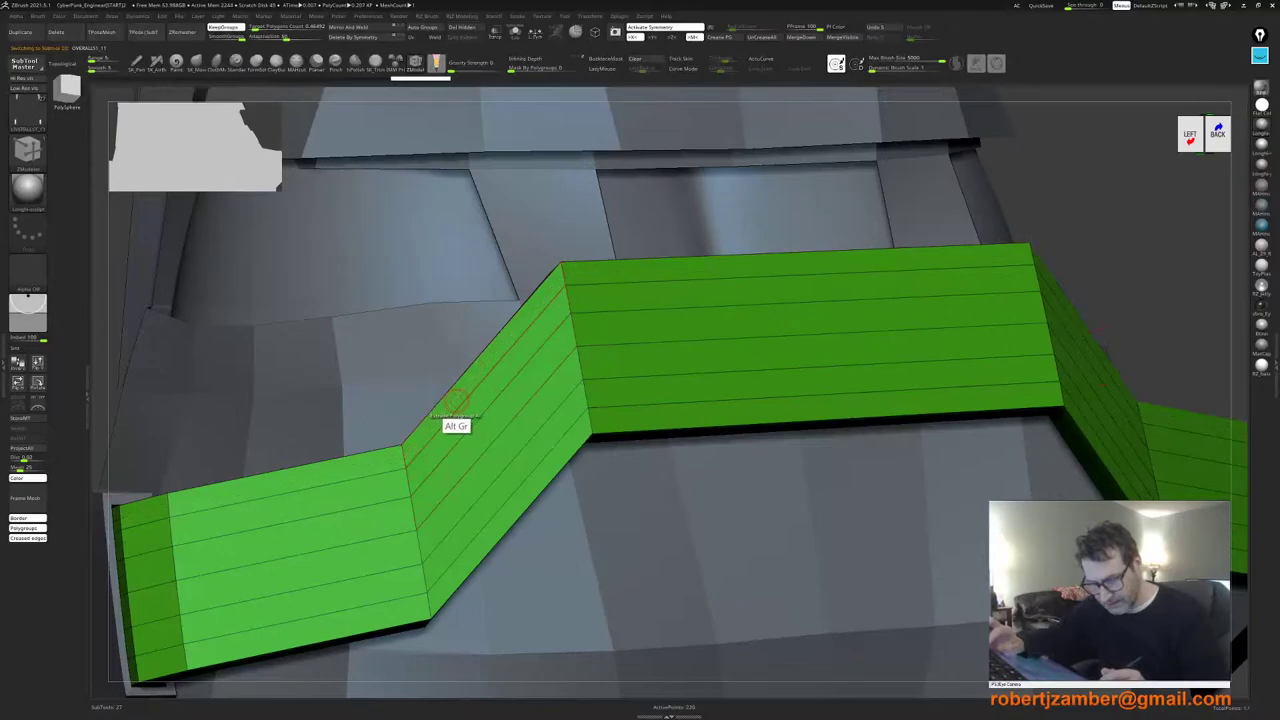
# Step: Delete more lengthwise edge loops across the hip belt's outer face, leaving only the one along its middle
pyautogui.keyDown('alt'); pyautogui.click(474, 426); pyautogui.keyUp('alt')
pyautogui.keyDown('alt'); pyautogui.click(503, 469); pyautogui.keyUp('alt')
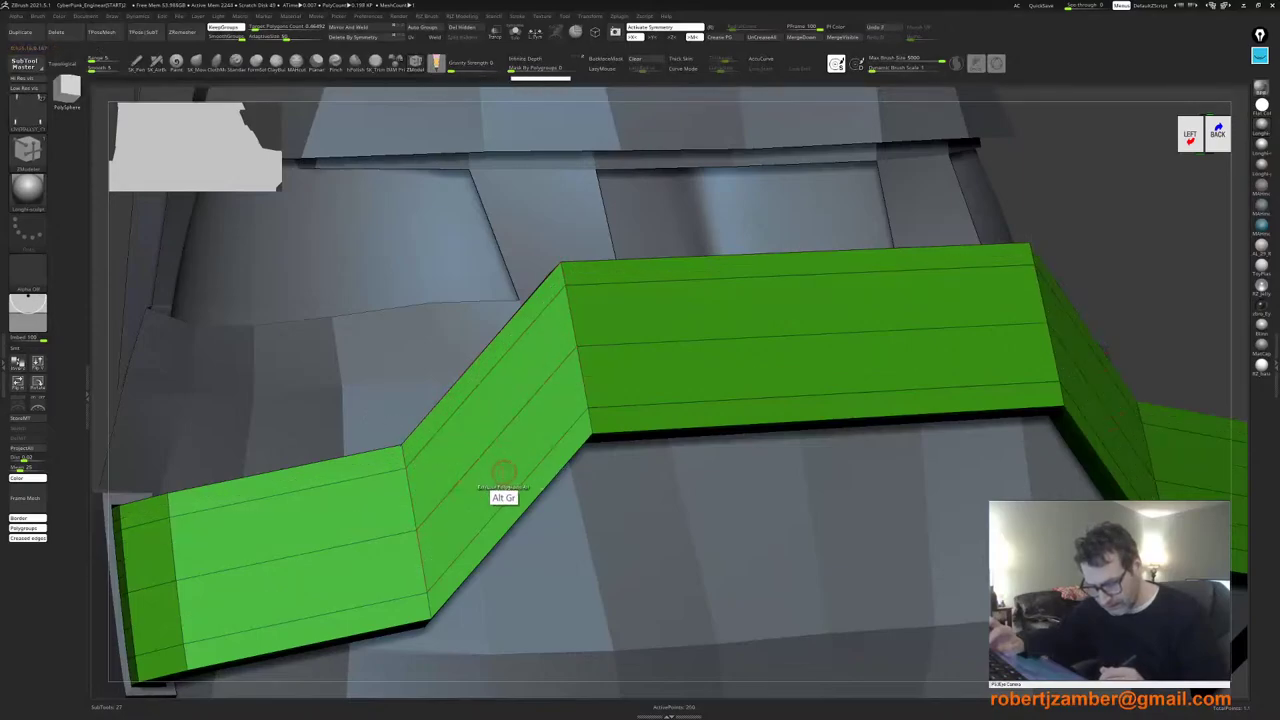
pyautogui.keyDown('ctrl'); pyautogui.moveTo(503, 469); pyautogui.dragTo(545, 475, button='right'); pyautogui.keyUp('ctrl')
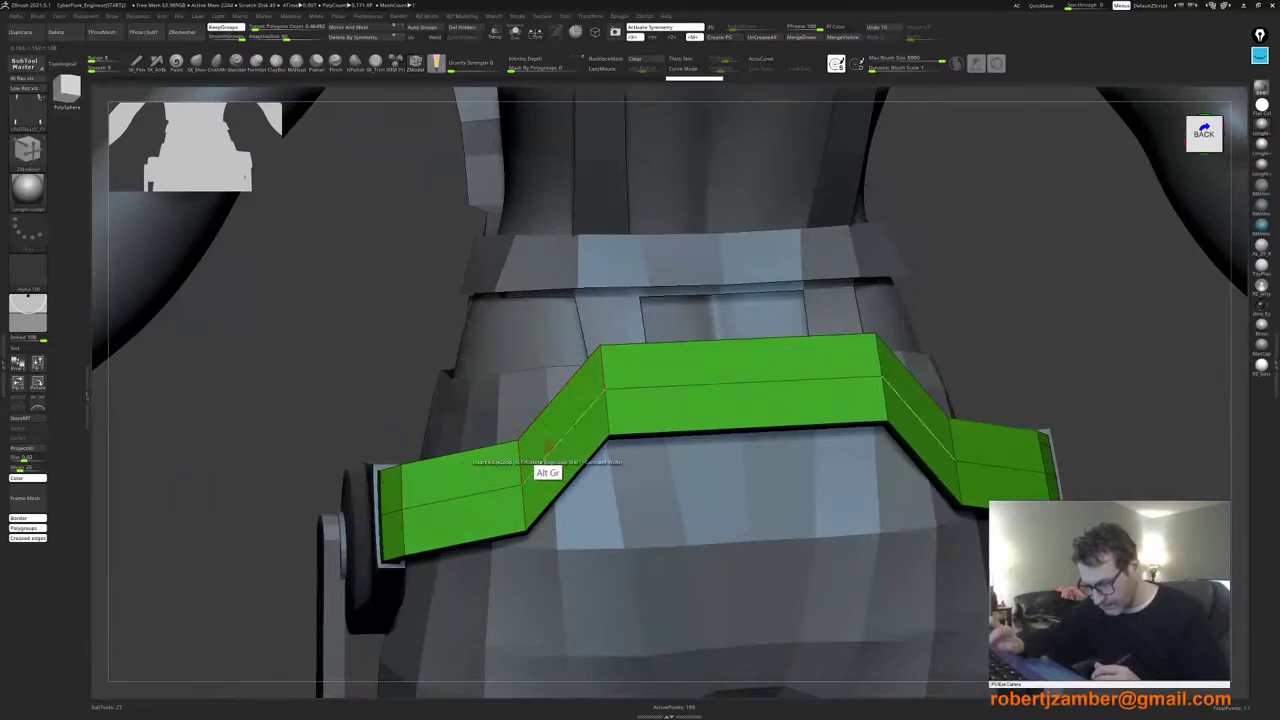
# Step: Isolate the belt, delete its remaining closely spaced lengthwise edge loops, and bring the rest of the character back into view
pyautogui.keyDown('ctrl'); pyautogui.moveTo(548, 452); pyautogui.dragTo(495, 560, button='right'); pyautogui.keyUp('ctrl')
pyautogui.keyDown('ctrl'); pyautogui.moveTo(495, 460); pyautogui.dragTo(375, 382, button='right'); pyautogui.keyUp('ctrl')
pyautogui.keyDown('alt'); pyautogui.moveTo(500, 458); pyautogui.dragTo(566, 486, button='right'); pyautogui.keyUp('alt')
pyautogui.click(515, 32)
pyautogui.keyDown('ctrl'); pyautogui.moveTo(566, 486); pyautogui.dragTo(608, 576, button='right'); pyautogui.keyUp('ctrl')
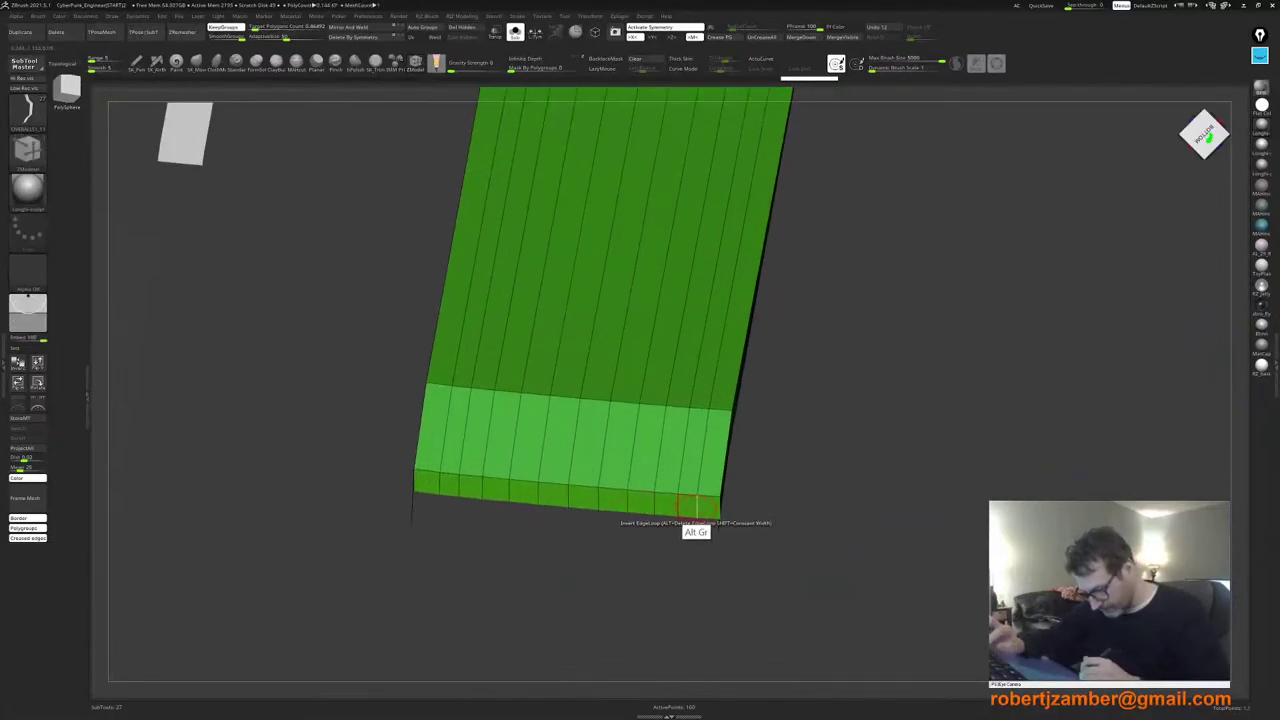
pyautogui.keyDown('alt'); pyautogui.click(678, 505); pyautogui.keyUp('alt')
pyautogui.keyDown('alt'); pyautogui.click(655, 504); pyautogui.keyUp('alt')
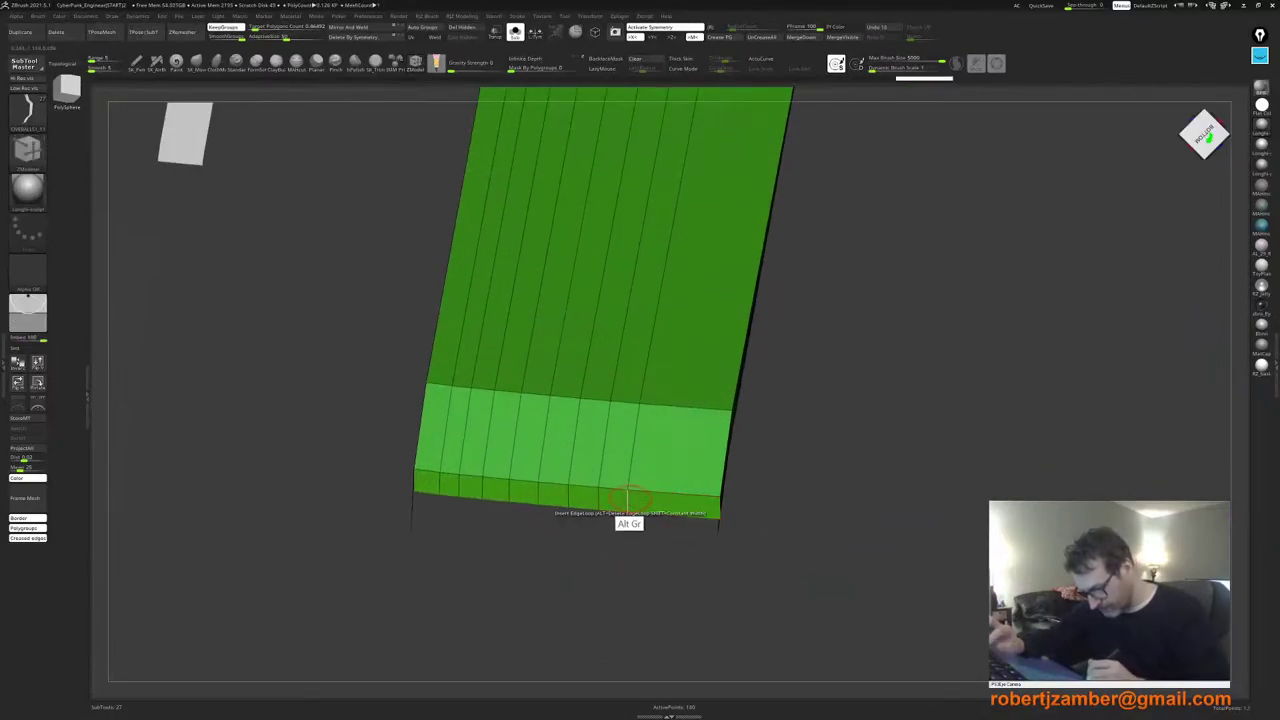
pyautogui.keyDown('alt'); pyautogui.click(628, 502); pyautogui.keyUp('alt')
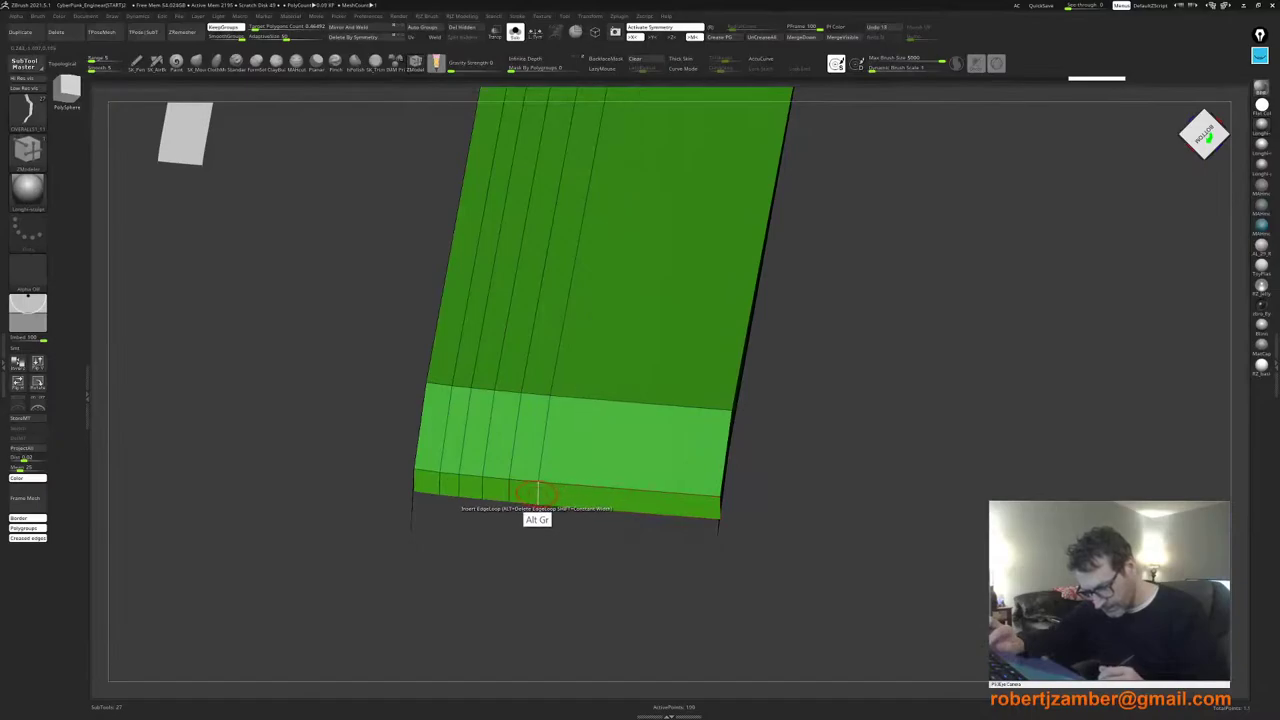
pyautogui.keyDown('alt'); pyautogui.click(440, 486); pyautogui.keyUp('alt')
pyautogui.keyDown('ctrl'); pyautogui.moveTo(440, 486); pyautogui.dragTo(415, 495, button='right'); pyautogui.keyUp('ctrl')
pyautogui.click(515, 32)
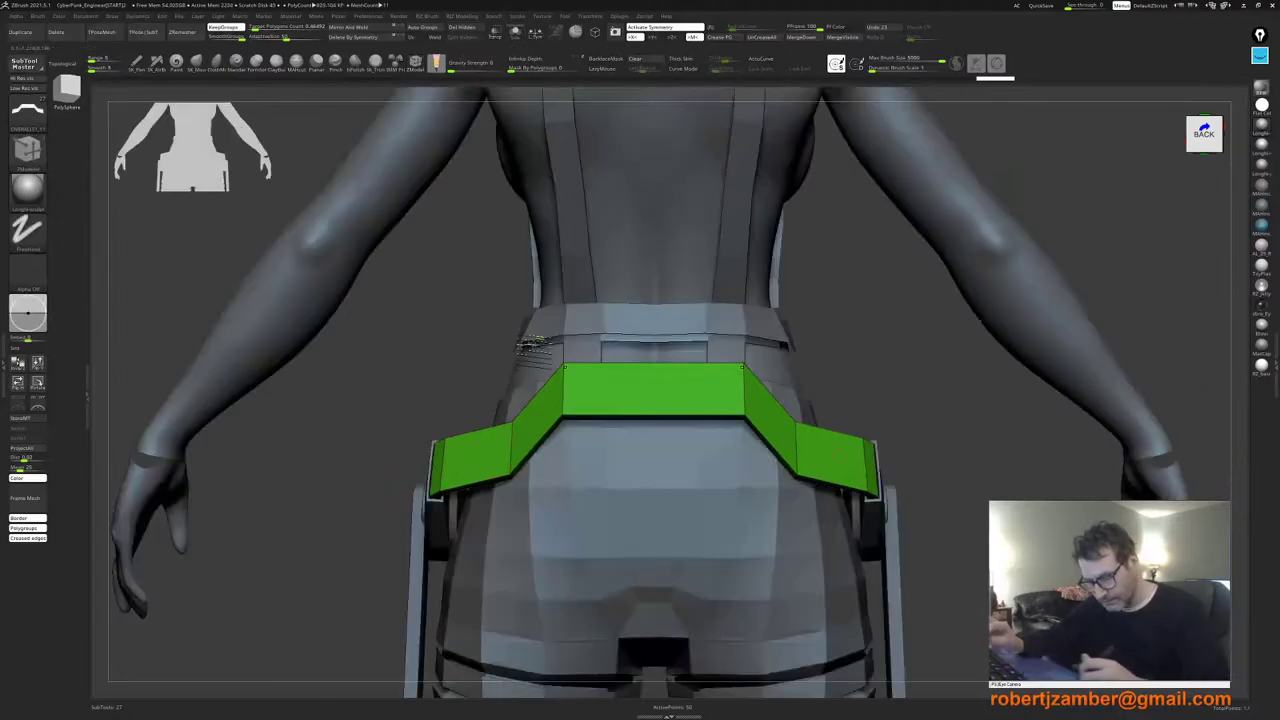
# Step: Show the belt's polyframe and set ZModeler's edge action to Move Infinite Radius with EdgeLoop Complete as the target
pyautogui.keyDown('ctrl'); pyautogui.moveTo(478, 428); pyautogui.dragTo(600, 512, button='right'); pyautogui.keyUp('ctrl')
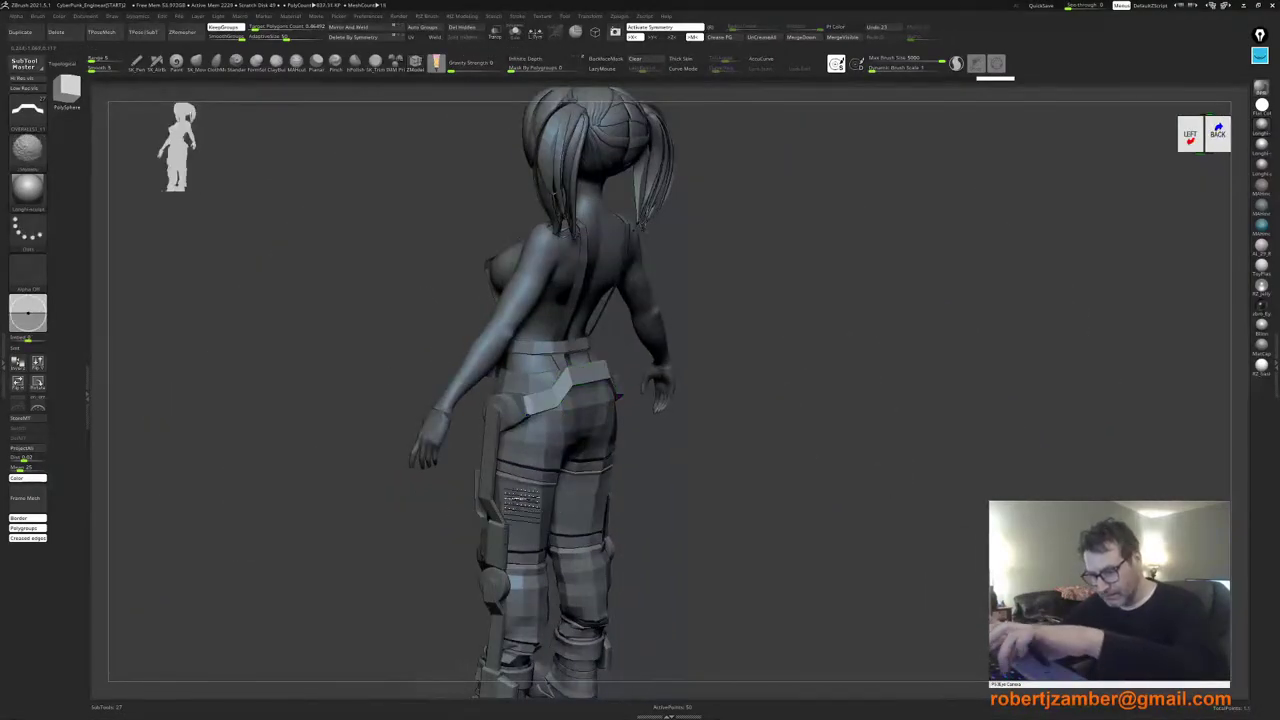
pyautogui.keyDown('shift'); pyautogui.moveTo(513, 496); pyautogui.dragTo(630, 503, button='right'); pyautogui.keyUp('shift')
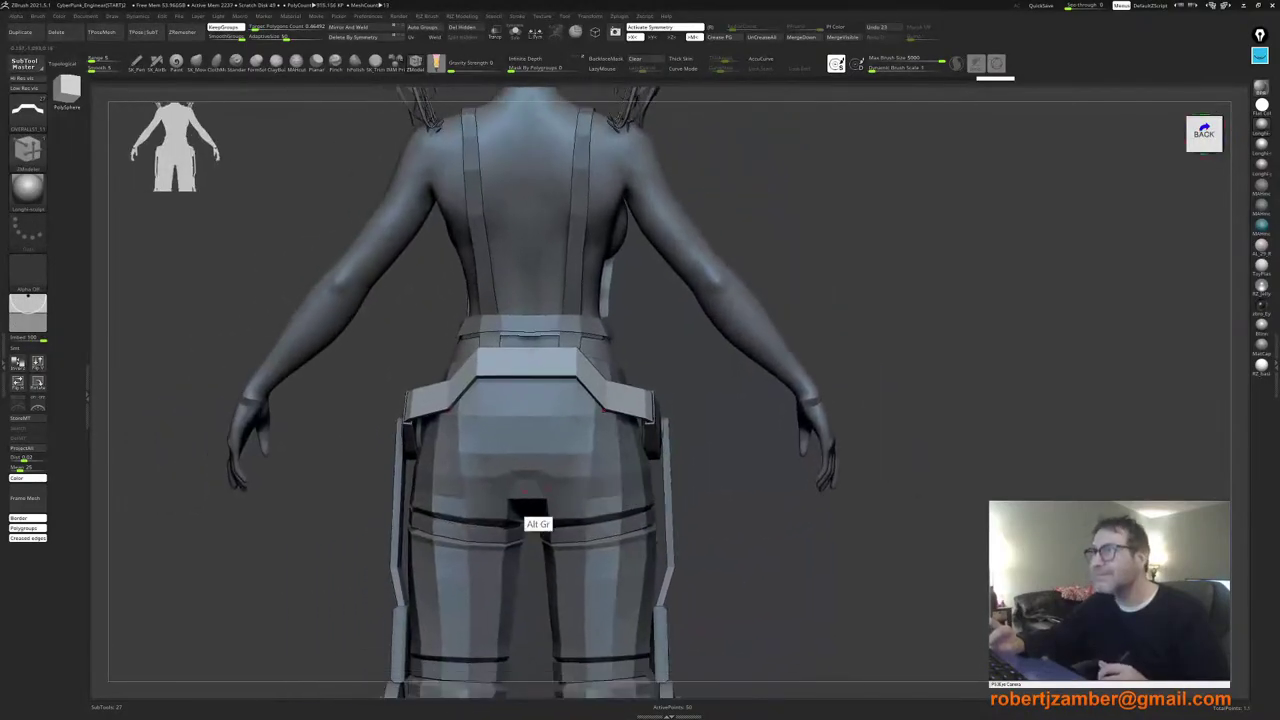
pyautogui.keyDown('alt'); pyautogui.moveTo(537, 518); pyautogui.dragTo(604, 490, button='right'); pyautogui.keyUp('alt')
pyautogui.keyDown('ctrl'); pyautogui.moveTo(565, 435); pyautogui.dragTo(566, 472, button='right'); pyautogui.keyUp('ctrl')
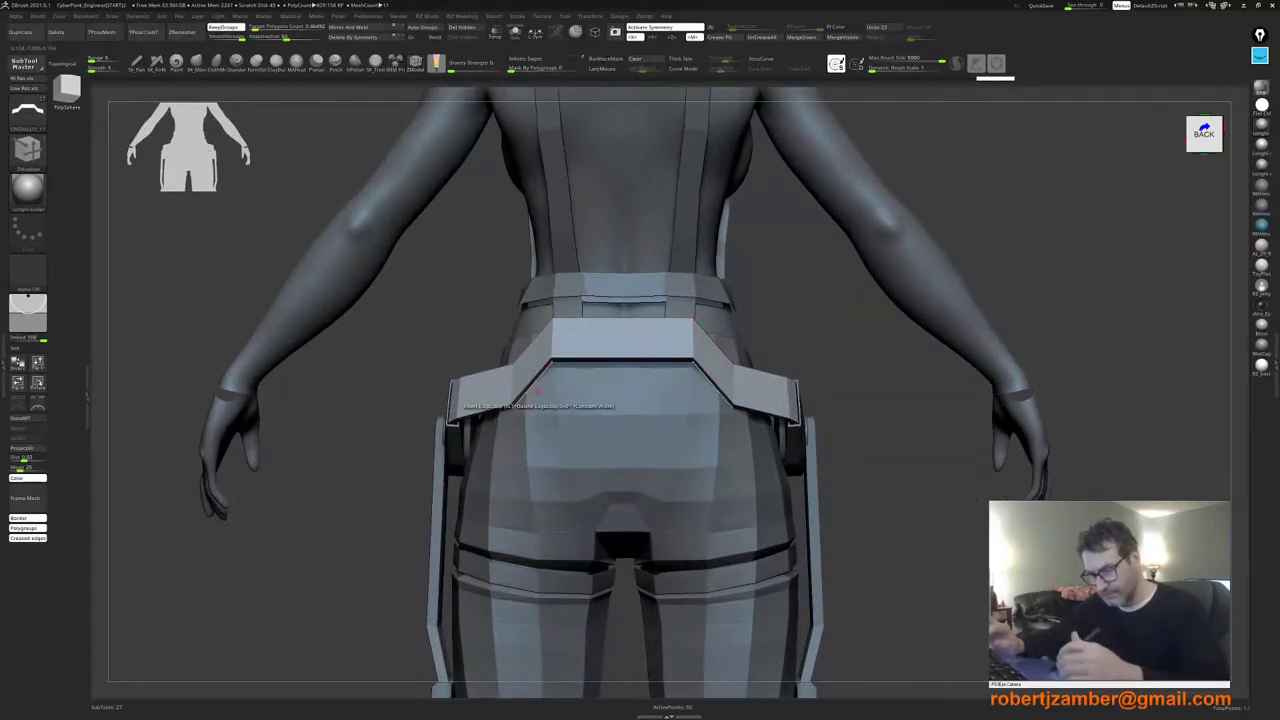
pyautogui.hotkey('shift', 'f')
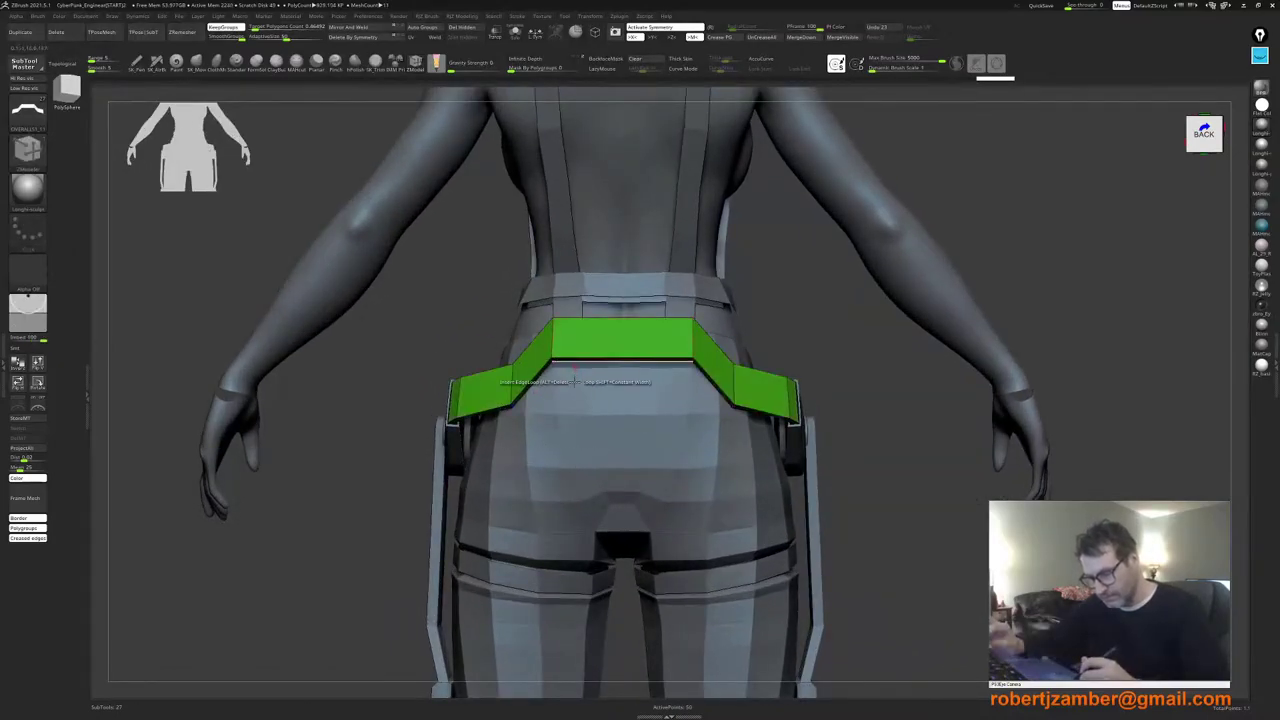
pyautogui.moveTo(574, 381); pyautogui.dragTo(574, 409, button='right')
pyautogui.press('space')
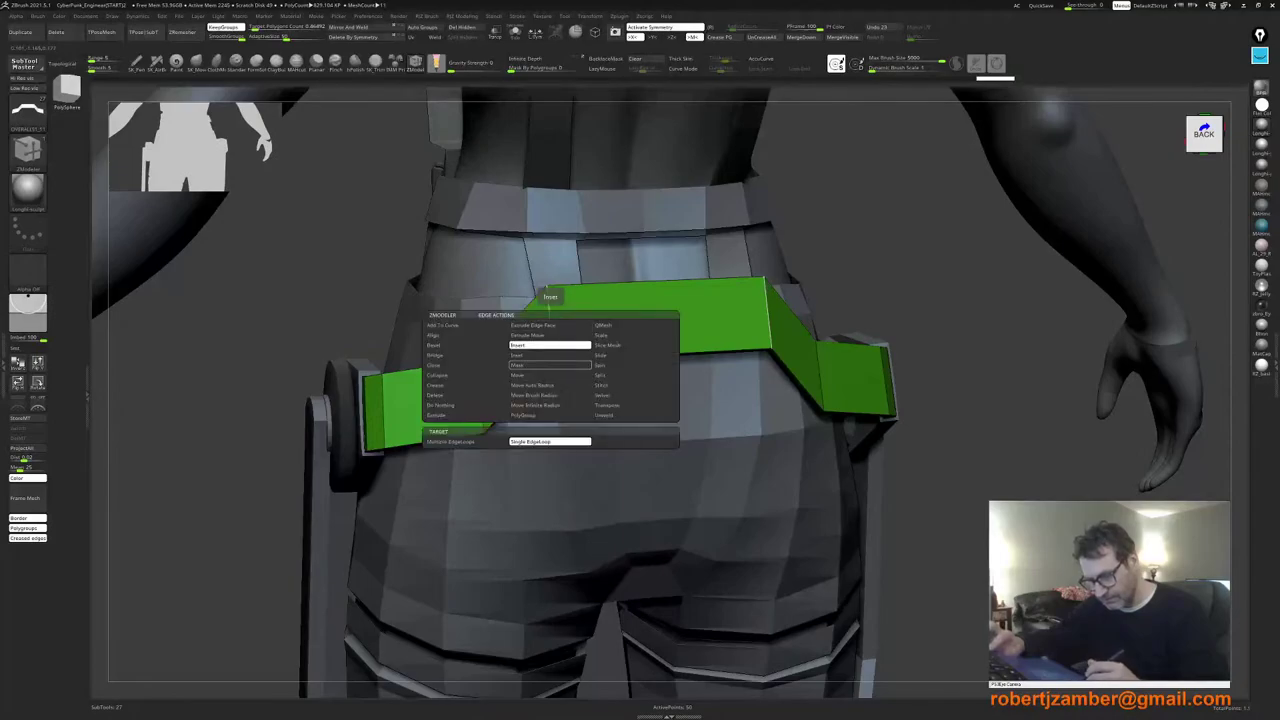
pyautogui.keyDown('shift'); pyautogui.moveTo(550, 330); pyautogui.dragTo(542, 320, button='right'); pyautogui.keyUp('shift')
pyautogui.moveTo(550, 327); pyautogui.dragTo(572, 326)
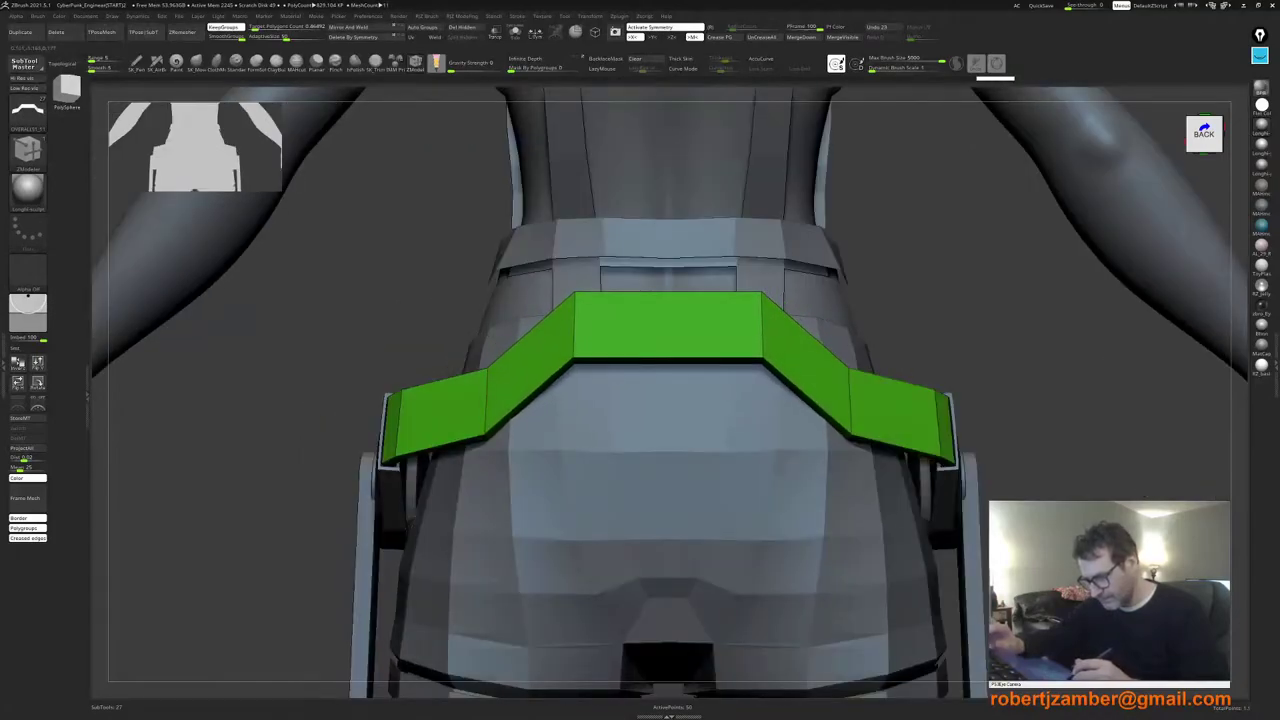
# Step: Raise the edge loops at the belt's outer bends slightly, symmetrically on both sides
pyautogui.moveTo(484, 403); pyautogui.dragTo(512, 428, button='right')
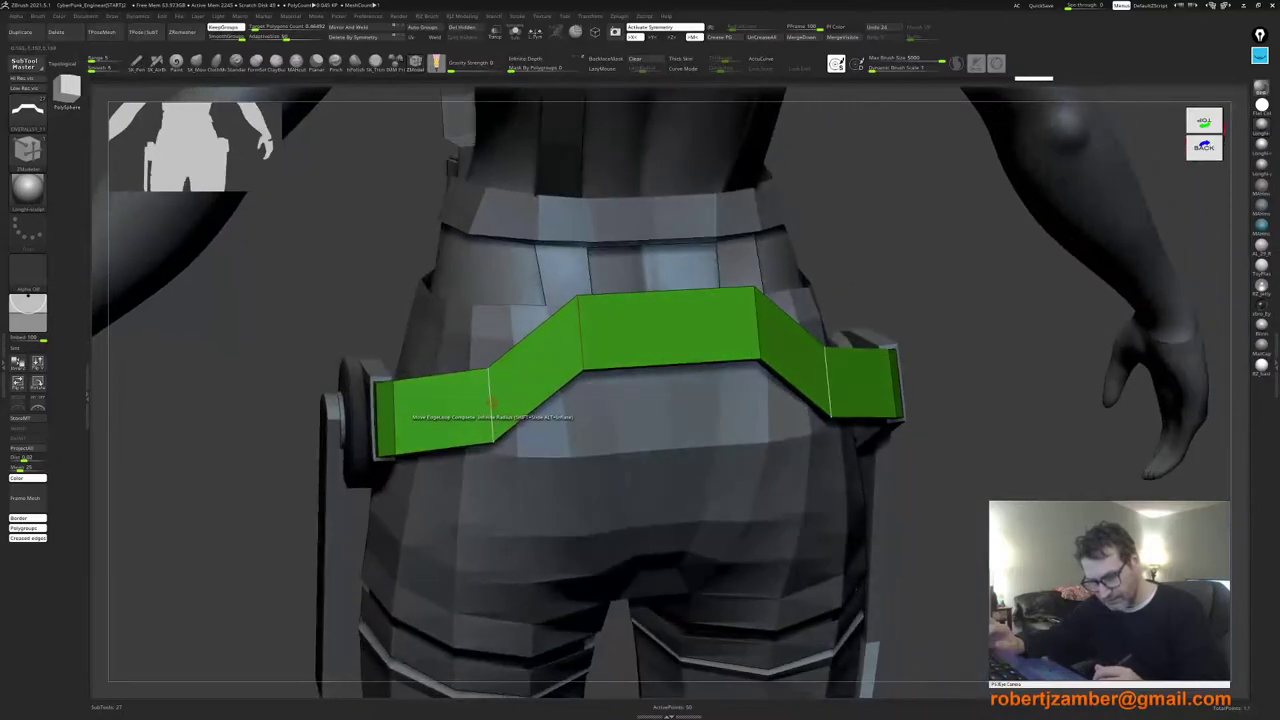
pyautogui.moveTo(491, 406)
pyautogui.mouseDown()
pyautogui.moveTo(494, 422)
pyautogui.moveTo(489, 396)
pyautogui.mouseUp()
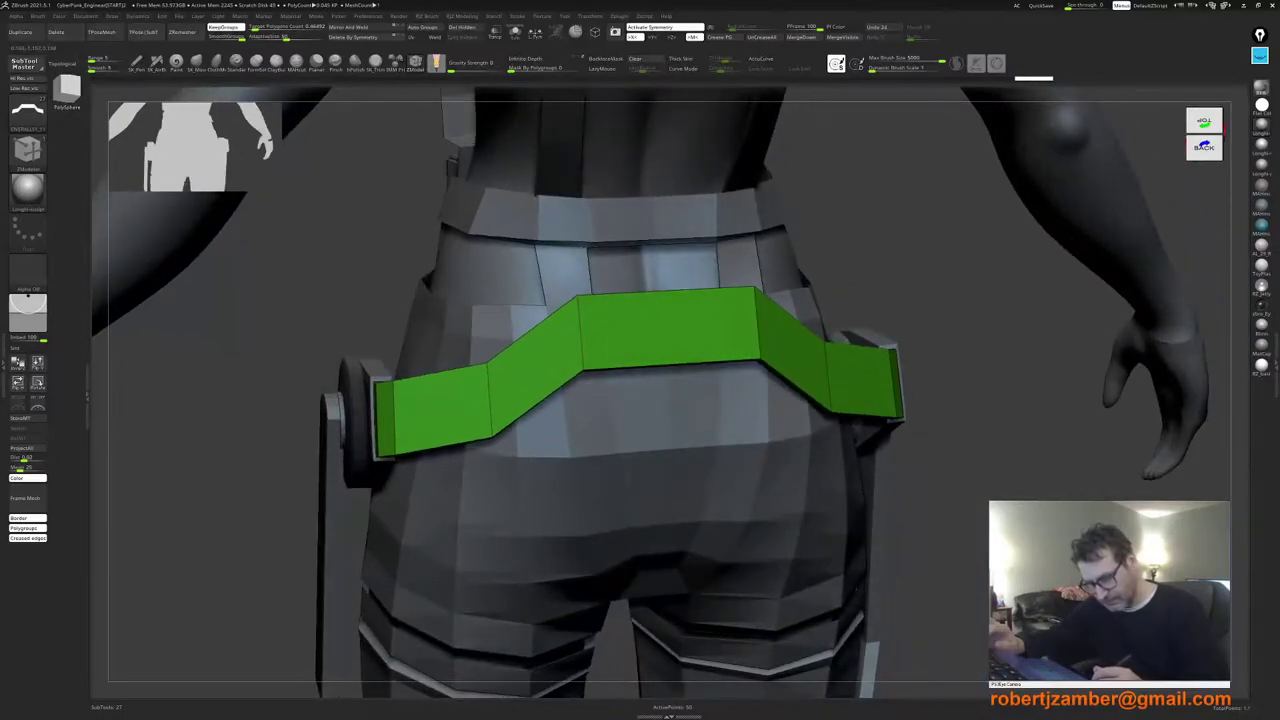
pyautogui.moveTo(489, 396); pyautogui.dragTo(475, 443, button='right')
# Step: Try moving the edge loops at the belt's outer bends farther down, and undo the move
pyautogui.moveTo(526, 327)
pyautogui.mouseDown()
pyautogui.moveTo(537, 317)
pyautogui.moveTo(530, 338)
pyautogui.mouseUp()
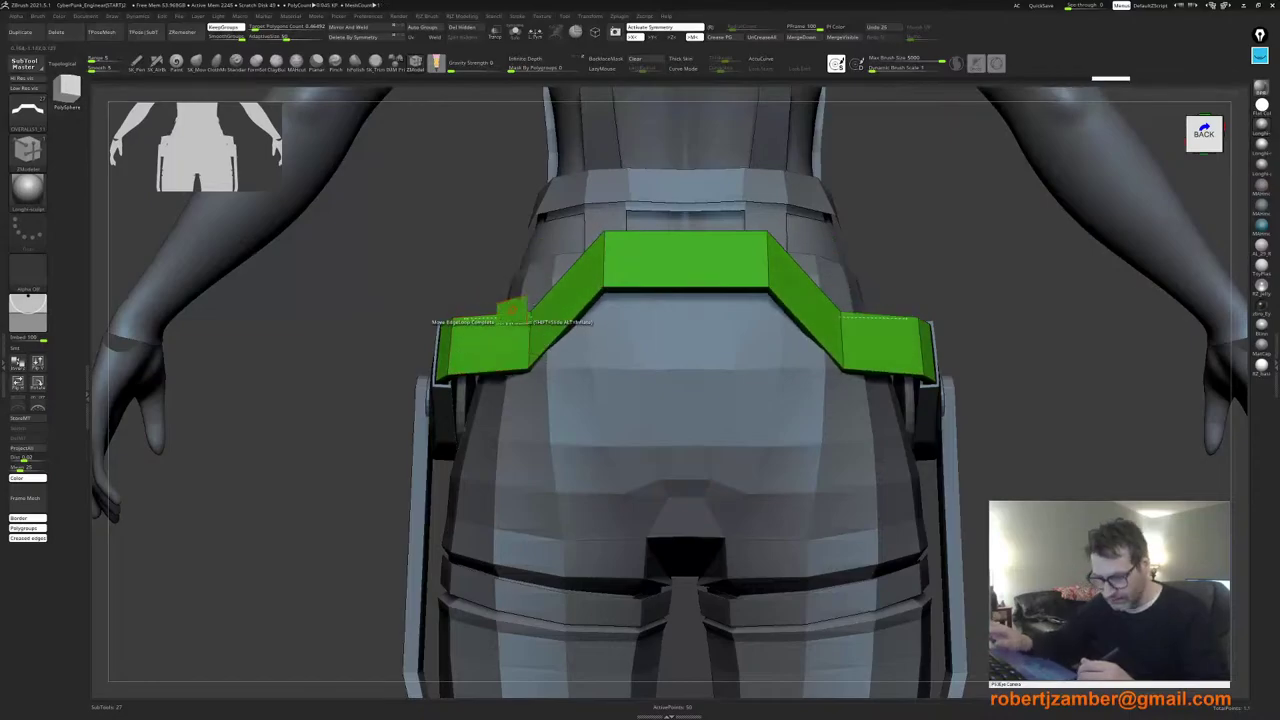
pyautogui.hotkey('ctrl', 'z')
pyautogui.hotkey('ctrl', 'z')
pyautogui.hotkey('ctrl', 'z')
pyautogui.hotkey('ctrl', 'shift', 'z')
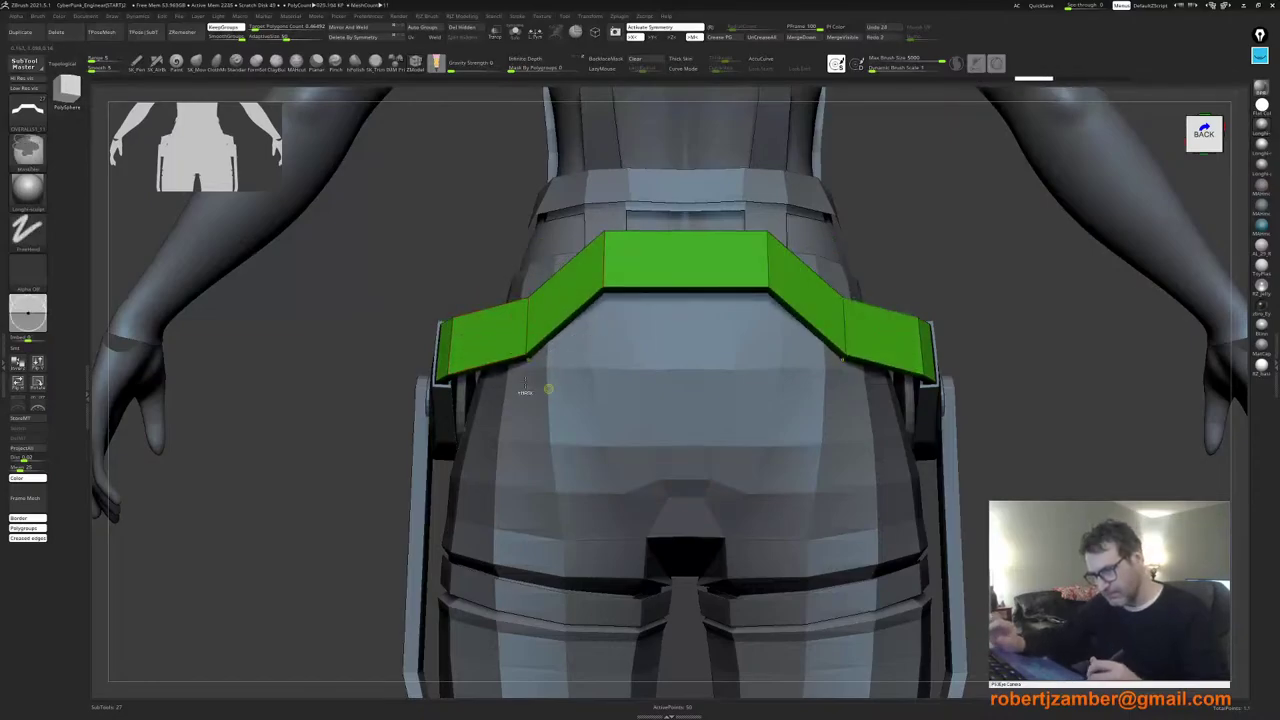
# Step: Try extruding the belt's central back panel outward, and undo the extrusion
pyautogui.moveTo(548, 389)
pyautogui.keyDown('ctrl'); pyautogui.mouseDown(button='right')
pyautogui.moveTo(514, 467)
pyautogui.moveTo(546, 477)
pyautogui.mouseUp(button='right'); pyautogui.keyUp('ctrl')
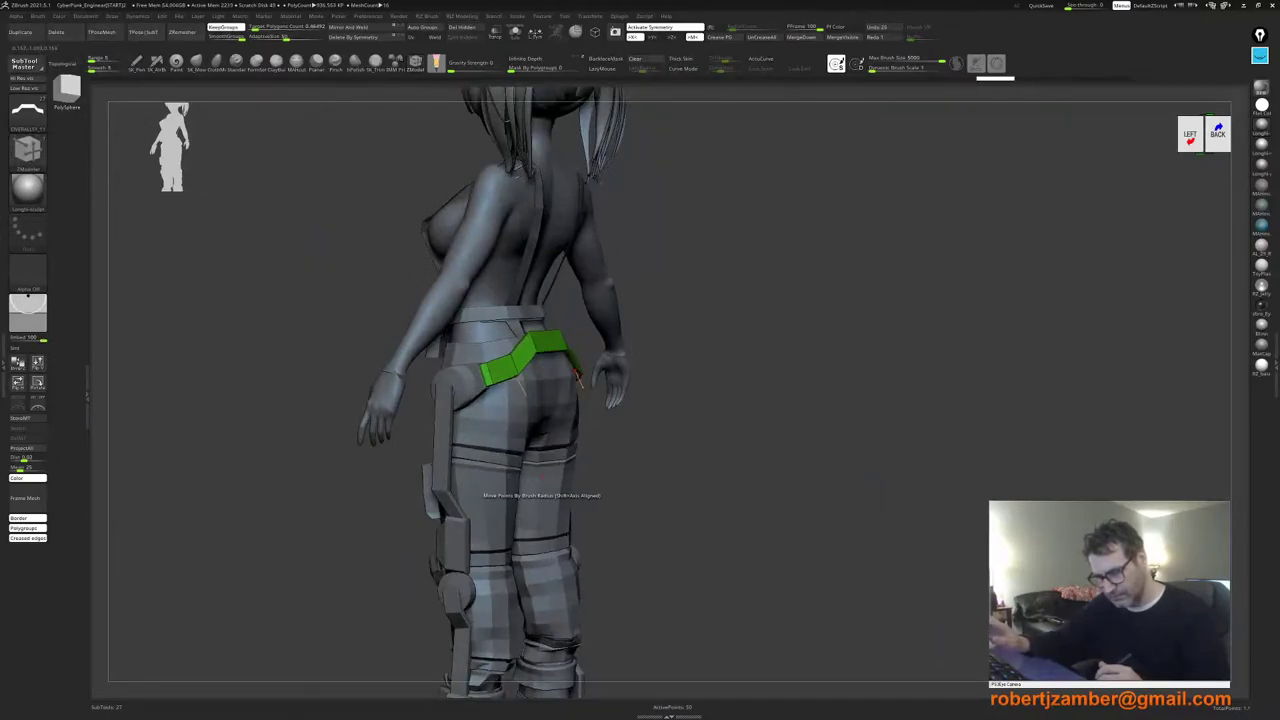
pyautogui.moveTo(545, 477); pyautogui.dragTo(510, 455, button='right')
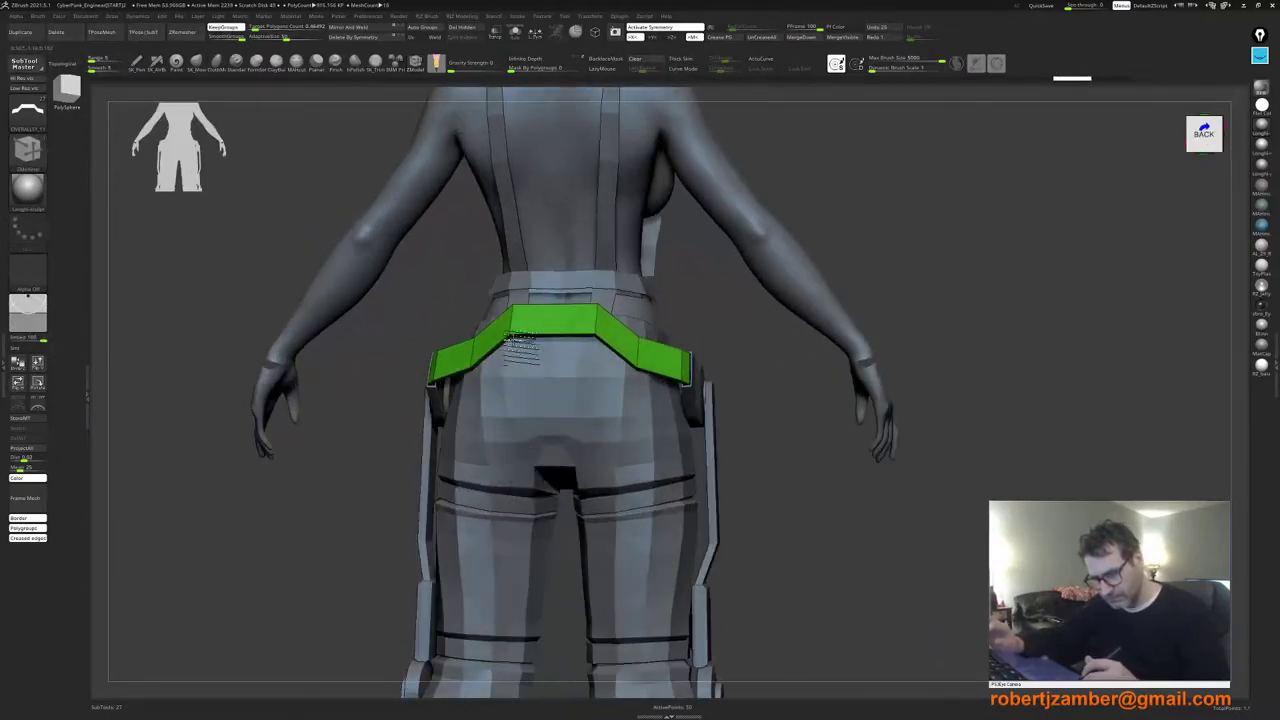
pyautogui.moveTo(510, 338); pyautogui.dragTo(500, 300, button='right')
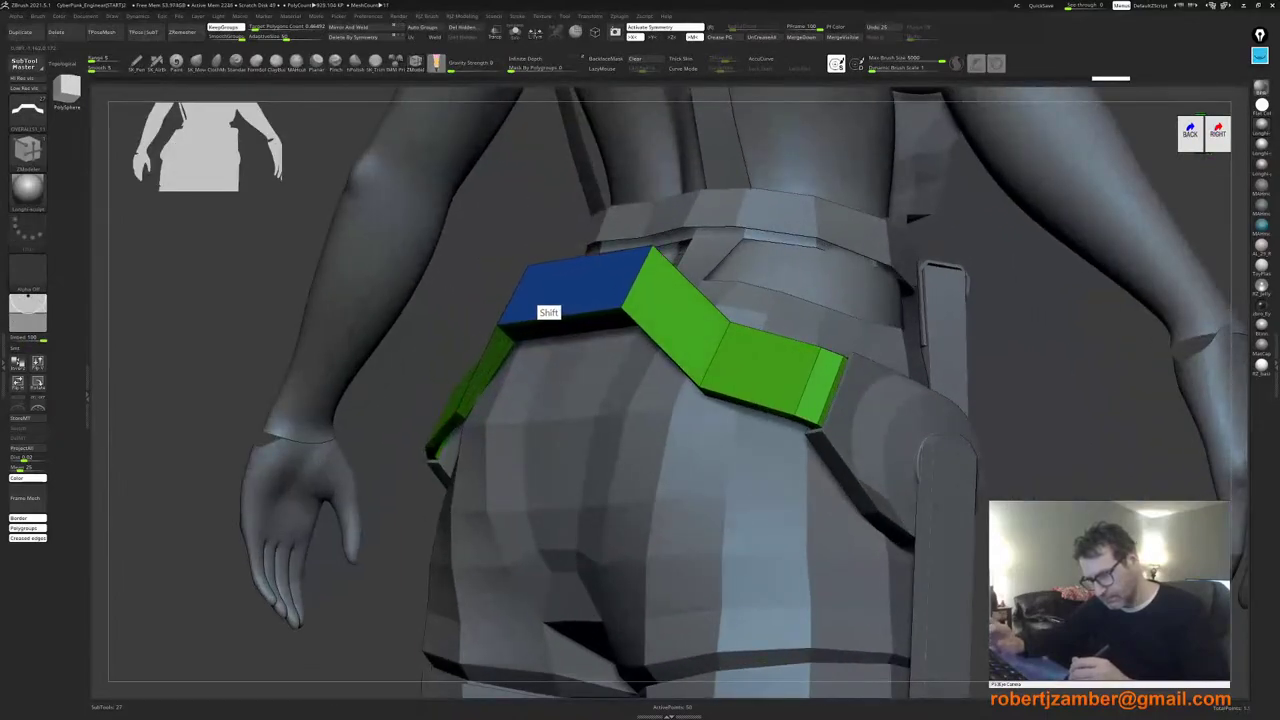
pyautogui.moveTo(545, 300); pyautogui.dragTo(538, 367, button='right')
pyautogui.hotkey('ctrl', 'z')
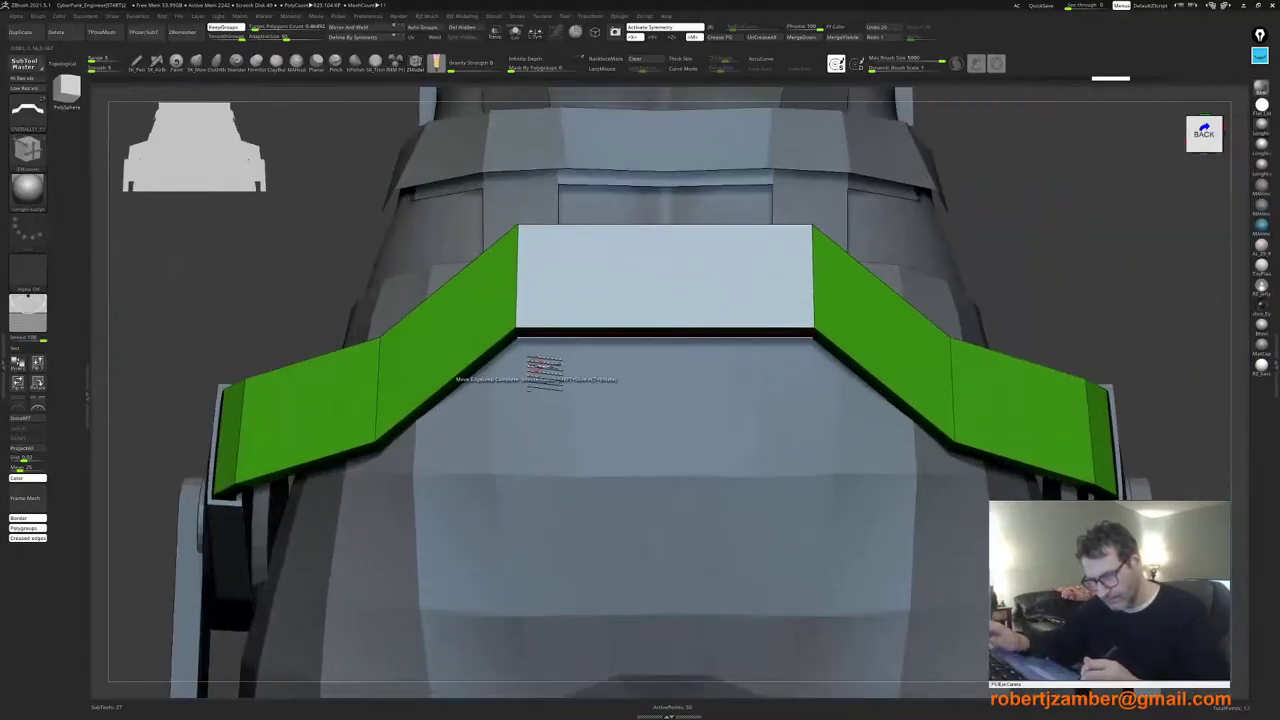
pyautogui.hotkey('ctrl', 'z')
# Step: Bevel the belt's centre edge loop with a single linear row to form a wide panel at the middle of the back
pyautogui.press('space')
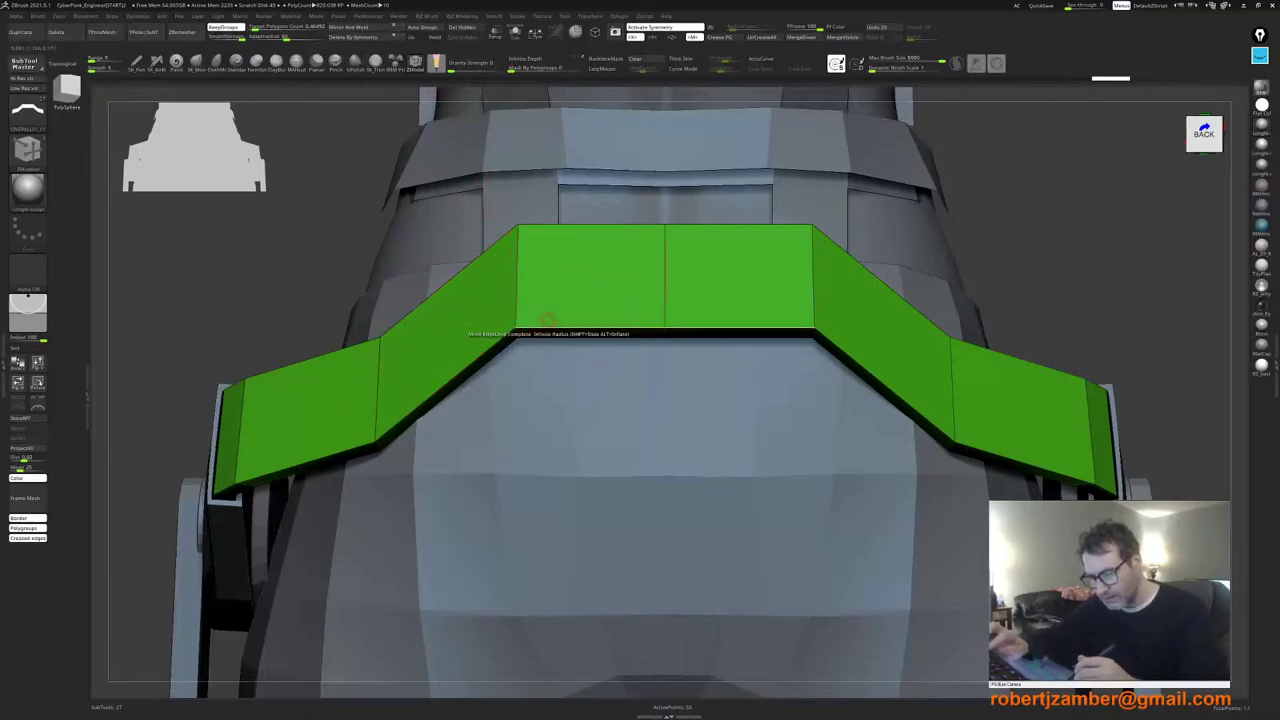
pyautogui.press('space')
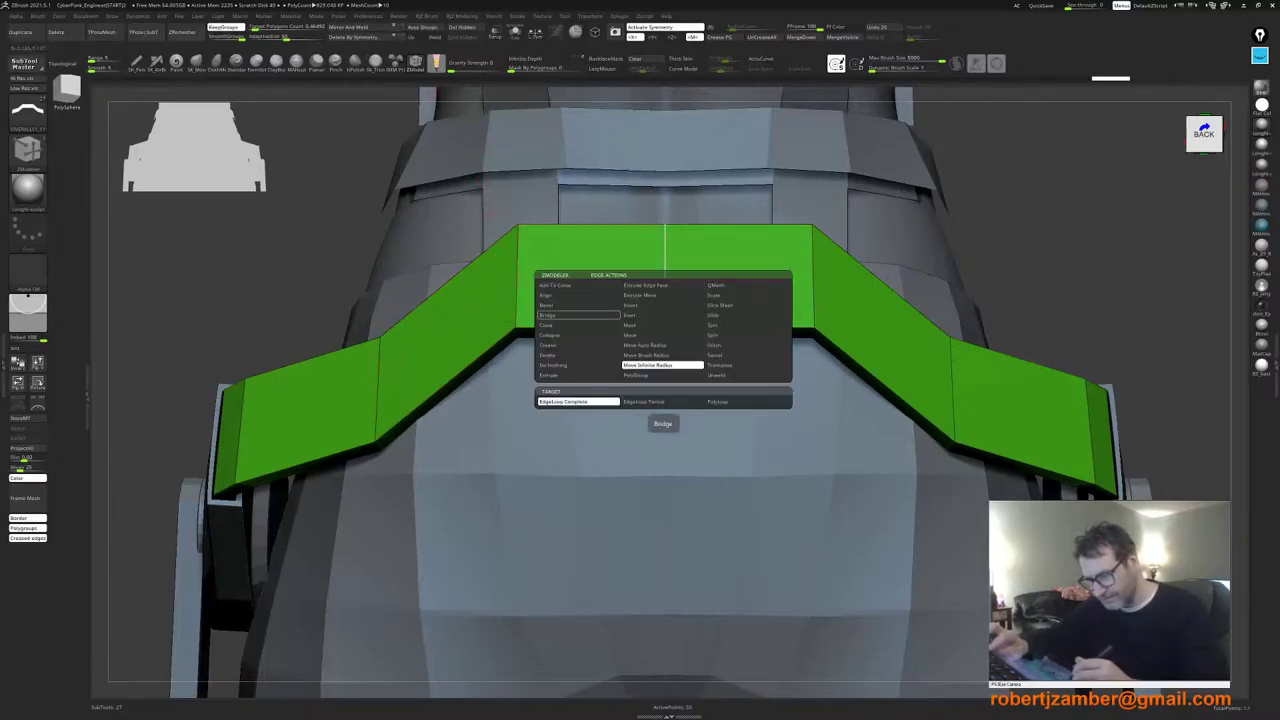
pyautogui.click(578, 315)
pyautogui.click(578, 305)
pyautogui.moveTo(665, 288); pyautogui.dragTo(738, 290)
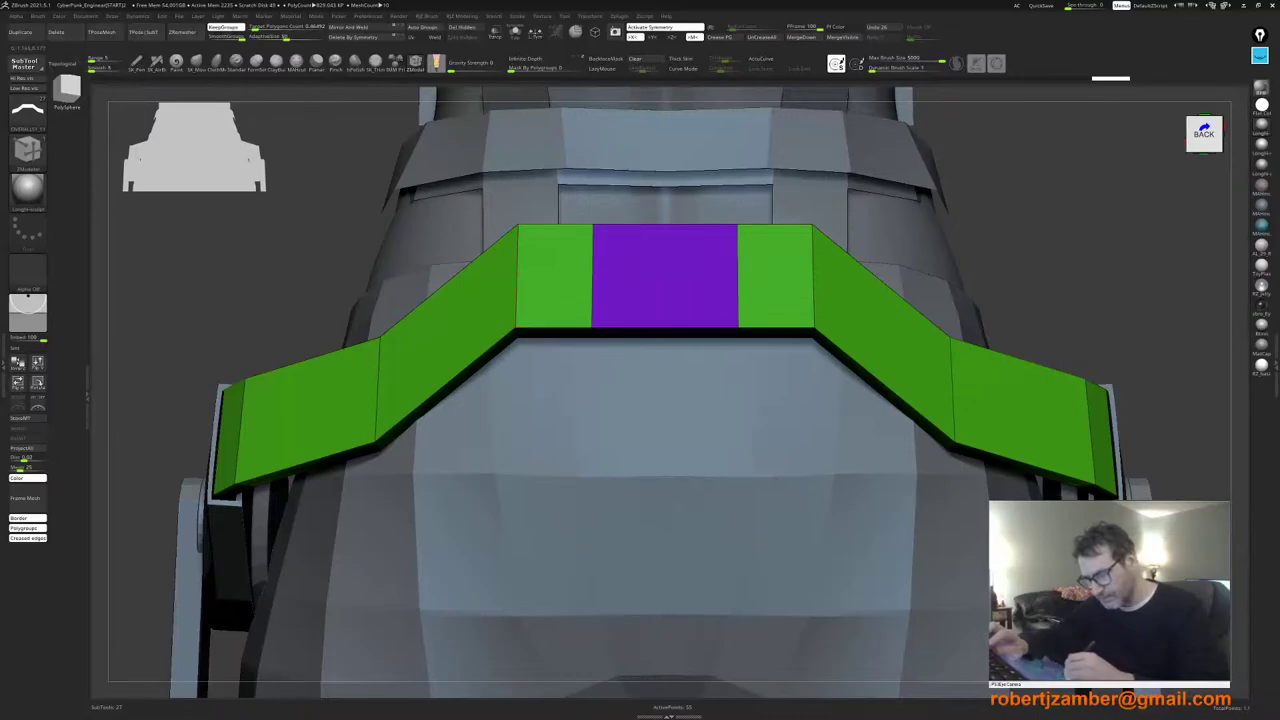
# Step: Mirror and weld the belt, and slide the edge loops flanking the central panel outward close to the inner bends
pyautogui.press('space')
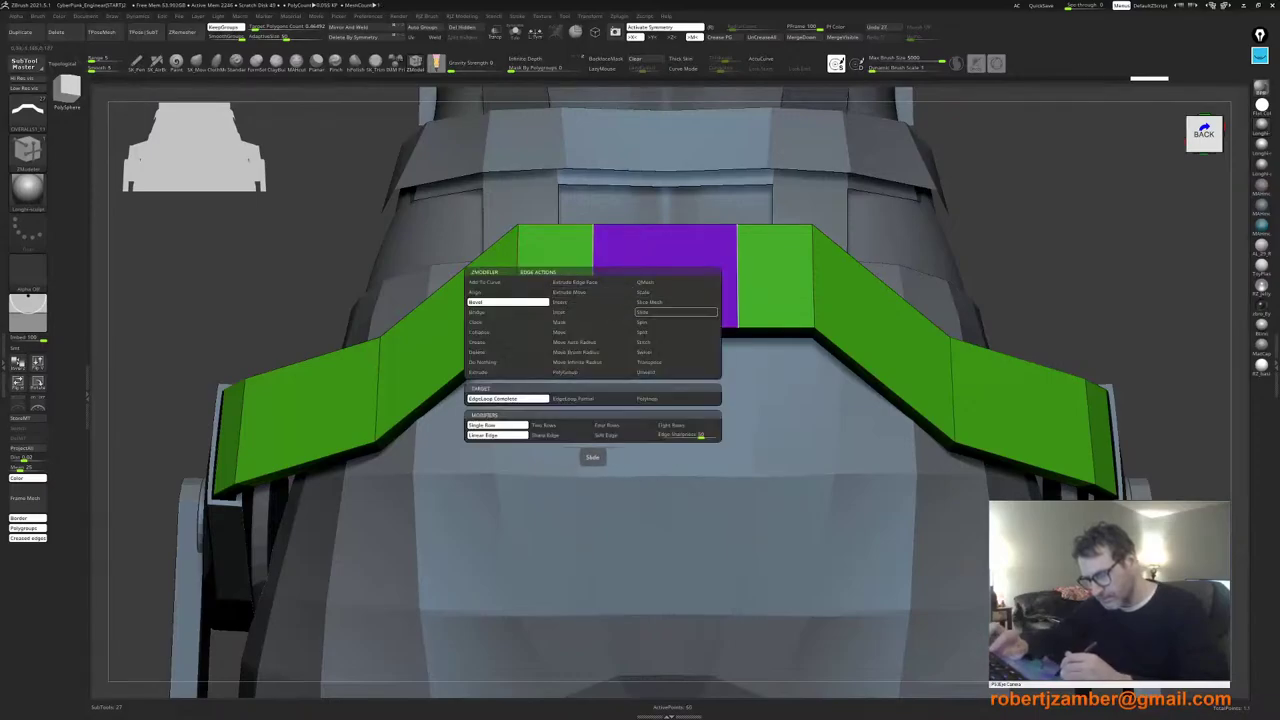
pyautogui.click(660, 312)
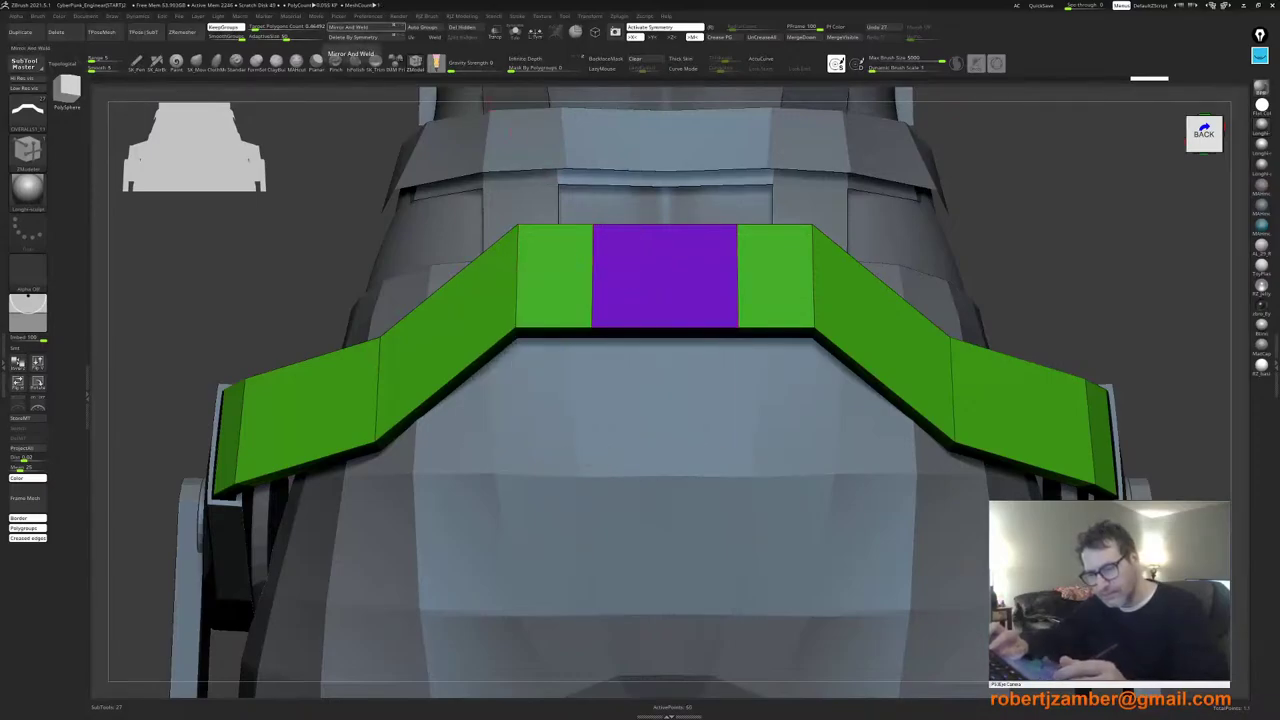
pyautogui.click(351, 28)
pyautogui.press('space')
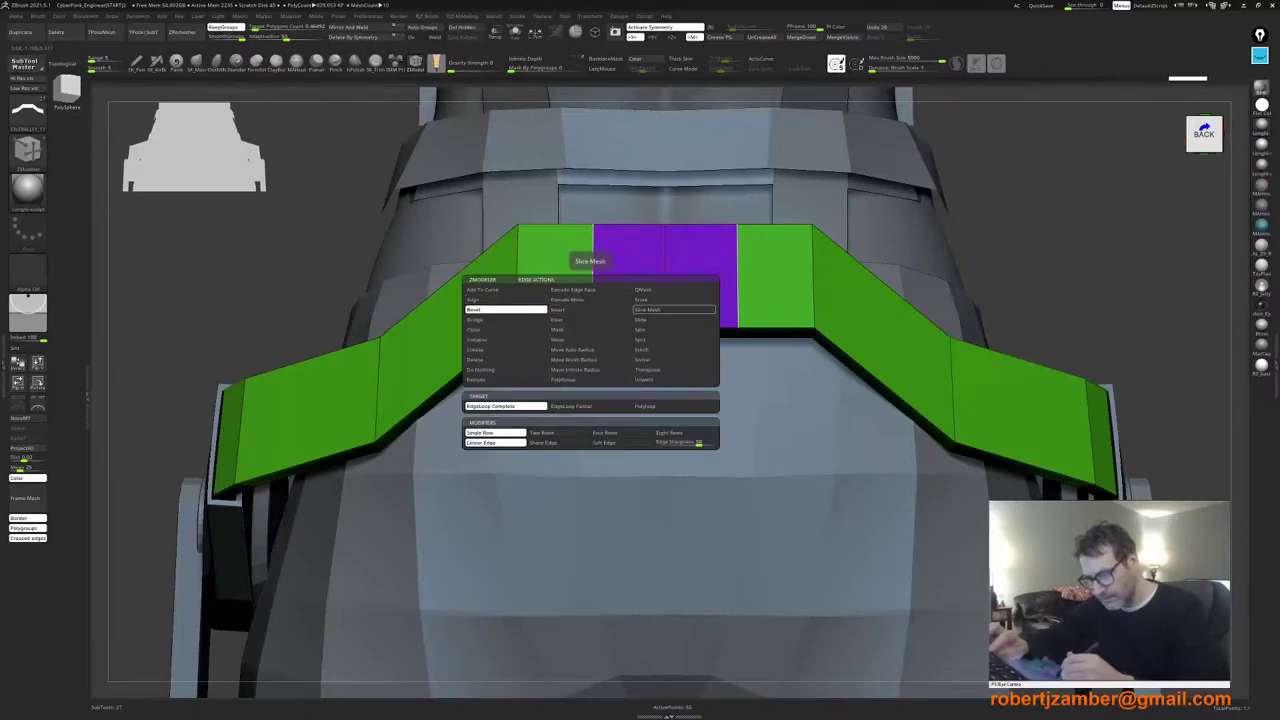
pyautogui.click(660, 320)
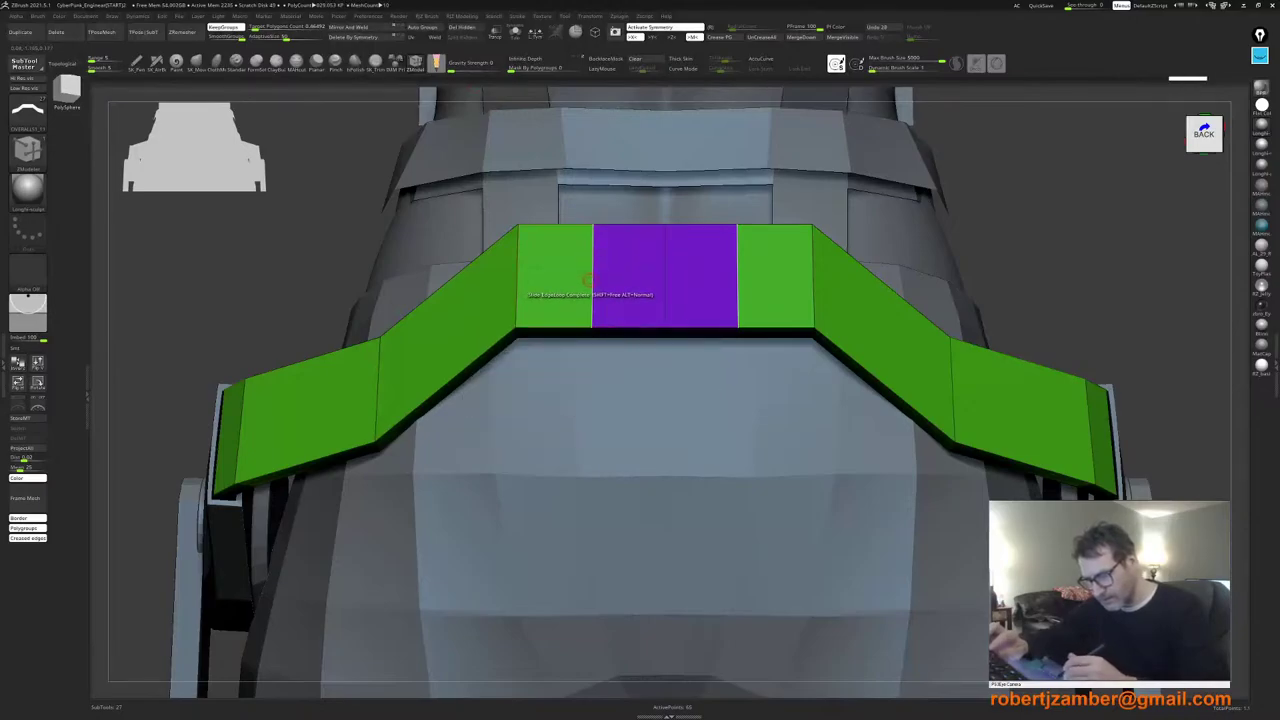
pyautogui.moveTo(592, 282); pyautogui.dragTo(537, 290)
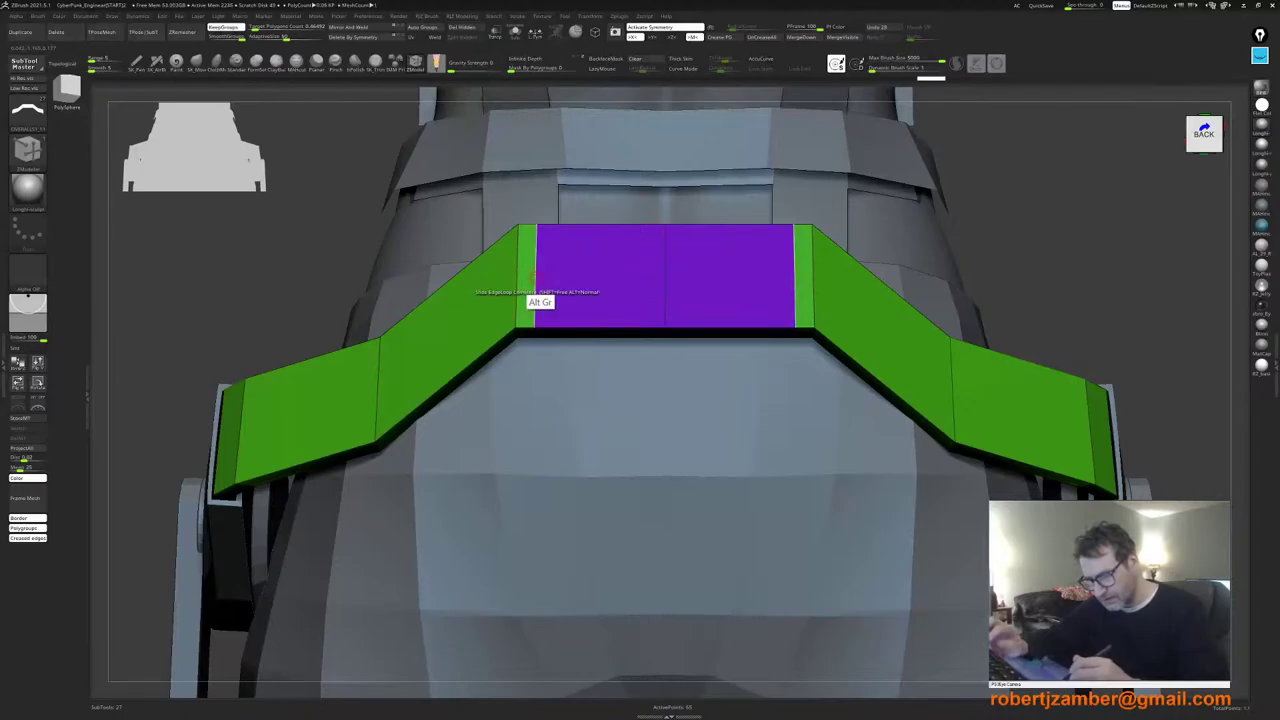
# Step: Extrude the belt's central back panel outward as a raised block with its own polygroup
pyautogui.keyDown('alt'); pyautogui.click(563, 274); pyautogui.keyUp('alt')
pyautogui.moveTo(620, 275); pyautogui.dragTo(572, 284, button='right')
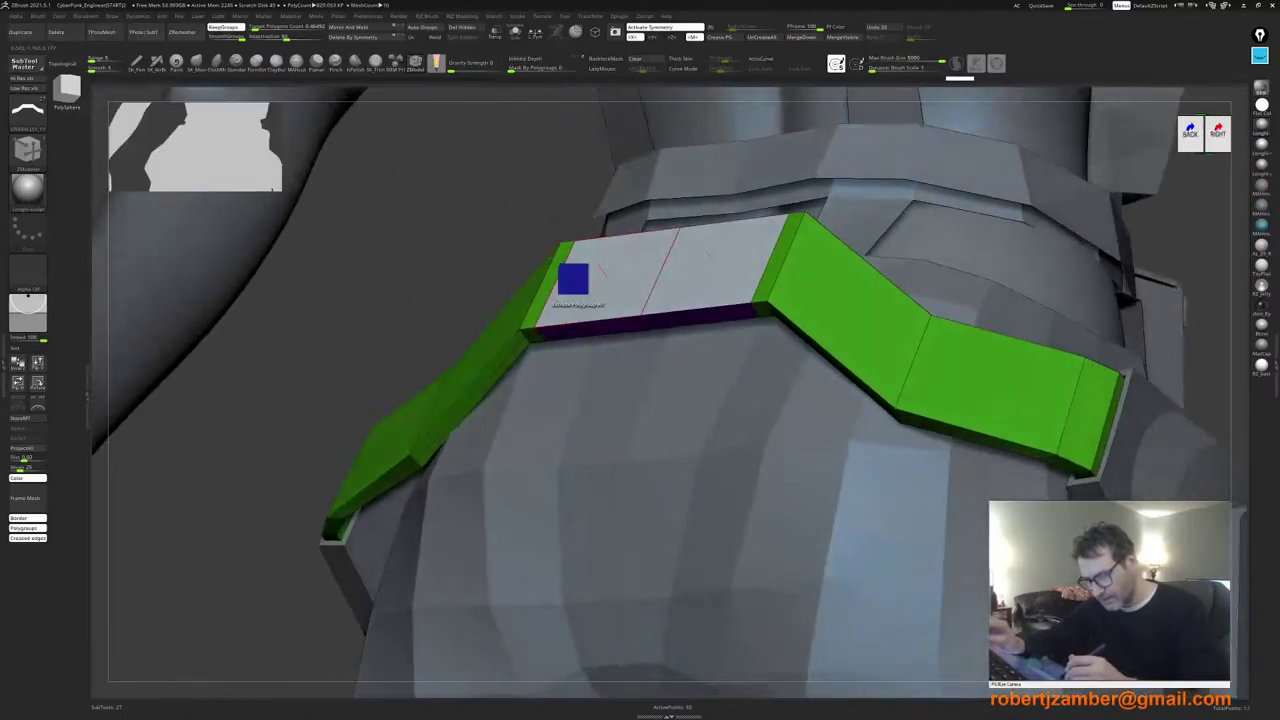
pyautogui.keyDown('shift'); pyautogui.moveTo(573, 279); pyautogui.dragTo(564, 278); pyautogui.keyUp('shift')
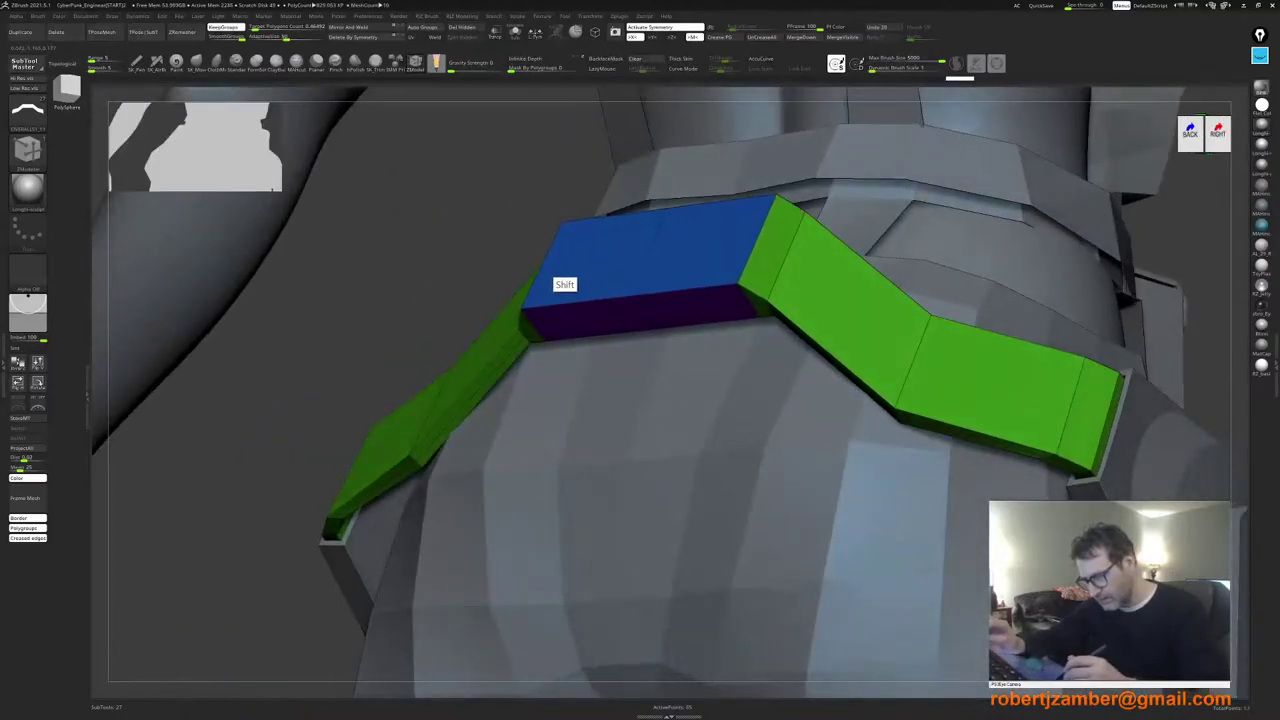
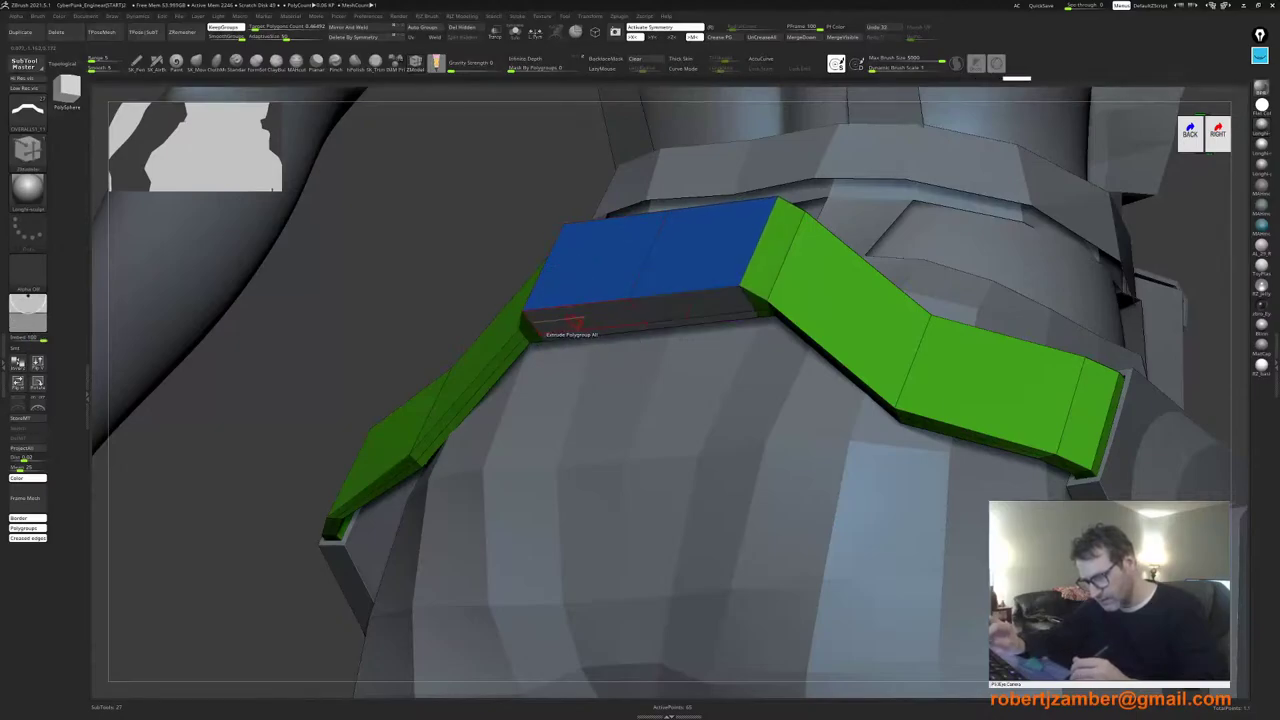
# Step: Extrude the bottom and top faces of the belt's raised central block
pyautogui.keyDown('shift'); pyautogui.moveTo(572, 322); pyautogui.dragTo(569, 372); pyautogui.keyUp('shift')
pyautogui.moveTo(590, 285); pyautogui.dragTo(667, 308, button='right')
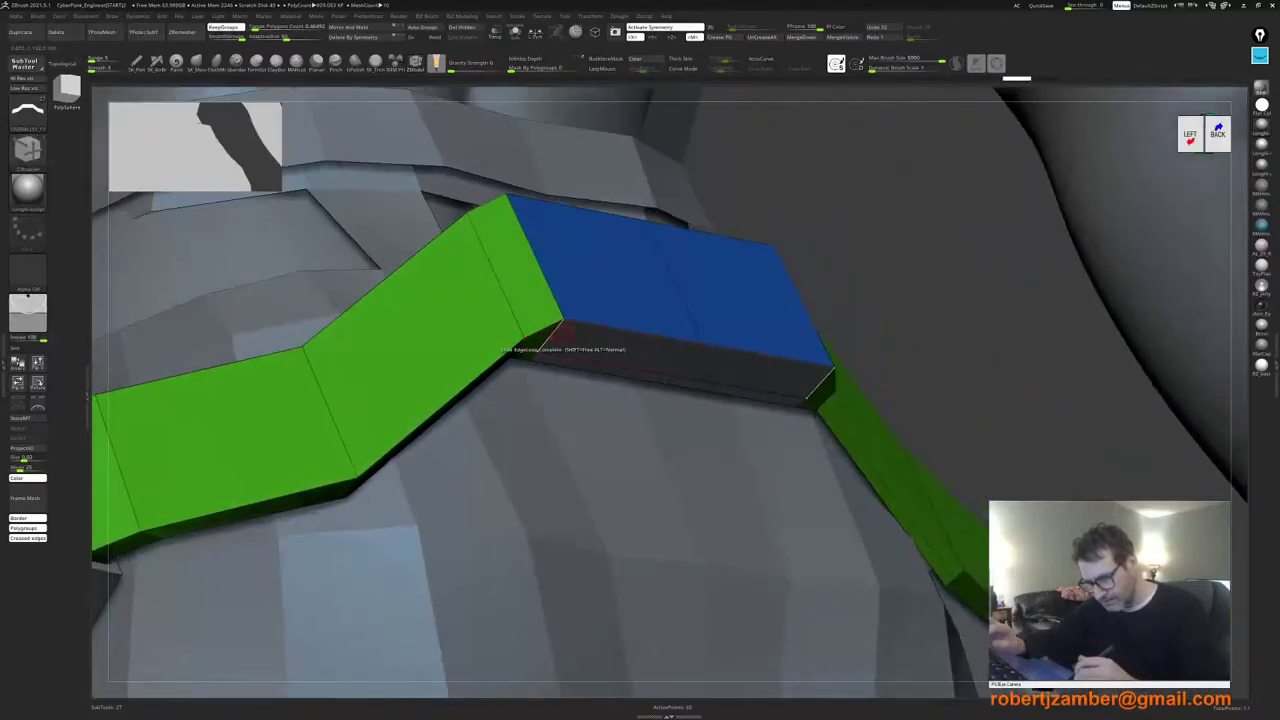
pyautogui.moveTo(568, 343); pyautogui.dragTo(583, 394)
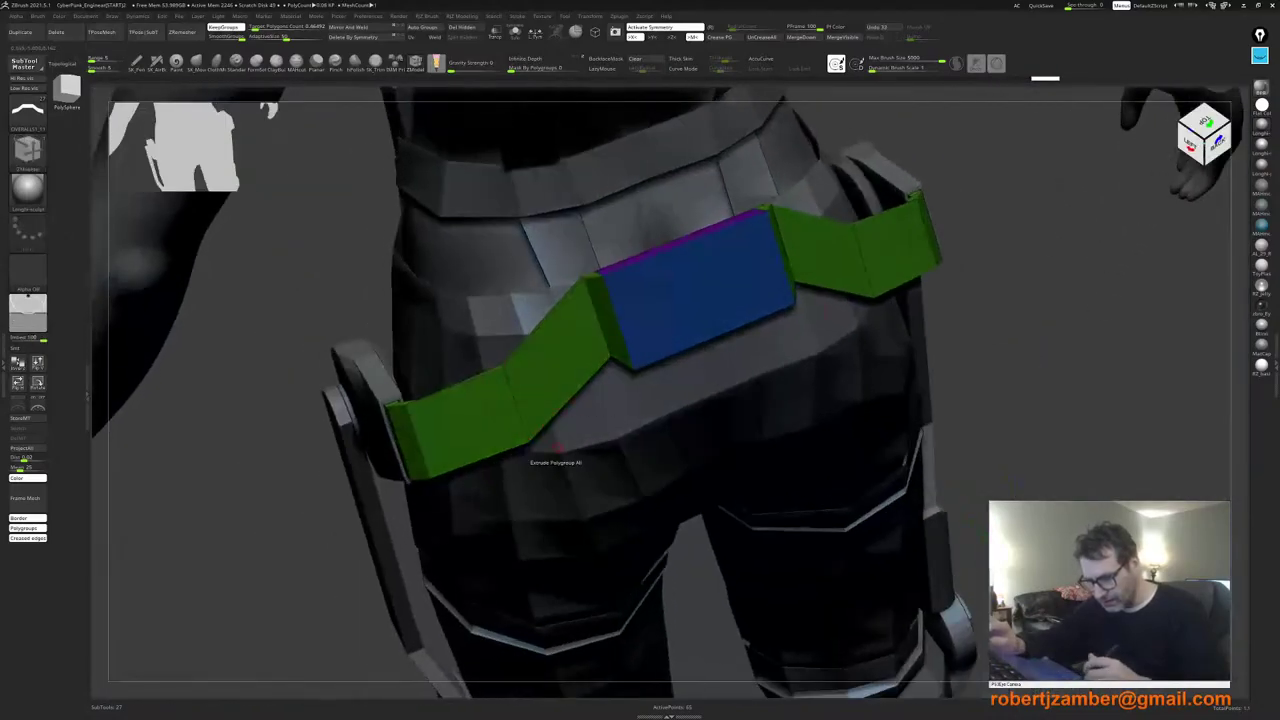
pyautogui.moveTo(517, 449); pyautogui.dragTo(626, 314, button='right')
pyautogui.keyDown('alt'); pyautogui.click(630, 311); pyautogui.keyUp('alt')
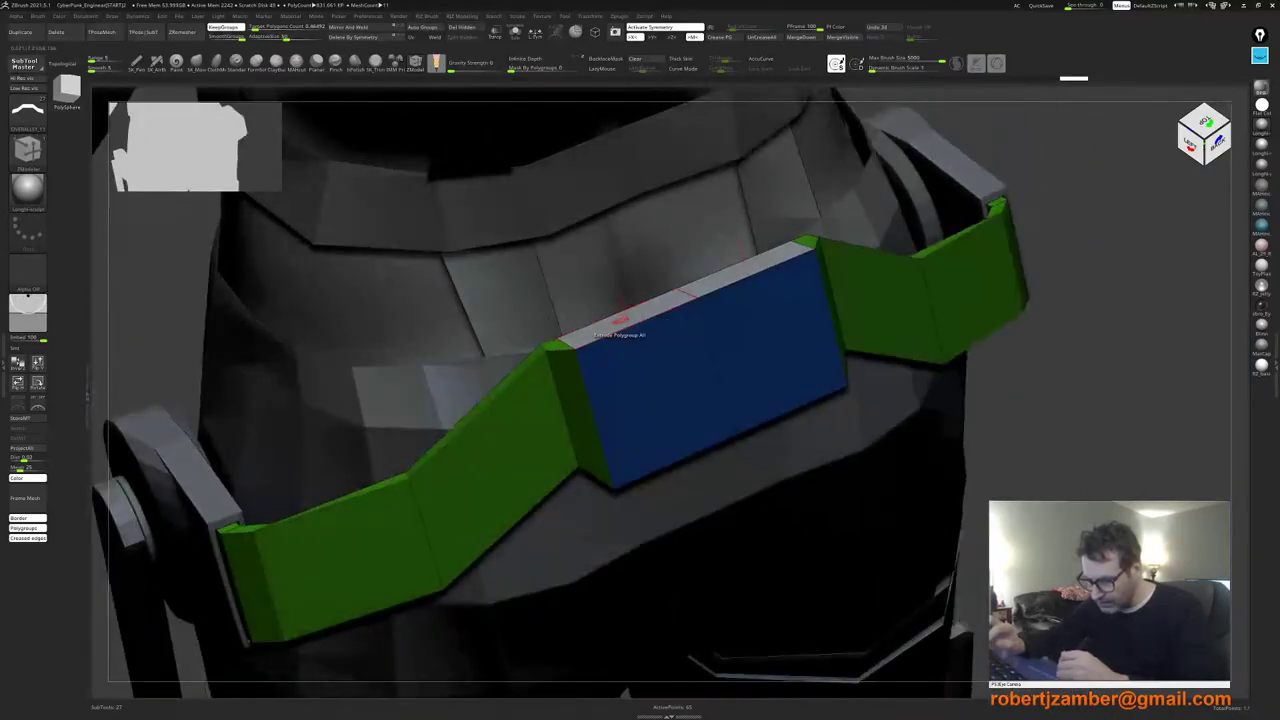
pyautogui.moveTo(621, 318)
pyautogui.mouseDown()
pyautogui.moveTo(615, 298)
pyautogui.moveTo(609, 310)
pyautogui.mouseUp()
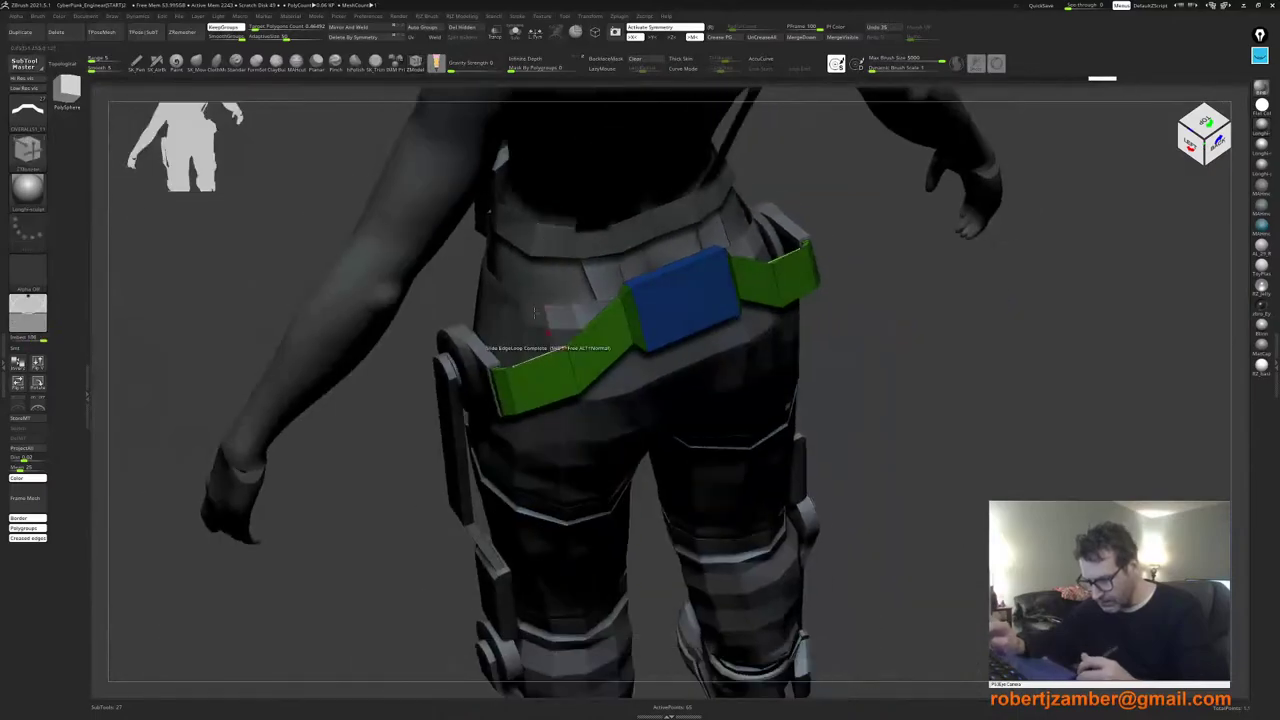
# Step: Insert a vertical edge loop down the centre of the belt's raised back block
pyautogui.moveTo(560, 330)
pyautogui.keyDown('shift'); pyautogui.mouseDown(button='right')
pyautogui.moveTo(541, 355)
pyautogui.moveTo(522, 465)
pyautogui.moveTo(487, 397)
pyautogui.moveTo(490, 350)
pyautogui.mouseUp(button='right'); pyautogui.keyUp('shift')
pyautogui.hotkey('shift', 'f')
pyautogui.moveTo(490, 350); pyautogui.dragTo(605, 430, button='right')
pyautogui.keyDown('ctrl'); pyautogui.moveTo(605, 430); pyautogui.dragTo(610, 520, button='right'); pyautogui.keyUp('ctrl')
pyautogui.hotkey('shift', 'f')
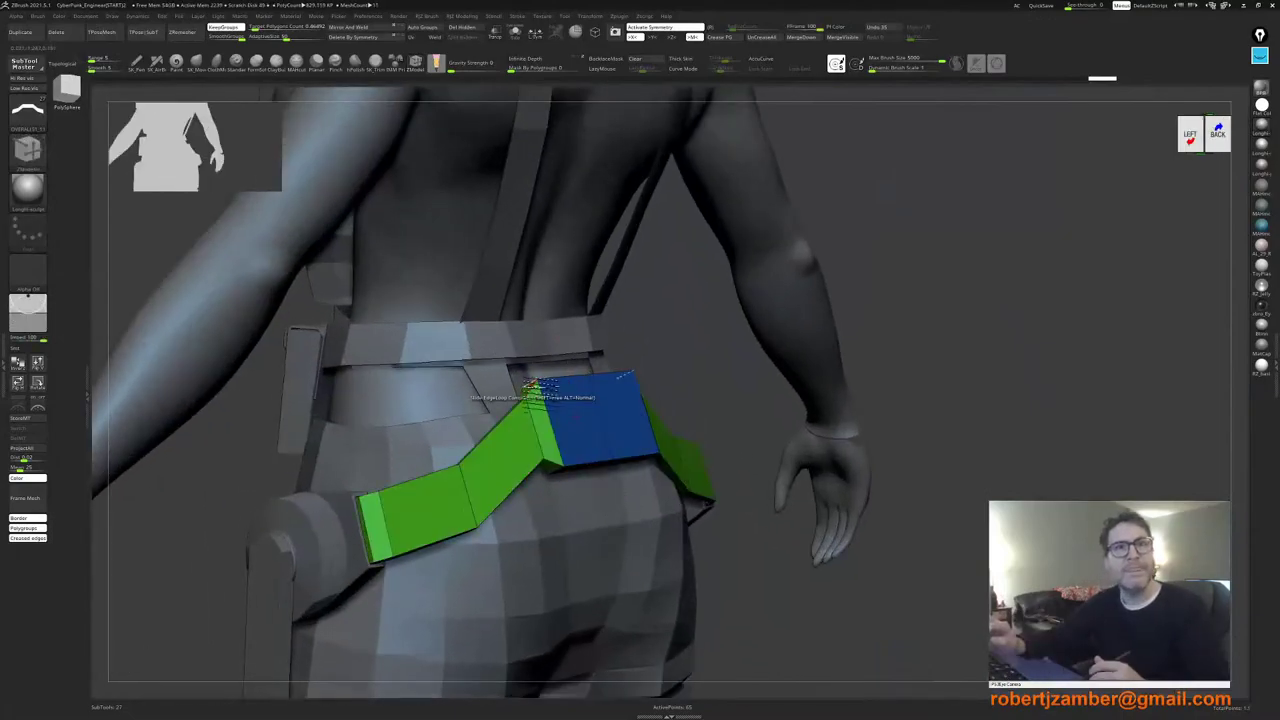
pyautogui.keyDown('ctrl'); pyautogui.moveTo(531, 385); pyautogui.dragTo(529, 434, button='right'); pyautogui.keyUp('ctrl')
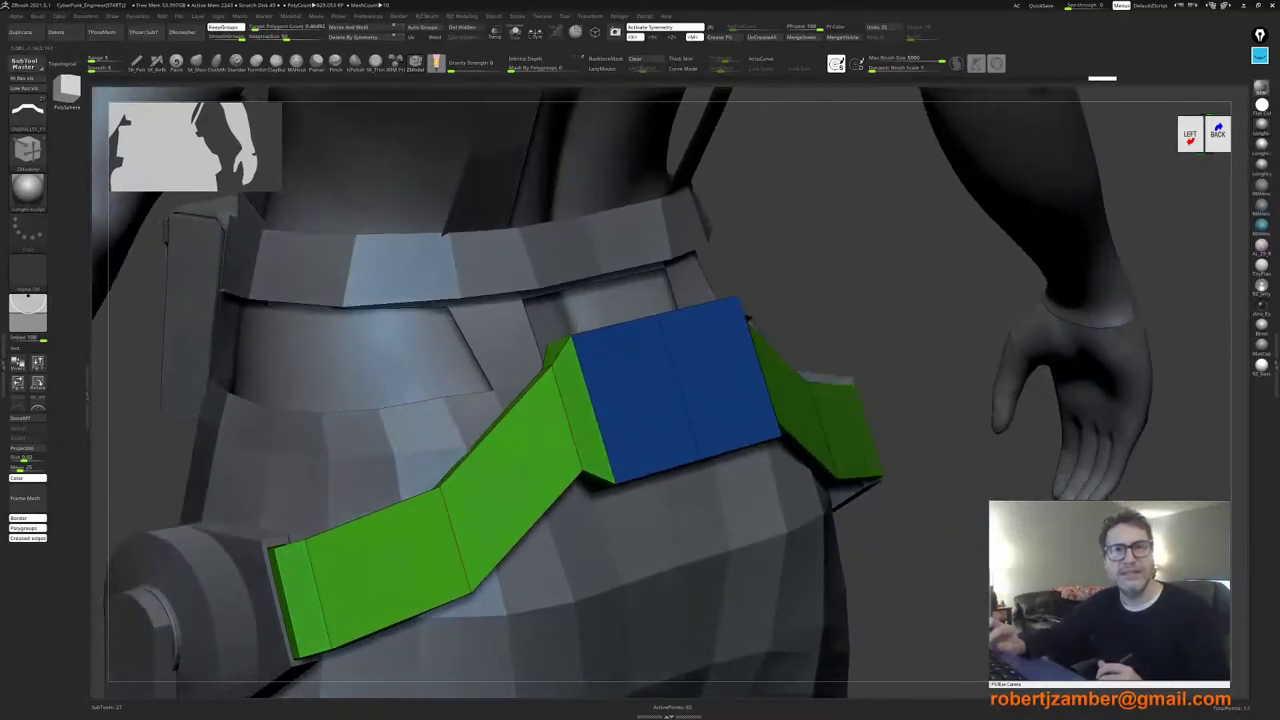
# Step: Try to extrude the back block's whole front face further outward
pyautogui.keyDown('alt'); pyautogui.click(628, 399); pyautogui.keyUp('alt')
pyautogui.moveTo(628, 399); pyautogui.dragTo(631, 407, button='right')
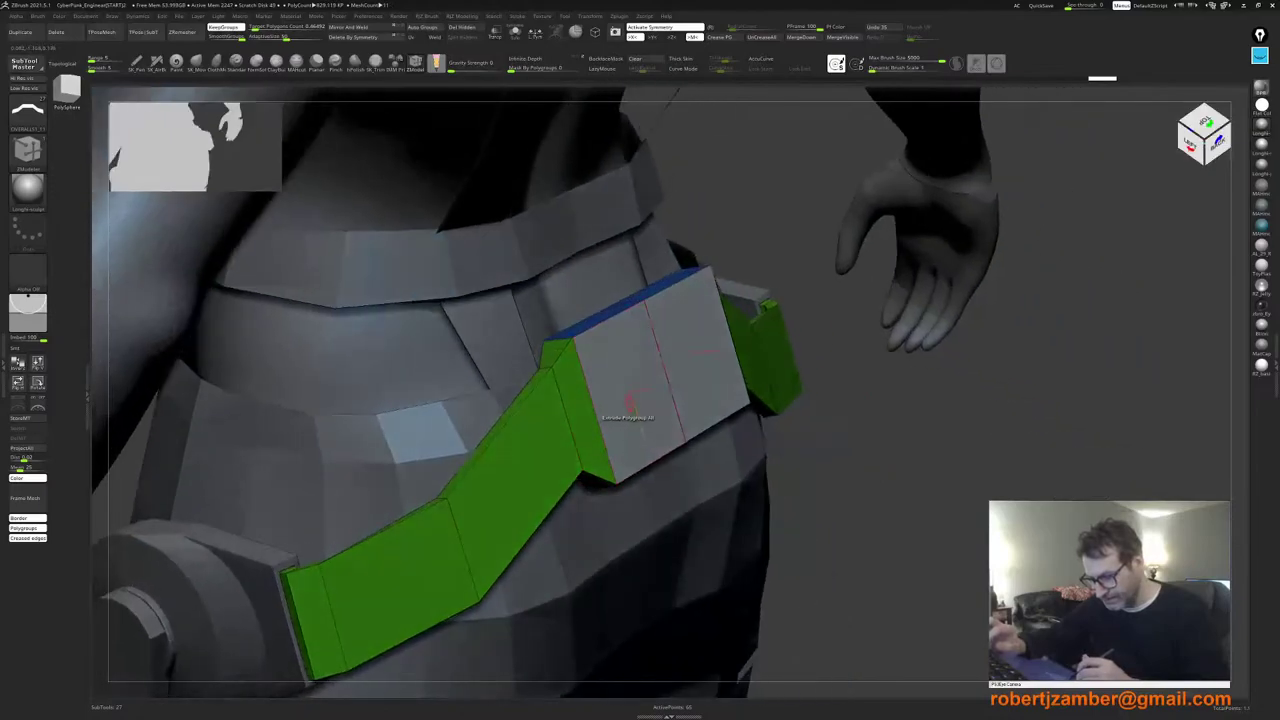
pyautogui.moveTo(631, 407); pyautogui.dragTo(640, 400)
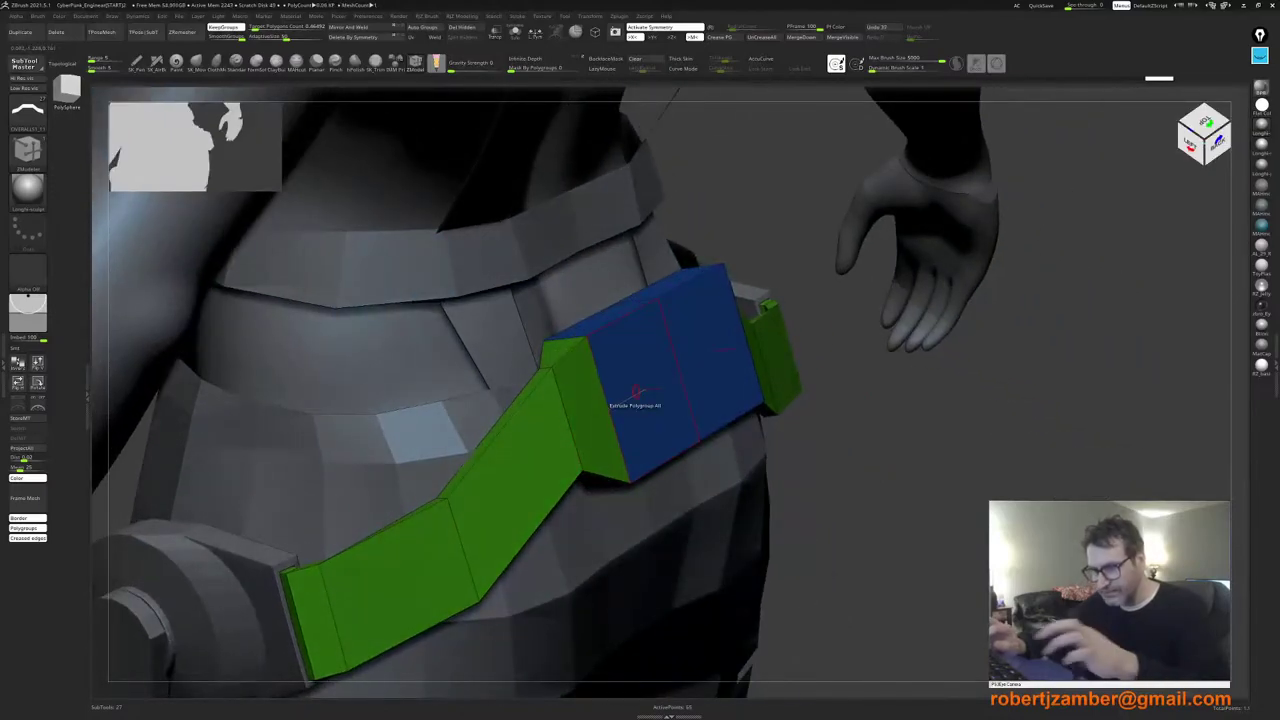
pyautogui.hotkey('ctrl', 'z')
# Step: Bevel the back block's centre edge loop into a wide middle panel and mark that panel's face as a temporary polygroup
pyautogui.moveTo(604, 391); pyautogui.dragTo(638, 381, button='right')
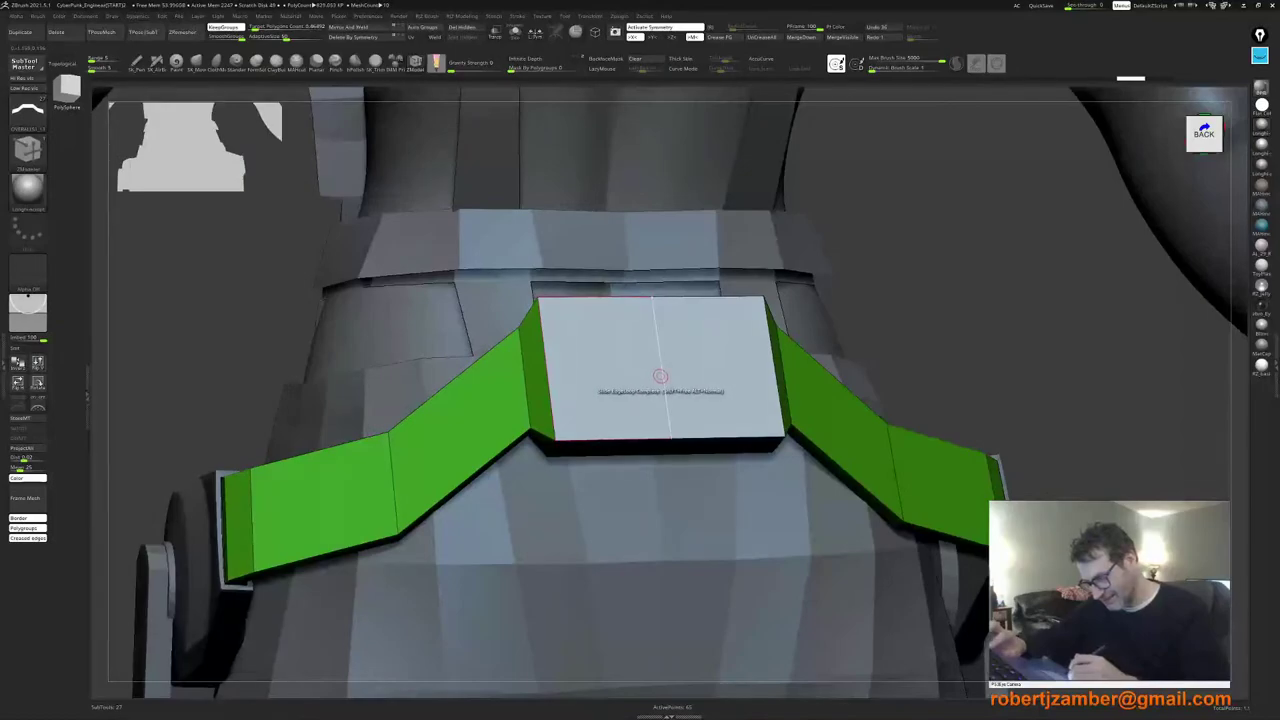
pyautogui.press('space')
pyautogui.click(575, 397)
pyautogui.moveTo(654, 380); pyautogui.dragTo(712, 380)
pyautogui.keyDown('alt'); pyautogui.click(638, 378); pyautogui.keyUp('alt')
pyautogui.moveTo(638, 378); pyautogui.dragTo(698, 376, button='right')
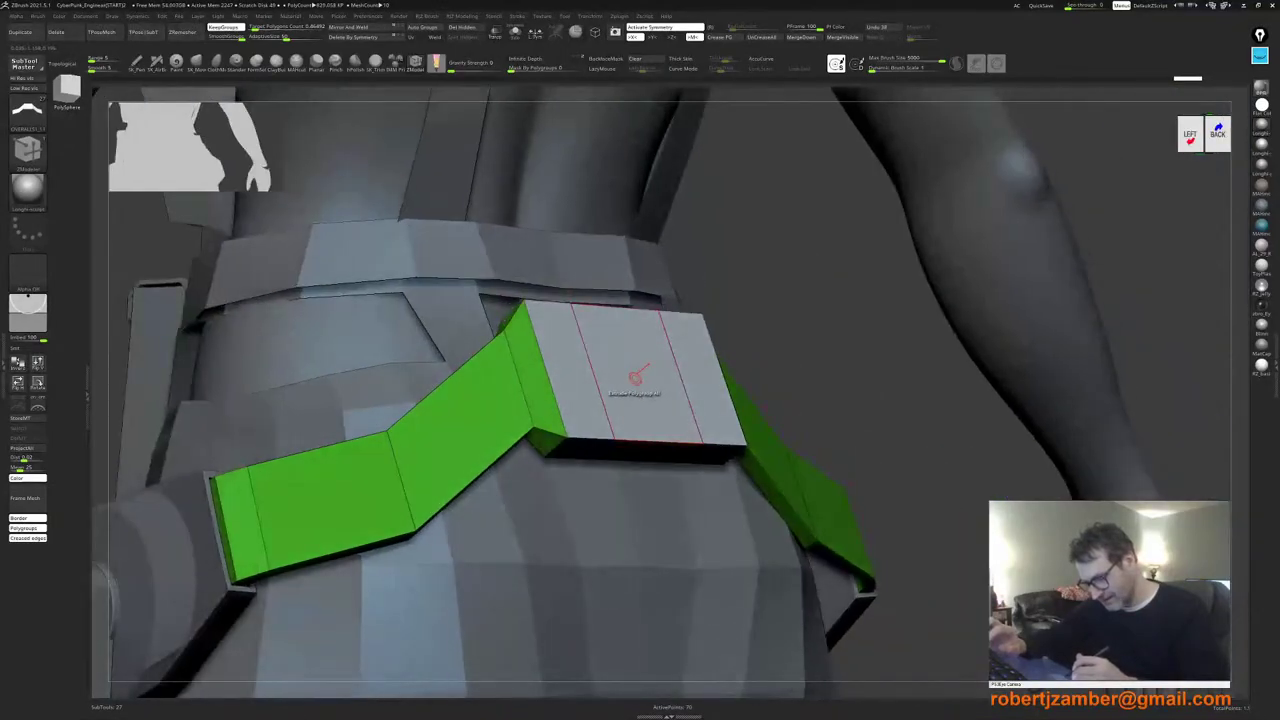
pyautogui.keyDown('alt'); pyautogui.click(573, 391); pyautogui.keyUp('alt')
# Step: Try extruding the block's middle panel outward and stretching its top and bottom faces to taper the sides
pyautogui.moveTo(627, 379); pyautogui.dragTo(638, 370)
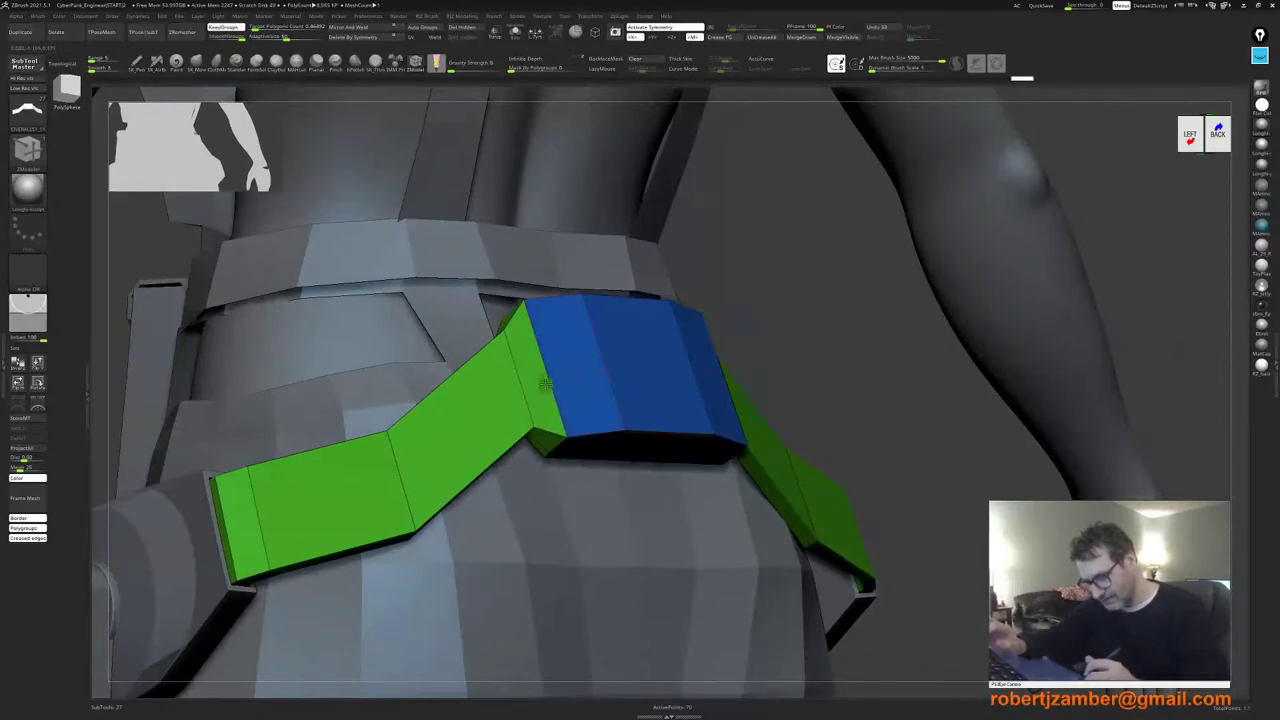
pyautogui.moveTo(545, 384); pyautogui.dragTo(574, 417, button='right')
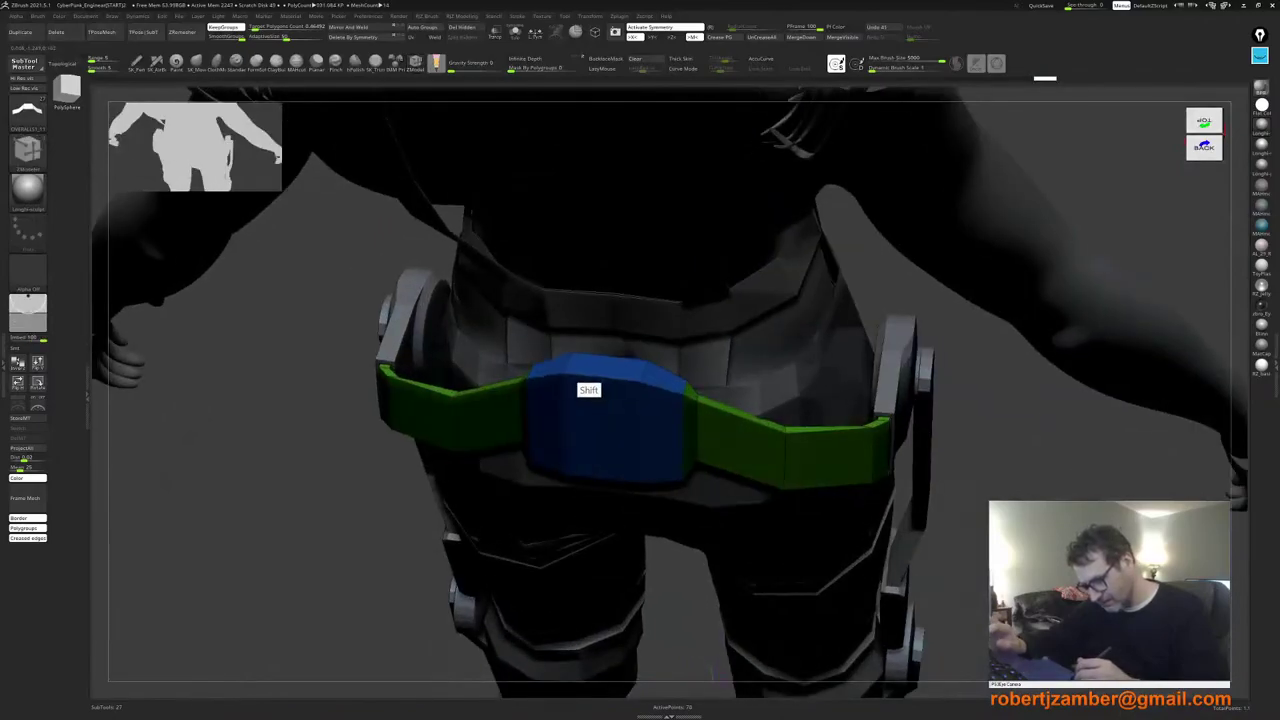
pyautogui.moveTo(576, 386); pyautogui.dragTo(574, 434, button='right')
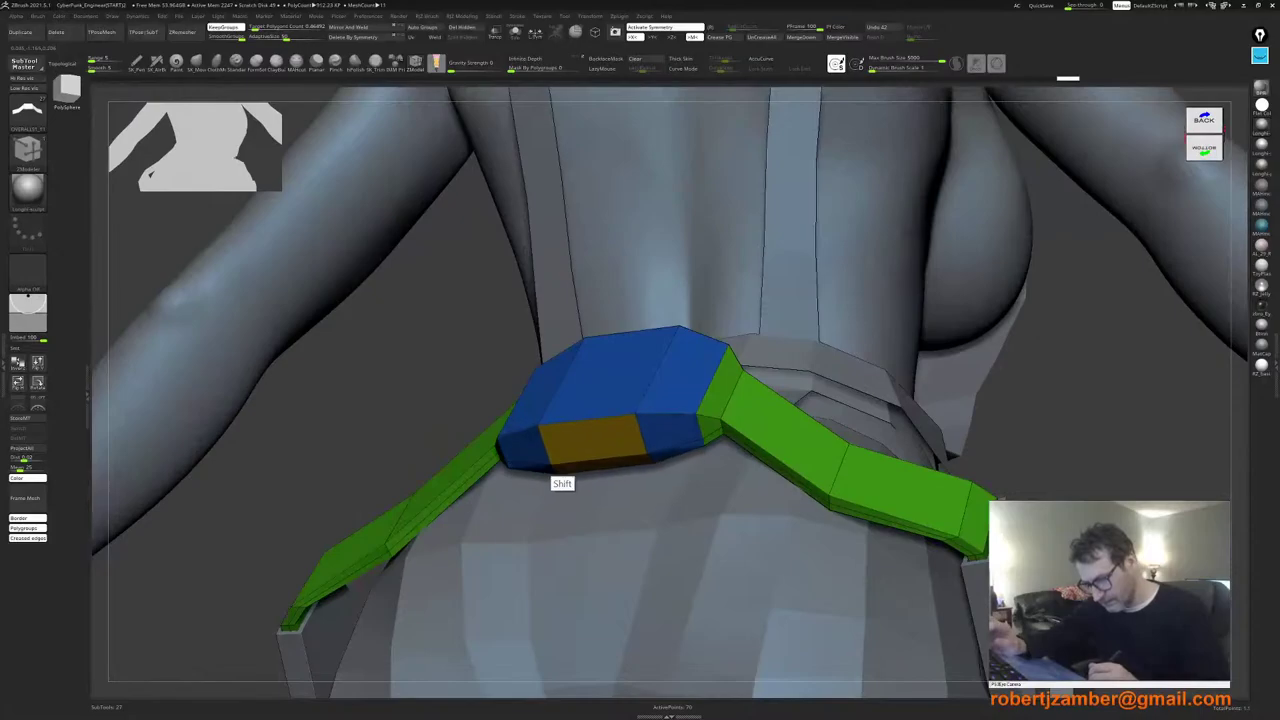
pyautogui.keyDown('ctrl'); pyautogui.moveTo(563, 466); pyautogui.dragTo(529, 436, button='right'); pyautogui.keyUp('ctrl')
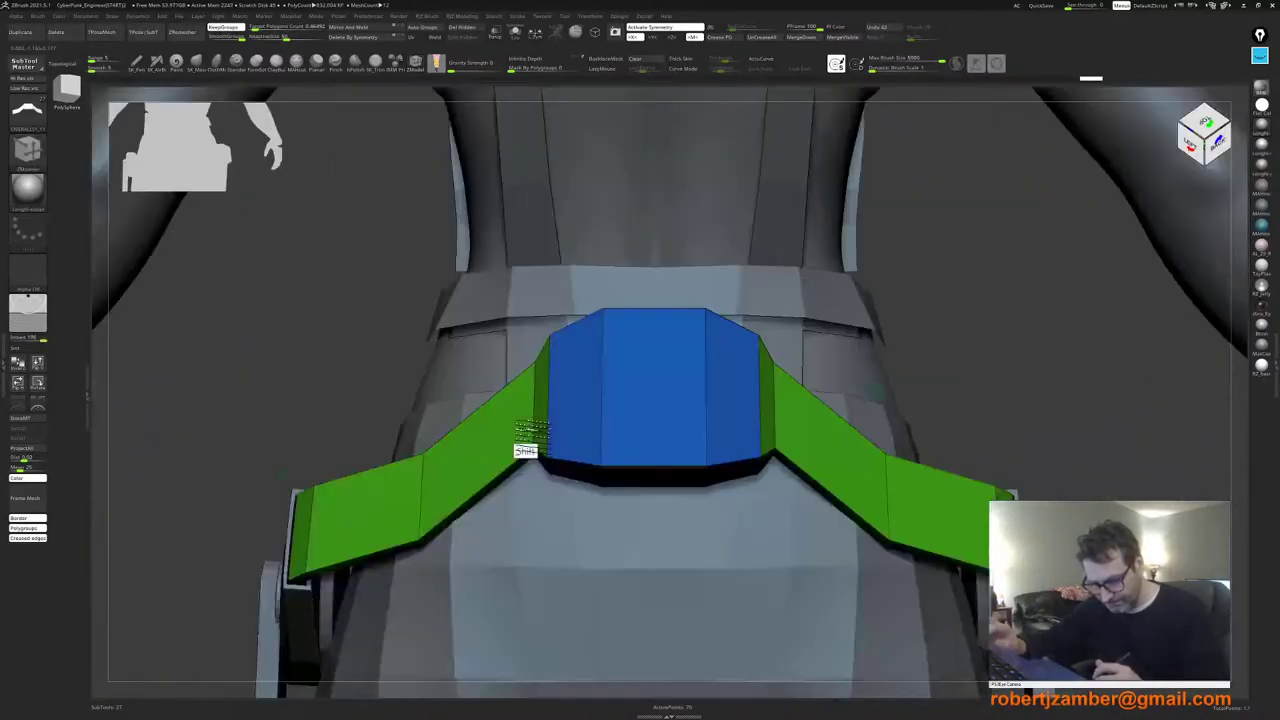
# Step: Move the edge loops where the straps meet the block outward using the infinite radius option
pyautogui.press('space')
pyautogui.click(530, 500)
pyautogui.moveTo(518, 482); pyautogui.dragTo(525, 426, button='right')
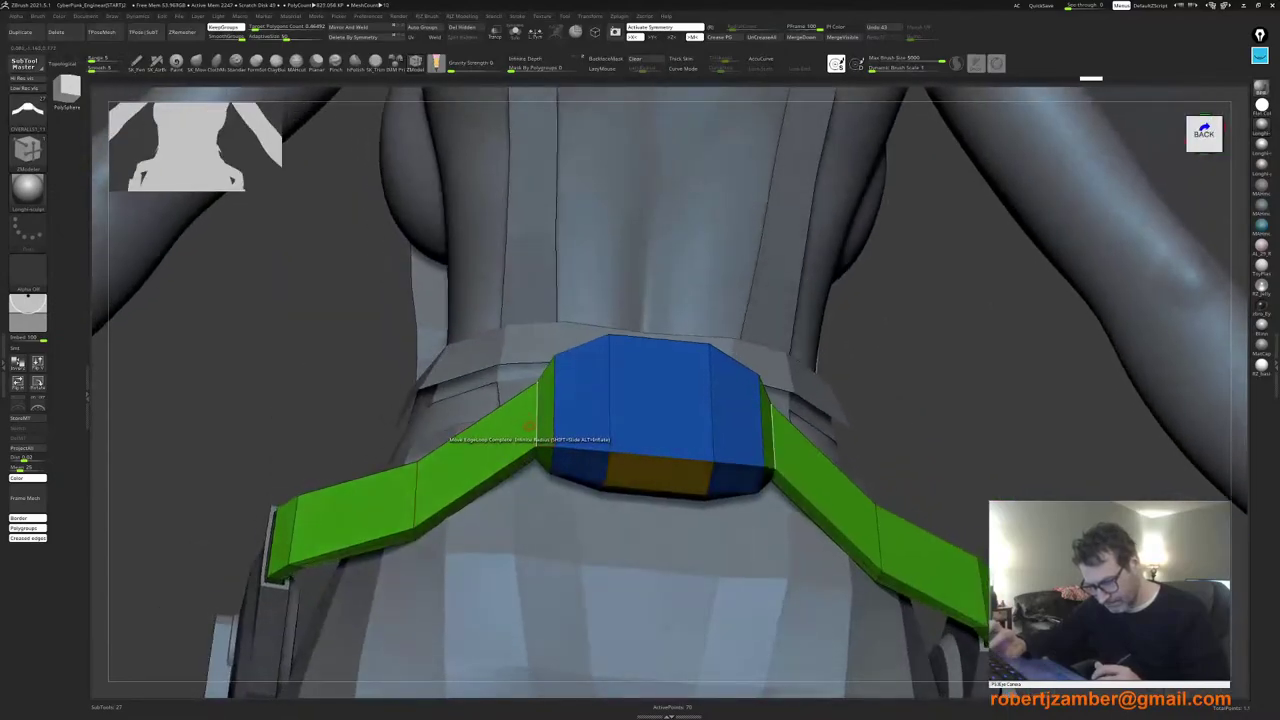
pyautogui.moveTo(529, 427); pyautogui.dragTo(503, 434)
pyautogui.keyDown('shift'); pyautogui.moveTo(502, 457); pyautogui.dragTo(535, 495, button='right'); pyautogui.keyUp('shift')
# Step: Lower the top face of the block's middle panel and raise the underside of the strap sections beside it
pyautogui.keyDown('ctrl'); pyautogui.moveTo(566, 368); pyautogui.dragTo(576, 325, button='right'); pyautogui.keyUp('ctrl')
pyautogui.moveTo(576, 325); pyautogui.dragTo(572, 352, button='right')
pyautogui.keyDown('alt'); pyautogui.click(612, 246); pyautogui.keyUp('alt')
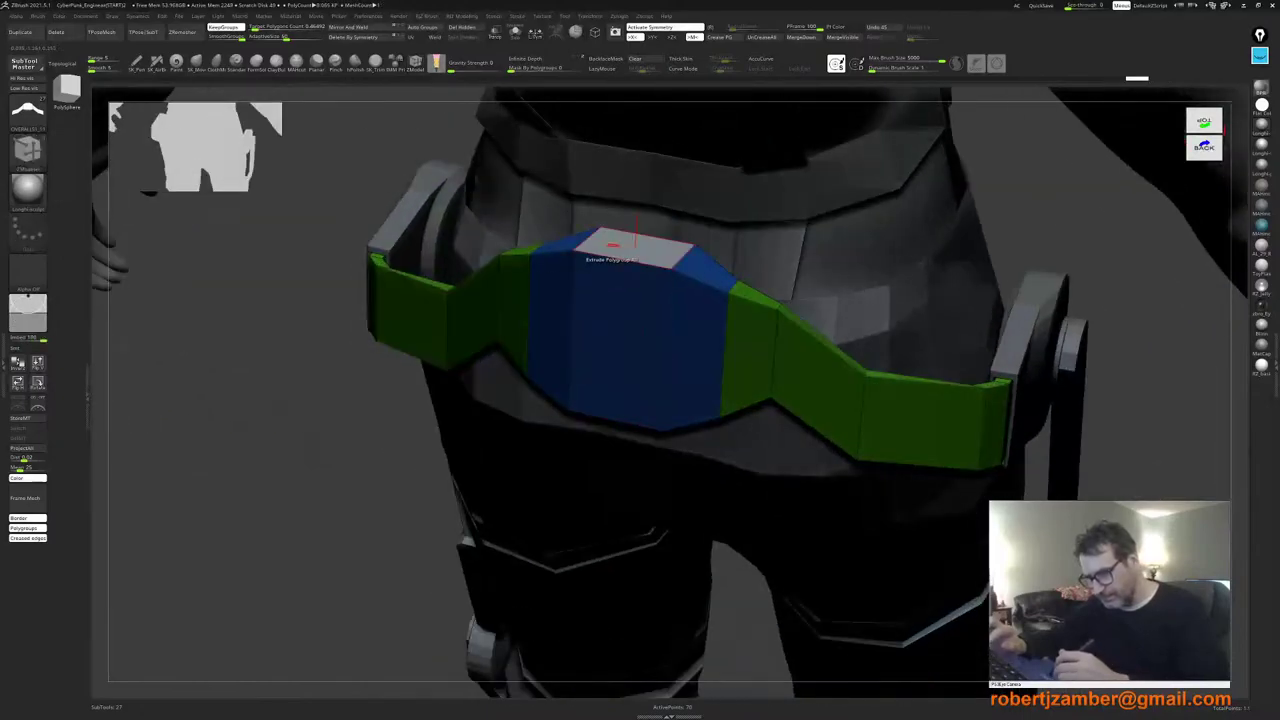
pyautogui.moveTo(612, 246)
pyautogui.keyDown('shift'); pyautogui.mouseDown()
pyautogui.moveTo(622, 266)
pyautogui.moveTo(624, 254)
pyautogui.mouseUp(); pyautogui.keyUp('shift')
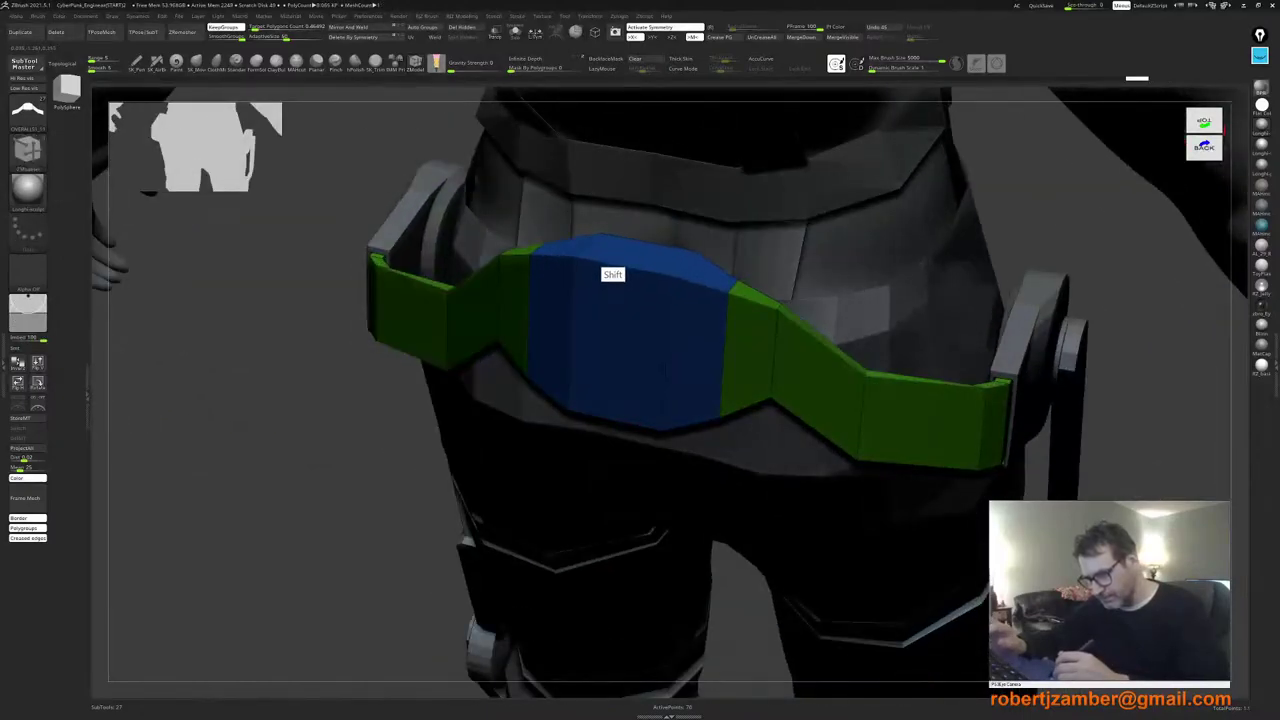
pyautogui.moveTo(616, 318); pyautogui.dragTo(609, 277, button='right')
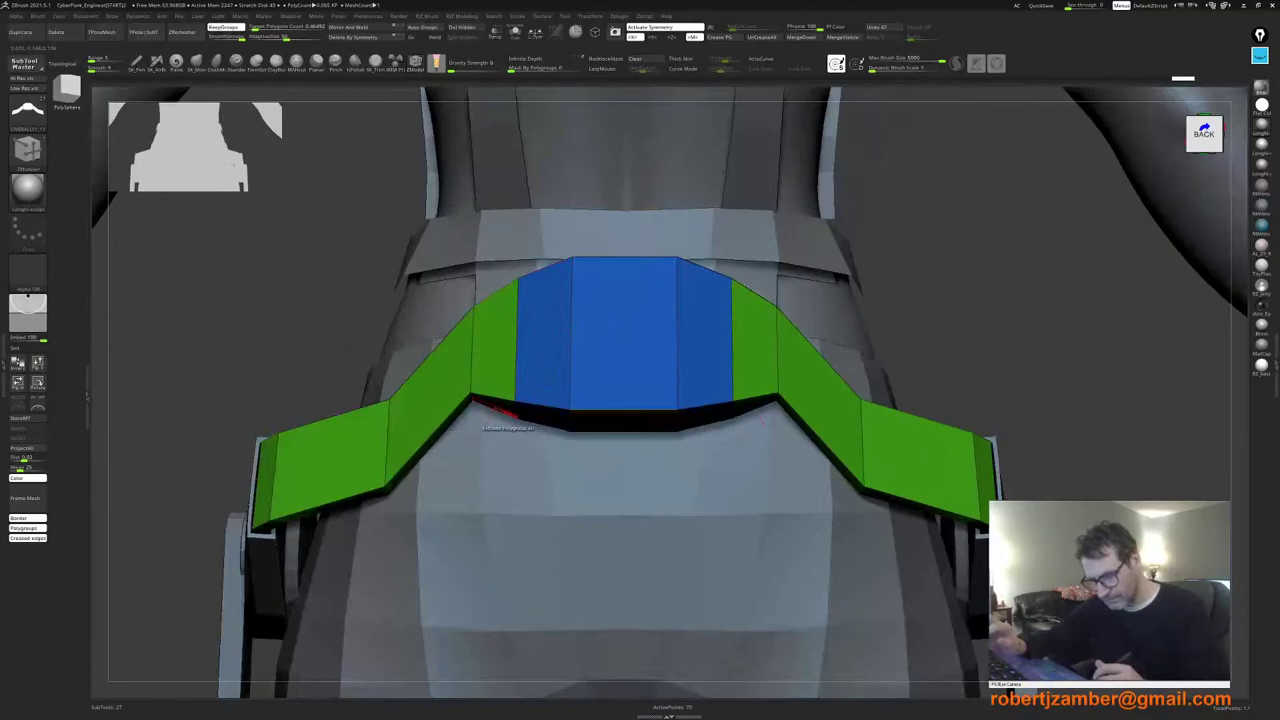
pyautogui.moveTo(516, 405); pyautogui.dragTo(516, 397)
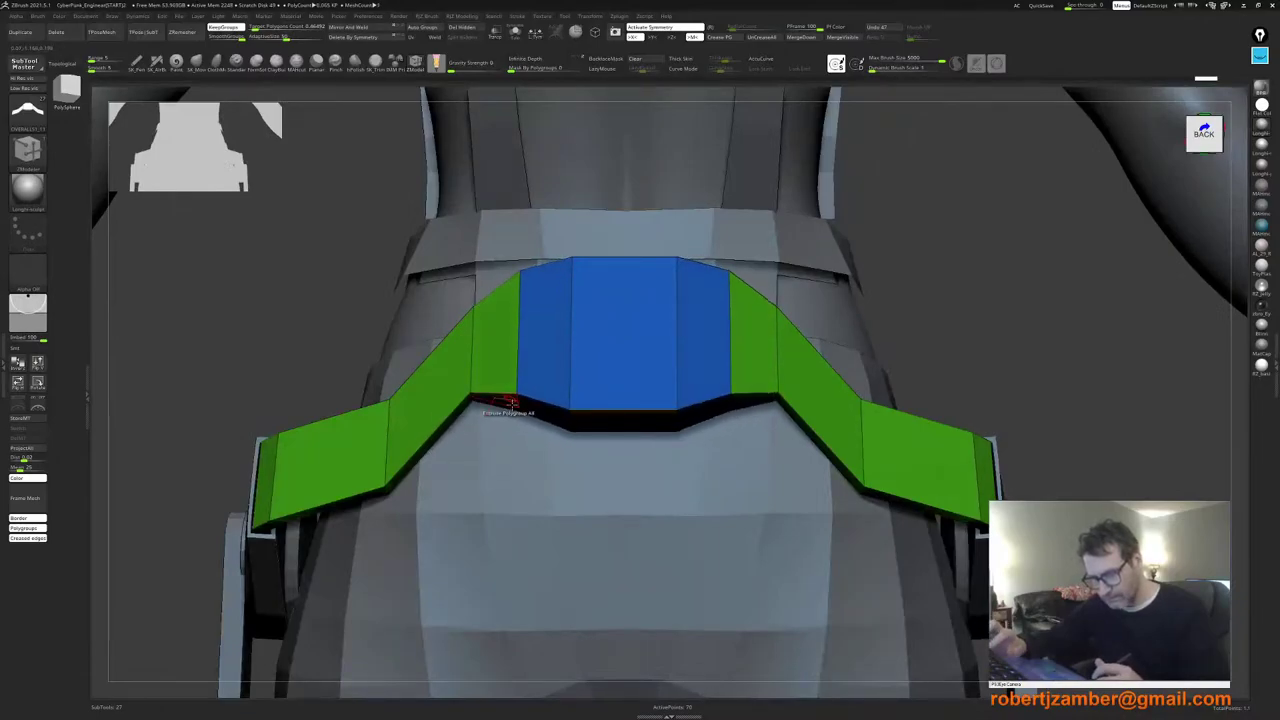
# Step: Nudge the edge loops at the block's sides toward the straps and hide the polyframe to judge the silhouette
pyautogui.moveTo(512, 403); pyautogui.dragTo(570, 397, button='right')
pyautogui.moveTo(521, 359); pyautogui.dragTo(514, 365)
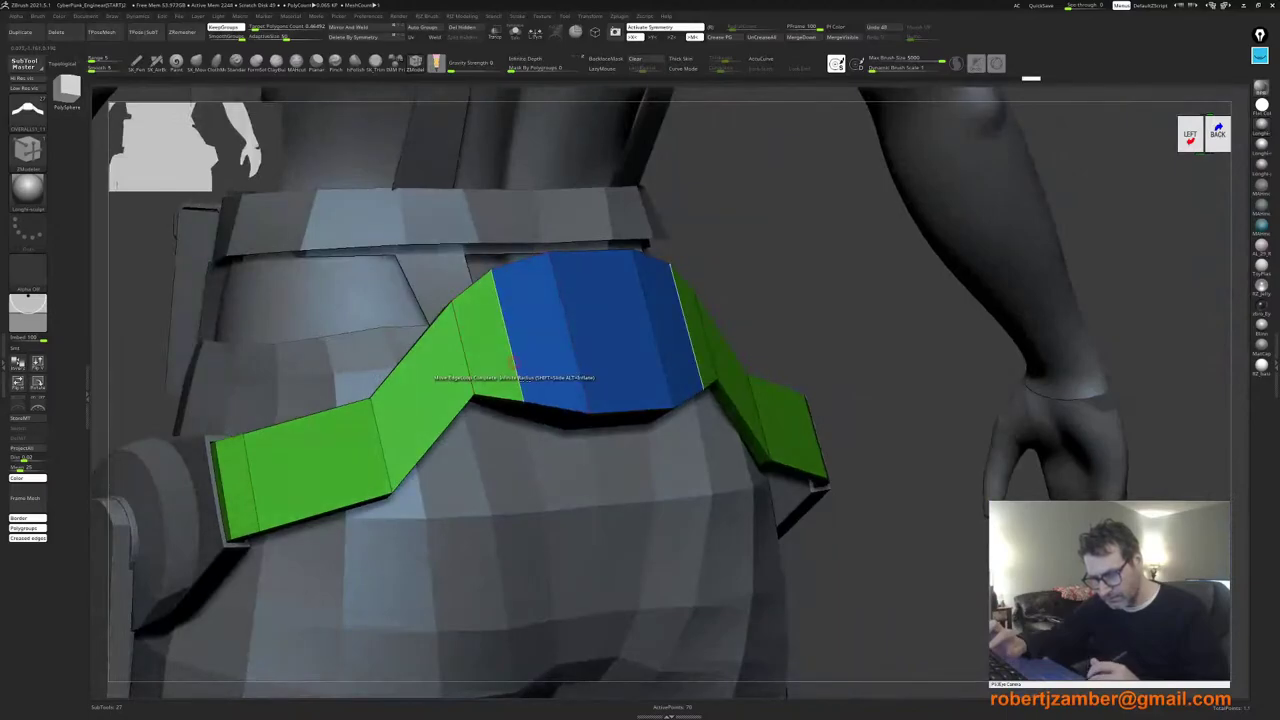
pyautogui.moveTo(514, 365); pyautogui.dragTo(562, 396, button='right')
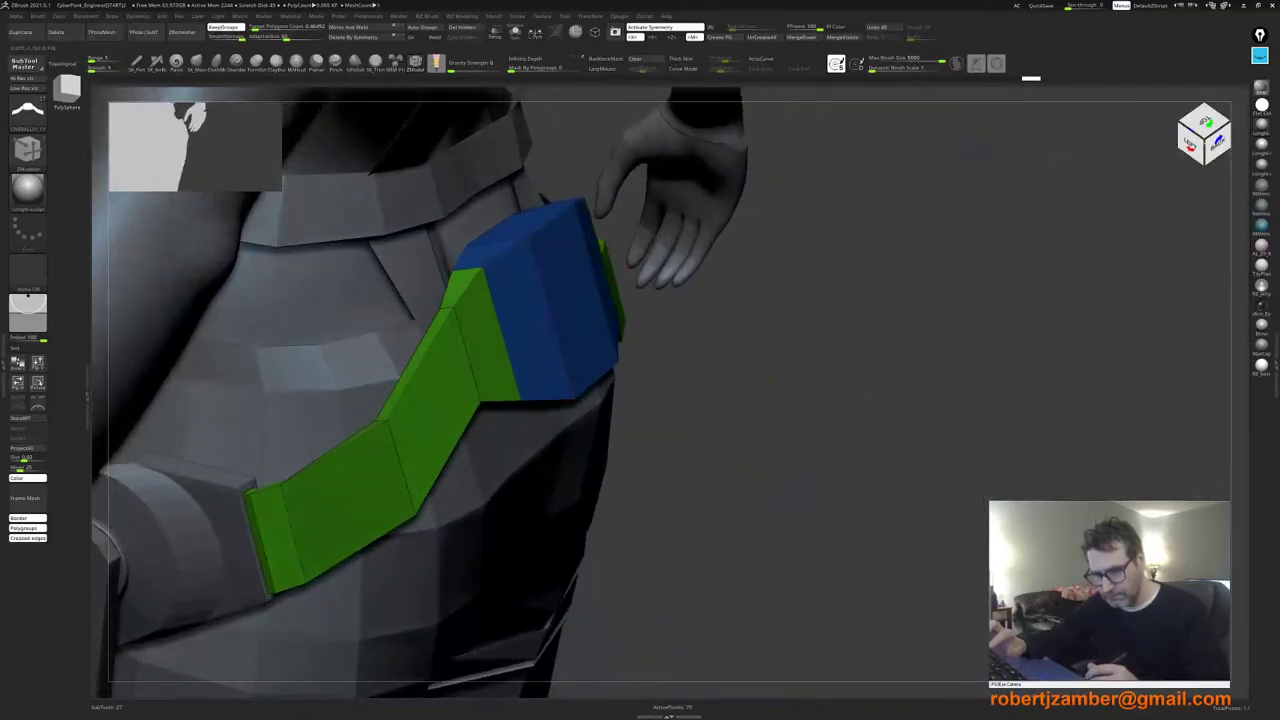
pyautogui.moveTo(562, 396); pyautogui.dragTo(478, 356, button='right')
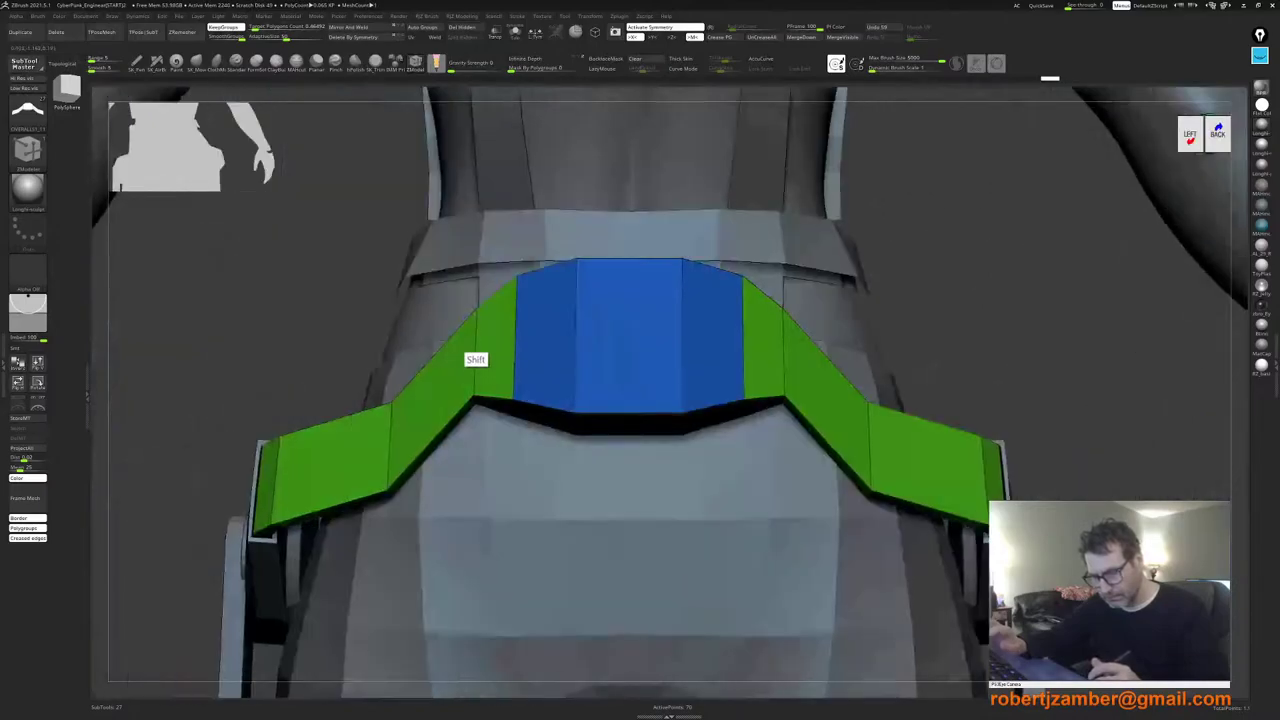
pyautogui.moveTo(519, 398)
pyautogui.keyDown('ctrl'); pyautogui.mouseDown(button='right')
pyautogui.moveTo(481, 412)
pyautogui.moveTo(506, 418)
pyautogui.mouseUp(button='right'); pyautogui.keyUp('ctrl')
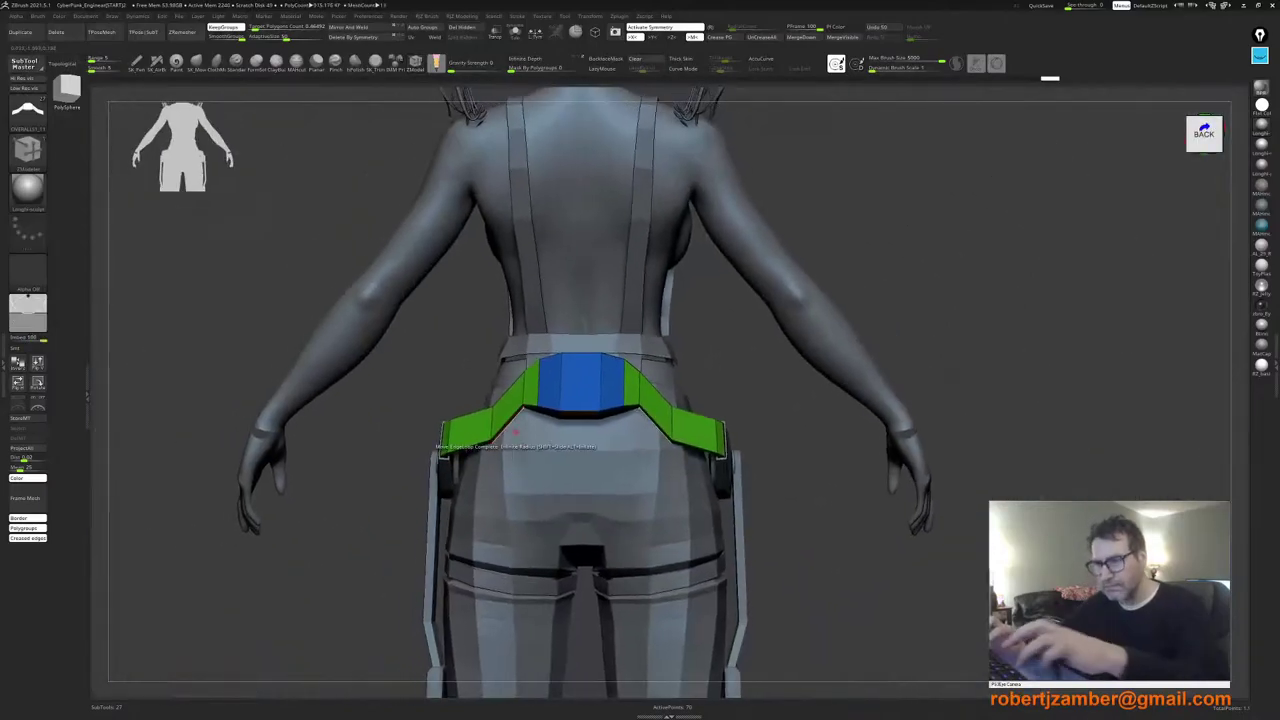
pyautogui.hotkey('shift', 'f')
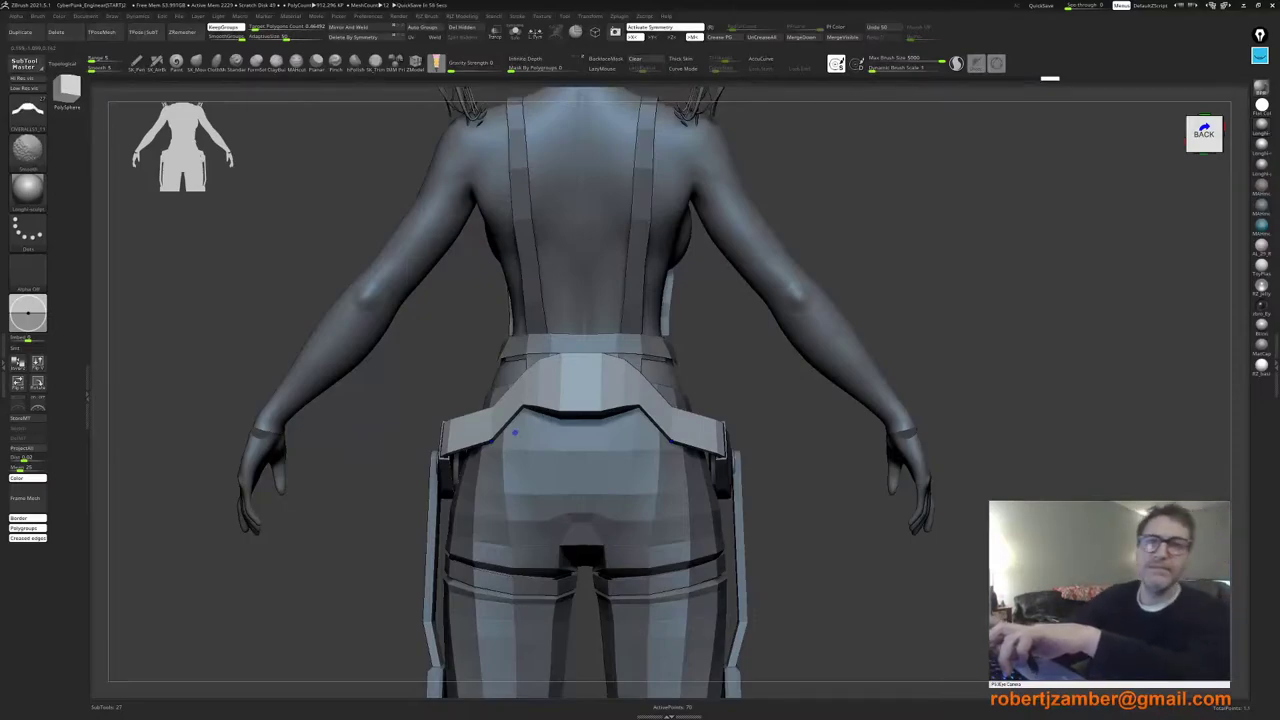
pyautogui.hotkey('shift', 'f')
pyautogui.hotkey('shift', 'f')
# Step: Raise the top of the block's middle panel and lower the edge loops at the block's sides
pyautogui.keyDown('ctrl'); pyautogui.moveTo(548, 389); pyautogui.dragTo(575, 427, button='right'); pyautogui.keyUp('ctrl')
pyautogui.moveTo(575, 427); pyautogui.dragTo(582, 470, button='right')
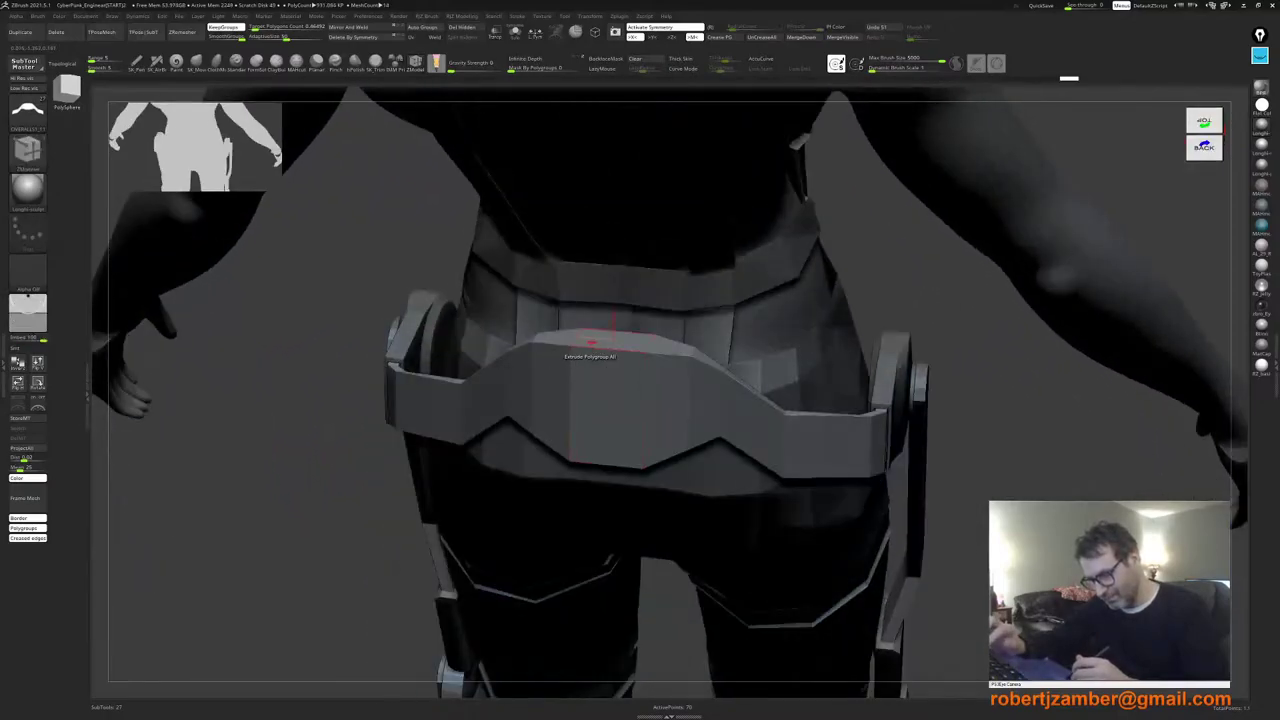
pyautogui.moveTo(592, 342); pyautogui.dragTo(591, 330)
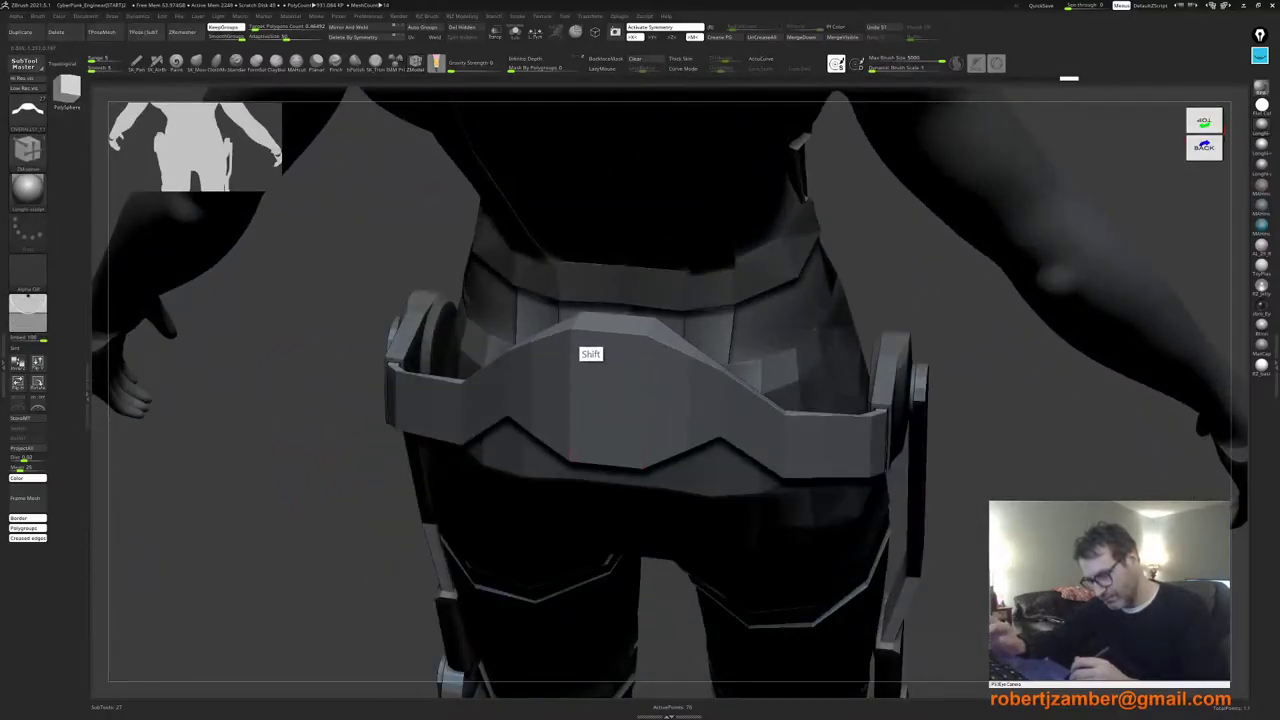
pyautogui.moveTo(591, 330); pyautogui.dragTo(590, 312, button='right')
pyautogui.keyDown('ctrl'); pyautogui.moveTo(518, 448); pyautogui.dragTo(511, 428, button='right'); pyautogui.keyUp('ctrl')
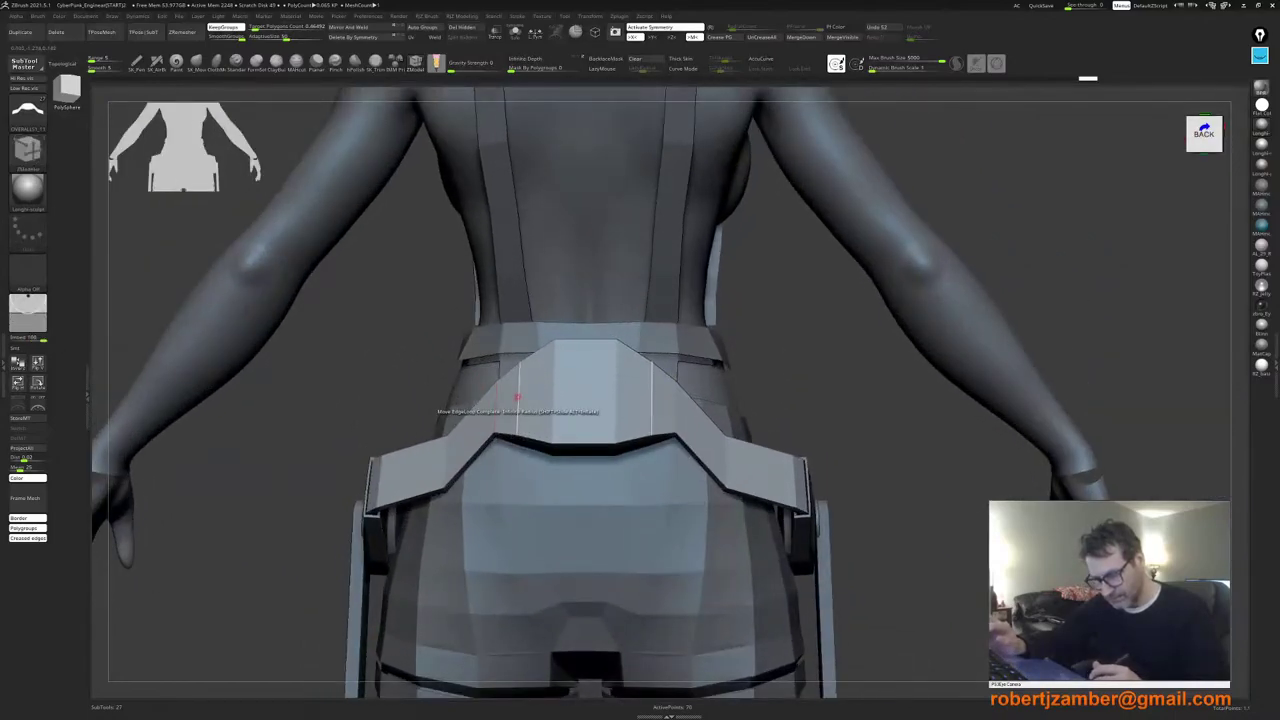
pyautogui.moveTo(517, 397); pyautogui.dragTo(517, 407)
# Step: Undo the block shape edits back to the flat block with its marked middle panel and show the polyframe
pyautogui.hotkey('ctrl', 'z')
pyautogui.keyDown('ctrl'); pyautogui.moveTo(470, 455); pyautogui.dragTo(490, 410, button='right'); pyautogui.keyUp('ctrl')
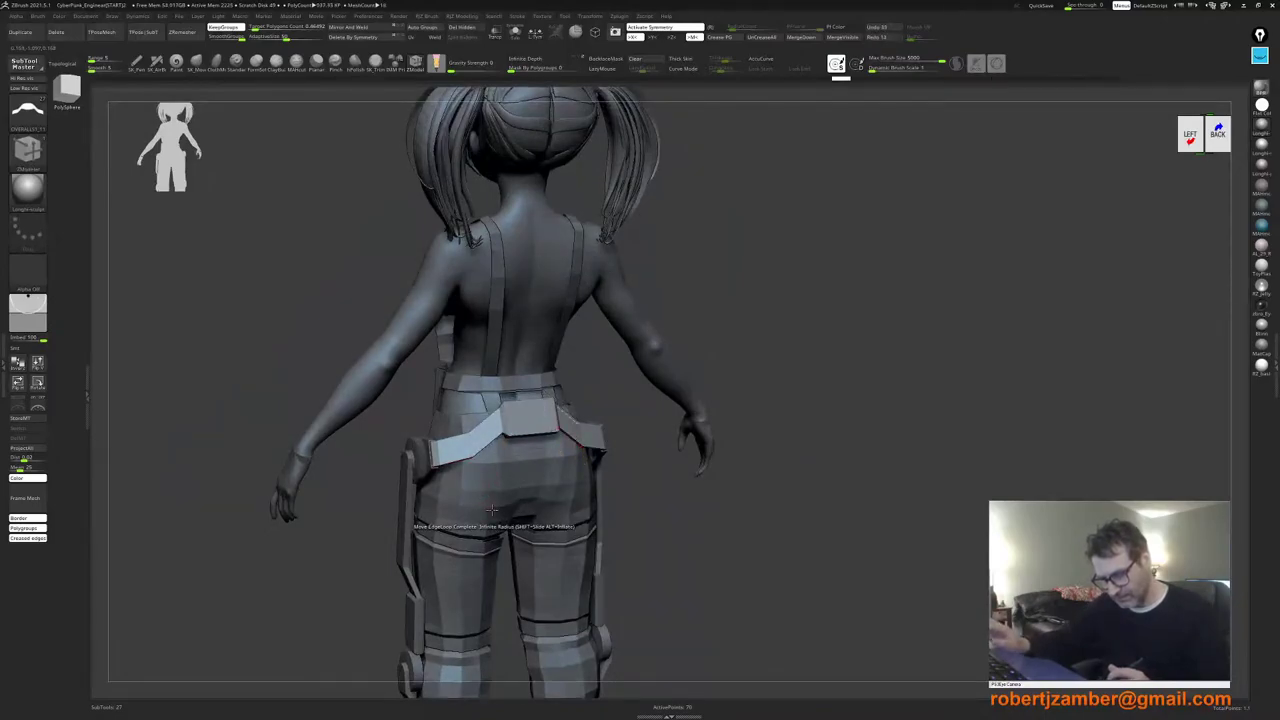
pyautogui.keyDown('shift'); pyautogui.moveTo(492, 510); pyautogui.dragTo(450, 508, button='right'); pyautogui.keyUp('shift')
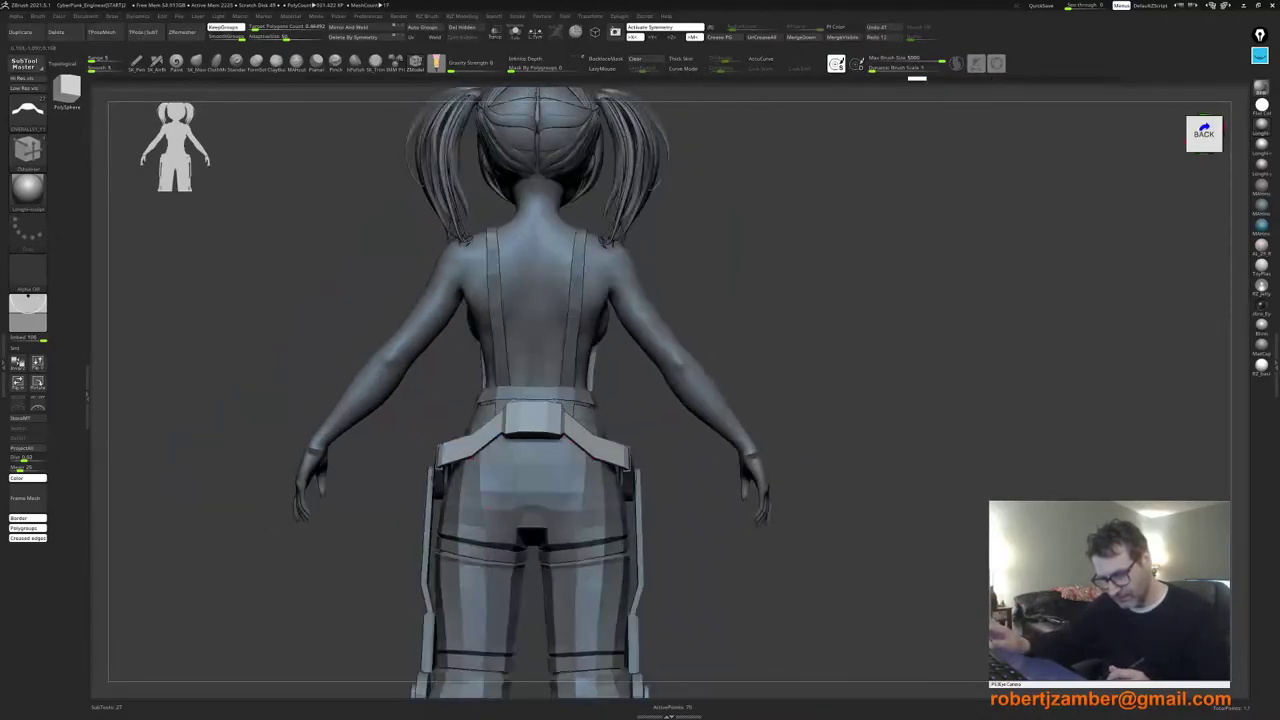
pyautogui.moveTo(494, 510)
pyautogui.mouseDown(button='right')
pyautogui.moveTo(545, 515)
pyautogui.moveTo(585, 545)
pyautogui.moveTo(515, 525)
pyautogui.mouseUp(button='right')
pyautogui.keyDown('alt'); pyautogui.moveTo(434, 487); pyautogui.dragTo(493, 490, button='right'); pyautogui.keyUp('alt')
pyautogui.hotkey('shift', 'f')
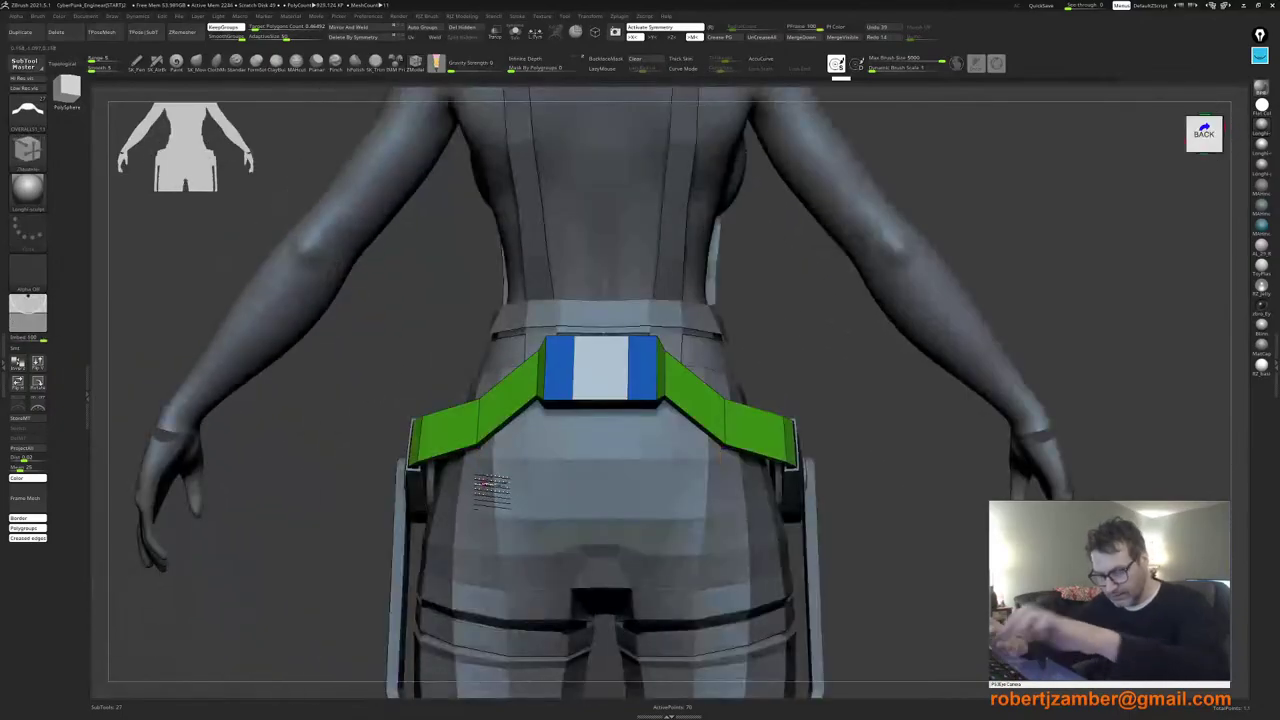
# Step: Bevel the edge loops at the belt's outer bends into narrow vertical strips on both sides
pyautogui.keyDown('ctrl'); pyautogui.moveTo(481, 406); pyautogui.dragTo(474, 446, button='right'); pyautogui.keyUp('ctrl')
pyautogui.press('space')
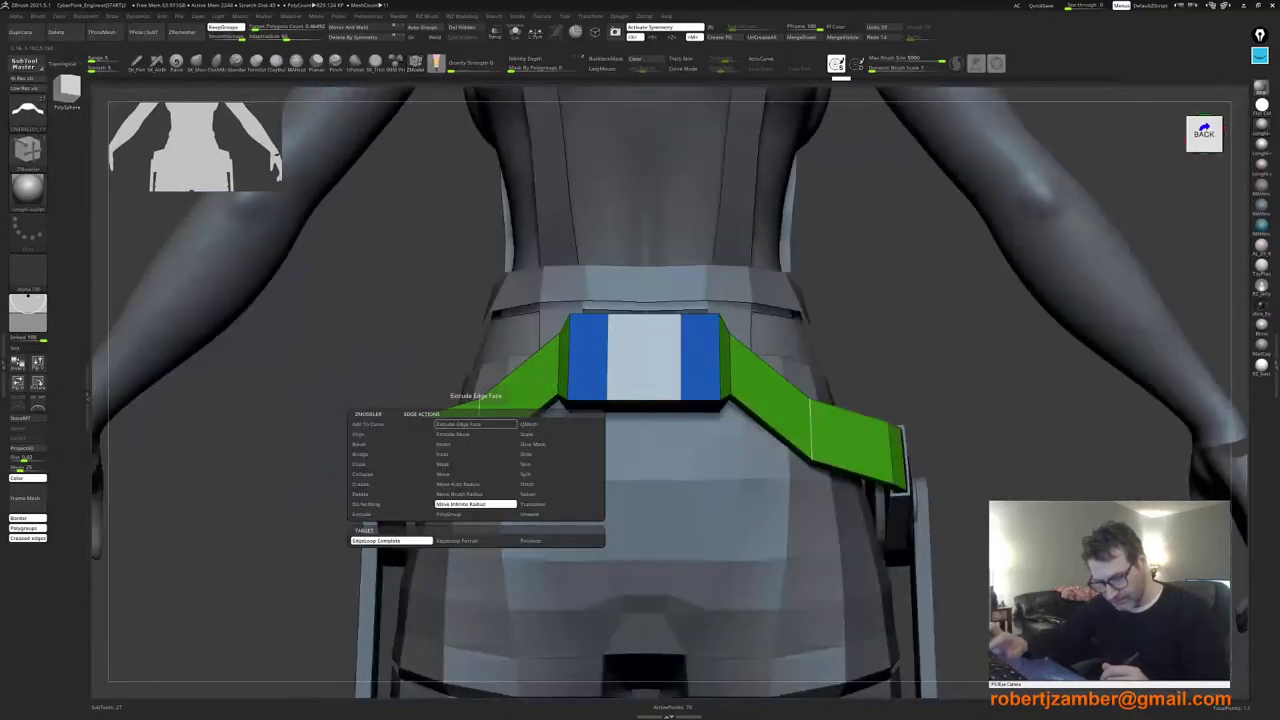
pyautogui.click(391, 444)
pyautogui.click(477, 428)
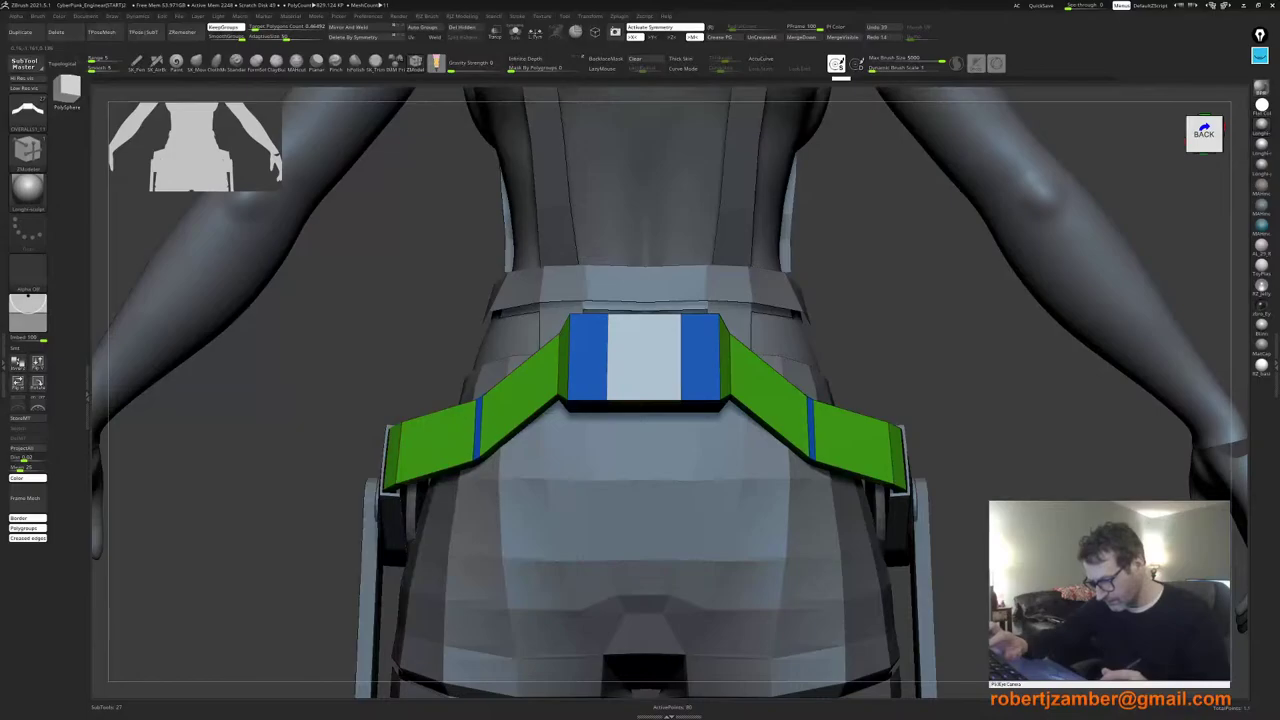
pyautogui.moveTo(477, 430)
pyautogui.mouseDown(button='right')
pyautogui.moveTo(535, 440)
pyautogui.moveTo(472, 428)
pyautogui.moveTo(460, 446)
pyautogui.moveTo(472, 460)
pyautogui.mouseUp(button='right')
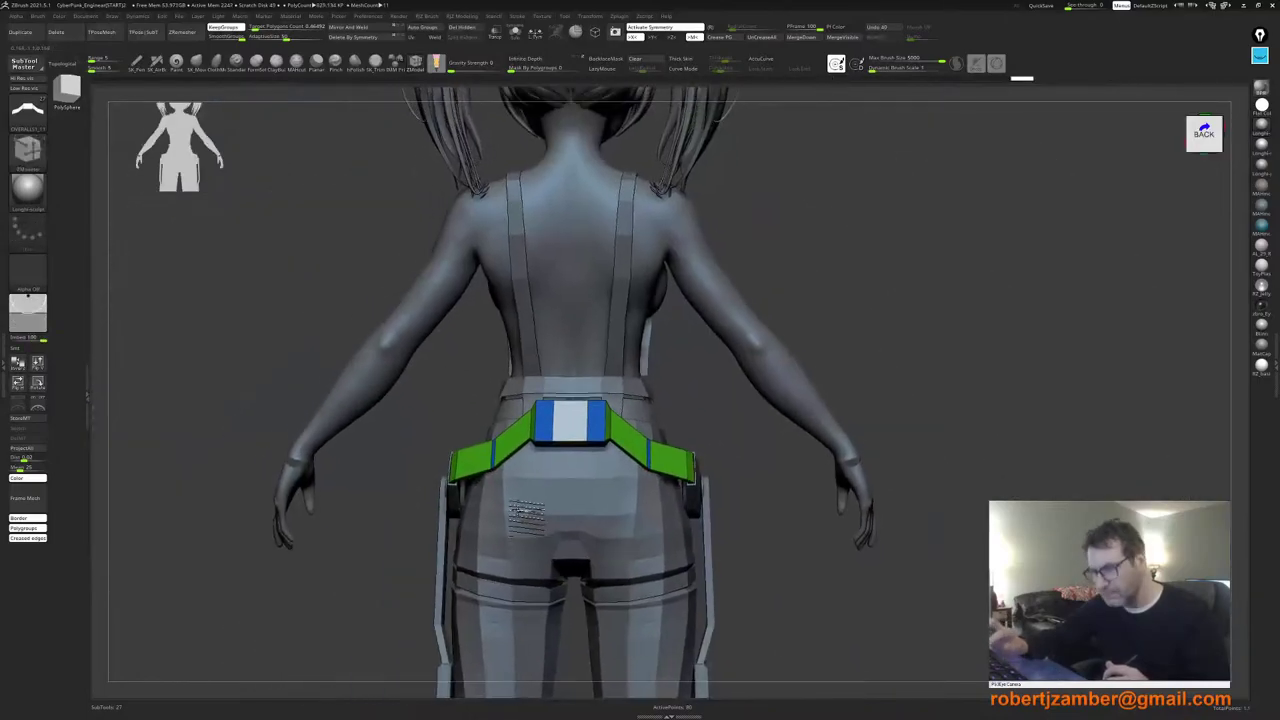
# Step: Insert a QCube primitive on the upper back between the shoulder straps
pyautogui.keyDown('alt'); pyautogui.moveTo(523, 530); pyautogui.dragTo(460, 362, button='right'); pyautogui.keyUp('alt')
pyautogui.moveTo(485, 407)
pyautogui.keyDown('alt'); pyautogui.mouseDown(button='right')
pyautogui.moveTo(471, 381)
pyautogui.moveTo(491, 412)
pyautogui.mouseUp(button='right'); pyautogui.keyUp('alt')
pyautogui.keyDown('alt'); pyautogui.moveTo(284, 279); pyautogui.dragTo(283, 253, button='right'); pyautogui.keyUp('alt')
pyautogui.click(395, 63)
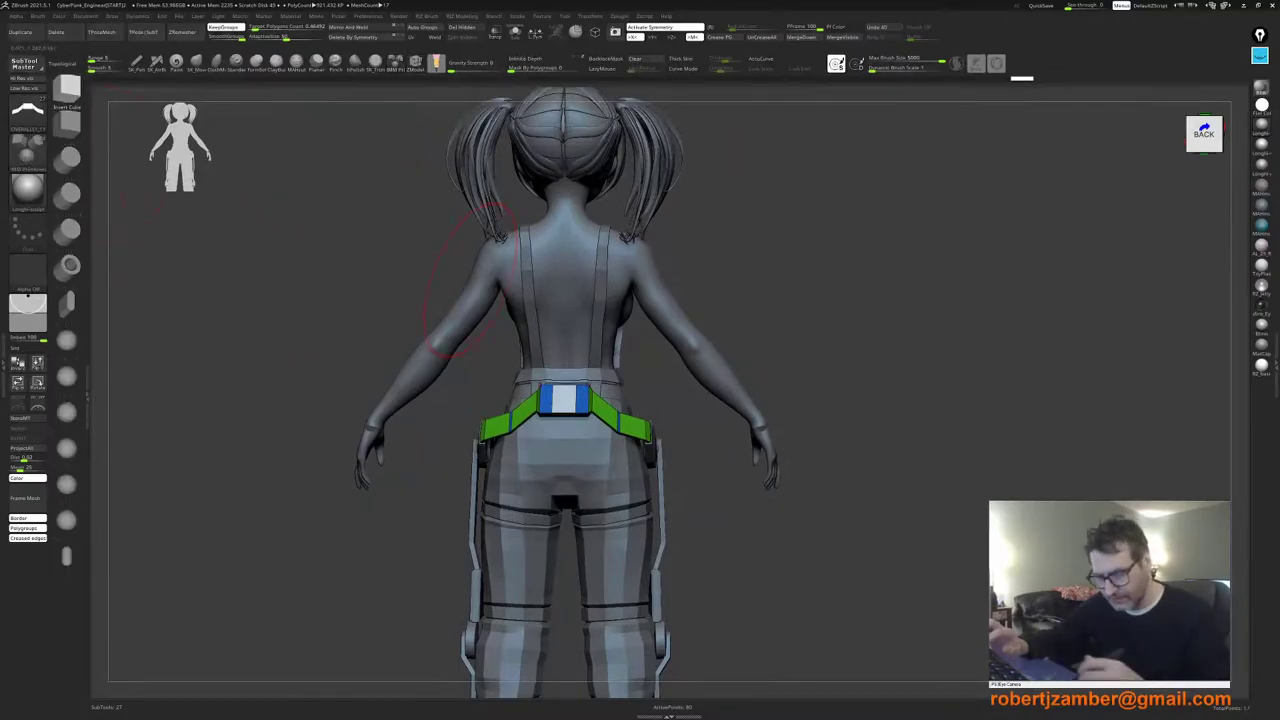
pyautogui.moveTo(565, 258)
pyautogui.mouseDown()
pyautogui.moveTo(565, 291)
pyautogui.moveTo(564, 268)
pyautogui.moveTo(564, 279)
pyautogui.mouseUp()
pyautogui.hotkey('ctrl', 'z')
pyautogui.click(67, 124)
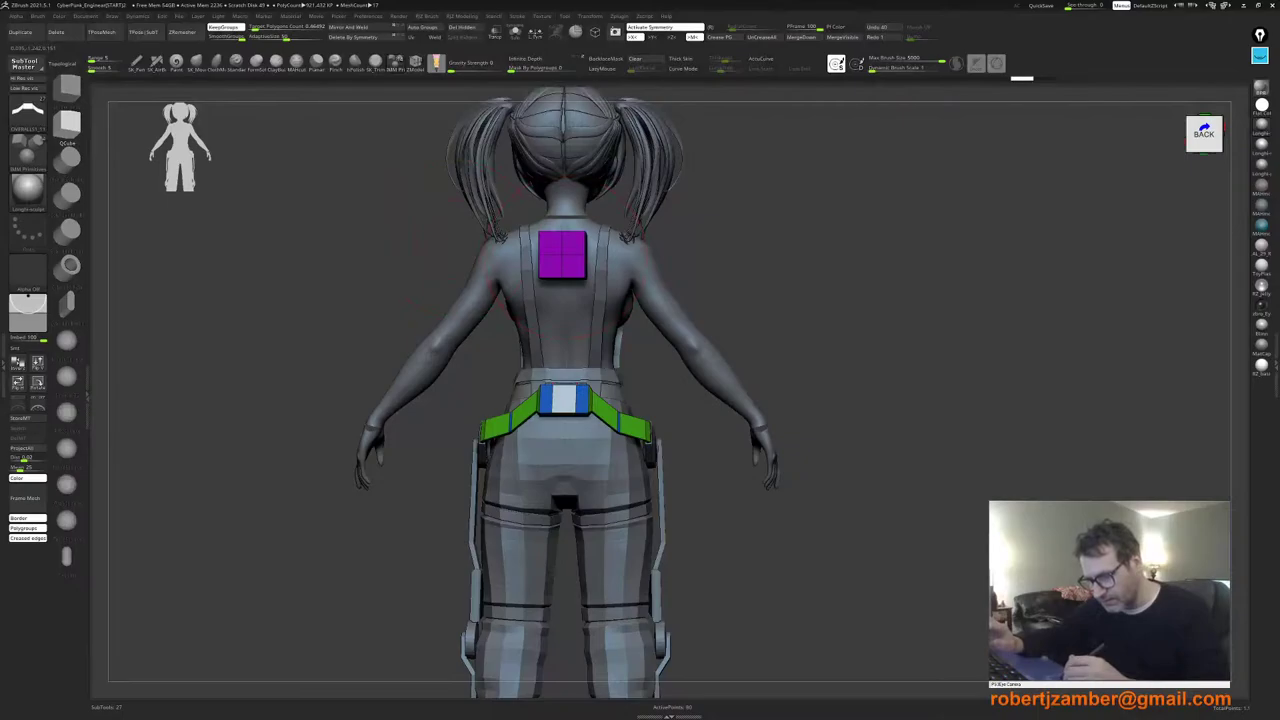
# Step: Adjust the inserted cube's depth behind the back and scale its width to about 0.69
pyautogui.moveTo(760, 330); pyautogui.dragTo(915, 330)
pyautogui.press('w')
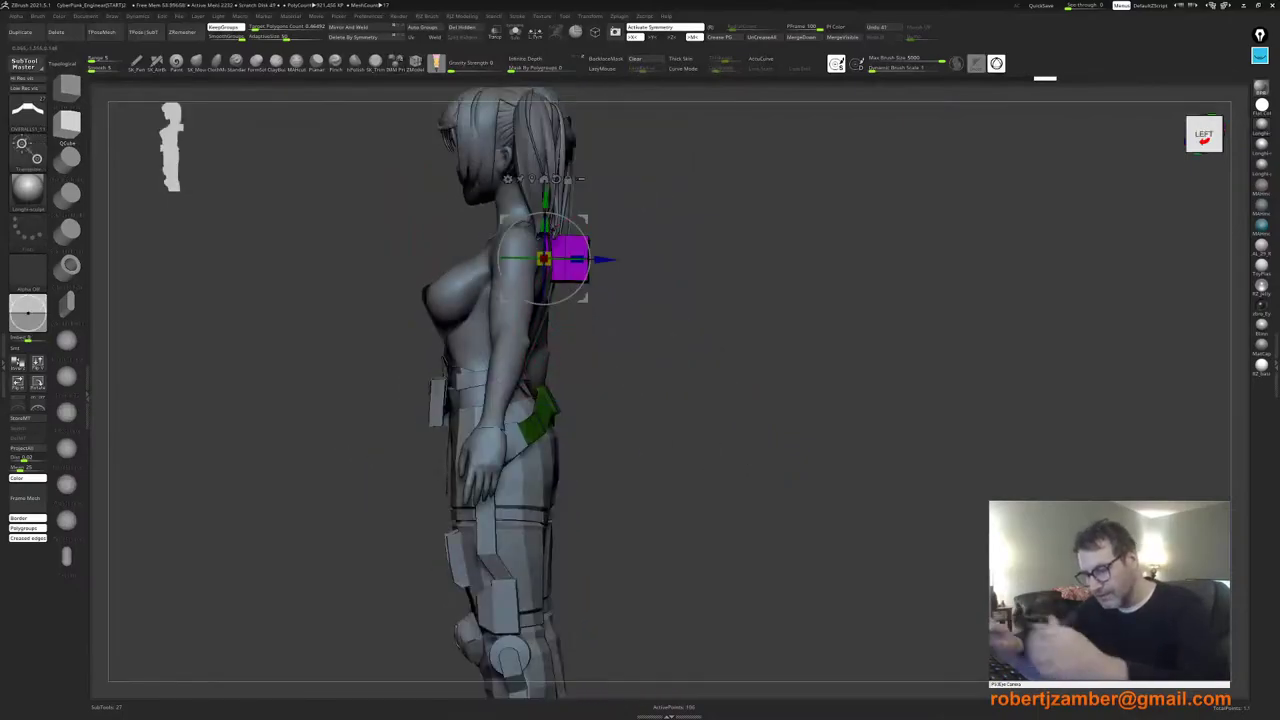
pyautogui.moveTo(577, 259); pyautogui.dragTo(615, 259)
pyautogui.moveTo(596, 266); pyautogui.dragTo(528, 270, button='right')
pyautogui.keyDown('alt'); pyautogui.moveTo(528, 270); pyautogui.dragTo(524, 318, button='right'); pyautogui.keyUp('alt')
pyautogui.moveTo(521, 300); pyautogui.dragTo(532, 300)
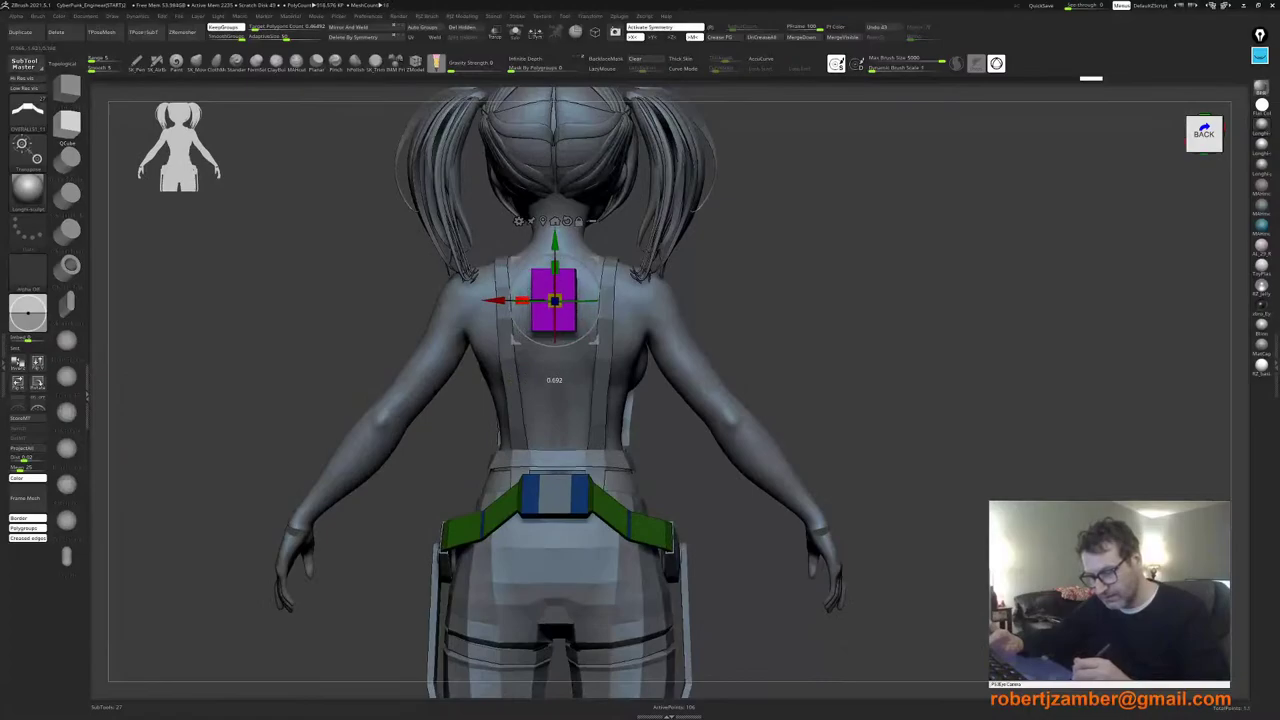
# Step: Move the cube up the spine to the base of the neck and return to draw mode
pyautogui.moveTo(555, 243); pyautogui.dragTo(555, 224)
pyautogui.moveTo(554, 319); pyautogui.dragTo(554, 310)
pyautogui.moveTo(820, 350); pyautogui.dragTo(730, 348)
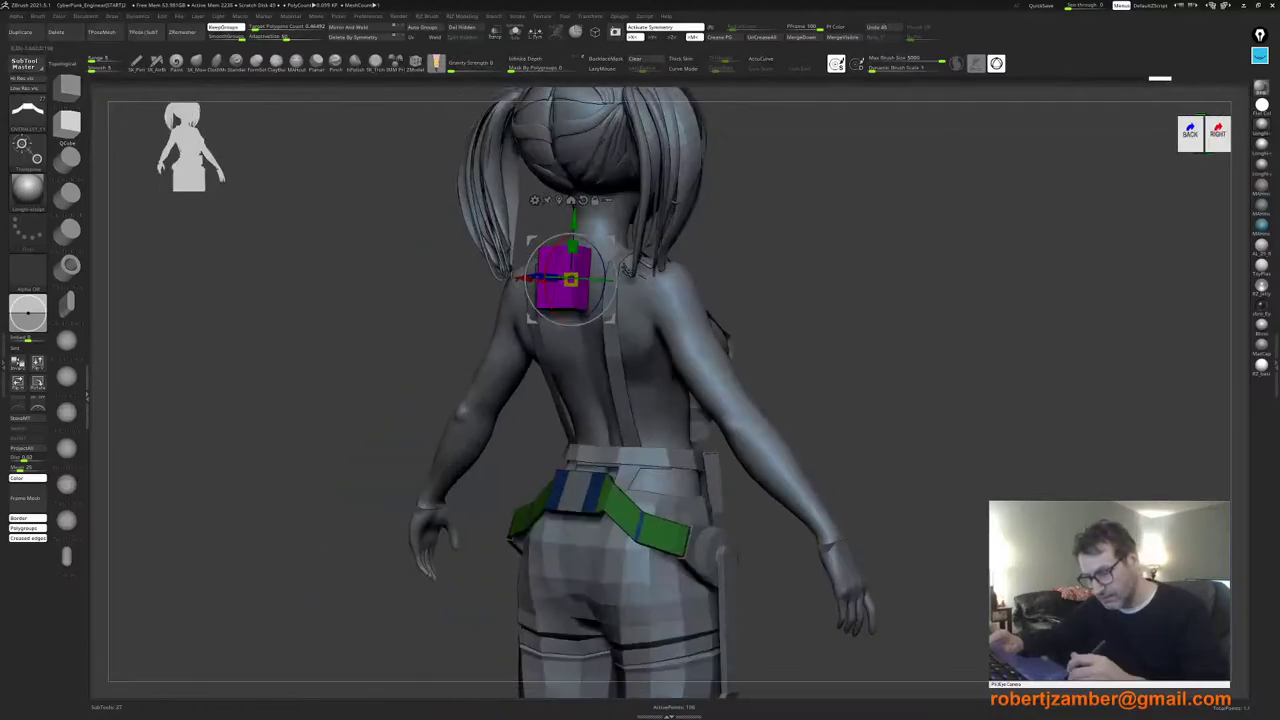
pyautogui.moveTo(574, 218); pyautogui.dragTo(574, 209)
pyautogui.moveTo(574, 209)
pyautogui.mouseDown(button='right')
pyautogui.moveTo(592, 246)
pyautogui.moveTo(480, 335)
pyautogui.mouseUp(button='right')
pyautogui.press('q')
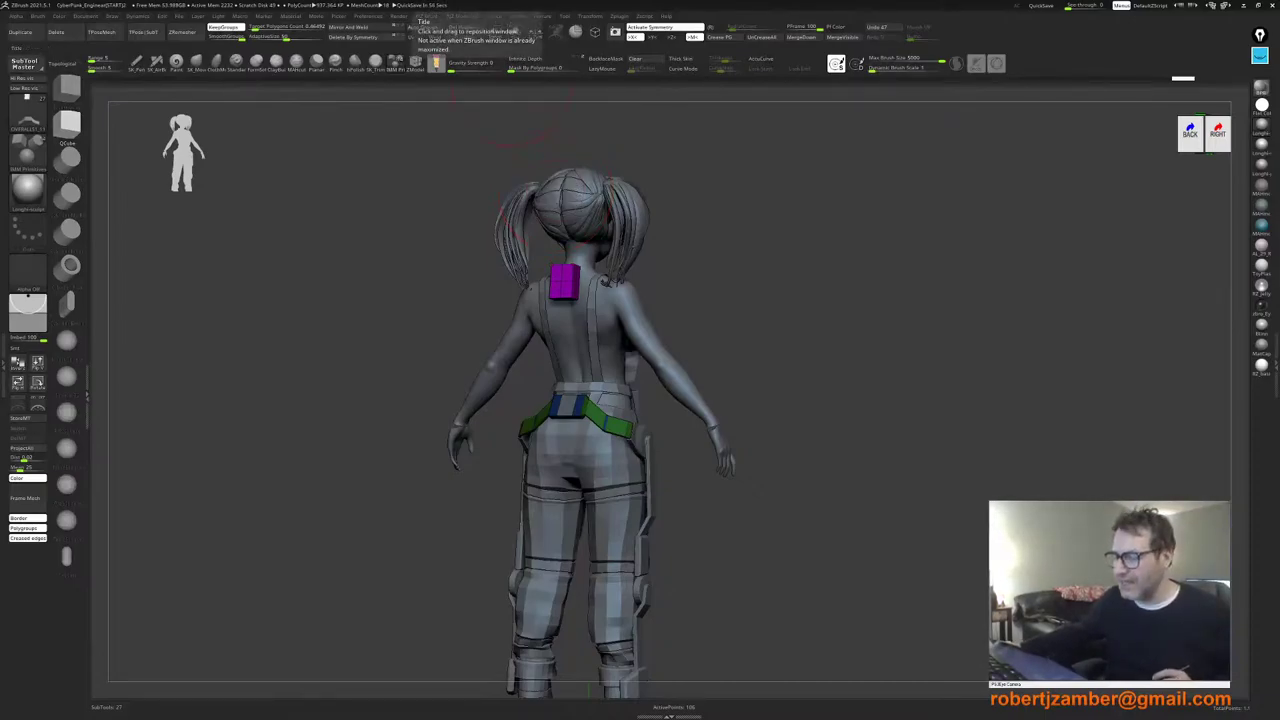
# Step: Switch to the reference board and study the labelled exoskeleton diagram alongside the engineer artwork
pyautogui.moveTo(330, 2); pyautogui.dragTo(326, 569, button='right')
pyautogui.scroll(-3, 490, 462)
pyautogui.moveTo(490, 462); pyautogui.dragTo(532, 387, button='middle')
pyautogui.scroll(4, 536, 452)
pyautogui.scroll(-4, 536, 449)
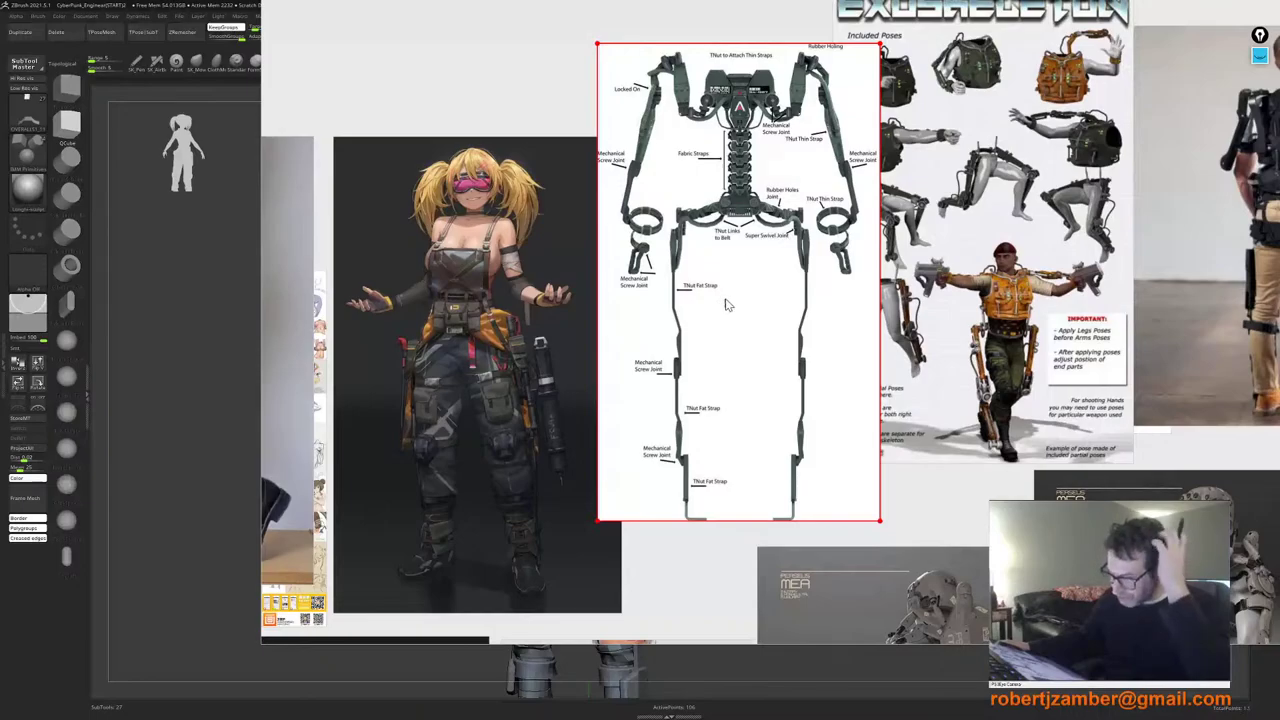
pyautogui.scroll(-2, 744, 292)
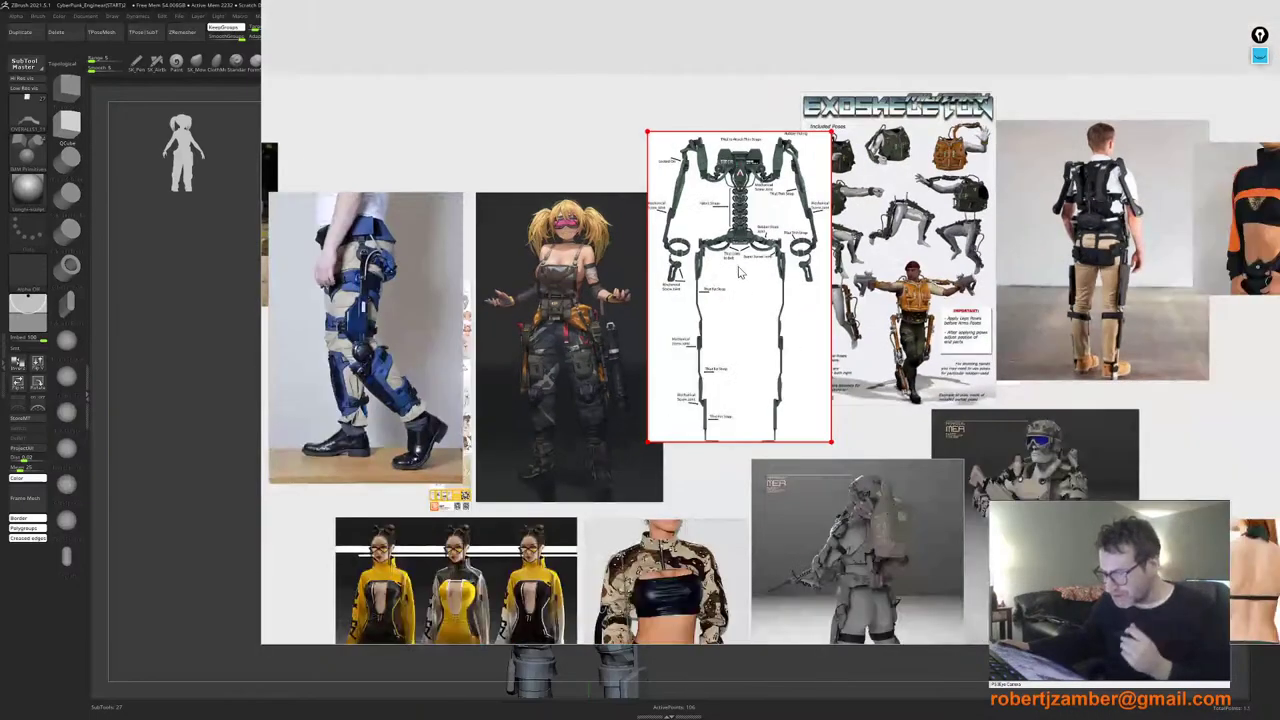
pyautogui.scroll(1, 742, 268)
pyautogui.scroll(-2, 736, 254)
pyautogui.scroll(3, 459, 318)
pyautogui.scroll(-1, 450, 320)
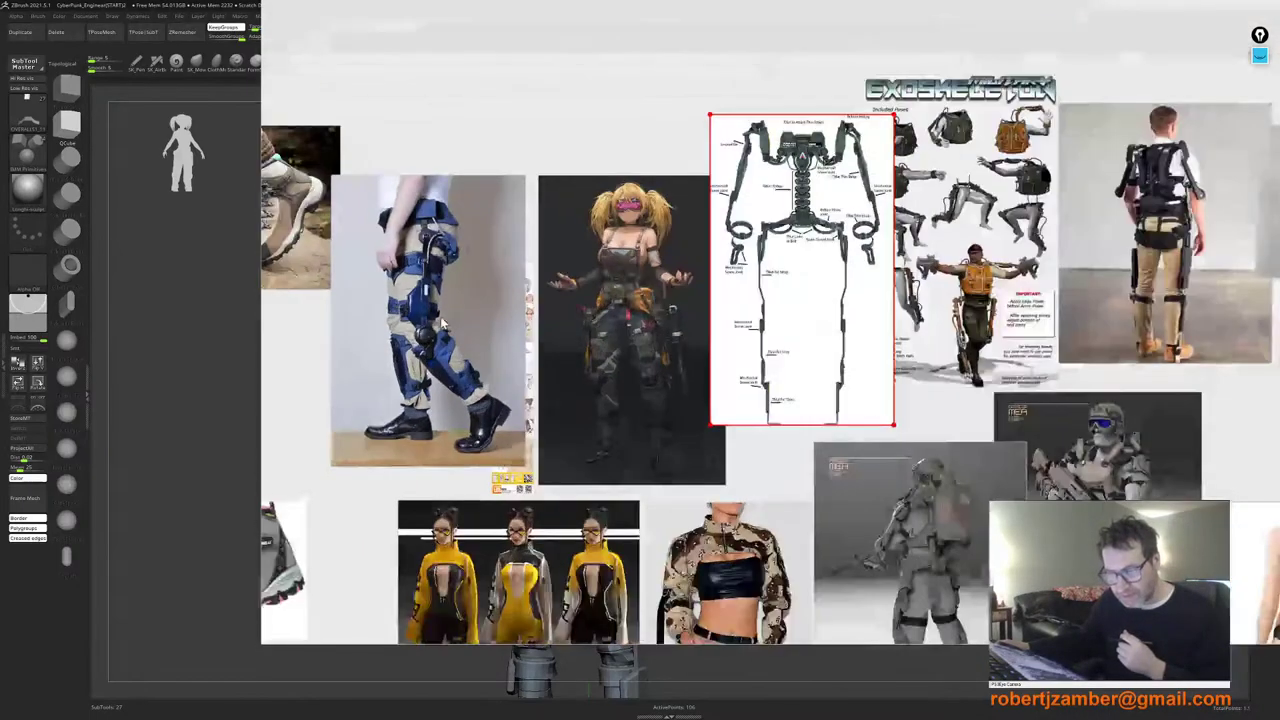
pyautogui.scroll(-1, 768, 282)
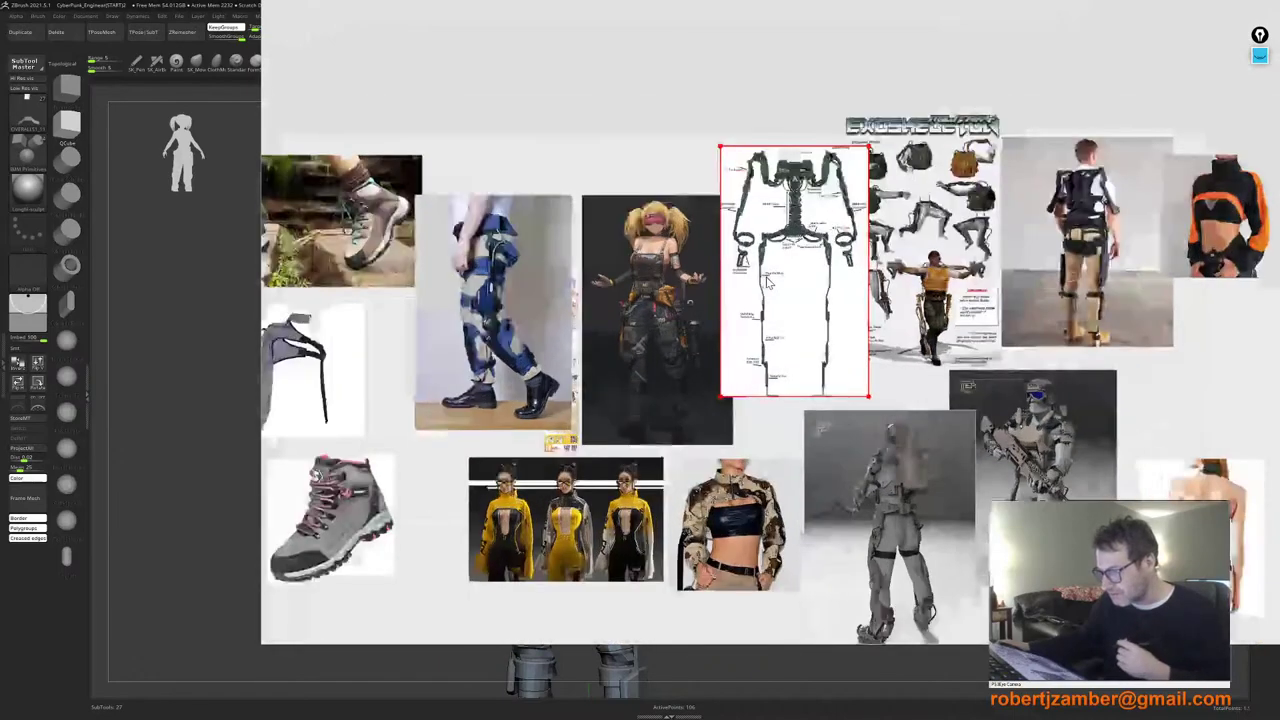
pyautogui.scroll(4, 769, 282)
pyautogui.scroll(-2, 779, 272)
pyautogui.scroll(2, 784, 270)
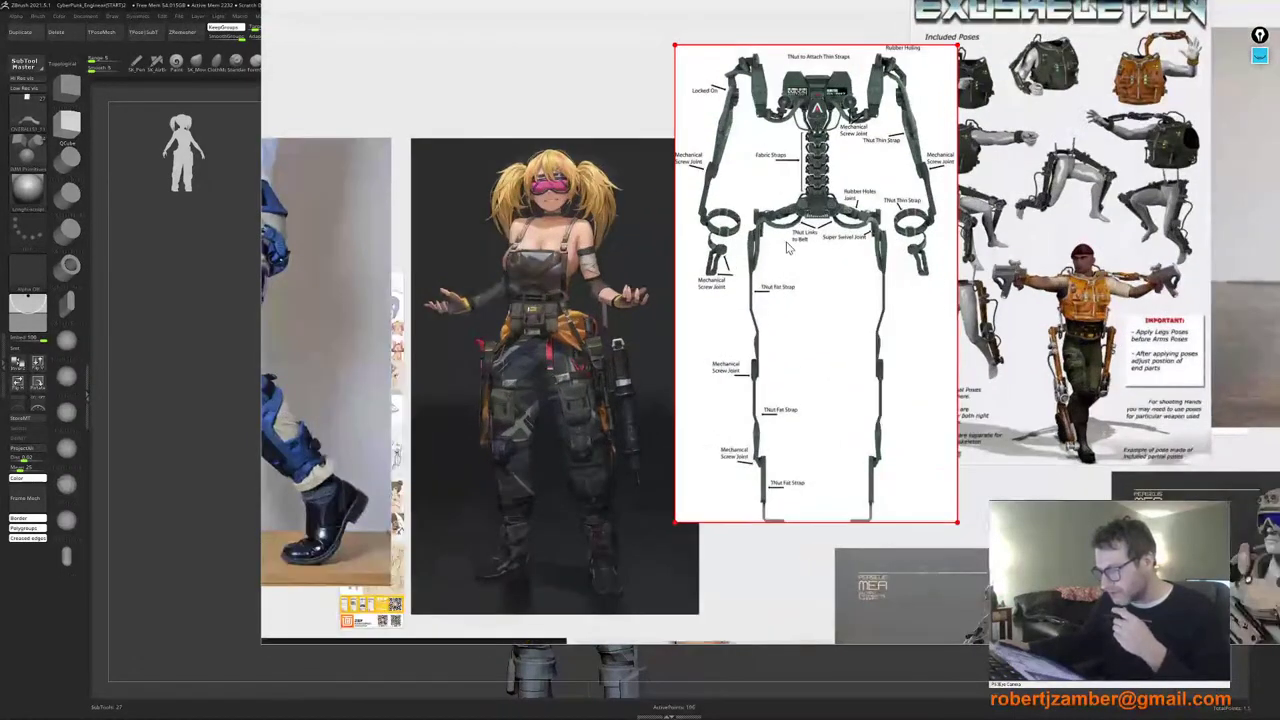
pyautogui.moveTo(808, 199); pyautogui.dragTo(777, 221, button='middle')
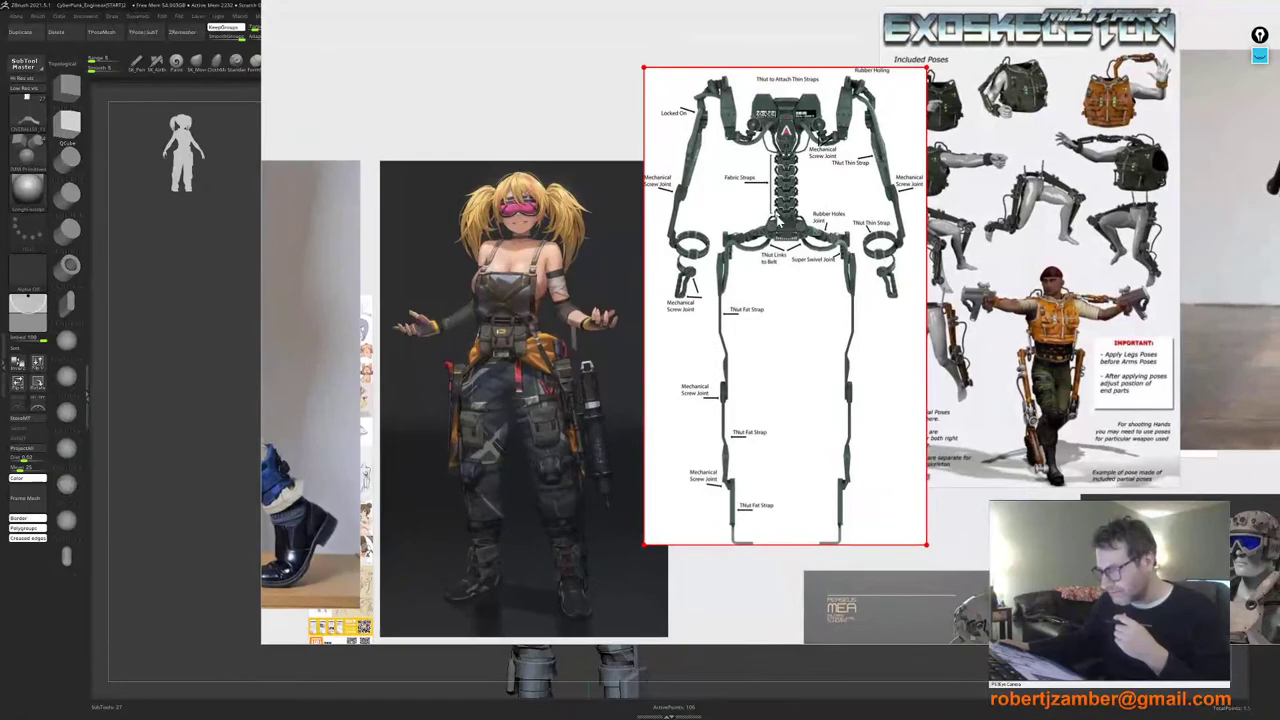
pyautogui.scroll(2, 778, 238)
pyautogui.scroll(-2, 781, 239)
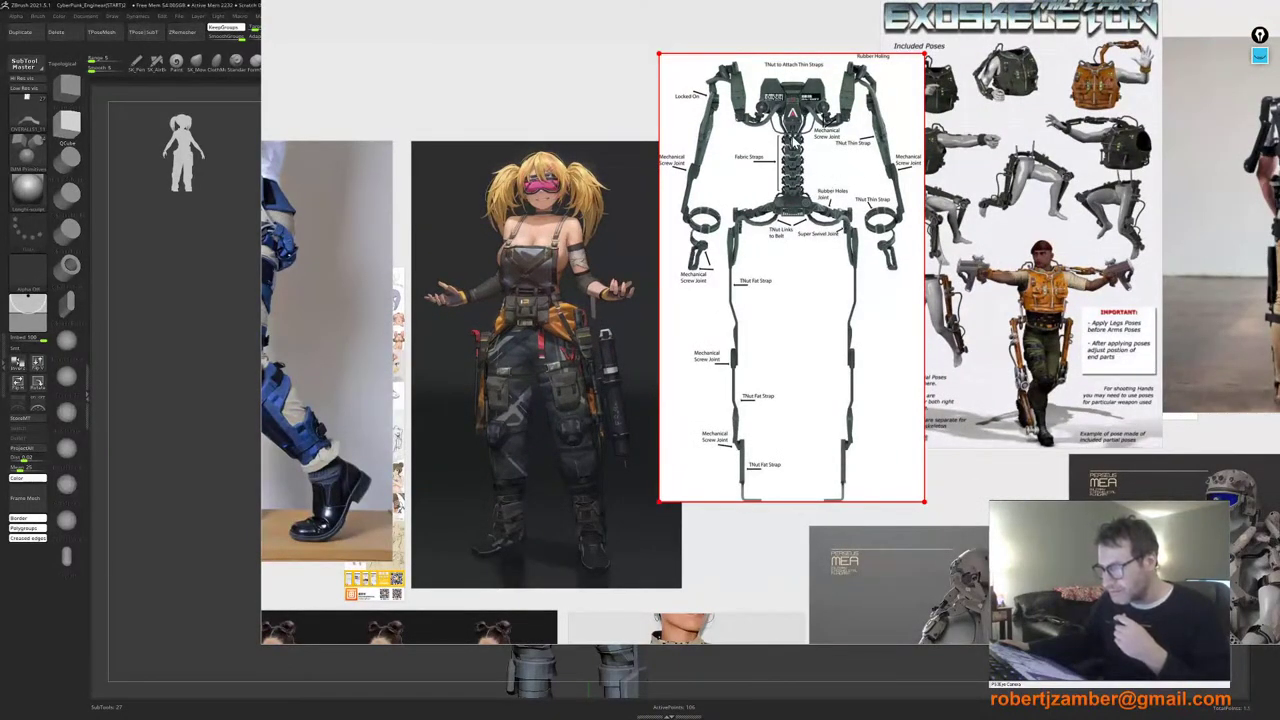
# Step: Examine the engineer artwork's shoulder straps and bib up close, plus the blue leg exoskeleton photo
pyautogui.scroll(4, 543, 224)
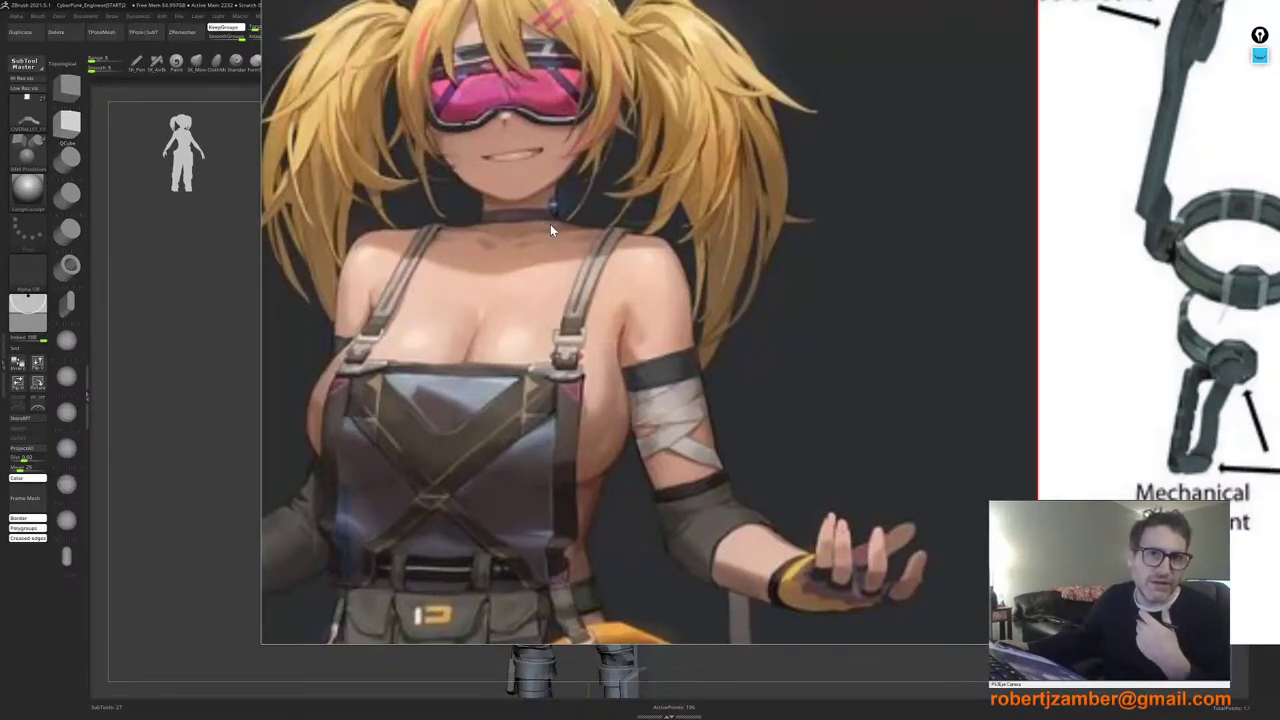
pyautogui.scroll(-2, 555, 228)
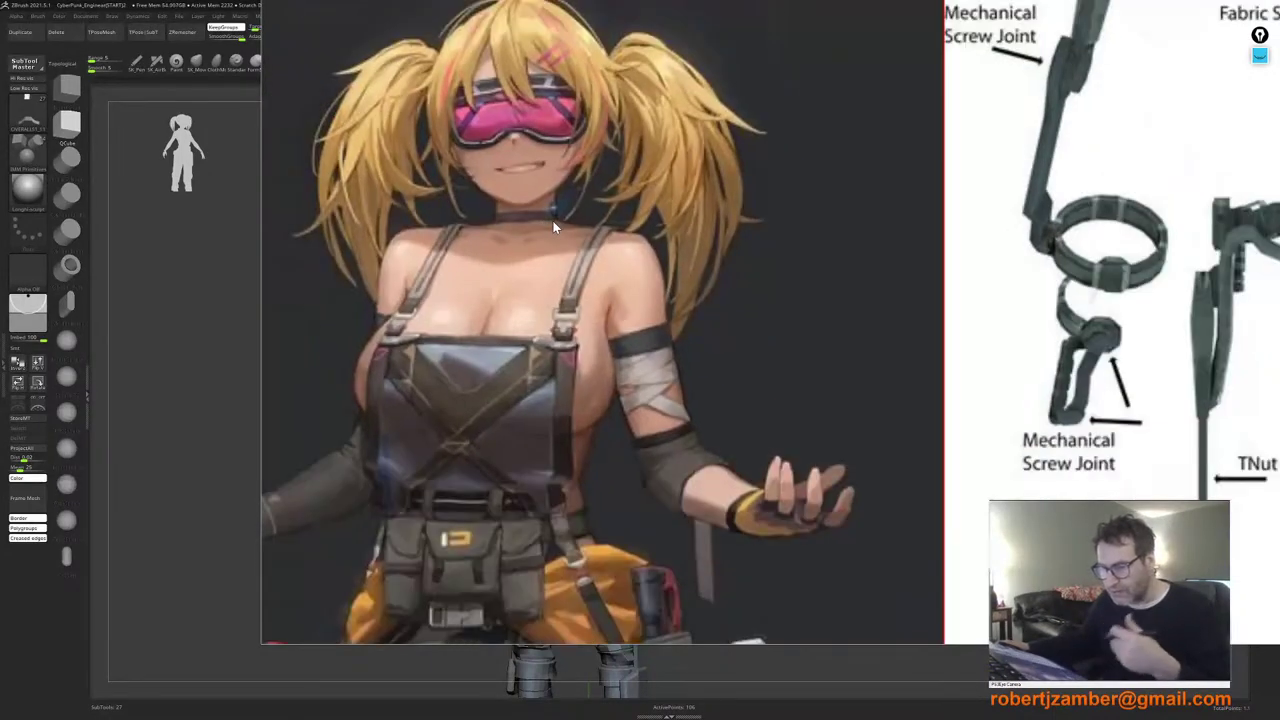
pyautogui.scroll(-4, 553, 228)
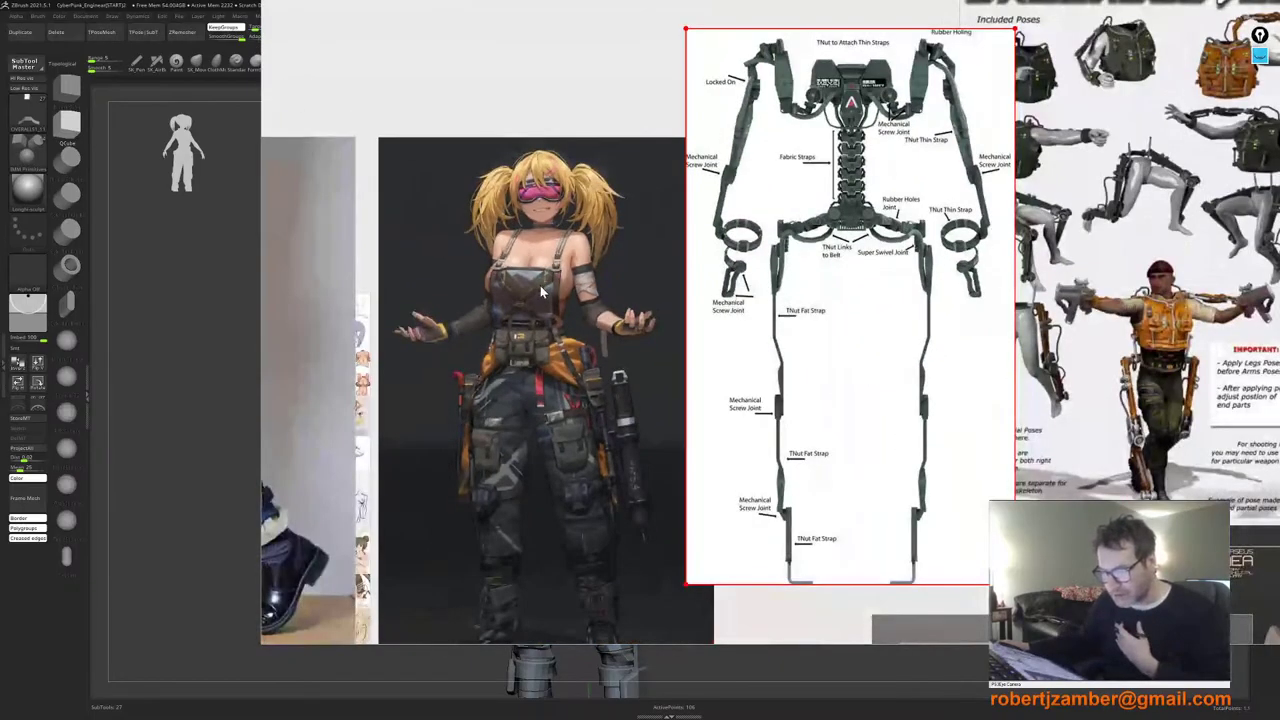
pyautogui.scroll(-1, 545, 288)
pyautogui.scroll(-2, 790, 234)
pyautogui.moveTo(465, 340); pyautogui.dragTo(682, 238, button='middle')
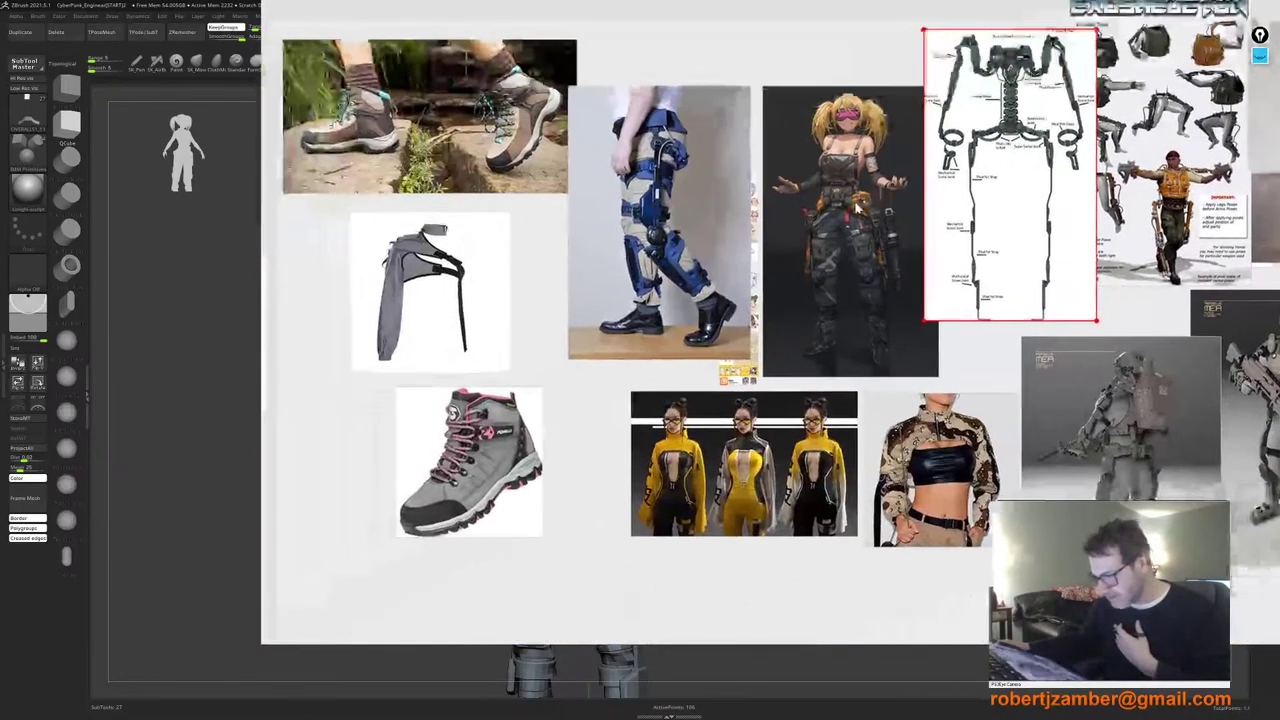
pyautogui.scroll(4, 678, 236)
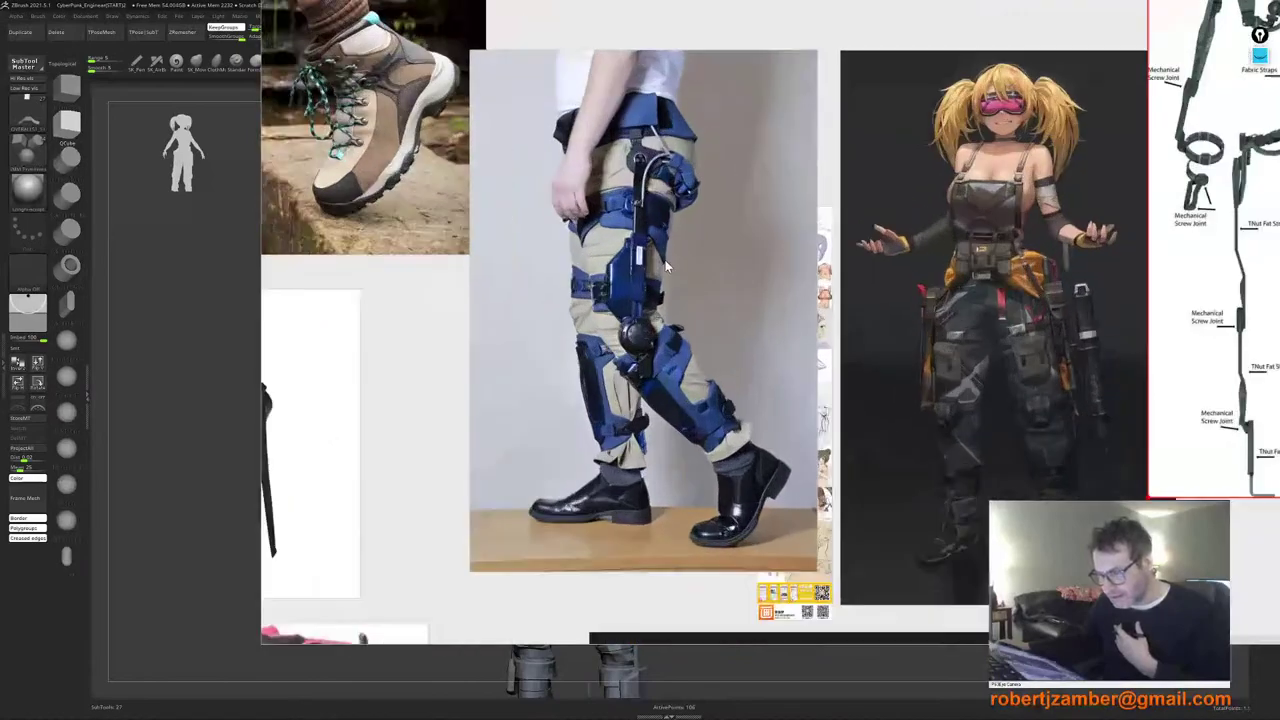
pyautogui.scroll(-2, 631, 305)
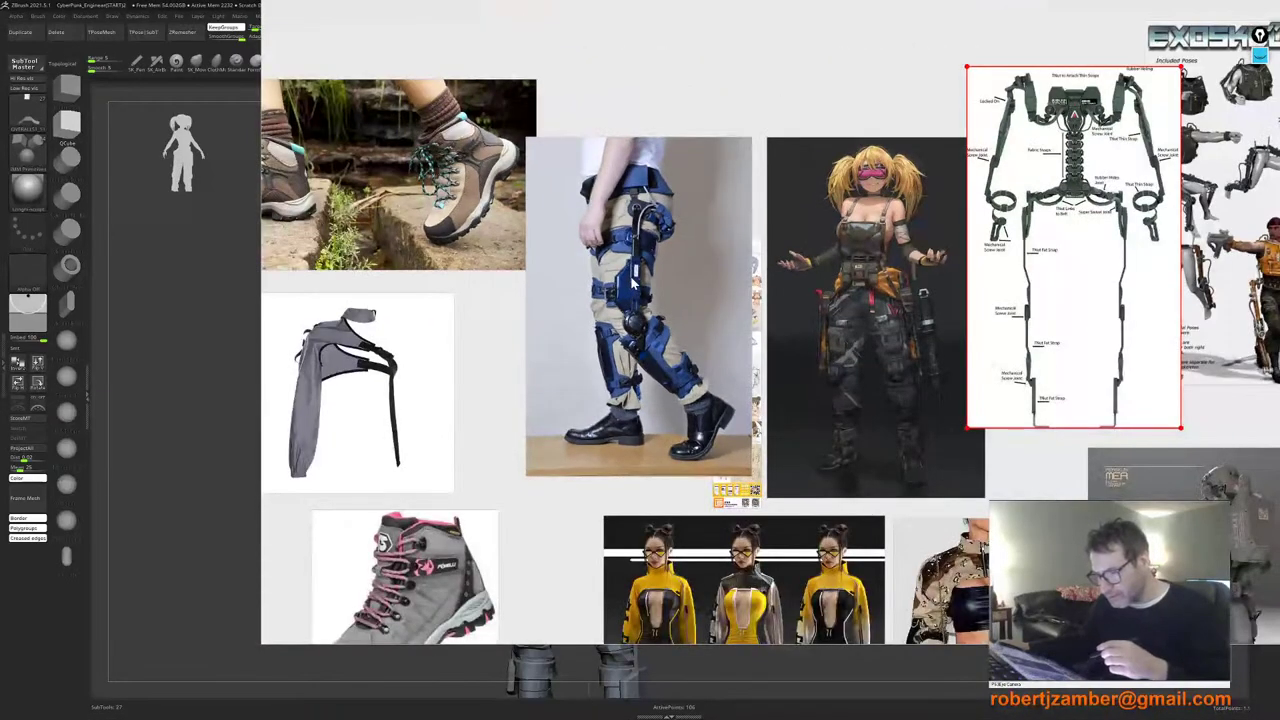
# Step: Examine the two armoured soldier renders for their back unit, hip belt and leg frame construction
pyautogui.scroll(-2, 631, 283)
pyautogui.moveTo(724, 334); pyautogui.dragTo(515, 223, button='middle')
pyautogui.scroll(2, 789, 395)
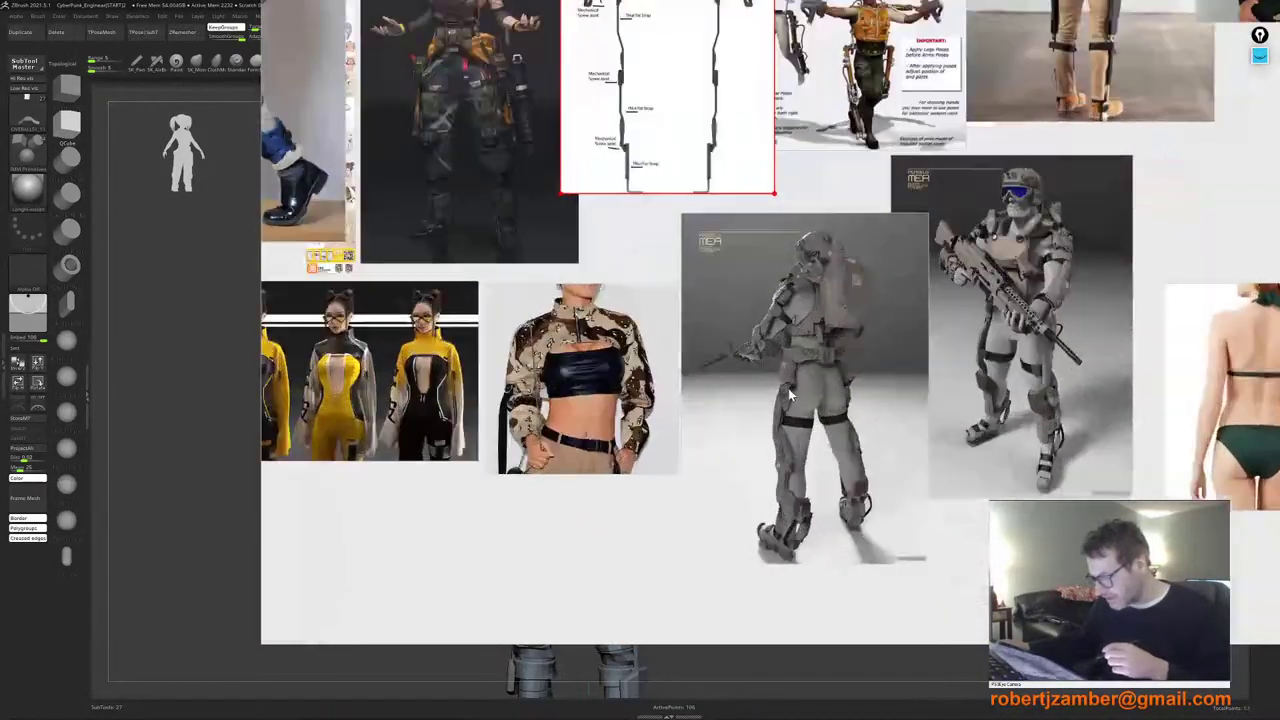
pyautogui.scroll(1, 809, 392)
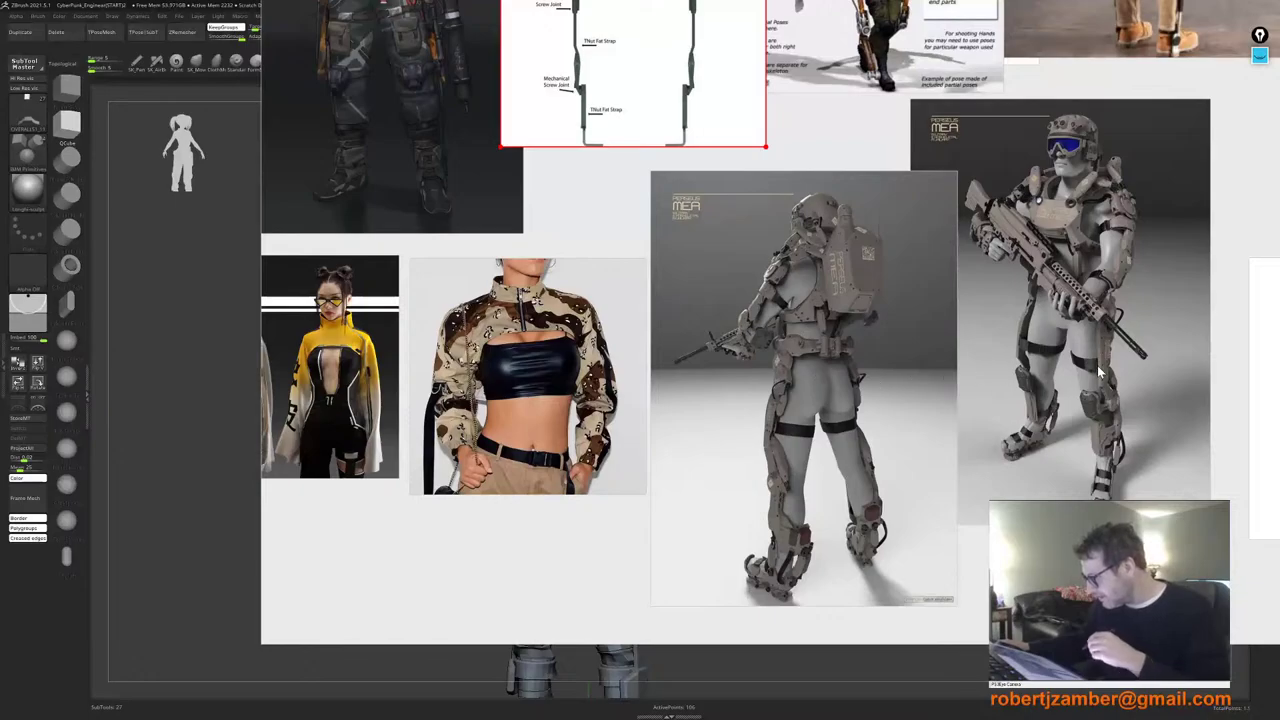
pyautogui.scroll(-2, 1100, 373)
pyautogui.scroll(5, 1100, 380)
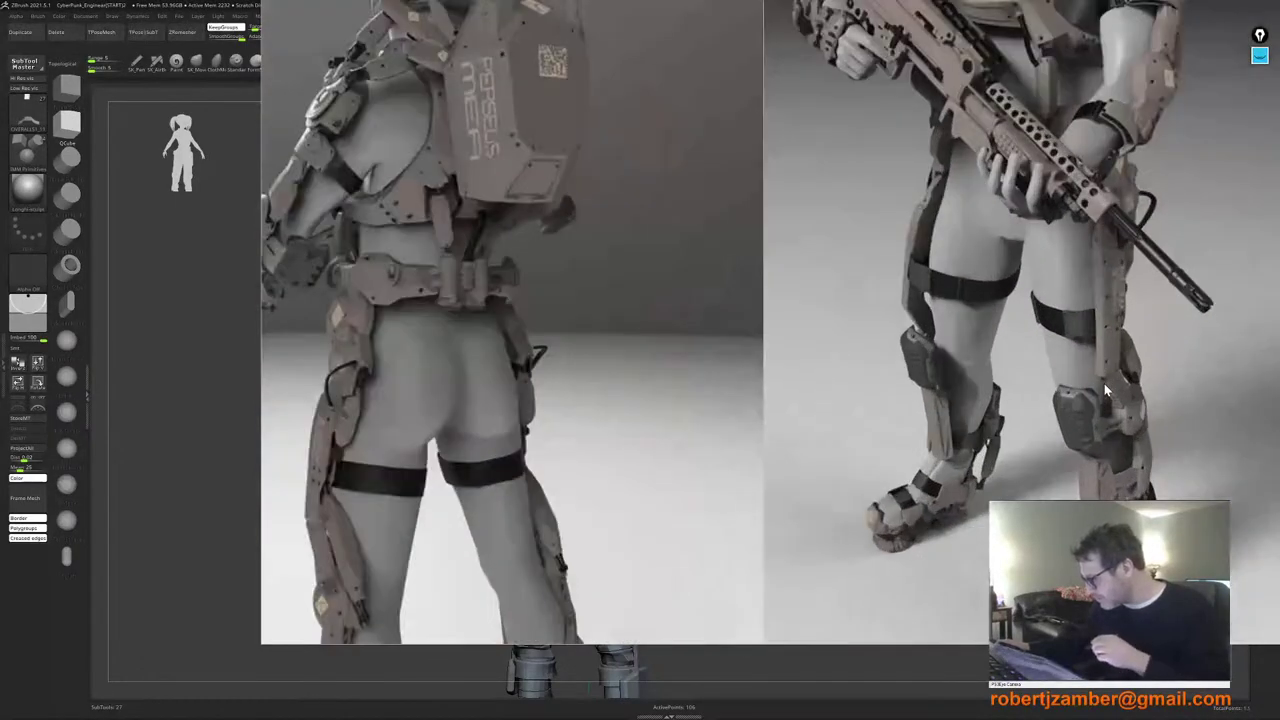
pyautogui.scroll(-3, 1105, 383)
pyautogui.scroll(-2, 793, 414)
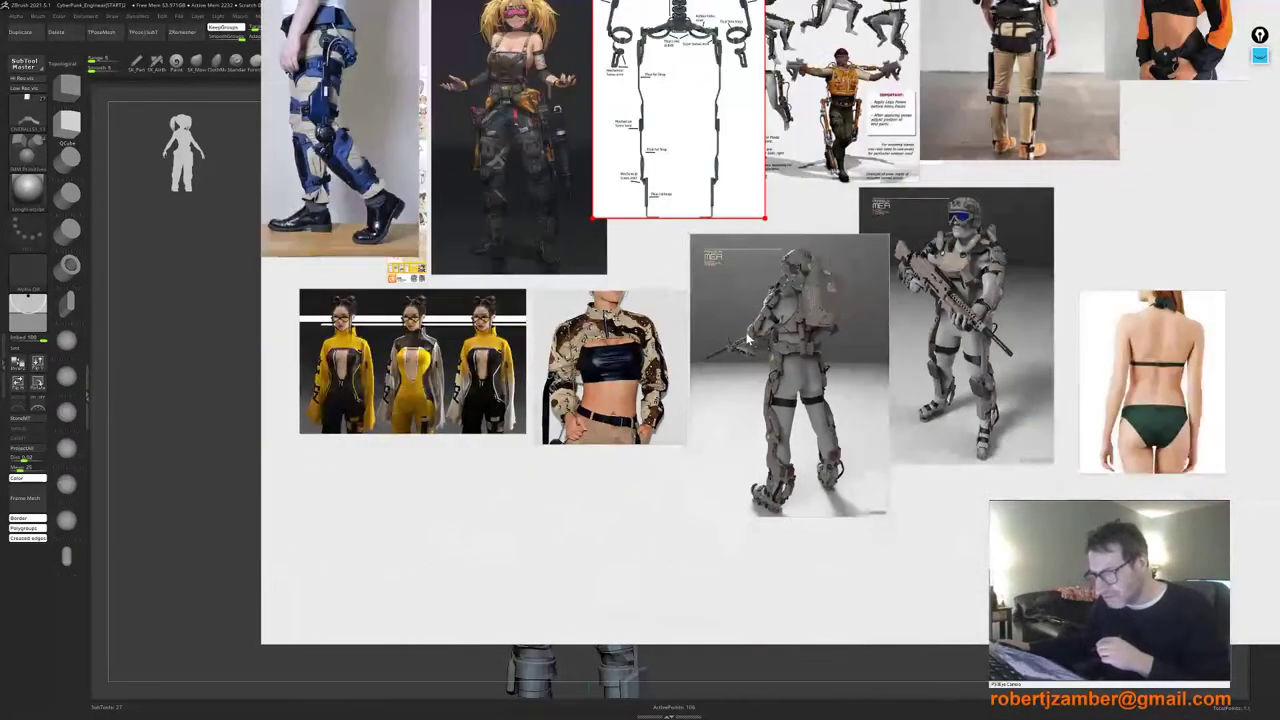
# Step: Study the spine and upper-back unit in the exoskeleton diagram and return to the ZBrush model
pyautogui.moveTo(748, 340); pyautogui.dragTo(833, 485, button='middle')
pyautogui.scroll(2, 746, 268)
pyautogui.scroll(-2, 650, 315)
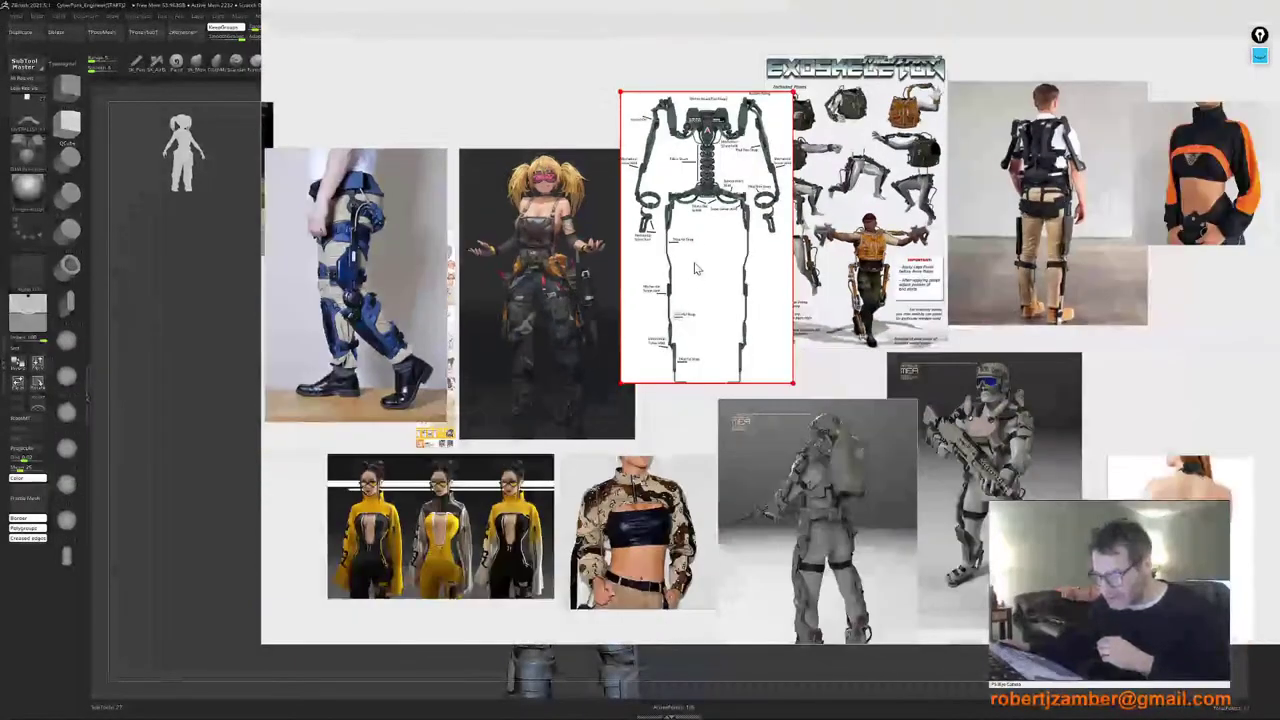
pyautogui.scroll(1, 697, 268)
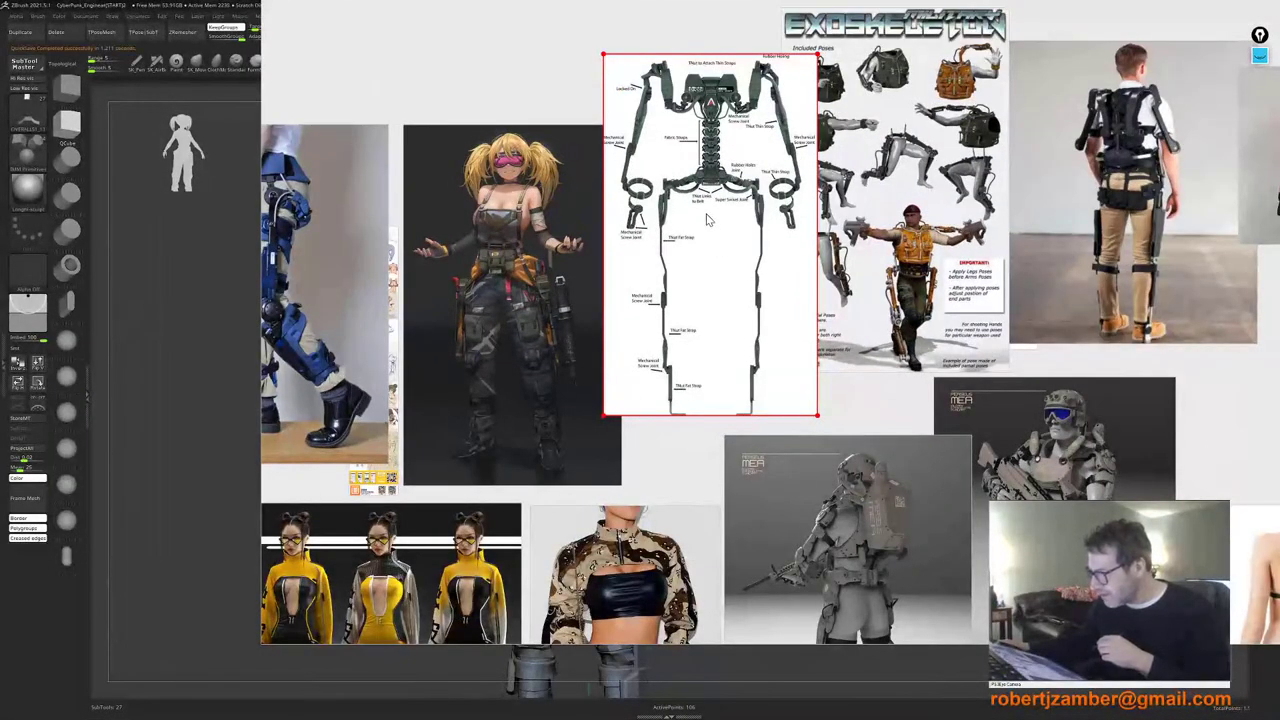
pyautogui.moveTo(713, 228); pyautogui.dragTo(720, 273, button='middle')
pyautogui.scroll(2, 714, 225)
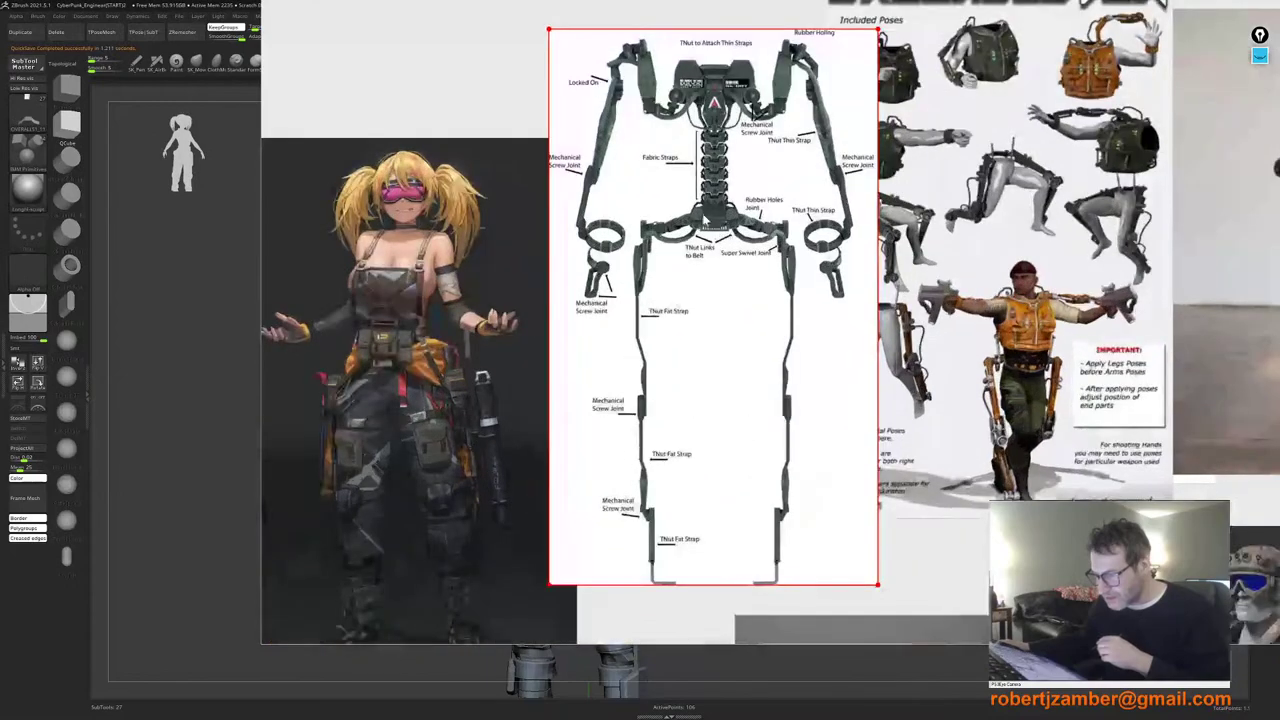
pyautogui.scroll(-1, 706, 232)
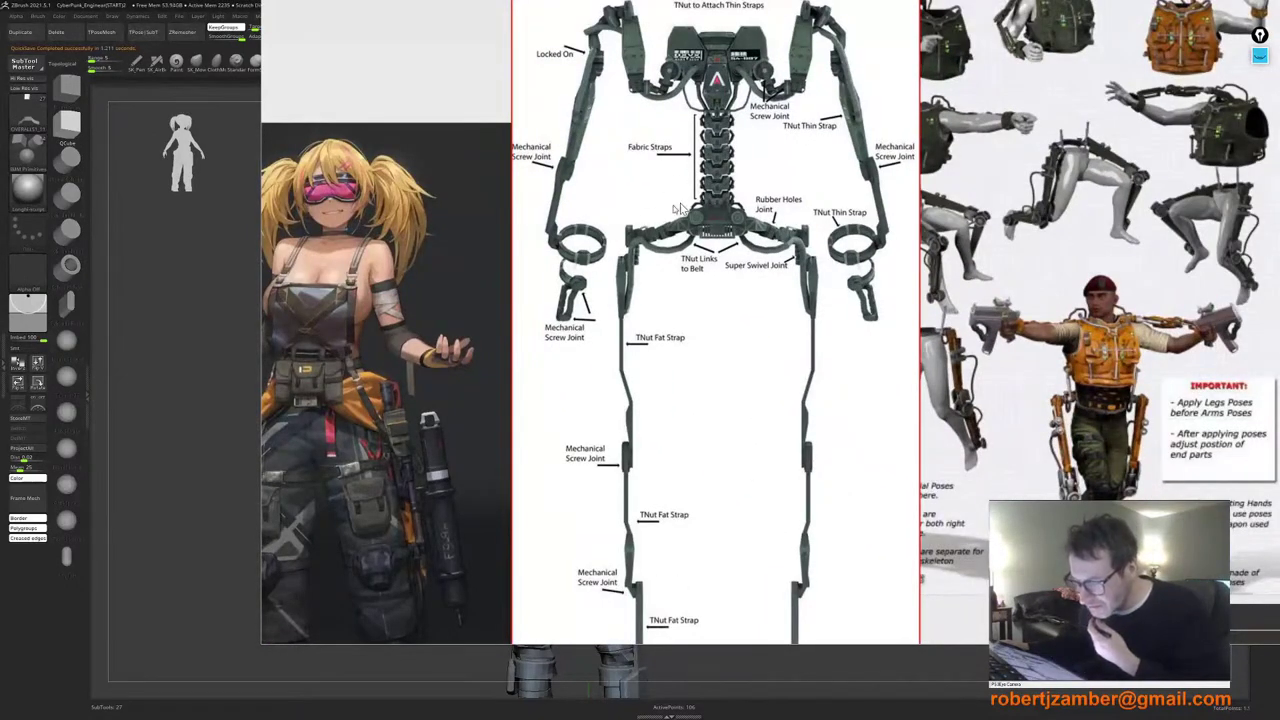
pyautogui.scroll(-1, 676, 208)
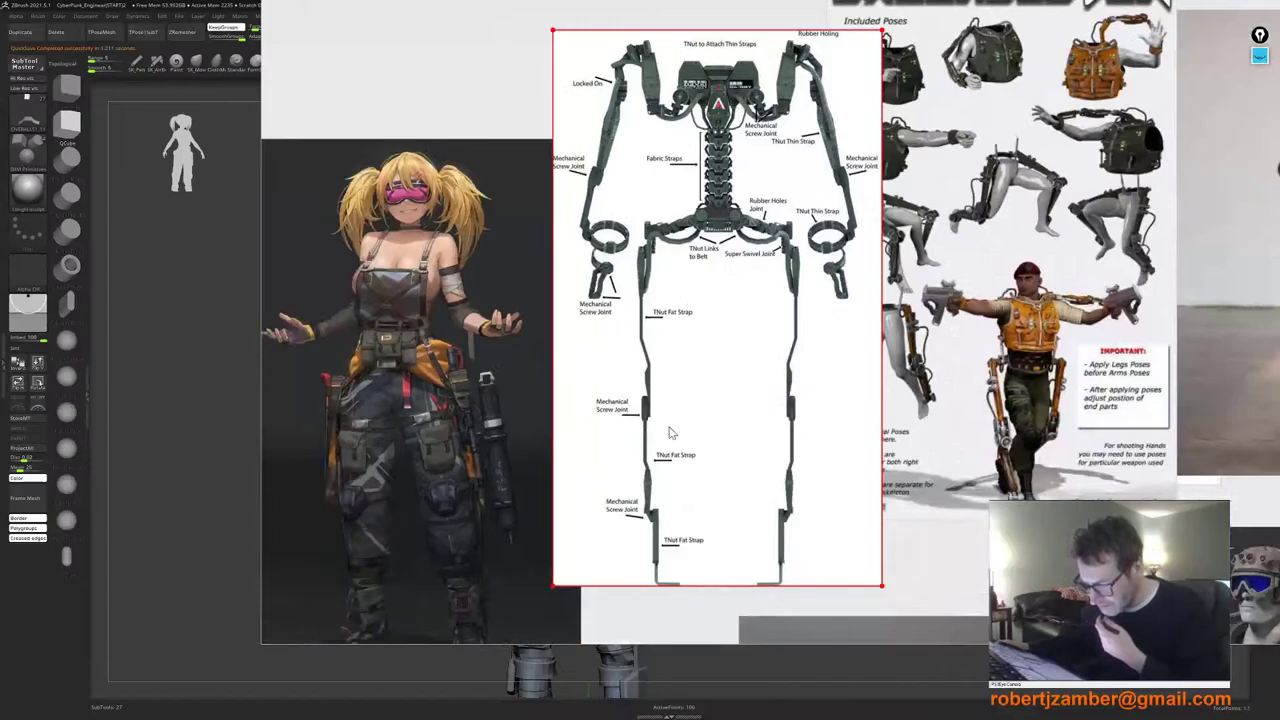
pyautogui.scroll(-1, 665, 435)
pyautogui.scroll(1, 564, 480)
pyautogui.scroll(-4, 536, 438)
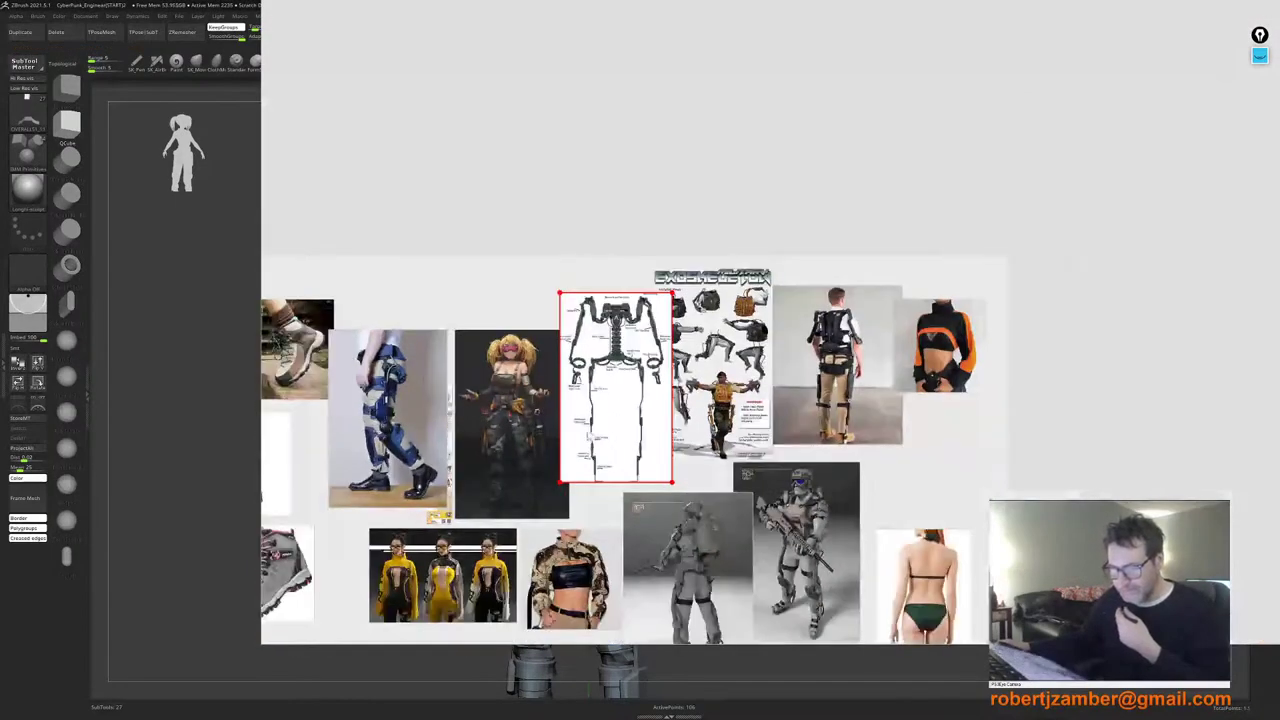
pyautogui.moveTo(536, 438); pyautogui.dragTo(640, 10, button='middle')
pyautogui.hotkey('alt', 'Tab')
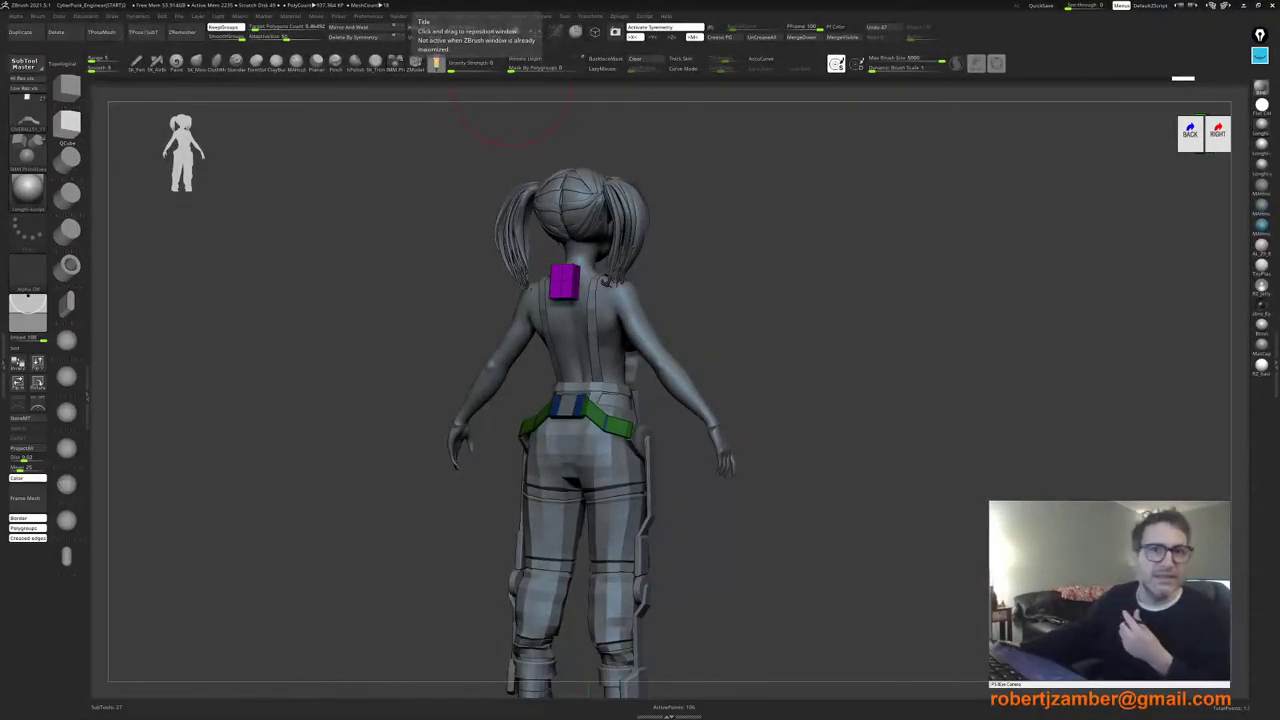
# Step: Switch to the ZModeler brush and delete the horizontal middle edge loop of the upper-back cube
pyautogui.keyDown('shift'); pyautogui.moveTo(366, 379); pyautogui.dragTo(374, 388); pyautogui.keyUp('shift')
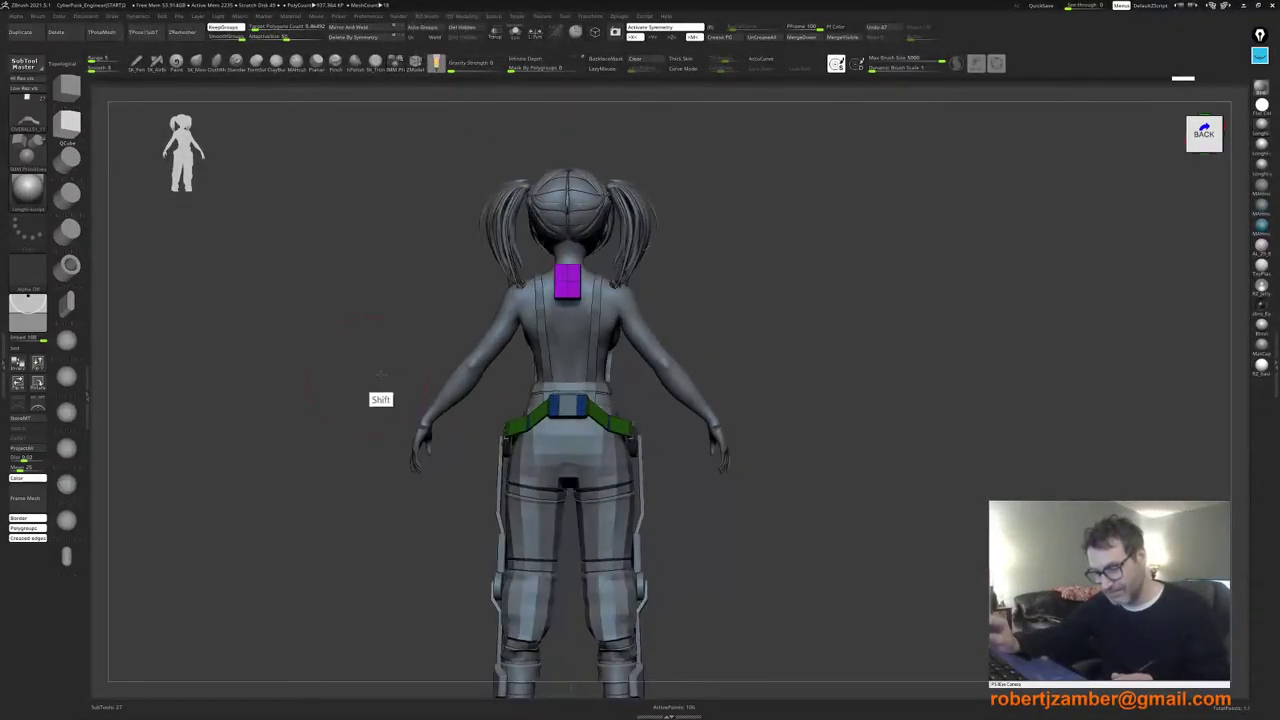
pyautogui.keyDown('alt'); pyautogui.moveTo(511, 397); pyautogui.dragTo(505, 470); pyautogui.keyUp('alt')
pyautogui.moveTo(537, 372); pyautogui.dragTo(575, 365, button='right')
pyautogui.moveTo(557, 360)
pyautogui.keyDown('ctrl'); pyautogui.mouseDown(button='right')
pyautogui.moveTo(557, 385)
pyautogui.moveTo(534, 404)
pyautogui.mouseUp(button='right'); pyautogui.keyUp('ctrl')
pyautogui.click(416, 63)
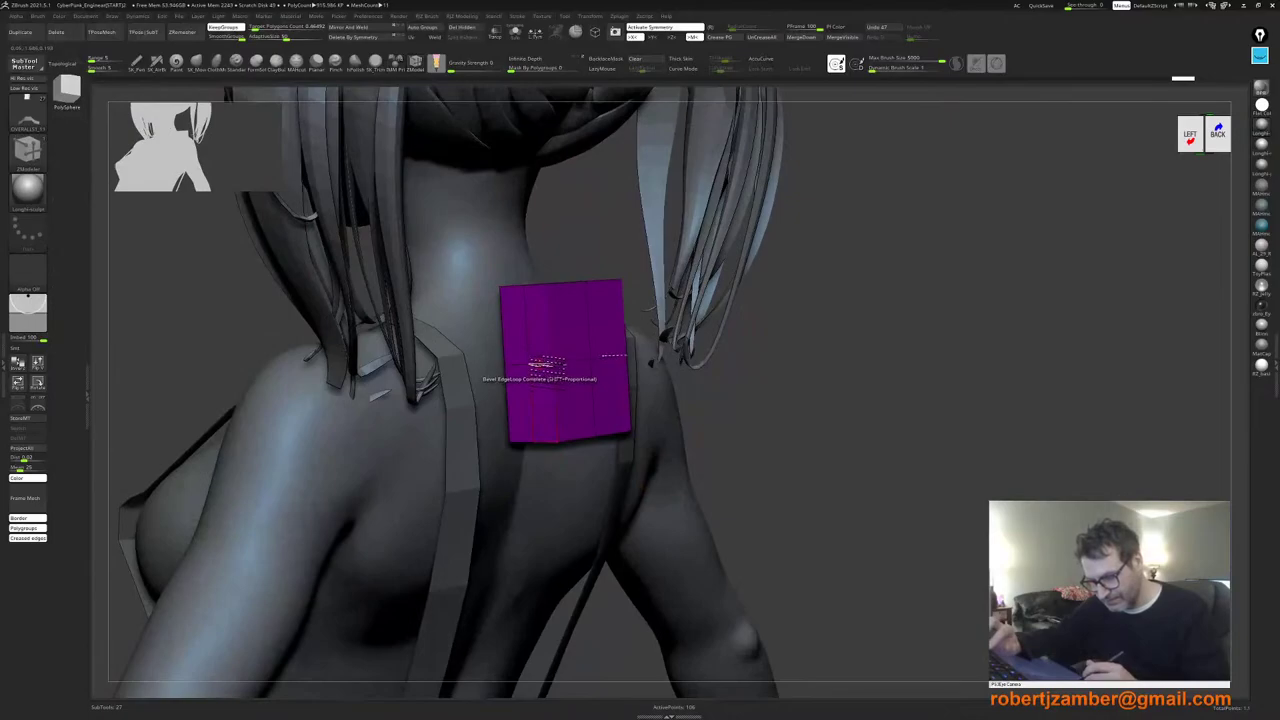
pyautogui.press('space')
pyautogui.click(538, 384)
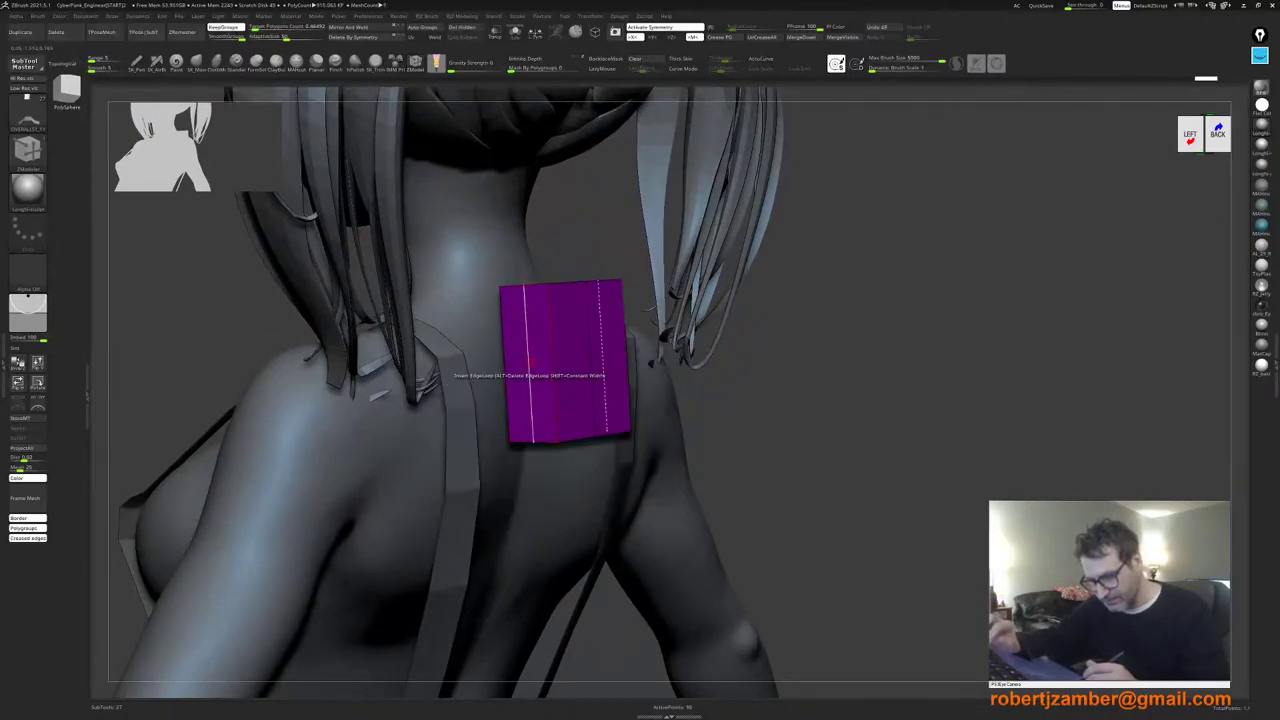
# Step: Set the ZModeler edge action to Bevel and bevel the vertical edge loop along the cube's sides into a strip
pyautogui.press('space')
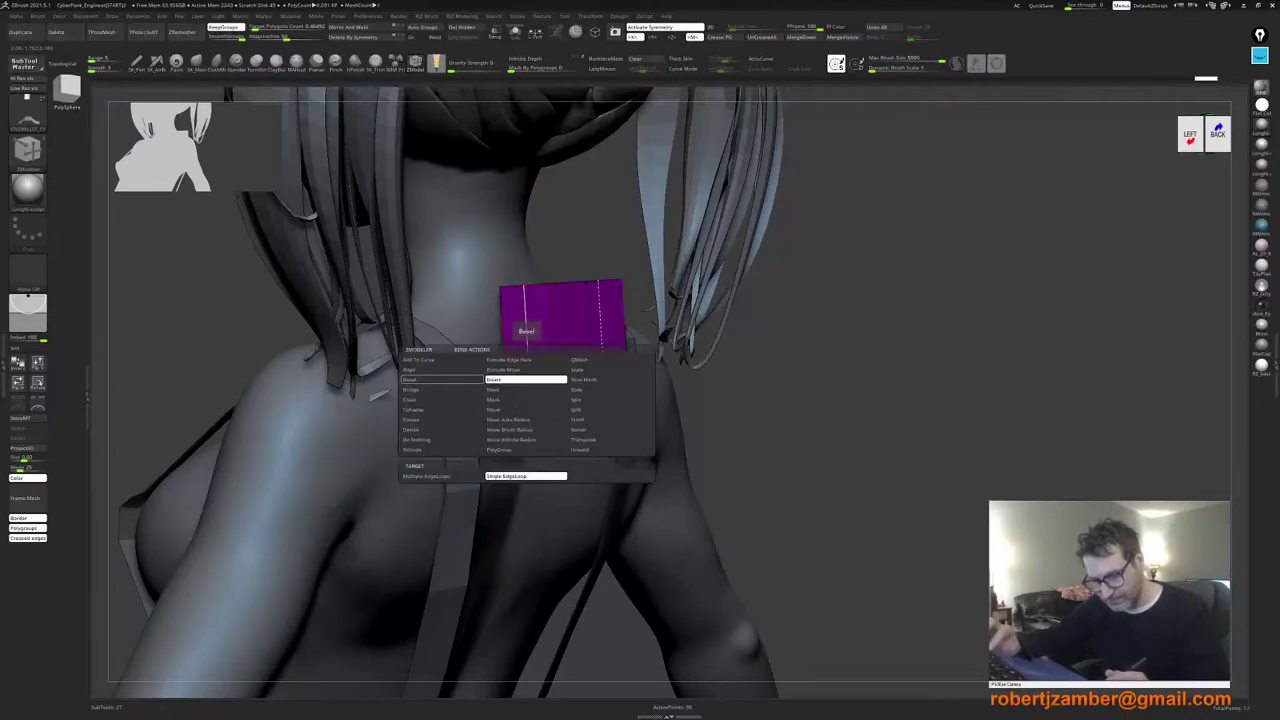
pyautogui.click(440, 380)
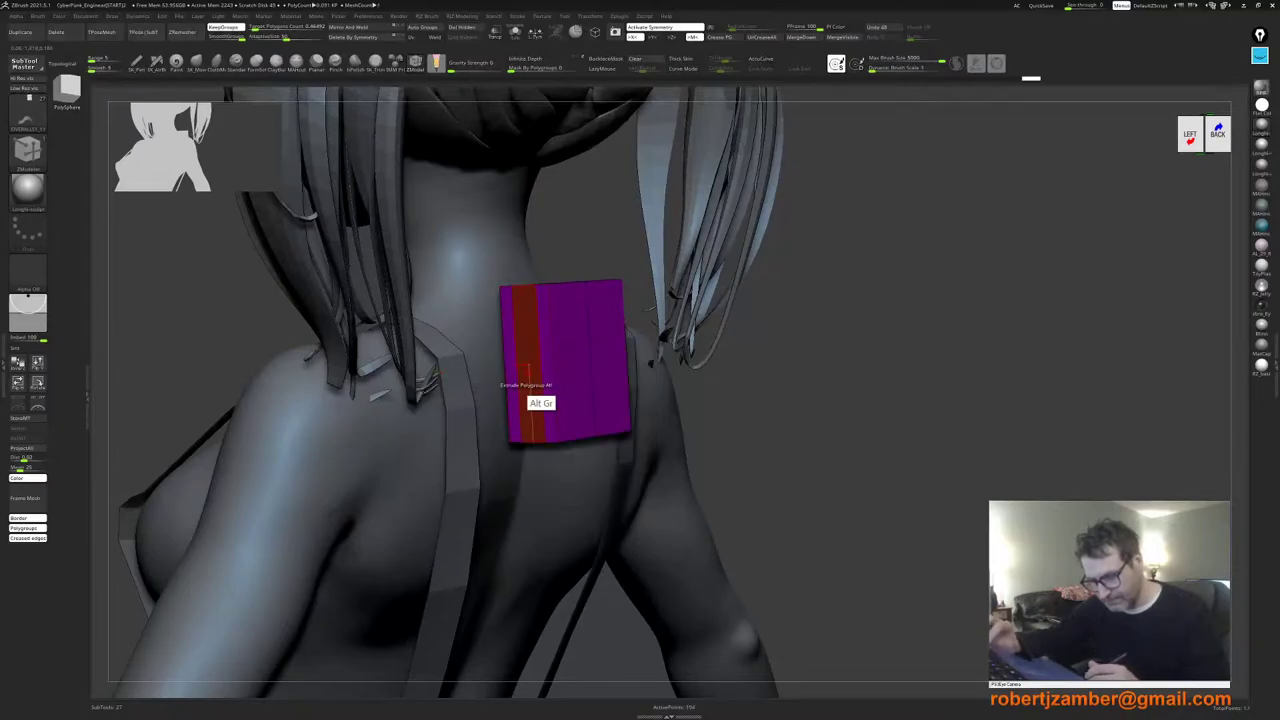
pyautogui.moveTo(527, 372); pyautogui.dragTo(524, 360, button='right')
pyautogui.moveTo(520, 385); pyautogui.dragTo(503, 393)
# Step: Bevel the cube's vertical centre edge loop into a wide strip down the middle of its back face
pyautogui.press('space')
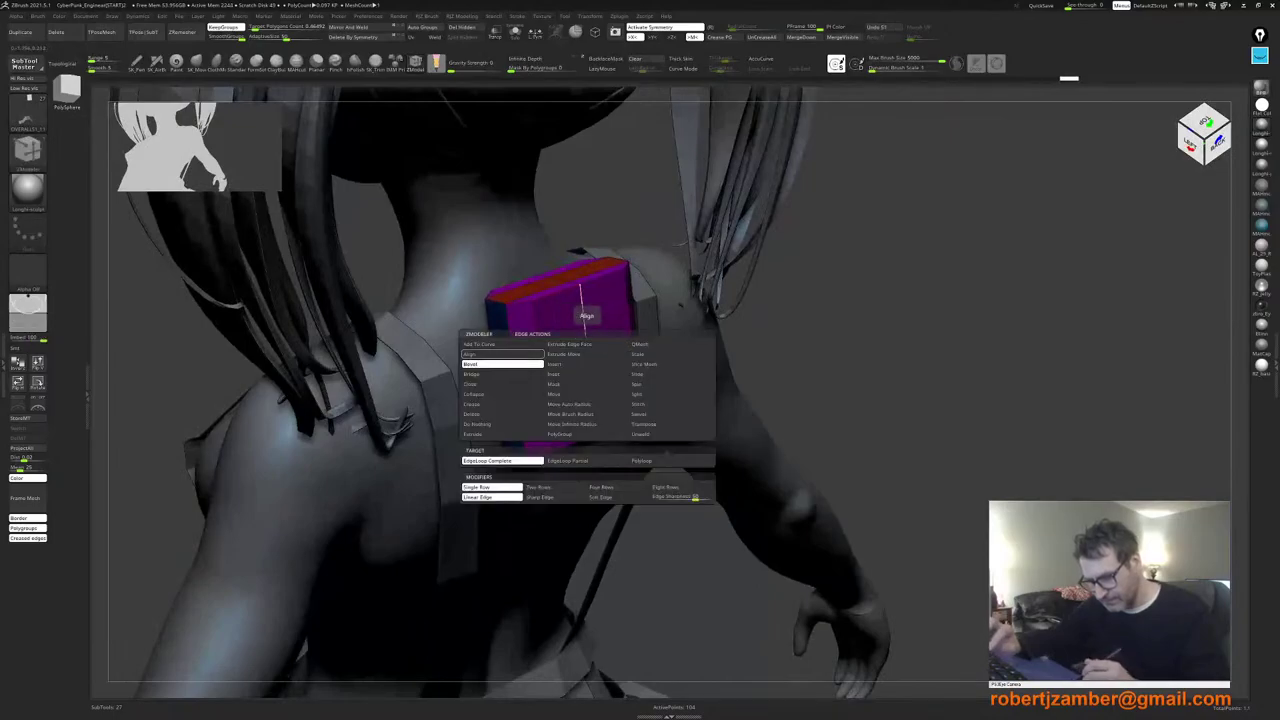
pyautogui.moveTo(588, 343); pyautogui.dragTo(589, 380)
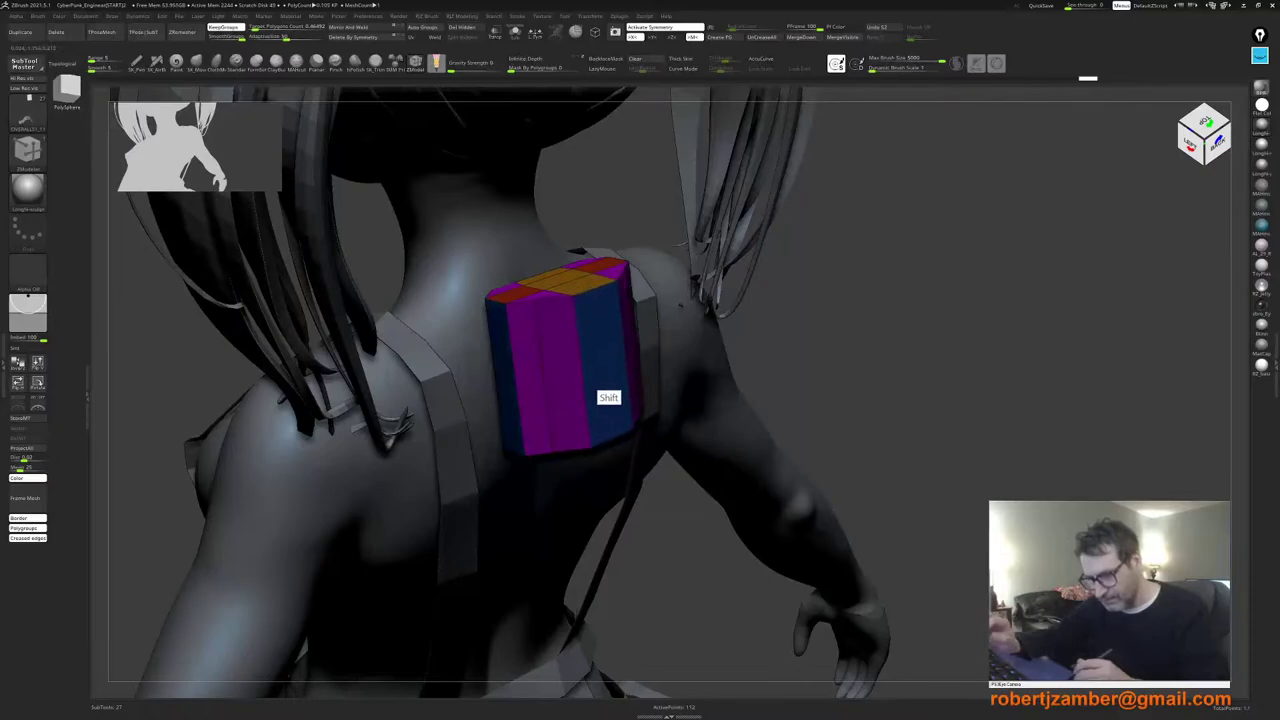
pyautogui.moveTo(556, 391); pyautogui.dragTo(592, 411, button='right')
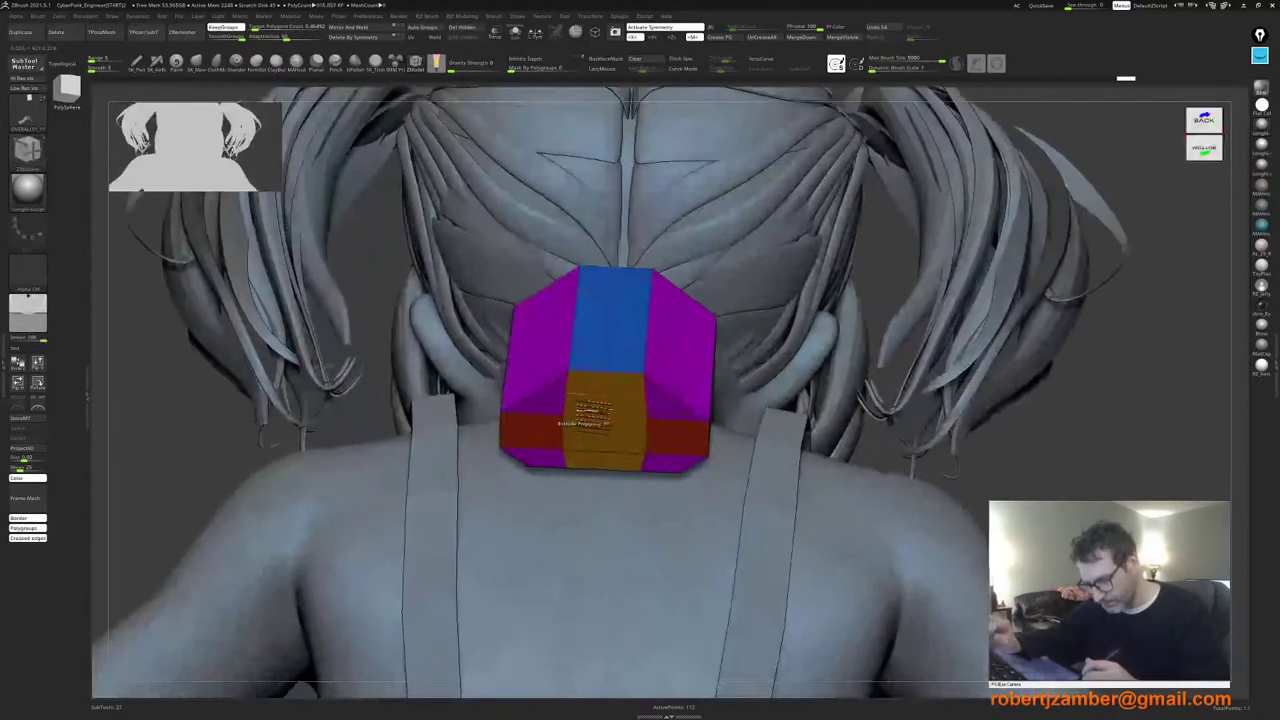
# Step: Try to extrude the polygons on the upper-back block's underside
pyautogui.press('alt')
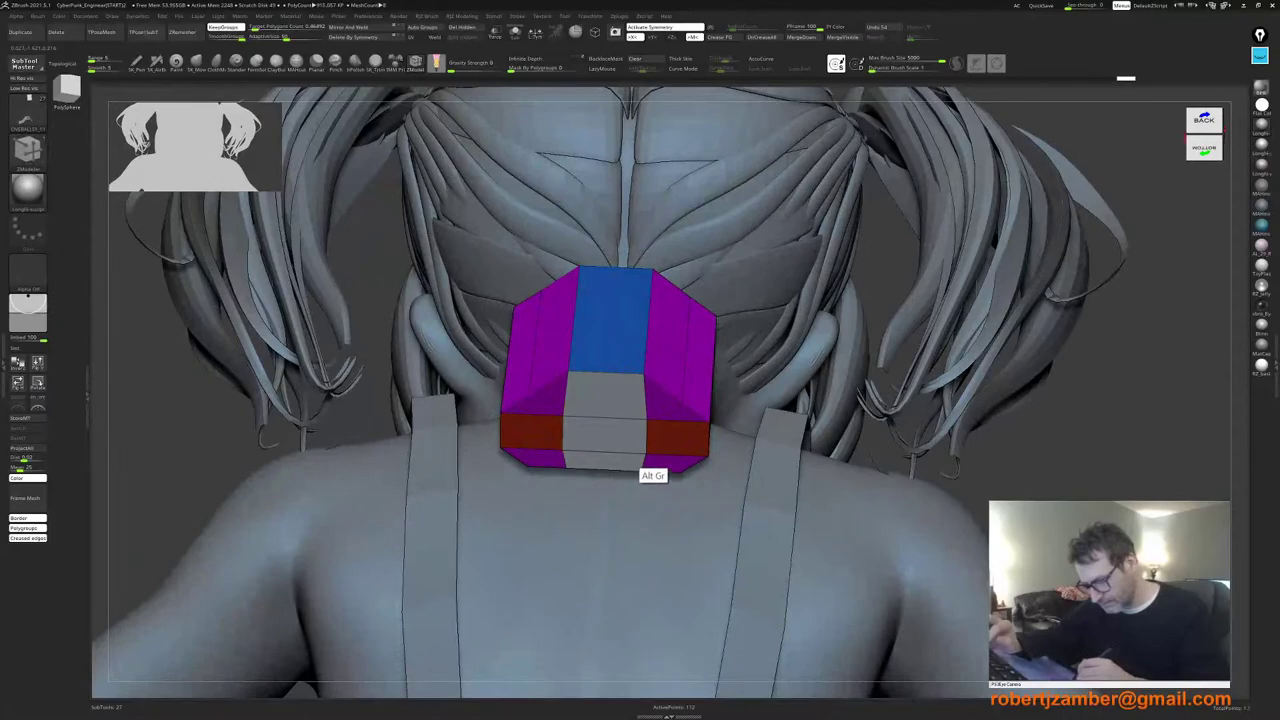
pyautogui.moveTo(640, 461)
pyautogui.keyDown('alt'); pyautogui.mouseDown()
pyautogui.moveTo(634, 405)
pyautogui.moveTo(602, 418)
pyautogui.mouseUp(); pyautogui.keyUp('alt')
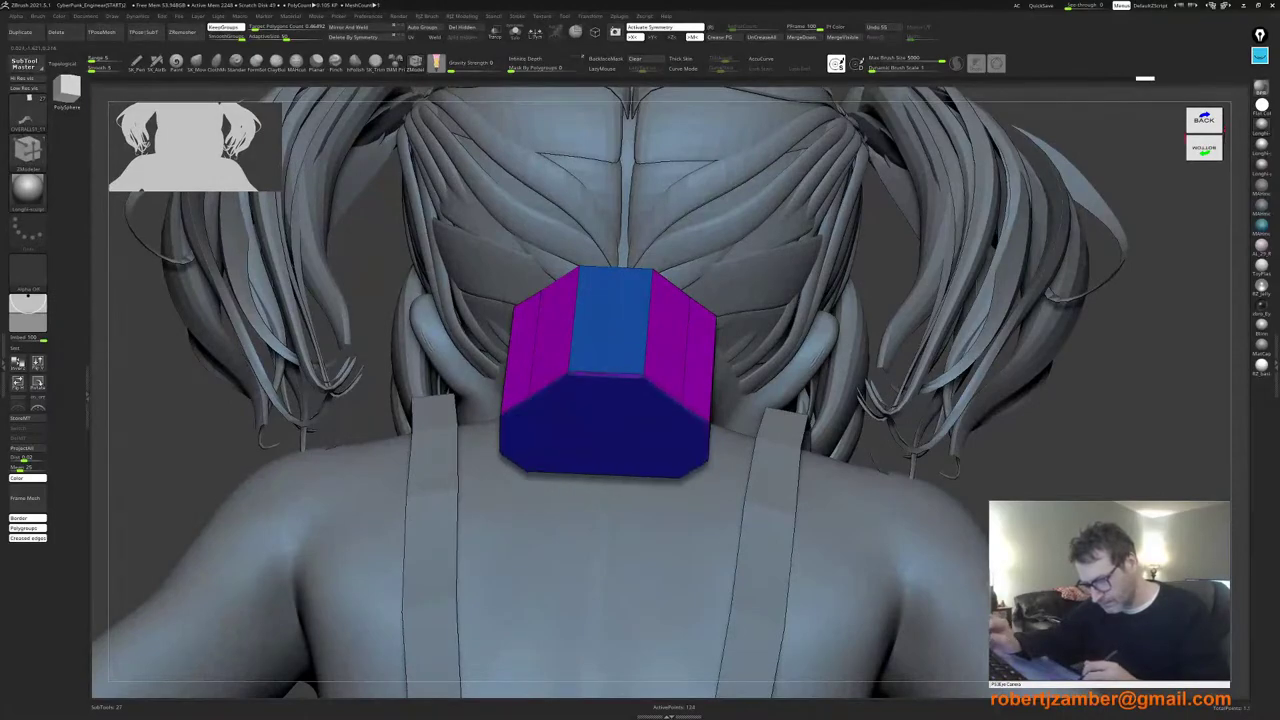
pyautogui.hotkey('ctrl', 'z')
pyautogui.moveTo(600, 434)
pyautogui.keyDown('shift'); pyautogui.mouseDown(button='right')
pyautogui.moveTo(574, 507)
pyautogui.moveTo(504, 418)
pyautogui.moveTo(430, 412)
pyautogui.mouseUp(button='right'); pyautogui.keyUp('shift')
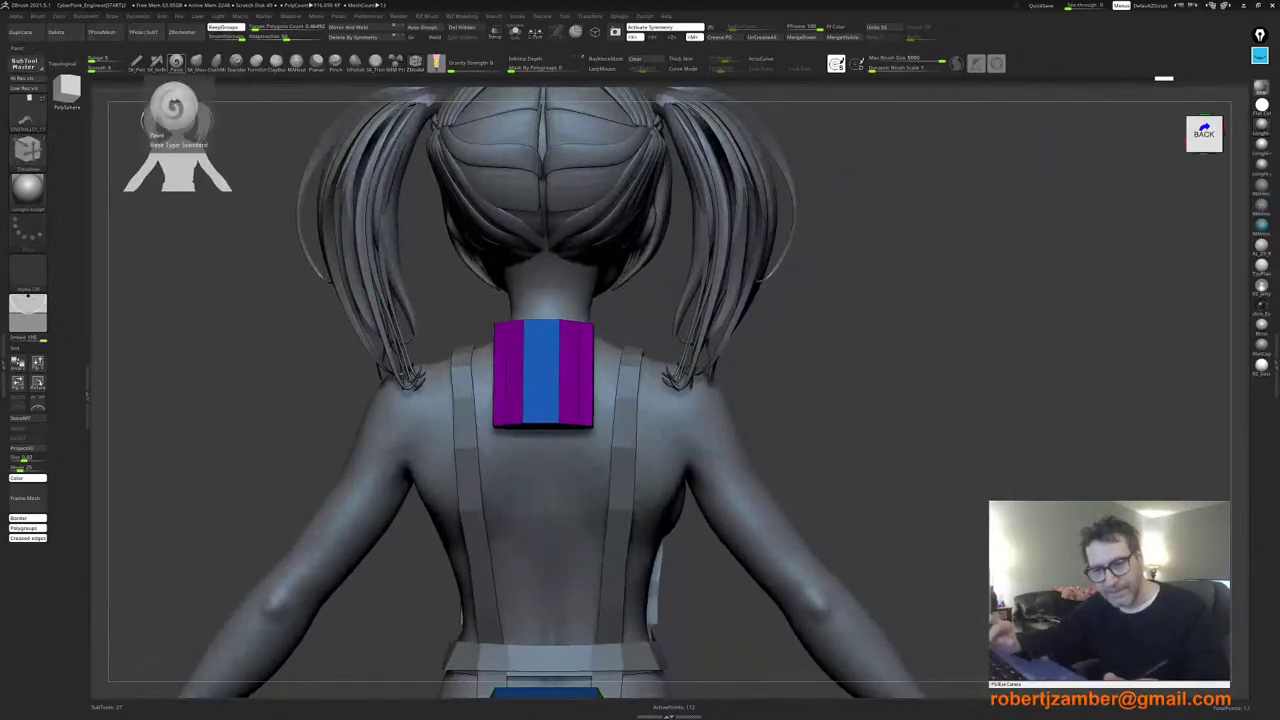
# Step: Choose the Move brush for reshaping the upper-back block and open the quick brush settings
pyautogui.click(216, 65)
pyautogui.press('b')
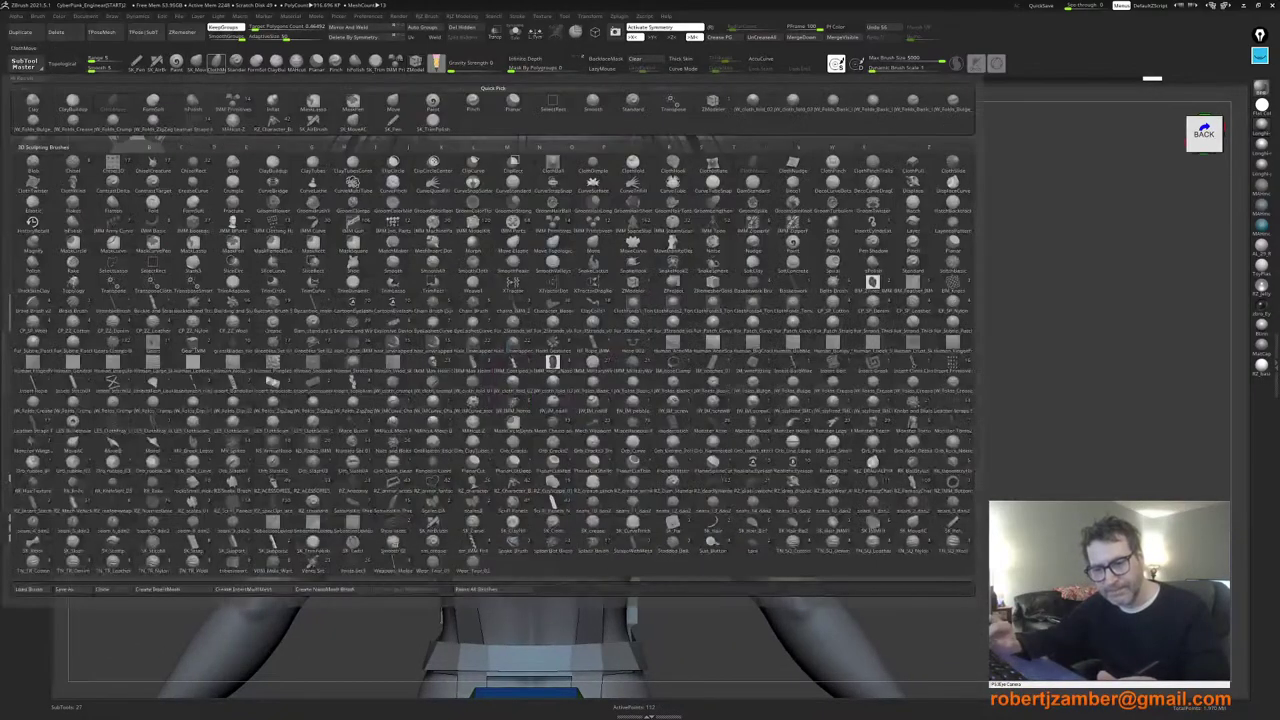
pyautogui.press('m')
pyautogui.click(593, 245)
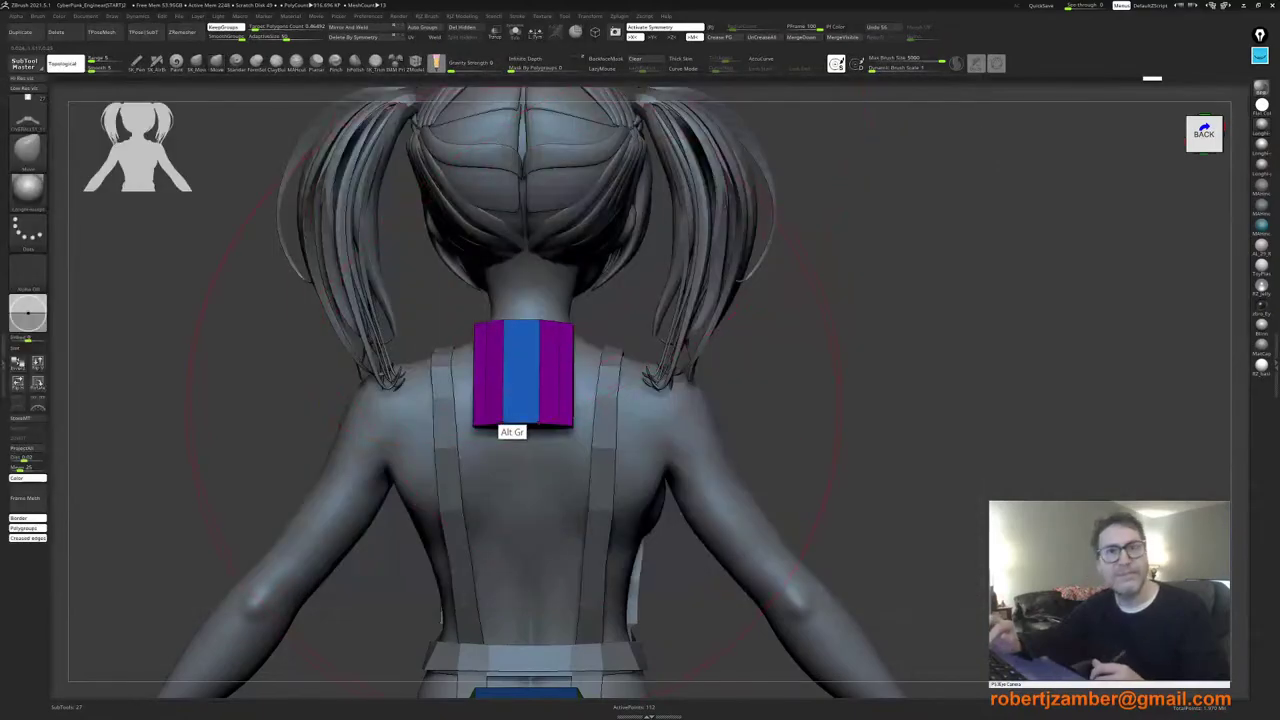
pyautogui.moveTo(515, 408)
pyautogui.keyDown('alt'); pyautogui.mouseDown(button='right')
pyautogui.moveTo(502, 369)
pyautogui.moveTo(503, 388)
pyautogui.mouseUp(button='right'); pyautogui.keyUp('alt')
pyautogui.press('space')
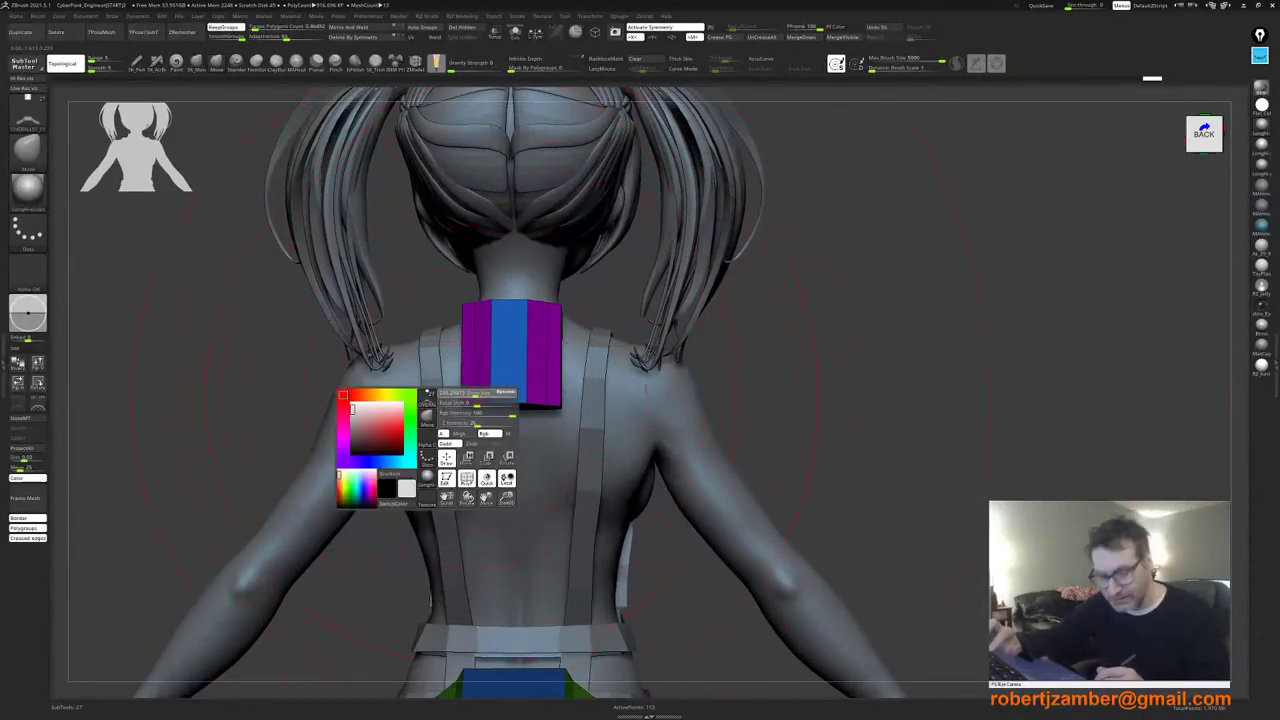
# Step: Try tapering the lower end of the upper-back block with the Move brush and undo back to its straight shape
pyautogui.moveTo(471, 396); pyautogui.dragTo(466, 395)
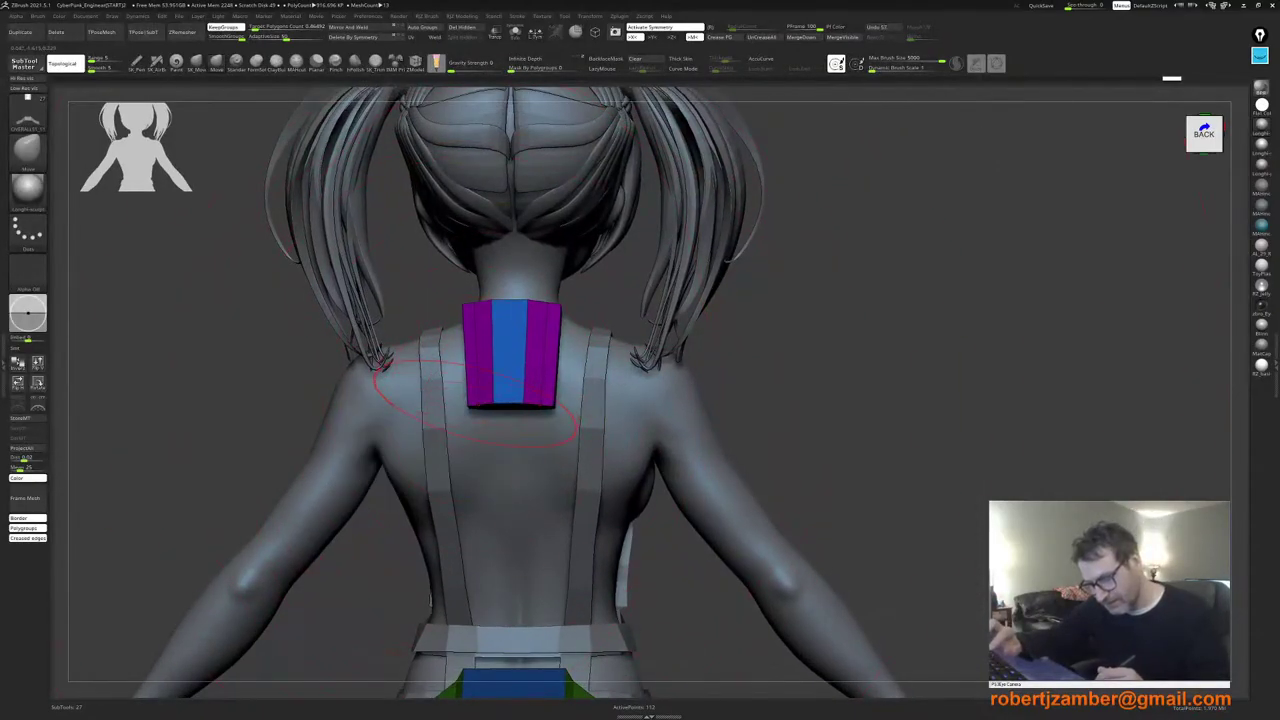
pyautogui.press('space')
pyautogui.moveTo(474, 322); pyautogui.dragTo(479, 306)
pyautogui.press('space')
pyautogui.hotkey('ctrl', 'z')
pyautogui.hotkey('ctrl', 'z')
pyautogui.hotkey('ctrl', 'z')
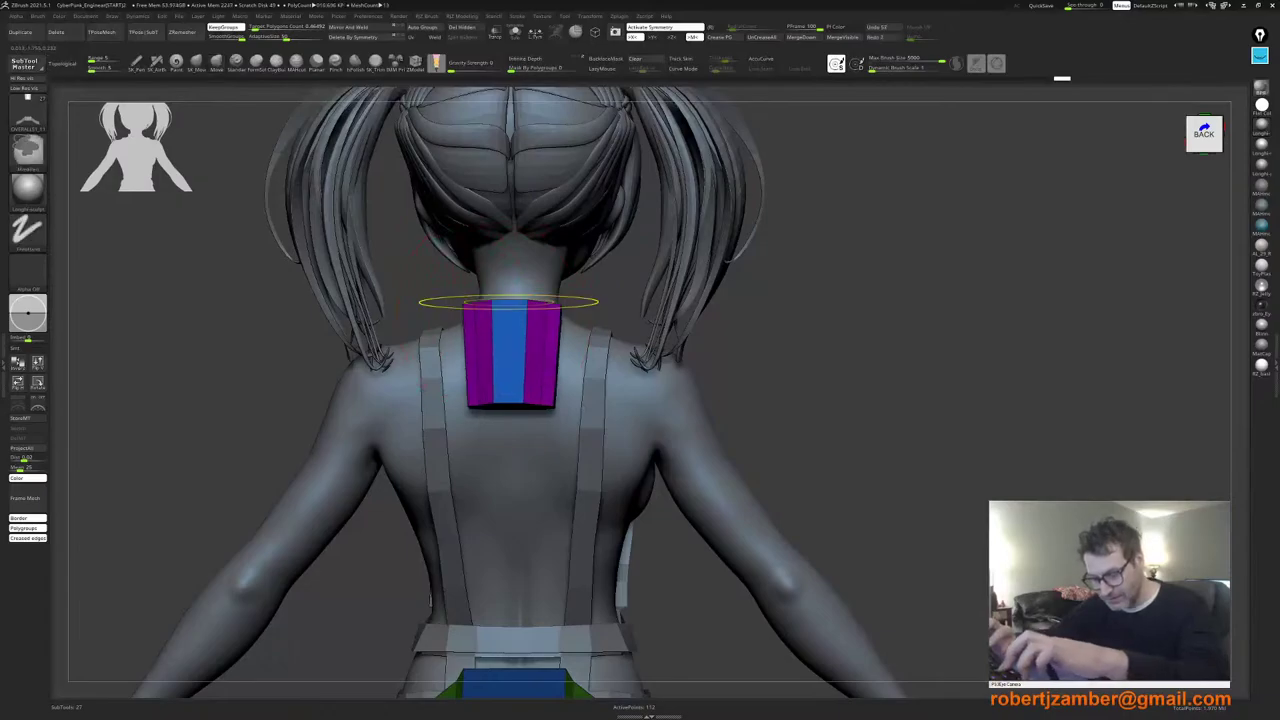
pyautogui.hotkey('ctrl', 'z')
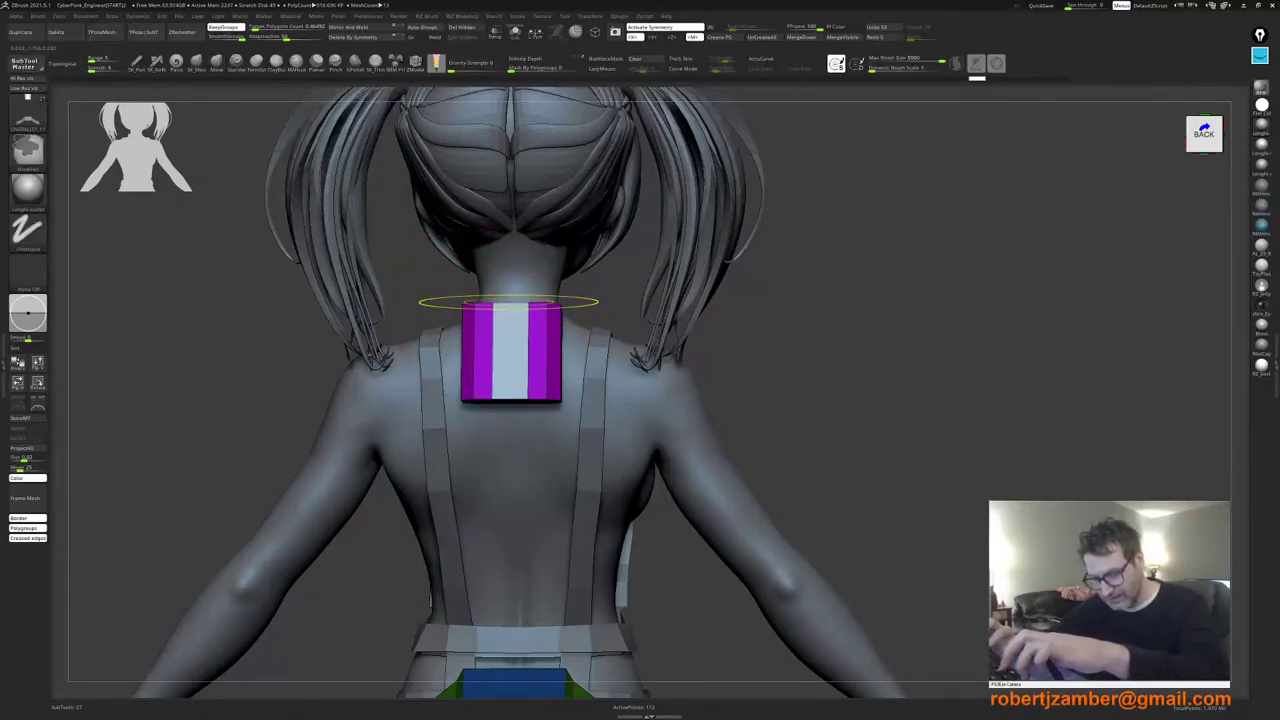
pyautogui.hotkey('ctrl', 'shift', 'z')
pyautogui.hotkey('ctrl', 'shift', 'z')
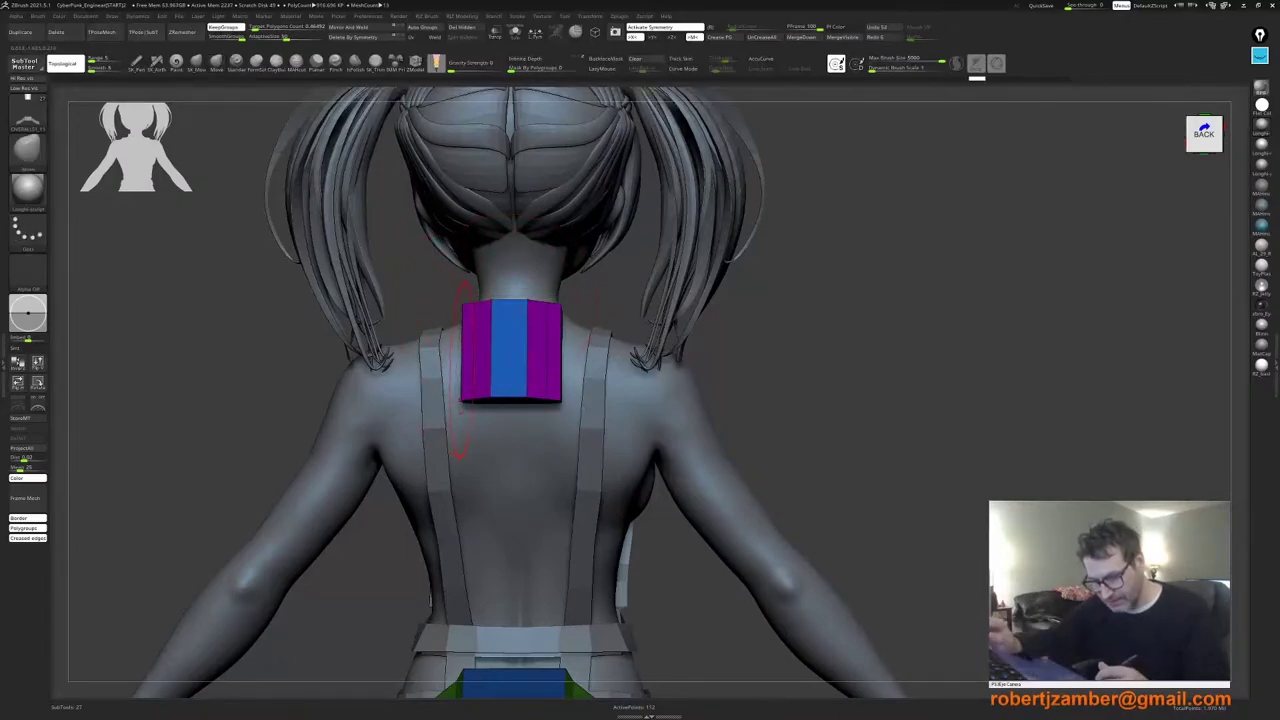
# Step: Insert a horizontal edge loop around the middle of the upper-back block with ZModeler
pyautogui.moveTo(461, 370); pyautogui.dragTo(495, 388, button='right')
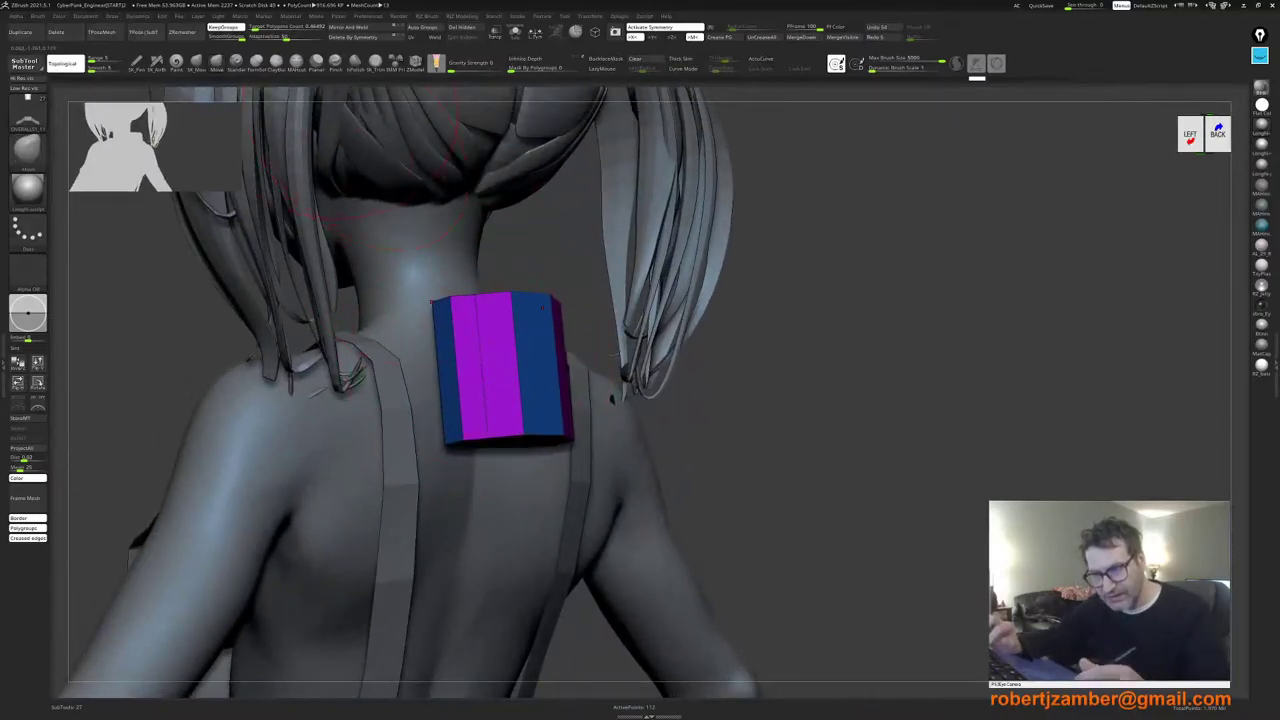
pyautogui.click(395, 63)
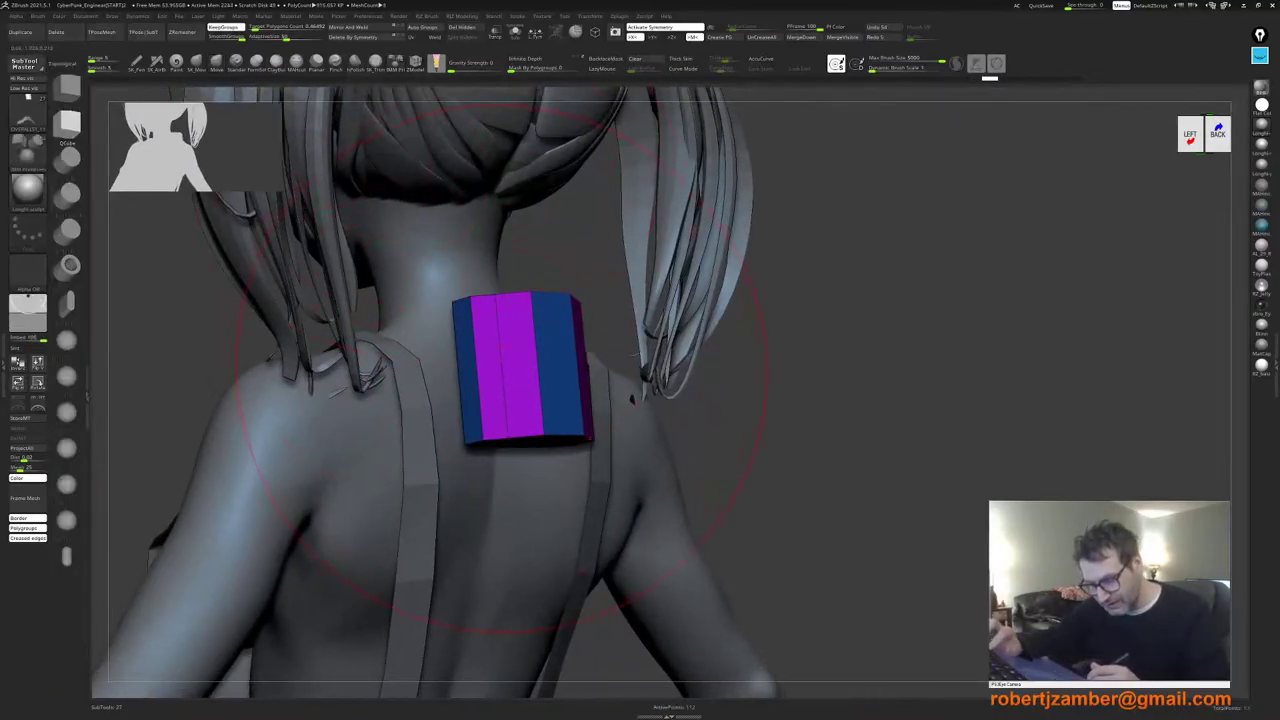
pyautogui.click(415, 63)
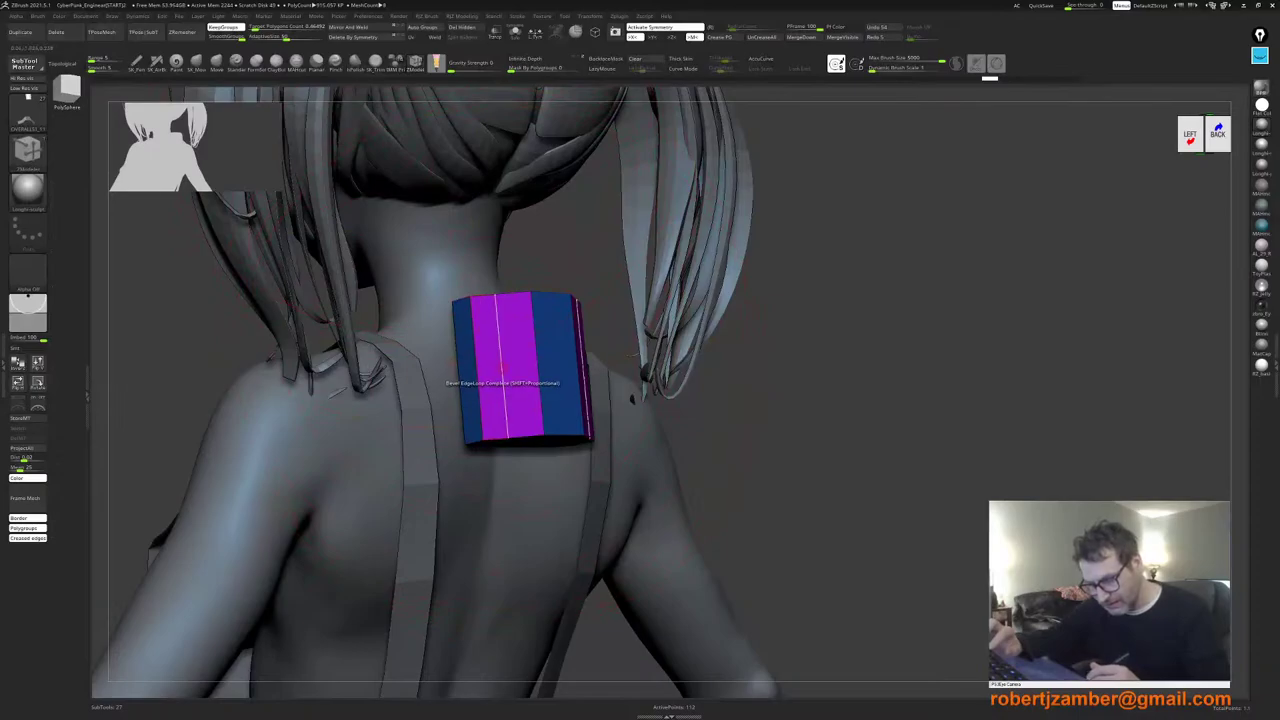
pyautogui.press('space')
pyautogui.click(501, 386)
pyautogui.click(504, 381)
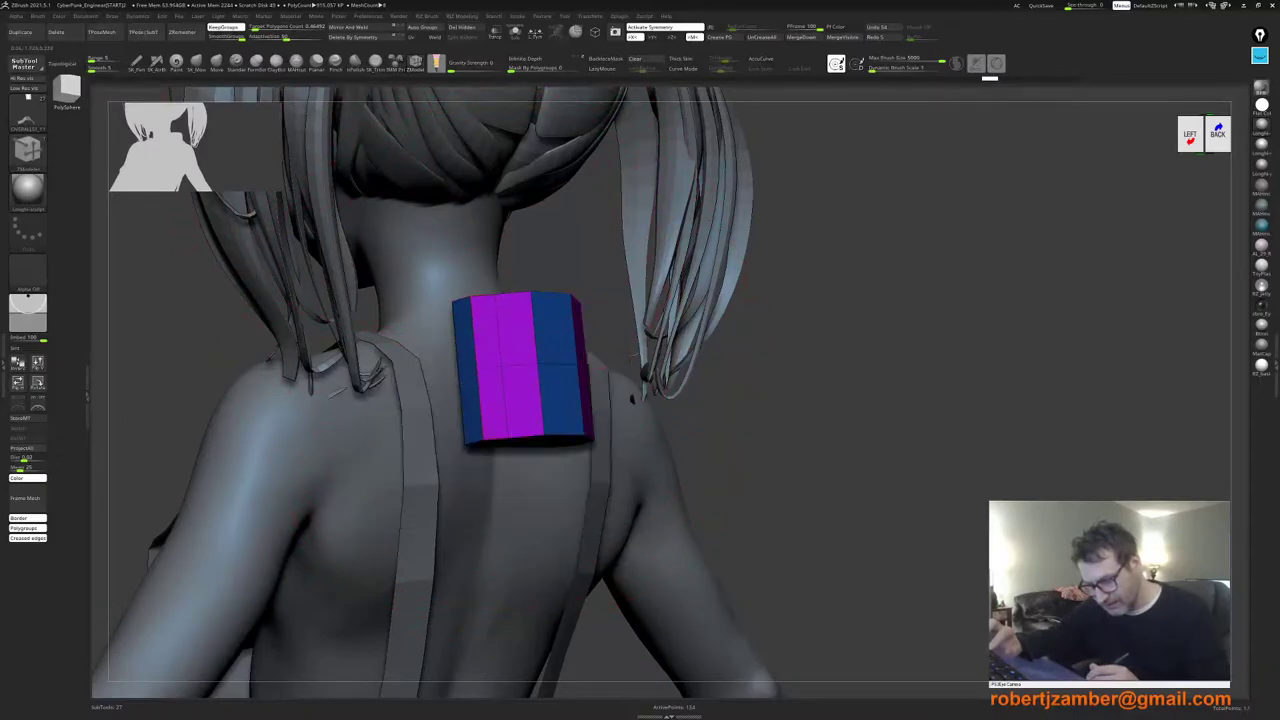
pyautogui.keyDown('alt'); pyautogui.click(503, 381); pyautogui.keyUp('alt')
pyautogui.keyDown('shift'); pyautogui.moveTo(503, 385); pyautogui.dragTo(442, 281, button='right'); pyautogui.keyUp('shift')
# Step: Taper the block's lower end inward and narrow its sides symmetrically with the Move brush
pyautogui.click(216, 65)
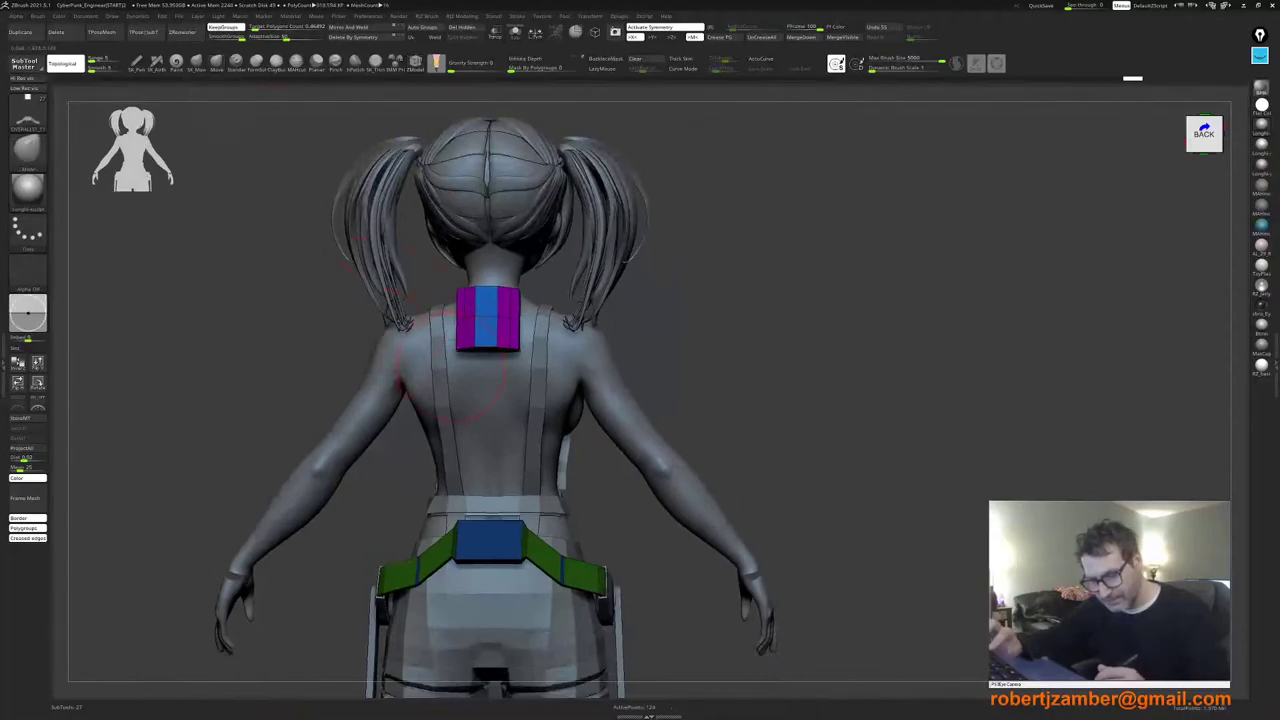
pyautogui.press('space')
pyautogui.moveTo(460, 365); pyautogui.dragTo(451, 363)
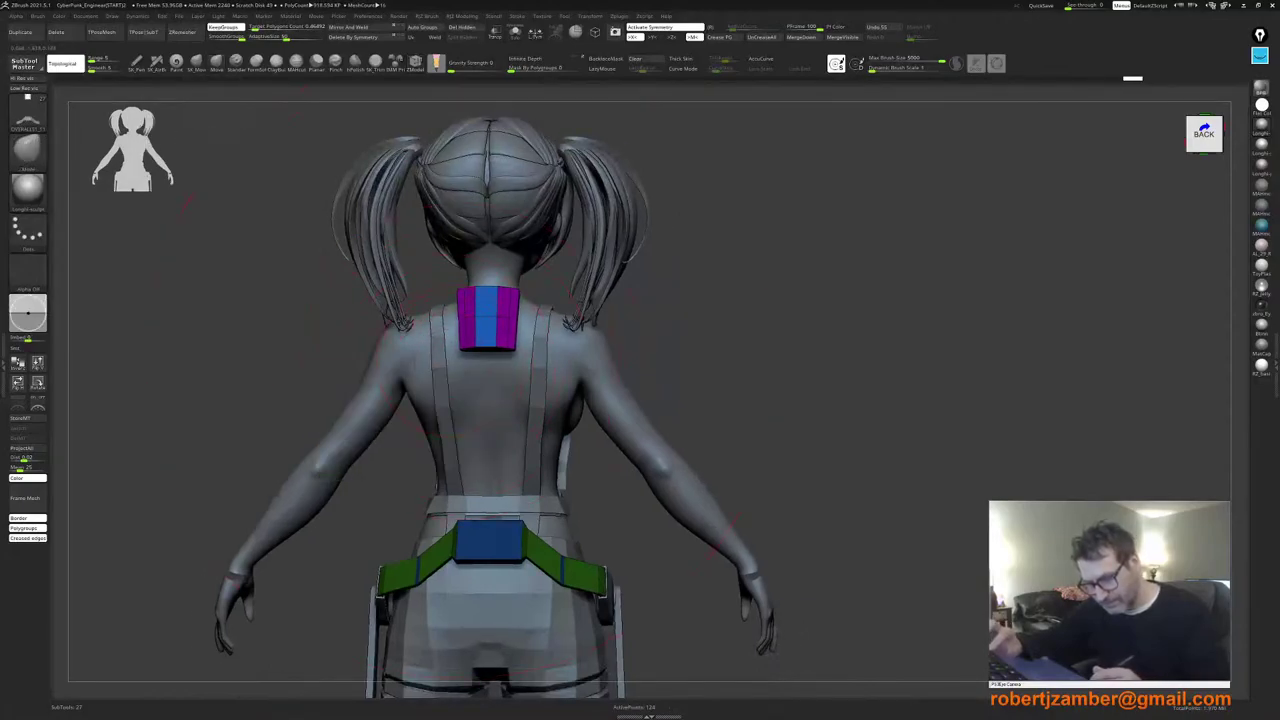
pyautogui.press('space')
pyautogui.moveTo(458, 304); pyautogui.dragTo(450, 304)
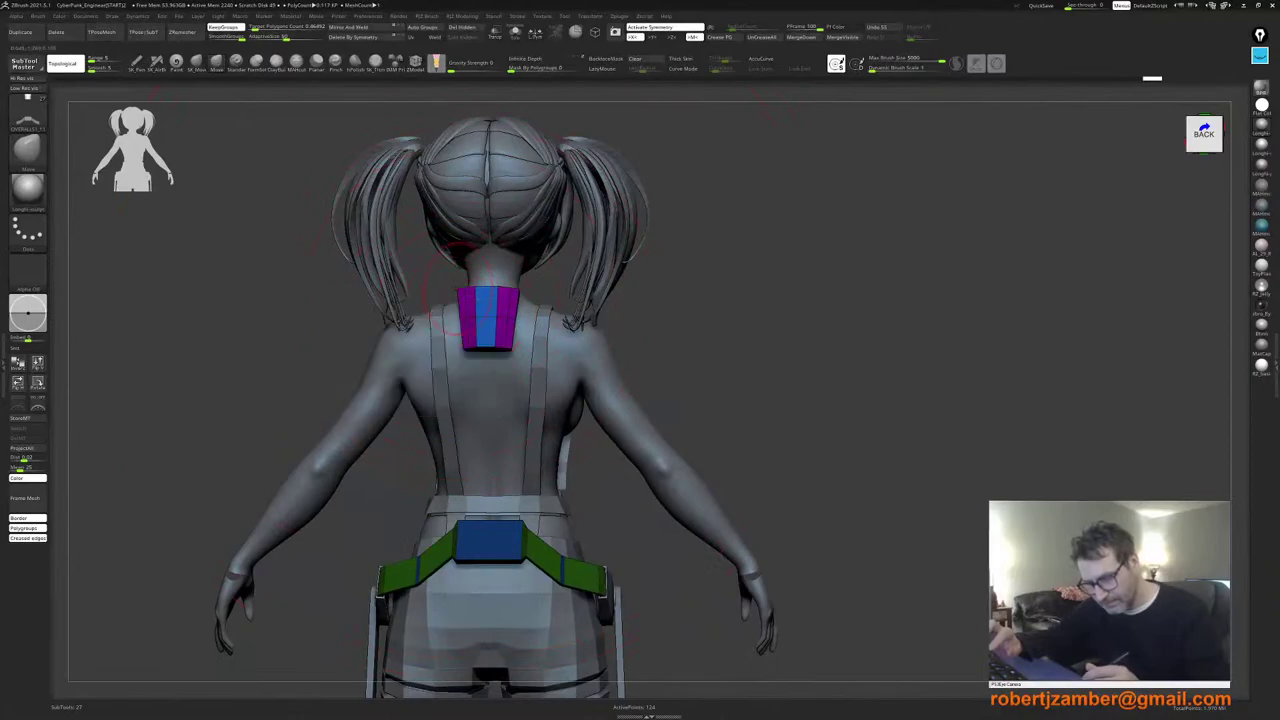
pyautogui.moveTo(529, 321); pyautogui.dragTo(512, 348, button='right')
pyautogui.moveTo(512, 348); pyautogui.dragTo(507, 346)
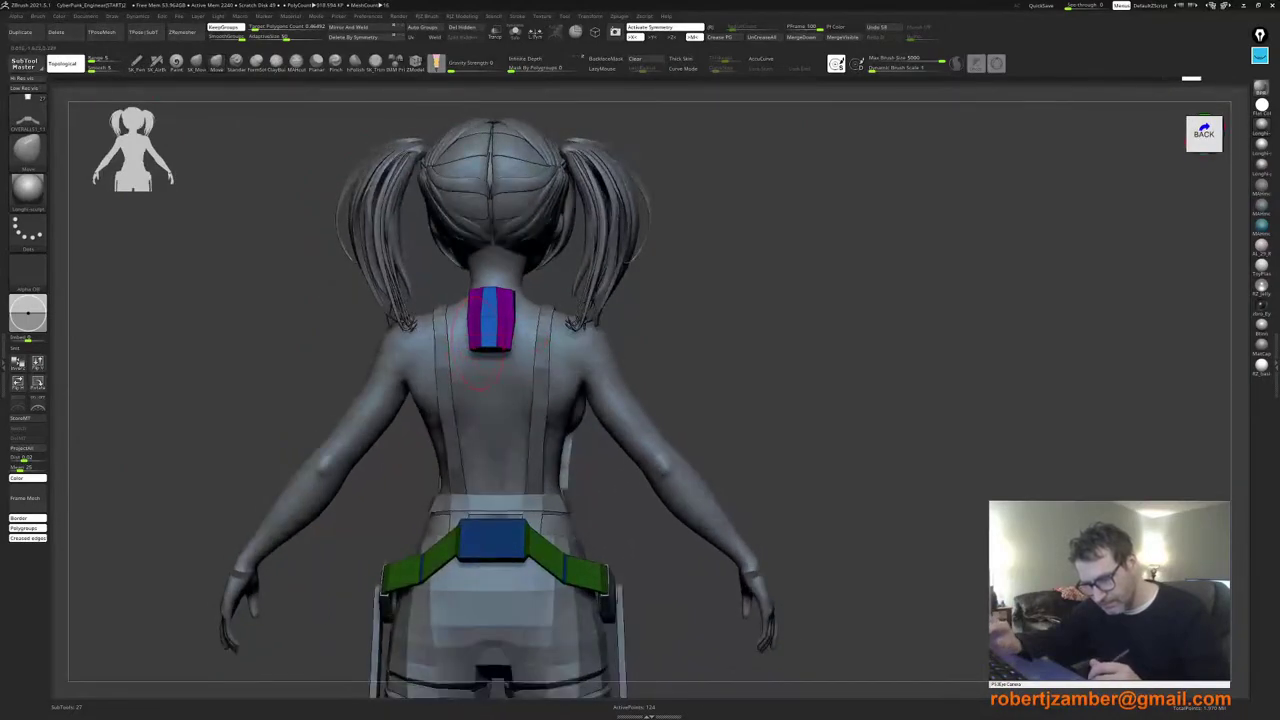
# Step: Adjust the block's side profile against the upper back with a resized Move brush
pyautogui.moveTo(481, 340); pyautogui.dragTo(545, 343, button='right')
pyautogui.keyDown('ctrl'); pyautogui.moveTo(472, 312); pyautogui.dragTo(474, 345, button='right'); pyautogui.keyUp('ctrl')
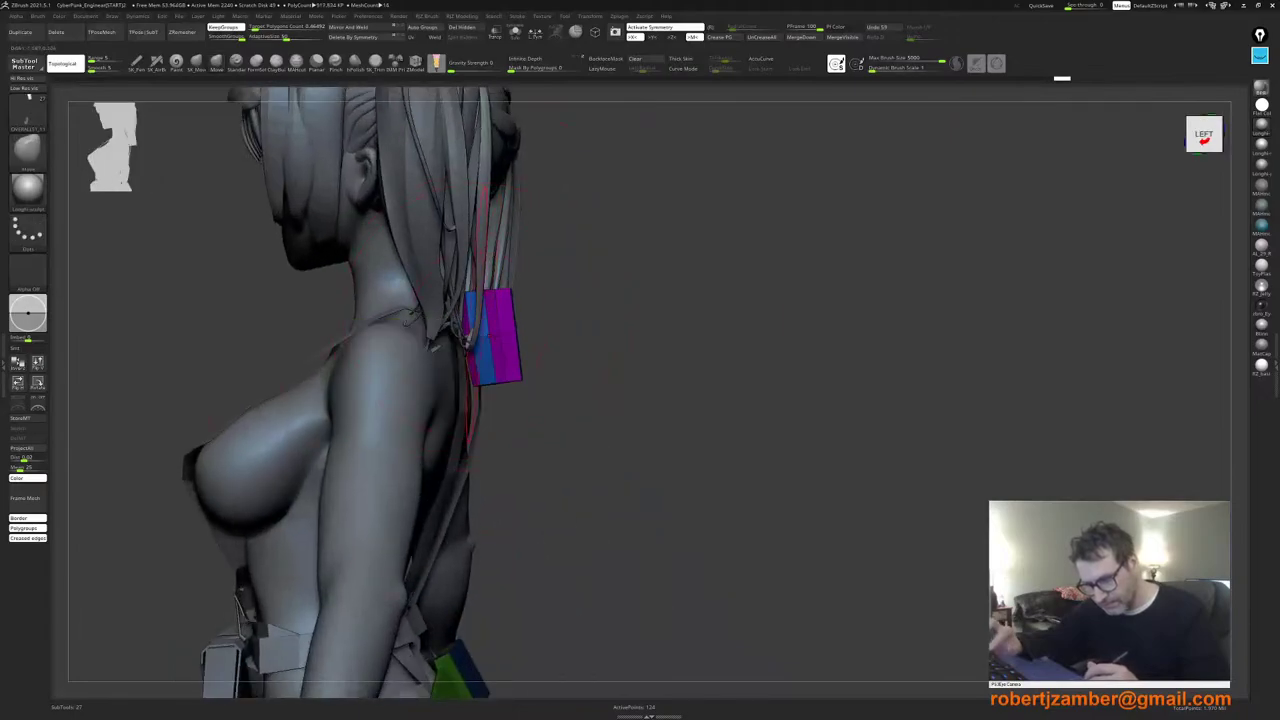
pyautogui.press('space')
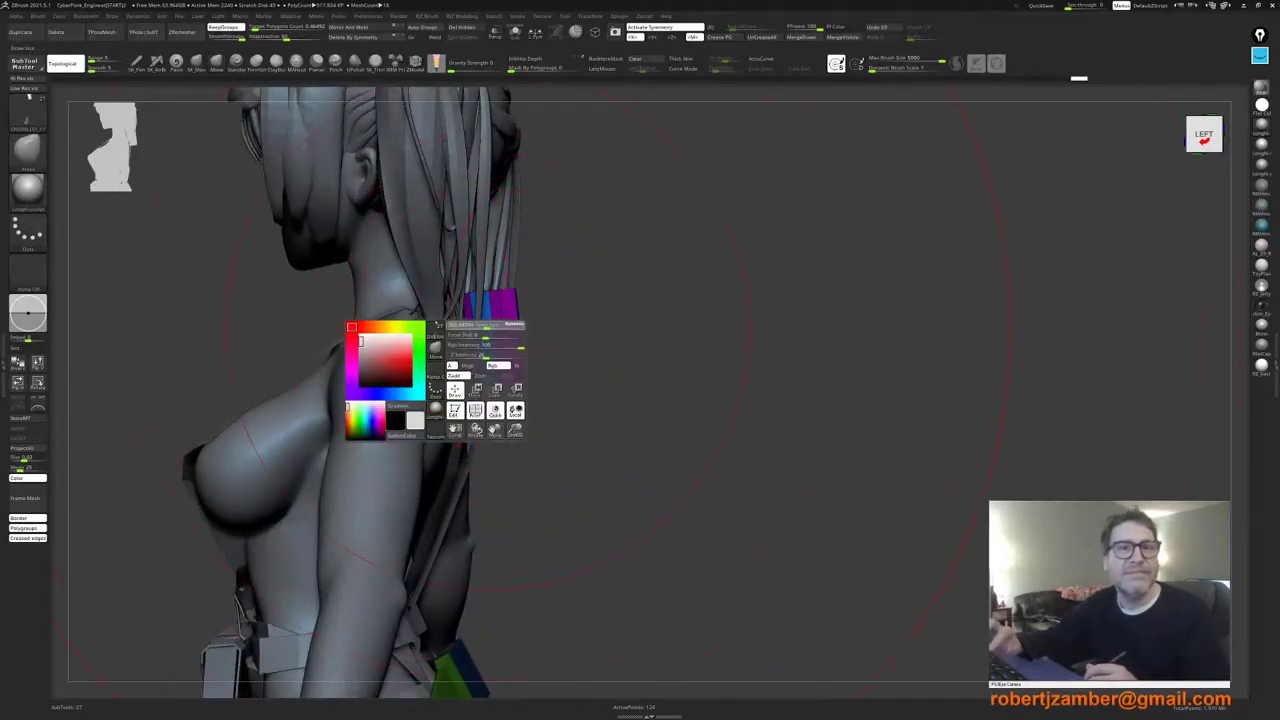
pyautogui.moveTo(482, 336); pyautogui.dragTo(476, 337)
pyautogui.moveTo(528, 340); pyautogui.dragTo(480, 342, button='right')
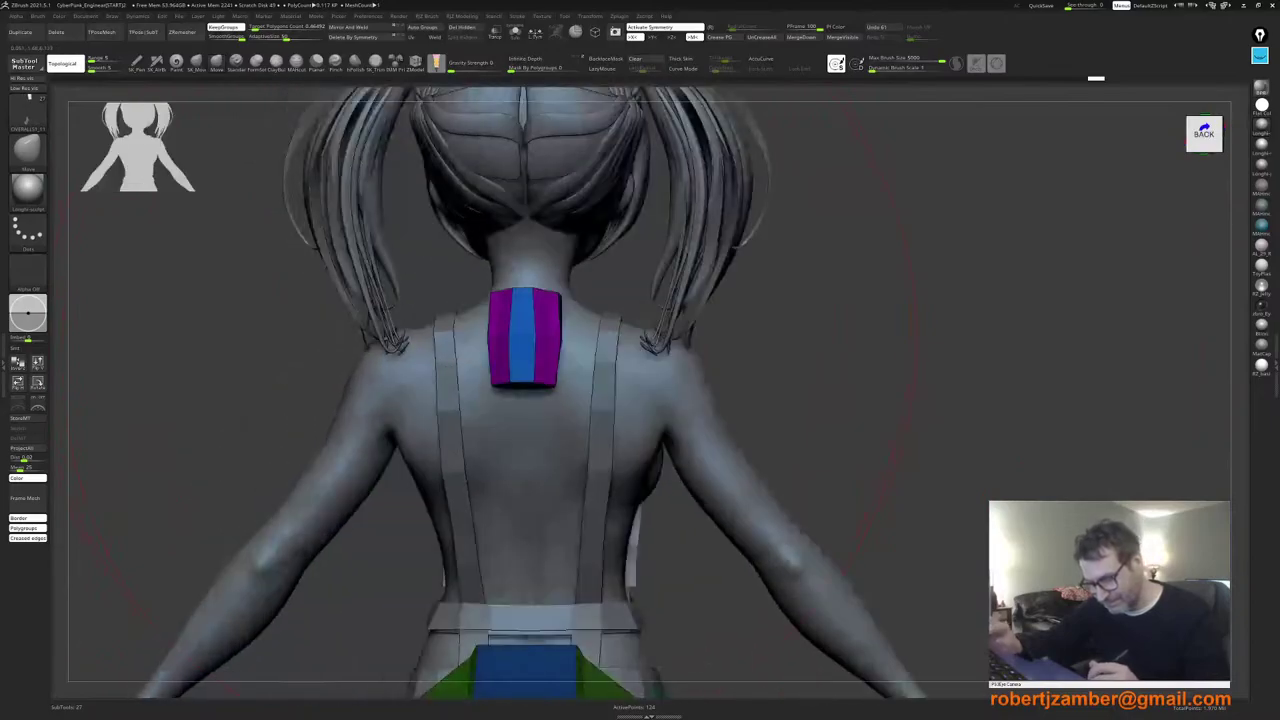
# Step: Push the block's middle edge loop outward with the Move brush to give it a hexagonal outline from behind
pyautogui.press('space')
pyautogui.moveTo(479, 343); pyautogui.dragTo(482, 346)
pyautogui.press('space')
pyautogui.moveTo(480, 293); pyautogui.dragTo(485, 294)
pyautogui.moveTo(483, 272); pyautogui.dragTo(483, 300, button='right')
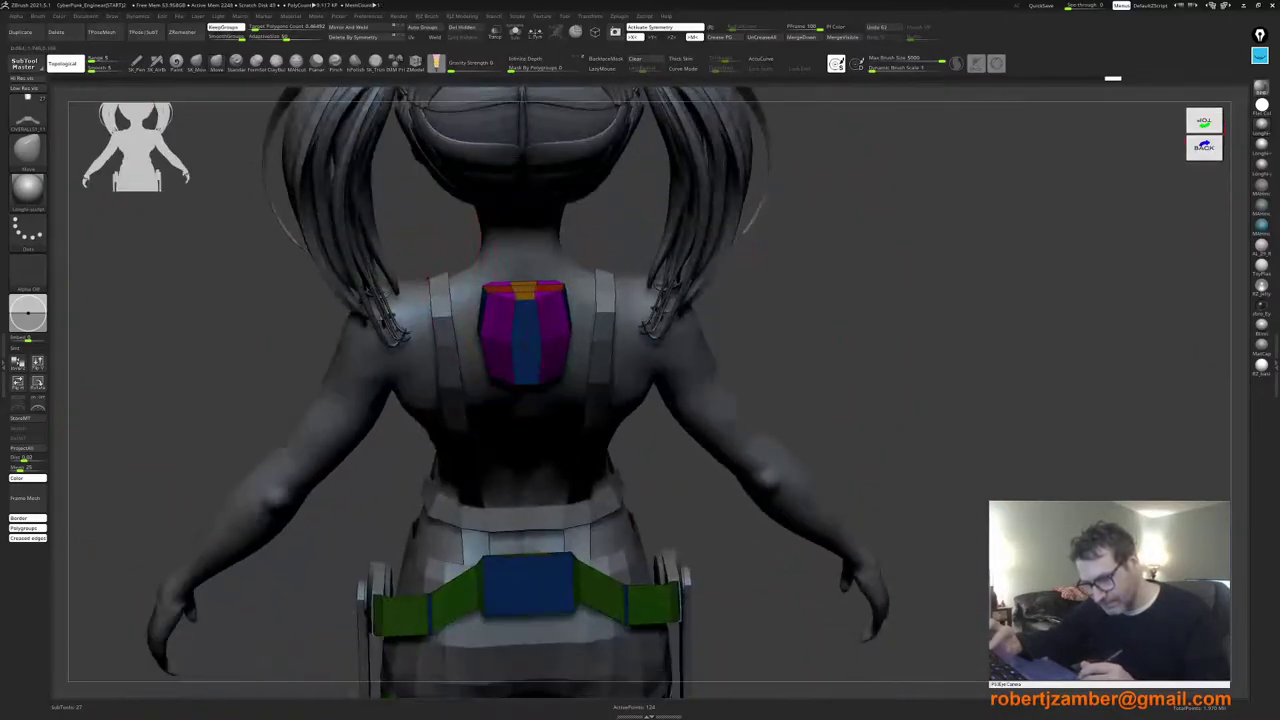
pyautogui.press('space')
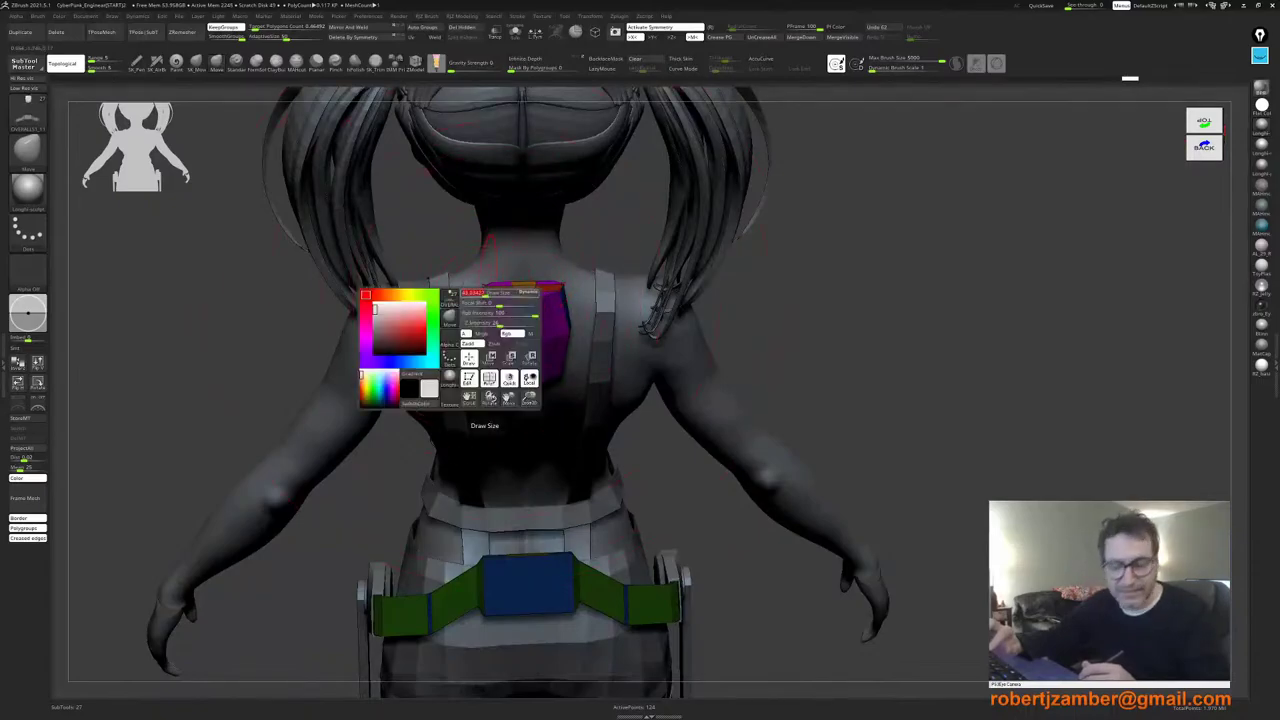
pyautogui.moveTo(485, 293); pyautogui.dragTo(489, 290)
pyautogui.moveTo(487, 340); pyautogui.dragTo(482, 302, button='right')
pyautogui.press('space')
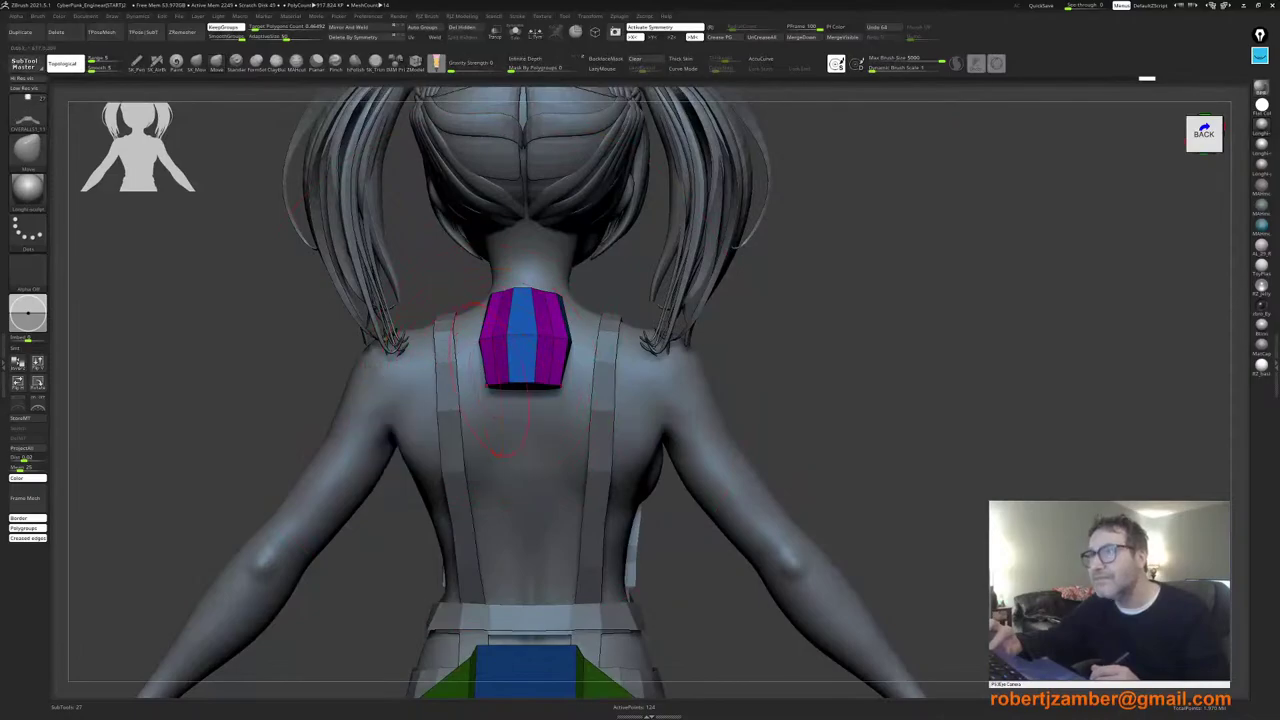
# Step: Reshape the block's thickness and lower end from the character's side with the Move brush
pyautogui.moveTo(497, 367); pyautogui.dragTo(472, 333, button='right')
pyautogui.rightClick(508, 360)
pyautogui.rightClick(477, 332)
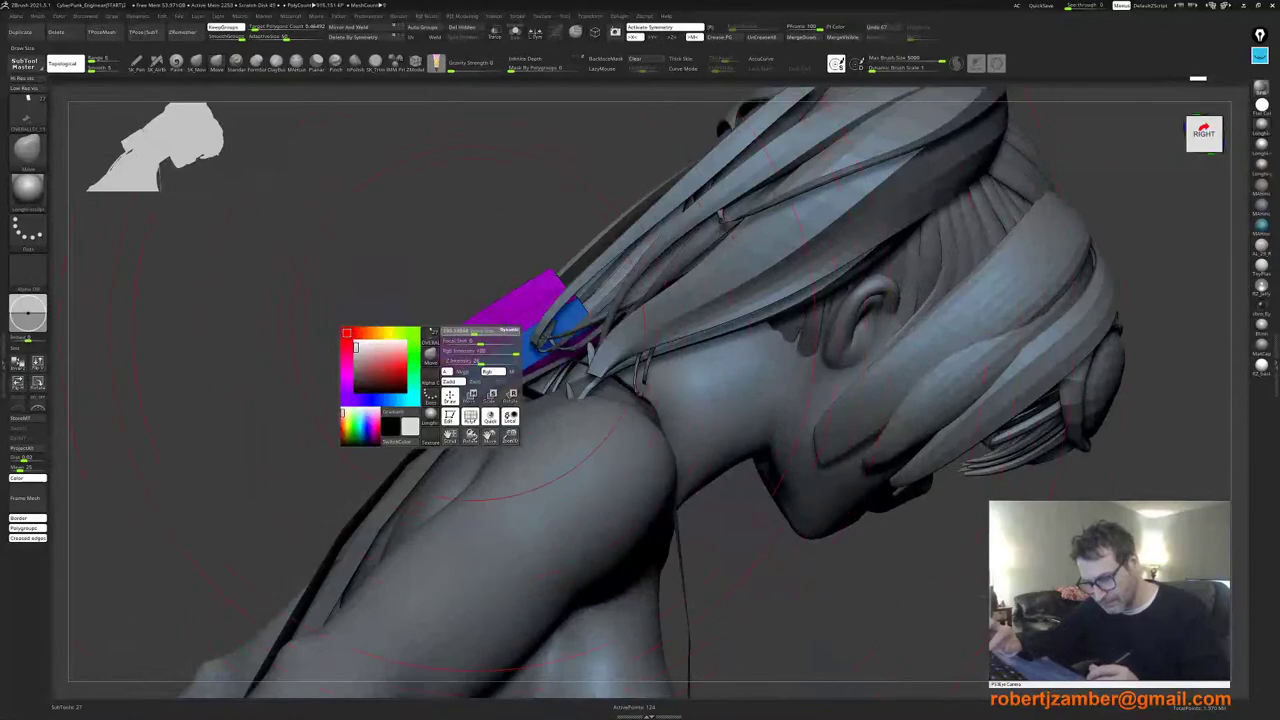
pyautogui.moveTo(478, 335); pyautogui.dragTo(533, 370)
pyautogui.press('space')
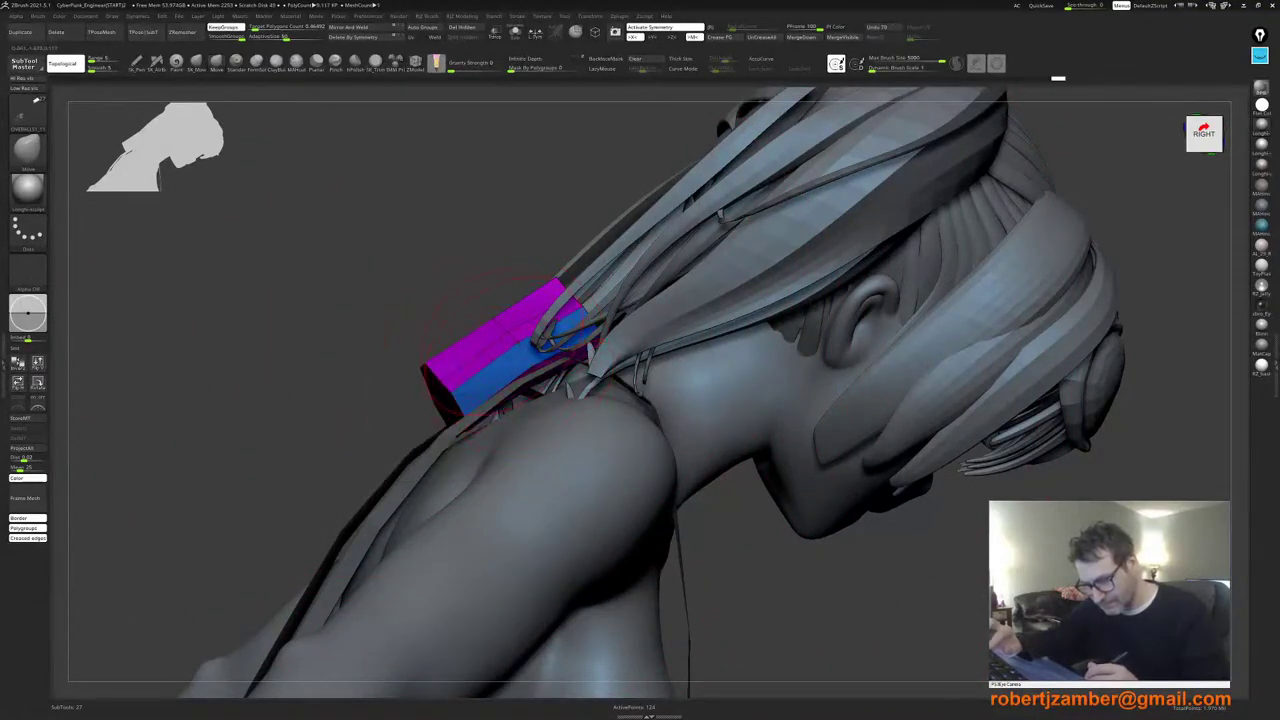
pyautogui.moveTo(430, 398); pyautogui.dragTo(390, 465)
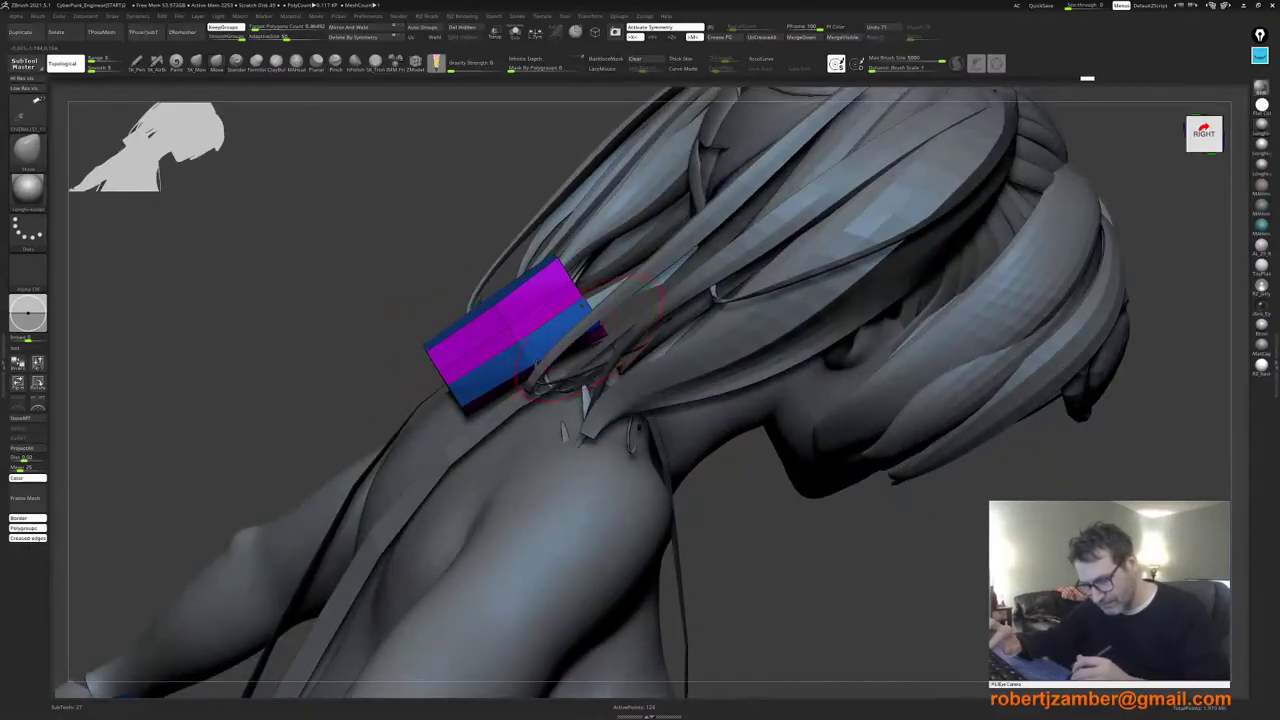
# Step: Refine the block's ends and middle edge from several angles with the Move brush to angle its outer profile
pyautogui.moveTo(300, 255)
pyautogui.mouseDown()
pyautogui.moveTo(455, 325)
pyautogui.moveTo(414, 291)
pyautogui.moveTo(426, 298)
pyautogui.moveTo(383, 297)
pyautogui.mouseUp()
pyautogui.press('space')
pyautogui.press('space')
pyautogui.press('space')
pyautogui.moveTo(383, 297)
pyautogui.mouseDown(button='right')
pyautogui.moveTo(374, 314)
pyautogui.moveTo(403, 371)
pyautogui.moveTo(408, 337)
pyautogui.mouseUp(button='right')
pyautogui.press('space')
pyautogui.moveTo(404, 367)
pyautogui.mouseDown()
pyautogui.moveTo(425, 367)
pyautogui.moveTo(438, 390)
pyautogui.mouseUp()
pyautogui.moveTo(412, 390); pyautogui.dragTo(402, 388, button='right')
pyautogui.press('space')
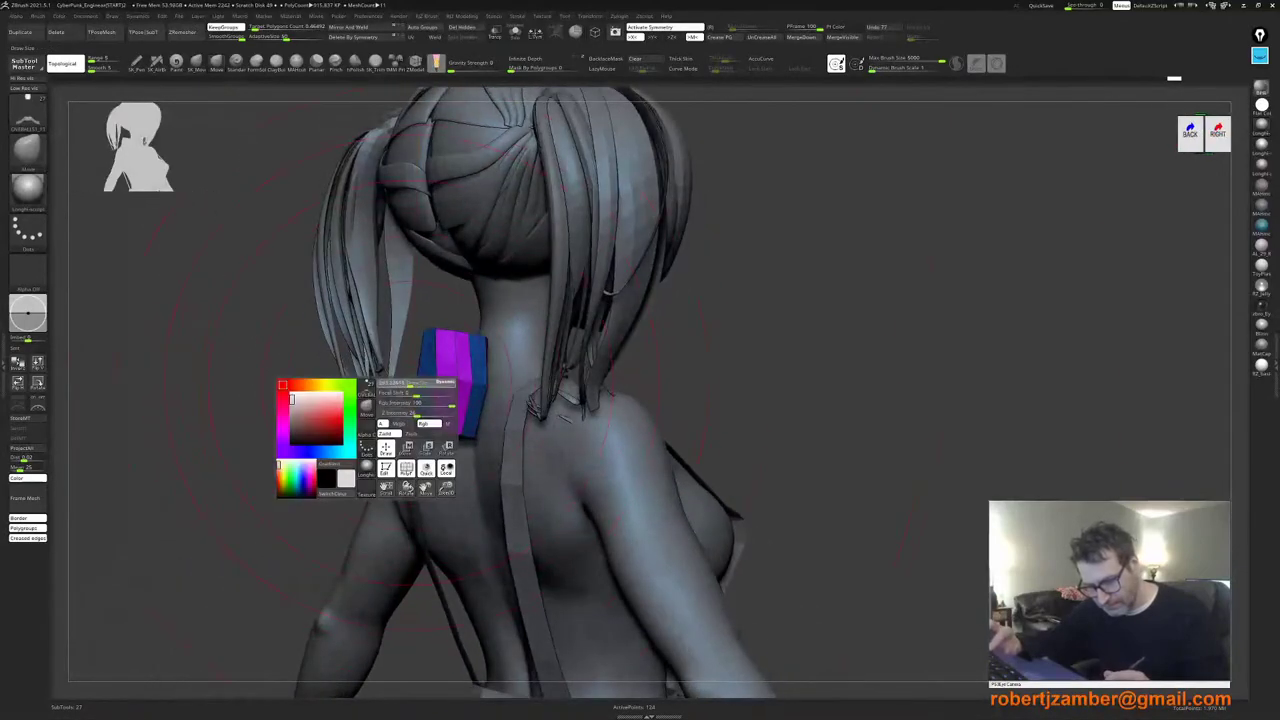
pyautogui.moveTo(408, 385)
pyautogui.mouseDown()
pyautogui.moveTo(394, 385)
pyautogui.moveTo(419, 375)
pyautogui.mouseUp()
pyautogui.moveTo(440, 378)
pyautogui.mouseDown(button='right')
pyautogui.moveTo(418, 383)
pyautogui.moveTo(400, 355)
pyautogui.moveTo(437, 373)
pyautogui.mouseUp(button='right')
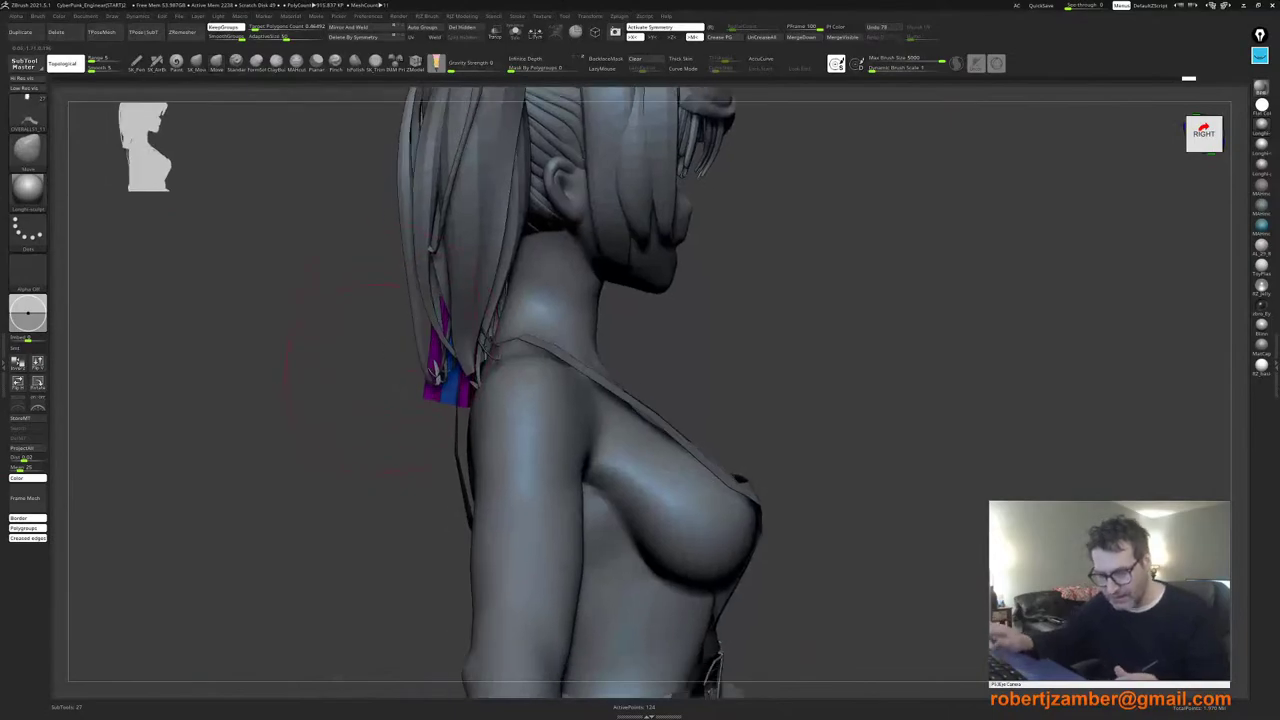
# Step: Reposition the block against the upper back with the Gizmo and tilt it about 7 degrees
pyautogui.moveTo(365, 414)
pyautogui.mouseDown(button='right')
pyautogui.moveTo(393, 384)
pyautogui.moveTo(431, 402)
pyautogui.moveTo(436, 384)
pyautogui.mouseUp(button='right')
pyautogui.press('w')
pyautogui.moveTo(438, 370); pyautogui.dragTo(433, 372)
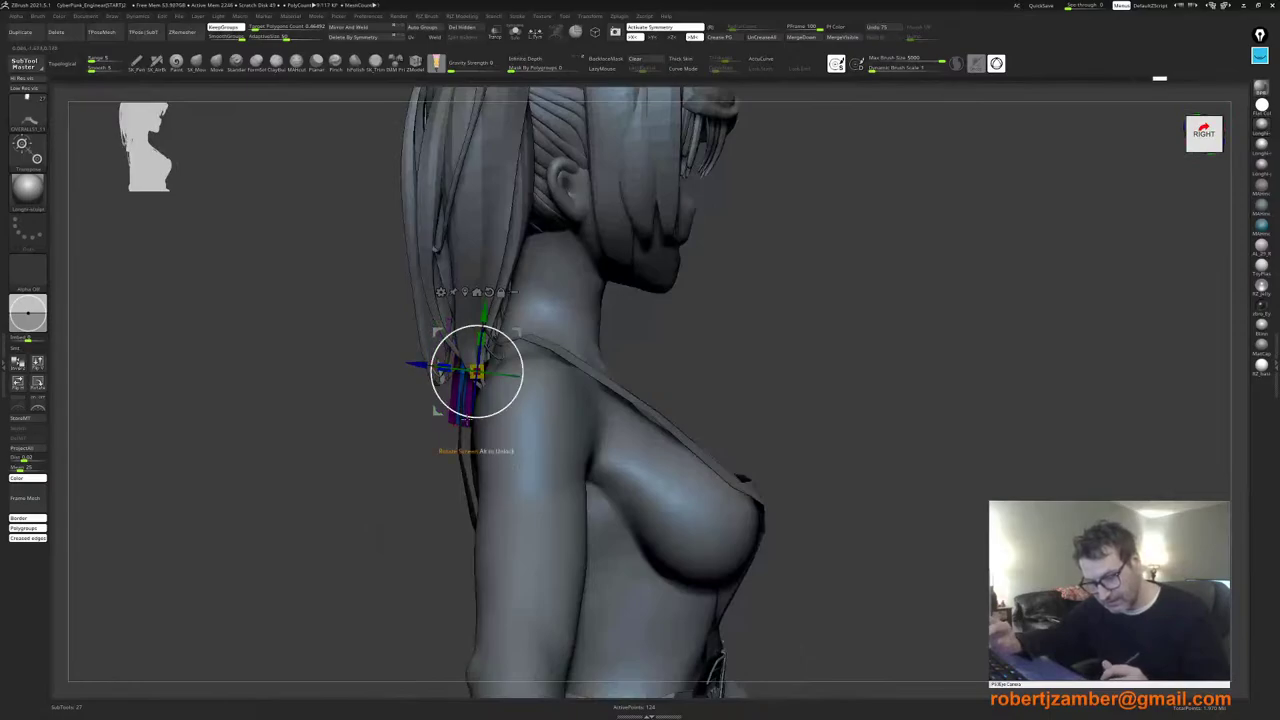
pyautogui.moveTo(433, 372); pyautogui.dragTo(458, 408, button='right')
pyautogui.moveTo(457, 431); pyautogui.dragTo(457, 424)
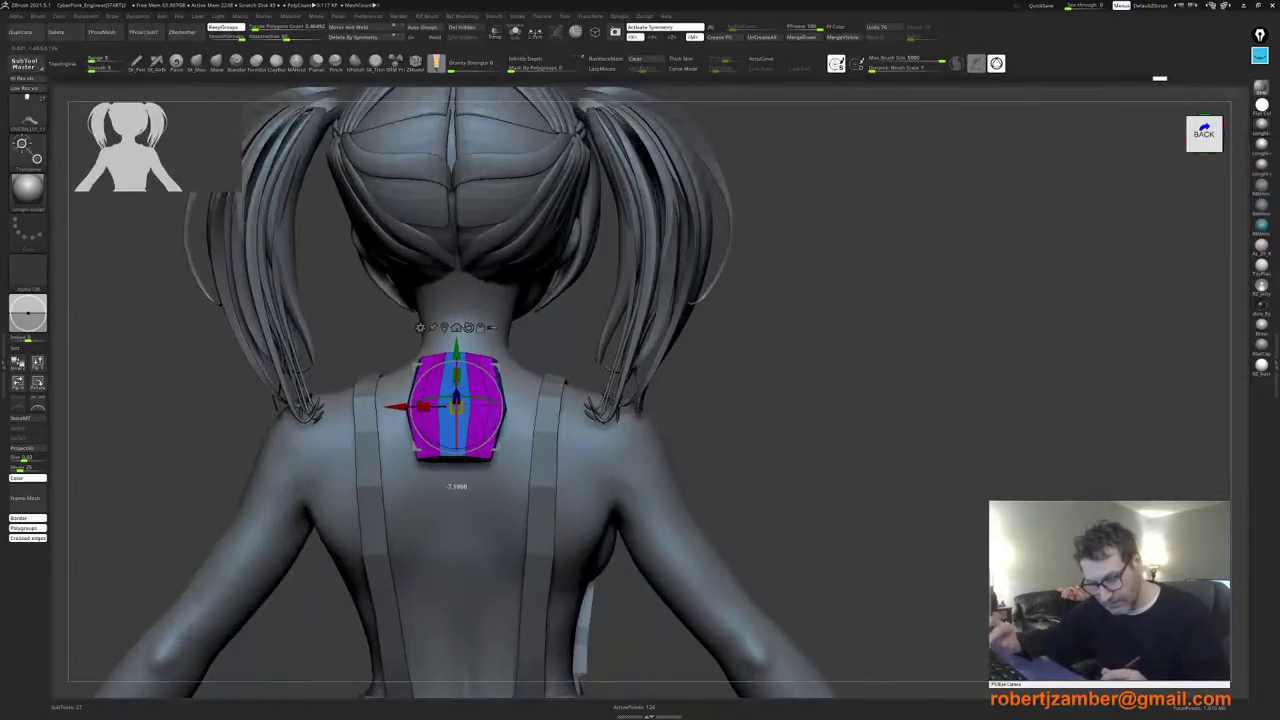
# Step: Reset the Gizmo's orientation and raise the block to the base of the neck
pyautogui.keyDown('alt'); pyautogui.click(468, 327); pyautogui.keyUp('alt')
pyautogui.keyDown('alt'); pyautogui.moveTo(456, 374); pyautogui.dragTo(488, 392, button='right'); pyautogui.keyUp('alt')
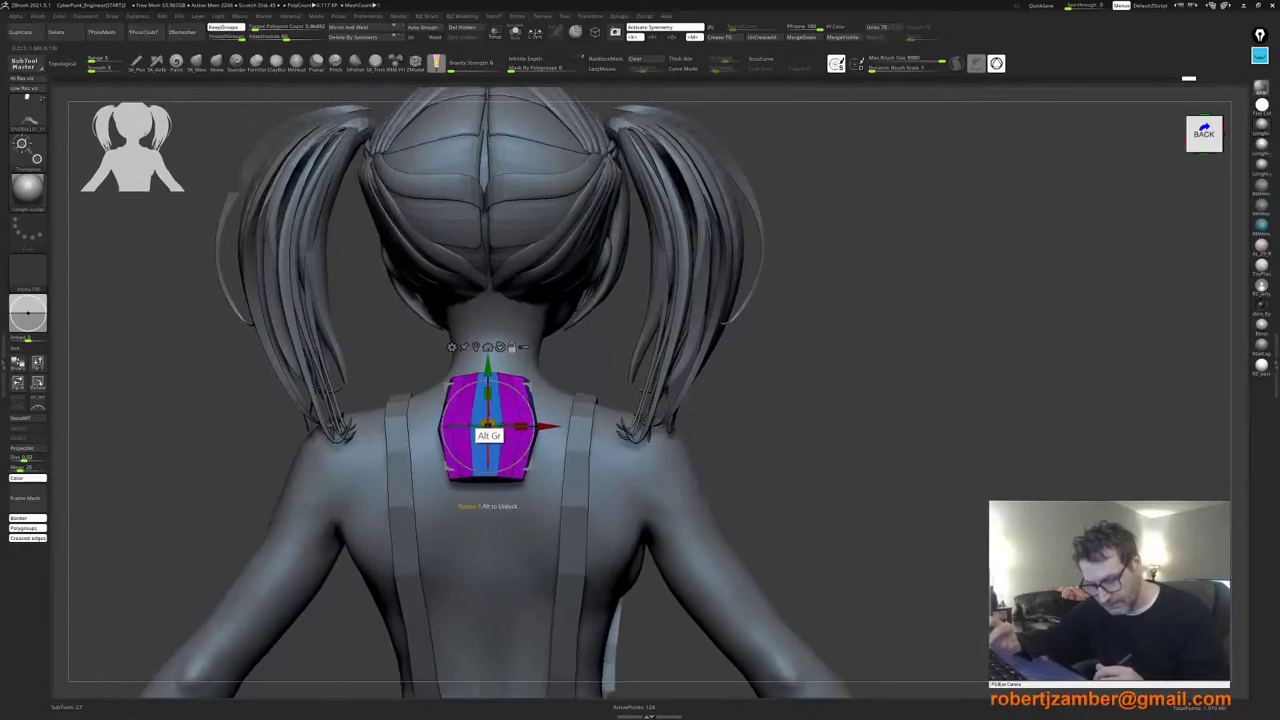
pyautogui.moveTo(488, 430); pyautogui.dragTo(488, 419)
pyautogui.moveTo(489, 369); pyautogui.dragTo(489, 331)
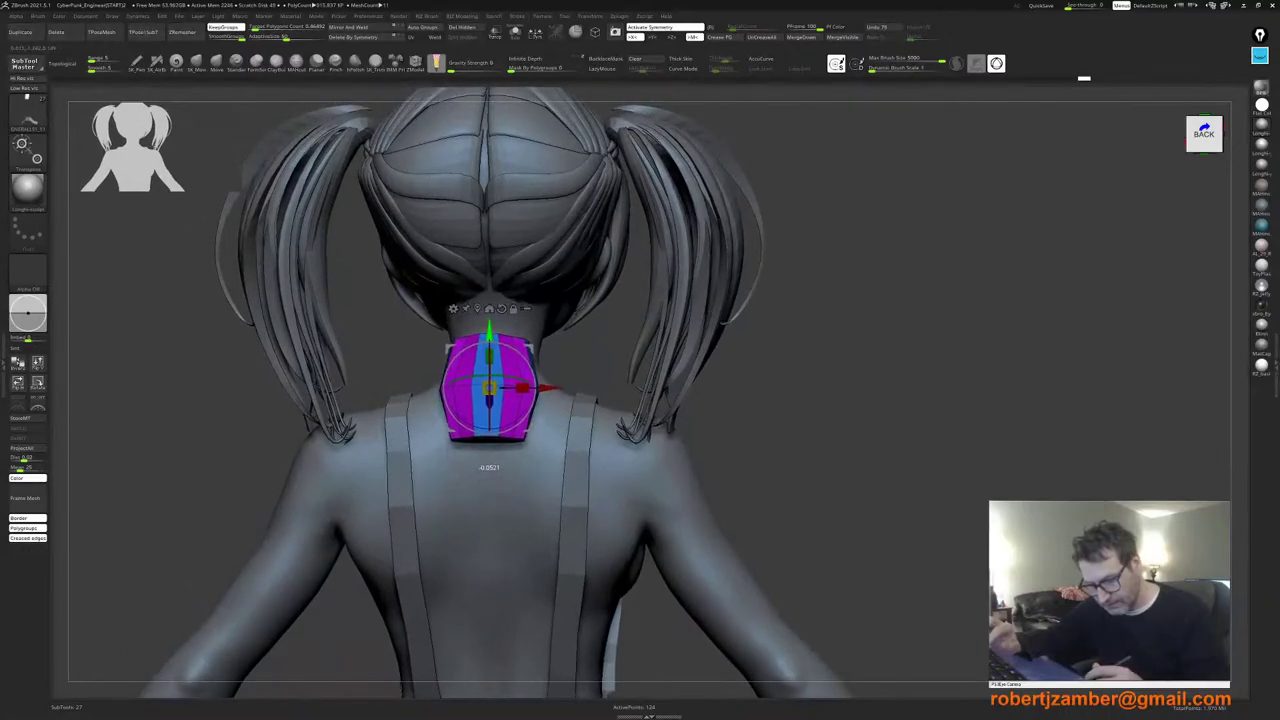
# Step: Scale the neck block down slightly, raise it a little, and tilt it about 5.4 degrees along the neck
pyautogui.moveTo(489, 388); pyautogui.dragTo(486, 391)
pyautogui.moveTo(486, 391)
pyautogui.mouseDown(button='right')
pyautogui.moveTo(417, 400)
pyautogui.moveTo(484, 405)
pyautogui.mouseUp(button='right')
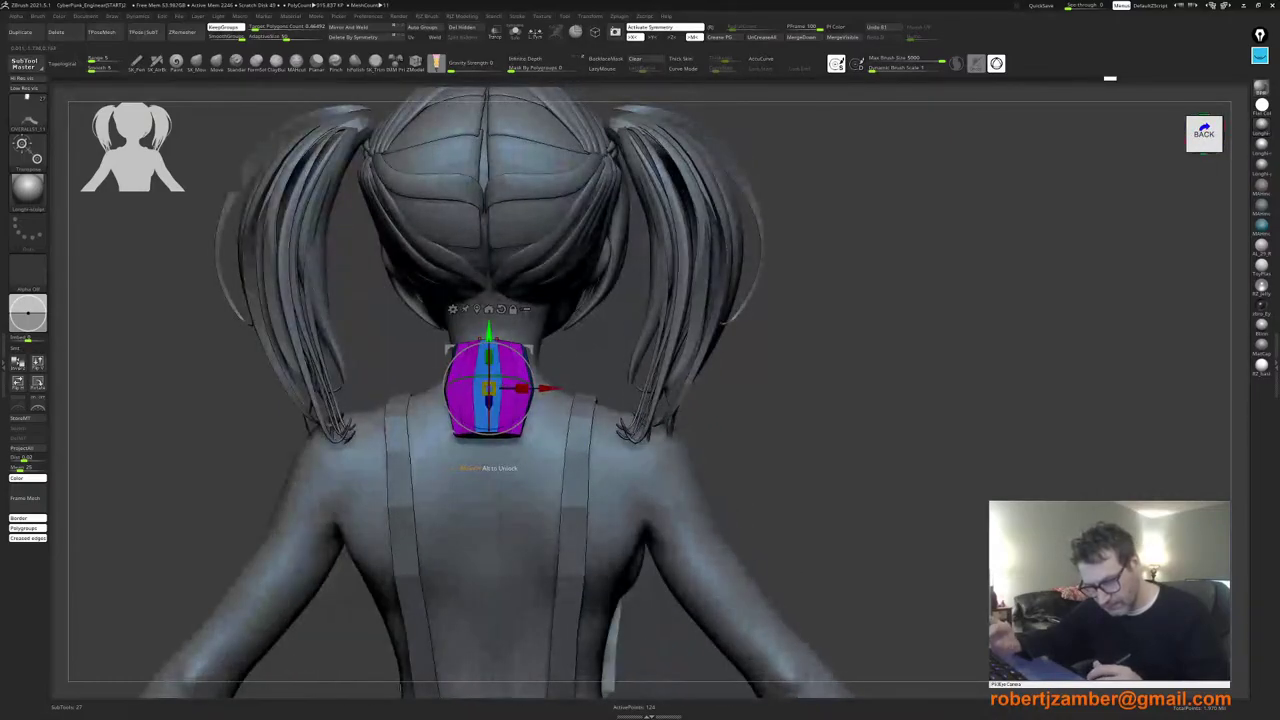
pyautogui.moveTo(489, 334); pyautogui.dragTo(489, 326)
pyautogui.moveTo(490, 410); pyautogui.dragTo(490, 404)
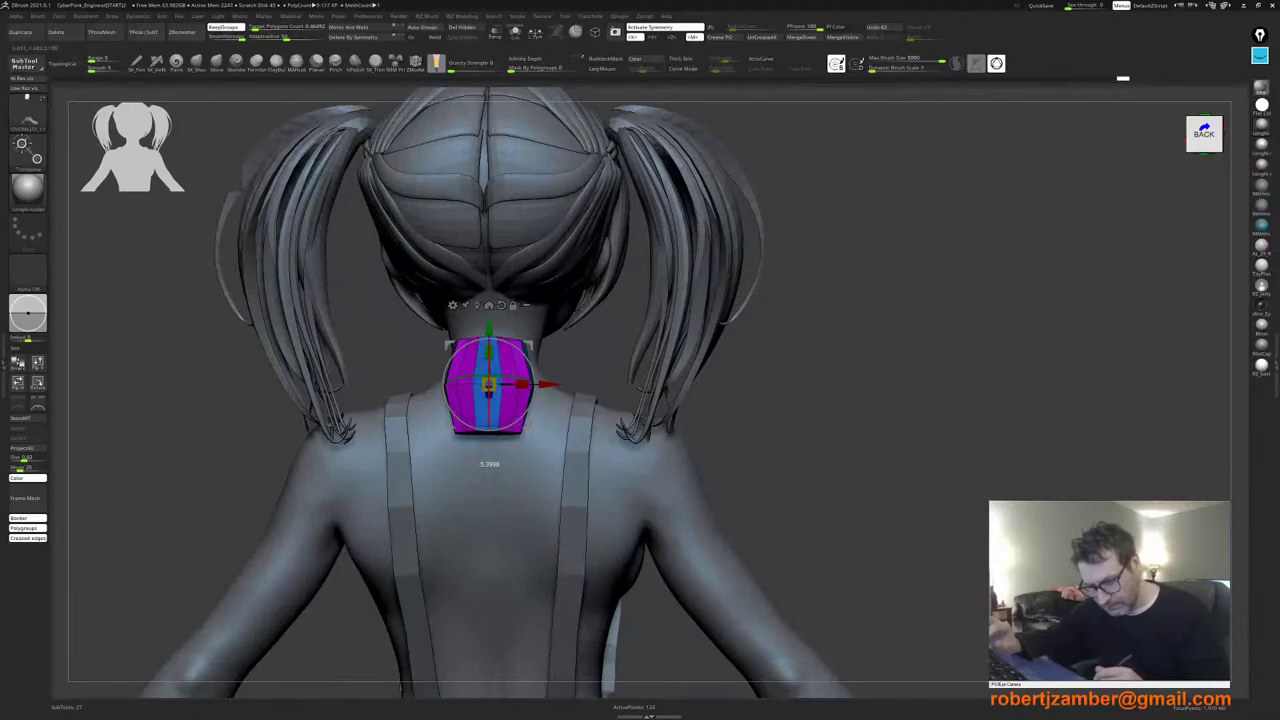
pyautogui.moveTo(488, 404); pyautogui.dragTo(446, 432, button='right')
pyautogui.moveTo(514, 441); pyautogui.dragTo(514, 442)
pyautogui.moveTo(508, 438)
pyautogui.mouseDown(button='right')
pyautogui.moveTo(464, 430)
pyautogui.moveTo(521, 442)
pyautogui.moveTo(504, 490)
pyautogui.moveTo(531, 506)
pyautogui.mouseUp(button='right')
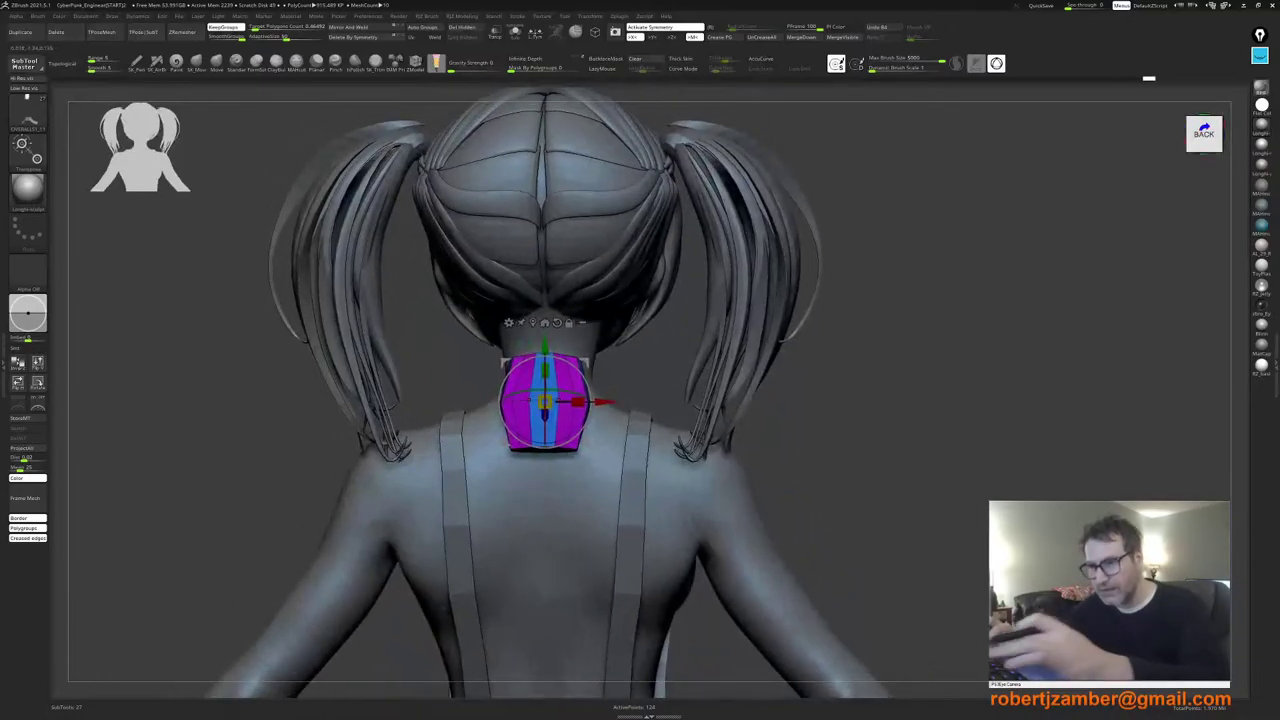
# Step: Extrude the side faces of the neck block with the ZModeler brush
pyautogui.press('q')
pyautogui.moveTo(492, 450)
pyautogui.mouseDown(button='right')
pyautogui.moveTo(562, 424)
pyautogui.moveTo(530, 395)
pyautogui.mouseUp(button='right')
pyautogui.click(416, 63)
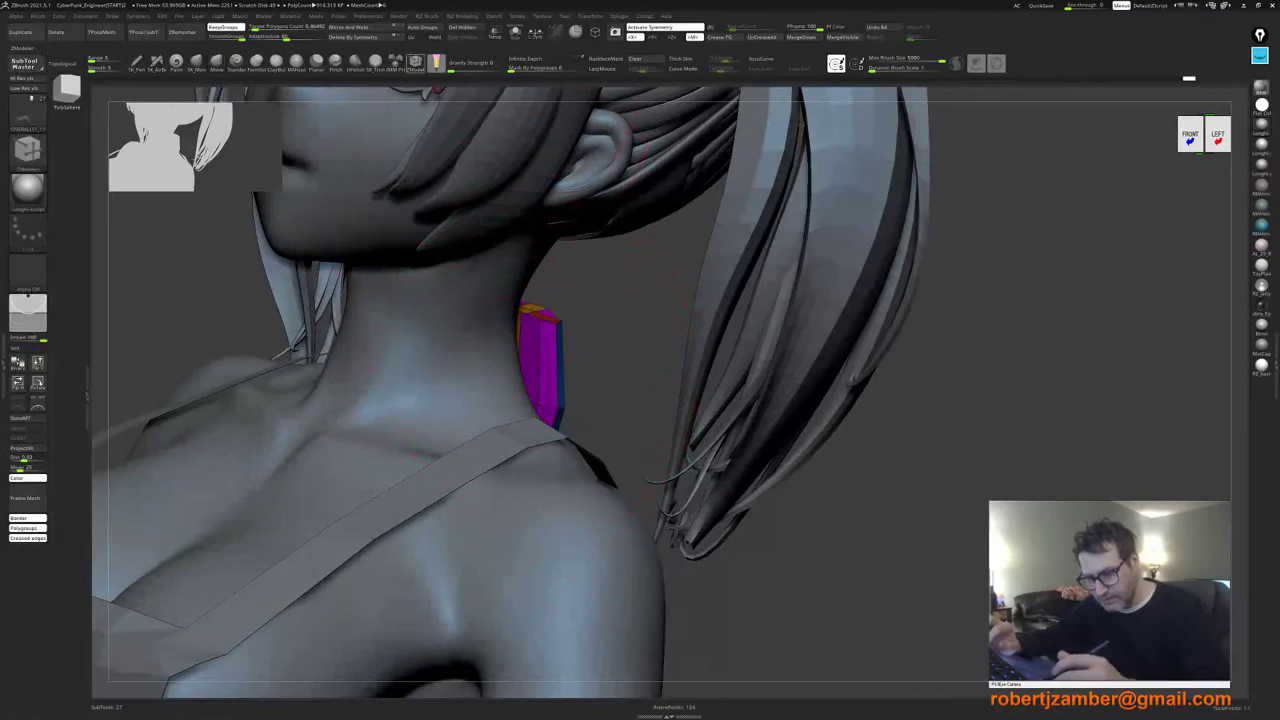
pyautogui.moveTo(545, 372); pyautogui.dragTo(538, 384, button='right')
pyautogui.press('space')
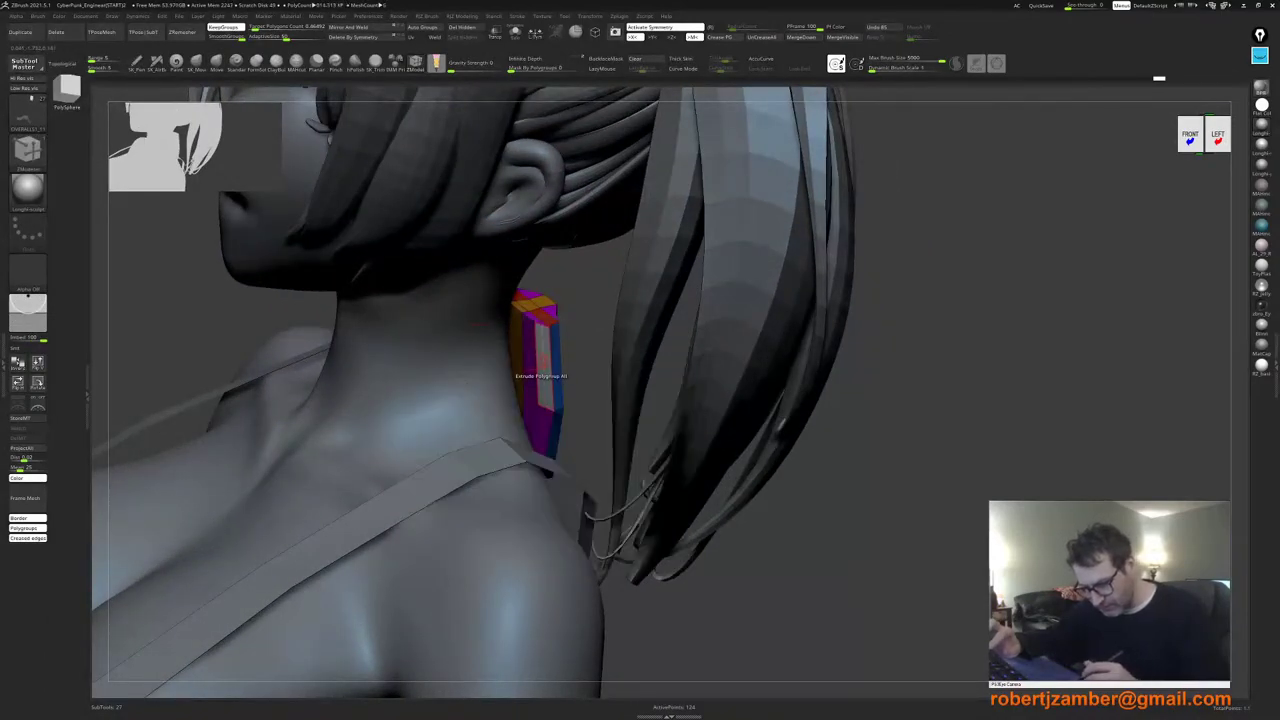
pyautogui.moveTo(536, 377); pyautogui.dragTo(474, 383)
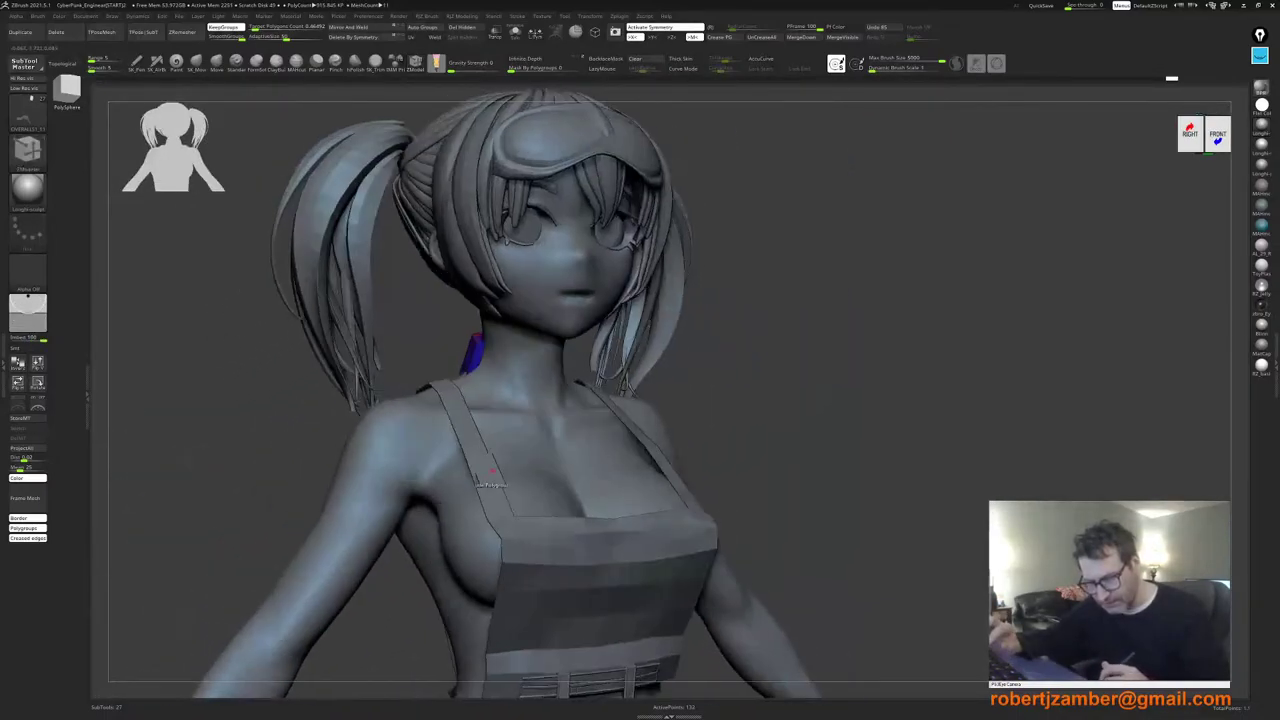
# Step: Switch to the Move brush, reduce its draw size and nudge the neck block's side flap beside the neck
pyautogui.keyDown('alt'); pyautogui.moveTo(417, 367); pyautogui.dragTo(453, 292); pyautogui.keyUp('alt')
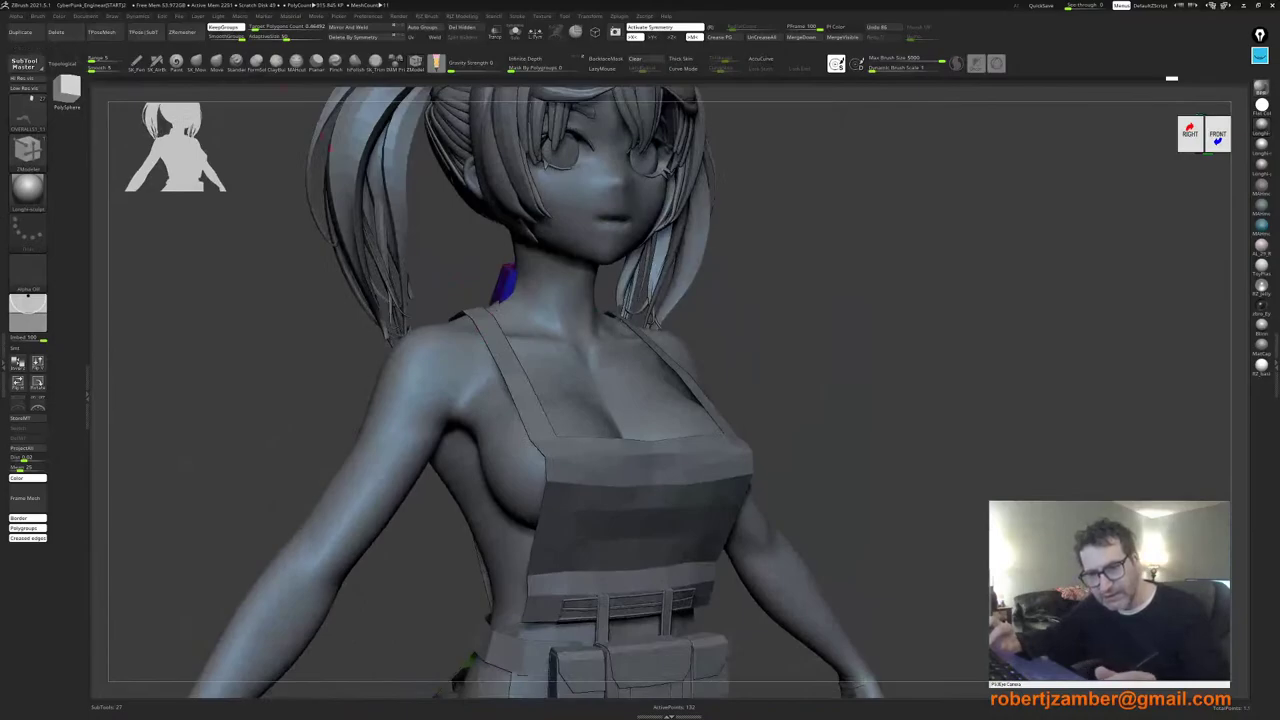
pyautogui.click(215, 64)
pyautogui.keyDown('alt'); pyautogui.moveTo(514, 373); pyautogui.dragTo(492, 349, button='right'); pyautogui.keyUp('alt')
pyautogui.press('space')
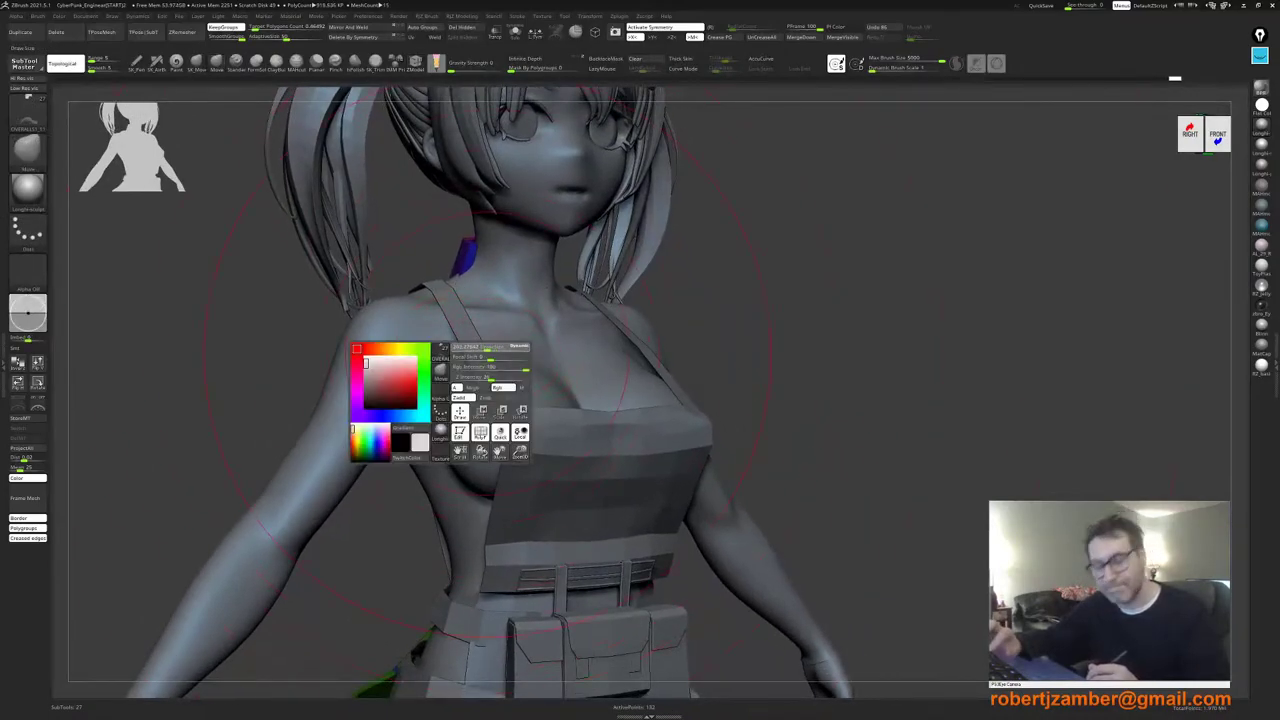
pyautogui.moveTo(484, 350); pyautogui.dragTo(478, 349)
pyautogui.press('space')
pyautogui.moveTo(449, 288); pyautogui.dragTo(457, 288)
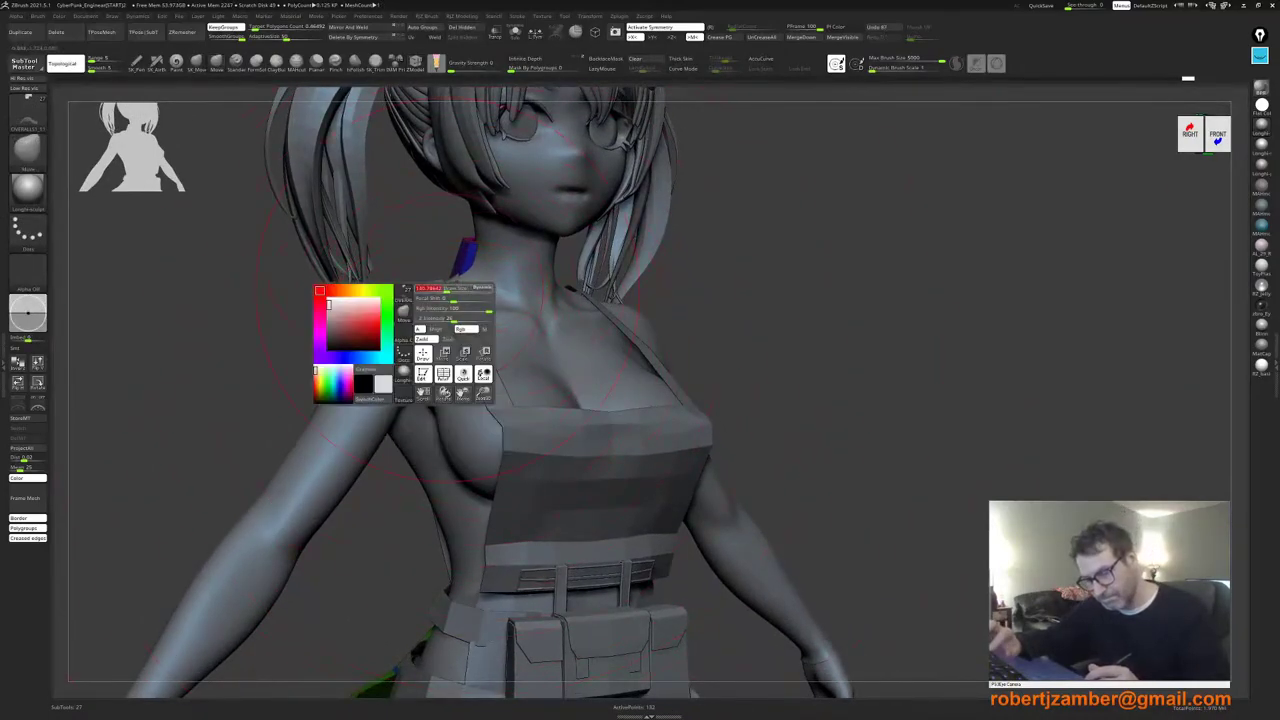
# Step: Reshape the neck block's side flaps with the Move brush from front and side views, drawing them closer to the neck
pyautogui.moveTo(444, 288); pyautogui.dragTo(455, 280, button='right')
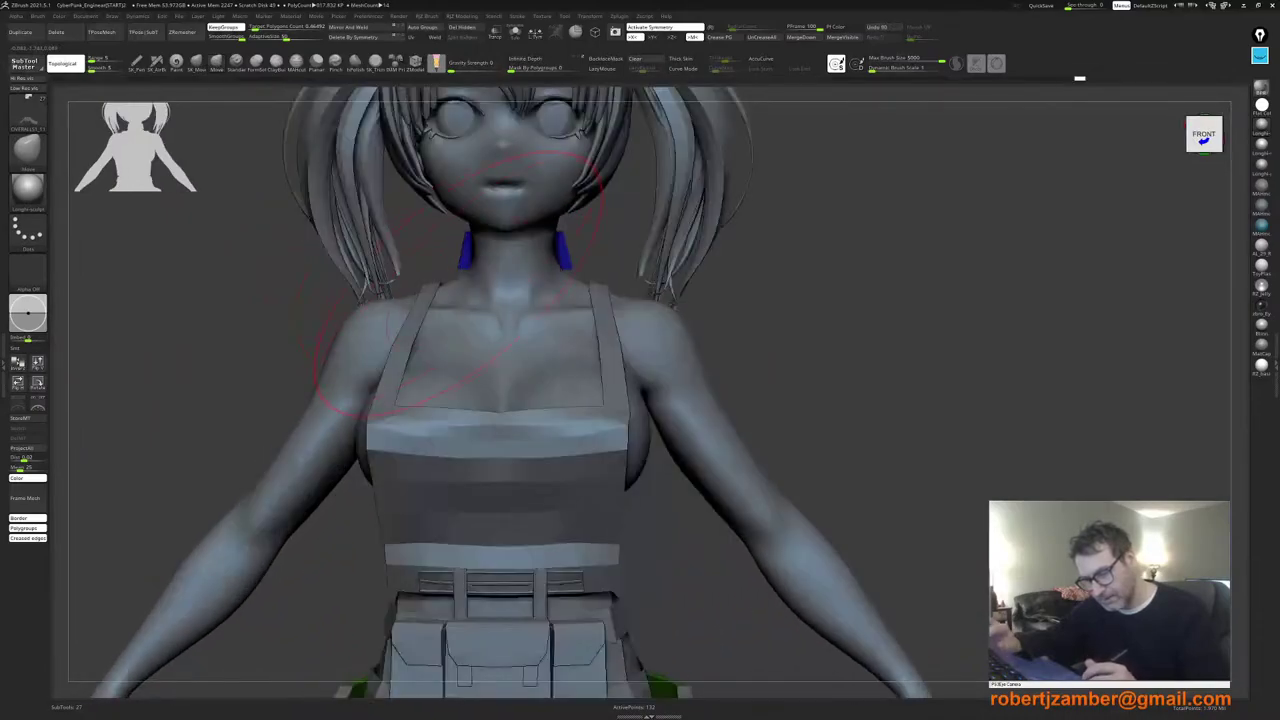
pyautogui.press('space')
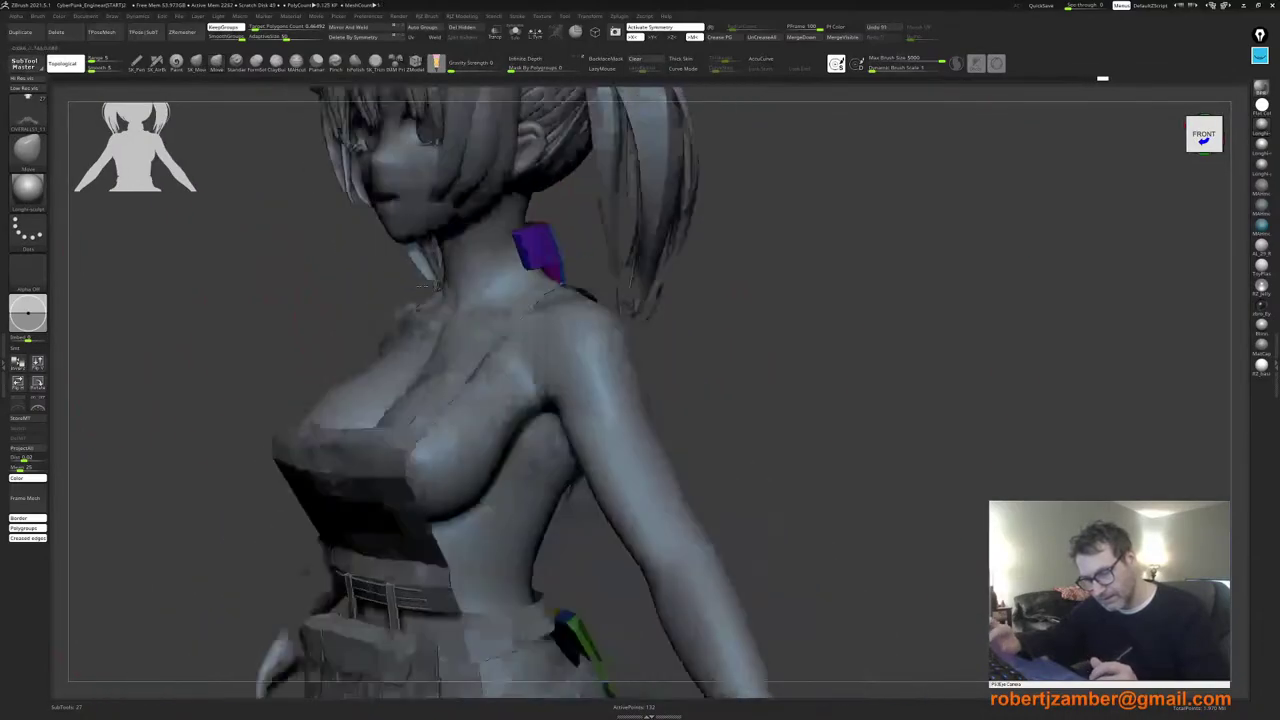
pyautogui.moveTo(427, 287); pyautogui.dragTo(300, 292, button='right')
pyautogui.press('space')
pyautogui.moveTo(474, 264)
pyautogui.mouseDown()
pyautogui.moveTo(490, 263)
pyautogui.moveTo(477, 305)
pyautogui.mouseUp()
pyautogui.moveTo(400, 306); pyautogui.dragTo(441, 322, button='right')
pyautogui.press('space')
pyautogui.moveTo(503, 271); pyautogui.dragTo(490, 260)
pyautogui.moveTo(520, 258)
pyautogui.keyDown('shift'); pyautogui.mouseDown(button='right')
pyautogui.moveTo(484, 253)
pyautogui.moveTo(532, 303)
pyautogui.moveTo(600, 306)
pyautogui.mouseUp(button='right'); pyautogui.keyUp('shift')
pyautogui.press('space')
pyautogui.moveTo(456, 258); pyautogui.dragTo(467, 258)
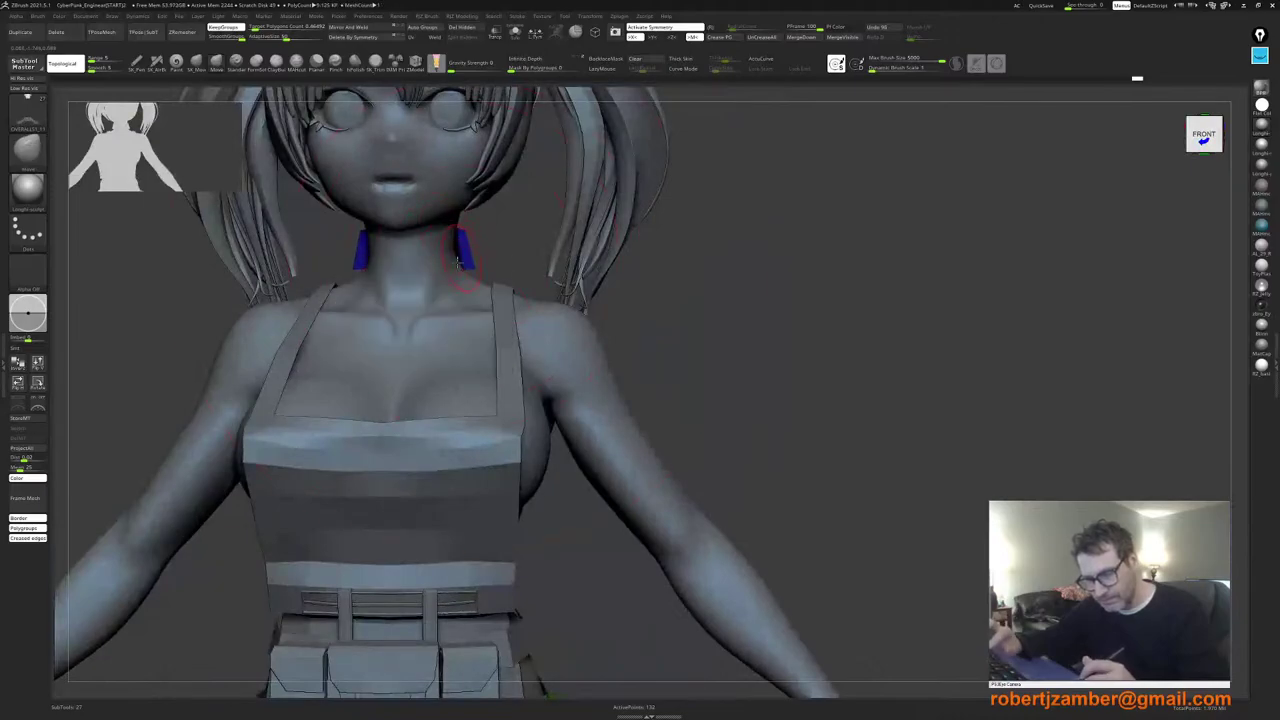
# Step: Adjust the front edges of the neck block's side flaps with the Move brush, using a small draw size
pyautogui.moveTo(458, 262); pyautogui.dragTo(418, 282, button='right')
pyautogui.press('space')
pyautogui.moveTo(455, 255); pyautogui.dragTo(462, 250)
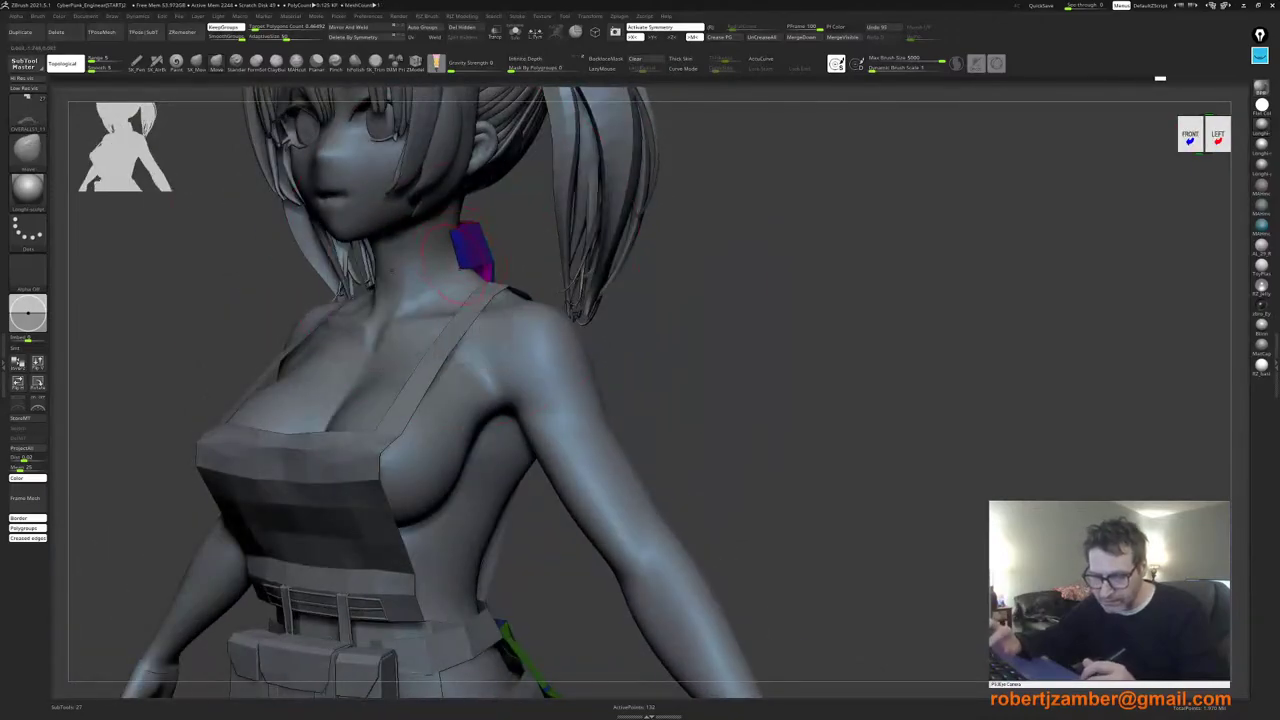
pyautogui.moveTo(463, 262)
pyautogui.keyDown('shift'); pyautogui.mouseDown(button='right')
pyautogui.moveTo(415, 268)
pyautogui.moveTo(488, 260)
pyautogui.mouseUp(button='right'); pyautogui.keyUp('shift')
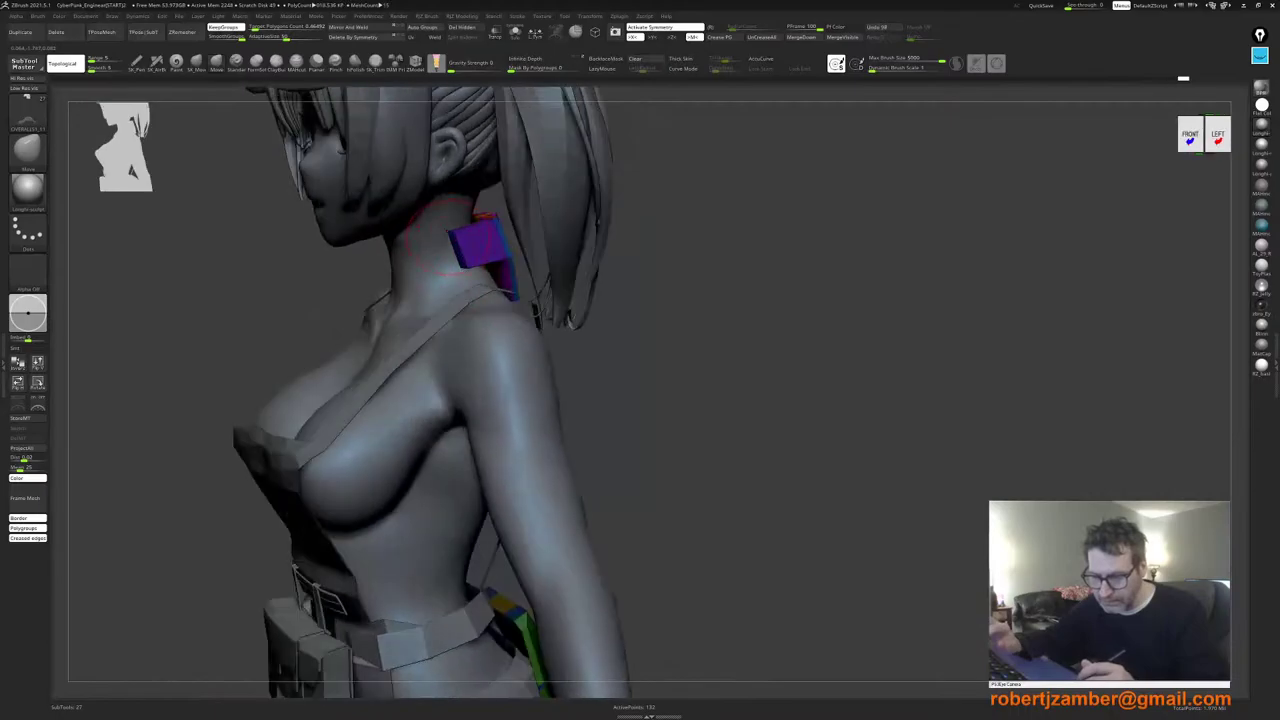
pyautogui.press('space')
pyautogui.moveTo(462, 250); pyautogui.dragTo(490, 251)
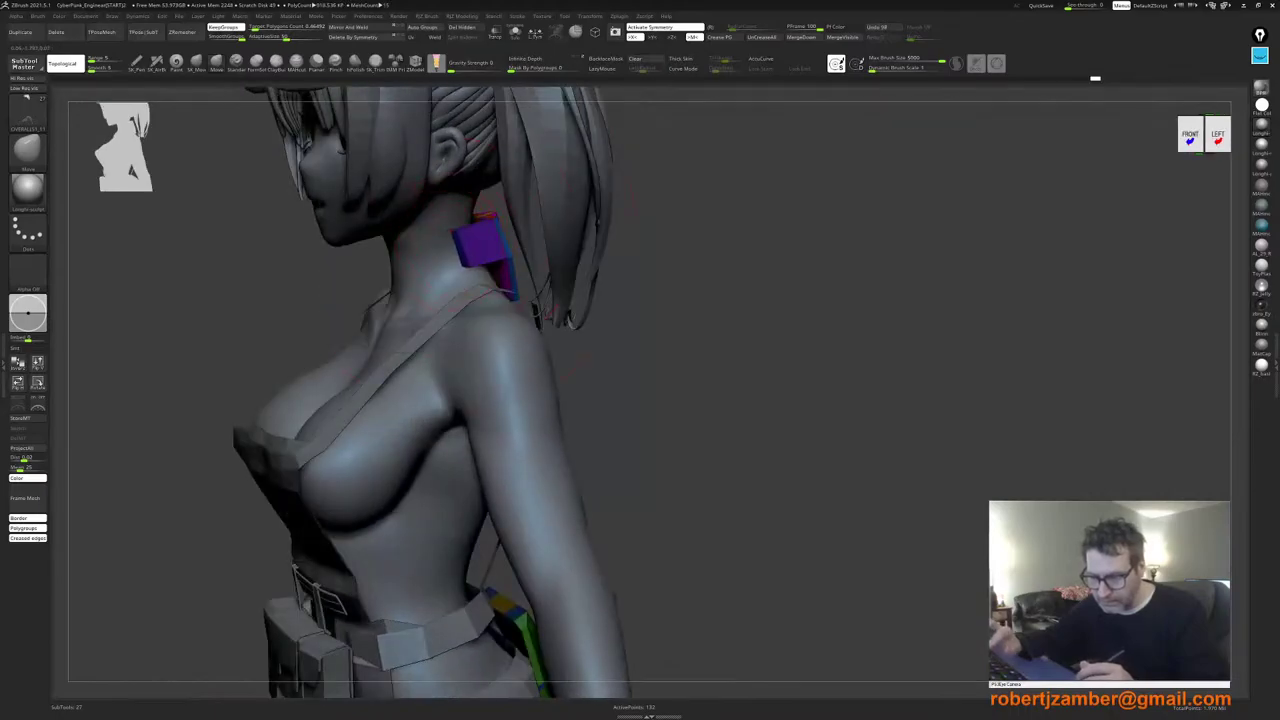
pyautogui.moveTo(462, 257); pyautogui.dragTo(494, 257, button='right')
pyautogui.press('space')
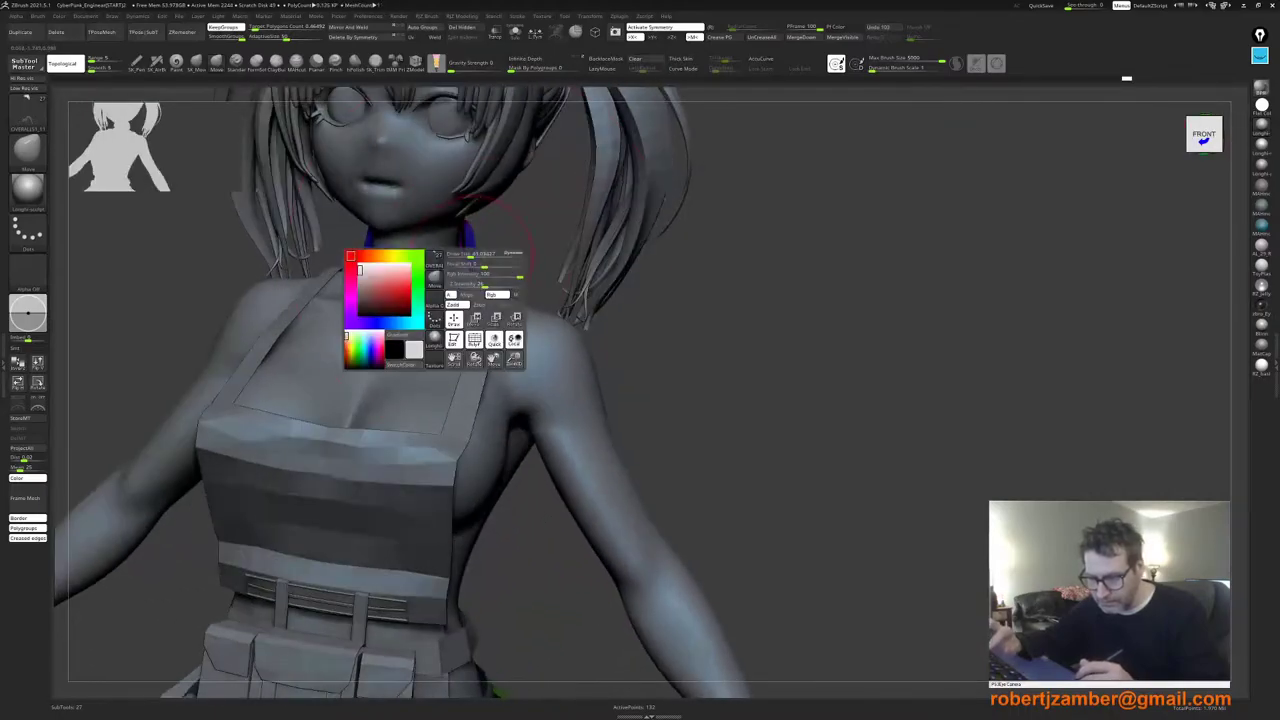
pyautogui.moveTo(484, 257); pyautogui.dragTo(472, 257)
# Step: Even out the spacing between the side flaps and the neck with the Move brush, checking from front and rear
pyautogui.keyDown('shift'); pyautogui.moveTo(484, 262); pyautogui.dragTo(414, 343, button='right'); pyautogui.keyUp('shift')
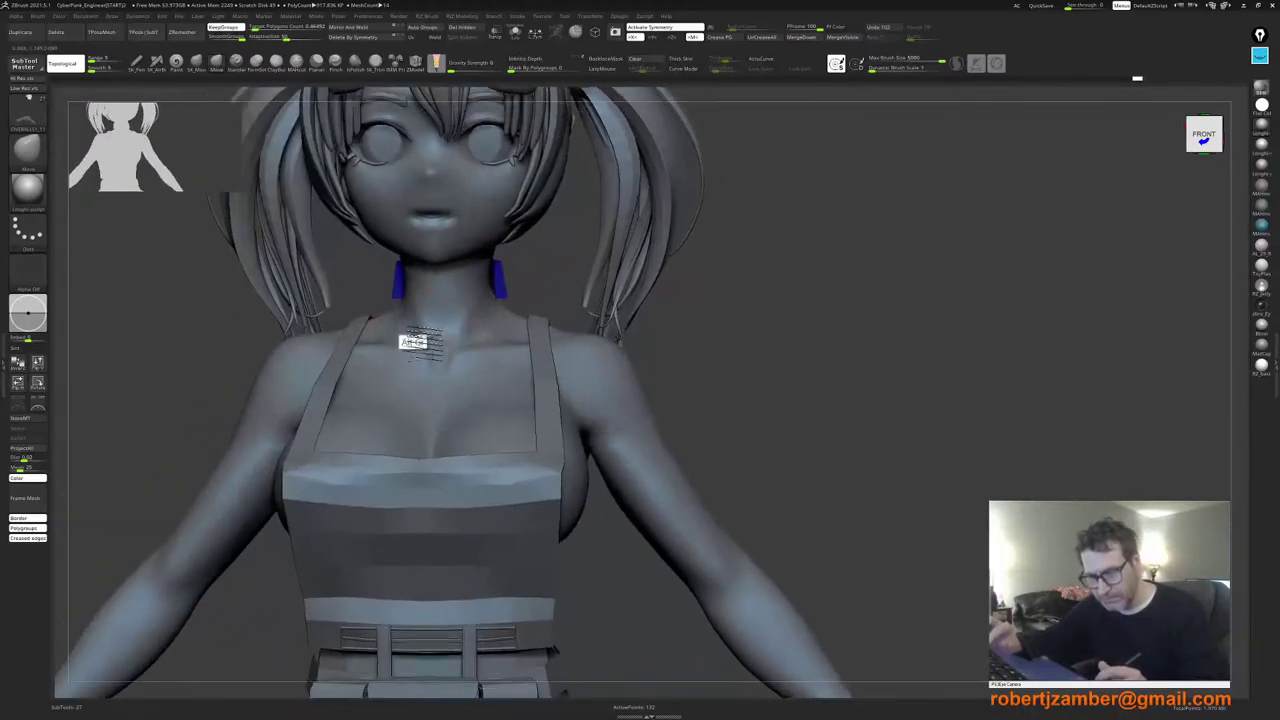
pyautogui.press('space')
pyautogui.moveTo(401, 286); pyautogui.dragTo(409, 287)
pyautogui.moveTo(446, 298); pyautogui.dragTo(364, 302, button='right')
pyautogui.press('space')
pyautogui.moveTo(398, 298); pyautogui.dragTo(412, 298)
pyautogui.moveTo(368, 308); pyautogui.dragTo(395, 311, button='right')
pyautogui.press('space')
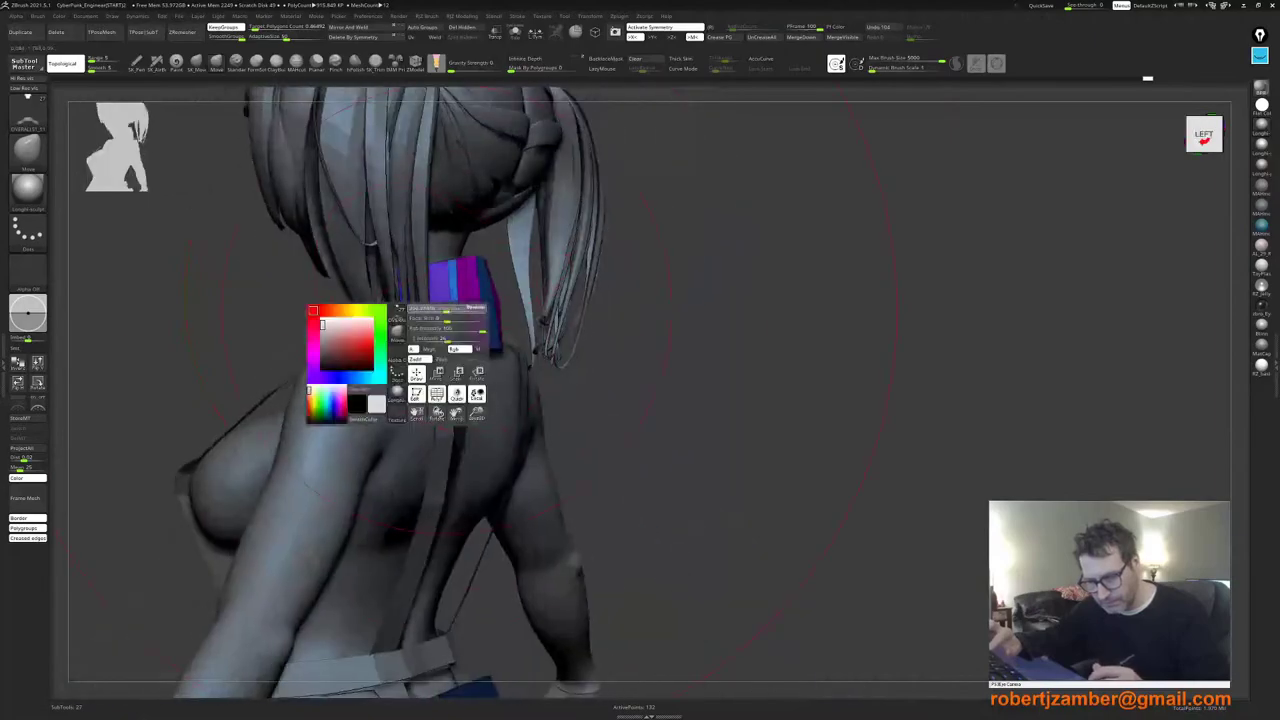
pyautogui.moveTo(442, 307); pyautogui.dragTo(430, 307)
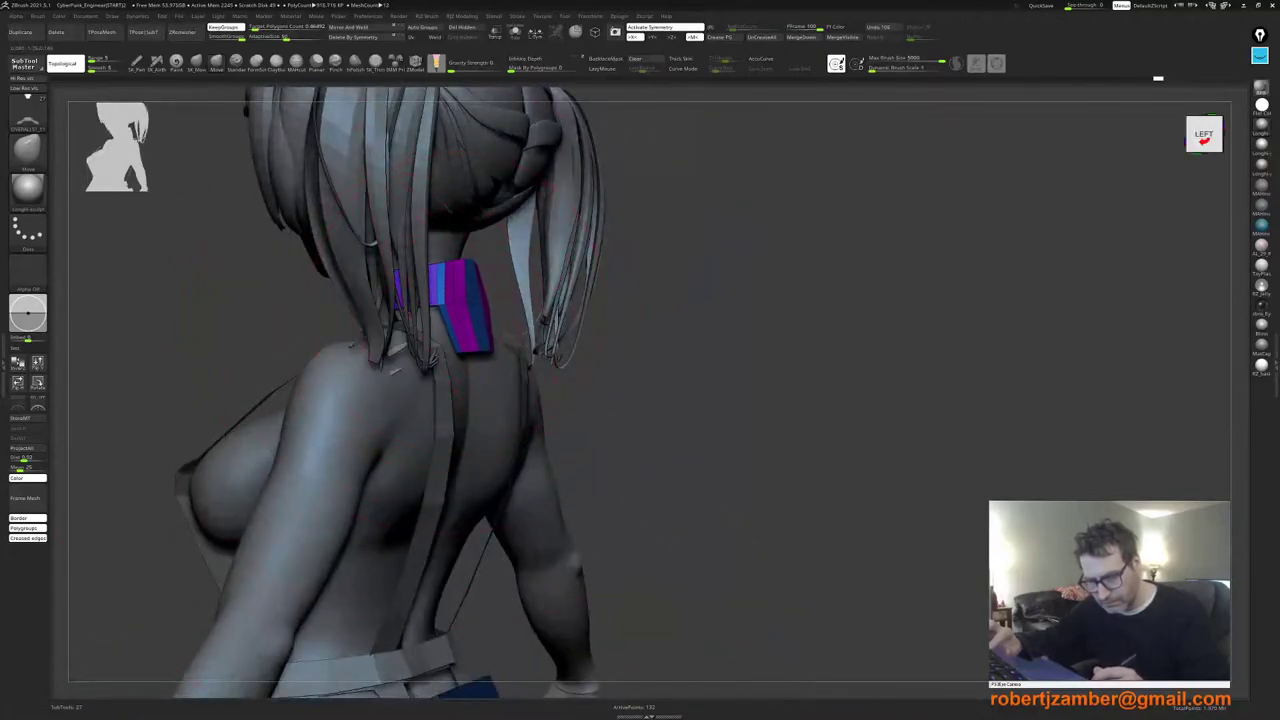
# Step: Refine the back plate of the neck block with the Move brush so it follows the nape
pyautogui.moveTo(428, 309); pyautogui.dragTo(399, 312, button='right')
pyautogui.press('space')
pyautogui.moveTo(431, 307); pyautogui.dragTo(482, 329)
pyautogui.moveTo(472, 314); pyautogui.dragTo(428, 314, button='right')
pyautogui.press('space')
pyautogui.moveTo(461, 312); pyautogui.dragTo(462, 322)
pyautogui.moveTo(428, 300); pyautogui.dragTo(448, 298, button='right')
pyautogui.press('space')
pyautogui.moveTo(468, 292); pyautogui.dragTo(457, 299)
pyautogui.moveTo(457, 300)
pyautogui.mouseDown(button='right')
pyautogui.moveTo(502, 308)
pyautogui.moveTo(464, 308)
pyautogui.moveTo(482, 376)
pyautogui.mouseUp(button='right')
# Step: Switch to the ZModeler brush and mark the outer faces of the neck block as their own polygroup
pyautogui.click(416, 64)
pyautogui.moveTo(490, 378)
pyautogui.keyDown('alt'); pyautogui.mouseDown()
pyautogui.moveTo(477, 329)
pyautogui.moveTo(493, 327)
pyautogui.mouseUp(); pyautogui.keyUp('alt')
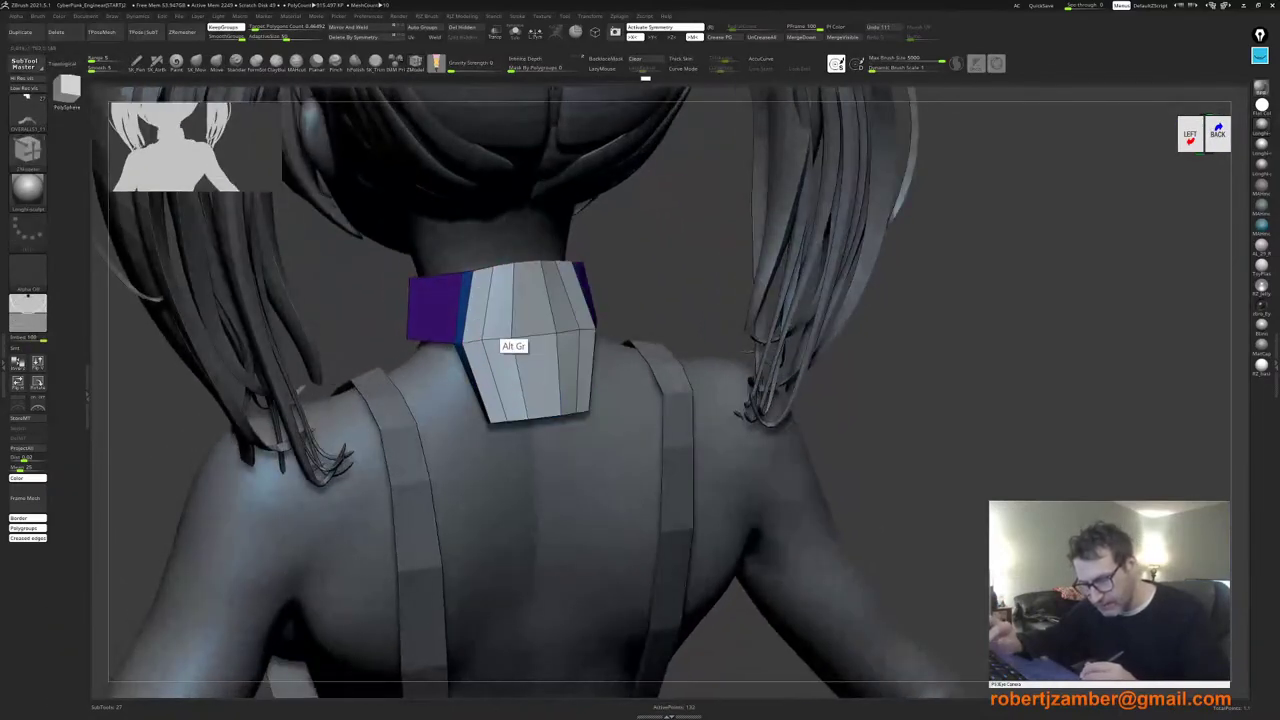
pyautogui.moveTo(430, 312); pyautogui.dragTo(470, 305, button='right')
pyautogui.keyDown('ctrl'); pyautogui.keyDown('shift'); pyautogui.click(509, 341); pyautogui.keyUp('shift'); pyautogui.keyUp('ctrl')
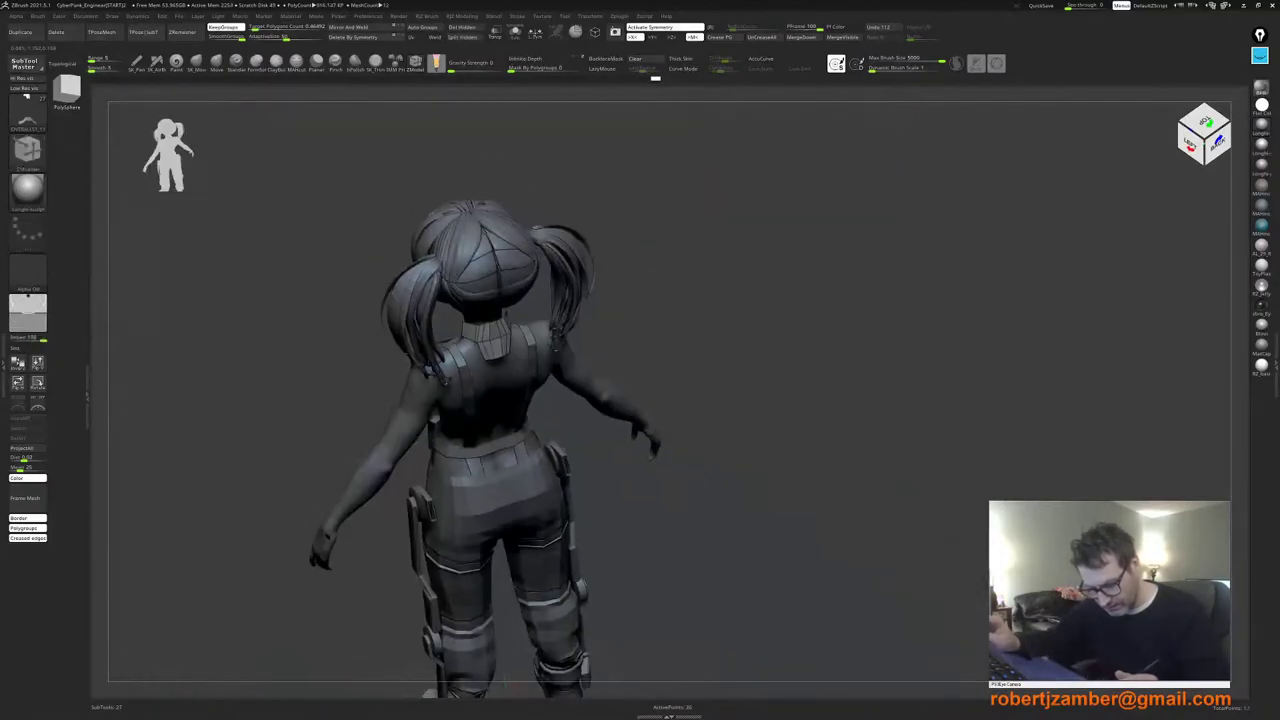
pyautogui.keyDown('ctrl'); pyautogui.keyDown('shift'); pyautogui.click(450, 362); pyautogui.keyUp('shift'); pyautogui.keyUp('ctrl')
pyautogui.keyDown('ctrl'); pyautogui.moveTo(447, 365); pyautogui.dragTo(508, 440, button='right'); pyautogui.keyUp('ctrl')
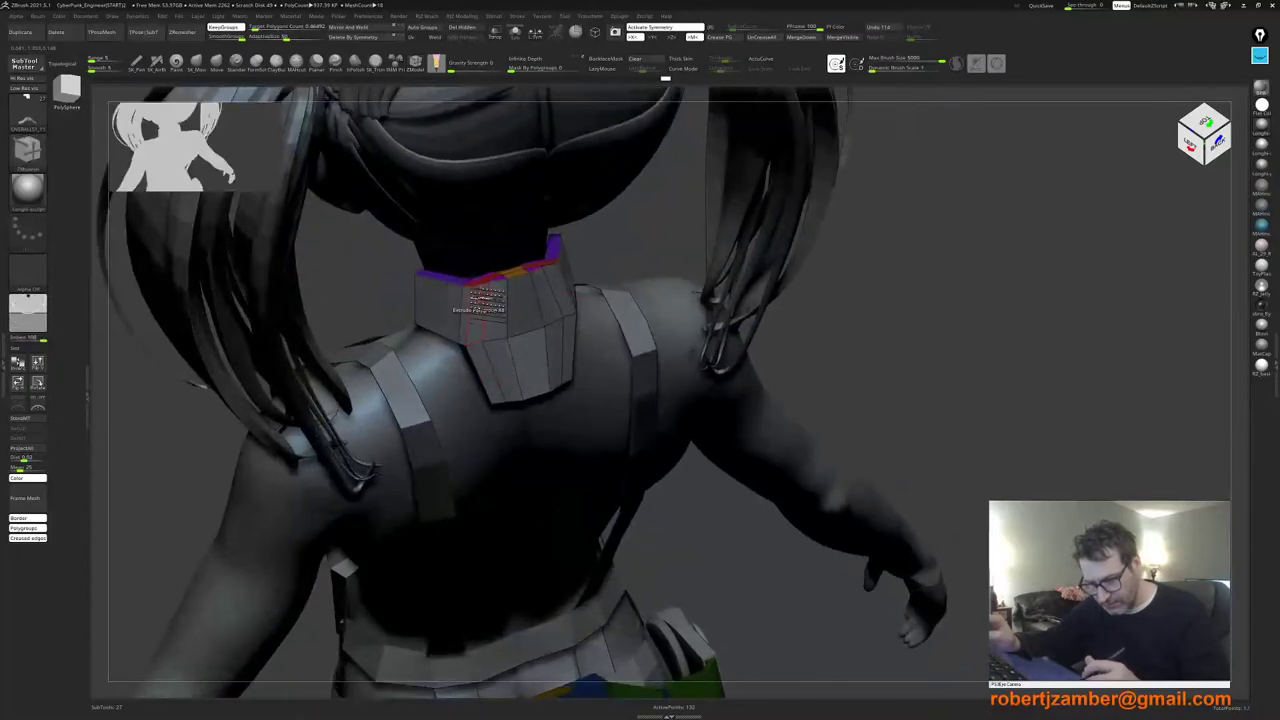
pyautogui.moveTo(480, 297); pyautogui.dragTo(408, 322, button='right')
# Step: Solo the accessory subtool and toggle polygroup visibility to single out the neck block's outer faces
pyautogui.click(515, 32)
pyautogui.keyDown('ctrl'); pyautogui.keyDown('shift'); pyautogui.click(443, 341); pyautogui.keyUp('shift'); pyautogui.keyUp('ctrl')
pyautogui.keyDown('ctrl'); pyautogui.keyDown('shift'); pyautogui.click(443, 340); pyautogui.keyUp('shift'); pyautogui.keyUp('ctrl')
pyautogui.keyDown('ctrl'); pyautogui.keyDown('shift'); pyautogui.click(437, 337); pyautogui.keyUp('shift'); pyautogui.keyUp('ctrl')
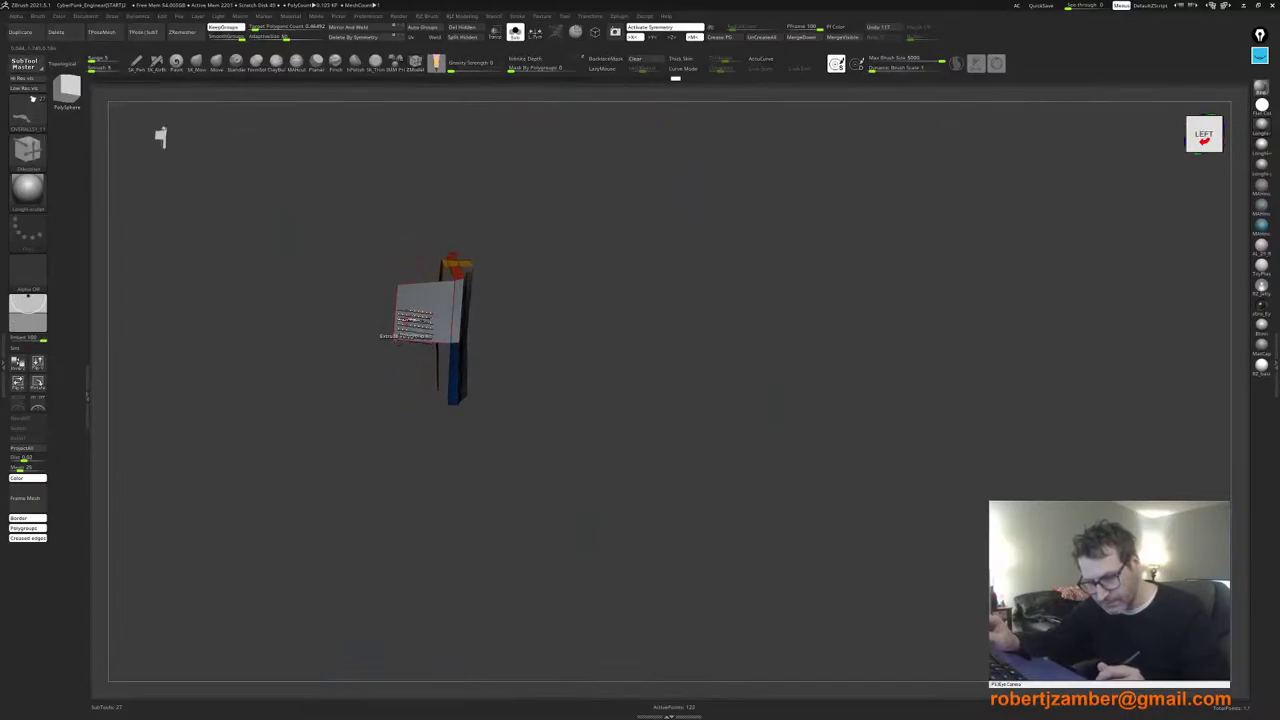
pyautogui.moveTo(388, 254)
pyautogui.mouseDown(button='right')
pyautogui.moveTo(346, 242)
pyautogui.moveTo(336, 210)
pyautogui.mouseUp(button='right')
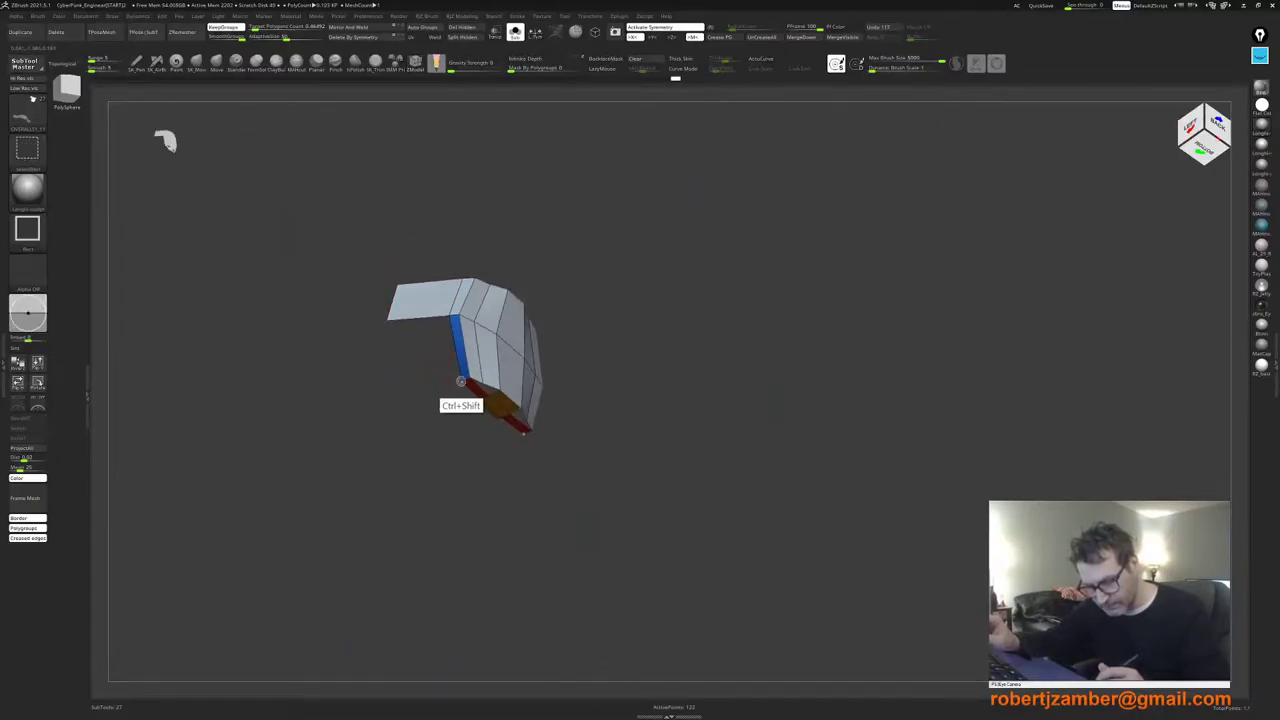
pyautogui.moveTo(482, 480); pyautogui.dragTo(430, 352)
pyautogui.keyDown('shift'); pyautogui.moveTo(430, 352); pyautogui.dragTo(353, 345); pyautogui.keyUp('shift')
pyautogui.keyDown('ctrl'); pyautogui.keyDown('shift'); pyautogui.click(417, 386); pyautogui.keyUp('shift'); pyautogui.keyUp('ctrl')
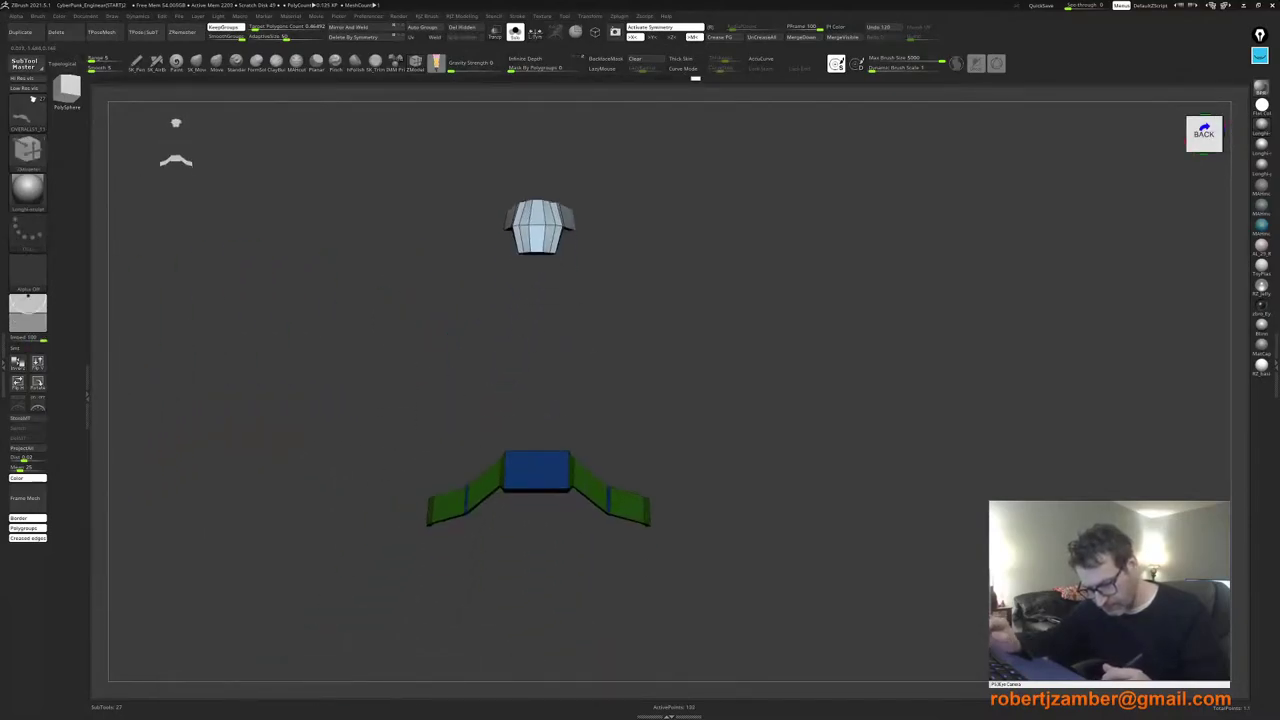
# Step: Regroup the visible accessory parts as one polygroup and mask the neck block separately from the belt piece
pyautogui.hotkey('ctrl', 'w')
pyautogui.moveTo(476, 372); pyautogui.dragTo(561, 475)
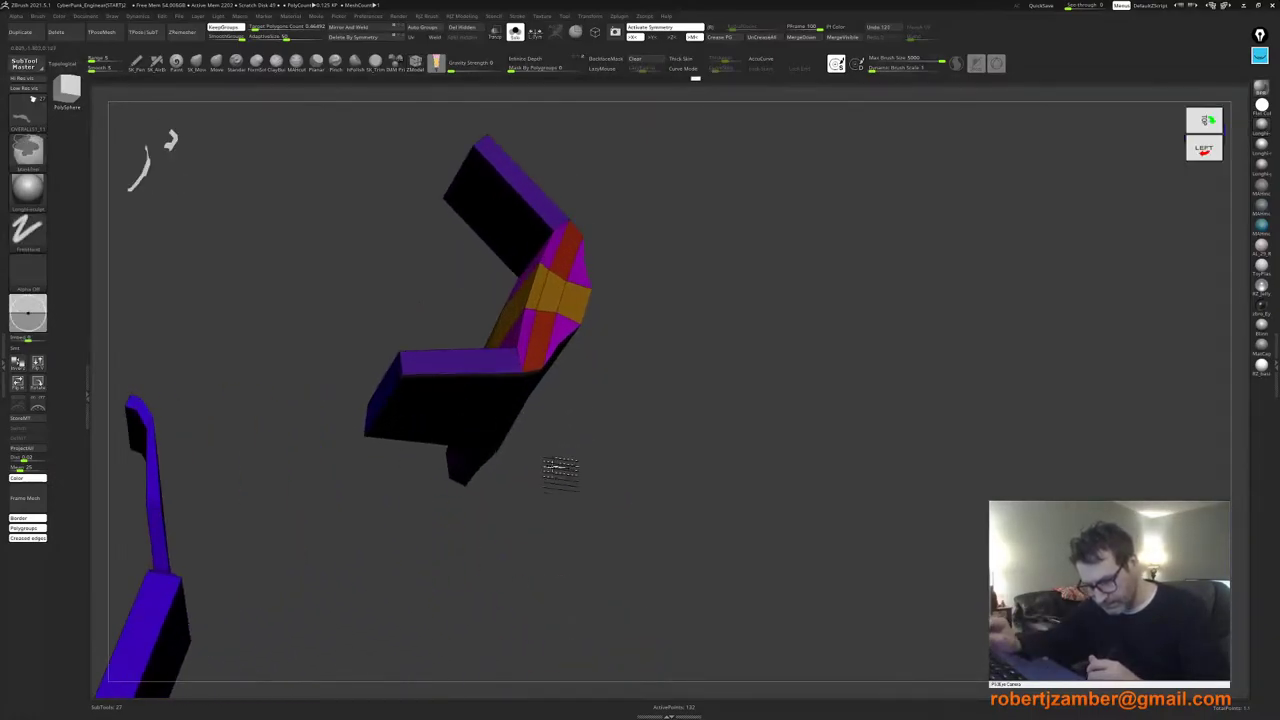
pyautogui.moveTo(561, 475); pyautogui.dragTo(450, 237, button='right')
pyautogui.keyDown('ctrl'); pyautogui.keyDown('shift'); pyautogui.click(593, 480); pyautogui.keyUp('shift'); pyautogui.keyUp('ctrl')
pyautogui.keyDown('ctrl'); pyautogui.keyDown('shift'); pyautogui.click(592, 480); pyautogui.keyUp('shift'); pyautogui.keyUp('ctrl')
pyautogui.keyDown('ctrl'); pyautogui.moveTo(267, 369); pyautogui.dragTo(706, 642); pyautogui.keyUp('ctrl')
pyautogui.hotkey('ctrl', 'w')
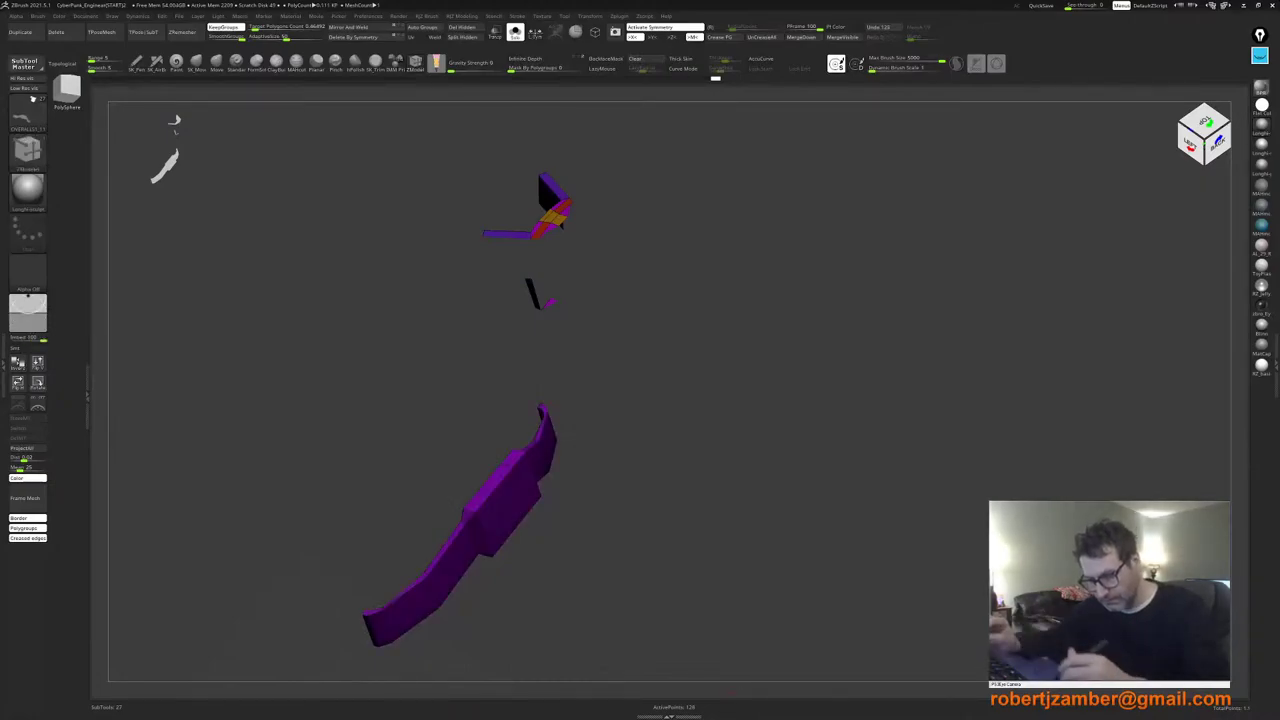
pyautogui.keyDown('ctrl'); pyautogui.moveTo(403, 131); pyautogui.dragTo(690, 368); pyautogui.keyUp('ctrl')
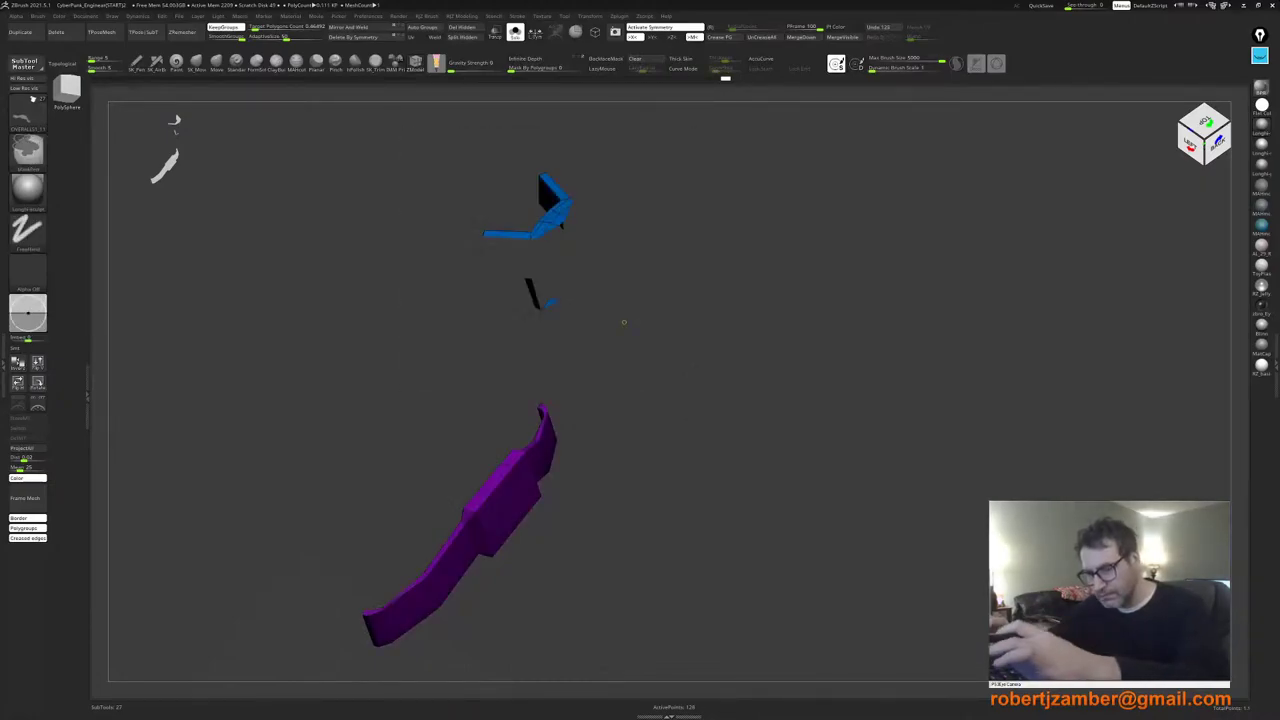
pyautogui.keyDown('alt'); pyautogui.moveTo(498, 266); pyautogui.dragTo(526, 365, button='right'); pyautogui.keyUp('alt')
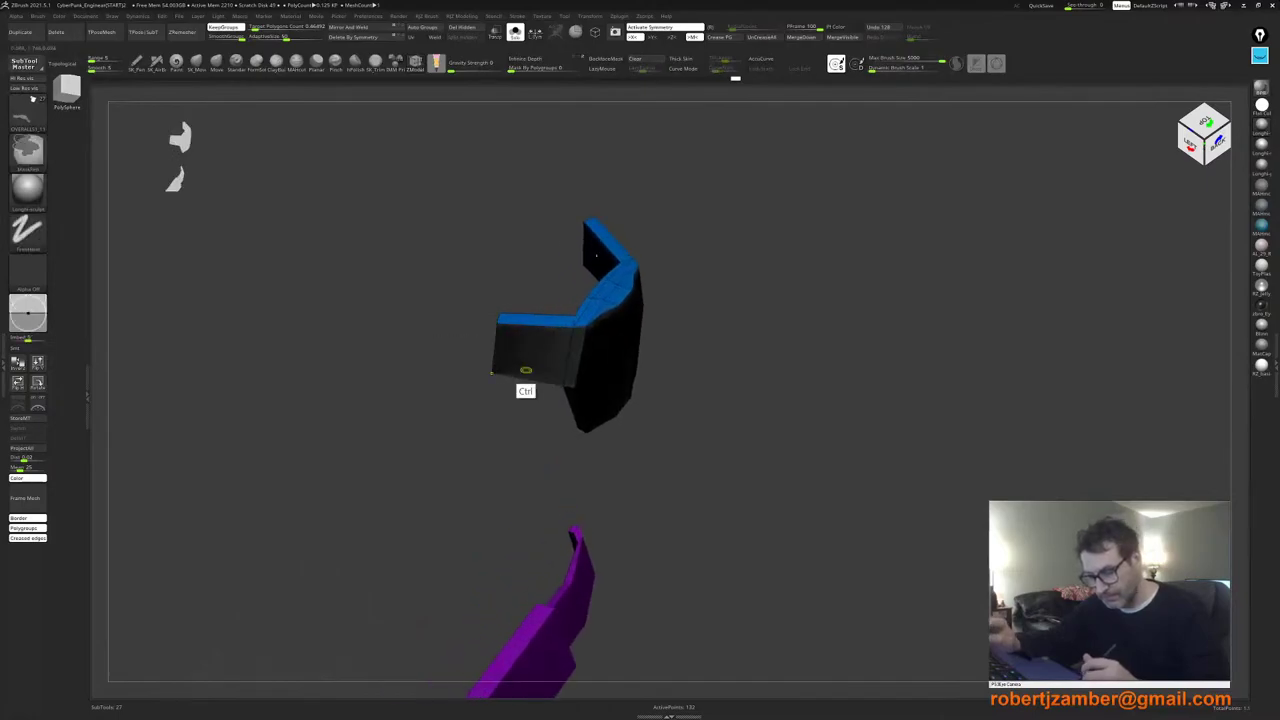
# Step: Isolate the neck block's outer faces, group them as one polygroup and delete the hidden geometry
pyautogui.press('space')
pyautogui.keyDown('ctrl'); pyautogui.keyDown('shift'); pyautogui.click(593, 300); pyautogui.keyUp('shift'); pyautogui.keyUp('ctrl')
pyautogui.keyDown('ctrl'); pyautogui.keyDown('shift'); pyautogui.click(592, 298); pyautogui.keyUp('shift'); pyautogui.keyUp('ctrl')
pyautogui.keyDown('ctrl'); pyautogui.keyDown('shift'); pyautogui.click(622, 325); pyautogui.keyUp('shift'); pyautogui.keyUp('ctrl')
pyautogui.hotkey('ctrl', 'w')
pyautogui.moveTo(591, 298); pyautogui.dragTo(535, 330, button='right')
pyautogui.moveTo(475, 407)
pyautogui.keyDown('alt'); pyautogui.mouseDown(button='right')
pyautogui.moveTo(479, 363)
pyautogui.moveTo(489, 389)
pyautogui.mouseUp(button='right'); pyautogui.keyUp('alt')
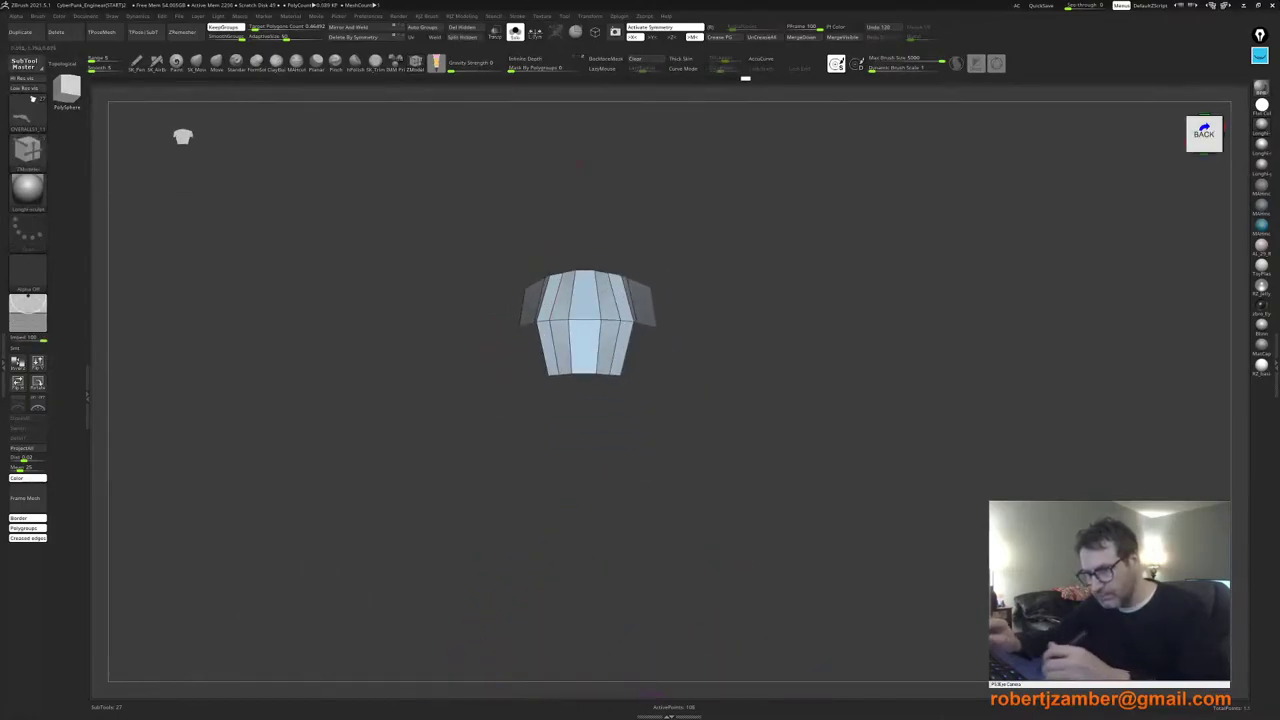
pyautogui.click(465, 27)
# Step: Check the single-sided neck shell and turn off Solo to show the whole character
pyautogui.keyDown('ctrl'); pyautogui.moveTo(545, 322); pyautogui.dragTo(612, 354, button='right'); pyautogui.keyUp('ctrl')
pyautogui.press('space')
pyautogui.keyDown('alt'); pyautogui.click(563, 350); pyautogui.keyUp('alt')
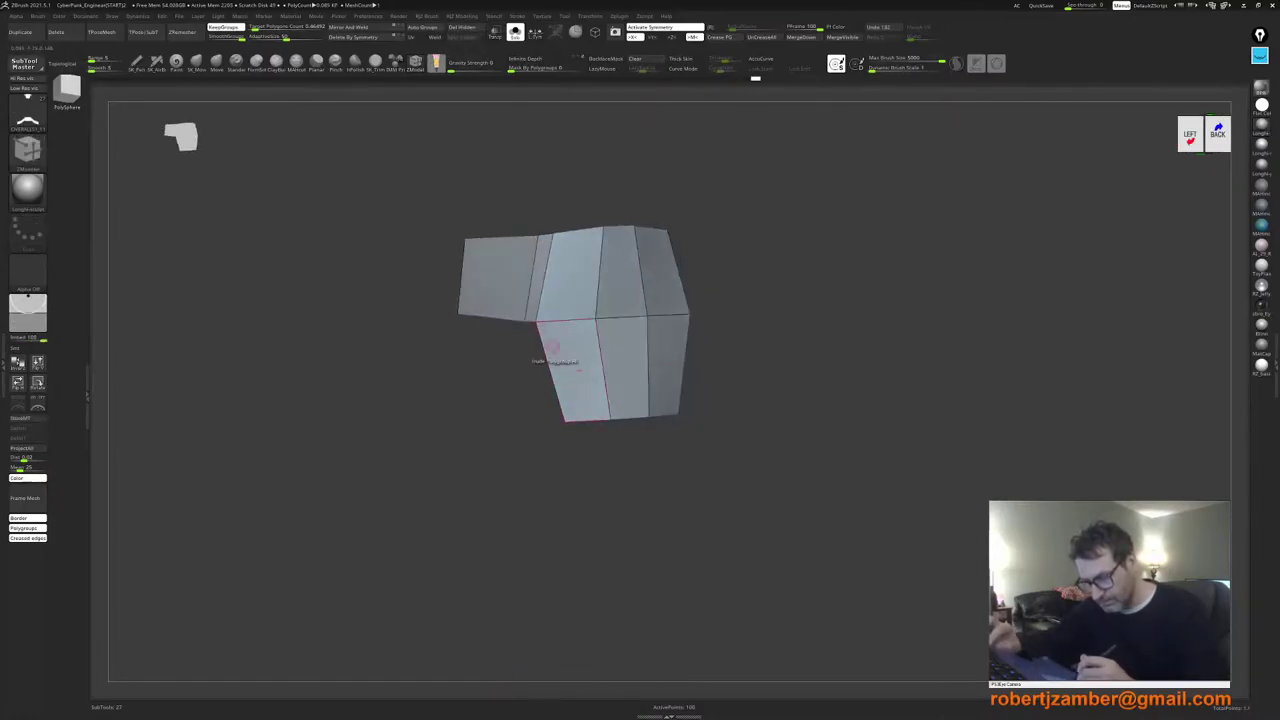
pyautogui.moveTo(525, 304); pyautogui.dragTo(478, 310, button='right')
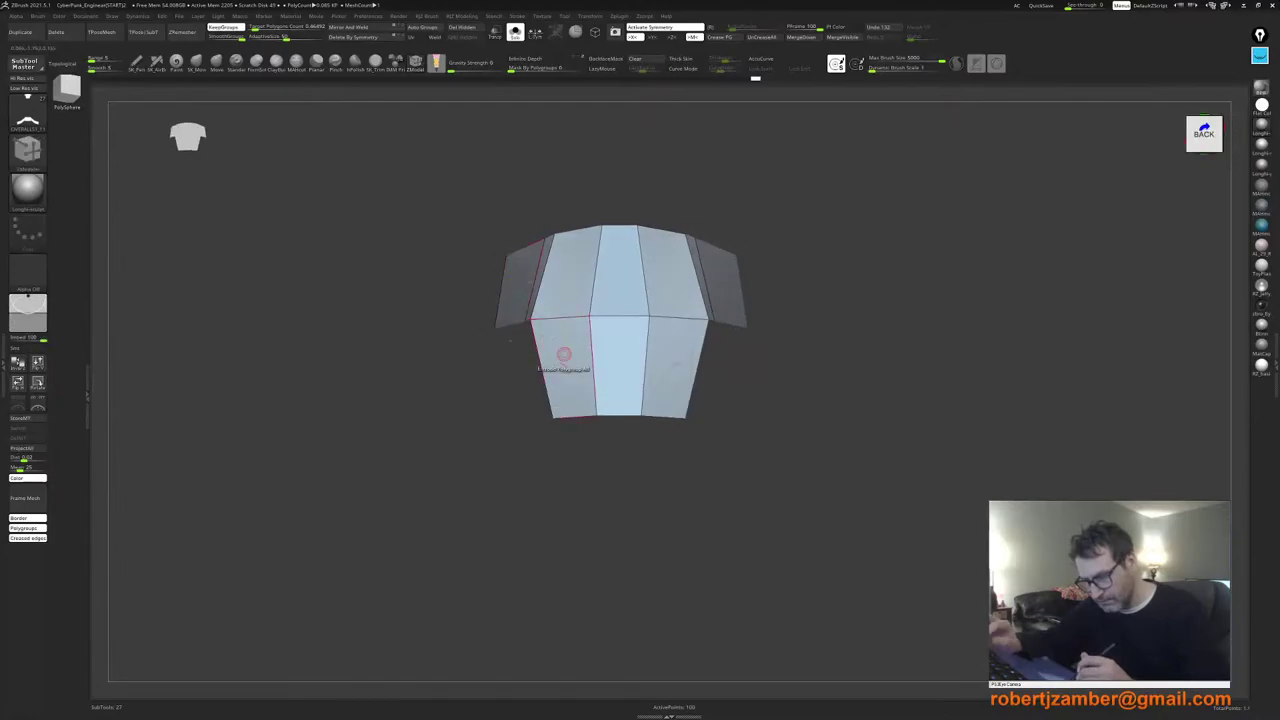
pyautogui.keyDown('ctrl'); pyautogui.moveTo(563, 354); pyautogui.dragTo(515, 388, button='right'); pyautogui.keyUp('ctrl')
pyautogui.click(515, 32)
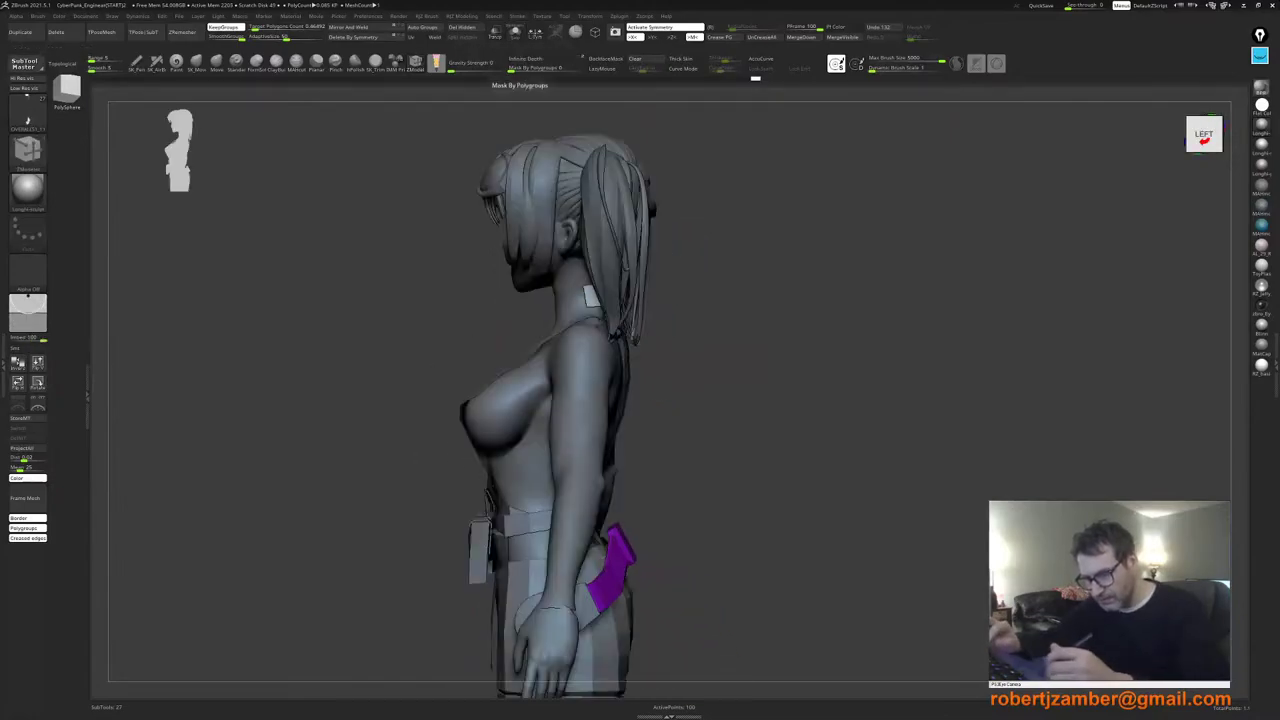
# Step: Set the ZModeler edge action to Extrude Move with the Snap To Surface modifier
pyautogui.moveTo(532, 300); pyautogui.dragTo(590, 322, button='right')
pyautogui.keyDown('ctrl'); pyautogui.moveTo(590, 322); pyautogui.dragTo(592, 330, button='right'); pyautogui.keyUp('ctrl')
pyautogui.press('space')
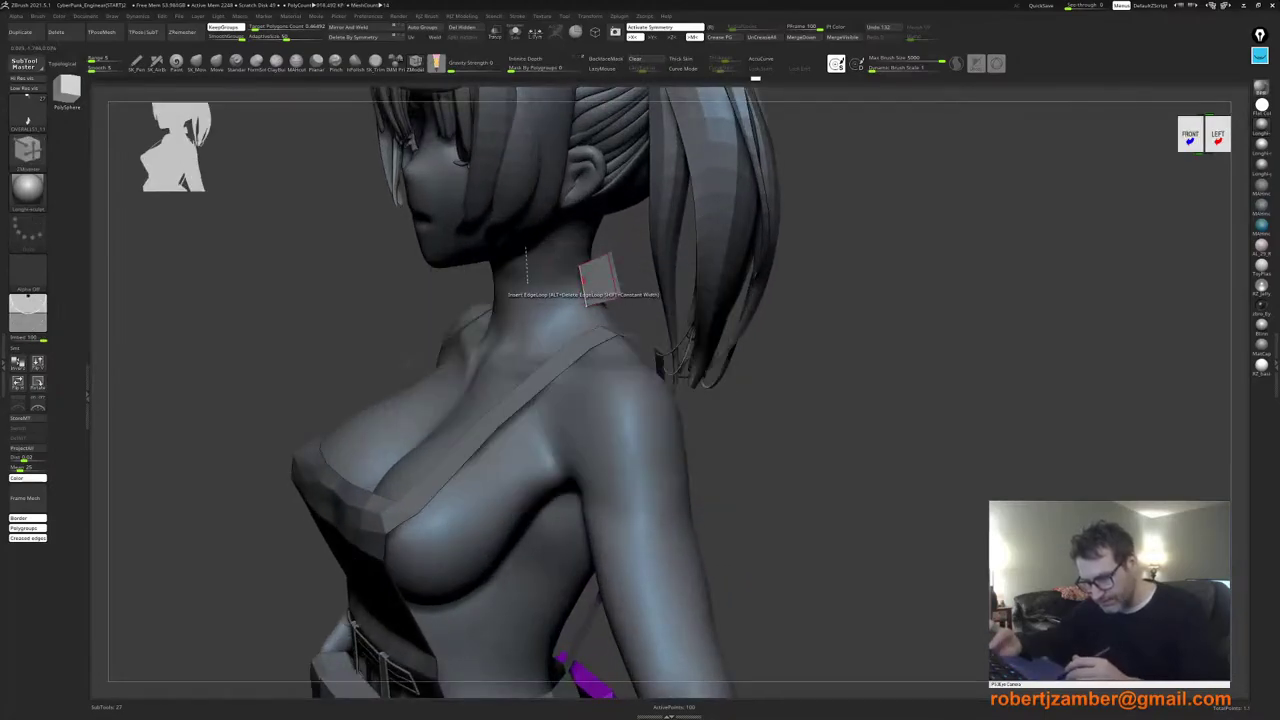
pyautogui.press('space')
pyautogui.click(582, 289)
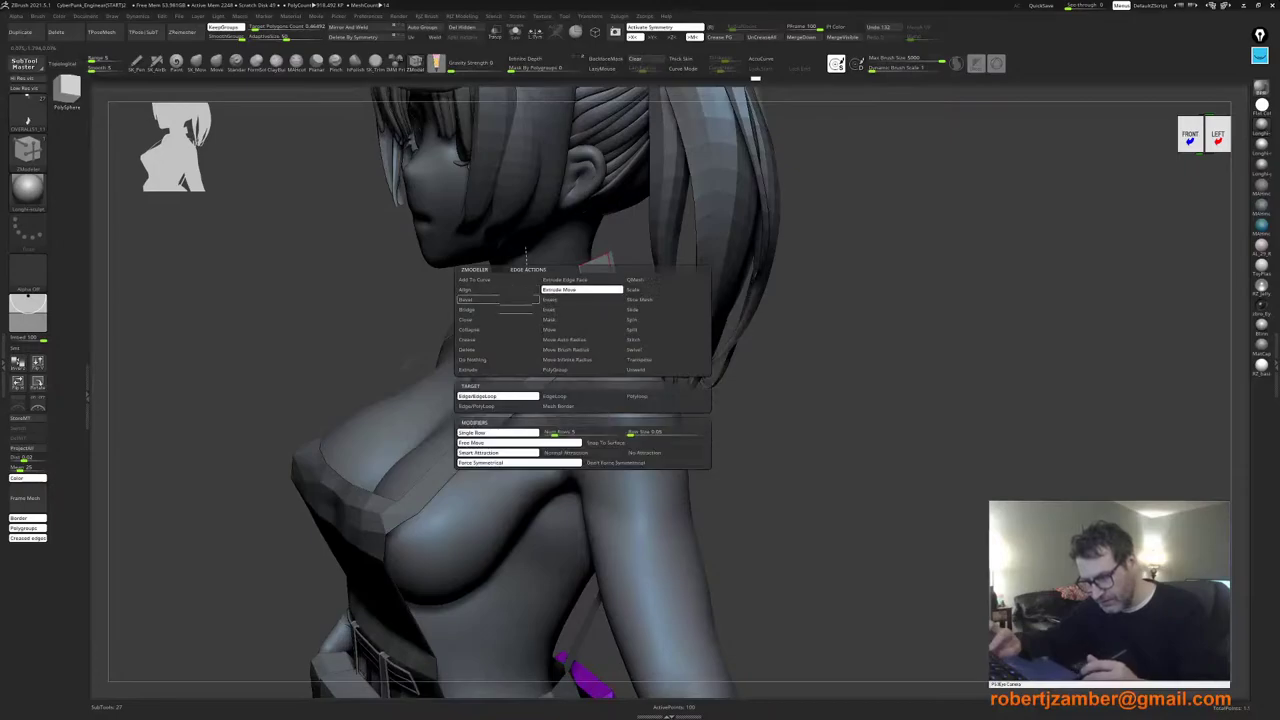
pyautogui.click(612, 443)
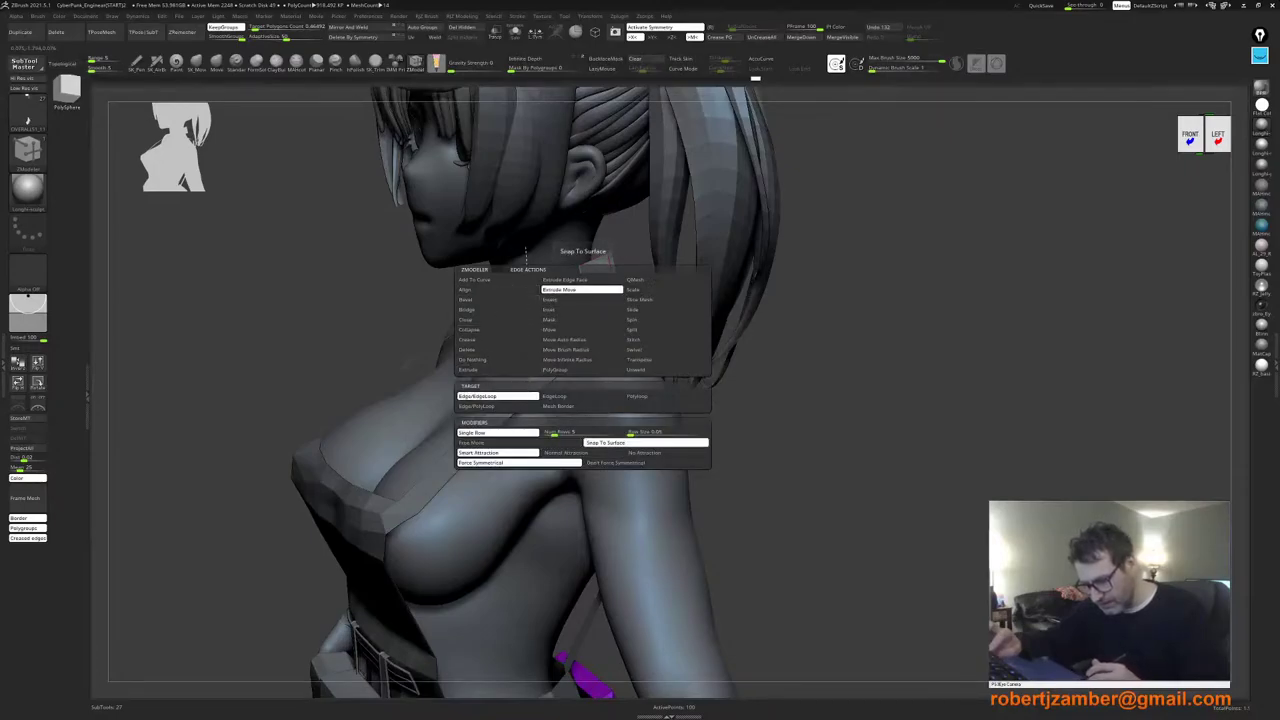
# Step: Extrude the front edge of the neck shell's side panel forward in two segments along the side of the neck
pyautogui.moveTo(581, 283); pyautogui.dragTo(584, 275)
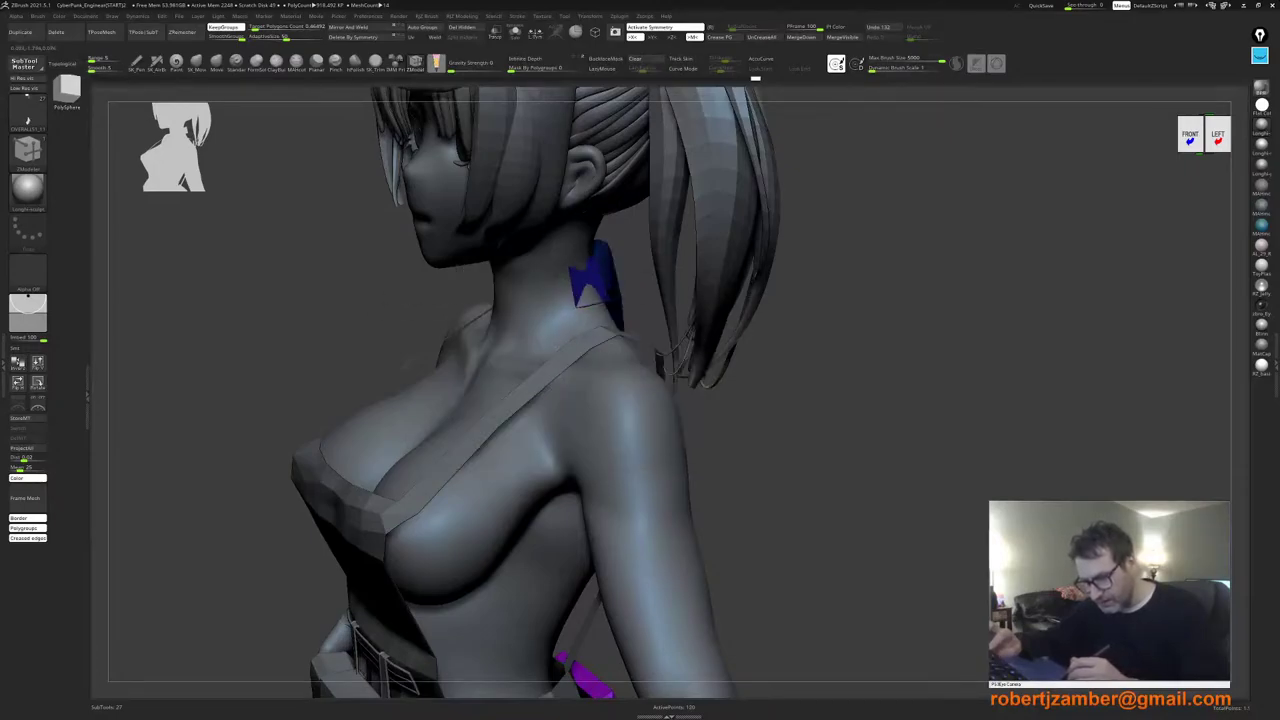
pyautogui.hotkey('ctrl', 'z')
pyautogui.moveTo(586, 292); pyautogui.dragTo(574, 301, button='right')
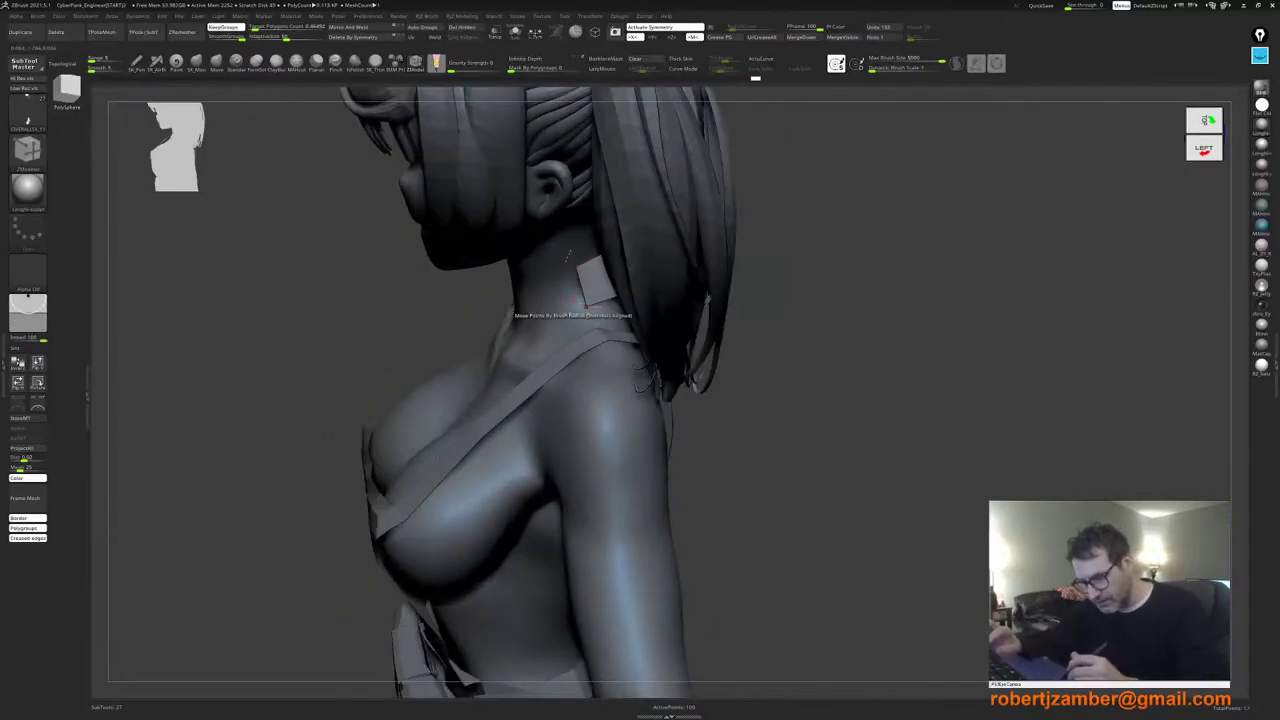
pyautogui.moveTo(580, 282); pyautogui.dragTo(538, 306)
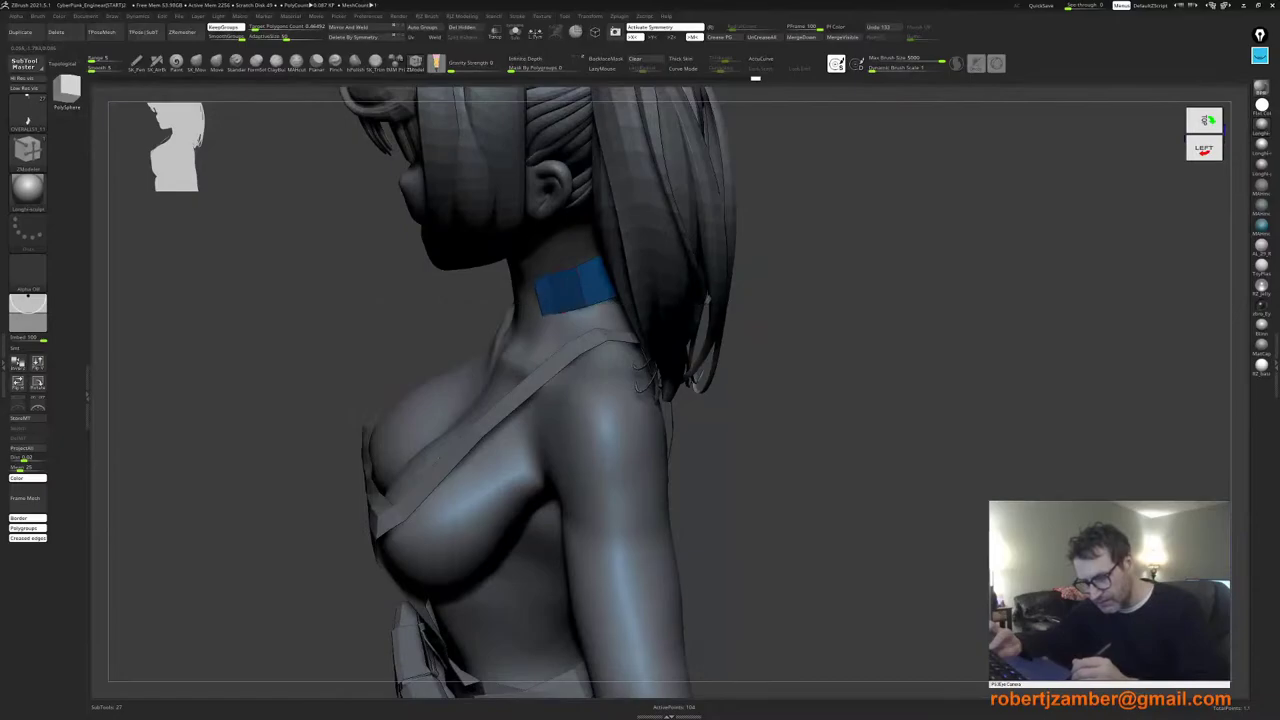
pyautogui.moveTo(534, 312); pyautogui.dragTo(620, 312, button='right')
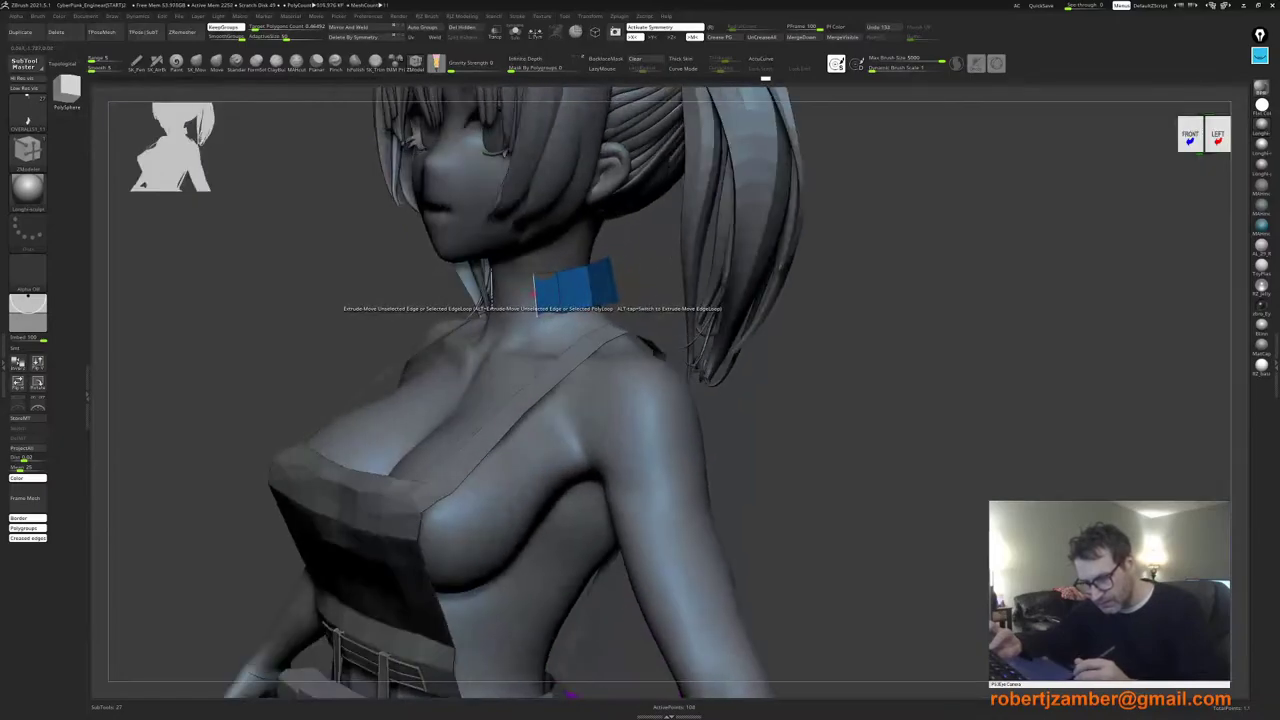
pyautogui.moveTo(535, 309); pyautogui.dragTo(514, 312)
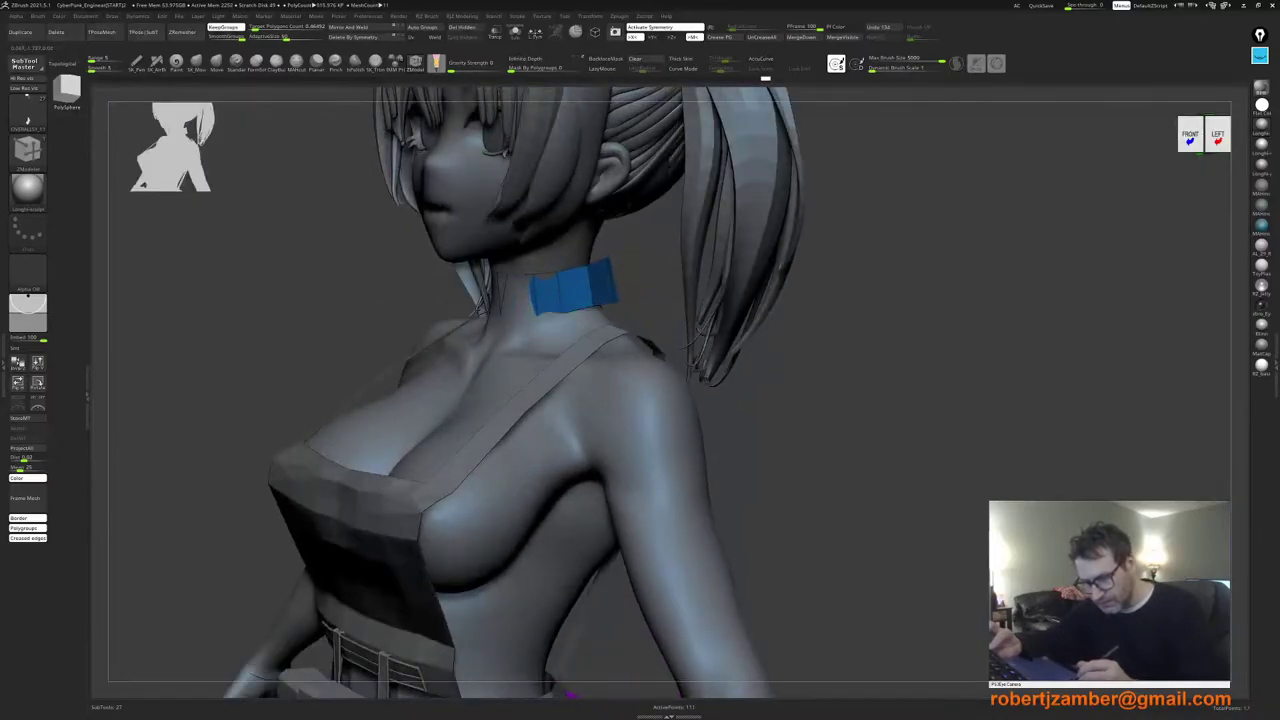
# Step: Pull the front edge of the collar's side panel into place at the neck with the Move brush
pyautogui.keyDown('ctrl'); pyautogui.moveTo(510, 345); pyautogui.dragTo(538, 418, button='right'); pyautogui.keyUp('ctrl')
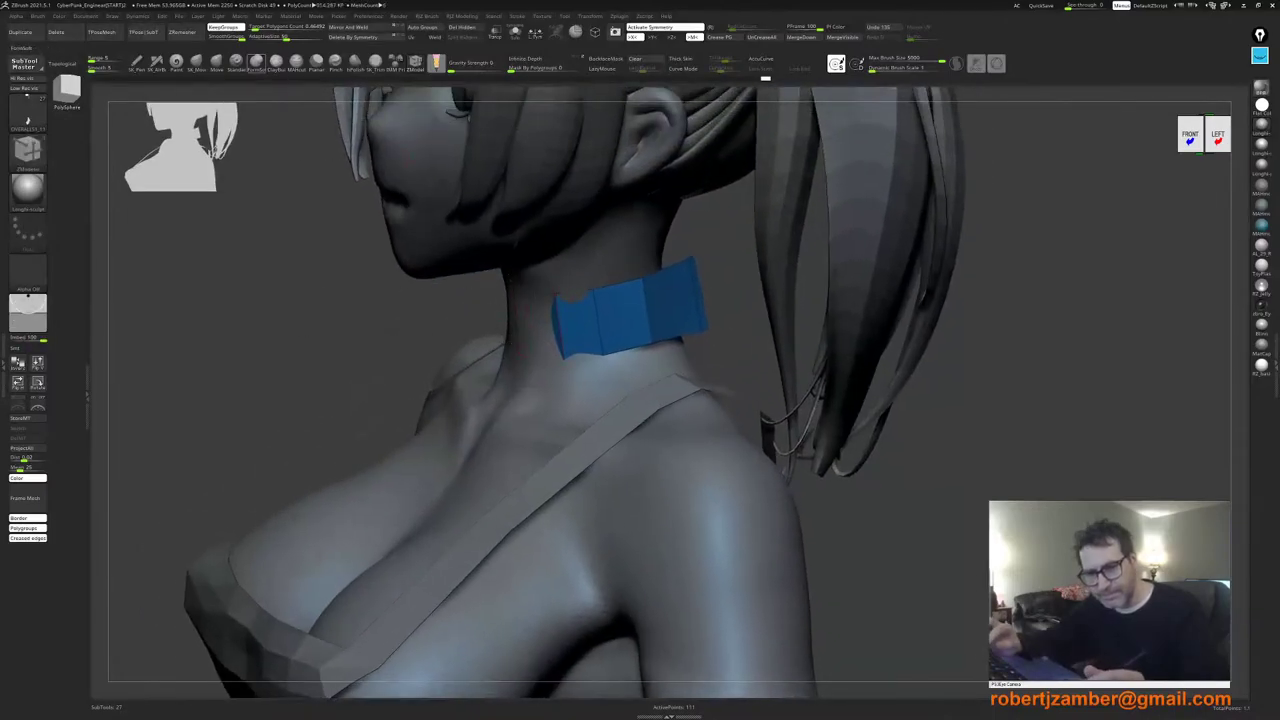
pyautogui.click(217, 63)
pyautogui.press('space')
pyautogui.moveTo(530, 348)
pyautogui.mouseDown()
pyautogui.moveTo(494, 328)
pyautogui.moveTo(506, 342)
pyautogui.mouseUp()
pyautogui.keyDown('shift'); pyautogui.moveTo(506, 342); pyautogui.dragTo(590, 346, button='right'); pyautogui.keyUp('shift')
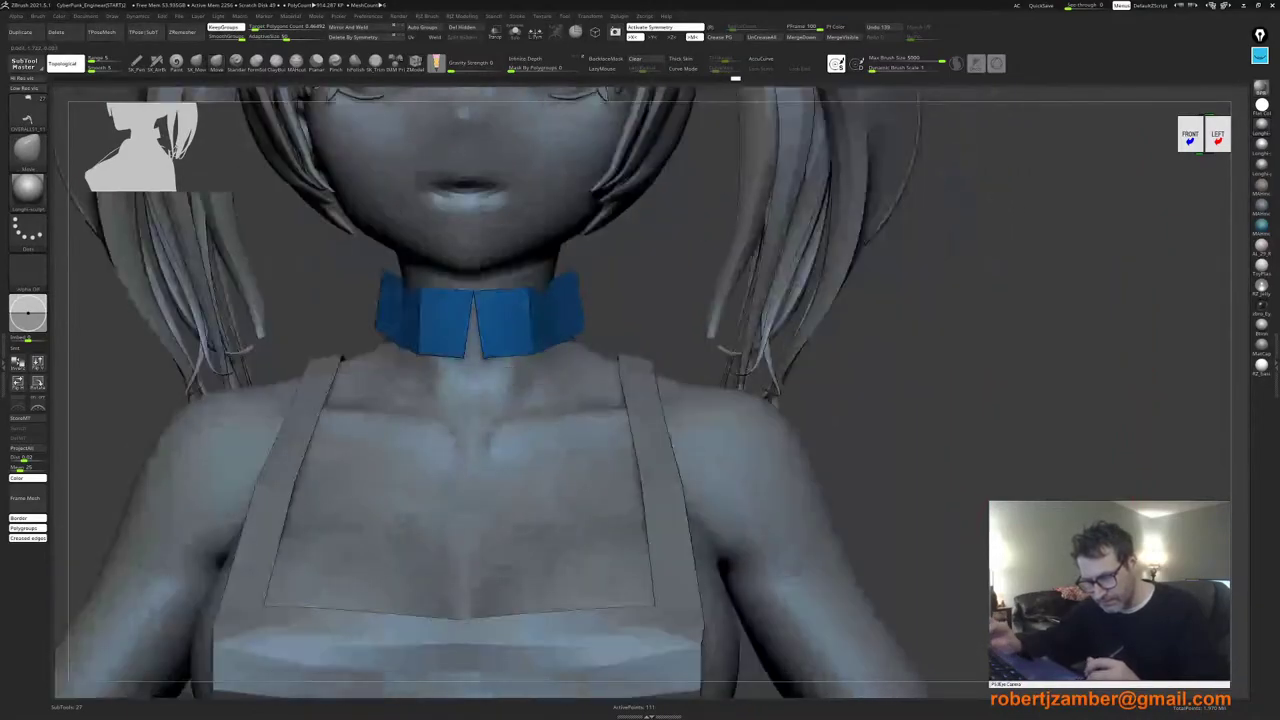
# Step: Set the ZModeler point action to Stitch with the To Mid Point modifier for the front panels' corner points
pyautogui.moveTo(450, 345)
pyautogui.keyDown('ctrl'); pyautogui.mouseDown(button='right')
pyautogui.moveTo(455, 378)
pyautogui.moveTo(428, 405)
pyautogui.mouseUp(button='right'); pyautogui.keyUp('ctrl')
pyautogui.press('space')
pyautogui.moveTo(474, 358); pyautogui.dragTo(443, 357)
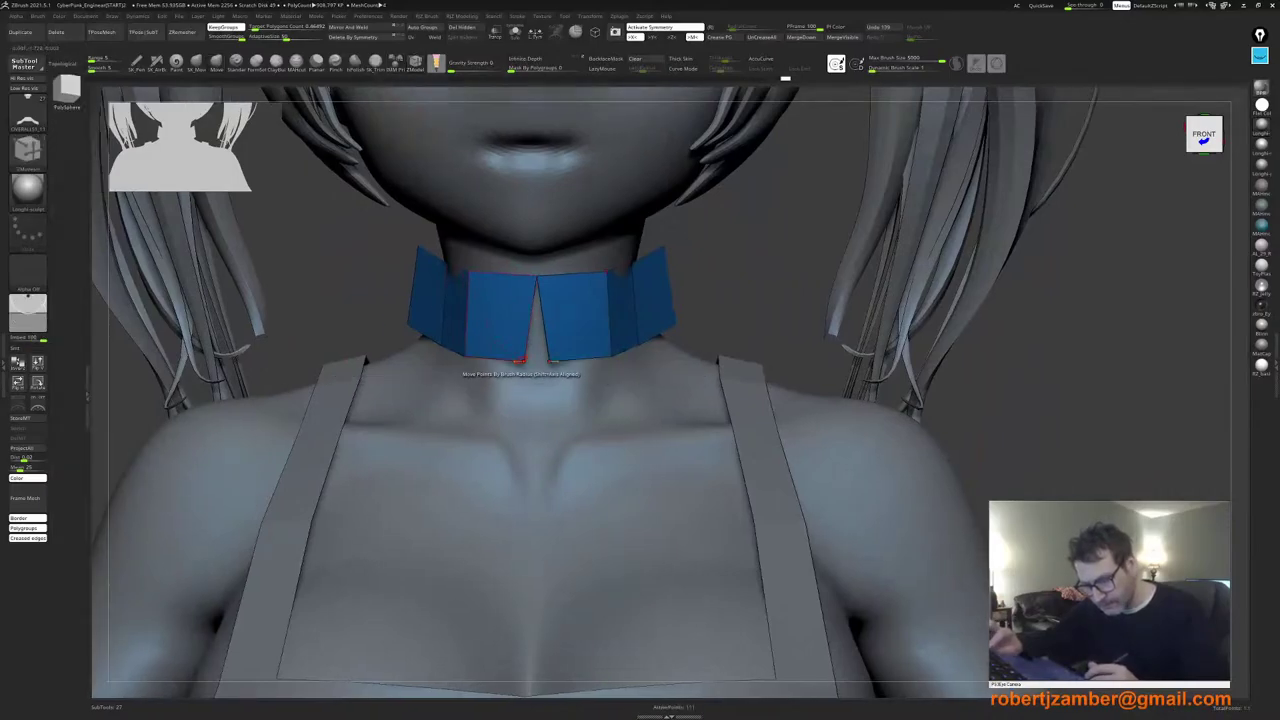
pyautogui.press('space')
pyautogui.click(597, 381)
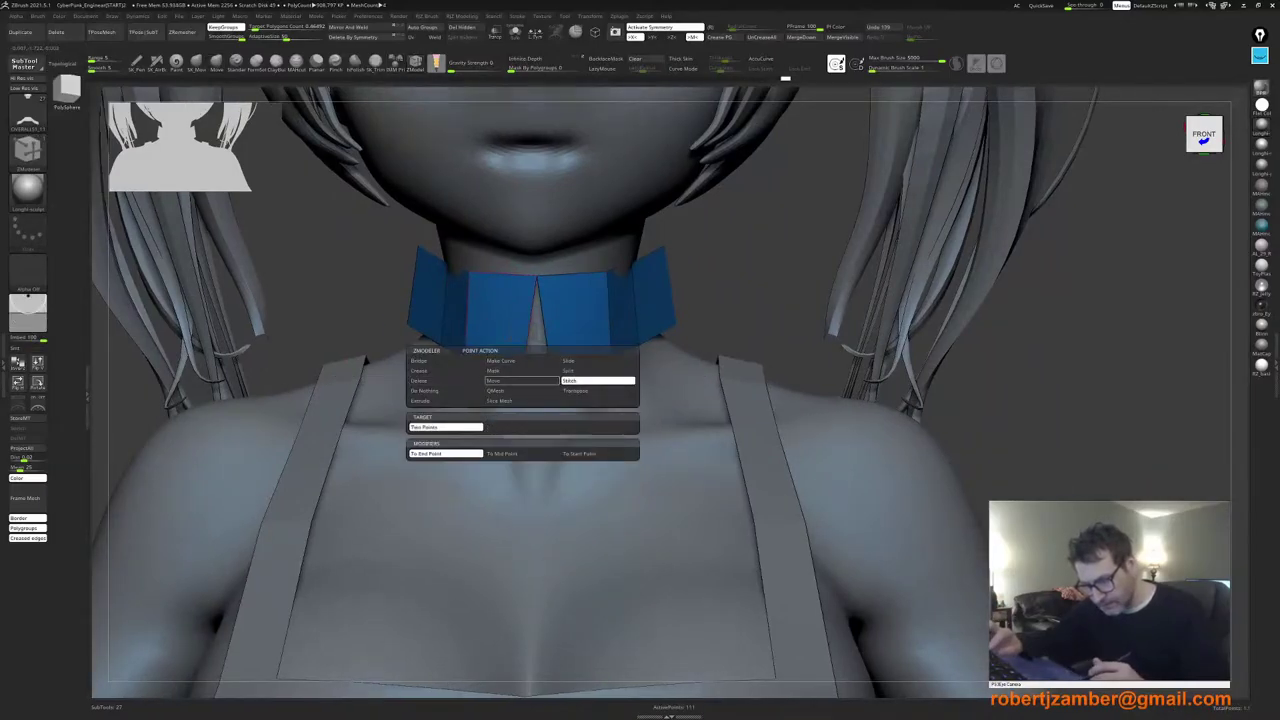
pyautogui.click(522, 454)
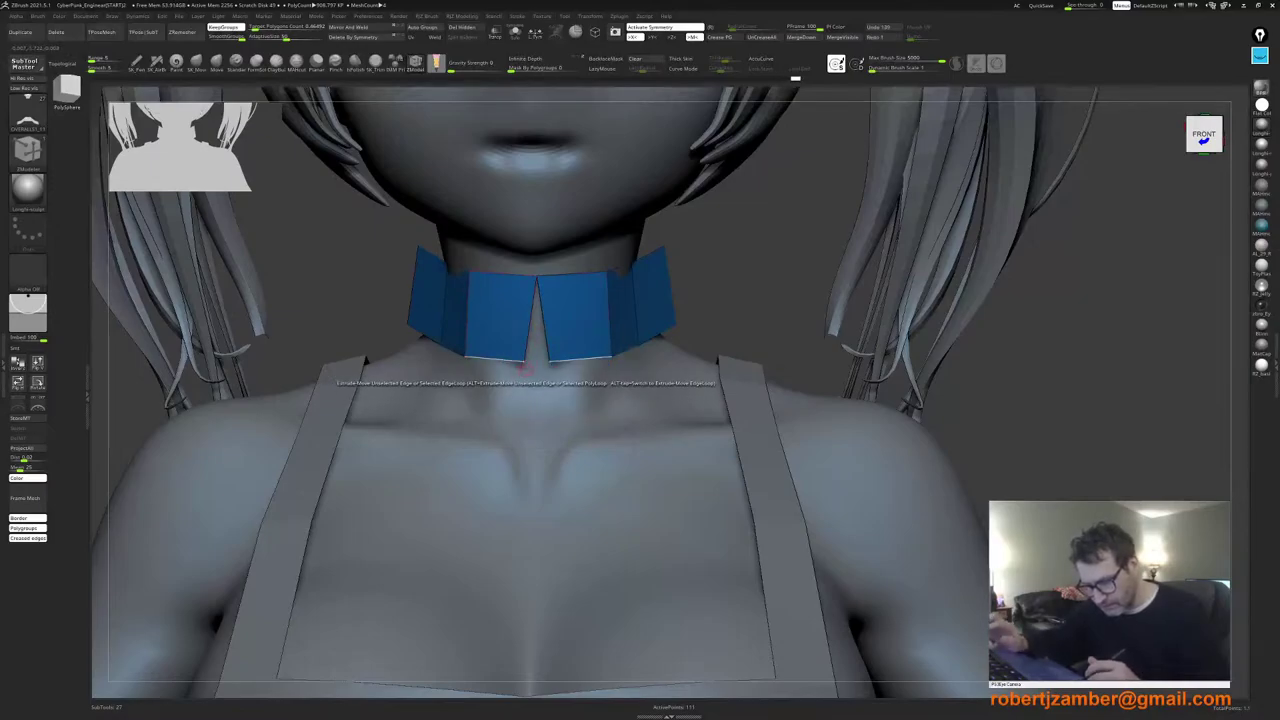
# Step: Stitch the two lower front points of the collar together to close the gap under the chin
pyautogui.keyDown('ctrl'); pyautogui.moveTo(525, 368); pyautogui.dragTo(537, 388, button='right'); pyautogui.keyUp('ctrl')
pyautogui.click(522, 361)
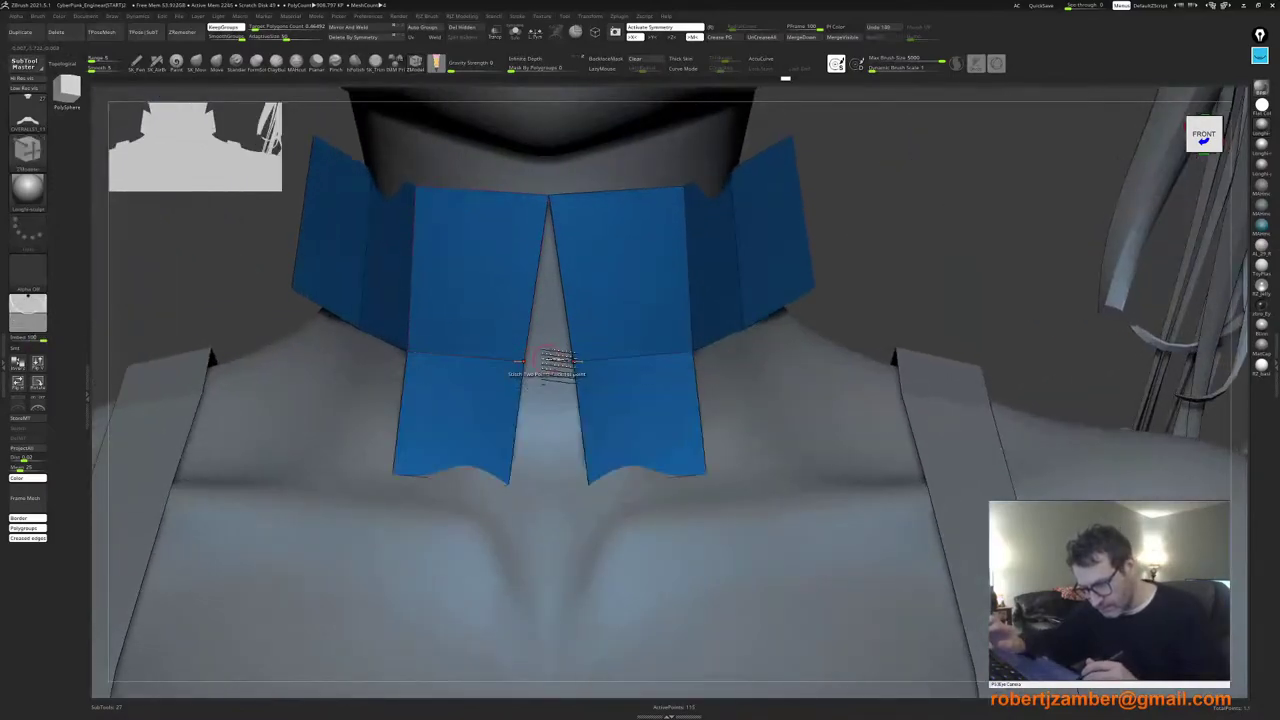
pyautogui.hotkey('ctrl', 'z')
pyautogui.moveTo(524, 362); pyautogui.dragTo(538, 379, button='right')
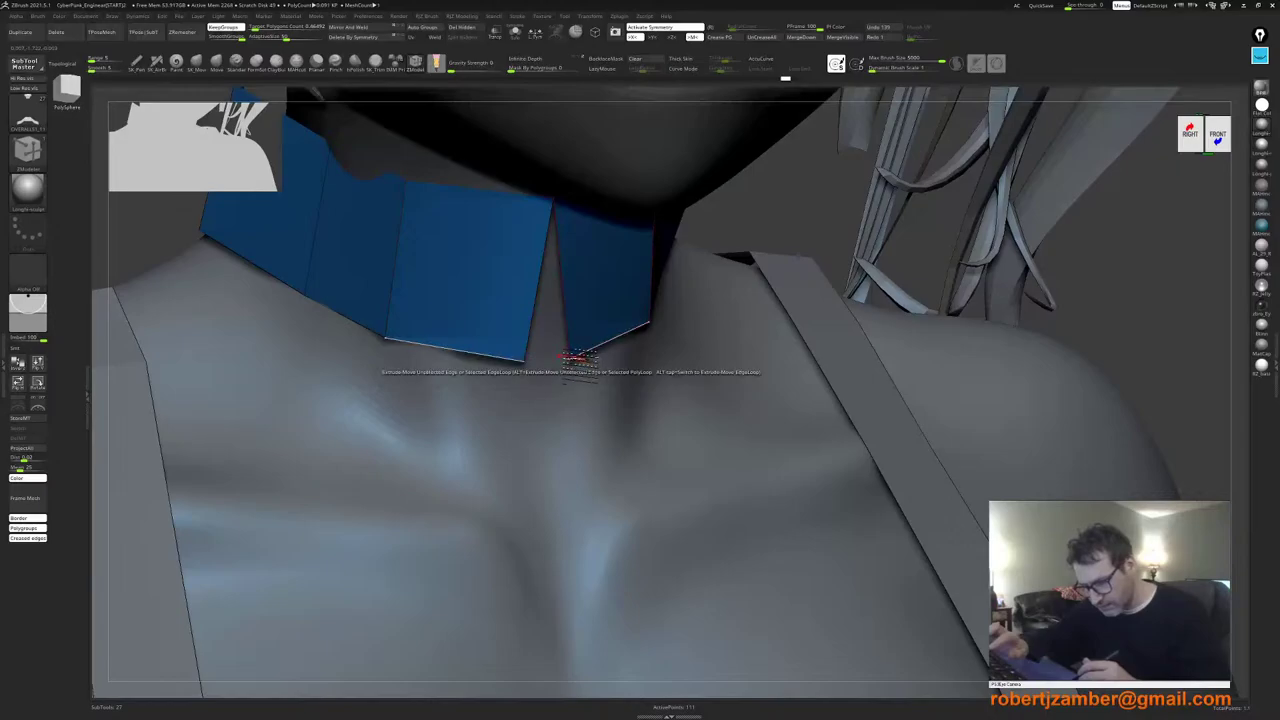
pyautogui.click(571, 356)
pyautogui.keyDown('ctrl'); pyautogui.moveTo(552, 417); pyautogui.dragTo(595, 445, button='right'); pyautogui.keyUp('ctrl')
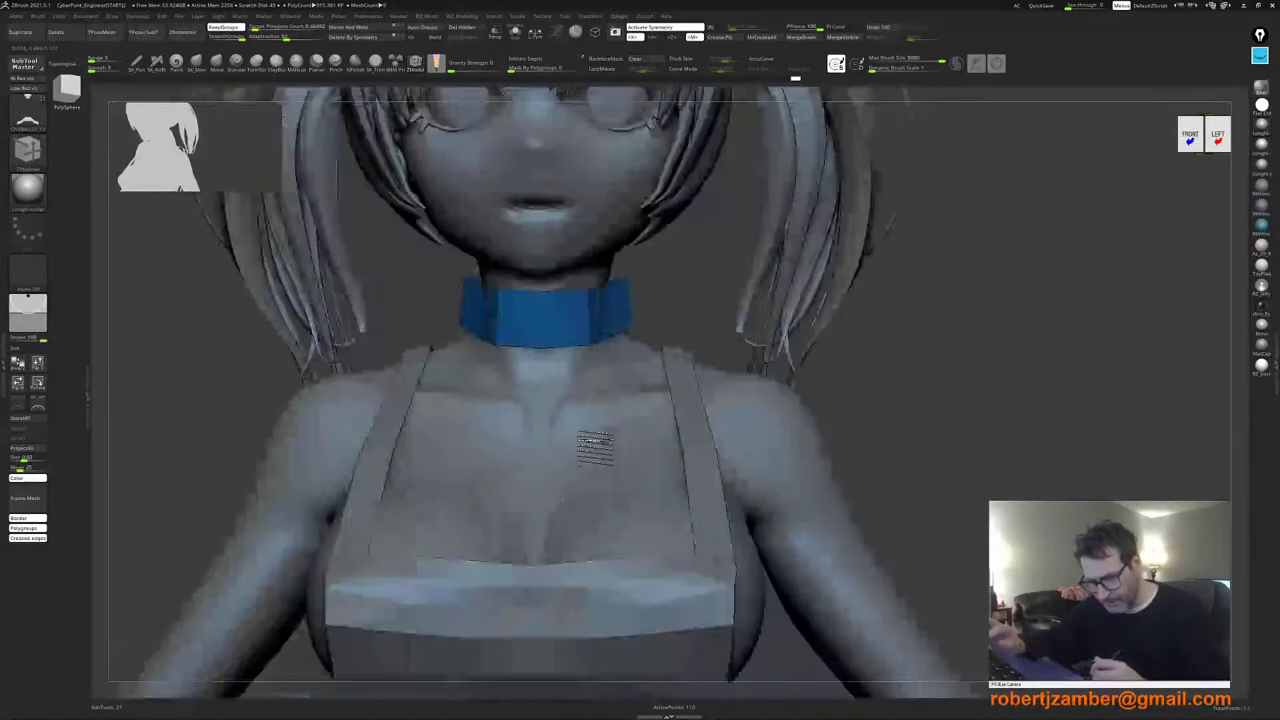
pyautogui.keyDown('alt'); pyautogui.moveTo(544, 480); pyautogui.dragTo(592, 444, button='right'); pyautogui.keyUp('alt')
# Step: Nudge the collar's lower side edge and the side of its back section upward with the Move brush
pyautogui.click(217, 63)
pyautogui.moveTo(527, 310)
pyautogui.keyDown('ctrl'); pyautogui.mouseDown(button='right')
pyautogui.moveTo(540, 310)
pyautogui.moveTo(479, 302)
pyautogui.mouseUp(button='right'); pyautogui.keyUp('ctrl')
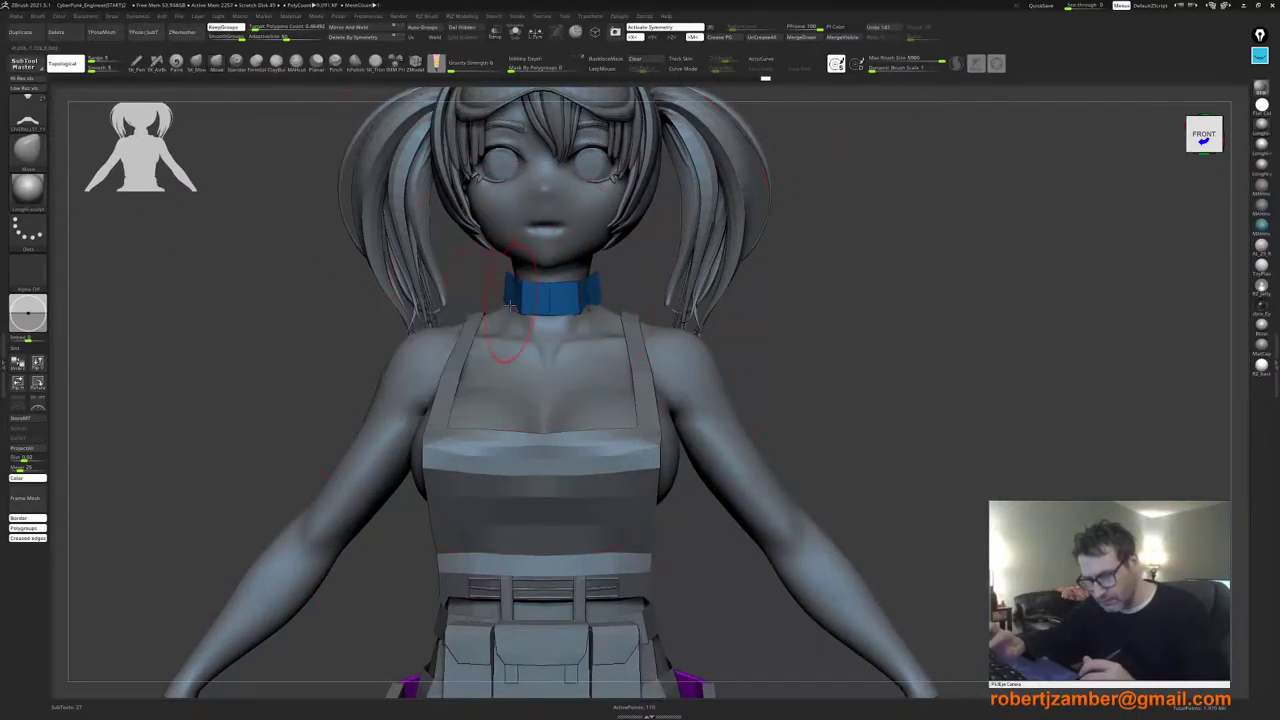
pyautogui.moveTo(510, 306); pyautogui.dragTo(471, 330, button='right')
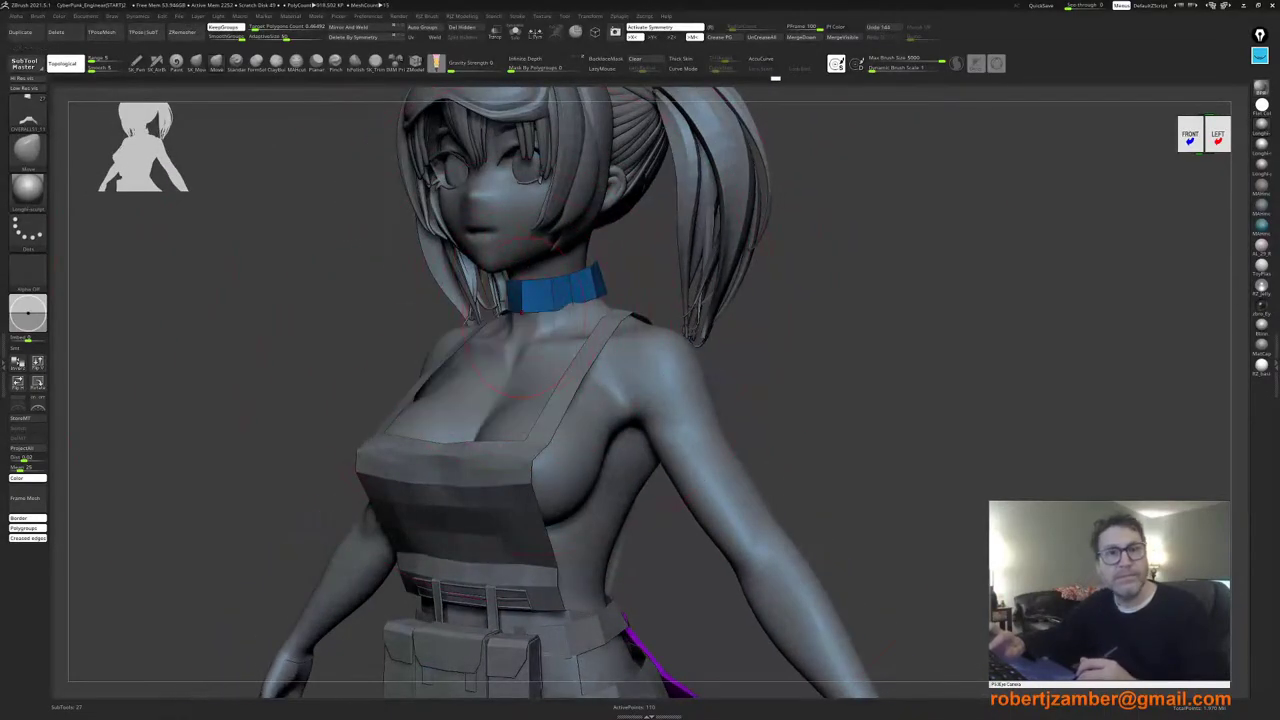
pyautogui.rightClick(501, 371)
pyautogui.moveTo(546, 324); pyautogui.dragTo(549, 318)
pyautogui.moveTo(650, 360); pyautogui.dragTo(514, 366, button='right')
pyautogui.moveTo(572, 296); pyautogui.dragTo(567, 285)
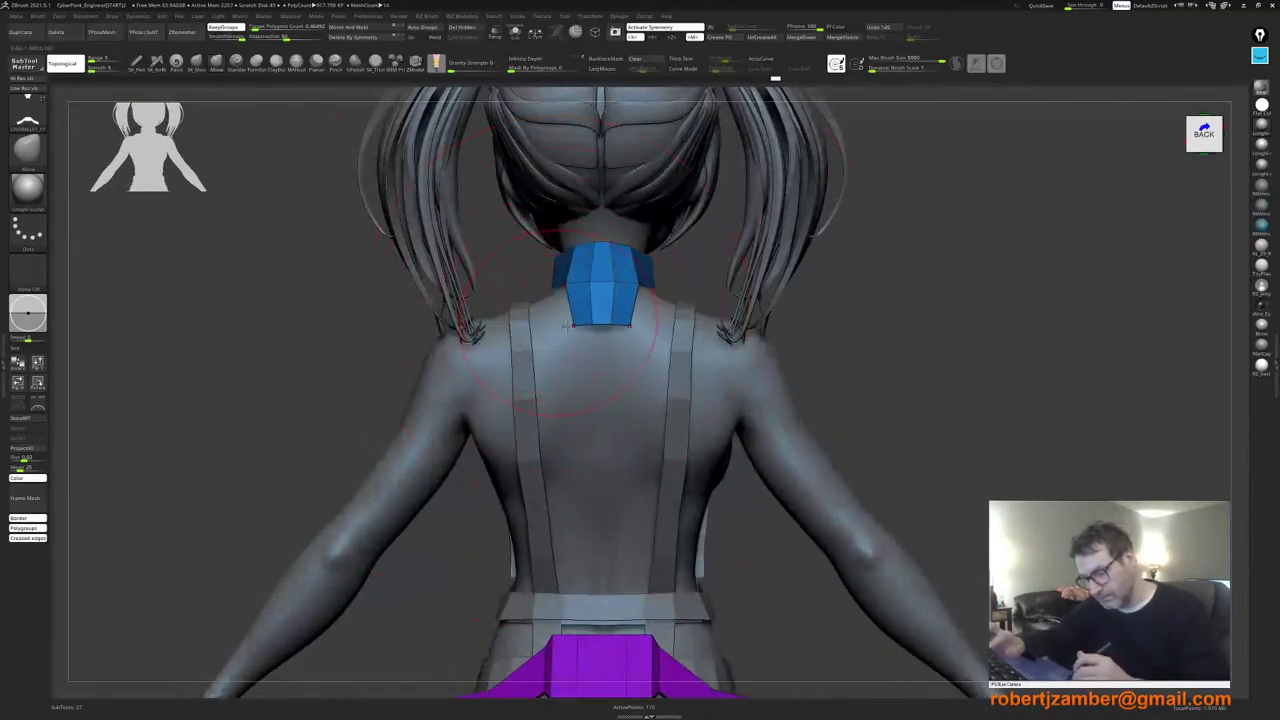
# Step: Adjust the side edge of the collar's back flap with the Move brush to refine its outline
pyautogui.moveTo(466, 372); pyautogui.dragTo(540, 380, button='right')
pyautogui.rightClick(539, 360)
pyautogui.moveTo(597, 308); pyautogui.dragTo(605, 312)
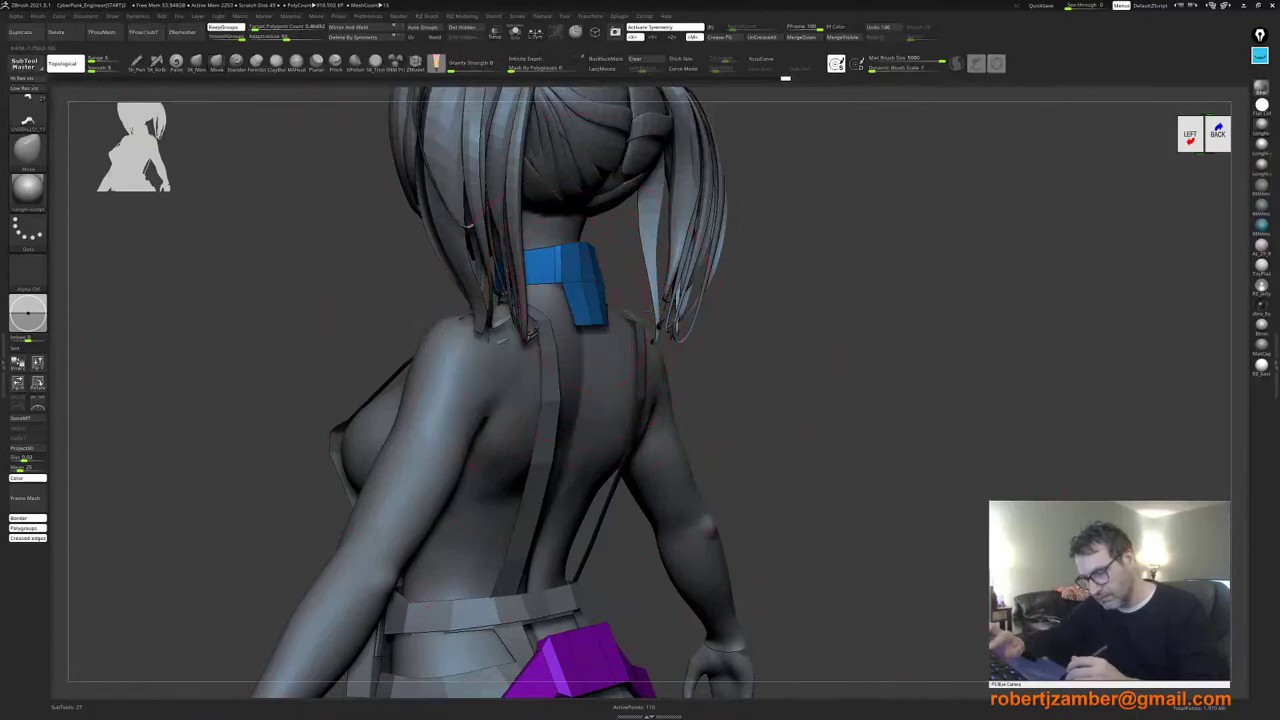
pyautogui.keyDown('shift'); pyautogui.moveTo(590, 348); pyautogui.dragTo(505, 344, button='right'); pyautogui.keyUp('shift')
pyautogui.rightClick(501, 344)
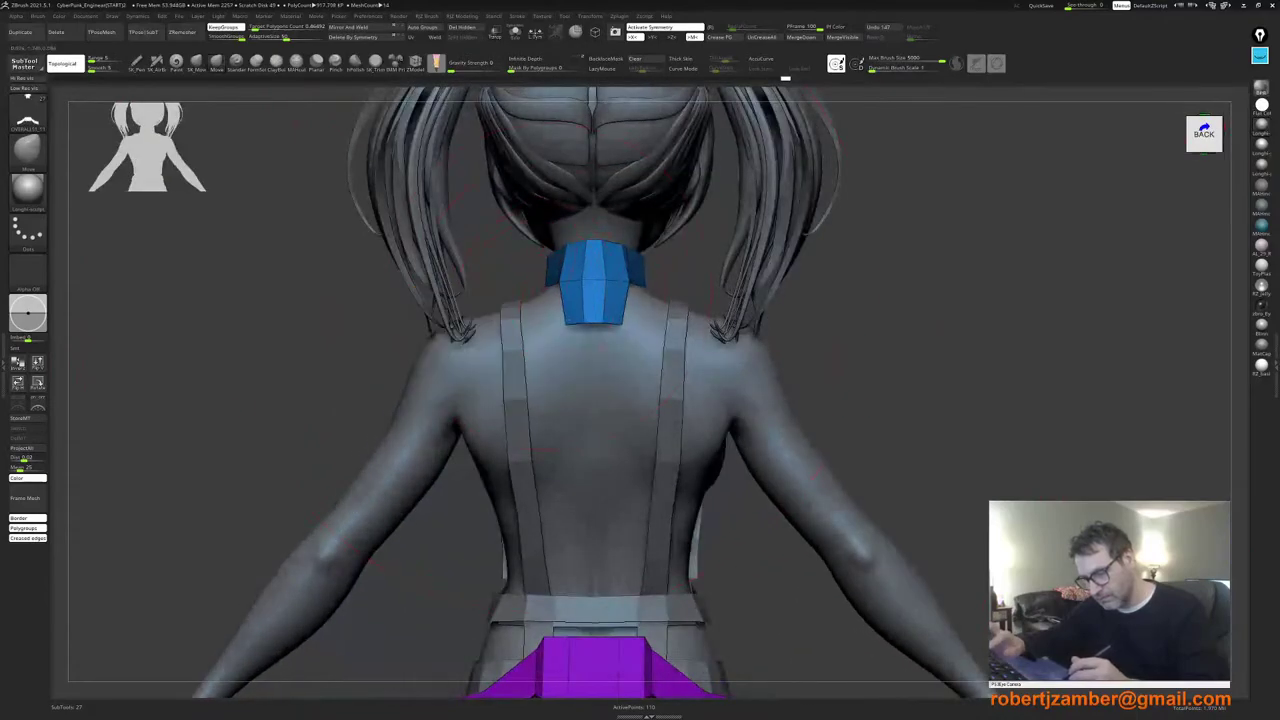
# Step: Raise the lower edge of the collar's front and slim the front band with the Move brush
pyautogui.moveTo(547, 298); pyautogui.dragTo(700, 306, button='right')
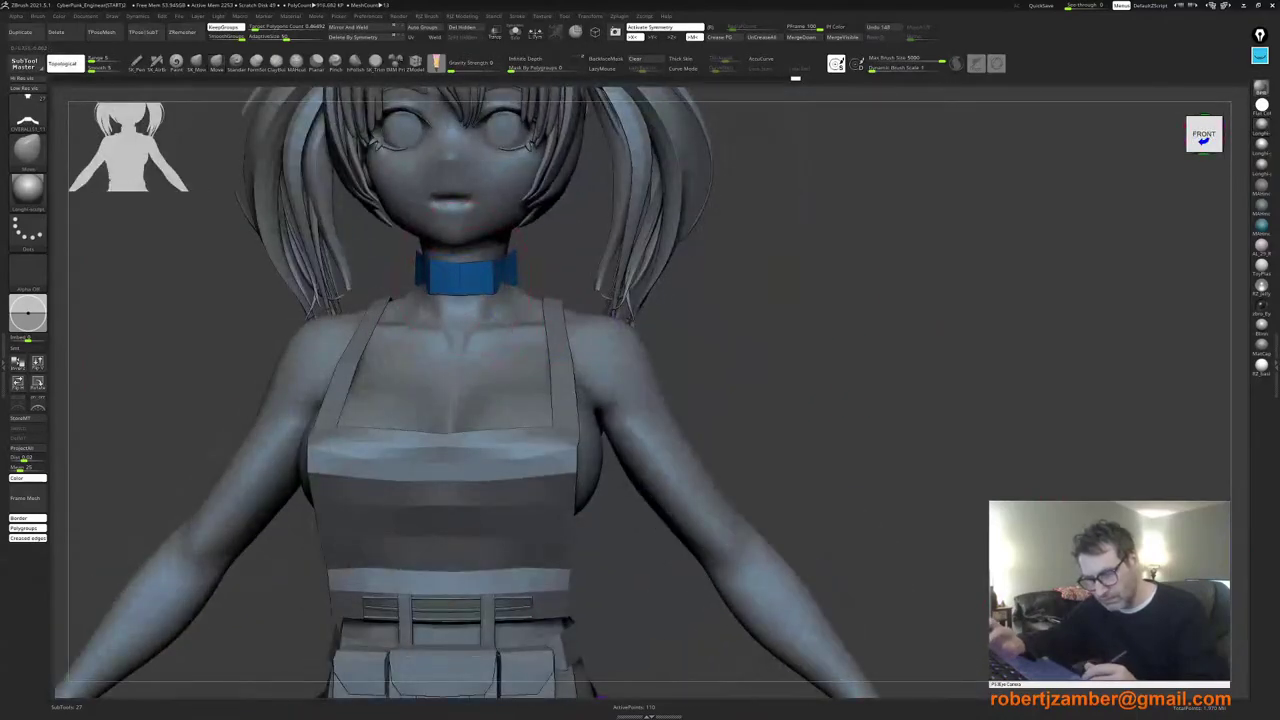
pyautogui.rightClick(381, 343)
pyautogui.moveTo(461, 297); pyautogui.dragTo(462, 291)
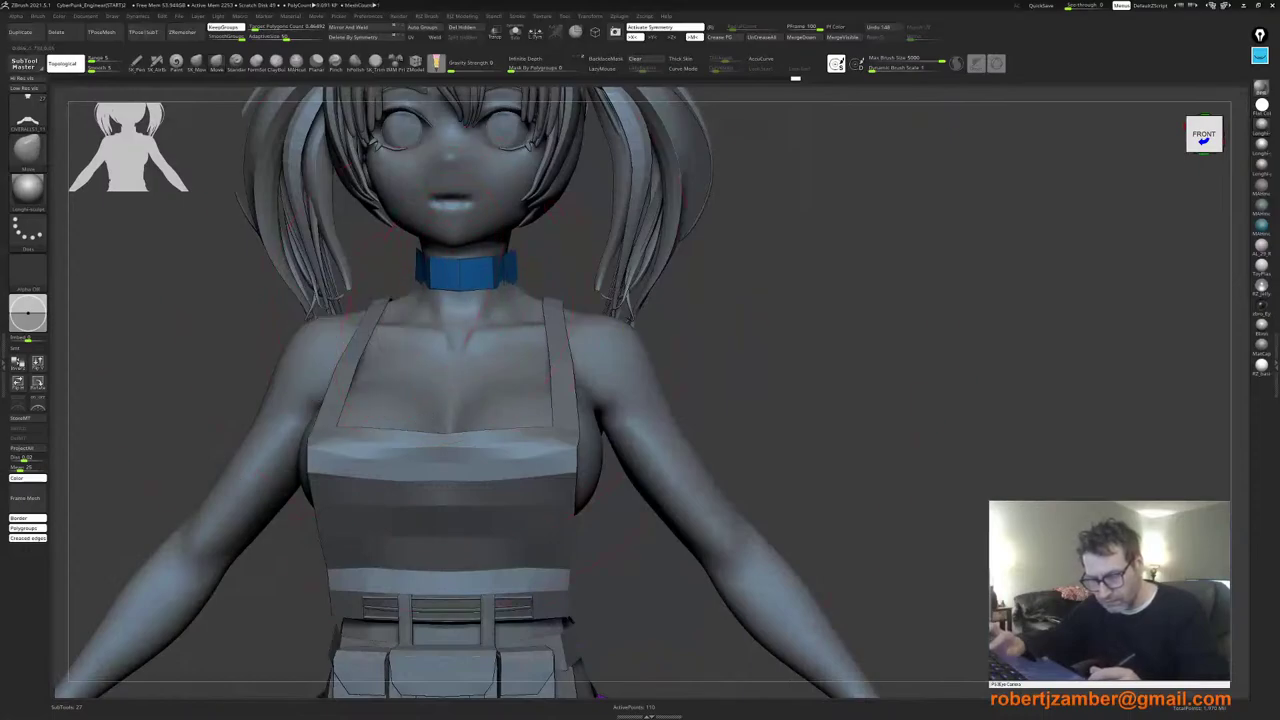
pyautogui.keyDown('alt'); pyautogui.moveTo(432, 318); pyautogui.dragTo(473, 338, button='right'); pyautogui.keyUp('alt')
pyautogui.rightClick(417, 358)
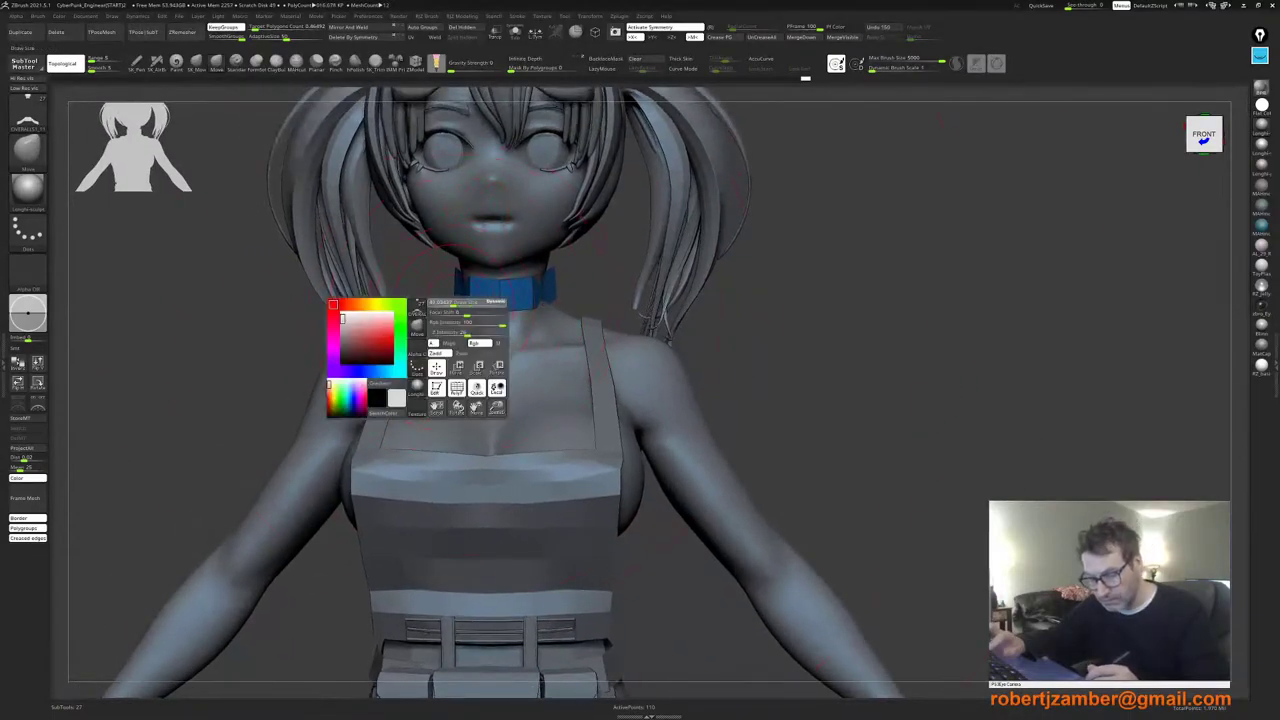
pyautogui.rightClick(434, 337)
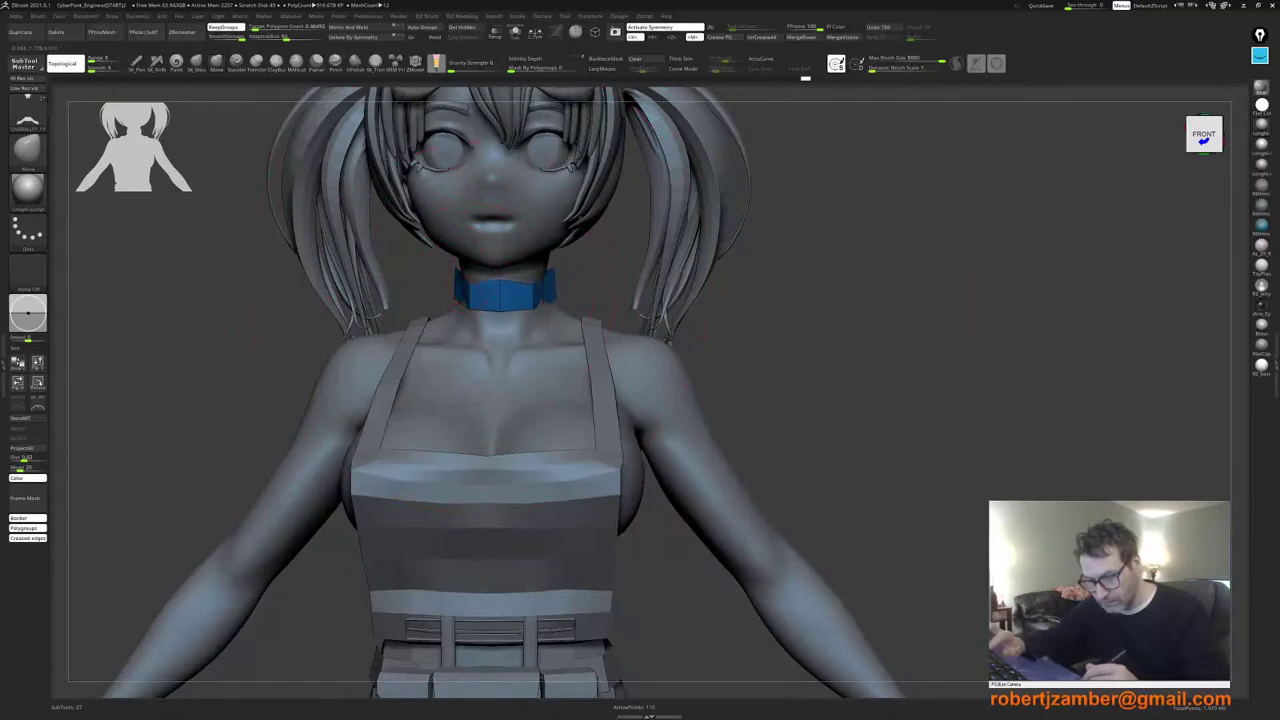
pyautogui.moveTo(450, 335); pyautogui.dragTo(438, 312, button='right')
pyautogui.moveTo(600, 338); pyautogui.dragTo(505, 341, button='right')
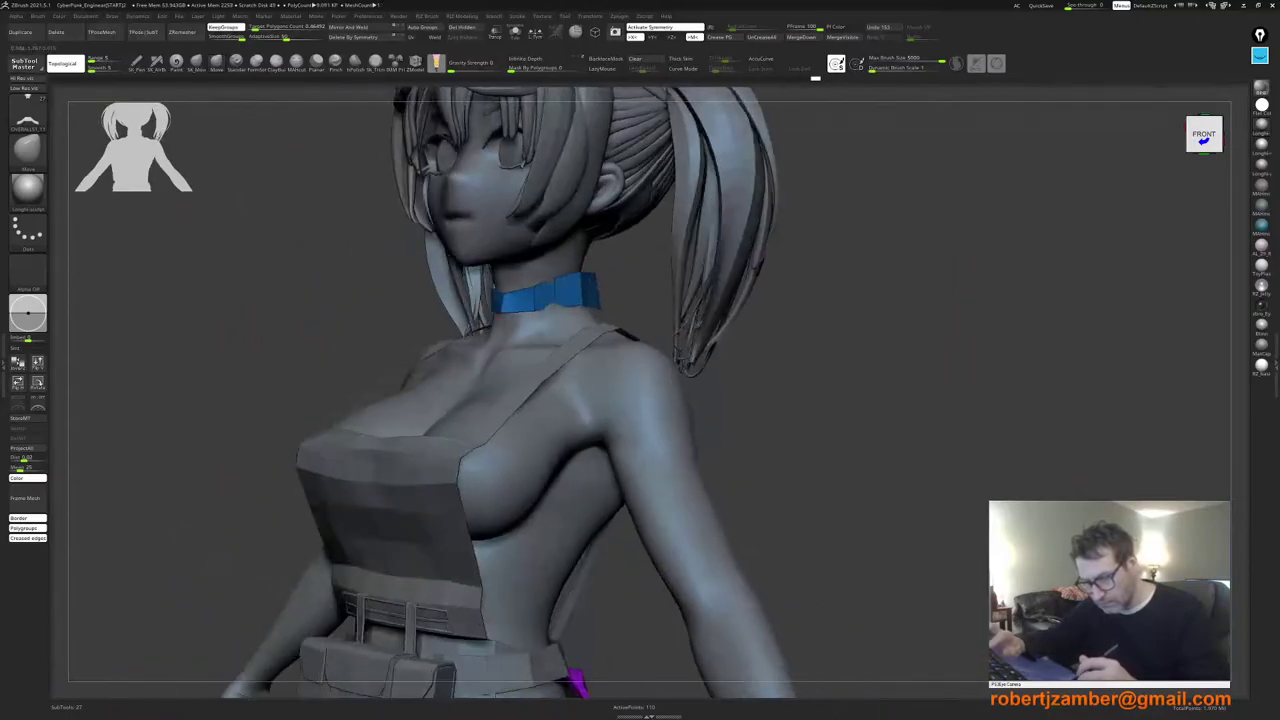
pyautogui.rightClick(503, 341)
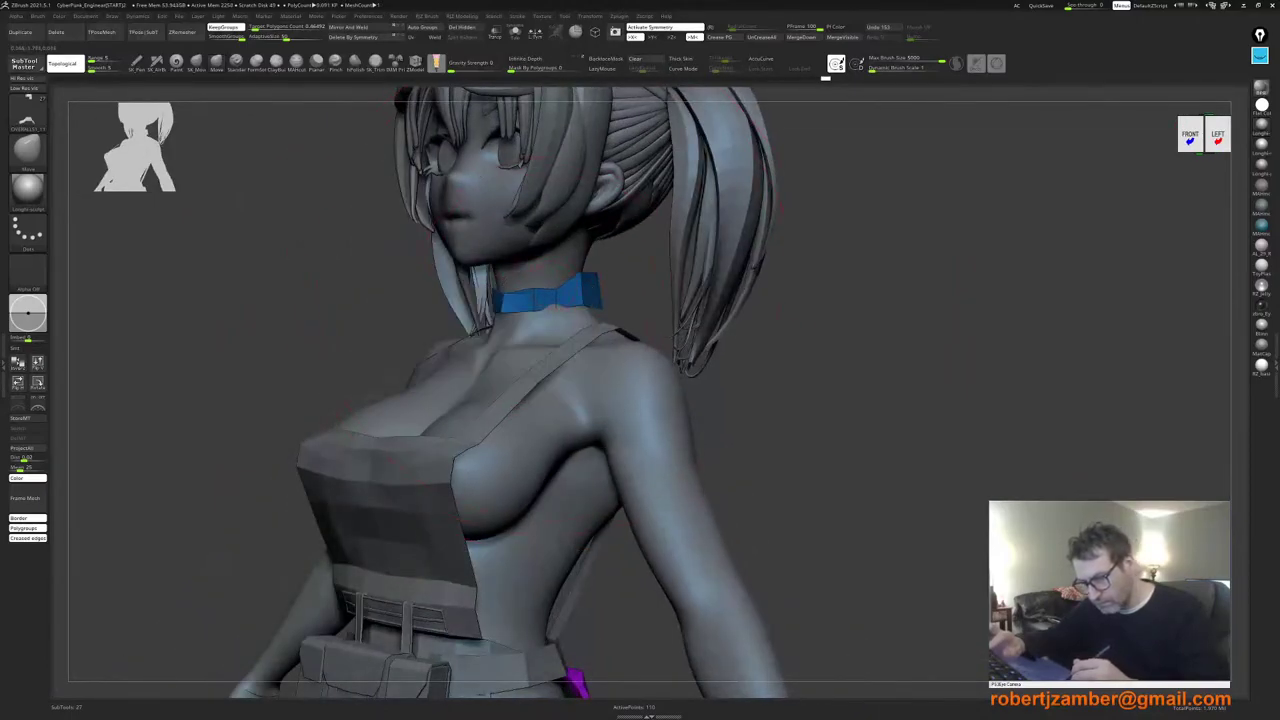
# Step: Shape the collar's side profile so the slim front band tapers up into the taller back section
pyautogui.moveTo(650, 292); pyautogui.dragTo(560, 287, button='right')
pyautogui.rightClick(560, 287)
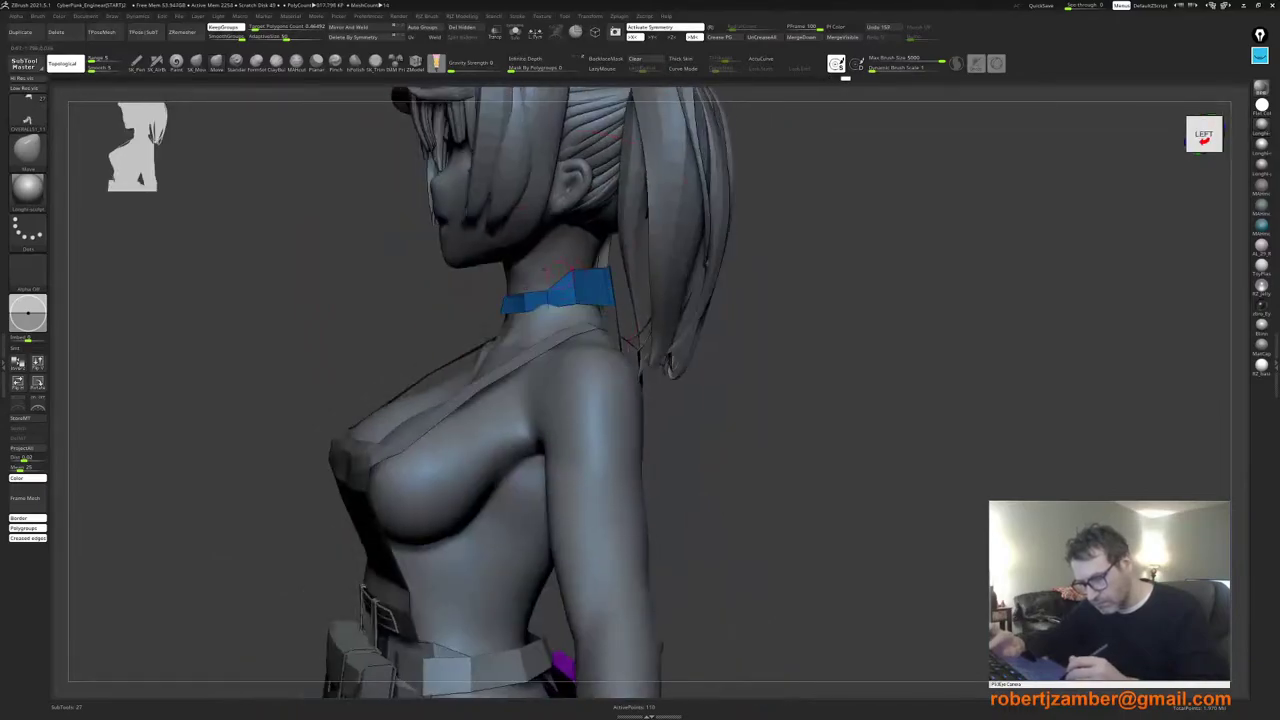
pyautogui.press('space')
pyautogui.press('space')
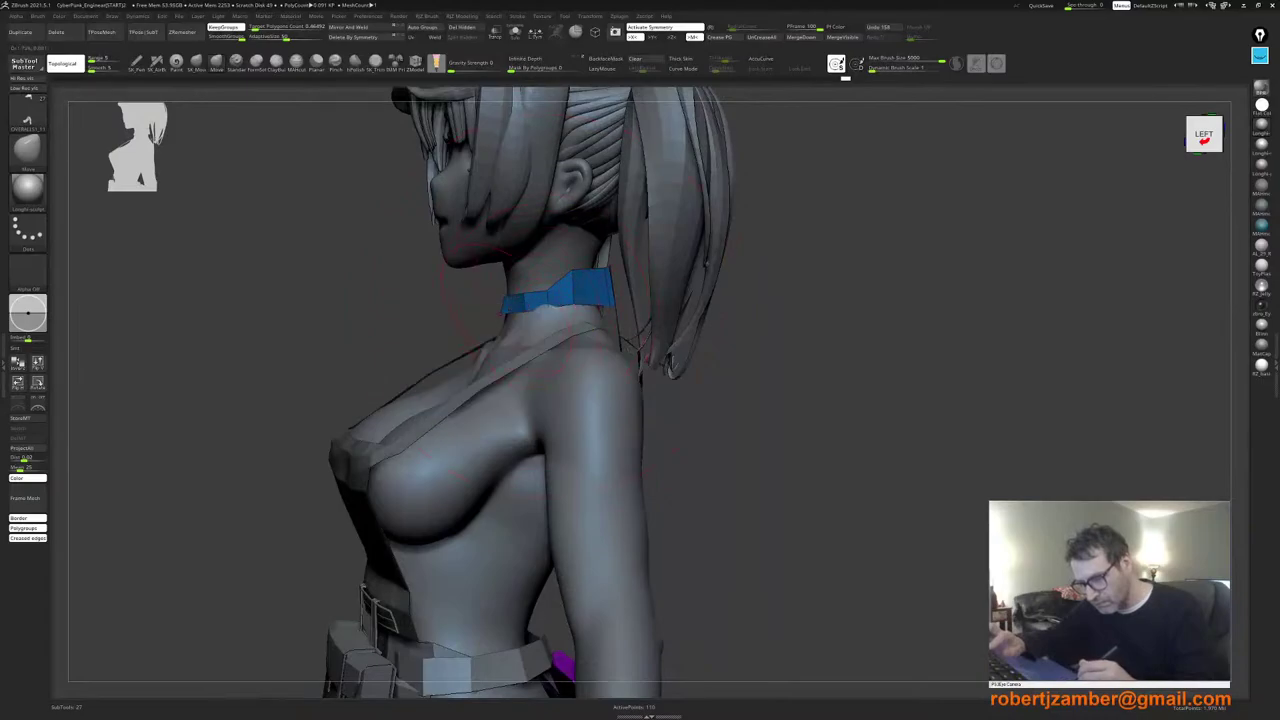
pyautogui.keyDown('shift'); pyautogui.moveTo(515, 300); pyautogui.dragTo(595, 302, button='right'); pyautogui.keyUp('shift')
pyautogui.press('space')
pyautogui.moveTo(484, 310); pyautogui.dragTo(541, 298)
# Step: Adjust the Move brush size and refine the collar's front band around the throat
pyautogui.press('space')
pyautogui.moveTo(541, 298)
pyautogui.mouseDown(button='right')
pyautogui.moveTo(486, 303)
pyautogui.moveTo(596, 326)
pyautogui.mouseUp(button='right')
pyautogui.press('space')
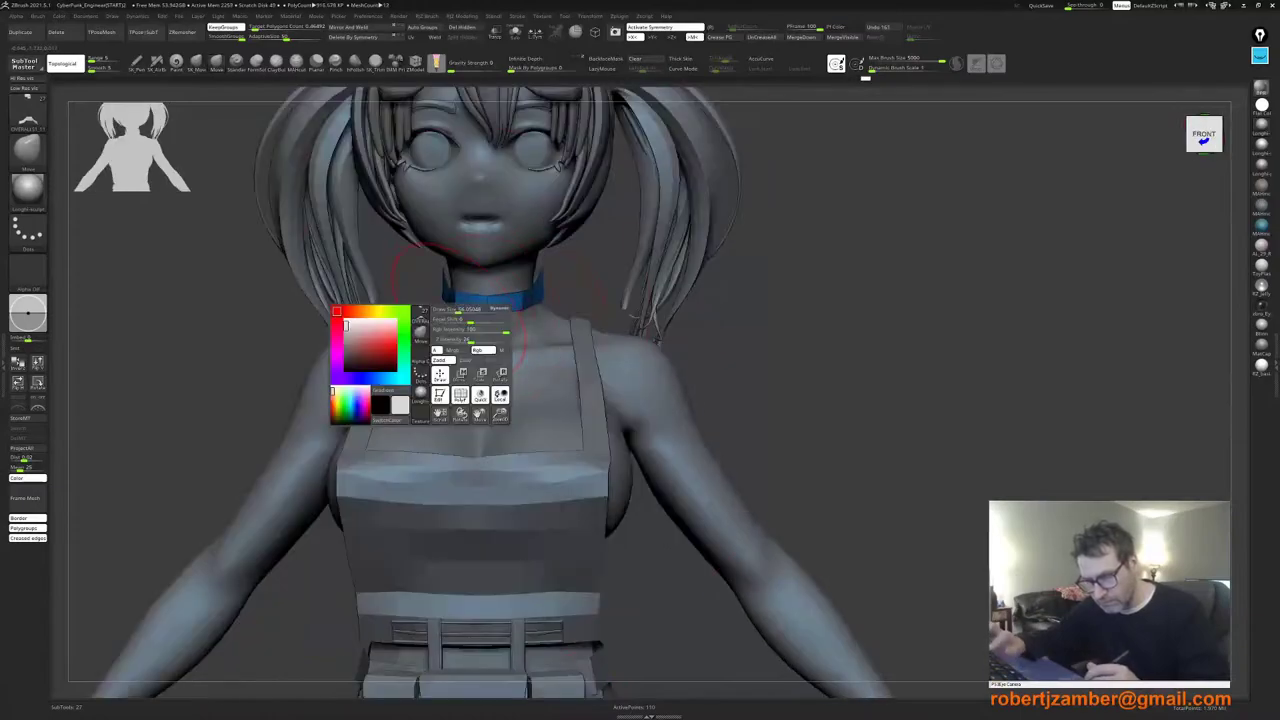
pyautogui.moveTo(434, 310); pyautogui.dragTo(465, 309)
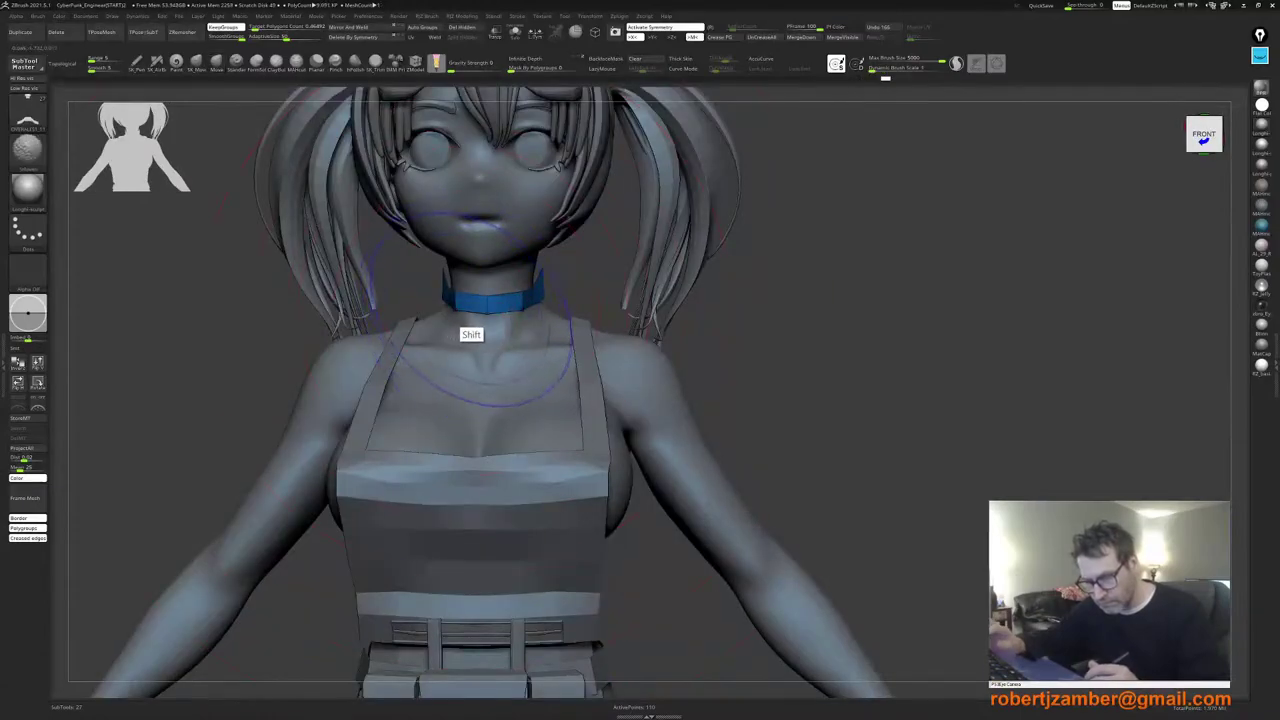
pyautogui.moveTo(467, 308)
pyautogui.mouseDown(button='right')
pyautogui.moveTo(510, 312)
pyautogui.moveTo(480, 318)
pyautogui.mouseUp(button='right')
pyautogui.press('space')
pyautogui.moveTo(480, 322); pyautogui.dragTo(492, 322)
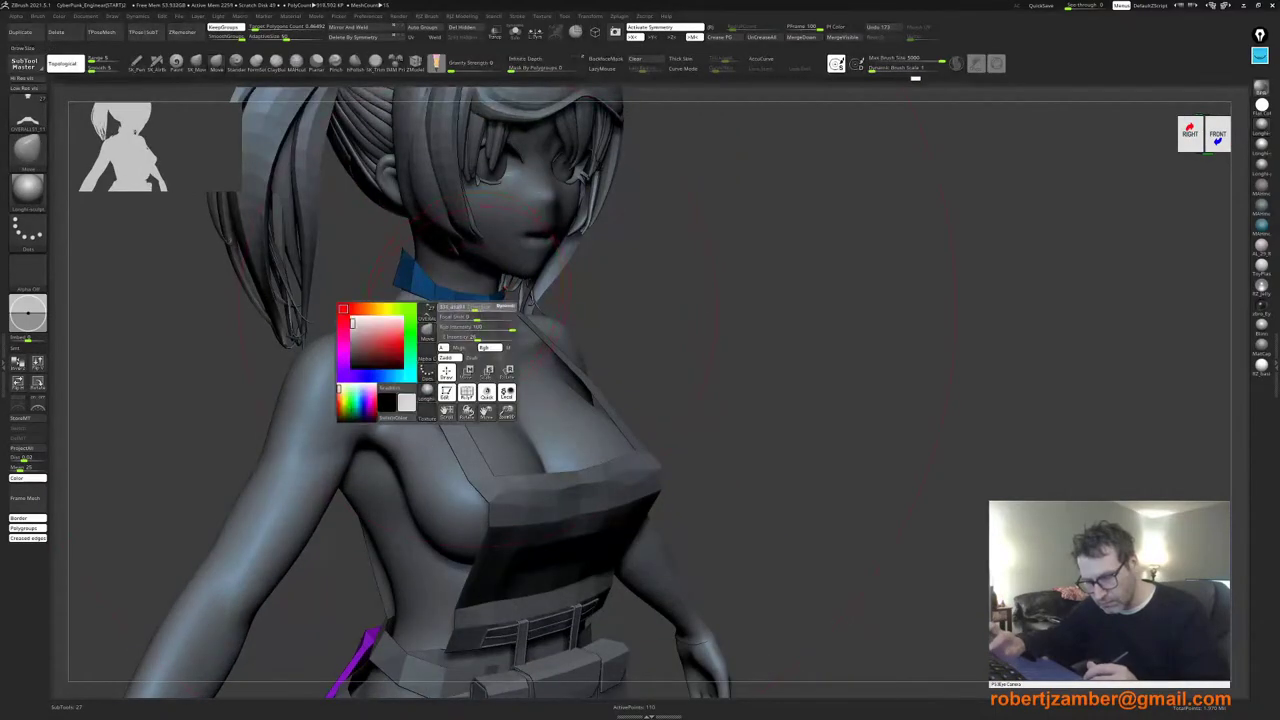
# Step: Refine the collar's opposite side profile with a resized Move brush and check it on the whole figure
pyautogui.moveTo(400, 340); pyautogui.dragTo(424, 356, button='right')
pyautogui.press('space')
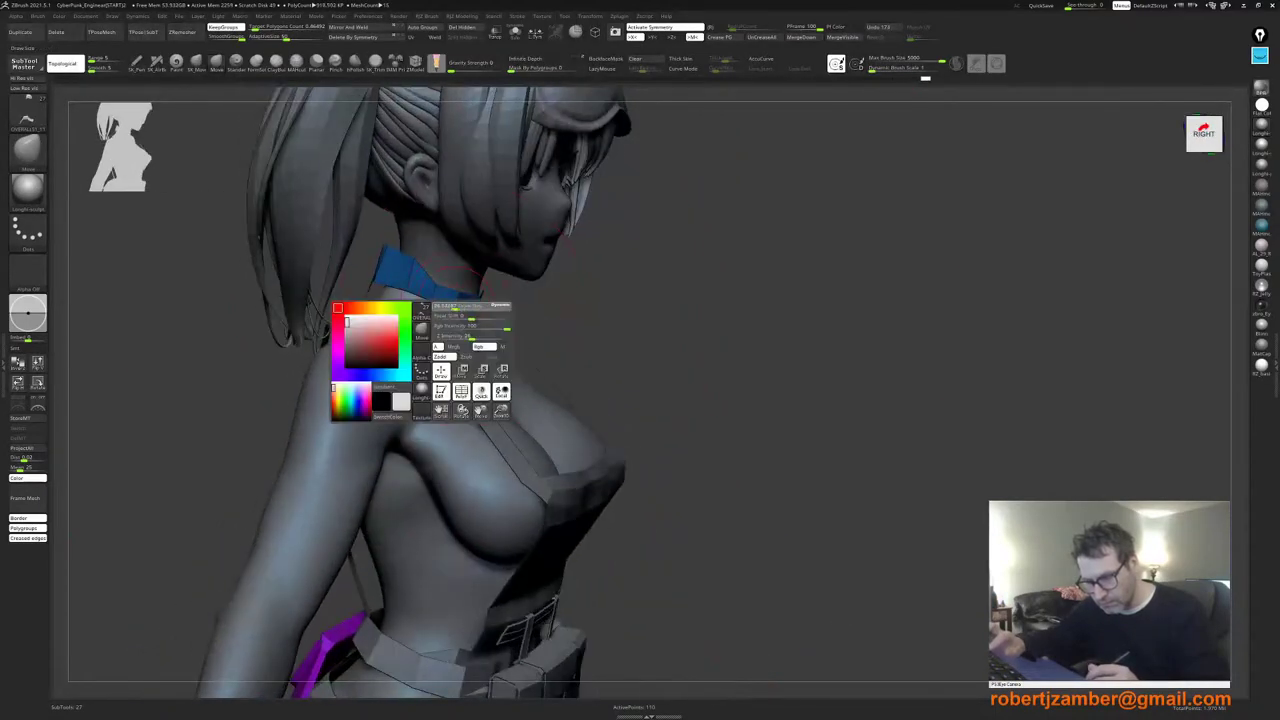
pyautogui.moveTo(468, 318); pyautogui.dragTo(478, 318)
pyautogui.moveTo(440, 300); pyautogui.dragTo(436, 294)
pyautogui.moveTo(436, 294)
pyautogui.mouseDown(button='right')
pyautogui.moveTo(425, 296)
pyautogui.moveTo(462, 304)
pyautogui.mouseUp(button='right')
pyautogui.press('space')
pyautogui.moveTo(453, 310); pyautogui.dragTo(463, 310)
pyautogui.keyDown('ctrl'); pyautogui.moveTo(472, 312); pyautogui.dragTo(383, 297, button='right'); pyautogui.keyUp('ctrl')
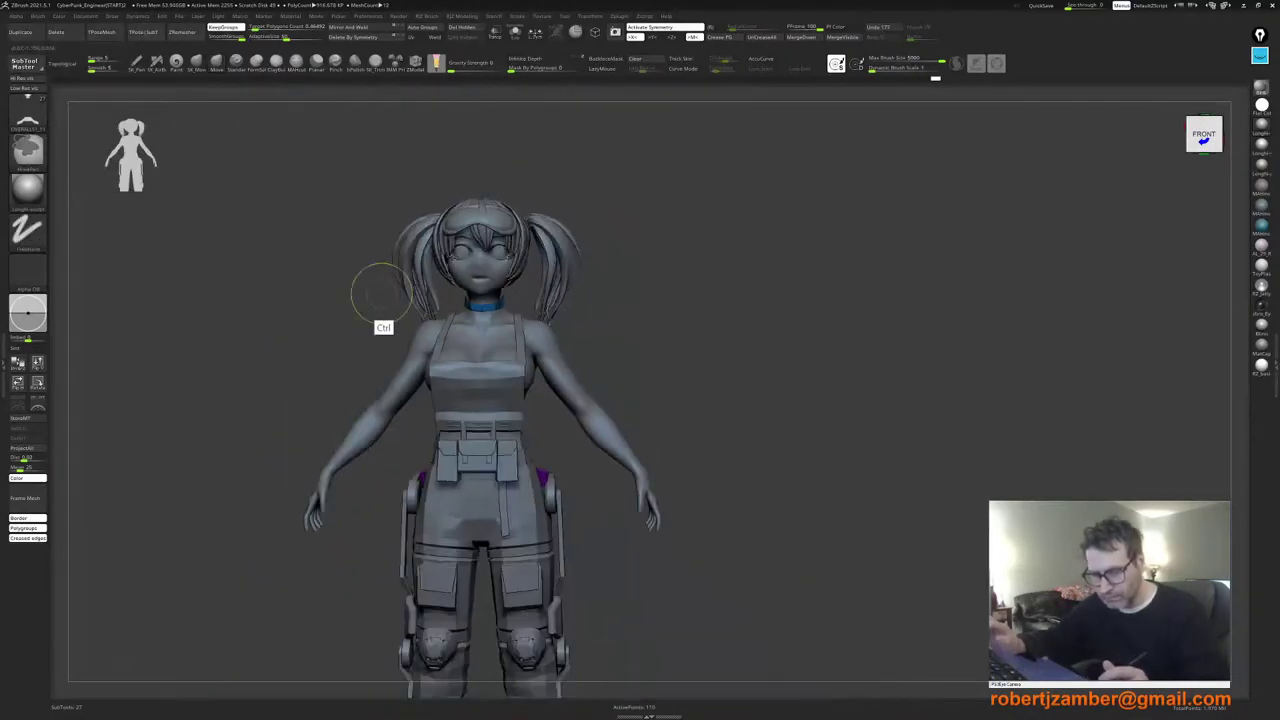
# Step: Raise the bottom edge of the collar's back flap slightly with a resized Move brush
pyautogui.moveTo(430, 370)
pyautogui.keyDown('alt'); pyautogui.mouseDown(button='right')
pyautogui.moveTo(470, 396)
pyautogui.moveTo(500, 370)
pyautogui.moveTo(445, 380)
pyautogui.moveTo(485, 370)
pyautogui.mouseUp(button='right'); pyautogui.keyUp('alt')
pyautogui.press('space')
pyautogui.press('space')
pyautogui.moveTo(508, 317); pyautogui.dragTo(519, 317)
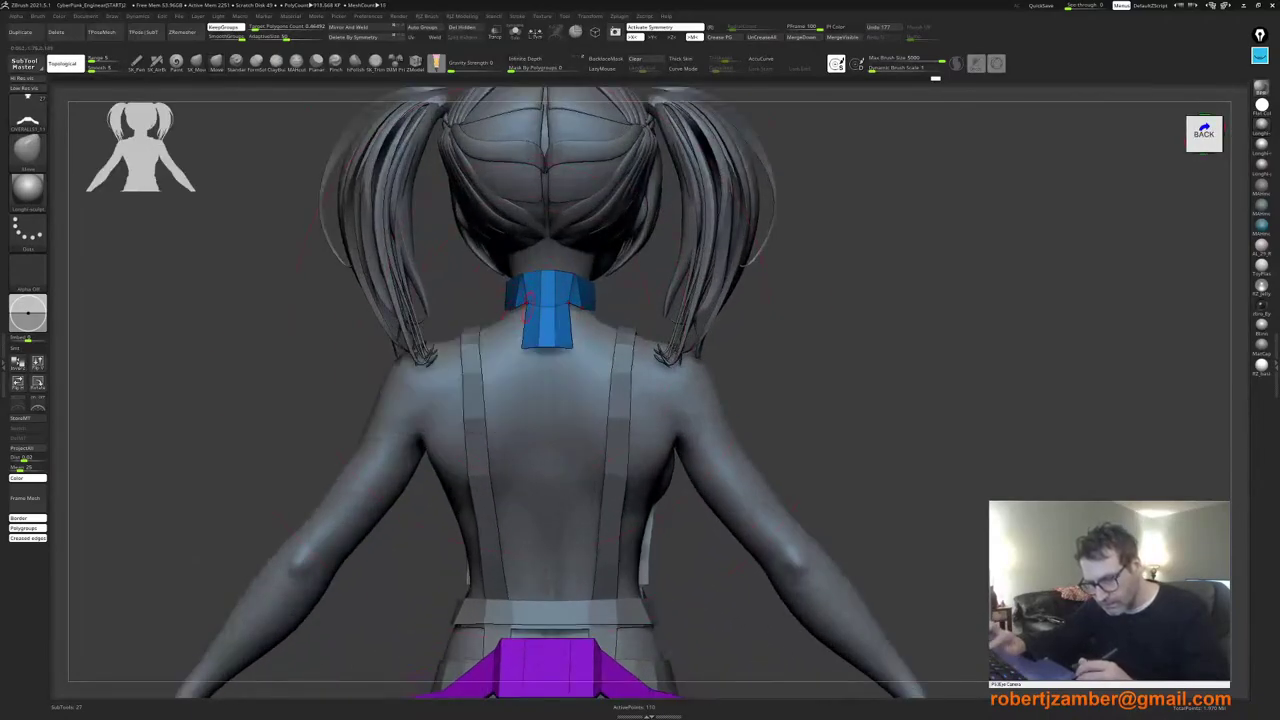
pyautogui.moveTo(545, 360); pyautogui.dragTo(545, 352)
# Step: Reshape the corner where the back flap meets the side band and straighten the flap's sides
pyautogui.moveTo(455, 368); pyautogui.dragTo(493, 370, button='right')
pyautogui.press('space')
pyautogui.moveTo(522, 317); pyautogui.dragTo(541, 307)
pyautogui.press('space')
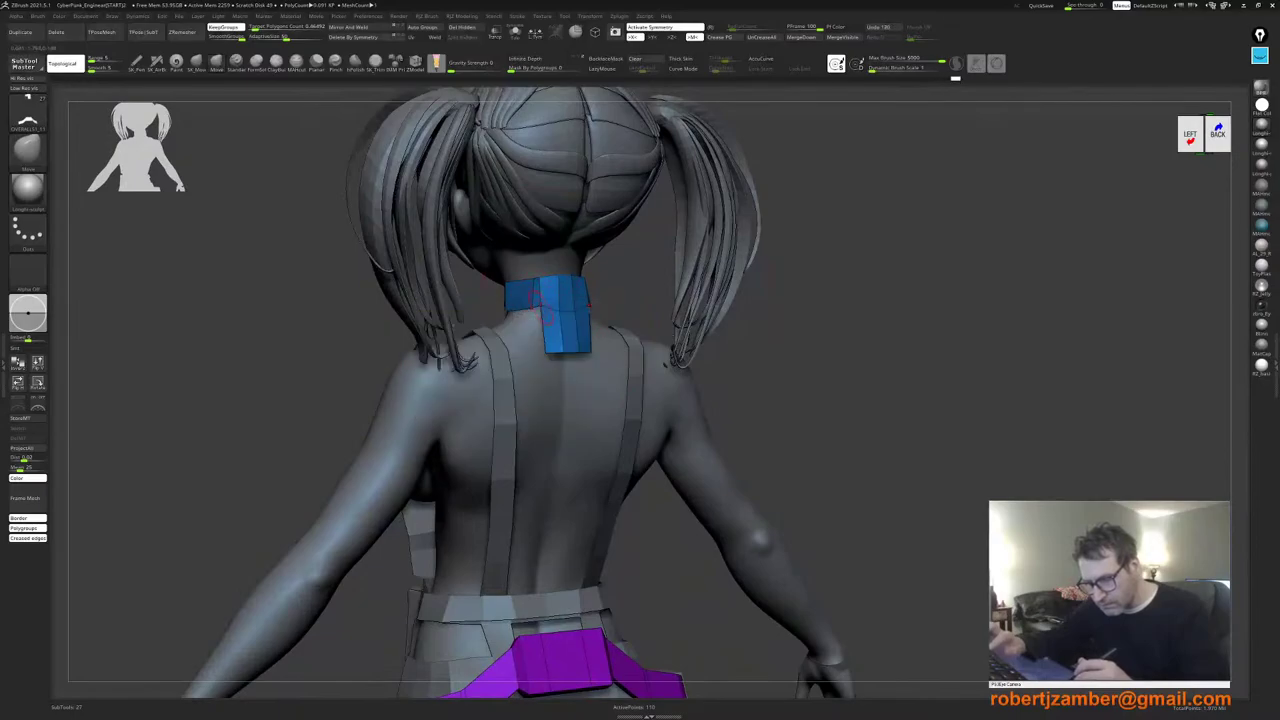
pyautogui.moveTo(540, 341); pyautogui.dragTo(582, 345, button='right')
pyautogui.press('space')
pyautogui.moveTo(542, 349)
pyautogui.mouseDown()
pyautogui.moveTo(556, 349)
pyautogui.moveTo(531, 346)
pyautogui.mouseUp()
pyautogui.keyDown('shift'); pyautogui.moveTo(531, 346); pyautogui.dragTo(497, 338, button='right'); pyautogui.keyUp('shift')
pyautogui.keyDown('alt'); pyautogui.moveTo(537, 298); pyautogui.dragTo(530, 350, button='right'); pyautogui.keyUp('alt')
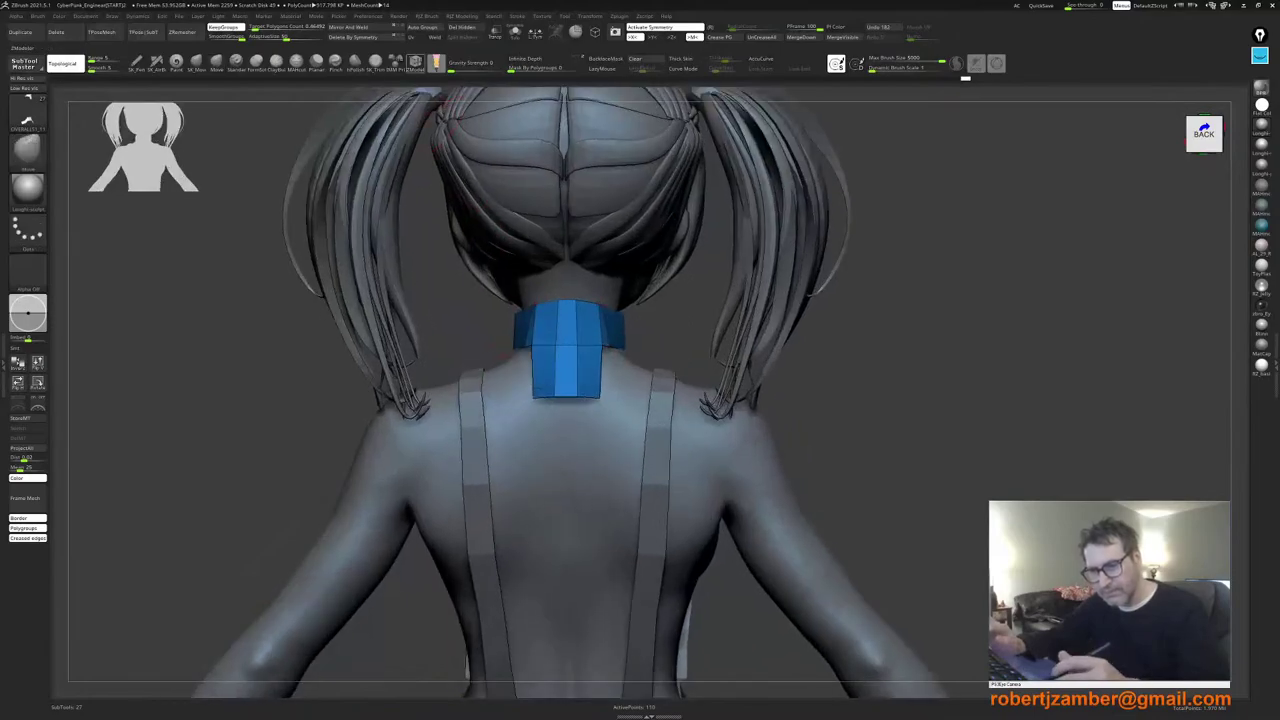
# Step: Edit the centre strip of the collar's back flap with ZModeler
pyautogui.click(415, 63)
pyautogui.moveTo(612, 364); pyautogui.dragTo(580, 367, button='right')
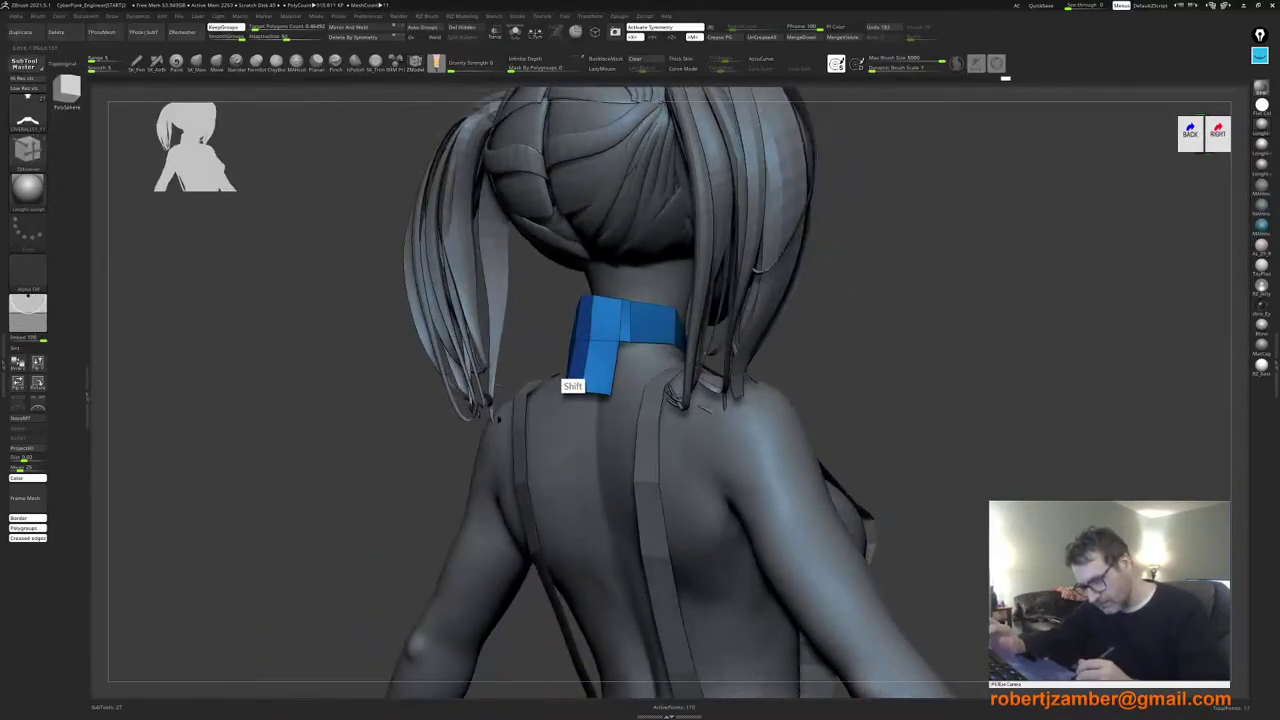
pyautogui.keyDown('shift'); pyautogui.moveTo(566, 376); pyautogui.dragTo(566, 372); pyautogui.keyUp('shift')
pyautogui.keyDown('shift'); pyautogui.moveTo(545, 368); pyautogui.dragTo(566, 386, button='right'); pyautogui.keyUp('shift')
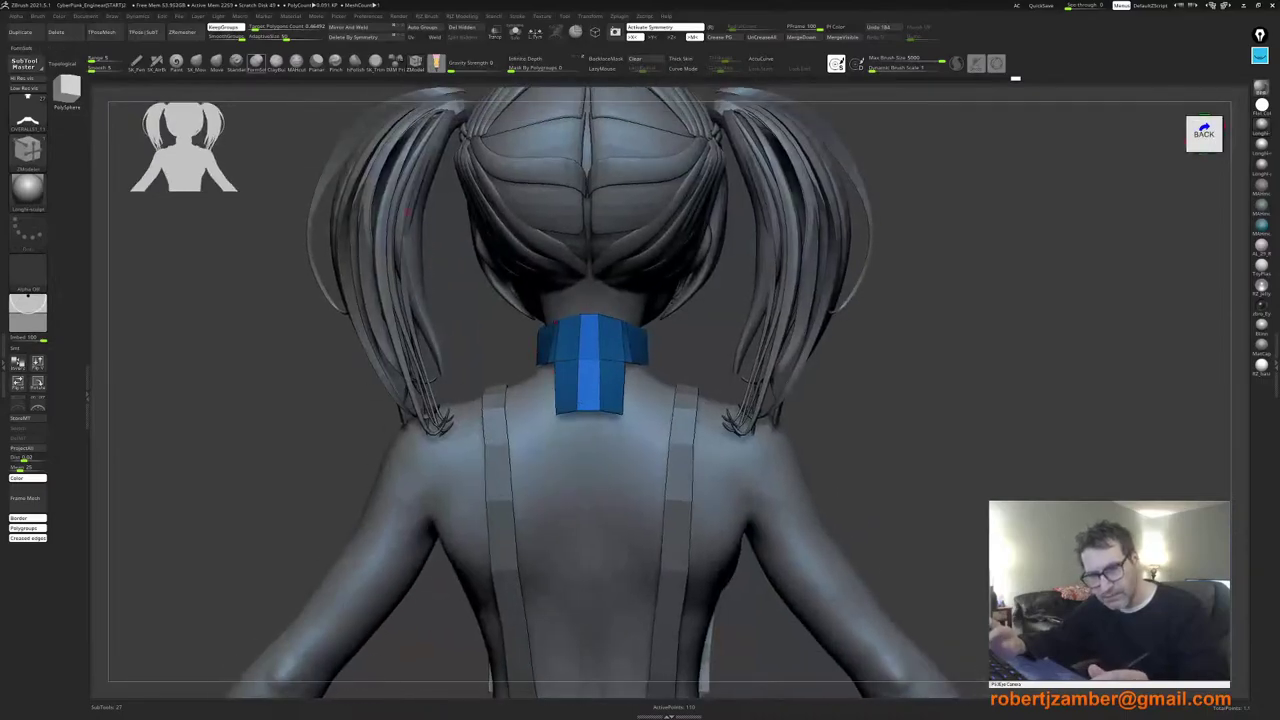
# Step: Adjust the collar's side band beside the back flap with a resized Move brush
pyautogui.click(217, 64)
pyautogui.press('space')
pyautogui.moveTo(526, 374)
pyautogui.mouseDown()
pyautogui.moveTo(514, 375)
pyautogui.moveTo(537, 390)
pyautogui.mouseUp()
pyautogui.press('space')
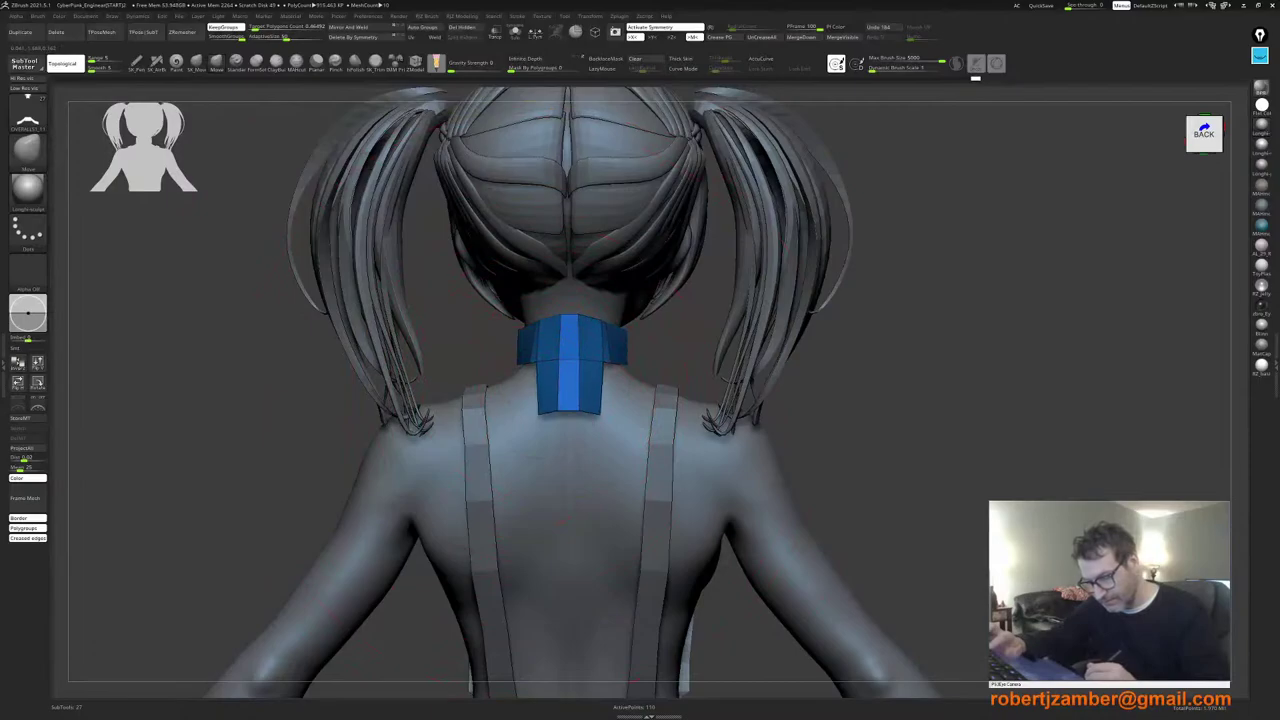
pyautogui.press('space')
pyautogui.moveTo(522, 376); pyautogui.dragTo(556, 366, button='right')
pyautogui.press('space')
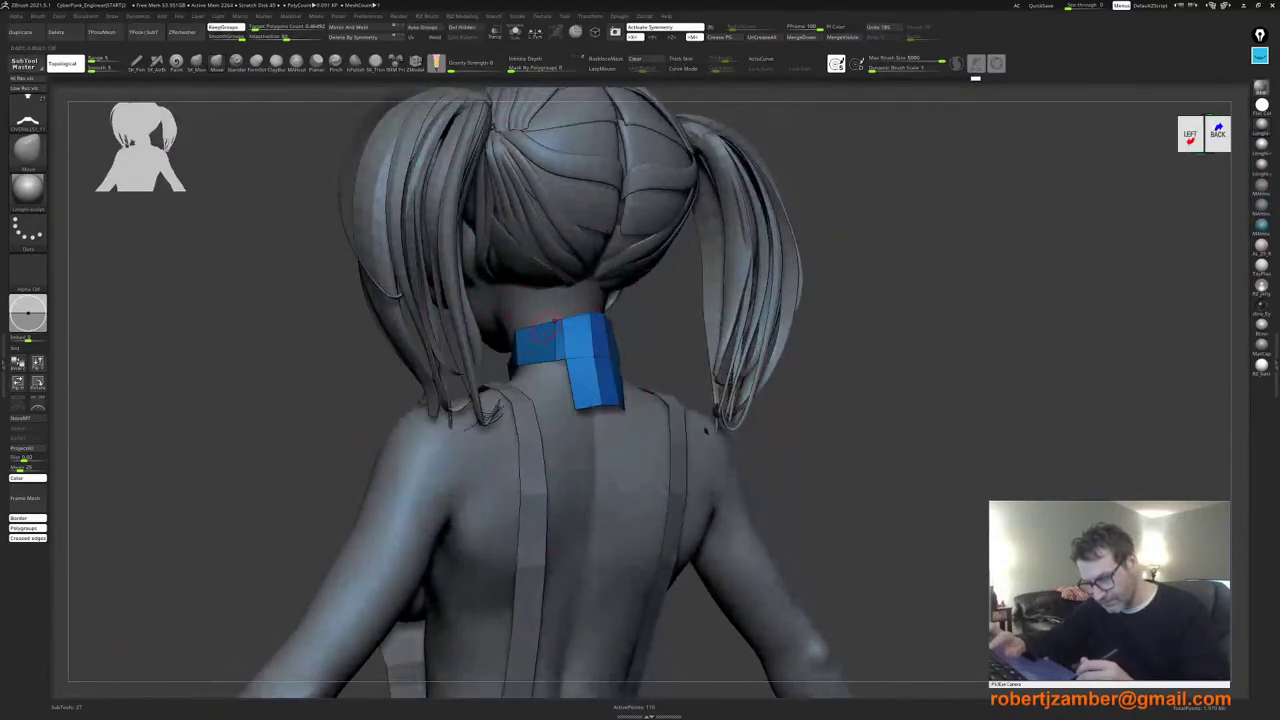
pyautogui.press('space')
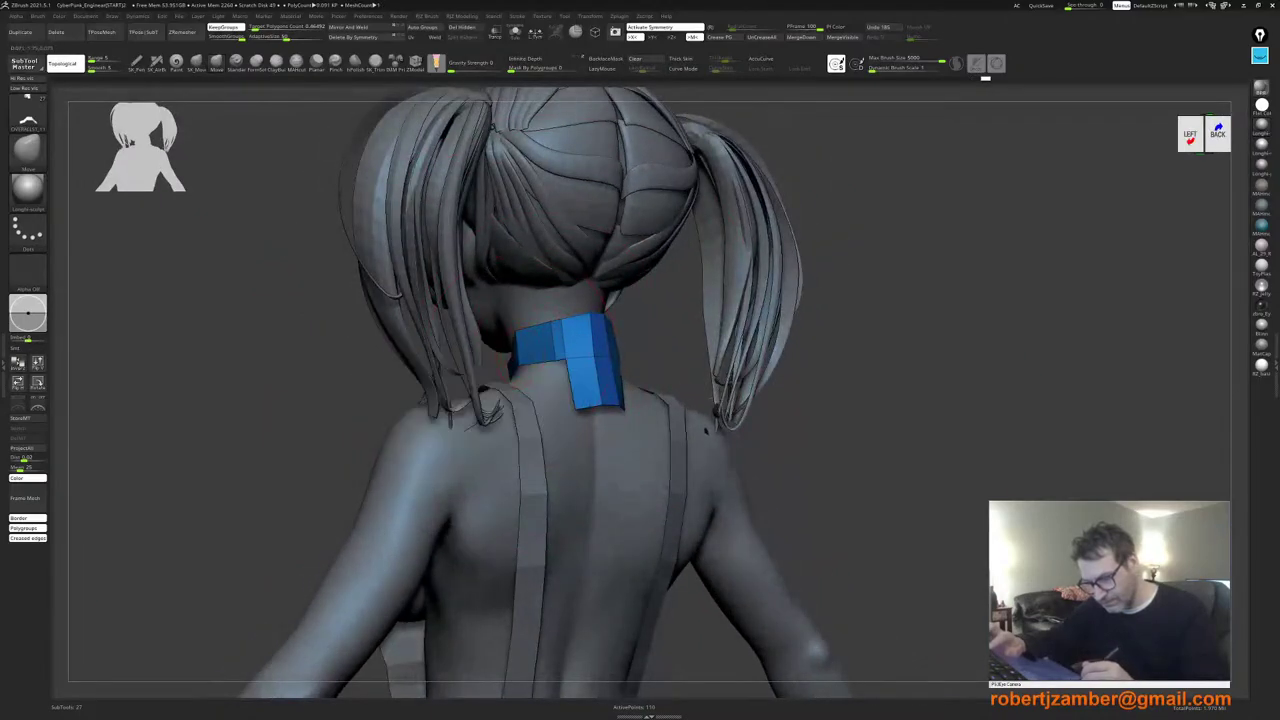
pyautogui.moveTo(515, 350); pyautogui.dragTo(650, 358, button='right')
pyautogui.press('space')
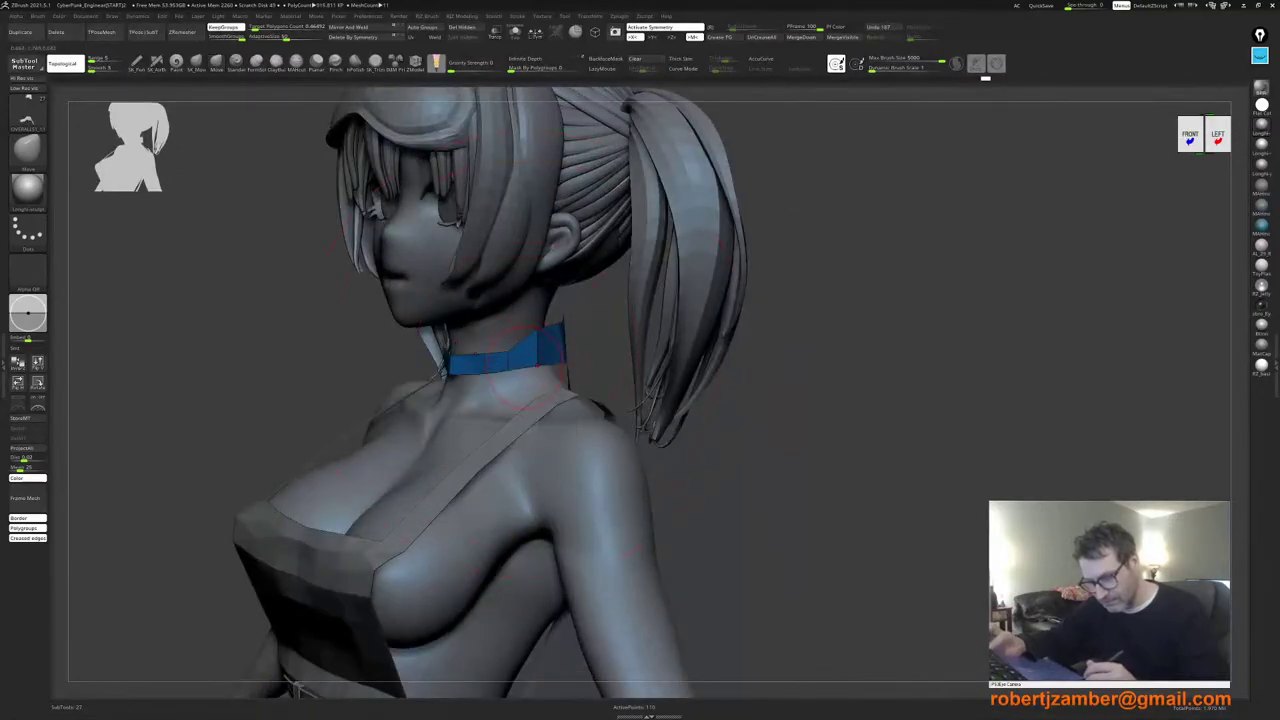
# Step: Refine the collar's front band profile with a resized Move brush and check it from the front and back
pyautogui.moveTo(480, 380)
pyautogui.mouseDown(button='right')
pyautogui.moveTo(532, 385)
pyautogui.moveTo(443, 436)
pyautogui.mouseUp(button='right')
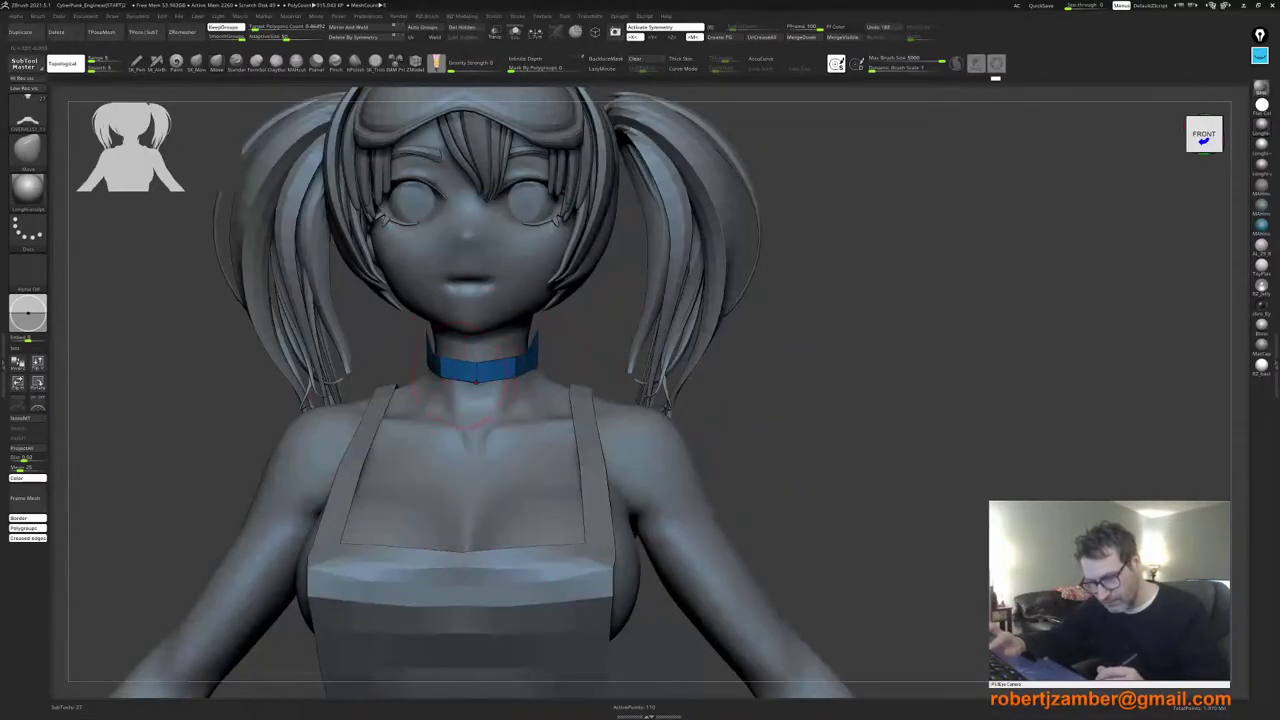
pyautogui.moveTo(335, 400); pyautogui.dragTo(386, 407, button='right')
pyautogui.press('space')
pyautogui.click(410, 352)
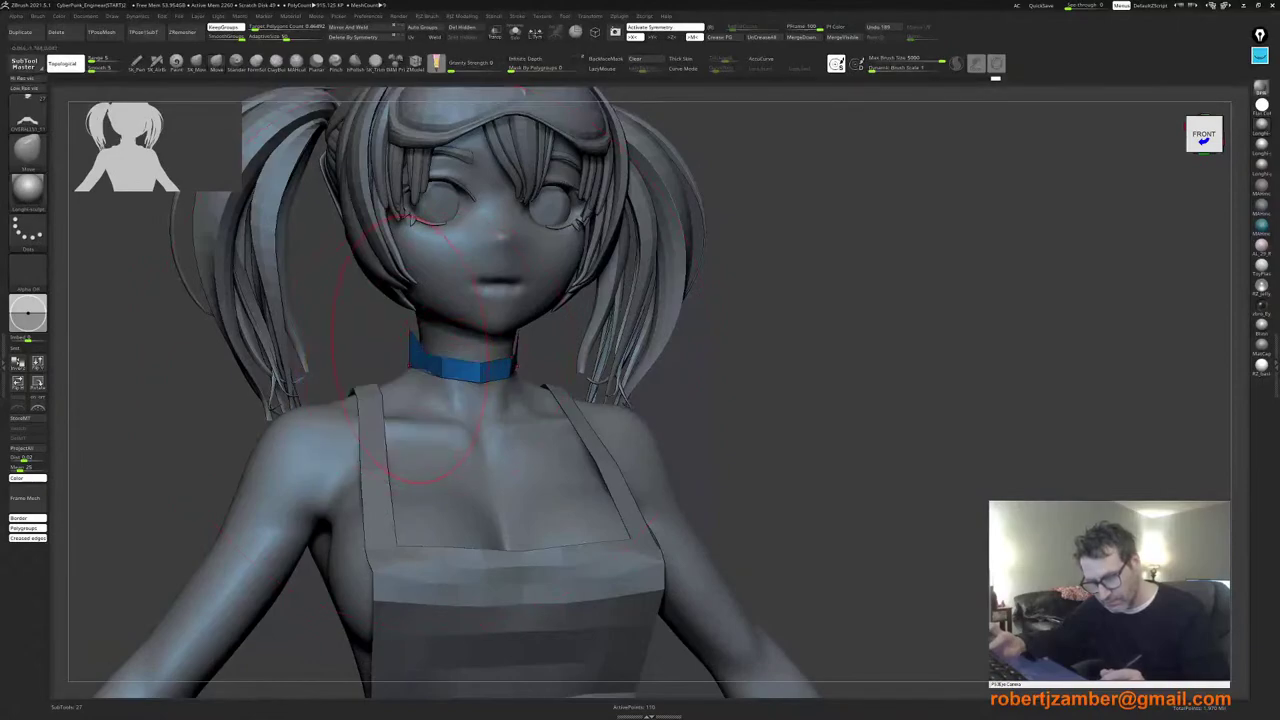
pyautogui.press('space')
pyautogui.click(423, 358)
pyautogui.moveTo(490, 388); pyautogui.dragTo(380, 312, button='right')
pyautogui.keyDown('alt'); pyautogui.moveTo(448, 428); pyautogui.dragTo(325, 402, button='right'); pyautogui.keyUp('alt')
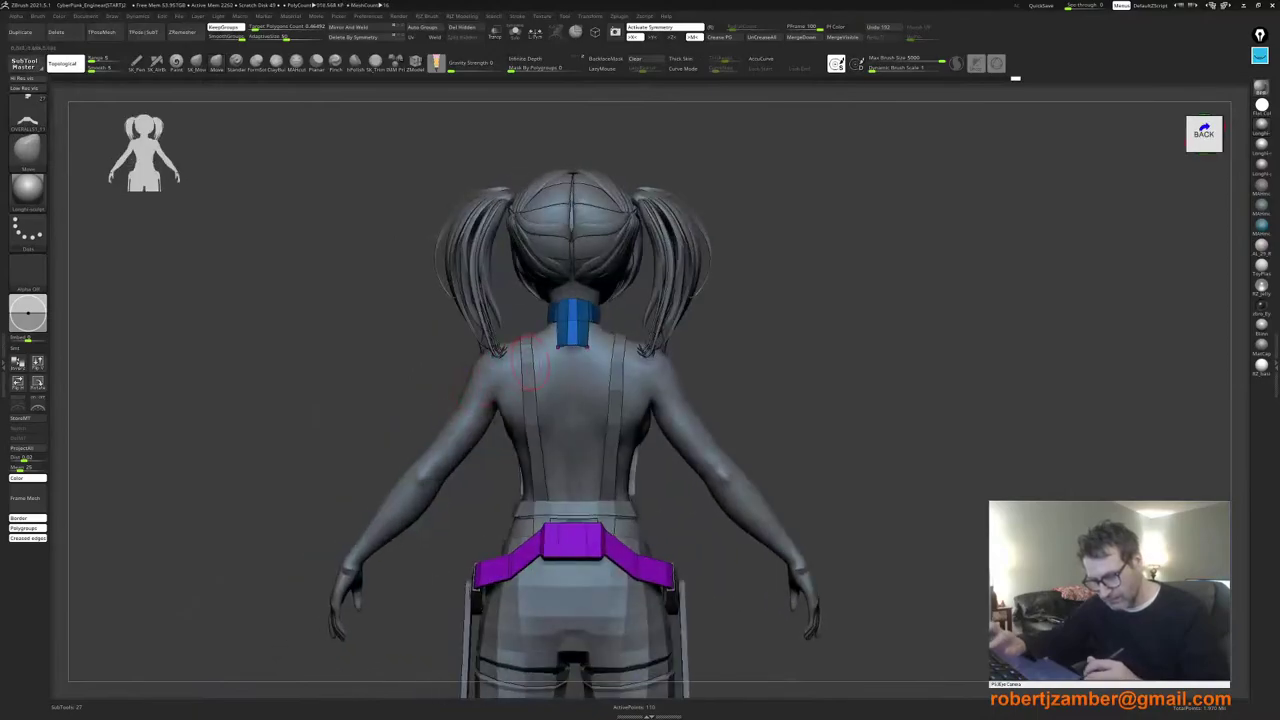
# Step: Taper the collar's back flap towards its bottom edge and widen its centre strip with a resized Move brush
pyautogui.press('space')
pyautogui.click(538, 360)
pyautogui.keyDown('ctrl'); pyautogui.moveTo(555, 315); pyautogui.dragTo(522, 382, button='right'); pyautogui.keyUp('ctrl')
pyautogui.press('space')
pyautogui.click(562, 328)
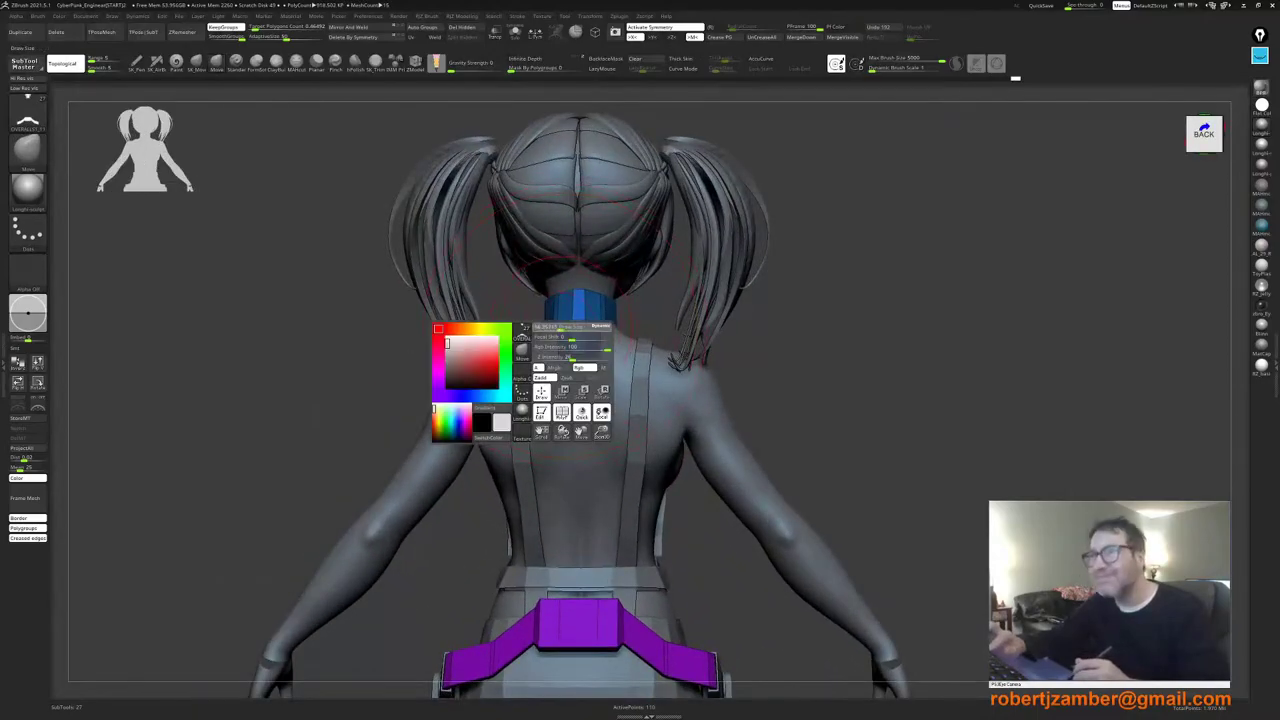
pyautogui.moveTo(564, 325)
pyautogui.keyDown('ctrl'); pyautogui.mouseDown(button='right')
pyautogui.moveTo(556, 362)
pyautogui.moveTo(531, 382)
pyautogui.mouseUp(button='right'); pyautogui.keyUp('ctrl')
pyautogui.press('space')
pyautogui.click(562, 329)
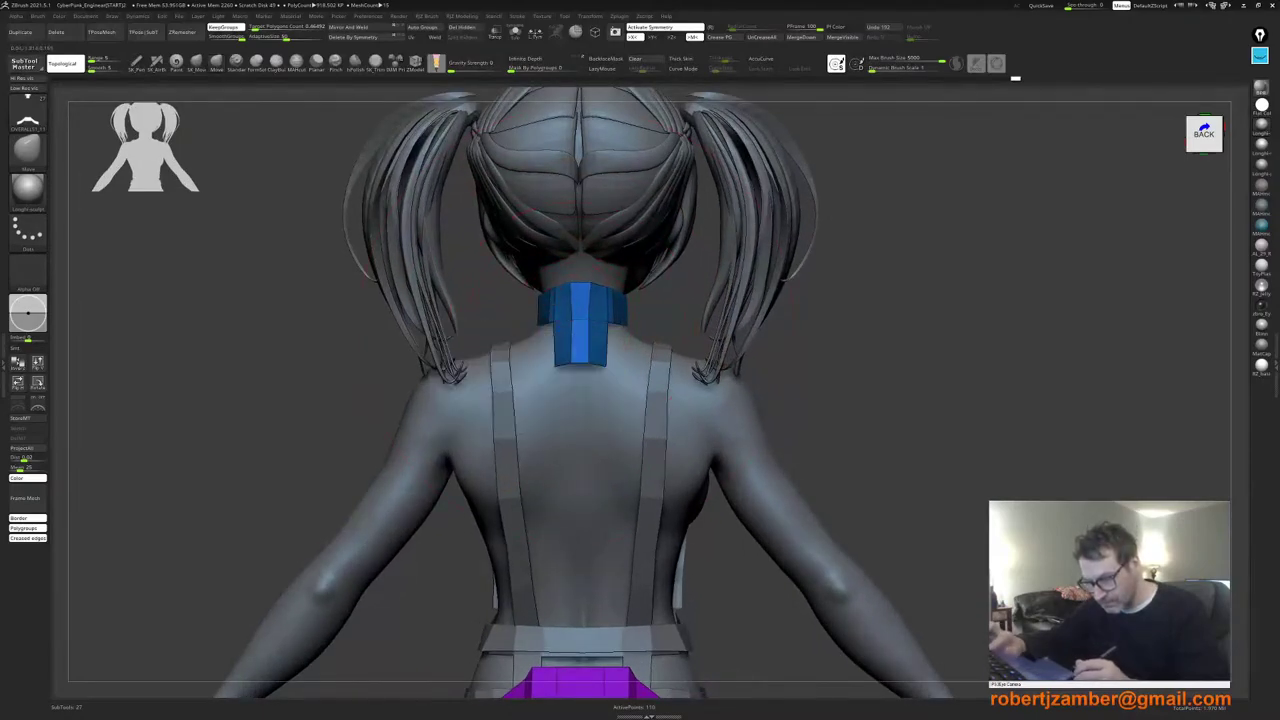
pyautogui.moveTo(592, 366)
pyautogui.mouseDown(button='right')
pyautogui.moveTo(673, 382)
pyautogui.moveTo(597, 366)
pyautogui.mouseUp(button='right')
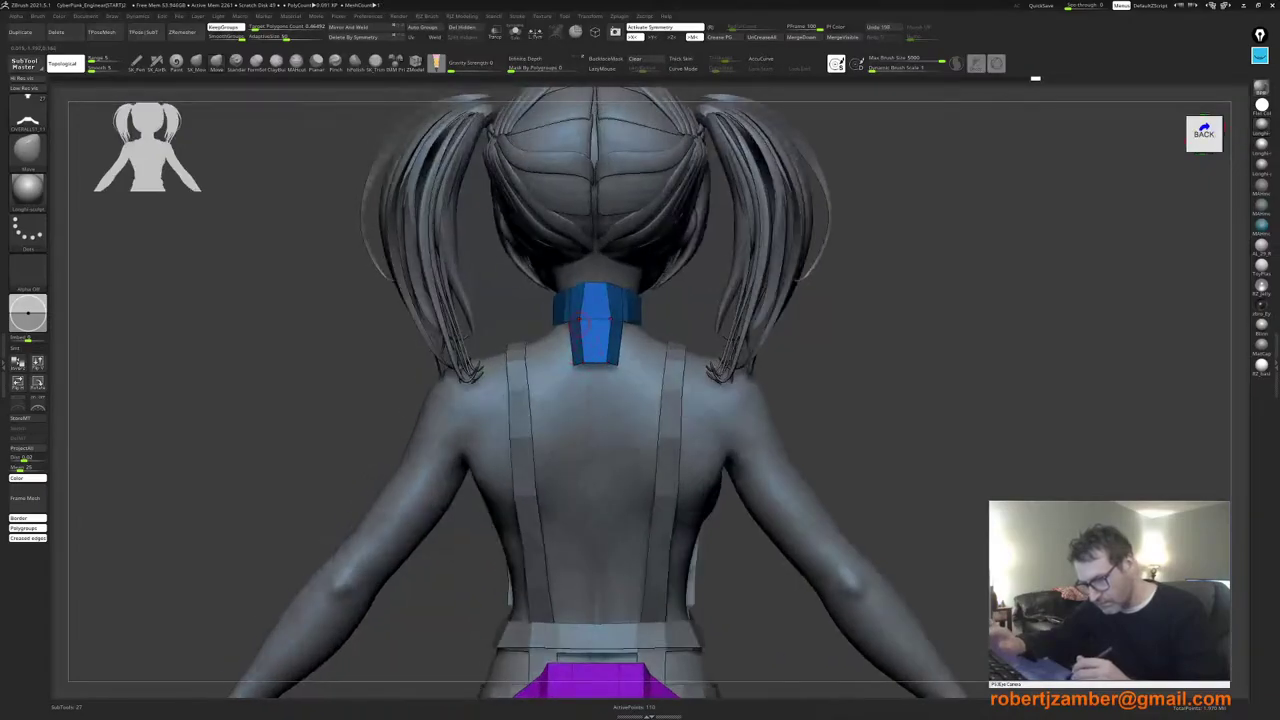
# Step: Fine-tune the top edge and lower corners of the tapered back flap with the Move brush
pyautogui.press('space')
pyautogui.moveTo(585, 293); pyautogui.dragTo(598, 294)
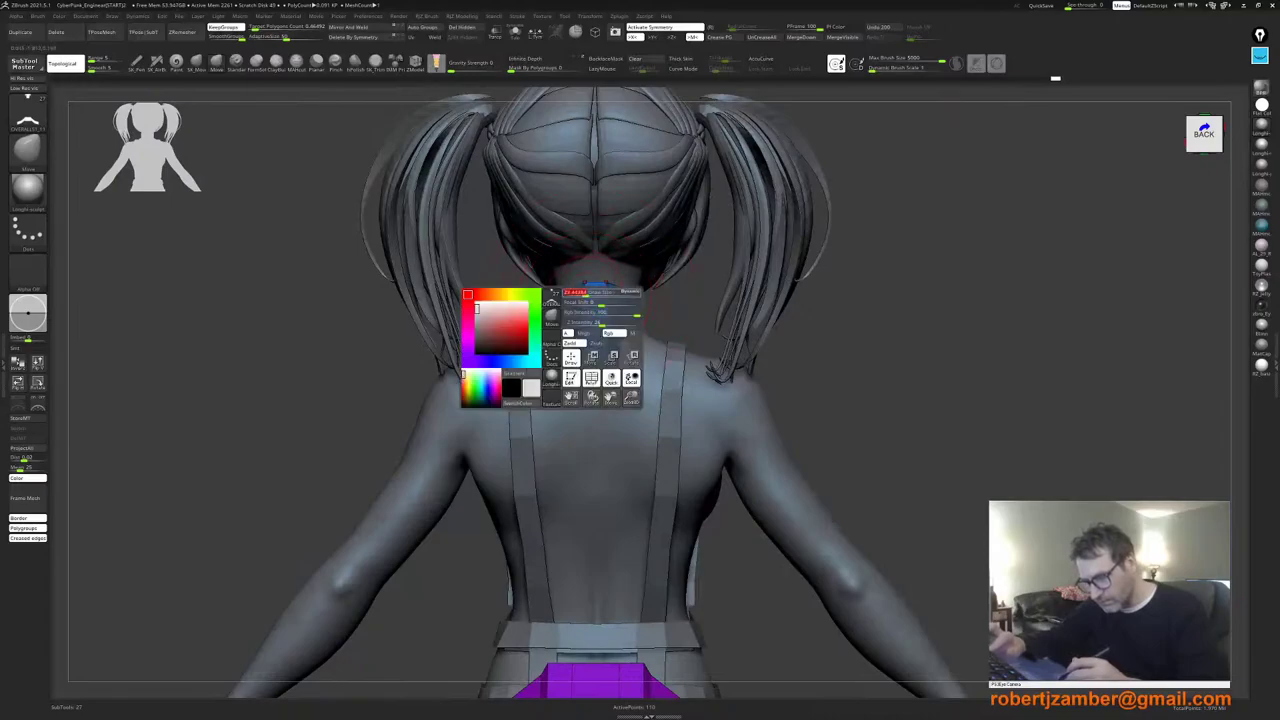
pyautogui.press('space')
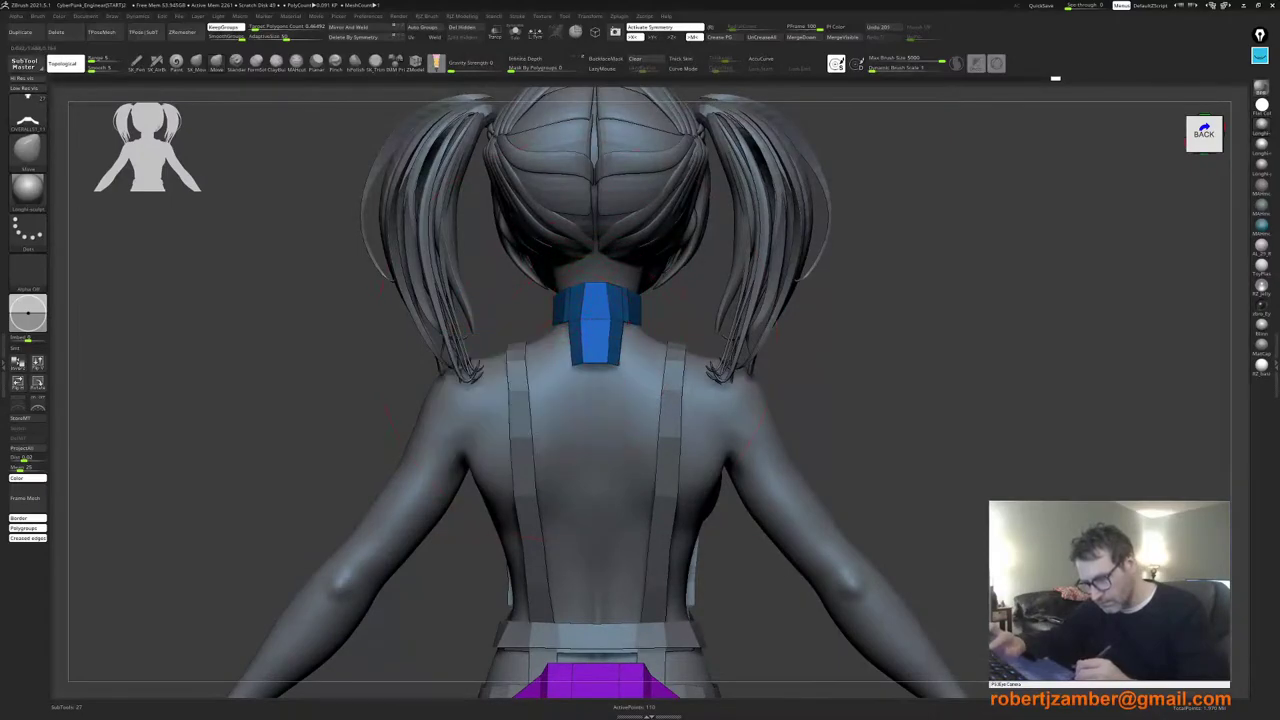
pyautogui.moveTo(573, 364); pyautogui.dragTo(636, 364, button='right')
pyautogui.press('space')
pyautogui.moveTo(574, 361); pyautogui.dragTo(584, 361)
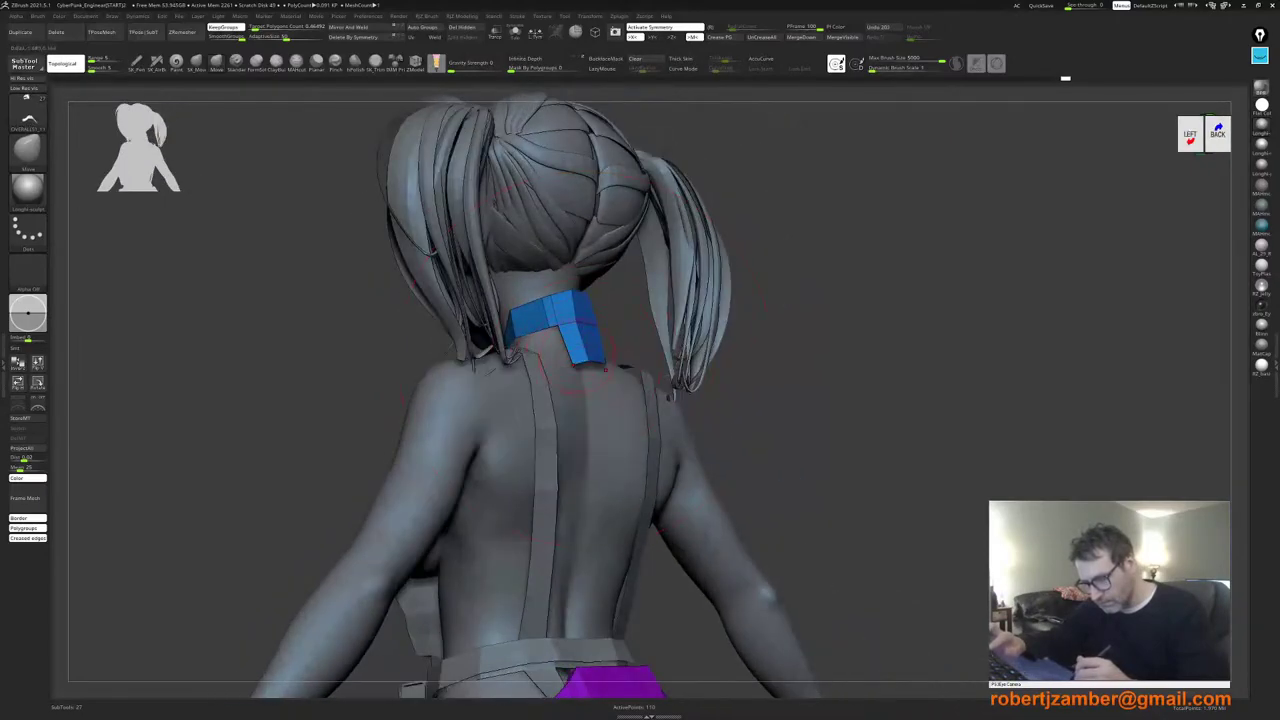
pyautogui.press('space')
pyautogui.moveTo(584, 330); pyautogui.dragTo(522, 350, button='right')
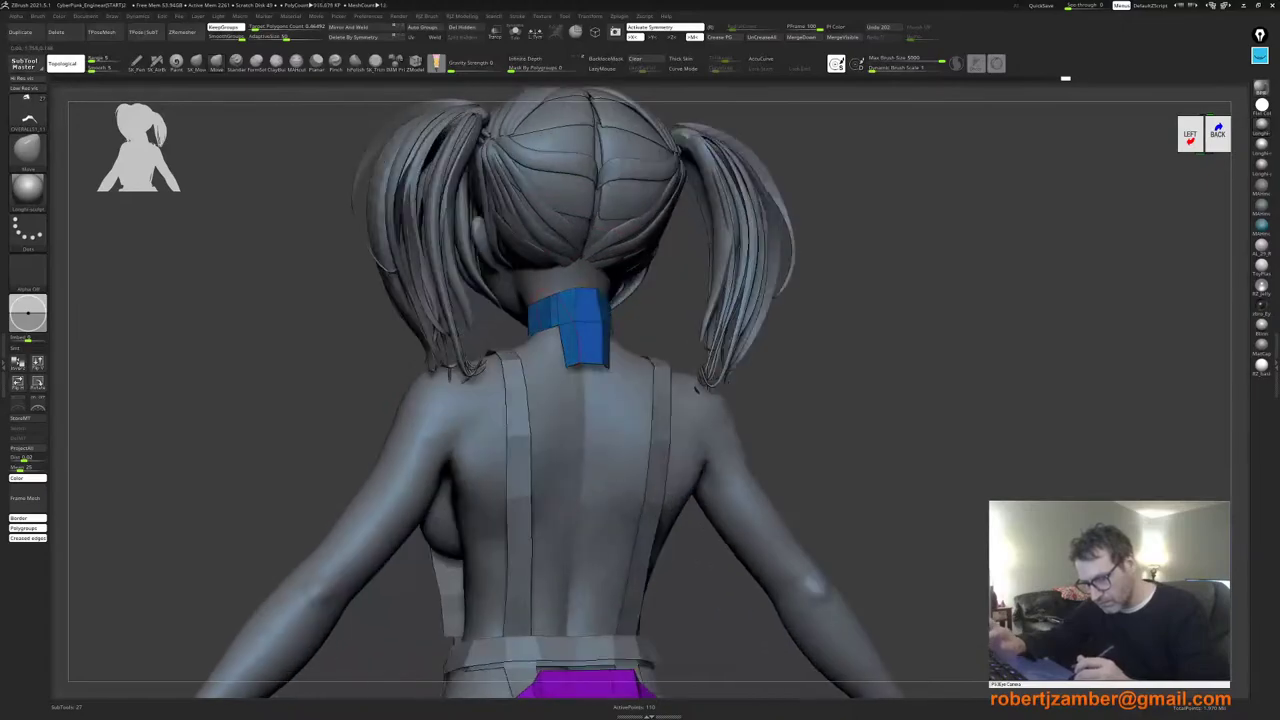
# Step: Set ZModeler's edge action to Insert and remove the extra edge loop where the side band meets the back flap
pyautogui.press('space')
pyautogui.keyDown('ctrl'); pyautogui.moveTo(540, 297); pyautogui.dragTo(526, 331, button='right'); pyautogui.keyUp('ctrl')
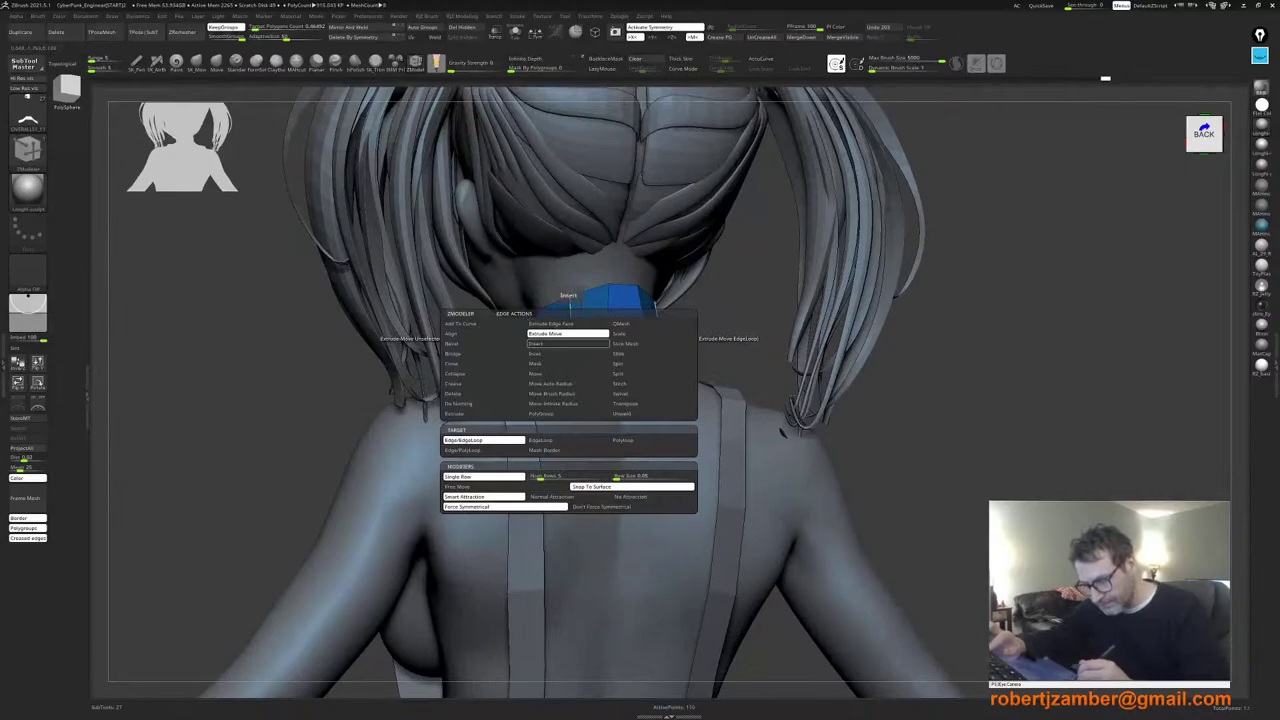
pyautogui.click(567, 343)
pyautogui.keyDown('ctrl'); pyautogui.moveTo(569, 336); pyautogui.dragTo(548, 272, button='right'); pyautogui.keyUp('ctrl')
# Step: Flare the back flap's upper side corners into a hexagonal outline with a resized Move brush
pyautogui.click(217, 65)
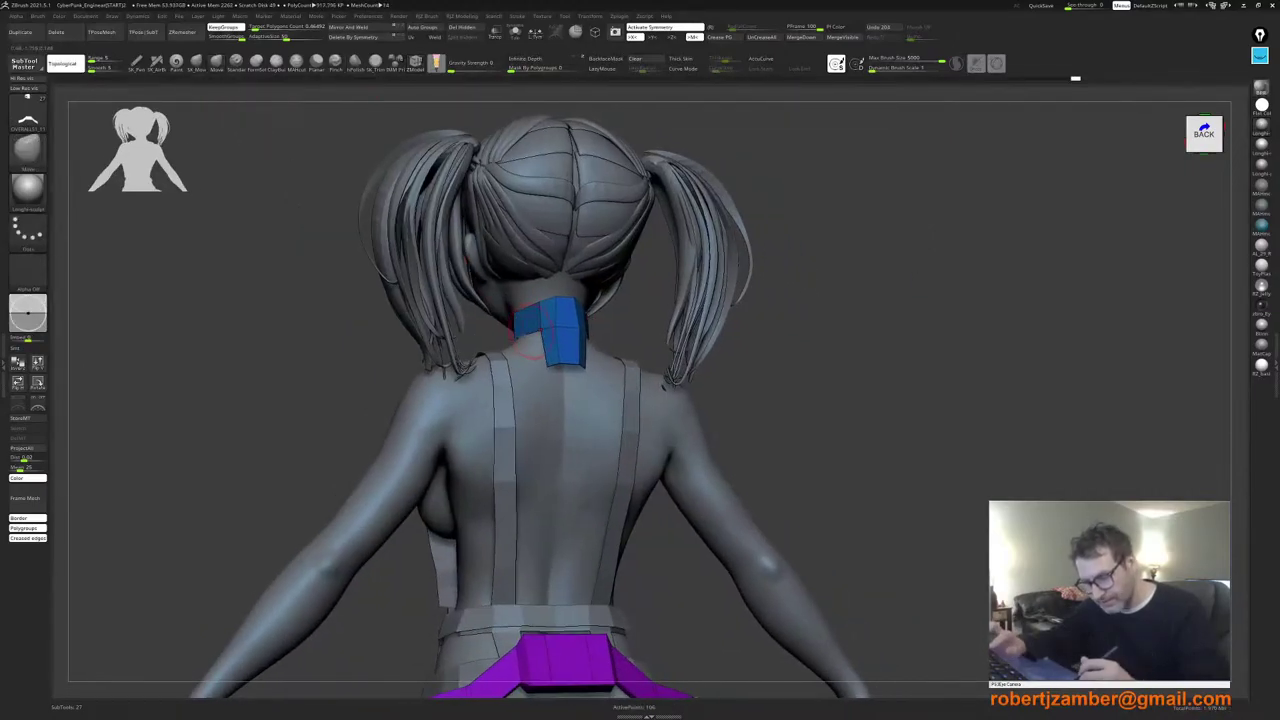
pyautogui.moveTo(450, 392); pyautogui.dragTo(500, 391, button='right')
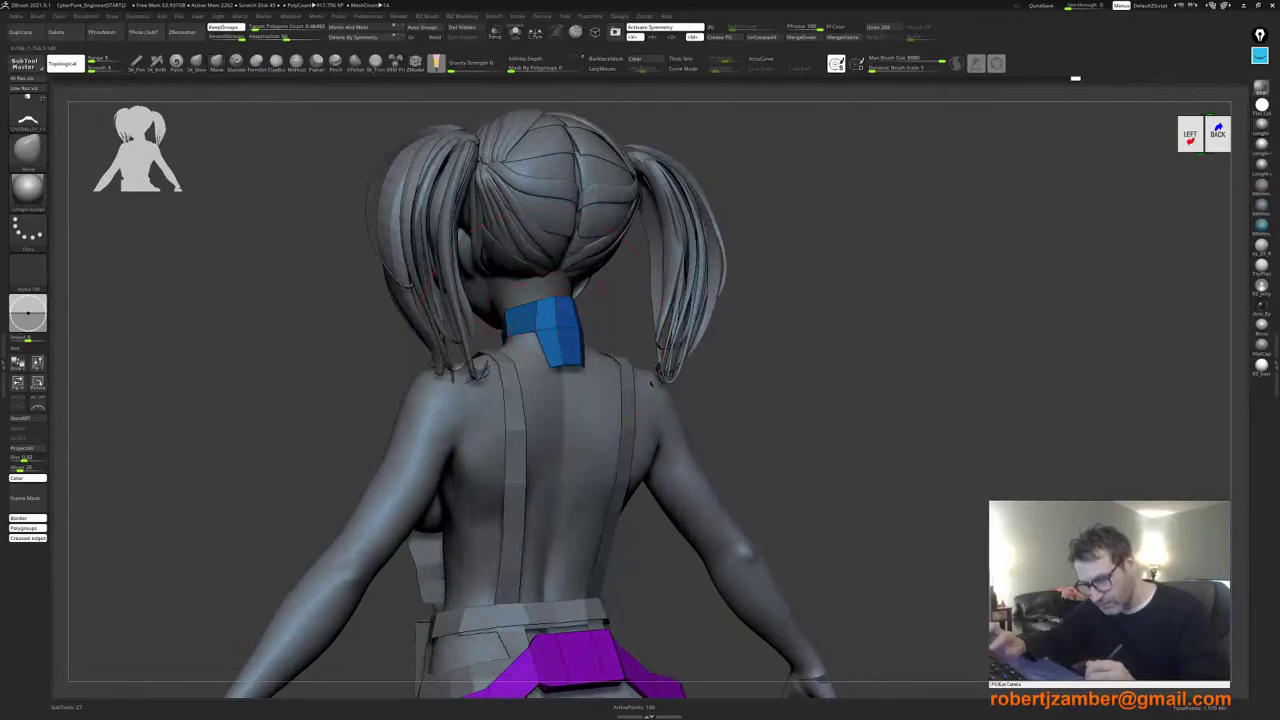
pyautogui.keyDown('shift'); pyautogui.moveTo(651, 383); pyautogui.dragTo(566, 380, button='right'); pyautogui.keyUp('shift')
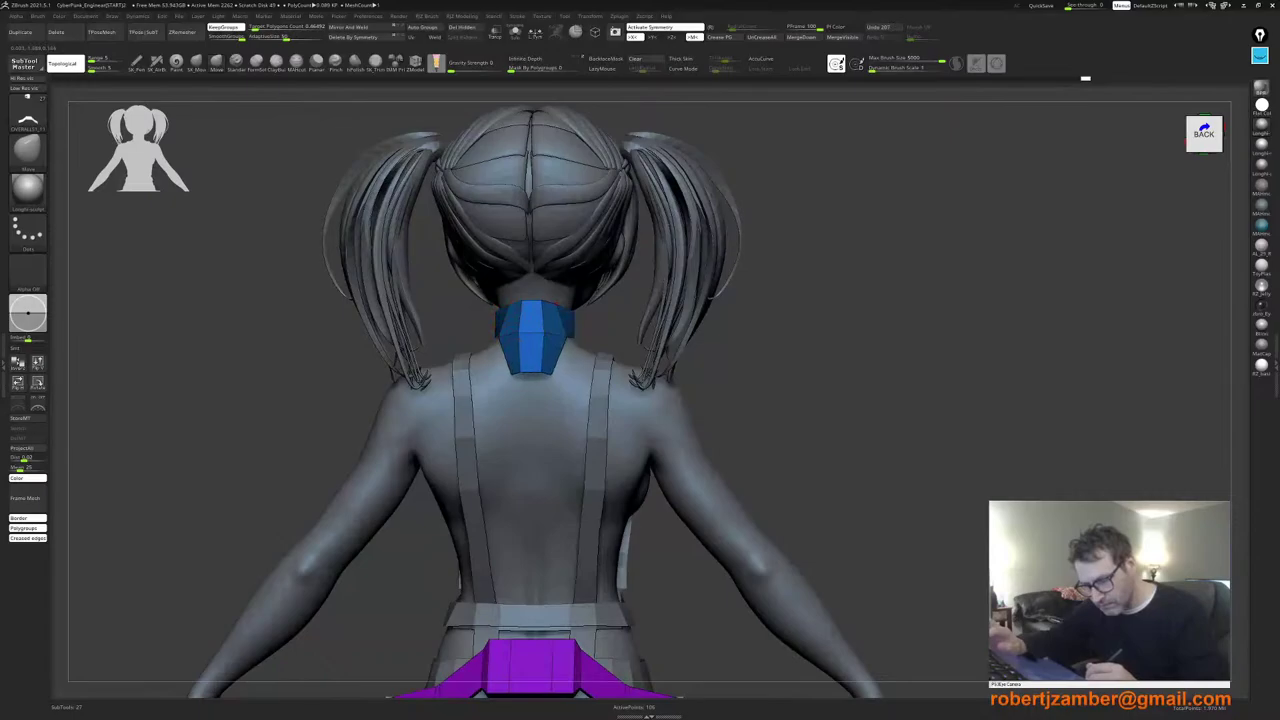
pyautogui.press('space')
pyautogui.press('space')
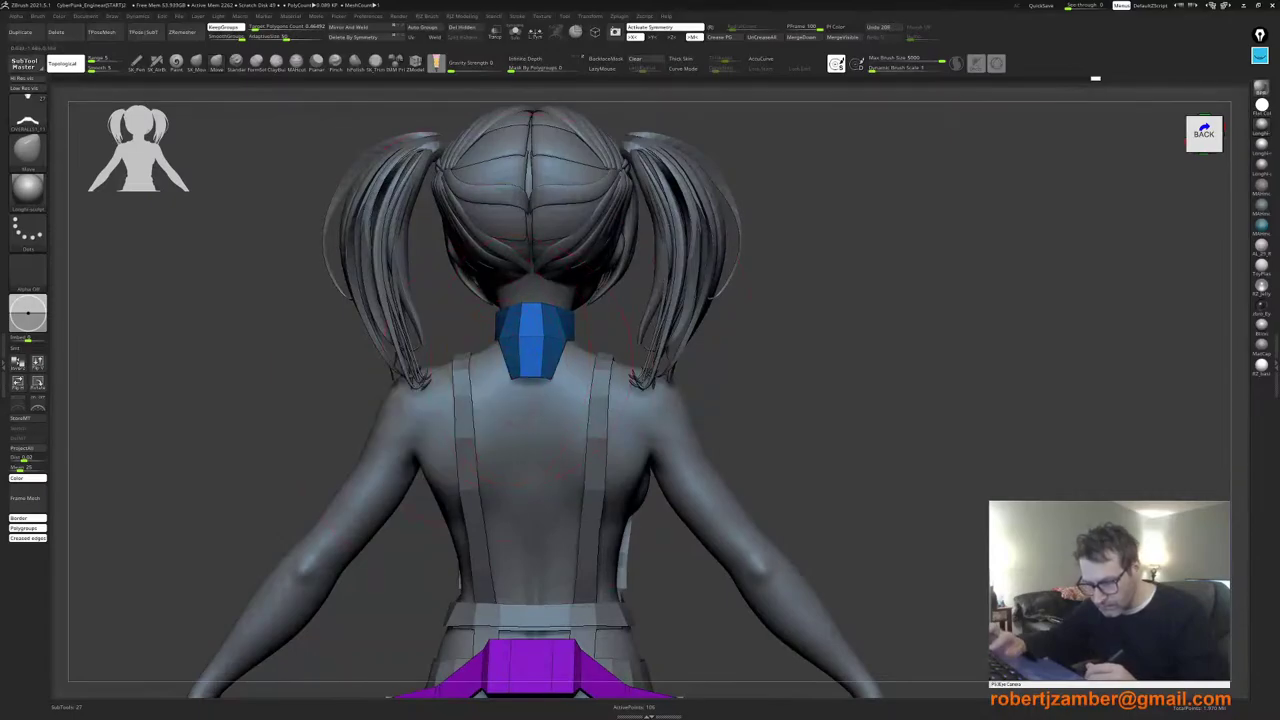
pyautogui.moveTo(518, 368); pyautogui.dragTo(265, 352, button='right')
pyautogui.press('space')
pyautogui.moveTo(523, 331); pyautogui.dragTo(509, 331)
# Step: Refine how the back flap's side corners join the side band with the Move brush, working around the neck
pyautogui.moveTo(509, 336); pyautogui.dragTo(568, 345, button='right')
pyautogui.press('space')
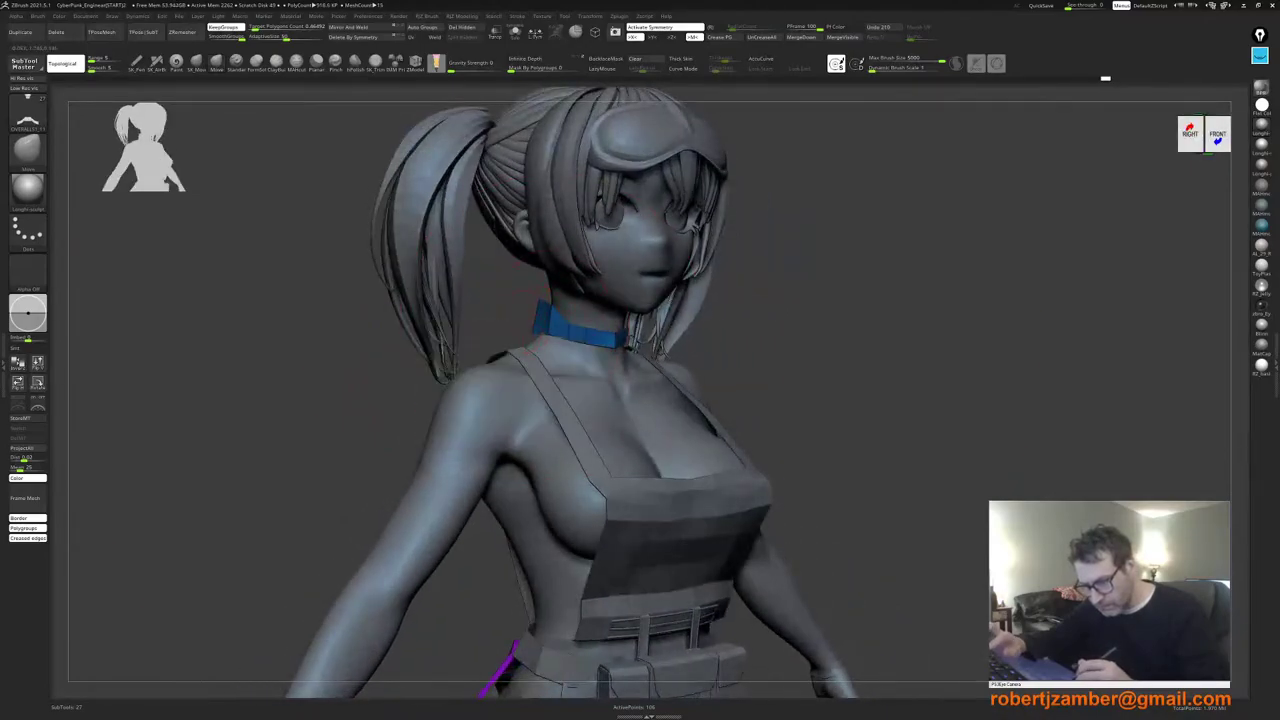
pyautogui.moveTo(470, 340); pyautogui.dragTo(545, 343, button='right')
pyautogui.press('space')
pyautogui.moveTo(528, 338); pyautogui.dragTo(522, 345)
pyautogui.moveTo(530, 335); pyautogui.dragTo(576, 373, button='right')
pyautogui.press('space')
pyautogui.press('space')
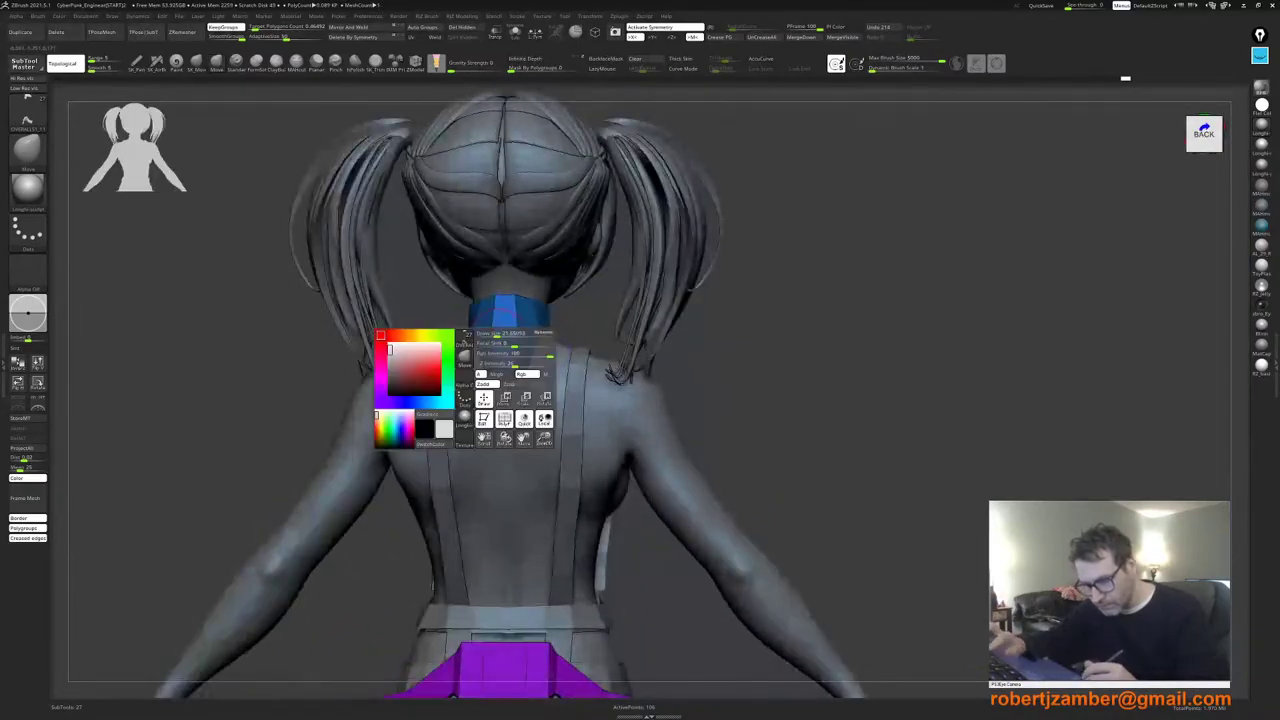
# Step: Even out the back flap's mid-height side corners with small Move brush strokes from the back and three-quarter views
pyautogui.moveTo(490, 340); pyautogui.dragTo(486, 344)
pyautogui.moveTo(443, 408); pyautogui.dragTo(478, 412, button='right')
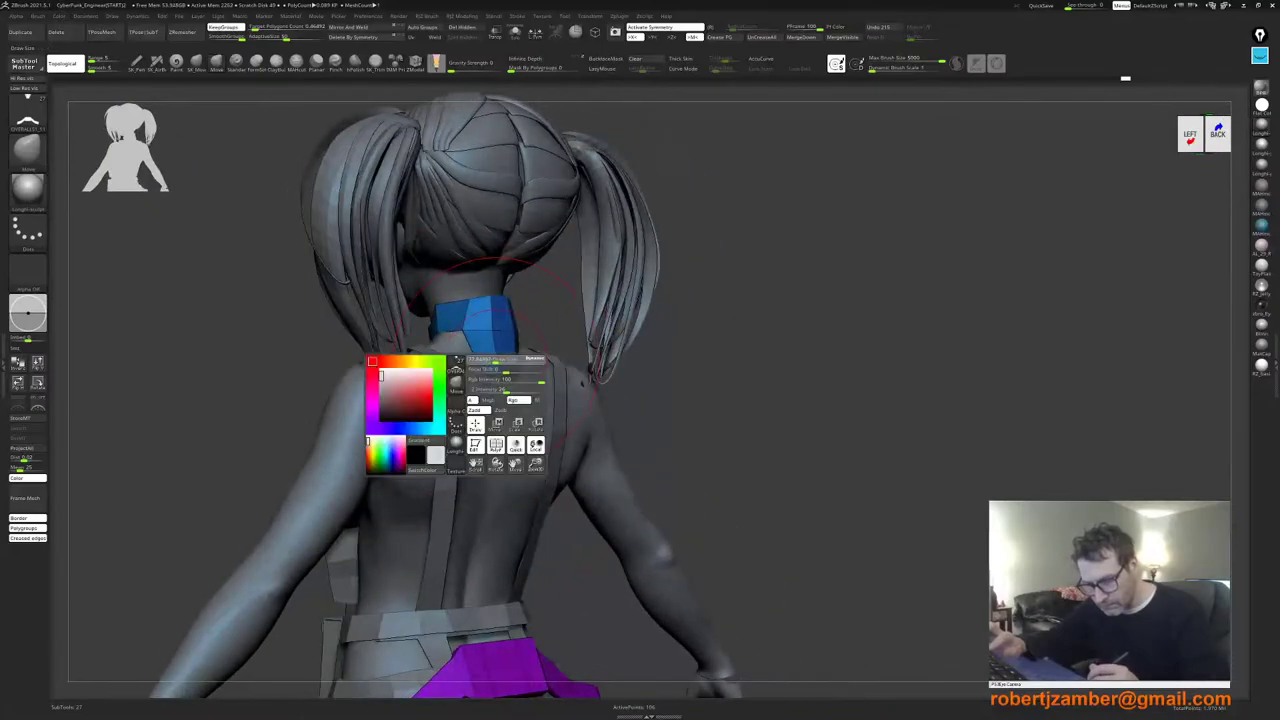
pyautogui.moveTo(582, 382); pyautogui.dragTo(540, 382, button='right')
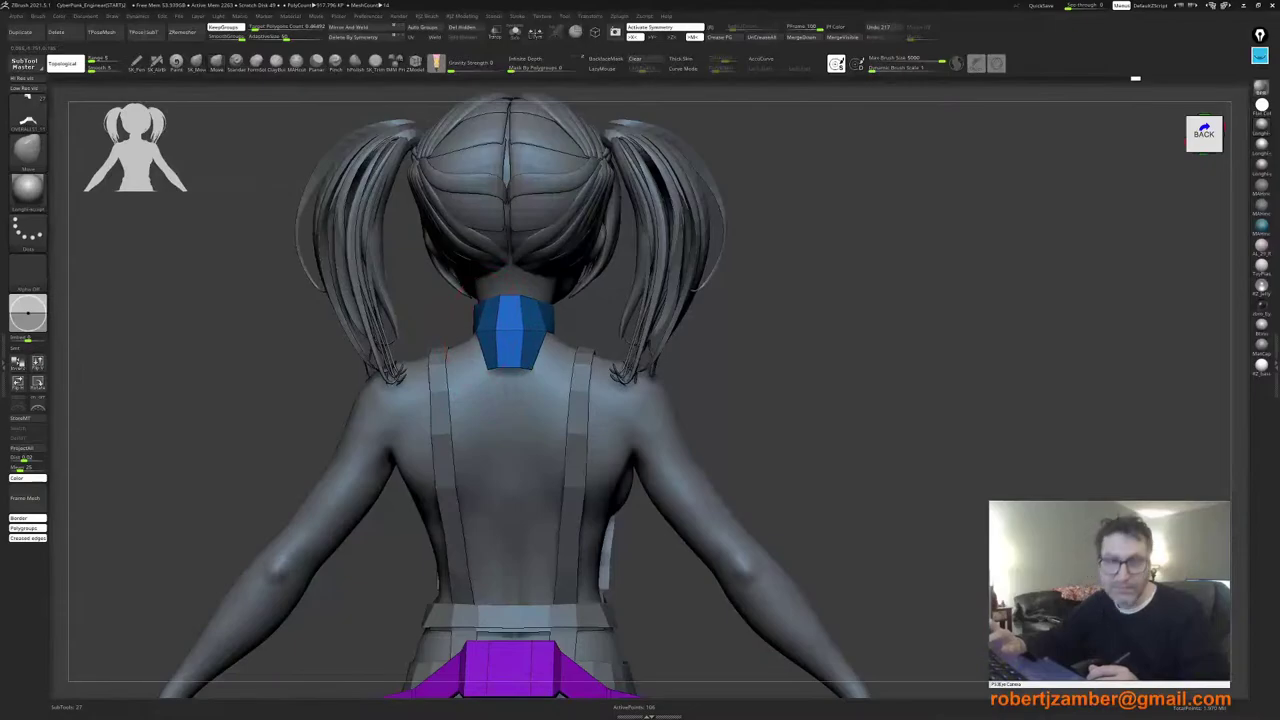
pyautogui.press('space')
pyautogui.moveTo(480, 332); pyautogui.dragTo(474, 336)
pyautogui.moveTo(474, 336); pyautogui.dragTo(500, 338, button='right')
pyautogui.press('space')
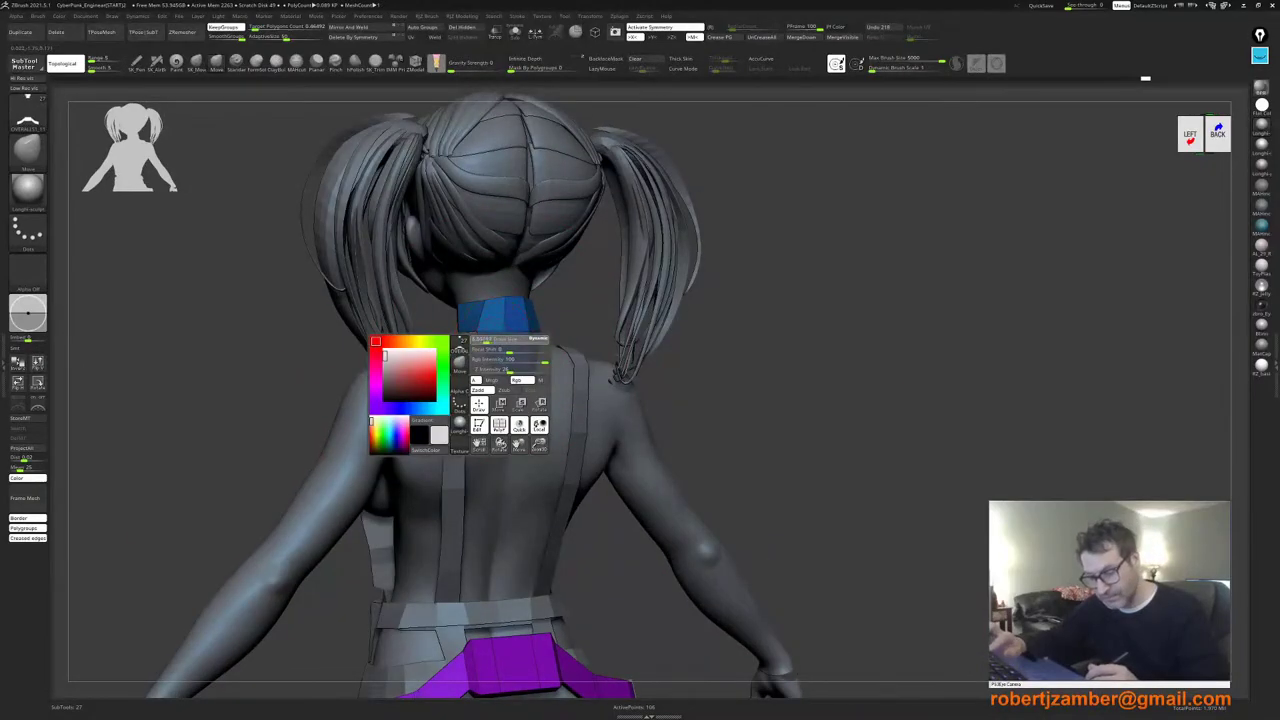
pyautogui.press('space')
pyautogui.keyDown('shift'); pyautogui.moveTo(376, 346); pyautogui.dragTo(346, 346, button='right'); pyautogui.keyUp('shift')
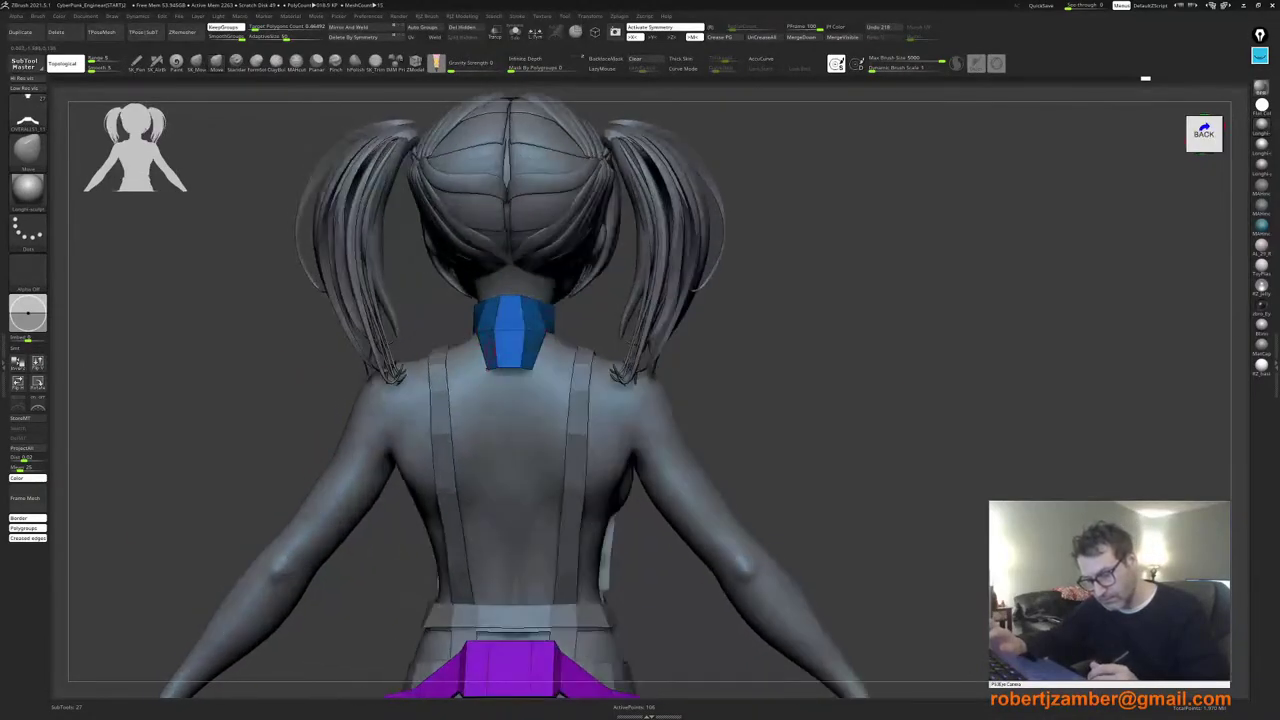
# Step: Pull the back flap's bottom corners slightly inward, turn off the polyframe display and view the whole figure
pyautogui.press('space')
pyautogui.moveTo(487, 366); pyautogui.dragTo(492, 365)
pyautogui.keyDown('ctrl'); pyautogui.moveTo(448, 378); pyautogui.dragTo(502, 410, button='right'); pyautogui.keyUp('ctrl')
pyautogui.hotkey('shift', 'f')
pyautogui.keyDown('ctrl'); pyautogui.moveTo(502, 410); pyautogui.dragTo(532, 530, button='right'); pyautogui.keyUp('ctrl')
pyautogui.keyDown('alt'); pyautogui.moveTo(381, 496); pyautogui.dragTo(516, 450, button='right'); pyautogui.keyUp('alt')
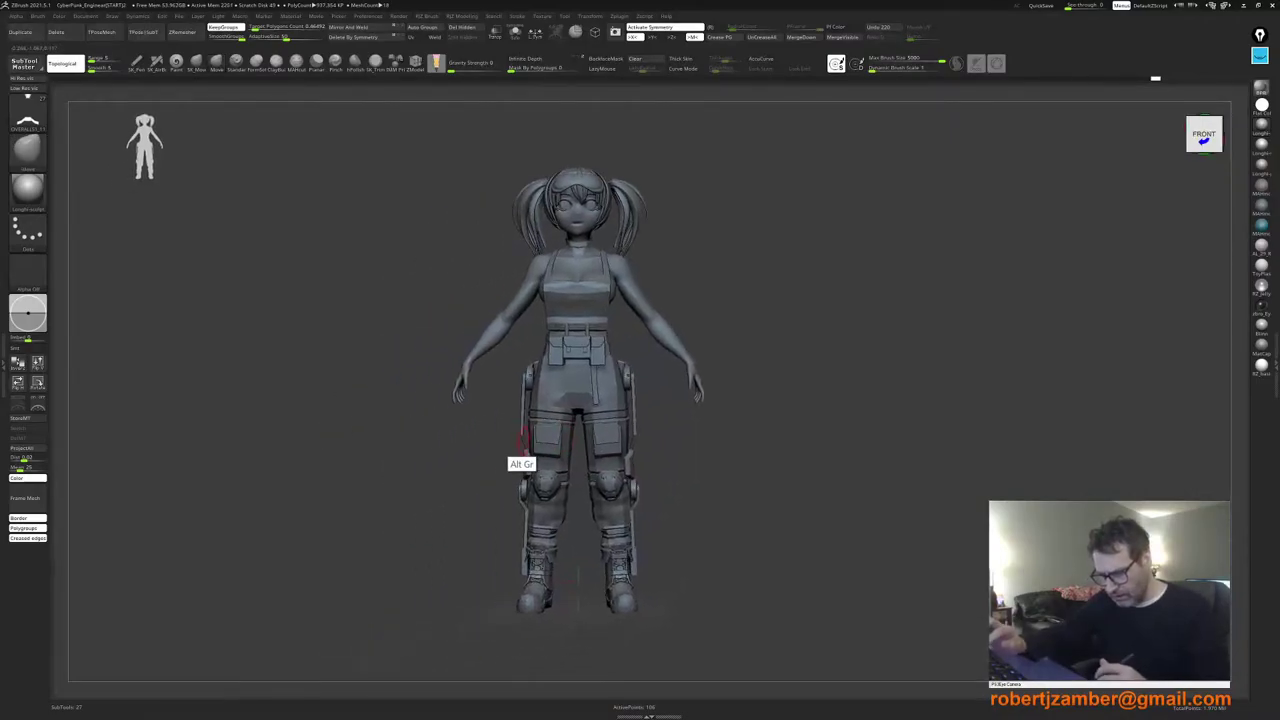
# Step: Make the tied-waist overalls subtool OVERALLS1_8 visible and inspect it around the figure
pyautogui.press('t')
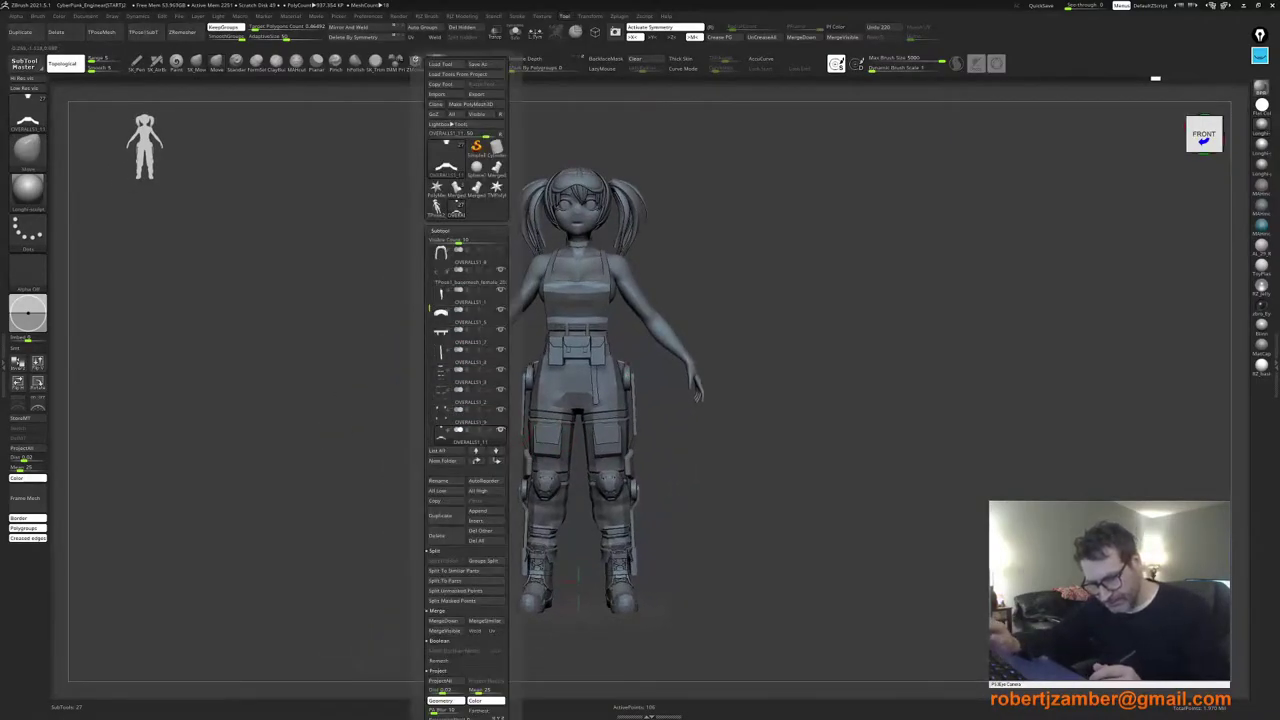
pyautogui.moveTo(430, 309); pyautogui.dragTo(430, 286)
pyautogui.moveTo(450, 293)
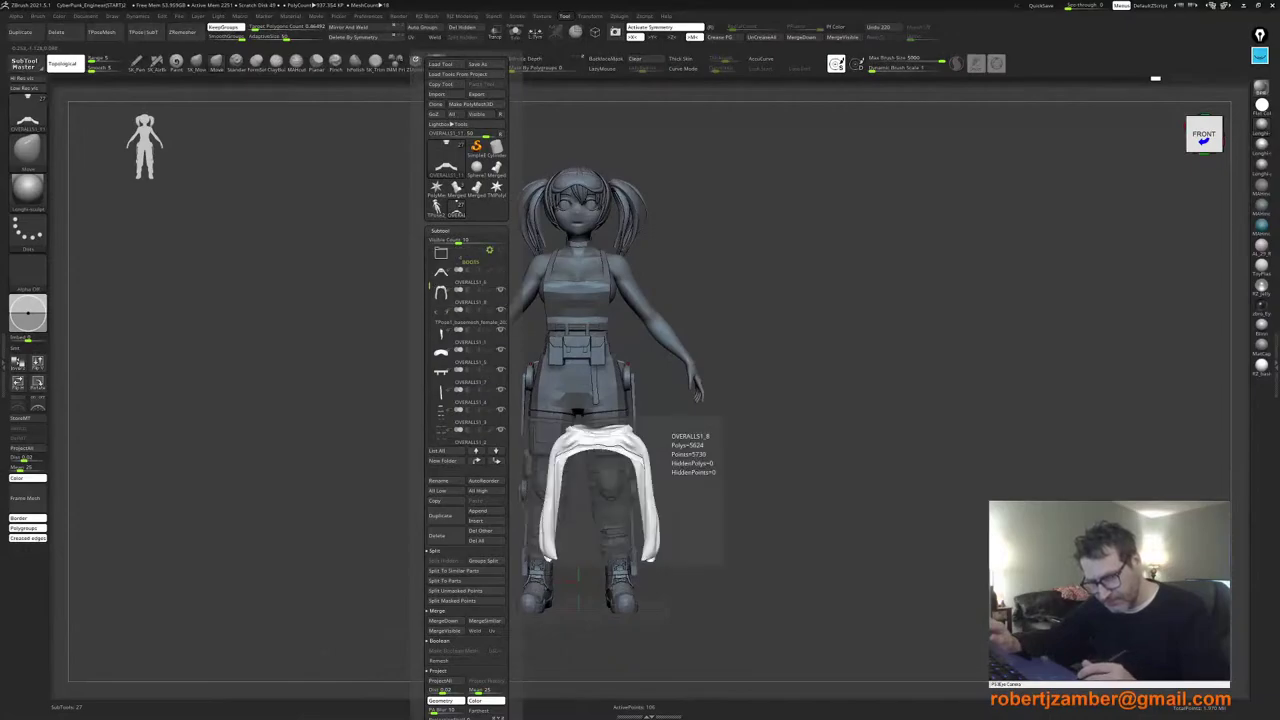
pyautogui.click(501, 289)
pyautogui.keyDown('ctrl'); pyautogui.moveTo(566, 398); pyautogui.dragTo(588, 475, button='right'); pyautogui.keyUp('ctrl')
pyautogui.keyDown('alt'); pyautogui.moveTo(463, 478); pyautogui.dragTo(523, 438, button='right'); pyautogui.keyUp('alt')
pyautogui.rightClick(420, 477)
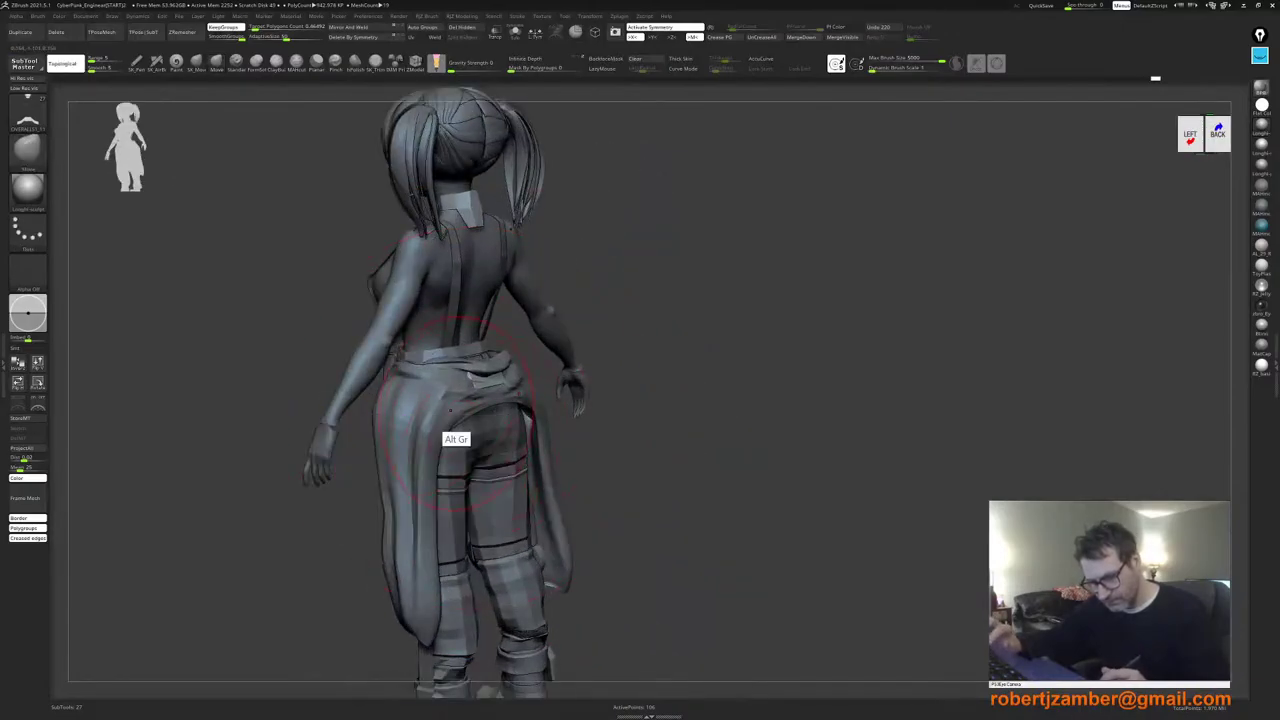
# Step: Select the OVERALLS1_8 subtool and reshape its waist wrap at the back with the Move brush
pyautogui.keyDown('alt'); pyautogui.click(457, 422); pyautogui.keyUp('alt')
pyautogui.moveTo(464, 413); pyautogui.dragTo(468, 400)
pyautogui.keyDown('shift'); pyautogui.moveTo(480, 418); pyautogui.dragTo(440, 416, button='right'); pyautogui.keyUp('shift')
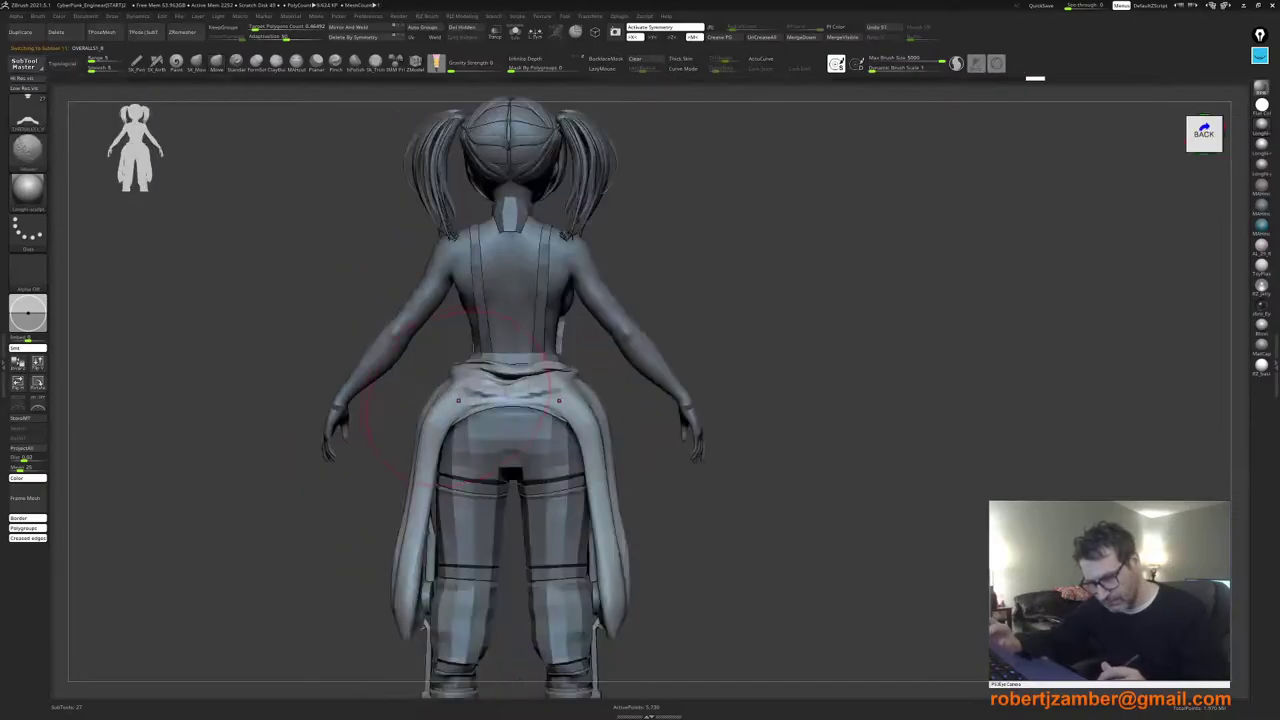
pyautogui.moveTo(450, 416); pyautogui.dragTo(447, 447)
pyautogui.rightClick(470, 408)
# Step: Reshape the lower part of the hanging overalls sleeve with the Move brush
pyautogui.rightClick(377, 557)
pyautogui.click(428, 516)
pyautogui.moveTo(397, 550); pyautogui.dragTo(407, 550)
pyautogui.keyDown('shift'); pyautogui.moveTo(405, 572); pyautogui.dragTo(460, 598, button='right'); pyautogui.keyUp('shift')
pyautogui.keyDown('alt'); pyautogui.moveTo(400, 630); pyautogui.dragTo(459, 576, button='right'); pyautogui.keyUp('alt')
# Step: Move the hanging sleeves' ends and knee-level edges slightly outward from the front with a resized Move brush
pyautogui.press('space')
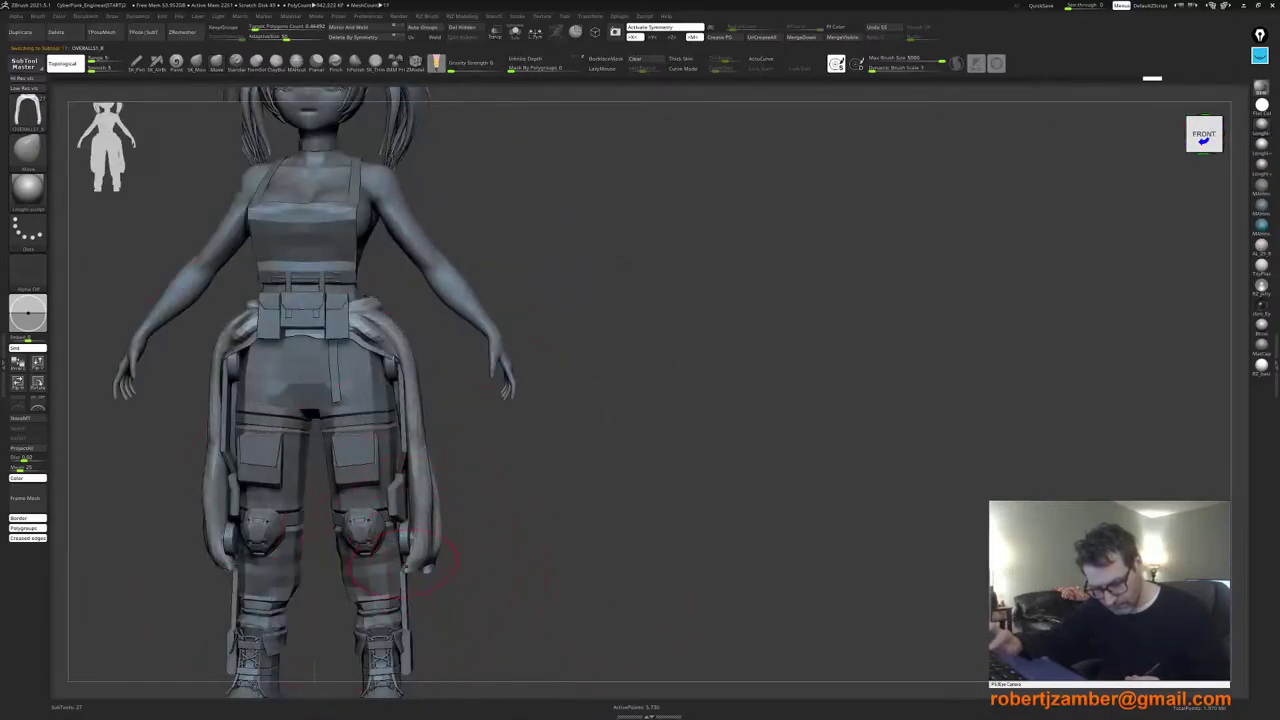
pyautogui.moveTo(411, 571); pyautogui.dragTo(418, 567)
pyautogui.keyDown('shift'); pyautogui.moveTo(418, 567); pyautogui.dragTo(440, 567, button='right'); pyautogui.keyUp('shift')
pyautogui.press('space')
pyautogui.click(428, 559)
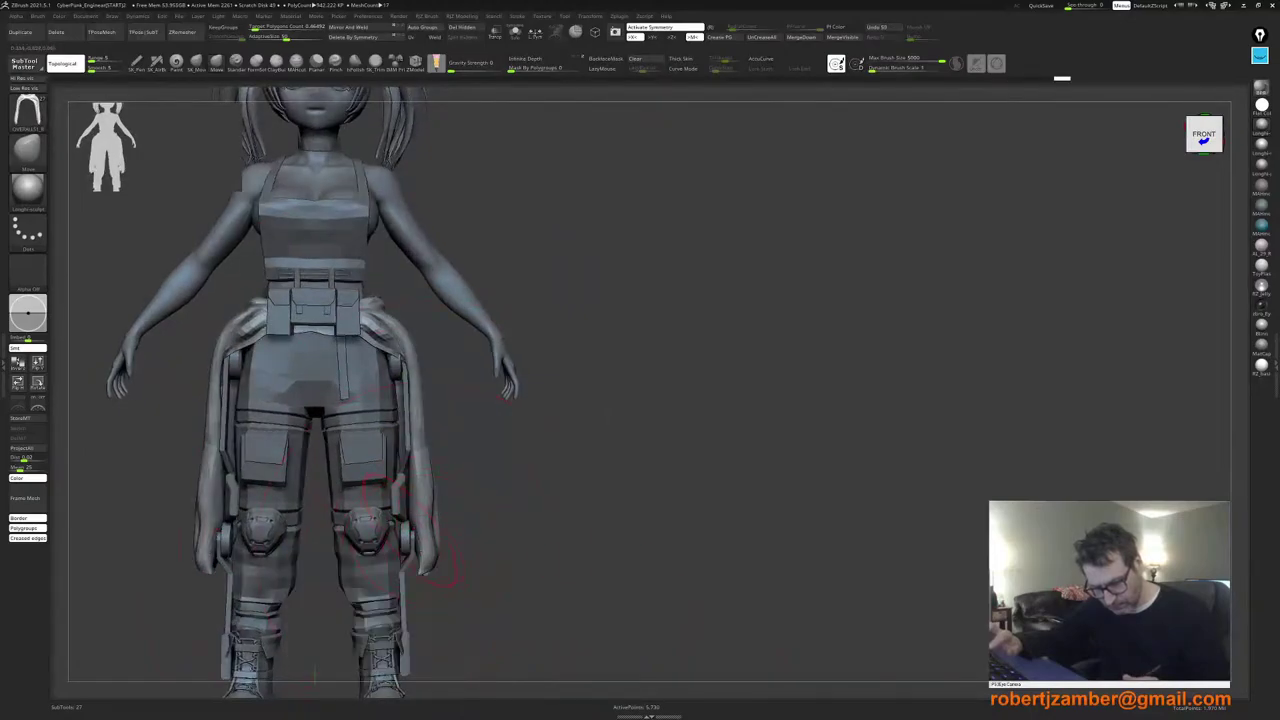
pyautogui.moveTo(406, 514); pyautogui.dragTo(413, 510)
pyautogui.moveTo(432, 480); pyautogui.dragTo(412, 478, button='right')
# Step: Reshape the tied-waist overalls' wrap and upper sleeves around the hips from the front with a resized Move brush
pyautogui.press('space')
pyautogui.click(393, 408)
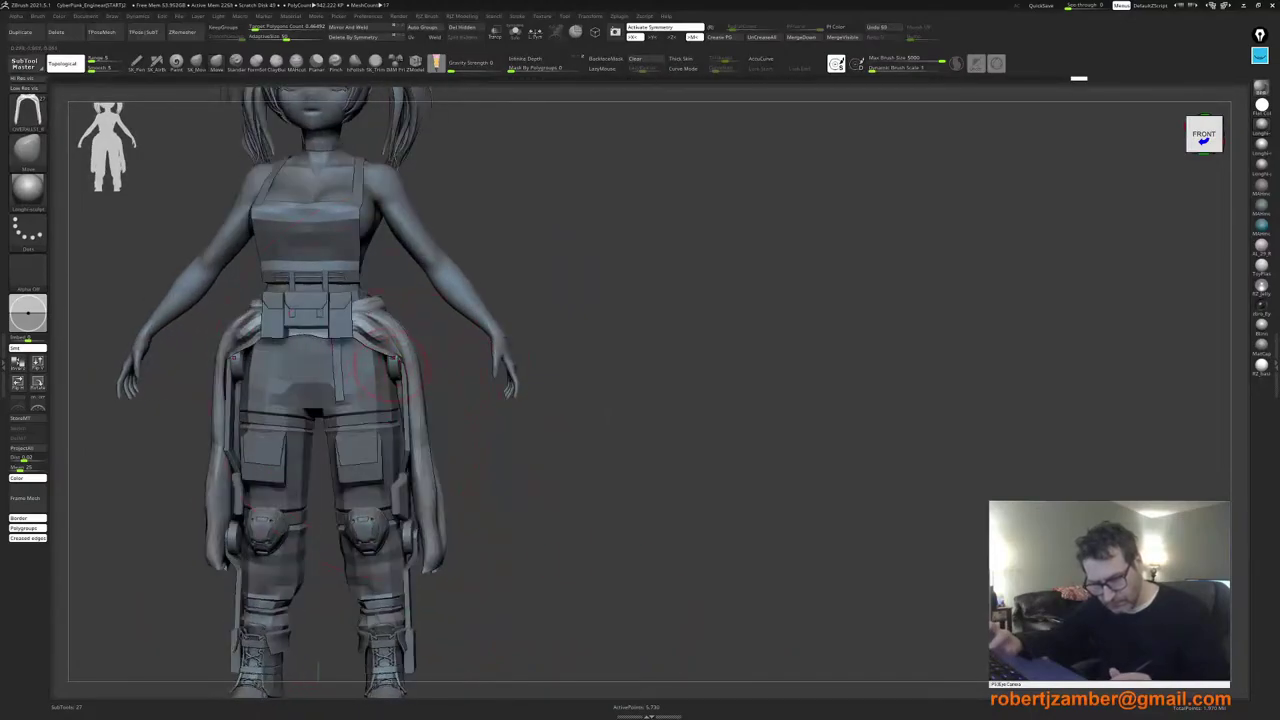
pyautogui.moveTo(384, 328); pyautogui.dragTo(388, 324)
pyautogui.press('space')
pyautogui.click(391, 355)
pyautogui.moveTo(425, 384); pyautogui.dragTo(443, 380, button='right')
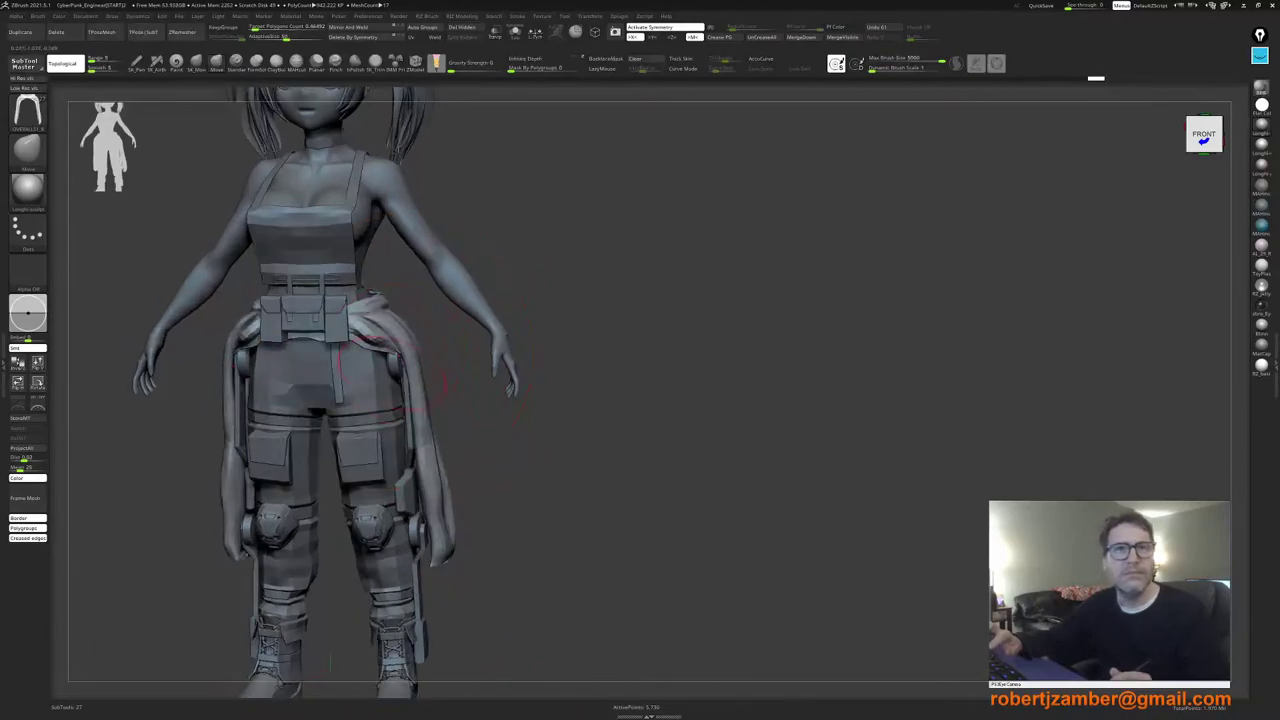
pyautogui.press('space')
pyautogui.moveTo(393, 358); pyautogui.dragTo(388, 362)
pyautogui.press('space')
pyautogui.click(388, 378)
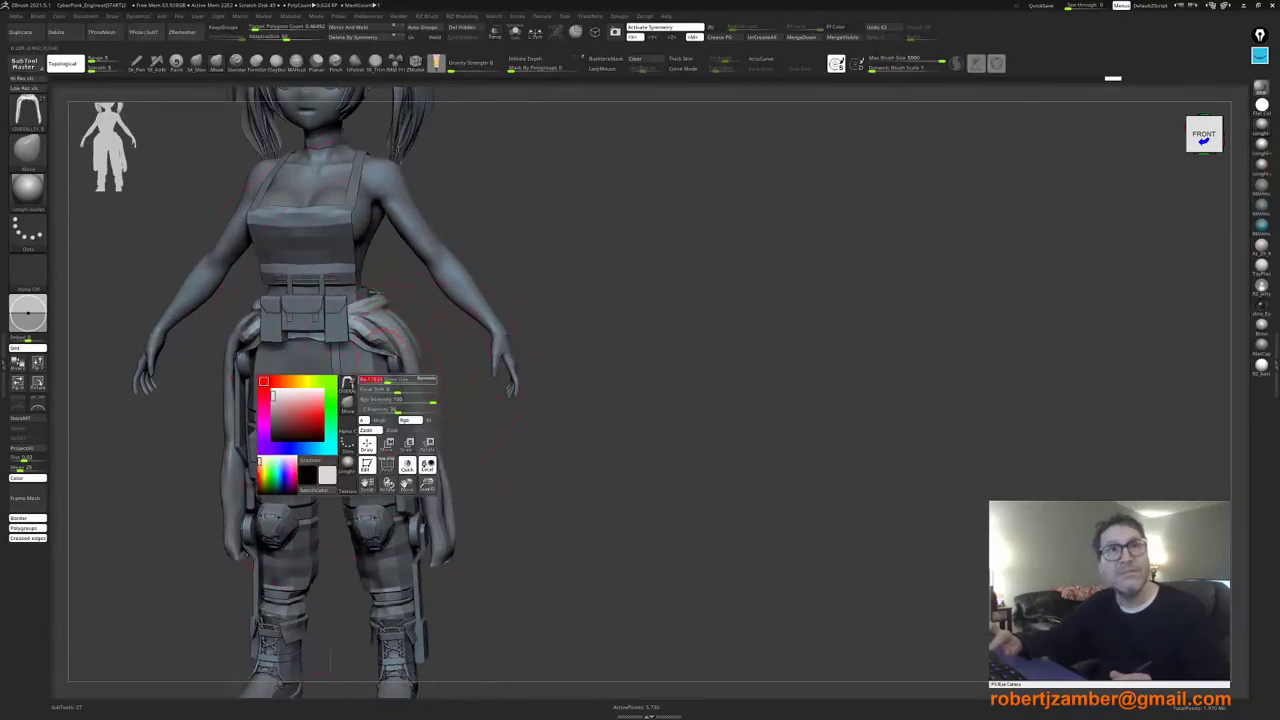
# Step: Adjust the outer silhouette of the hanging overalls sleeves with the Move brush, checking the whole figure from several sides
pyautogui.moveTo(440, 400); pyautogui.dragTo(240, 395, button='right')
pyautogui.press('space')
pyautogui.moveTo(420, 380); pyautogui.dragTo(479, 342)
pyautogui.press('space')
pyautogui.moveTo(460, 360); pyautogui.dragTo(250, 365, button='right')
pyautogui.moveTo(424, 370)
pyautogui.keyDown('alt'); pyautogui.mouseDown(button='right')
pyautogui.moveTo(464, 462)
pyautogui.moveTo(466, 364)
pyautogui.mouseUp(button='right'); pyautogui.keyUp('alt')
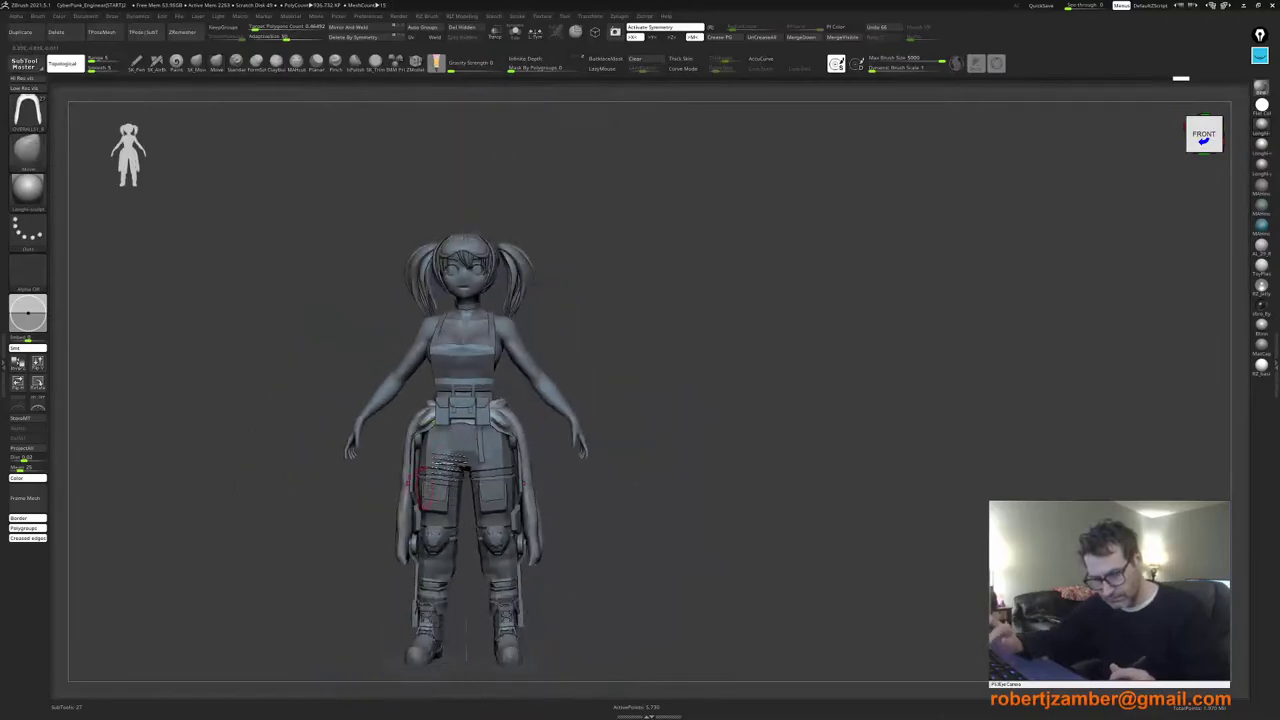
pyautogui.keyDown('alt'); pyautogui.moveTo(428, 485); pyautogui.dragTo(465, 437, button='right'); pyautogui.keyUp('alt')
pyautogui.press('space')
pyautogui.moveTo(430, 476); pyautogui.dragTo(442, 475)
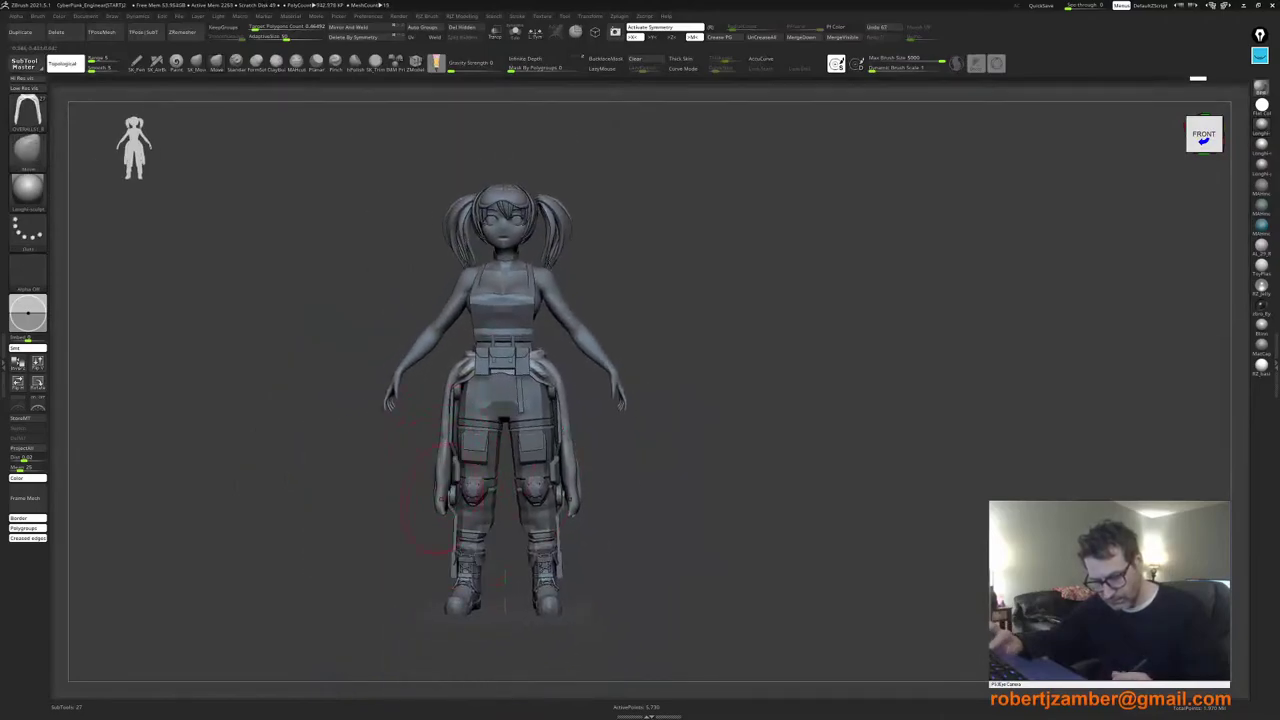
pyautogui.keyDown('alt'); pyautogui.moveTo(442, 502); pyautogui.dragTo(412, 475, button='right'); pyautogui.keyUp('alt')
pyautogui.keyDown('alt'); pyautogui.moveTo(430, 357); pyautogui.dragTo(512, 388, button='right'); pyautogui.keyUp('alt')
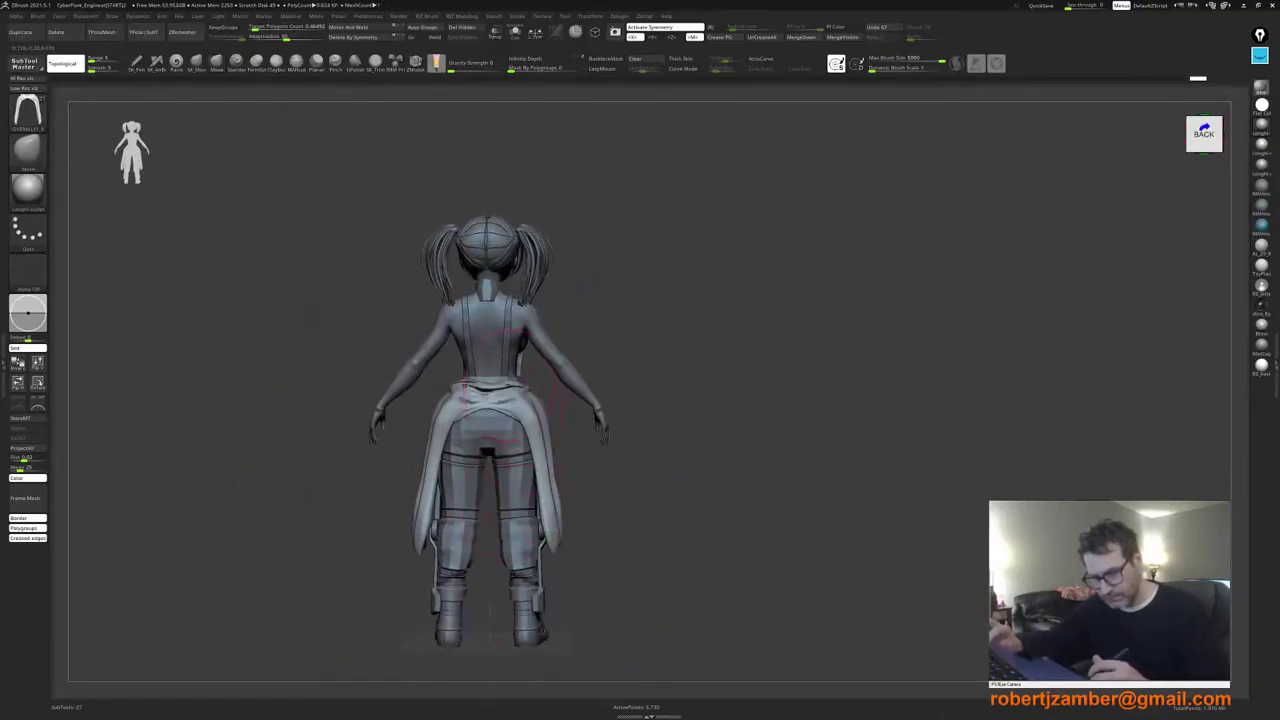
# Step: Select the collar subtool and inspect its back flap from the rear and three-quarter views
pyautogui.keyDown('alt'); pyautogui.click(487, 293); pyautogui.keyUp('alt')
pyautogui.keyDown('ctrl'); pyautogui.moveTo(487, 300); pyautogui.dragTo(500, 396, button='right'); pyautogui.keyUp('ctrl')
pyautogui.press('space')
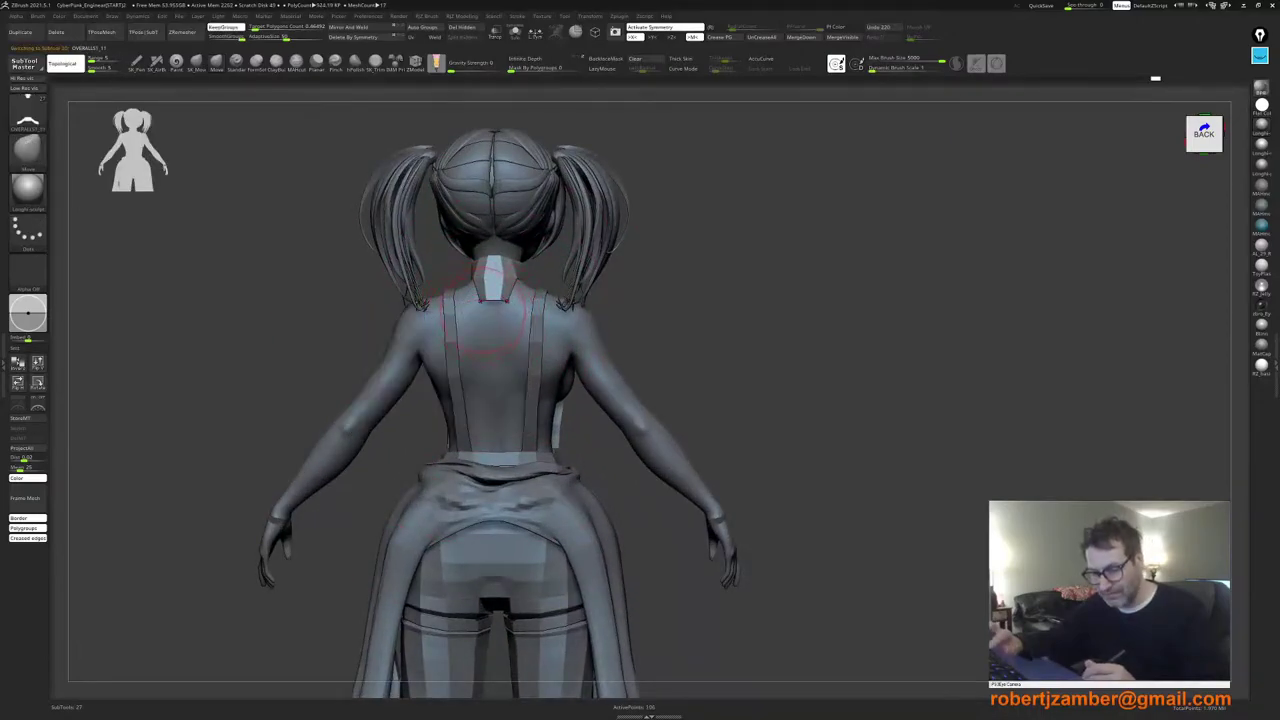
pyautogui.press('space')
pyautogui.moveTo(483, 313); pyautogui.dragTo(490, 312)
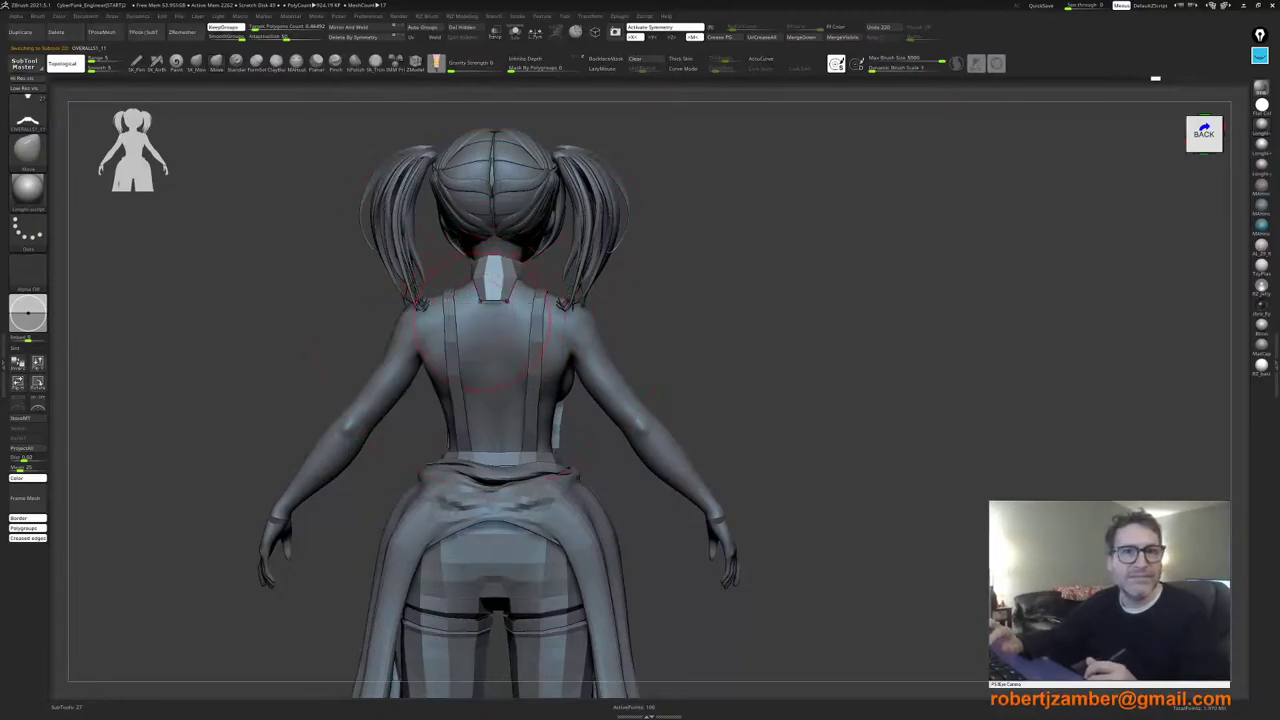
pyautogui.keyDown('alt'); pyautogui.moveTo(482, 320); pyautogui.dragTo(498, 317, button='right'); pyautogui.keyUp('alt')
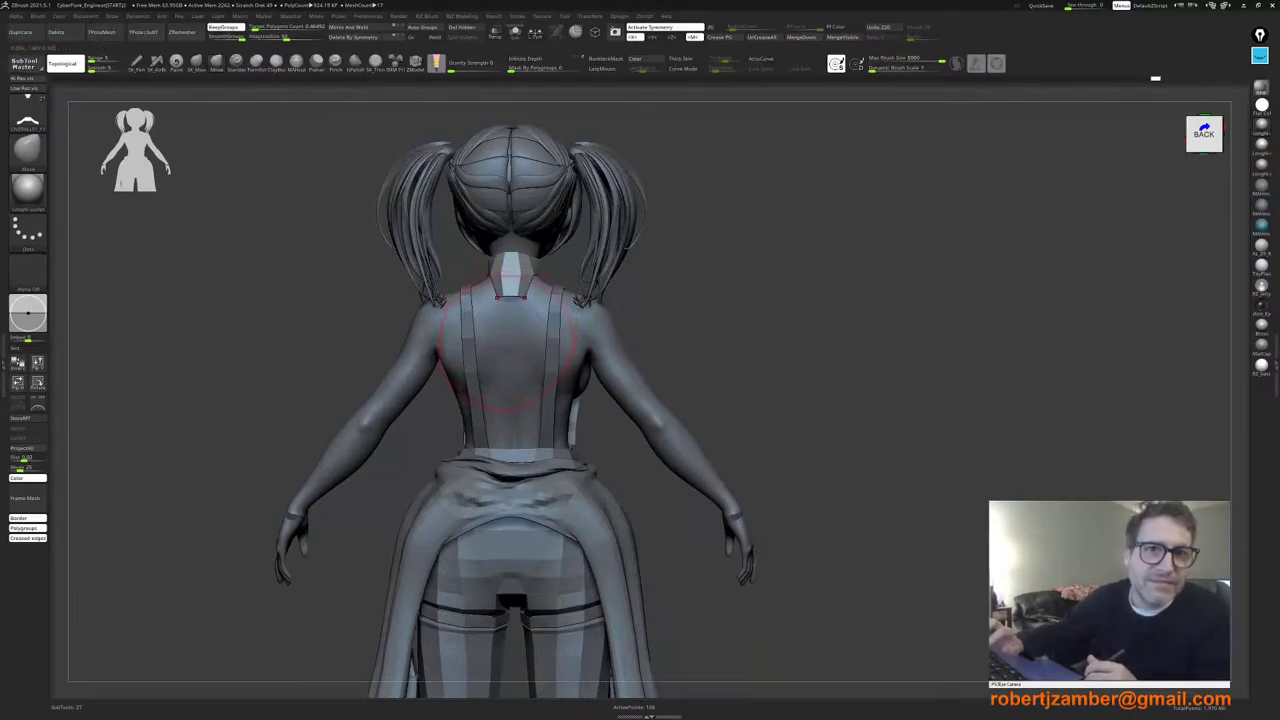
pyautogui.keyDown('alt'); pyautogui.moveTo(500, 342); pyautogui.dragTo(516, 338, button='right'); pyautogui.keyUp('alt')
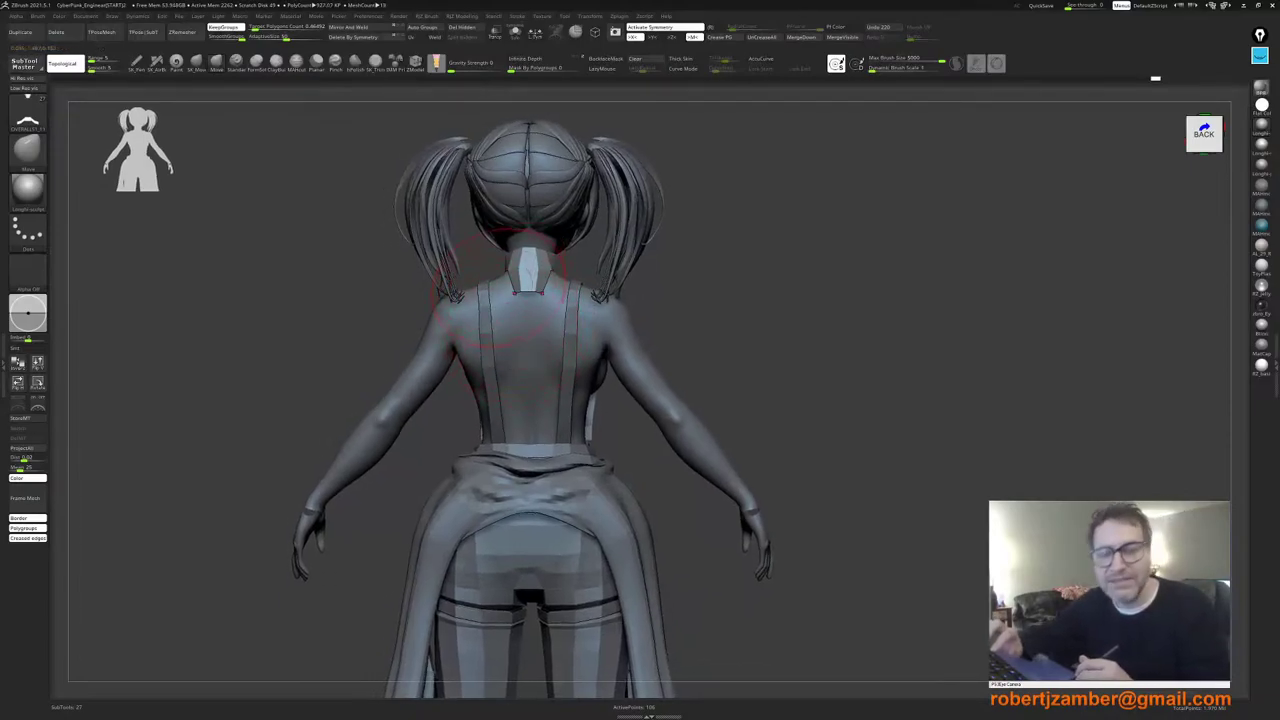
pyautogui.press('space')
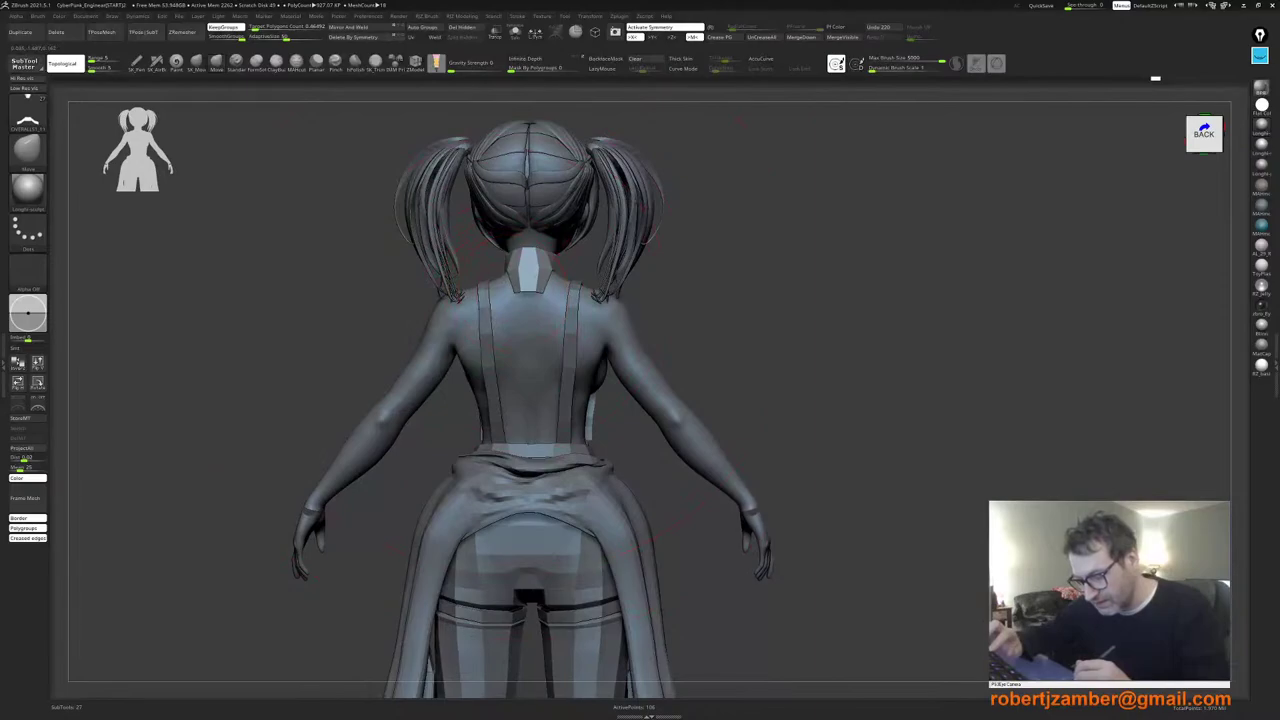
pyautogui.rightClick(512, 336)
pyautogui.moveTo(580, 338); pyautogui.dragTo(514, 336, button='right')
pyautogui.rightClick(514, 337)
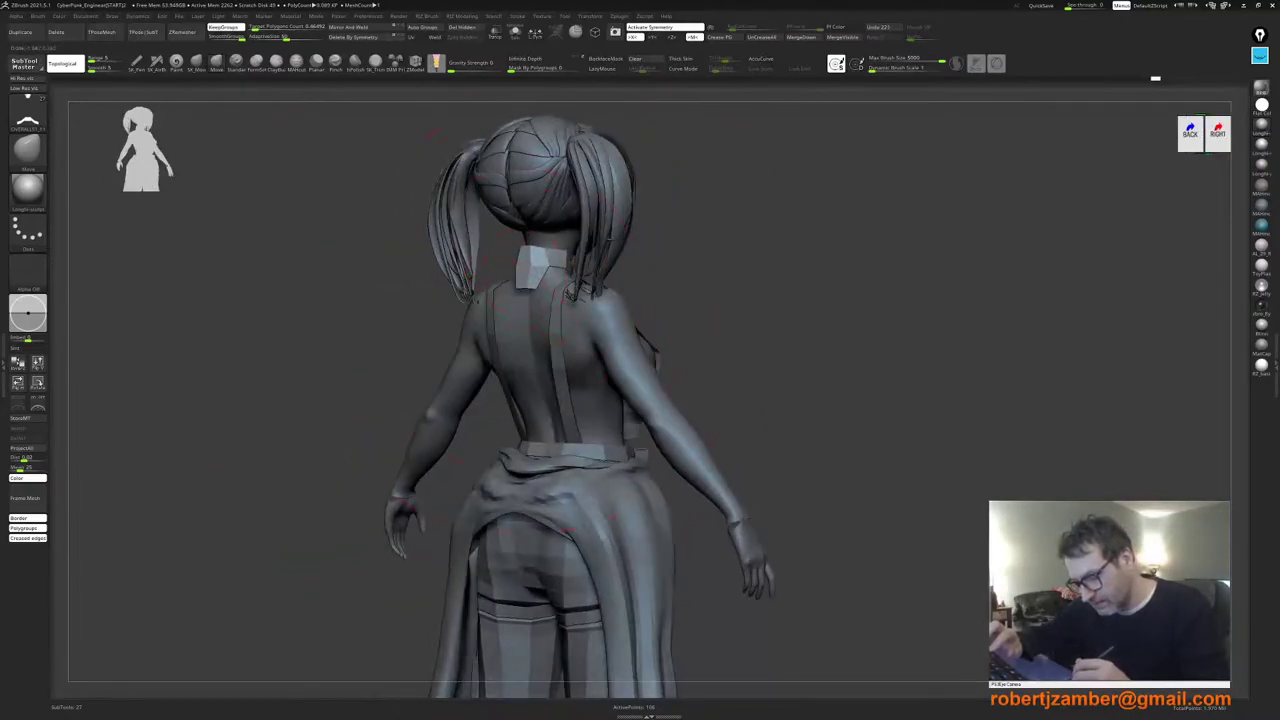
pyautogui.moveTo(414, 340); pyautogui.dragTo(474, 345, button='right')
pyautogui.rightClick(474, 345)
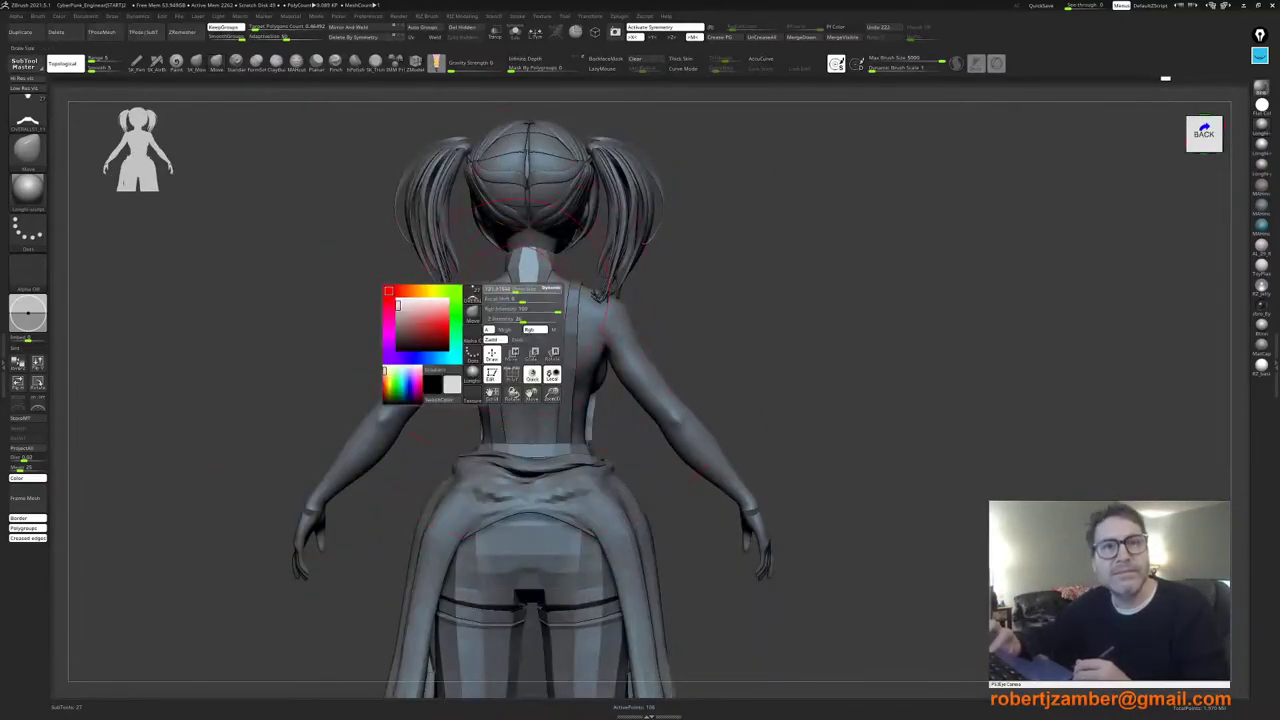
# Step: Raise the lower edge of the collar's back flap slightly with the Move brush
pyautogui.press('space')
pyautogui.moveTo(511, 301); pyautogui.dragTo(506, 293)
pyautogui.press('space')
pyautogui.press('space')
pyautogui.moveTo(478, 296); pyautogui.dragTo(515, 291, button='right')
pyautogui.press('space')
pyautogui.moveTo(515, 291); pyautogui.dragTo(515, 290)
pyautogui.moveTo(578, 300); pyautogui.dragTo(470, 331, button='right')
pyautogui.press('space')
pyautogui.moveTo(505, 278); pyautogui.dragTo(515, 278)
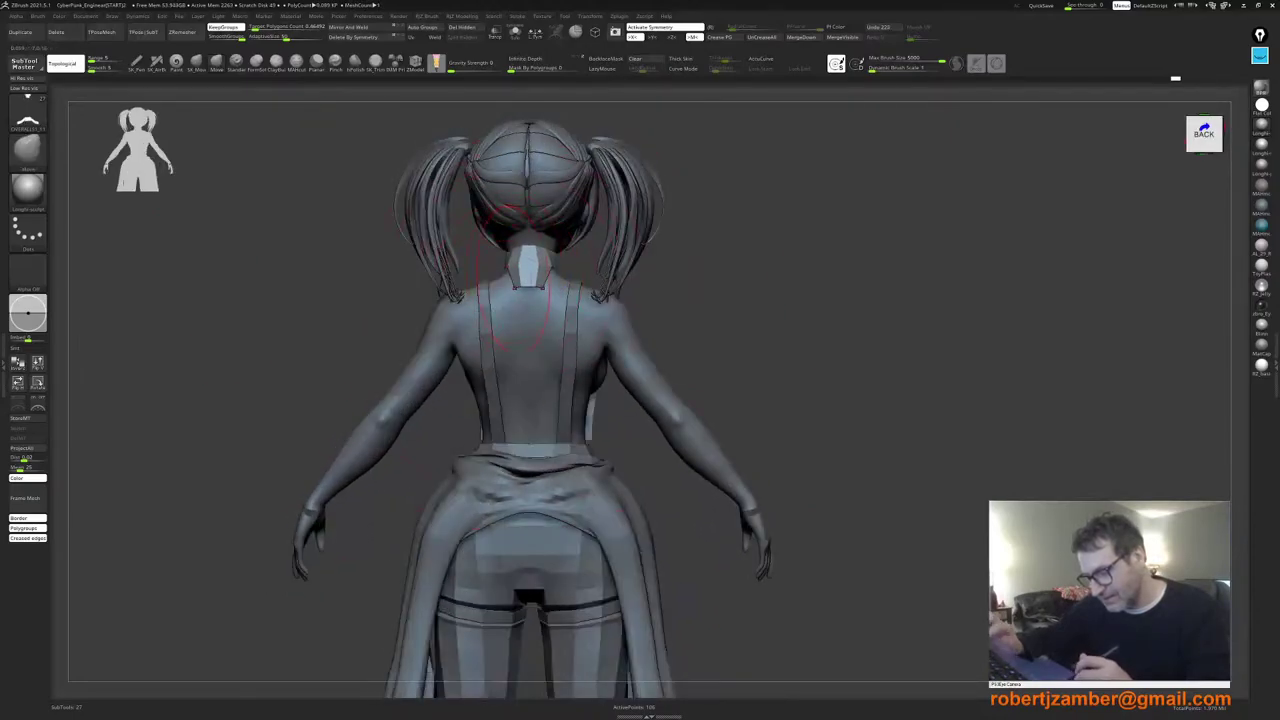
# Step: Select the OVERALLS1_8 subtool and reshape the upper edge of its waist wrap at the back with the Move brush
pyautogui.keyDown('ctrl'); pyautogui.moveTo(515, 278); pyautogui.dragTo(495, 218, button='right'); pyautogui.keyUp('ctrl')
pyautogui.moveTo(491, 352)
pyautogui.keyDown('alt'); pyautogui.mouseDown(button='right')
pyautogui.moveTo(503, 340)
pyautogui.moveTo(514, 383)
pyautogui.moveTo(484, 386)
pyautogui.mouseUp(button='right'); pyautogui.keyUp('alt')
pyautogui.keyDown('alt'); pyautogui.click(516, 379); pyautogui.keyUp('alt')
pyautogui.press('space')
pyautogui.press('space')
pyautogui.moveTo(503, 375); pyautogui.dragTo(499, 368)
pyautogui.moveTo(492, 386); pyautogui.dragTo(490, 393, button='right')
pyautogui.press('space')
pyautogui.moveTo(497, 388); pyautogui.dragTo(502, 377)
pyautogui.keyDown('shift'); pyautogui.moveTo(497, 391); pyautogui.dragTo(489, 387, button='right'); pyautogui.keyUp('shift')
pyautogui.moveTo(513, 394); pyautogui.dragTo(516, 397)
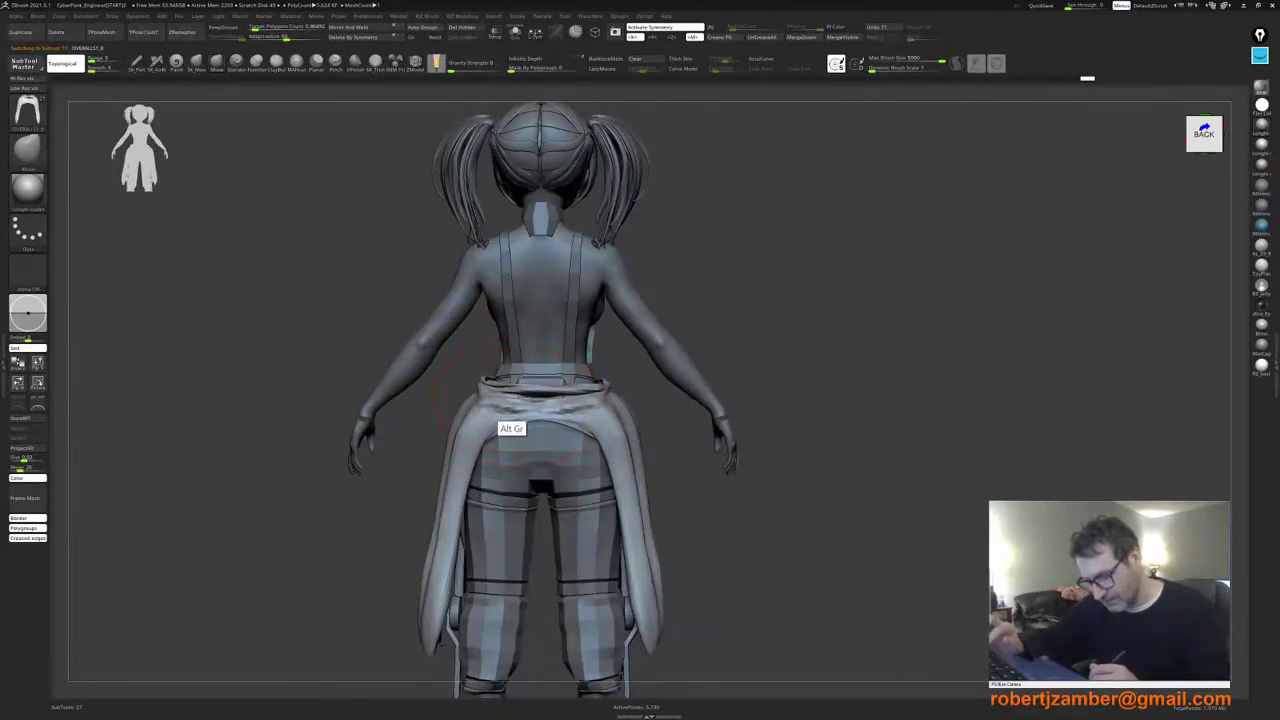
# Step: Refine the waist wrap's lower folds and the tops of the hanging sleeves at the back of the hips
pyautogui.moveTo(490, 392); pyautogui.dragTo(545, 402, button='right')
pyautogui.moveTo(540, 402); pyautogui.dragTo(532, 394)
pyautogui.keyDown('shift'); pyautogui.moveTo(530, 394); pyautogui.dragTo(485, 402, button='right'); pyautogui.keyUp('shift')
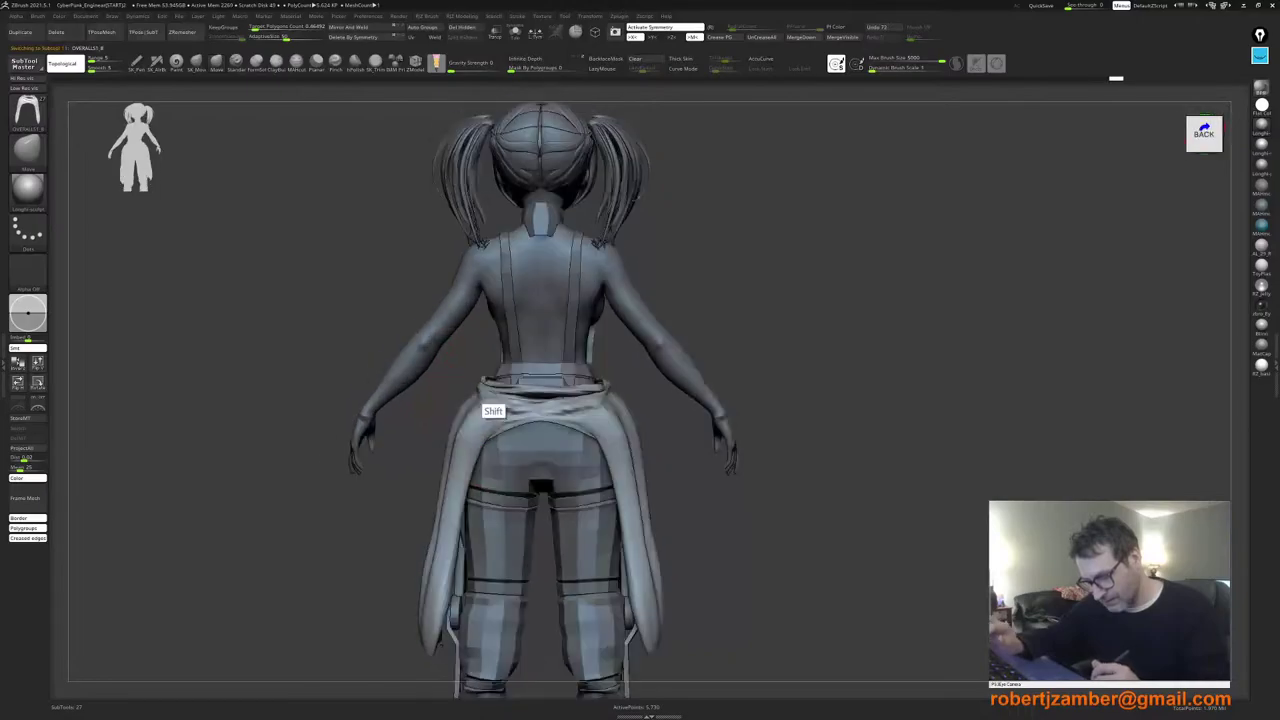
pyautogui.press('space')
pyautogui.moveTo(475, 445); pyautogui.dragTo(483, 459)
pyautogui.keyDown('alt'); pyautogui.moveTo(455, 560); pyautogui.dragTo(470, 434, button='right'); pyautogui.keyUp('alt')
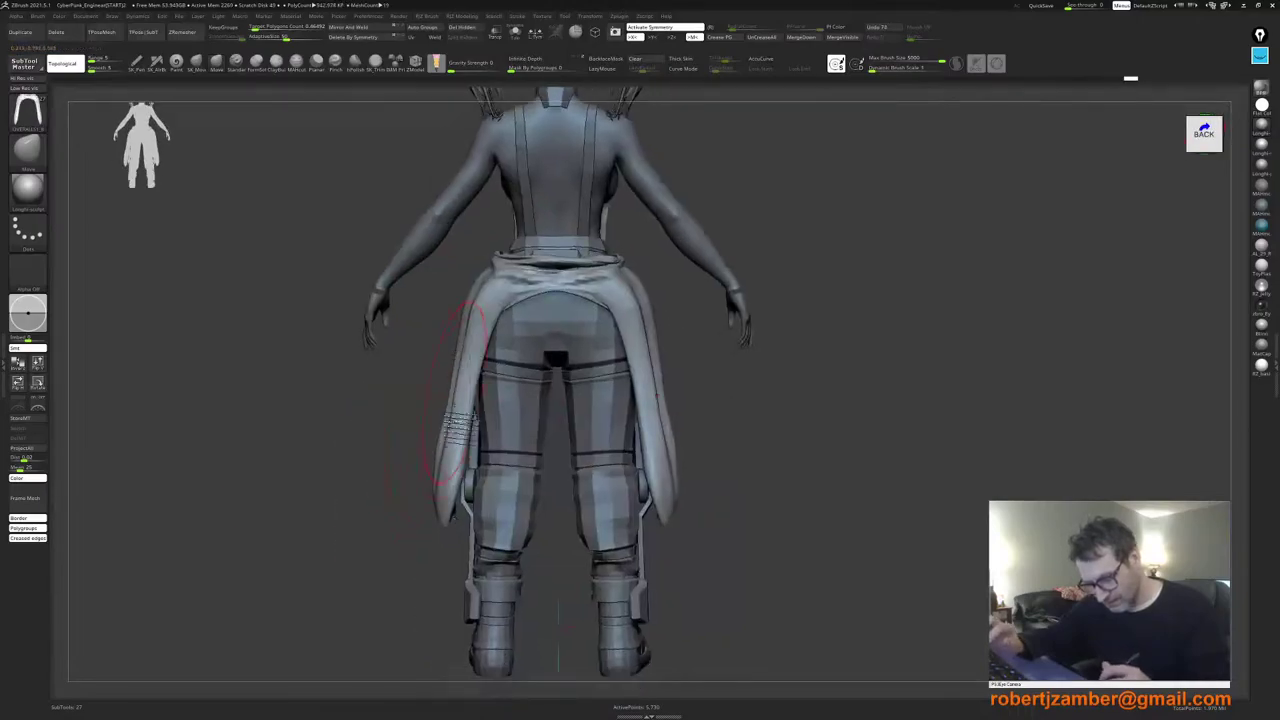
# Step: Shape the lower ends and inner edges of the hanging sleeves from the back and side with the Move brush
pyautogui.press('space')
pyautogui.moveTo(450, 515); pyautogui.dragTo(456, 517)
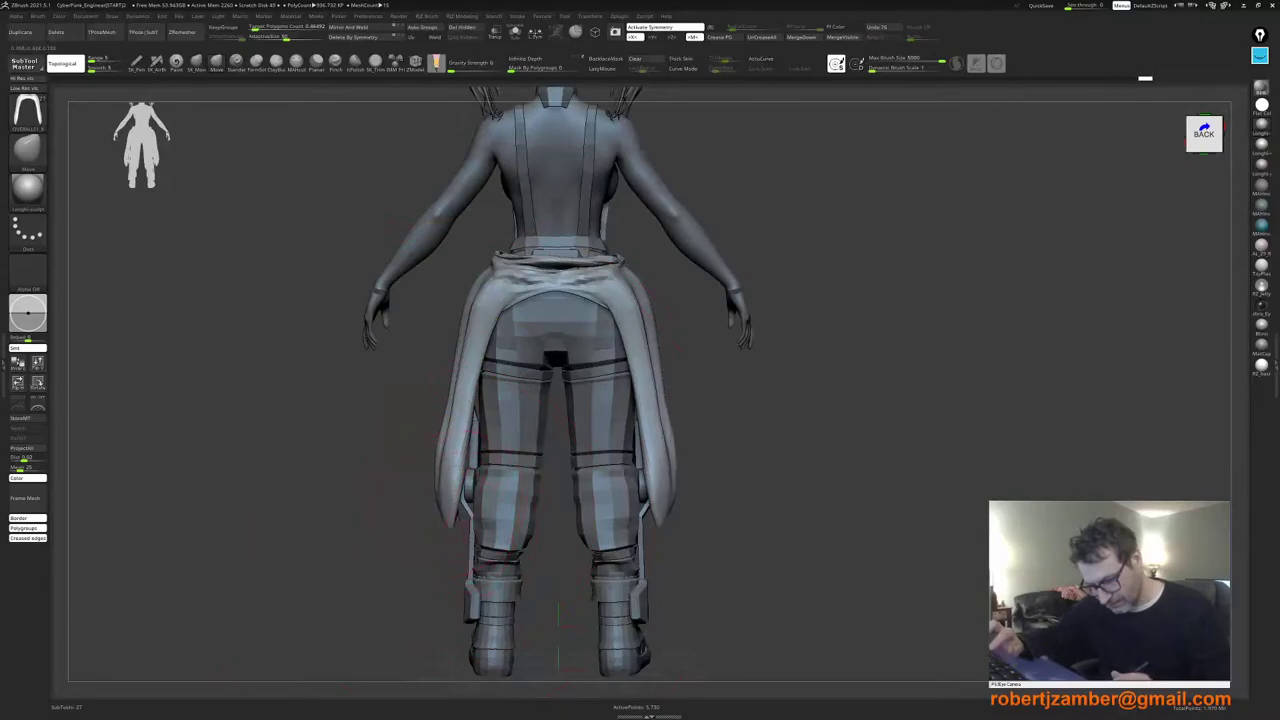
pyautogui.press('space')
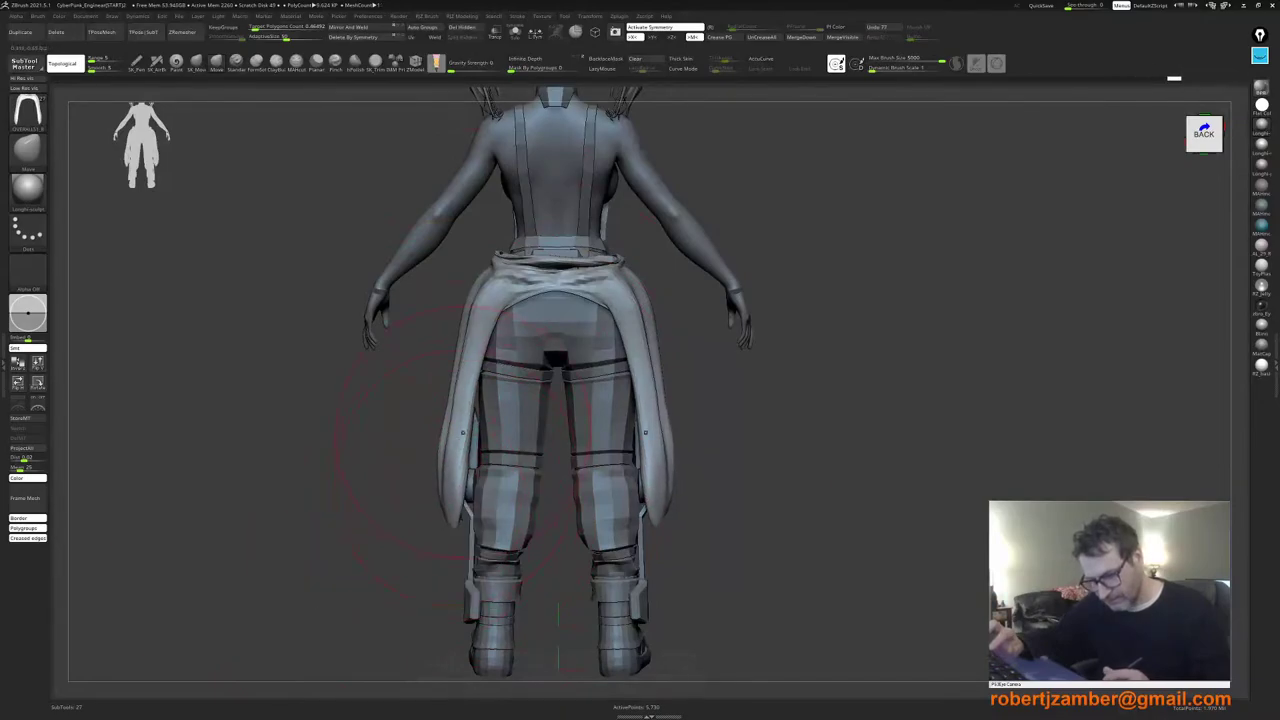
pyautogui.moveTo(463, 432); pyautogui.dragTo(474, 433)
pyautogui.moveTo(476, 434); pyautogui.dragTo(640, 442, button='right')
pyautogui.moveTo(404, 433); pyautogui.dragTo(415, 434)
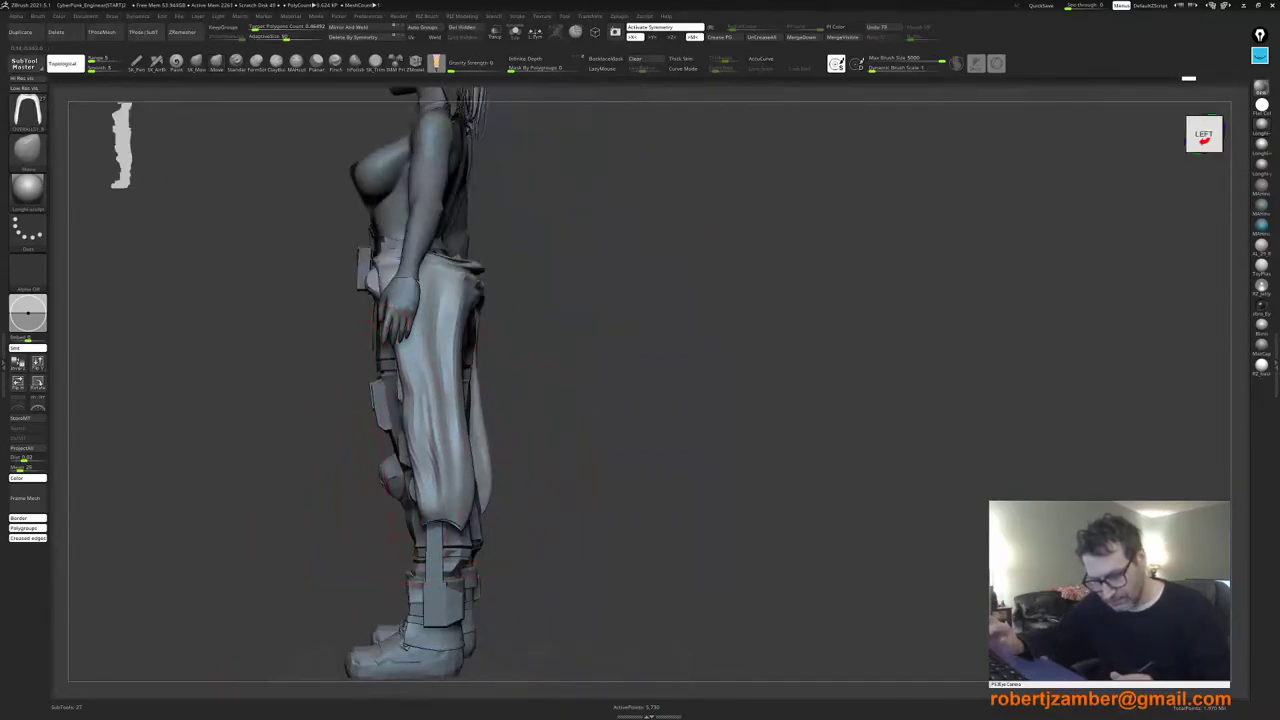
pyautogui.moveTo(415, 440); pyautogui.dragTo(500, 485, button='right')
# Step: Adjust the hanging sleeves' contour at knee and hip level from the front with the Move brush
pyautogui.press('space')
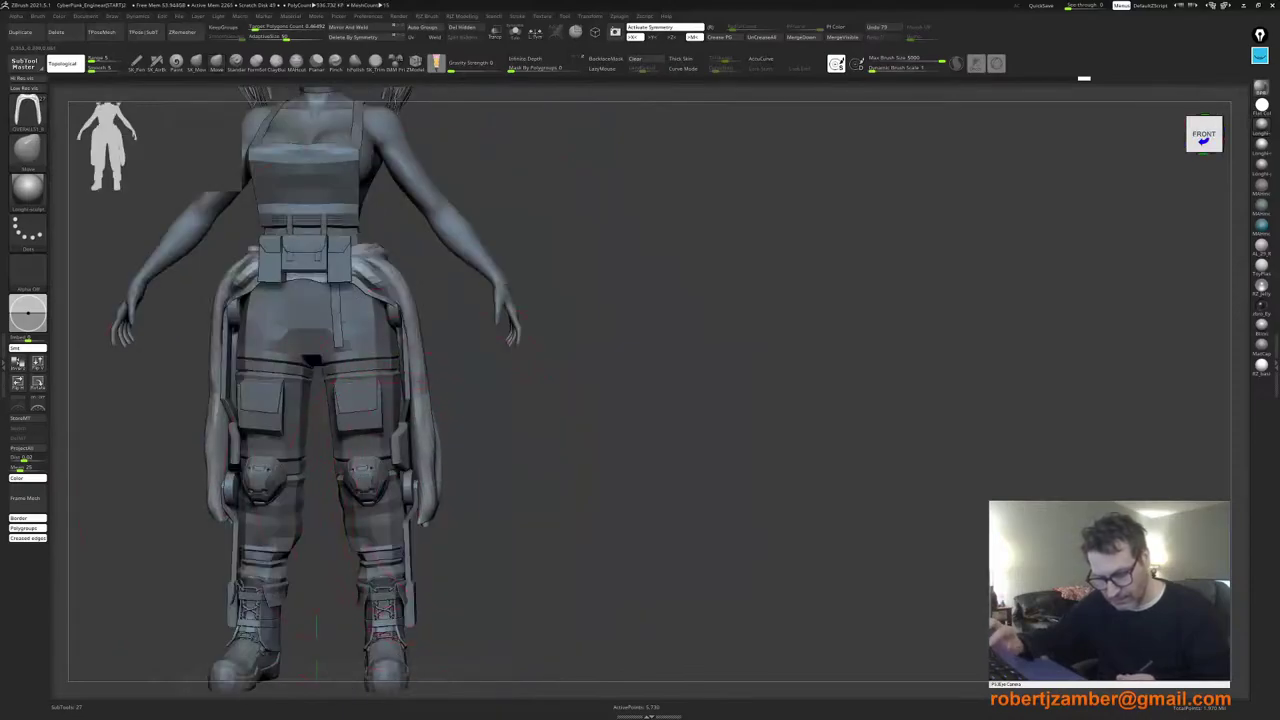
pyautogui.moveTo(422, 440); pyautogui.dragTo(428, 436)
pyautogui.press('space')
pyautogui.moveTo(383, 328); pyautogui.dragTo(388, 328)
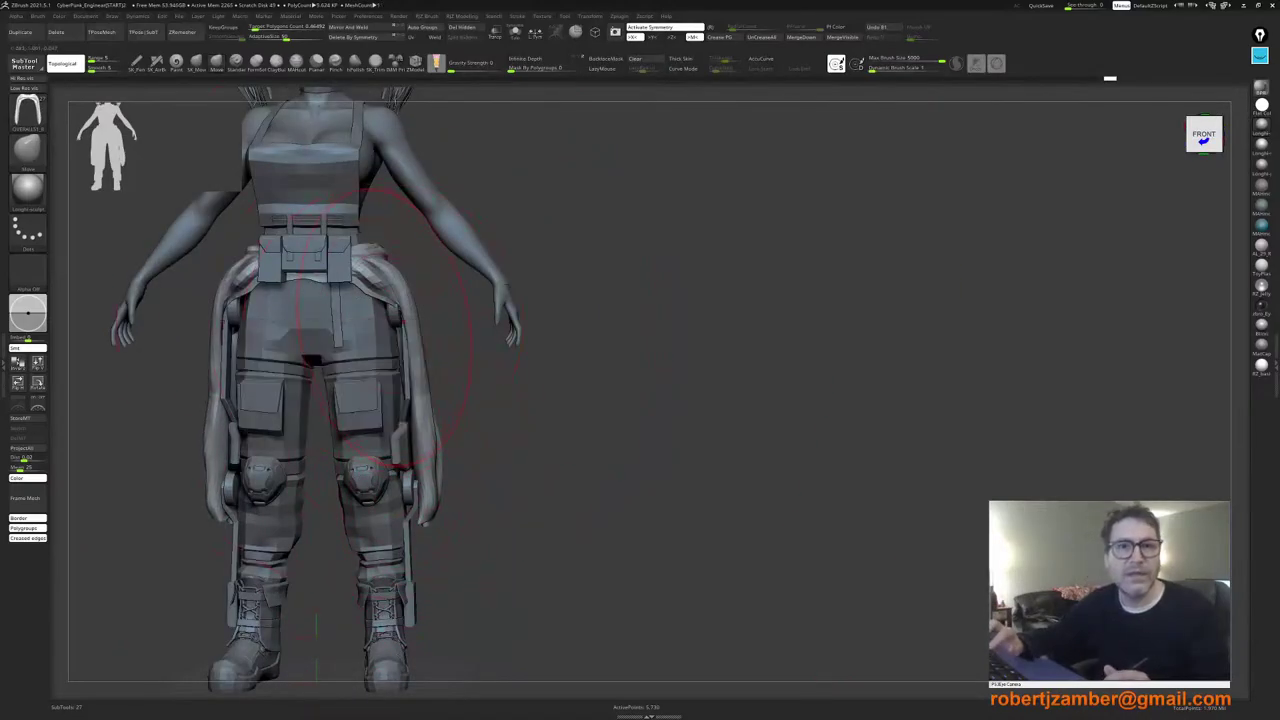
pyautogui.keyDown('alt'); pyautogui.moveTo(400, 350); pyautogui.dragTo(440, 367, button='right'); pyautogui.keyUp('alt')
pyautogui.press('space')
pyautogui.moveTo(426, 342); pyautogui.dragTo(416, 342)
pyautogui.keyDown('alt'); pyautogui.moveTo(364, 398); pyautogui.dragTo(412, 400, button='right'); pyautogui.keyUp('alt')
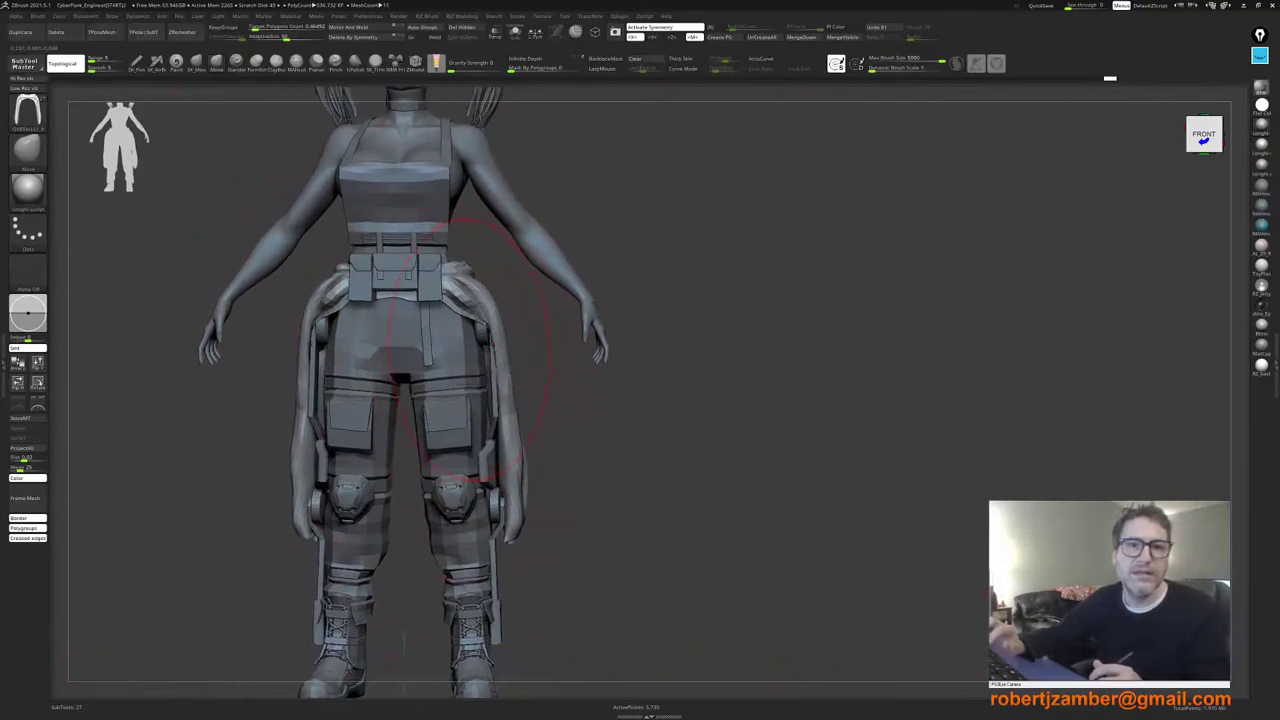
# Step: Refine the overalls' wrap where the sleeves leave the hips, working from the front and back with the Move brush
pyautogui.press('space')
pyautogui.moveTo(467, 347)
pyautogui.mouseDown()
pyautogui.moveTo(456, 347)
pyautogui.moveTo(470, 327)
pyautogui.mouseUp()
pyautogui.press('space')
pyautogui.press('space')
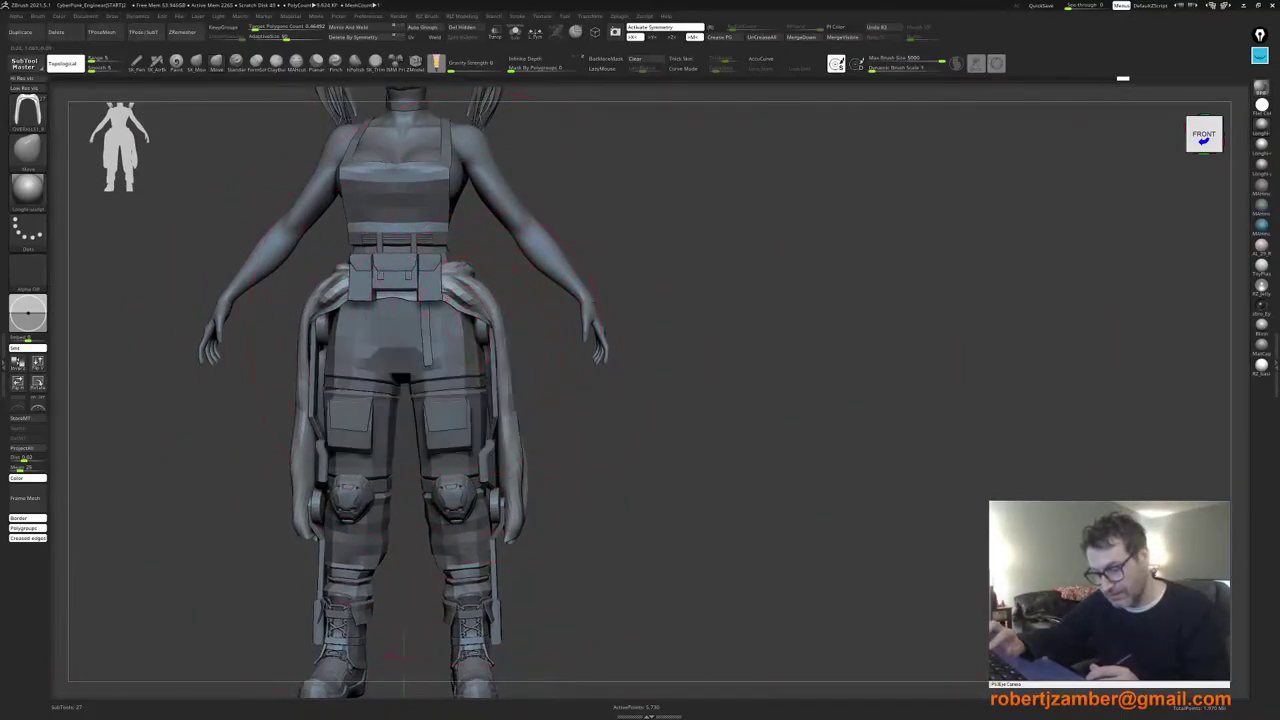
pyautogui.moveTo(486, 335)
pyautogui.mouseDown(button='right')
pyautogui.moveTo(420, 352)
pyautogui.moveTo(428, 416)
pyautogui.mouseUp(button='right')
pyautogui.press('space')
pyautogui.moveTo(434, 424); pyautogui.dragTo(446, 424)
pyautogui.keyDown('alt'); pyautogui.moveTo(517, 322); pyautogui.dragTo(507, 398, button='right'); pyautogui.keyUp('alt')
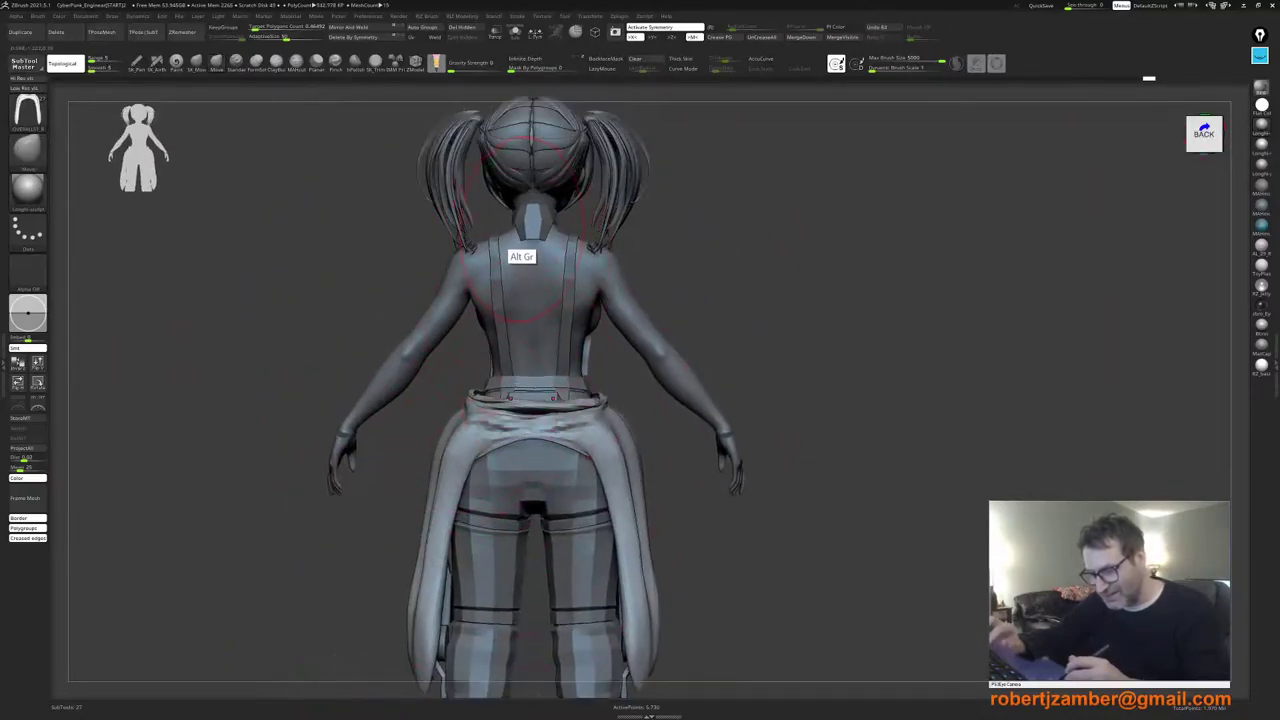
# Step: Select the collar subtool, display its polyframe and switch to the ZModeler brush
pyautogui.keyDown('alt'); pyautogui.click(522, 229); pyautogui.keyUp('alt')
pyautogui.keyDown('ctrl'); pyautogui.moveTo(505, 345); pyautogui.dragTo(492, 280, button='right'); pyautogui.keyUp('ctrl')
pyautogui.keyDown('alt'); pyautogui.moveTo(475, 375); pyautogui.dragTo(483, 415, button='right'); pyautogui.keyUp('alt')
pyautogui.keyDown('alt'); pyautogui.click(480, 424); pyautogui.keyUp('alt')
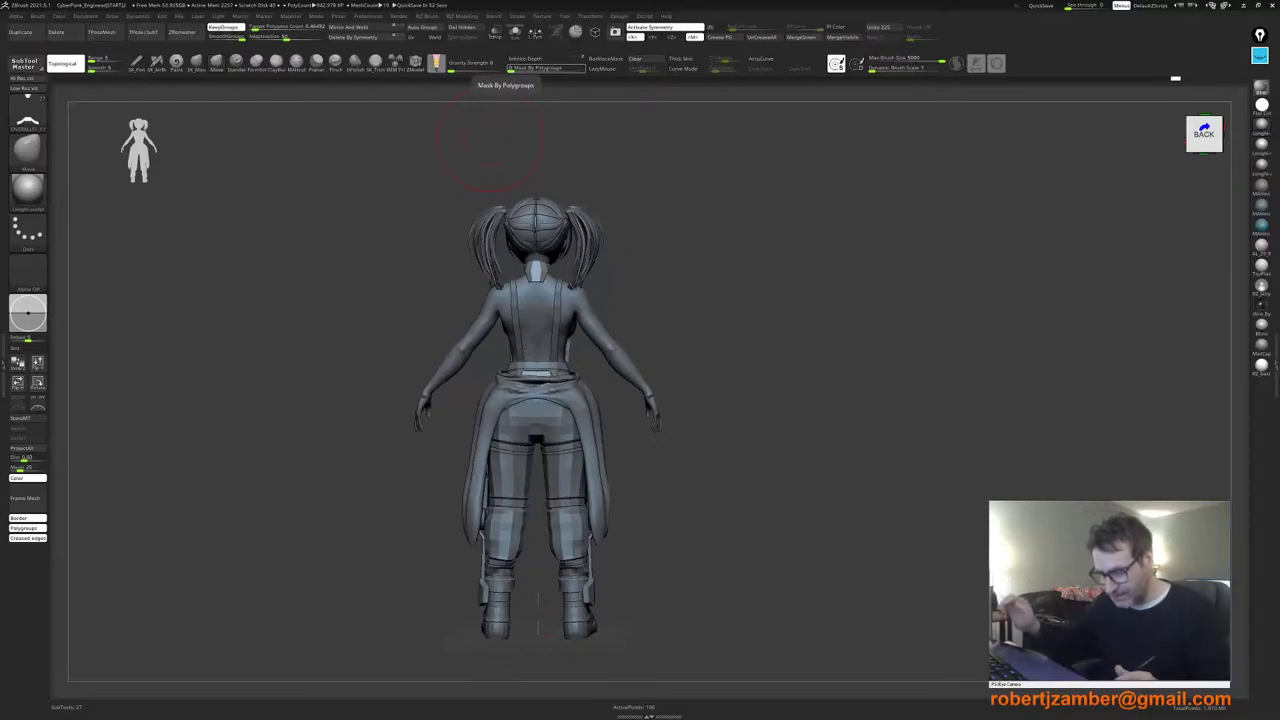
pyautogui.keyDown('ctrl'); pyautogui.click(388, 490); pyautogui.keyUp('ctrl')
pyautogui.moveTo(485, 402)
pyautogui.keyDown('ctrl'); pyautogui.mouseDown(button='right')
pyautogui.moveTo(514, 363)
pyautogui.moveTo(506, 470)
pyautogui.mouseUp(button='right'); pyautogui.keyUp('ctrl')
pyautogui.rightClick(488, 390)
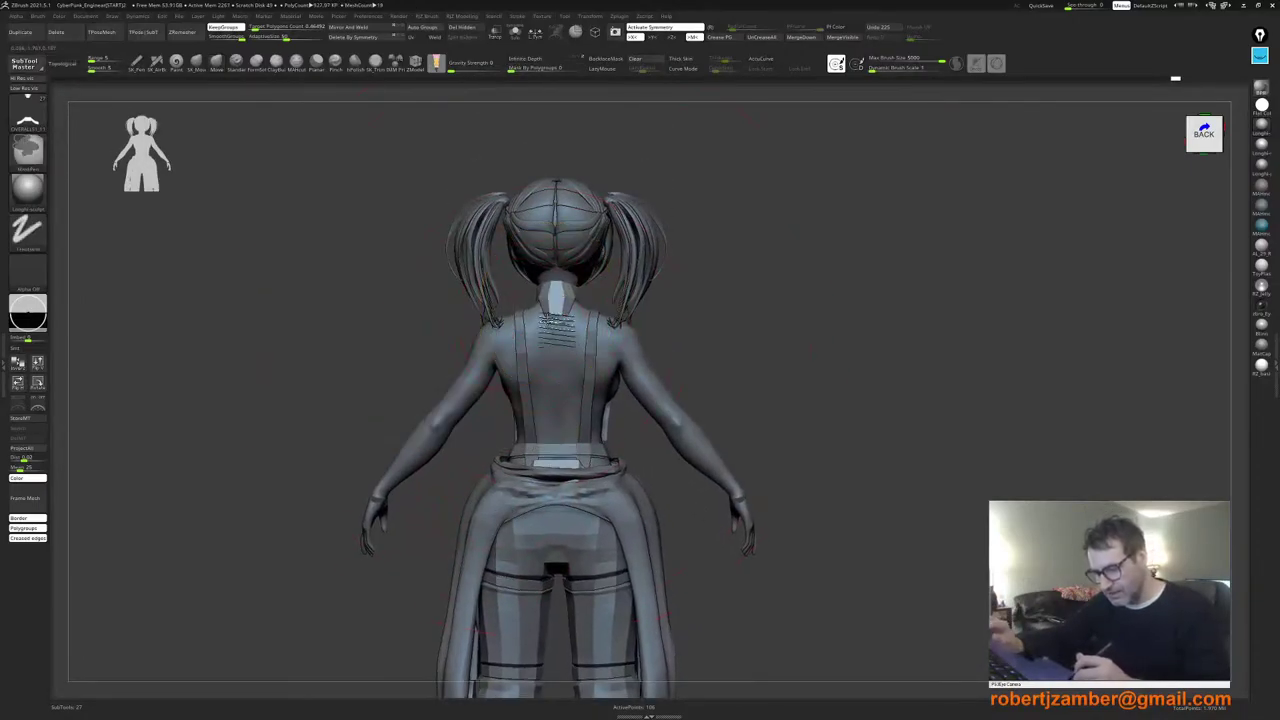
pyautogui.keyDown('ctrl'); pyautogui.moveTo(549, 305); pyautogui.dragTo(543, 466, button='right'); pyautogui.keyUp('ctrl')
pyautogui.hotkey('shift', 'f')
pyautogui.click(415, 63)
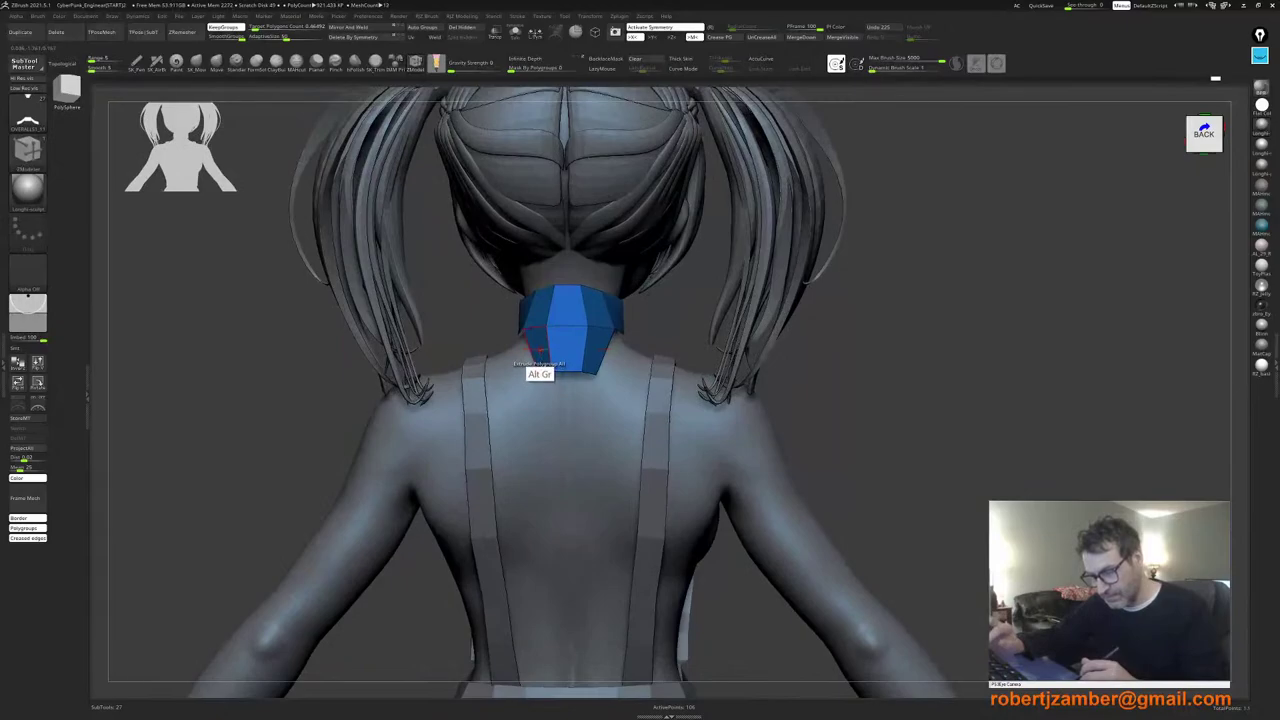
# Step: Mark the polygons of the collar's back flap as a separate group with ZModeler and isolate them
pyautogui.moveTo(540, 350)
pyautogui.keyDown('alt'); pyautogui.mouseDown()
pyautogui.moveTo(535, 327)
pyautogui.moveTo(566, 348)
pyautogui.mouseUp(); pyautogui.keyUp('alt')
pyautogui.moveTo(606, 350); pyautogui.dragTo(558, 347, button='right')
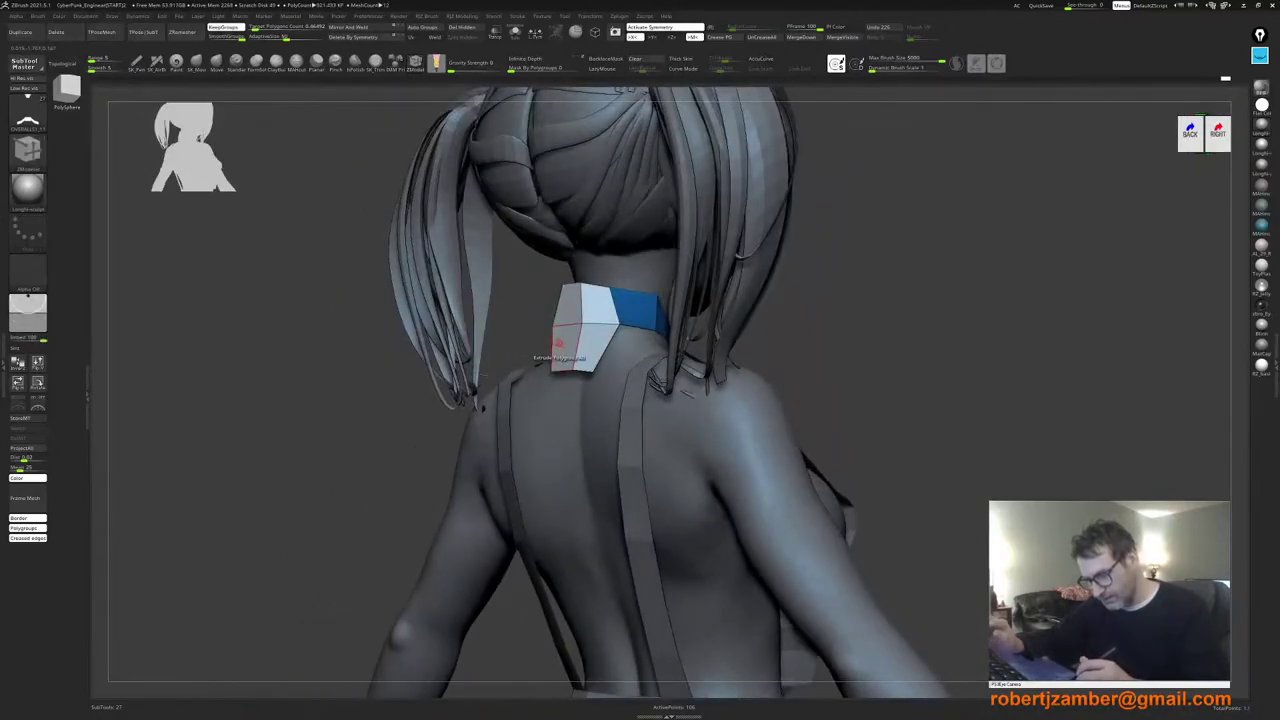
pyautogui.keyDown('ctrl'); pyautogui.moveTo(564, 346); pyautogui.dragTo(544, 351); pyautogui.keyUp('ctrl')
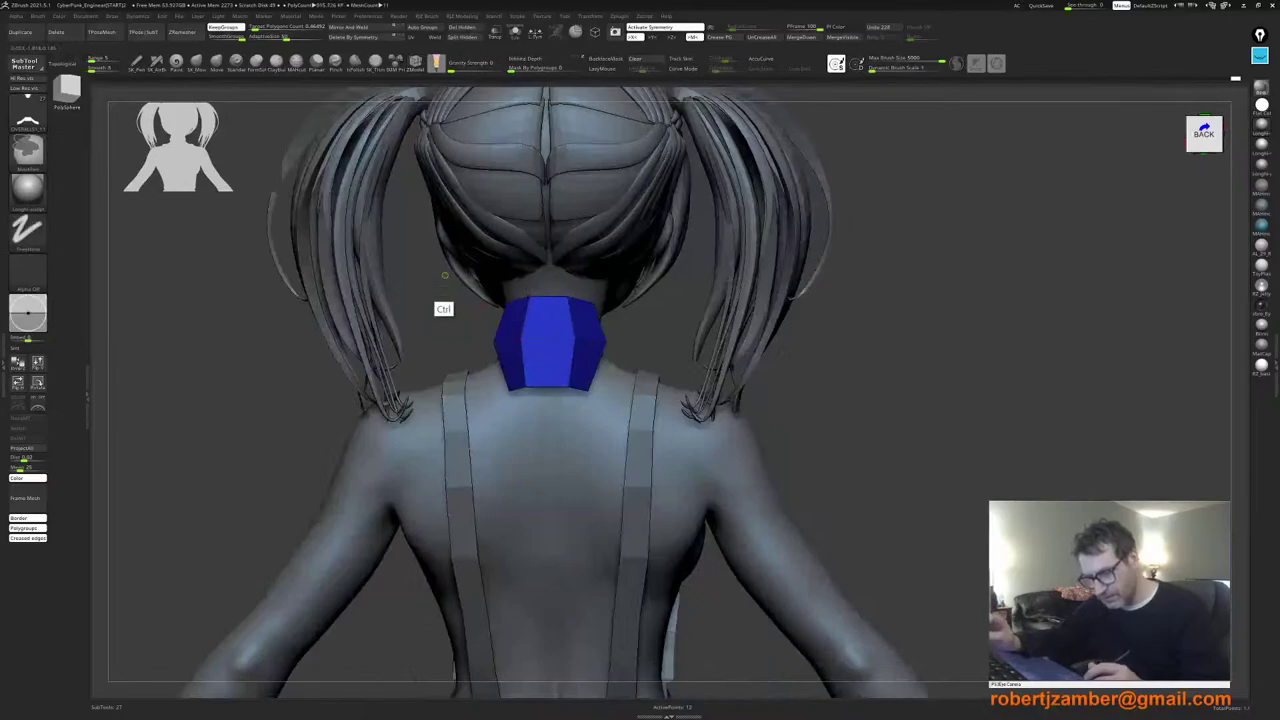
# Step: Duplicate the isolated back flap within the collar subtool and mask the original collar
pyautogui.keyDown('ctrl'); pyautogui.moveTo(443, 277); pyautogui.dragTo(670, 446); pyautogui.keyUp('ctrl')
pyautogui.keyDown('ctrl'); pyautogui.click(447, 316); pyautogui.keyUp('ctrl')
pyautogui.keyDown('alt'); pyautogui.moveTo(447, 316); pyautogui.dragTo(476, 298); pyautogui.keyUp('alt')
pyautogui.keyDown('ctrl'); pyautogui.click(466, 304); pyautogui.keyUp('ctrl')
pyautogui.keyDown('ctrl'); pyautogui.click(466, 306); pyautogui.keyUp('ctrl')
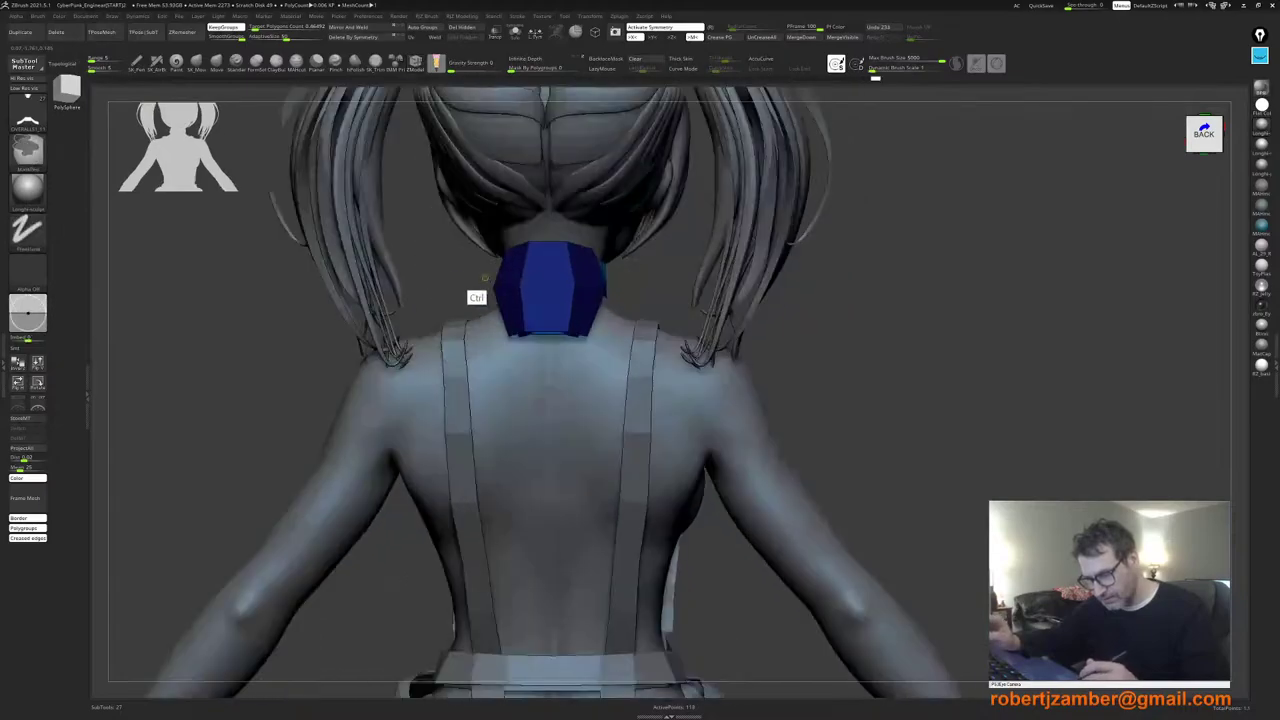
pyautogui.keyDown('ctrl'); pyautogui.click(454, 266); pyautogui.keyUp('ctrl')
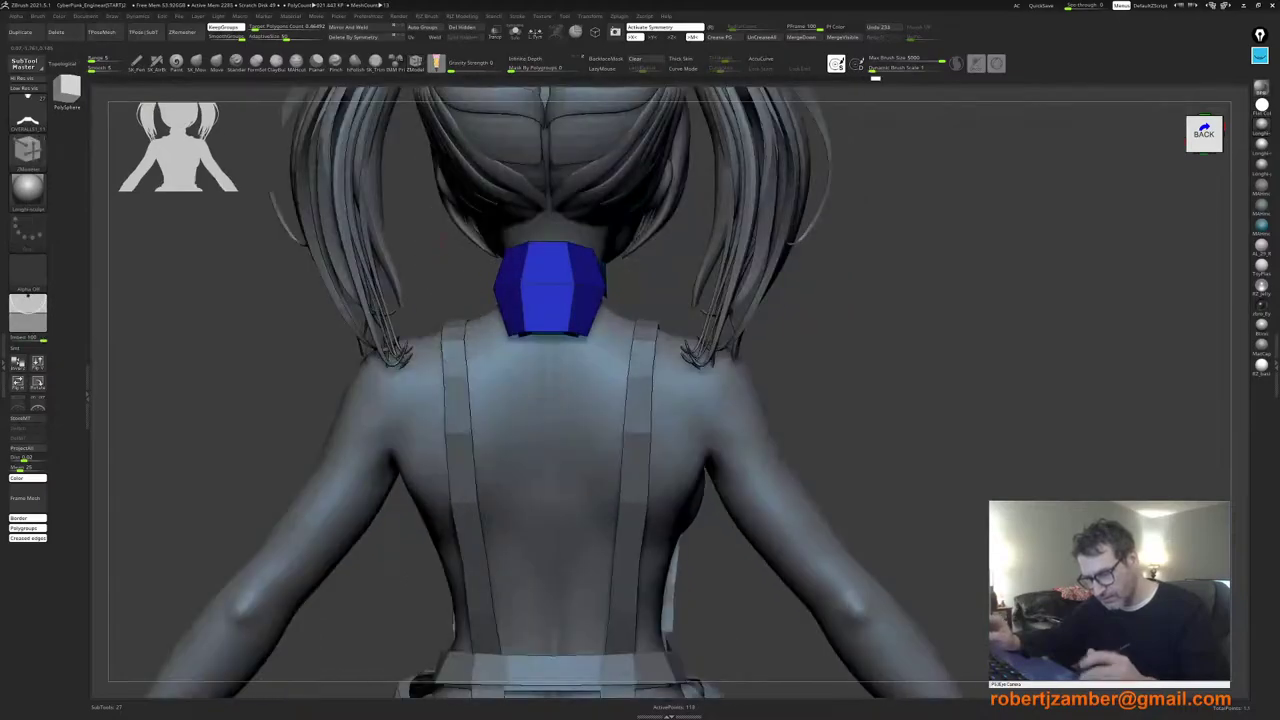
# Step: Move the duplicated flap down onto the upper back below the collar and scale it smaller with the gizmo
pyautogui.press('w')
pyautogui.moveTo(548, 249); pyautogui.dragTo(547, 329)
pyautogui.moveTo(547, 385); pyautogui.dragTo(440, 385, button='right')
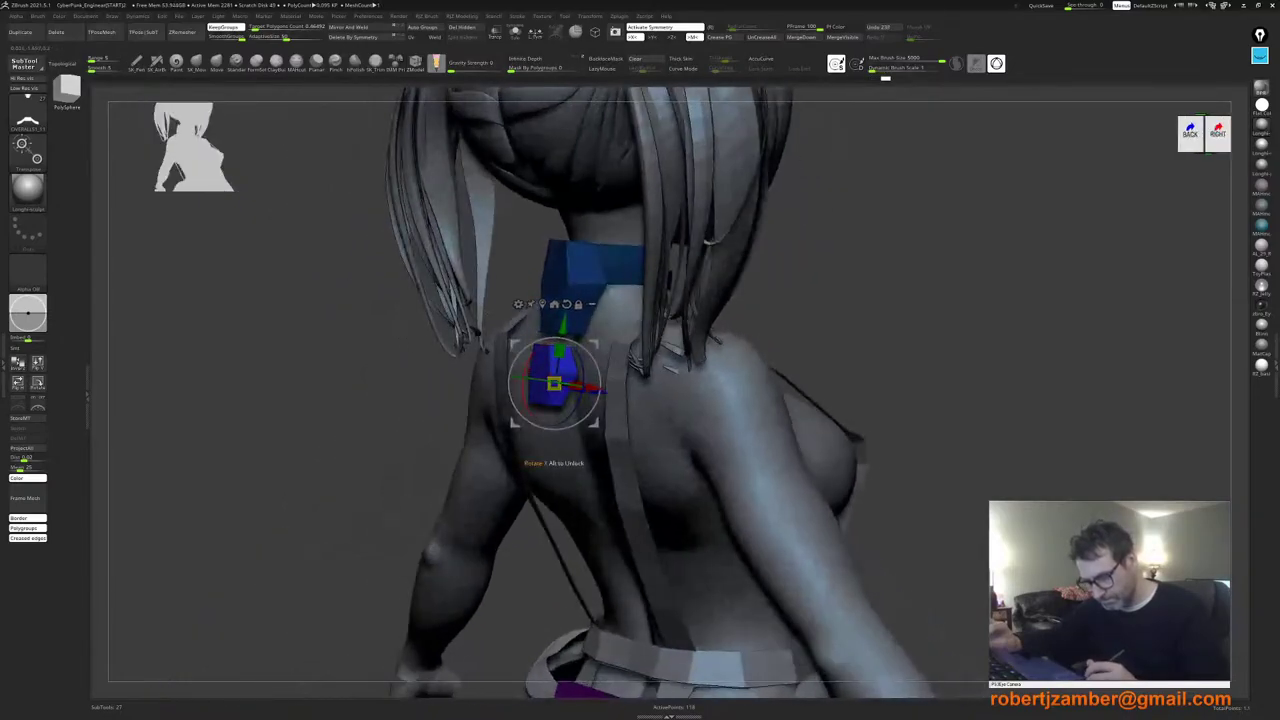
pyautogui.moveTo(530, 388); pyautogui.dragTo(530, 450, button='right')
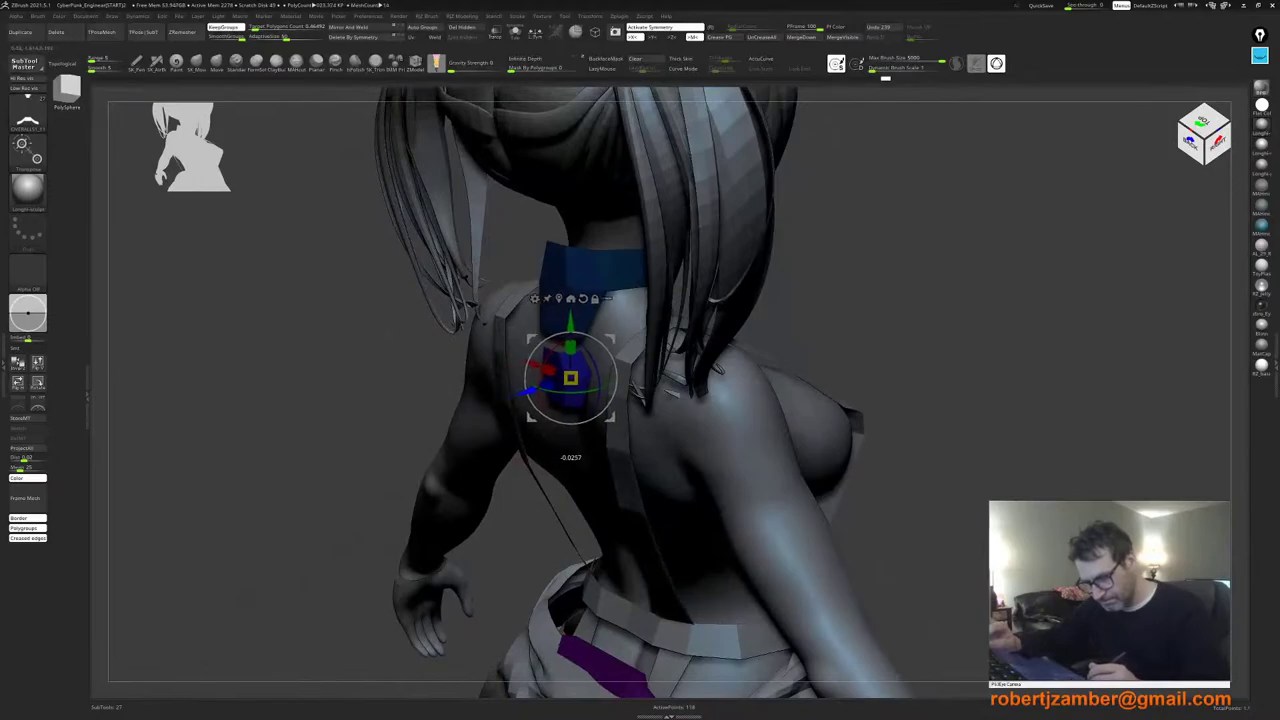
pyautogui.moveTo(530, 392); pyautogui.dragTo(600, 390, button='right')
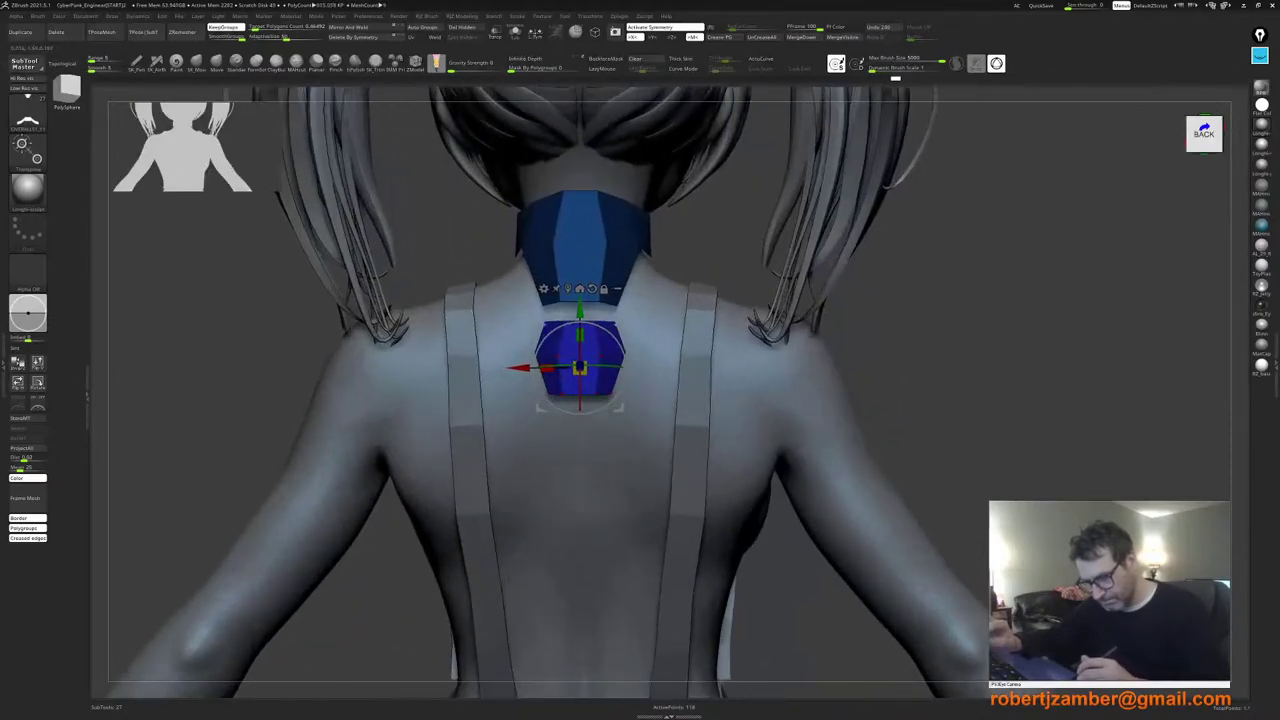
# Step: Reset the gizmo's orientation, then raise and tilt the duplicated panel so it sits just below the collar's back flap
pyautogui.moveTo(541, 322); pyautogui.dragTo(541, 318)
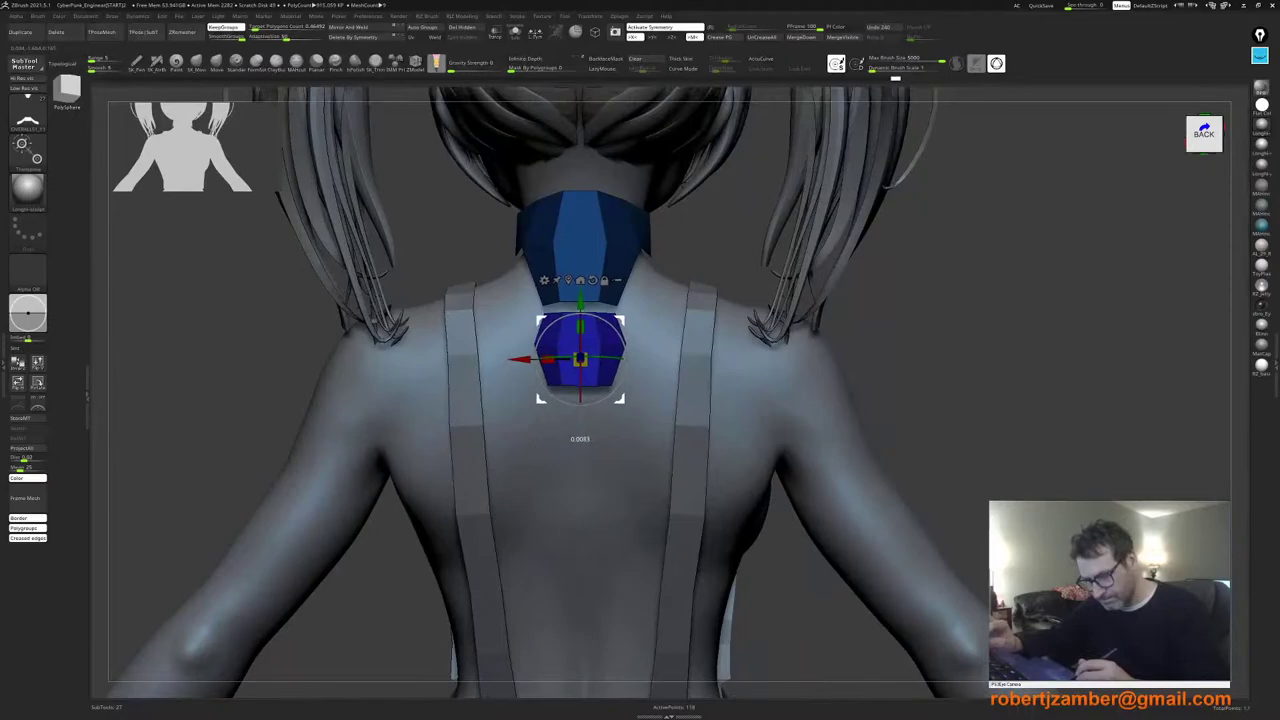
pyautogui.hotkey('ctrl', 'z')
pyautogui.keyDown('alt'); pyautogui.moveTo(548, 327); pyautogui.dragTo(534, 328, button='right'); pyautogui.keyUp('alt')
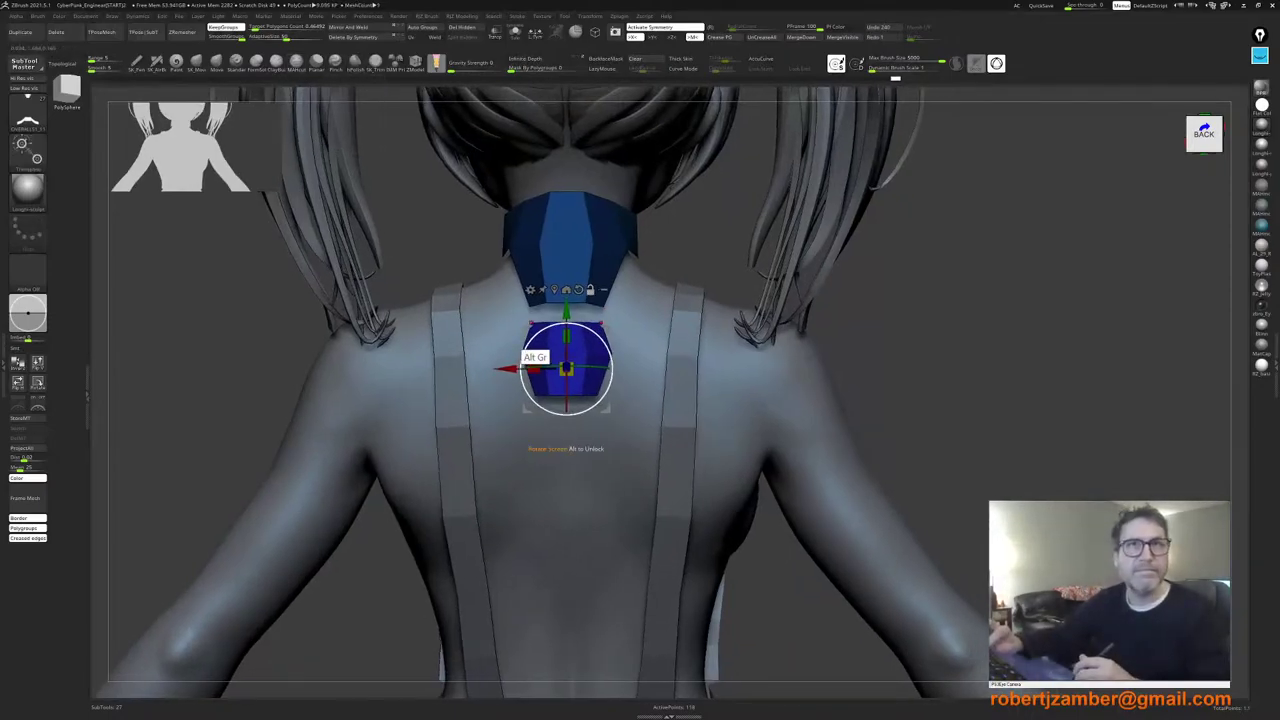
pyautogui.keyDown('alt'); pyautogui.click(578, 290); pyautogui.keyUp('alt')
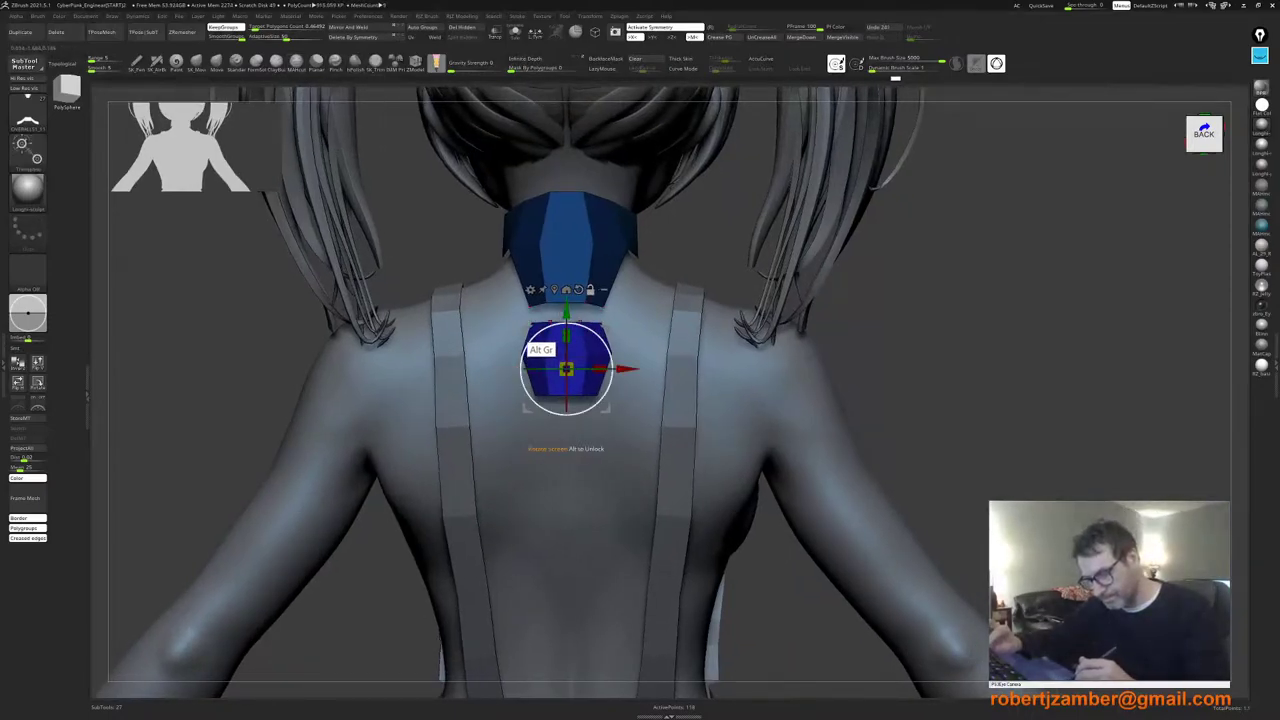
pyautogui.moveTo(567, 304); pyautogui.dragTo(567, 295)
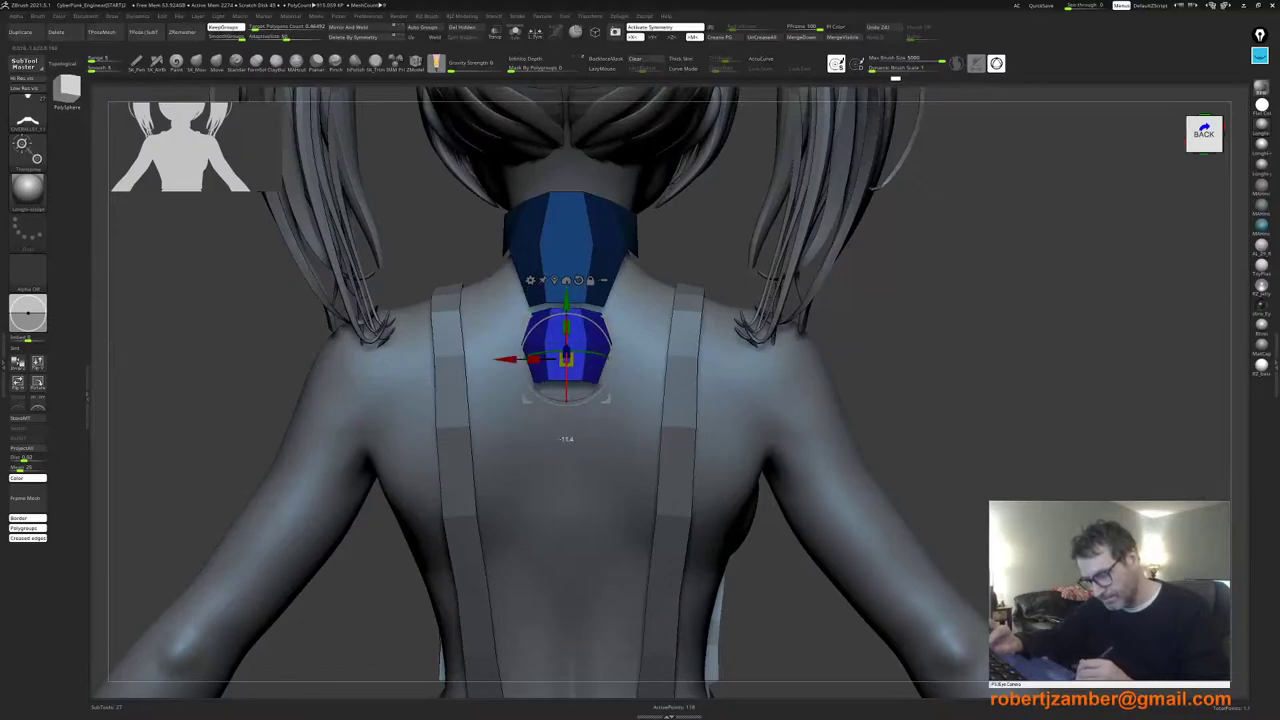
pyautogui.moveTo(592, 366); pyautogui.dragTo(492, 364, button='right')
pyautogui.moveTo(549, 348); pyautogui.dragTo(546, 347)
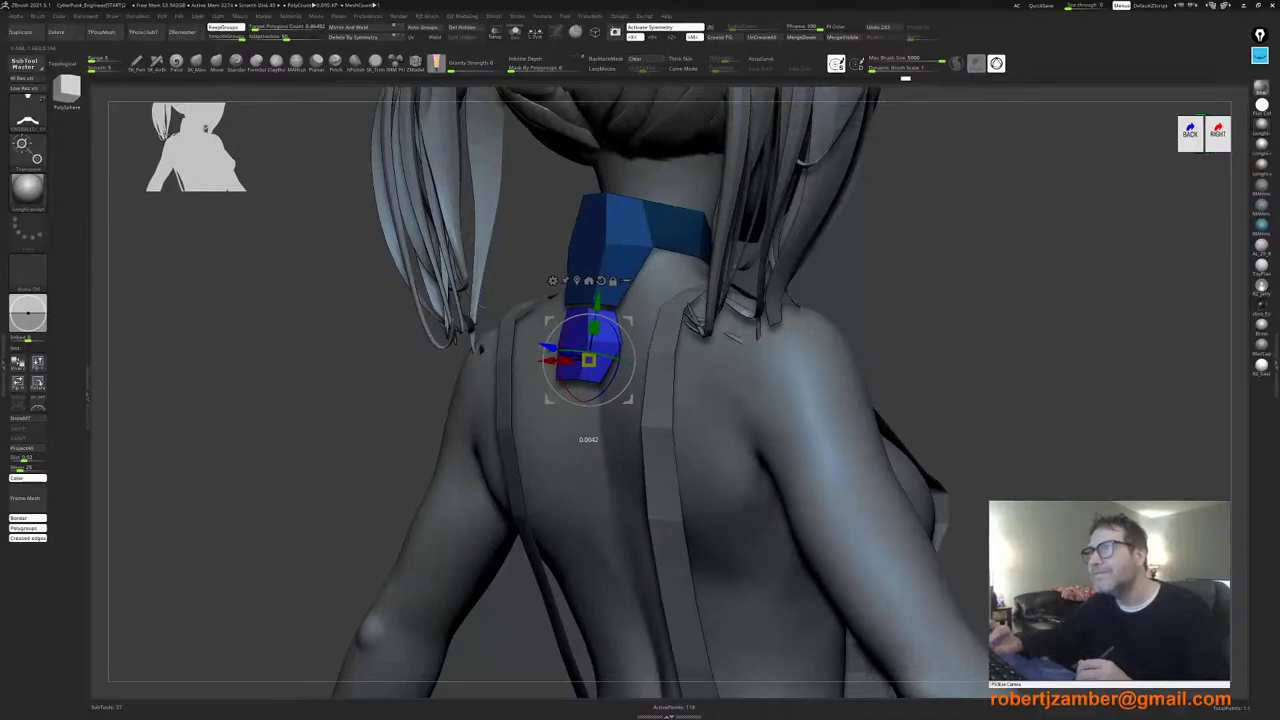
pyautogui.moveTo(548, 362); pyautogui.dragTo(650, 364, button='right')
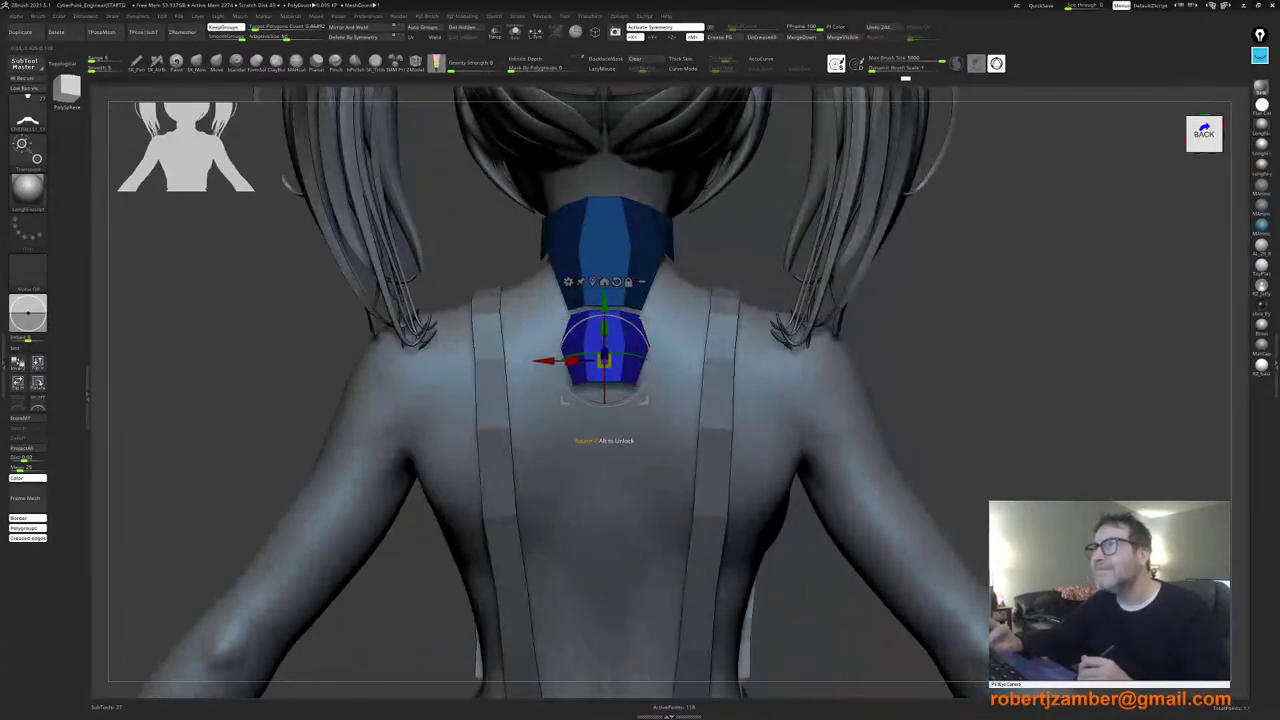
pyautogui.keyDown('alt'); pyautogui.moveTo(566, 382); pyautogui.dragTo(540, 386, button='right'); pyautogui.keyUp('alt')
# Step: Extrude the panel's lower centre edge downward into a short tab with ZModeler's Extrude Move edge action
pyautogui.press('q')
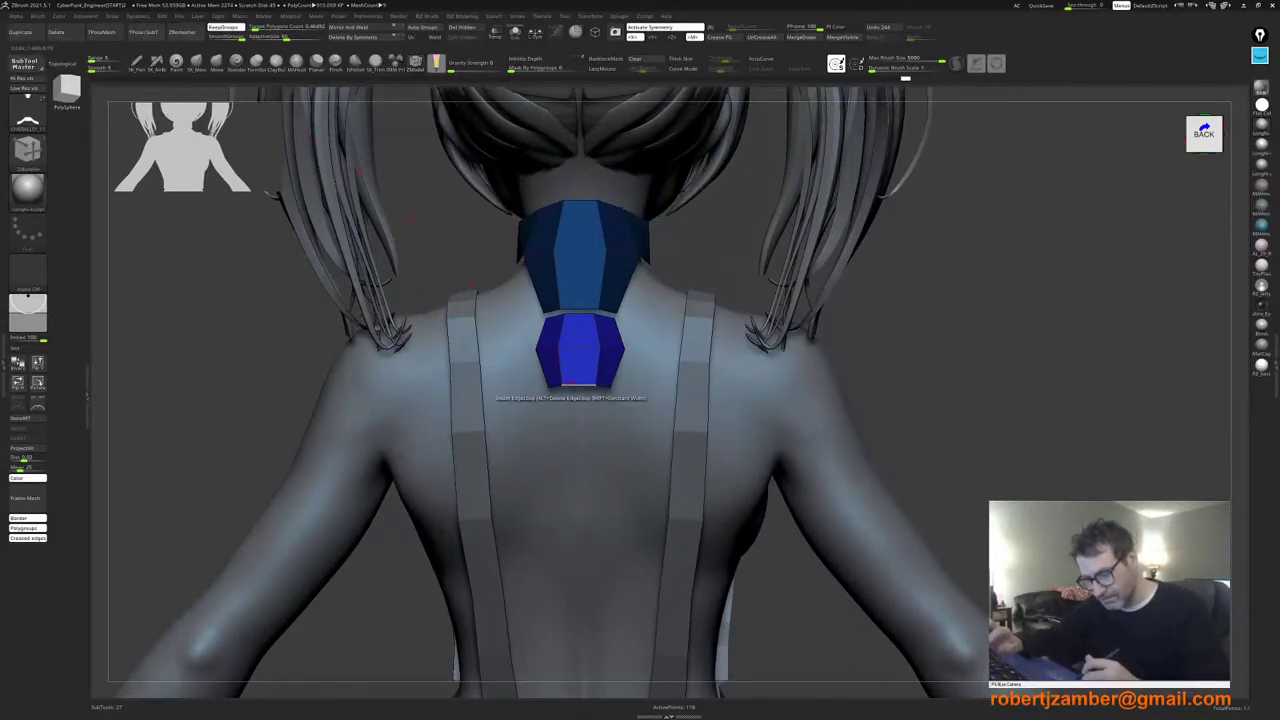
pyautogui.moveTo(571, 386); pyautogui.dragTo(520, 388, button='right')
pyautogui.press('space')
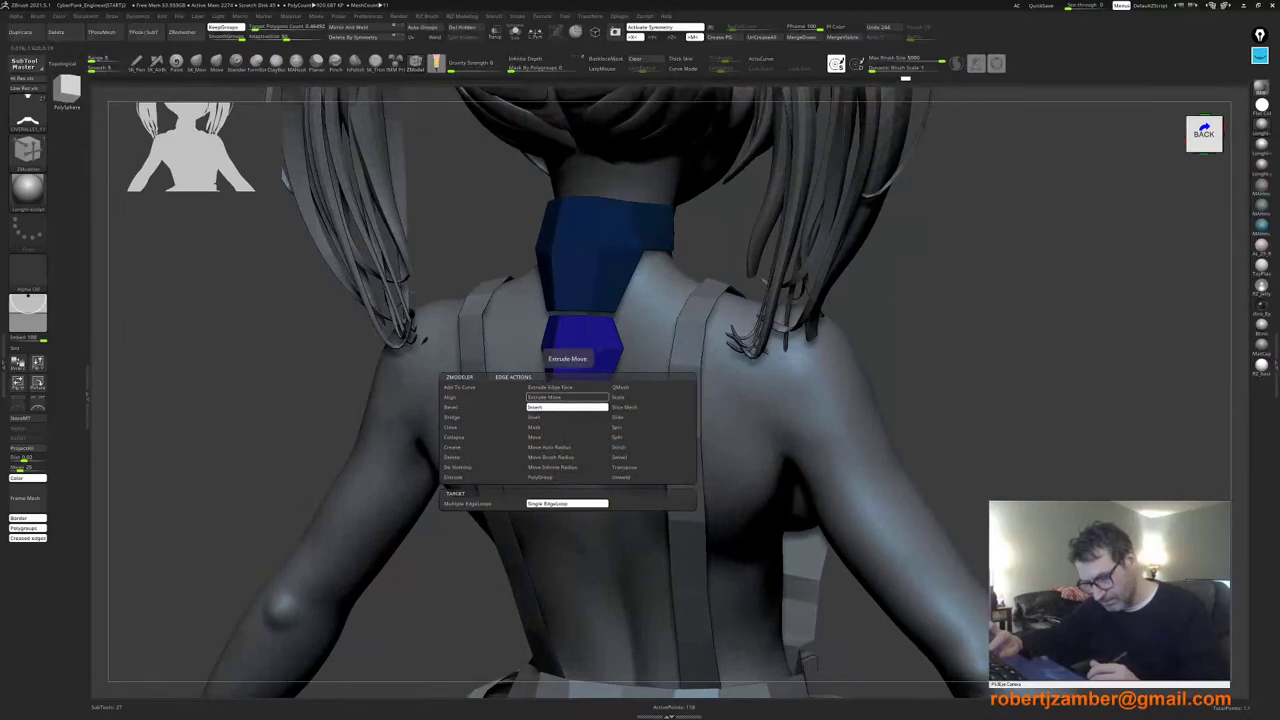
pyautogui.click(566, 397)
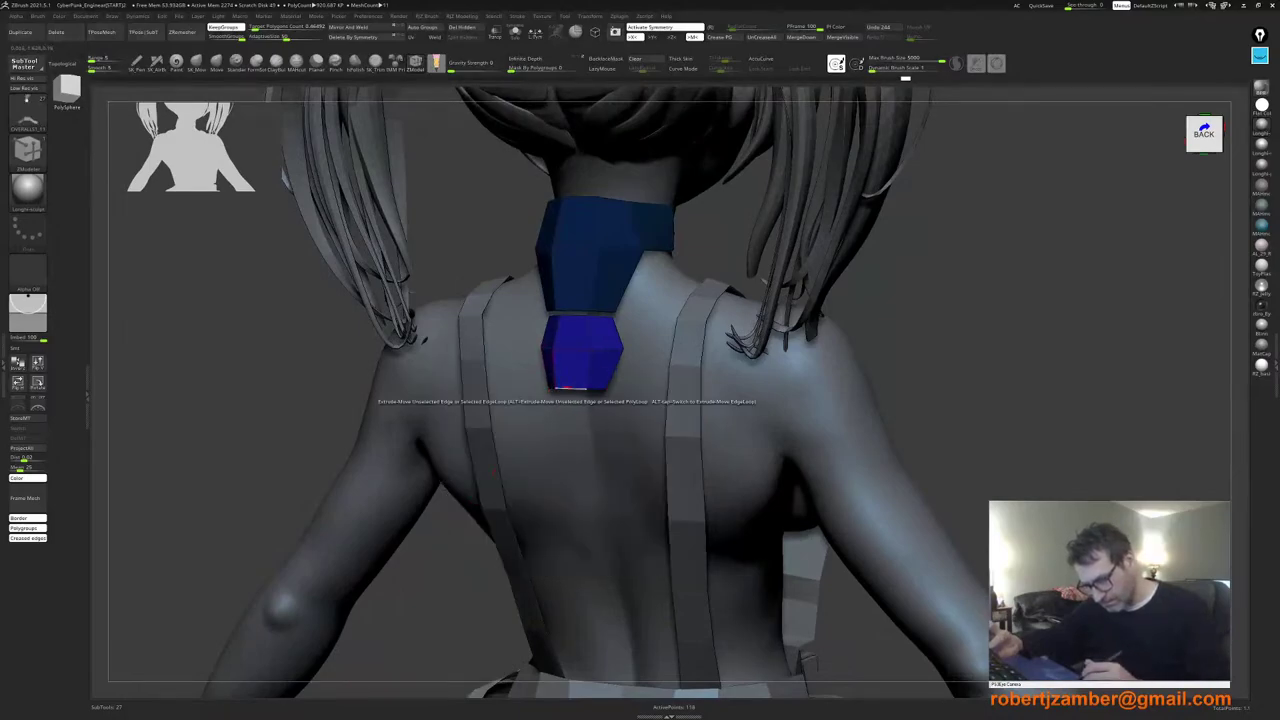
pyautogui.moveTo(570, 388); pyautogui.dragTo(571, 399)
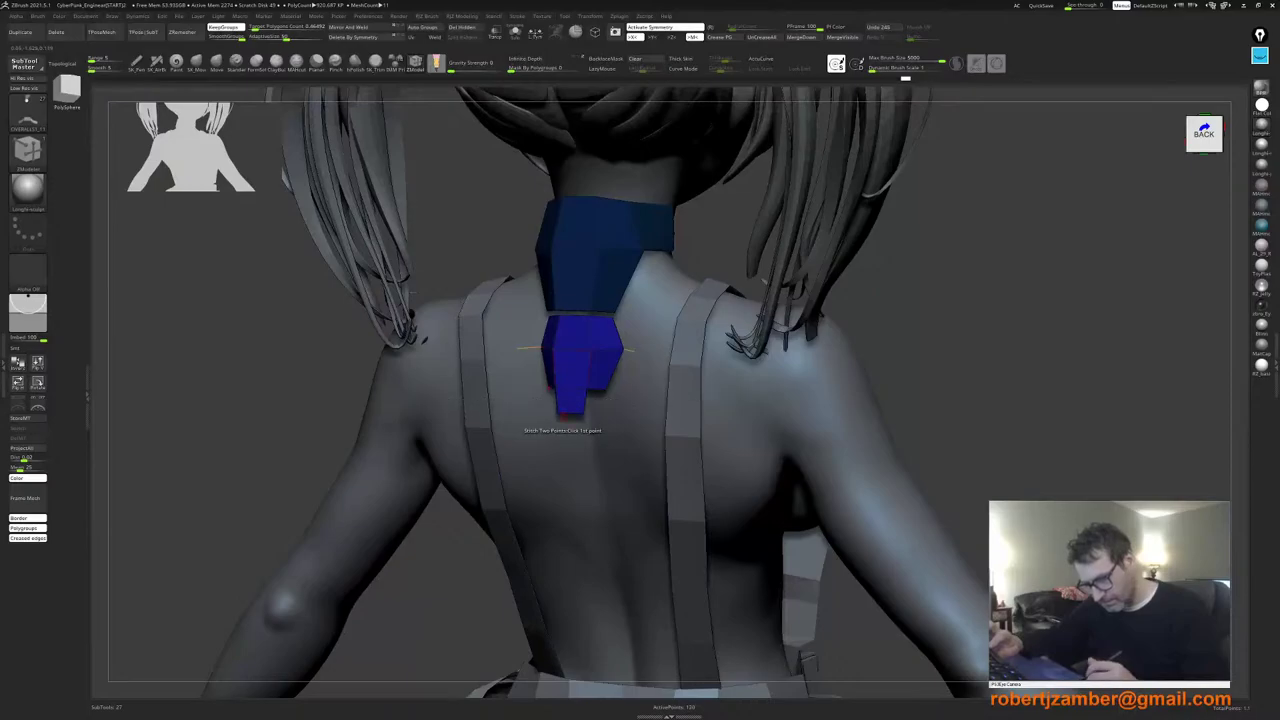
pyautogui.keyDown('shift'); pyautogui.moveTo(562, 415); pyautogui.dragTo(569, 418, button='right'); pyautogui.keyUp('shift')
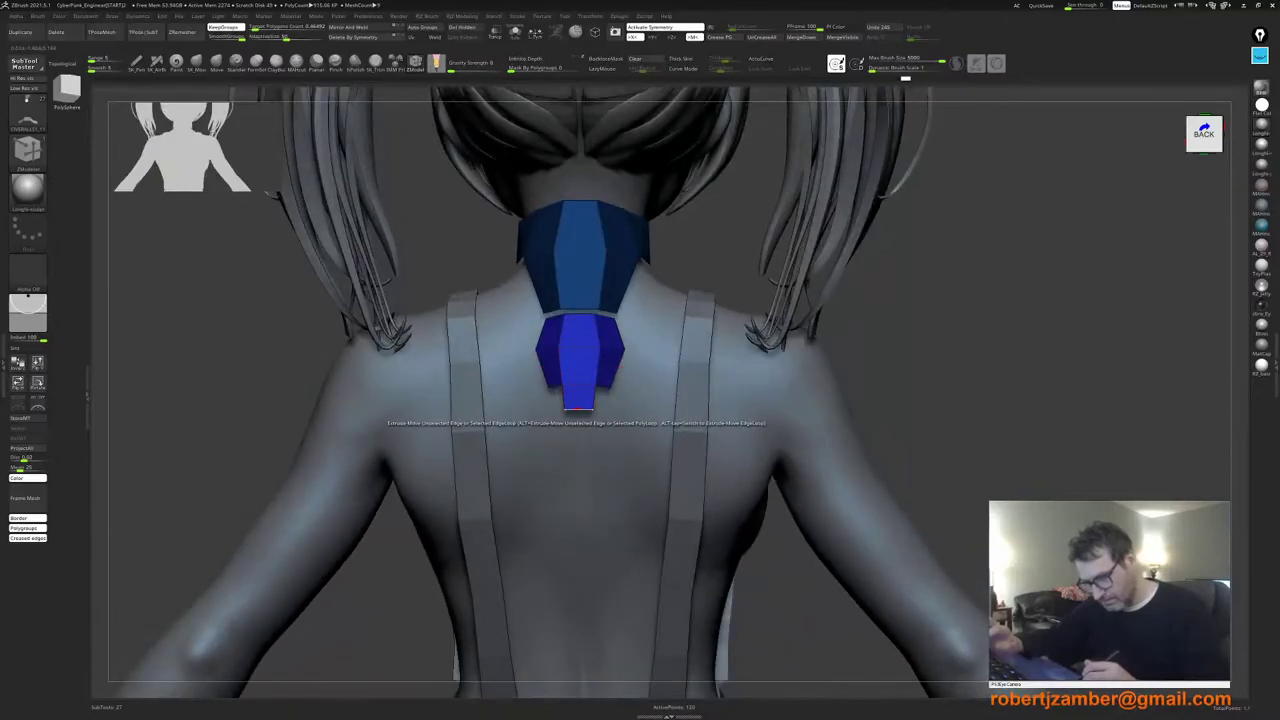
pyautogui.moveTo(578, 407); pyautogui.dragTo(578, 421)
pyautogui.hotkey('ctrl', 'z')
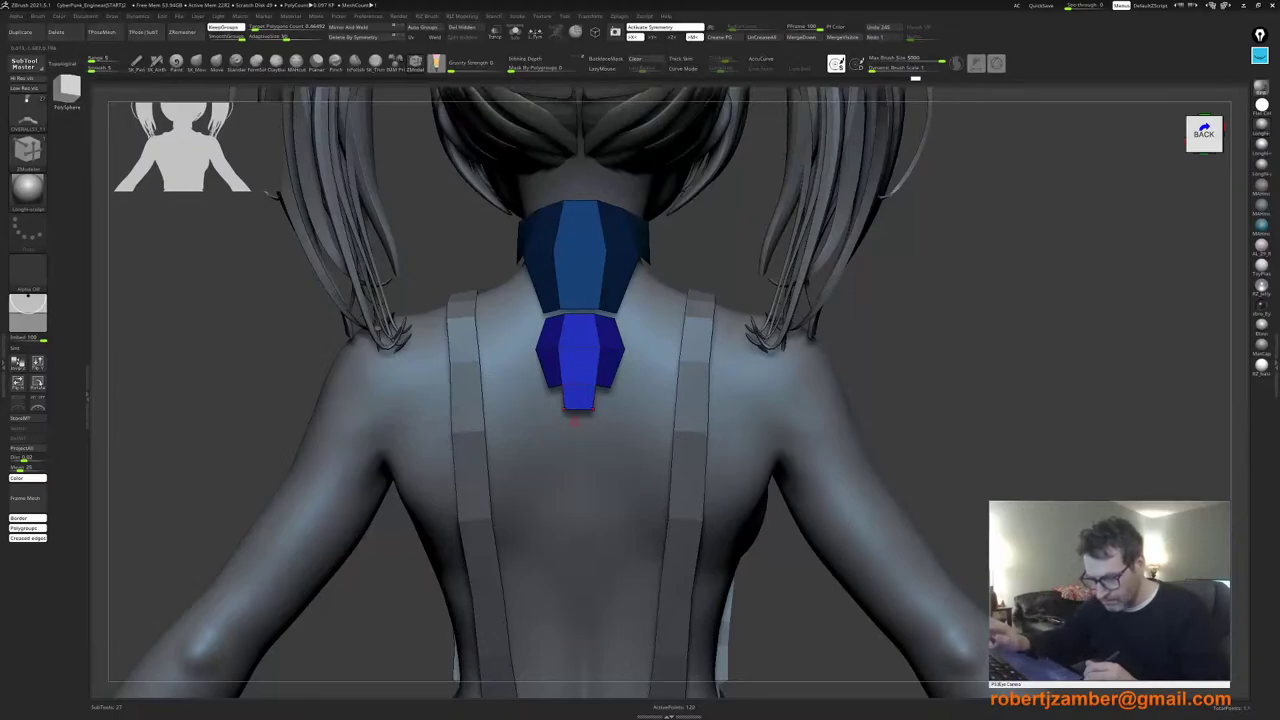
# Step: Delete the upper centre polygon of the back panel with ZModeler's Delete polygon action, leaving an open notch
pyautogui.keyDown('ctrl'); pyautogui.moveTo(553, 398); pyautogui.dragTo(537, 399, button='right'); pyautogui.keyUp('ctrl')
pyautogui.keyDown('alt'); pyautogui.click(578, 350); pyautogui.keyUp('alt')
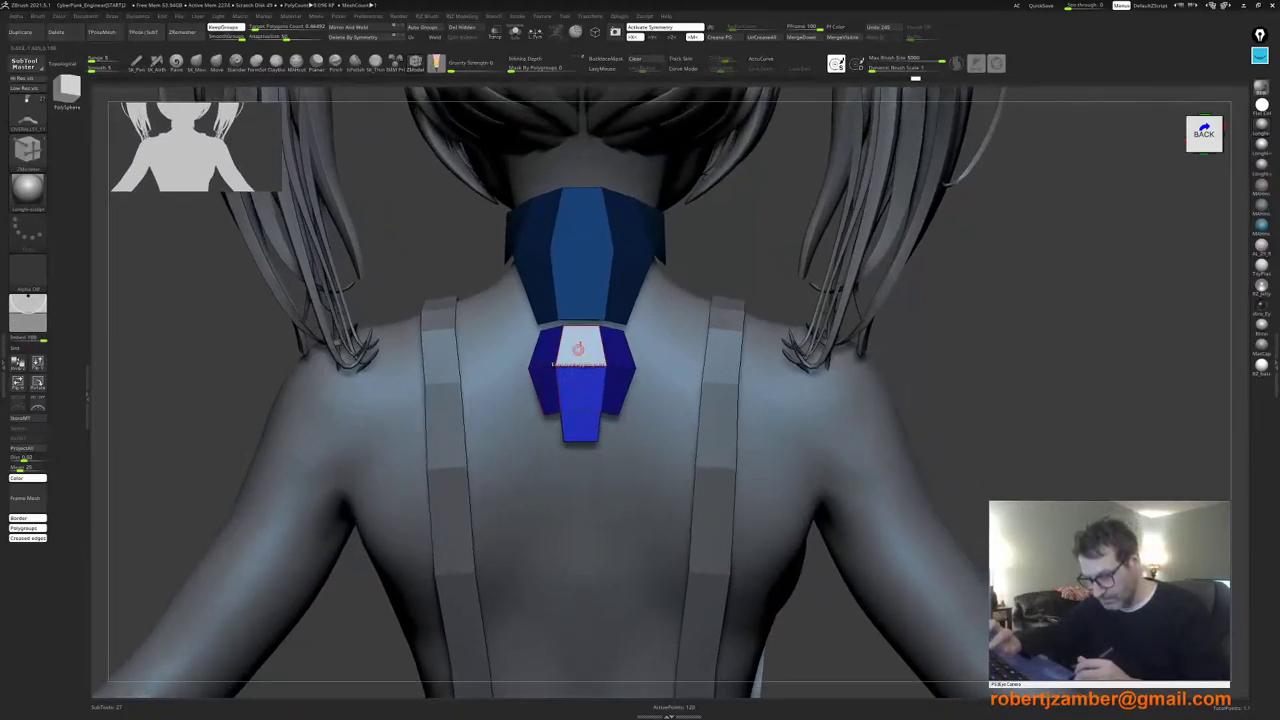
pyautogui.press('space')
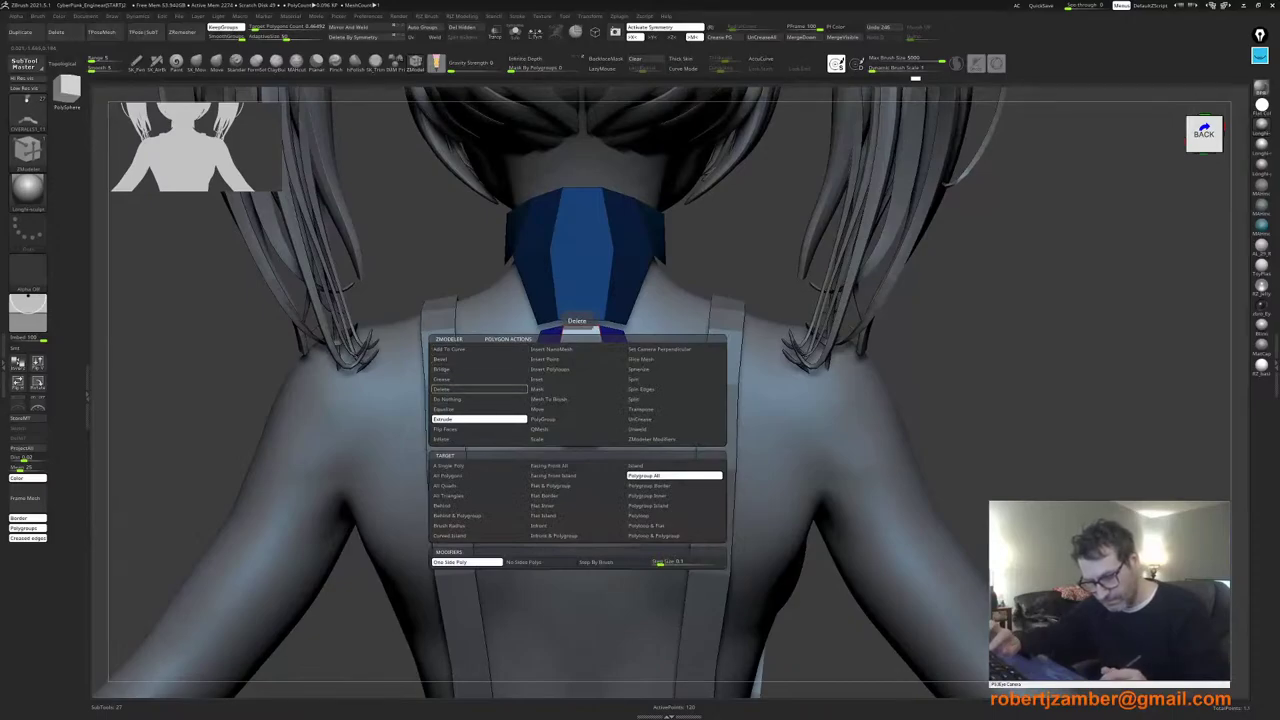
pyautogui.click(452, 389)
pyautogui.click(648, 476)
pyautogui.keyDown('ctrl'); pyautogui.moveTo(497, 441); pyautogui.dragTo(540, 535, button='right'); pyautogui.keyUp('ctrl')
pyautogui.click(578, 389)
pyautogui.keyDown('ctrl'); pyautogui.moveTo(568, 417); pyautogui.dragTo(503, 418, button='right'); pyautogui.keyUp('ctrl')
# Step: Hide the waist-tied subtool OVERALLS1_6 so the belt behind it is exposed
pyautogui.press('t')
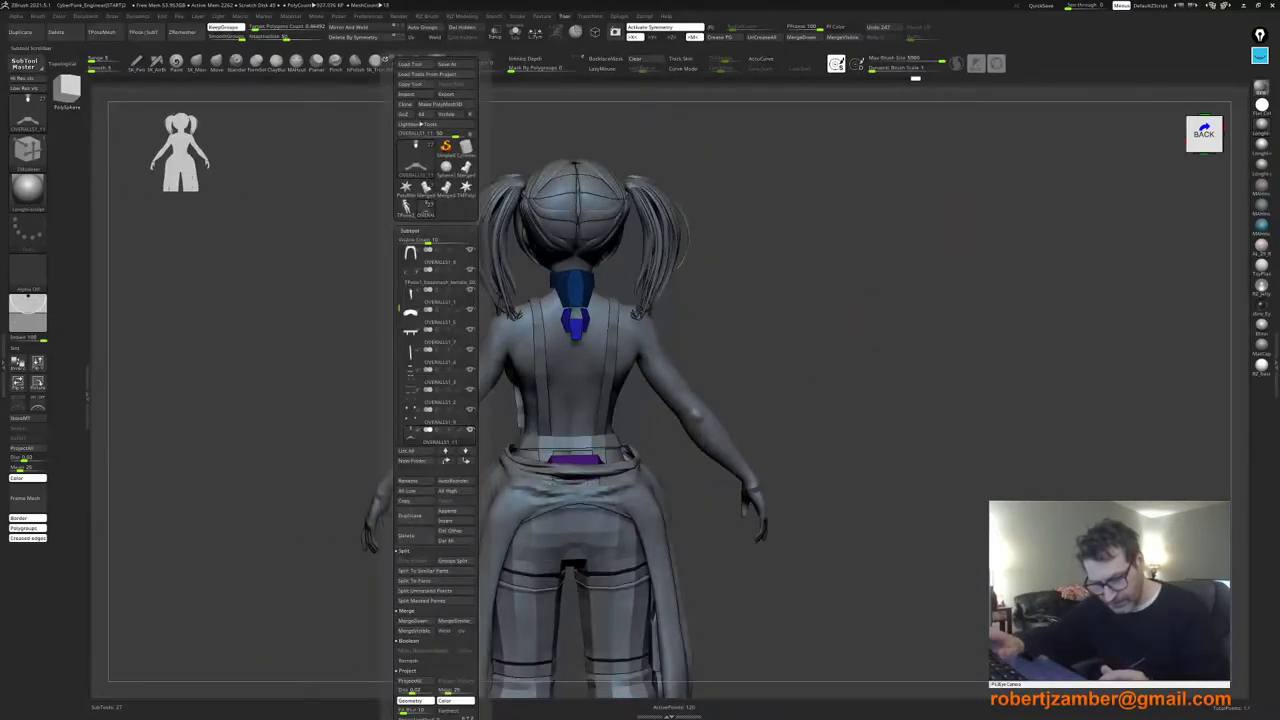
pyautogui.moveTo(398, 308); pyautogui.dragTo(398, 279)
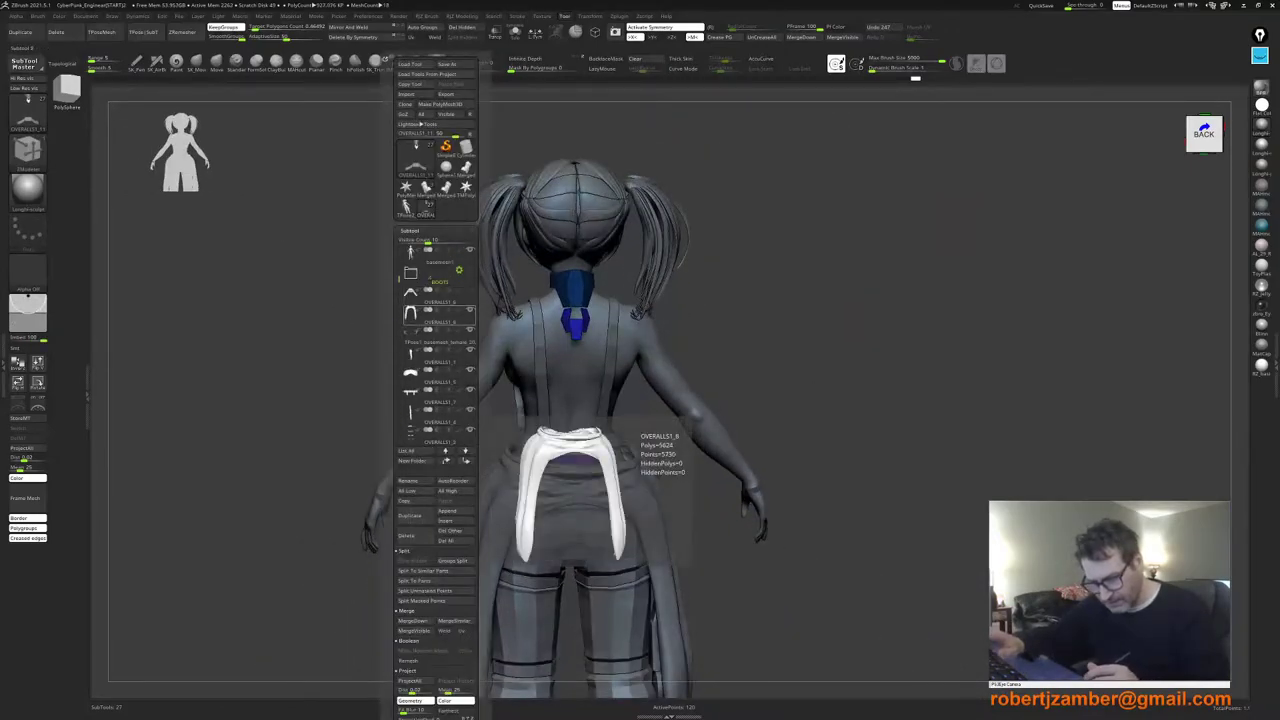
pyautogui.click(470, 310)
pyautogui.keyDown('ctrl'); pyautogui.moveTo(545, 355); pyautogui.dragTo(606, 424, button='right'); pyautogui.keyUp('ctrl')
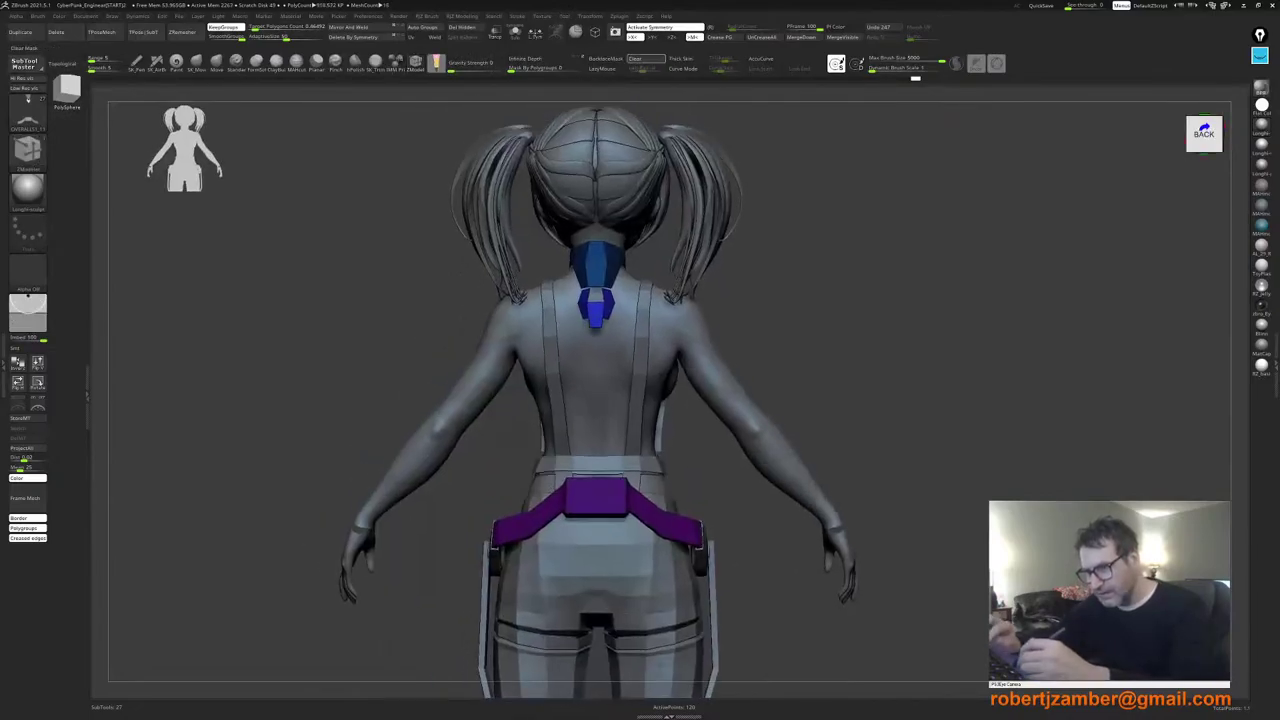
# Step: Clear the mask on the collar subtool and check the collar and back panel with the polyframe off and on
pyautogui.click(645, 59)
pyautogui.keyDown('alt'); pyautogui.moveTo(668, 224); pyautogui.dragTo(694, 246, button='right'); pyautogui.keyUp('alt')
pyautogui.hotkey('shift', 'f')
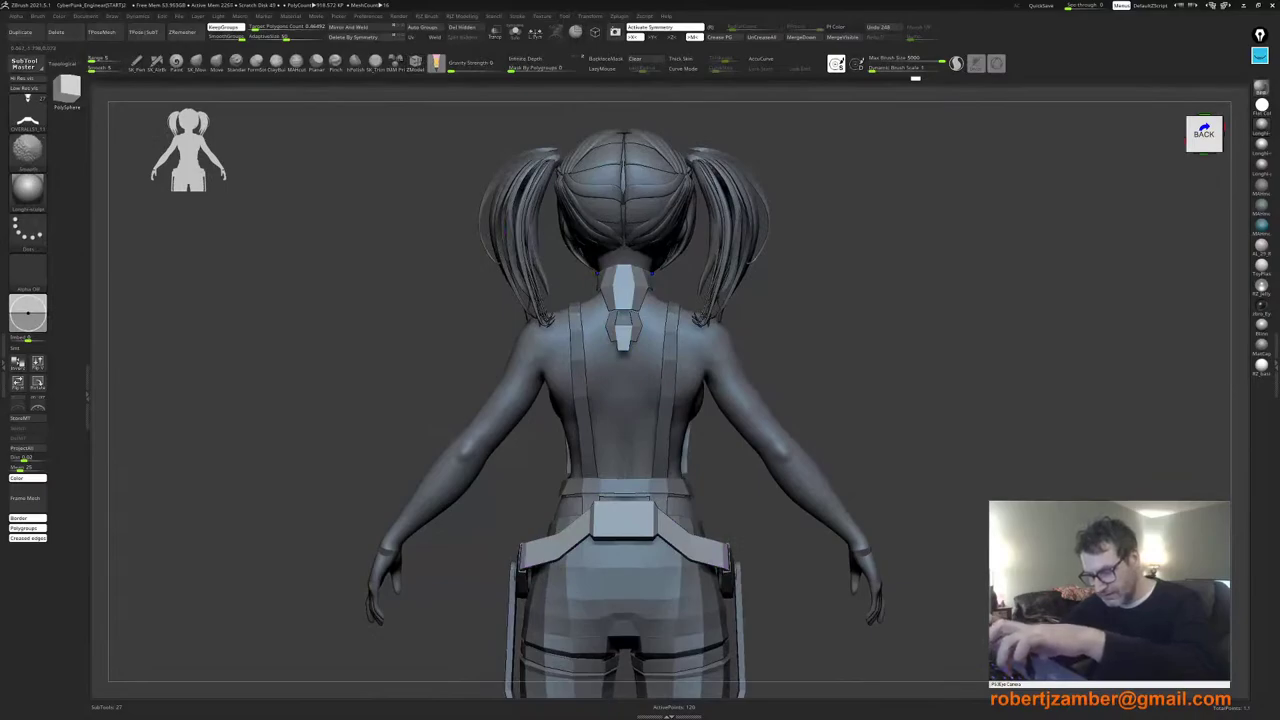
pyautogui.hotkey('shift', 'f')
pyautogui.keyDown('alt'); pyautogui.moveTo(434, 418); pyautogui.dragTo(431, 378, button='right'); pyautogui.keyUp('alt')
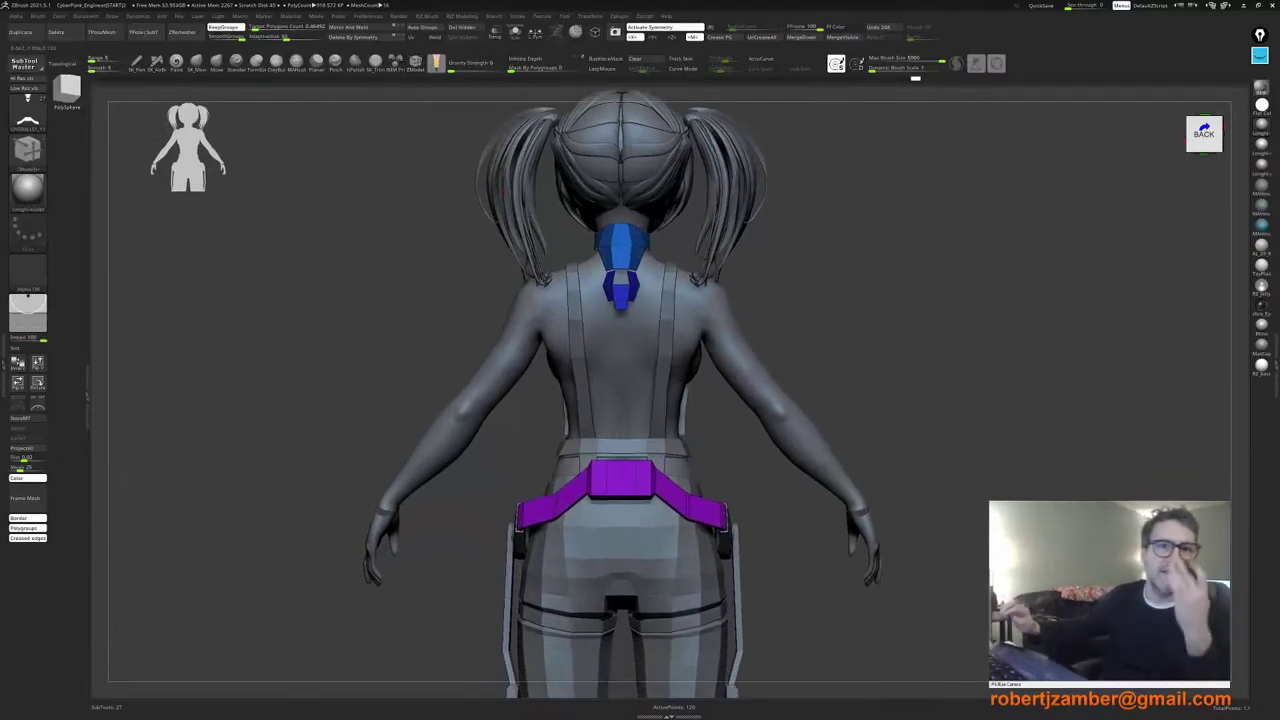
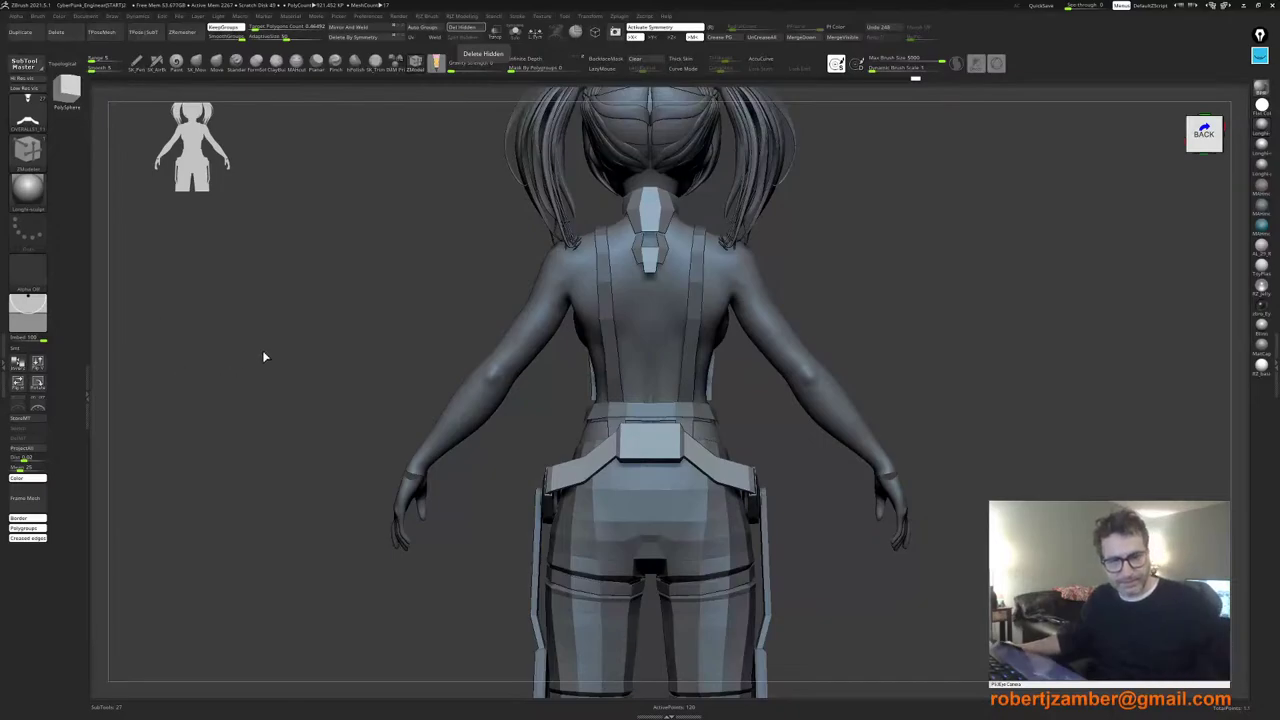
# Step: Switch to the Move brush and nudge the side pieces of the upper-back panel
pyautogui.moveTo(262, 350); pyautogui.dragTo(281, 348)
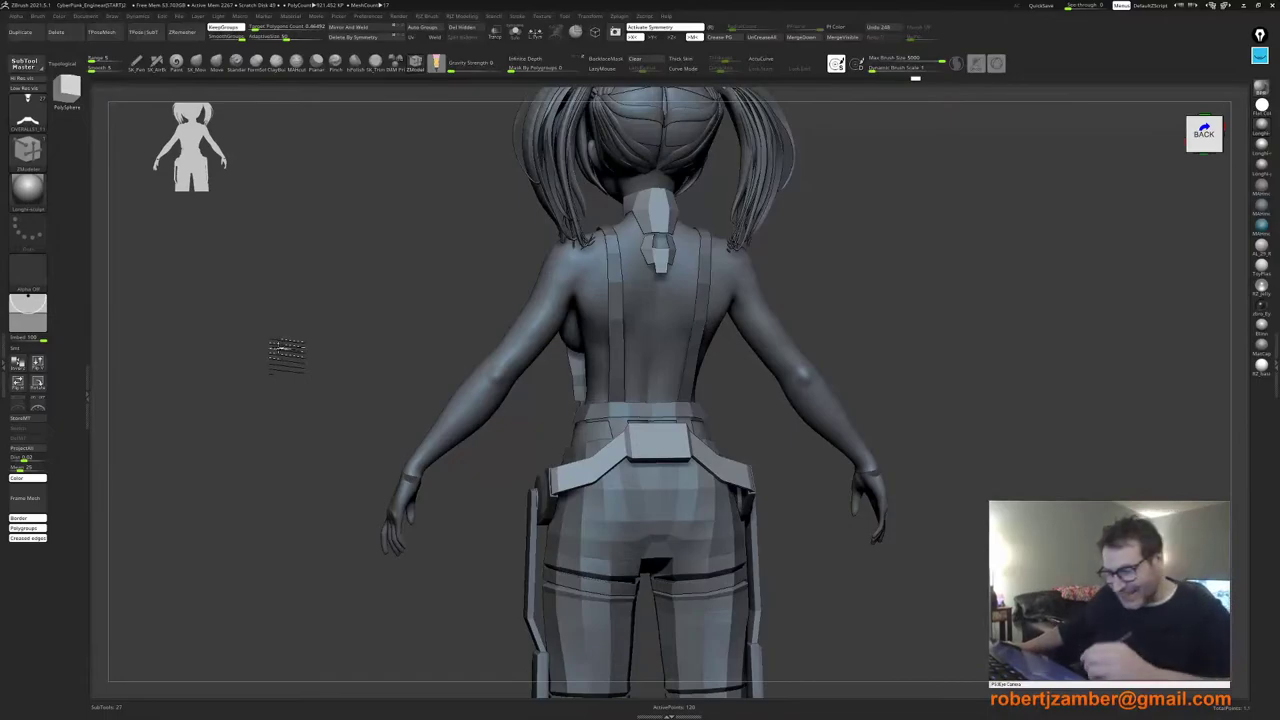
pyautogui.moveTo(488, 471); pyautogui.dragTo(506, 471)
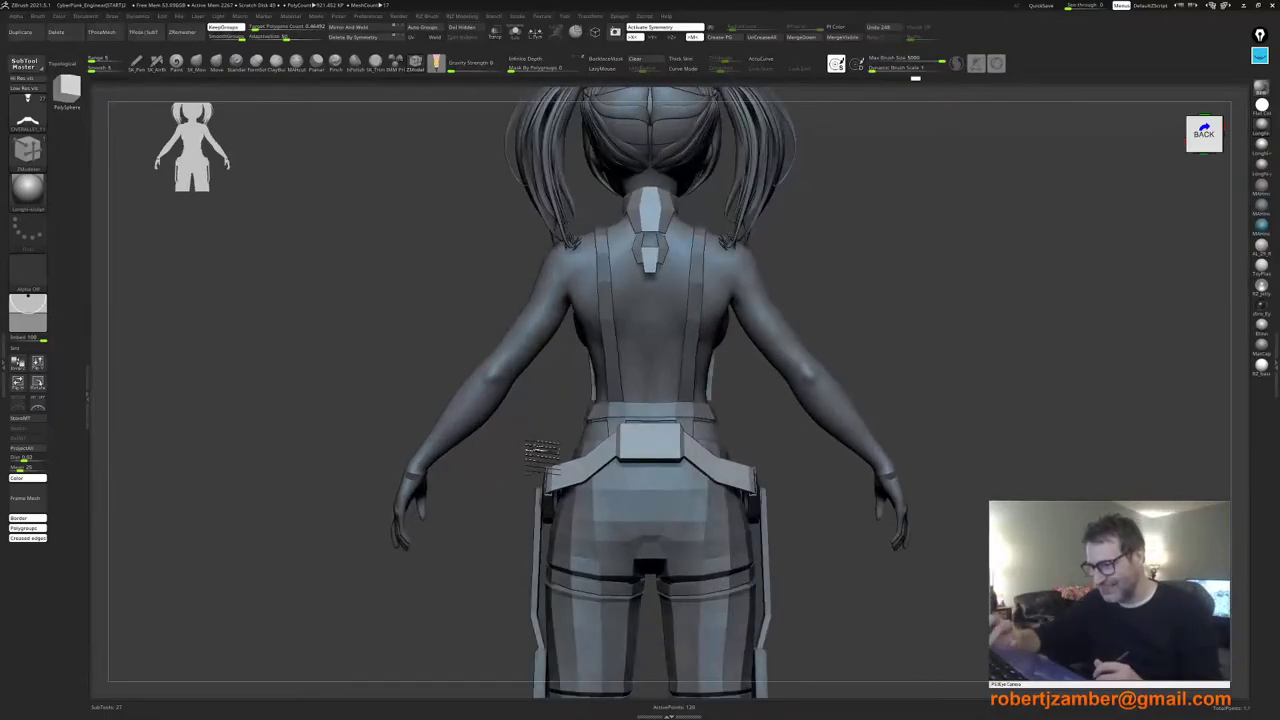
pyautogui.keyDown('alt'); pyautogui.moveTo(558, 426); pyautogui.dragTo(644, 473); pyautogui.keyUp('alt')
pyautogui.press('space')
pyautogui.moveTo(598, 380); pyautogui.dragTo(594, 380)
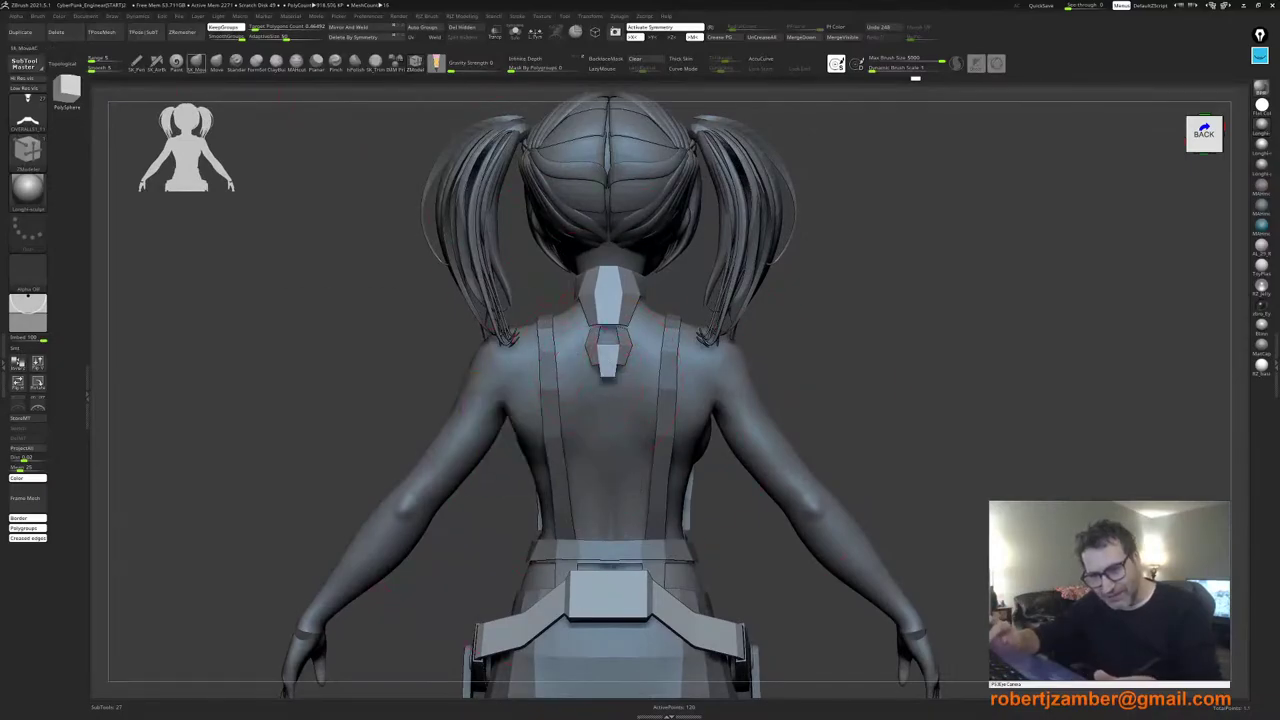
pyautogui.click(217, 63)
pyautogui.moveTo(588, 363)
pyautogui.keyDown('alt'); pyautogui.mouseDown(button='right')
pyautogui.moveTo(591, 374)
pyautogui.moveTo(524, 410)
pyautogui.mouseUp(button='right'); pyautogui.keyUp('alt')
pyautogui.press('space')
pyautogui.moveTo(564, 357); pyautogui.dragTo(560, 357)
pyautogui.moveTo(506, 388); pyautogui.dragTo(560, 372, button='right')
pyautogui.press('space')
pyautogui.moveTo(561, 341); pyautogui.dragTo(563, 341)
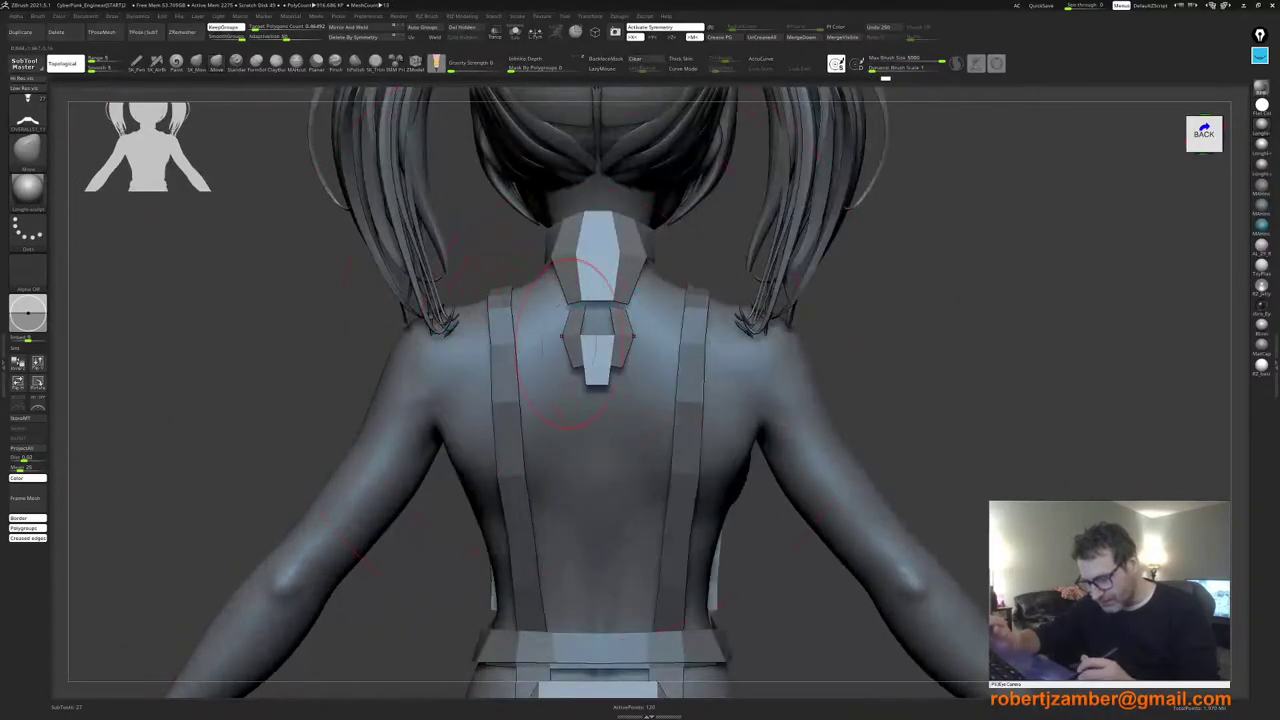
# Step: Check the collar from the front and sides, and pull the panel's side piece slightly outward from the rear three-quarter view
pyautogui.keyDown('ctrl'); pyautogui.moveTo(561, 423); pyautogui.dragTo(462, 432, button='right'); pyautogui.keyUp('ctrl')
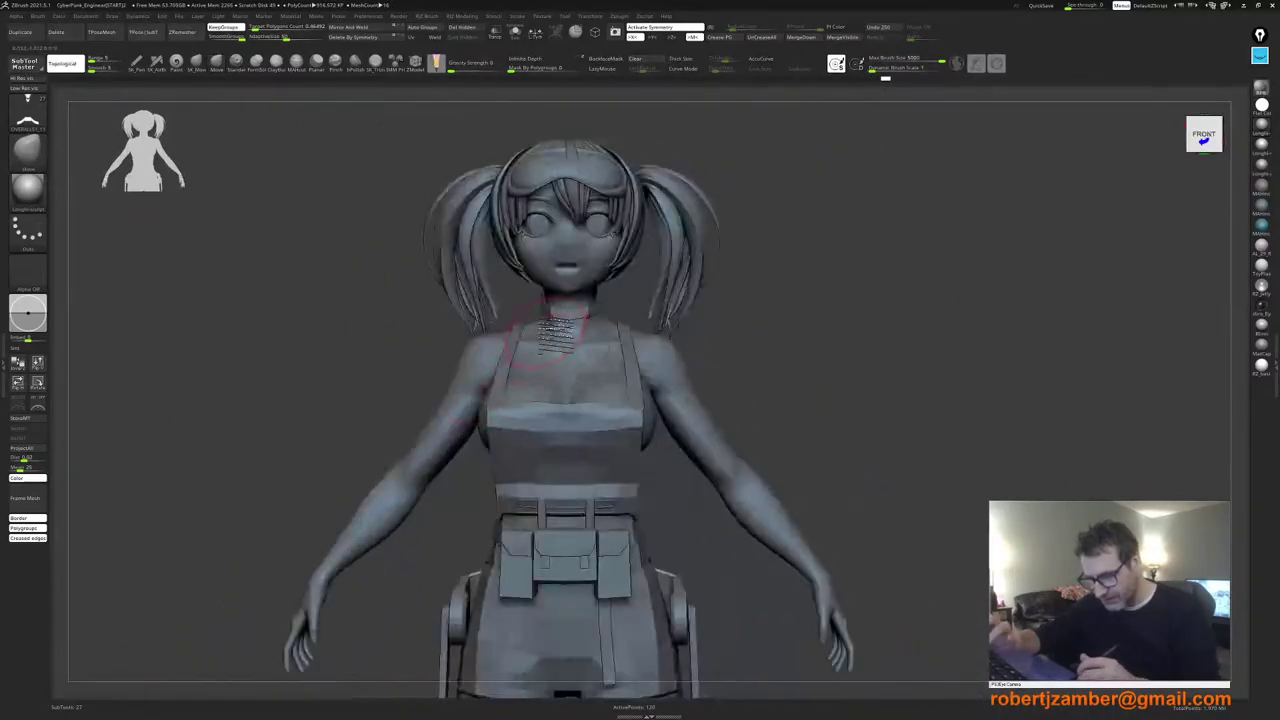
pyautogui.press('space')
pyautogui.moveTo(545, 323); pyautogui.dragTo(552, 322)
pyautogui.moveTo(552, 322)
pyautogui.keyDown('ctrl'); pyautogui.mouseDown(button='right')
pyautogui.moveTo(551, 335)
pyautogui.moveTo(565, 290)
pyautogui.mouseUp(button='right'); pyautogui.keyUp('ctrl')
pyautogui.moveTo(568, 376); pyautogui.dragTo(551, 519, button='right')
pyautogui.moveTo(551, 519); pyautogui.dragTo(578, 524, button='right')
pyautogui.press('space')
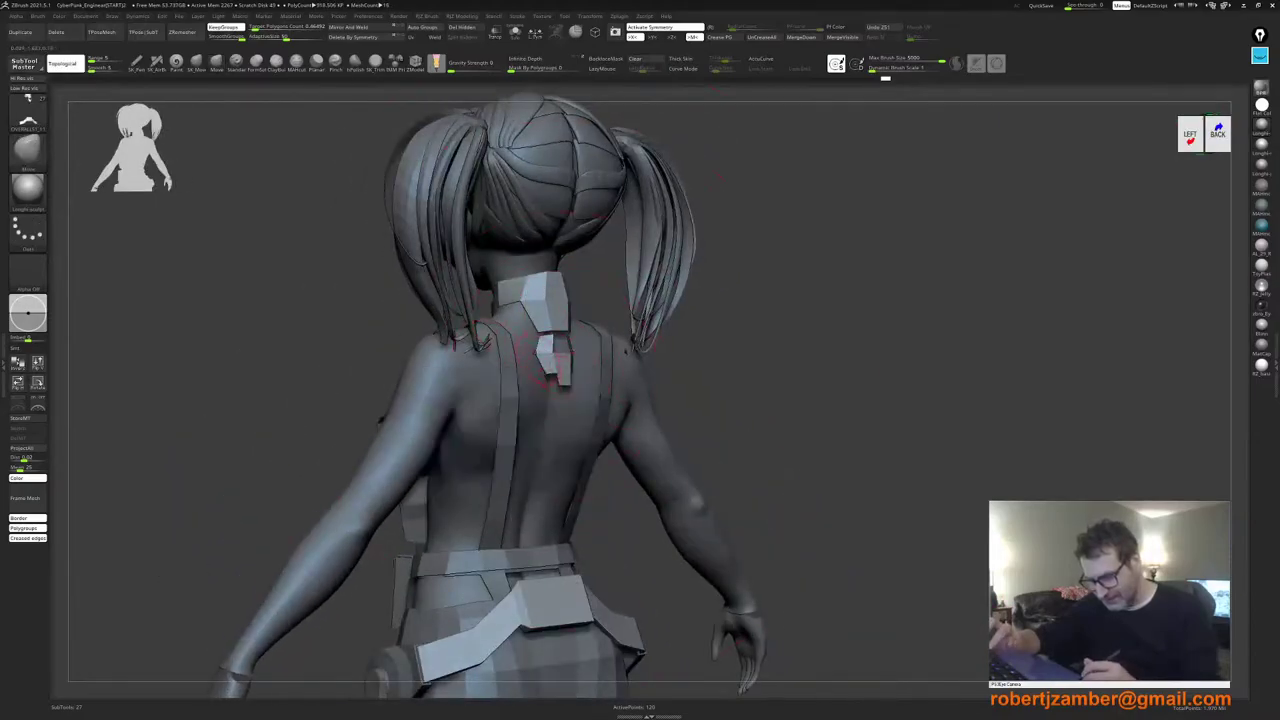
pyautogui.moveTo(520, 354); pyautogui.dragTo(513, 352)
pyautogui.moveTo(530, 372)
pyautogui.mouseDown(button='right')
pyautogui.moveTo(492, 378)
pyautogui.moveTo(513, 391)
pyautogui.mouseUp(button='right')
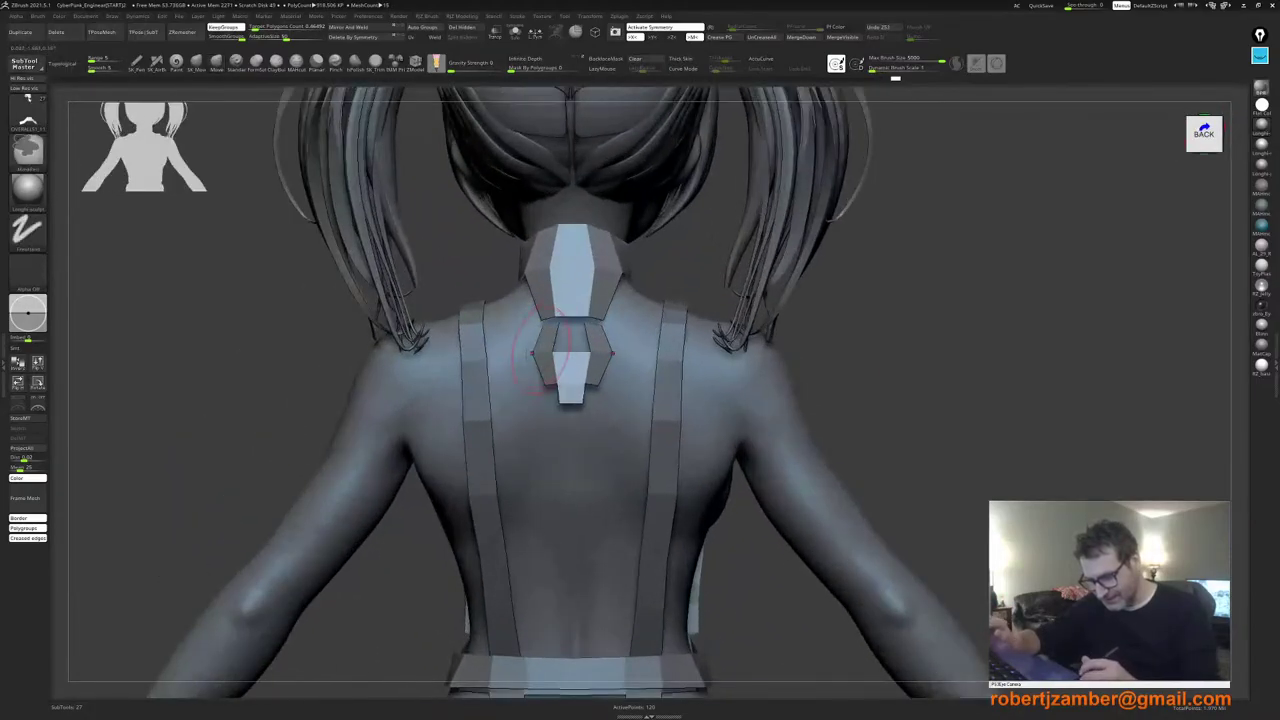
# Step: Move the upper inner corners of the panel's side pieces outward with the Move brush, tapering their tops to points
pyautogui.press('space')
pyautogui.moveTo(549, 335); pyautogui.dragTo(542, 335)
pyautogui.moveTo(496, 390); pyautogui.dragTo(522, 392, button='right')
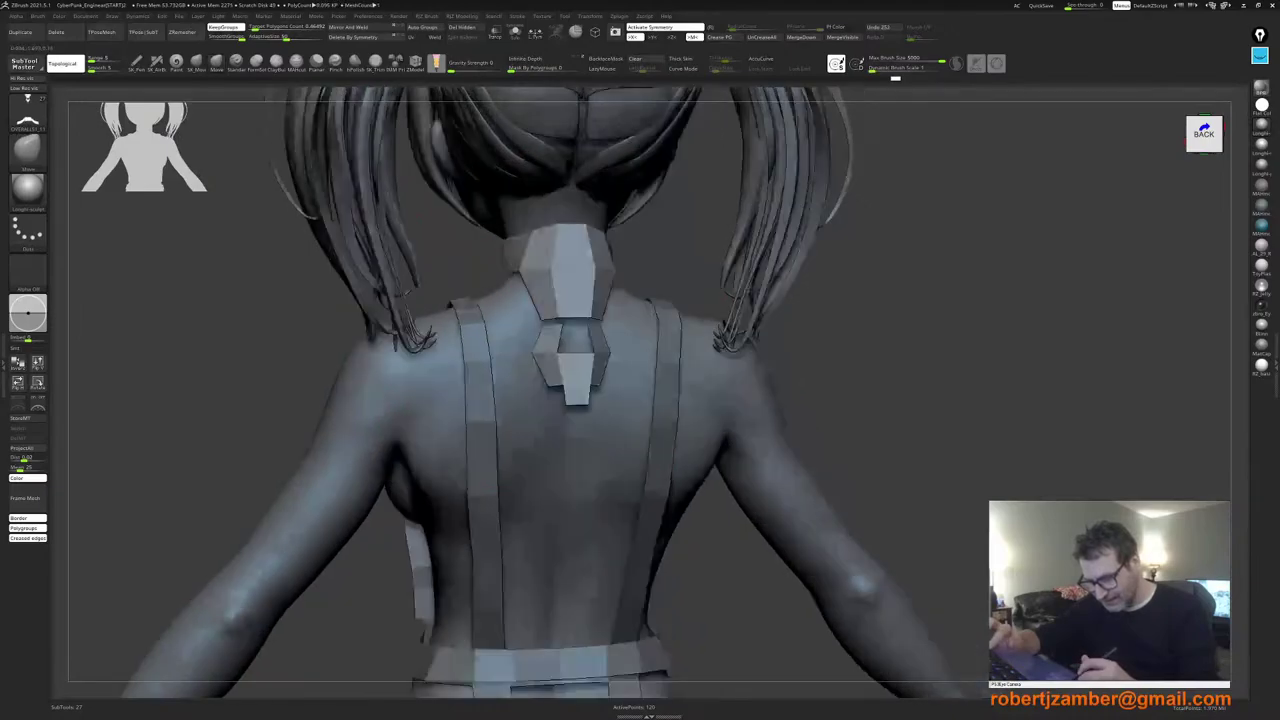
pyautogui.press('space')
pyautogui.moveTo(562, 335); pyautogui.dragTo(551, 343)
pyautogui.moveTo(530, 380); pyautogui.dragTo(504, 379, button='right')
pyautogui.press('space')
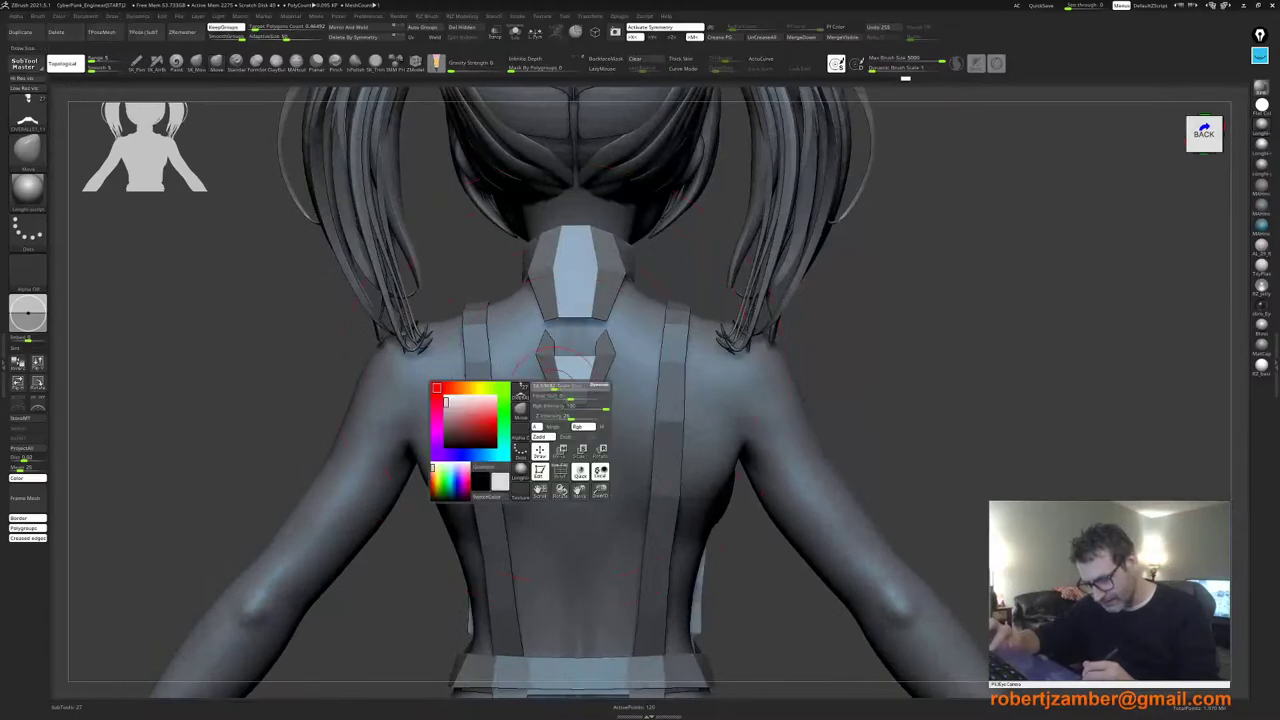
pyautogui.moveTo(565, 397)
pyautogui.mouseDown()
pyautogui.moveTo(535, 356)
pyautogui.moveTo(545, 329)
pyautogui.mouseUp()
pyautogui.press('space')
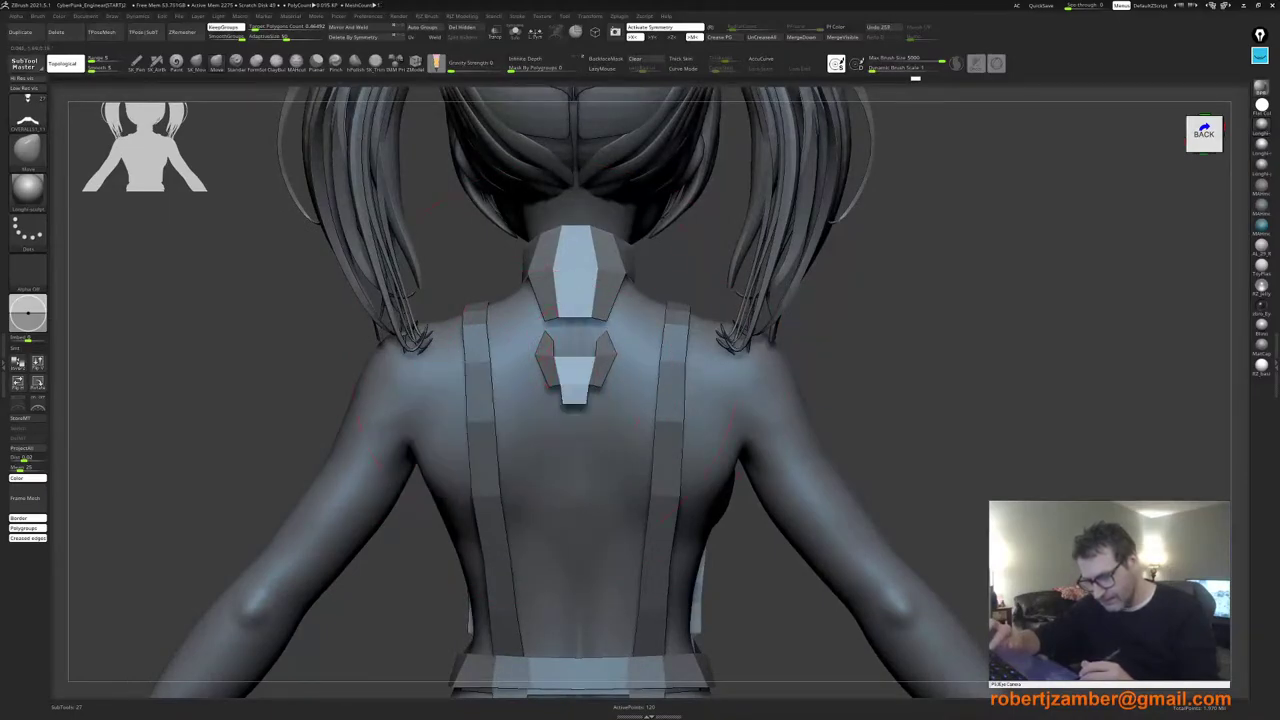
# Step: Pull the outermost corners of the panel's side pieces outward symmetrically to widen the panel
pyautogui.keyDown('ctrl'); pyautogui.moveTo(540, 347); pyautogui.dragTo(541, 373, button='right'); pyautogui.keyUp('ctrl')
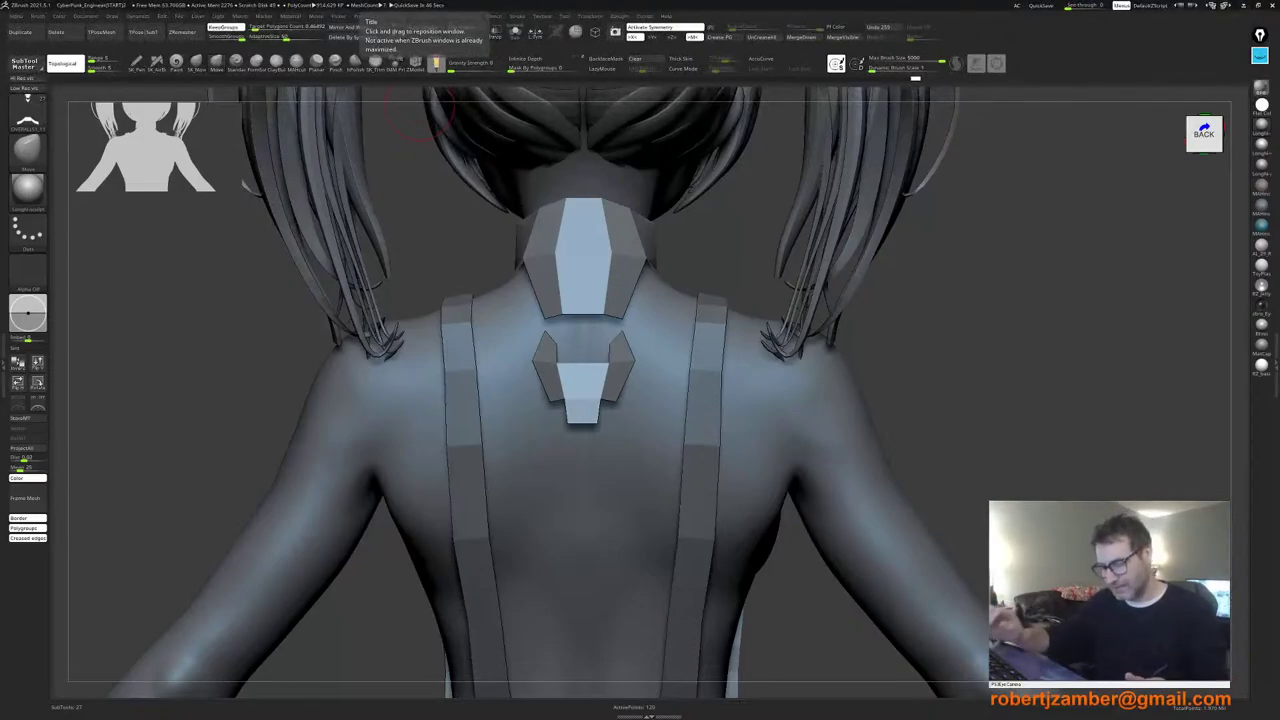
pyautogui.moveTo(421, 106)
pyautogui.mouseDown()
pyautogui.moveTo(510, 125)
pyautogui.moveTo(440, 115)
pyautogui.mouseUp()
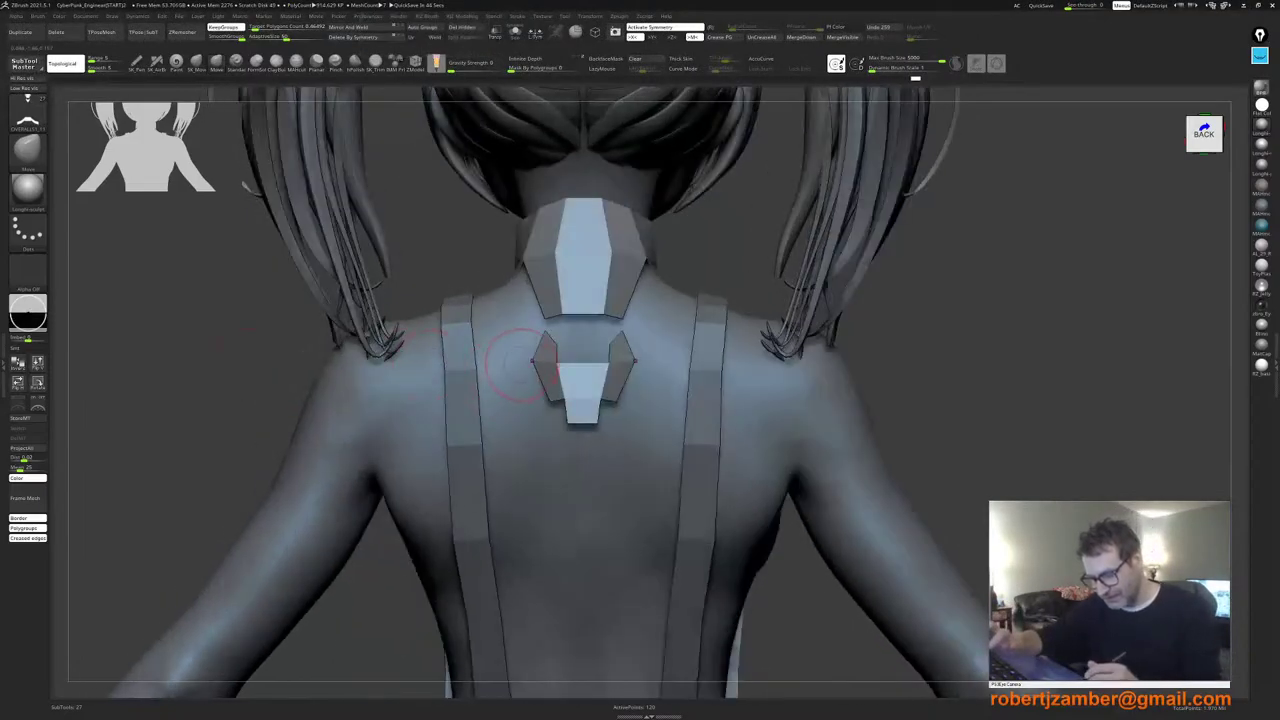
pyautogui.moveTo(522, 369); pyautogui.dragTo(518, 370)
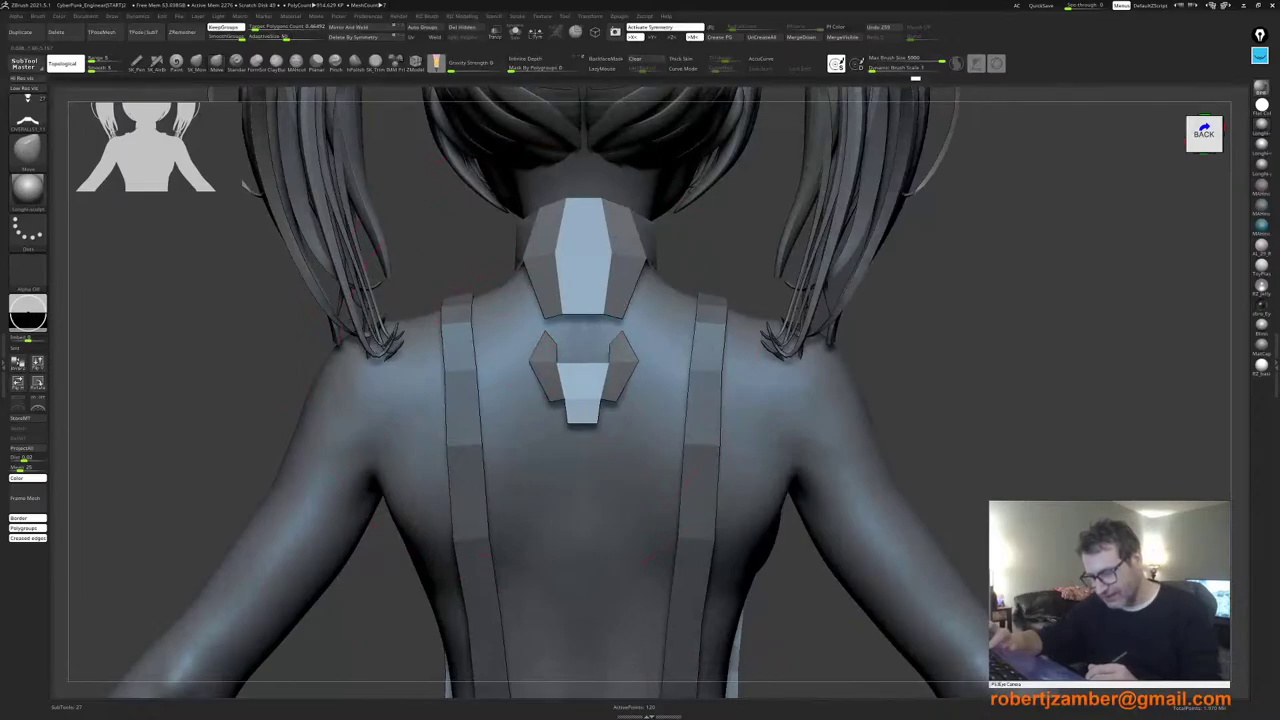
pyautogui.moveTo(520, 366); pyautogui.dragTo(561, 371)
# Step: Widen the lower end of the panel's centre tab slightly with a resized Move brush, working from the rear three-quarter view
pyautogui.press('space')
pyautogui.press('space')
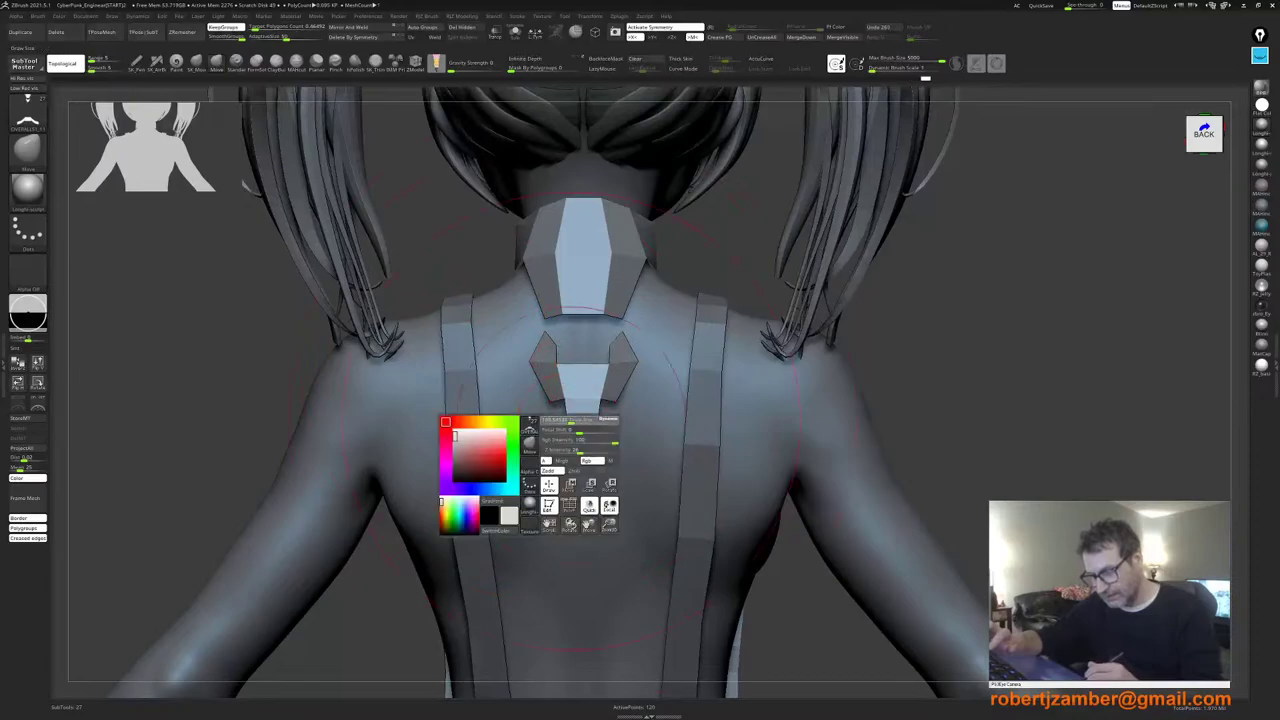
pyautogui.moveTo(566, 423); pyautogui.dragTo(571, 423)
pyautogui.moveTo(590, 392); pyautogui.dragTo(525, 398, button='right')
pyautogui.press('space')
pyautogui.moveTo(570, 424); pyautogui.dragTo(568, 425)
pyautogui.press('space')
pyautogui.moveTo(566, 424); pyautogui.dragTo(682, 426, button='right')
pyautogui.press('space')
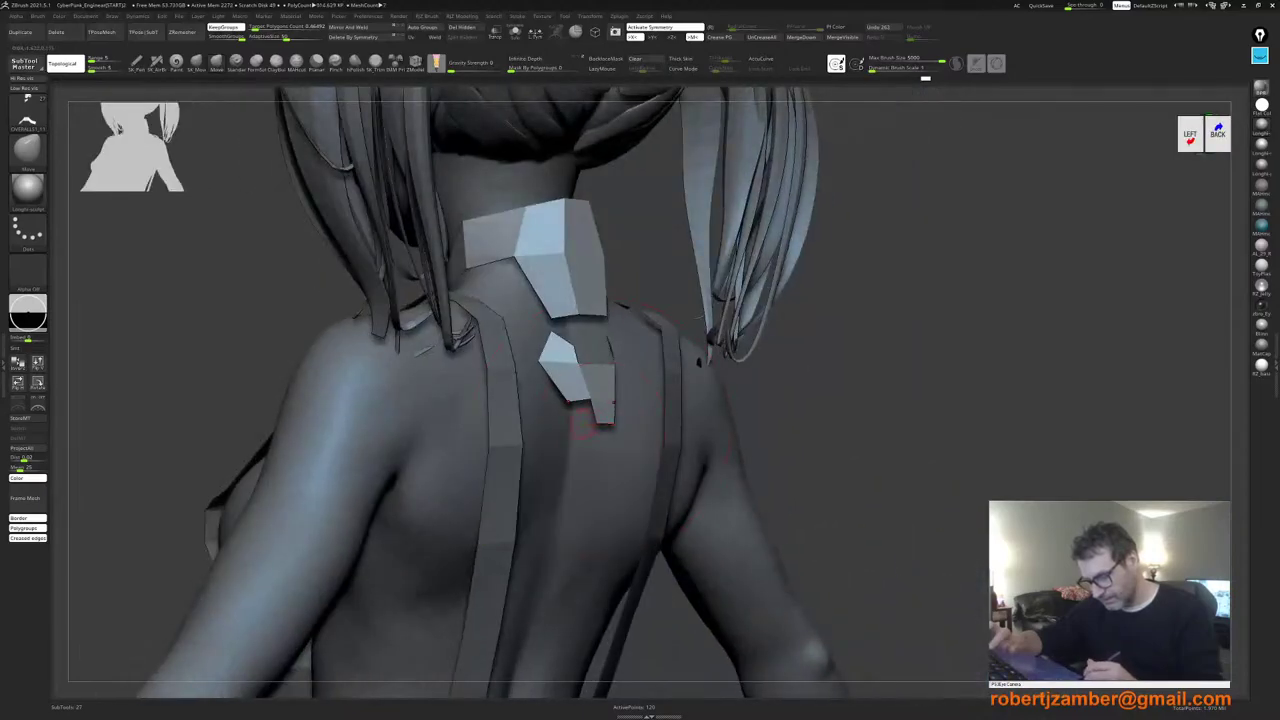
pyautogui.moveTo(598, 421); pyautogui.dragTo(590, 422)
pyautogui.keyDown('shift'); pyautogui.moveTo(518, 428); pyautogui.dragTo(510, 438, button='right'); pyautogui.keyUp('shift')
pyautogui.press('space')
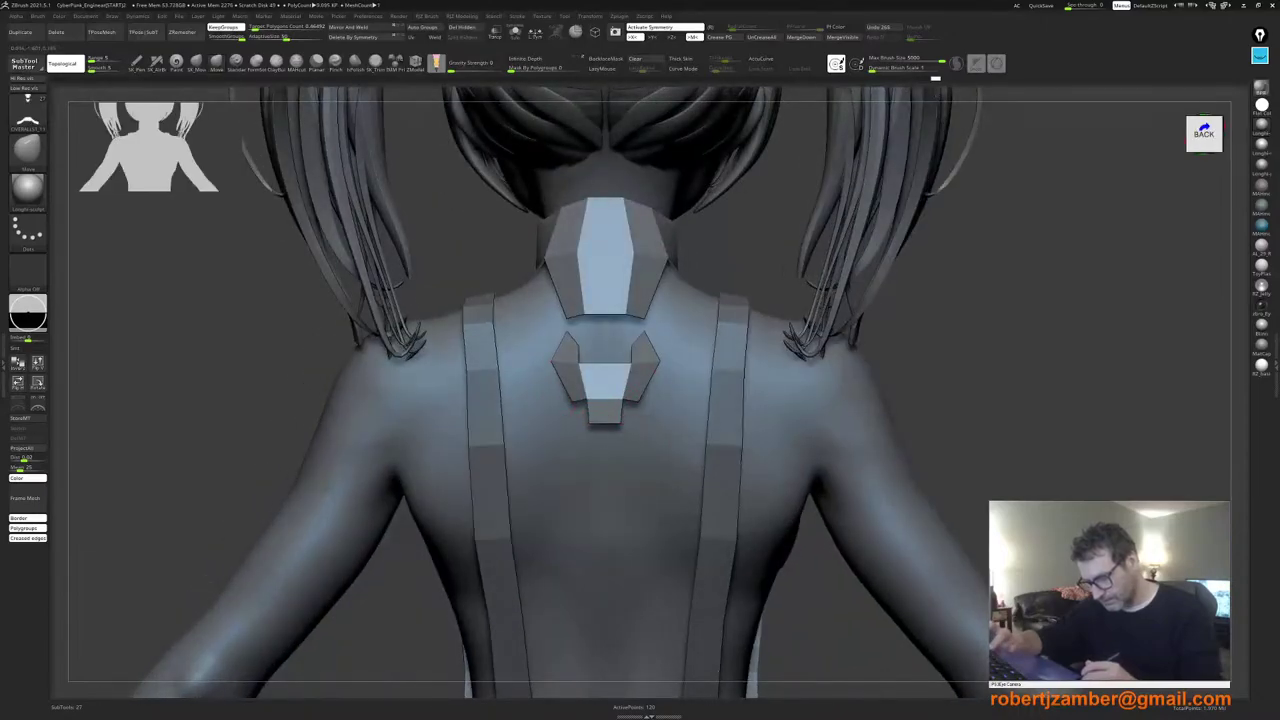
# Step: Nudge the outer and lower corners of the panel's side pieces symmetrically to refine their angular outline
pyautogui.press('space')
pyautogui.moveTo(552, 362); pyautogui.dragTo(547, 361)
pyautogui.moveTo(547, 361)
pyautogui.keyDown('ctrl'); pyautogui.mouseDown(button='right')
pyautogui.moveTo(550, 412)
pyautogui.moveTo(480, 412)
pyautogui.mouseUp(button='right'); pyautogui.keyUp('ctrl')
pyautogui.moveTo(637, 351); pyautogui.dragTo(690, 362, button='right')
pyautogui.press('space')
pyautogui.moveTo(672, 346); pyautogui.dragTo(645, 346)
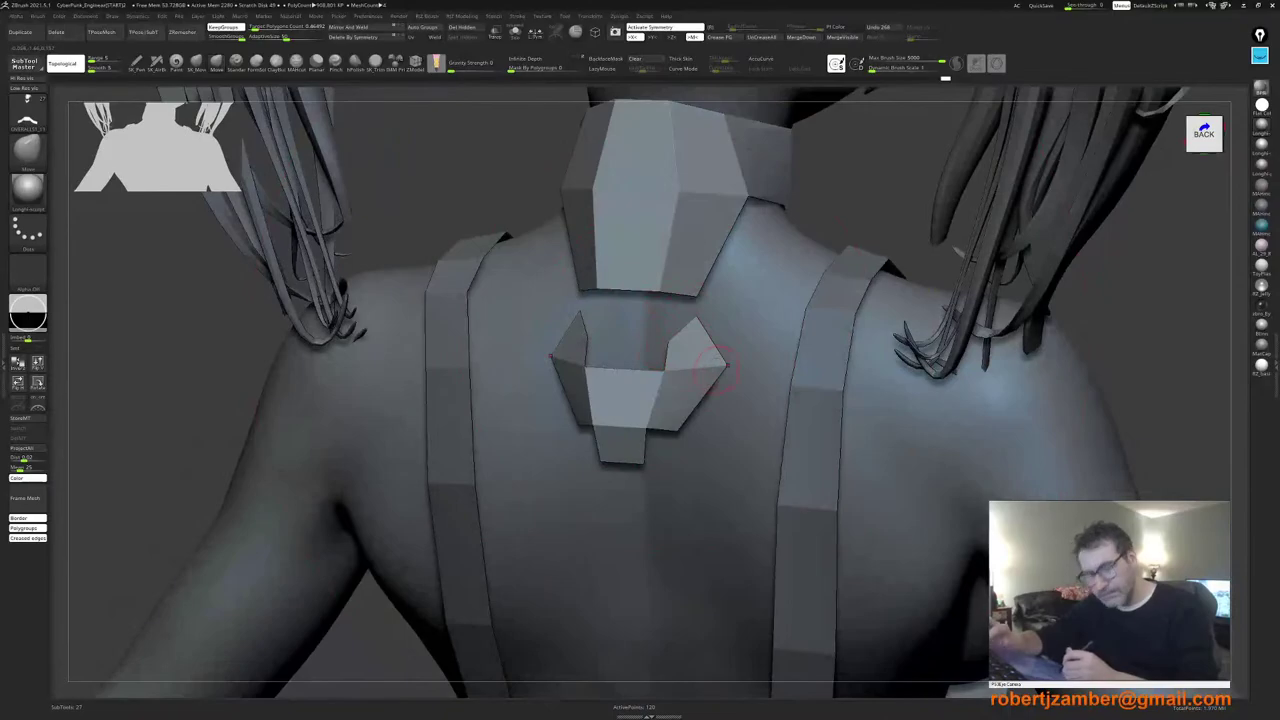
pyautogui.keyDown('shift'); pyautogui.moveTo(600, 380); pyautogui.dragTo(560, 385, button='right'); pyautogui.keyUp('shift')
pyautogui.press('space')
pyautogui.moveTo(562, 418); pyautogui.dragTo(577, 418)
pyautogui.keyDown('alt'); pyautogui.moveTo(556, 408); pyautogui.dragTo(566, 420, button='right'); pyautogui.keyUp('alt')
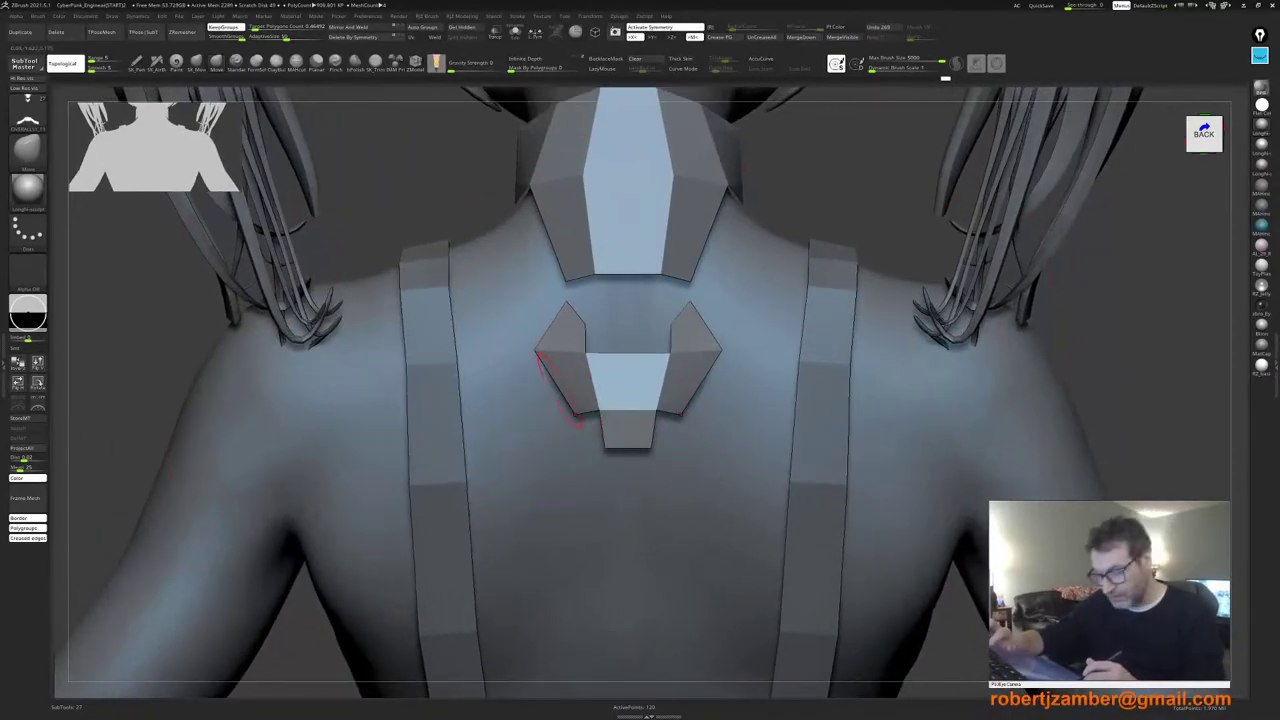
pyautogui.press('space')
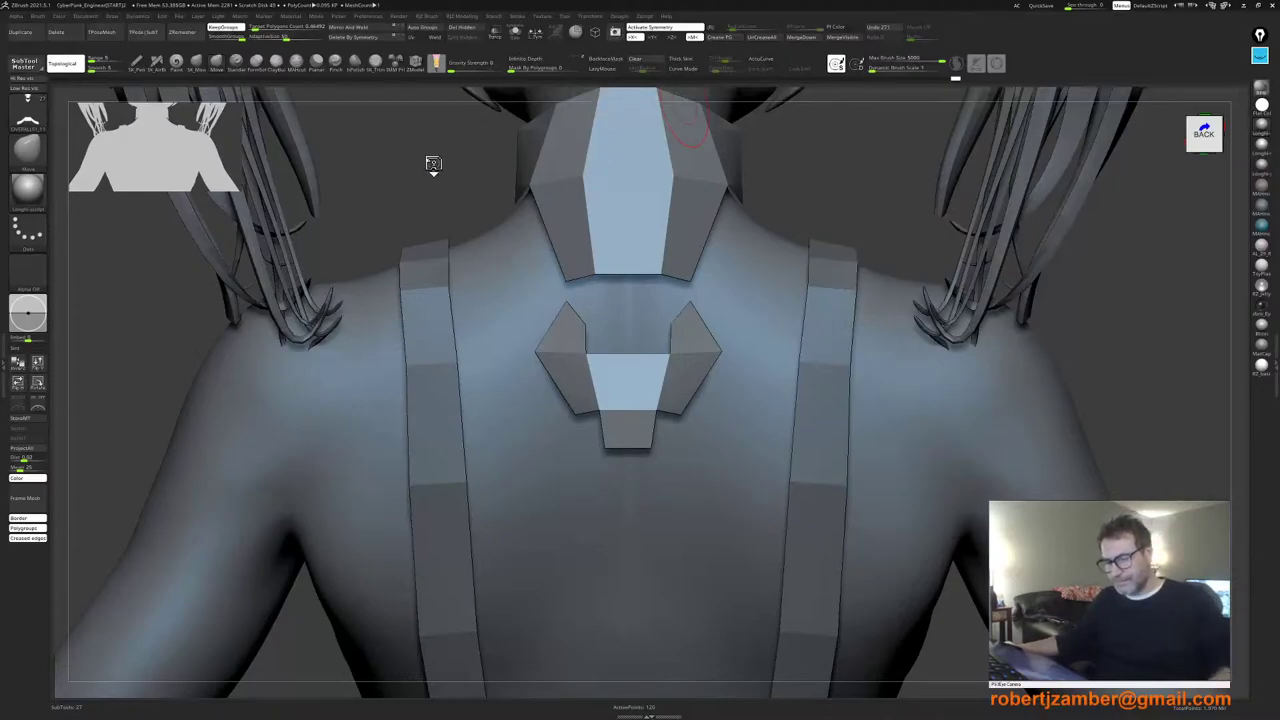
# Step: Lower the panel's centre tab slightly and pull the collar's lower centre edge down at the back with the Move brush
pyautogui.moveTo(431, 163); pyautogui.dragTo(443, 169)
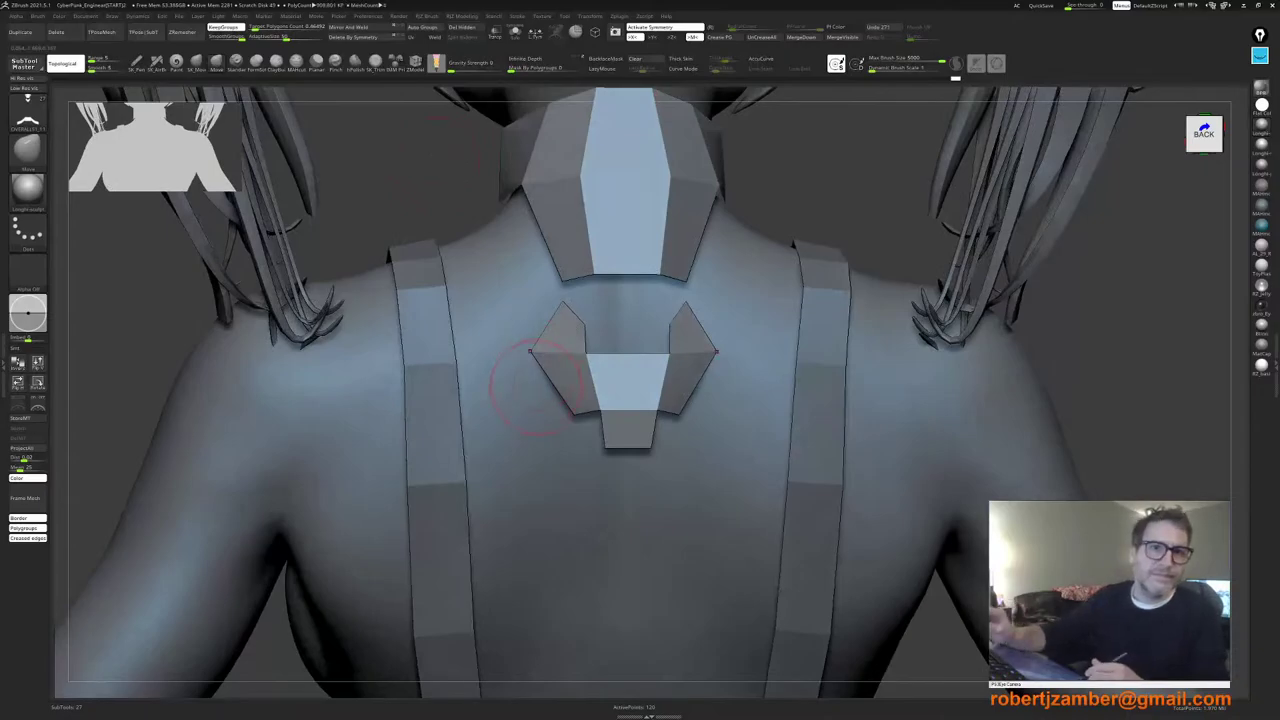
pyautogui.press('shift')
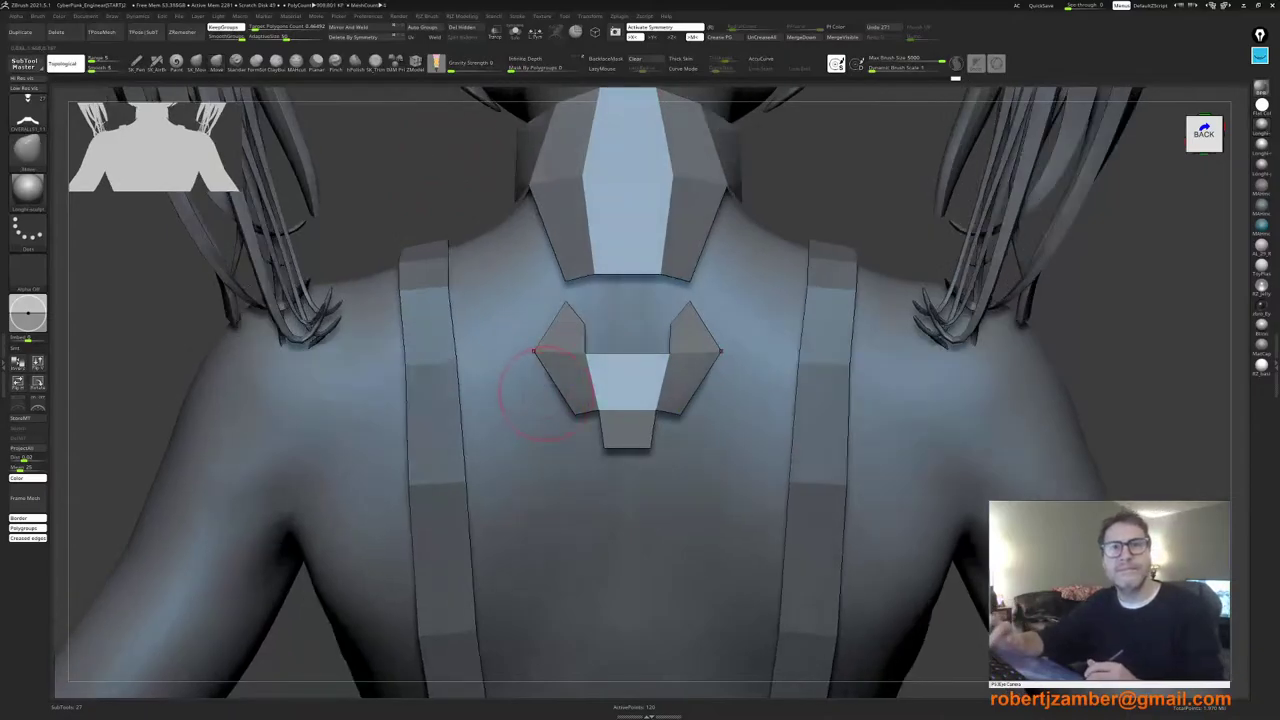
pyautogui.press('c')
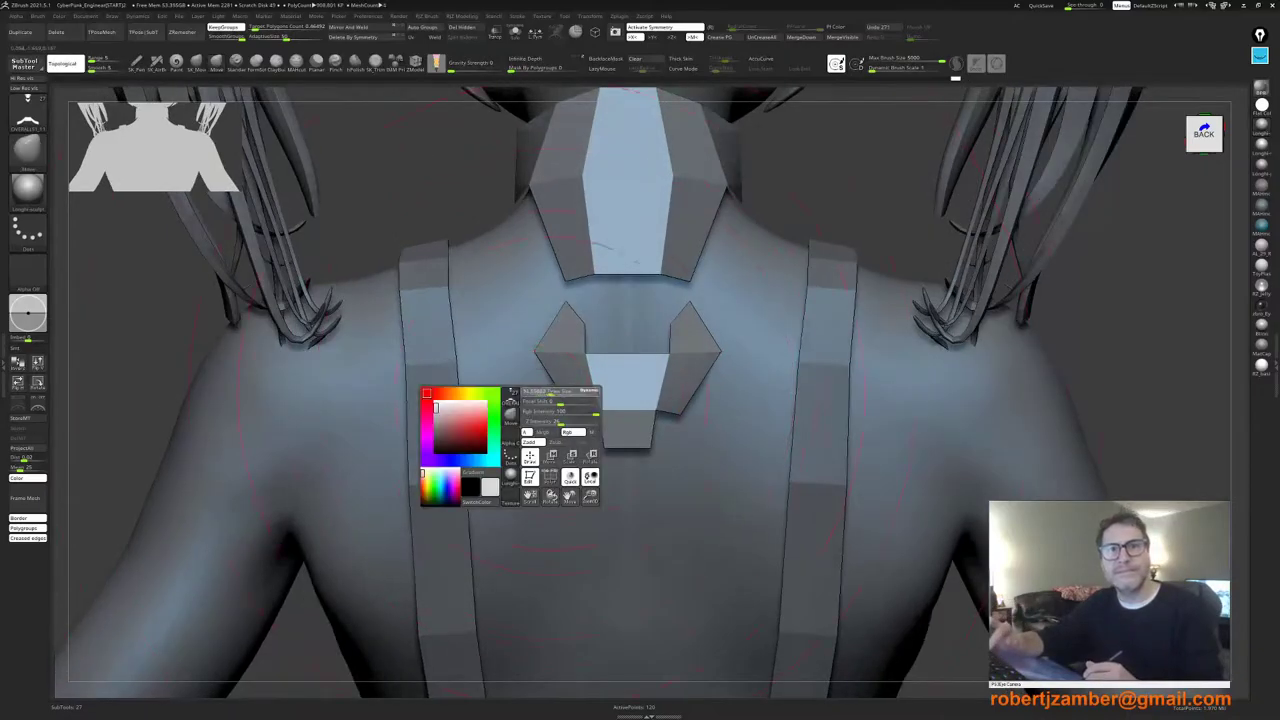
pyautogui.moveTo(563, 407); pyautogui.dragTo(569, 421)
pyautogui.press('space')
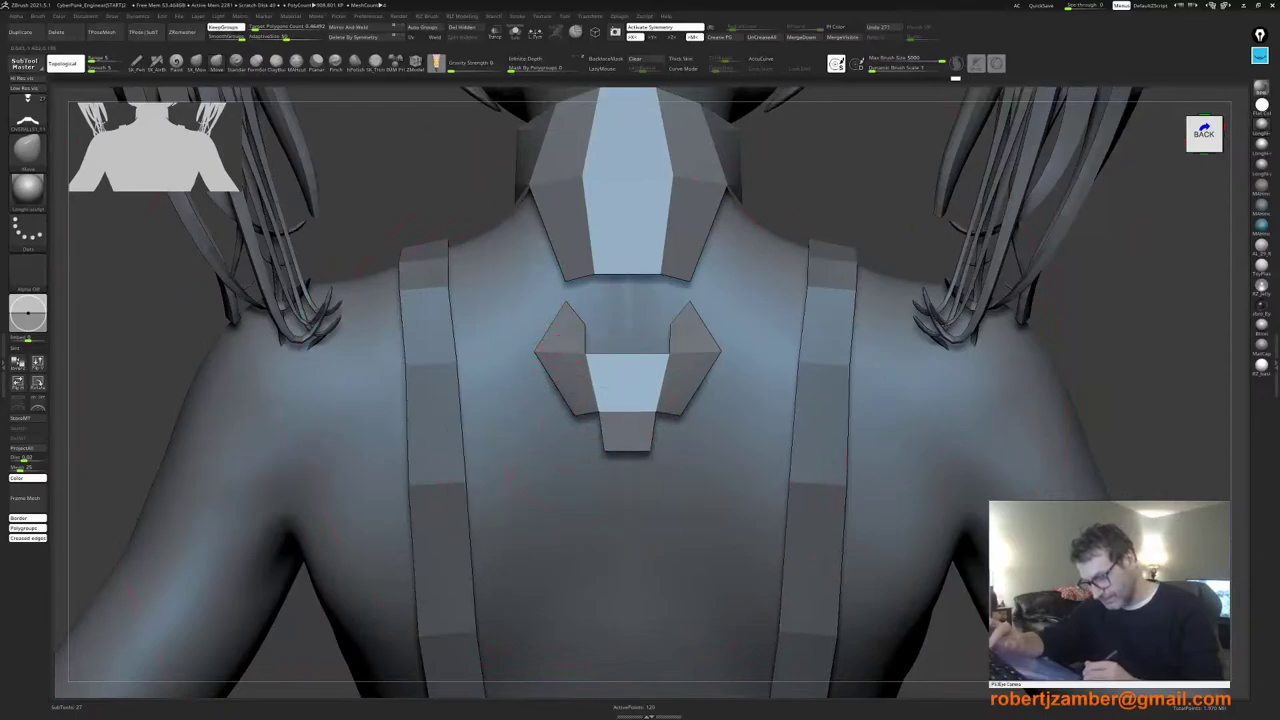
pyautogui.press('c')
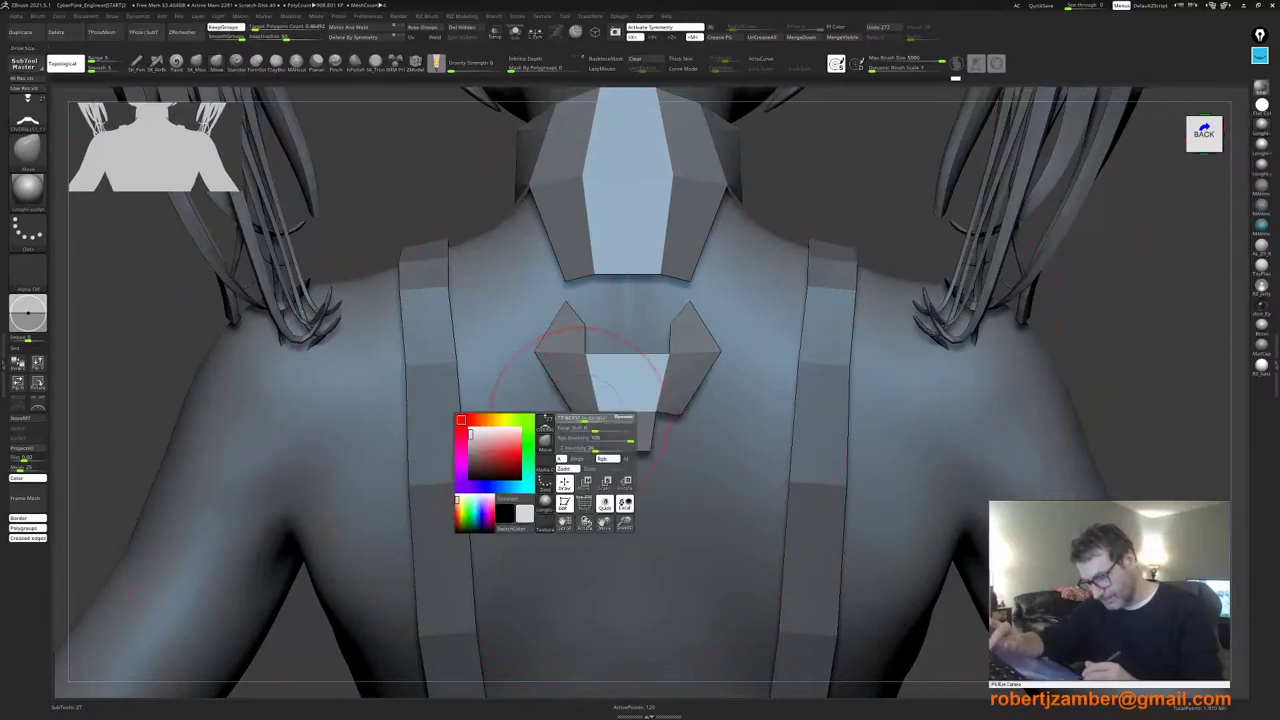
pyautogui.press('c')
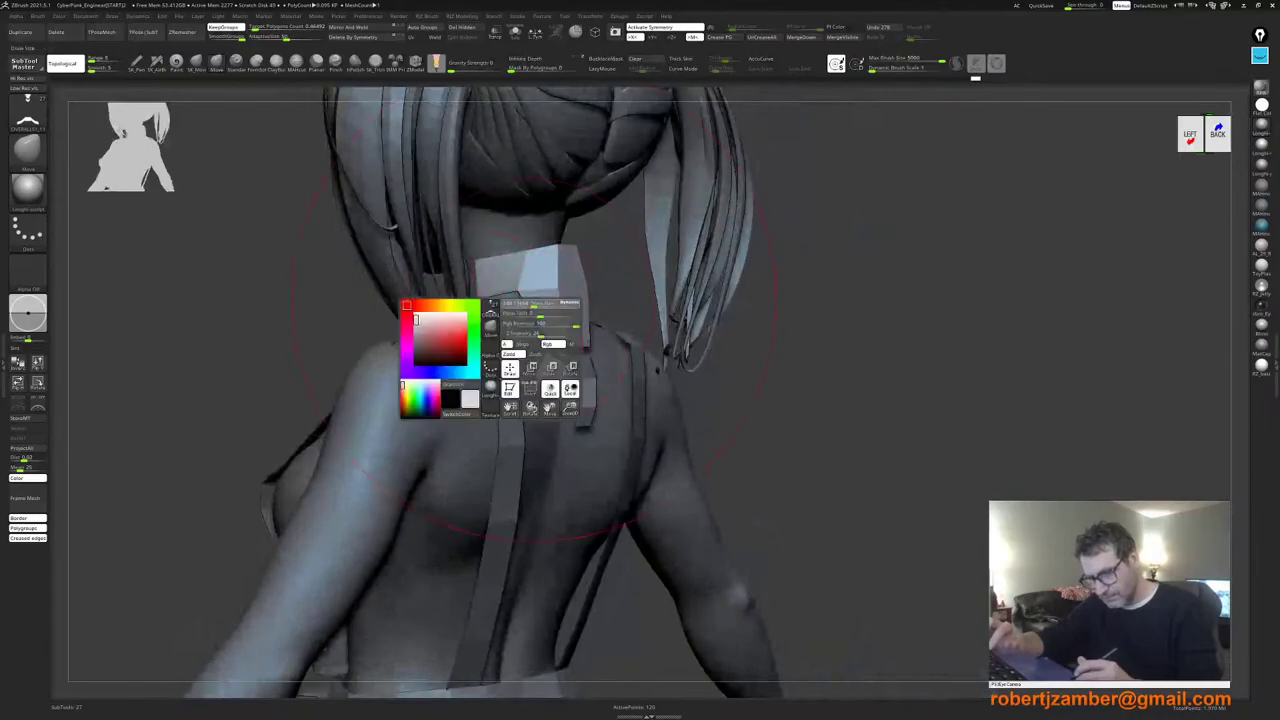
pyautogui.moveTo(535, 302); pyautogui.dragTo(519, 302)
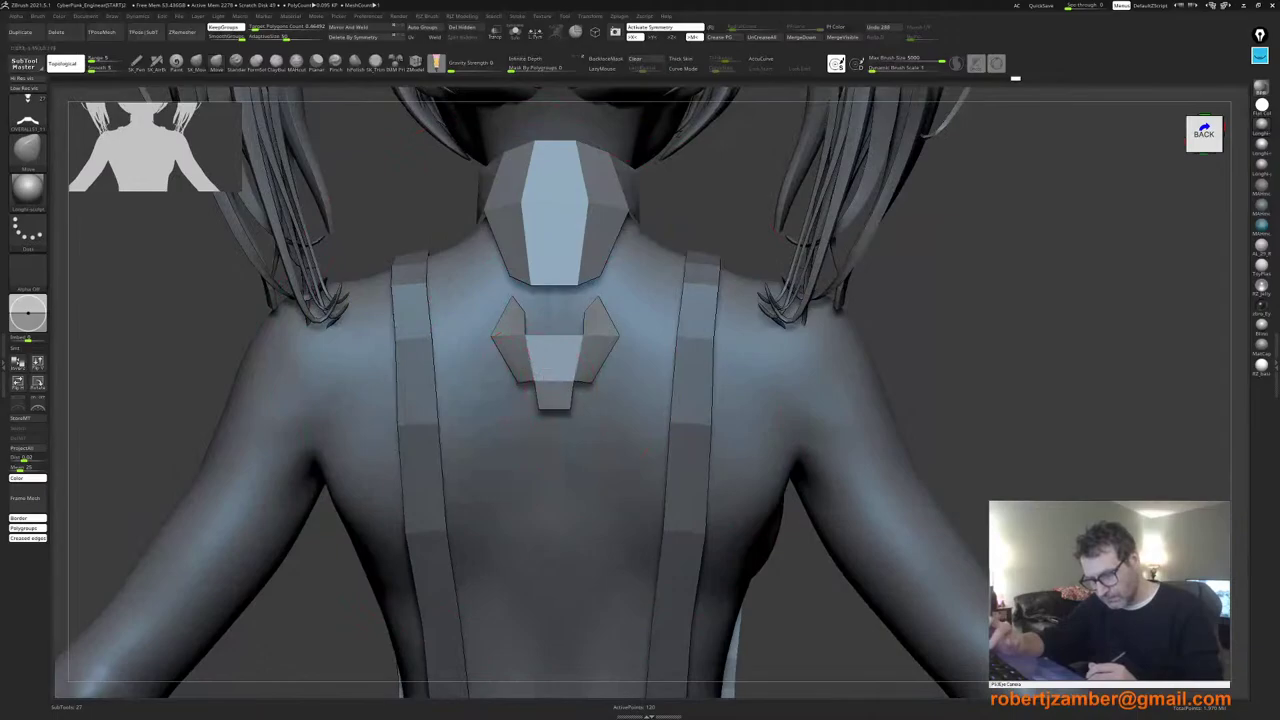
pyautogui.press('space')
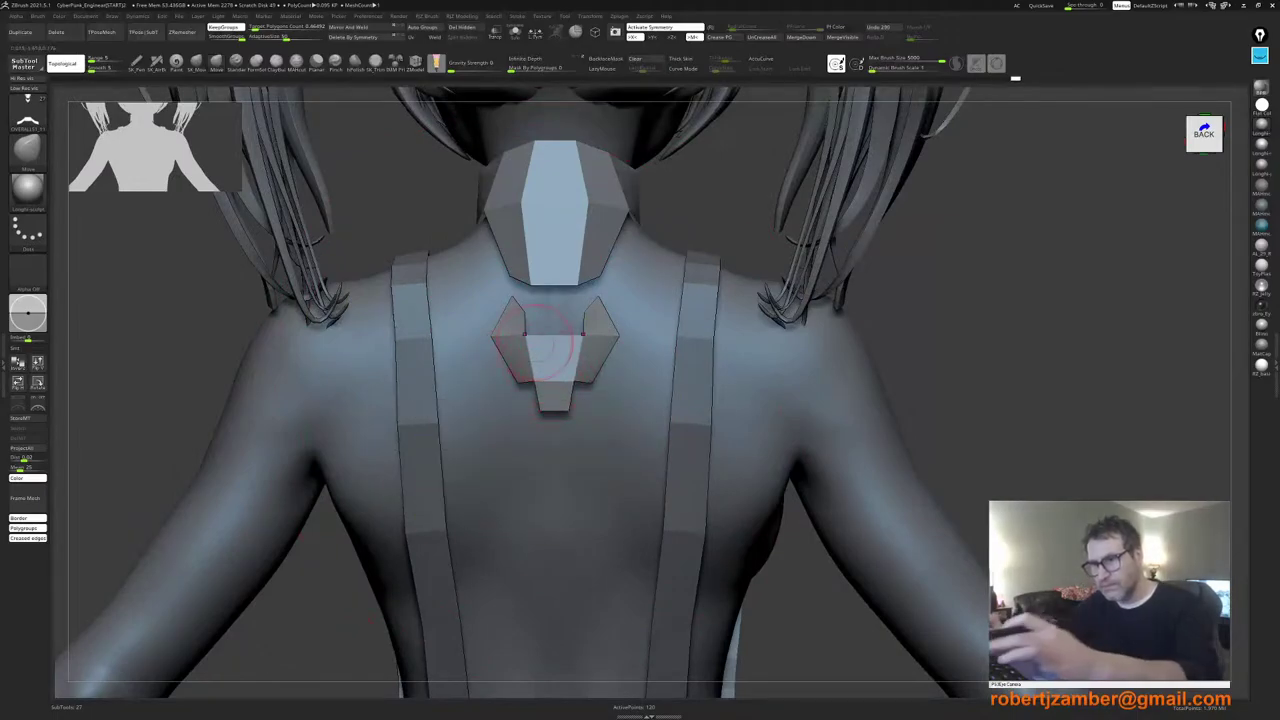
# Step: Place the transform gizmo on the upper-back panel and duplicate the panel repeatedly down the spine
pyautogui.press('w')
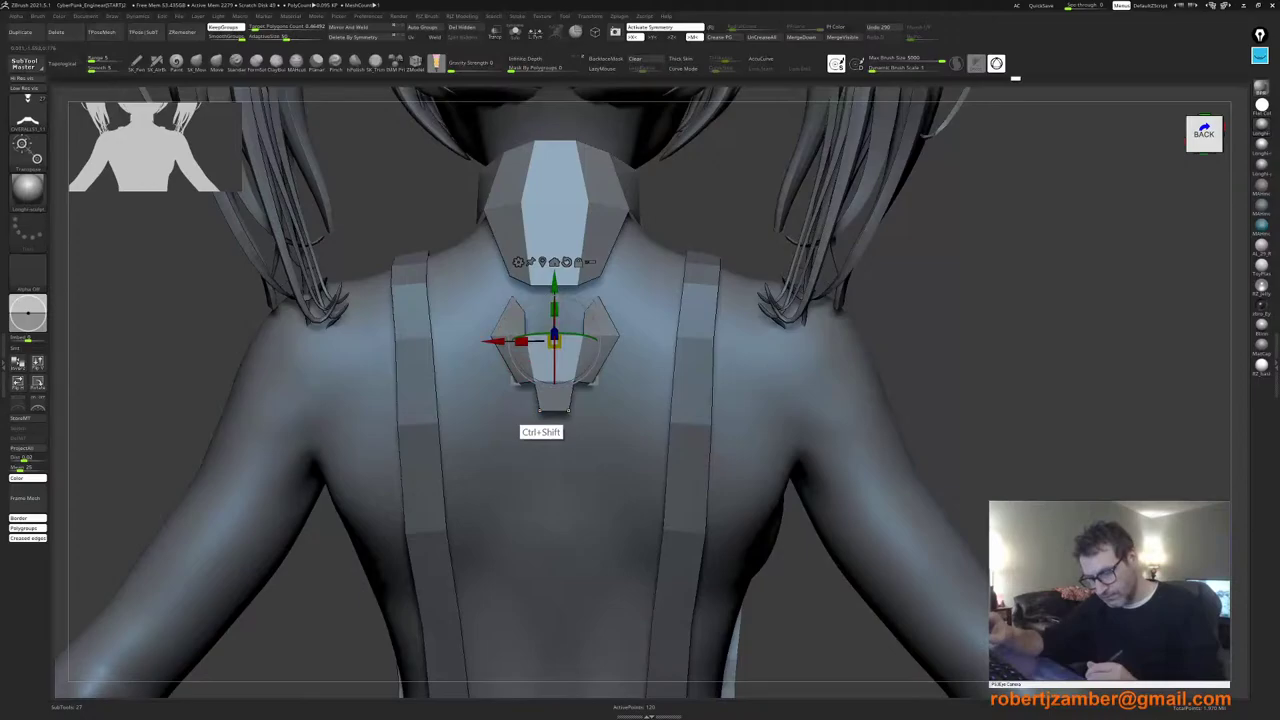
pyautogui.keyDown('ctrl'); pyautogui.keyDown('shift'); pyautogui.click(540, 406); pyautogui.keyUp('shift'); pyautogui.keyUp('ctrl')
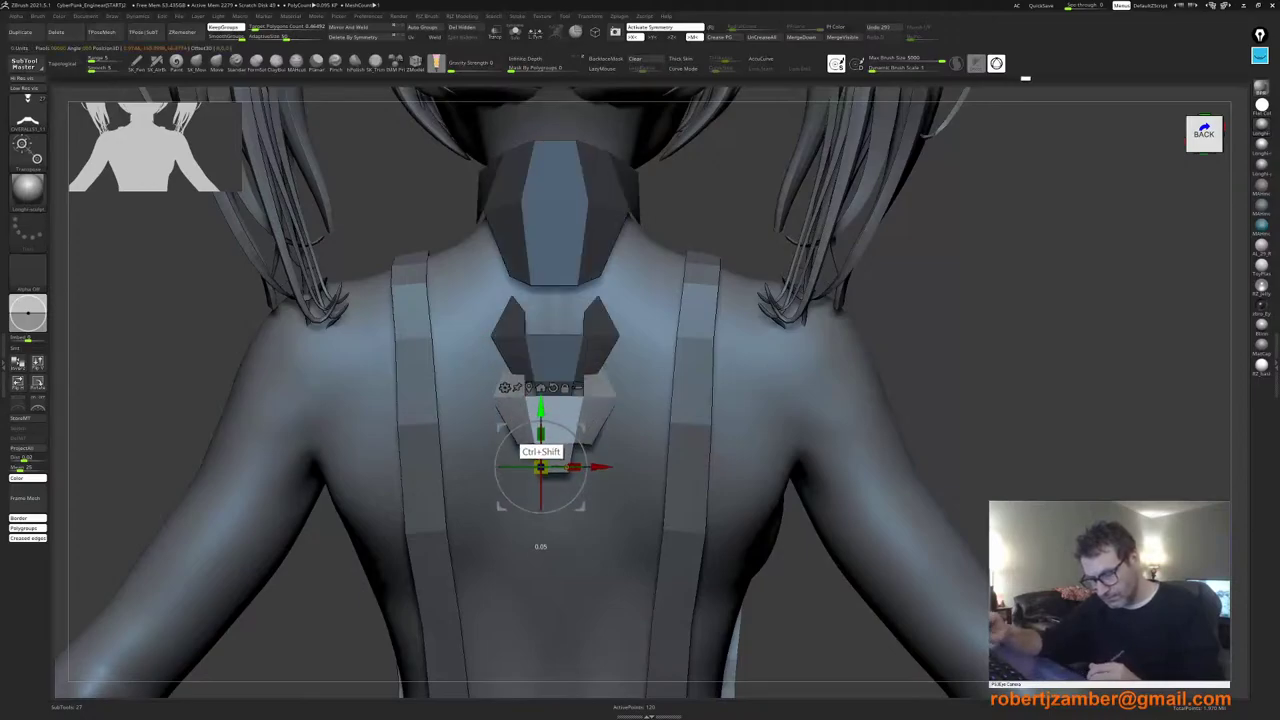
pyautogui.keyDown('ctrl'); pyautogui.moveTo(540, 457); pyautogui.dragTo(540, 486); pyautogui.keyUp('ctrl')
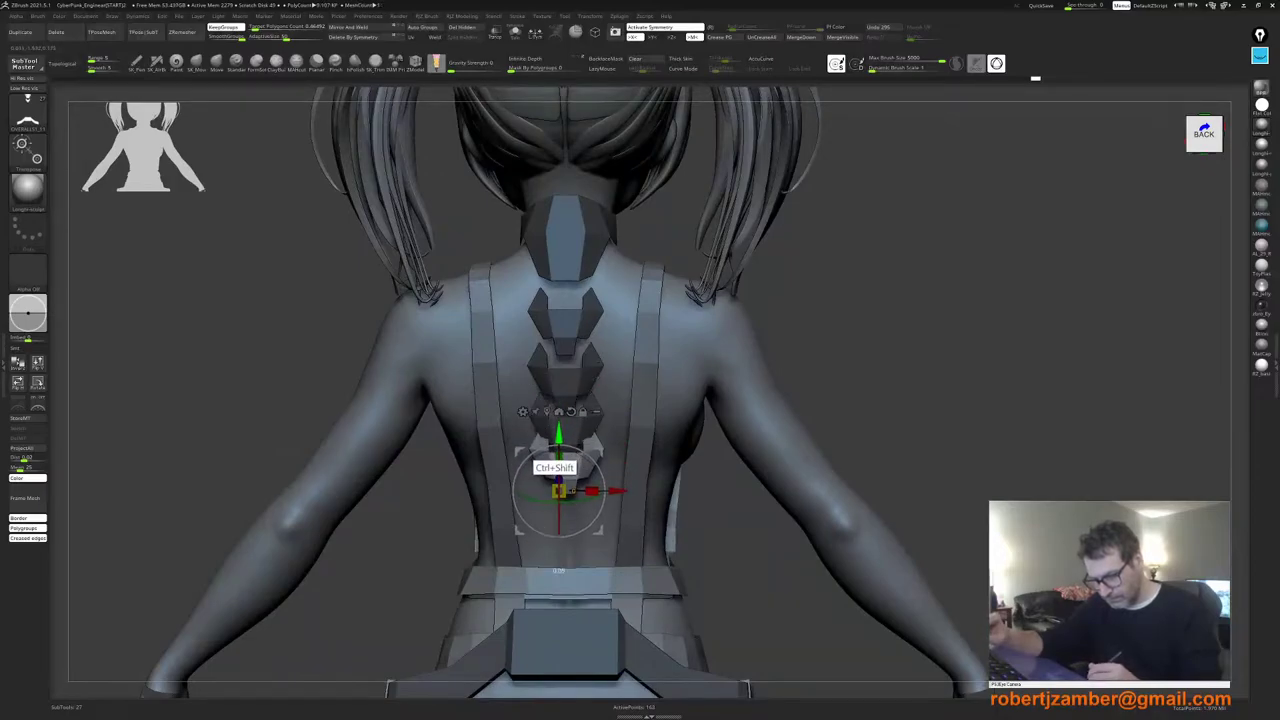
pyautogui.keyDown('ctrl'); pyautogui.keyDown('shift'); pyautogui.moveTo(559, 433); pyautogui.dragTo(559, 440); pyautogui.keyUp('shift'); pyautogui.keyUp('ctrl')
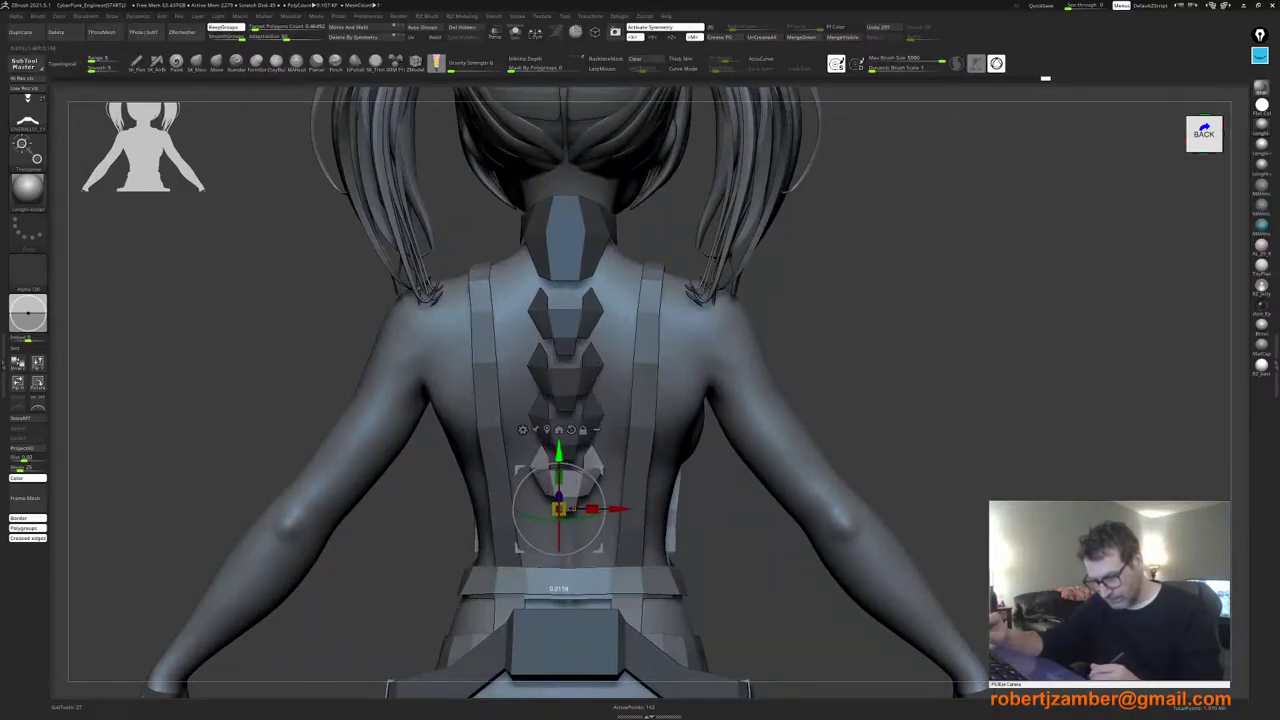
pyautogui.moveTo(560, 498); pyautogui.dragTo(560, 551)
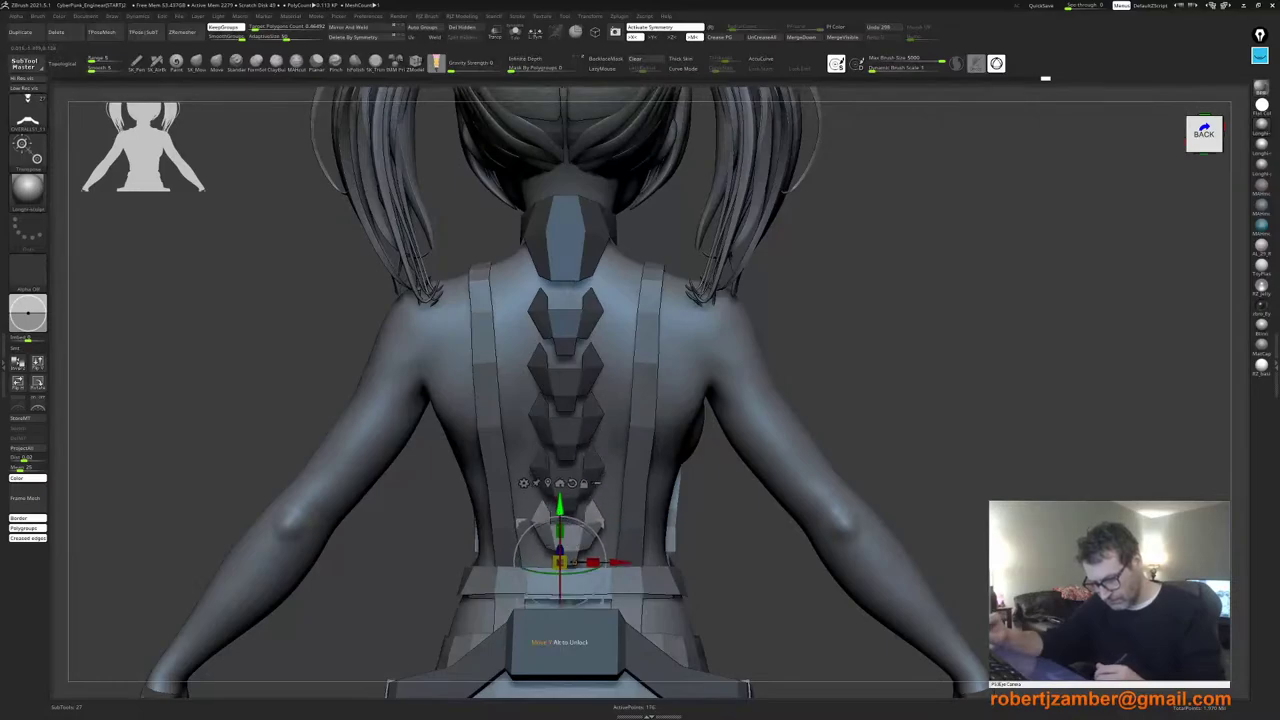
# Step: Fit the lowest spine piece to the back's curve and add one more copy down at the waistband
pyautogui.moveTo(553, 519); pyautogui.dragTo(470, 522, button='right')
pyautogui.moveTo(545, 533); pyautogui.dragTo(541, 547)
pyautogui.keyDown('shift'); pyautogui.moveTo(542, 548); pyautogui.dragTo(585, 540, button='right'); pyautogui.keyUp('shift')
pyautogui.keyDown('ctrl'); pyautogui.moveTo(563, 508); pyautogui.dragTo(563, 546); pyautogui.keyUp('ctrl')
pyautogui.keyDown('alt'); pyautogui.moveTo(615, 612); pyautogui.dragTo(614, 543, button='right'); pyautogui.keyUp('alt')
pyautogui.moveTo(614, 543); pyautogui.dragTo(546, 531, button='right')
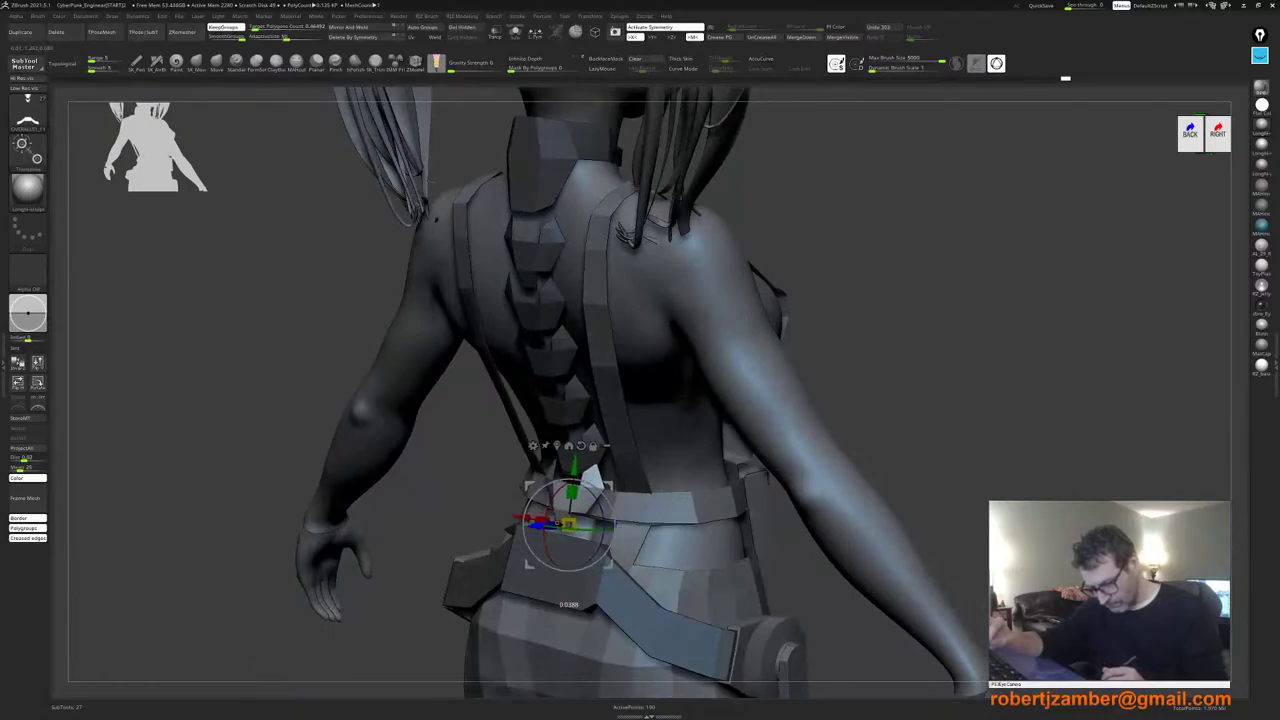
pyautogui.keyDown('shift'); pyautogui.moveTo(562, 524); pyautogui.dragTo(592, 524, button='right'); pyautogui.keyUp('shift')
pyautogui.moveTo(584, 457); pyautogui.dragTo(584, 469)
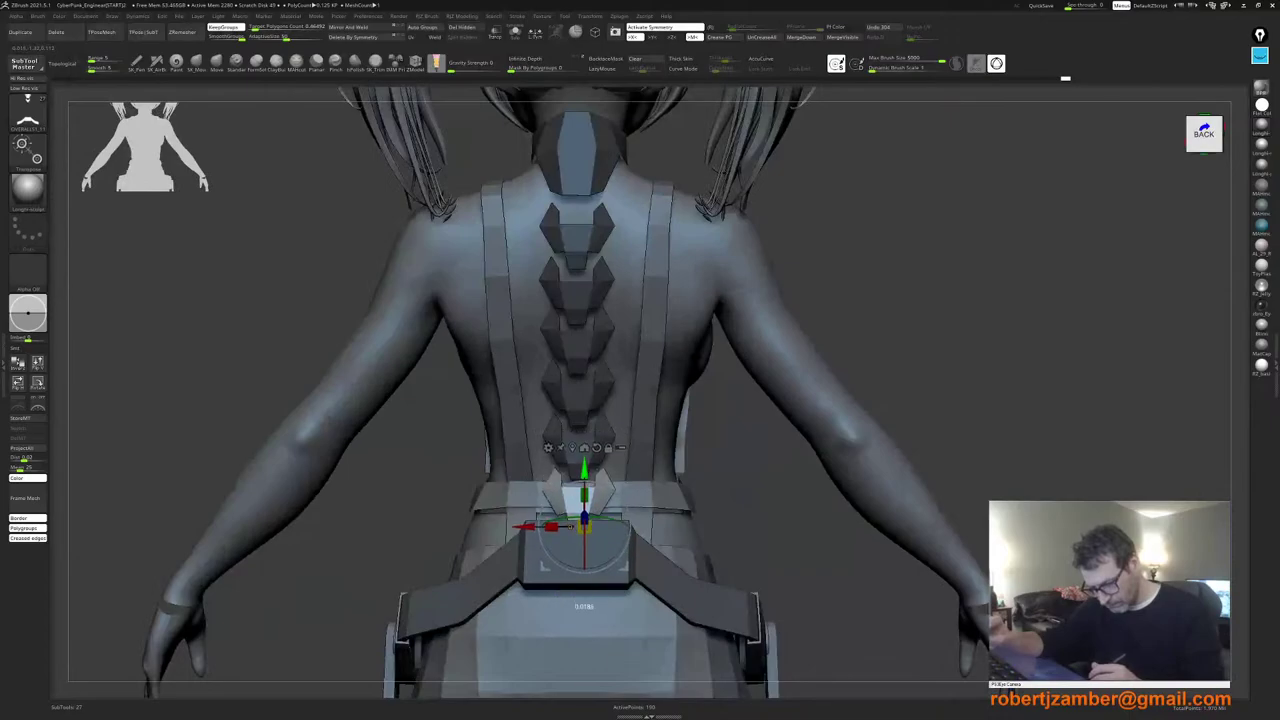
# Step: Review the spine pieces on the whole figure, and undo the duplicates back to the single upper-back panel
pyautogui.keyDown('ctrl'); pyautogui.moveTo(571, 525); pyautogui.dragTo(496, 506, button='right'); pyautogui.keyUp('ctrl')
pyautogui.keyDown('ctrl'); pyautogui.moveTo(496, 506); pyautogui.dragTo(454, 490, button='right'); pyautogui.keyUp('ctrl')
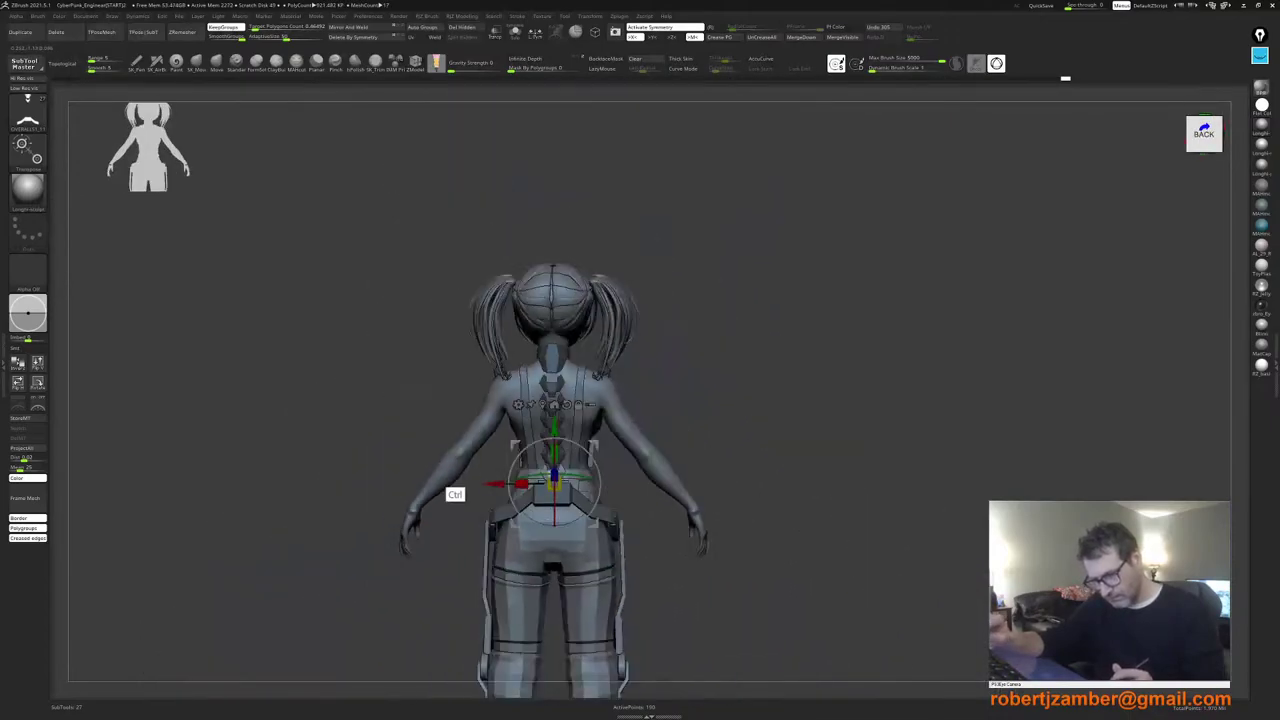
pyautogui.moveTo(470, 540)
pyautogui.keyDown('alt'); pyautogui.mouseDown(button='right')
pyautogui.moveTo(466, 496)
pyautogui.moveTo(432, 500)
pyautogui.moveTo(450, 545)
pyautogui.moveTo(480, 547)
pyautogui.mouseUp(button='right'); pyautogui.keyUp('alt')
pyautogui.hotkey('ctrl', 'z')
pyautogui.hotkey('ctrl', 'z')
pyautogui.hotkey('ctrl', 'z')
pyautogui.hotkey('ctrl', 'z')
pyautogui.hotkey('ctrl', 'z')
pyautogui.hotkey('ctrl', 'z')
pyautogui.hotkey('ctrl', 'z')
pyautogui.hotkey('ctrl', 'z')
pyautogui.hotkey('ctrl', 'z')
pyautogui.hotkey('ctrl', 'z')
pyautogui.hotkey('ctrl', 'z')
pyautogui.hotkey('ctrl', 'z')
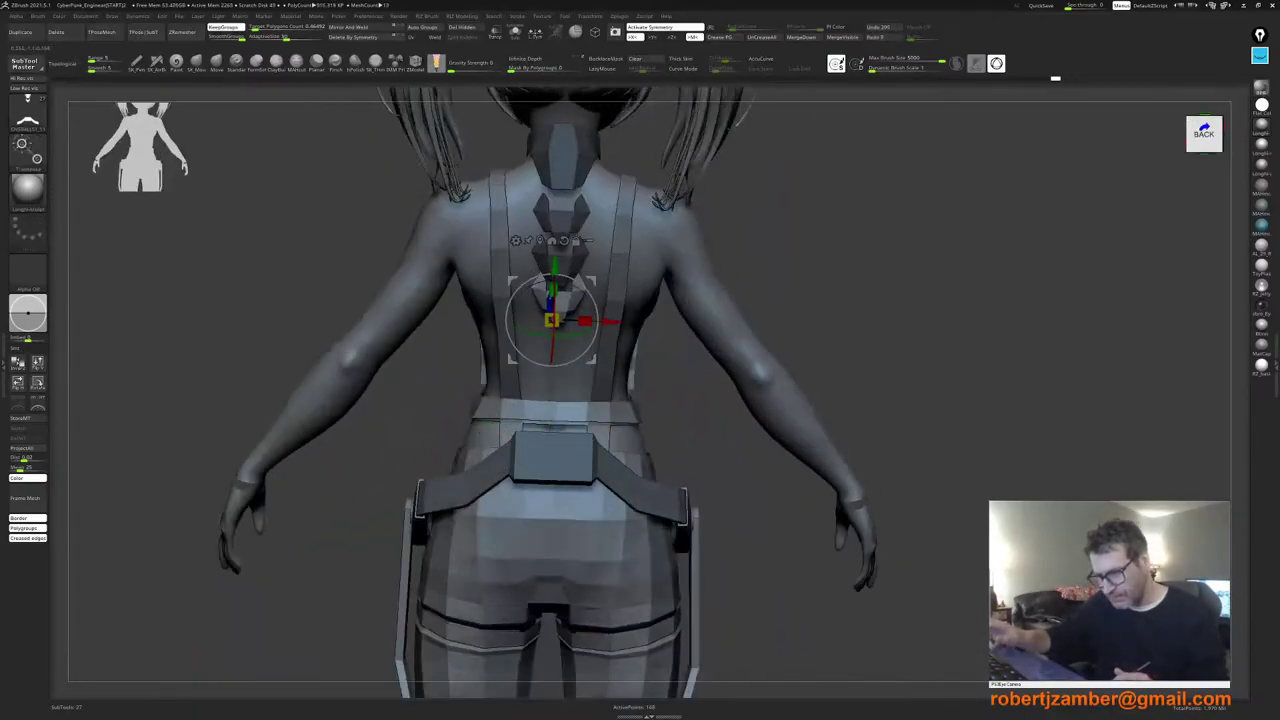
pyautogui.hotkey('ctrl', 'z')
# Step: Switch to the ZModeler brush and set its polygon action to Extrude with the Polygroup All target
pyautogui.keyDown('shift'); pyautogui.moveTo(492, 469); pyautogui.dragTo(502, 557, button='right'); pyautogui.keyUp('shift')
pyautogui.press('q')
pyautogui.keyDown('ctrl'); pyautogui.moveTo(571, 347); pyautogui.dragTo(558, 443, button='right'); pyautogui.keyUp('ctrl')
pyautogui.click(415, 63)
pyautogui.moveTo(568, 372)
pyautogui.keyDown('ctrl'); pyautogui.mouseDown(button='right')
pyautogui.moveTo(577, 409)
pyautogui.moveTo(586, 368)
pyautogui.mouseUp(button='right'); pyautogui.keyUp('ctrl')
pyautogui.press('space')
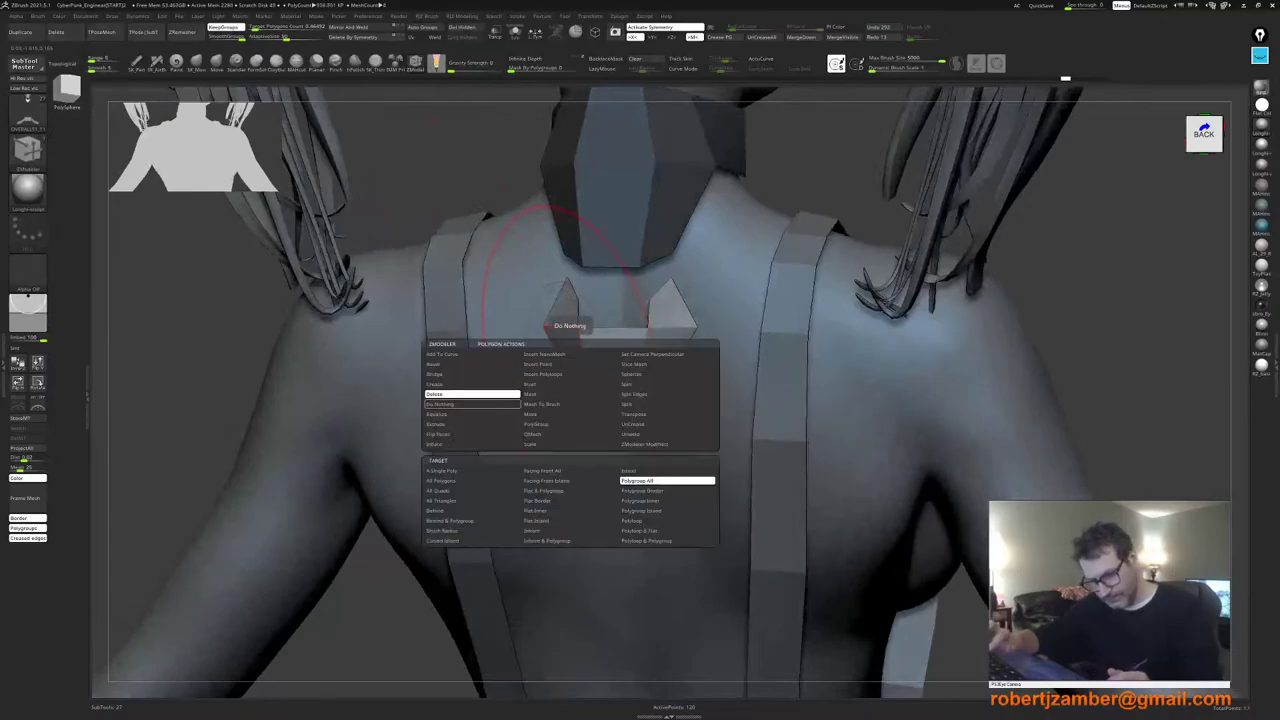
pyautogui.click(472, 424)
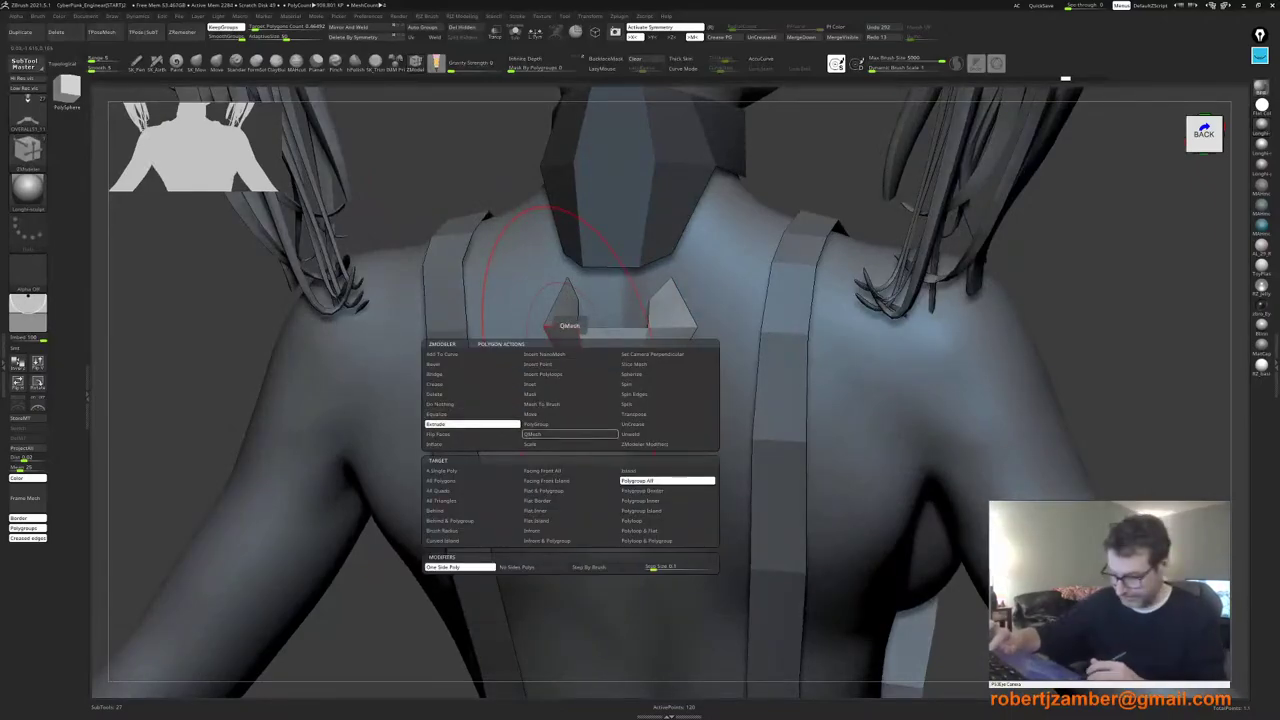
# Step: Isolate the upper-back panel and try adding an edge loop along its border
pyautogui.press('ctrl')
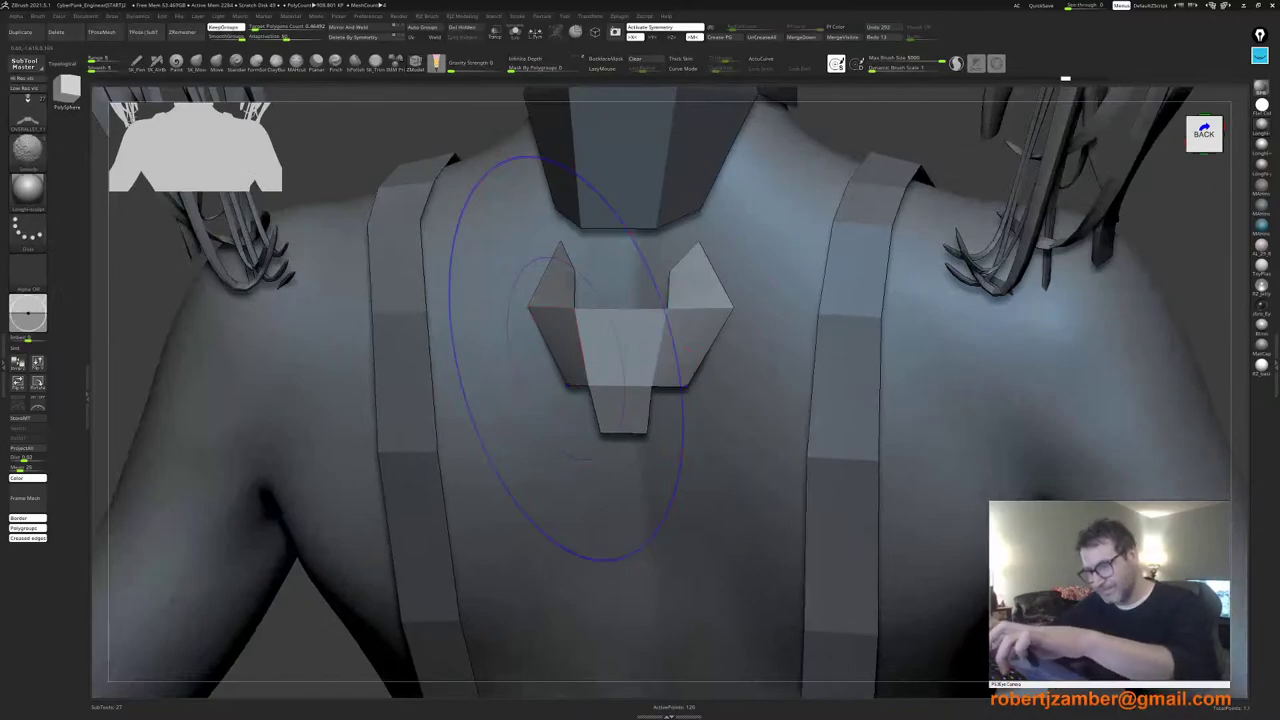
pyautogui.keyDown('ctrl'); pyautogui.keyDown('shift'); pyautogui.click(566, 318); pyautogui.keyUp('shift'); pyautogui.keyUp('ctrl')
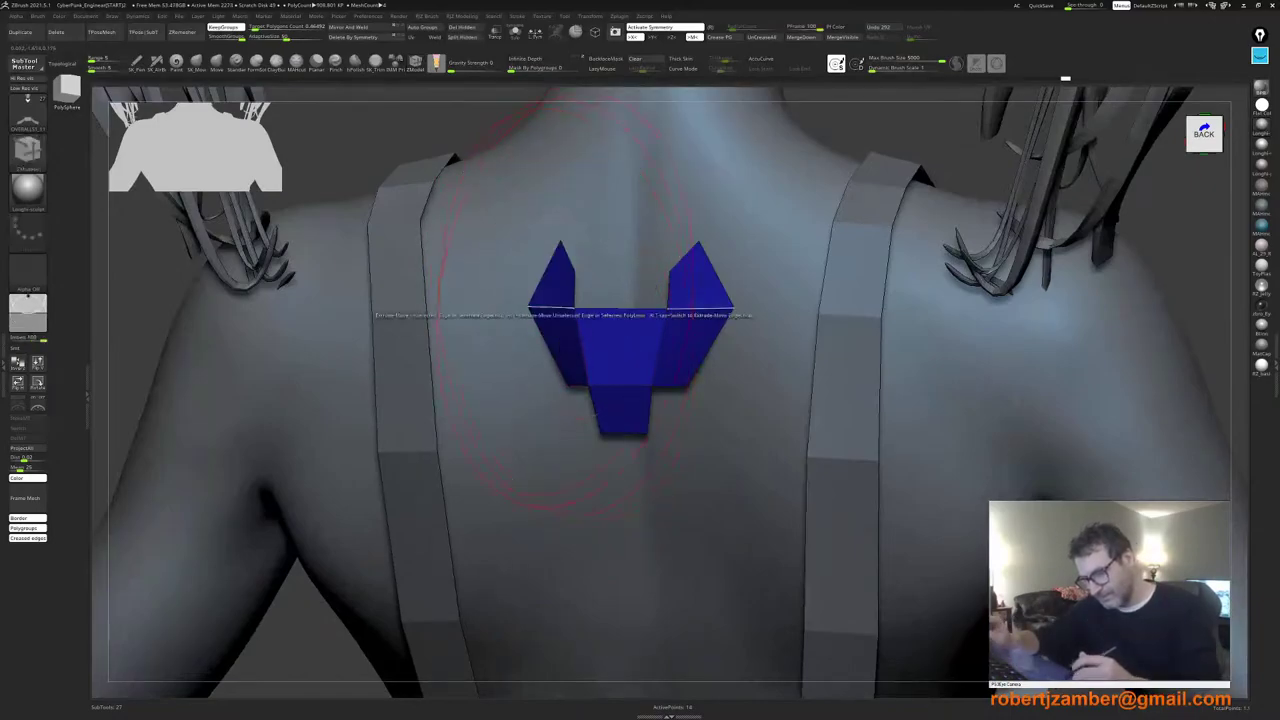
pyautogui.hotkey('ctrl', 'e')
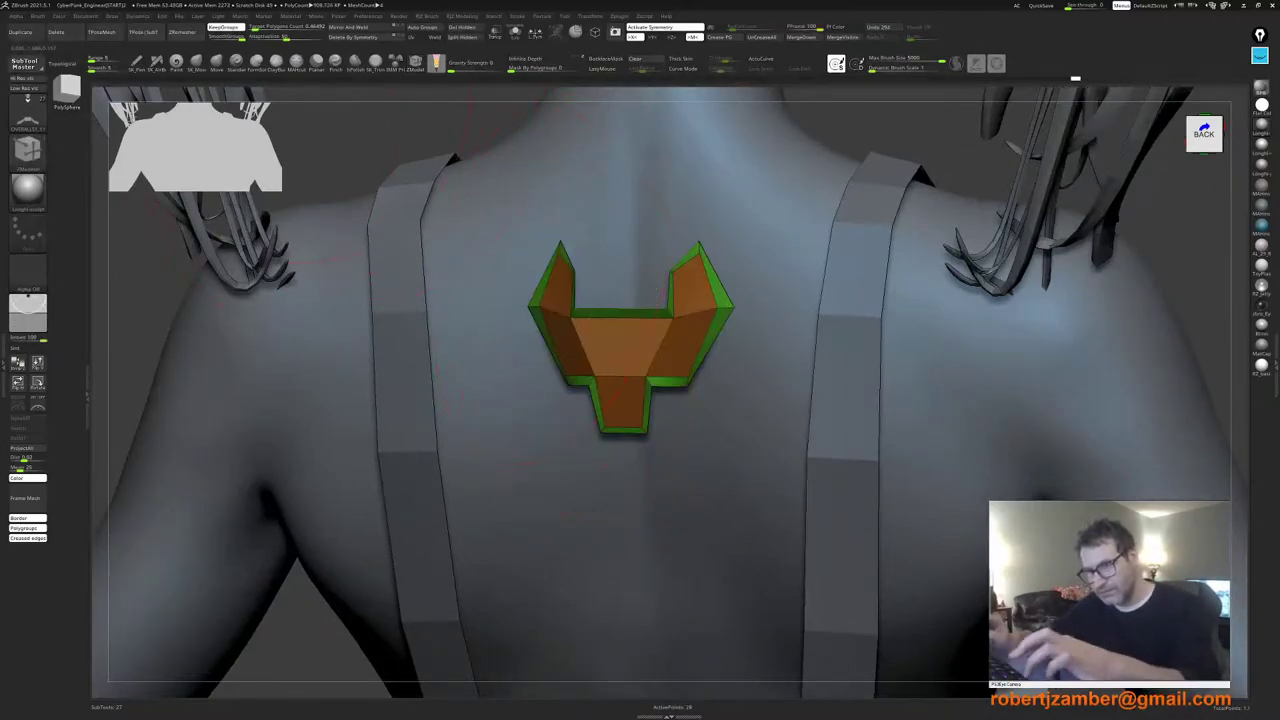
pyautogui.hotkey('ctrl', 'z')
pyautogui.hotkey('ctrl', 'z')
pyautogui.keyDown('ctrl'); pyautogui.keyDown('shift'); pyautogui.click(349, 150); pyautogui.keyUp('shift'); pyautogui.keyUp('ctrl')
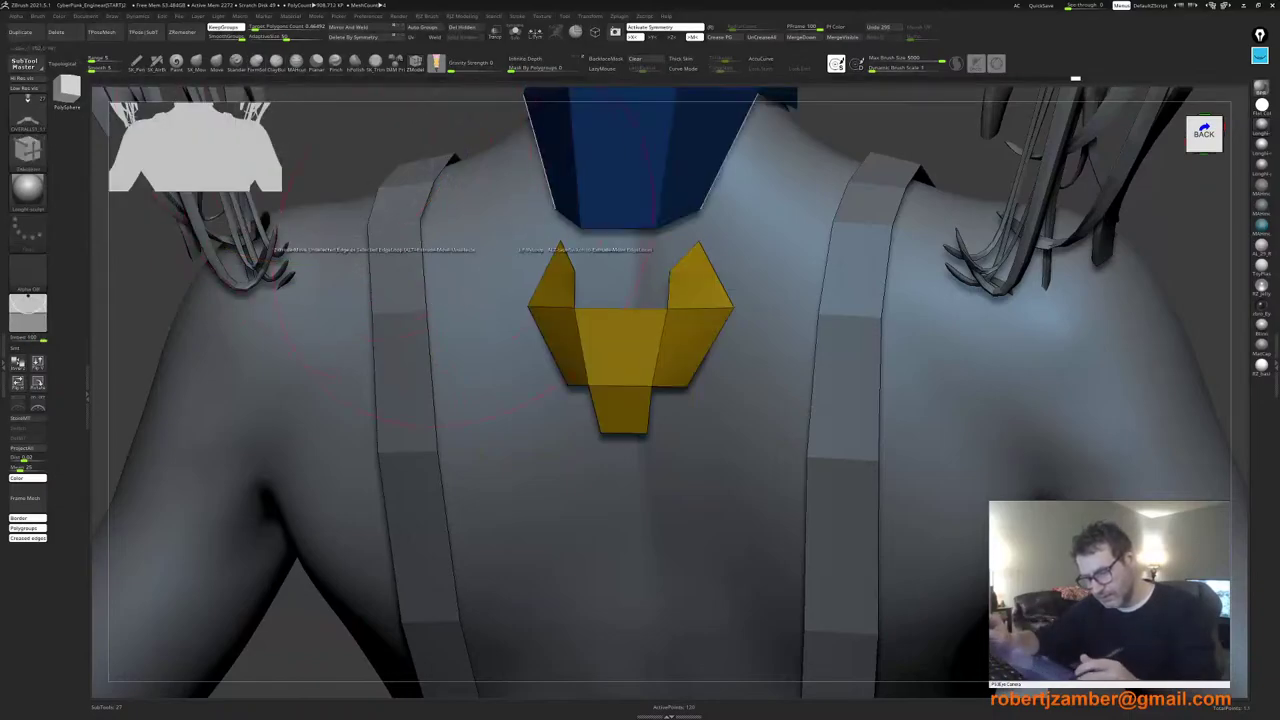
# Step: Extrude the upper-back panel to give it thickness, keeping its centre face as a separate polygroup
pyautogui.moveTo(562, 338); pyautogui.dragTo(560, 346)
pyautogui.keyDown('alt'); pyautogui.click(597, 352); pyautogui.keyUp('alt')
pyautogui.moveTo(599, 353)
pyautogui.mouseDown(button='right')
pyautogui.moveTo(597, 364)
pyautogui.moveTo(594, 353)
pyautogui.mouseUp(button='right')
pyautogui.moveTo(598, 352); pyautogui.dragTo(595, 367)
pyautogui.keyDown('shift'); pyautogui.moveTo(594, 354); pyautogui.dragTo(591, 353, button='right'); pyautogui.keyUp('shift')
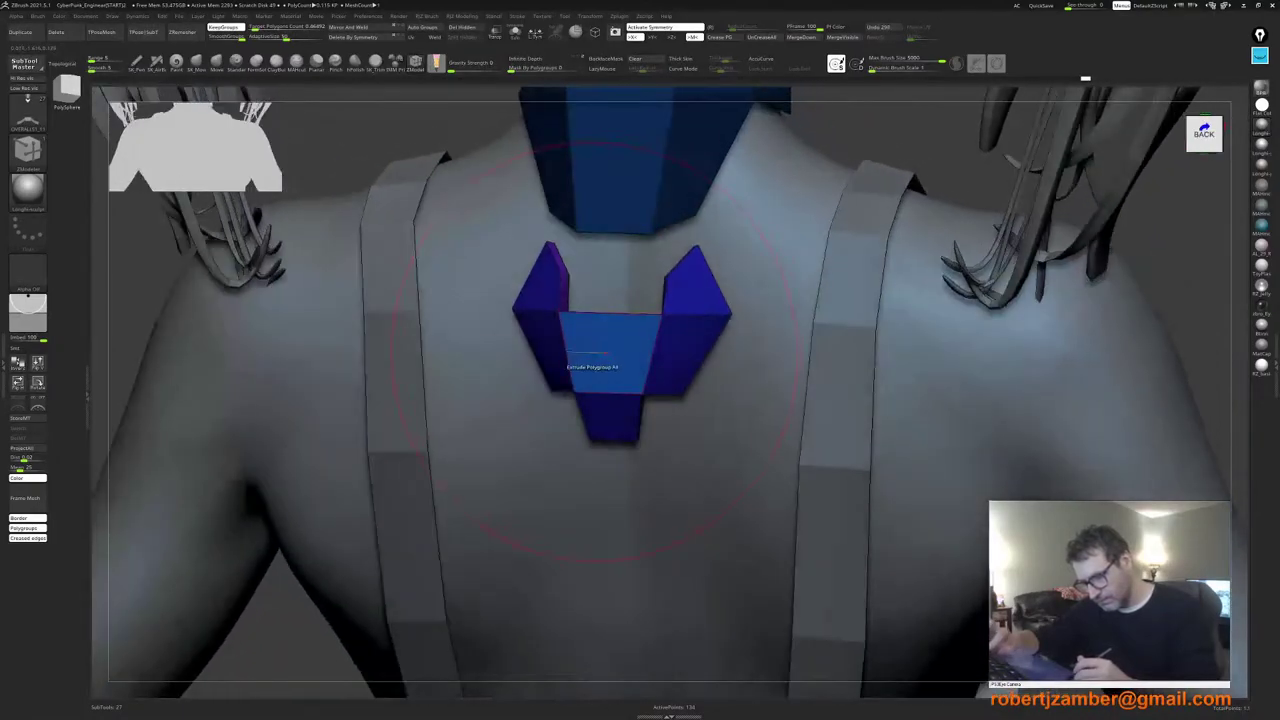
# Step: Inset the upper-back panel's centre face as a single poly and extrude the inset face outward
pyautogui.press('space')
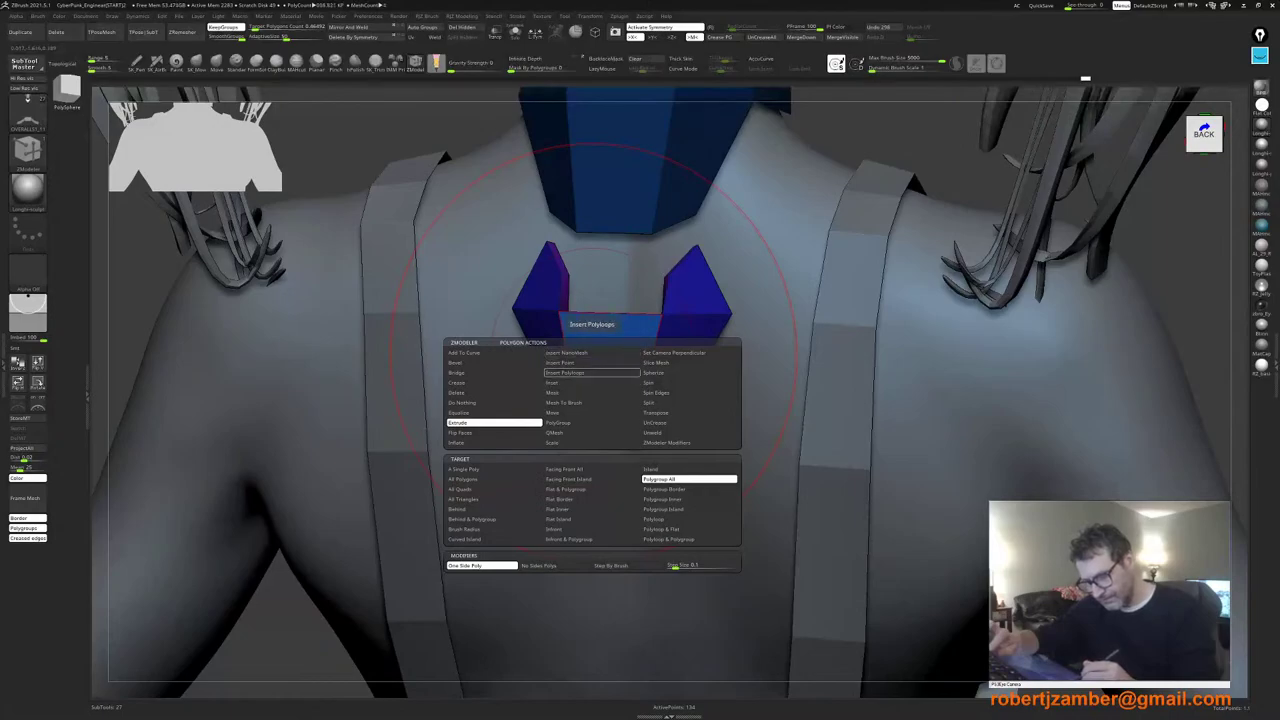
pyautogui.click(590, 382)
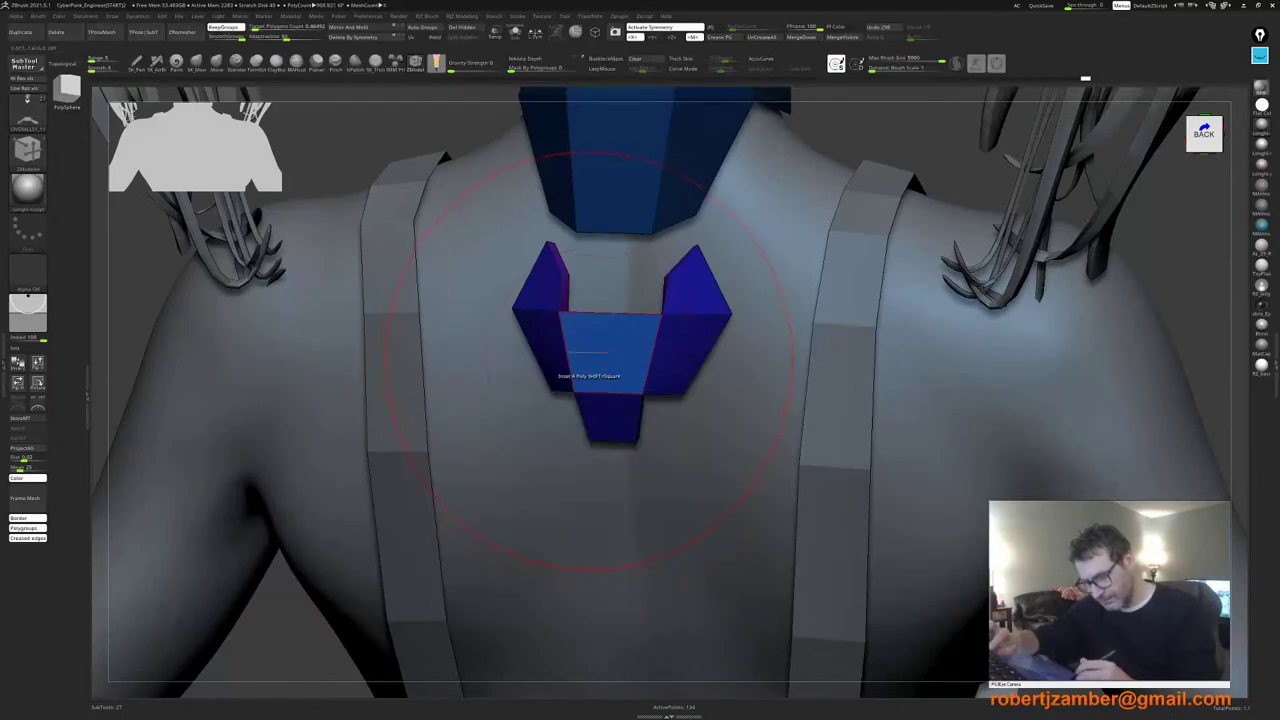
pyautogui.moveTo(590, 361); pyautogui.dragTo(592, 356)
pyautogui.moveTo(625, 356); pyautogui.dragTo(594, 355, button='right')
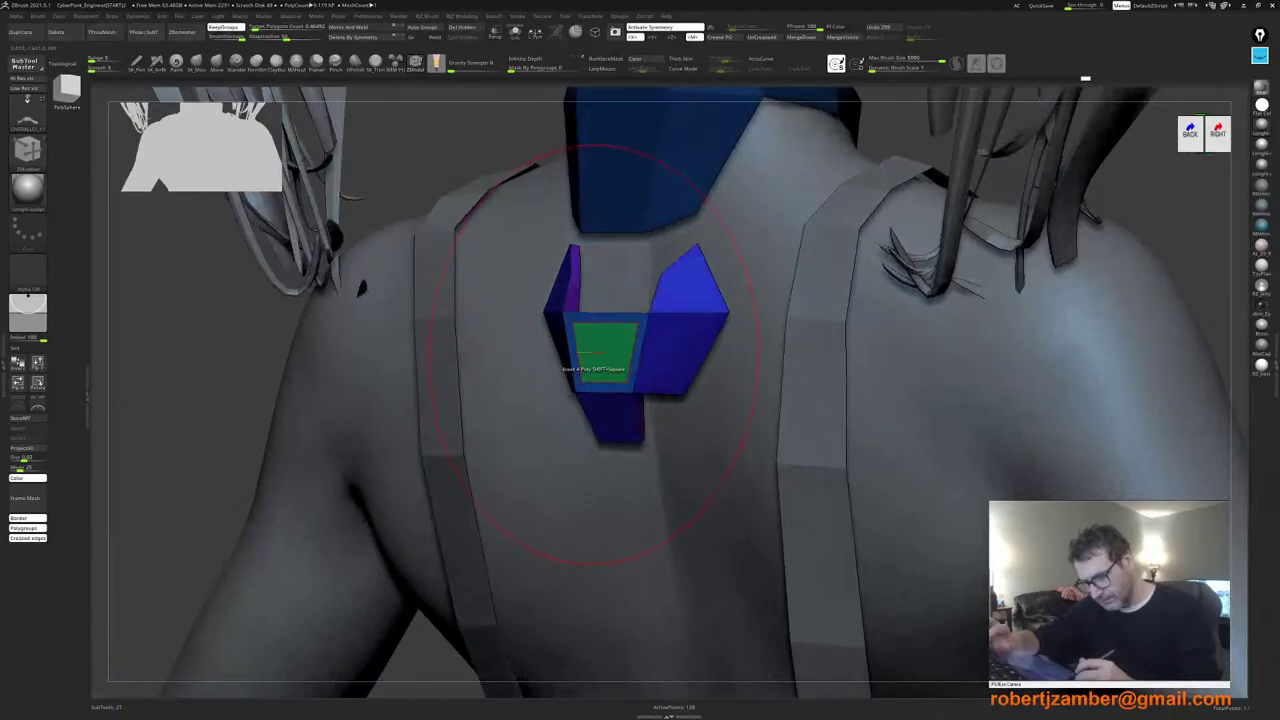
pyautogui.moveTo(593, 353); pyautogui.dragTo(588, 350)
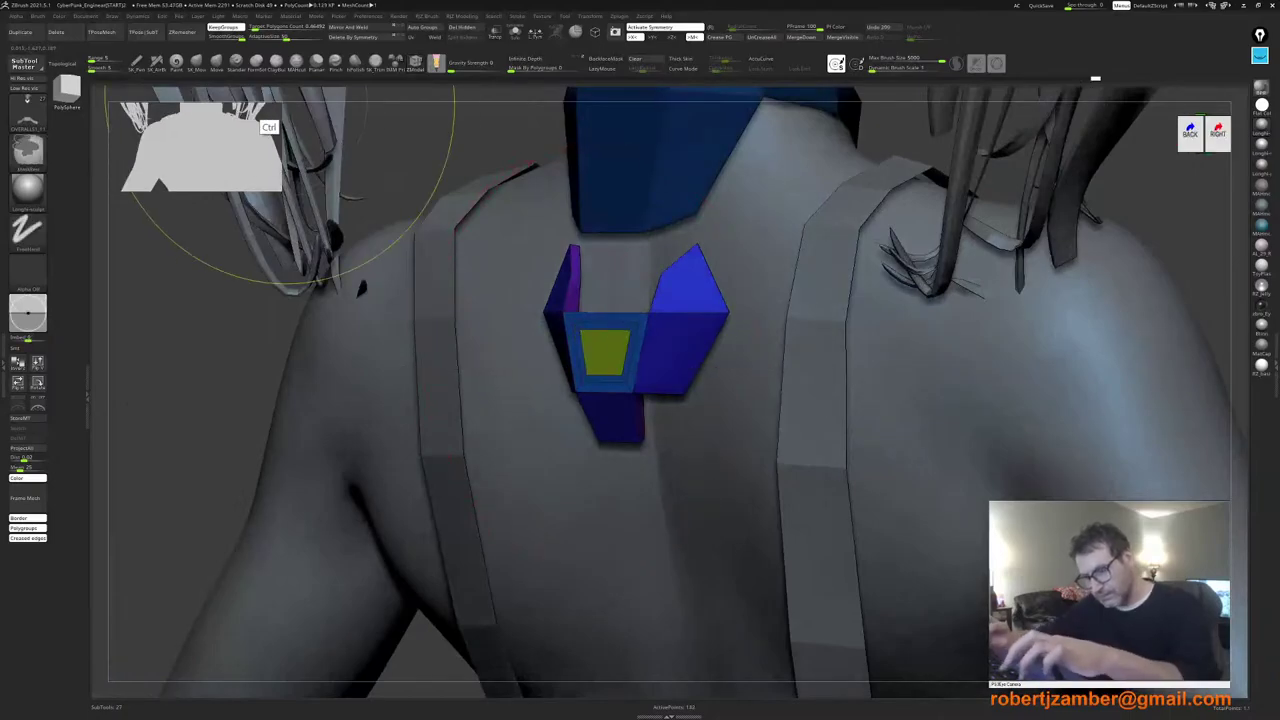
pyautogui.press('space')
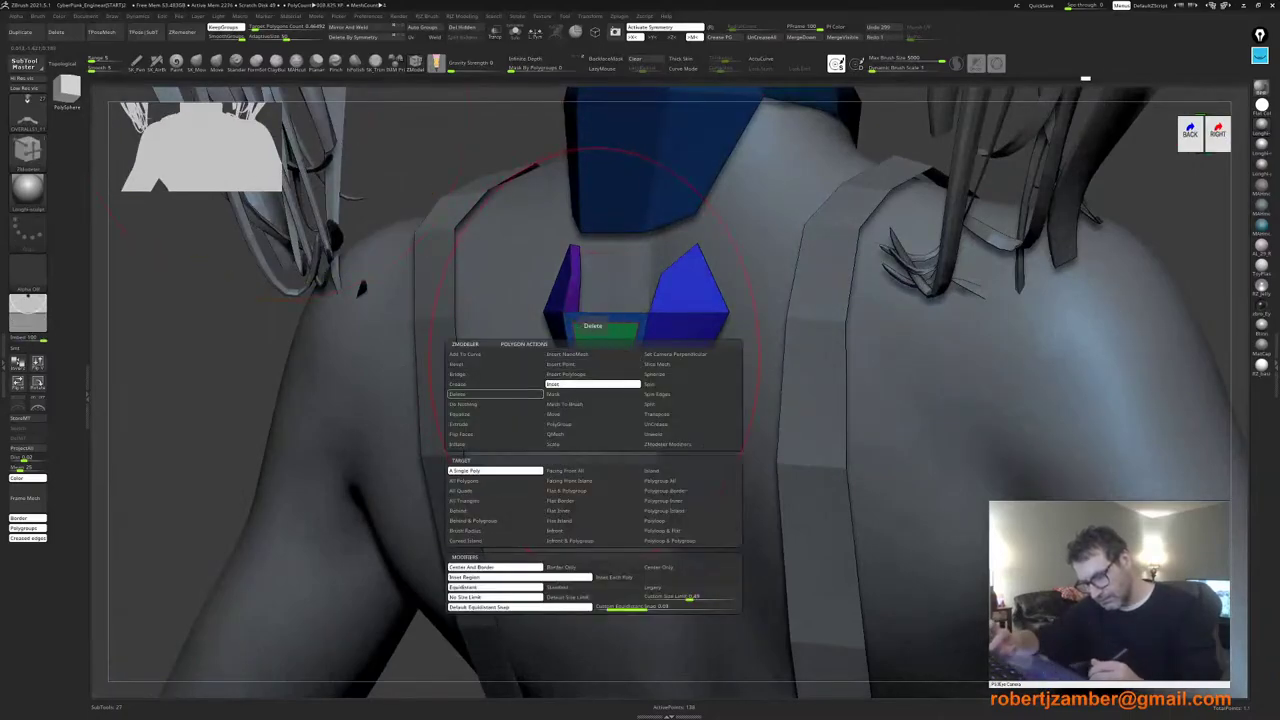
pyautogui.click(480, 424)
pyautogui.moveTo(593, 358); pyautogui.dragTo(592, 360)
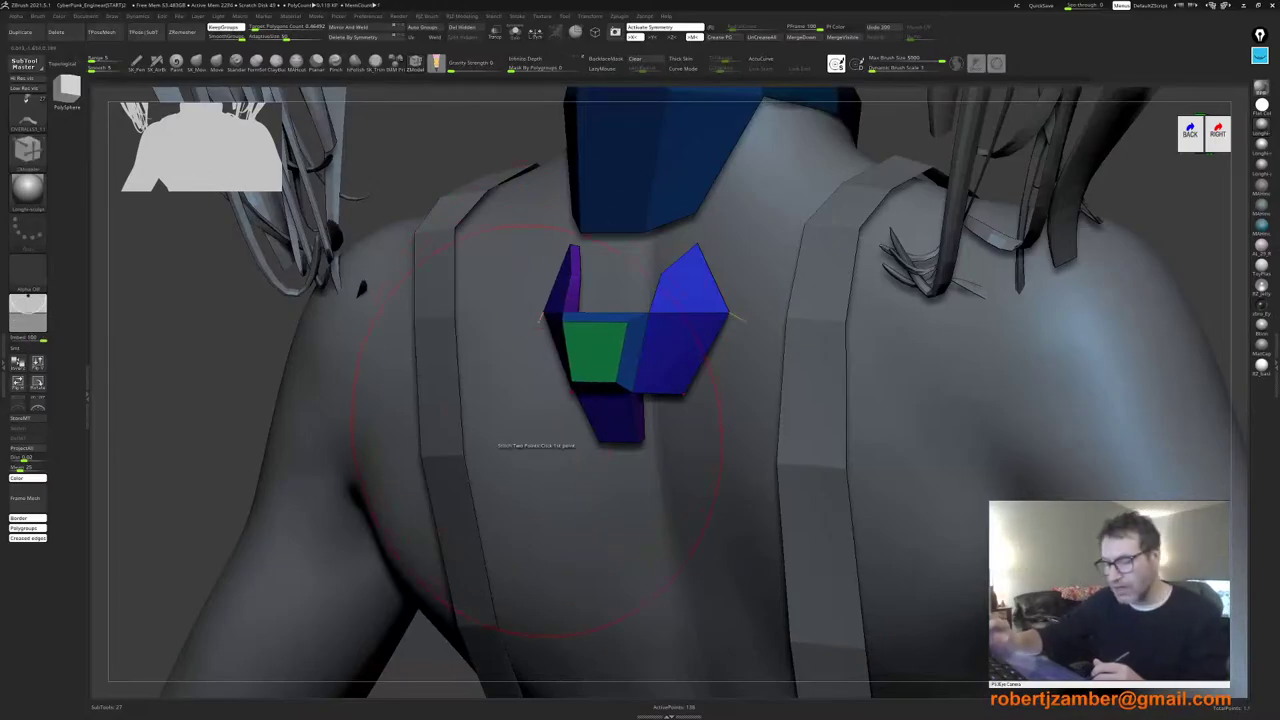
# Step: Examine the raised centre face of the upper-back panel from behind and at an angle, up close and against the whole back
pyautogui.keyDown('ctrl'); pyautogui.moveTo(531, 426); pyautogui.dragTo(460, 335, button='right'); pyautogui.keyUp('ctrl')
pyautogui.keyDown('shift'); pyautogui.moveTo(460, 335); pyautogui.dragTo(540, 340, button='right'); pyautogui.keyUp('shift')
pyautogui.keyDown('alt'); pyautogui.moveTo(512, 415); pyautogui.dragTo(497, 295, button='right'); pyautogui.keyUp('alt')
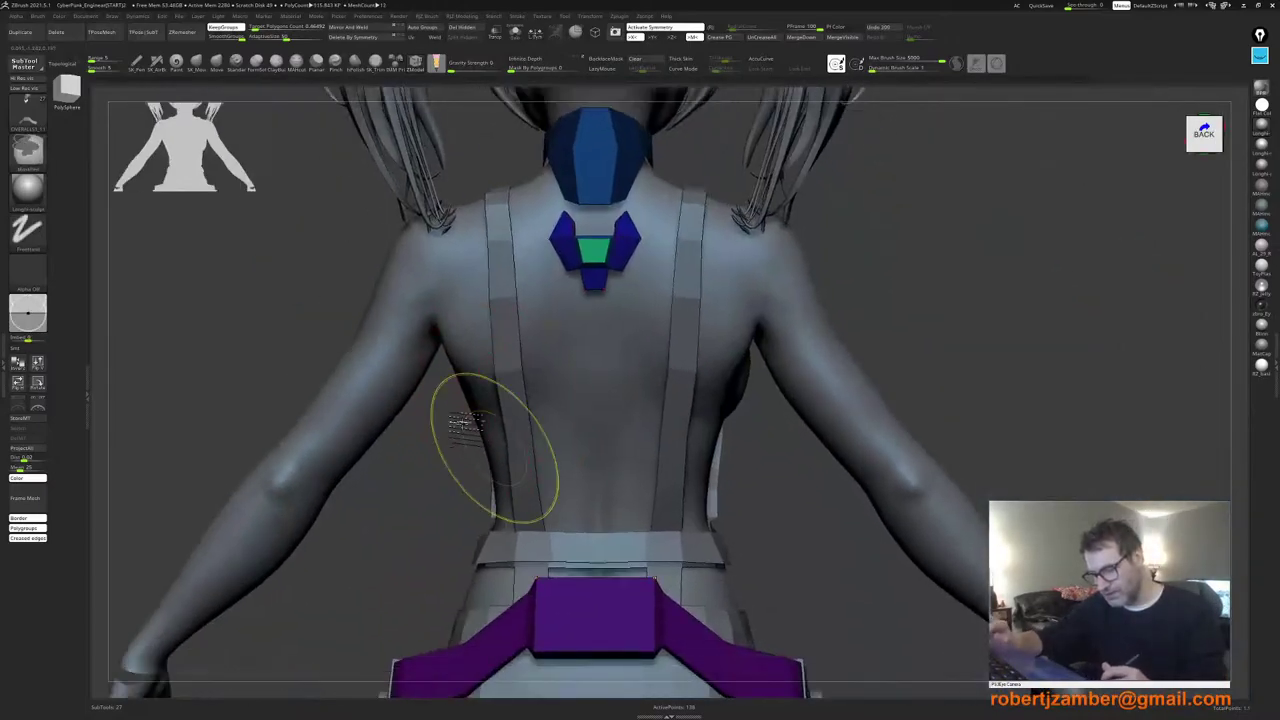
pyautogui.keyDown('ctrl'); pyautogui.moveTo(461, 424); pyautogui.dragTo(619, 526, button='right'); pyautogui.keyUp('ctrl')
pyautogui.moveTo(520, 534); pyautogui.dragTo(480, 506, button='right')
pyautogui.keyDown('ctrl'); pyautogui.moveTo(488, 500); pyautogui.dragTo(477, 413, button='right'); pyautogui.keyUp('ctrl')
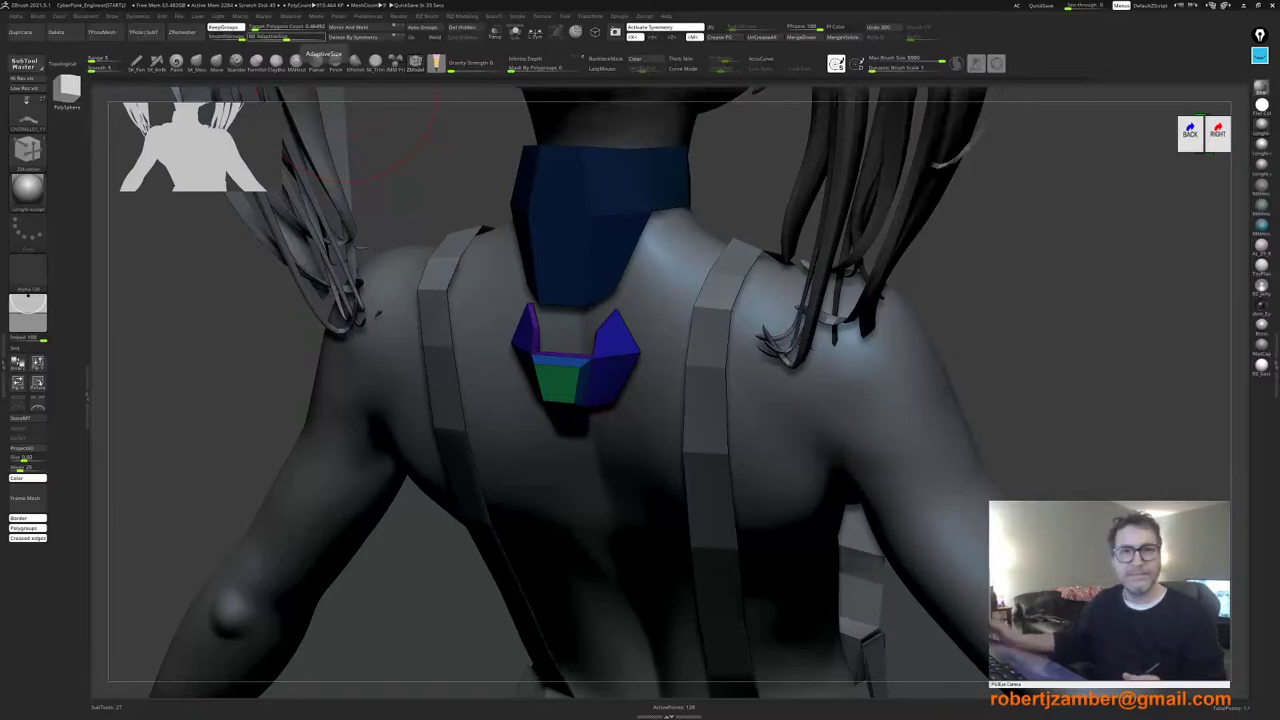
pyautogui.keyDown('shift'); pyautogui.moveTo(395, 592); pyautogui.dragTo(465, 580); pyautogui.keyUp('shift')
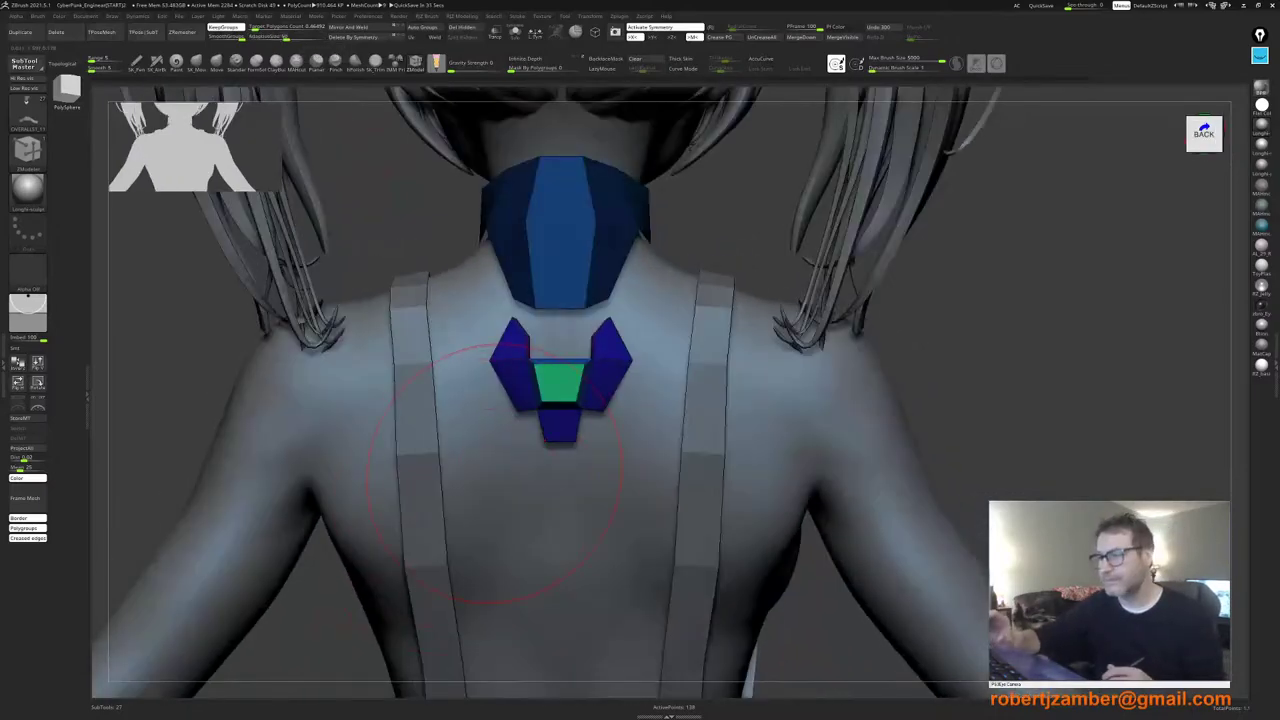
pyautogui.keyDown('ctrl'); pyautogui.moveTo(512, 492); pyautogui.dragTo(480, 323, button='right'); pyautogui.keyUp('ctrl')
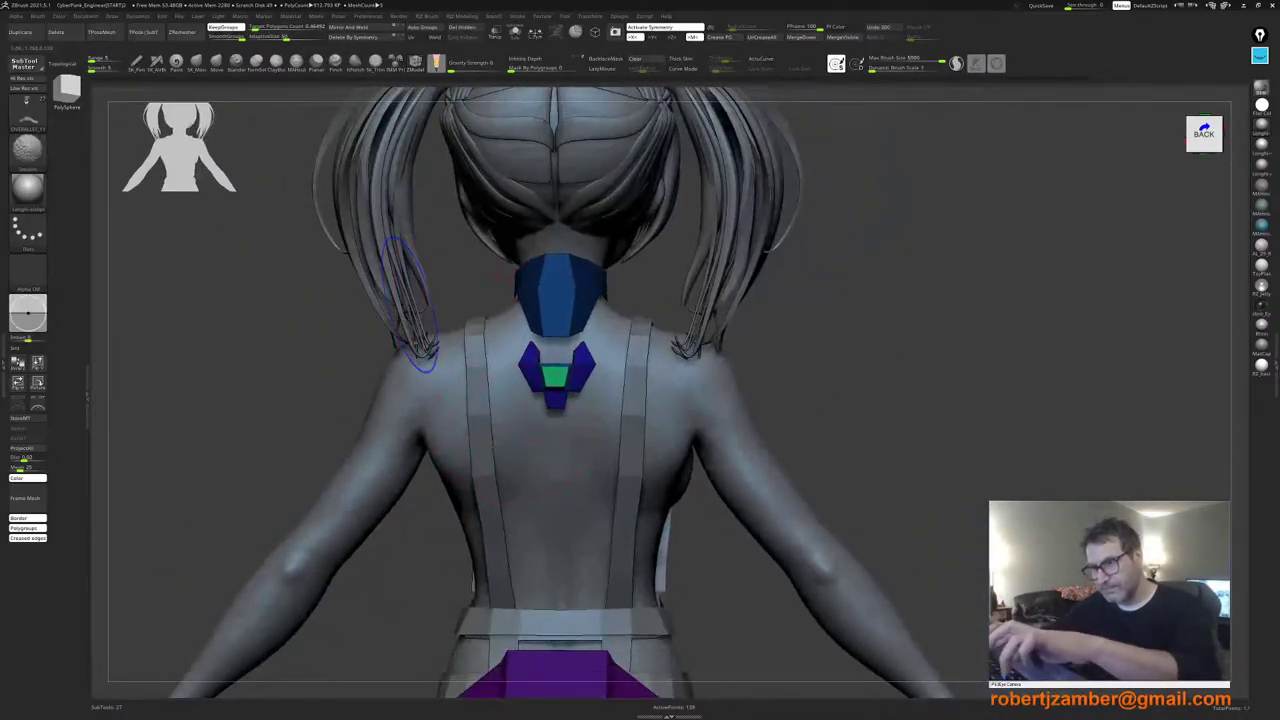
pyautogui.hotkey('shift', 'f')
pyautogui.hotkey('shift', 'f')
pyautogui.keyDown('ctrl'); pyautogui.moveTo(556, 388); pyautogui.dragTo(530, 360, button='right'); pyautogui.keyUp('ctrl')
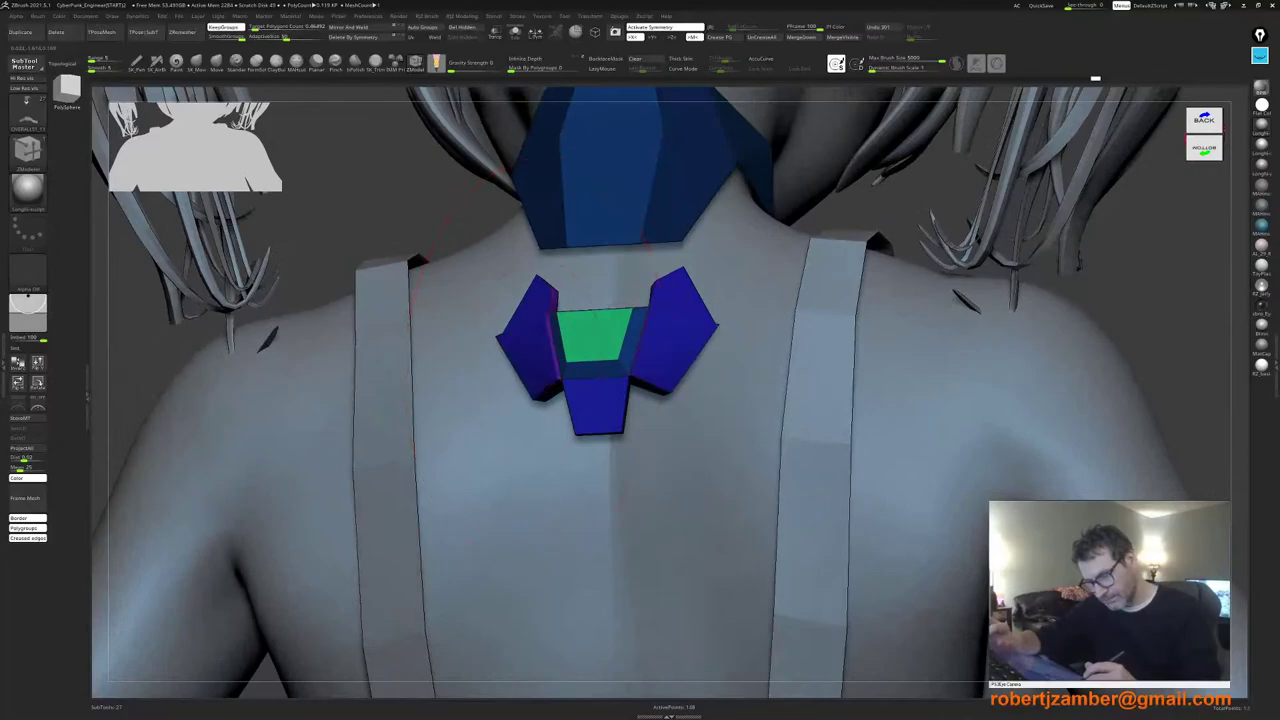
# Step: Give the panel's lower side-wing faces the same polygroup as the frame around the centre face
pyautogui.keyDown('shift'); pyautogui.click(522, 362); pyautogui.keyUp('shift')
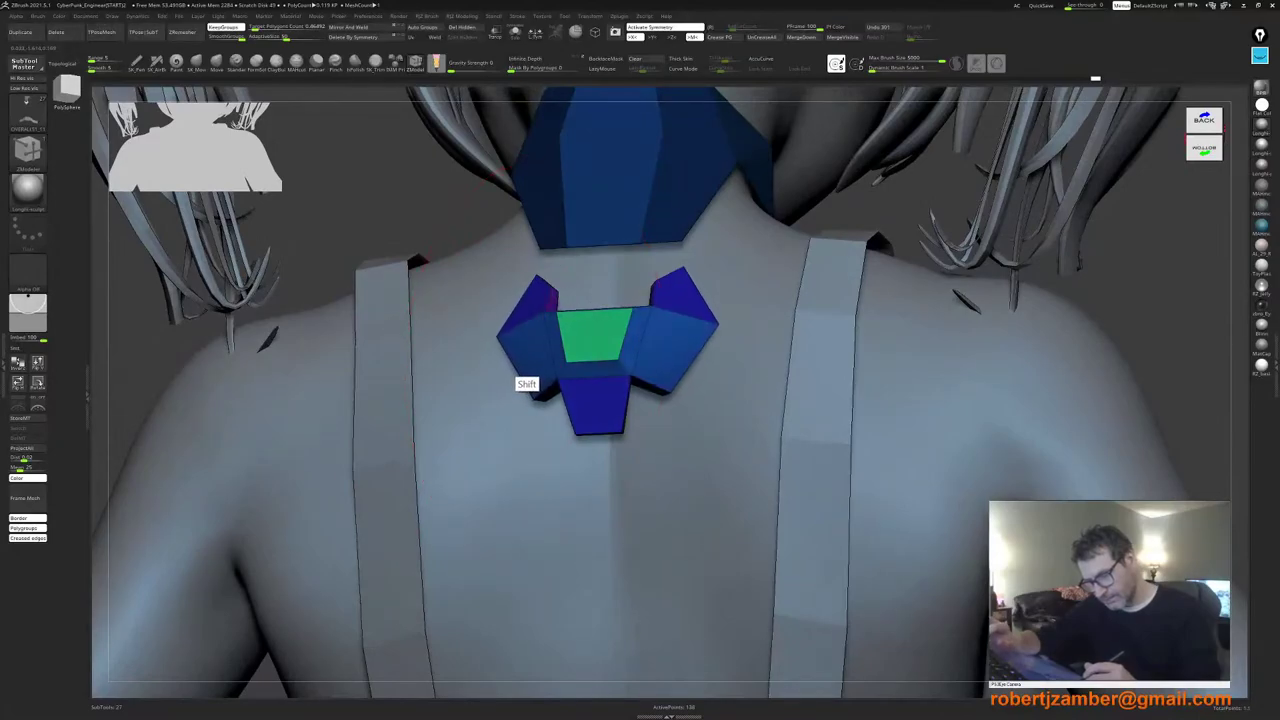
pyautogui.moveTo(606, 357); pyautogui.dragTo(591, 335, button='right')
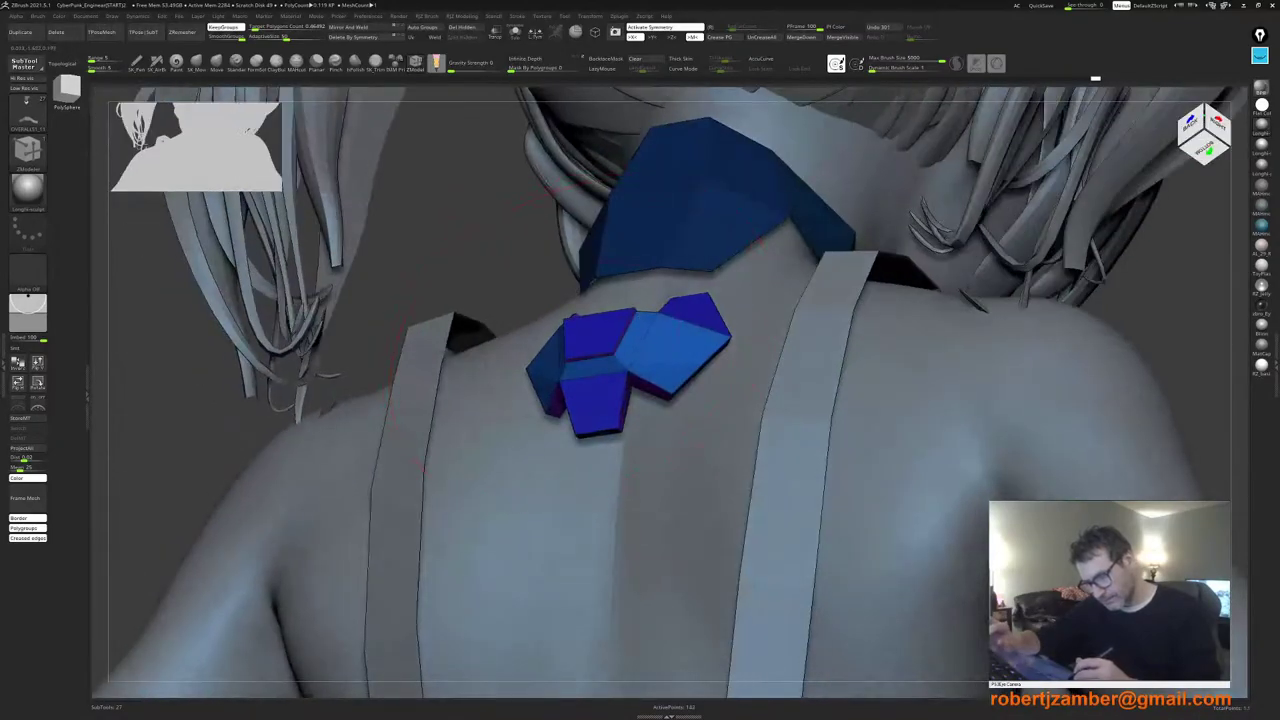
pyautogui.keyDown('shift'); pyautogui.click(582, 339); pyautogui.keyUp('shift')
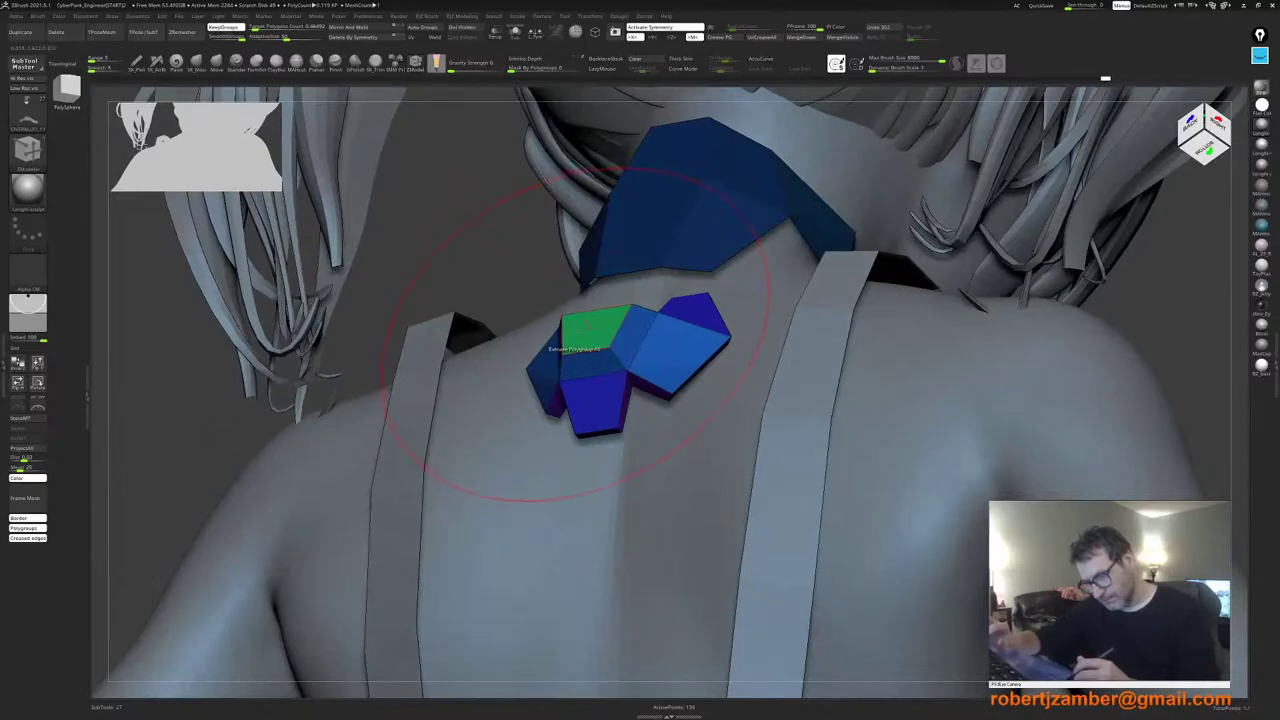
# Step: Inset the raised centre face again as a single poly and extrude the smaller face outward
pyautogui.press('space')
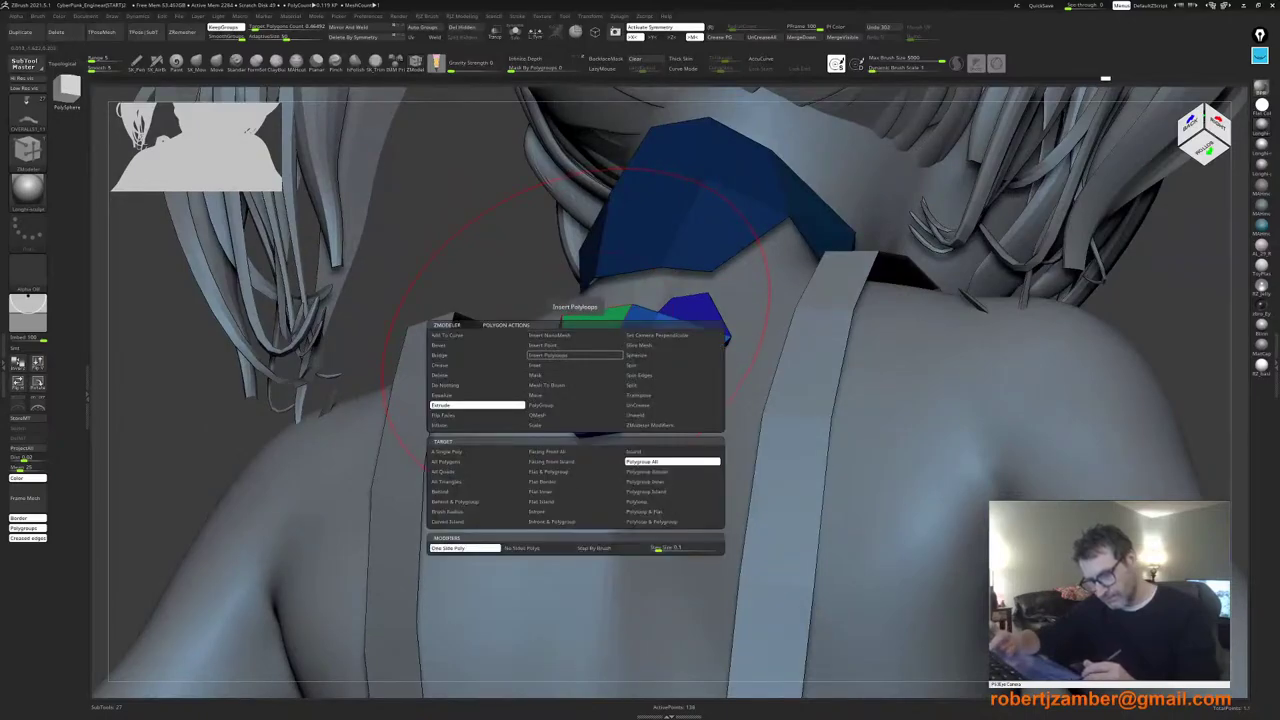
pyautogui.click(575, 365)
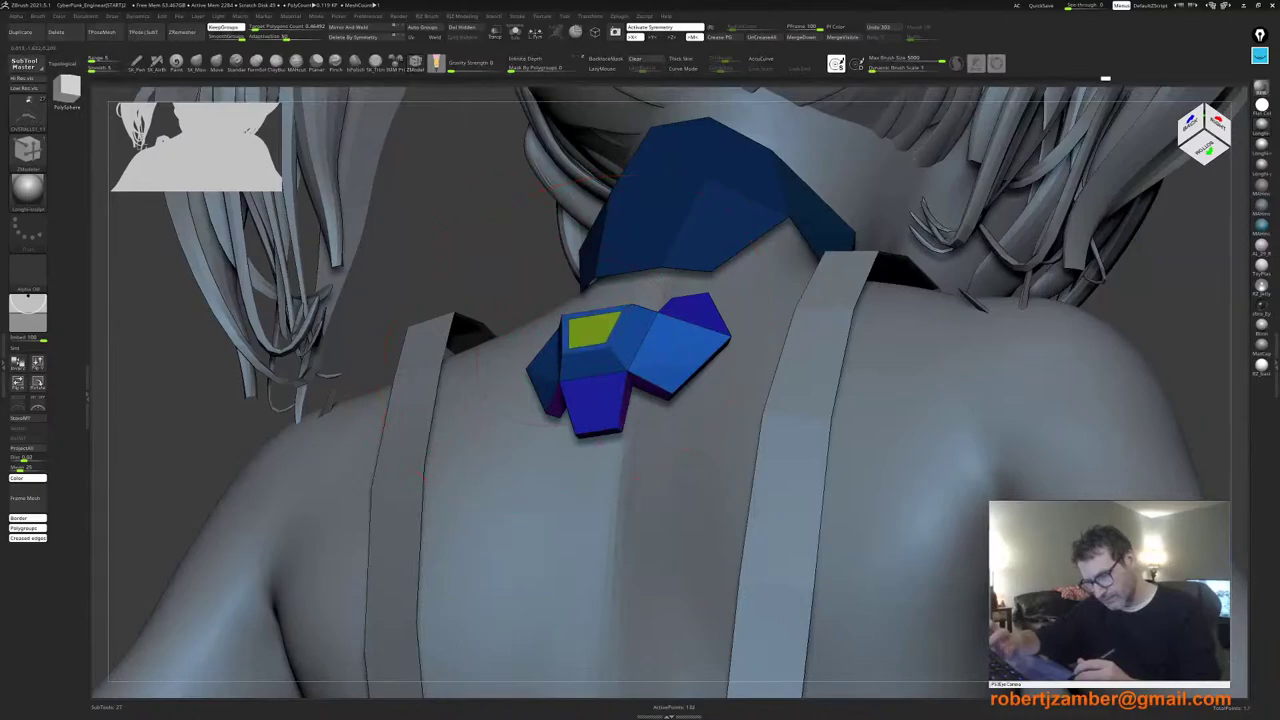
pyautogui.press('space')
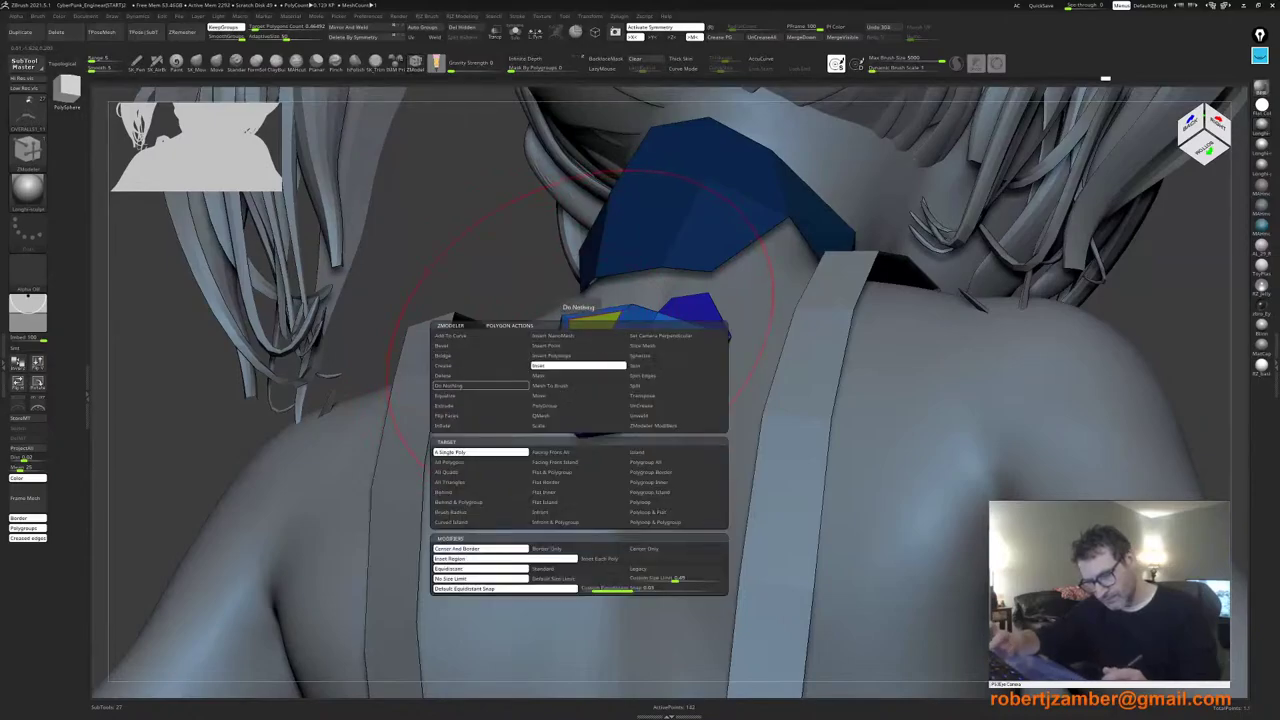
pyautogui.click(480, 405)
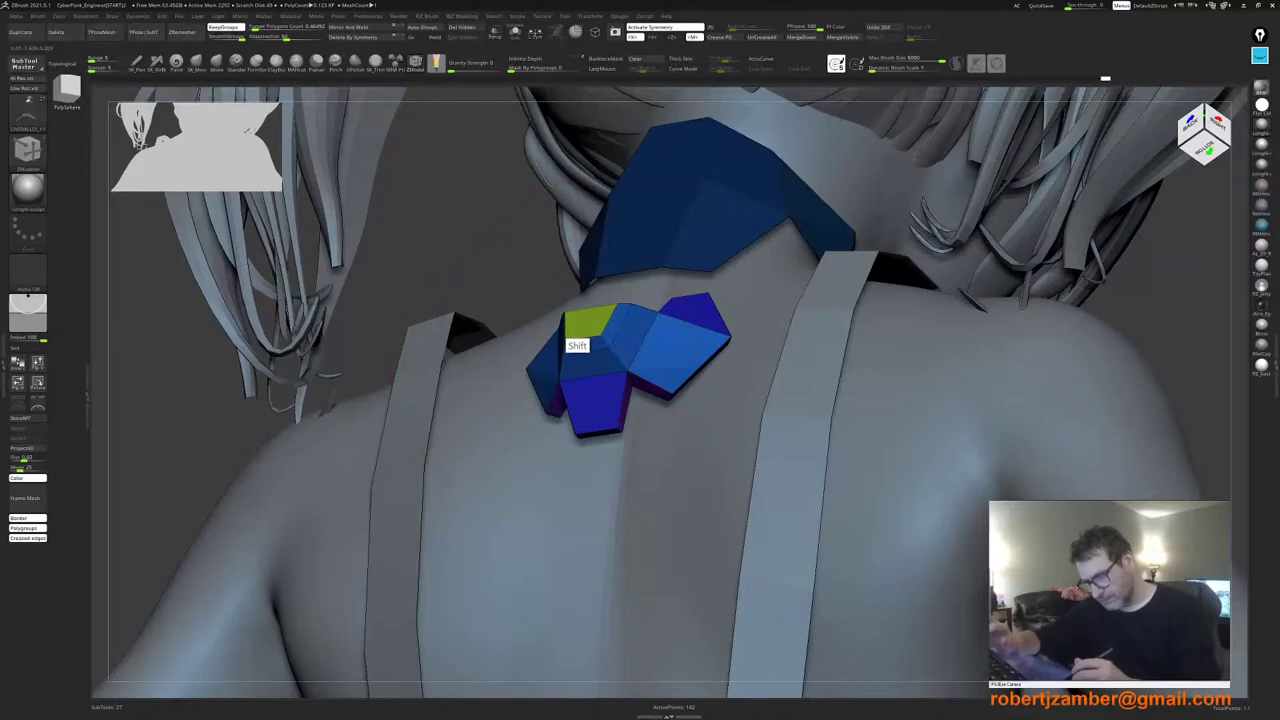
pyautogui.moveTo(566, 339); pyautogui.dragTo(550, 432, button='right')
pyautogui.moveTo(550, 358); pyautogui.dragTo(573, 416, button='right')
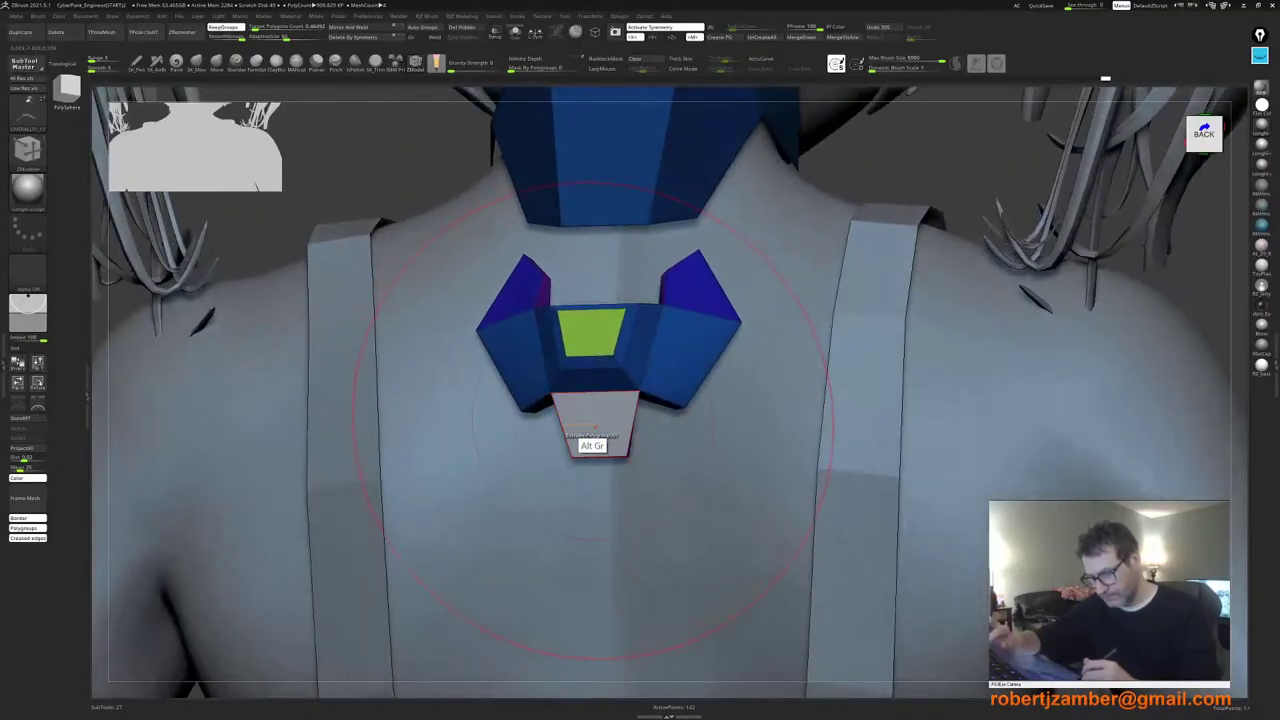
# Step: Inset the face of the panel's lower tab and extrude it into a raised block sharing the surrounding frame's polygroup
pyautogui.press('space')
pyautogui.click(590, 384)
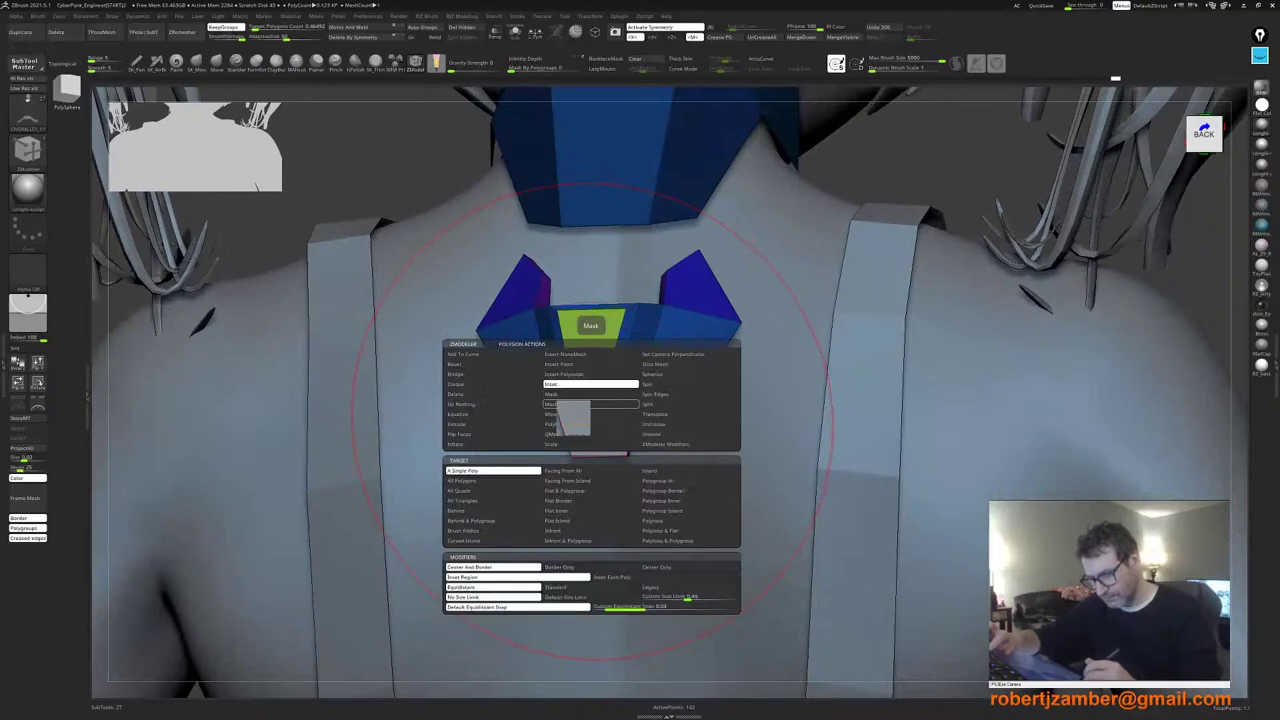
pyautogui.moveTo(598, 425); pyautogui.dragTo(585, 427, button='right')
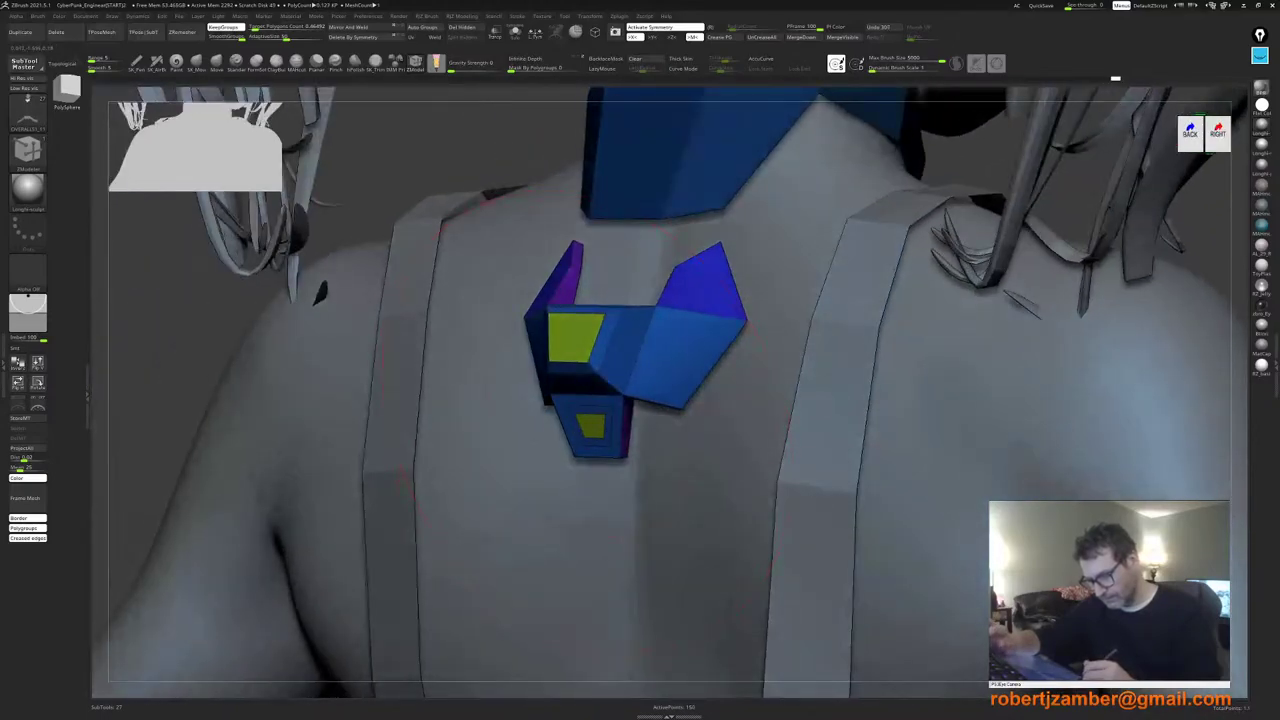
pyautogui.press('space')
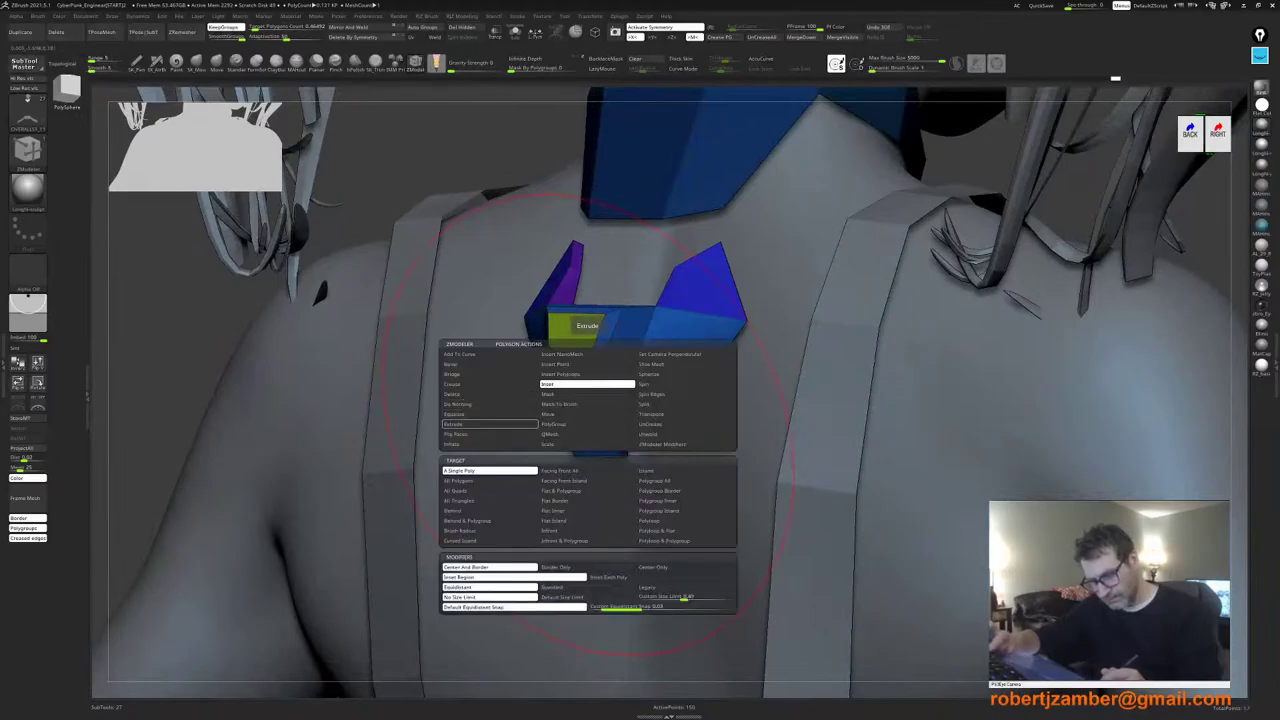
pyautogui.click(490, 424)
pyautogui.moveTo(590, 427); pyautogui.dragTo(584, 434)
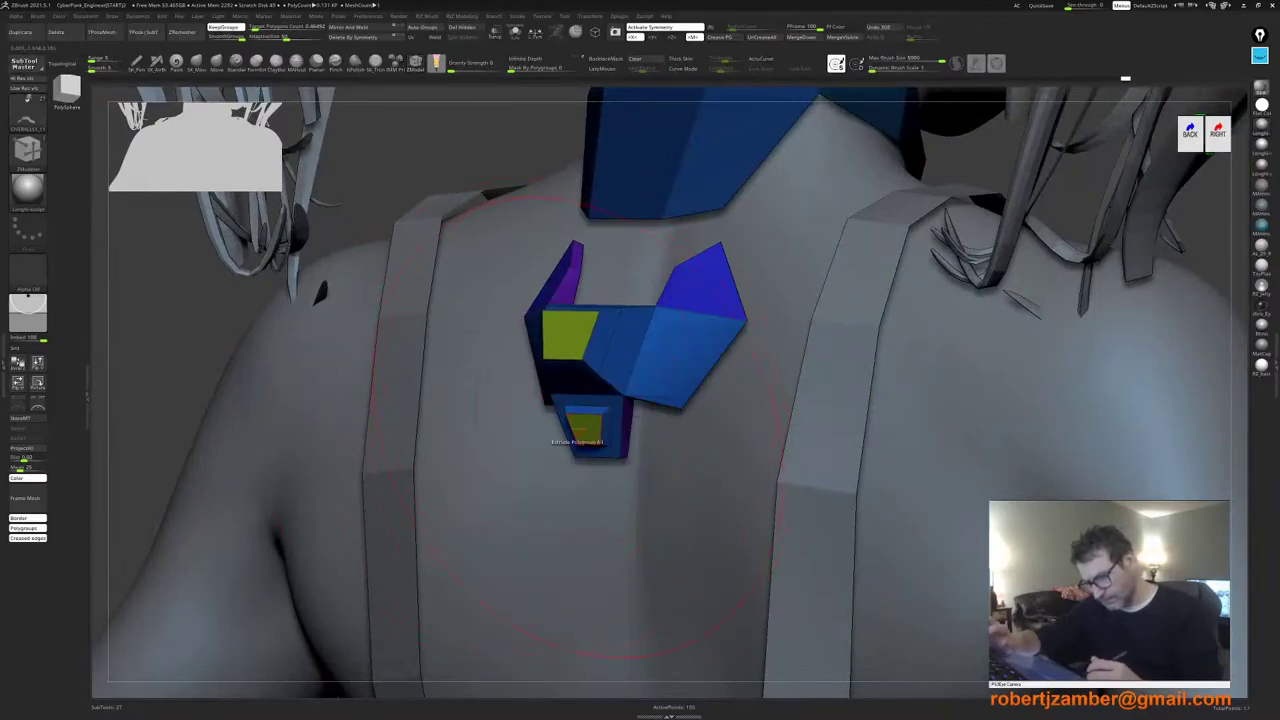
pyautogui.hotkey('ctrl', 'z')
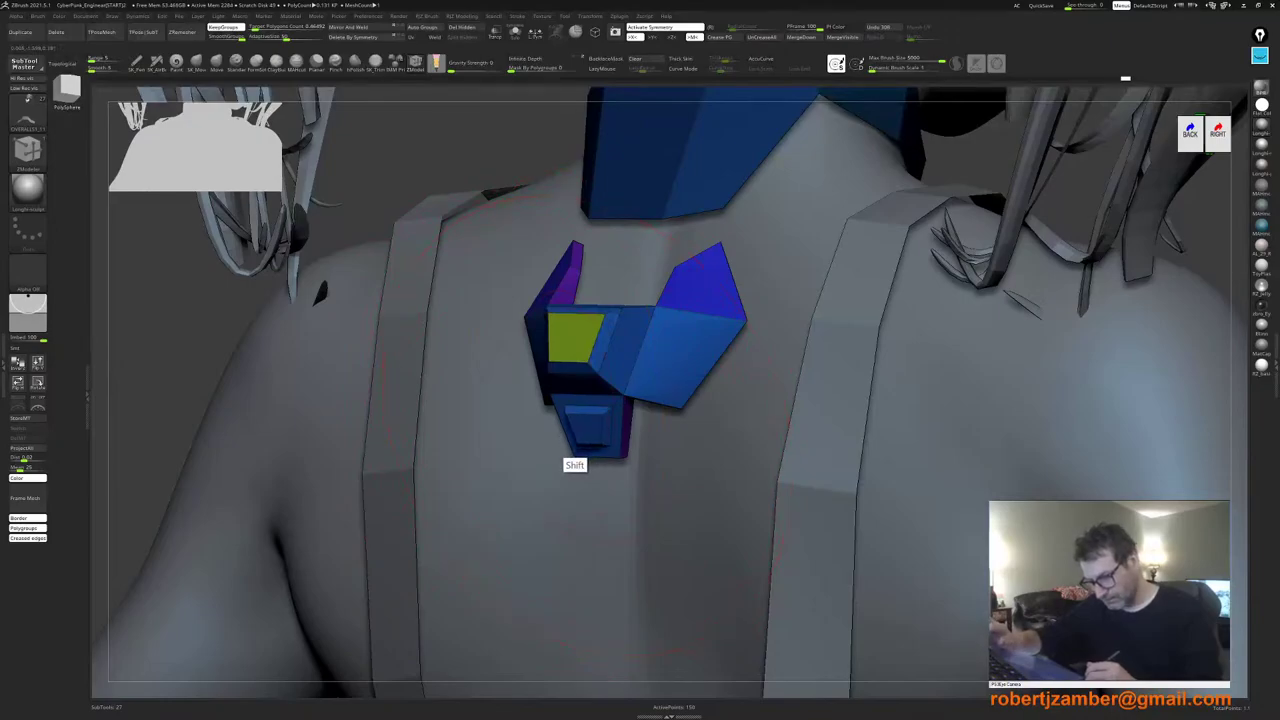
pyautogui.keyDown('shift'); pyautogui.moveTo(568, 457); pyautogui.dragTo(577, 455, button='right'); pyautogui.keyUp('shift')
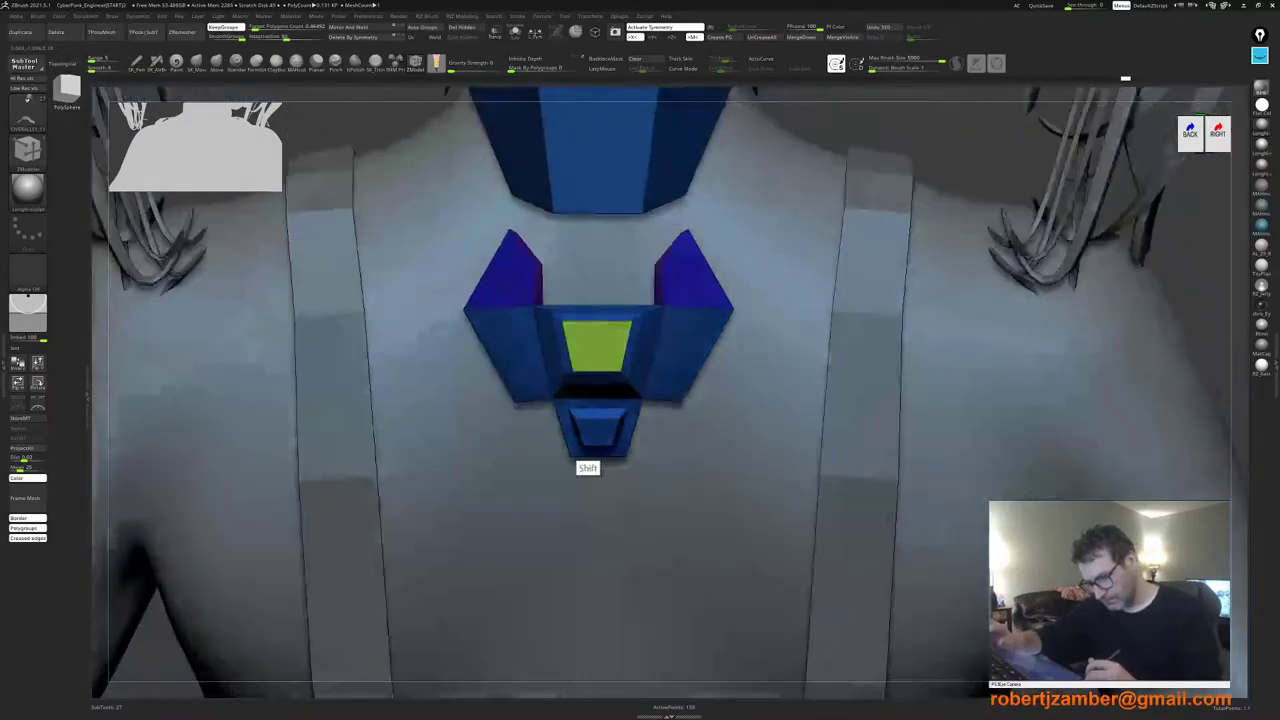
# Step: Mirror and weld the upper-back panel, and insert a horizontal edge loop across its centre face
pyautogui.click(362, 28)
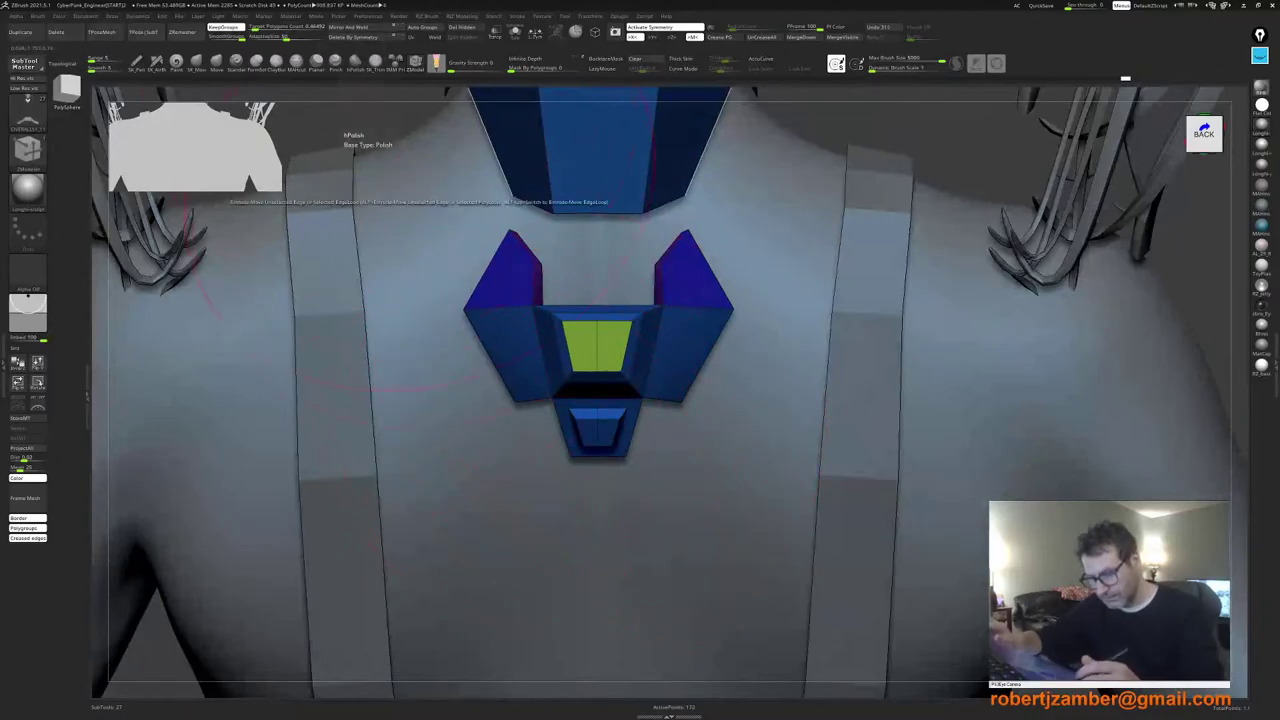
pyautogui.keyDown('ctrl'); pyautogui.moveTo(543, 363); pyautogui.dragTo(612, 364, button='right'); pyautogui.keyUp('ctrl')
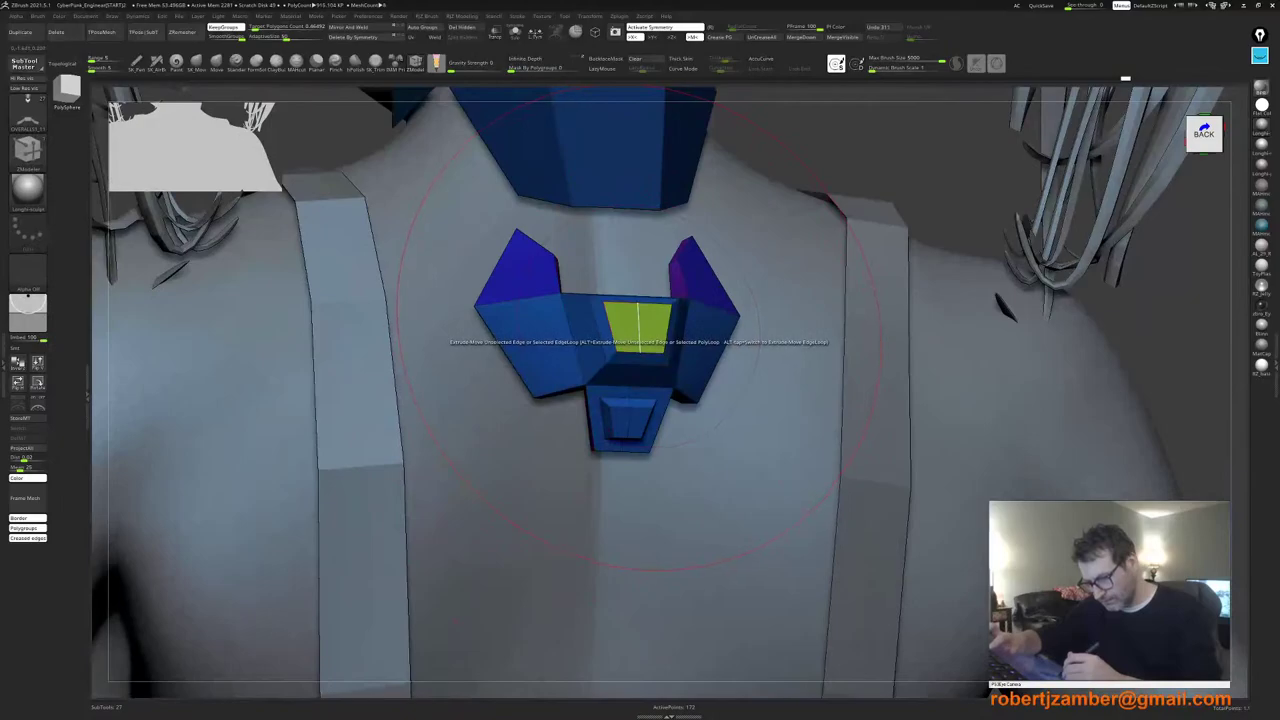
pyautogui.press('space')
pyautogui.click(637, 346)
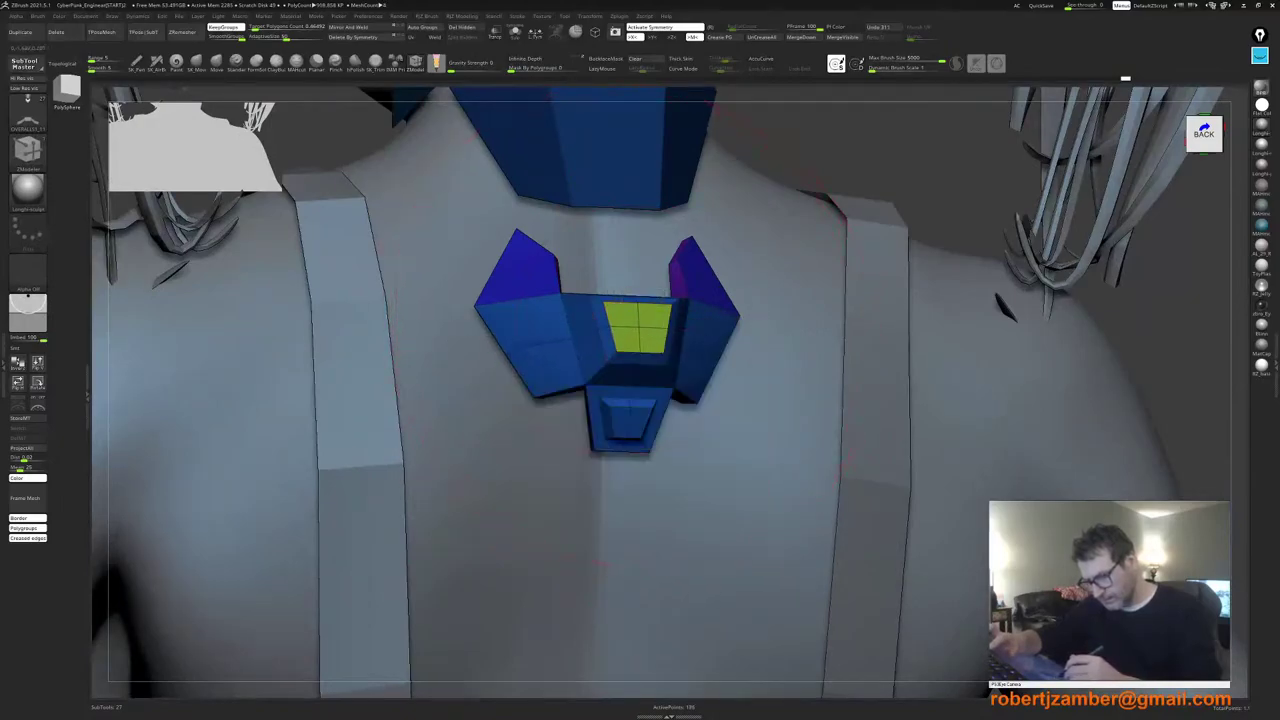
# Step: Split the centre point of the lower tab's raised face into an octagon and extrude a ring from it
pyautogui.moveTo(633, 410)
pyautogui.keyDown('ctrl'); pyautogui.mouseDown(button='right')
pyautogui.moveTo(630, 470)
pyautogui.moveTo(592, 435)
pyautogui.mouseUp(button='right'); pyautogui.keyUp('ctrl')
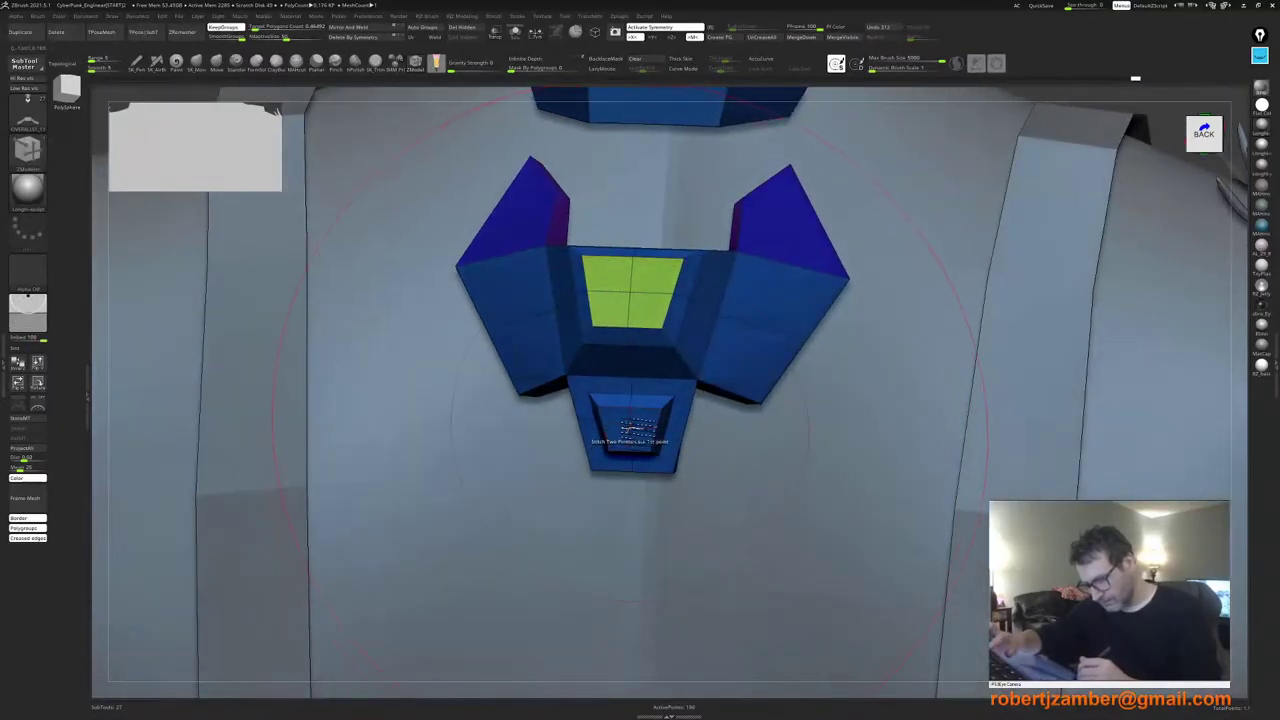
pyautogui.press('space')
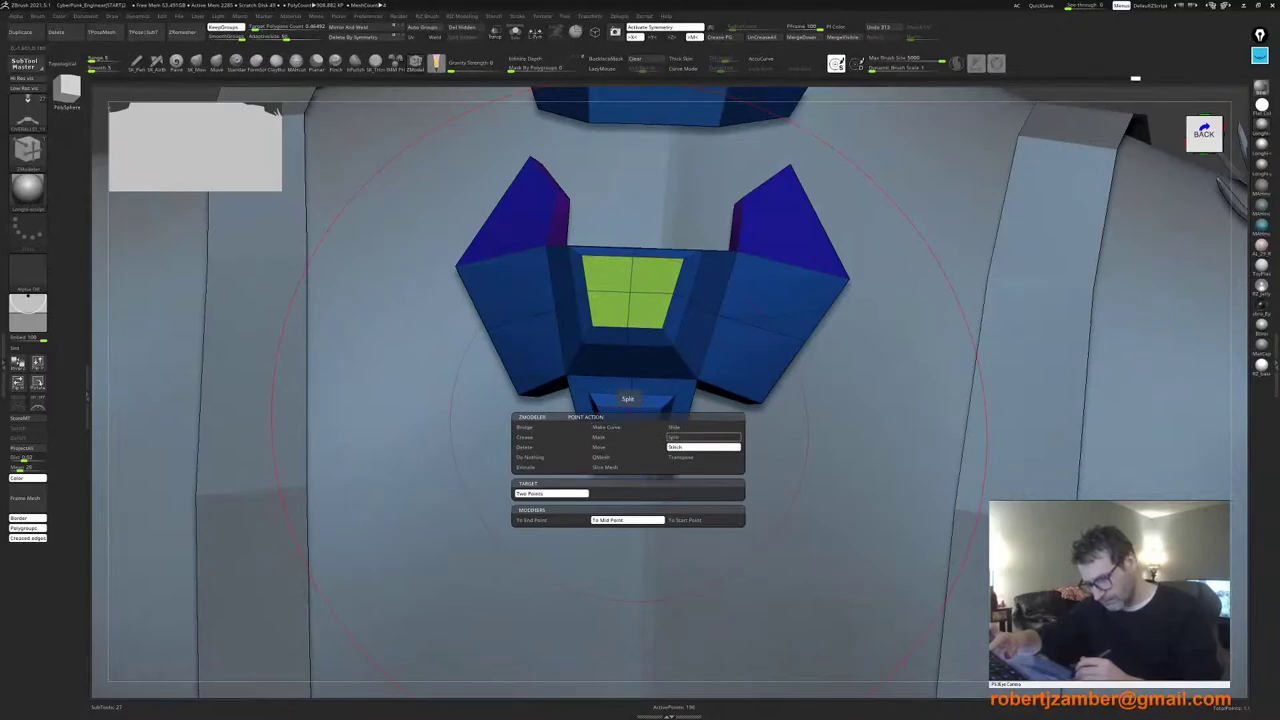
pyautogui.click(688, 437)
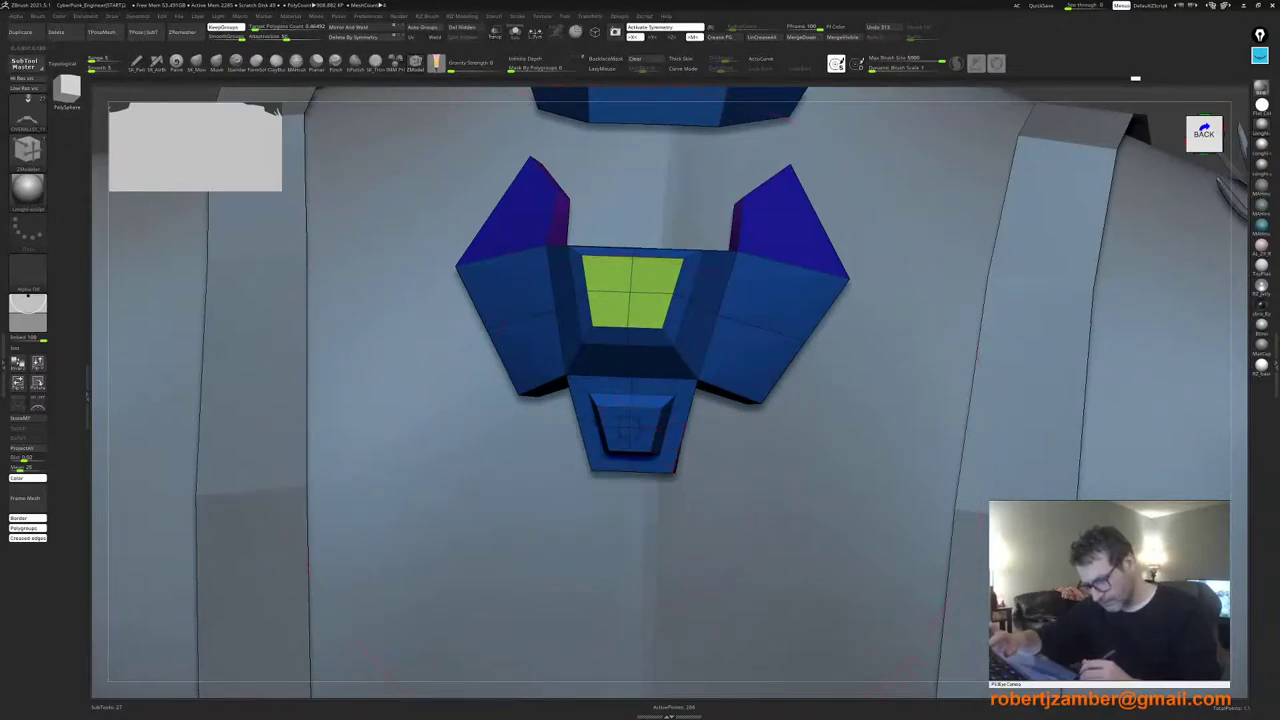
pyautogui.keyDown('ctrl'); pyautogui.moveTo(628, 428); pyautogui.dragTo(634, 426, button='right'); pyautogui.keyUp('ctrl')
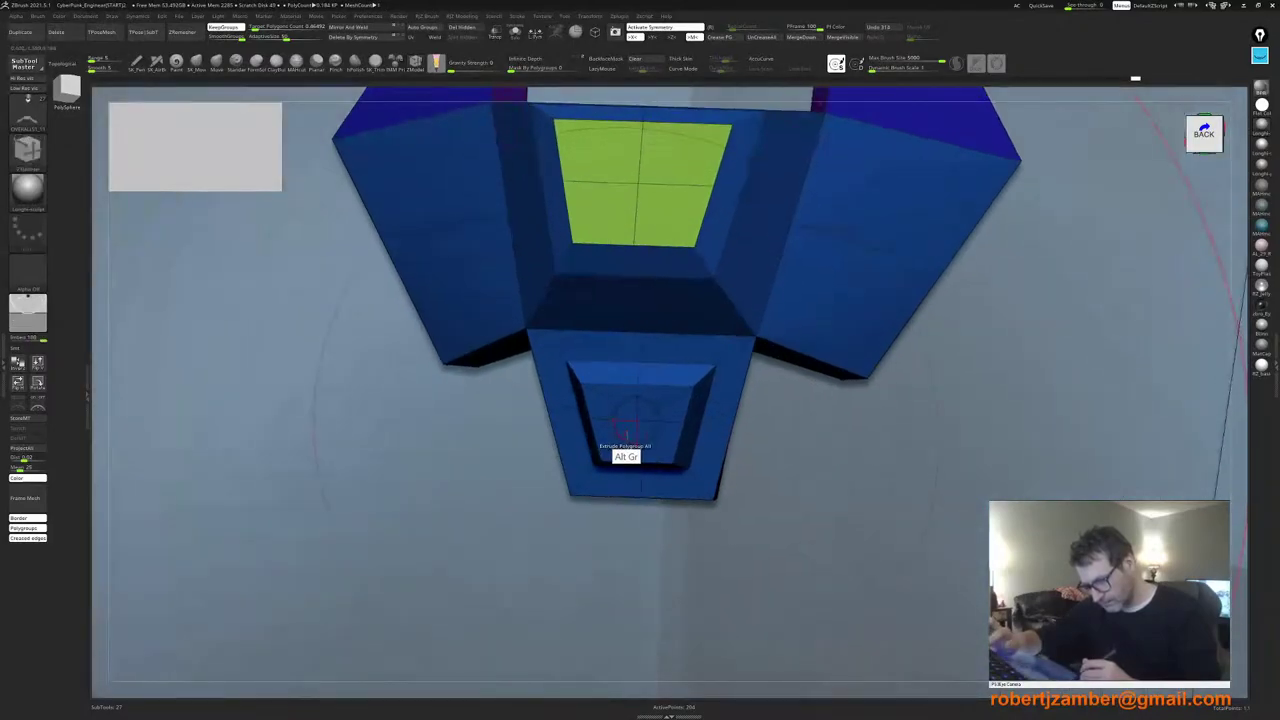
pyautogui.moveTo(629, 428); pyautogui.dragTo(638, 443)
pyautogui.moveTo(638, 436); pyautogui.dragTo(628, 411, button='right')
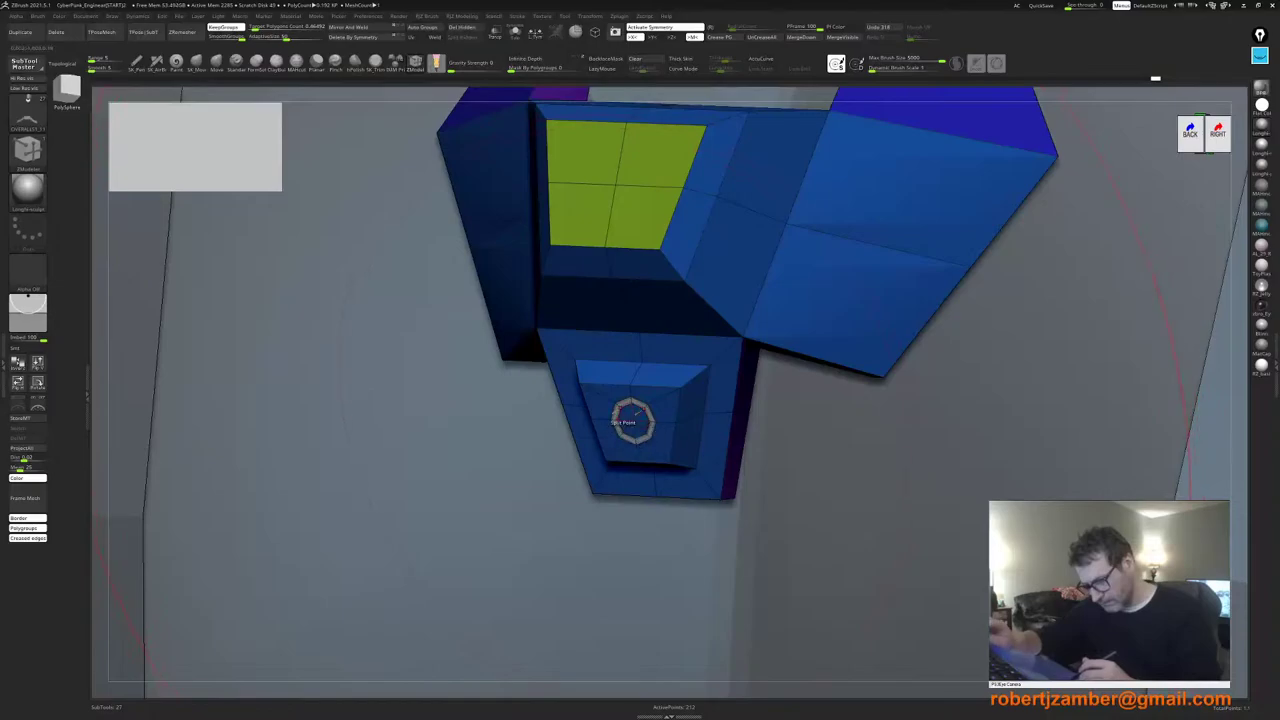
# Step: Isolate the octagonal ring on the lower tab by hiding the rest of the upper-back panel
pyautogui.keyDown('ctrl'); pyautogui.keyDown('shift'); pyautogui.click(631, 421); pyautogui.keyUp('shift'); pyautogui.keyUp('ctrl')
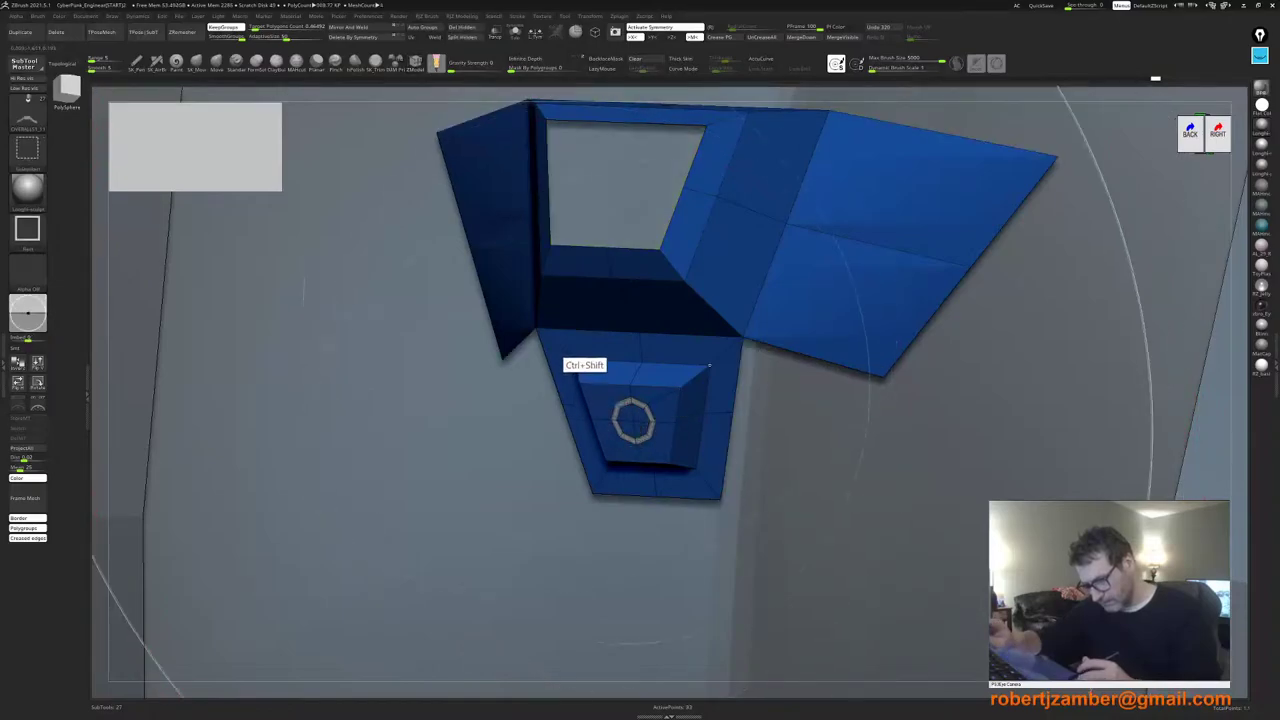
pyautogui.keyDown('ctrl'); pyautogui.keyDown('shift'); pyautogui.click(609, 328); pyautogui.keyUp('shift'); pyautogui.keyUp('ctrl')
pyautogui.keyDown('ctrl'); pyautogui.moveTo(365, 255); pyautogui.dragTo(418, 342, button='right'); pyautogui.keyUp('ctrl')
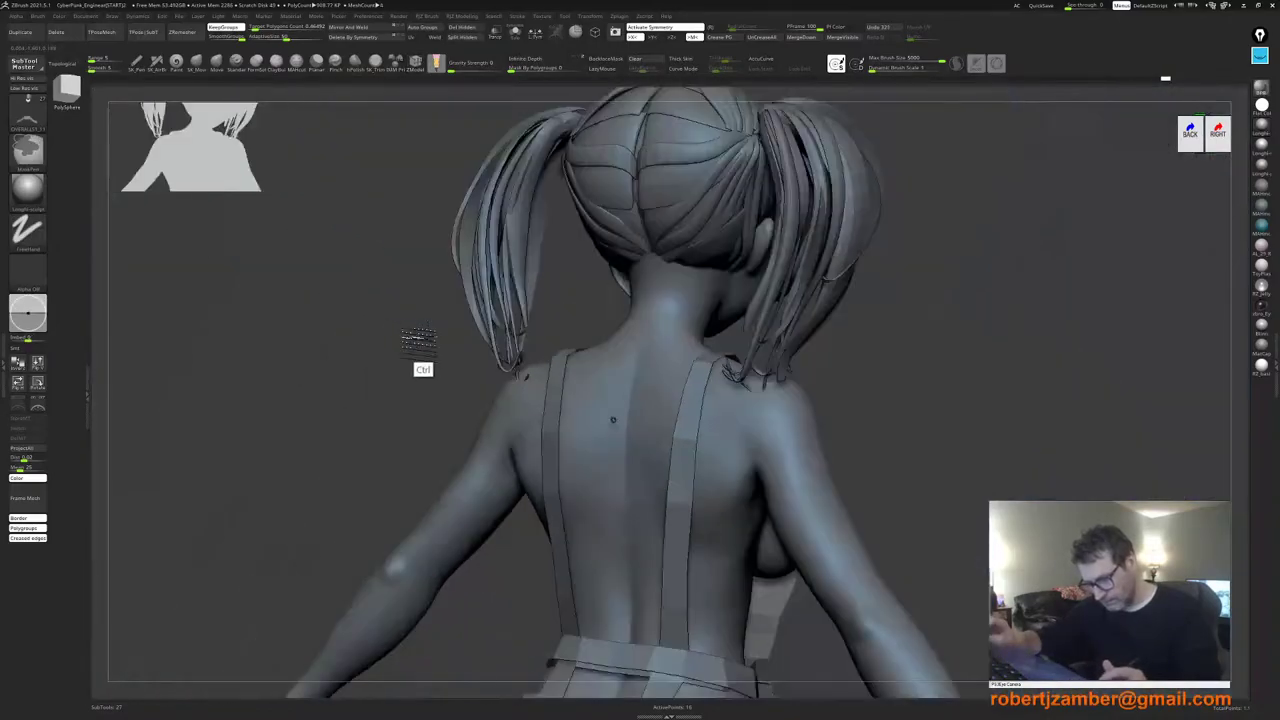
# Step: Reveal the hidden parts of the upper-back panel around the octagonal ring
pyautogui.keyDown('ctrl'); pyautogui.keyDown('shift'); pyautogui.click(420, 392); pyautogui.keyUp('shift'); pyautogui.keyUp('ctrl')
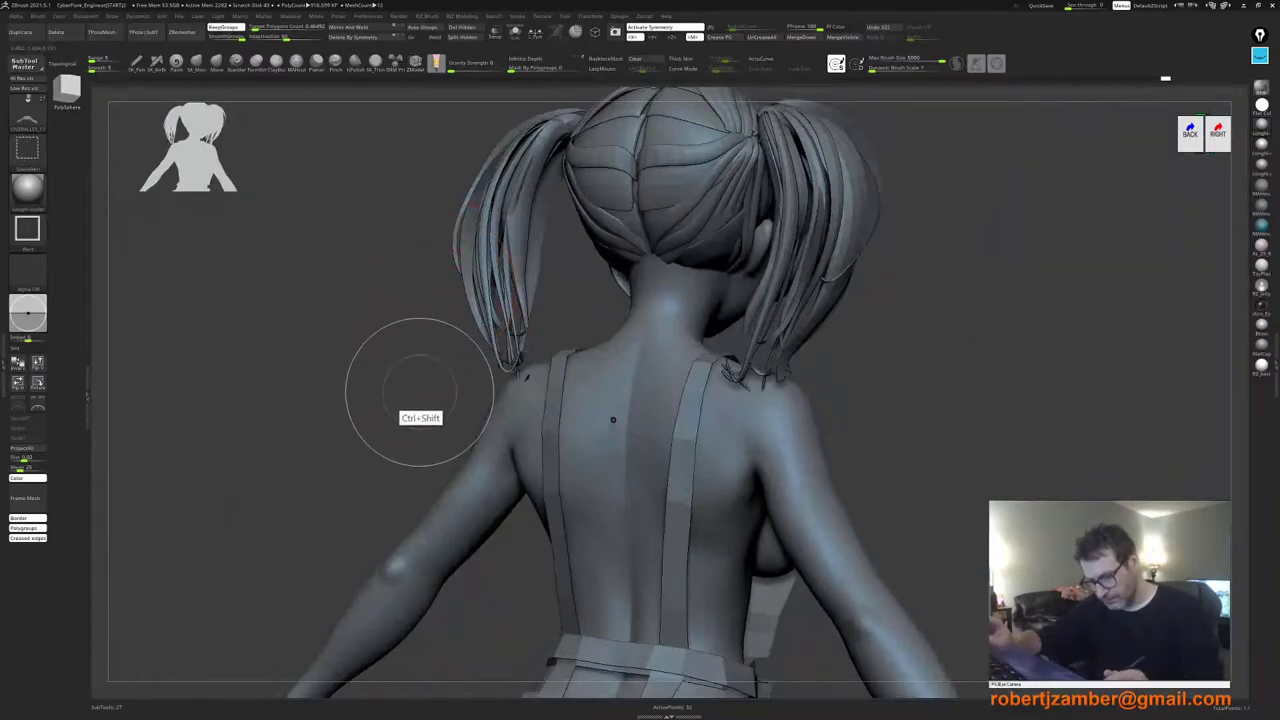
pyautogui.keyDown('ctrl'); pyautogui.keyDown('shift'); pyautogui.click(420, 392); pyautogui.keyUp('shift'); pyautogui.keyUp('ctrl')
pyautogui.moveTo(598, 422)
pyautogui.keyDown('ctrl'); pyautogui.mouseDown(button='right')
pyautogui.moveTo(635, 504)
pyautogui.moveTo(647, 436)
pyautogui.moveTo(674, 503)
pyautogui.moveTo(668, 446)
pyautogui.moveTo(590, 448)
pyautogui.mouseUp(button='right'); pyautogui.keyUp('ctrl')
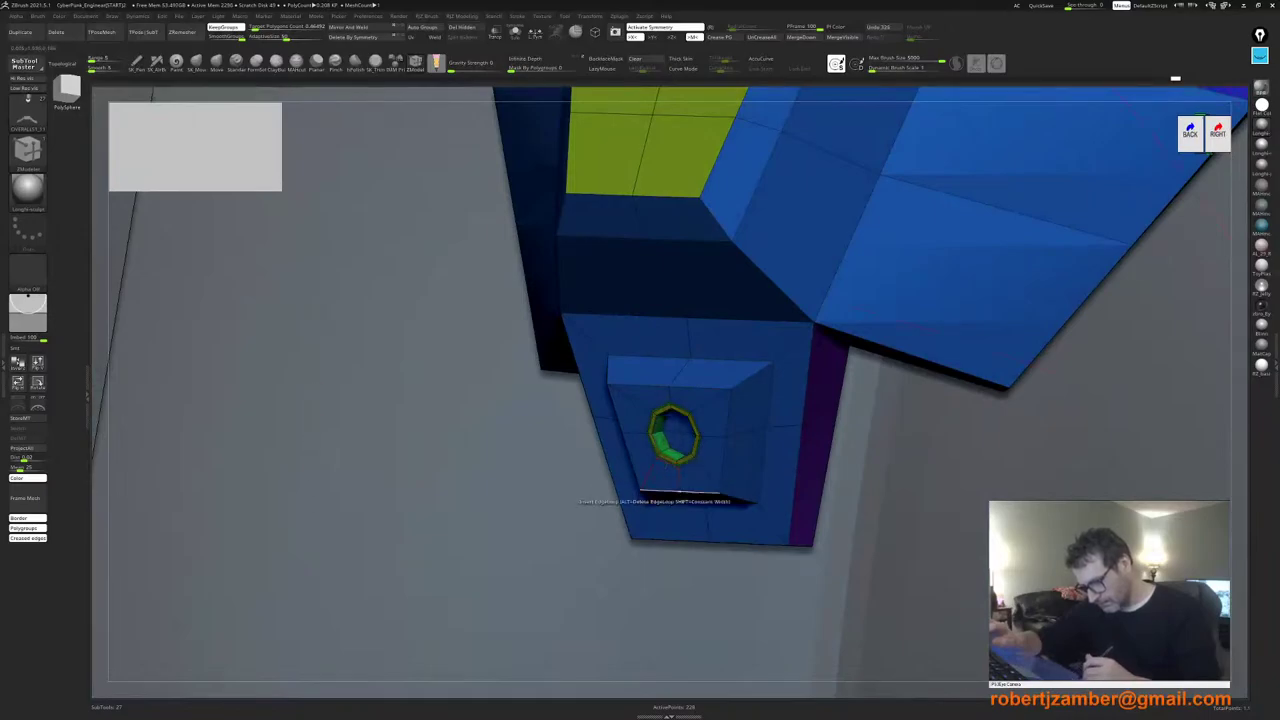
pyautogui.moveTo(655, 491)
pyautogui.keyDown('ctrl'); pyautogui.mouseDown(button='right')
pyautogui.moveTo(597, 457)
pyautogui.moveTo(637, 491)
pyautogui.moveTo(665, 477)
pyautogui.moveTo(647, 456)
pyautogui.moveTo(686, 514)
pyautogui.moveTo(729, 506)
pyautogui.moveTo(735, 520)
pyautogui.mouseUp(button='right'); pyautogui.keyUp('ctrl')
pyautogui.keyDown('alt'); pyautogui.moveTo(629, 470); pyautogui.dragTo(493, 460, button='right'); pyautogui.keyUp('alt')
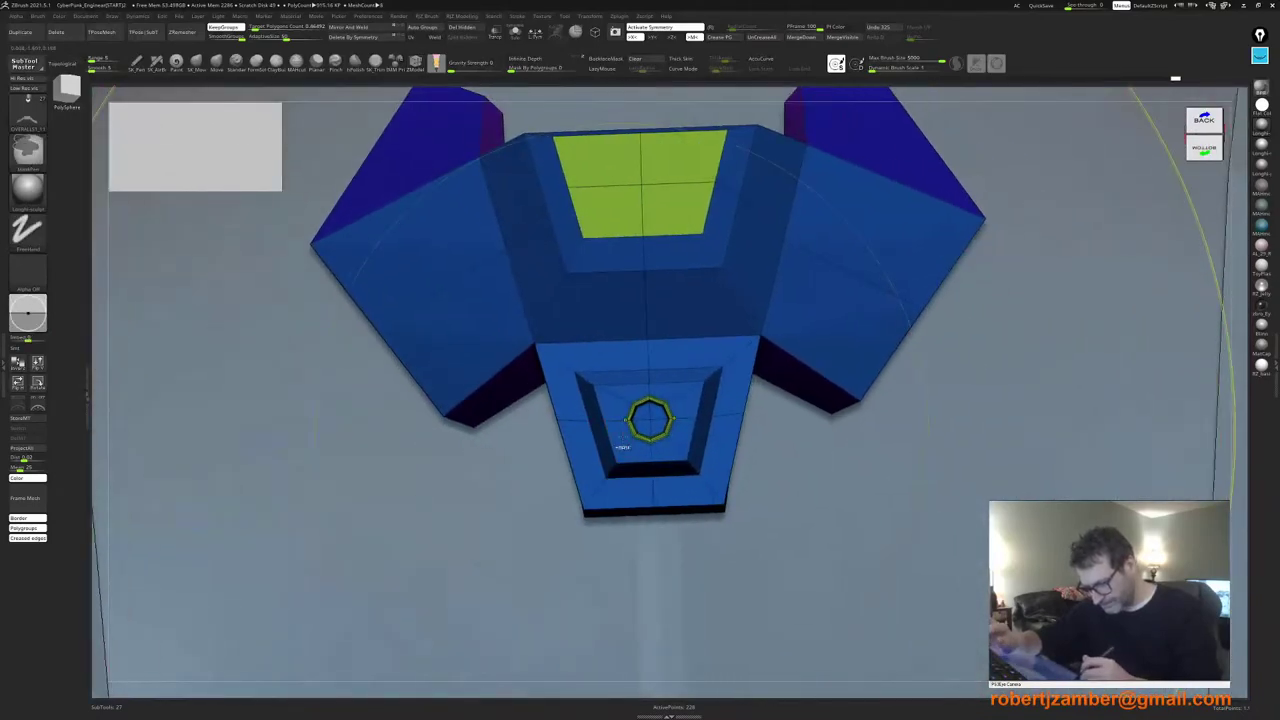
# Step: Scale the complete outer edge loop of the octagonal ring, and shift the ring's front face outward
pyautogui.keyDown('ctrl'); pyautogui.moveTo(622, 437); pyautogui.dragTo(634, 448, button='right'); pyautogui.keyUp('ctrl')
pyautogui.press('space')
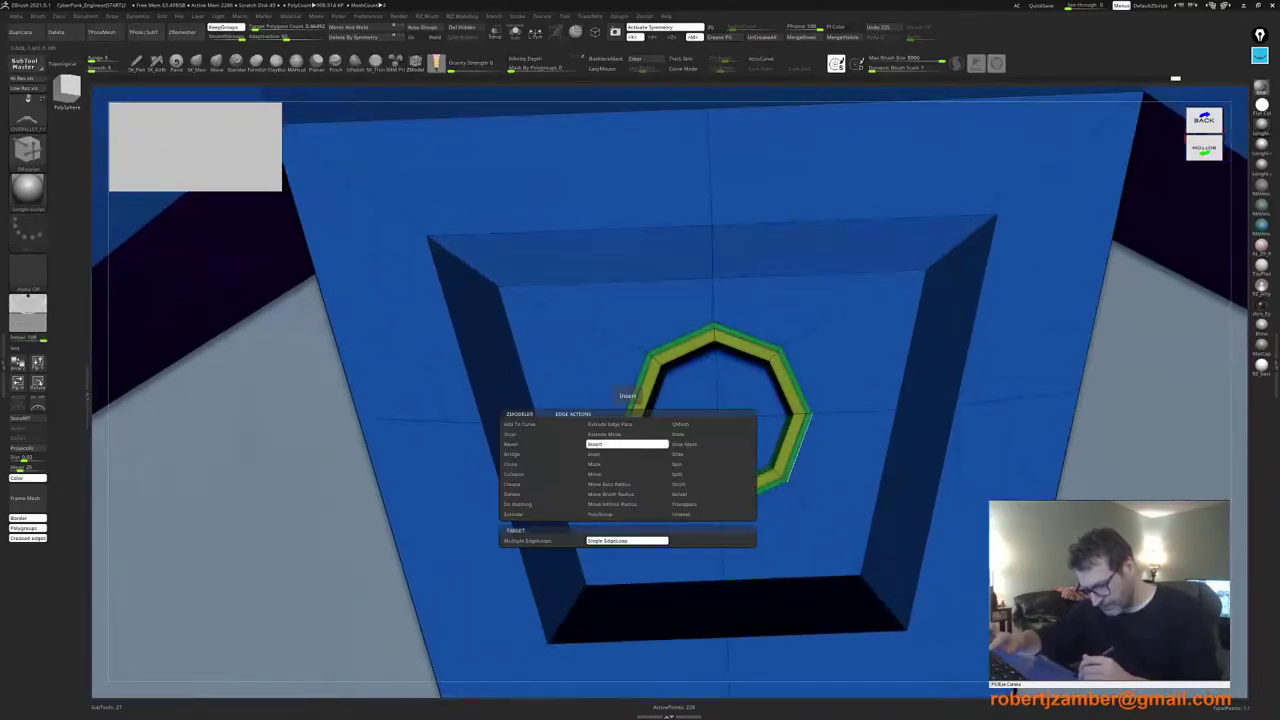
pyautogui.click(696, 434)
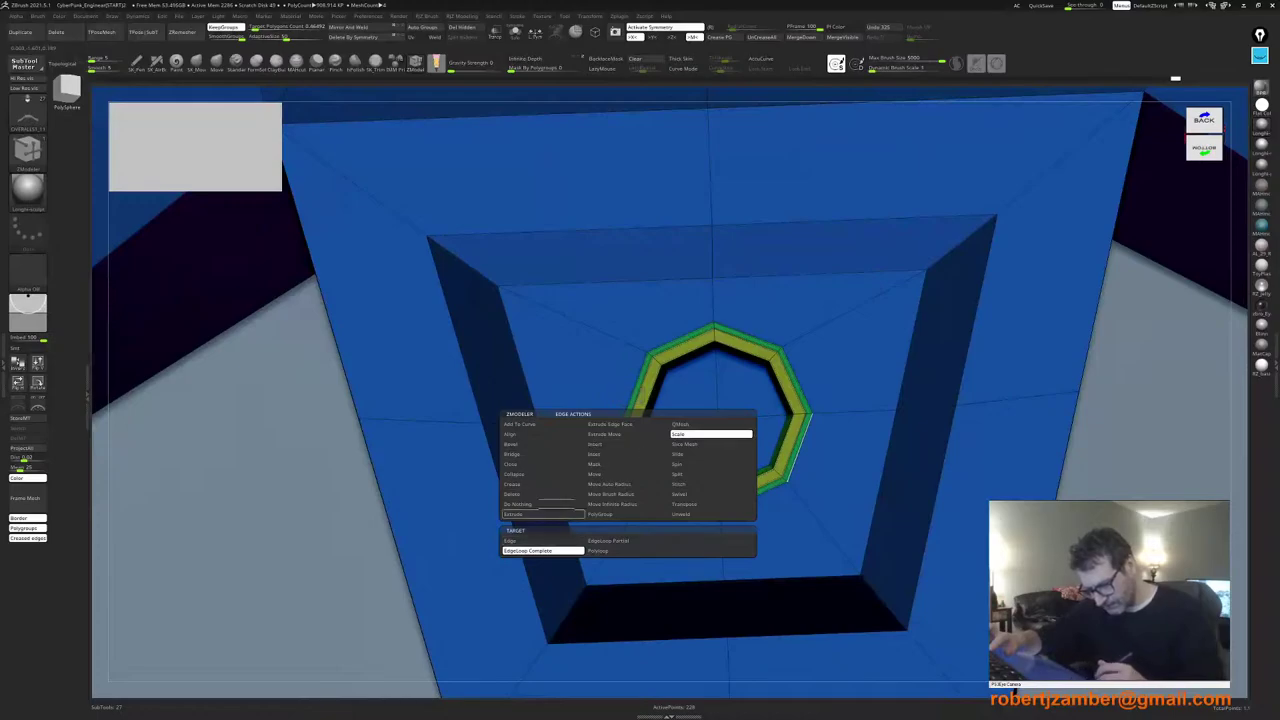
pyautogui.moveTo(633, 447); pyautogui.dragTo(626, 466)
pyautogui.moveTo(608, 477); pyautogui.dragTo(545, 478, button='right')
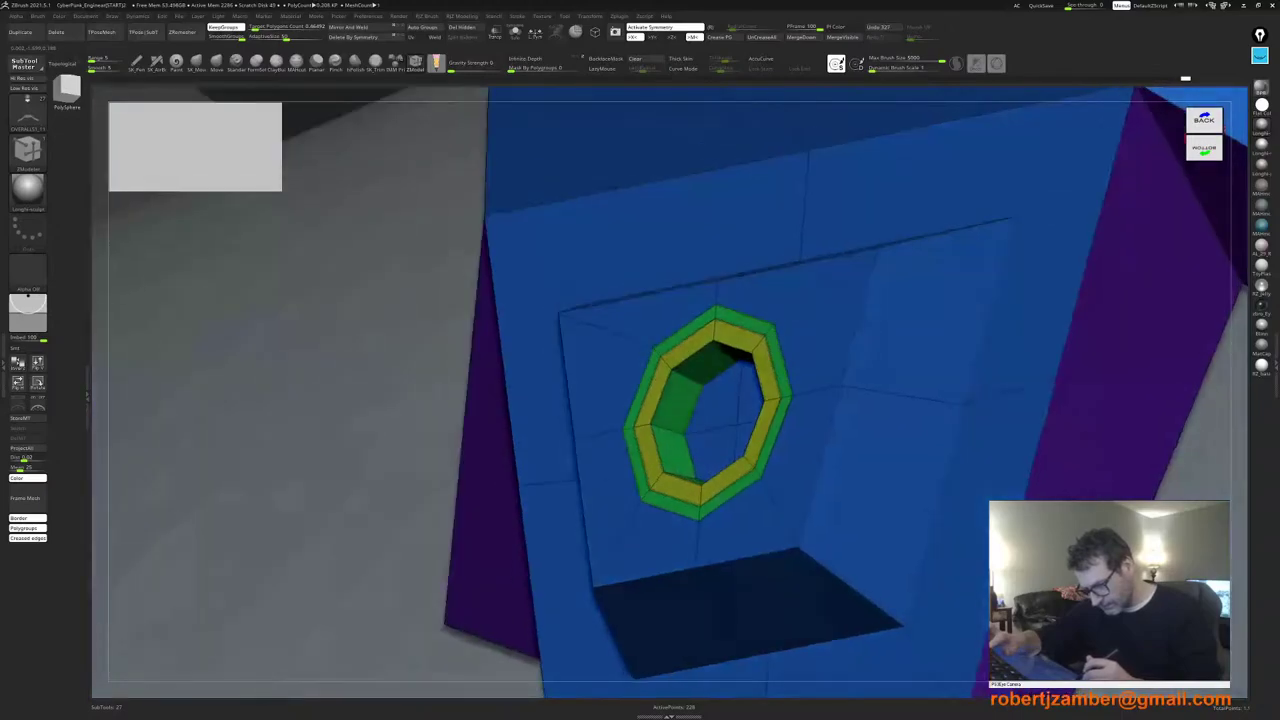
pyautogui.keyDown('shift'); pyautogui.moveTo(645, 467); pyautogui.dragTo(627, 466); pyautogui.keyUp('shift')
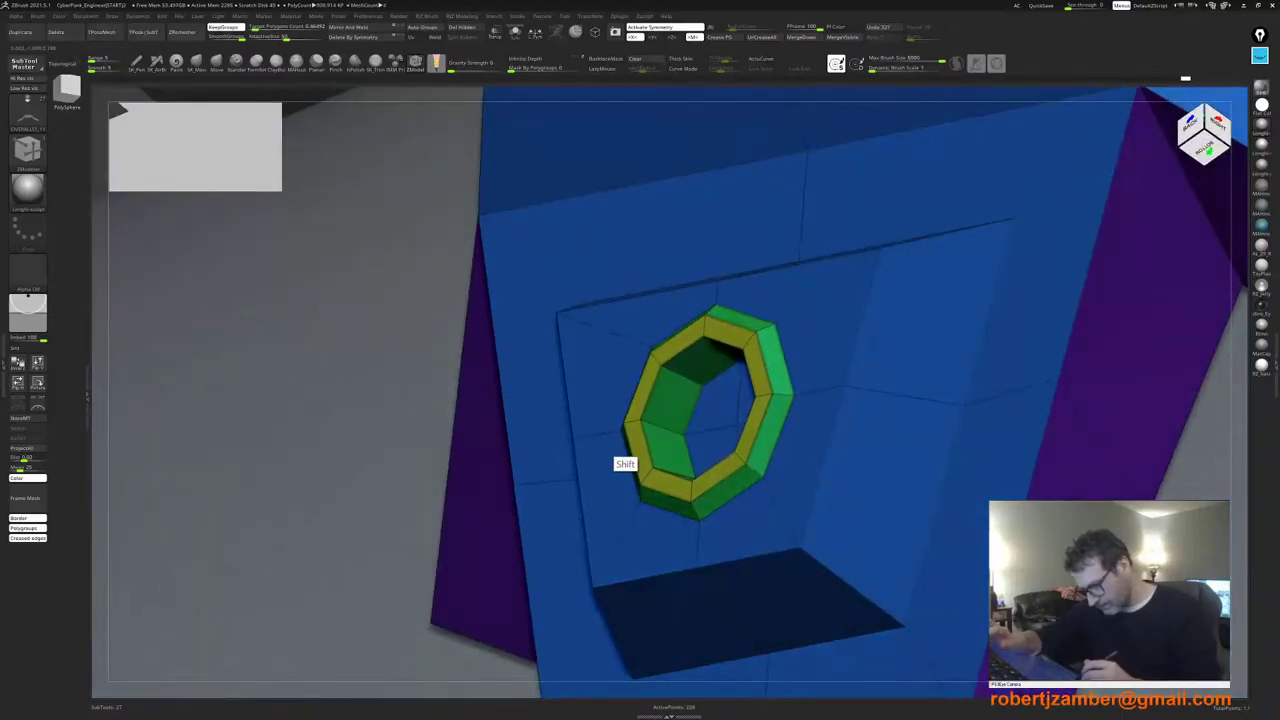
pyautogui.moveTo(520, 455)
pyautogui.keyDown('ctrl'); pyautogui.mouseDown(button='right')
pyautogui.moveTo(509, 386)
pyautogui.moveTo(603, 517)
pyautogui.moveTo(631, 531)
pyautogui.moveTo(480, 389)
pyautogui.mouseUp(button='right'); pyautogui.keyUp('ctrl')
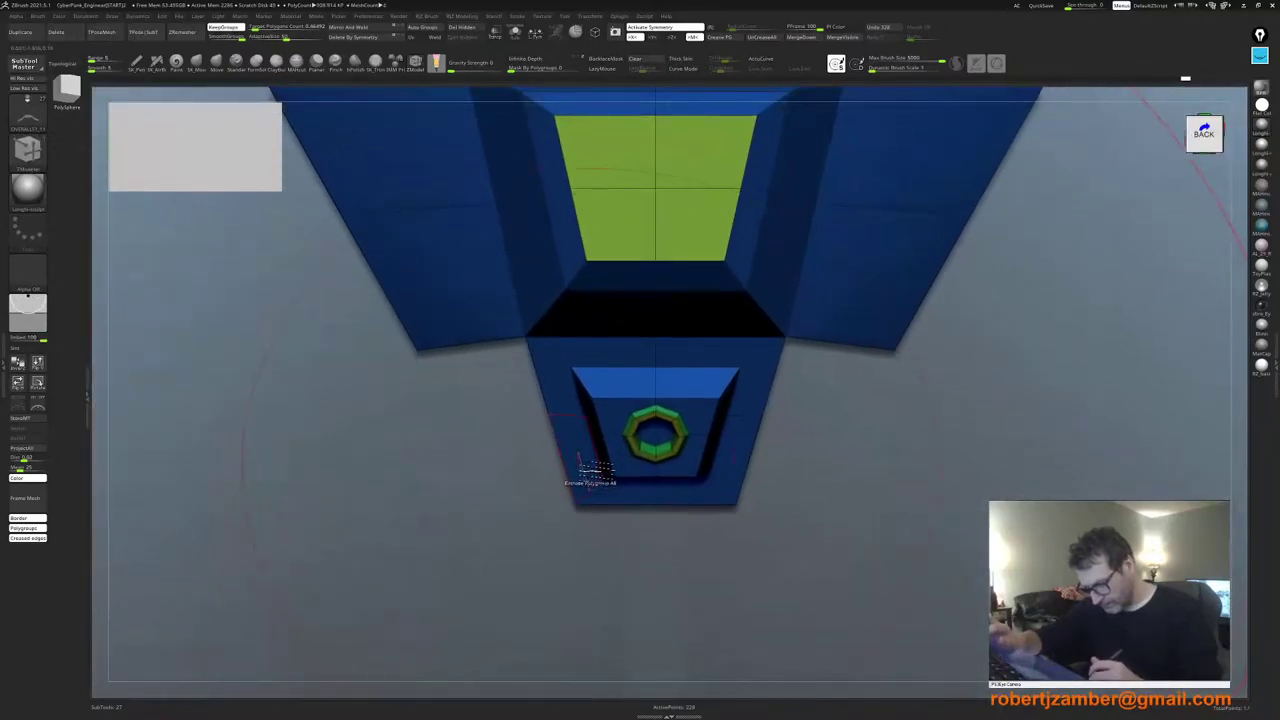
# Step: Rescale the octagonal ring's complete edge loop and adjust how far its front face stands out from the lower tab
pyautogui.moveTo(525, 598)
pyautogui.keyDown('ctrl'); pyautogui.mouseDown(button='right')
pyautogui.moveTo(509, 426)
pyautogui.moveTo(467, 398)
pyautogui.moveTo(541, 457)
pyautogui.moveTo(586, 523)
pyautogui.moveTo(609, 500)
pyautogui.mouseUp(button='right'); pyautogui.keyUp('ctrl')
pyautogui.hotkey('shift', 'f')
pyautogui.hotkey('shift', 'f')
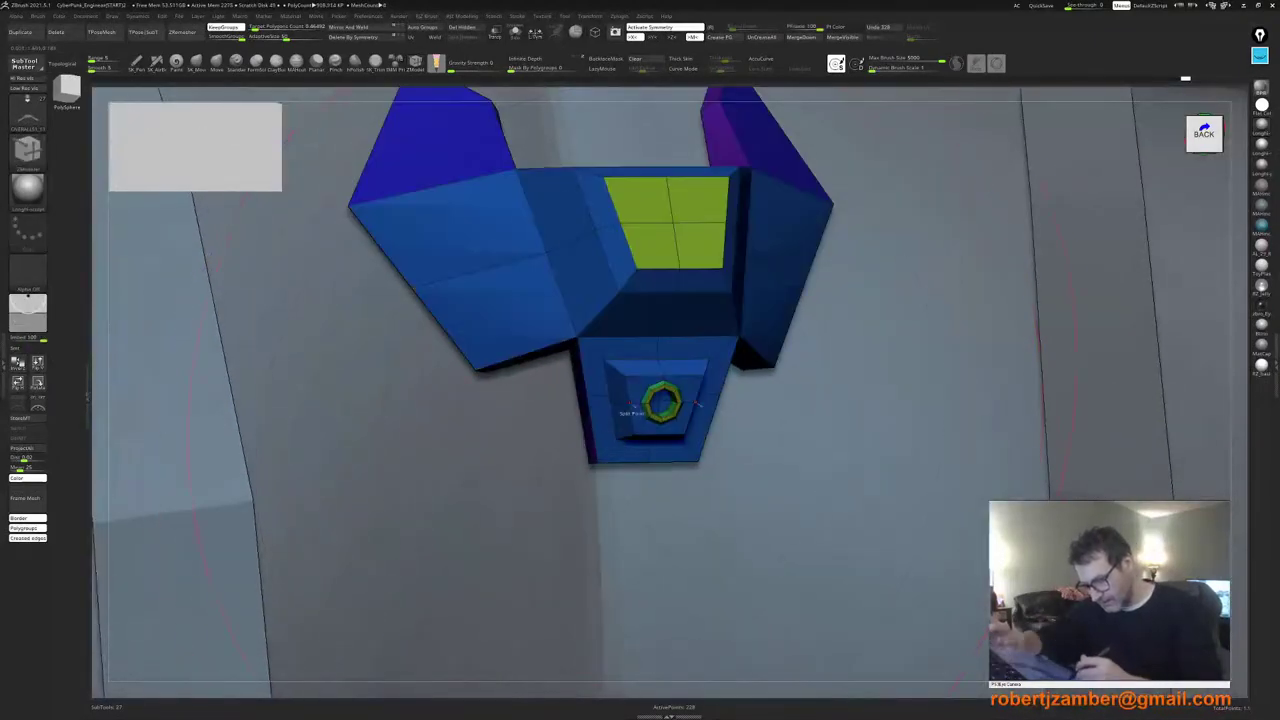
pyautogui.keyDown('ctrl'); pyautogui.moveTo(630, 410); pyautogui.dragTo(640, 470, button='right'); pyautogui.keyUp('ctrl')
pyautogui.press('space')
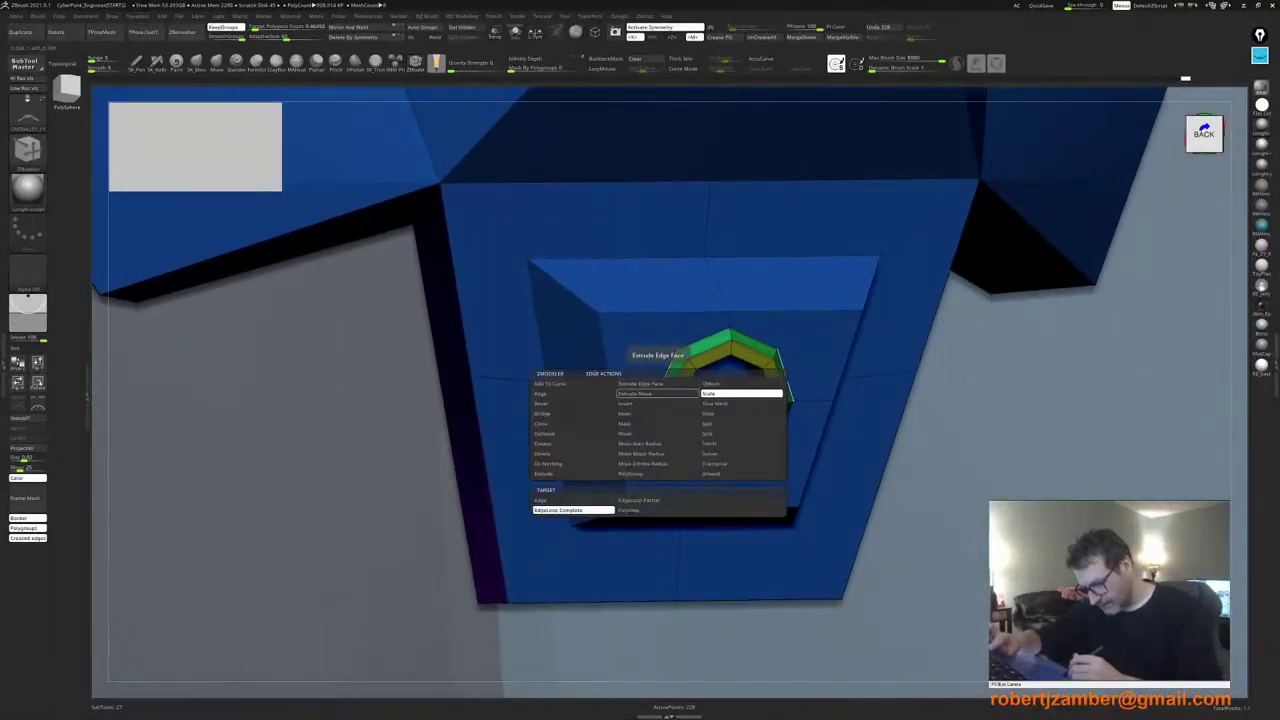
pyautogui.moveTo(662, 380); pyautogui.dragTo(650, 378)
pyautogui.moveTo(665, 386); pyautogui.dragTo(770, 378, button='right')
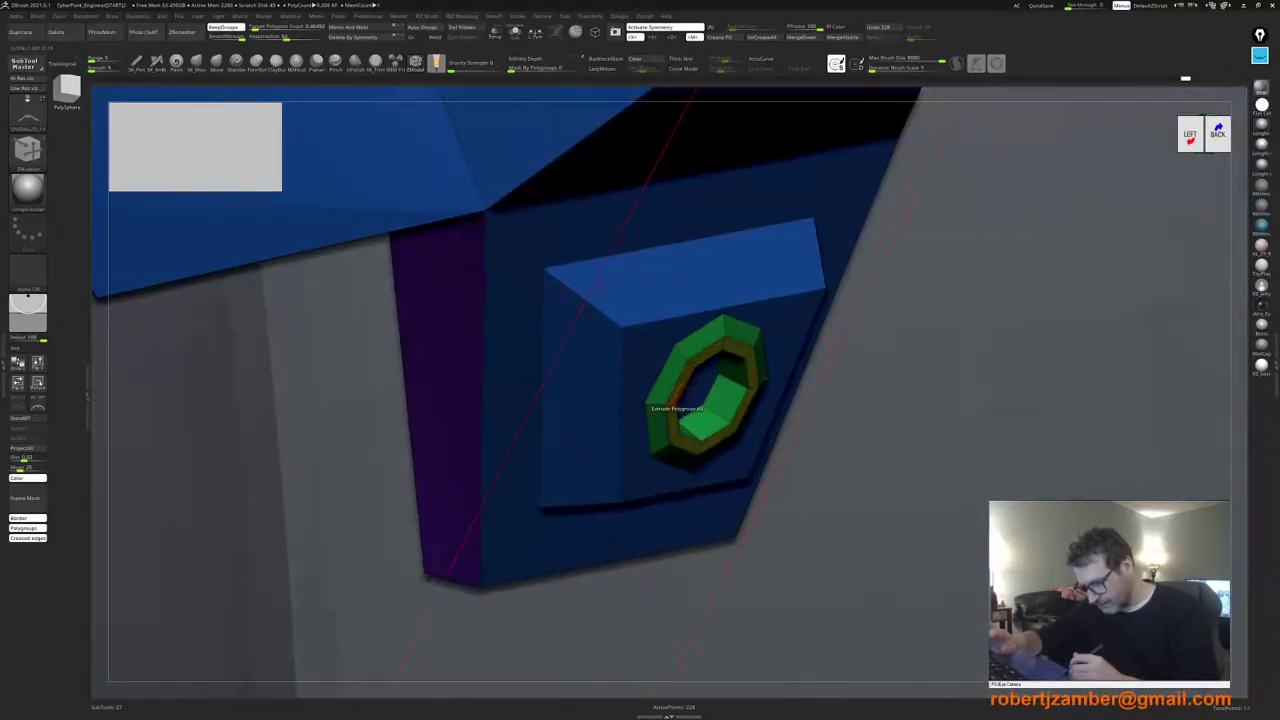
pyautogui.moveTo(681, 386); pyautogui.dragTo(692, 408)
# Step: Select the upper and lower outer faces of both side wings on the upper-back panel and extrude them into raised plates
pyautogui.moveTo(540, 351)
pyautogui.keyDown('ctrl'); pyautogui.mouseDown(button='right')
pyautogui.moveTo(556, 410)
pyautogui.moveTo(484, 430)
pyautogui.moveTo(507, 409)
pyautogui.mouseUp(button='right'); pyautogui.keyUp('ctrl')
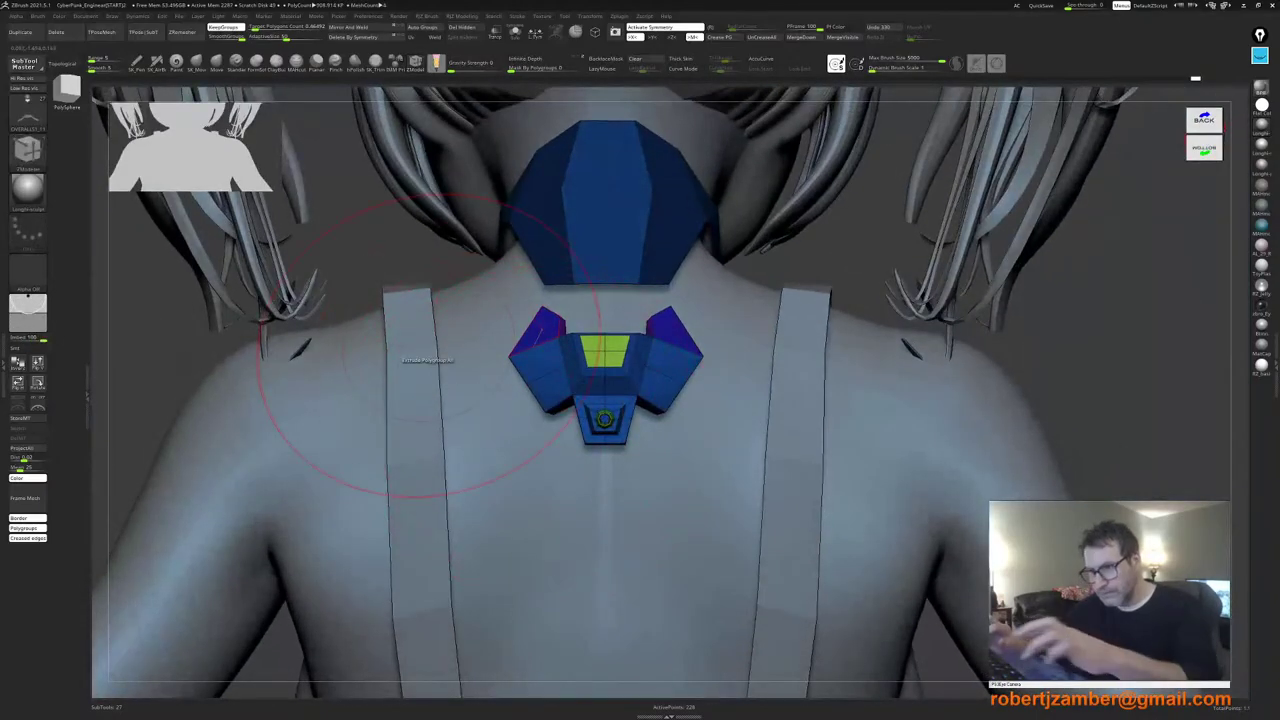
pyautogui.hotkey('shift', 'f')
pyautogui.hotkey('shift', 'f')
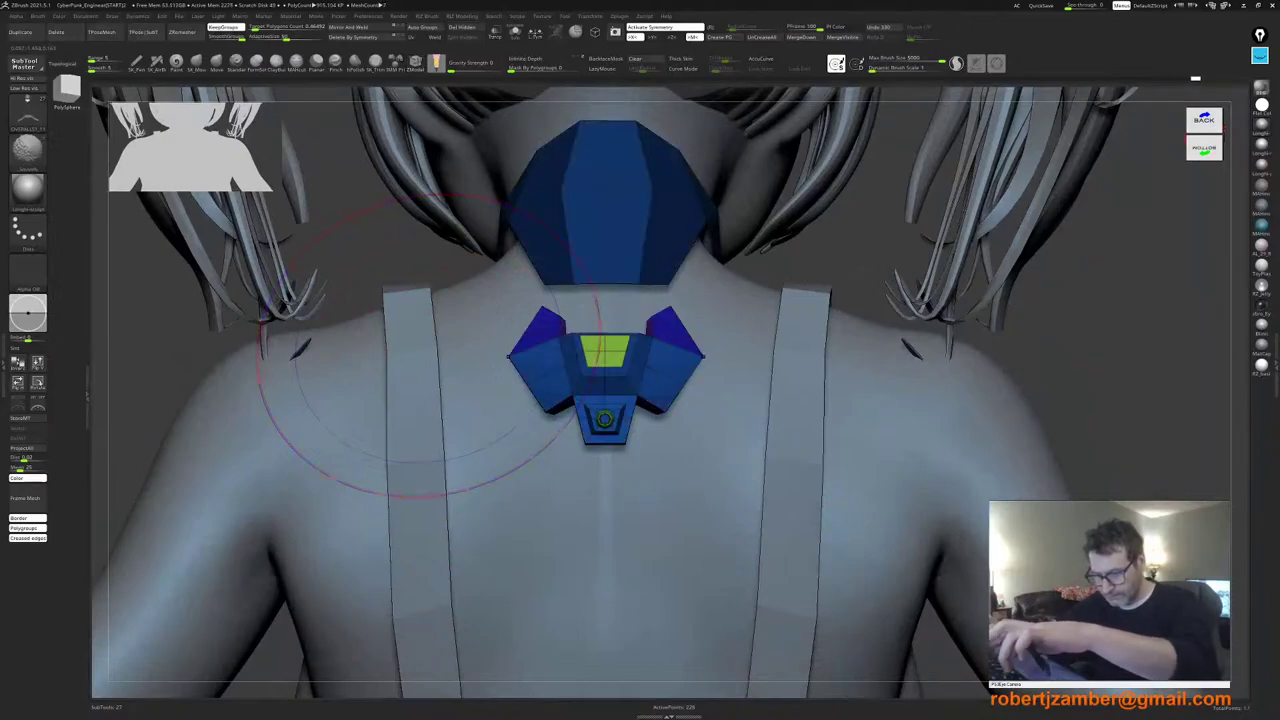
pyautogui.moveTo(555, 408)
pyautogui.keyDown('ctrl'); pyautogui.mouseDown(button='right')
pyautogui.moveTo(541, 385)
pyautogui.moveTo(558, 392)
pyautogui.moveTo(547, 401)
pyautogui.mouseUp(button='right'); pyautogui.keyUp('ctrl')
pyautogui.keyDown('alt'); pyautogui.moveTo(546, 400); pyautogui.dragTo(531, 355); pyautogui.keyUp('alt')
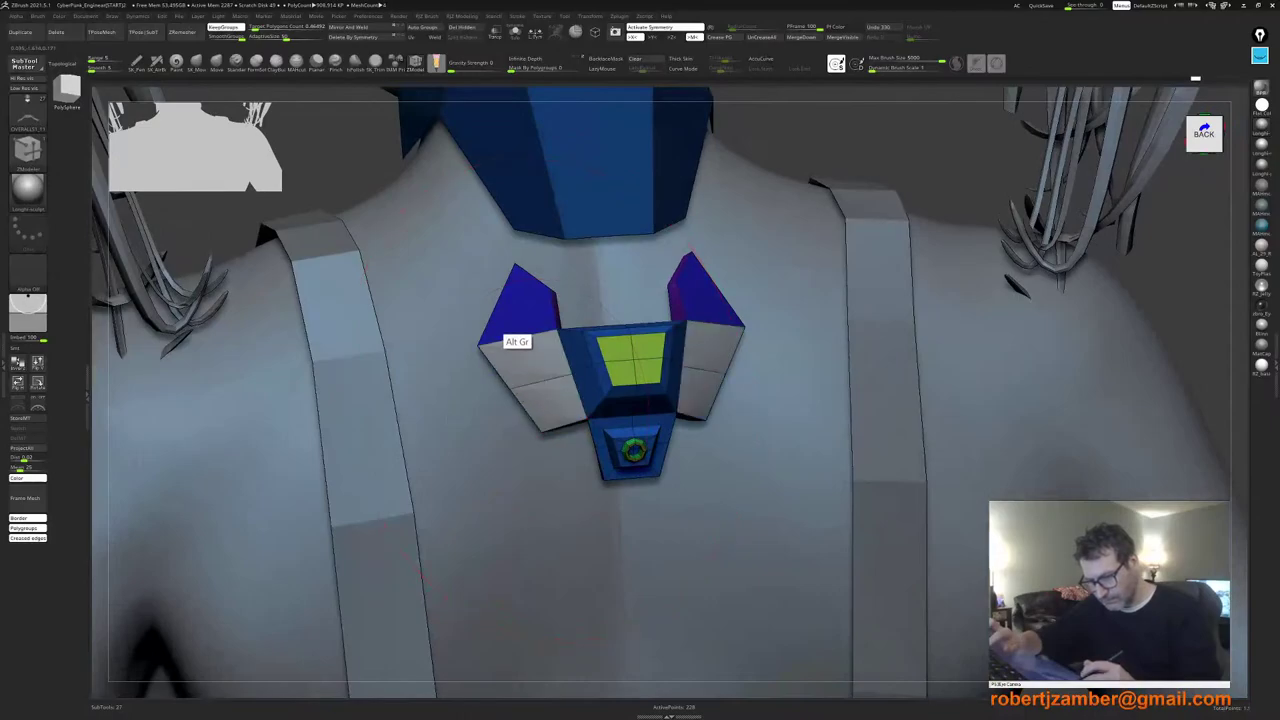
pyautogui.keyDown('alt'); pyautogui.click(521, 324); pyautogui.keyUp('alt')
pyautogui.moveTo(532, 349); pyautogui.dragTo(522, 316, button='right')
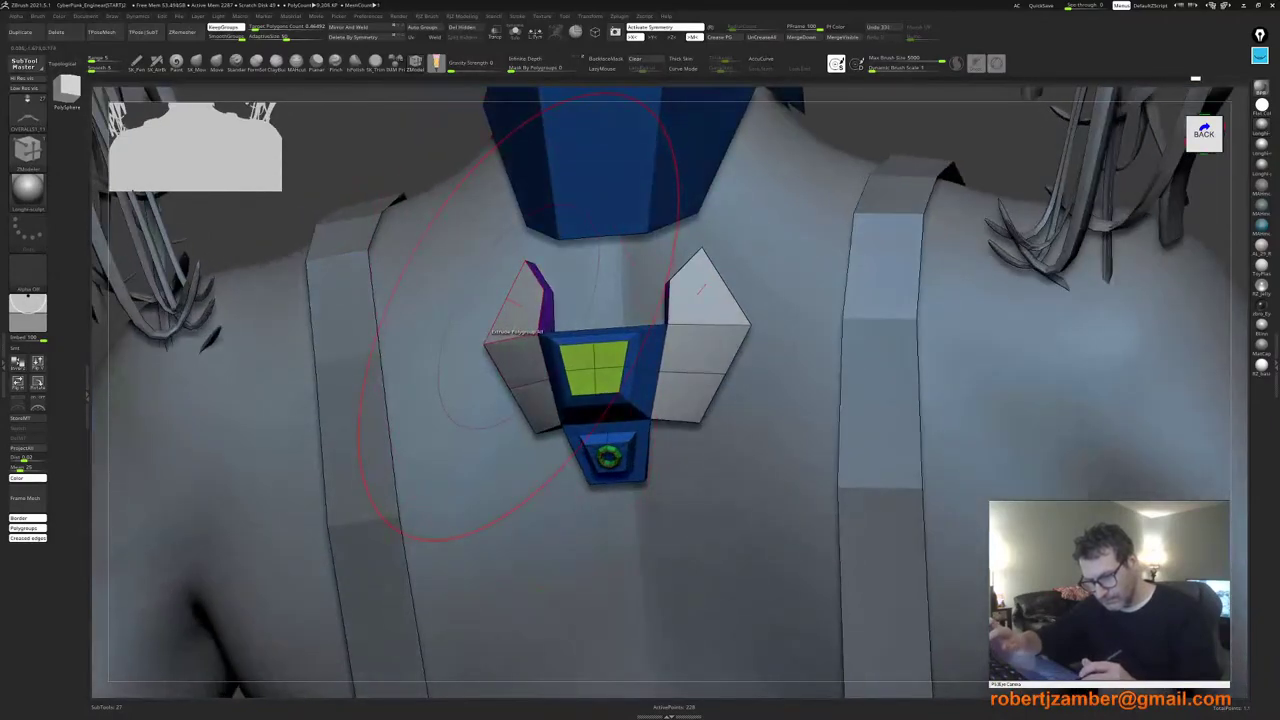
pyautogui.moveTo(519, 314); pyautogui.dragTo(513, 306)
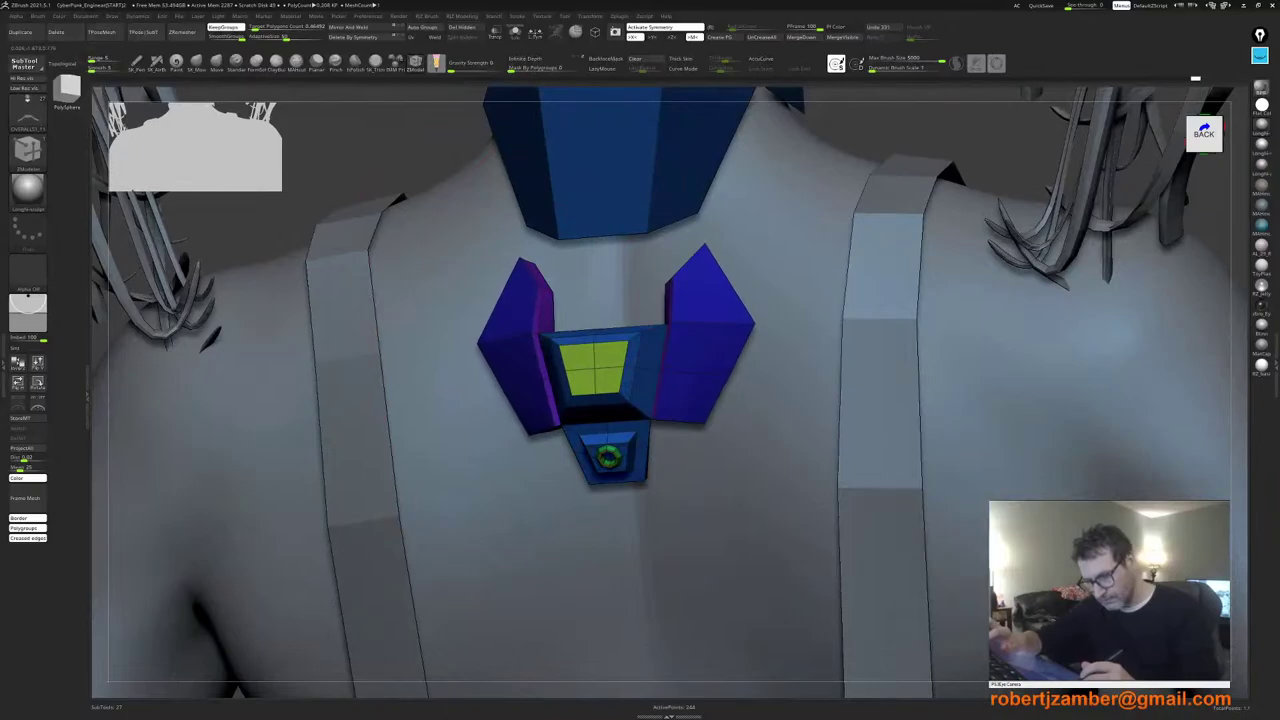
# Step: Compare the upper-back panel with and without the extruded side wings by undoing and redoing the extrusion
pyautogui.moveTo(514, 414)
pyautogui.keyDown('ctrl'); pyautogui.mouseDown(button='right')
pyautogui.moveTo(486, 443)
pyautogui.moveTo(497, 410)
pyautogui.moveTo(534, 456)
pyautogui.moveTo(538, 432)
pyautogui.moveTo(515, 440)
pyautogui.moveTo(567, 430)
pyautogui.moveTo(549, 422)
pyautogui.moveTo(562, 400)
pyautogui.moveTo(545, 385)
pyautogui.moveTo(560, 362)
pyautogui.moveTo(560, 444)
pyautogui.moveTo(547, 440)
pyautogui.mouseUp(button='right'); pyautogui.keyUp('ctrl')
pyautogui.hotkey('shift', 'f')
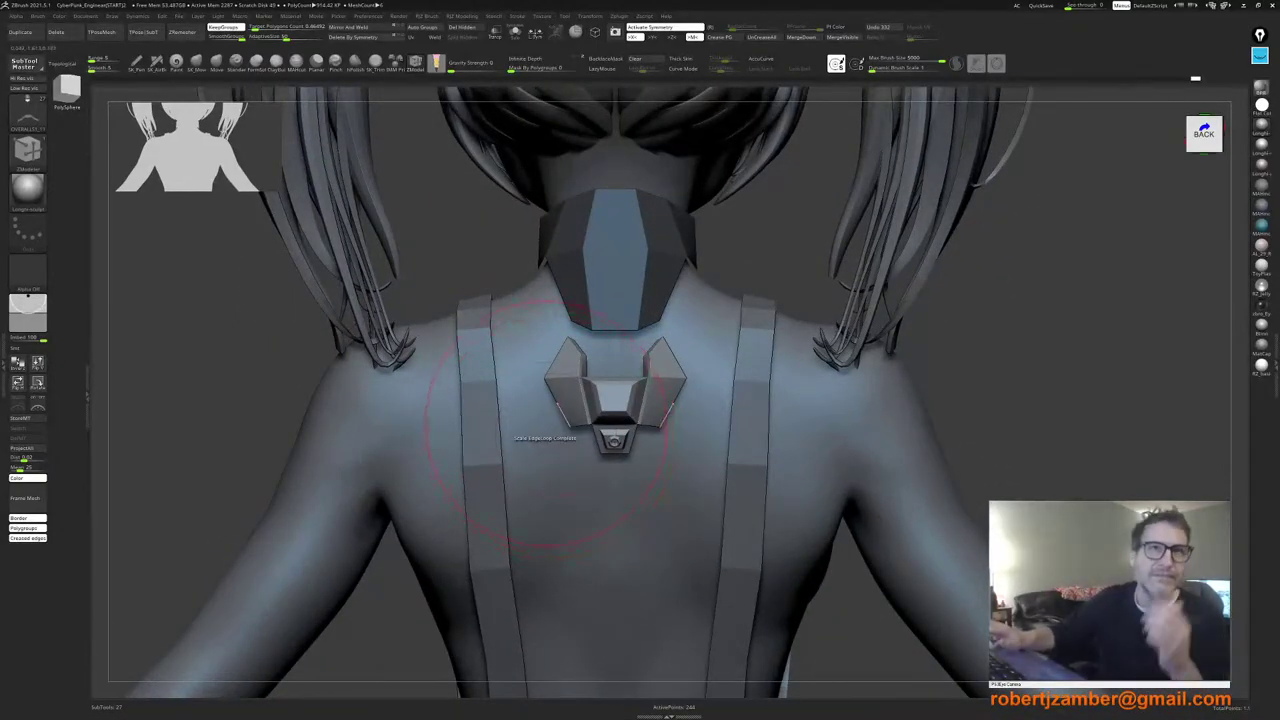
pyautogui.hotkey('ctrl', 'z')
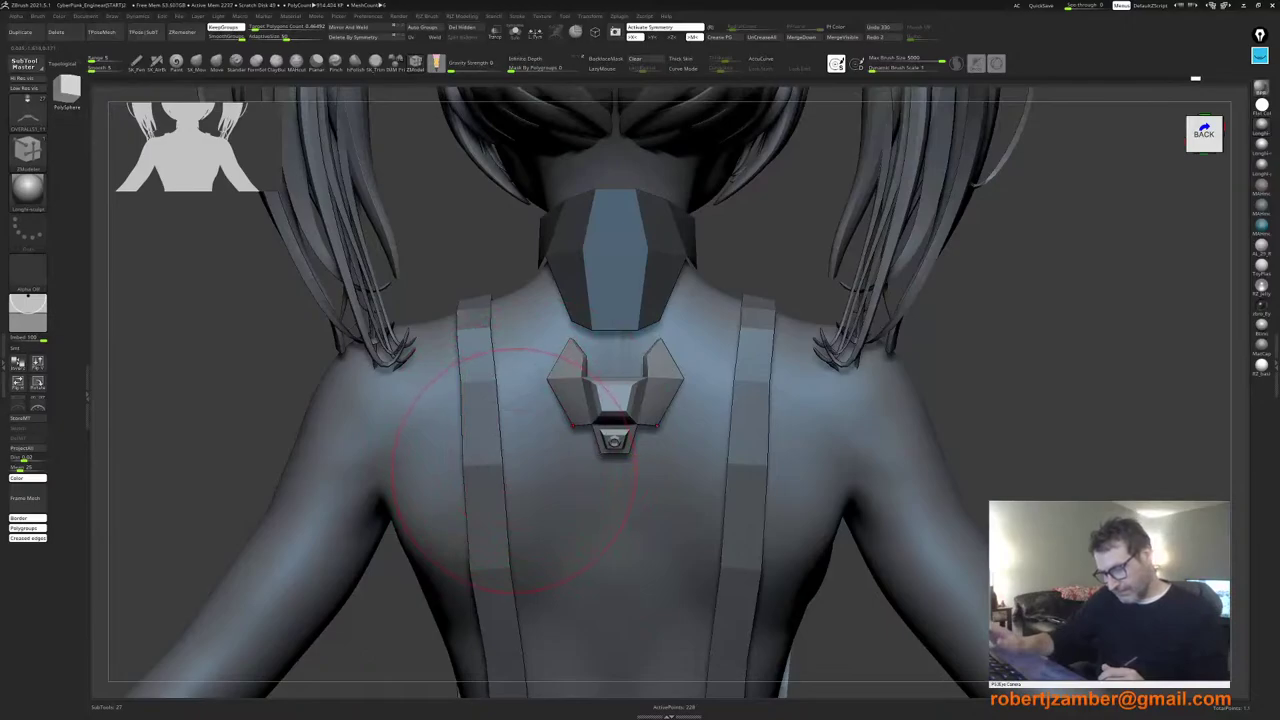
pyautogui.hotkey('ctrl', 'shift', 'z')
# Step: Set the edge action to PolyGroup for polyloops and apply it to the thin side band around both wings
pyautogui.keyDown('ctrl'); pyautogui.moveTo(576, 351); pyautogui.dragTo(577, 462, button='right'); pyautogui.keyUp('ctrl')
pyautogui.hotkey('shift', 'f')
pyautogui.moveTo(577, 462); pyautogui.dragTo(578, 386, button='right')
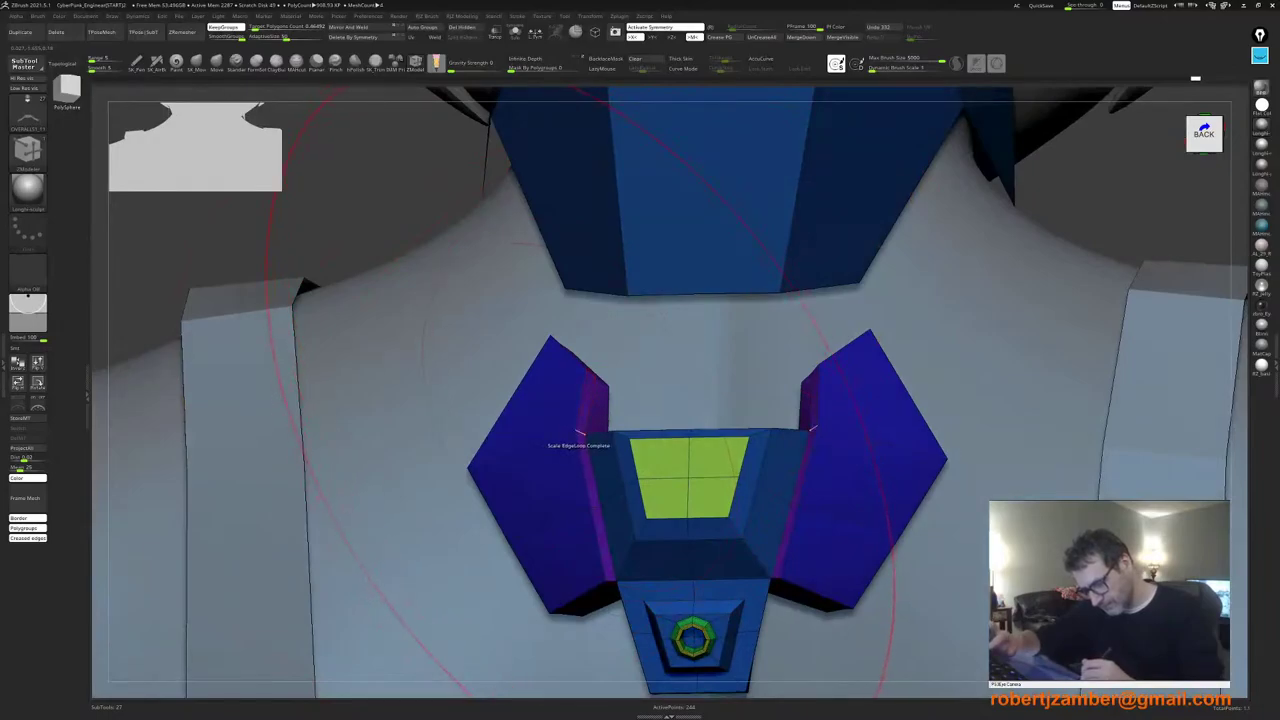
pyautogui.press('space')
pyautogui.click(578, 514)
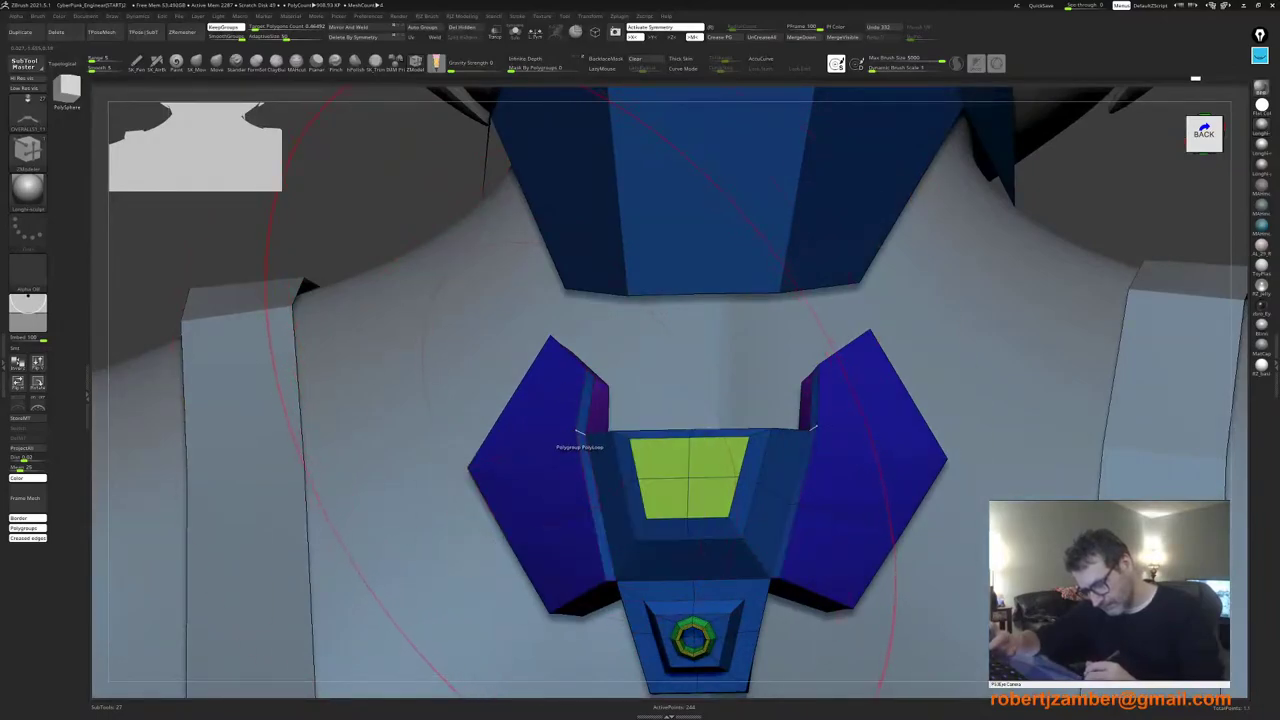
# Step: Give the wings' side band its own separate polygroup and extrude it outward into a rim around each plate
pyautogui.moveTo(581, 418); pyautogui.dragTo(578, 404)
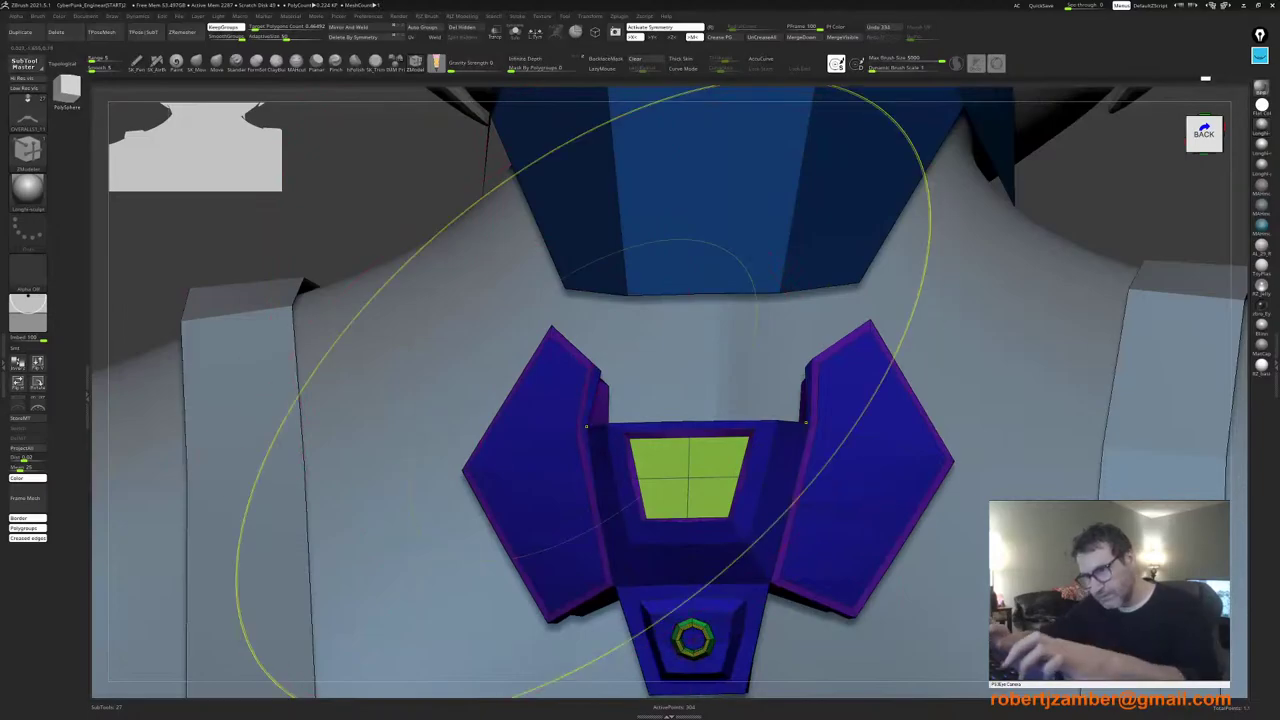
pyautogui.hotkey('ctrl', 'z')
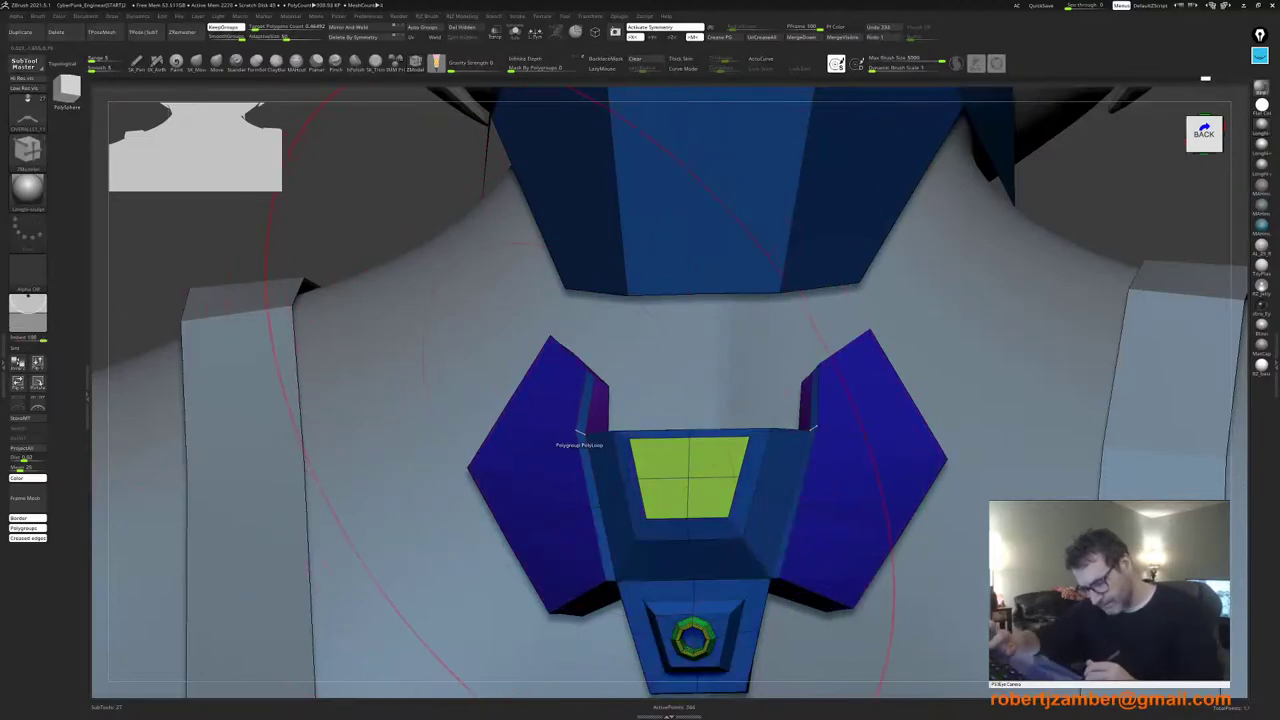
pyautogui.moveTo(586, 412); pyautogui.dragTo(572, 465, button='right')
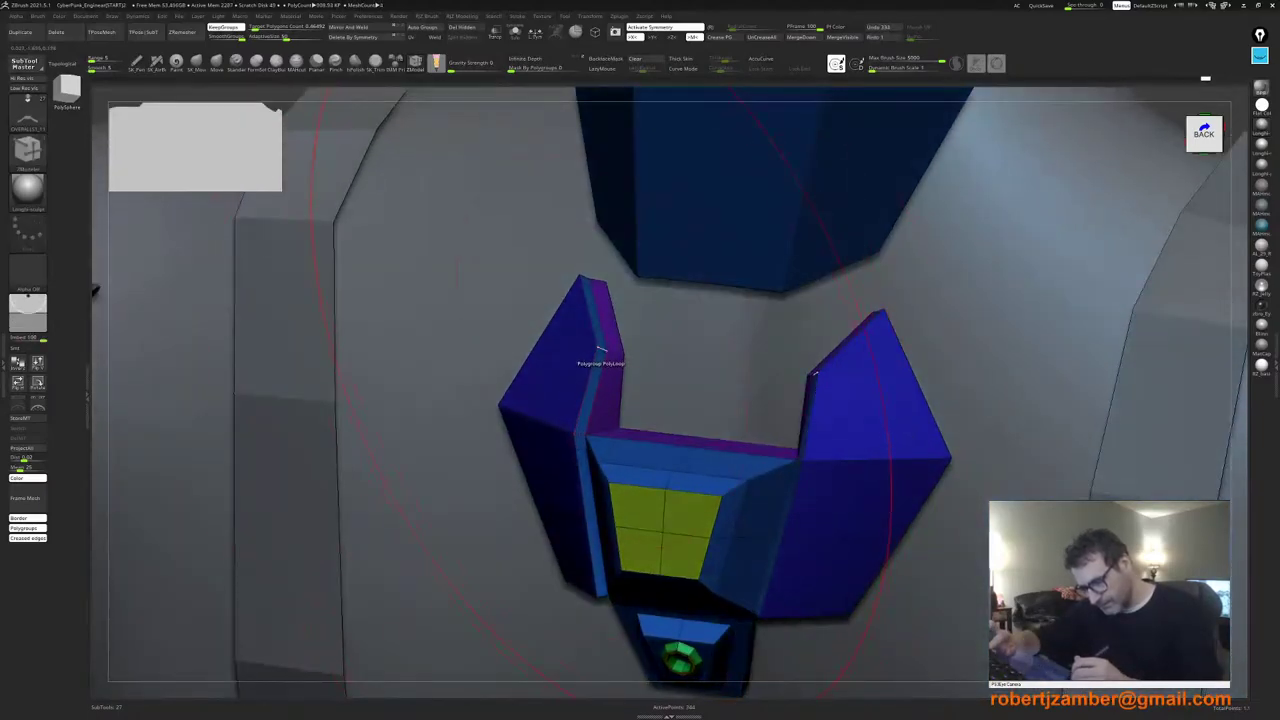
pyautogui.press('space')
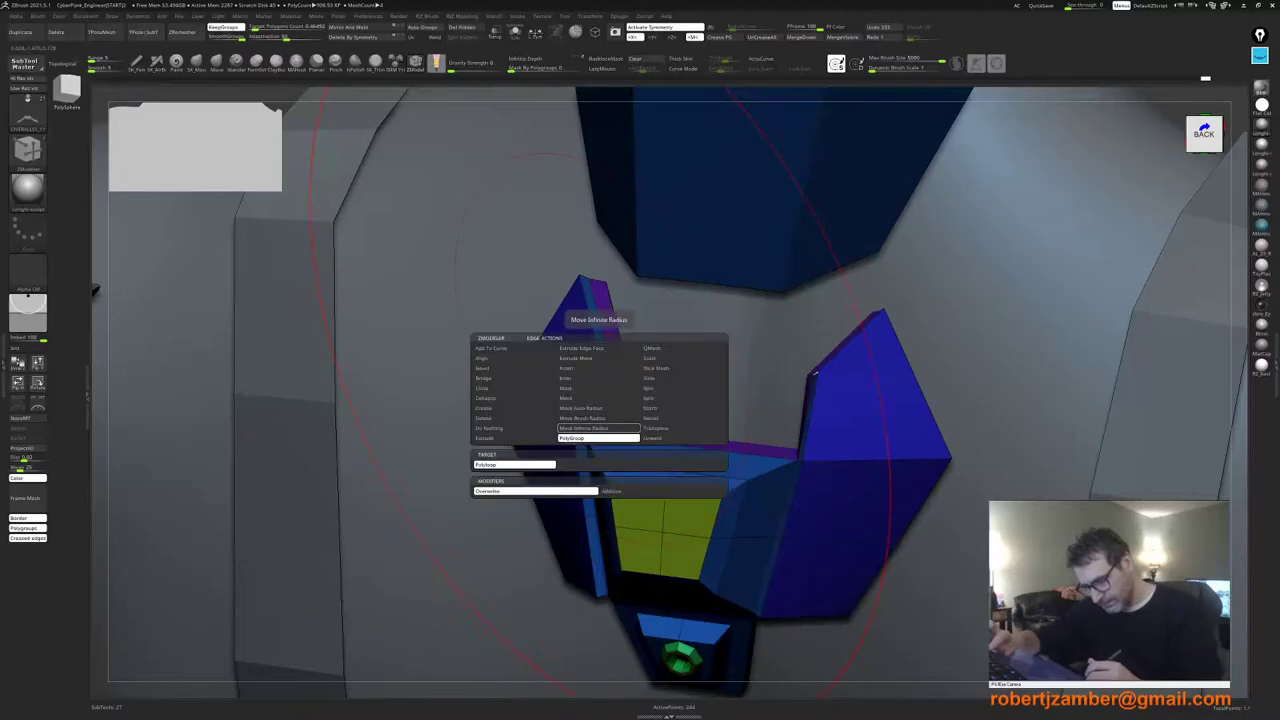
pyautogui.click(601, 350)
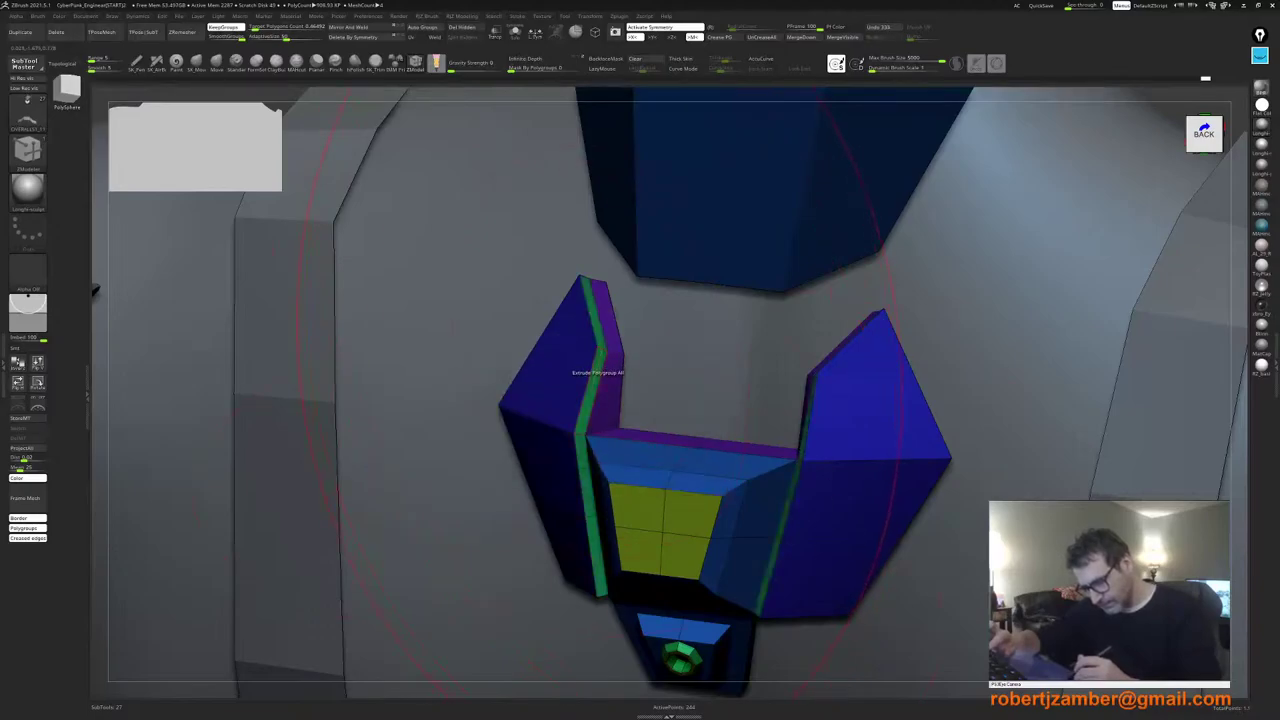
pyautogui.moveTo(600, 351); pyautogui.dragTo(600, 341, button='right')
pyautogui.moveTo(598, 346); pyautogui.dragTo(600, 322)
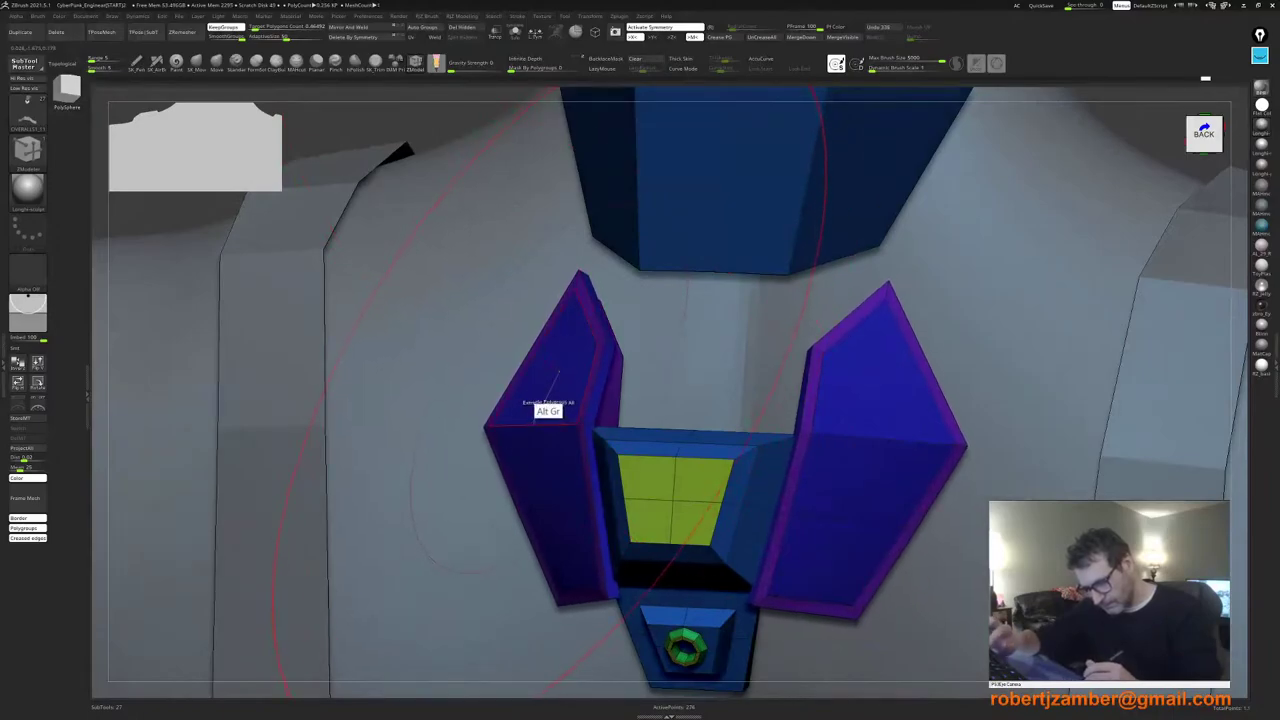
# Step: Select the front faces of both wings inside the rim and shift them outward as one polygroup
pyautogui.click(543, 409)
pyautogui.click(560, 546)
pyautogui.keyDown('shift'); pyautogui.click(529, 427); pyautogui.keyUp('shift')
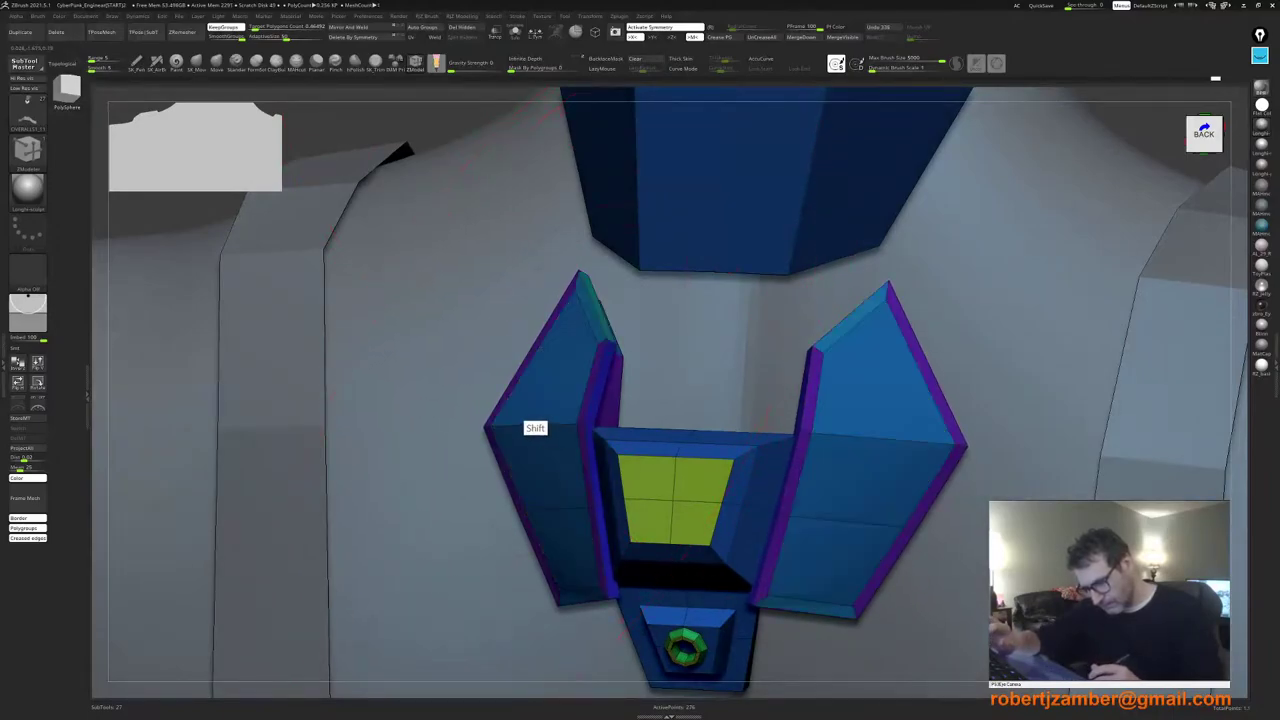
pyautogui.hotkey('ctrl', 'z')
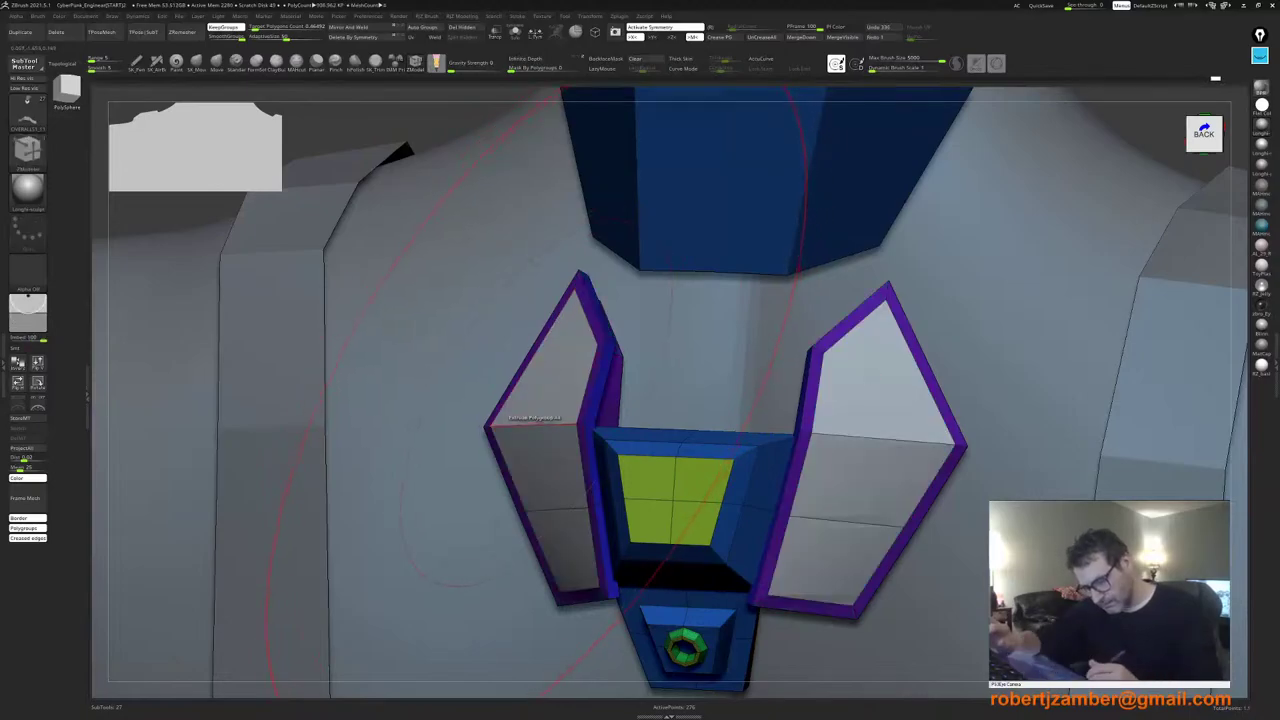
pyautogui.keyDown('shift'); pyautogui.click(525, 422); pyautogui.keyUp('shift')
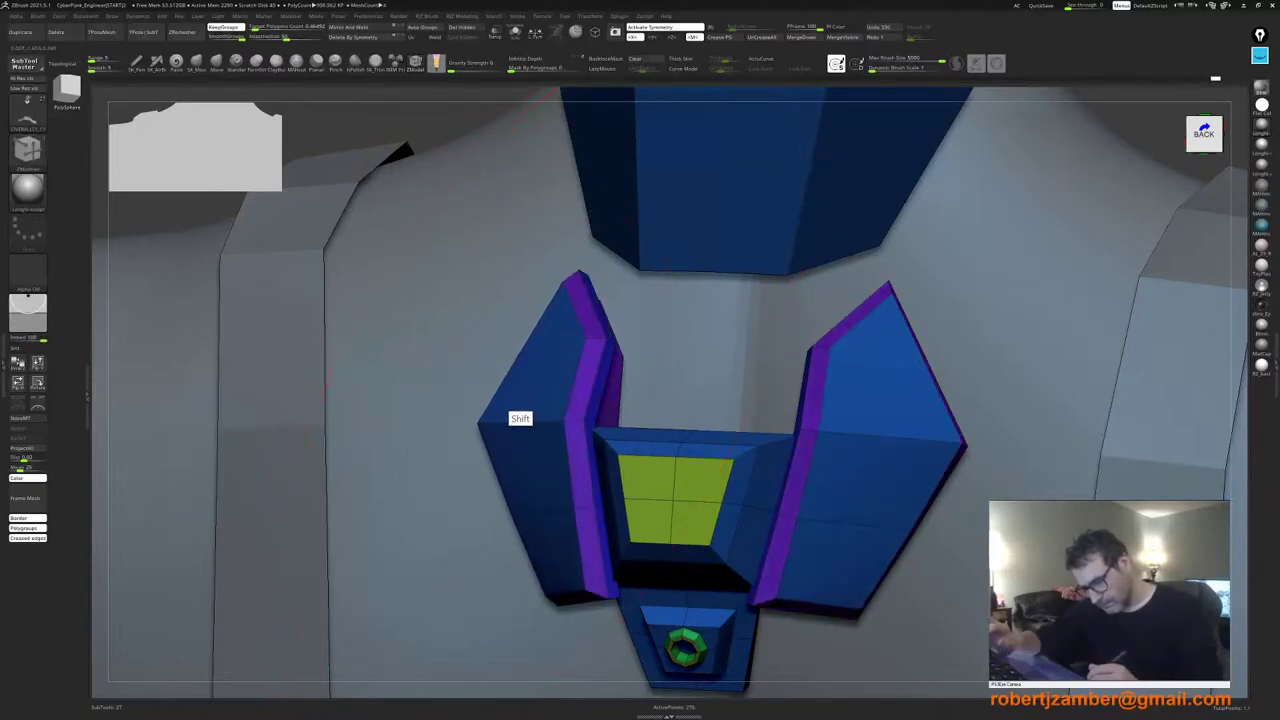
pyautogui.keyDown('ctrl'); pyautogui.moveTo(529, 415); pyautogui.dragTo(520, 461, button='right'); pyautogui.keyUp('ctrl')
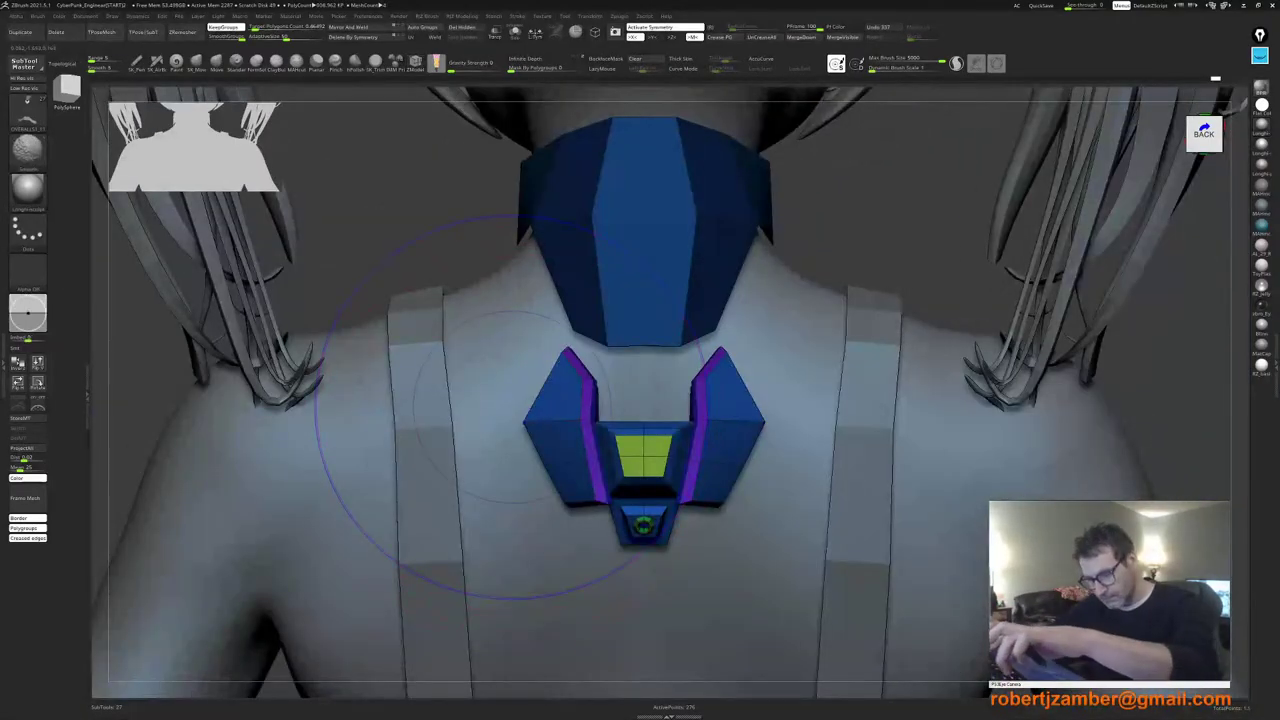
pyautogui.hotkey('shift', 'f')
# Step: Reposition the upper-back panel with the gizmo, moving it up against the collar and adjusting its depth on the back
pyautogui.keyDown('ctrl'); pyautogui.moveTo(508, 407); pyautogui.dragTo(565, 463, button='right'); pyautogui.keyUp('ctrl')
pyautogui.moveTo(580, 459); pyautogui.dragTo(561, 416, button='right')
pyautogui.press('w')
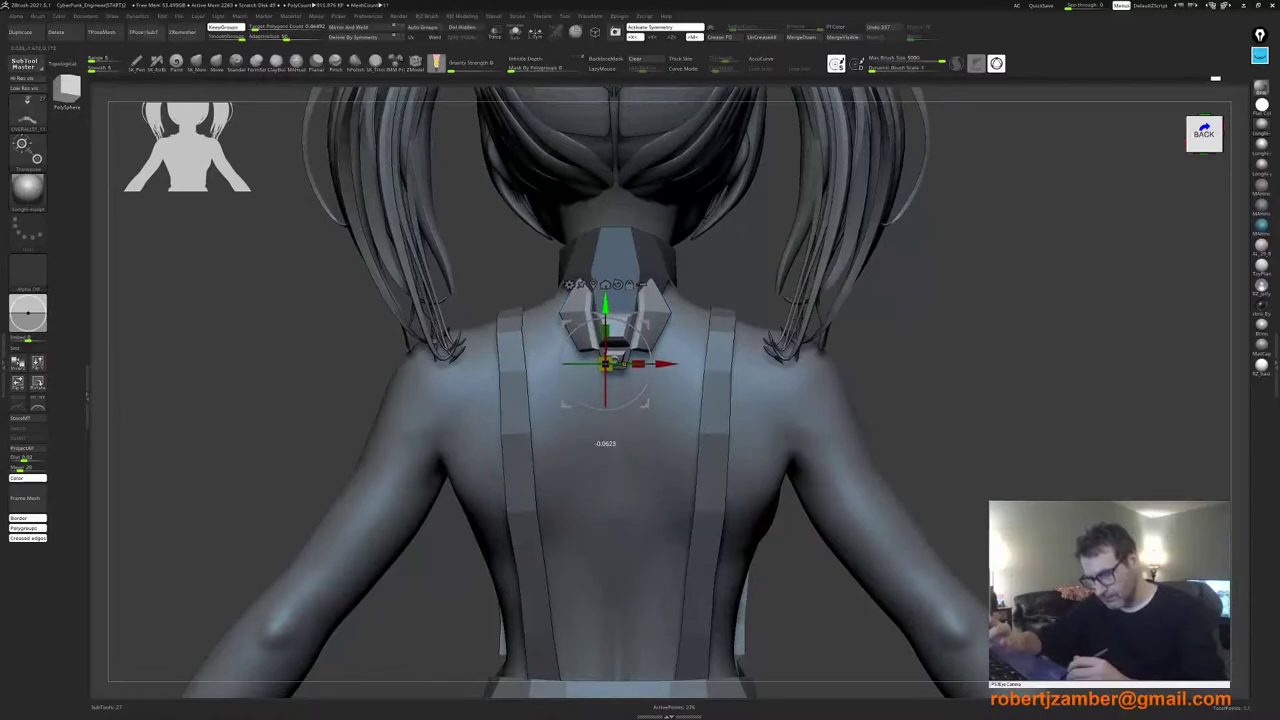
pyautogui.moveTo(620, 366); pyautogui.dragTo(622, 366)
pyautogui.moveTo(630, 425); pyautogui.dragTo(480, 408, button='right')
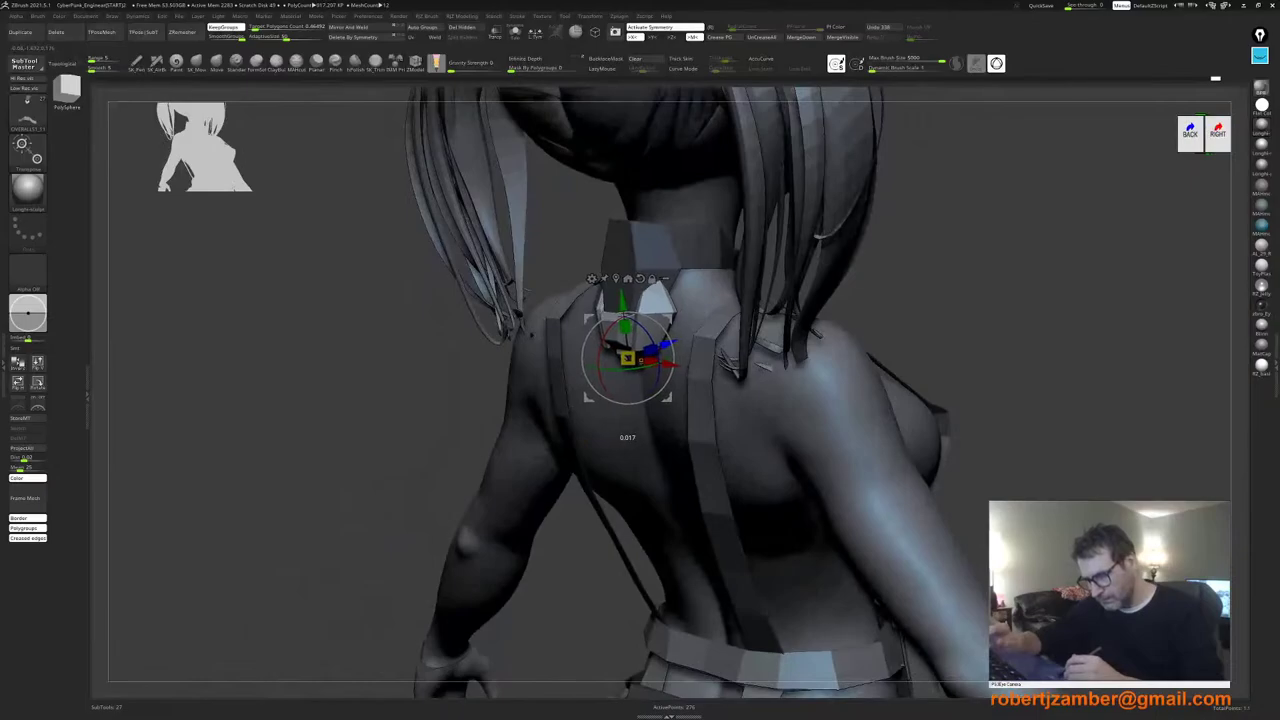
pyautogui.moveTo(625, 317); pyautogui.dragTo(725, 320, button='right')
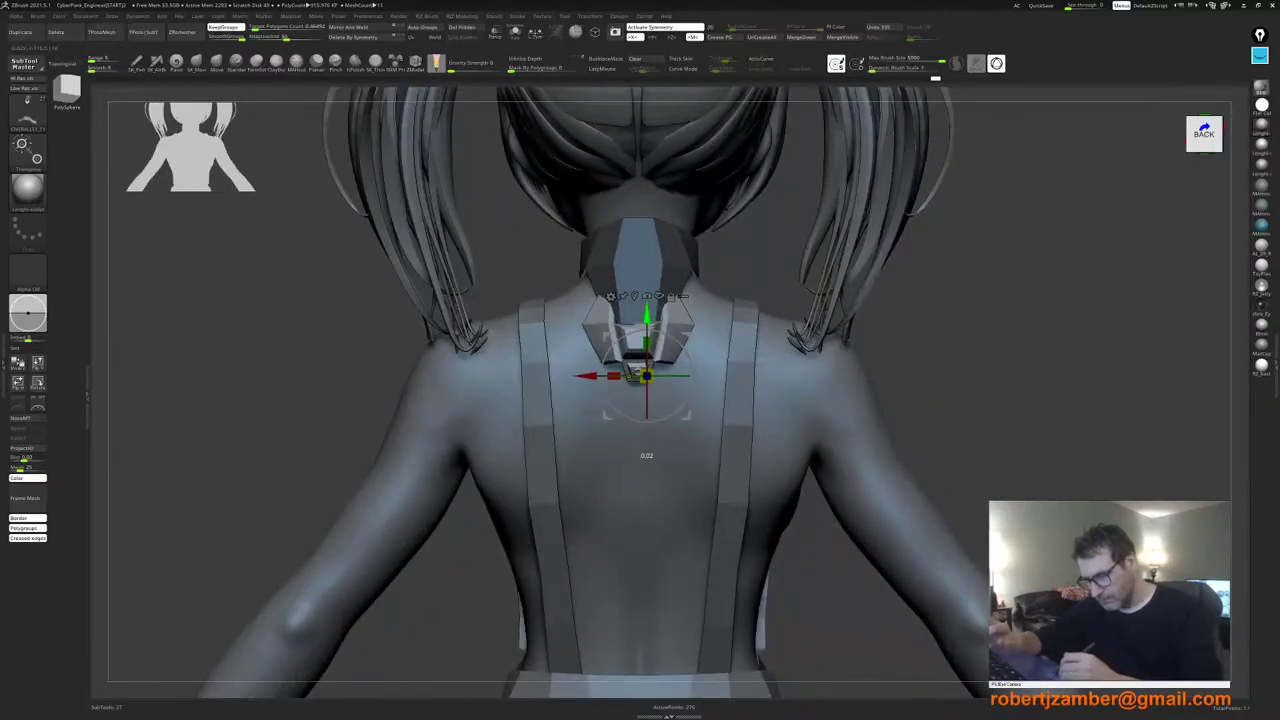
pyautogui.moveTo(634, 340); pyautogui.dragTo(634, 343)
pyautogui.moveTo(545, 348); pyautogui.dragTo(604, 348, button='right')
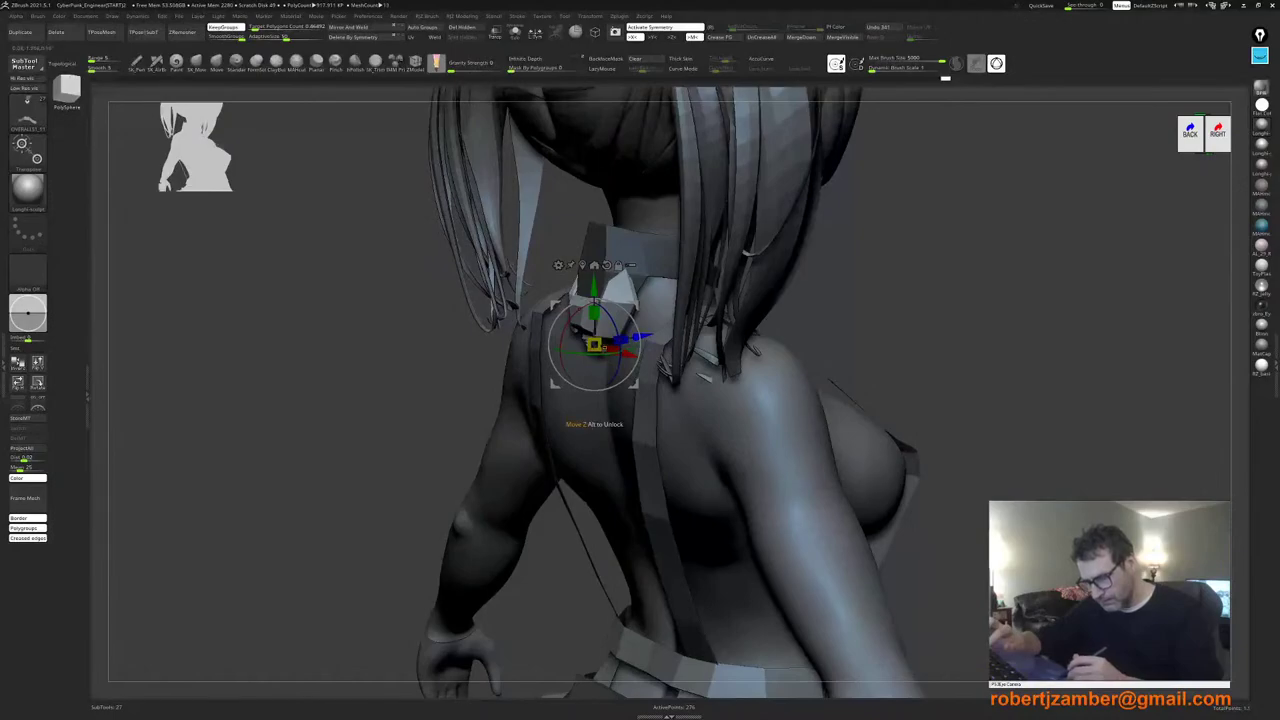
pyautogui.moveTo(631, 339); pyautogui.dragTo(635, 338)
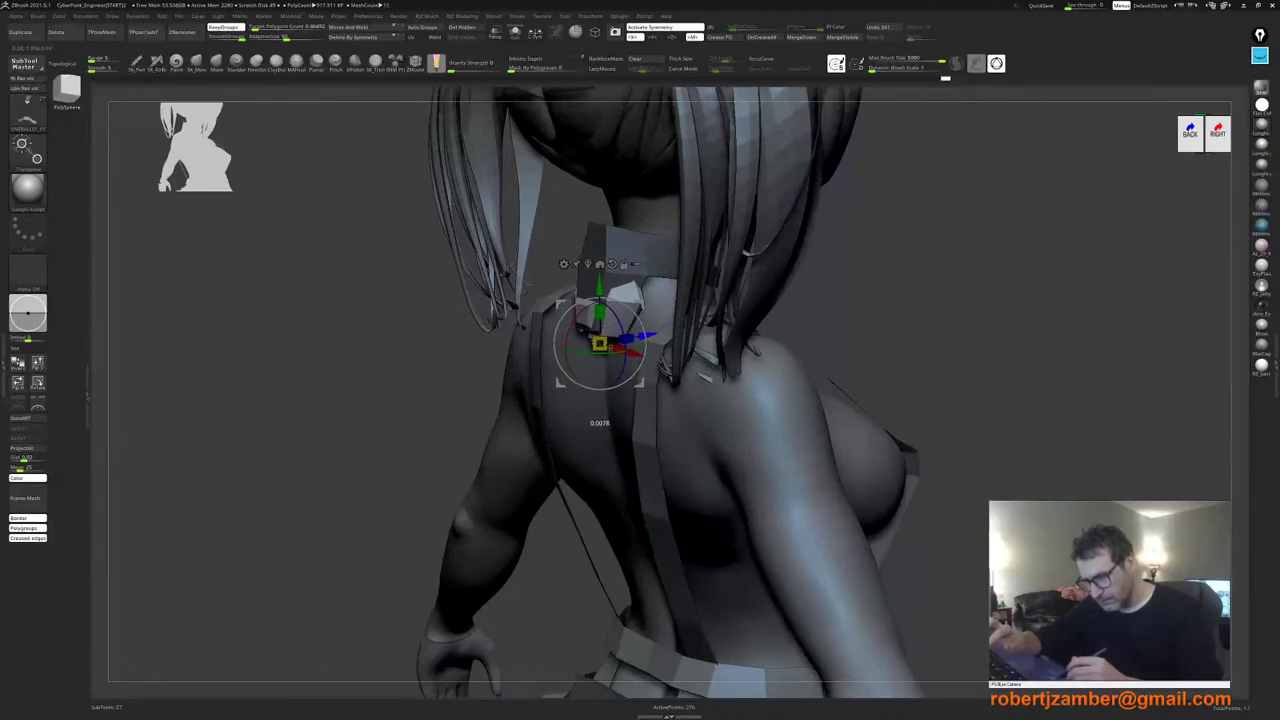
# Step: Nudge the upper-back panel along its vertical axis to seat it over the collar's lower edge, and exit the gizmo
pyautogui.keyDown('shift'); pyautogui.moveTo(605, 348); pyautogui.dragTo(608, 347, button='right'); pyautogui.keyUp('shift')
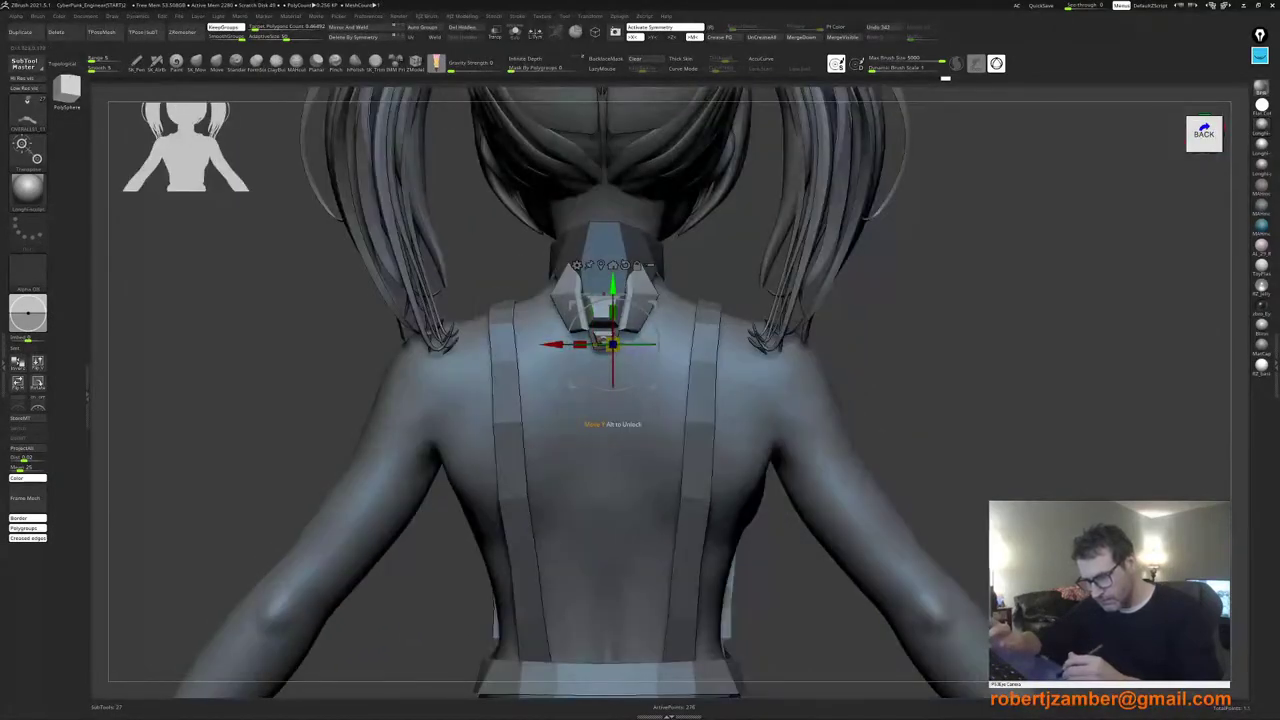
pyautogui.moveTo(604, 347); pyautogui.dragTo(604, 365)
pyautogui.moveTo(613, 302); pyautogui.dragTo(613, 278)
pyautogui.moveTo(643, 308); pyautogui.dragTo(643, 309, button='right')
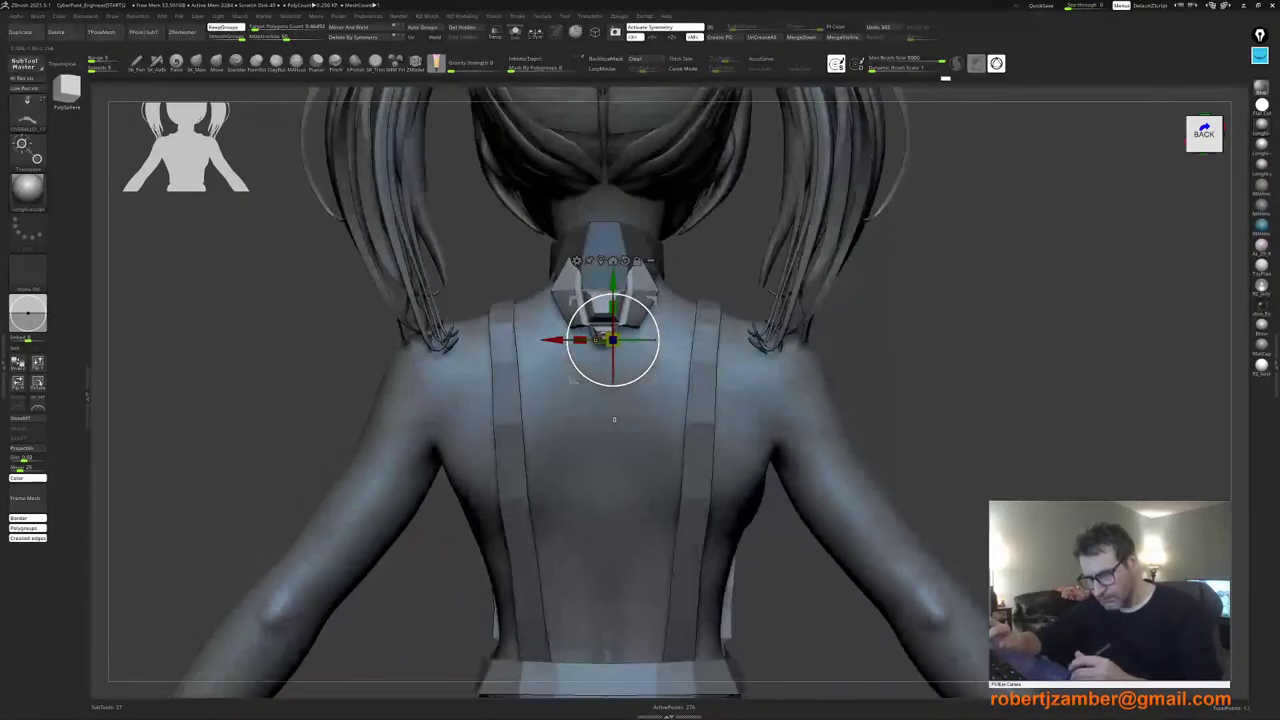
pyautogui.press('q')
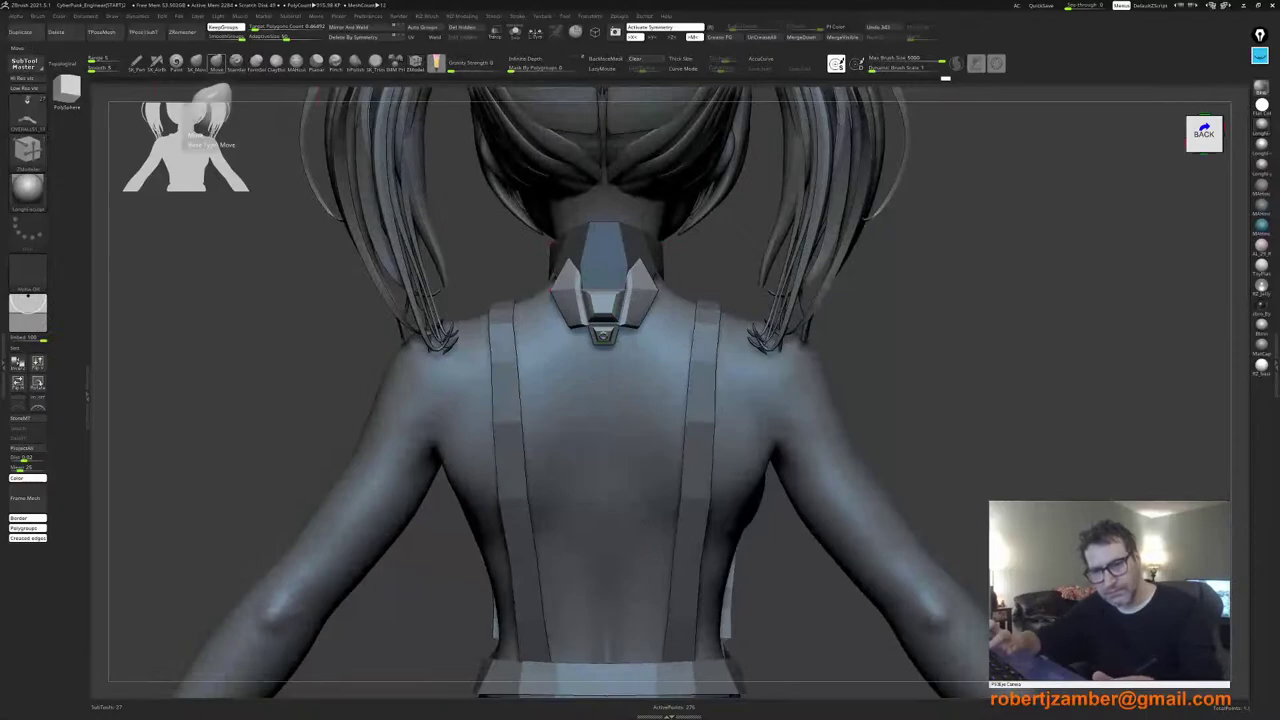
pyautogui.click(216, 63)
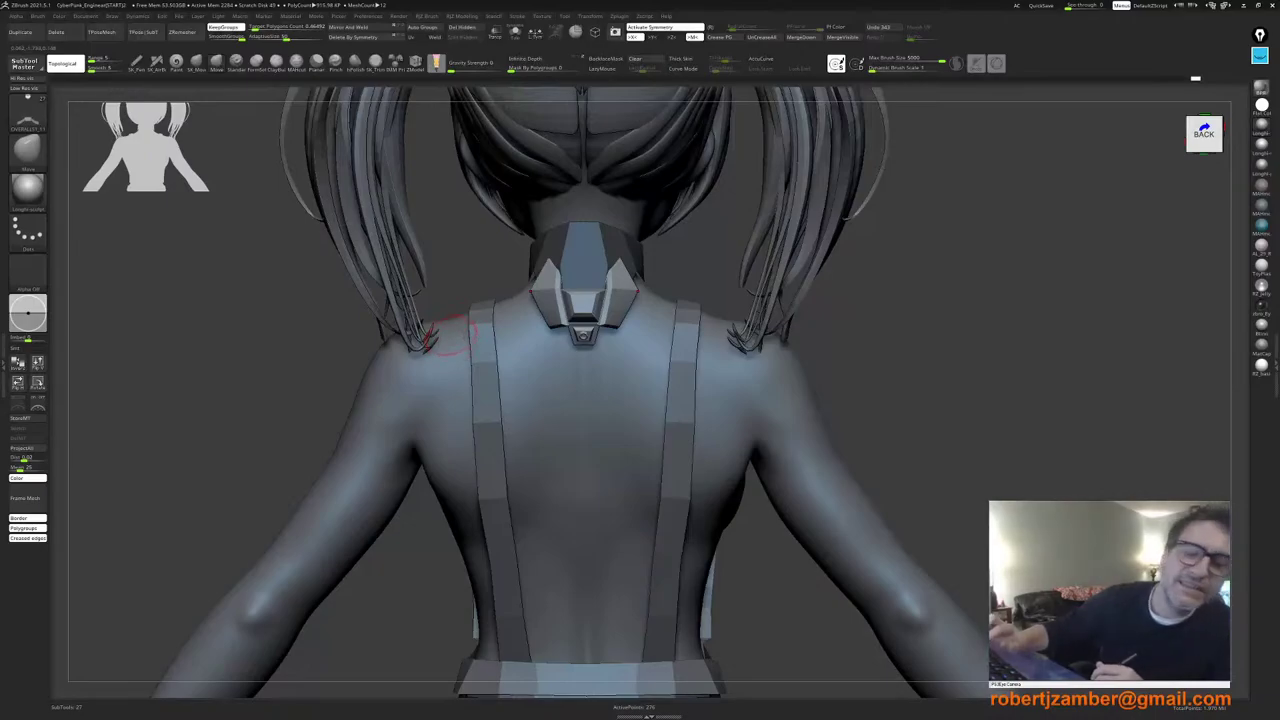
pyautogui.keyDown('ctrl'); pyautogui.moveTo(450, 336); pyautogui.dragTo(412, 316, button='right'); pyautogui.keyUp('ctrl')
pyautogui.keyDown('alt'); pyautogui.moveTo(431, 466); pyautogui.dragTo(445, 428, button='right'); pyautogui.keyUp('alt')
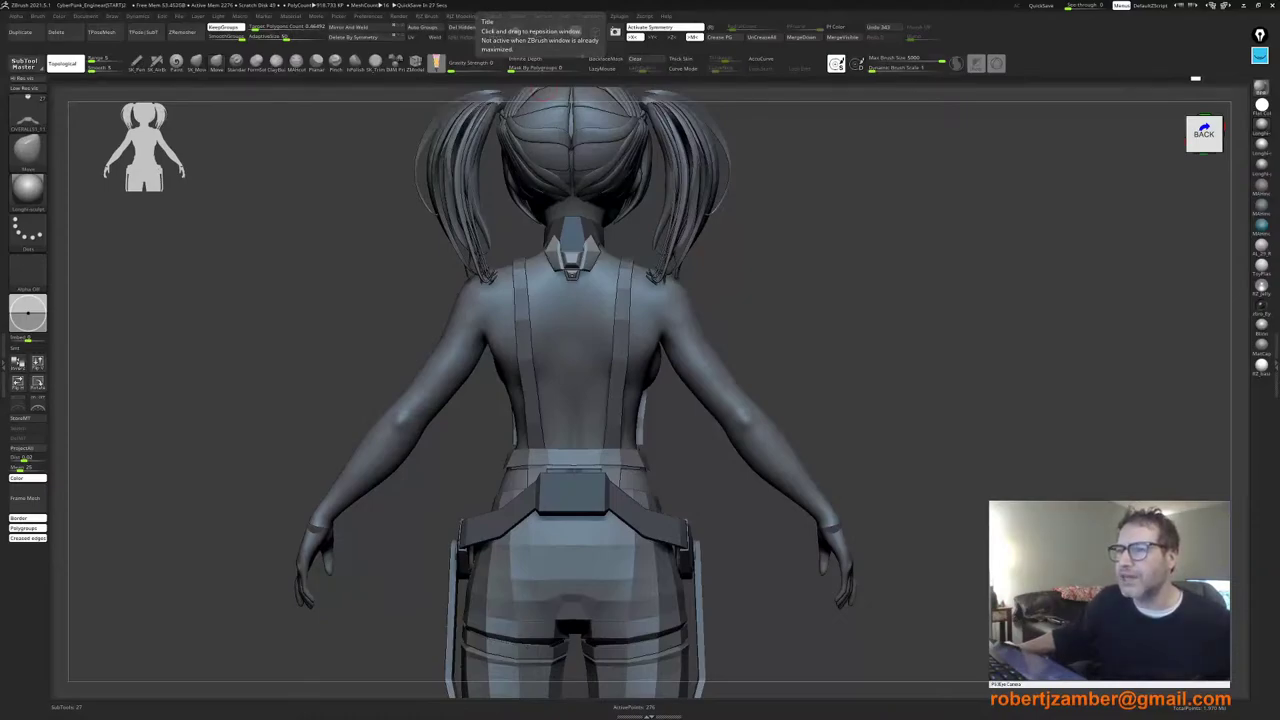
# Step: Switch to the reference board and examine the high-collared suits, cropped camouflage jacket and exoskeleton references
pyautogui.moveTo(480, 4); pyautogui.dragTo(488, 558, button='right')
pyautogui.scroll(4, 538, 481)
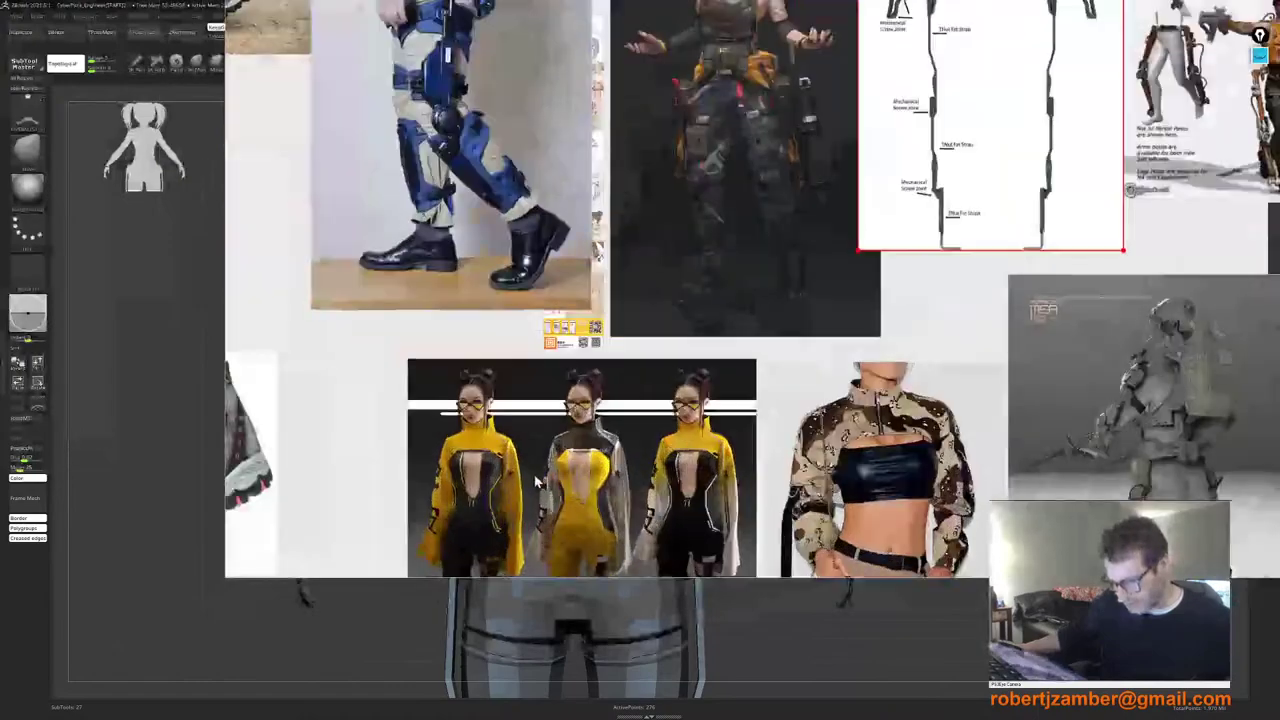
pyautogui.scroll(4, 470, 435)
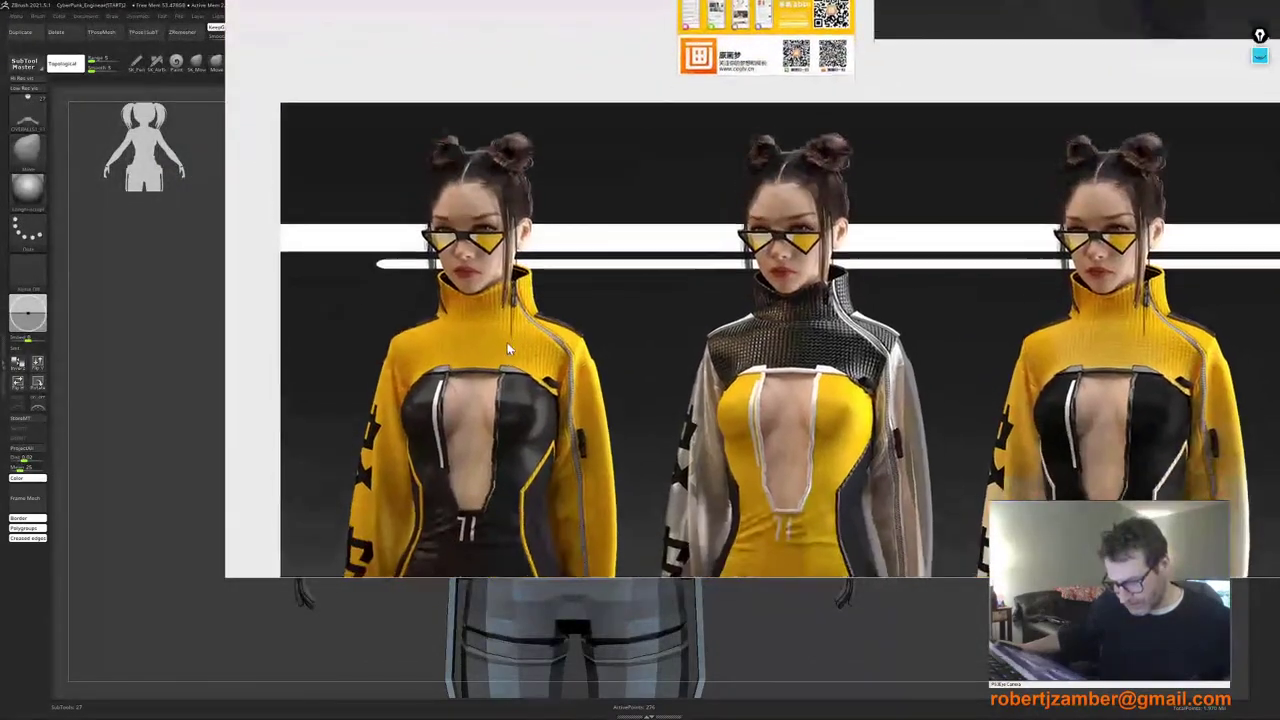
pyautogui.scroll(-4, 507, 342)
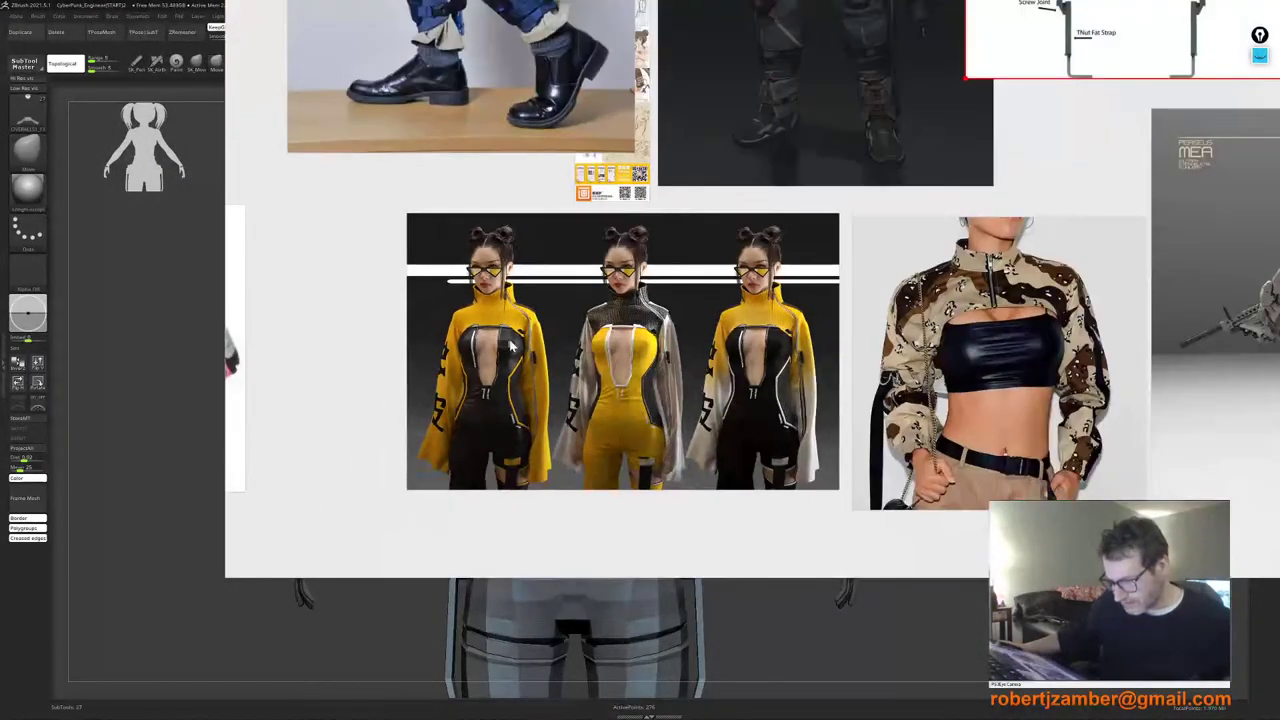
pyautogui.moveTo(961, 304); pyautogui.dragTo(697, 300, button='middle')
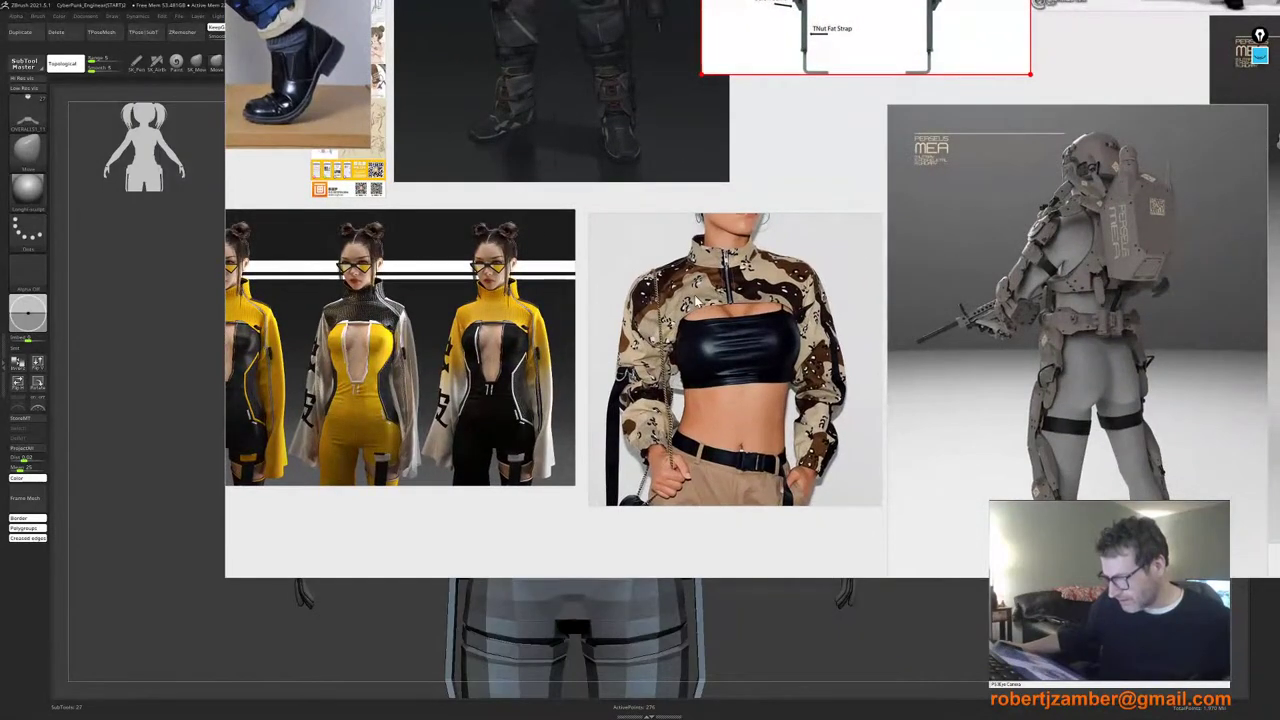
pyautogui.scroll(-1, 720, 354)
pyautogui.moveTo(775, 290); pyautogui.dragTo(752, 466, button='middle')
pyautogui.scroll(-2, 557, 282)
pyautogui.scroll(-2, 555, 280)
pyautogui.moveTo(485, 253); pyautogui.dragTo(501, 273, button='middle')
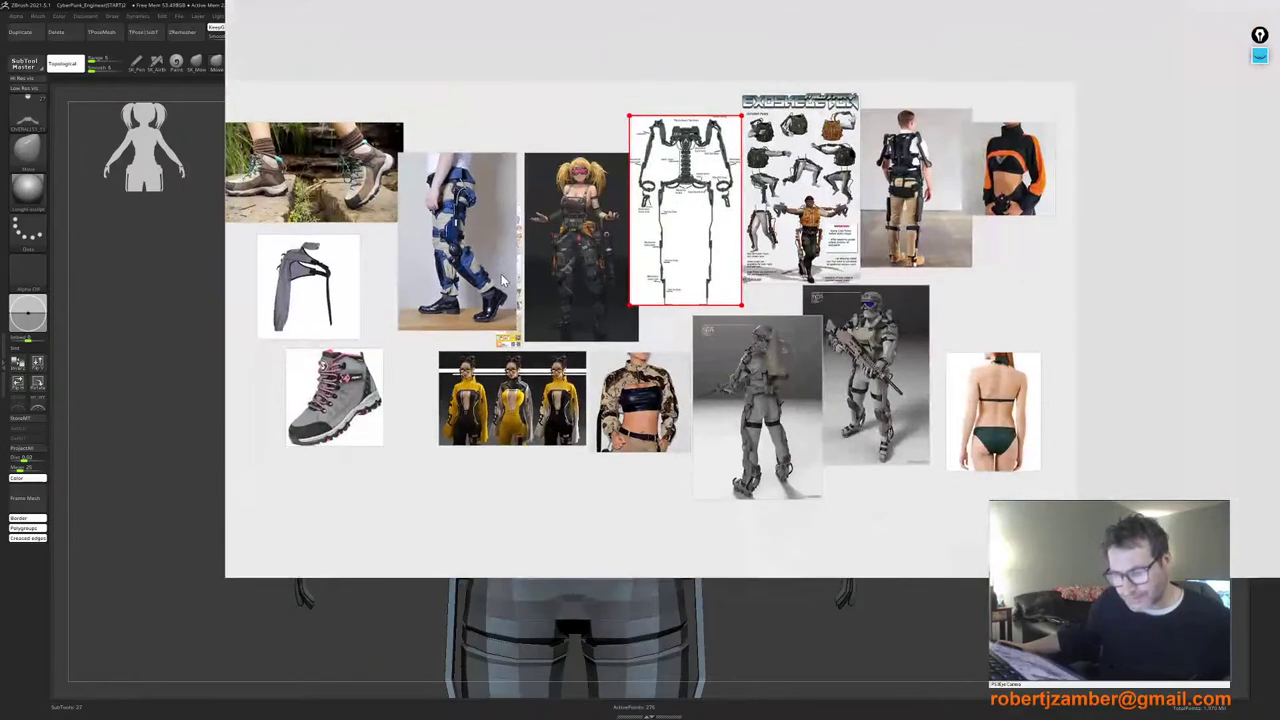
pyautogui.moveTo(636, 373); pyautogui.dragTo(545, 0, button='right')
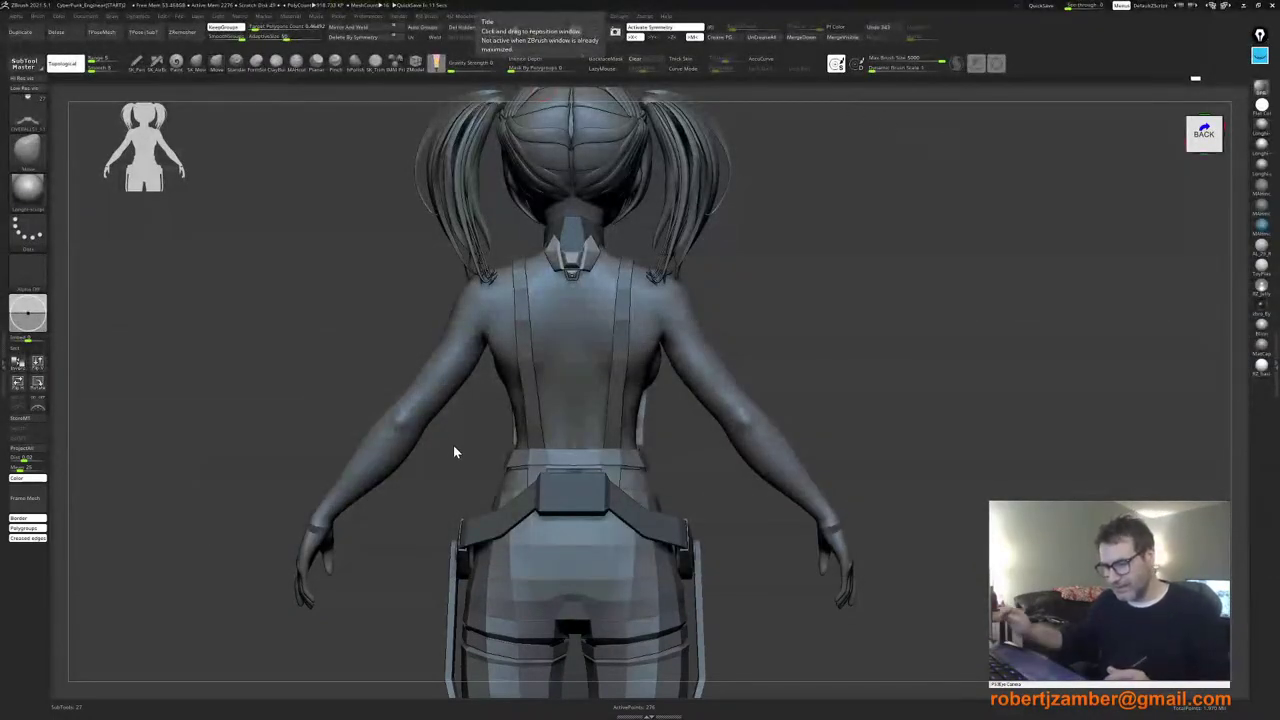
# Step: Try duplicating the upper-back panel with the gizmo and placing the copy directly below it along the spine
pyautogui.moveTo(453, 445); pyautogui.dragTo(530, 442)
pyautogui.moveTo(530, 442)
pyautogui.mouseDown(button='right')
pyautogui.moveTo(455, 448)
pyautogui.moveTo(466, 473)
pyautogui.moveTo(487, 436)
pyautogui.mouseUp(button='right')
pyautogui.press('w')
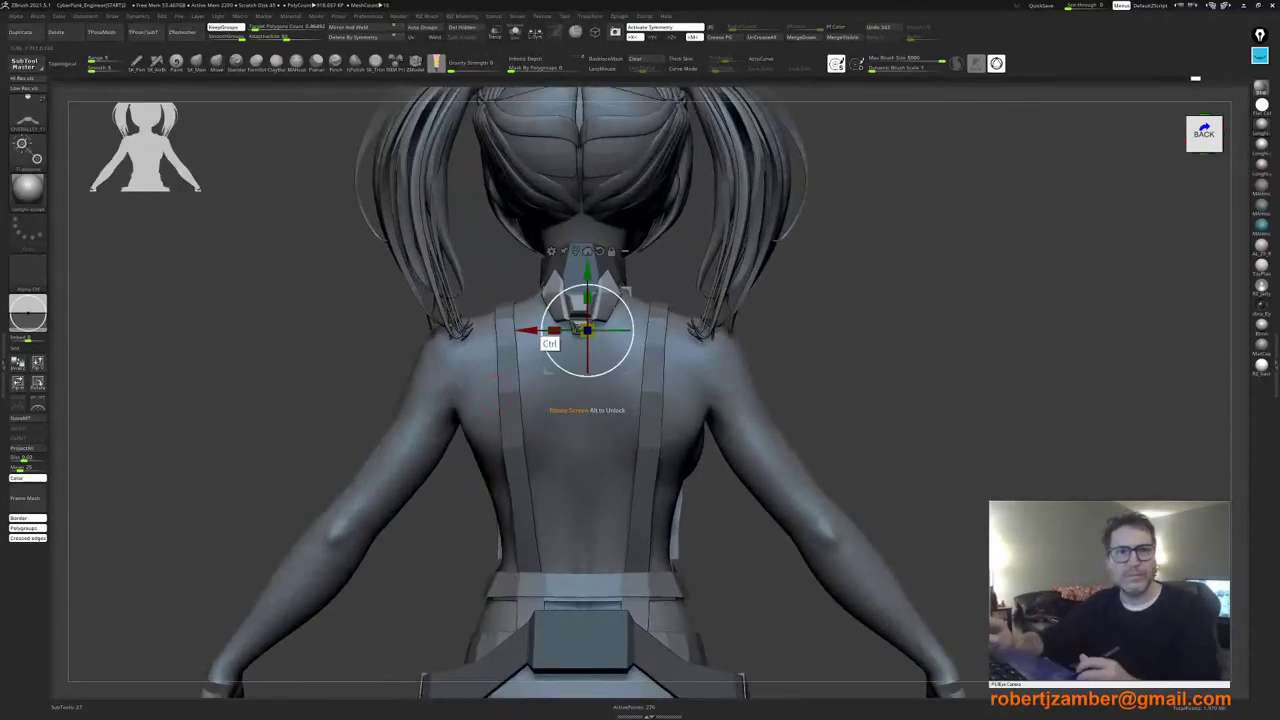
pyautogui.moveTo(547, 340)
pyautogui.keyDown('ctrl'); pyautogui.mouseDown(button='right')
pyautogui.moveTo(575, 328)
pyautogui.moveTo(557, 350)
pyautogui.mouseUp(button='right'); pyautogui.keyUp('ctrl')
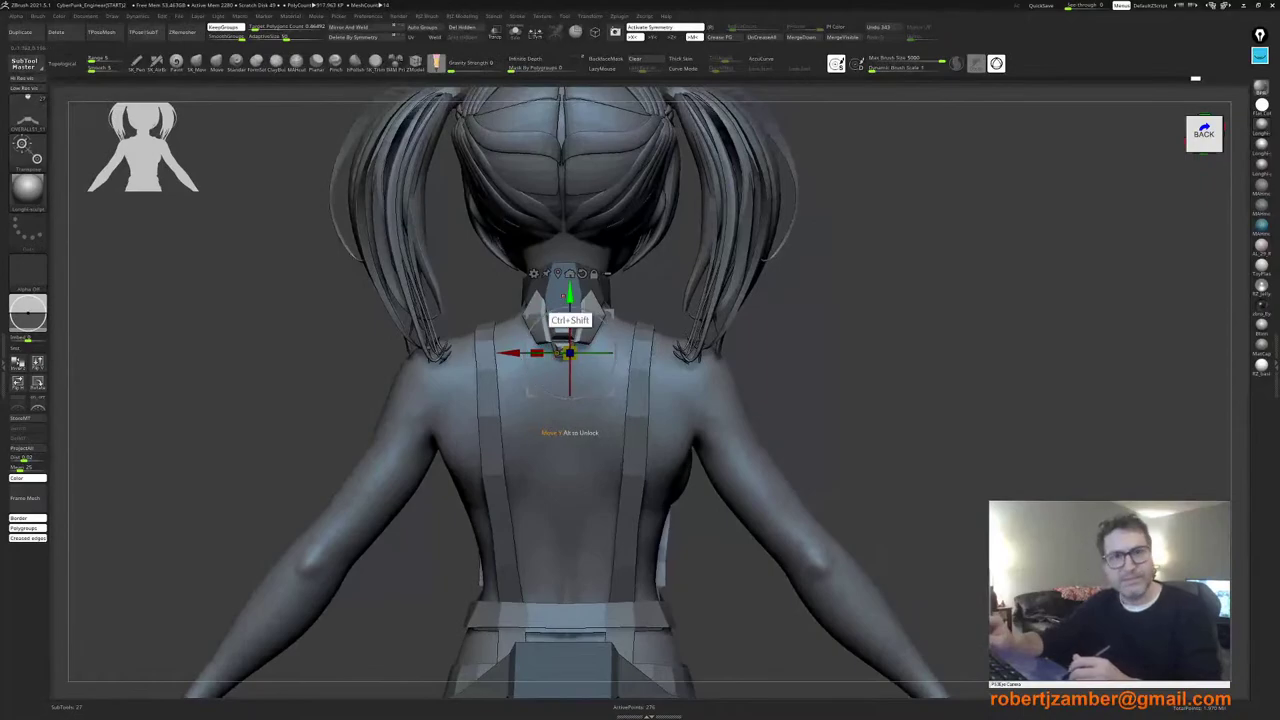
pyautogui.keyDown('ctrl'); pyautogui.keyDown('shift'); pyautogui.moveTo(563, 296); pyautogui.dragTo(563, 350); pyautogui.keyUp('shift'); pyautogui.keyUp('ctrl')
pyautogui.keyDown('ctrl'); pyautogui.moveTo(528, 388); pyautogui.dragTo(543, 429, button='right'); pyautogui.keyUp('ctrl')
pyautogui.moveTo(594, 422); pyautogui.dragTo(586, 424)
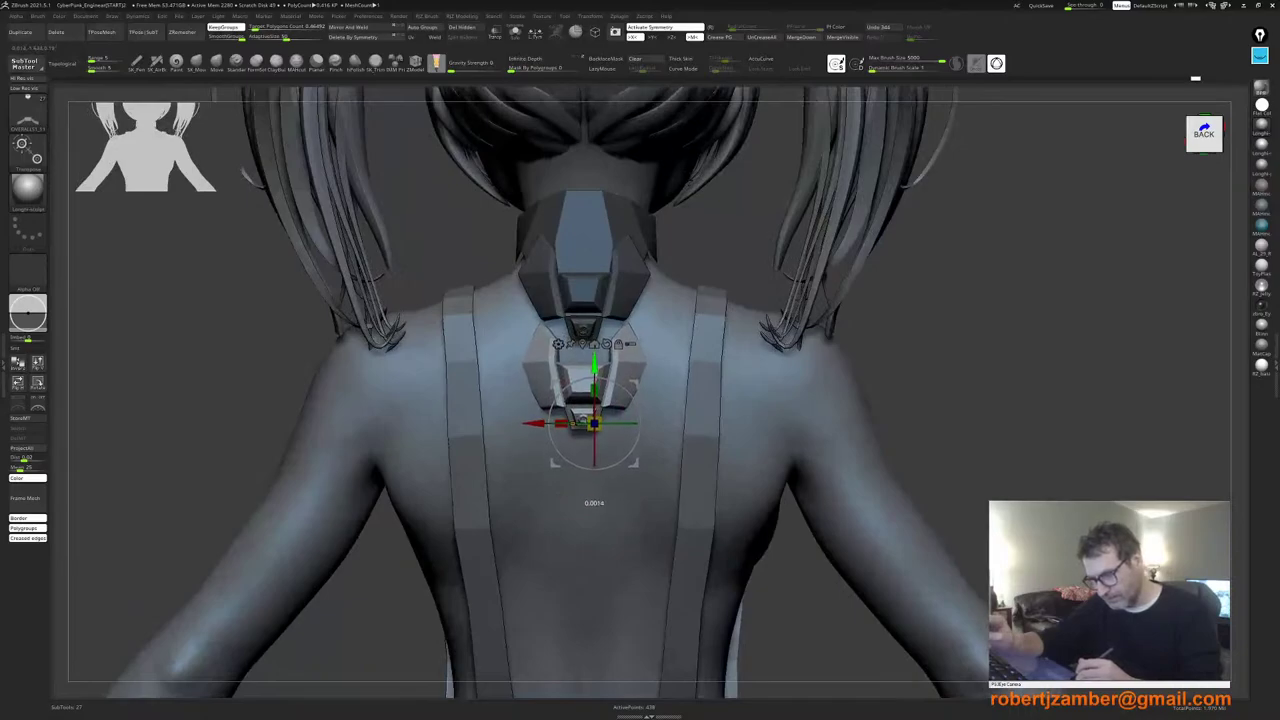
pyautogui.moveTo(596, 405)
pyautogui.mouseDown(button='right')
pyautogui.moveTo(566, 401)
pyautogui.moveTo(597, 405)
pyautogui.mouseUp(button='right')
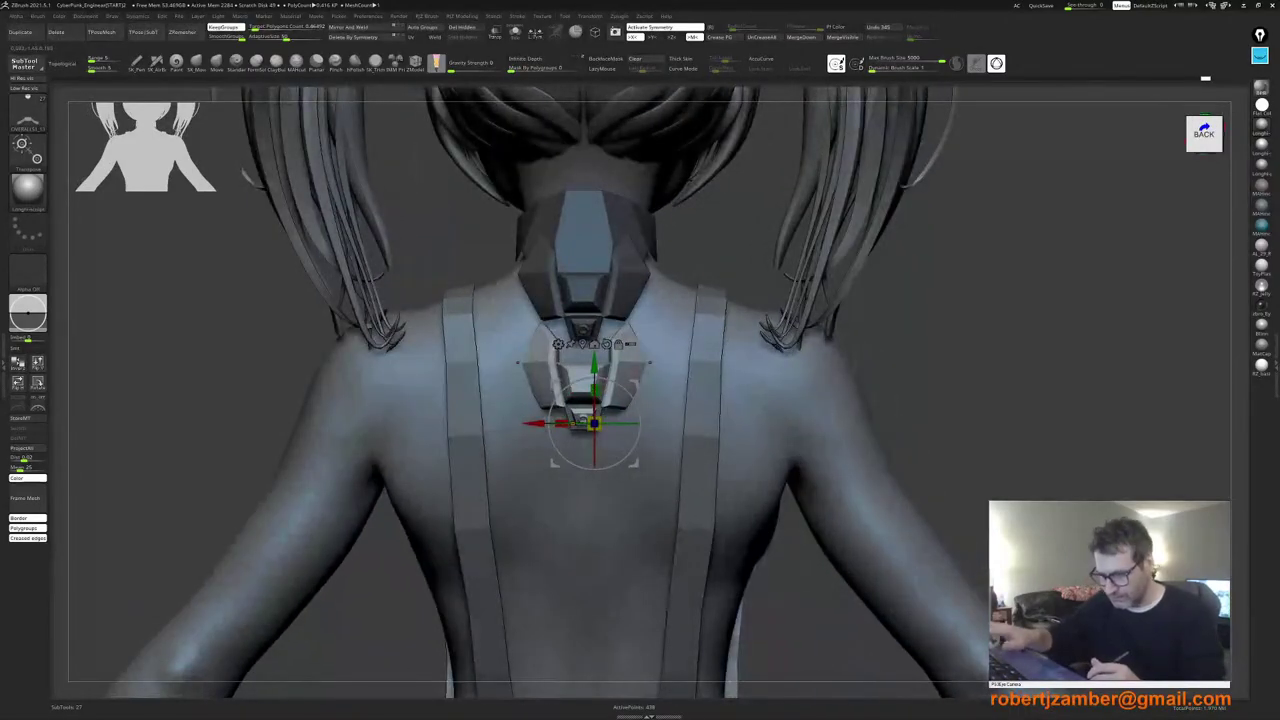
# Step: Undo the panel duplicate and step through the panel's history to restore the single panel against the collar
pyautogui.hotkey('ctrl', 'z')
pyautogui.moveTo(594, 420); pyautogui.dragTo(572, 340)
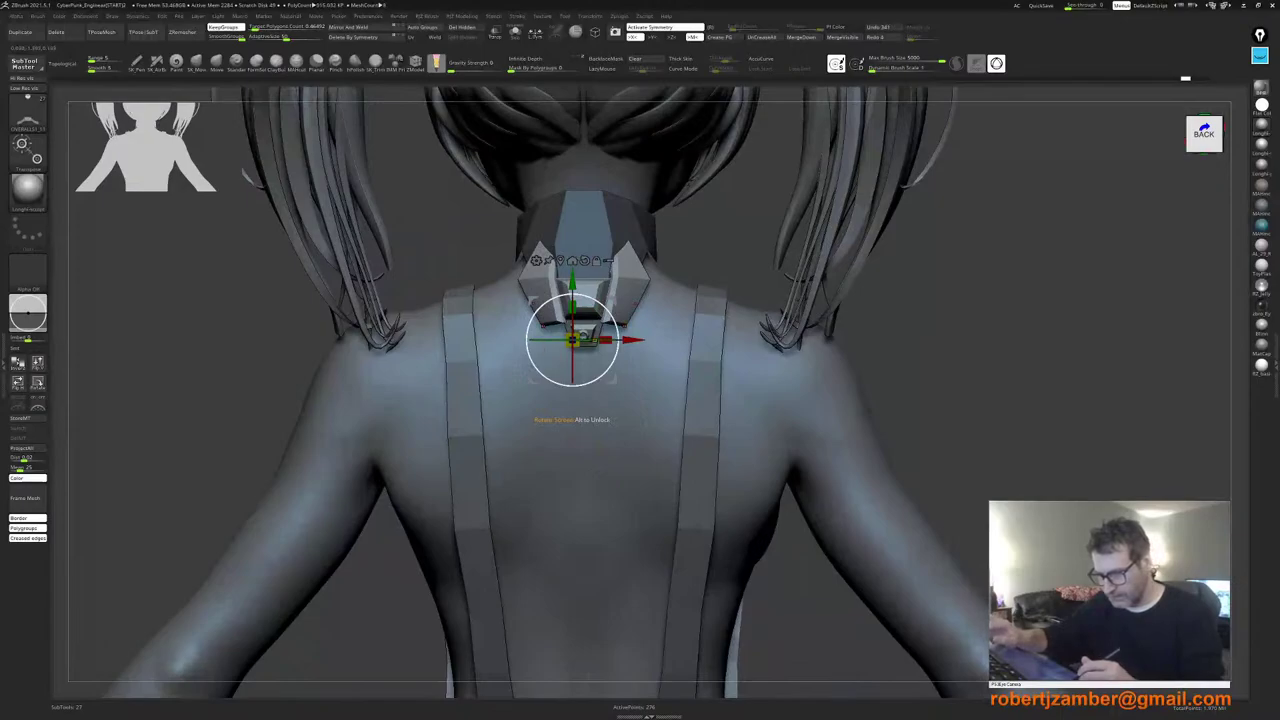
pyautogui.hotkey('ctrl', 'shift', 'z')
pyautogui.hotkey('ctrl', 'shift', 'z')
pyautogui.hotkey('ctrl', 'shift', 'z')
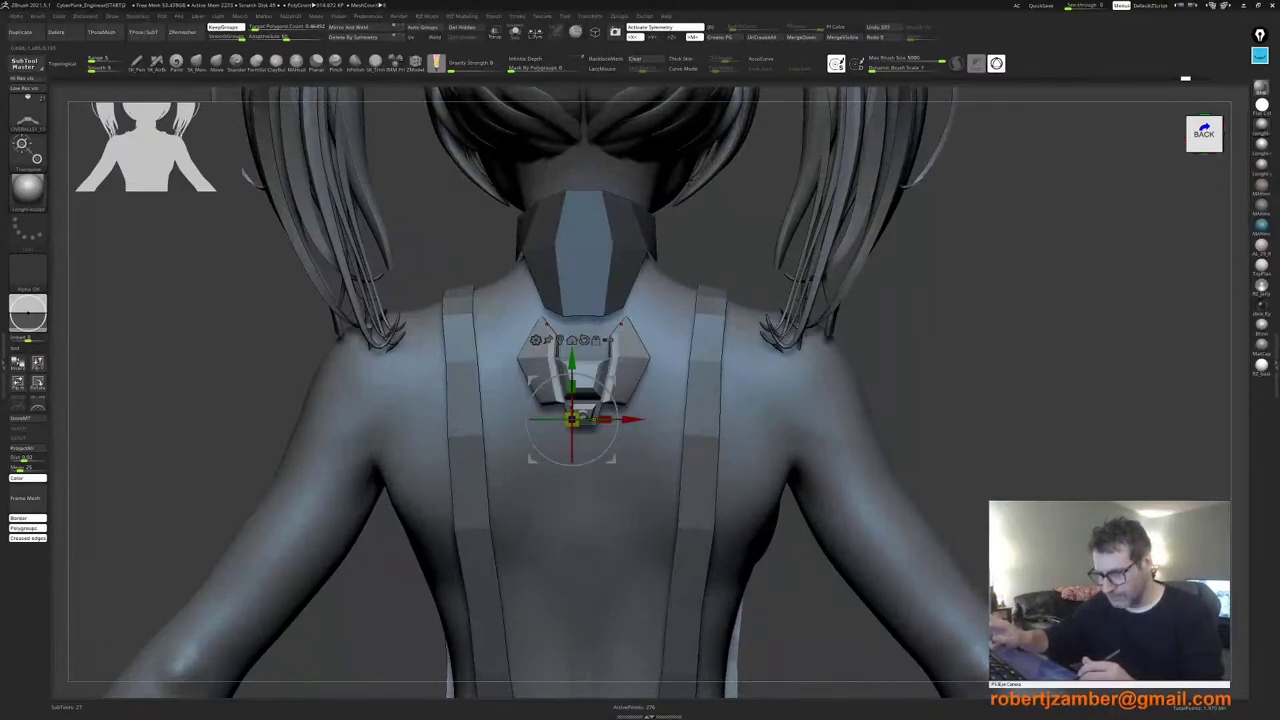
pyautogui.keyDown('alt'); pyautogui.click(584, 256); pyautogui.keyUp('alt')
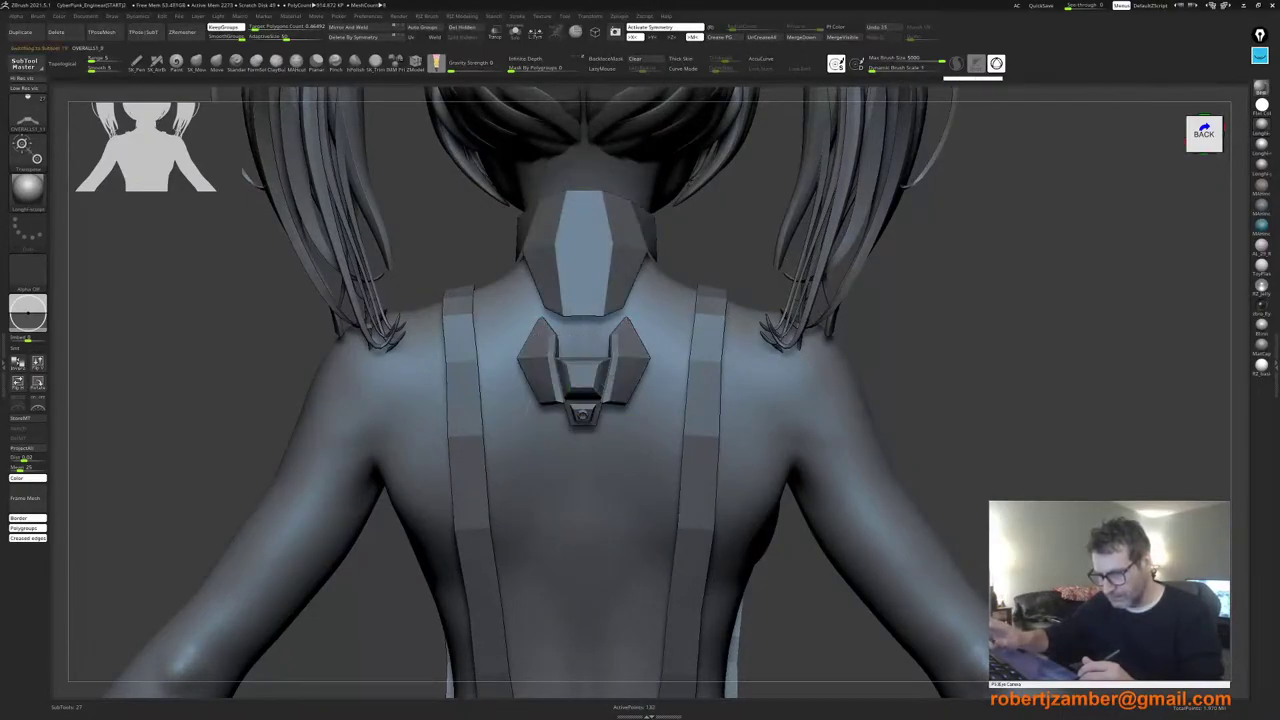
pyautogui.keyDown('alt'); pyautogui.click(584, 378); pyautogui.keyUp('alt')
pyautogui.hotkey('ctrl', 'shift', 'z')
pyautogui.hotkey('ctrl', 'shift', 'z')
pyautogui.hotkey('ctrl', 'shift', 'z')
pyautogui.hotkey('ctrl', 'shift', 'z')
pyautogui.hotkey('ctrl', 'shift', 'z')
pyautogui.hotkey('ctrl', 'shift', 'z')
pyautogui.hotkey('ctrl', 'shift', 'z')
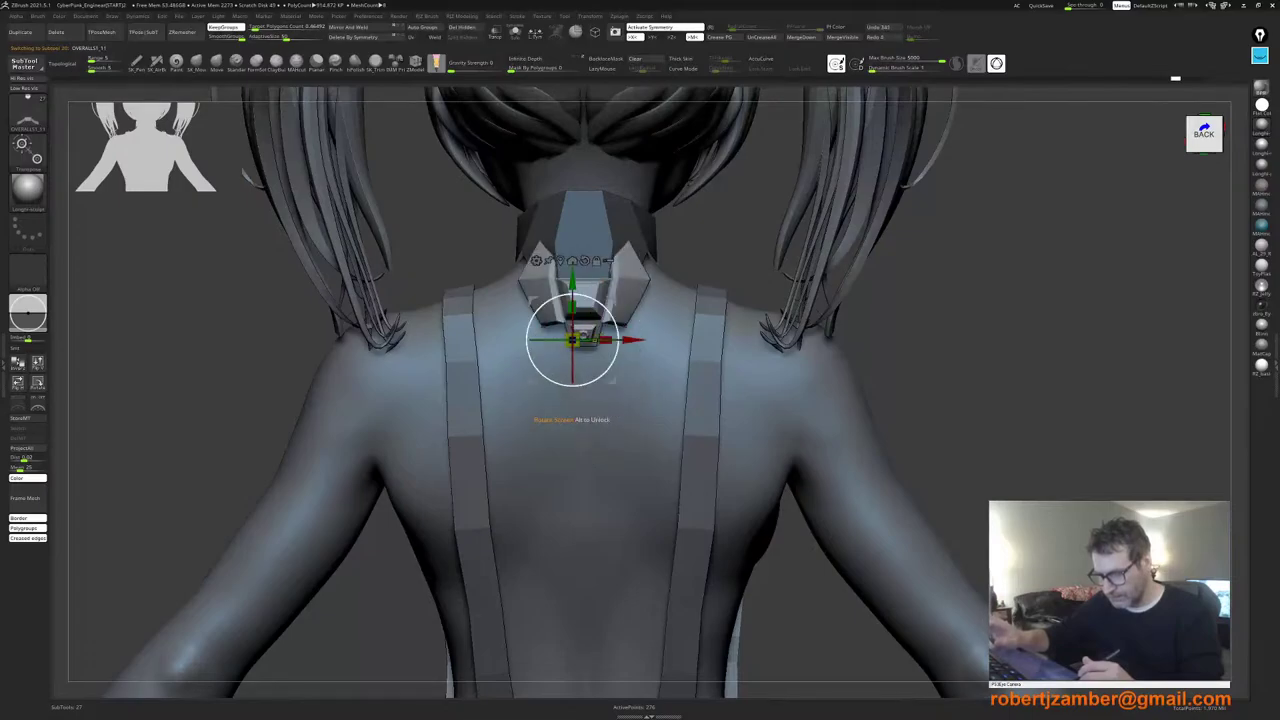
pyautogui.hotkey('ctrl', 'z')
pyautogui.hotkey('ctrl', 'z')
# Step: Turn off symmetry, recenter the gizmo on the panel and rotate the panel upside down so its octagonal ring points upward
pyautogui.press('x')
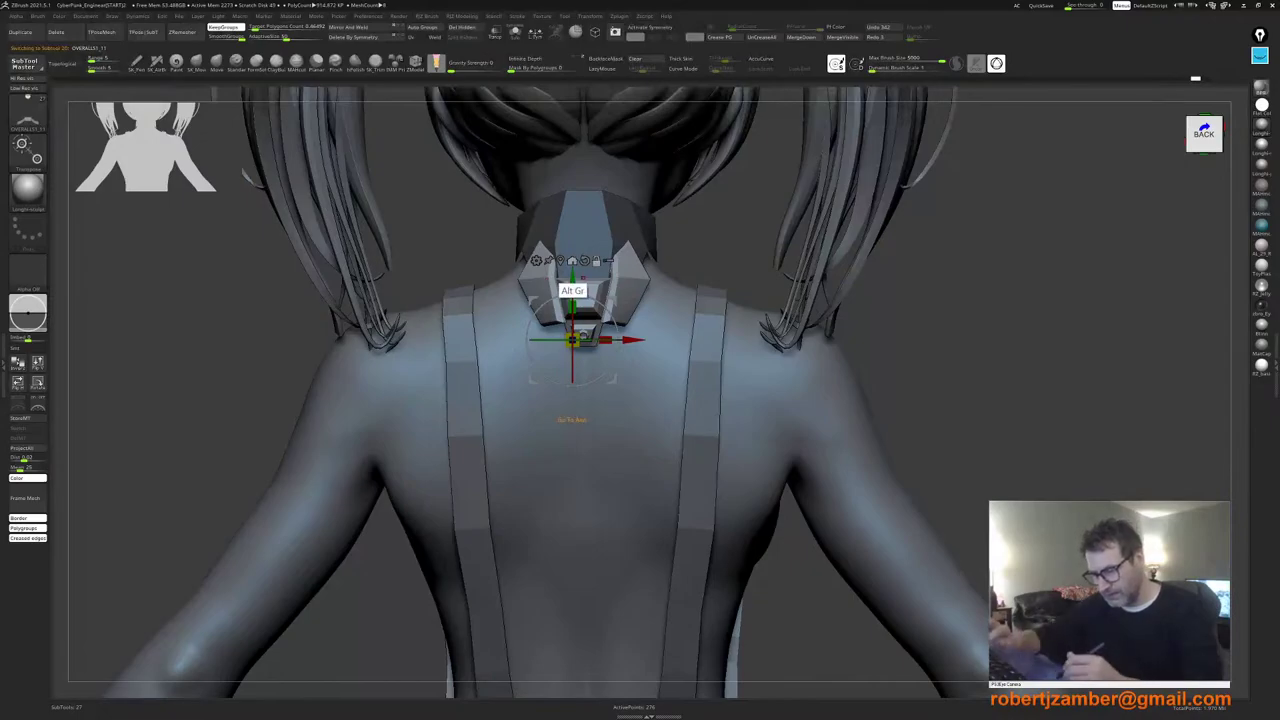
pyautogui.keyDown('alt'); pyautogui.click(560, 261); pyautogui.keyUp('alt')
pyautogui.keyDown('shift'); pyautogui.moveTo(557, 252); pyautogui.dragTo(629, 352); pyautogui.keyUp('shift')
pyautogui.moveTo(583, 258); pyautogui.dragTo(583, 270)
pyautogui.moveTo(583, 350); pyautogui.dragTo(583, 290)
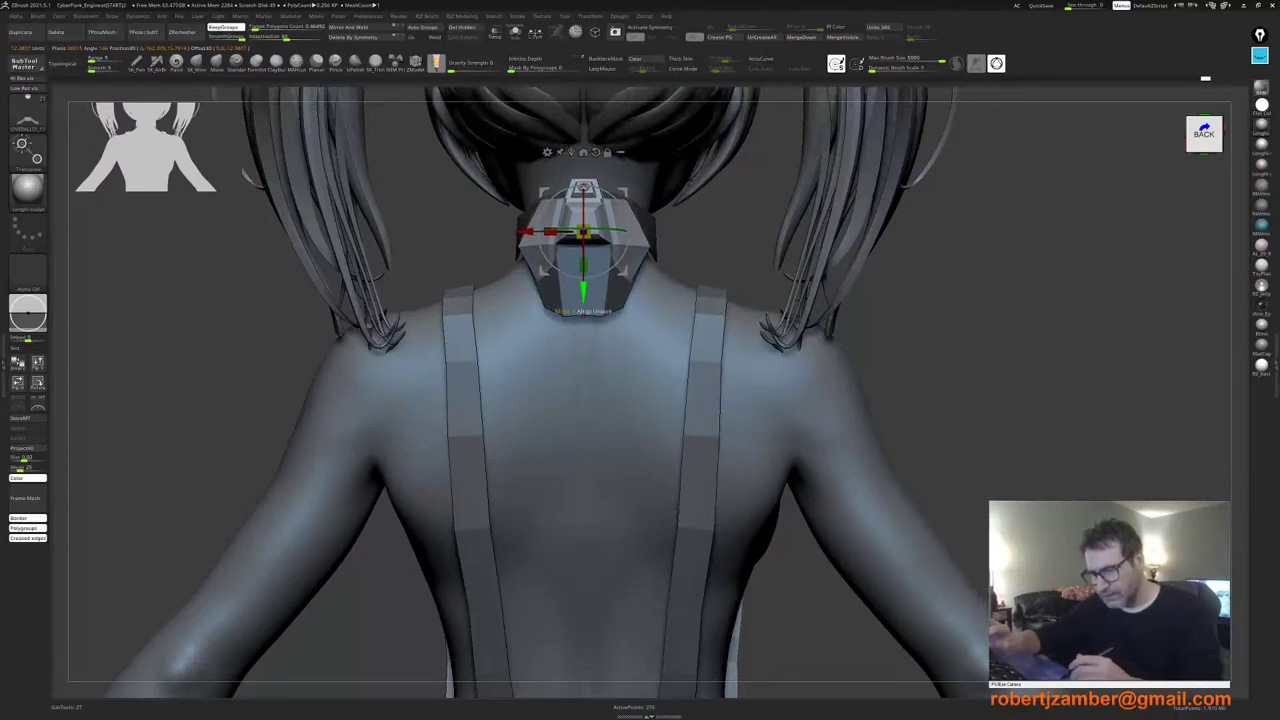
# Step: Tilt the flipped panel to follow the neck and adjust its depth against the back of the collar
pyautogui.moveTo(583, 292); pyautogui.dragTo(426, 300, button='right')
pyautogui.moveTo(567, 240); pyautogui.dragTo(568, 230)
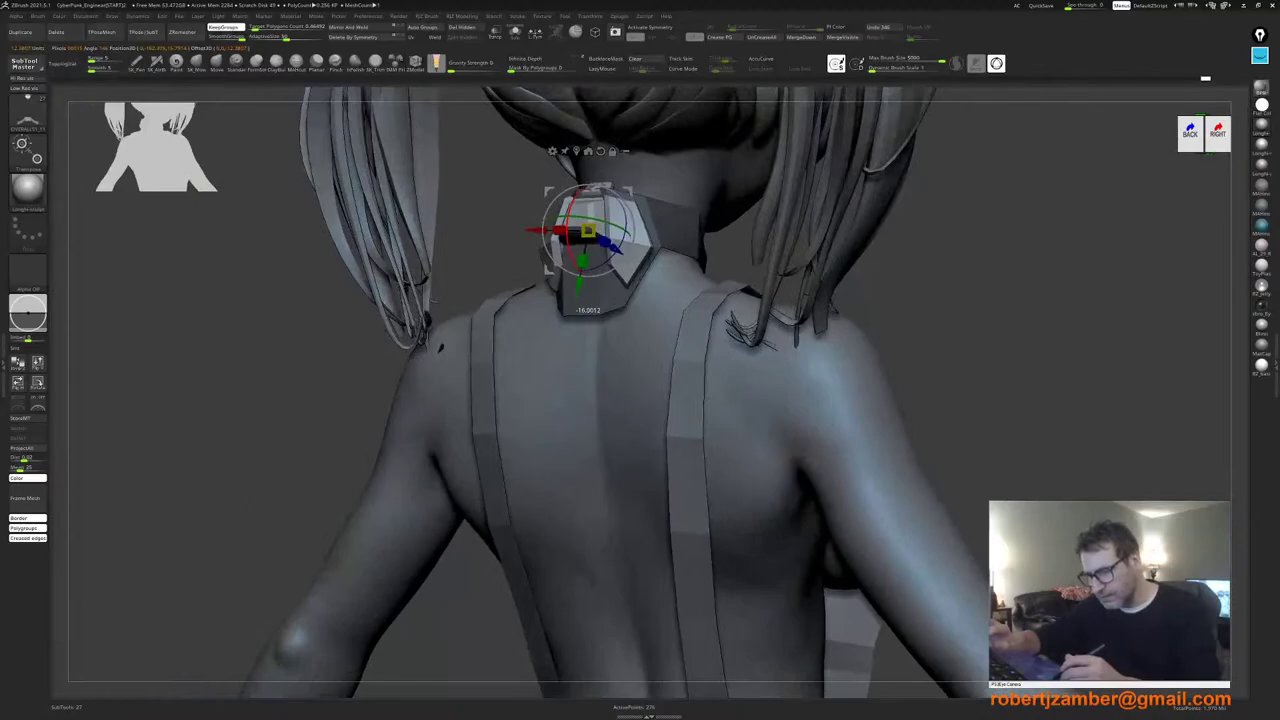
pyautogui.moveTo(568, 228); pyautogui.dragTo(668, 234, button='right')
pyautogui.moveTo(516, 246); pyautogui.dragTo(531, 250, button='right')
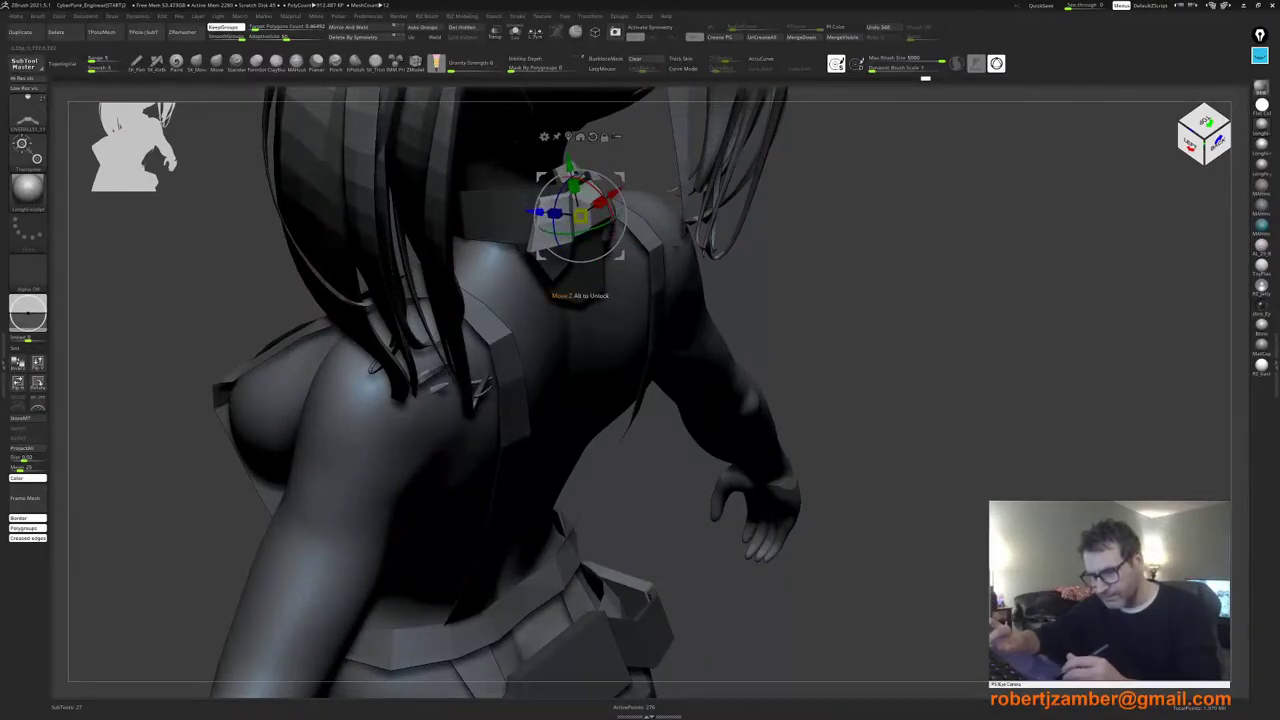
pyautogui.moveTo(584, 176); pyautogui.dragTo(537, 250, button='right')
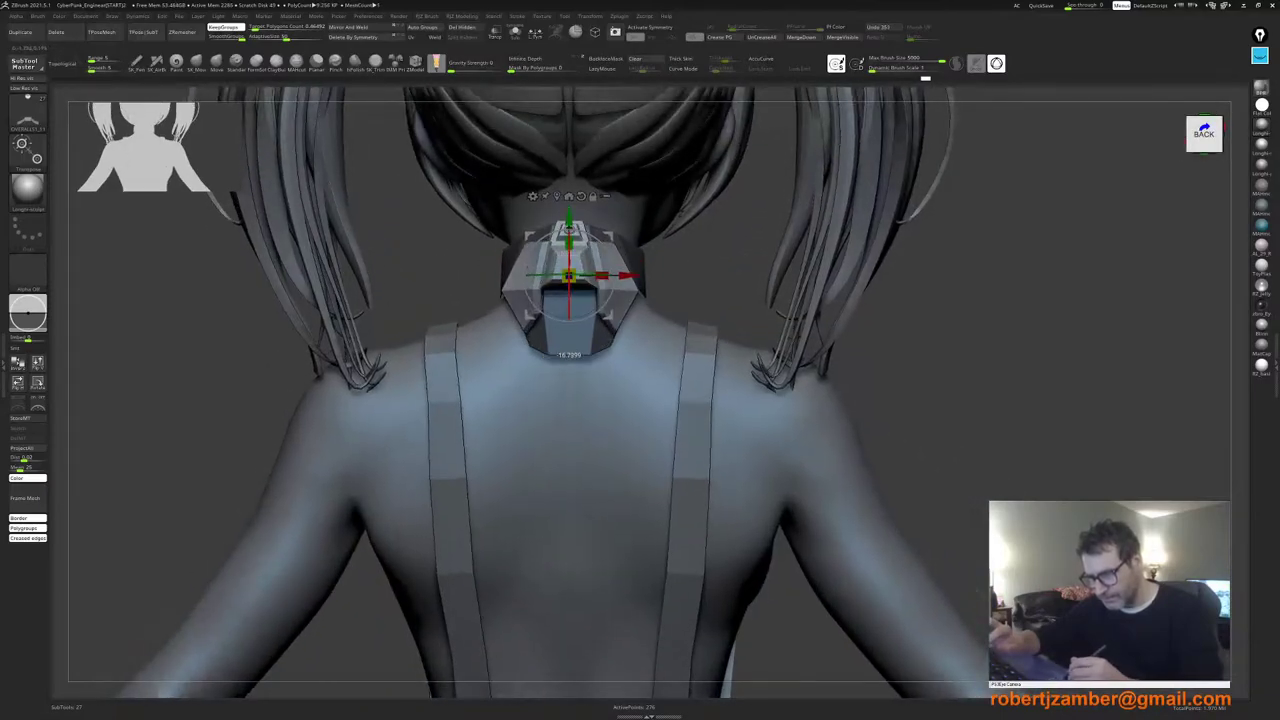
pyautogui.moveTo(572, 236); pyautogui.dragTo(502, 266, button='right')
pyautogui.moveTo(608, 273); pyautogui.dragTo(611, 272)
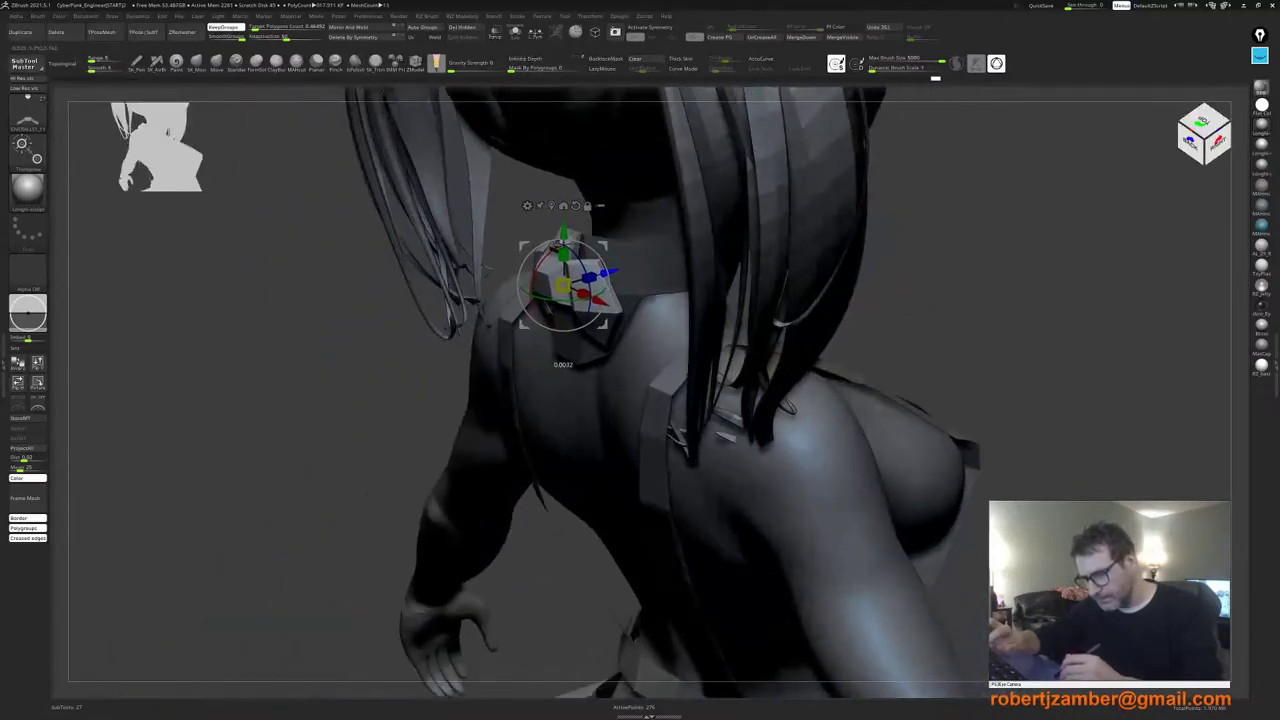
pyautogui.keyDown('shift'); pyautogui.moveTo(611, 272); pyautogui.dragTo(672, 246, button='right'); pyautogui.keyUp('shift')
# Step: Try duplicating the flipped panel below the collar and rotating the copy so its octagonal ring points down
pyautogui.moveTo(672, 290)
pyautogui.keyDown('ctrl'); pyautogui.mouseDown(button='right')
pyautogui.moveTo(660, 246)
pyautogui.moveTo(648, 292)
pyautogui.mouseUp(button='right'); pyautogui.keyUp('ctrl')
pyautogui.moveTo(571, 254); pyautogui.dragTo(571, 307)
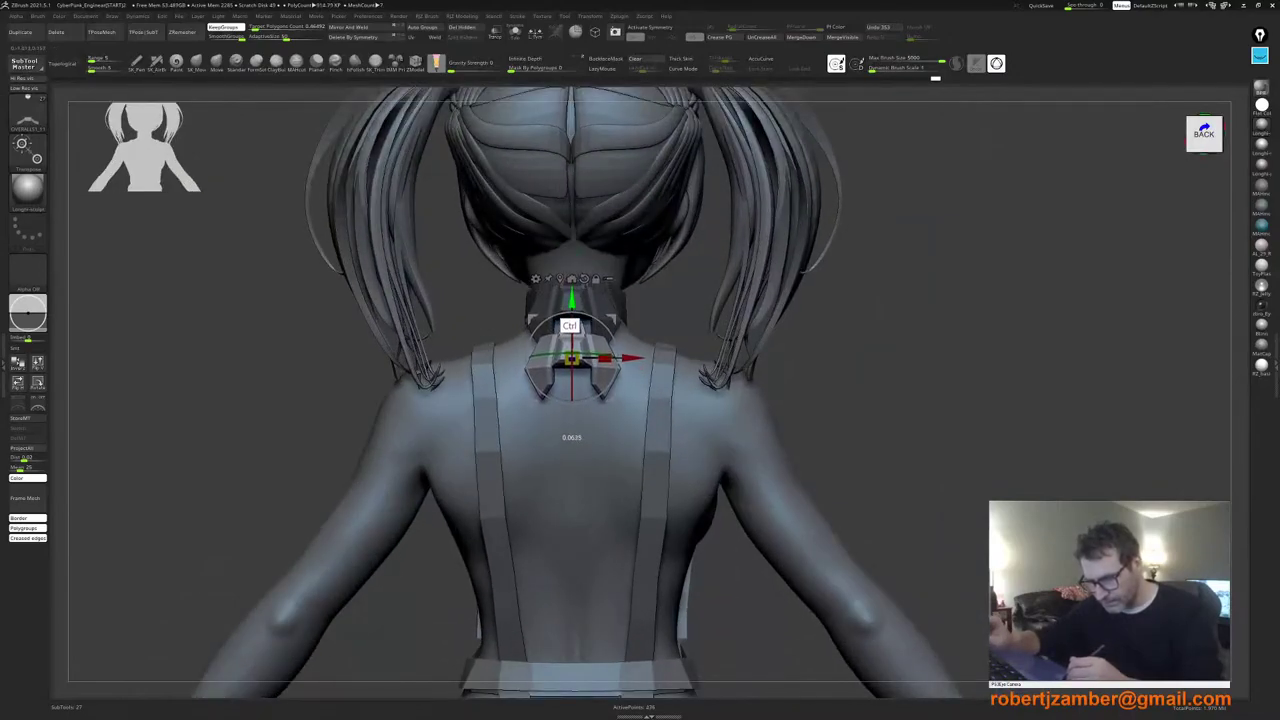
pyautogui.keyDown('ctrl'); pyautogui.moveTo(571, 292); pyautogui.dragTo(571, 294); pyautogui.keyUp('ctrl')
pyautogui.moveTo(571, 374); pyautogui.dragTo(571, 390)
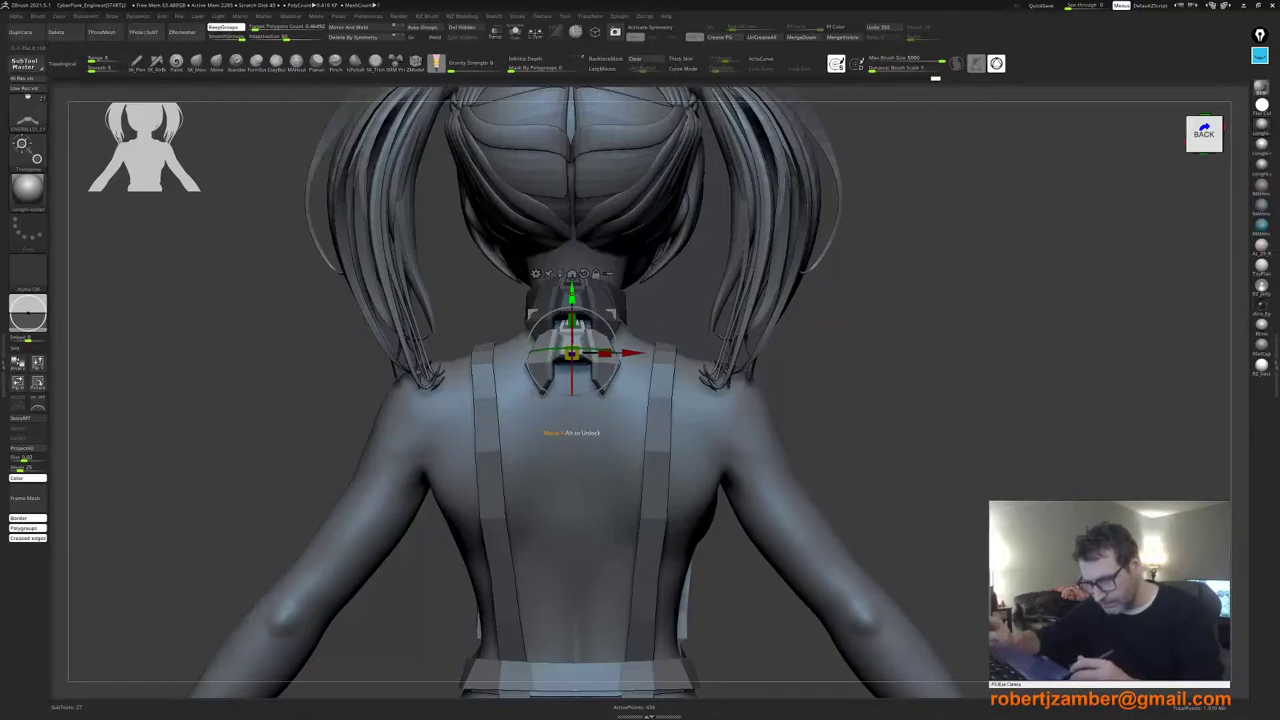
pyautogui.moveTo(571, 295); pyautogui.dragTo(571, 416)
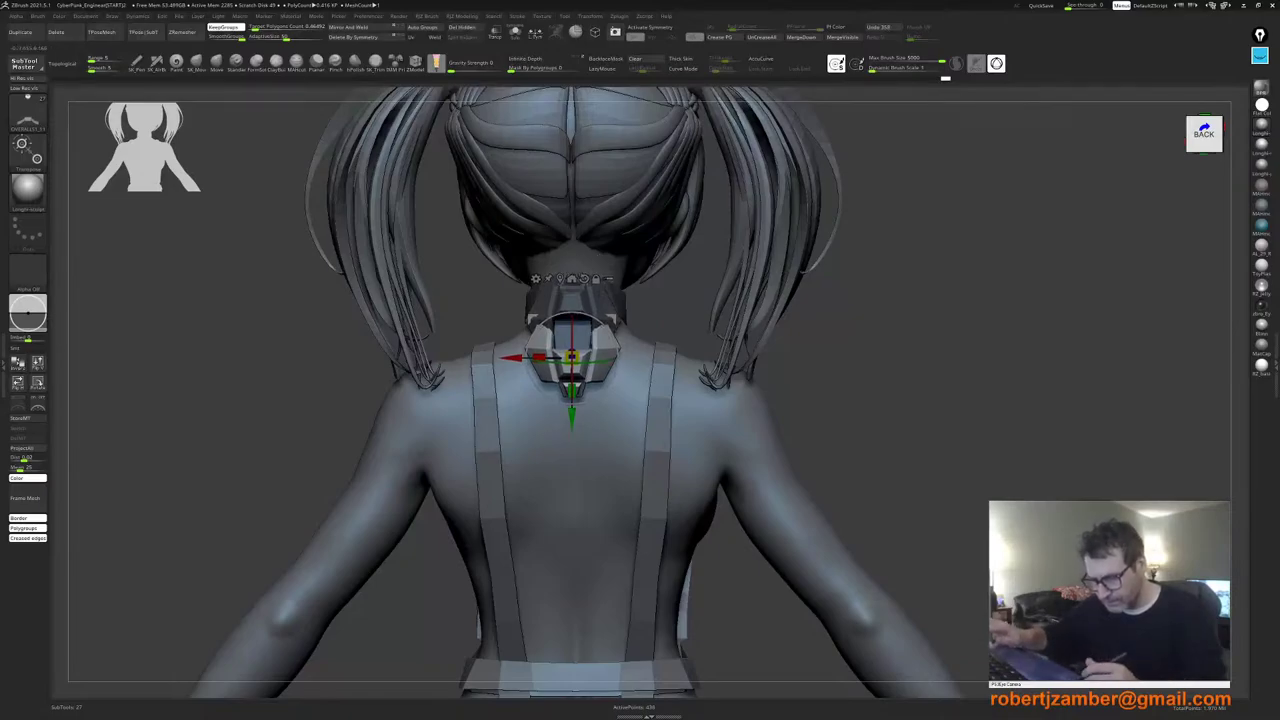
# Step: Undo the rotated duplicate to return to the single flipped panel on the collar
pyautogui.hotkey('ctrl', 'z')
pyautogui.hotkey('ctrl', 'z')
pyautogui.hotkey('ctrl', 'z')
pyautogui.hotkey('ctrl', 'z')
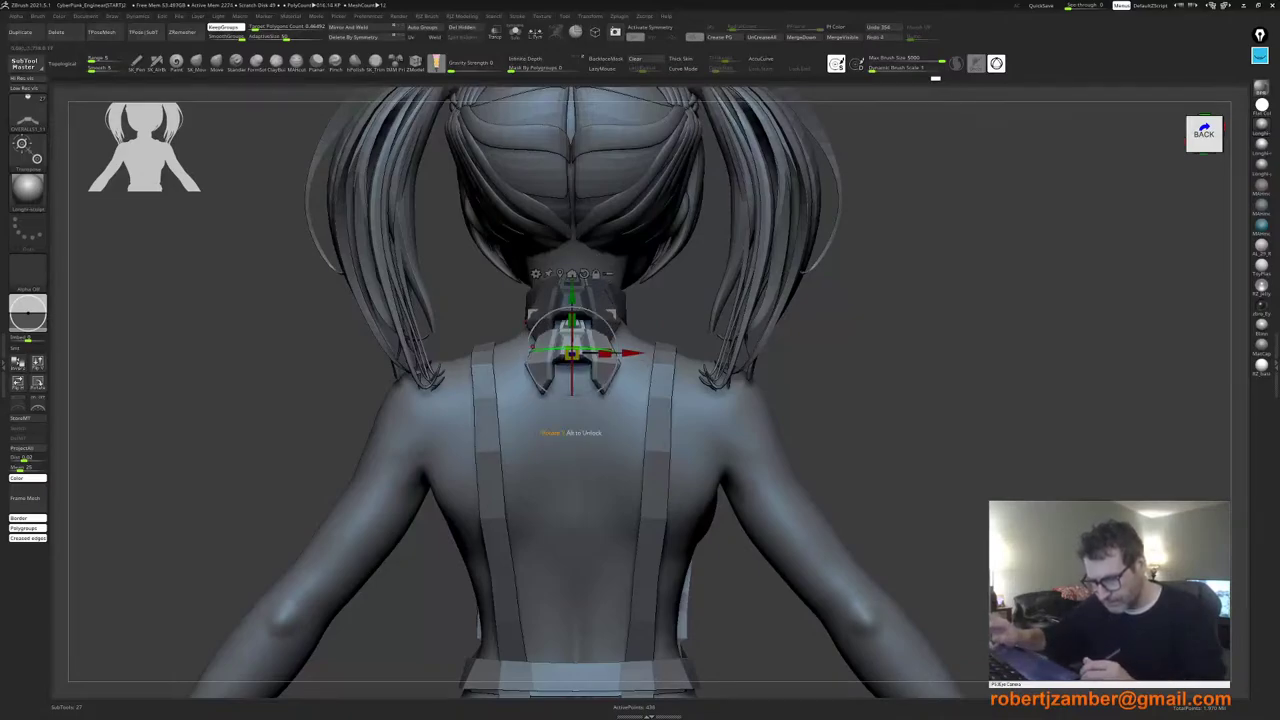
pyautogui.hotkey('ctrl', 'z')
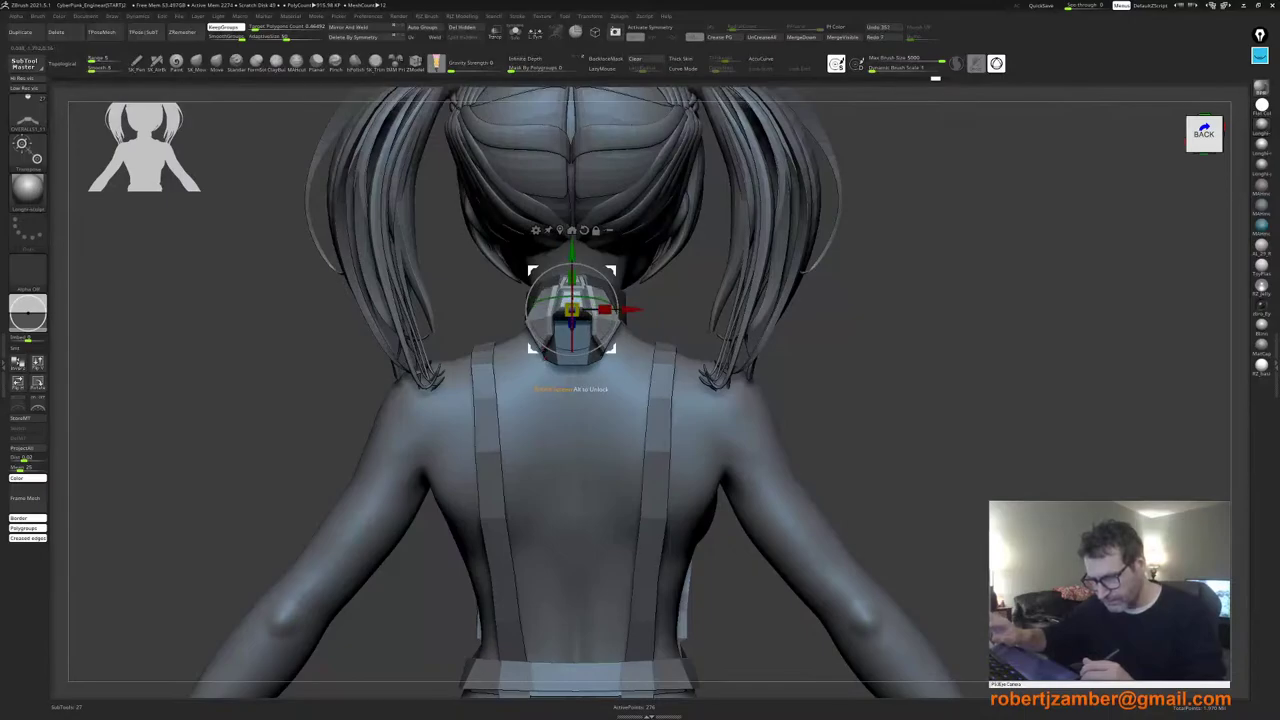
pyautogui.hotkey('ctrl', 'z')
pyautogui.hotkey('ctrl', 'shift', 'z')
pyautogui.hotkey('ctrl', 'shift', 'z')
# Step: Raise the flipped panel slightly on the back of the collar and fine-tune its tilt and depth against the neck
pyautogui.moveTo(940, 360); pyautogui.dragTo(840, 520)
pyautogui.moveTo(580, 296); pyautogui.dragTo(583, 296)
pyautogui.moveTo(900, 340); pyautogui.dragTo(940, 366)
pyautogui.keyDown('shift'); pyautogui.moveTo(600, 366); pyautogui.dragTo(530, 480); pyautogui.keyUp('shift')
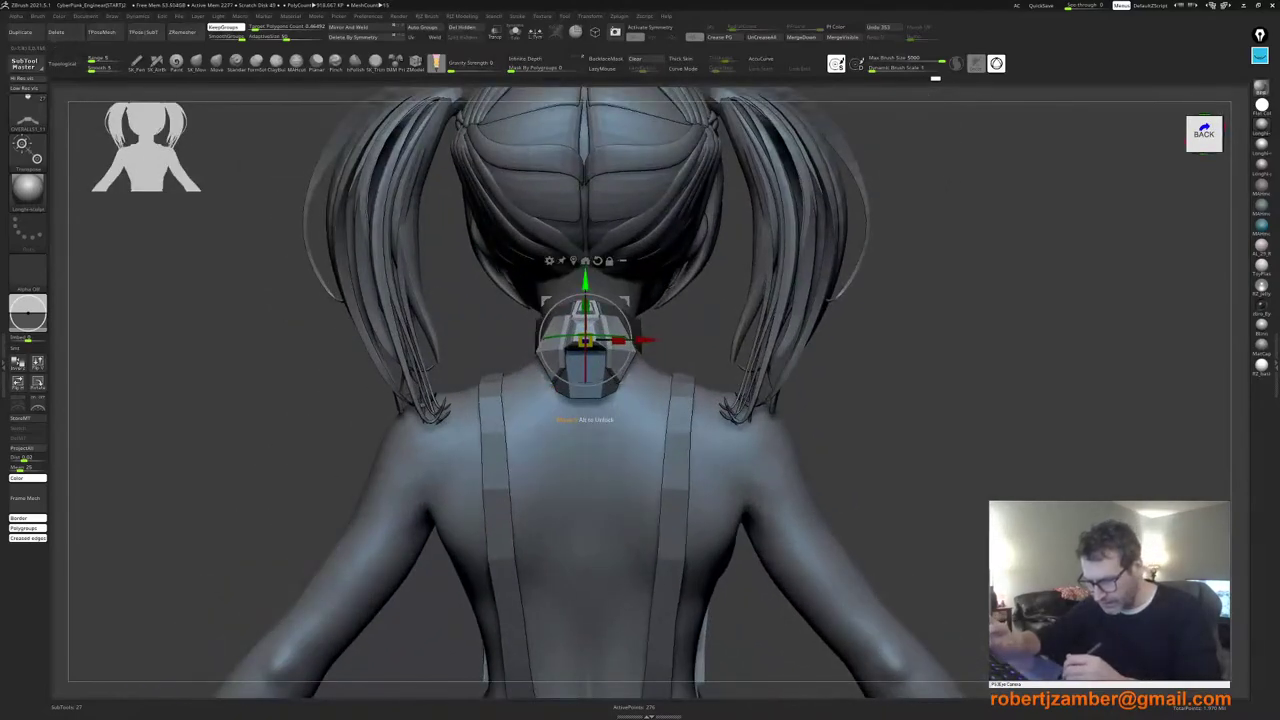
pyautogui.moveTo(585, 281); pyautogui.dragTo(585, 269)
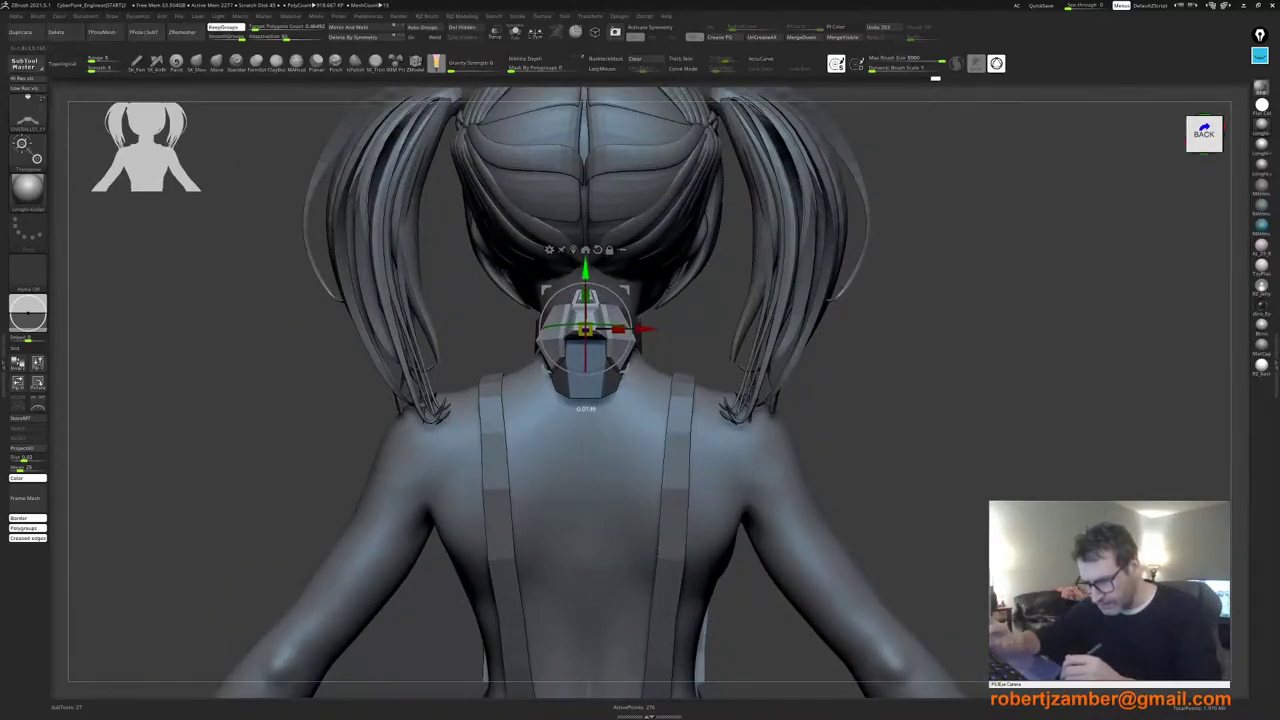
pyautogui.moveTo(561, 367)
pyautogui.mouseDown(button='right')
pyautogui.moveTo(532, 366)
pyautogui.moveTo(591, 382)
pyautogui.moveTo(566, 367)
pyautogui.mouseUp(button='right')
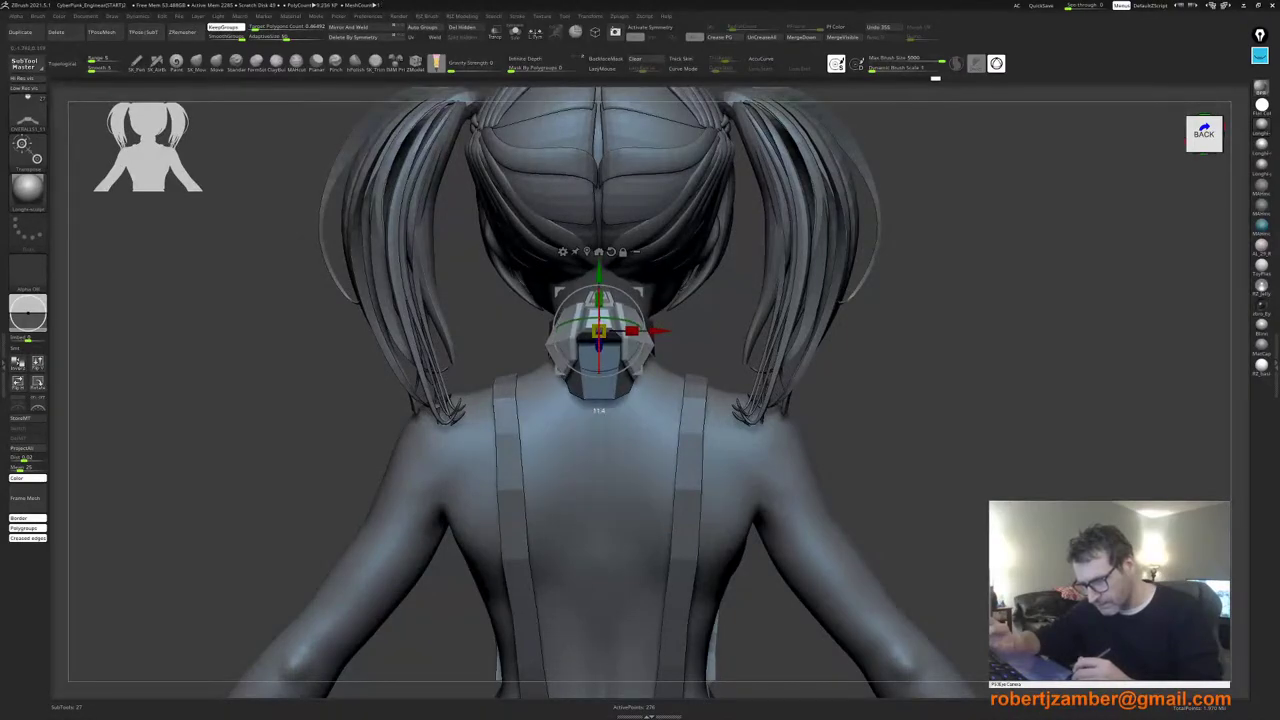
pyautogui.moveTo(684, 346); pyautogui.dragTo(640, 343, button='right')
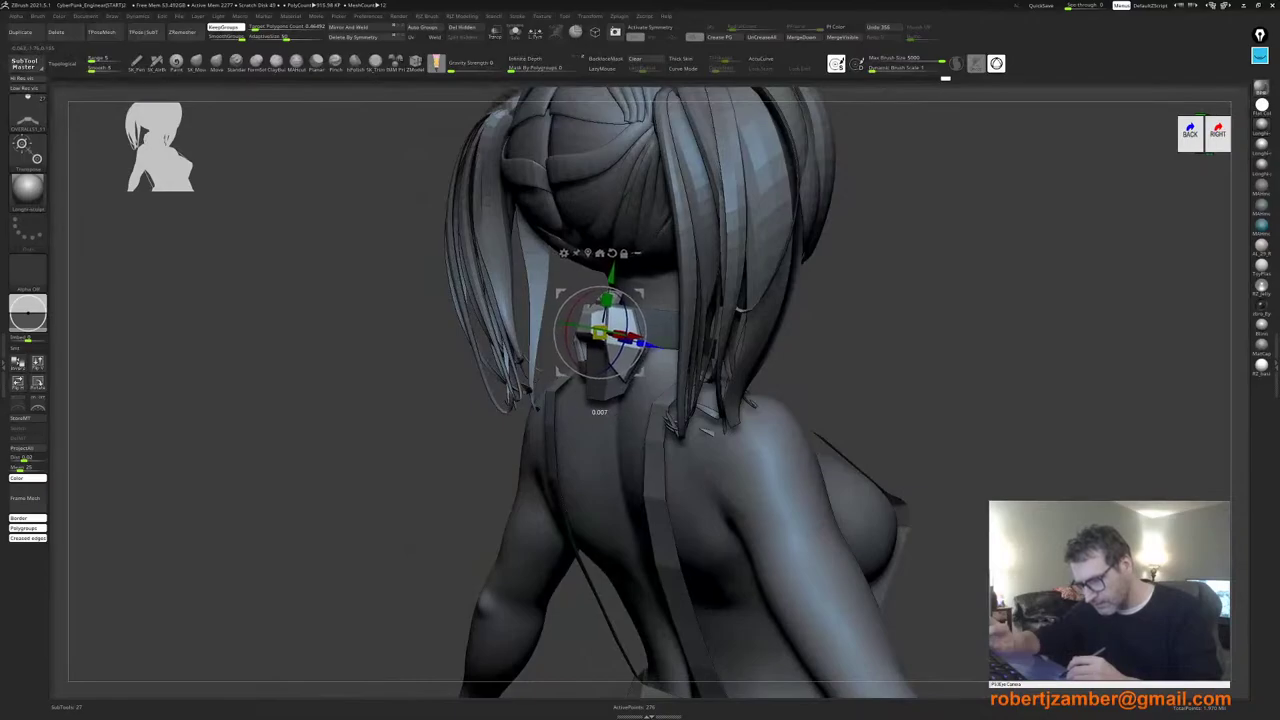
pyautogui.keyDown('shift'); pyautogui.moveTo(588, 368); pyautogui.dragTo(618, 374, button='right'); pyautogui.keyUp('shift')
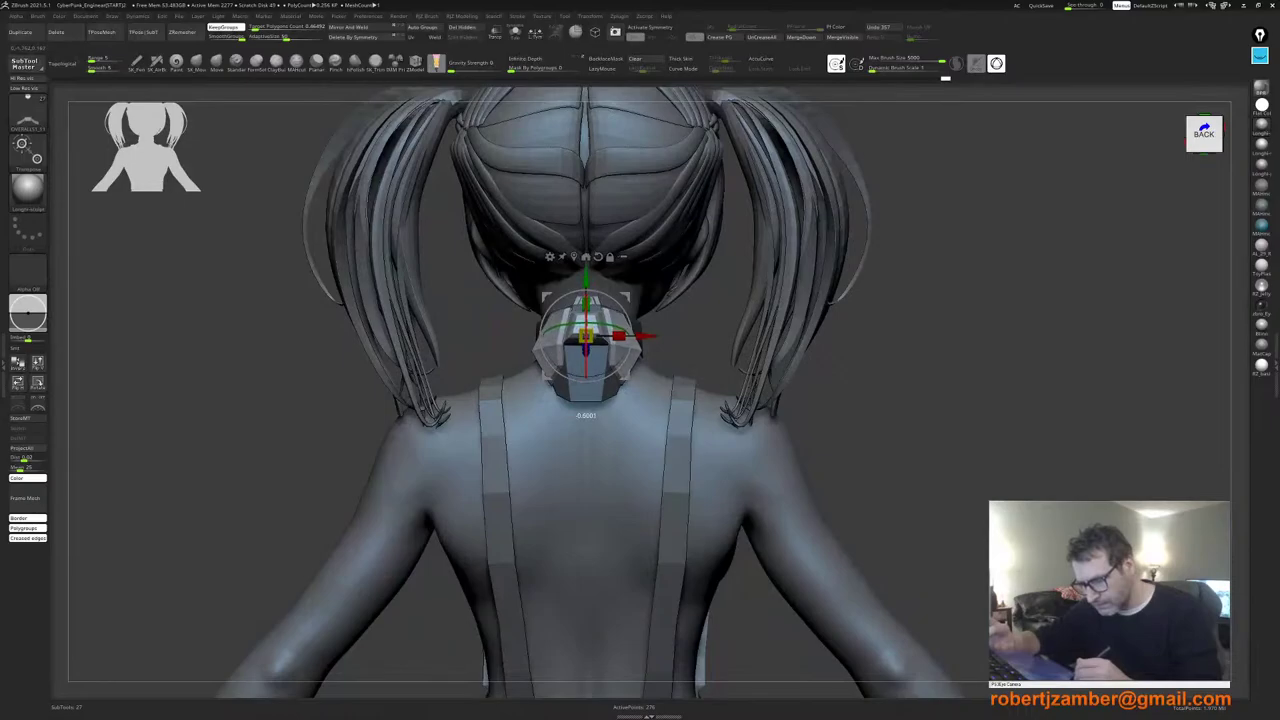
pyautogui.keyDown('alt'); pyautogui.moveTo(572, 322); pyautogui.dragTo(584, 322, button='right'); pyautogui.keyUp('alt')
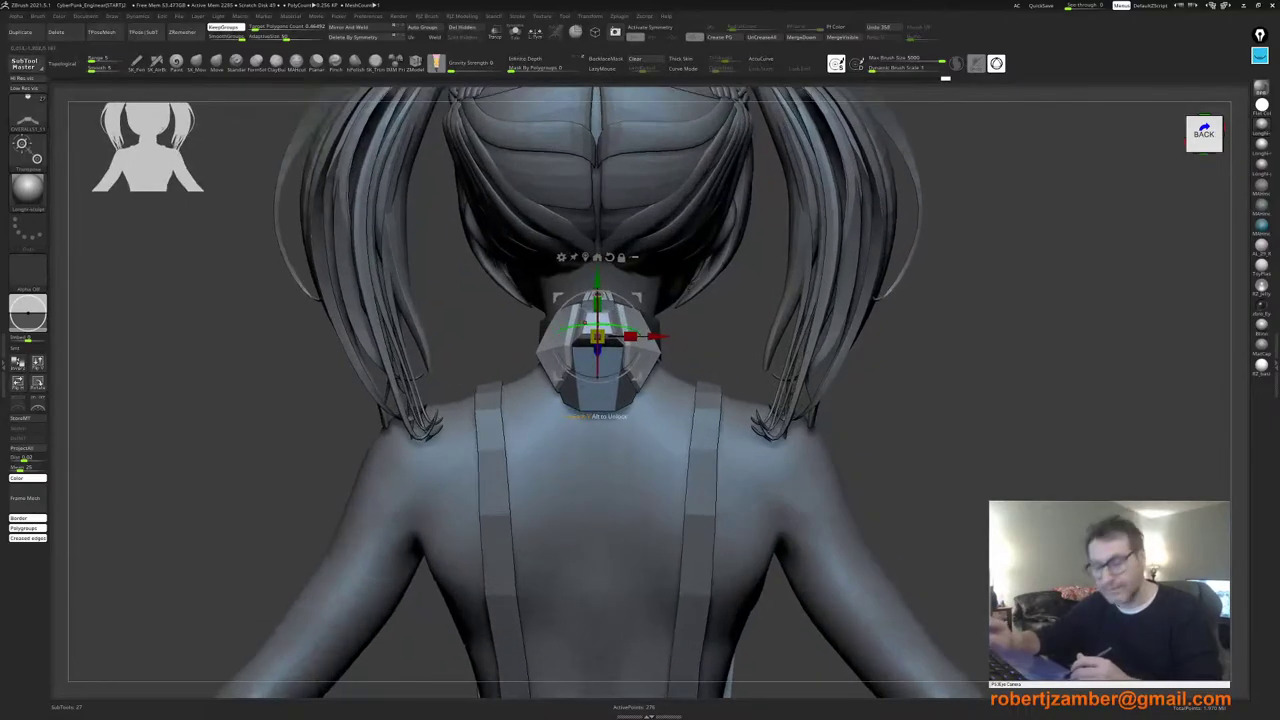
# Step: Try duplicating the flipped panel below the collar and tilting the copy against the upper back
pyautogui.keyDown('ctrl'); pyautogui.moveTo(597, 279); pyautogui.dragTo(583, 352); pyautogui.keyUp('ctrl')
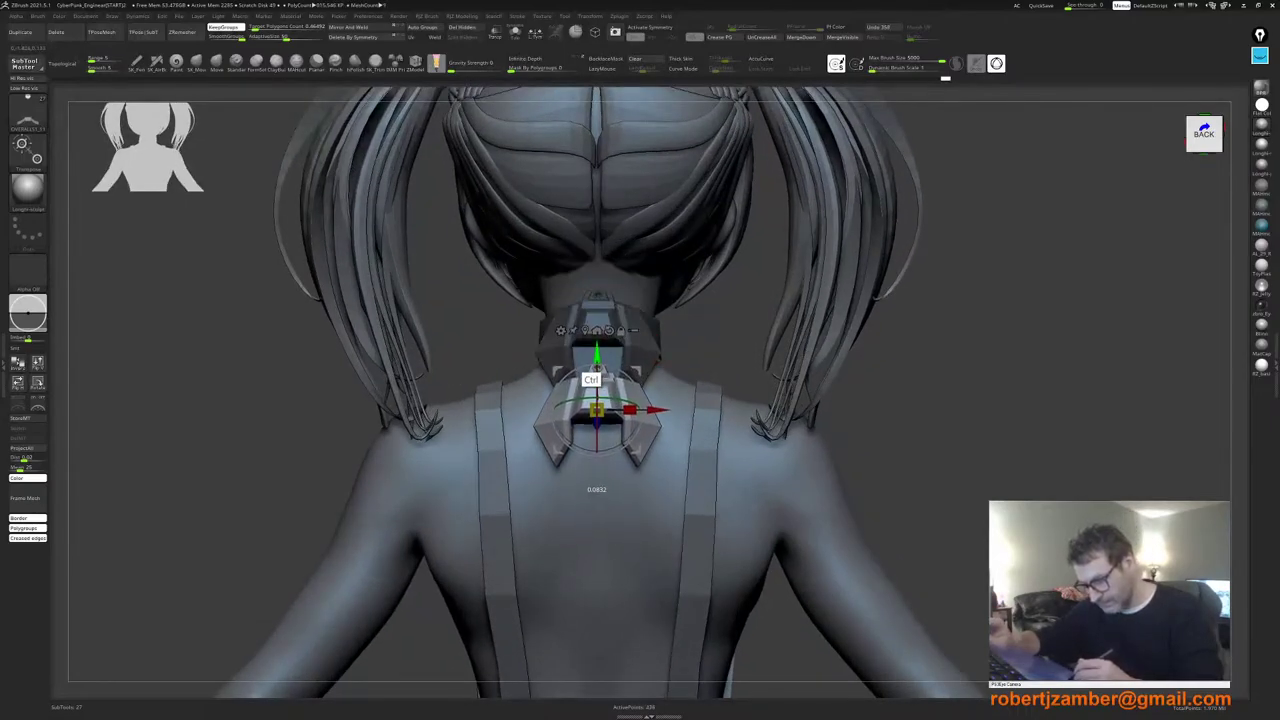
pyautogui.moveTo(597, 424); pyautogui.dragTo(598, 442)
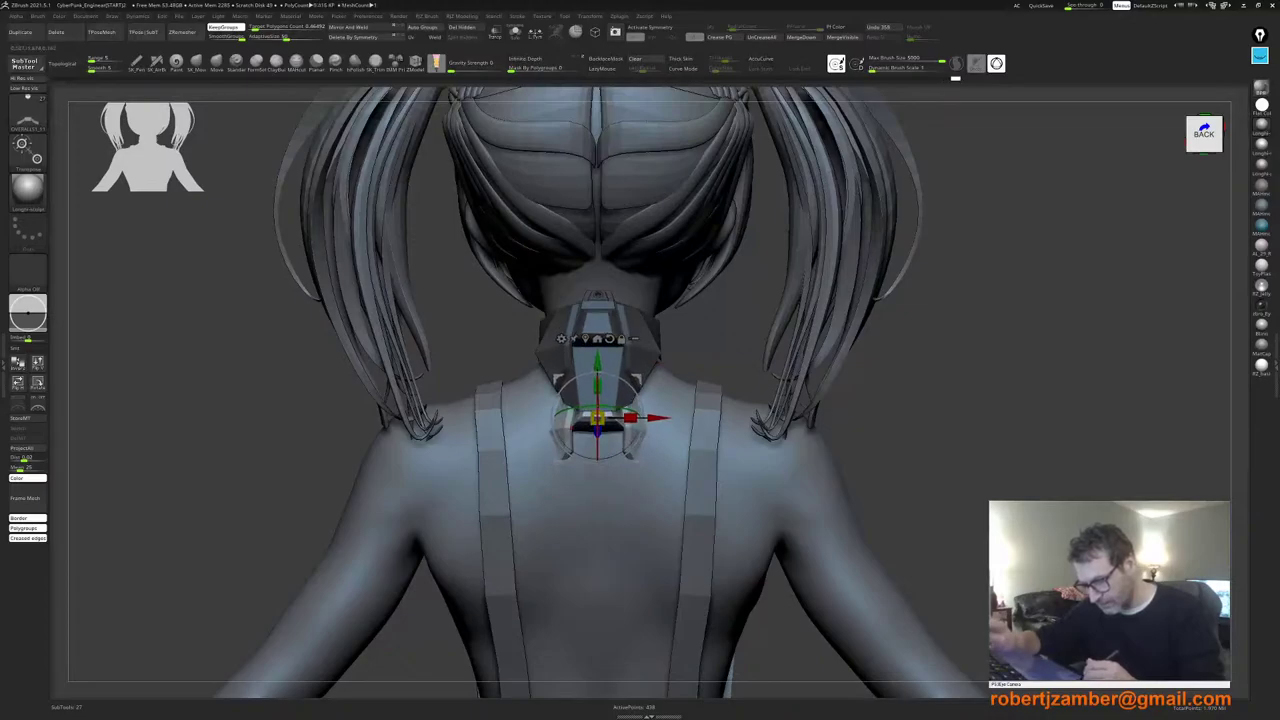
pyautogui.hotkey('ctrl', 'z')
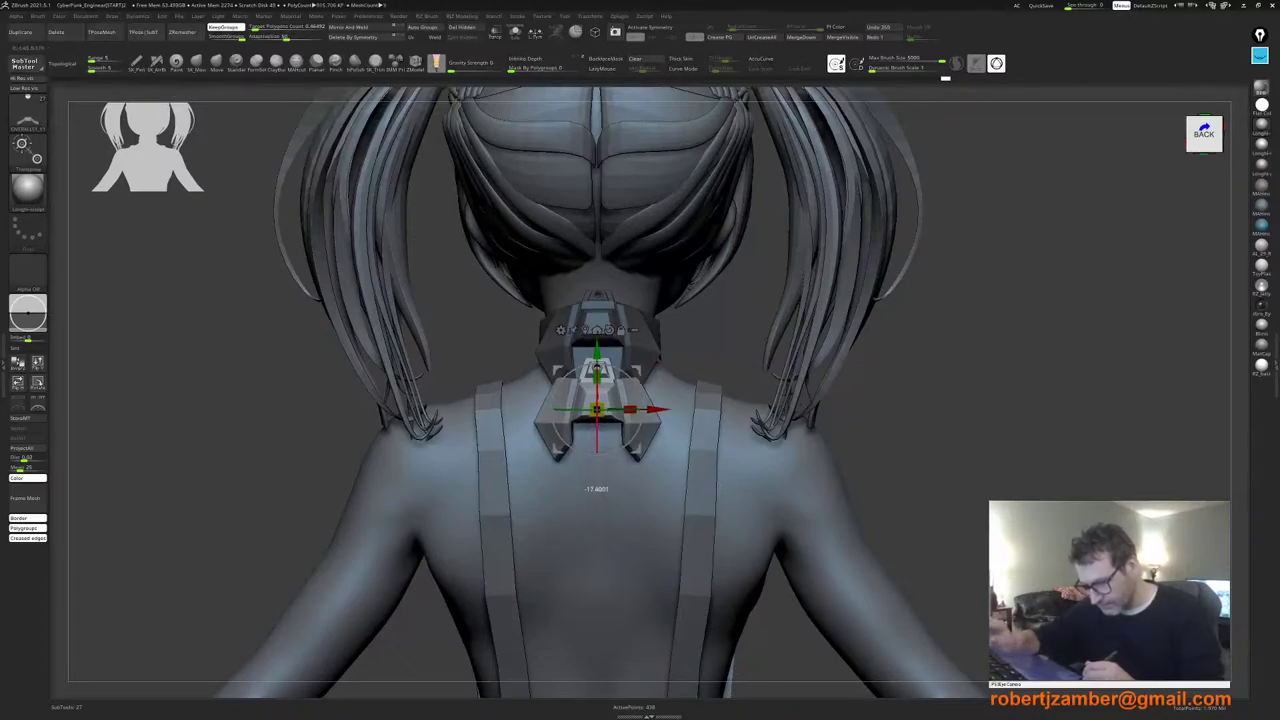
pyautogui.moveTo(597, 352)
pyautogui.mouseDown()
pyautogui.moveTo(597, 337)
pyautogui.moveTo(597, 351)
pyautogui.mouseUp()
pyautogui.keyDown('ctrl'); pyautogui.moveTo(585, 404); pyautogui.dragTo(557, 408, button='right'); pyautogui.keyUp('ctrl')
# Step: Undo the panel edits back to the point where the unflipped panel sits below the collar
pyautogui.hotkey('ctrl', 'z')
pyautogui.hotkey('ctrl', 'z')
pyautogui.hotkey('ctrl', 'z')
pyautogui.hotkey('ctrl', 'z')
pyautogui.hotkey('ctrl', 'z')
pyautogui.hotkey('ctrl', 'z')
pyautogui.hotkey('ctrl', 'z')
pyautogui.hotkey('ctrl', 'z')
pyautogui.hotkey('ctrl', 'z')
pyautogui.hotkey('ctrl', 'z')
pyautogui.hotkey('ctrl', 'z')
pyautogui.hotkey('ctrl', 'z')
pyautogui.hotkey('ctrl', 'z')
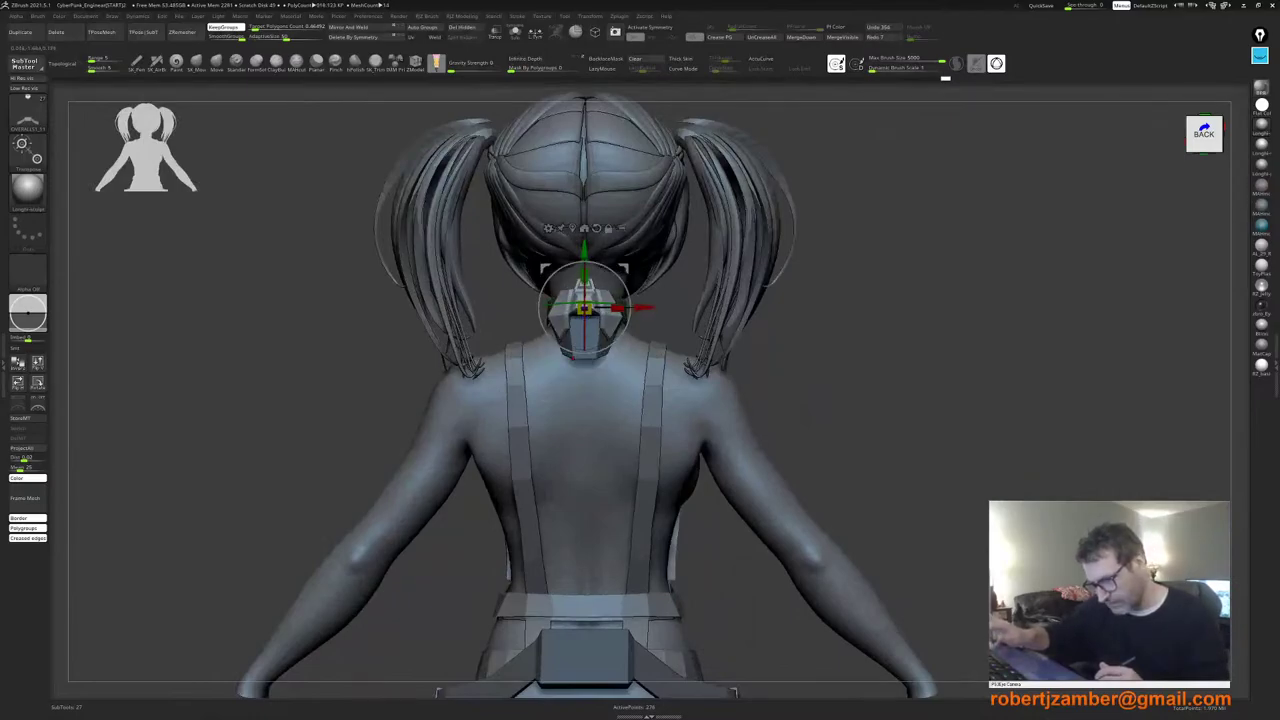
pyautogui.hotkey('ctrl', 'z')
pyautogui.hotkey('ctrl', 'z')
pyautogui.hotkey('ctrl', 'z')
pyautogui.hotkey('ctrl', 'z')
pyautogui.hotkey('ctrl', 'z')
pyautogui.hotkey('ctrl', 'z')
pyautogui.hotkey('ctrl', 'z')
pyautogui.hotkey('ctrl', 'z')
pyautogui.hotkey('ctrl', 'z')
pyautogui.hotkey('ctrl', 'z')
pyautogui.hotkey('ctrl', 'z')
pyautogui.hotkey('ctrl', 'z')
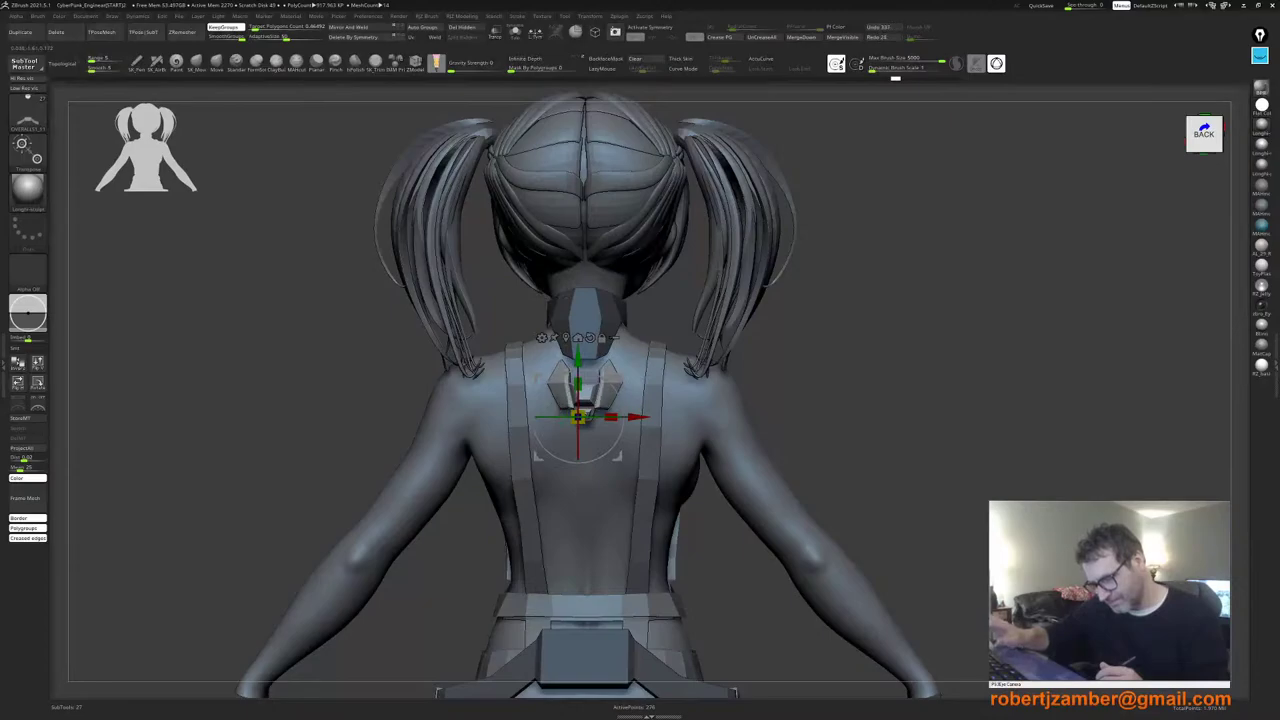
# Step: Redo the panel edits until the flipped panel is fitted on the back of the collar again
pyautogui.hotkey('ctrl', 'shift', 'z')
pyautogui.hotkey('ctrl', 'shift', 'z')
pyautogui.hotkey('ctrl', 'shift', 'z')
pyautogui.hotkey('ctrl', 'shift', 'z')
pyautogui.hotkey('ctrl', 'shift', 'z')
pyautogui.hotkey('ctrl', 'shift', 'z')
pyautogui.hotkey('ctrl', 'shift', 'z')
pyautogui.hotkey('ctrl', 'shift', 'z')
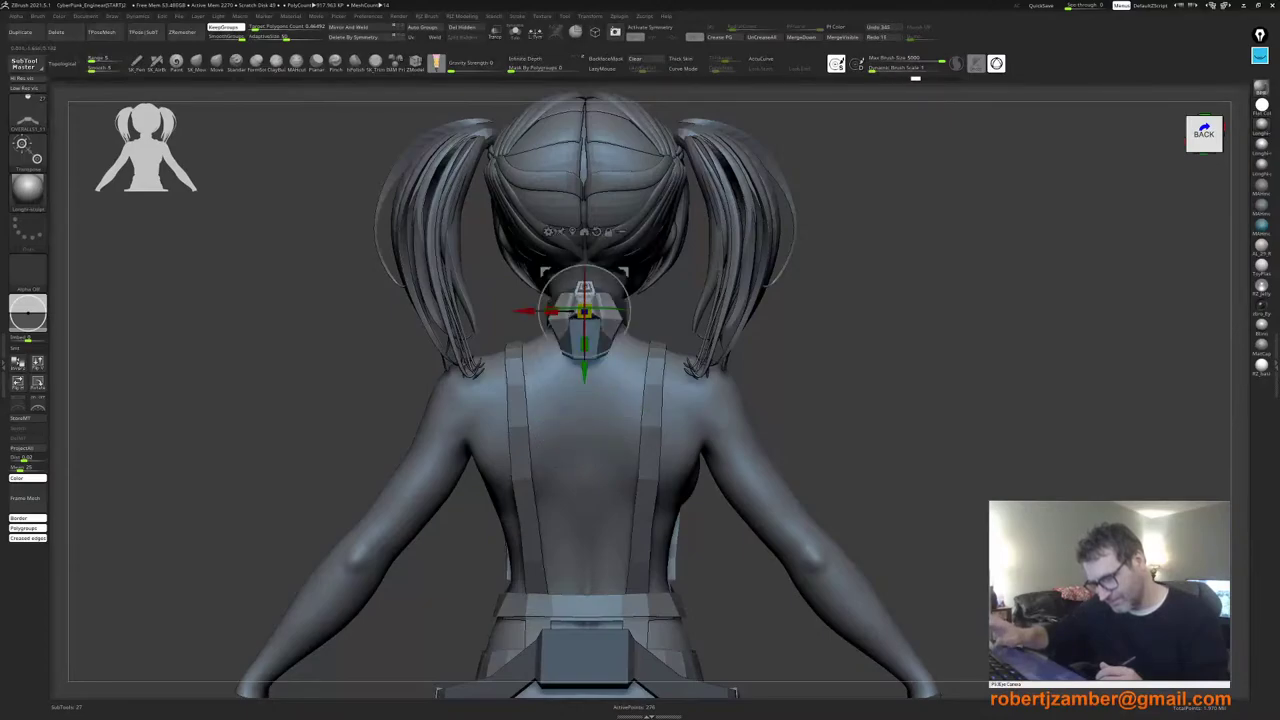
pyautogui.hotkey('ctrl', 'shift', 'z')
pyautogui.hotkey('ctrl', 'shift', 'z')
pyautogui.hotkey('ctrl', 'shift', 'z')
pyautogui.hotkey('ctrl', 'shift', 'z')
pyautogui.hotkey('ctrl', 'shift', 'z')
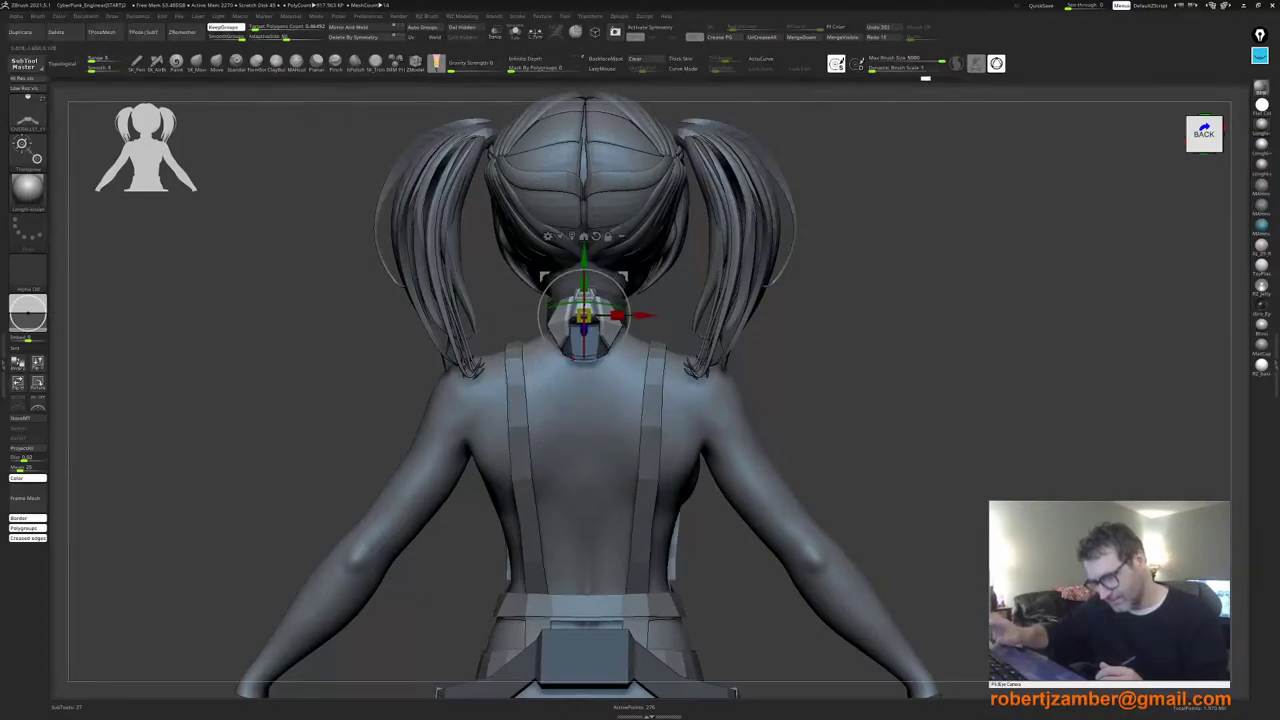
pyautogui.hotkey('ctrl', 'shift', 'z')
pyautogui.hotkey('ctrl', 'shift', 'z')
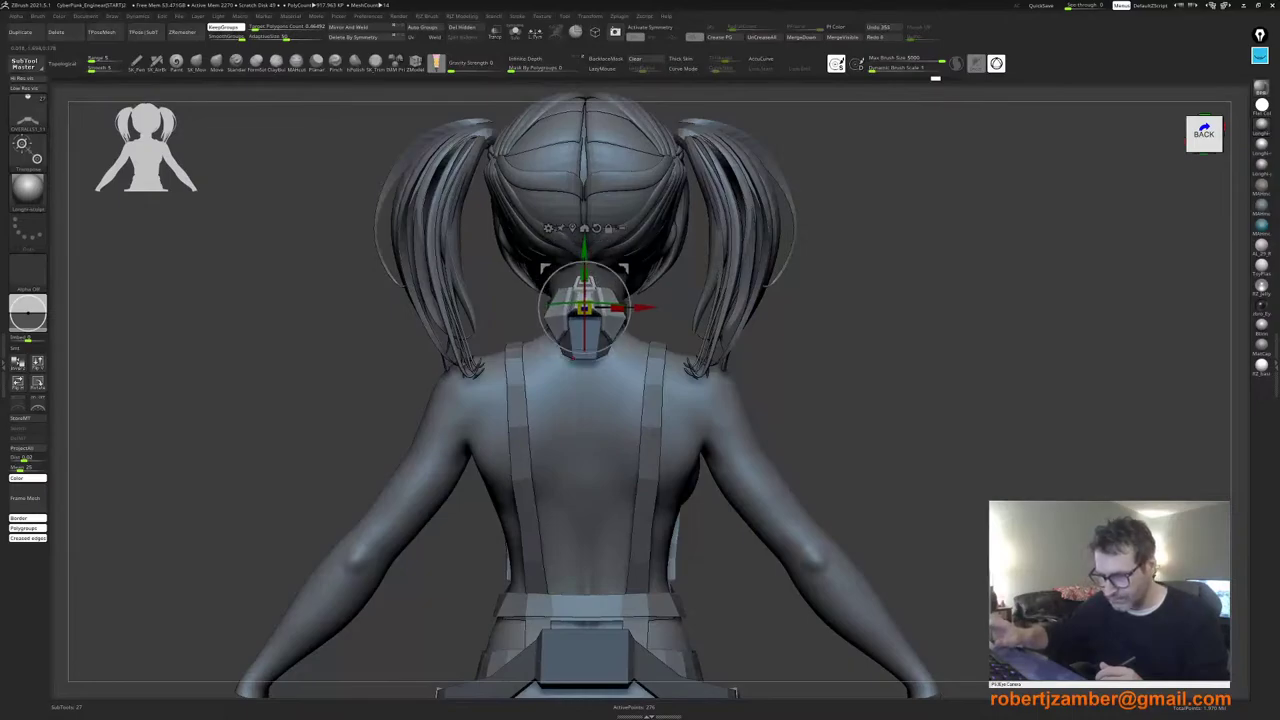
pyautogui.hotkey('ctrl', 'shift', 'z')
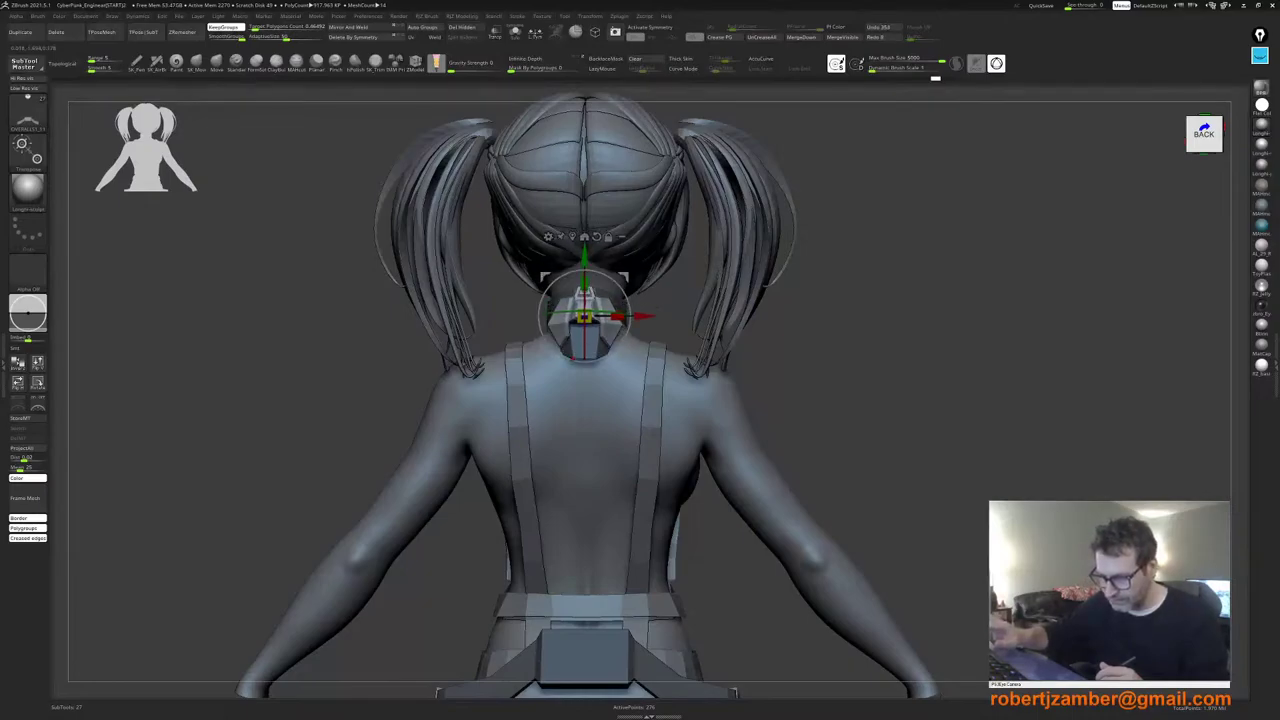
pyautogui.hotkey('ctrl', 'shift', 'z')
# Step: Duplicate the flipped panel just below the collar and rotate the copy upside down so its octagonal ring points down
pyautogui.keyDown('ctrl'); pyautogui.moveTo(535, 418); pyautogui.dragTo(540, 431, button='right'); pyautogui.keyUp('ctrl')
pyautogui.moveTo(540, 431)
pyautogui.mouseDown(button='right')
pyautogui.moveTo(517, 431)
pyautogui.moveTo(550, 428)
pyautogui.mouseUp(button='right')
pyautogui.keyDown('ctrl'); pyautogui.moveTo(592, 249); pyautogui.dragTo(591, 436); pyautogui.keyUp('ctrl')
pyautogui.hotkey('ctrl', 'z')
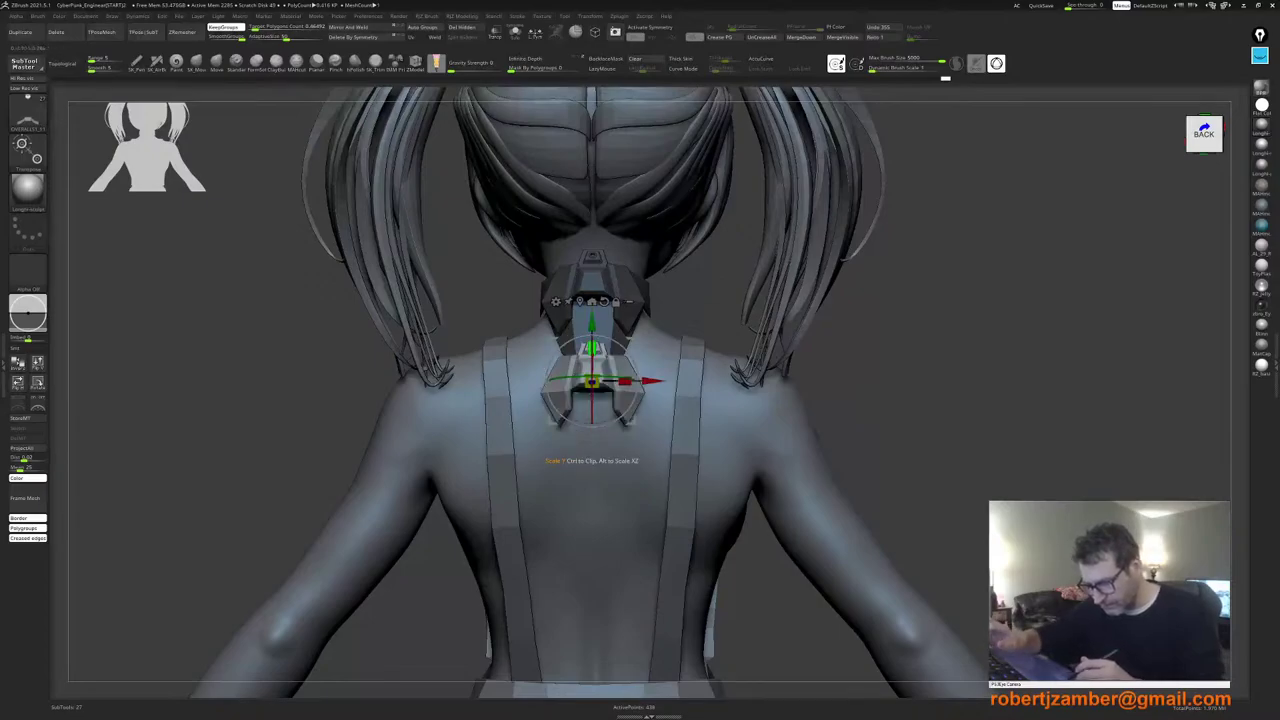
pyautogui.keyDown('shift'); pyautogui.moveTo(588, 335); pyautogui.dragTo(604, 429); pyautogui.keyUp('shift')
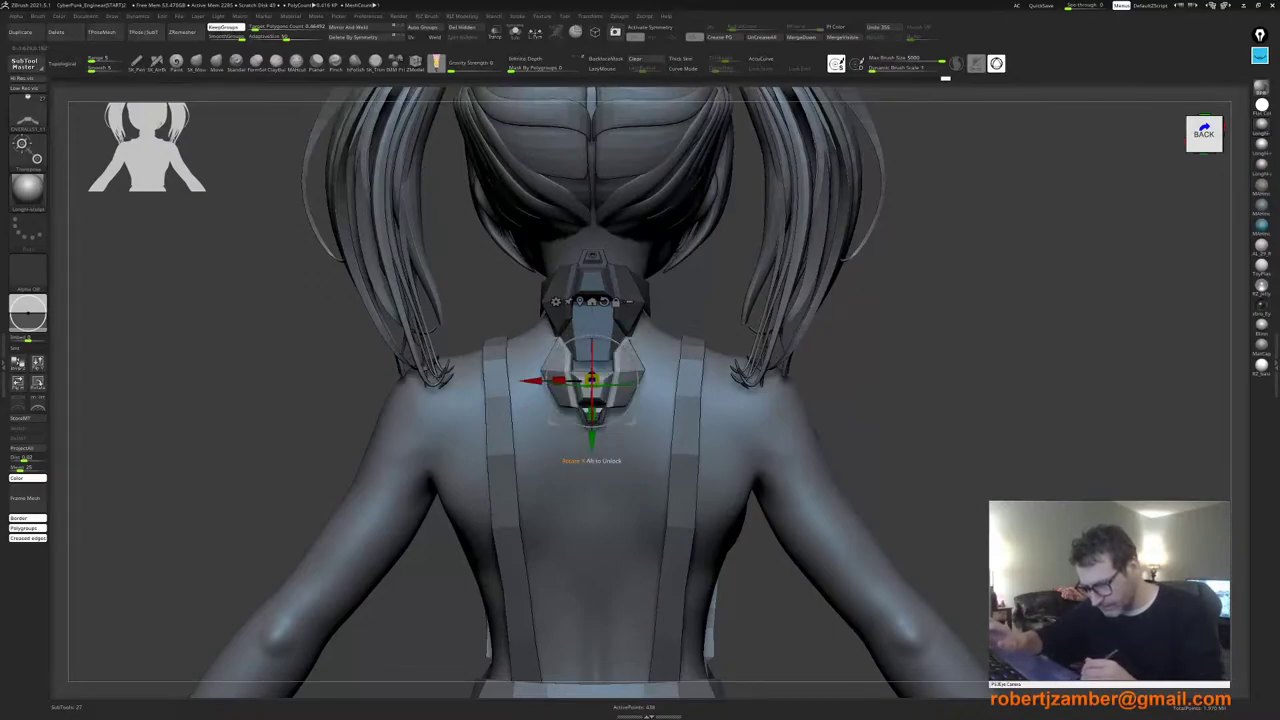
# Step: Tilt the inverted copy to follow the upper back and adjust its height directly beneath the collar panel
pyautogui.moveTo(592, 360); pyautogui.dragTo(592, 346)
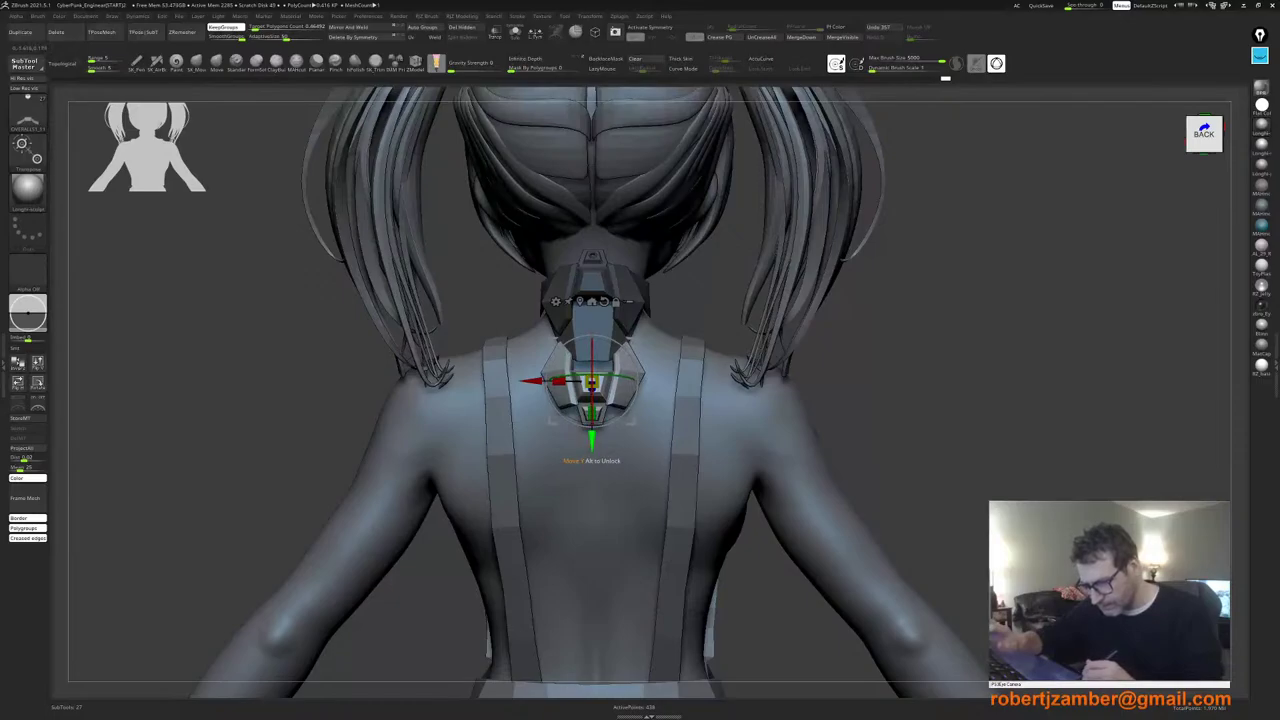
pyautogui.moveTo(592, 440); pyautogui.dragTo(592, 439)
pyautogui.moveTo(592, 440)
pyautogui.mouseDown(button='right')
pyautogui.moveTo(569, 440)
pyautogui.moveTo(590, 418)
pyautogui.mouseUp(button='right')
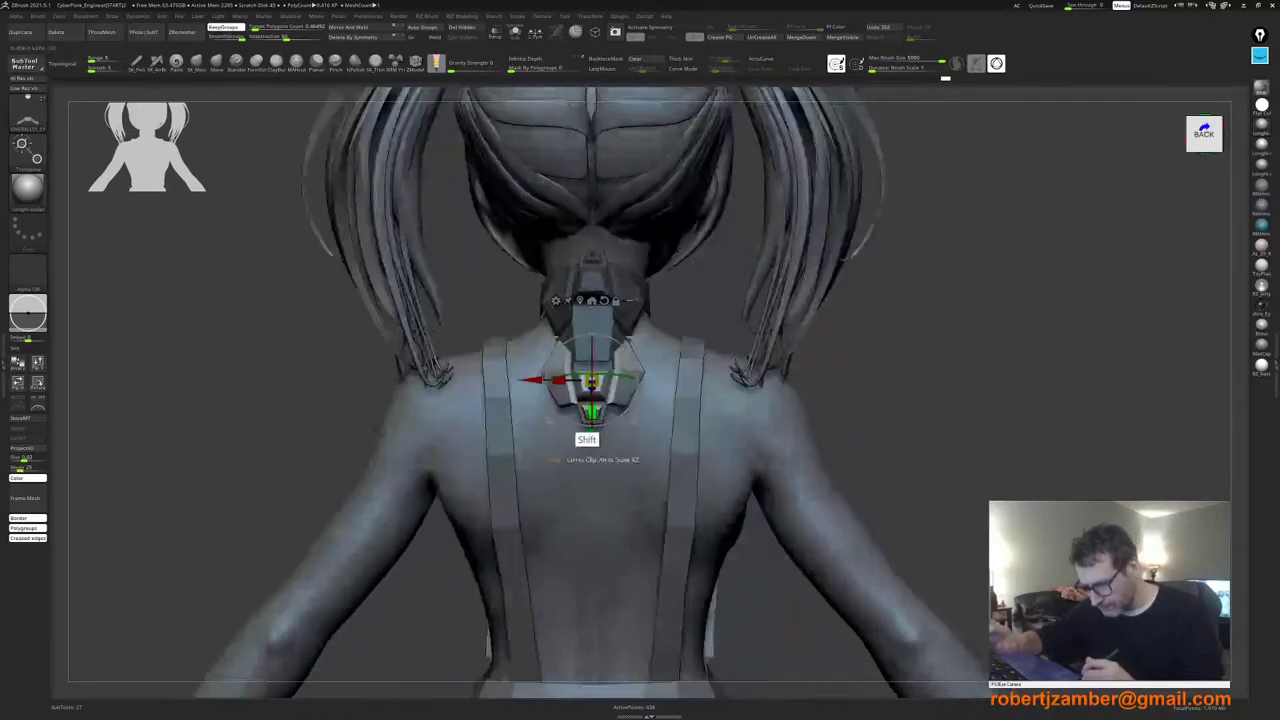
pyautogui.moveTo(592, 355); pyautogui.dragTo(592, 364)
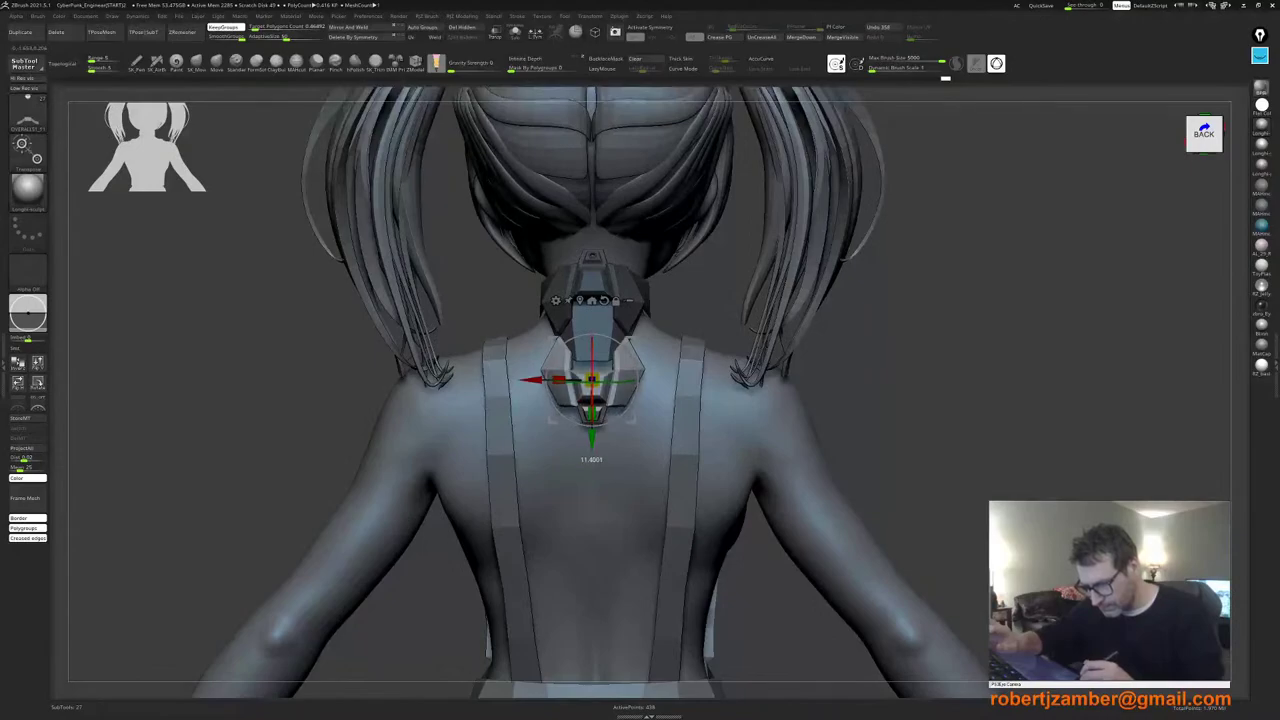
pyautogui.press('q')
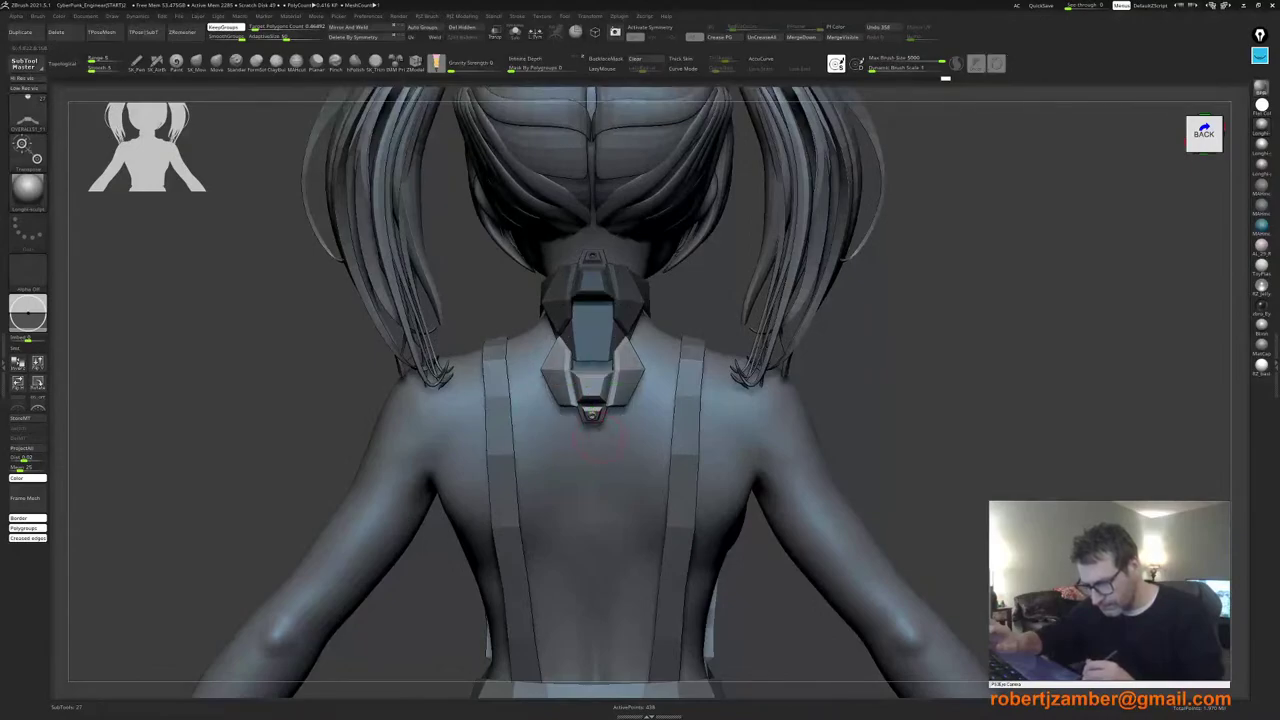
pyautogui.hotkey('ctrl', 'z')
pyautogui.press('w')
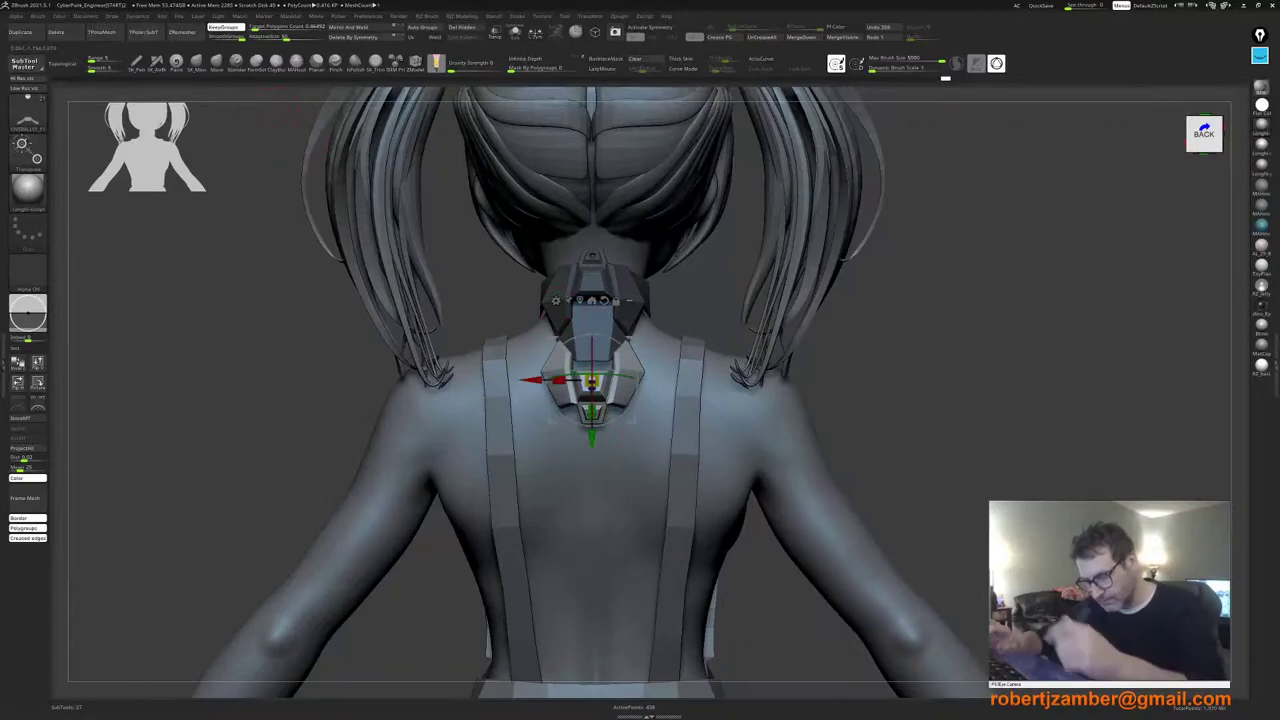
pyautogui.moveTo(592, 438); pyautogui.dragTo(592, 434)
pyautogui.keyDown('ctrl'); pyautogui.moveTo(537, 561); pyautogui.dragTo(575, 480, button='right'); pyautogui.keyUp('ctrl')
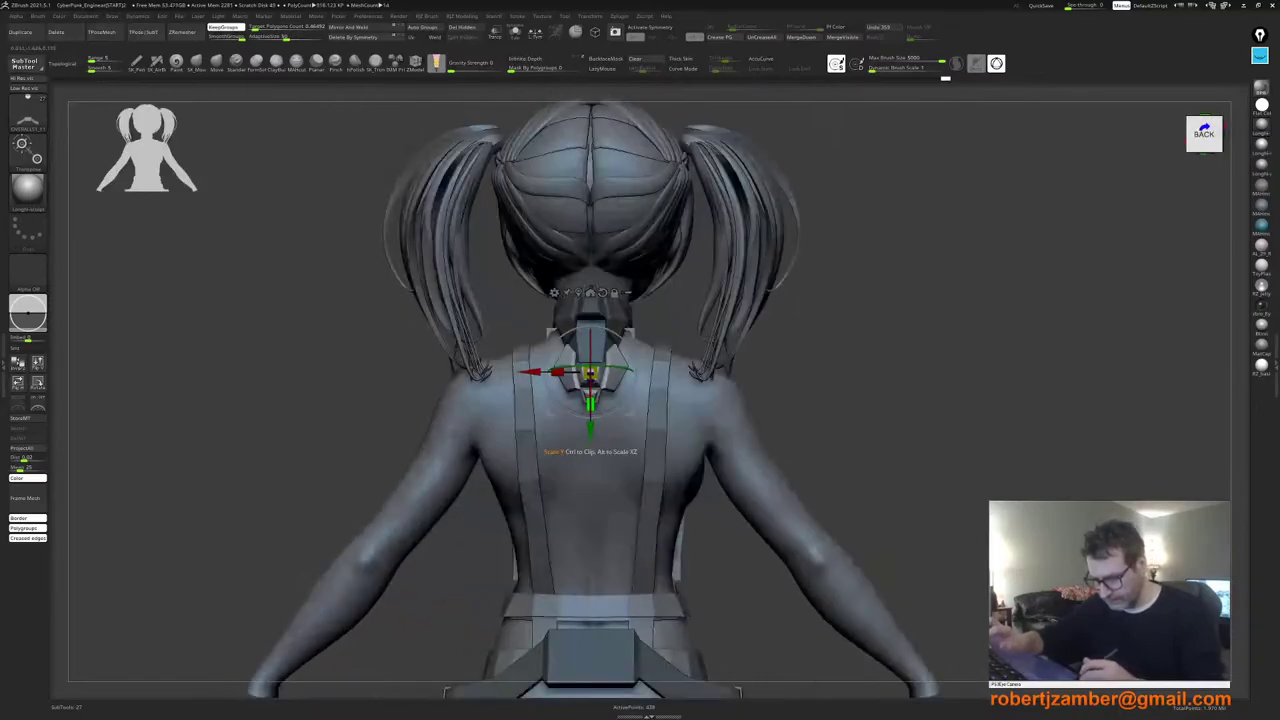
pyautogui.moveTo(590, 346); pyautogui.dragTo(590, 356)
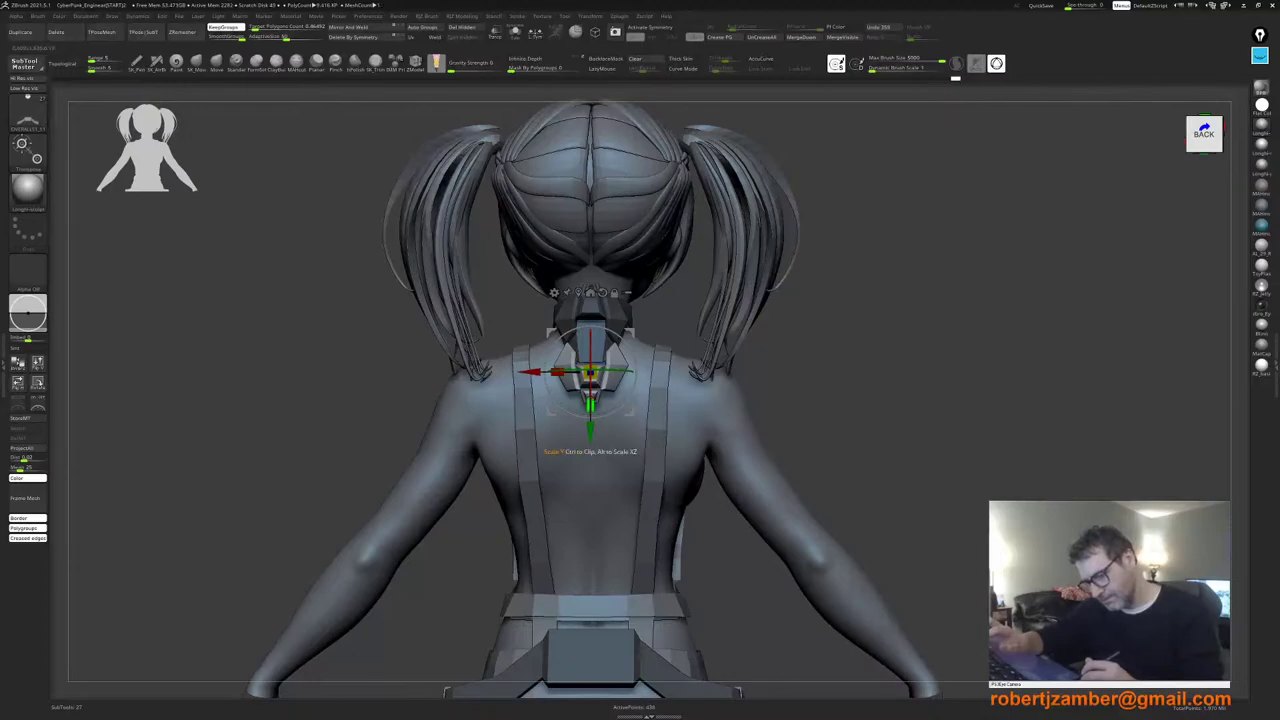
pyautogui.moveTo(590, 430)
pyautogui.mouseDown()
pyautogui.moveTo(590, 418)
pyautogui.moveTo(590, 429)
pyautogui.mouseUp()
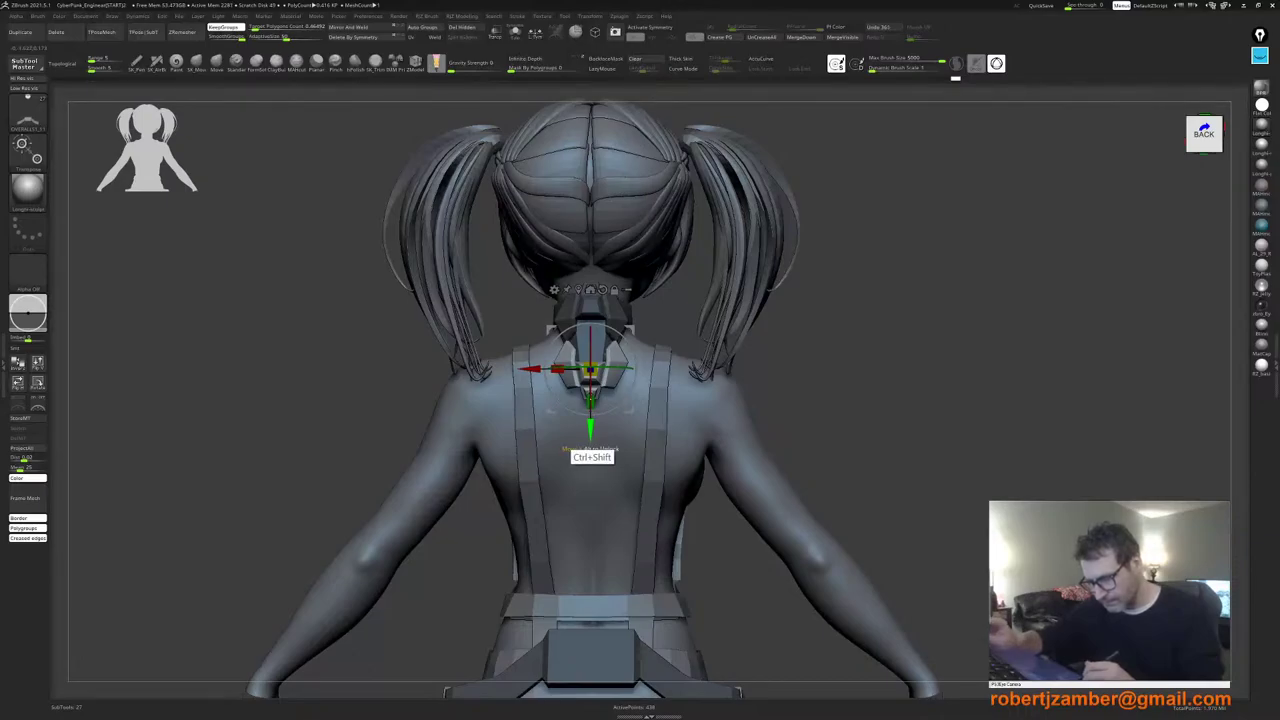
# Step: Duplicate the inverted panel farther down the spine at a slightly smaller size and undo the extra copy beneath it
pyautogui.keyDown('ctrl'); pyautogui.moveTo(590, 430); pyautogui.dragTo(590, 533); pyautogui.keyUp('ctrl')
pyautogui.moveTo(590, 533); pyautogui.dragTo(580, 490, button='right')
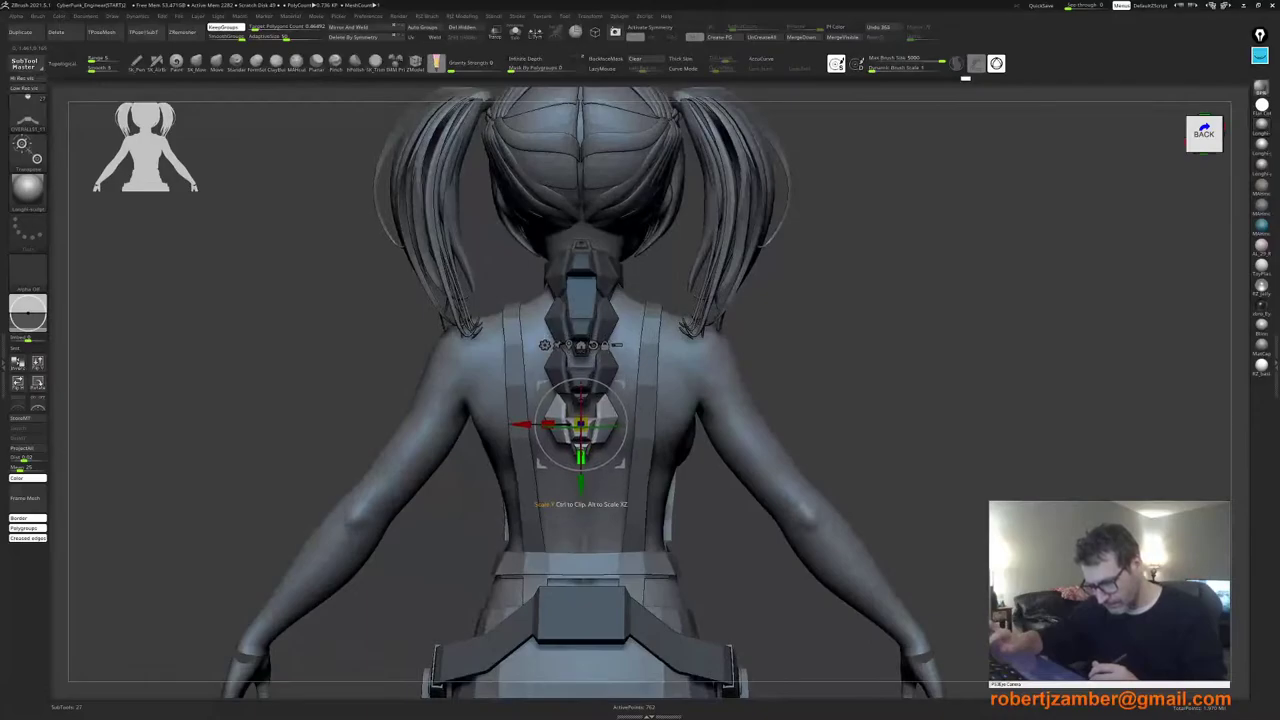
pyautogui.hotkey('ctrl', 'z')
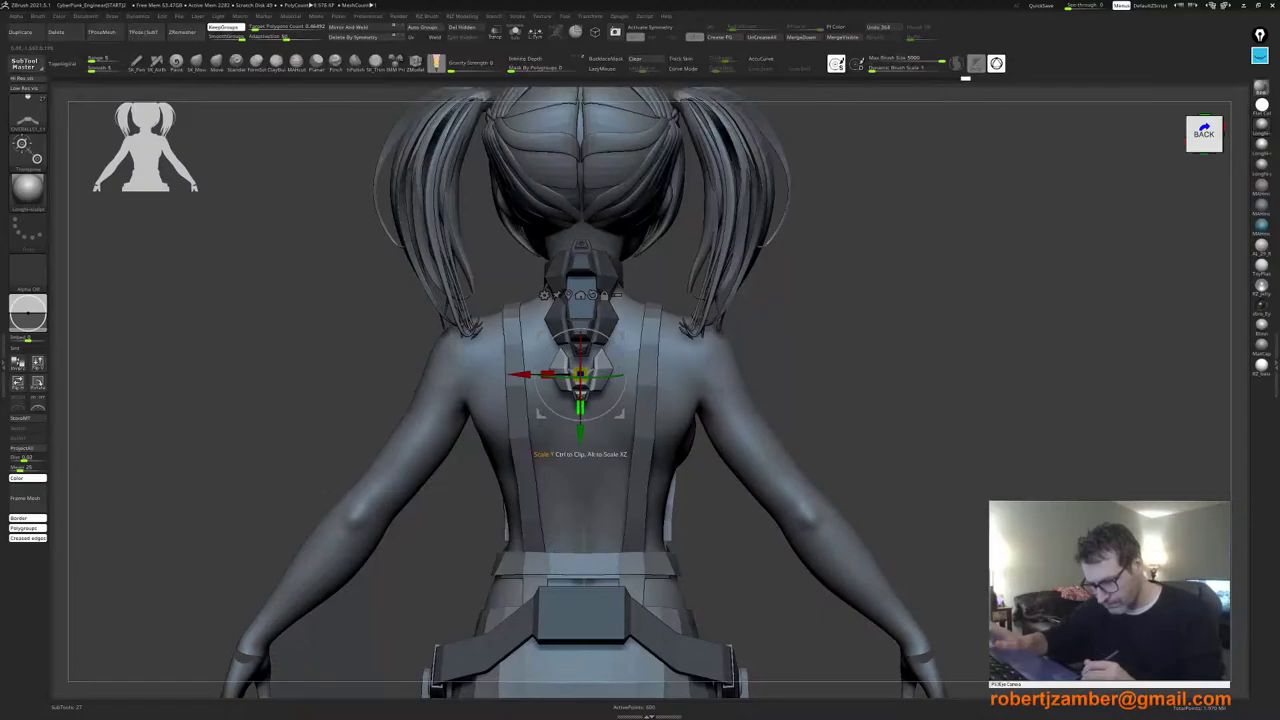
# Step: Add two more panel copies down the spine to the middle of the back and adjust the last one's tilt and height
pyautogui.keyDown('ctrl'); pyautogui.keyDown('shift'); pyautogui.moveTo(580, 434); pyautogui.dragTo(581, 470); pyautogui.keyUp('shift'); pyautogui.keyUp('ctrl')
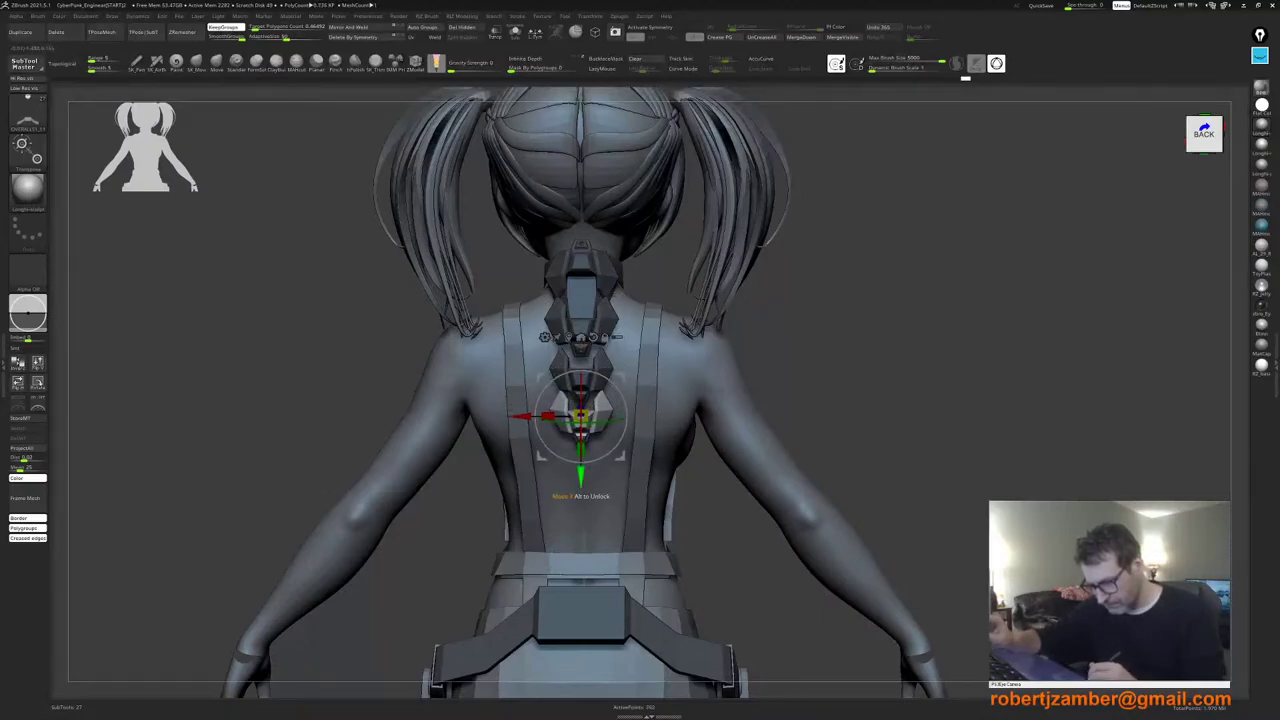
pyautogui.moveTo(581, 476); pyautogui.dragTo(581, 526)
pyautogui.moveTo(581, 446); pyautogui.dragTo(581, 453)
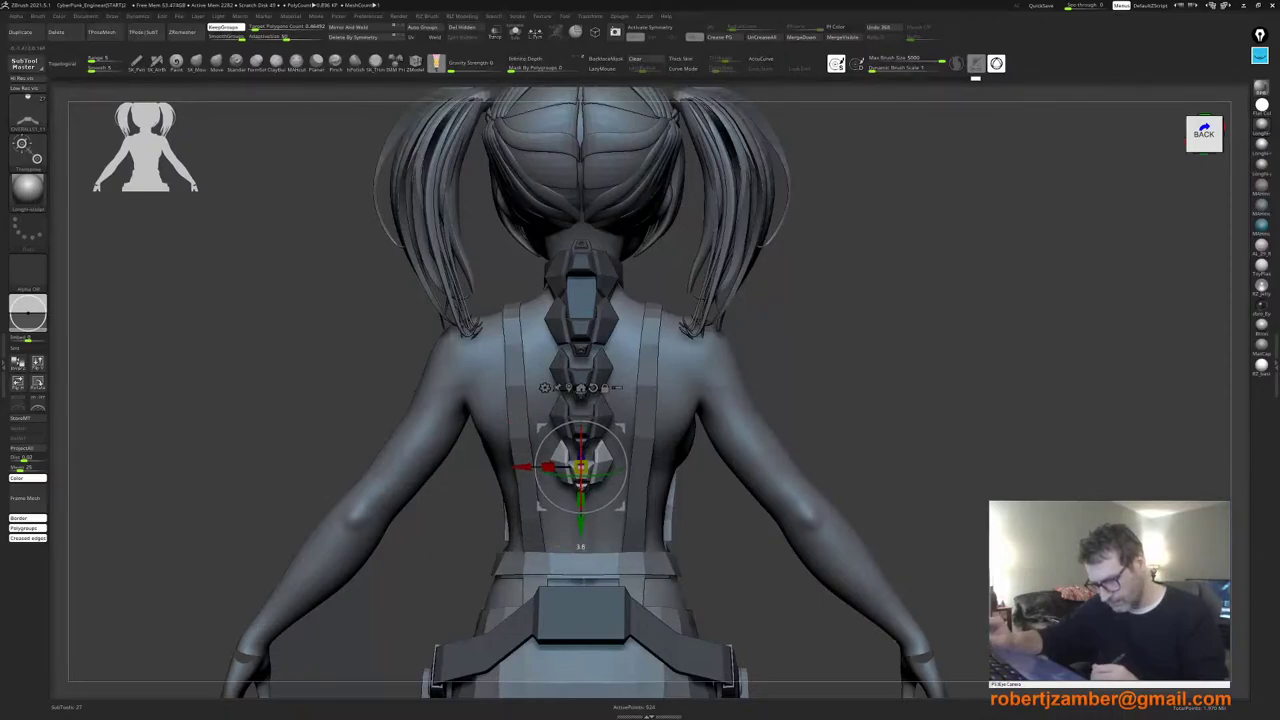
pyautogui.moveTo(581, 525); pyautogui.dragTo(581, 528)
# Step: Rotate the lowest spine segment to follow the curve of the back, realign the gizmo and adjust the segment's depth against the body
pyautogui.keyDown('ctrl'); pyautogui.moveTo(548, 500); pyautogui.dragTo(503, 467, button='right'); pyautogui.keyUp('ctrl')
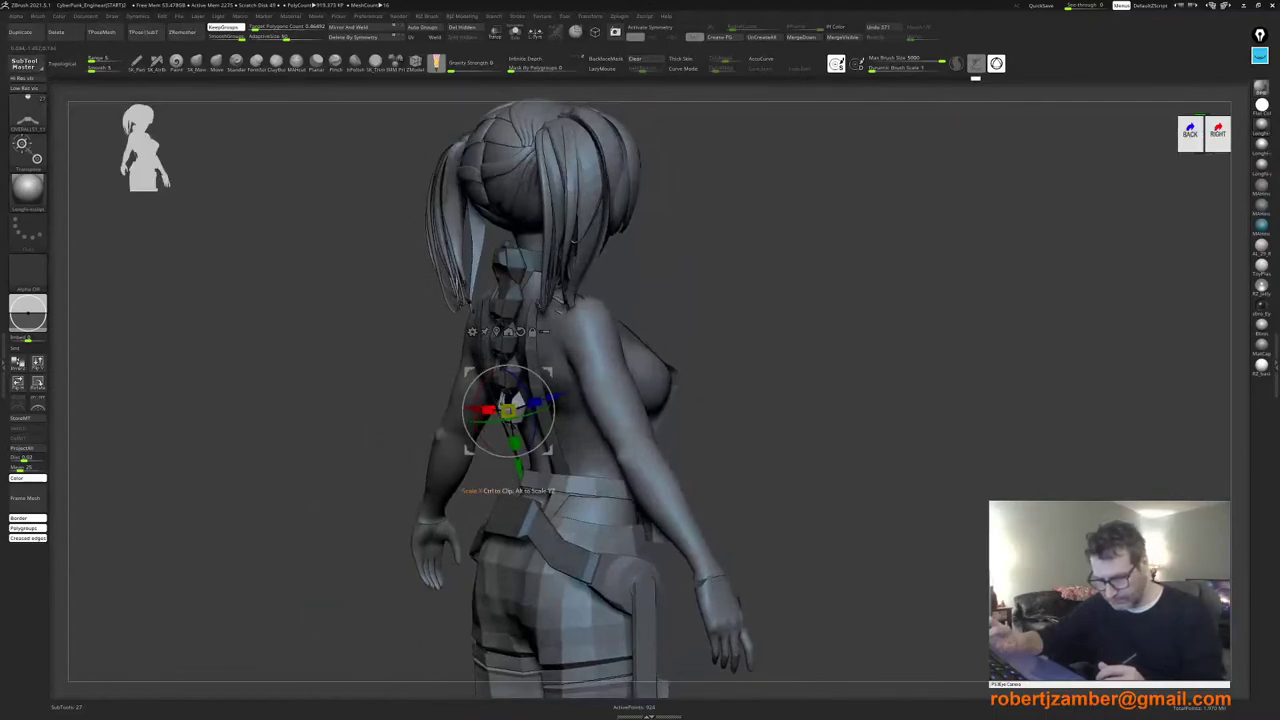
pyautogui.moveTo(475, 424); pyautogui.dragTo(480, 437)
pyautogui.keyDown('ctrl'); pyautogui.moveTo(488, 488); pyautogui.dragTo(452, 468, button='right'); pyautogui.keyUp('ctrl')
pyautogui.keyDown('alt'); pyautogui.click(486, 350); pyautogui.keyUp('alt')
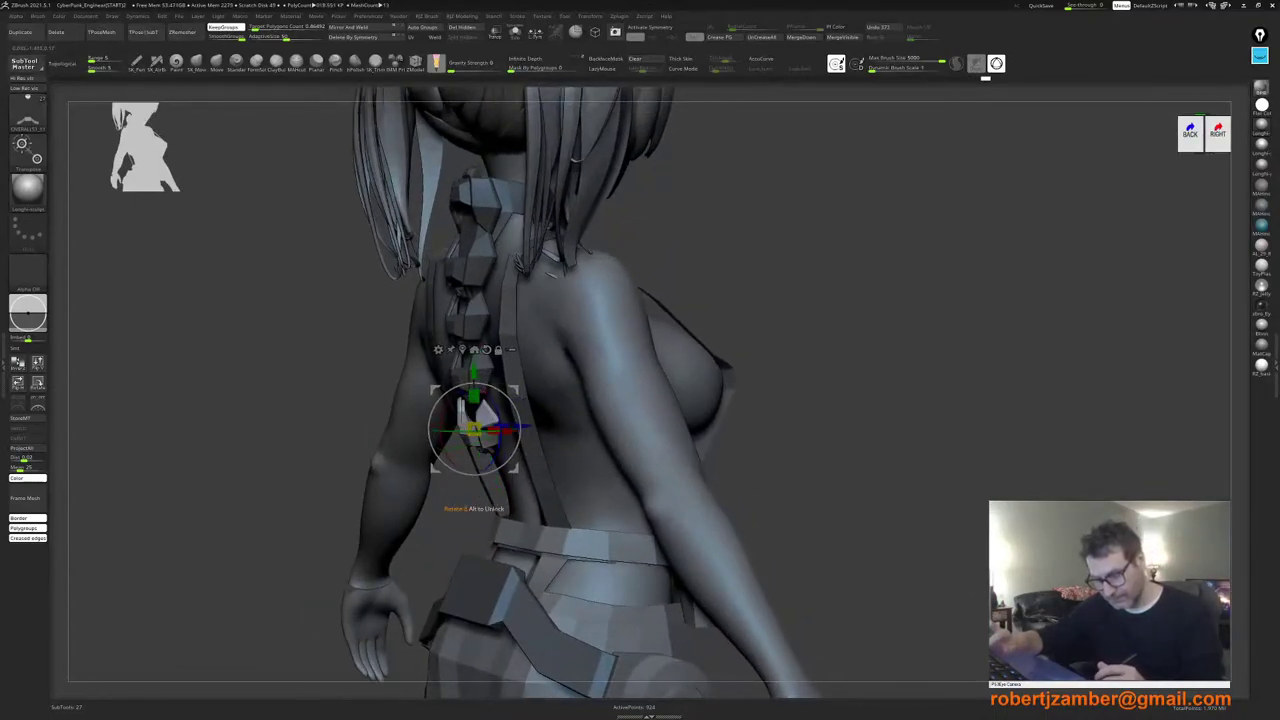
pyautogui.keyDown('alt'); pyautogui.moveTo(445, 417); pyautogui.dragTo(441, 437); pyautogui.keyUp('alt')
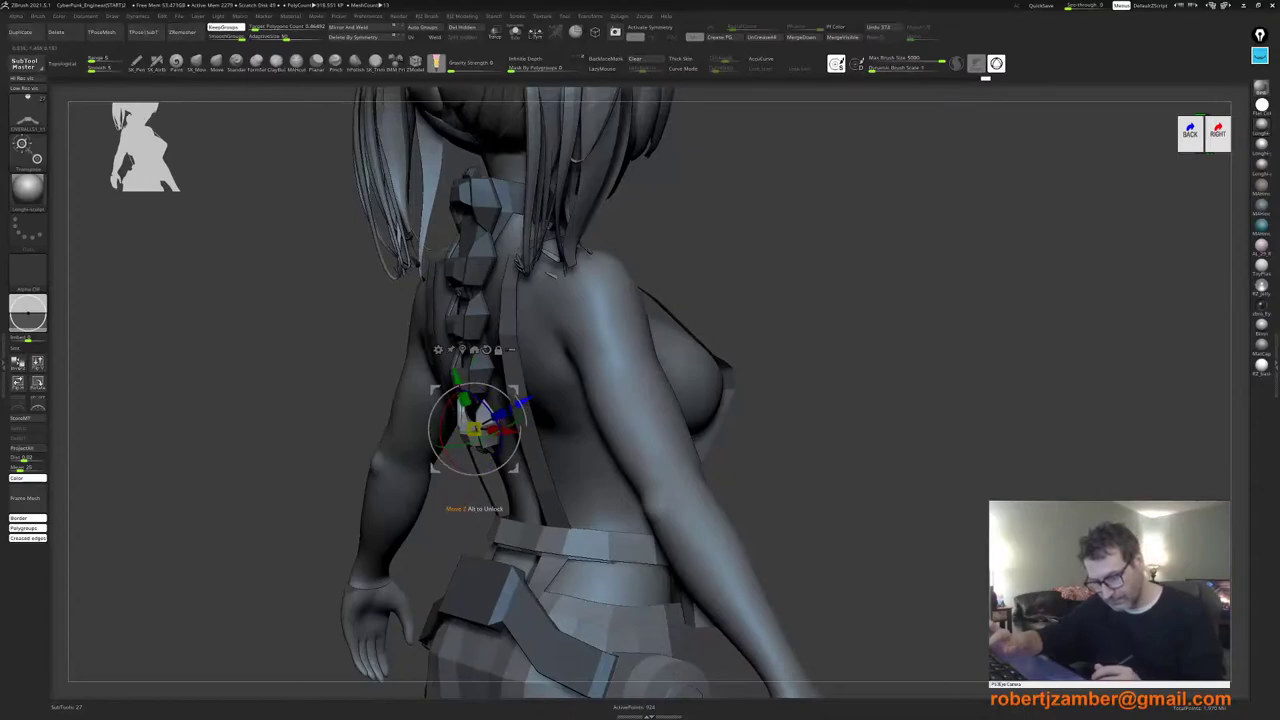
pyautogui.moveTo(526, 402); pyautogui.dragTo(535, 397)
pyautogui.moveTo(508, 411); pyautogui.dragTo(520, 404)
pyautogui.keyDown('shift'); pyautogui.moveTo(430, 476); pyautogui.dragTo(490, 453, button='right'); pyautogui.keyUp('shift')
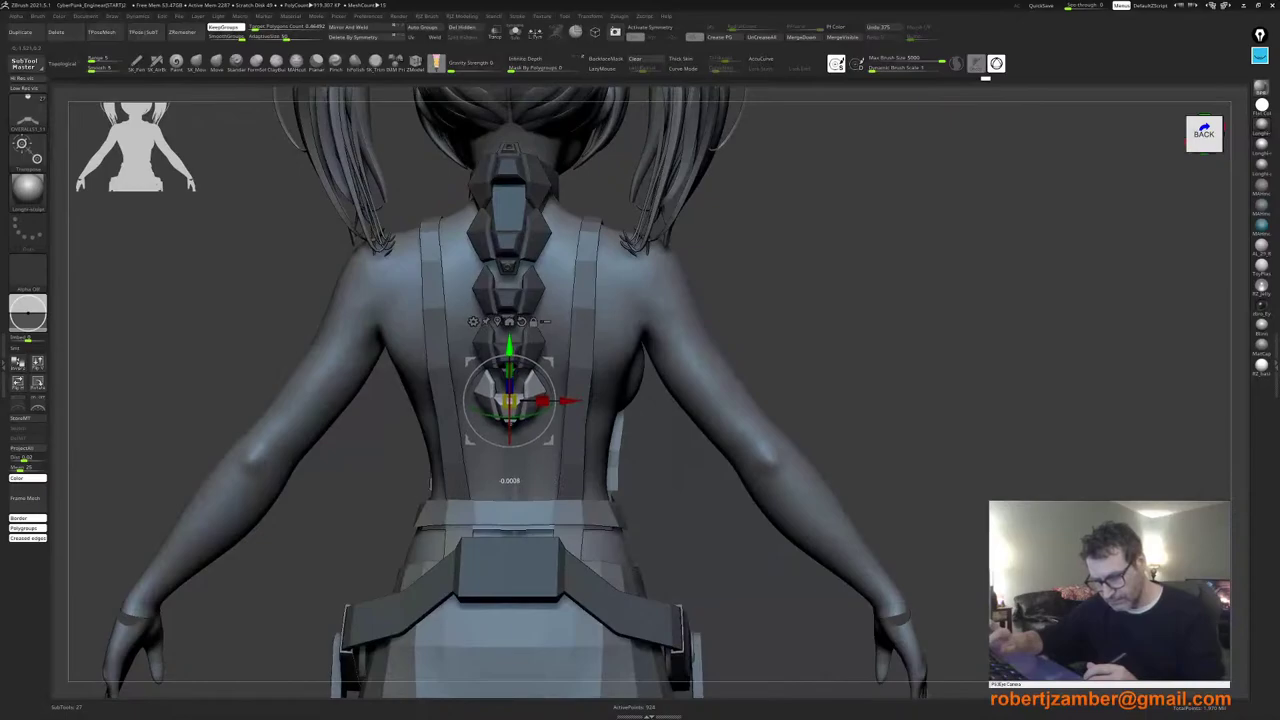
# Step: Duplicate the lowest spine segment twice down to the waistband and tilt the last copy to the lower back
pyautogui.keyDown('ctrl'); pyautogui.moveTo(510, 349); pyautogui.dragTo(511, 397); pyautogui.keyUp('ctrl')
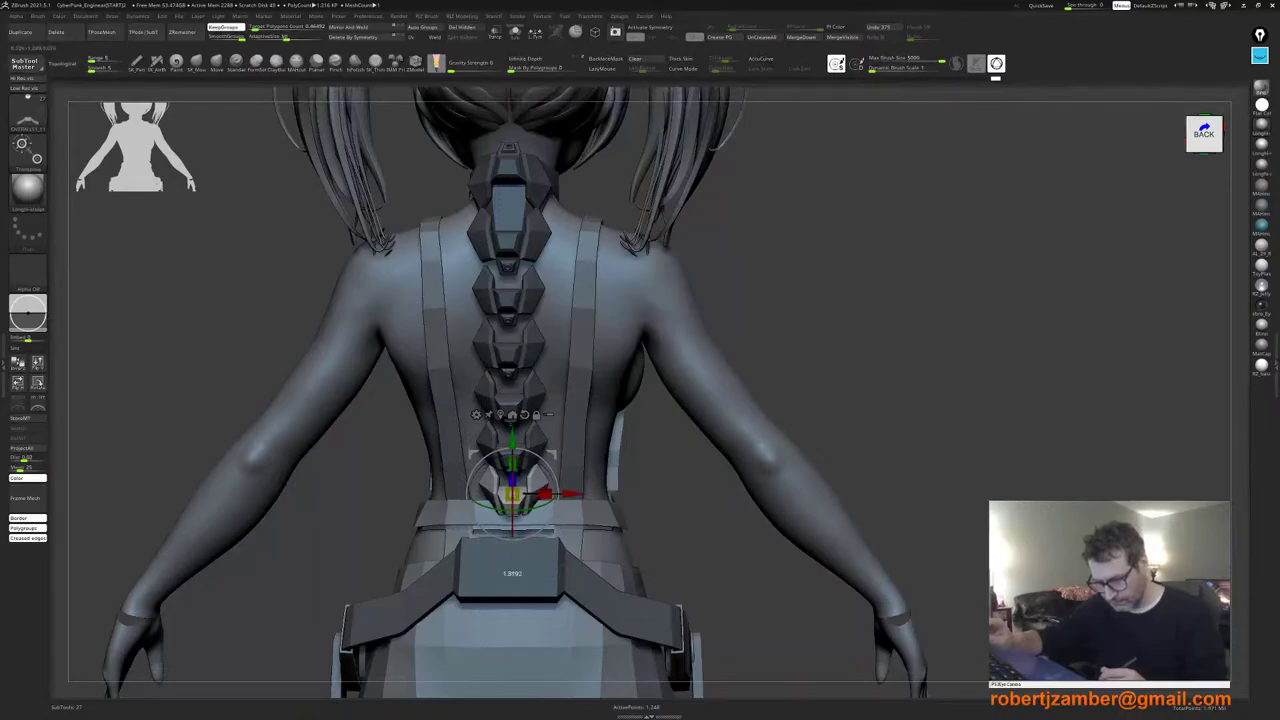
pyautogui.moveTo(512, 494)
pyautogui.mouseDown()
pyautogui.moveTo(512, 507)
pyautogui.moveTo(512, 490)
pyautogui.mouseUp()
pyautogui.hotkey('ctrl', 'z')
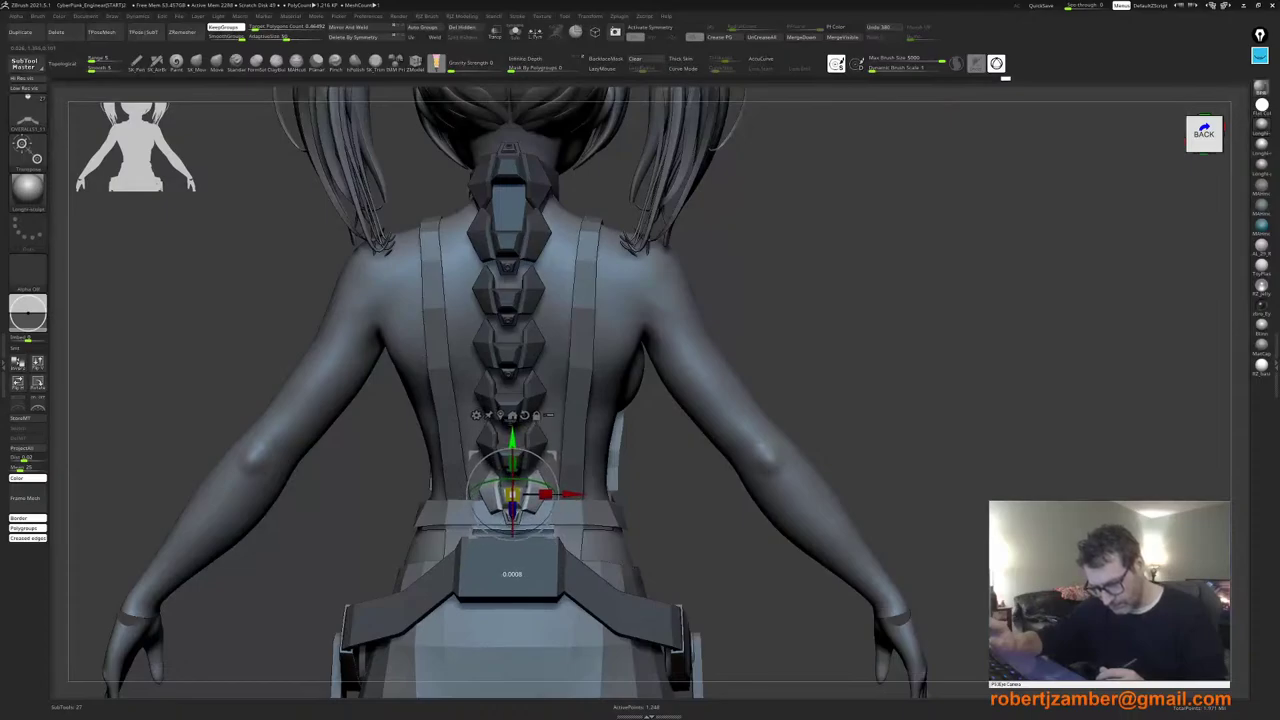
# Step: Fine-tune the height and fit of the lowest spine segment against the waistband and leave the transform gizmo
pyautogui.moveTo(512, 440); pyautogui.dragTo(512, 438)
pyautogui.moveTo(590, 500); pyautogui.dragTo(514, 496, button='right')
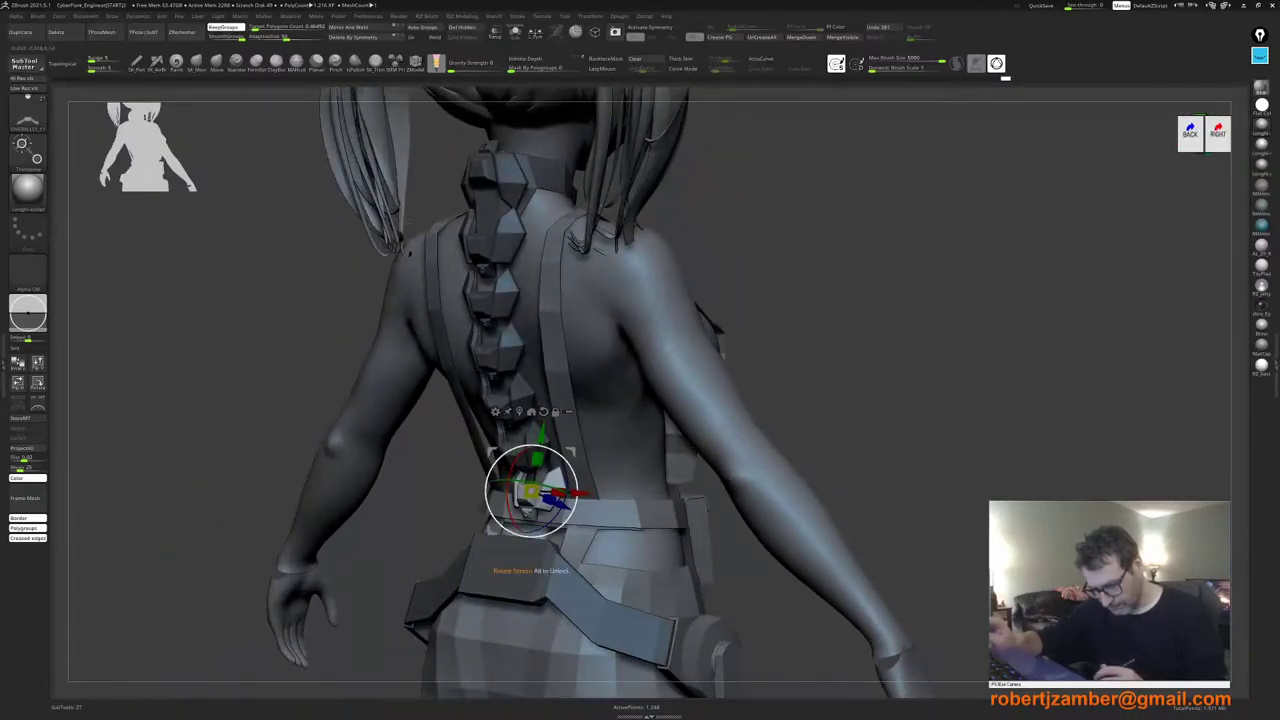
pyautogui.moveTo(560, 515); pyautogui.dragTo(561, 516)
pyautogui.keyDown('shift'); pyautogui.moveTo(450, 488); pyautogui.dragTo(482, 464, button='right'); pyautogui.keyUp('shift')
pyautogui.keyDown('alt'); pyautogui.moveTo(482, 464); pyautogui.dragTo(476, 434, button='right'); pyautogui.keyUp('alt')
pyautogui.press('q')
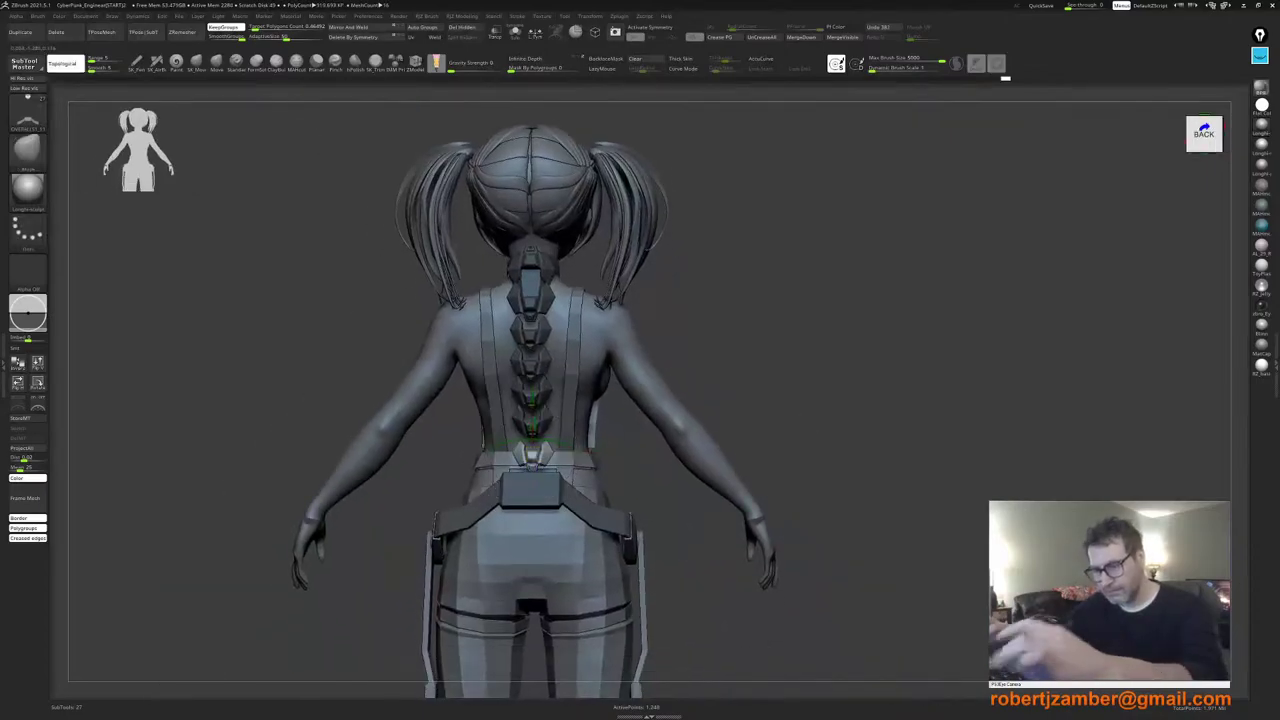
# Step: Clear the mask and examine the full spine from behind
pyautogui.click(641, 59)
pyautogui.keyDown('ctrl'); pyautogui.moveTo(405, 352); pyautogui.dragTo(400, 303, button='right'); pyautogui.keyUp('ctrl')
pyautogui.moveTo(428, 447); pyautogui.dragTo(476, 434, button='right')
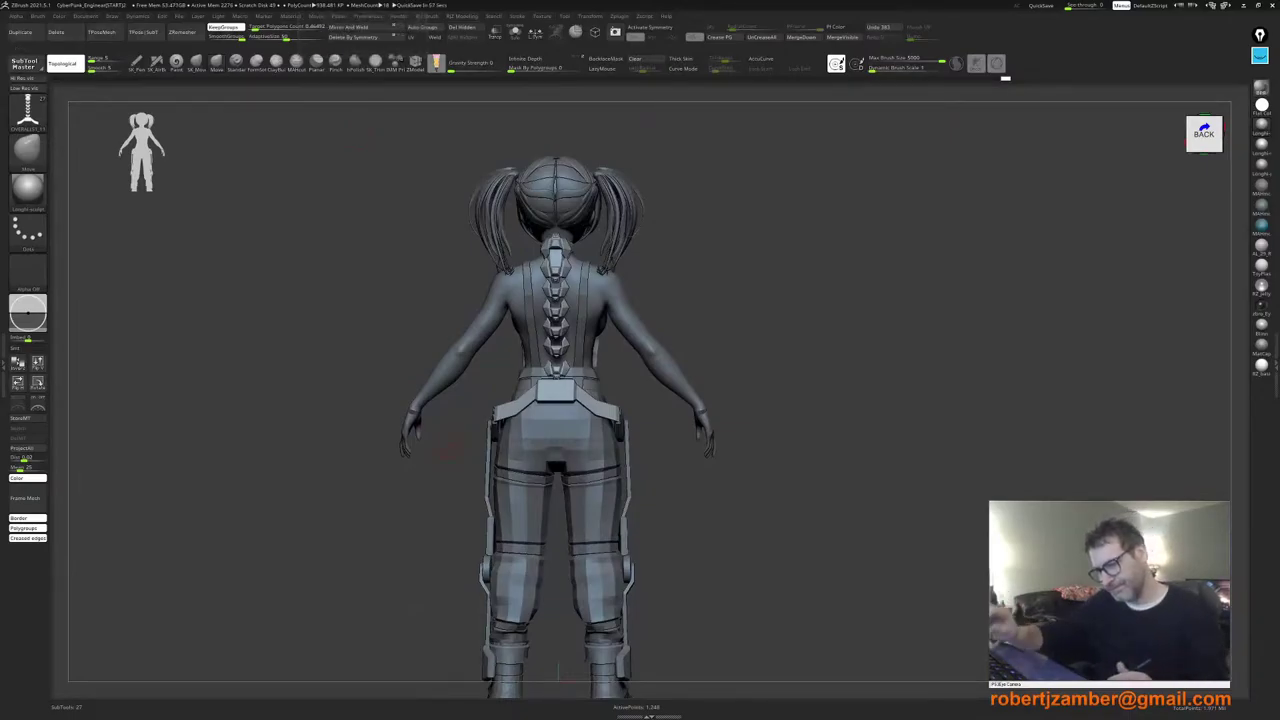
pyautogui.moveTo(444, 463); pyautogui.dragTo(464, 532, button='right')
pyautogui.keyDown('alt'); pyautogui.moveTo(464, 532); pyautogui.dragTo(452, 587, button='right'); pyautogui.keyUp('alt')
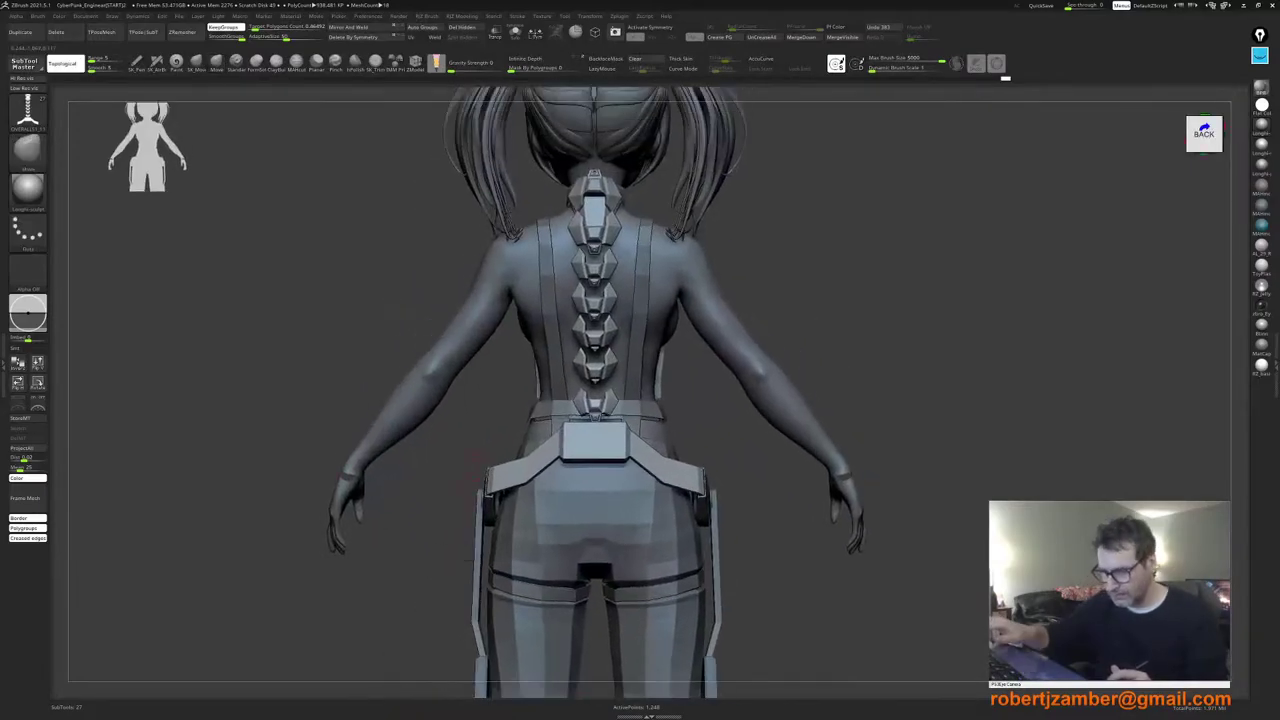
# Step: Undo the added spine segments back to the single inverted panel beneath the collar
pyautogui.hotkey('ctrl', 'z')
pyautogui.hotkey('ctrl', 'z')
pyautogui.hotkey('ctrl', 'z')
pyautogui.hotkey('ctrl', 'z')
pyautogui.hotkey('ctrl', 'z')
pyautogui.hotkey('ctrl', 'z')
pyautogui.hotkey('ctrl', 'z')
pyautogui.hotkey('ctrl', 'z')
pyautogui.hotkey('ctrl', 'z')
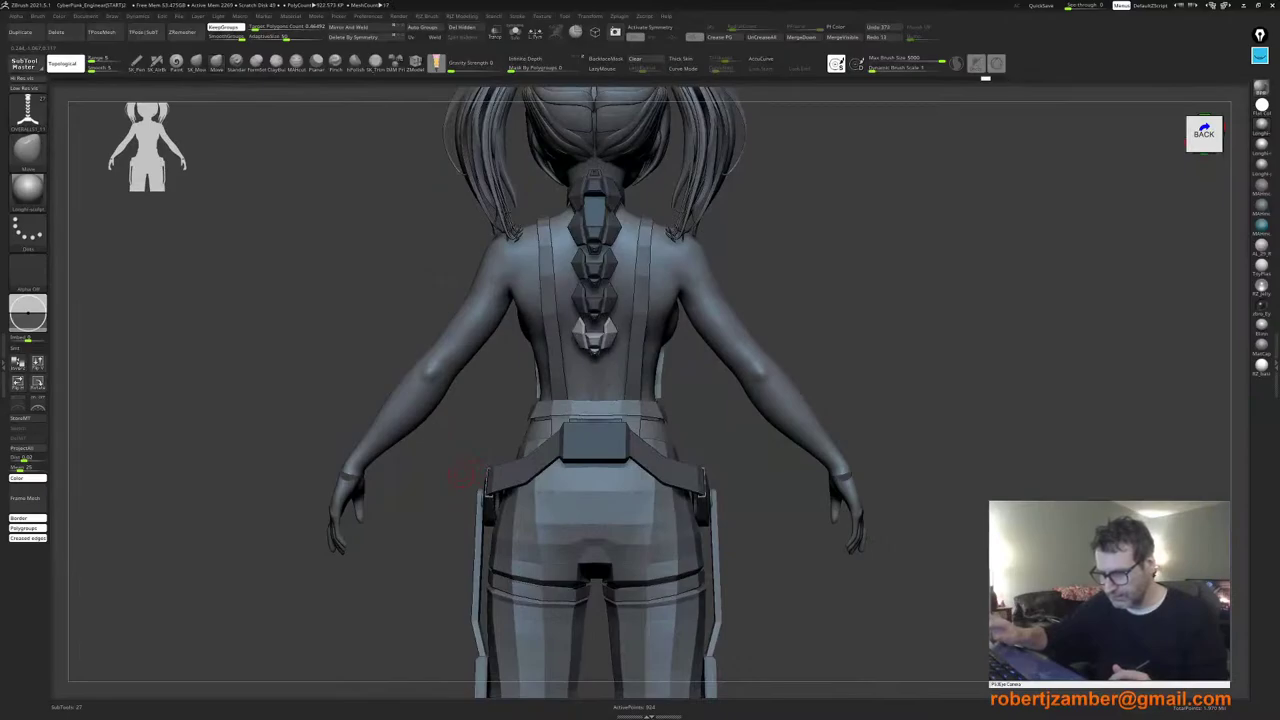
pyautogui.hotkey('ctrl', 'z')
pyautogui.hotkey('ctrl', 'z')
pyautogui.hotkey('ctrl', 'z')
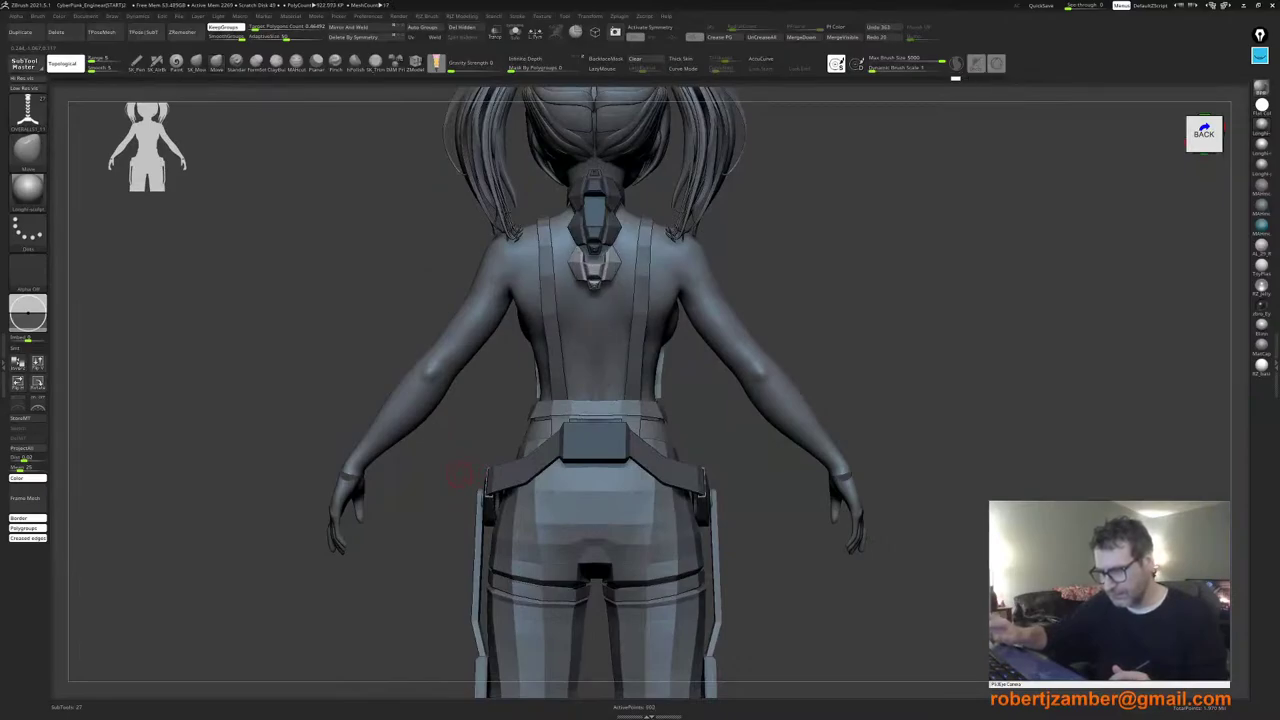
pyautogui.hotkey('ctrl', 'z')
pyautogui.hotkey('ctrl', 'z')
# Step: Rotate the inverted panel beneath the collar to follow the slope of the upper back and realign the gizmo
pyautogui.keyDown('ctrl'); pyautogui.moveTo(509, 388); pyautogui.dragTo(517, 446, button='right'); pyautogui.keyUp('ctrl')
pyautogui.press('w')
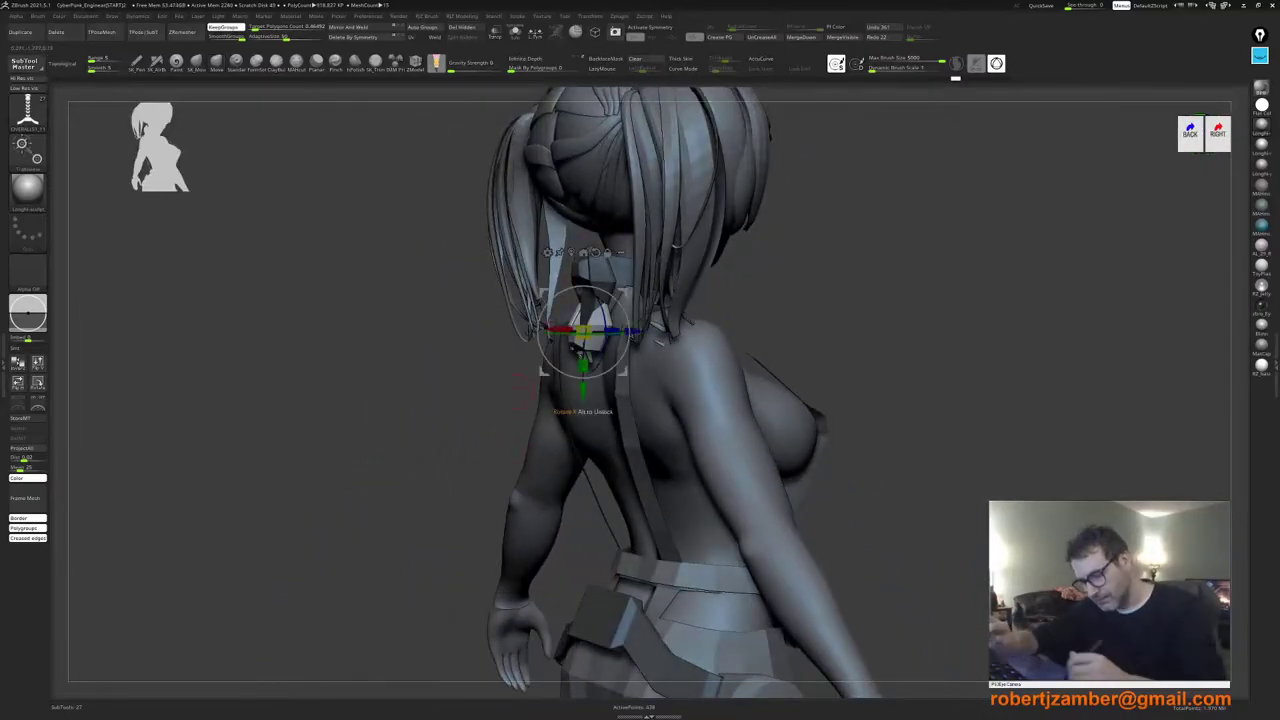
pyautogui.keyDown('ctrl'); pyautogui.moveTo(517, 393); pyautogui.dragTo(519, 425, button='right'); pyautogui.keyUp('ctrl')
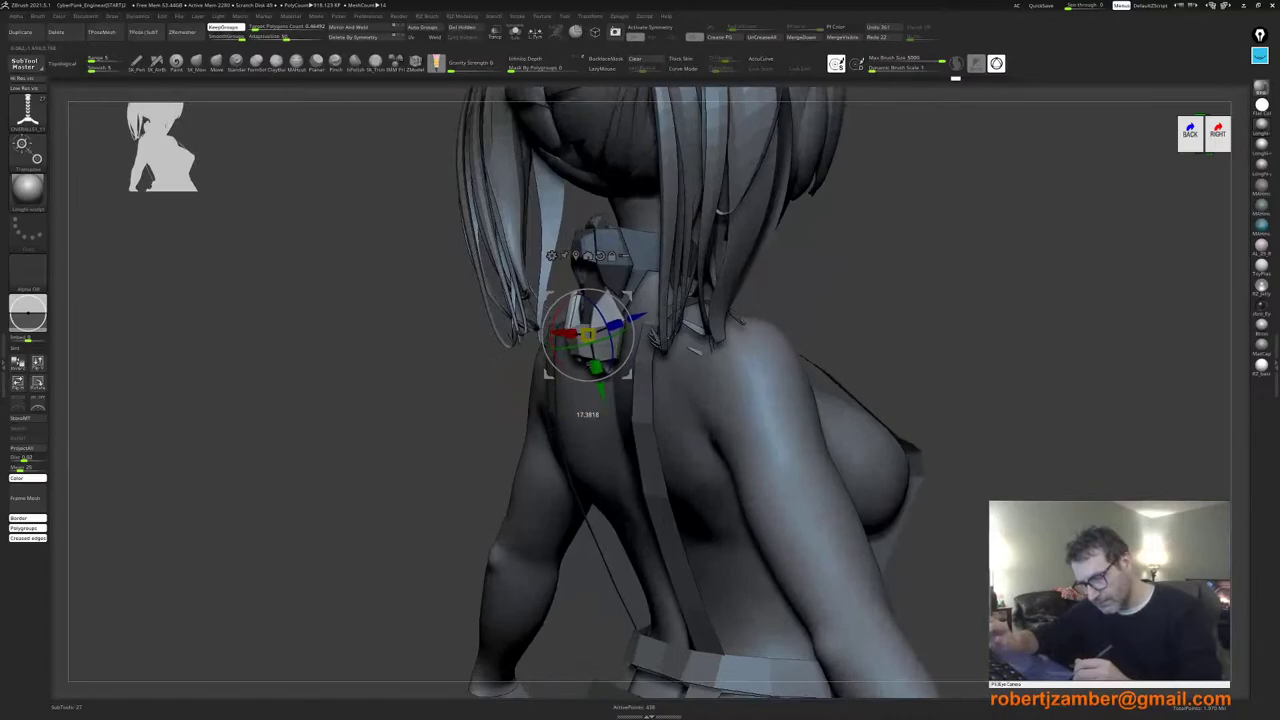
pyautogui.moveTo(572, 304); pyautogui.dragTo(564, 314)
pyautogui.keyDown('alt'); pyautogui.click(600, 257); pyautogui.keyUp('alt')
pyautogui.moveTo(596, 310); pyautogui.dragTo(604, 366, button='right')
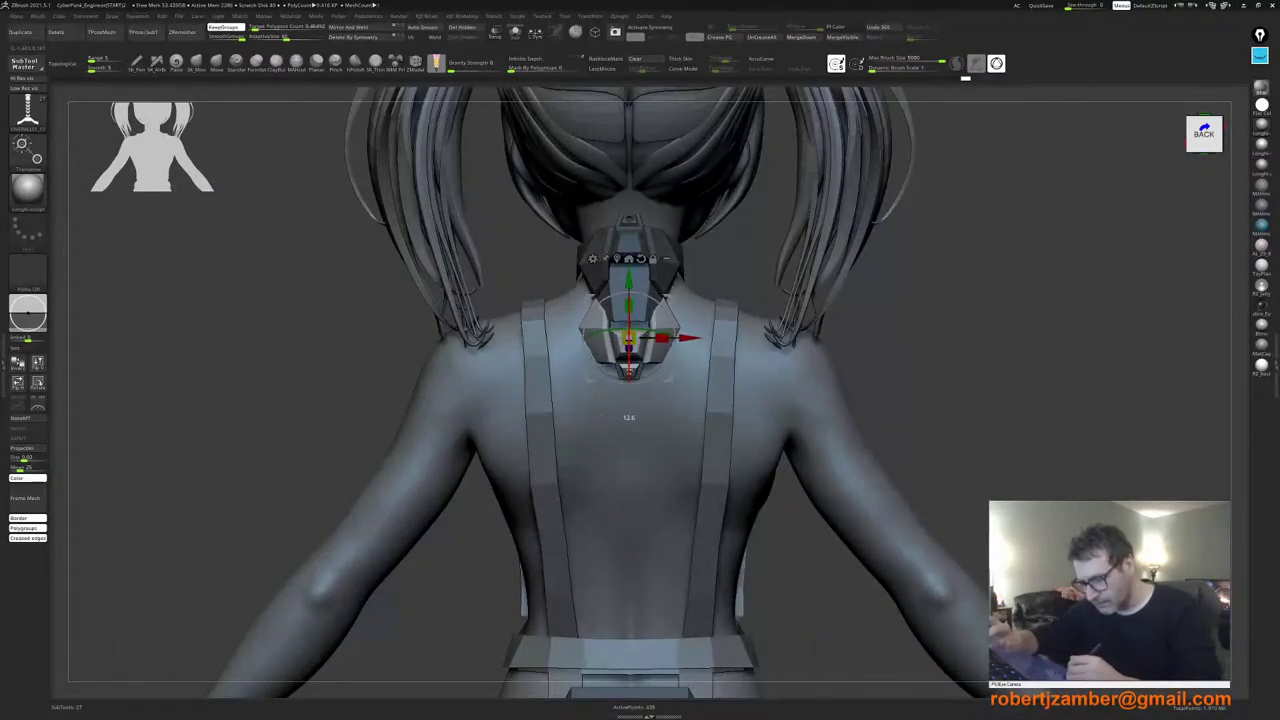
# Step: Adjust the inverted panel's depth, tilt and height beneath the collar and undo the last adjustment
pyautogui.moveTo(620, 318); pyautogui.dragTo(656, 325, button='right')
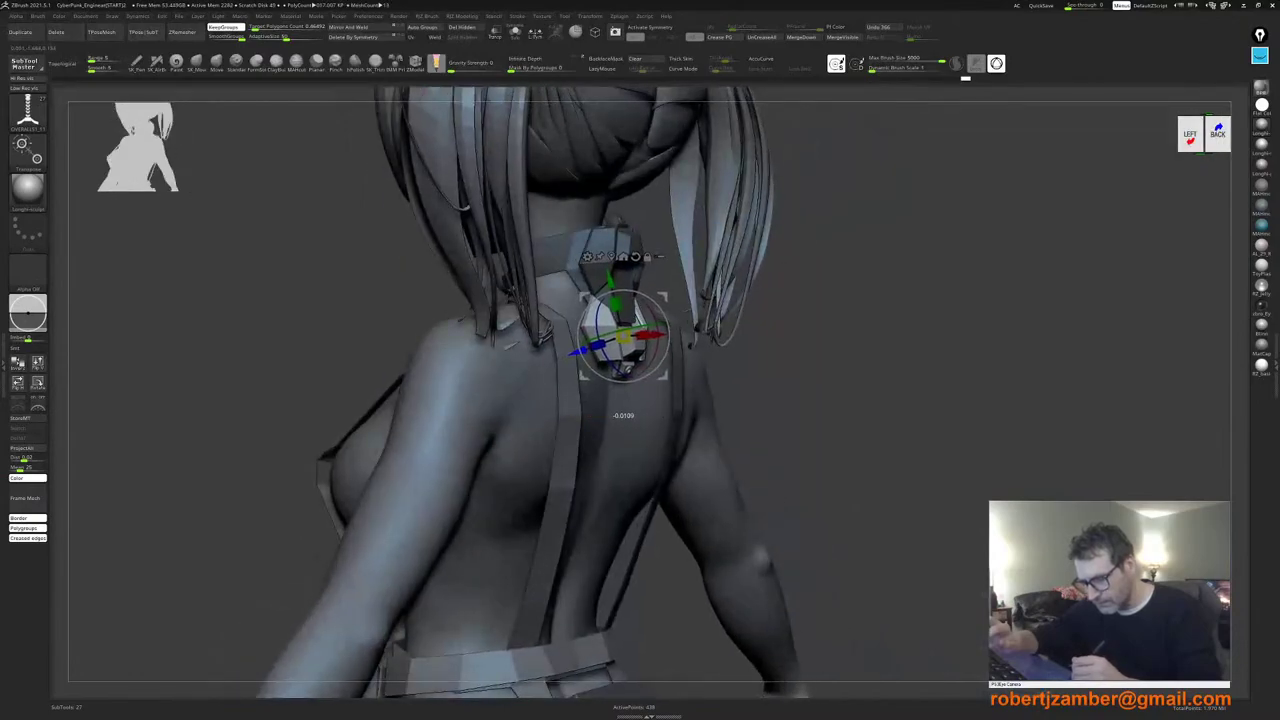
pyautogui.keyDown('shift'); pyautogui.moveTo(598, 345); pyautogui.dragTo(584, 327, button='right'); pyautogui.keyUp('shift')
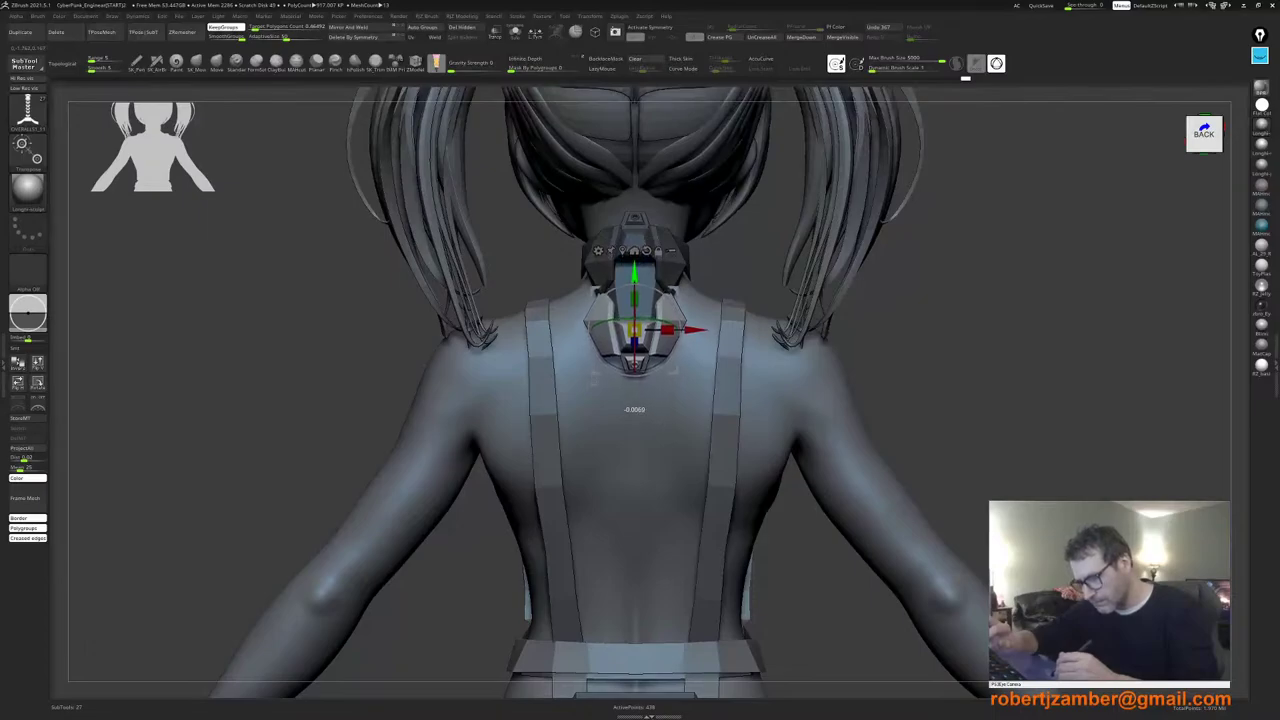
pyautogui.moveTo(658, 325); pyautogui.dragTo(635, 336, button='right')
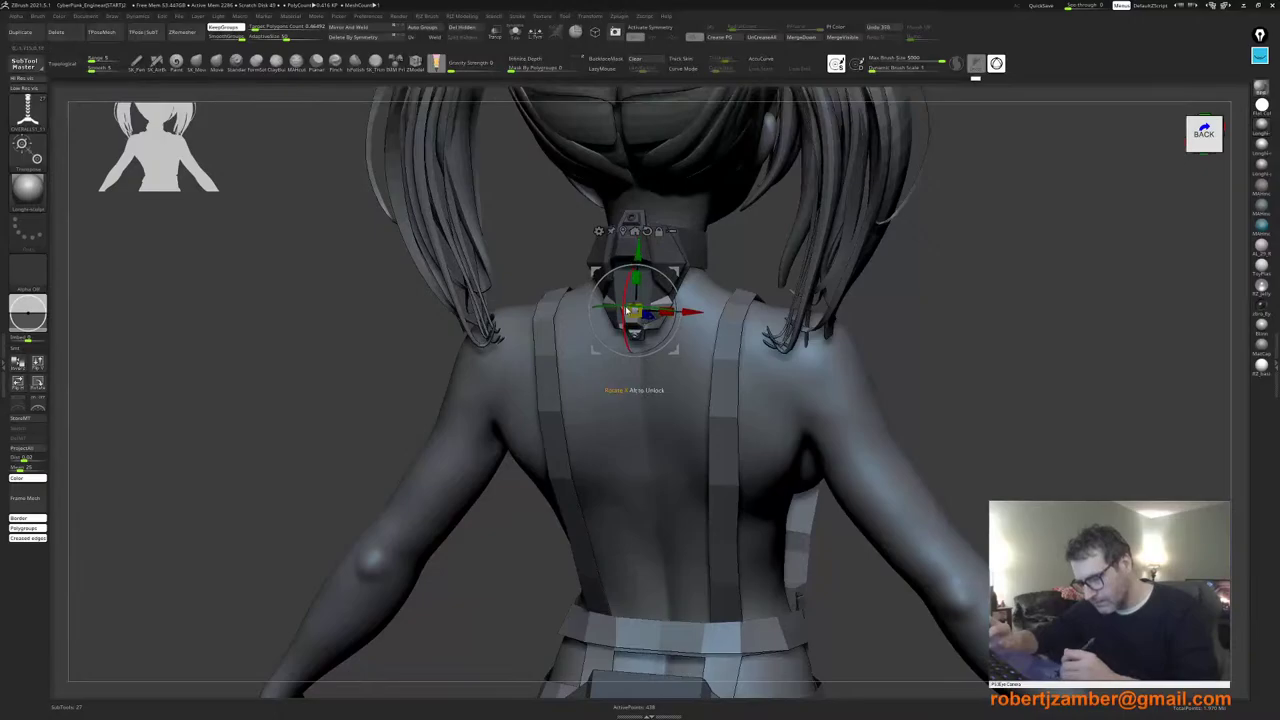
pyautogui.moveTo(627, 311); pyautogui.dragTo(643, 314, button='right')
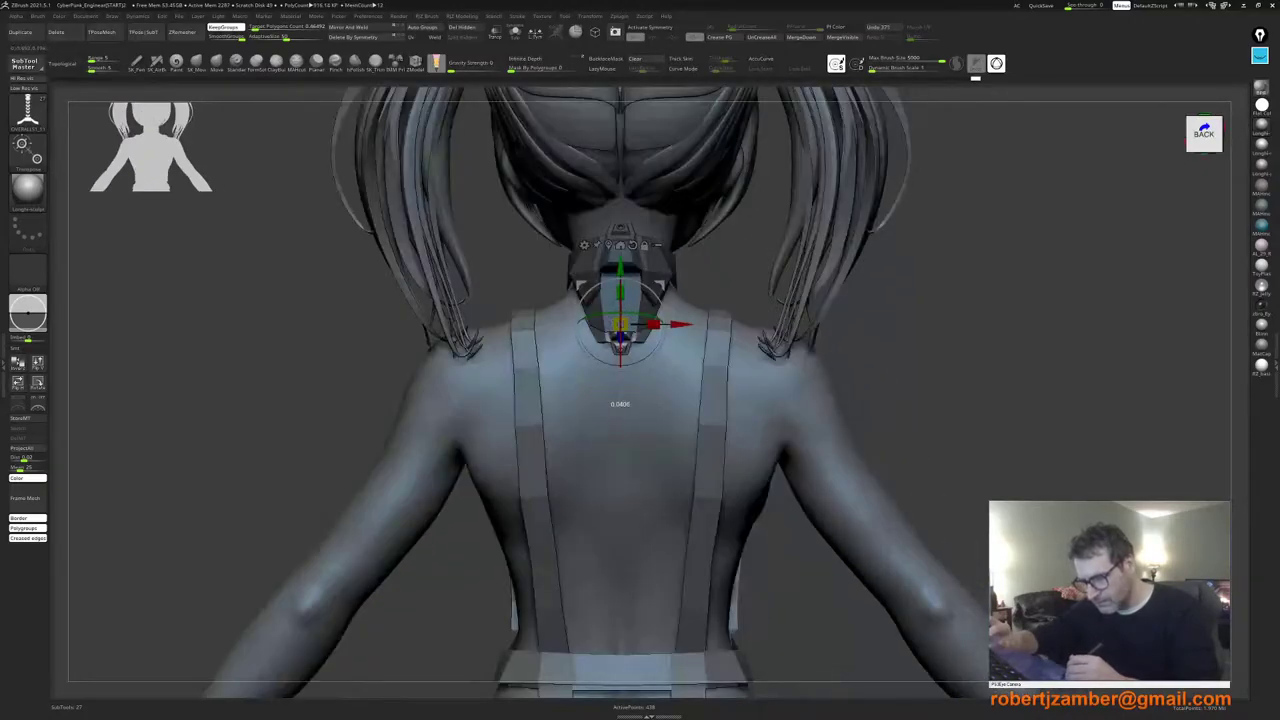
pyautogui.hotkey('ctrl', 'z')
# Step: Tilt the inverted panel closer to the neck plate, adjust its depth and shift it slightly down the spine
pyautogui.keyDown('ctrl'); pyautogui.moveTo(602, 332); pyautogui.dragTo(615, 294, button='right'); pyautogui.keyUp('ctrl')
pyautogui.moveTo(615, 294); pyautogui.dragTo(572, 306, button='right')
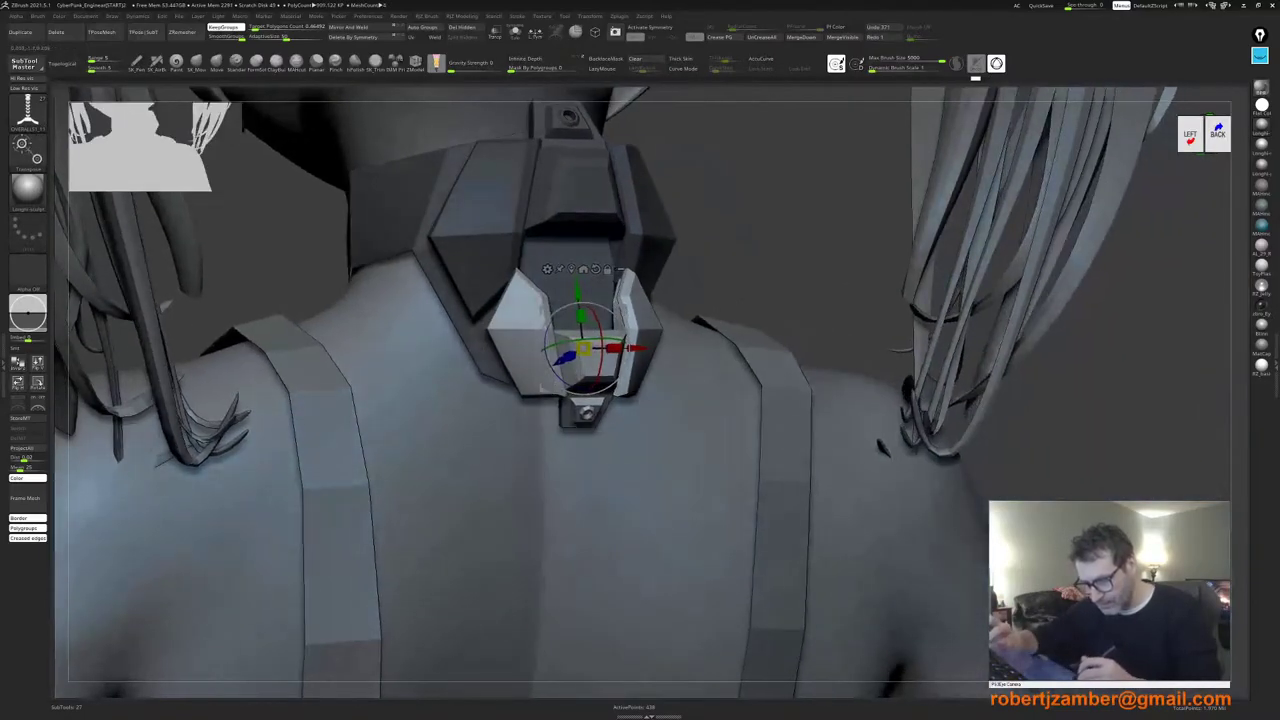
pyautogui.moveTo(601, 340); pyautogui.dragTo(600, 323)
pyautogui.moveTo(600, 321); pyautogui.dragTo(592, 347, button='right')
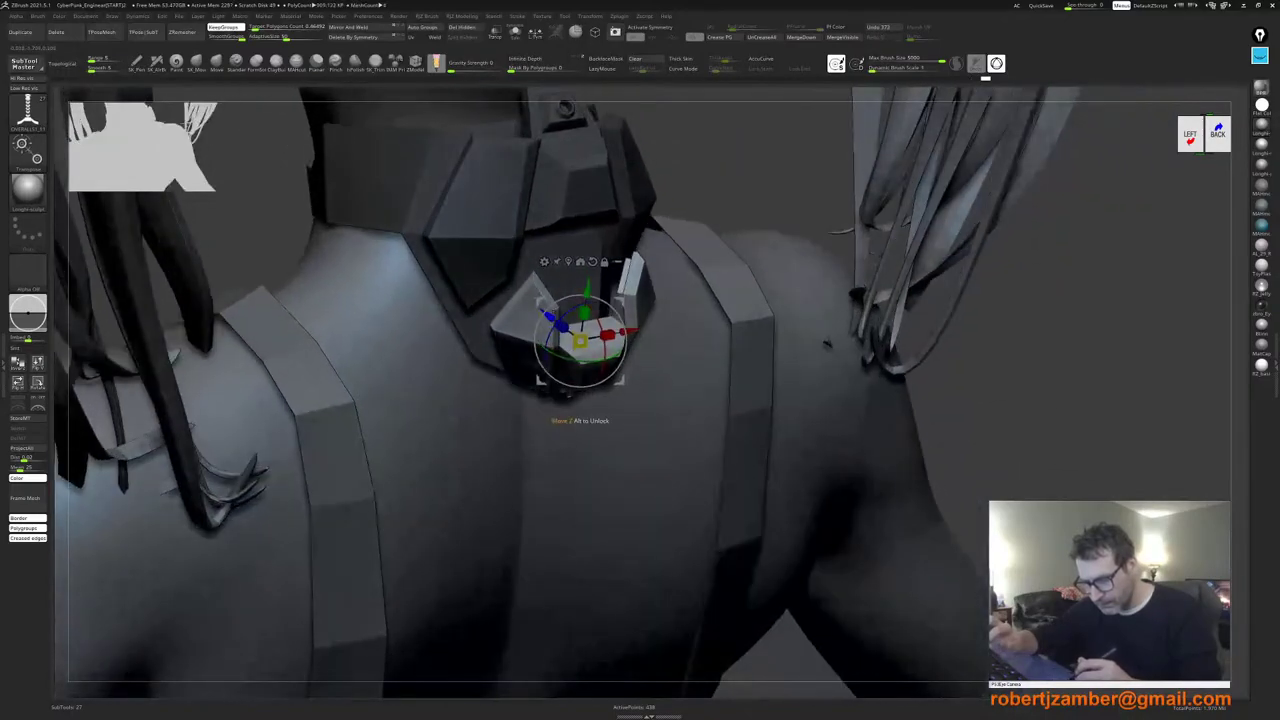
pyautogui.moveTo(551, 317); pyautogui.dragTo(534, 304)
pyautogui.moveTo(540, 312); pyautogui.dragTo(590, 303, button='right')
pyautogui.moveTo(586, 287); pyautogui.dragTo(586, 314)
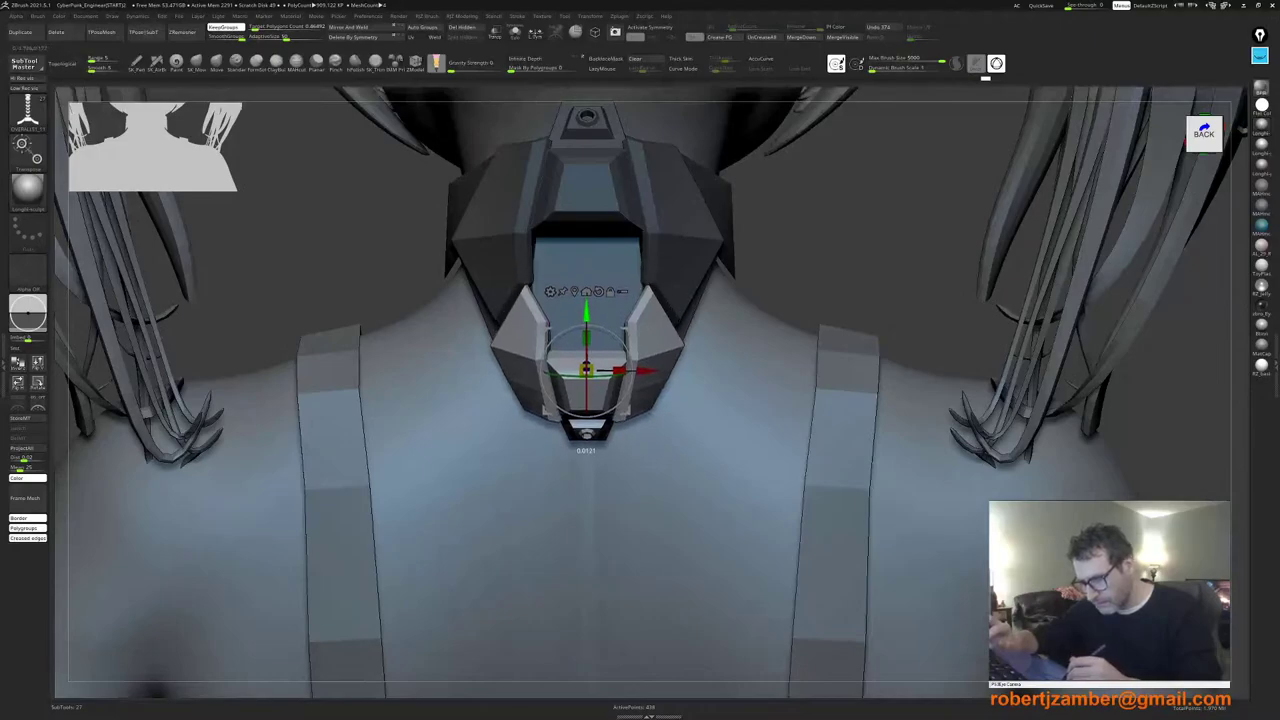
pyautogui.keyDown('ctrl'); pyautogui.moveTo(478, 330); pyautogui.dragTo(495, 440, button='right'); pyautogui.keyUp('ctrl')
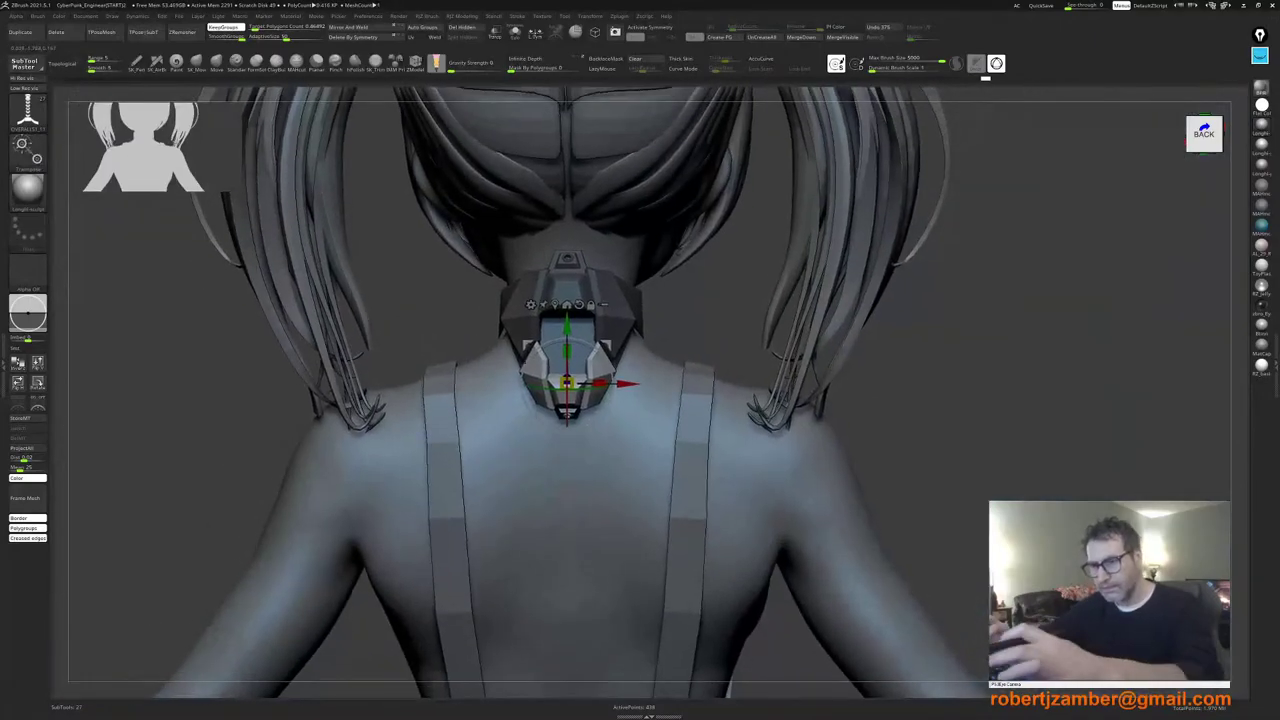
# Step: Return to drawing mode and open the brush library
pyautogui.press('q')
pyautogui.moveTo(485, 347); pyautogui.dragTo(515, 373, button='right')
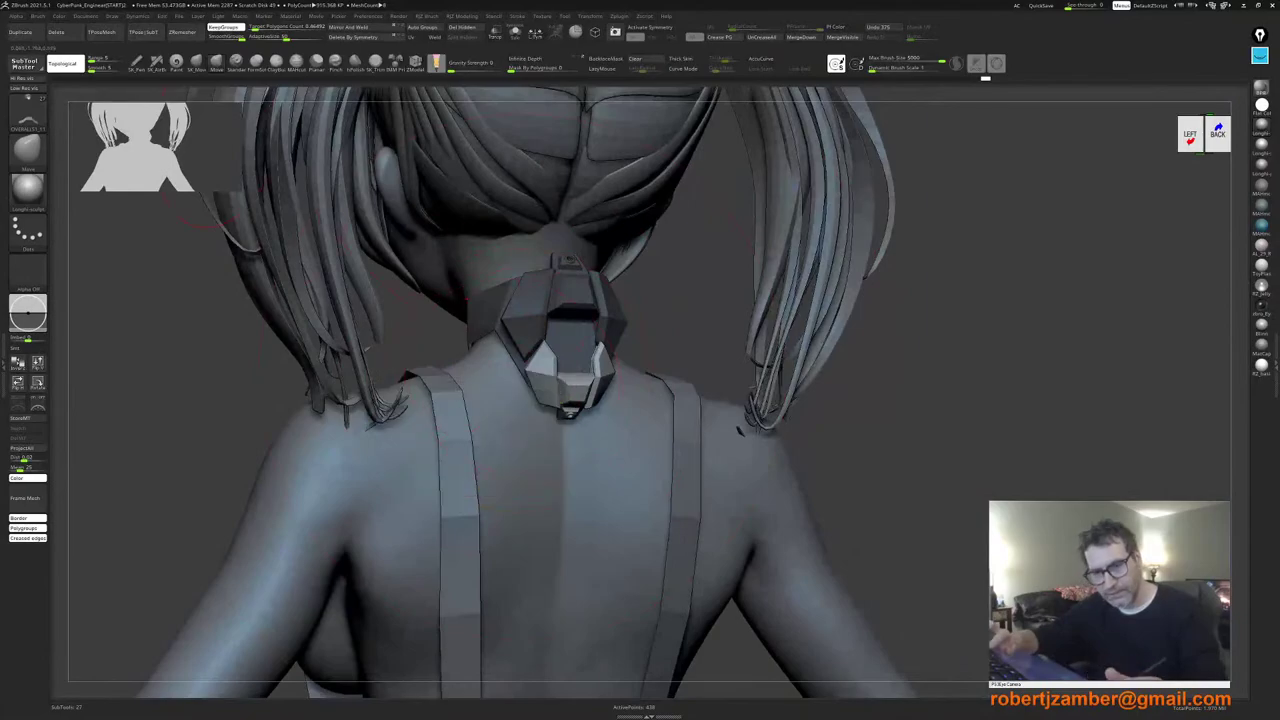
pyautogui.press('b')
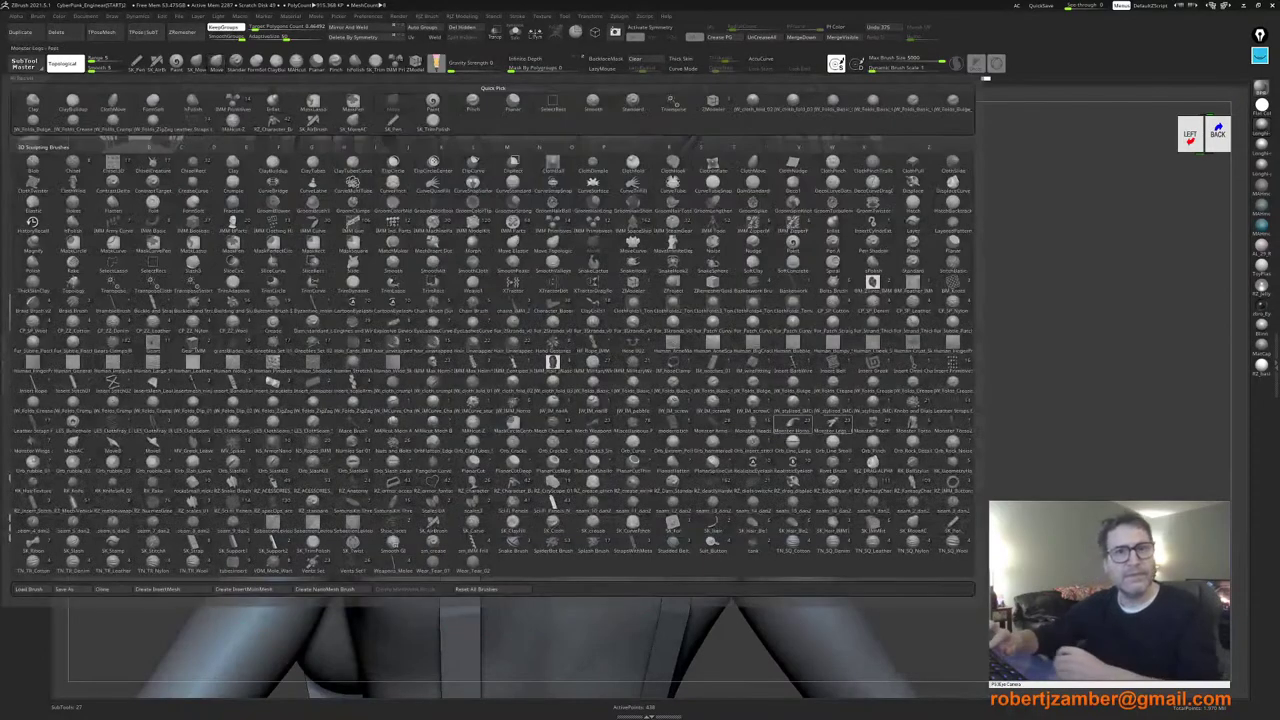
# Step: Dismiss the brush library and activate symmetry for the lower neck-armour piece
pyautogui.press('Escape')
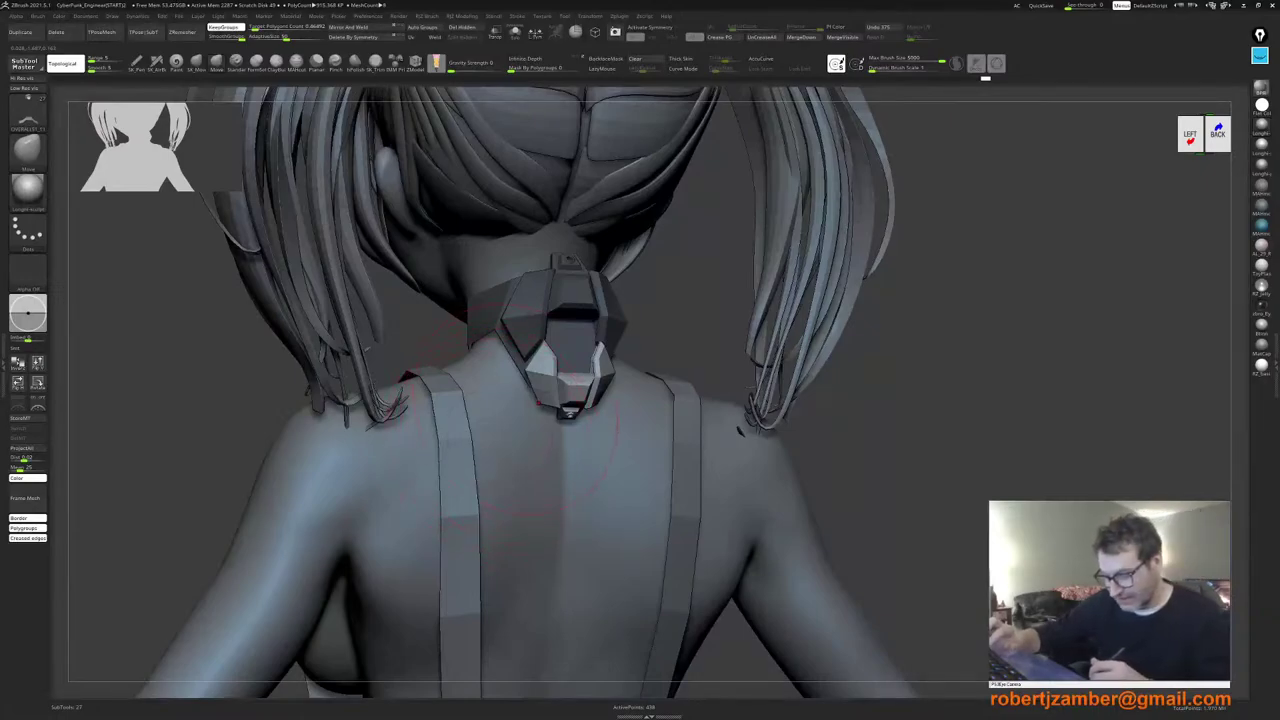
pyautogui.press('space')
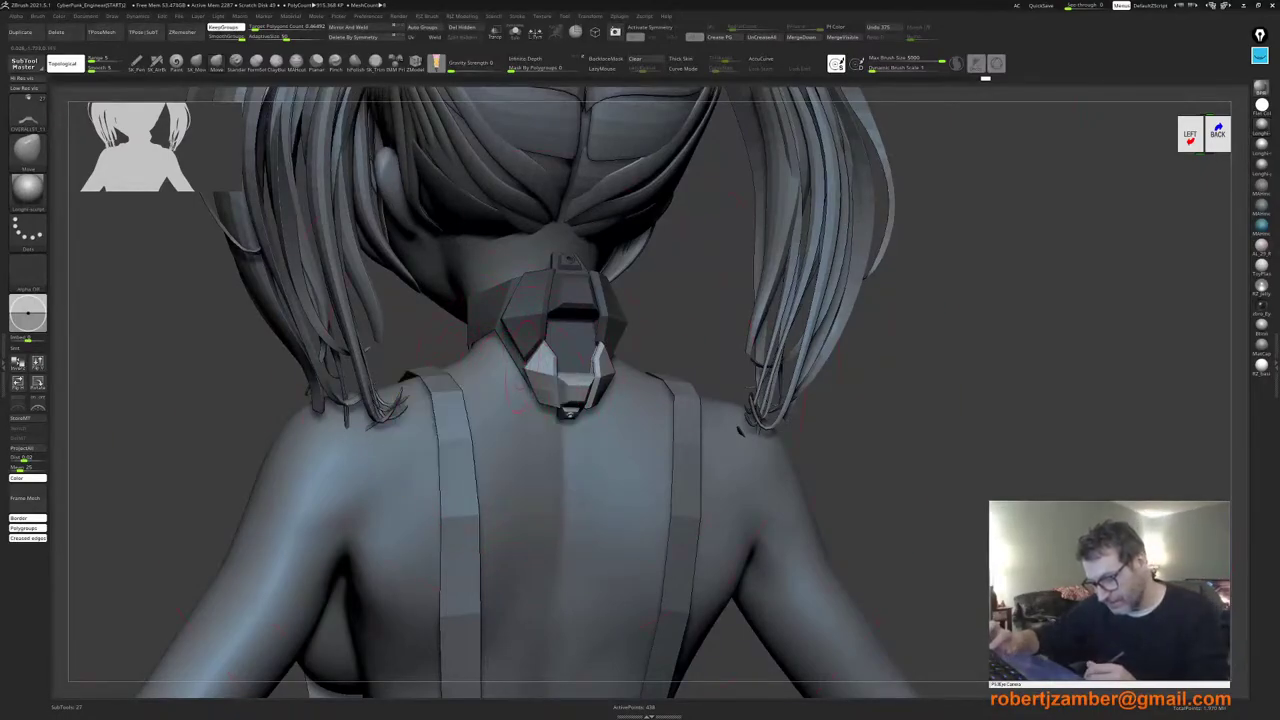
pyautogui.press('x')
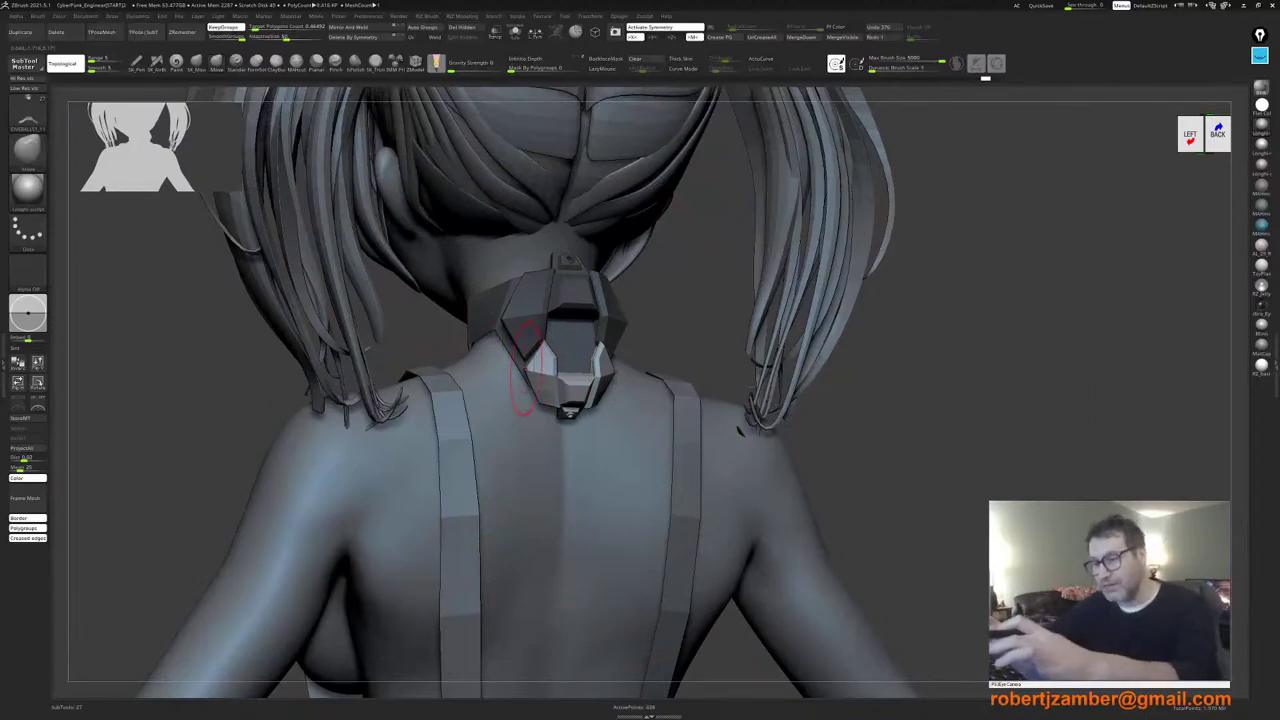
# Step: Reposition the transform gizmo on the lower neck-armour piece, then return to sculpting with the Move brush
pyautogui.press('w')
pyautogui.keyDown('shift'); pyautogui.moveTo(505, 398); pyautogui.dragTo(517, 402); pyautogui.keyUp('shift')
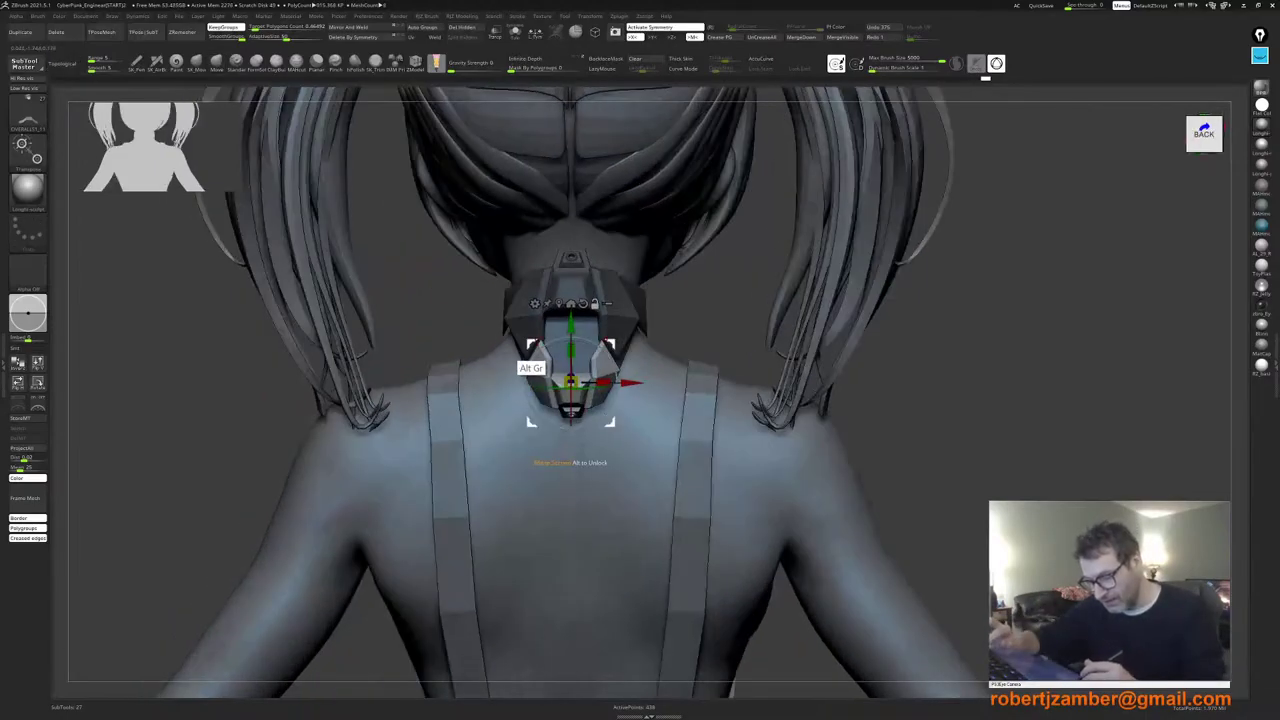
pyautogui.keyDown('alt'); pyautogui.moveTo(531, 345); pyautogui.dragTo(517, 353); pyautogui.keyUp('alt')
pyautogui.moveTo(515, 428); pyautogui.dragTo(603, 416, button='right')
pyautogui.press('q')
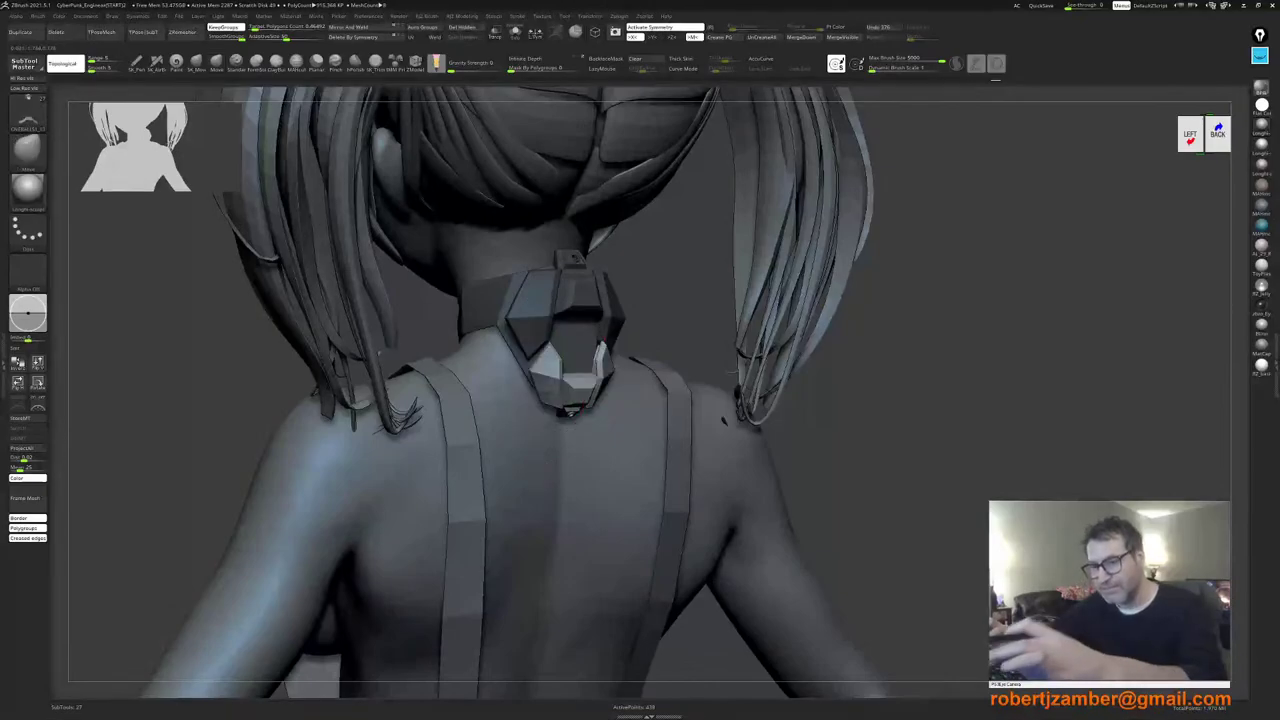
# Step: Try to reshape the side points of the lower neck-armour piece using the Move brush with topological masking
pyautogui.press('space')
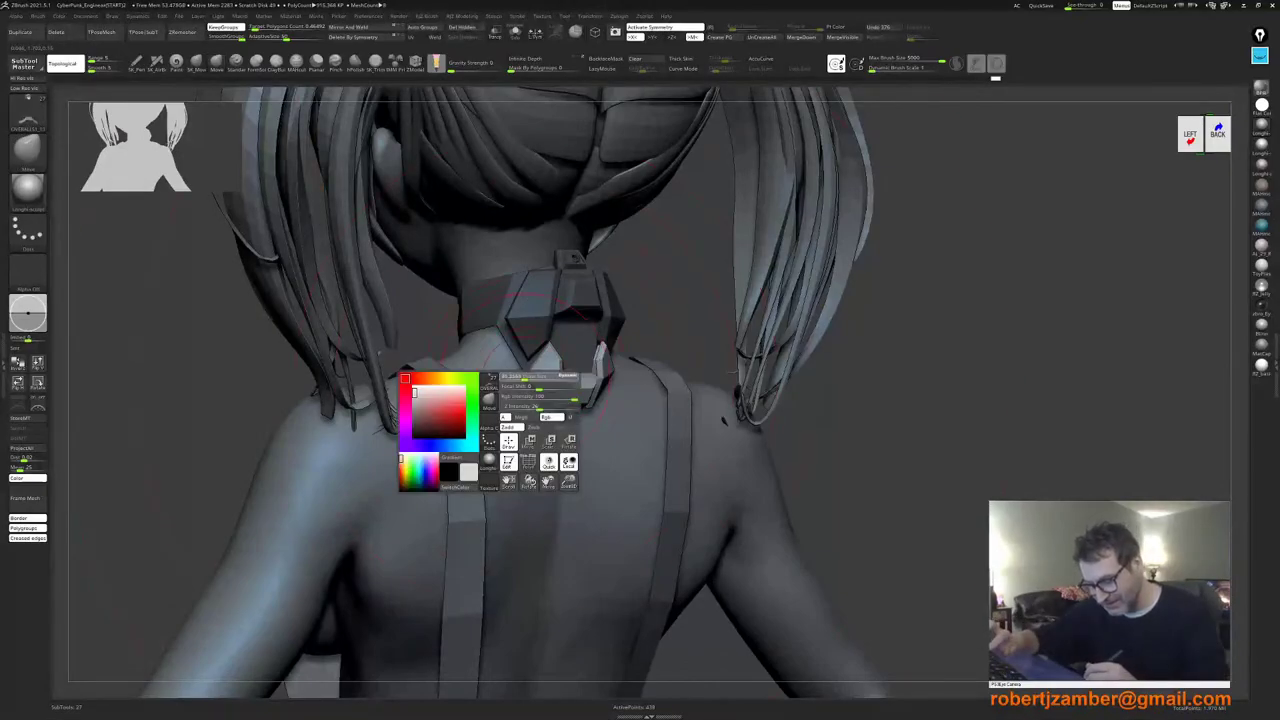
pyautogui.moveTo(561, 405); pyautogui.dragTo(569, 400)
pyautogui.moveTo(455, 390); pyautogui.dragTo(530, 375, button='right')
pyautogui.press('space')
pyautogui.moveTo(531, 373); pyautogui.dragTo(536, 373)
pyautogui.press('space')
pyautogui.press('space')
pyautogui.press('space')
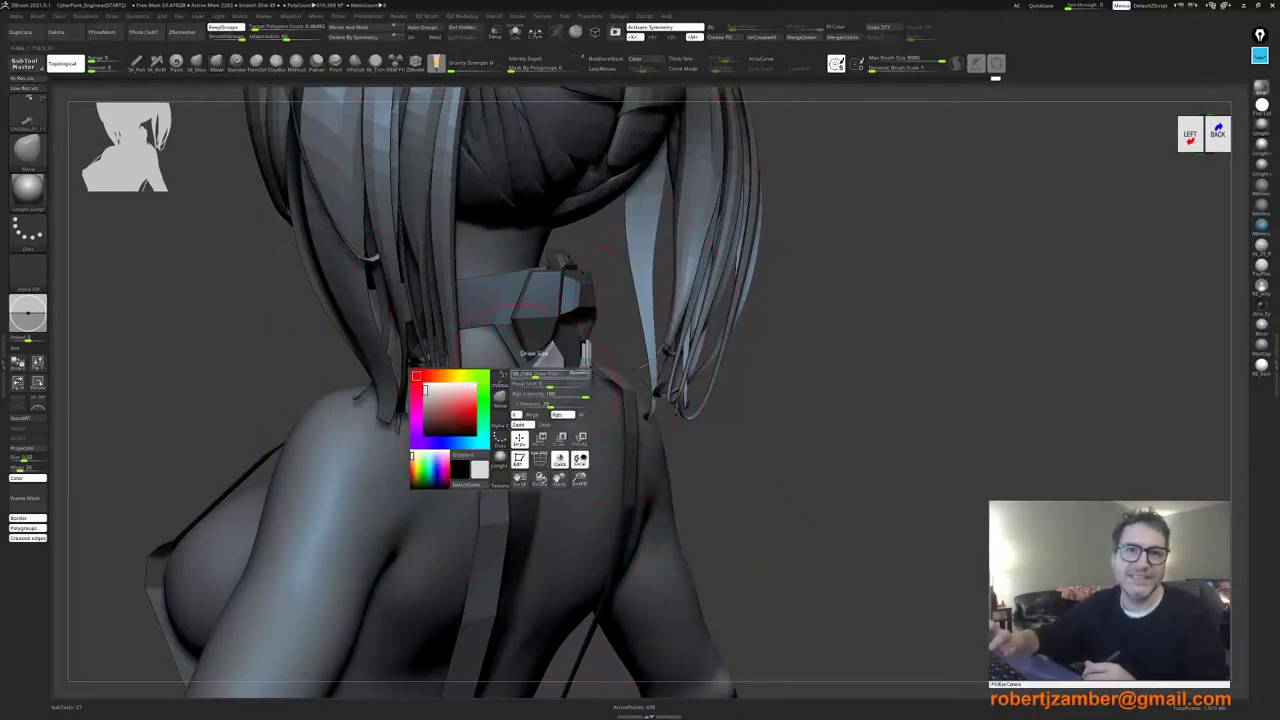
pyautogui.press('space')
pyautogui.moveTo(585, 374); pyautogui.dragTo(519, 374, button='right')
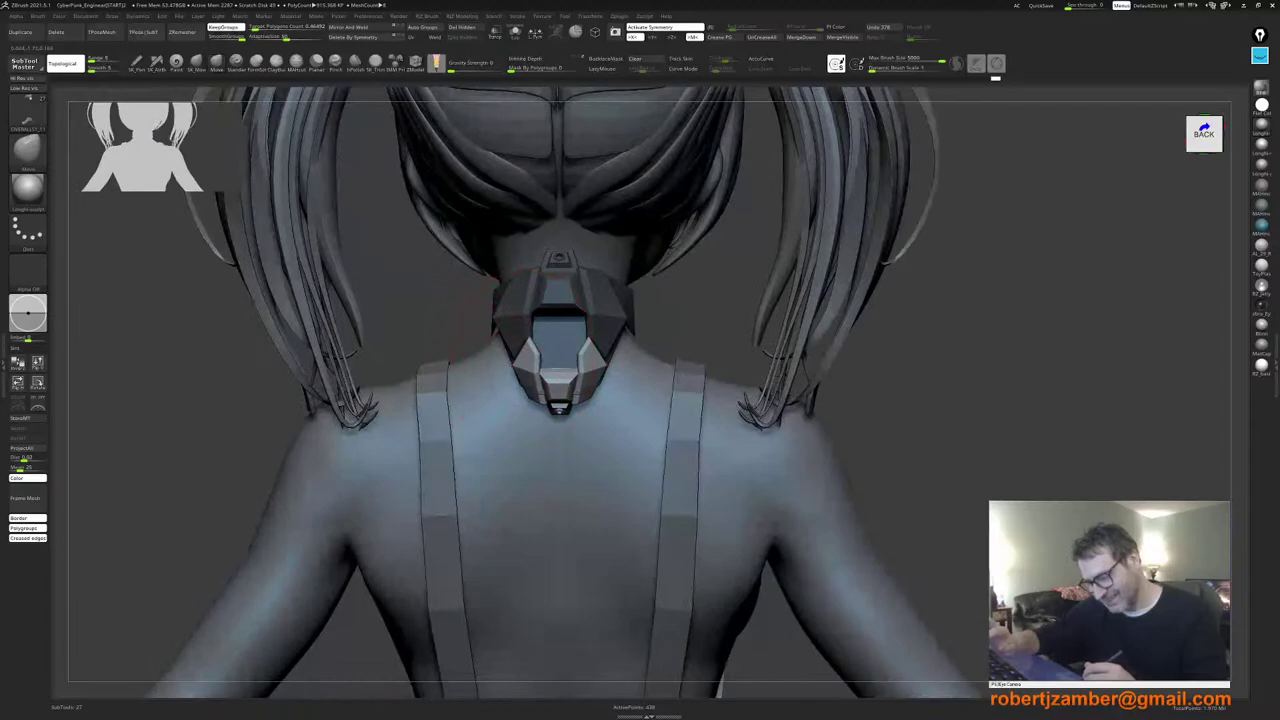
# Step: Try to adjust the lower armour piece's faces and bottom tip from both rear angles with the Move brush
pyautogui.moveTo(598, 382); pyautogui.dragTo(550, 391, button='right')
pyautogui.press('space')
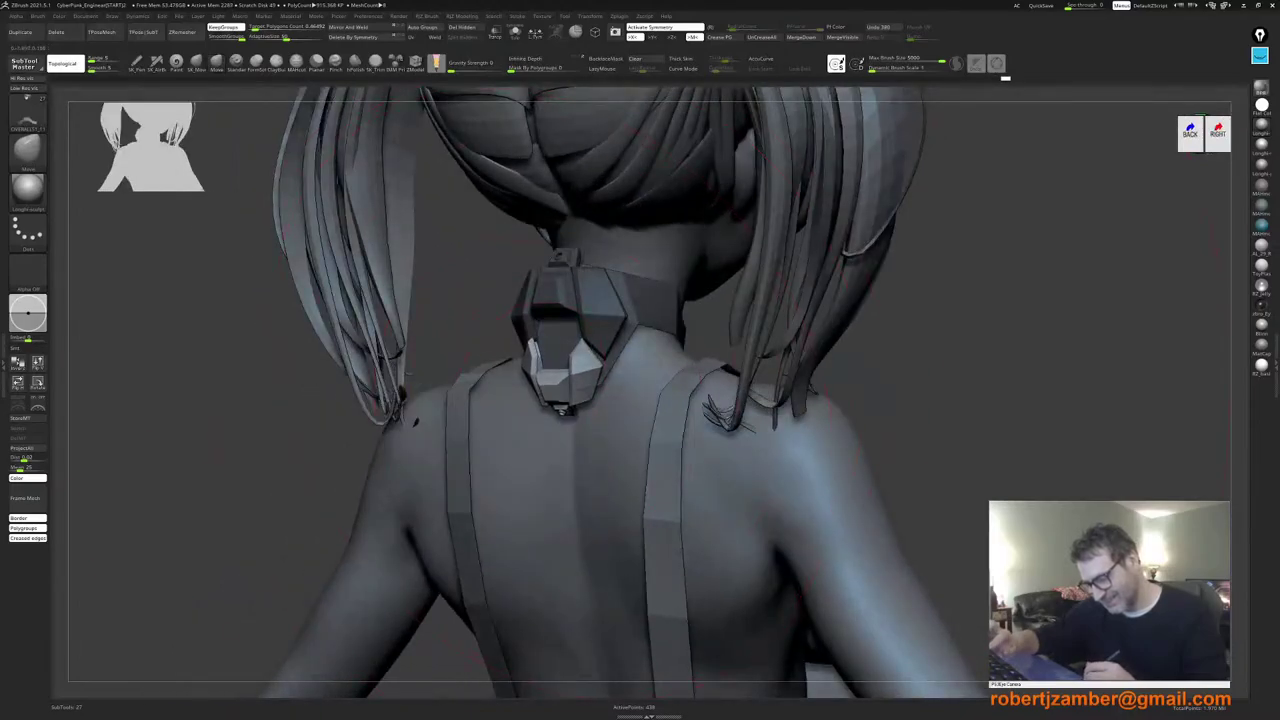
pyautogui.moveTo(409, 374)
pyautogui.mouseDown(button='right')
pyautogui.moveTo(480, 410)
pyautogui.moveTo(504, 401)
pyautogui.moveTo(498, 424)
pyautogui.mouseUp(button='right')
pyautogui.press('space')
pyautogui.press('space')
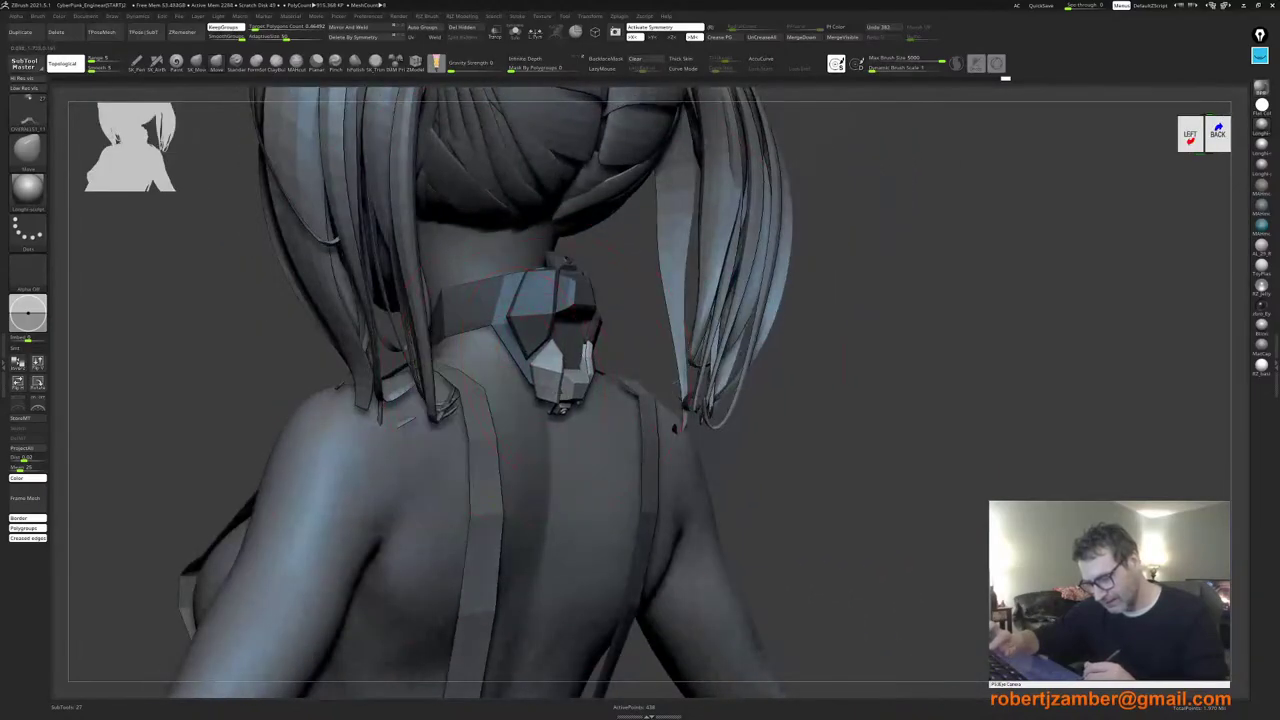
pyautogui.press('space')
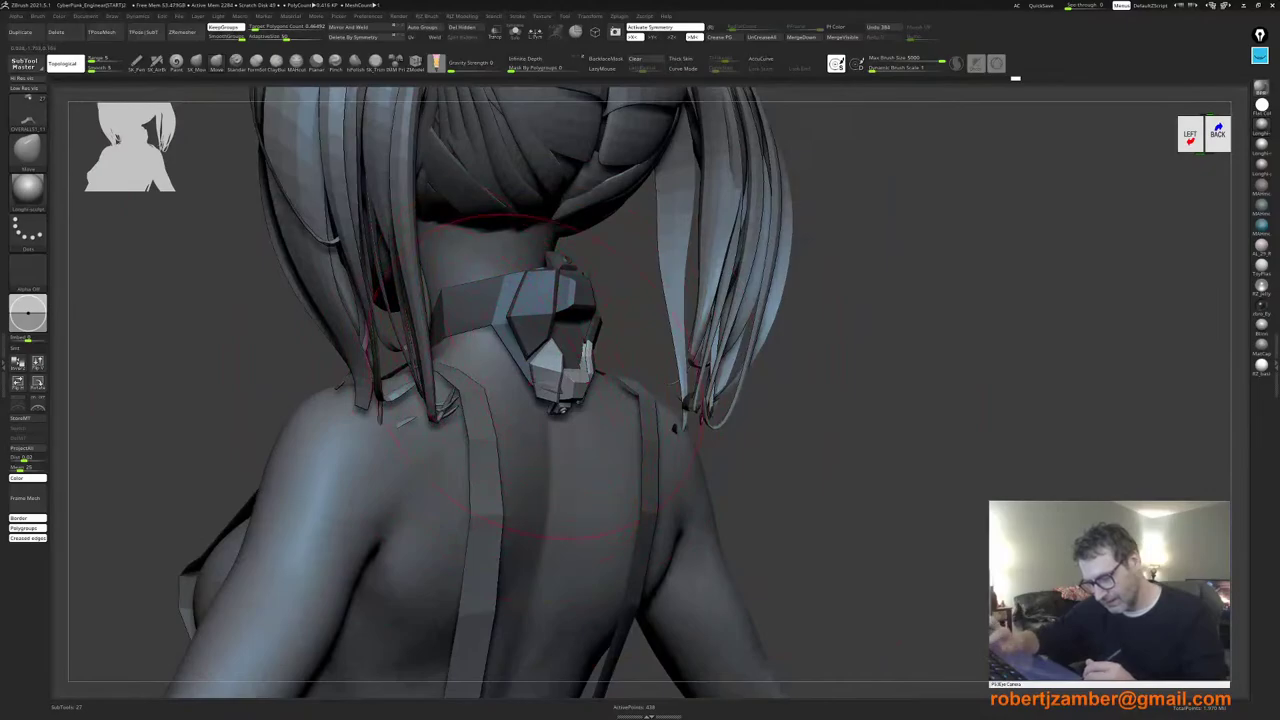
pyautogui.press('space')
pyautogui.press('space')
pyautogui.moveTo(535, 373); pyautogui.dragTo(530, 367)
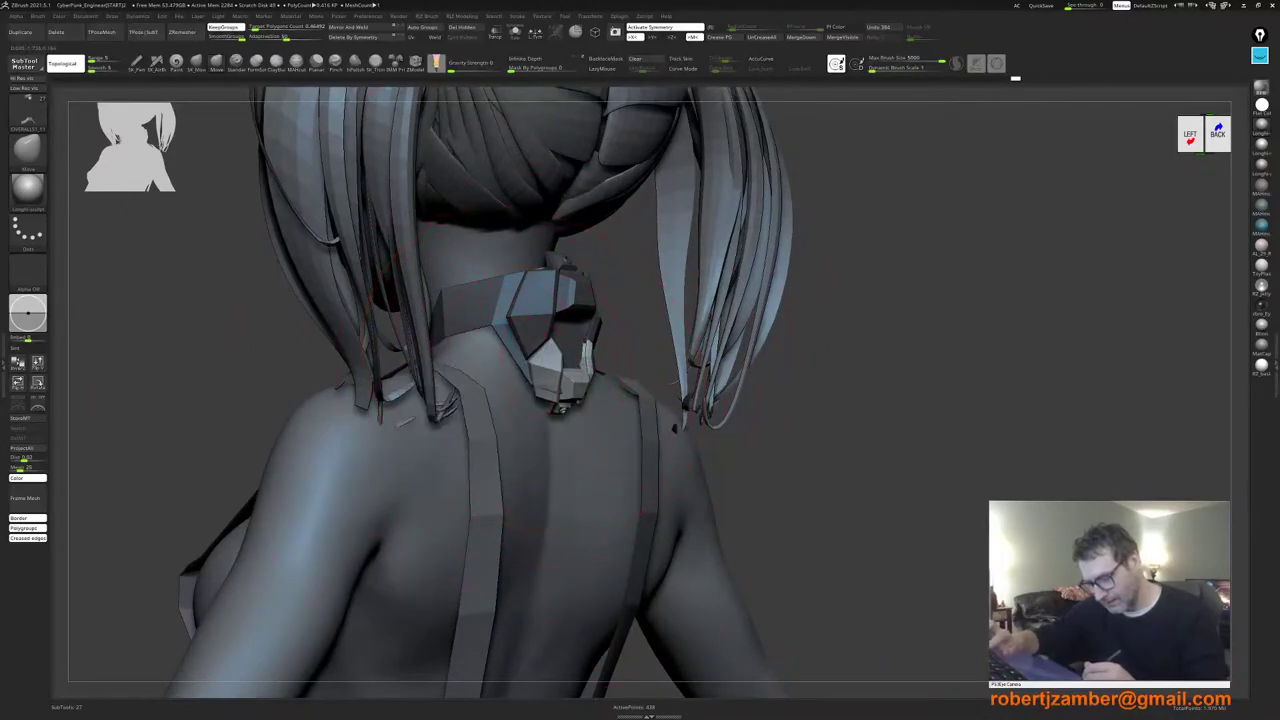
# Step: Try to fit the lower armour piece's profile against the upper back from a side view
pyautogui.moveTo(590, 350)
pyautogui.mouseDown(button='right')
pyautogui.moveTo(531, 354)
pyautogui.moveTo(528, 366)
pyautogui.moveTo(538, 348)
pyautogui.moveTo(524, 345)
pyautogui.moveTo(523, 380)
pyautogui.moveTo(468, 438)
pyautogui.moveTo(528, 364)
pyautogui.moveTo(563, 355)
pyautogui.mouseUp(button='right')
pyautogui.rightClick(508, 433)
pyautogui.rightClick(512, 415)
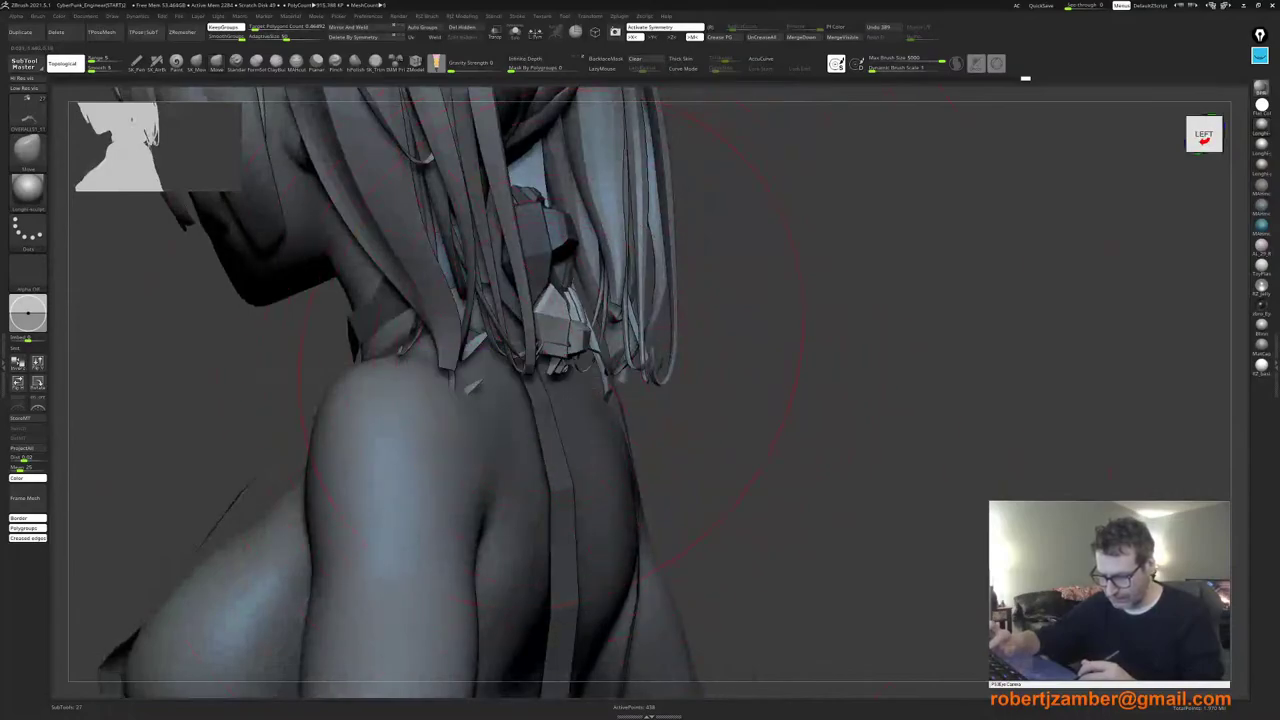
pyautogui.rightClick(507, 400)
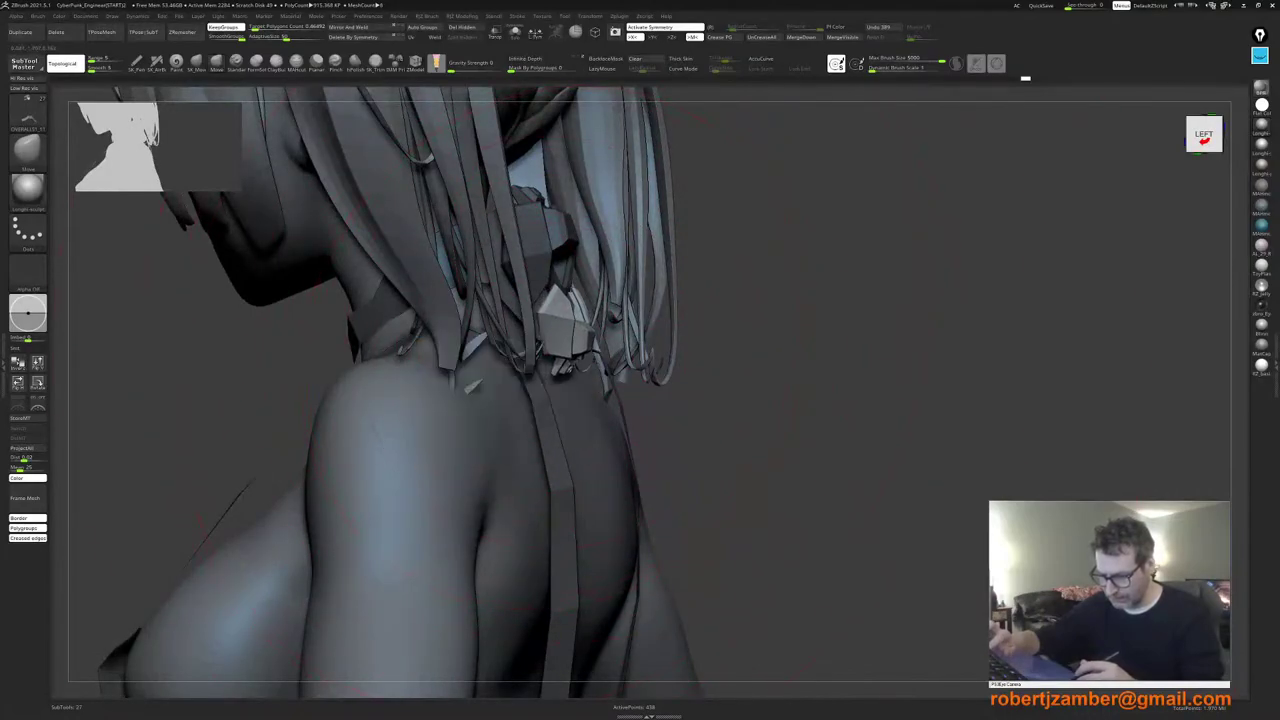
pyautogui.moveTo(512, 405); pyautogui.dragTo(430, 398, button='right')
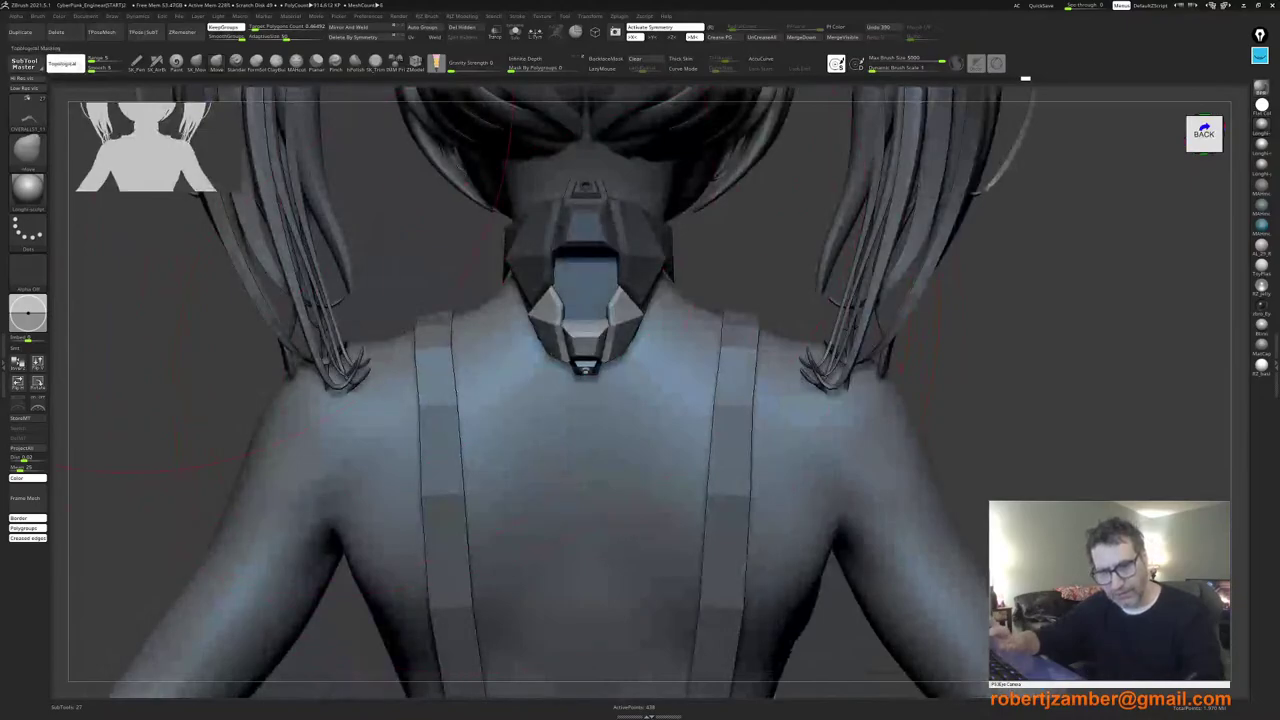
# Step: Turn off topological masking and step through the undo history to restore the lower armour piece before the recent Move brush edits
pyautogui.click(64, 64)
pyautogui.hotkey('ctrl', 'z')
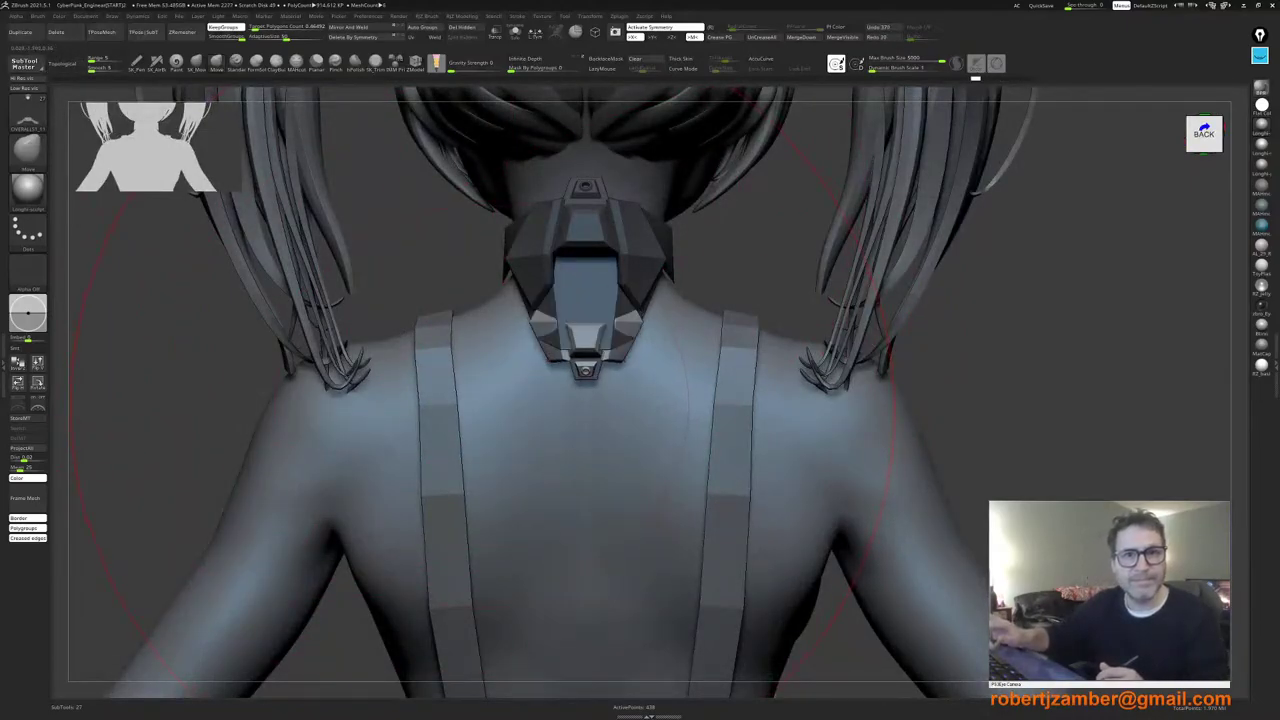
pyautogui.hotkey('ctrl', 'z')
pyautogui.hotkey('ctrl', 'z')
pyautogui.hotkey('ctrl', 'z')
pyautogui.hotkey('ctrl', 'z')
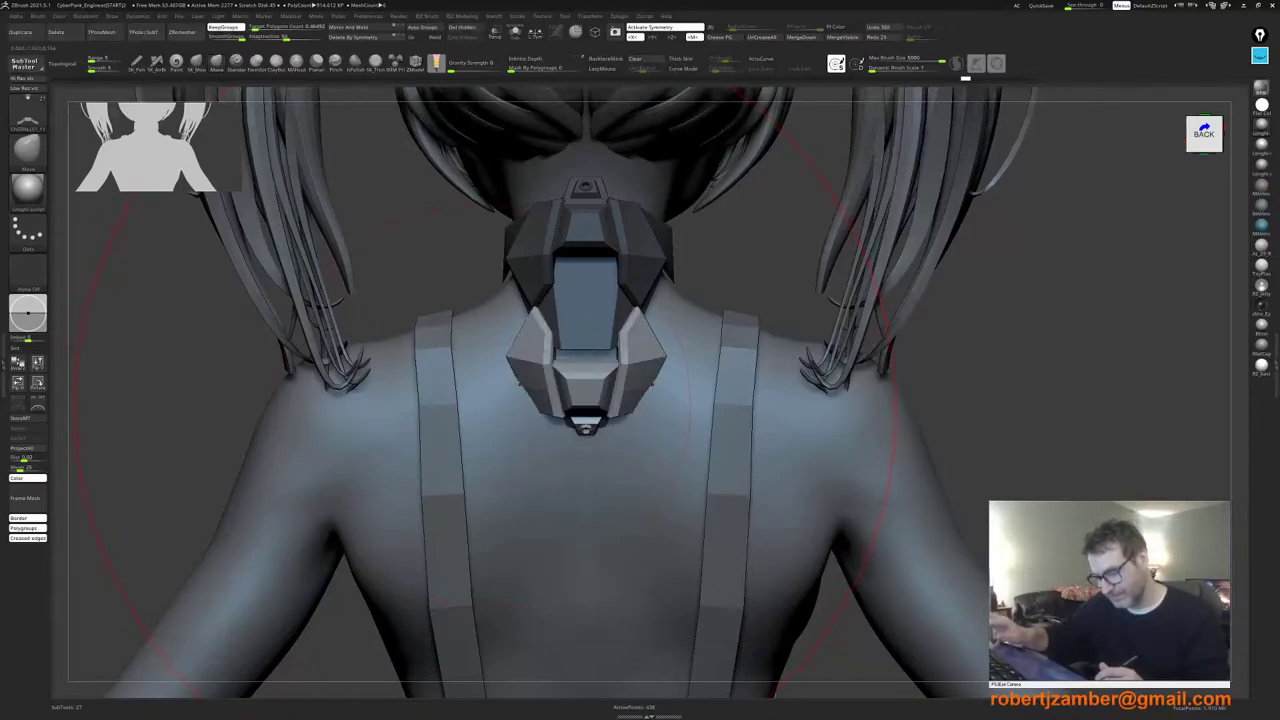
pyautogui.hotkey('ctrl', 'shift', 'z')
pyautogui.hotkey('ctrl', 'shift', 'z')
pyautogui.hotkey('ctrl', 'shift', 'z')
pyautogui.hotkey('ctrl', 'shift', 'z')
pyautogui.hotkey('ctrl', 'shift', 'z')
pyautogui.hotkey('ctrl', 'shift', 'z')
pyautogui.hotkey('ctrl', 'shift', 'z')
pyautogui.hotkey('ctrl', 'shift', 'z')
pyautogui.hotkey('ctrl', 'shift', 'z')
pyautogui.hotkey('ctrl', 'shift', 'z')
pyautogui.hotkey('ctrl', 'shift', 'z')
pyautogui.hotkey('ctrl', 'shift', 'z')
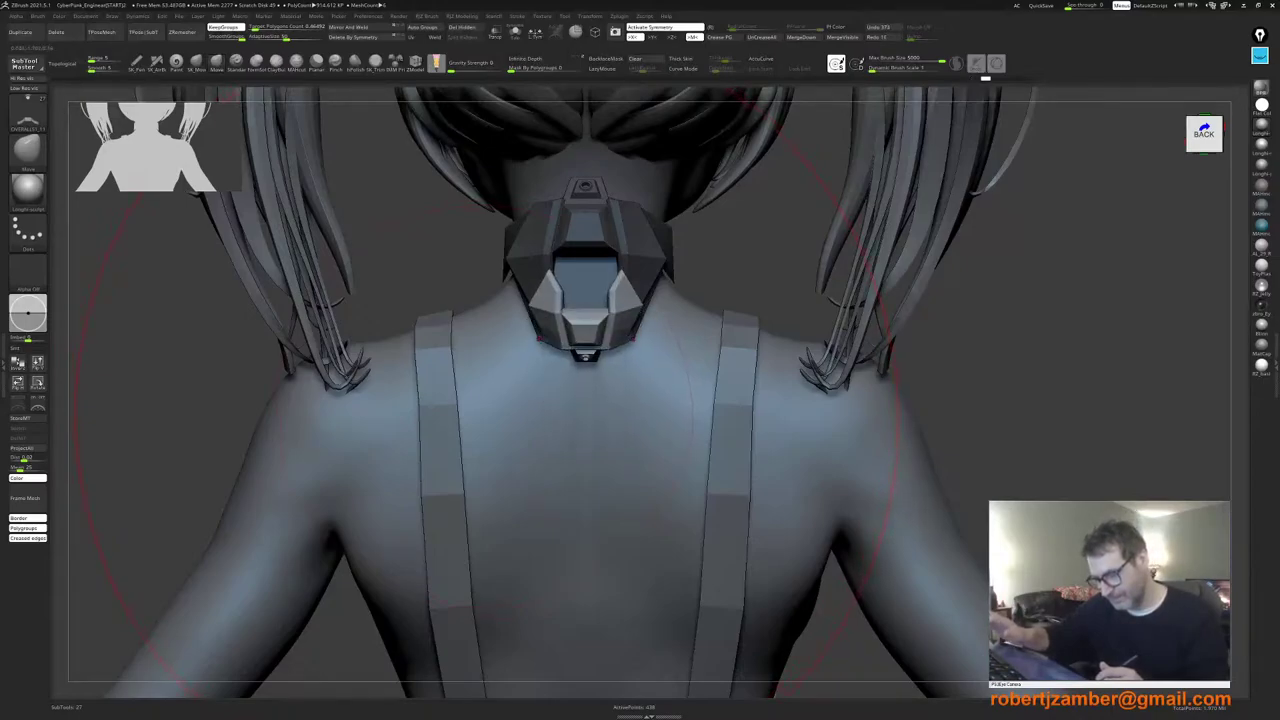
# Step: Resize the Move brush and adjust the side points of the lower neck-armour piece
pyautogui.moveTo(487, 412); pyautogui.dragTo(530, 402, button='right')
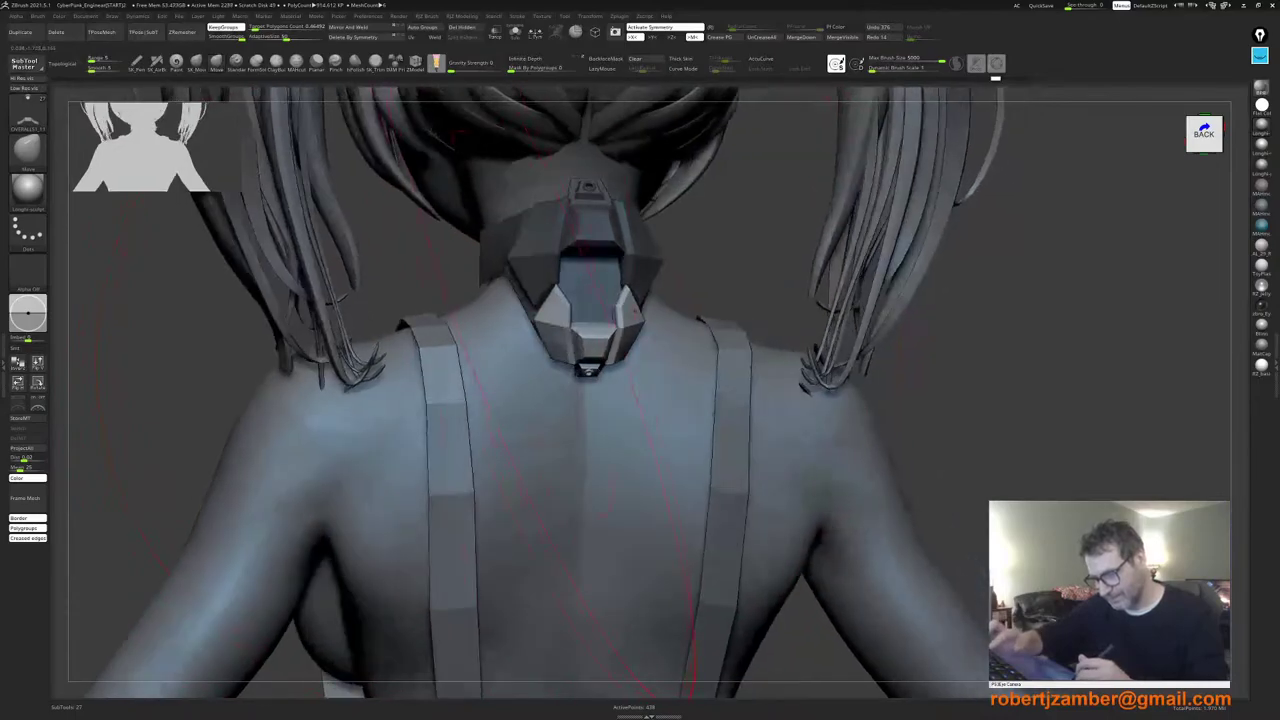
pyautogui.press('space')
pyautogui.moveTo(550, 326); pyautogui.dragTo(536, 324)
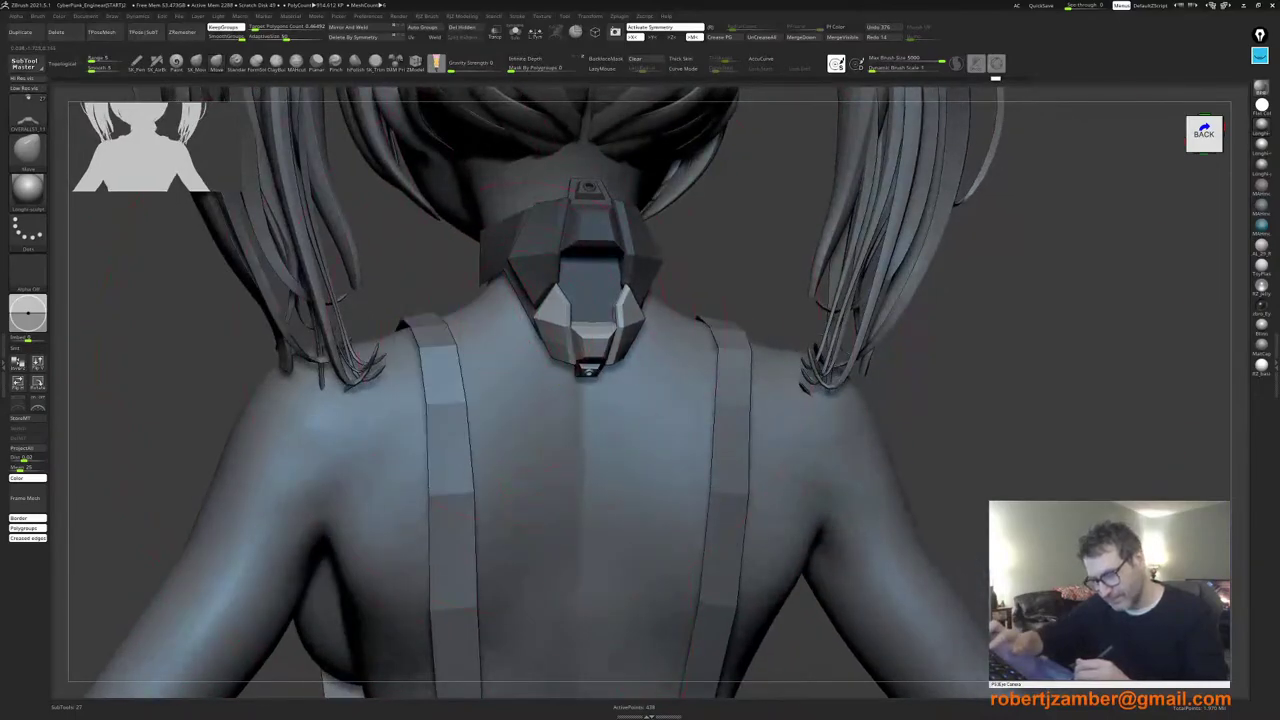
pyautogui.keyDown('shift'); pyautogui.moveTo(590, 300); pyautogui.dragTo(548, 298, button='right'); pyautogui.keyUp('shift')
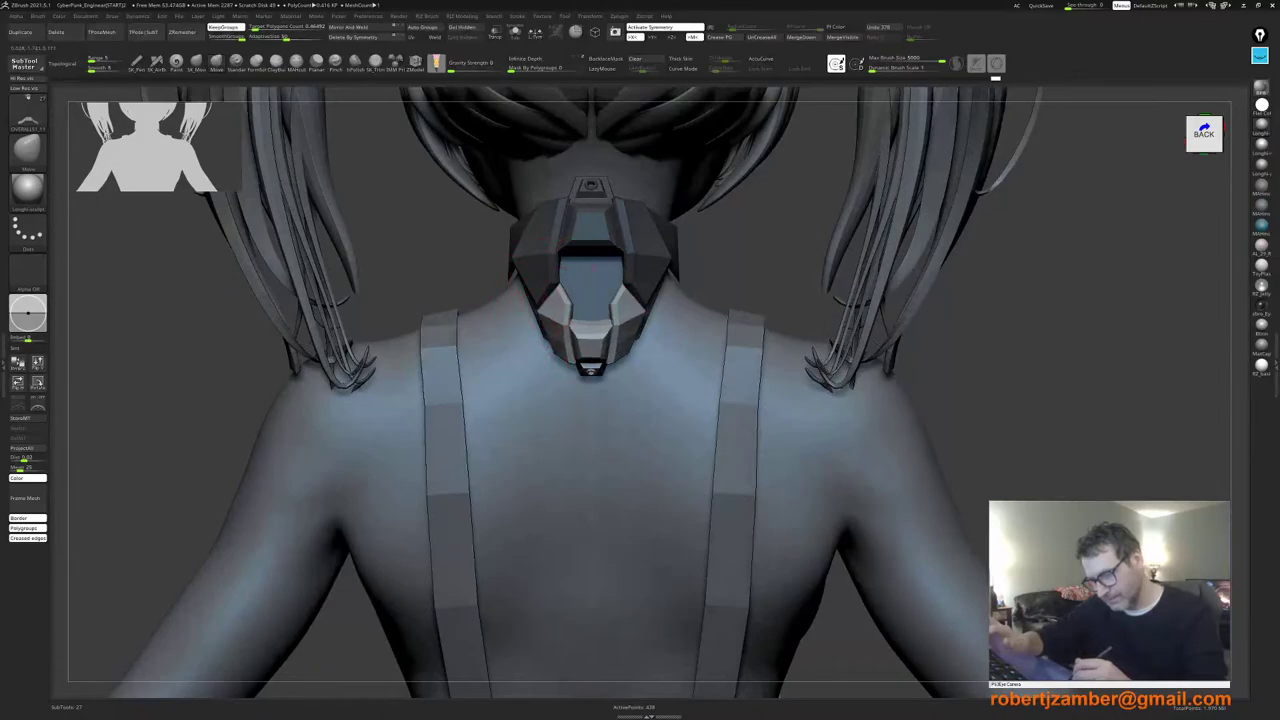
# Step: Shape the lower armour piece's side profile to follow the upper back with the Move brush
pyautogui.rightClick(518, 400)
pyautogui.moveTo(553, 342); pyautogui.dragTo(515, 408, button='right')
pyautogui.rightClick(533, 438)
pyautogui.rightClick(545, 435)
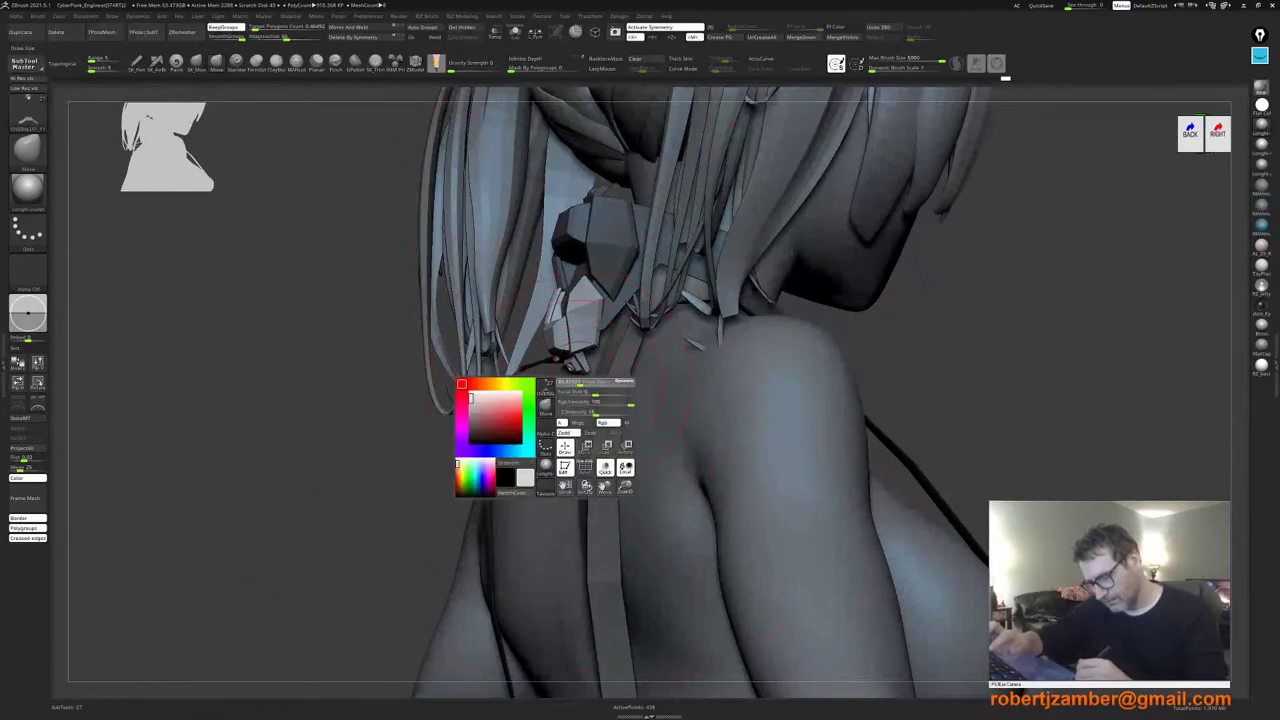
pyautogui.press('space')
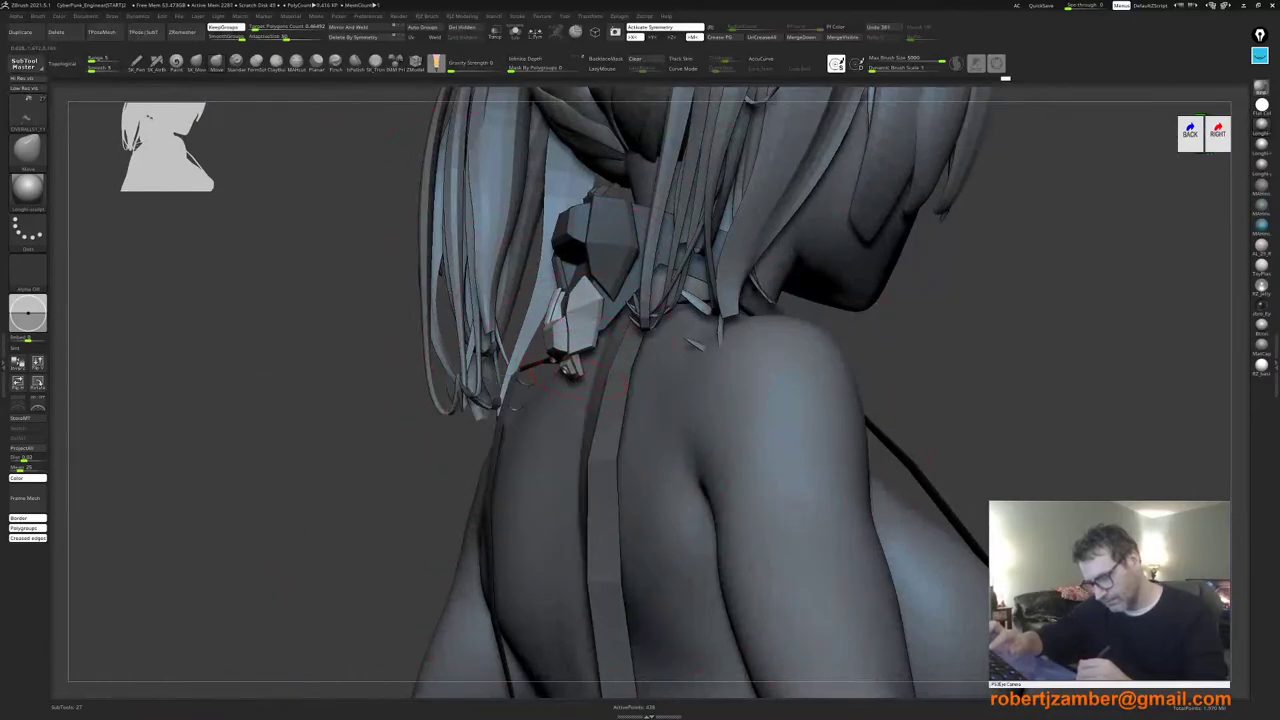
pyautogui.moveTo(520, 385); pyautogui.dragTo(573, 352, button='right')
pyautogui.rightClick(550, 360)
pyautogui.rightClick(573, 352)
pyautogui.moveTo(575, 356); pyautogui.dragTo(564, 356)
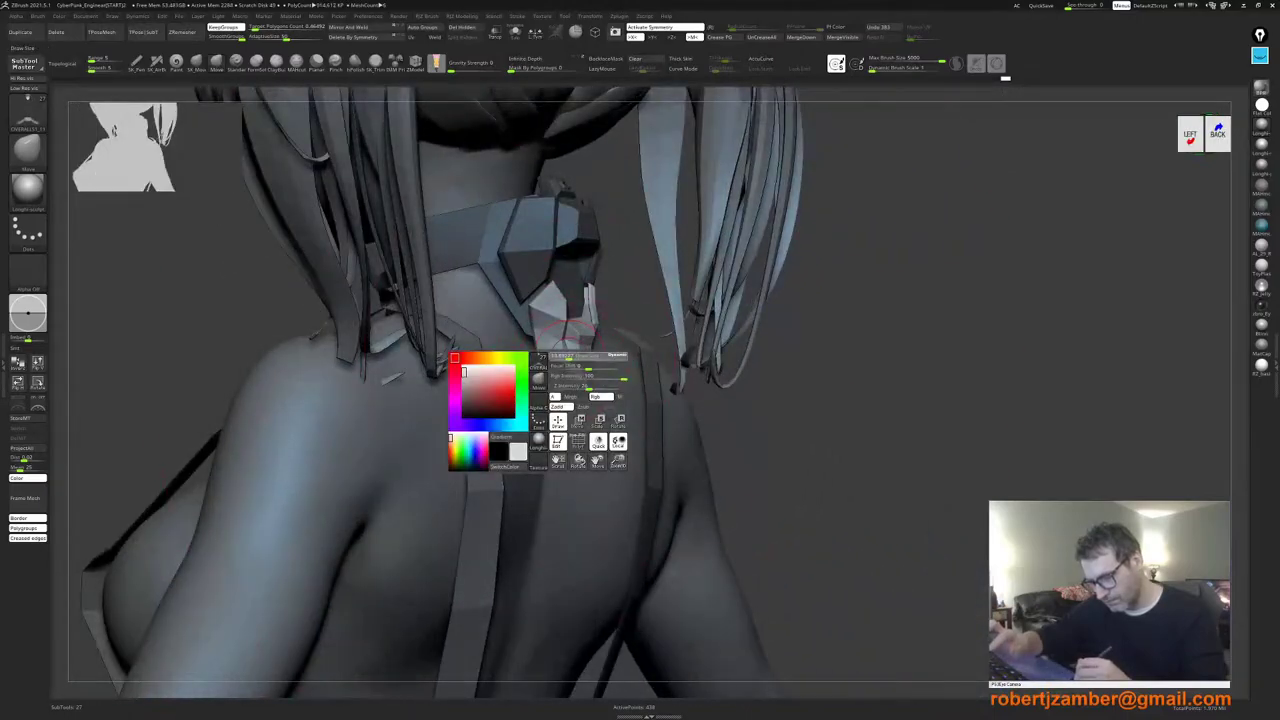
# Step: Pull the lower armour piece's tip farther down the spine and flare its side points outward
pyautogui.keyDown('shift'); pyautogui.moveTo(585, 352); pyautogui.dragTo(545, 358, button='right'); pyautogui.keyUp('shift')
pyautogui.press('space')
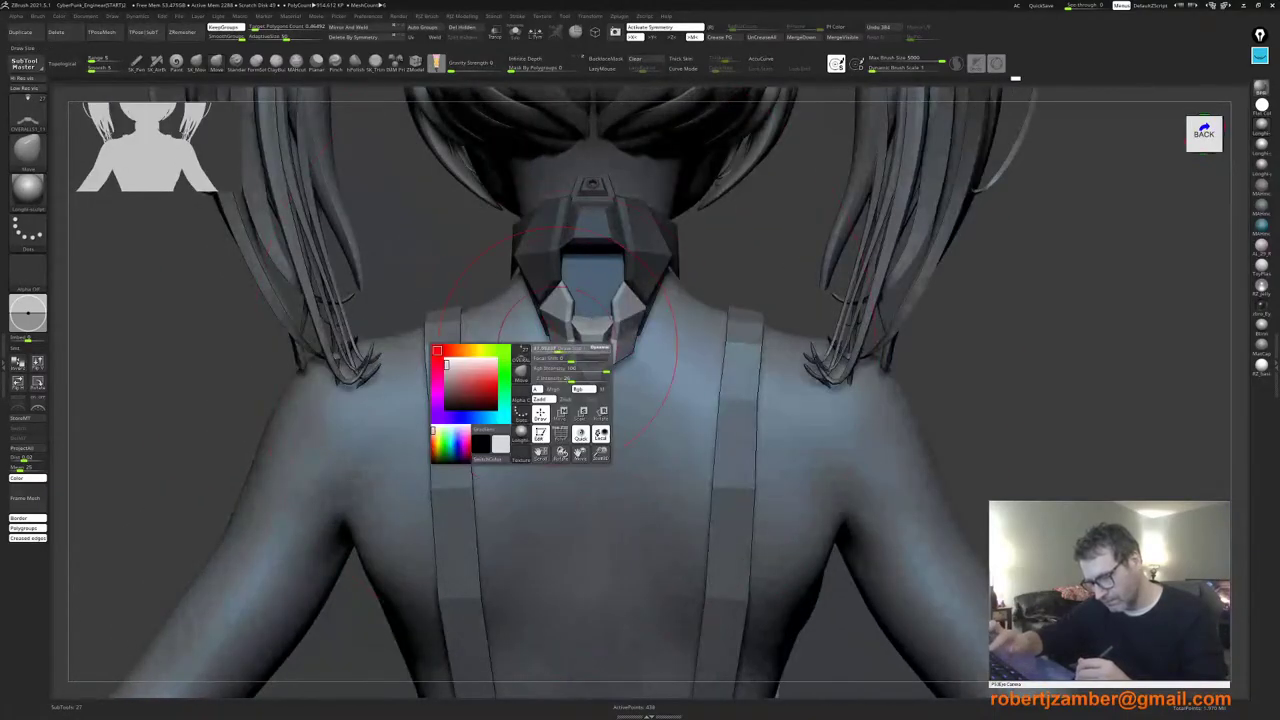
pyautogui.press('space')
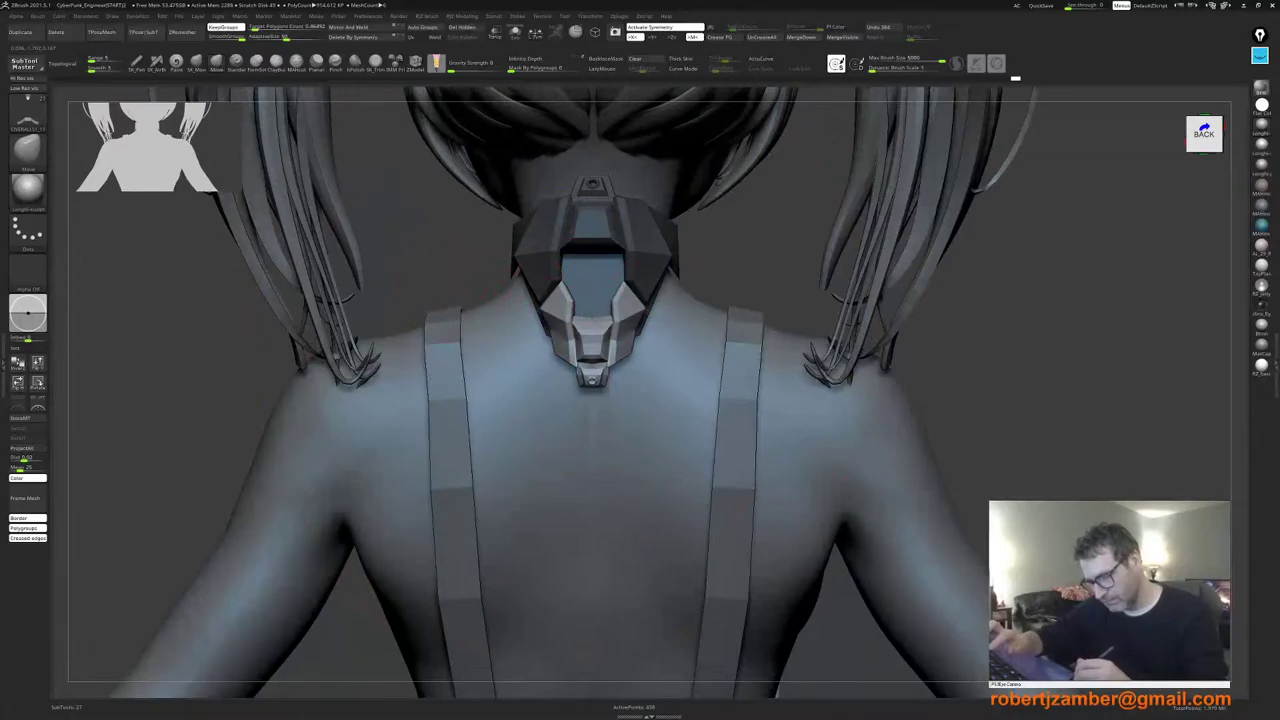
pyautogui.press('space')
pyautogui.moveTo(546, 316); pyautogui.dragTo(549, 314)
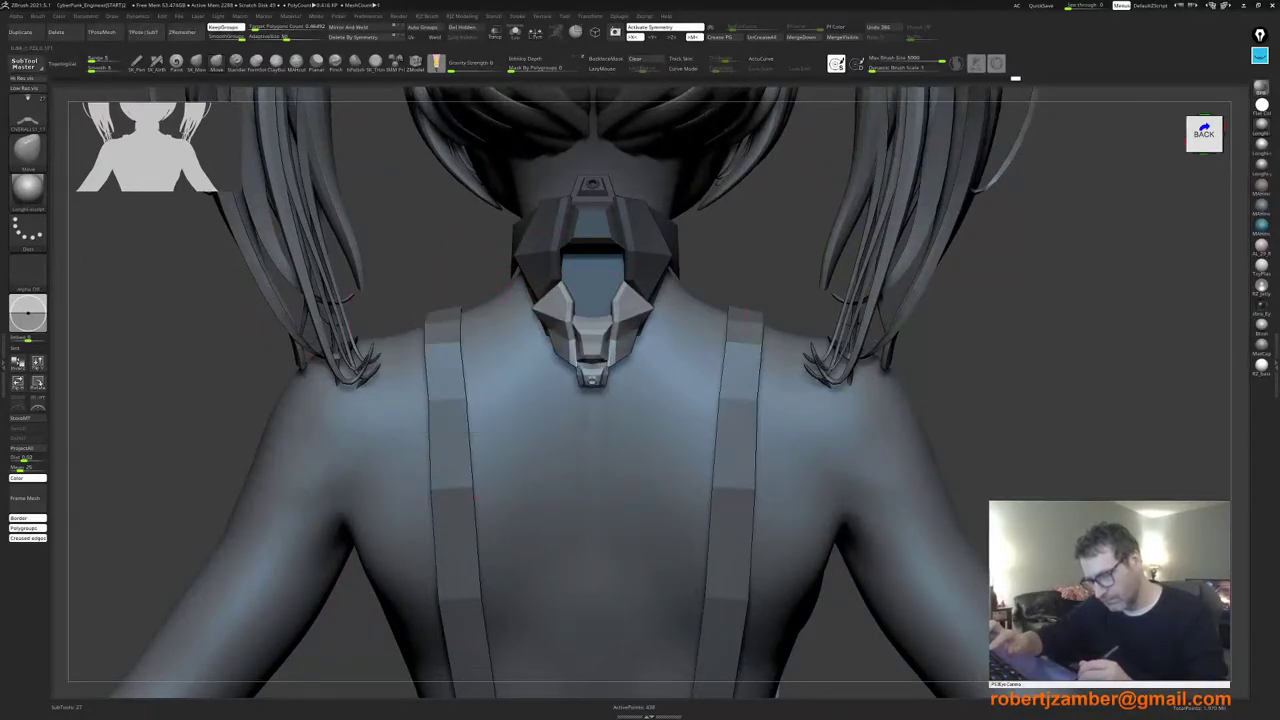
# Step: Taper the lower armour piece's sides and central plate toward the tip with symmetrical Move brush strokes
pyautogui.moveTo(537, 318)
pyautogui.mouseDown(button='right')
pyautogui.moveTo(480, 308)
pyautogui.moveTo(565, 305)
pyautogui.mouseUp(button='right')
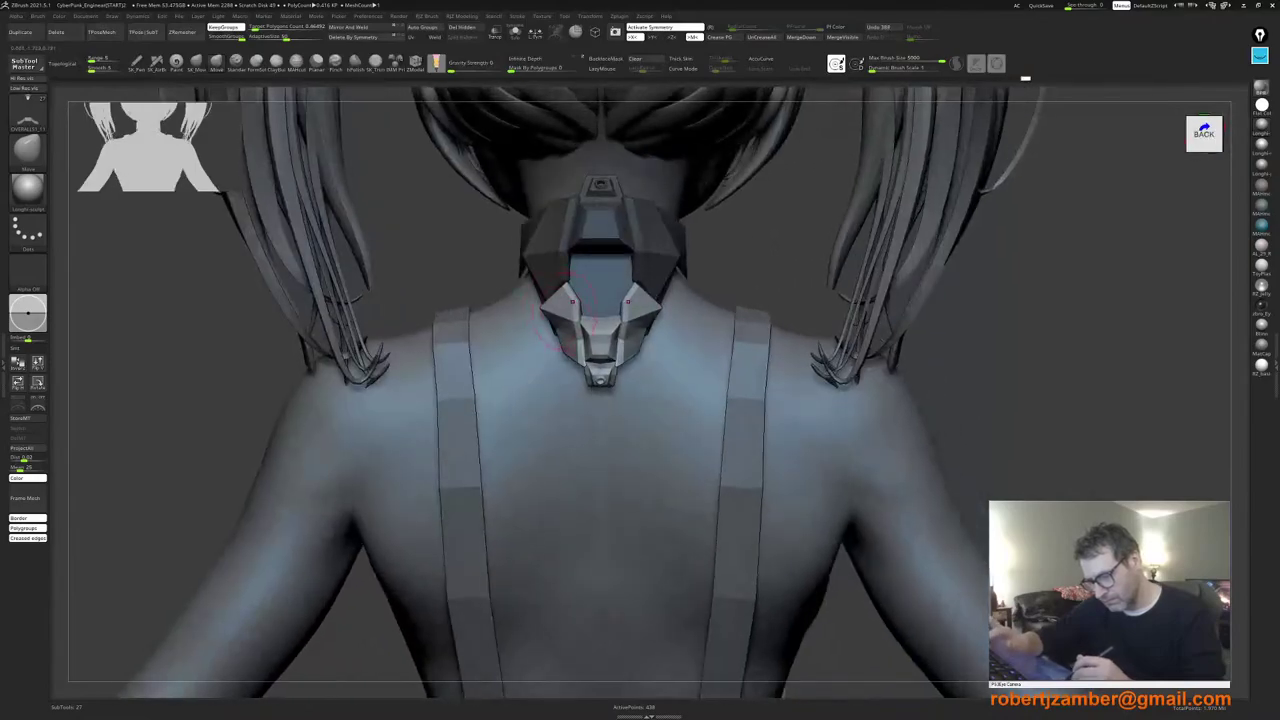
pyautogui.press('space')
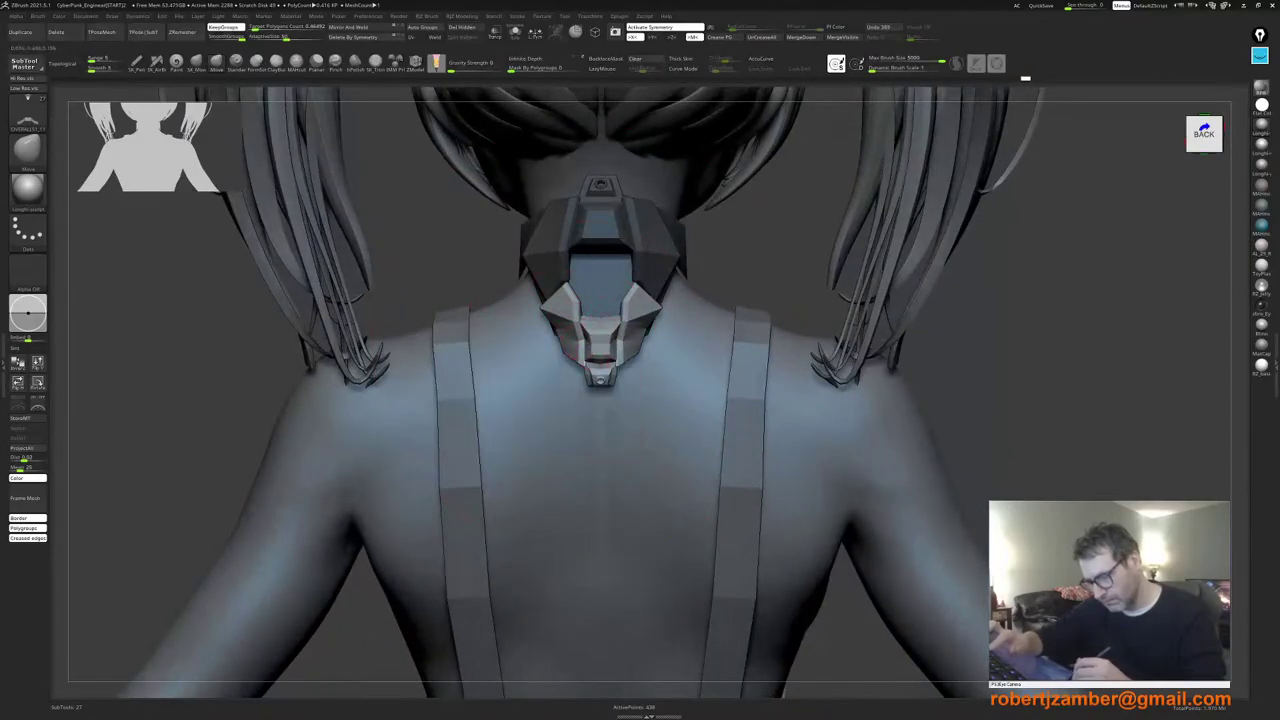
pyautogui.press('space')
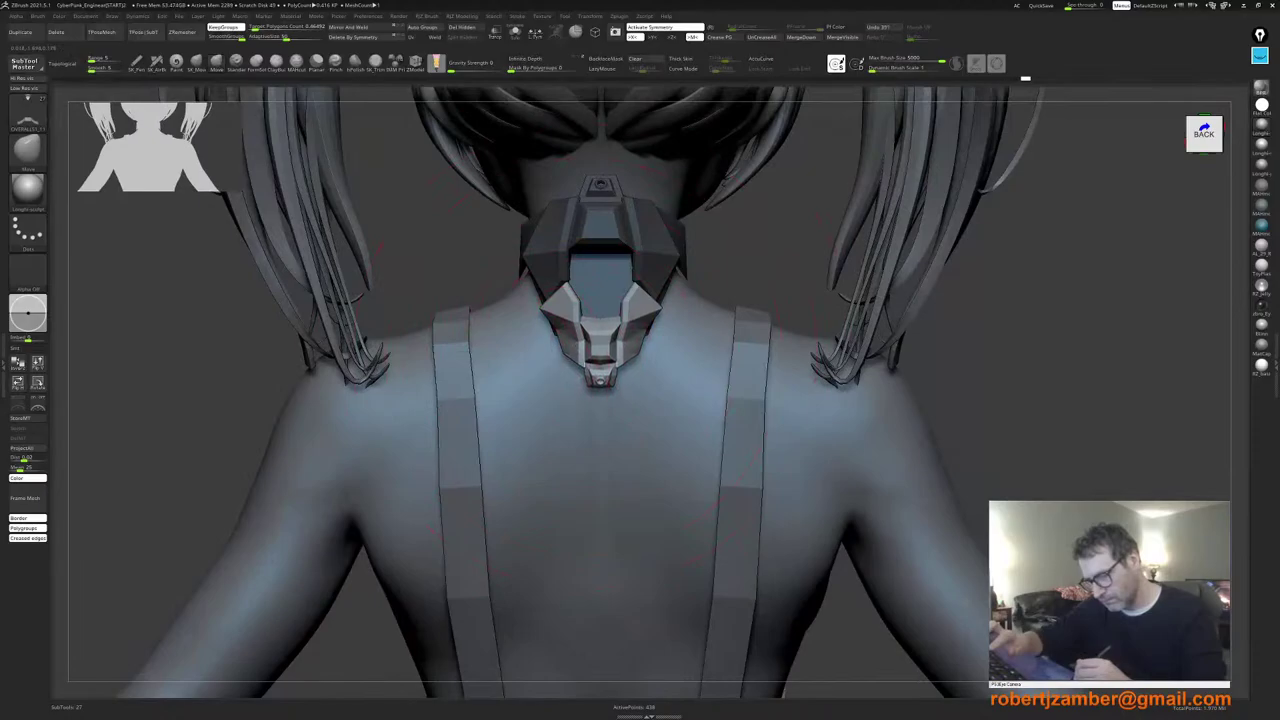
pyautogui.moveTo(552, 336); pyautogui.dragTo(561, 327, button='right')
pyautogui.press('space')
pyautogui.press('space')
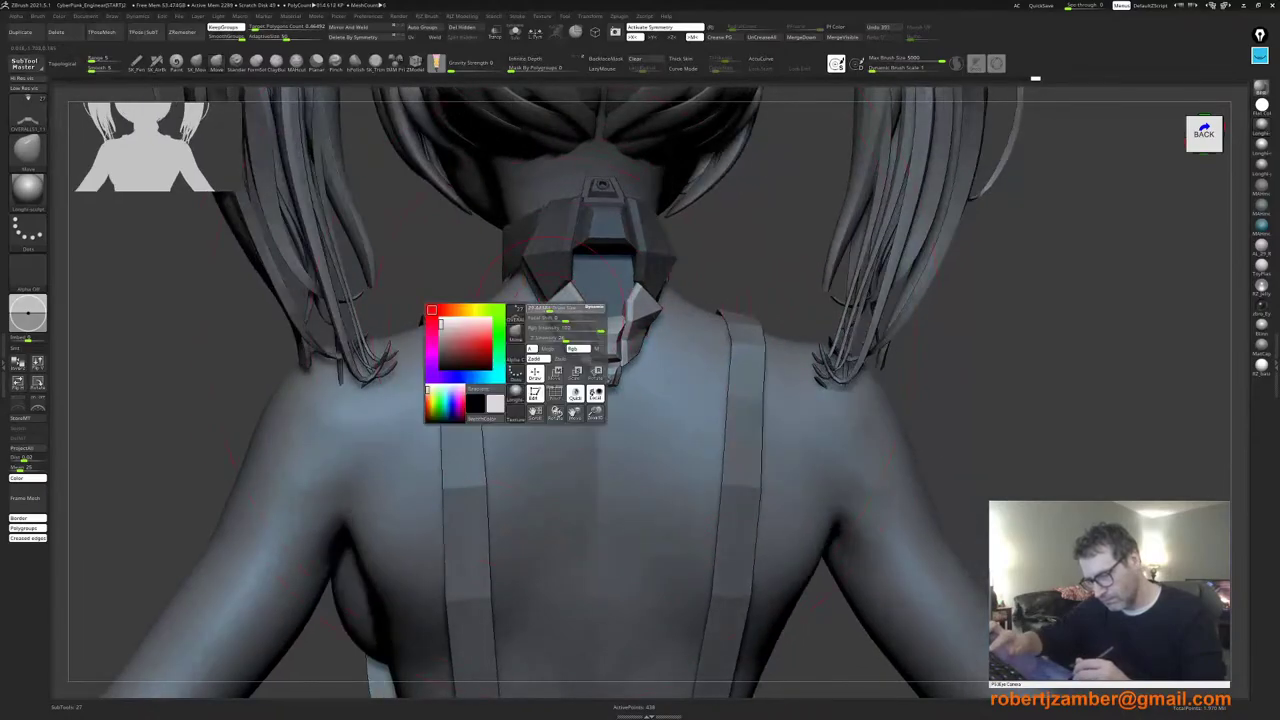
# Step: Refine the flared side points of the lower armour piece from an angled rear view and the back
pyautogui.moveTo(495, 302); pyautogui.dragTo(572, 297, button='right')
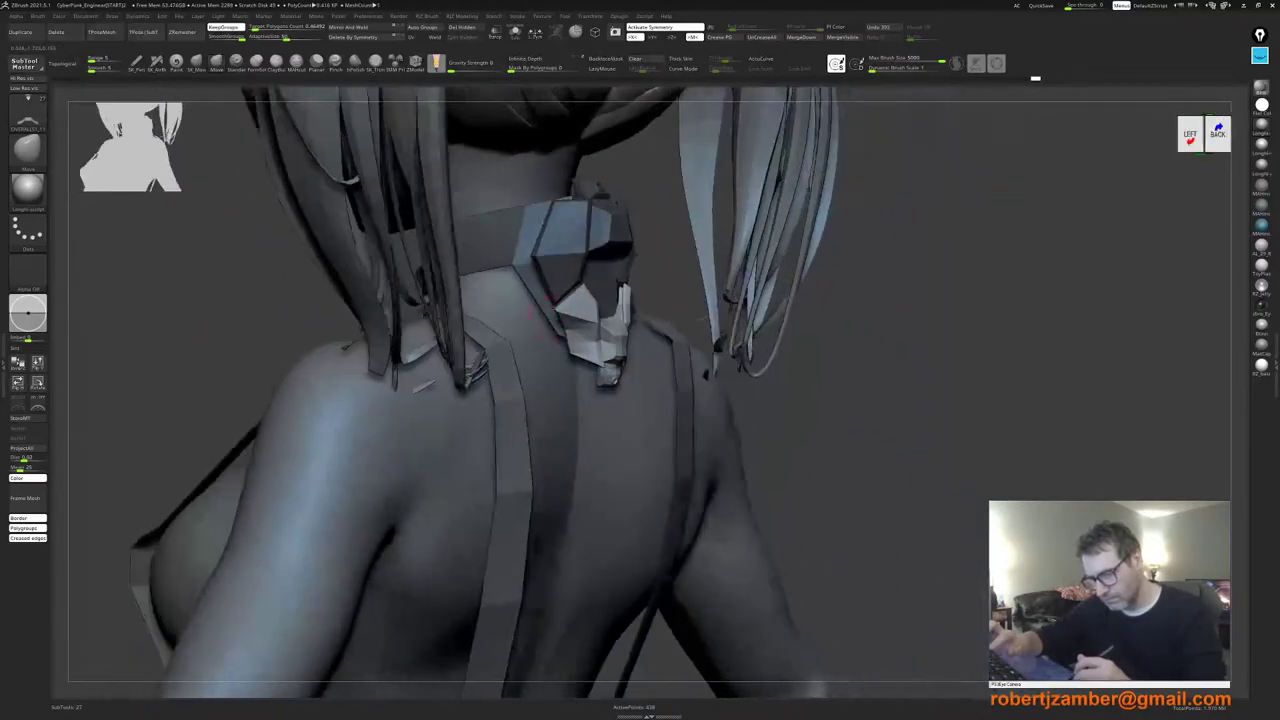
pyautogui.press('space')
pyautogui.moveTo(579, 292); pyautogui.dragTo(573, 297)
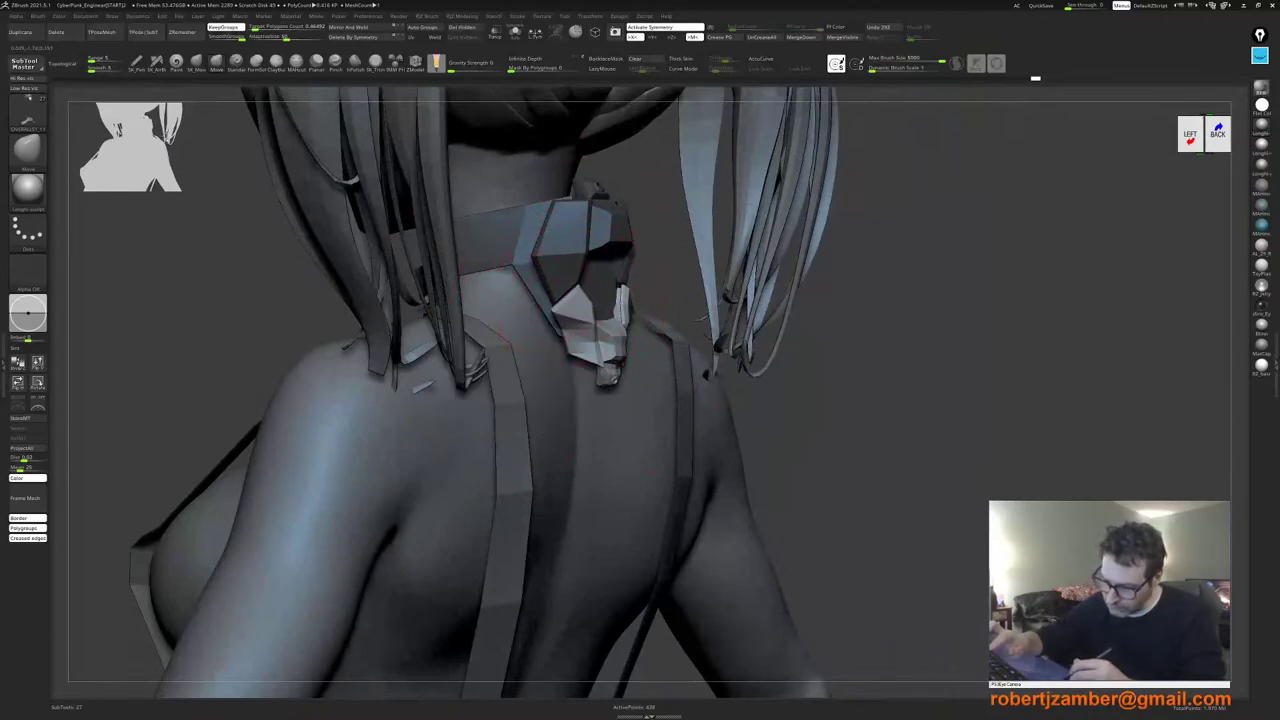
pyautogui.moveTo(590, 300); pyautogui.dragTo(520, 300, button='right')
pyautogui.moveTo(556, 302); pyautogui.dragTo(566, 308)
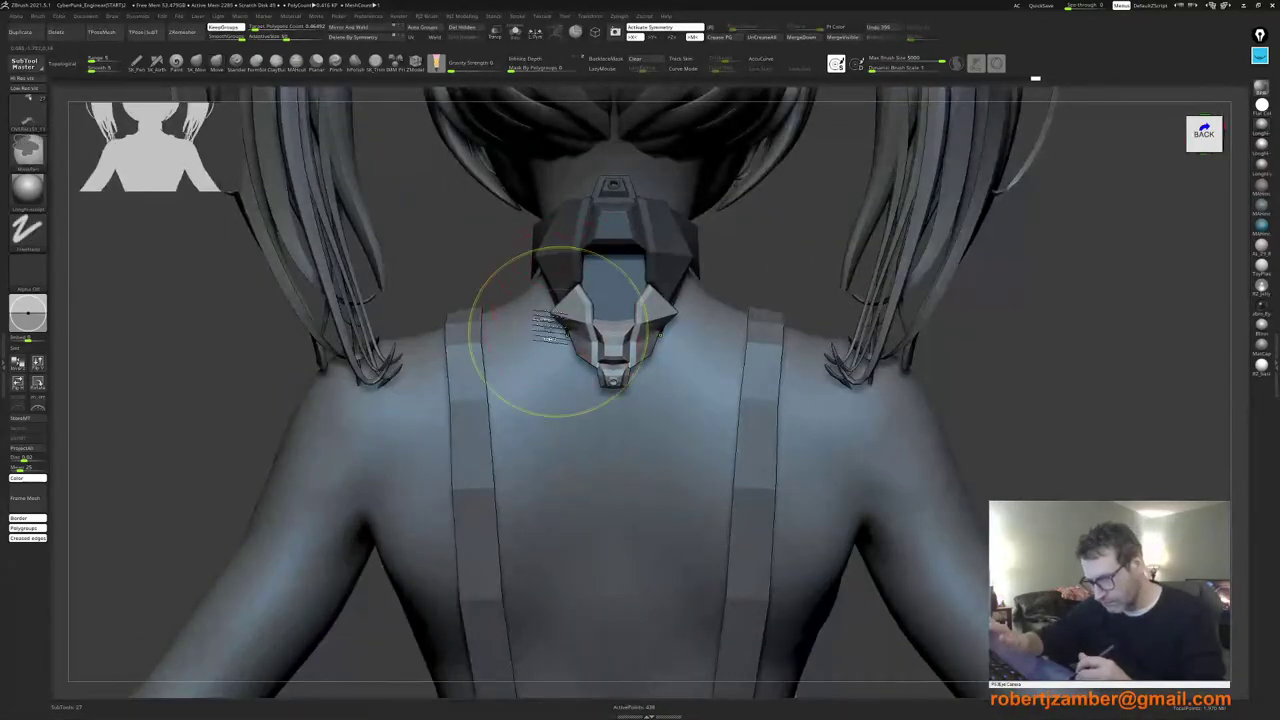
pyautogui.moveTo(557, 331)
pyautogui.keyDown('ctrl'); pyautogui.mouseDown(button='right')
pyautogui.moveTo(570, 363)
pyautogui.moveTo(543, 394)
pyautogui.moveTo(557, 373)
pyautogui.mouseUp(button='right'); pyautogui.keyUp('ctrl')
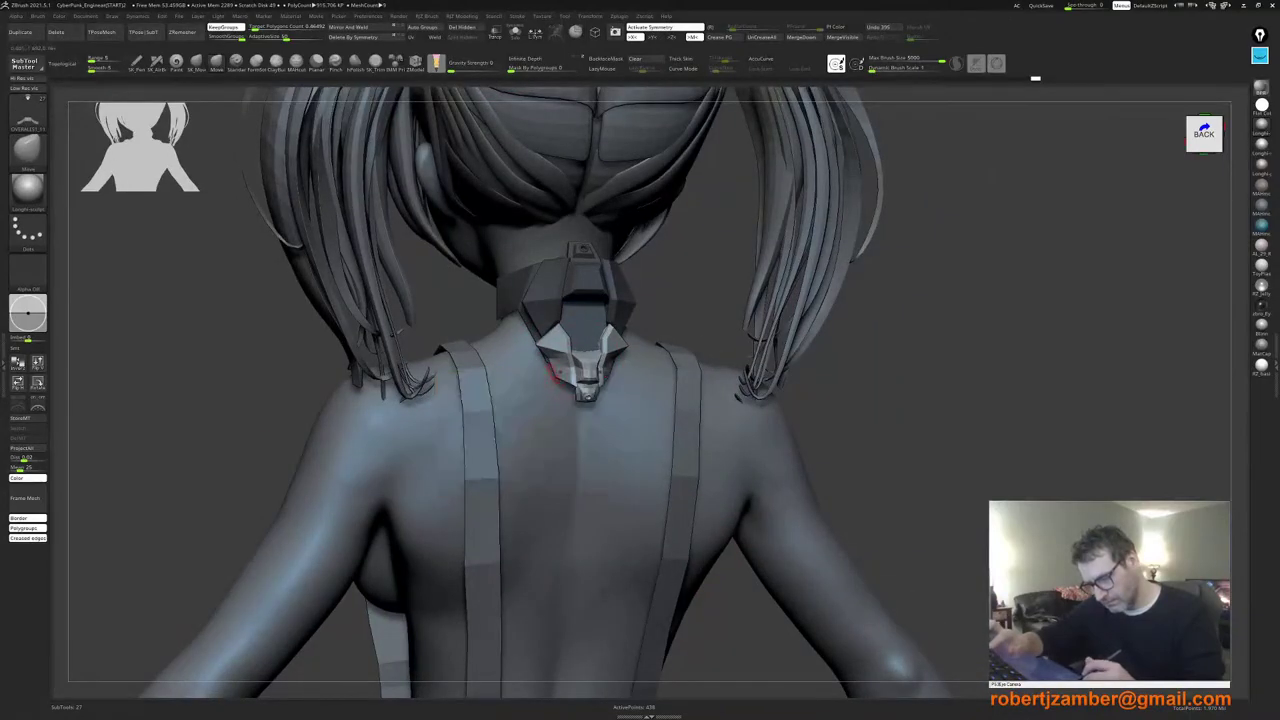
# Step: Widen the lower side plates of the lower armour piece with a symmetrical Move brush stroke
pyautogui.rightClick(545, 365)
pyautogui.rightClick(565, 372)
pyautogui.moveTo(560, 366); pyautogui.dragTo(570, 375)
pyautogui.moveTo(570, 375)
pyautogui.mouseDown(button='right')
pyautogui.moveTo(534, 380)
pyautogui.moveTo(551, 385)
pyautogui.mouseUp(button='right')
pyautogui.rightClick(549, 380)
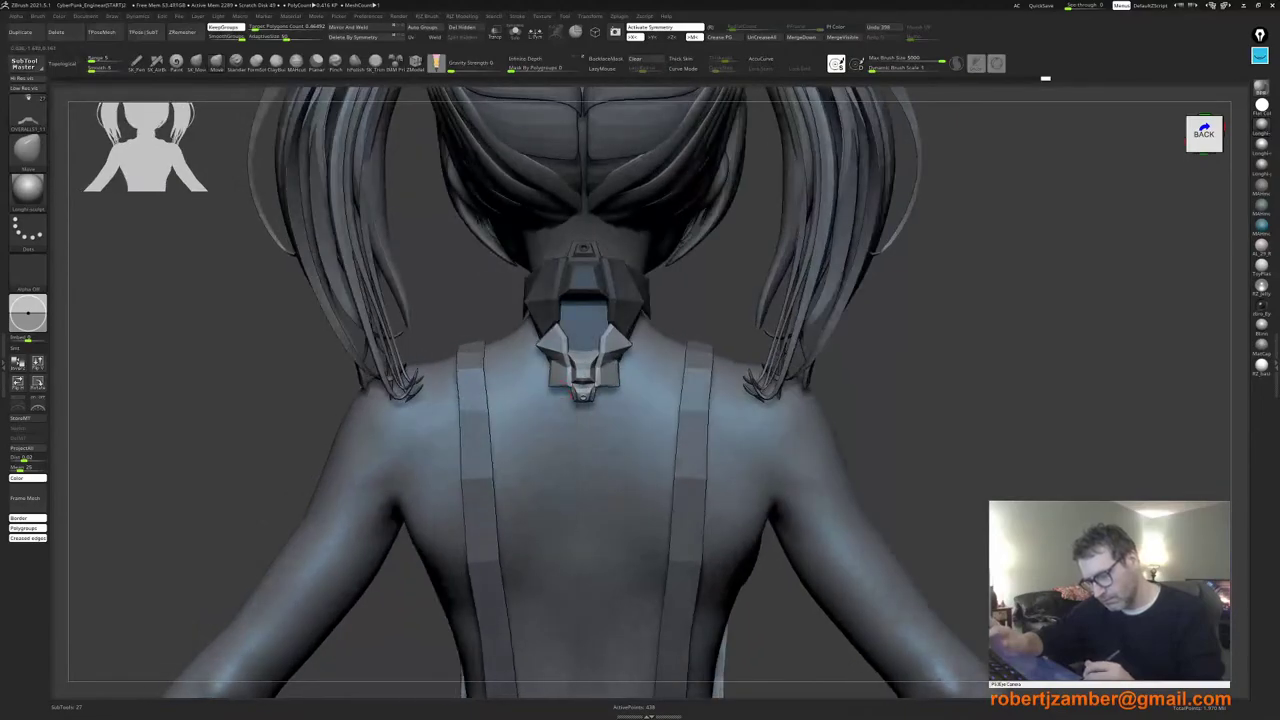
# Step: Adjust the brush size and refine the lower armour piece's inner edges and side plates from an angled rear view
pyautogui.press('space')
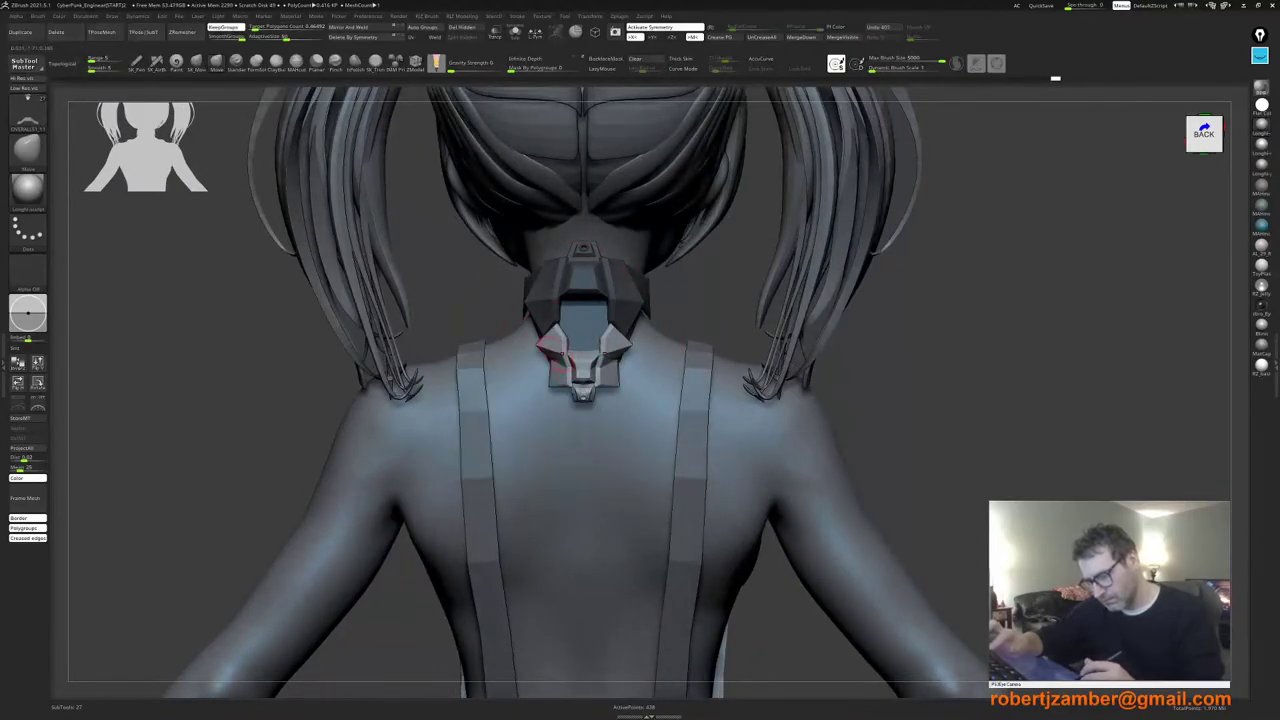
pyautogui.press('space')
pyautogui.moveTo(538, 356); pyautogui.dragTo(575, 360, button='right')
pyautogui.press('space')
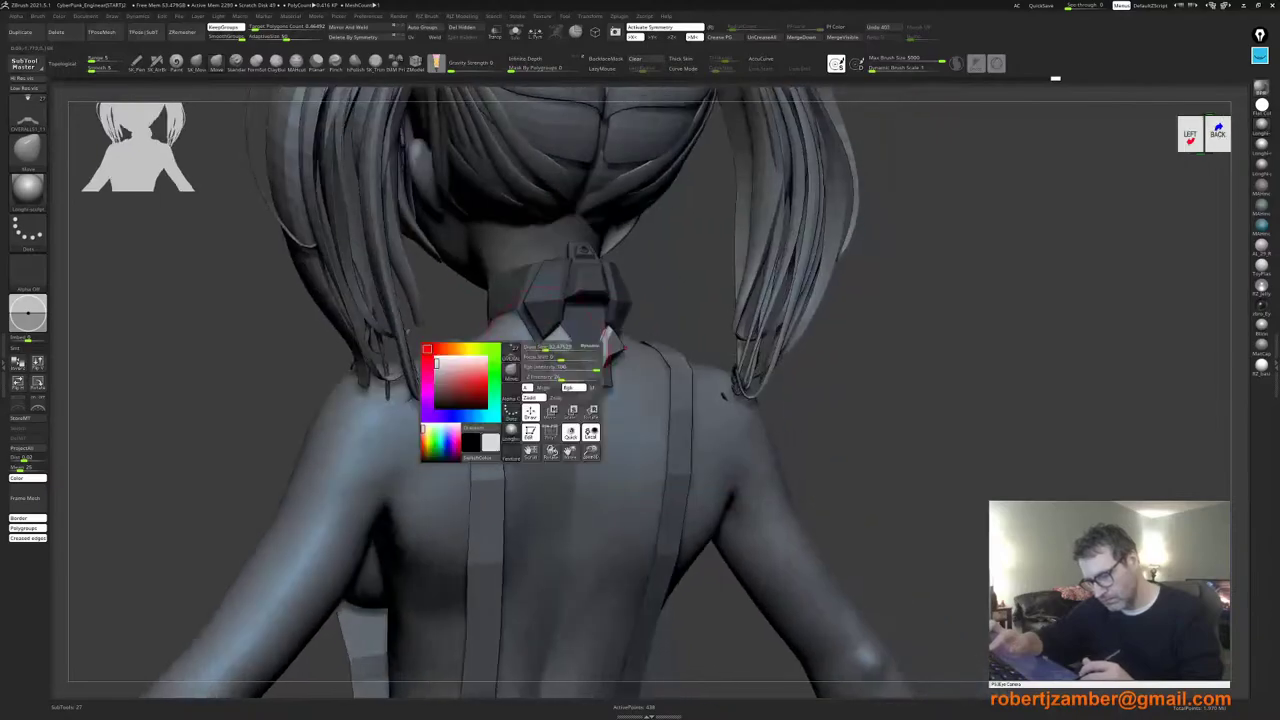
pyautogui.moveTo(592, 370); pyautogui.dragTo(588, 372)
pyautogui.moveTo(588, 372); pyautogui.dragTo(579, 408, button='right')
pyautogui.press('space')
pyautogui.keyDown('alt'); pyautogui.moveTo(579, 408); pyautogui.dragTo(563, 406, button='right'); pyautogui.keyUp('alt')
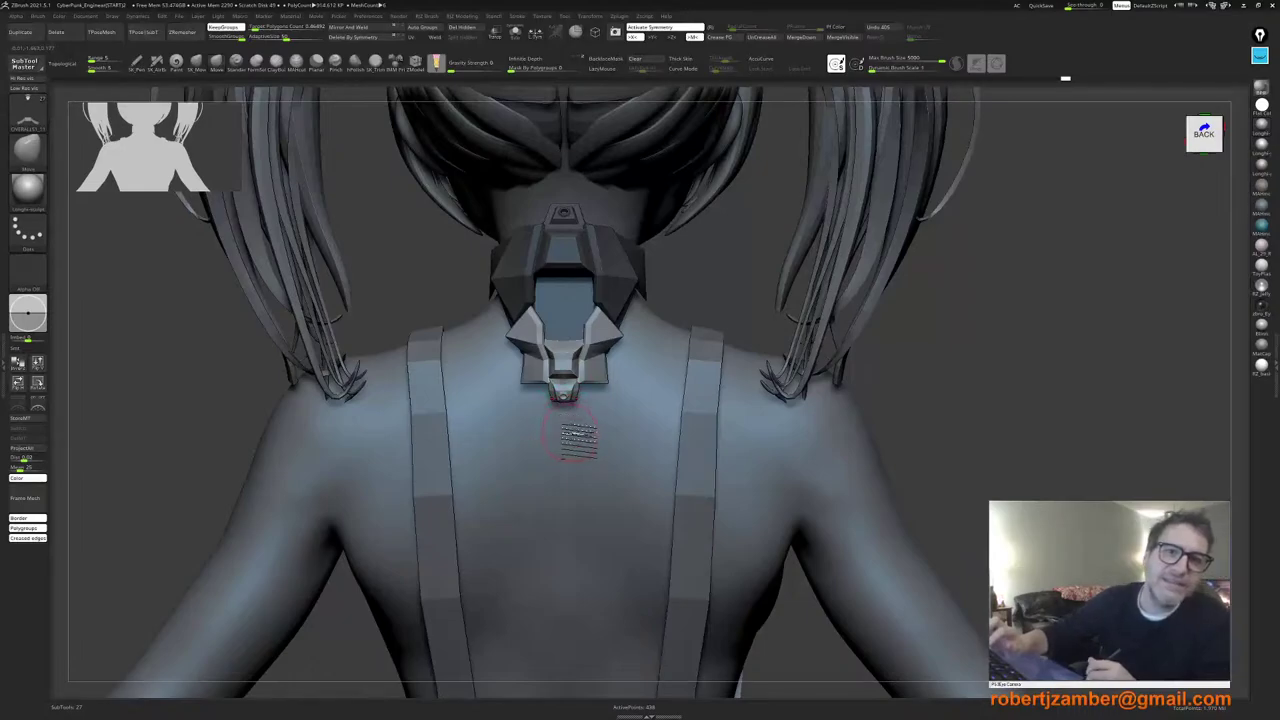
# Step: Reshape the lower armour piece's bottom tip against the upper back using a larger Move brush
pyautogui.moveTo(571, 434)
pyautogui.keyDown('alt'); pyautogui.mouseDown(button='right')
pyautogui.moveTo(505, 390)
pyautogui.moveTo(573, 394)
pyautogui.moveTo(545, 385)
pyautogui.mouseUp(button='right'); pyautogui.keyUp('alt')
pyautogui.press('space')
pyautogui.press('space')
pyautogui.press('space')
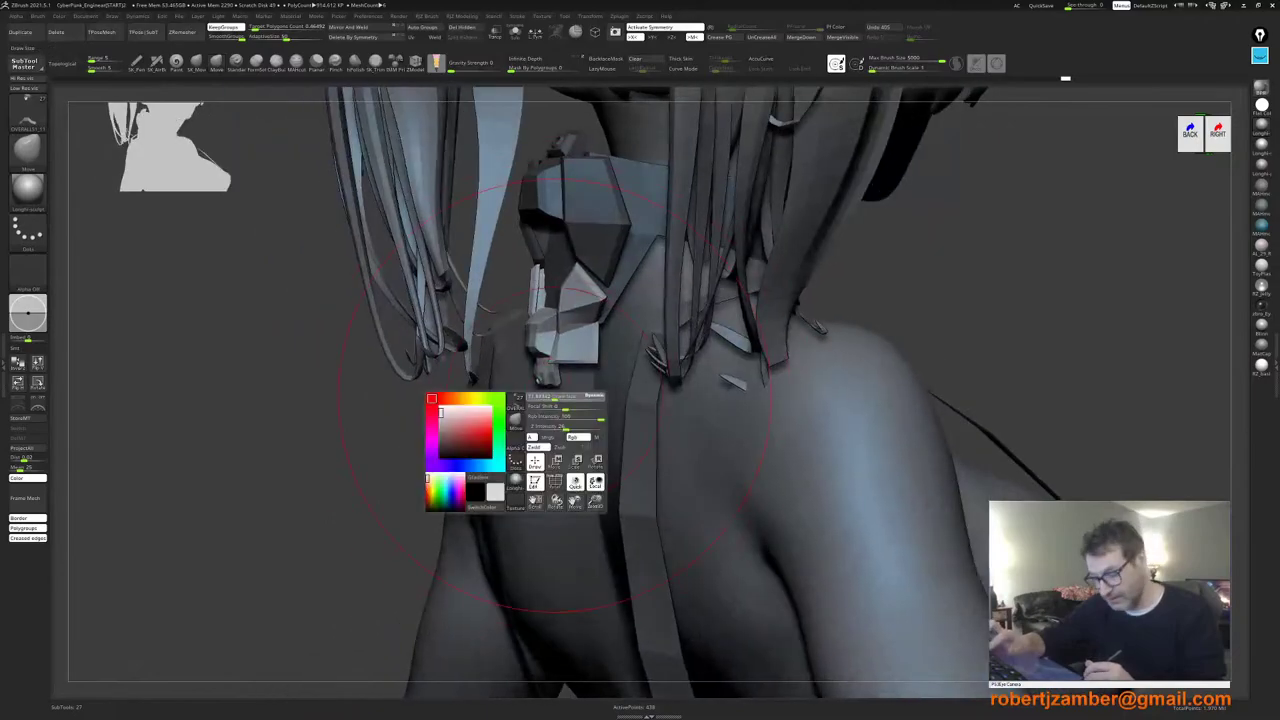
pyautogui.press('space')
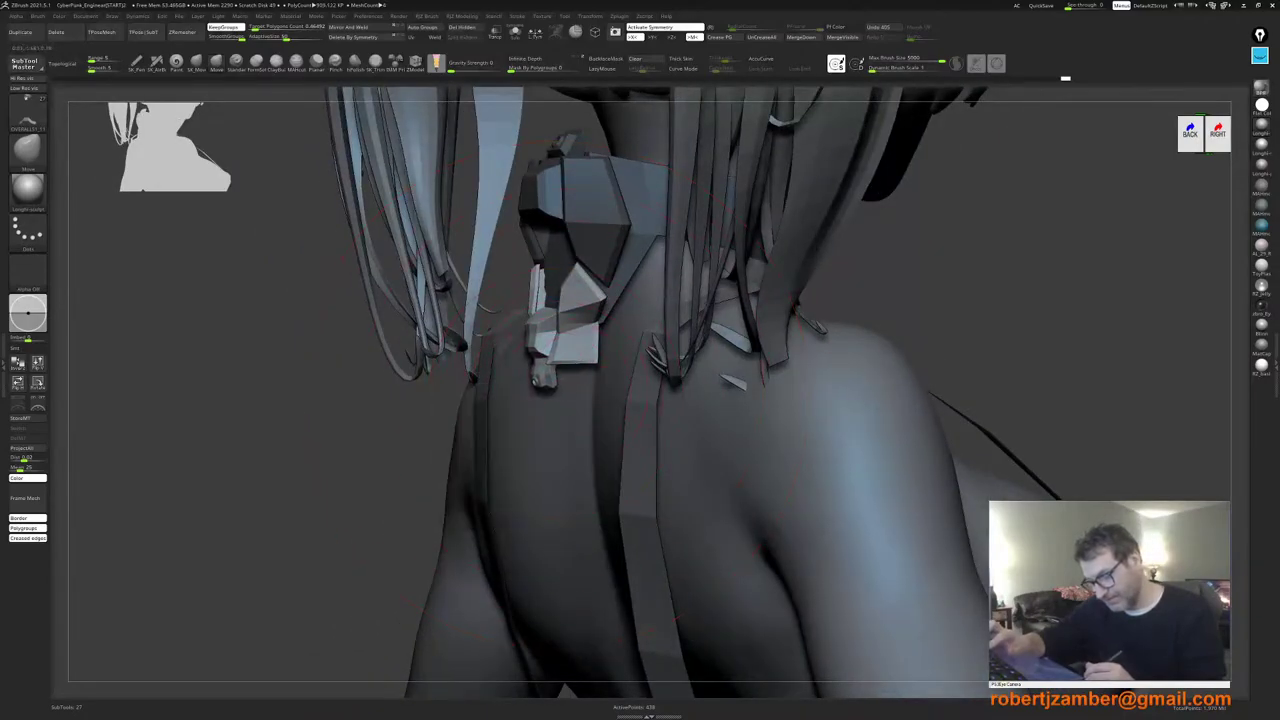
pyautogui.keyDown('shift'); pyautogui.moveTo(545, 390); pyautogui.dragTo(600, 388, button='right'); pyautogui.keyUp('shift')
pyautogui.press('space')
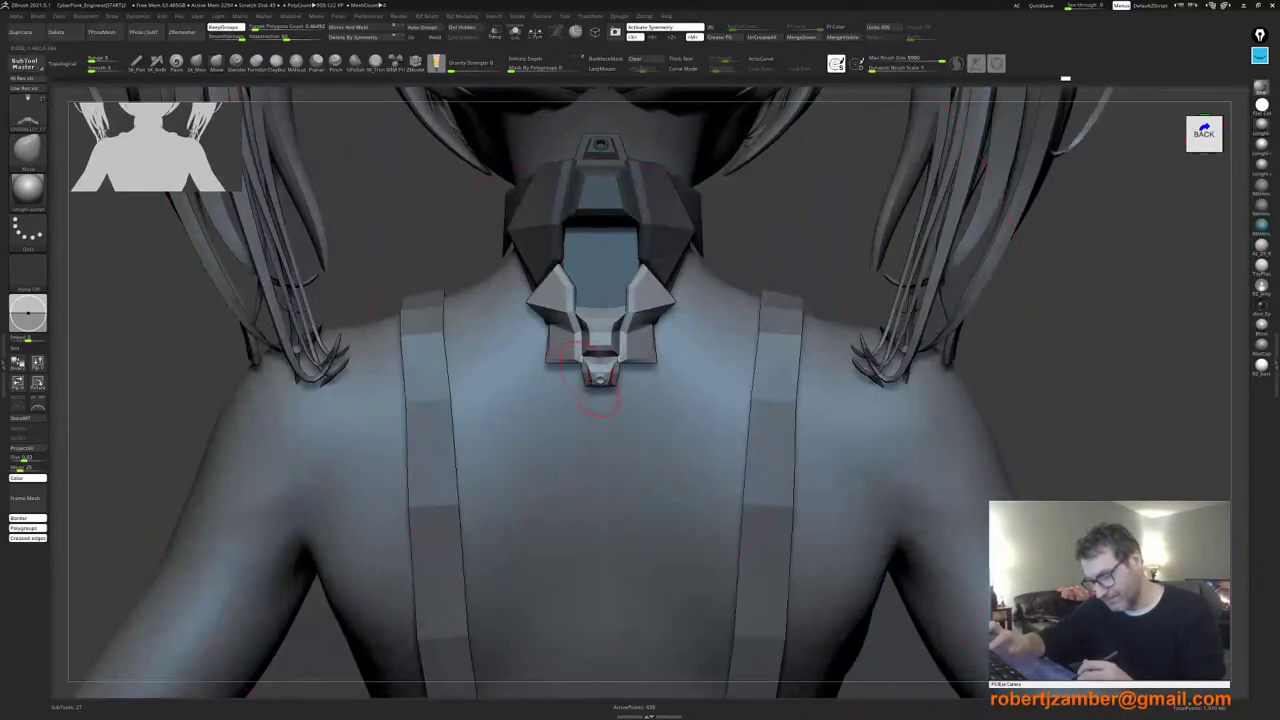
# Step: Nudge the lower armour piece's flared side points with a resized Move brush and check them from behind
pyautogui.press('space')
pyautogui.moveTo(547, 340)
pyautogui.mouseDown()
pyautogui.moveTo(555, 302)
pyautogui.moveTo(542, 303)
pyautogui.mouseUp()
pyautogui.press('space')
pyautogui.press('space')
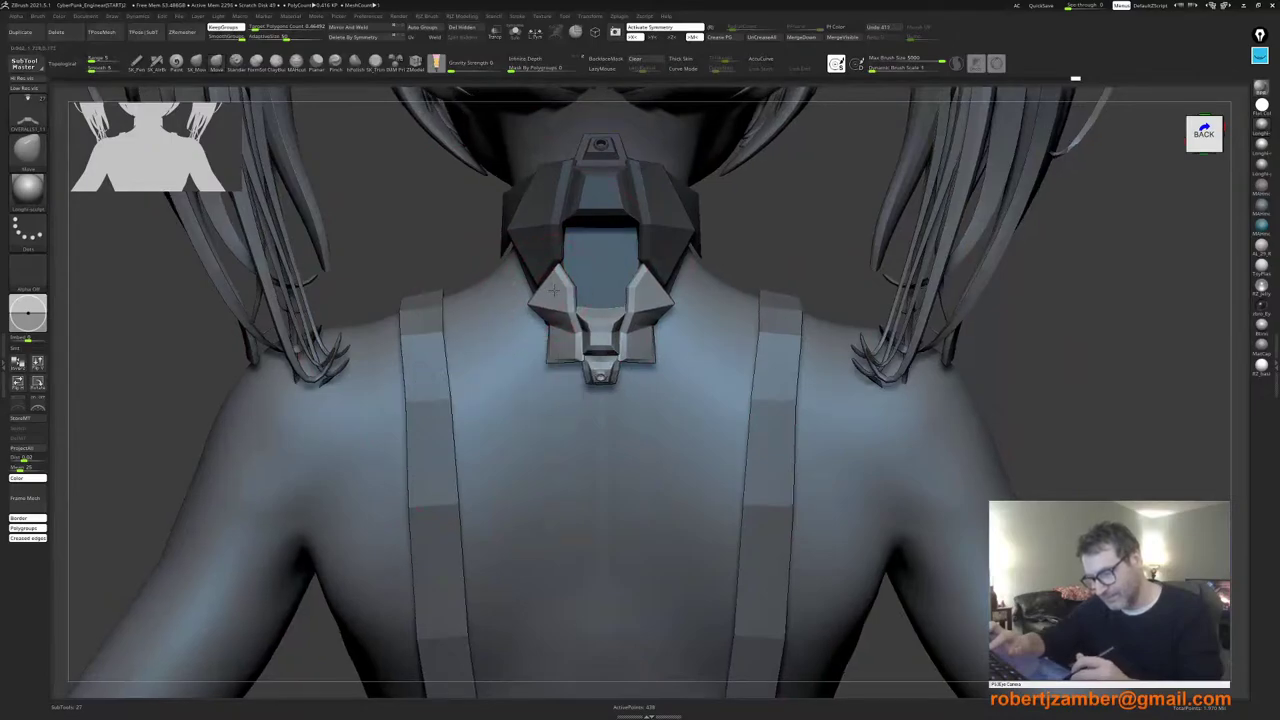
pyautogui.moveTo(490, 275); pyautogui.dragTo(553, 268, button='right')
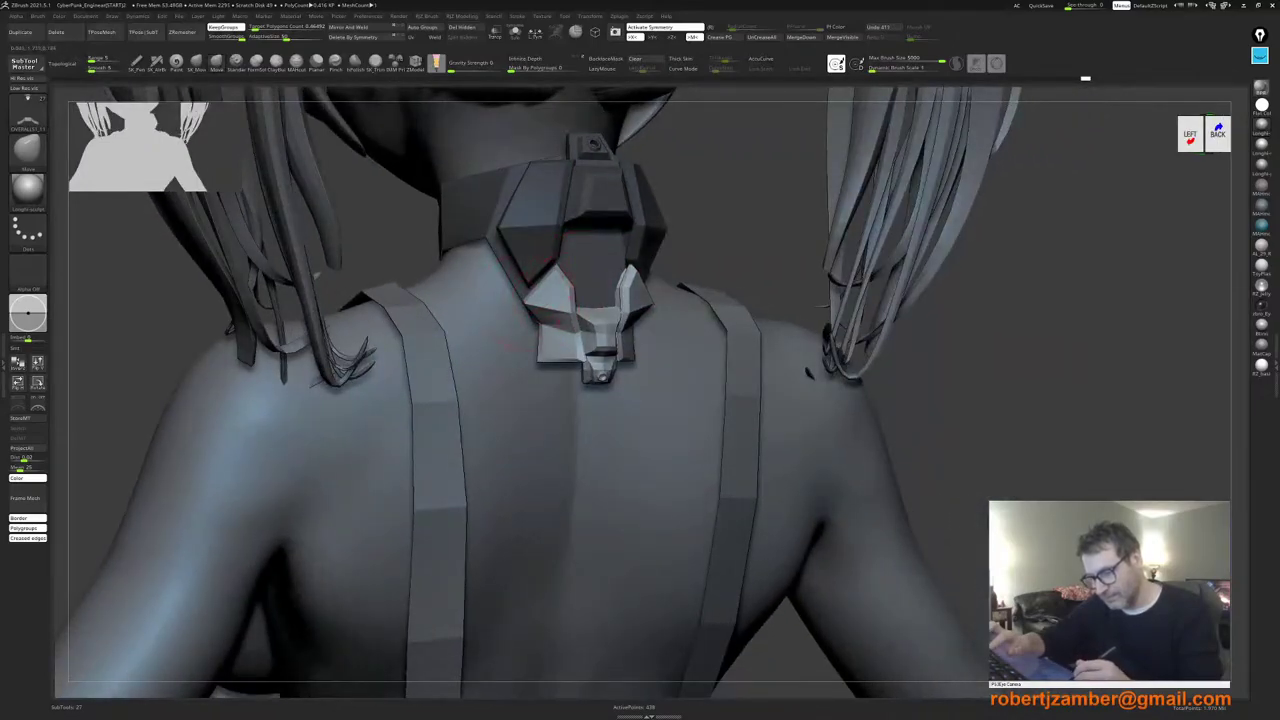
pyautogui.moveTo(512, 338); pyautogui.dragTo(452, 346, button='right')
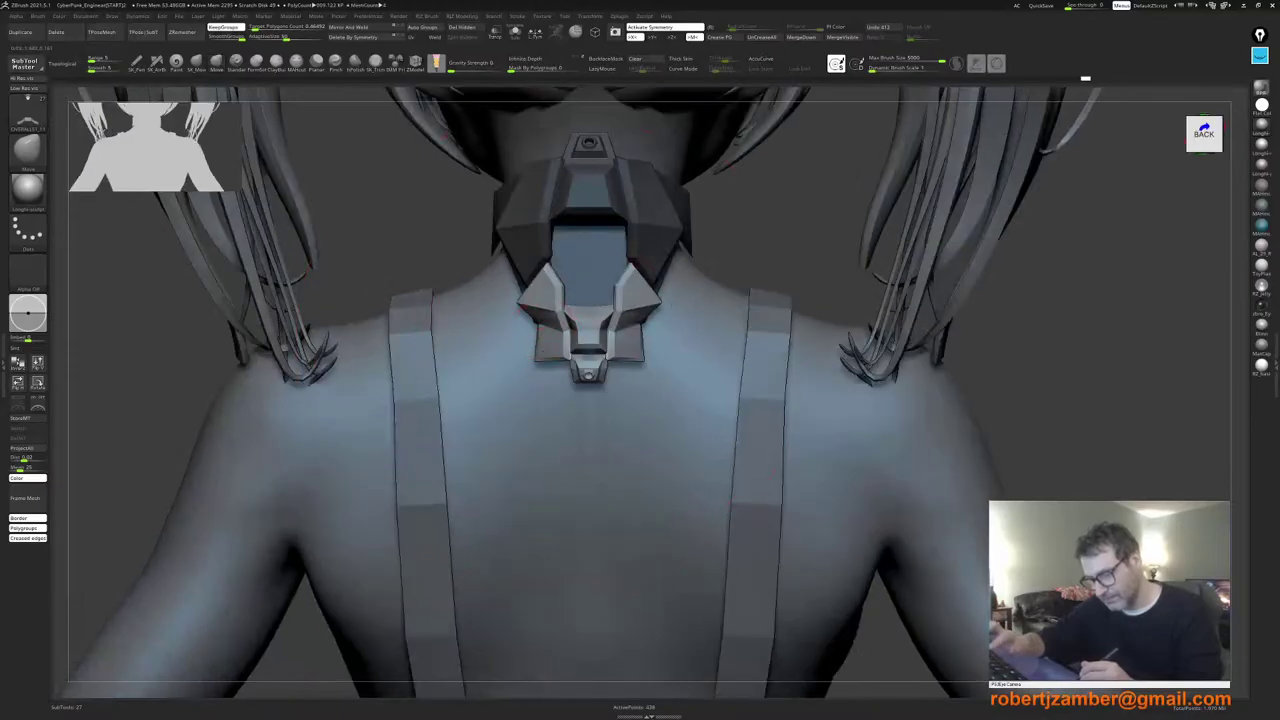
pyautogui.keyDown('ctrl'); pyautogui.moveTo(531, 357); pyautogui.dragTo(434, 323, button='right'); pyautogui.keyUp('ctrl')
pyautogui.keyDown('alt'); pyautogui.moveTo(530, 394); pyautogui.dragTo(552, 505, button='right'); pyautogui.keyUp('alt')
# Step: Try duplicating the lower armour piece upward over the neck collar, and undo the copy
pyautogui.press('w')
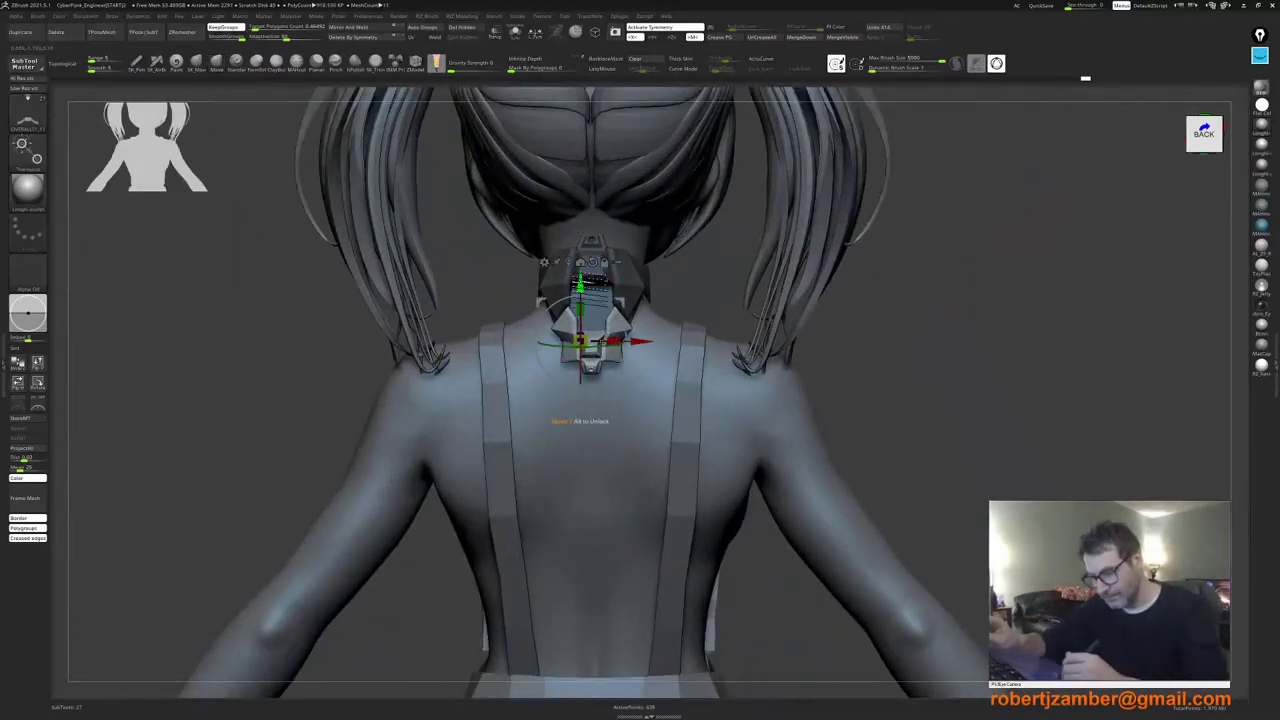
pyautogui.keyDown('ctrl'); pyautogui.moveTo(581, 243); pyautogui.dragTo(581, 245); pyautogui.keyUp('ctrl')
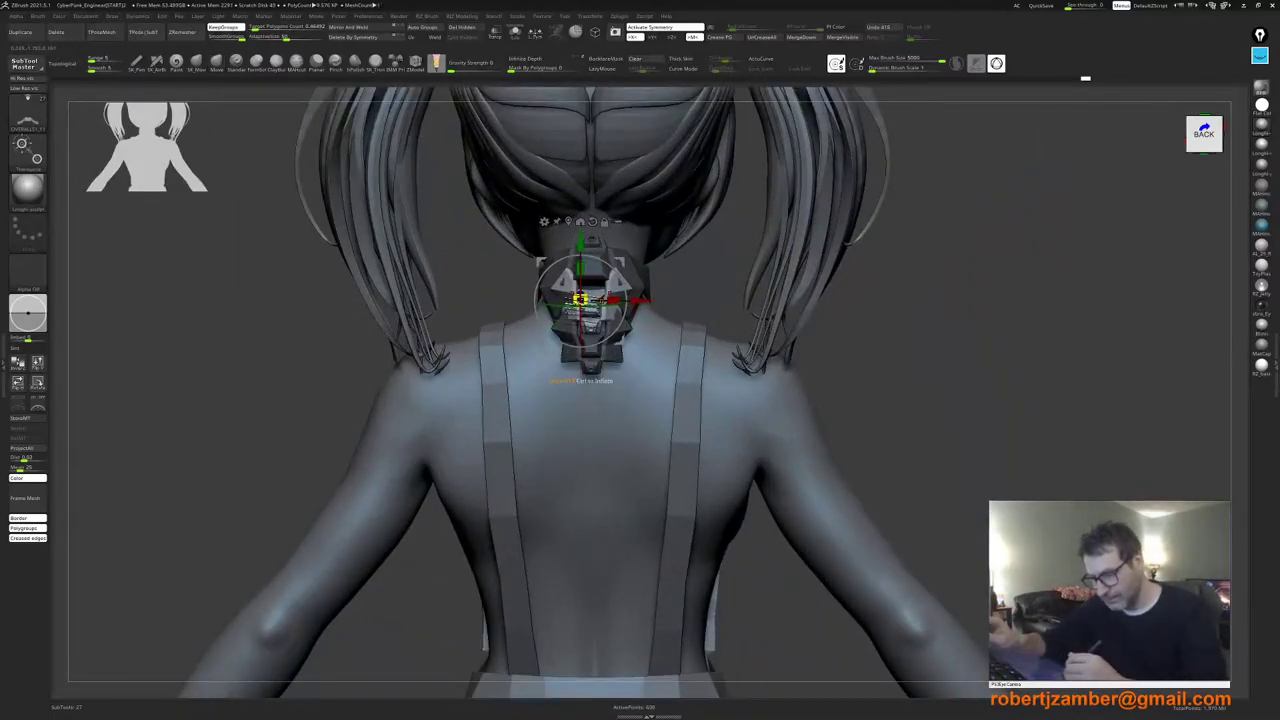
pyautogui.moveTo(602, 301); pyautogui.dragTo(552, 303, button='right')
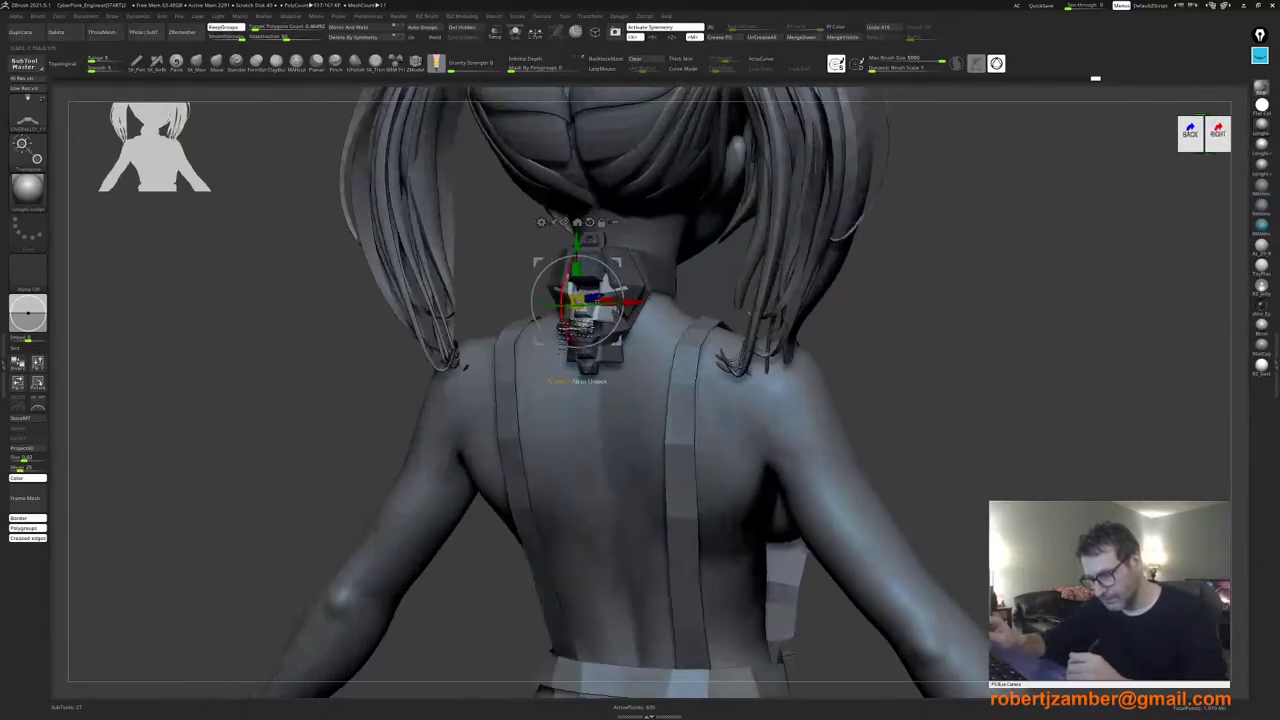
pyautogui.moveTo(594, 299); pyautogui.dragTo(587, 300)
pyautogui.moveTo(603, 299); pyautogui.dragTo(652, 299, button='right')
pyautogui.moveTo(567, 247); pyautogui.dragTo(565, 239)
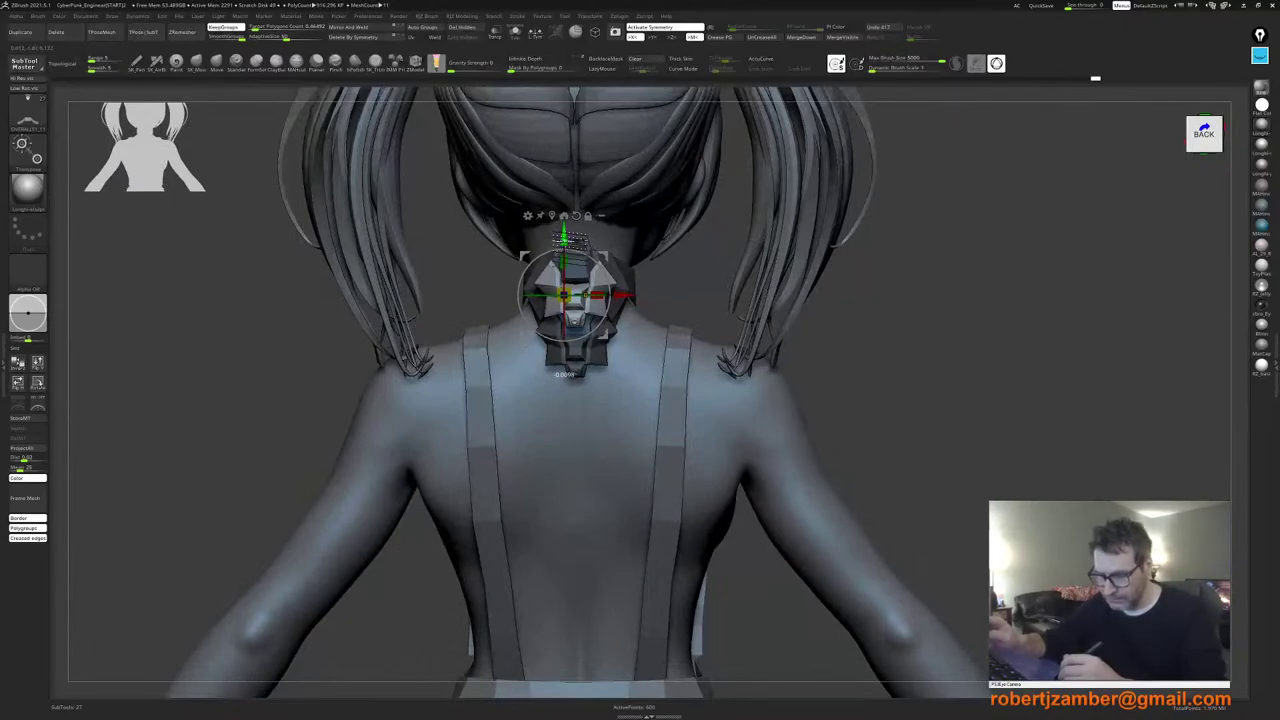
pyautogui.moveTo(636, 298)
pyautogui.mouseDown(button='right')
pyautogui.moveTo(588, 294)
pyautogui.moveTo(636, 295)
pyautogui.mouseUp(button='right')
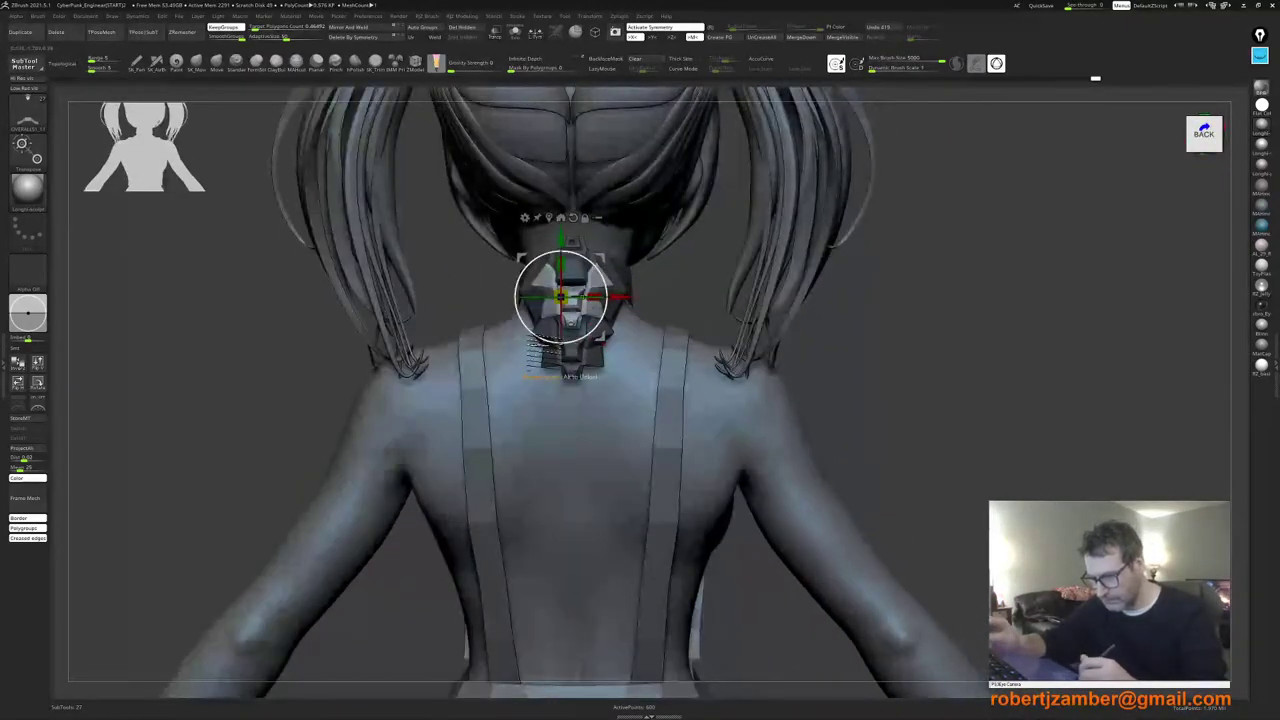
pyautogui.moveTo(555, 342); pyautogui.dragTo(573, 311, button='right')
pyautogui.hotkey('ctrl', 'z')
pyautogui.hotkey('ctrl', 'z')
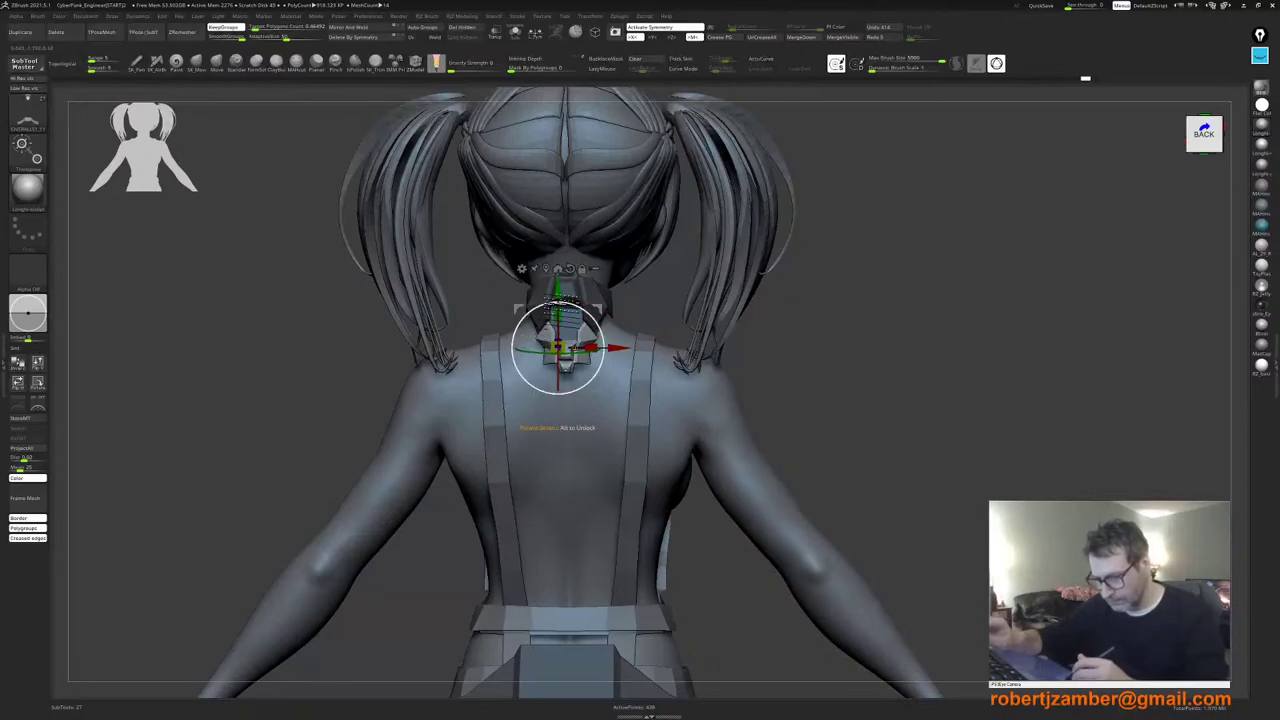
# Step: Duplicate the lower armour piece down the spine and rotate the copy about 7° to follow the back's curve
pyautogui.keyDown('ctrl'); pyautogui.keyDown('shift'); pyautogui.moveTo(557, 290); pyautogui.dragTo(557, 303); pyautogui.keyUp('shift'); pyautogui.keyUp('ctrl')
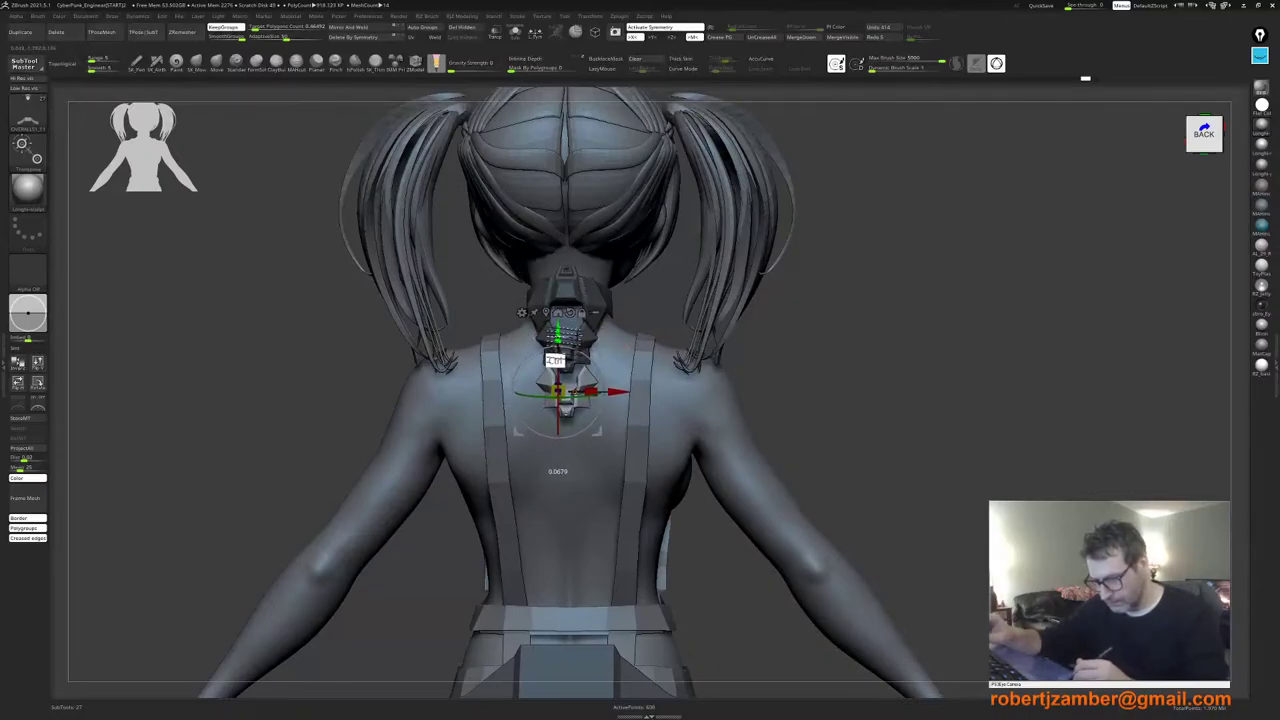
pyautogui.moveTo(557, 366); pyautogui.dragTo(656, 369, button='right')
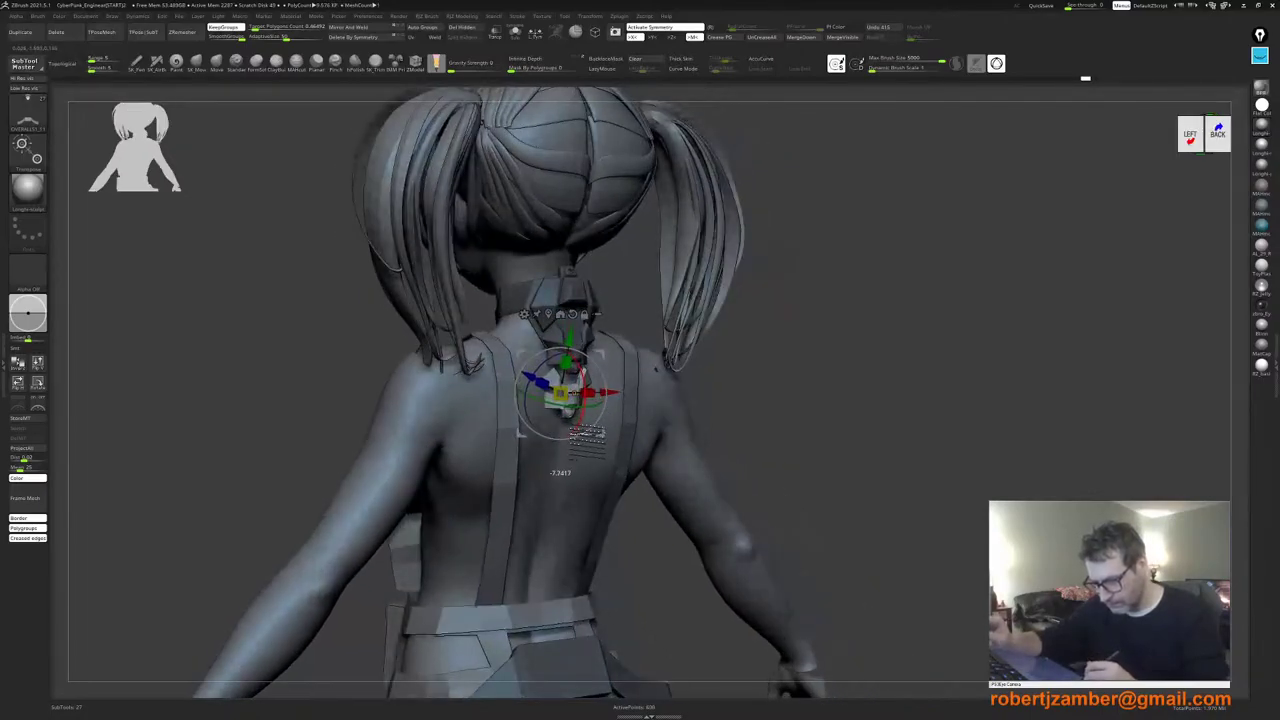
pyautogui.moveTo(588, 440); pyautogui.dragTo(545, 440, button='right')
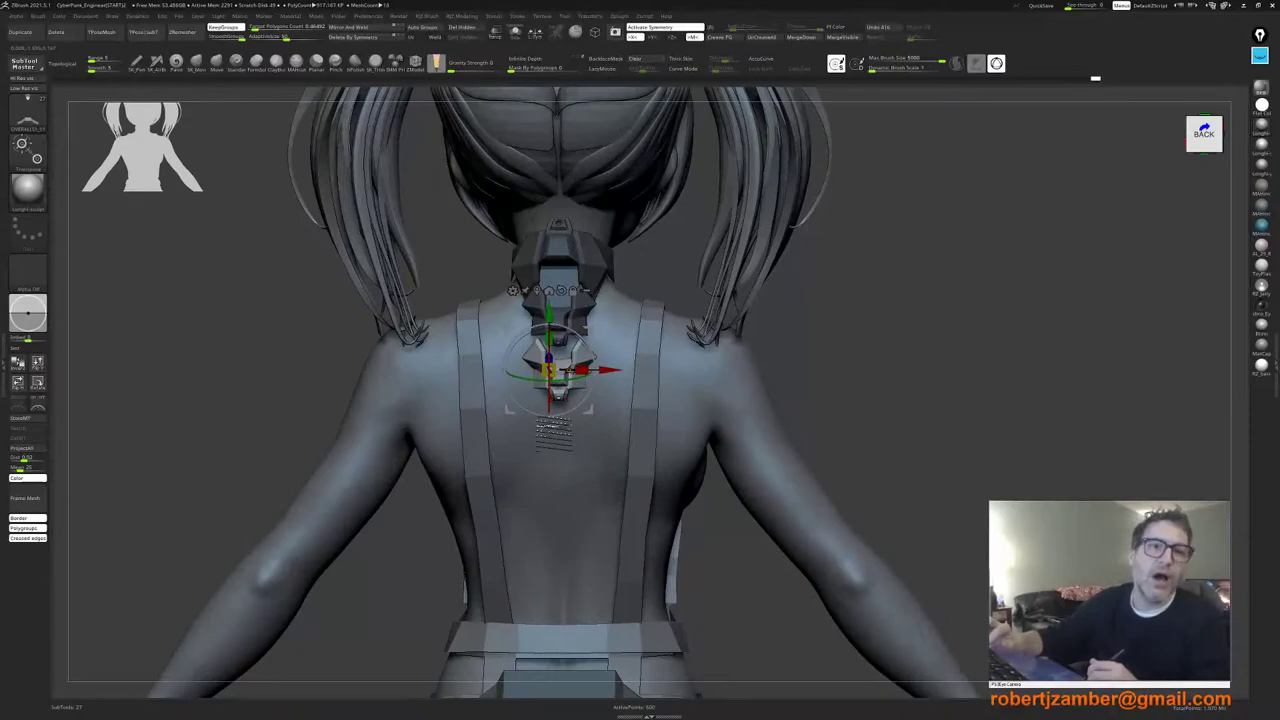
pyautogui.keyDown('alt'); pyautogui.moveTo(549, 440); pyautogui.dragTo(563, 428, button='right'); pyautogui.keyUp('alt')
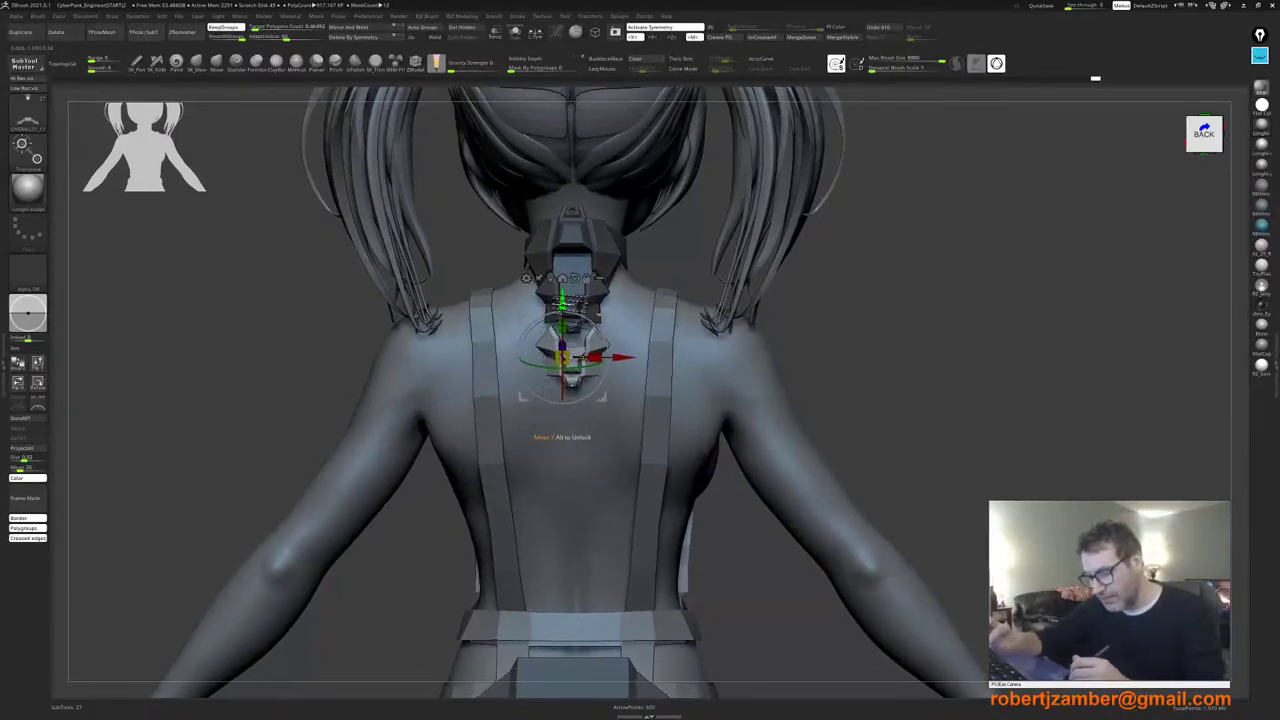
# Step: Try duplicating another armour segment farther down the spine, and undo back to the single lower piece
pyautogui.moveTo(562, 291); pyautogui.dragTo(562, 293)
pyautogui.moveTo(562, 293)
pyautogui.keyDown('ctrl'); pyautogui.mouseDown(button='right')
pyautogui.moveTo(563, 309)
pyautogui.moveTo(480, 340)
pyautogui.moveTo(563, 312)
pyautogui.mouseUp(button='right'); pyautogui.keyUp('ctrl')
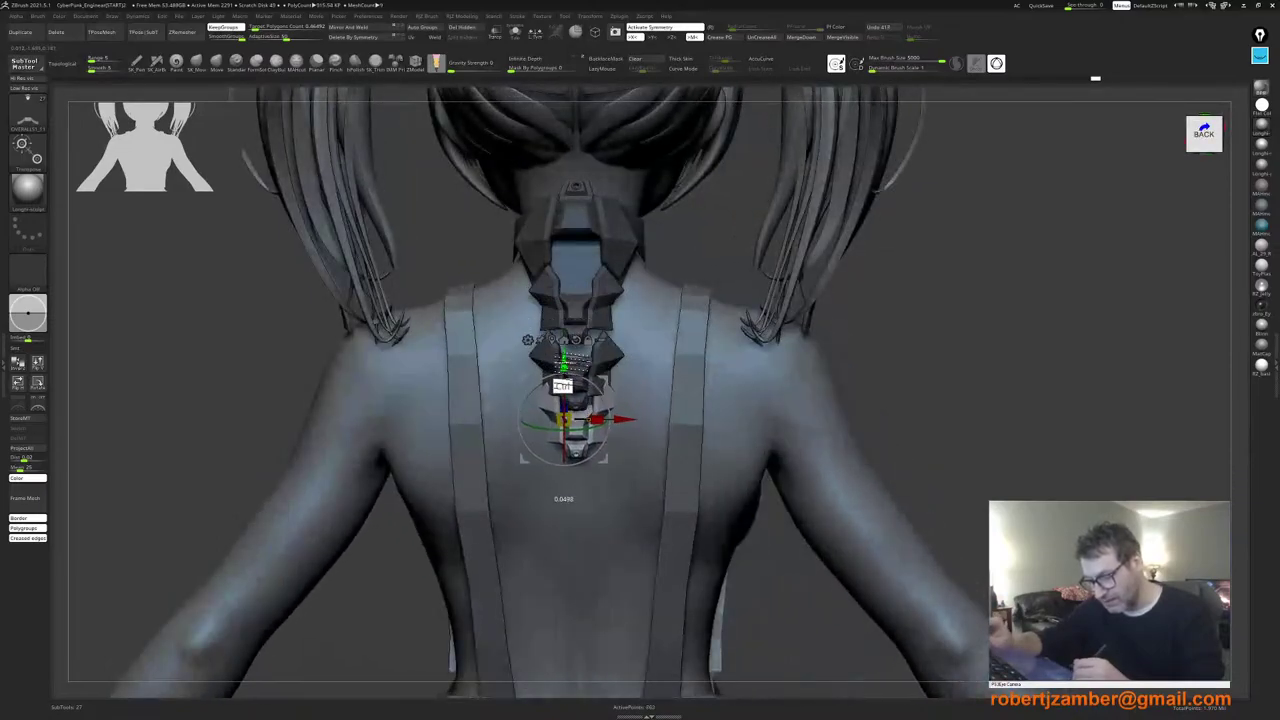
pyautogui.keyDown('ctrl'); pyautogui.moveTo(563, 362); pyautogui.dragTo(563, 363); pyautogui.keyUp('ctrl')
pyautogui.hotkey('ctrl', 'z')
pyautogui.hotkey('ctrl', 'z')
pyautogui.hotkey('ctrl', 'z')
pyautogui.hotkey('ctrl', 'z')
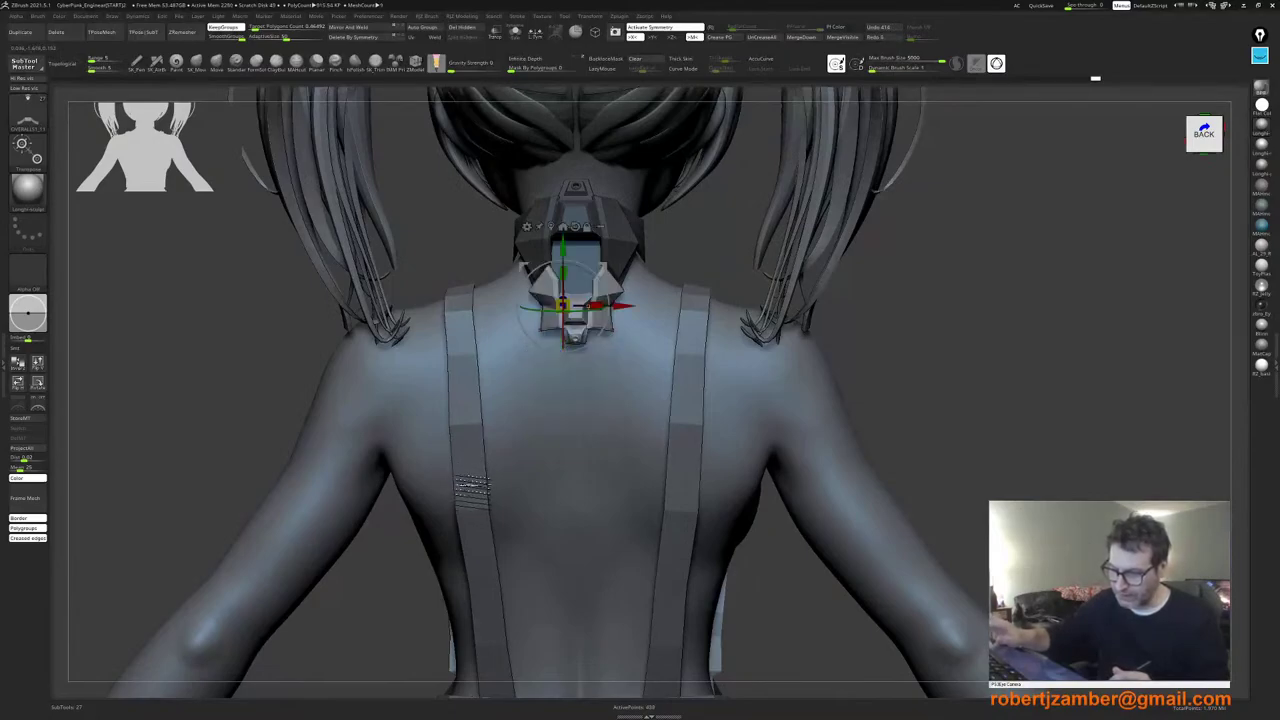
# Step: Compare the upper back with and without the duplicated armour segment by undoing and redoing the copy
pyautogui.hotkey('ctrl', 'shift', 'z')
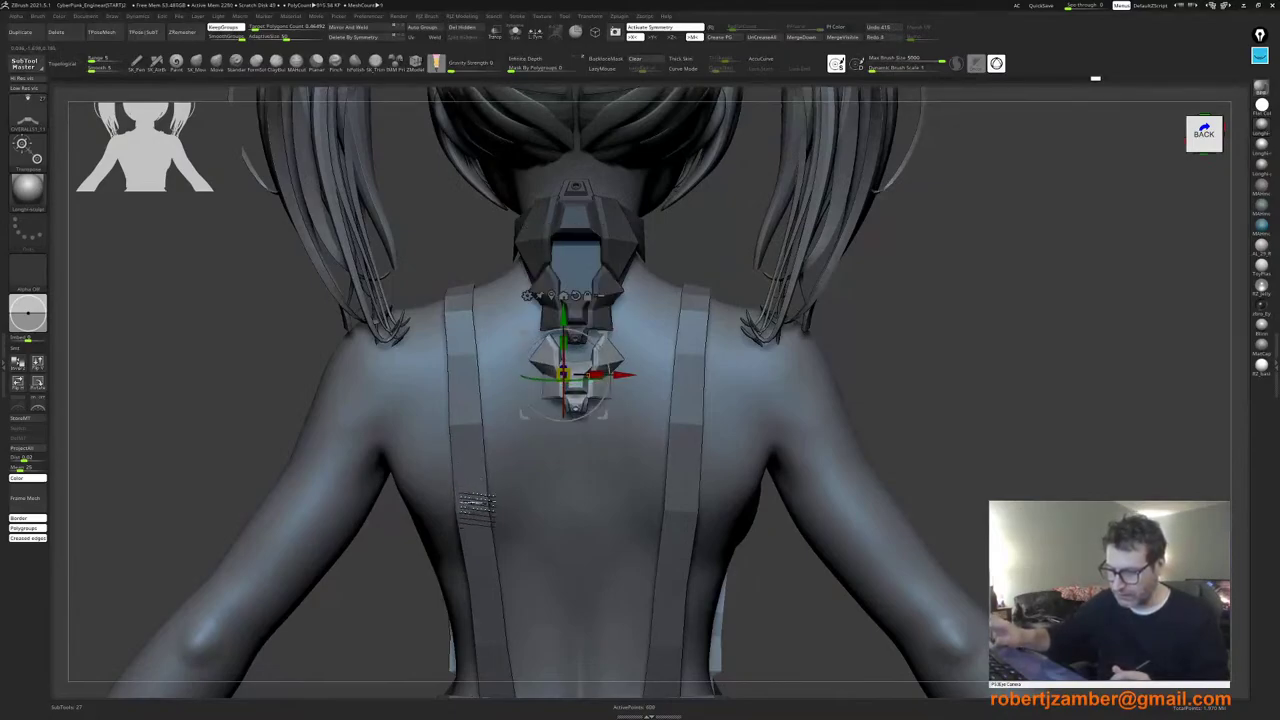
pyautogui.hotkey('ctrl', 'z')
pyautogui.hotkey('ctrl', 'shift', 'z')
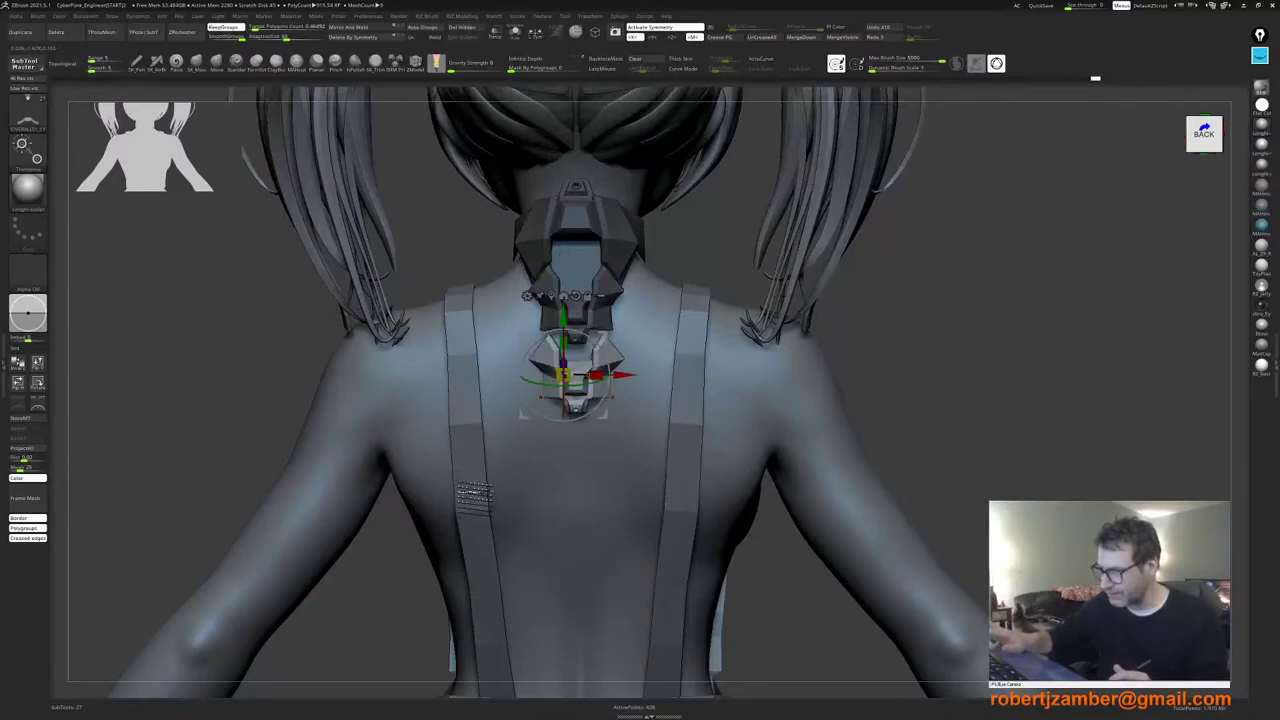
pyautogui.hotkey('ctrl', 'z')
pyautogui.hotkey('ctrl', 'shift', 'z')
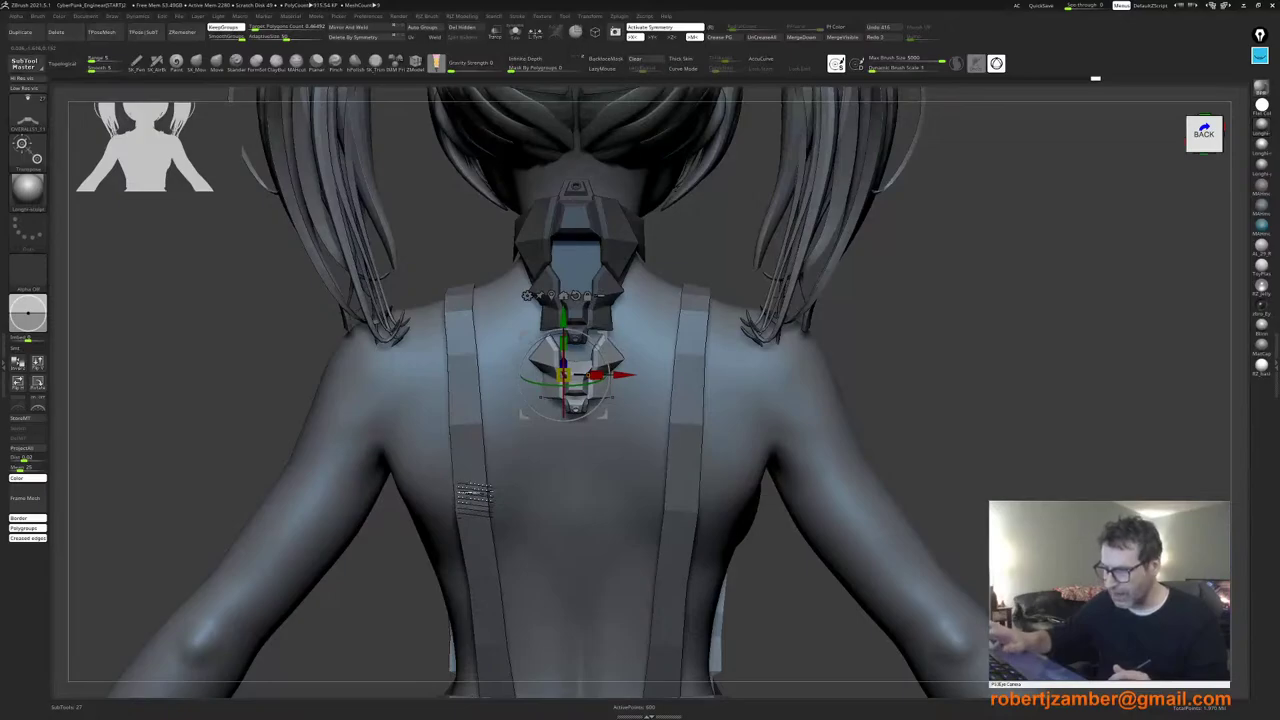
pyautogui.moveTo(484, 530)
pyautogui.keyDown('ctrl'); pyautogui.mouseDown(button='right')
pyautogui.moveTo(466, 500)
pyautogui.moveTo(480, 529)
pyautogui.moveTo(478, 511)
pyautogui.mouseUp(button='right'); pyautogui.keyUp('ctrl')
pyautogui.hotkey('ctrl', 'z')
pyautogui.hotkey('ctrl', 'z')
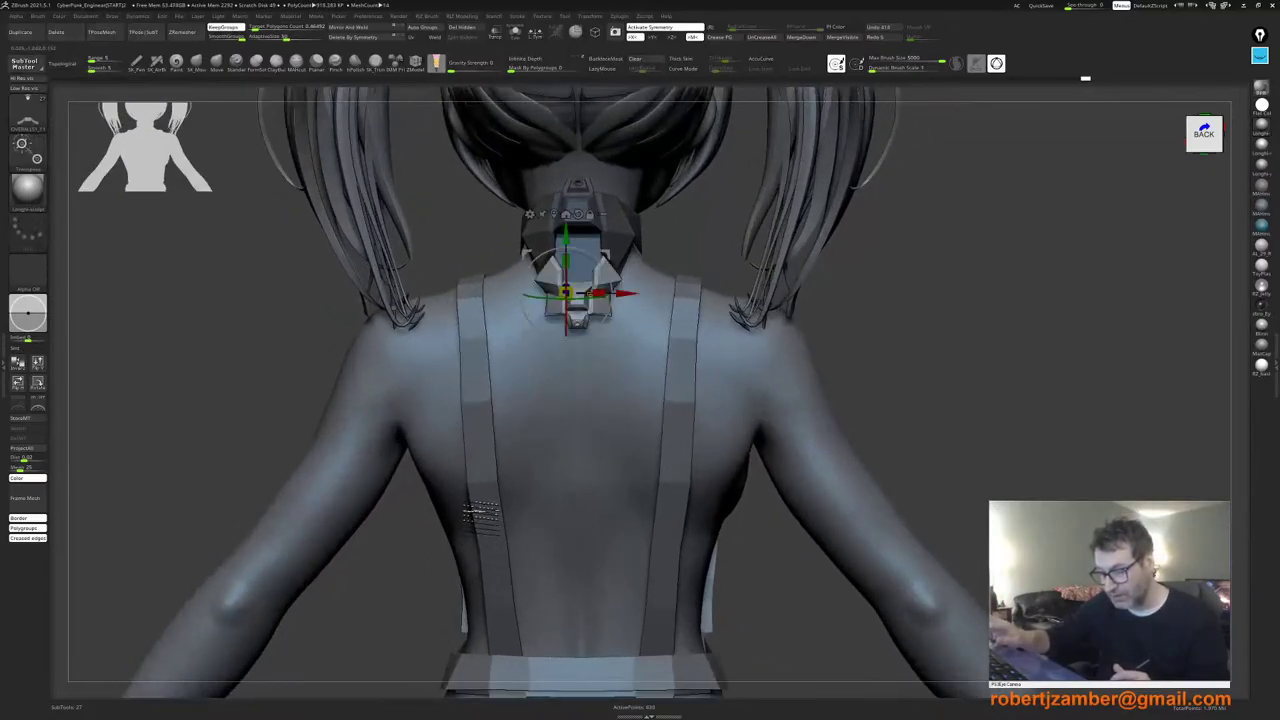
pyautogui.hotkey('ctrl', 'shift', 'z')
pyautogui.hotkey('ctrl', 'shift', 'z')
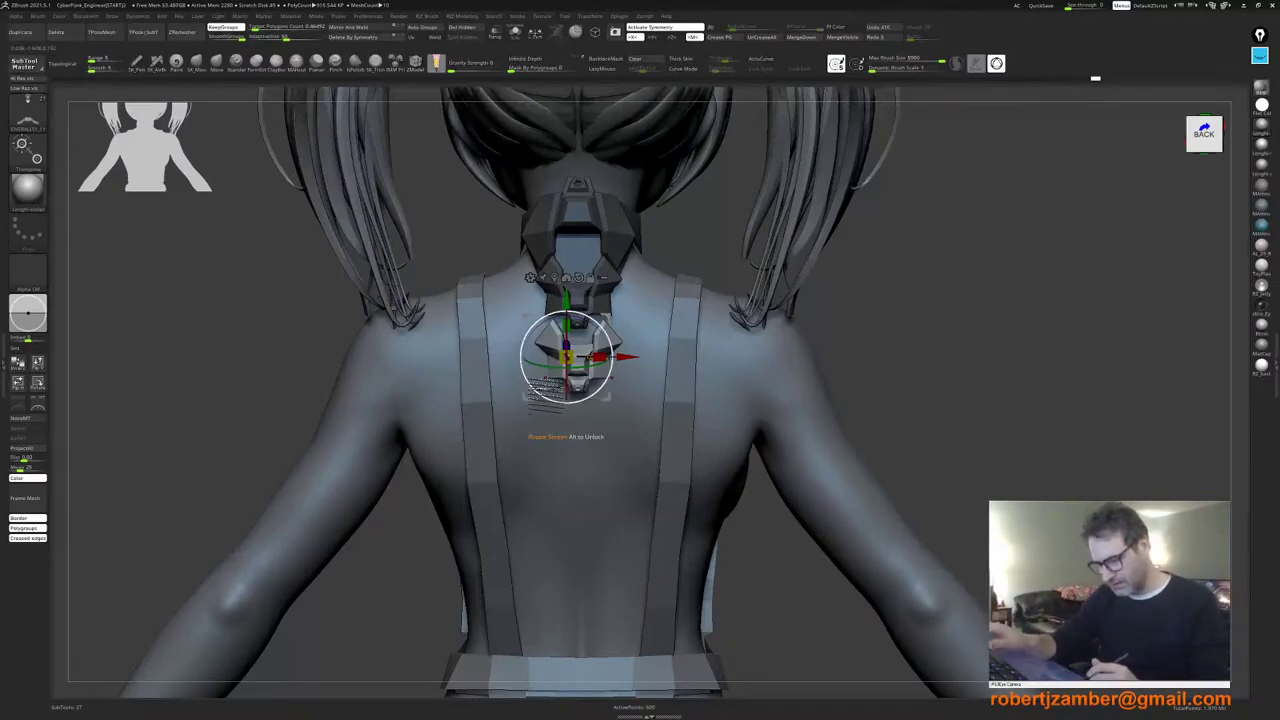
# Step: Centre the transform gizmo on the duplicated armour segment and realign its orientation
pyautogui.keyDown('ctrl'); pyautogui.moveTo(540, 392); pyautogui.dragTo(537, 446, button='right'); pyautogui.keyUp('ctrl')
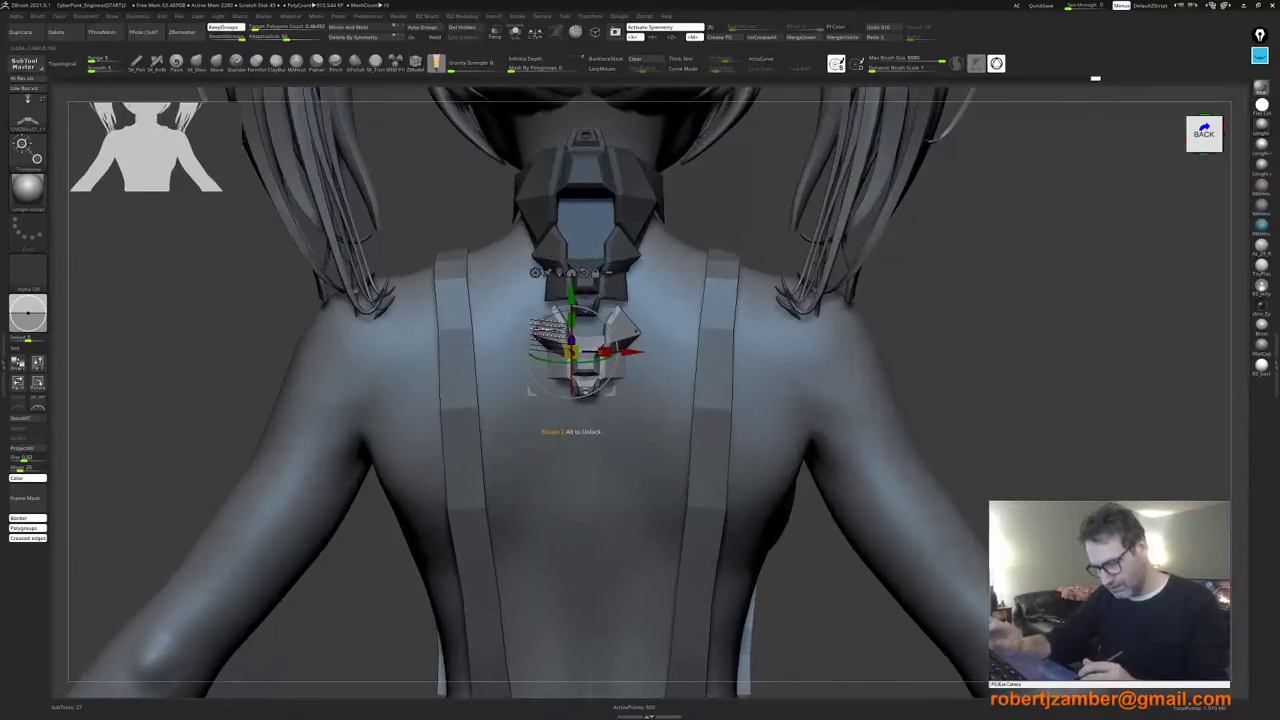
pyautogui.rightClick(531, 326)
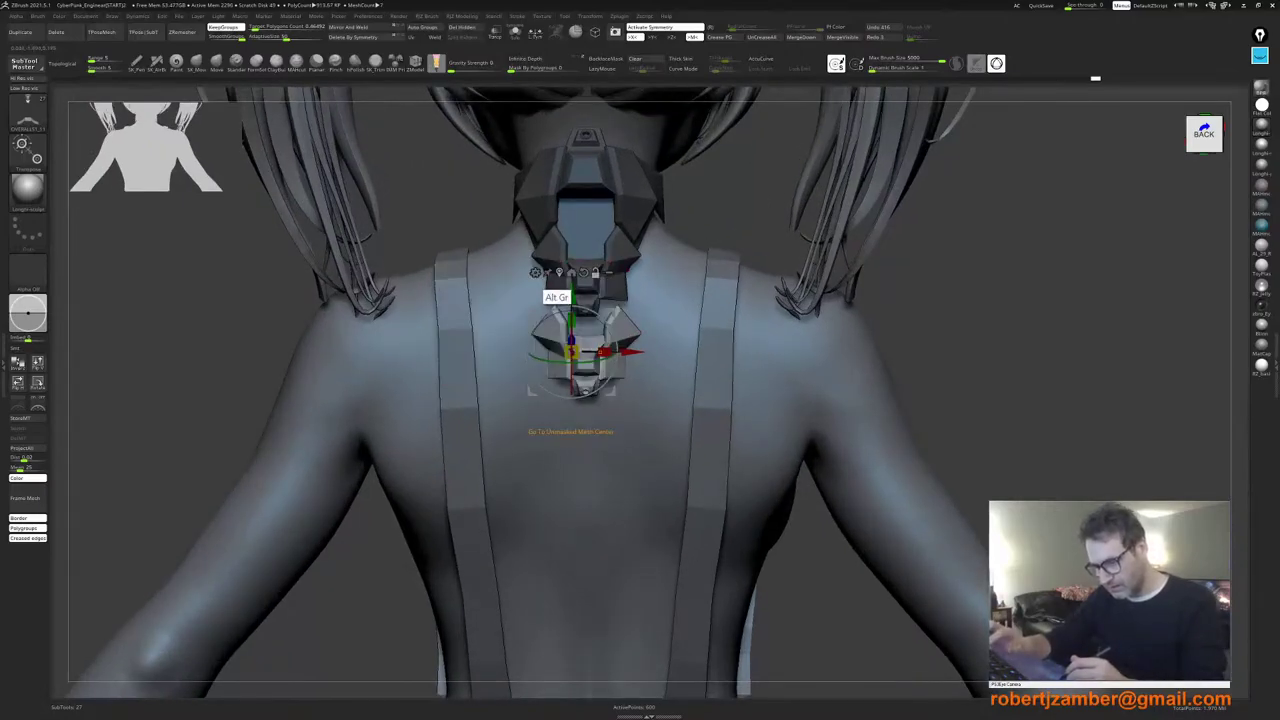
pyautogui.keyDown('alt'); pyautogui.click(557, 272); pyautogui.keyUp('alt')
pyautogui.keyDown('alt'); pyautogui.click(569, 271); pyautogui.keyUp('alt')
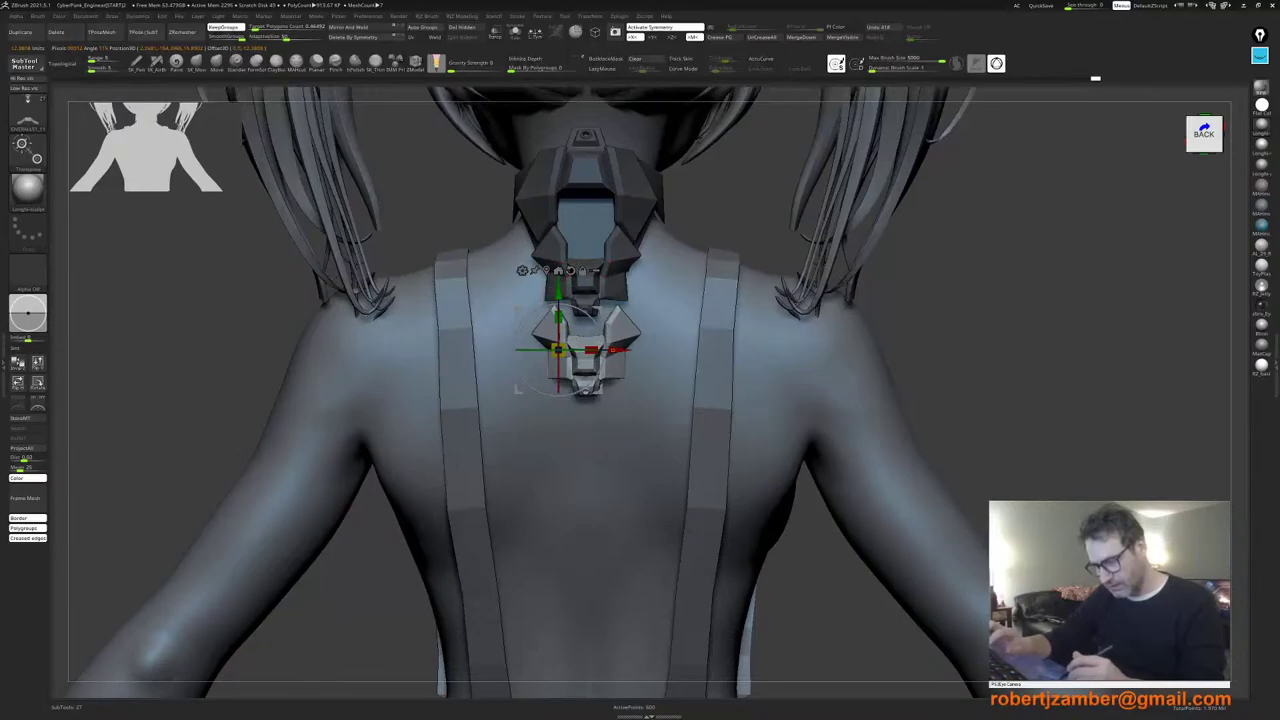
pyautogui.keyDown('alt'); pyautogui.click(546, 271); pyautogui.keyUp('alt')
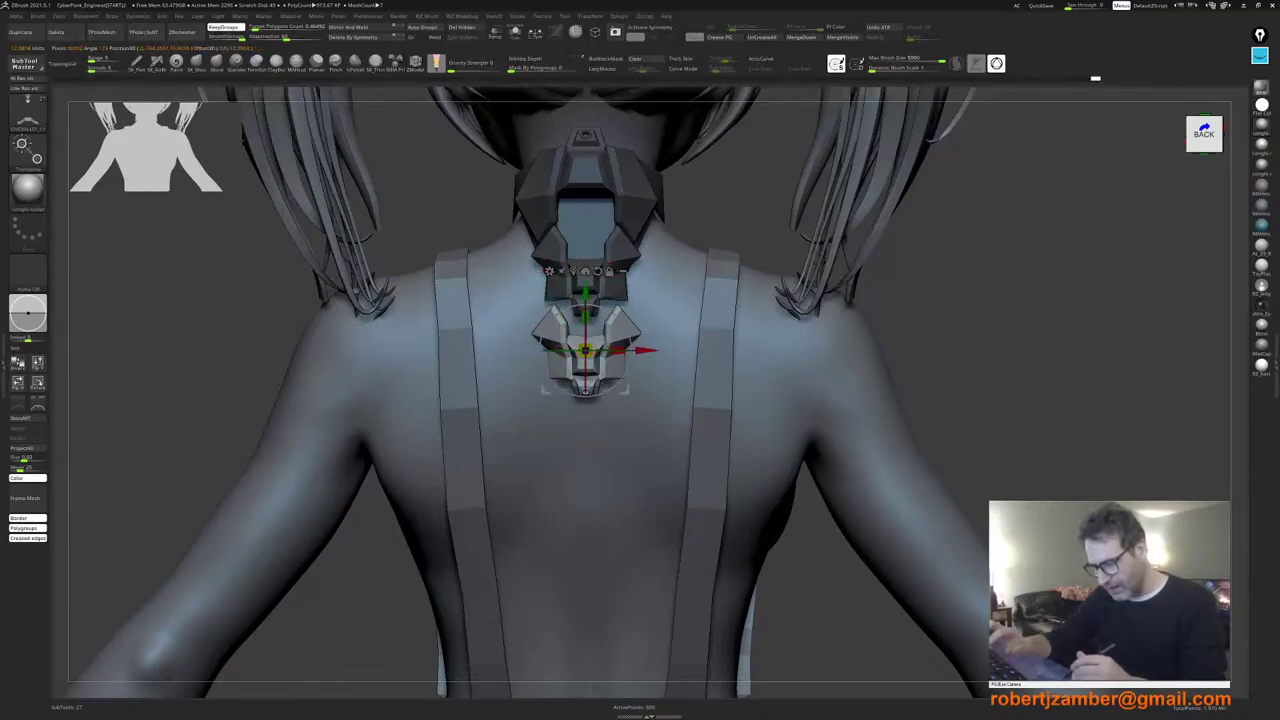
# Step: Flip the duplicated armour segment upside down and move it up against the piece above
pyautogui.keyDown('shift'); pyautogui.moveTo(560, 312); pyautogui.dragTo(586, 346); pyautogui.keyUp('shift')
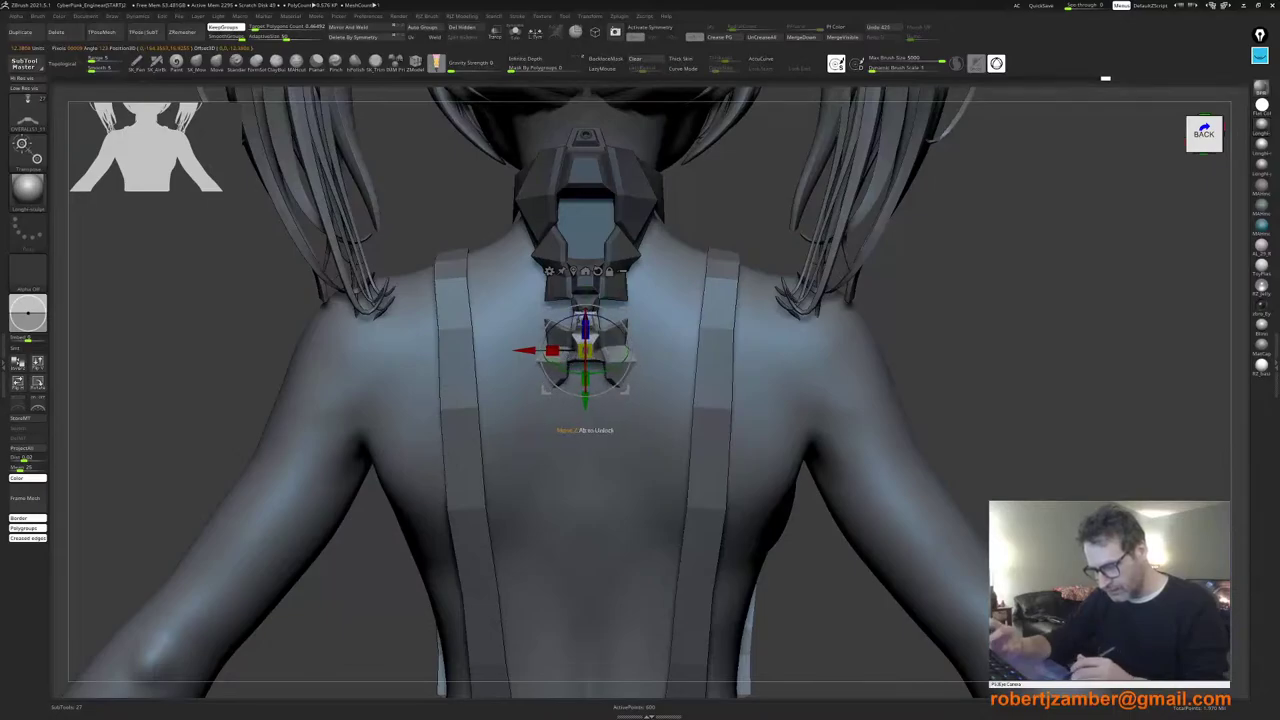
pyautogui.keyDown('alt'); pyautogui.click(598, 271); pyautogui.keyUp('alt')
pyautogui.moveTo(586, 292); pyautogui.dragTo(586, 273)
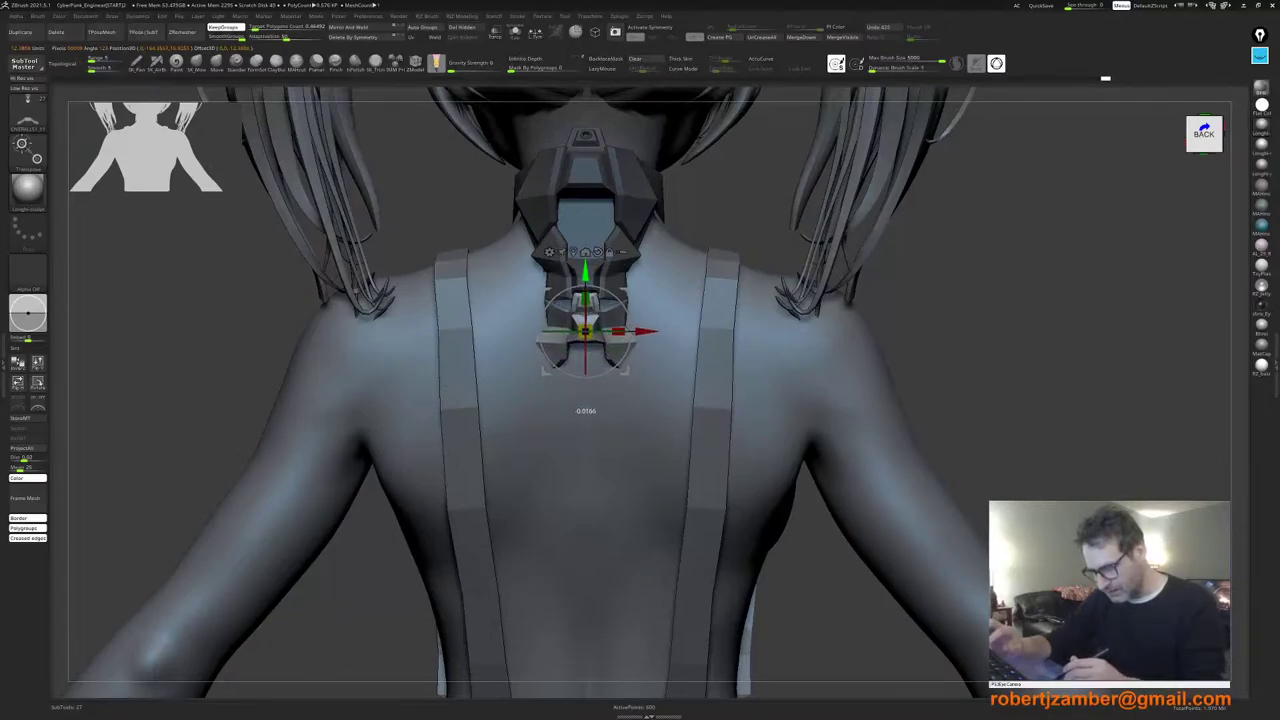
pyautogui.moveTo(655, 372)
pyautogui.mouseDown(button='right')
pyautogui.moveTo(560, 371)
pyautogui.moveTo(645, 371)
pyautogui.mouseUp(button='right')
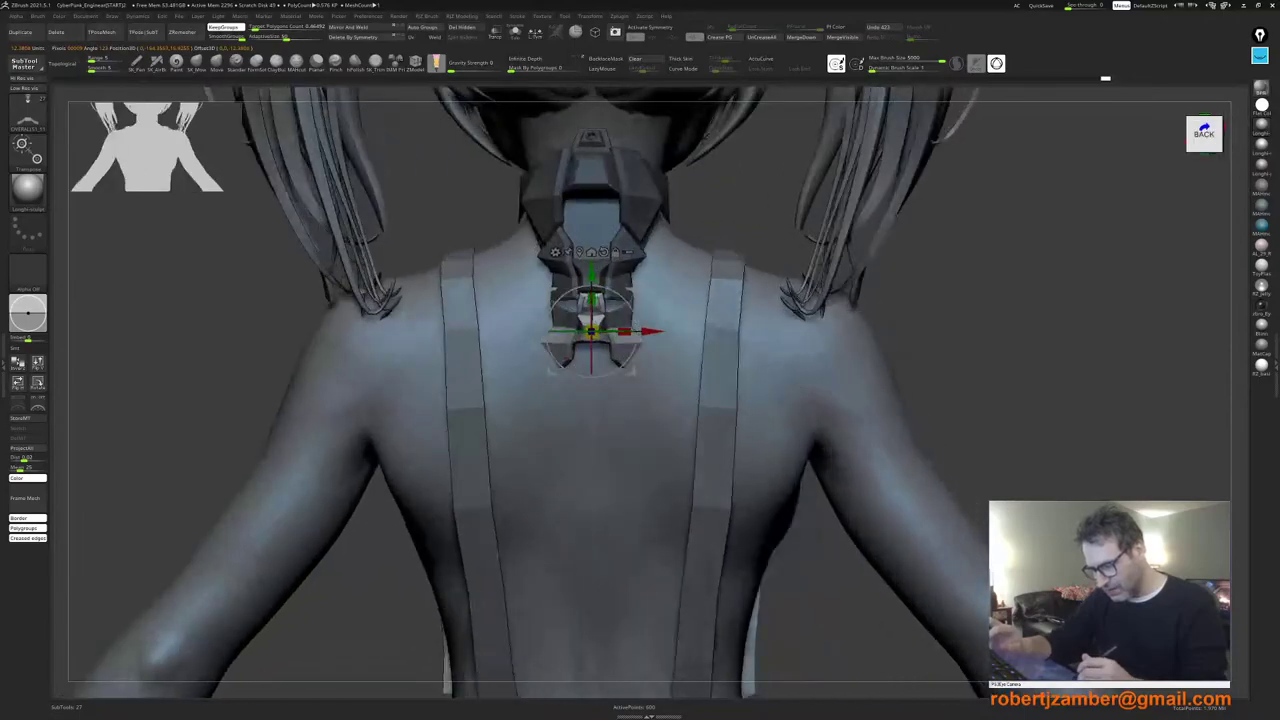
# Step: Undo the flip, the move and the duplication to return to the single lower armour piece
pyautogui.hotkey('ctrl', 'z')
pyautogui.hotkey('ctrl', 'z')
pyautogui.hotkey('ctrl', 'z')
pyautogui.hotkey('ctrl', 'z')
pyautogui.hotkey('ctrl', 'z')
pyautogui.hotkey('ctrl', 'z')
pyautogui.hotkey('ctrl', 'z')
pyautogui.hotkey('ctrl', 'z')
pyautogui.hotkey('ctrl', 'z')
pyautogui.hotkey('ctrl', 'z')
pyautogui.hotkey('ctrl', 'z')
pyautogui.hotkey('ctrl', 'z')
pyautogui.hotkey('ctrl', 'z')
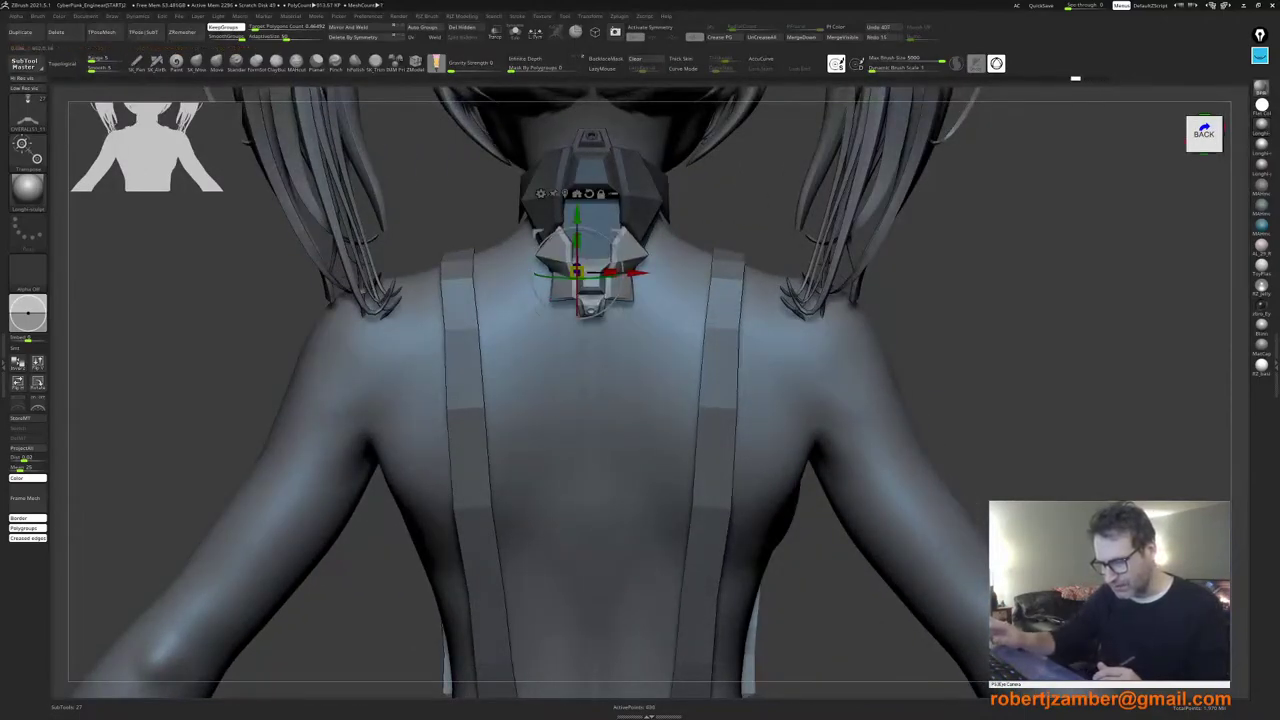
# Step: Compare the neck armour with and without the duplicated lower segment, viewing it at an angle and straight from behind
pyautogui.hotkey('ctrl', 'z')
pyautogui.hotkey('ctrl', 'z')
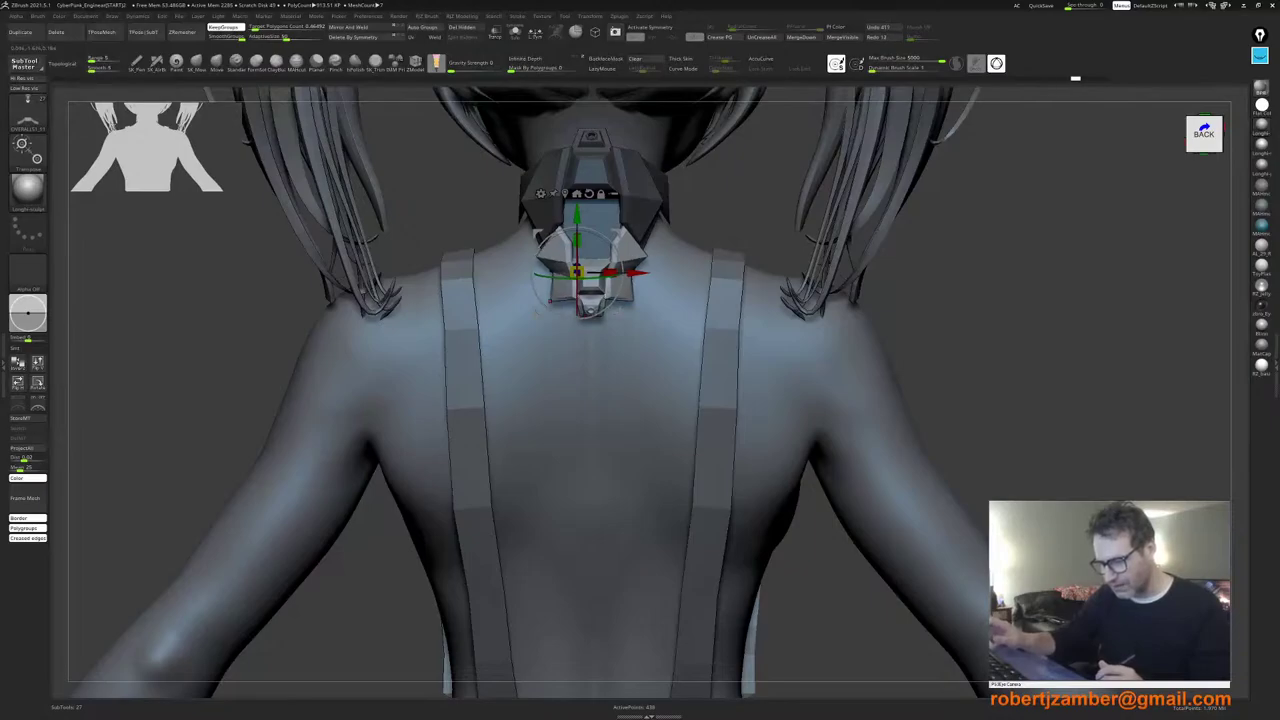
pyautogui.hotkey('ctrl', 'shift', 'z')
pyautogui.hotkey('ctrl', 'shift', 'z')
pyautogui.hotkey('ctrl', 'shift', 'z')
pyautogui.hotkey('ctrl', 'shift', 'z')
pyautogui.hotkey('ctrl', 'shift', 'z')
pyautogui.moveTo(549, 300); pyautogui.dragTo(733, 315, button='right')
pyautogui.hotkey('ctrl', 'shift', 'z')
pyautogui.hotkey('ctrl', 'shift', 'z')
pyautogui.hotkey('ctrl', 'shift', 'z')
pyautogui.hotkey('ctrl', 'shift', 'z')
pyautogui.hotkey('ctrl', 'shift', 'z')
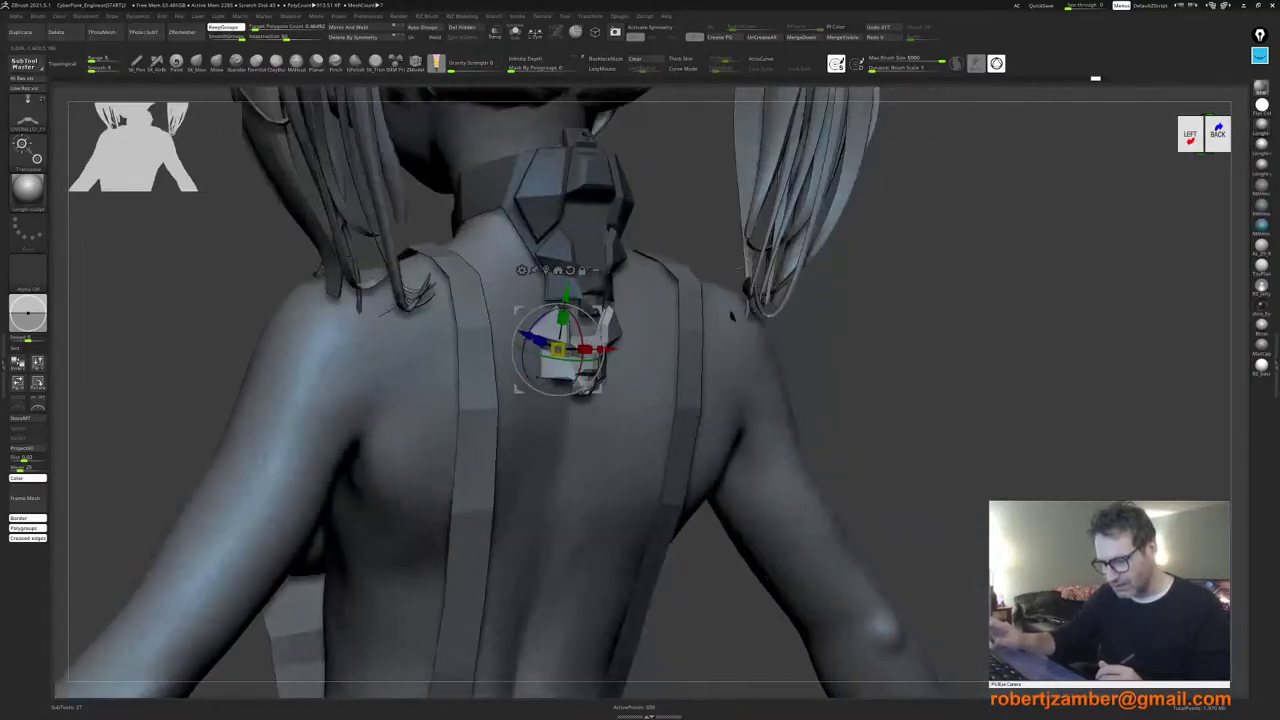
pyautogui.hotkey('ctrl', 'z')
pyautogui.hotkey('ctrl', 'z')
pyautogui.hotkey('ctrl', 'z')
pyautogui.hotkey('ctrl', 'z')
pyautogui.hotkey('ctrl', 'z')
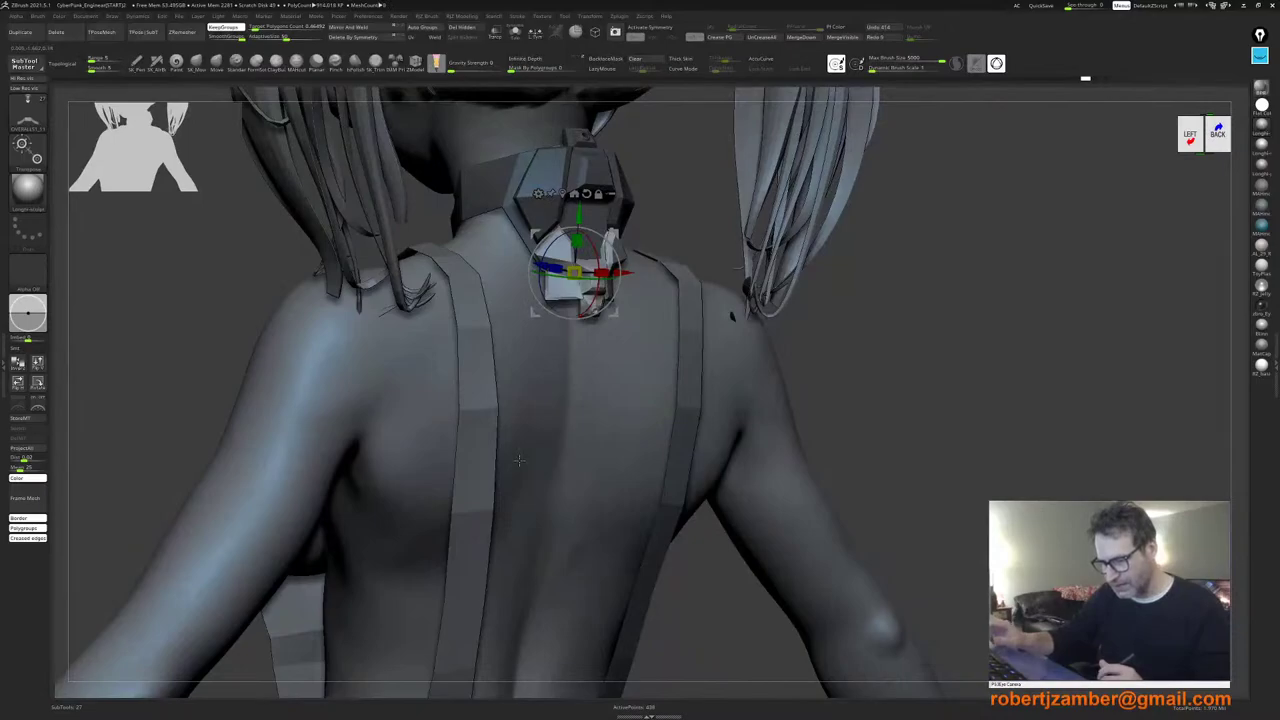
pyautogui.moveTo(519, 460)
pyautogui.keyDown('shift'); pyautogui.mouseDown(button='right')
pyautogui.moveTo(503, 482)
pyautogui.moveTo(503, 456)
pyautogui.moveTo(590, 468)
pyautogui.moveTo(580, 496)
pyautogui.mouseUp(button='right'); pyautogui.keyUp('shift')
pyautogui.press('q')
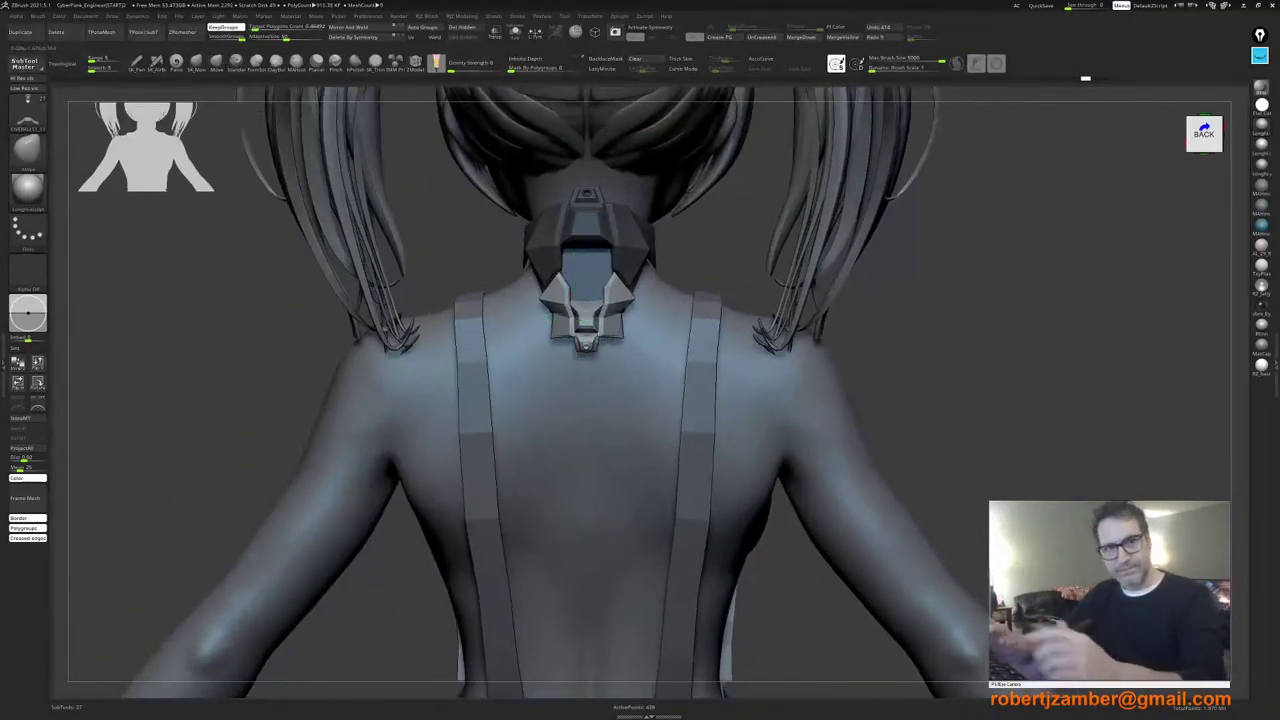
pyautogui.keyDown('alt'); pyautogui.moveTo(503, 339); pyautogui.dragTo(481, 352, button='right'); pyautogui.keyUp('alt')
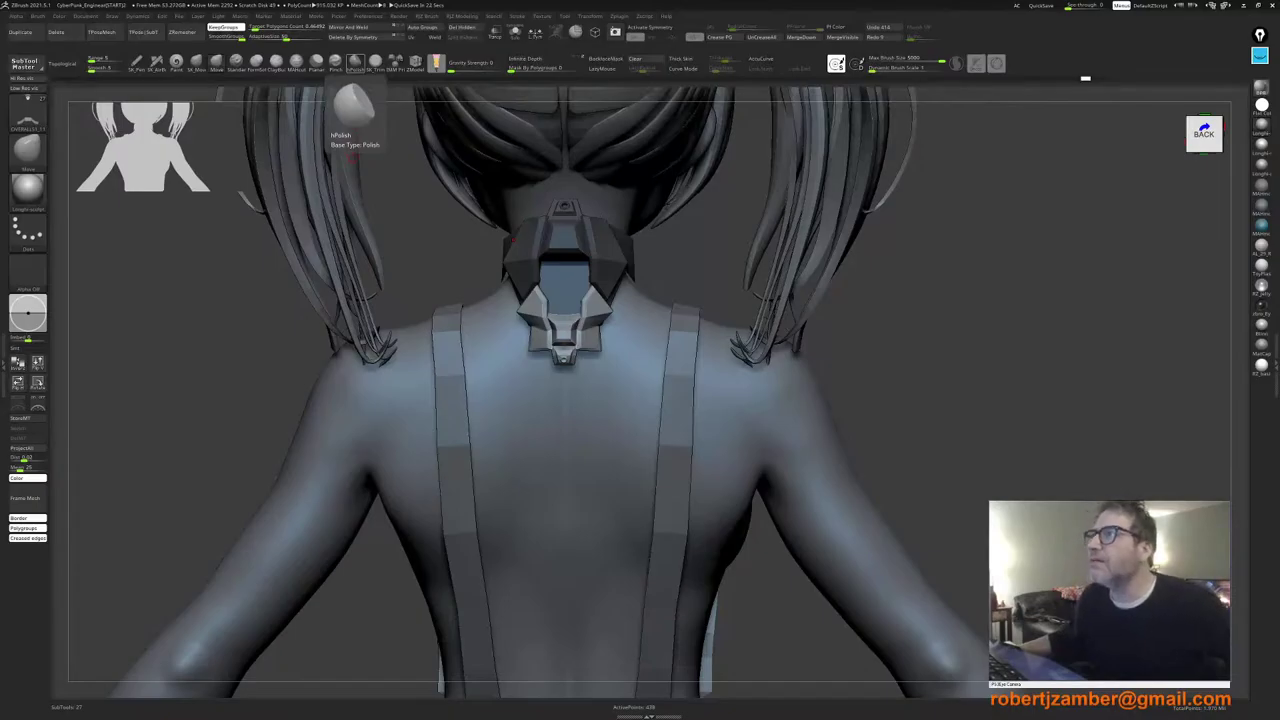
# Step: Switch to the browser and examine the orange hooded suit reference renders from all angles in the ArtStation WIP post
pyautogui.moveTo(1200, 0); pyautogui.dragTo(966, 76)
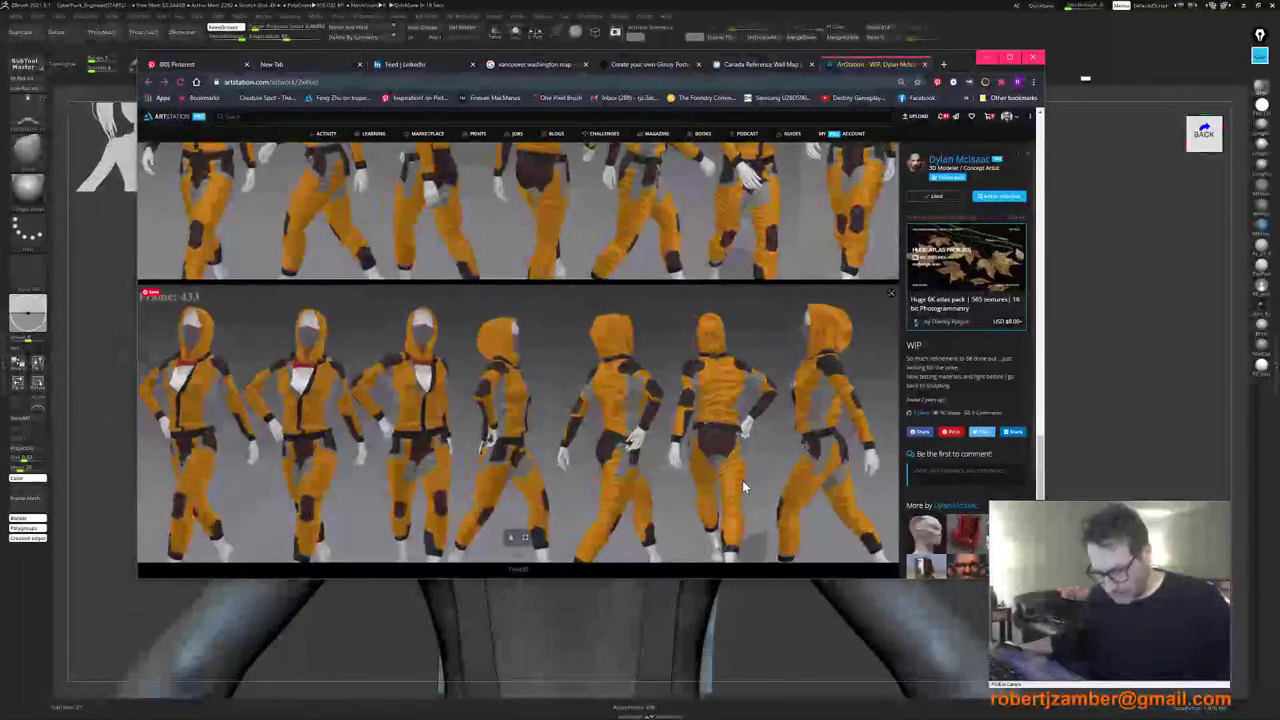
pyautogui.scroll(4, 741, 480)
pyautogui.scroll(4, 698, 443)
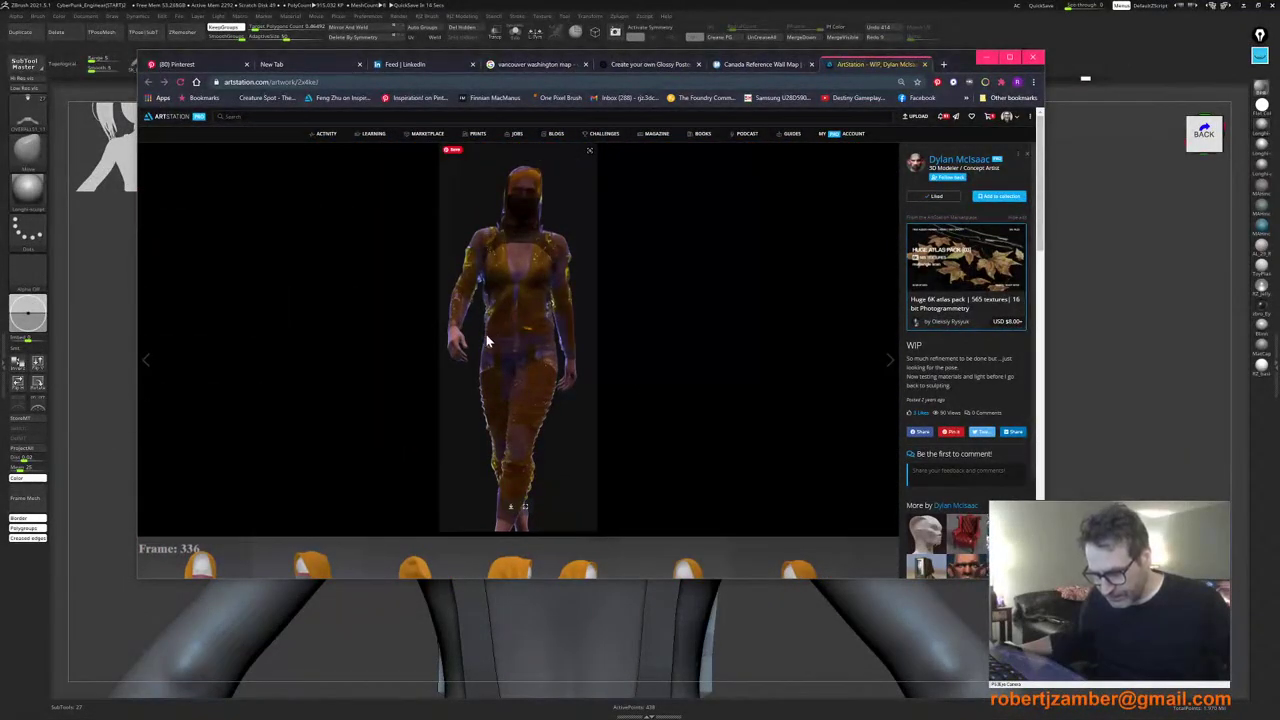
pyautogui.scroll(-8, 490, 340)
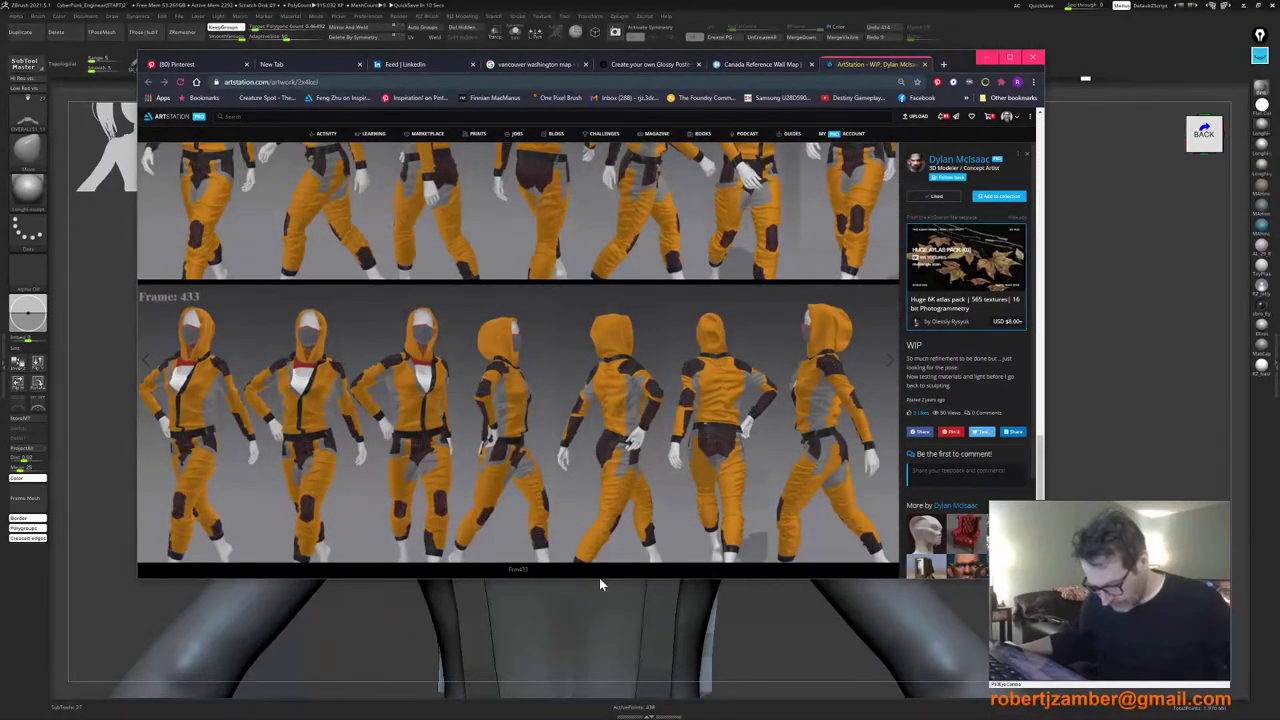
pyautogui.scroll(1, 600, 580)
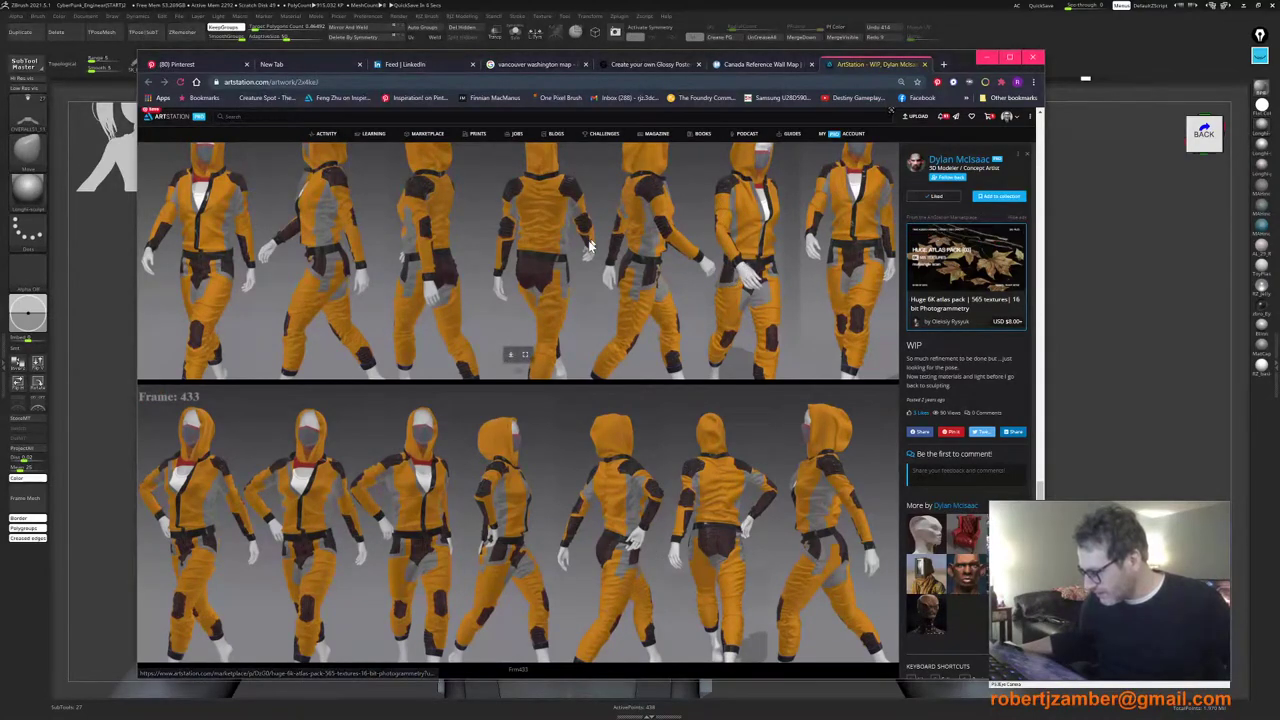
pyautogui.scroll(3, 618, 319)
pyautogui.scroll(-3, 619, 319)
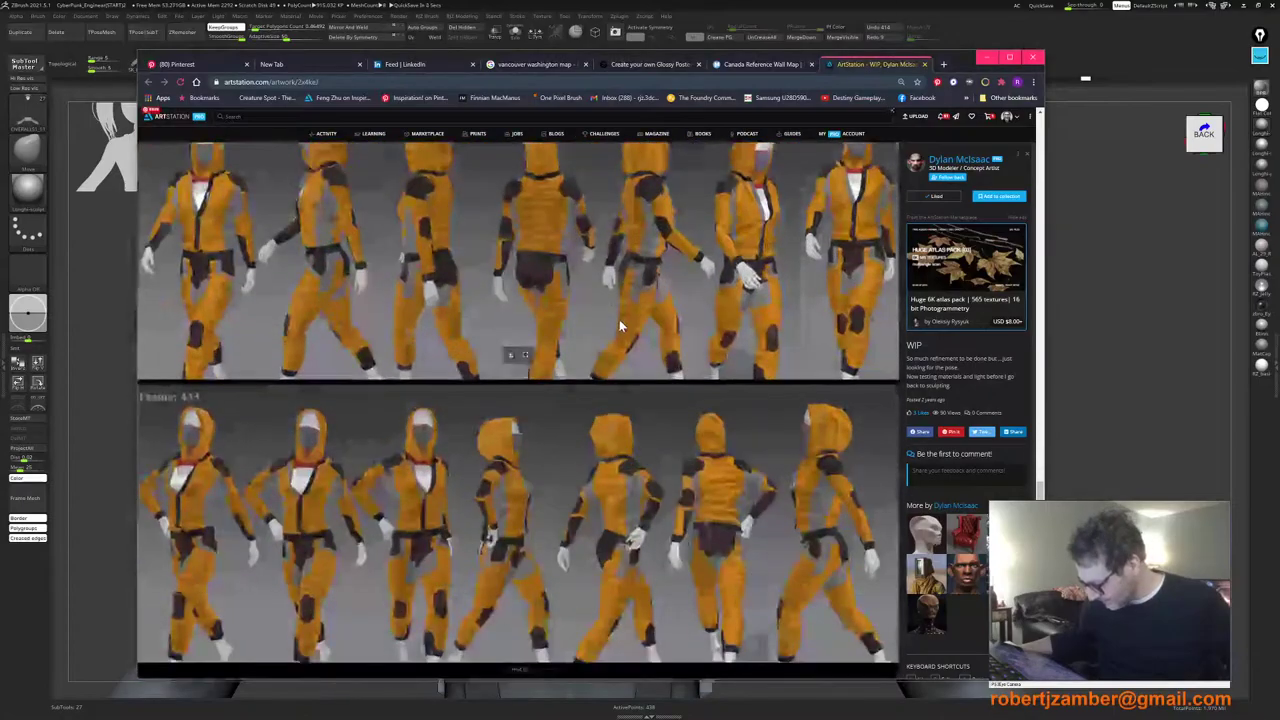
pyautogui.scroll(-10, 575, 460)
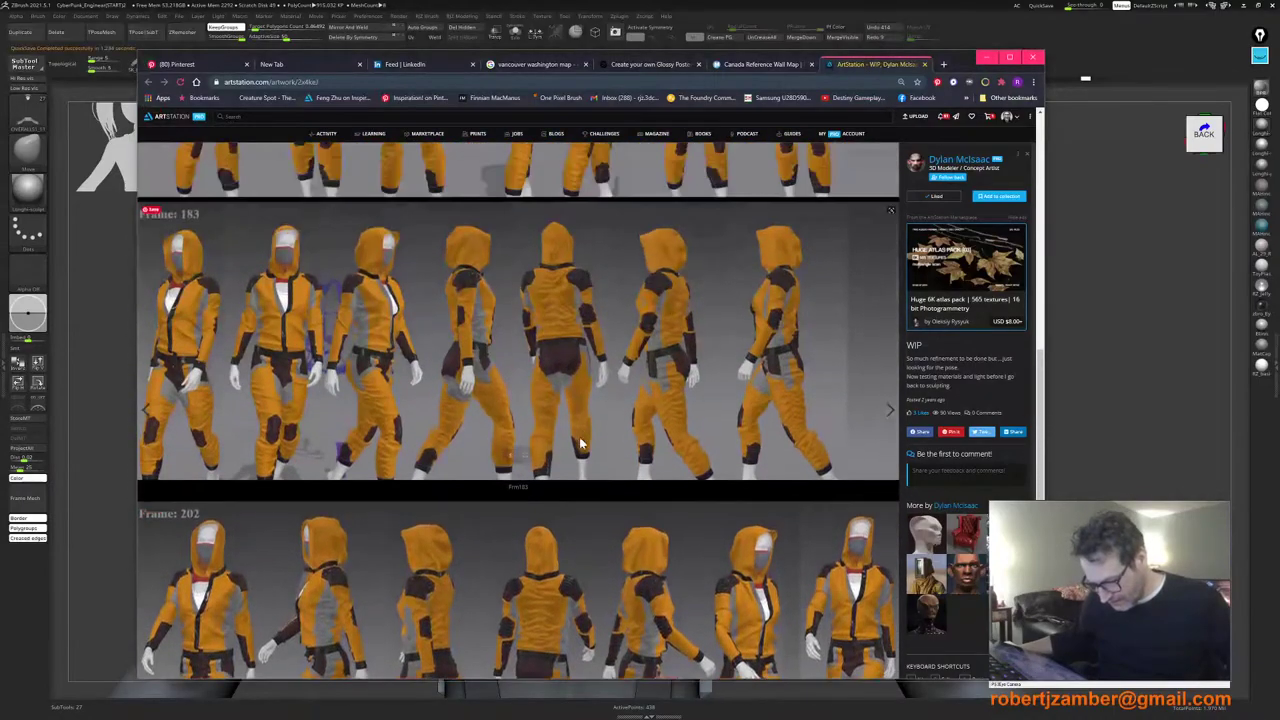
pyautogui.scroll(1, 596, 245)
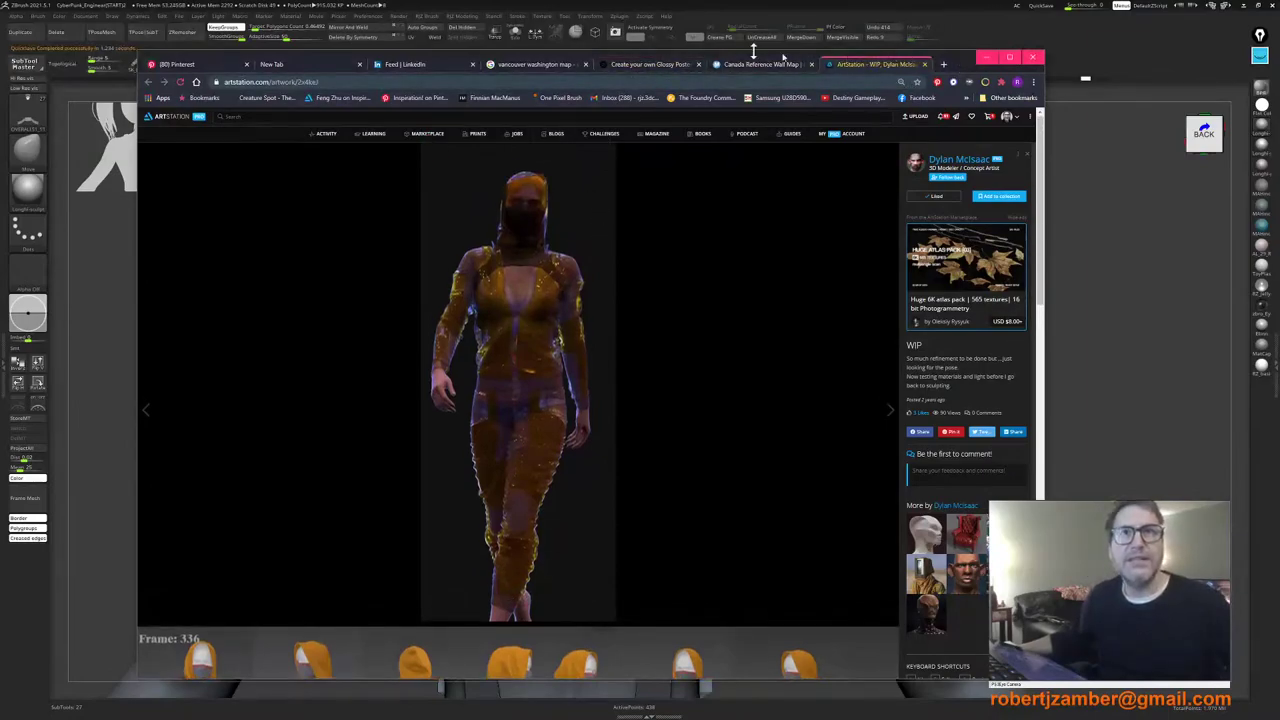
pyautogui.scroll(-10, 599, 354)
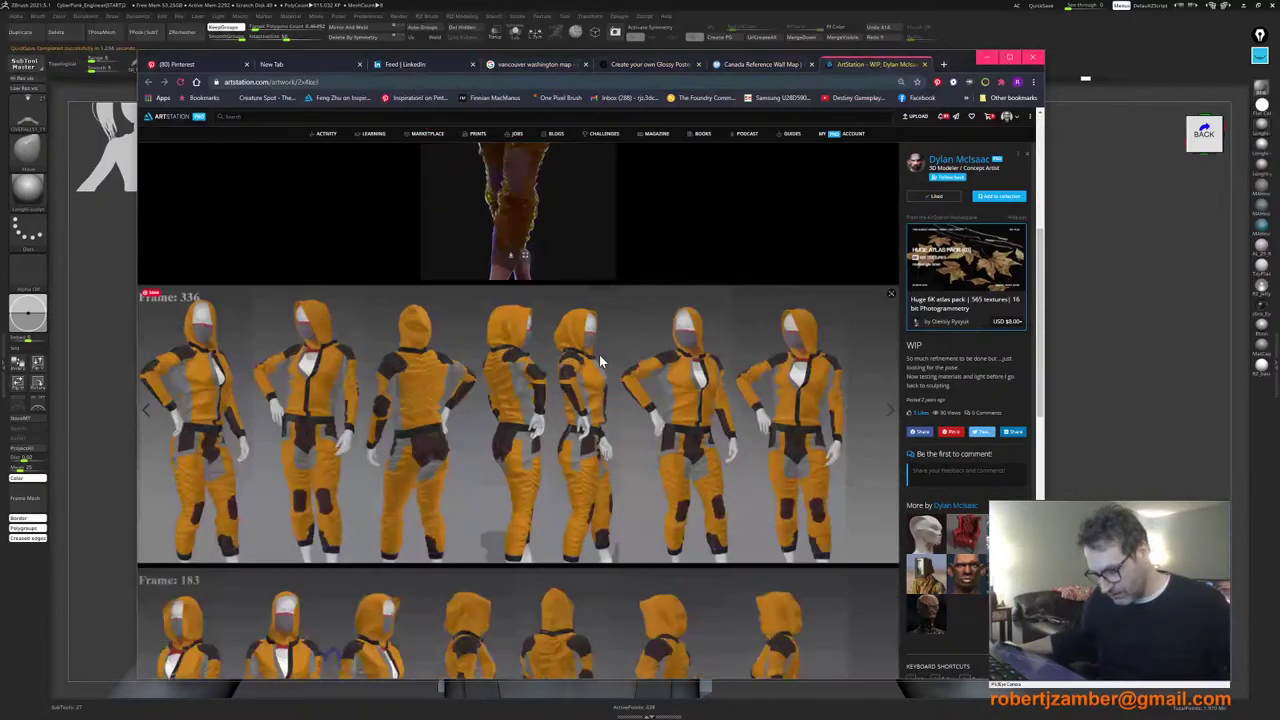
pyautogui.scroll(-8, 457, 335)
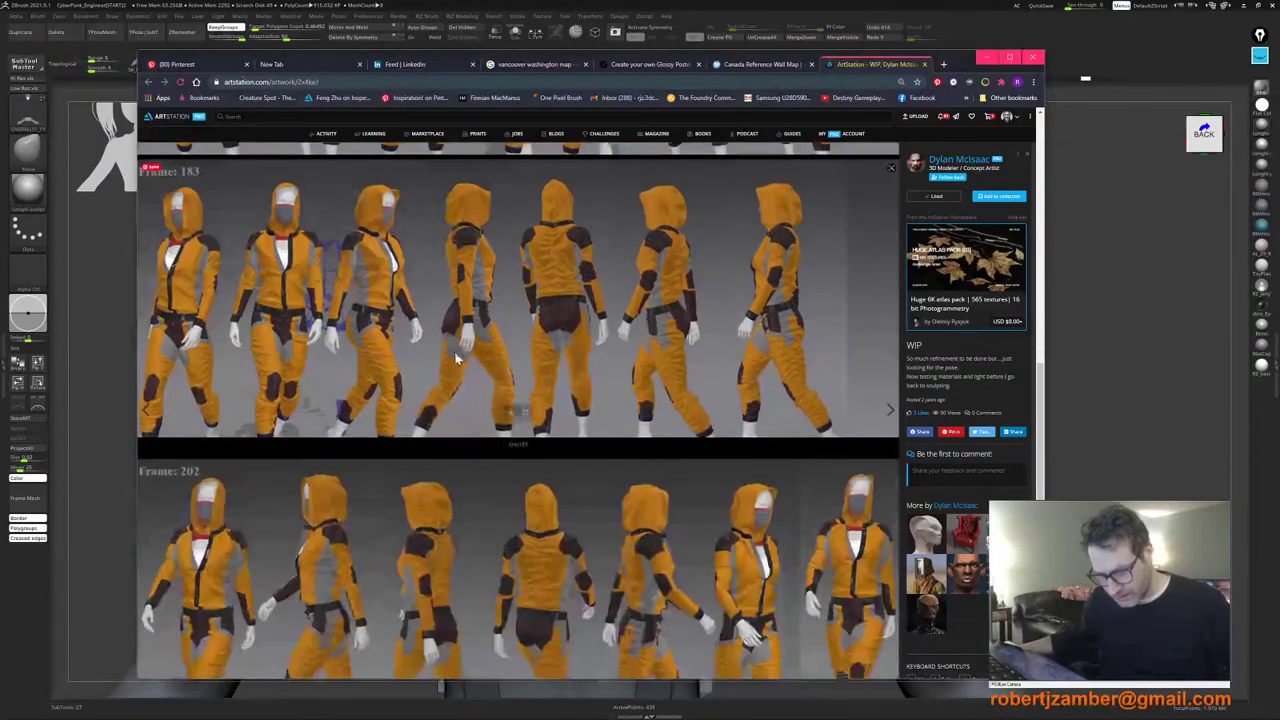
pyautogui.scroll(-5, 465, 356)
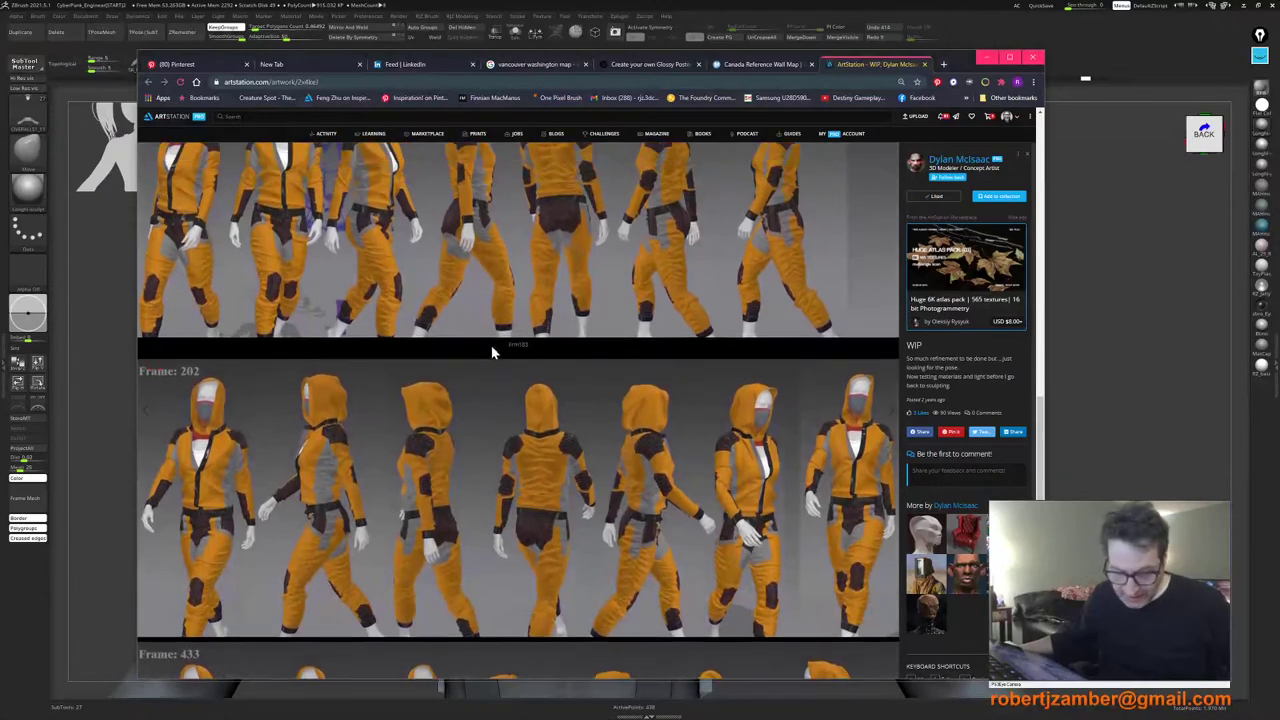
pyautogui.scroll(20, 520, 340)
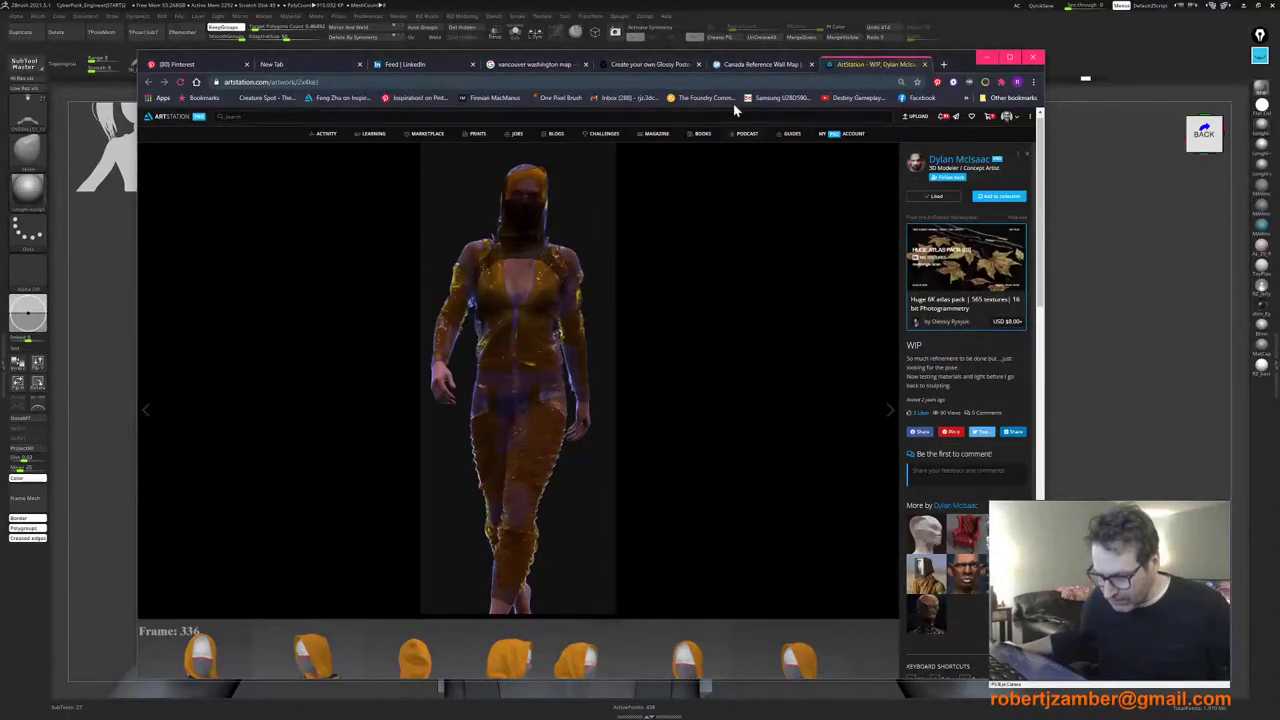
pyautogui.moveTo(962, 62); pyautogui.dragTo(1000, 0)
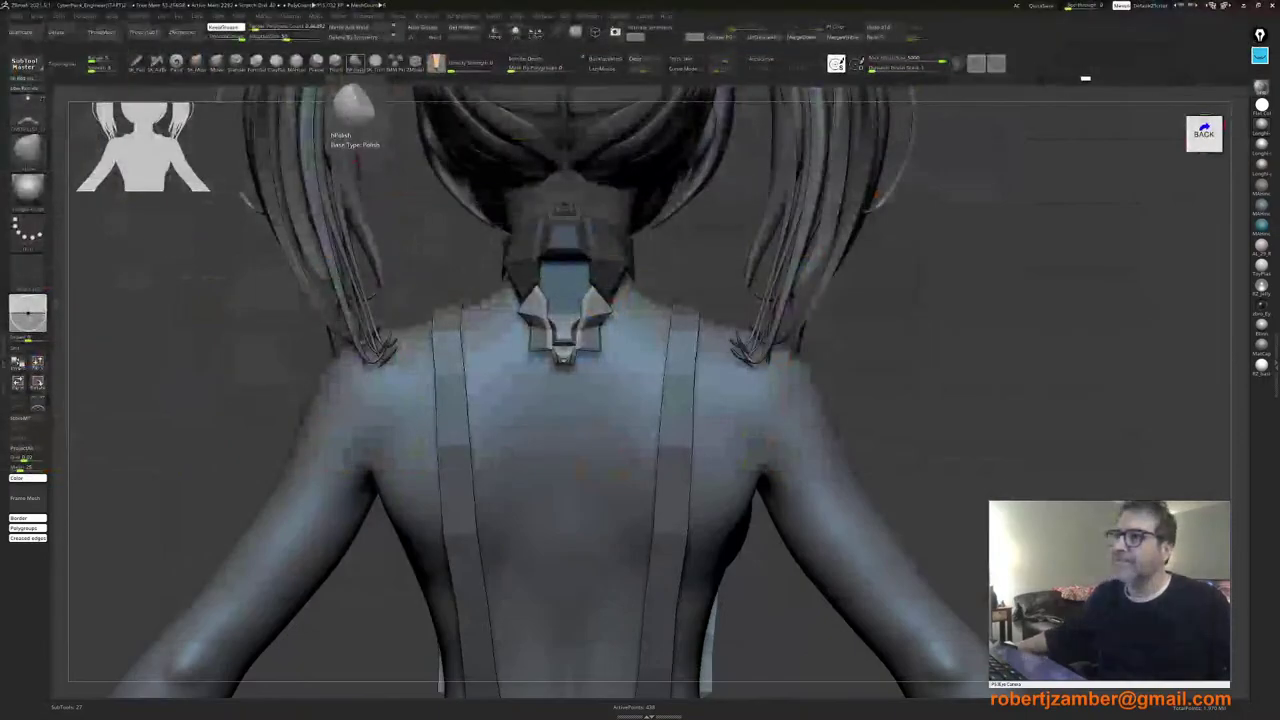
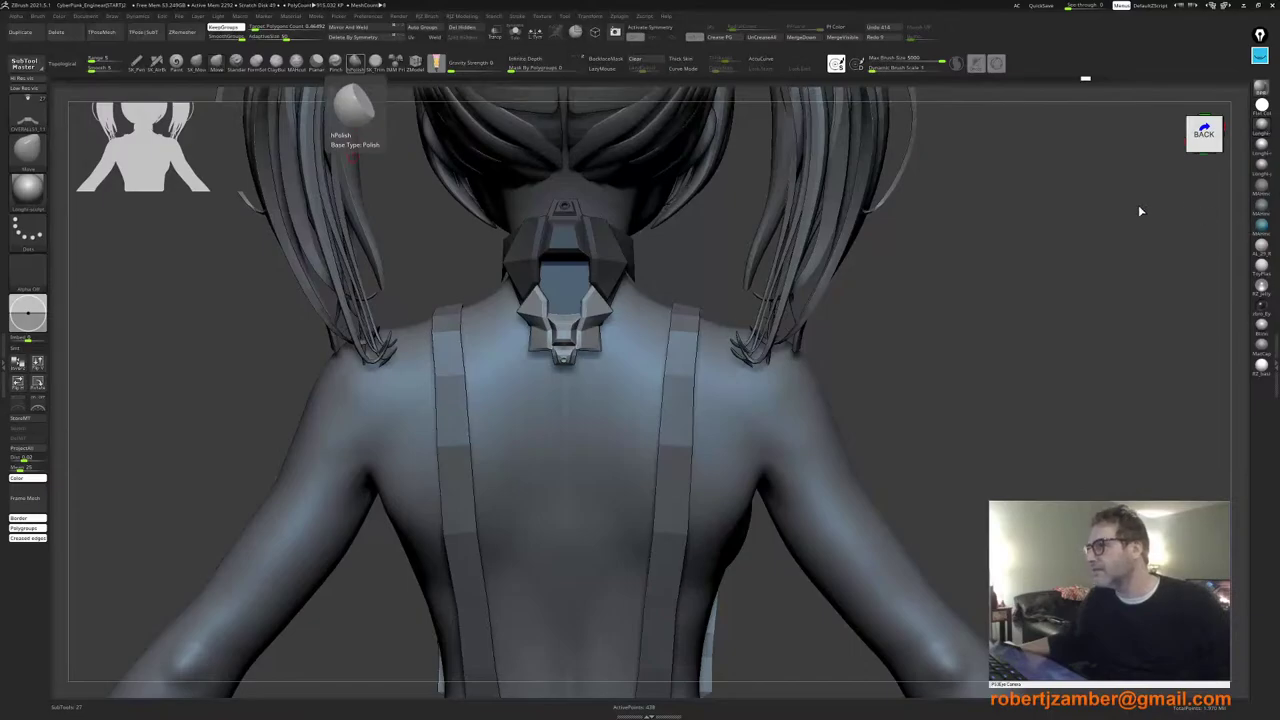
# Step: Step back through earlier versions of the neck armour and redo up to the duplicated lower segment
pyautogui.moveTo(1139, 210); pyautogui.dragTo(1129, 210)
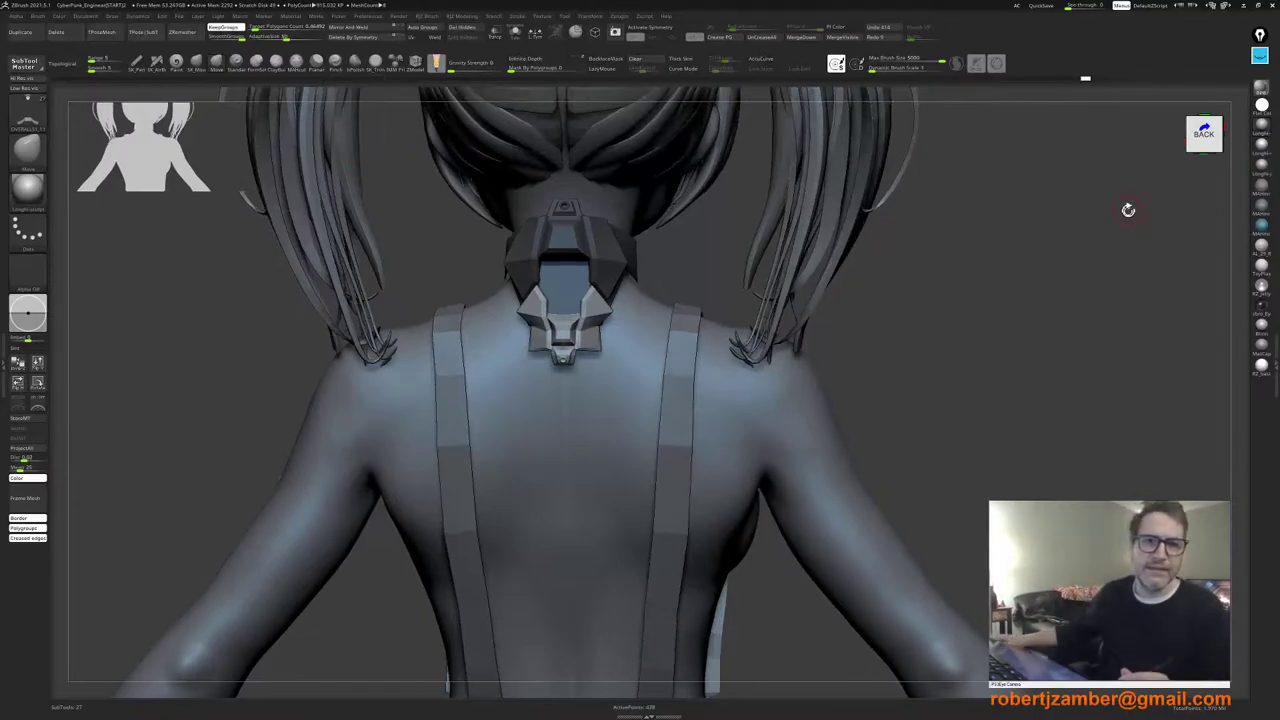
pyautogui.moveTo(245, 358); pyautogui.dragTo(275, 358)
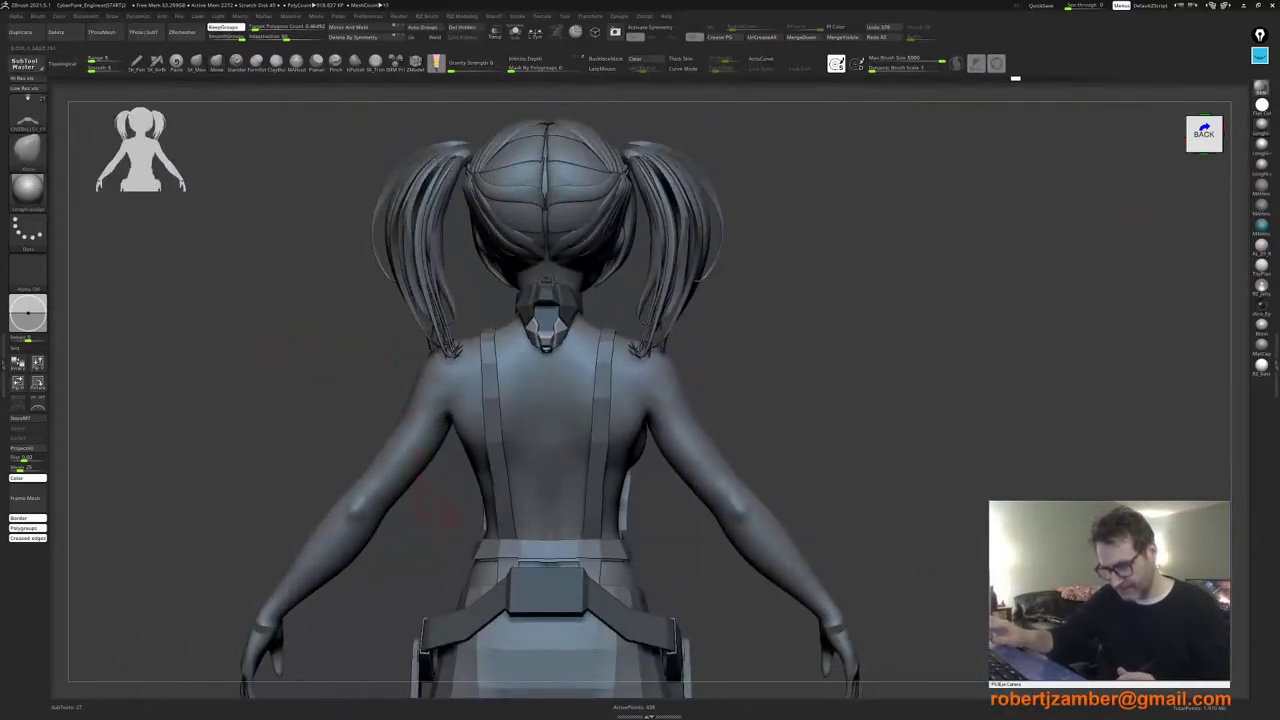
pyautogui.hotkey('ctrl', 'z')
pyautogui.hotkey('ctrl', 'z')
pyautogui.hotkey('ctrl', 'z')
pyautogui.hotkey('ctrl', 'z')
pyautogui.hotkey('ctrl', 'z')
pyautogui.hotkey('ctrl', 'z')
pyautogui.hotkey('ctrl', 'z')
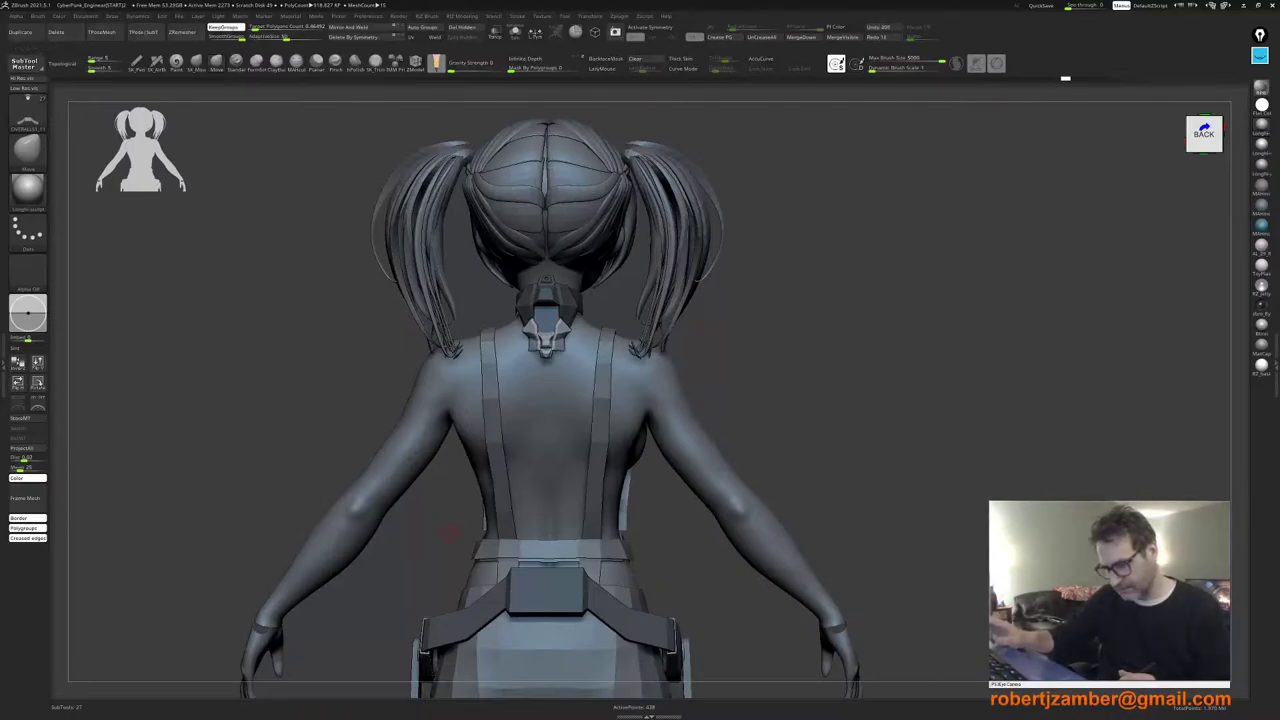
pyautogui.hotkey('ctrl', 'shift', 'z')
pyautogui.hotkey('ctrl', 'shift', 'z')
pyautogui.hotkey('ctrl', 'shift', 'z')
pyautogui.hotkey('ctrl', 'shift', 'z')
pyautogui.hotkey('ctrl', 'shift', 'z')
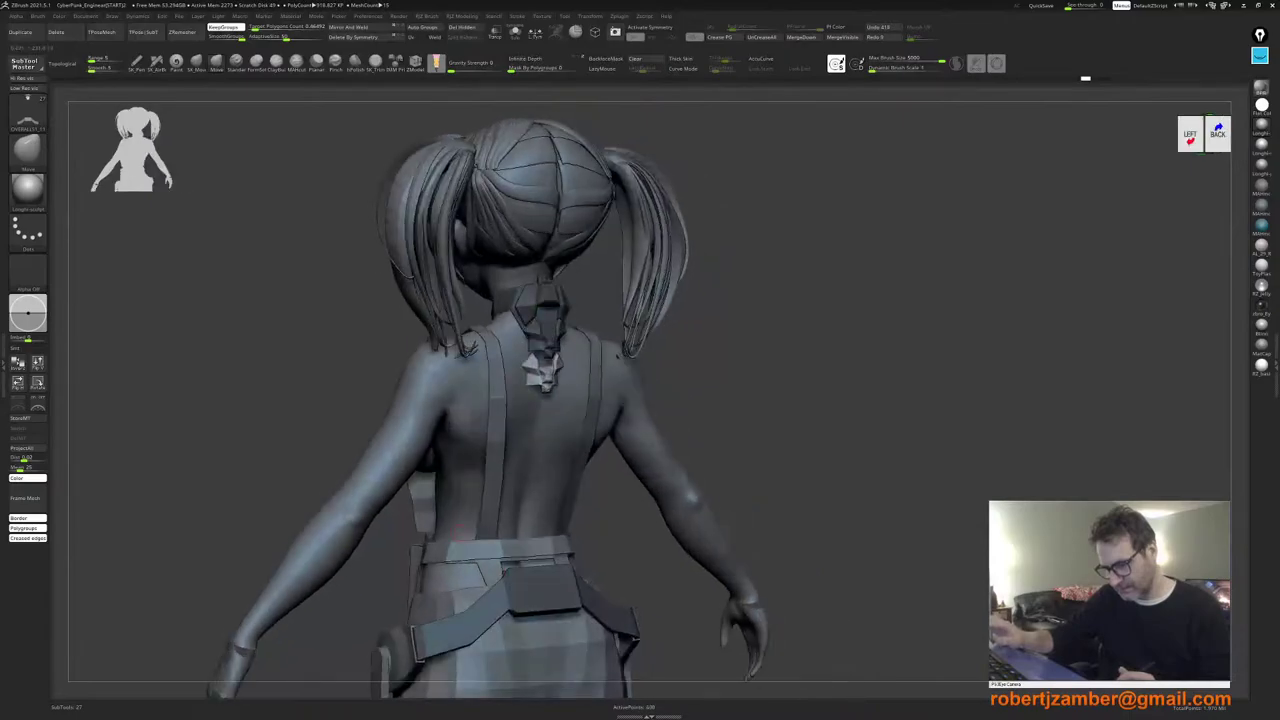
# Step: Try moving the duplicated armour segment up and in against the spine so it tucks beneath the lower neck piece
pyautogui.moveTo(457, 541); pyautogui.dragTo(437, 603)
pyautogui.press('w')
pyautogui.moveTo(533, 347); pyautogui.dragTo(533, 330)
pyautogui.moveTo(533, 350); pyautogui.dragTo(470, 352, button='right')
pyautogui.keyDown('ctrl'); pyautogui.moveTo(515, 400); pyautogui.dragTo(523, 345, button='right'); pyautogui.keyUp('ctrl')
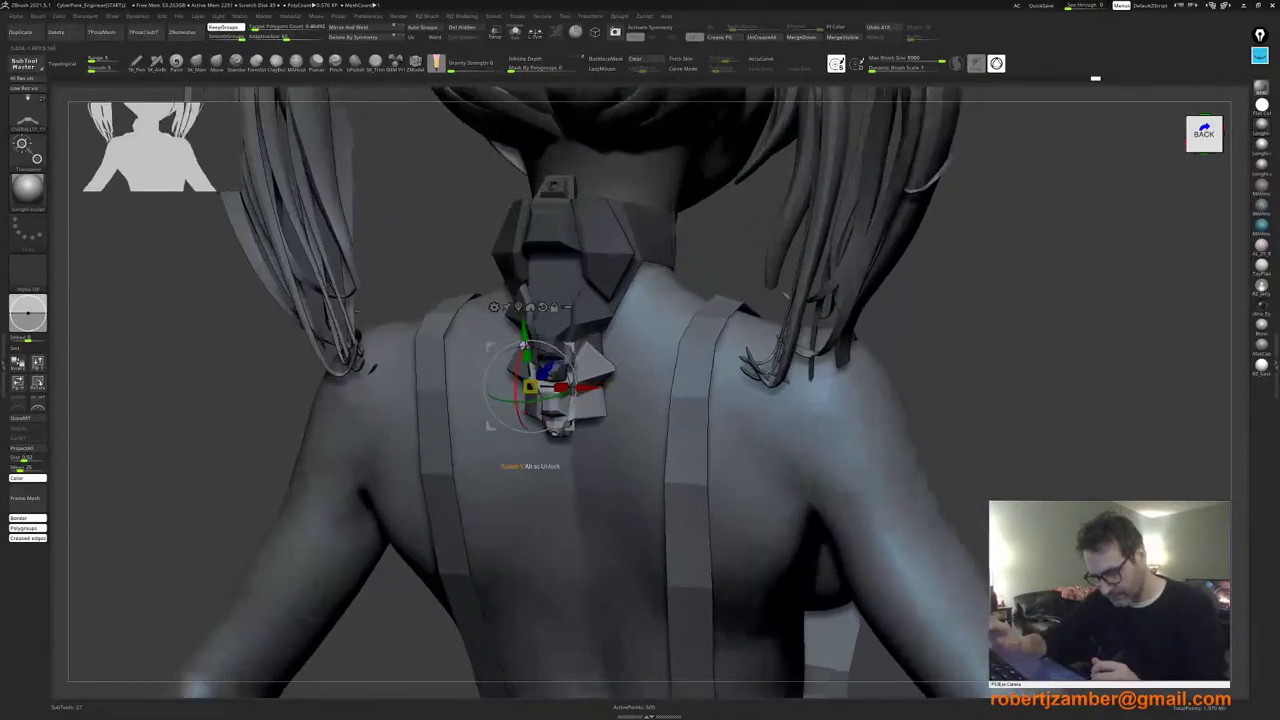
pyautogui.moveTo(524, 335); pyautogui.dragTo(522, 325)
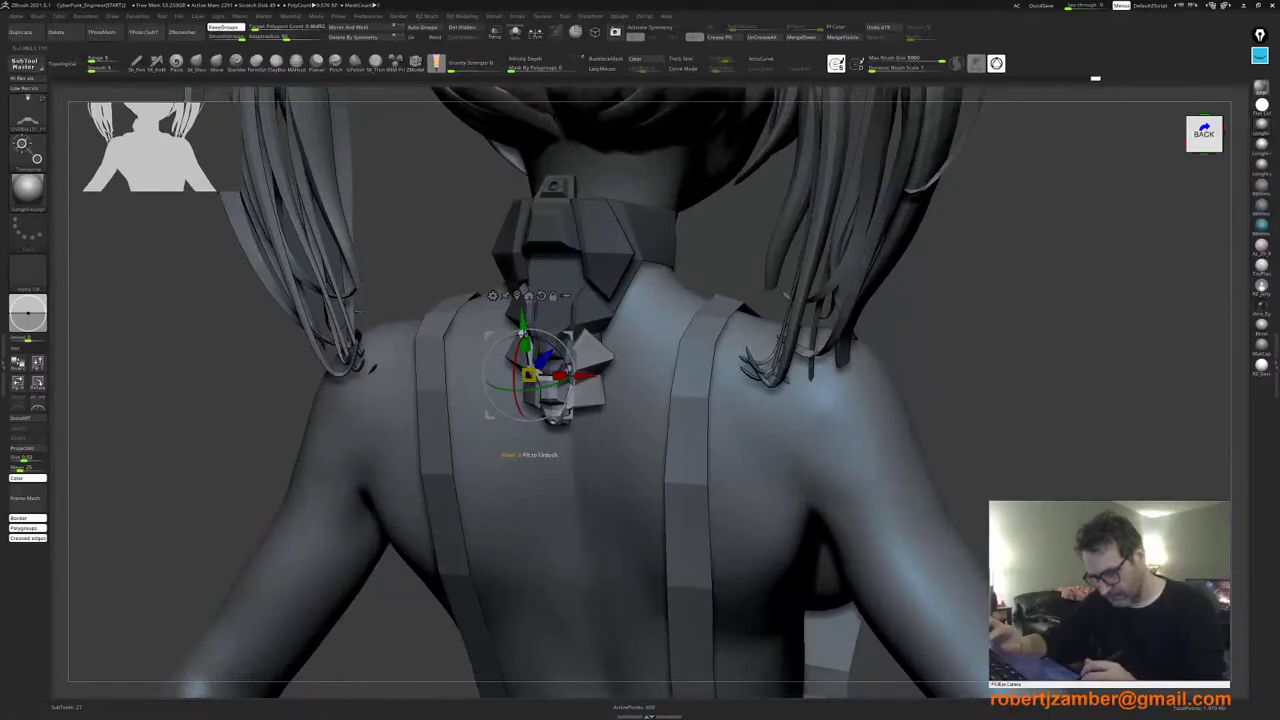
pyautogui.moveTo(546, 356); pyautogui.dragTo(552, 350)
pyautogui.keyDown('shift'); pyautogui.moveTo(510, 352); pyautogui.dragTo(563, 345, button='right'); pyautogui.keyUp('shift')
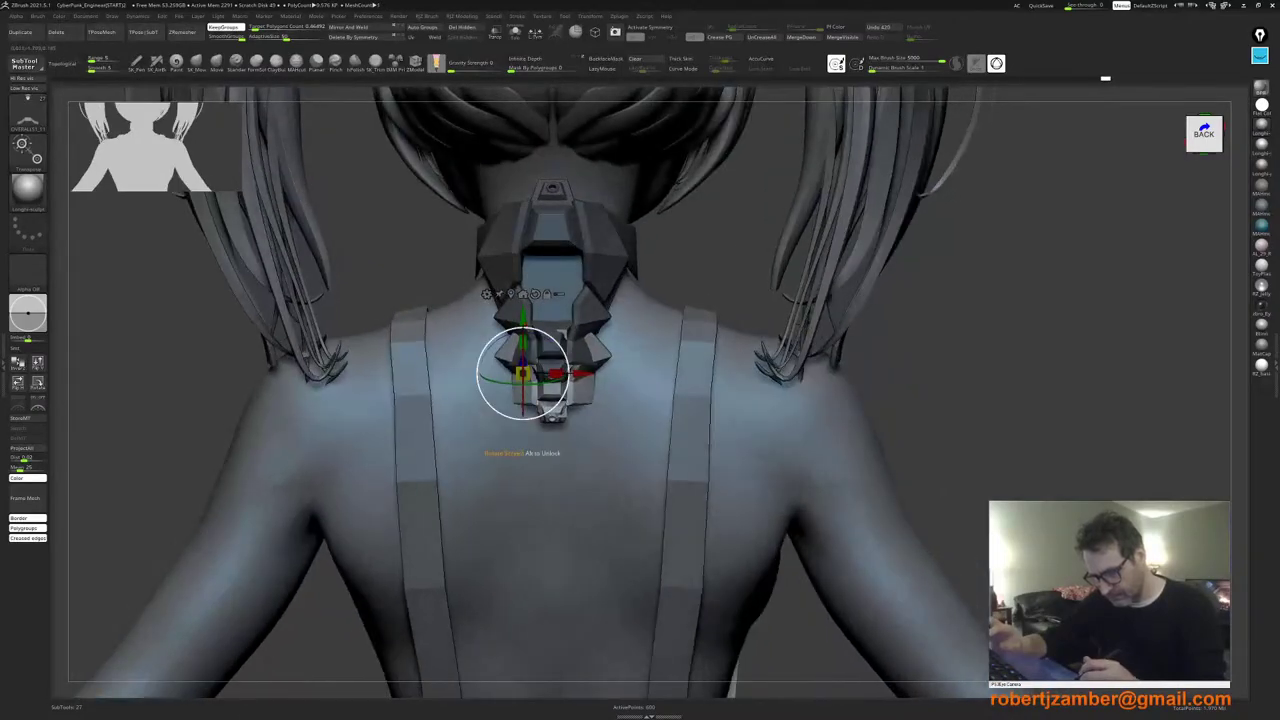
pyautogui.moveTo(523, 318); pyautogui.dragTo(523, 327)
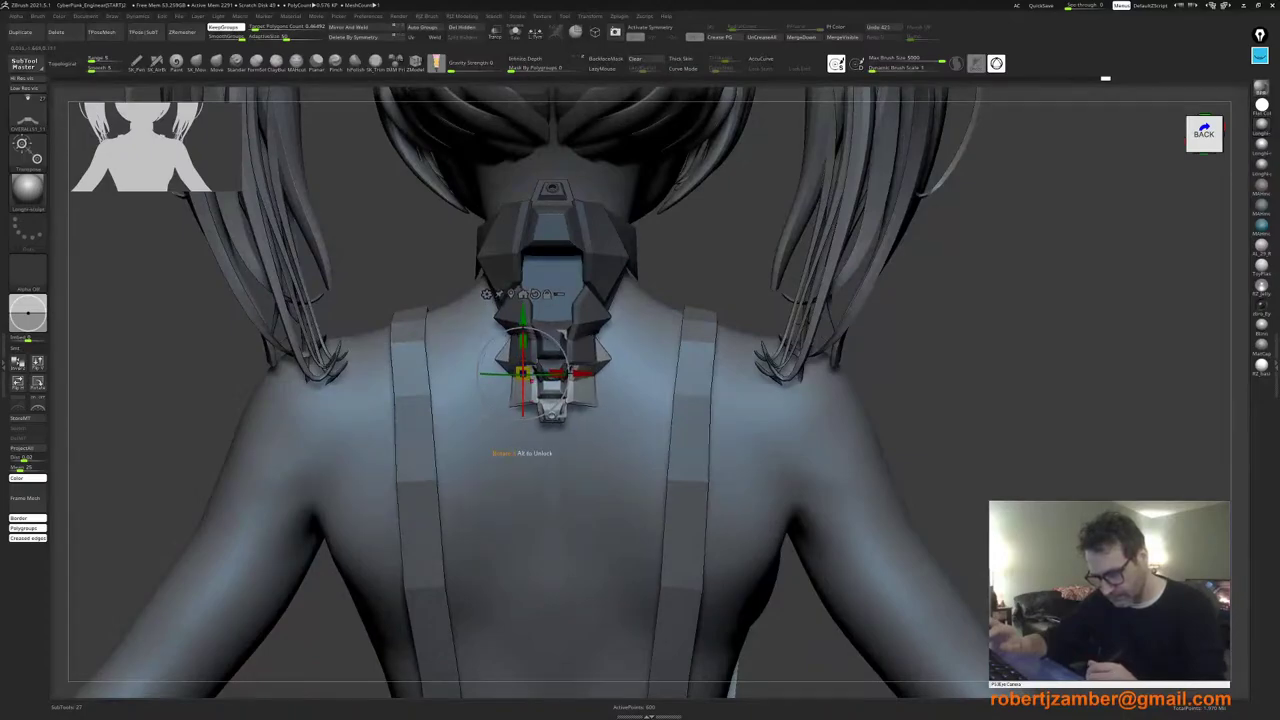
pyautogui.moveTo(465, 345)
pyautogui.mouseDown(button='right')
pyautogui.moveTo(520, 360)
pyautogui.moveTo(529, 389)
pyautogui.moveTo(492, 384)
pyautogui.mouseUp(button='right')
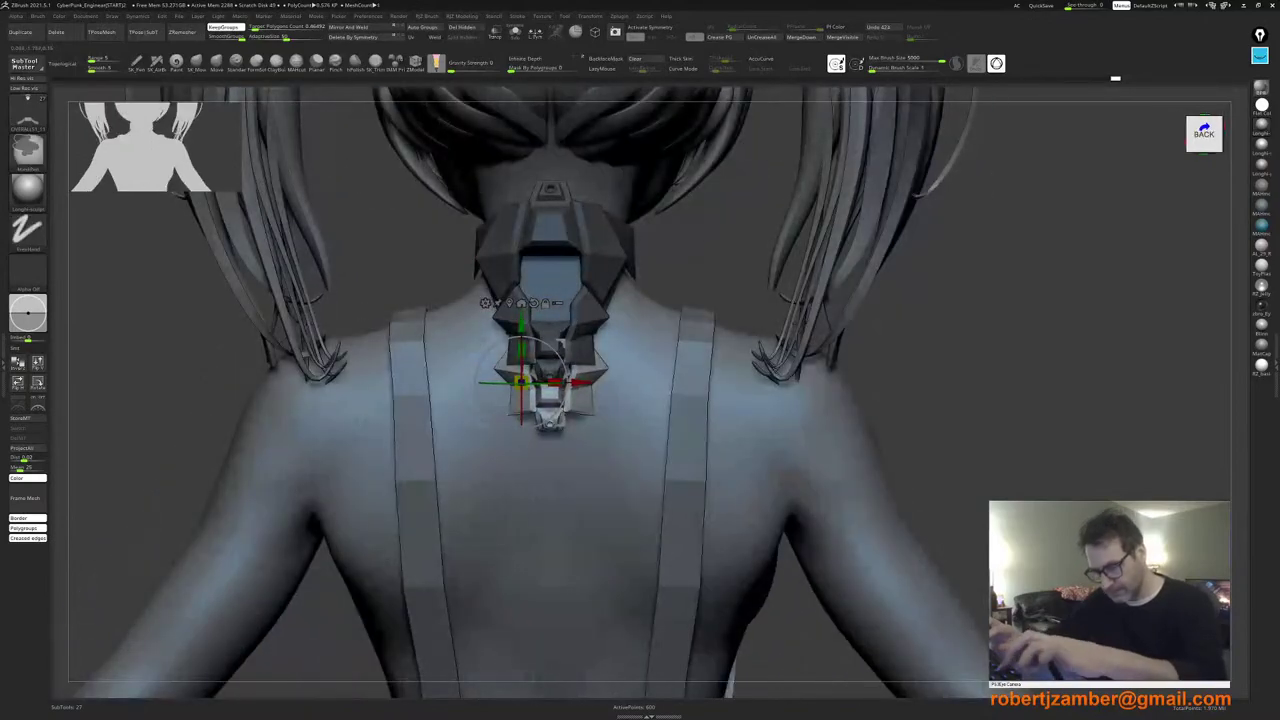
# Step: With symmetry activated, try scaling and repositioning the duplicated armour segment beneath the piece above it
pyautogui.hotkey('ctrl', 'z')
pyautogui.press('x')
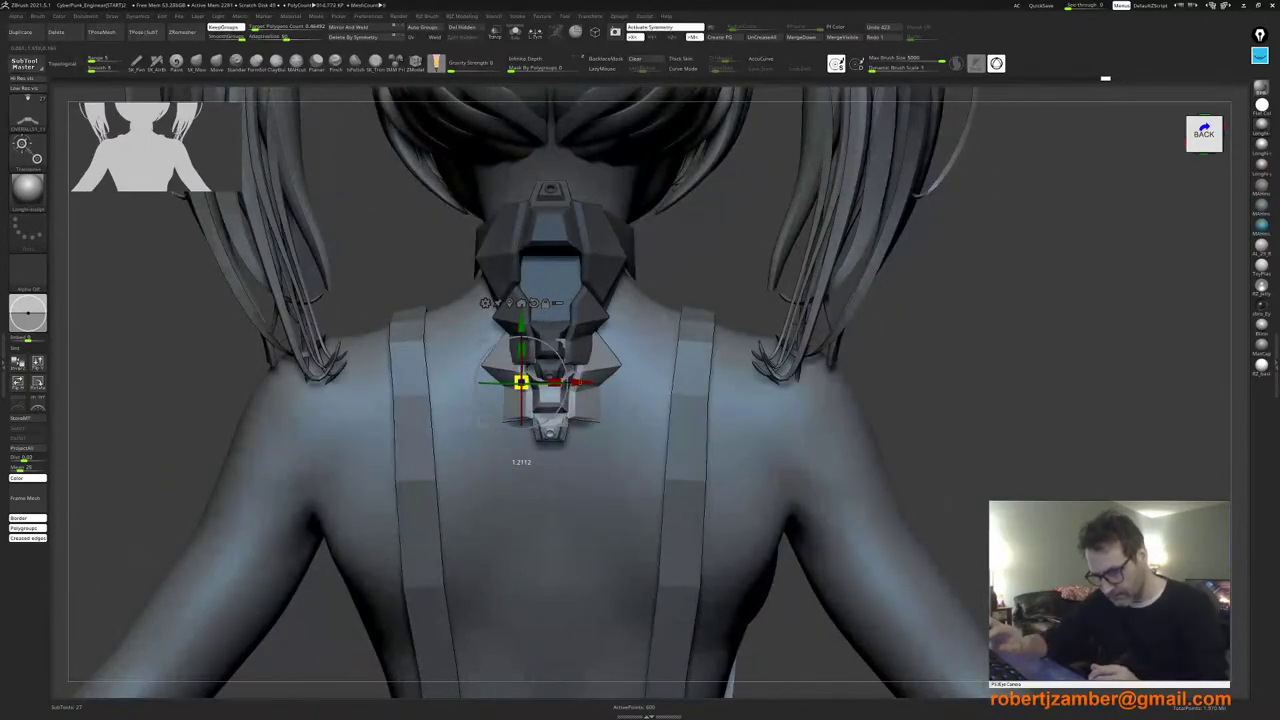
pyautogui.moveTo(508, 383); pyautogui.dragTo(510, 383)
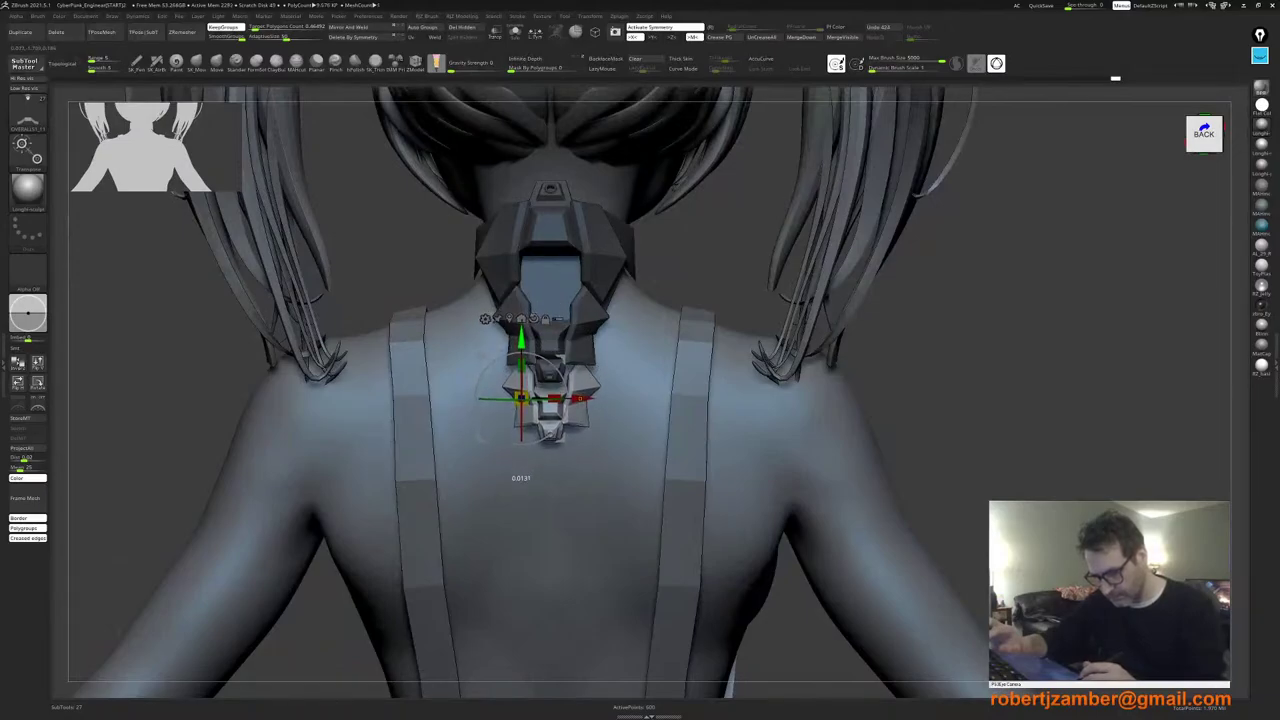
pyautogui.moveTo(580, 389); pyautogui.dragTo(557, 390, button='right')
pyautogui.moveTo(517, 469); pyautogui.dragTo(511, 467, button='right')
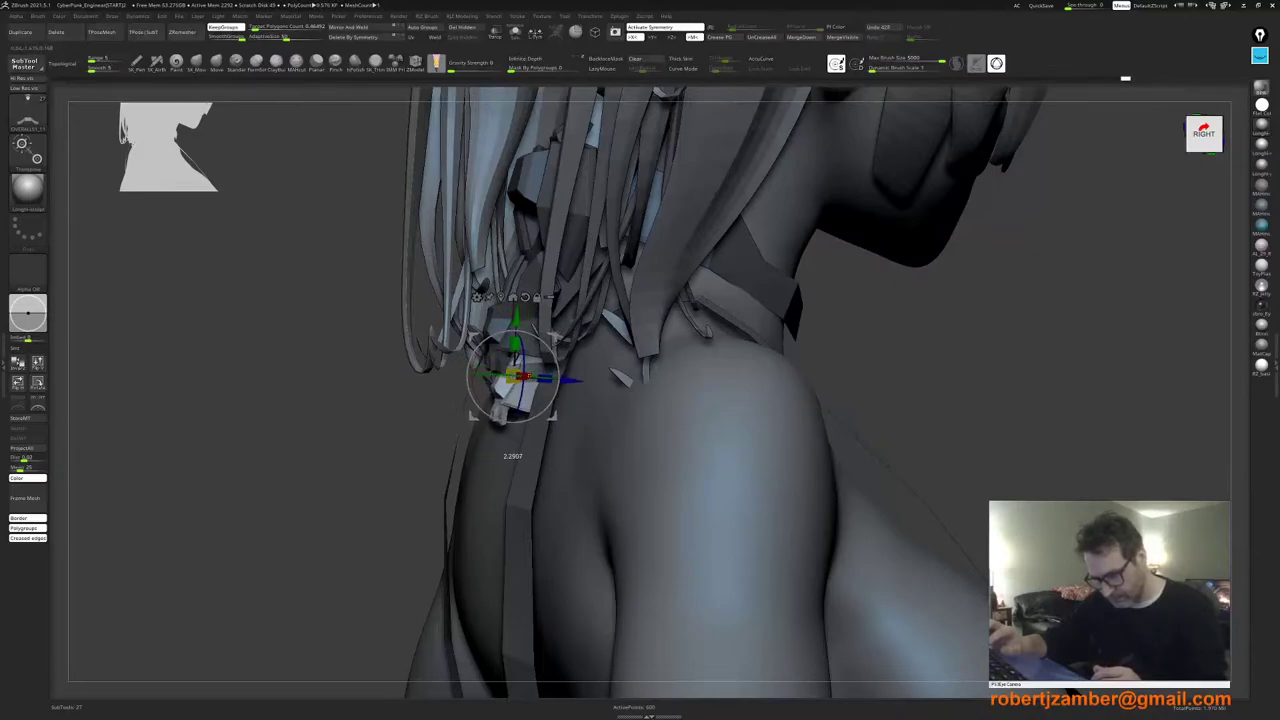
pyautogui.moveTo(430, 448); pyautogui.dragTo(508, 404, button='right')
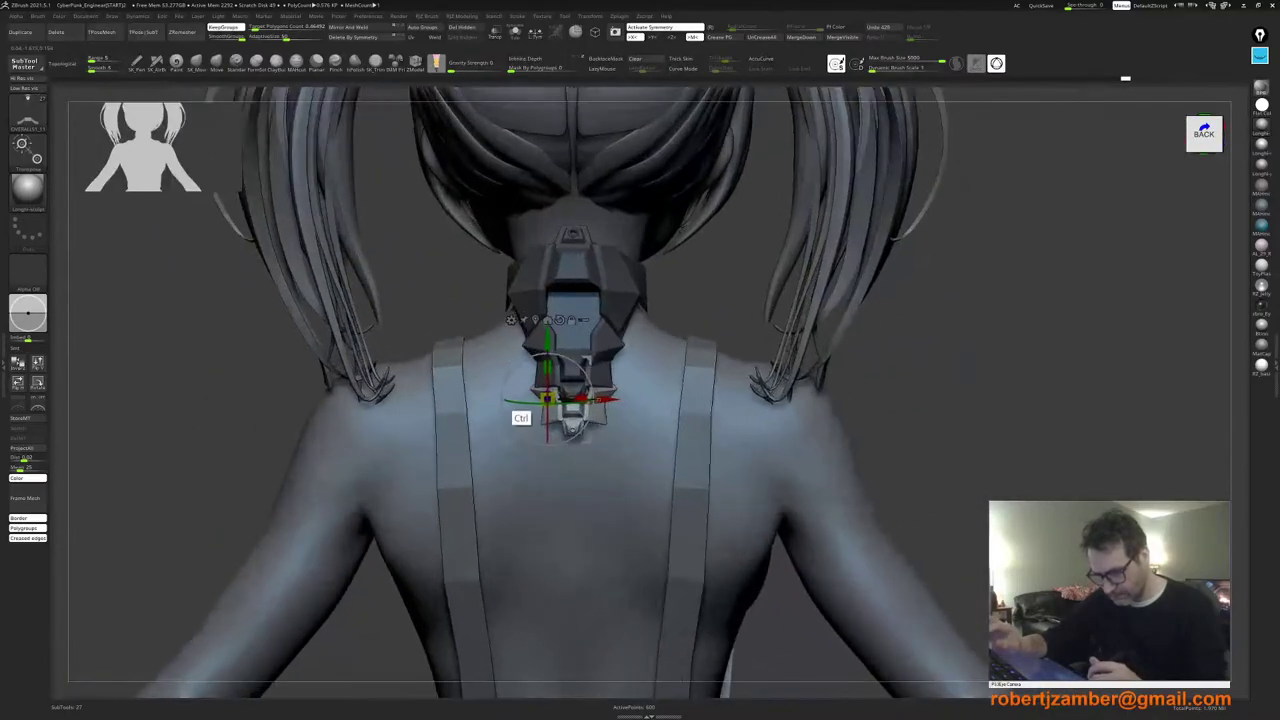
pyautogui.moveTo(548, 342); pyautogui.dragTo(548, 352)
pyautogui.keyDown('ctrl'); pyautogui.moveTo(480, 385); pyautogui.dragTo(388, 325, button='right'); pyautogui.keyUp('ctrl')
pyautogui.moveTo(400, 430); pyautogui.dragTo(505, 430, button='right')
pyautogui.moveTo(505, 430); pyautogui.dragTo(438, 432, button='right')
pyautogui.moveTo(438, 432)
pyautogui.keyDown('alt'); pyautogui.mouseDown(button='right')
pyautogui.moveTo(455, 484)
pyautogui.moveTo(480, 475)
pyautogui.mouseUp(button='right'); pyautogui.keyUp('alt')
pyautogui.press('q')
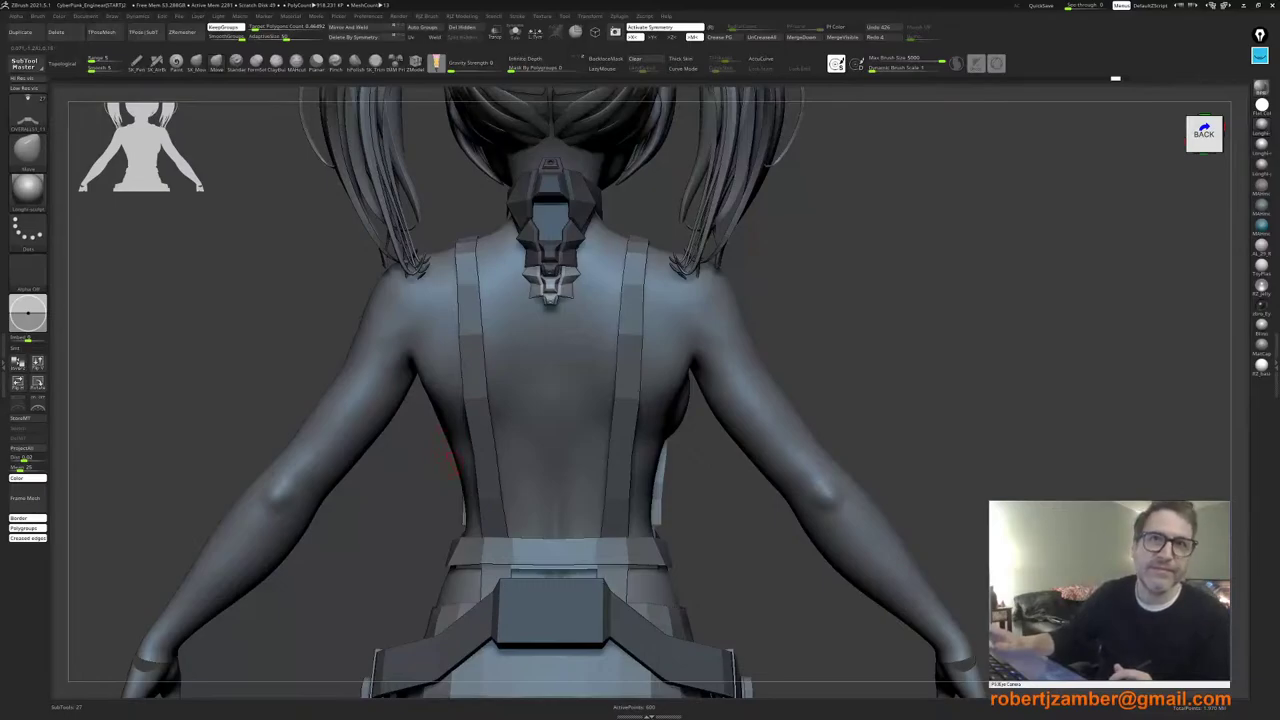
# Step: Undo the duplicated segment's scaling, moves and duplication to return to the single lower armour piece
pyautogui.hotkey('ctrl', 'z')
pyautogui.hotkey('ctrl', 'z')
pyautogui.hotkey('ctrl', 'z')
pyautogui.hotkey('ctrl', 'z')
pyautogui.hotkey('ctrl', 'z')
pyautogui.hotkey('ctrl', 'z')
pyautogui.hotkey('ctrl', 'z')
pyautogui.hotkey('ctrl', 'z')
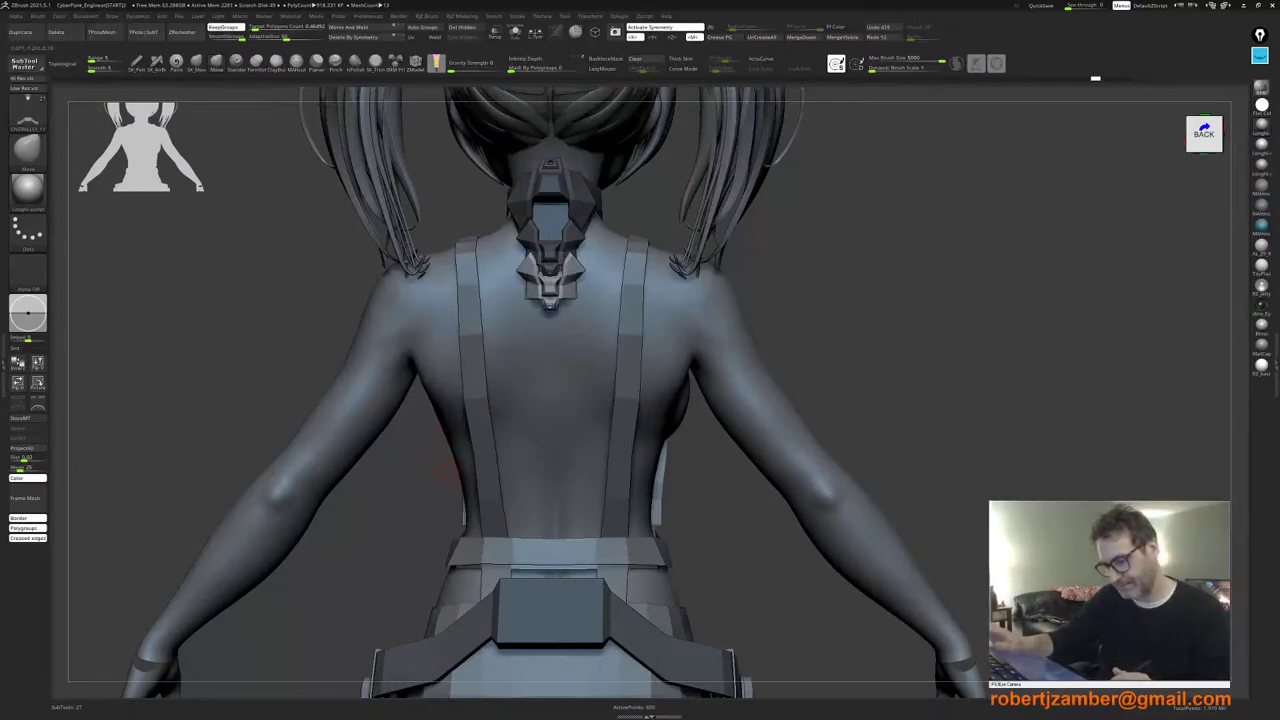
pyautogui.hotkey('ctrl', 'z')
pyautogui.hotkey('ctrl', 'z')
pyautogui.hotkey('ctrl', 'z')
pyautogui.hotkey('ctrl', 'z')
pyautogui.hotkey('ctrl', 'z')
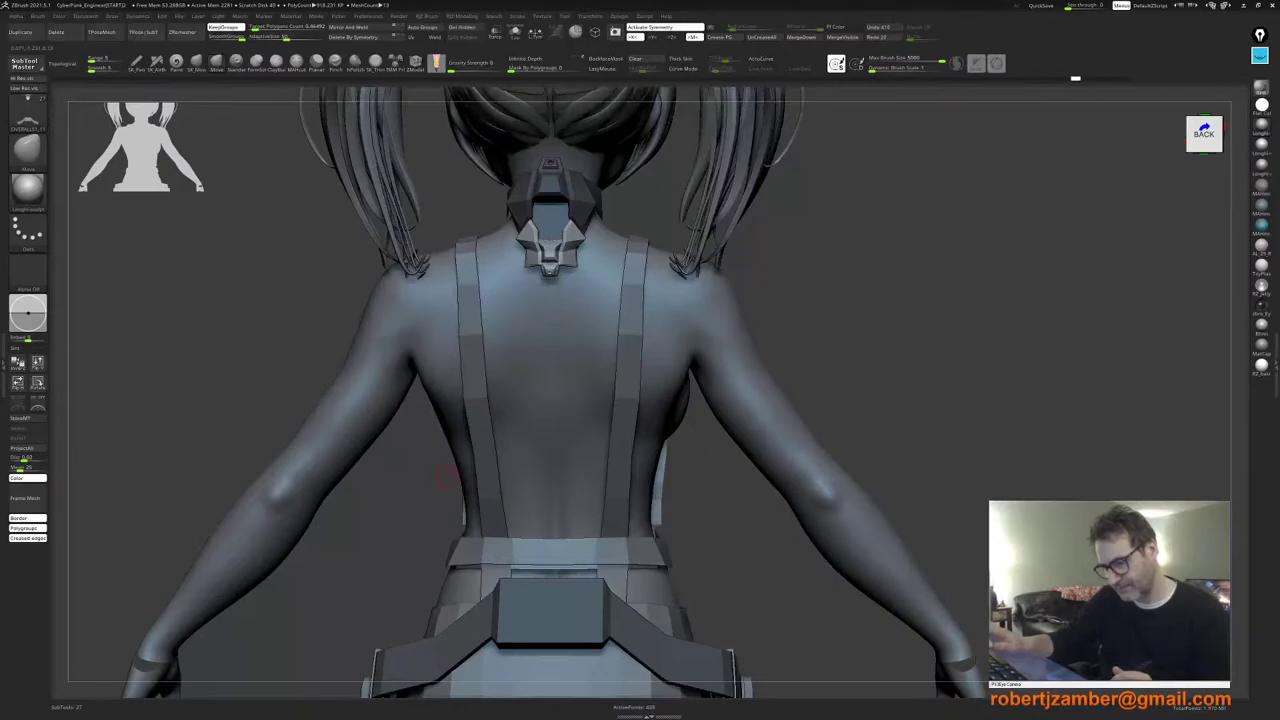
# Step: Step further back through the edit history to the earlier, narrower shape of the lower neck armour piece
pyautogui.hotkey('ctrl', 'z')
pyautogui.hotkey('ctrl', 'z')
pyautogui.hotkey('ctrl', 'z')
pyautogui.hotkey('ctrl', 'z')
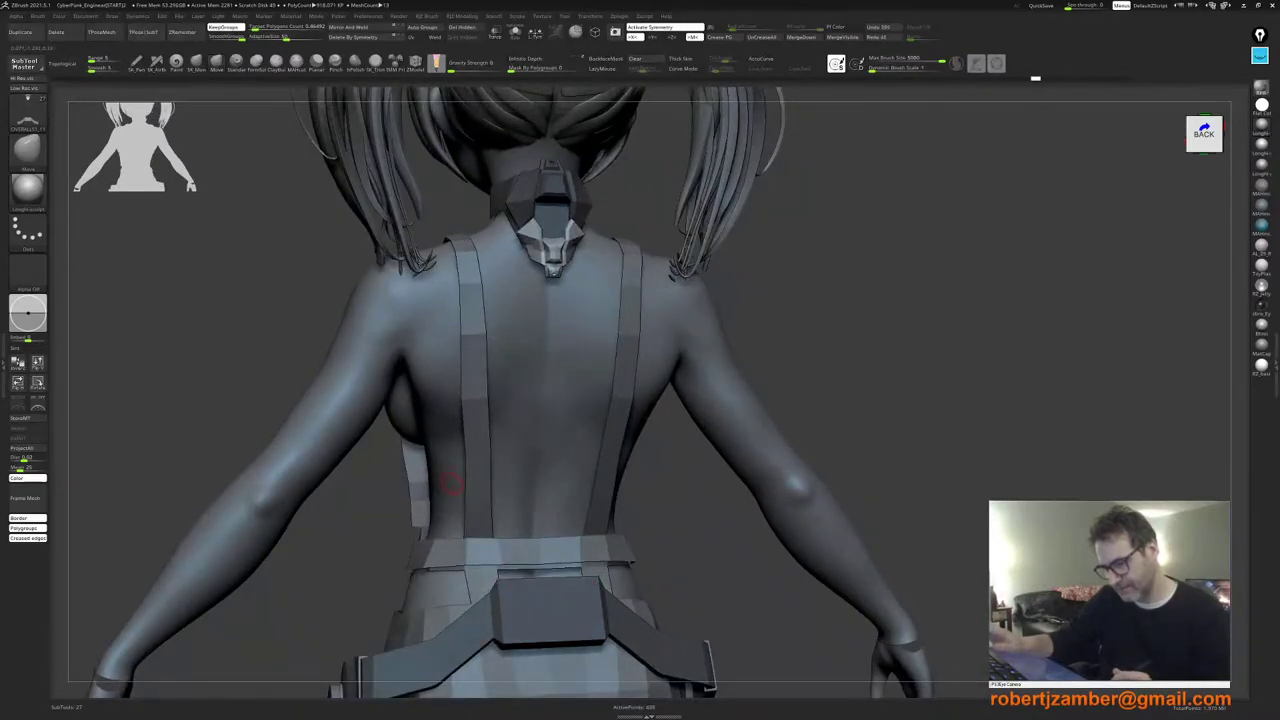
# Step: Undo the lower segment's reshaping, flip and duplication back to the single armour piece at the nape
pyautogui.hotkey('ctrl', 'z')
pyautogui.hotkey('ctrl', 'z')
pyautogui.hotkey('ctrl', 'z')
pyautogui.hotkey('ctrl', 'z')
pyautogui.hotkey('ctrl', 'z')
pyautogui.hotkey('ctrl', 'z')
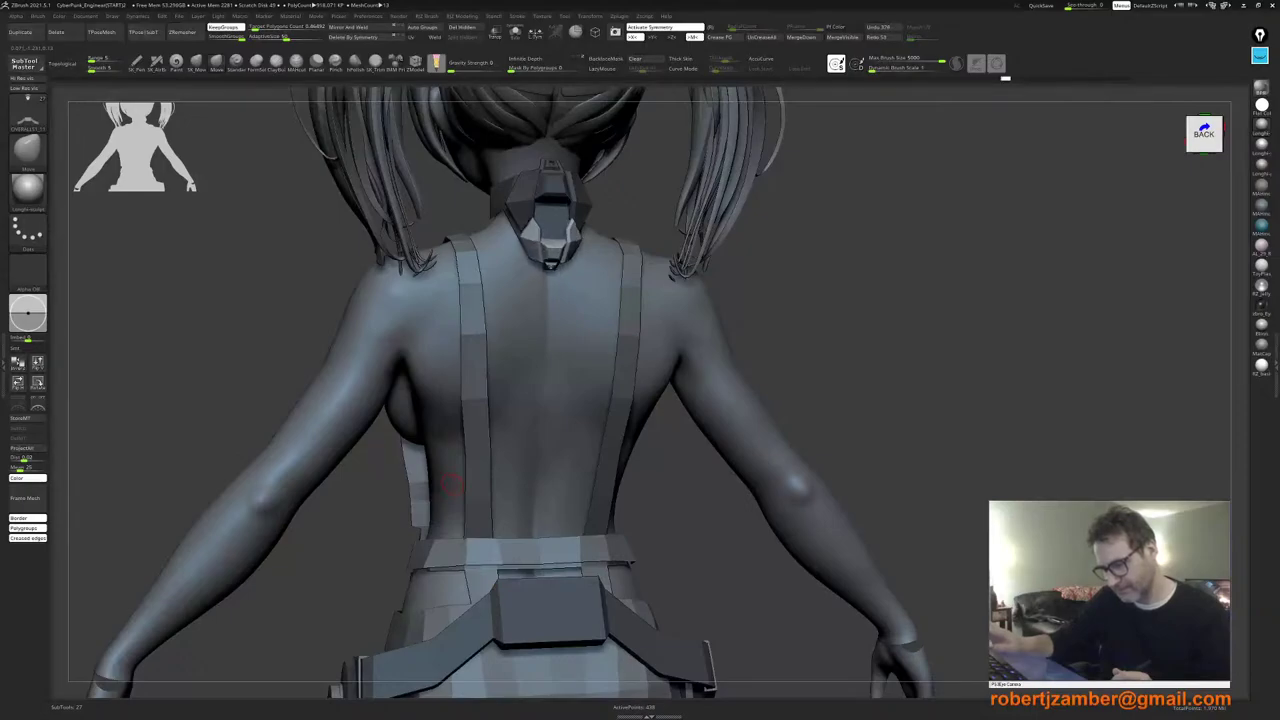
pyautogui.hotkey('ctrl', 'z')
pyautogui.hotkey('ctrl', 'z')
pyautogui.hotkey('ctrl', 'z')
pyautogui.hotkey('ctrl', 'z')
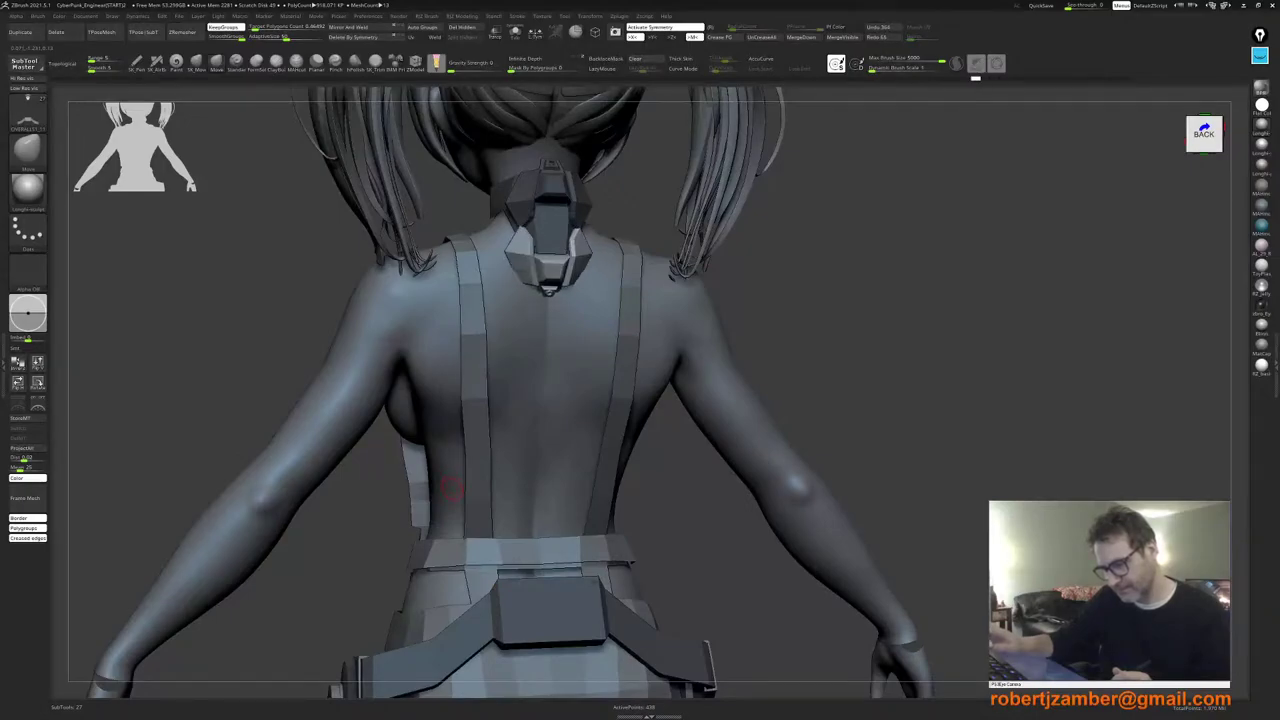
pyautogui.hotkey('ctrl', 'z')
pyautogui.hotkey('ctrl', 'z')
pyautogui.hotkey('ctrl', 'z')
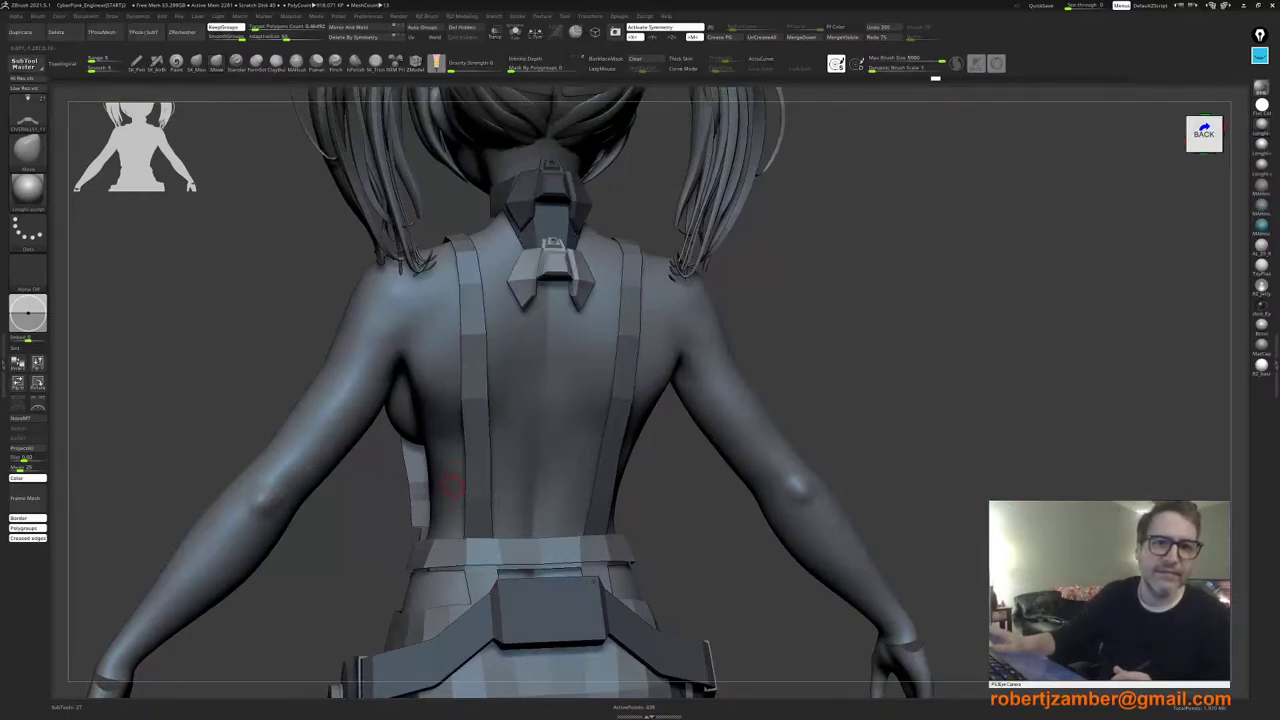
pyautogui.hotkey('ctrl', 'z')
pyautogui.hotkey('ctrl', 'z')
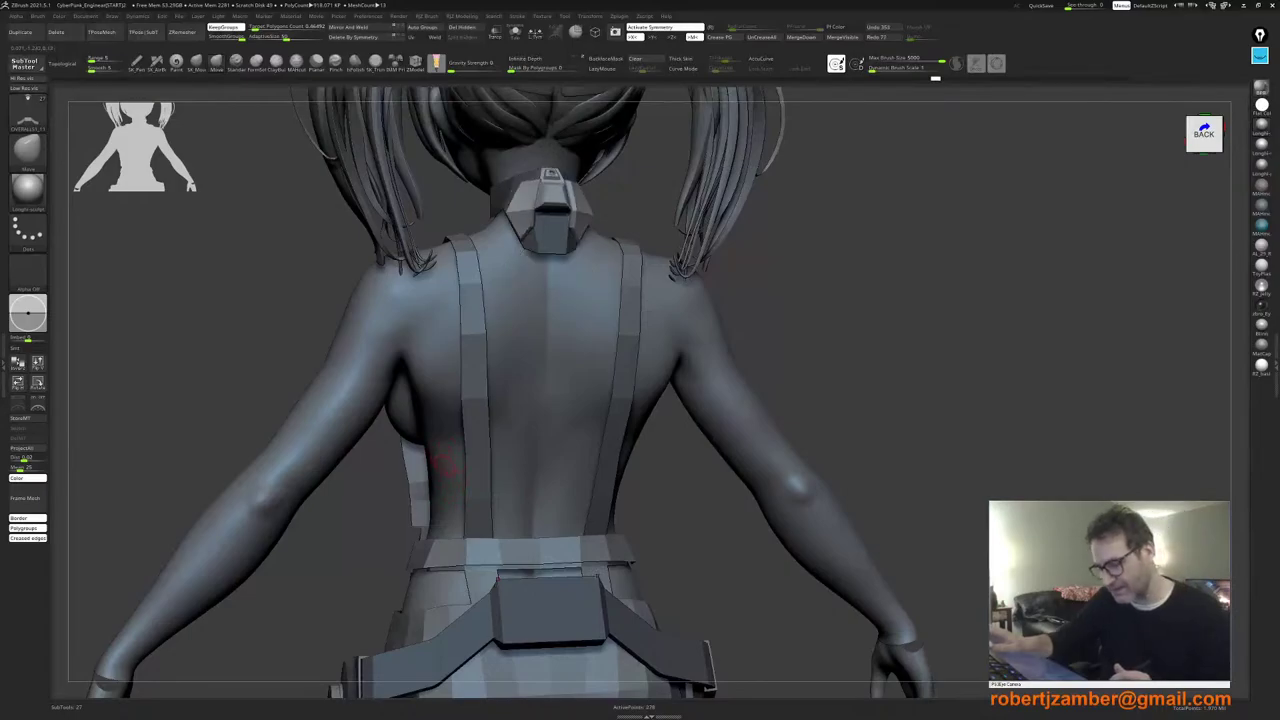
# Step: Redo the edits that bring back the flipped lower segment and tuck it in against the neck piece
pyautogui.hotkey('ctrl', 'shift', 'z')
pyautogui.hotkey('ctrl', 'shift', 'z')
pyautogui.hotkey('ctrl', 'shift', 'z')
pyautogui.hotkey('ctrl', 'shift', 'z')
pyautogui.hotkey('ctrl', 'shift', 'z')
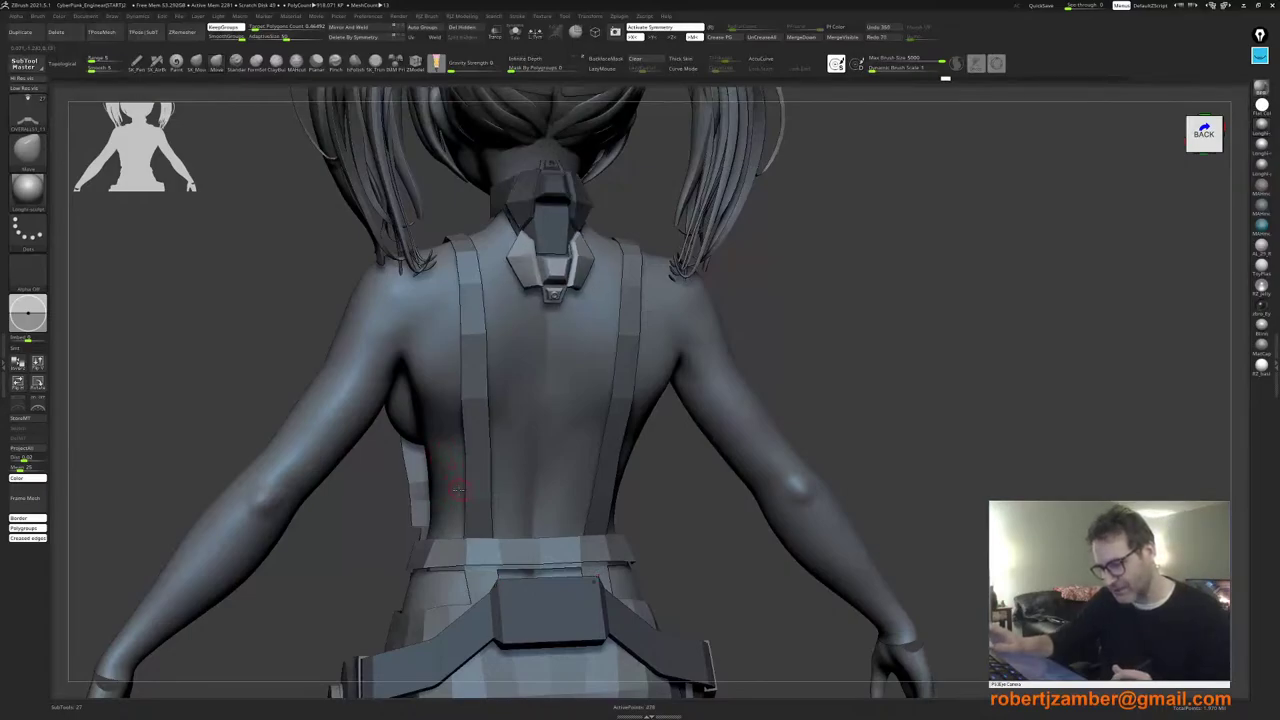
pyautogui.moveTo(458, 489)
pyautogui.mouseDown(button='right')
pyautogui.moveTo(441, 484)
pyautogui.moveTo(462, 496)
pyautogui.mouseUp(button='right')
pyautogui.hotkey('ctrl', 'shift', 'z')
pyautogui.hotkey('ctrl', 'shift', 'z')
pyautogui.hotkey('ctrl', 'shift', 'z')
pyautogui.hotkey('ctrl', 'shift', 'z')
pyautogui.hotkey('ctrl', 'shift', 'z')
pyautogui.hotkey('ctrl', 'shift', 'z')
pyautogui.hotkey('ctrl', 'shift', 'z')
pyautogui.hotkey('ctrl', 'shift', 'z')
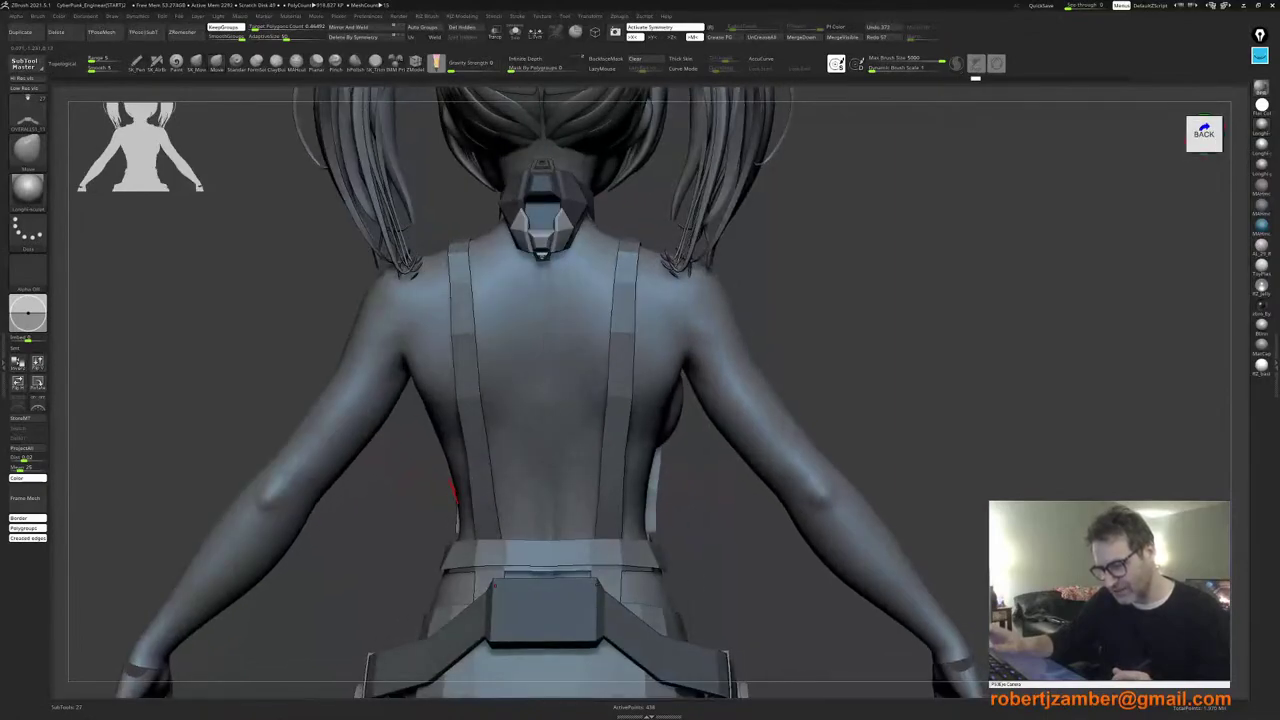
pyautogui.hotkey('ctrl', 'shift', 'z')
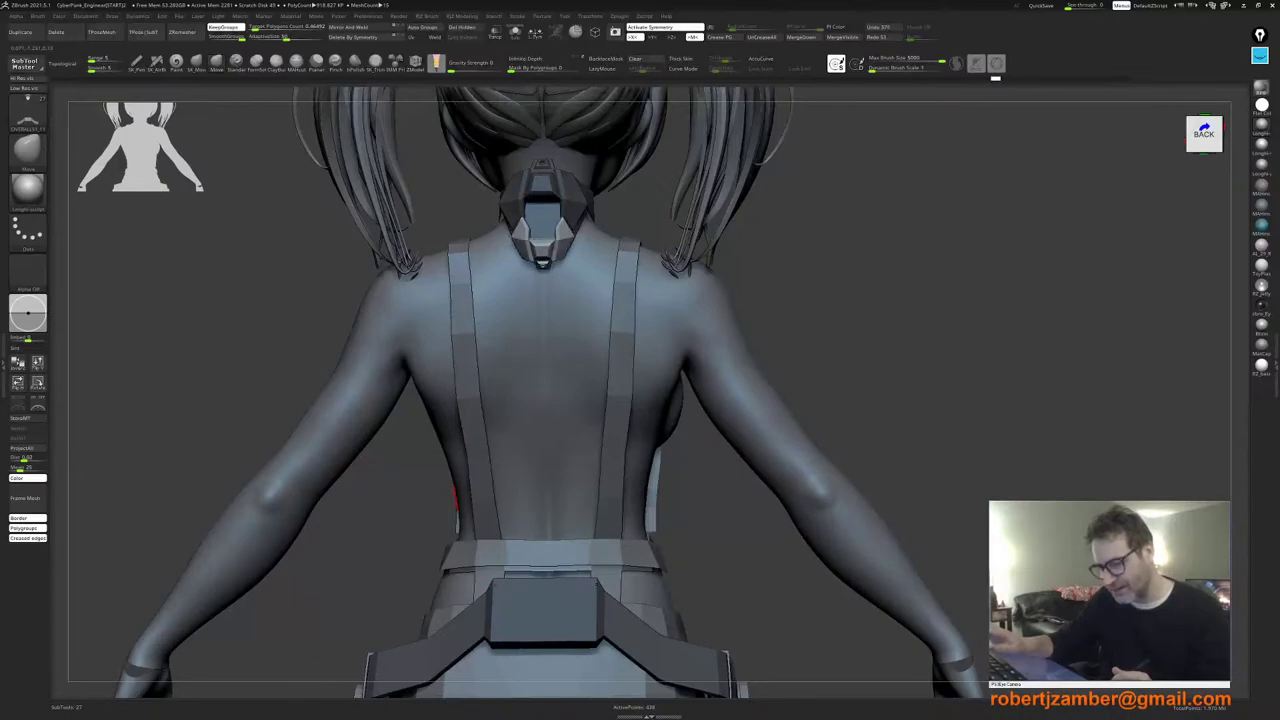
# Step: Step back to the wider lower segment and forward again to compare it with the tucked-in version
pyautogui.hotkey('ctrl', 'z')
pyautogui.hotkey('ctrl', 'z')
pyautogui.hotkey('ctrl', 'z')
pyautogui.hotkey('ctrl', 'z')
pyautogui.hotkey('ctrl', 'z')
pyautogui.hotkey('ctrl', 'z')
pyautogui.moveTo(457, 487)
pyautogui.mouseDown(button='right')
pyautogui.moveTo(470, 495)
pyautogui.moveTo(459, 490)
pyautogui.mouseUp(button='right')
pyautogui.hotkey('ctrl', 'z')
pyautogui.hotkey('ctrl', 'z')
pyautogui.hotkey('ctrl', 'z')
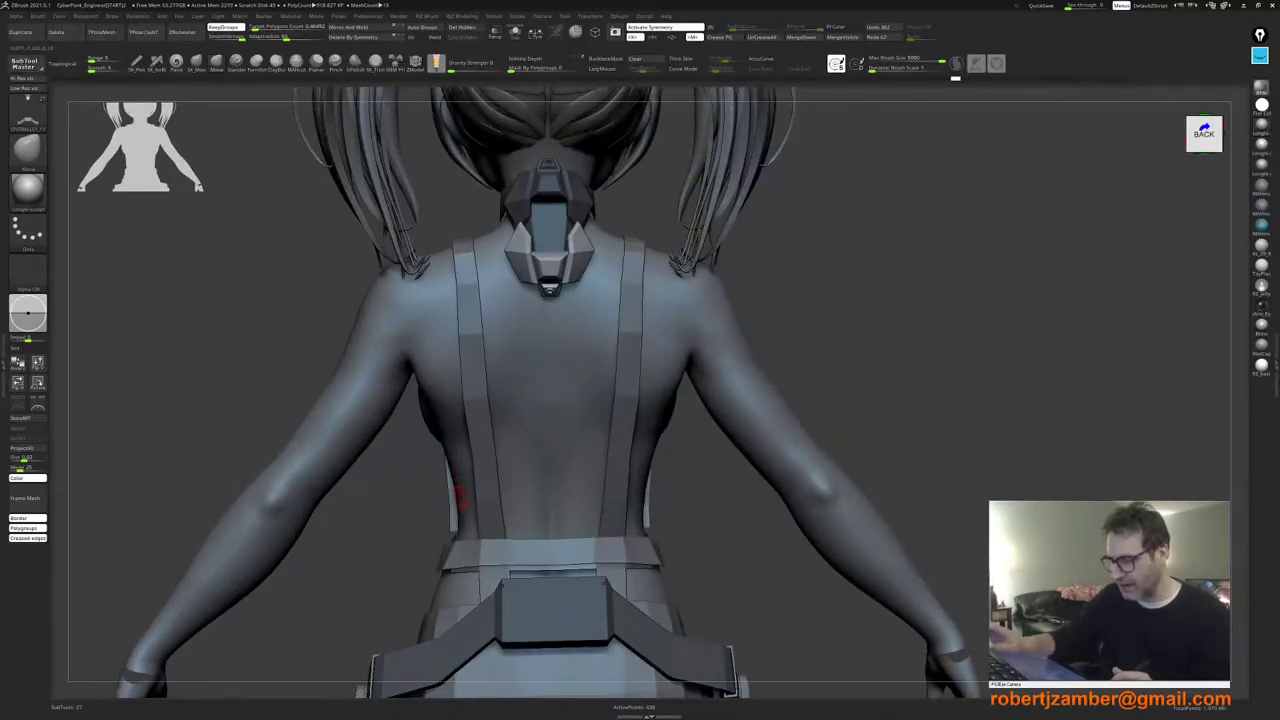
pyautogui.hotkey('ctrl', 'shift', 'z')
pyautogui.hotkey('ctrl', 'shift', 'z')
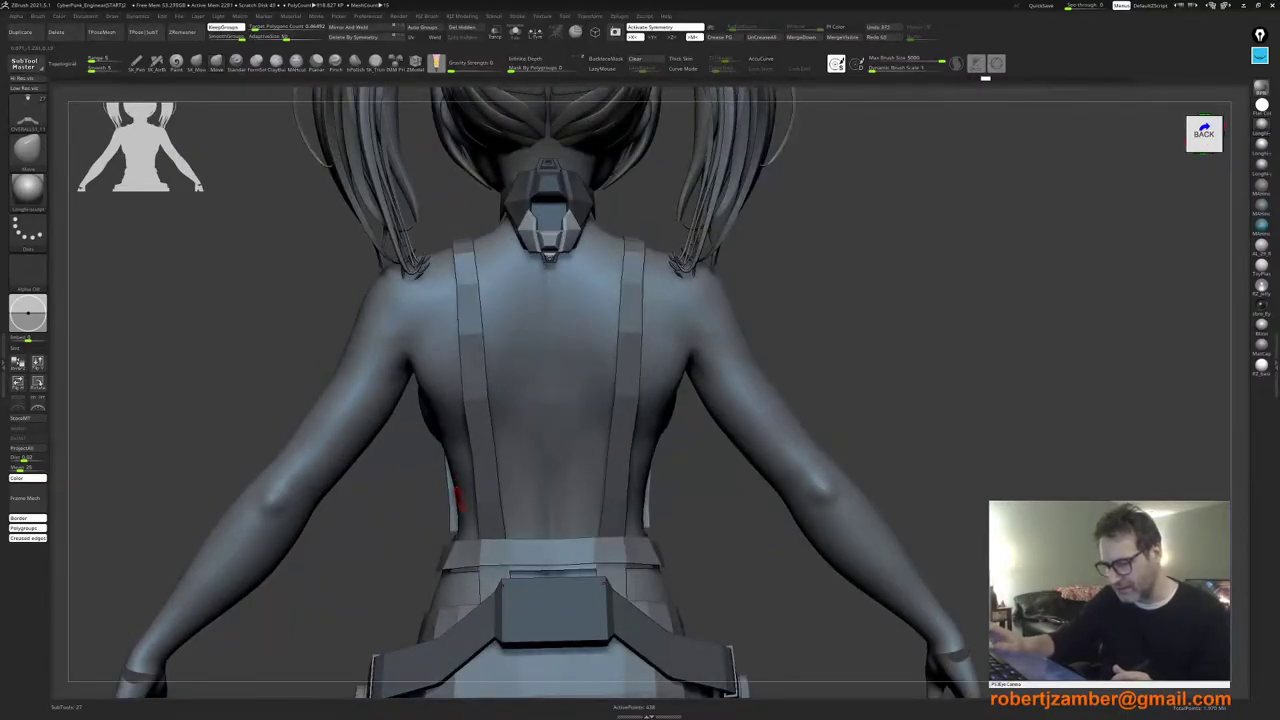
pyautogui.hotkey('ctrl', 'shift', 'z')
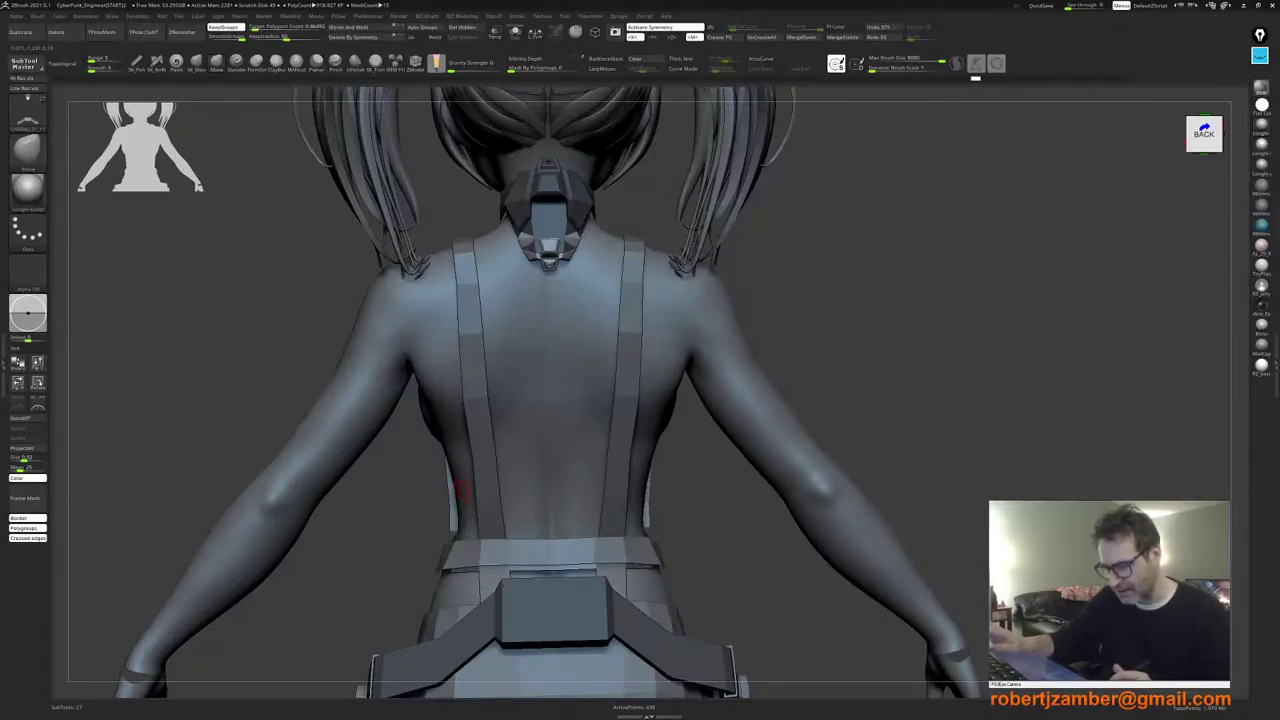
# Step: Undo all edits to the lower segment to see the upper neck armour piece on its own
pyautogui.hotkey('ctrl', 'z')
pyautogui.hotkey('ctrl', 'z')
pyautogui.hotkey('ctrl', 'z')
pyautogui.hotkey('ctrl', 'z')
pyautogui.hotkey('ctrl', 'z')
pyautogui.hotkey('ctrl', 'z')
pyautogui.hotkey('ctrl', 'z')
pyautogui.hotkey('ctrl', 'z')
pyautogui.hotkey('ctrl', 'z')
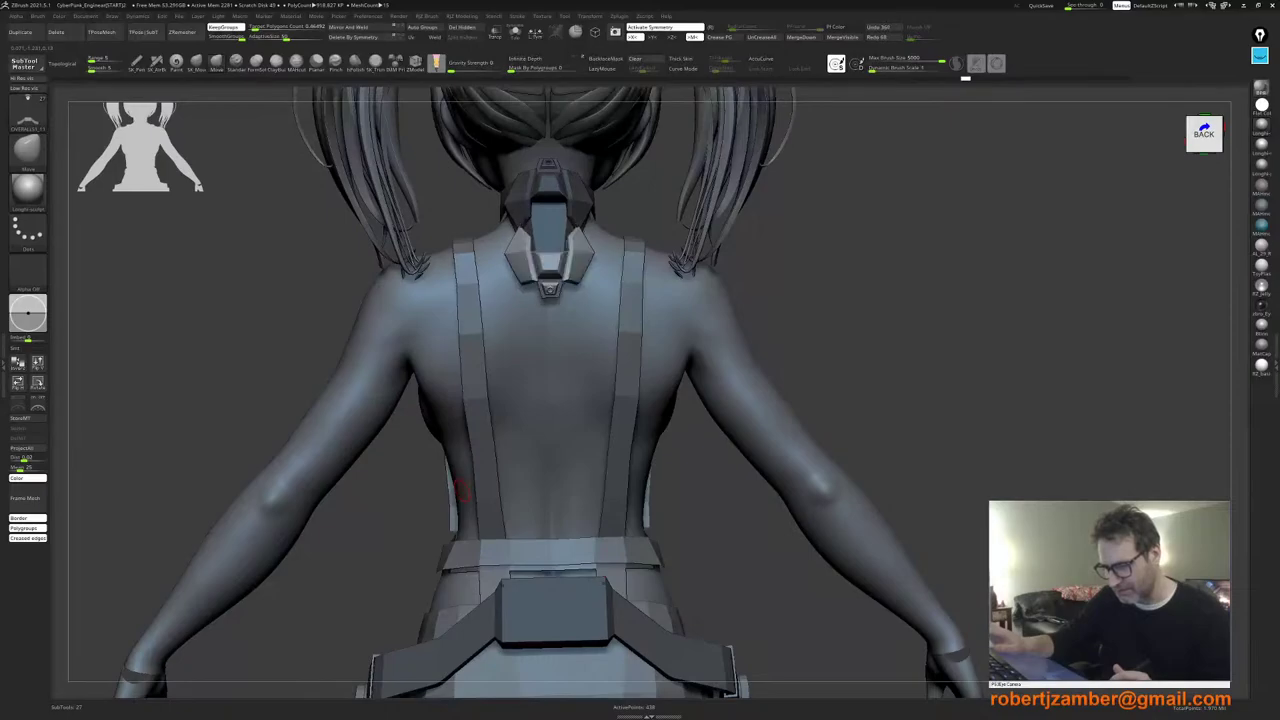
pyautogui.hotkey('ctrl', 'z')
pyautogui.hotkey('ctrl', 'z')
pyautogui.hotkey('ctrl', 'z')
pyautogui.hotkey('ctrl', 'z')
pyautogui.hotkey('ctrl', 'z')
pyautogui.hotkey('ctrl', 'z')
pyautogui.hotkey('ctrl', 'z')
pyautogui.hotkey('ctrl', 'z')
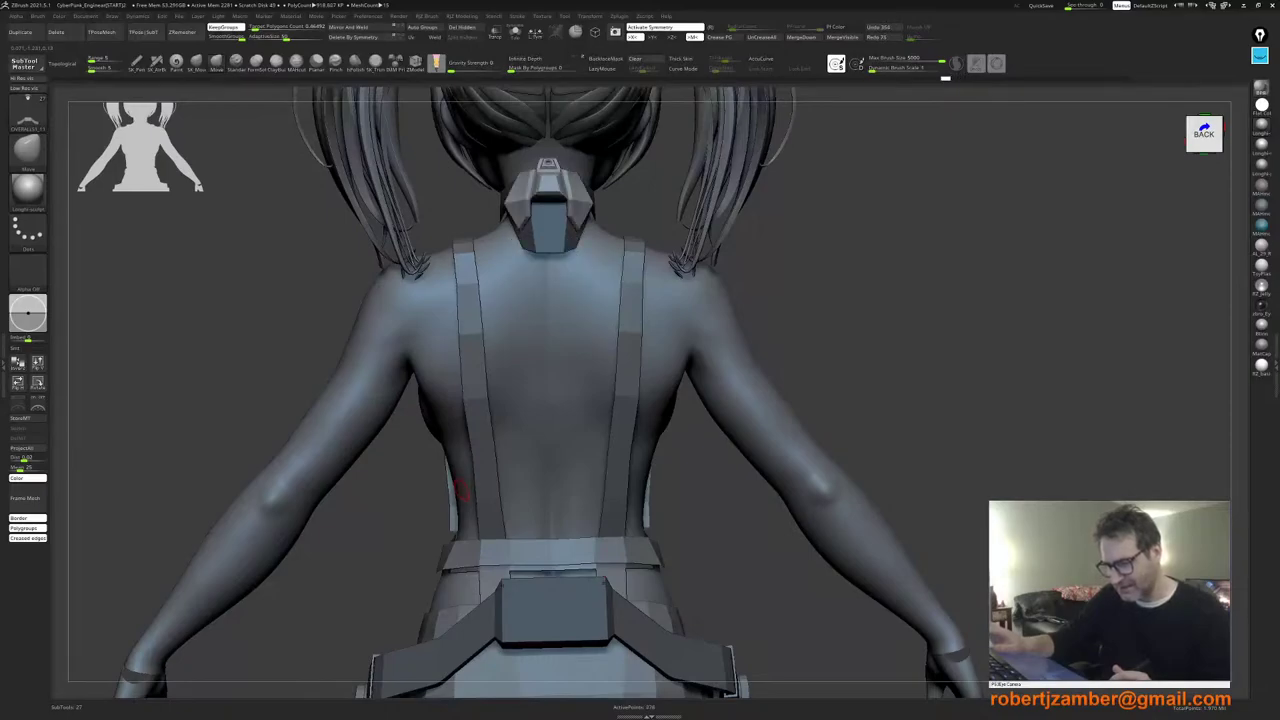
# Step: Redo the lower segment's edits up to the narrow, tapered version and examine it from the back and side
pyautogui.hotkey('ctrl', 'shift', 'z')
pyautogui.hotkey('ctrl', 'shift', 'z')
pyautogui.hotkey('ctrl', 'shift', 'z')
pyautogui.hotkey('ctrl', 'shift', 'z')
pyautogui.hotkey('ctrl', 'shift', 'z')
pyautogui.hotkey('ctrl', 'shift', 'z')
pyautogui.hotkey('ctrl', 'shift', 'z')
pyautogui.hotkey('ctrl', 'shift', 'z')
pyautogui.hotkey('ctrl', 'shift', 'z')
pyautogui.hotkey('ctrl', 'shift', 'z')
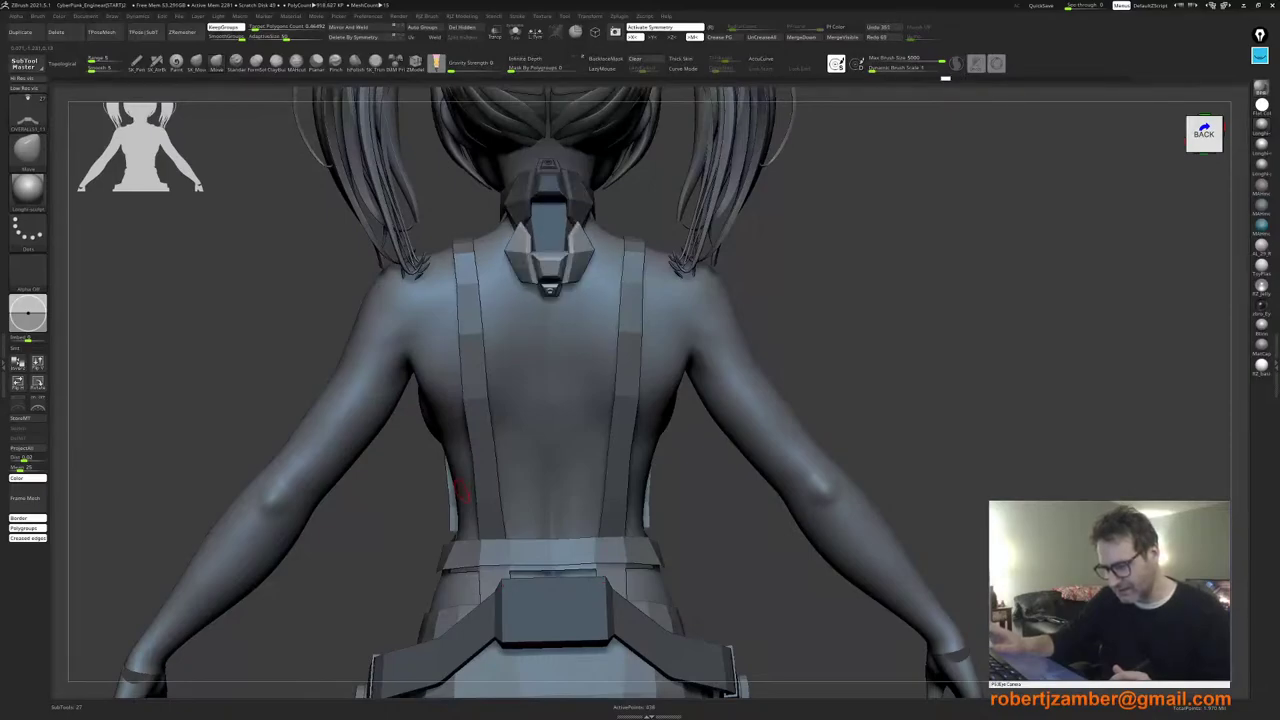
pyautogui.hotkey('ctrl', 'shift', 'z')
pyautogui.hotkey('ctrl', 'shift', 'z')
pyautogui.hotkey('ctrl', 'shift', 'z')
pyautogui.hotkey('ctrl', 'shift', 'z')
pyautogui.hotkey('ctrl', 'shift', 'z')
pyautogui.hotkey('ctrl', 'shift', 'z')
pyautogui.hotkey('ctrl', 'shift', 'z')
pyautogui.hotkey('ctrl', 'shift', 'z')
pyautogui.hotkey('ctrl', 'shift', 'z')
pyautogui.hotkey('ctrl', 'shift', 'z')
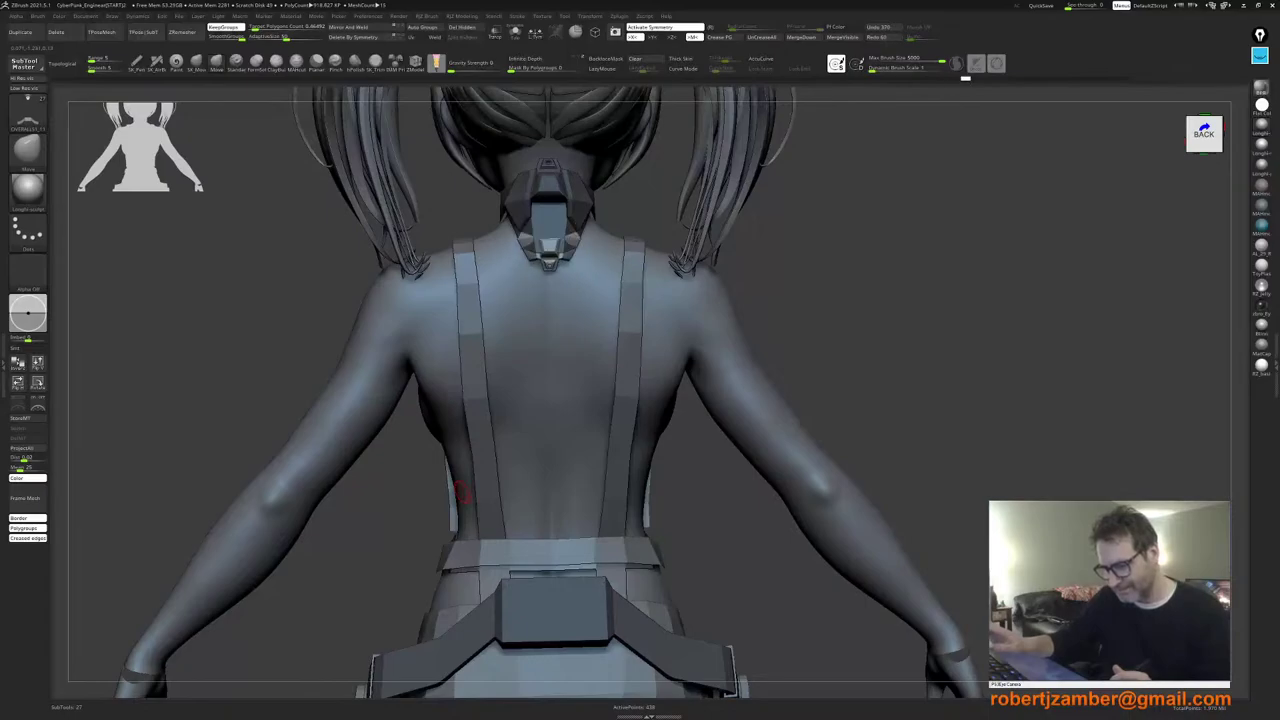
pyautogui.hotkey('ctrl', 'shift', 'z')
pyautogui.moveTo(468, 497); pyautogui.dragTo(455, 487, button='right')
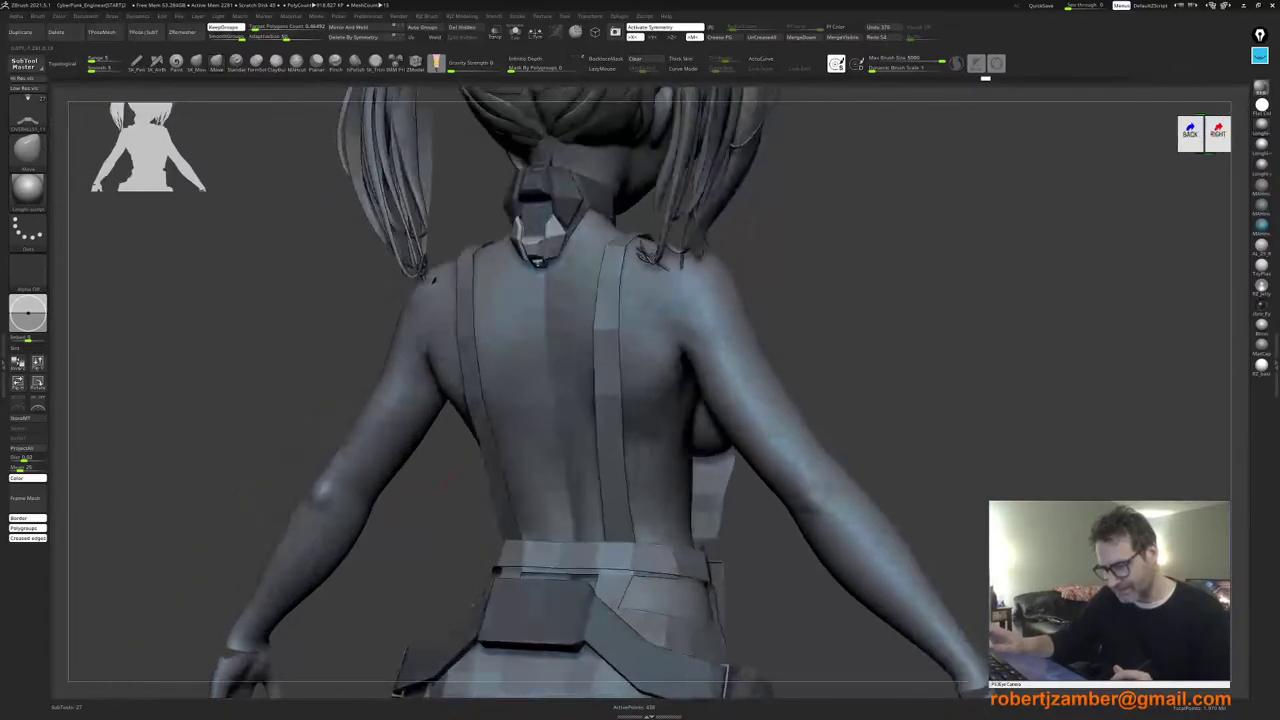
pyautogui.hotkey('ctrl', 'shift', 'z')
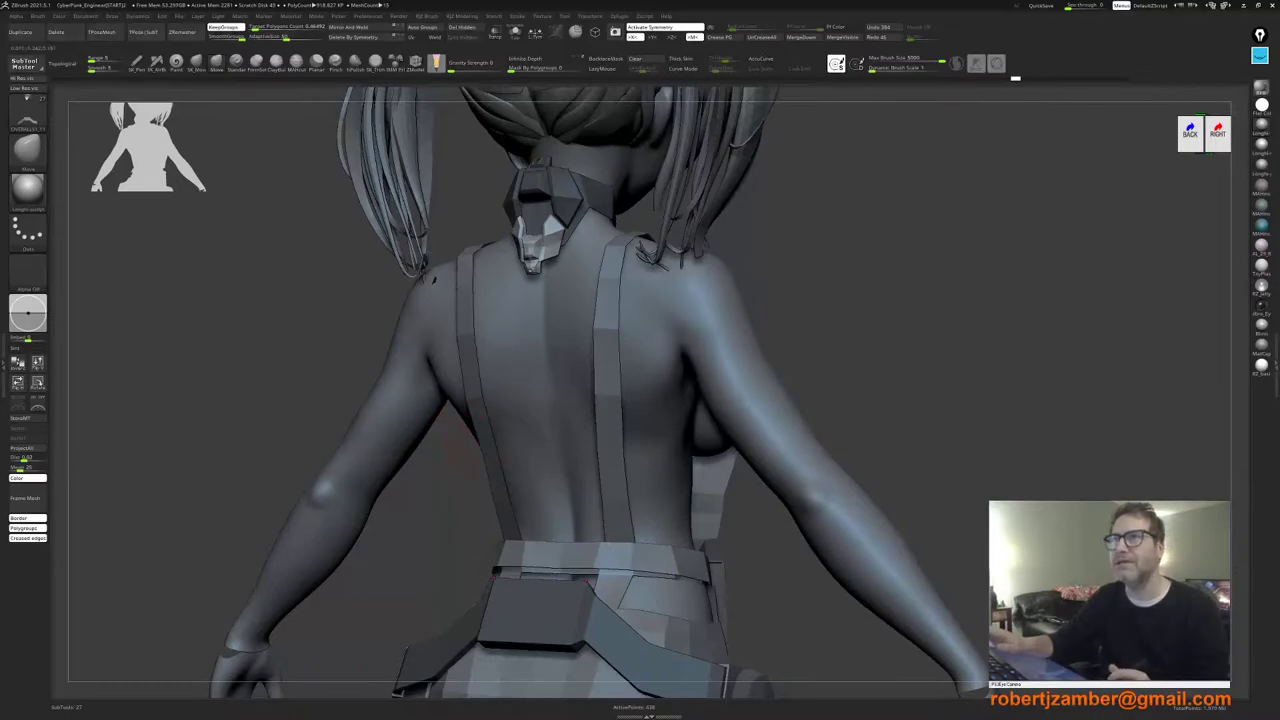
# Step: Step back through the edit history to the wide, low-hanging version of the flipped lower segment
pyautogui.moveTo(459, 422); pyautogui.dragTo(488, 478, button='right')
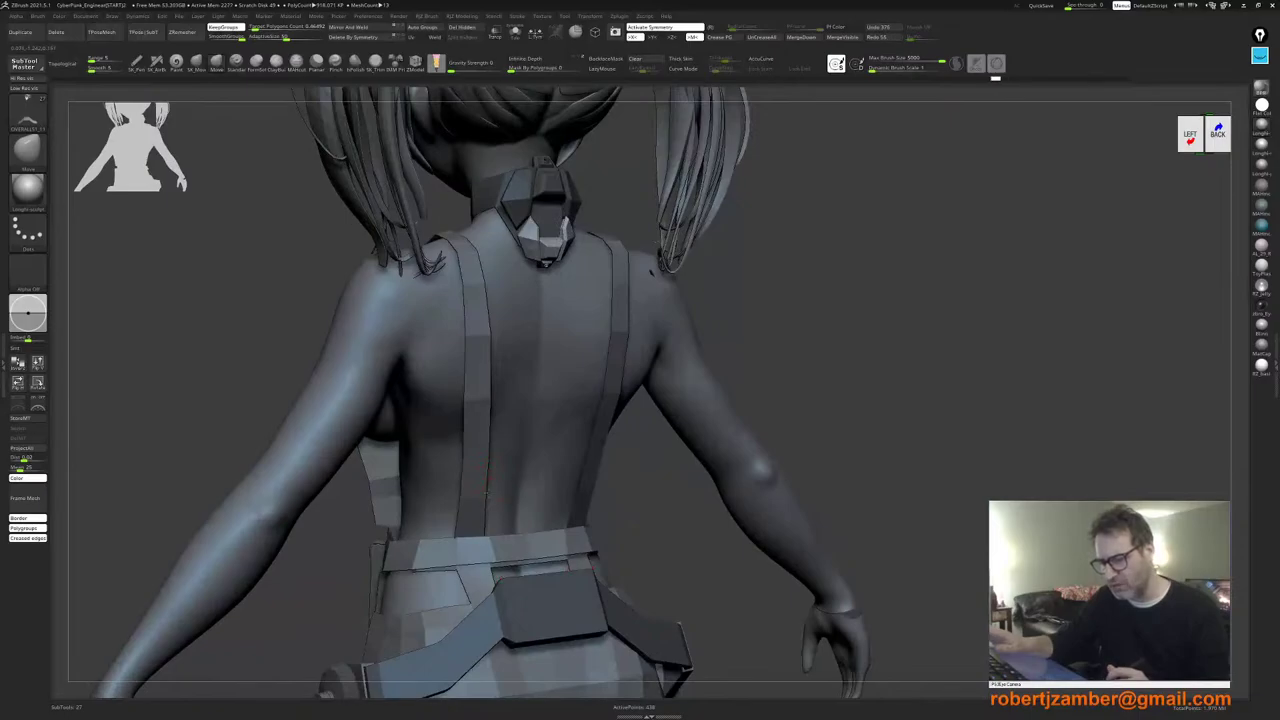
pyautogui.hotkey('ctrl', 'z')
pyautogui.hotkey('ctrl', 'z')
pyautogui.hotkey('ctrl', 'z')
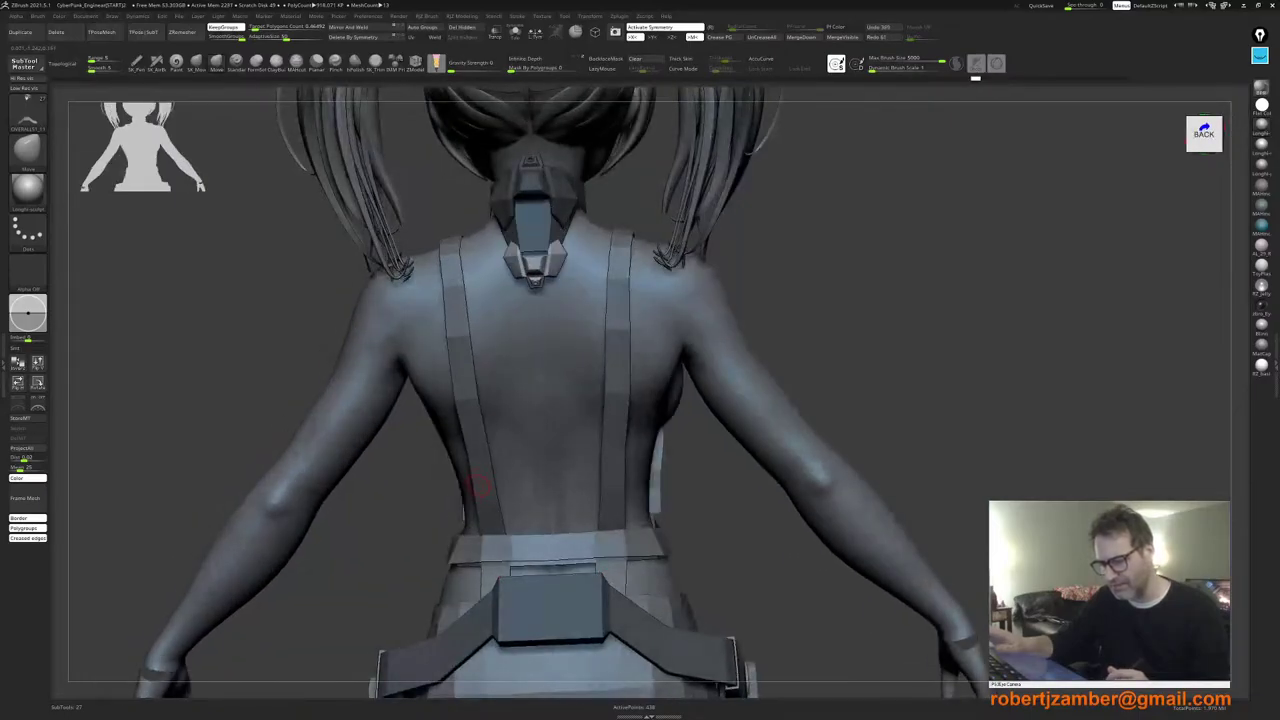
pyautogui.moveTo(478, 485); pyautogui.dragTo(497, 487, button='right')
pyautogui.hotkey('ctrl', 'z')
pyautogui.hotkey('ctrl', 'z')
pyautogui.hotkey('ctrl', 'z')
pyautogui.hotkey('ctrl', 'z')
pyautogui.hotkey('ctrl', 'z')
pyautogui.hotkey('ctrl', 'z')
pyautogui.hotkey('ctrl', 'z')
pyautogui.hotkey('ctrl', 'z')
pyautogui.hotkey('ctrl', 'z')
pyautogui.hotkey('ctrl', 'z')
pyautogui.hotkey('ctrl', 'z')
pyautogui.hotkey('ctrl', 'z')
pyautogui.hotkey('ctrl', 'z')
pyautogui.hotkey('ctrl', 'z')
pyautogui.hotkey('ctrl', 'z')
pyautogui.hotkey('ctrl', 'z')
pyautogui.hotkey('ctrl', 'z')
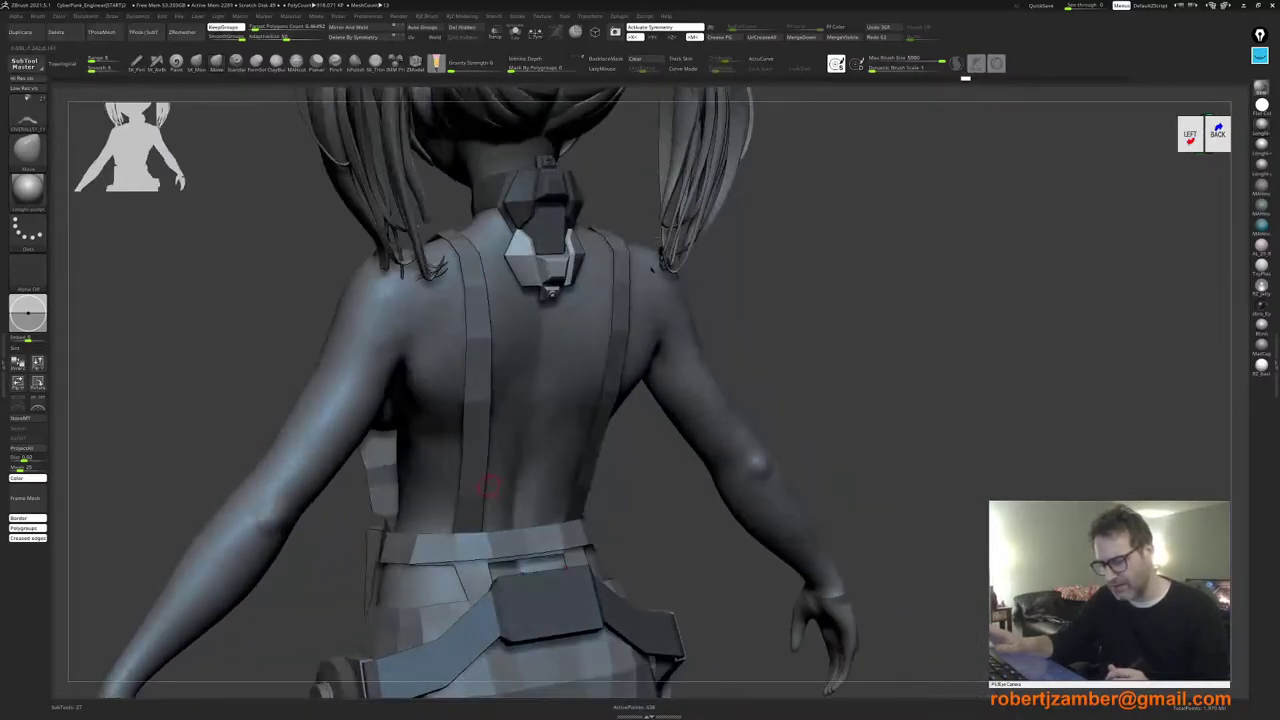
pyautogui.hotkey('ctrl', 'z')
pyautogui.hotkey('ctrl', 'z')
pyautogui.hotkey('ctrl', 'z')
pyautogui.hotkey('ctrl', 'z')
pyautogui.hotkey('ctrl', 'z')
pyautogui.hotkey('ctrl', 'z')
pyautogui.hotkey('ctrl', 'z')
pyautogui.hotkey('ctrl', 'z')
pyautogui.hotkey('ctrl', 'z')
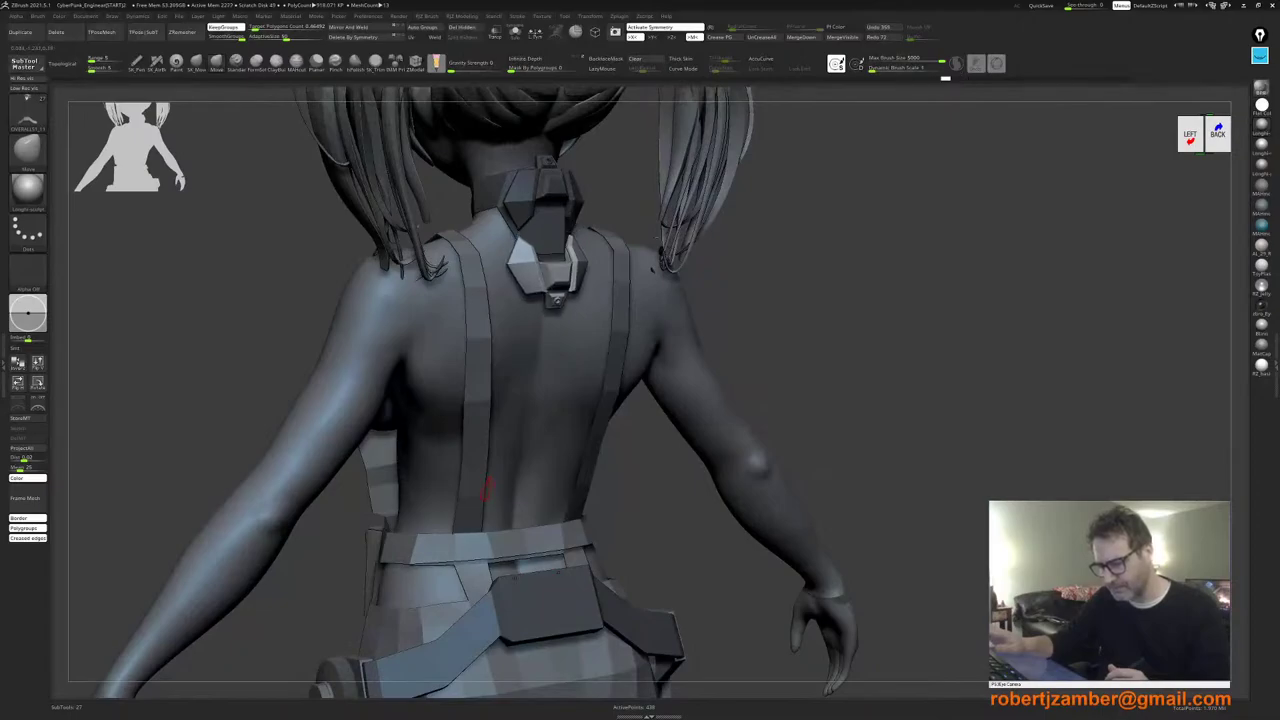
# Step: Redo several reshaping edits on the wide lower segment, comparing neighbouring history states from directly behind
pyautogui.hotkey('ctrl', 'shift', 'z')
pyautogui.hotkey('ctrl', 'shift', 'z')
pyautogui.hotkey('ctrl', 'shift', 'z')
pyautogui.hotkey('ctrl', 'shift', 'z')
pyautogui.hotkey('ctrl', 'shift', 'z')
pyautogui.hotkey('ctrl', 'shift', 'z')
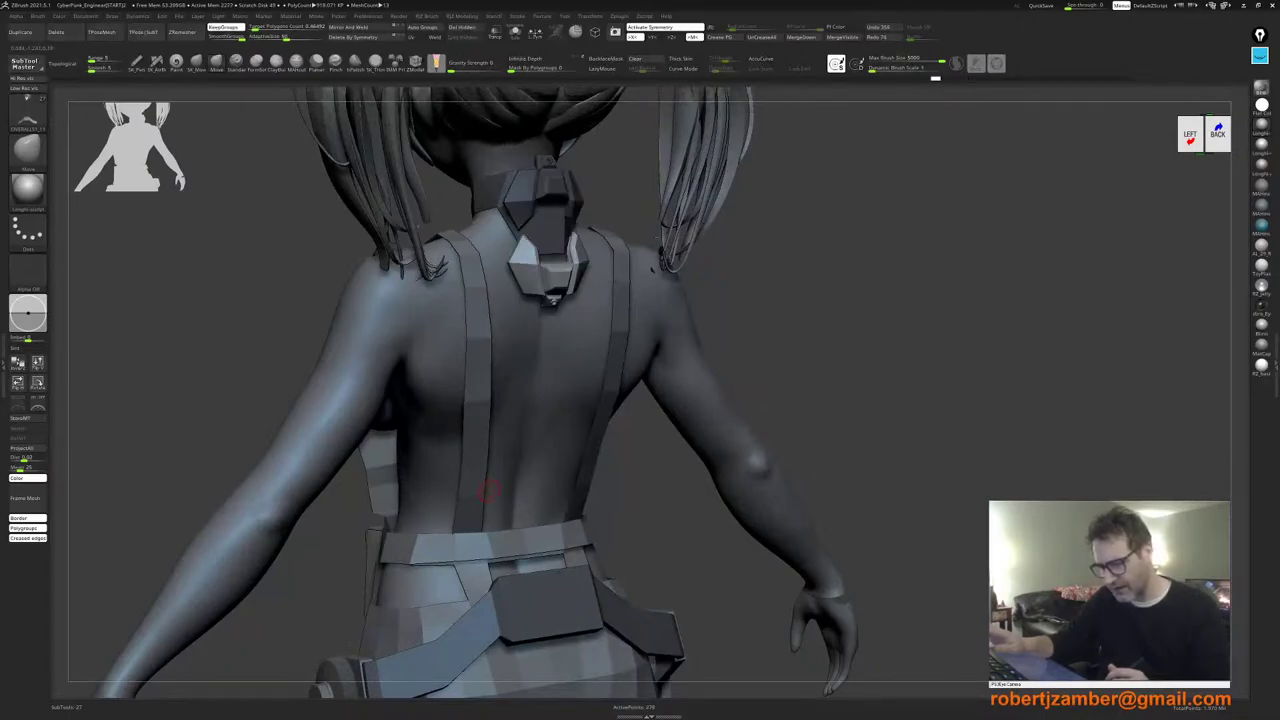
pyautogui.moveTo(488, 492); pyautogui.dragTo(476, 484, button='right')
pyautogui.hotkey('ctrl', 'shift', 'z')
pyautogui.hotkey('ctrl', 'shift', 'z')
pyautogui.hotkey('ctrl', 'shift', 'z')
pyautogui.hotkey('ctrl', 'shift', 'z')
pyautogui.hotkey('ctrl', 'shift', 'z')
pyautogui.hotkey('ctrl', 'shift', 'z')
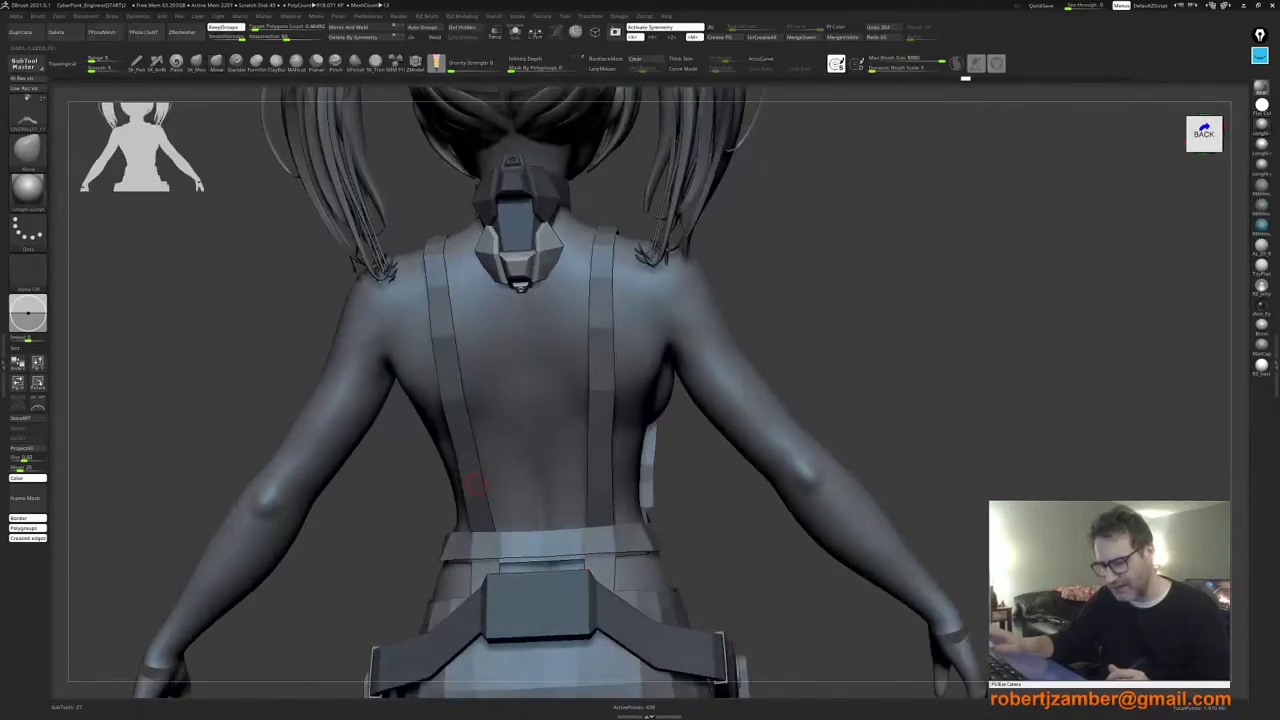
pyautogui.hotkey('ctrl', 'z')
pyautogui.hotkey('ctrl', 'shift', 'z')
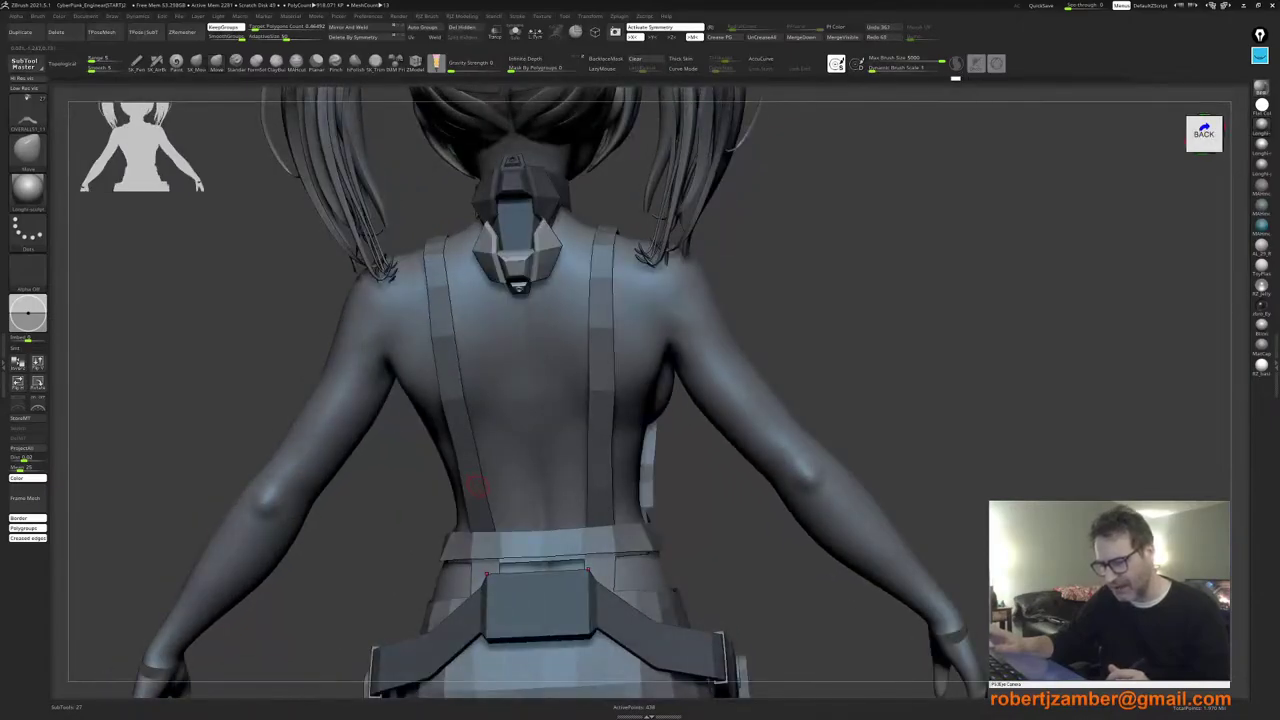
# Step: Redo further shape edits and judge the lower segment's silhouette on the whole figure from behind
pyautogui.keyDown('shift'); pyautogui.moveTo(476, 480); pyautogui.dragTo(447, 448, button='right'); pyautogui.keyUp('shift')
pyautogui.hotkey('ctrl', 'shift', 'z')
pyautogui.hotkey('ctrl', 'shift', 'z')
pyautogui.hotkey('ctrl', 'shift', 'z')
pyautogui.hotkey('ctrl', 'shift', 'z')
pyautogui.hotkey('ctrl', 'shift', 'z')
pyautogui.hotkey('ctrl', 'shift', 'z')
pyautogui.hotkey('ctrl', 'shift', 'z')
pyautogui.hotkey('ctrl', 'shift', 'z')
pyautogui.hotkey('ctrl', 'shift', 'z')
pyautogui.hotkey('ctrl', 'shift', 'z')
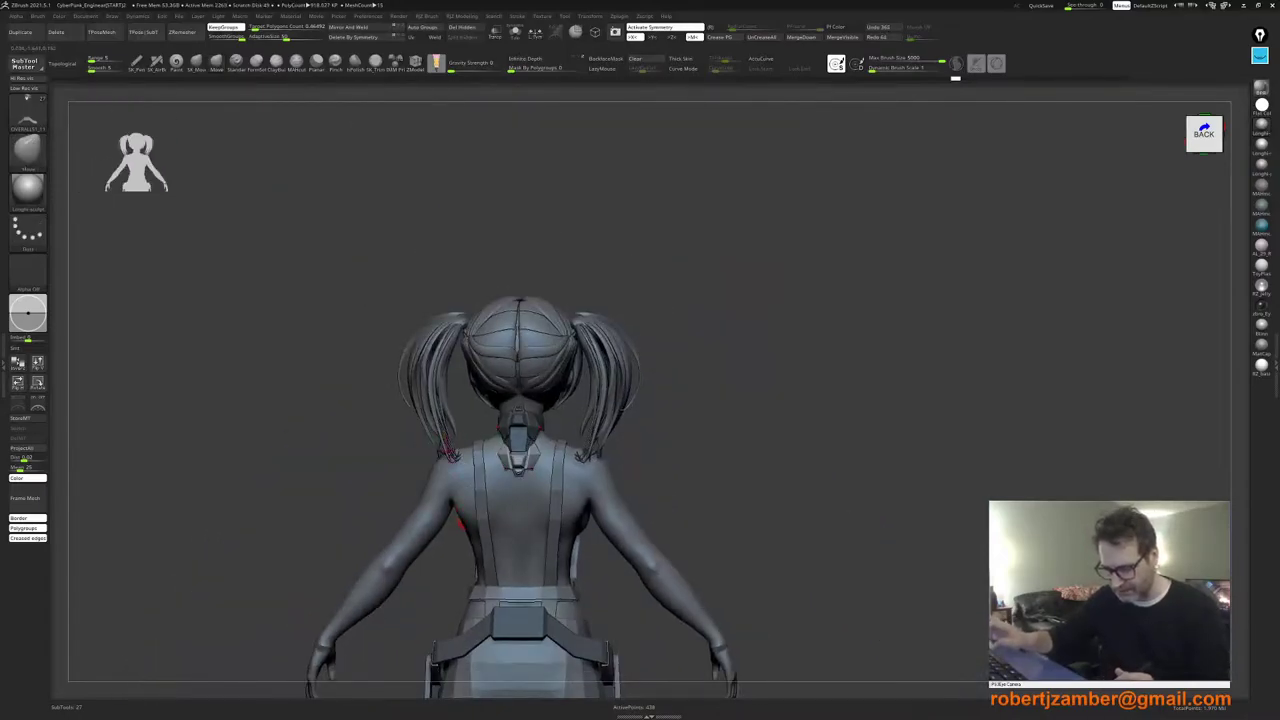
pyautogui.hotkey('ctrl', 'shift', 'z')
pyautogui.hotkey('ctrl', 'shift', 'z')
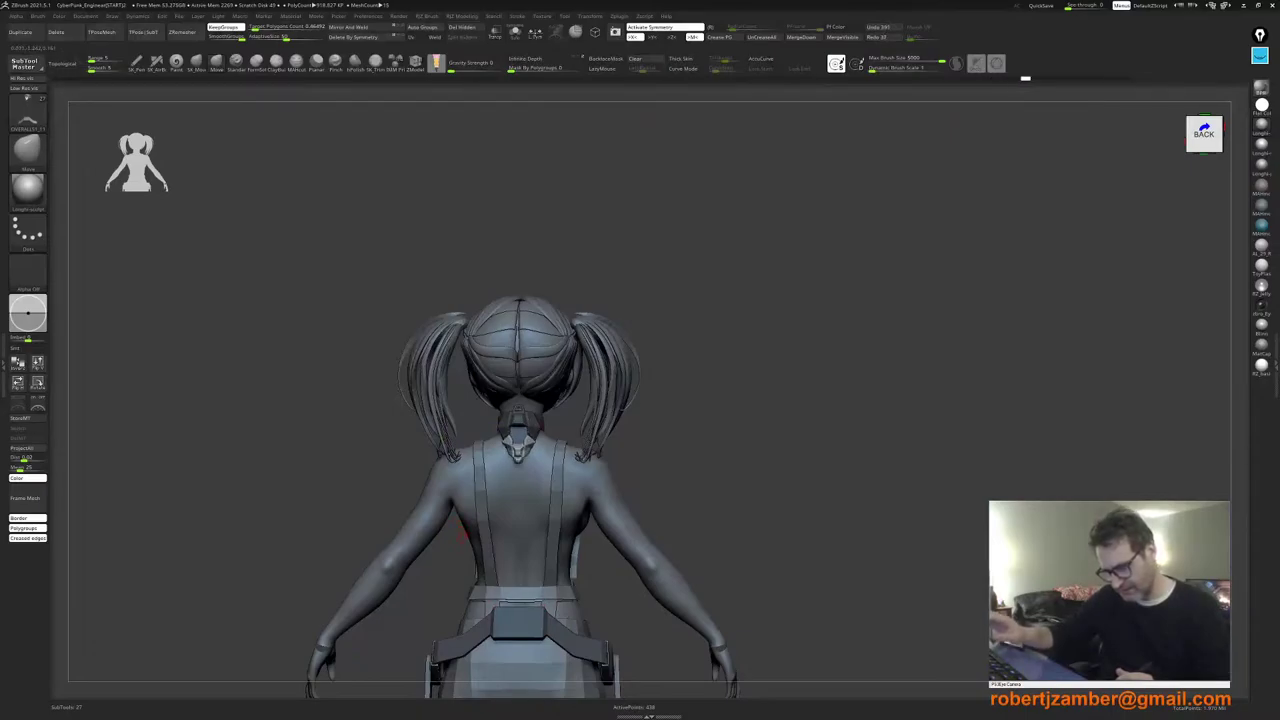
pyautogui.moveTo(462, 541)
pyautogui.mouseDown(button='right')
pyautogui.moveTo(504, 541)
pyautogui.moveTo(462, 545)
pyautogui.moveTo(450, 524)
pyautogui.mouseUp(button='right')
pyautogui.hotkey('ctrl', 'shift', 'z')
pyautogui.keyDown('alt'); pyautogui.moveTo(458, 578); pyautogui.dragTo(457, 502, button='right'); pyautogui.keyUp('alt')
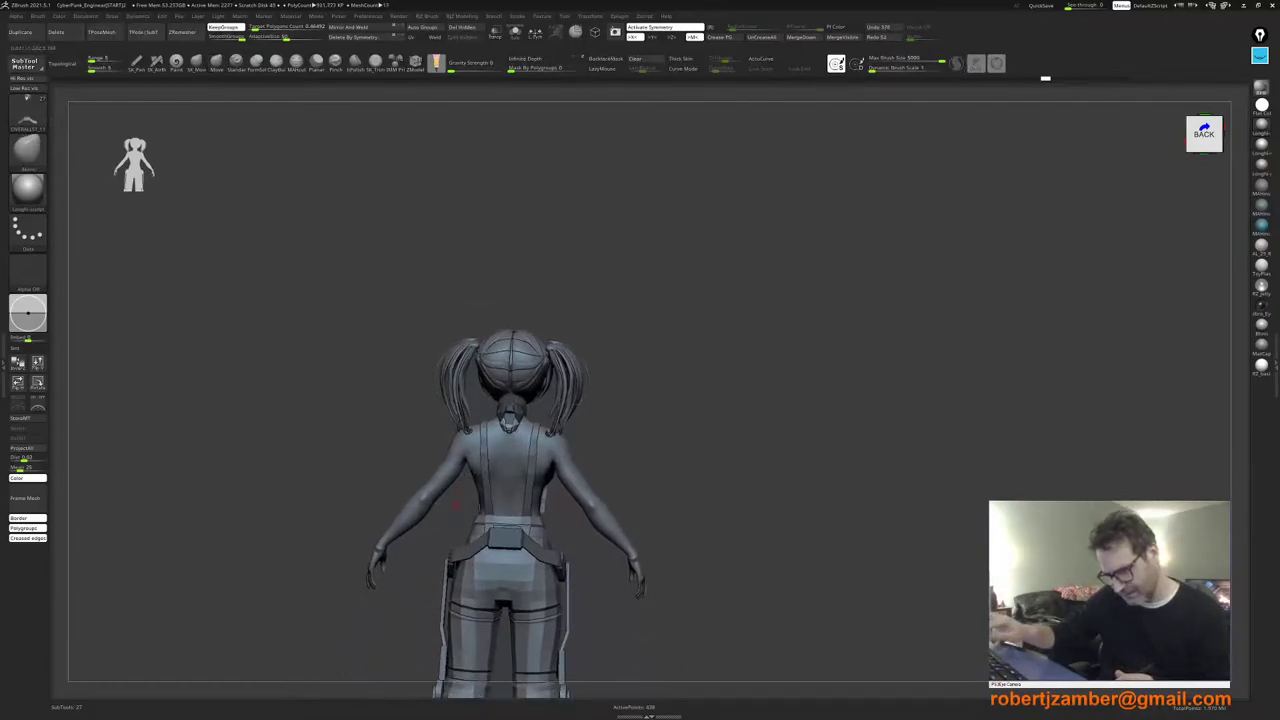
# Step: Undo the lower segment's edits back towards the state before the armour piece was duplicated
pyautogui.hotkey('ctrl', 'z')
pyautogui.hotkey('ctrl', 'z')
pyautogui.hotkey('ctrl', 'z')
pyautogui.hotkey('ctrl', 'z')
pyautogui.hotkey('ctrl', 'z')
pyautogui.hotkey('ctrl', 'z')
pyautogui.hotkey('ctrl', 'z')
pyautogui.hotkey('ctrl', 'z')
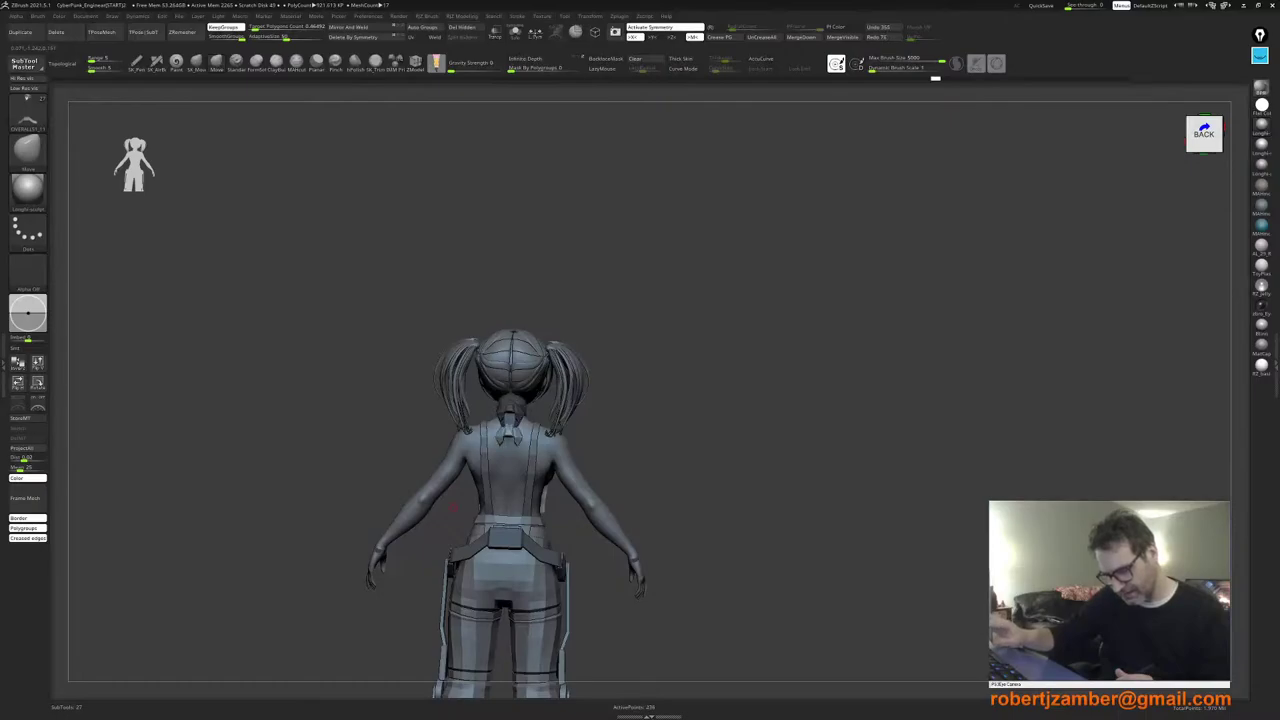
# Step: Try enlarging and tilting the unmasked upper plates of the neck armour
pyautogui.moveTo(453, 505)
pyautogui.mouseDown(button='right')
pyautogui.moveTo(449, 523)
pyautogui.moveTo(509, 480)
pyautogui.moveTo(472, 488)
pyautogui.moveTo(498, 469)
pyautogui.mouseUp(button='right')
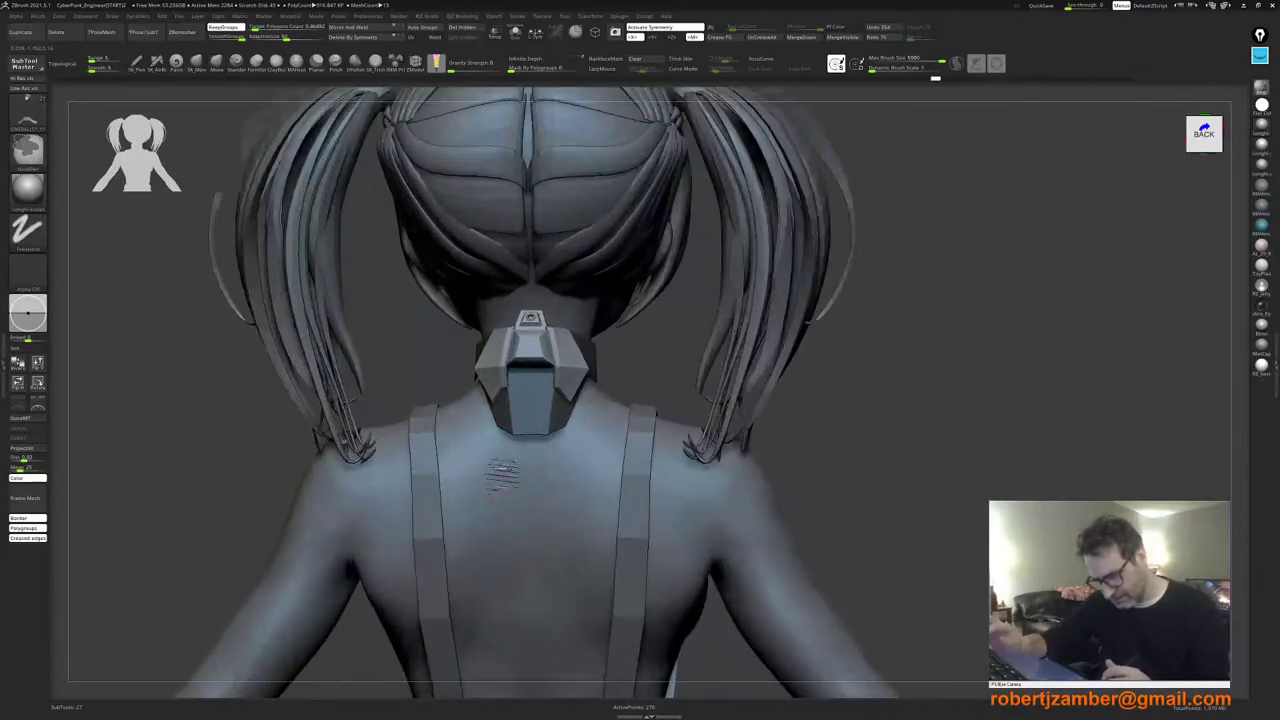
pyautogui.press('w')
pyautogui.moveTo(484, 392)
pyautogui.mouseDown(button='right')
pyautogui.moveTo(504, 402)
pyautogui.moveTo(488, 387)
pyautogui.mouseUp(button='right')
pyautogui.keyDown('shift'); pyautogui.moveTo(520, 344); pyautogui.dragTo(536, 358, button='right'); pyautogui.keyUp('shift')
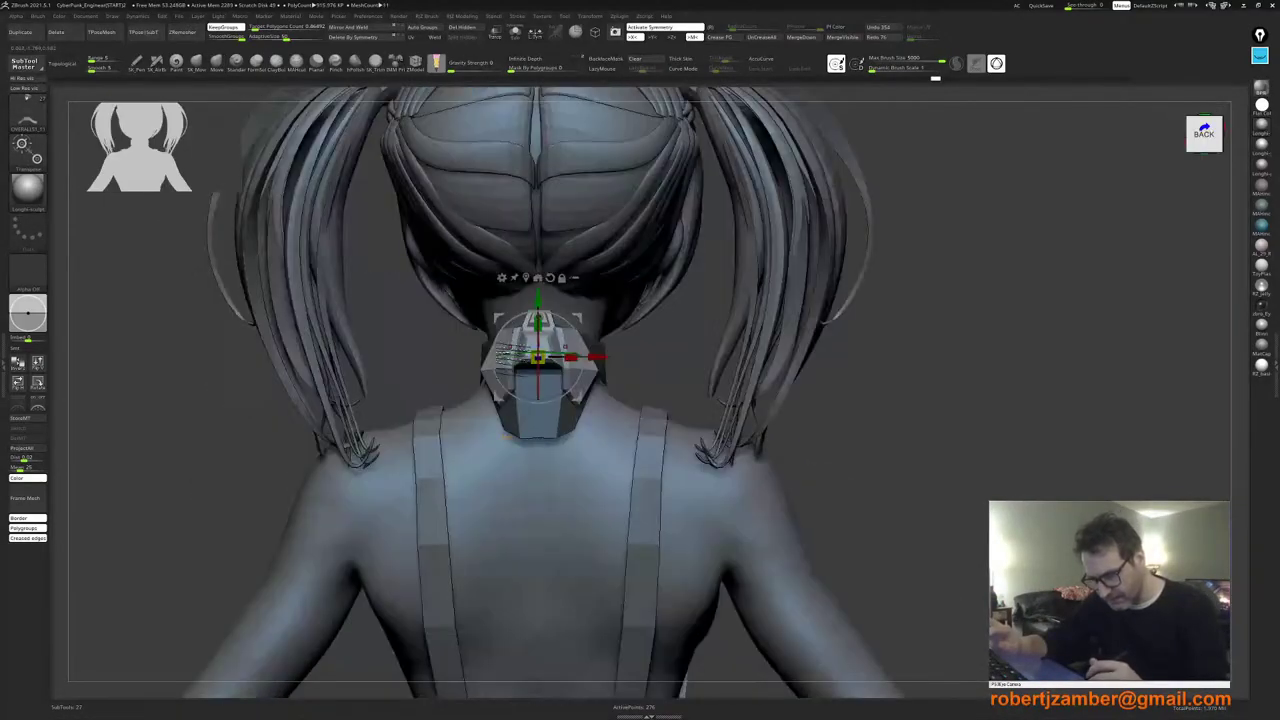
pyautogui.moveTo(538, 358); pyautogui.dragTo(546, 354)
pyautogui.click(538, 401)
pyautogui.moveTo(534, 406); pyautogui.dragTo(503, 425, button='right')
pyautogui.moveTo(560, 347); pyautogui.dragTo(511, 357)
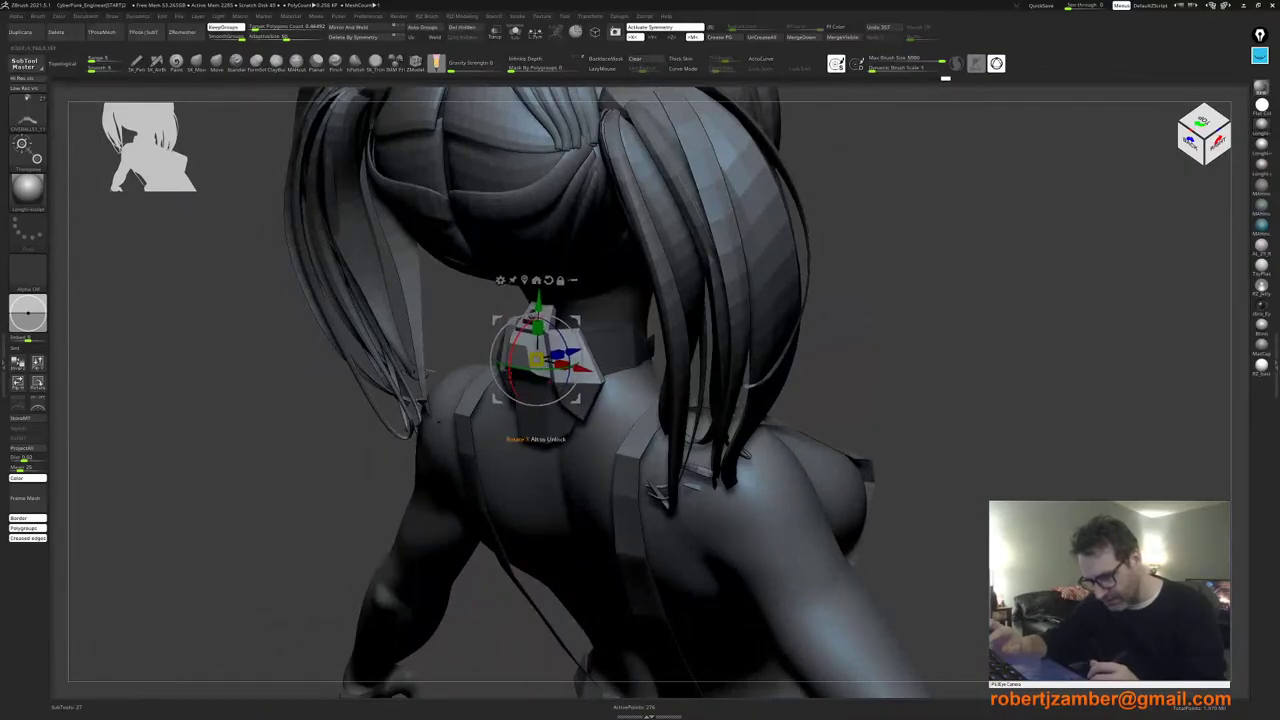
pyautogui.keyDown('shift'); pyautogui.moveTo(511, 372); pyautogui.dragTo(522, 371, button='right'); pyautogui.keyUp('shift')
pyautogui.moveTo(537, 299)
pyautogui.mouseDown()
pyautogui.moveTo(537, 312)
pyautogui.moveTo(537, 299)
pyautogui.mouseUp()
# Step: Try widening the upper neck plates and shifting them vertically, judging the silhouette from behind
pyautogui.keyDown('ctrl'); pyautogui.moveTo(530, 330); pyautogui.dragTo(530, 450, button='right'); pyautogui.keyUp('ctrl')
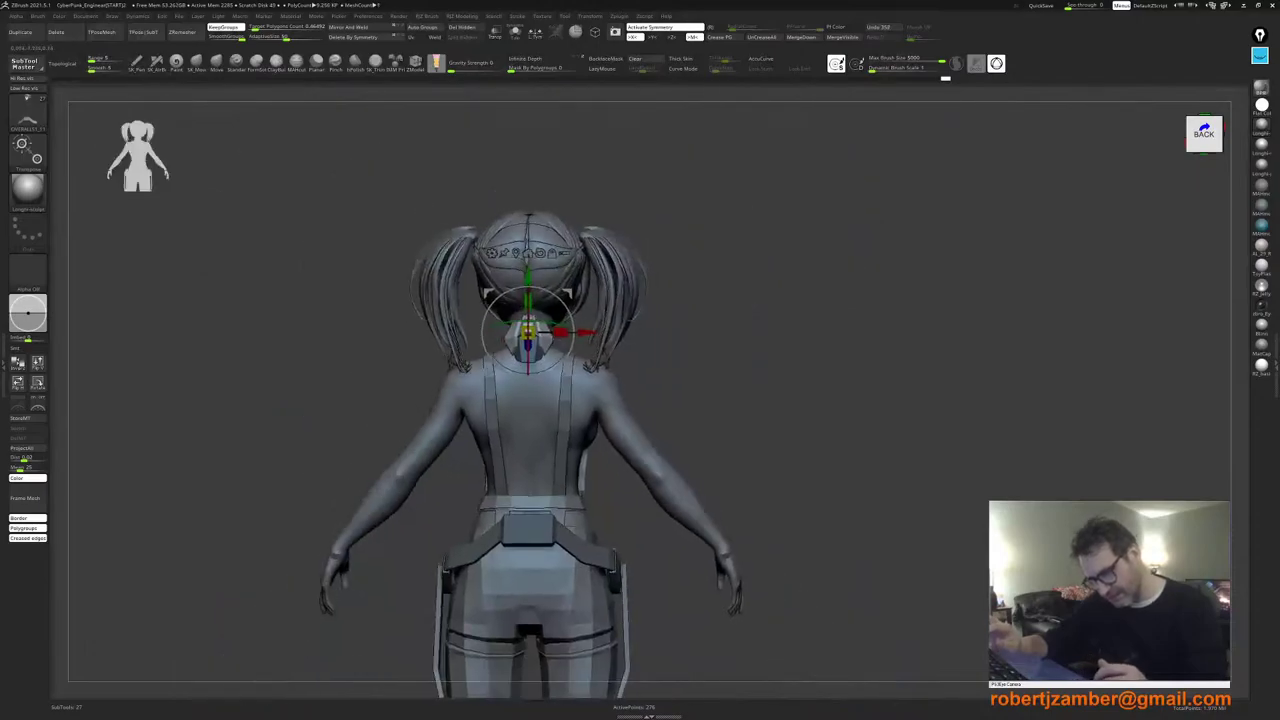
pyautogui.keyDown('ctrl'); pyautogui.moveTo(561, 368); pyautogui.dragTo(497, 465, button='right'); pyautogui.keyUp('ctrl')
pyautogui.moveTo(510, 400)
pyautogui.mouseDown(button='right')
pyautogui.moveTo(541, 409)
pyautogui.moveTo(509, 391)
pyautogui.mouseUp(button='right')
pyautogui.moveTo(538, 260); pyautogui.dragTo(538, 254)
pyautogui.keyDown('ctrl'); pyautogui.moveTo(513, 338); pyautogui.dragTo(519, 370, button='right'); pyautogui.keyUp('ctrl')
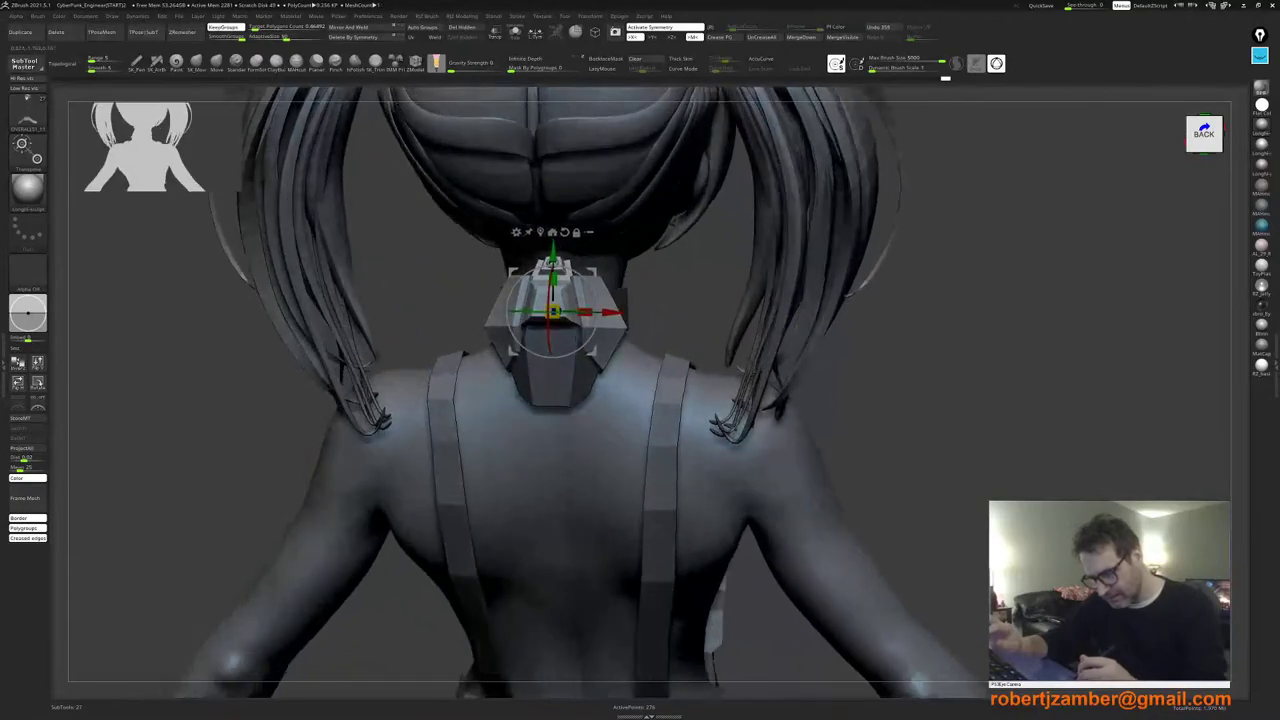
pyautogui.moveTo(553, 312); pyautogui.dragTo(564, 306)
pyautogui.moveTo(530, 322); pyautogui.dragTo(540, 336, button='right')
pyautogui.moveTo(552, 260); pyautogui.dragTo(552, 275)
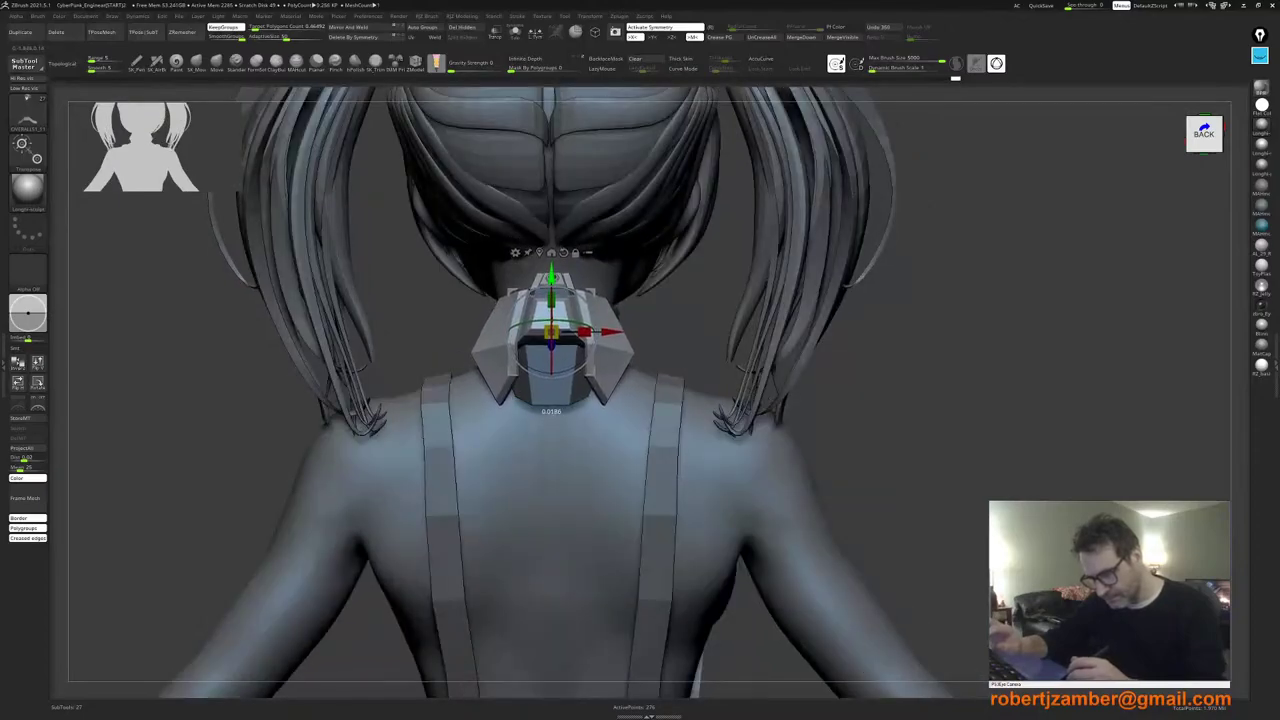
# Step: Try rotating and repositioning the upper neck plates from three-quarter views, then compare the silhouette from behind
pyautogui.moveTo(486, 354); pyautogui.dragTo(518, 404, button='right')
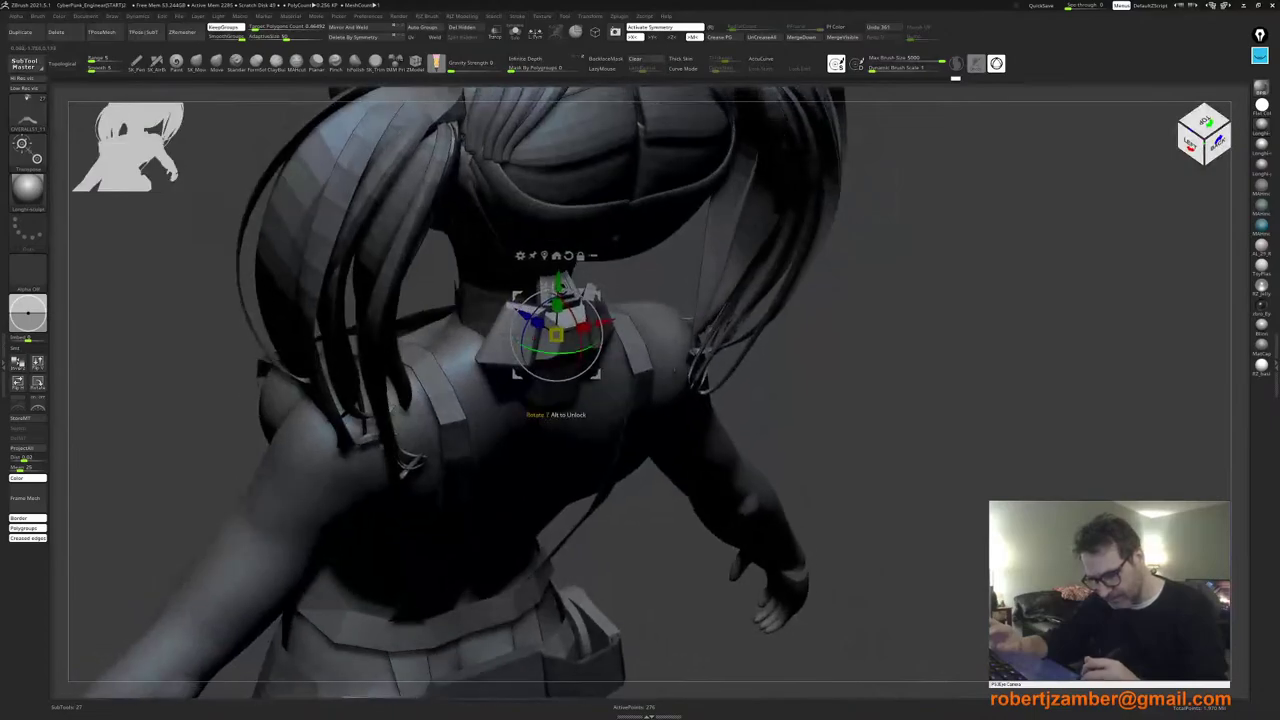
pyautogui.moveTo(574, 309); pyautogui.dragTo(582, 327)
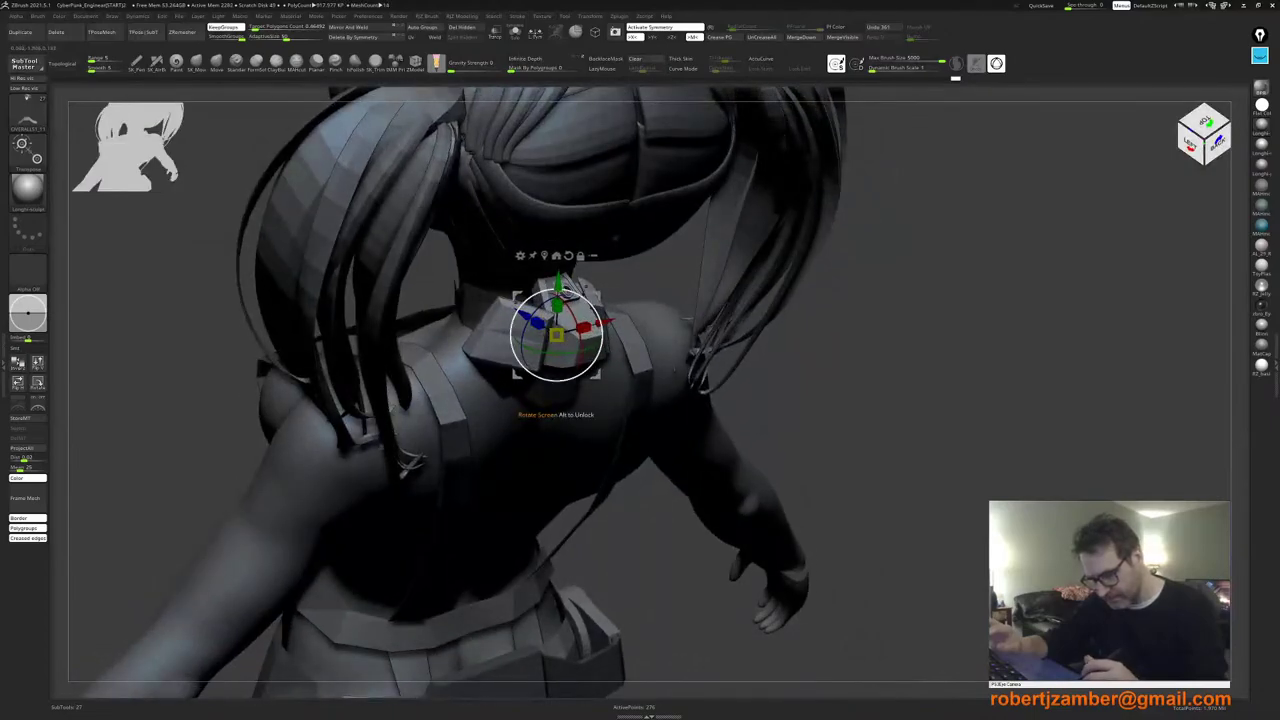
pyautogui.keyDown('shift'); pyautogui.moveTo(536, 384); pyautogui.dragTo(492, 398, button='right'); pyautogui.keyUp('shift')
pyautogui.moveTo(492, 398); pyautogui.dragTo(512, 462, button='right')
pyautogui.moveTo(550, 332)
pyautogui.mouseDown()
pyautogui.moveTo(511, 329)
pyautogui.moveTo(533, 330)
pyautogui.mouseUp()
pyautogui.moveTo(505, 274)
pyautogui.mouseDown()
pyautogui.moveTo(502, 299)
pyautogui.moveTo(506, 270)
pyautogui.mouseUp()
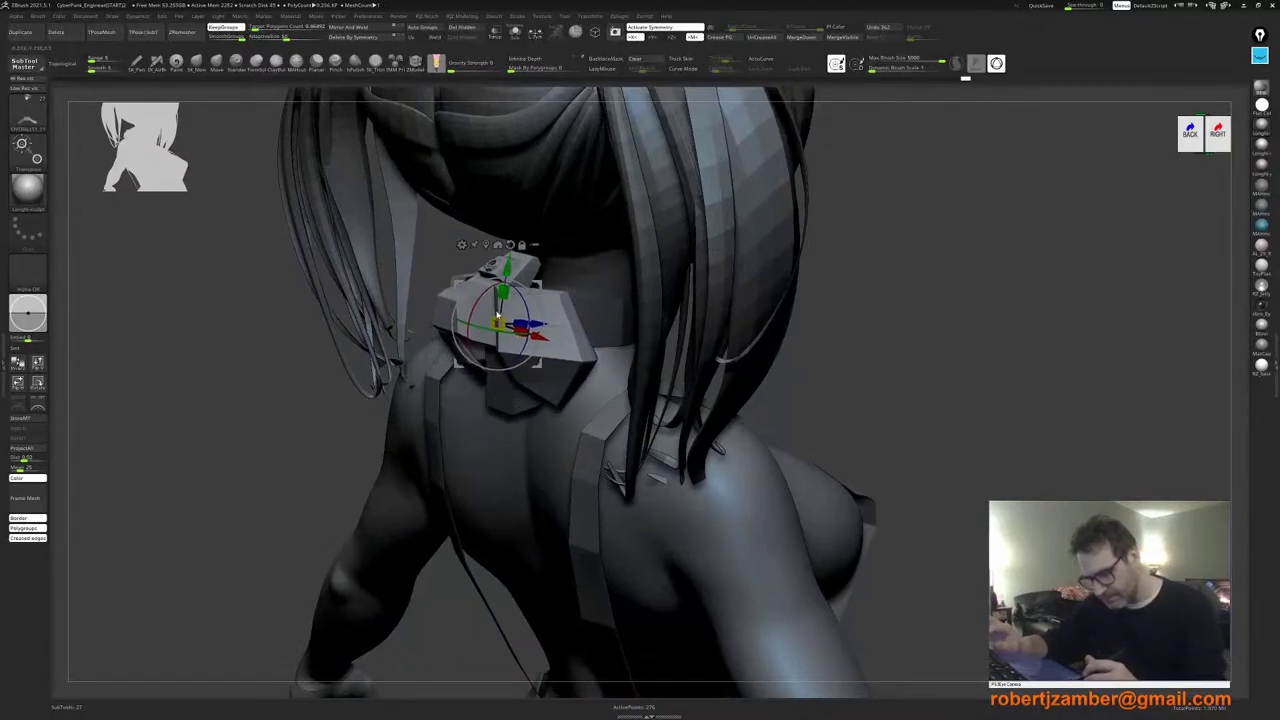
pyautogui.keyDown('shift'); pyautogui.moveTo(400, 435); pyautogui.dragTo(480, 435, button='right'); pyautogui.keyUp('shift')
pyautogui.moveTo(440, 480)
pyautogui.keyDown('ctrl'); pyautogui.mouseDown(button='right')
pyautogui.moveTo(400, 430)
pyautogui.moveTo(437, 453)
pyautogui.moveTo(474, 449)
pyautogui.moveTo(405, 468)
pyautogui.moveTo(414, 445)
pyautogui.moveTo(430, 449)
pyautogui.moveTo(409, 466)
pyautogui.moveTo(418, 486)
pyautogui.moveTo(429, 466)
pyautogui.moveTo(451, 467)
pyautogui.moveTo(453, 492)
pyautogui.mouseUp(button='right'); pyautogui.keyUp('ctrl')
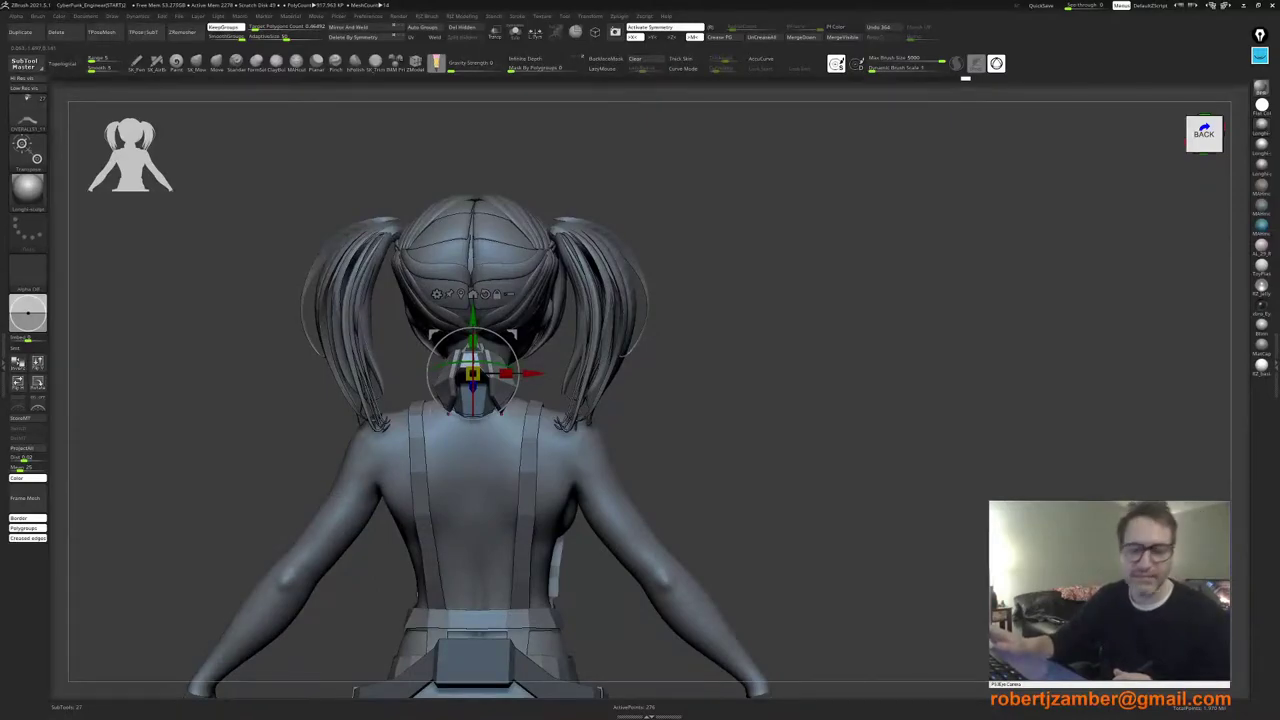
# Step: Undo the recent scaling, rotation and movement of the upper neck plates
pyautogui.hotkey('ctrl', 'z')
pyautogui.hotkey('ctrl', 'z')
pyautogui.hotkey('ctrl', 'z')
pyautogui.hotkey('ctrl', 'z')
pyautogui.hotkey('ctrl', 'z')
pyautogui.hotkey('ctrl', 'z')
pyautogui.hotkey('ctrl', 'z')
pyautogui.hotkey('ctrl', 'z')
pyautogui.hotkey('ctrl', 'z')
pyautogui.hotkey('ctrl', 'z')
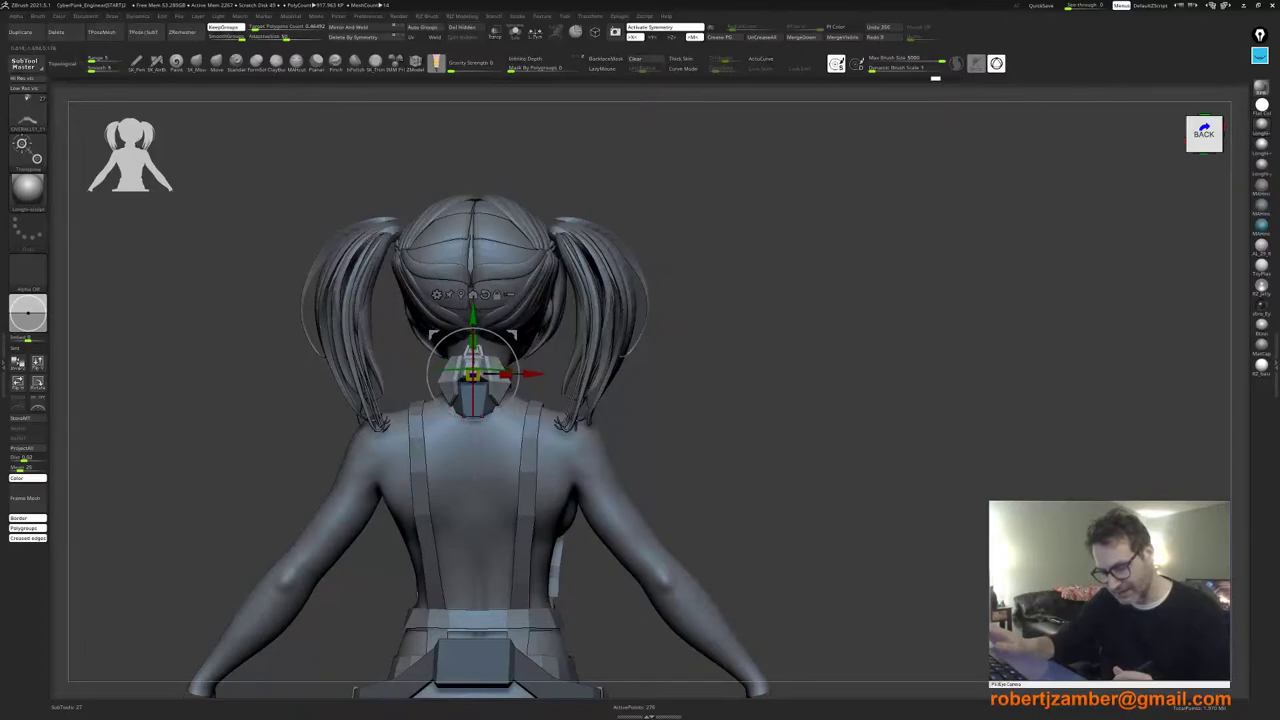
# Step: Make small size and height adjustments to the upper neck plates from behind, then return to sculpting mode
pyautogui.moveTo(440, 408); pyautogui.dragTo(500, 464, button='right')
pyautogui.moveTo(552, 265); pyautogui.dragTo(552, 273)
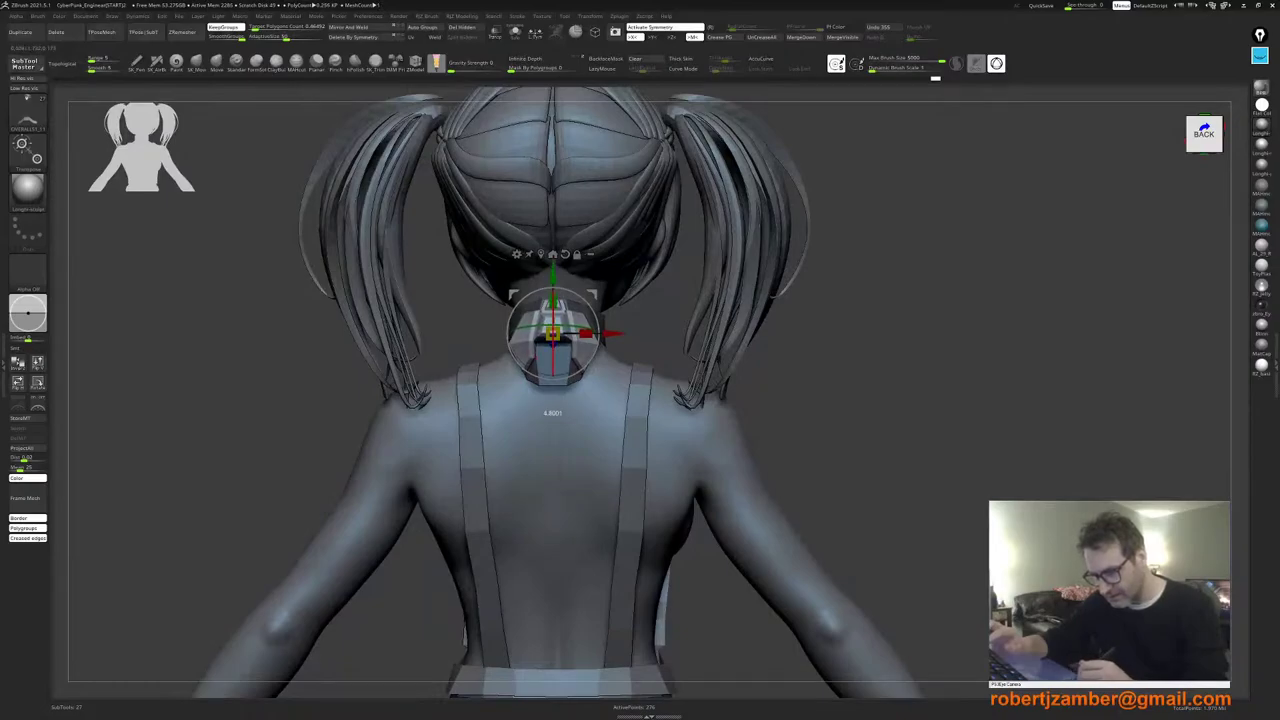
pyautogui.moveTo(554, 350)
pyautogui.mouseDown(button='right')
pyautogui.moveTo(473, 396)
pyautogui.moveTo(552, 365)
pyautogui.mouseUp(button='right')
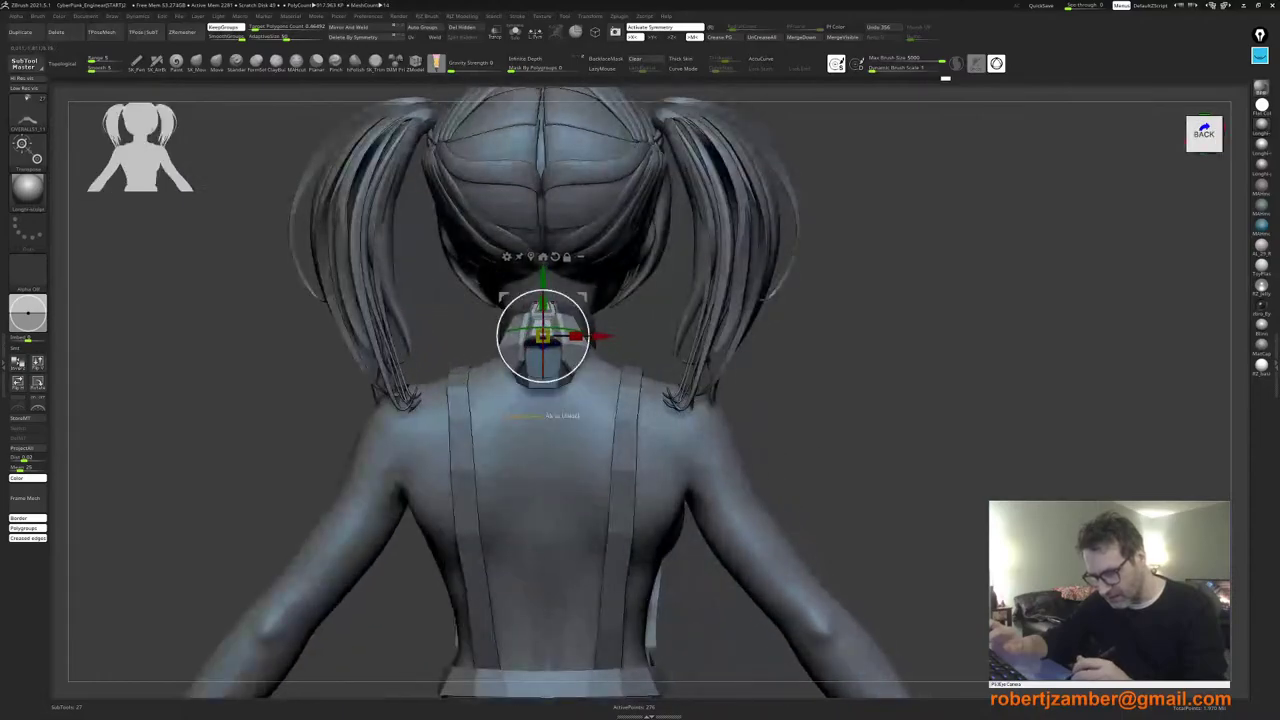
pyautogui.moveTo(543, 281); pyautogui.dragTo(543, 271)
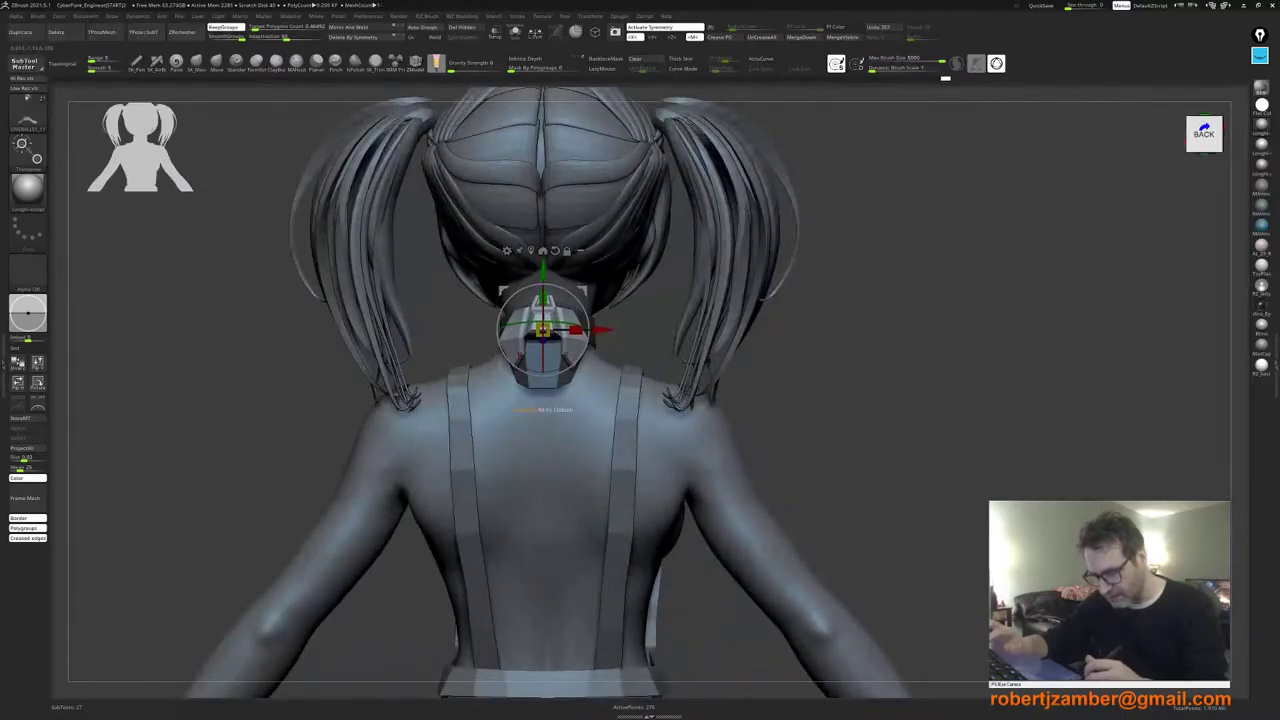
pyautogui.moveTo(543, 345); pyautogui.dragTo(530, 390, button='right')
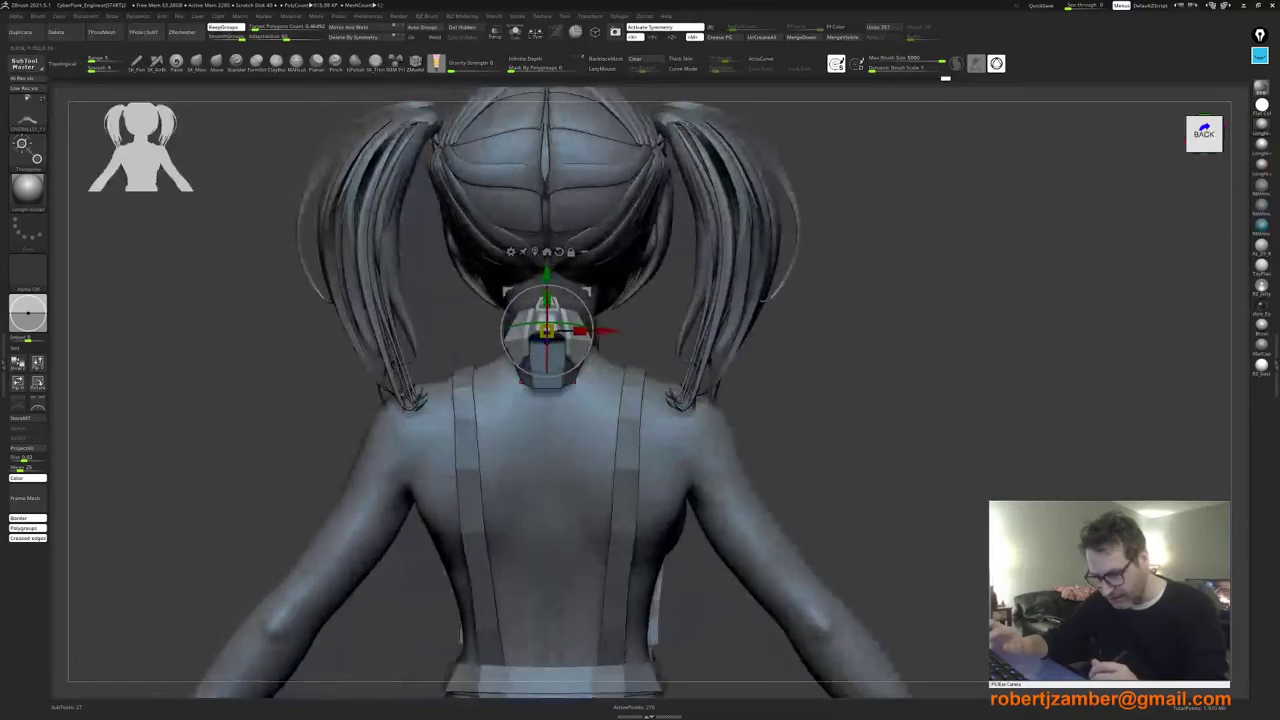
pyautogui.keyDown('ctrl'); pyautogui.moveTo(515, 445); pyautogui.dragTo(500, 390, button='right'); pyautogui.keyUp('ctrl')
pyautogui.moveTo(485, 445)
pyautogui.keyDown('alt'); pyautogui.mouseDown(button='right')
pyautogui.moveTo(503, 408)
pyautogui.moveTo(494, 457)
pyautogui.moveTo(545, 463)
pyautogui.moveTo(527, 380)
pyautogui.mouseUp(button='right'); pyautogui.keyUp('alt')
pyautogui.press('q')
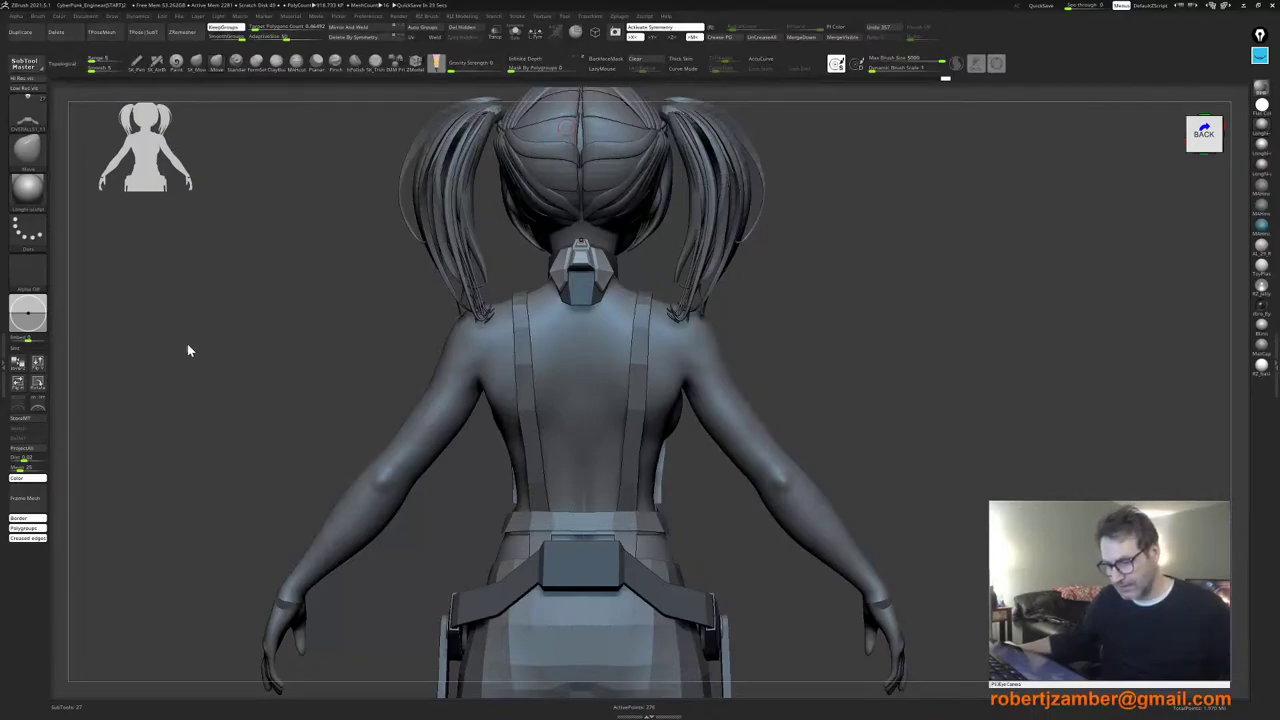
# Step: Inspect the neck armour from behind and choose the armour-pieces insert-mesh brush
pyautogui.moveTo(187, 345); pyautogui.dragTo(186, 345)
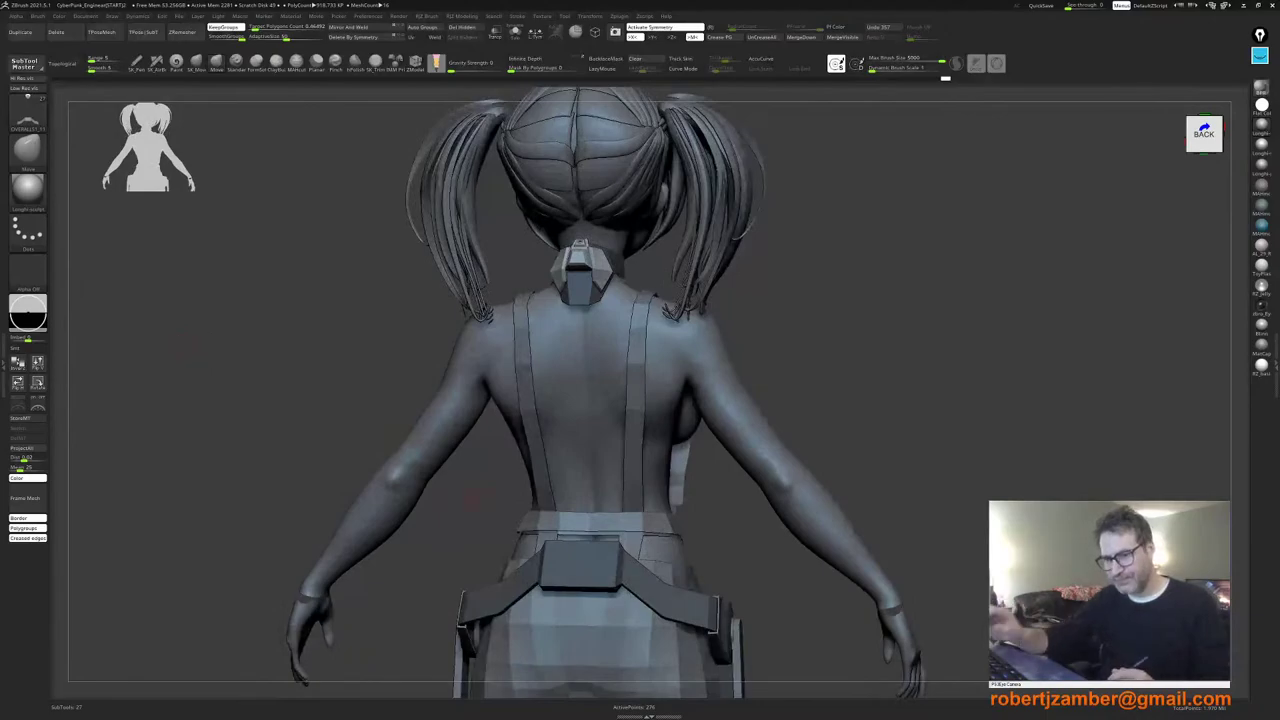
pyautogui.keyDown('shift'); pyautogui.moveTo(475, 497); pyautogui.dragTo(488, 502); pyautogui.keyUp('shift')
pyautogui.keyDown('ctrl'); pyautogui.moveTo(490, 508); pyautogui.dragTo(515, 478, button='right'); pyautogui.keyUp('ctrl')
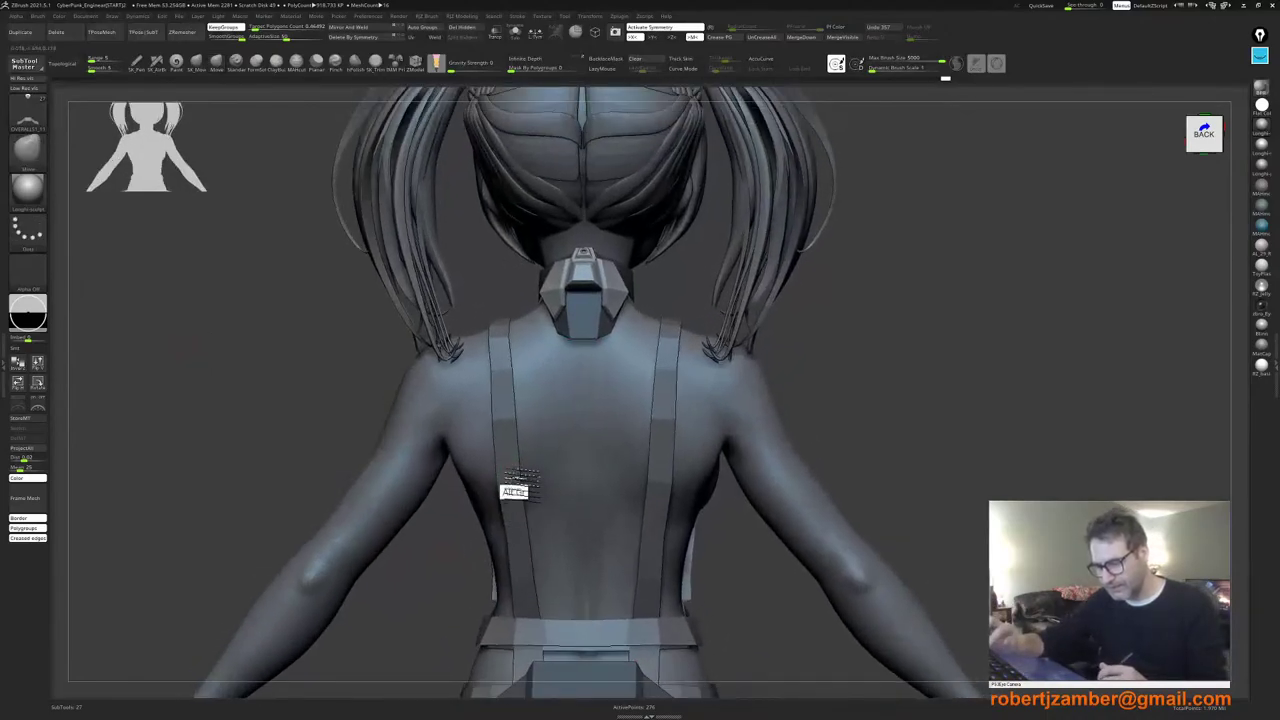
pyautogui.keyDown('alt'); pyautogui.moveTo(507, 412); pyautogui.dragTo(495, 436, button='right'); pyautogui.keyUp('alt')
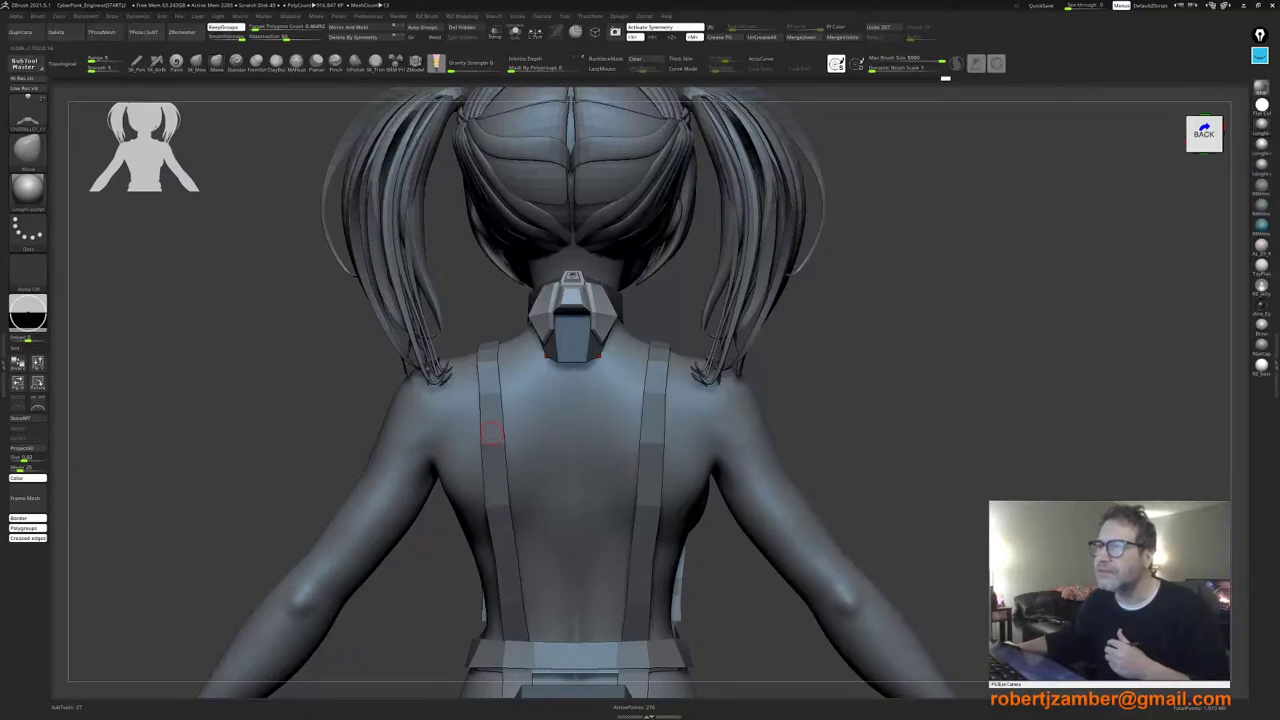
pyautogui.moveTo(320, 408); pyautogui.dragTo(296, 402)
pyautogui.moveTo(467, 498)
pyautogui.keyDown('alt'); pyautogui.mouseDown(button='right')
pyautogui.moveTo(484, 476)
pyautogui.moveTo(479, 456)
pyautogui.moveTo(497, 493)
pyautogui.mouseUp(button='right'); pyautogui.keyUp('alt')
pyautogui.click(396, 63)
pyautogui.press('b')
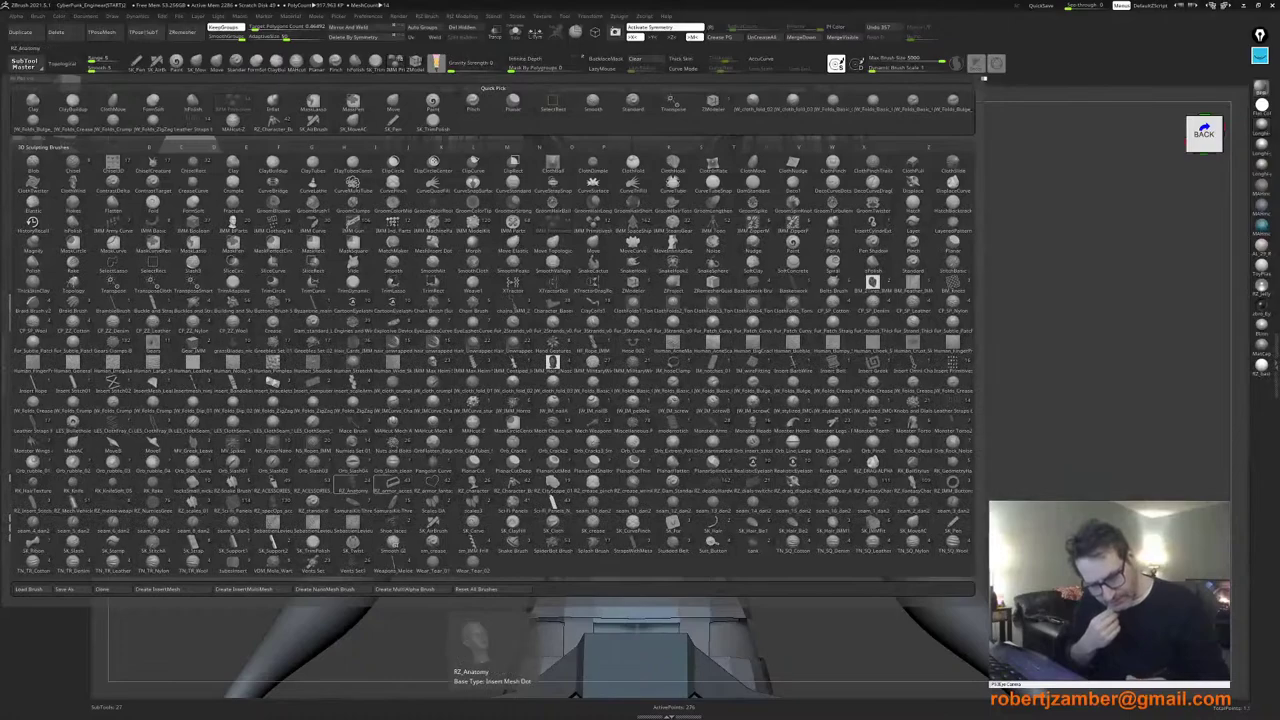
pyautogui.click(393, 482)
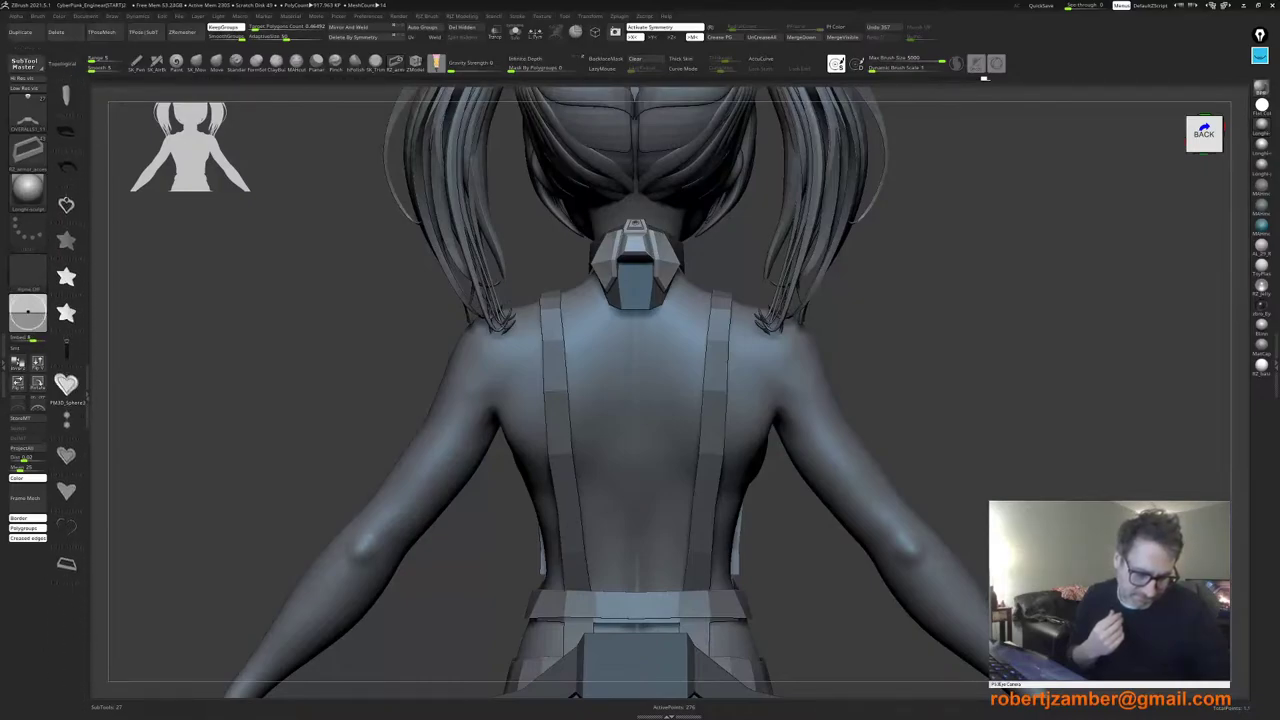
# Step: Insert an SK_Support1 block over the centre of the neck armour, with a smaller brush and Curve Mode off
pyautogui.press('b')
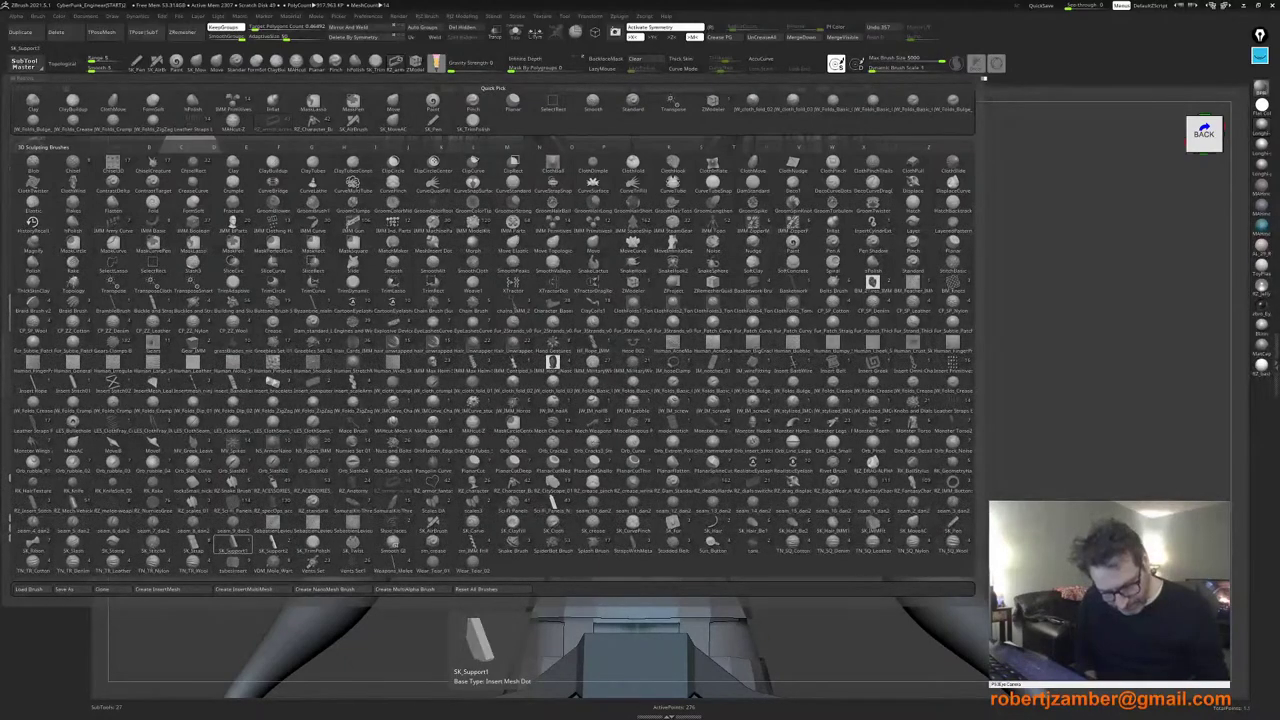
pyautogui.click(232, 548)
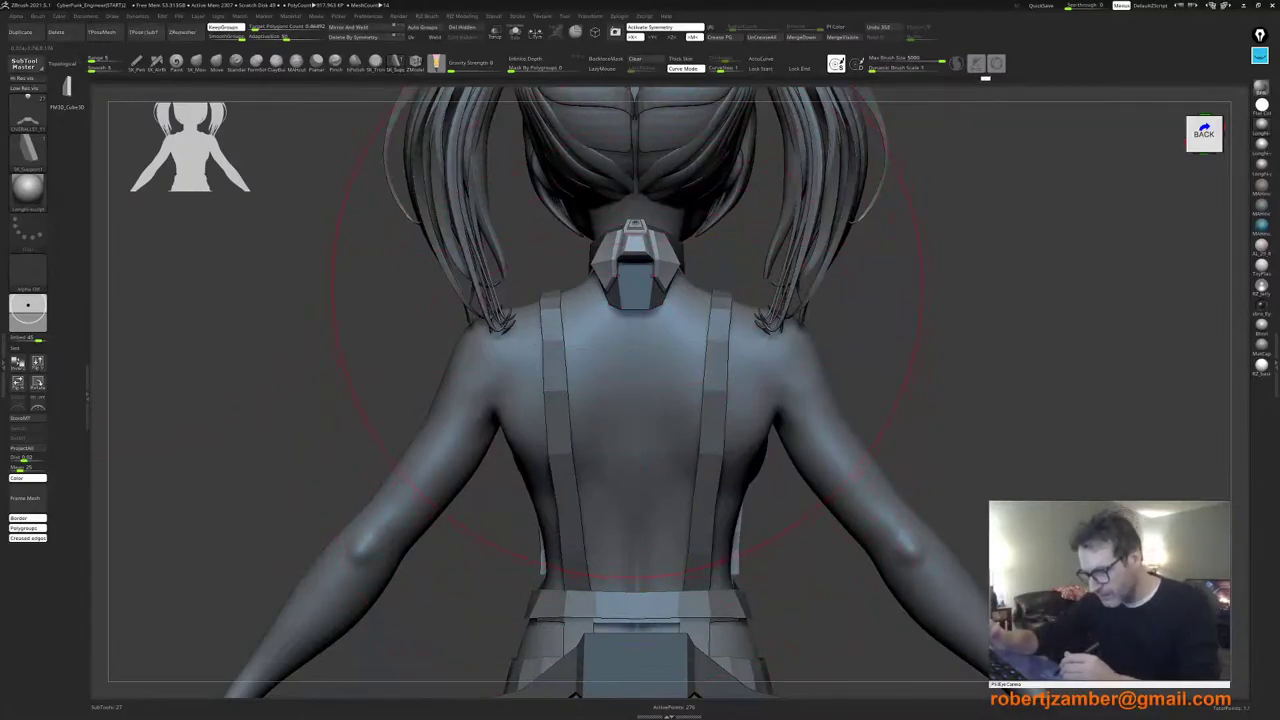
pyautogui.press('[')
pyautogui.press('[')
pyautogui.press('[')
pyautogui.press('[')
pyautogui.click(685, 69)
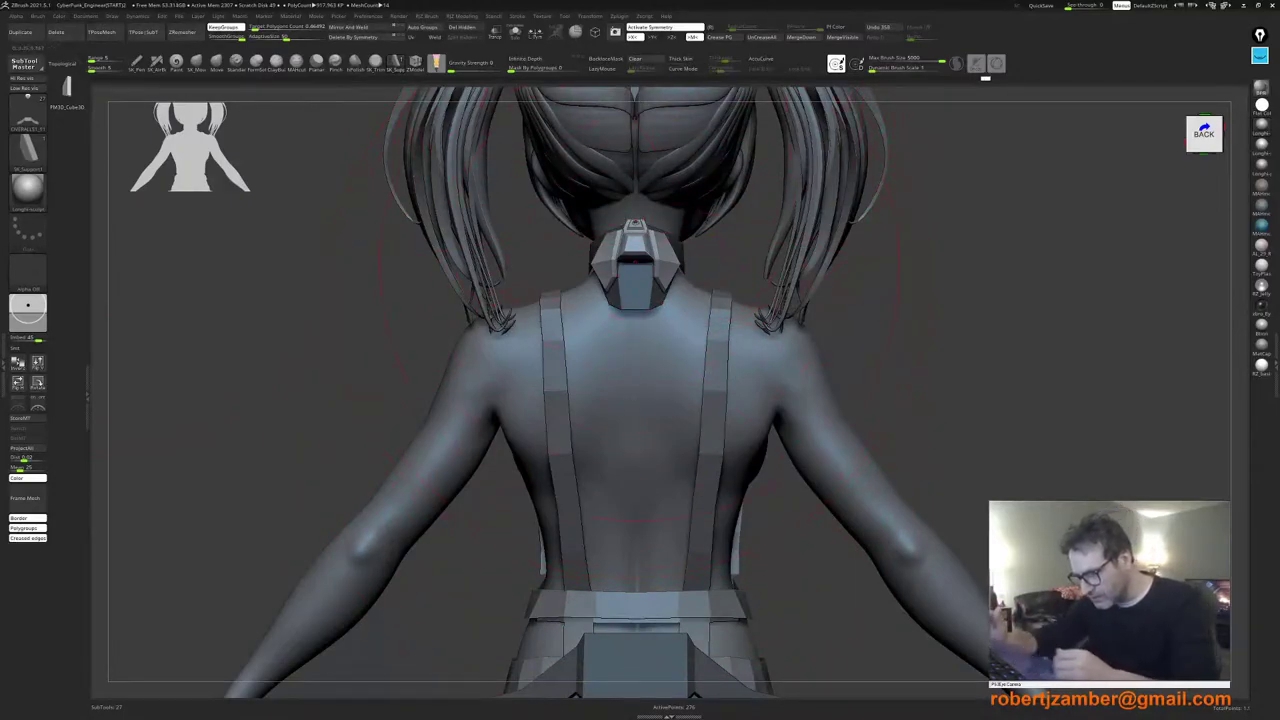
pyautogui.moveTo(634, 303); pyautogui.dragTo(627, 346)
pyautogui.moveTo(627, 346)
pyautogui.mouseDown(button='right')
pyautogui.moveTo(770, 350)
pyautogui.moveTo(613, 348)
pyautogui.mouseUp(button='right')
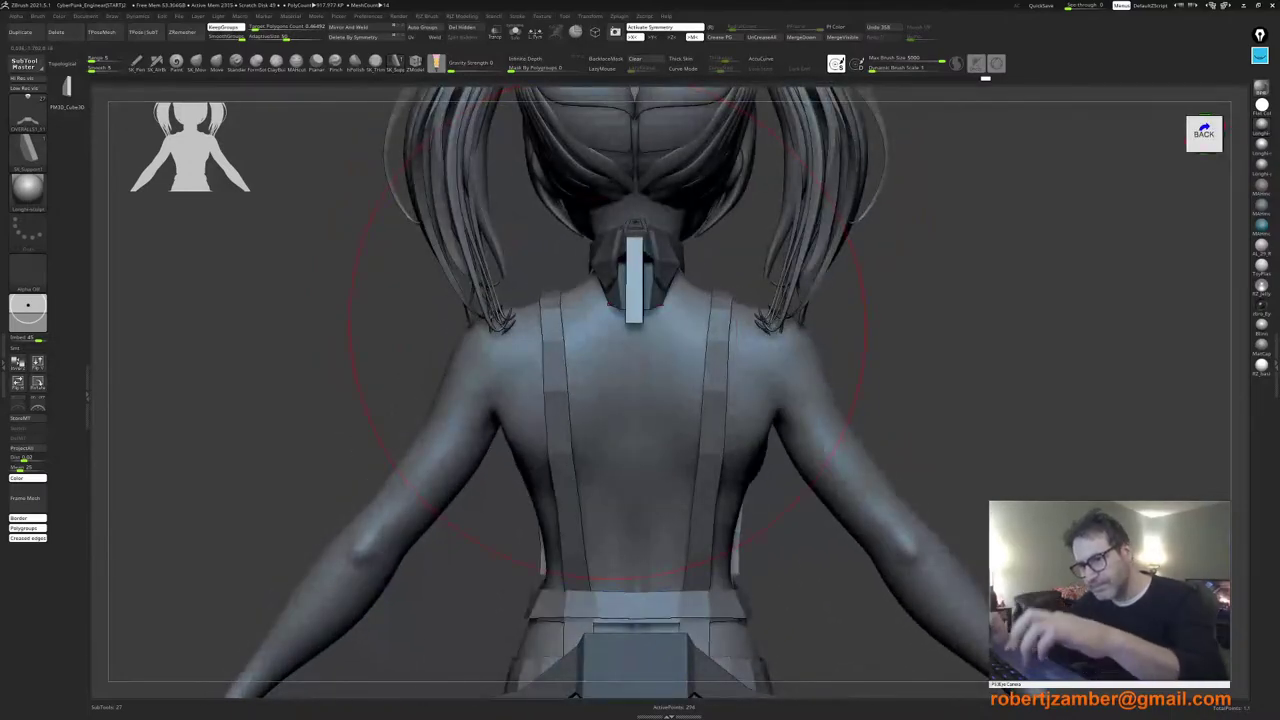
# Step: With symmetry off, rotate the inserted block so its tapered face points backward, and shrink it at the neck's centre
pyautogui.press('w')
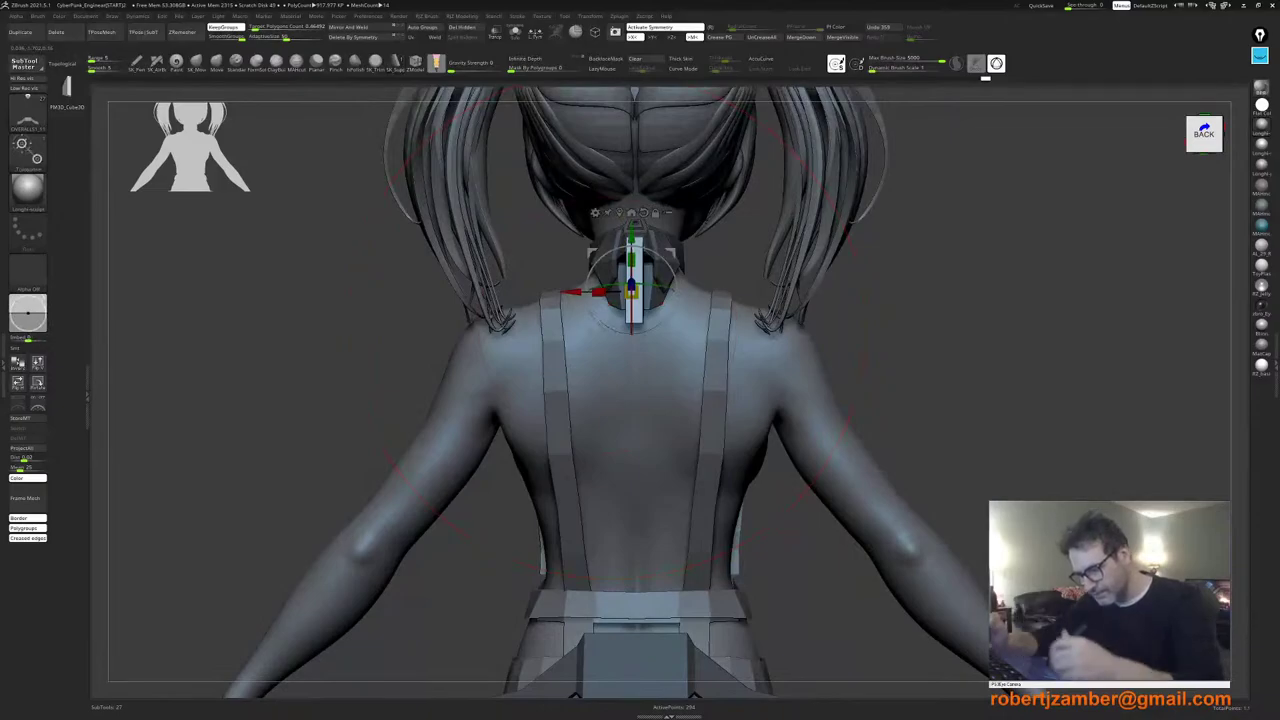
pyautogui.moveTo(656, 287); pyautogui.dragTo(586, 298)
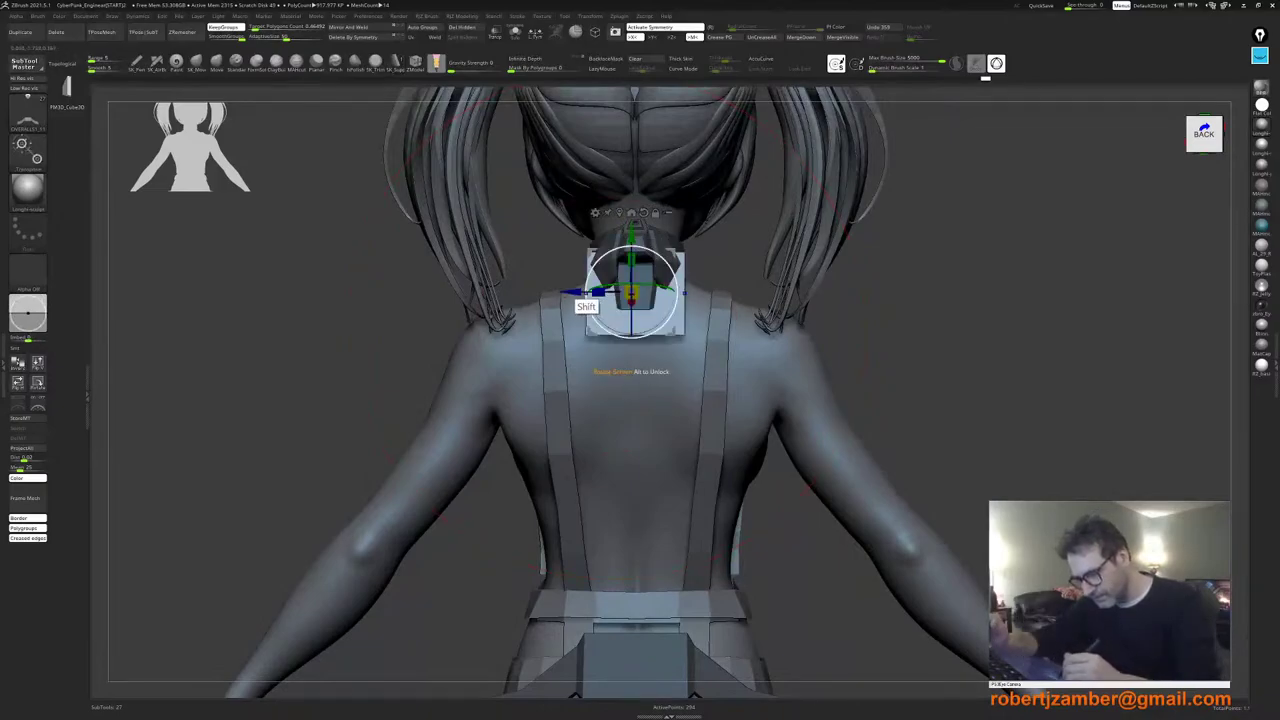
pyautogui.hotkey('ctrl', 'z')
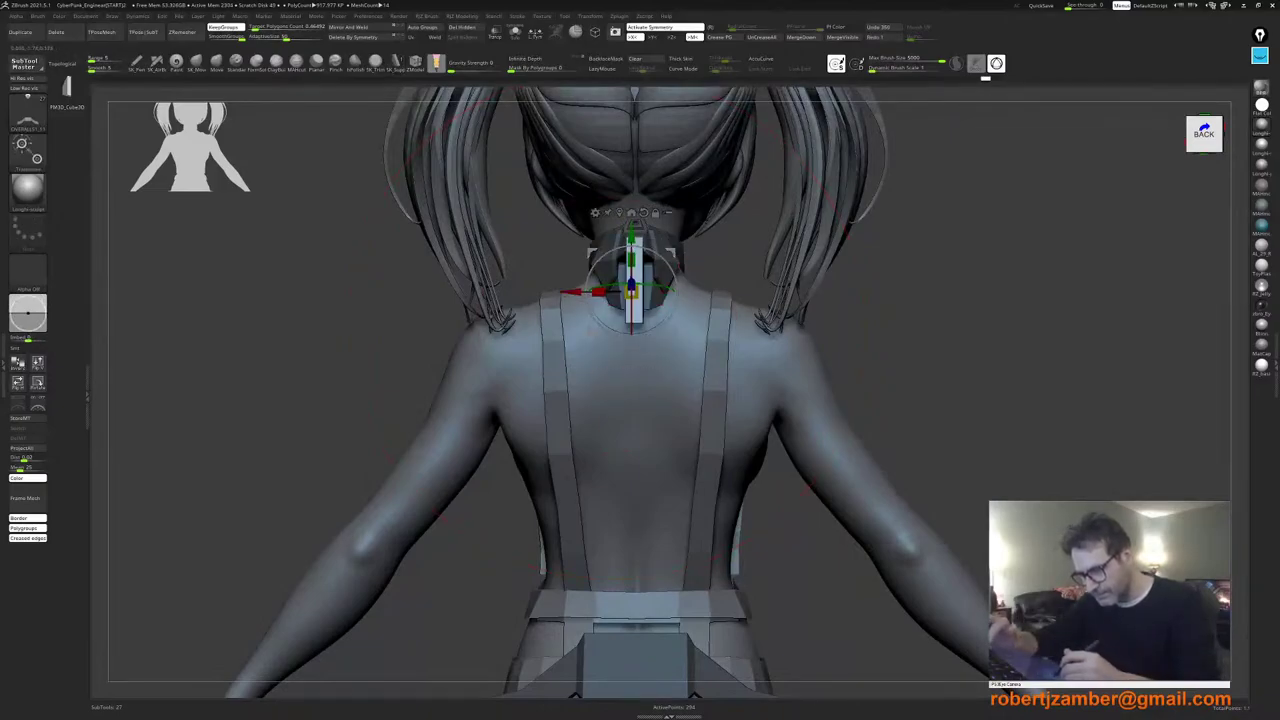
pyautogui.press('x')
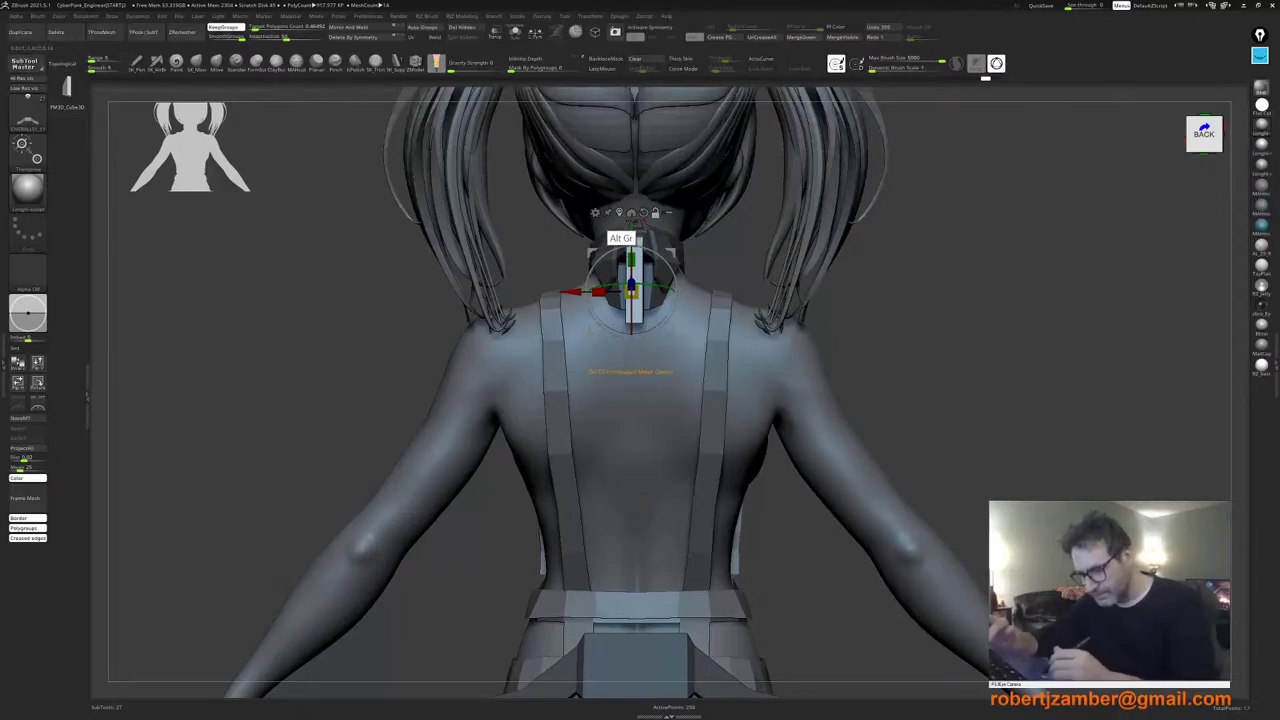
pyautogui.click(619, 212)
pyautogui.keyDown('shift'); pyautogui.moveTo(622, 275); pyautogui.dragTo(522, 291); pyautogui.keyUp('shift')
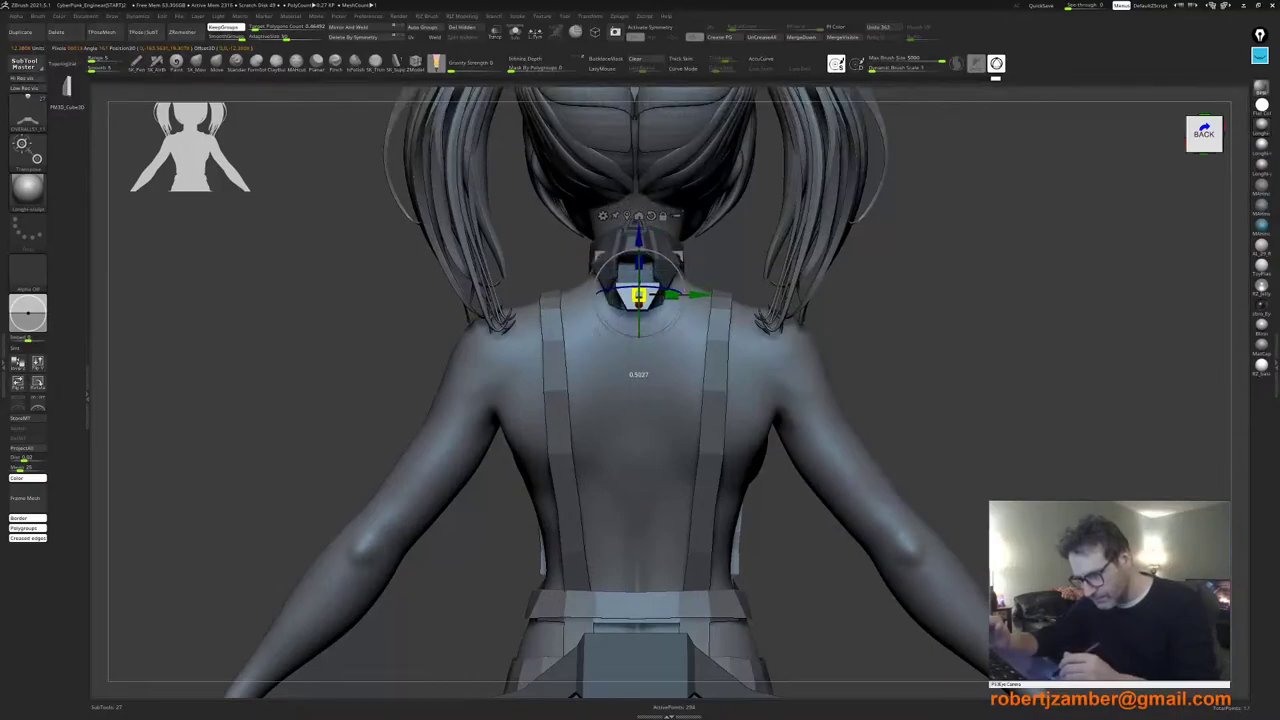
pyautogui.moveTo(639, 297); pyautogui.dragTo(638, 299)
# Step: Move the inserted block outward from the back and down onto the upper spine, just below the neck armour
pyautogui.moveTo(638, 299); pyautogui.dragTo(580, 396, button='right')
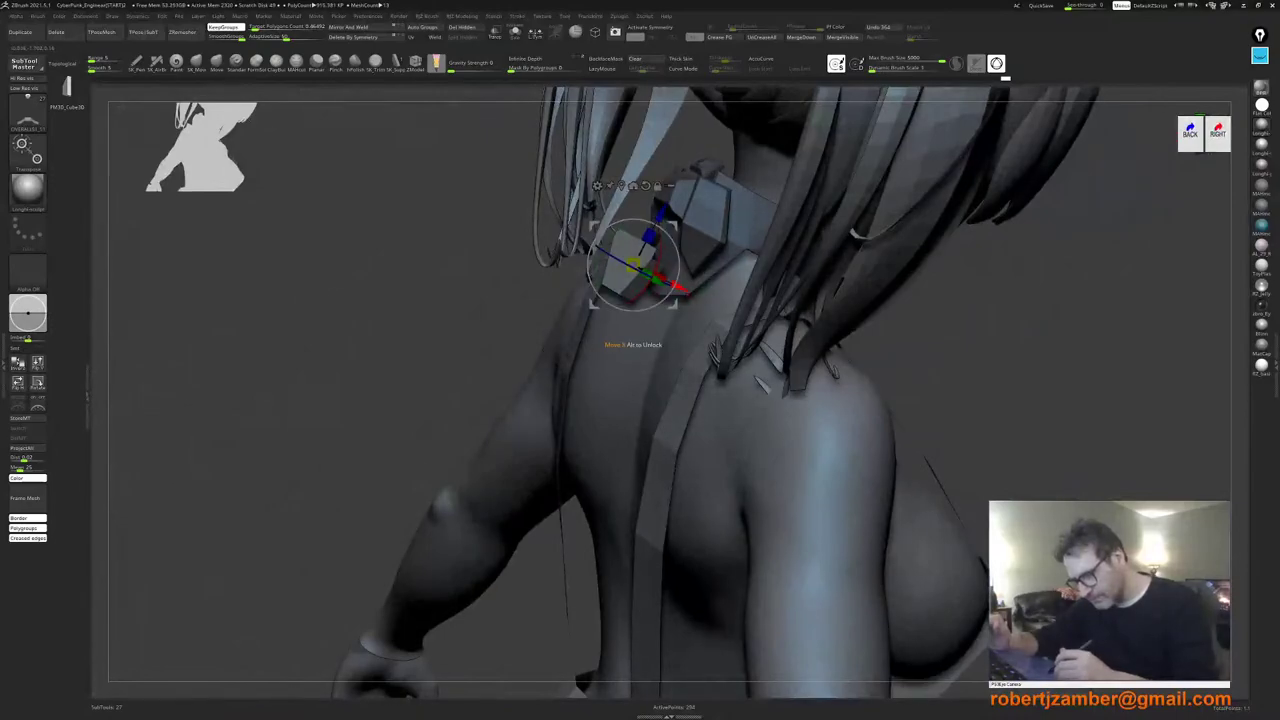
pyautogui.moveTo(682, 288); pyautogui.dragTo(708, 302)
pyautogui.keyDown('shift'); pyautogui.moveTo(702, 304); pyautogui.dragTo(747, 349, button='right'); pyautogui.keyUp('shift')
pyautogui.moveTo(653, 358); pyautogui.dragTo(653, 372)
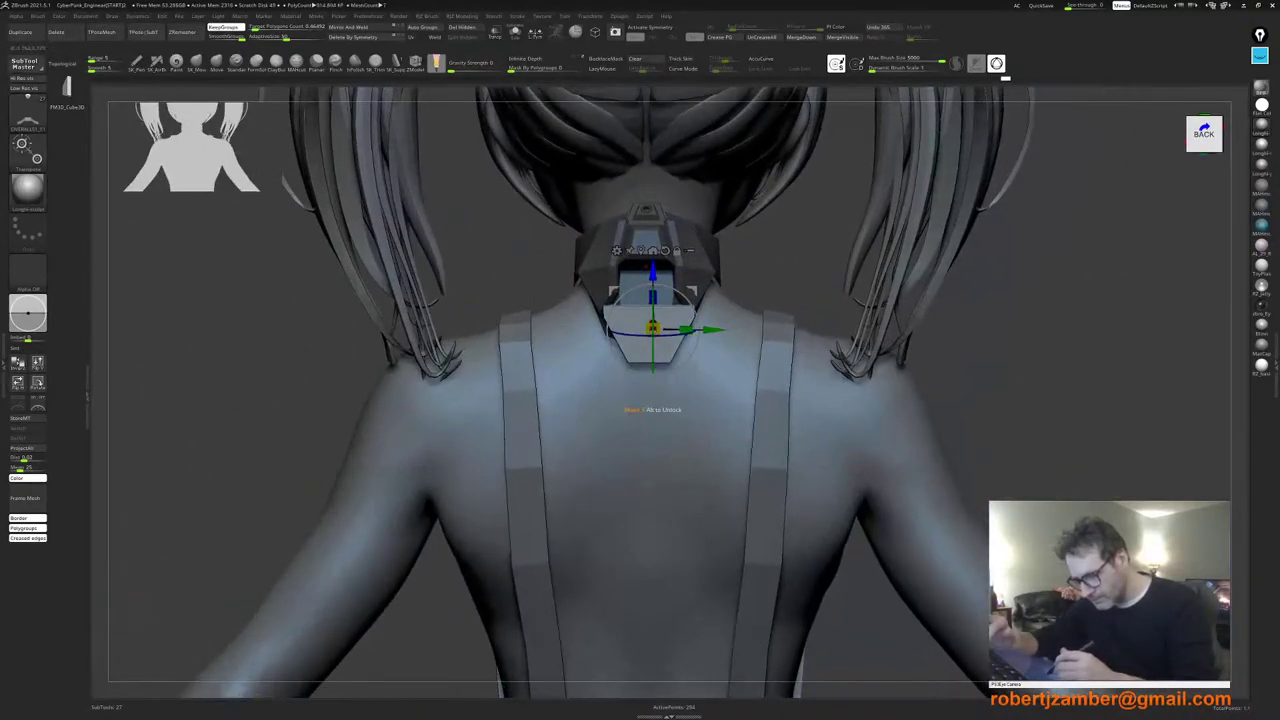
pyautogui.moveTo(653, 272); pyautogui.dragTo(653, 313)
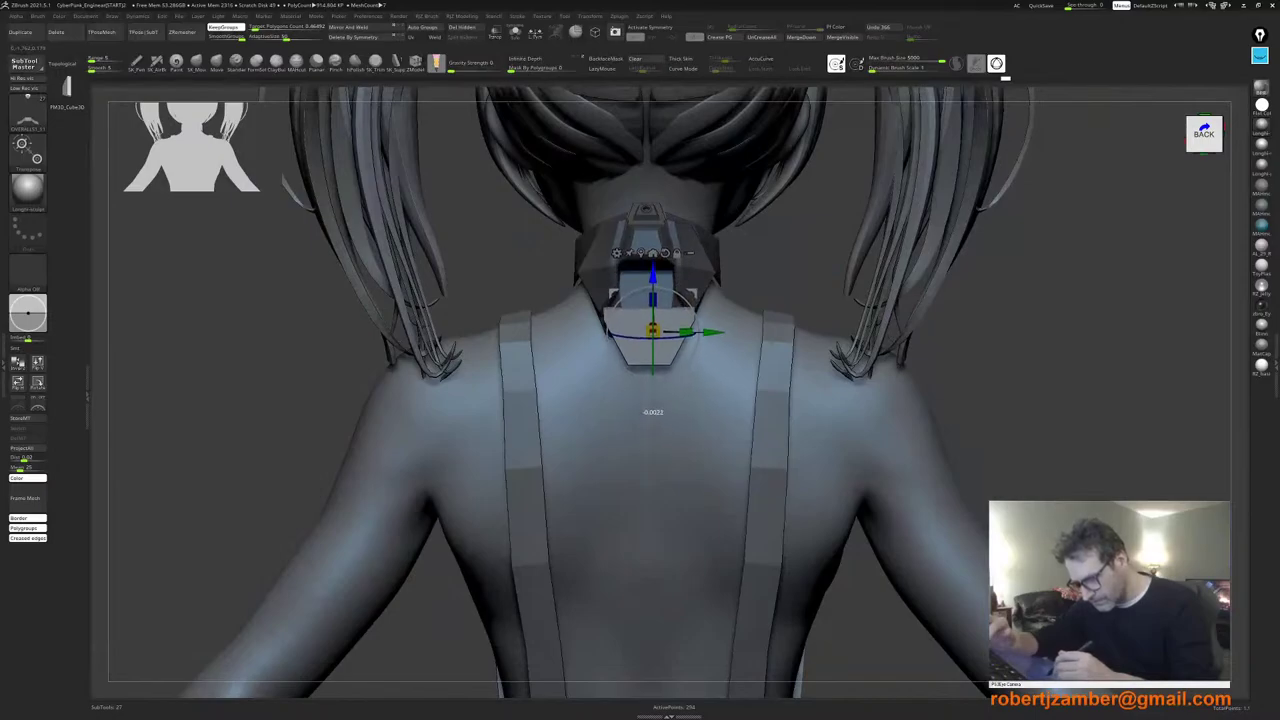
pyautogui.moveTo(652, 399); pyautogui.dragTo(653, 421)
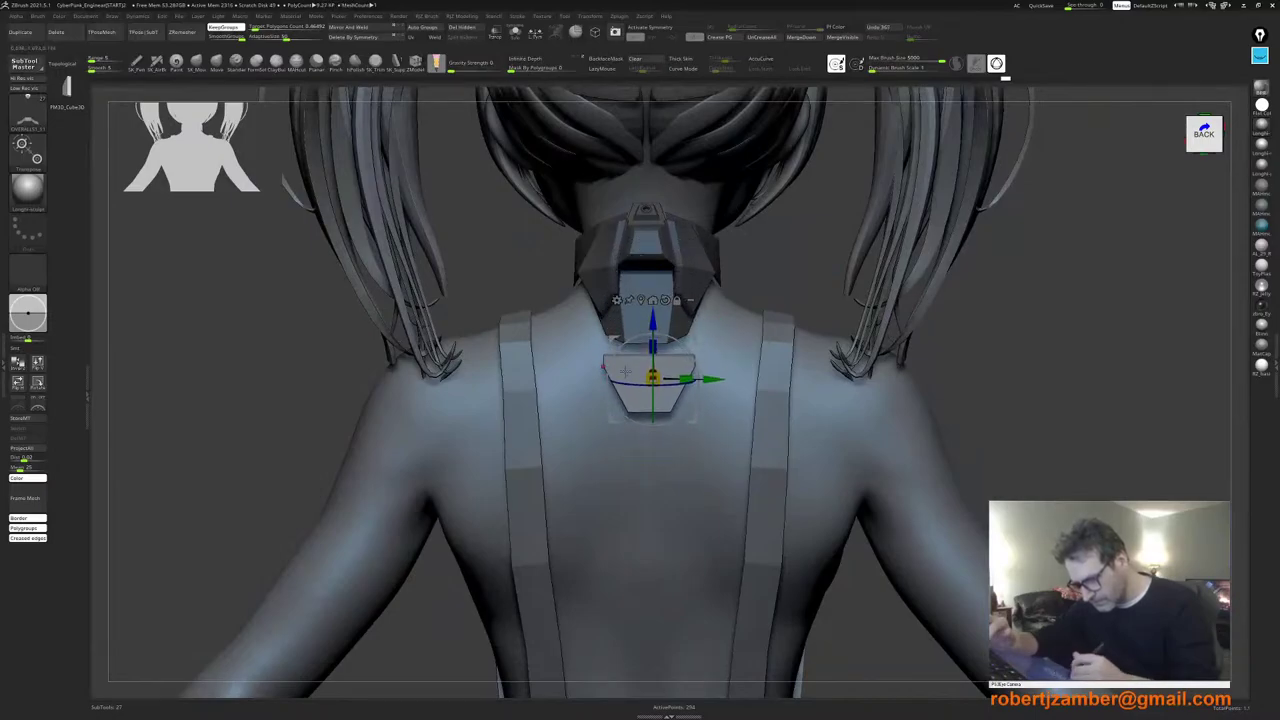
# Step: Fine-tune the block's depth and height below the neck plates, checking it from the side and behind
pyautogui.moveTo(575, 392); pyautogui.dragTo(668, 390, button='right')
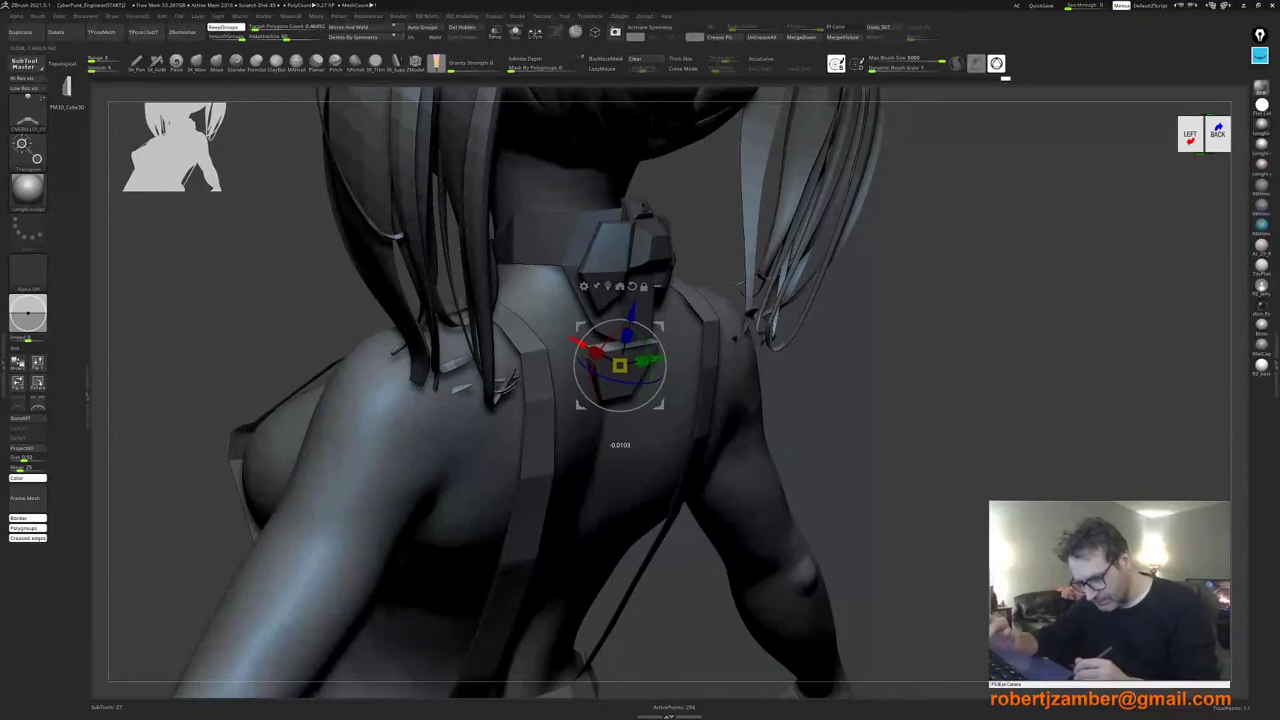
pyautogui.moveTo(900, 400); pyautogui.dragTo(790, 400)
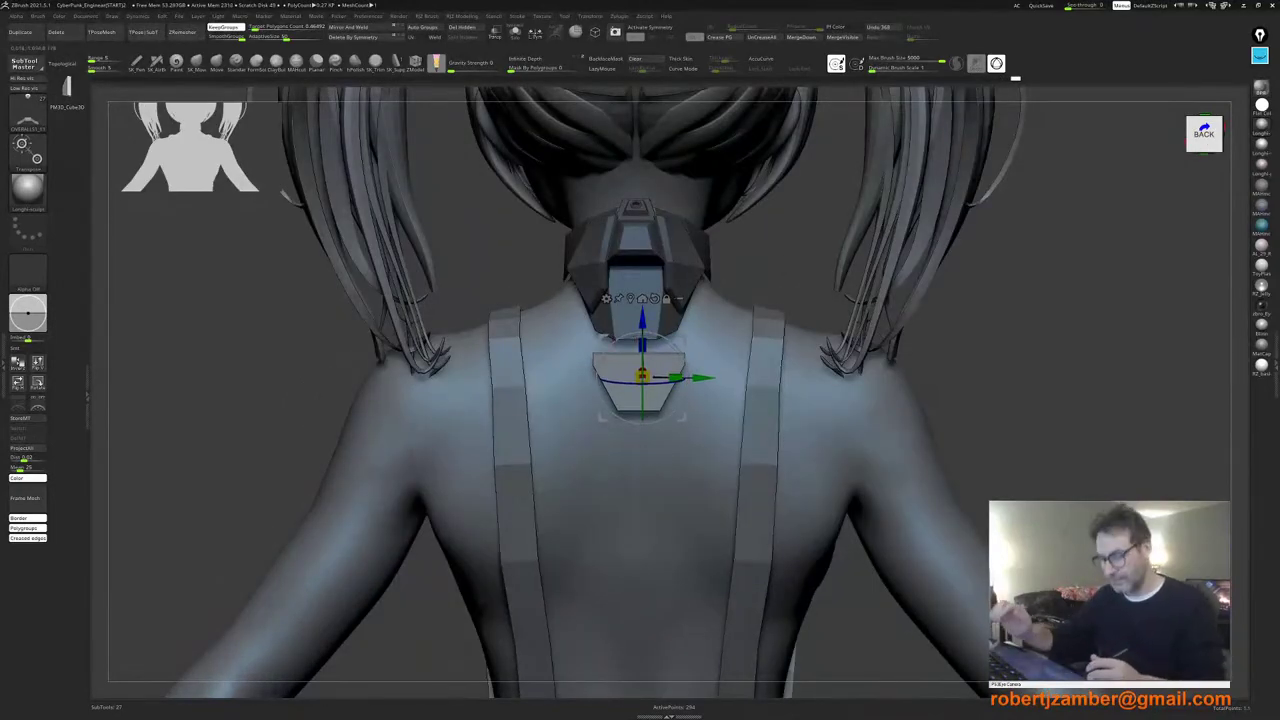
pyautogui.keyDown('ctrl'); pyautogui.moveTo(617, 408); pyautogui.dragTo(602, 480, button='right'); pyautogui.keyUp('ctrl')
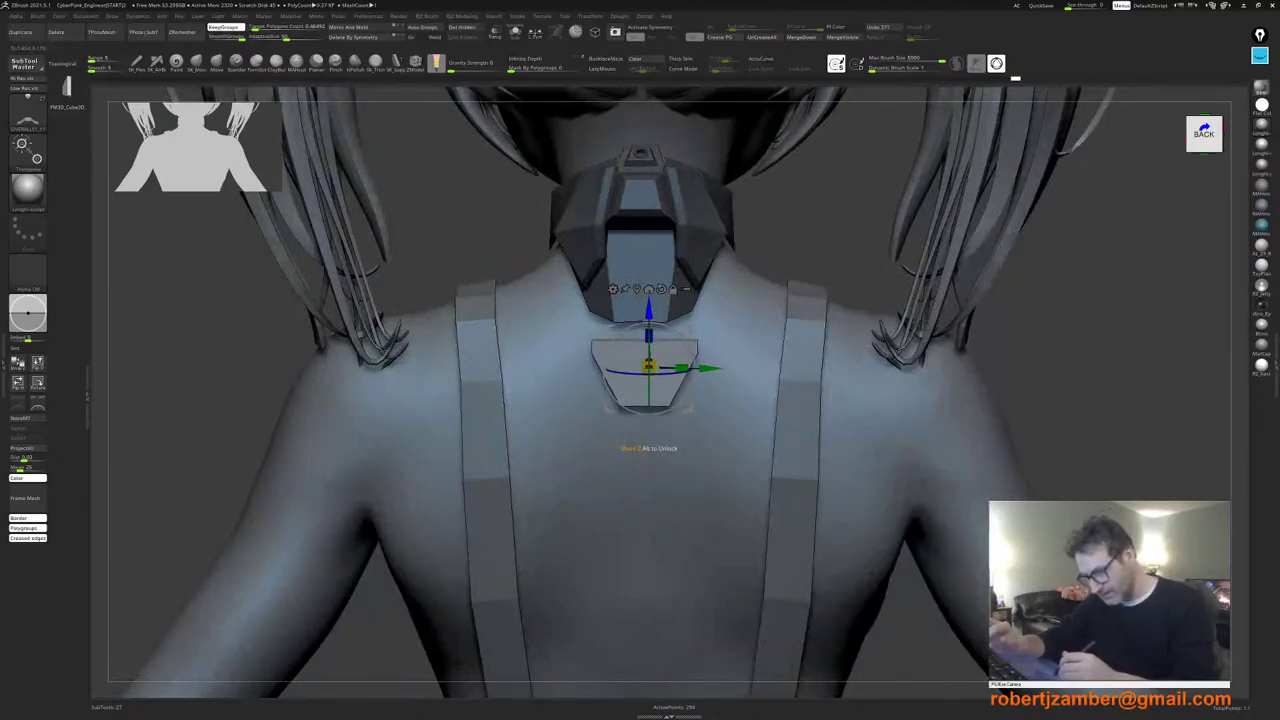
pyautogui.moveTo(649, 310); pyautogui.dragTo(649, 299)
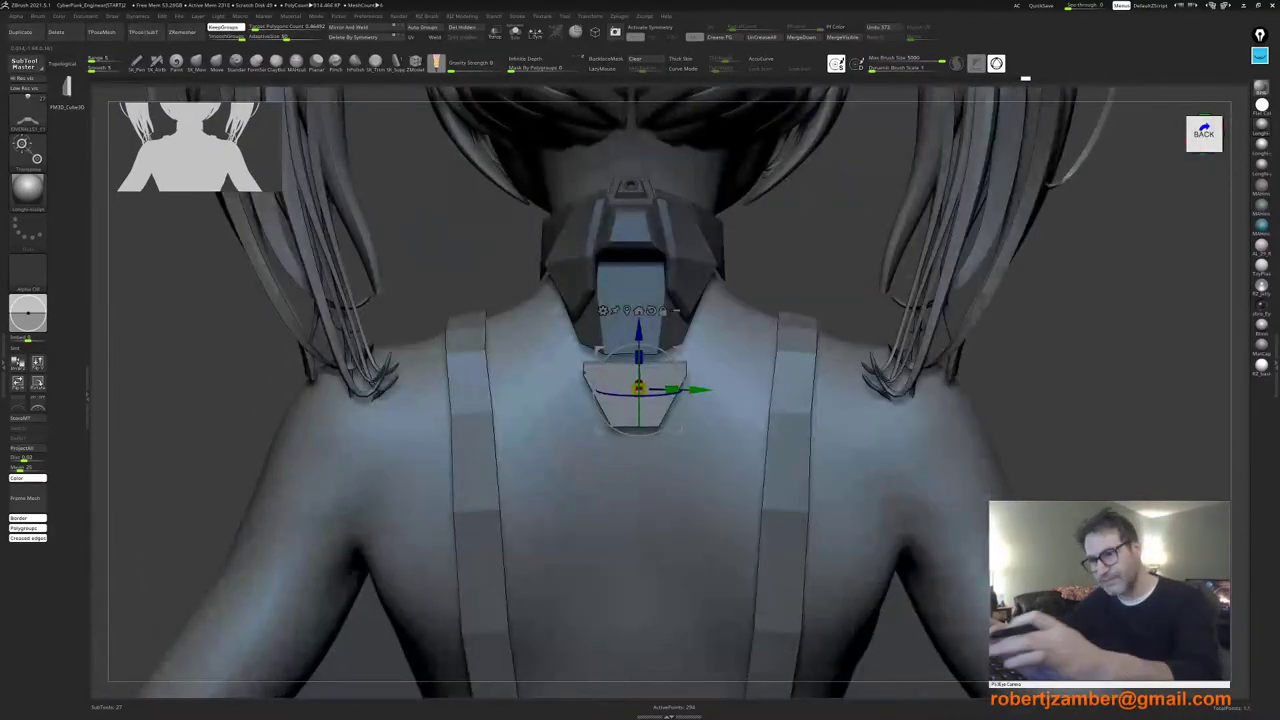
# Step: Return to sculpting mode, isolate the neck armour subtool, and switch to the ZModeler brush with polygroup colours displayed
pyautogui.press('q')
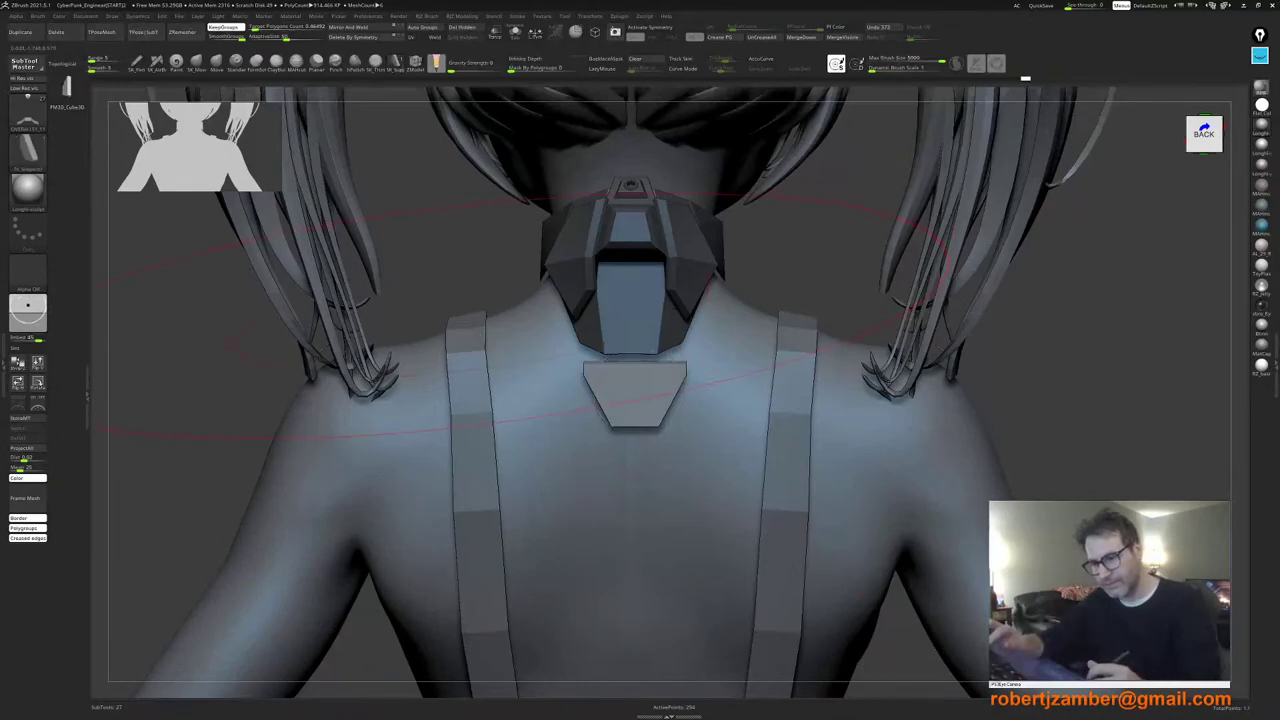
pyautogui.keyDown('alt'); pyautogui.moveTo(640, 290); pyautogui.dragTo(631, 320, button='right'); pyautogui.keyUp('alt')
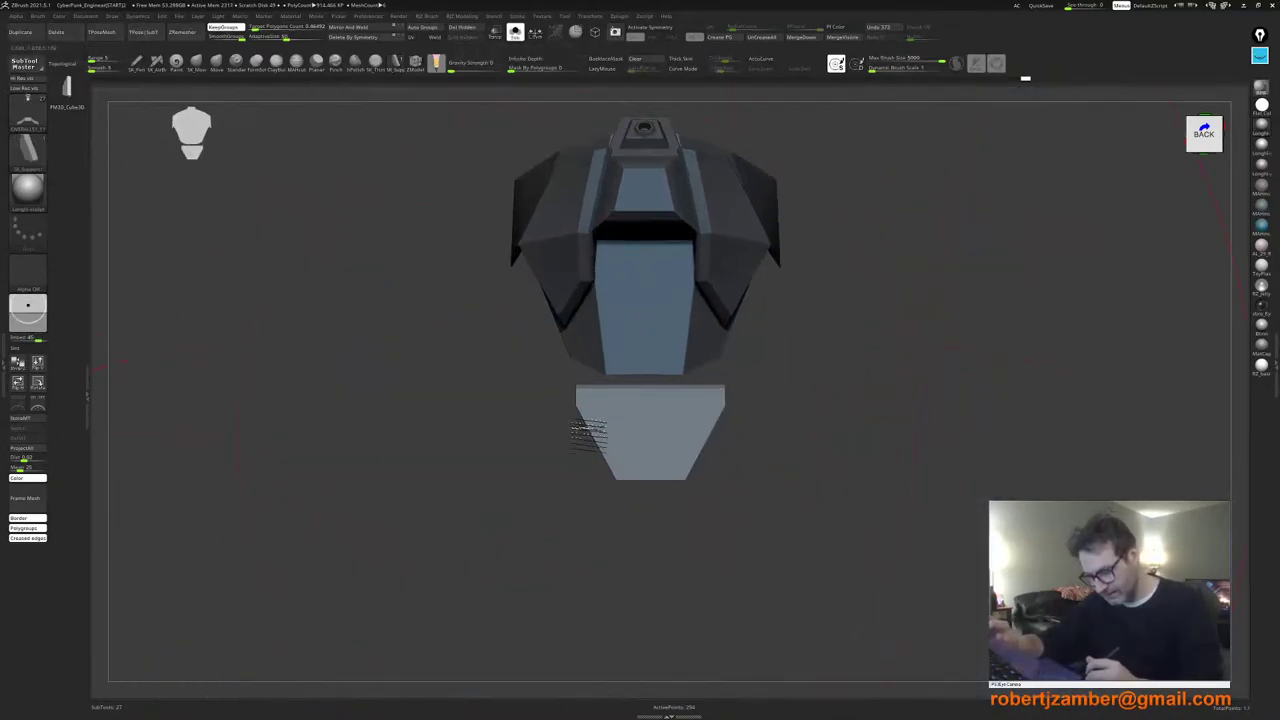
pyautogui.moveTo(586, 429); pyautogui.dragTo(571, 414)
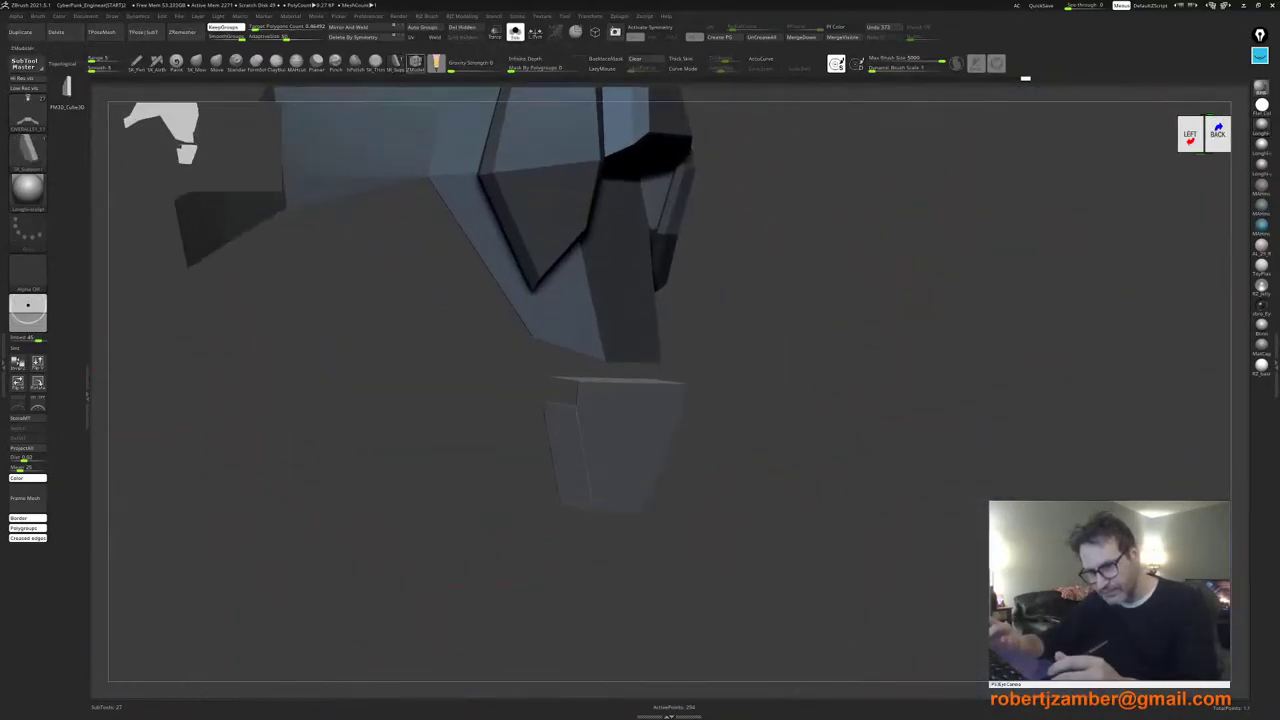
pyautogui.click(416, 64)
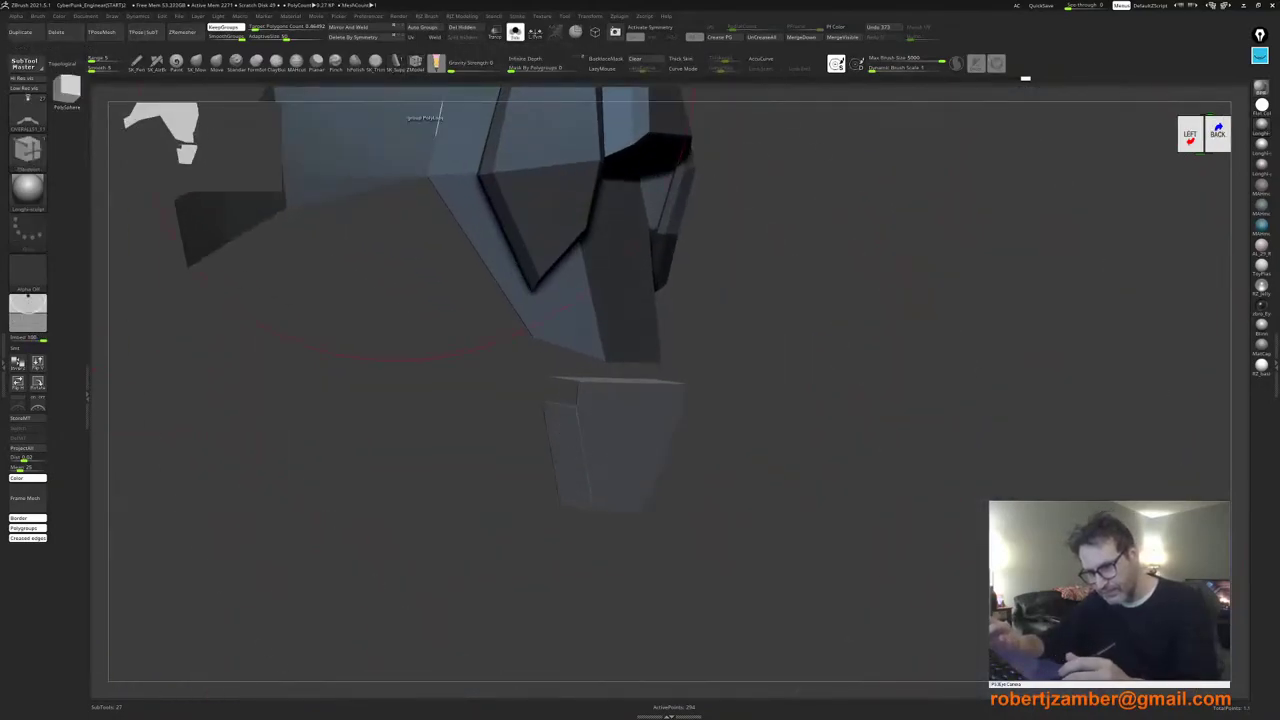
pyautogui.moveTo(575, 411)
pyautogui.keyDown('ctrl'); pyautogui.mouseDown(button='right')
pyautogui.moveTo(556, 406)
pyautogui.moveTo(543, 460)
pyautogui.moveTo(557, 410)
pyautogui.mouseUp(button='right'); pyautogui.keyUp('ctrl')
pyautogui.hotkey('shift', 'f')
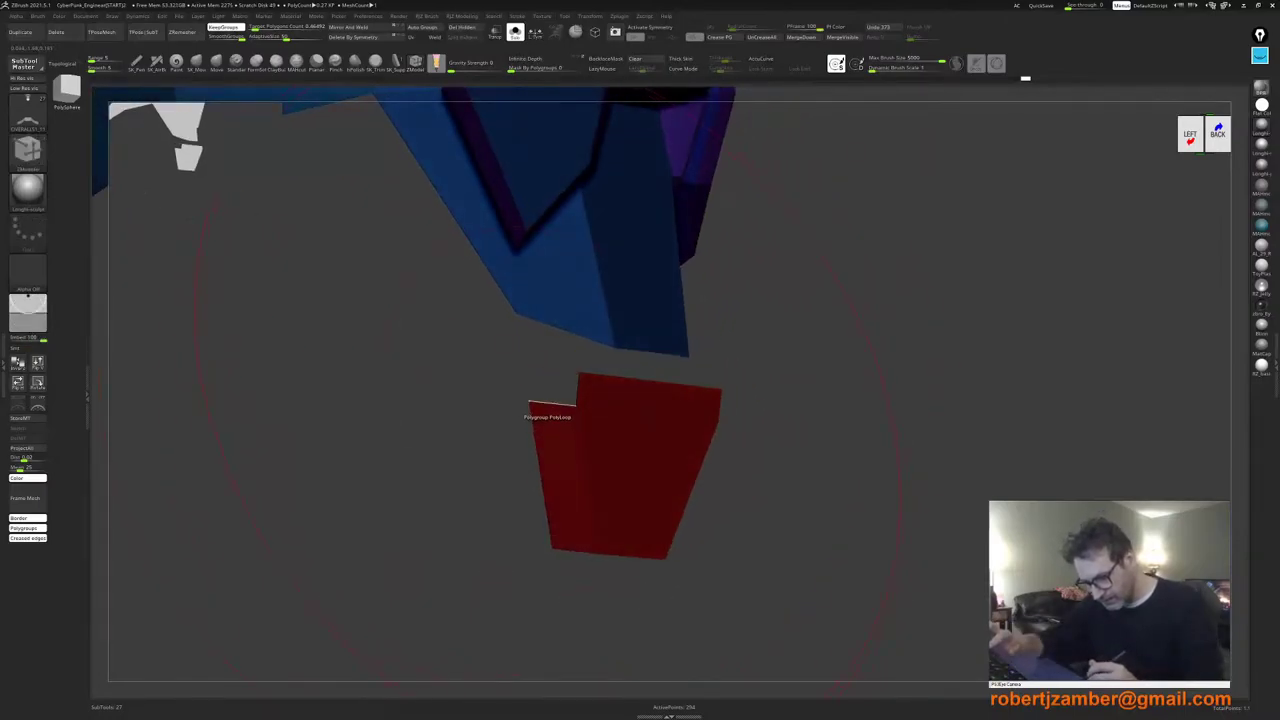
pyautogui.press('space')
pyautogui.click(460, 433)
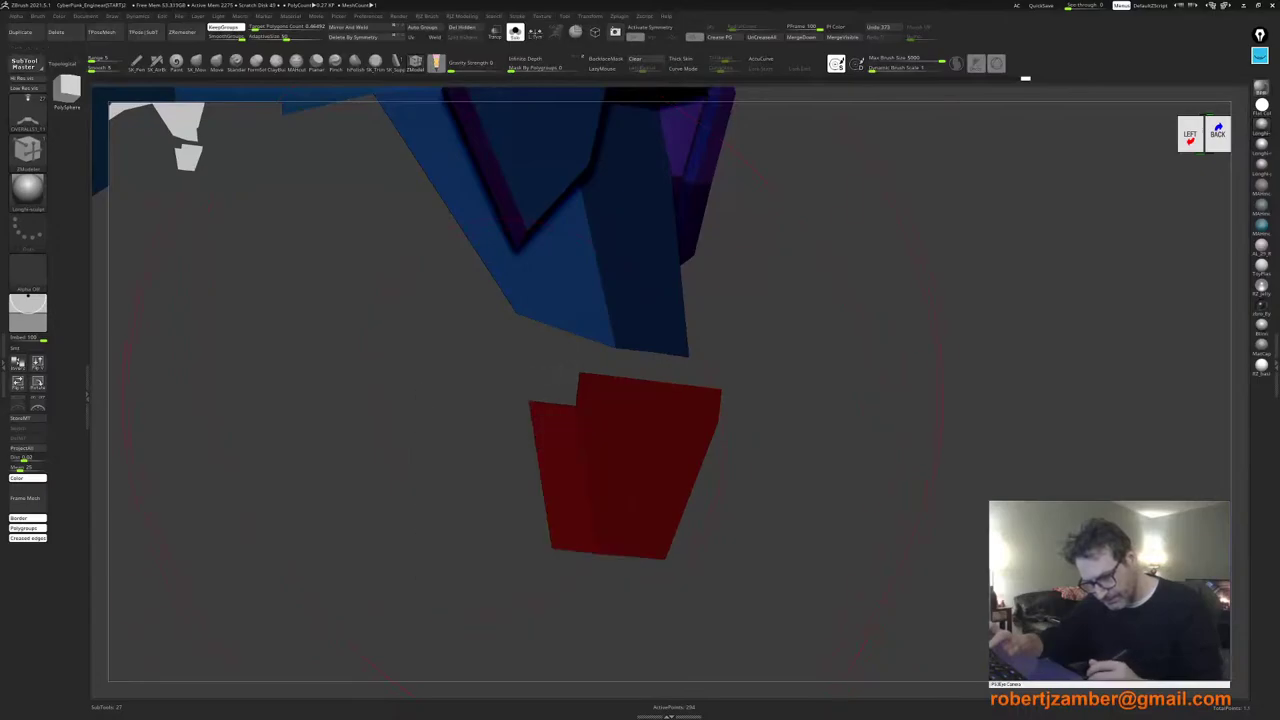
# Step: Activate X symmetry and set the ZModeler edge action to Bridge Two Edges for the open side of the block
pyautogui.moveTo(548, 404); pyautogui.dragTo(550, 392, button='right')
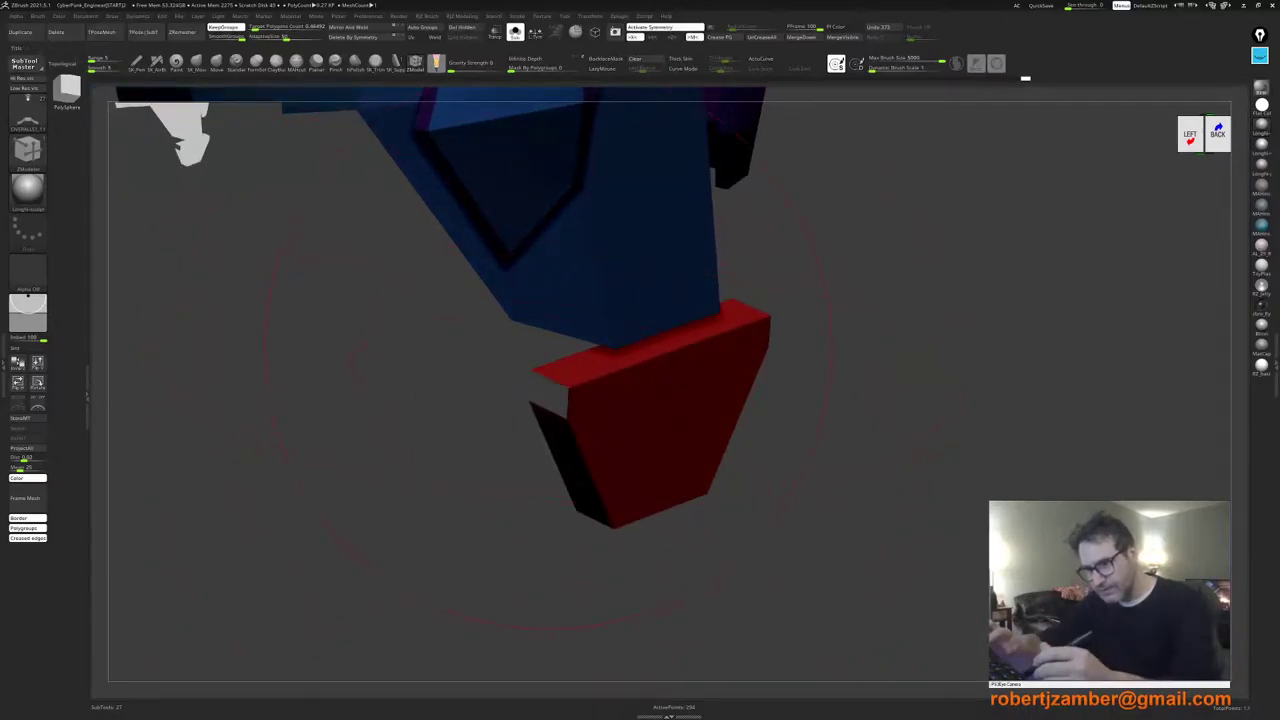
pyautogui.moveTo(548, 406); pyautogui.dragTo(665, 406, button='right')
pyautogui.press('space')
pyautogui.press('space')
pyautogui.click(489, 514)
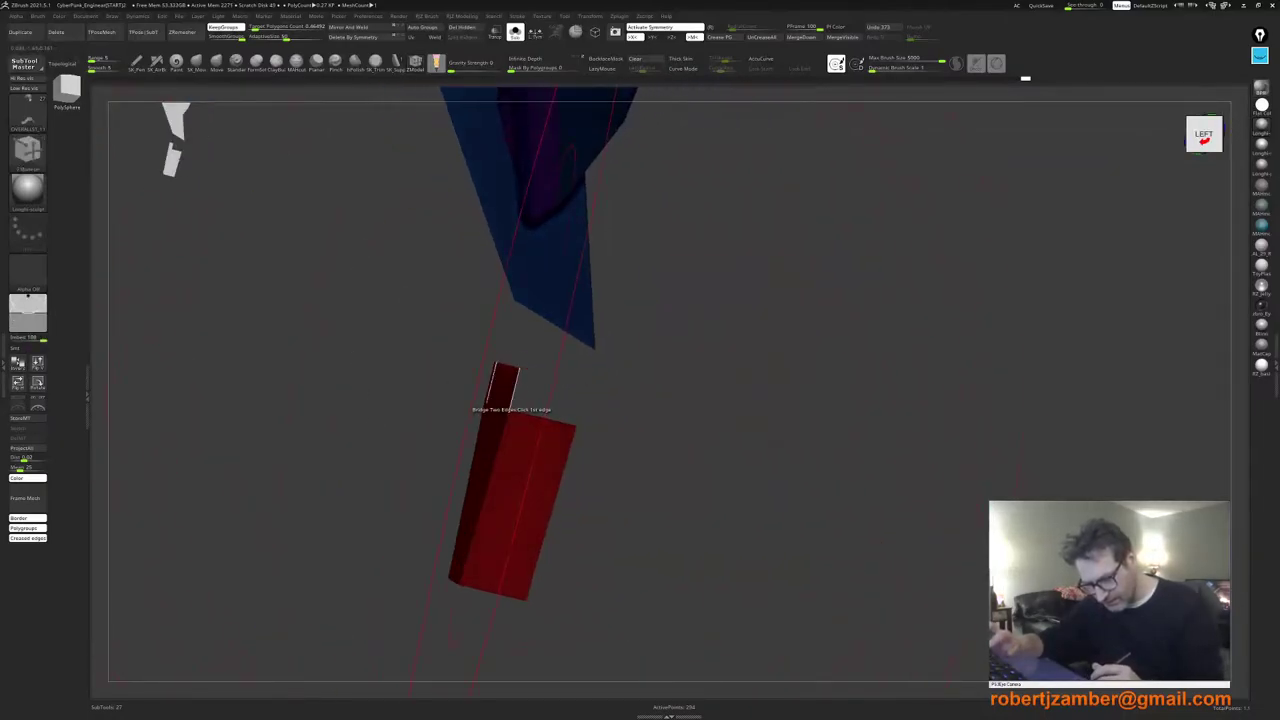
pyautogui.moveTo(514, 408); pyautogui.dragTo(366, 348, button='right')
pyautogui.keyDown('alt'); pyautogui.moveTo(409, 404); pyautogui.dragTo(435, 430, button='right'); pyautogui.keyUp('alt')
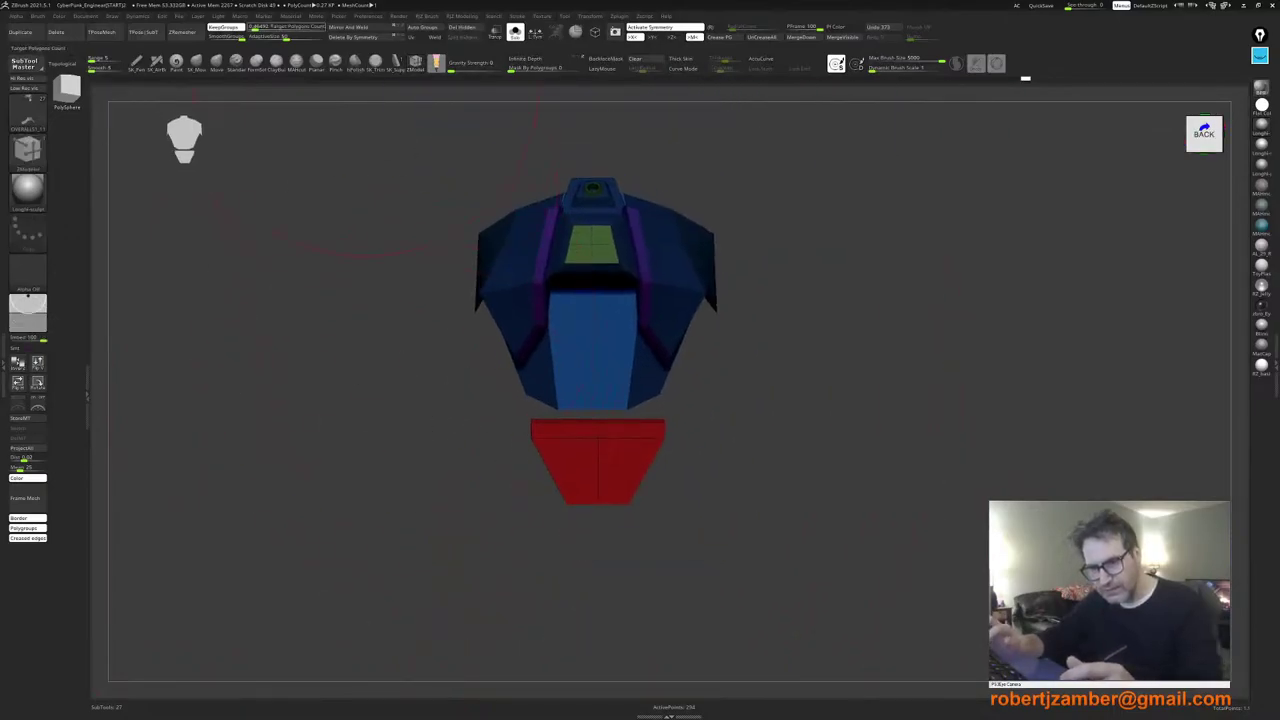
# Step: Mirror and weld the block across the centre, and remove the surplus edge loops beside its centre line
pyautogui.click(358, 28)
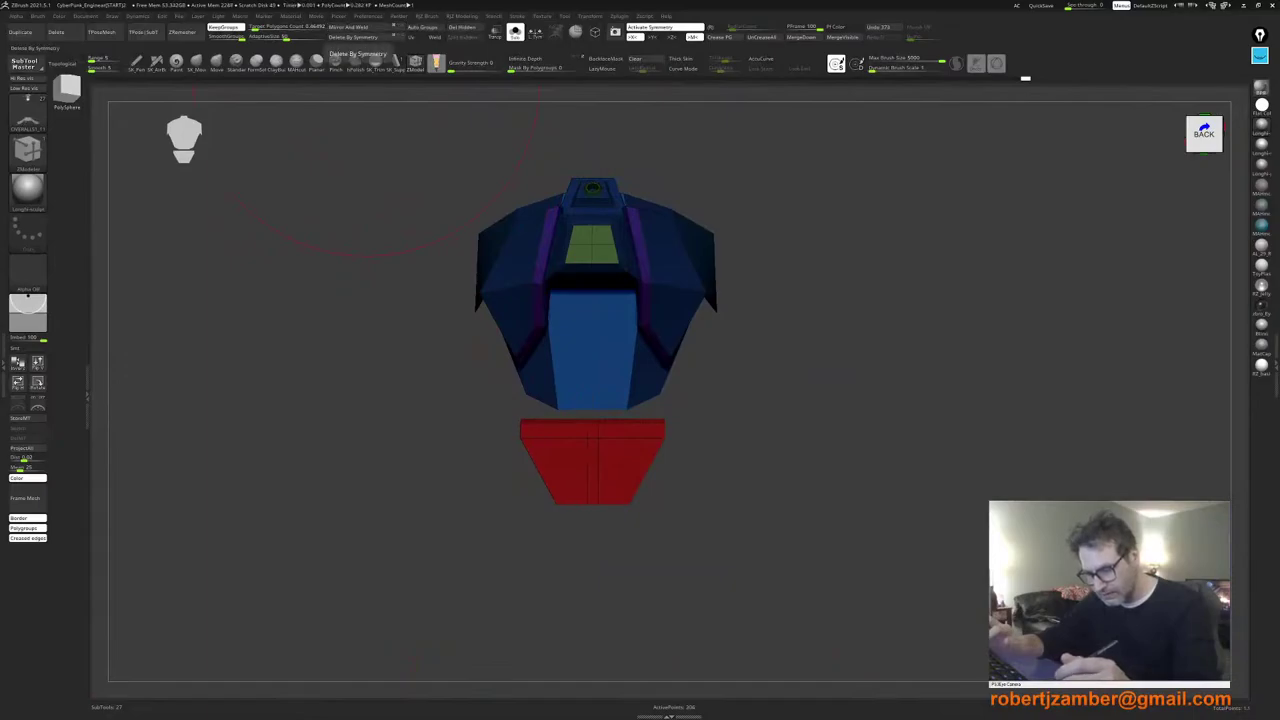
pyautogui.keyDown('ctrl'); pyautogui.moveTo(558, 441); pyautogui.dragTo(588, 474, button='right'); pyautogui.keyUp('ctrl')
pyautogui.press('space')
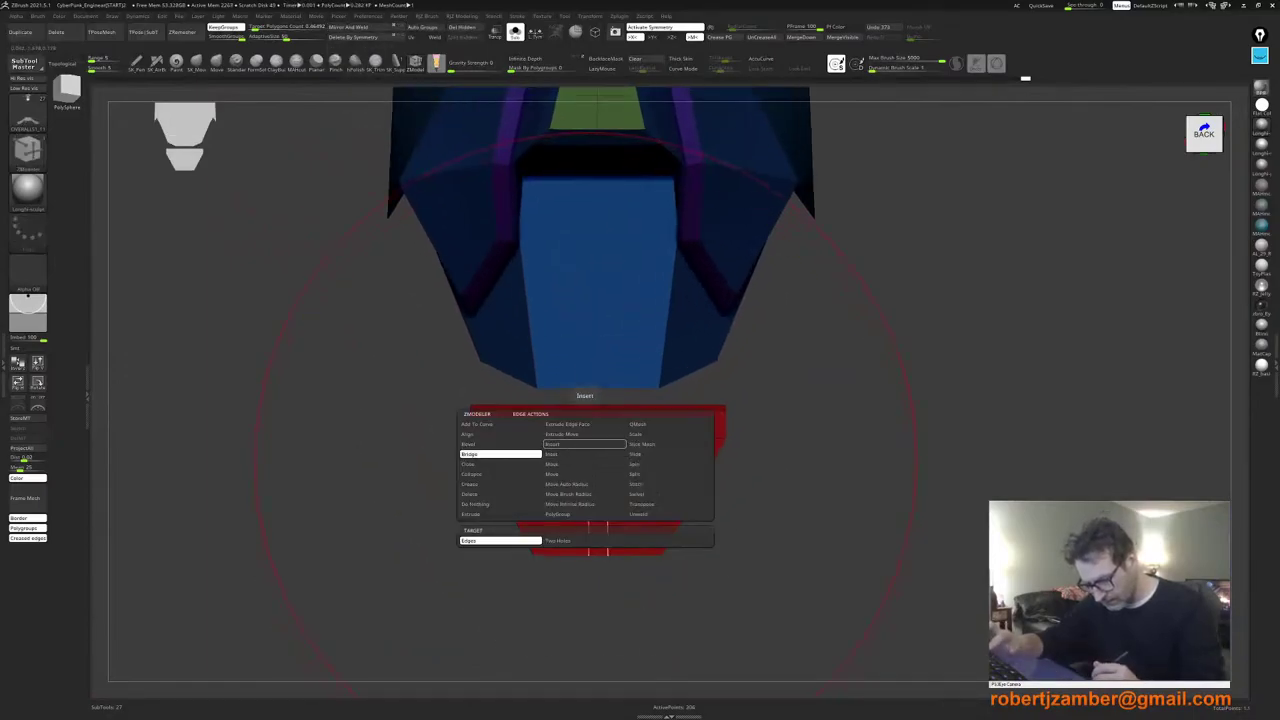
pyautogui.click(585, 445)
pyautogui.keyDown('alt'); pyautogui.click(588, 475); pyautogui.keyUp('alt')
# Step: Bridge the open edges on the block's sides to close the gaps beneath its upper rim
pyautogui.moveTo(583, 478); pyautogui.dragTo(570, 540, button='right')
pyautogui.press('space')
pyautogui.click(400, 454)
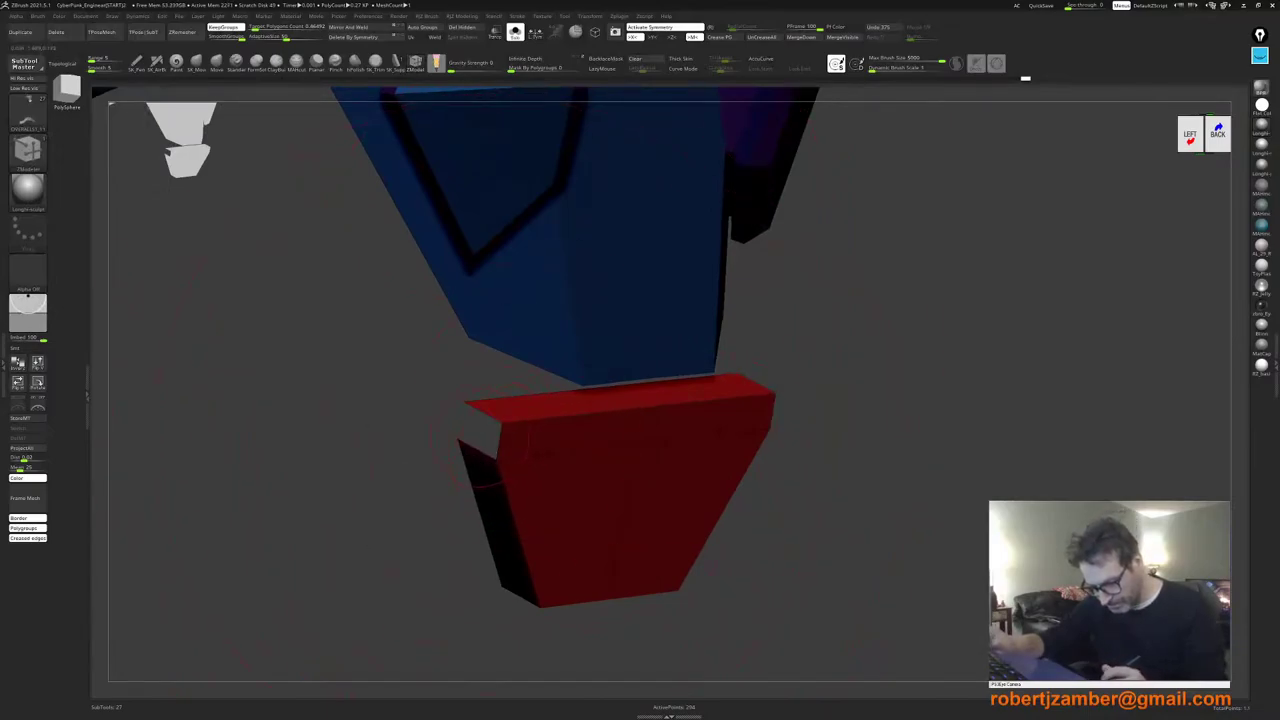
pyautogui.moveTo(480, 438); pyautogui.dragTo(525, 450, button='right')
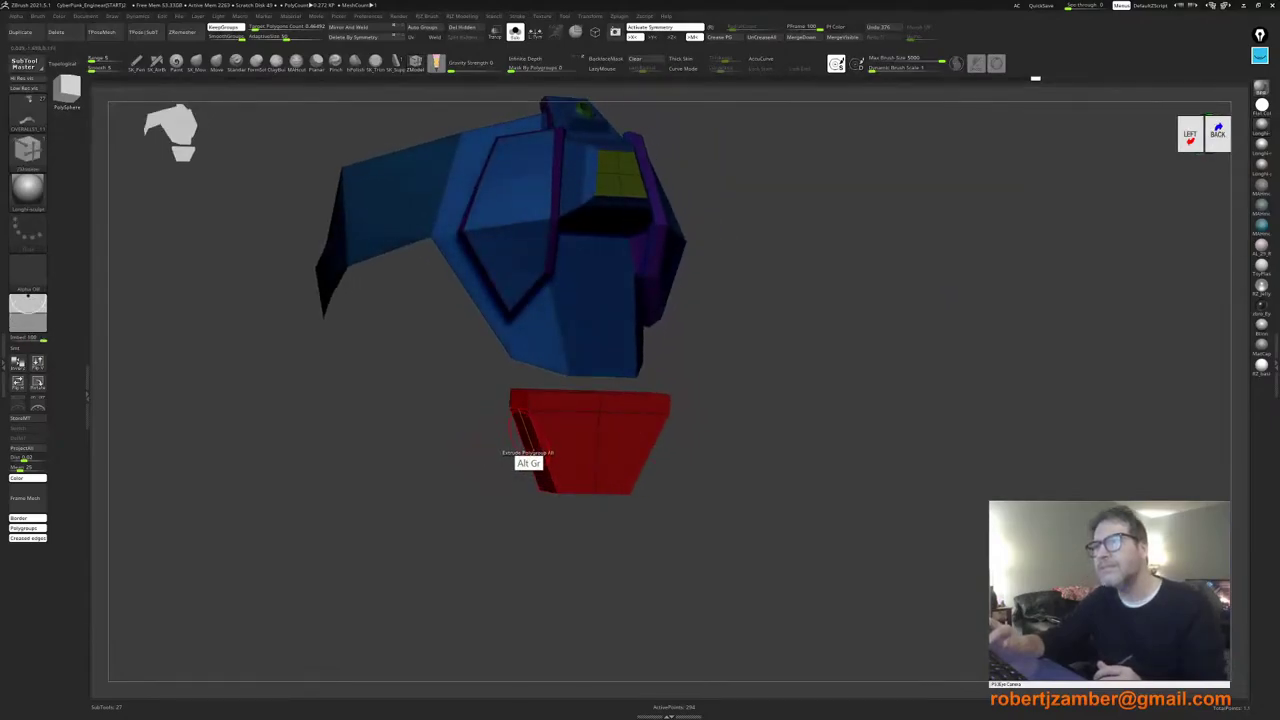
# Step: Insert a single horizontal edge loop across the lower part of the block
pyautogui.moveTo(527, 440); pyautogui.dragTo(507, 450, button='right')
pyautogui.keyDown('shift'); pyautogui.moveTo(507, 450); pyautogui.dragTo(583, 485, button='right'); pyautogui.keyUp('shift')
pyautogui.press('space')
pyautogui.click(626, 444)
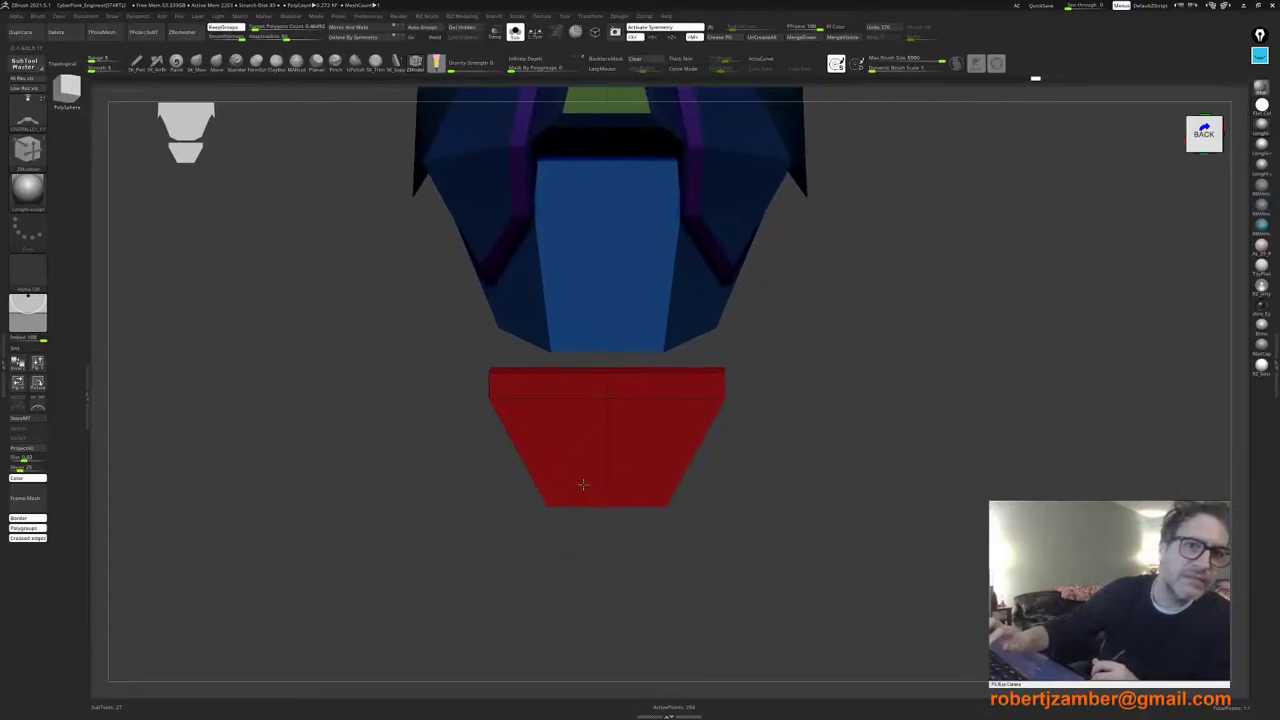
pyautogui.press('space')
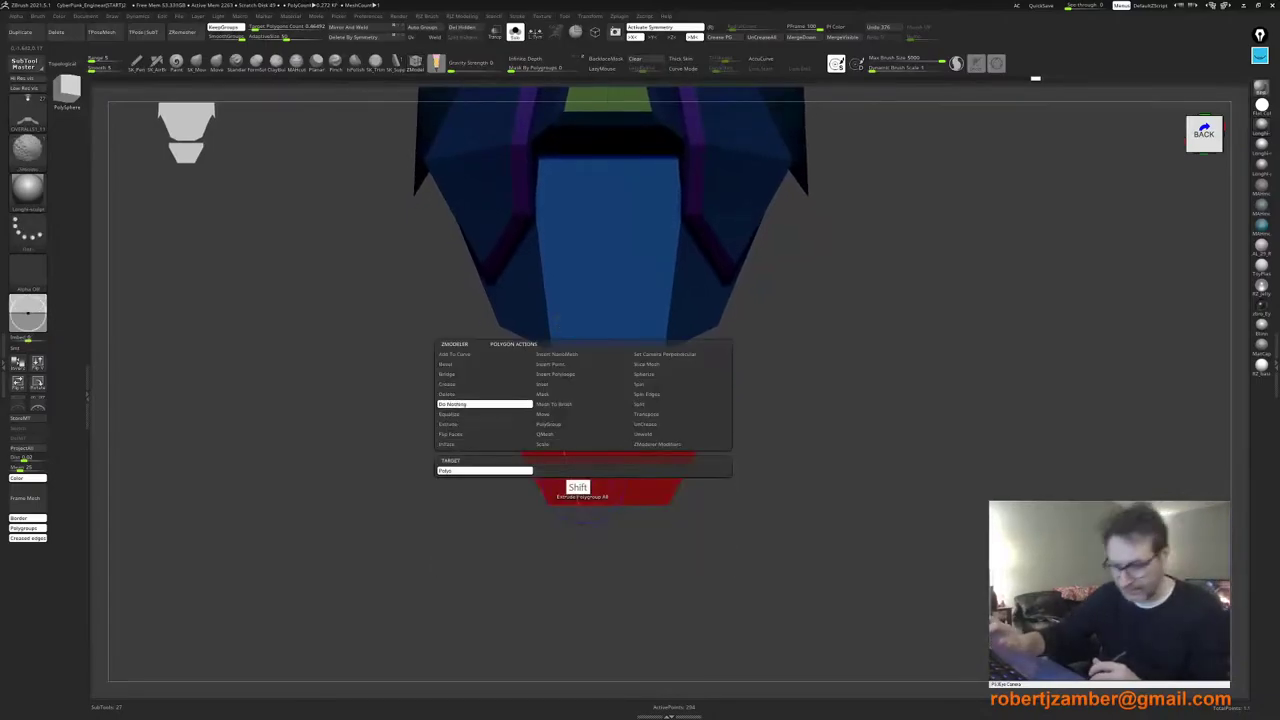
pyautogui.click(560, 470)
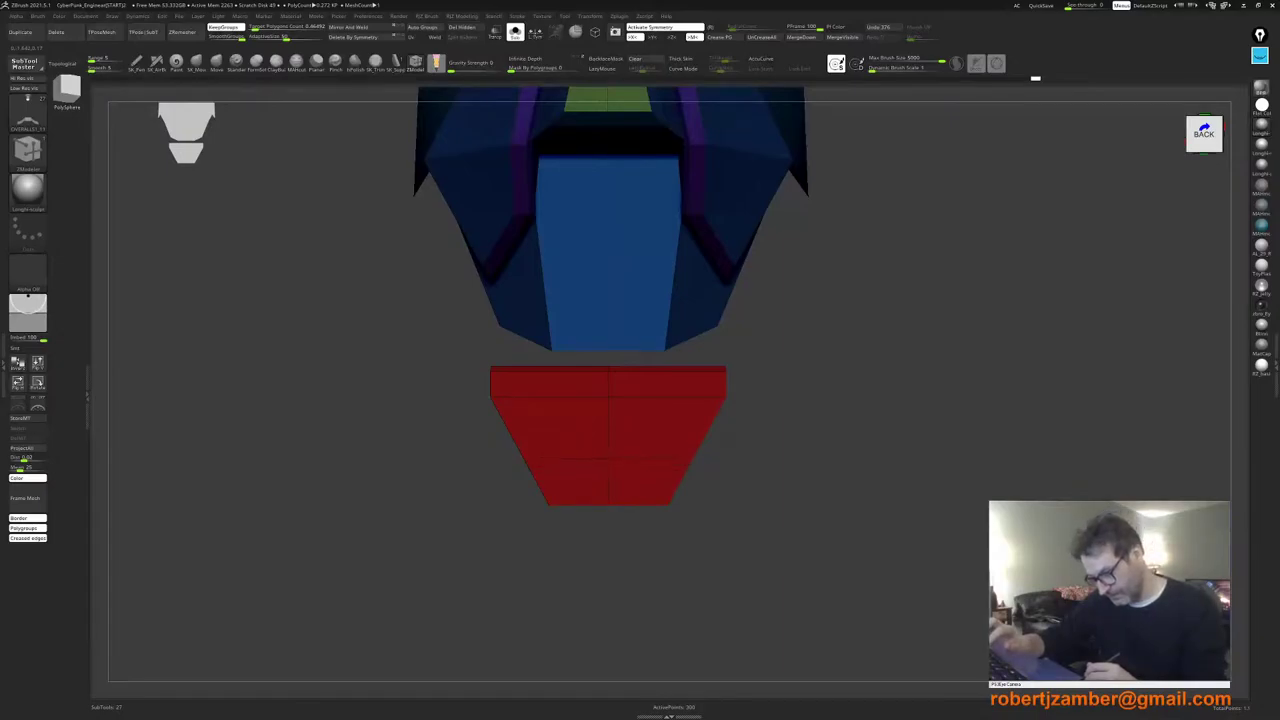
# Step: Bevel the complete vertical centre edge loop of the block into a wide central band
pyautogui.press('space')
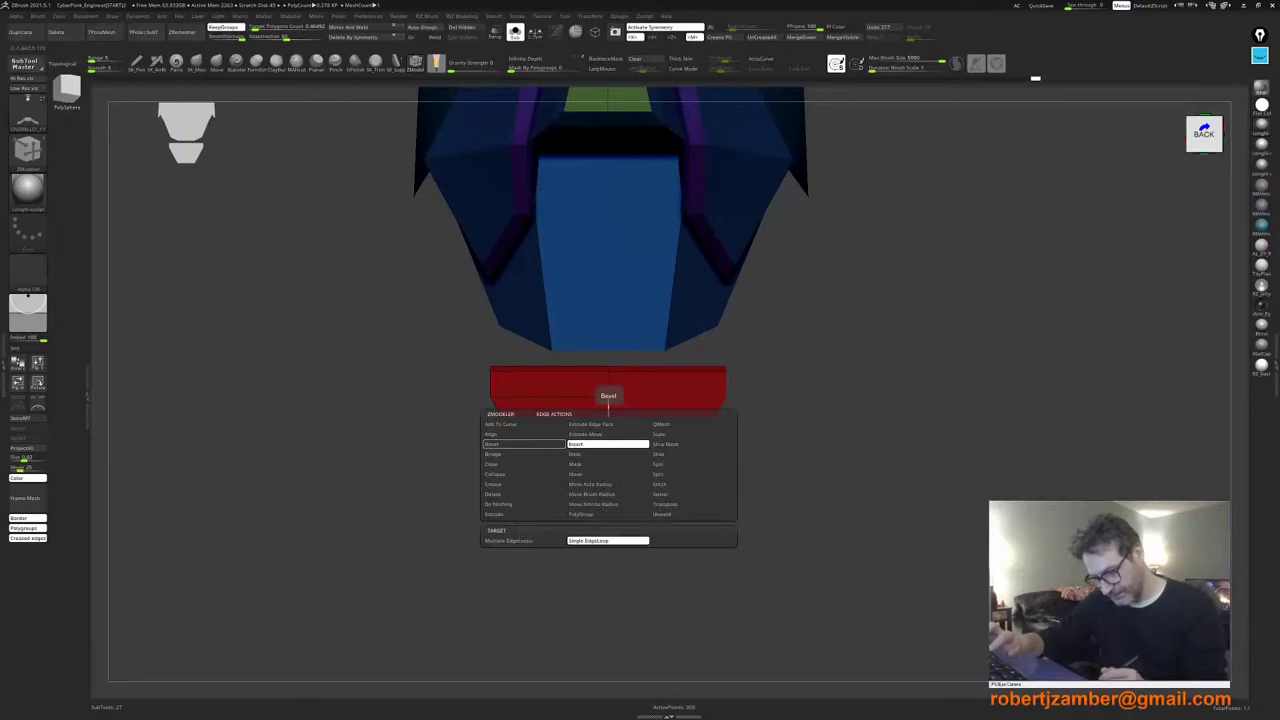
pyautogui.click(525, 444)
pyautogui.moveTo(445, 446); pyautogui.dragTo(522, 450)
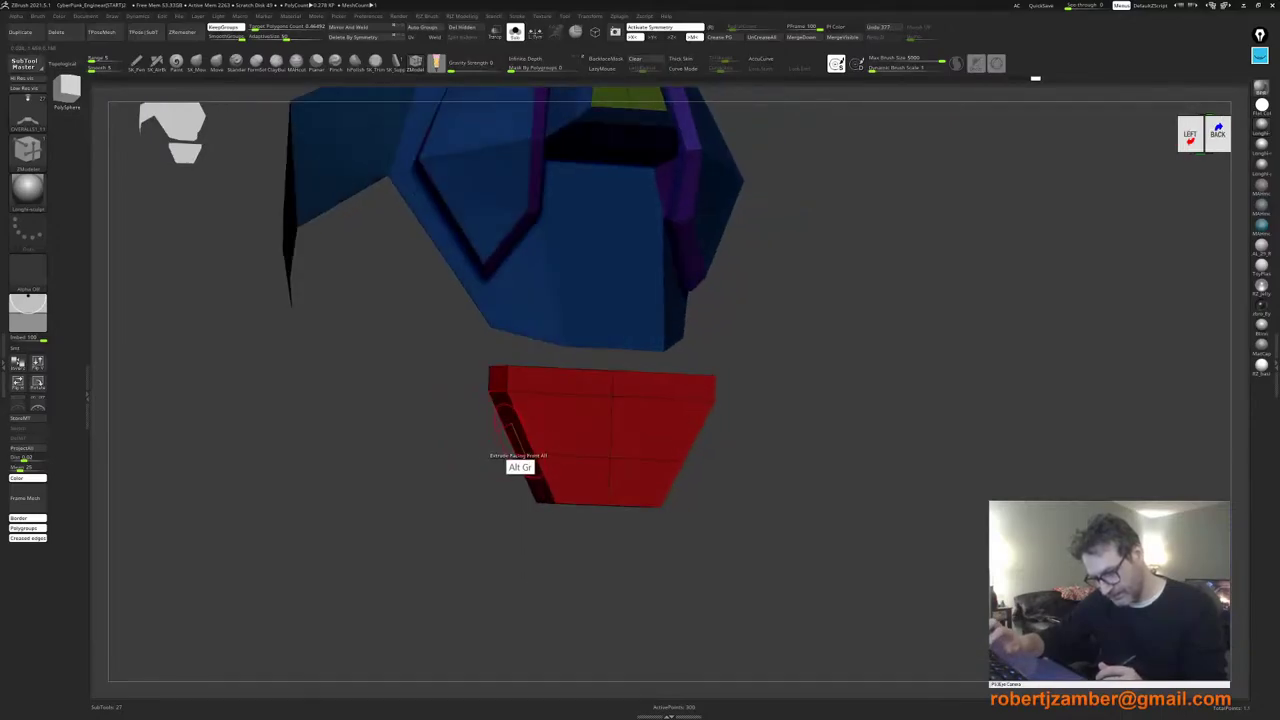
pyautogui.keyDown('alt'); pyautogui.click(506, 428); pyautogui.keyUp('alt')
pyautogui.moveTo(508, 430); pyautogui.dragTo(516, 465, button='right')
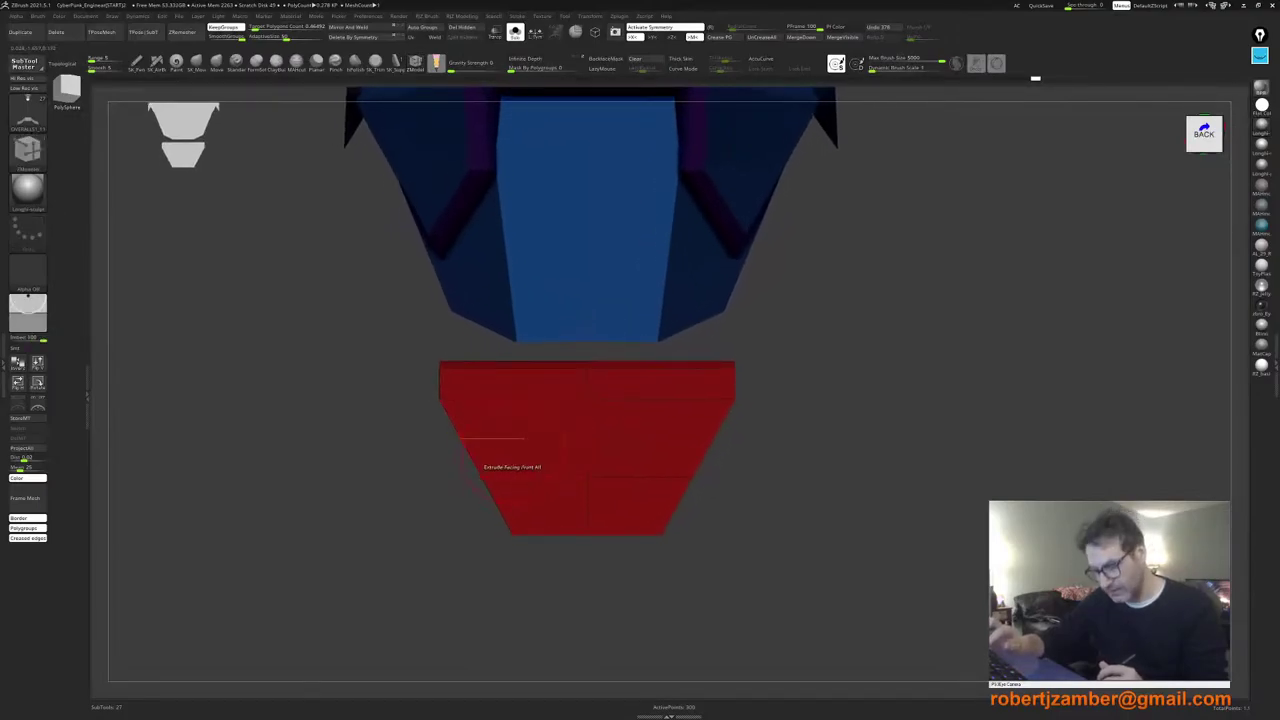
pyautogui.press('space')
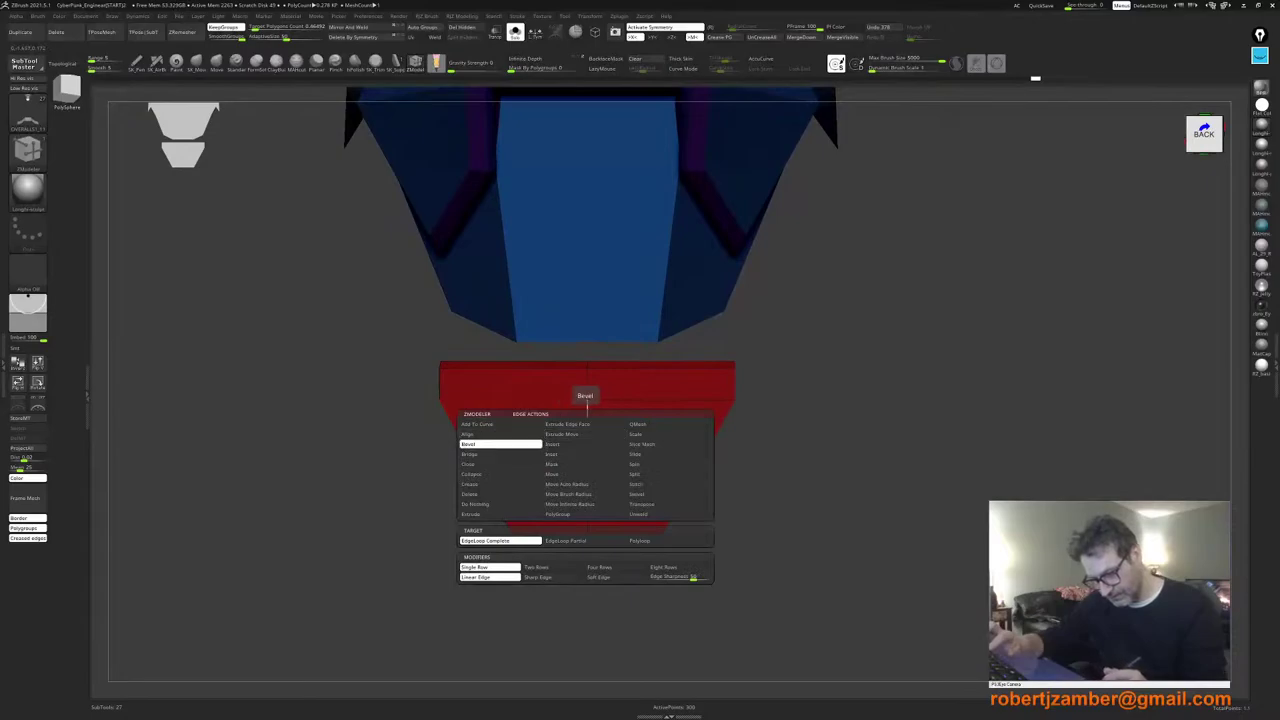
pyautogui.moveTo(587, 440); pyautogui.dragTo(630, 440)
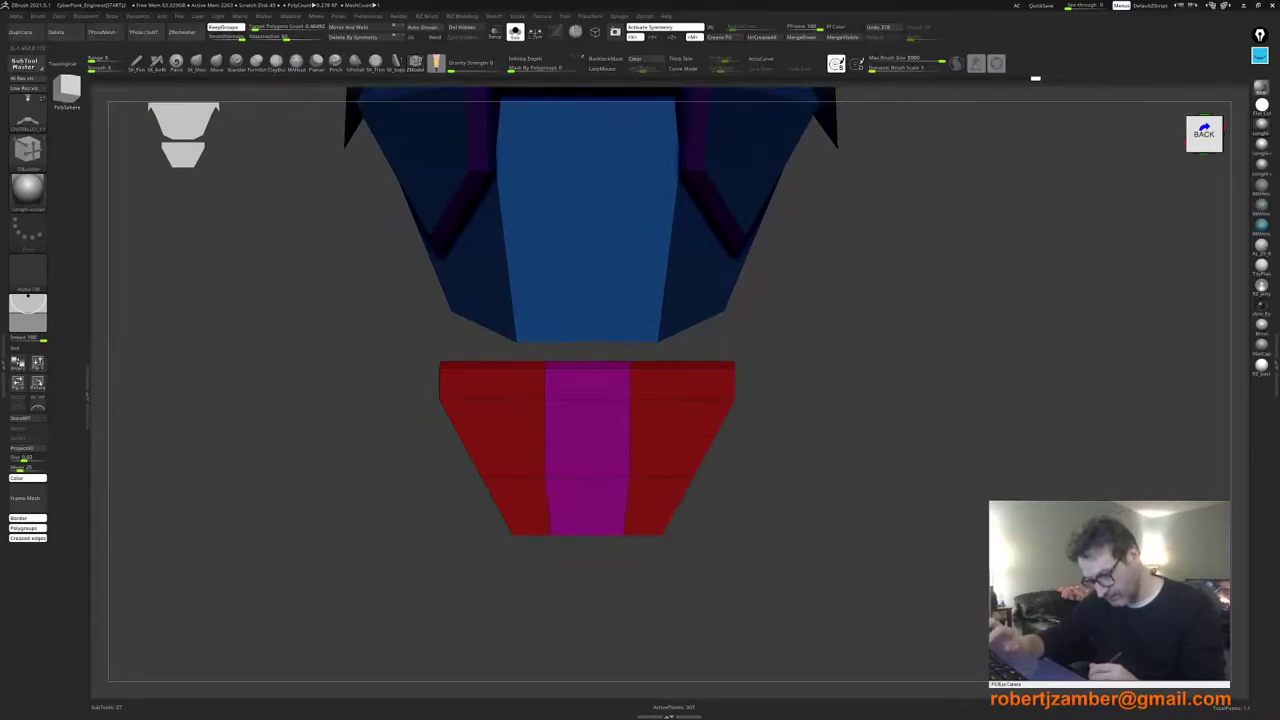
# Step: Mark the central polygons along the block's top and upper rim as a temporary polygroup
pyautogui.moveTo(580, 418); pyautogui.dragTo(562, 400, button='right')
pyautogui.keyDown('alt'); pyautogui.moveTo(573, 388); pyautogui.dragTo(580, 364); pyautogui.keyUp('alt')
pyautogui.moveTo(582, 372); pyautogui.dragTo(580, 405, button='right')
pyautogui.keyDown('alt'); pyautogui.click(518, 378); pyautogui.keyUp('alt')
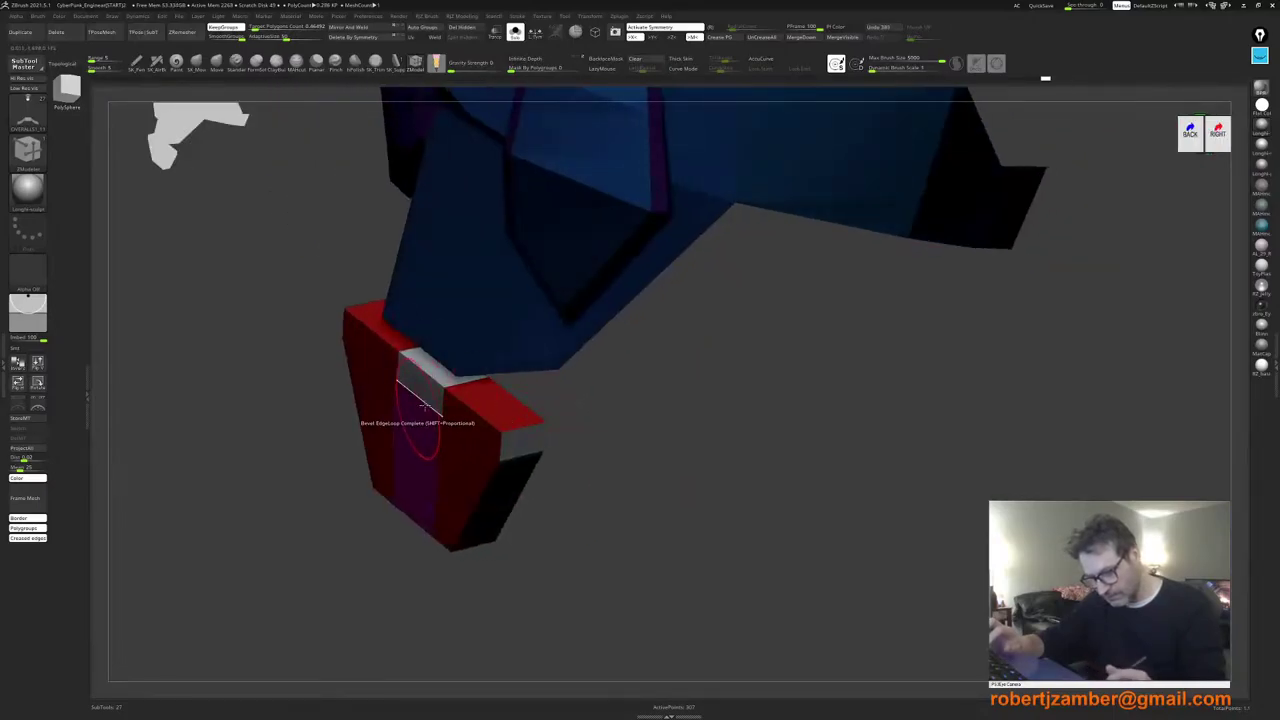
# Step: Insert another horizontal edge loop below the block's upper rim, and extend the marked central area down to it
pyautogui.moveTo(420, 426); pyautogui.dragTo(449, 398, button='right')
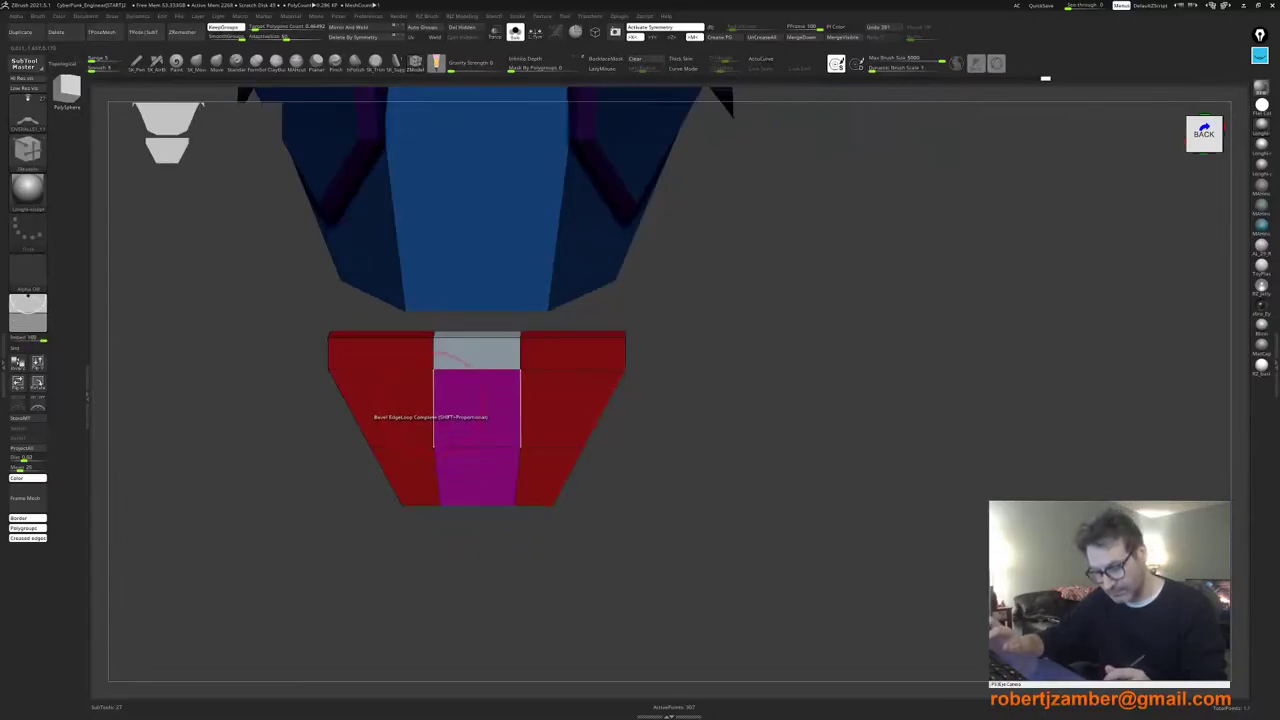
pyautogui.press('space')
pyautogui.click(416, 412)
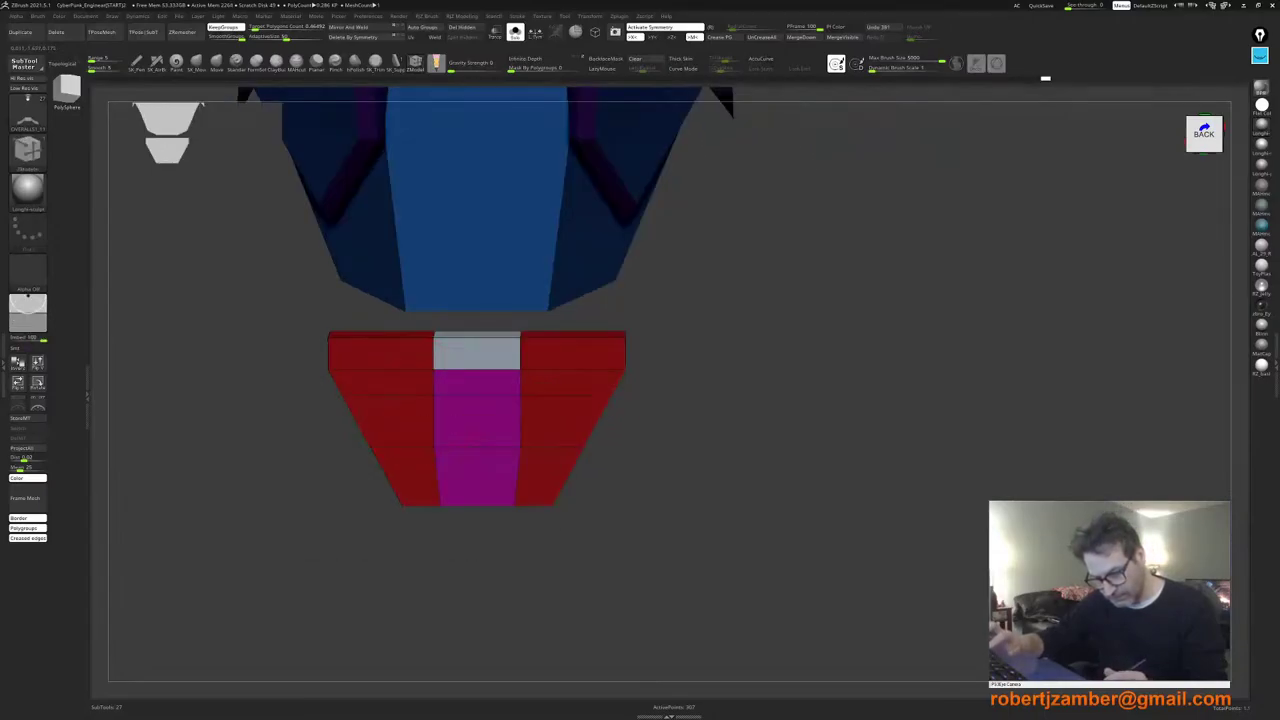
pyautogui.keyDown('alt'); pyautogui.click(451, 383); pyautogui.keyUp('alt')
pyautogui.moveTo(449, 392); pyautogui.dragTo(467, 434, button='right')
pyautogui.keyDown('alt'); pyautogui.click(418, 379); pyautogui.keyUp('alt')
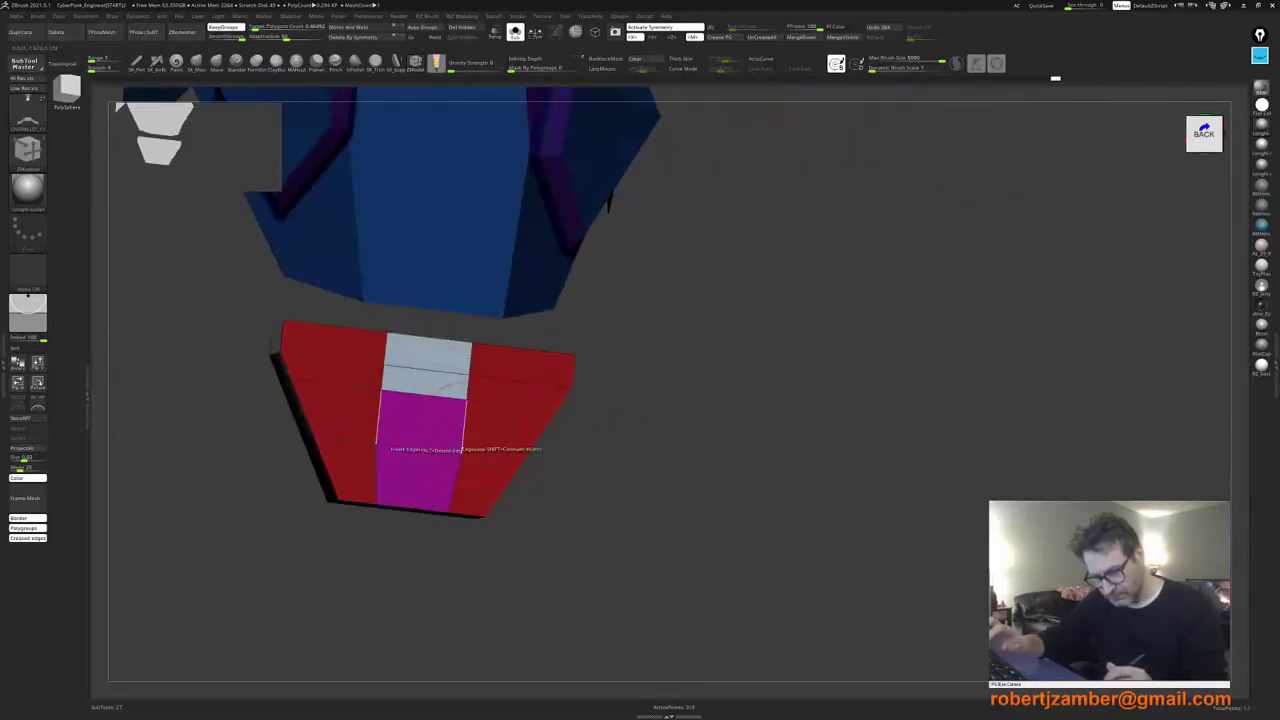
# Step: Delete the marked central polygons to cut a notch in the block's upper edge, and mirror and weld the mesh
pyautogui.keyDown('alt'); pyautogui.moveTo(370, 455); pyautogui.dragTo(428, 450, button='right'); pyautogui.keyUp('alt')
pyautogui.moveTo(511, 372)
pyautogui.keyDown('ctrl'); pyautogui.mouseDown(button='right')
pyautogui.moveTo(514, 394)
pyautogui.moveTo(535, 380)
pyautogui.mouseUp(button='right'); pyautogui.keyUp('ctrl')
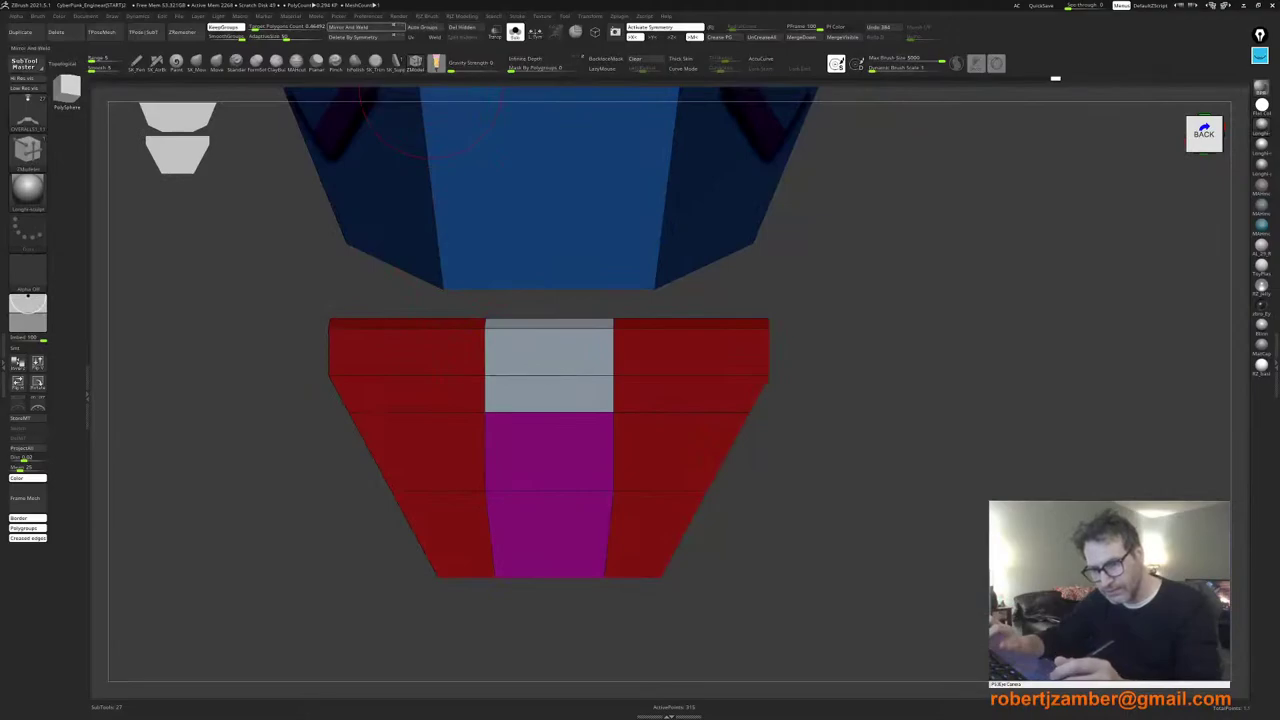
pyautogui.keyDown('ctrl'); pyautogui.keyDown('shift'); pyautogui.click(545, 378); pyautogui.keyUp('shift'); pyautogui.keyUp('ctrl')
pyautogui.keyDown('ctrl'); pyautogui.keyDown('shift'); pyautogui.click(545, 378); pyautogui.keyUp('shift'); pyautogui.keyUp('ctrl')
pyautogui.moveTo(545, 385); pyautogui.dragTo(487, 448, button='right')
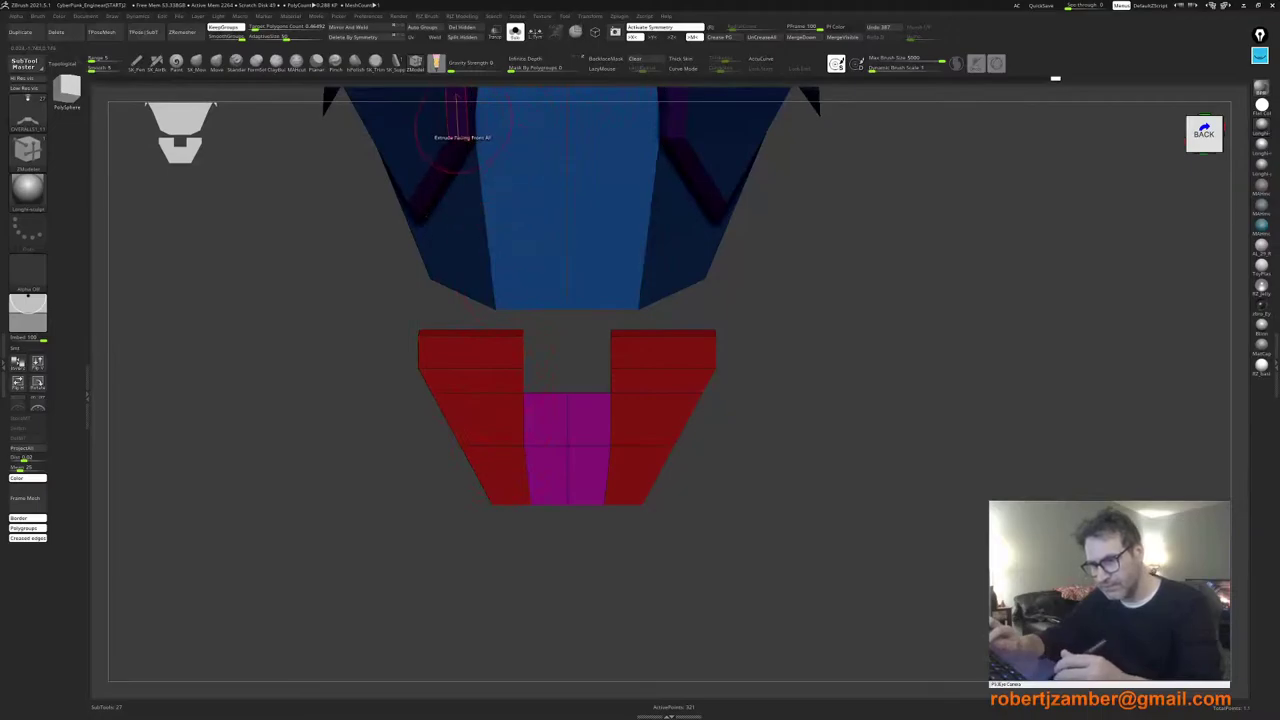
# Step: Try to extrude the block's polygons from its underside with the Facing Front All target, and undo it
pyautogui.click(462, 27)
pyautogui.keyDown('alt'); pyautogui.moveTo(512, 460); pyautogui.dragTo(497, 397, button='right'); pyautogui.keyUp('alt')
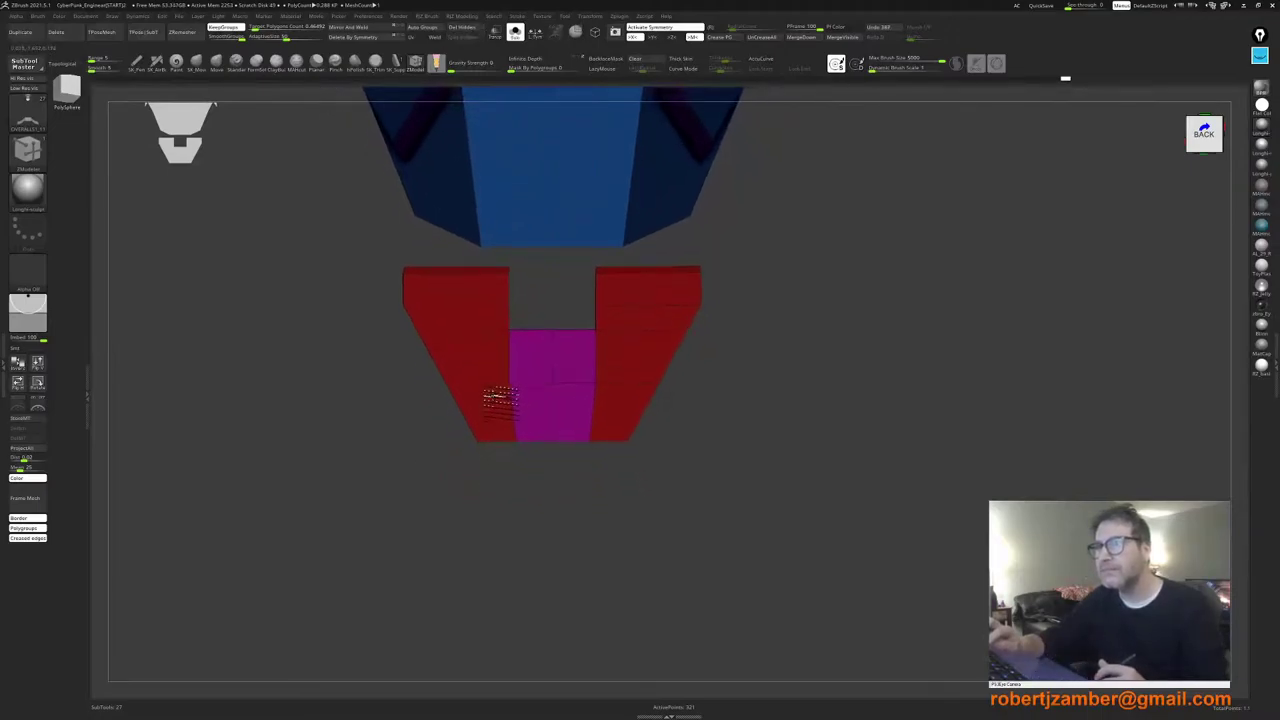
pyautogui.keyDown('ctrl'); pyautogui.moveTo(530, 445); pyautogui.dragTo(540, 460, button='right'); pyautogui.keyUp('ctrl')
pyautogui.moveTo(540, 460)
pyautogui.mouseDown(button='right')
pyautogui.moveTo(540, 425)
pyautogui.moveTo(545, 466)
pyautogui.mouseUp(button='right')
pyautogui.keyDown('alt'); pyautogui.click(547, 478); pyautogui.keyUp('alt')
pyautogui.moveTo(545, 465); pyautogui.dragTo(552, 480)
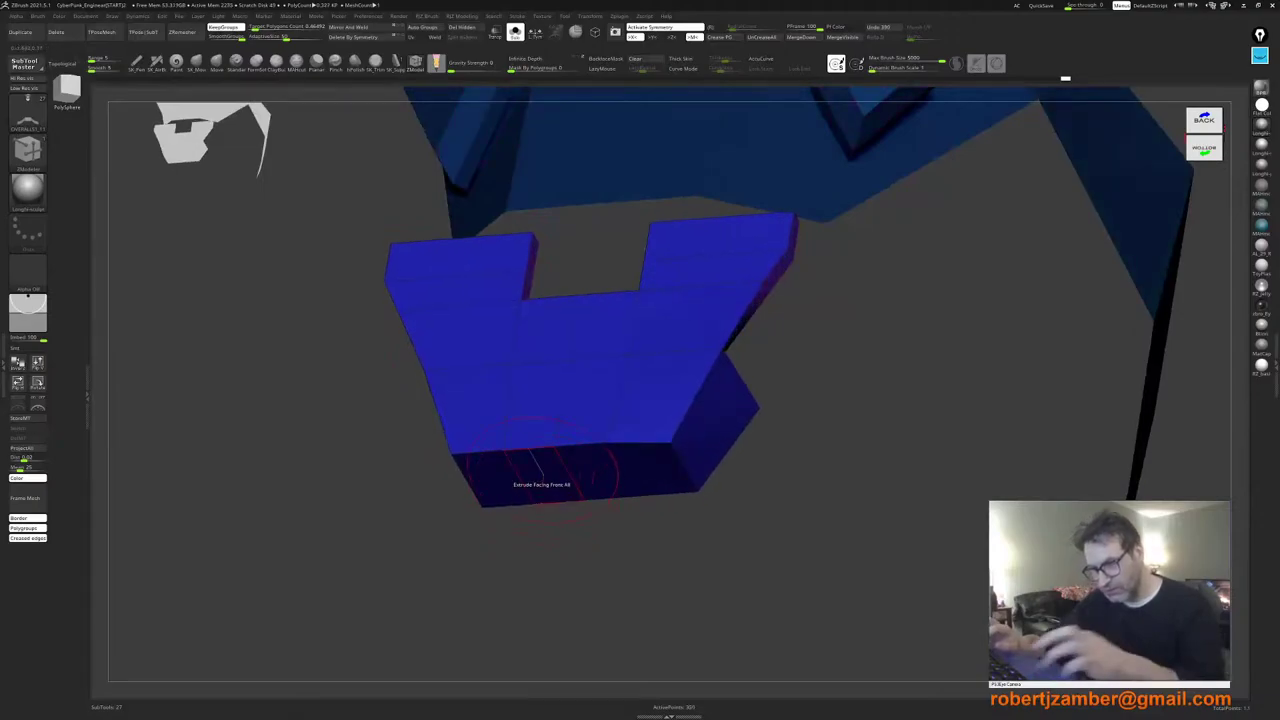
pyautogui.hotkey('ctrl', 'z')
# Step: Try to extrude the central polygons on the block's underside straight down with the Polygroup All target, and undo it
pyautogui.press('space')
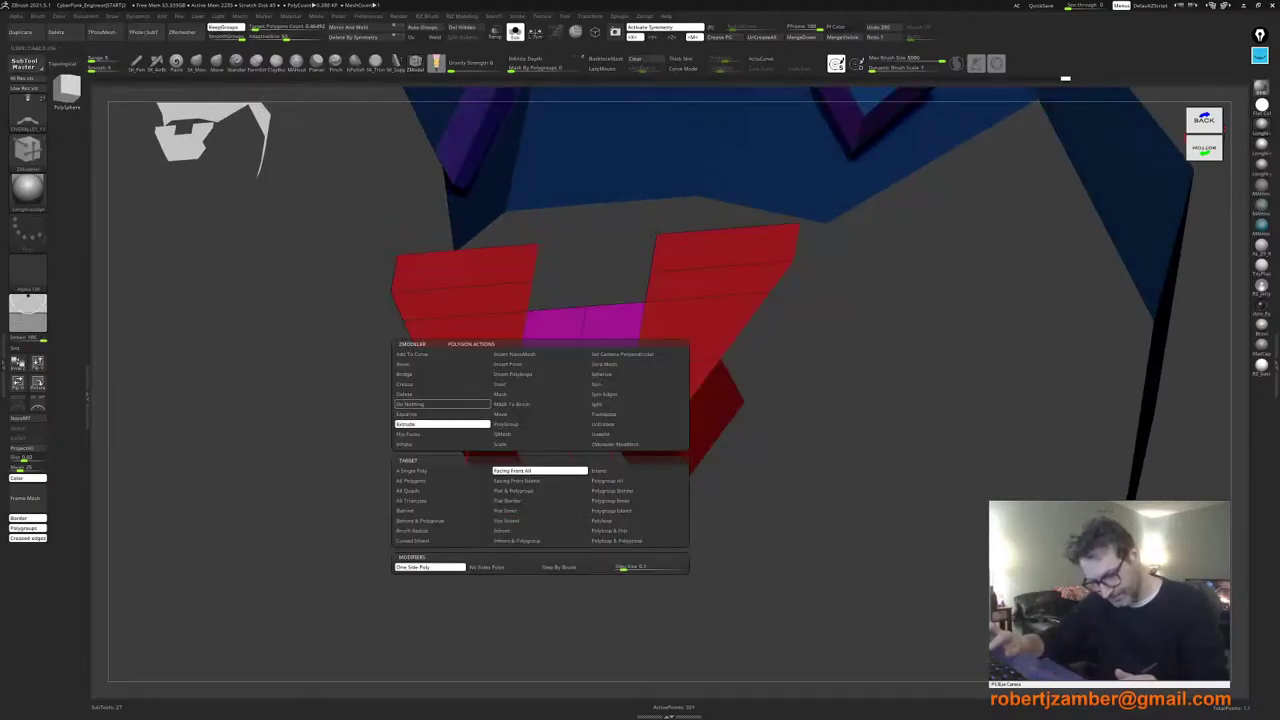
pyautogui.click(620, 481)
pyautogui.moveTo(544, 468); pyautogui.dragTo(554, 502)
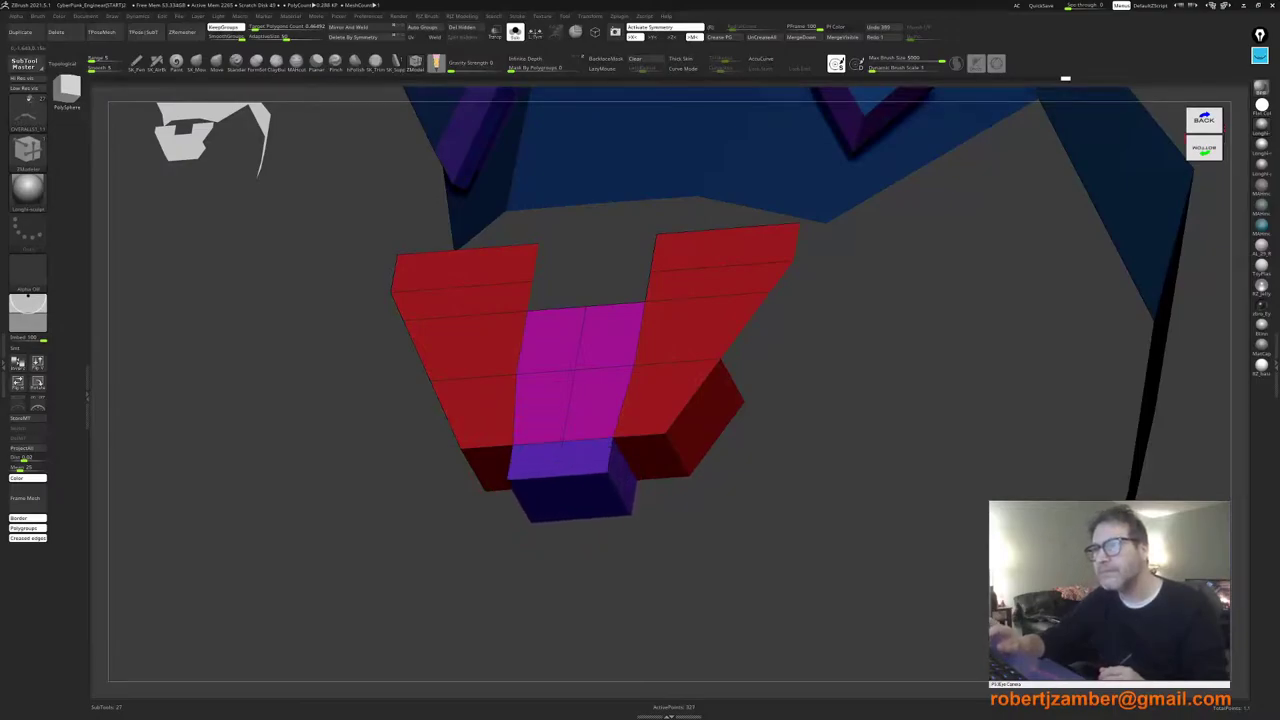
pyautogui.keyDown('shift'); pyautogui.moveTo(532, 556); pyautogui.dragTo(542, 572); pyautogui.keyUp('shift')
pyautogui.hotkey('ctrl', 'z')
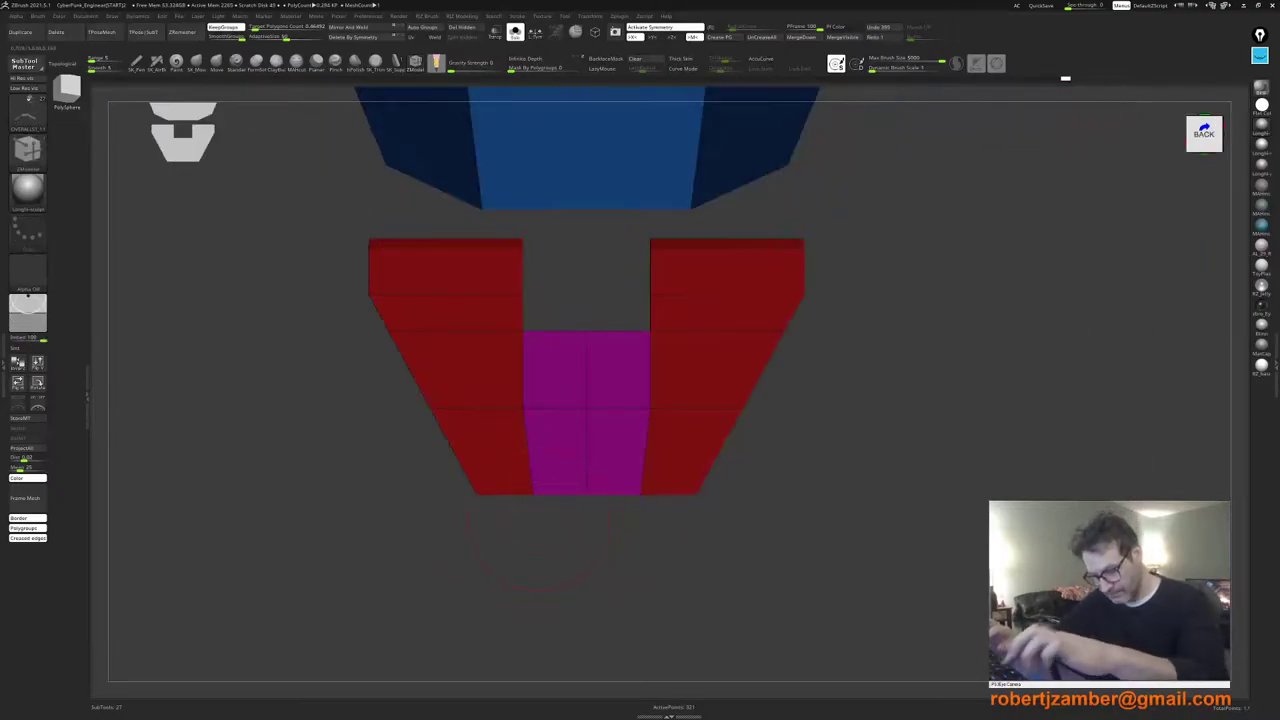
# Step: Inset the two central polygons on the block's underside
pyautogui.moveTo(540, 522); pyautogui.dragTo(480, 395)
pyautogui.press('space')
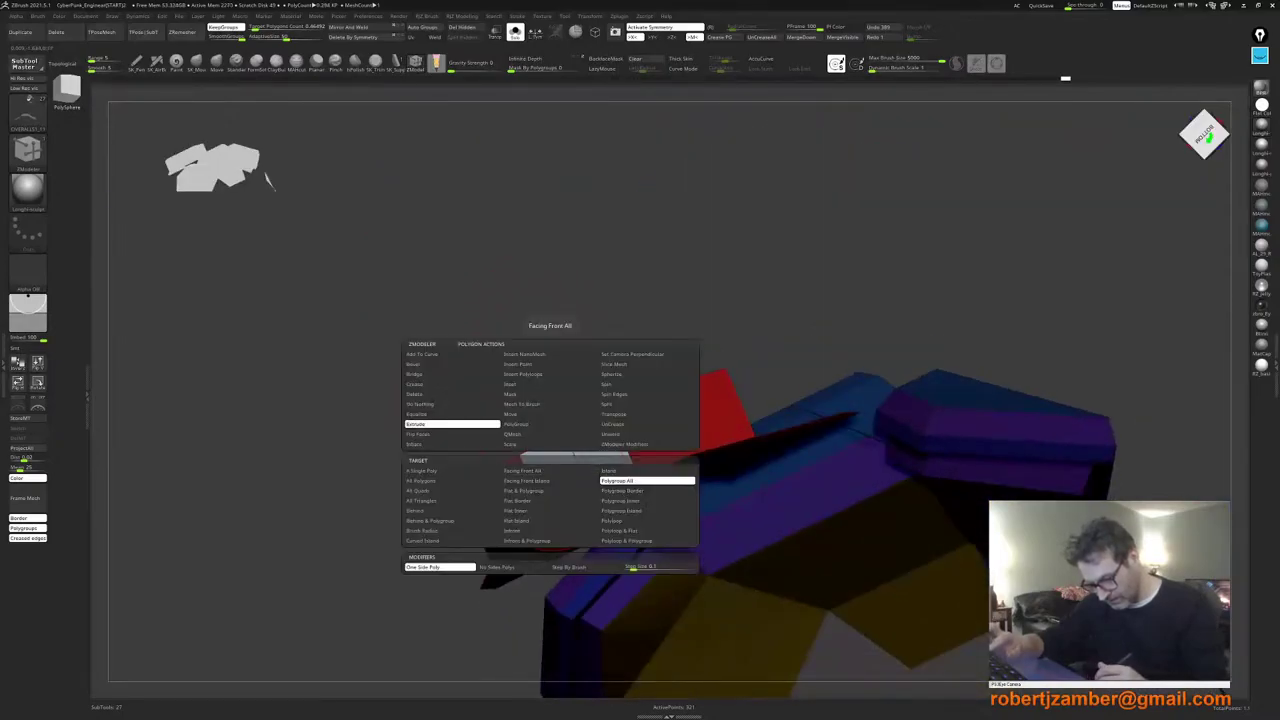
pyautogui.click(549, 384)
pyautogui.moveTo(574, 460); pyautogui.dragTo(582, 478)
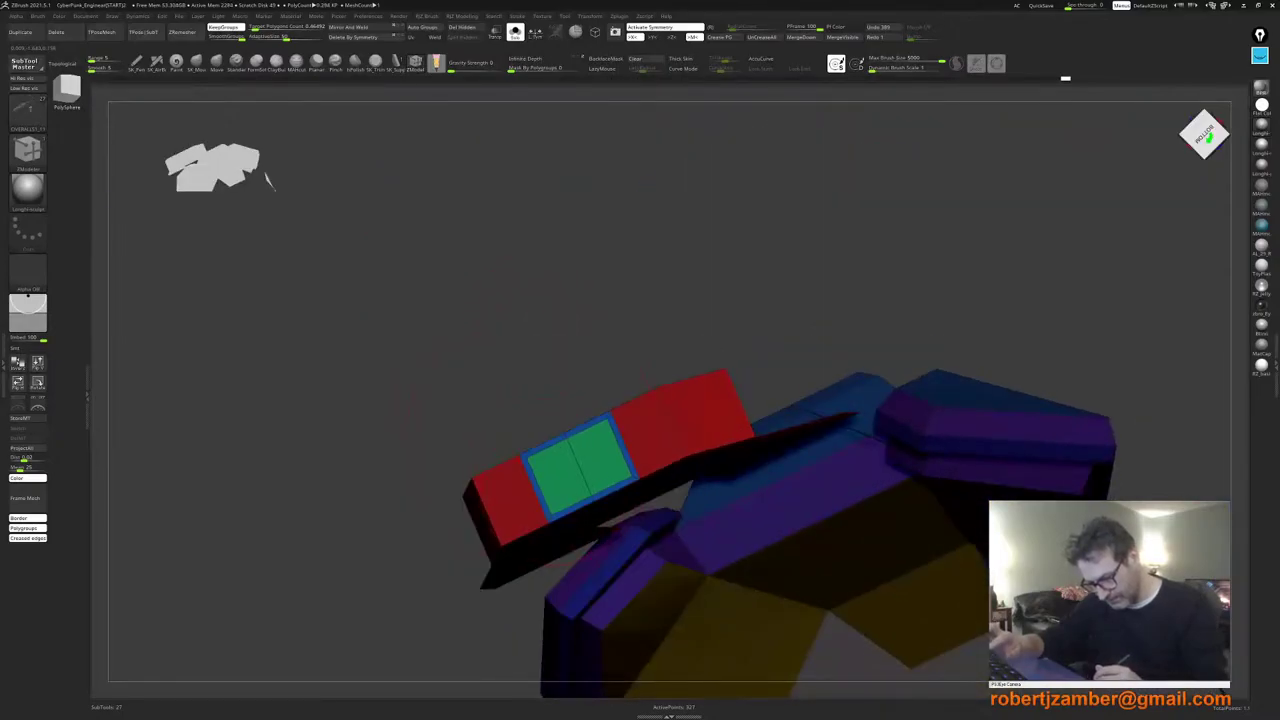
pyautogui.moveTo(554, 481); pyautogui.dragTo(565, 491, button='right')
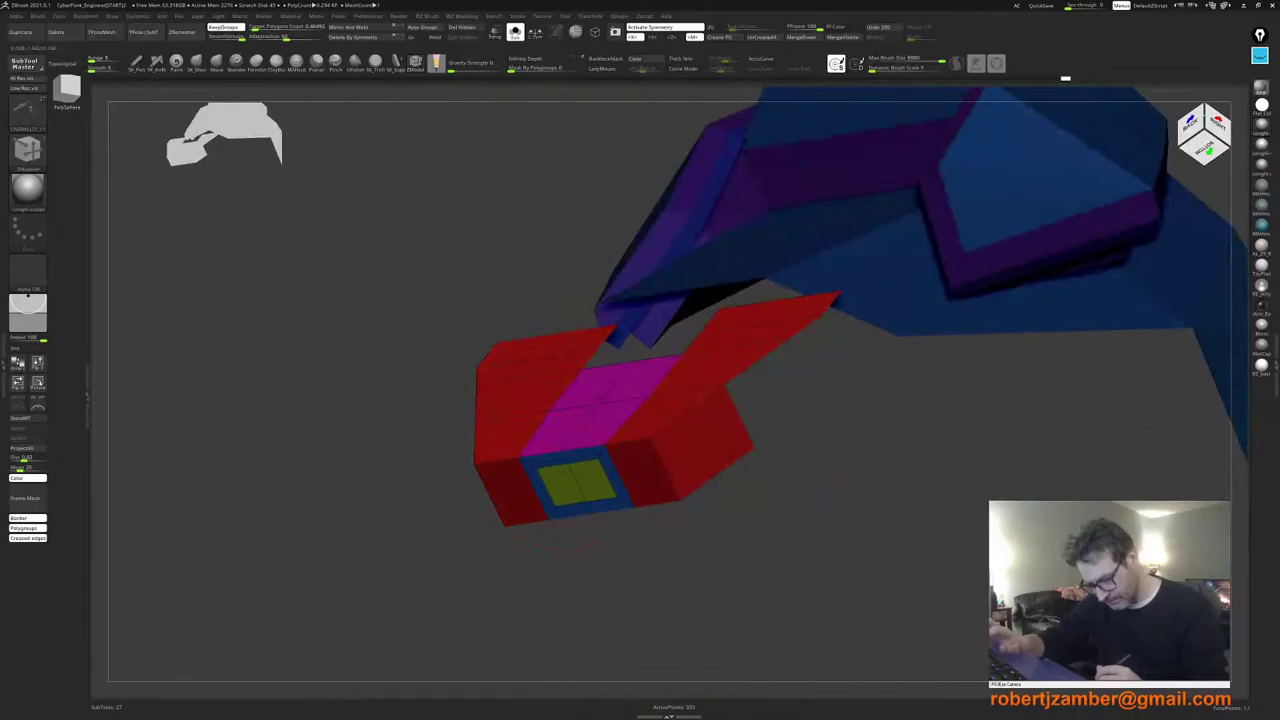
# Step: Extrude the inset central polygons downward with the Polygroup All target to form a short tapered tab under the block
pyautogui.press('space')
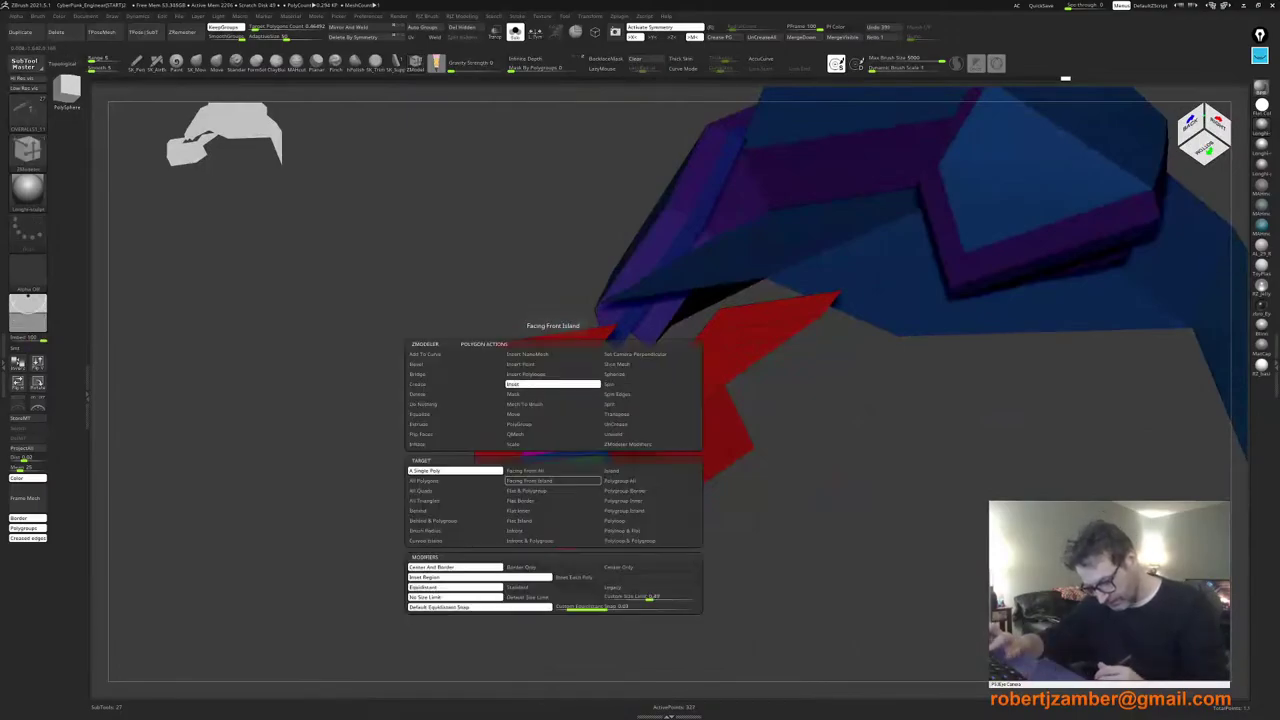
pyautogui.click(456, 424)
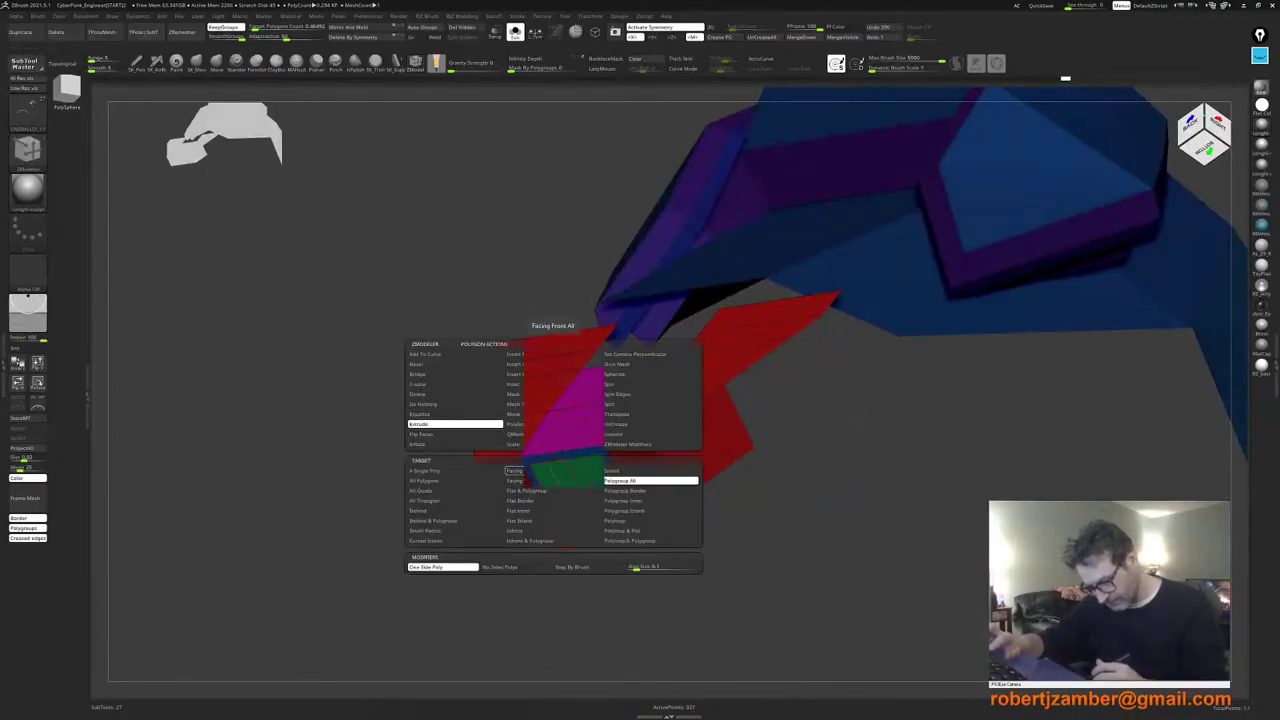
pyautogui.moveTo(552, 482); pyautogui.dragTo(534, 530)
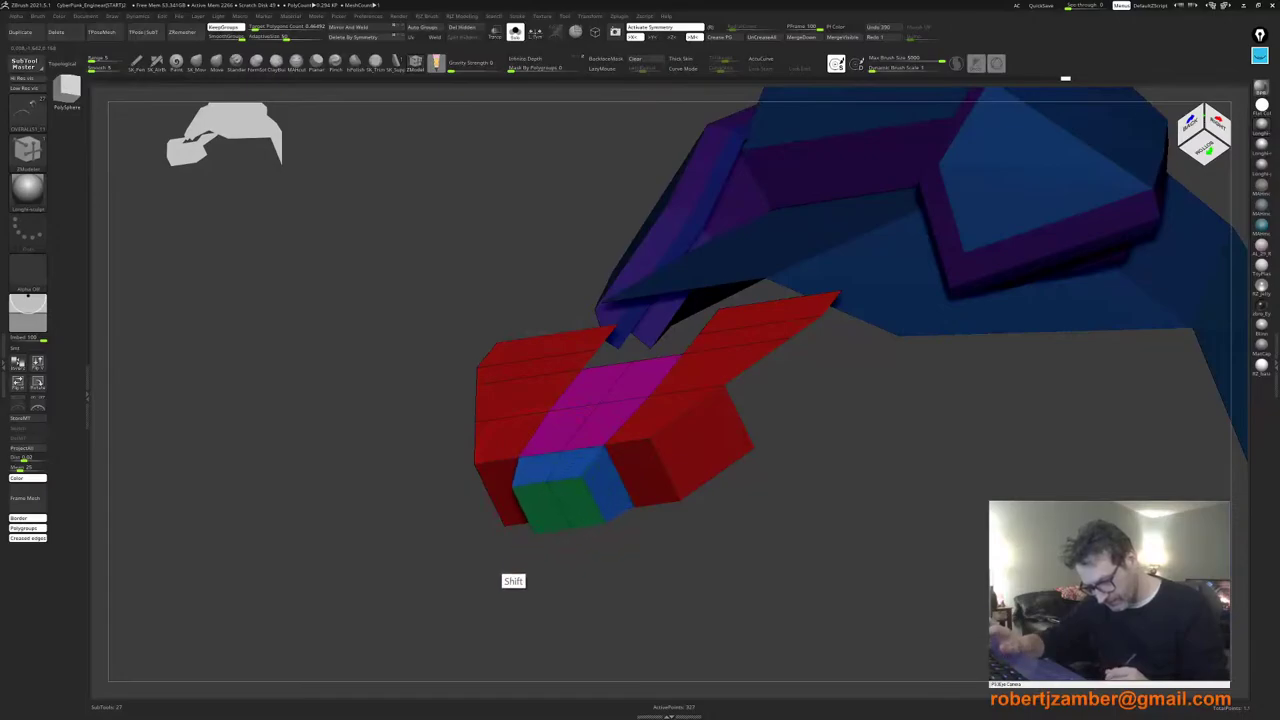
pyautogui.keyDown('shift'); pyautogui.moveTo(500, 575); pyautogui.dragTo(501, 333, button='right'); pyautogui.keyUp('shift')
pyautogui.click(217, 63)
pyautogui.press('space')
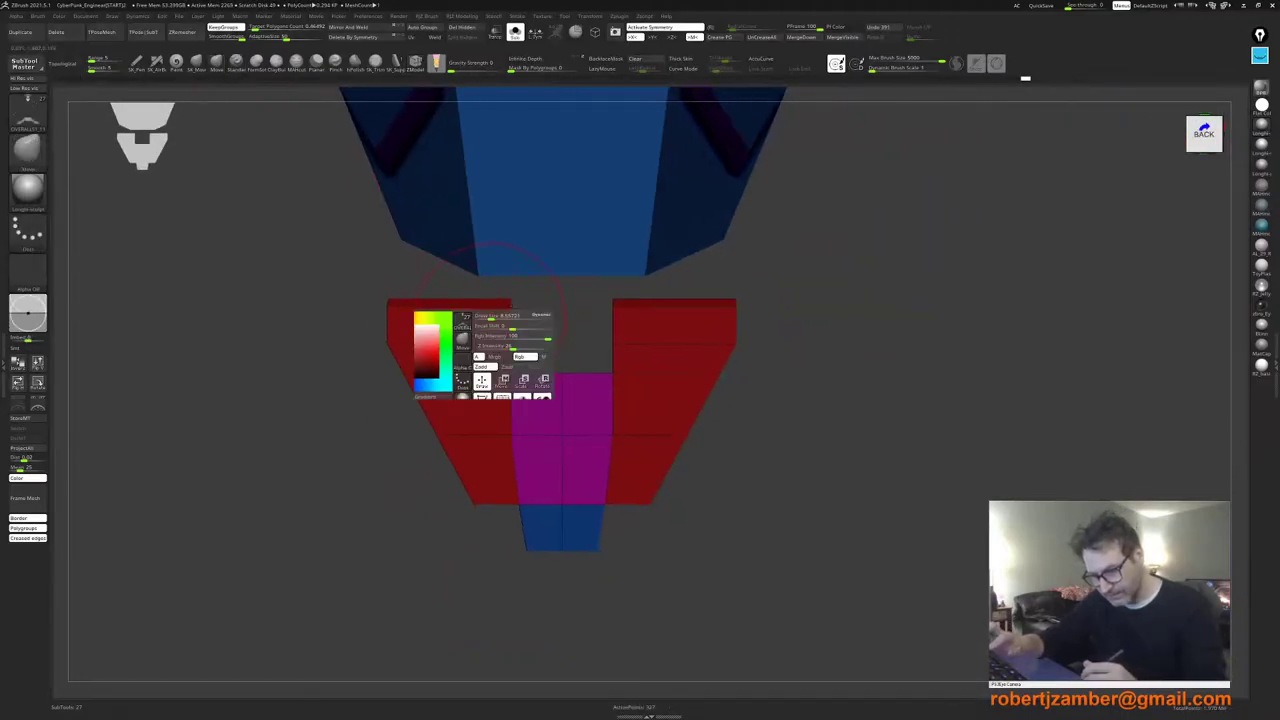
pyautogui.moveTo(488, 318); pyautogui.dragTo(504, 318)
pyautogui.moveTo(503, 314); pyautogui.dragTo(495, 346, button='right')
pyautogui.moveTo(480, 413); pyautogui.dragTo(449, 420, button='right')
pyautogui.keyDown('alt'); pyautogui.moveTo(449, 420); pyautogui.dragTo(456, 413, button='right'); pyautogui.keyUp('alt')
pyautogui.click(416, 63)
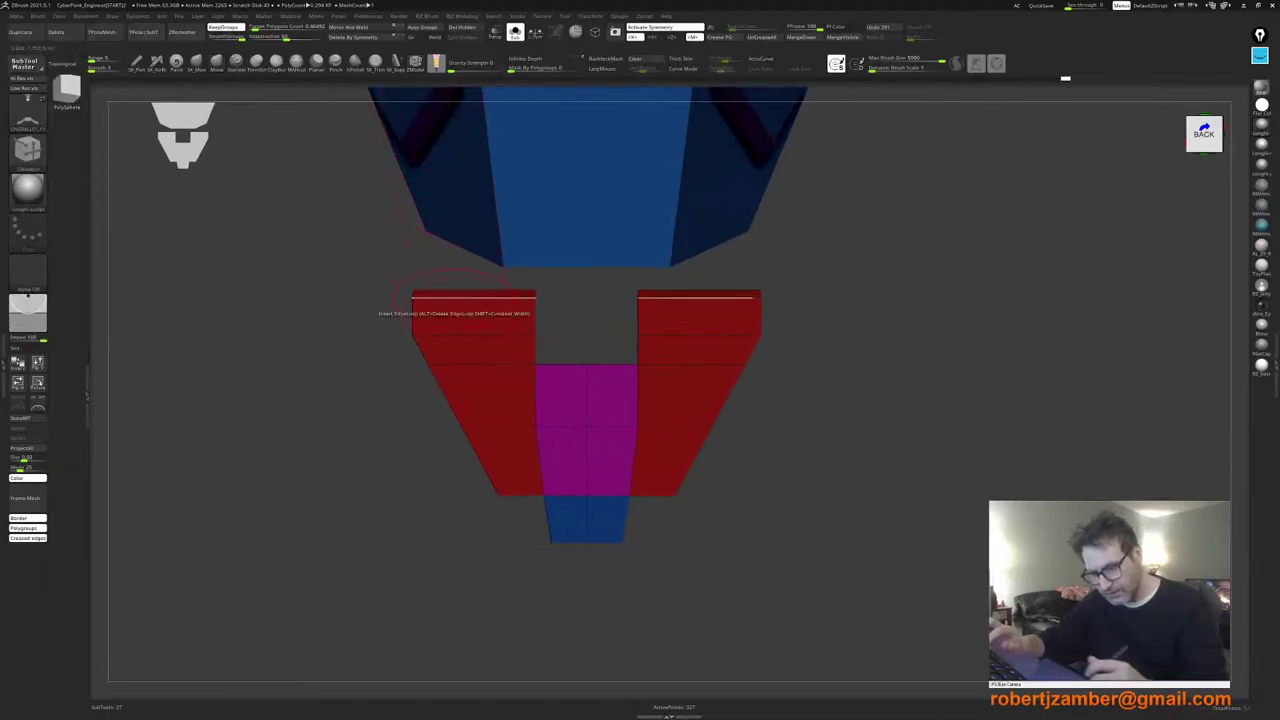
# Step: Mark all front polygons of the block and its lower tab as a temporary polygroup
pyautogui.moveTo(480, 320)
pyautogui.keyDown('alt'); pyautogui.mouseDown()
pyautogui.moveTo(494, 405)
pyautogui.moveTo(563, 442)
pyautogui.moveTo(564, 395)
pyautogui.mouseUp(); pyautogui.keyUp('alt')
pyautogui.moveTo(564, 395)
pyautogui.mouseDown(button='right')
pyautogui.moveTo(457, 380)
pyautogui.moveTo(543, 404)
pyautogui.mouseUp(button='right')
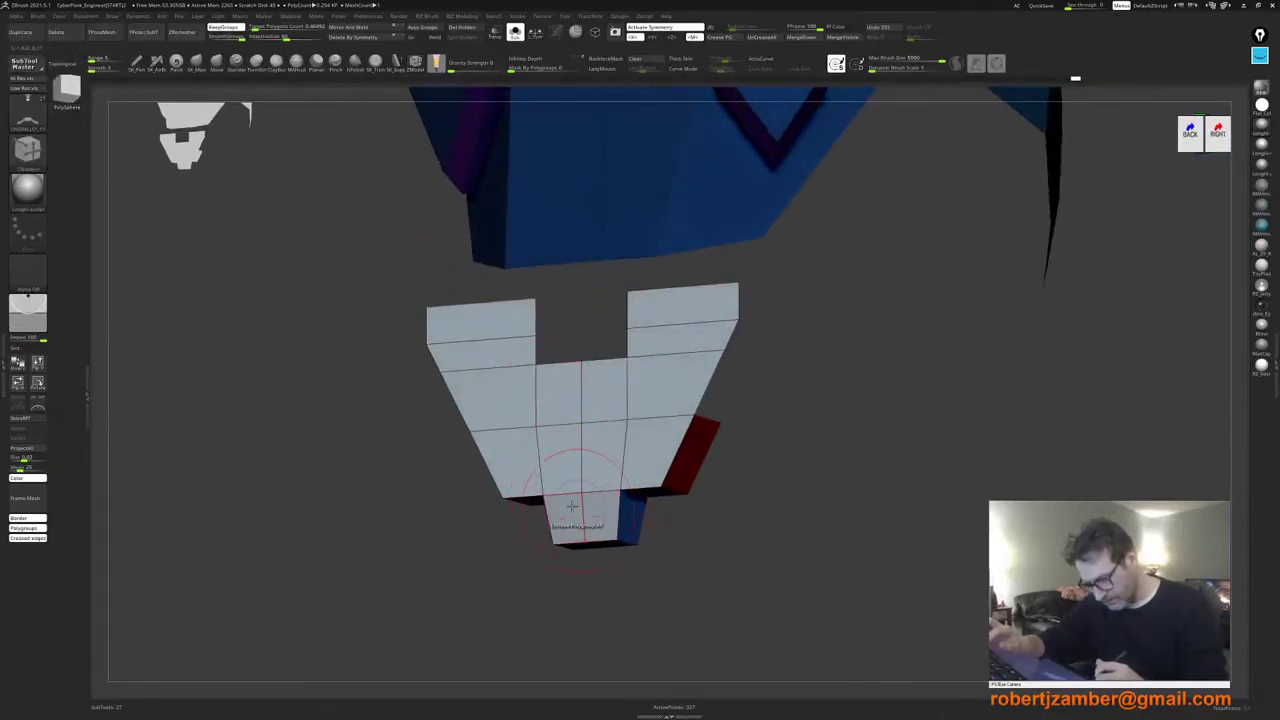
pyautogui.moveTo(572, 506); pyautogui.dragTo(578, 440, button='right')
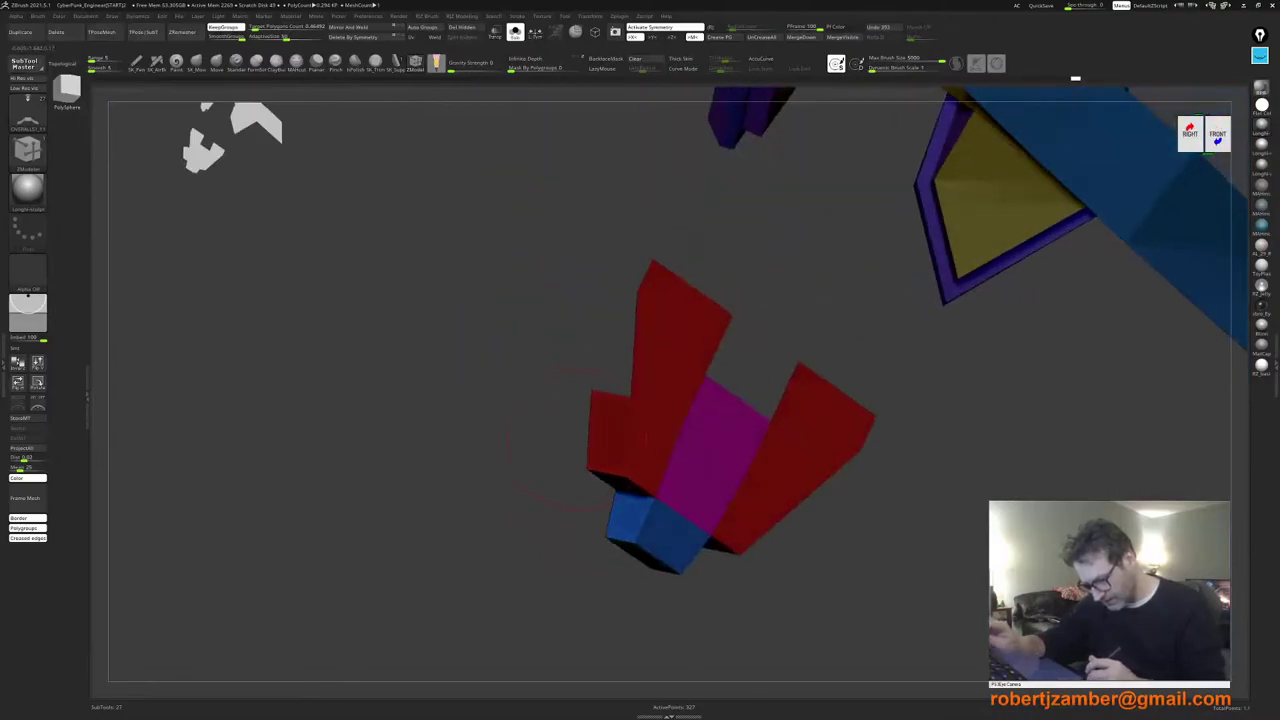
# Step: Hide the block's polygroups one after another, and show the whole mesh again
pyautogui.keyDown('ctrl'); pyautogui.keyDown('shift'); pyautogui.click(626, 477); pyautogui.keyUp('shift'); pyautogui.keyUp('ctrl')
pyautogui.keyDown('ctrl'); pyautogui.keyDown('shift'); pyautogui.click(628, 477); pyautogui.keyUp('shift'); pyautogui.keyUp('ctrl')
pyautogui.keyDown('ctrl'); pyautogui.keyDown('shift'); pyautogui.click(655, 501); pyautogui.keyUp('shift'); pyautogui.keyUp('ctrl')
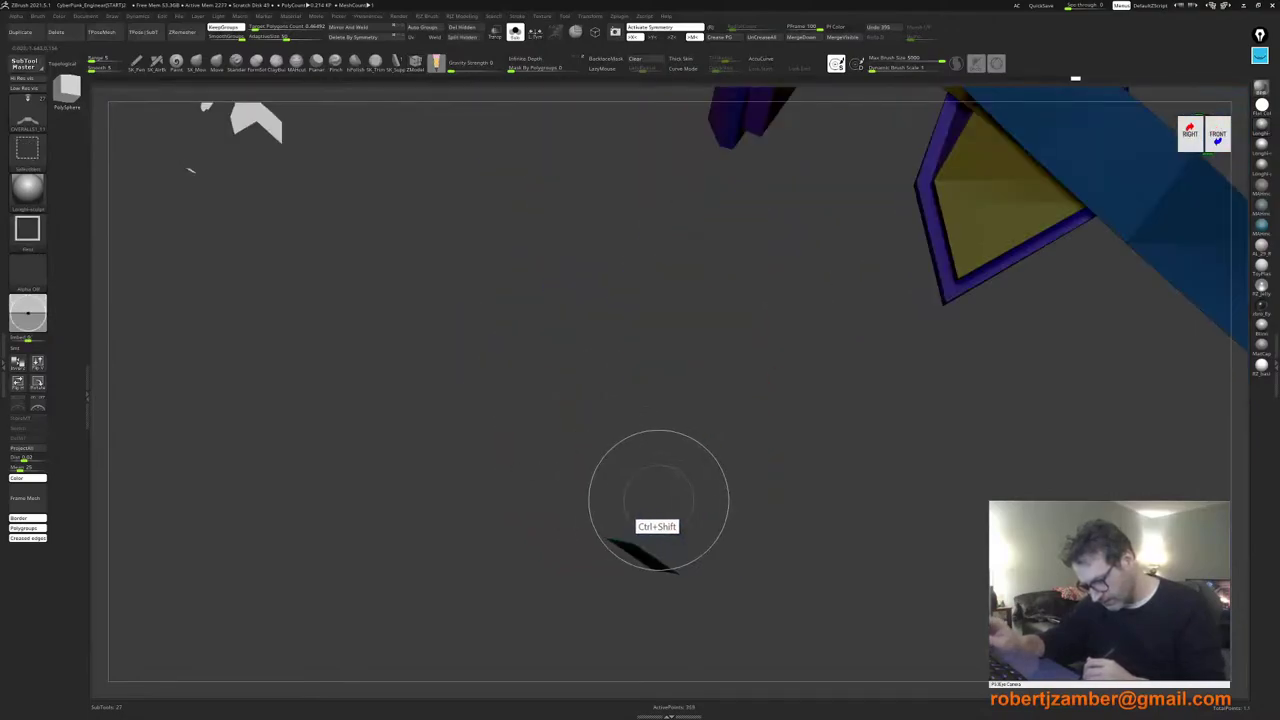
pyautogui.keyDown('ctrl'); pyautogui.keyDown('shift'); pyautogui.click(634, 543); pyautogui.keyUp('shift'); pyautogui.keyUp('ctrl')
pyautogui.moveTo(640, 545); pyautogui.dragTo(590, 520, button='right')
pyautogui.moveTo(590, 520); pyautogui.dragTo(488, 502, button='right')
pyautogui.keyDown('ctrl'); pyautogui.keyDown('shift'); pyautogui.click(486, 500); pyautogui.keyUp('shift'); pyautogui.keyUp('ctrl')
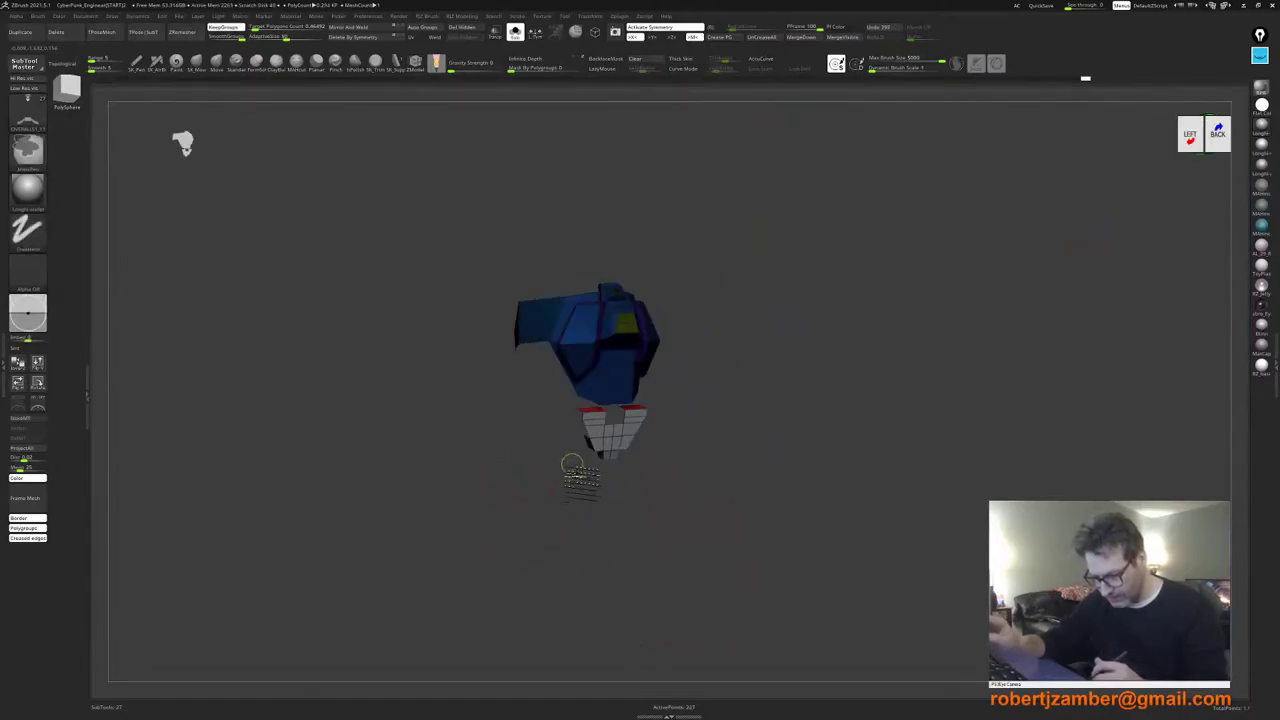
# Step: Isolate the front polygons of the block and tab, combine them into one polygroup, and show the whole mesh
pyautogui.keyDown('ctrl'); pyautogui.keyDown('alt'); pyautogui.moveTo(571, 466); pyautogui.dragTo(514, 422, button='right'); pyautogui.keyUp('alt'); pyautogui.keyUp('ctrl')
pyautogui.keyDown('ctrl'); pyautogui.keyDown('shift'); pyautogui.click(604, 425); pyautogui.keyUp('shift'); pyautogui.keyUp('ctrl')
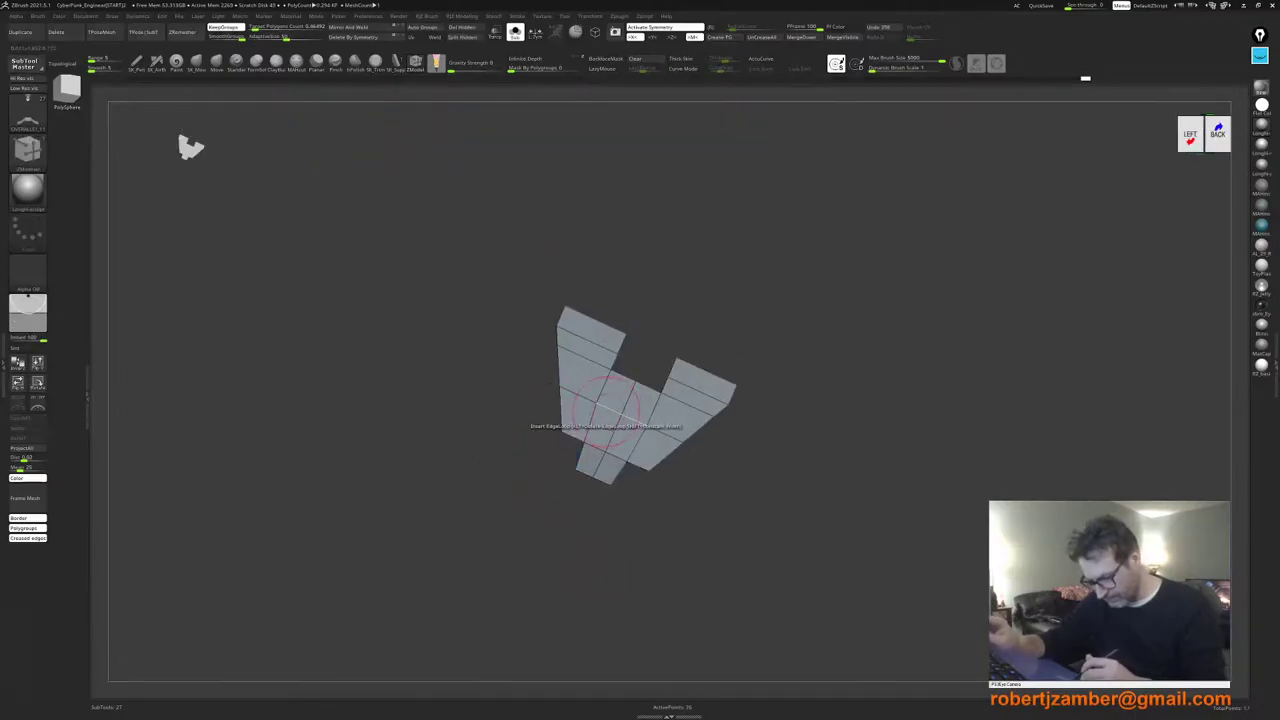
pyautogui.keyDown('ctrl'); pyautogui.keyDown('shift'); pyautogui.click(489, 380); pyautogui.keyUp('shift'); pyautogui.keyUp('ctrl')
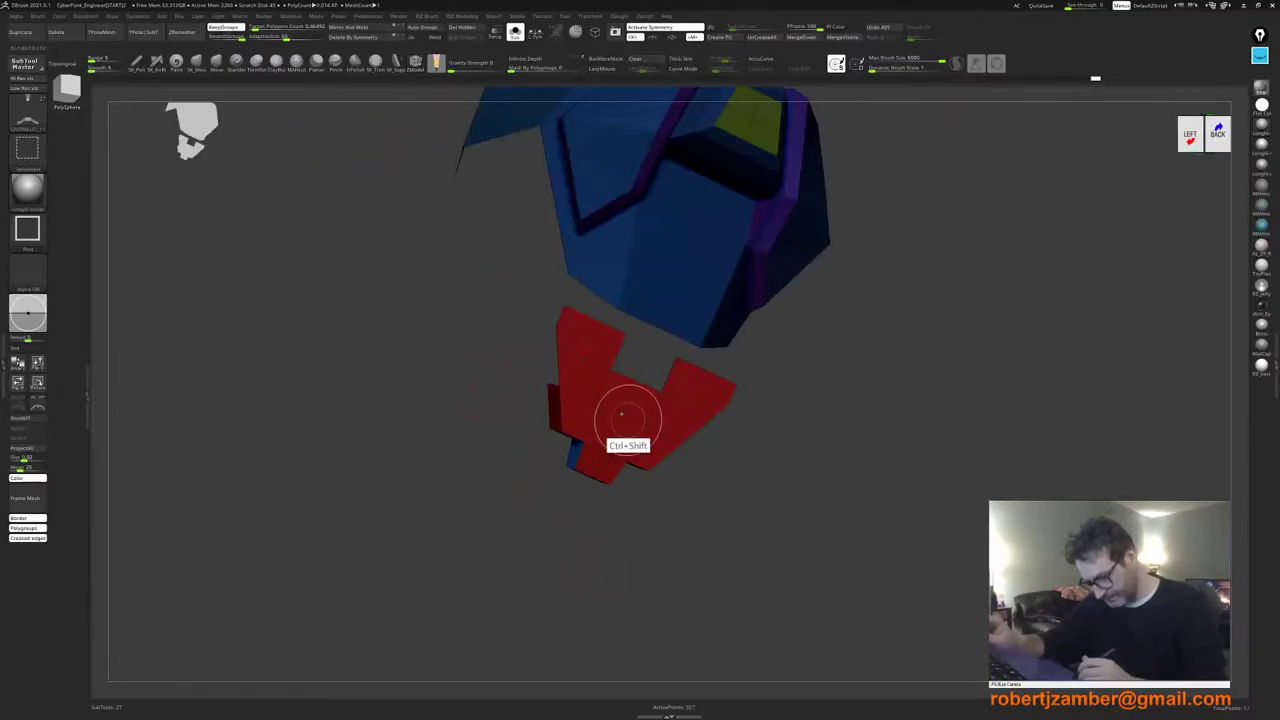
# Step: Hide the block's regrouped front polygons, leaving its rim and side polygons visible with the upper armour
pyautogui.keyDown('ctrl'); pyautogui.keyDown('shift'); pyautogui.click(620, 413); pyautogui.keyUp('shift'); pyautogui.keyUp('ctrl')
pyautogui.keyDown('ctrl'); pyautogui.keyDown('shift'); pyautogui.click(615, 414); pyautogui.keyUp('shift'); pyautogui.keyUp('ctrl')
pyautogui.moveTo(615, 414); pyautogui.dragTo(624, 452, button='right')
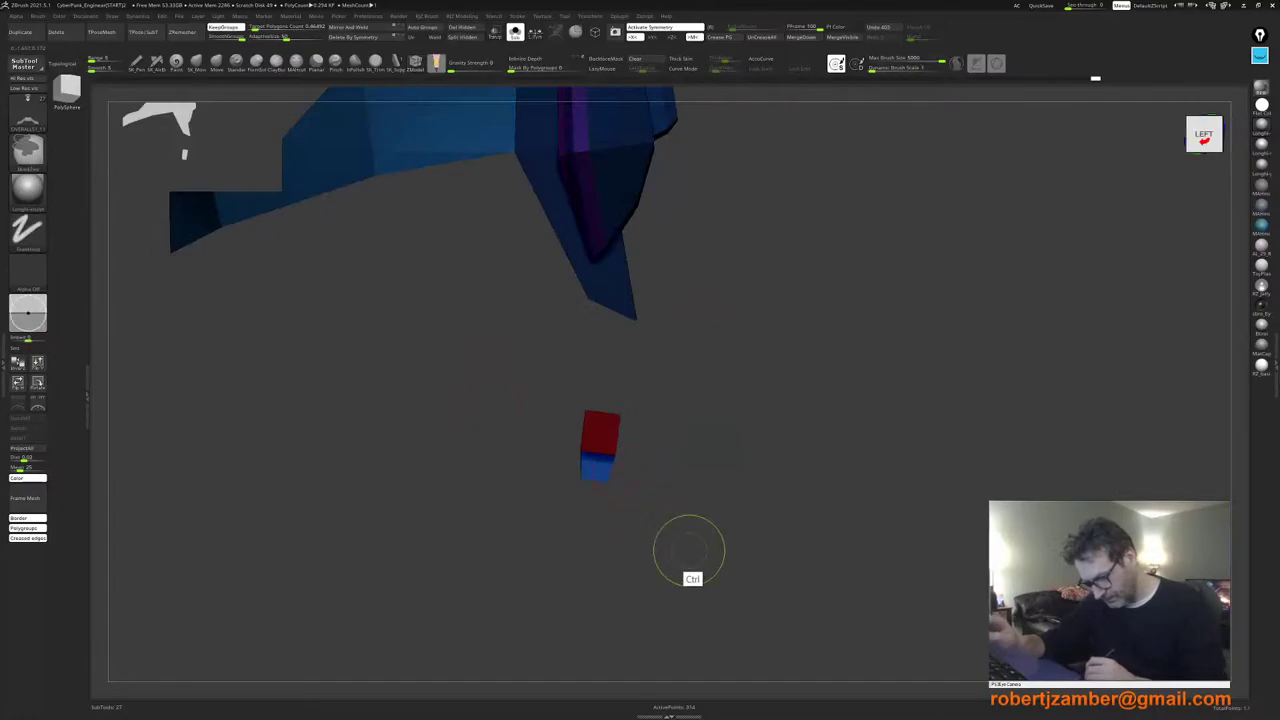
# Step: Try to group the block's visible rim and side polygons through a mask, undo it, and clear the mask
pyautogui.keyDown('ctrl'); pyautogui.moveTo(712, 584); pyautogui.dragTo(468, 337); pyautogui.keyUp('ctrl')
pyautogui.keyDown('shift'); pyautogui.moveTo(474, 345); pyautogui.dragTo(431, 322, button='right'); pyautogui.keyUp('shift')
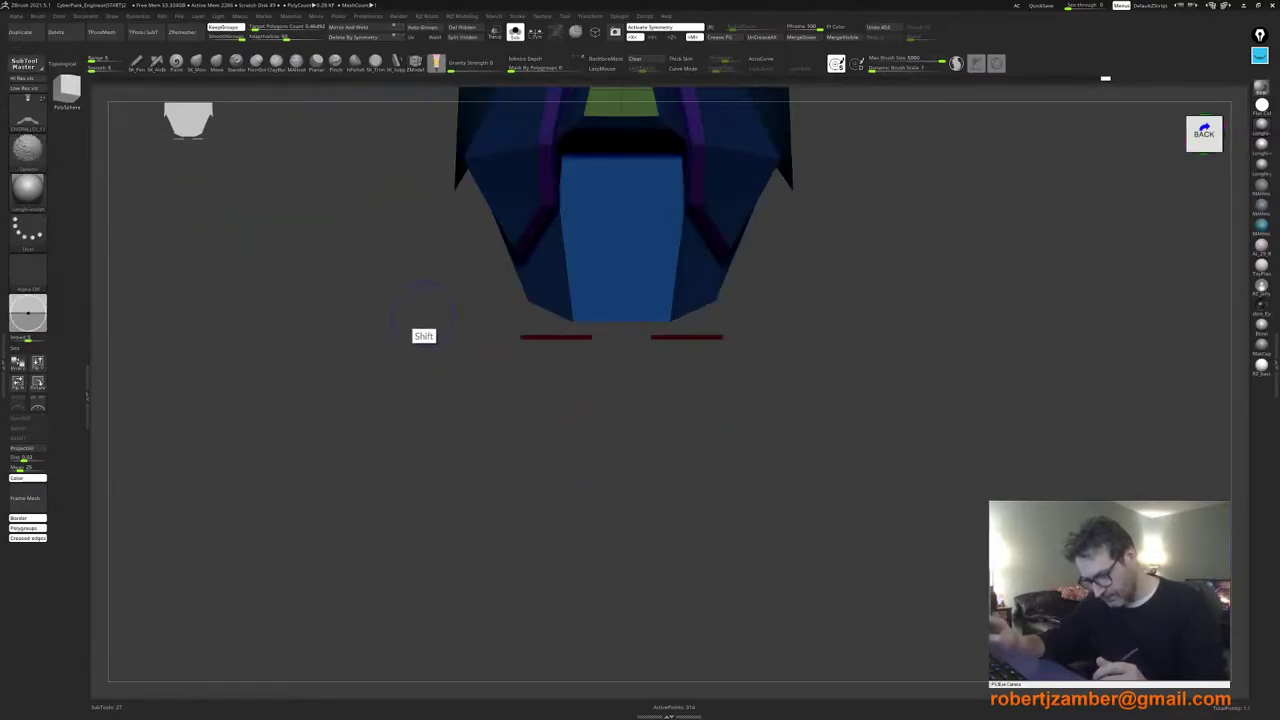
pyautogui.hotkey('ctrl', 'w')
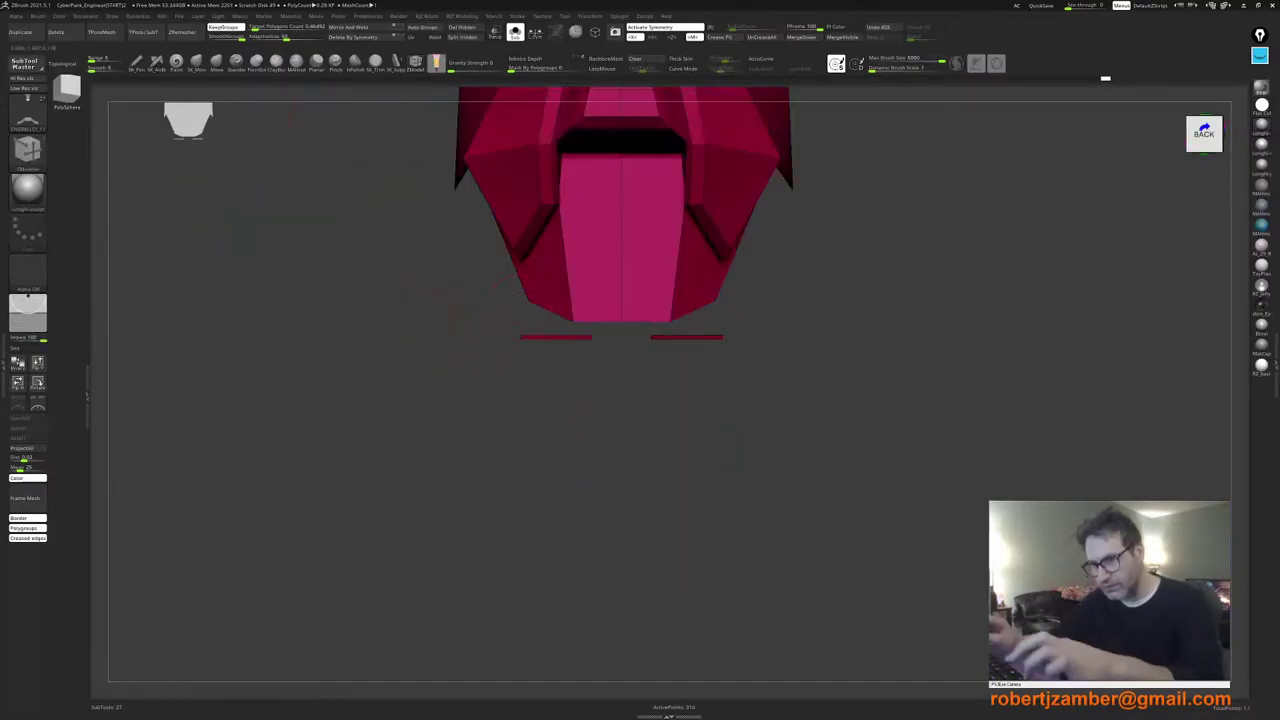
pyautogui.hotkey('ctrl', 'z')
pyautogui.keyDown('alt'); pyautogui.moveTo(459, 324); pyautogui.dragTo(450, 378); pyautogui.keyUp('alt')
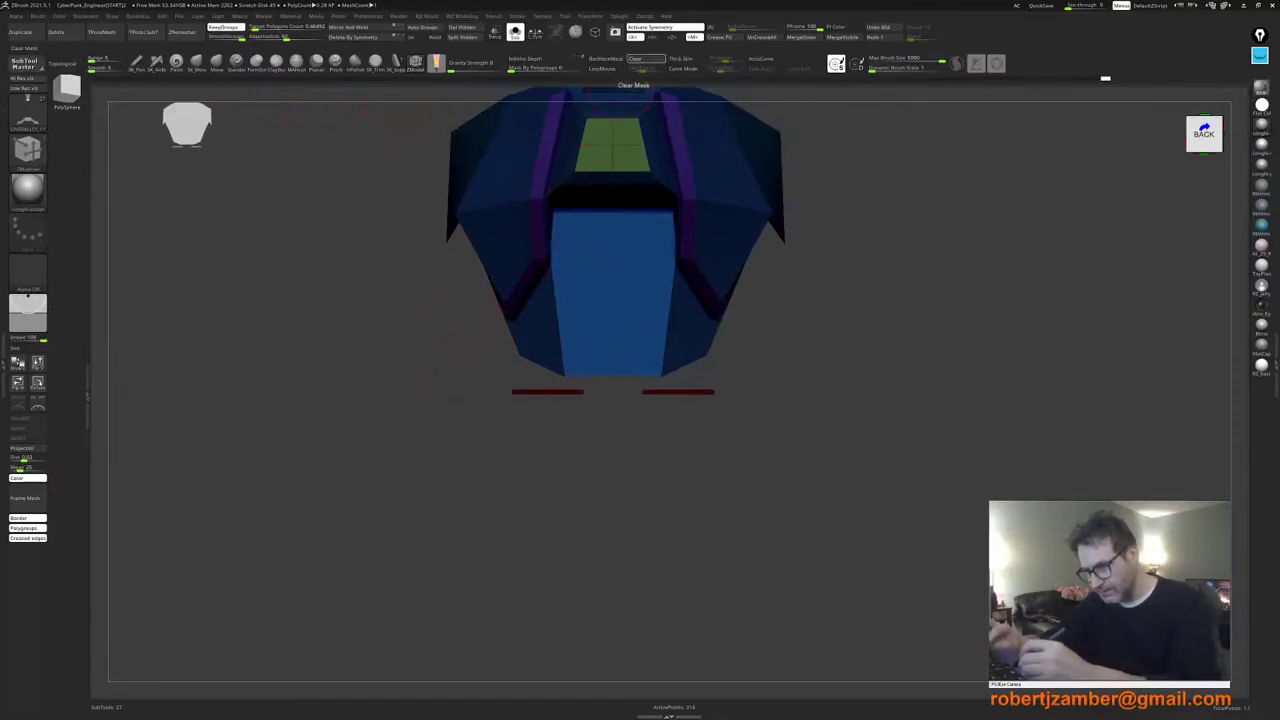
pyautogui.click(637, 59)
# Step: Try to isolate the lower side polygons of the block with a selection rectangle, and undo it
pyautogui.moveTo(466, 434); pyautogui.dragTo(551, 462)
pyautogui.keyDown('ctrl'); pyautogui.keyDown('shift'); pyautogui.moveTo(696, 593); pyautogui.dragTo(479, 443); pyautogui.keyUp('shift'); pyautogui.keyUp('ctrl')
pyautogui.keyDown('ctrl'); pyautogui.keyDown('shift'); pyautogui.moveTo(474, 389); pyautogui.dragTo(474, 389); pyautogui.keyUp('shift'); pyautogui.keyUp('ctrl')
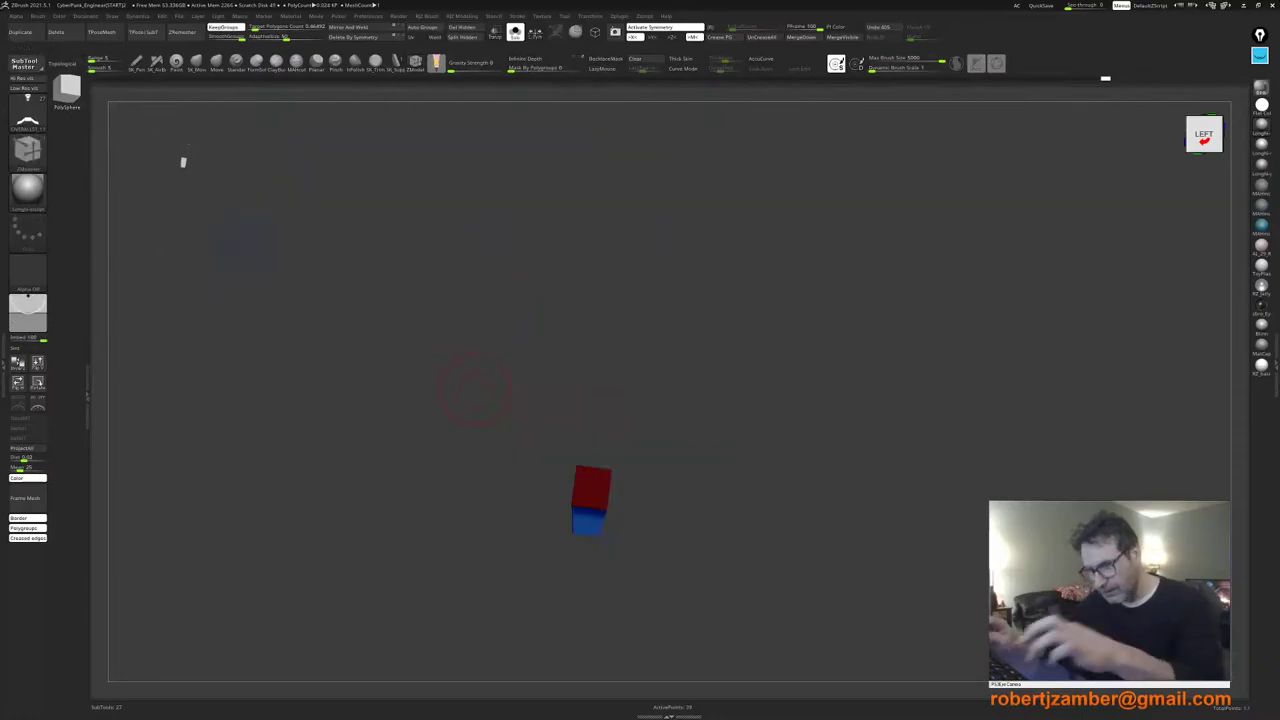
pyautogui.hotkey('ctrl', 'z')
# Step: Mask the block's visible rim and side polygons, turn them into one polygroup, and show the hidden polygons
pyautogui.keyDown('ctrl'); pyautogui.moveTo(470, 431); pyautogui.dragTo(462, 461, button='right'); pyautogui.keyUp('ctrl')
pyautogui.keyDown('ctrl'); pyautogui.moveTo(474, 421); pyautogui.dragTo(725, 633); pyautogui.keyUp('ctrl')
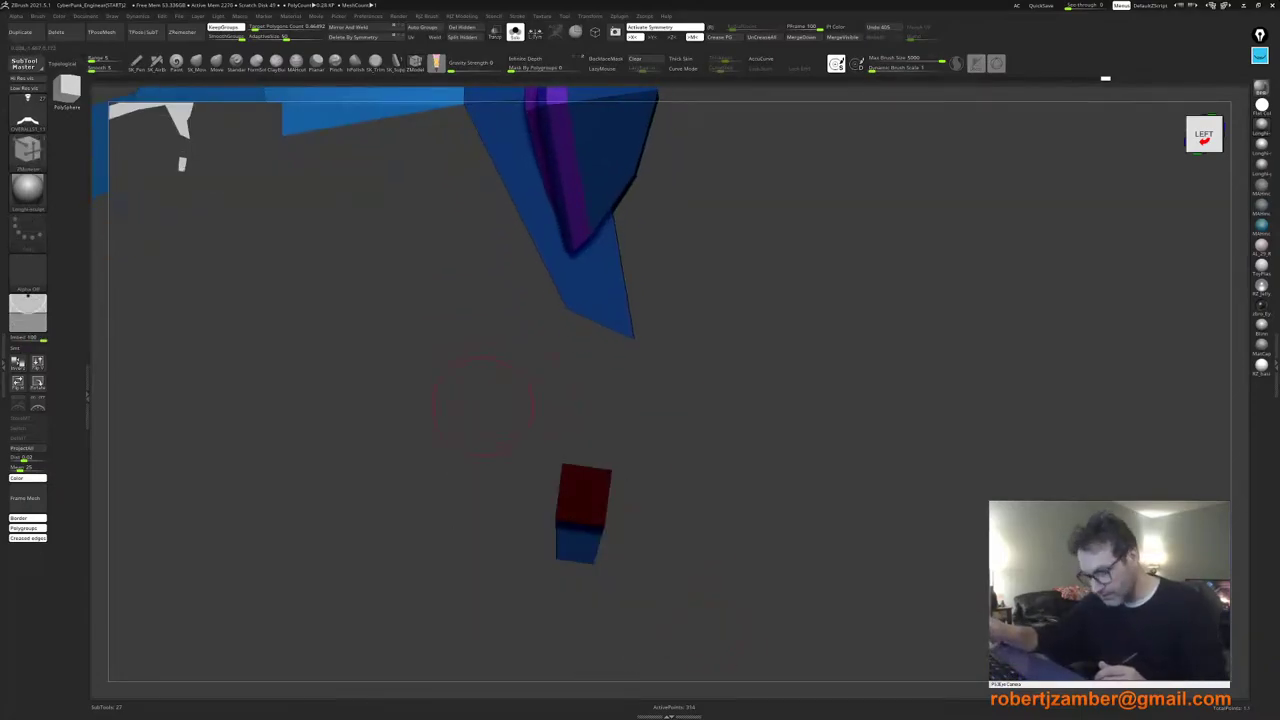
pyautogui.moveTo(449, 435)
pyautogui.keyDown('ctrl'); pyautogui.mouseDown()
pyautogui.moveTo(706, 574)
pyautogui.moveTo(660, 390)
pyautogui.moveTo(623, 346)
pyautogui.moveTo(398, 304)
pyautogui.mouseUp(); pyautogui.keyUp('ctrl')
pyautogui.moveTo(548, 402); pyautogui.dragTo(480, 408, button='right')
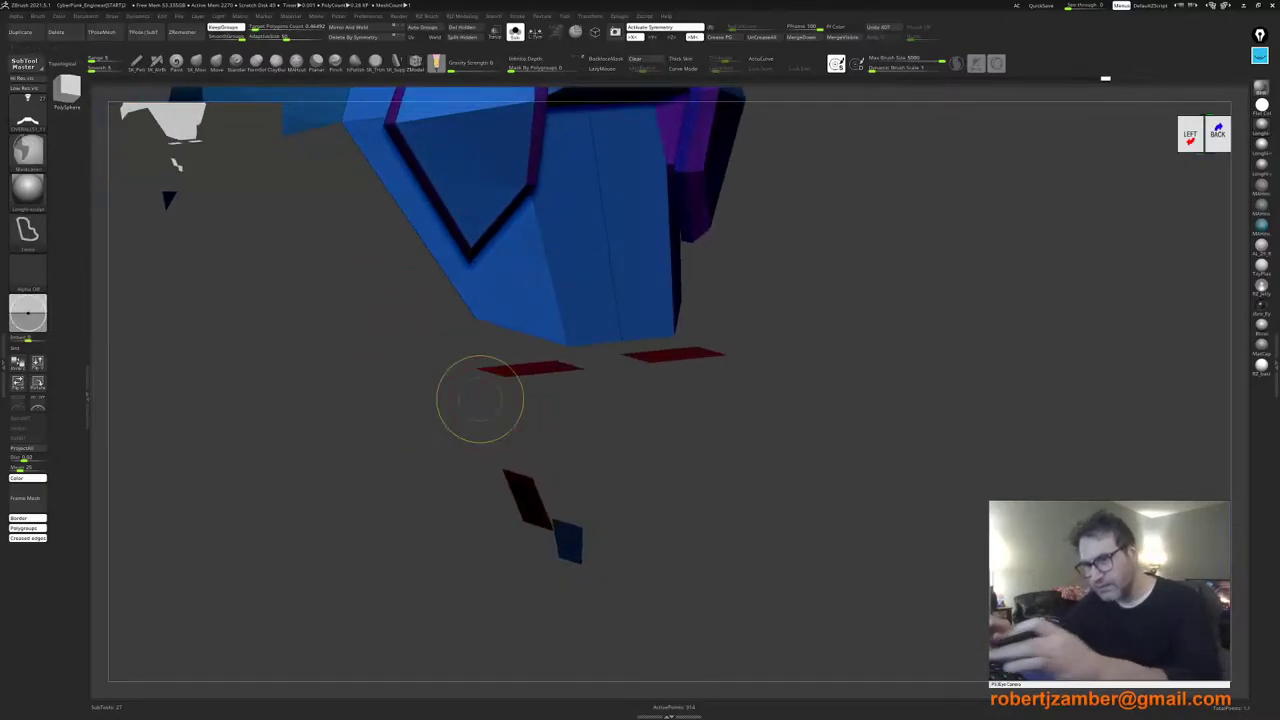
pyautogui.hotkey('ctrl', 'w')
pyautogui.keyDown('ctrl'); pyautogui.keyDown('shift'); pyautogui.click(470, 462); pyautogui.keyUp('shift'); pyautogui.keyUp('ctrl')
# Step: Isolate the block's regrouped polygons and invert the visibility to check the grouping from several angles
pyautogui.moveTo(480, 467); pyautogui.dragTo(522, 454, button='right')
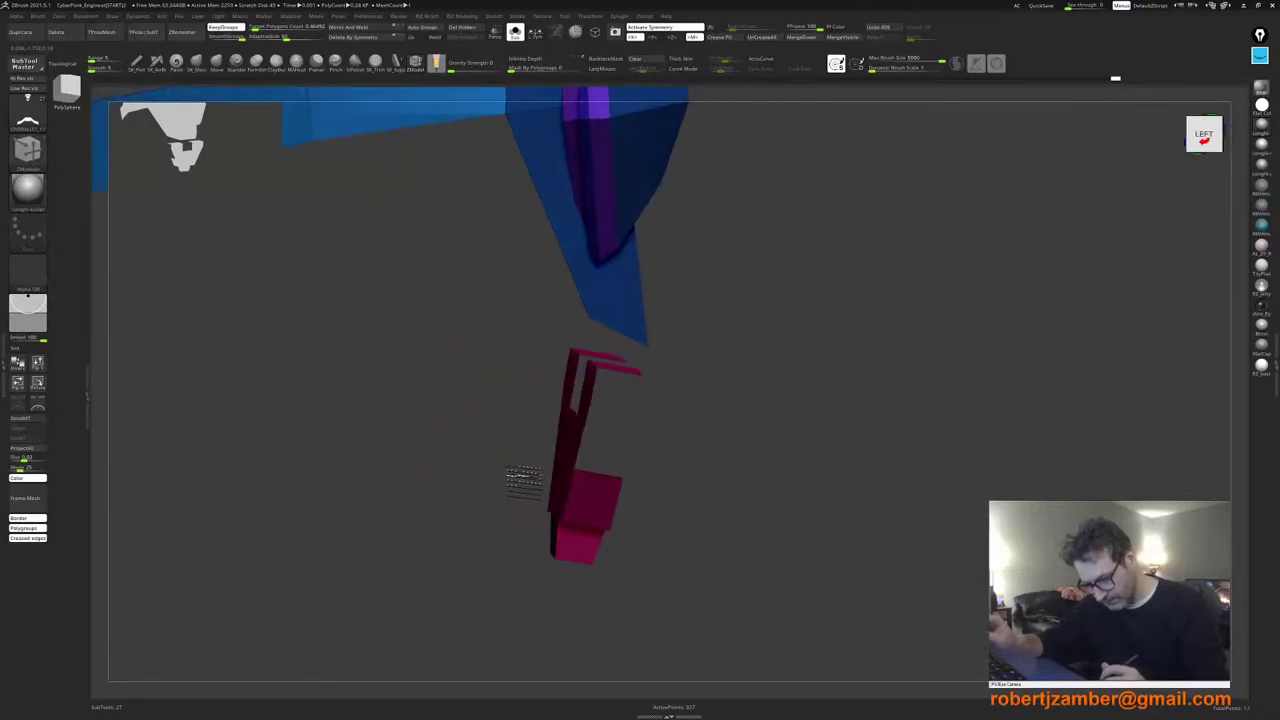
pyautogui.keyDown('ctrl'); pyautogui.keyDown('shift'); pyautogui.click(573, 487); pyautogui.keyUp('shift'); pyautogui.keyUp('ctrl')
pyautogui.keyDown('ctrl'); pyautogui.keyDown('shift'); pyautogui.click(574, 486); pyautogui.keyUp('shift'); pyautogui.keyUp('ctrl')
pyautogui.moveTo(574, 486); pyautogui.dragTo(452, 364, button='right')
pyautogui.moveTo(452, 364); pyautogui.dragTo(511, 415, button='right')
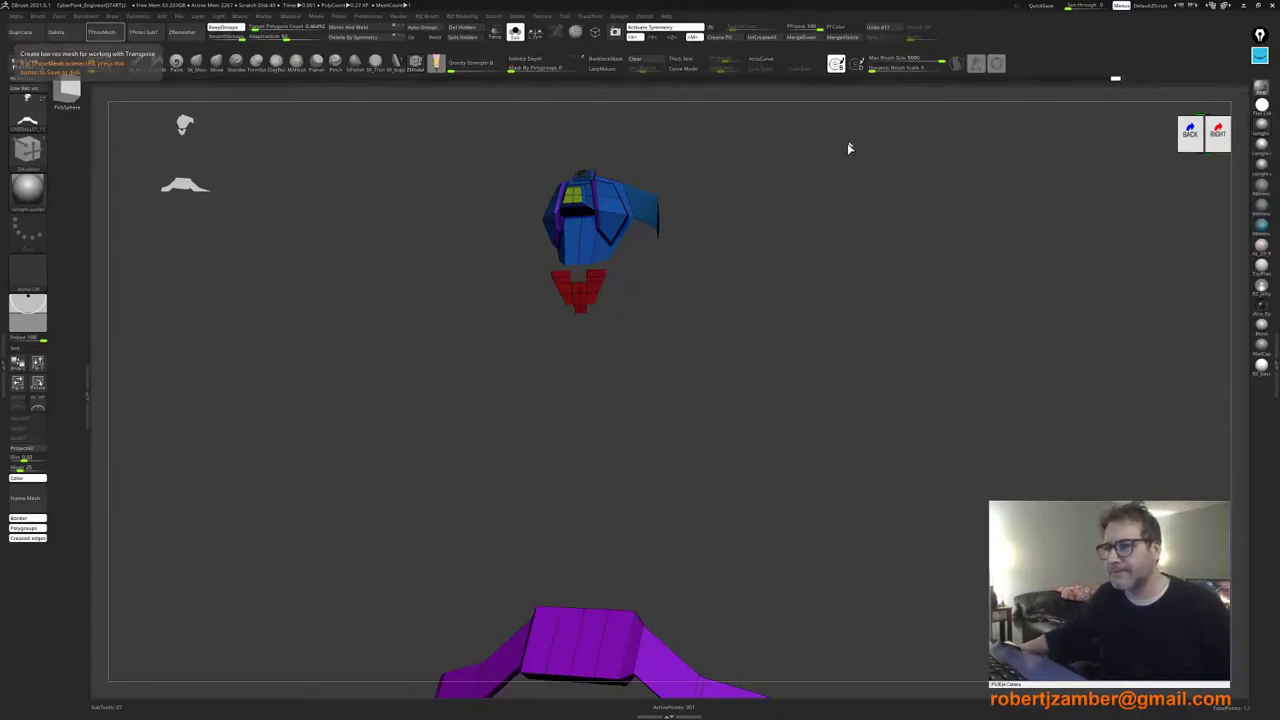
pyautogui.keyDown('shift'); pyautogui.moveTo(849, 148); pyautogui.dragTo(820, 227); pyautogui.keyUp('shift')
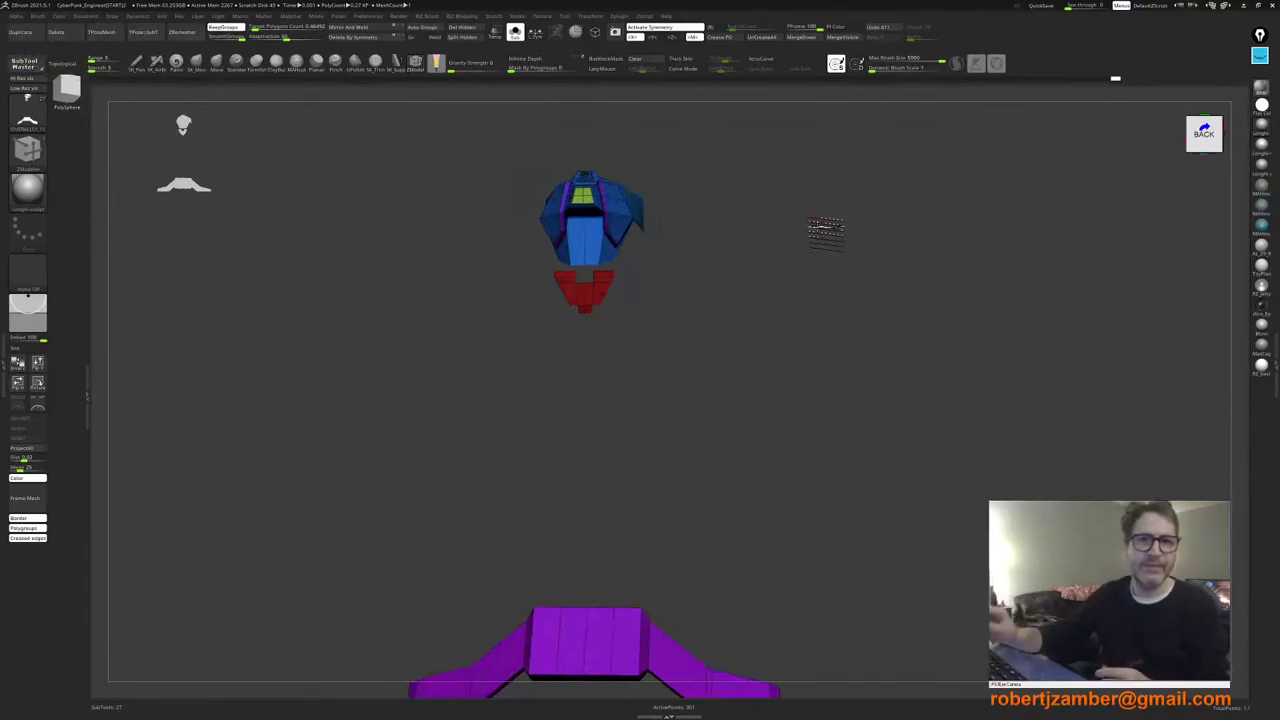
pyautogui.keyDown('shift'); pyautogui.moveTo(491, 372); pyautogui.dragTo(483, 417); pyautogui.keyUp('shift')
pyautogui.keyDown('ctrl'); pyautogui.keyDown('shift'); pyautogui.moveTo(530, 343); pyautogui.dragTo(625, 345); pyautogui.keyUp('shift'); pyautogui.keyUp('ctrl')
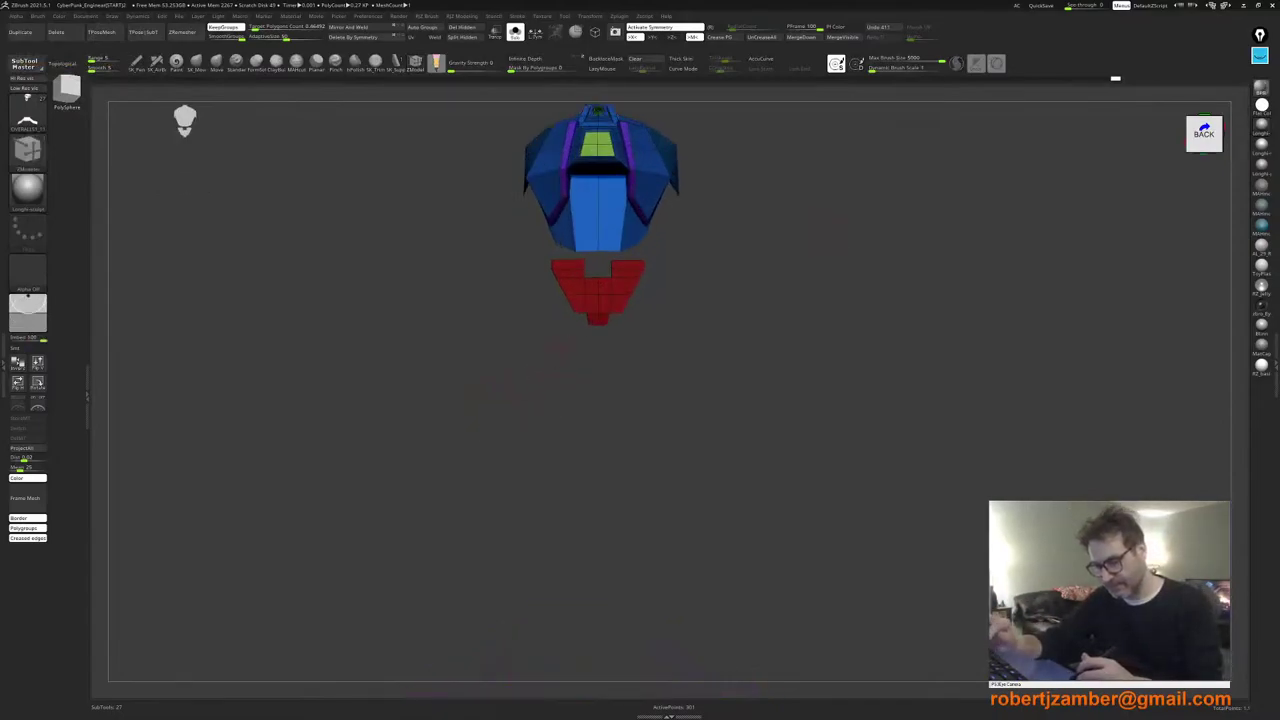
pyautogui.keyDown('alt'); pyautogui.moveTo(562, 280); pyautogui.dragTo(611, 408); pyautogui.keyUp('alt')
pyautogui.keyDown('shift'); pyautogui.moveTo(611, 408); pyautogui.dragTo(565, 437, button='right'); pyautogui.keyUp('shift')
pyautogui.keyDown('alt'); pyautogui.moveTo(560, 384); pyautogui.dragTo(514, 343, button='right'); pyautogui.keyUp('alt')
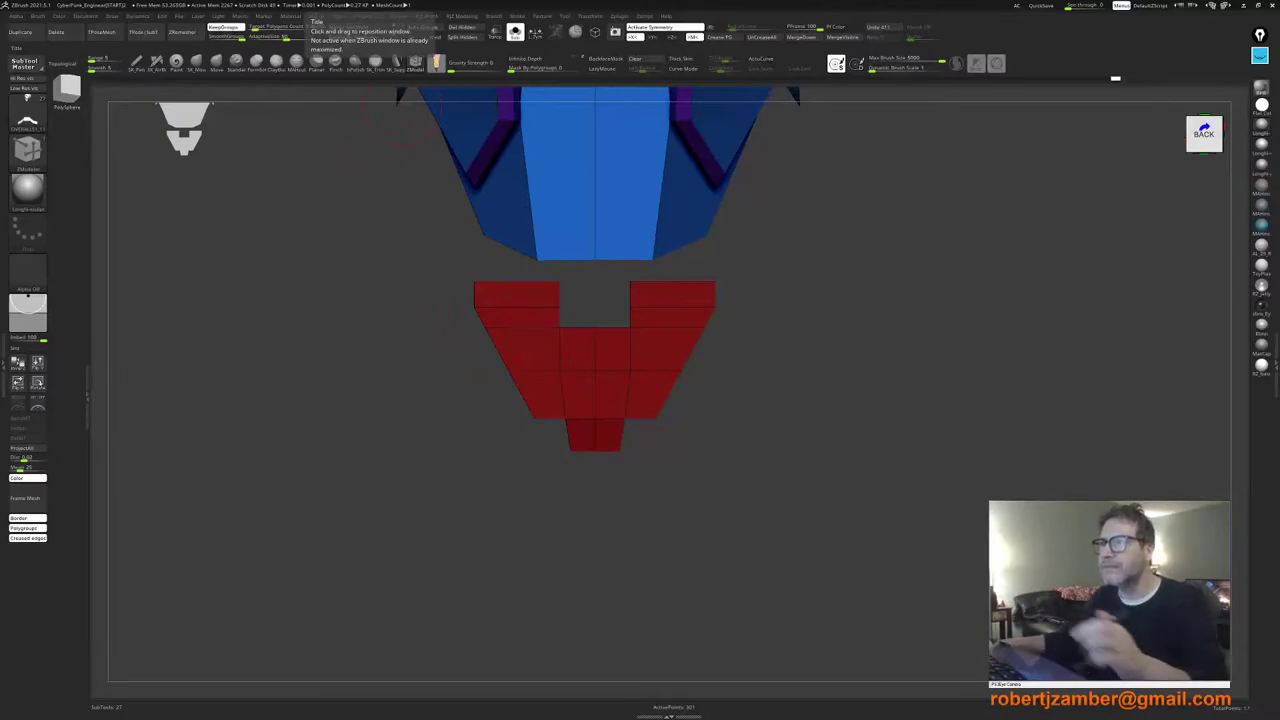
pyautogui.moveTo(428, 405); pyautogui.dragTo(387, 402, button='right')
pyautogui.click(217, 63)
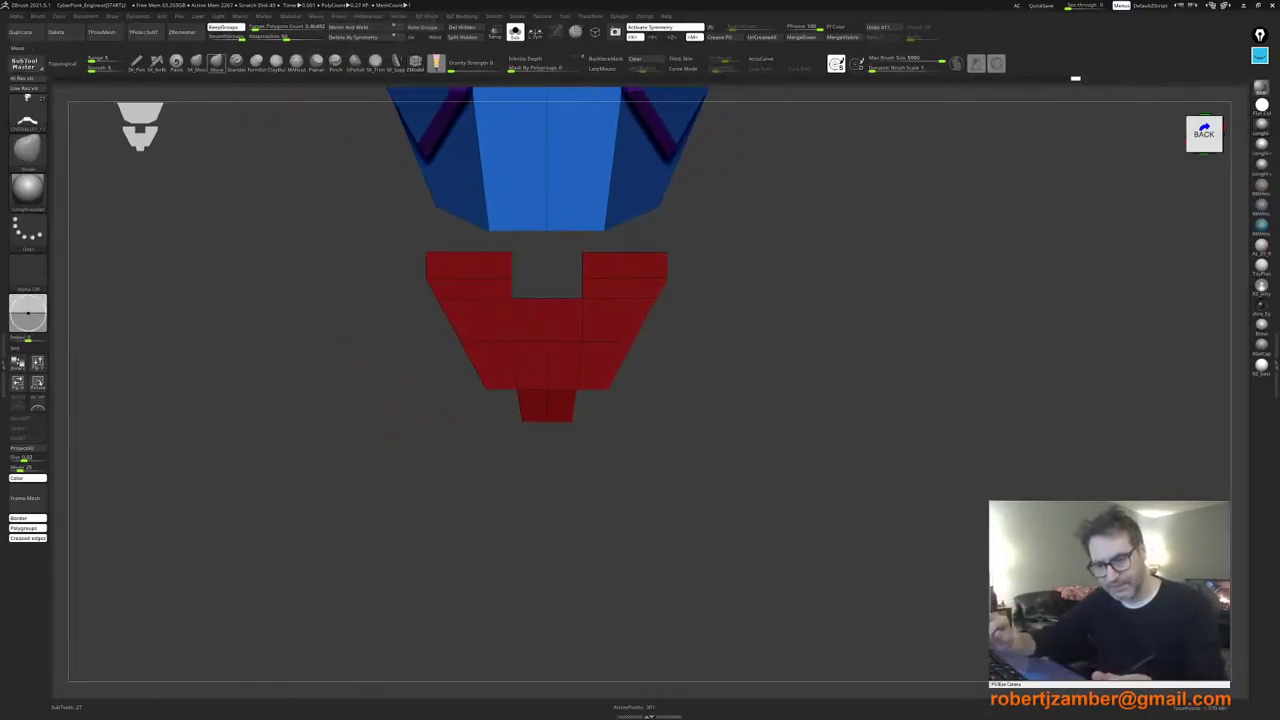
pyautogui.press('space')
pyautogui.moveTo(472, 388)
pyautogui.mouseDown()
pyautogui.moveTo(489, 388)
pyautogui.moveTo(472, 388)
pyautogui.mouseUp()
pyautogui.press('space')
pyautogui.keyDown('alt'); pyautogui.moveTo(457, 390); pyautogui.dragTo(467, 401, button='right'); pyautogui.keyUp('alt')
pyautogui.click(415, 63)
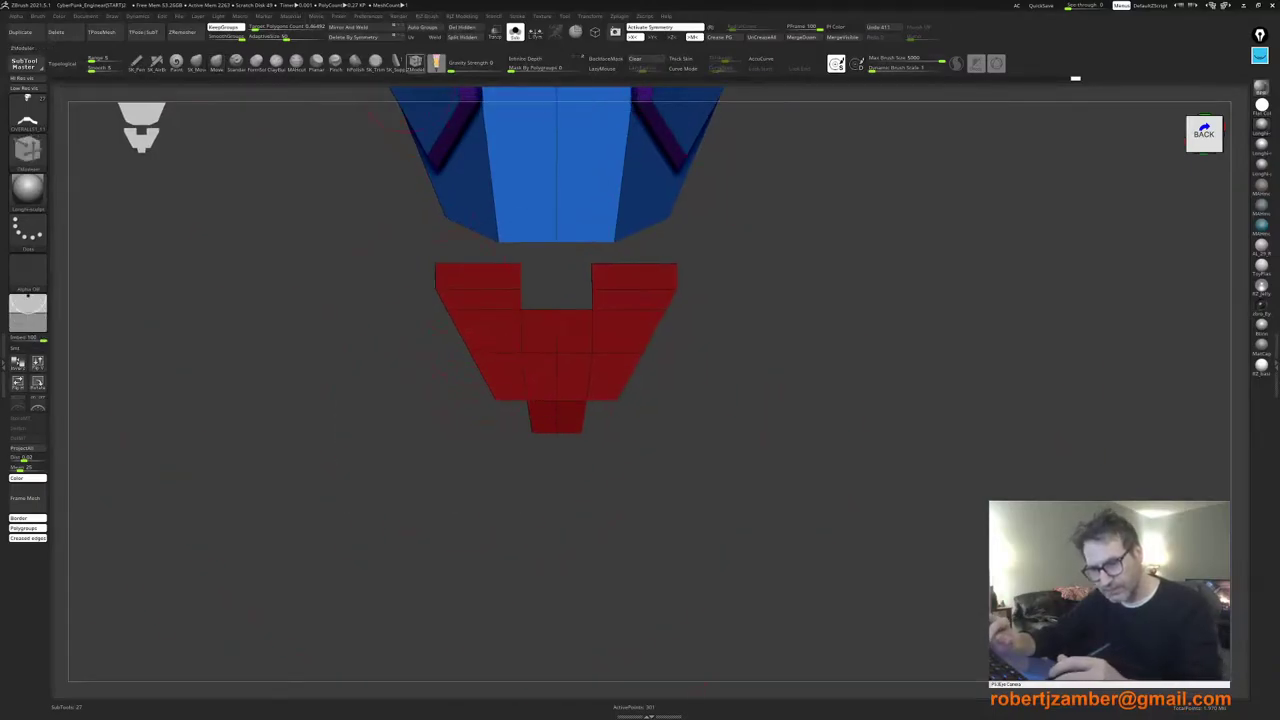
# Step: Delete the horizontal edge loops across the block's middle and just below its upper rim with ZModeler
pyautogui.press('space')
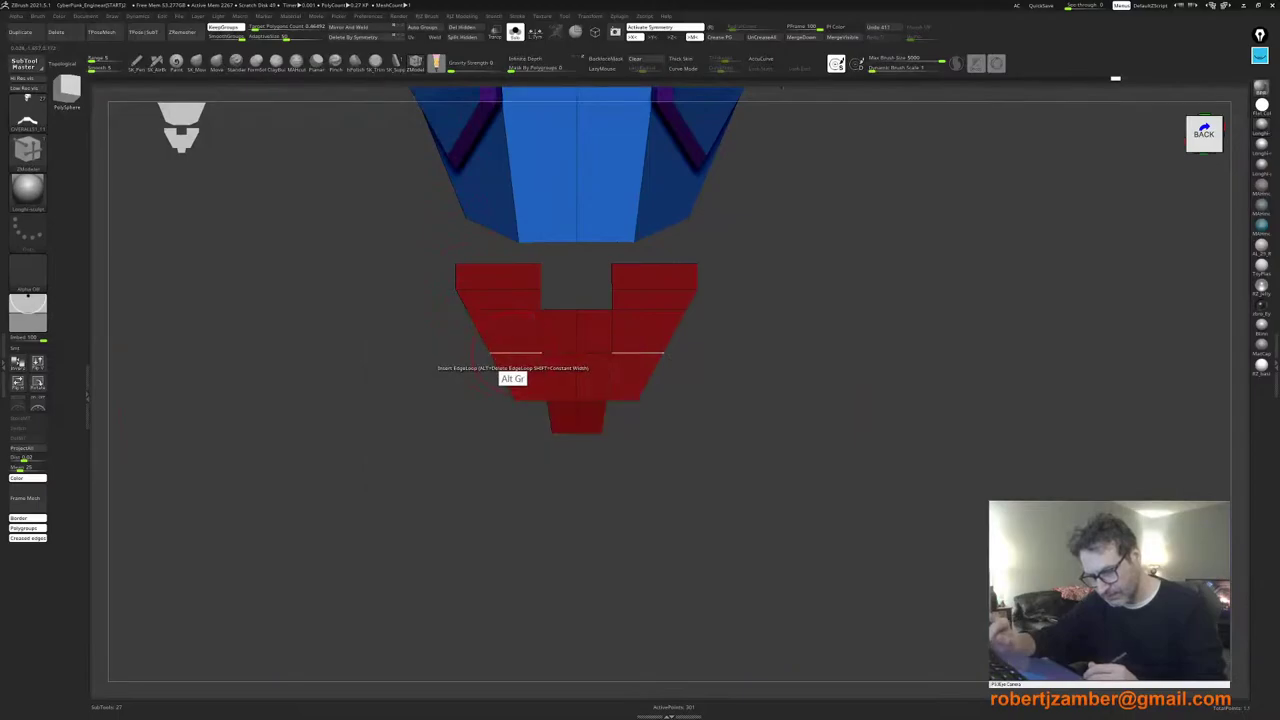
pyautogui.keyDown('alt'); pyautogui.click(514, 353); pyautogui.keyUp('alt')
pyautogui.keyDown('alt'); pyautogui.click(491, 290); pyautogui.keyUp('alt')
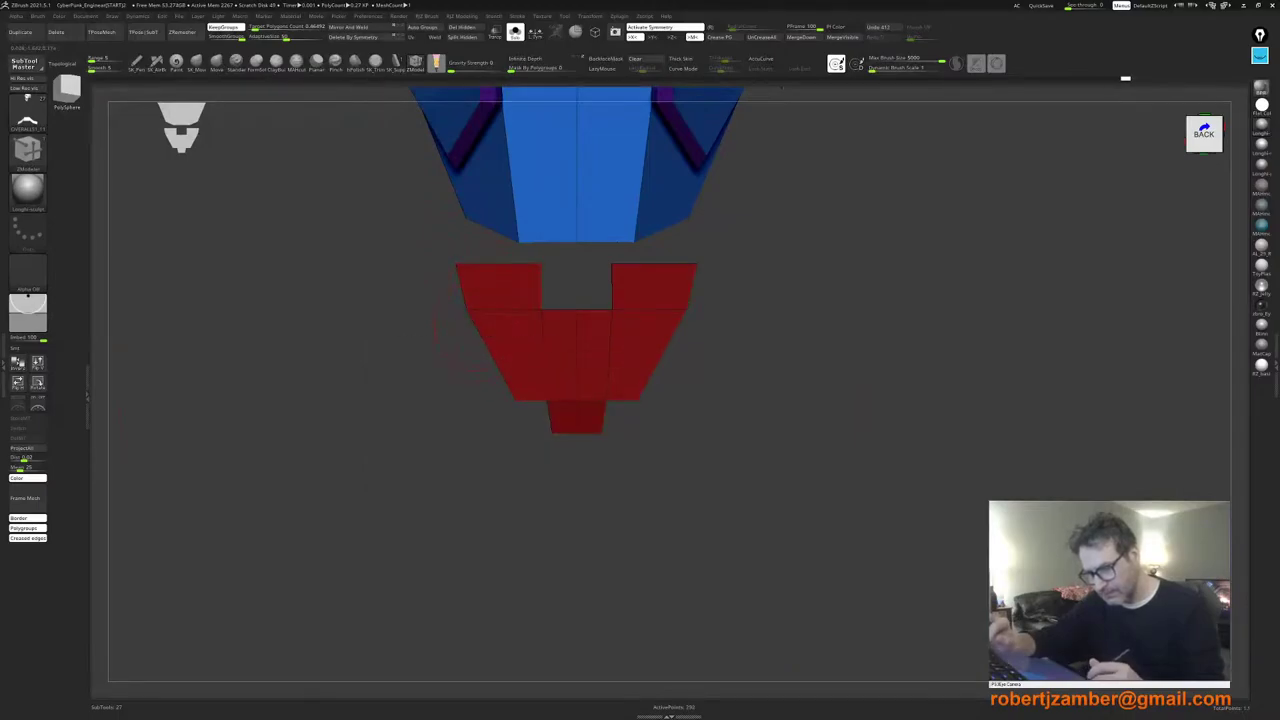
# Step: Reshape the red plate with the Move brush, flaring its lower outer corners outward and slanting the inner sides of the notch
pyautogui.moveTo(430, 340)
pyautogui.mouseDown(button='right')
pyautogui.moveTo(508, 372)
pyautogui.moveTo(445, 330)
pyautogui.moveTo(455, 327)
pyautogui.mouseUp(button='right')
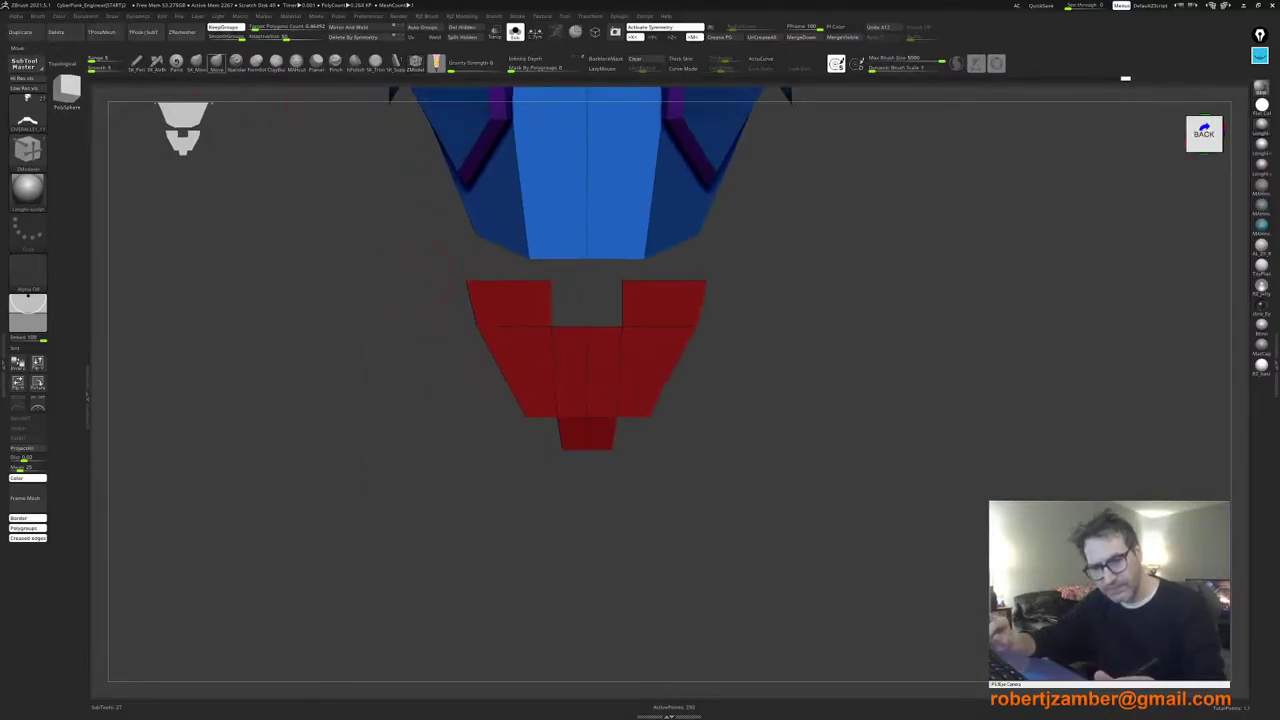
pyautogui.click(217, 62)
pyautogui.press('space')
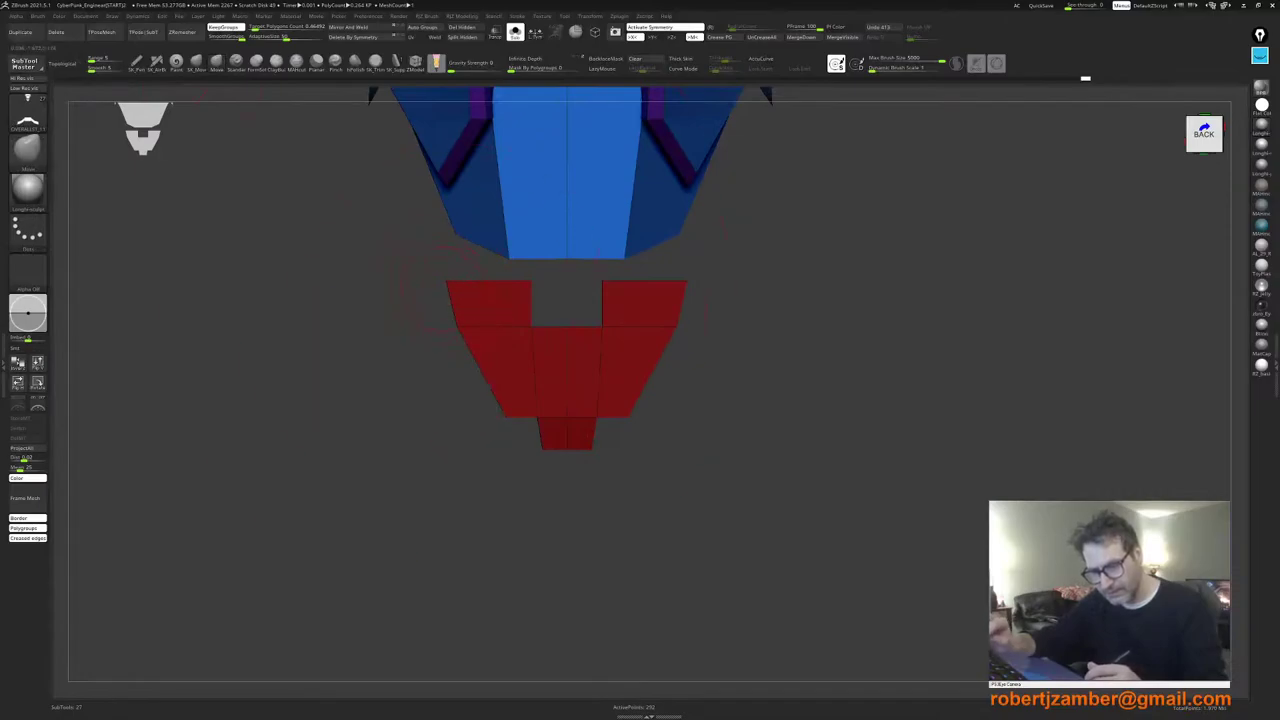
pyautogui.moveTo(440, 292)
pyautogui.mouseDown()
pyautogui.moveTo(415, 290)
pyautogui.moveTo(447, 290)
pyautogui.mouseUp()
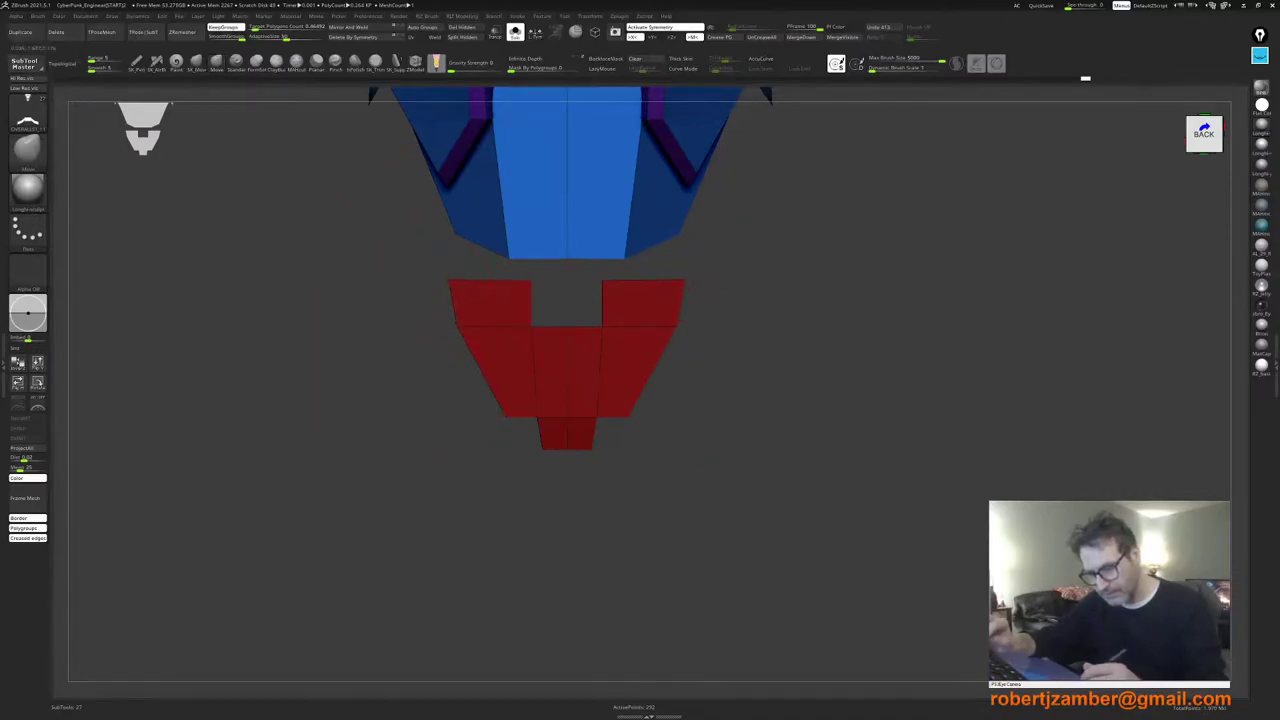
pyautogui.press('space')
pyautogui.moveTo(492, 401)
pyautogui.mouseDown()
pyautogui.moveTo(460, 415)
pyautogui.moveTo(474, 415)
pyautogui.mouseUp()
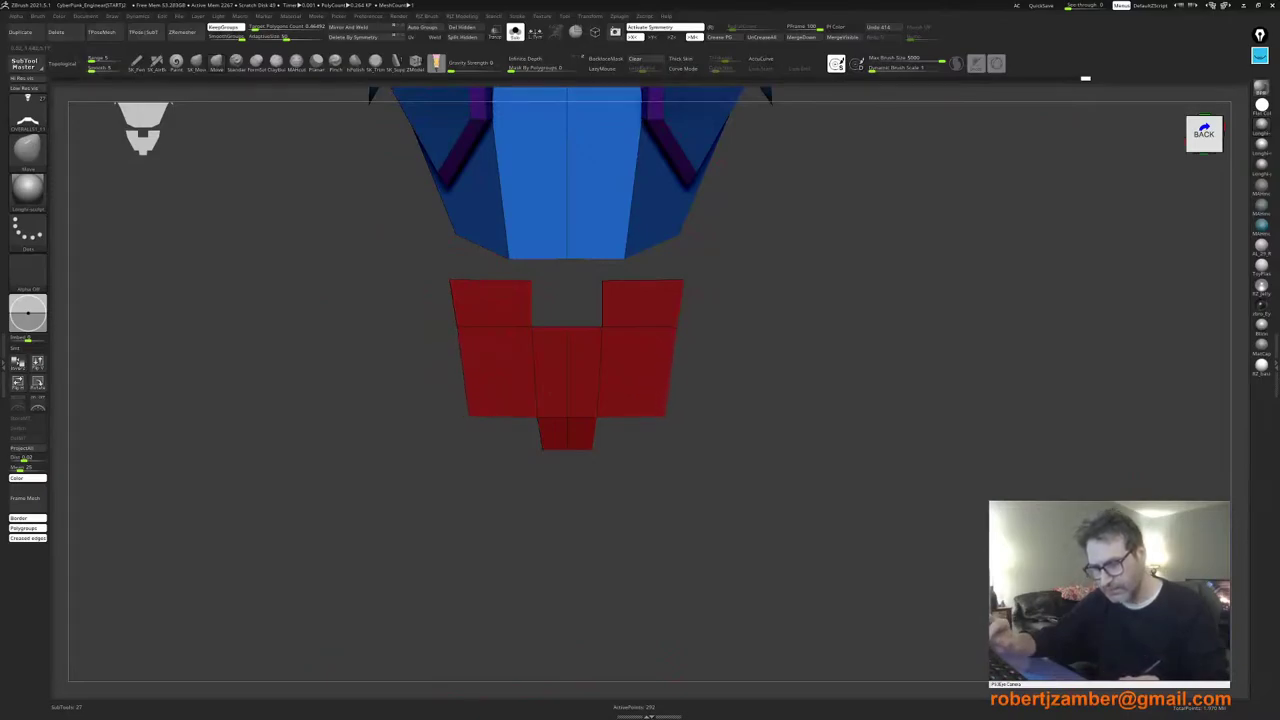
pyautogui.moveTo(528, 281); pyautogui.dragTo(516, 281)
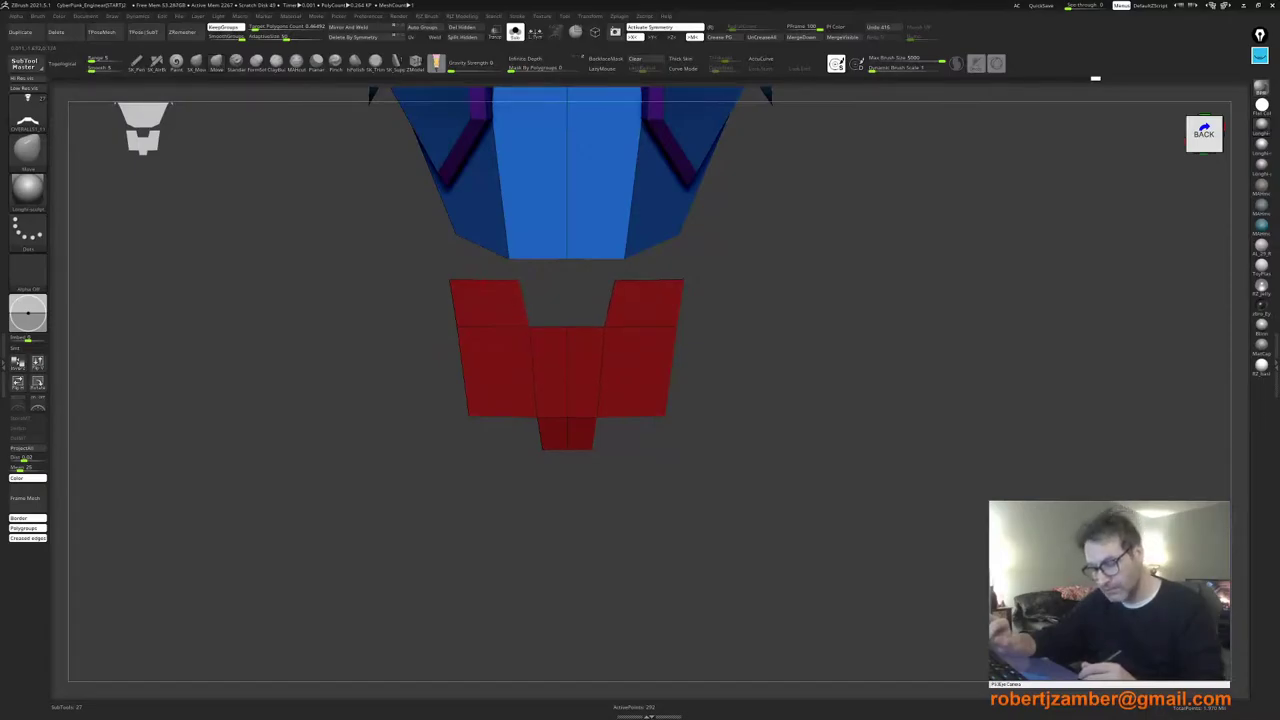
# Step: Try to adjust the plate's profile from the side with the Move brush, and undo it
pyautogui.moveTo(420, 300); pyautogui.dragTo(458, 292)
pyautogui.keyDown('shift'); pyautogui.moveTo(458, 292); pyautogui.dragTo(493, 317, button='right'); pyautogui.keyUp('shift')
pyautogui.rightClick(412, 384)
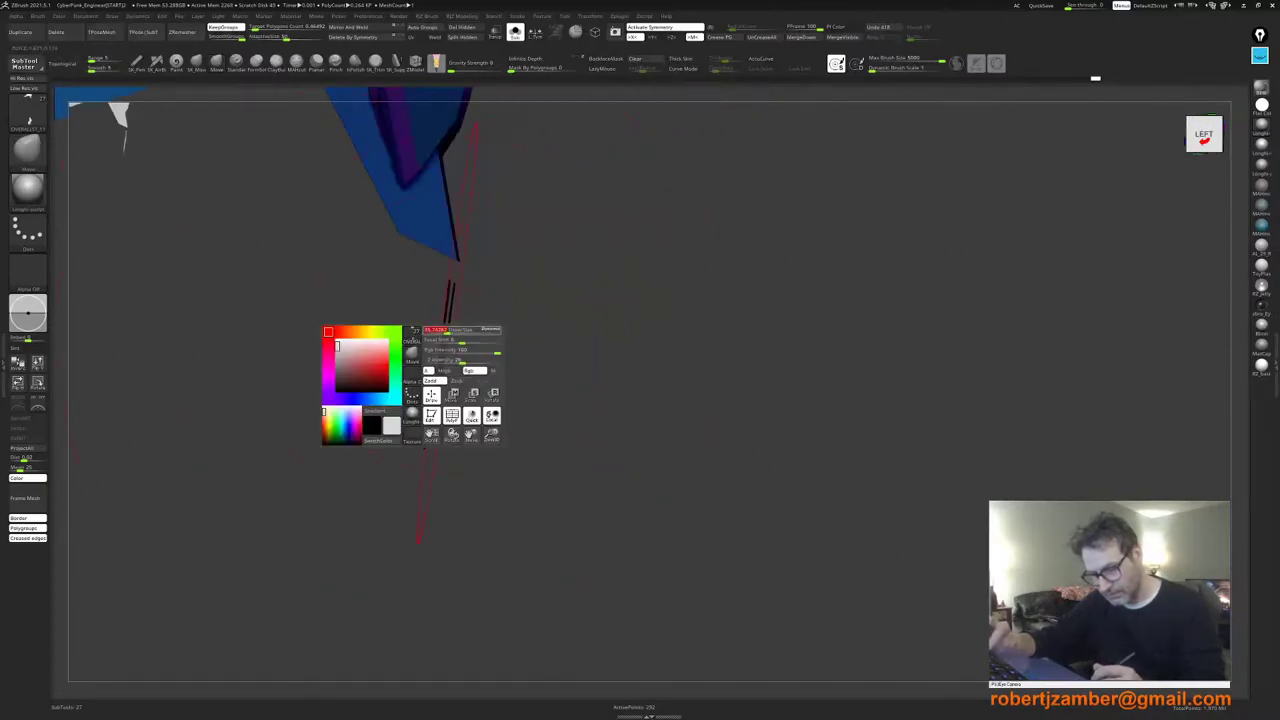
pyautogui.moveTo(412, 384)
pyautogui.mouseDown(button='right')
pyautogui.moveTo(400, 334)
pyautogui.moveTo(456, 379)
pyautogui.moveTo(424, 430)
pyautogui.mouseUp(button='right')
pyautogui.rightClick(424, 432)
pyautogui.moveTo(476, 380); pyautogui.dragTo(456, 380)
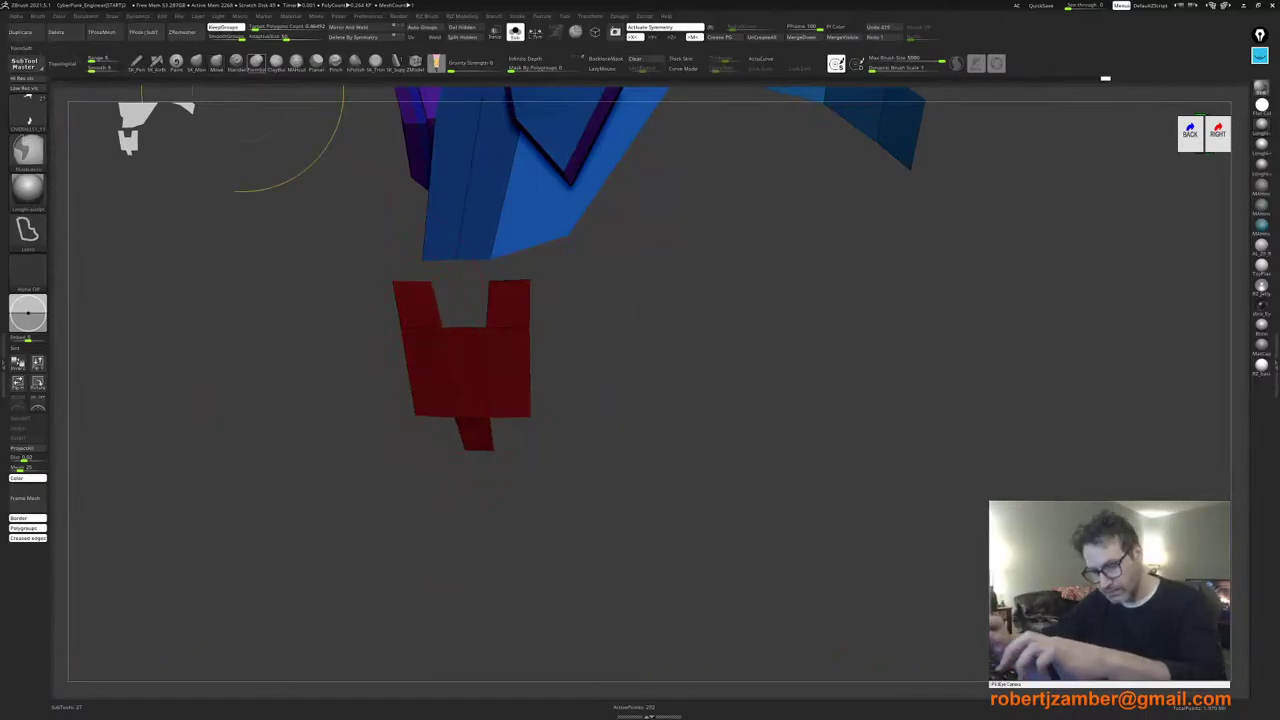
pyautogui.hotkey('ctrl', 'z')
# Step: Delete the vertical edge loop down the middle of the plate with ZModeler
pyautogui.keyDown('shift'); pyautogui.moveTo(464, 325); pyautogui.dragTo(432, 365, button='right'); pyautogui.keyUp('shift')
pyautogui.press('b')
pyautogui.press('z')
pyautogui.press('m')
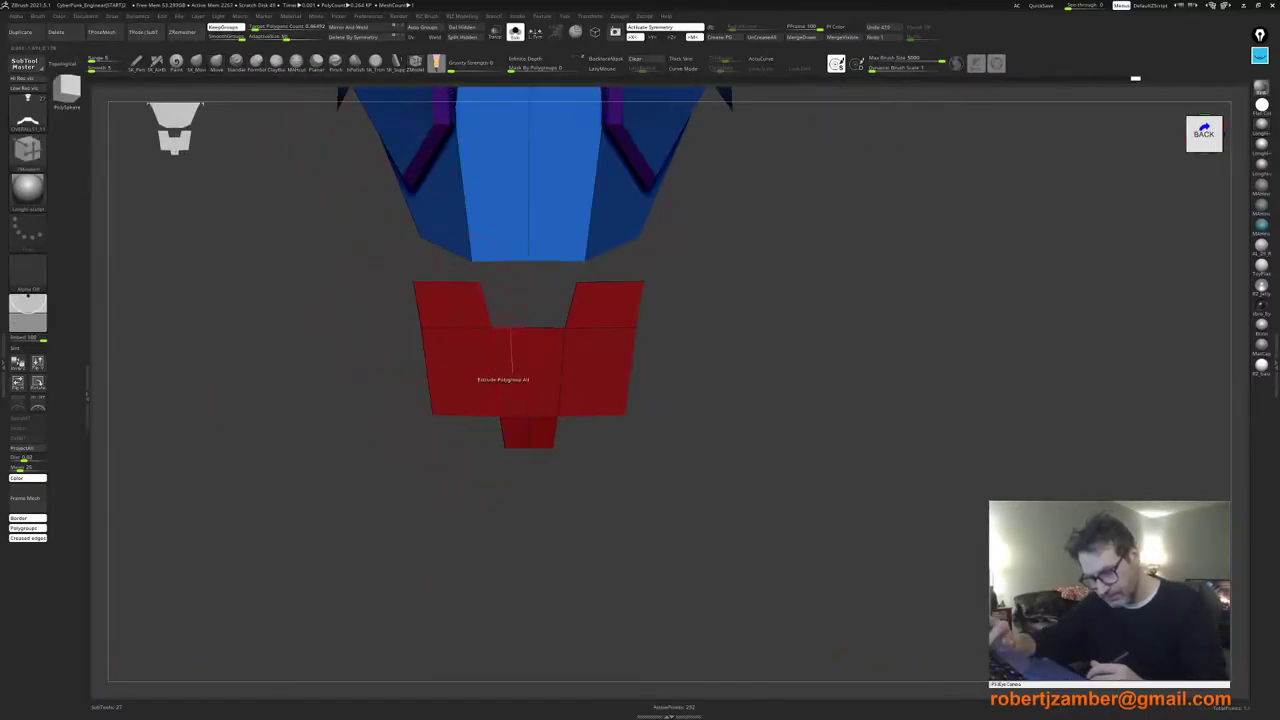
pyautogui.press('space')
pyautogui.keyDown('alt'); pyautogui.click(528, 388); pyautogui.keyUp('alt')
# Step: Try to bend the flat plate around the spine by pulling its outer edges and lower corners with the Move brush
pyautogui.moveTo(524, 394); pyautogui.dragTo(452, 351, button='right')
pyautogui.click(216, 62)
pyautogui.press('space')
pyautogui.moveTo(467, 348); pyautogui.dragTo(454, 358)
pyautogui.press('space')
pyautogui.moveTo(478, 414)
pyautogui.mouseDown()
pyautogui.moveTo(505, 430)
pyautogui.moveTo(462, 429)
pyautogui.mouseUp()
pyautogui.moveTo(414, 448); pyautogui.dragTo(457, 383, button='right')
pyautogui.moveTo(444, 325); pyautogui.dragTo(515, 320, button='right')
pyautogui.press('space')
pyautogui.moveTo(431, 298); pyautogui.dragTo(407, 287)
pyautogui.moveTo(402, 301); pyautogui.dragTo(348, 304, button='right')
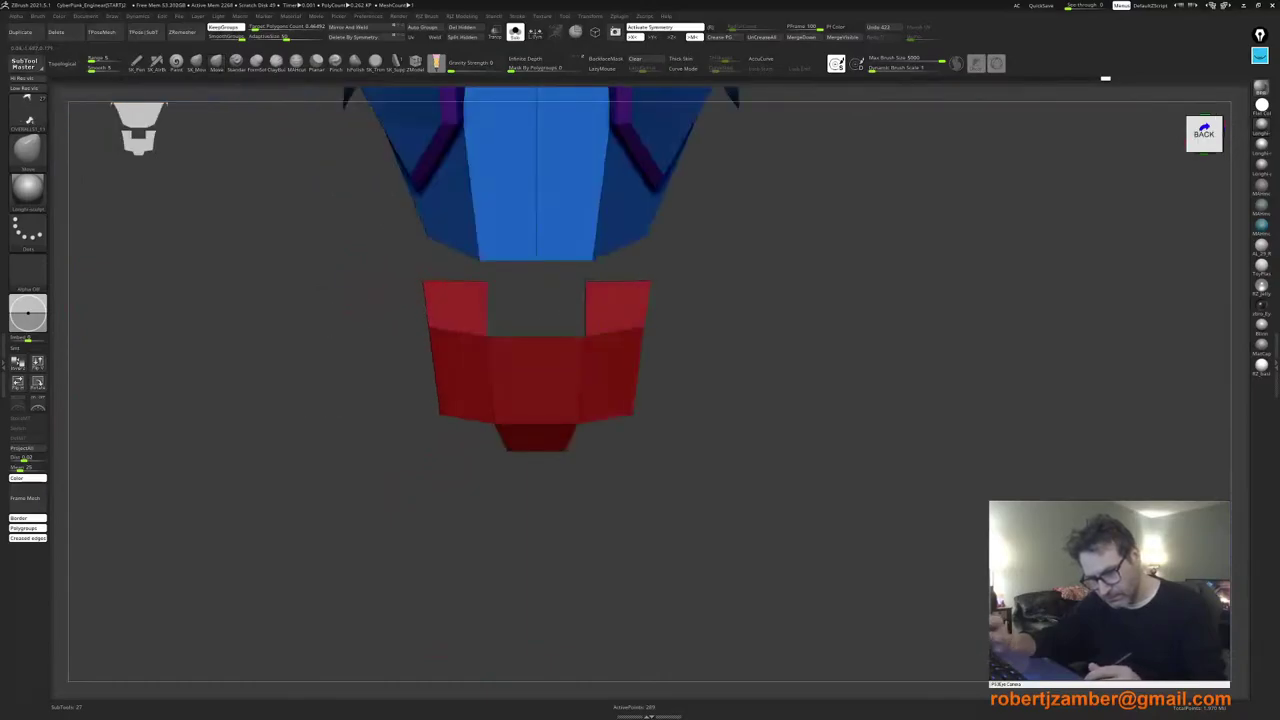
# Step: Try to widen the top of the notch on the bent plate by moving the inner corners of its prongs
pyautogui.keyDown('ctrl'); pyautogui.moveTo(378, 392); pyautogui.dragTo(364, 261, button='right'); pyautogui.keyUp('ctrl')
pyautogui.keyDown('alt'); pyautogui.moveTo(378, 366); pyautogui.dragTo(457, 387, button='right'); pyautogui.keyUp('alt')
pyautogui.keyDown('ctrl'); pyautogui.moveTo(504, 352); pyautogui.dragTo(508, 438, button='right'); pyautogui.keyUp('ctrl')
pyautogui.press('space')
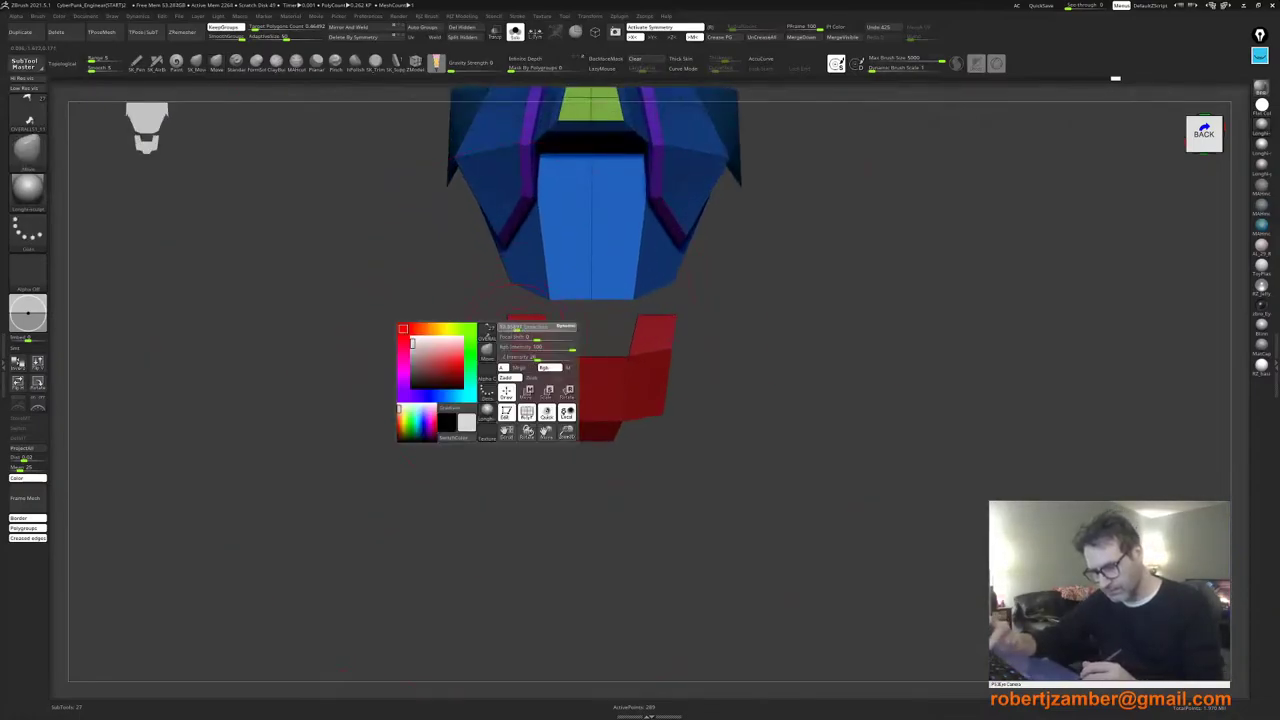
pyautogui.press('space')
pyautogui.moveTo(506, 325); pyautogui.dragTo(513, 331)
pyautogui.press('space')
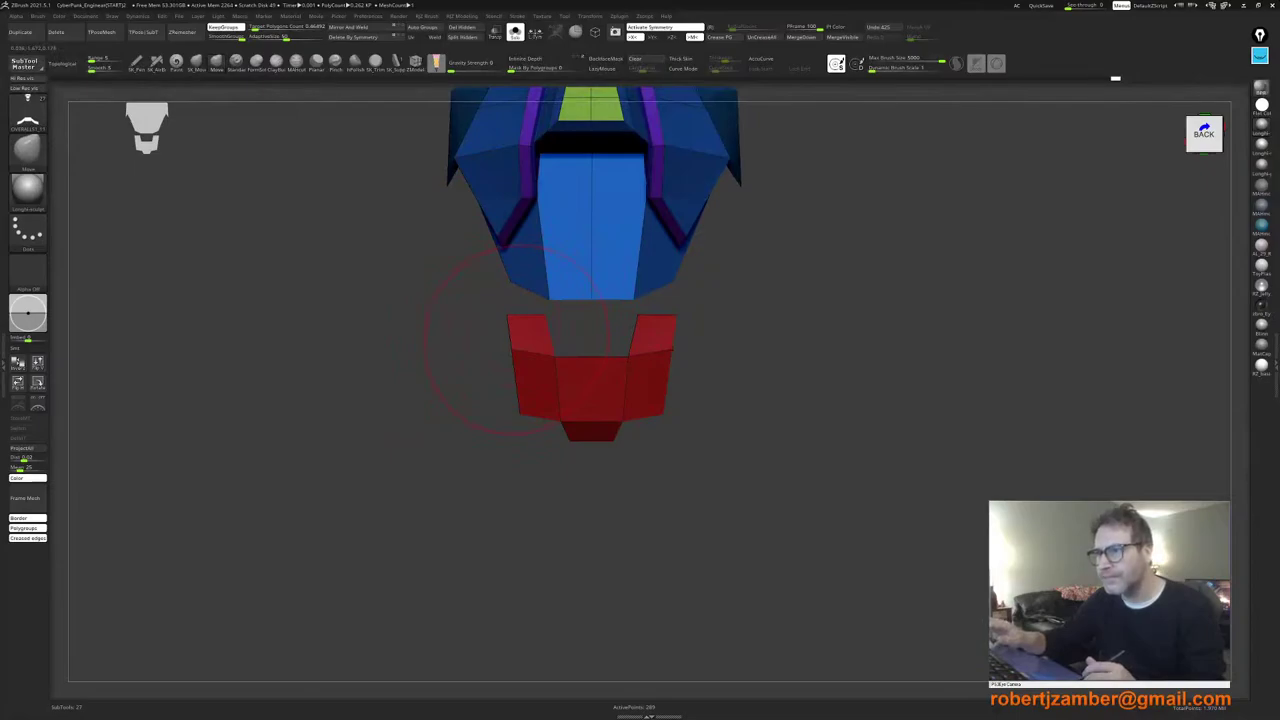
# Step: Undo the Move brush edits that bent the plate
pyautogui.hotkey('ctrl', 'z')
pyautogui.hotkey('ctrl', 'z')
pyautogui.hotkey('ctrl', 'z')
pyautogui.hotkey('ctrl', 'z')
pyautogui.hotkey('ctrl', 'z')
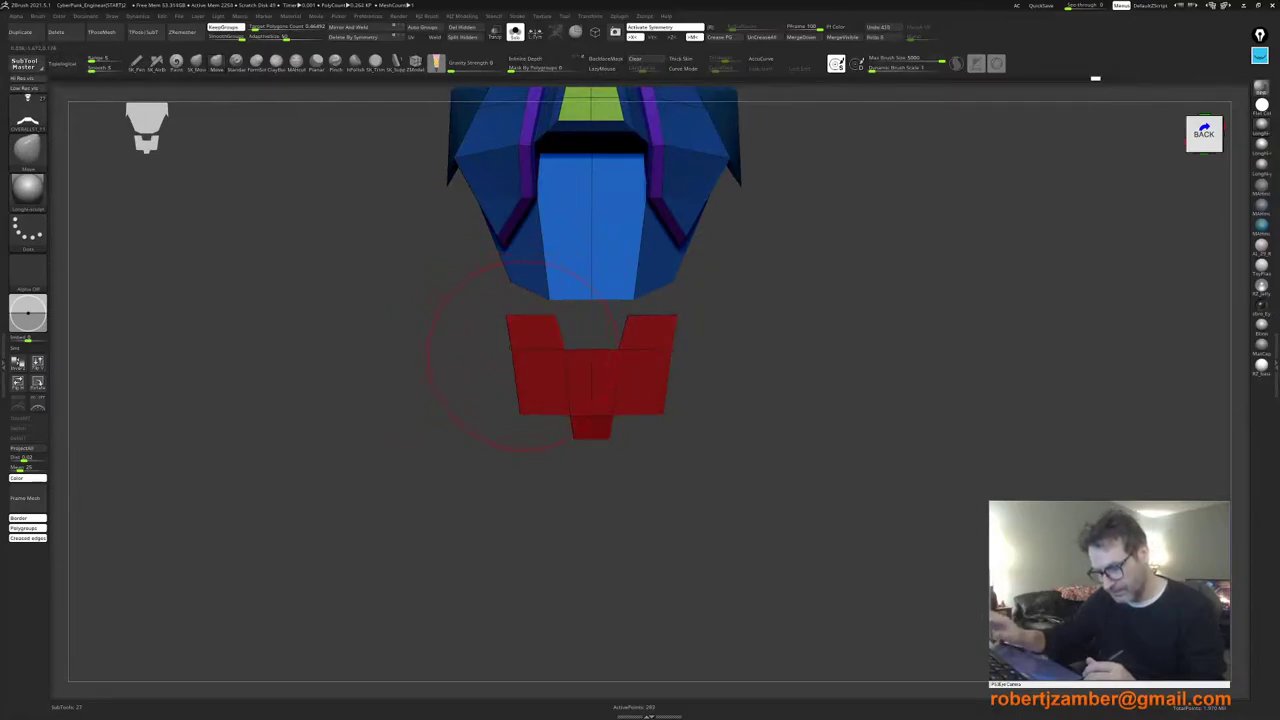
pyautogui.moveTo(525, 362)
pyautogui.mouseDown(button='right')
pyautogui.moveTo(491, 371)
pyautogui.moveTo(500, 389)
pyautogui.moveTo(521, 360)
pyautogui.moveTo(530, 406)
pyautogui.moveTo(566, 392)
pyautogui.mouseUp(button='right')
pyautogui.press('w')
pyautogui.moveTo(606, 352); pyautogui.dragTo(455, 385)
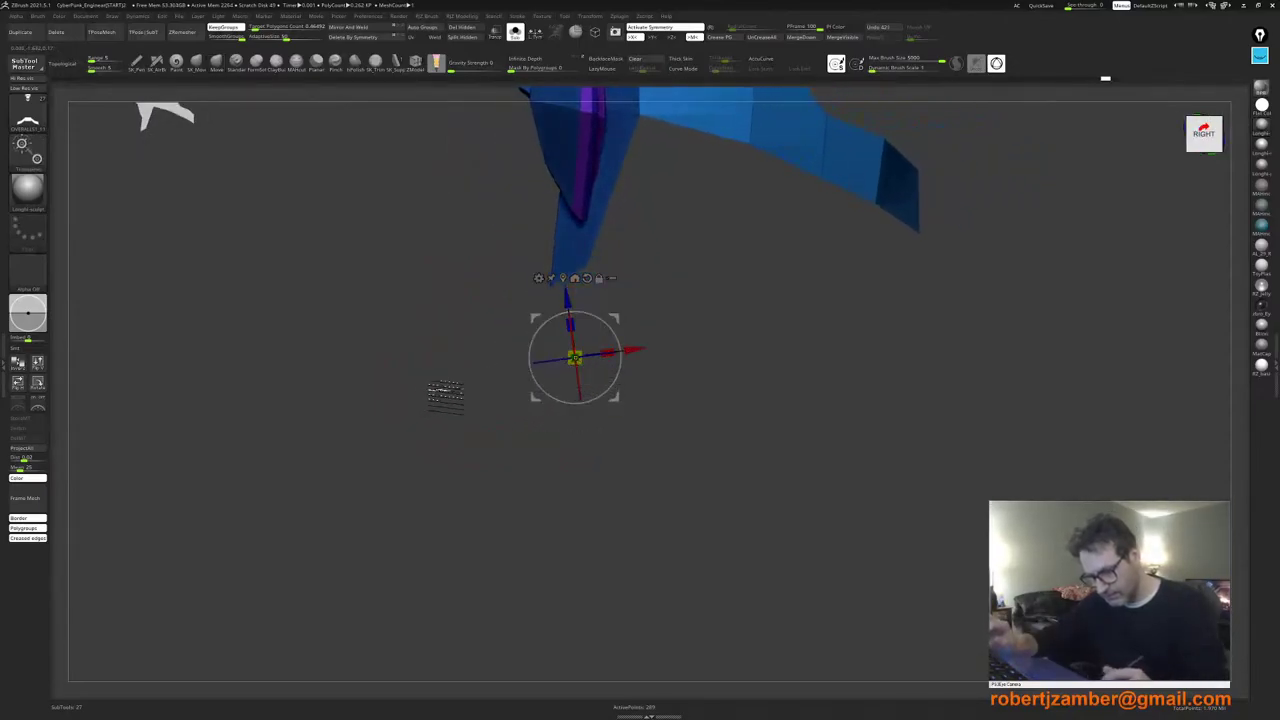
pyautogui.hotkey('ctrl', 'z')
pyautogui.keyDown('shift'); pyautogui.moveTo(464, 374); pyautogui.dragTo(532, 414, button='right'); pyautogui.keyUp('shift')
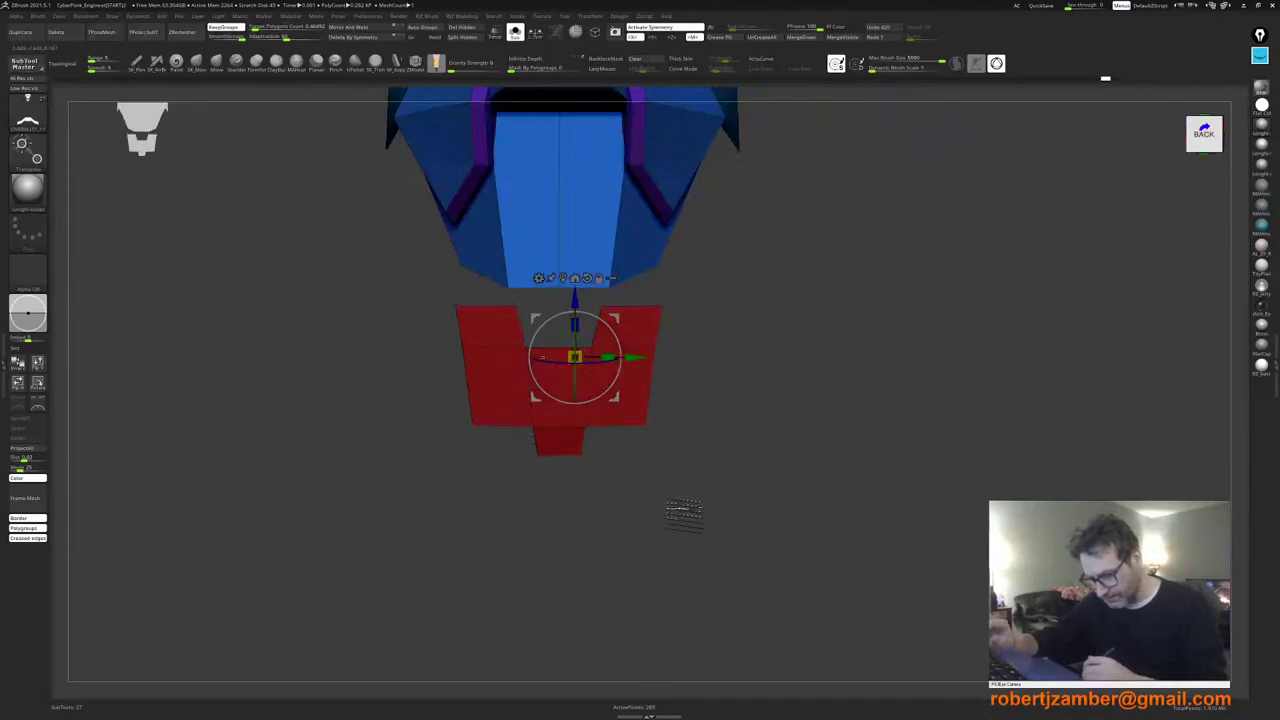
pyautogui.moveTo(705, 525)
pyautogui.keyDown('ctrl'); pyautogui.mouseDown()
pyautogui.moveTo(416, 391)
pyautogui.moveTo(418, 322)
pyautogui.moveTo(705, 332)
pyautogui.moveTo(744, 450)
pyautogui.mouseUp(); pyautogui.keyUp('ctrl')
pyautogui.keyDown('ctrl'); pyautogui.click(552, 476); pyautogui.keyUp('ctrl')
pyautogui.keyDown('shift'); pyautogui.moveTo(549, 472); pyautogui.dragTo(506, 441, button='right'); pyautogui.keyUp('shift')
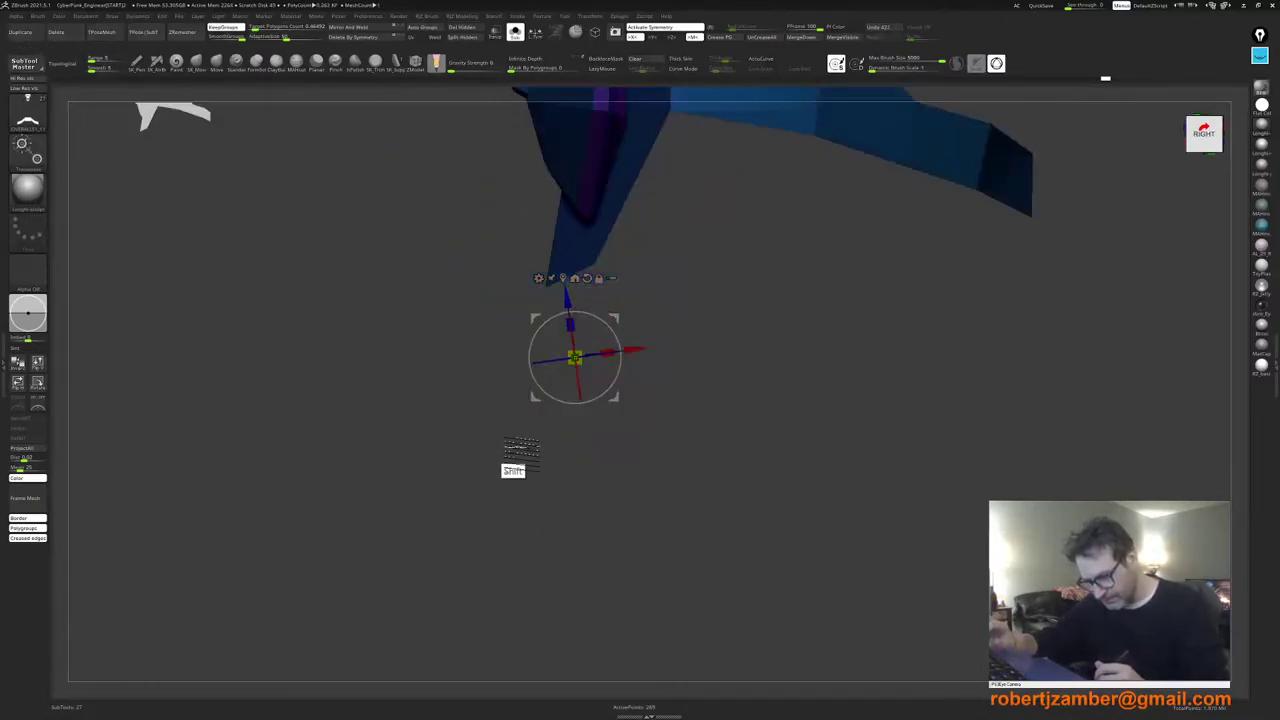
pyautogui.moveTo(306, 448); pyautogui.dragTo(484, 436)
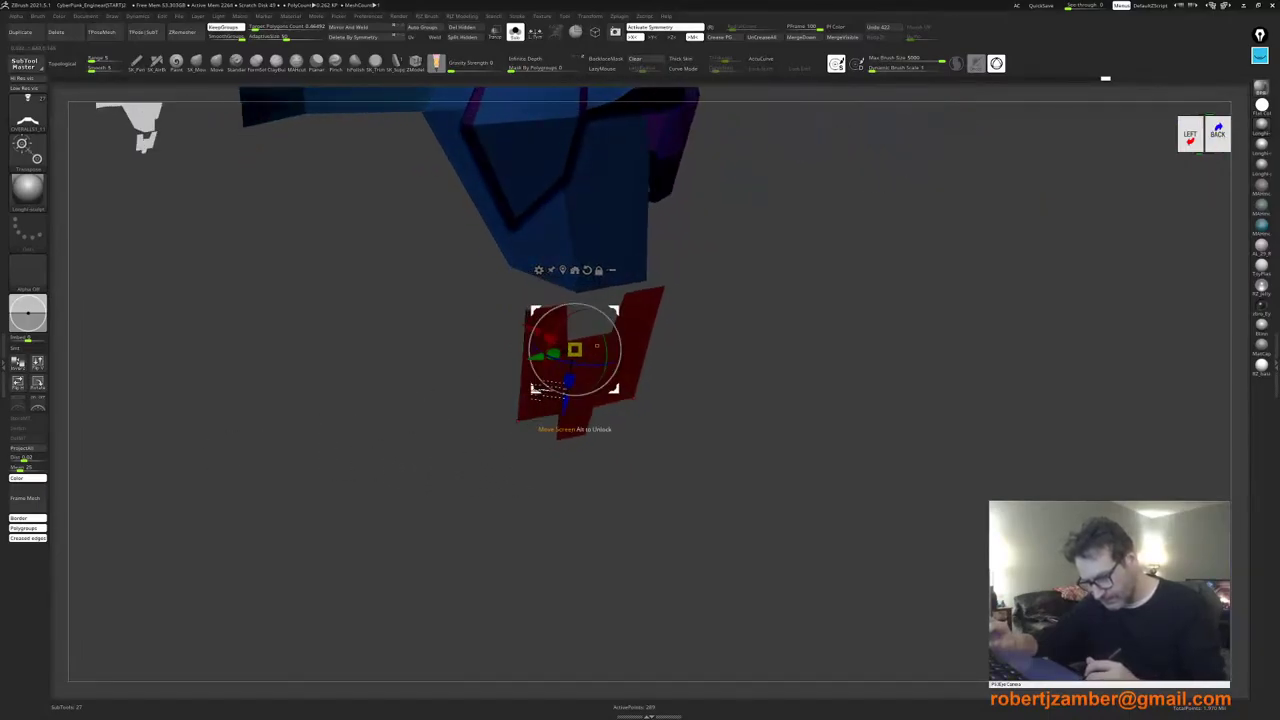
pyautogui.keyDown('ctrl'); pyautogui.moveTo(793, 613); pyautogui.dragTo(767, 628); pyautogui.keyUp('ctrl')
pyautogui.moveTo(650, 428)
pyautogui.mouseDown()
pyautogui.moveTo(562, 410)
pyautogui.moveTo(532, 440)
pyautogui.moveTo(534, 390)
pyautogui.mouseUp()
pyautogui.press('q')
# Step: Widen the plate's centre panel and the top of its lower tab with the Move brush, adjusting the inner corners of the notch
pyautogui.moveTo(534, 390)
pyautogui.mouseDown(button='right')
pyautogui.moveTo(510, 378)
pyautogui.moveTo(482, 408)
pyautogui.mouseUp(button='right')
pyautogui.click(636, 59)
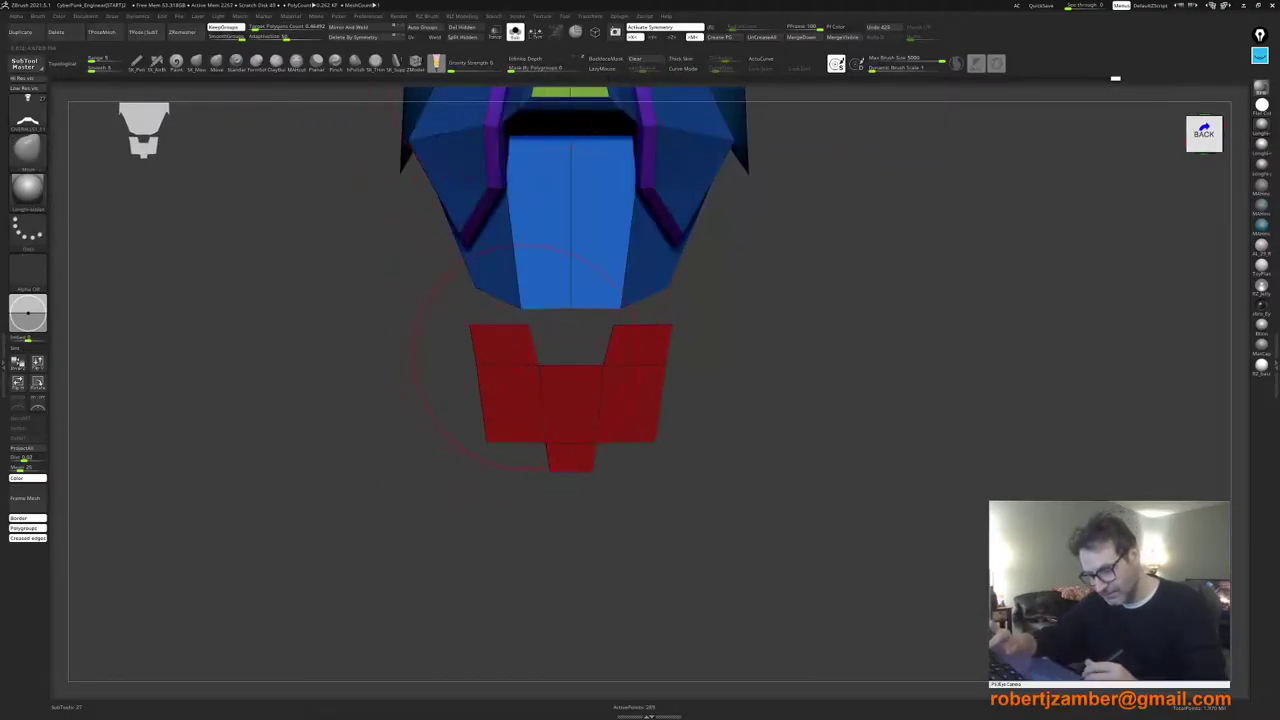
pyautogui.press('space')
pyautogui.moveTo(515, 343); pyautogui.dragTo(521, 343)
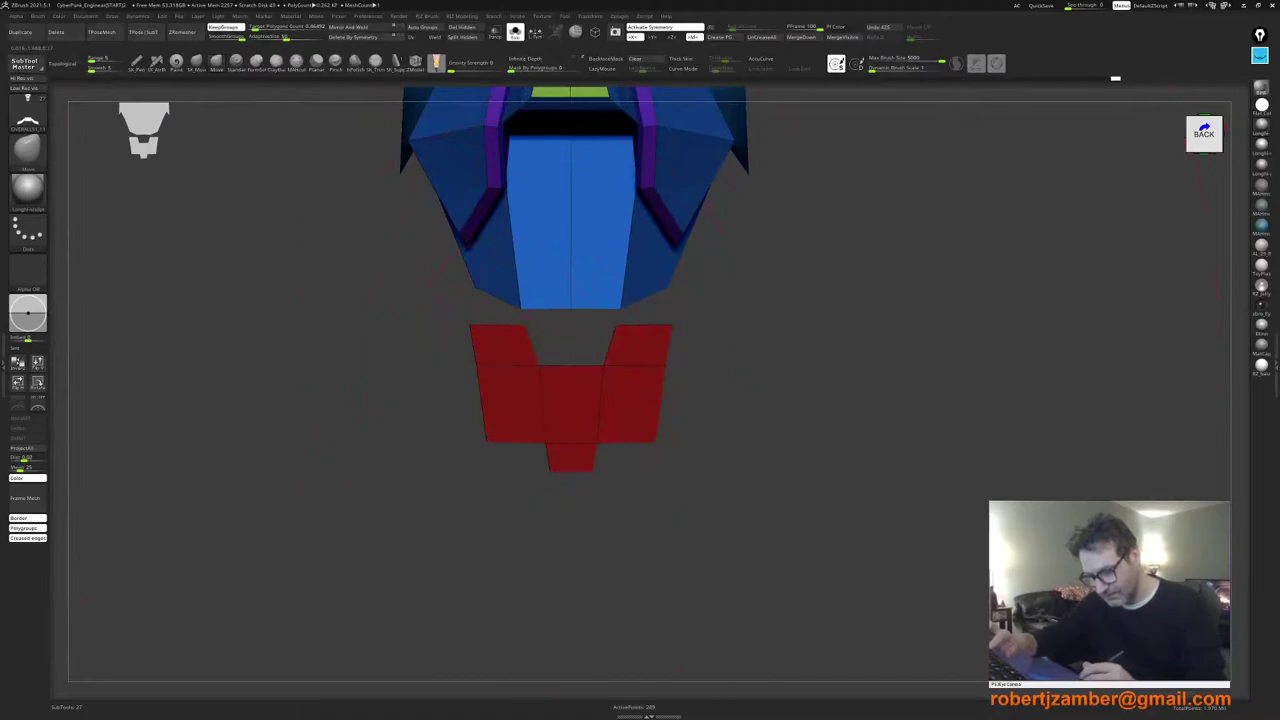
pyautogui.press('space')
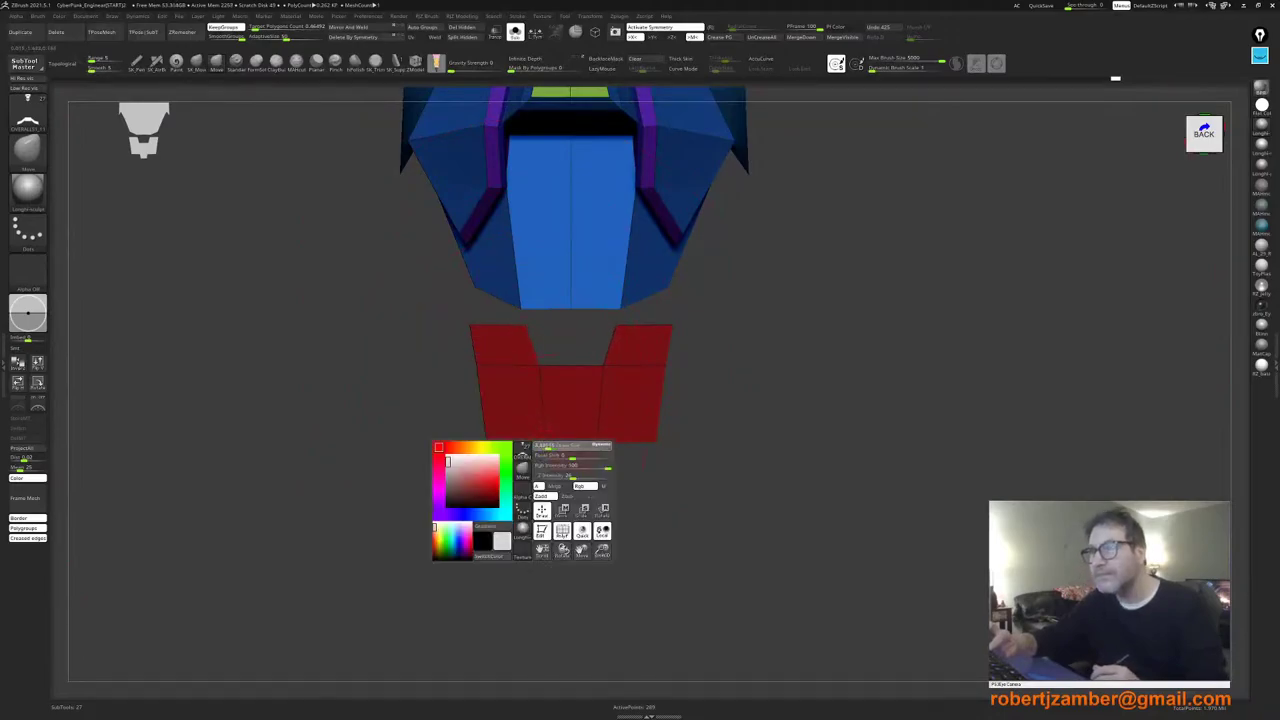
pyautogui.press('space')
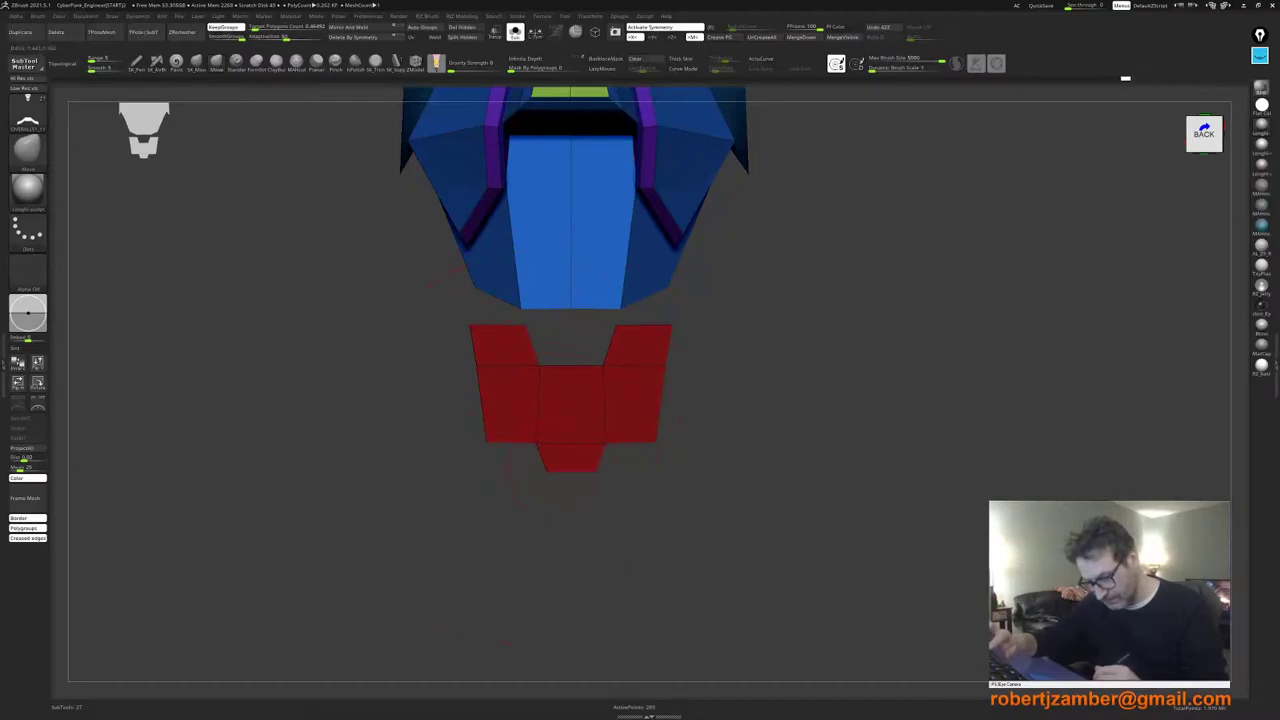
pyautogui.press('space')
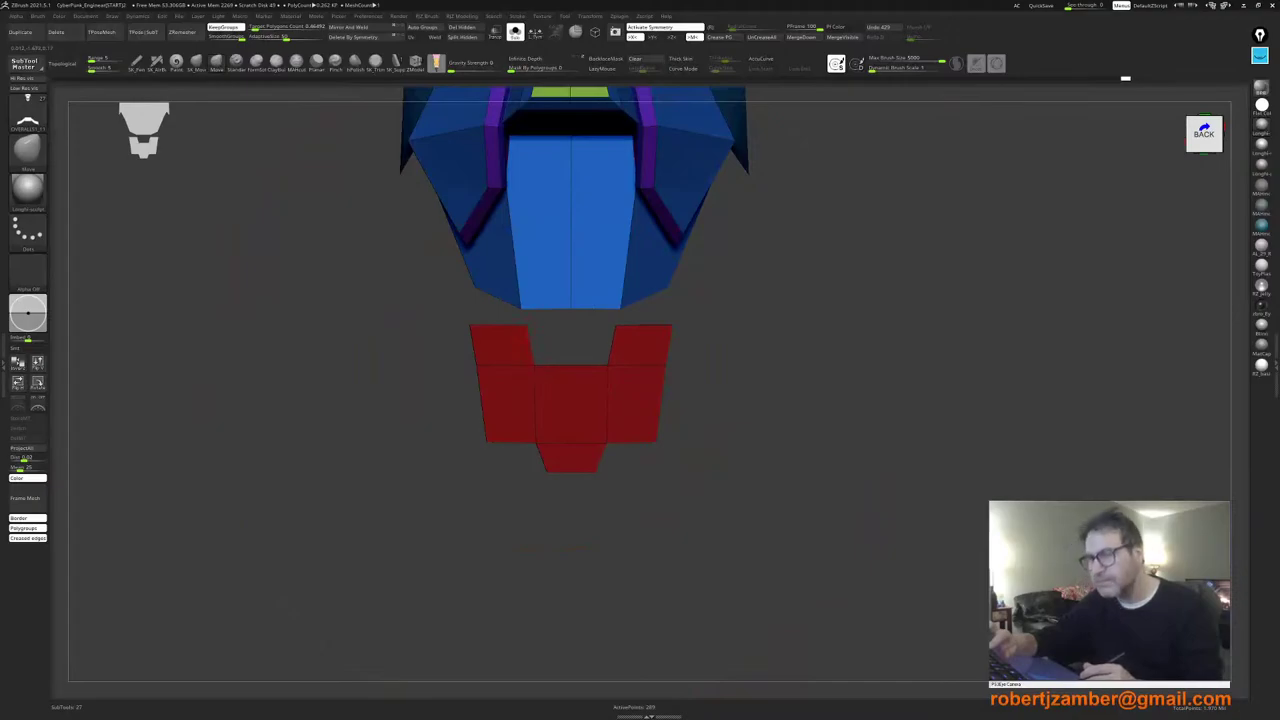
pyautogui.press('space')
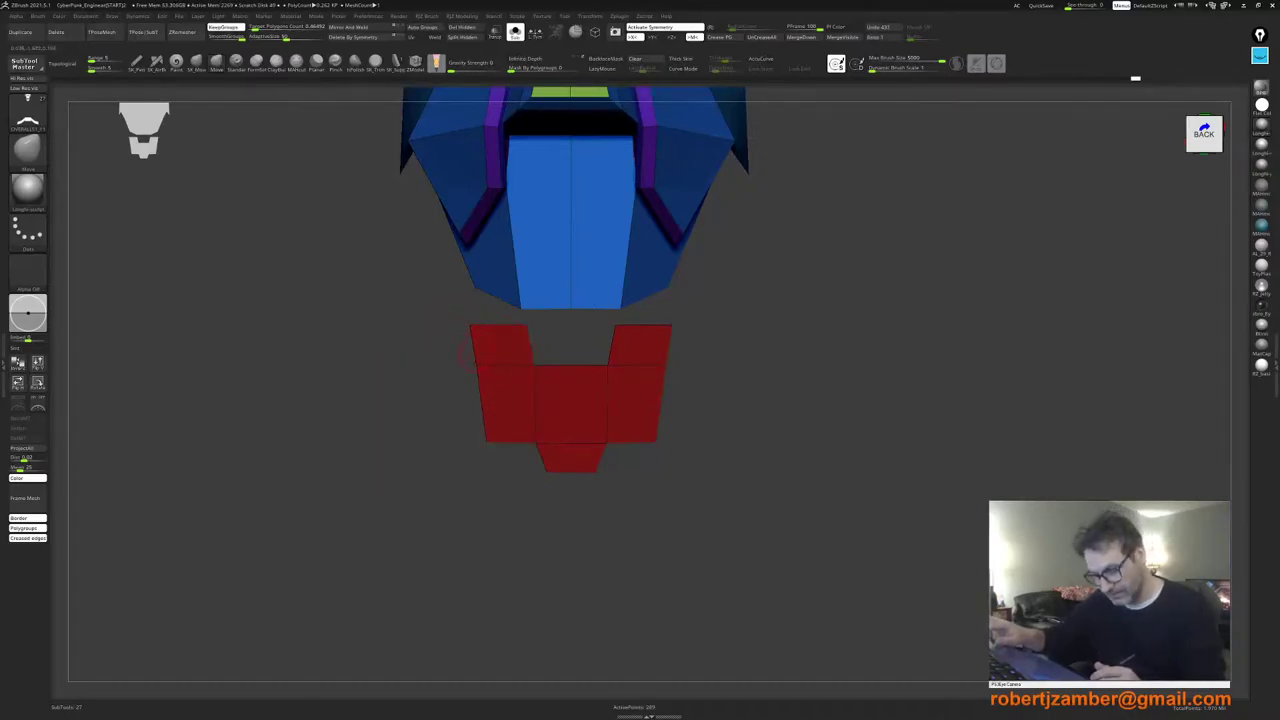
# Step: Nudge the plate's upper outer corners inward and lengthen the lower tab slightly with the Move brush
pyautogui.moveTo(445, 350)
pyautogui.mouseDown()
pyautogui.moveTo(580, 365)
pyautogui.moveTo(469, 383)
pyautogui.moveTo(455, 370)
pyautogui.mouseUp()
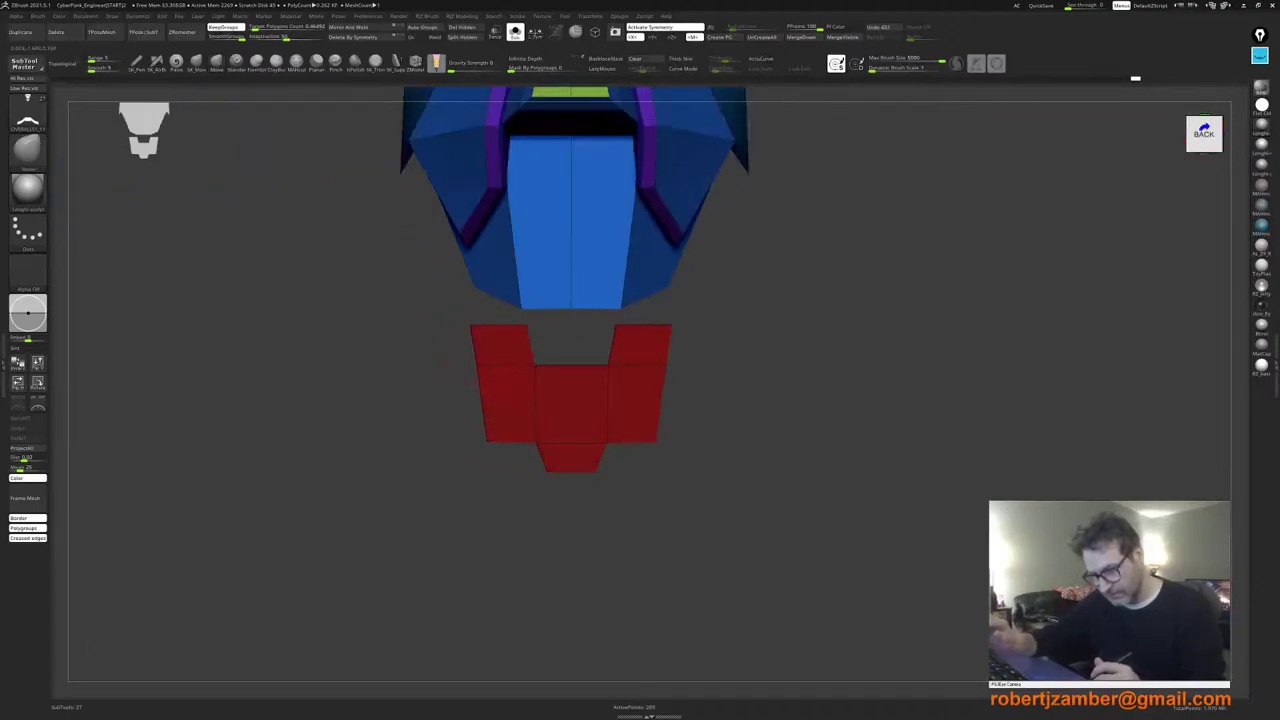
pyautogui.moveTo(490, 385)
pyautogui.keyDown('ctrl'); pyautogui.mouseDown(button='right')
pyautogui.moveTo(505, 345)
pyautogui.moveTo(523, 411)
pyautogui.moveTo(515, 440)
pyautogui.mouseUp(button='right'); pyautogui.keyUp('ctrl')
pyautogui.press('space')
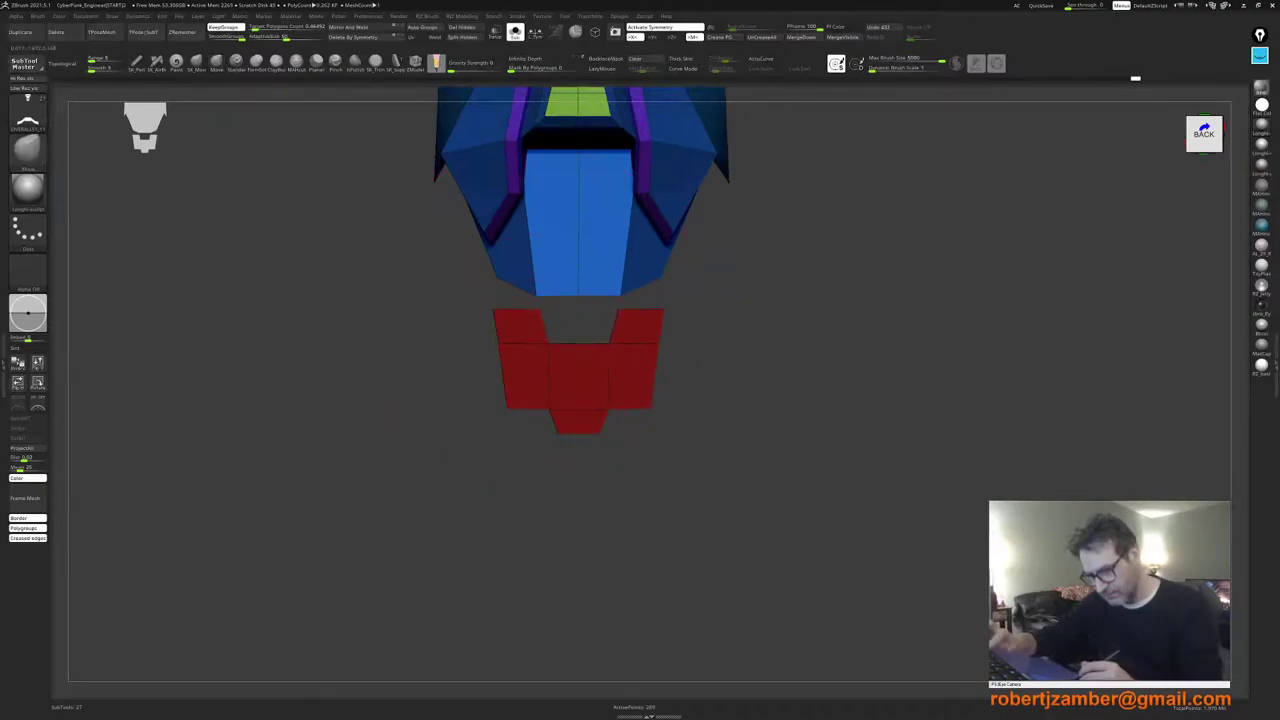
pyautogui.press('space')
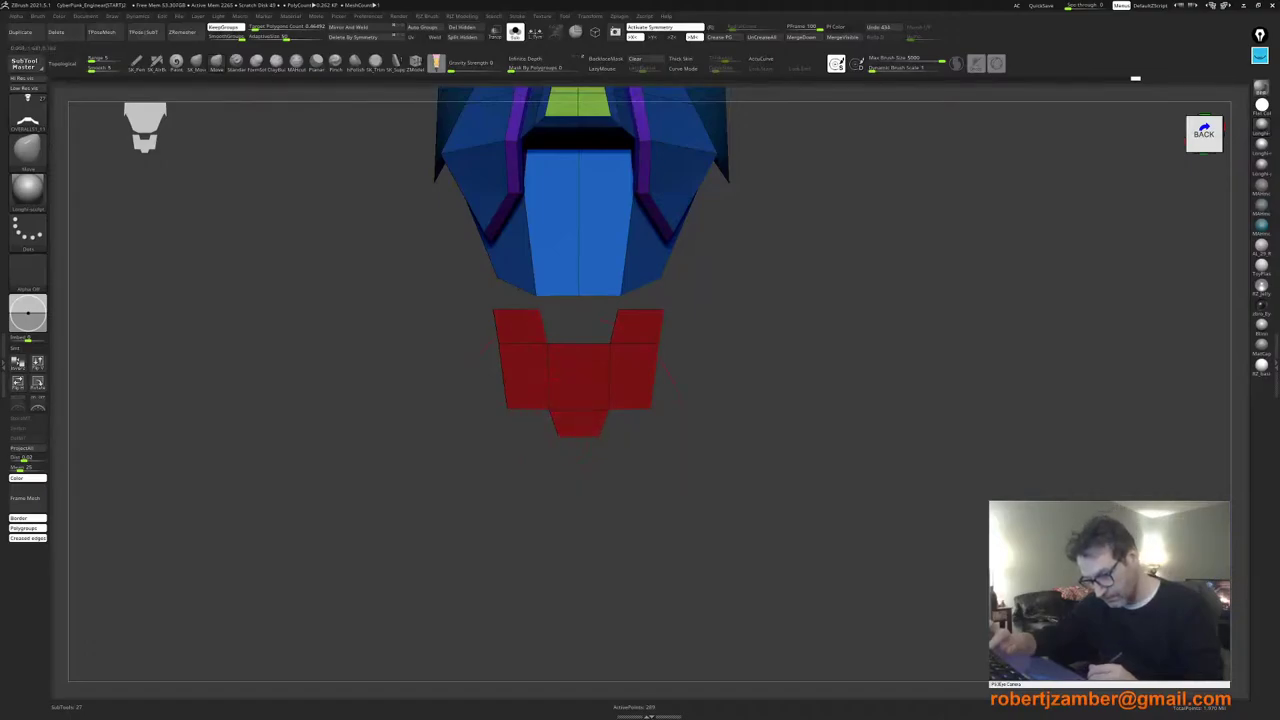
pyautogui.moveTo(546, 443)
pyautogui.mouseDown()
pyautogui.moveTo(508, 426)
pyautogui.moveTo(546, 443)
pyautogui.mouseUp()
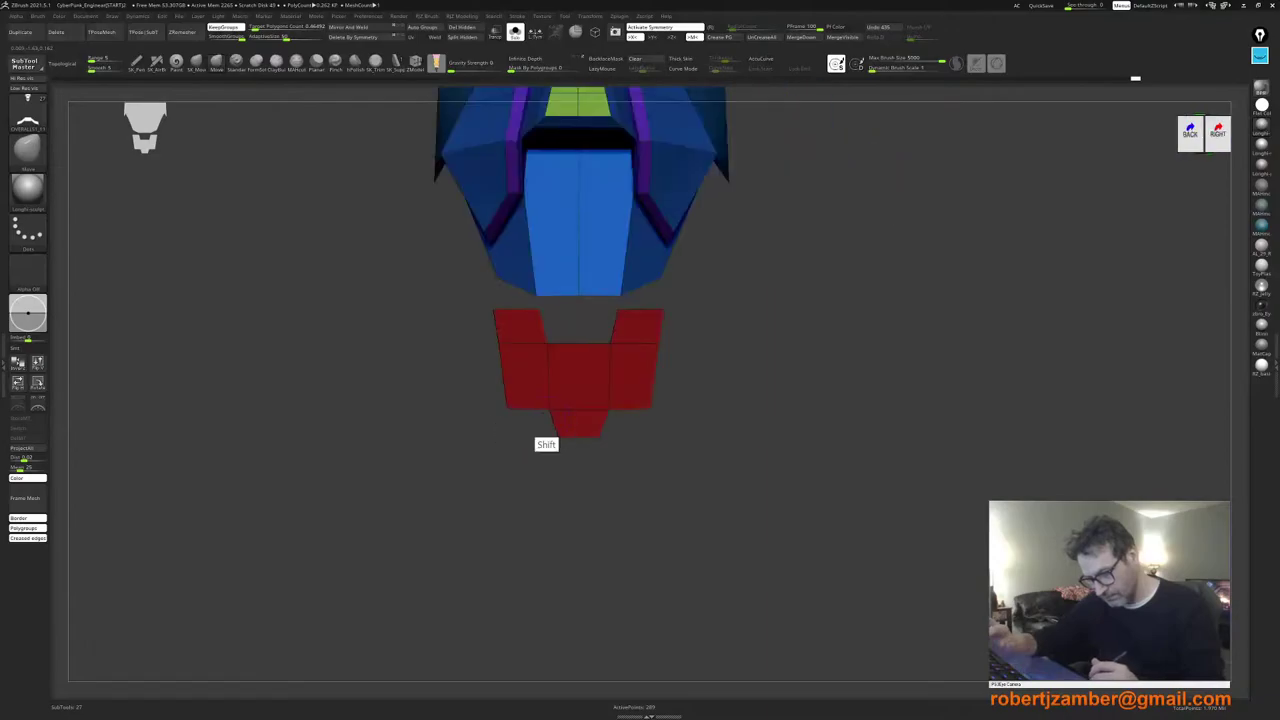
pyautogui.press('space')
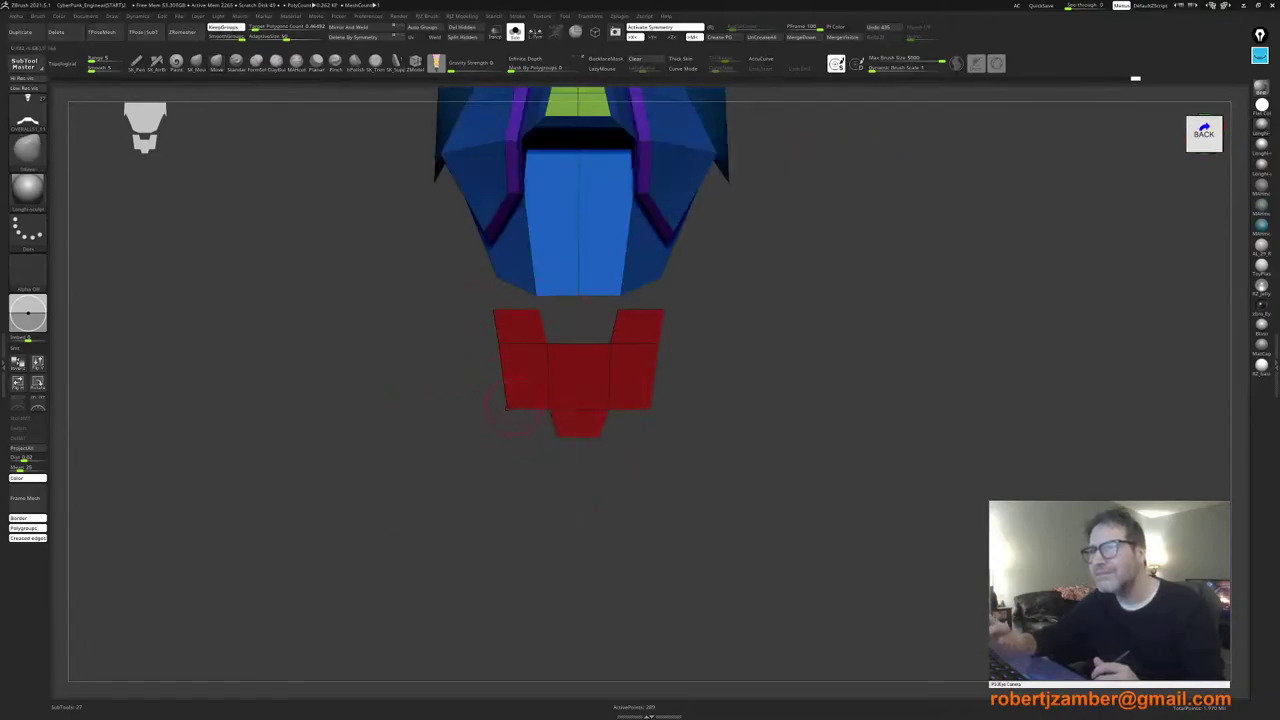
# Step: Widen the notch by moving its bottom corners and the prongs' upper inner corners outward with the Move brush
pyautogui.keyDown('ctrl'); pyautogui.moveTo(507, 407); pyautogui.dragTo(515, 410, button='right'); pyautogui.keyUp('ctrl')
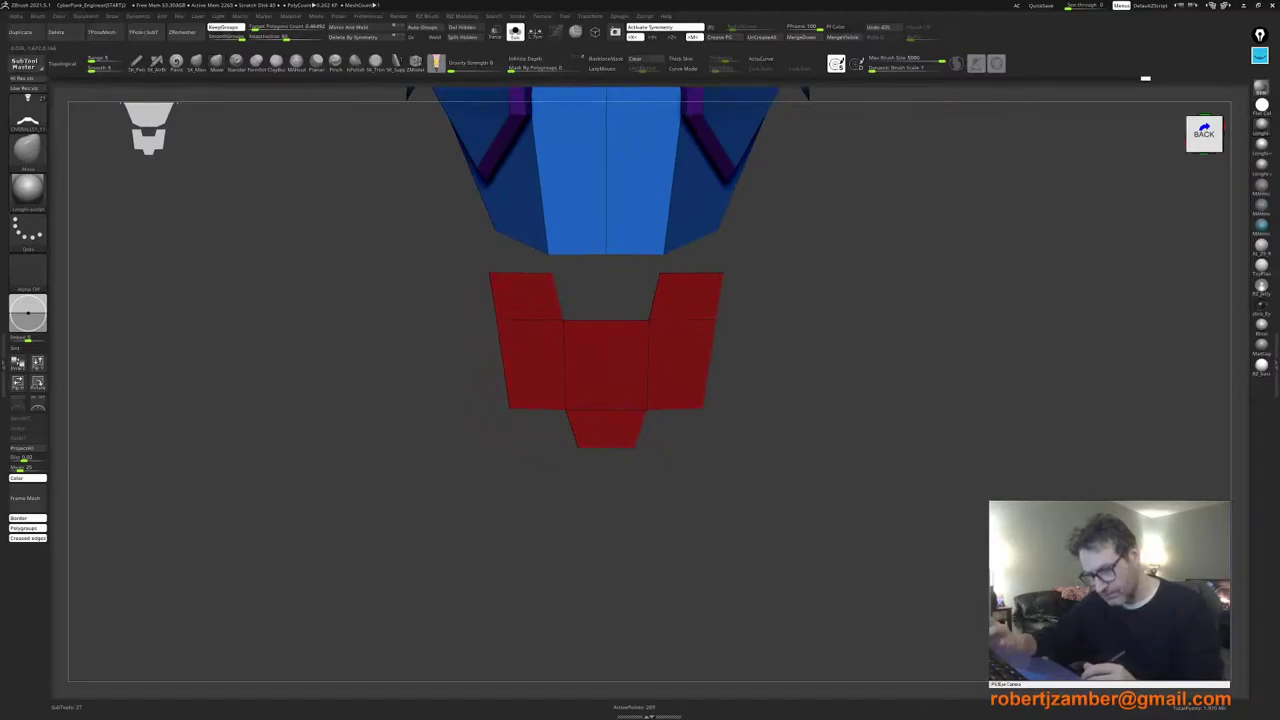
pyautogui.press('space')
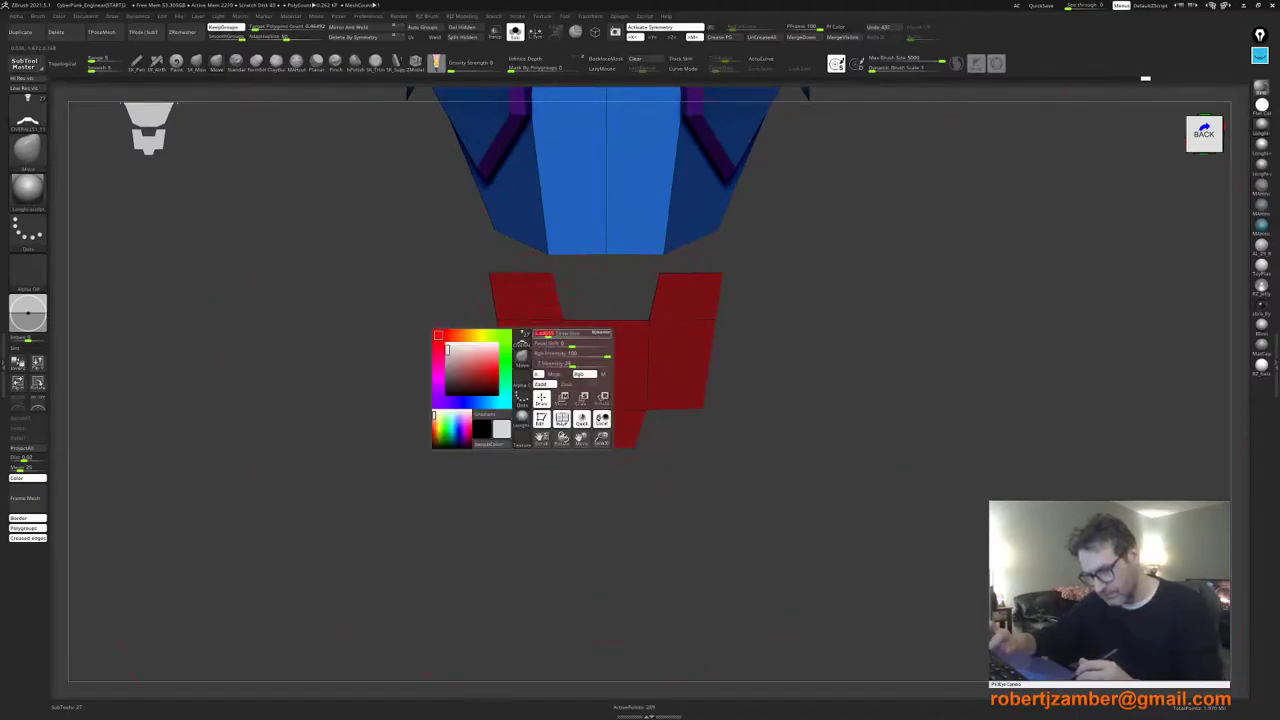
pyautogui.moveTo(563, 320); pyautogui.dragTo(560, 320)
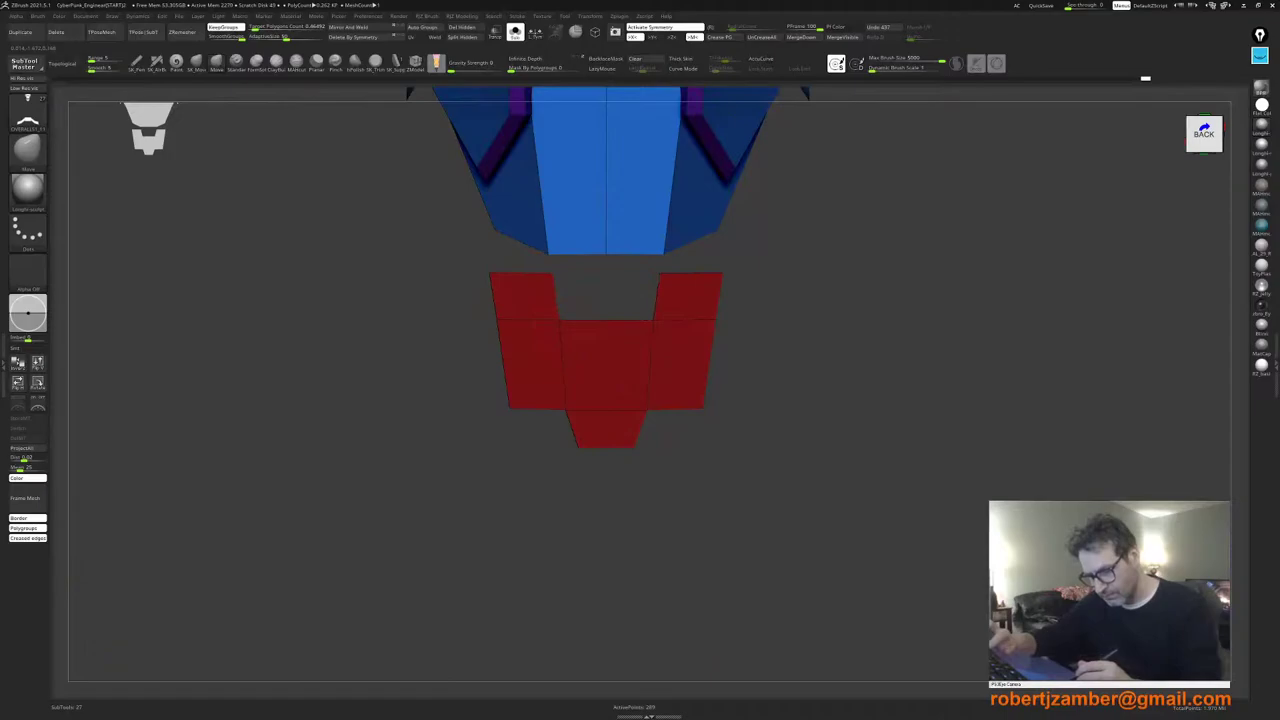
pyautogui.press('space')
pyautogui.press('space')
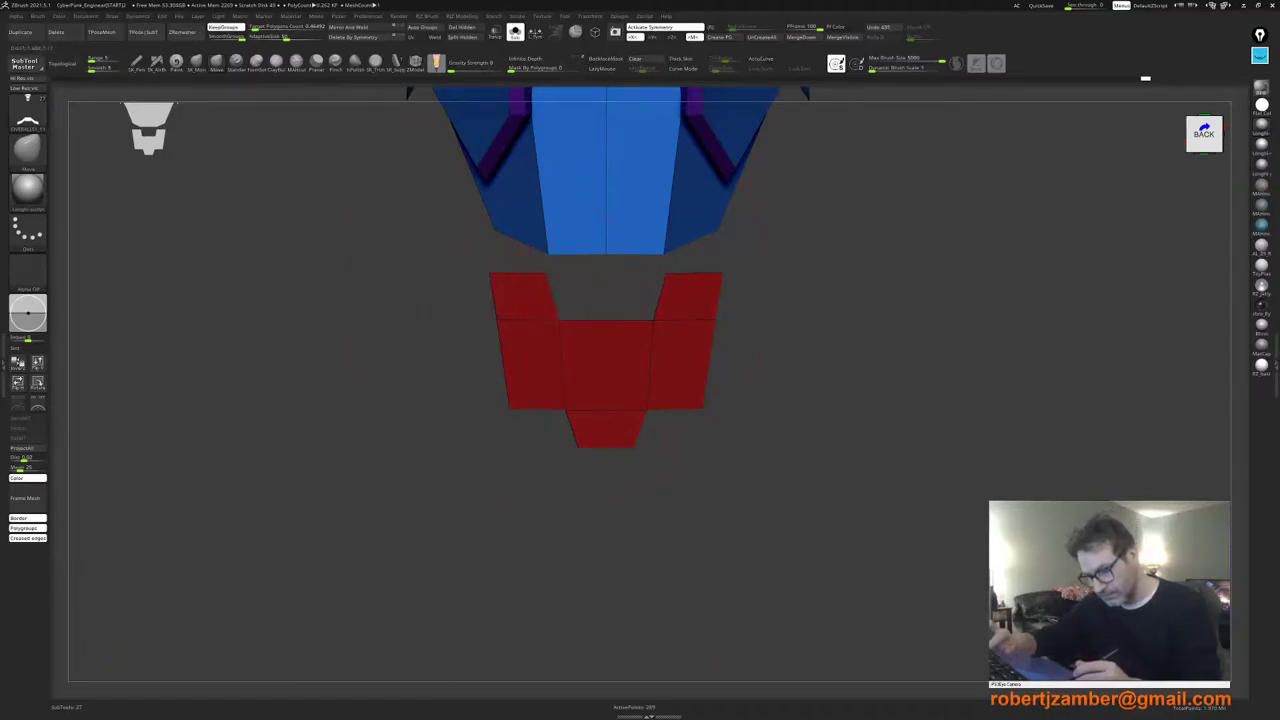
# Step: Extrude the whole plate with ZModeler's Extrude Polygroup All to give it thickness, and check it from the back and side
pyautogui.keyDown('alt'); pyautogui.moveTo(550, 364); pyautogui.dragTo(534, 366, button='right'); pyautogui.keyUp('alt')
pyautogui.moveTo(520, 366)
pyautogui.mouseDown(button='right')
pyautogui.moveTo(562, 368)
pyautogui.moveTo(500, 388)
pyautogui.moveTo(541, 381)
pyautogui.moveTo(557, 438)
pyautogui.moveTo(543, 400)
pyautogui.mouseUp(button='right')
pyautogui.click(416, 62)
pyautogui.moveTo(545, 391); pyautogui.dragTo(537, 423)
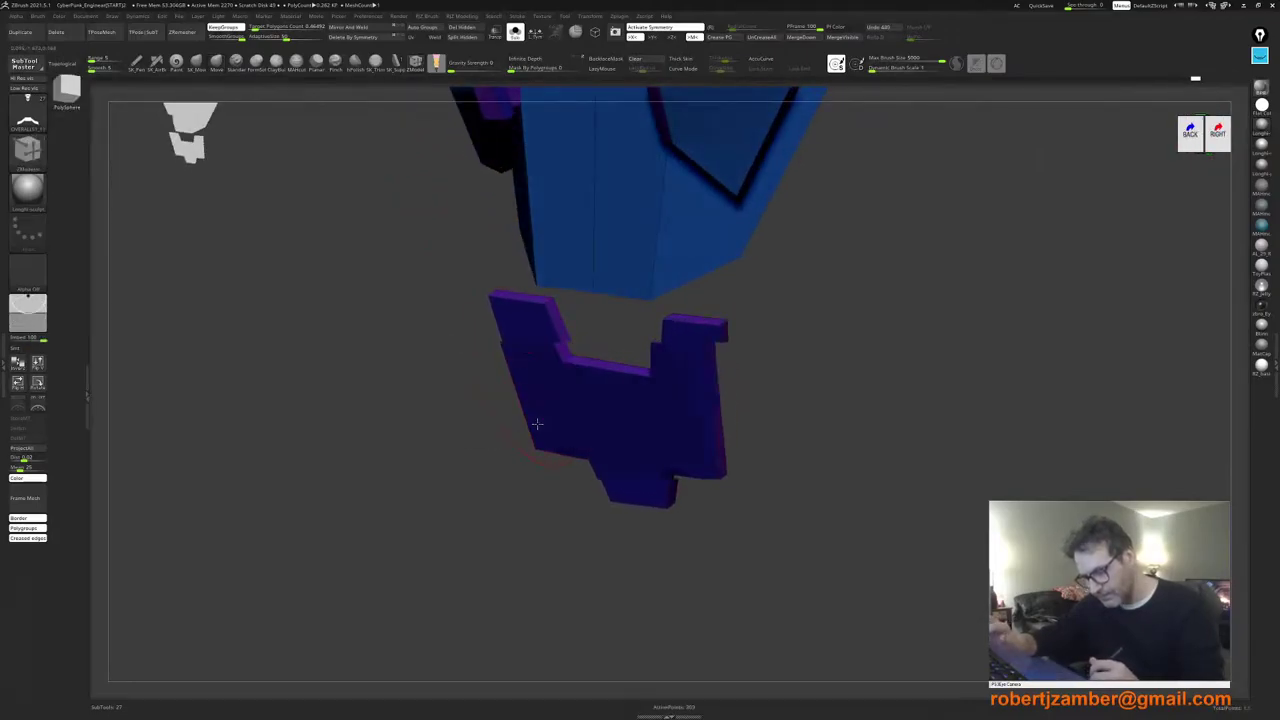
pyautogui.moveTo(537, 423); pyautogui.dragTo(487, 420, button='right')
pyautogui.moveTo(495, 403); pyautogui.dragTo(524, 408)
pyautogui.moveTo(524, 408)
pyautogui.mouseDown(button='right')
pyautogui.moveTo(510, 430)
pyautogui.moveTo(503, 420)
pyautogui.moveTo(548, 388)
pyautogui.mouseUp(button='right')
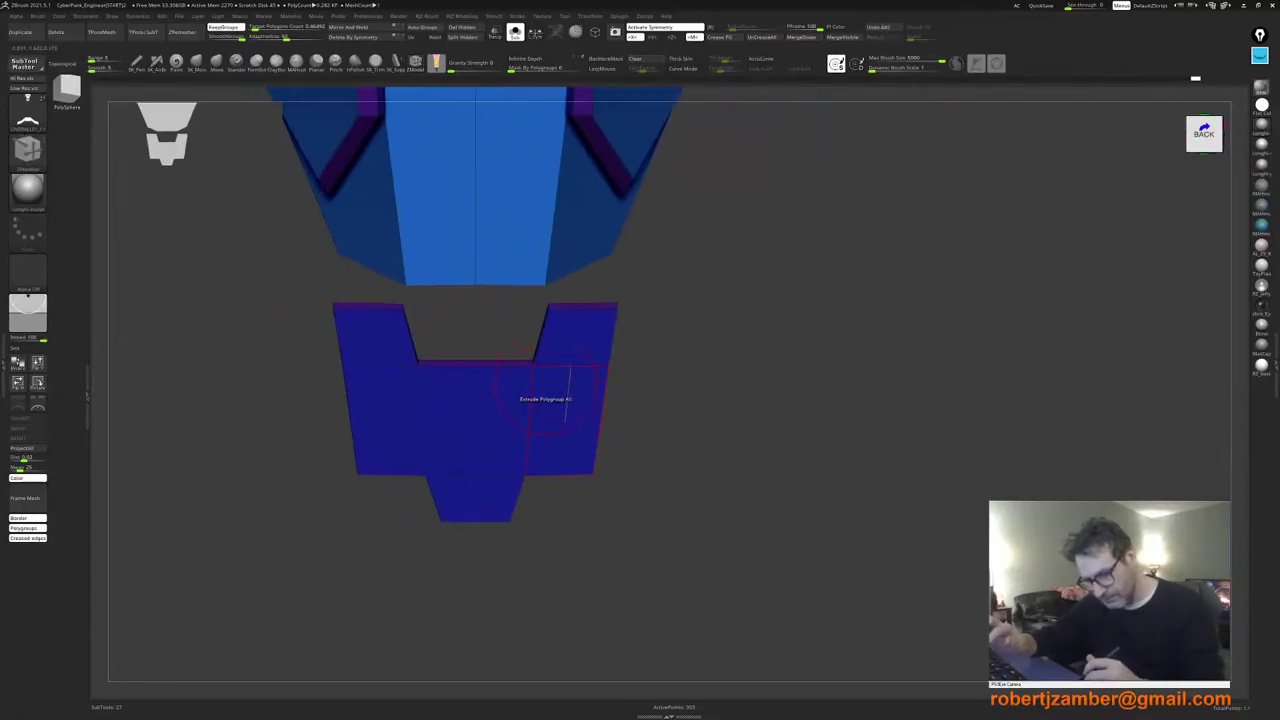
pyautogui.moveTo(452, 370)
pyautogui.keyDown('alt'); pyautogui.mouseDown(button='right')
pyautogui.moveTo(532, 373)
pyautogui.moveTo(508, 397)
pyautogui.moveTo(524, 397)
pyautogui.moveTo(482, 416)
pyautogui.moveTo(485, 366)
pyautogui.moveTo(489, 400)
pyautogui.mouseUp(button='right'); pyautogui.keyUp('alt')
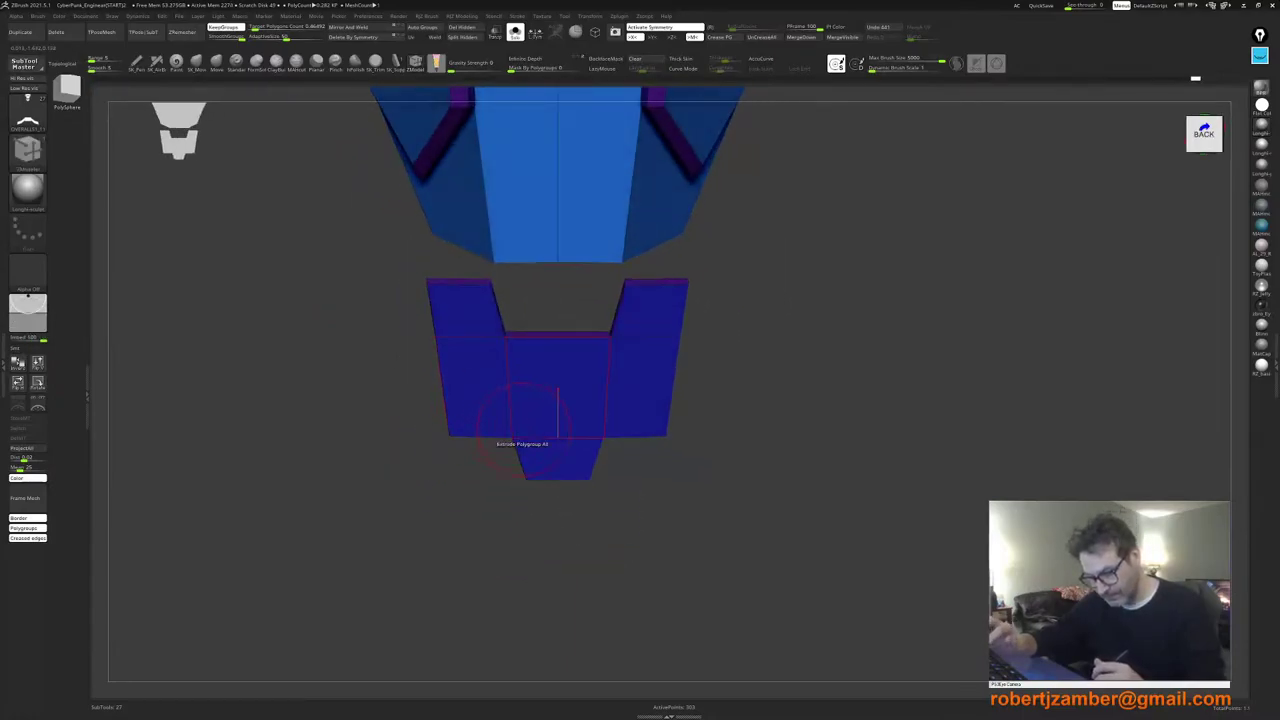
pyautogui.press('space')
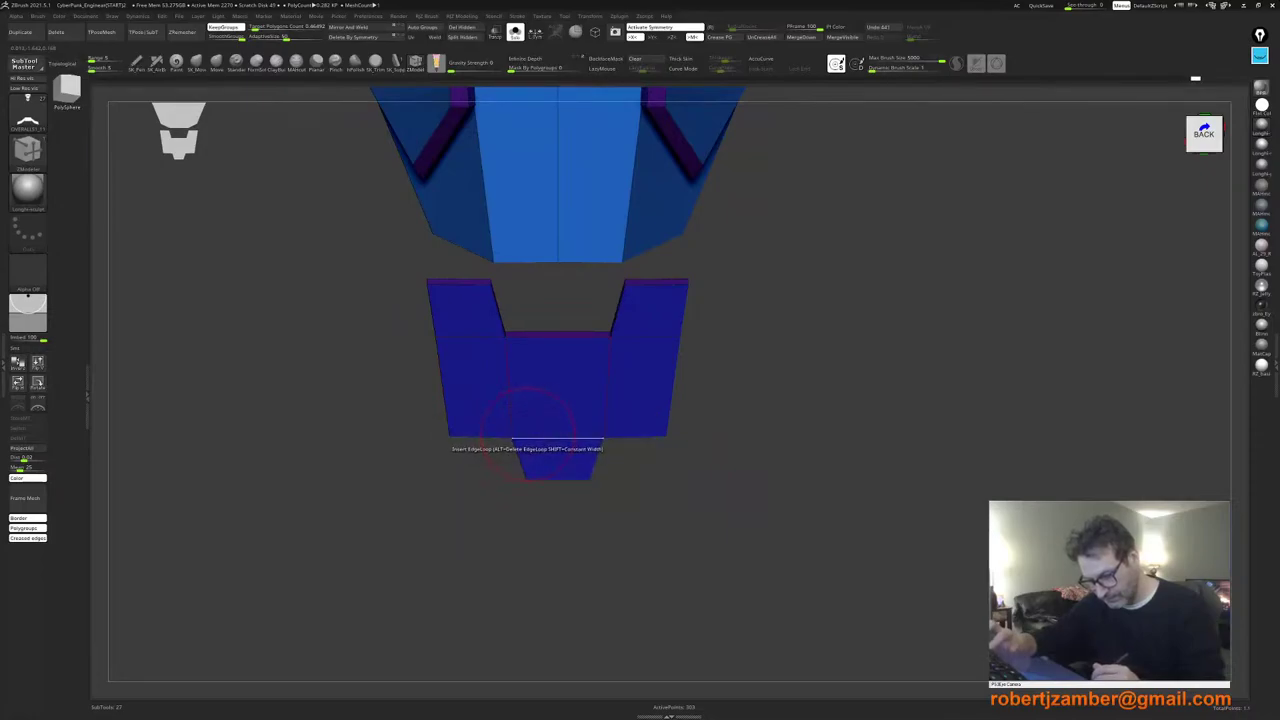
# Step: Examine the extruded spine segment against the neck armour from the back and side
pyautogui.hotkey('ctrl', 'z')
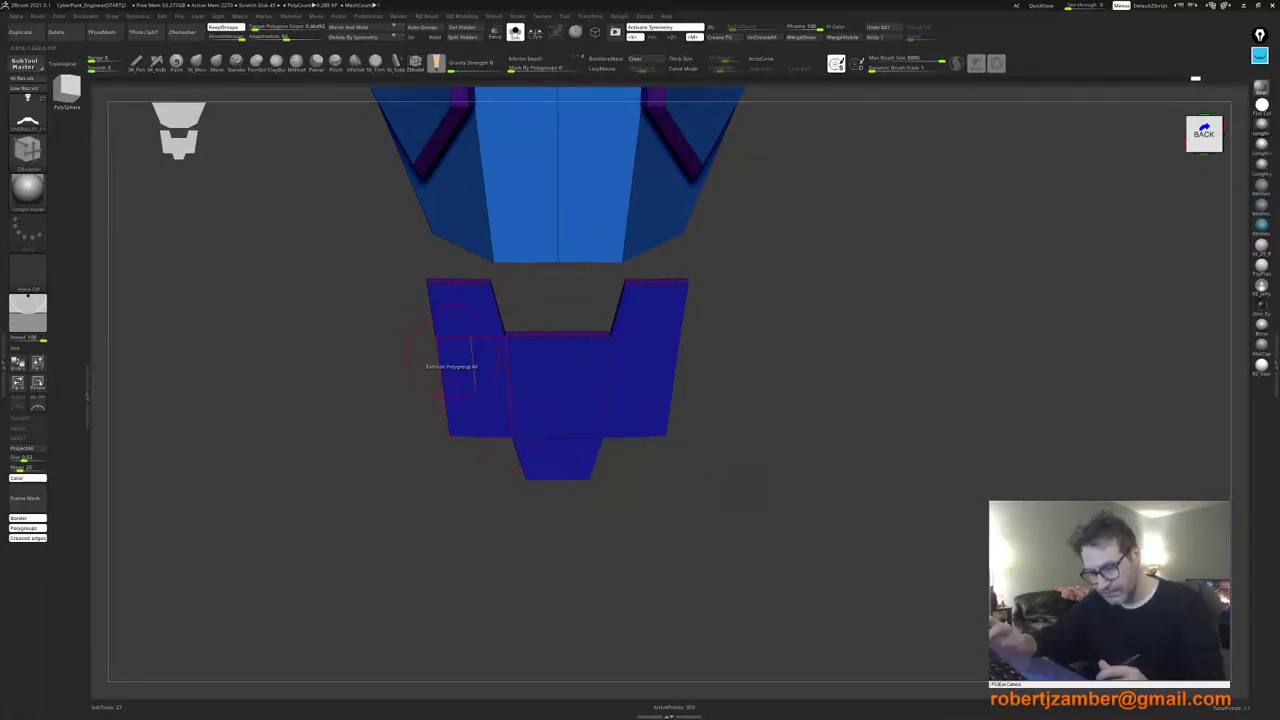
pyautogui.moveTo(460, 368); pyautogui.dragTo(480, 395, button='right')
pyautogui.keyDown('ctrl'); pyautogui.moveTo(431, 305); pyautogui.dragTo(457, 358, button='right'); pyautogui.keyUp('ctrl')
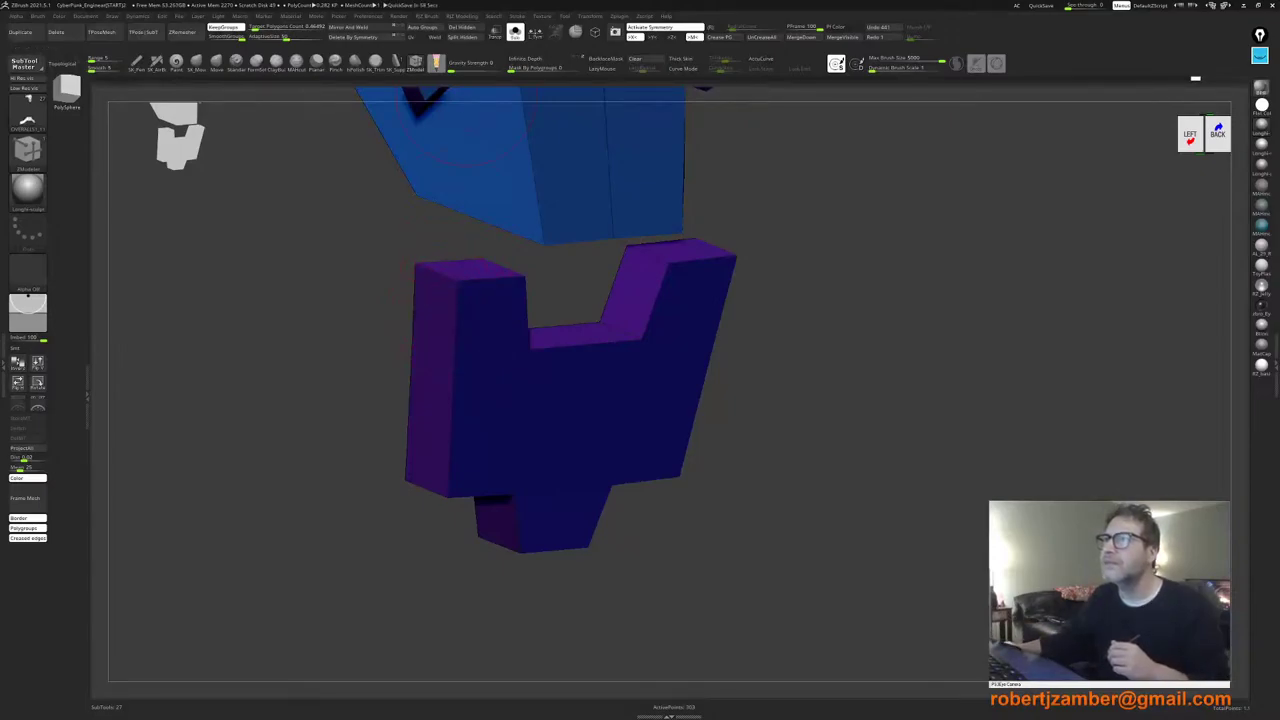
pyautogui.keyDown('shift'); pyautogui.moveTo(345, 430); pyautogui.dragTo(303, 412, button='right'); pyautogui.keyUp('shift')
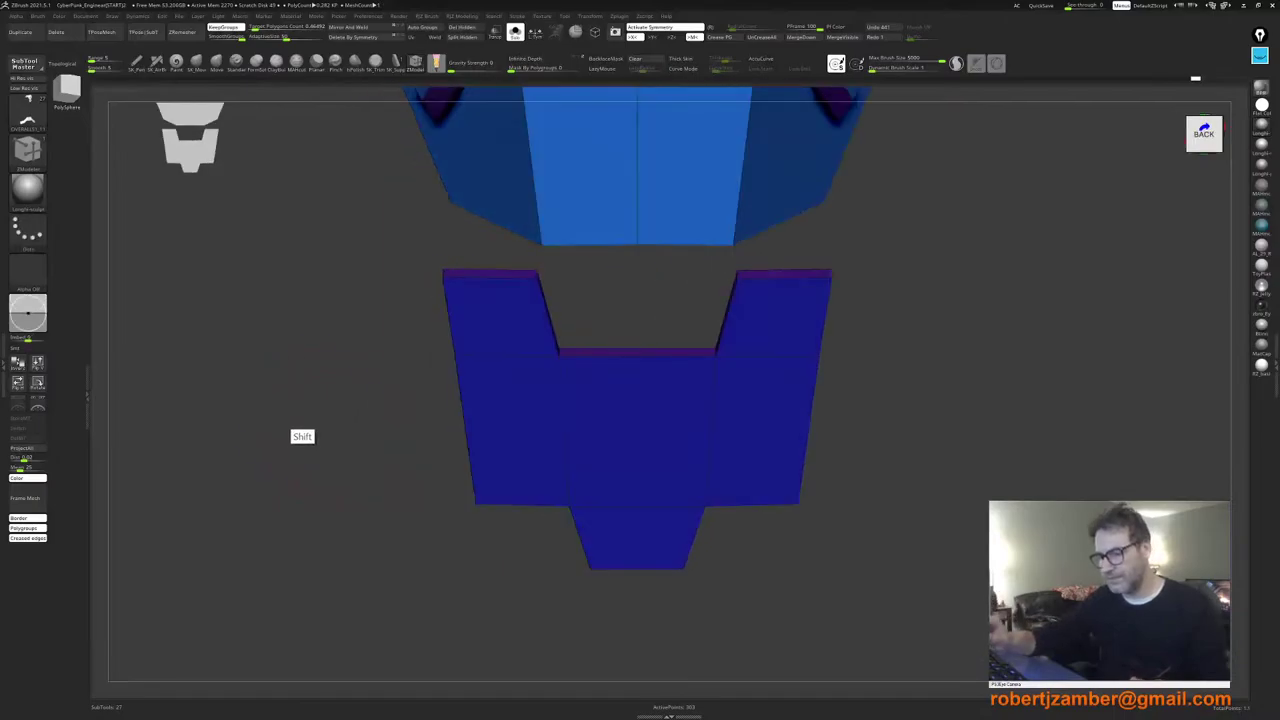
pyautogui.keyDown('ctrl'); pyautogui.moveTo(423, 442); pyautogui.dragTo(346, 378, button='right'); pyautogui.keyUp('ctrl')
pyautogui.keyDown('alt'); pyautogui.moveTo(422, 420); pyautogui.dragTo(461, 518, button='right'); pyautogui.keyUp('alt')
pyautogui.keyDown('alt'); pyautogui.moveTo(460, 503); pyautogui.dragTo(468, 580); pyautogui.keyUp('alt')
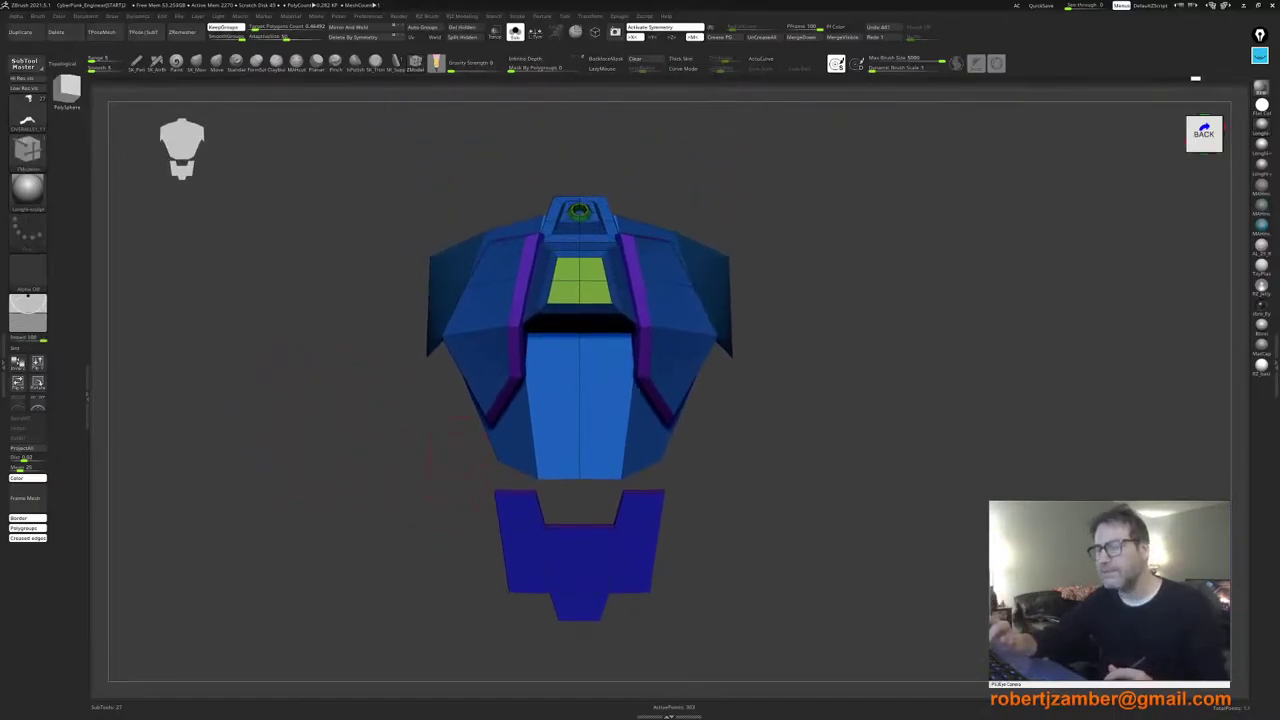
pyautogui.moveTo(460, 468)
pyautogui.keyDown('alt'); pyautogui.mouseDown()
pyautogui.moveTo(453, 482)
pyautogui.moveTo(460, 445)
pyautogui.mouseUp(); pyautogui.keyUp('alt')
pyautogui.keyDown('ctrl'); pyautogui.moveTo(473, 396); pyautogui.dragTo(474, 434, button='right'); pyautogui.keyUp('ctrl')
pyautogui.keyDown('ctrl'); pyautogui.moveTo(477, 366); pyautogui.dragTo(487, 398, button='right'); pyautogui.keyUp('ctrl')
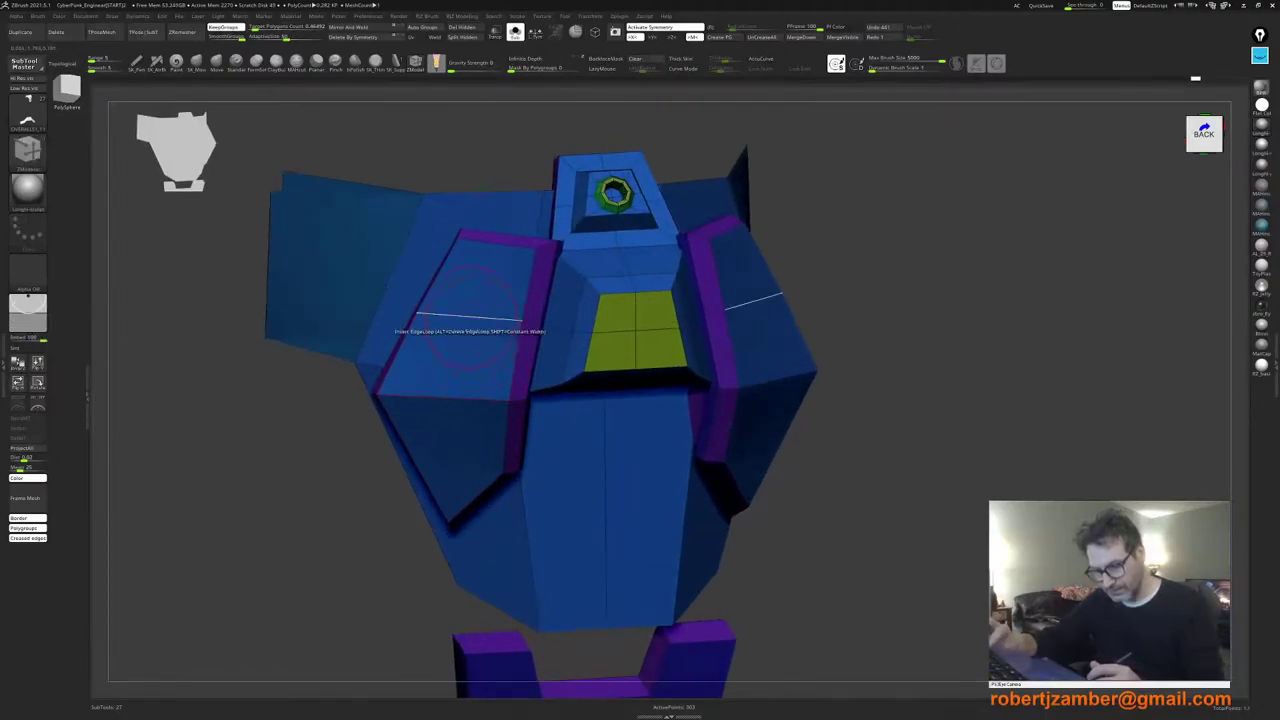
# Step: Insert edge loops across the armour's large side plates with ZModeler, and undo the trial Split Point at their centre
pyautogui.press('space')
pyautogui.click(462, 322)
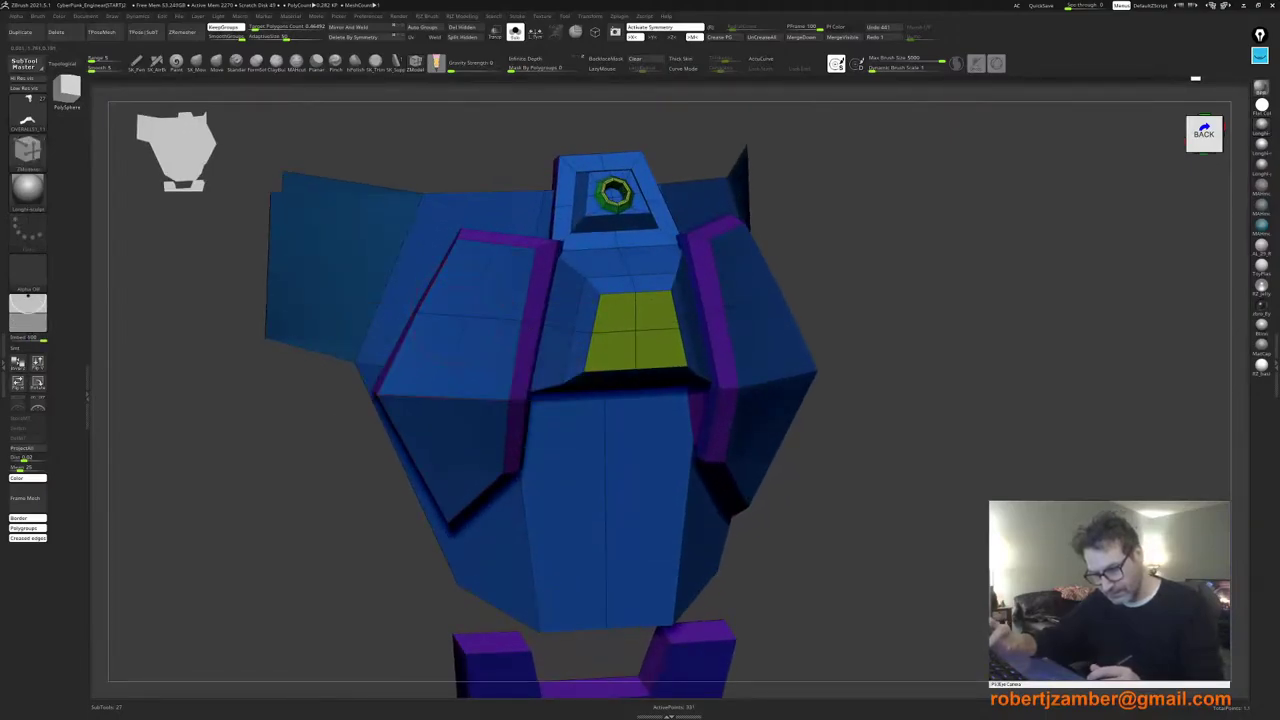
pyautogui.press('space')
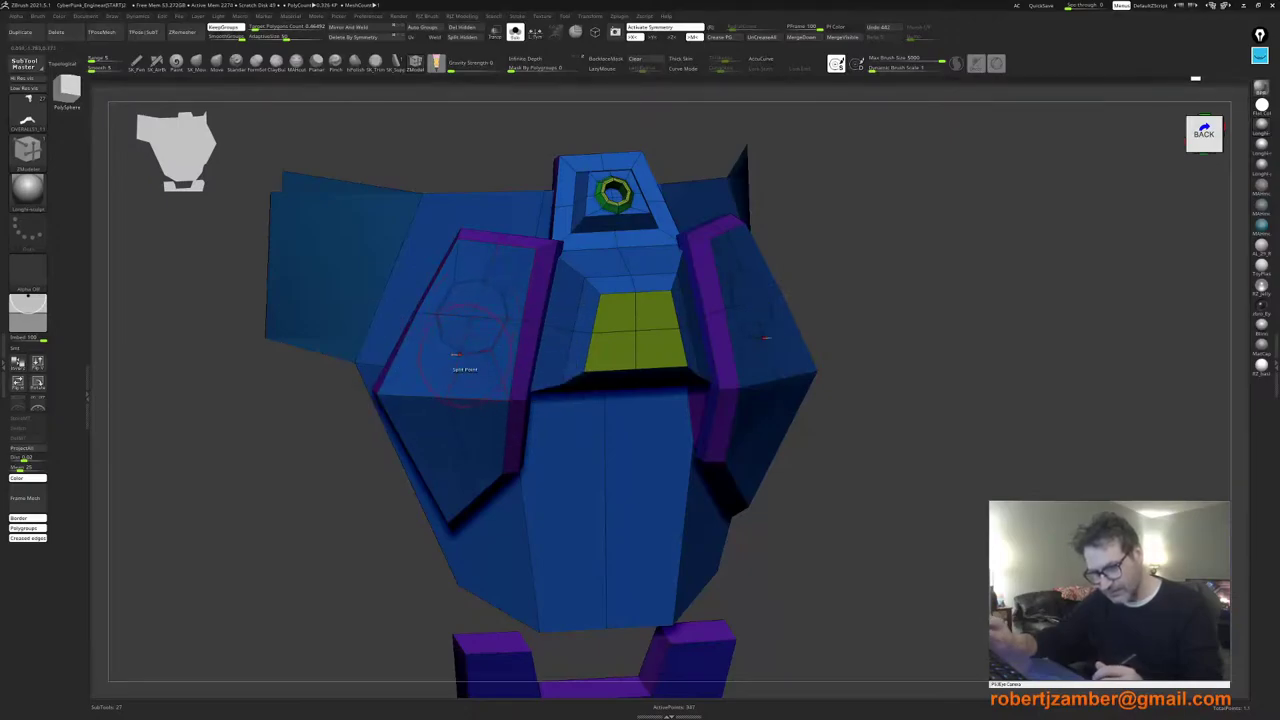
pyautogui.hotkey('ctrl', 'z')
pyautogui.moveTo(451, 364); pyautogui.dragTo(385, 294, button='right')
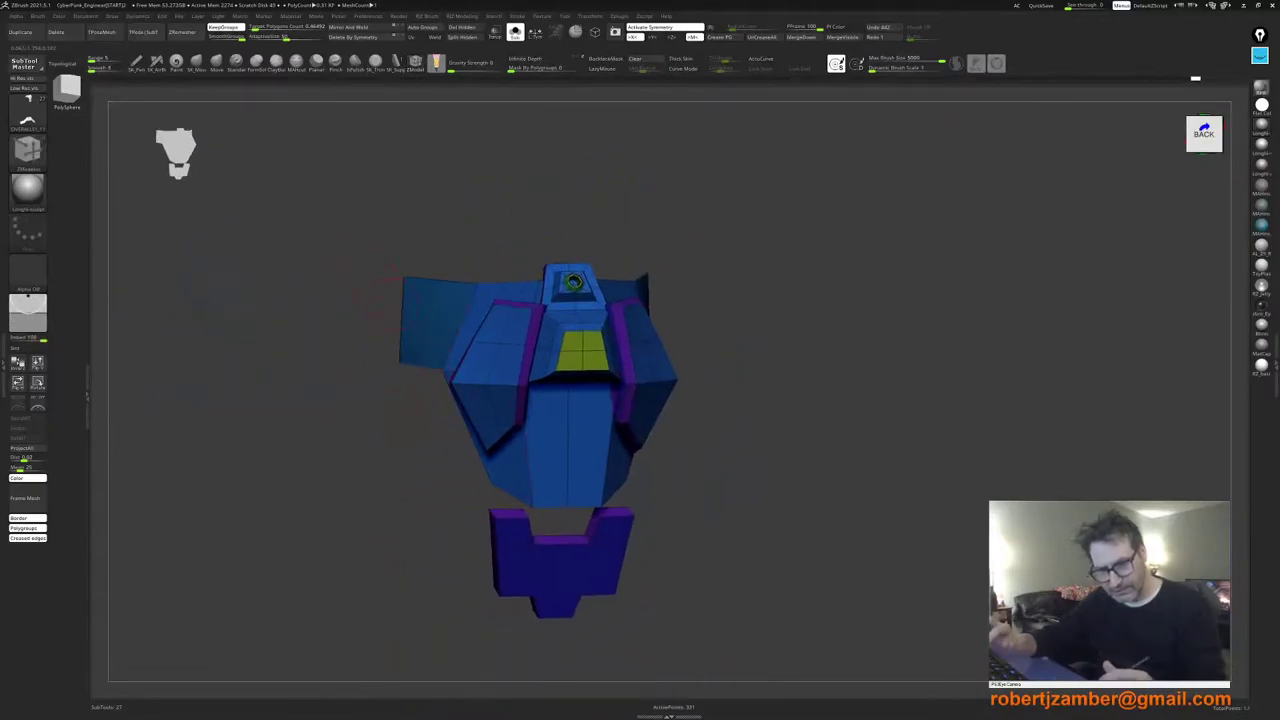
# Step: Adjust the outer contour of the side plates with the Move brush, checking the profile from the side and undoing the last change
pyautogui.click(216, 63)
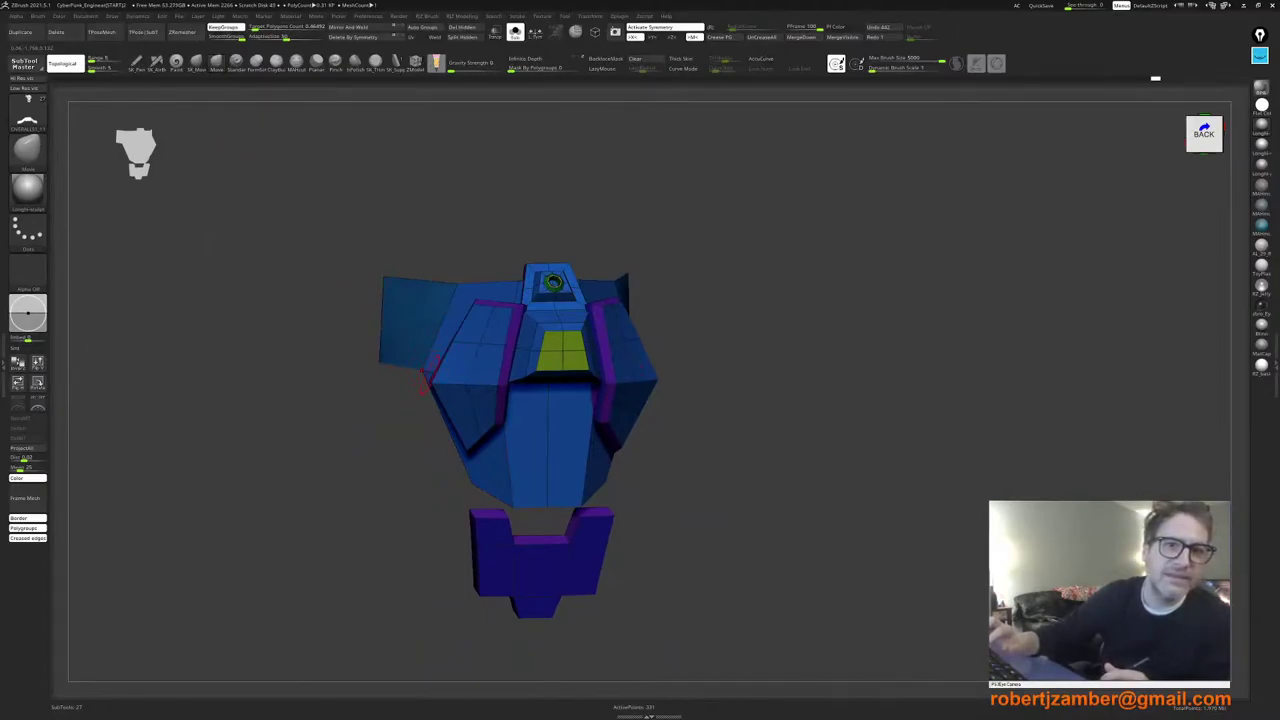
pyautogui.moveTo(420, 392)
pyautogui.keyDown('alt'); pyautogui.mouseDown()
pyautogui.moveTo(438, 391)
pyautogui.moveTo(445, 364)
pyautogui.moveTo(459, 373)
pyautogui.moveTo(441, 364)
pyautogui.moveTo(474, 354)
pyautogui.moveTo(489, 371)
pyautogui.moveTo(440, 376)
pyautogui.mouseUp(); pyautogui.keyUp('alt')
pyautogui.press('space')
pyautogui.press('space')
pyautogui.press('space')
pyautogui.press('space')
pyautogui.moveTo(402, 374); pyautogui.dragTo(443, 374)
pyautogui.press('space')
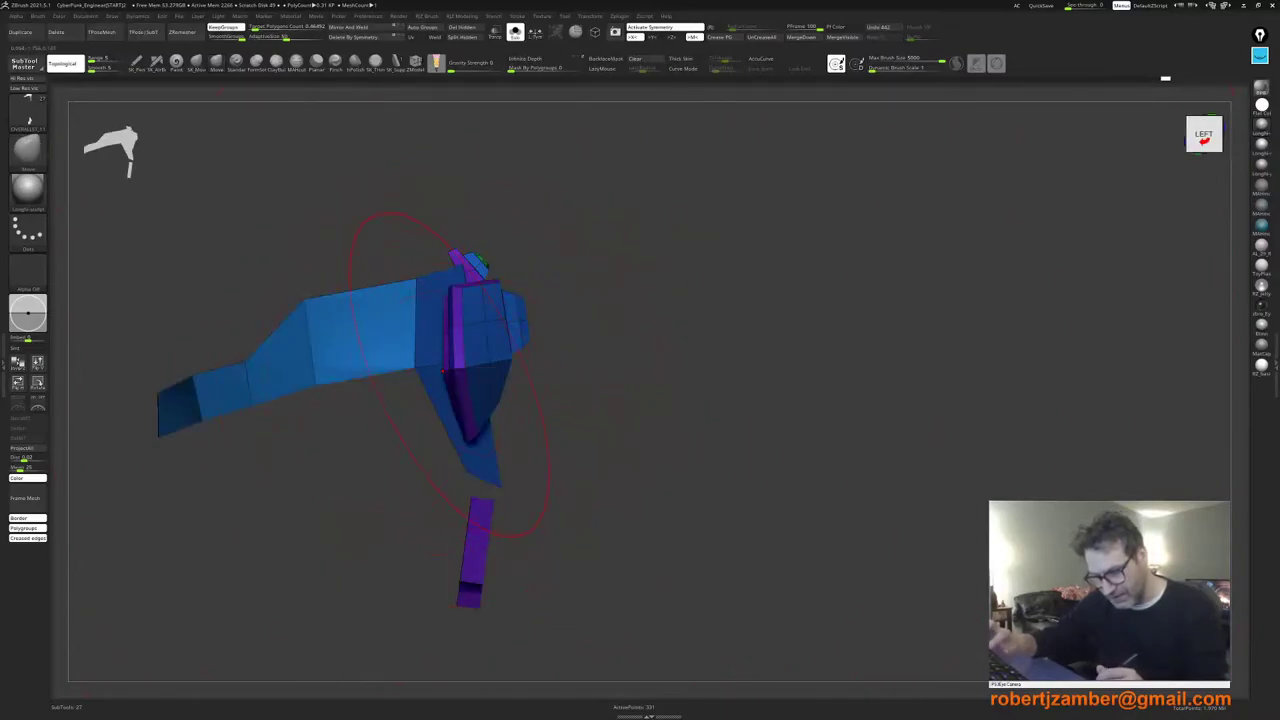
pyautogui.moveTo(482, 282)
pyautogui.mouseDown()
pyautogui.moveTo(437, 282)
pyautogui.moveTo(471, 241)
pyautogui.mouseUp()
pyautogui.press('space')
pyautogui.press('space')
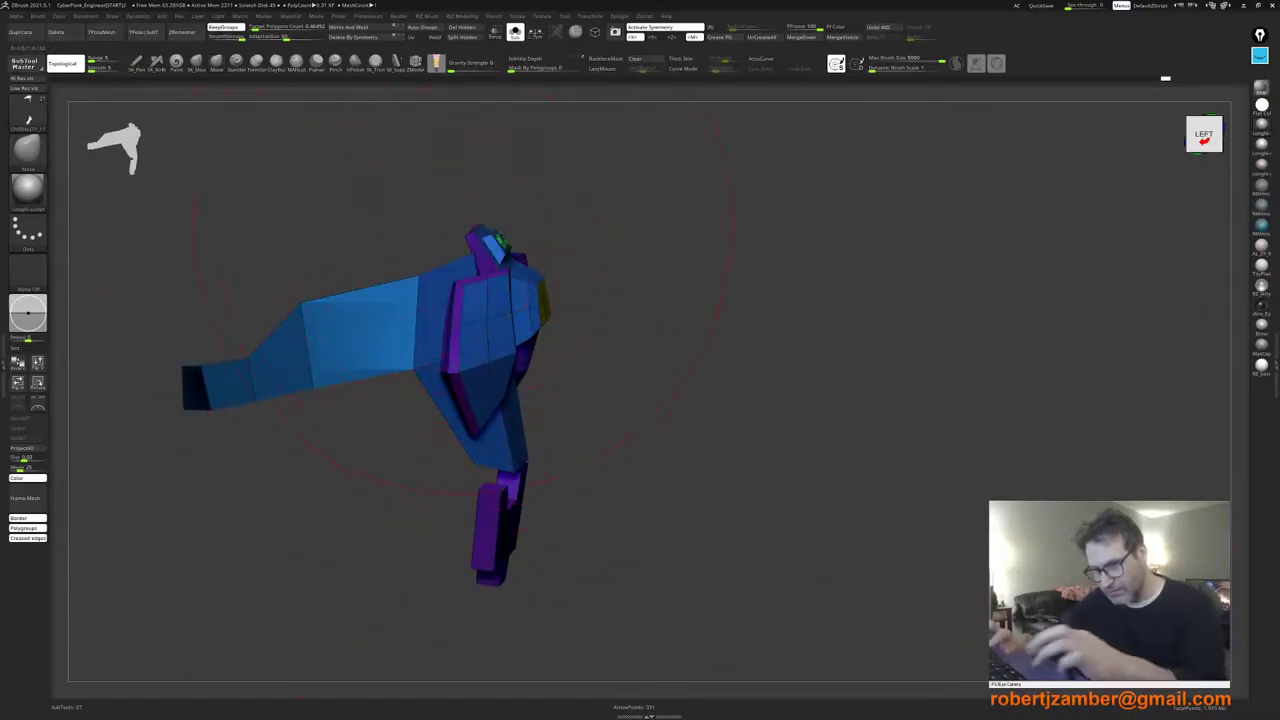
pyautogui.hotkey('ctrl', 'z')
# Step: Refine the lower parts of the side plates with the Move brush at varying draw sizes
pyautogui.keyDown('shift'); pyautogui.moveTo(457, 340); pyautogui.dragTo(424, 338, button='right'); pyautogui.keyUp('shift')
pyautogui.press('space')
pyautogui.moveTo(462, 360); pyautogui.dragTo(452, 360)
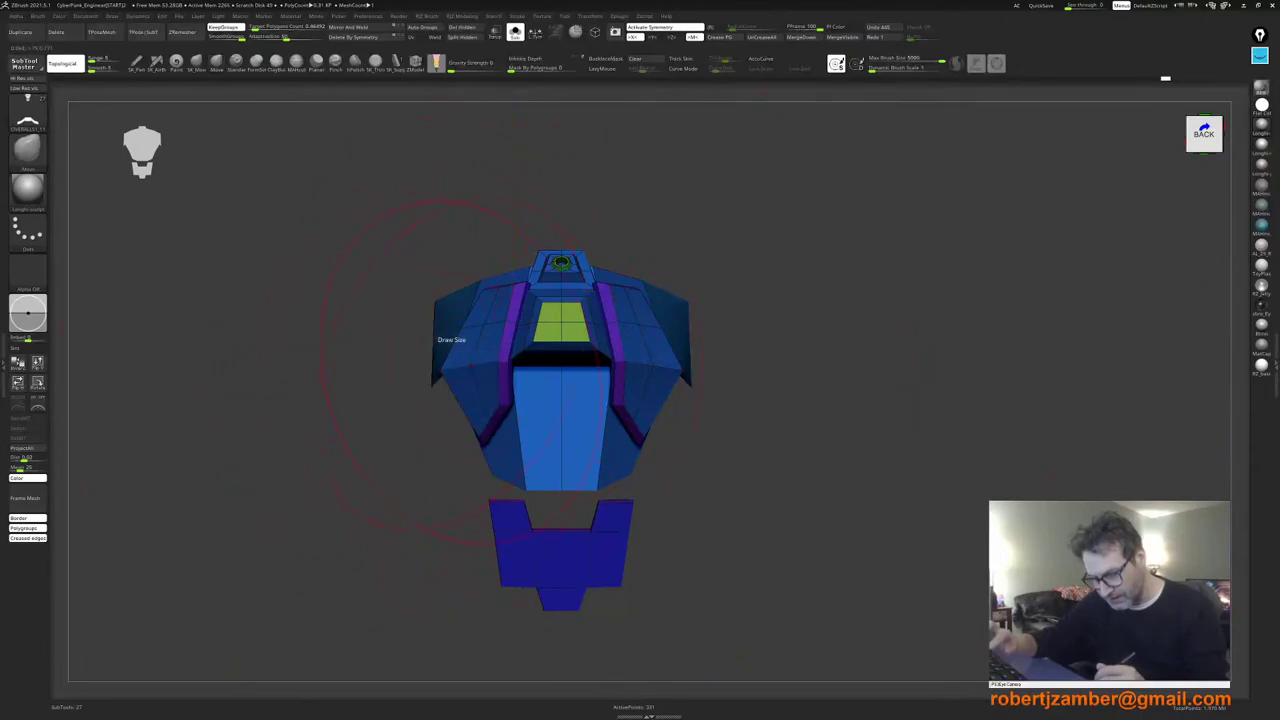
pyautogui.press('space')
pyautogui.moveTo(508, 416); pyautogui.dragTo(502, 416)
pyautogui.moveTo(502, 416); pyautogui.dragTo(466, 424, button='right')
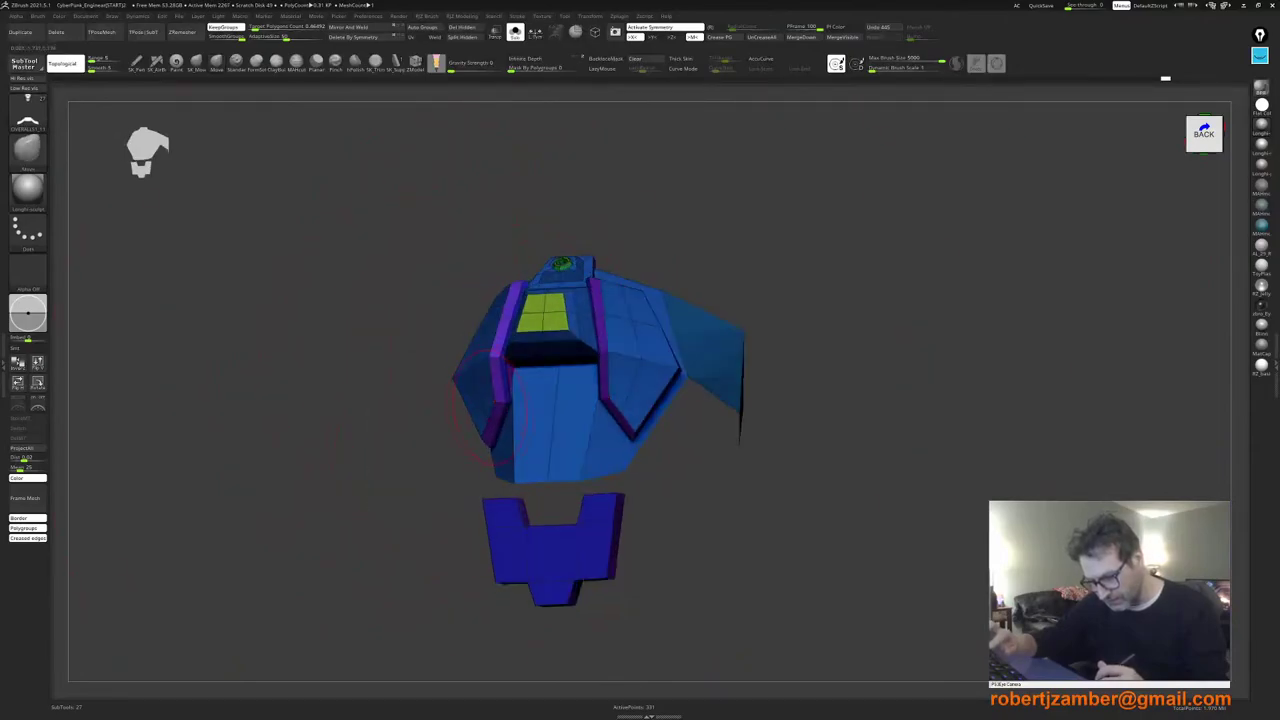
pyautogui.press('space')
pyautogui.moveTo(522, 426); pyautogui.dragTo(512, 426)
pyautogui.keyDown('shift'); pyautogui.moveTo(501, 427); pyautogui.dragTo(434, 355, button='right'); pyautogui.keyUp('shift')
pyautogui.moveTo(460, 460)
pyautogui.keyDown('alt'); pyautogui.mouseDown(button='right')
pyautogui.moveTo(466, 400)
pyautogui.moveTo(496, 430)
pyautogui.mouseUp(button='right'); pyautogui.keyUp('alt')
pyautogui.press('space')
pyautogui.moveTo(497, 430); pyautogui.dragTo(492, 431)
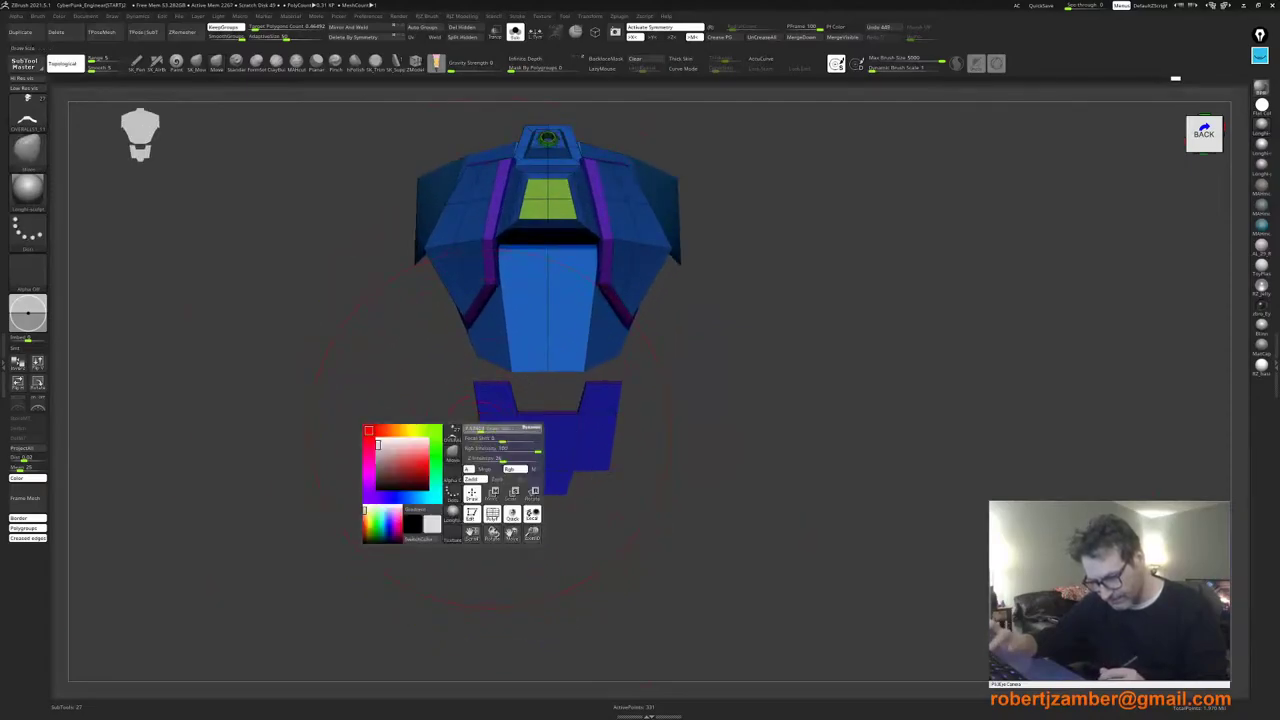
# Step: Try a ZModeler edge Bevel on the upper edges of the spine segment's prongs, and undo it
pyautogui.moveTo(496, 494); pyautogui.dragTo(546, 500, button='right')
pyautogui.moveTo(525, 386)
pyautogui.keyDown('alt'); pyautogui.mouseDown(button='right')
pyautogui.moveTo(529, 446)
pyautogui.moveTo(515, 447)
pyautogui.moveTo(505, 410)
pyautogui.mouseUp(button='right'); pyautogui.keyUp('alt')
pyautogui.click(415, 64)
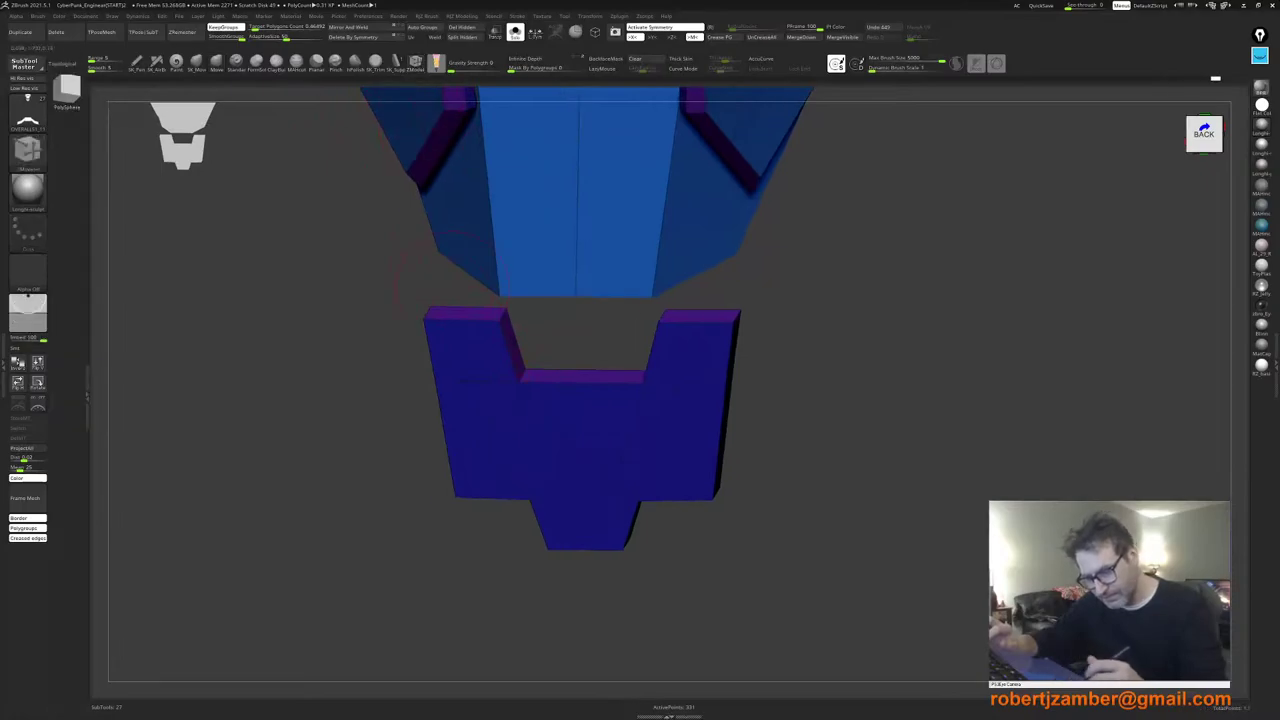
pyautogui.press('space')
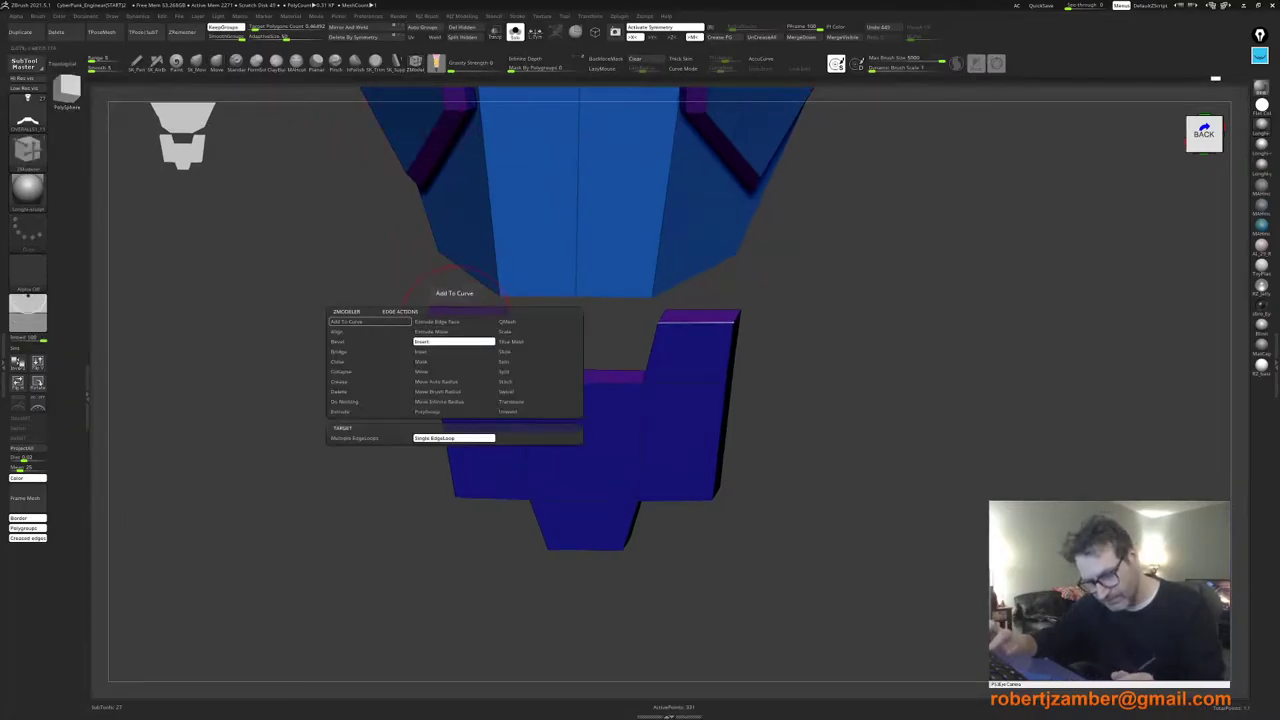
pyautogui.click(338, 341)
pyautogui.moveTo(456, 320); pyautogui.dragTo(458, 332)
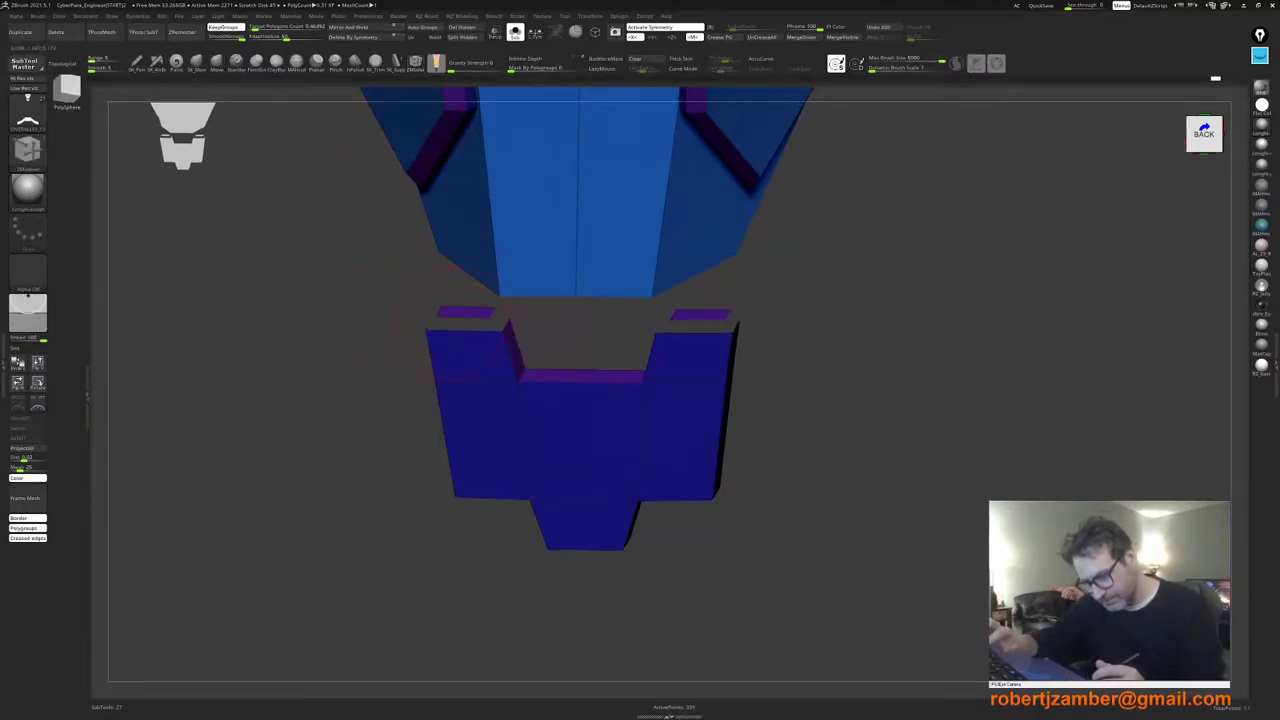
pyautogui.hotkey('ctrl', 'z')
pyautogui.moveTo(390, 424); pyautogui.dragTo(470, 433, button='right')
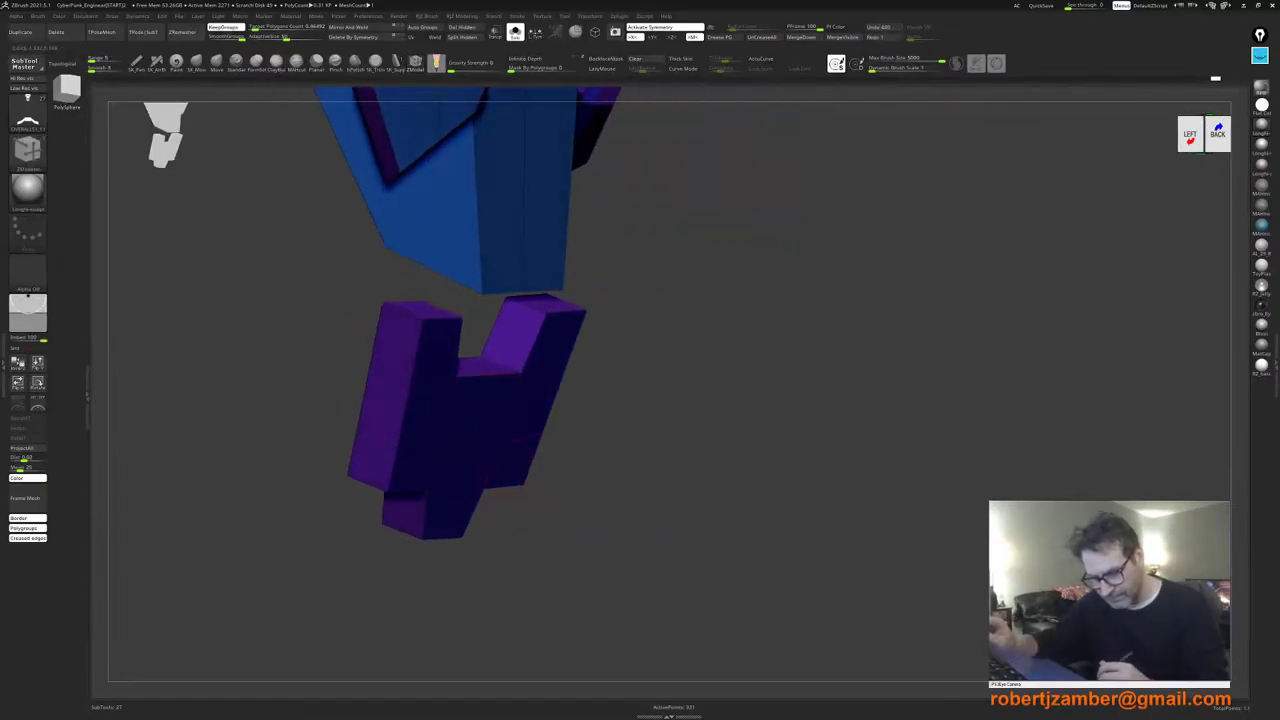
# Step: Reveal the lower purple band to compare its position with the spine segment from several angles, and restore the previous visibility
pyautogui.moveTo(594, 538); pyautogui.dragTo(410, 448, button='right')
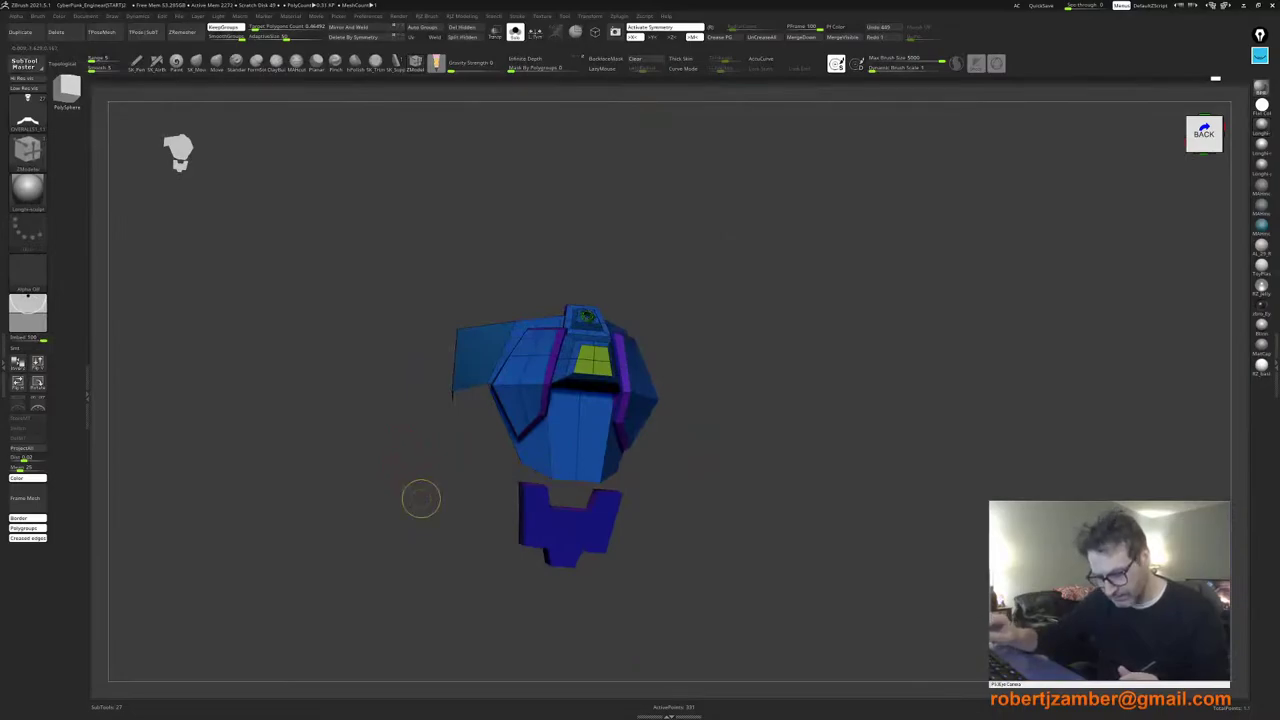
pyautogui.keyDown('ctrl'); pyautogui.moveTo(421, 498); pyautogui.dragTo(404, 282, button='right'); pyautogui.keyUp('ctrl')
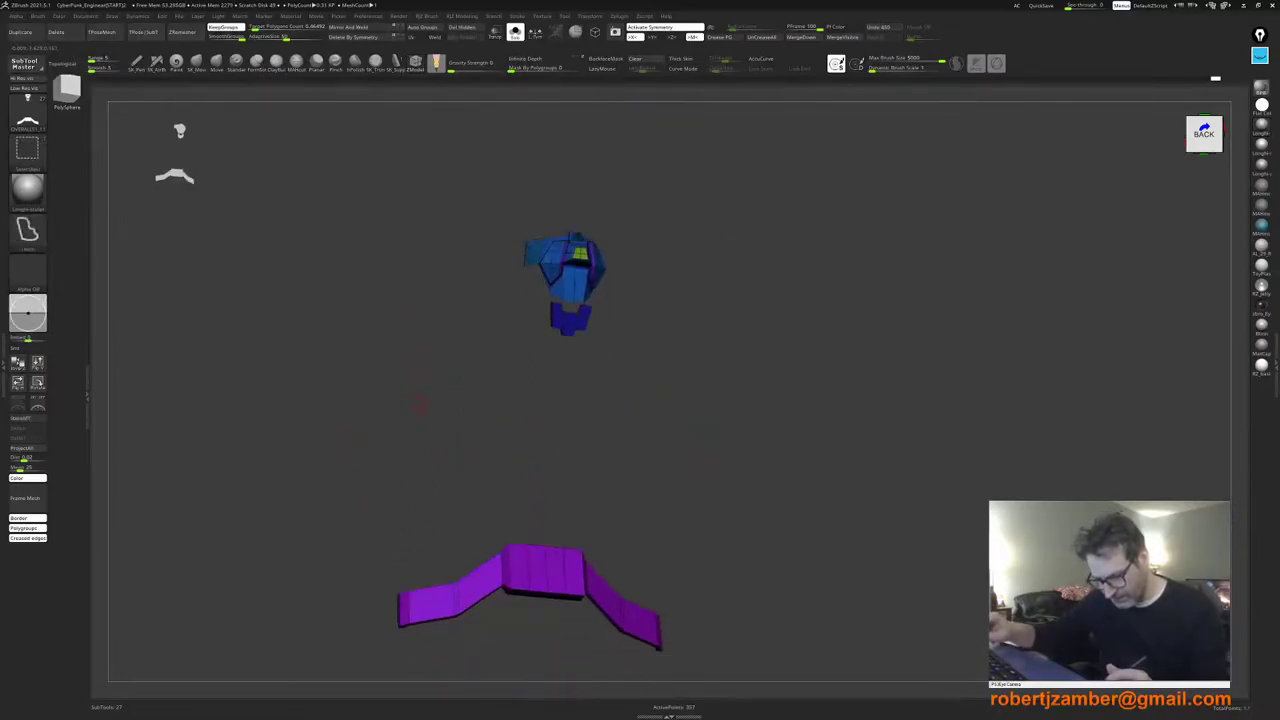
pyautogui.moveTo(421, 425)
pyautogui.mouseDown(button='right')
pyautogui.moveTo(452, 460)
pyautogui.moveTo(432, 438)
pyautogui.mouseUp(button='right')
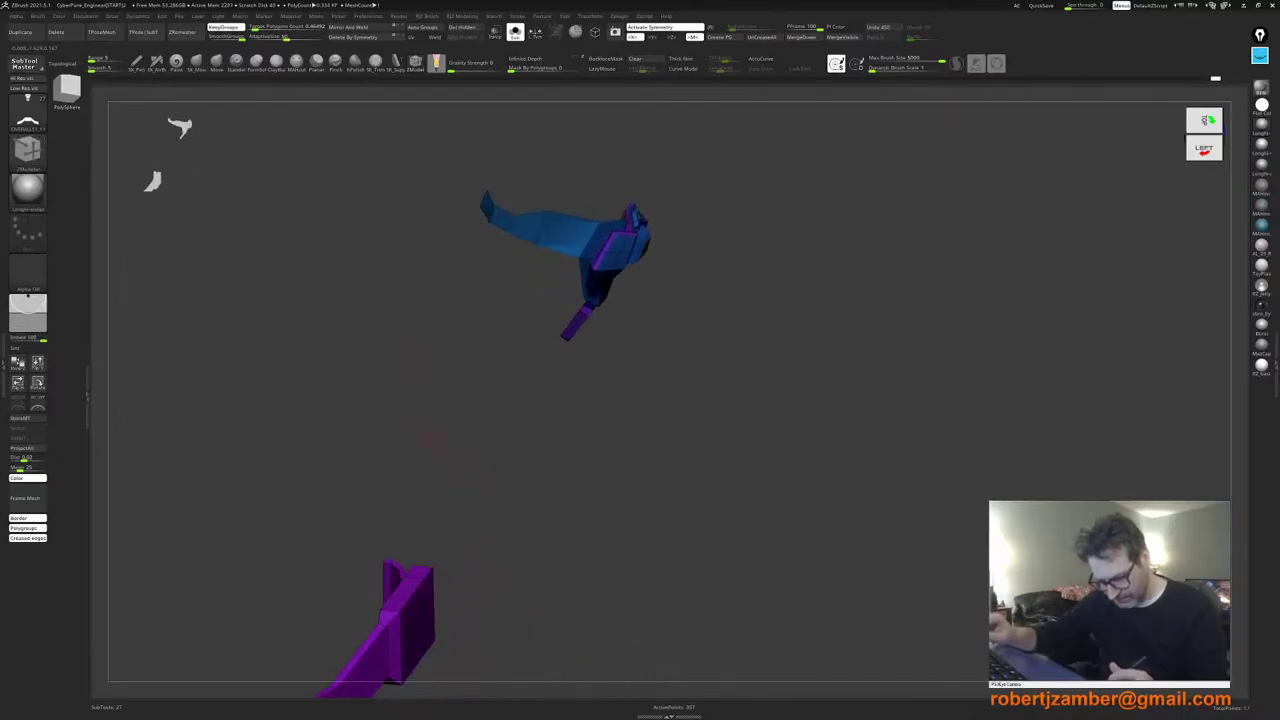
pyautogui.moveTo(410, 435); pyautogui.dragTo(393, 406)
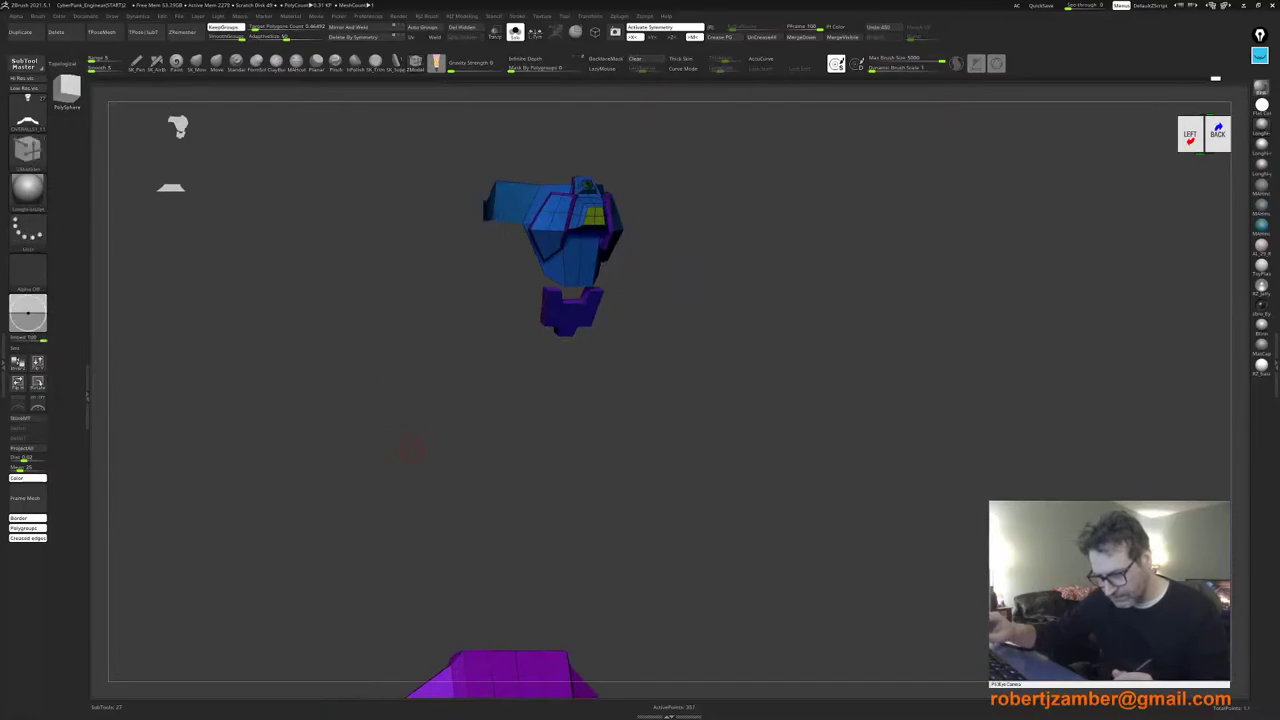
pyautogui.keyDown('ctrl'); pyautogui.moveTo(416, 440); pyautogui.dragTo(470, 530, button='right'); pyautogui.keyUp('ctrl')
pyautogui.keyDown('ctrl'); pyautogui.moveTo(543, 353); pyautogui.dragTo(460, 391, button='right'); pyautogui.keyUp('ctrl')
pyautogui.hotkey('ctrl', 'z')
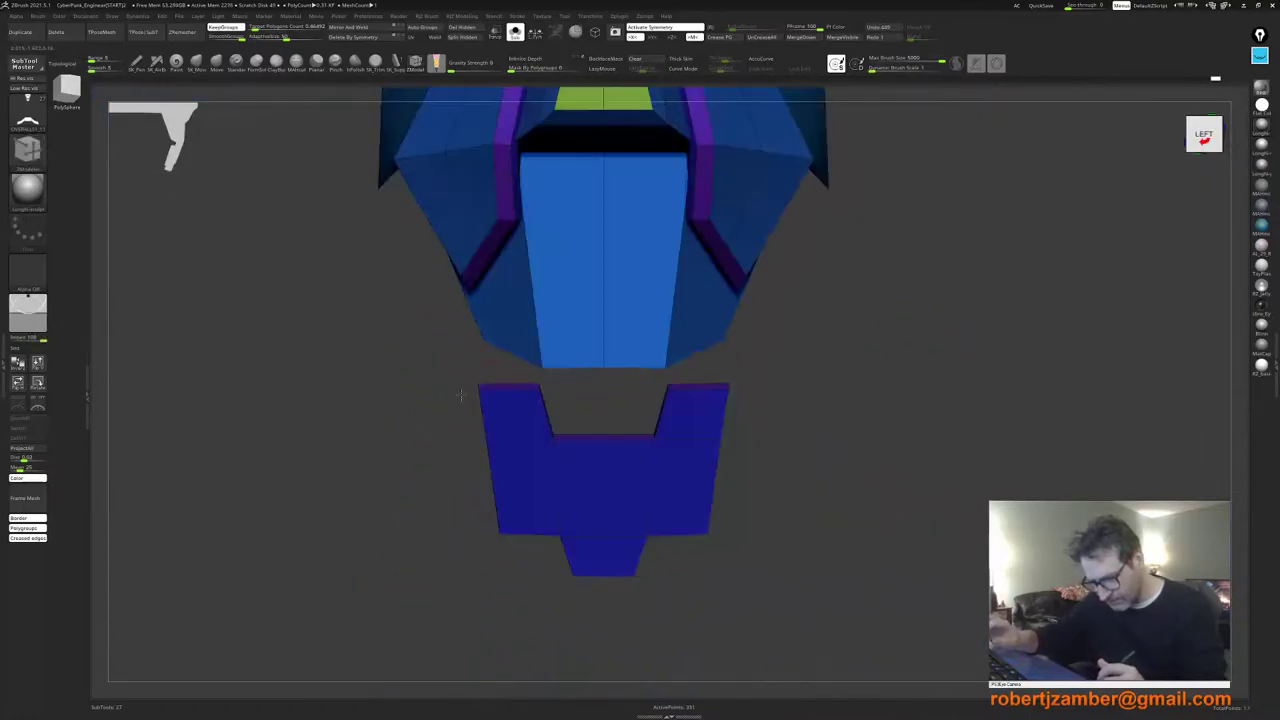
# Step: Try ZModeler's Bevel EdgeLoop Complete around the outline of the spine segment's back face, and undo it
pyautogui.moveTo(403, 394); pyautogui.dragTo(455, 460)
pyautogui.hotkey('ctrl', 'z')
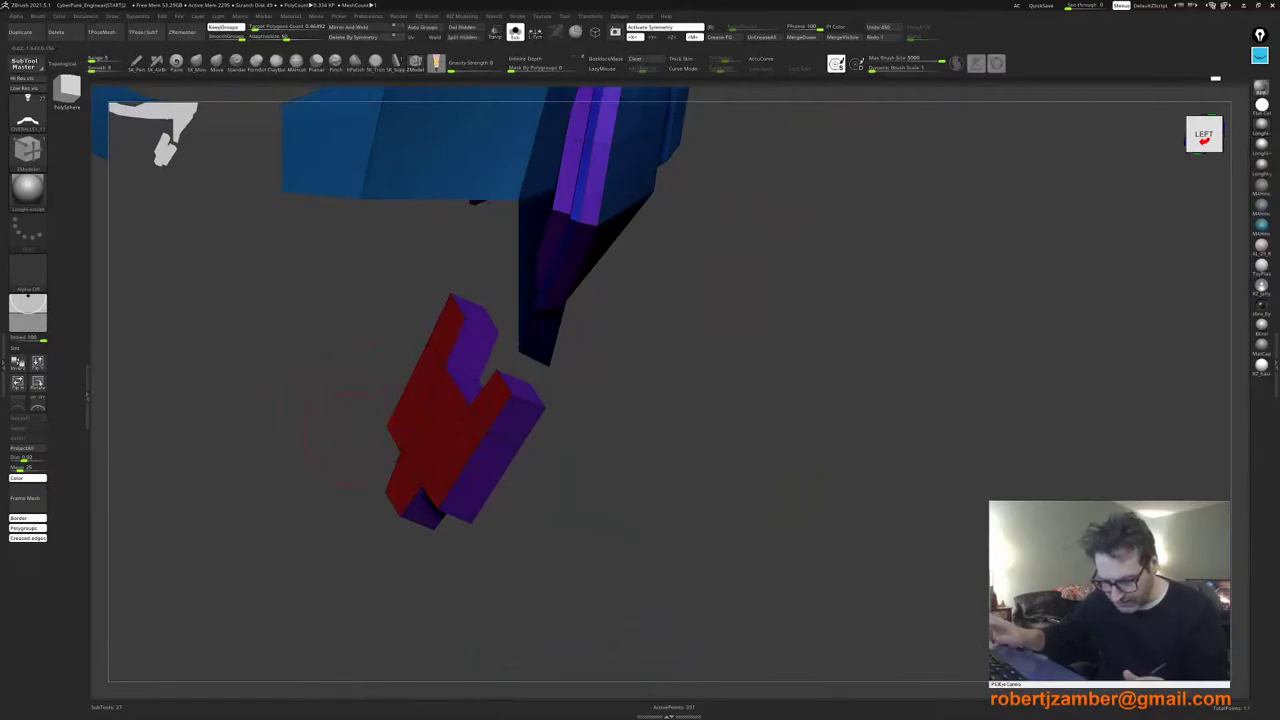
pyautogui.moveTo(318, 424); pyautogui.dragTo(365, 442)
pyautogui.keyDown('shift'); pyautogui.moveTo(365, 442); pyautogui.dragTo(318, 434, button='right'); pyautogui.keyUp('shift')
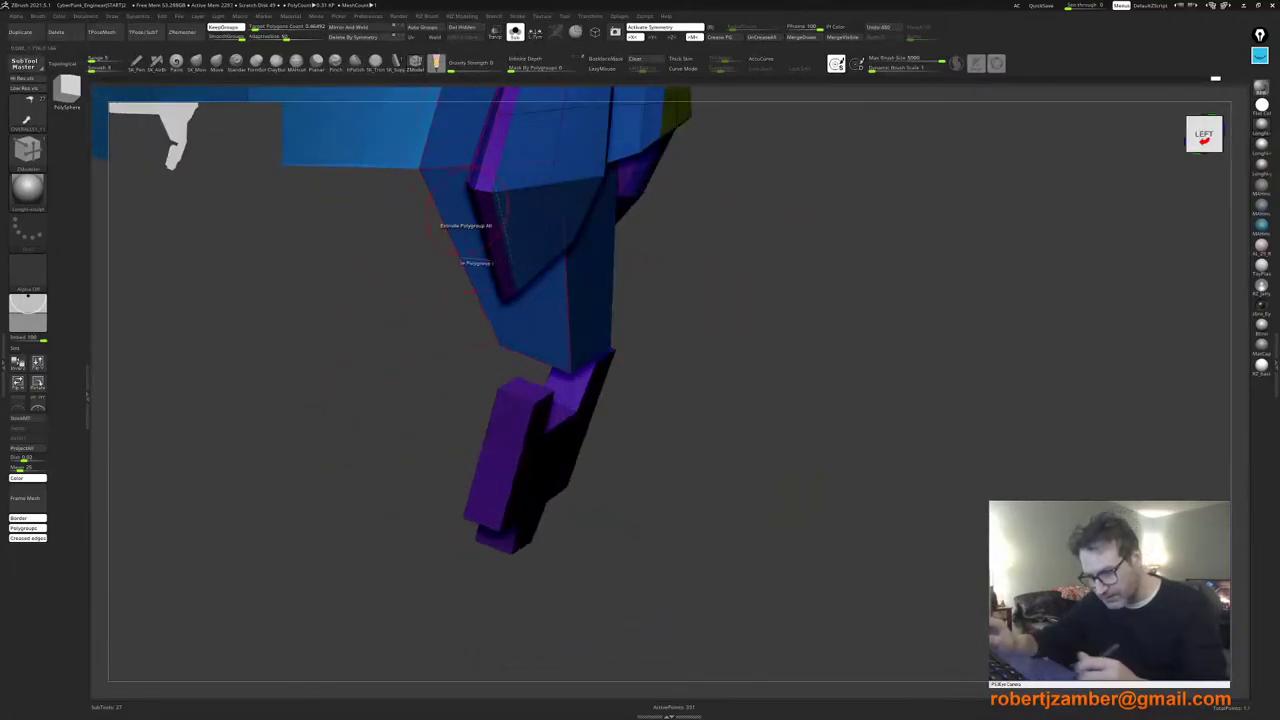
pyautogui.keyDown('shift'); pyautogui.moveTo(468, 245); pyautogui.dragTo(501, 392, button='right'); pyautogui.keyUp('shift')
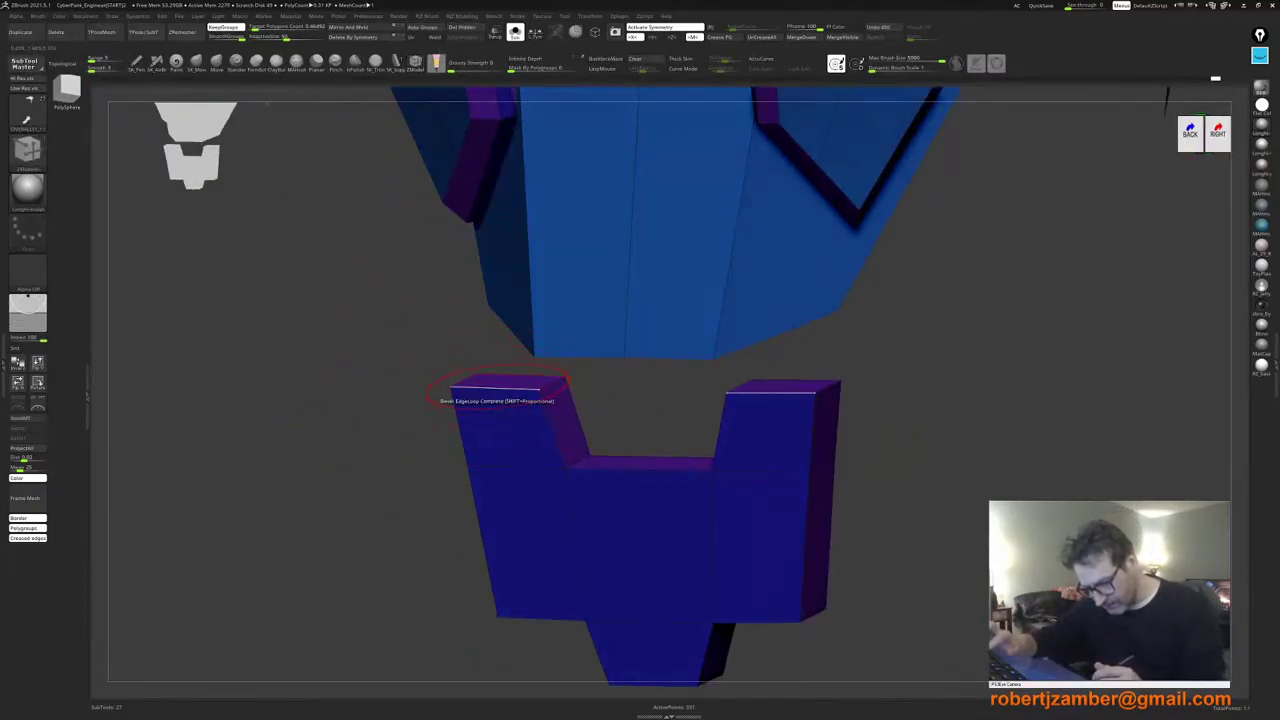
pyautogui.moveTo(494, 388); pyautogui.dragTo(497, 405)
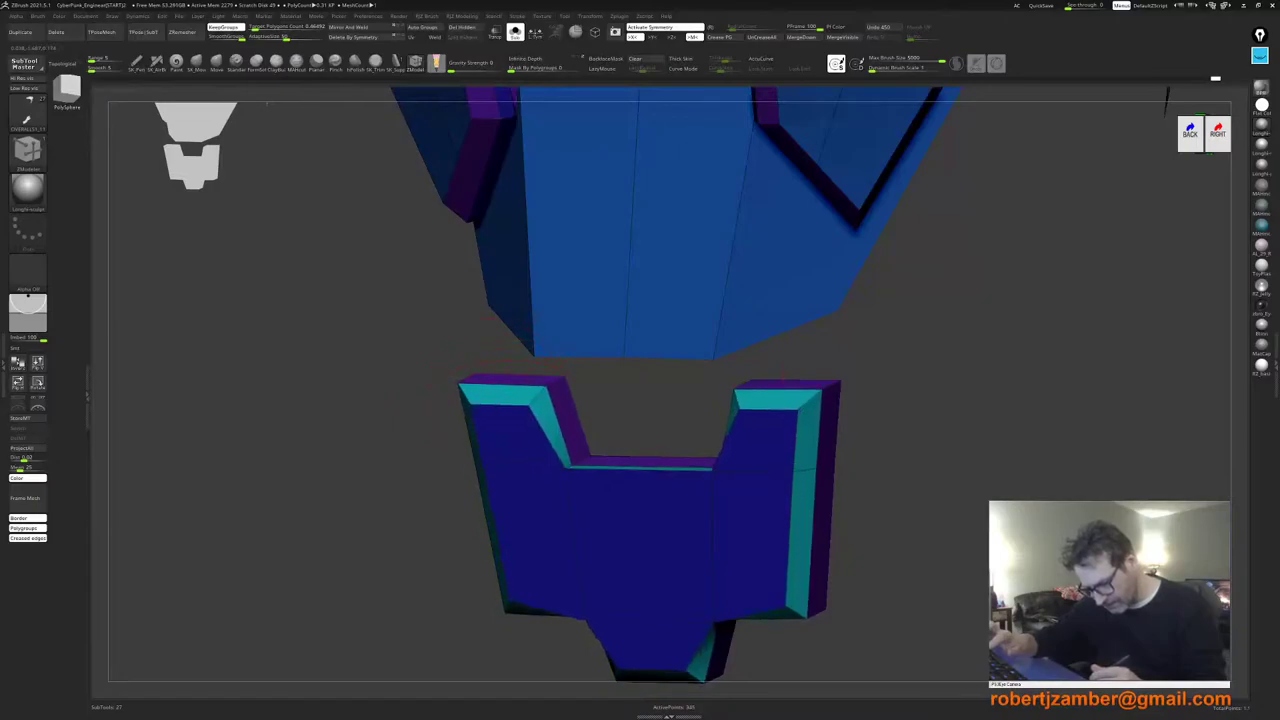
pyautogui.keyDown('ctrl'); pyautogui.moveTo(497, 397); pyautogui.dragTo(468, 412, button='right'); pyautogui.keyUp('ctrl')
pyautogui.moveTo(468, 412); pyautogui.dragTo(425, 425, button='right')
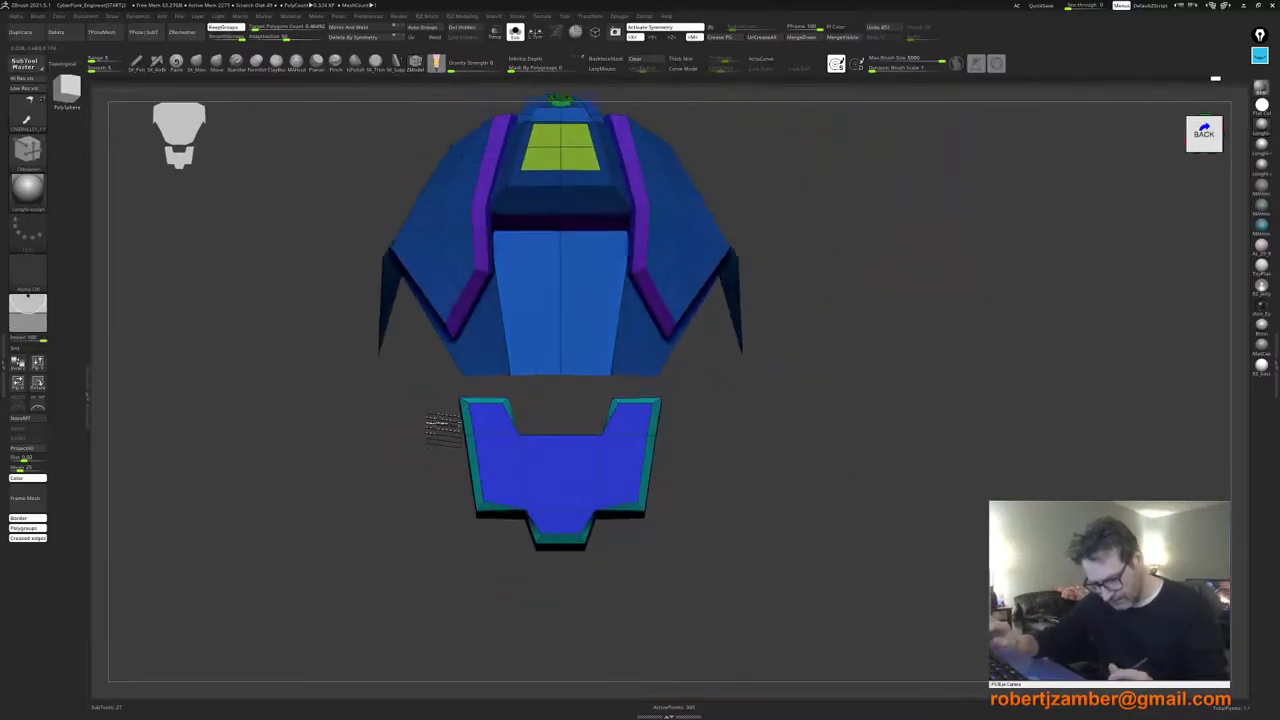
pyautogui.hotkey('ctrl', 'z')
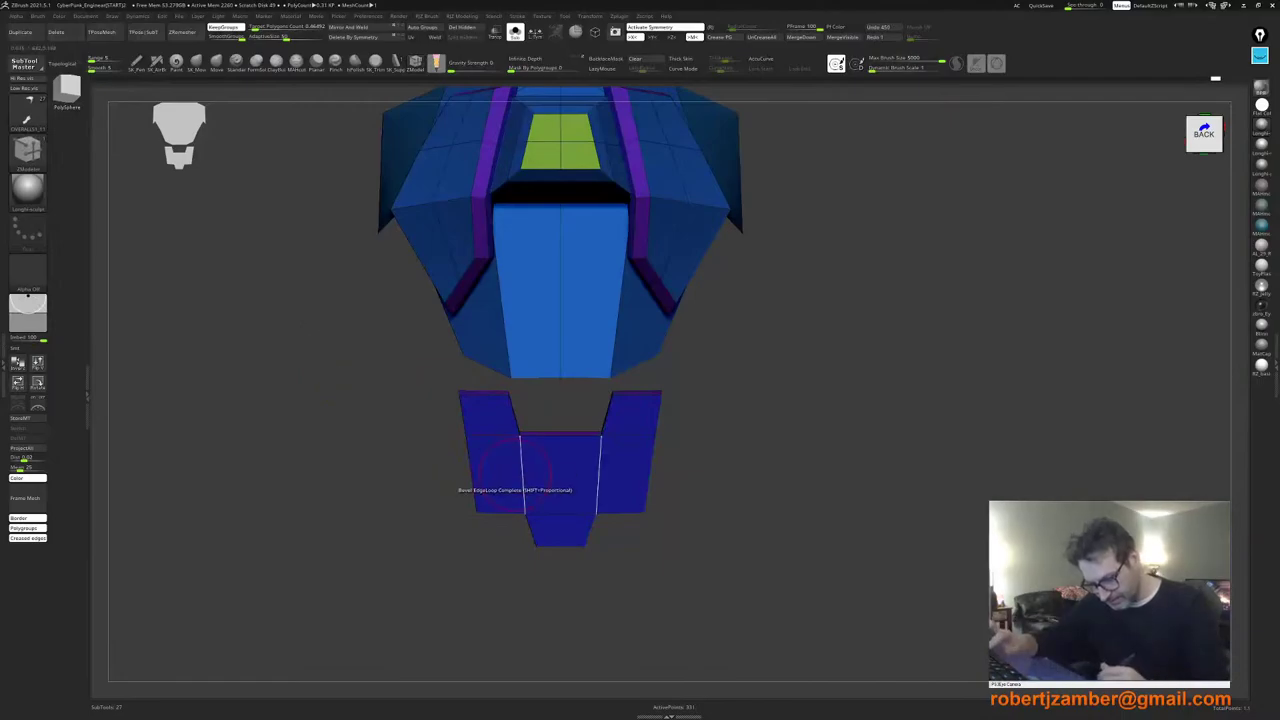
# Step: Insert a horizontal edge loop across the spine segment's body and assign its isolated back face a new polygroup
pyautogui.press('space')
pyautogui.click(520, 444)
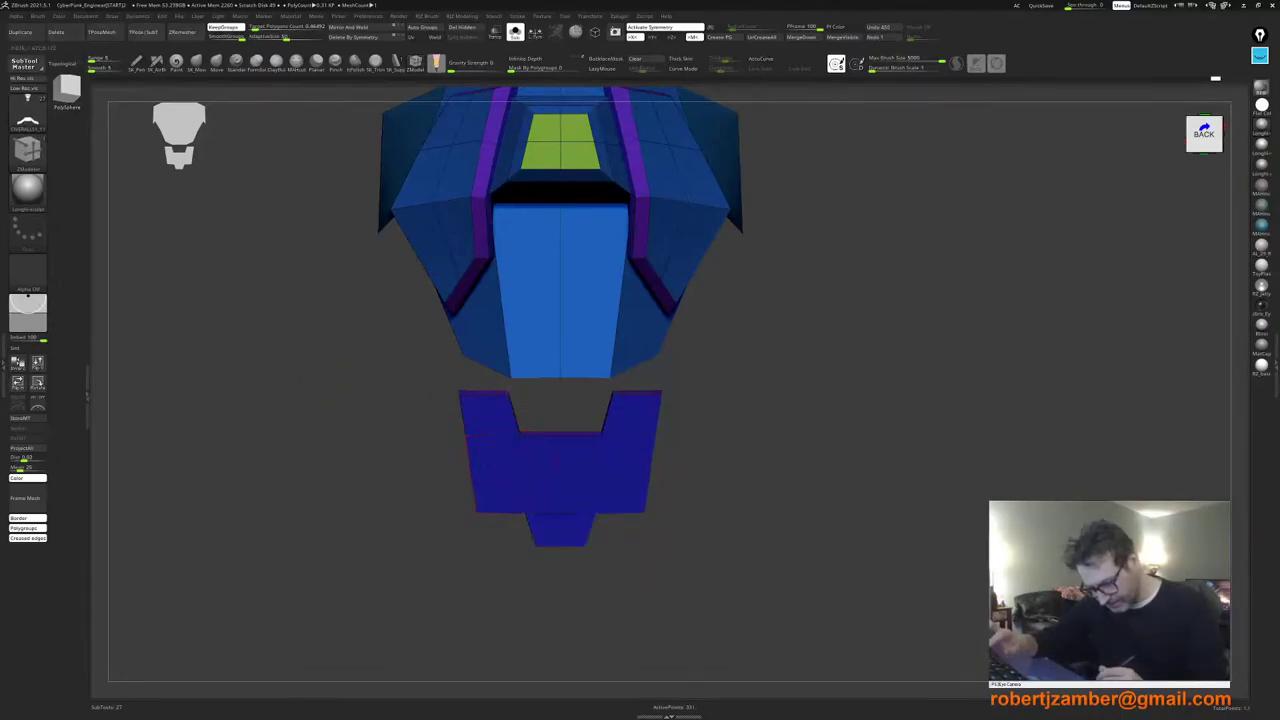
pyautogui.keyDown('ctrl'); pyautogui.keyDown('shift'); pyautogui.click(521, 471); pyautogui.keyUp('shift'); pyautogui.keyUp('ctrl')
pyautogui.moveTo(418, 376)
pyautogui.keyDown('ctrl'); pyautogui.mouseDown()
pyautogui.moveTo(461, 510)
pyautogui.moveTo(625, 621)
pyautogui.moveTo(591, 335)
pyautogui.moveTo(480, 350)
pyautogui.mouseUp(); pyautogui.keyUp('ctrl')
pyautogui.moveTo(388, 436)
pyautogui.keyDown('ctrl'); pyautogui.mouseDown()
pyautogui.moveTo(558, 622)
pyautogui.moveTo(502, 344)
pyautogui.moveTo(362, 462)
pyautogui.mouseUp(); pyautogui.keyUp('ctrl')
pyautogui.moveTo(412, 356)
pyautogui.keyDown('ctrl'); pyautogui.mouseDown()
pyautogui.moveTo(690, 614)
pyautogui.moveTo(537, 335)
pyautogui.mouseUp(); pyautogui.keyUp('ctrl')
pyautogui.hotkey('ctrl', 'w')
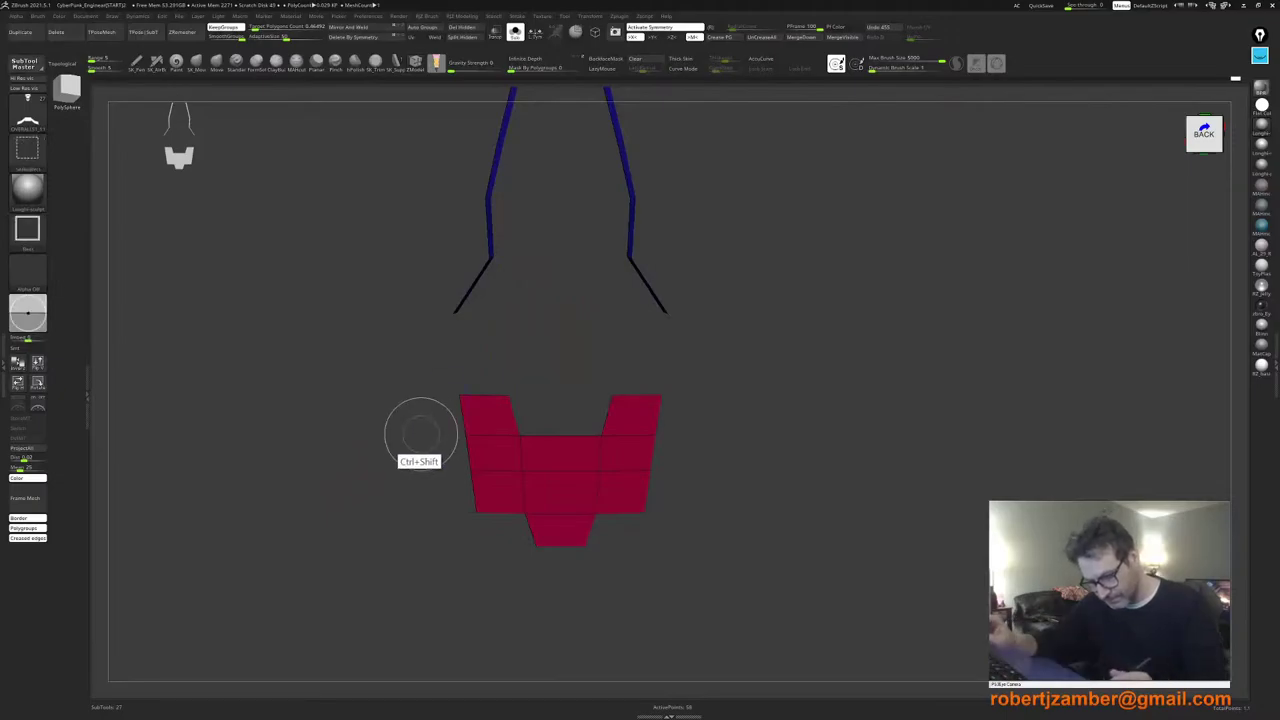
pyautogui.keyDown('ctrl'); pyautogui.keyDown('shift'); pyautogui.click(421, 434); pyautogui.keyUp('shift'); pyautogui.keyUp('ctrl')
# Step: Show the full armour again, mask everything except the spine segment's back face, and align the transform gizmo to that face
pyautogui.moveTo(445, 456); pyautogui.dragTo(416, 482)
pyautogui.press('w')
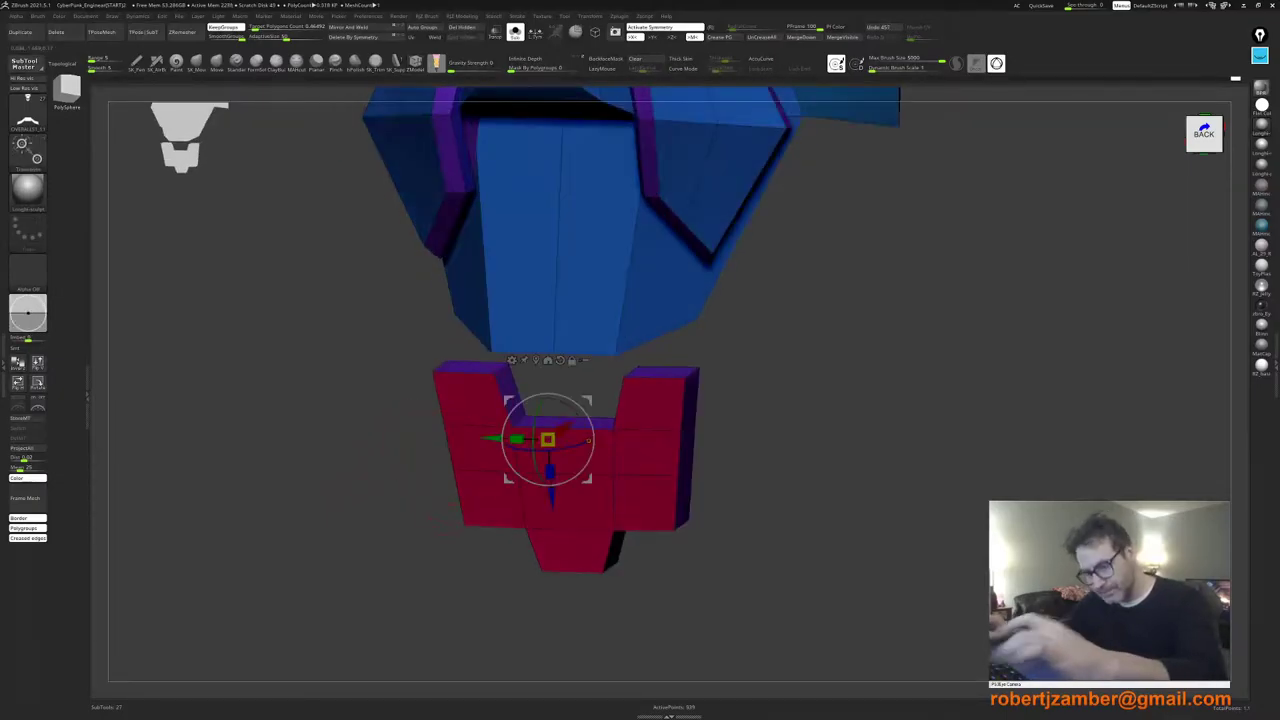
pyautogui.moveTo(517, 471); pyautogui.dragTo(551, 563, button='right')
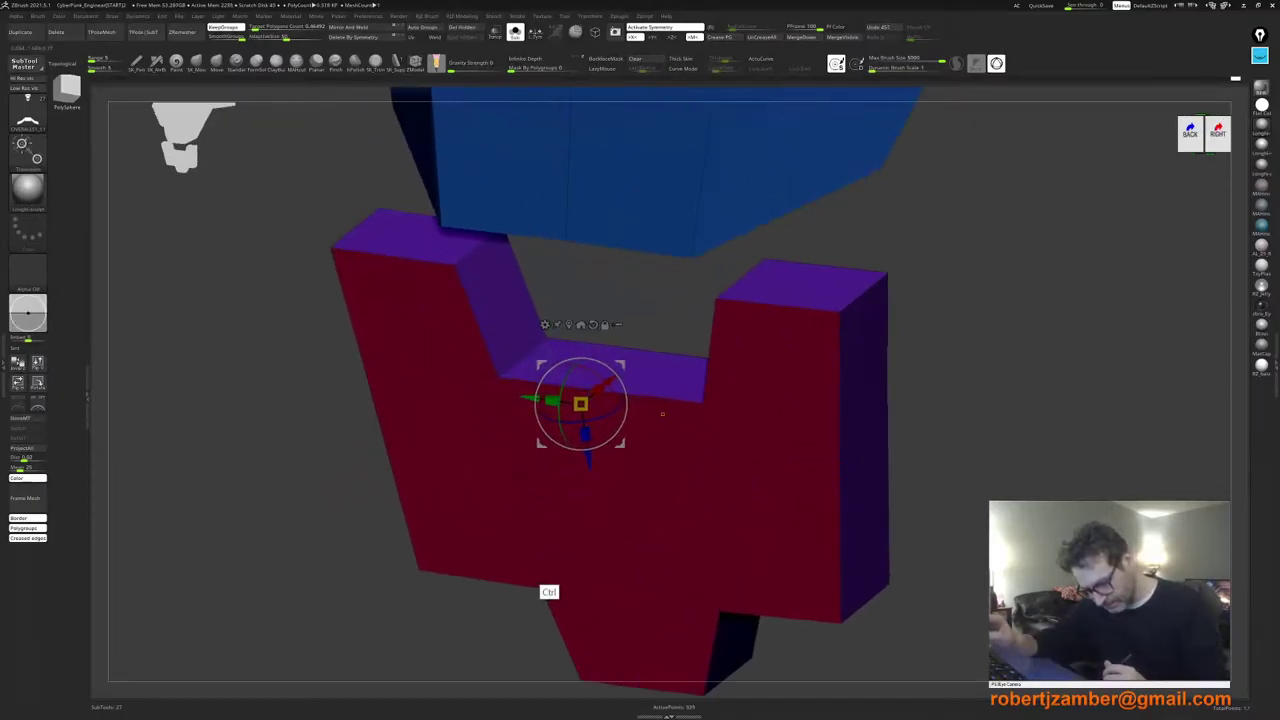
pyautogui.keyDown('ctrl'); pyautogui.click(517, 472); pyautogui.keyUp('ctrl')
pyautogui.keyDown('shift'); pyautogui.moveTo(516, 474); pyautogui.dragTo(482, 493, button='right'); pyautogui.keyUp('shift')
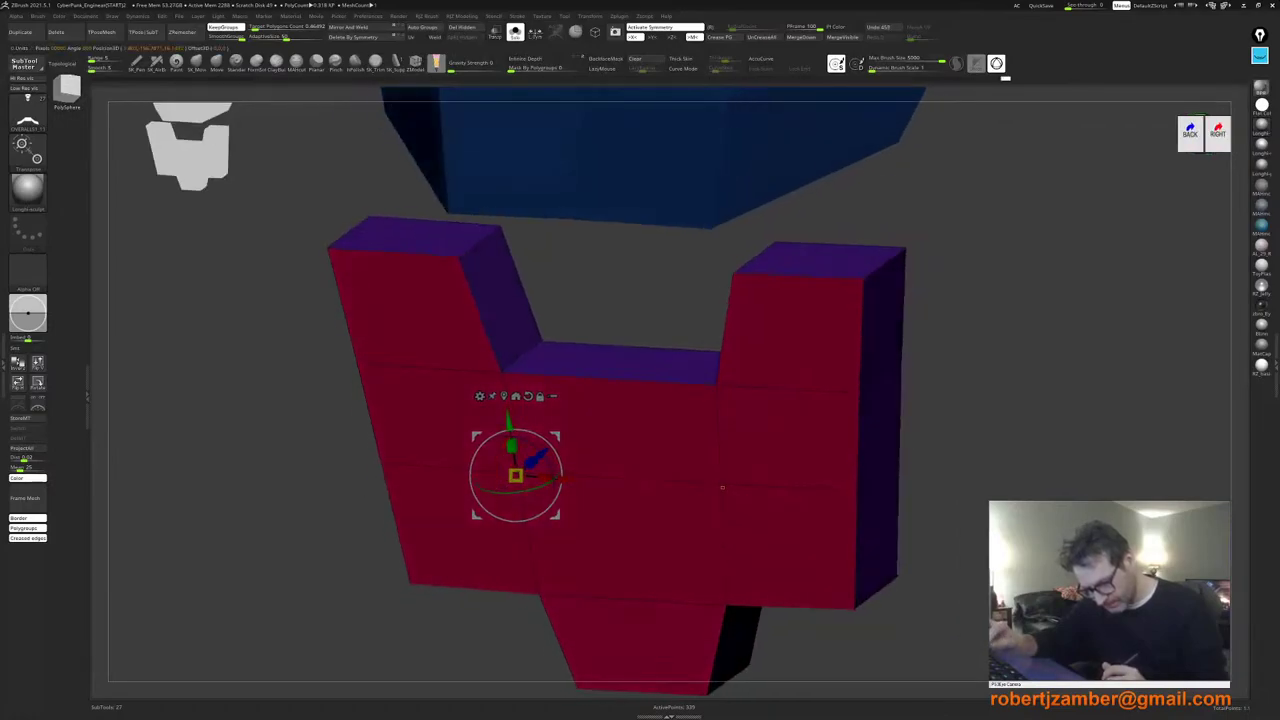
pyautogui.moveTo(560, 520); pyautogui.dragTo(626, 545, button='right')
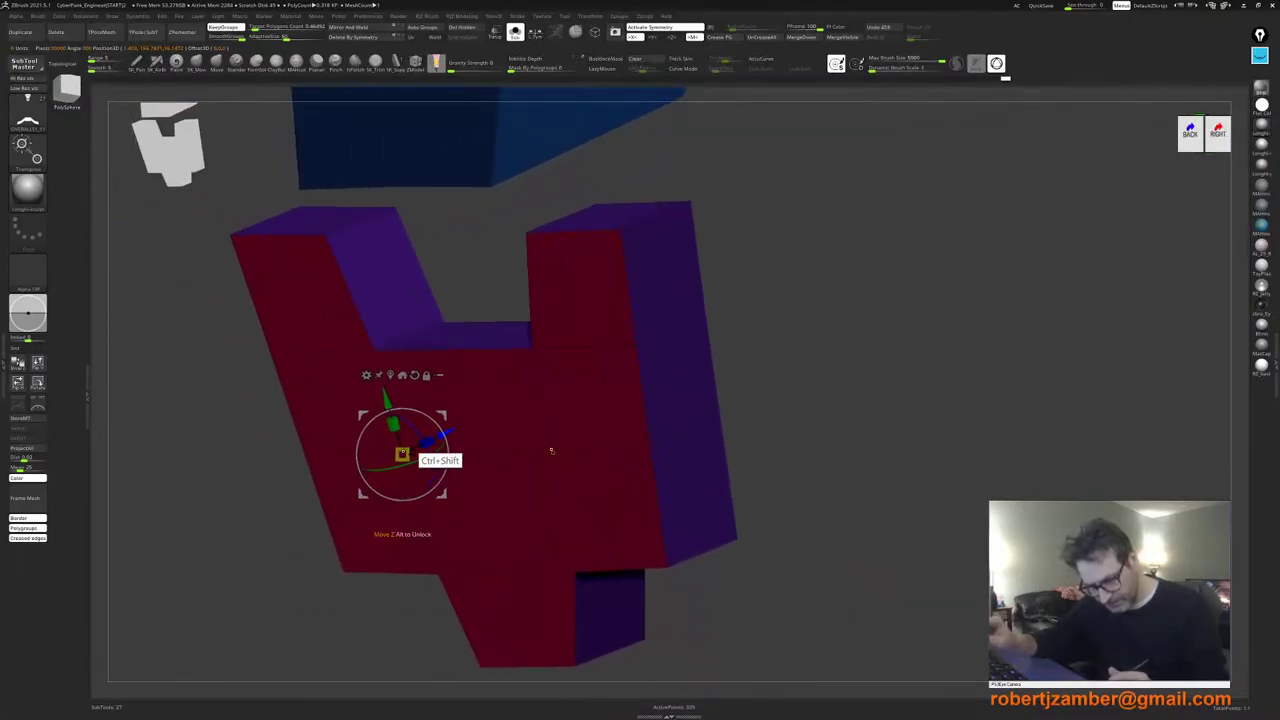
pyautogui.moveTo(551, 451); pyautogui.dragTo(533, 511, button='right')
pyautogui.keyDown('alt'); pyautogui.moveTo(533, 511); pyautogui.dragTo(677, 454, button='right'); pyautogui.keyUp('alt')
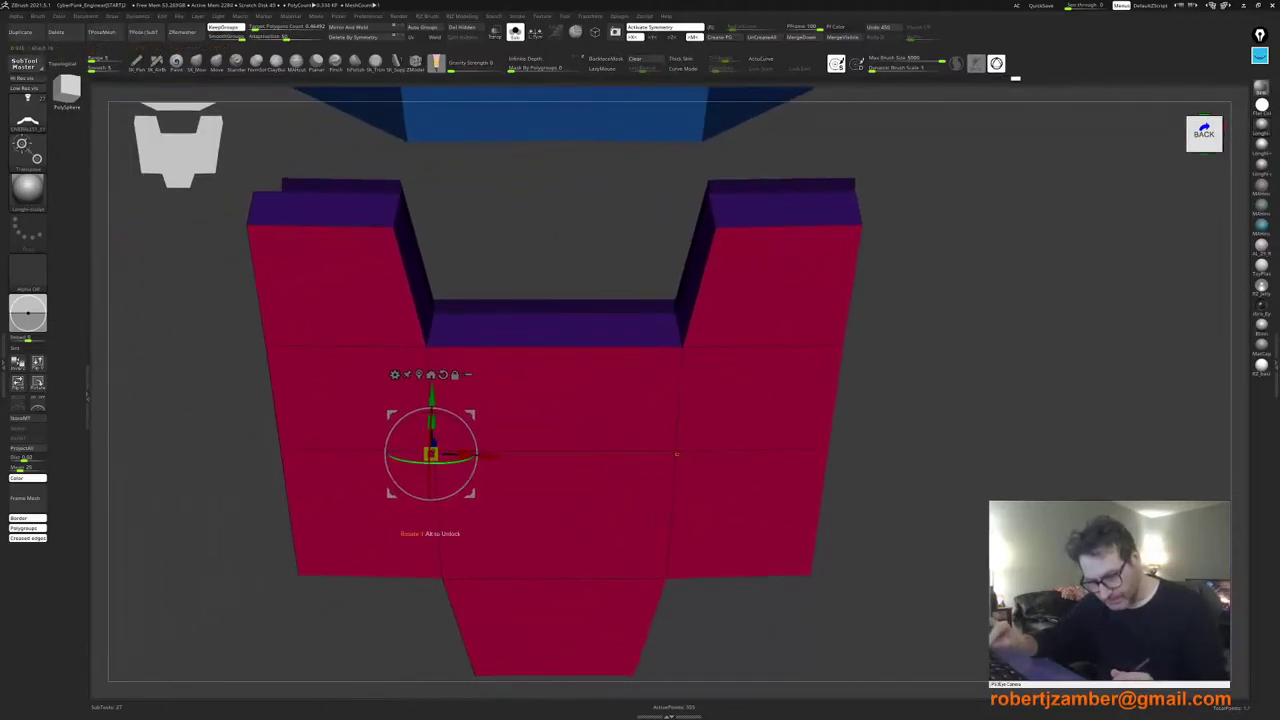
# Step: Scale down the spine segment's back face for chamfered sides, raise it, and widen it to a horizontal scale of about 1.10
pyautogui.moveTo(431, 454); pyautogui.dragTo(400, 454)
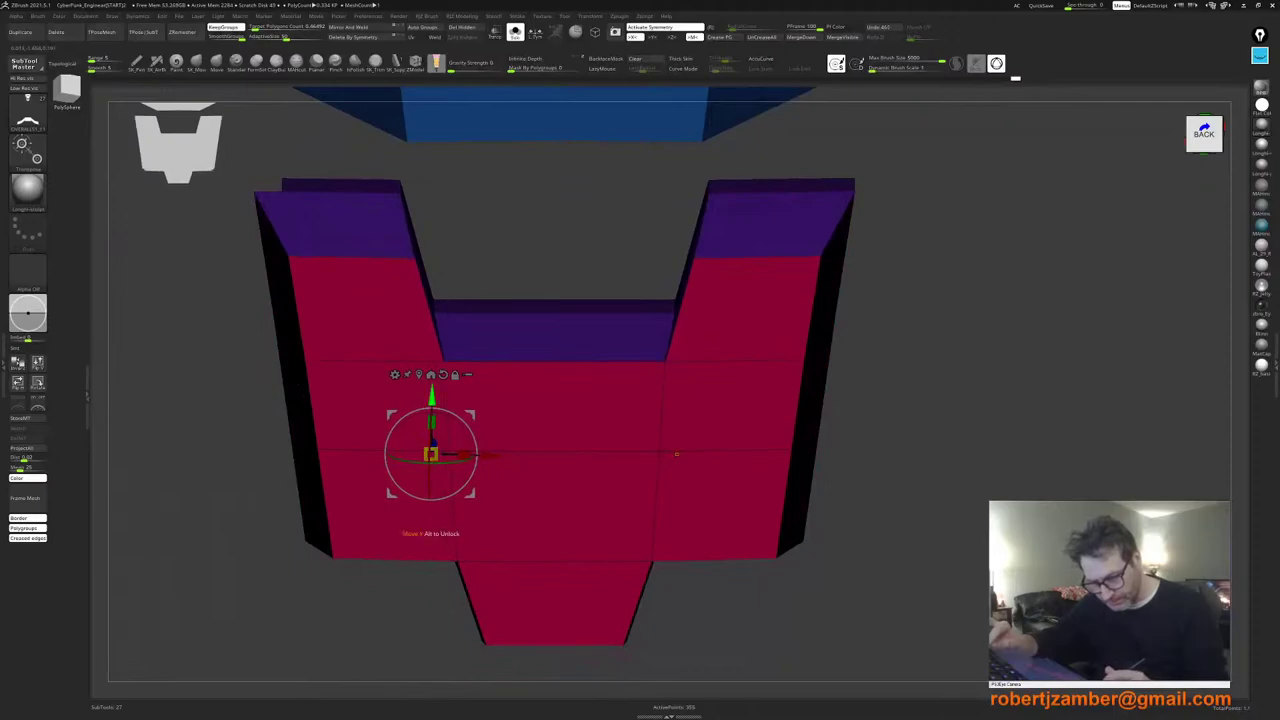
pyautogui.moveTo(432, 396); pyautogui.dragTo(432, 366)
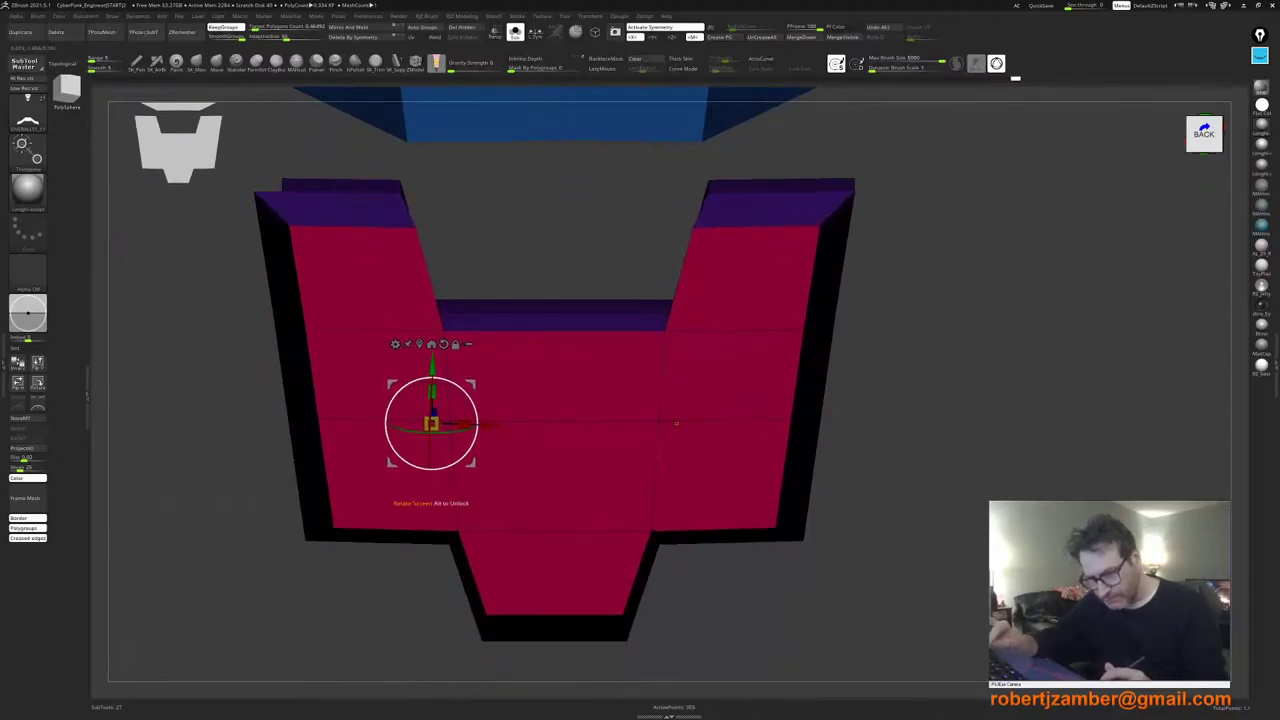
pyautogui.moveTo(474, 446); pyautogui.dragTo(412, 411, button='right')
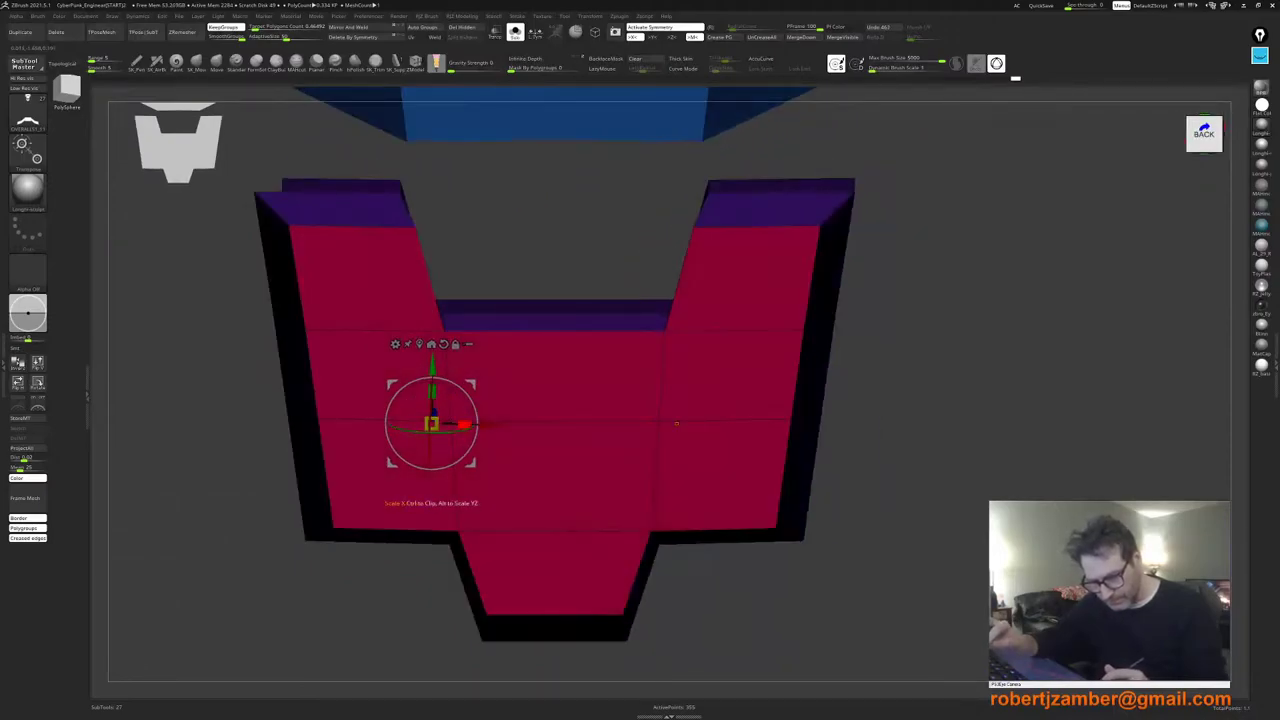
pyautogui.moveTo(464, 424)
pyautogui.mouseDown()
pyautogui.moveTo(499, 424)
pyautogui.moveTo(487, 424)
pyautogui.mouseUp()
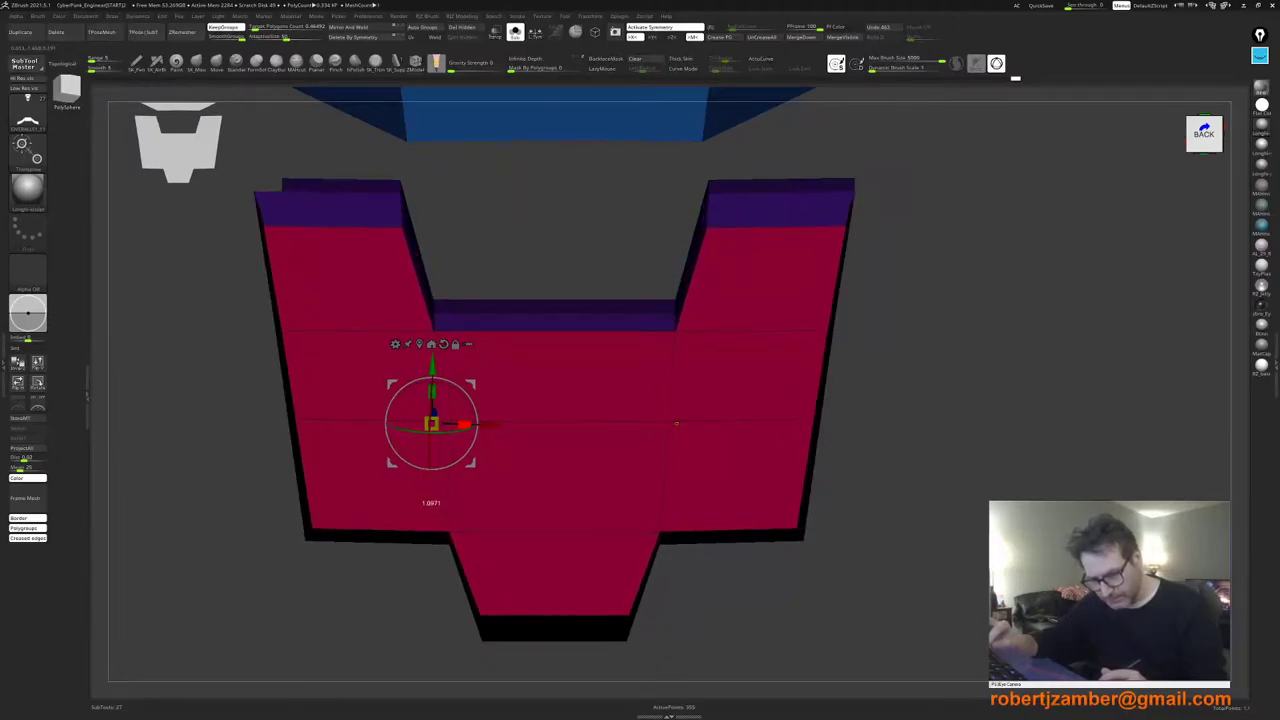
# Step: Scale the back face vertically to about 0.90, align the gizmo to its slope, and move the face inward in depth
pyautogui.keyDown('ctrl'); pyautogui.keyDown('alt'); pyautogui.moveTo(412, 440); pyautogui.dragTo(402, 391, button='right'); pyautogui.keyUp('alt'); pyautogui.keyUp('ctrl')
pyautogui.keyDown('alt'); pyautogui.moveTo(393, 391); pyautogui.dragTo(402, 460); pyautogui.keyUp('alt')
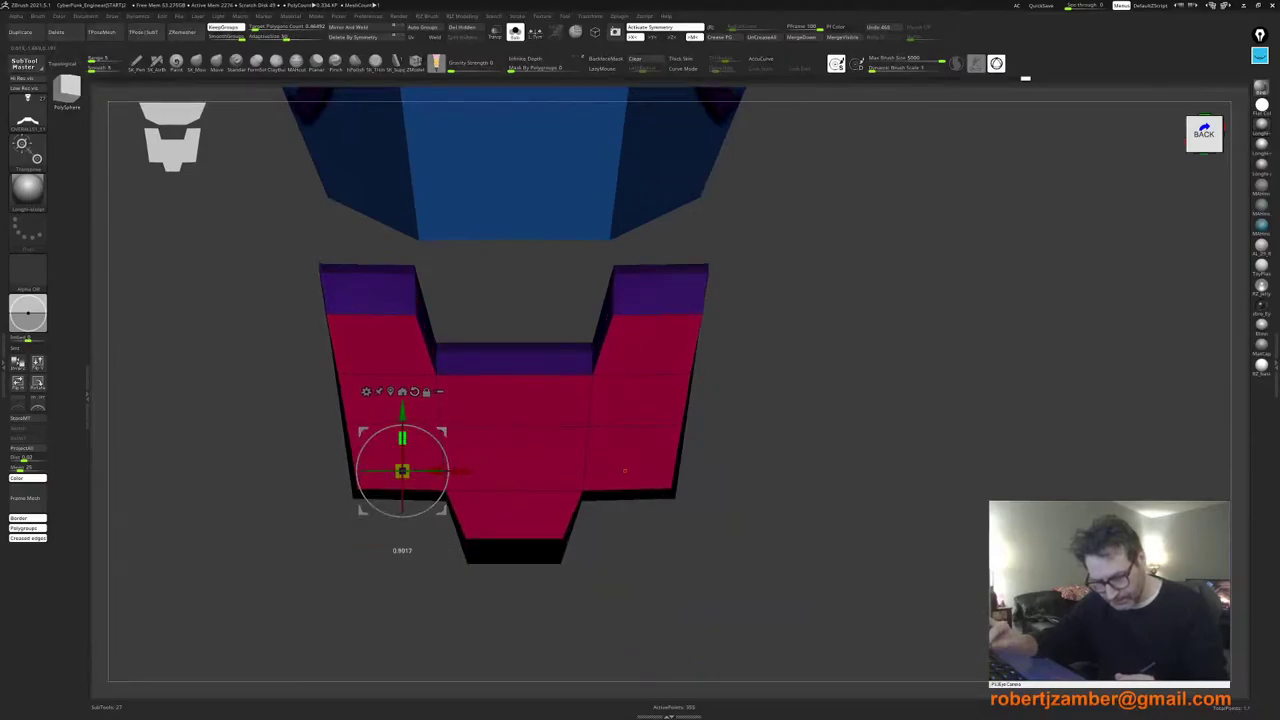
pyautogui.moveTo(402, 478); pyautogui.dragTo(265, 480, button='right')
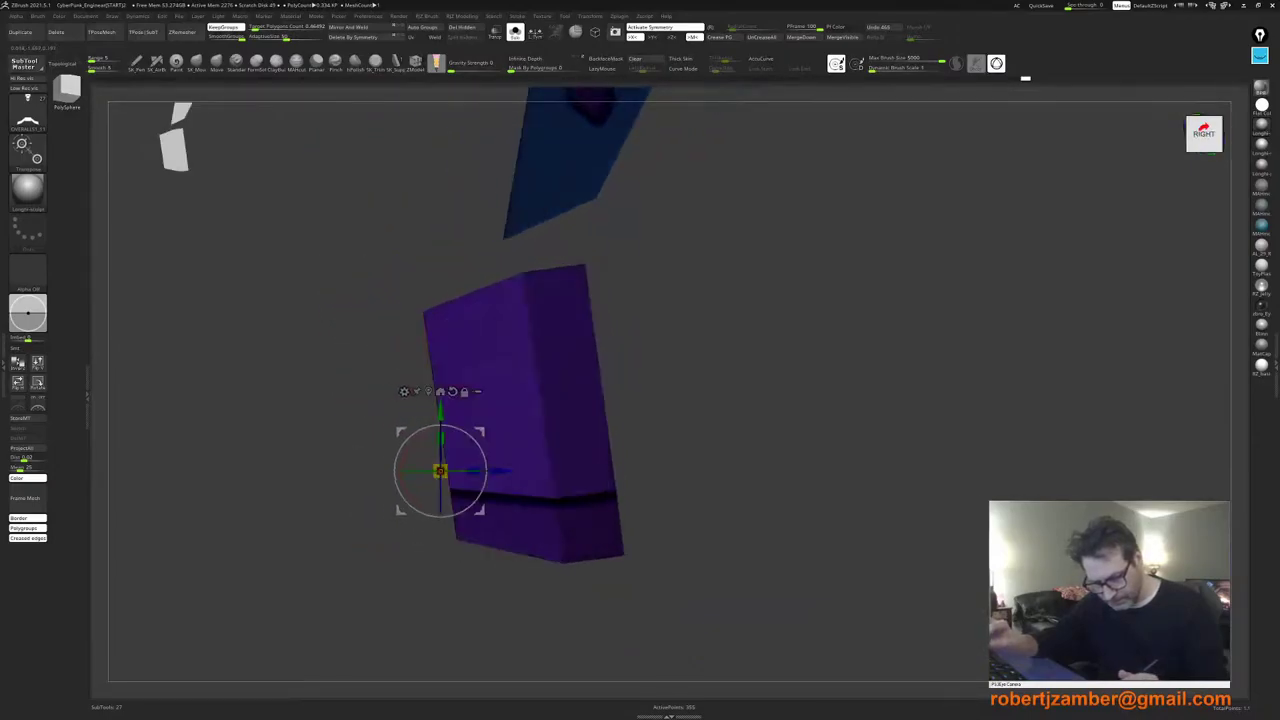
pyautogui.keyDown('alt'); pyautogui.moveTo(396, 471); pyautogui.dragTo(397, 478); pyautogui.keyUp('alt')
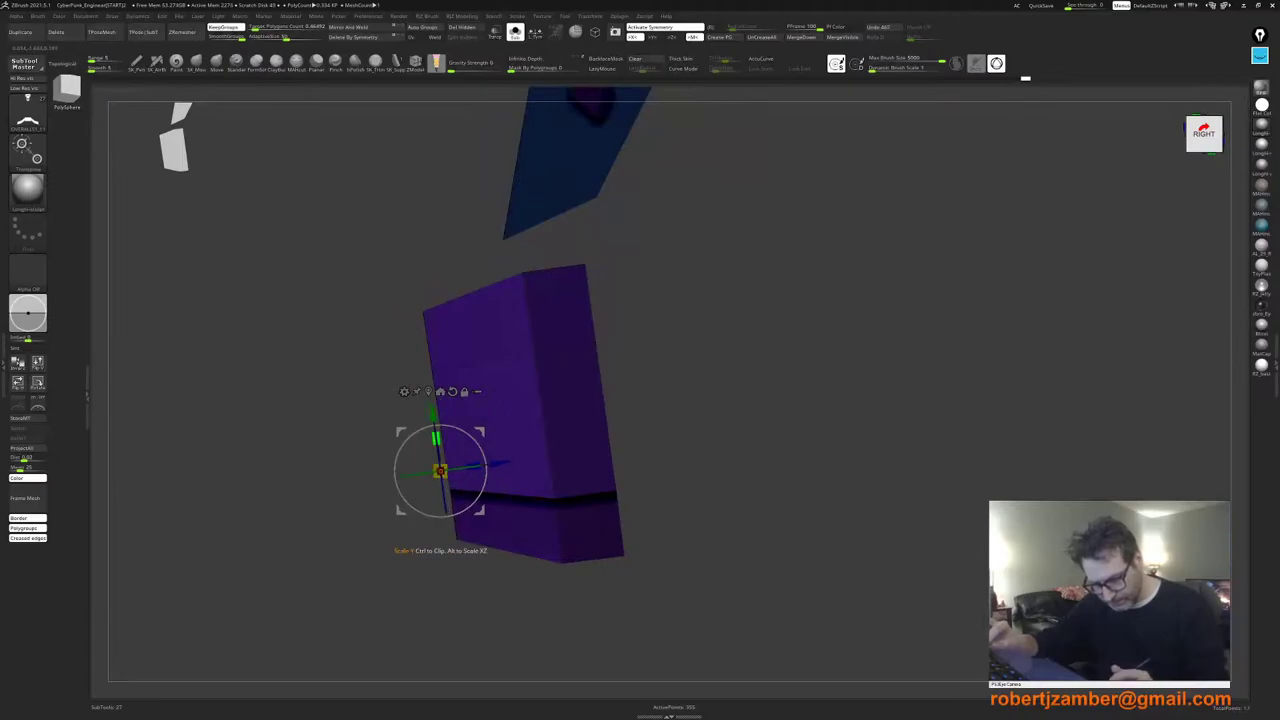
pyautogui.moveTo(500, 463); pyautogui.dragTo(566, 454)
# Step: Move the gizmo pivot to the top of the back face, nudge the face slightly in depth, and return to drawing mode
pyautogui.keyDown('shift'); pyautogui.moveTo(450, 520); pyautogui.dragTo(651, 460, button='right'); pyautogui.keyUp('shift')
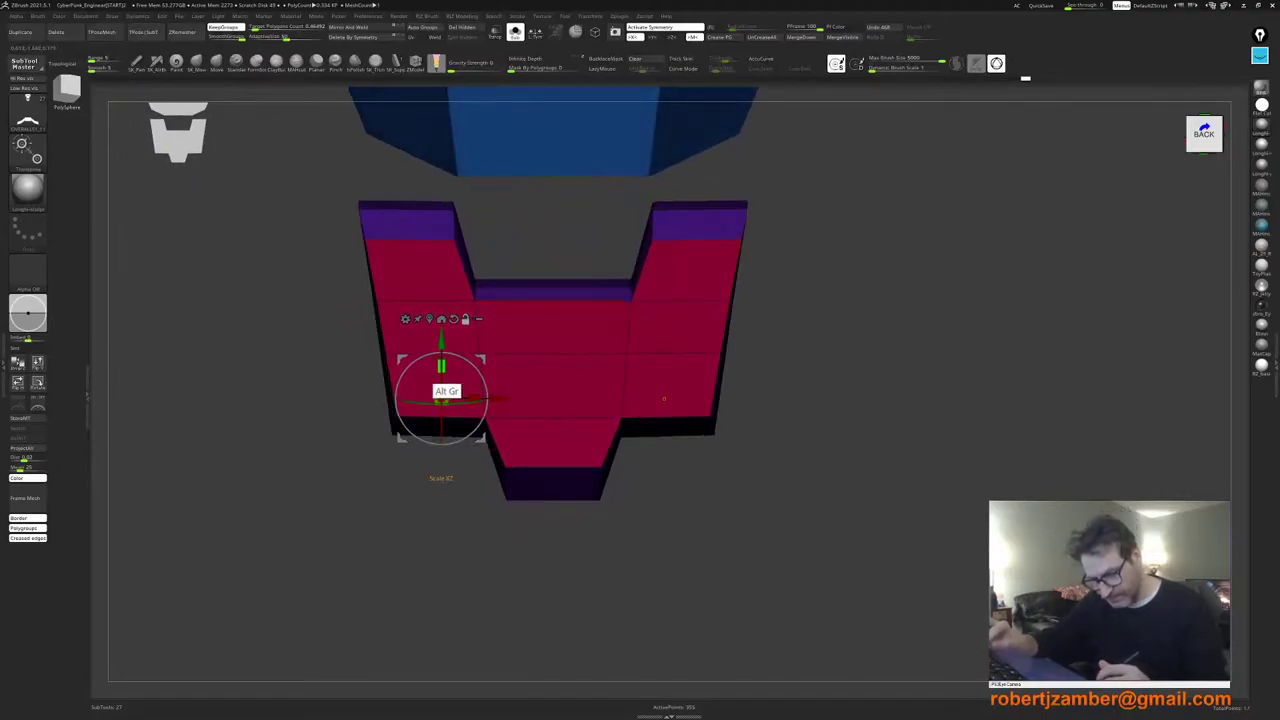
pyautogui.keyDown('alt'); pyautogui.moveTo(441, 398); pyautogui.dragTo(441, 206); pyautogui.keyUp('alt')
pyautogui.moveTo(365, 342); pyautogui.dragTo(510, 336, button='right')
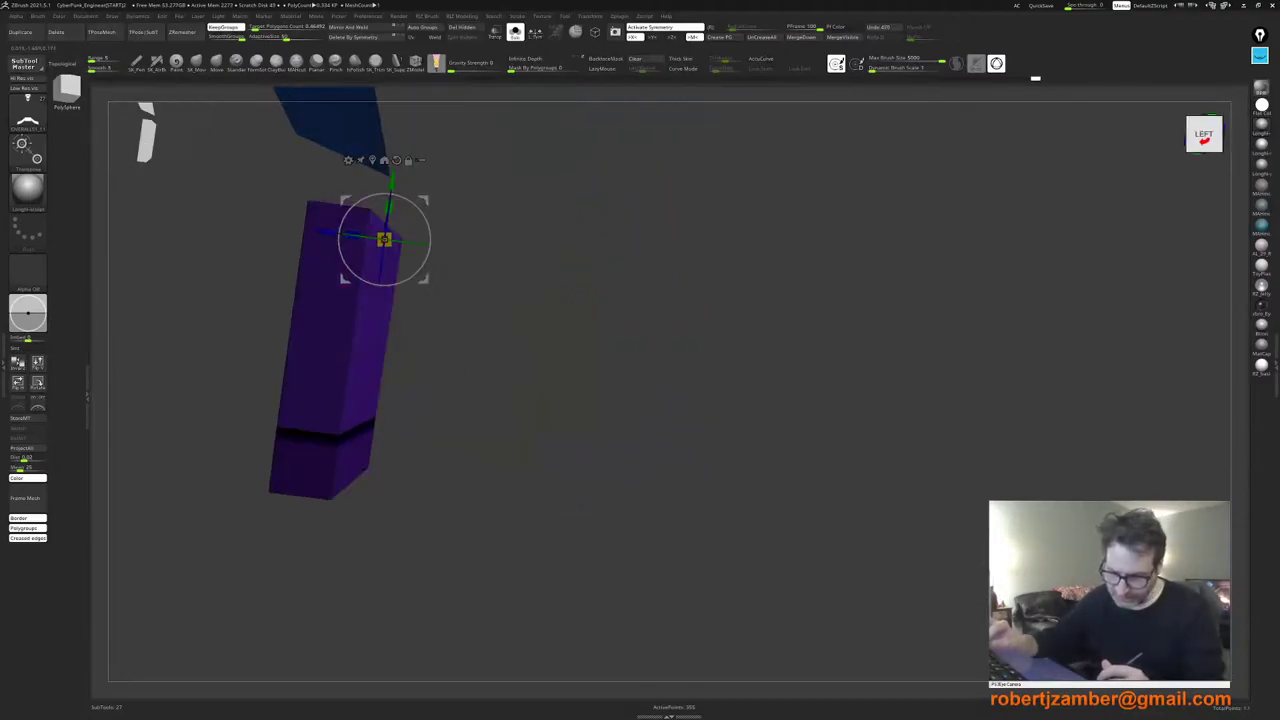
pyautogui.keyDown('alt'); pyautogui.moveTo(359, 286); pyautogui.dragTo(422, 338, button='right'); pyautogui.keyUp('alt')
pyautogui.moveTo(388, 284); pyautogui.dragTo(384, 284)
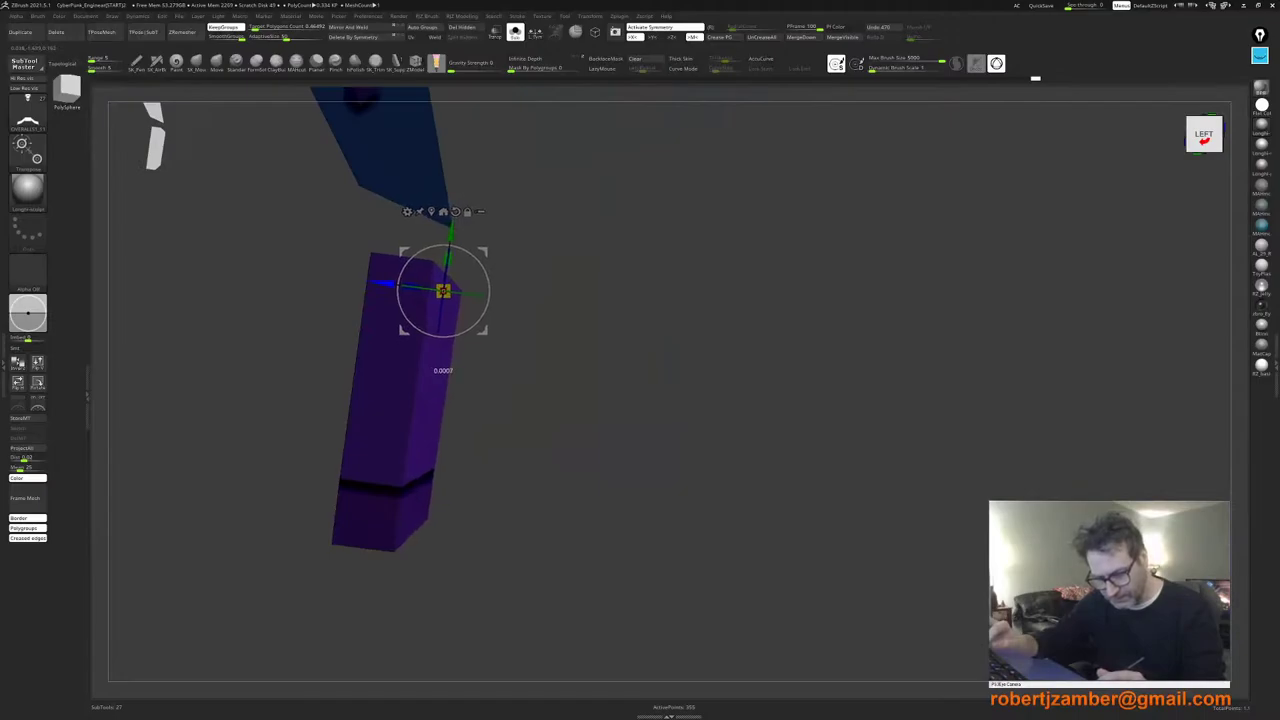
pyautogui.keyDown('alt'); pyautogui.moveTo(371, 331); pyautogui.dragTo(400, 312, button='right'); pyautogui.keyUp('alt')
pyautogui.moveTo(484, 345); pyautogui.dragTo(414, 353, button='right')
pyautogui.press('q')
pyautogui.hotkey('shift', 'f')
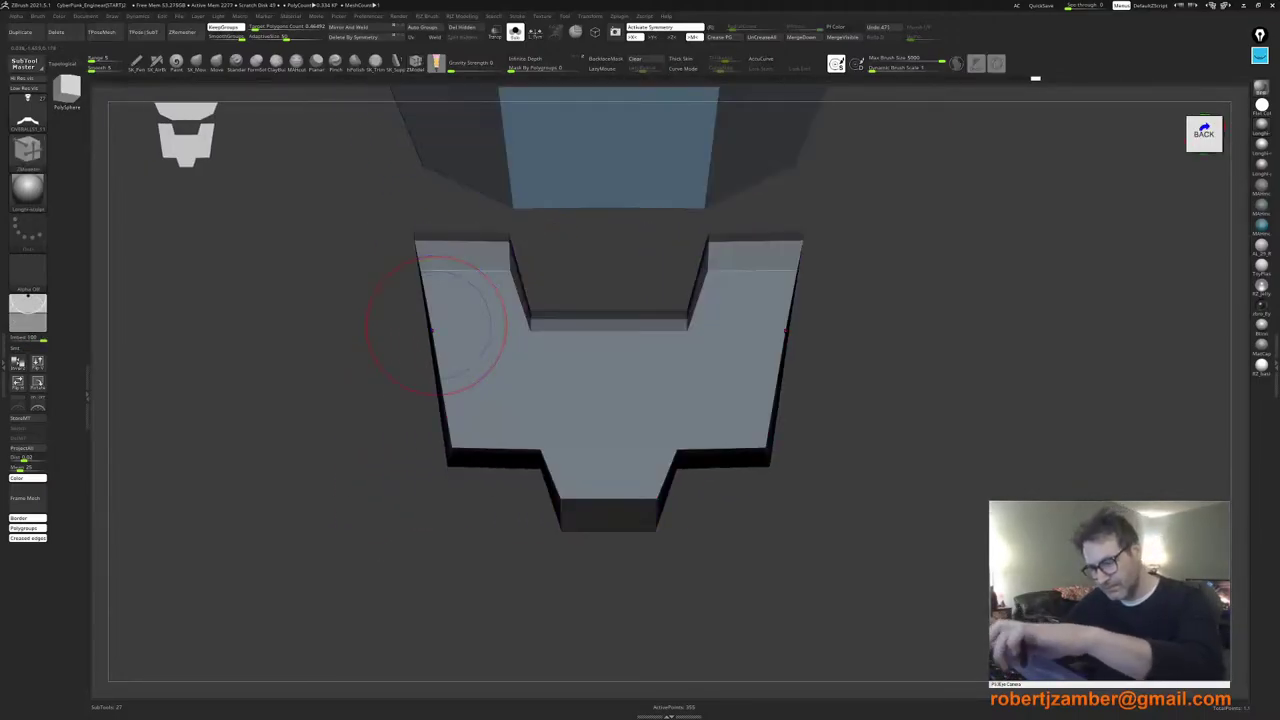
# Step: Thin the spine segment by pushing its whole front polygroup face toward the back face with ZModeler
pyautogui.moveTo(510, 371)
pyautogui.keyDown('ctrl'); pyautogui.mouseDown(button='right')
pyautogui.moveTo(495, 397)
pyautogui.moveTo(460, 408)
pyautogui.moveTo(503, 406)
pyautogui.moveTo(496, 363)
pyautogui.moveTo(487, 374)
pyautogui.mouseUp(button='right'); pyautogui.keyUp('ctrl')
pyautogui.keyDown('alt'); pyautogui.click(549, 213); pyautogui.keyUp('alt')
pyautogui.moveTo(487, 374); pyautogui.dragTo(520, 383, button='right')
pyautogui.hotkey('shift', 'f')
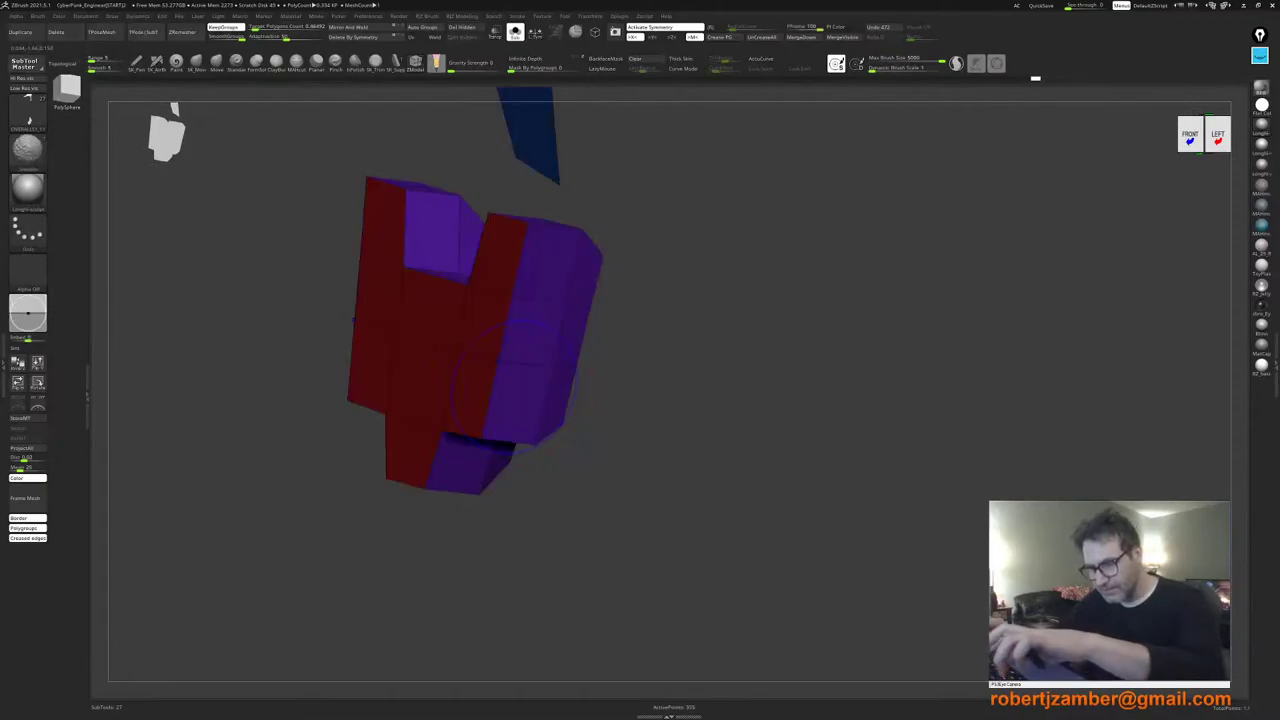
pyautogui.keyDown('shift'); pyautogui.moveTo(416, 318); pyautogui.dragTo(441, 314); pyautogui.keyUp('shift')
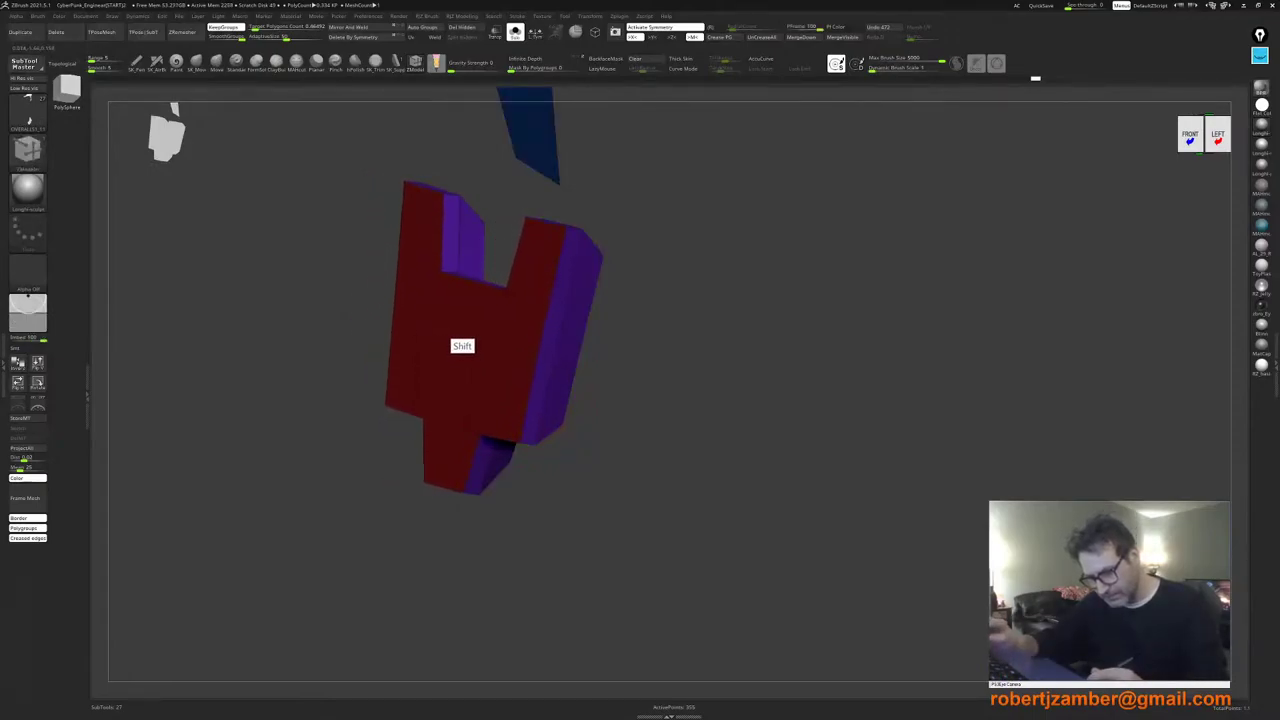
pyautogui.moveTo(440, 346); pyautogui.dragTo(394, 406, button='right')
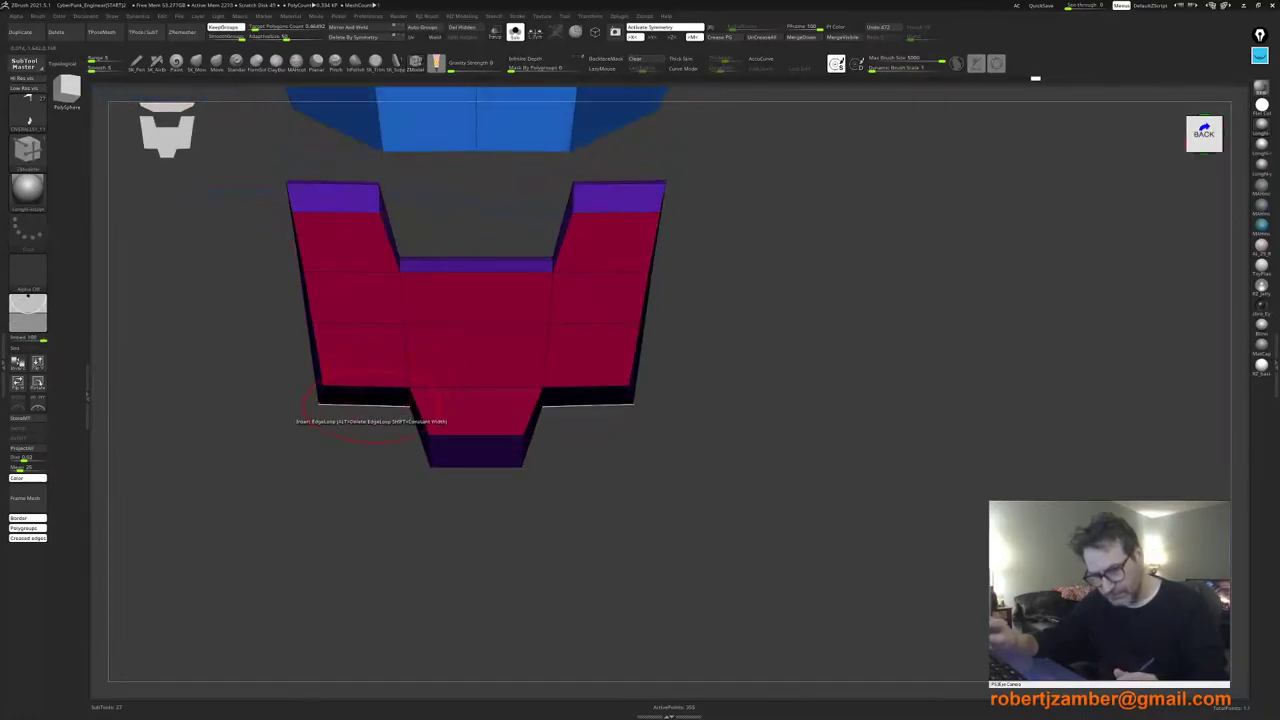
pyautogui.moveTo(371, 406); pyautogui.dragTo(372, 417)
pyautogui.moveTo(373, 416); pyautogui.dragTo(448, 420, button='right')
pyautogui.moveTo(345, 366); pyautogui.dragTo(368, 366, button='right')
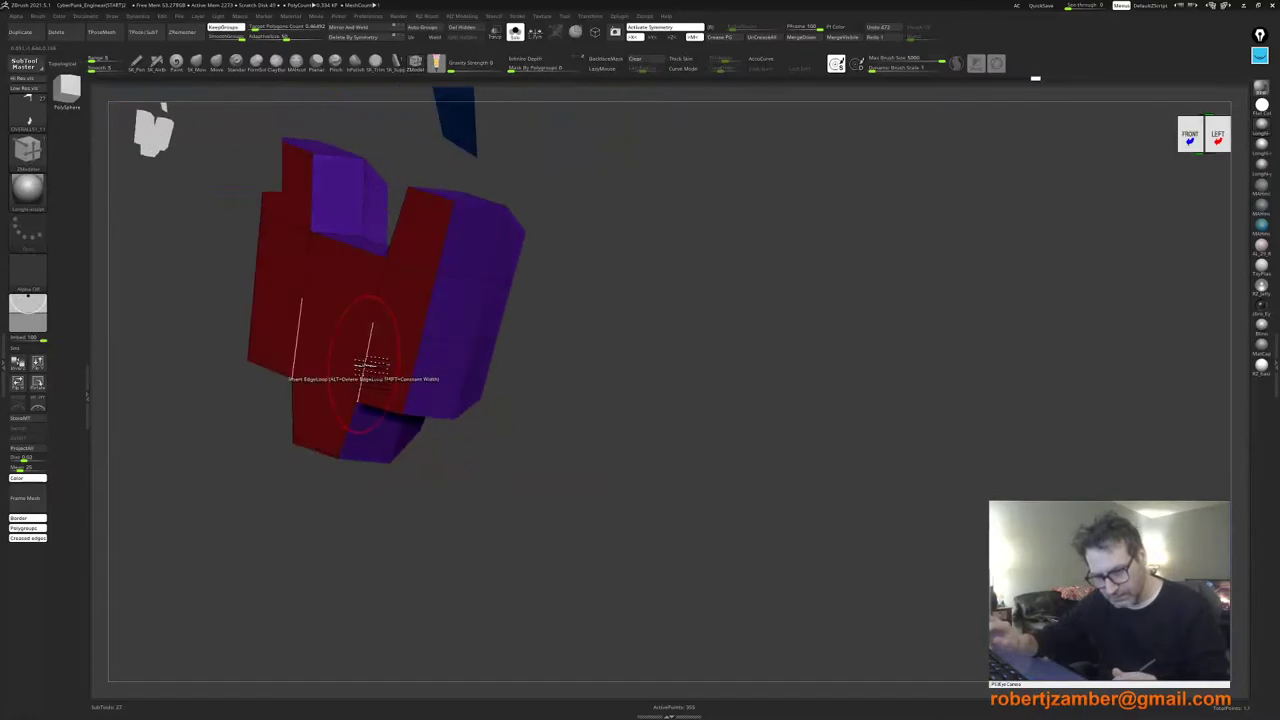
pyautogui.keyDown('shift'); pyautogui.moveTo(343, 351); pyautogui.dragTo(383, 349); pyautogui.keyUp('shift')
pyautogui.moveTo(376, 367); pyautogui.dragTo(340, 386, button='right')
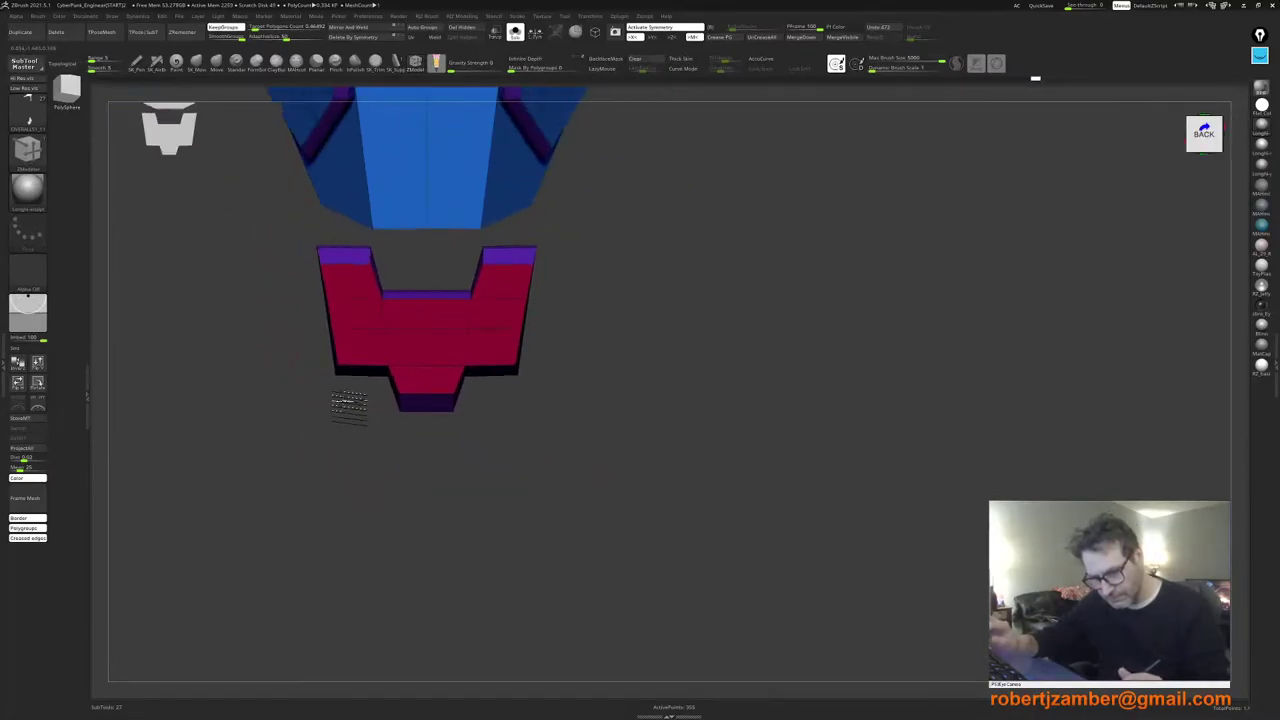
# Step: Insert a vertical edge loop down the spine segment's centre and bevel it into a narrow central strip
pyautogui.keyDown('alt'); pyautogui.moveTo(350, 436); pyautogui.dragTo(475, 482, button='right'); pyautogui.keyUp('alt')
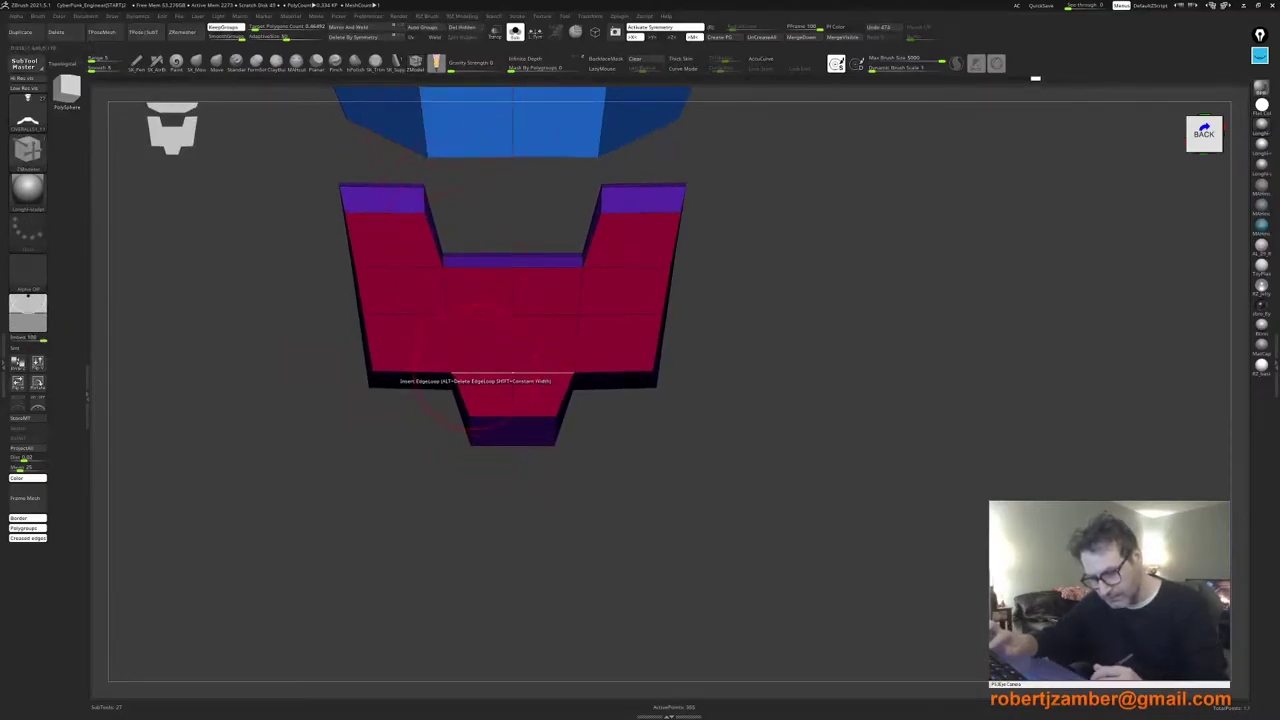
pyautogui.press('space')
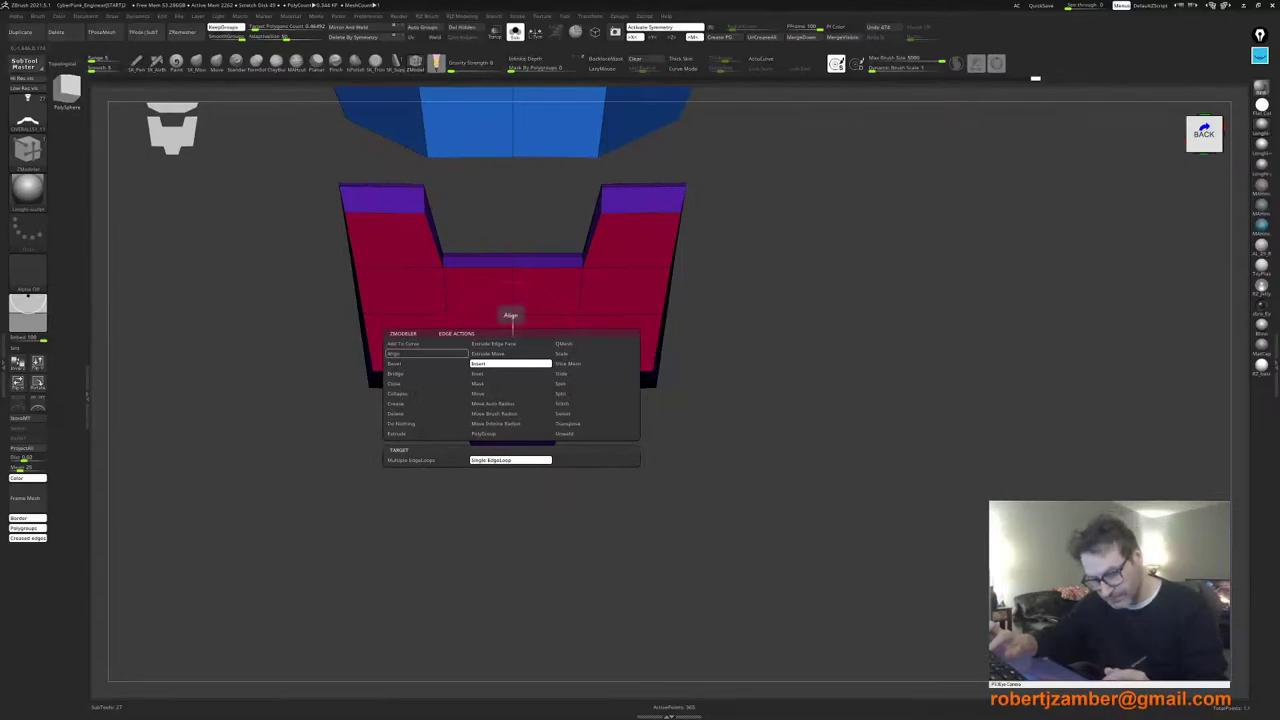
pyautogui.click(410, 363)
pyautogui.moveTo(513, 347); pyautogui.dragTo(533, 347)
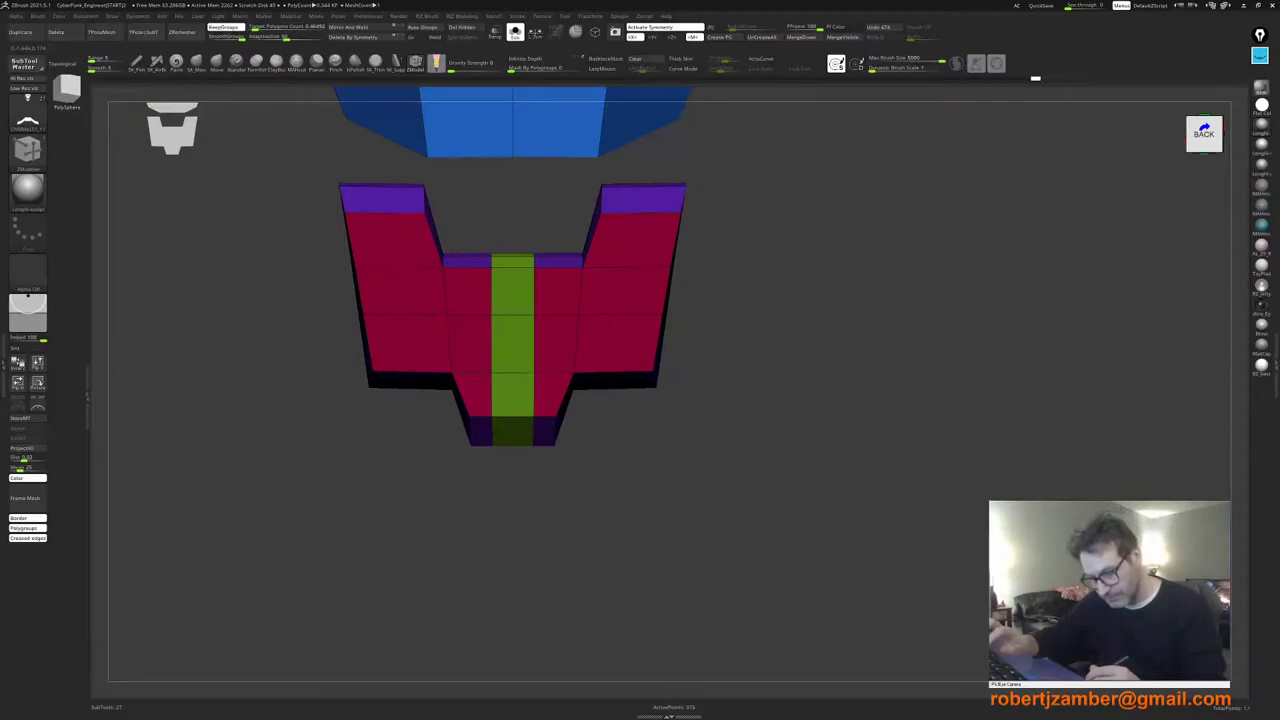
# Step: Try inserting extra horizontal edge loops across the spine segment's central strip, and undo them
pyautogui.press('space')
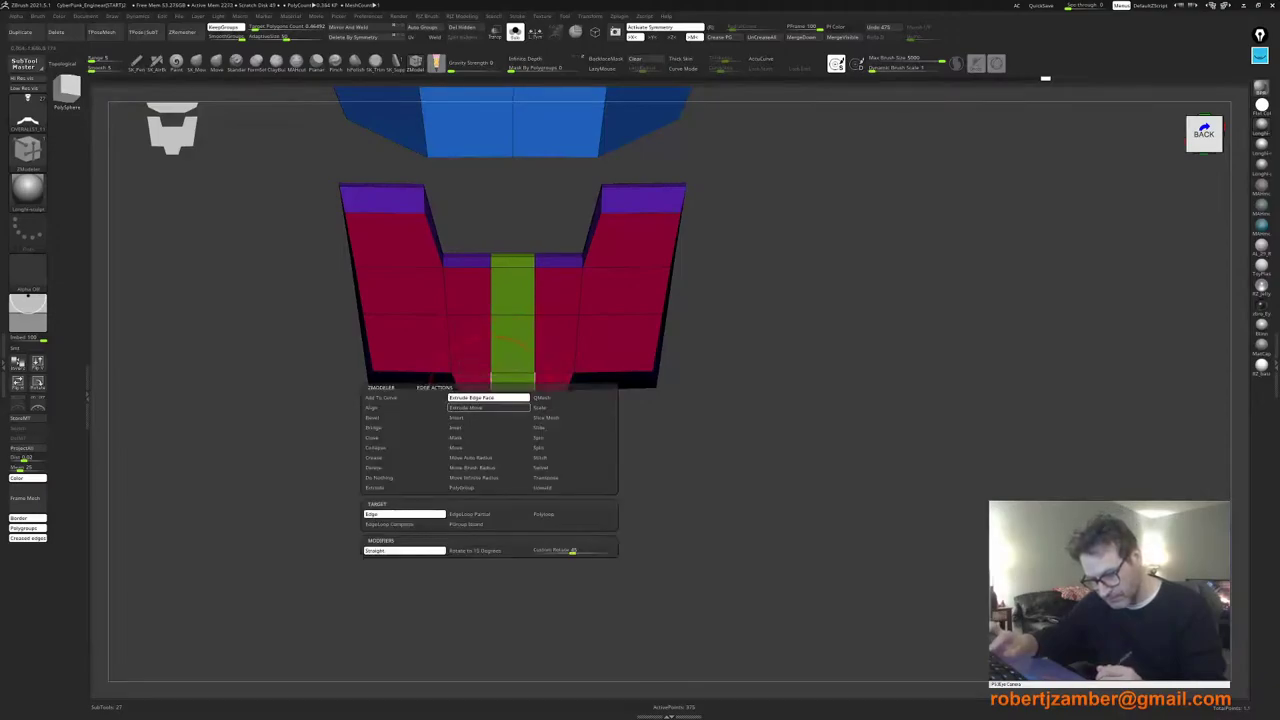
pyautogui.click(487, 417)
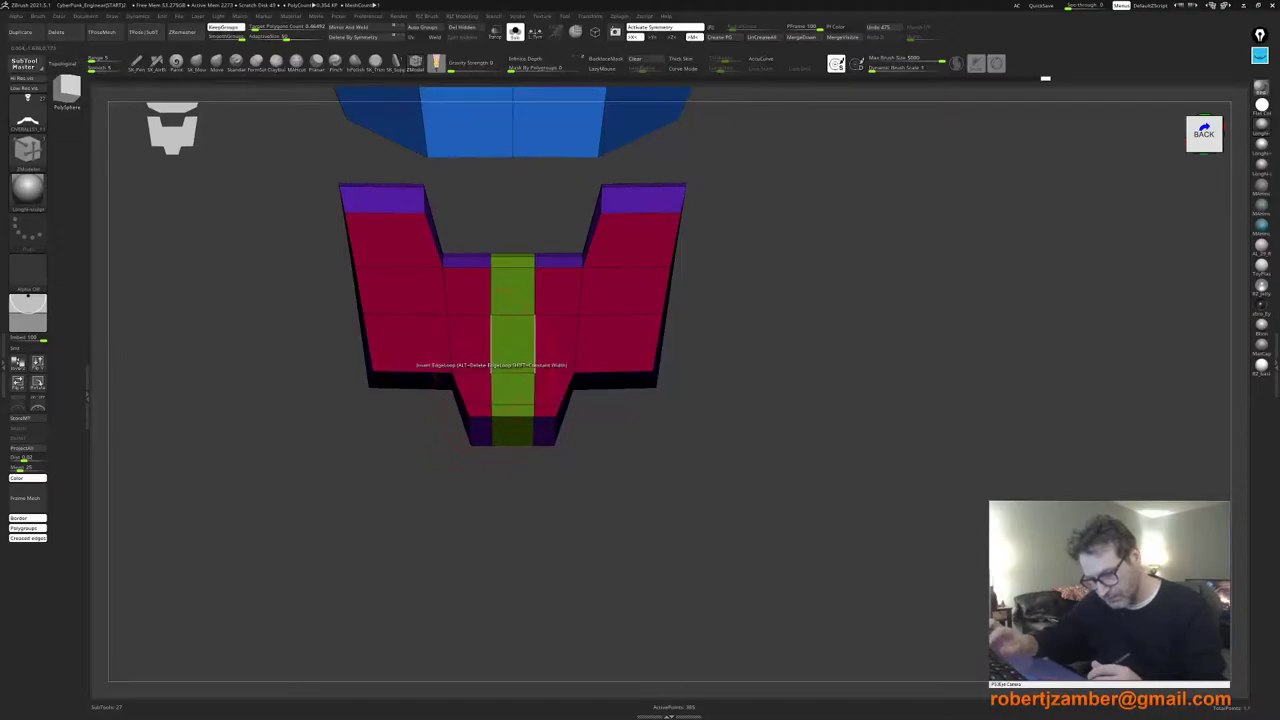
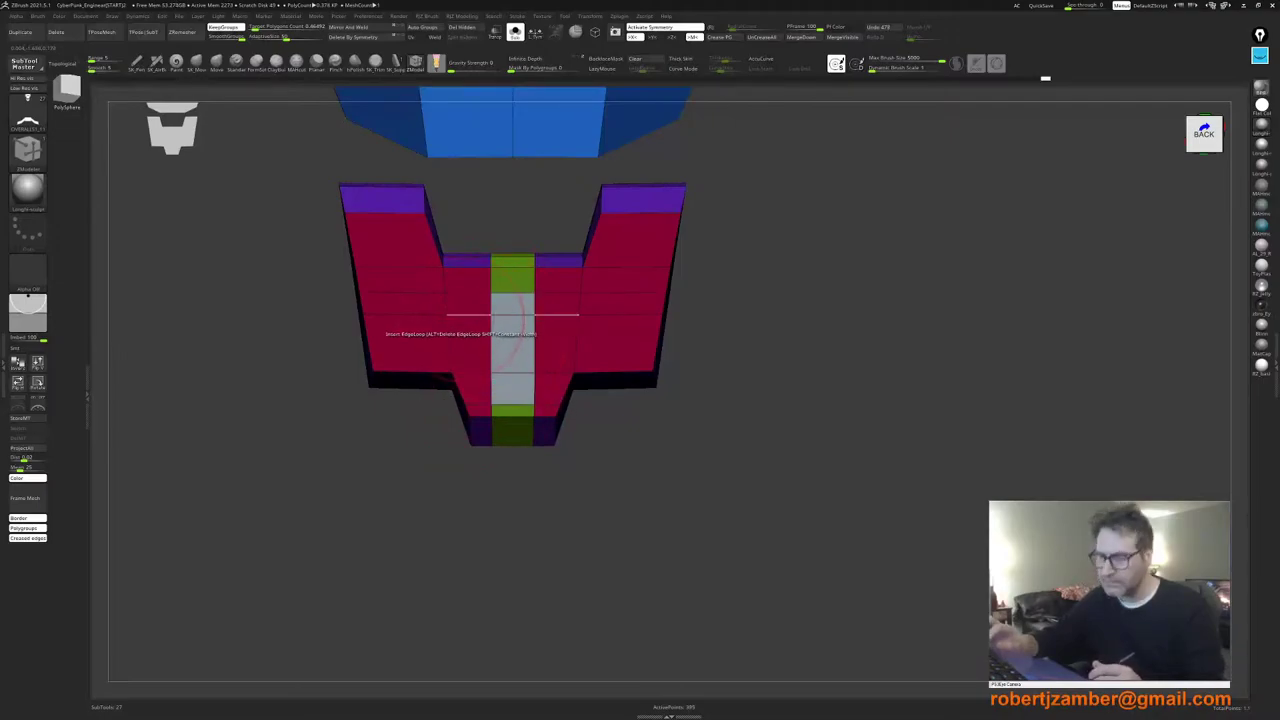
pyautogui.hotkey('ctrl', 'z')
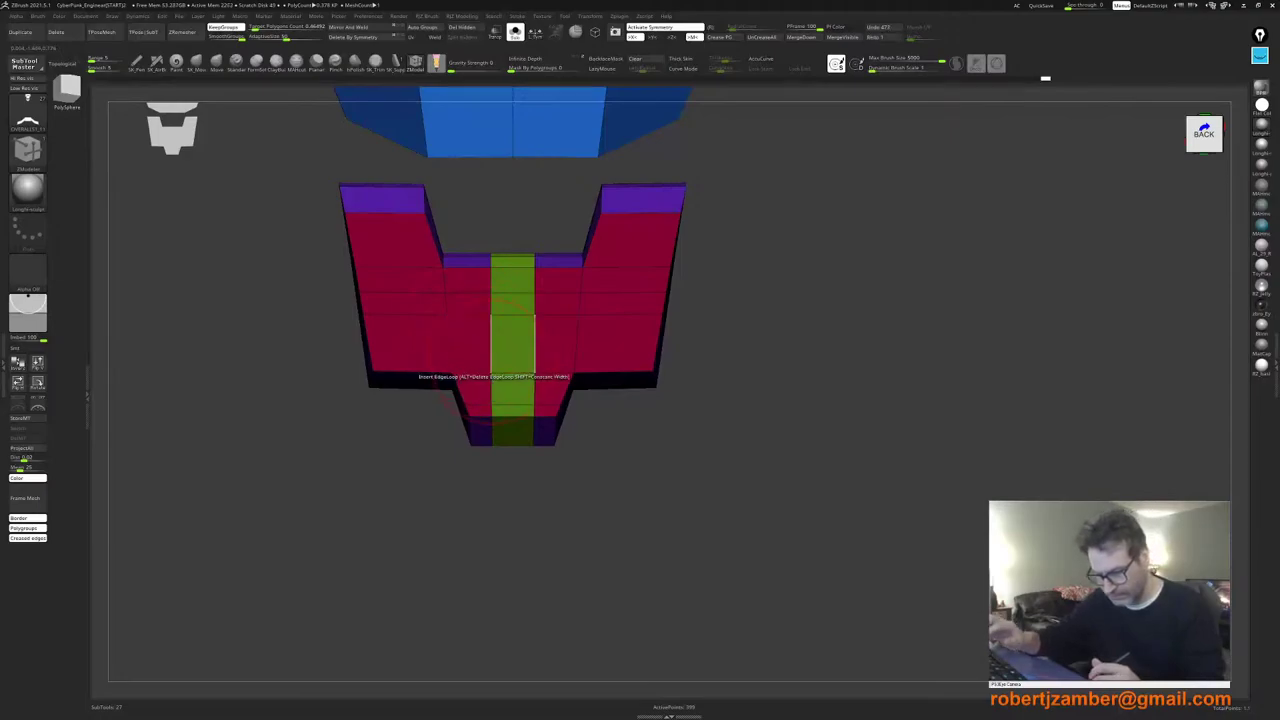
pyautogui.keyDown('ctrl'); pyautogui.moveTo(491, 362); pyautogui.dragTo(491, 386, button='right'); pyautogui.keyUp('ctrl')
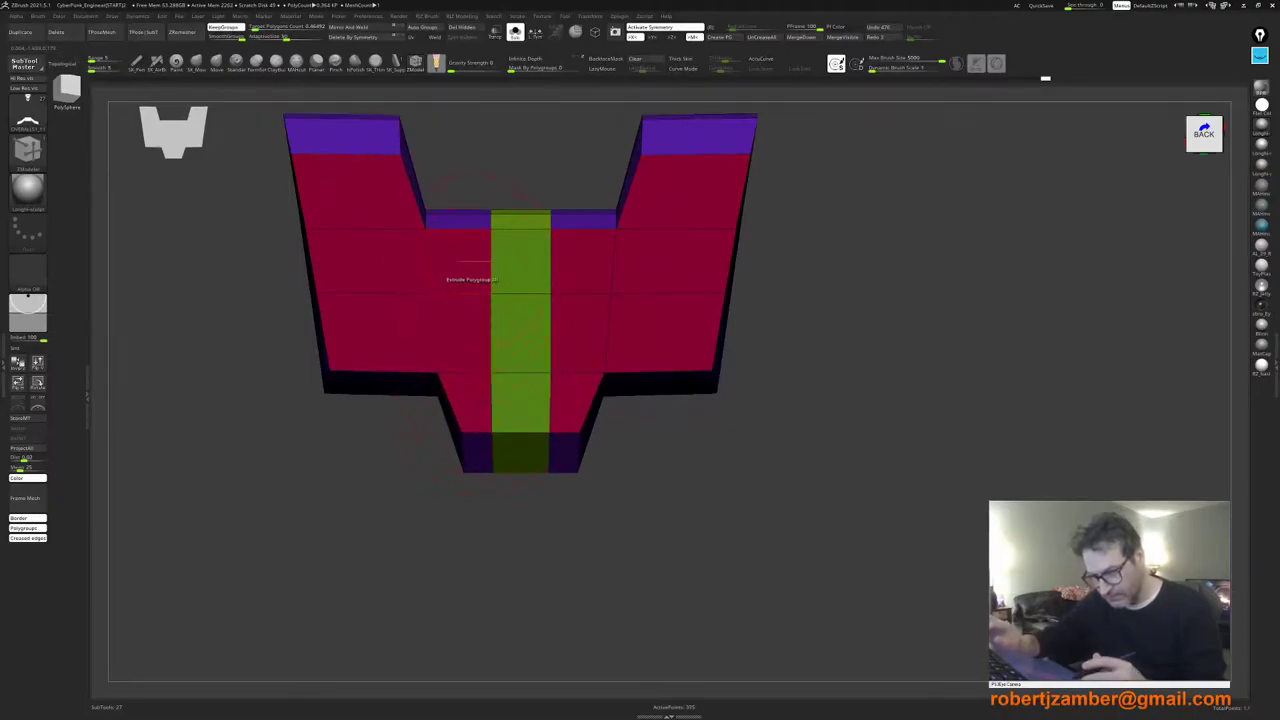
pyautogui.keyDown('ctrl'); pyautogui.moveTo(455, 362); pyautogui.dragTo(452, 312, button='right'); pyautogui.keyUp('ctrl')
pyautogui.moveTo(452, 312); pyautogui.dragTo(430, 331, button='right')
pyautogui.keyDown('ctrl'); pyautogui.moveTo(430, 331); pyautogui.dragTo(490, 364, button='right'); pyautogui.keyUp('ctrl')
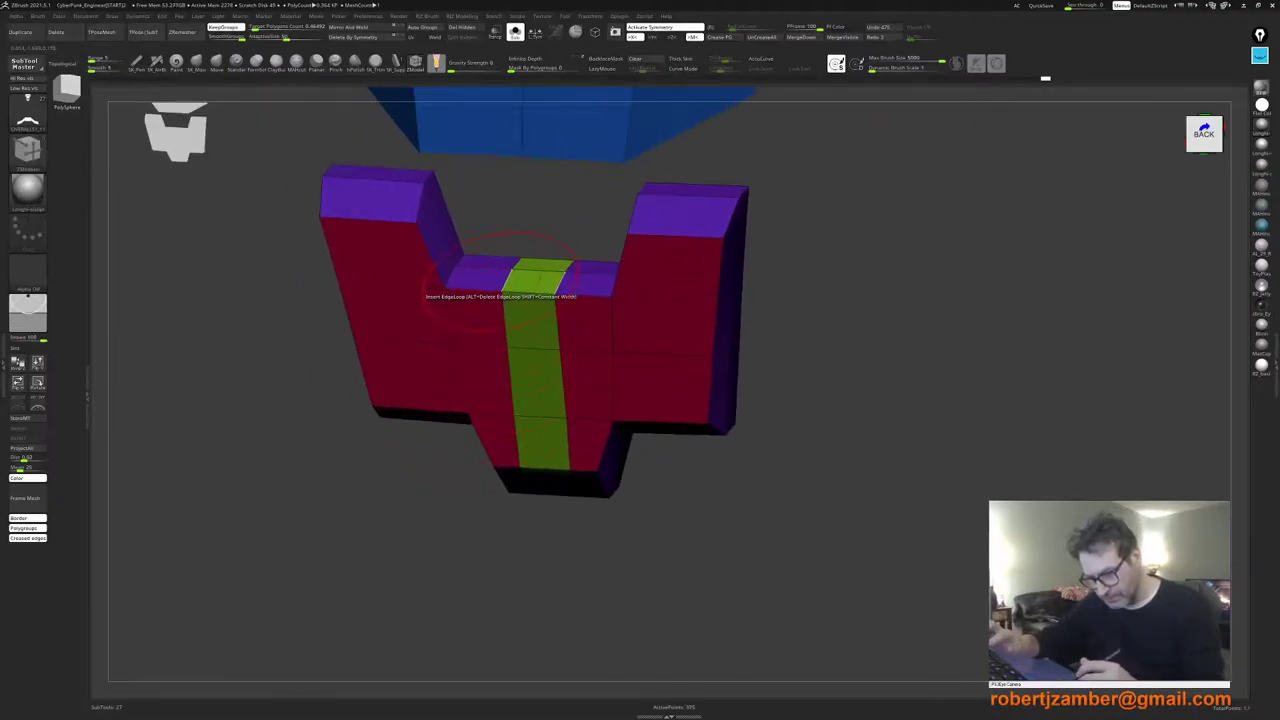
# Step: Apply ZModeler's edge PolyGroup action with Polyloop target and Overwrite modifier around the upper end of the central strip
pyautogui.press('space')
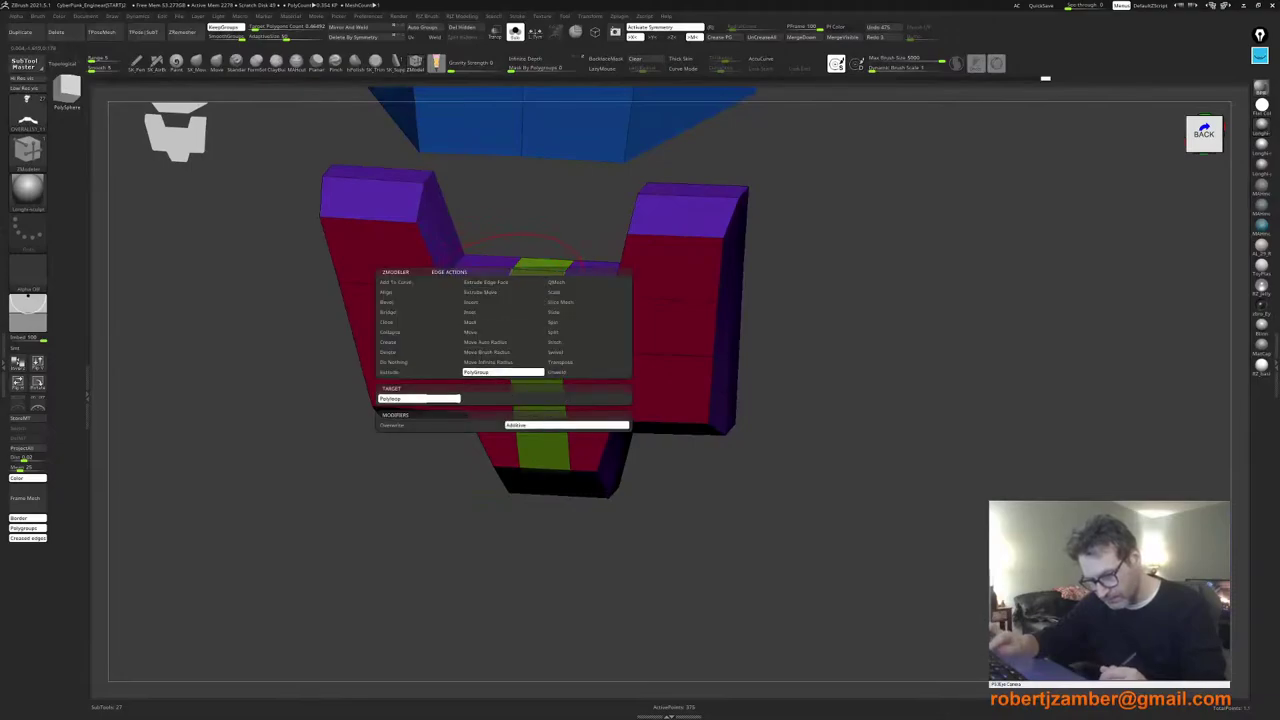
pyautogui.click(440, 425)
pyautogui.click(503, 288)
pyautogui.moveTo(507, 287); pyautogui.dragTo(472, 272, button='right')
pyautogui.click(515, 262)
# Step: Isolate the spine segment's front face together with its central strip and merge them into one polygroup
pyautogui.keyDown('ctrl'); pyautogui.keyDown('shift'); pyautogui.click(510, 308); pyautogui.keyUp('shift'); pyautogui.keyUp('ctrl')
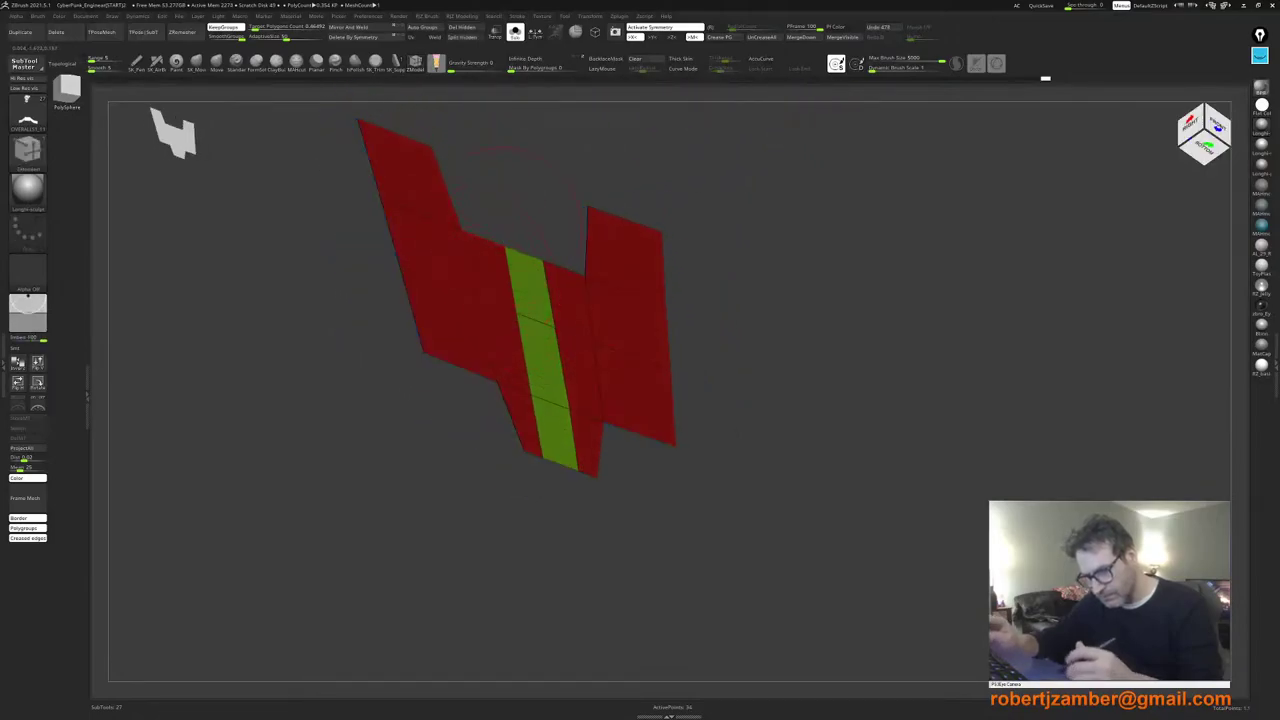
pyautogui.hotkey('ctrl', 'w')
pyautogui.keyDown('alt'); pyautogui.click(455, 342); pyautogui.keyUp('alt')
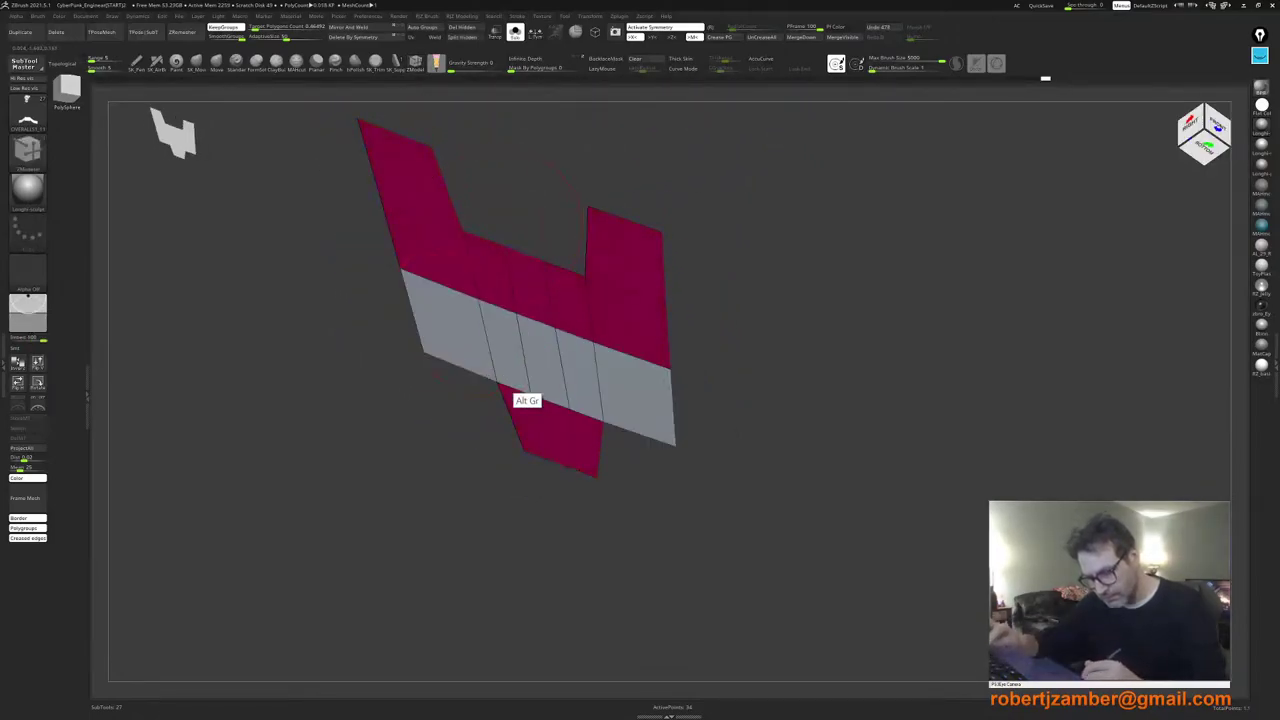
pyautogui.moveTo(510, 387)
pyautogui.keyDown('alt'); pyautogui.mouseDown()
pyautogui.moveTo(515, 320)
pyautogui.moveTo(390, 192)
pyautogui.mouseUp(); pyautogui.keyUp('alt')
# Step: Switch the isolation to the spine segment's back face and assign the whole face a single new polygroup
pyautogui.keyDown('ctrl'); pyautogui.keyDown('shift'); pyautogui.click(499, 320); pyautogui.keyUp('shift'); pyautogui.keyUp('ctrl')
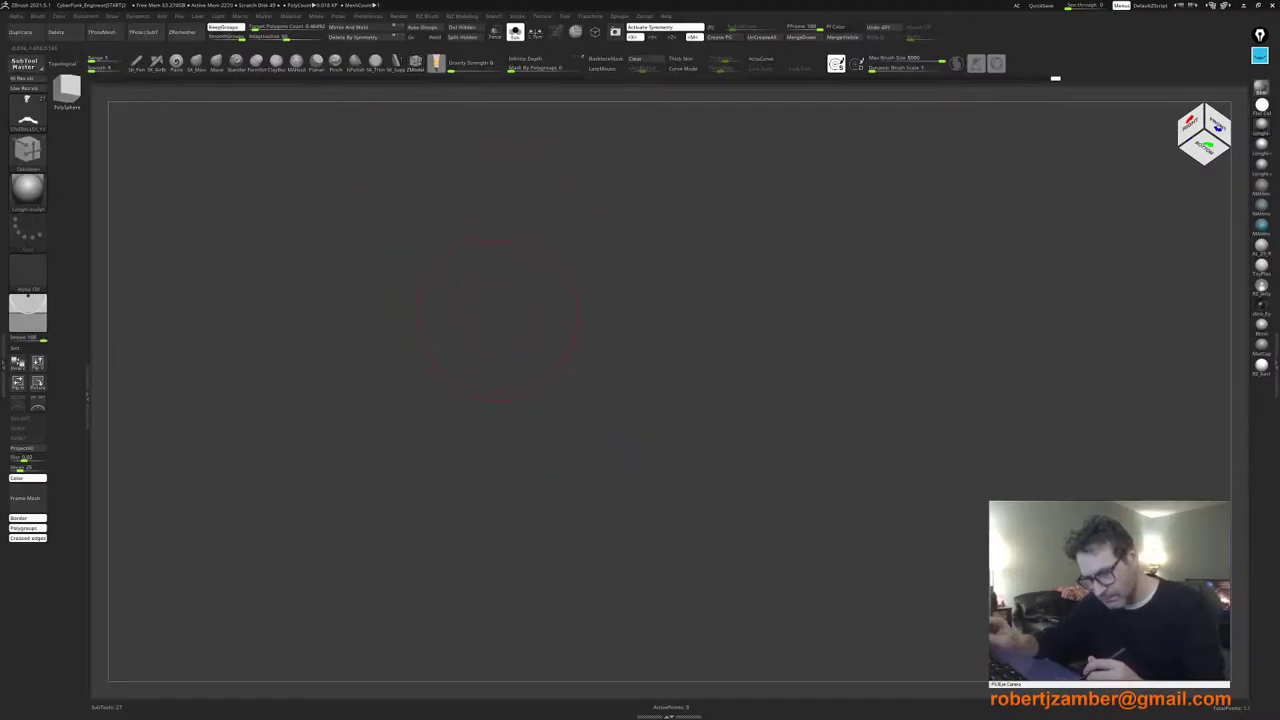
pyautogui.moveTo(465, 403); pyautogui.dragTo(437, 362, button='right')
pyautogui.keyDown('ctrl'); pyautogui.keyDown('shift'); pyautogui.click(474, 431); pyautogui.keyUp('shift'); pyautogui.keyUp('ctrl')
pyautogui.keyDown('ctrl'); pyautogui.keyDown('shift'); pyautogui.click(425, 284); pyautogui.keyUp('shift'); pyautogui.keyUp('ctrl')
pyautogui.moveTo(423, 290)
pyautogui.mouseDown(button='right')
pyautogui.moveTo(397, 309)
pyautogui.moveTo(277, 300)
pyautogui.mouseUp(button='right')
pyautogui.hotkey('ctrl', 'w')
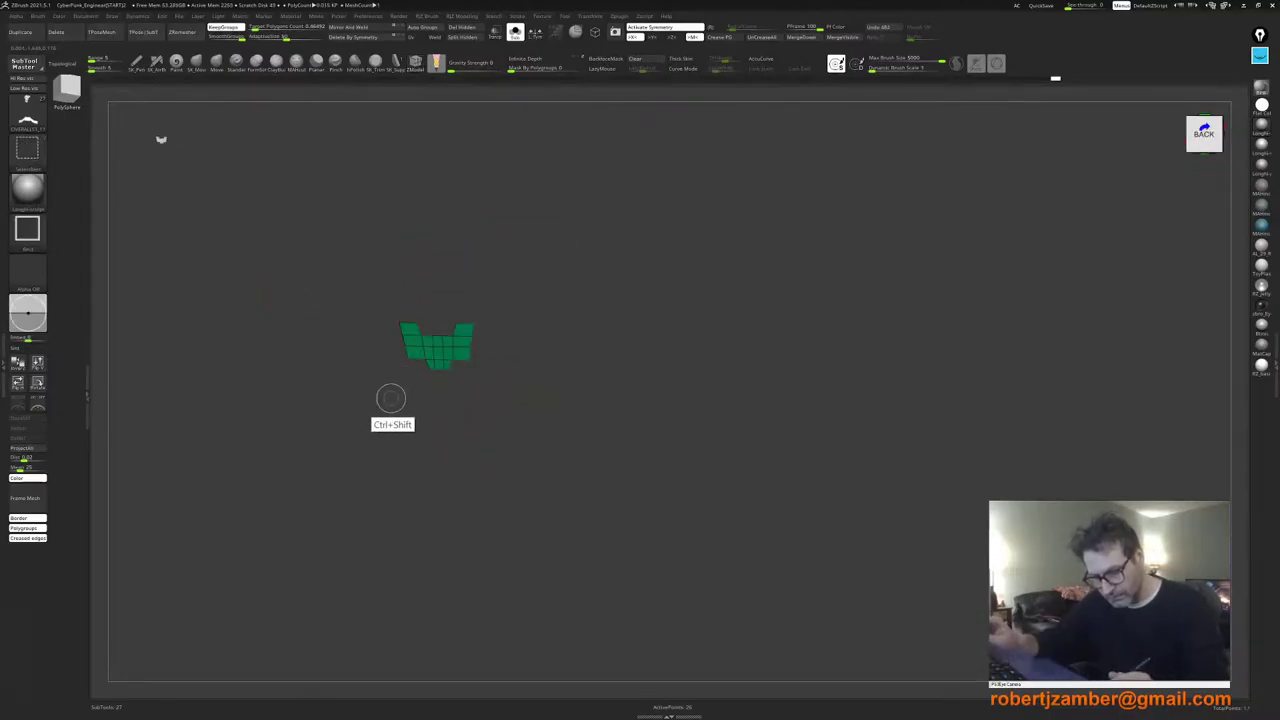
# Step: Show the whole armour again and insert a horizontal edge loop across the spine segment's narrow lower tip
pyautogui.keyDown('ctrl'); pyautogui.keyDown('shift'); pyautogui.click(391, 398); pyautogui.keyUp('shift'); pyautogui.keyUp('ctrl')
pyautogui.keyDown('ctrl'); pyautogui.moveTo(476, 500); pyautogui.dragTo(508, 402, button='right'); pyautogui.keyUp('ctrl')
pyautogui.press('space')
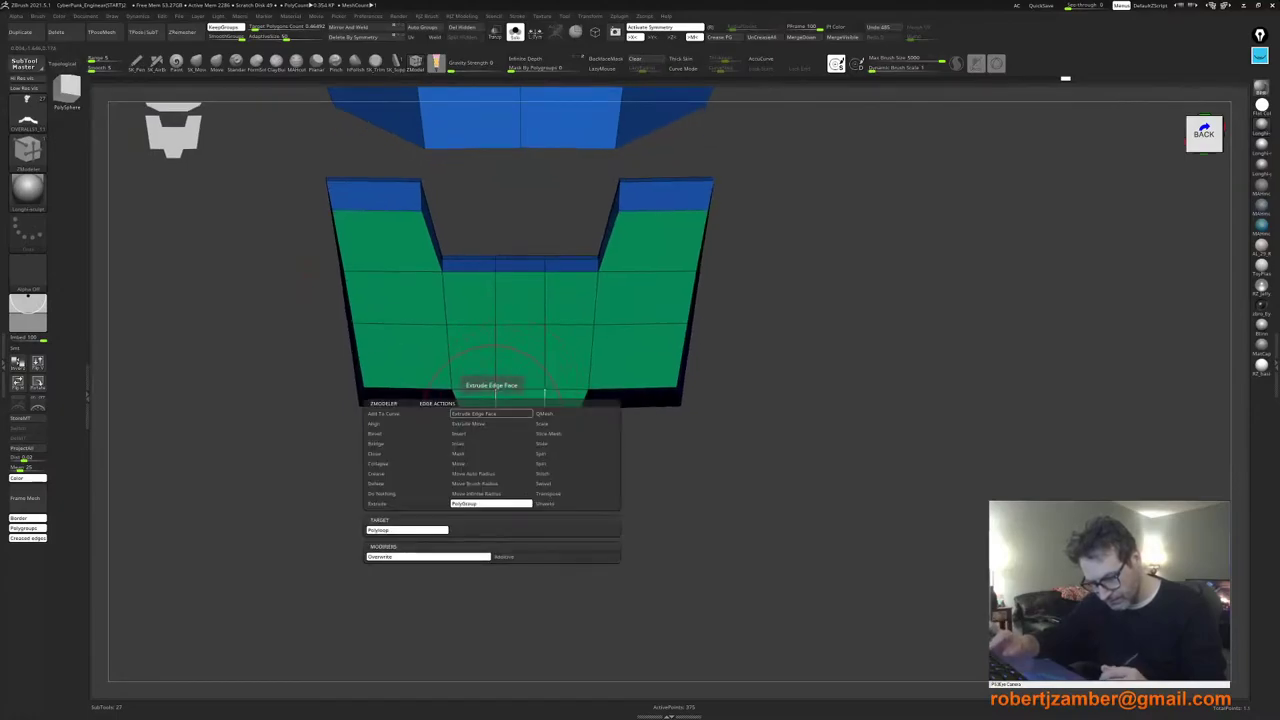
pyautogui.click(480, 434)
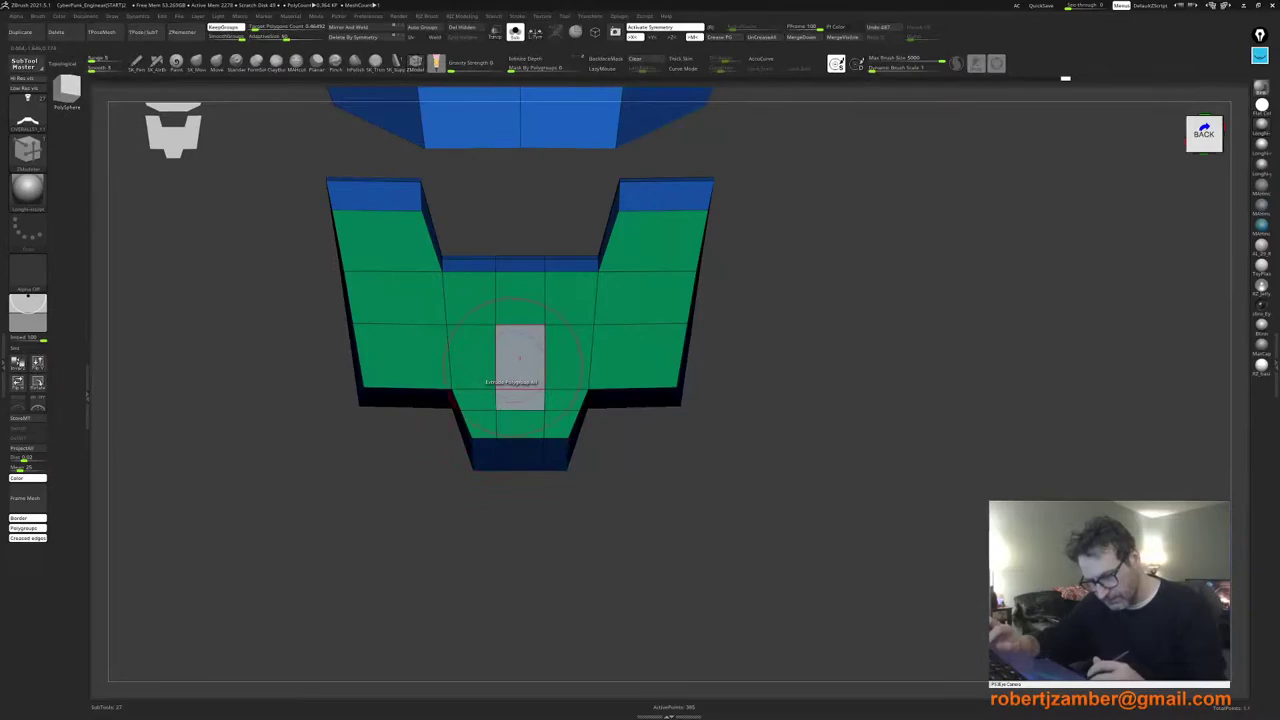
# Step: Inset the two stacked central polygons of the segment's outer face as one rectangular panel
pyautogui.moveTo(512, 367)
pyautogui.mouseDown(button='right')
pyautogui.moveTo(517, 403)
pyautogui.moveTo(508, 369)
pyautogui.mouseUp(button='right')
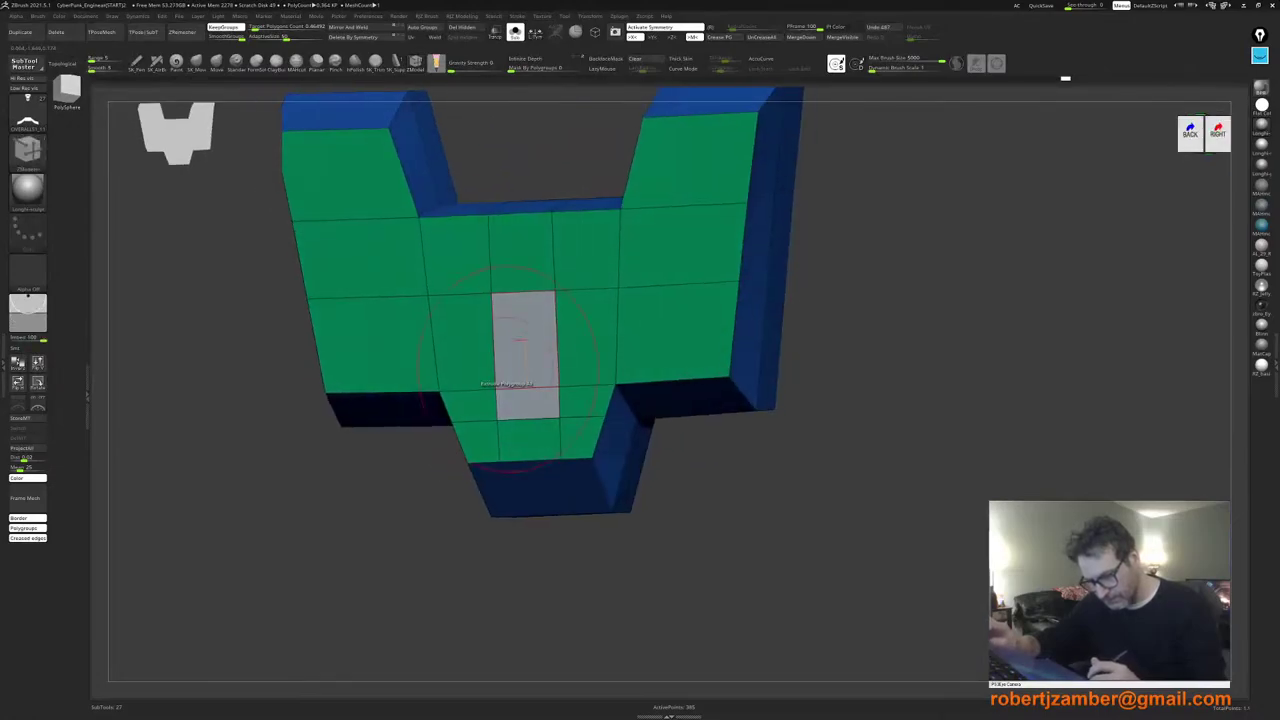
pyautogui.press('space')
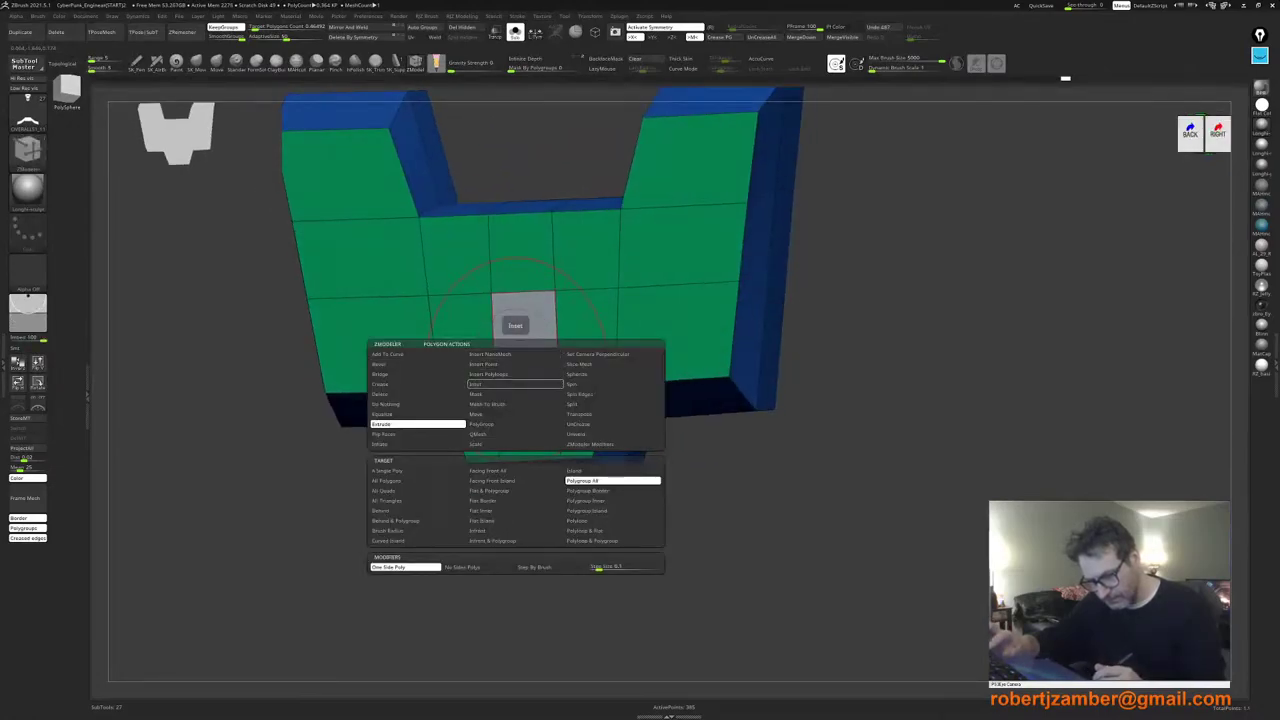
pyautogui.click(515, 384)
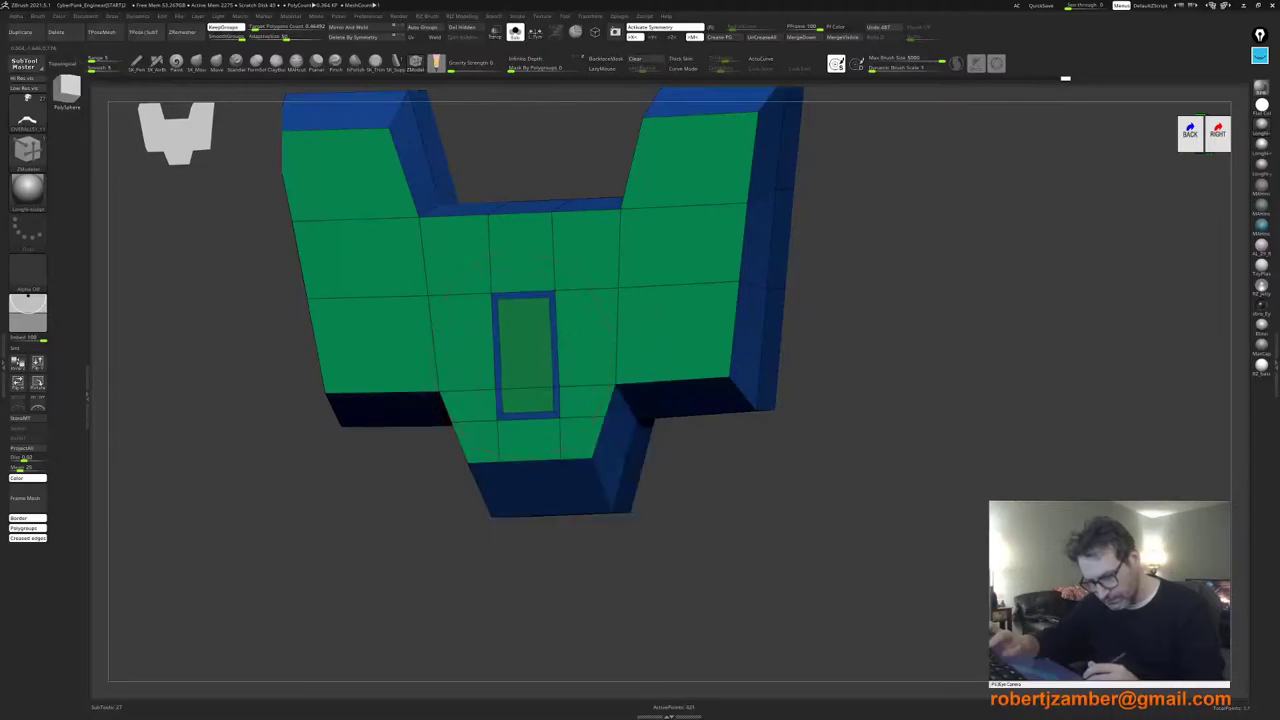
pyautogui.moveTo(524, 345)
pyautogui.keyDown('ctrl'); pyautogui.mouseDown(button='right')
pyautogui.moveTo(529, 377)
pyautogui.moveTo(525, 336)
pyautogui.mouseUp(button='right'); pyautogui.keyUp('ctrl')
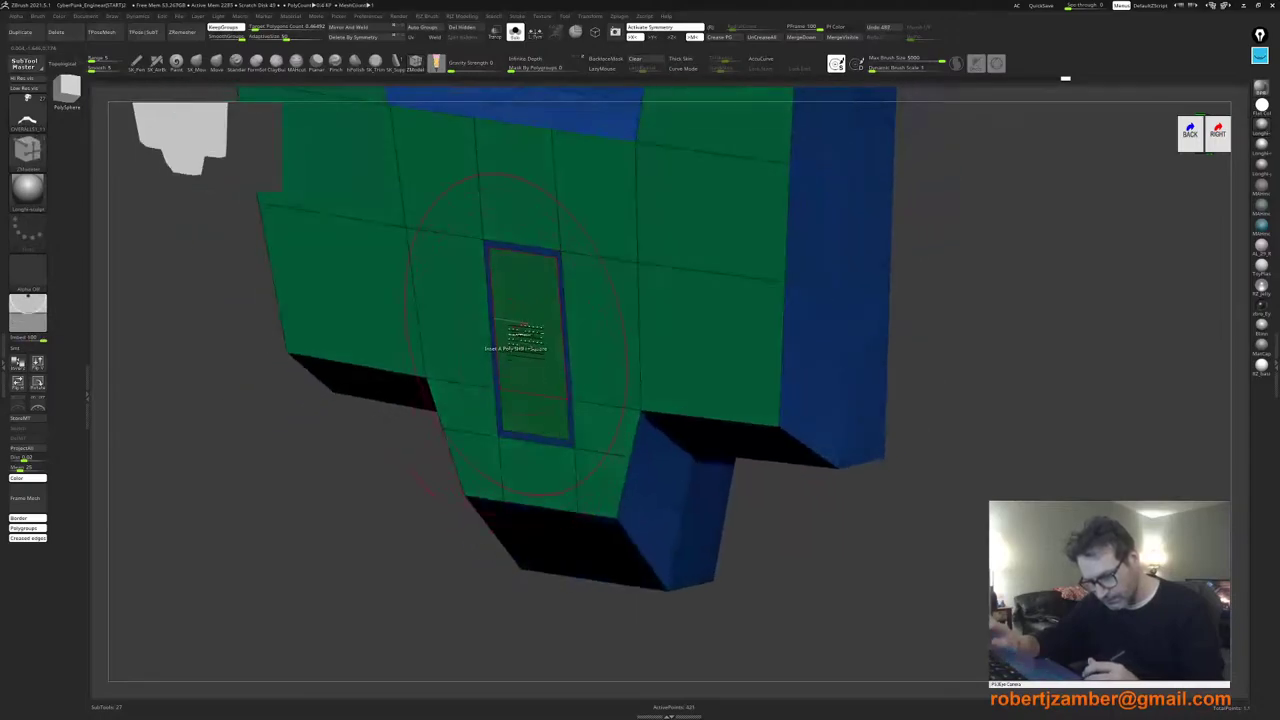
# Step: Try ZModeler's Extrude with Polygroup All target on the inset central panel, check the inner face, and undo the extrusion and inset
pyautogui.press('space')
pyautogui.click(420, 403)
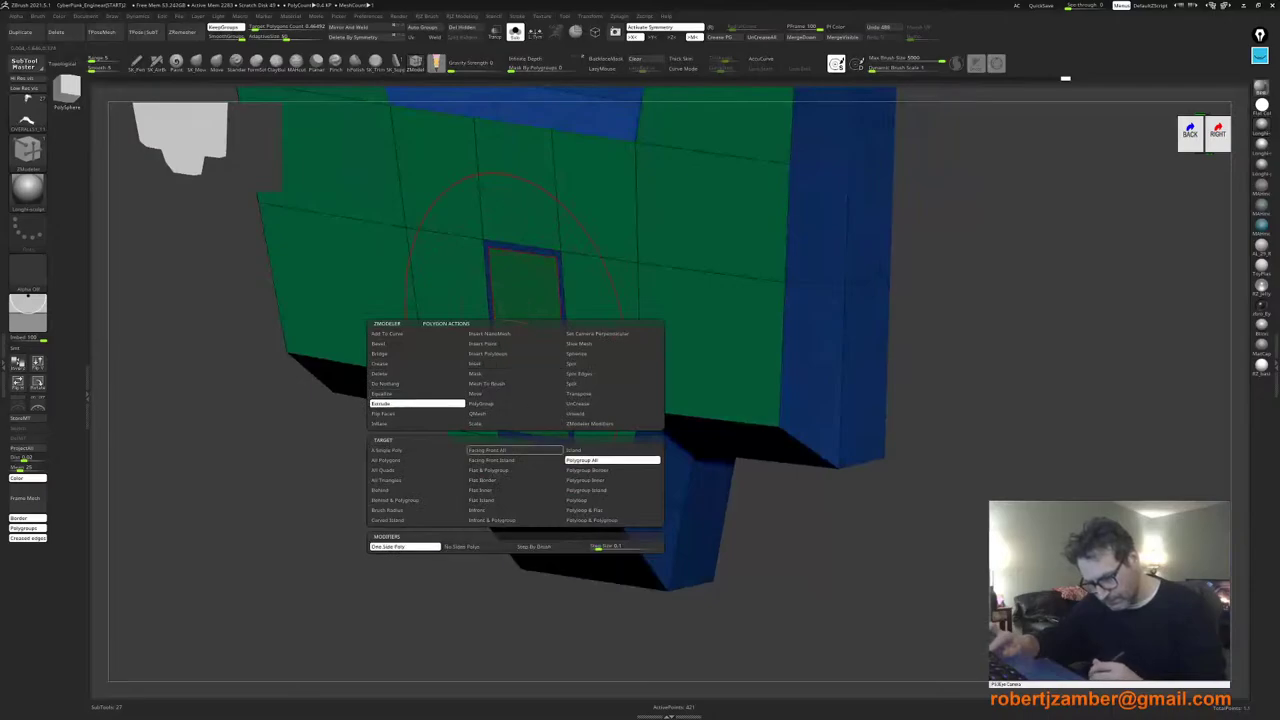
pyautogui.keyDown('shift'); pyautogui.moveTo(523, 351); pyautogui.dragTo(505, 370); pyautogui.keyUp('shift')
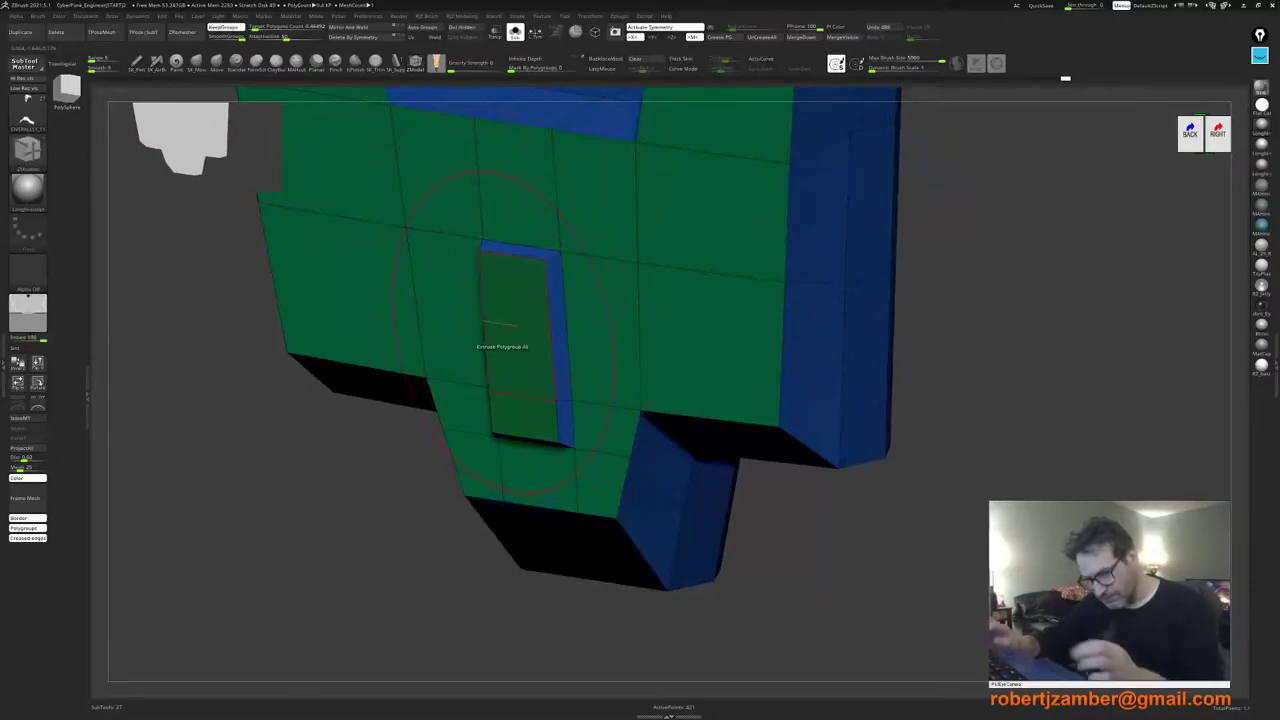
pyautogui.hotkey('ctrl', 'z')
pyautogui.keyDown('ctrl'); pyautogui.moveTo(446, 372); pyautogui.dragTo(460, 347, button='right'); pyautogui.keyUp('ctrl')
pyautogui.moveTo(437, 360); pyautogui.dragTo(418, 370)
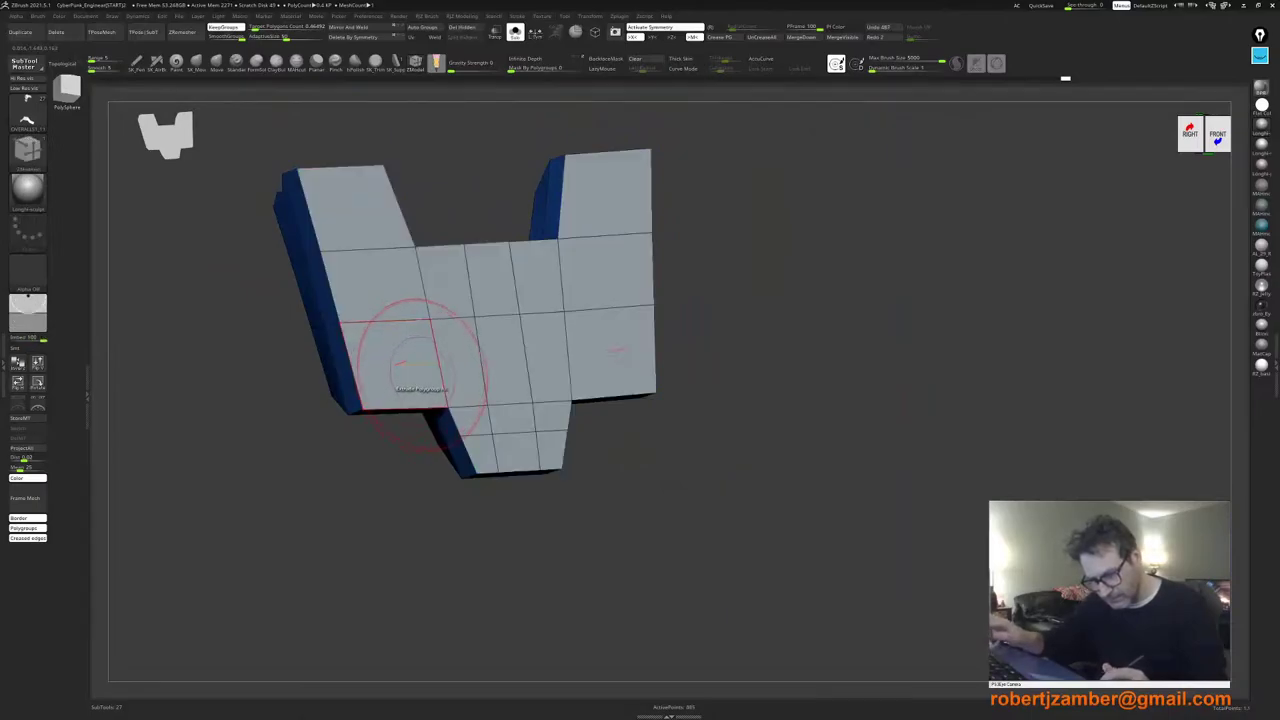
pyautogui.hotkey('ctrl', 'z')
# Step: Isolate the spine segment's inner face, give it its own polygroup with Auto Groups, and show the whole mesh again
pyautogui.moveTo(421, 371); pyautogui.dragTo(412, 156, button='right')
pyautogui.keyDown('ctrl'); pyautogui.keyDown('shift'); pyautogui.click(472, 326); pyautogui.keyUp('shift'); pyautogui.keyUp('ctrl')
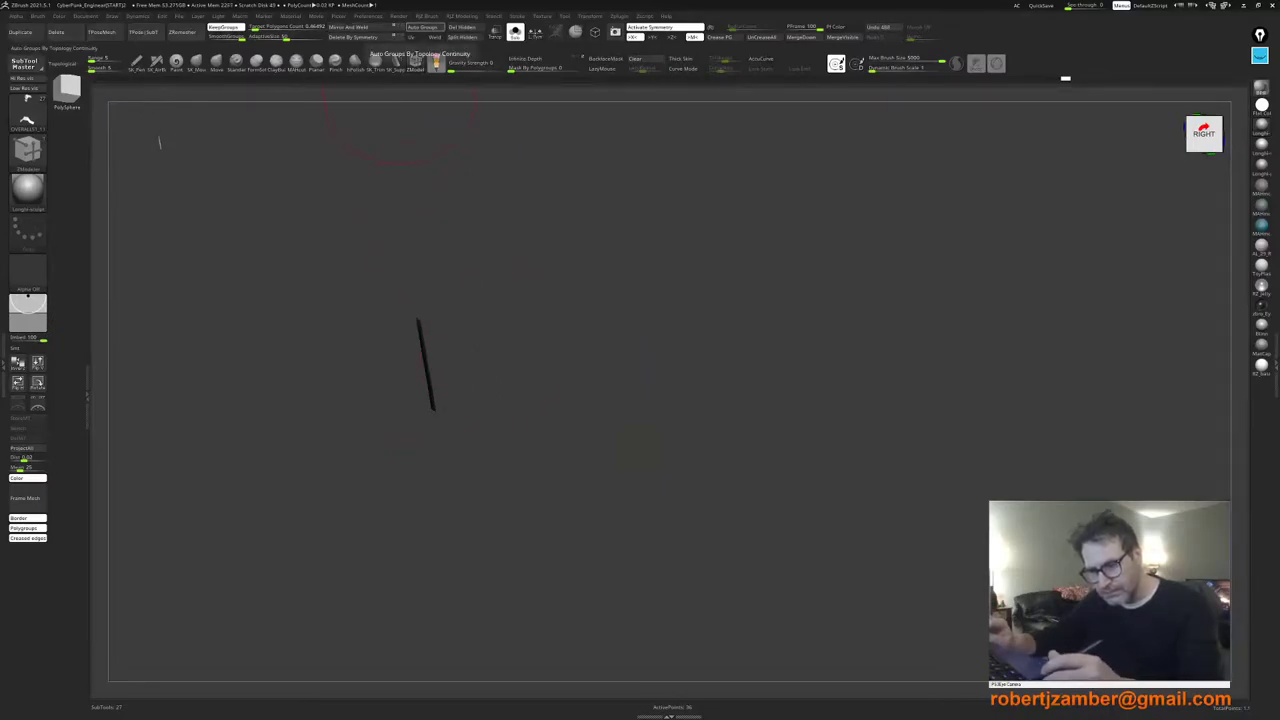
pyautogui.click(421, 28)
pyautogui.keyDown('ctrl'); pyautogui.keyDown('shift'); pyautogui.click(336, 407); pyautogui.keyUp('shift'); pyautogui.keyUp('ctrl')
# Step: Try insetting only the upper polygon of the central rectangle with ZModeler's Inset action, and undo it
pyautogui.moveTo(336, 407)
pyautogui.mouseDown(button='right')
pyautogui.moveTo(404, 381)
pyautogui.moveTo(412, 400)
pyautogui.mouseUp(button='right')
pyautogui.moveTo(412, 400); pyautogui.dragTo(430, 376, button='right')
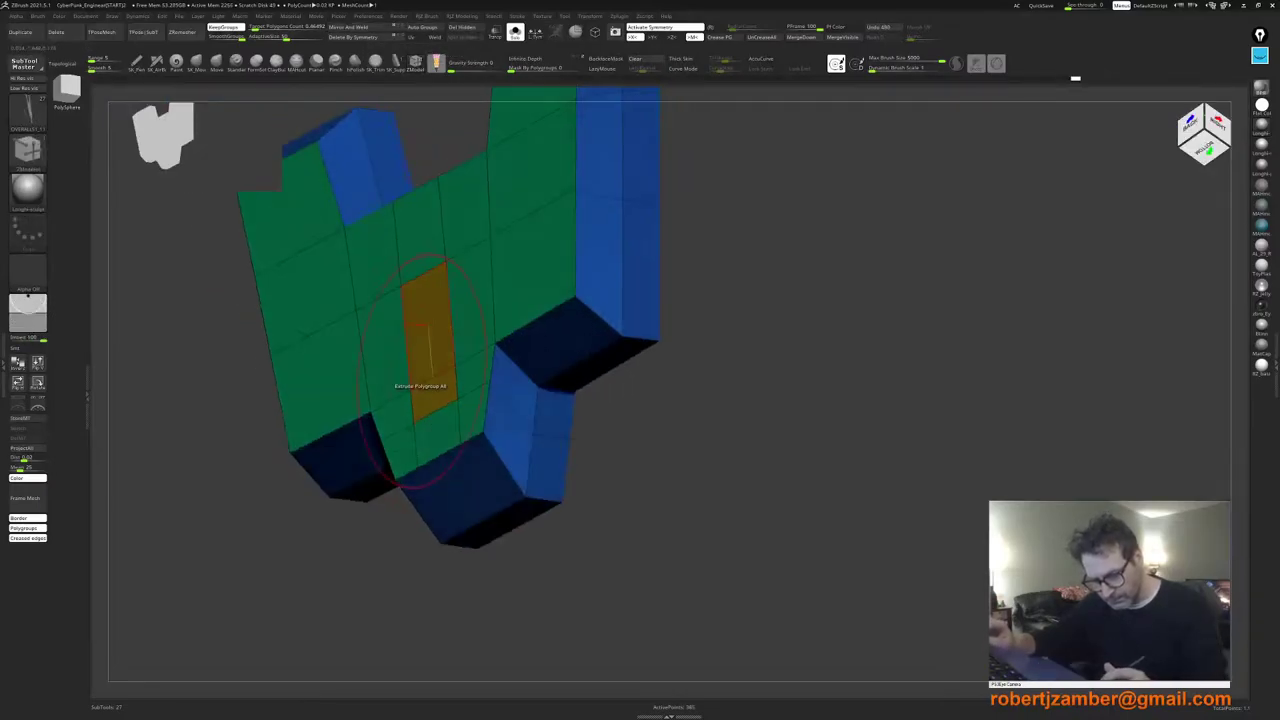
pyautogui.press('space')
pyautogui.click(420, 382)
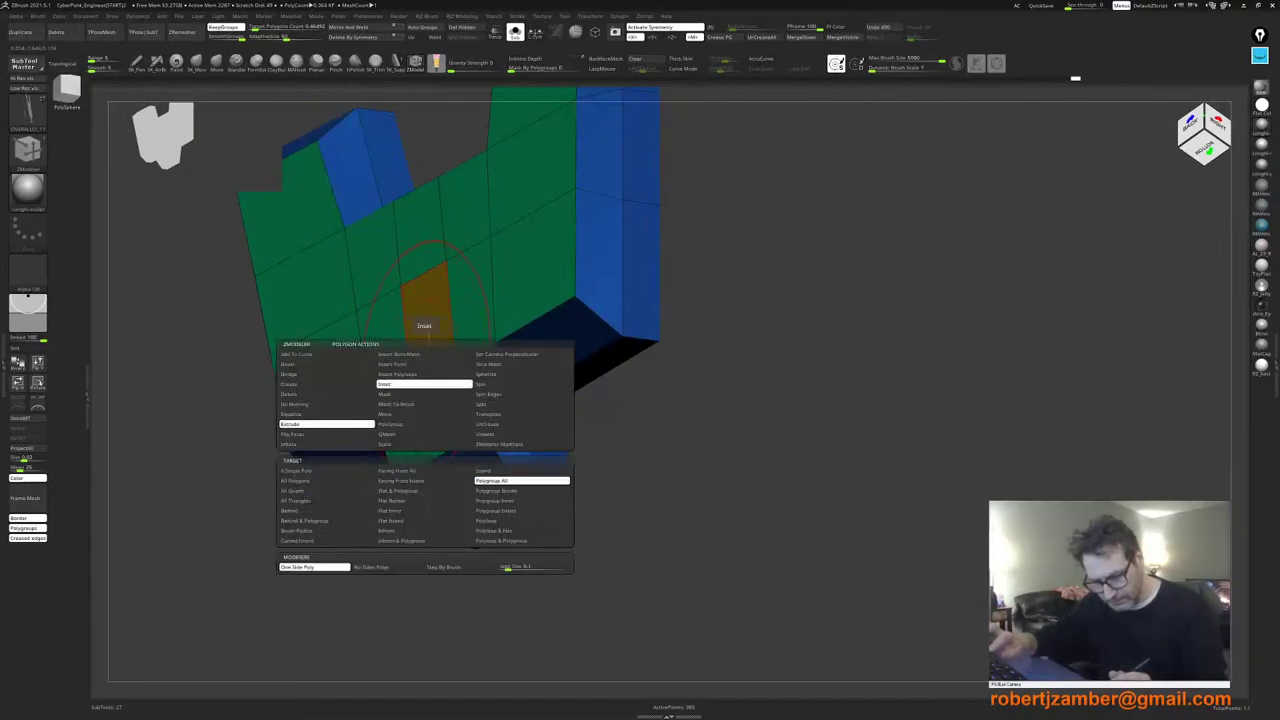
pyautogui.moveTo(427, 348); pyautogui.dragTo(430, 365)
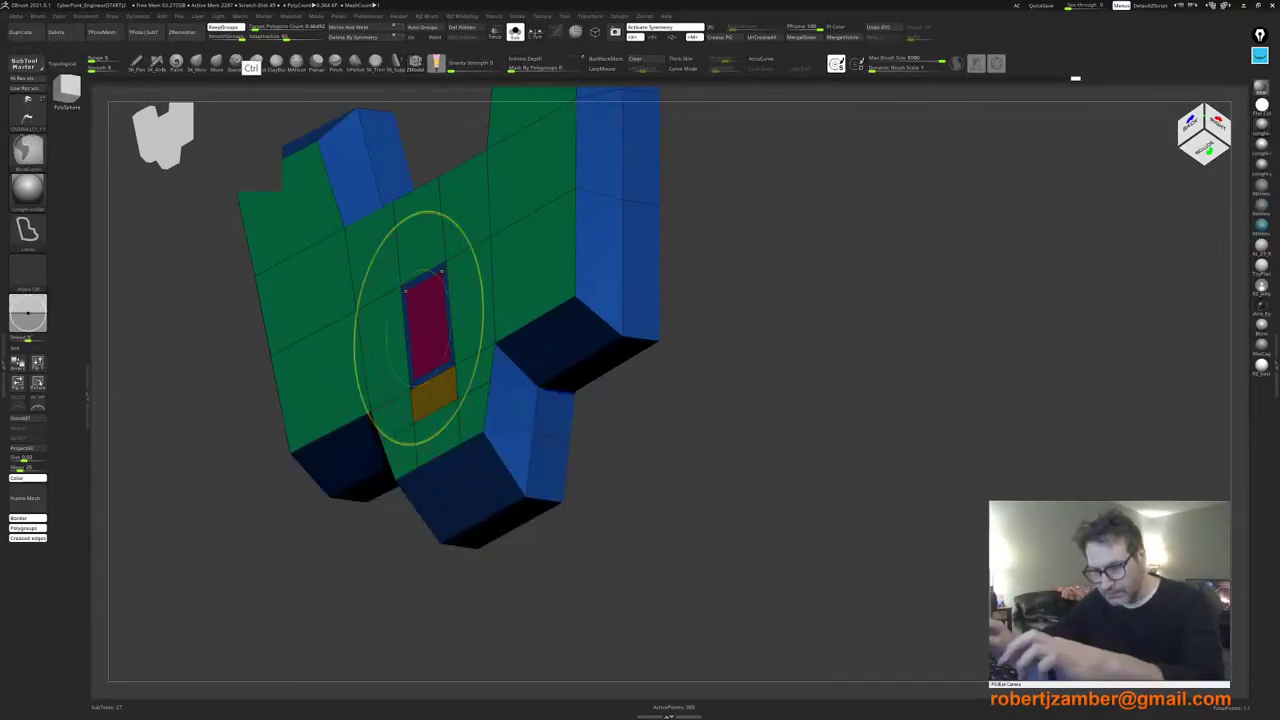
pyautogui.hotkey('ctrl', 'z')
# Step: Set ZModeler's Inset target to Polygroup All and inset the whole central rectangle with a narrow border
pyautogui.moveTo(428, 276); pyautogui.dragTo(438, 404, button='right')
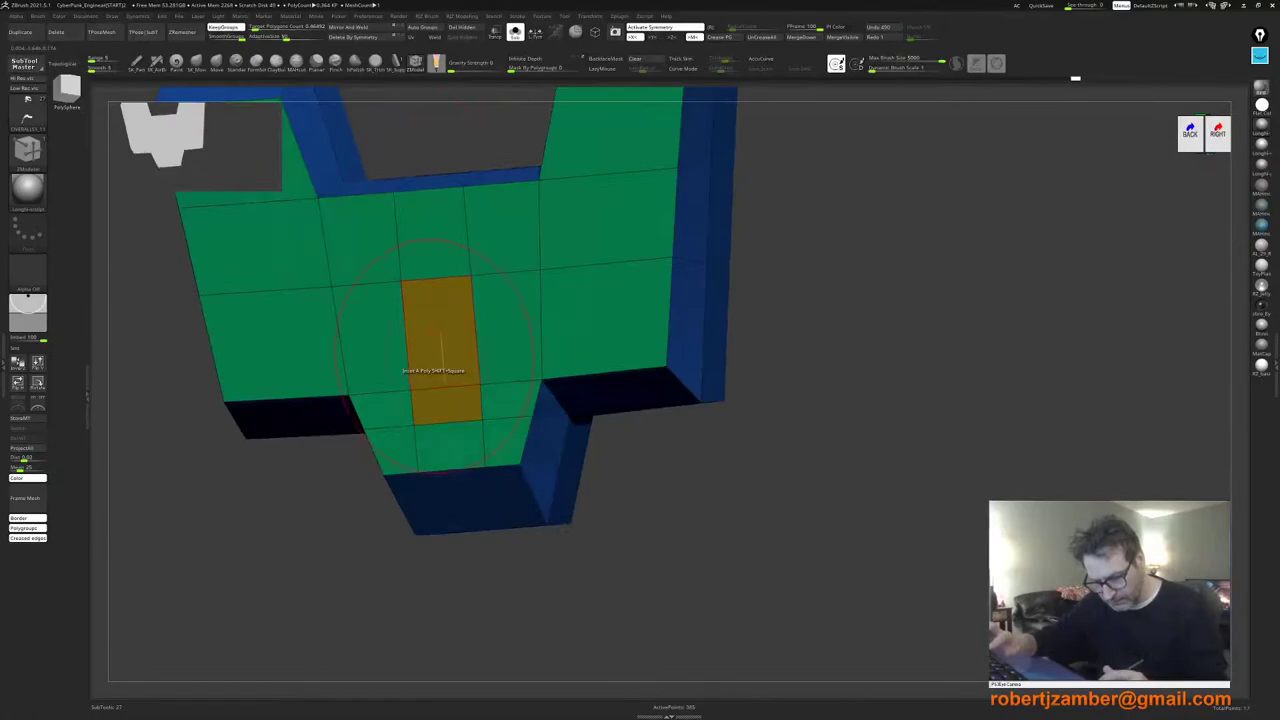
pyautogui.press('space')
pyautogui.click(529, 480)
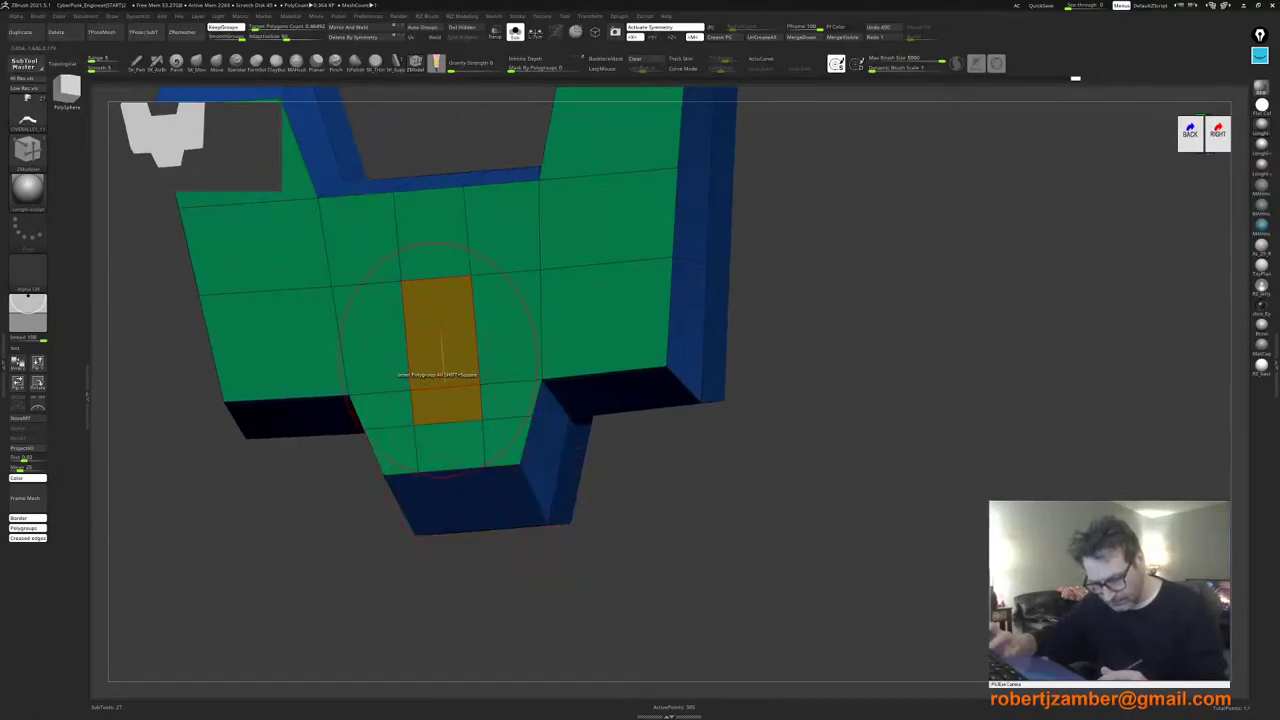
pyautogui.moveTo(440, 360); pyautogui.dragTo(443, 373)
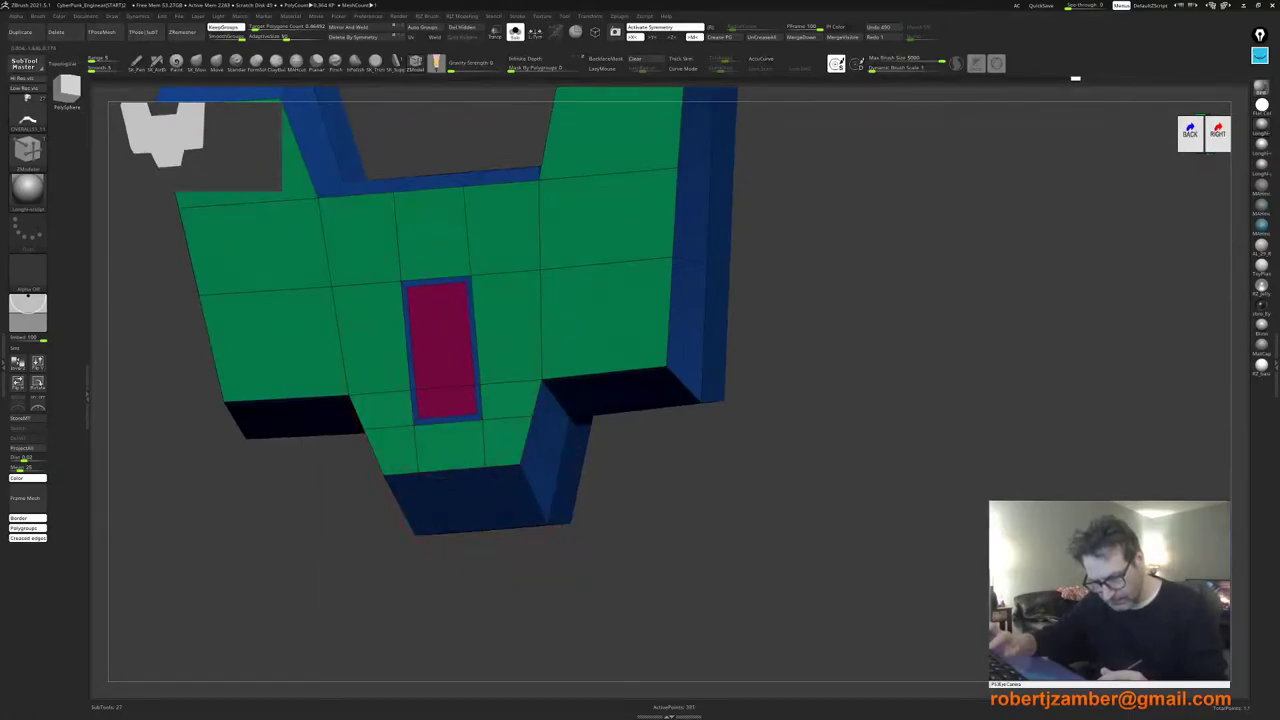
# Step: Try a second, deeper inset inside the central panel, and undo it
pyautogui.moveTo(480, 369); pyautogui.dragTo(423, 366, button='right')
pyautogui.moveTo(429, 356); pyautogui.dragTo(433, 368)
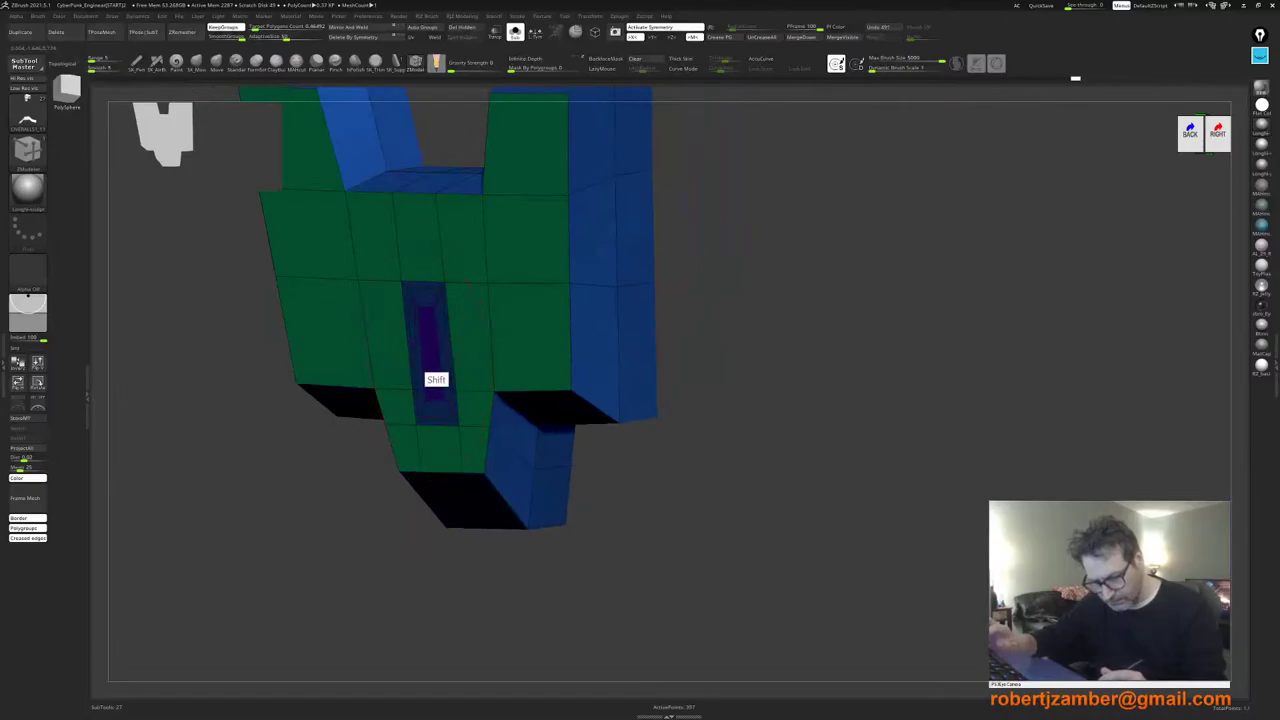
pyautogui.hotkey('ctrl', 'z')
pyautogui.keyDown('ctrl'); pyautogui.moveTo(416, 352); pyautogui.dragTo(432, 356, button='right'); pyautogui.keyUp('ctrl')
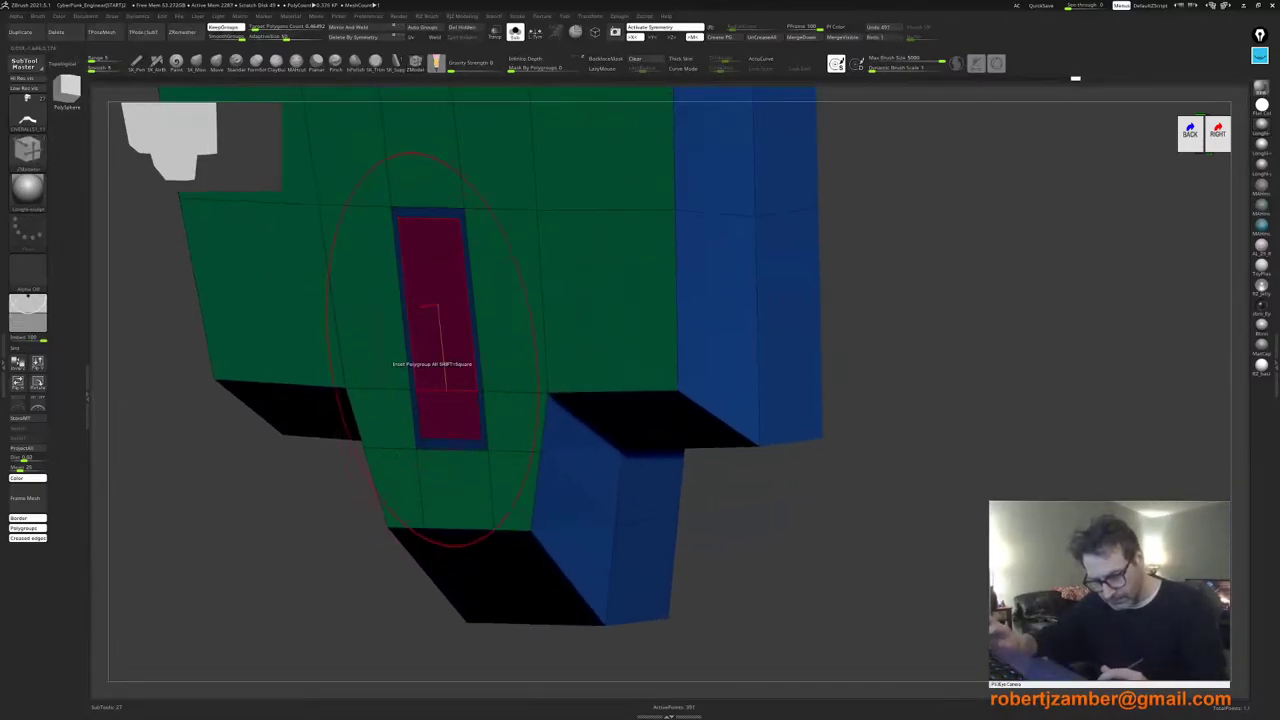
# Step: Switch ZModeler's polygon action to Extrude with Polygroup All target and push the central panel inward as a shallow rectangular recess
pyautogui.press('space')
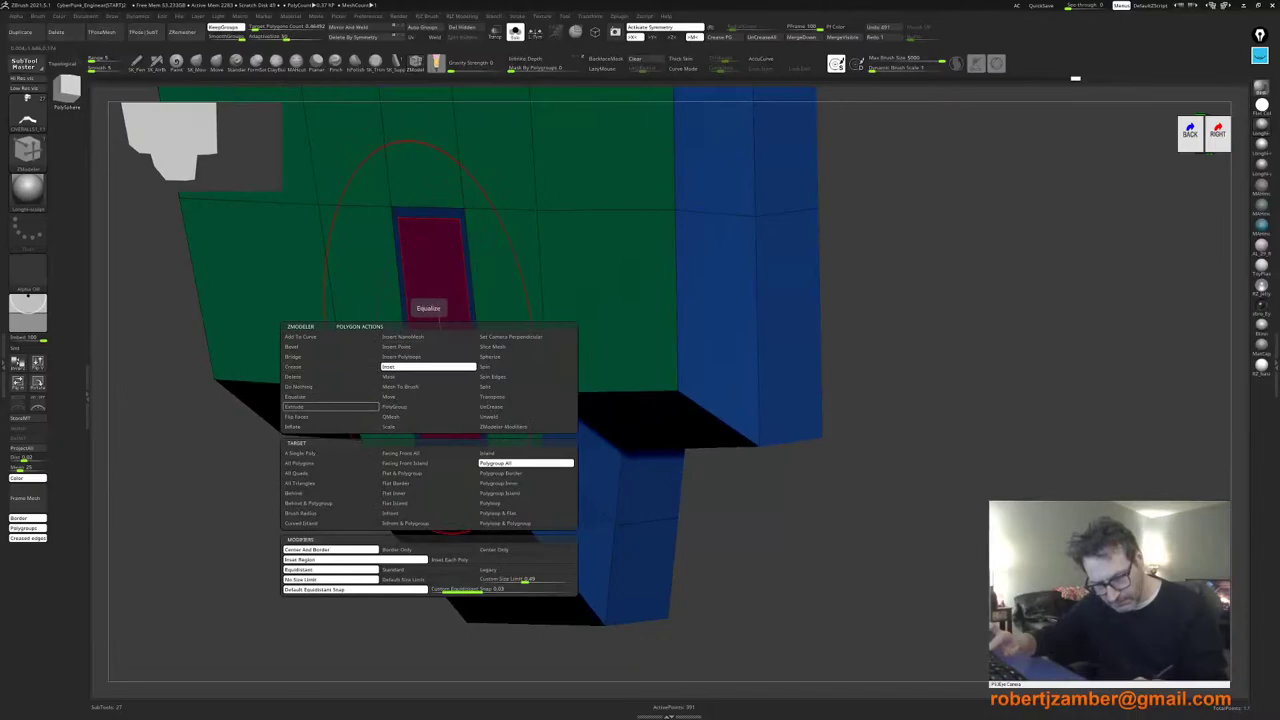
pyautogui.click(331, 407)
pyautogui.moveTo(424, 350); pyautogui.dragTo(438, 357)
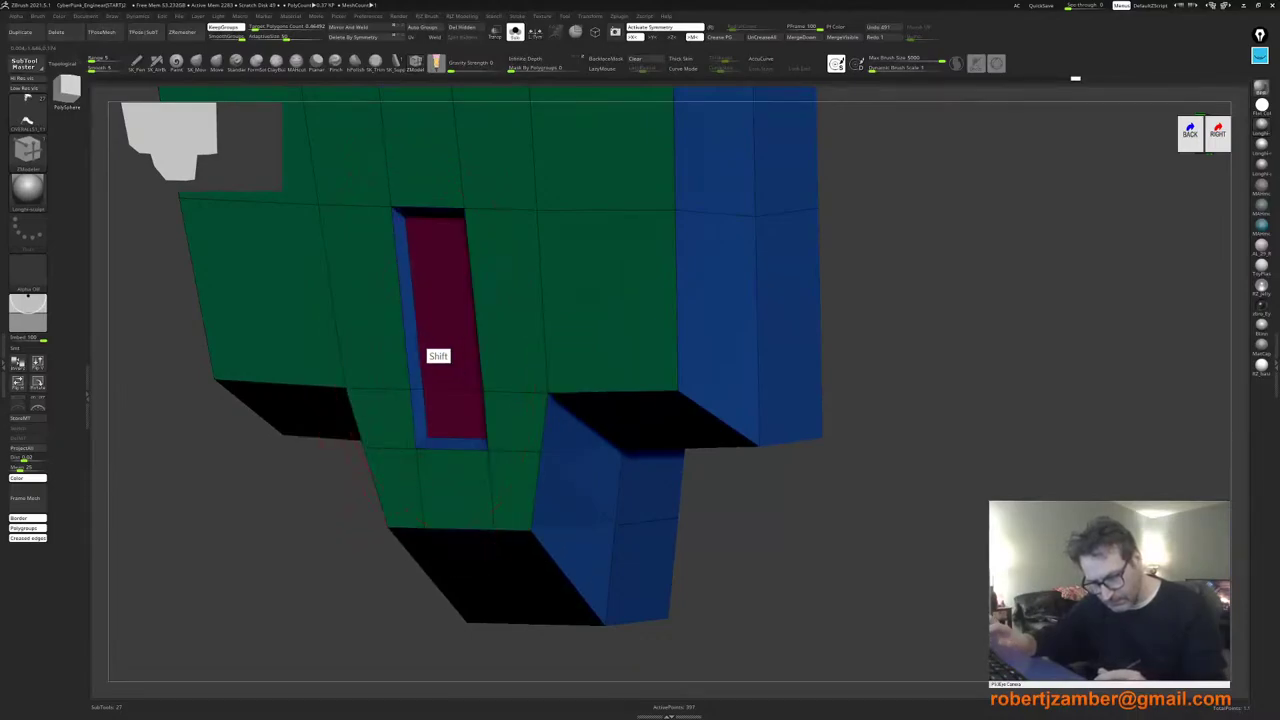
pyautogui.click(432, 354)
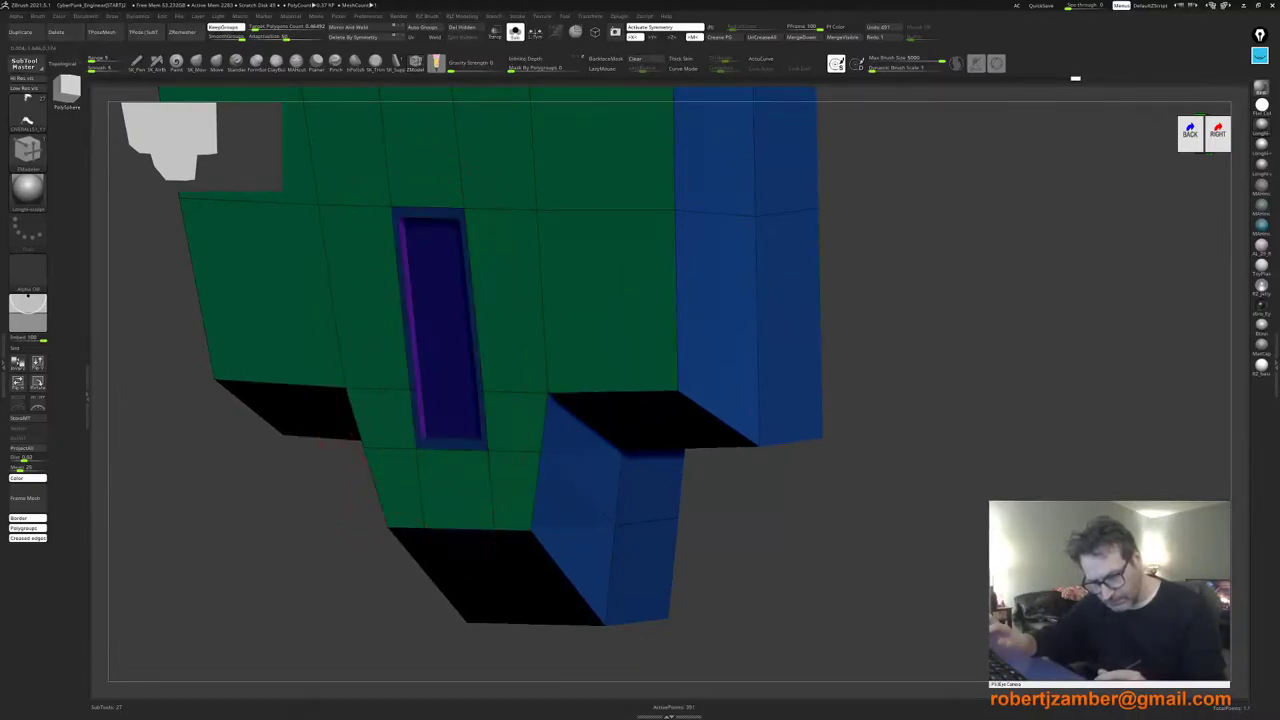
pyautogui.keyDown('shift'); pyautogui.moveTo(432, 354); pyautogui.dragTo(435, 356); pyautogui.keyUp('shift')
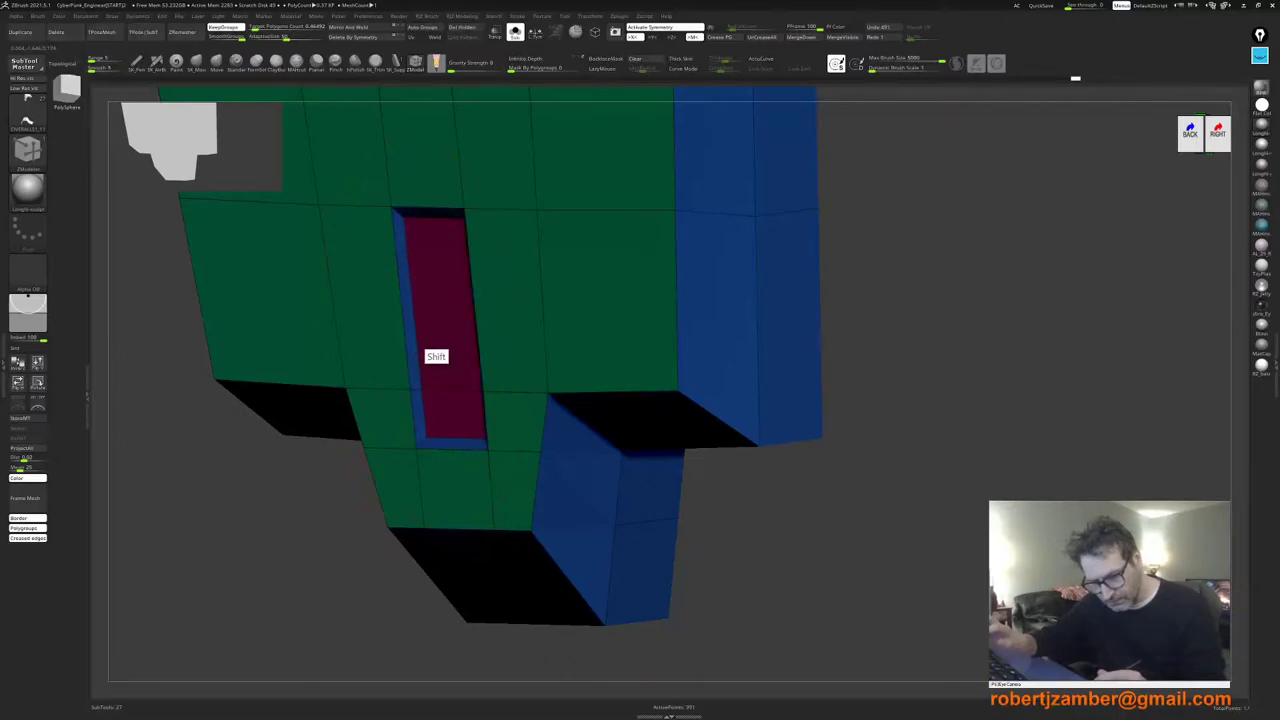
# Step: Extrude the recess floor back outward into a raised rectangular block with a narrow gap around it
pyautogui.moveTo(432, 355); pyautogui.dragTo(435, 330, button='right')
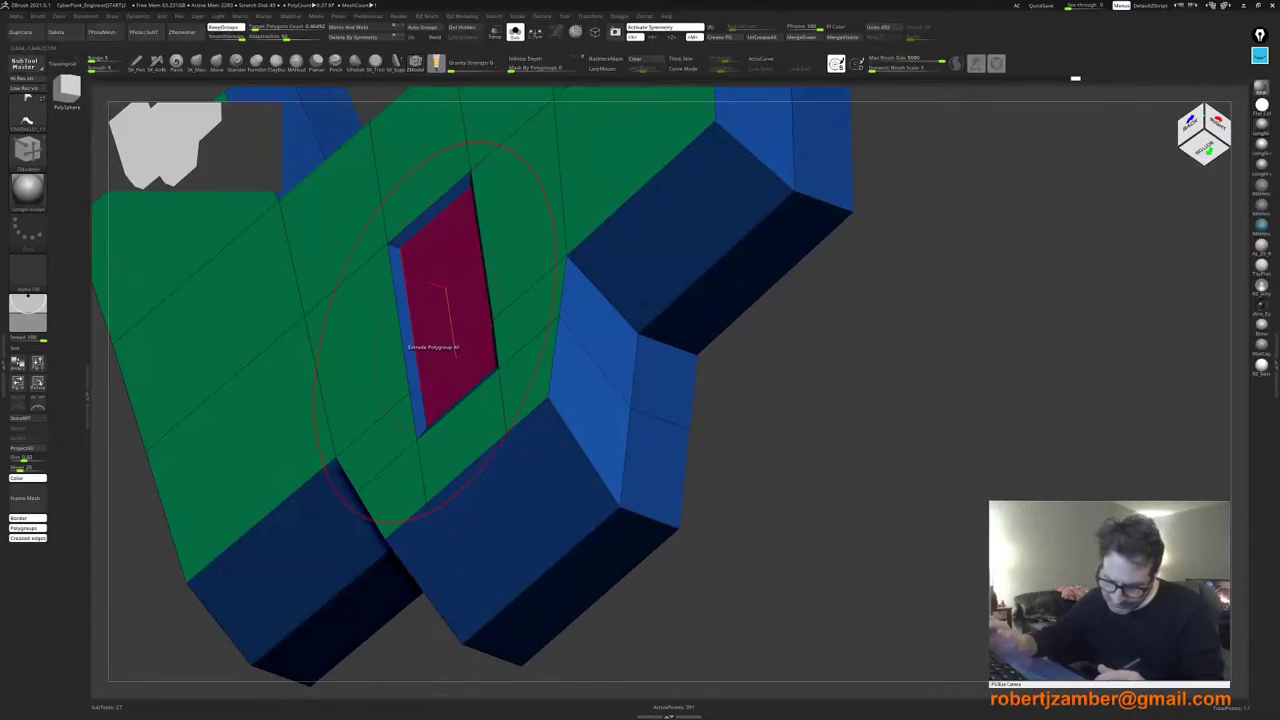
pyautogui.moveTo(435, 332); pyautogui.dragTo(421, 340)
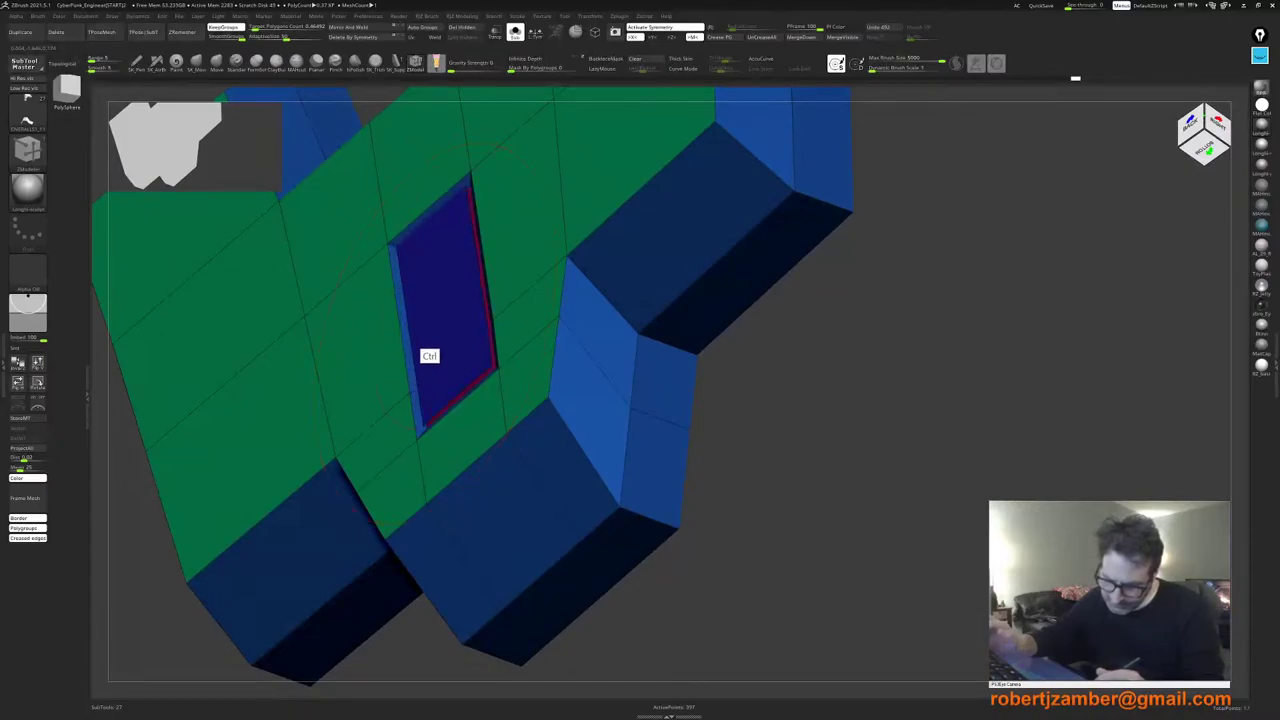
pyautogui.moveTo(431, 332); pyautogui.dragTo(411, 325)
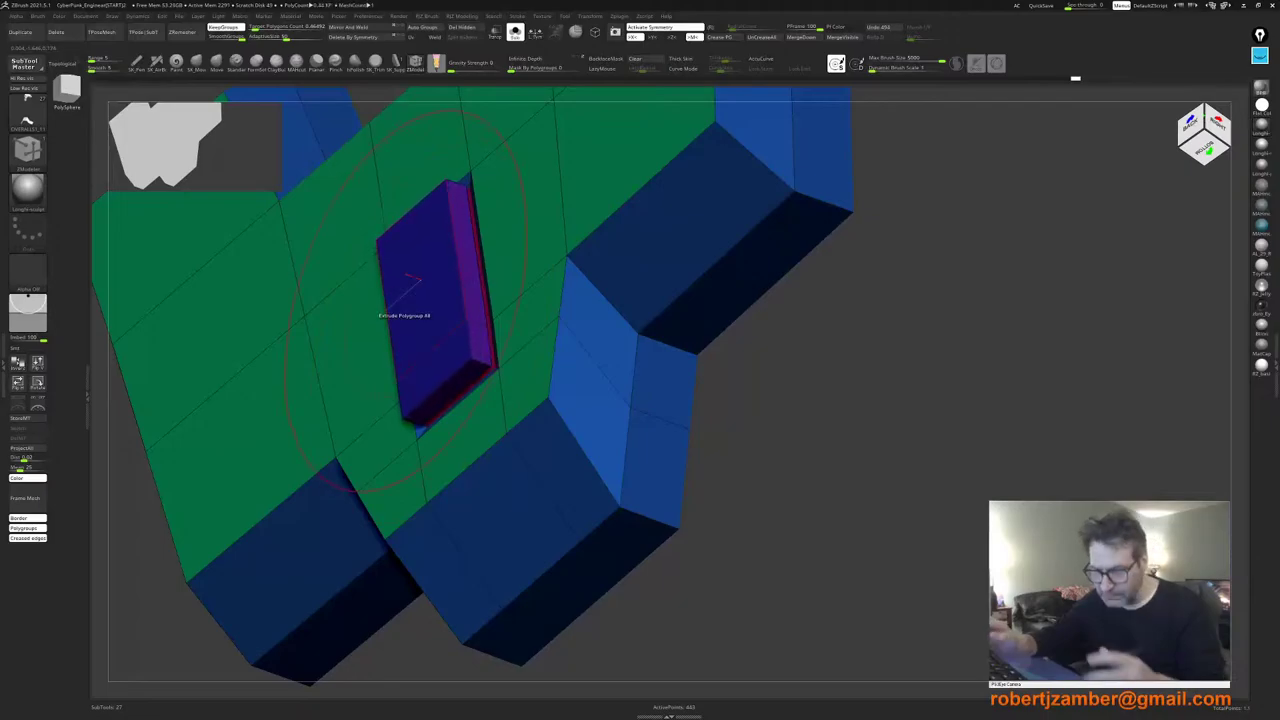
# Step: Mask everything except the raised central block, try adjusting the block with the transform gizmo, undo that change, and clear the mask
pyautogui.press('w')
pyautogui.keyDown('ctrl'); pyautogui.keyDown('shift'); pyautogui.click(466, 361); pyautogui.keyUp('shift'); pyautogui.keyUp('ctrl')
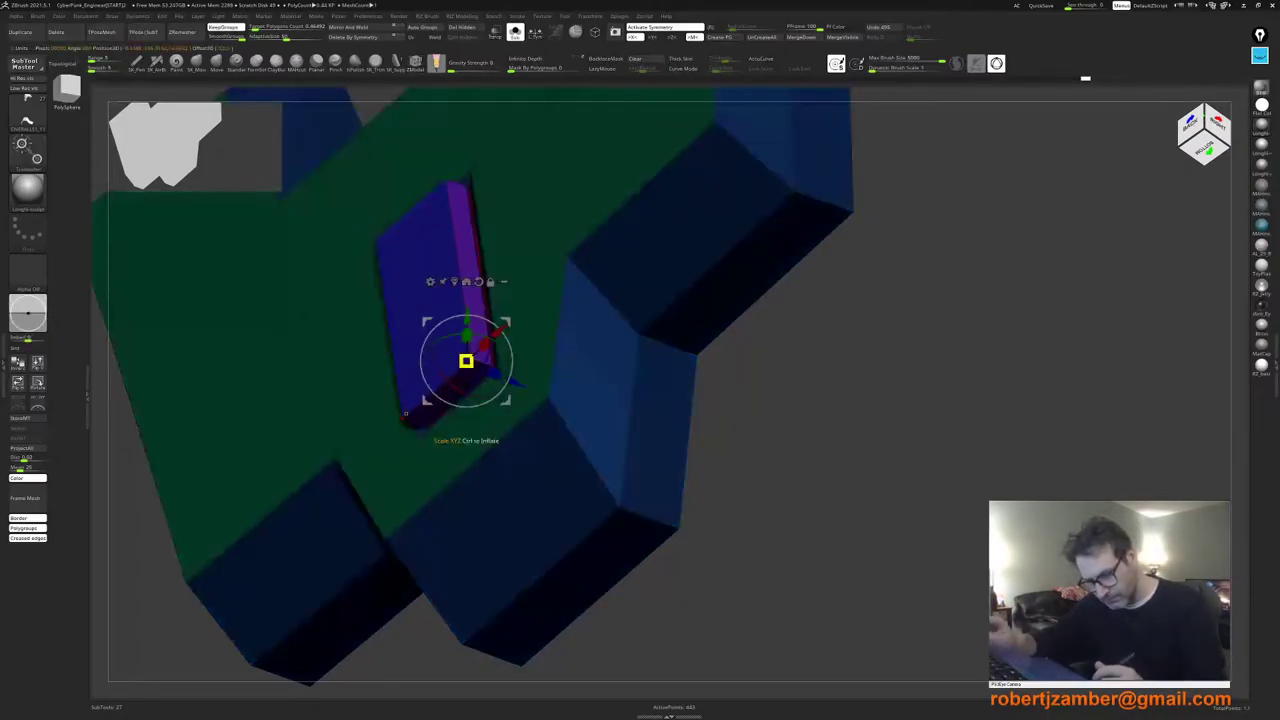
pyautogui.keyDown('ctrl'); pyautogui.moveTo(466, 361); pyautogui.dragTo(500, 345, button='right'); pyautogui.keyUp('ctrl')
pyautogui.moveTo(485, 388); pyautogui.dragTo(495, 391)
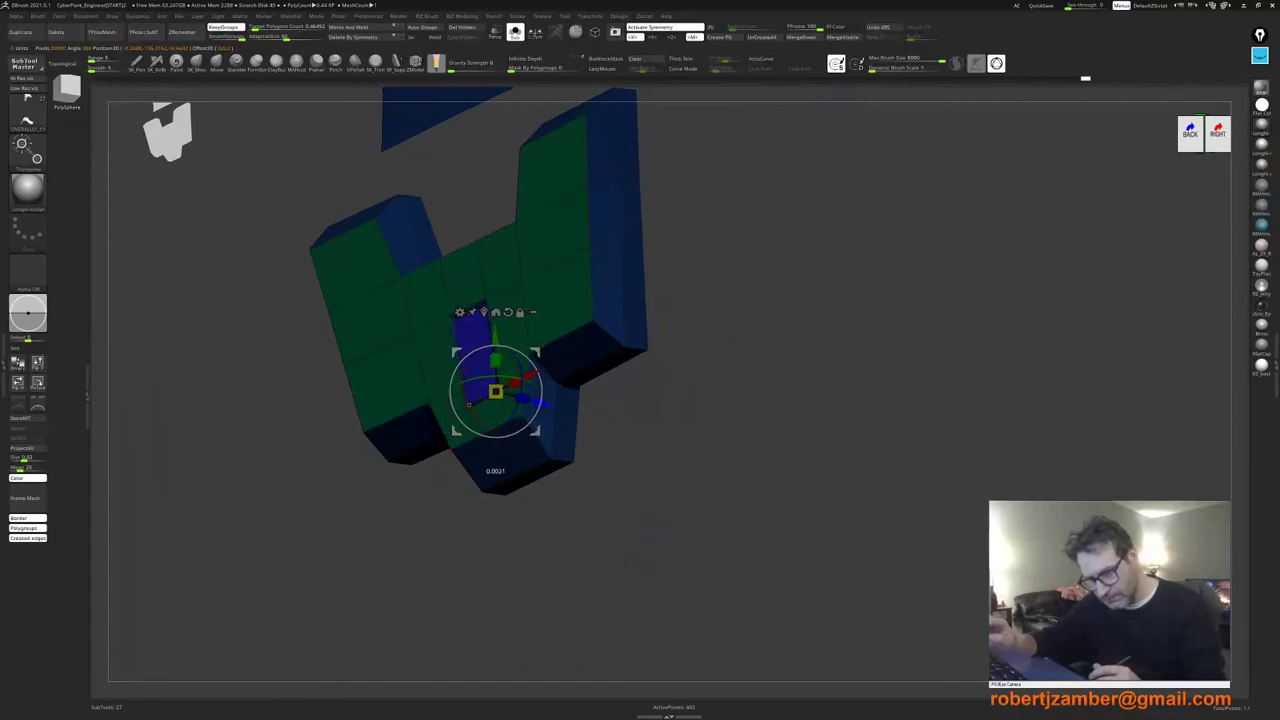
pyautogui.hotkey('ctrl', 'z')
pyautogui.press('q')
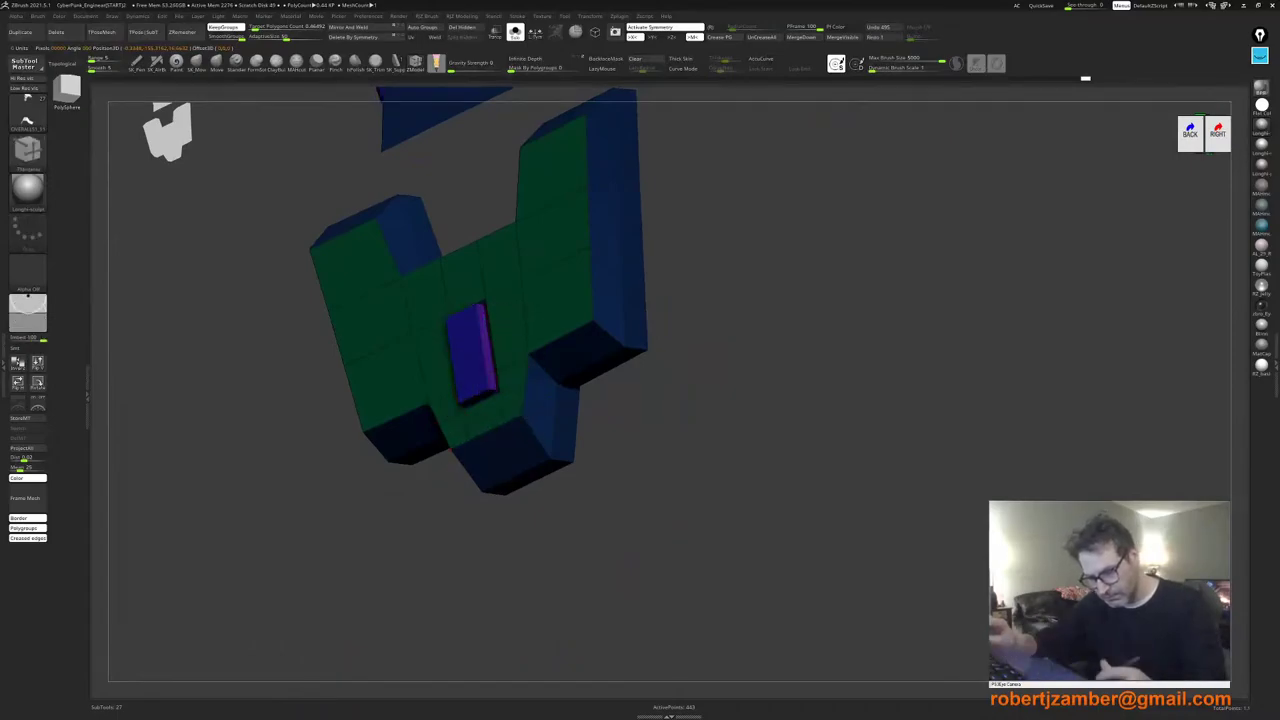
pyautogui.moveTo(440, 405)
pyautogui.keyDown('shift'); pyautogui.mouseDown(button='right')
pyautogui.moveTo(464, 408)
pyautogui.moveTo(464, 345)
pyautogui.moveTo(480, 418)
pyautogui.mouseUp(button='right'); pyautogui.keyUp('shift')
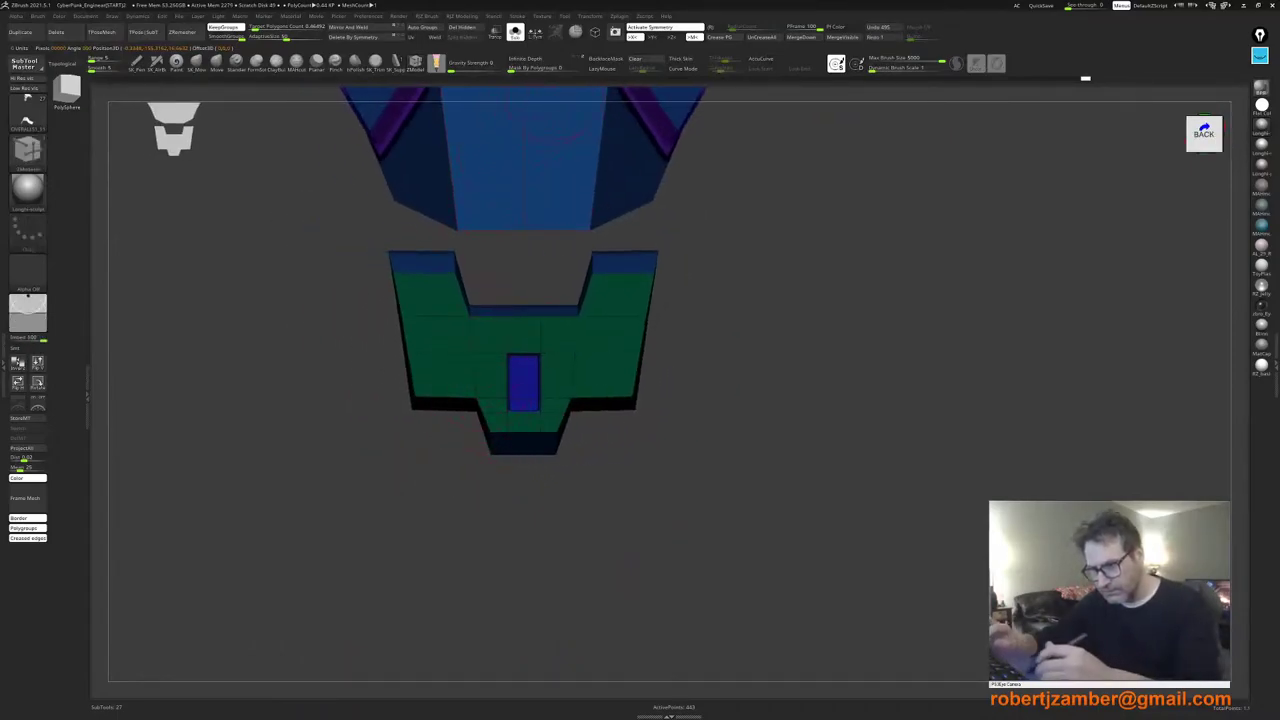
pyautogui.click(645, 58)
# Step: Turn off the polyframe display, adjust the Move brush's size, and push the raised central block back into its recess
pyautogui.moveTo(457, 371)
pyautogui.mouseDown(button='right')
pyautogui.moveTo(503, 378)
pyautogui.moveTo(520, 460)
pyautogui.moveTo(532, 431)
pyautogui.mouseUp(button='right')
pyautogui.hotkey('shift', 'f')
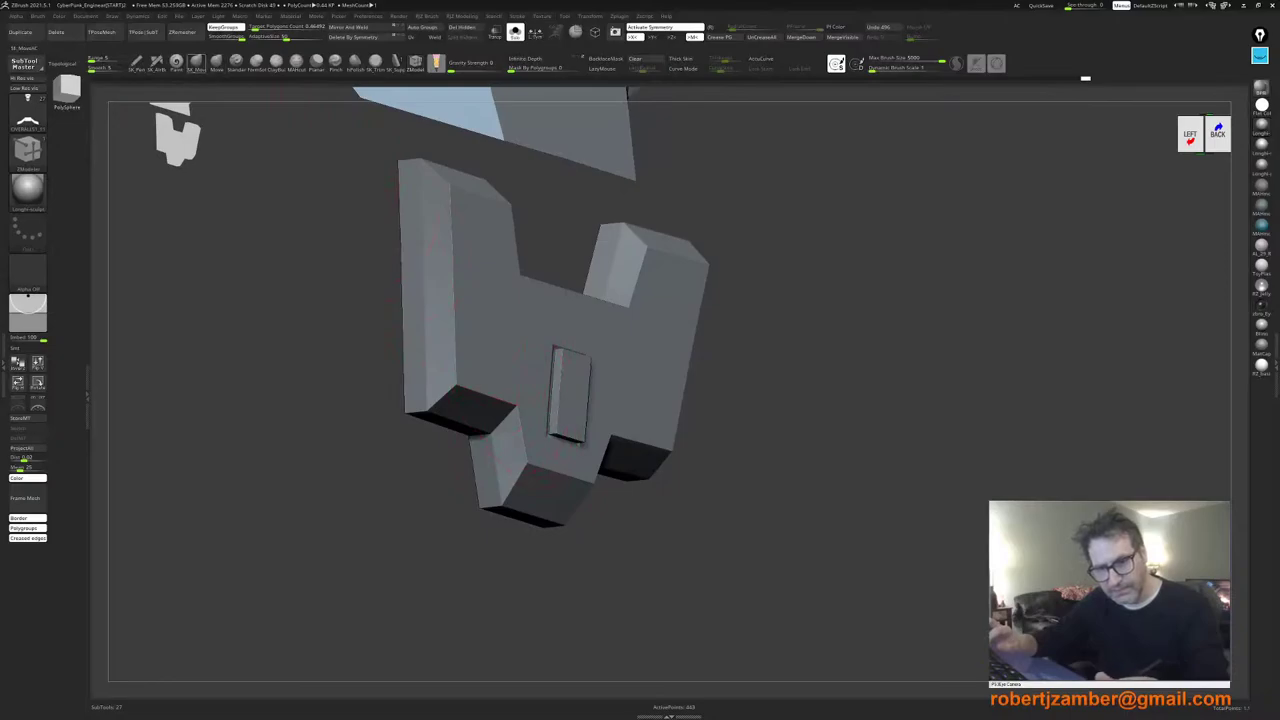
pyautogui.click(196, 64)
pyautogui.moveTo(440, 440); pyautogui.dragTo(475, 447, button='right')
pyautogui.press('space')
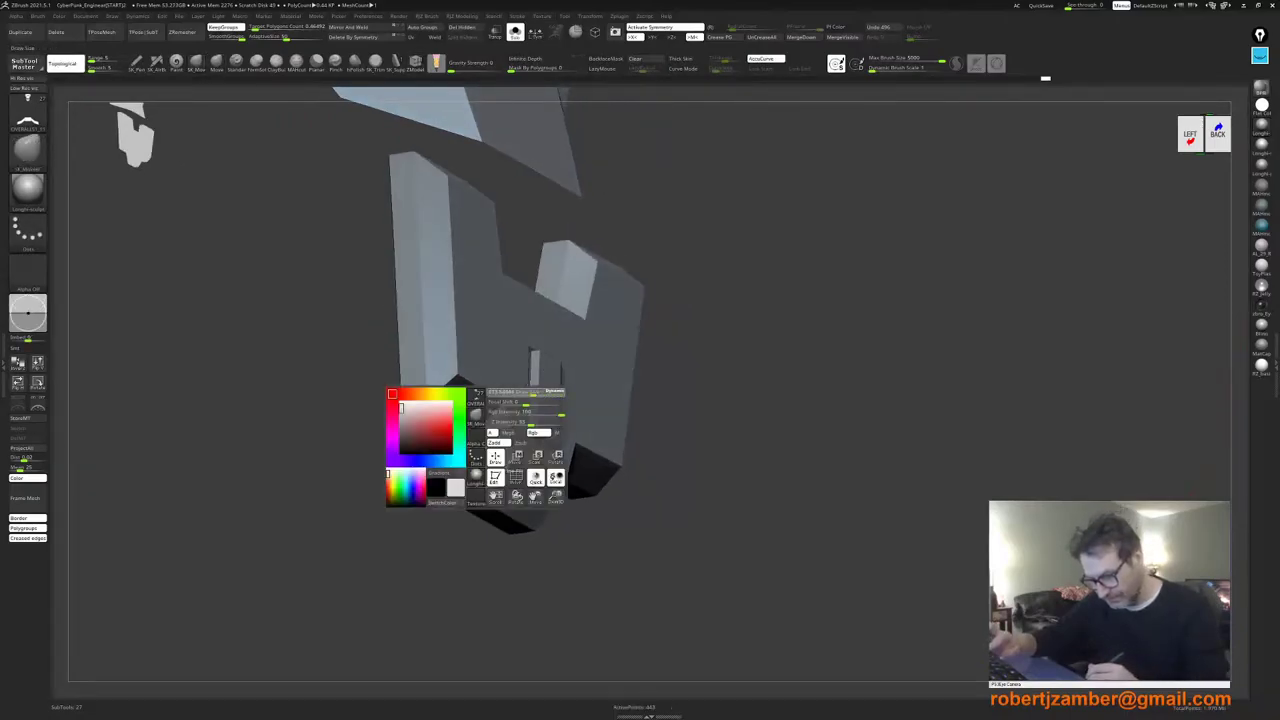
pyautogui.moveTo(512, 395); pyautogui.dragTo(516, 396)
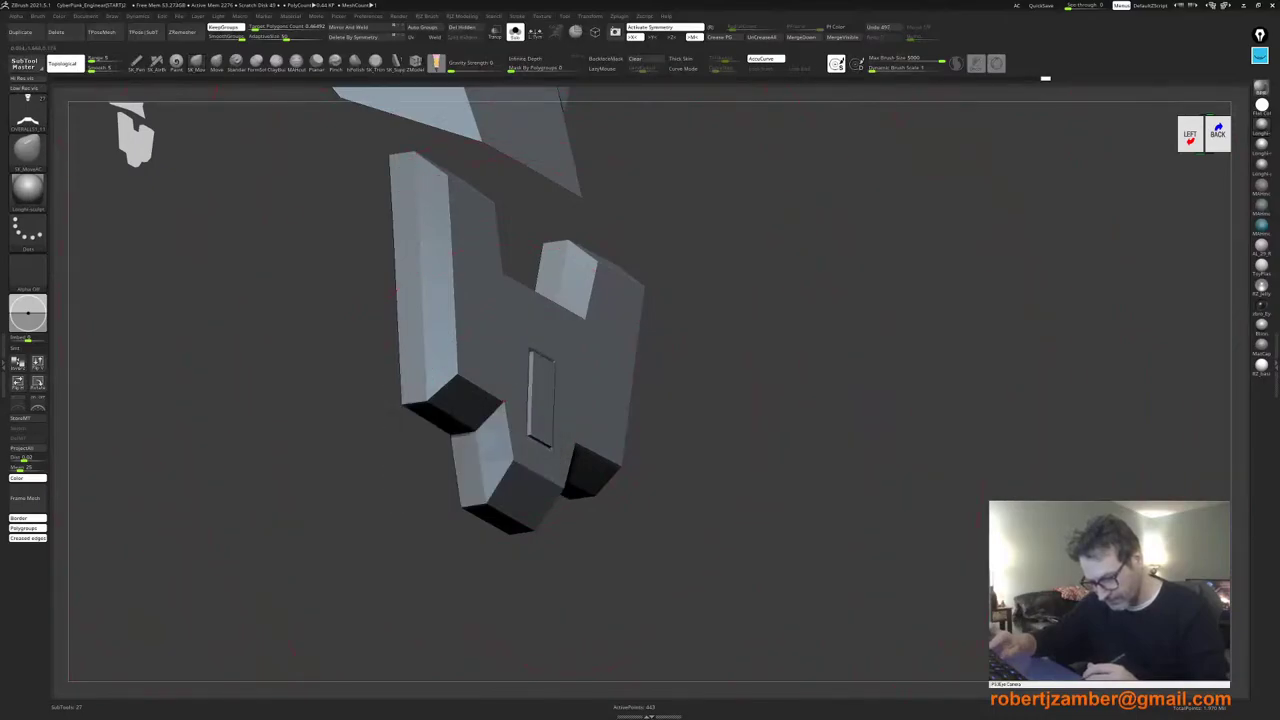
pyautogui.keyDown('shift'); pyautogui.moveTo(504, 402); pyautogui.dragTo(497, 420, button='right'); pyautogui.keyUp('shift')
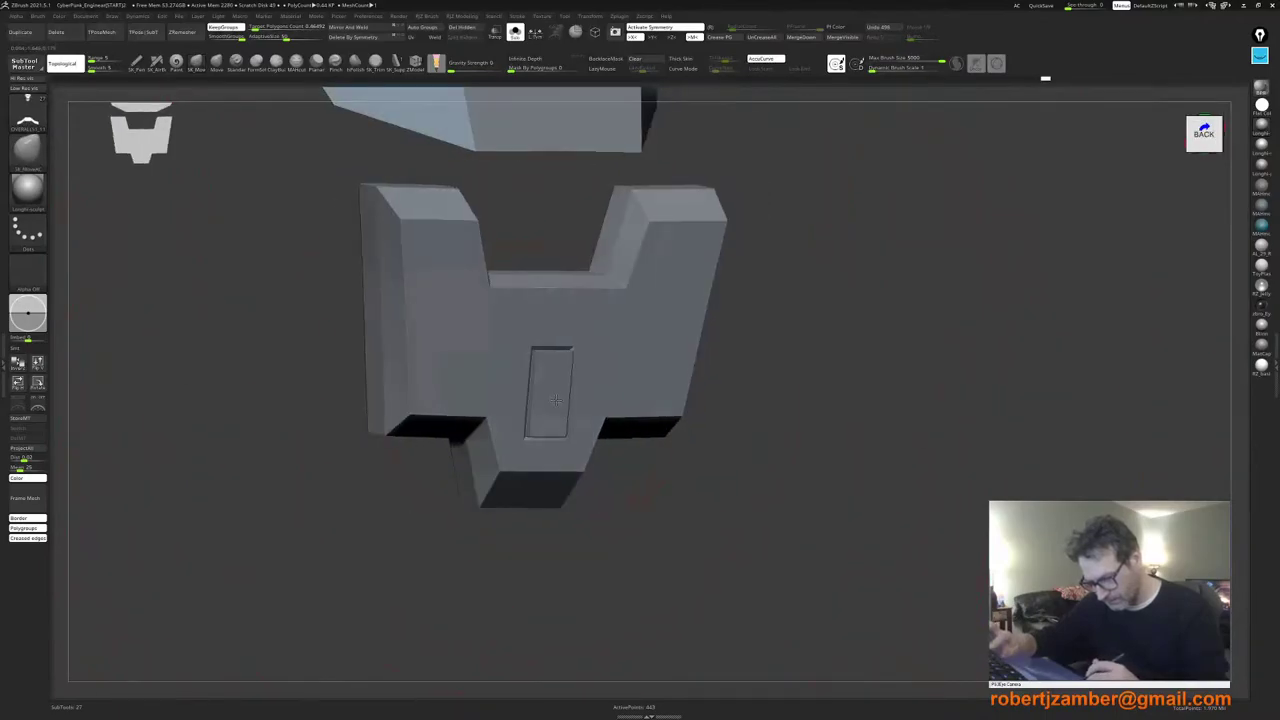
pyautogui.moveTo(555, 400)
pyautogui.mouseDown(button='right')
pyautogui.moveTo(483, 390)
pyautogui.moveTo(500, 370)
pyautogui.mouseUp(button='right')
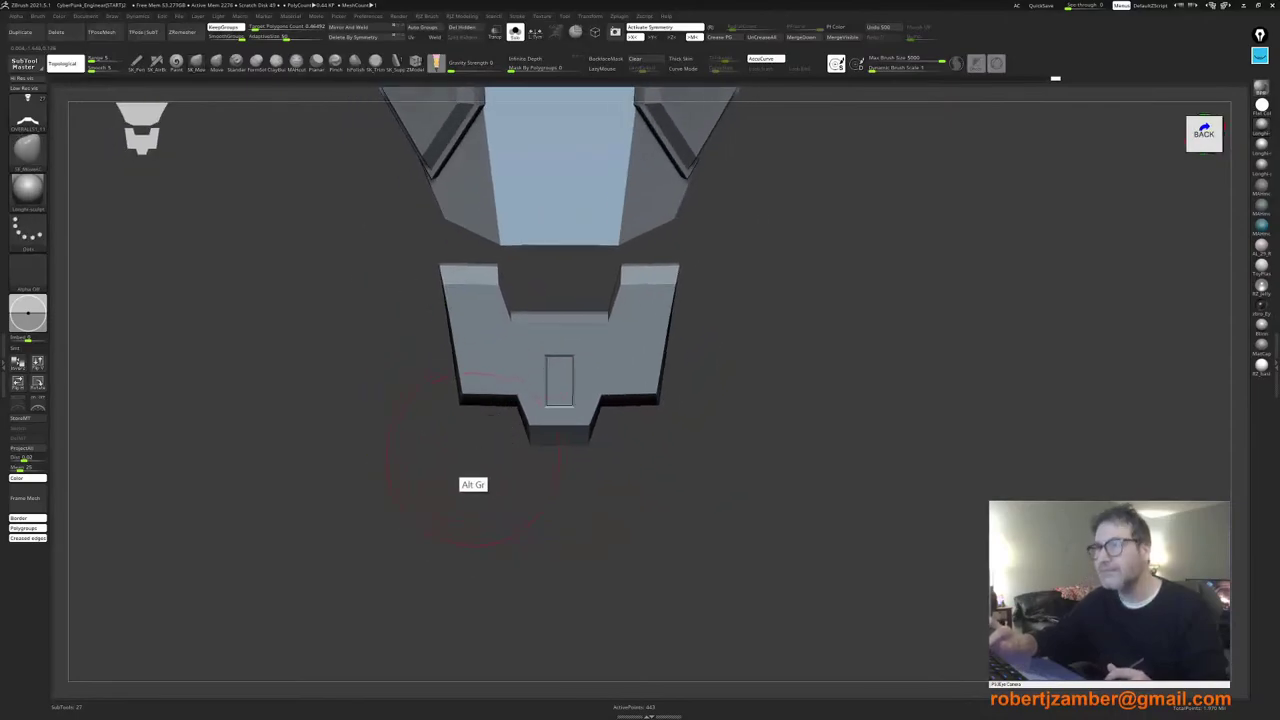
pyautogui.moveTo(474, 460)
pyautogui.keyDown('alt'); pyautogui.mouseDown(button='right')
pyautogui.moveTo(469, 440)
pyautogui.moveTo(505, 448)
pyautogui.mouseUp(button='right'); pyautogui.keyUp('alt')
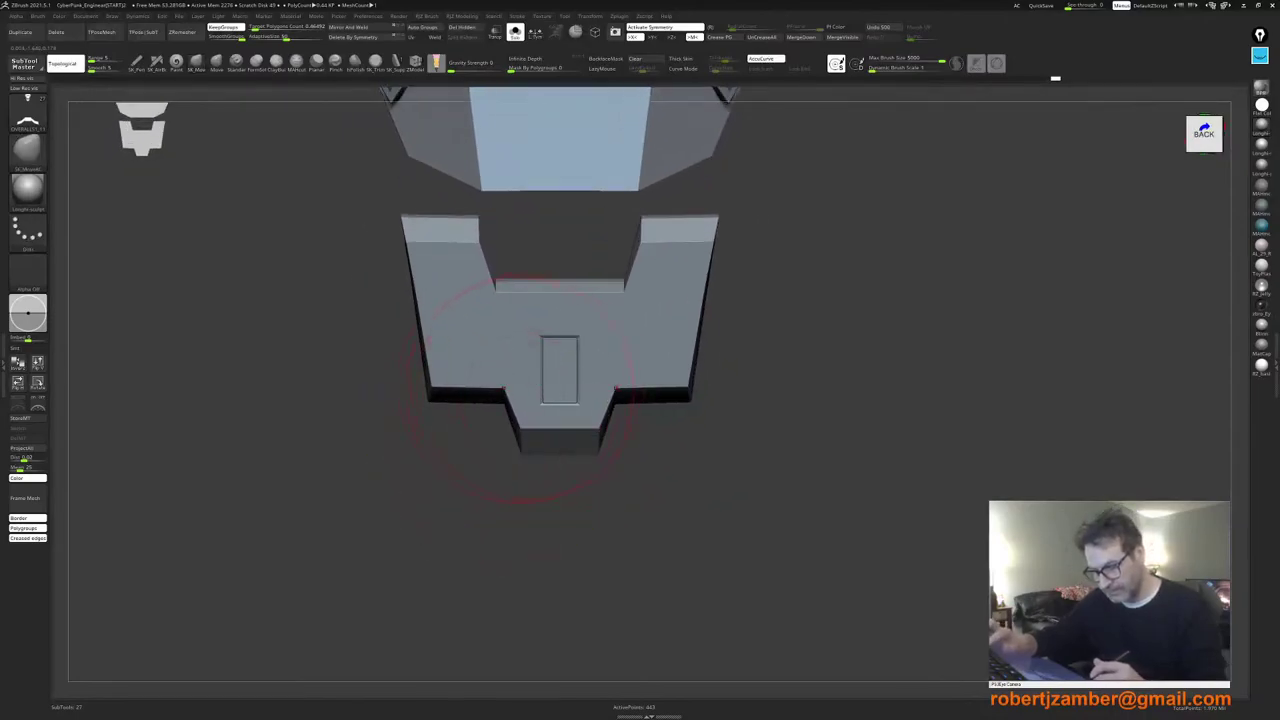
# Step: Turn on the polyframe display and choose the Insert Cylinder primitive from the IMM Primitives brush
pyautogui.keyDown('alt'); pyautogui.moveTo(473, 377); pyautogui.dragTo(494, 422, button='right'); pyautogui.keyUp('alt')
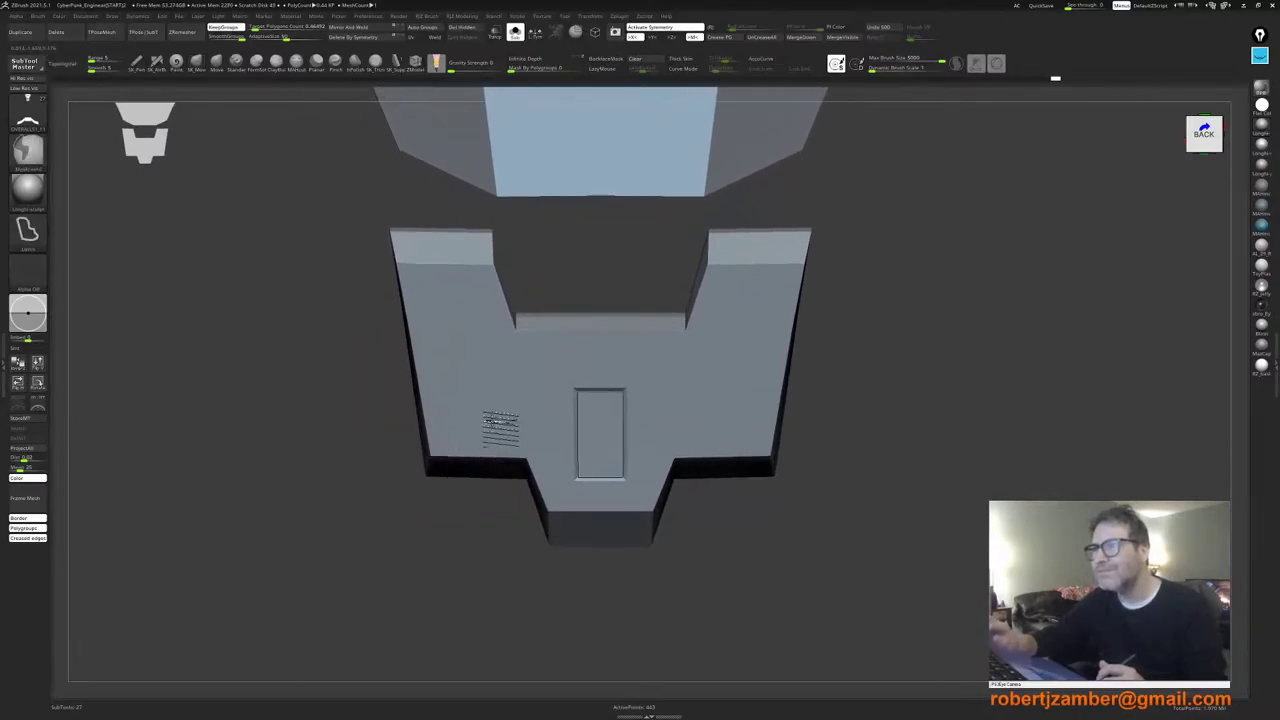
pyautogui.keyDown('ctrl'); pyautogui.moveTo(490, 425); pyautogui.dragTo(475, 419, button='right'); pyautogui.keyUp('ctrl')
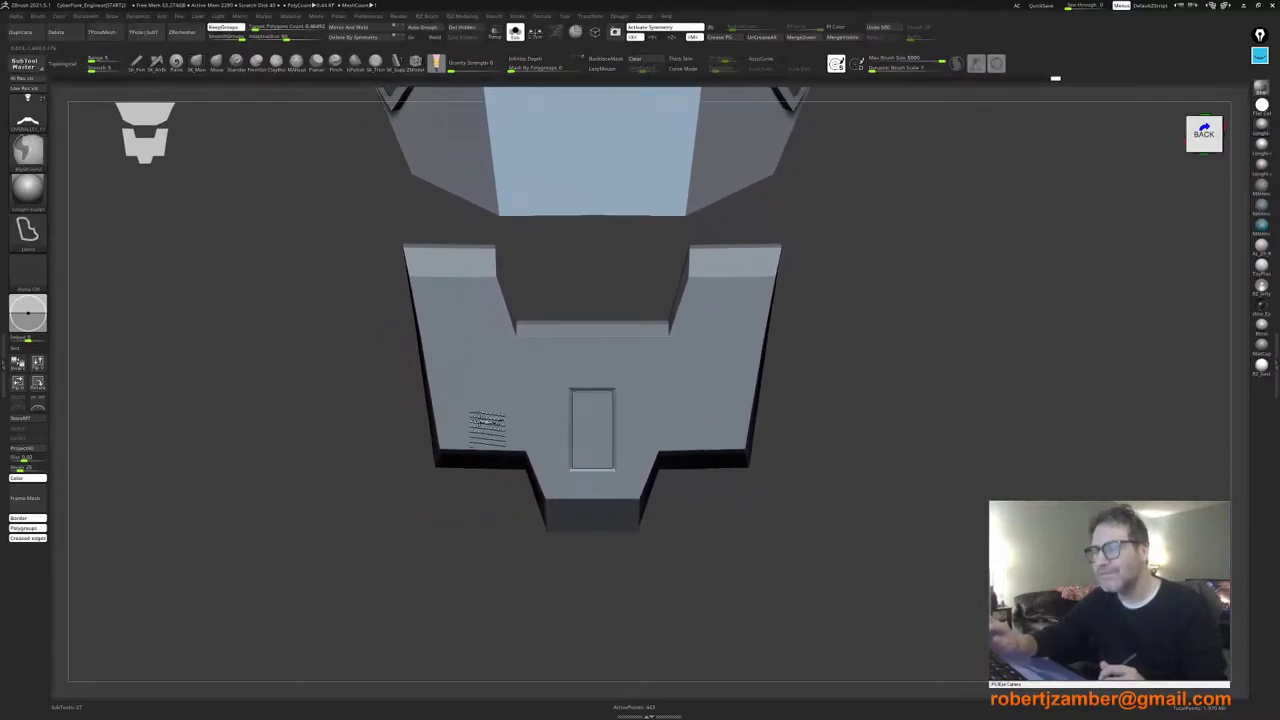
pyautogui.moveTo(390, 442); pyautogui.dragTo(437, 460, button='right')
pyautogui.hotkey('shift', 'f')
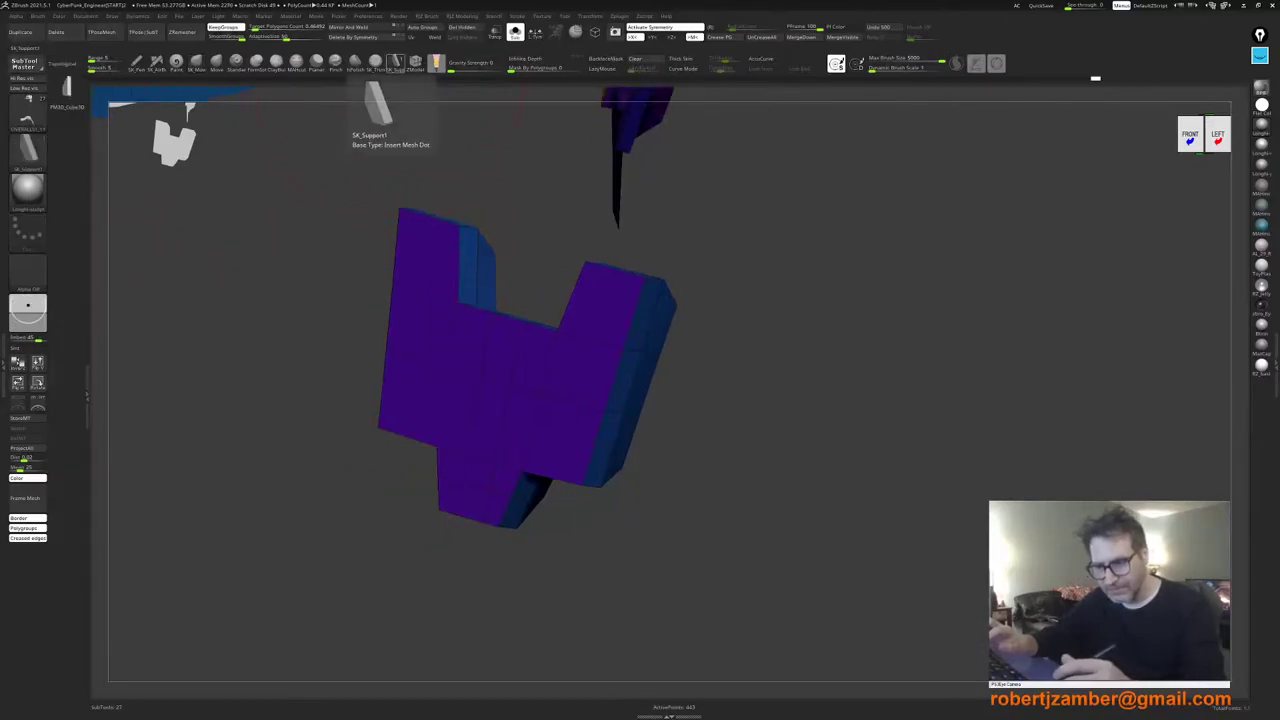
pyautogui.press('b')
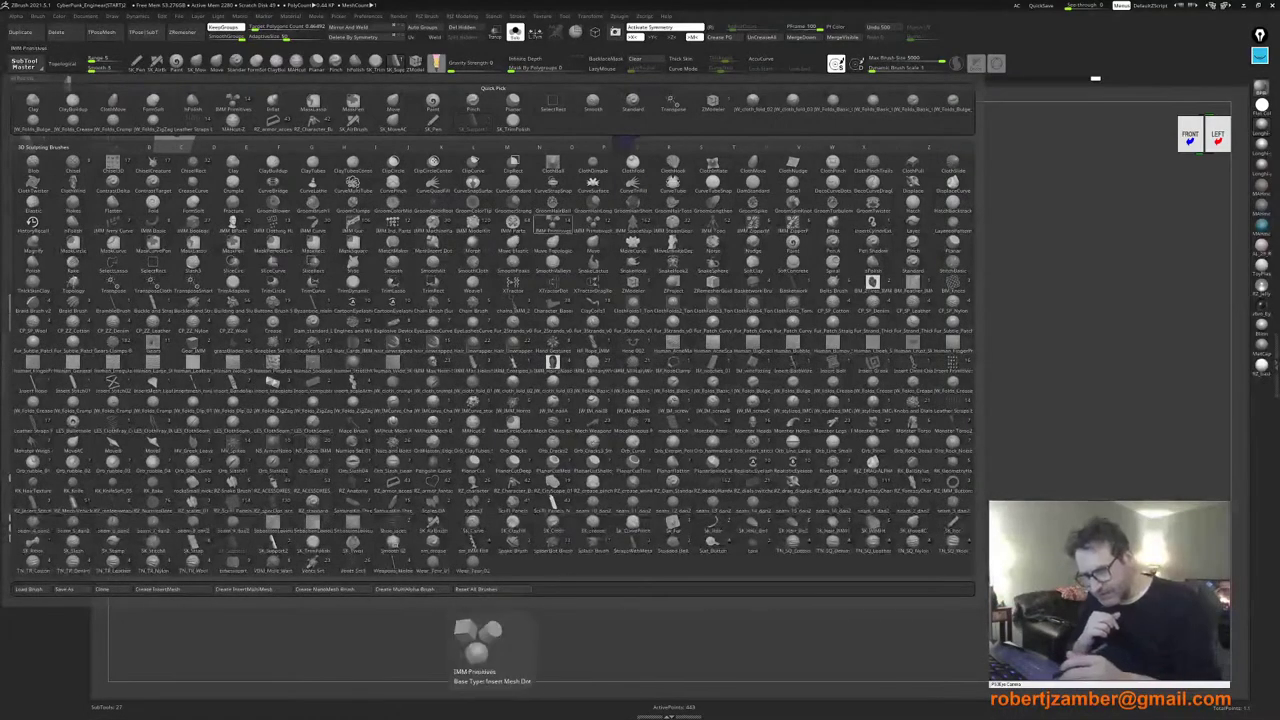
pyautogui.click(553, 224)
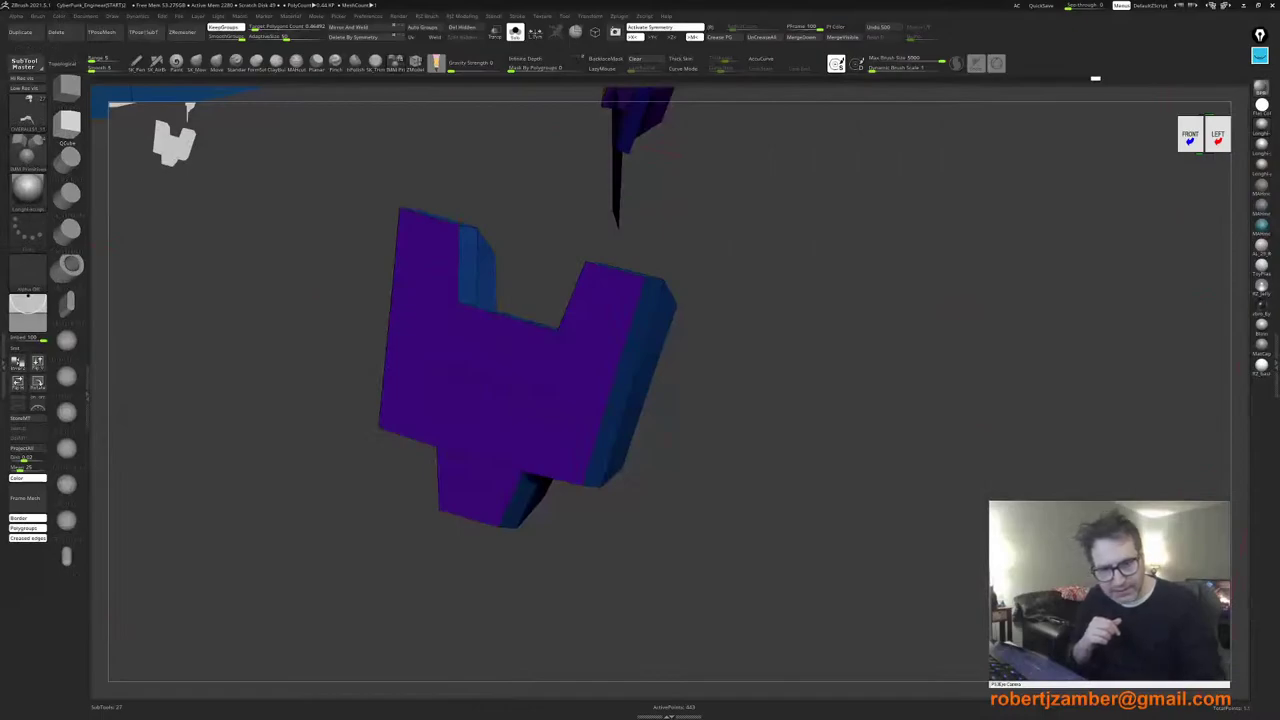
pyautogui.click(67, 160)
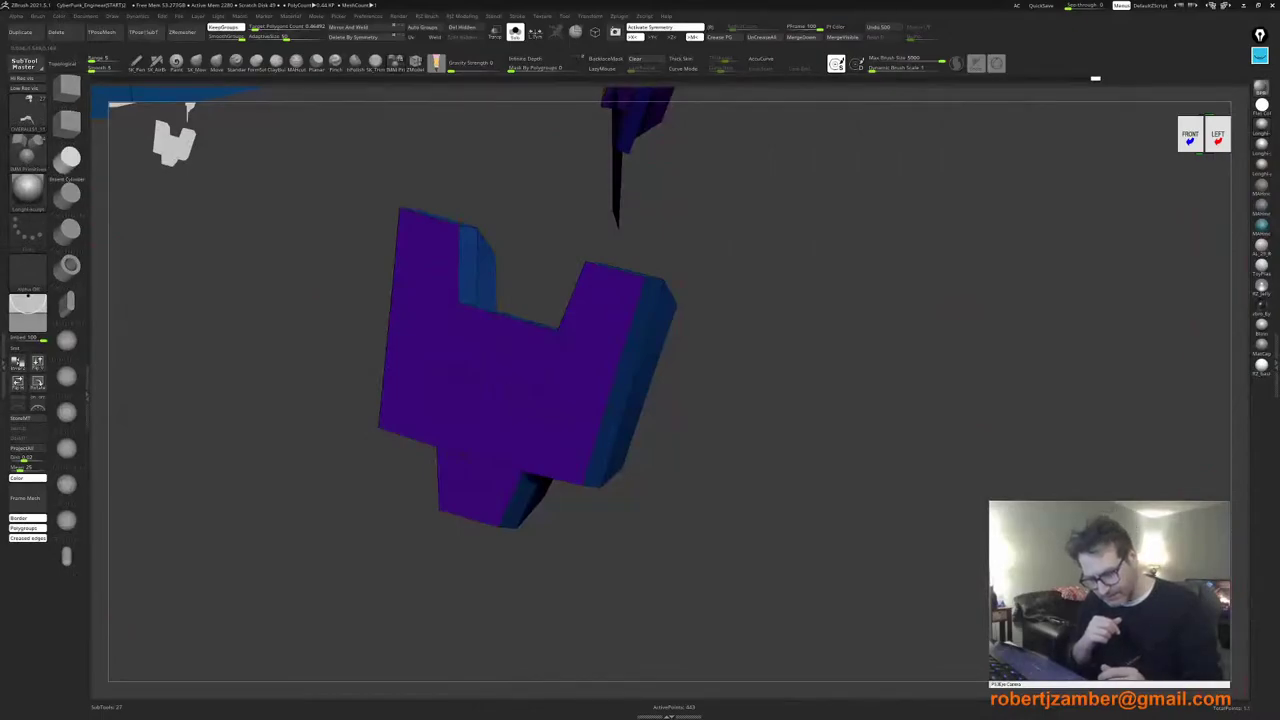
# Step: Try inserting the standard cylinder on the segment's lower inner face in side view, undoing each attempt
pyautogui.moveTo(860, 400); pyautogui.dragTo(690, 400)
pyautogui.moveTo(563, 448); pyautogui.dragTo(594, 465)
pyautogui.hotkey('ctrl', 'z')
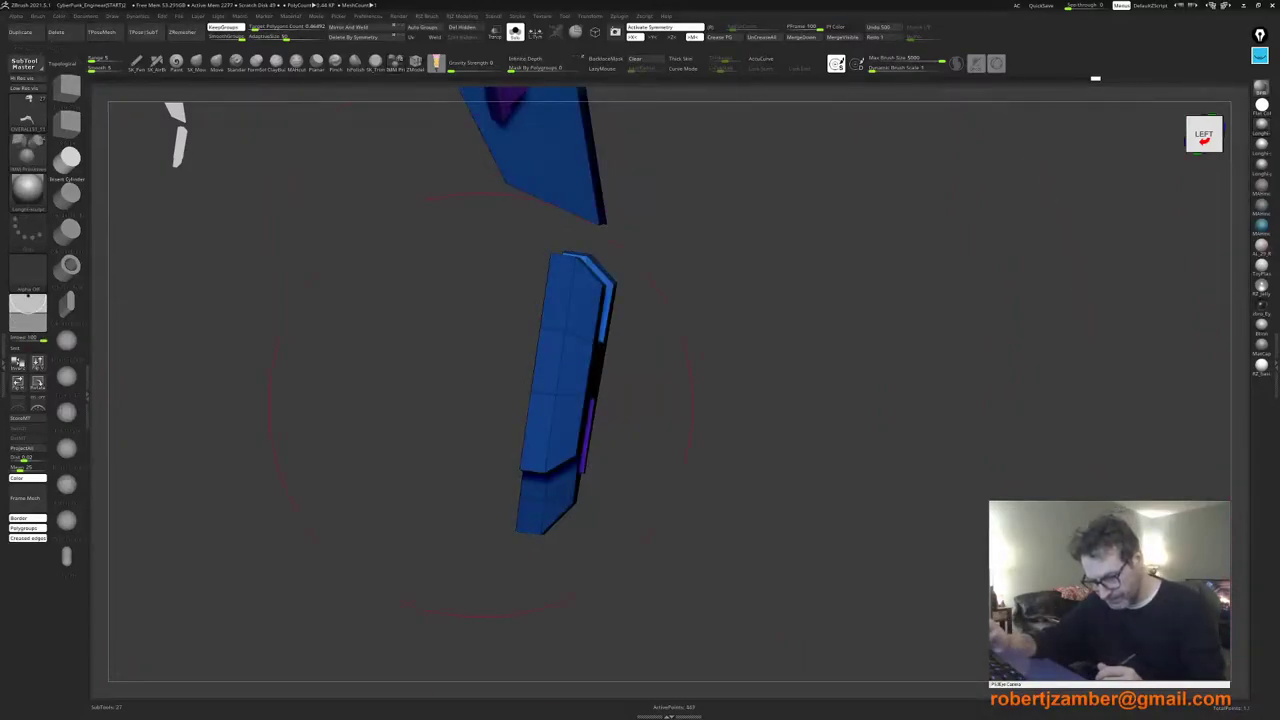
pyautogui.moveTo(480, 404); pyautogui.dragTo(503, 463)
pyautogui.moveTo(503, 463); pyautogui.dragTo(443, 452, button='right')
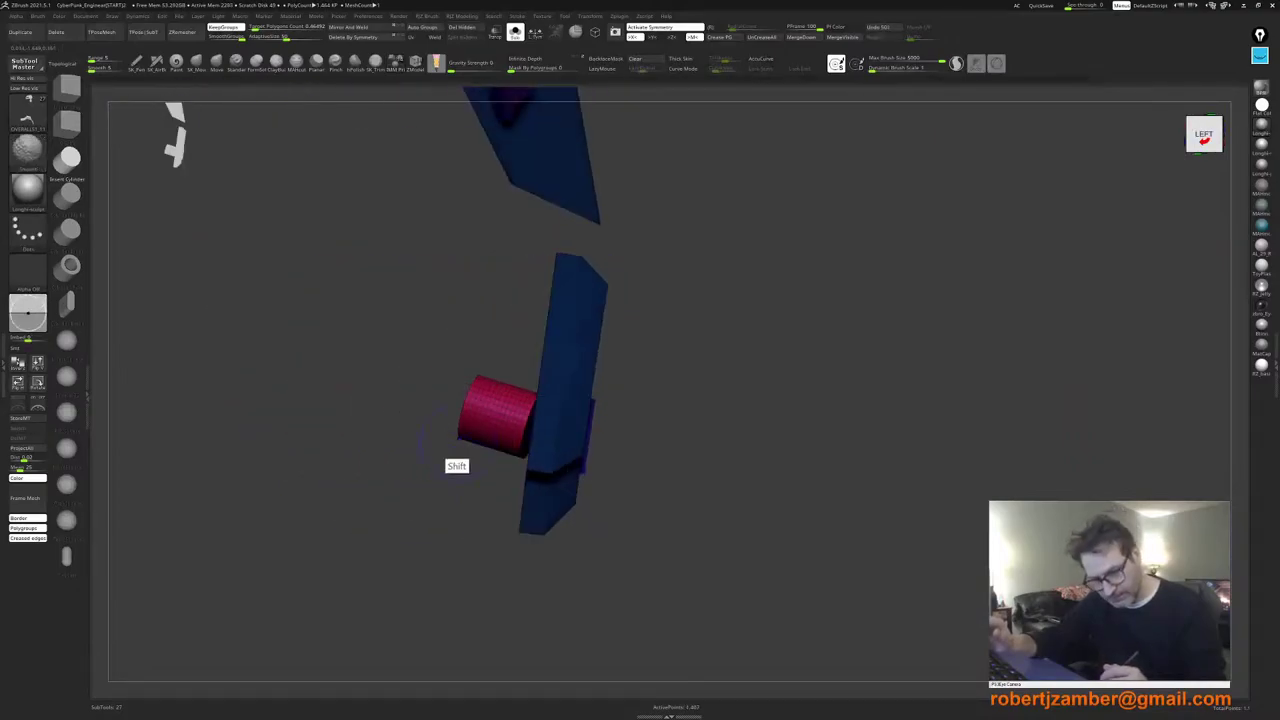
pyautogui.hotkey('ctrl', 'z')
# Step: Insert mirrored no-edge cylinders on the segment's lower inner face and rotate them so their axes run sideways
pyautogui.click(67, 196)
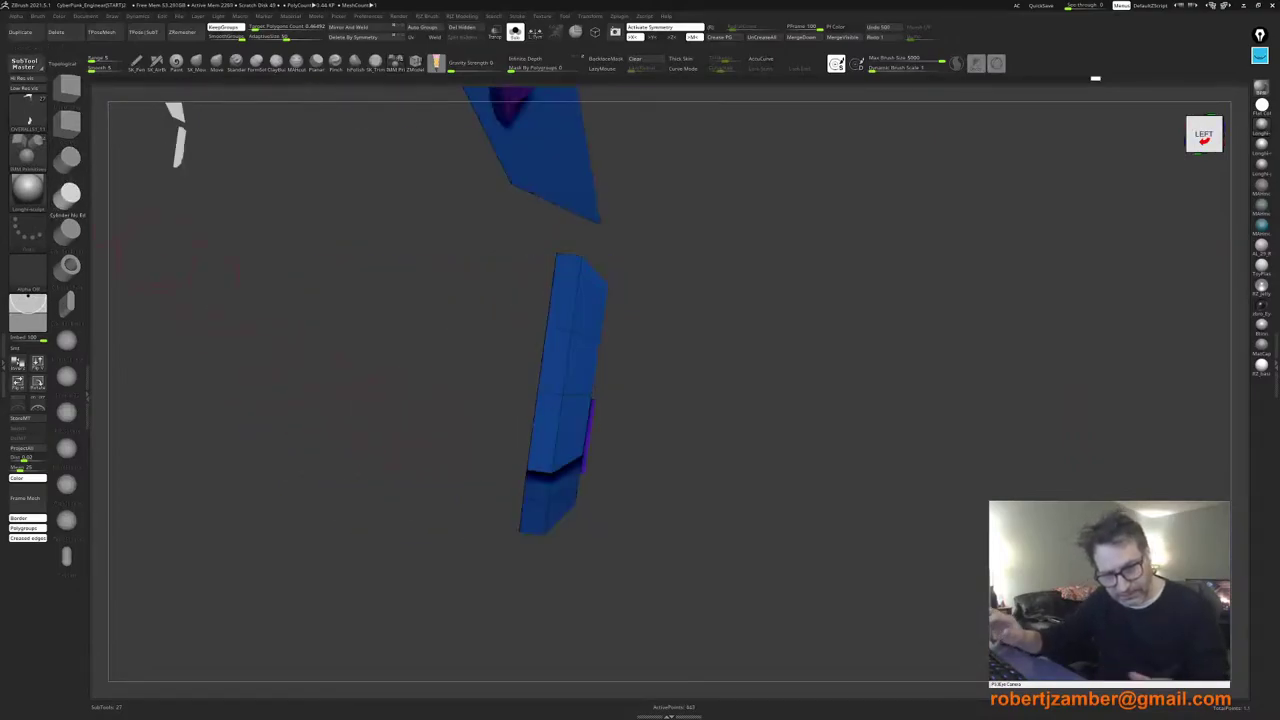
pyautogui.keyDown('shift'); pyautogui.moveTo(443, 438); pyautogui.dragTo(500, 460); pyautogui.keyUp('shift')
pyautogui.moveTo(500, 462); pyautogui.dragTo(450, 421, button='right')
pyautogui.press('w')
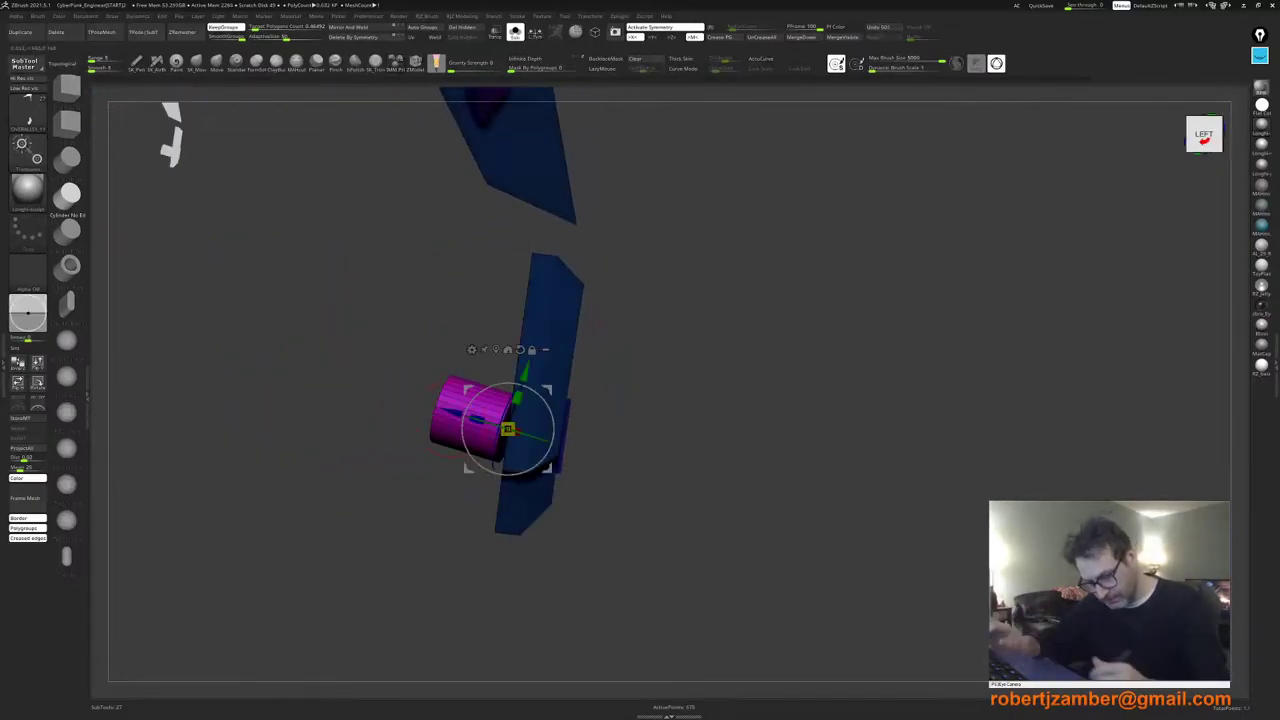
pyautogui.keyDown('shift'); pyautogui.moveTo(528, 435); pyautogui.dragTo(584, 517); pyautogui.keyUp('shift')
pyautogui.keyDown('shift'); pyautogui.moveTo(584, 480); pyautogui.dragTo(530, 445, button='right'); pyautogui.keyUp('shift')
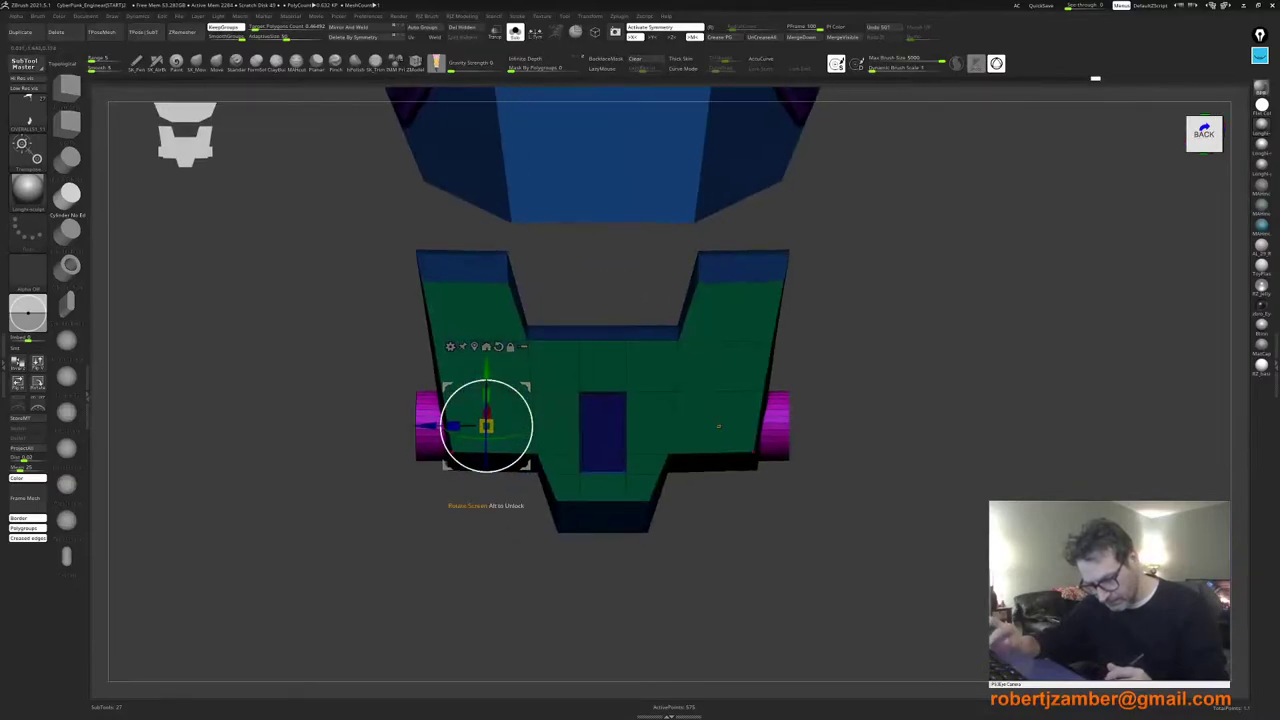
pyautogui.moveTo(530, 440); pyautogui.dragTo(532, 437)
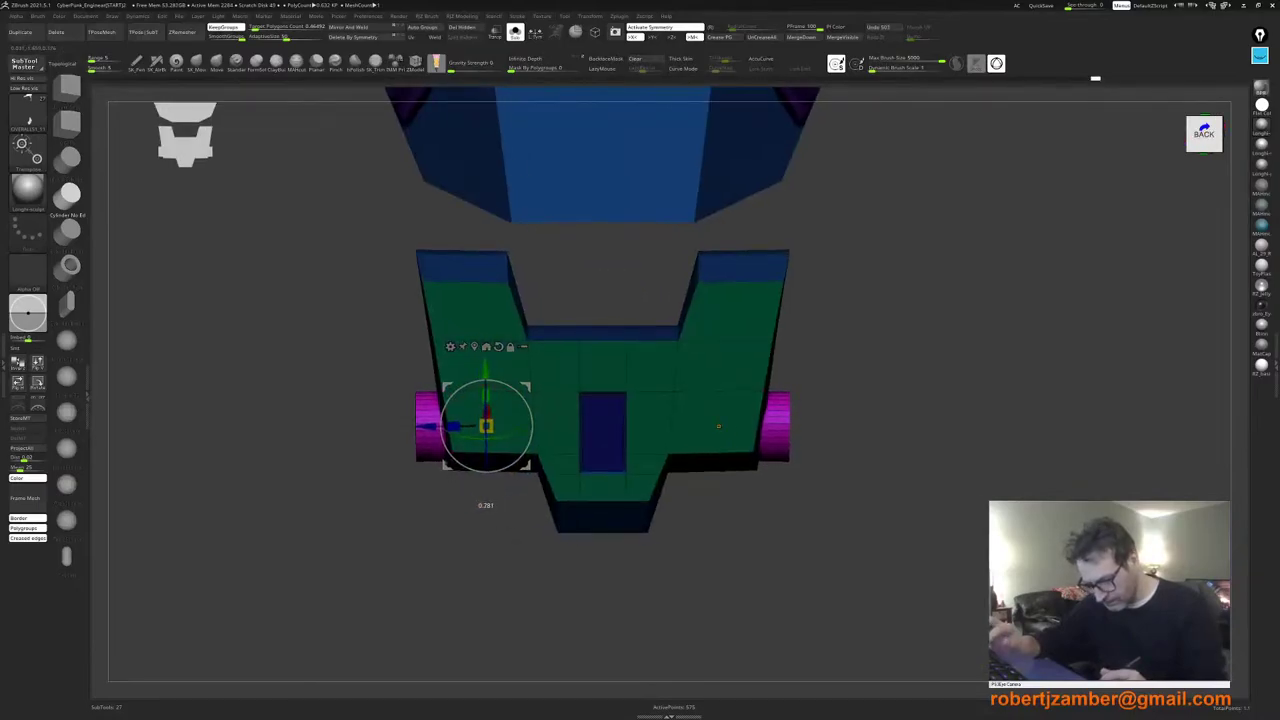
# Step: Scale the mirrored cylinders down uniformly and reposition them closer to the centre of the segment's inner face
pyautogui.moveTo(400, 500); pyautogui.dragTo(463, 500, button='right')
pyautogui.keyDown('alt'); pyautogui.click(391, 408); pyautogui.keyUp('alt')
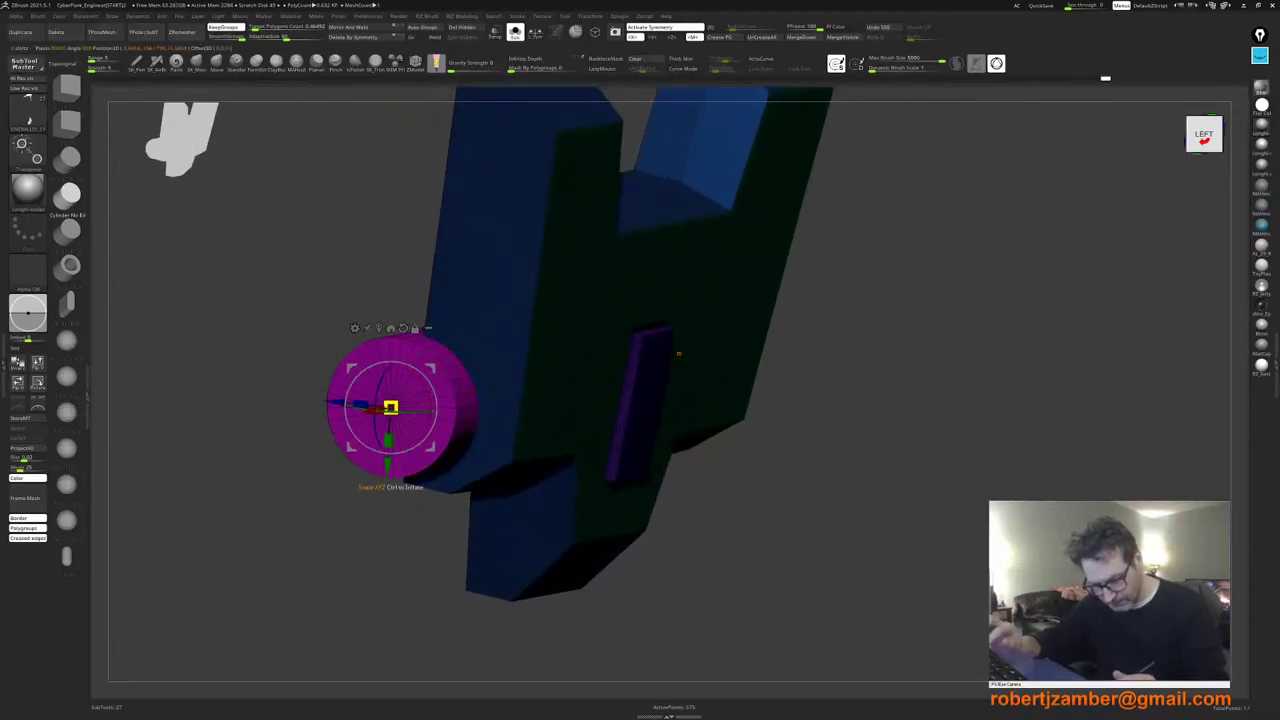
pyautogui.moveTo(391, 408); pyautogui.dragTo(373, 418)
pyautogui.moveTo(373, 418)
pyautogui.mouseDown(button='right')
pyautogui.moveTo(404, 430)
pyautogui.moveTo(448, 413)
pyautogui.moveTo(514, 448)
pyautogui.mouseUp(button='right')
pyautogui.keyDown('alt'); pyautogui.click(682, 328); pyautogui.keyUp('alt')
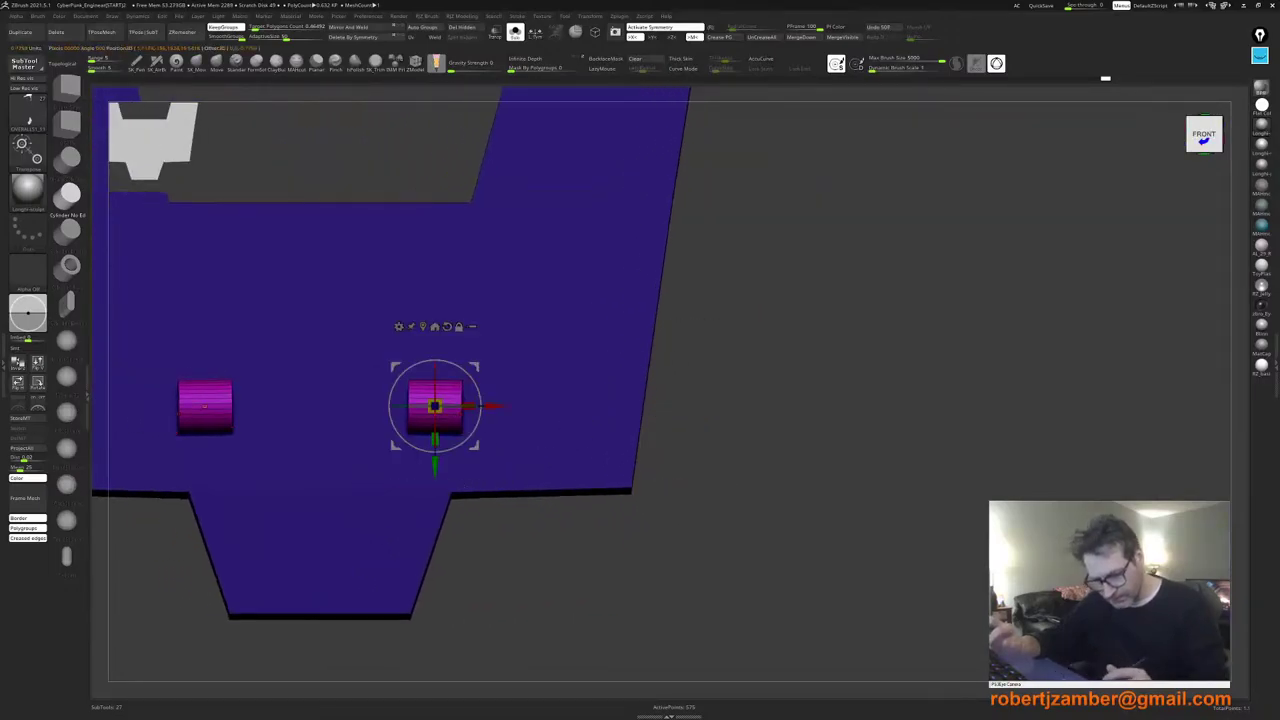
# Step: Turn on local symmetry and stretch the mirrored cylinders sideways into long horizontal rods
pyautogui.moveTo(468, 406); pyautogui.dragTo(580, 406)
pyautogui.hotkey('ctrl', 'z')
pyautogui.click(535, 32)
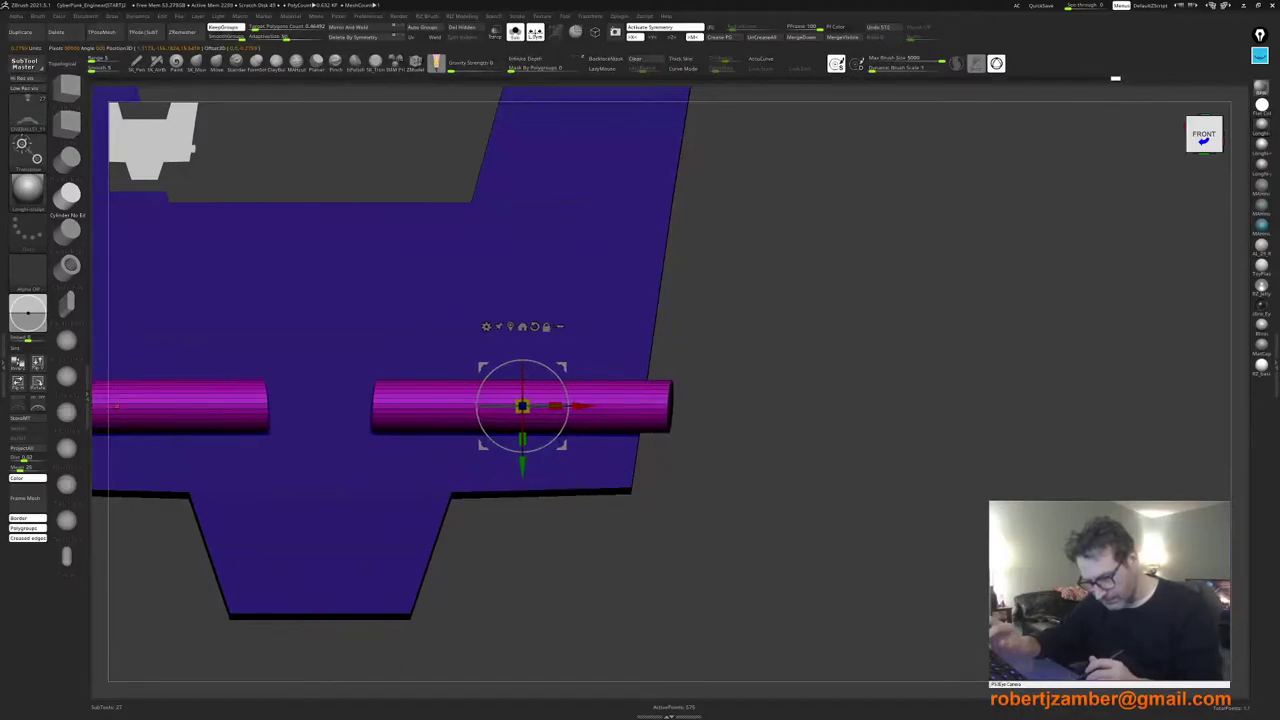
# Step: Slide the mirrored cylinders sideways so only short ends stick out from both sides of the lower back plate
pyautogui.keyDown('shift'); pyautogui.moveTo(640, 420); pyautogui.dragTo(471, 447, button='right'); pyautogui.keyUp('shift')
pyautogui.moveTo(590, 428); pyautogui.dragTo(440, 432, button='right')
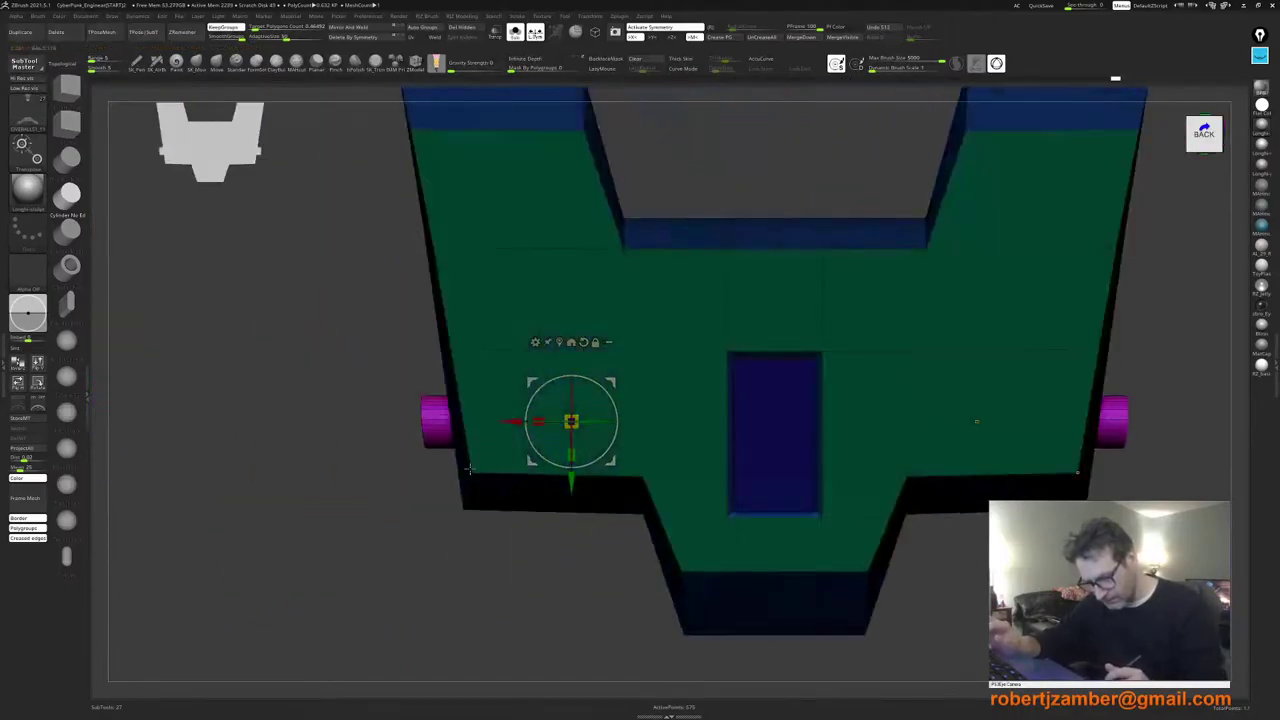
pyautogui.keyDown('ctrl'); pyautogui.moveTo(471, 473); pyautogui.dragTo(520, 431, button='right'); pyautogui.keyUp('ctrl')
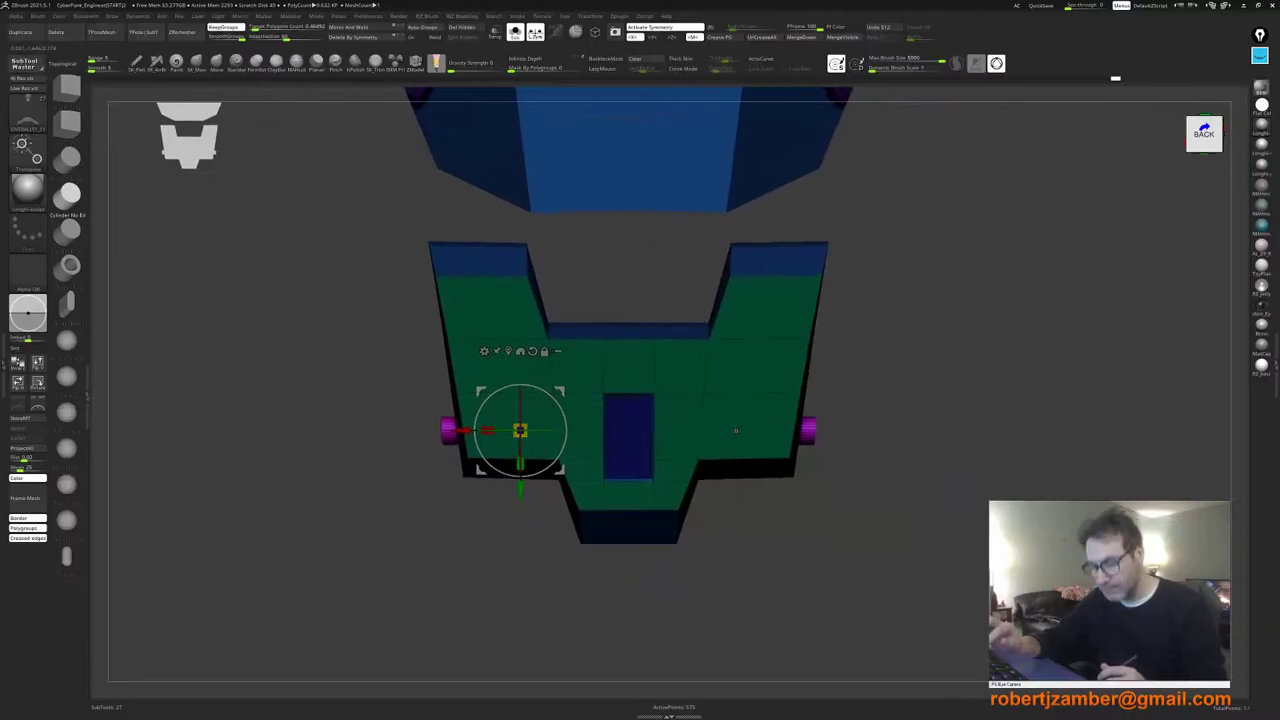
pyautogui.moveTo(520, 430); pyautogui.dragTo(580, 430)
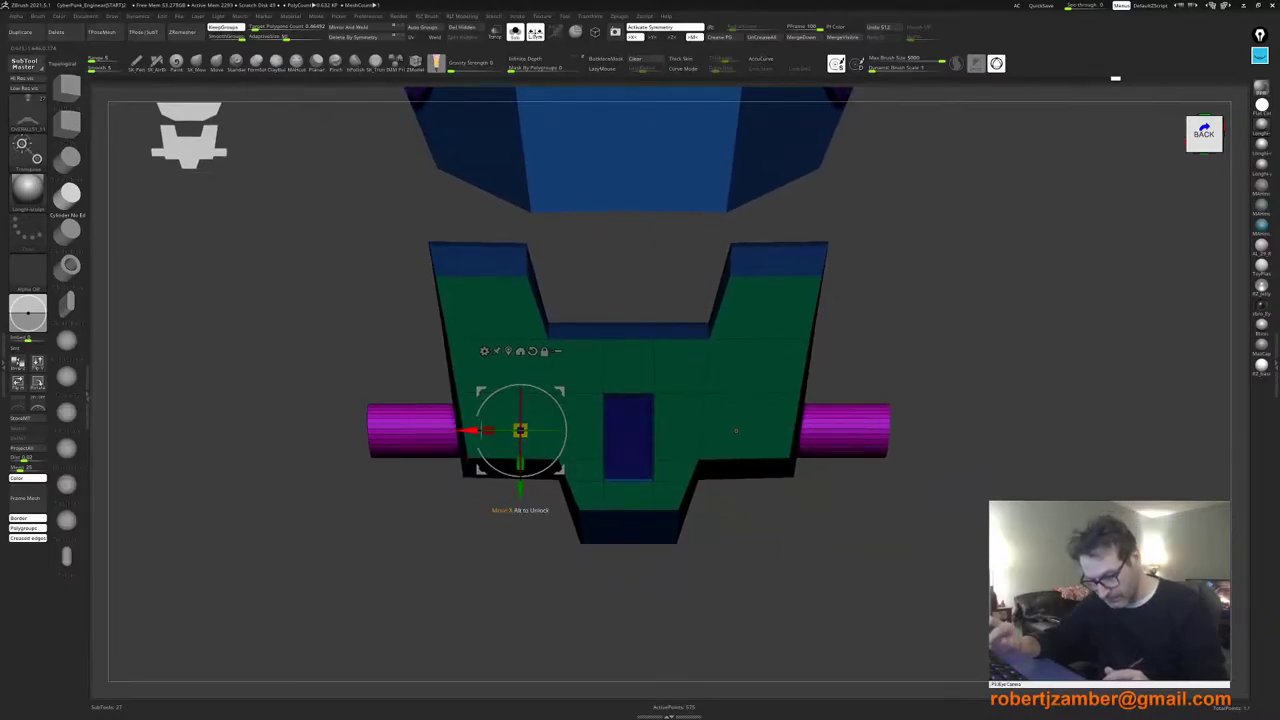
pyautogui.moveTo(481, 430); pyautogui.dragTo(537, 430)
pyautogui.moveTo(537, 432); pyautogui.dragTo(463, 461, button='right')
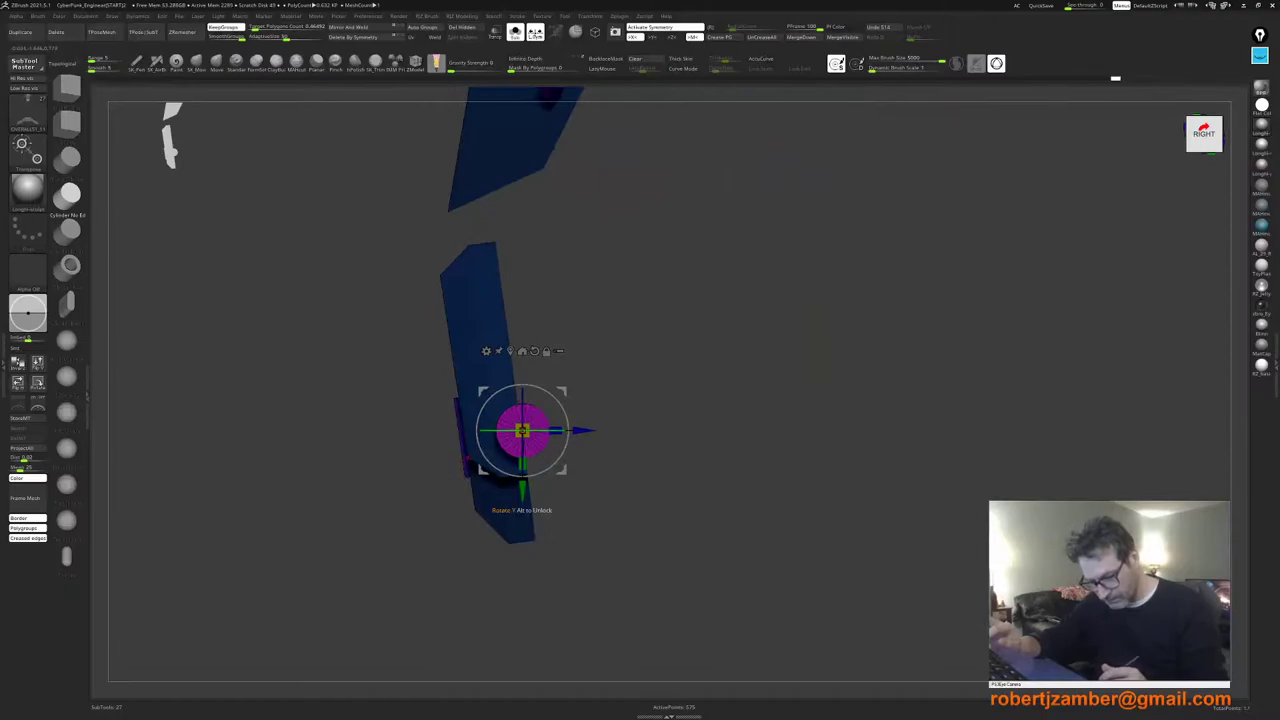
pyautogui.moveTo(466, 409); pyautogui.dragTo(410, 436, button='right')
pyautogui.moveTo(556, 470); pyautogui.dragTo(436, 496, button='right')
pyautogui.moveTo(502, 428)
pyautogui.mouseDown(button='right')
pyautogui.moveTo(462, 420)
pyautogui.moveTo(481, 392)
pyautogui.mouseUp(button='right')
pyautogui.press('q')
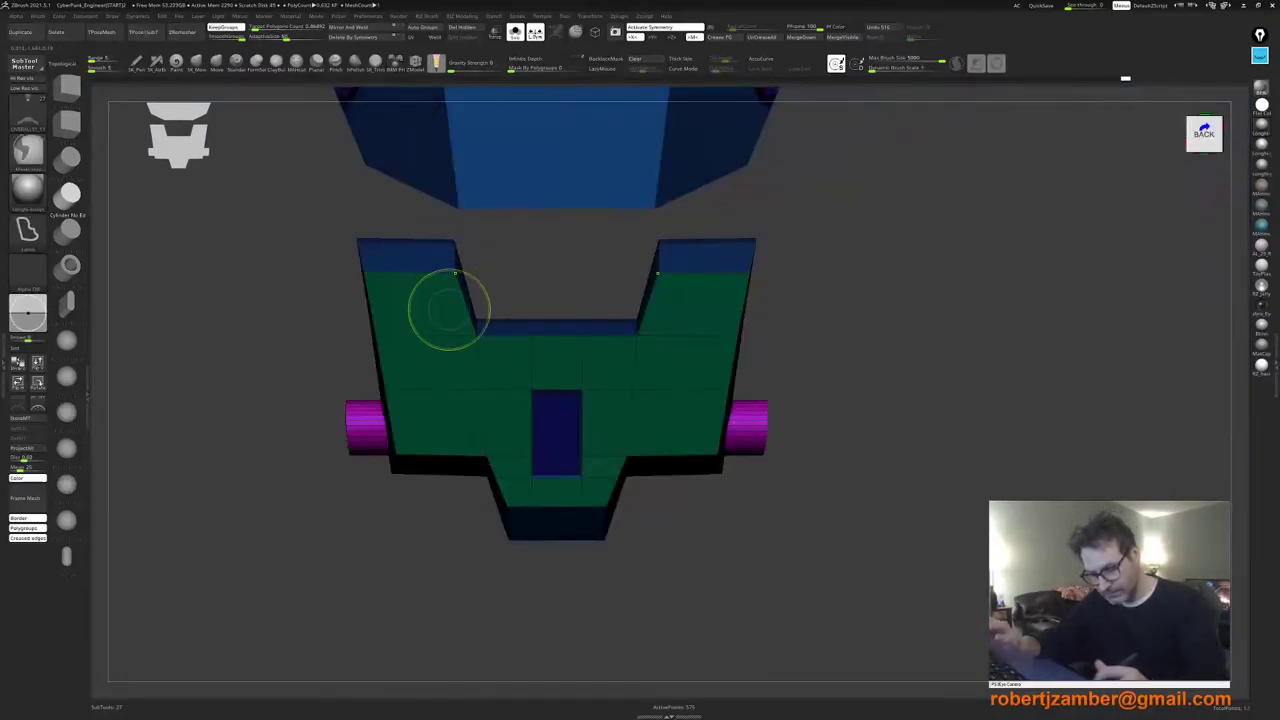
# Step: Clear the mask so the whole lower back plate piece is editable
pyautogui.moveTo(449, 309)
pyautogui.keyDown('ctrl'); pyautogui.mouseDown(button='right')
pyautogui.moveTo(402, 374)
pyautogui.moveTo(471, 408)
pyautogui.moveTo(461, 441)
pyautogui.moveTo(472, 473)
pyautogui.mouseUp(button='right'); pyautogui.keyUp('ctrl')
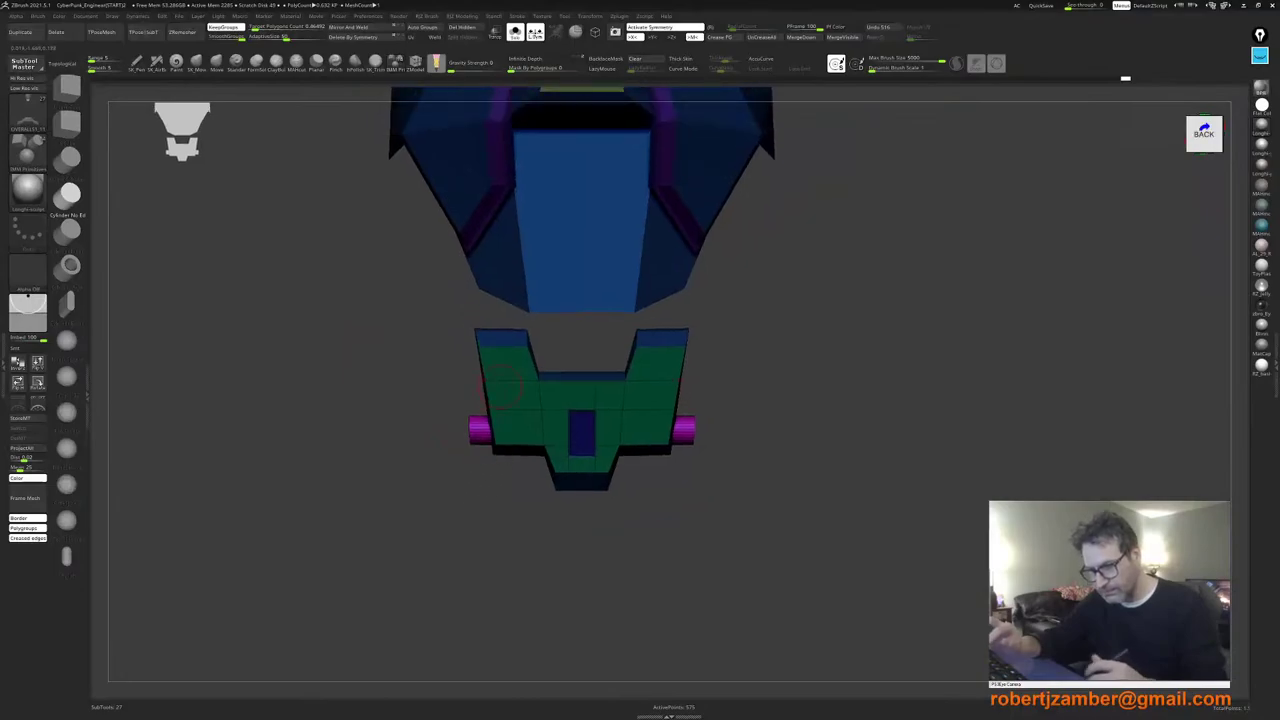
pyautogui.click(634, 60)
pyautogui.keyDown('alt'); pyautogui.moveTo(466, 397); pyautogui.dragTo(492, 450, button='right'); pyautogui.keyUp('alt')
pyautogui.moveTo(584, 408); pyautogui.dragTo(747, 430, button='right')
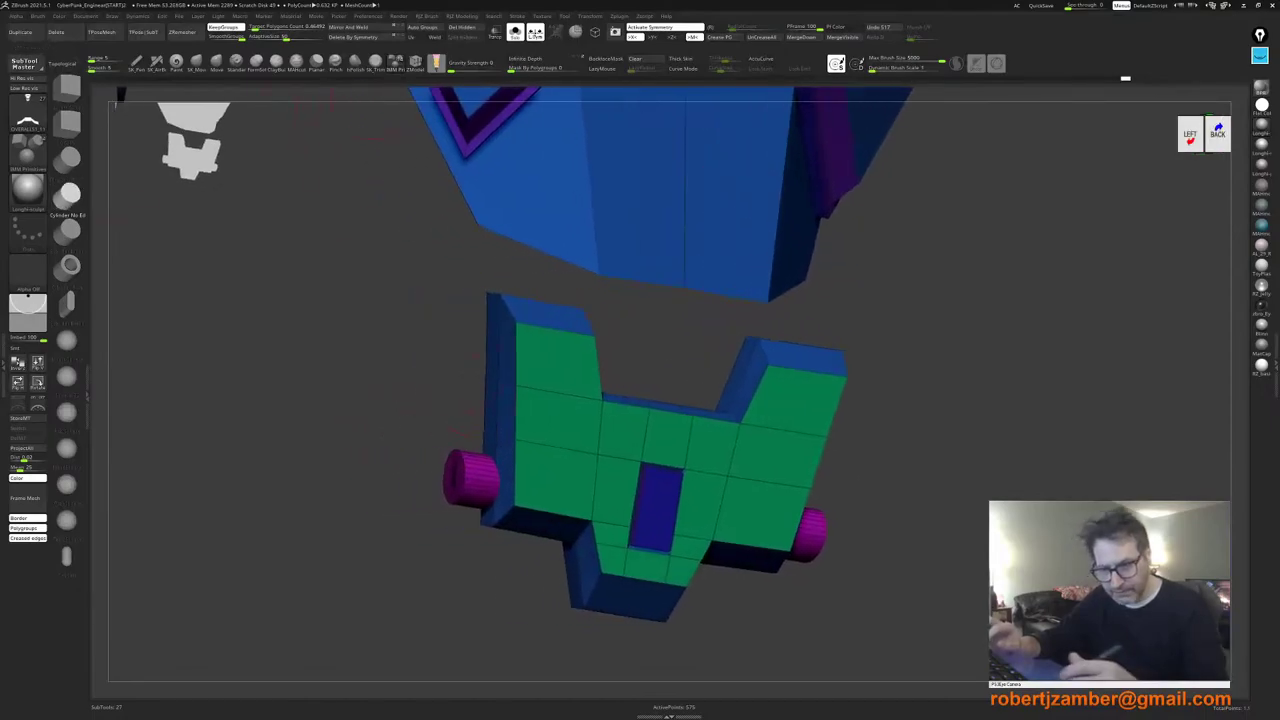
# Step: Insert an angular hollow frame from the armor parts insert brush onto each side of the lower back plate with symmetry
pyautogui.click(395, 63)
pyautogui.click(393, 485)
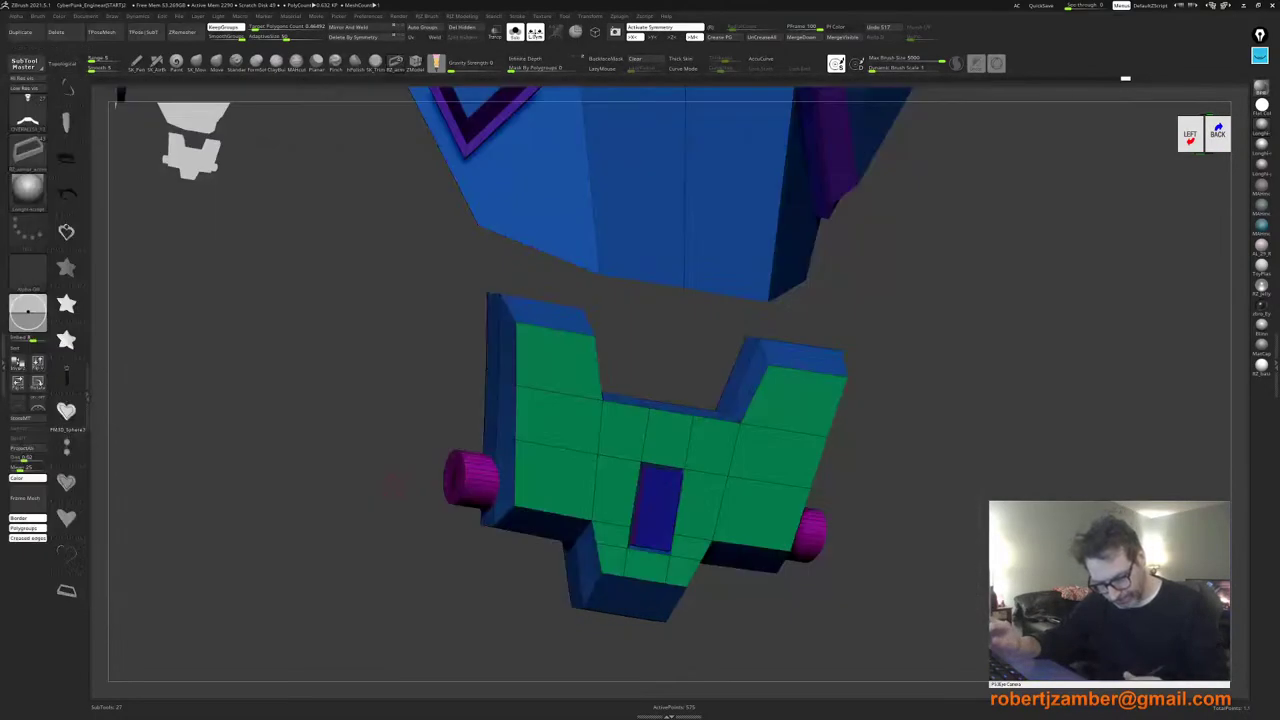
pyautogui.moveTo(513, 442); pyautogui.dragTo(515, 436, button='right')
pyautogui.moveTo(532, 413); pyautogui.dragTo(533, 452)
pyautogui.hotkey('ctrl', 'z')
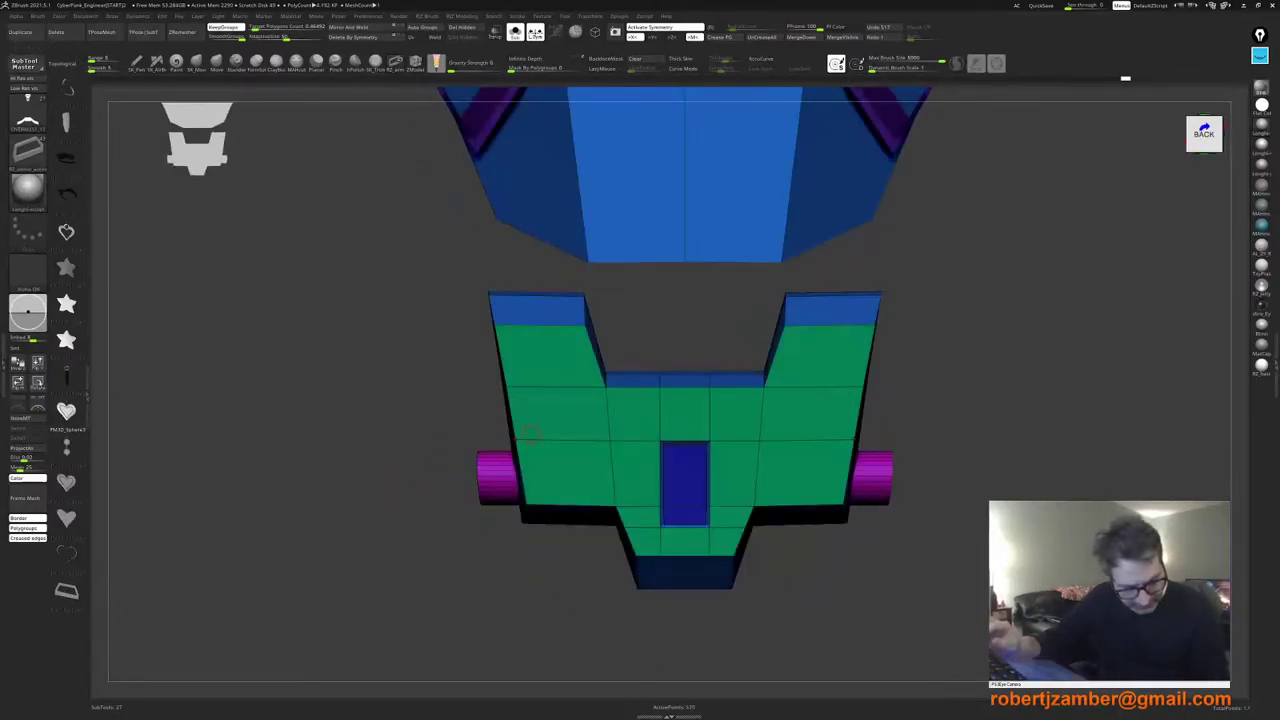
pyautogui.moveTo(540, 407); pyautogui.dragTo(607, 417)
pyautogui.moveTo(440, 500); pyautogui.dragTo(628, 480)
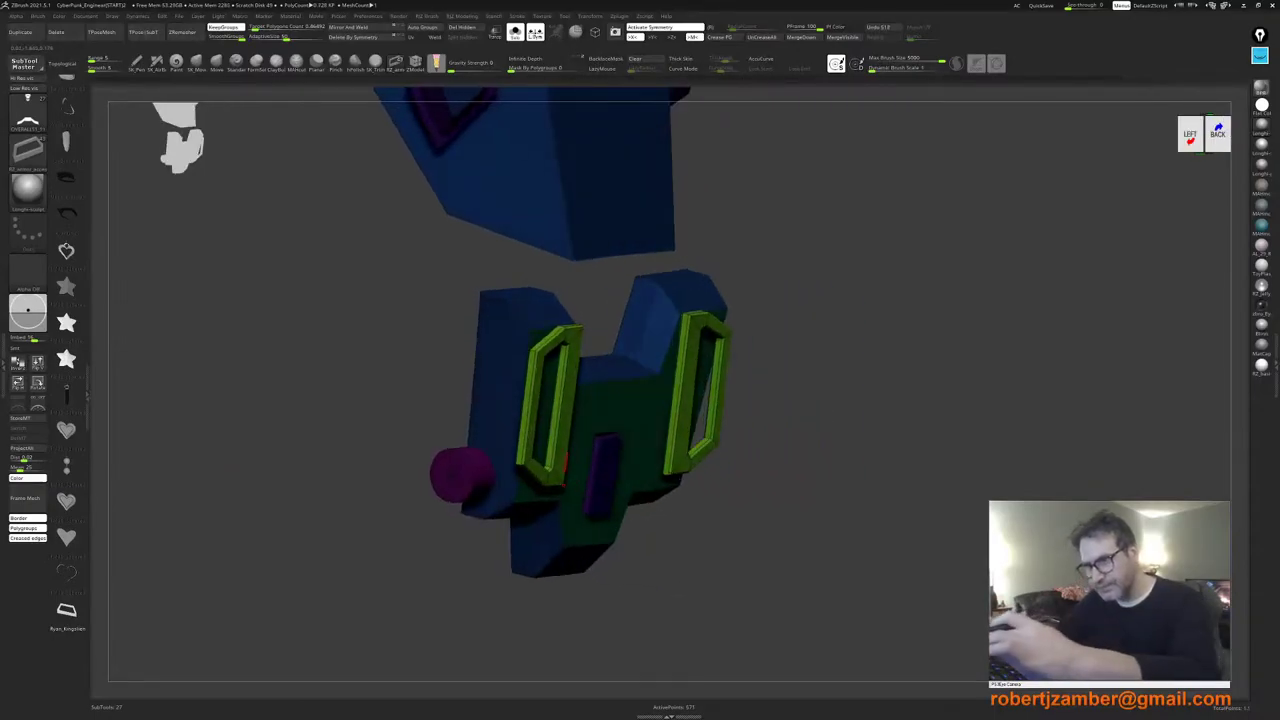
# Step: Enlarge the inserted frames, shift them outward past the plate's side edges and tilt them to follow the edges
pyautogui.press('w')
pyautogui.moveTo(566, 411); pyautogui.dragTo(518, 404)
pyautogui.moveTo(400, 440); pyautogui.dragTo(245, 434)
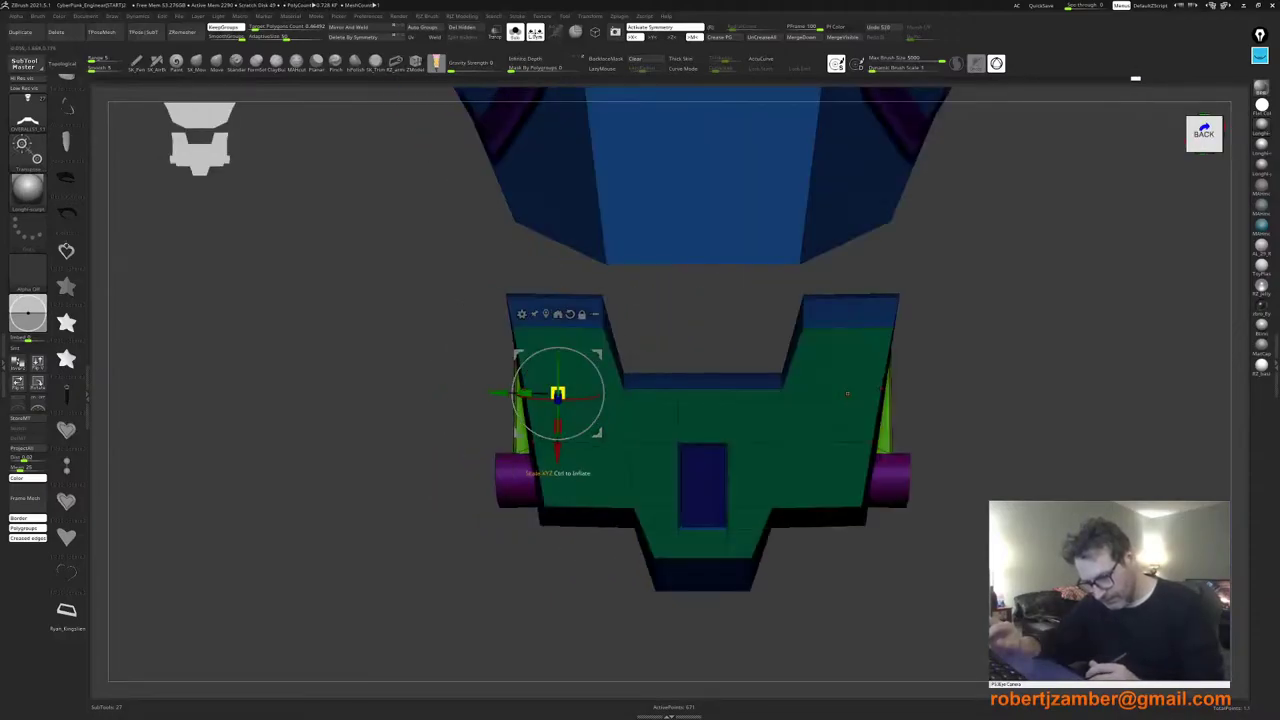
pyautogui.moveTo(558, 393); pyautogui.dragTo(601, 379)
pyautogui.moveTo(400, 440)
pyautogui.keyDown('alt'); pyautogui.mouseDown()
pyautogui.moveTo(400, 390)
pyautogui.moveTo(387, 400)
pyautogui.moveTo(393, 458)
pyautogui.mouseUp(); pyautogui.keyUp('alt')
pyautogui.moveTo(589, 397); pyautogui.dragTo(470, 418)
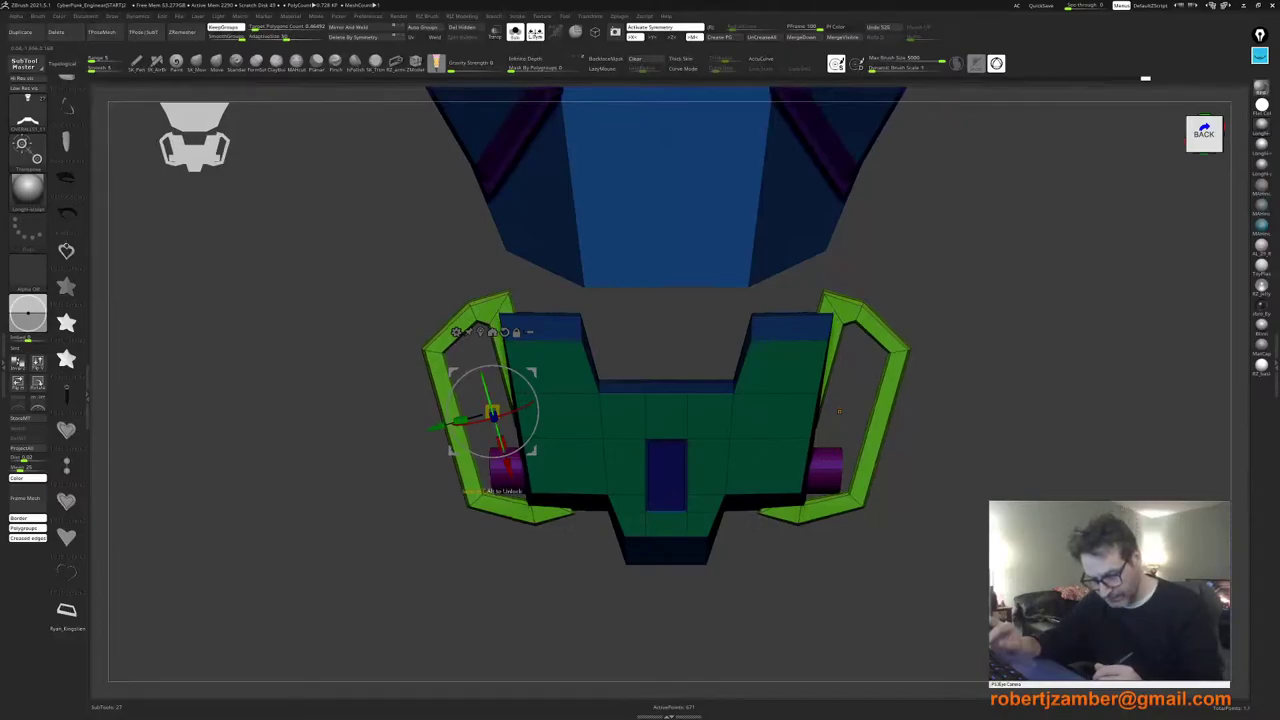
# Step: Realign the gizmo in side view and rotate and shift the frames to line up with the plate's slope
pyautogui.moveTo(930, 420); pyautogui.dragTo(1070, 410)
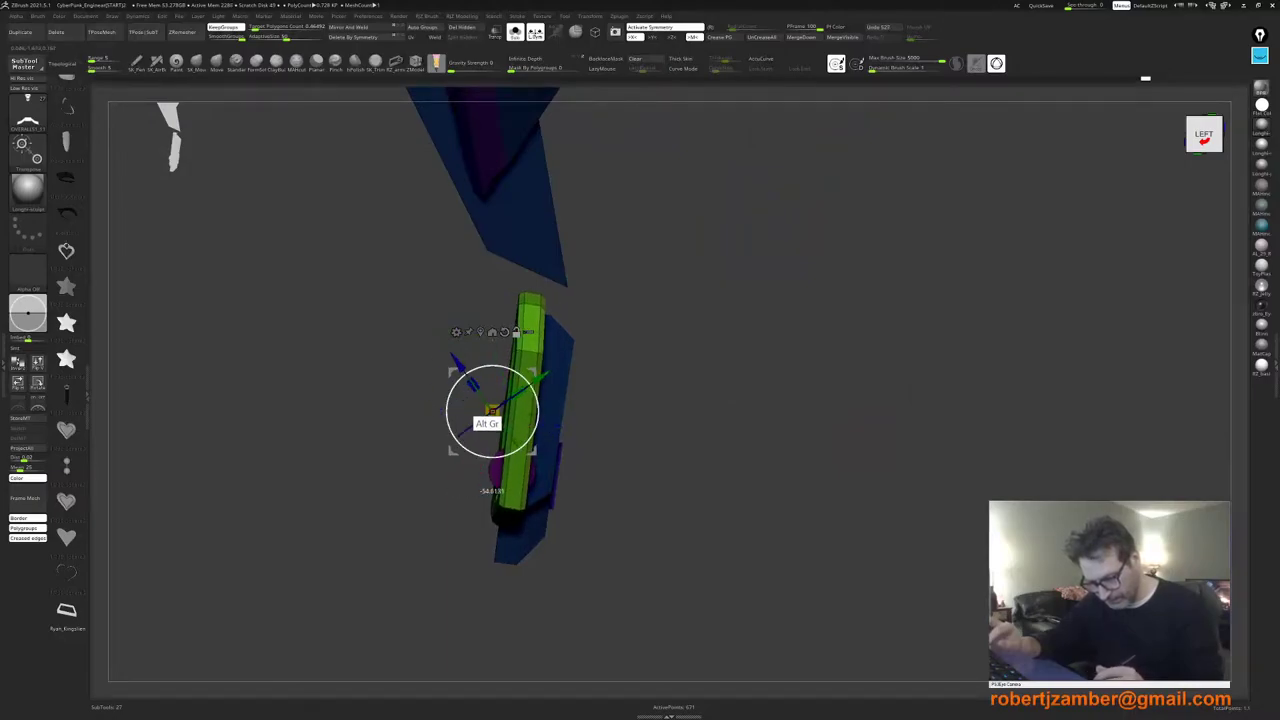
pyautogui.keyDown('alt'); pyautogui.moveTo(453, 373); pyautogui.dragTo(483, 375); pyautogui.keyUp('alt')
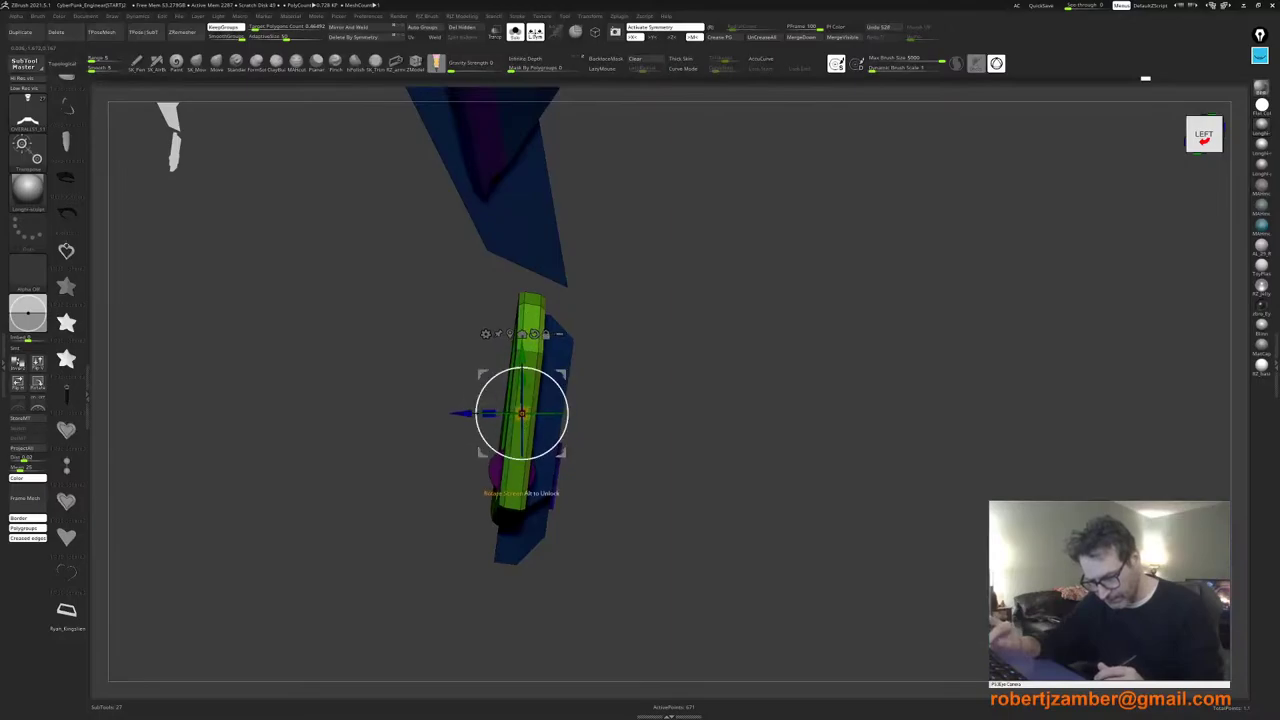
pyautogui.moveTo(603, 382); pyautogui.dragTo(679, 378)
pyautogui.moveTo(550, 419); pyautogui.dragTo(538, 420)
pyautogui.keyDown('shift'); pyautogui.moveTo(740, 400); pyautogui.dragTo(690, 402); pyautogui.keyUp('shift')
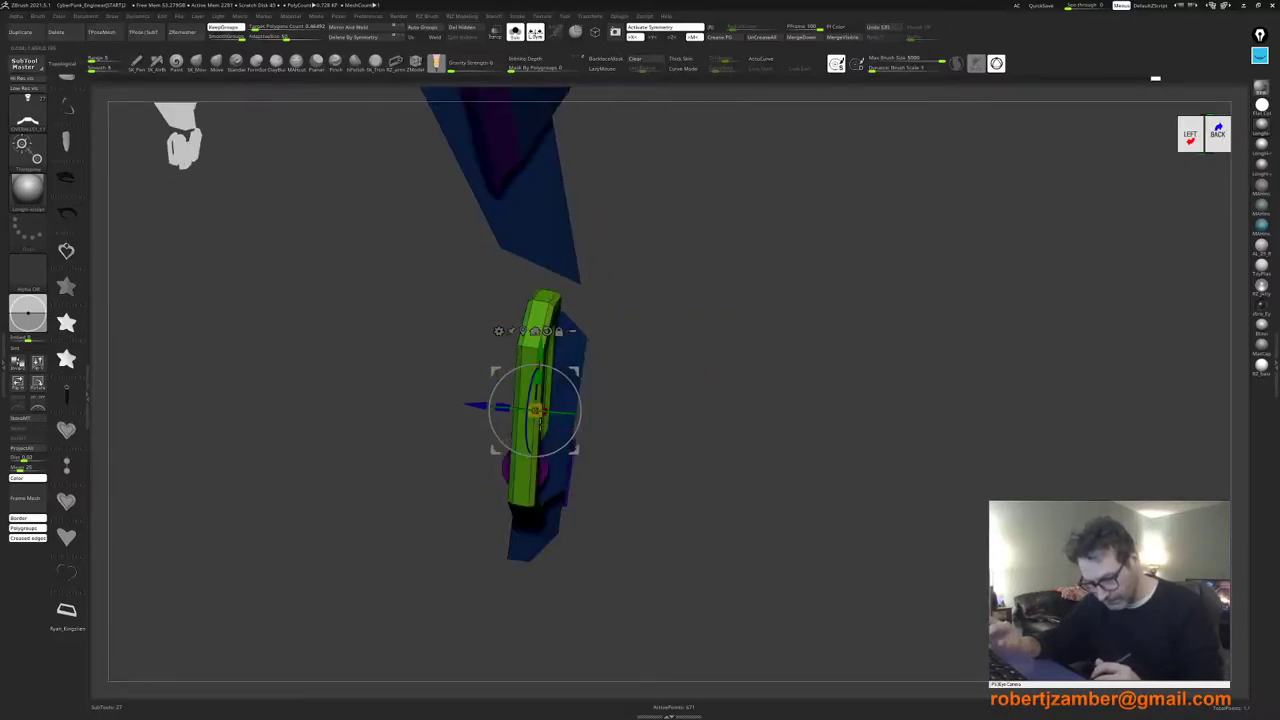
pyautogui.moveTo(580, 405); pyautogui.dragTo(750, 400)
pyautogui.moveTo(865, 408); pyautogui.dragTo(789, 523)
pyautogui.moveTo(557, 368); pyautogui.dragTo(572, 351)
# Step: Tilt the frames in back view so their lower ends angle inward, and lower them beside the plate
pyautogui.keyDown('shift'); pyautogui.moveTo(565, 355); pyautogui.dragTo(534, 255, button='right'); pyautogui.keyUp('shift')
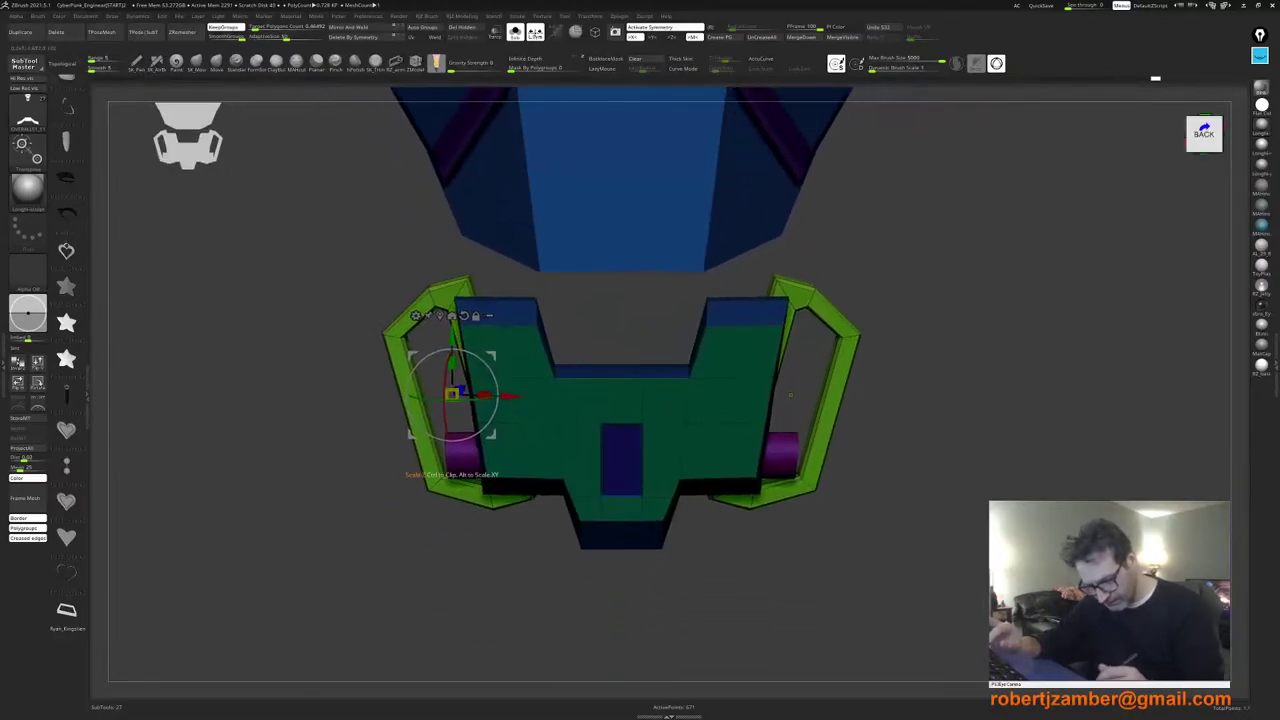
pyautogui.moveTo(486, 364); pyautogui.dragTo(480, 358)
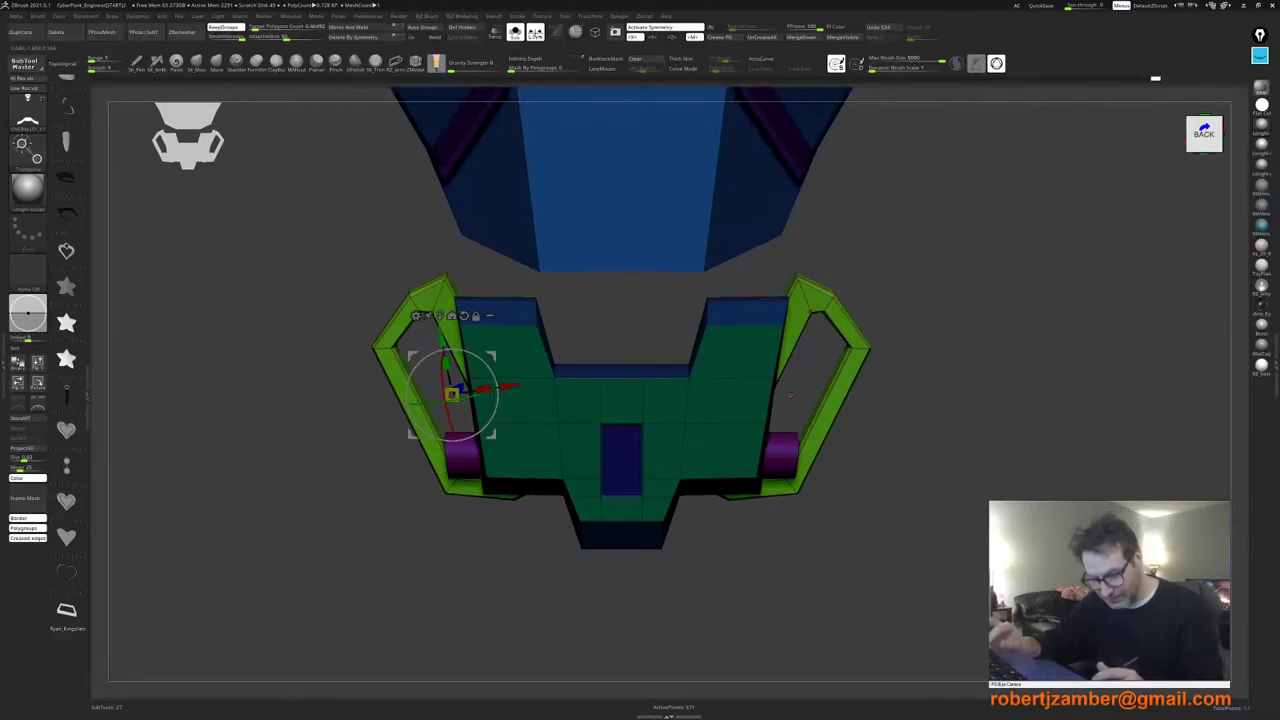
pyautogui.moveTo(442, 338)
pyautogui.mouseDown()
pyautogui.moveTo(446, 364)
pyautogui.moveTo(445, 350)
pyautogui.mouseUp()
pyautogui.moveTo(445, 350)
pyautogui.mouseDown(button='right')
pyautogui.moveTo(445, 310)
pyautogui.moveTo(447, 364)
pyautogui.mouseUp(button='right')
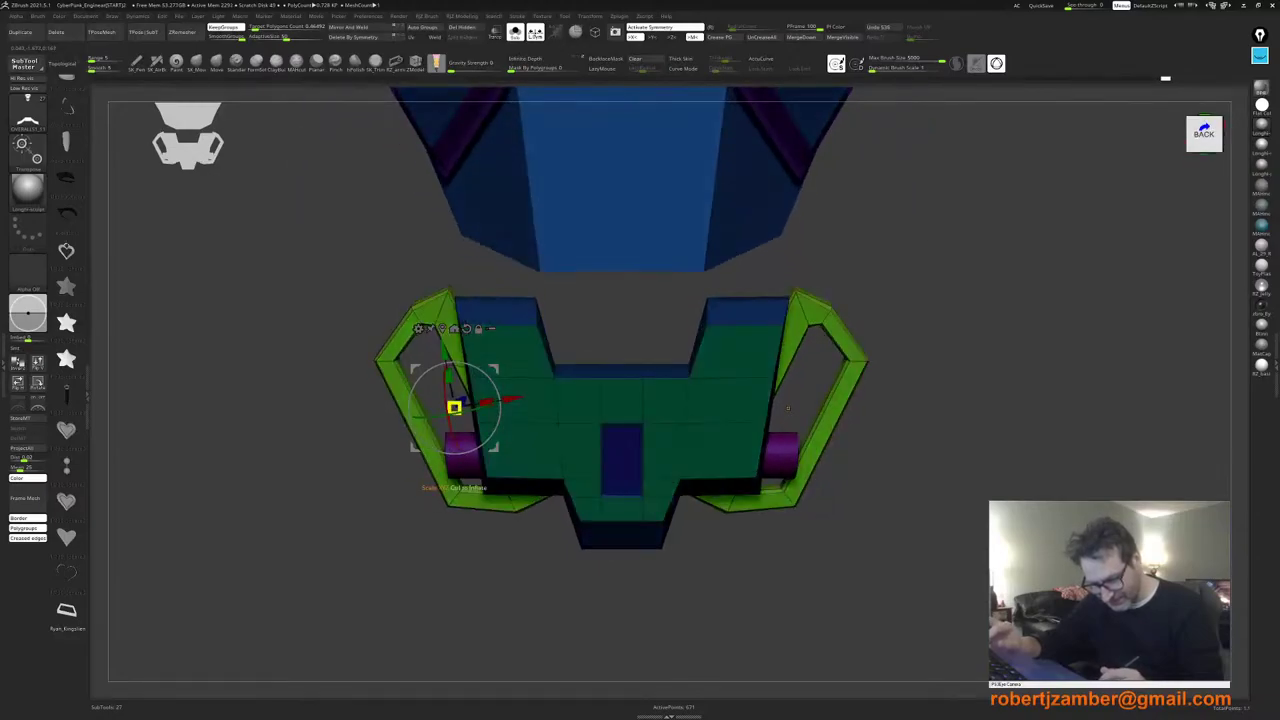
pyautogui.moveTo(454, 407)
pyautogui.mouseDown()
pyautogui.moveTo(454, 426)
pyautogui.moveTo(455, 408)
pyautogui.mouseUp()
pyautogui.moveTo(444, 354); pyautogui.dragTo(446, 364)
# Step: Move the frames closer to the plate in depth and fine-tune their size and rotation so they hug its sides
pyautogui.moveTo(450, 366); pyautogui.dragTo(670, 375, button='right')
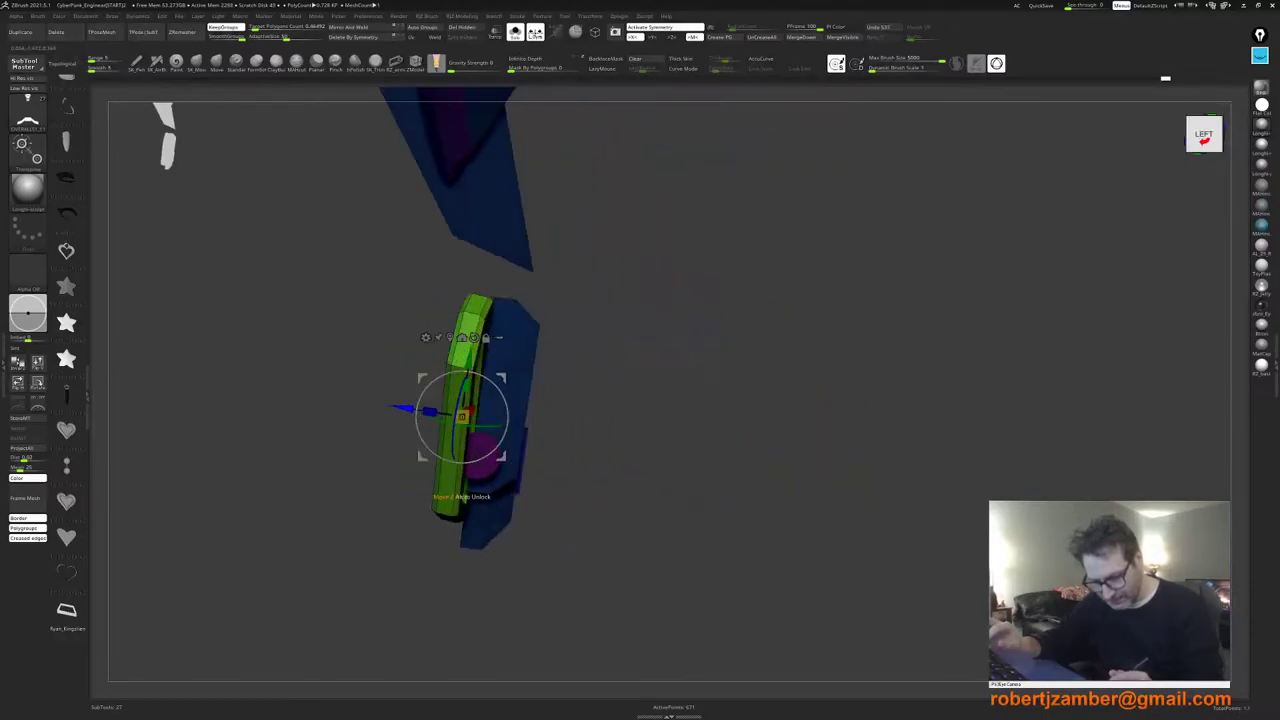
pyautogui.moveTo(424, 411)
pyautogui.mouseDown()
pyautogui.moveTo(471, 417)
pyautogui.moveTo(428, 411)
pyautogui.mouseUp()
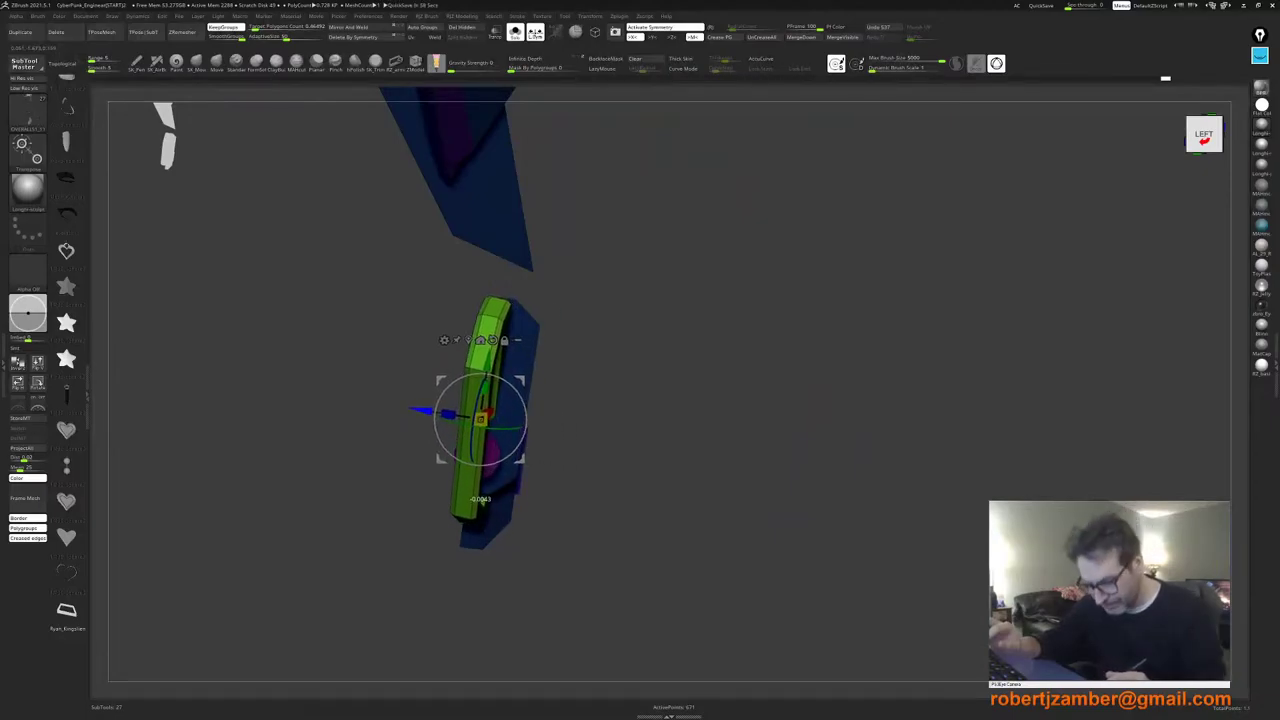
pyautogui.moveTo(432, 412); pyautogui.dragTo(245, 410, button='right')
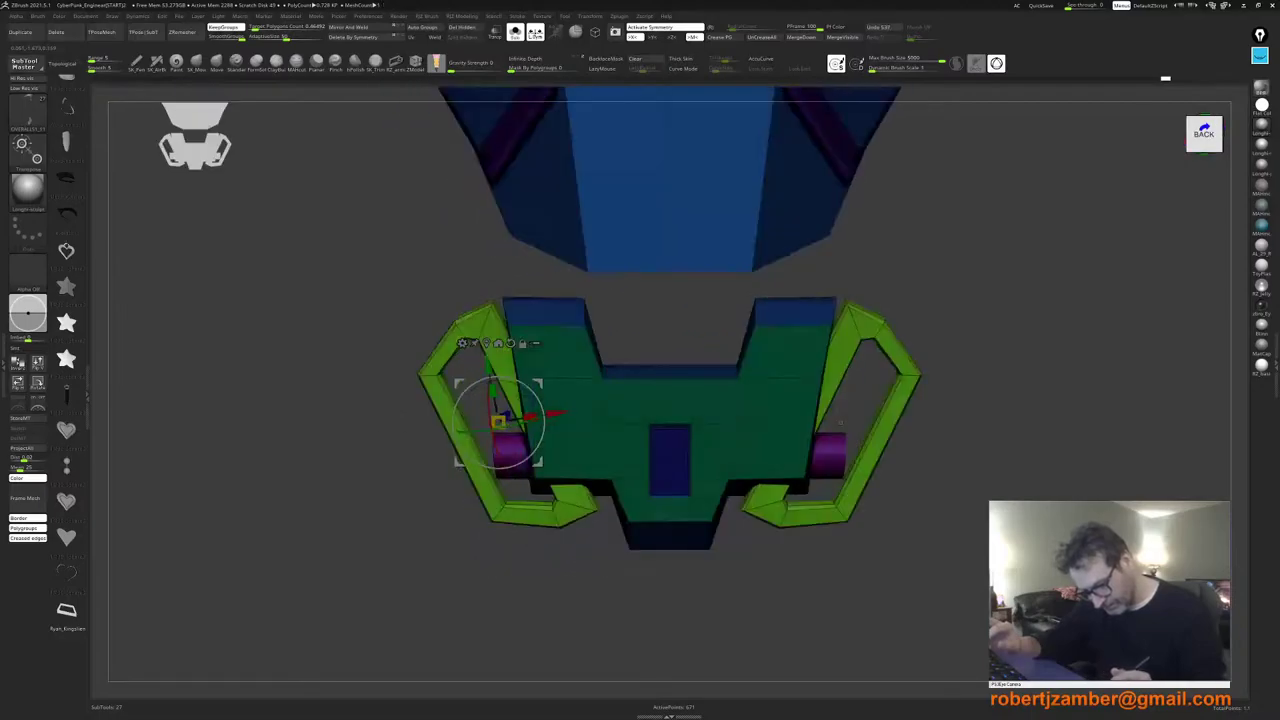
pyautogui.moveTo(498, 421)
pyautogui.mouseDown()
pyautogui.moveTo(486, 427)
pyautogui.moveTo(496, 432)
pyautogui.mouseUp()
pyautogui.moveTo(345, 440); pyautogui.dragTo(496, 451, button='right')
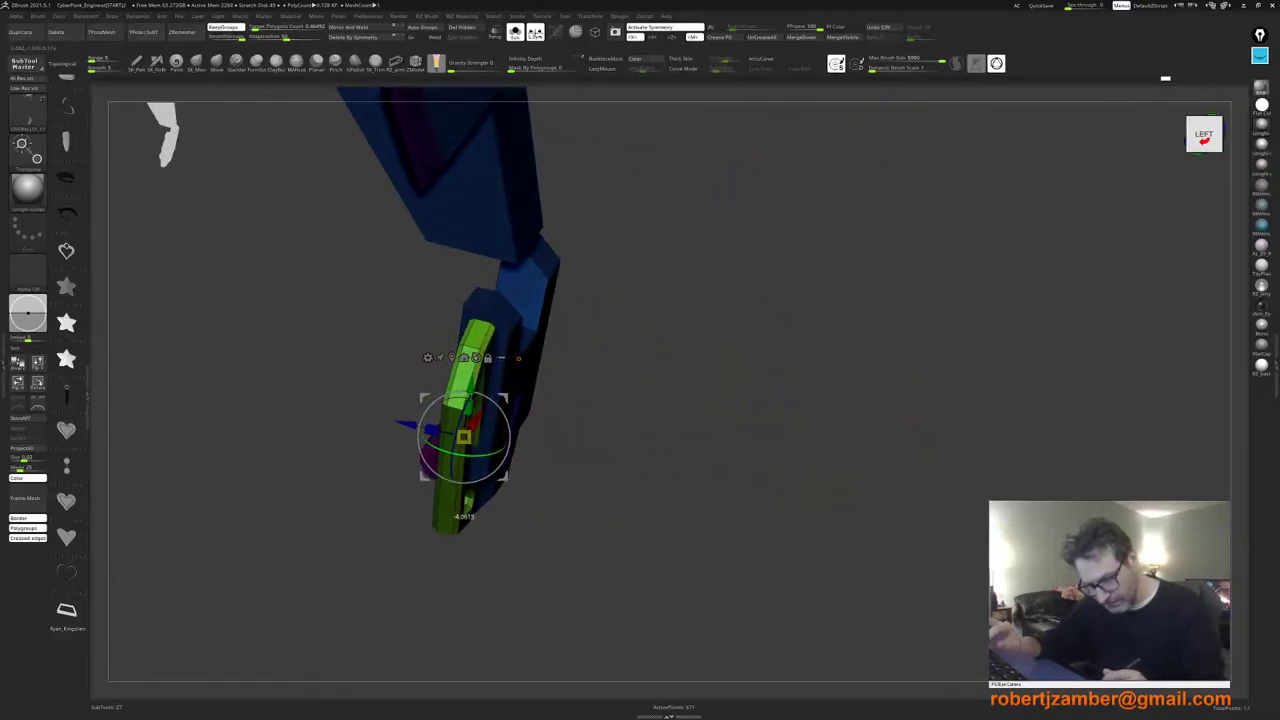
pyautogui.moveTo(462, 438); pyautogui.dragTo(325, 436, button='right')
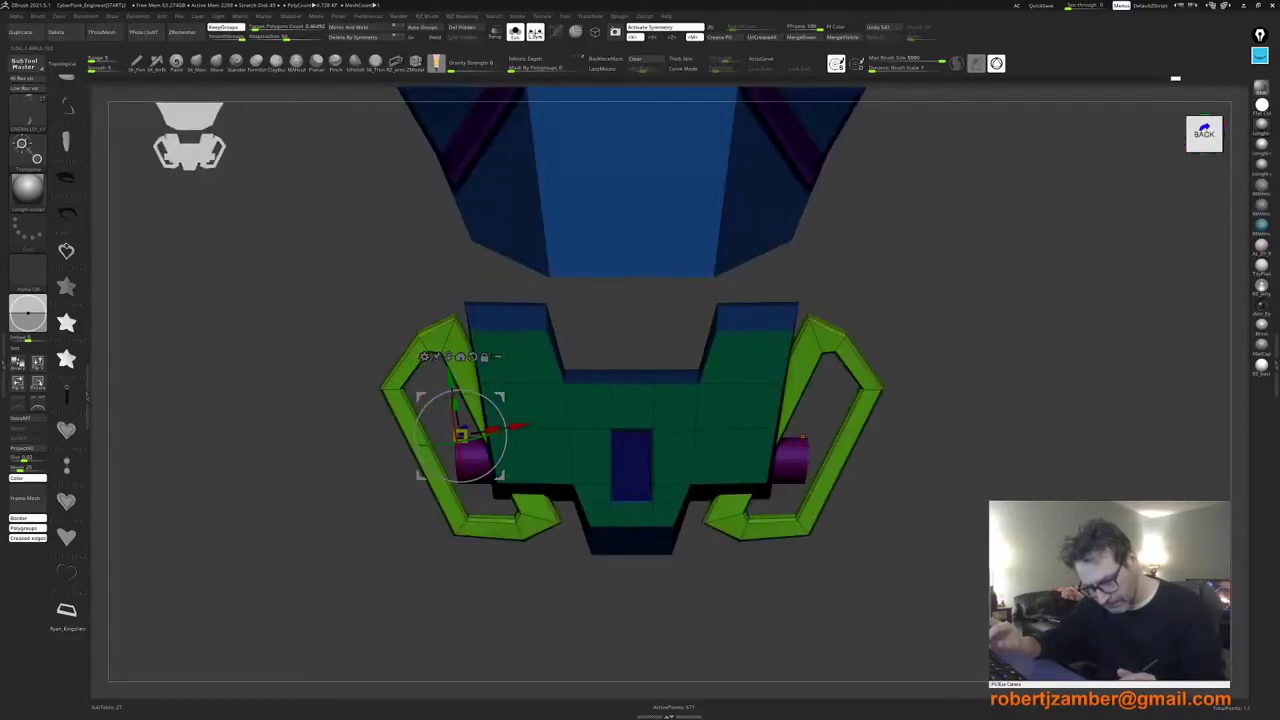
# Step: Mask everything except the cylinders, move them outward through the side frames, and clear the mask
pyautogui.keyDown('ctrl'); pyautogui.moveTo(420, 520); pyautogui.dragTo(484, 451, button='right'); pyautogui.keyUp('ctrl')
pyautogui.keyDown('ctrl'); pyautogui.keyDown('shift'); pyautogui.click(456, 444); pyautogui.keyUp('shift'); pyautogui.keyUp('ctrl')
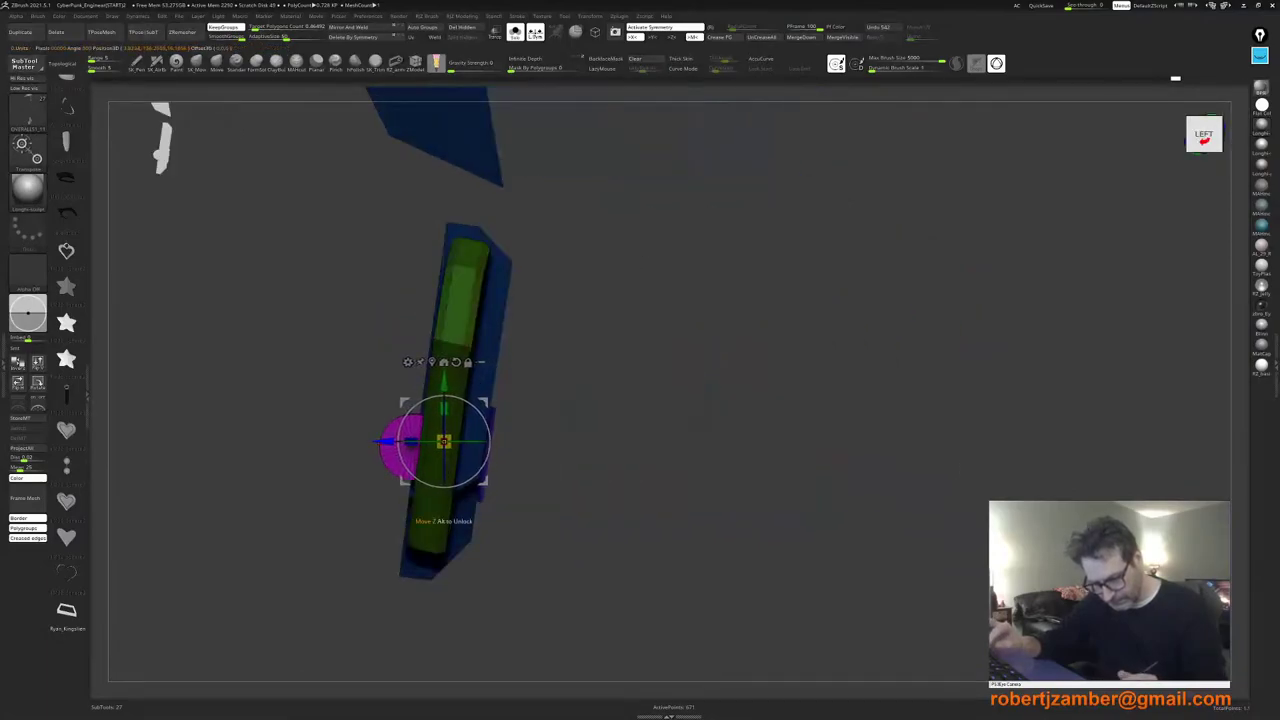
pyautogui.moveTo(484, 451); pyautogui.dragTo(434, 490, button='right')
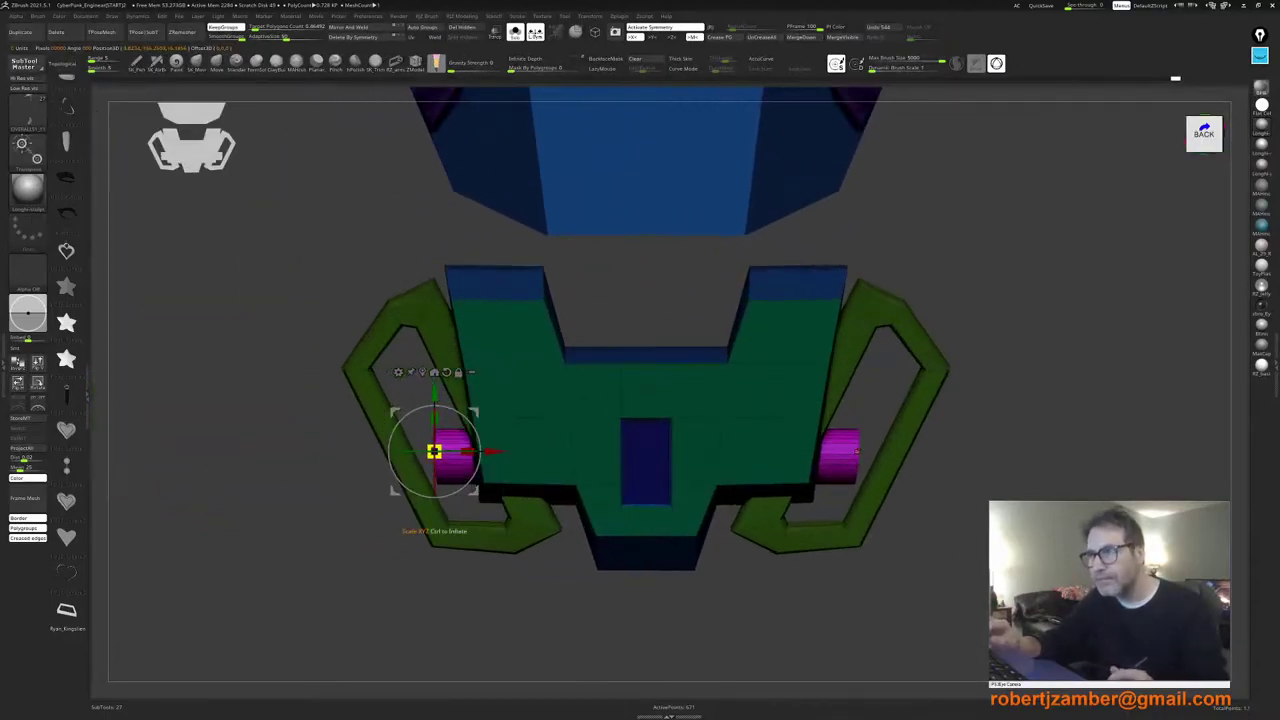
pyautogui.keyDown('alt'); pyautogui.moveTo(390, 440); pyautogui.dragTo(577, 465); pyautogui.keyUp('alt')
pyautogui.keyDown('ctrl'); pyautogui.moveTo(575, 468); pyautogui.dragTo(444, 428, button='right'); pyautogui.keyUp('ctrl')
pyautogui.hotkey('shift', 'f')
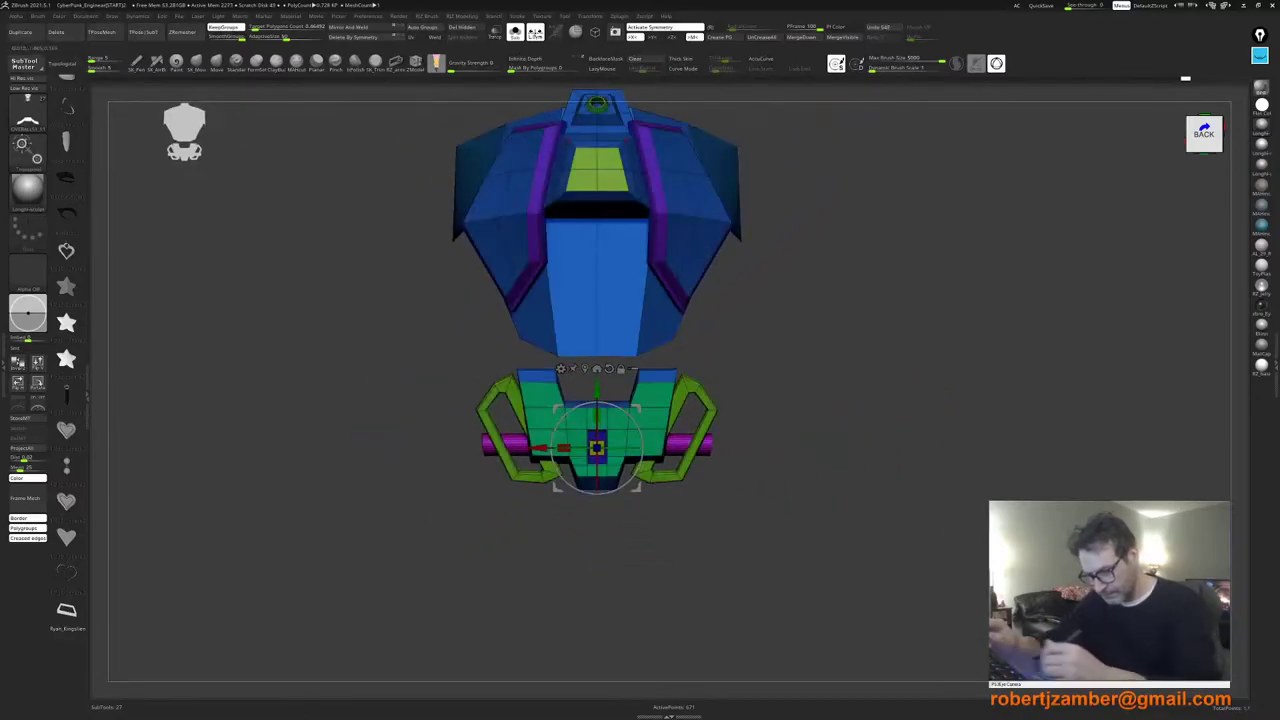
# Step: Isolate the side frames with a mask, raise them and nudge them inward against the plate, and turn off the polyframe display
pyautogui.keyDown('alt'); pyautogui.moveTo(512, 479); pyautogui.dragTo(502, 461, button='right'); pyautogui.keyUp('alt')
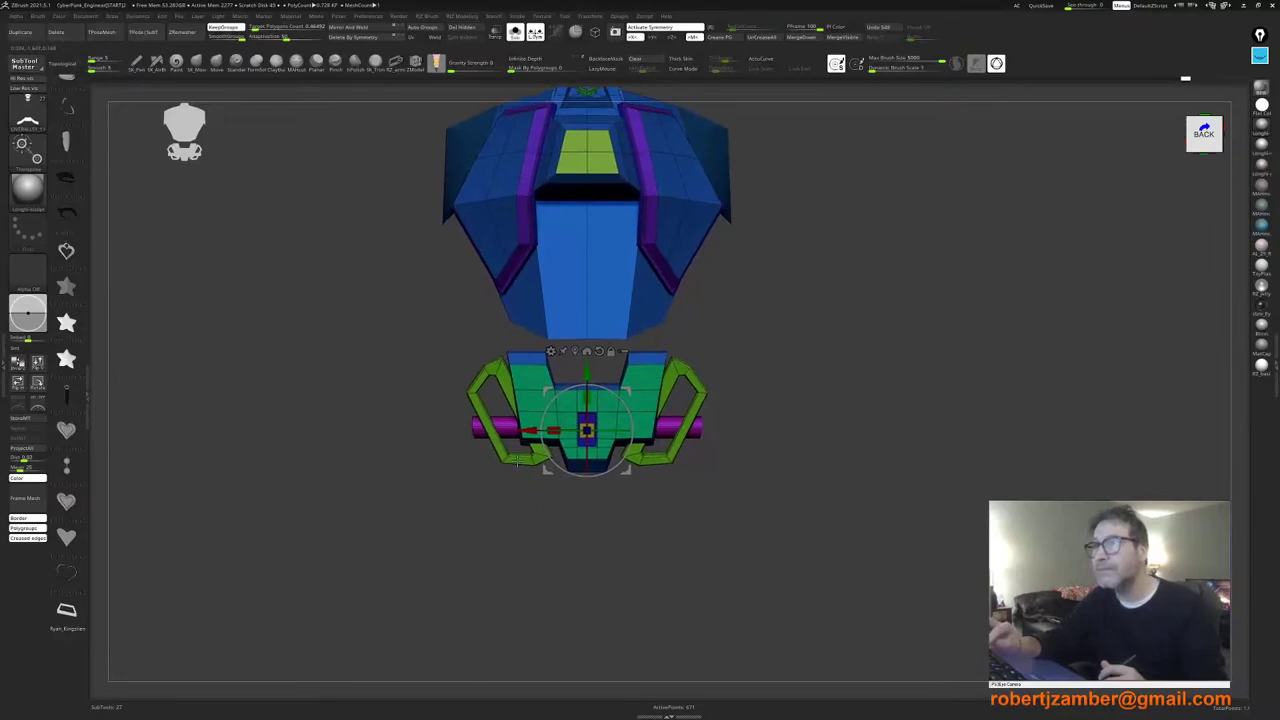
pyautogui.keyDown('ctrl'); pyautogui.click(503, 461); pyautogui.keyUp('ctrl')
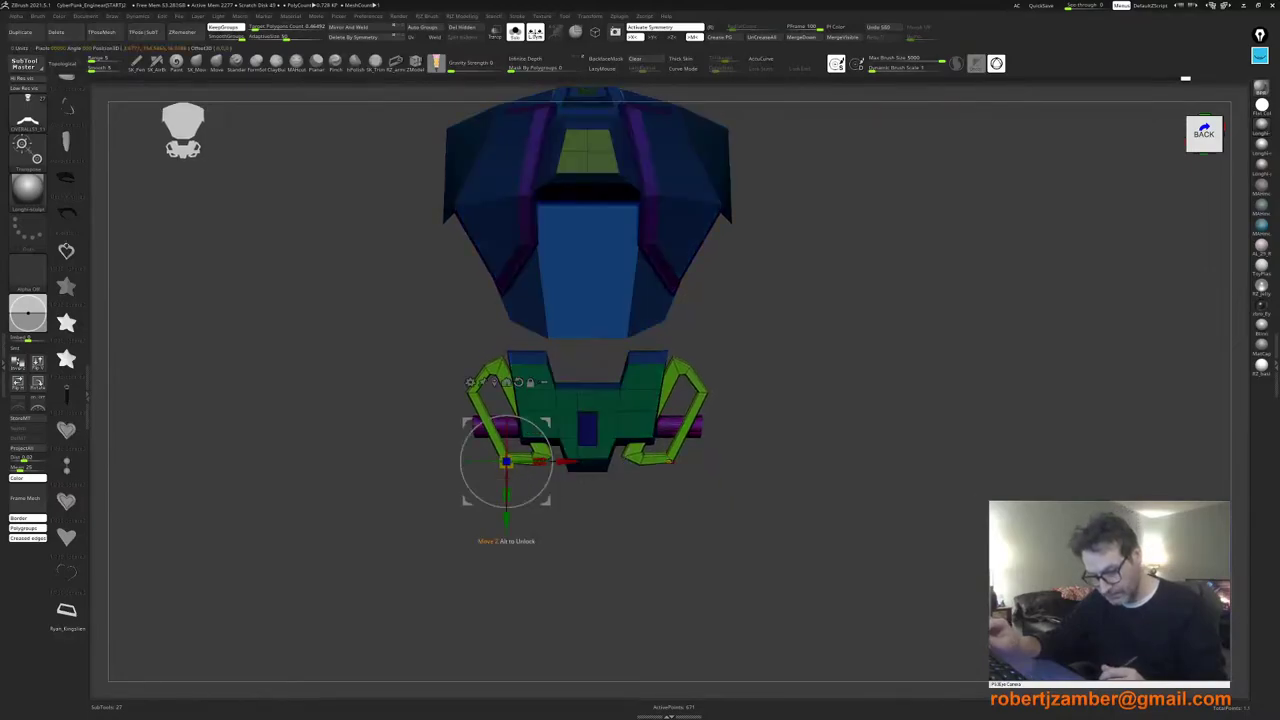
pyautogui.keyDown('alt'); pyautogui.moveTo(500, 415); pyautogui.dragTo(495, 418); pyautogui.keyUp('alt')
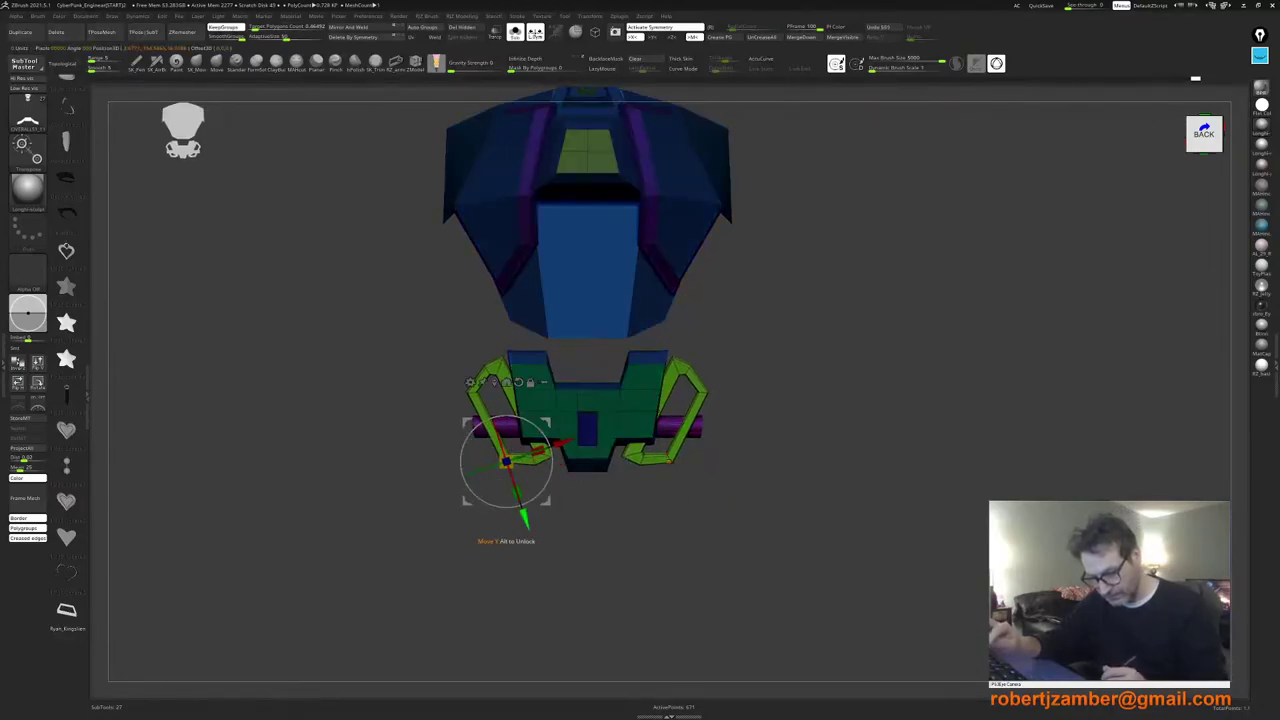
pyautogui.moveTo(524, 517); pyautogui.dragTo(520, 505)
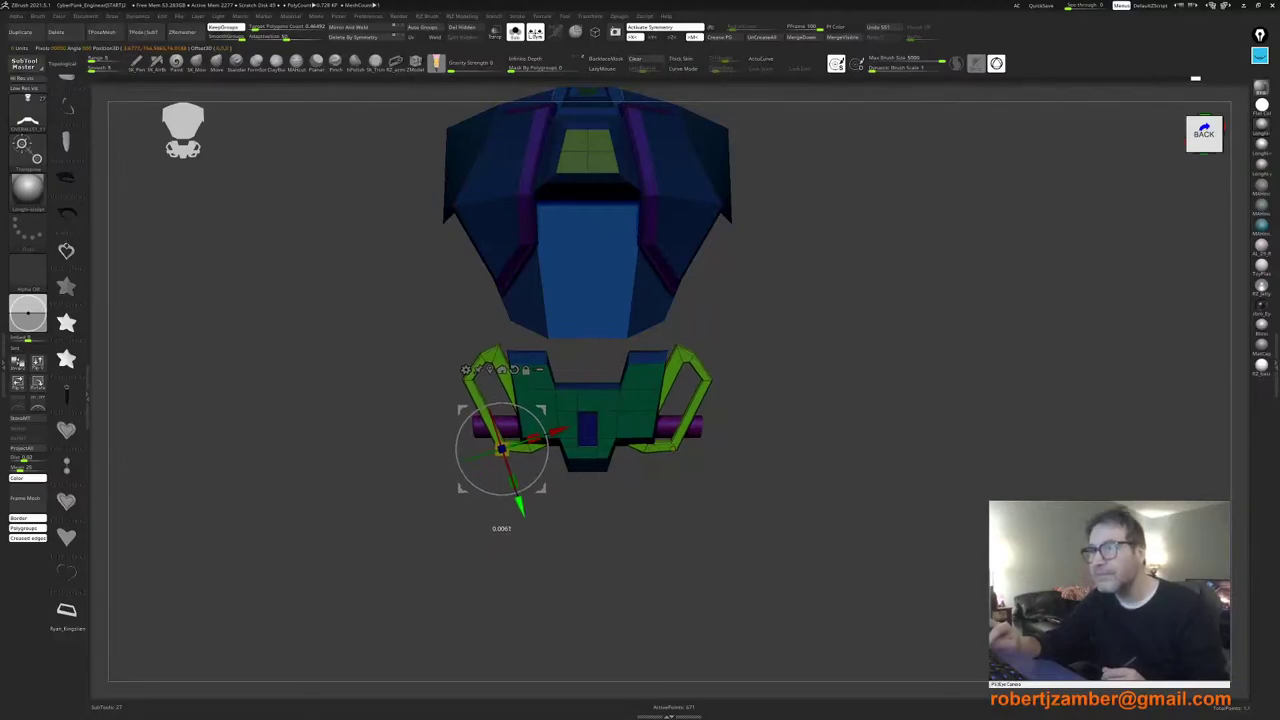
pyautogui.moveTo(502, 449); pyautogui.dragTo(561, 430)
pyautogui.hotkey('shift', 'f')
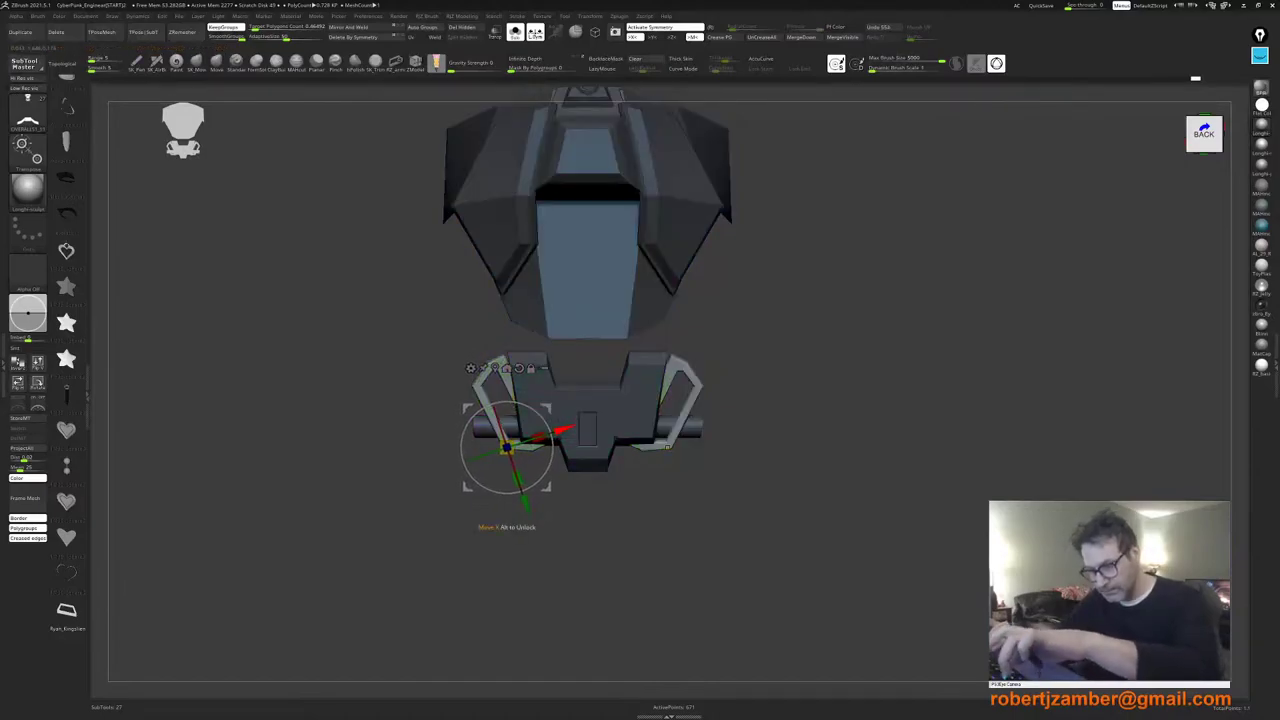
pyautogui.press('q')
# Step: Clear the mask from the lower back plate with its frames and cylinders
pyautogui.moveTo(447, 359)
pyautogui.mouseDown()
pyautogui.moveTo(435, 388)
pyautogui.moveTo(436, 370)
pyautogui.mouseUp()
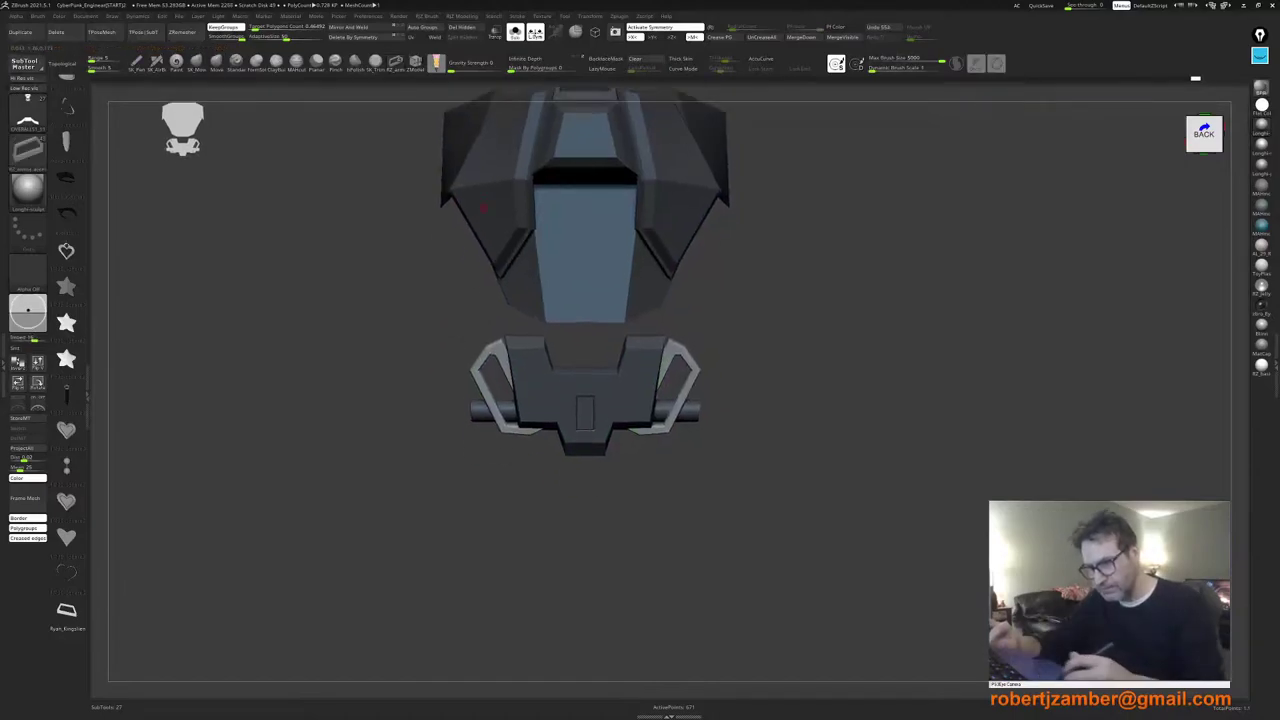
pyautogui.keyDown('alt'); pyautogui.click(579, 287); pyautogui.keyUp('alt')
pyautogui.moveTo(394, 451)
pyautogui.keyDown('ctrl'); pyautogui.mouseDown()
pyautogui.moveTo(720, 549)
pyautogui.moveTo(694, 346)
pyautogui.moveTo(480, 328)
pyautogui.moveTo(350, 388)
pyautogui.moveTo(376, 348)
pyautogui.moveTo(344, 368)
pyautogui.mouseUp(); pyautogui.keyUp('ctrl')
pyautogui.keyDown('ctrl'); pyautogui.click(347, 387); pyautogui.keyUp('ctrl')
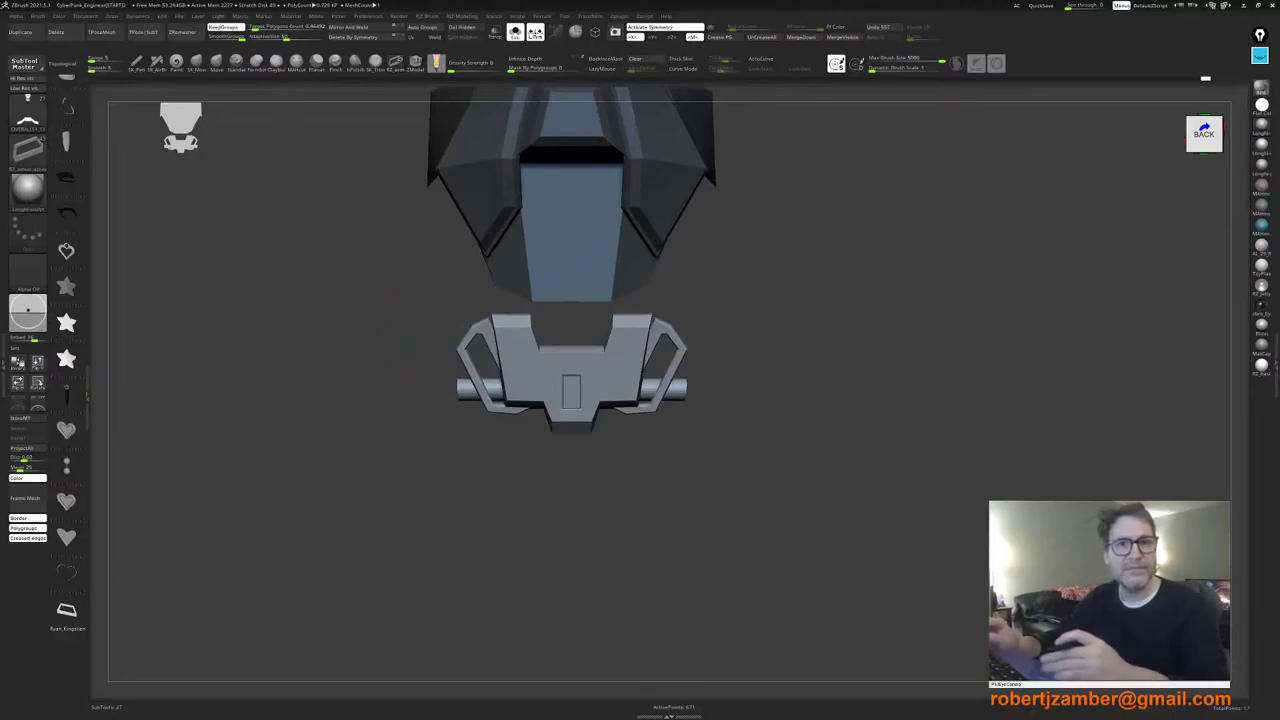
# Step: Realign the gizmo to the world axes and rotate the lower back plate assembly about 13 degrees in side view
pyautogui.press('w')
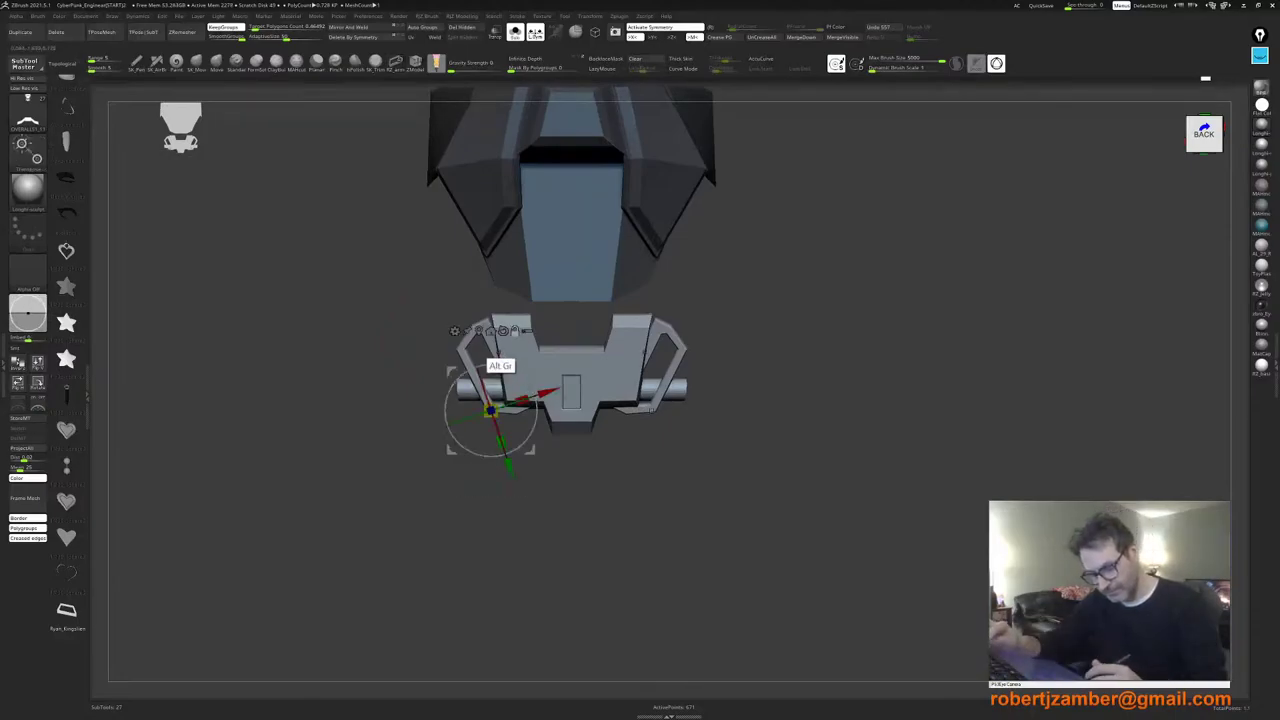
pyautogui.click(503, 331)
pyautogui.keyDown('shift'); pyautogui.moveTo(405, 440); pyautogui.dragTo(466, 452); pyautogui.keyUp('shift')
pyautogui.keyDown('alt'); pyautogui.moveTo(457, 373); pyautogui.dragTo(447, 353); pyautogui.keyUp('alt')
pyautogui.moveTo(484, 436); pyautogui.dragTo(562, 510)
pyautogui.hotkey('ctrl', 'z')
pyautogui.moveTo(582, 257)
pyautogui.keyDown('ctrl'); pyautogui.mouseDown()
pyautogui.moveTo(582, 298)
pyautogui.moveTo(396, 256)
pyautogui.mouseUp(); pyautogui.keyUp('ctrl')
pyautogui.moveTo(491, 487); pyautogui.dragTo(501, 486)
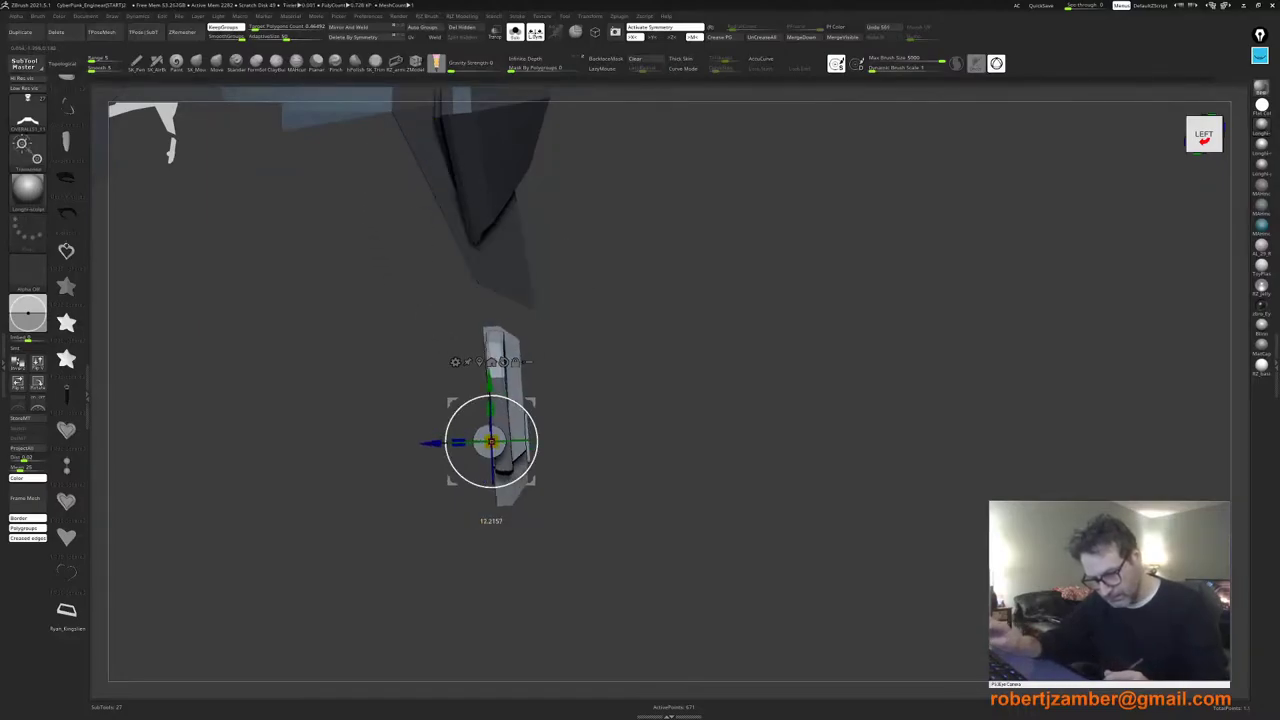
# Step: Bring the rest of the character back into view around the armor plate, seen from behind
pyautogui.keyDown('shift'); pyautogui.moveTo(700, 540); pyautogui.dragTo(570, 487); pyautogui.keyUp('shift')
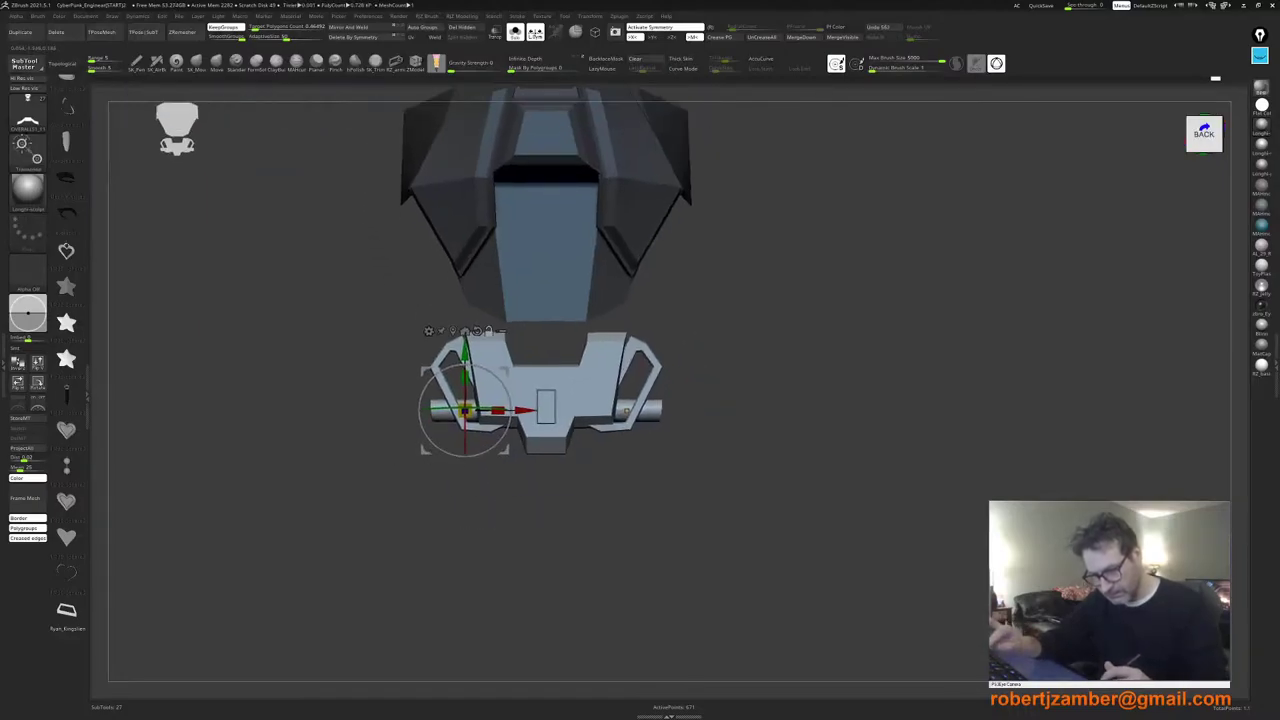
pyautogui.keyDown('ctrl'); pyautogui.moveTo(465, 411); pyautogui.dragTo(486, 456, button='right'); pyautogui.keyUp('ctrl')
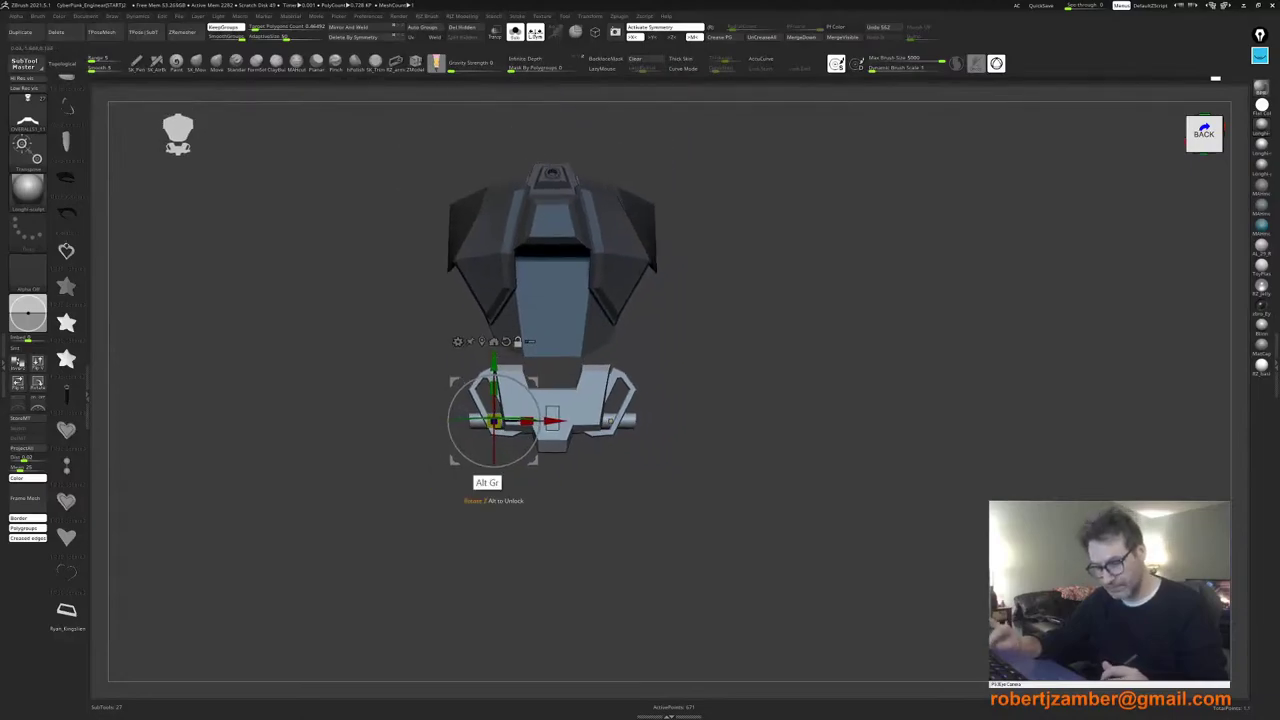
pyautogui.click(515, 32)
pyautogui.click(535, 32)
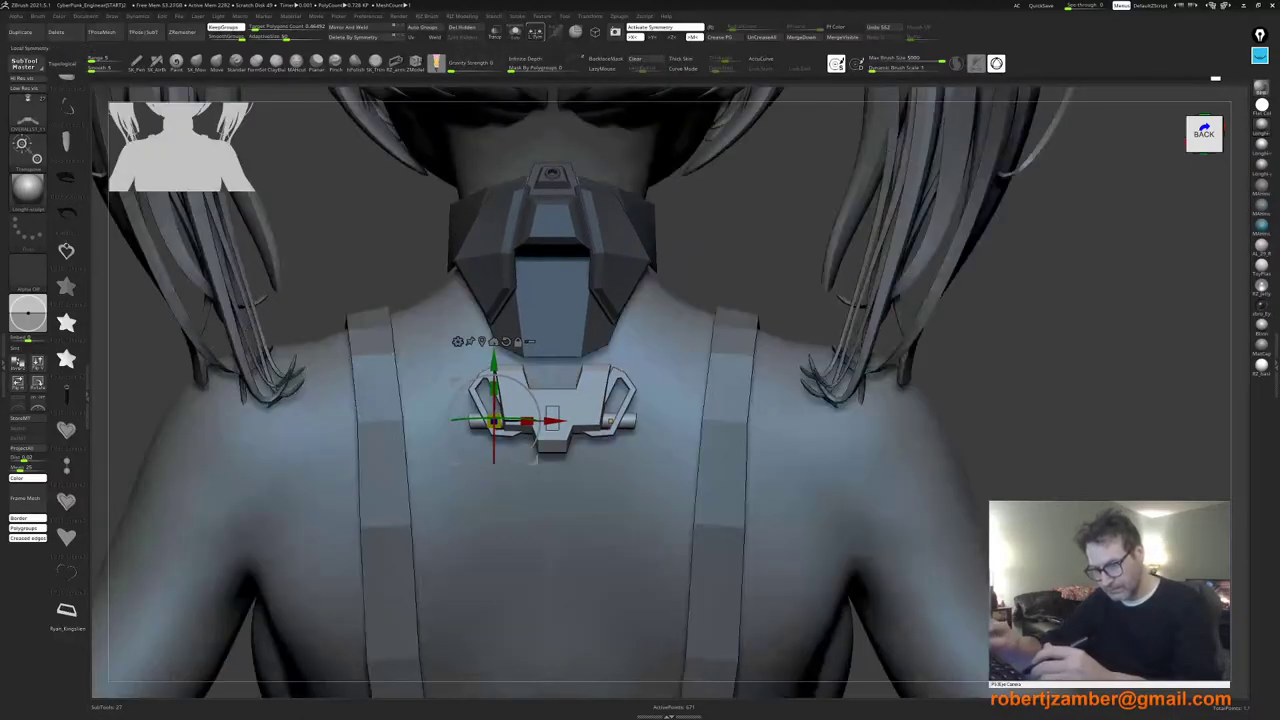
pyautogui.keyDown('ctrl'); pyautogui.moveTo(374, 250); pyautogui.dragTo(376, 330, button='right'); pyautogui.keyUp('ctrl')
pyautogui.keyDown('ctrl'); pyautogui.moveTo(480, 390); pyautogui.dragTo(482, 305, button='right'); pyautogui.keyUp('ctrl')
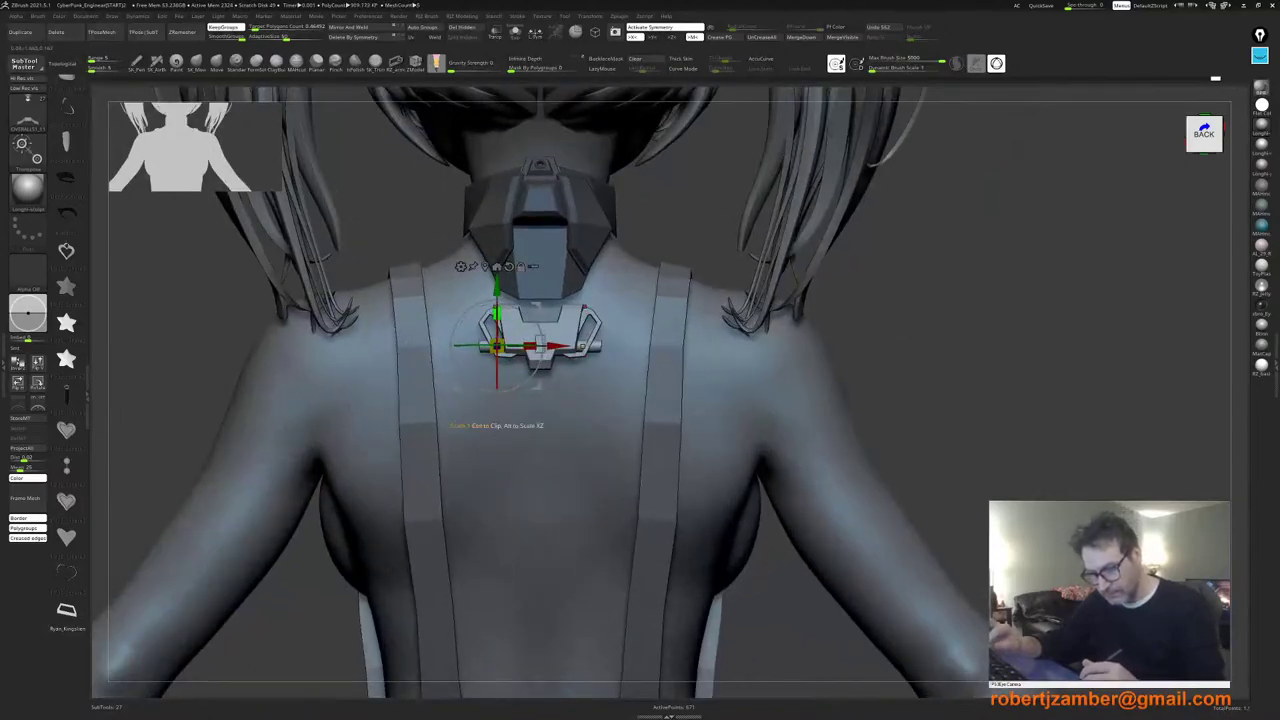
# Step: Duplicate the plate assembly straight down the spine and fit the copy to the back just below the first plate
pyautogui.moveTo(497, 314); pyautogui.dragTo(495, 369)
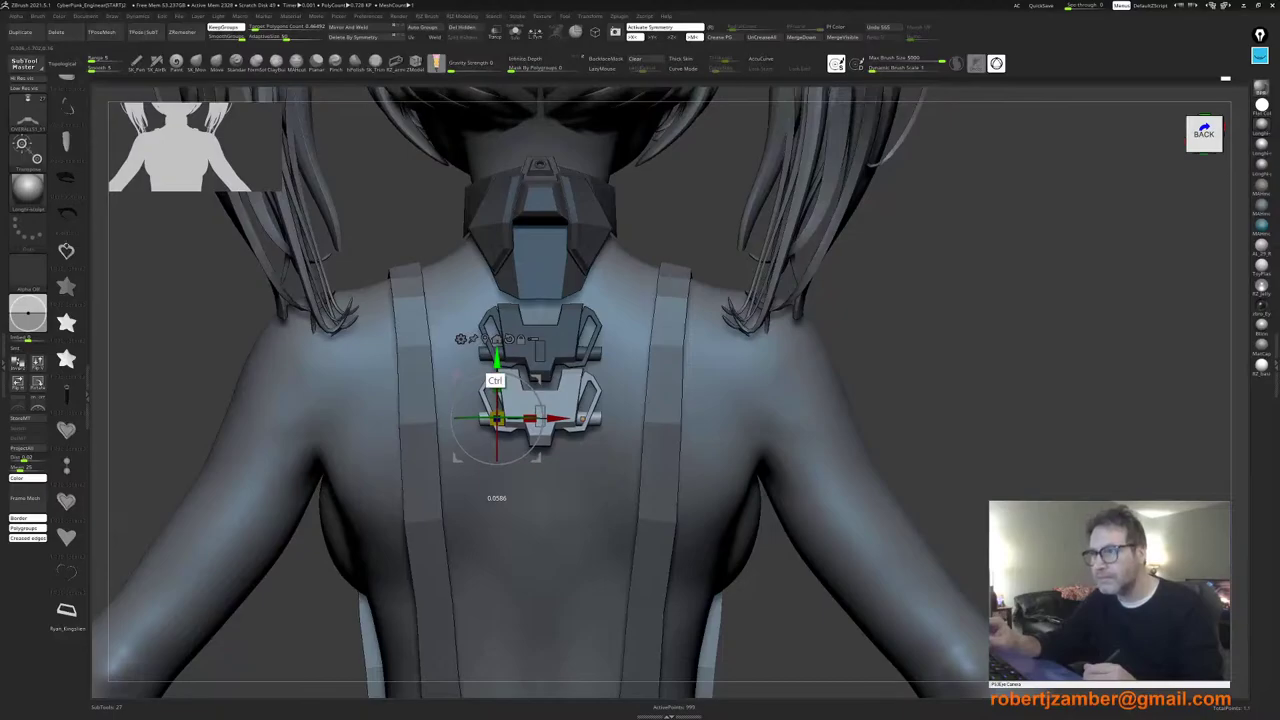
pyautogui.keyDown('ctrl'); pyautogui.moveTo(495, 370); pyautogui.dragTo(495, 371); pyautogui.keyUp('ctrl')
pyautogui.keyDown('ctrl'); pyautogui.moveTo(458, 428); pyautogui.dragTo(458, 340, button='right'); pyautogui.keyUp('ctrl')
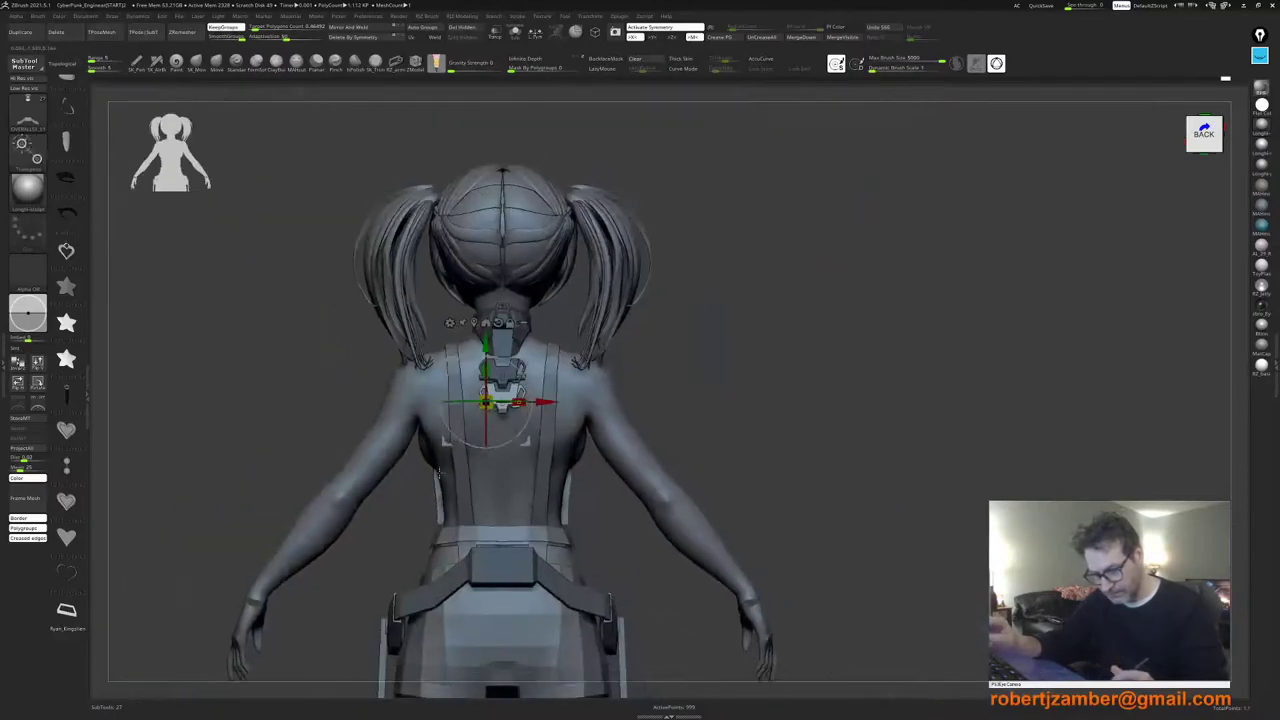
pyautogui.moveTo(458, 400); pyautogui.dragTo(472, 480, button='right')
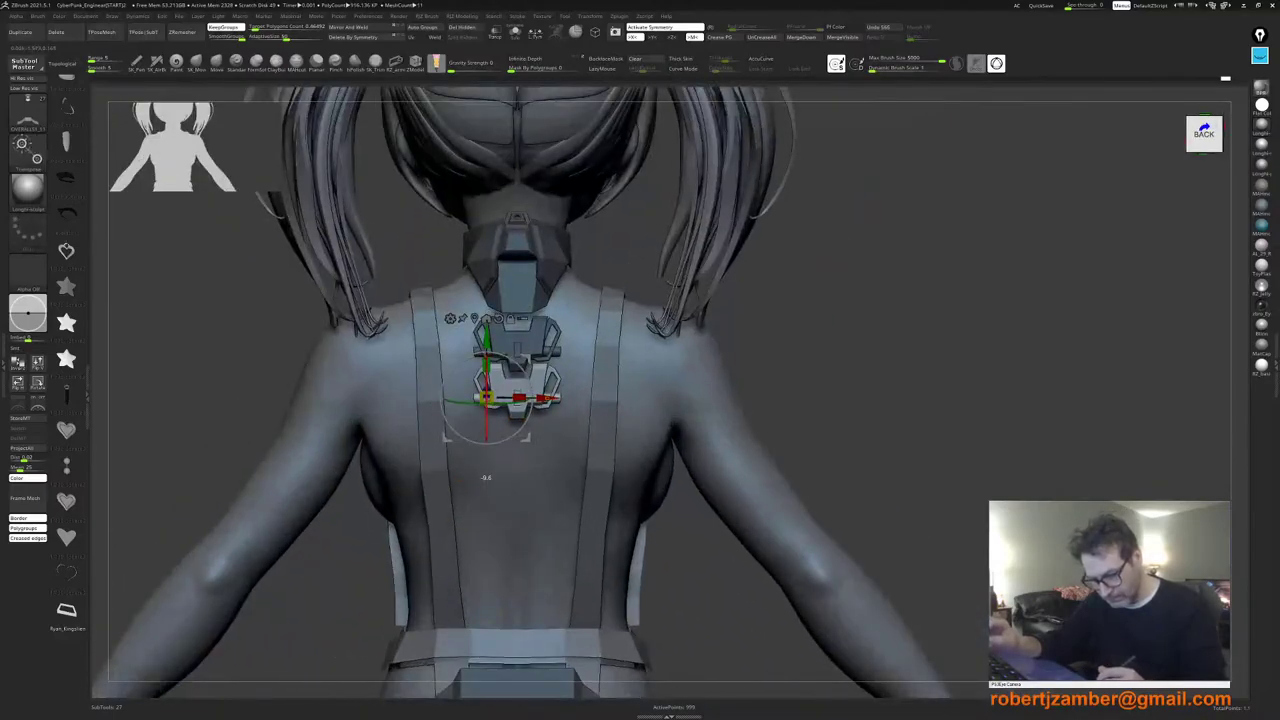
pyautogui.moveTo(450, 425); pyautogui.dragTo(566, 410, button='right')
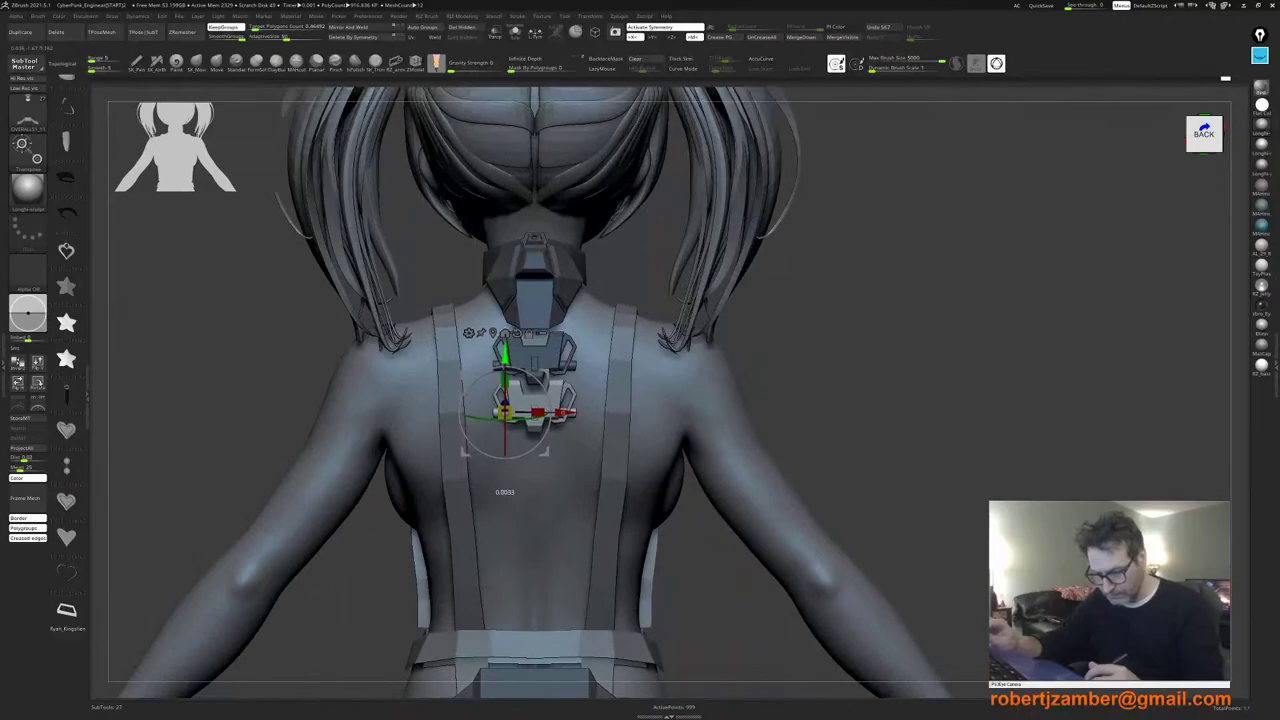
# Step: Add a third plate copy below the second and tilt it about 18 degrees to follow the spine
pyautogui.moveTo(462, 418); pyautogui.dragTo(536, 412, button='right')
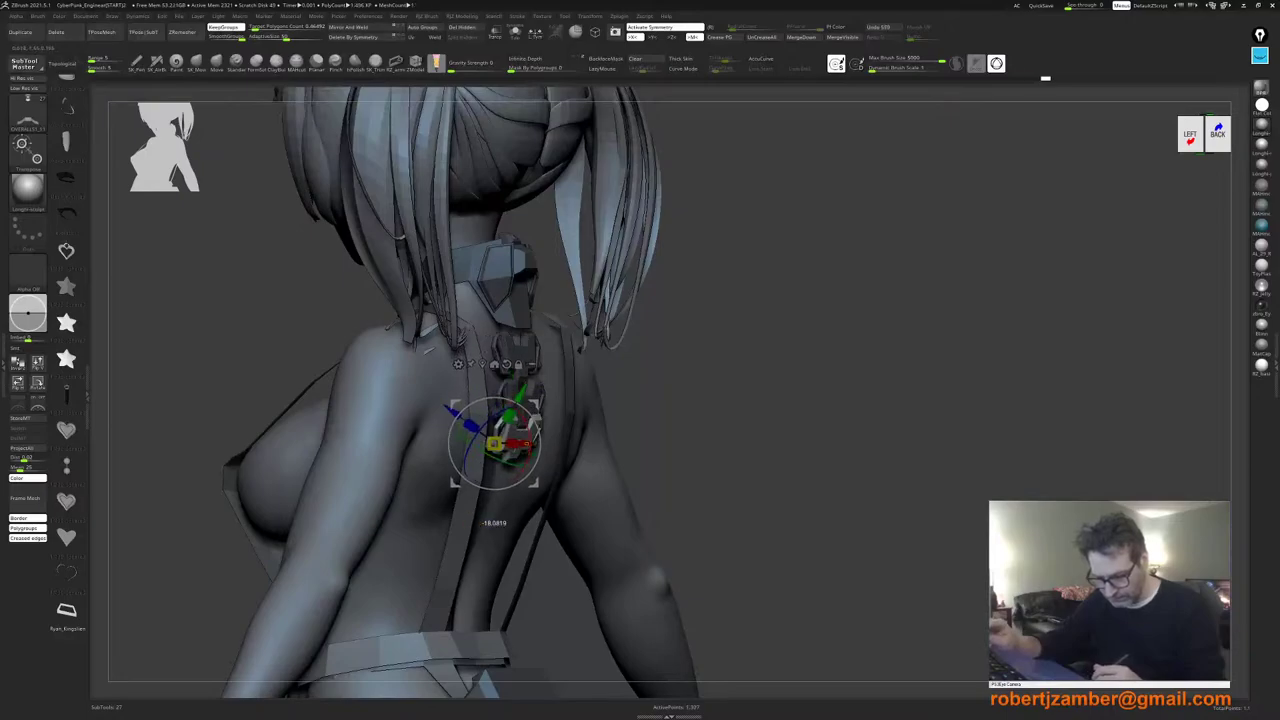
pyautogui.moveTo(540, 402); pyautogui.dragTo(465, 405, button='right')
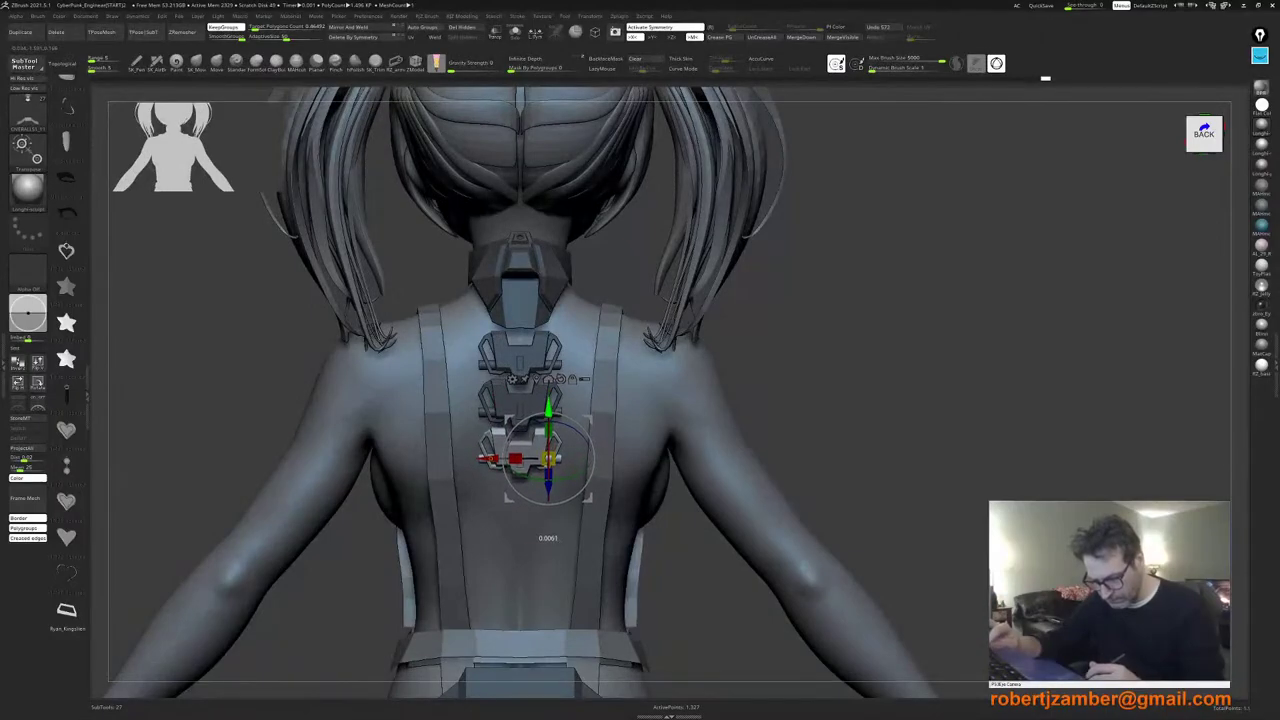
pyautogui.moveTo(548, 408); pyautogui.dragTo(566, 438, button='right')
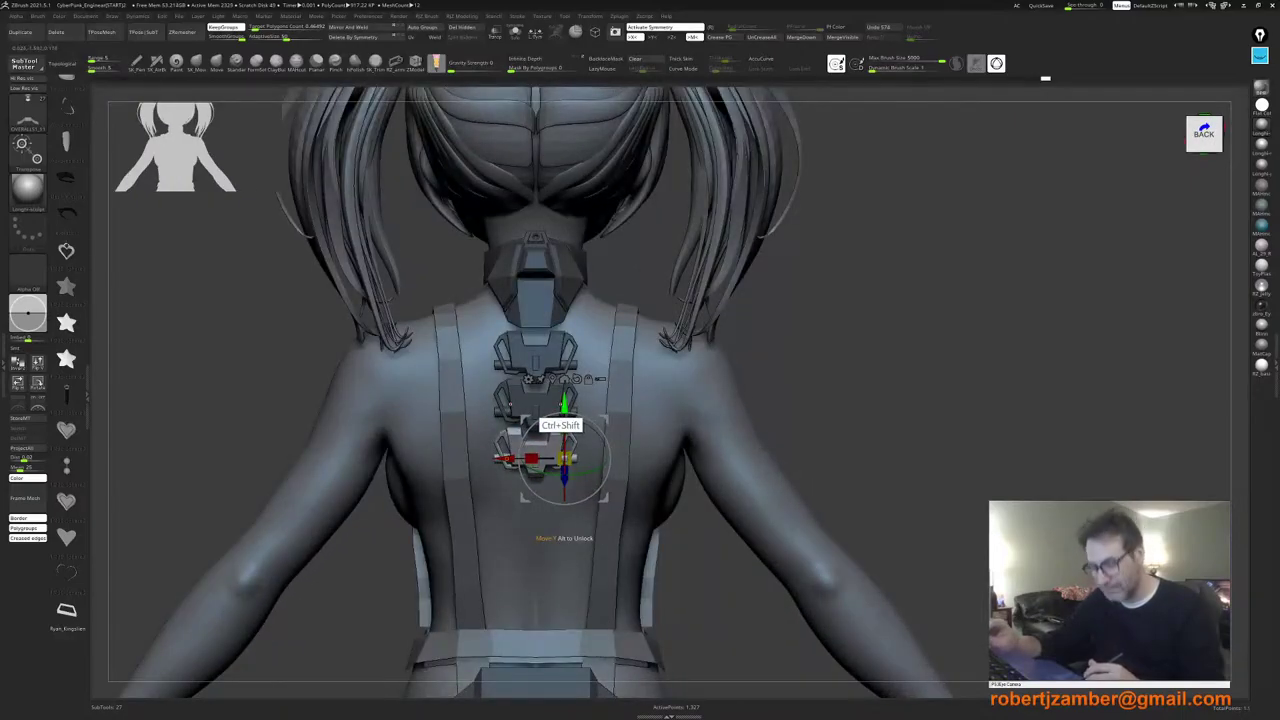
# Step: Duplicate the plate twice more down the spine, spacing the fourth and fifth copies evenly along the back
pyautogui.keyDown('ctrl'); pyautogui.moveTo(564, 402); pyautogui.dragTo(564, 449); pyautogui.keyUp('ctrl')
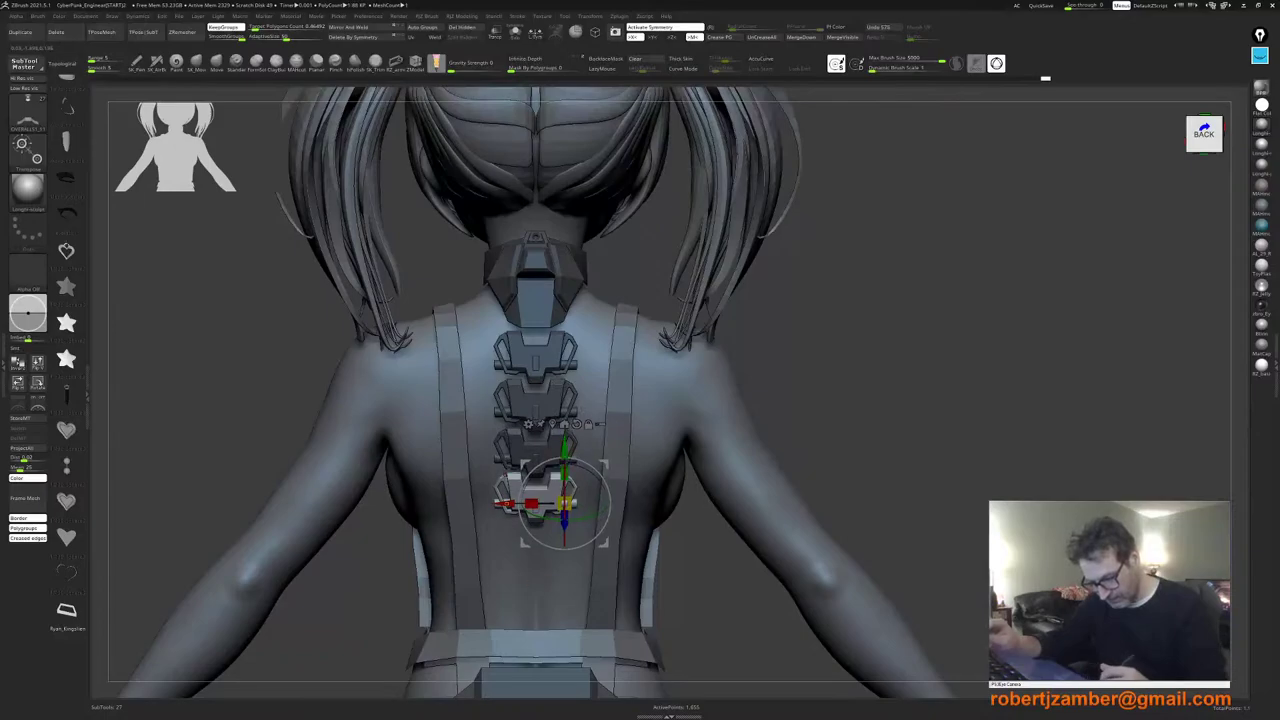
pyautogui.moveTo(520, 470); pyautogui.dragTo(458, 565, button='right')
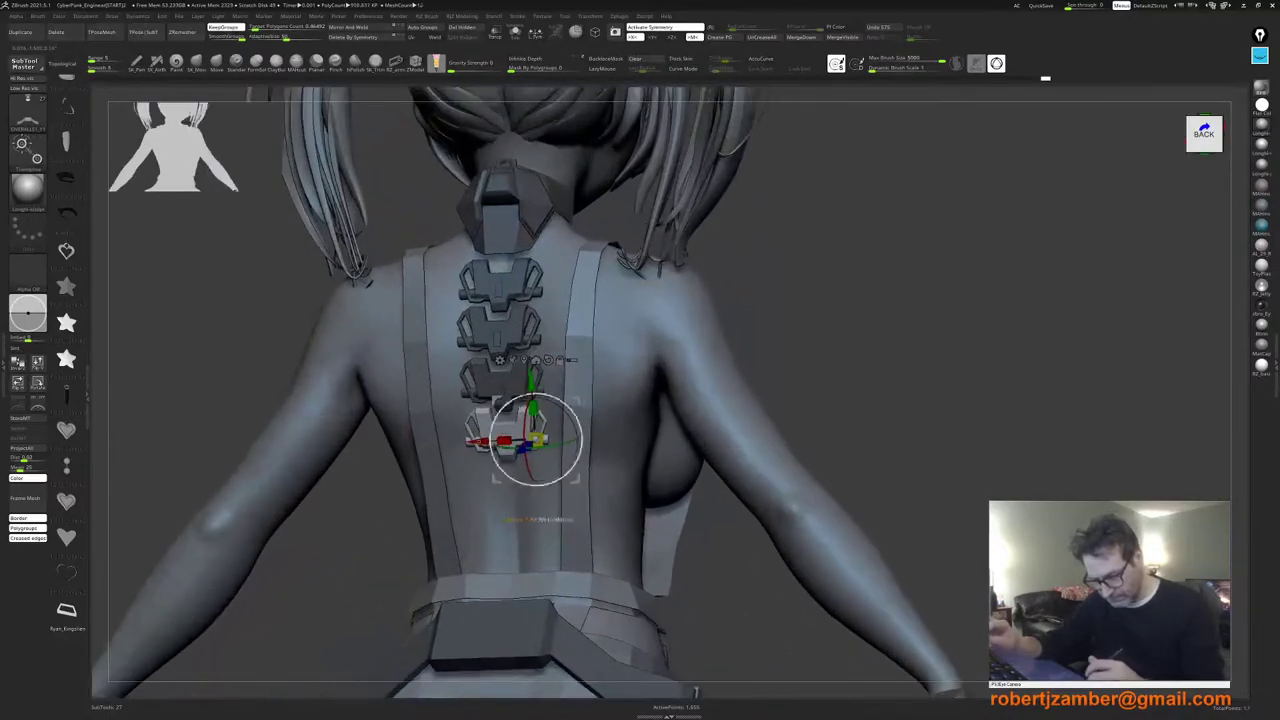
pyautogui.moveTo(531, 379); pyautogui.dragTo(531, 381)
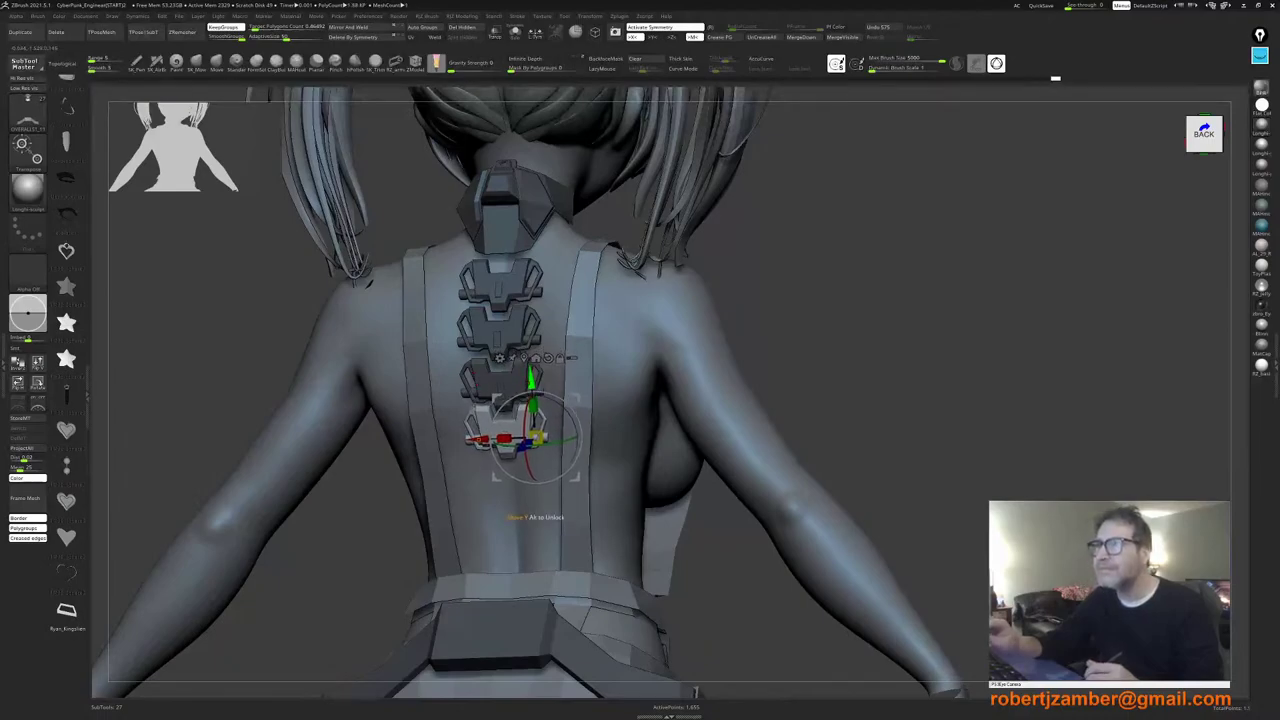
pyautogui.keyDown('ctrl'); pyautogui.moveTo(531, 382); pyautogui.dragTo(535, 428); pyautogui.keyUp('ctrl')
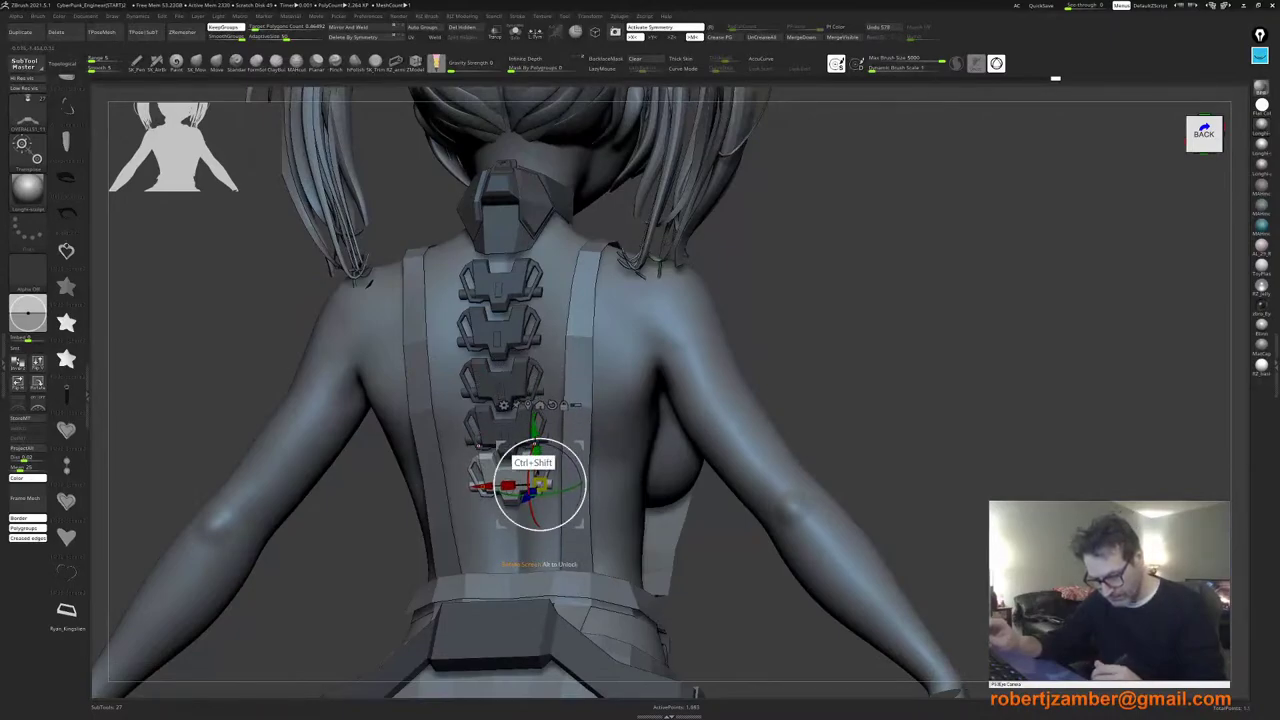
pyautogui.moveTo(537, 476); pyautogui.dragTo(440, 482, button='right')
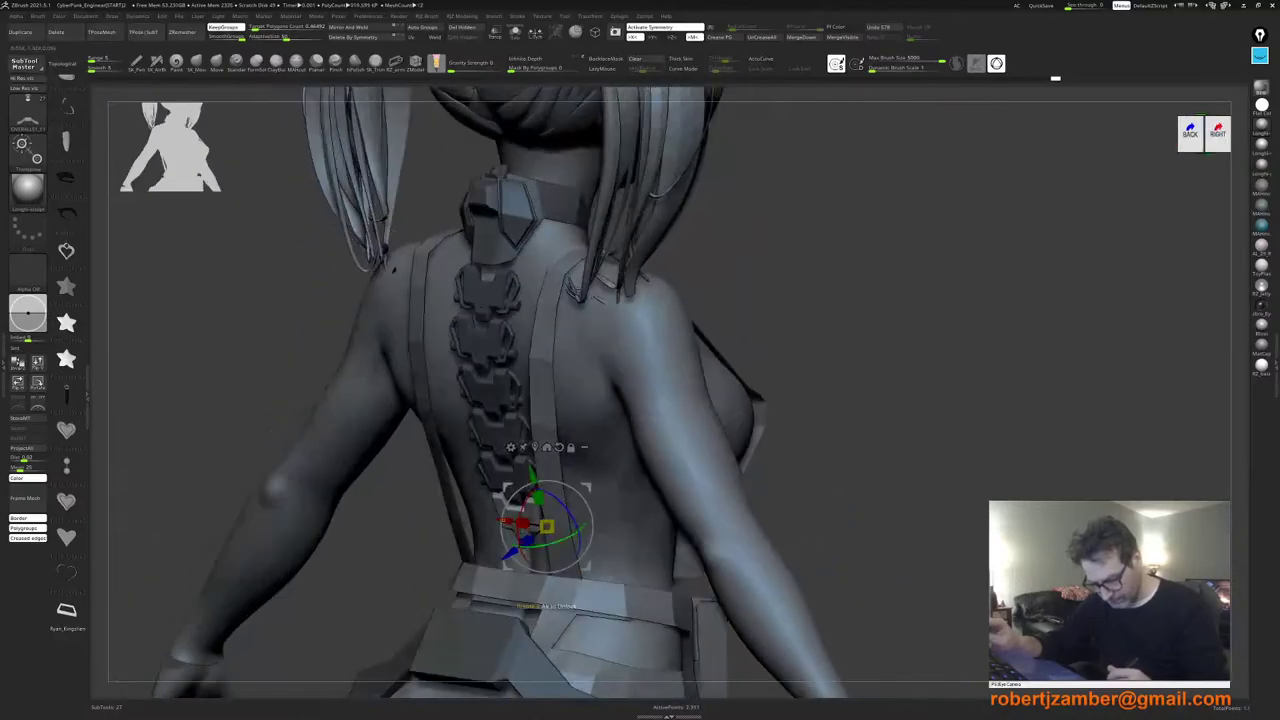
pyautogui.moveTo(512, 553)
pyautogui.mouseDown()
pyautogui.moveTo(503, 559)
pyautogui.moveTo(512, 546)
pyautogui.mouseUp()
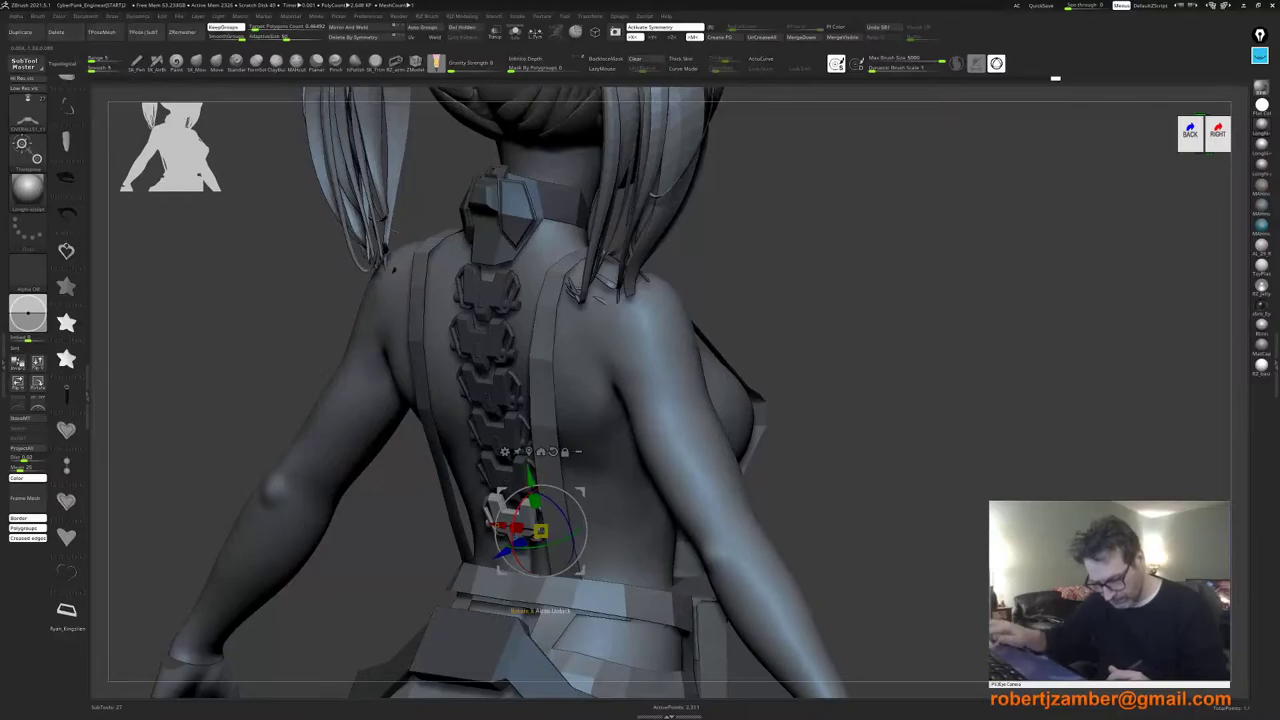
pyautogui.hotkey('ctrl', 'z')
pyautogui.hotkey('ctrl', 'z')
pyautogui.hotkey('ctrl', 'z')
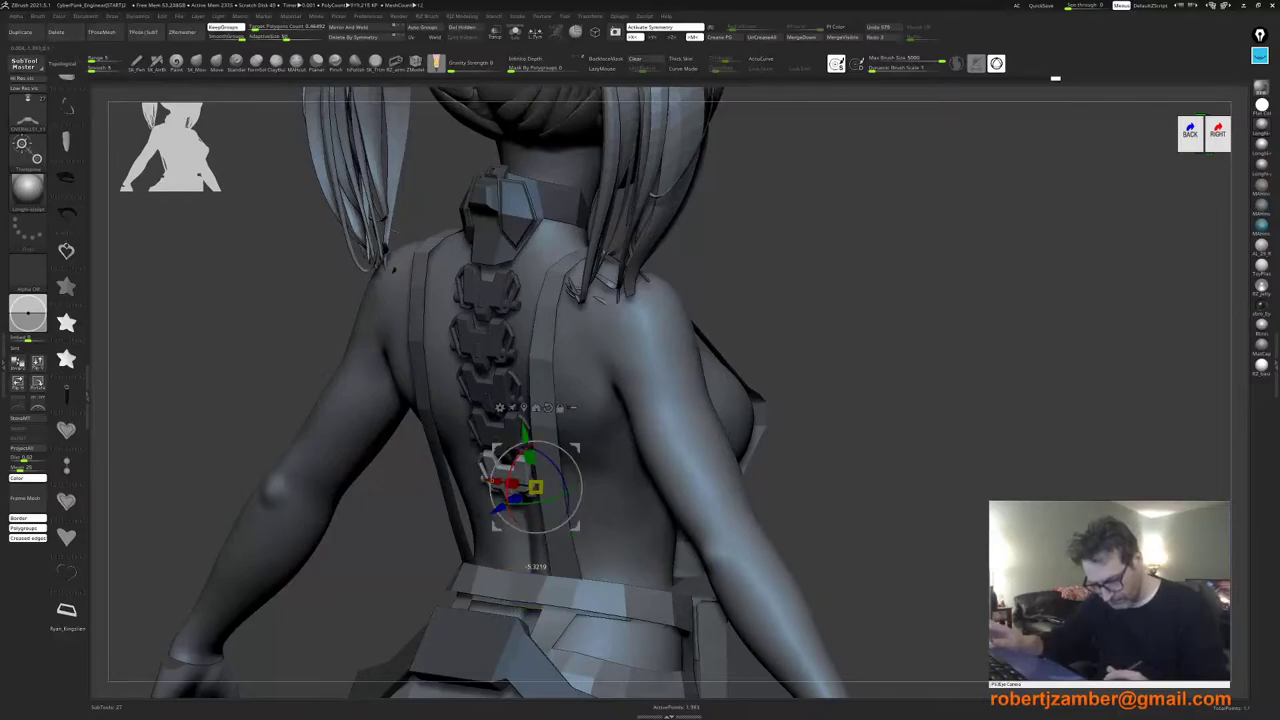
# Step: Duplicate the fifth plate downward as a sixth plate and seat it against the lower back
pyautogui.keyDown('shift'); pyautogui.moveTo(512, 472); pyautogui.dragTo(594, 480, button='right'); pyautogui.keyUp('shift')
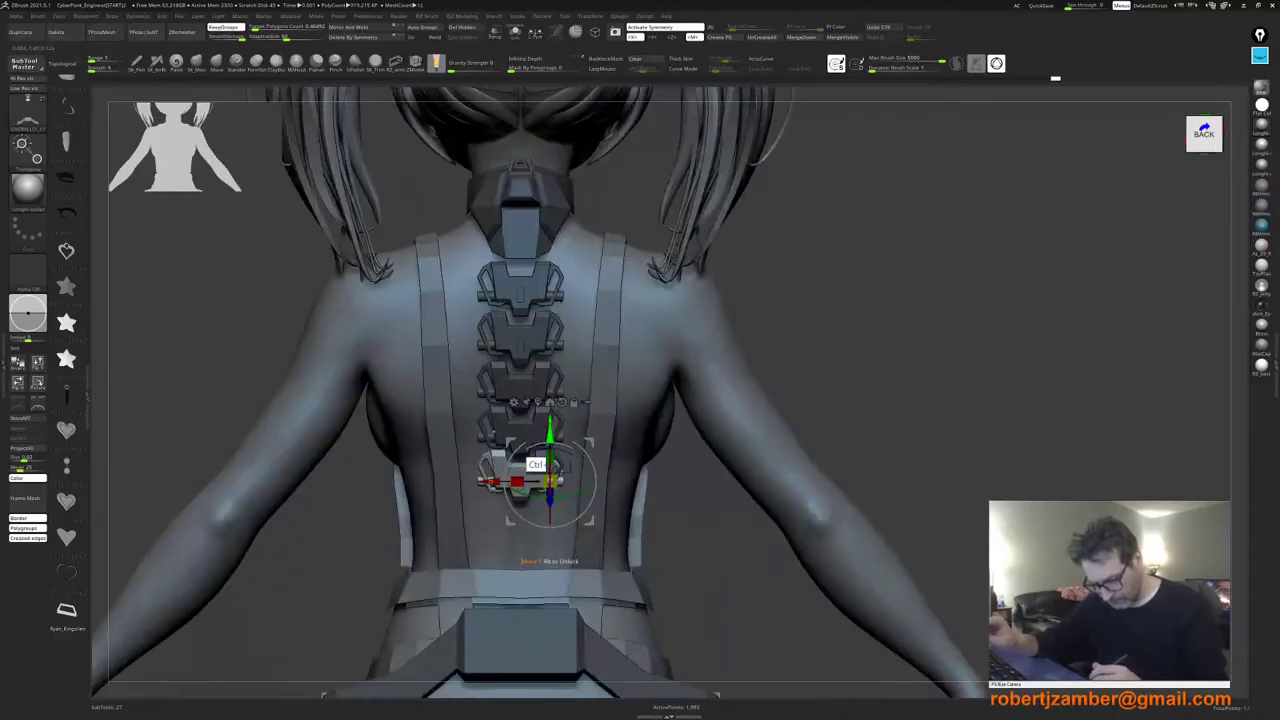
pyautogui.keyDown('ctrl'); pyautogui.moveTo(549, 429); pyautogui.dragTo(549, 473); pyautogui.keyUp('ctrl')
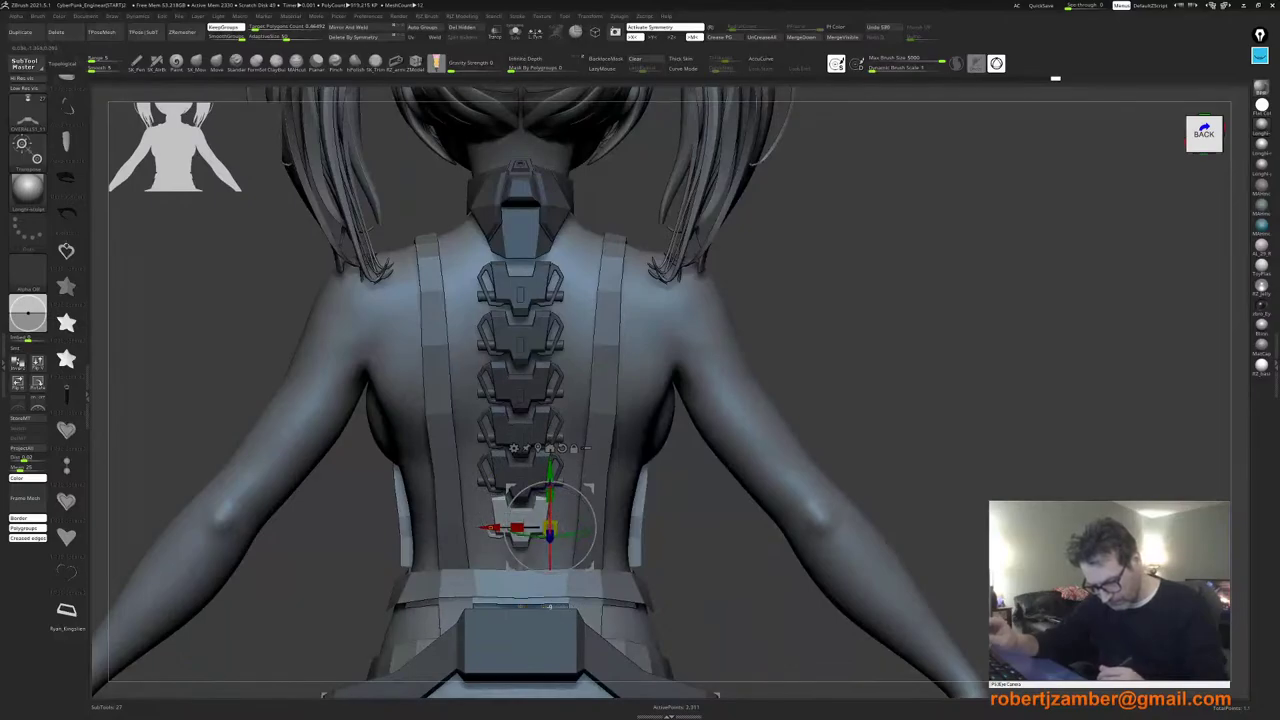
pyautogui.moveTo(549, 473); pyautogui.dragTo(474, 478, button='right')
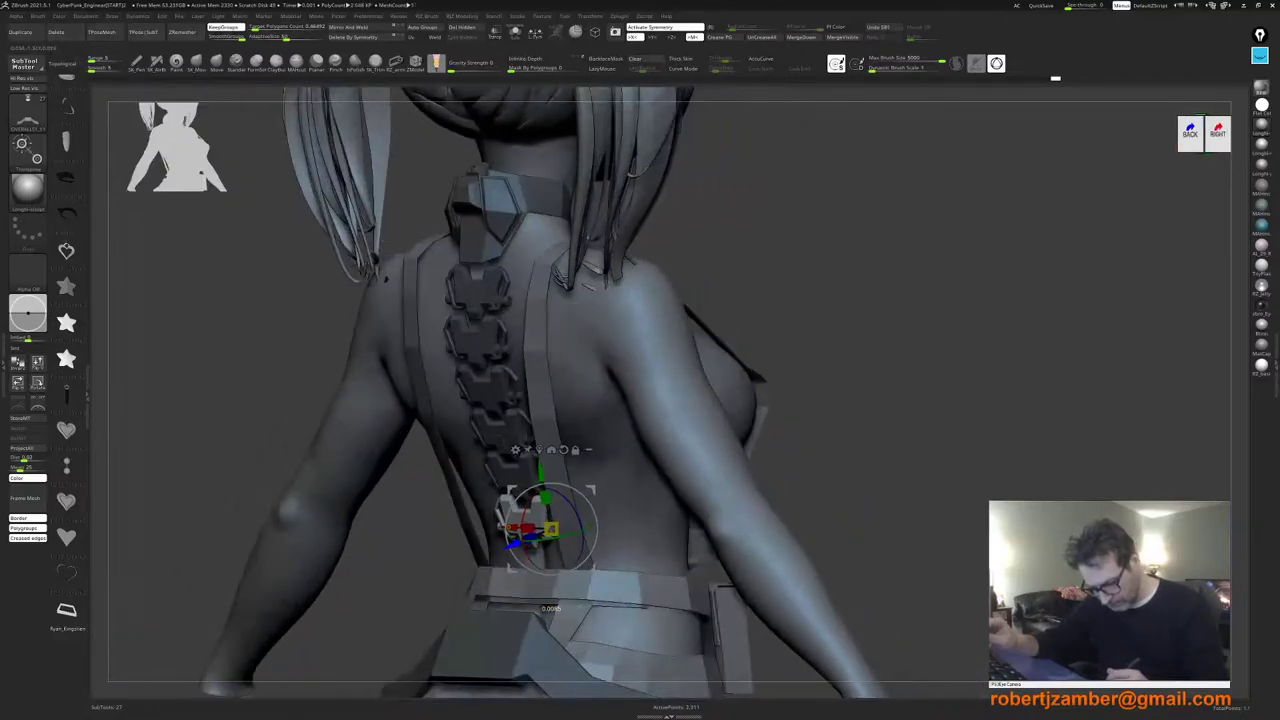
pyautogui.keyDown('shift'); pyautogui.moveTo(512, 543); pyautogui.dragTo(592, 541, button='right'); pyautogui.keyUp('shift')
pyautogui.moveTo(566, 470); pyautogui.dragTo(566, 465)
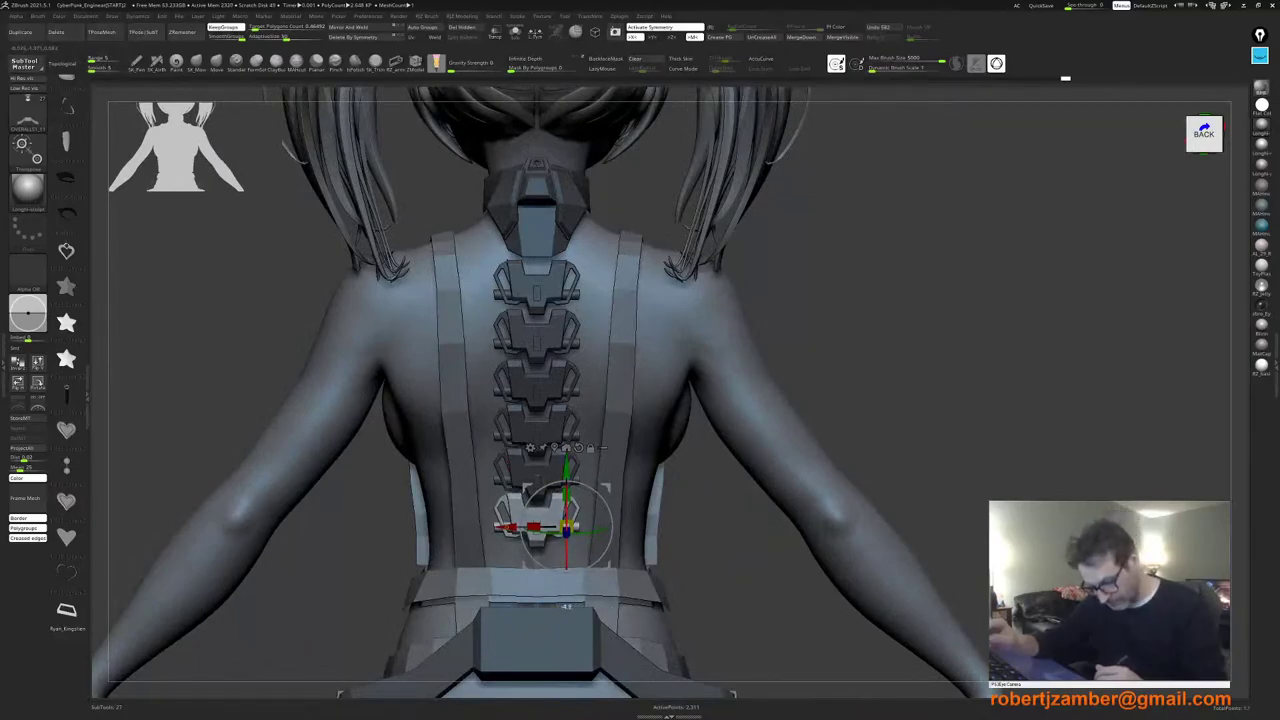
# Step: Tilt and move a seventh plate copy into place at the waist, just above the belt
pyautogui.moveTo(552, 517); pyautogui.dragTo(496, 524, button='right')
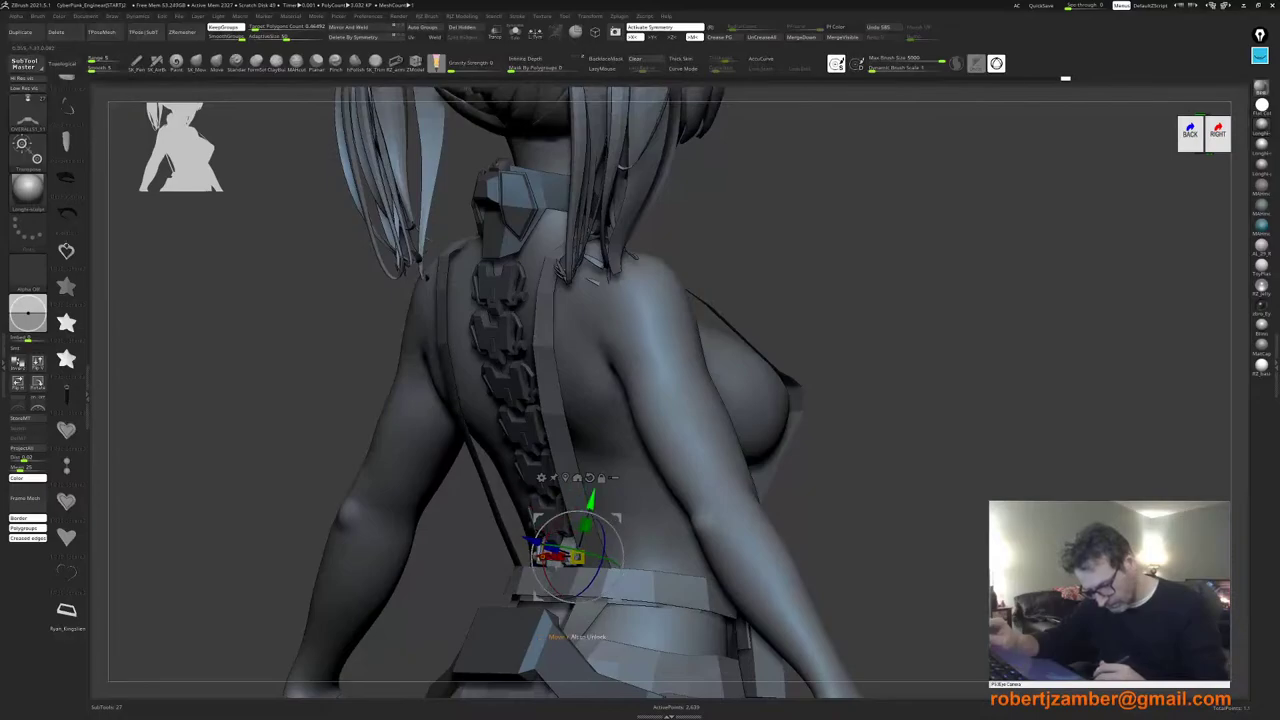
pyautogui.moveTo(530, 557); pyautogui.dragTo(524, 555)
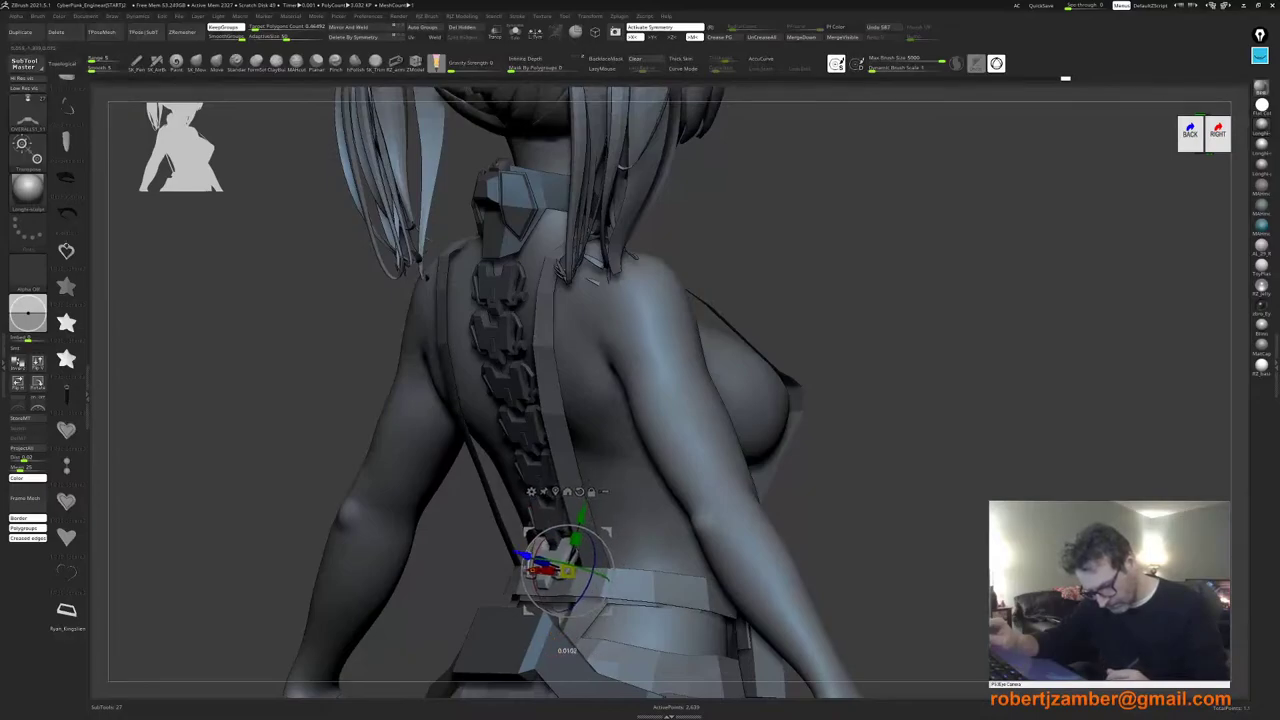
pyautogui.moveTo(524, 555); pyautogui.dragTo(579, 552, button='right')
pyautogui.moveTo(567, 515); pyautogui.dragTo(567, 519)
pyautogui.keyDown('ctrl'); pyautogui.moveTo(491, 486); pyautogui.dragTo(460, 431, button='right'); pyautogui.keyUp('ctrl')
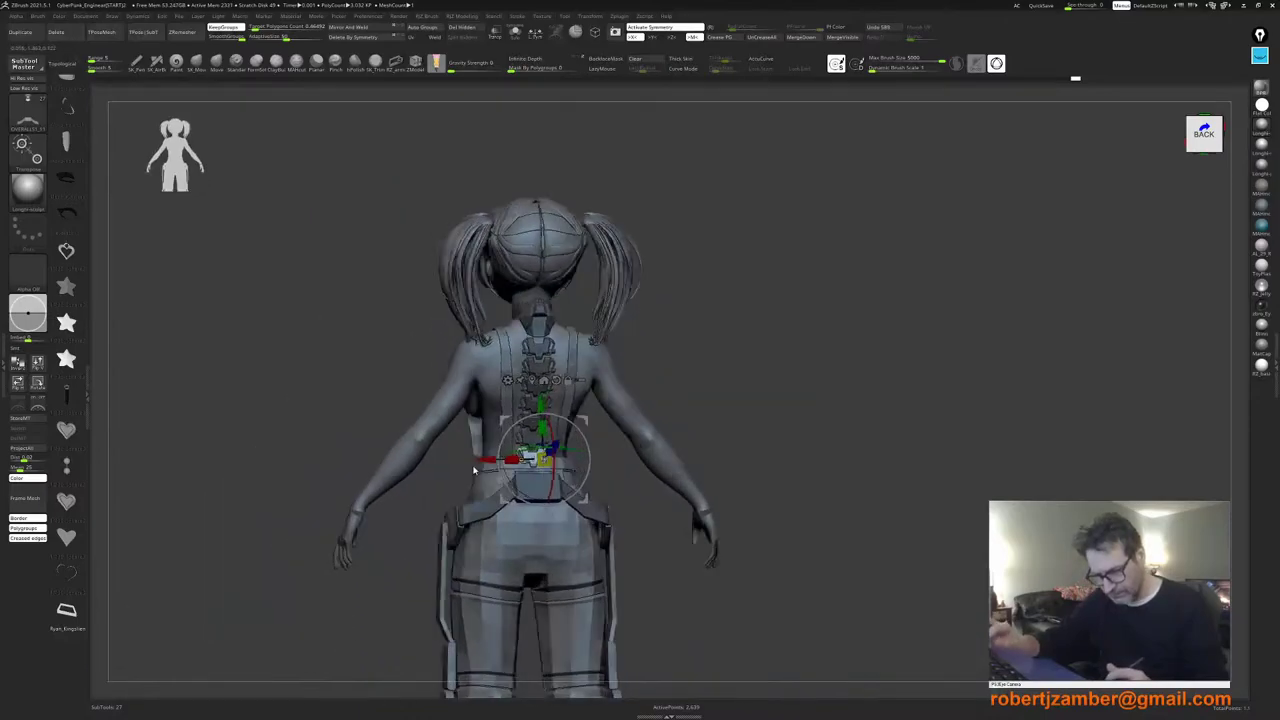
# Step: Realign the gizmo, duplicate the lowest plate up to the base of the neck and move the copy toward the collar armor
pyautogui.keyDown('alt'); pyautogui.click(556, 381); pyautogui.keyUp('alt')
pyautogui.keyDown('ctrl'); pyautogui.moveTo(544, 402); pyautogui.dragTo(543, 264); pyautogui.keyUp('ctrl')
pyautogui.moveTo(548, 318); pyautogui.dragTo(500, 345, button='right')
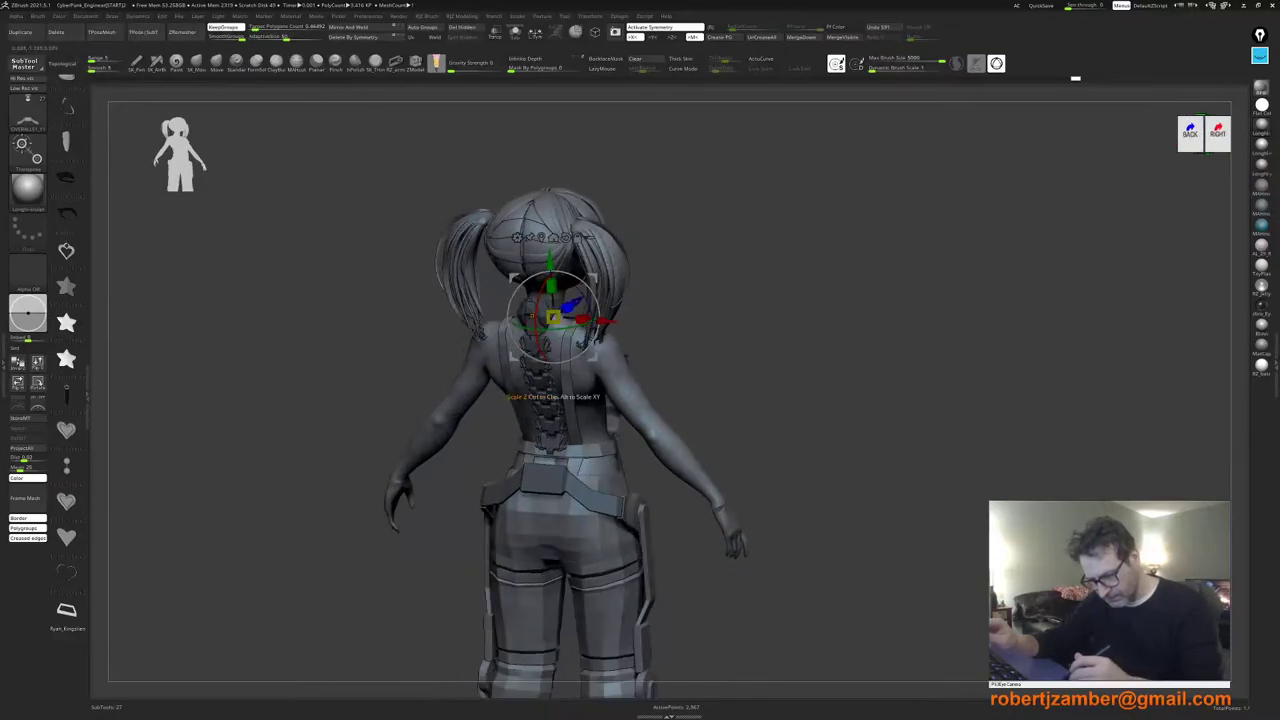
pyautogui.moveTo(570, 306); pyautogui.dragTo(551, 319)
pyautogui.keyDown('alt'); pyautogui.moveTo(532, 274); pyautogui.dragTo(555, 460, button='right'); pyautogui.keyUp('alt')
pyautogui.moveTo(555, 460)
pyautogui.mouseDown(button='right')
pyautogui.moveTo(590, 450)
pyautogui.moveTo(568, 441)
pyautogui.mouseUp(button='right')
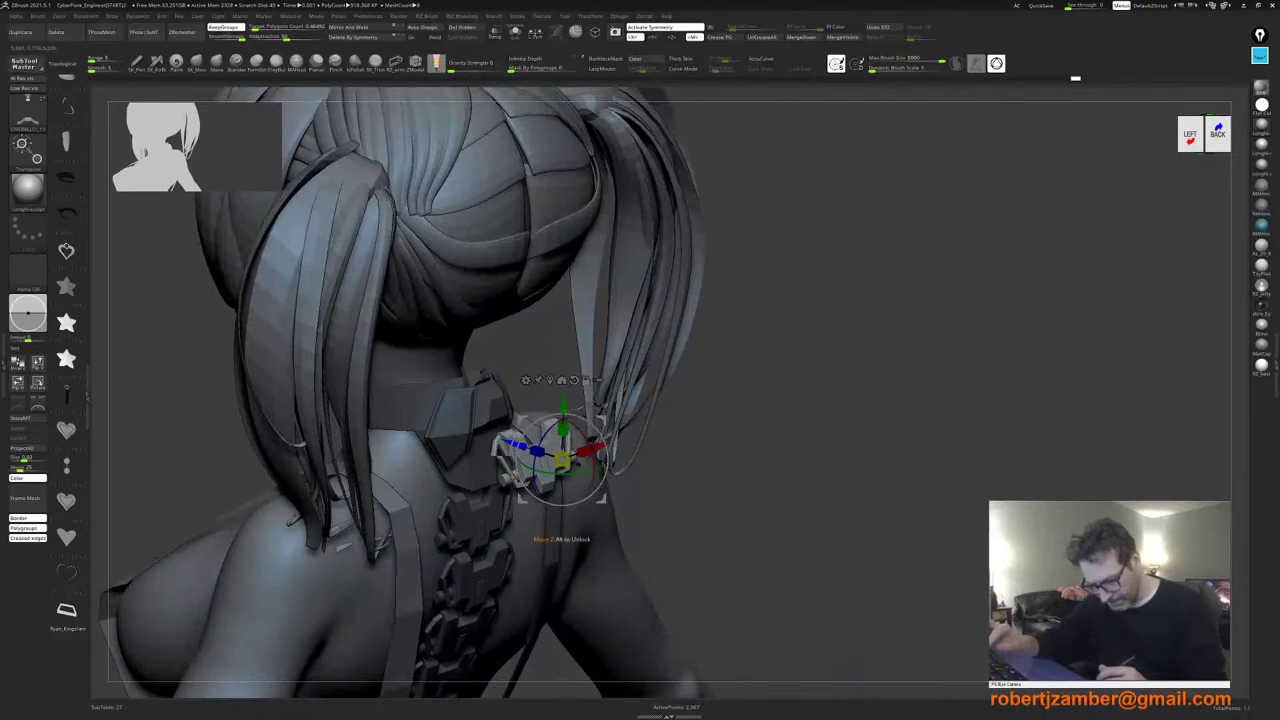
pyautogui.moveTo(462, 428); pyautogui.dragTo(464, 429)
pyautogui.keyDown('shift'); pyautogui.moveTo(540, 395); pyautogui.dragTo(499, 384, button='right'); pyautogui.keyUp('shift')
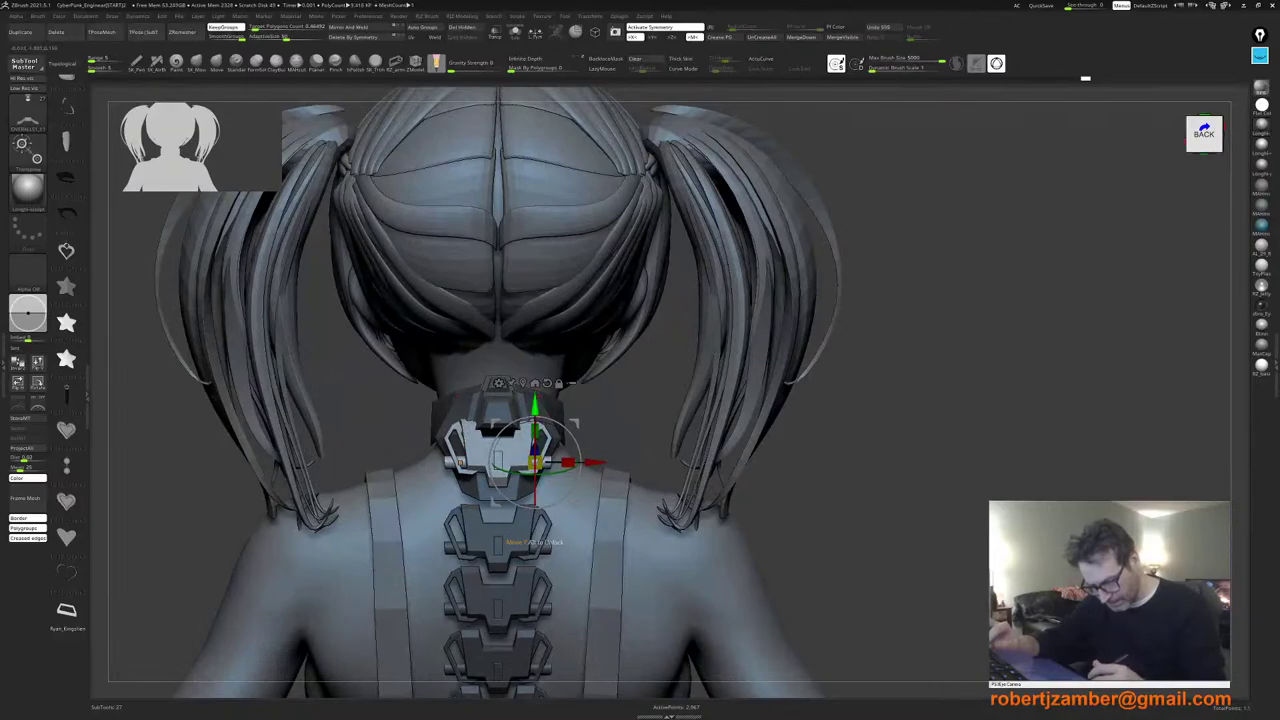
# Step: Lower and adjust the eighth plate so it sits between the collar armor and the top of the spine row
pyautogui.moveTo(535, 437); pyautogui.dragTo(498, 440, button='right')
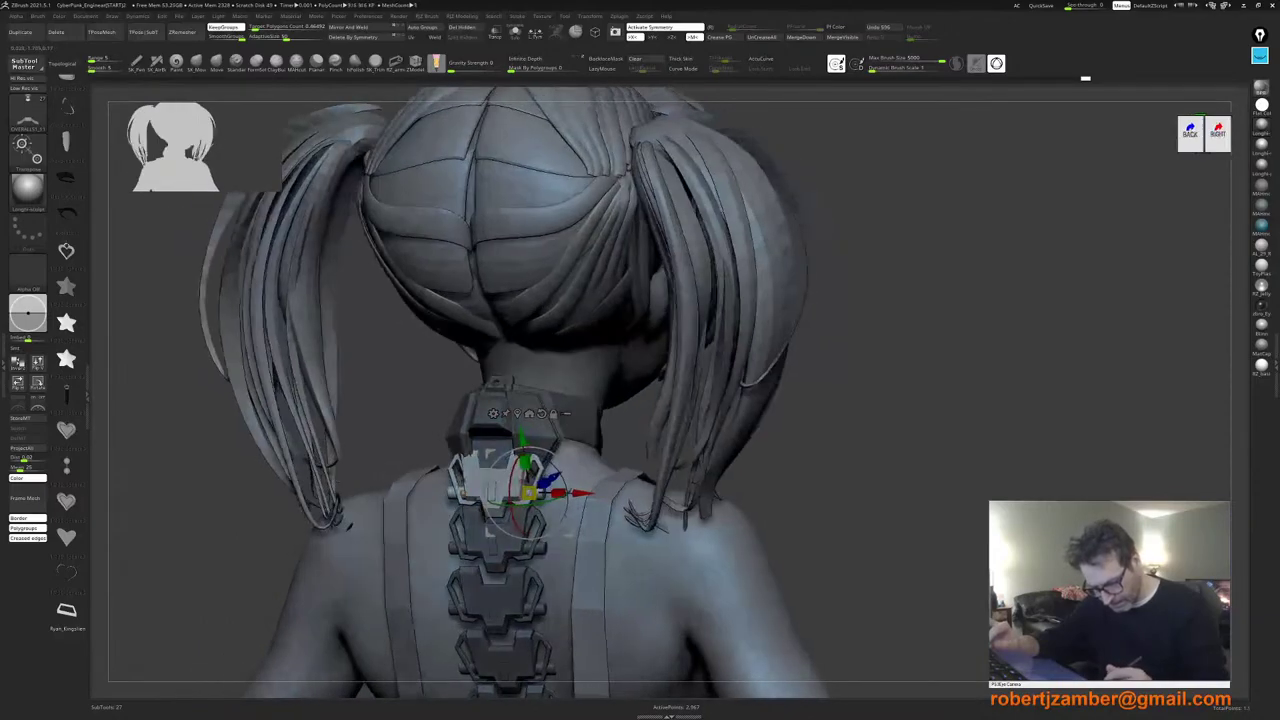
pyautogui.moveTo(522, 453); pyautogui.dragTo(522, 454)
pyautogui.moveTo(525, 450); pyautogui.dragTo(528, 507, button='right')
pyautogui.keyDown('alt'); pyautogui.click(517, 459); pyautogui.keyUp('alt')
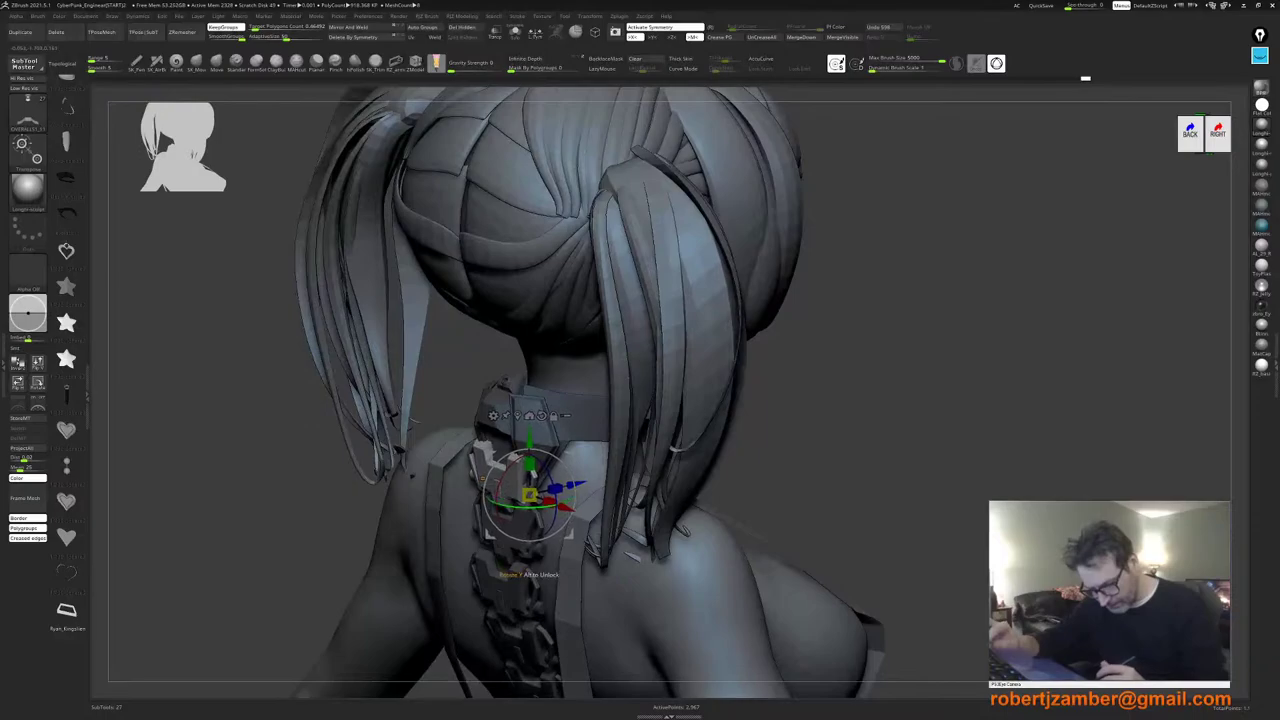
pyautogui.keyDown('shift'); pyautogui.moveTo(528, 507); pyautogui.dragTo(532, 495, button='right'); pyautogui.keyUp('shift')
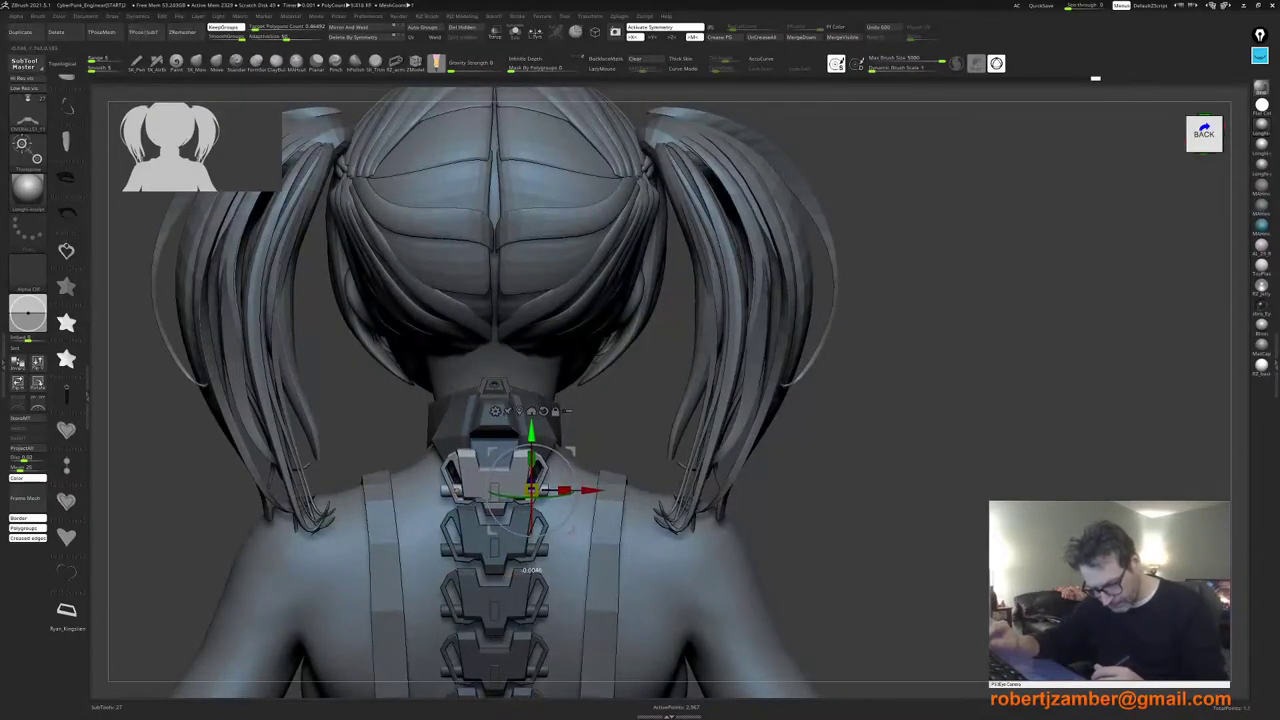
pyautogui.keyDown('ctrl'); pyautogui.moveTo(488, 452); pyautogui.dragTo(545, 440, button='right'); pyautogui.keyUp('ctrl')
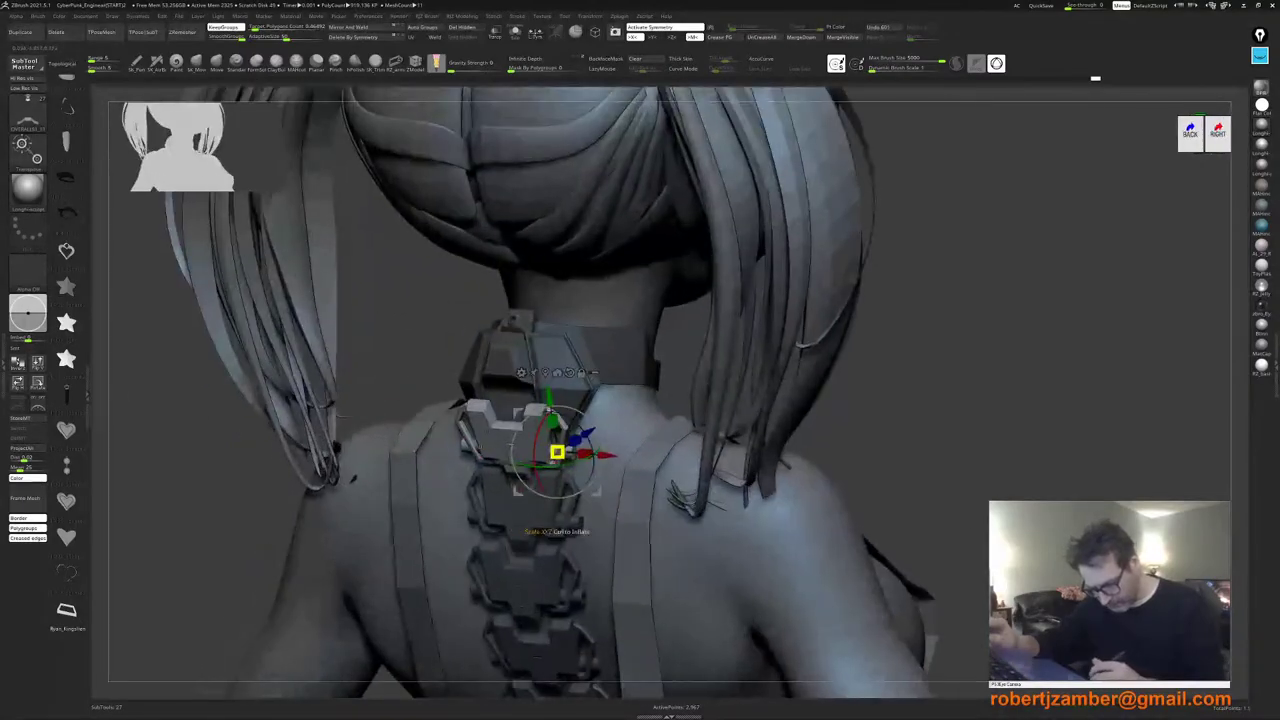
pyautogui.moveTo(586, 435); pyautogui.dragTo(582, 437)
# Step: Return to Draw mode with the whole spine row in view from behind and open the brush's draw size for editing
pyautogui.keyDown('ctrl'); pyautogui.moveTo(556, 450); pyautogui.dragTo(560, 525, button='right'); pyautogui.keyUp('ctrl')
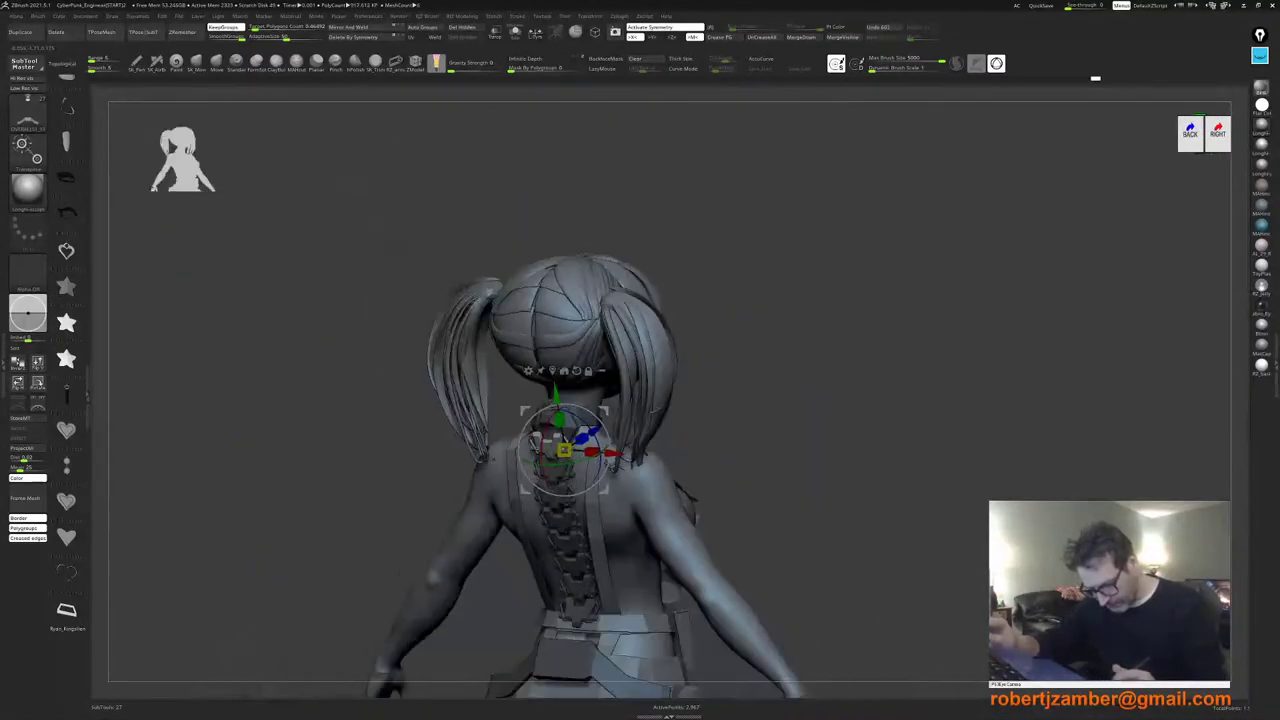
pyautogui.keyDown('shift'); pyautogui.moveTo(492, 459); pyautogui.dragTo(530, 462, button='right'); pyautogui.keyUp('shift')
pyautogui.keyDown('alt'); pyautogui.moveTo(448, 543); pyautogui.dragTo(440, 378, button='right'); pyautogui.keyUp('alt')
pyautogui.moveTo(432, 474)
pyautogui.mouseDown(button='right')
pyautogui.moveTo(488, 483)
pyautogui.moveTo(440, 477)
pyautogui.moveTo(457, 421)
pyautogui.moveTo(460, 489)
pyautogui.mouseUp(button='right')
pyautogui.press('q')
pyautogui.press('space')
pyautogui.click(484, 434)
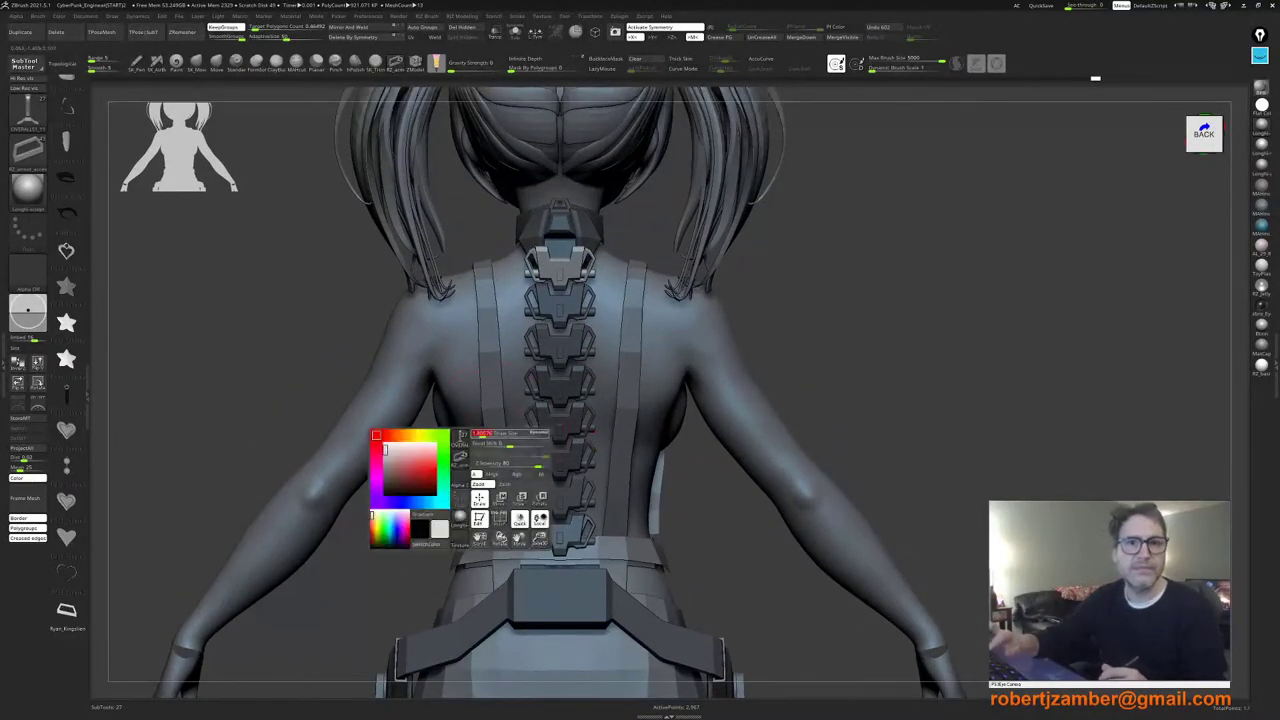
pyautogui.press('Return')
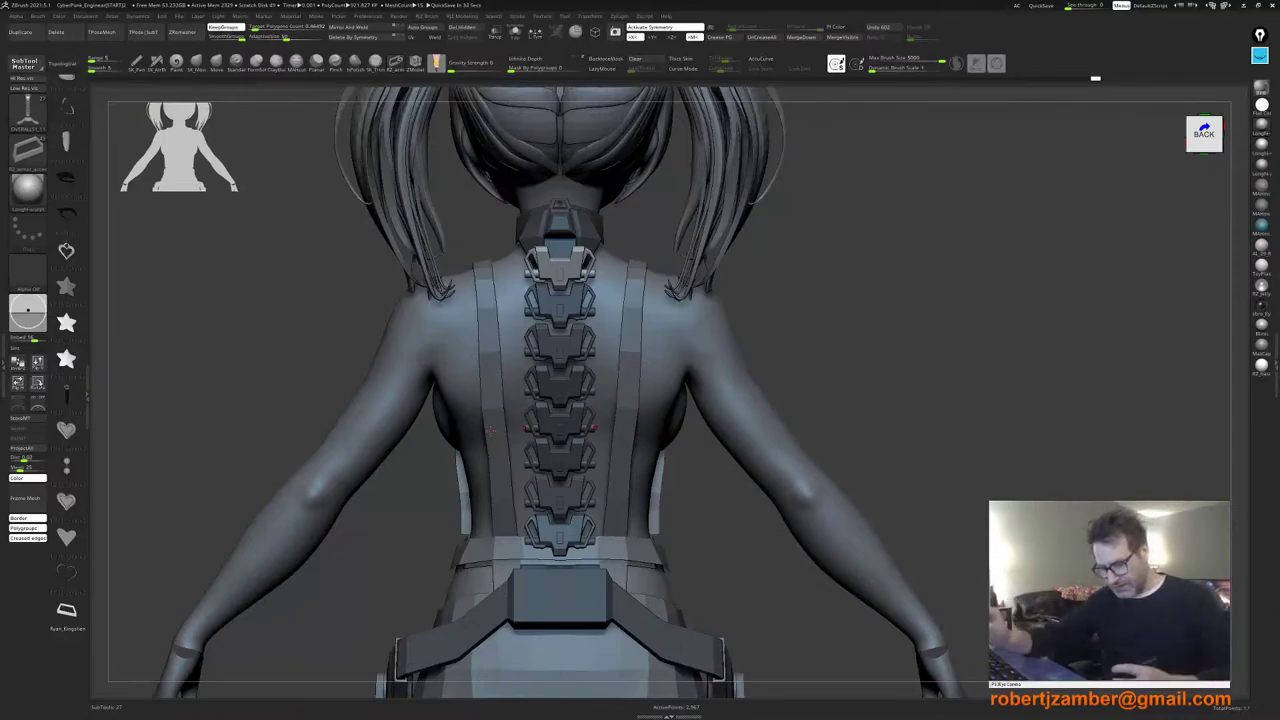
# Step: Examine the full row of spine plates and its proportions against the figure's back and hair from behind
pyautogui.press('ctrl')
pyautogui.keyDown('ctrl'); pyautogui.moveTo(436, 541); pyautogui.dragTo(520, 412, button='right'); pyautogui.keyUp('ctrl')
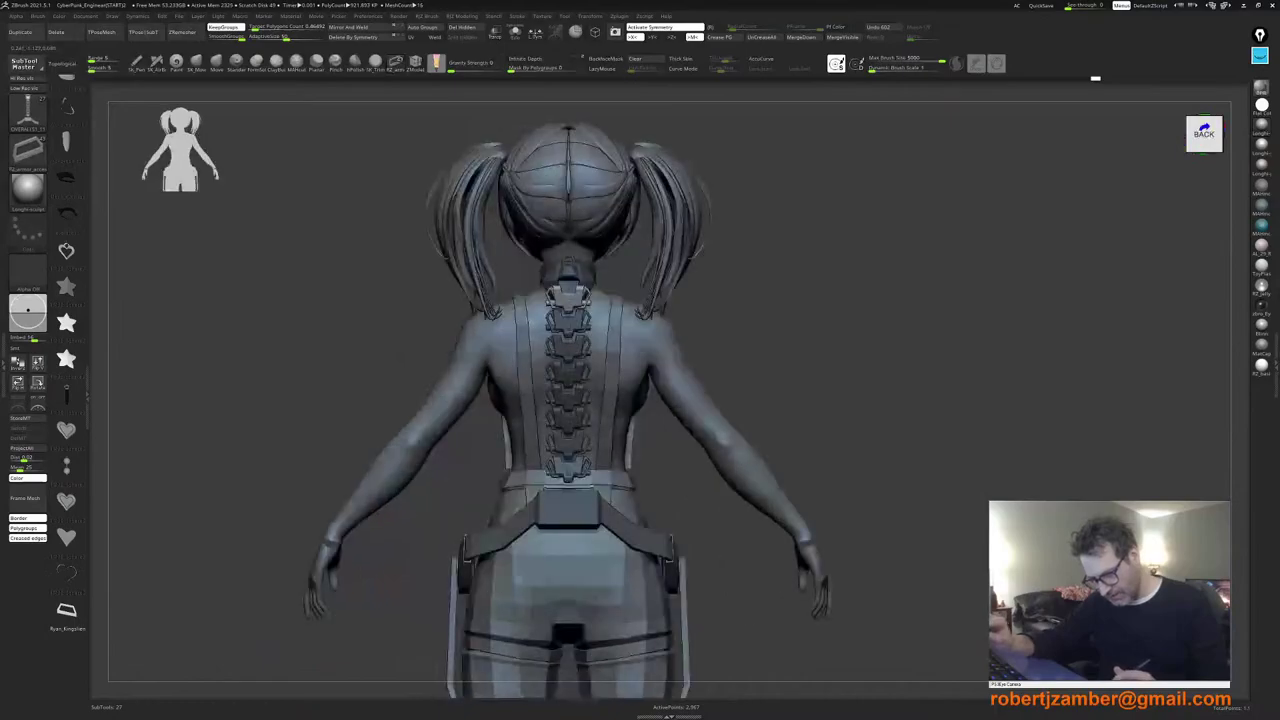
pyautogui.keyDown('ctrl'); pyautogui.moveTo(436, 640); pyautogui.dragTo(470, 580, button='right'); pyautogui.keyUp('ctrl')
pyautogui.hotkey('shift', 'f')
pyautogui.hotkey('shift', 'f')
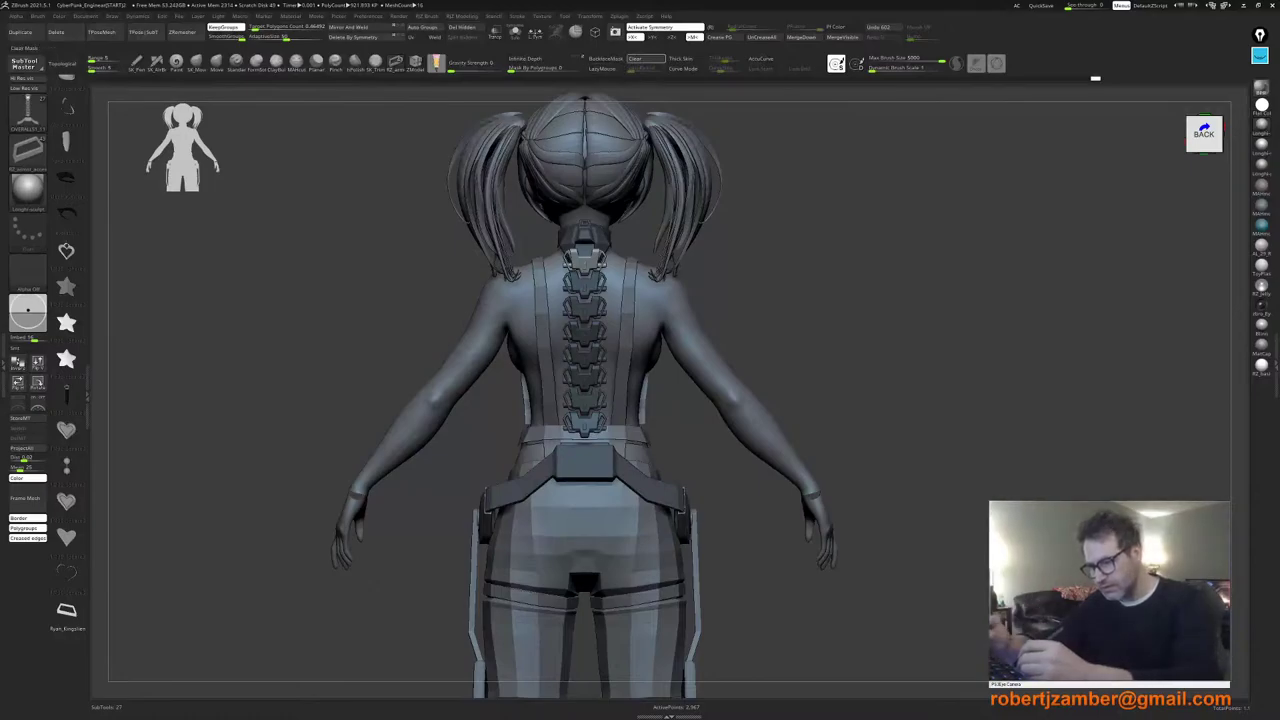
pyautogui.keyDown('ctrl'); pyautogui.moveTo(380, 475); pyautogui.dragTo(425, 510); pyautogui.keyUp('ctrl')
pyautogui.keyDown('ctrl'); pyautogui.moveTo(425, 510); pyautogui.dragTo(565, 508, button='right'); pyautogui.keyUp('ctrl')
pyautogui.keyDown('ctrl'); pyautogui.moveTo(471, 550); pyautogui.dragTo(499, 517, button='right'); pyautogui.keyUp('ctrl')
# Step: Select the overalls subtool and switch it to its stored morph target, checking the figure from the front and back
pyautogui.keyDown('alt'); pyautogui.click(552, 230); pyautogui.keyUp('alt')
pyautogui.keyDown('alt'); pyautogui.moveTo(535, 262); pyautogui.dragTo(618, 231, button='right'); pyautogui.keyUp('alt')
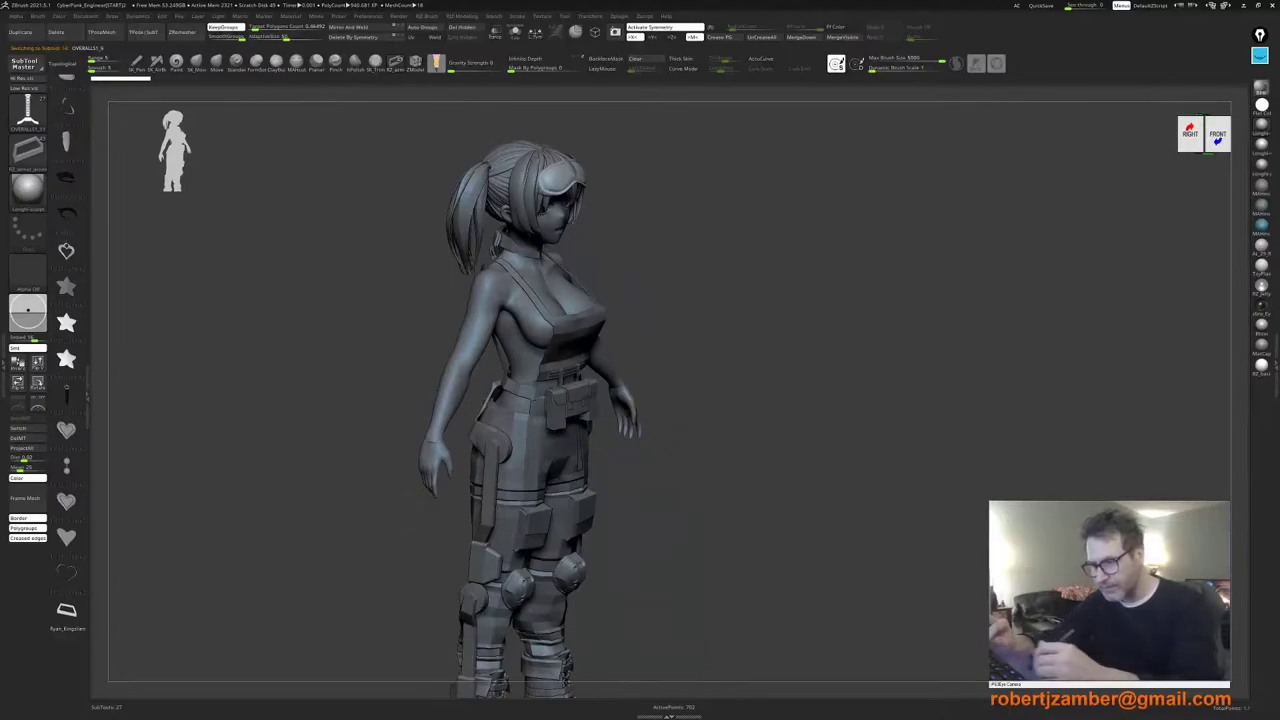
pyautogui.keyDown('alt'); pyautogui.moveTo(332, 284); pyautogui.dragTo(364, 260, button='right'); pyautogui.keyUp('alt')
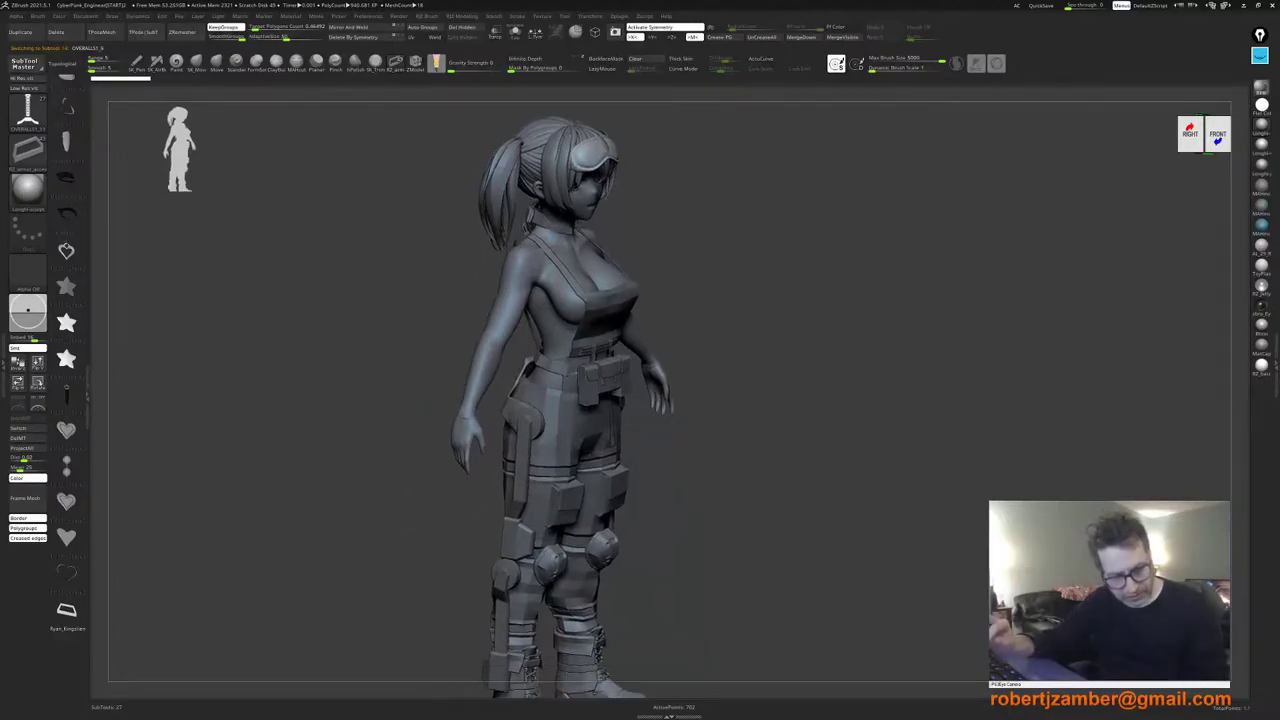
pyautogui.click(28, 428)
pyautogui.keyDown('shift'); pyautogui.moveTo(371, 467); pyautogui.dragTo(416, 511, button='right'); pyautogui.keyUp('shift')
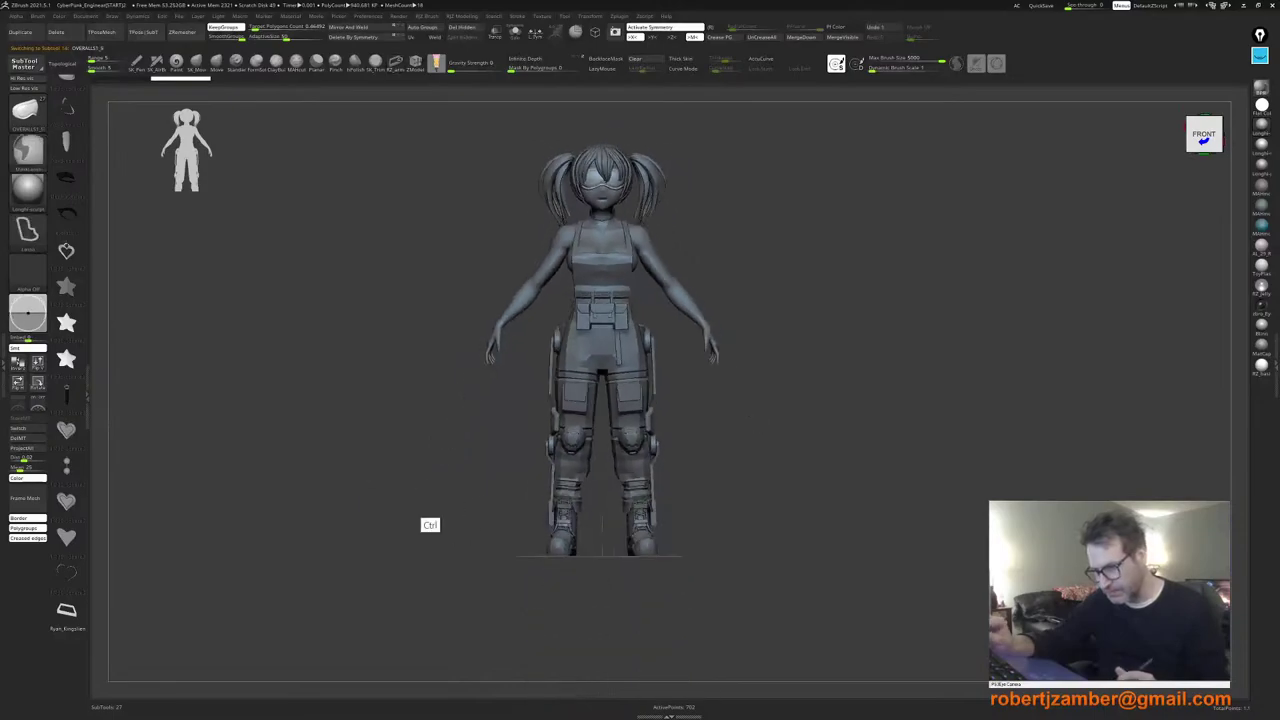
pyautogui.moveTo(504, 512); pyautogui.dragTo(355, 490, button='right')
pyautogui.rightClick(404, 494)
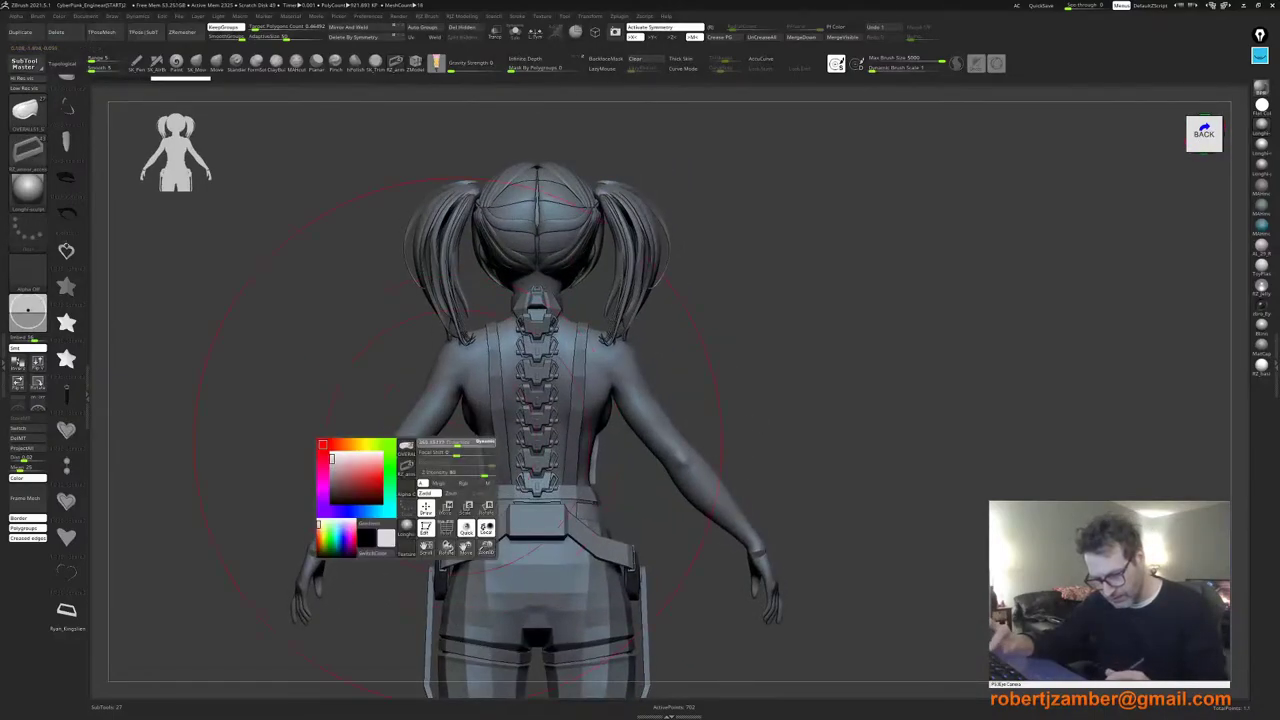
# Step: Reselect the spine plates and undo their duplications back to the single original plate below the collar armor
pyautogui.keyDown('alt'); pyautogui.click(531, 440); pyautogui.keyUp('alt')
pyautogui.keyDown('ctrl'); pyautogui.moveTo(531, 440); pyautogui.dragTo(508, 482, button='right'); pyautogui.keyUp('ctrl')
pyautogui.hotkey('ctrl', 'z')
pyautogui.hotkey('ctrl', 'z')
pyautogui.hotkey('ctrl', 'z')
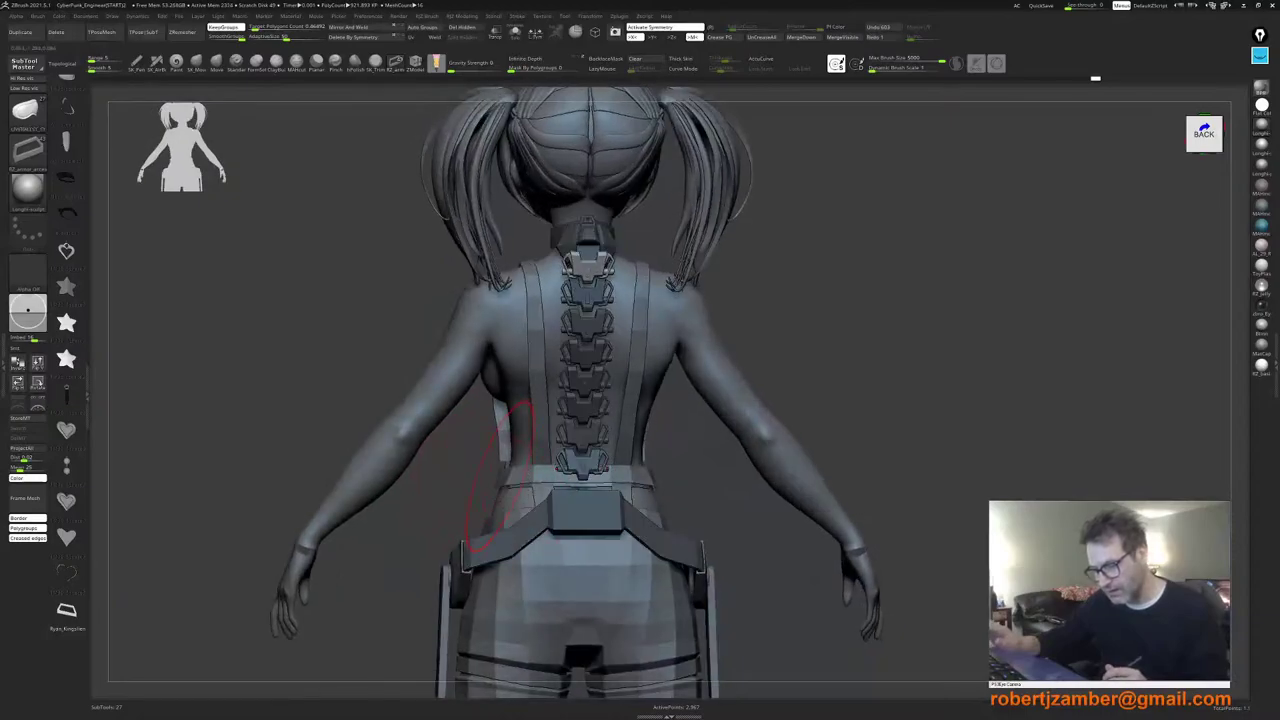
pyautogui.hotkey('ctrl', 'z')
pyautogui.hotkey('ctrl', 'z')
pyautogui.hotkey('ctrl', 'z')
pyautogui.hotkey('ctrl', 'z')
pyautogui.hotkey('ctrl', 'z')
pyautogui.hotkey('ctrl', 'z')
pyautogui.hotkey('ctrl', 'z')
pyautogui.hotkey('ctrl', 'z')
pyautogui.hotkey('ctrl', 'z')
pyautogui.hotkey('ctrl', 'z')
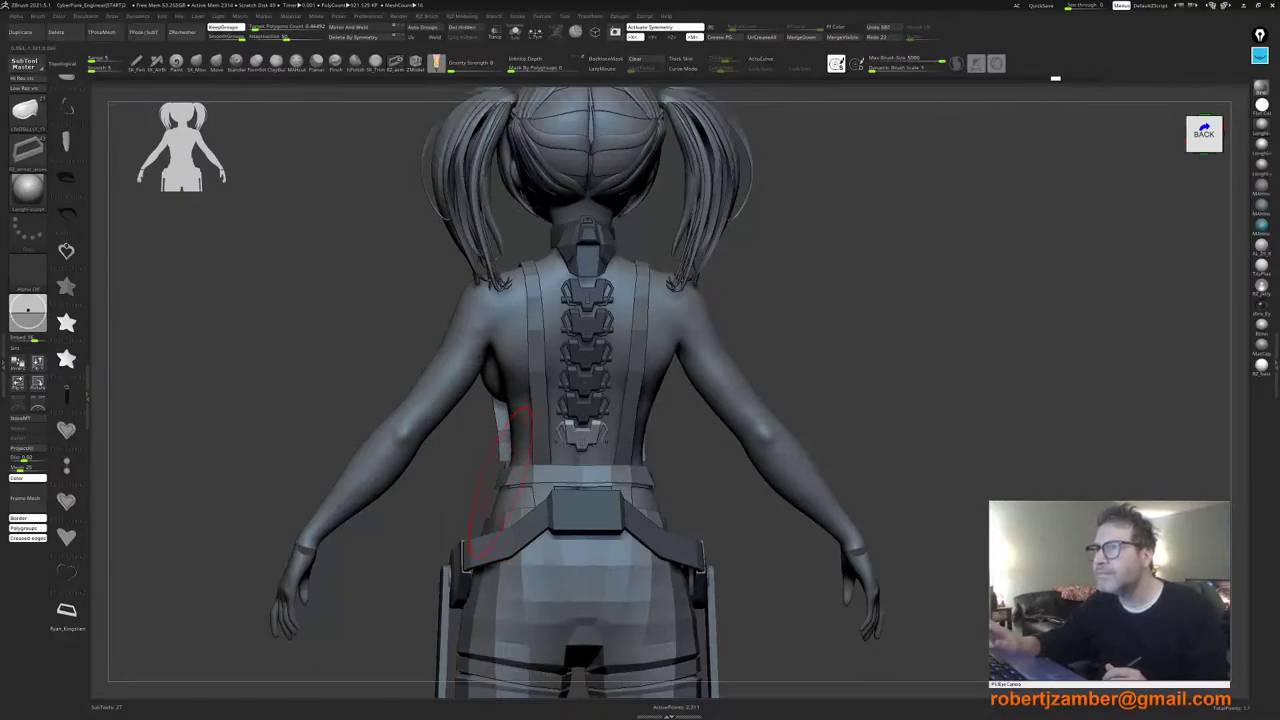
pyautogui.hotkey('ctrl', 'z')
pyautogui.hotkey('ctrl', 'z')
pyautogui.hotkey('ctrl', 'z')
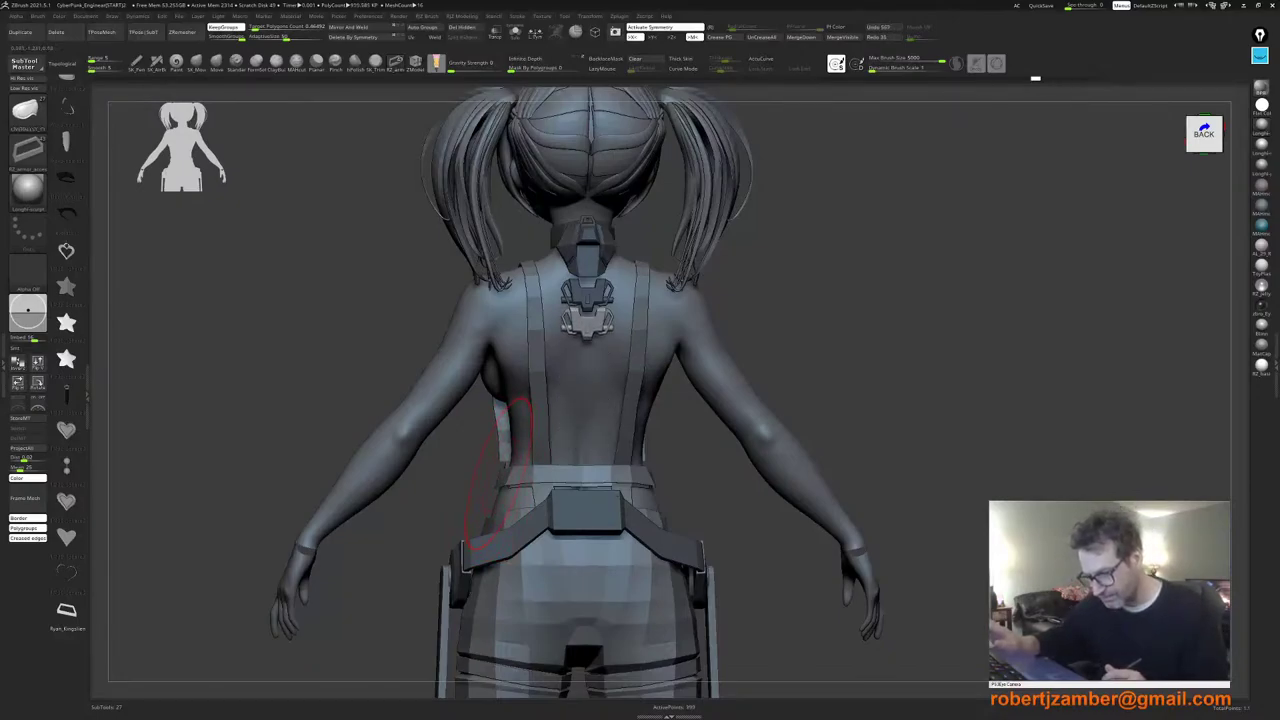
pyautogui.hotkey('ctrl', 'z')
pyautogui.hotkey('ctrl', 'z')
pyautogui.hotkey('ctrl', 'z')
pyautogui.hotkey('ctrl', 'shift', 'z')
pyautogui.hotkey('ctrl', 'shift', 'z')
pyautogui.hotkey('ctrl', 'shift', 'z')
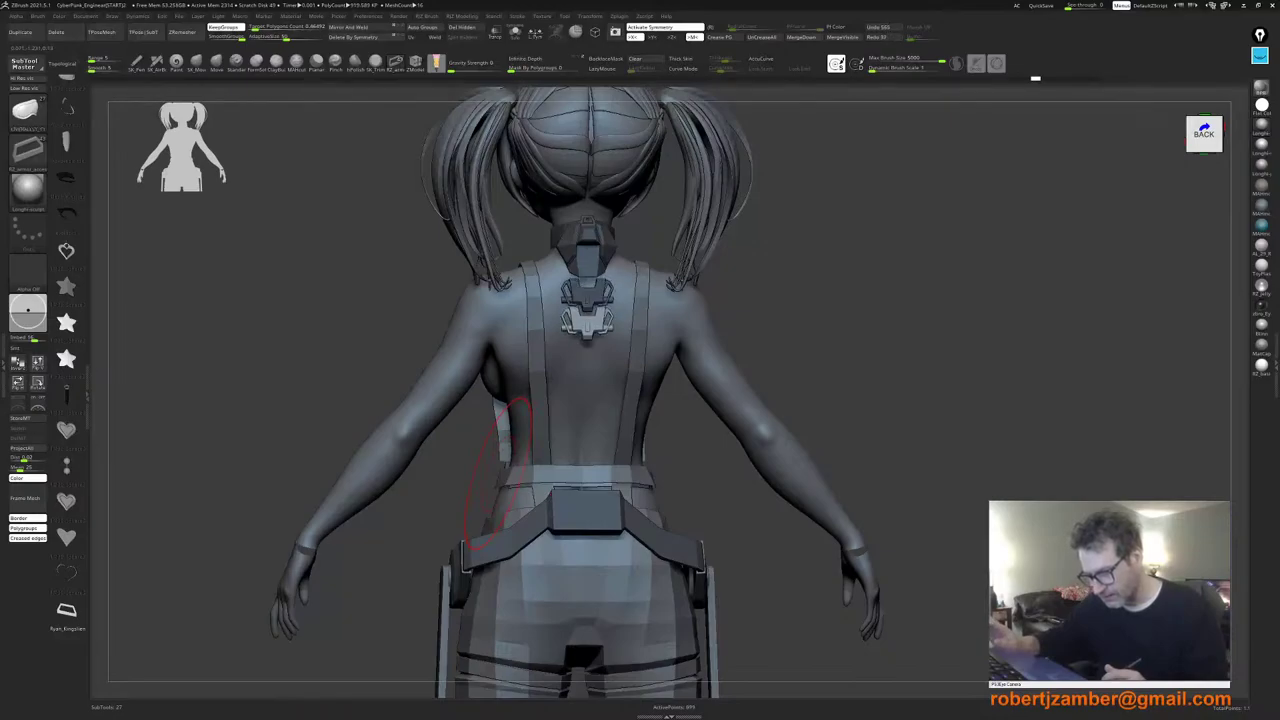
pyautogui.hotkey('ctrl', 'z')
# Step: Change the masking on the single plate and accept removing the newer undo history entries
pyautogui.keyDown('shift'); pyautogui.moveTo(498, 474); pyautogui.dragTo(592, 424, button='right'); pyautogui.keyUp('shift')
pyautogui.keyDown('ctrl'); pyautogui.click(541, 352); pyautogui.keyUp('ctrl')
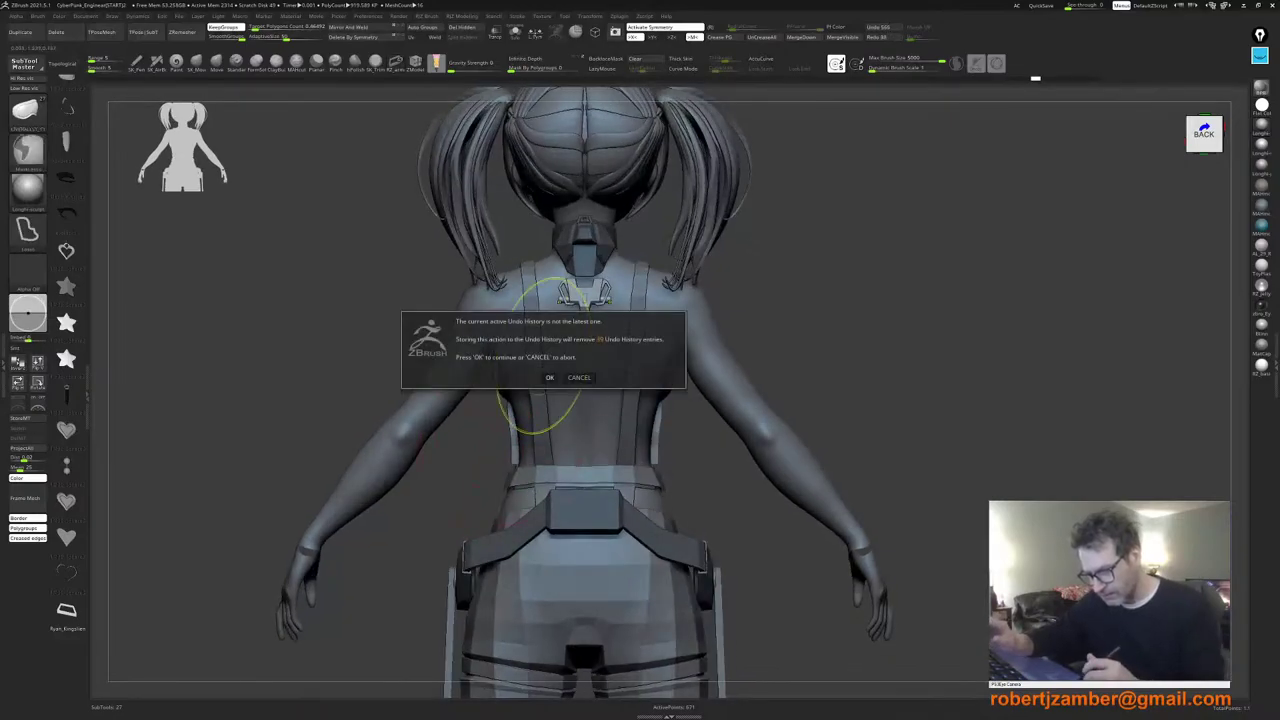
pyautogui.click(549, 377)
# Step: Isolate the armor piece and adjust the plate's depth along the front-to-back axis with the gizmo in side view
pyautogui.keyDown('ctrl'); pyautogui.moveTo(545, 372); pyautogui.dragTo(592, 430, button='right'); pyautogui.keyUp('ctrl')
pyautogui.press('w')
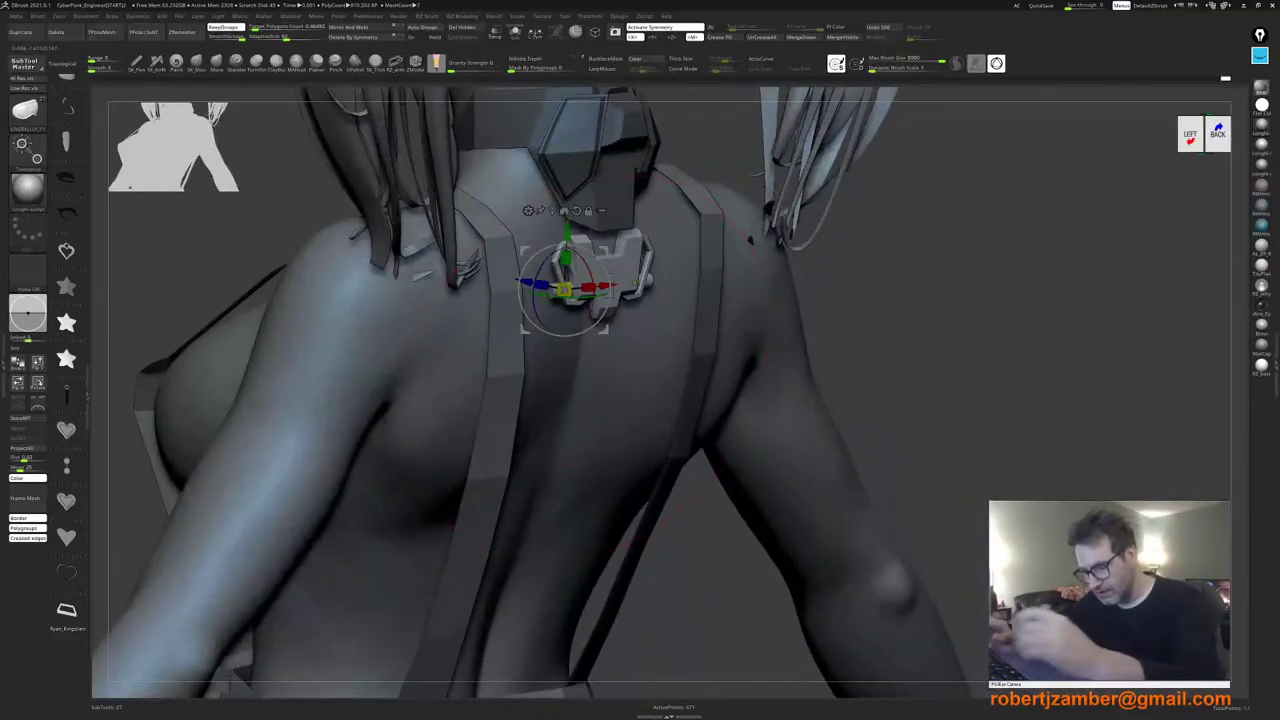
pyautogui.keyDown('shift'); pyautogui.moveTo(543, 363); pyautogui.dragTo(646, 401, button='right'); pyautogui.keyUp('shift')
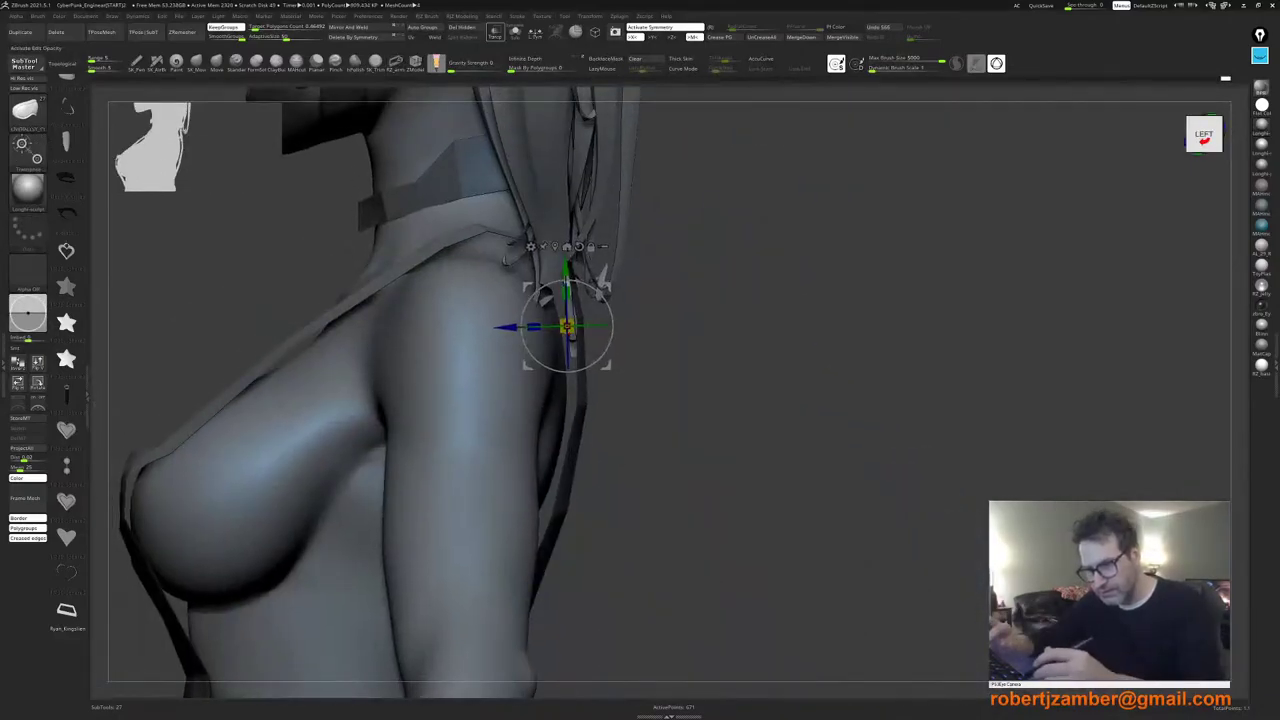
pyautogui.click(515, 33)
pyautogui.keyDown('ctrl'); pyautogui.moveTo(588, 305); pyautogui.dragTo(606, 365, button='right'); pyautogui.keyUp('ctrl')
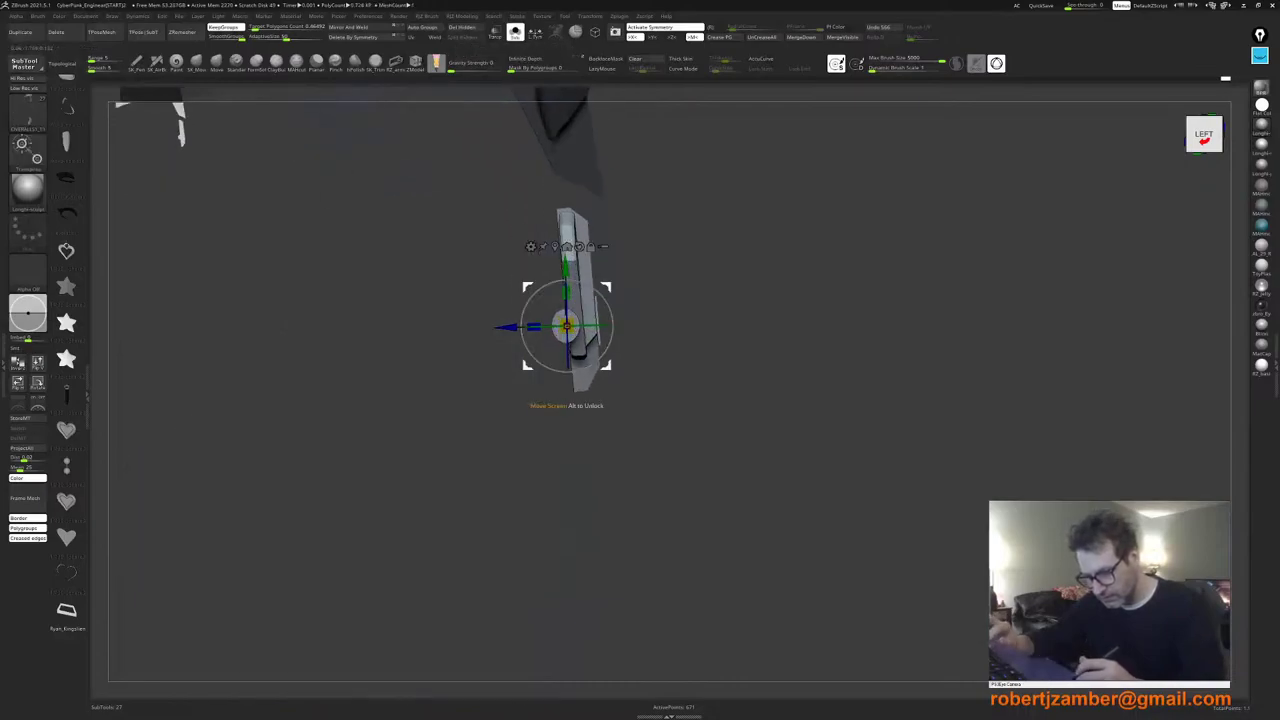
pyautogui.moveTo(533, 327); pyautogui.dragTo(517, 327)
pyautogui.moveTo(640, 365); pyautogui.dragTo(468, 381, button='right')
pyautogui.press('q')
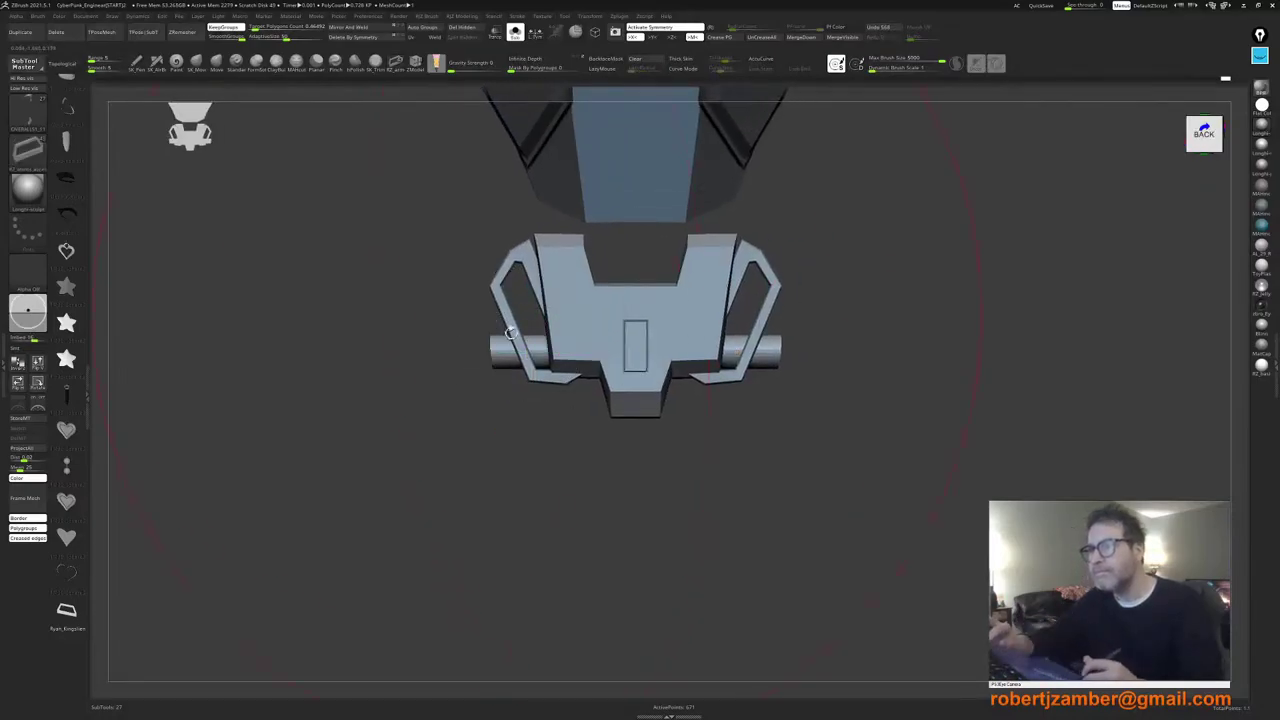
# Step: Display the plate's polygroup wireframe in a close view of the notch between its two upper arms
pyautogui.keyDown('alt'); pyautogui.moveTo(600, 300); pyautogui.dragTo(492, 343, button='right'); pyautogui.keyUp('alt')
pyautogui.press('space')
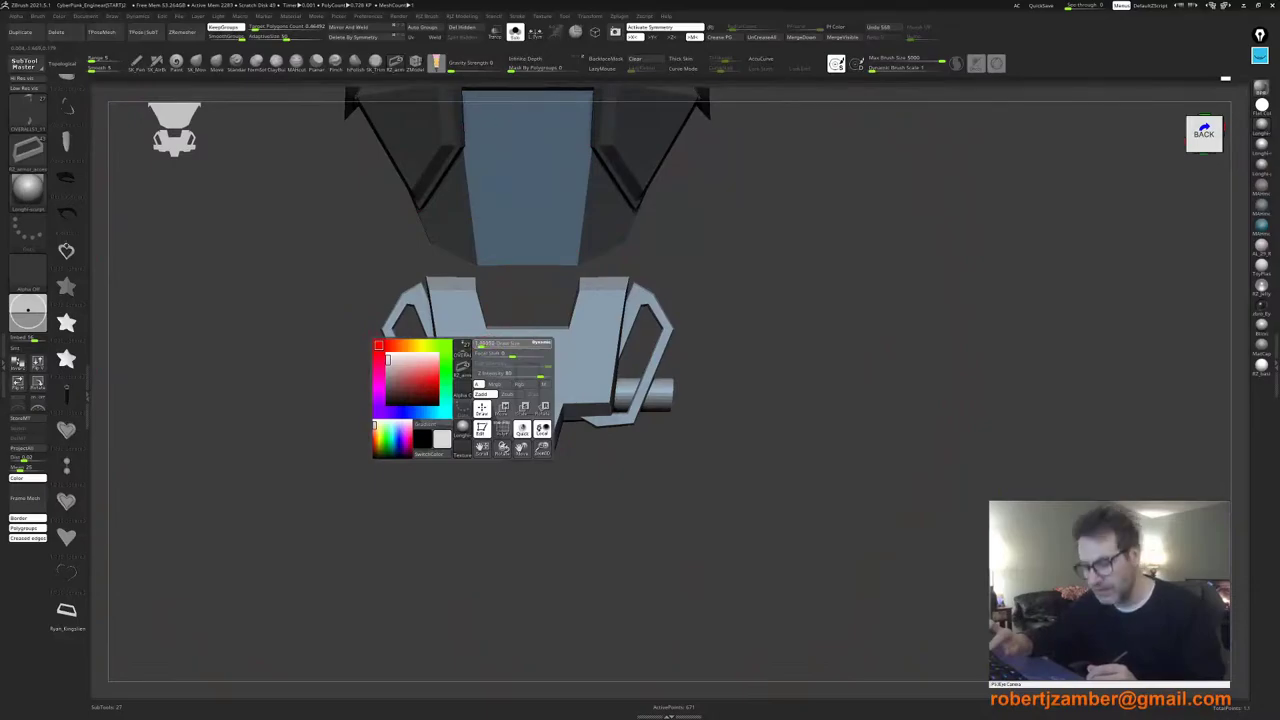
pyautogui.moveTo(480, 325); pyautogui.dragTo(476, 366, button='right')
pyautogui.keyDown('ctrl'); pyautogui.moveTo(476, 366); pyautogui.dragTo(495, 408, button='right'); pyautogui.keyUp('ctrl')
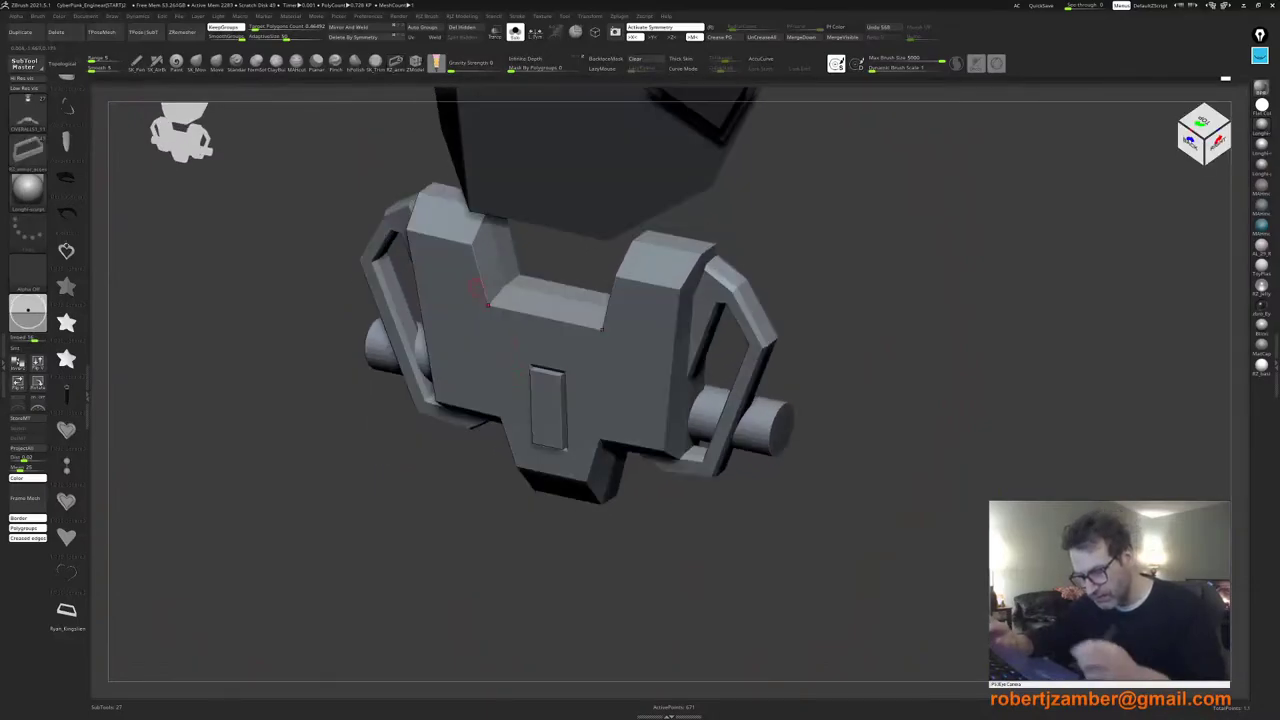
pyautogui.hotkey('shift', 'f')
pyautogui.moveTo(480, 270)
pyautogui.keyDown('ctrl'); pyautogui.mouseDown(button='right')
pyautogui.moveTo(518, 310)
pyautogui.moveTo(543, 310)
pyautogui.moveTo(546, 335)
pyautogui.moveTo(527, 334)
pyautogui.moveTo(538, 346)
pyautogui.moveTo(545, 324)
pyautogui.mouseUp(button='right'); pyautogui.keyUp('ctrl')
# Step: Try to inset the center faces at the base of the notch with the ZModeler brush
pyautogui.click(416, 64)
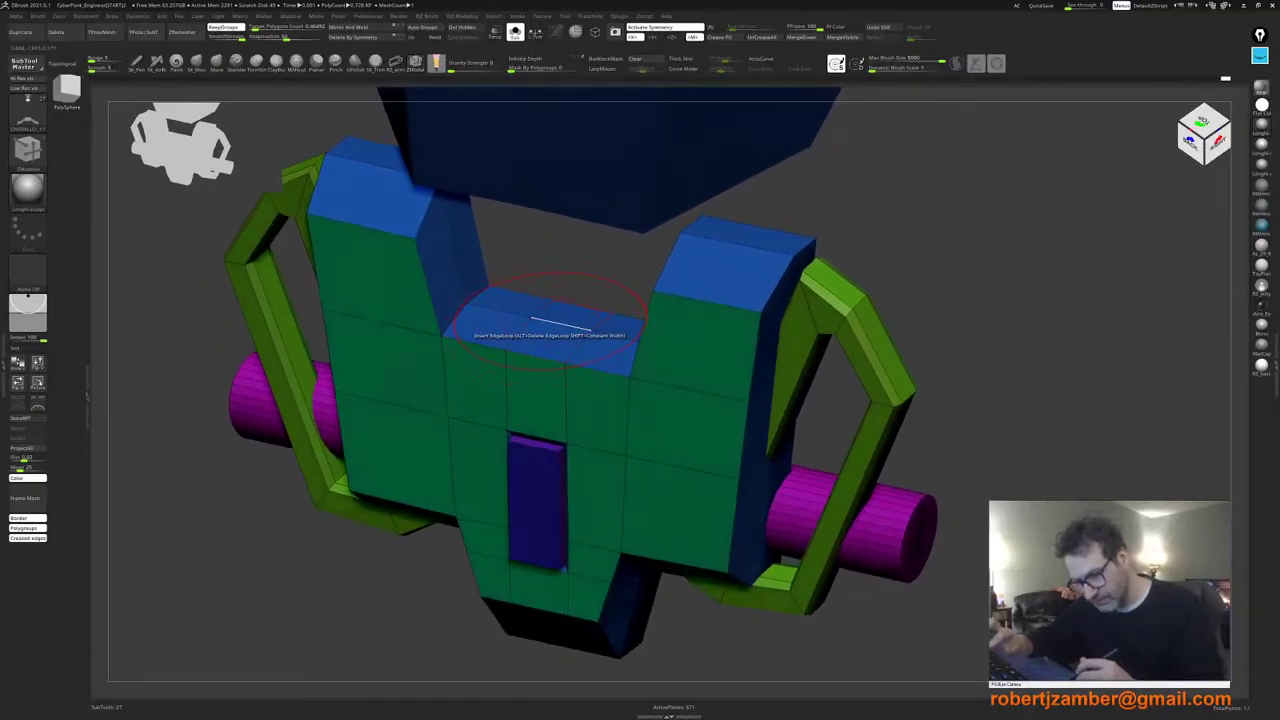
pyautogui.press('space')
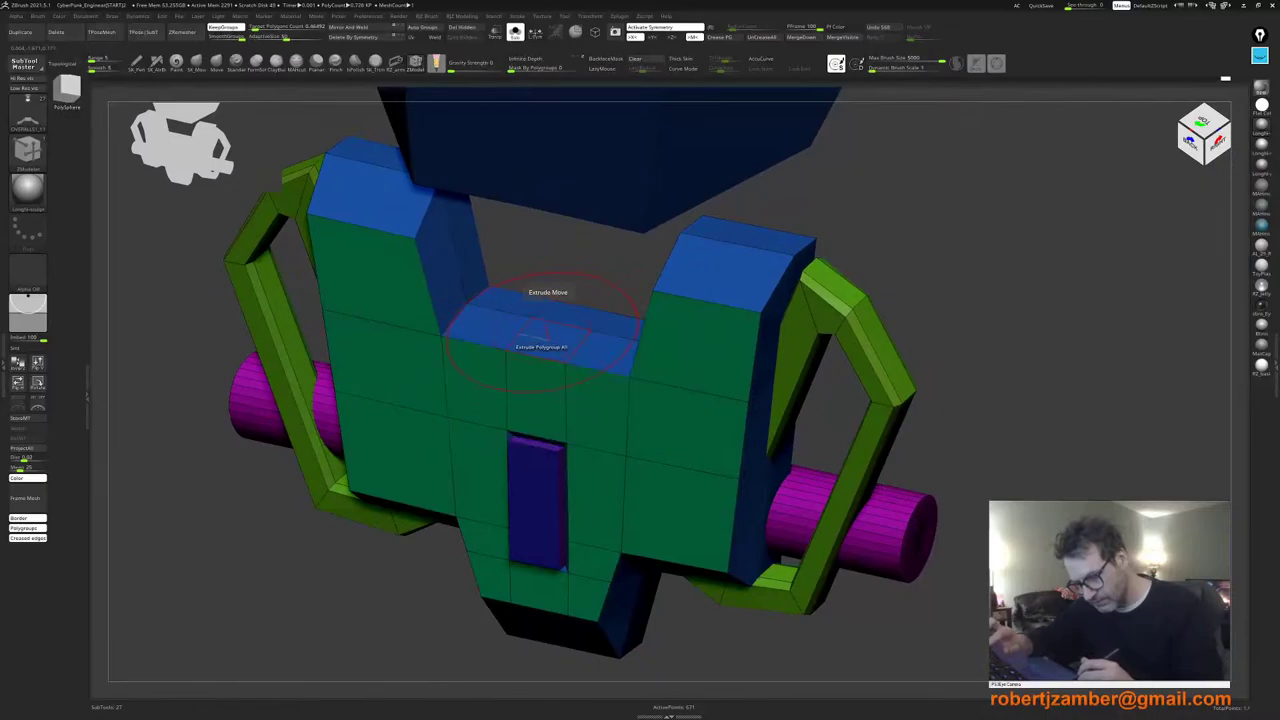
pyautogui.keyDown('alt'); pyautogui.moveTo(555, 313); pyautogui.dragTo(530, 346); pyautogui.keyUp('alt')
pyautogui.press('space')
pyautogui.click(538, 369)
pyautogui.moveTo(538, 345); pyautogui.dragTo(546, 354, button='right')
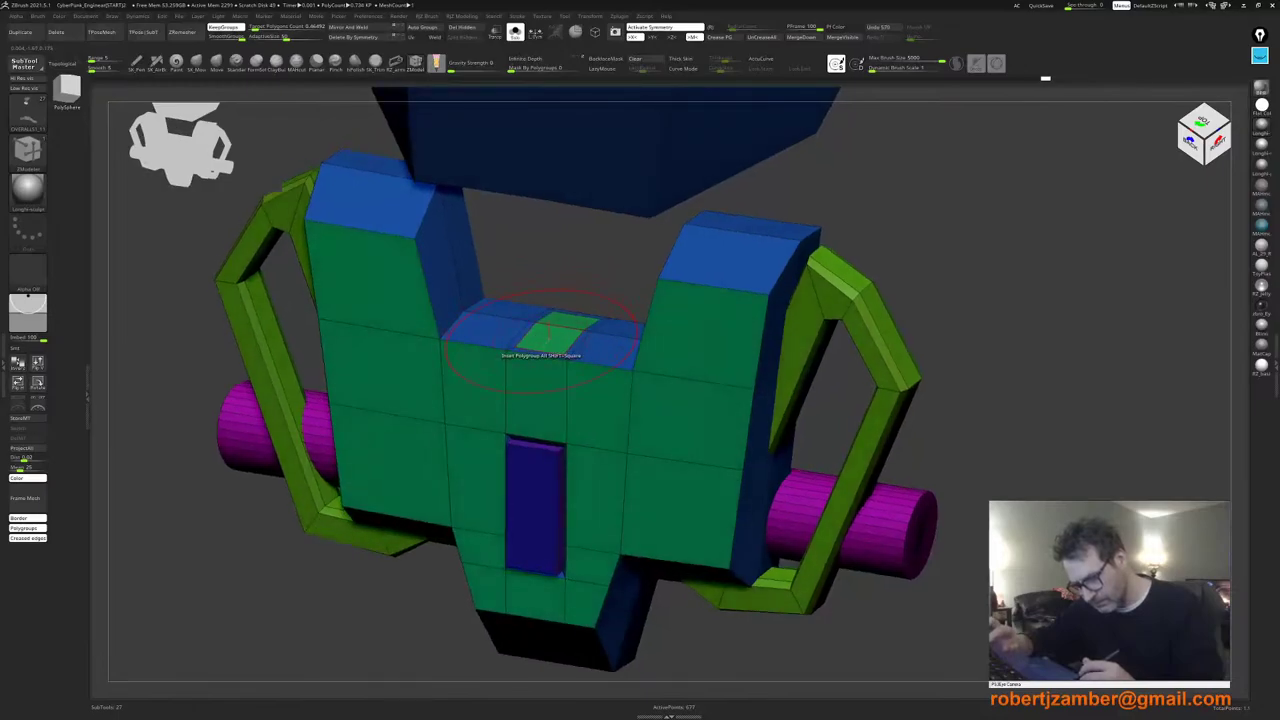
# Step: Try to extrude the notch's center faces into a post toward the collar armor, and undo the extrusion and inset
pyautogui.press('space')
pyautogui.click(441, 409)
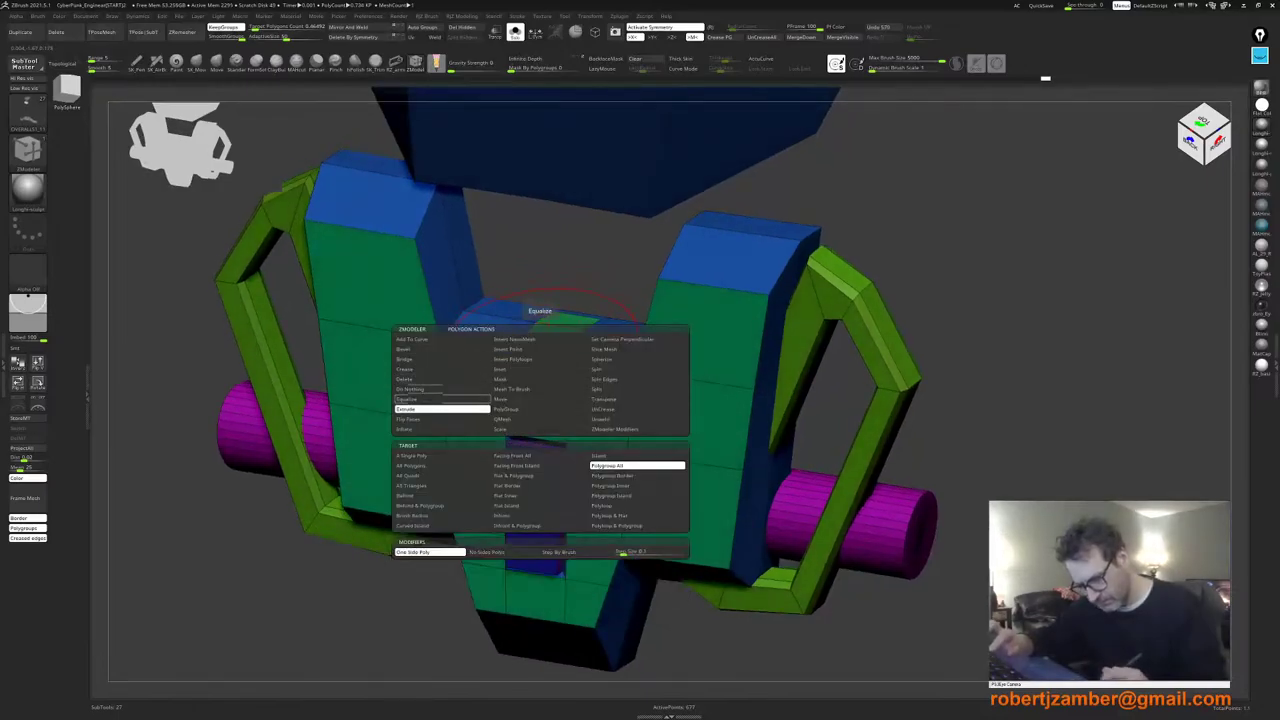
pyautogui.moveTo(546, 342); pyautogui.dragTo(555, 175)
pyautogui.keyDown('ctrl'); pyautogui.moveTo(463, 248); pyautogui.dragTo(463, 205, button='right'); pyautogui.keyUp('ctrl')
pyautogui.moveTo(463, 205); pyautogui.dragTo(464, 335, button='right')
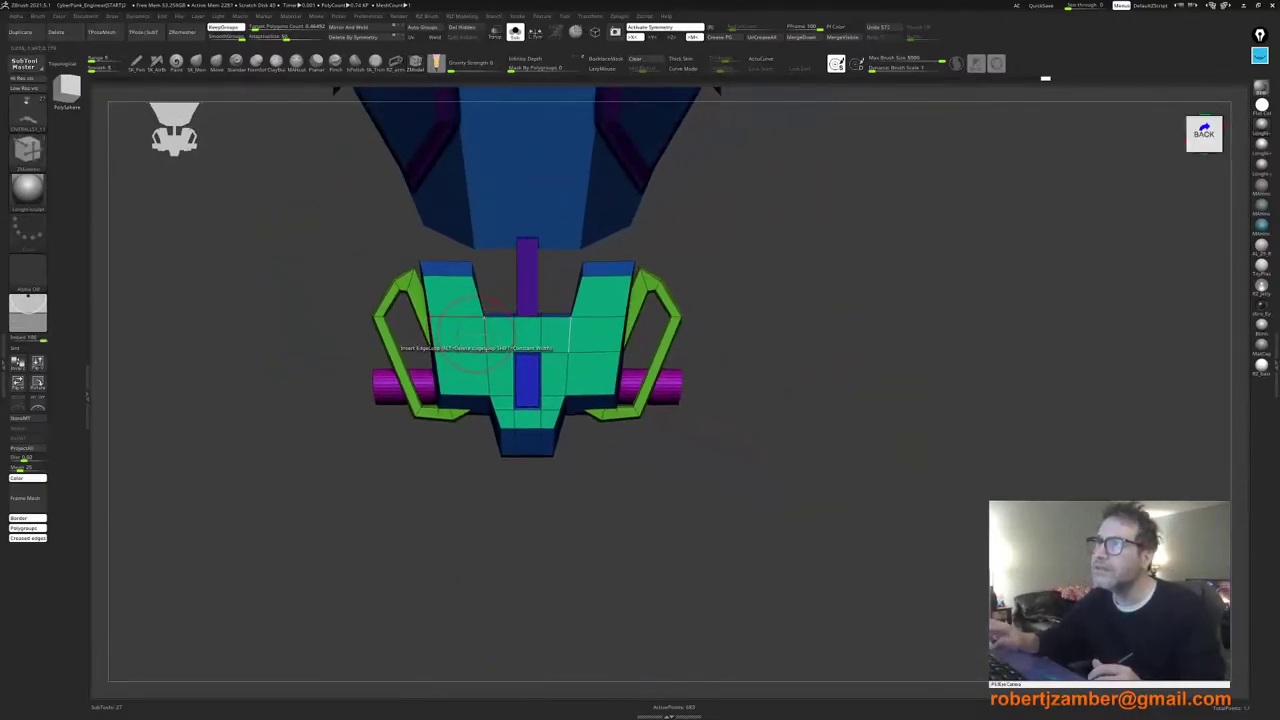
pyautogui.hotkey('ctrl', 'z')
pyautogui.hotkey('ctrl', 'z')
# Step: Switch to the Move brush, adjust its draw size and reshape the edge at the base of the plate's notch
pyautogui.moveTo(470, 340); pyautogui.dragTo(482, 358, button='right')
pyautogui.keyDown('ctrl'); pyautogui.moveTo(482, 358); pyautogui.dragTo(490, 376, button='right'); pyautogui.keyUp('ctrl')
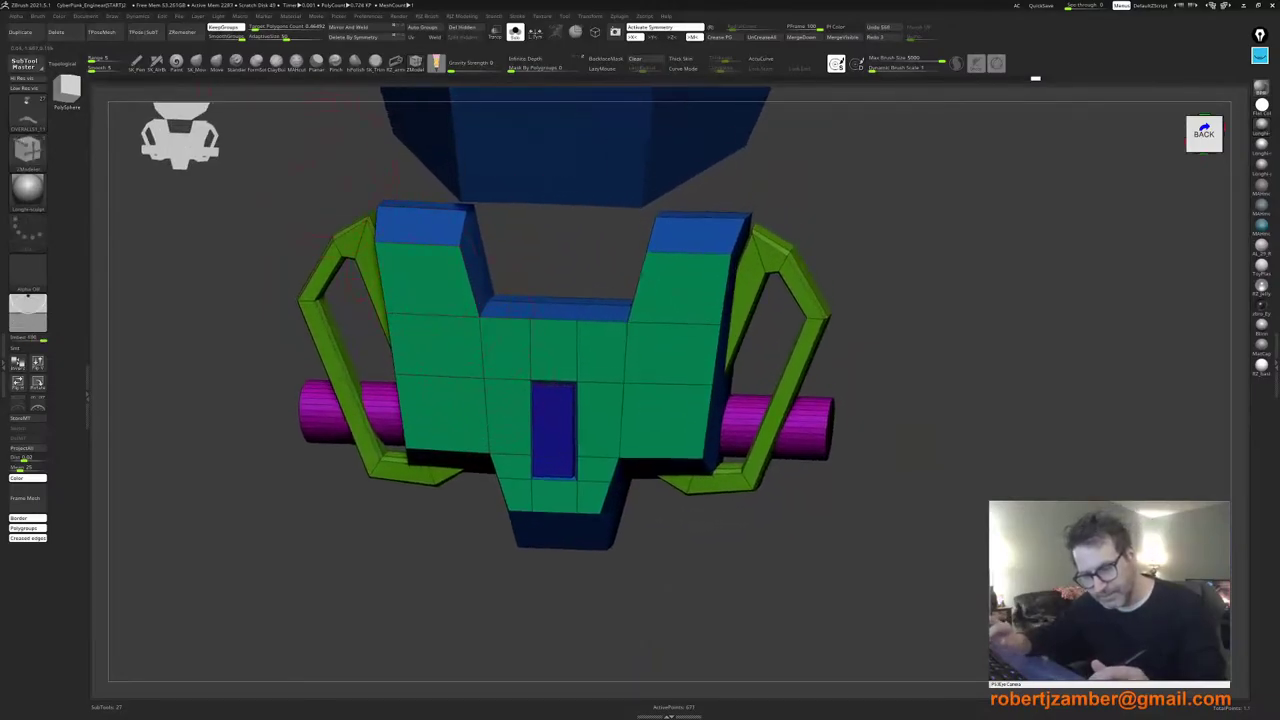
pyautogui.click(217, 63)
pyautogui.press('space')
pyautogui.moveTo(479, 303); pyautogui.dragTo(476, 303)
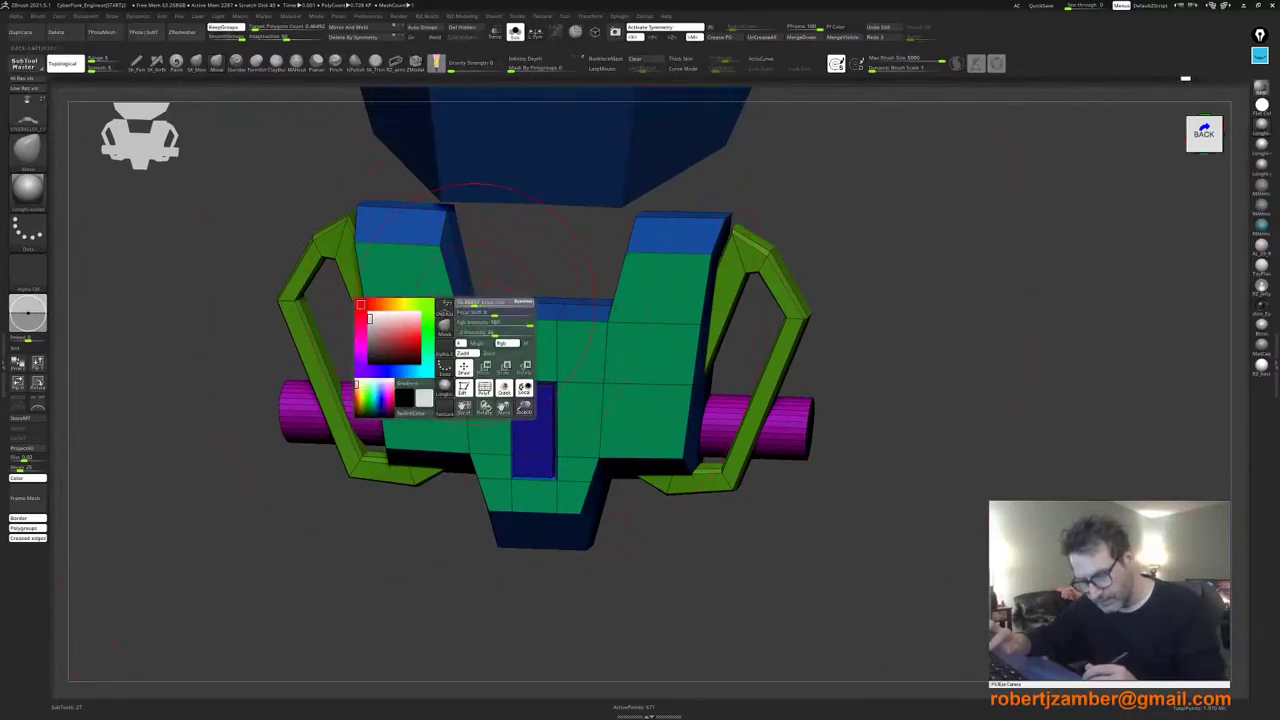
pyautogui.press('space')
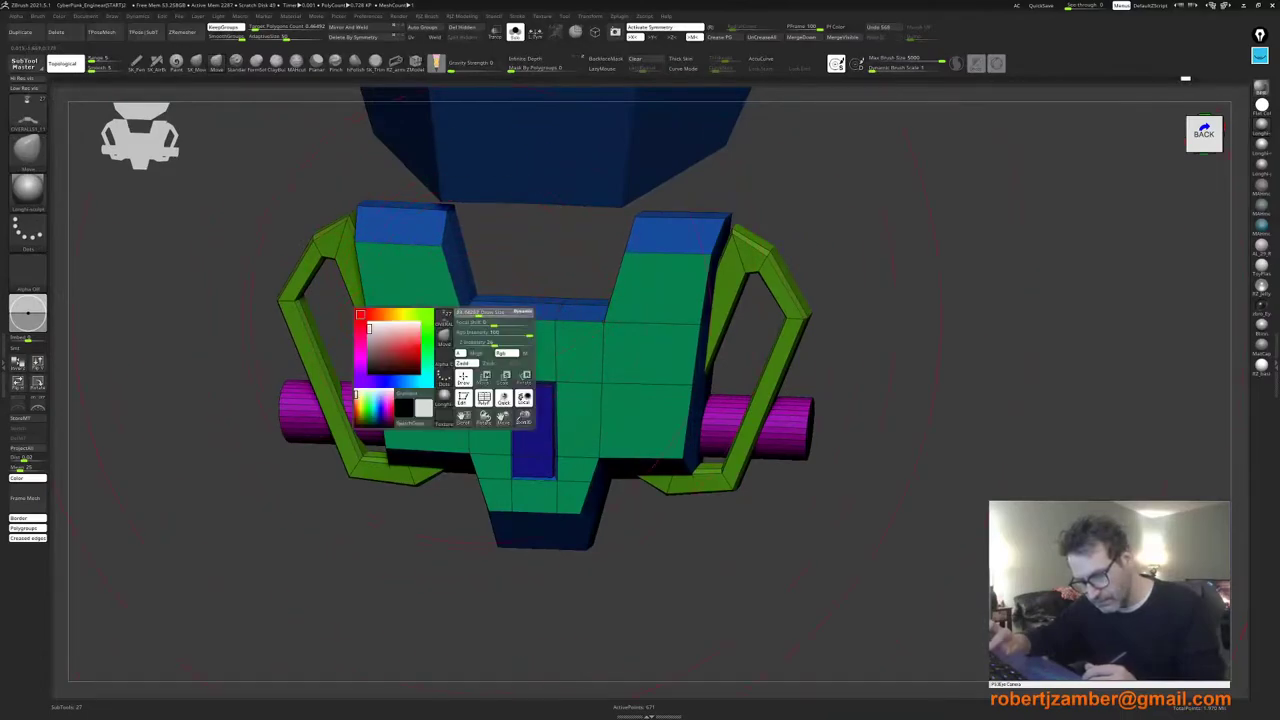
pyautogui.moveTo(525, 278); pyautogui.dragTo(483, 310, button='right')
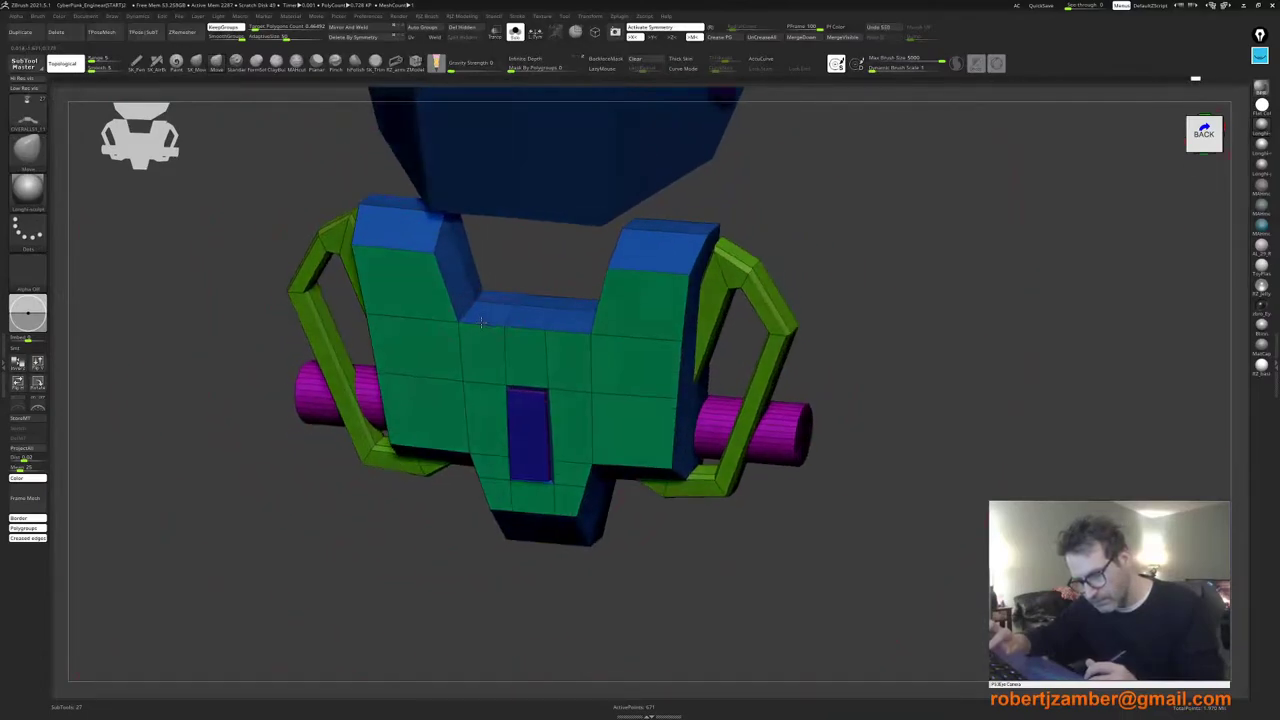
pyautogui.press('space')
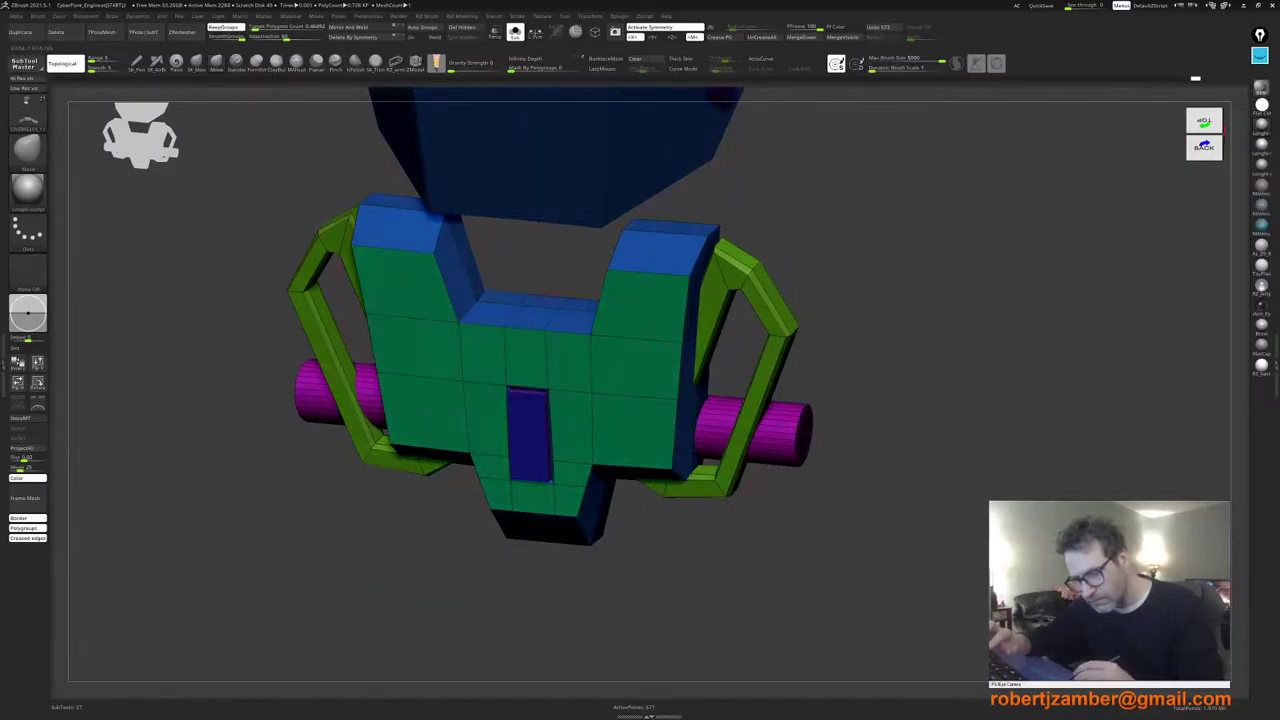
# Step: Fine-tune the Move brush's draw size and nudge the corner points along the notch's base
pyautogui.press('space')
pyautogui.moveTo(490, 293); pyautogui.dragTo(486, 293)
pyautogui.press('space')
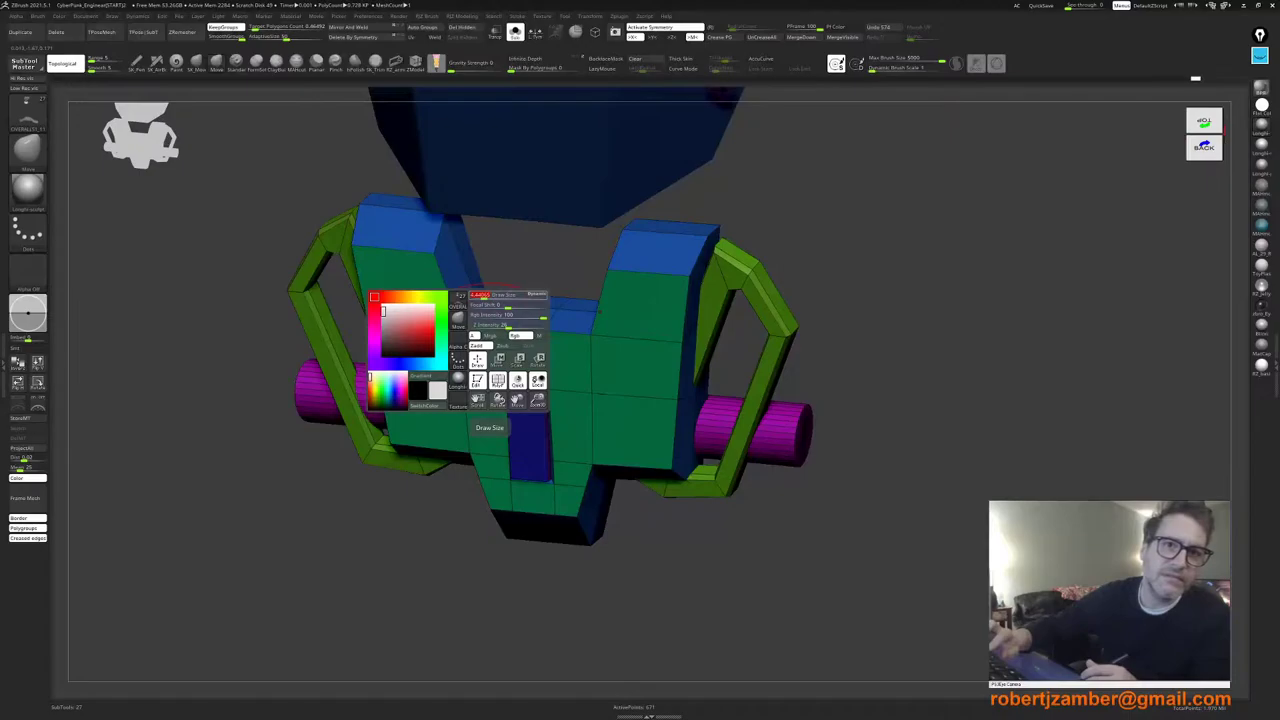
pyautogui.moveTo(481, 296); pyautogui.dragTo(491, 296)
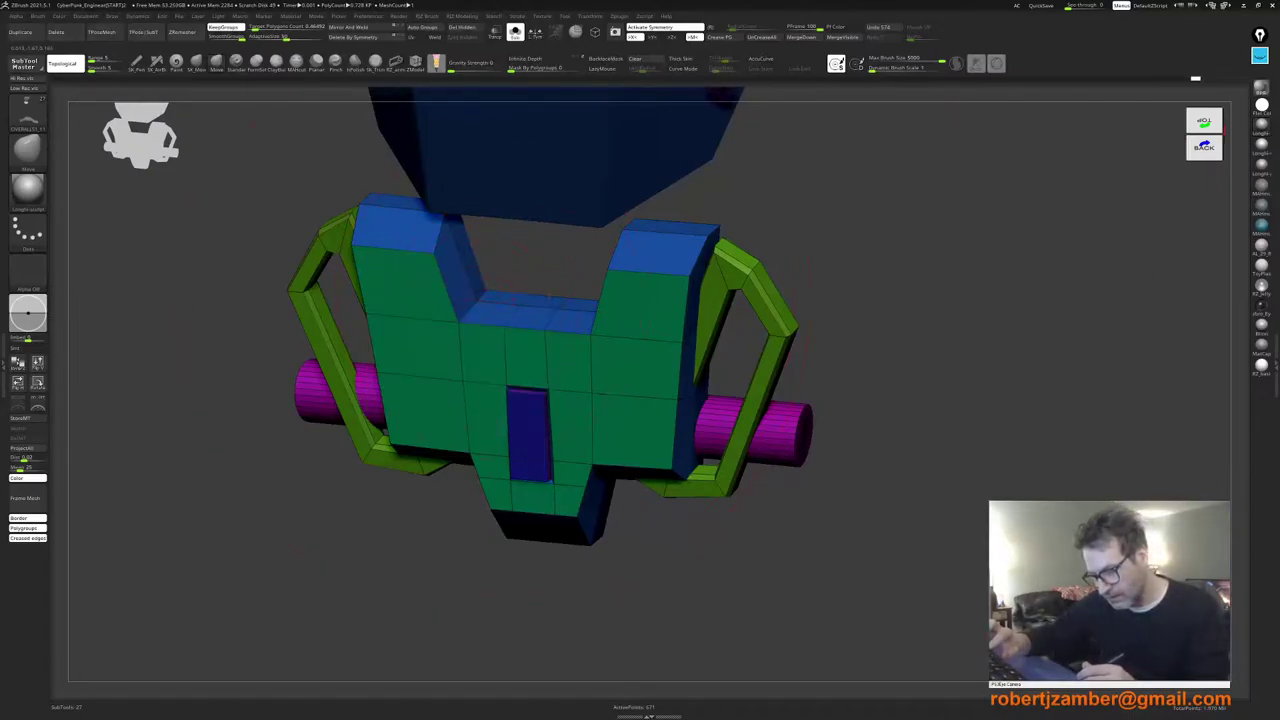
pyautogui.moveTo(548, 297); pyautogui.dragTo(485, 331, button='right')
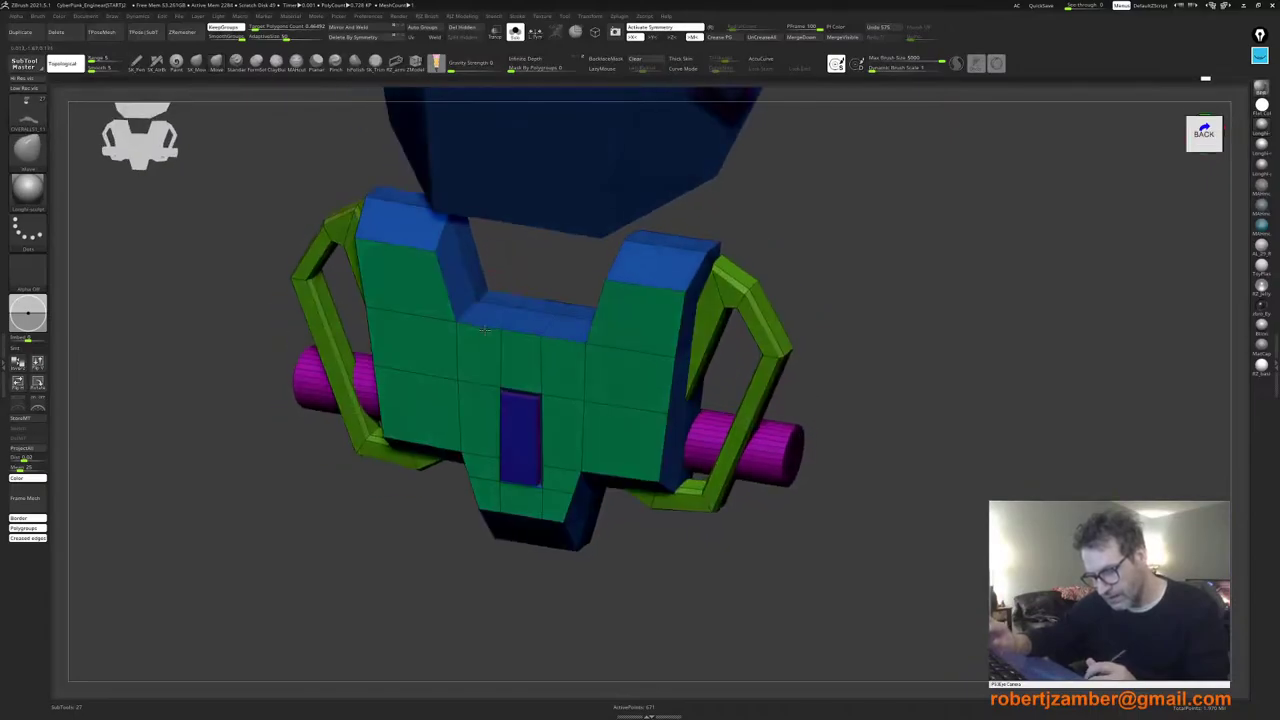
pyautogui.rightClick(467, 347)
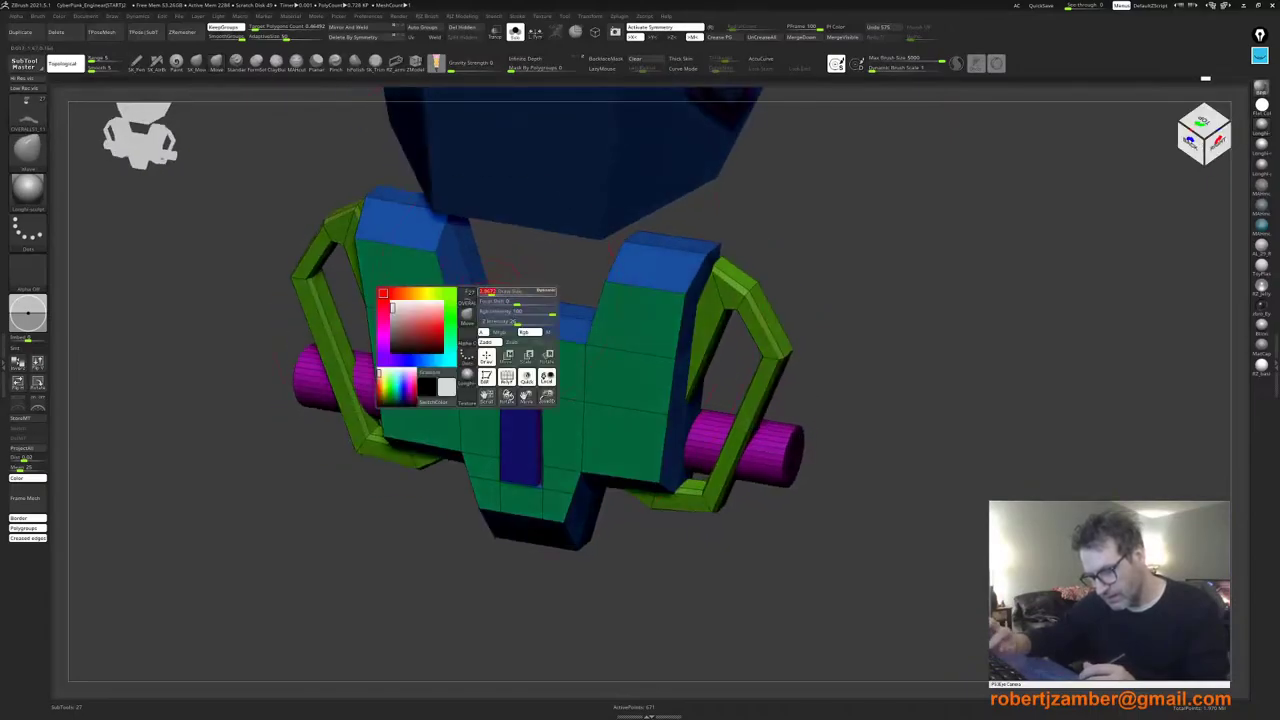
pyautogui.moveTo(502, 311); pyautogui.dragTo(480, 298, button='right')
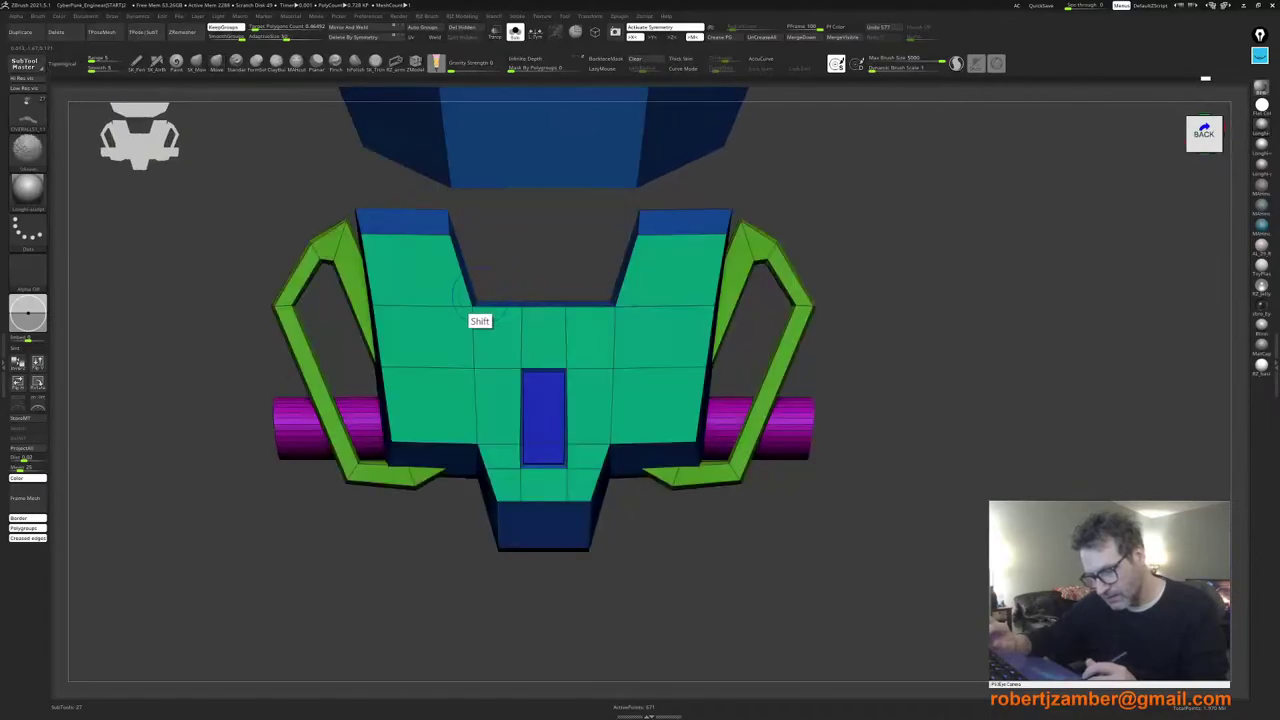
# Step: Pull the inner upper corners of the plate's two arms slightly inward with the Move brush
pyautogui.press('space')
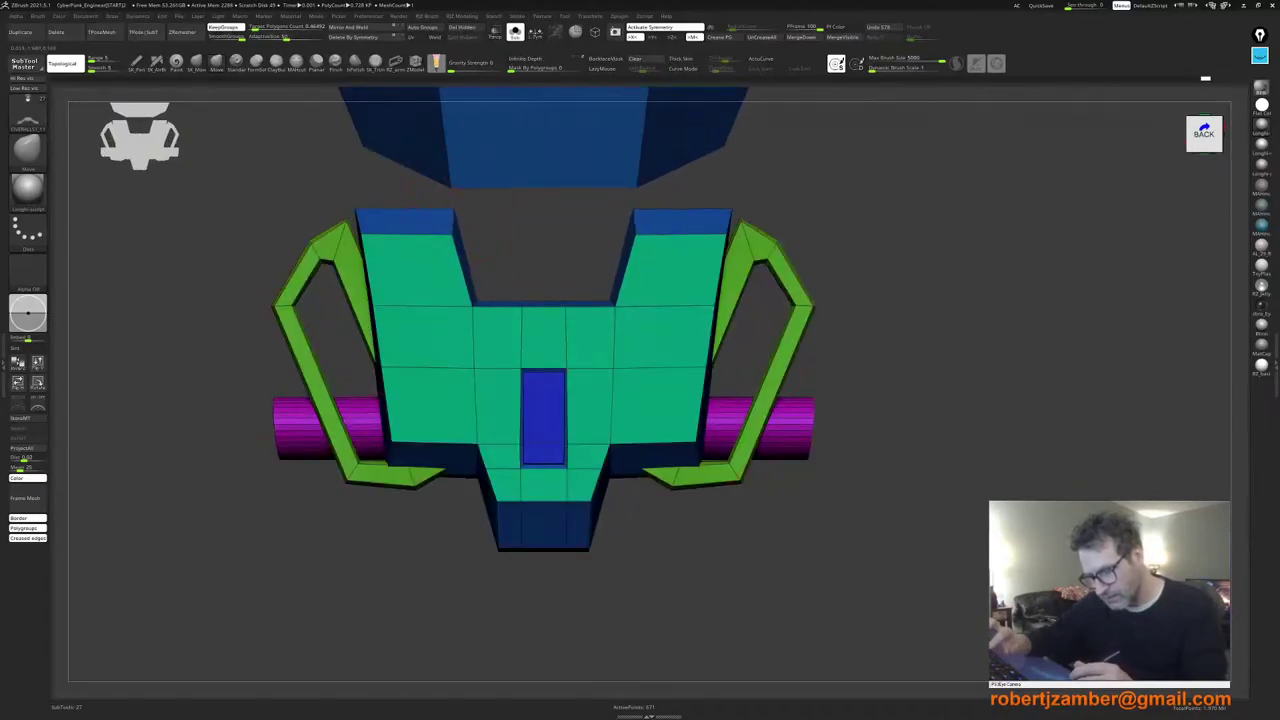
pyautogui.moveTo(459, 280); pyautogui.dragTo(425, 297, button='right')
pyautogui.press('space')
pyautogui.click(450, 241)
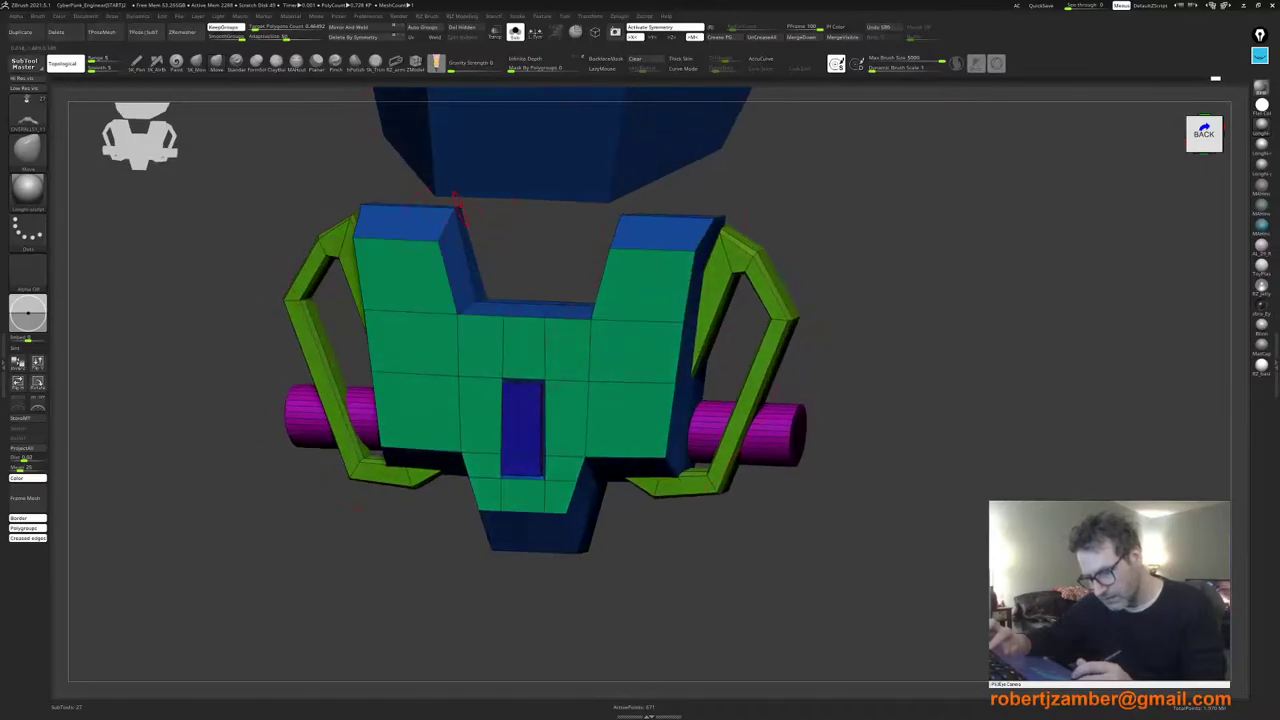
pyautogui.moveTo(497, 218); pyautogui.dragTo(472, 277, button='right')
pyautogui.keyDown('alt'); pyautogui.moveTo(412, 464); pyautogui.dragTo(409, 442, button='right'); pyautogui.keyUp('alt')
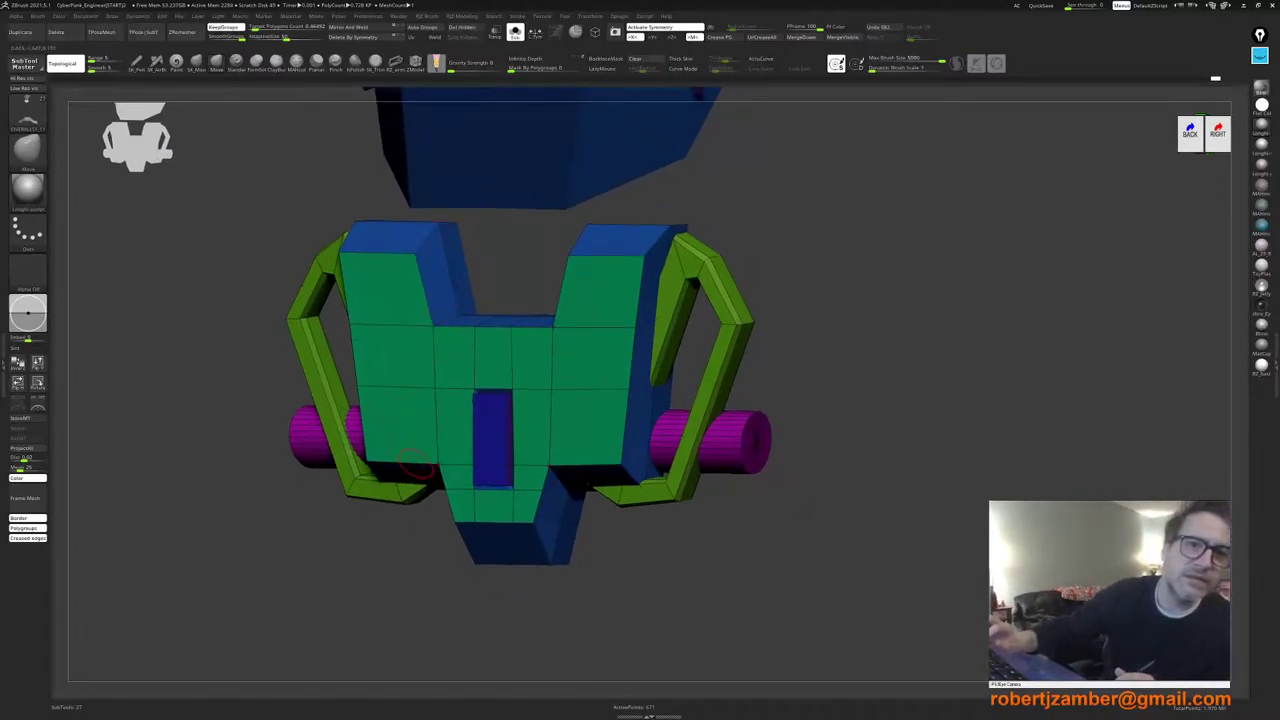
# Step: Nudge the front corner points at the base of the plate's notch with the Move brush
pyautogui.moveTo(560, 311)
pyautogui.mouseDown(button='right')
pyautogui.moveTo(421, 300)
pyautogui.moveTo(555, 305)
pyautogui.mouseUp(button='right')
pyautogui.rightClick(415, 305)
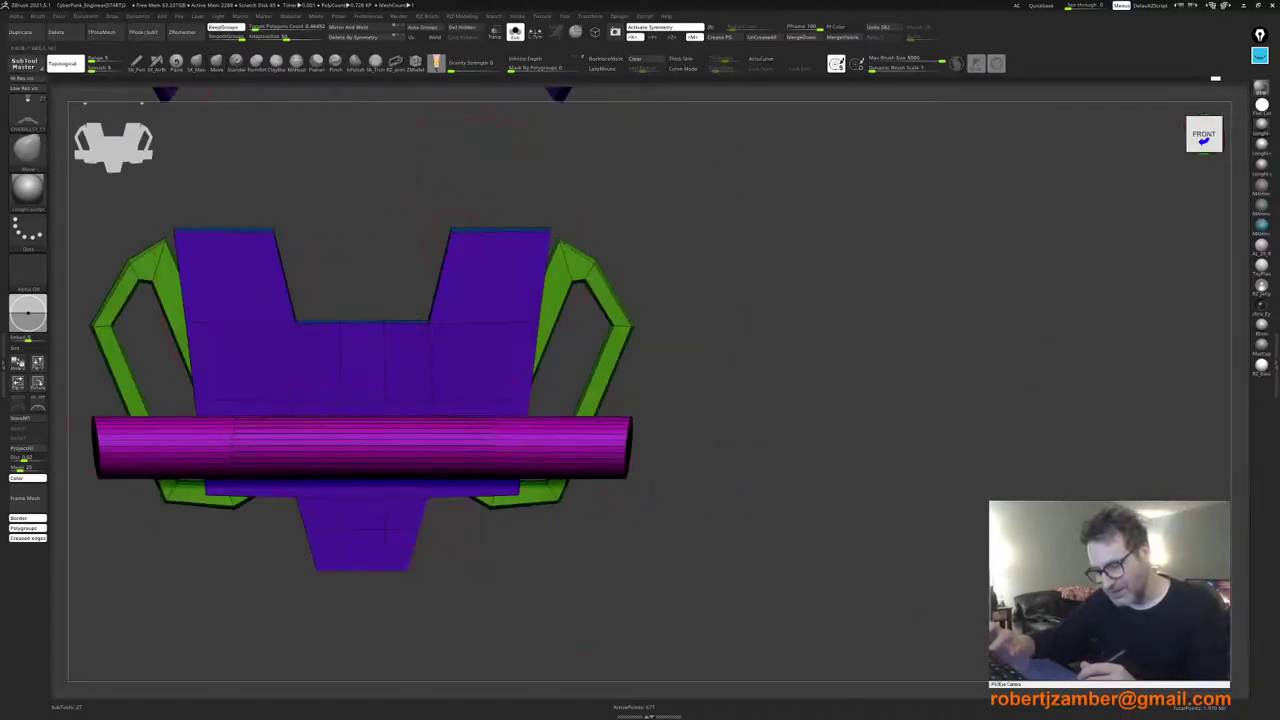
pyautogui.moveTo(413, 327); pyautogui.dragTo(560, 385, button='right')
pyautogui.moveTo(342, 312)
pyautogui.keyDown('alt'); pyautogui.mouseDown(button='right')
pyautogui.moveTo(368, 318)
pyautogui.moveTo(352, 327)
pyautogui.moveTo(377, 310)
pyautogui.moveTo(398, 342)
pyautogui.mouseUp(button='right'); pyautogui.keyUp('alt')
pyautogui.rightClick(352, 328)
pyautogui.moveTo(430, 415); pyautogui.dragTo(414, 432, button='right')
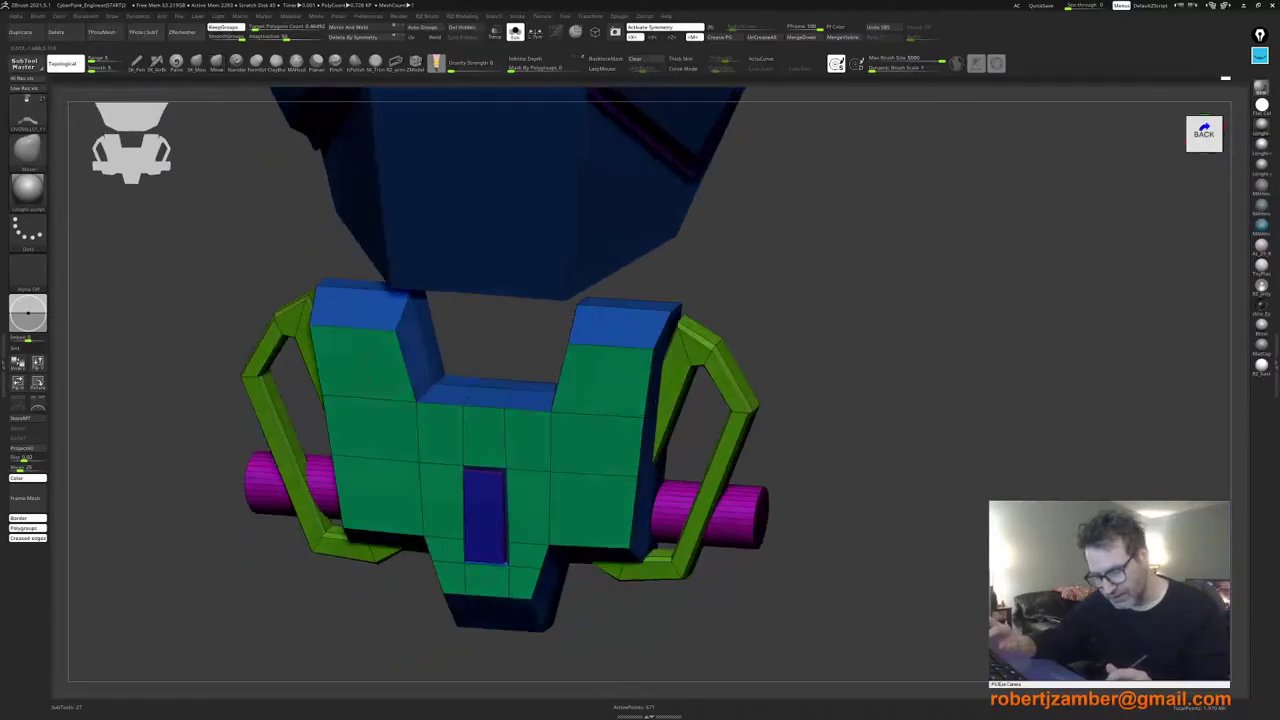
pyautogui.rightClick(414, 432)
pyautogui.moveTo(449, 377); pyautogui.dragTo(445, 377)
# Step: Raise the outer points of the notch's base edge slightly so they meet the inner sides of the arms
pyautogui.moveTo(445, 370)
pyautogui.mouseDown(button='right')
pyautogui.moveTo(460, 354)
pyautogui.moveTo(420, 378)
pyautogui.moveTo(235, 380)
pyautogui.mouseUp(button='right')
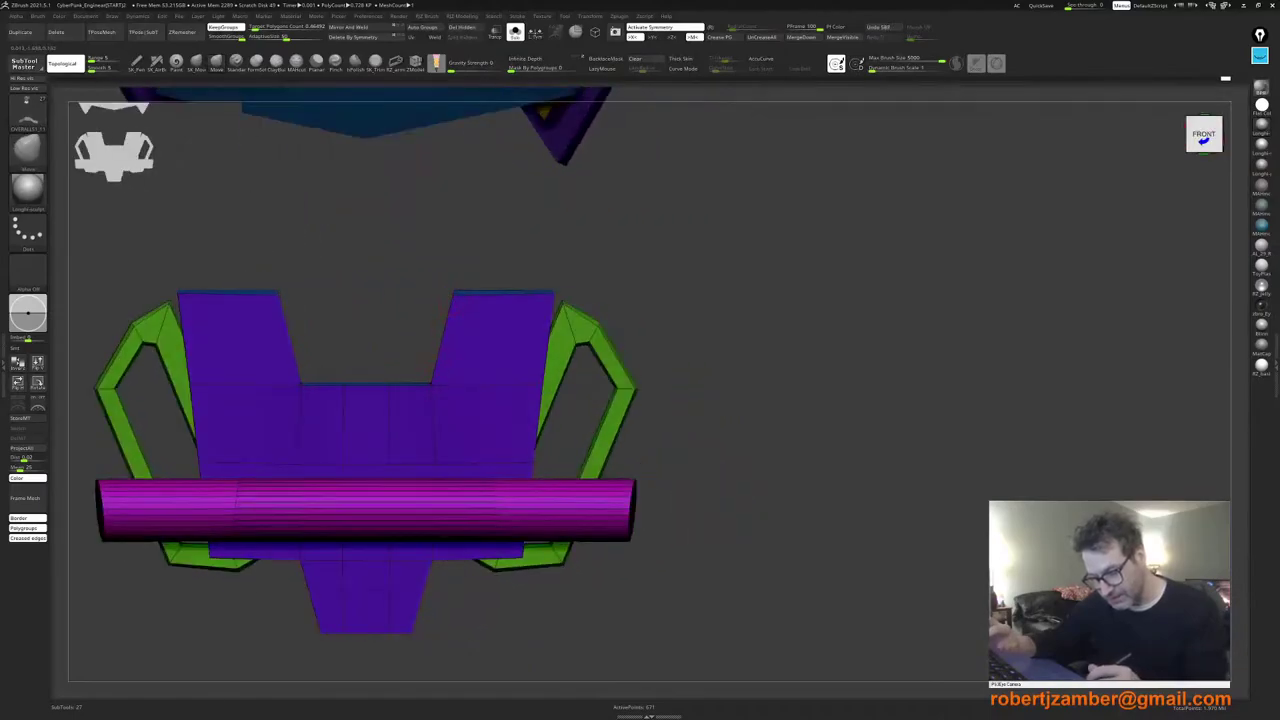
pyautogui.moveTo(449, 318); pyautogui.dragTo(449, 340, button='right')
pyautogui.moveTo(448, 289)
pyautogui.mouseDown(button='right')
pyautogui.moveTo(471, 308)
pyautogui.moveTo(457, 354)
pyautogui.moveTo(424, 334)
pyautogui.moveTo(444, 384)
pyautogui.mouseUp(button='right')
pyautogui.rightClick(441, 376)
pyautogui.moveTo(441, 376); pyautogui.dragTo(447, 365)
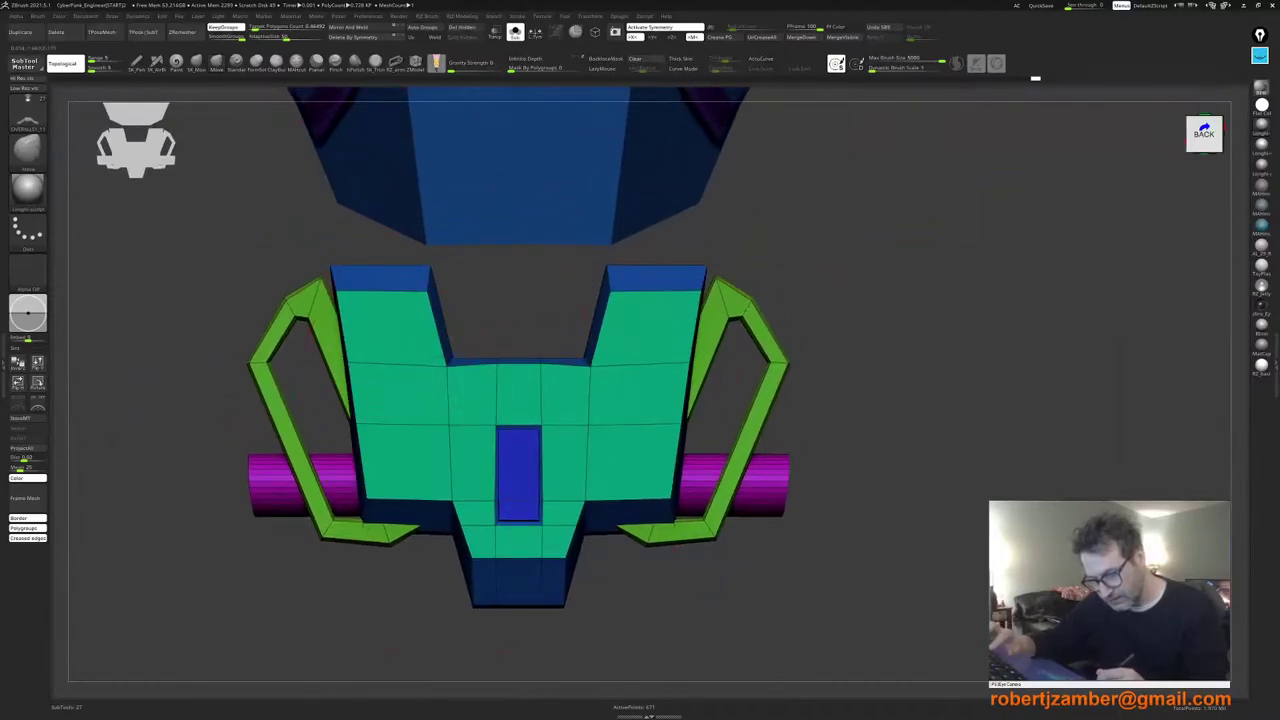
pyautogui.moveTo(448, 364); pyautogui.dragTo(437, 378, button='right')
pyautogui.rightClick(441, 378)
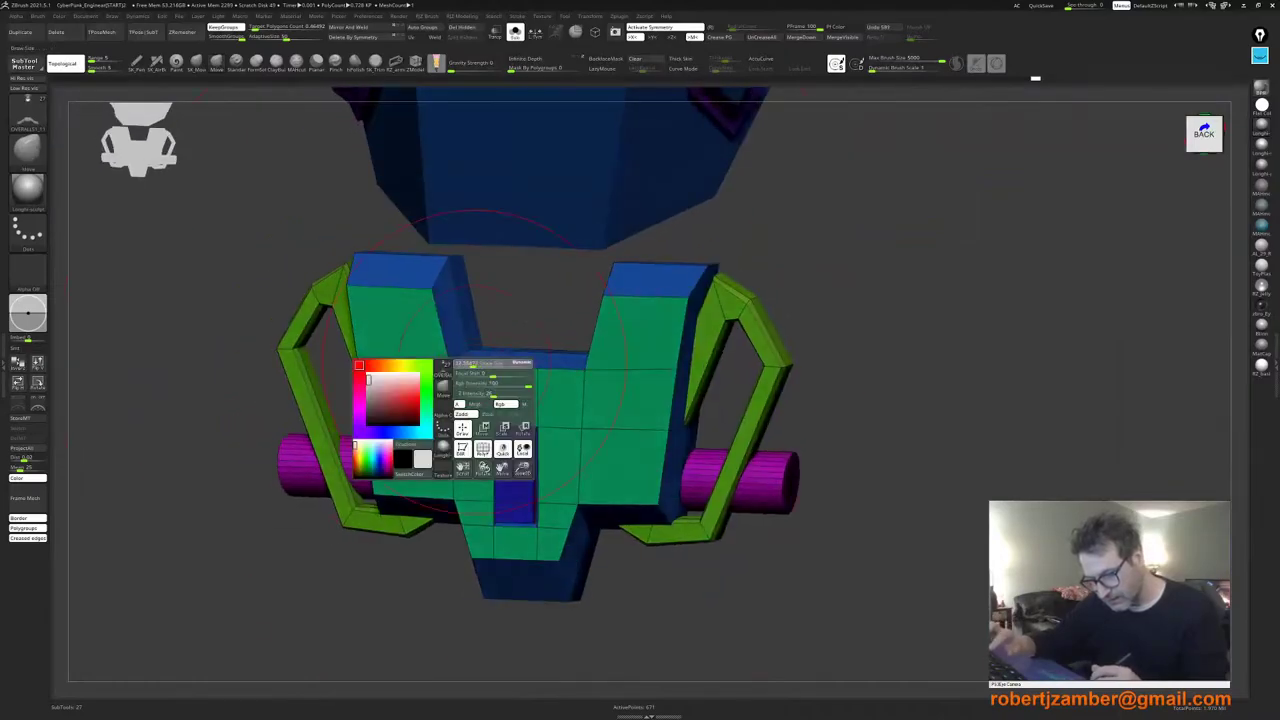
# Step: Adjust the Move brush's draw size for the points along the notch's base and the arms' upper inner corners
pyautogui.press('space')
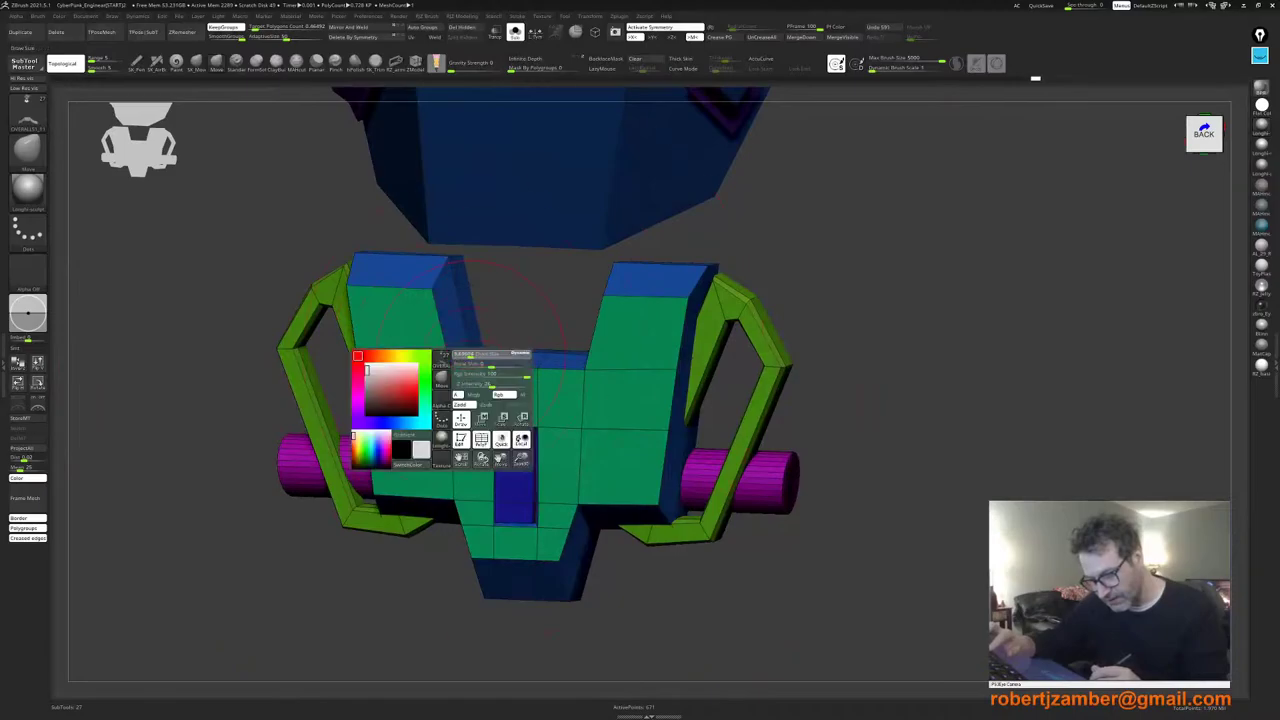
pyautogui.keyDown('shift'); pyautogui.moveTo(512, 358); pyautogui.dragTo(475, 346, button='right'); pyautogui.keyUp('shift')
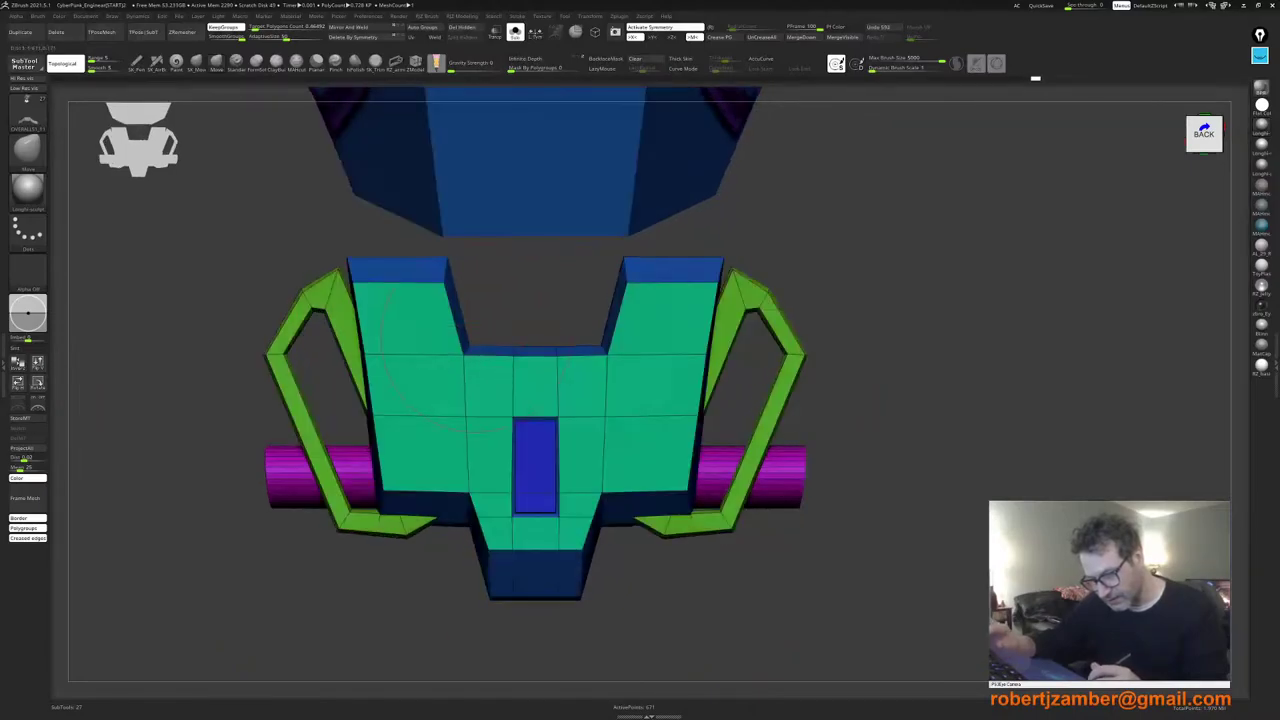
pyautogui.press('space')
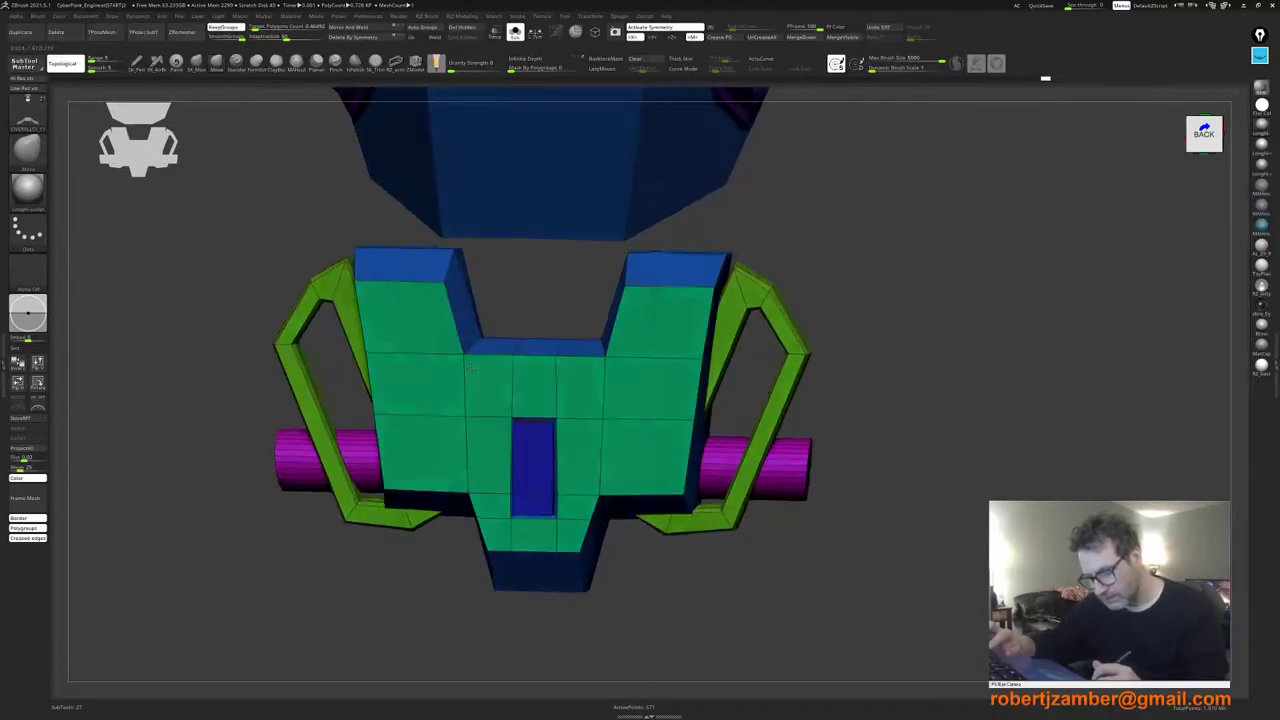
pyautogui.press('space')
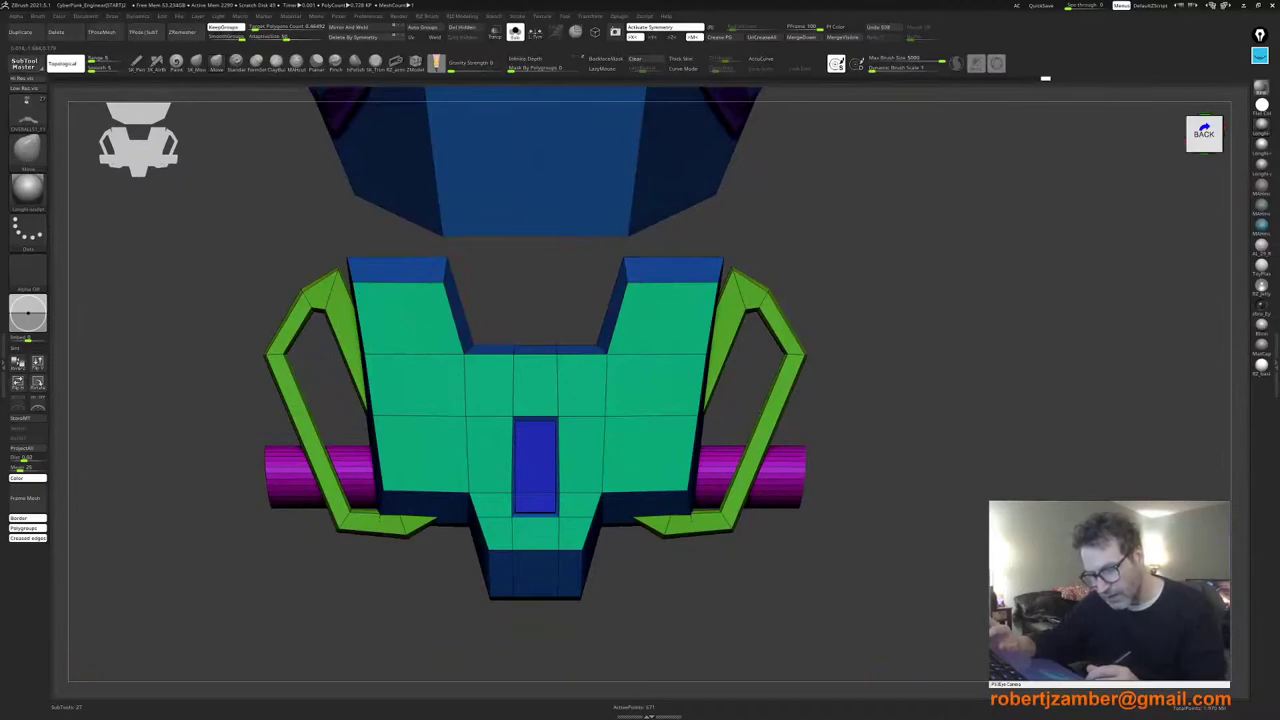
pyautogui.press('space')
pyautogui.click(438, 282)
pyautogui.press('space')
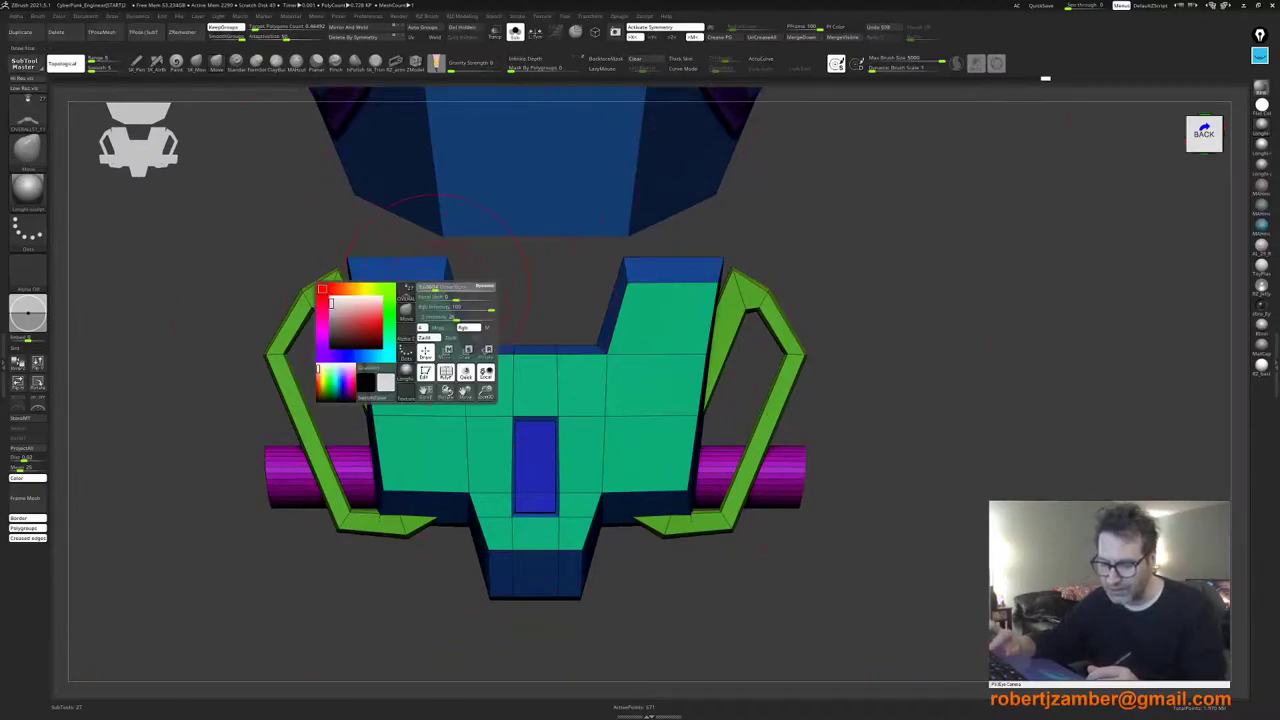
pyautogui.keyDown('ctrl'); pyautogui.moveTo(436, 370); pyautogui.dragTo(434, 294, button='right'); pyautogui.keyUp('ctrl')
# Step: Examine the plate's central slot, lower tip and side profile from behind and at oblique angles
pyautogui.keyDown('alt'); pyautogui.moveTo(469, 417); pyautogui.dragTo(471, 387, button='right'); pyautogui.keyUp('alt')
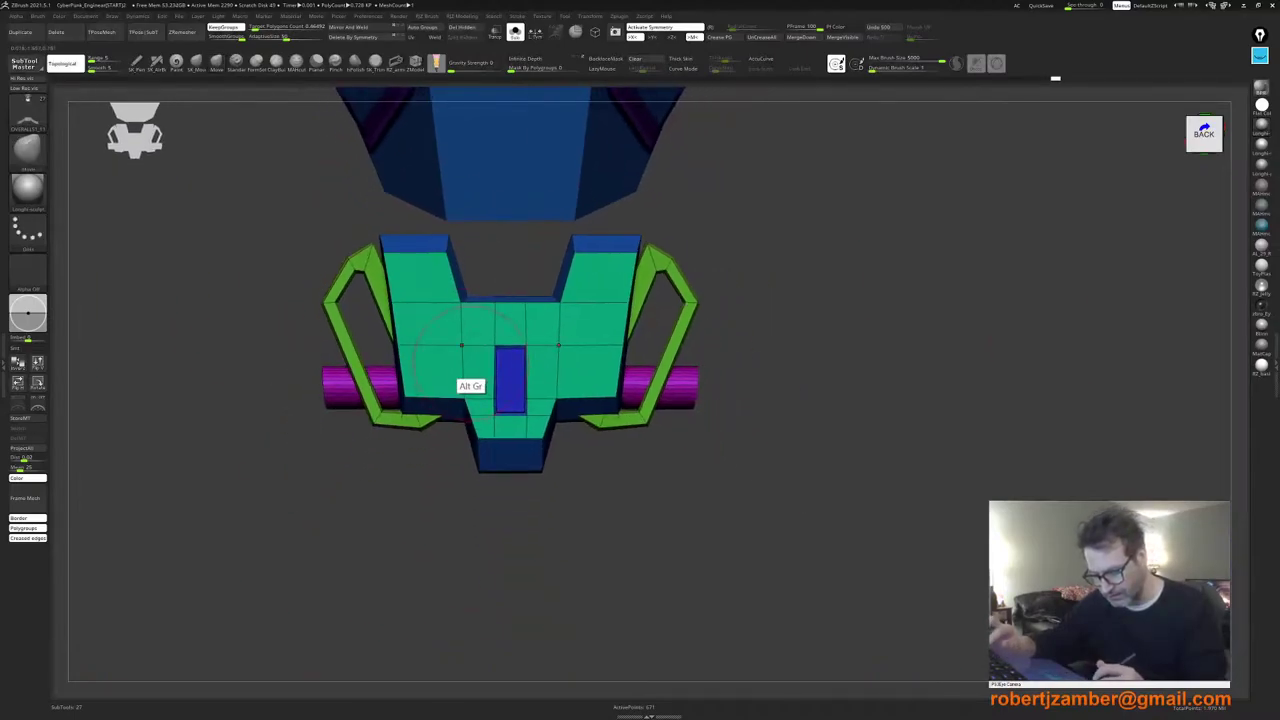
pyautogui.rightClick(452, 474)
pyautogui.moveTo(545, 420); pyautogui.dragTo(498, 401, button='right')
pyautogui.rightClick(469, 458)
pyautogui.rightClick(473, 454)
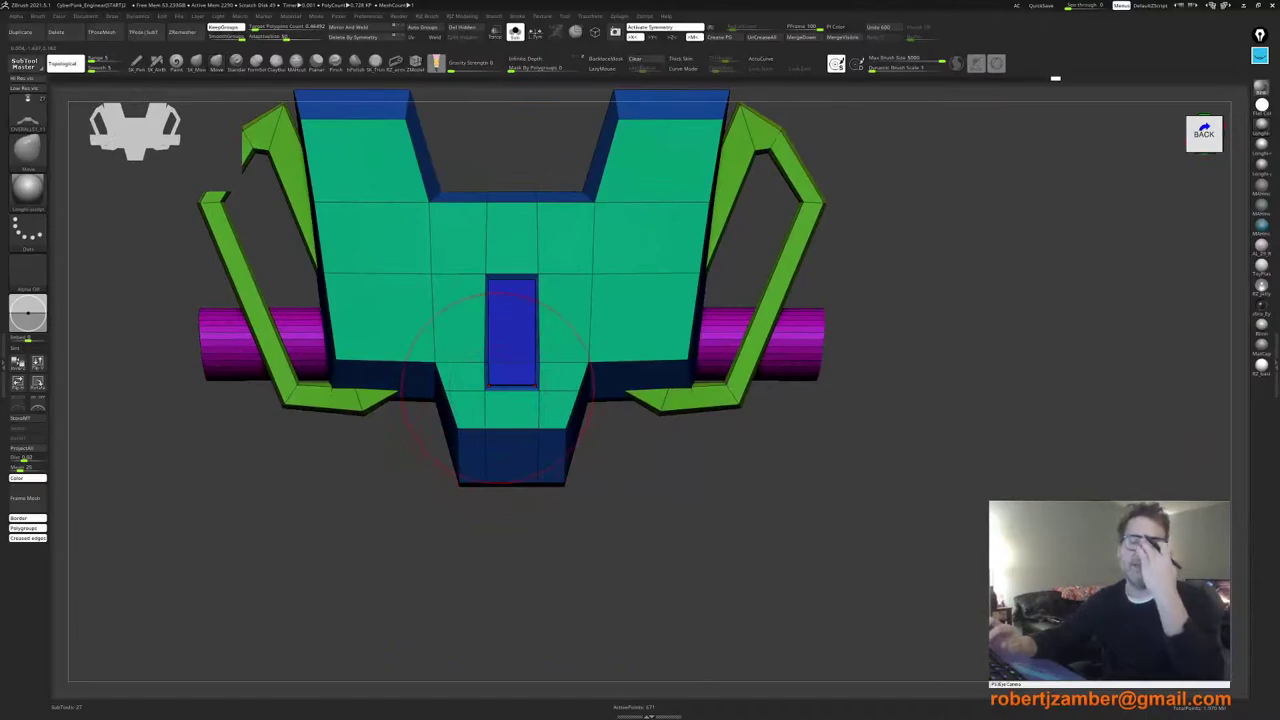
pyautogui.keyDown('alt'); pyautogui.moveTo(437, 457); pyautogui.dragTo(518, 508, button='right'); pyautogui.keyUp('alt')
pyautogui.keyDown('alt'); pyautogui.moveTo(526, 462); pyautogui.dragTo(514, 481, button='right'); pyautogui.keyUp('alt')
pyautogui.moveTo(557, 360); pyautogui.dragTo(520, 358, button='right')
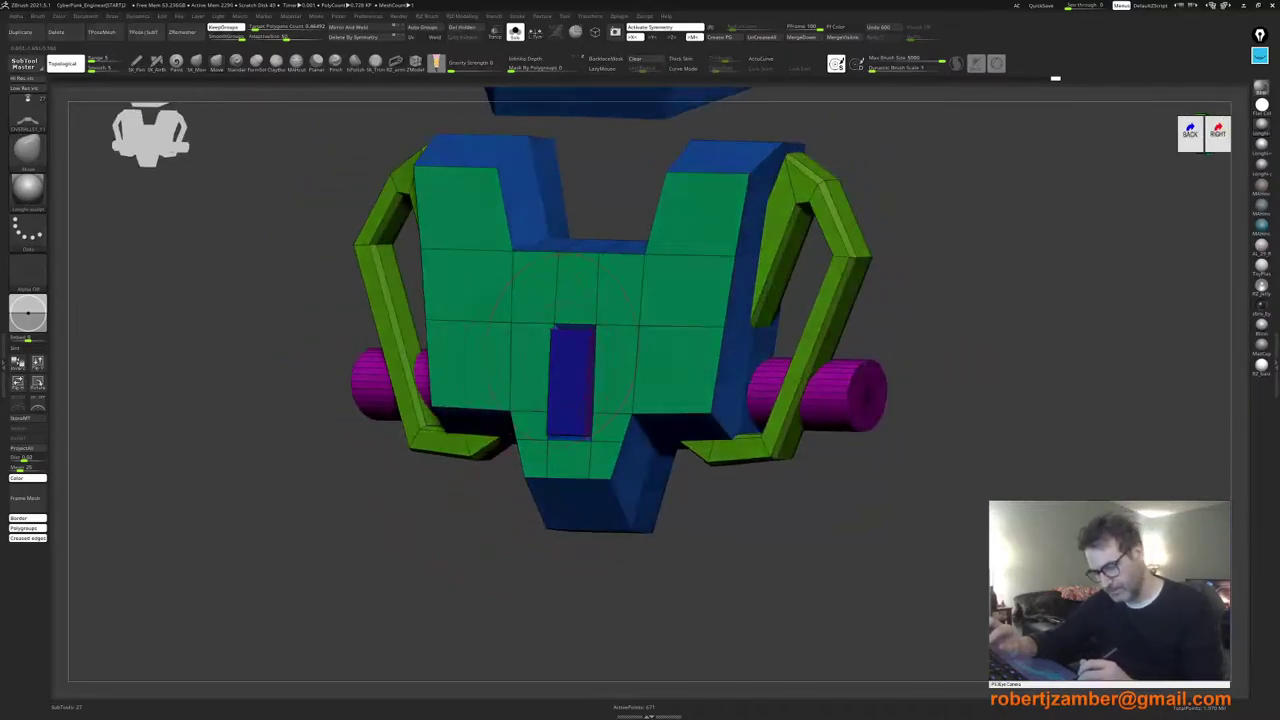
pyautogui.moveTo(520, 425); pyautogui.dragTo(550, 436, button='right')
pyautogui.press('space')
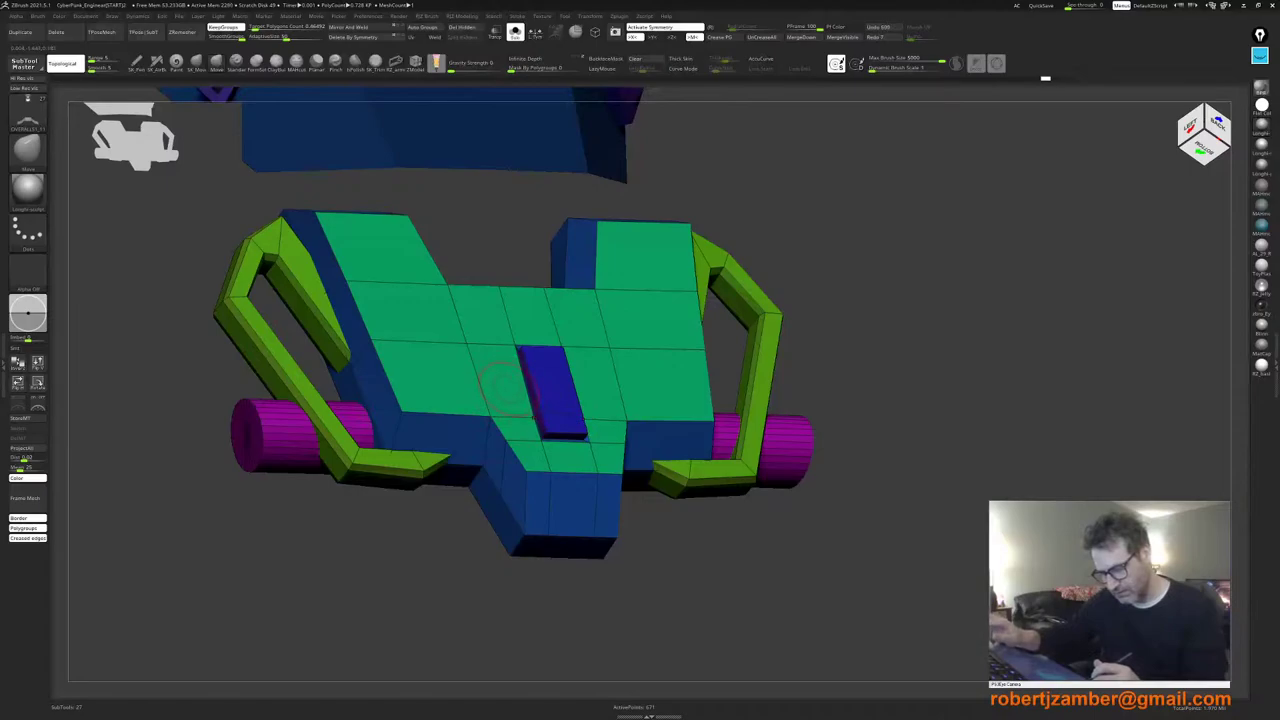
pyautogui.moveTo(509, 388)
pyautogui.mouseDown(button='right')
pyautogui.moveTo(484, 394)
pyautogui.moveTo(497, 371)
pyautogui.moveTo(508, 410)
pyautogui.mouseUp(button='right')
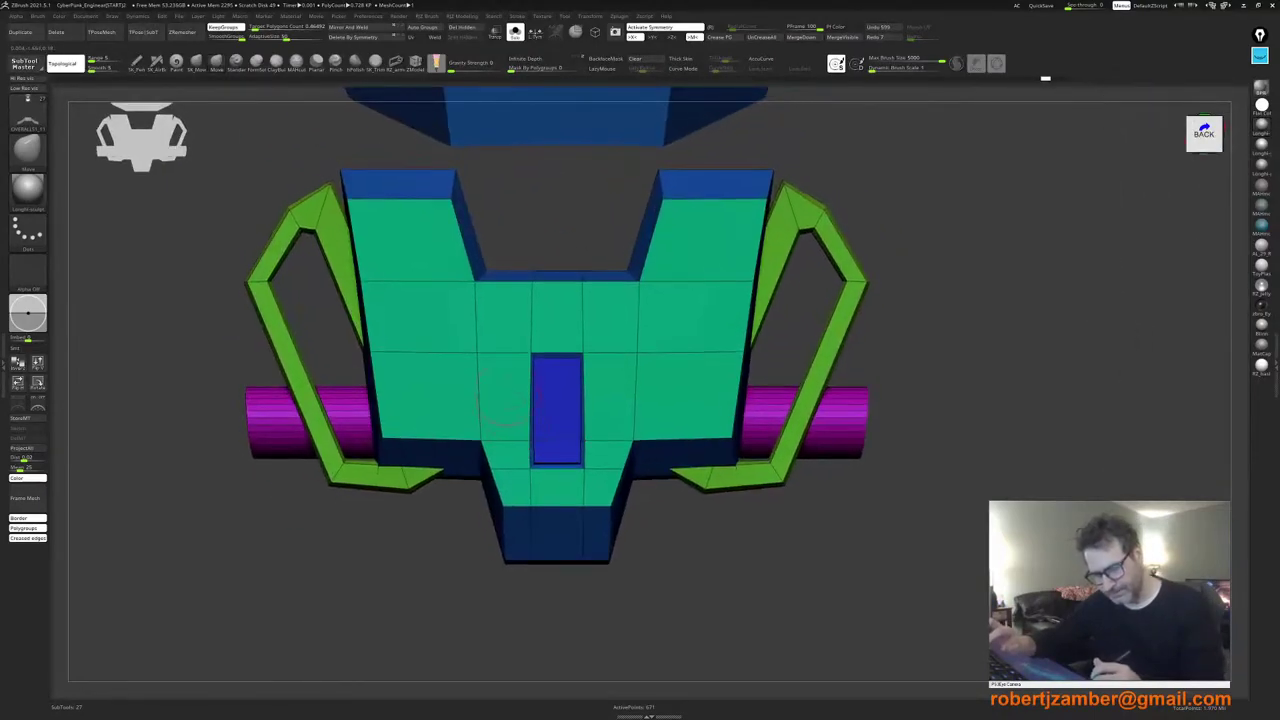
# Step: Switch to the ZModeler brush, mark the center faces around the slot and extrude them outward as a raised spine
pyautogui.press('b')
pyautogui.press('z')
pyautogui.press('m')
pyautogui.moveTo(516, 343); pyautogui.dragTo(502, 346, button='right')
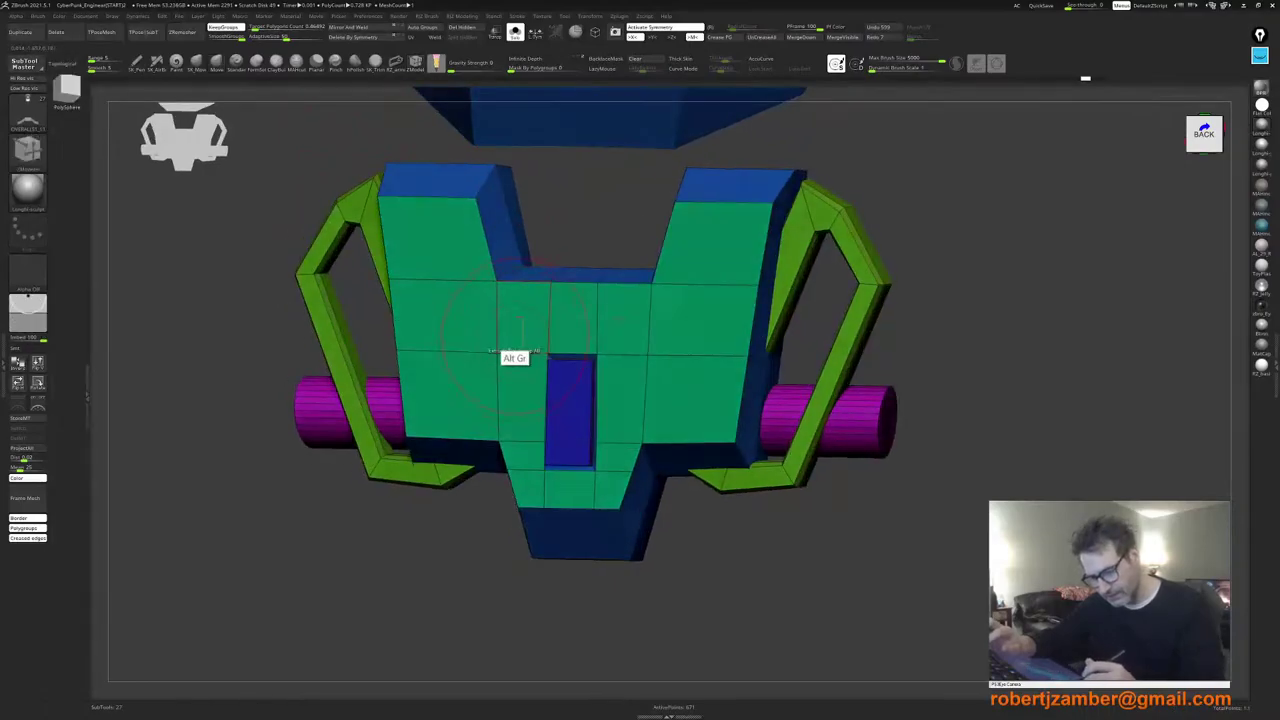
pyautogui.keyDown('alt'); pyautogui.moveTo(510, 340); pyautogui.dragTo(508, 386); pyautogui.keyUp('alt')
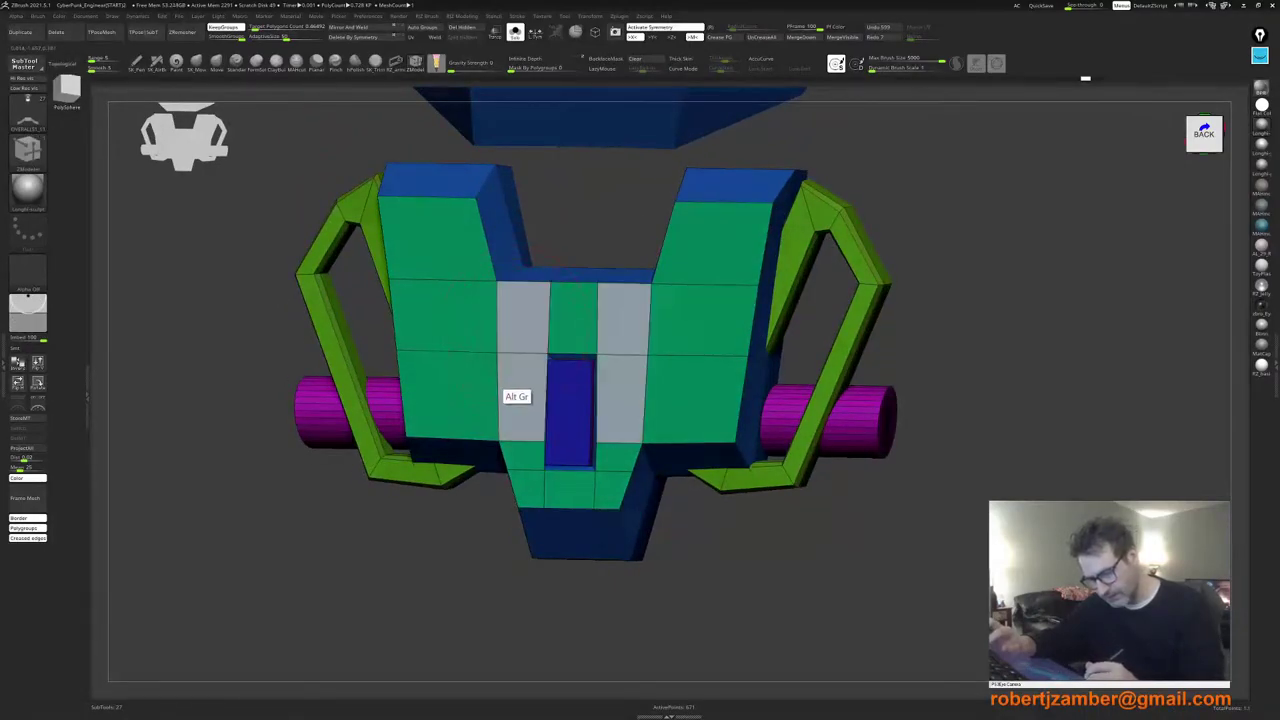
pyautogui.keyDown('alt'); pyautogui.click(560, 325); pyautogui.keyUp('alt')
pyautogui.moveTo(560, 325); pyautogui.dragTo(532, 326, button='right')
pyautogui.keyDown('shift'); pyautogui.moveTo(533, 327); pyautogui.dragTo(503, 338); pyautogui.keyUp('shift')
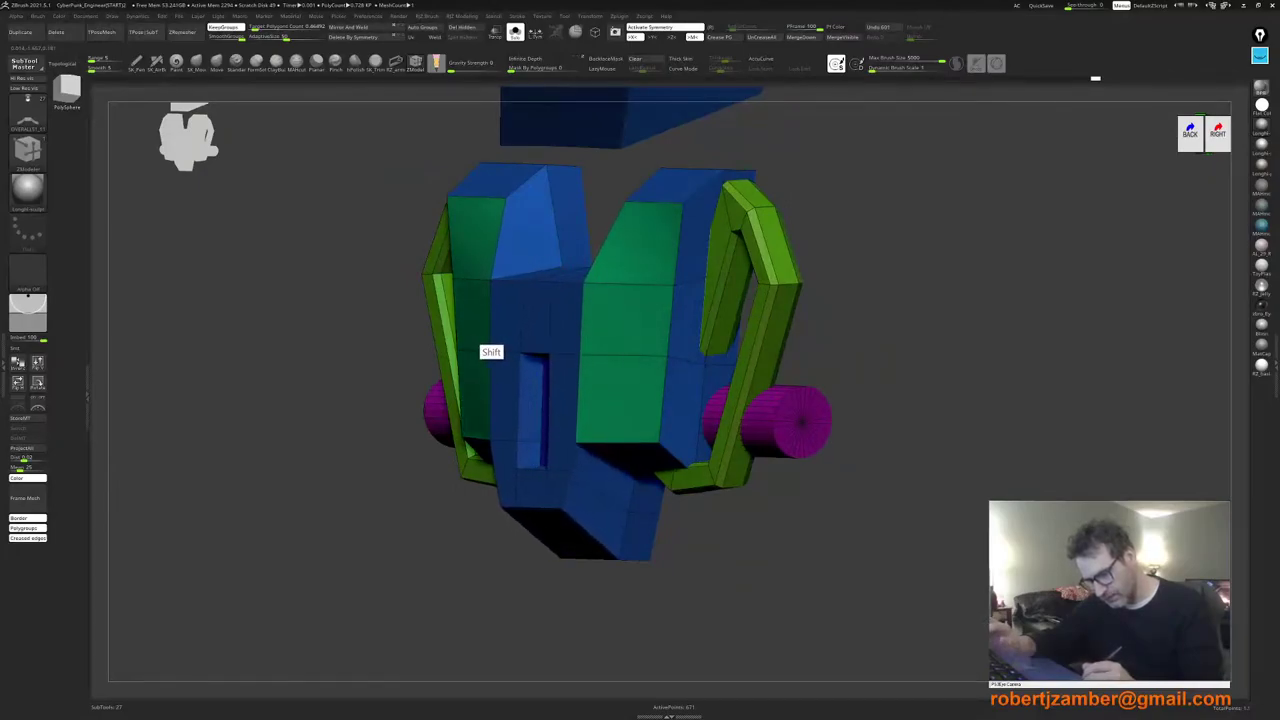
# Step: Inspect the raised center section with and without the polygroup wireframe, and compare the plate with the collar armor above
pyautogui.moveTo(492, 346); pyautogui.dragTo(487, 470, button='right')
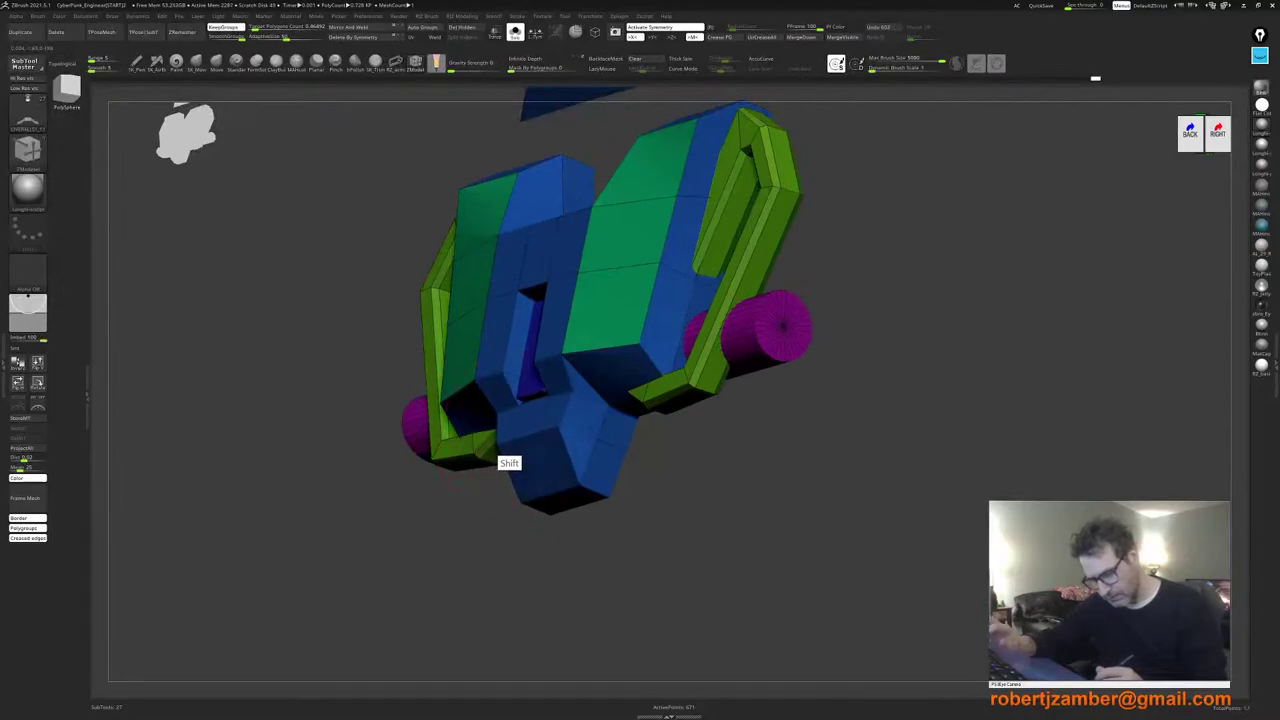
pyautogui.moveTo(490, 452)
pyautogui.mouseDown(button='right')
pyautogui.moveTo(500, 469)
pyautogui.moveTo(475, 470)
pyautogui.moveTo(484, 452)
pyautogui.mouseUp(button='right')
pyautogui.hotkey('shift', 'f')
pyautogui.moveTo(484, 452)
pyautogui.mouseDown(button='right')
pyautogui.moveTo(511, 480)
pyautogui.moveTo(478, 458)
pyautogui.mouseUp(button='right')
pyautogui.moveTo(460, 371)
pyautogui.keyDown('alt'); pyautogui.mouseDown(button='right')
pyautogui.moveTo(514, 397)
pyautogui.moveTo(503, 386)
pyautogui.mouseUp(button='right'); pyautogui.keyUp('alt')
pyautogui.moveTo(503, 386); pyautogui.dragTo(498, 396, button='right')
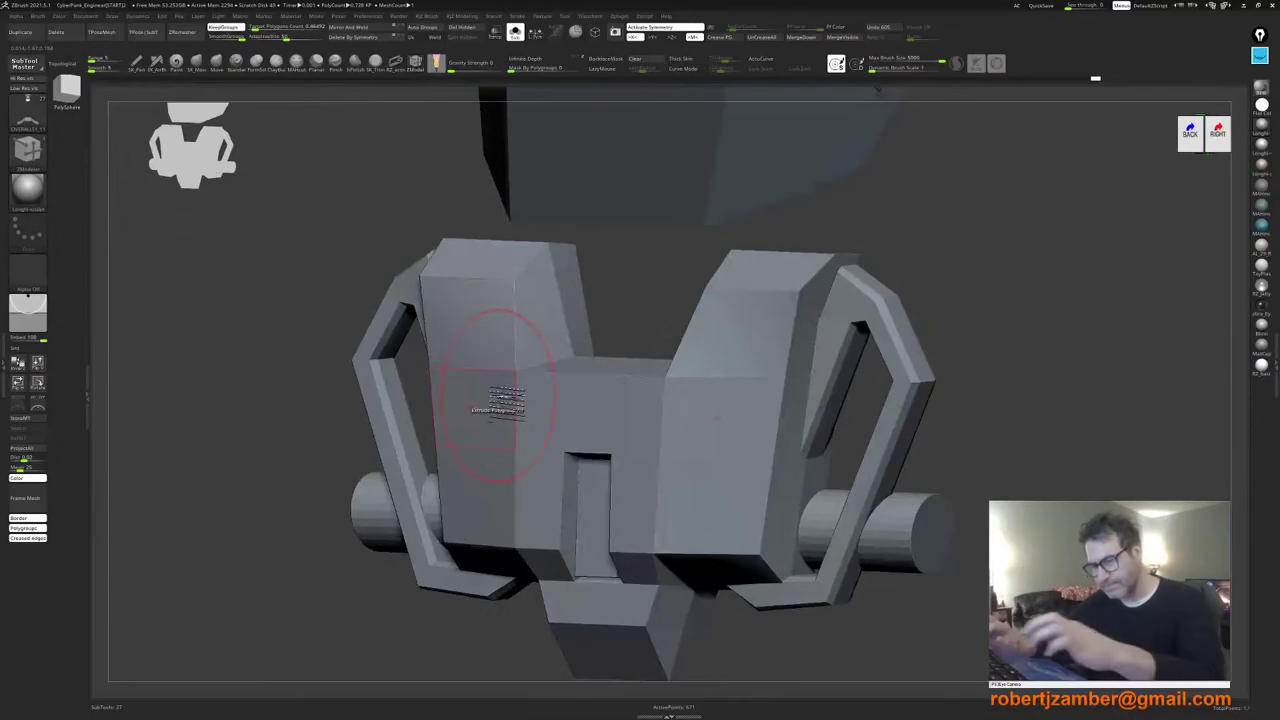
pyautogui.hotkey('shift', 'f')
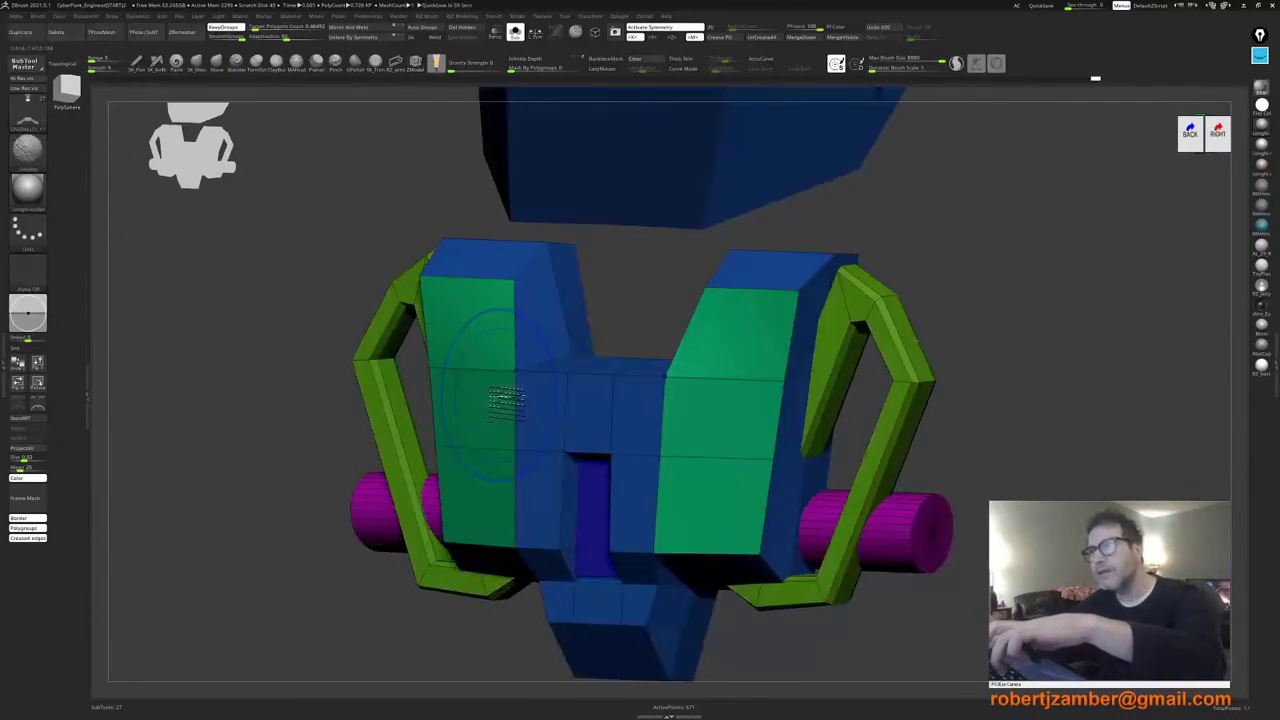
pyautogui.hotkey('shift', 'f')
pyautogui.keyDown('ctrl'); pyautogui.moveTo(500, 394); pyautogui.dragTo(495, 558, button='right'); pyautogui.keyUp('ctrl')
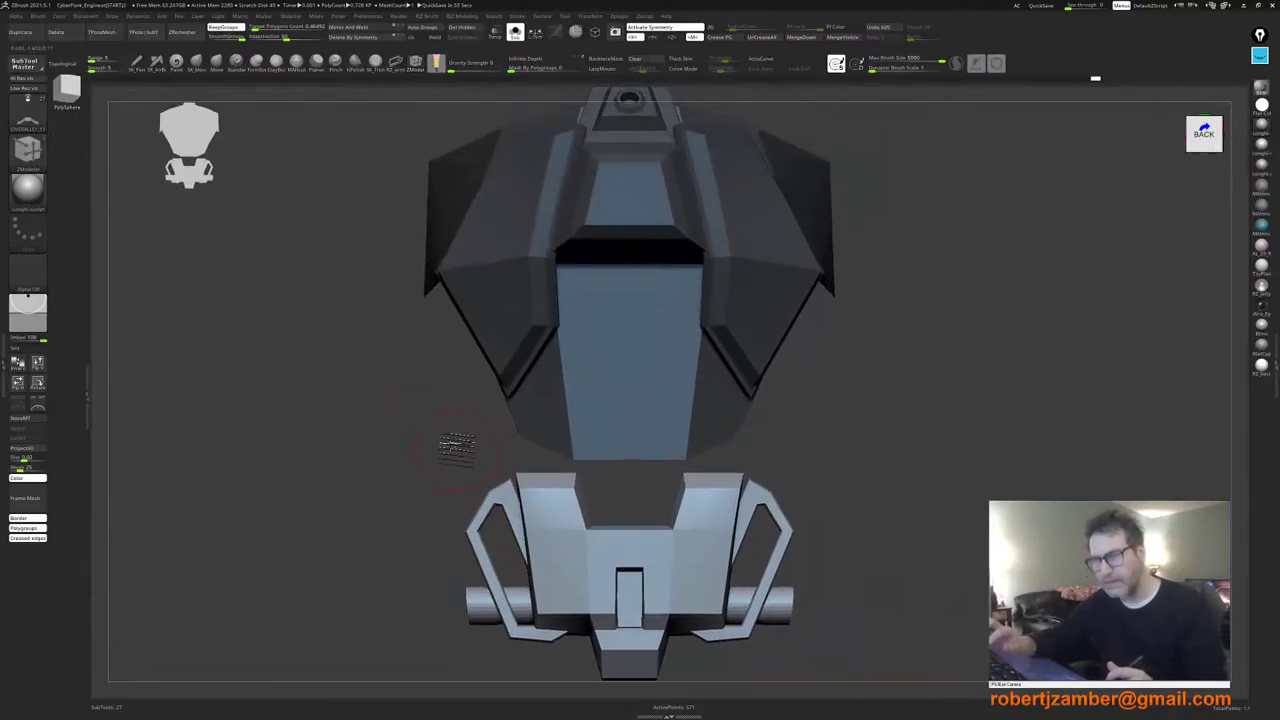
pyautogui.moveTo(453, 448)
pyautogui.keyDown('alt'); pyautogui.mouseDown(button='right')
pyautogui.moveTo(429, 394)
pyautogui.moveTo(470, 420)
pyautogui.moveTo(456, 420)
pyautogui.moveTo(500, 421)
pyautogui.moveTo(434, 412)
pyautogui.moveTo(470, 406)
pyautogui.moveTo(408, 388)
pyautogui.moveTo(313, 379)
pyautogui.mouseUp(button='right'); pyautogui.keyUp('alt')
# Step: Switch to the Move brush, pick a gray with RGB values of 107 and fill the object with it
pyautogui.click(197, 63)
pyautogui.click(636, 59)
pyautogui.press('c')
pyautogui.click(358, 512)
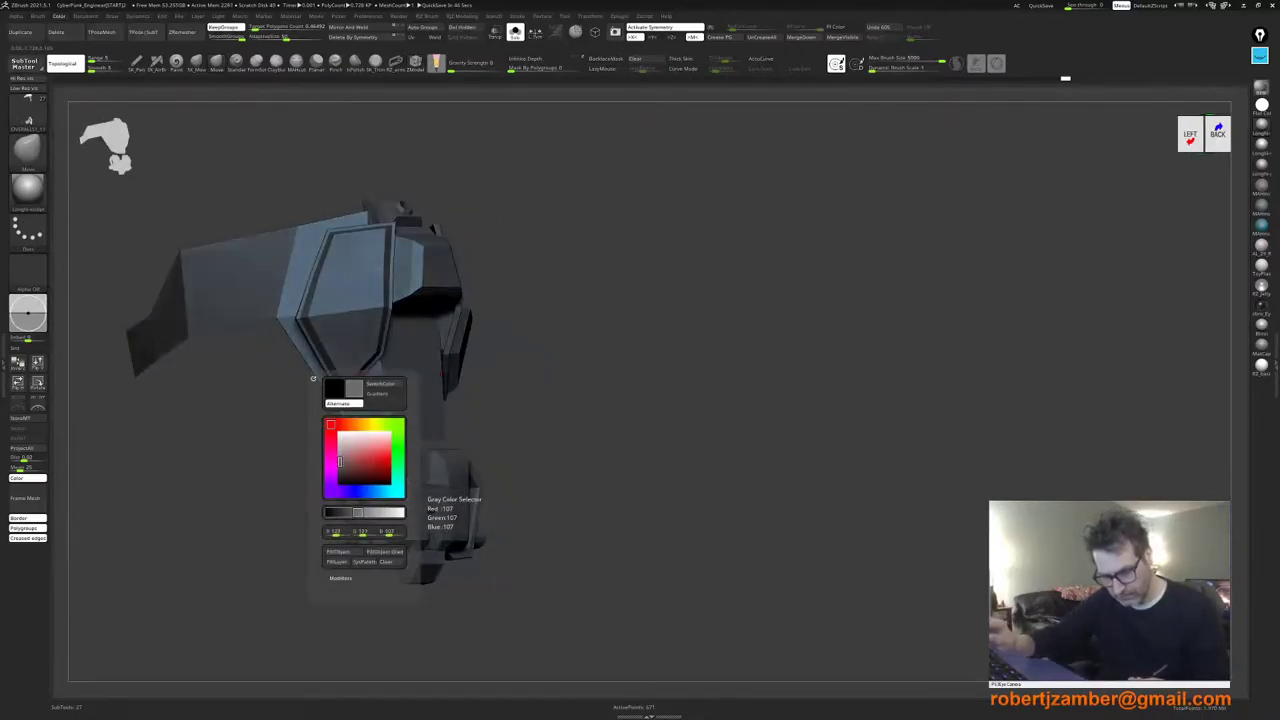
pyautogui.press('c')
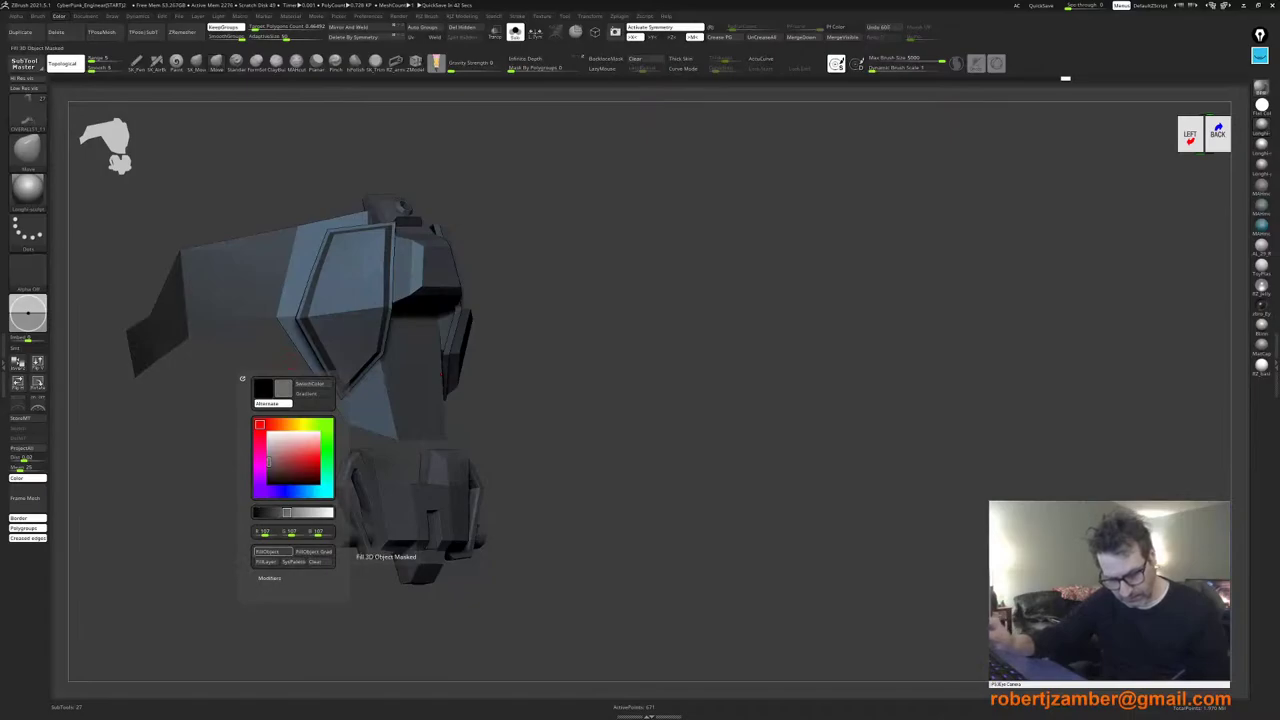
pyautogui.click(267, 552)
# Step: Adjust the Move brush's draw size to suit the collar armor's side panel as seen in profile
pyautogui.keyDown('alt'); pyautogui.moveTo(245, 455); pyautogui.dragTo(463, 457, button='right'); pyautogui.keyUp('alt')
pyautogui.press('space')
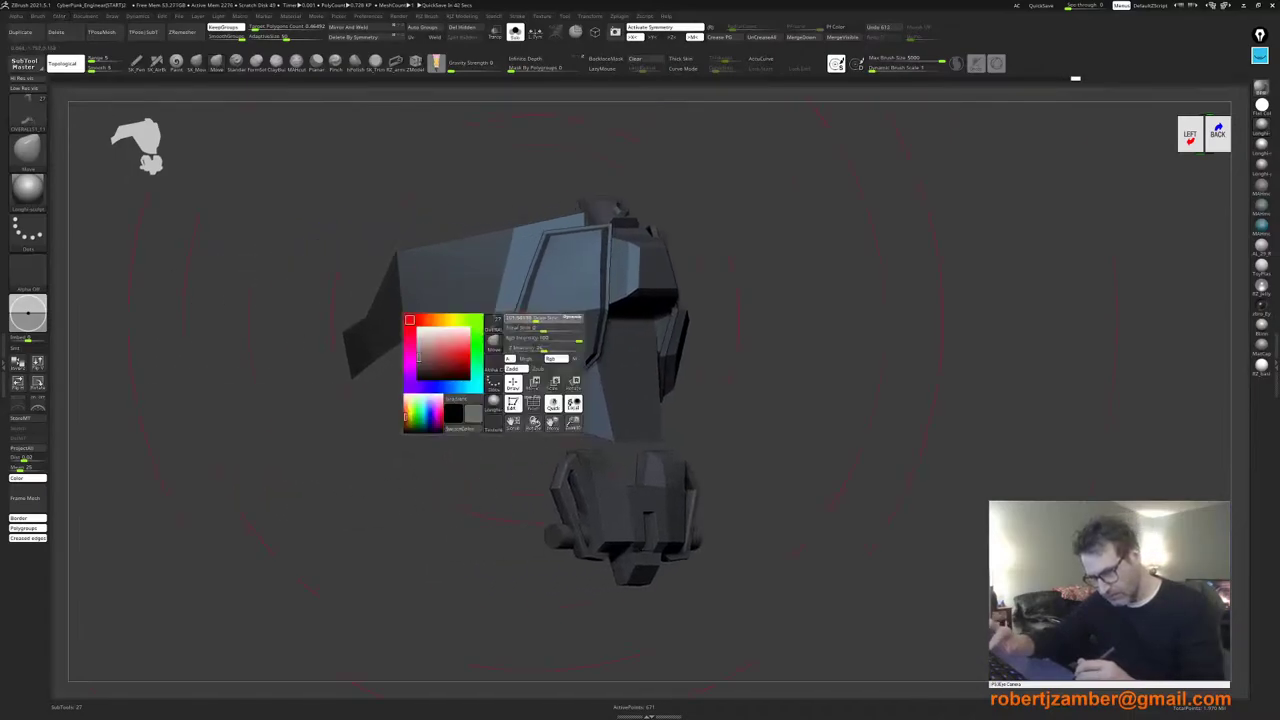
pyautogui.moveTo(511, 351); pyautogui.dragTo(545, 346, button='right')
pyautogui.press('space')
pyautogui.moveTo(518, 332); pyautogui.dragTo(521, 333)
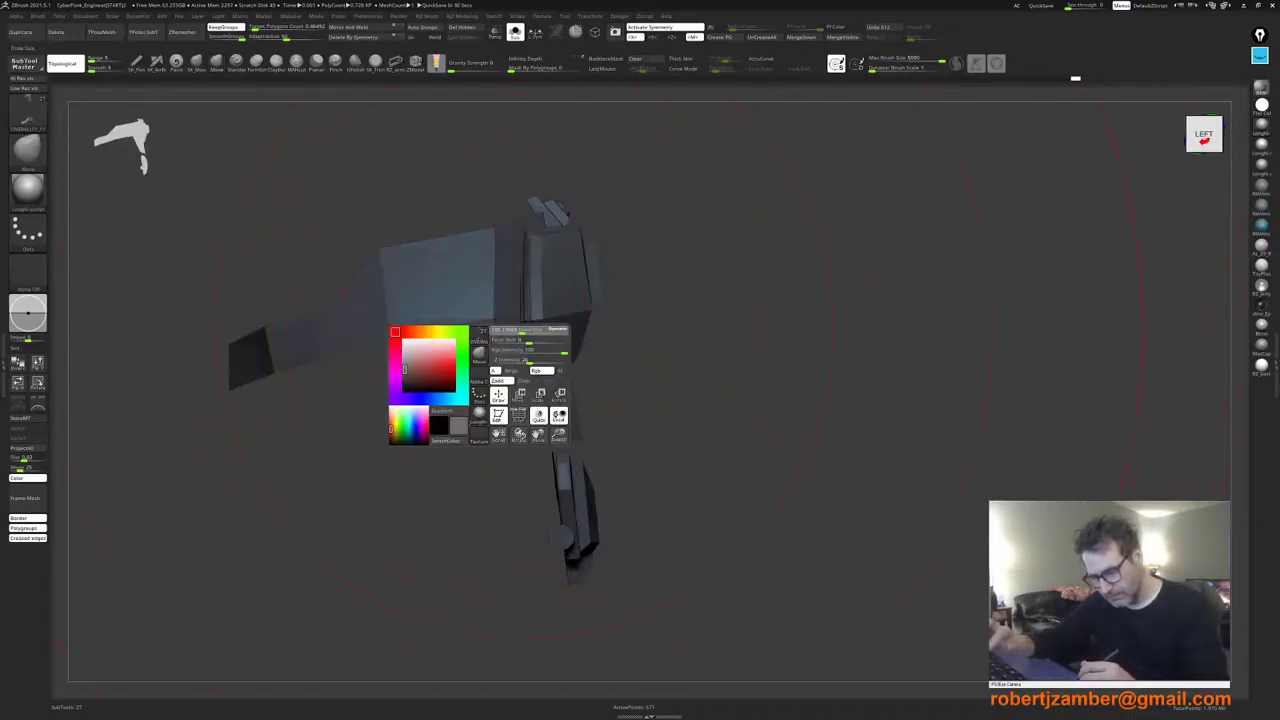
pyautogui.press('space')
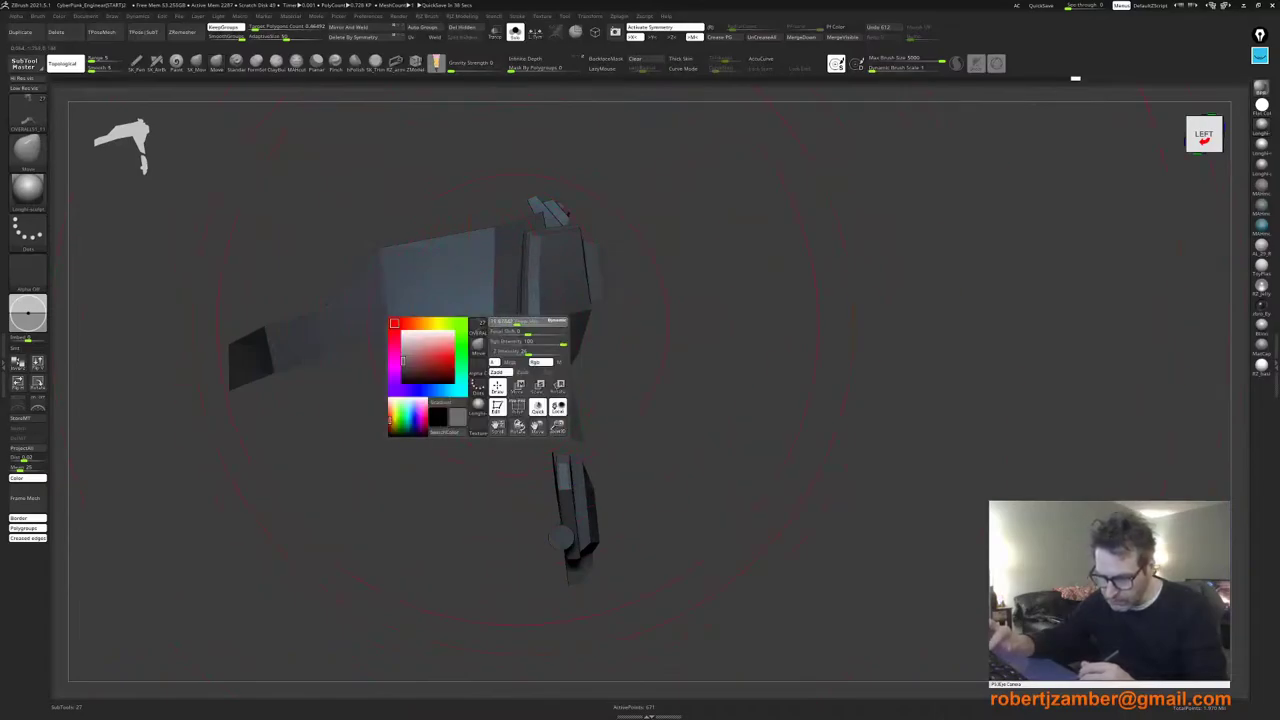
pyautogui.press('space')
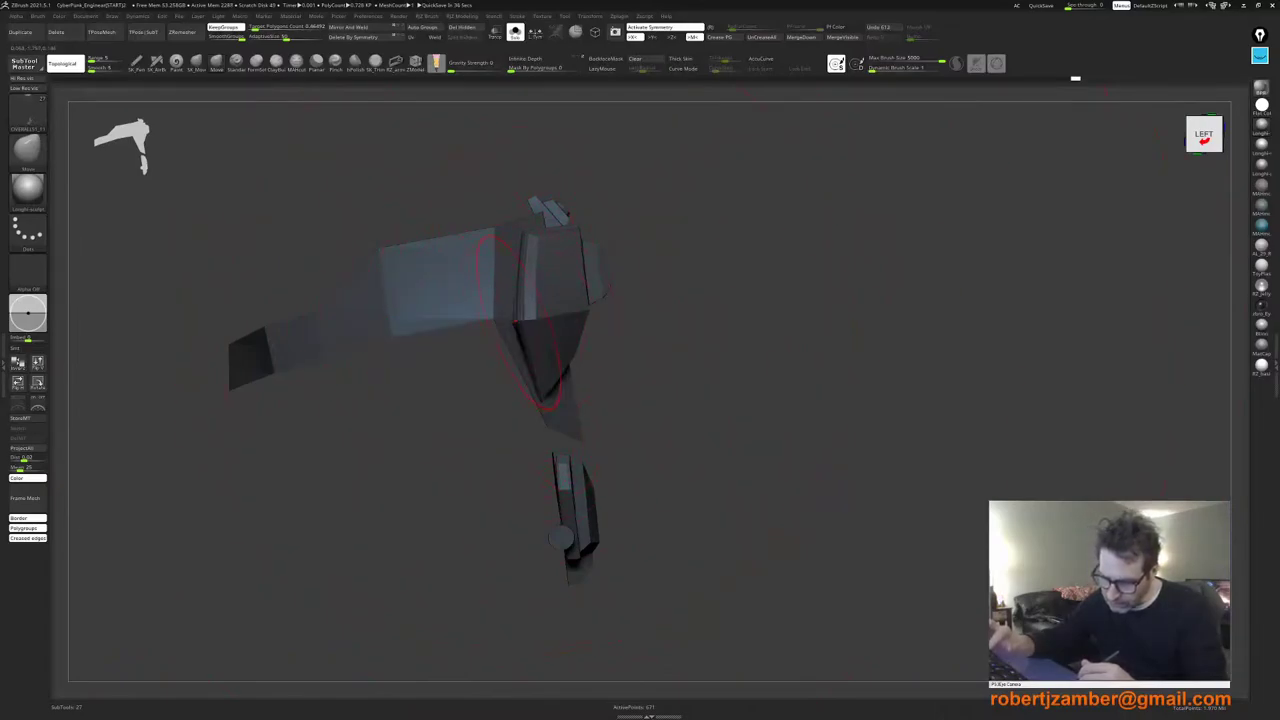
# Step: Fine-tune the Move brush's draw size and nudge the points where the collar armor's side panel meets the shoulder section
pyautogui.moveTo(490, 318); pyautogui.dragTo(523, 320, button='right')
pyautogui.press('space')
pyautogui.moveTo(530, 322); pyautogui.dragTo(518, 320)
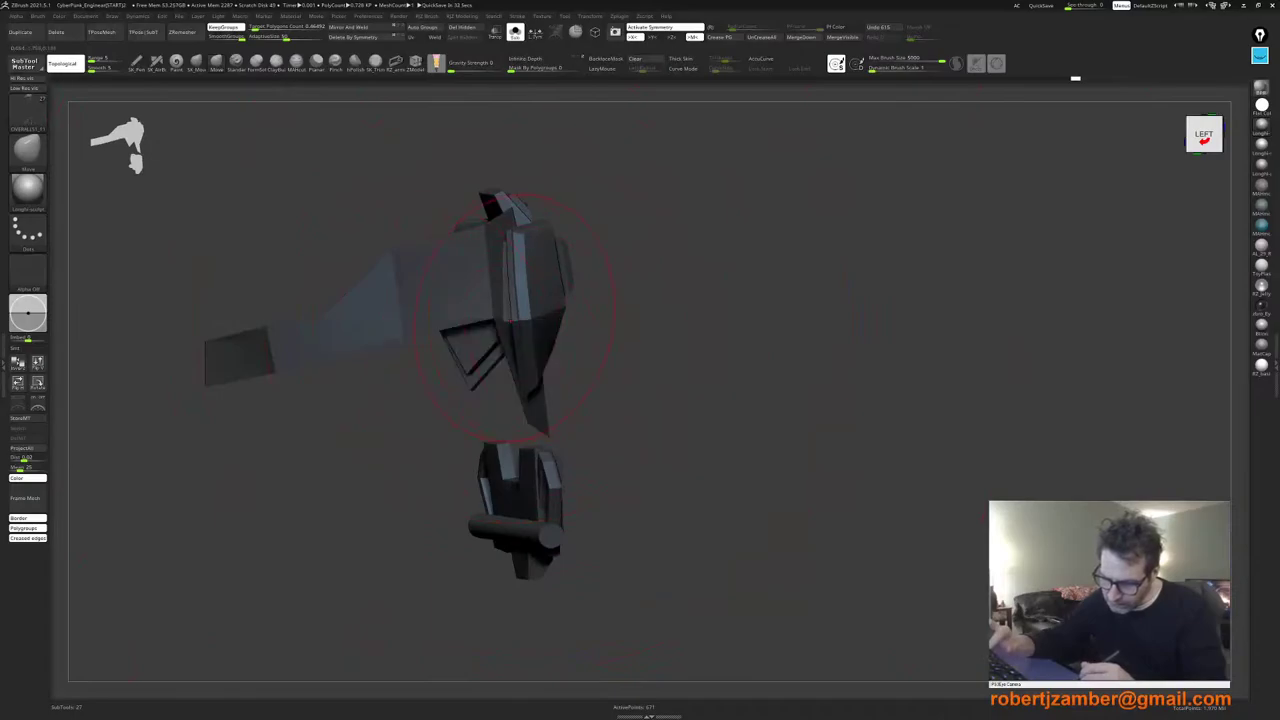
pyautogui.moveTo(470, 320); pyautogui.dragTo(513, 324, button='right')
pyautogui.press('space')
pyautogui.moveTo(513, 323); pyautogui.dragTo(509, 322)
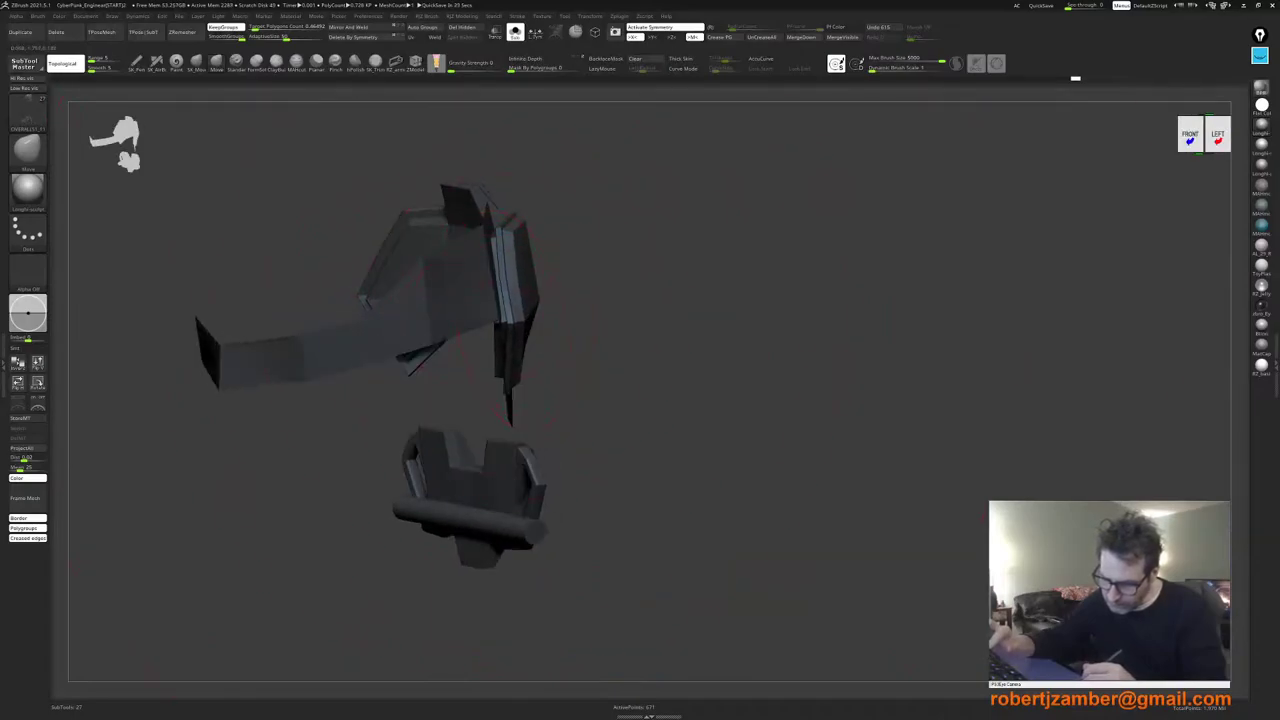
pyautogui.press('space')
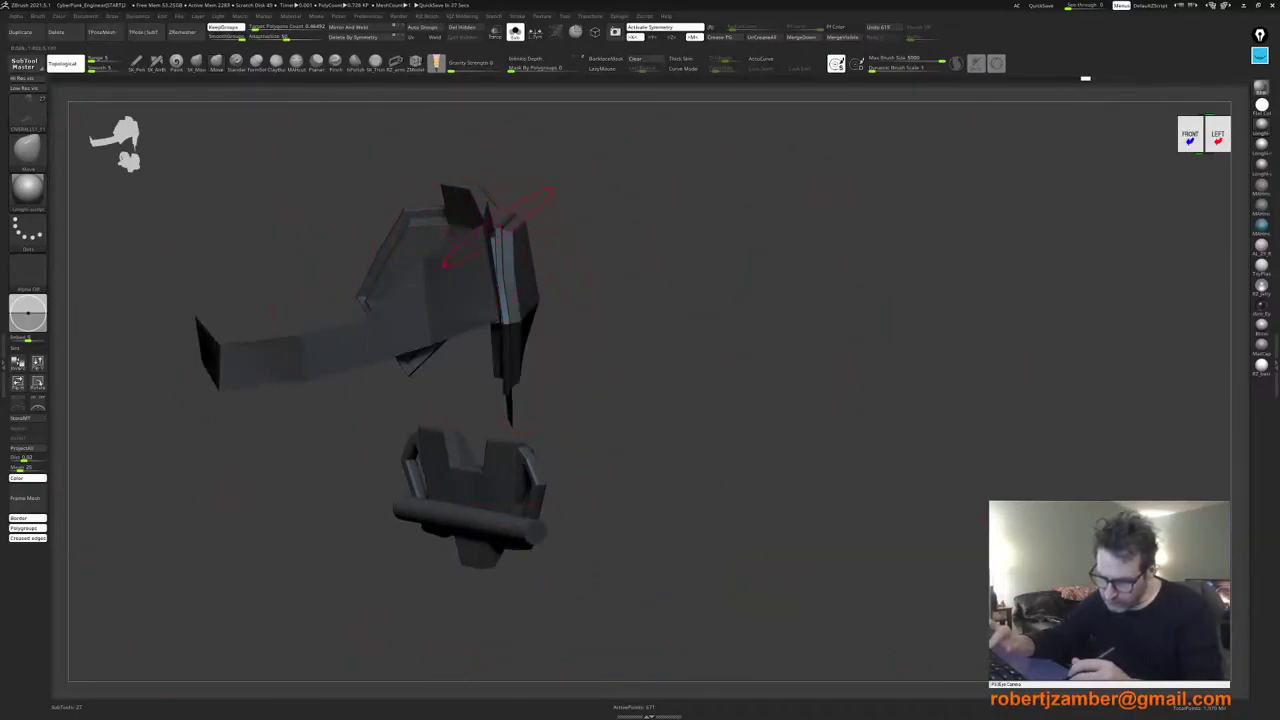
pyautogui.moveTo(503, 320); pyautogui.dragTo(442, 319, button='right')
pyautogui.press('space')
pyautogui.moveTo(442, 319); pyautogui.dragTo(493, 320)
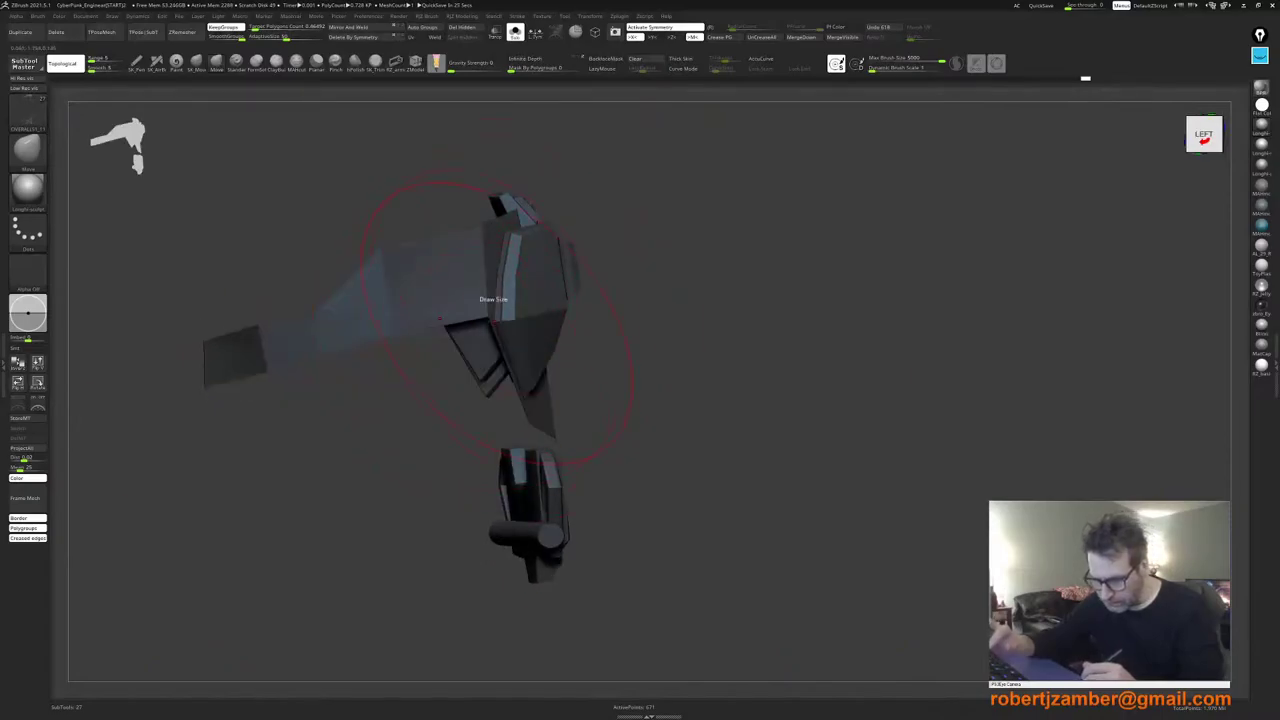
pyautogui.press('space')
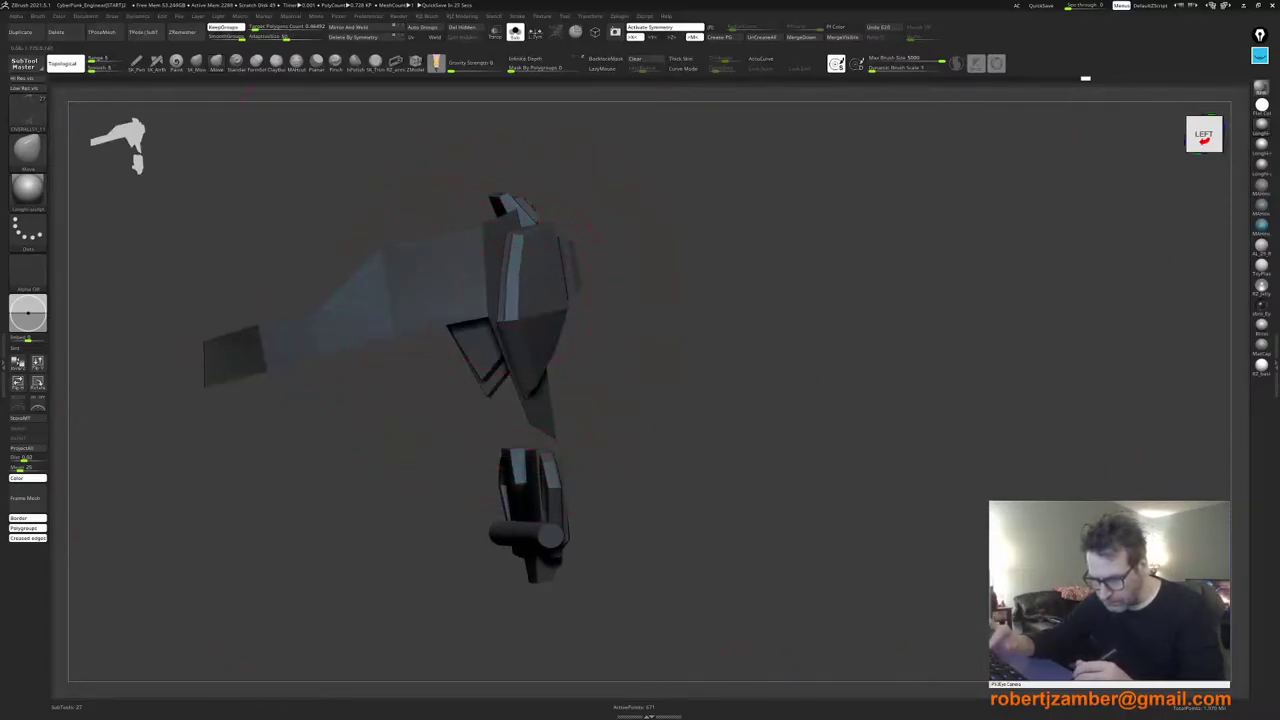
# Step: Reshape the collar armor's small upper tab with the Move brush in profile and from the back
pyautogui.moveTo(518, 274)
pyautogui.keyDown('shift'); pyautogui.mouseDown(button='right')
pyautogui.moveTo(499, 272)
pyautogui.moveTo(615, 262)
pyautogui.moveTo(630, 245)
pyautogui.mouseUp(button='right'); pyautogui.keyUp('shift')
pyautogui.keyDown('ctrl'); pyautogui.moveTo(520, 225); pyautogui.dragTo(500, 256, button='right'); pyautogui.keyUp('ctrl')
pyautogui.press('space')
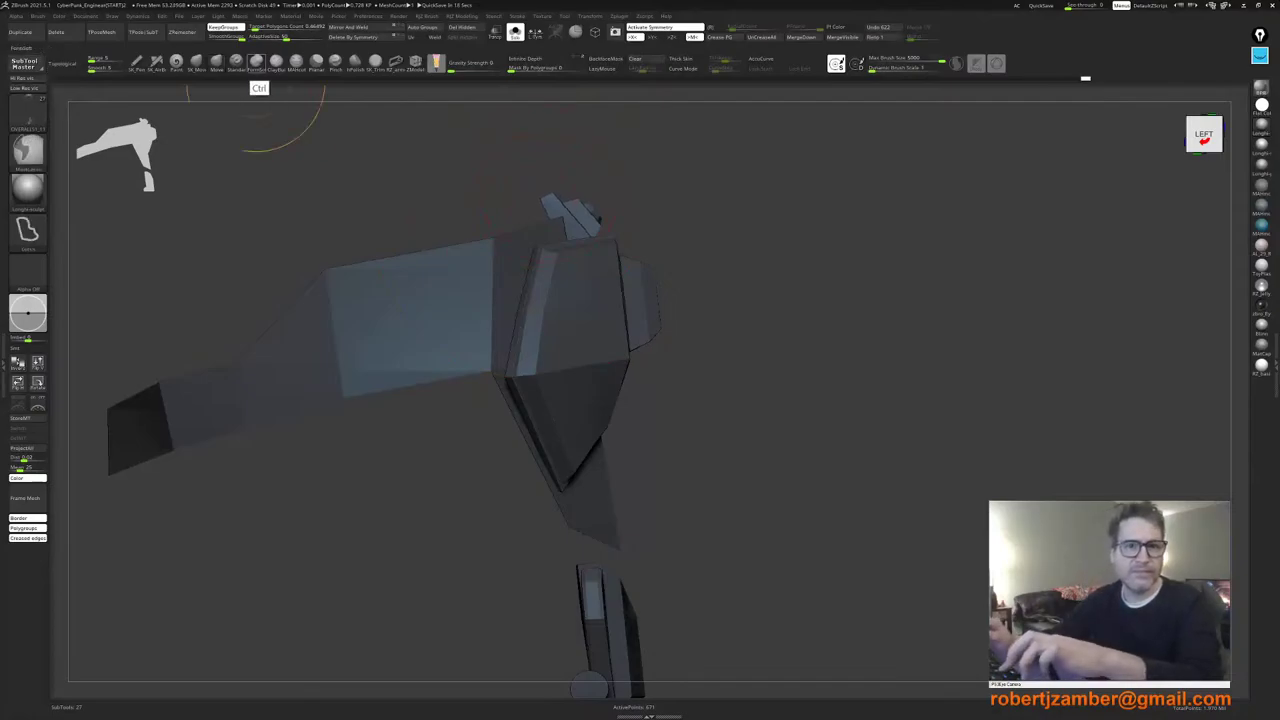
pyautogui.moveTo(507, 214)
pyautogui.keyDown('alt'); pyautogui.mouseDown(button='right')
pyautogui.moveTo(514, 290)
pyautogui.moveTo(532, 256)
pyautogui.mouseUp(button='right'); pyautogui.keyUp('alt')
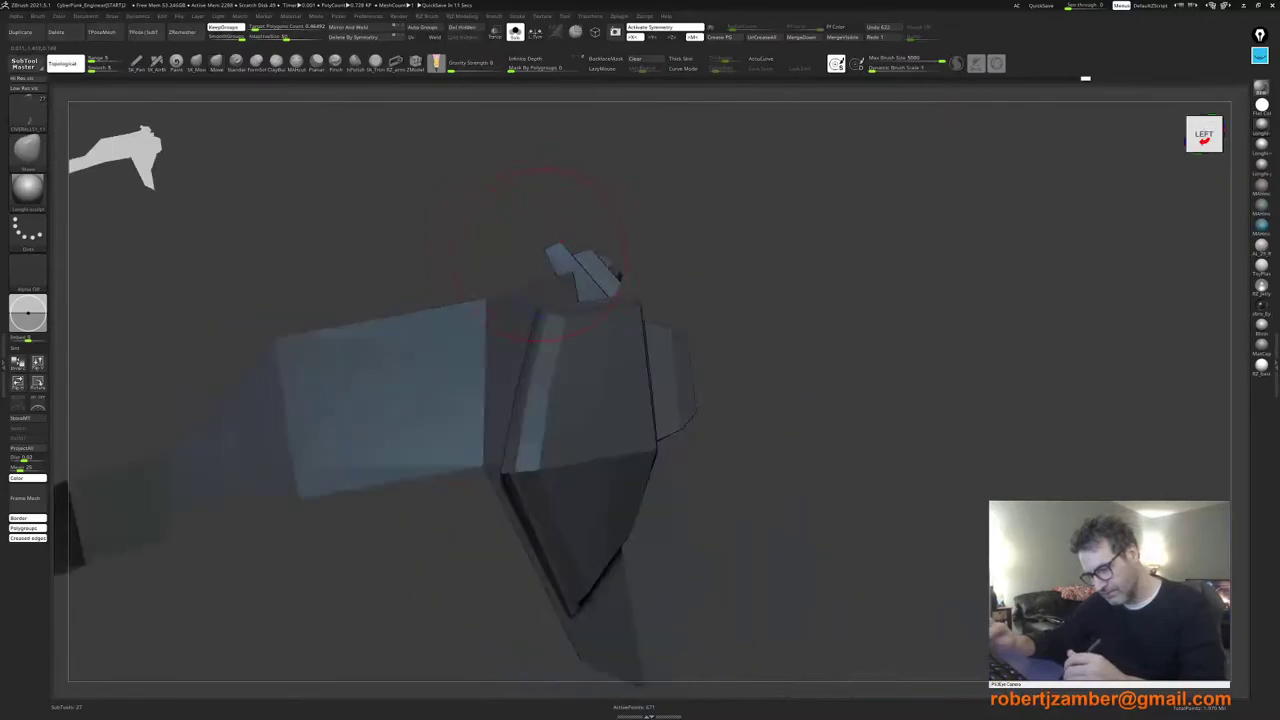
pyautogui.rightClick(532, 256)
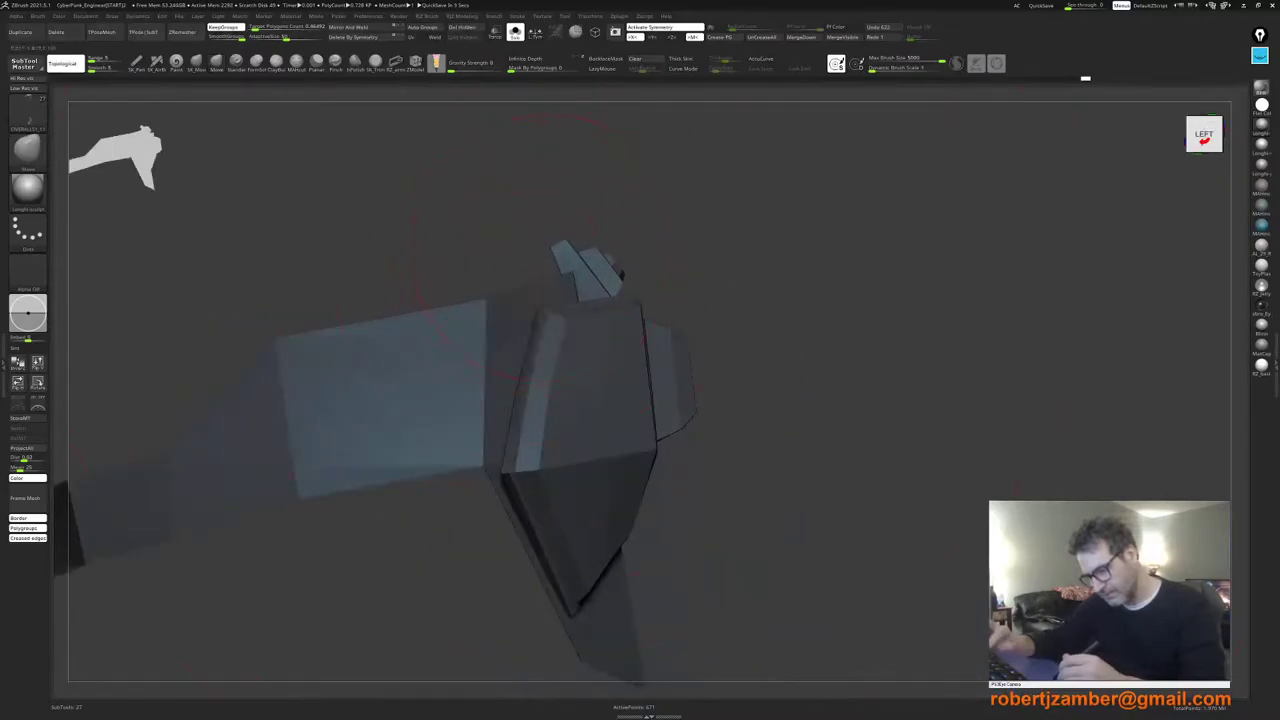
pyautogui.moveTo(584, 237); pyautogui.dragTo(540, 264, button='right')
pyautogui.rightClick(540, 264)
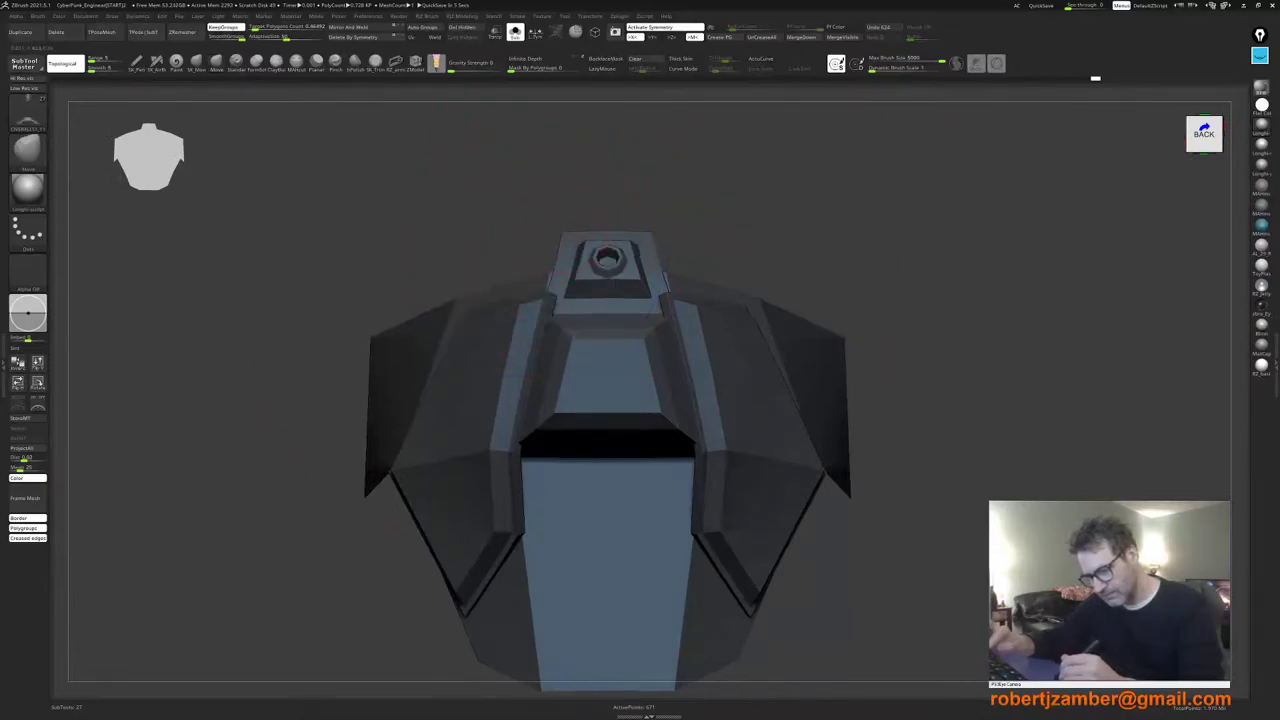
pyautogui.moveTo(566, 239)
pyautogui.mouseDown(button='right')
pyautogui.moveTo(587, 287)
pyautogui.moveTo(591, 267)
pyautogui.mouseUp(button='right')
pyautogui.rightClick(591, 267)
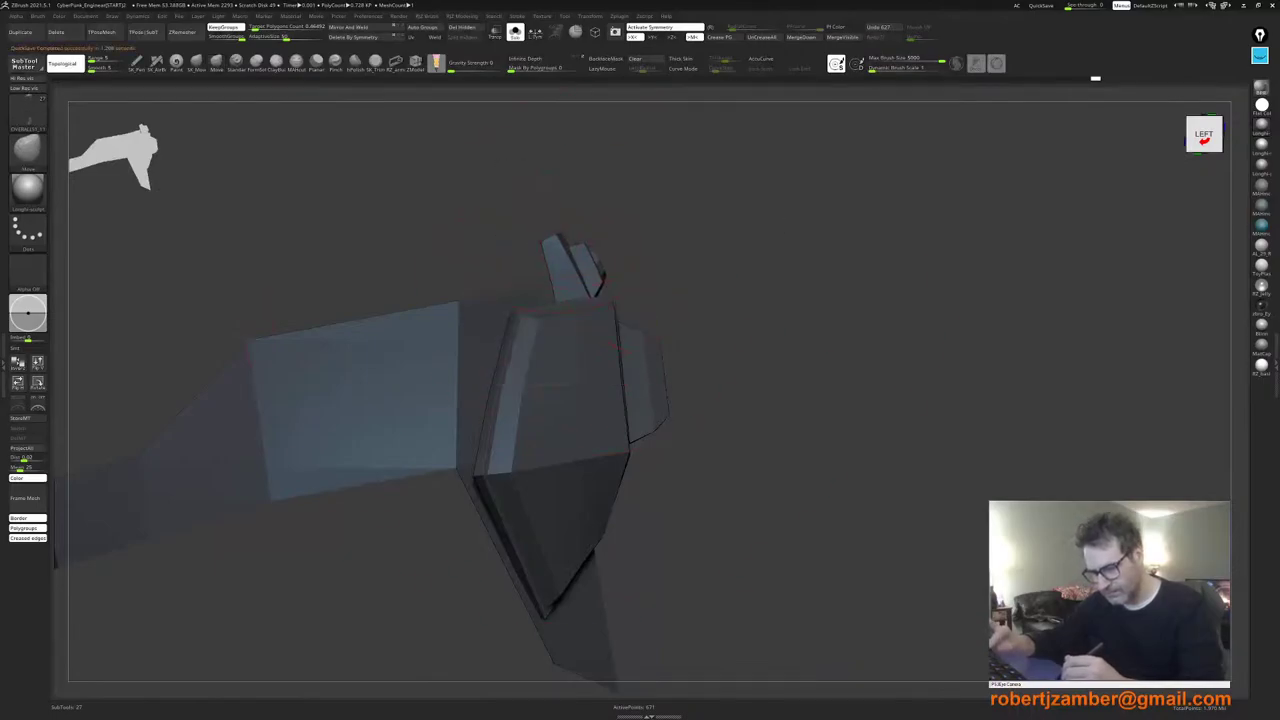
# Step: Adjust the Move brush's draw size for refining the collar armor's upper block
pyautogui.press('space')
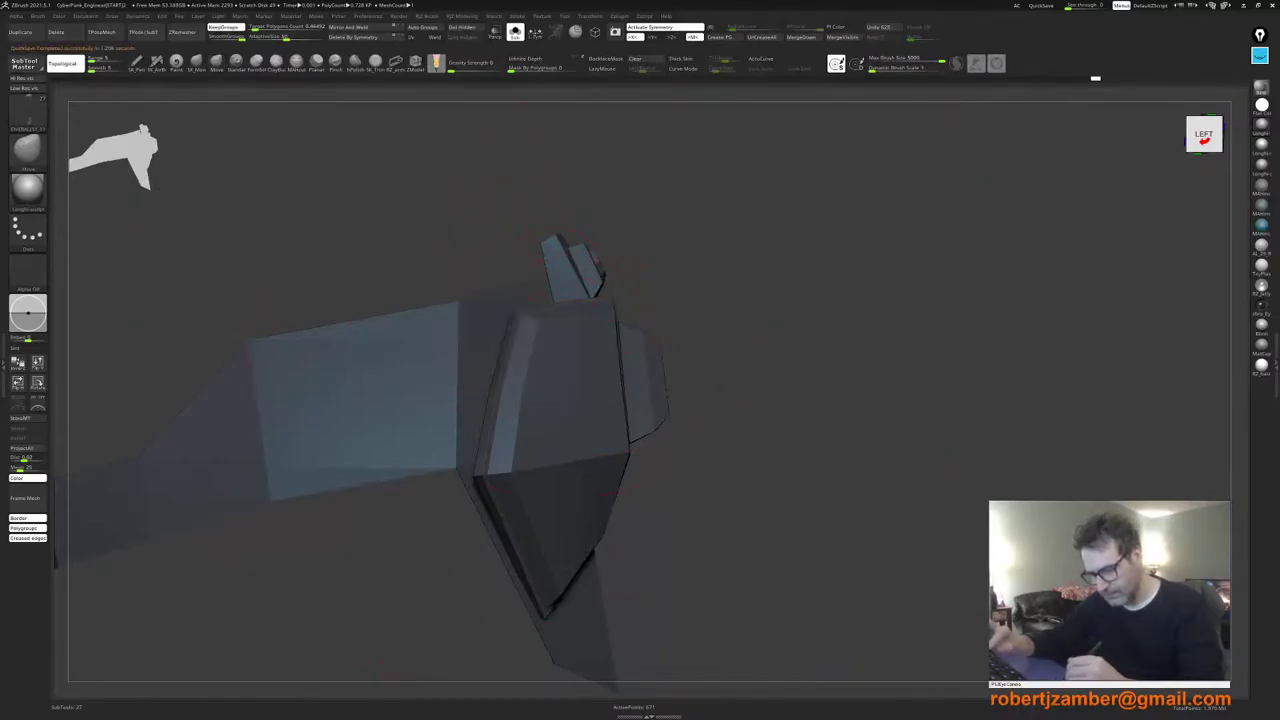
pyautogui.moveTo(587, 285); pyautogui.dragTo(566, 300, button='right')
pyautogui.press('space')
pyautogui.click(562, 306)
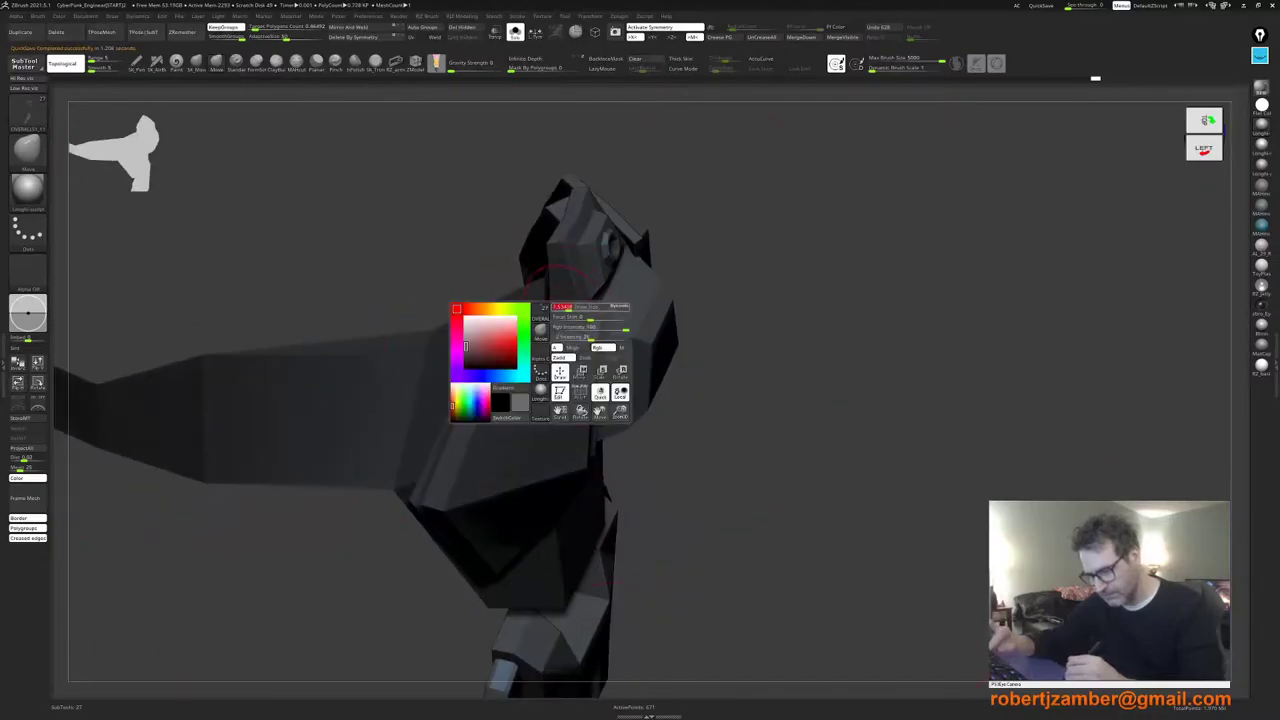
pyautogui.moveTo(567, 246); pyautogui.dragTo(530, 203, button='right')
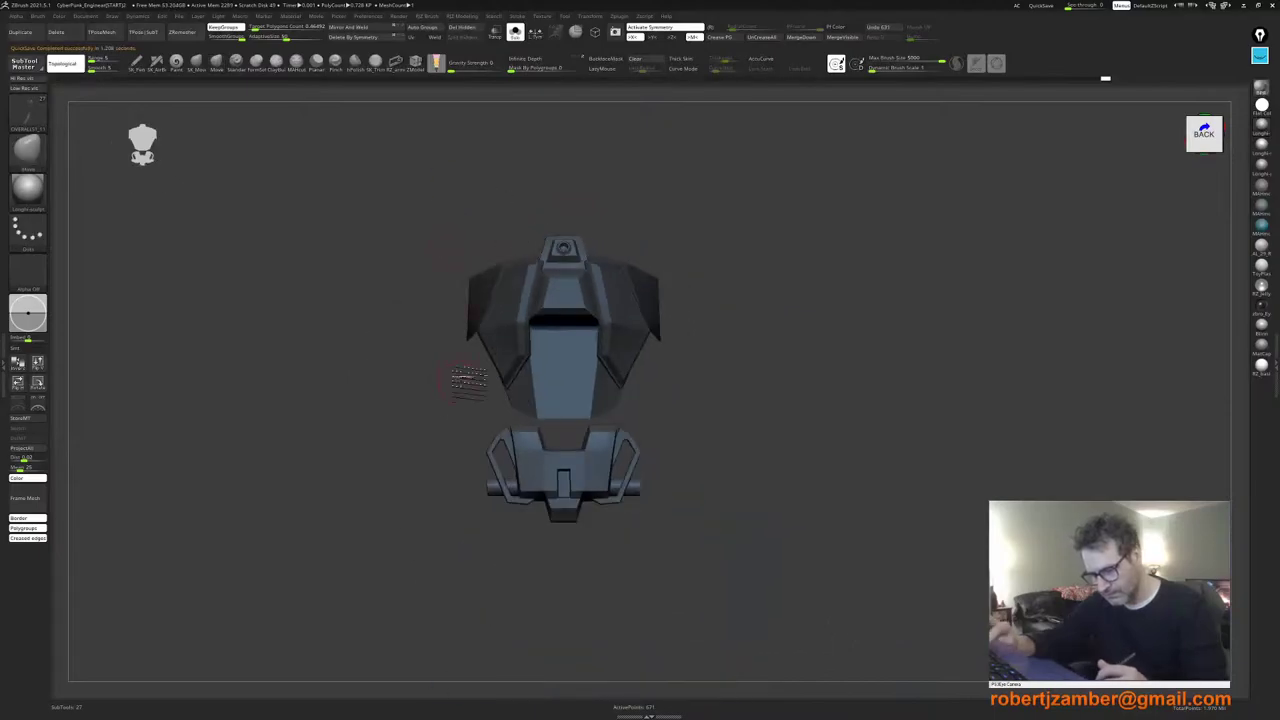
# Step: Resize the Move brush and shift the lower tips of the collar armor's side panels as seen from behind
pyautogui.keyDown('alt'); pyautogui.moveTo(480, 377); pyautogui.dragTo(482, 345, button='right'); pyautogui.keyUp('alt')
pyautogui.keyDown('ctrl'); pyautogui.moveTo(505, 345); pyautogui.dragTo(504, 370, button='right'); pyautogui.keyUp('ctrl')
pyautogui.press('space')
pyautogui.moveTo(517, 349); pyautogui.dragTo(510, 349)
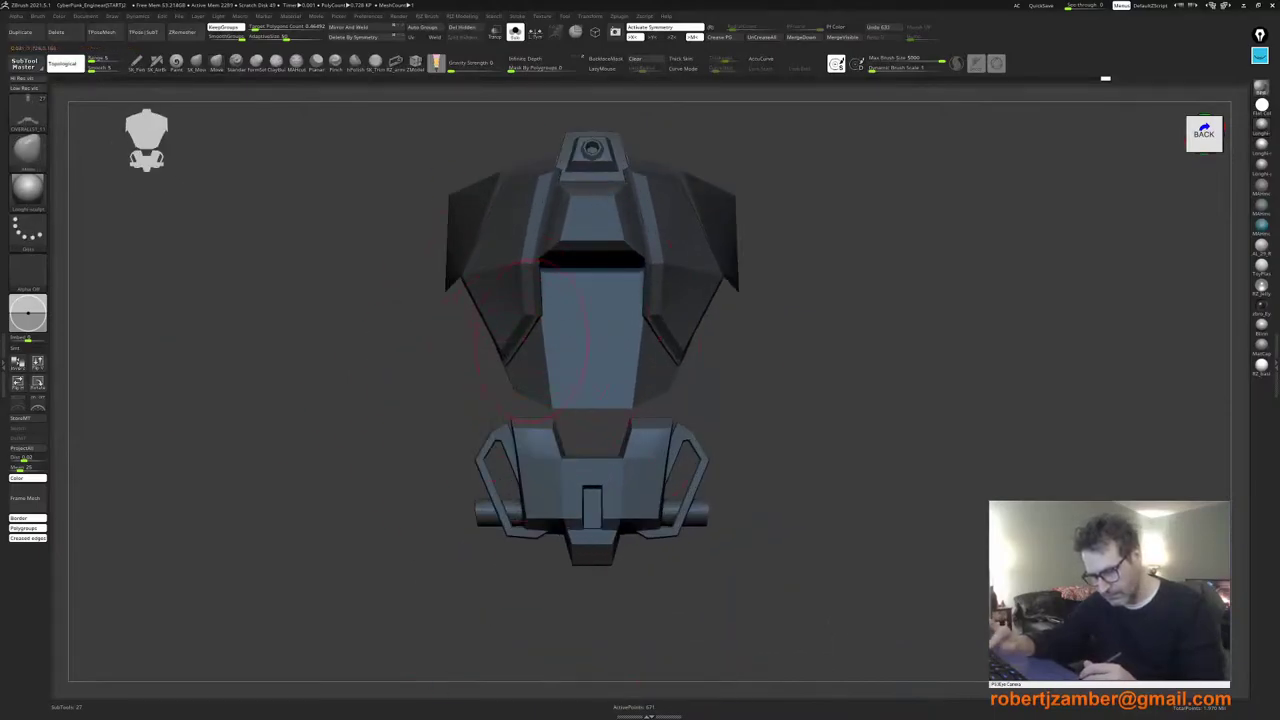
pyautogui.moveTo(499, 372)
pyautogui.mouseDown(button='right')
pyautogui.moveTo(534, 368)
pyautogui.moveTo(500, 369)
pyautogui.mouseUp(button='right')
pyautogui.press('space')
pyautogui.moveTo(534, 361); pyautogui.dragTo(526, 361)
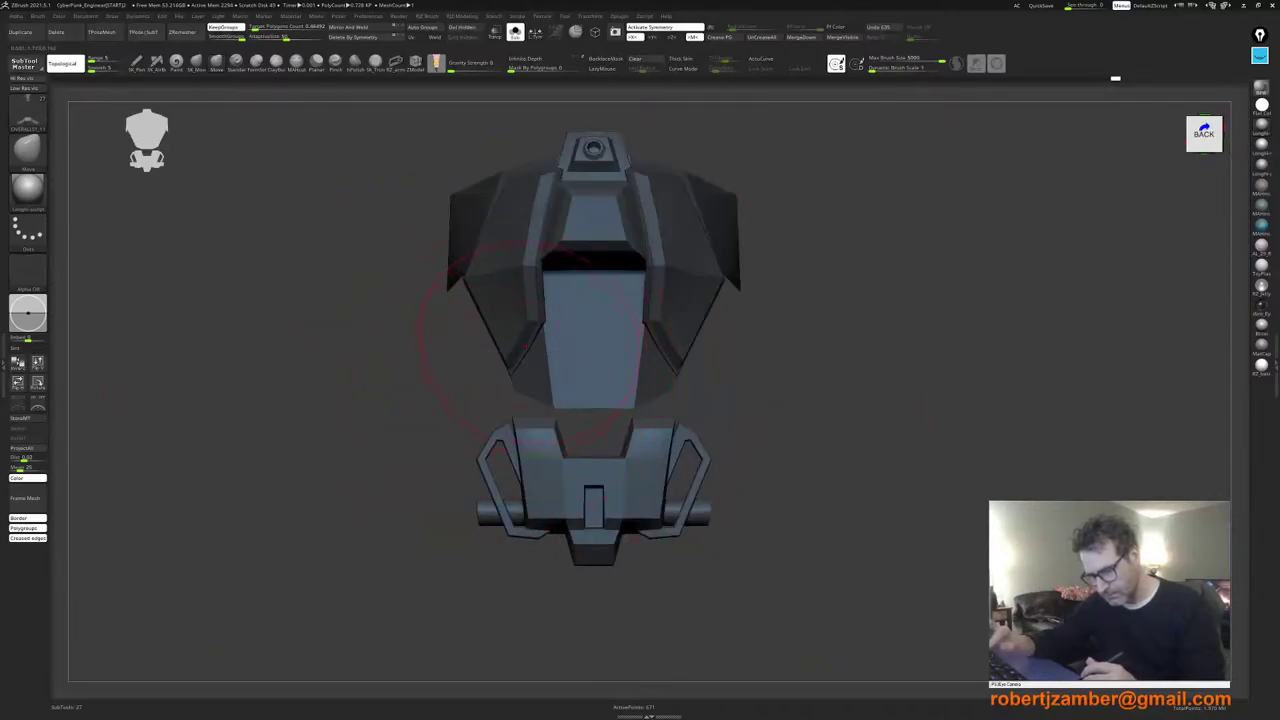
# Step: Fine-tune the Move brush's draw size and refine the inner lower edges of the collar armor's side panels
pyautogui.moveTo(545, 346)
pyautogui.mouseDown(button='right')
pyautogui.moveTo(523, 346)
pyautogui.moveTo(545, 345)
pyautogui.mouseUp(button='right')
pyautogui.moveTo(480, 298)
pyautogui.keyDown('ctrl'); pyautogui.mouseDown(button='right')
pyautogui.moveTo(450, 262)
pyautogui.moveTo(488, 408)
pyautogui.moveTo(484, 380)
pyautogui.moveTo(455, 379)
pyautogui.mouseUp(button='right'); pyautogui.keyUp('ctrl')
pyautogui.press('space')
pyautogui.moveTo(481, 326)
pyautogui.mouseDown()
pyautogui.moveTo(495, 325)
pyautogui.moveTo(500, 361)
pyautogui.mouseUp()
pyautogui.press('space')
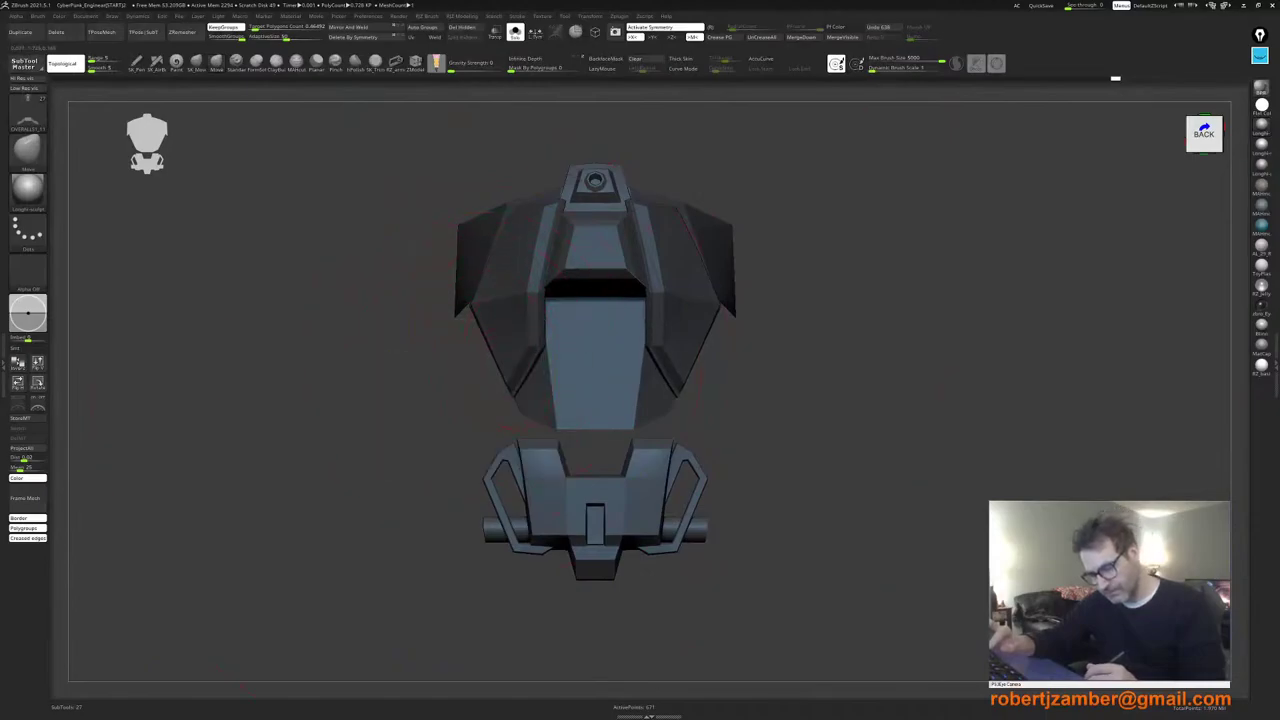
# Step: Isolate the large blue polygroup with ZModeler active, split it into separate groups with Auto Groups, and restore the full mesh
pyautogui.moveTo(545, 361)
pyautogui.mouseDown(button='right')
pyautogui.moveTo(515, 361)
pyautogui.moveTo(540, 339)
pyautogui.moveTo(464, 346)
pyautogui.moveTo(462, 312)
pyautogui.moveTo(420, 374)
pyautogui.moveTo(440, 390)
pyautogui.moveTo(405, 428)
pyautogui.moveTo(443, 437)
pyautogui.moveTo(401, 422)
pyautogui.moveTo(454, 494)
pyautogui.mouseUp(button='right')
pyautogui.hotkey('shift', 'f')
pyautogui.hotkey('shift', 'f')
pyautogui.keyDown('alt'); pyautogui.moveTo(467, 414); pyautogui.dragTo(455, 482, button='right'); pyautogui.keyUp('alt')
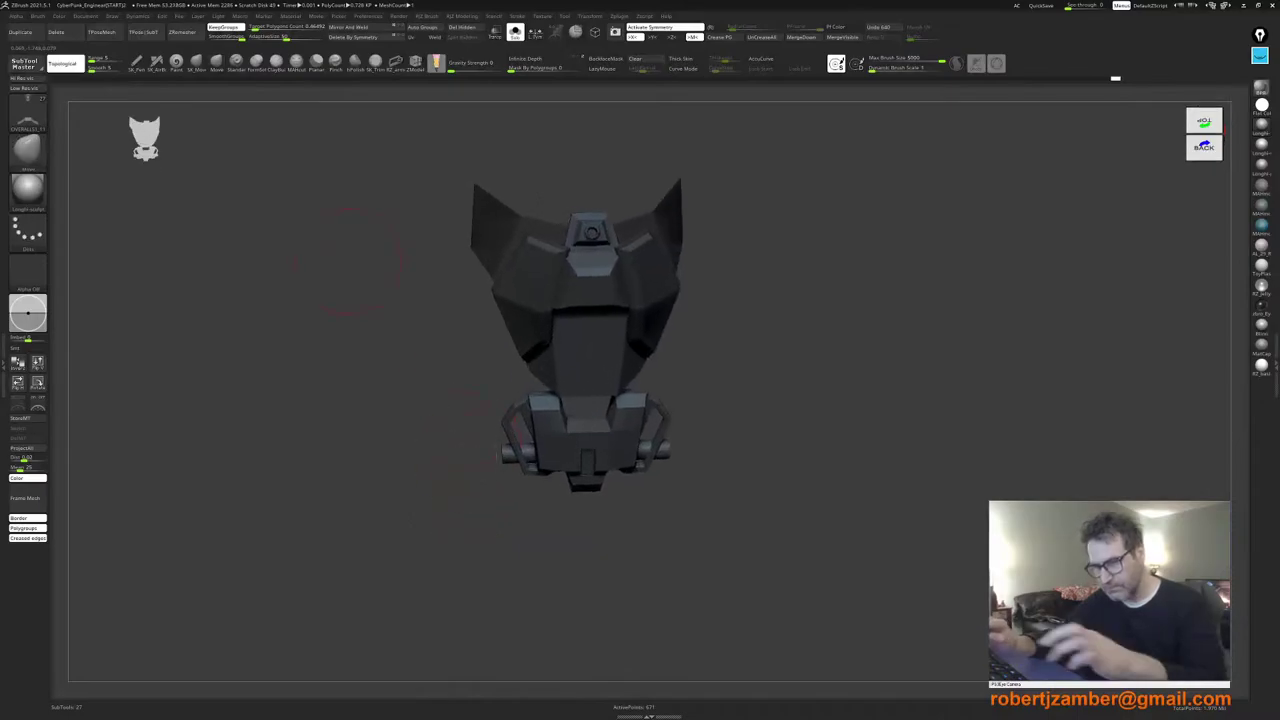
pyautogui.hotkey('shift', 'f')
pyautogui.keyDown('alt'); pyautogui.moveTo(348, 262); pyautogui.dragTo(351, 371, button='right'); pyautogui.keyUp('alt')
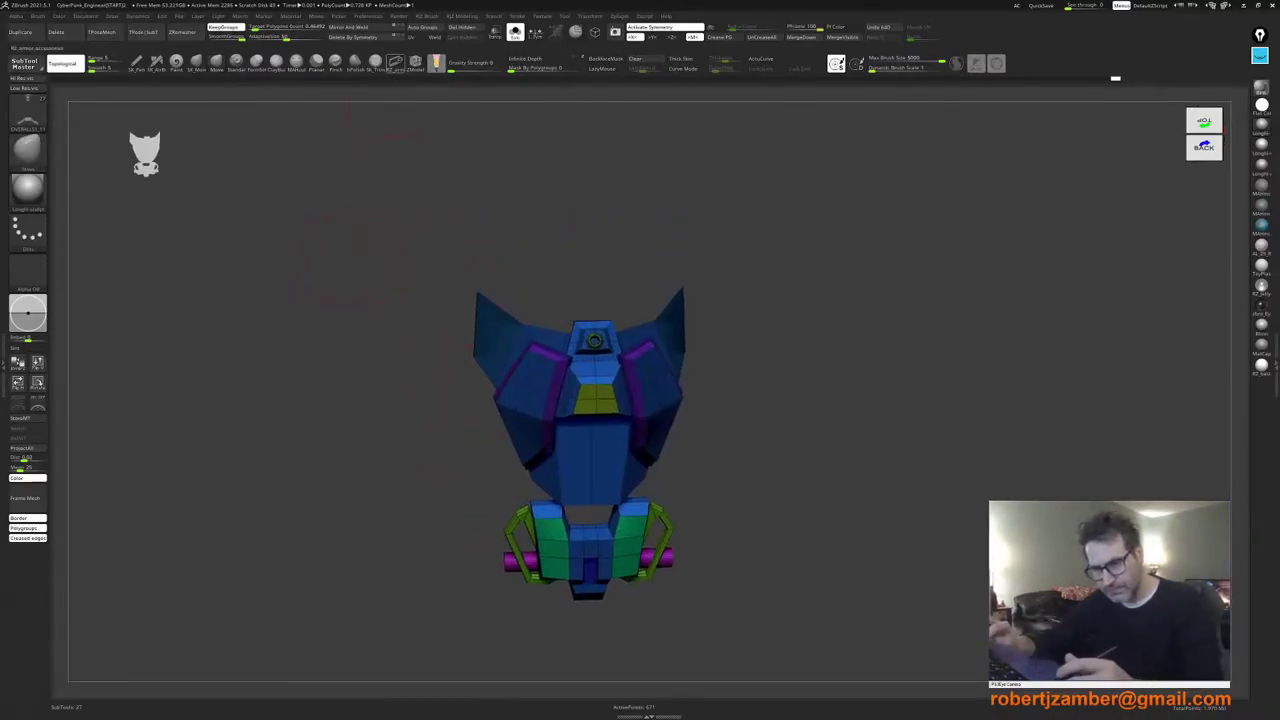
pyautogui.click(415, 63)
pyautogui.moveTo(440, 325); pyautogui.dragTo(535, 333, button='right')
pyautogui.keyDown('ctrl'); pyautogui.keyDown('shift'); pyautogui.click(547, 332); pyautogui.keyUp('shift'); pyautogui.keyUp('ctrl')
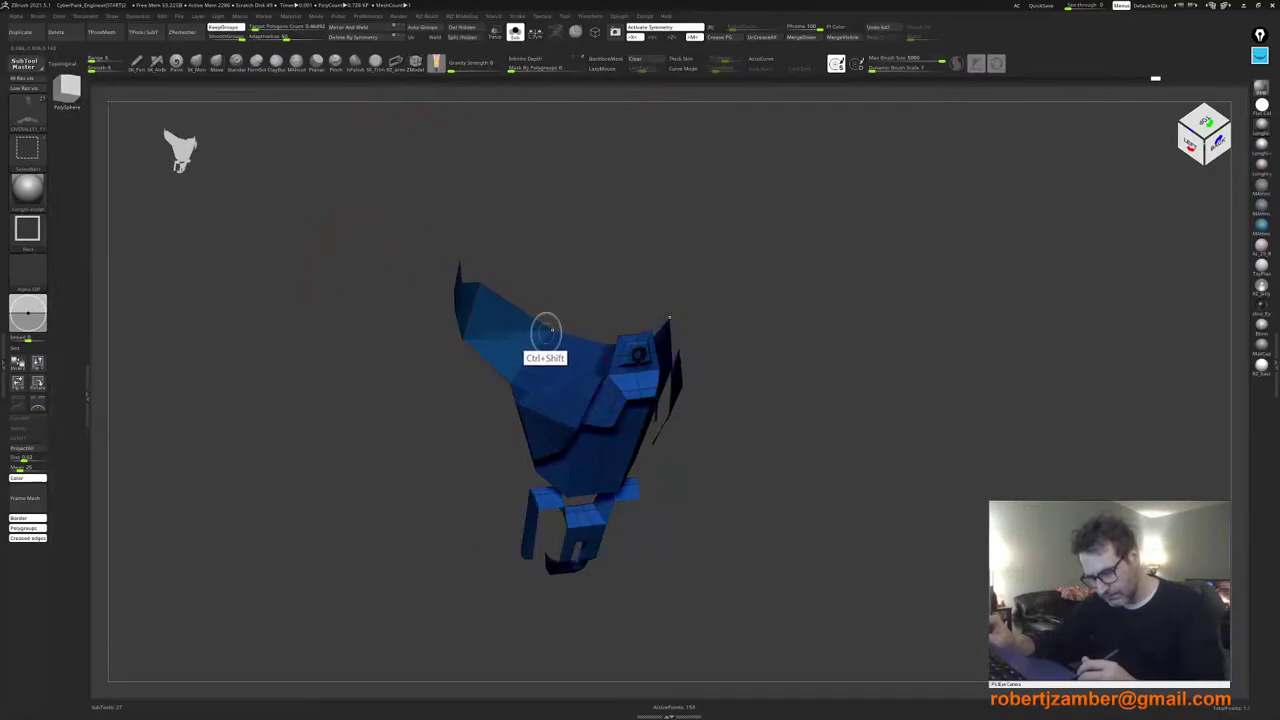
pyautogui.moveTo(510, 383); pyautogui.dragTo(490, 305, button='right')
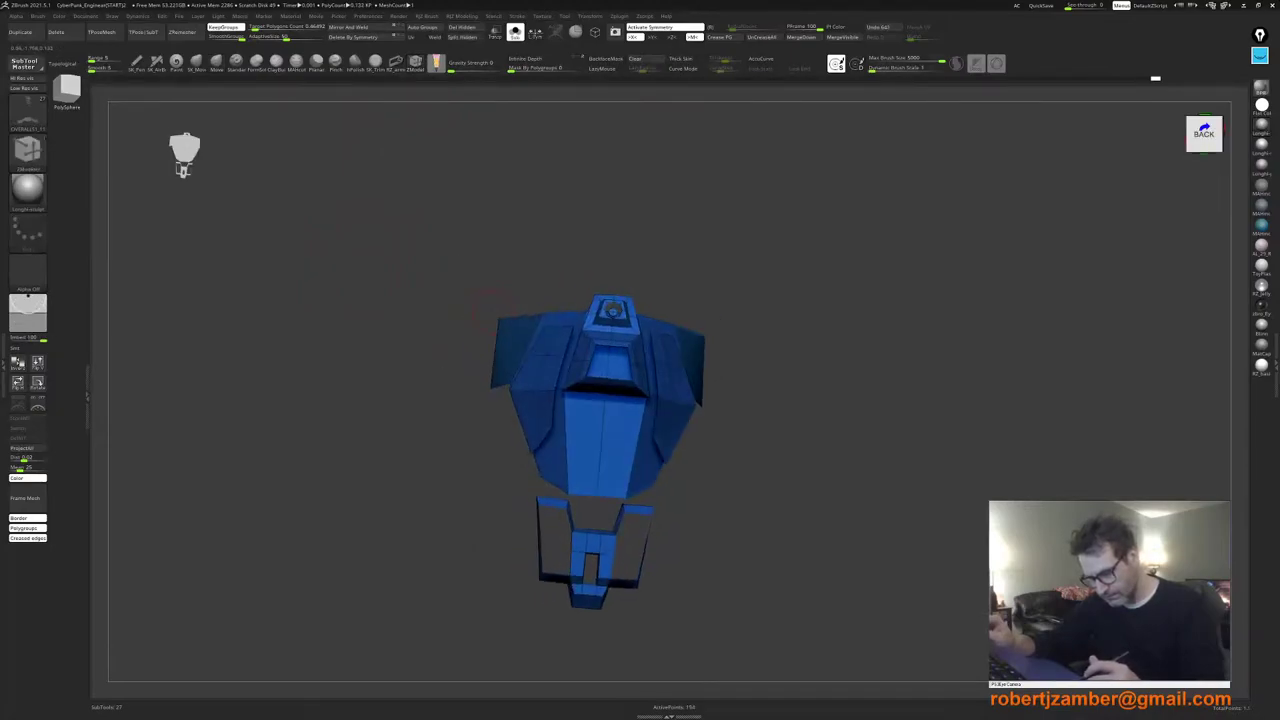
pyautogui.click(411, 29)
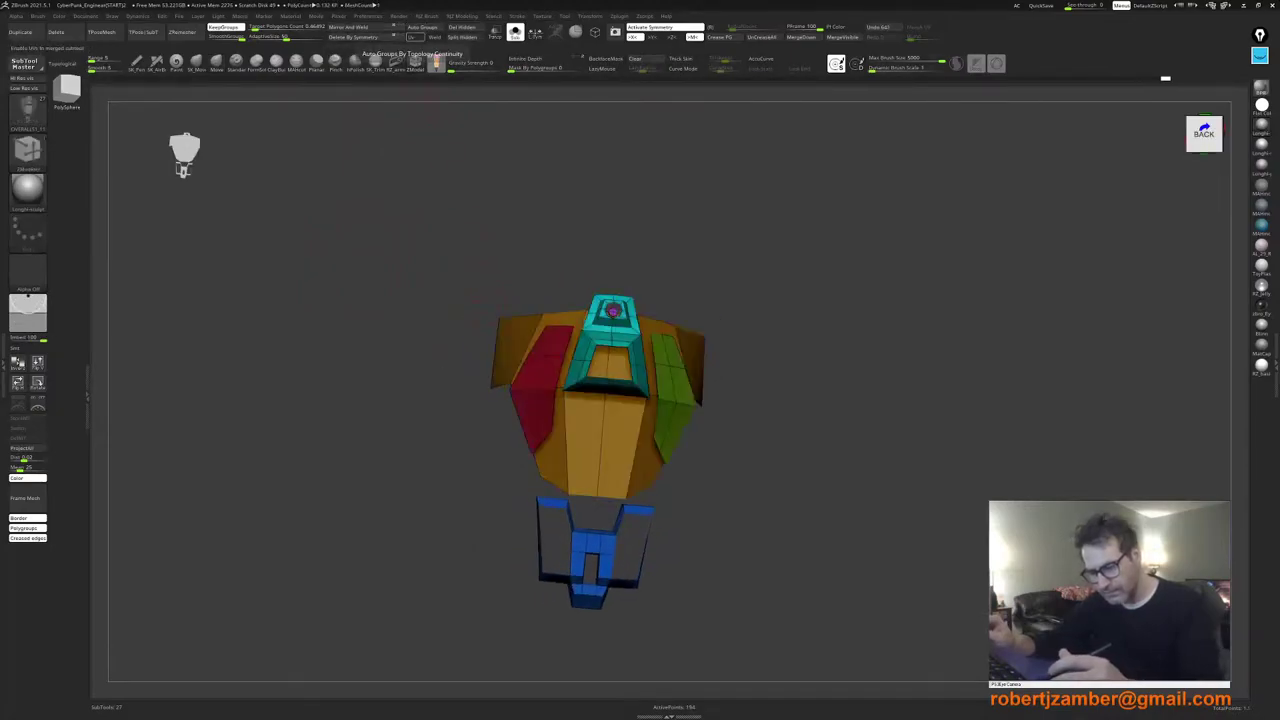
pyautogui.keyDown('ctrl'); pyautogui.keyDown('shift'); pyautogui.click(380, 277); pyautogui.keyUp('shift'); pyautogui.keyUp('ctrl')
# Step: Mirror and weld the armor mesh so both sides share matching polygroups, and check the collar band's visibility
pyautogui.keyDown('shift'); pyautogui.moveTo(385, 275); pyautogui.dragTo(460, 480, button='right'); pyautogui.keyUp('shift')
pyautogui.click(364, 28)
pyautogui.keyDown('ctrl'); pyautogui.keyDown('shift'); pyautogui.click(508, 319); pyautogui.keyUp('shift'); pyautogui.keyUp('ctrl')
pyautogui.keyDown('ctrl'); pyautogui.keyDown('shift'); pyautogui.click(460, 423); pyautogui.keyUp('shift'); pyautogui.keyUp('ctrl')
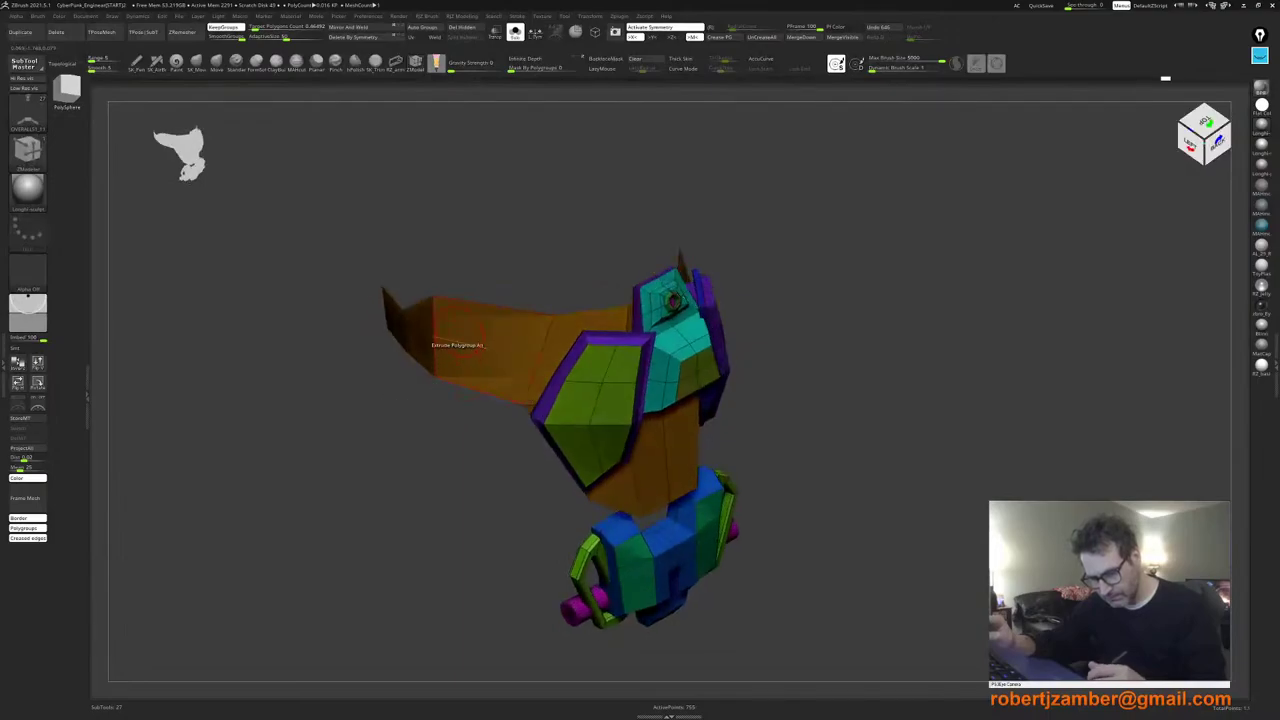
# Step: Try to extrude the orange collar band polygroup to give it thickness
pyautogui.moveTo(458, 334); pyautogui.dragTo(460, 343)
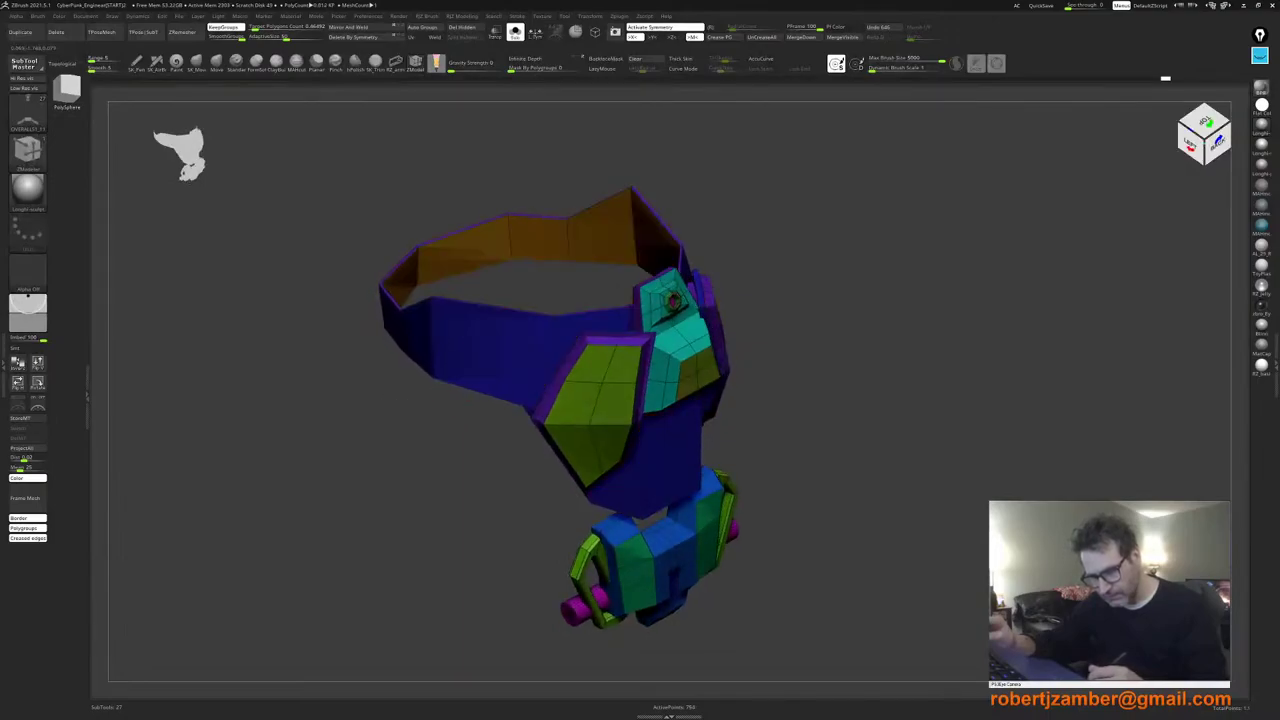
pyautogui.keyDown('shift'); pyautogui.moveTo(438, 258); pyautogui.dragTo(438, 270); pyautogui.keyUp('shift')
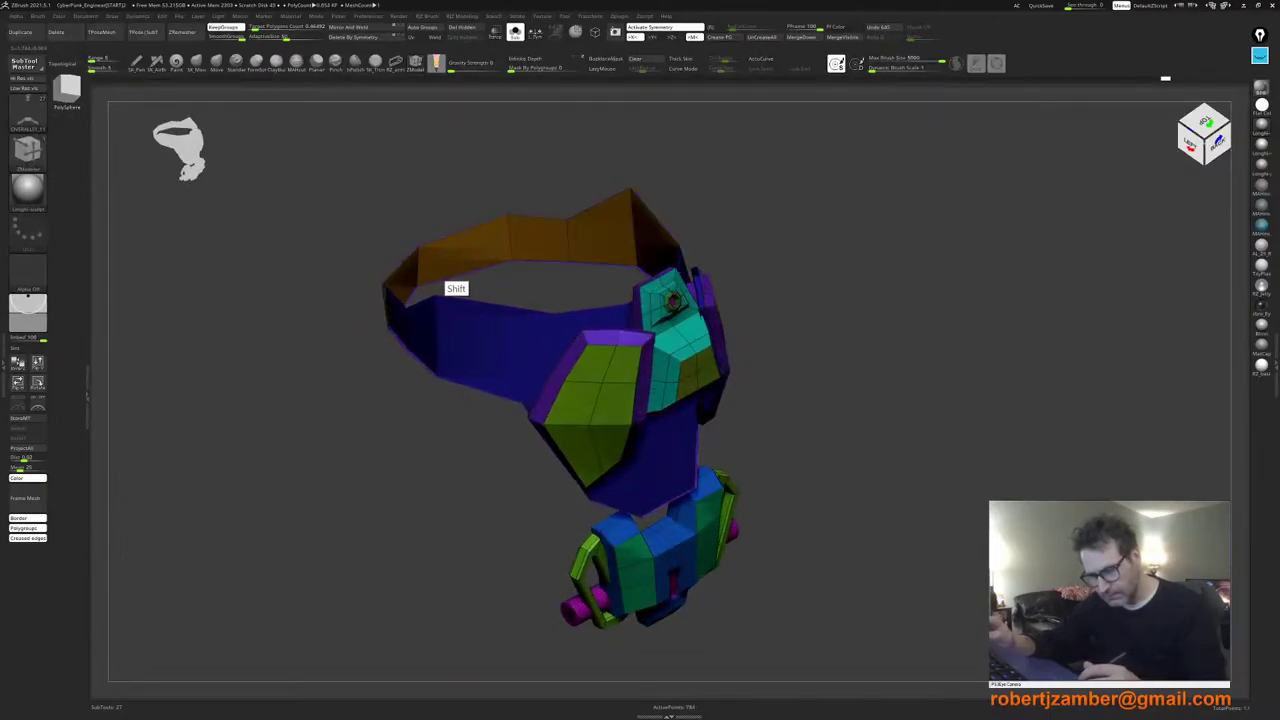
pyautogui.hotkey('ctrl', 'z')
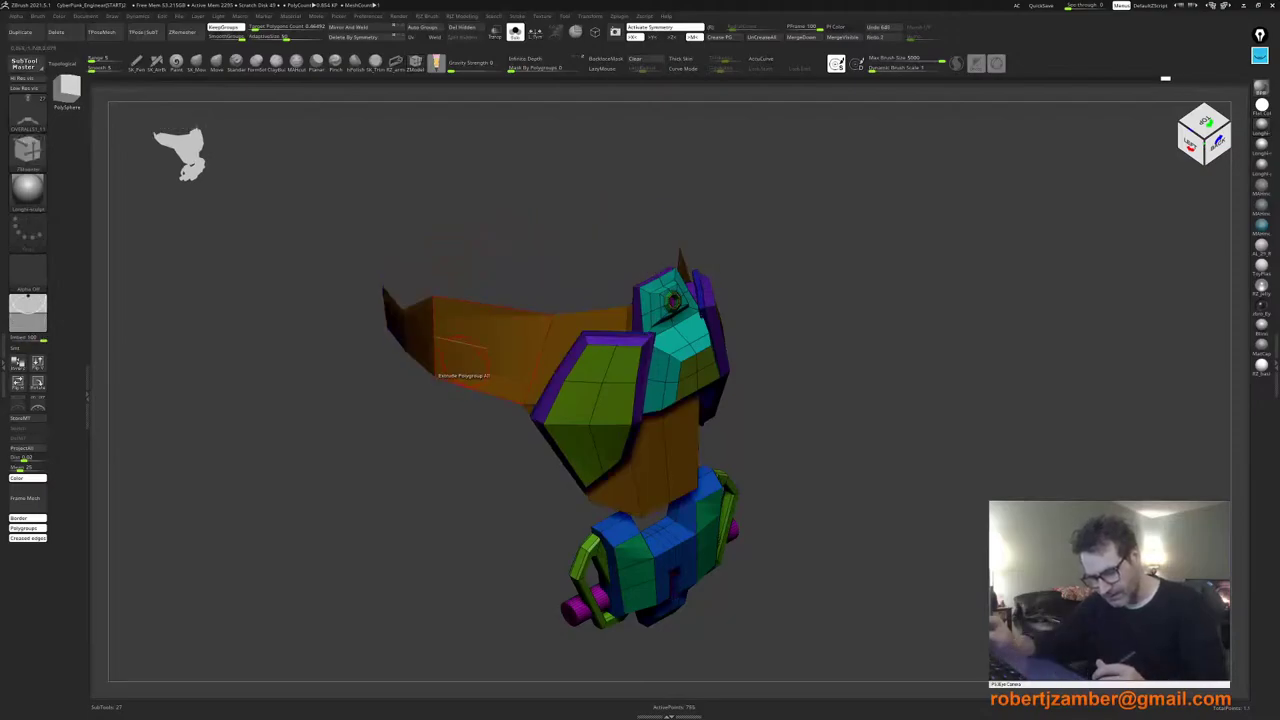
# Step: Set ZModeler's edge action to PolyGroup and assign a separate polygroup to the outer rim loop behind the collar's side panel
pyautogui.moveTo(462, 345); pyautogui.dragTo(470, 440, button='right')
pyautogui.keyDown('ctrl'); pyautogui.moveTo(494, 372); pyautogui.dragTo(568, 380, button='right'); pyautogui.keyUp('ctrl')
pyautogui.moveTo(526, 336); pyautogui.dragTo(633, 286, button='right')
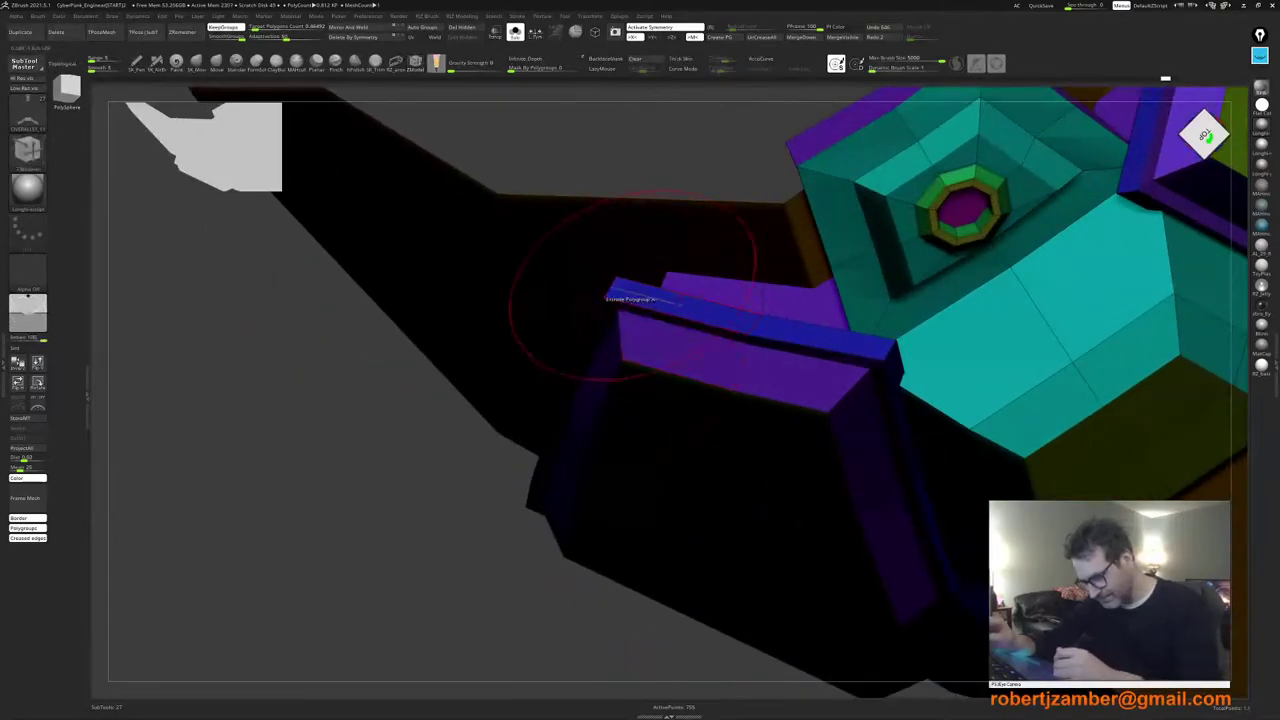
pyautogui.press('space')
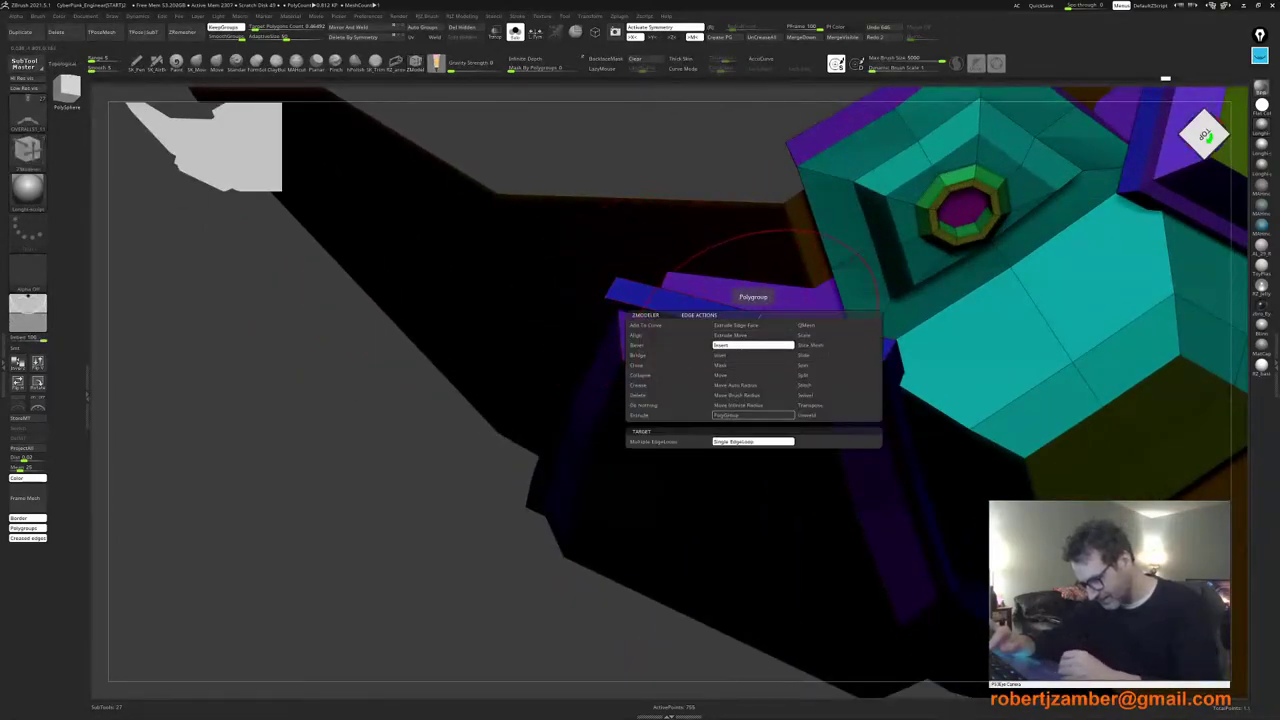
pyautogui.click(753, 415)
pyautogui.click(754, 327)
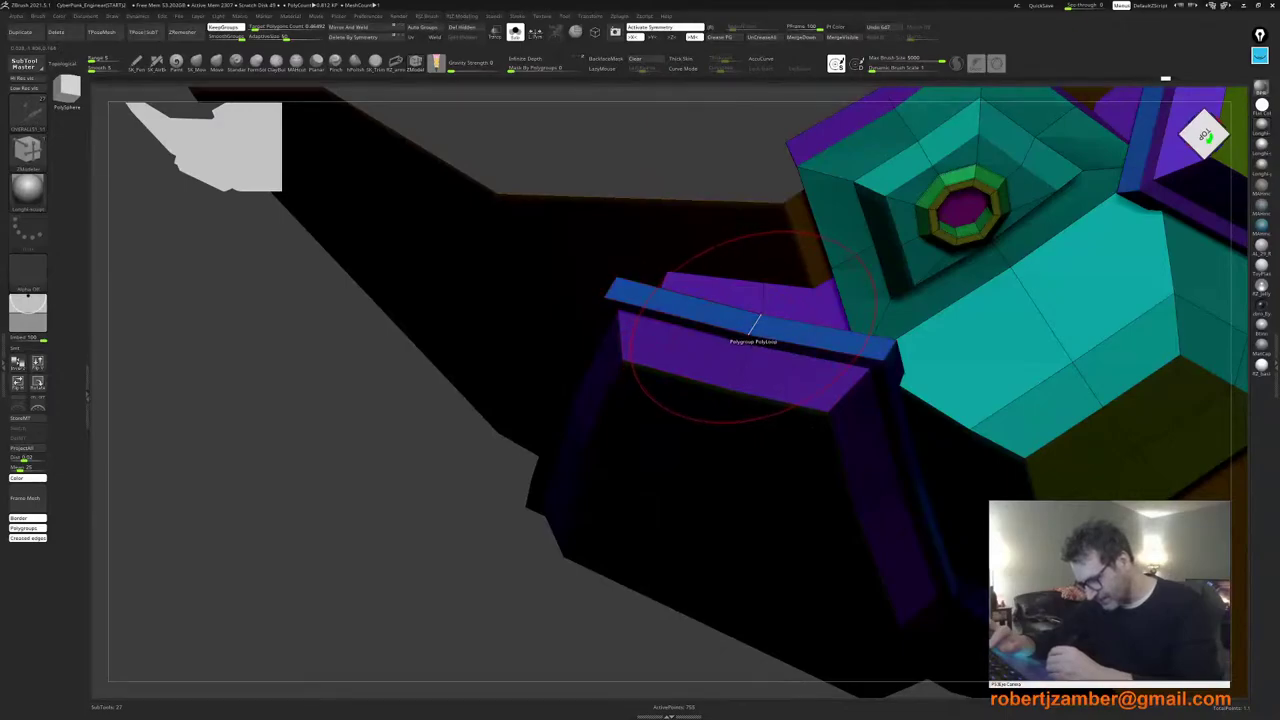
pyautogui.press('space')
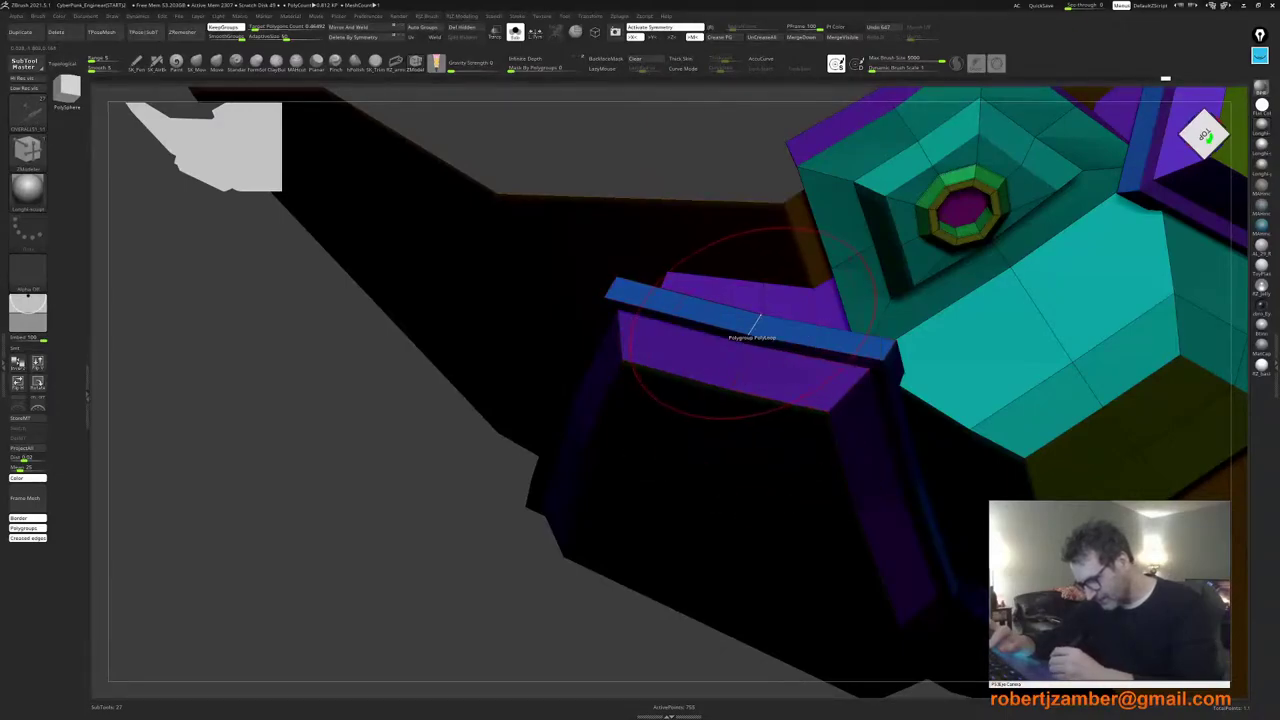
pyautogui.click(754, 332)
pyautogui.click(752, 337)
pyautogui.moveTo(750, 339); pyautogui.dragTo(555, 374, button='right')
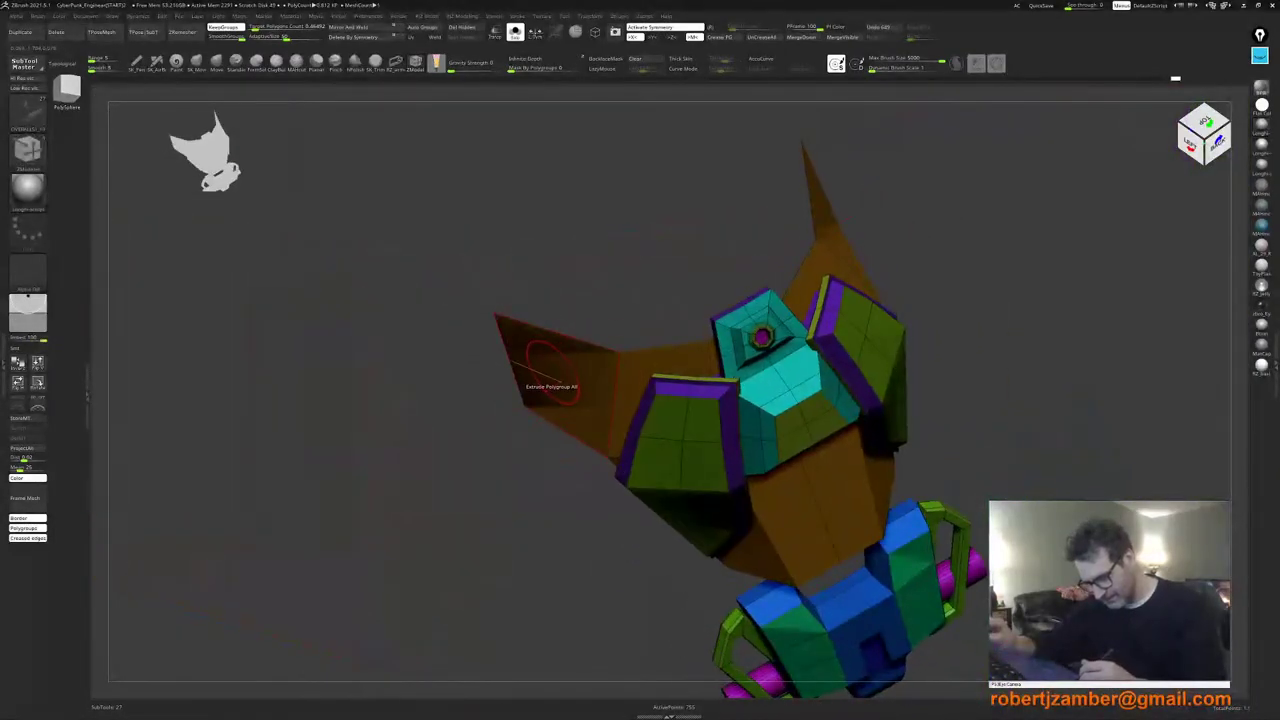
# Step: Extrude the whole collar band polygroup to give the thin band thickness, and undo the last stray change
pyautogui.moveTo(552, 373); pyautogui.dragTo(548, 375)
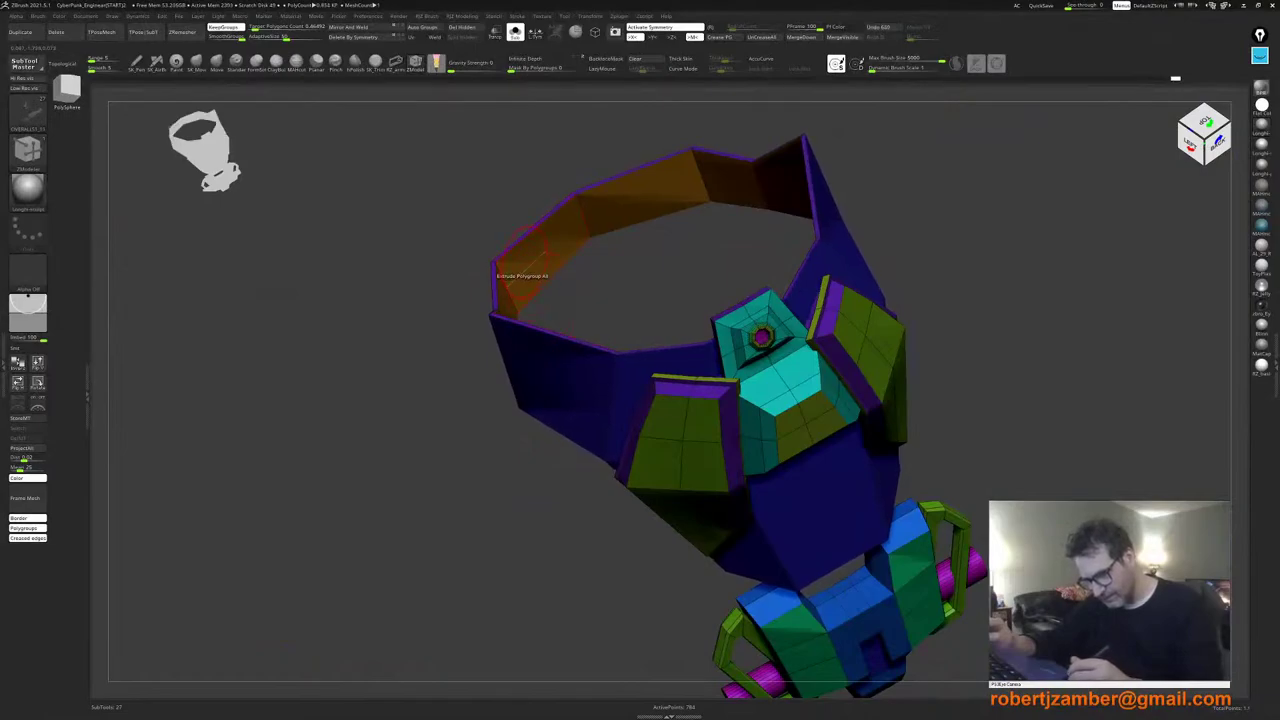
pyautogui.moveTo(527, 264); pyautogui.dragTo(525, 273)
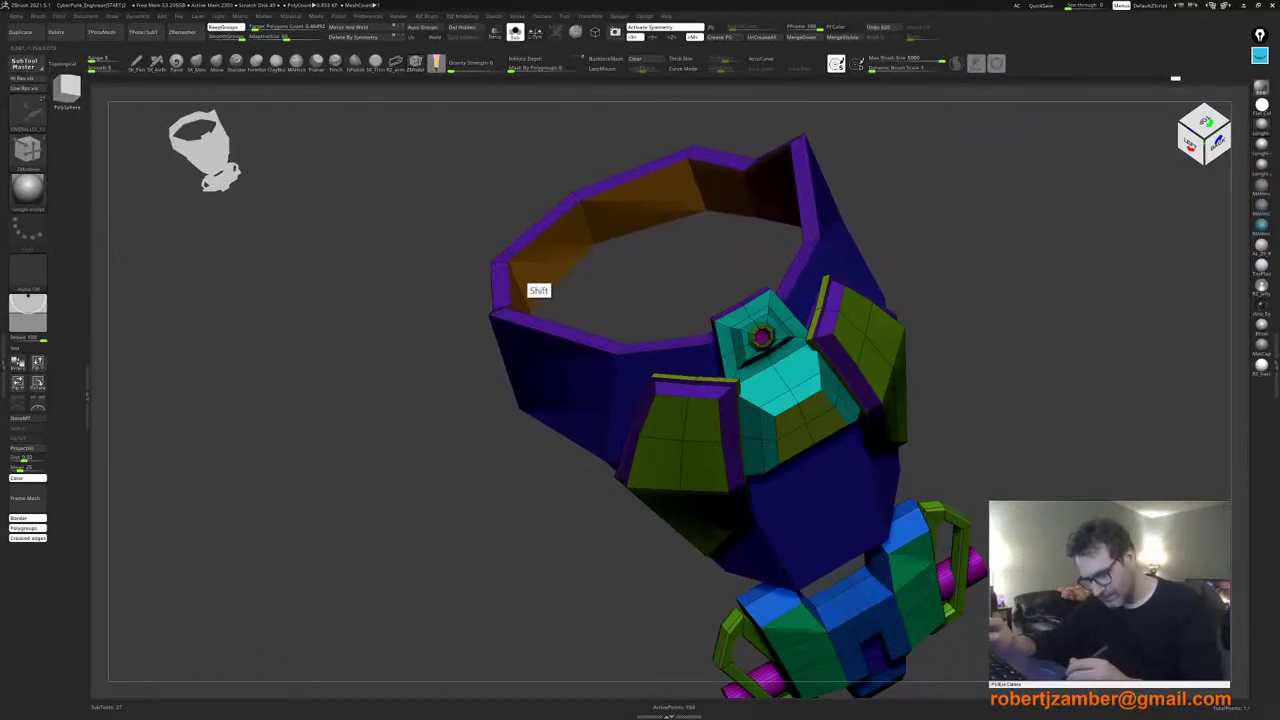
pyautogui.keyDown('ctrl'); pyautogui.moveTo(262, 310); pyautogui.dragTo(248, 190, button='right'); pyautogui.keyUp('ctrl')
pyautogui.keyDown('shift'); pyautogui.moveTo(484, 390); pyautogui.dragTo(560, 400, button='right'); pyautogui.keyUp('shift')
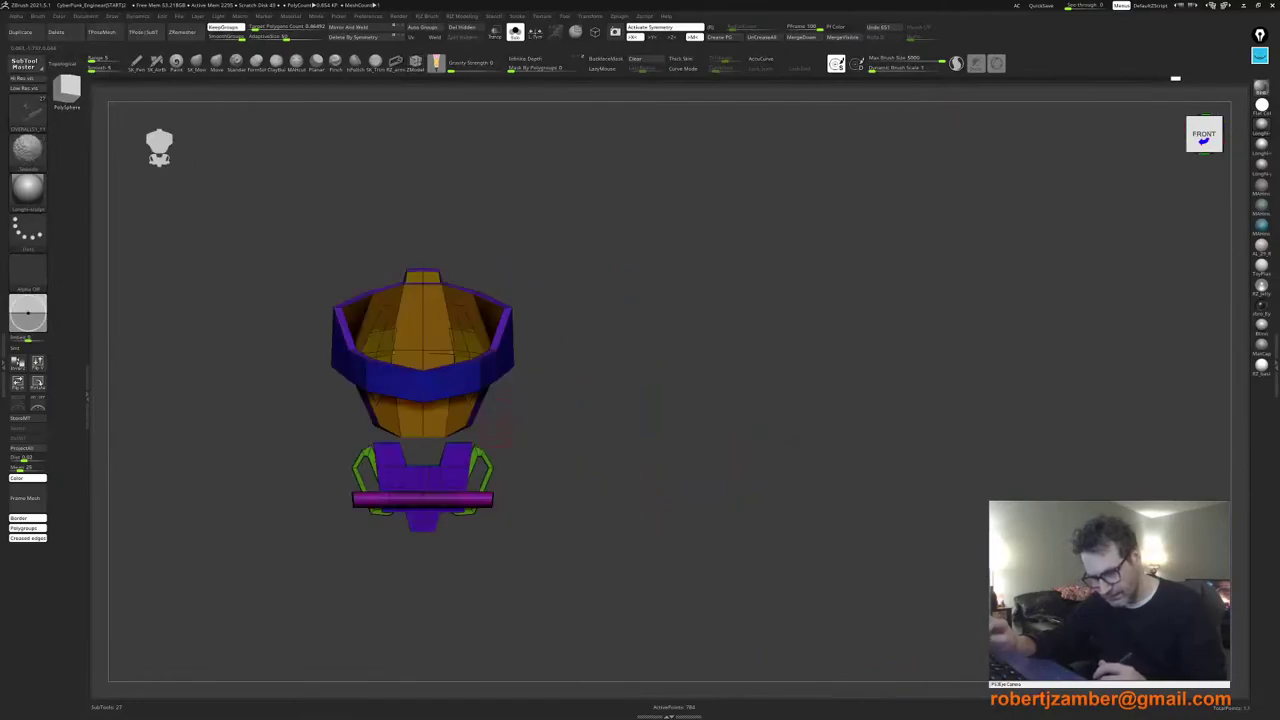
pyautogui.keyDown('alt'); pyautogui.moveTo(472, 463); pyautogui.dragTo(490, 437, button='right'); pyautogui.keyUp('alt')
pyautogui.keyDown('ctrl'); pyautogui.moveTo(463, 366); pyautogui.dragTo(392, 350, button='right'); pyautogui.keyUp('ctrl')
pyautogui.hotkey('ctrl', 'z')
# Step: Set ZModeler's edge action to Bevel for complete edge loops, and mirror and weld the thickened collar armor
pyautogui.press('space')
pyautogui.click(362, 368)
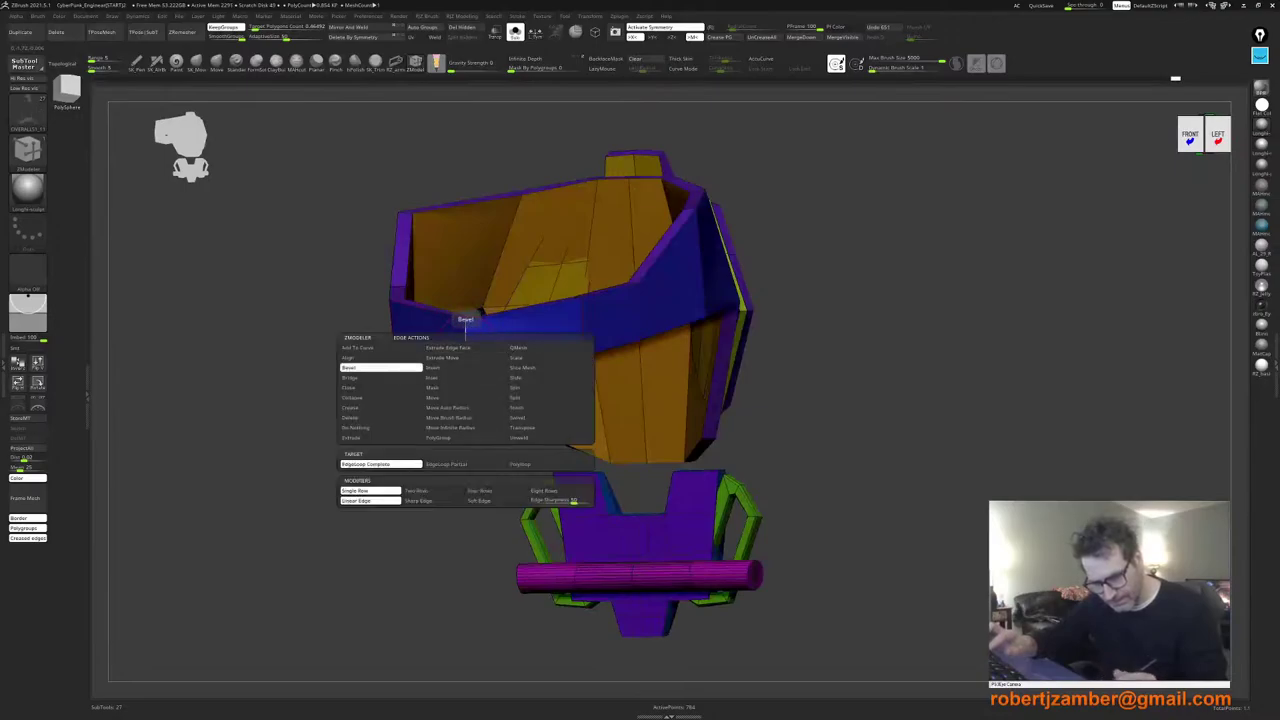
pyautogui.moveTo(338, 340)
pyautogui.mouseDown(button='right')
pyautogui.moveTo(500, 400)
pyautogui.moveTo(524, 440)
pyautogui.moveTo(380, 340)
pyautogui.mouseUp(button='right')
pyautogui.click(350, 28)
pyautogui.keyDown('ctrl'); pyautogui.moveTo(486, 310); pyautogui.dragTo(472, 400, button='right'); pyautogui.keyUp('ctrl')
pyautogui.hotkey('shift', 'f')
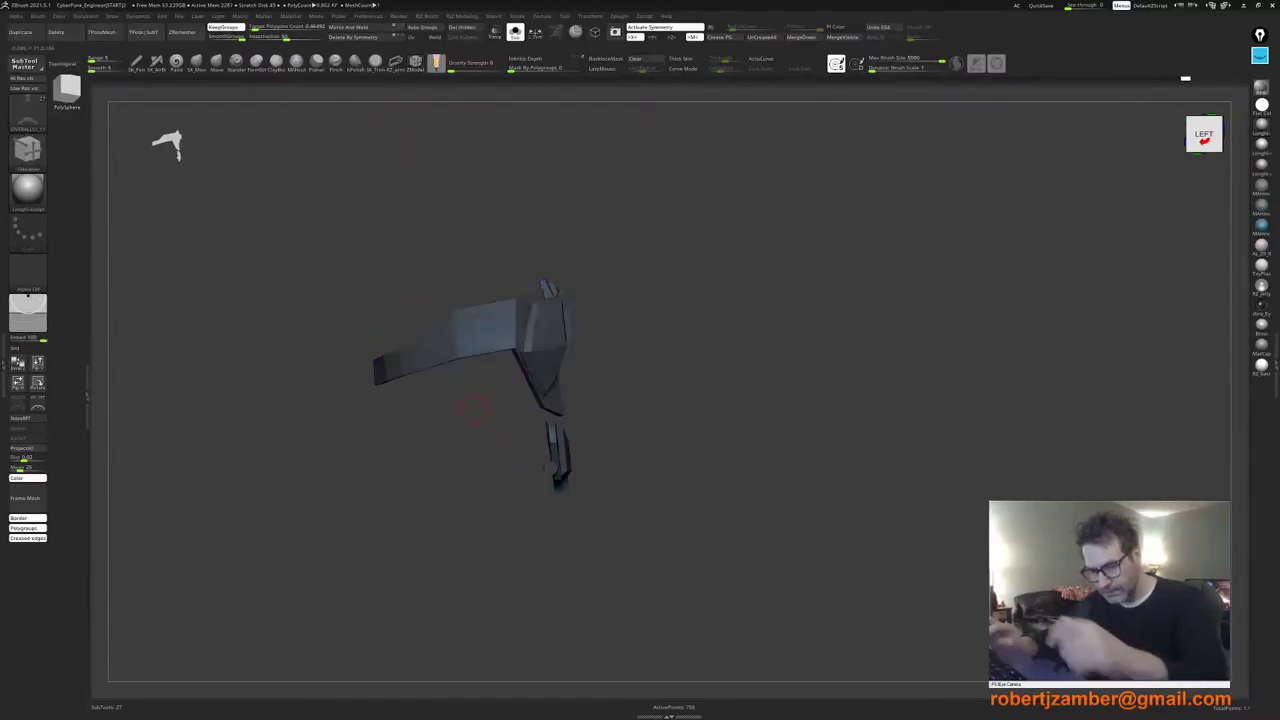
# Step: Turn off Solo to show the whole character and pick a light gray as the active color
pyautogui.click(515, 33)
pyautogui.keyDown('ctrl'); pyautogui.moveTo(400, 330); pyautogui.dragTo(553, 329, button='right'); pyautogui.keyUp('ctrl')
pyautogui.press('c')
pyautogui.click(356, 368)
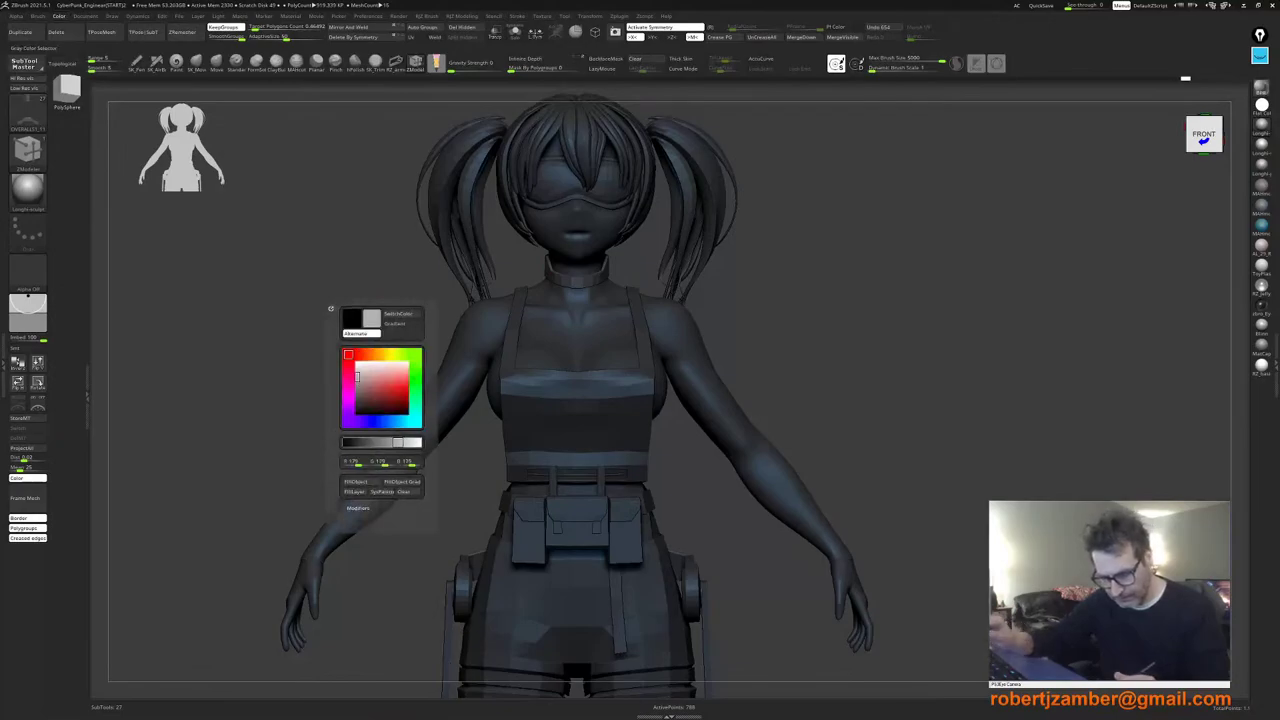
pyautogui.keyDown('ctrl'); pyautogui.moveTo(425, 395); pyautogui.dragTo(350, 402, button='right'); pyautogui.keyUp('ctrl')
pyautogui.keyDown('ctrl'); pyautogui.moveTo(400, 460); pyautogui.dragTo(400, 395, button='right'); pyautogui.keyUp('ctrl')
pyautogui.keyDown('alt'); pyautogui.moveTo(486, 418); pyautogui.dragTo(512, 450, button='right'); pyautogui.keyUp('alt')
pyautogui.moveTo(512, 478)
pyautogui.mouseDown(button='right')
pyautogui.moveTo(490, 480)
pyautogui.moveTo(488, 496)
pyautogui.moveTo(438, 498)
pyautogui.moveTo(535, 416)
pyautogui.moveTo(490, 452)
pyautogui.mouseUp(button='right')
pyautogui.keyDown('ctrl'); pyautogui.moveTo(490, 452); pyautogui.dragTo(471, 426, button='right'); pyautogui.keyUp('ctrl')
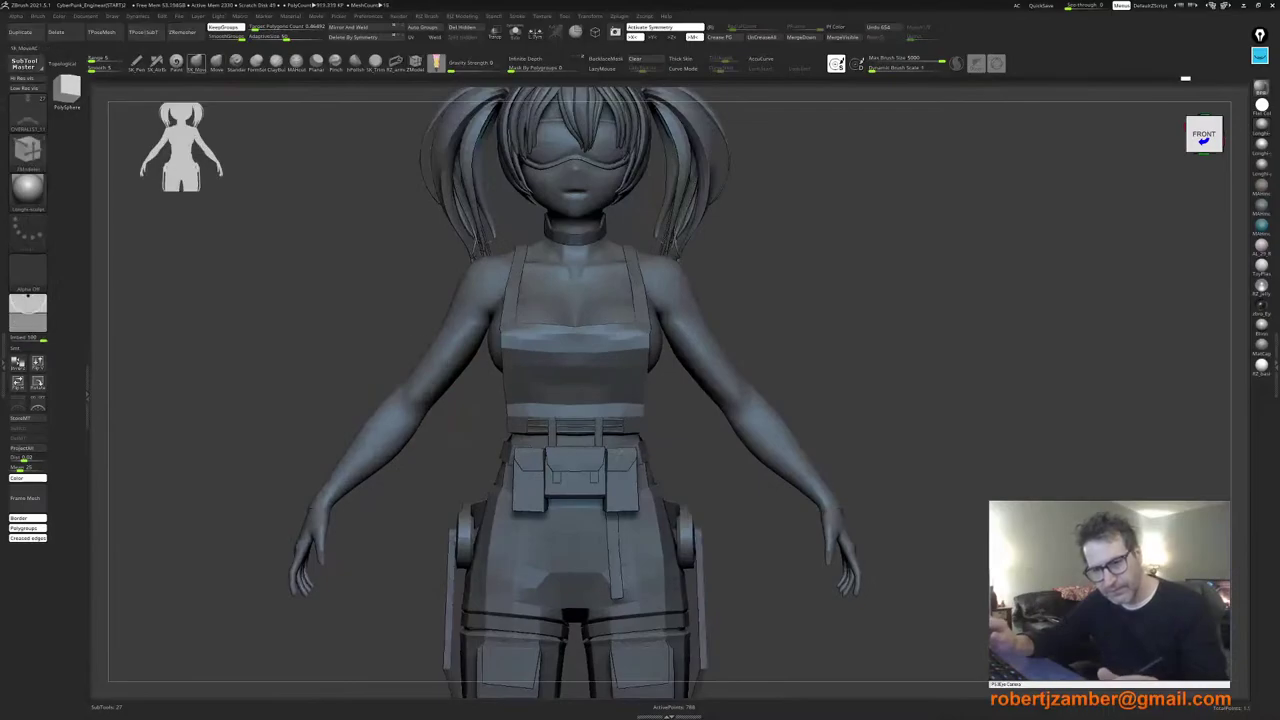
# Step: Switch to the Move brush and adjust its draw size for reshaping the collar around the neck
pyautogui.click(217, 62)
pyautogui.keyDown('alt'); pyautogui.moveTo(468, 316); pyautogui.dragTo(458, 372, button='right'); pyautogui.keyUp('alt')
pyautogui.press('space')
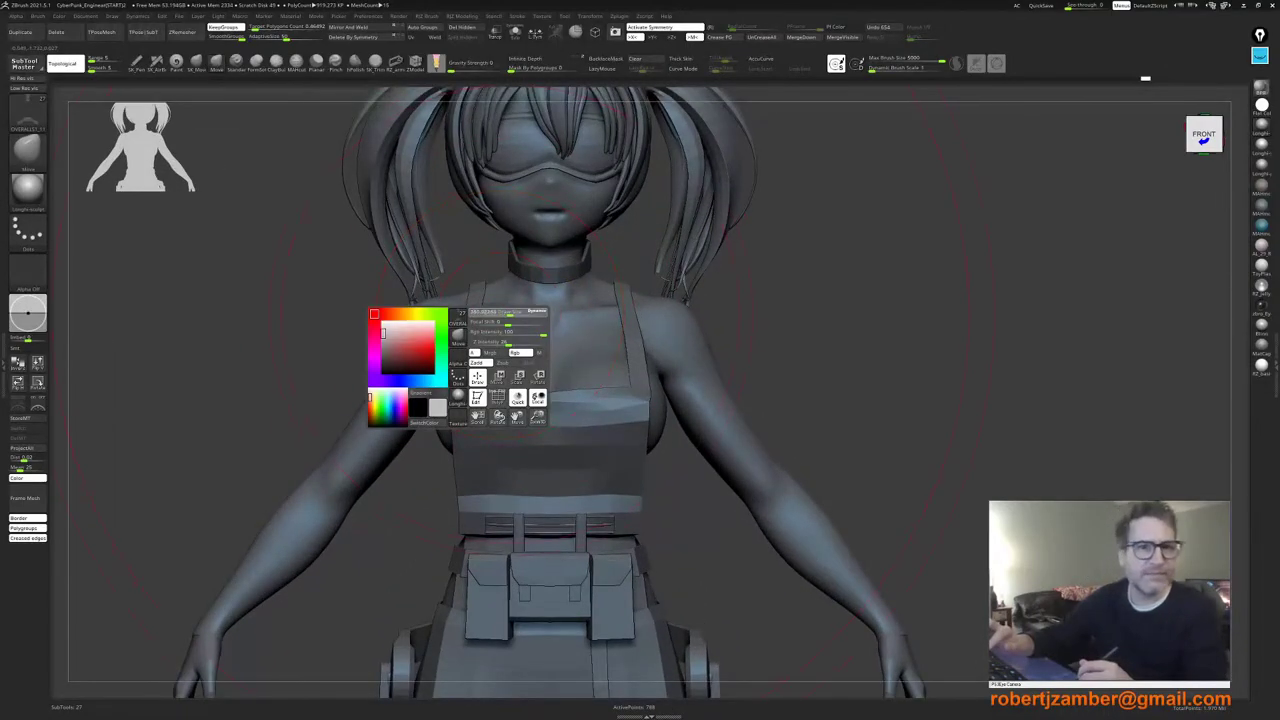
pyautogui.moveTo(495, 312)
pyautogui.mouseDown()
pyautogui.moveTo(512, 312)
pyautogui.moveTo(503, 293)
pyautogui.mouseUp()
pyautogui.press('space')
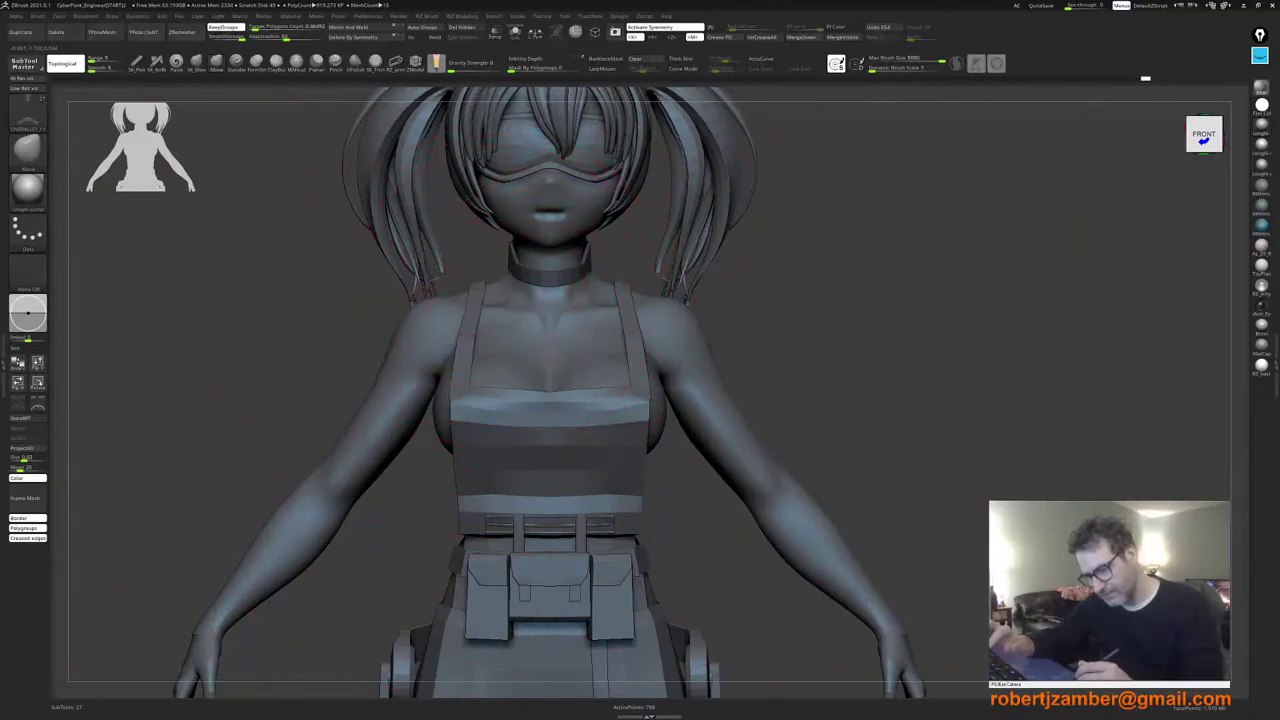
# Step: Reshape the collar armor's side outline from behind with the Move brush, adjusting the draw size as needed
pyautogui.moveTo(509, 295)
pyautogui.mouseDown(button='right')
pyautogui.moveTo(575, 308)
pyautogui.moveTo(549, 311)
pyautogui.moveTo(564, 311)
pyautogui.moveTo(536, 285)
pyautogui.moveTo(480, 304)
pyautogui.mouseUp(button='right')
pyautogui.press('space')
pyautogui.press('space')
pyautogui.press('space')
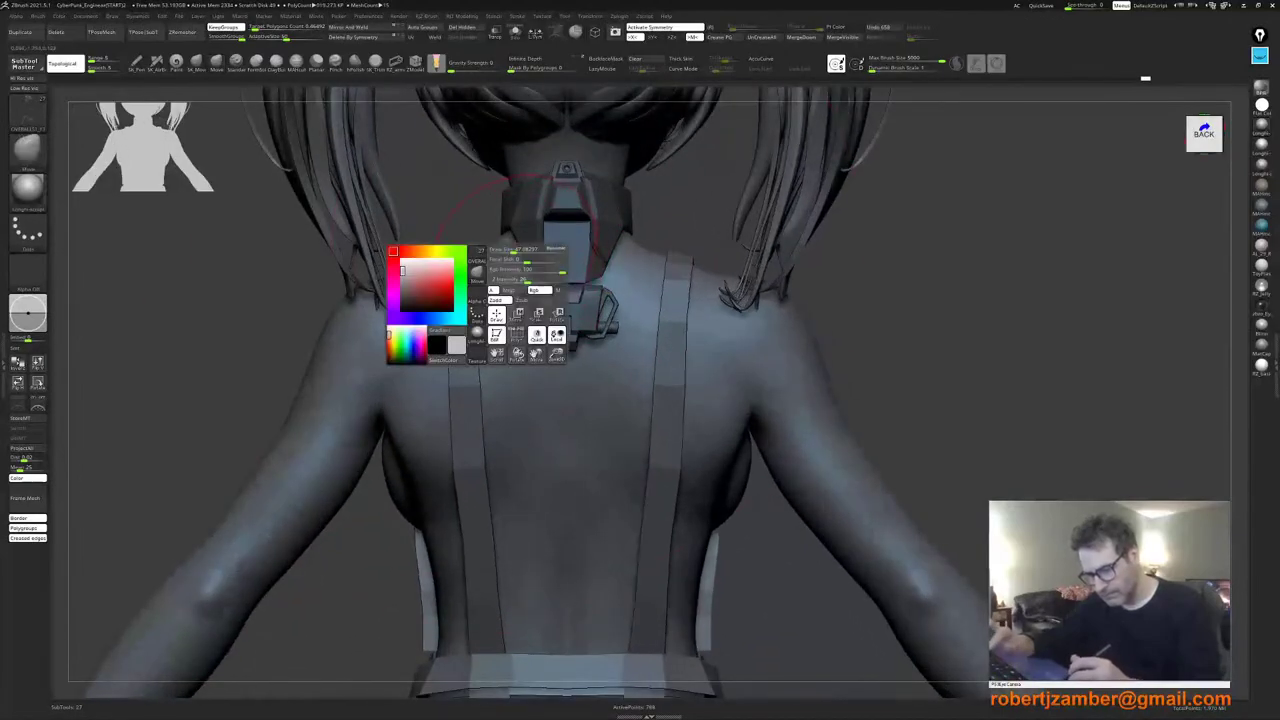
pyautogui.moveTo(506, 250); pyautogui.dragTo(515, 250)
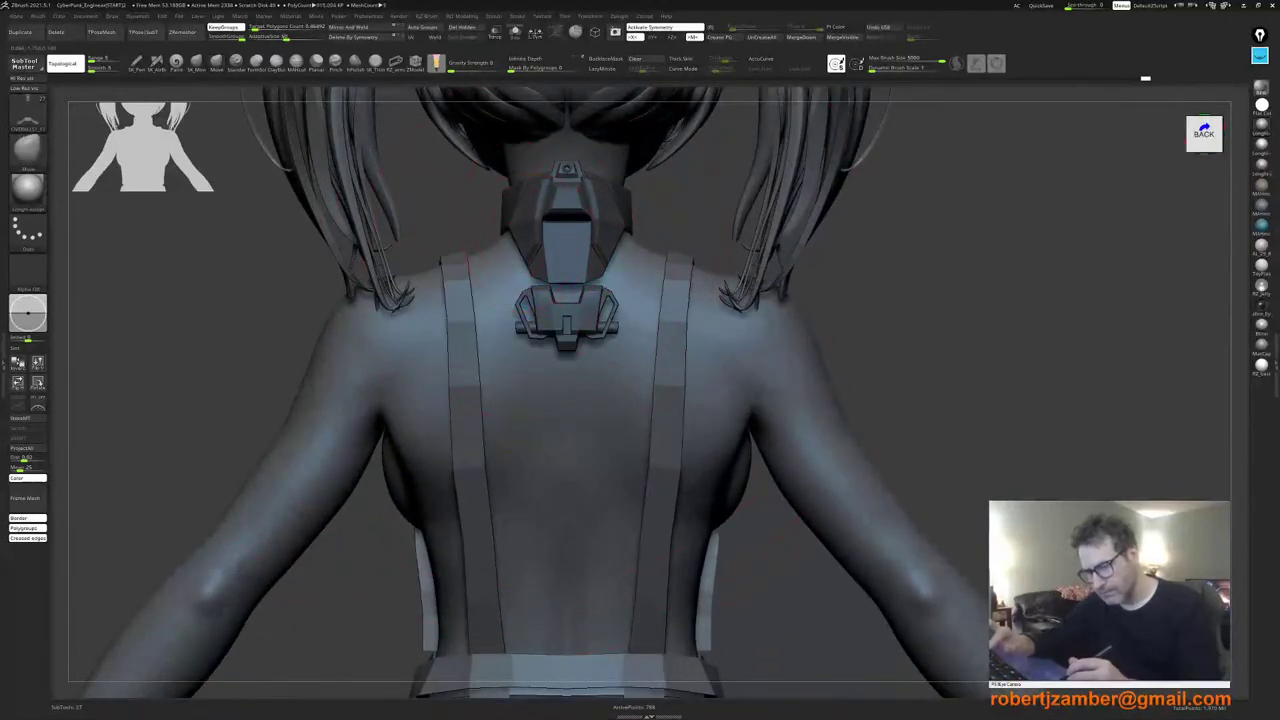
pyautogui.press('space')
pyautogui.moveTo(518, 181); pyautogui.dragTo(526, 192, button='right')
pyautogui.press('space')
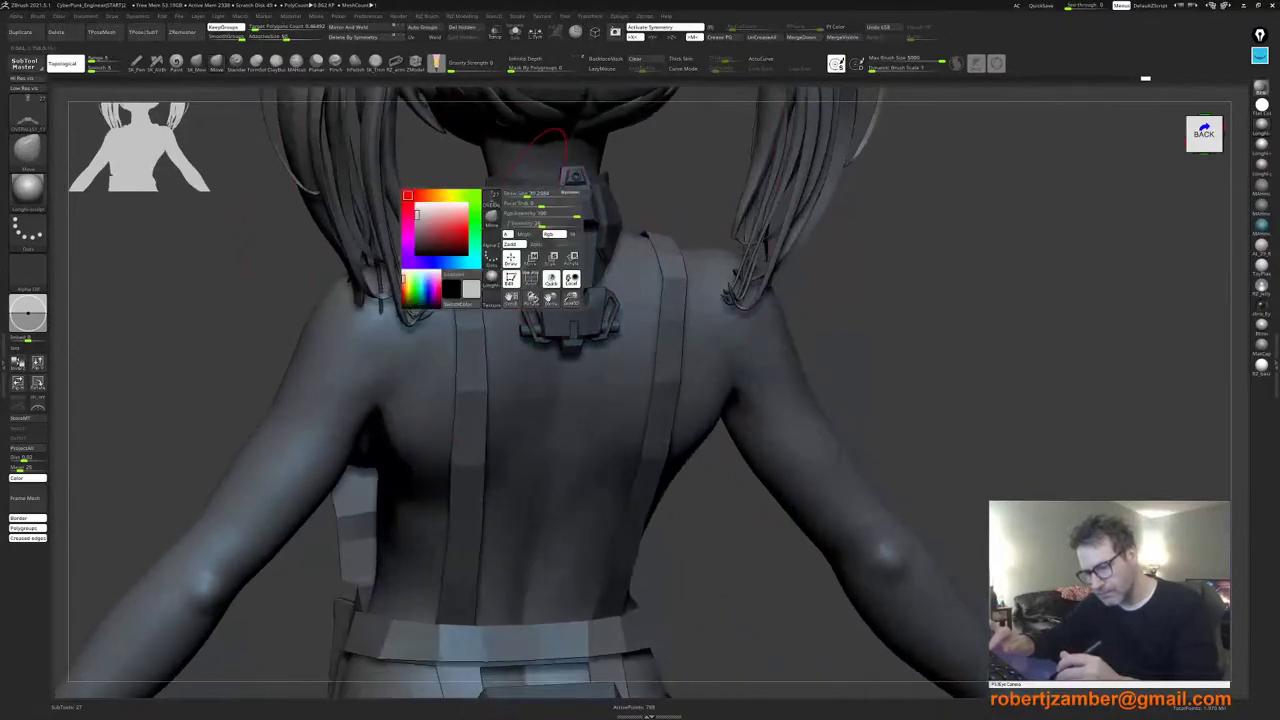
pyautogui.moveTo(524, 194); pyautogui.dragTo(530, 192)
# Step: Refine the collar's side panel from a raised rear angle with the Move brush at varying draw sizes
pyautogui.moveTo(462, 226); pyautogui.dragTo(493, 252, button='right')
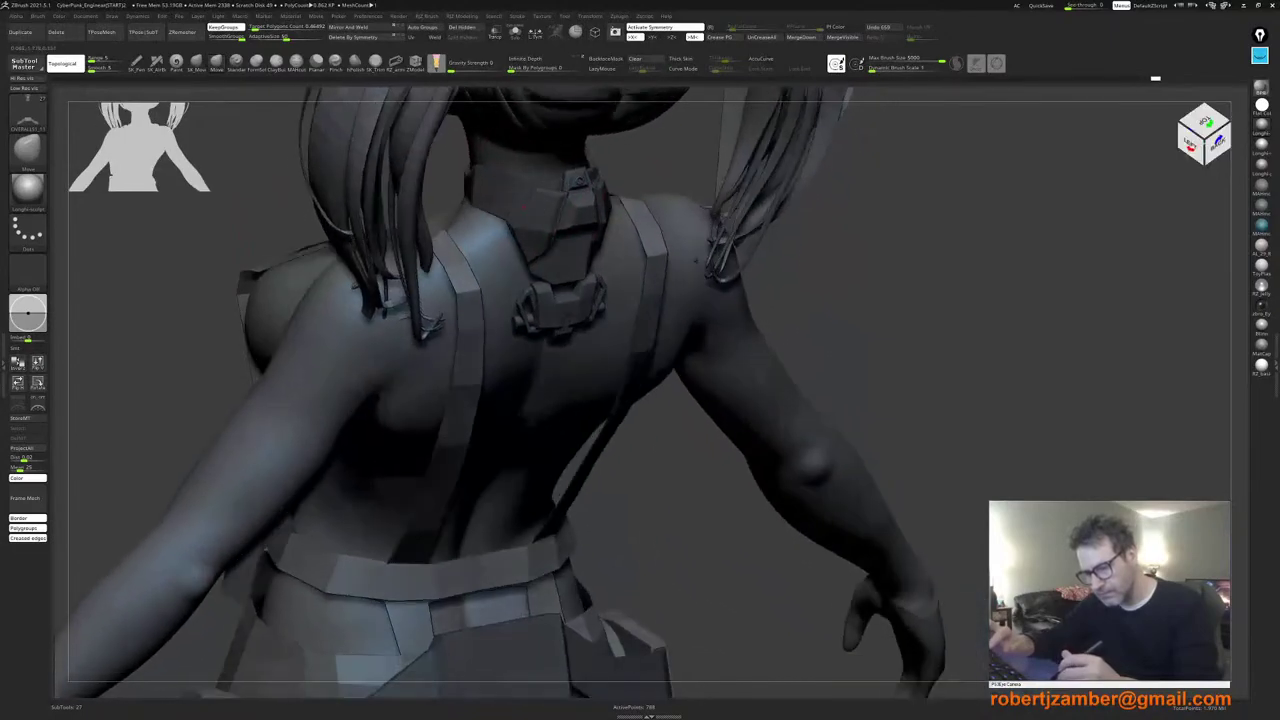
pyautogui.press('space')
pyautogui.moveTo(530, 196); pyautogui.dragTo(537, 194)
pyautogui.press('space')
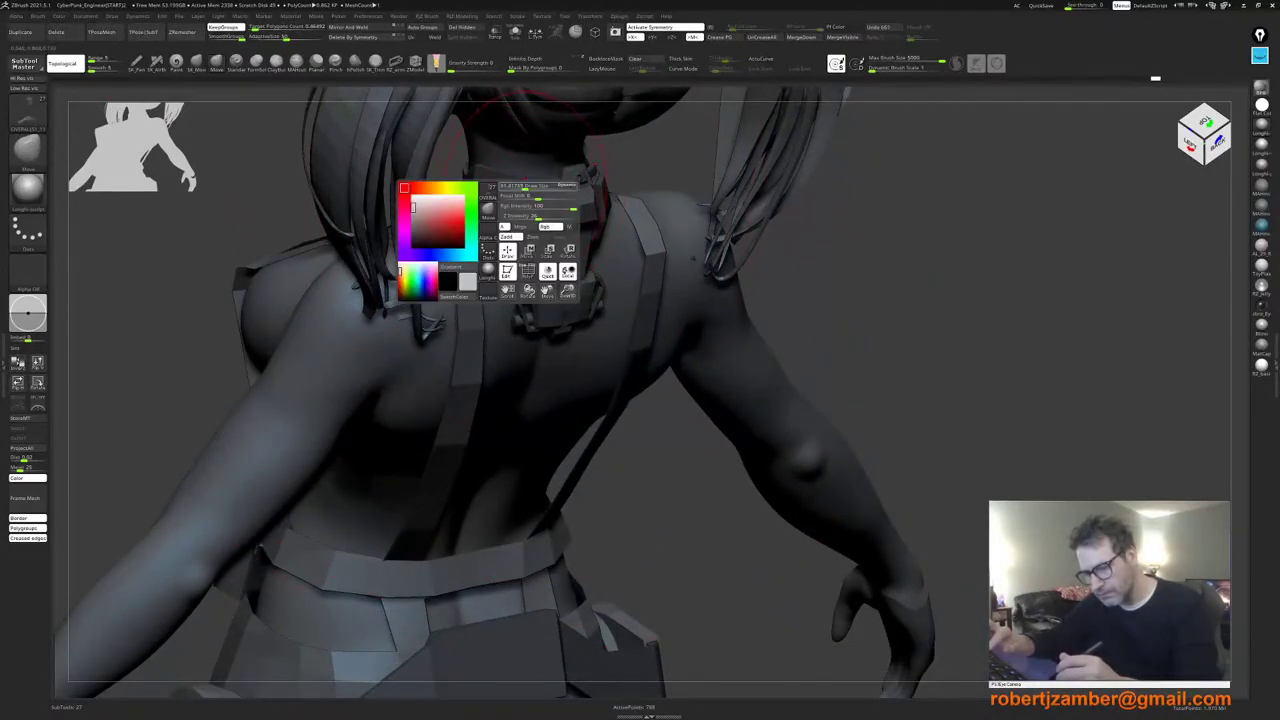
pyautogui.press('space')
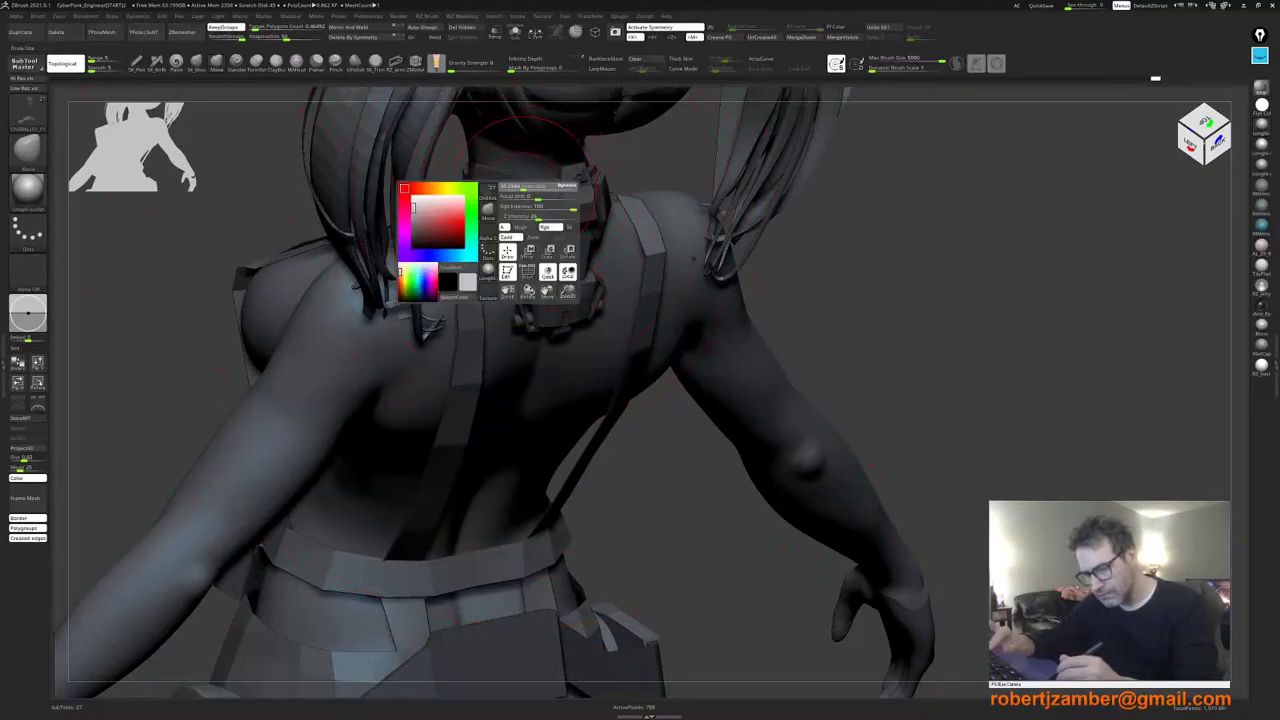
pyautogui.press('space')
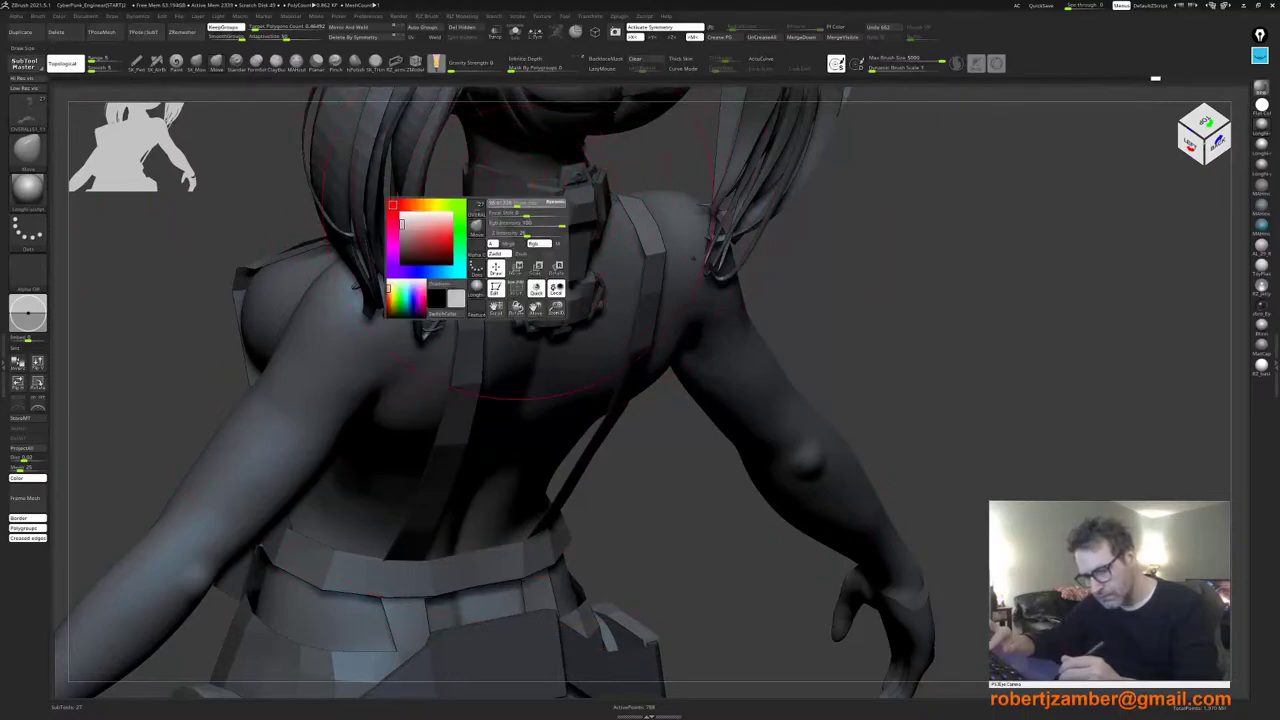
pyautogui.press('space')
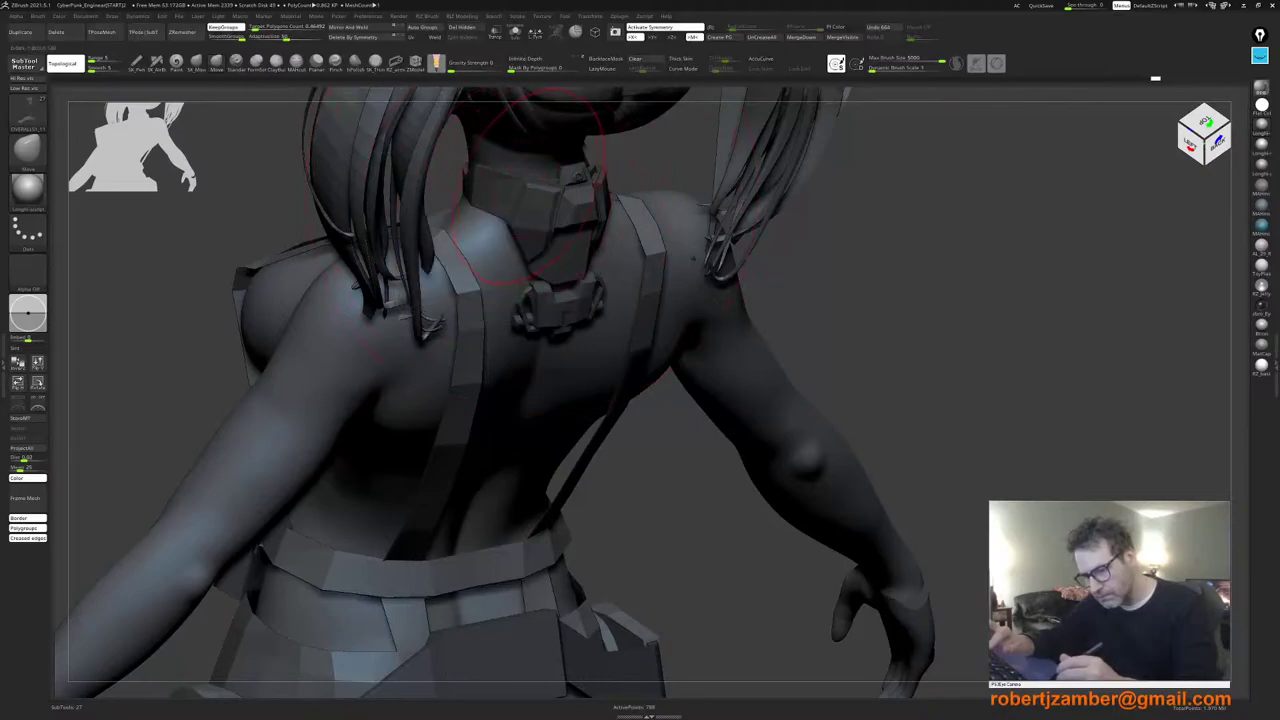
pyautogui.moveTo(620, 330); pyautogui.dragTo(510, 200, button='right')
pyautogui.press('space')
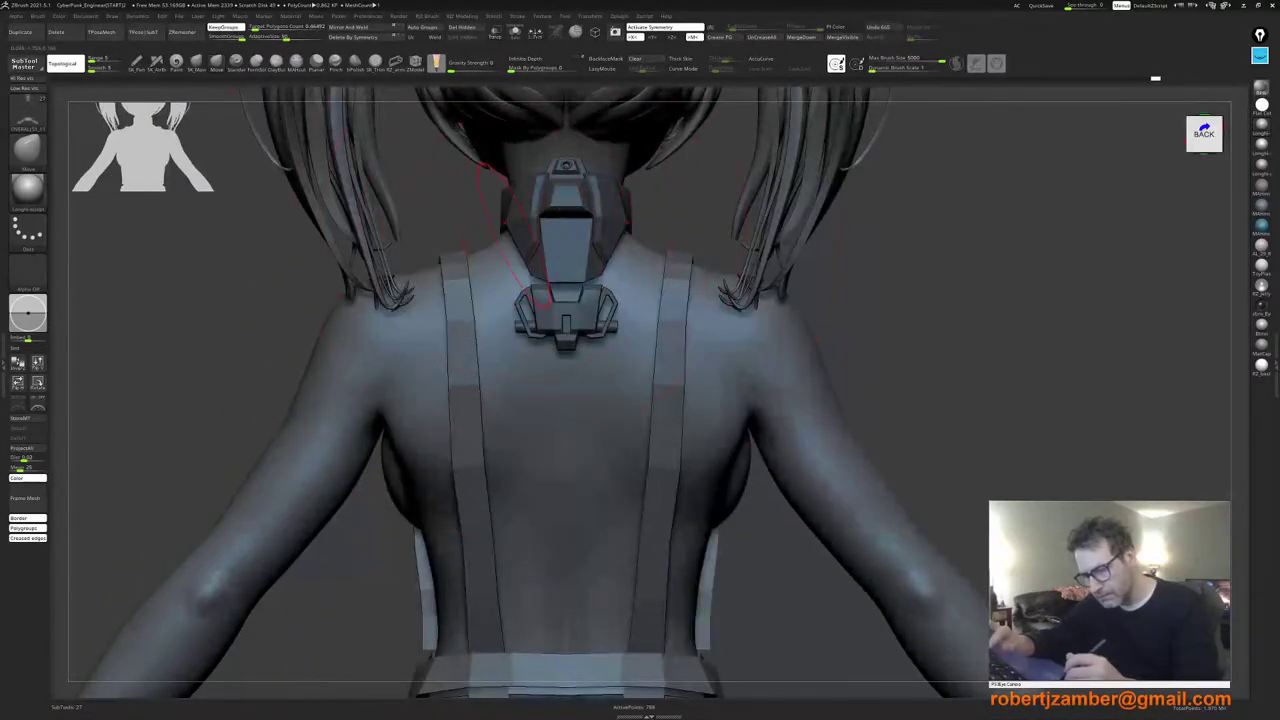
# Step: Adjust the contours of the collar armor and the spine plate below it from directly behind with the Move brush
pyautogui.moveTo(477, 275)
pyautogui.mouseDown(button='right')
pyautogui.moveTo(530, 254)
pyautogui.moveTo(572, 258)
pyautogui.moveTo(537, 258)
pyautogui.mouseUp(button='right')
pyautogui.rightClick(499, 300)
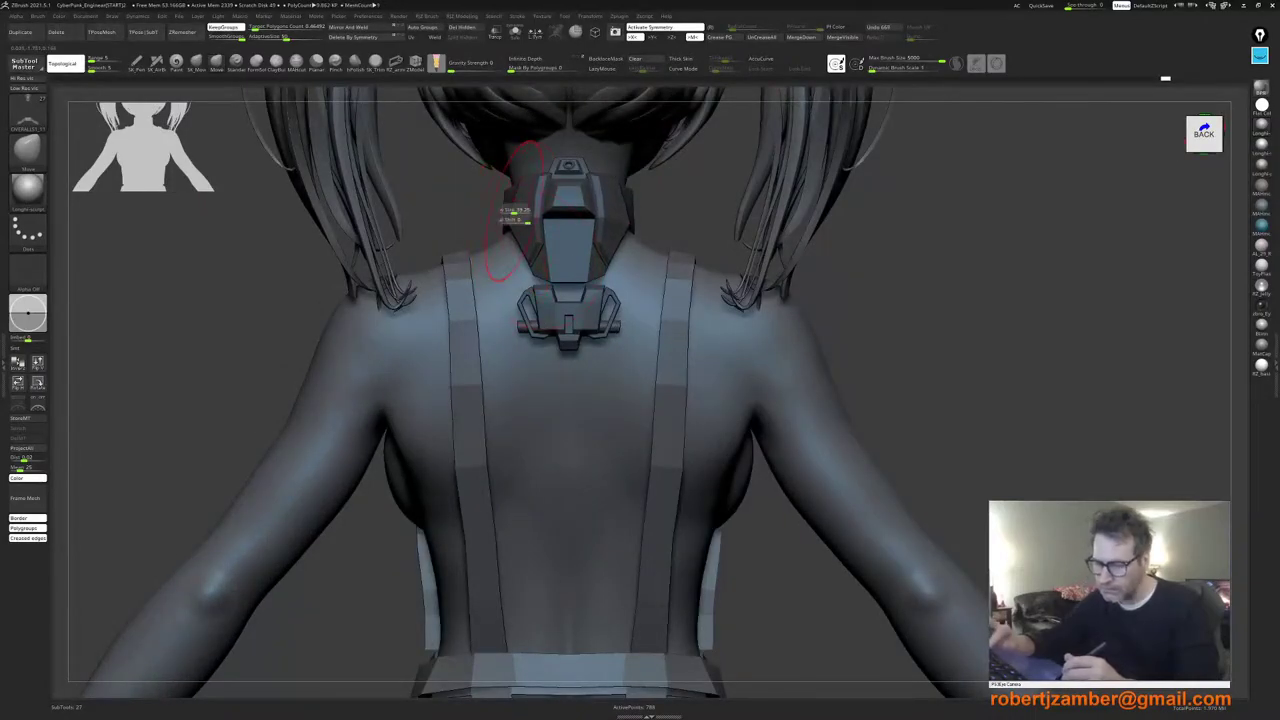
pyautogui.press('space')
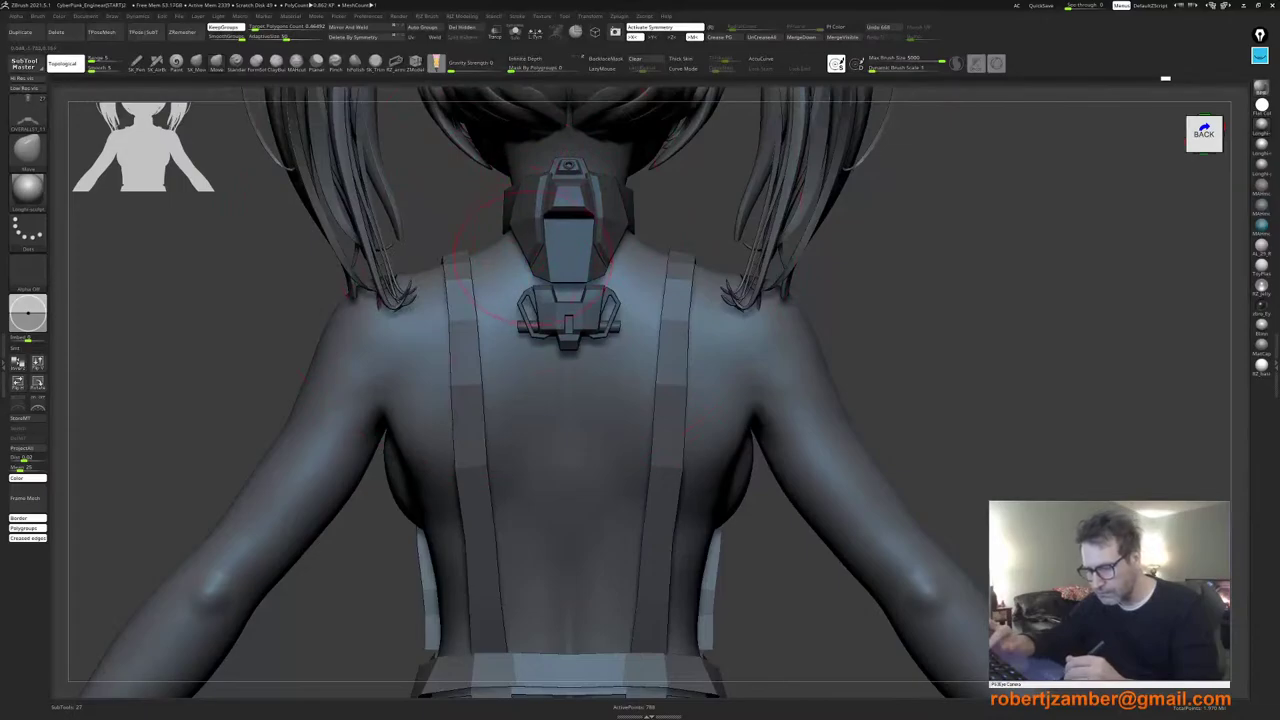
pyautogui.moveTo(555, 268)
pyautogui.mouseDown(button='right')
pyautogui.moveTo(500, 280)
pyautogui.moveTo(536, 245)
pyautogui.moveTo(513, 400)
pyautogui.moveTo(516, 372)
pyautogui.mouseUp(button='right')
pyautogui.rightClick(490, 318)
pyautogui.rightClick(517, 403)
pyautogui.moveTo(517, 403); pyautogui.dragTo(513, 403)
pyautogui.rightClick(547, 373)
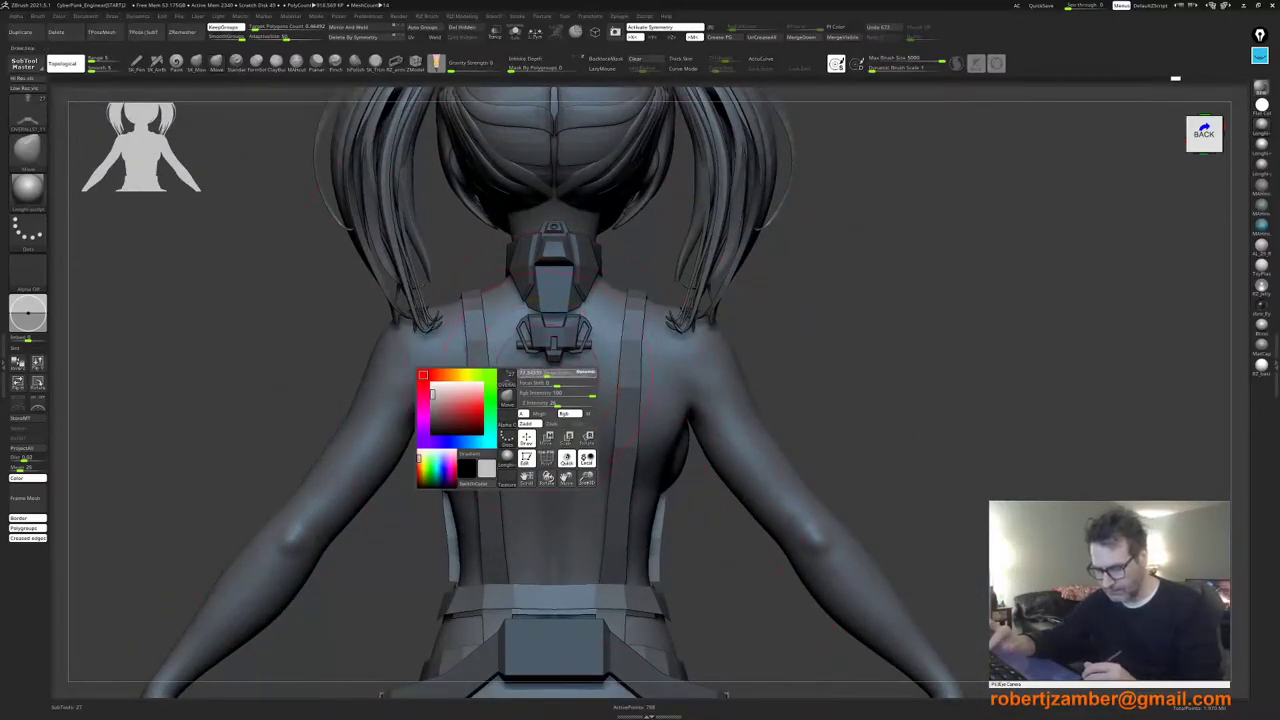
pyautogui.rightClick(545, 373)
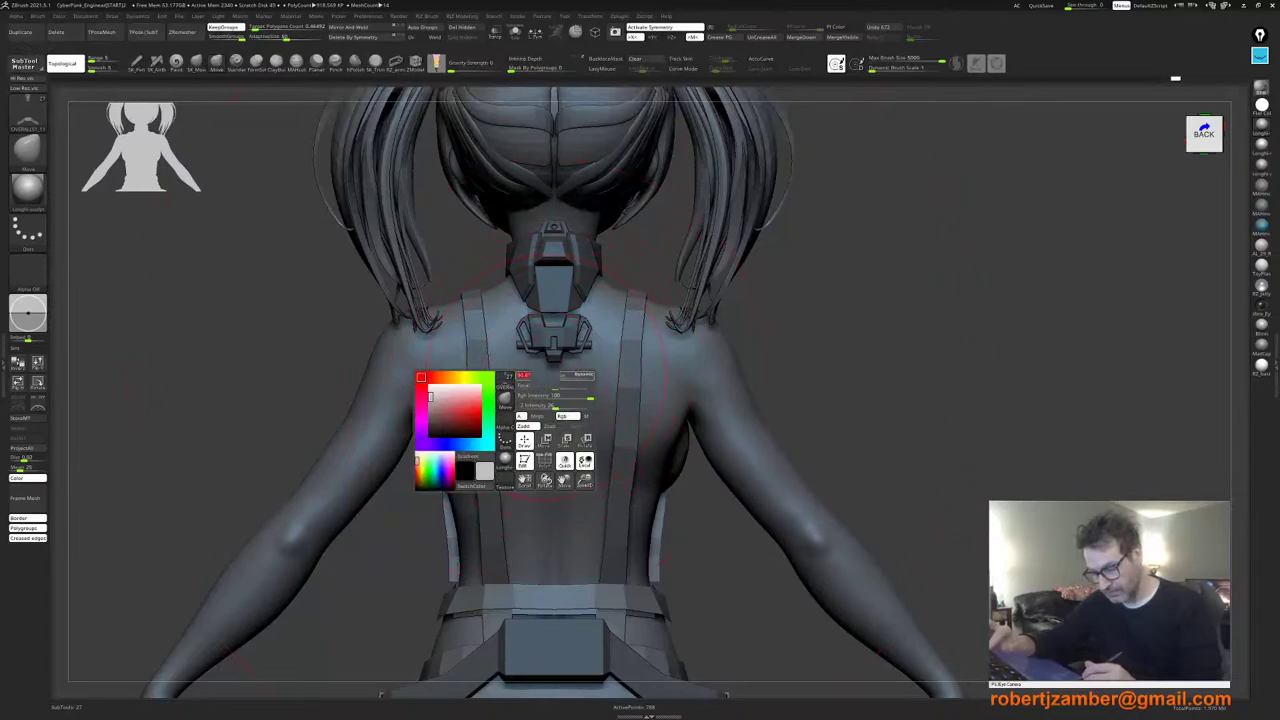
# Step: Try to pull the lower tip of the spine plate below the collar downward with the Move brush, and undo the changes
pyautogui.keyDown('ctrl'); pyautogui.moveTo(543, 363); pyautogui.dragTo(545, 338, button='right'); pyautogui.keyUp('ctrl')
pyautogui.rightClick(545, 366)
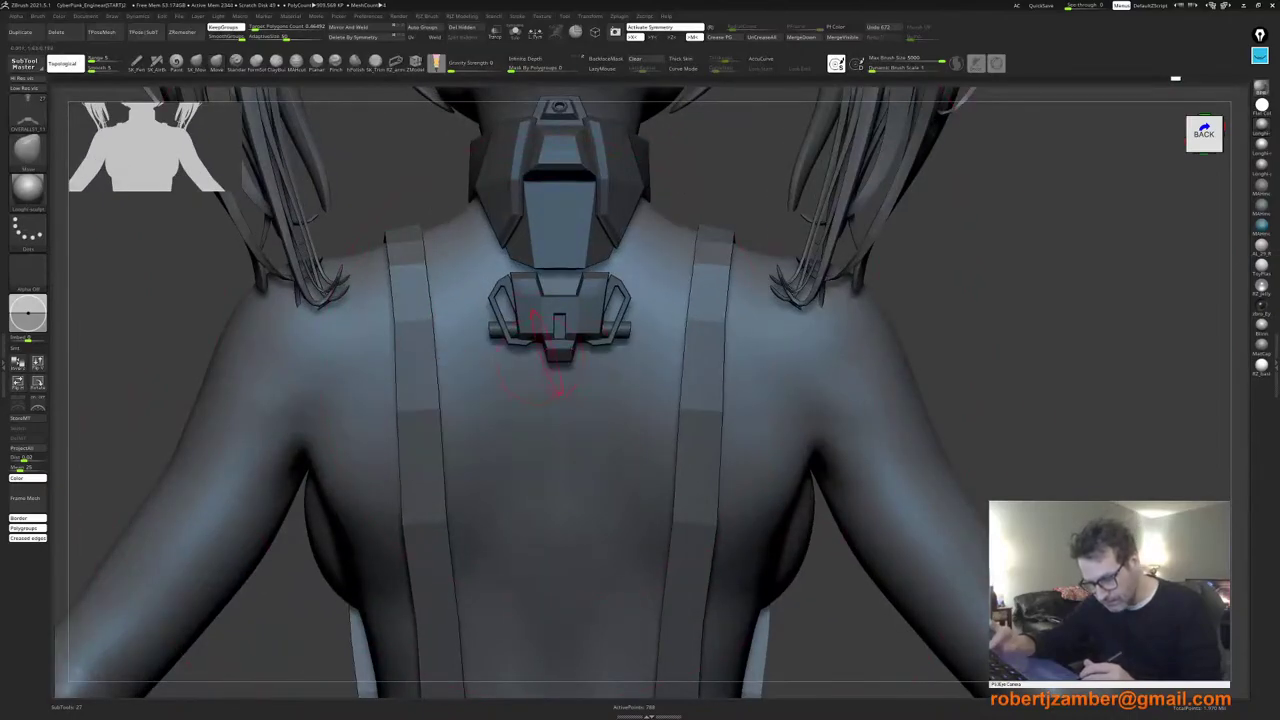
pyautogui.rightClick(547, 354)
pyautogui.moveTo(547, 354); pyautogui.dragTo(553, 354)
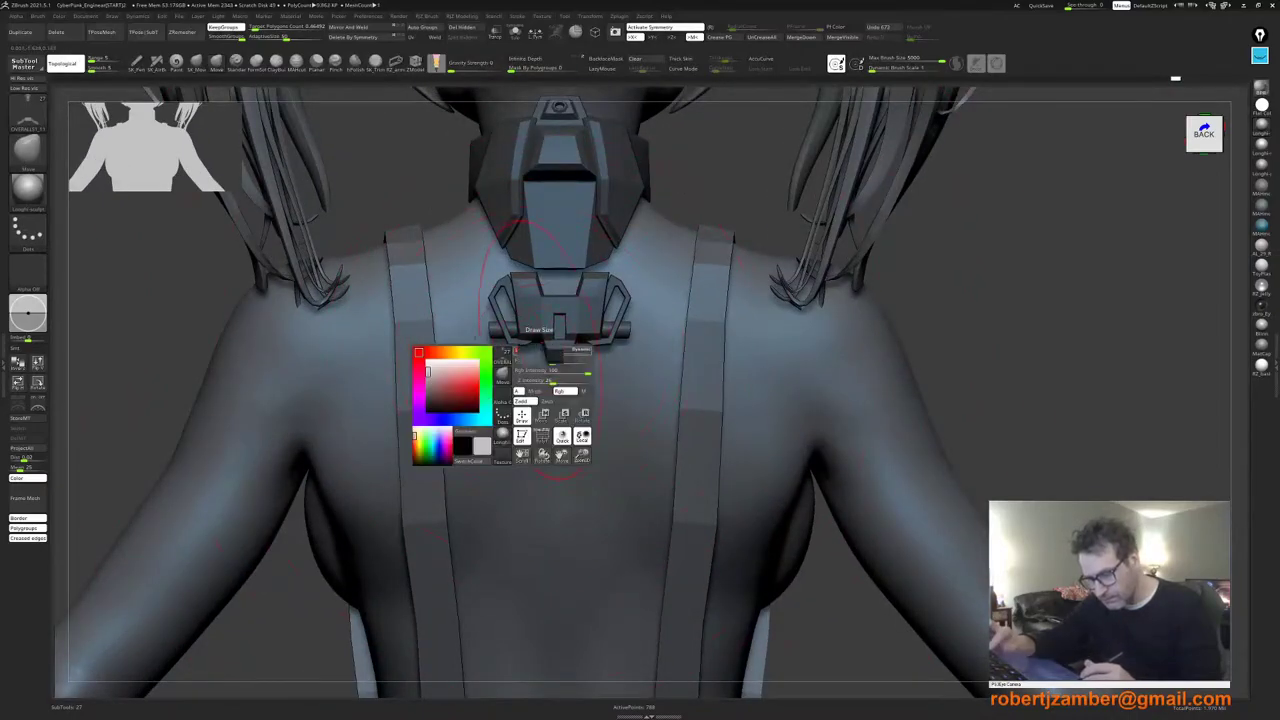
pyautogui.moveTo(496, 322); pyautogui.dragTo(492, 322)
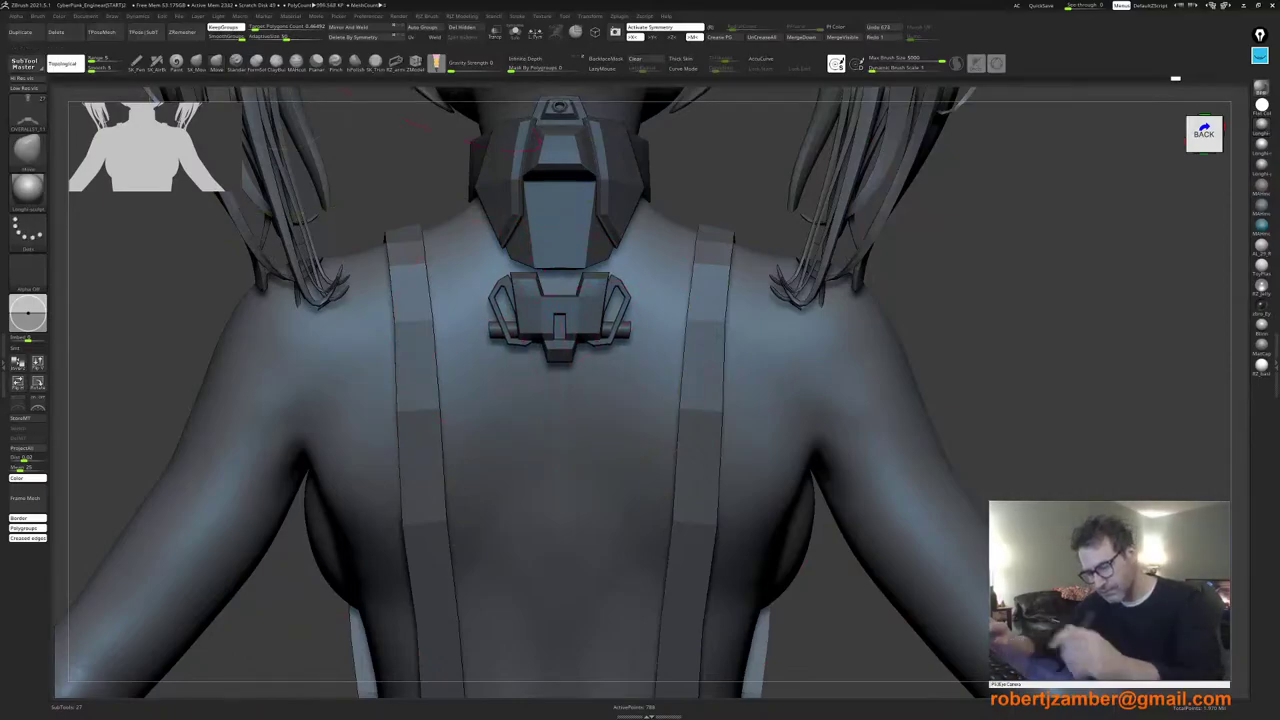
pyautogui.press('space')
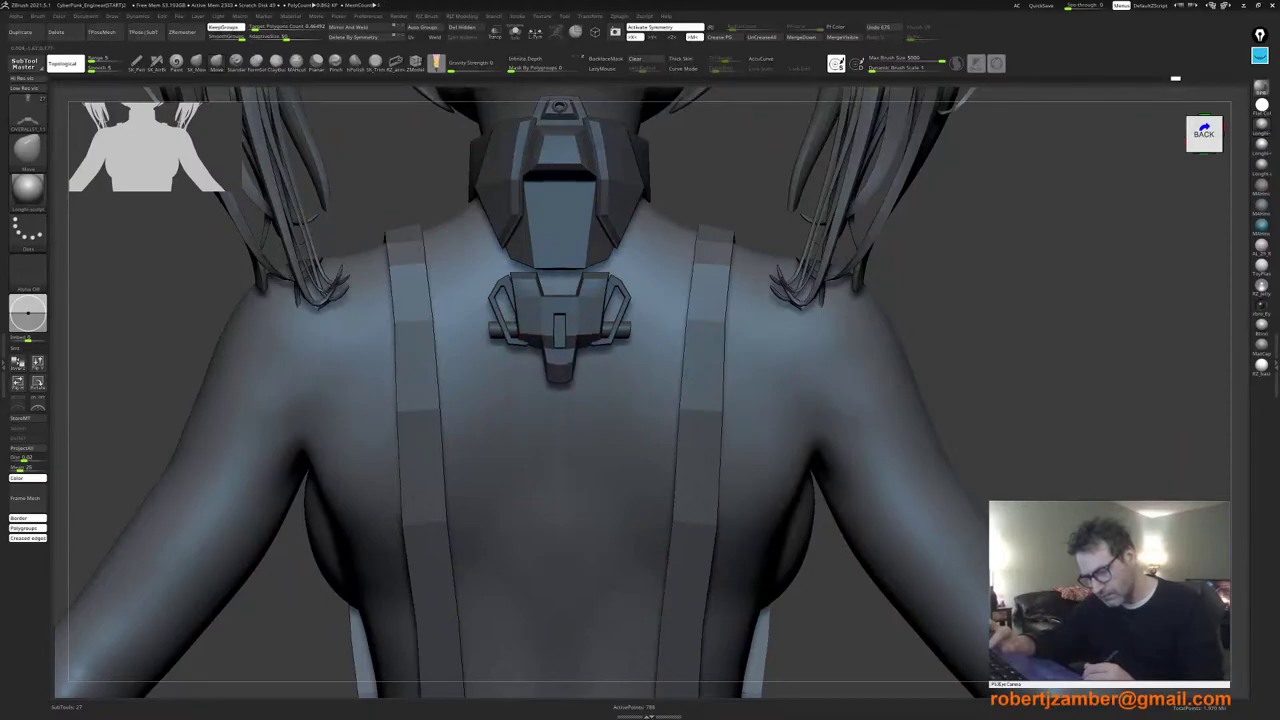
pyautogui.hotkey('ctrl', 'z')
pyautogui.hotkey('ctrl', 'z')
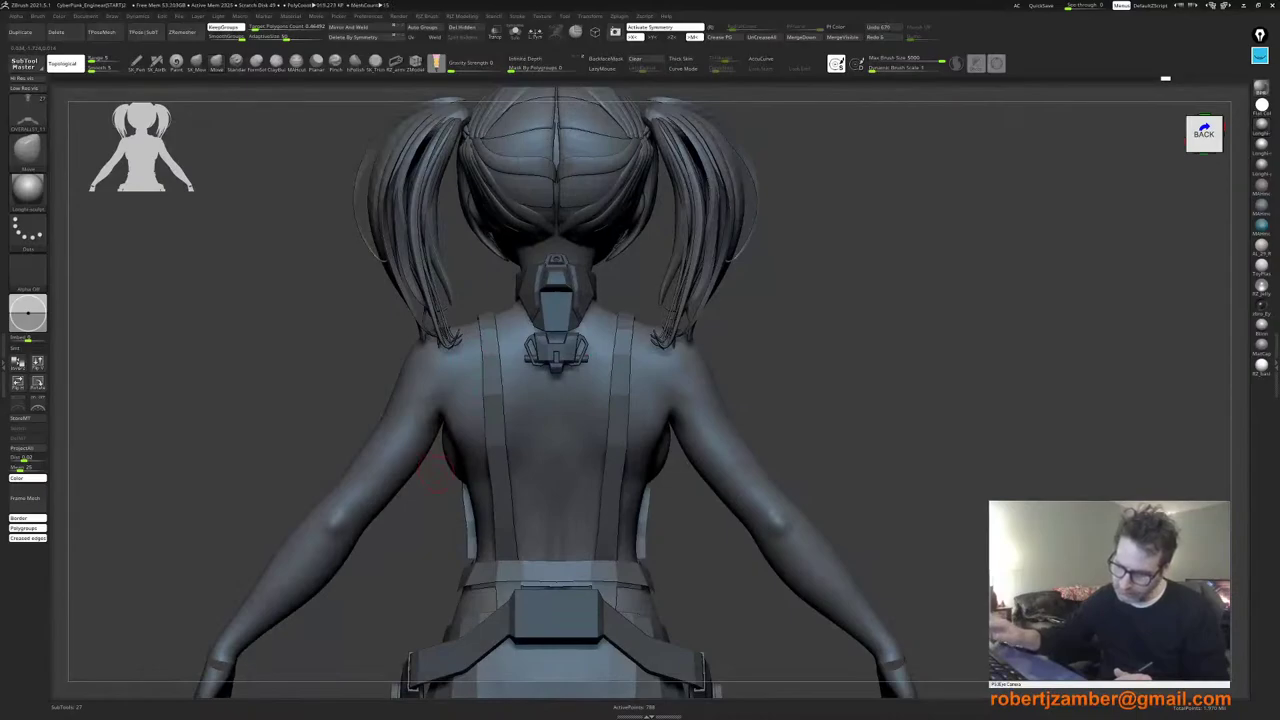
# Step: Fine-tune the collar's side panel and rear plate from oblique rear angles with the Move brush at several draw sizes
pyautogui.moveTo(528, 300); pyautogui.dragTo(547, 386, button='right')
pyautogui.rightClick(531, 294)
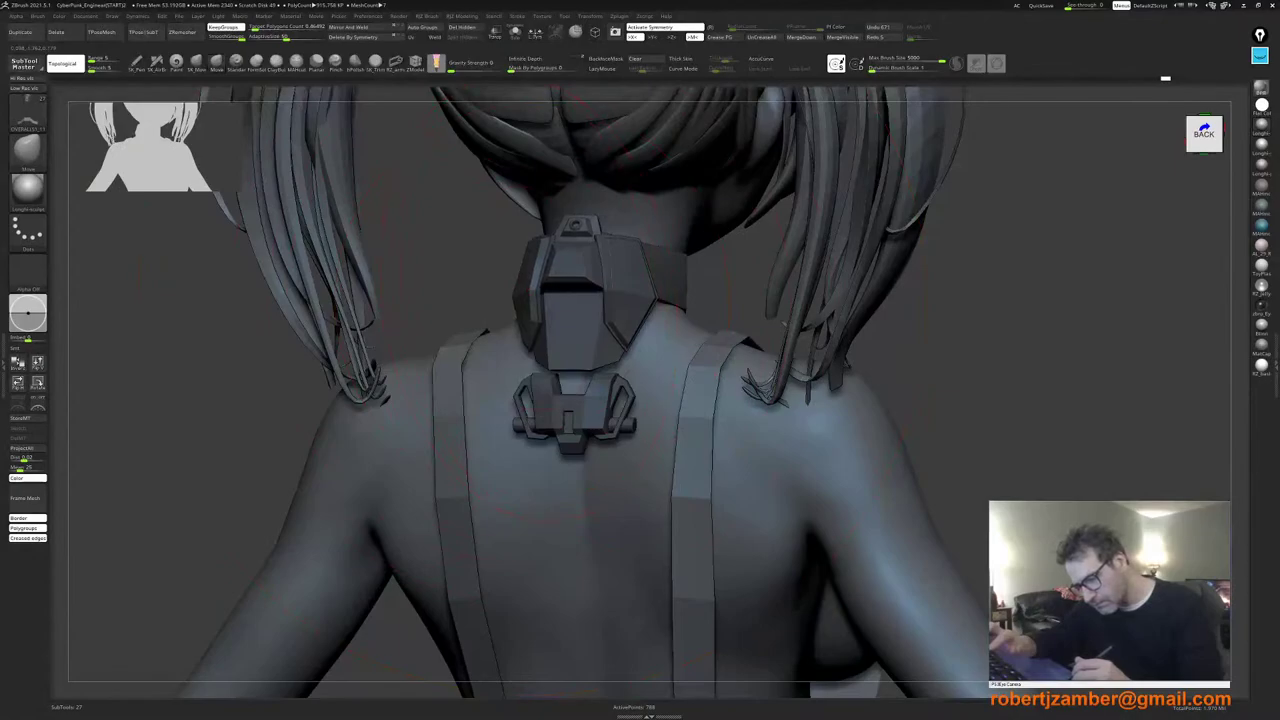
pyautogui.press('space')
pyautogui.moveTo(526, 297); pyautogui.dragTo(508, 297)
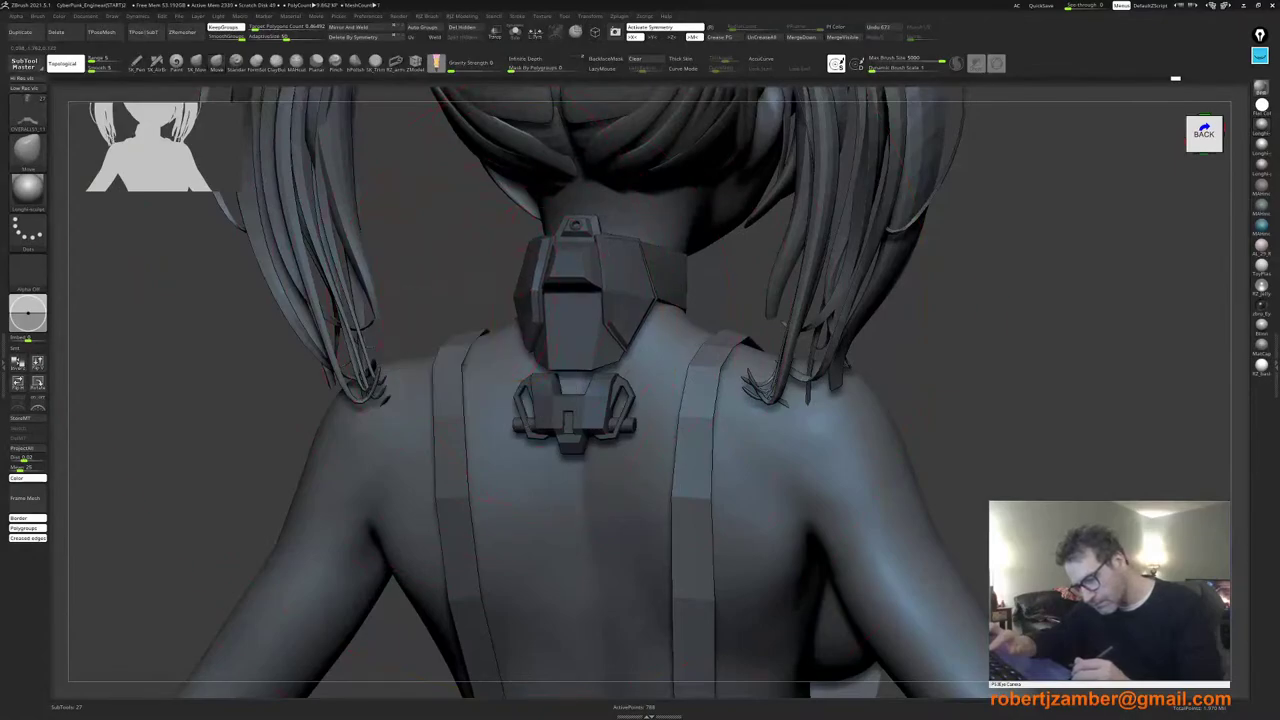
pyautogui.moveTo(522, 300); pyautogui.dragTo(578, 310, button='right')
pyautogui.press('space')
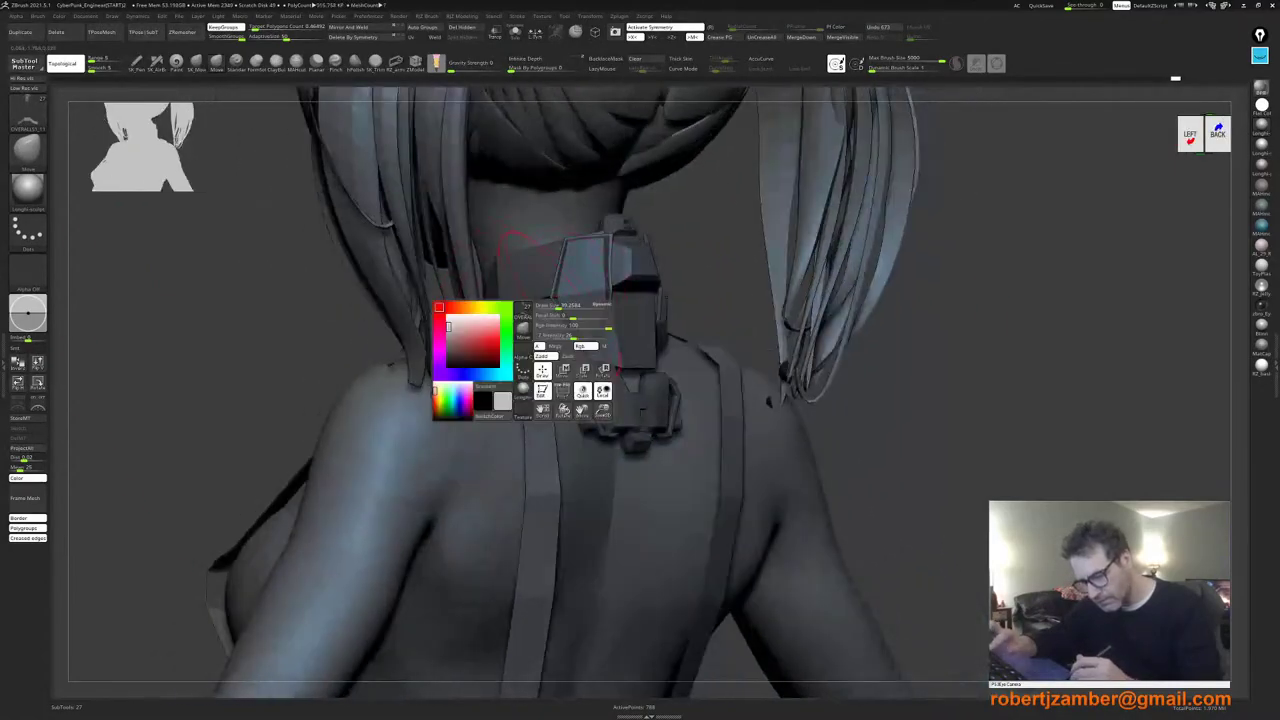
pyautogui.moveTo(576, 305)
pyautogui.mouseDown()
pyautogui.moveTo(560, 305)
pyautogui.moveTo(571, 304)
pyautogui.mouseUp()
pyautogui.press('space')
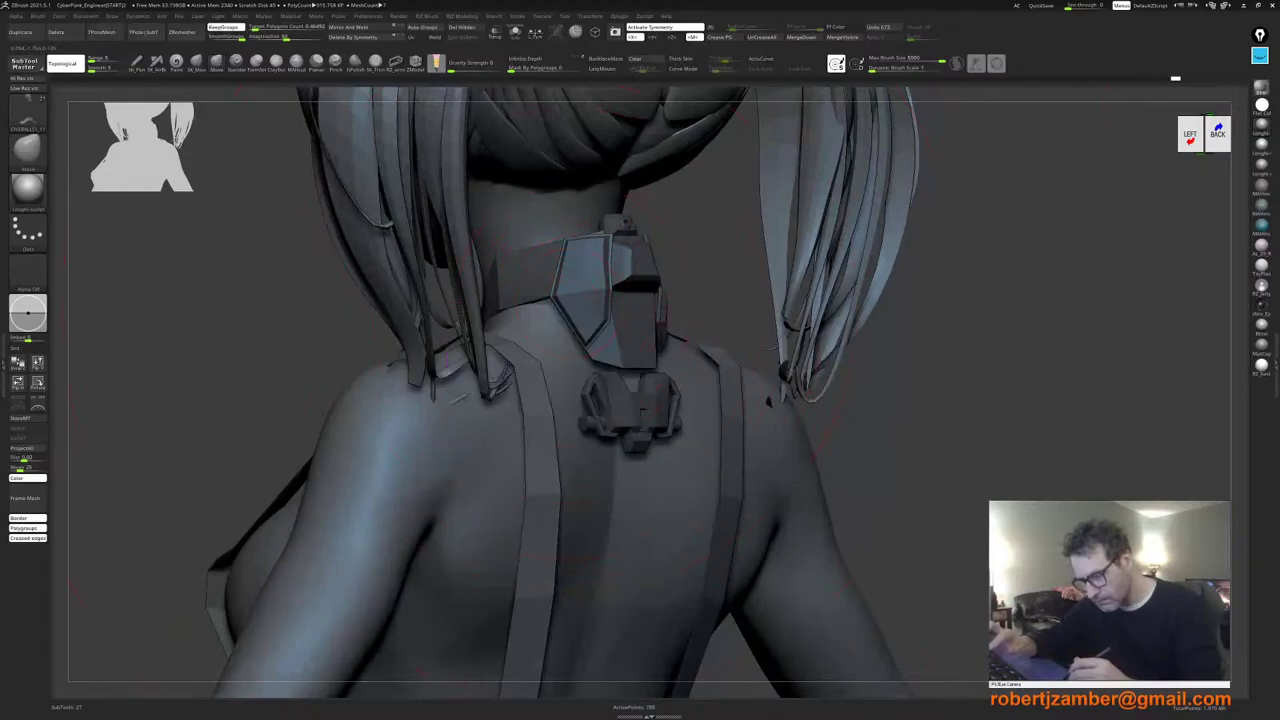
pyautogui.press('space')
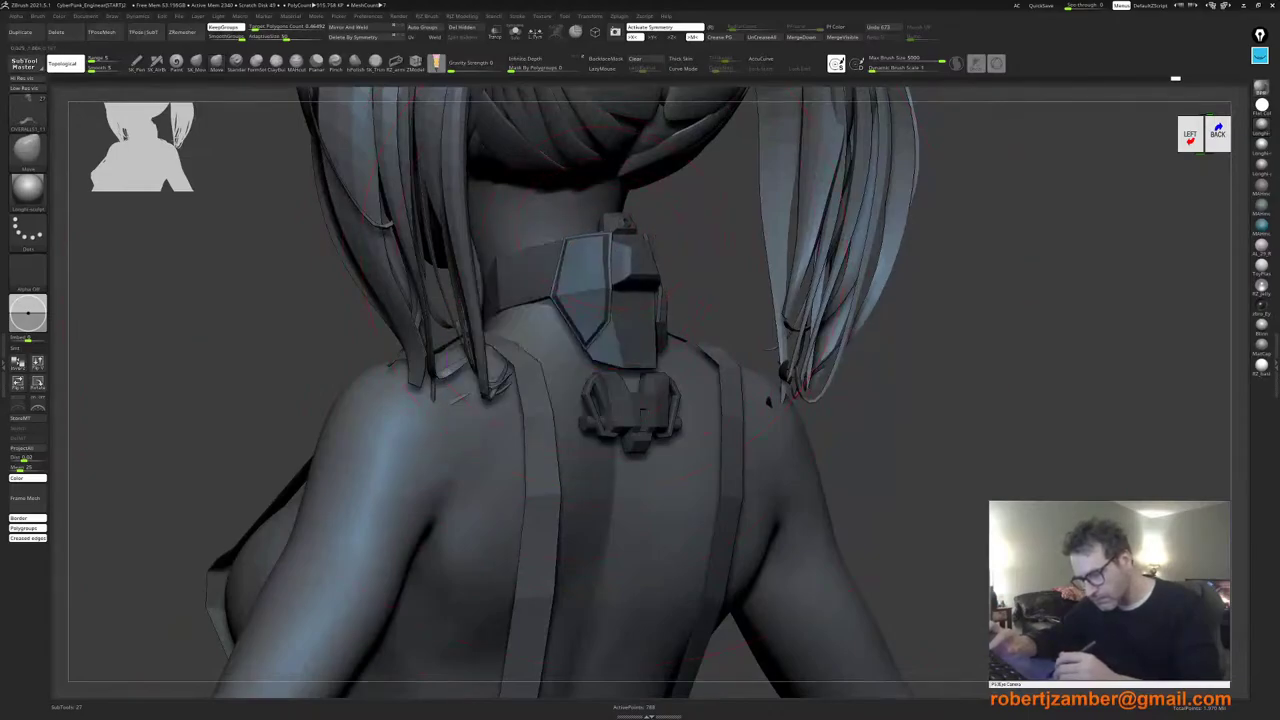
pyautogui.press('space')
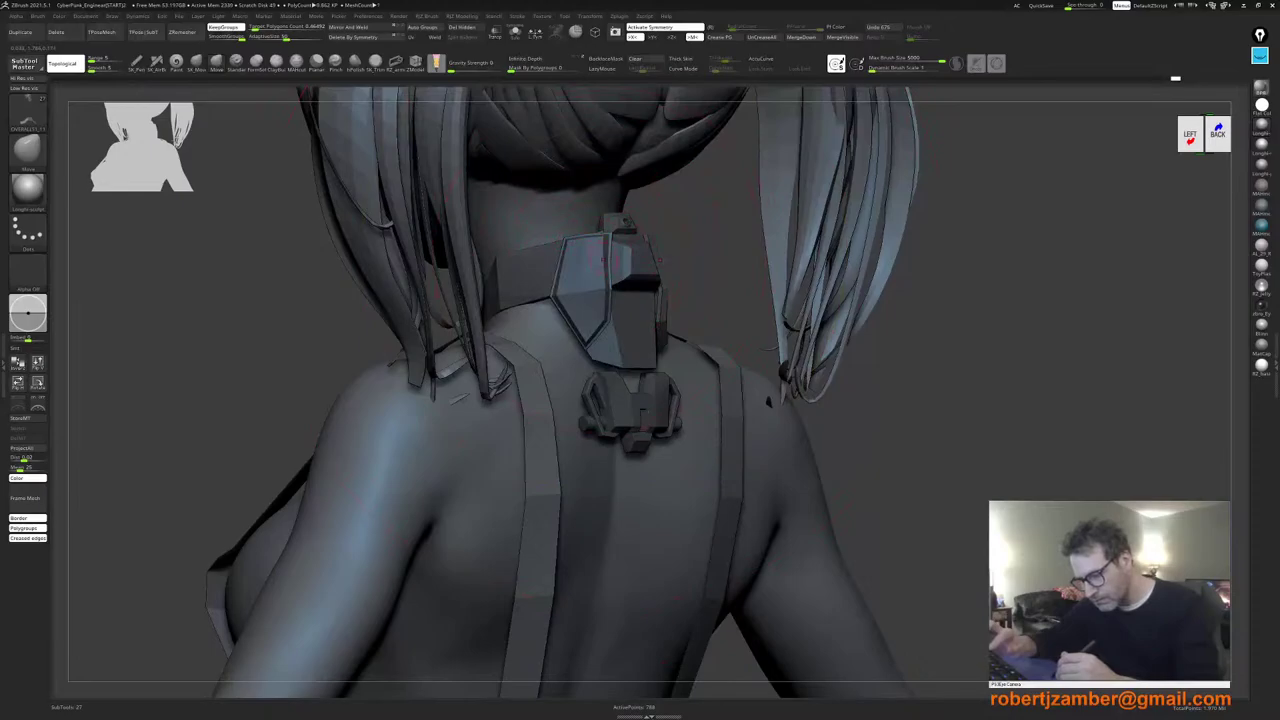
# Step: Adjust the fit between the collar armor and the spine plate below it from the back view
pyautogui.press('space')
pyautogui.keyDown('shift'); pyautogui.moveTo(604, 260); pyautogui.dragTo(590, 432, button='right'); pyautogui.keyUp('shift')
pyautogui.press('space')
pyautogui.moveTo(585, 432)
pyautogui.keyDown('ctrl'); pyautogui.mouseDown(button='right')
pyautogui.moveTo(569, 441)
pyautogui.moveTo(566, 428)
pyautogui.mouseUp(button='right'); pyautogui.keyUp('ctrl')
pyautogui.moveTo(566, 428)
pyautogui.mouseDown(button='right')
pyautogui.moveTo(544, 422)
pyautogui.moveTo(548, 475)
pyautogui.mouseUp(button='right')
pyautogui.press('space')
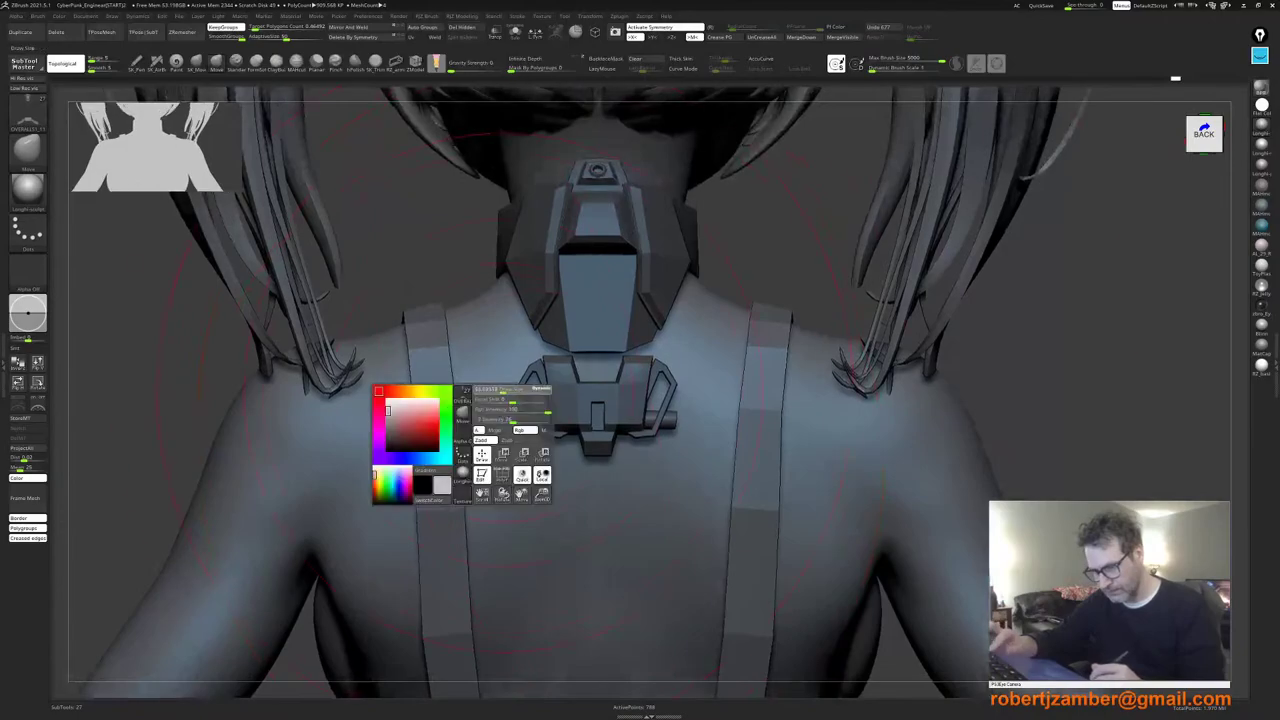
# Step: Turn on PolyFrame and undo the last Move brush adjustment to the collar armor
pyautogui.hotkey('shift', 'f')
pyautogui.moveTo(557, 302); pyautogui.dragTo(557, 345, button='right')
pyautogui.press('space')
pyautogui.moveTo(583, 305); pyautogui.dragTo(588, 308)
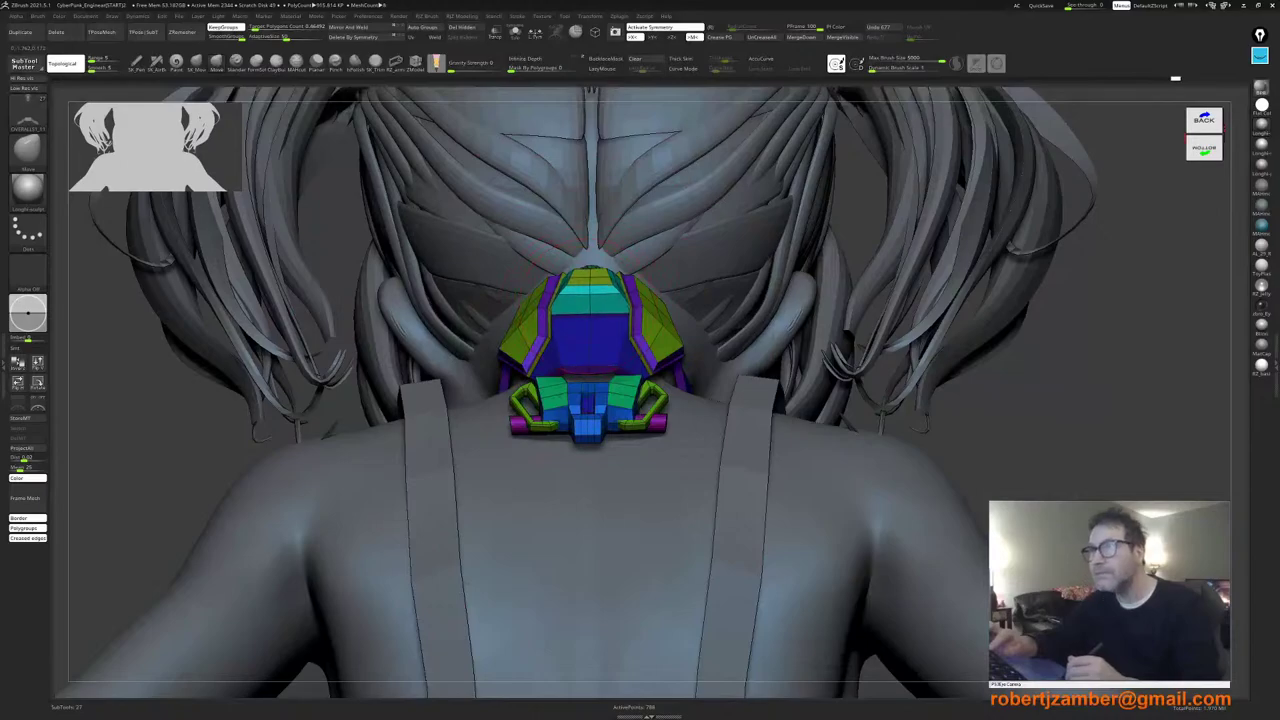
pyautogui.hotkey('ctrl', 'z')
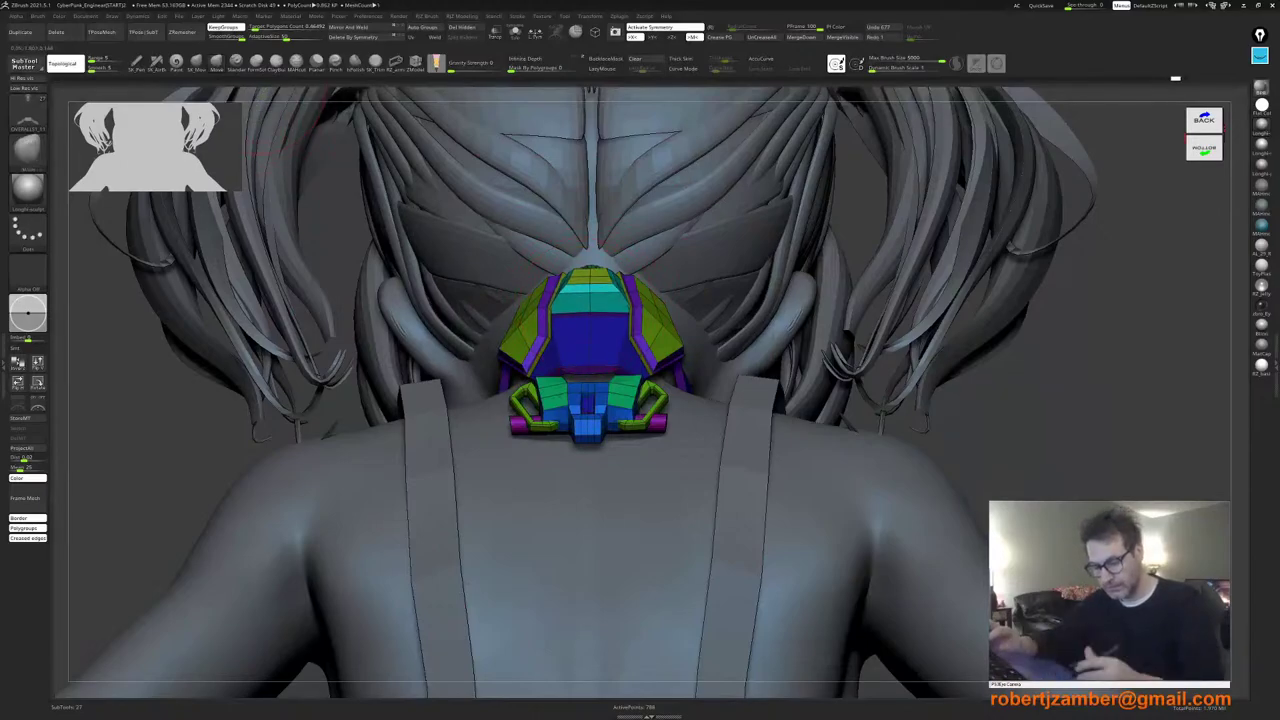
# Step: Switch to ZModeler and split the center point of the collar's green side panel into a bordered octagonal inset on both sides
pyautogui.moveTo(588, 308); pyautogui.dragTo(612, 348, button='right')
pyautogui.moveTo(514, 308)
pyautogui.keyDown('ctrl'); pyautogui.mouseDown(button='right')
pyautogui.moveTo(516, 340)
pyautogui.moveTo(492, 318)
pyautogui.moveTo(510, 314)
pyautogui.mouseUp(button='right'); pyautogui.keyUp('ctrl')
pyautogui.press('space')
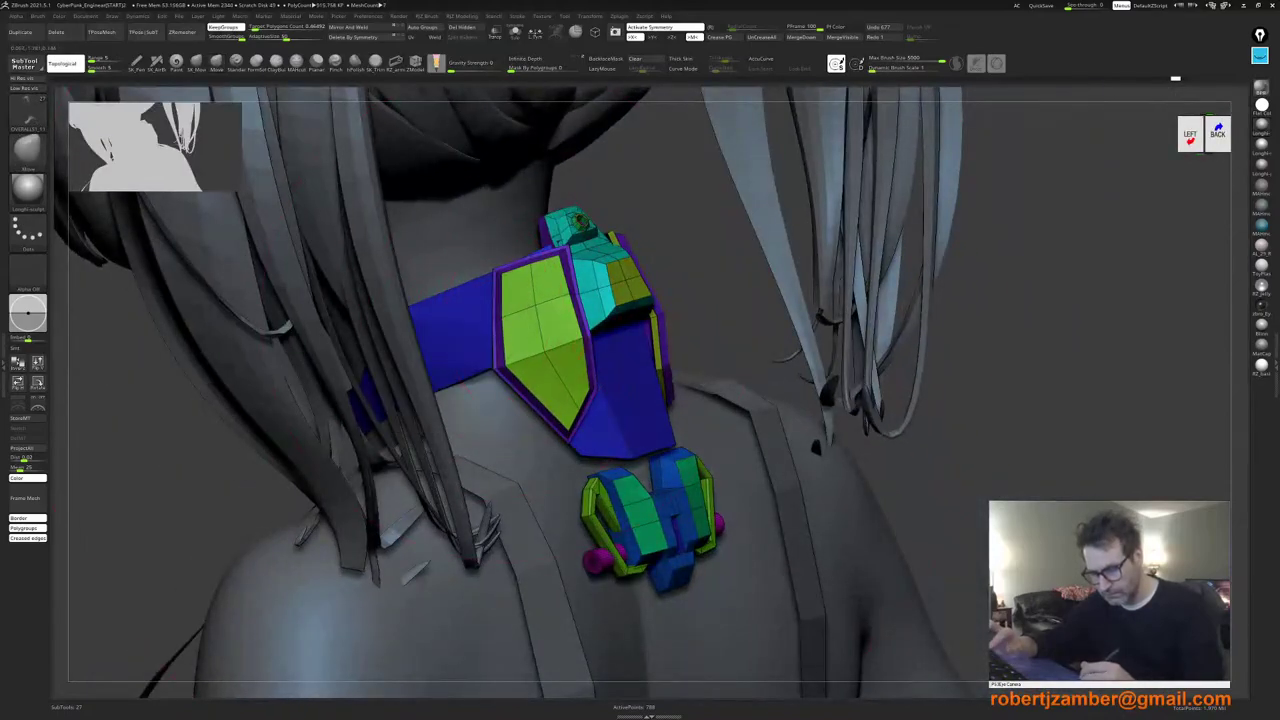
pyautogui.press('space')
pyautogui.press('space')
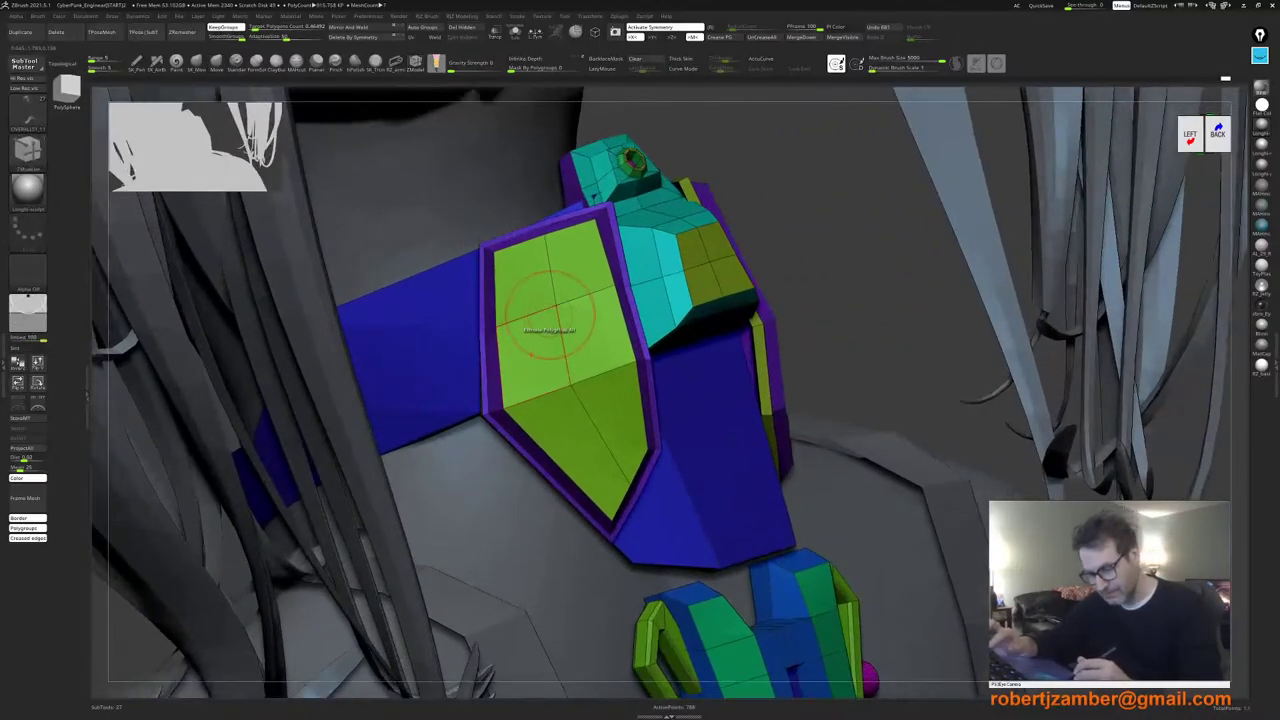
pyautogui.press('space')
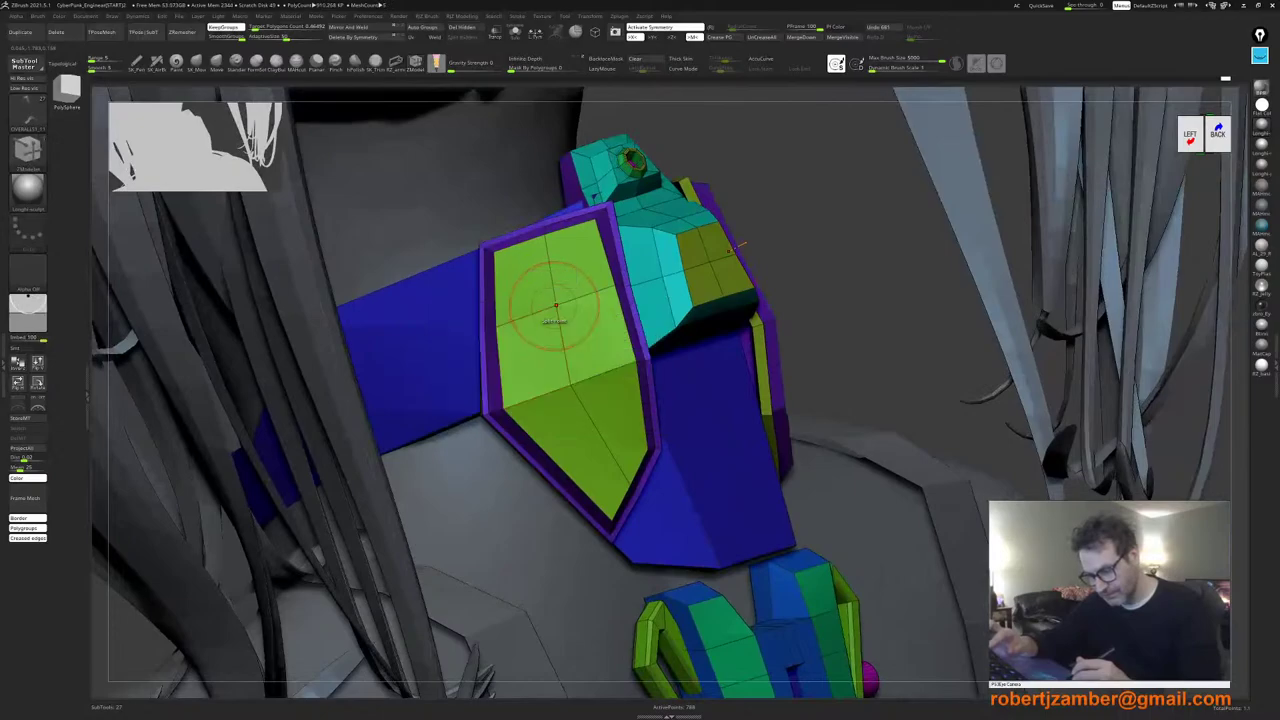
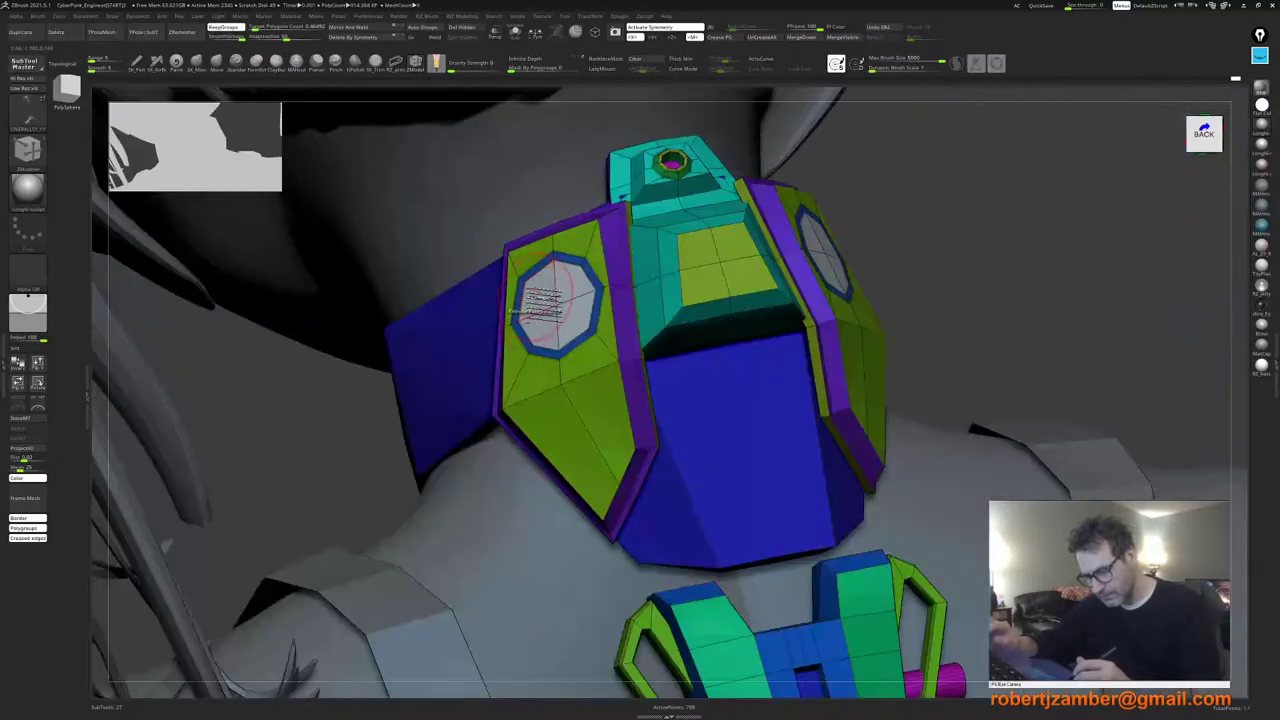
# Step: Extrude the octagonal insets inward as recesses in the collar's side panels, and turn off PolyFrame
pyautogui.moveTo(545, 302); pyautogui.dragTo(555, 303)
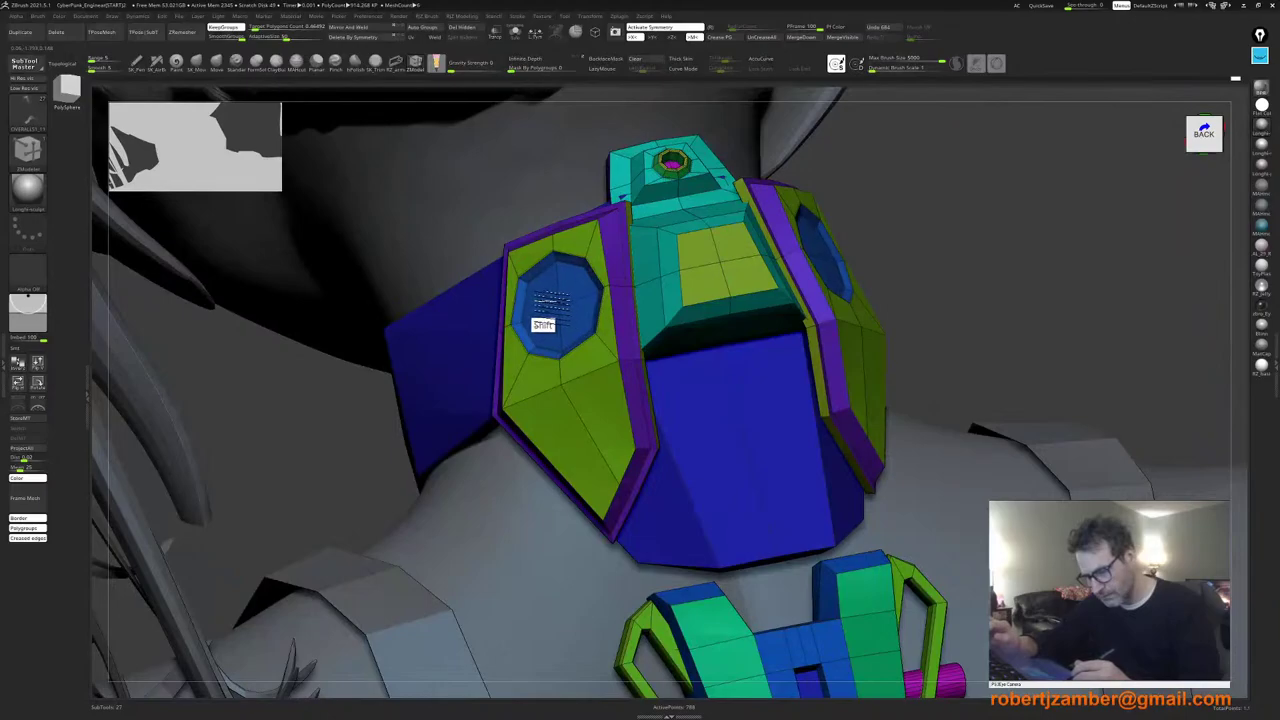
pyautogui.moveTo(552, 318); pyautogui.dragTo(406, 332, button='right')
pyautogui.hotkey('shift', 'f')
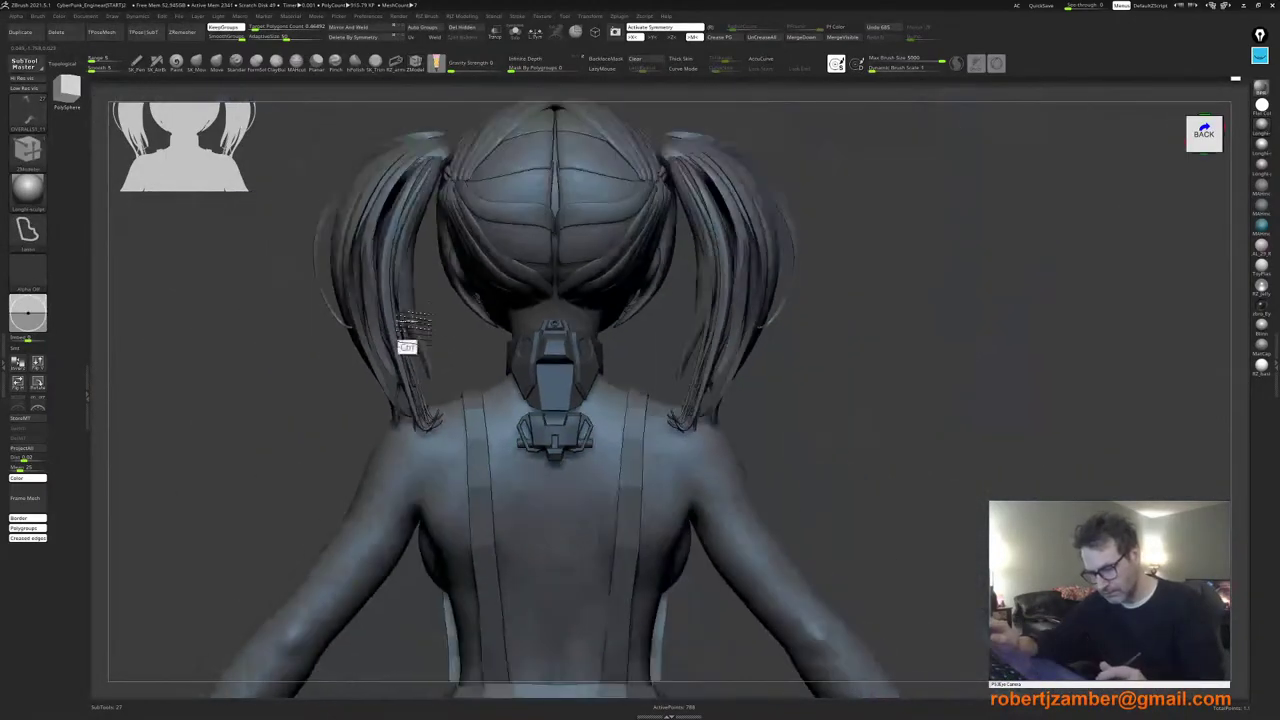
# Step: Turn on PolyFrame and inset the lower sloped faces of the collar's central raised block as one polygroup
pyautogui.moveTo(466, 406)
pyautogui.mouseDown(button='right')
pyautogui.moveTo(494, 408)
pyautogui.moveTo(500, 428)
pyautogui.moveTo(488, 414)
pyautogui.moveTo(473, 422)
pyautogui.moveTo(466, 398)
pyautogui.mouseUp(button='right')
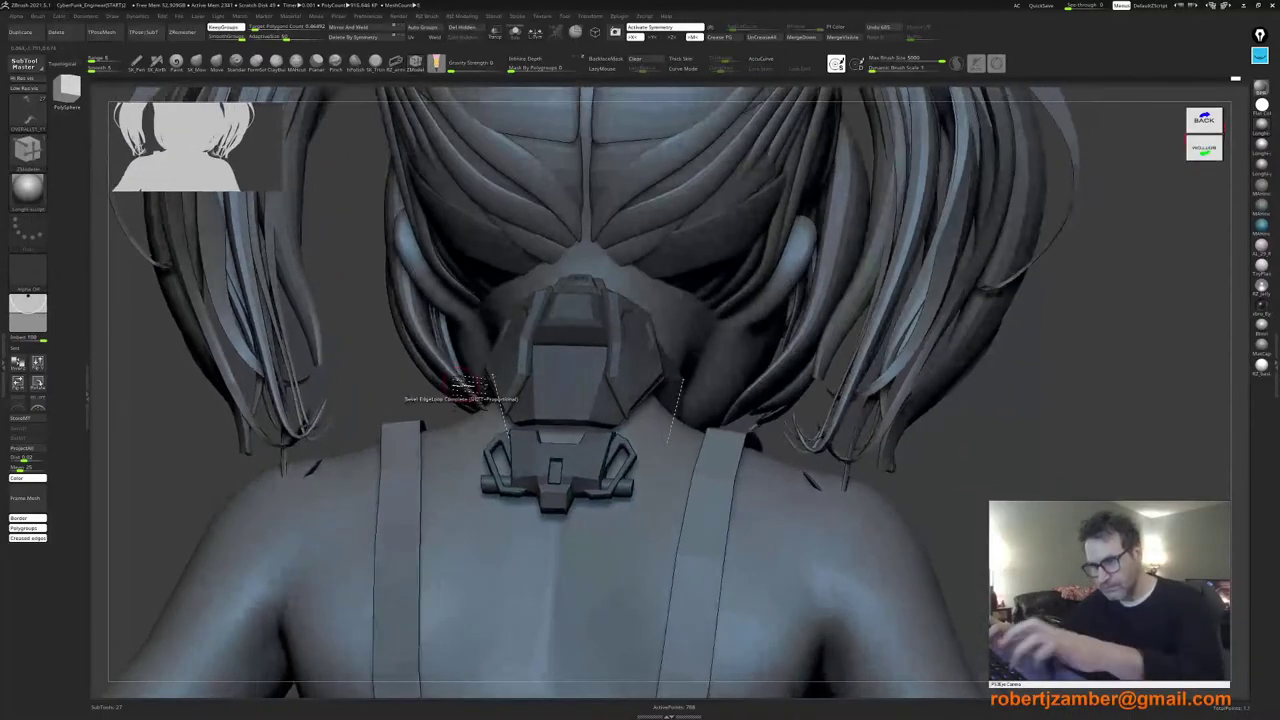
pyautogui.hotkey('shift', 'f')
pyautogui.keyDown('ctrl'); pyautogui.moveTo(546, 371); pyautogui.dragTo(600, 348, button='right'); pyautogui.keyUp('ctrl')
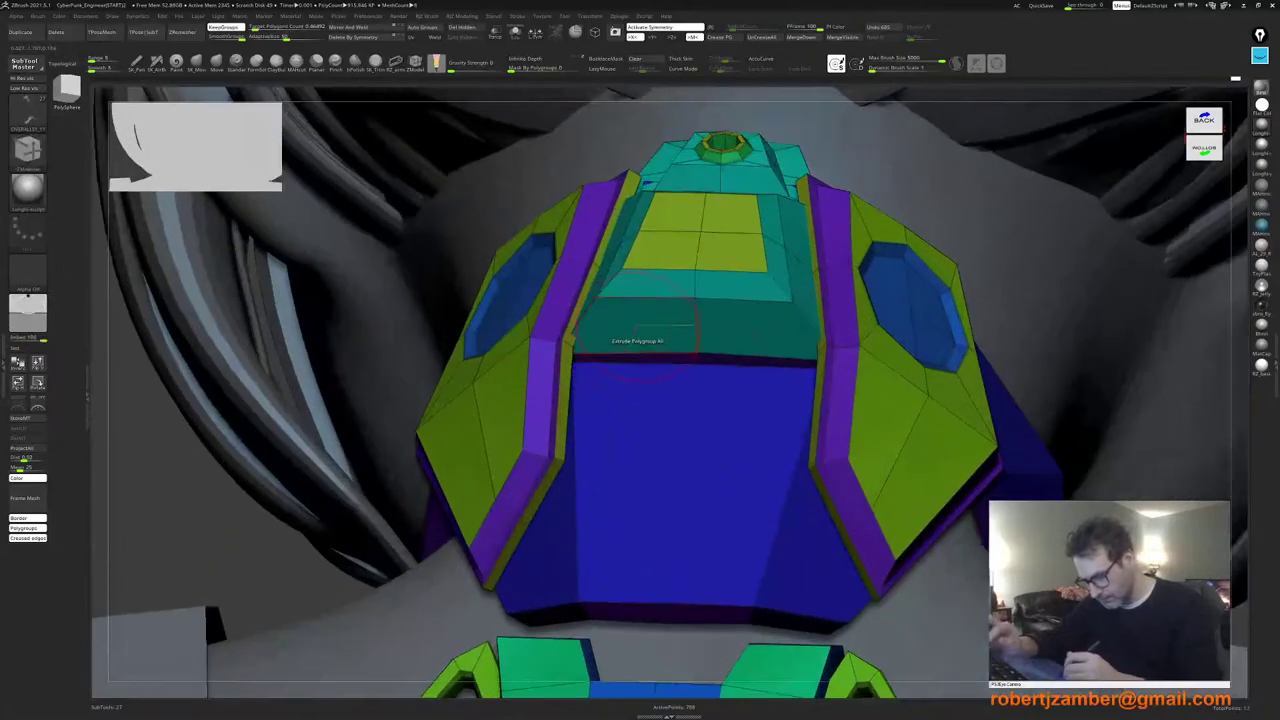
pyautogui.keyDown('alt'); pyautogui.click(636, 326); pyautogui.keyUp('alt')
pyautogui.press('space')
pyautogui.click(630, 357)
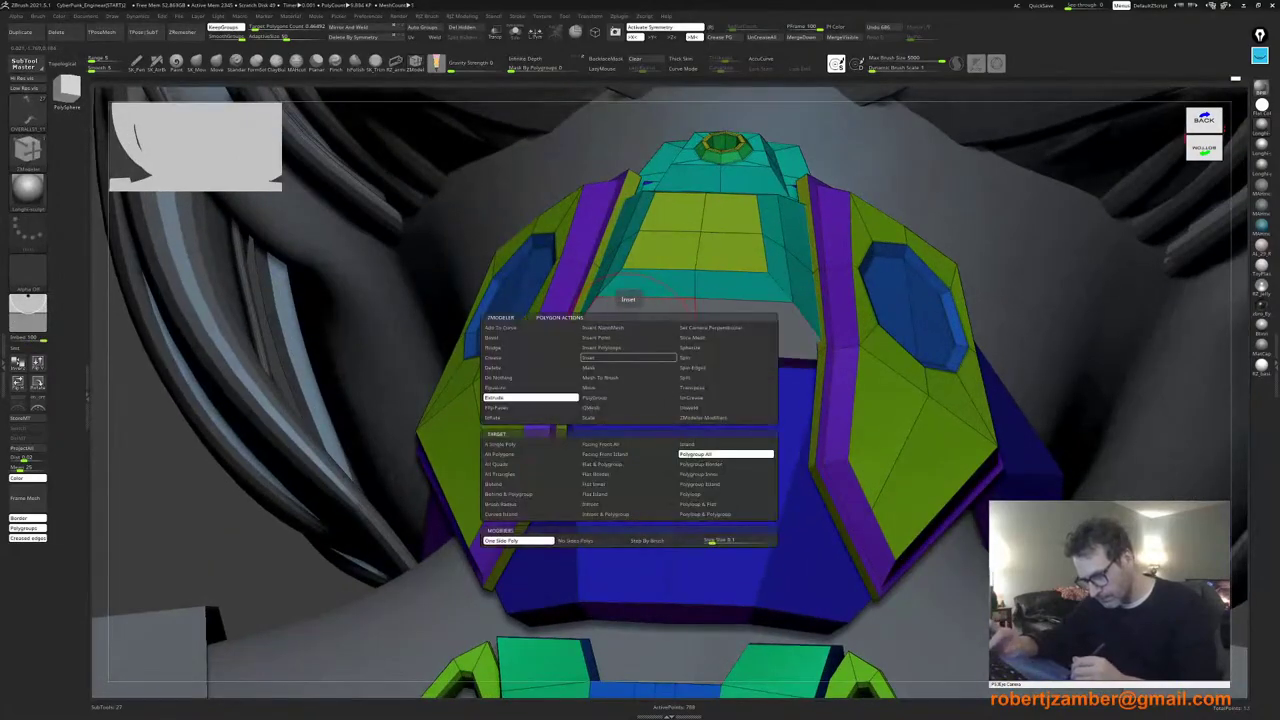
pyautogui.moveTo(634, 331); pyautogui.dragTo(698, 331)
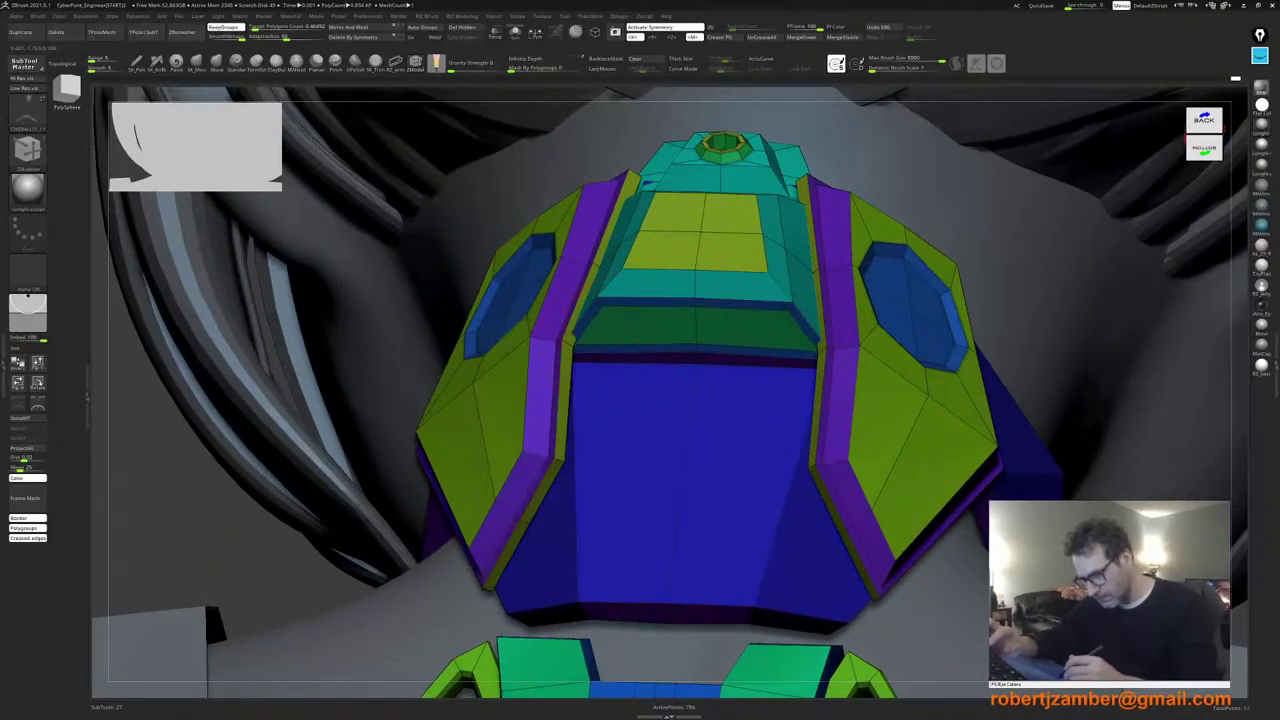
# Step: Extrude the inset faces on the central block inward to form a recessed slot above the large blue back panel
pyautogui.moveTo(624, 334); pyautogui.dragTo(618, 338, button='right')
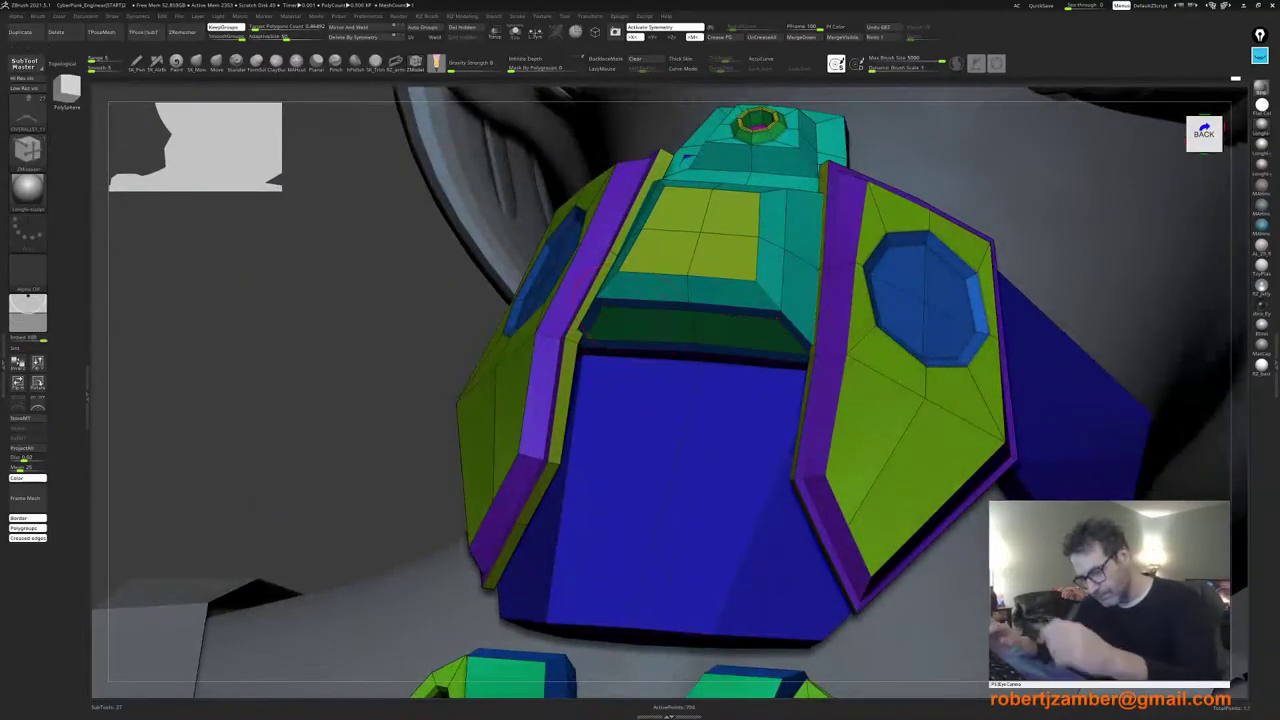
pyautogui.press('space')
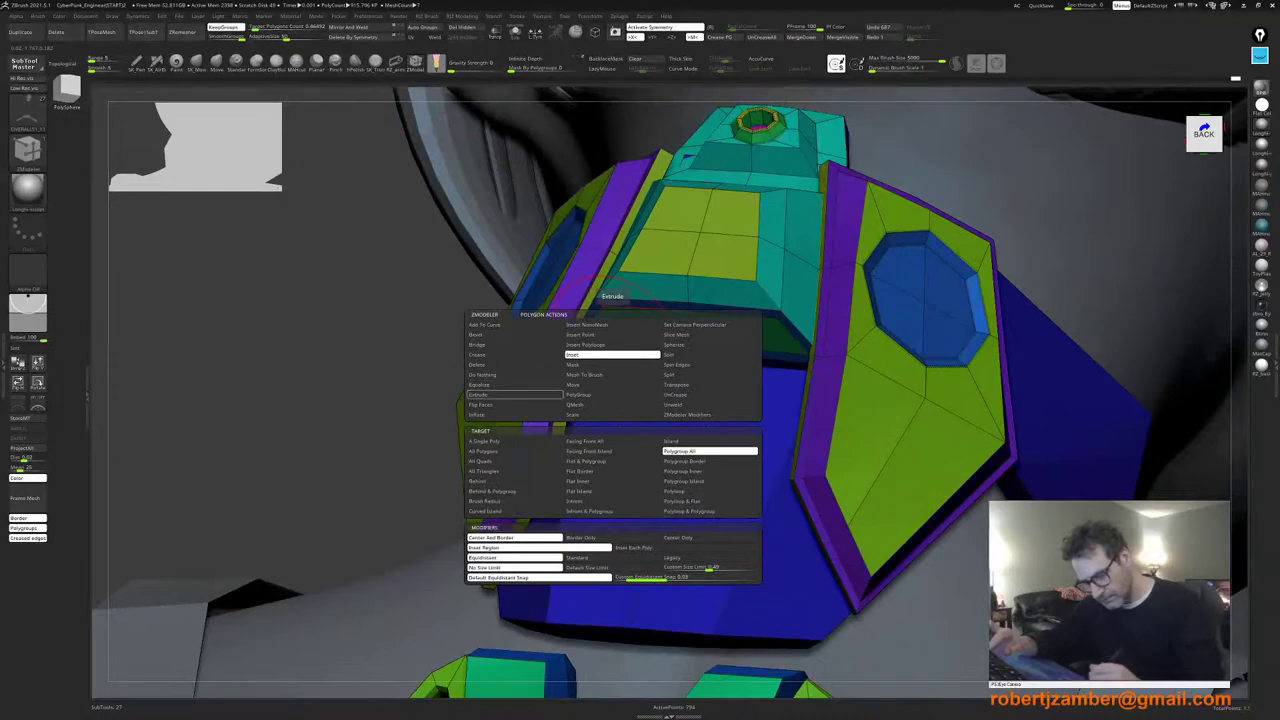
pyautogui.click(514, 394)
pyautogui.moveTo(642, 325); pyautogui.dragTo(642, 345)
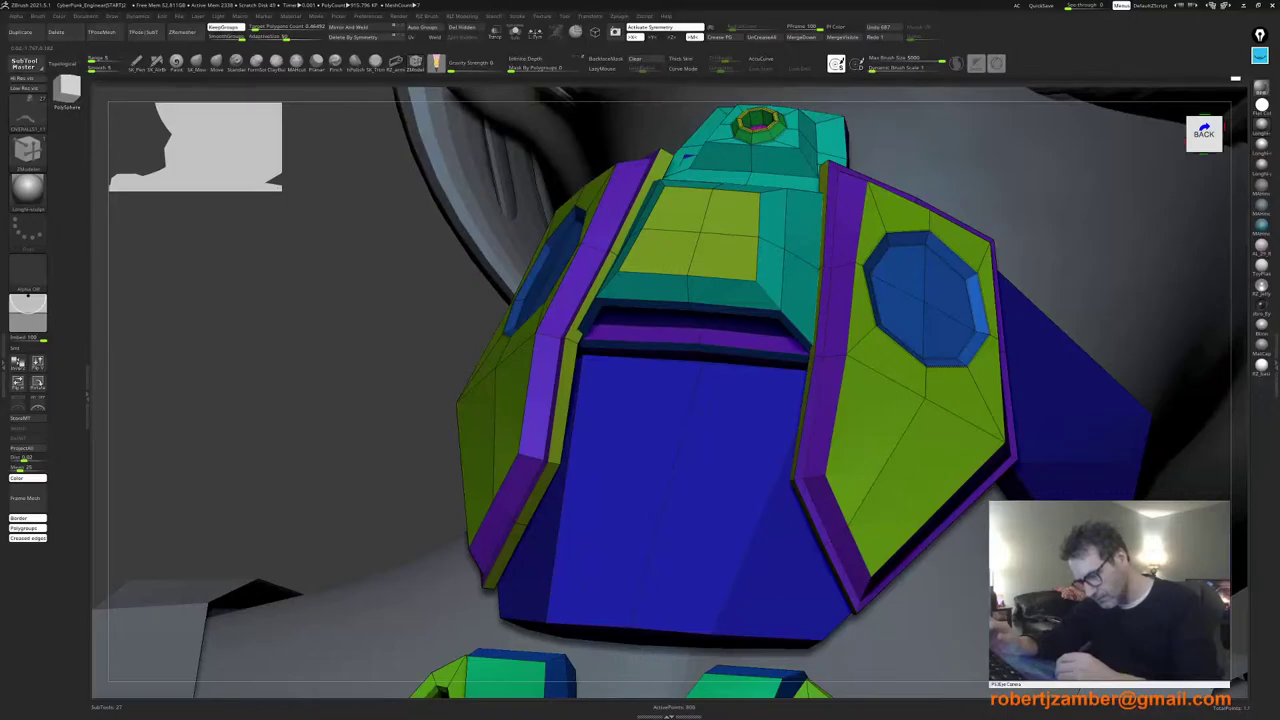
# Step: Try to extrude the octagonal recess floors deeper into the collar's side panels, and undo the attempt
pyautogui.moveTo(595, 345)
pyautogui.keyDown('ctrl'); pyautogui.mouseDown(button='right')
pyautogui.moveTo(534, 386)
pyautogui.moveTo(545, 355)
pyautogui.moveTo(578, 425)
pyautogui.mouseUp(button='right'); pyautogui.keyUp('ctrl')
pyautogui.moveTo(600, 310); pyautogui.dragTo(530, 302, button='right')
pyautogui.moveTo(543, 300)
pyautogui.keyDown('alt'); pyautogui.mouseDown()
pyautogui.moveTo(560, 234)
pyautogui.moveTo(548, 250)
pyautogui.mouseUp(); pyautogui.keyUp('alt')
pyautogui.click(537, 273)
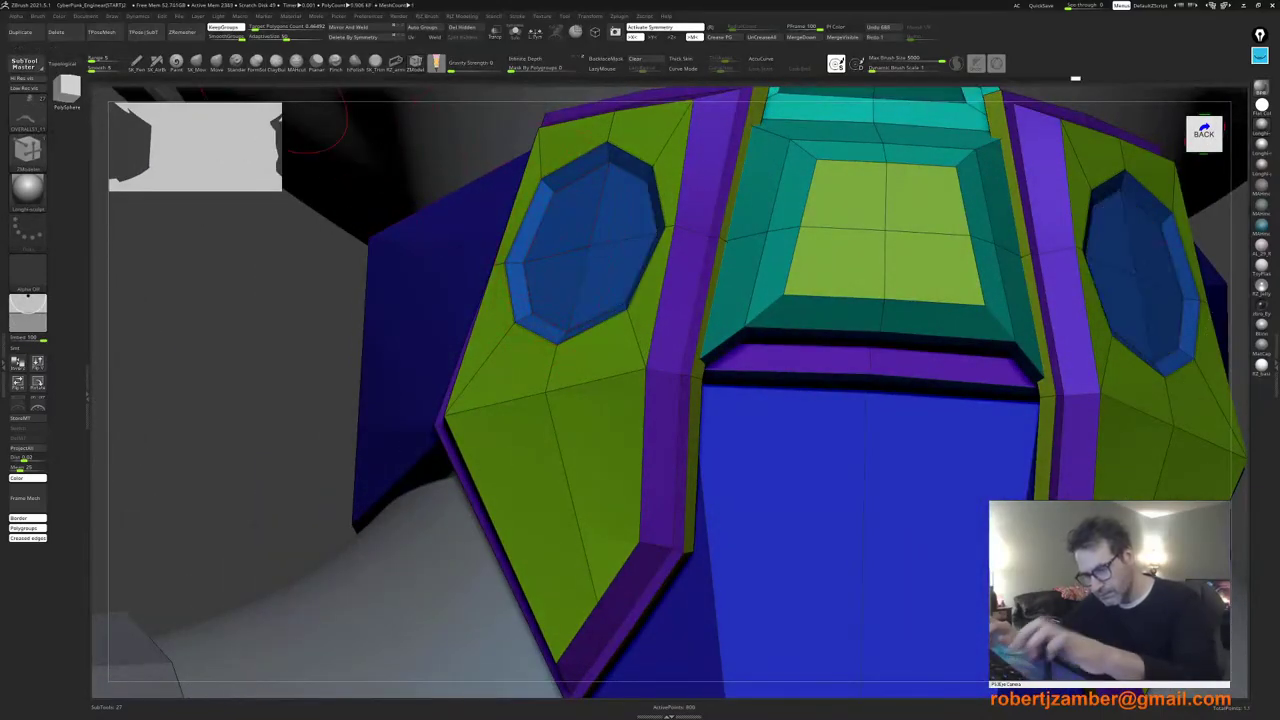
pyautogui.moveTo(557, 310)
pyautogui.keyDown('alt'); pyautogui.mouseDown()
pyautogui.moveTo(567, 243)
pyautogui.moveTo(558, 252)
pyautogui.moveTo(571, 246)
pyautogui.moveTo(549, 232)
pyautogui.moveTo(572, 249)
pyautogui.moveTo(567, 240)
pyautogui.mouseUp(); pyautogui.keyUp('alt')
pyautogui.hotkey('ctrl', 'z')
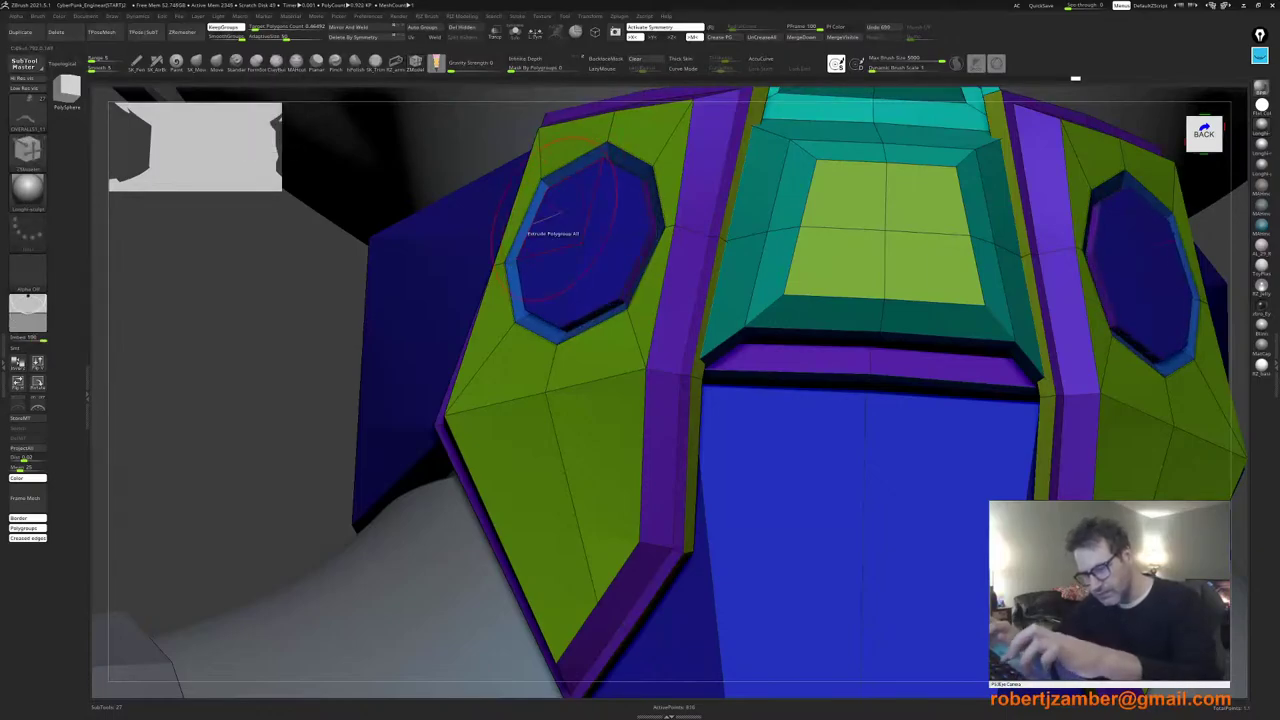
pyautogui.hotkey('ctrl', 'z')
# Step: Inset the octagonal recess floors on both side panels and assign the outer wall loops a new polygroup with PolyLoop
pyautogui.moveTo(558, 255); pyautogui.dragTo(668, 248, button='right')
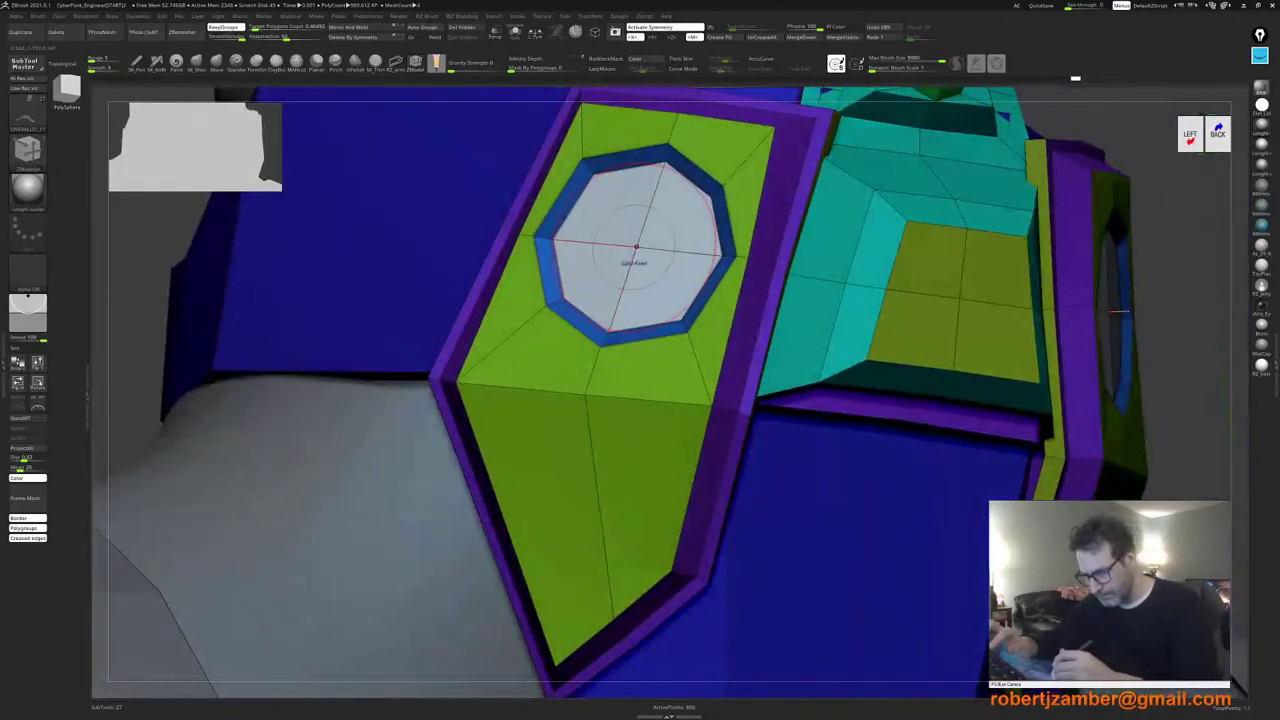
pyautogui.moveTo(636, 247); pyautogui.dragTo(612, 318)
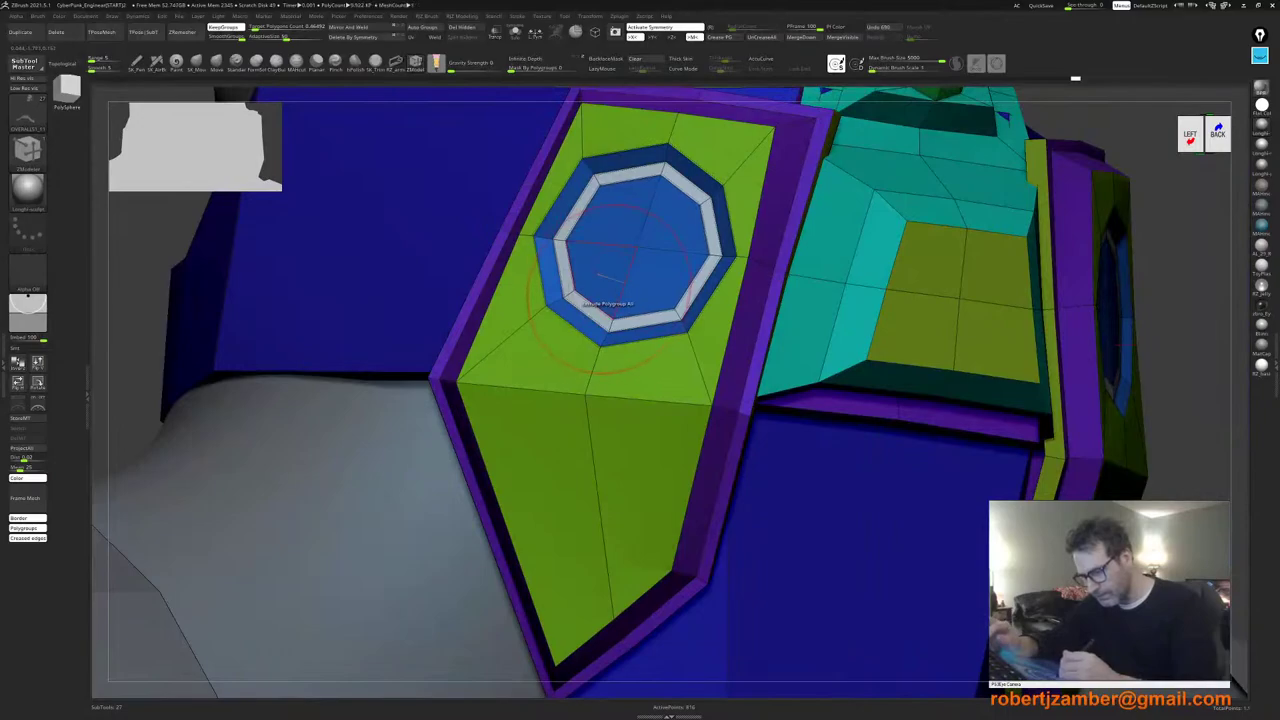
pyautogui.moveTo(597, 271); pyautogui.dragTo(580, 271, button='right')
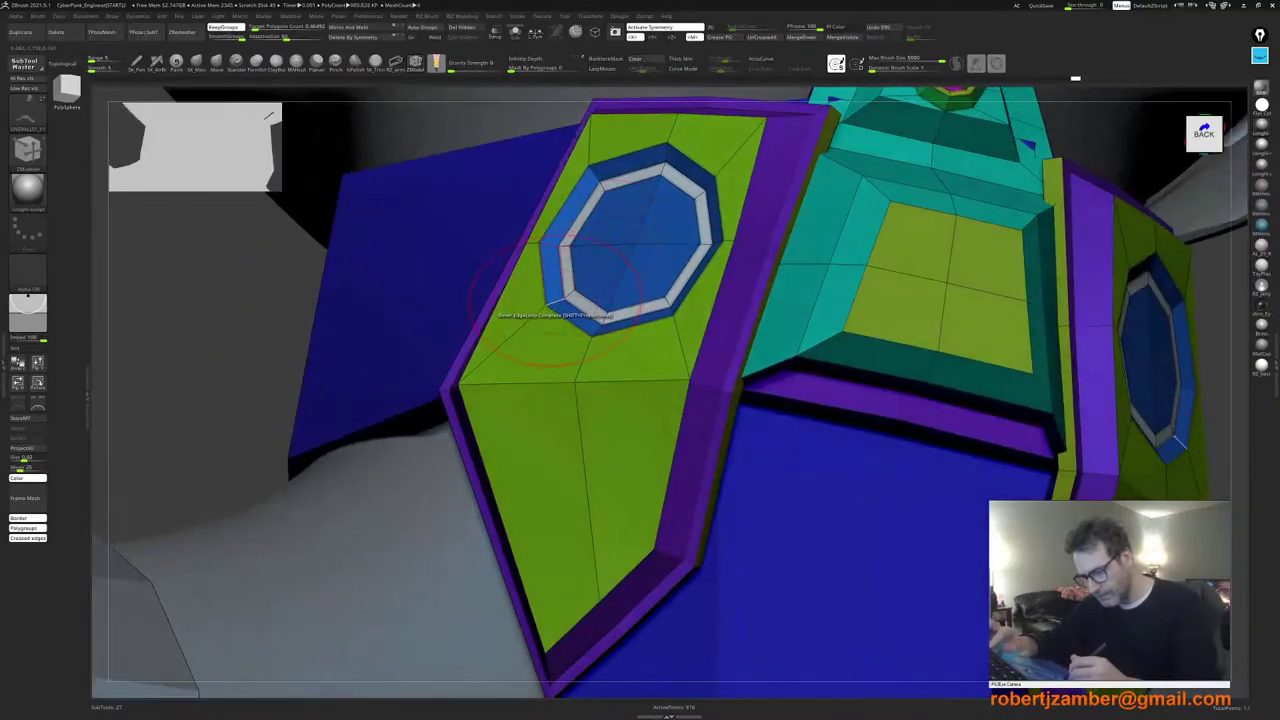
pyautogui.press('space')
pyautogui.click(553, 390)
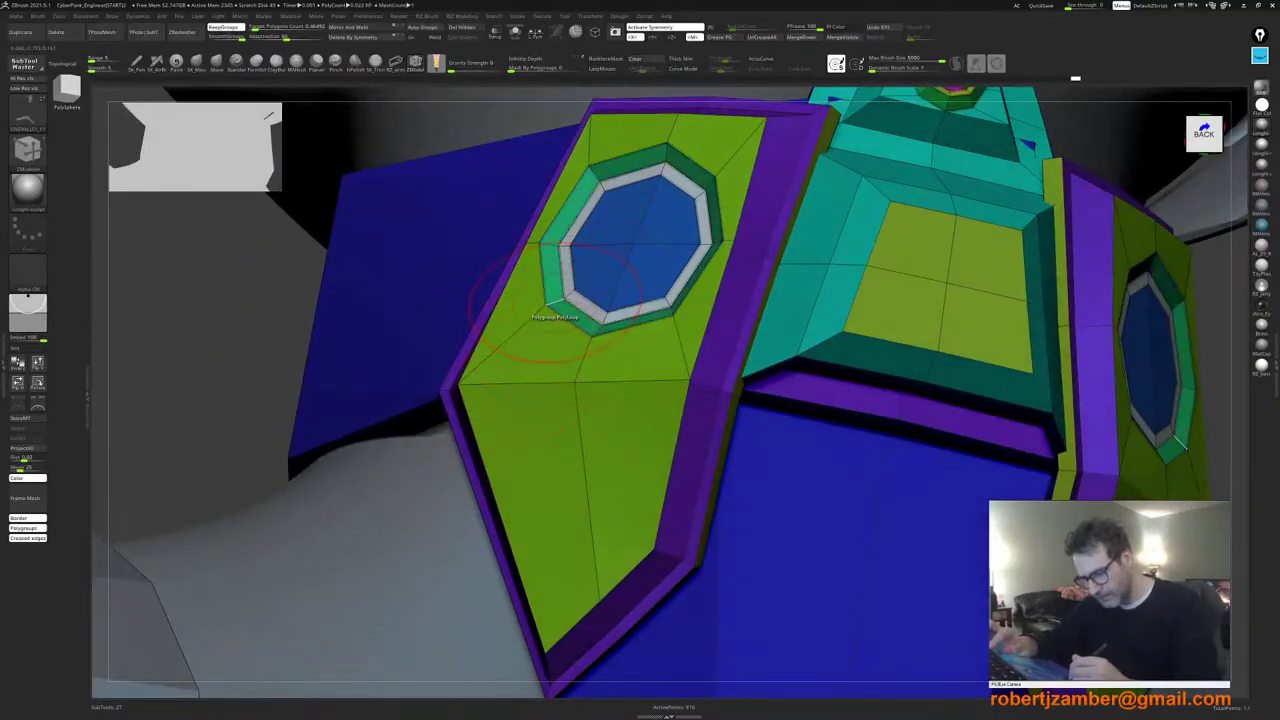
pyautogui.click(550, 305)
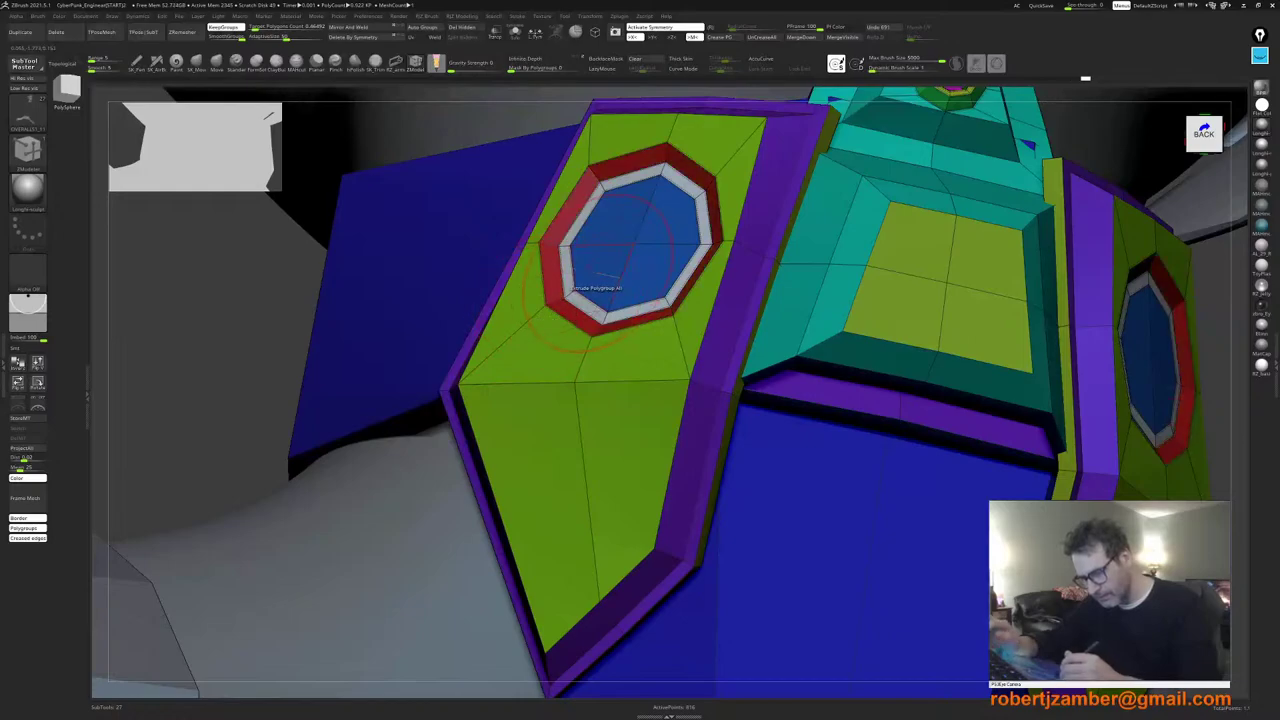
# Step: Undo the trial extrusion, isolate the inner octagon floors, assign them their own polygroup, and show the whole collar again
pyautogui.moveTo(597, 273); pyautogui.dragTo(588, 269)
pyautogui.hotkey('ctrl', 'z')
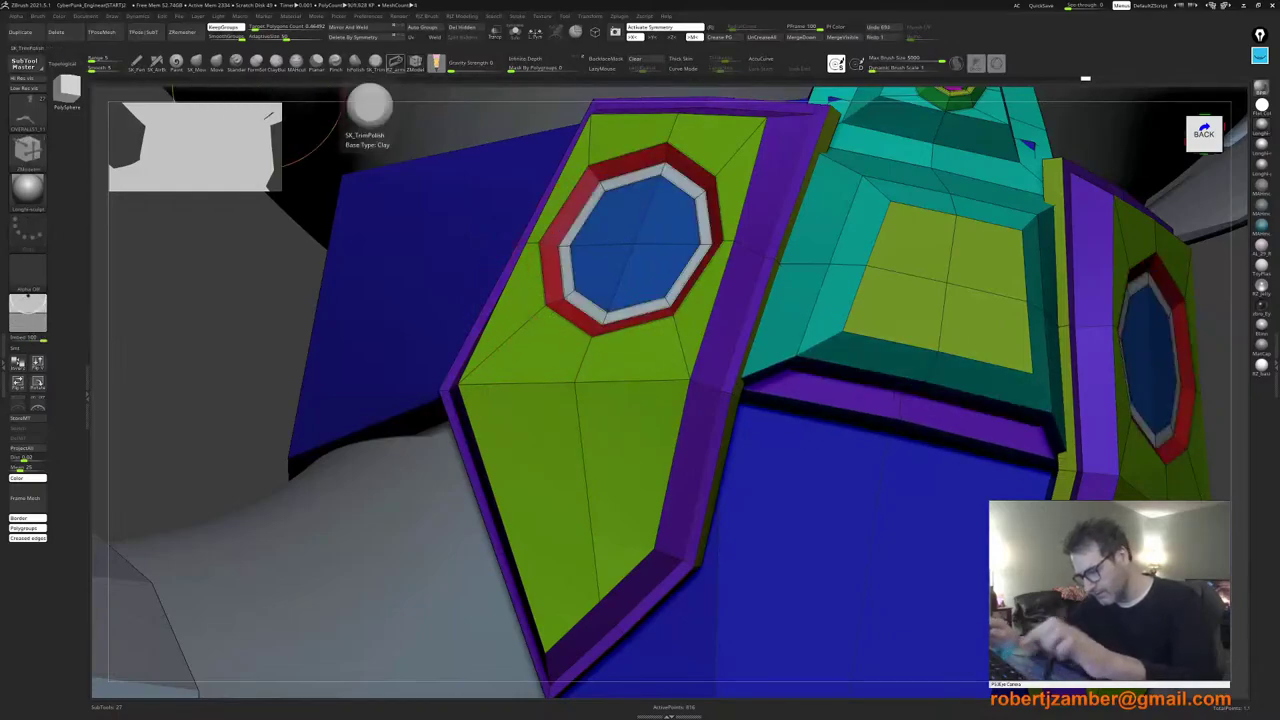
pyautogui.keyDown('ctrl'); pyautogui.keyDown('shift'); pyautogui.click(615, 250); pyautogui.keyUp('shift'); pyautogui.keyUp('ctrl')
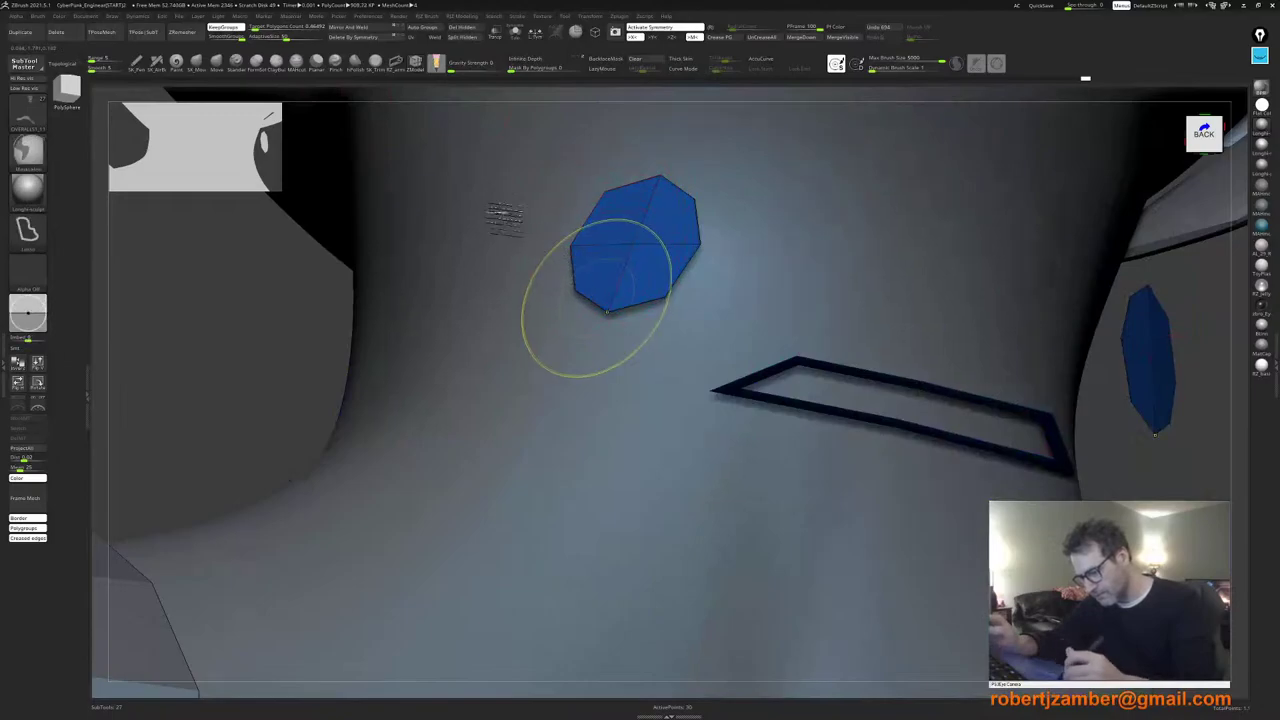
pyautogui.keyDown('ctrl'); pyautogui.moveTo(505, 218); pyautogui.dragTo(504, 301, button='right'); pyautogui.keyUp('ctrl')
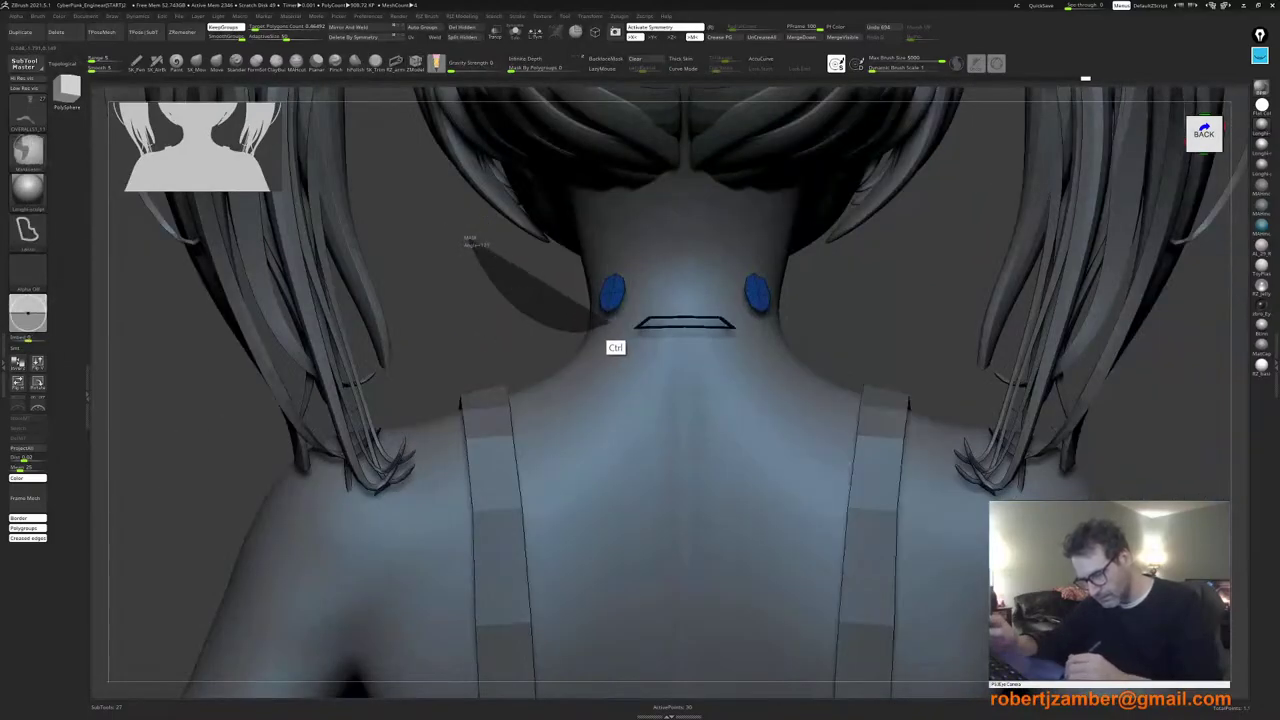
pyautogui.keyDown('ctrl'); pyautogui.moveTo(467, 237); pyautogui.dragTo(461, 204); pyautogui.keyUp('ctrl')
pyautogui.hotkey('ctrl', 'w')
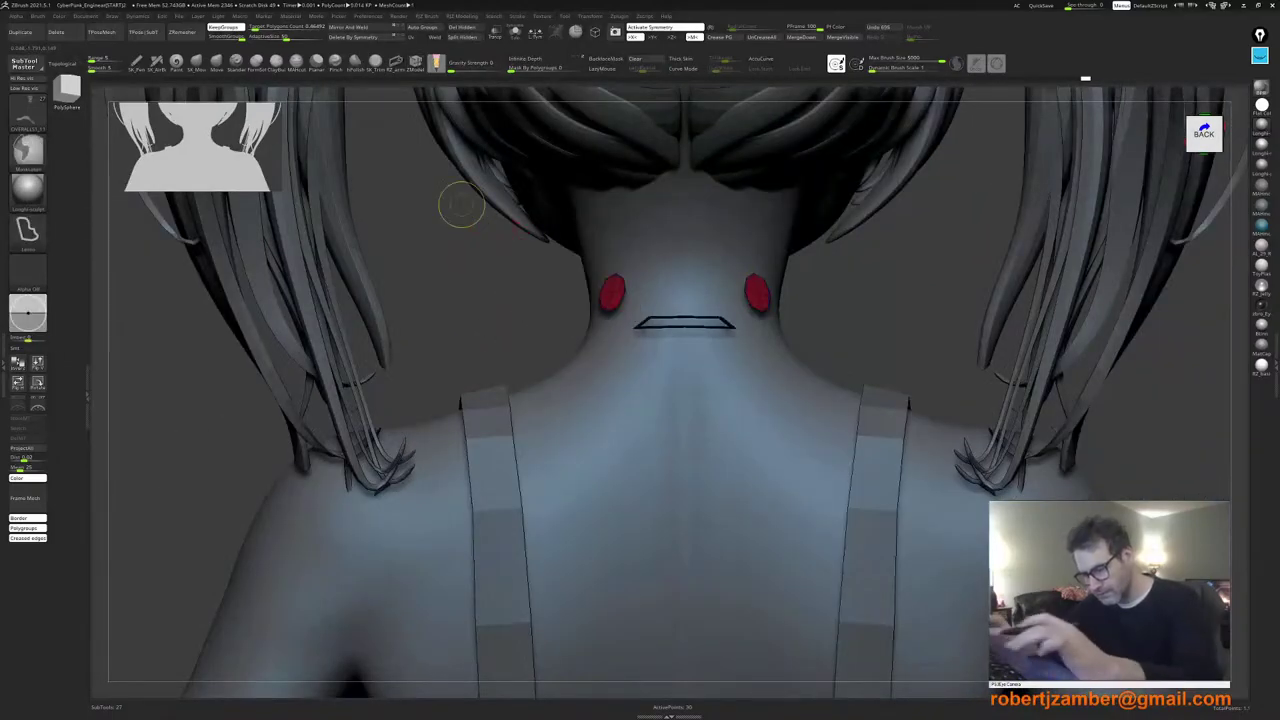
pyautogui.keyDown('ctrl'); pyautogui.keyDown('shift'); pyautogui.click(527, 312); pyautogui.keyUp('shift'); pyautogui.keyUp('ctrl')
pyautogui.keyDown('ctrl'); pyautogui.moveTo(581, 304); pyautogui.dragTo(617, 318, button='right'); pyautogui.keyUp('ctrl')
pyautogui.keyDown('shift'); pyautogui.moveTo(609, 346); pyautogui.dragTo(607, 328); pyautogui.keyUp('shift')
pyautogui.hotkey('ctrl', 'z')
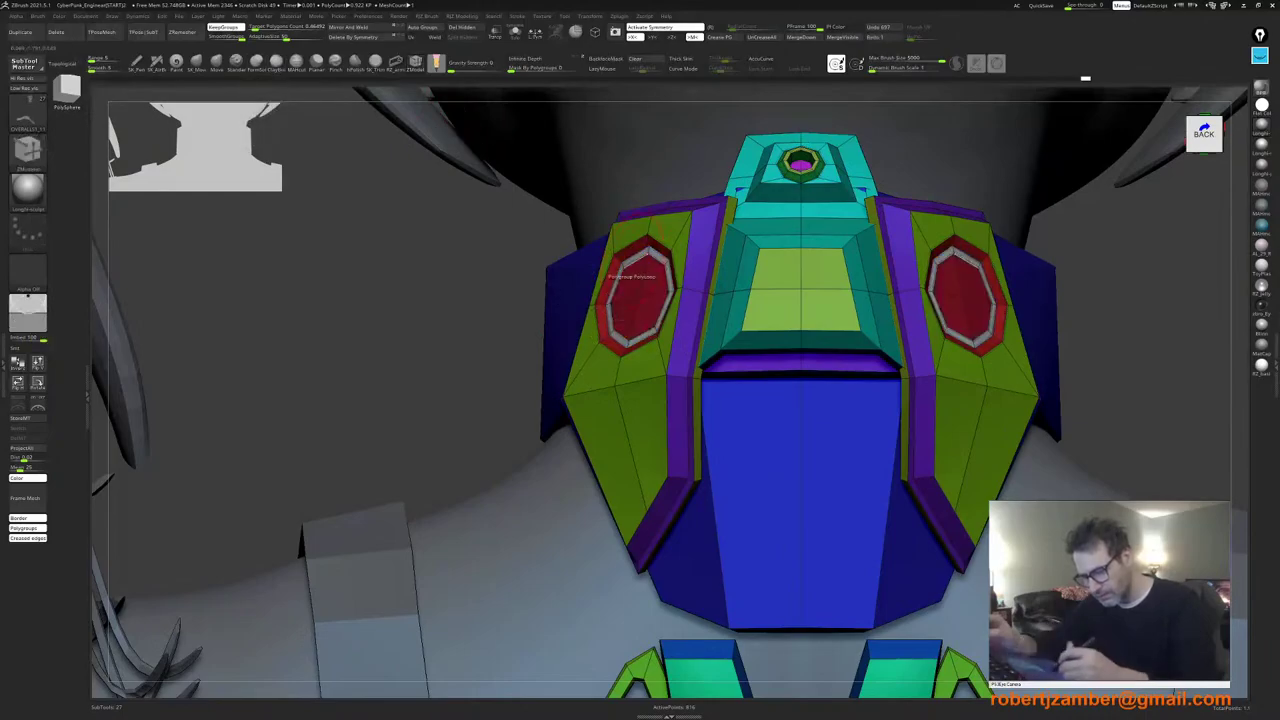
# Step: Isolate the thin white rings around the octagon floors and assign them a separate polygroup
pyautogui.keyDown('ctrl'); pyautogui.moveTo(632, 277); pyautogui.dragTo(676, 304, button='right'); pyautogui.keyUp('ctrl')
pyautogui.keyDown('ctrl'); pyautogui.keyDown('shift'); pyautogui.click(690, 287); pyautogui.keyUp('shift'); pyautogui.keyUp('ctrl')
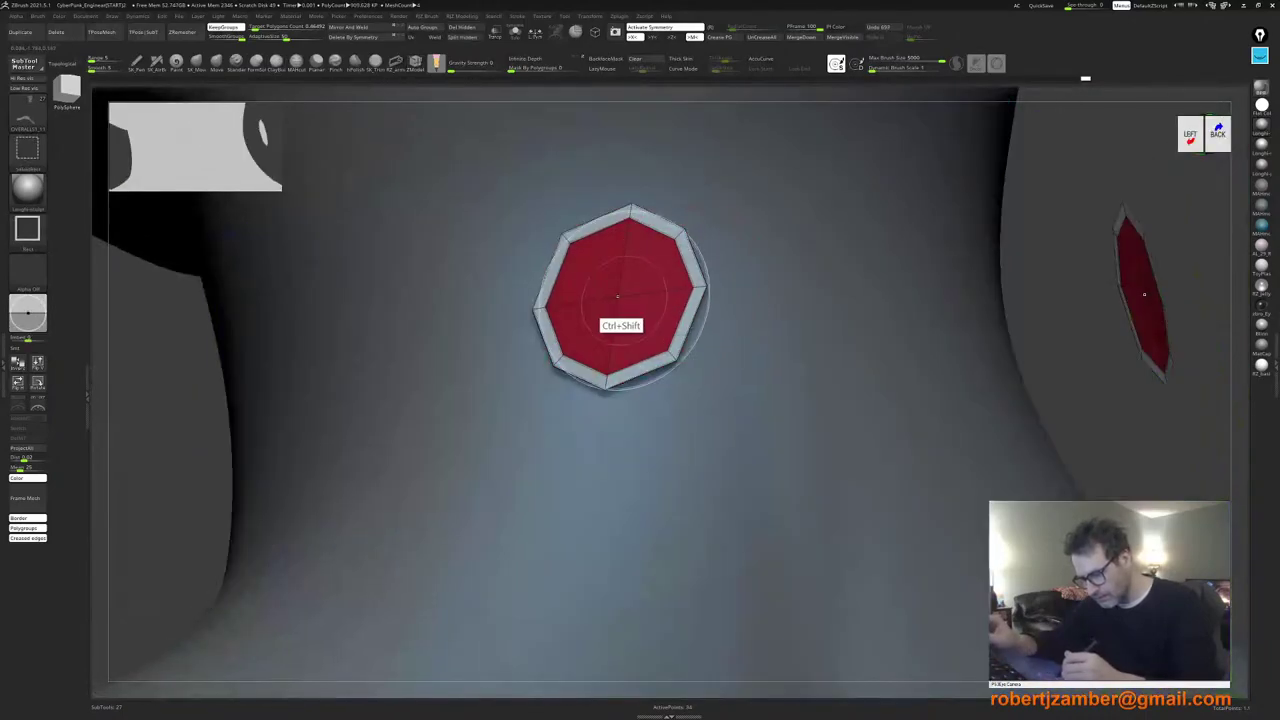
pyautogui.keyDown('ctrl'); pyautogui.keyDown('shift'); pyautogui.click(612, 298); pyautogui.keyUp('shift'); pyautogui.keyUp('ctrl')
pyautogui.keyDown('ctrl'); pyautogui.moveTo(545, 300); pyautogui.dragTo(437, 222, button='right'); pyautogui.keyUp('ctrl')
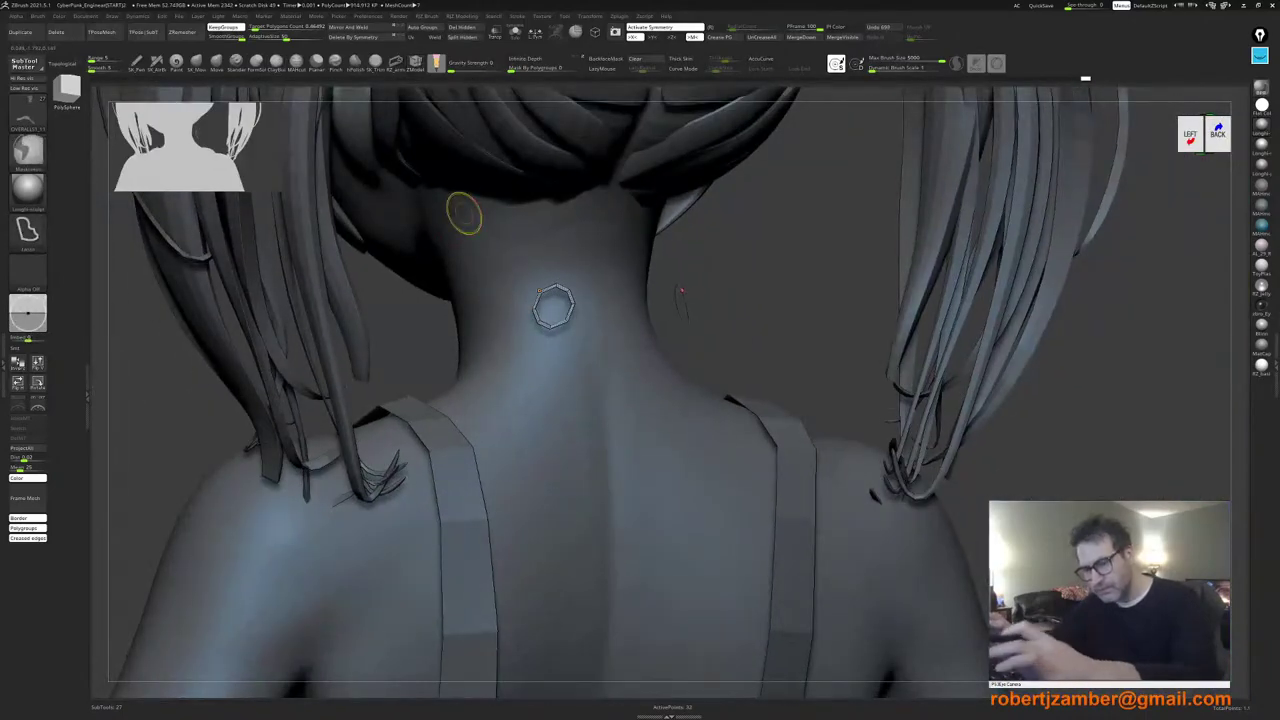
pyautogui.hotkey('ctrl', 'w')
pyautogui.keyDown('ctrl'); pyautogui.keyDown('shift'); pyautogui.click(420, 320); pyautogui.keyUp('shift'); pyautogui.keyUp('ctrl')
# Step: Extrude the octagon floors outward on both side panels as raised octagonal buttons
pyautogui.keyDown('ctrl'); pyautogui.moveTo(567, 375); pyautogui.dragTo(584, 455, button='right'); pyautogui.keyUp('ctrl')
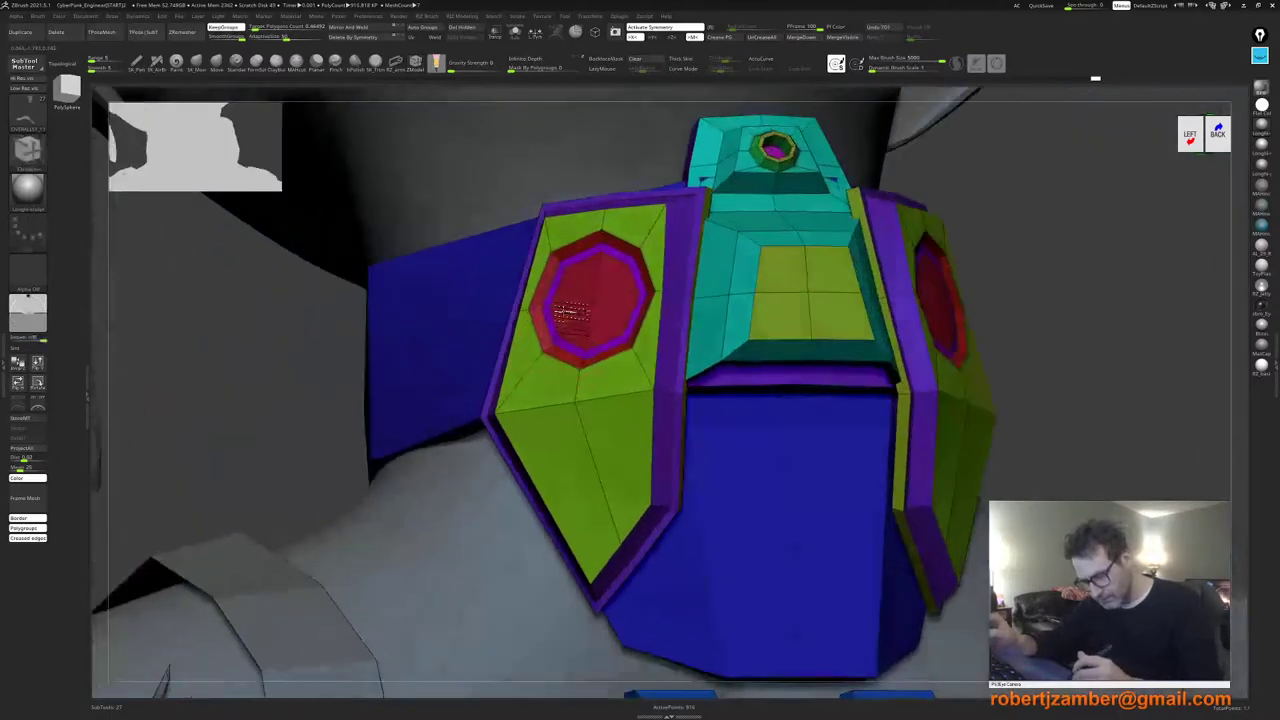
pyautogui.moveTo(572, 312); pyautogui.dragTo(574, 331, button='right')
pyautogui.moveTo(574, 331); pyautogui.dragTo(567, 311)
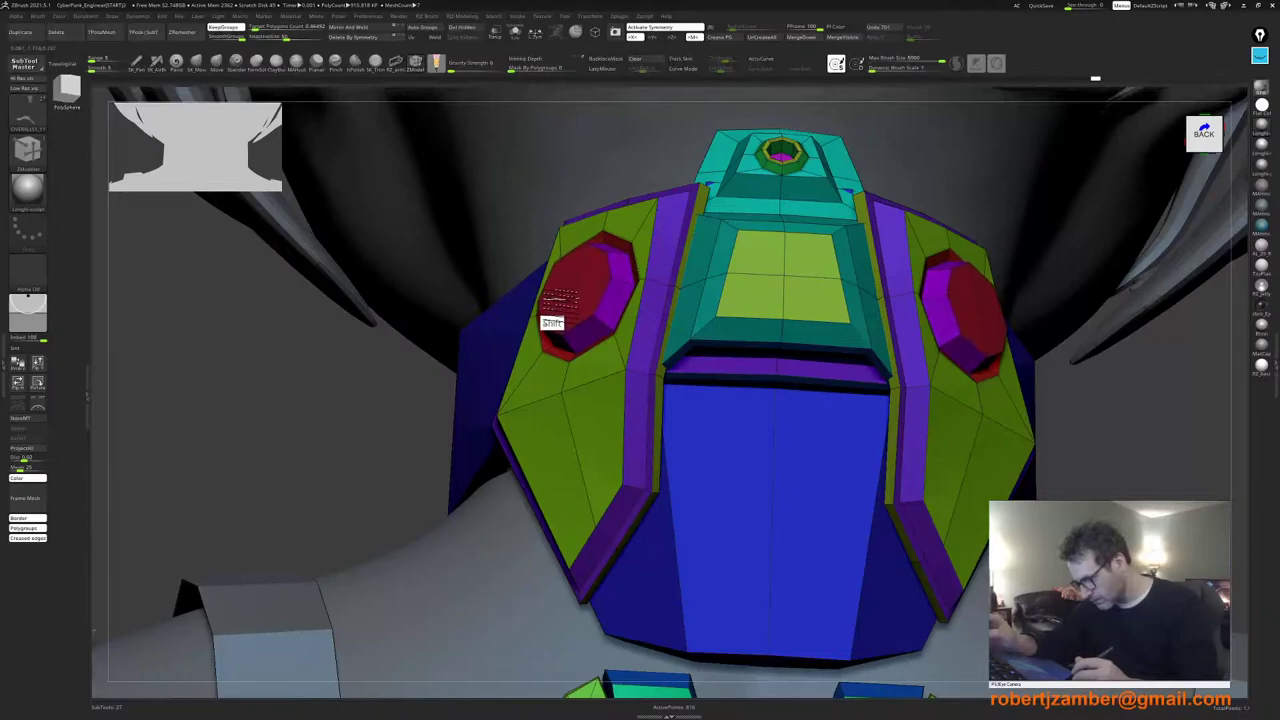
# Step: Examine the collar armor and the spine plate below it from the back view, with PolyFrame turned off
pyautogui.keyDown('ctrl'); pyautogui.moveTo(555, 303); pyautogui.dragTo(430, 240, button='right'); pyautogui.keyUp('ctrl')
pyautogui.keyDown('shift'); pyautogui.moveTo(430, 240); pyautogui.dragTo(480, 512, button='right'); pyautogui.keyUp('shift')
pyautogui.hotkey('shift', 'f')
pyautogui.moveTo(480, 512)
pyautogui.keyDown('alt'); pyautogui.mouseDown(button='right')
pyautogui.moveTo(460, 518)
pyautogui.moveTo(486, 534)
pyautogui.mouseUp(button='right'); pyautogui.keyUp('alt')
pyautogui.hotkey('shift', 'f')
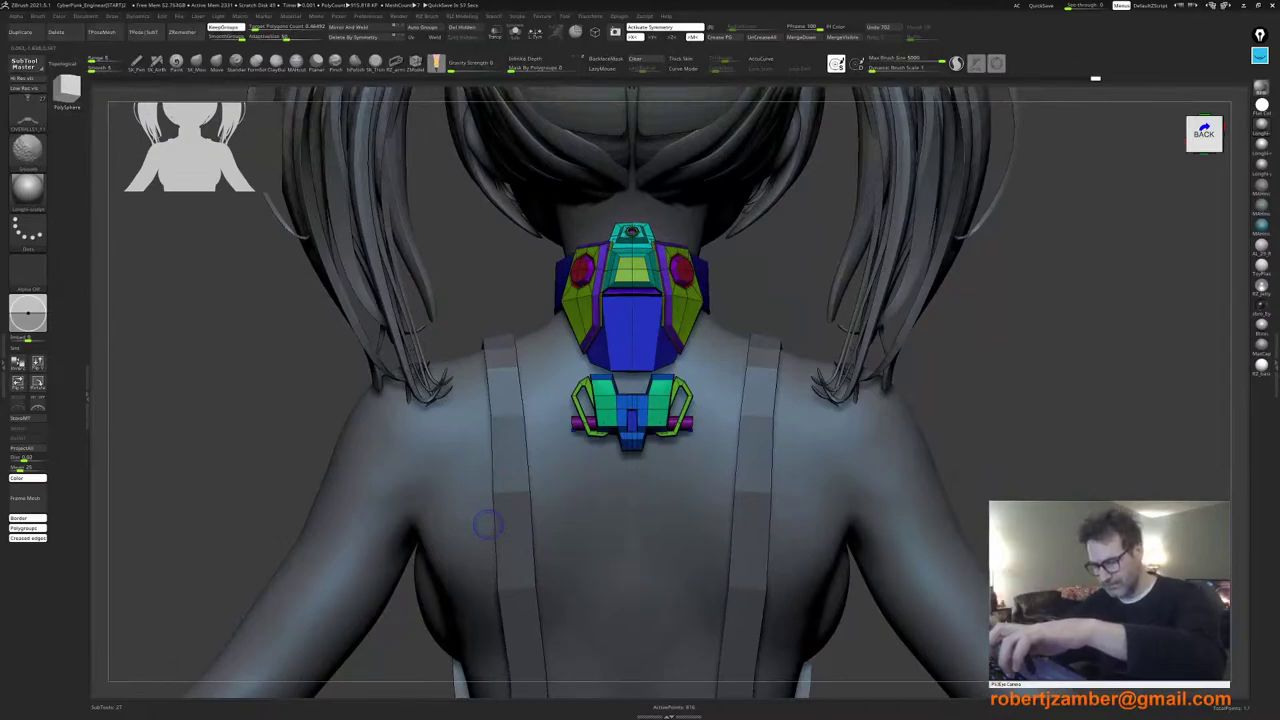
pyautogui.hotkey('shift', 'f')
pyautogui.hotkey('shift', 'f')
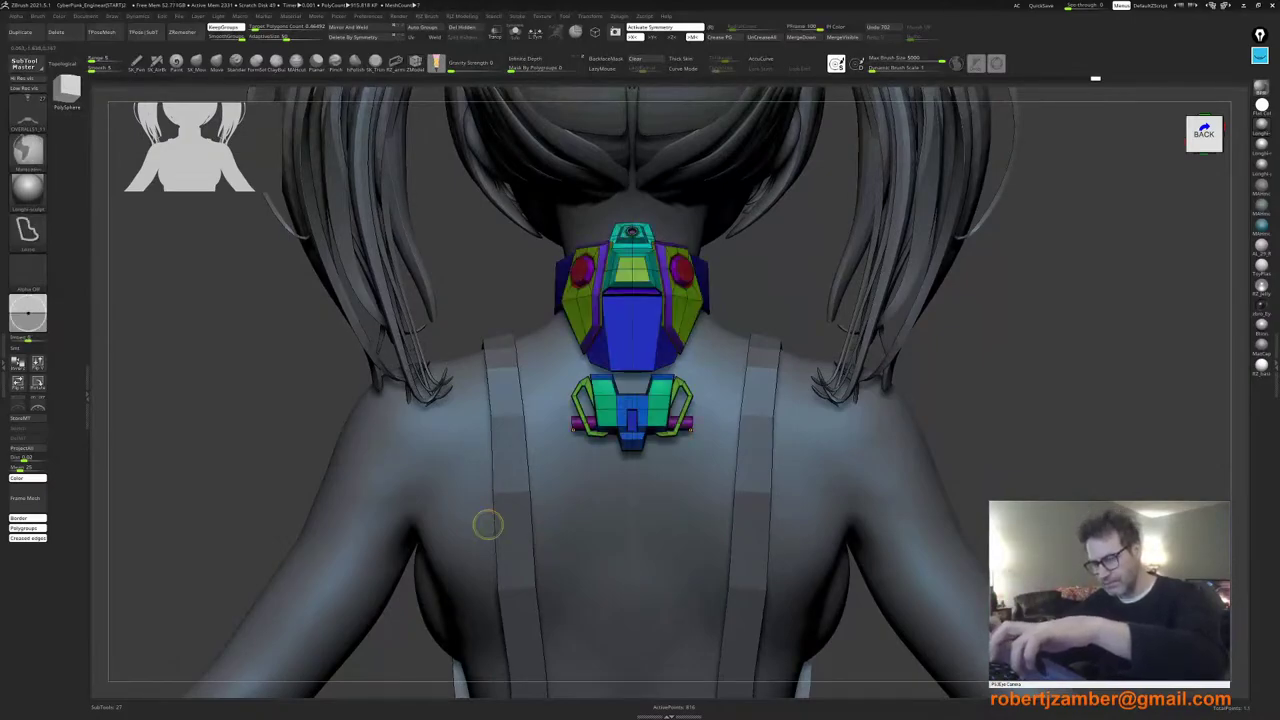
pyautogui.hotkey('shift', 'f')
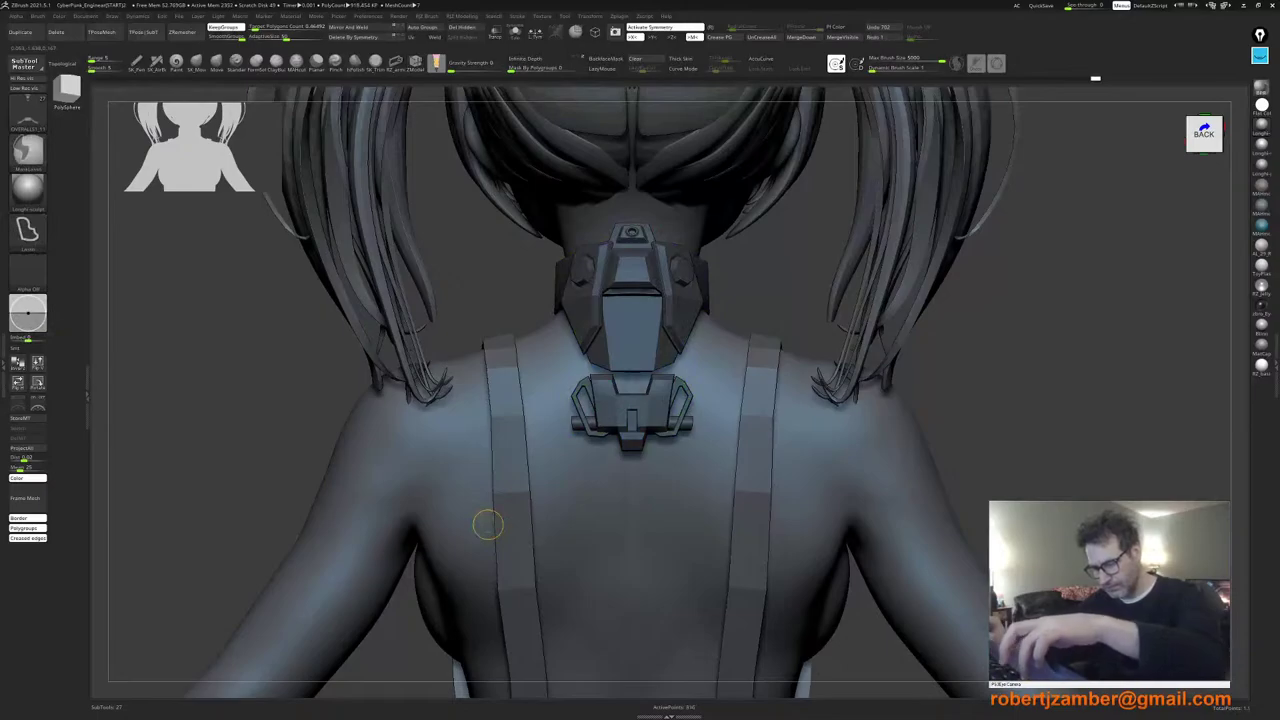
# Step: Select the exoskeleton's leg frame subtool and fill it with mid gray, RGB 107
pyautogui.keyDown('ctrl'); pyautogui.moveTo(486, 523); pyautogui.dragTo(386, 281, button='right'); pyautogui.keyUp('ctrl')
pyautogui.keyDown('alt'); pyautogui.moveTo(431, 418); pyautogui.dragTo(422, 382, button='right'); pyautogui.keyUp('alt')
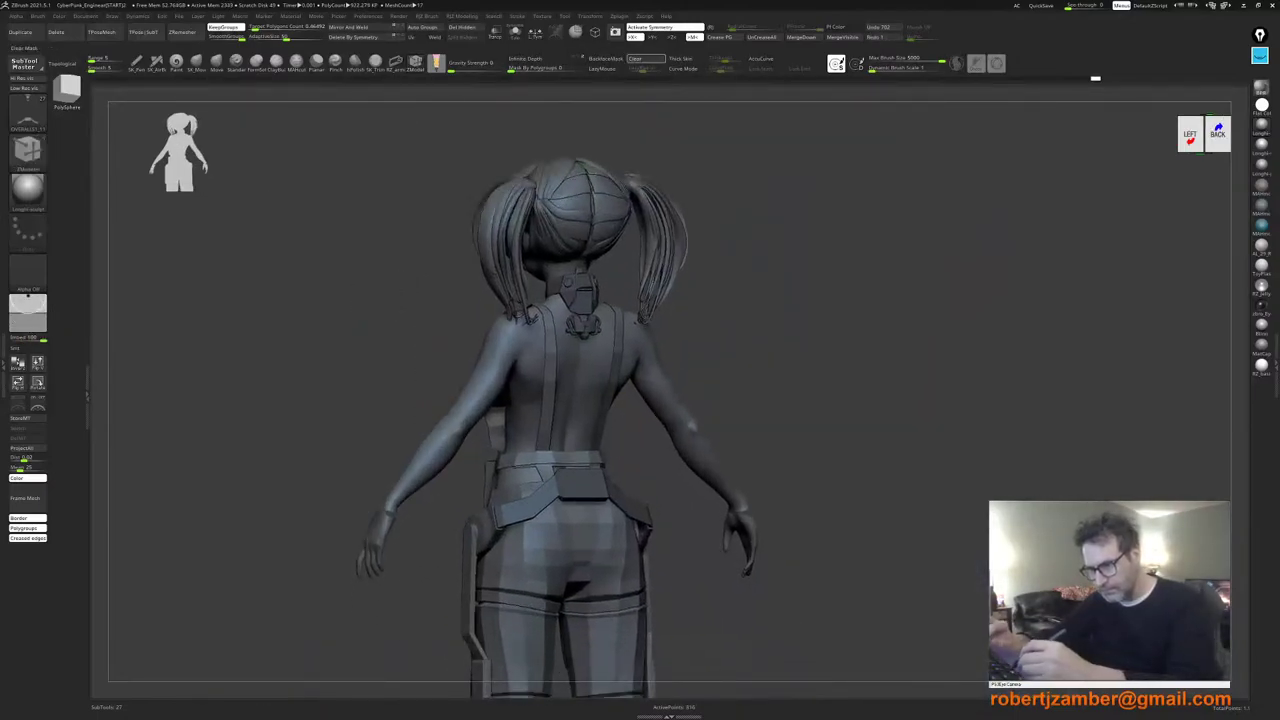
pyautogui.keyDown('alt'); pyautogui.moveTo(474, 415); pyautogui.dragTo(500, 230, button='right'); pyautogui.keyUp('alt')
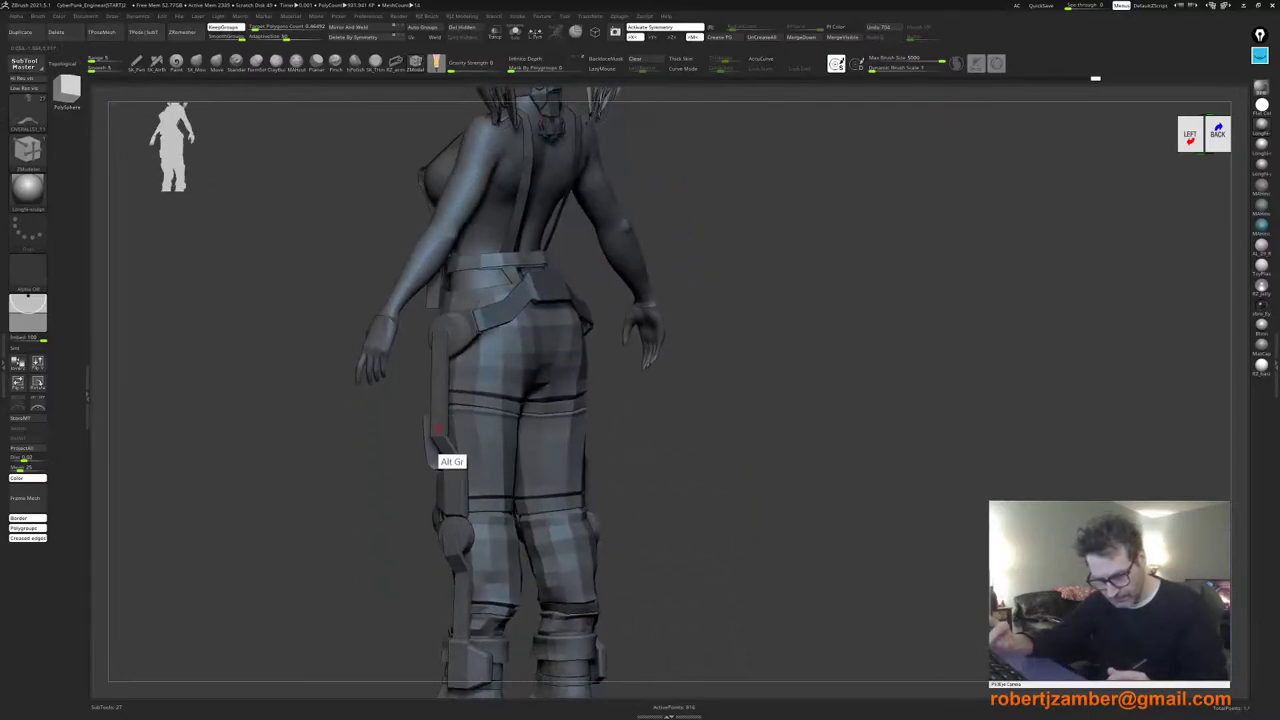
pyautogui.keyDown('alt'); pyautogui.click(438, 429); pyautogui.keyUp('alt')
pyautogui.press('c')
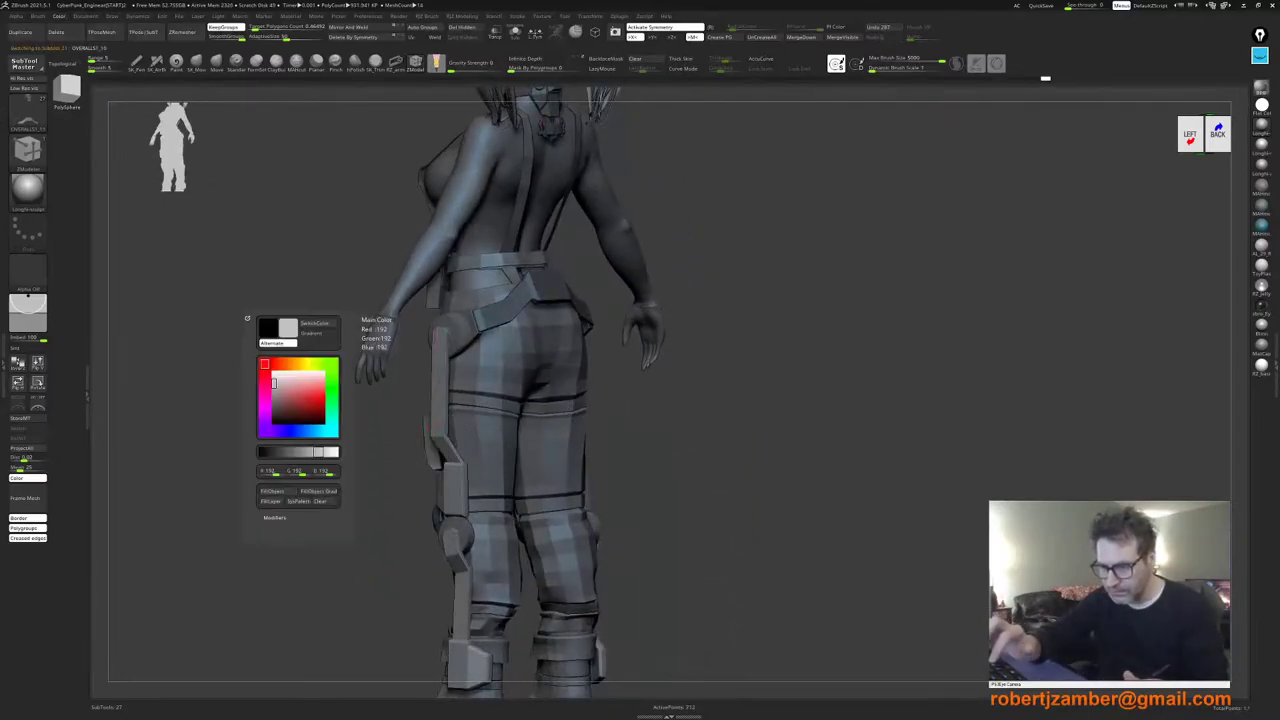
pyautogui.click(323, 377)
pyautogui.press('c')
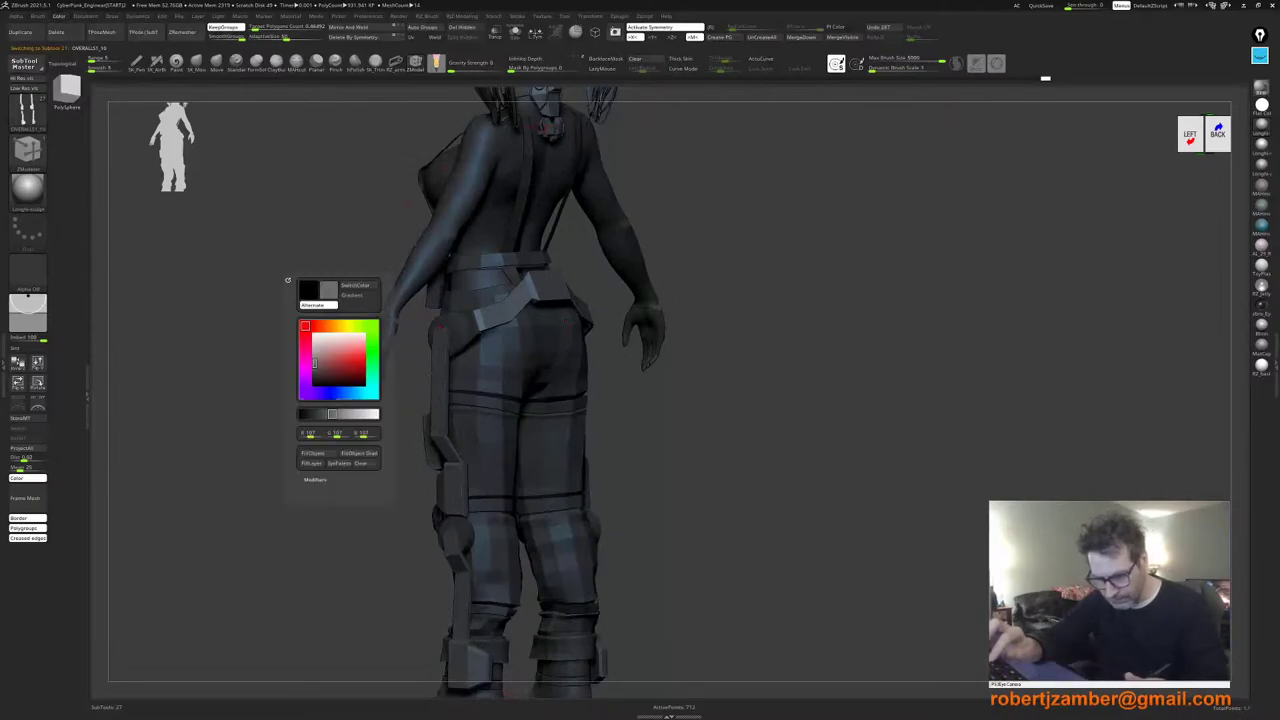
pyautogui.click(318, 453)
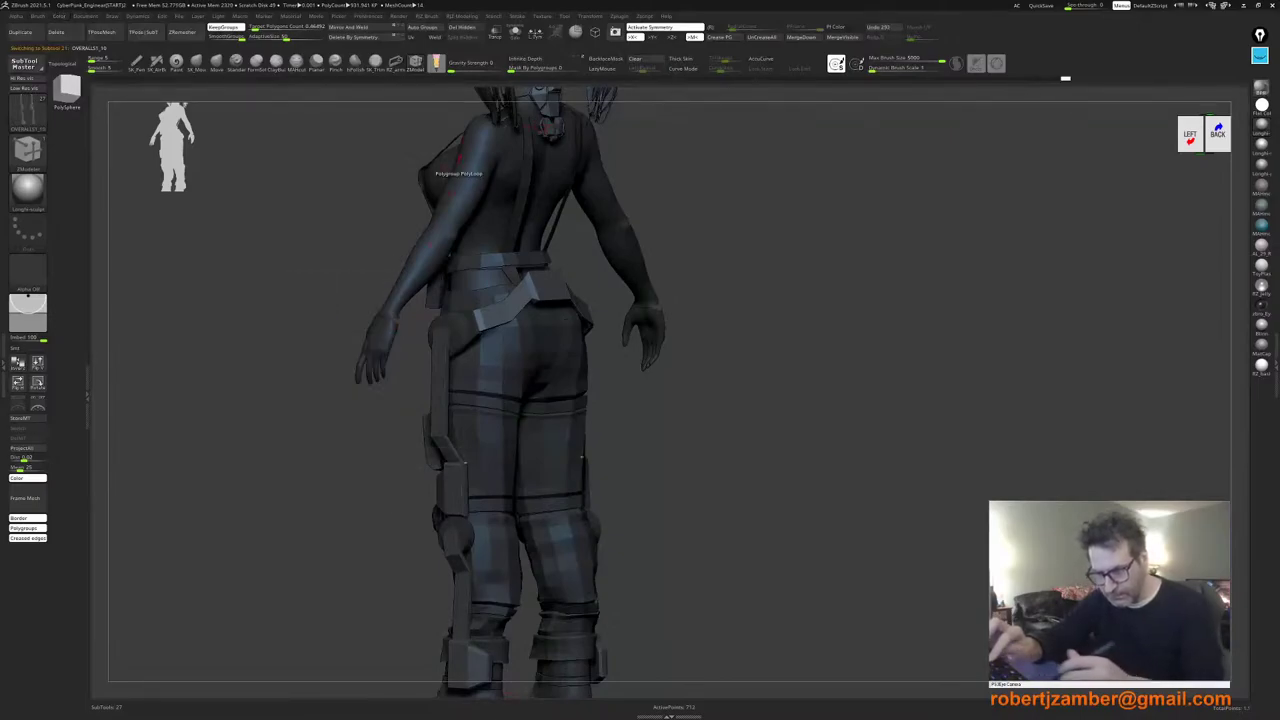
# Step: Select the armor subtool at the knee, fill it with a darker gray, and set the active color to light gray
pyautogui.moveTo(363, 451); pyautogui.dragTo(391, 437)
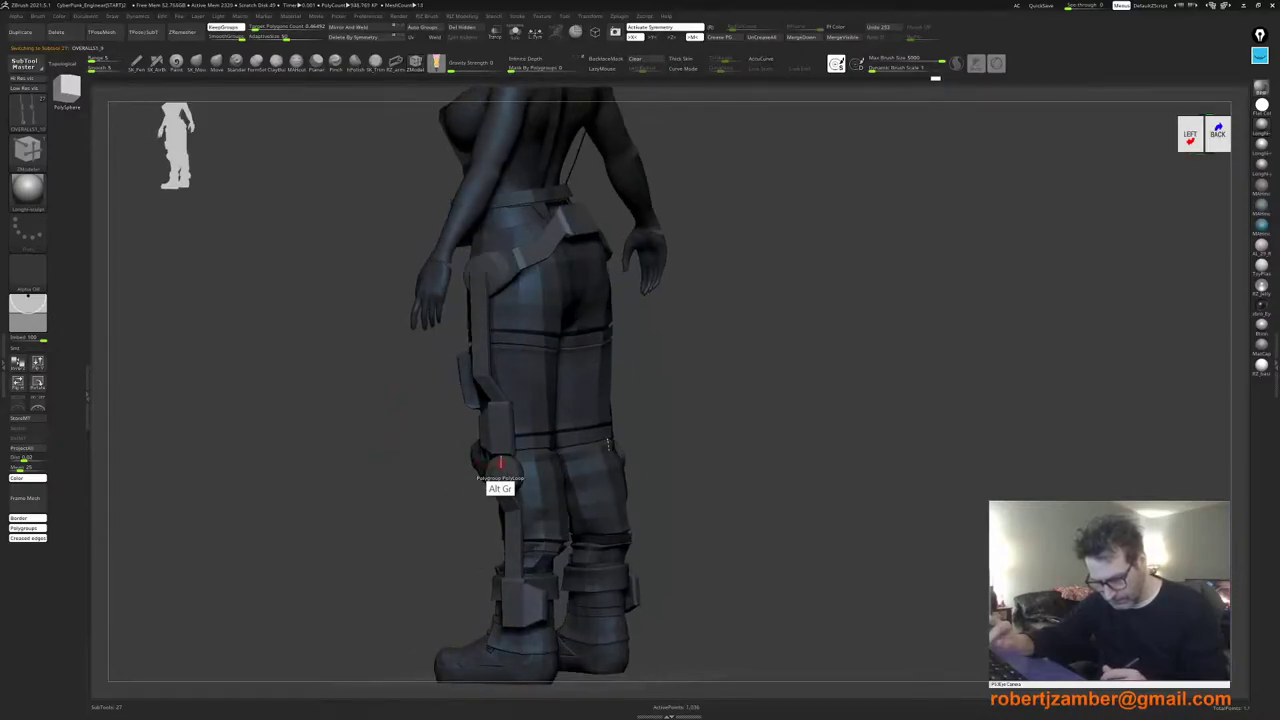
pyautogui.press('c')
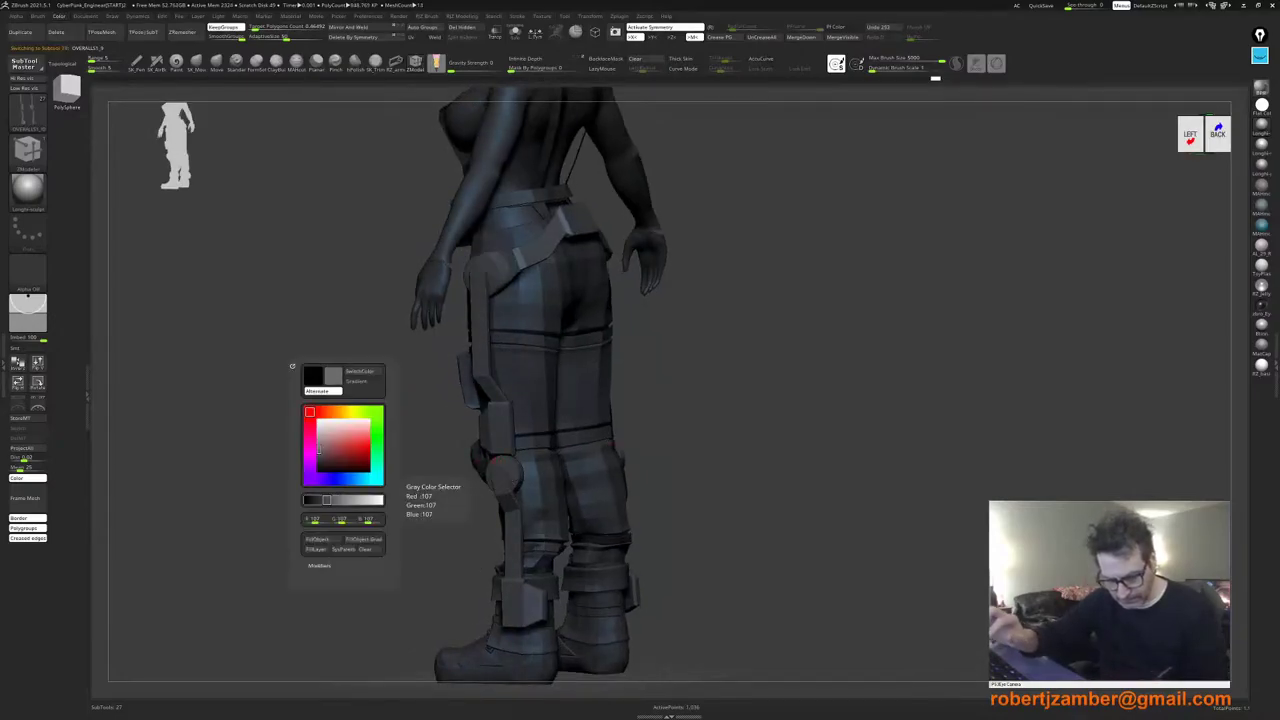
pyautogui.click(327, 500)
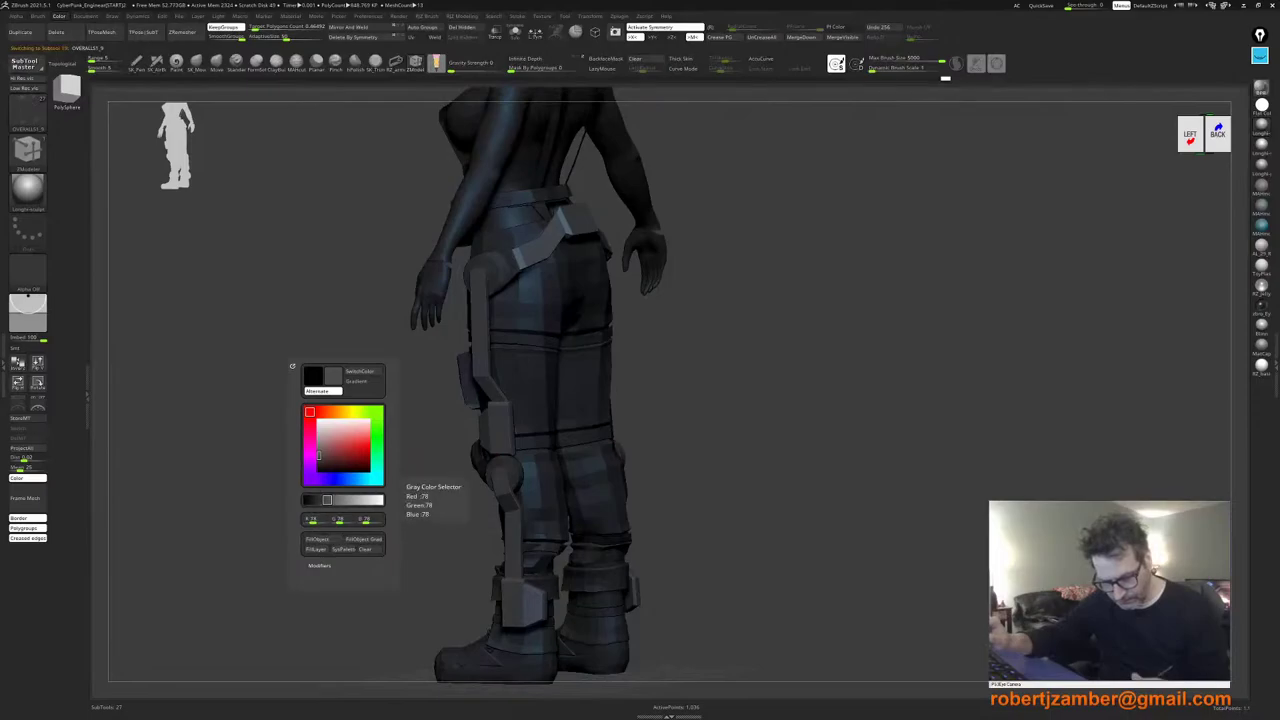
pyautogui.press('c')
pyautogui.click(424, 525)
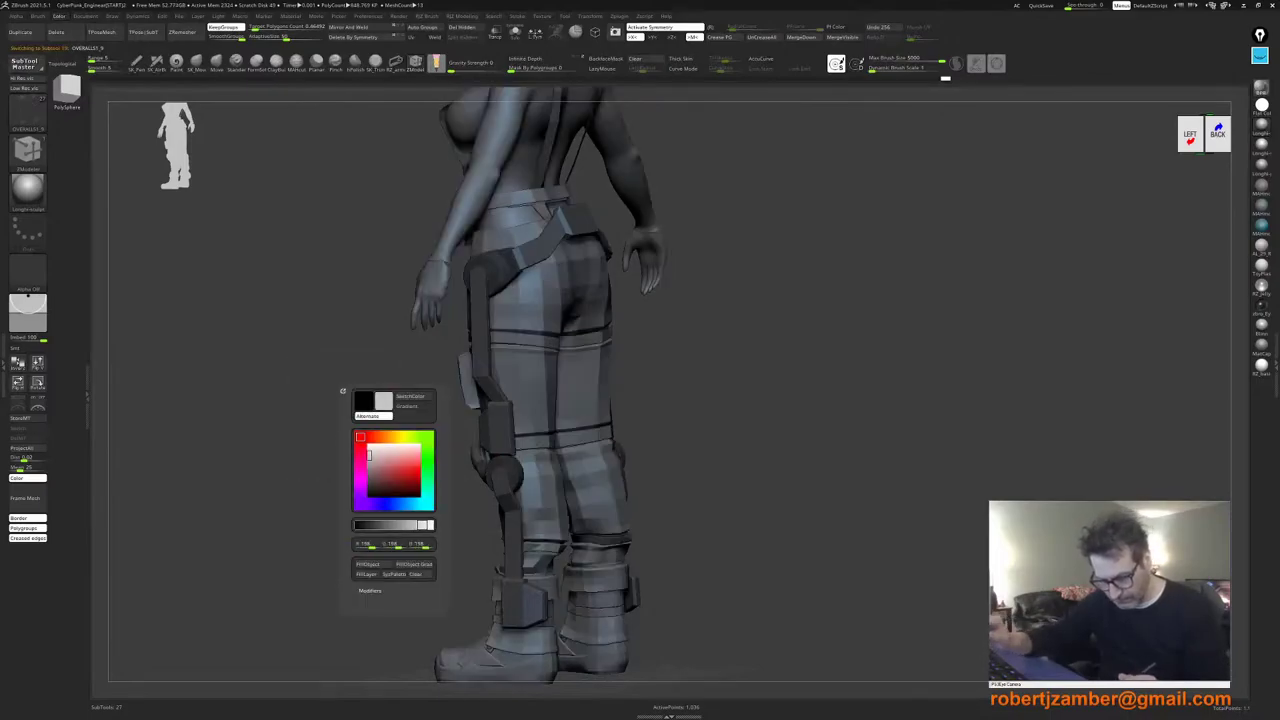
# Step: Select the goggles subtool and switch its stored morph target to place the goggles up on the forehead
pyautogui.moveTo(424, 535); pyautogui.dragTo(432, 508, button='right')
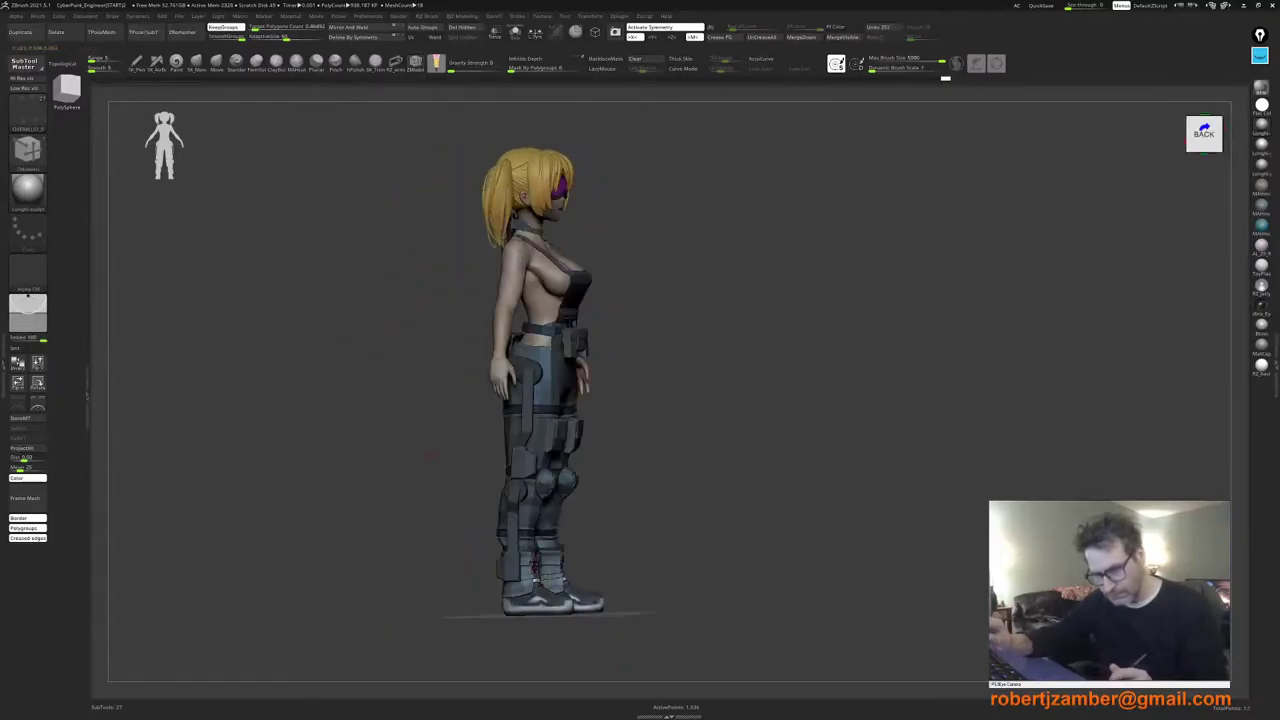
pyautogui.keyDown('shift'); pyautogui.moveTo(431, 455); pyautogui.dragTo(478, 505, button='right'); pyautogui.keyUp('shift')
pyautogui.keyDown('shift'); pyautogui.moveTo(477, 507); pyautogui.dragTo(488, 515); pyautogui.keyUp('shift')
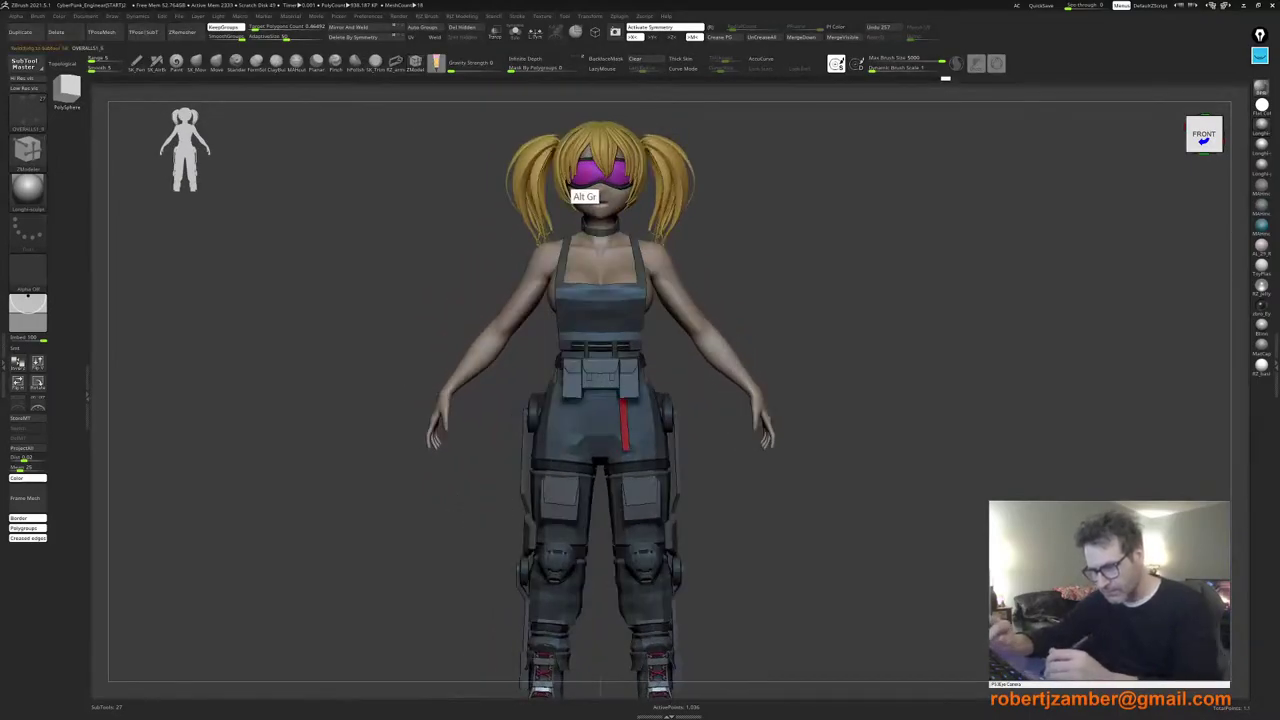
pyautogui.keyDown('alt'); pyautogui.moveTo(340, 285); pyautogui.dragTo(322, 320); pyautogui.keyUp('alt')
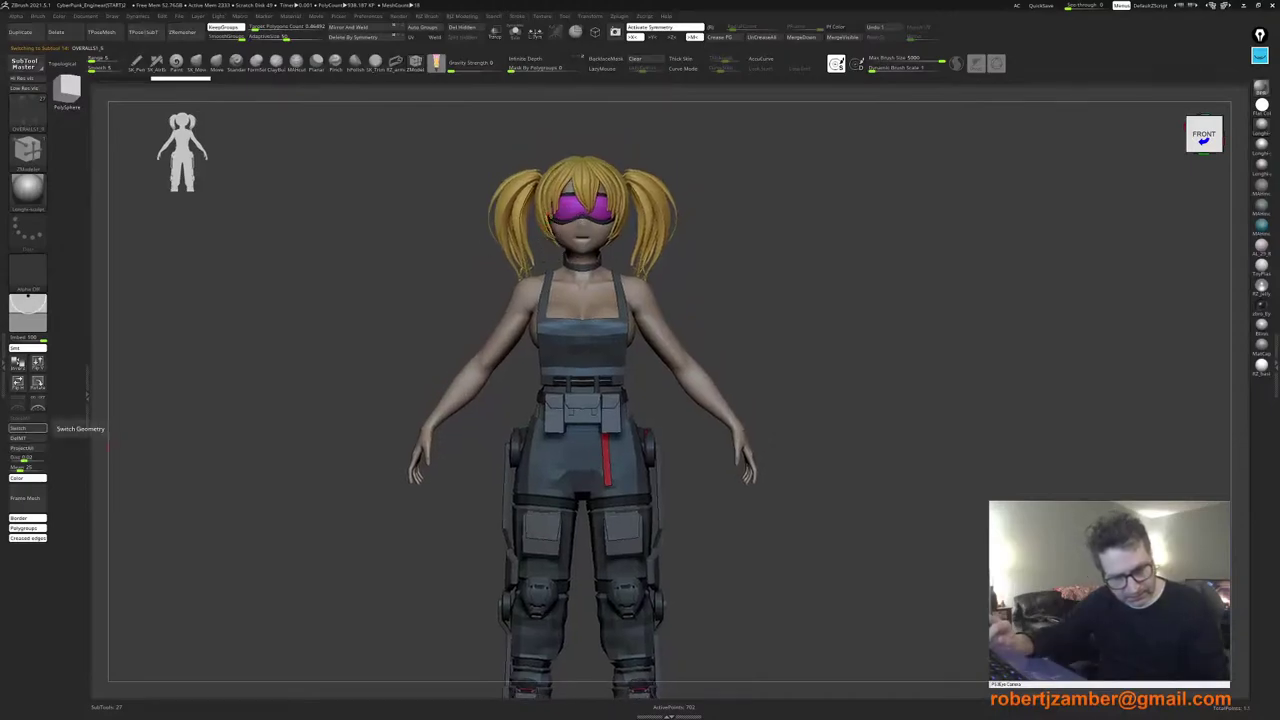
pyautogui.click(28, 428)
pyautogui.keyDown('alt'); pyautogui.moveTo(518, 386); pyautogui.dragTo(513, 424); pyautogui.keyUp('alt')
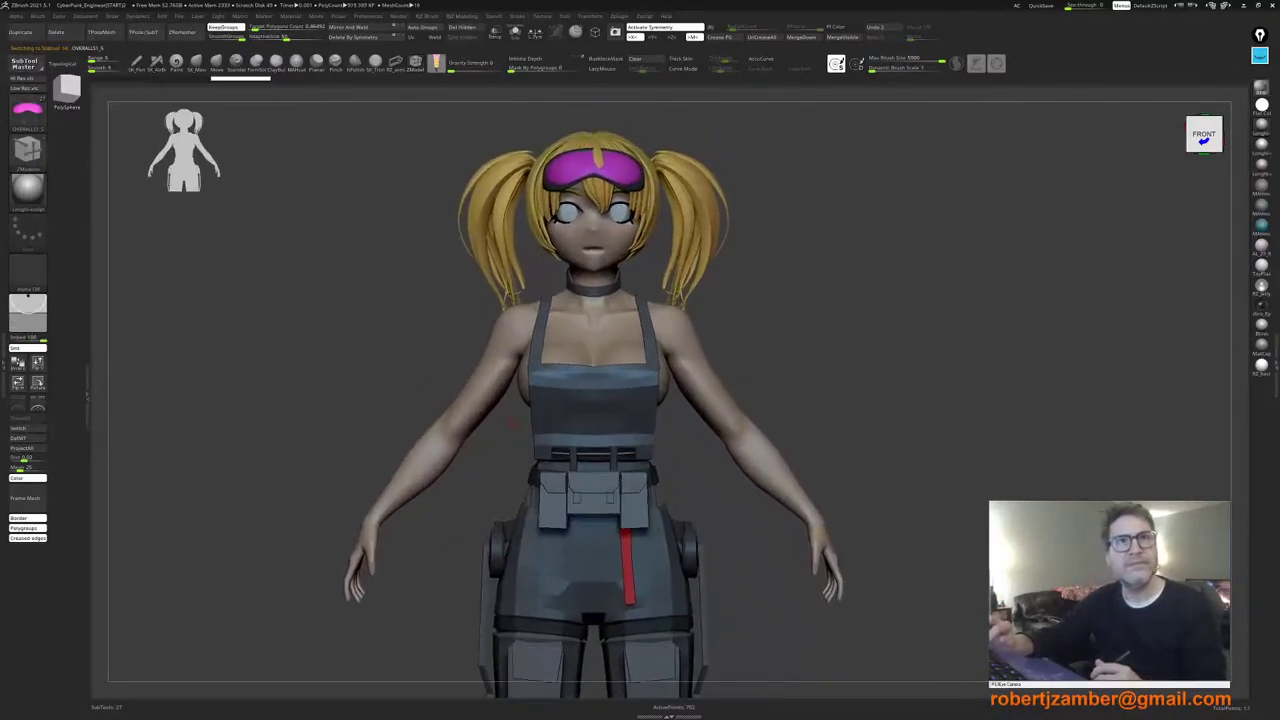
pyautogui.press('space')
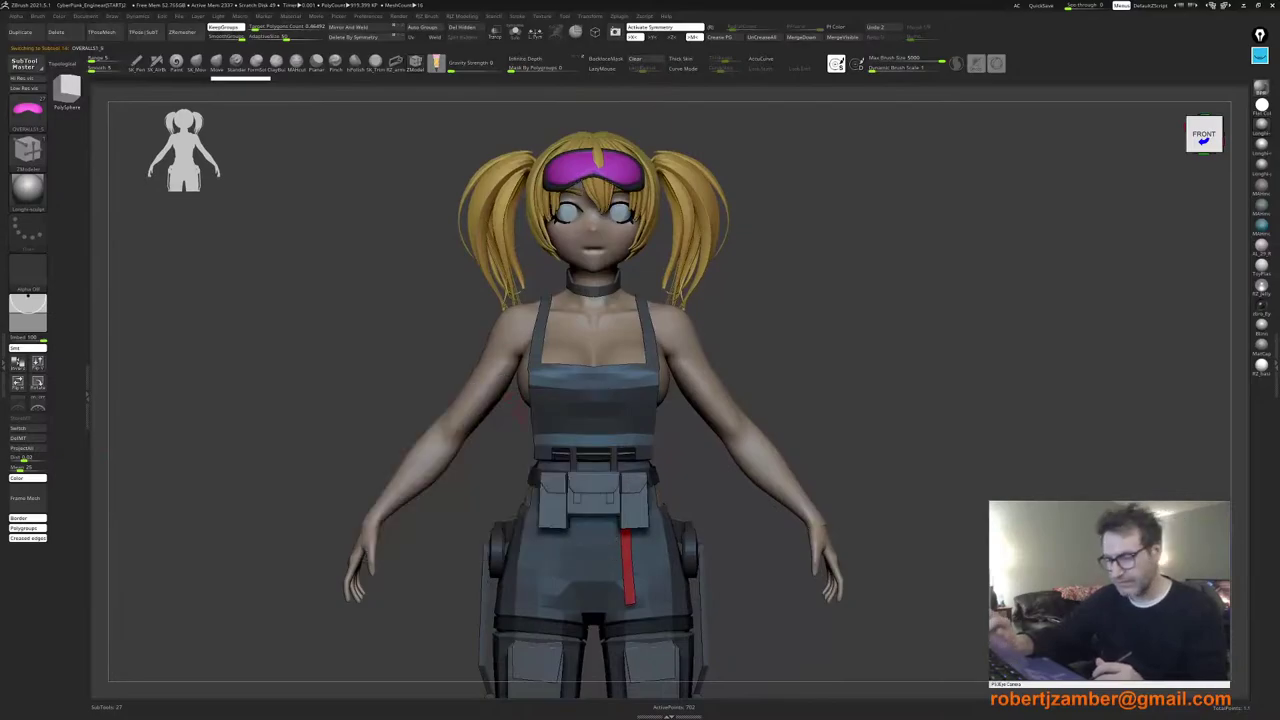
# Step: Select the collar armor subtool, turn on PolyFrame, and inset the octagonal button faces on both side panels
pyautogui.keyDown('alt'); pyautogui.moveTo(490, 474); pyautogui.dragTo(480, 400); pyautogui.keyUp('alt')
pyautogui.moveTo(467, 496); pyautogui.dragTo(540, 520)
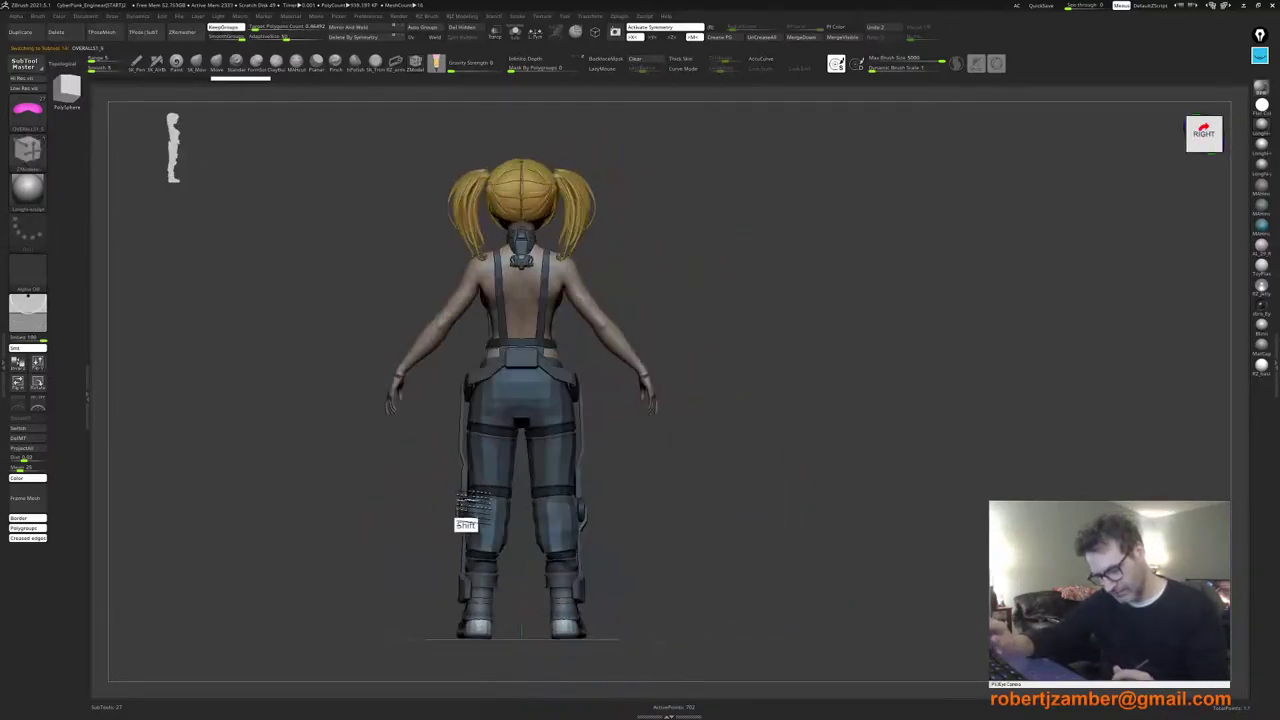
pyautogui.keyDown('alt'); pyautogui.moveTo(428, 497); pyautogui.dragTo(460, 630); pyautogui.keyUp('alt')
pyautogui.moveTo(440, 432); pyautogui.dragTo(380, 432)
pyautogui.keyDown('ctrl'); pyautogui.moveTo(510, 384); pyautogui.dragTo(532, 426, button='right'); pyautogui.keyUp('ctrl')
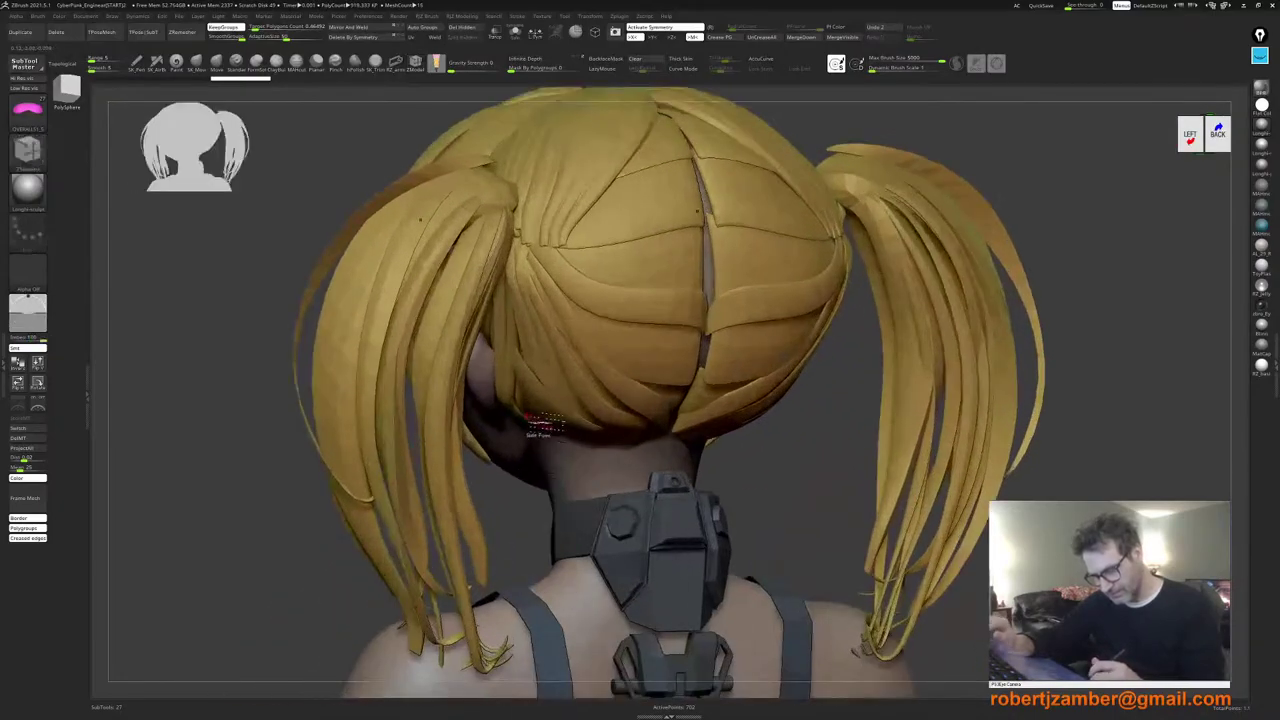
pyautogui.keyDown('alt'); pyautogui.moveTo(590, 500); pyautogui.dragTo(526, 470, button='right'); pyautogui.keyUp('alt')
pyautogui.keyDown('alt'); pyautogui.click(512, 420); pyautogui.keyUp('alt')
pyautogui.hotkey('shift', 'f')
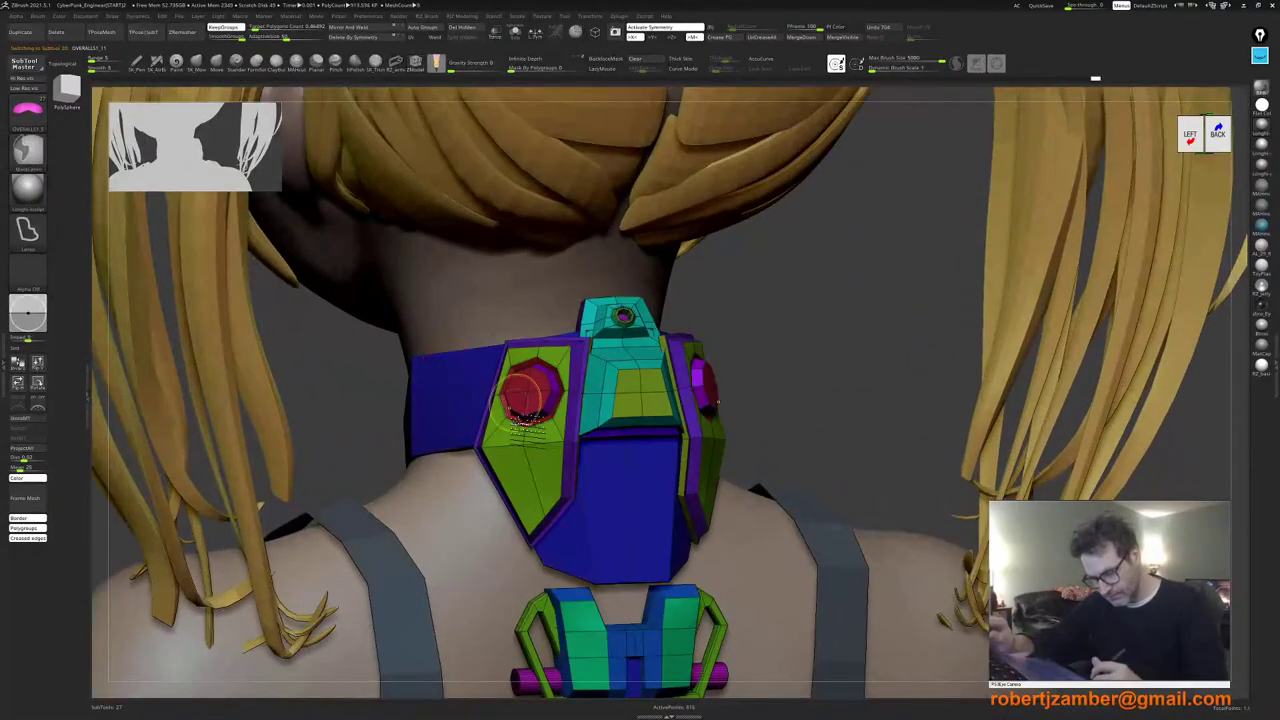
pyautogui.moveTo(516, 402)
pyautogui.keyDown('ctrl'); pyautogui.mouseDown(button='right')
pyautogui.moveTo(525, 438)
pyautogui.moveTo(532, 404)
pyautogui.mouseUp(button='right'); pyautogui.keyUp('ctrl')
pyautogui.click(543, 400)
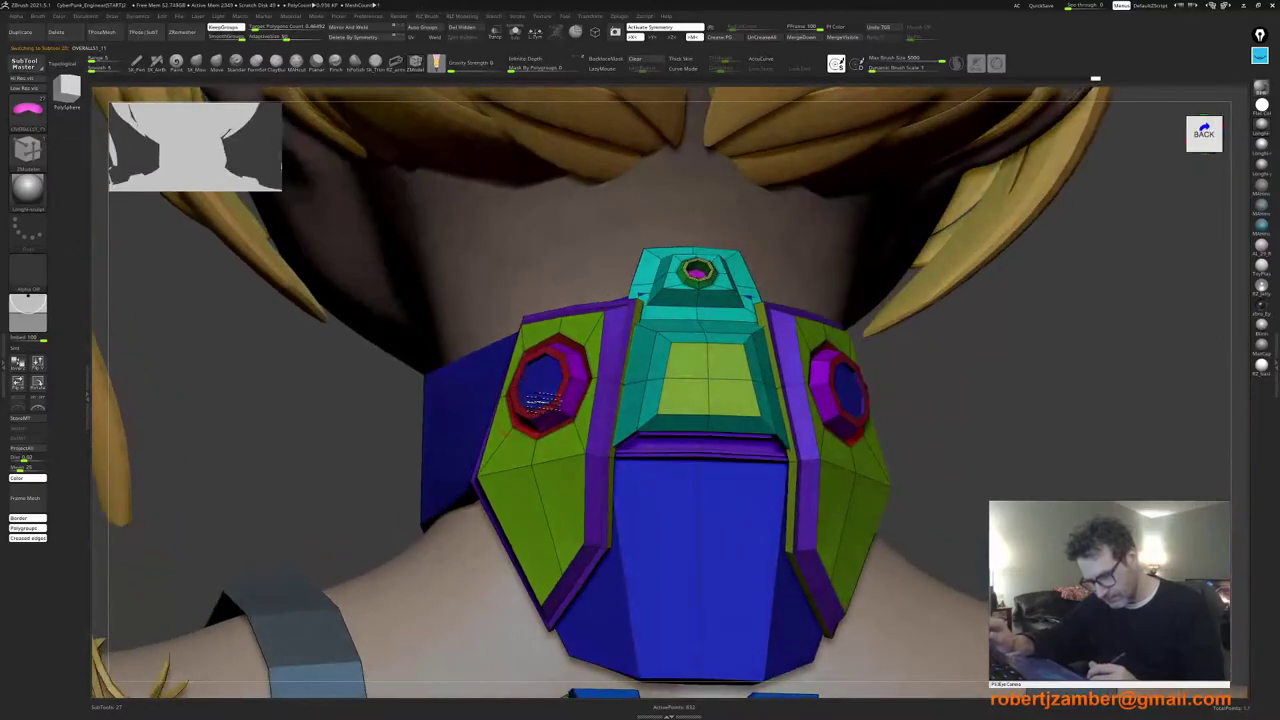
pyautogui.hotkey('ctrl', 'z')
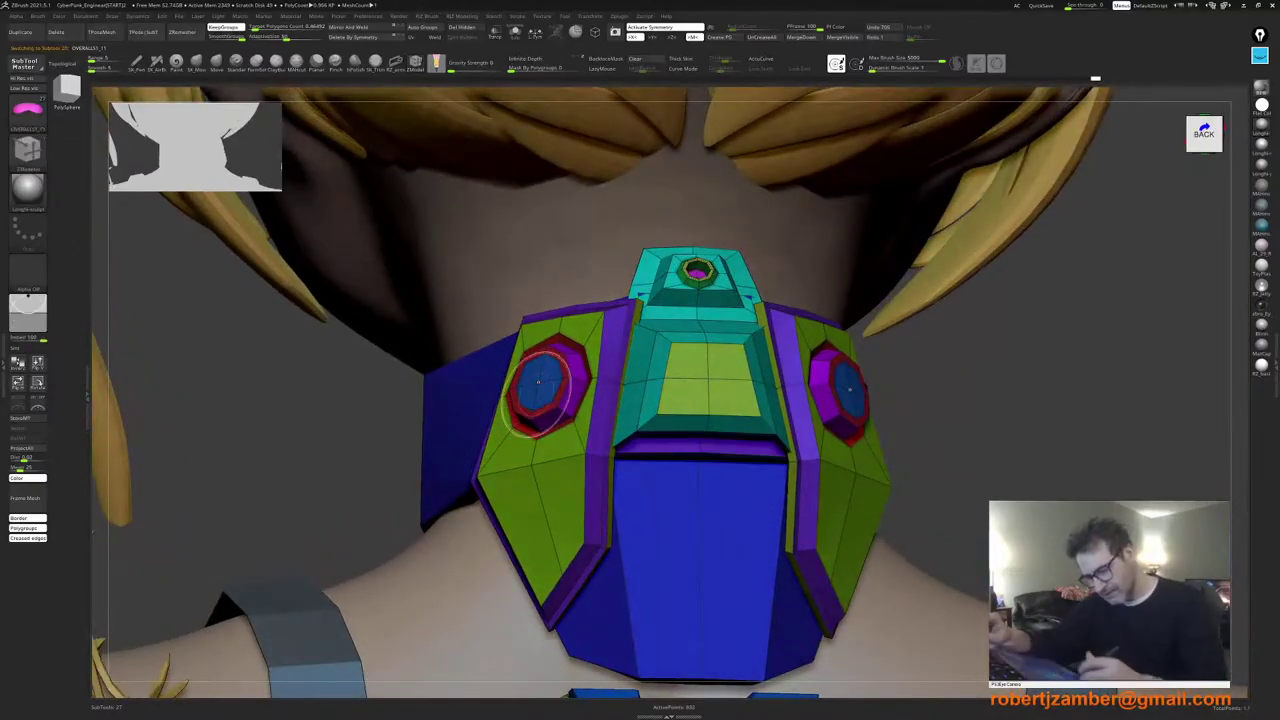
# Step: Isolate the polygroup of the octagonal button faces and give the trapezoidal frame sharing it a separate polygroup
pyautogui.keyDown('ctrl'); pyautogui.keyDown('shift'); pyautogui.click(540, 386); pyautogui.keyUp('shift'); pyautogui.keyUp('ctrl')
pyautogui.moveTo(540, 388)
pyautogui.mouseDown(button='right')
pyautogui.moveTo(550, 310)
pyautogui.moveTo(530, 305)
pyautogui.mouseUp(button='right')
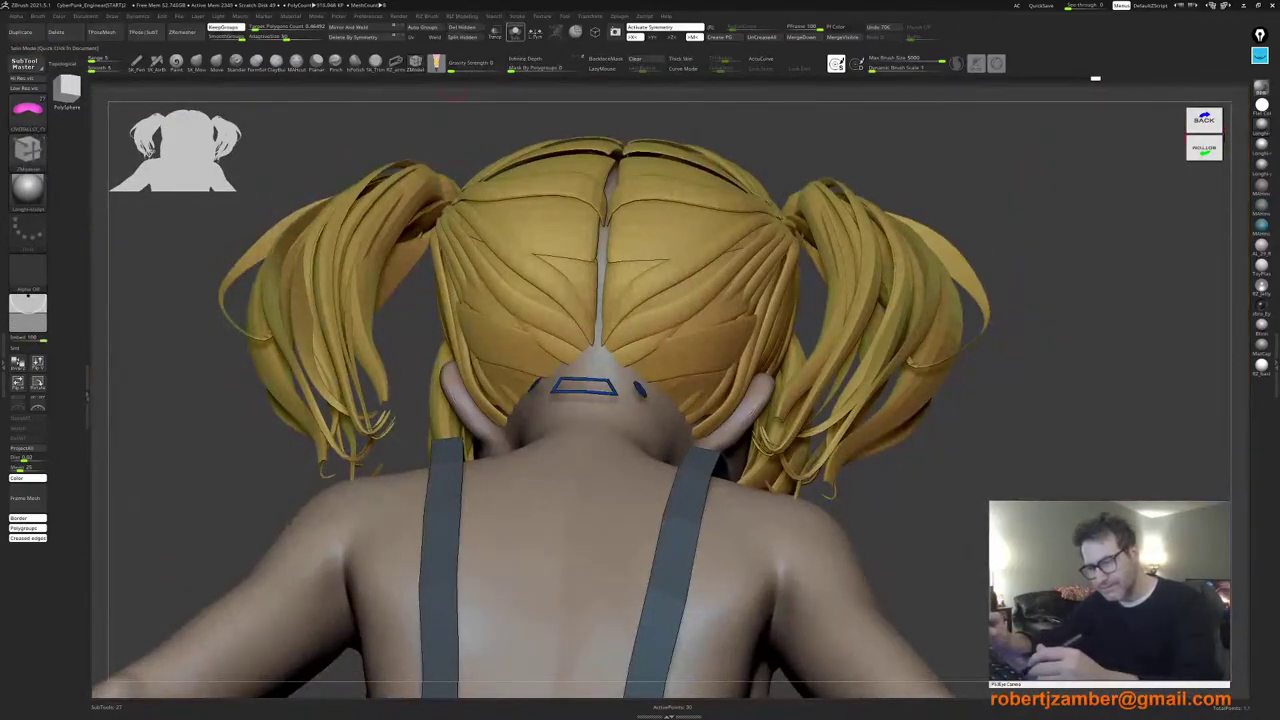
pyautogui.click(515, 33)
pyautogui.keyDown('ctrl'); pyautogui.moveTo(555, 328); pyautogui.dragTo(570, 398, button='right'); pyautogui.keyUp('ctrl')
pyautogui.moveTo(582, 307)
pyautogui.keyDown('ctrl'); pyautogui.mouseDown()
pyautogui.moveTo(575, 450)
pyautogui.moveTo(597, 479)
pyautogui.moveTo(706, 382)
pyautogui.moveTo(591, 277)
pyautogui.mouseUp(); pyautogui.keyUp('ctrl')
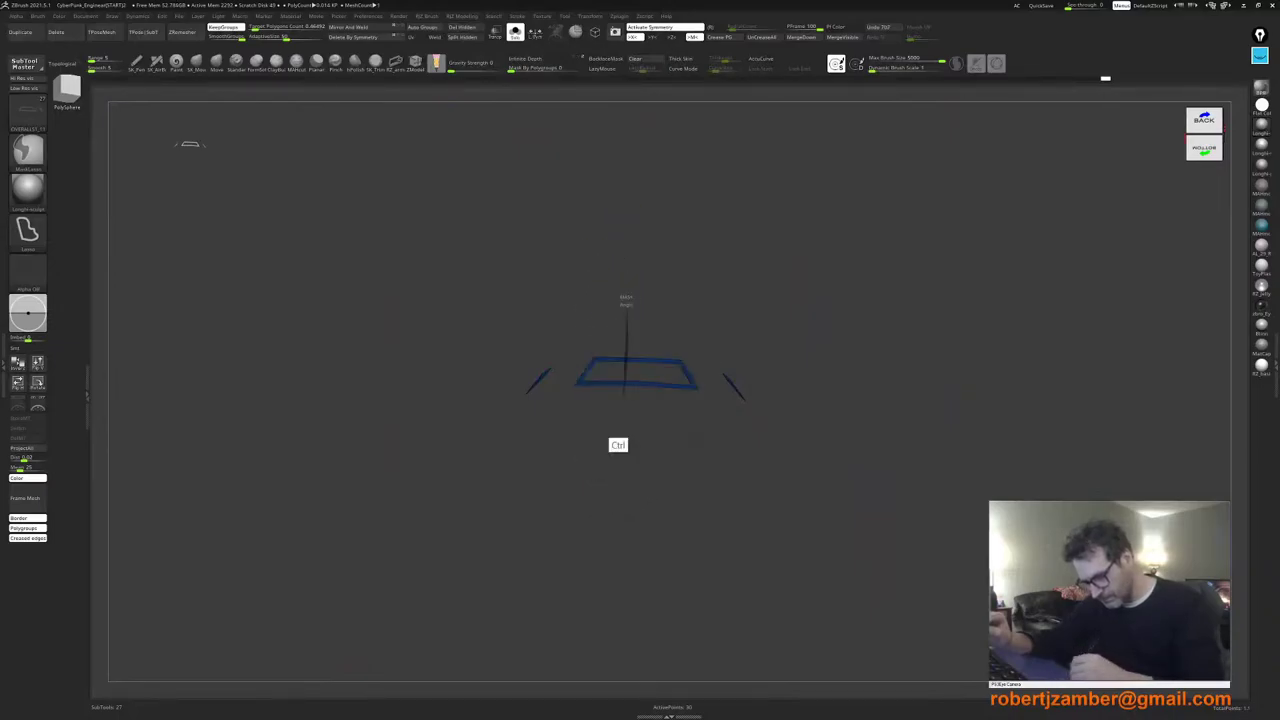
pyautogui.moveTo(624, 396)
pyautogui.keyDown('ctrl'); pyautogui.mouseDown()
pyautogui.moveTo(584, 308)
pyautogui.moveTo(611, 265)
pyautogui.mouseUp(); pyautogui.keyUp('ctrl')
pyautogui.hotkey('ctrl', 'z')
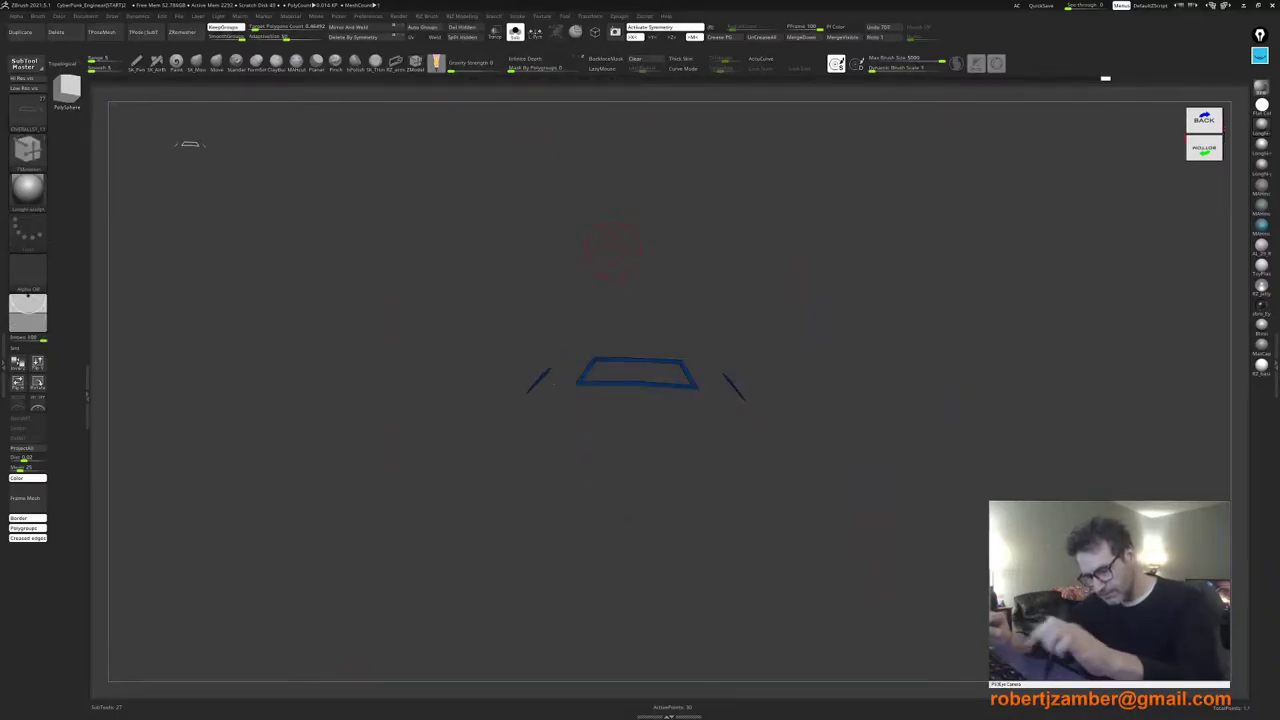
pyautogui.hotkey('ctrl', 'w')
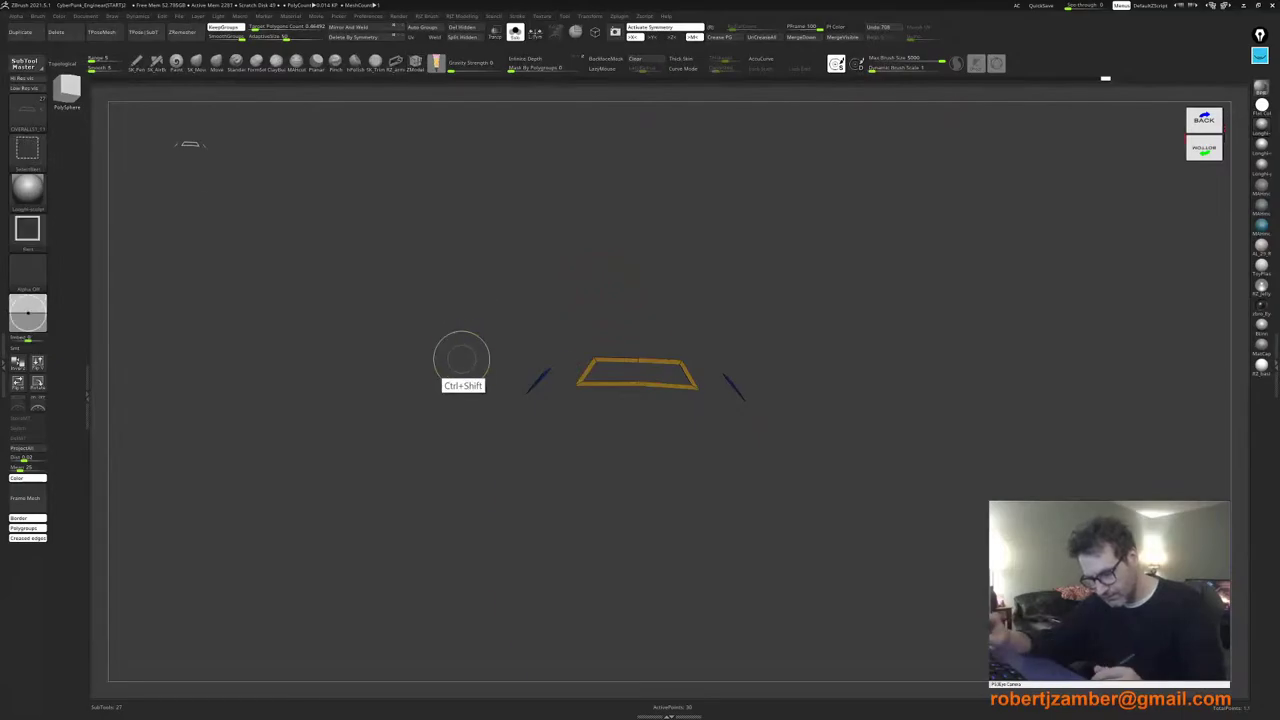
# Step: Unhide the whole collar armor and push the inset octagonal button faces inward on both side panels
pyautogui.keyDown('ctrl'); pyautogui.keyDown('shift'); pyautogui.click(461, 357); pyautogui.keyUp('shift'); pyautogui.keyUp('ctrl')
pyautogui.keyDown('ctrl'); pyautogui.moveTo(579, 588); pyautogui.dragTo(546, 425, button='right'); pyautogui.keyUp('ctrl')
pyautogui.moveTo(538, 397); pyautogui.dragTo(546, 399)
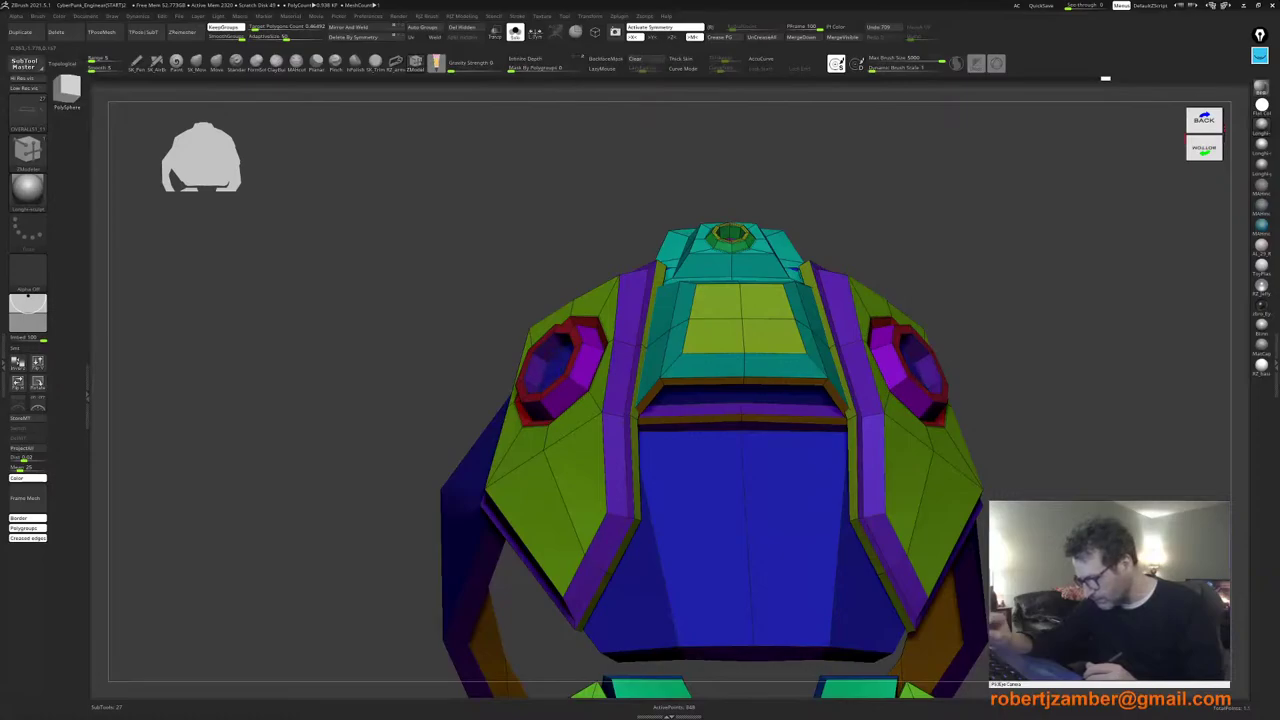
# Step: Preview subdivision smoothing on the collar armor and spine plate with PolyFrame off, and return to the unsubdivided mesh
pyautogui.moveTo(556, 411)
pyautogui.keyDown('ctrl'); pyautogui.mouseDown(button='right')
pyautogui.moveTo(500, 350)
pyautogui.moveTo(480, 460)
pyautogui.moveTo(440, 432)
pyautogui.moveTo(443, 463)
pyautogui.moveTo(425, 436)
pyautogui.mouseUp(button='right'); pyautogui.keyUp('ctrl')
pyautogui.hotkey('shift', 'f')
pyautogui.moveTo(425, 436); pyautogui.dragTo(490, 464, button='right')
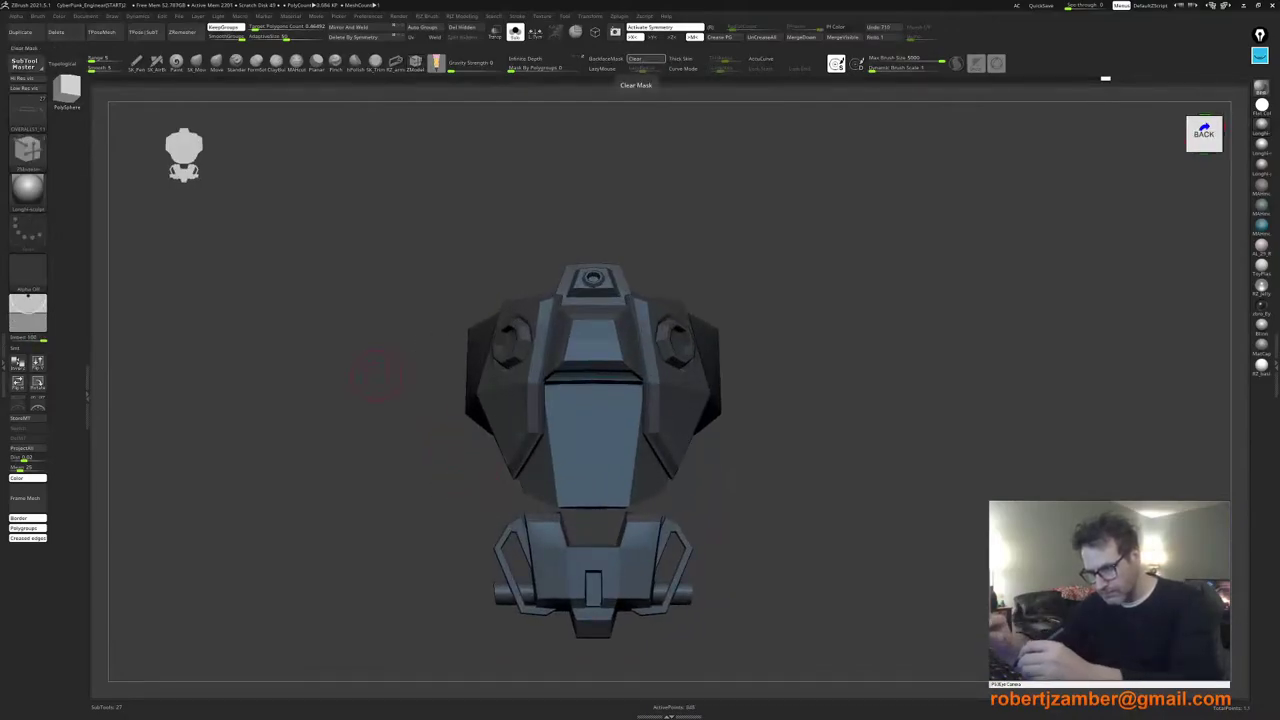
pyautogui.hotkey('ctrl', 'd')
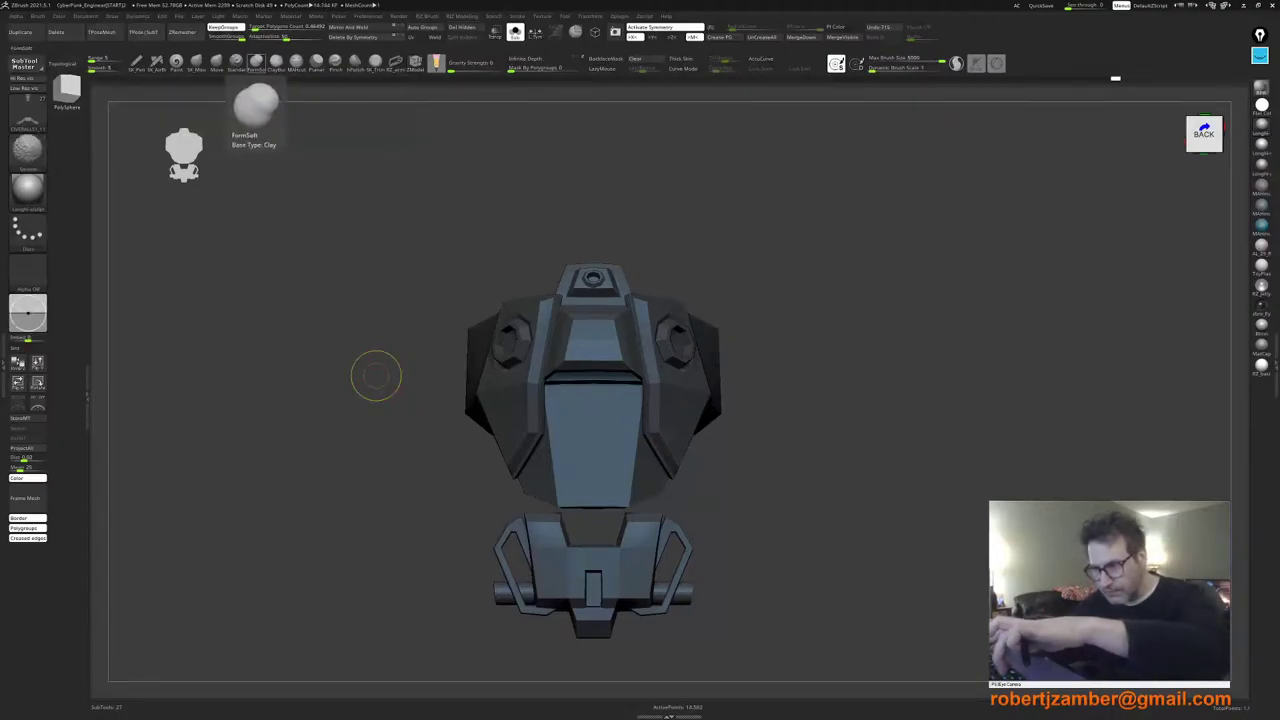
pyautogui.hotkey('shift', 'f')
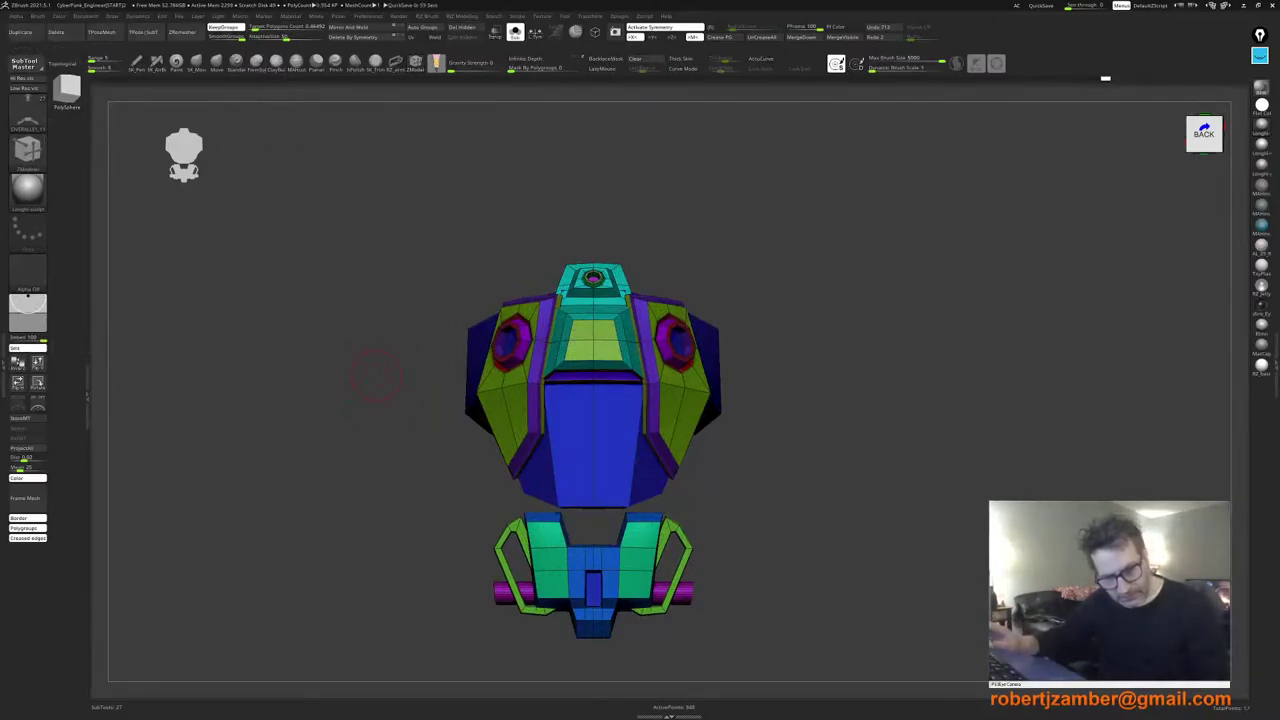
pyautogui.hotkey('shift', 'f')
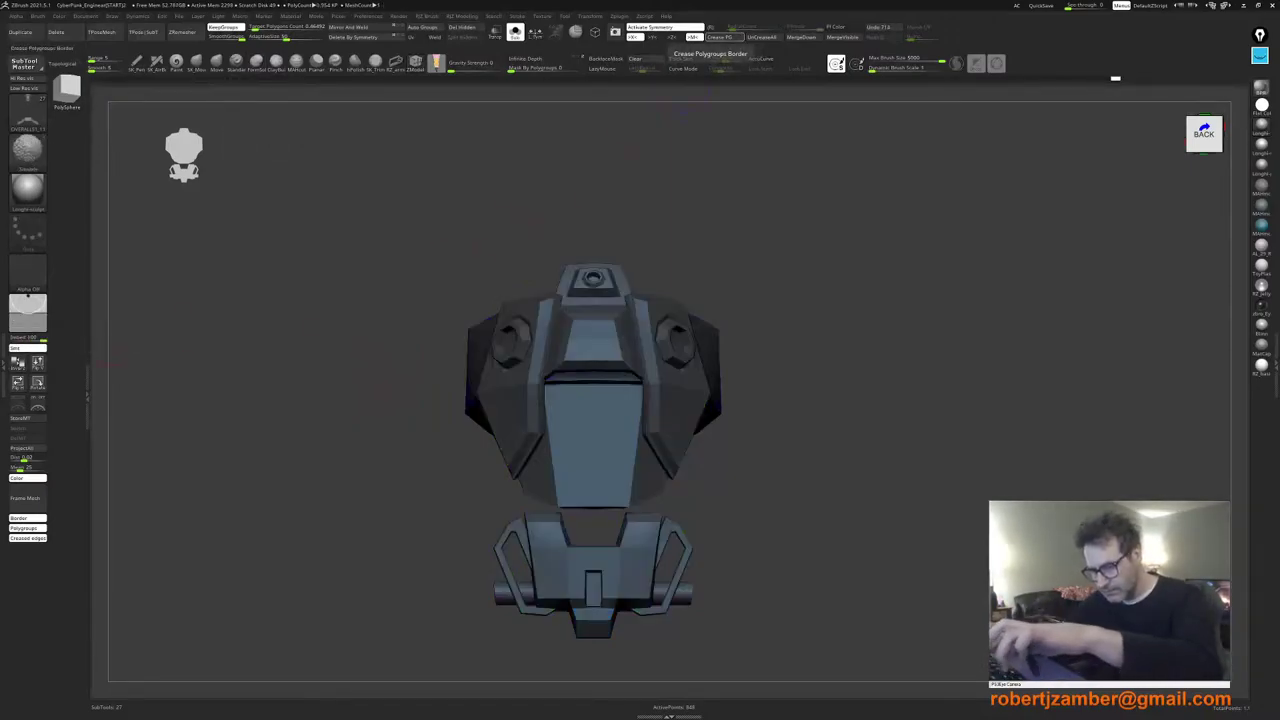
pyautogui.hotkey('ctrl', 'd')
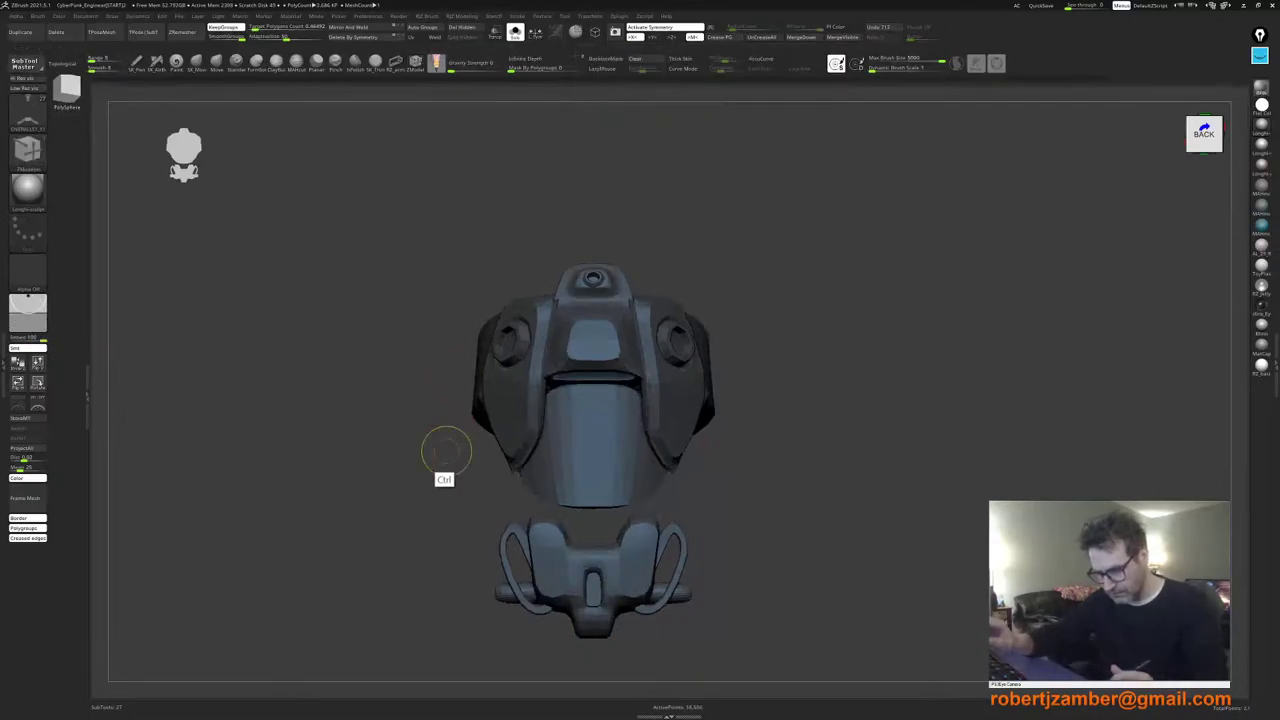
pyautogui.moveTo(443, 451); pyautogui.dragTo(446, 521)
pyautogui.keyDown('ctrl'); pyautogui.moveTo(437, 518); pyautogui.dragTo(416, 523, button='right'); pyautogui.keyUp('ctrl')
pyautogui.moveTo(416, 523)
pyautogui.keyDown('alt'); pyautogui.mouseDown(button='right')
pyautogui.moveTo(538, 518)
pyautogui.moveTo(483, 538)
pyautogui.moveTo(436, 525)
pyautogui.moveTo(531, 524)
pyautogui.moveTo(521, 539)
pyautogui.mouseUp(button='right'); pyautogui.keyUp('alt')
pyautogui.hotkey('shift', 'd')
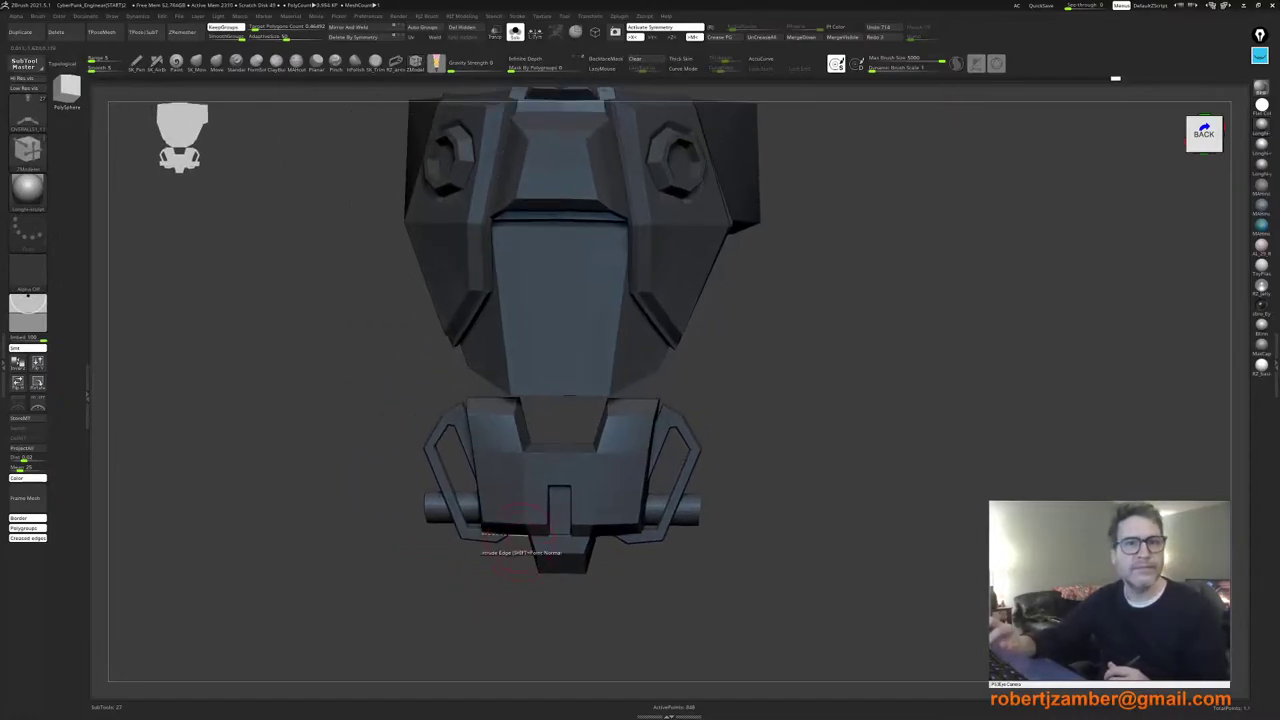
# Step: Examine the collar armor and the spine plate below it from the back view, with PolyFrame on and off
pyautogui.hotkey('shift', 'f')
pyautogui.hotkey('shift', 'f')
pyautogui.hotkey('shift', 'f')
pyautogui.hotkey('shift', 'f')
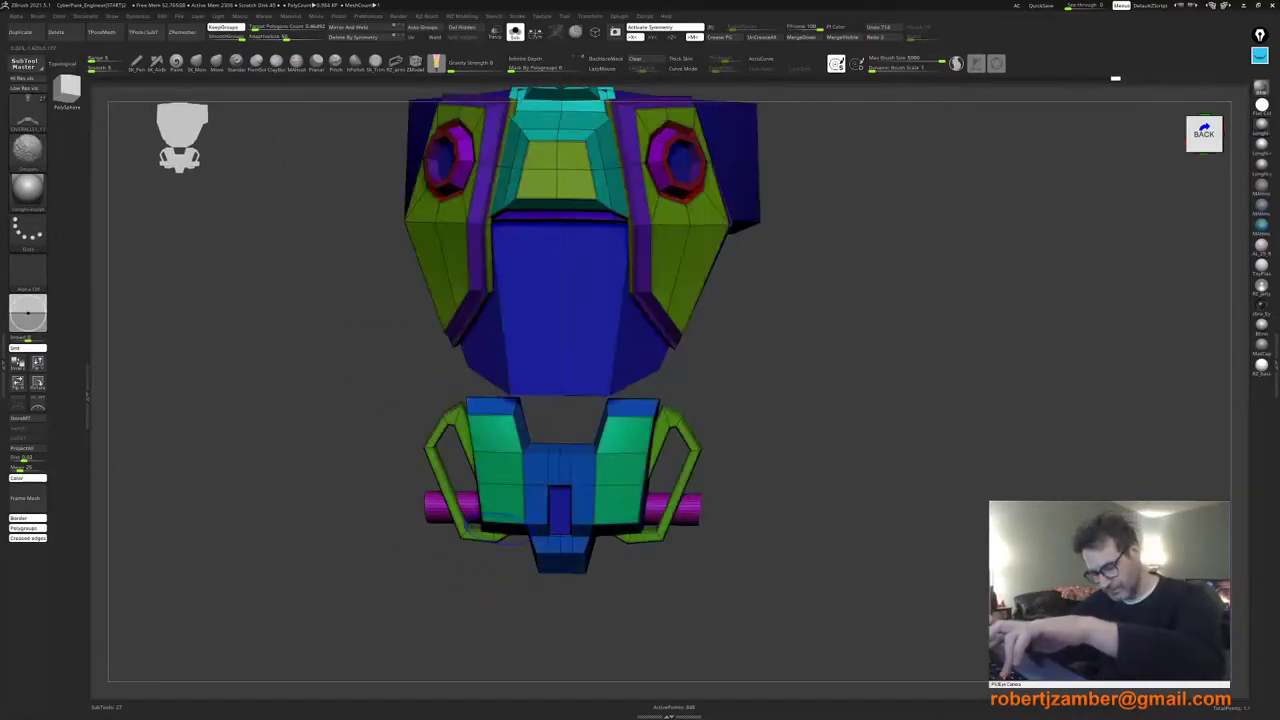
pyautogui.keyDown('alt'); pyautogui.moveTo(457, 405); pyautogui.dragTo(473, 510, button='right'); pyautogui.keyUp('alt')
pyautogui.moveTo(473, 510); pyautogui.dragTo(490, 490, button='right')
pyautogui.keyDown('alt'); pyautogui.moveTo(452, 412); pyautogui.dragTo(398, 431, button='right'); pyautogui.keyUp('alt')
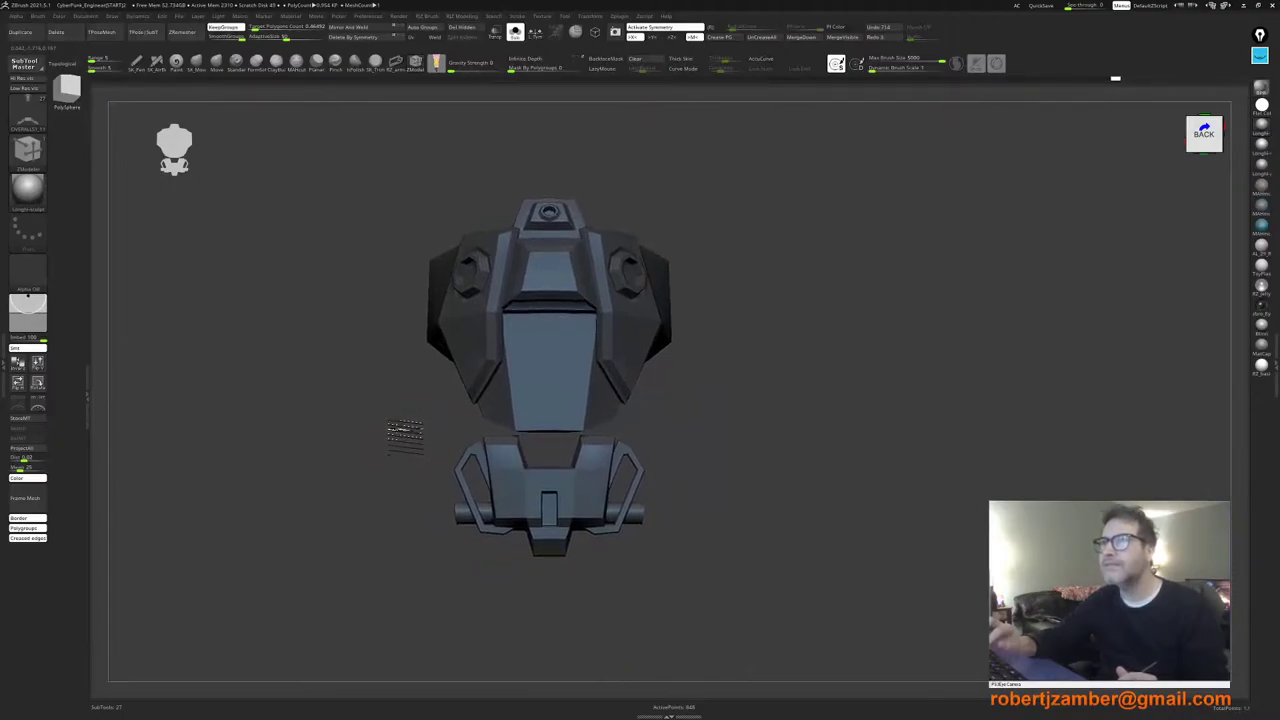
pyautogui.moveTo(421, 404)
pyautogui.keyDown('ctrl'); pyautogui.mouseDown(button='right')
pyautogui.moveTo(443, 378)
pyautogui.moveTo(435, 391)
pyautogui.mouseUp(button='right'); pyautogui.keyUp('ctrl')
pyautogui.keyDown('alt'); pyautogui.moveTo(435, 391); pyautogui.dragTo(431, 419, button='right'); pyautogui.keyUp('alt')
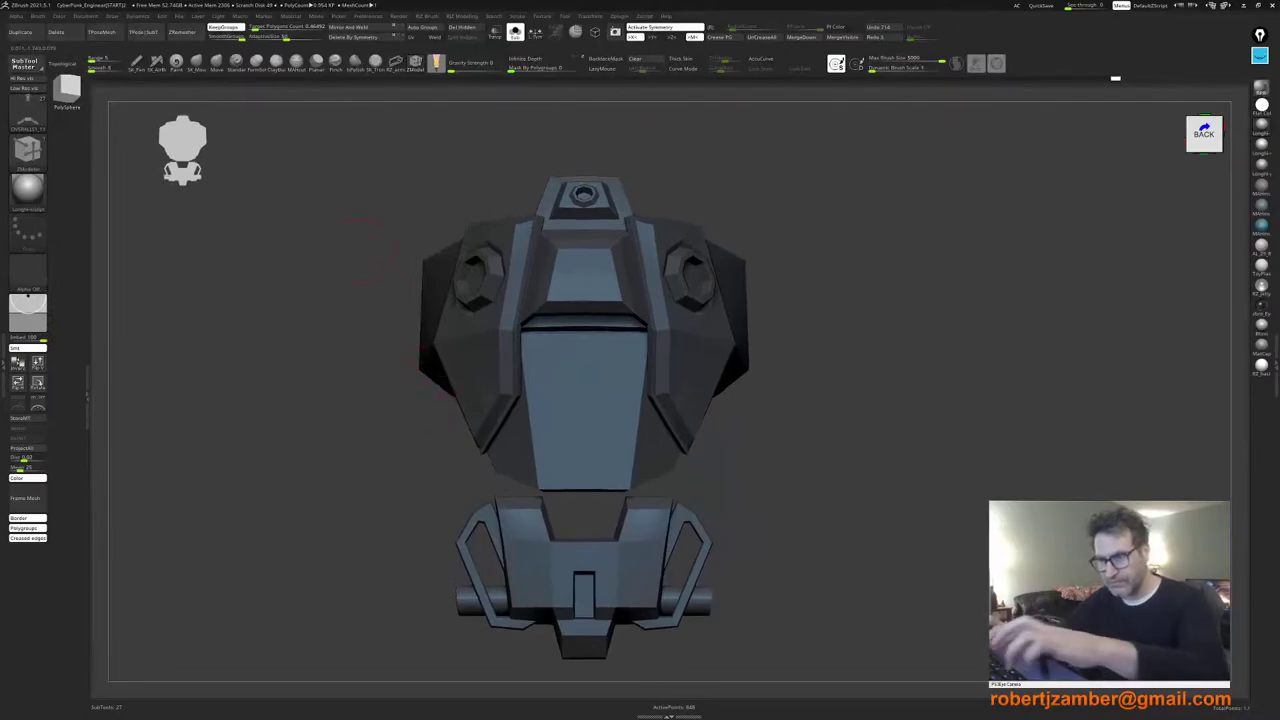
# Step: Mask the collar armor, leave the spine plate below it unmasked, and bring up the move gizmo on the plate
pyautogui.hotkey('shift', 'f')
pyautogui.keyDown('alt'); pyautogui.moveTo(522, 548); pyautogui.dragTo(510, 498, button='right'); pyautogui.keyUp('alt')
pyautogui.moveTo(510, 498); pyautogui.dragTo(446, 360, button='right')
pyautogui.moveTo(496, 474)
pyautogui.keyDown('ctrl'); pyautogui.mouseDown(button='right')
pyautogui.moveTo(508, 508)
pyautogui.moveTo(482, 545)
pyautogui.mouseUp(button='right'); pyautogui.keyUp('ctrl')
pyautogui.moveTo(425, 523)
pyautogui.keyDown('ctrl'); pyautogui.mouseDown()
pyautogui.moveTo(486, 602)
pyautogui.moveTo(623, 474)
pyautogui.moveTo(543, 357)
pyautogui.moveTo(463, 351)
pyautogui.moveTo(395, 385)
pyautogui.mouseUp(); pyautogui.keyUp('ctrl')
pyautogui.keyDown('ctrl'); pyautogui.moveTo(390, 388); pyautogui.dragTo(384, 474, button='right'); pyautogui.keyUp('ctrl')
pyautogui.keyDown('ctrl'); pyautogui.click(392, 446); pyautogui.keyUp('ctrl')
pyautogui.press('w')
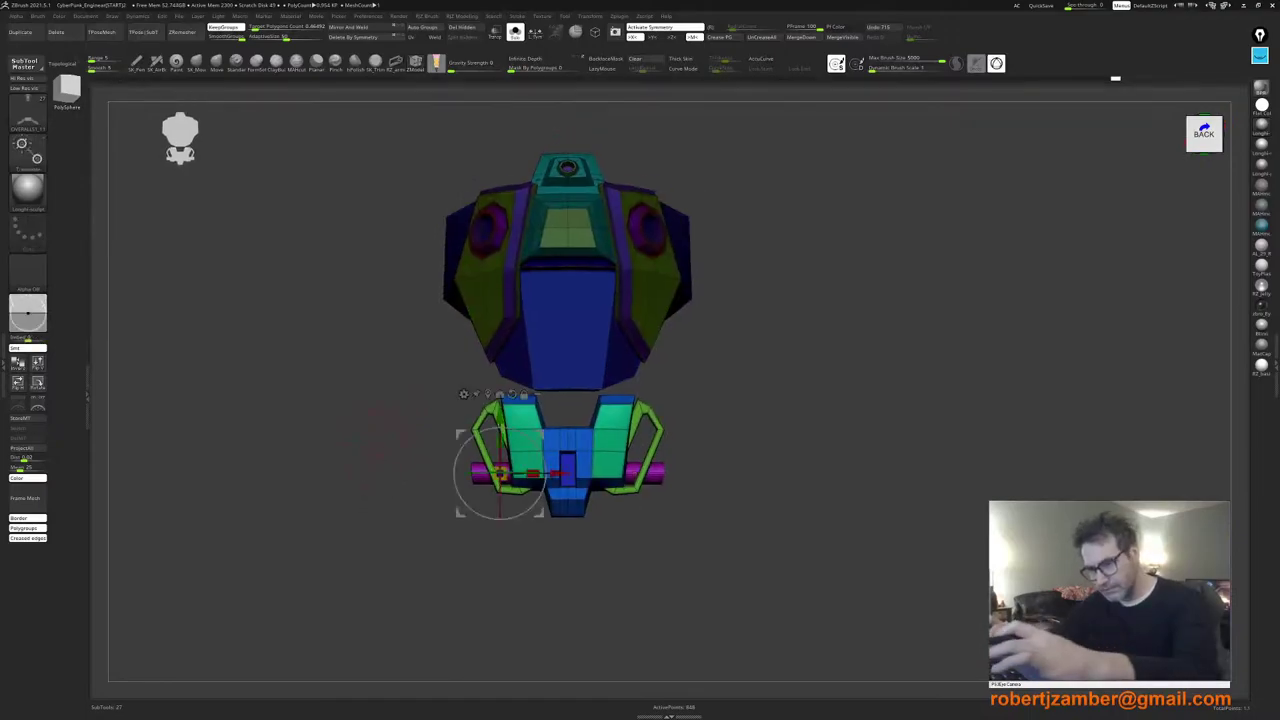
# Step: Try to move the spine plate down, adjusting the mask at the collar armor's lower tip in the side view
pyautogui.moveTo(500, 412); pyautogui.dragTo(500, 427)
pyautogui.hotkey('ctrl', 'z')
pyautogui.moveTo(400, 430)
pyautogui.keyDown('ctrl'); pyautogui.mouseDown(button='right')
pyautogui.moveTo(410, 385)
pyautogui.moveTo(475, 365)
pyautogui.mouseUp(button='right'); pyautogui.keyUp('ctrl')
pyautogui.keyDown('ctrl'); pyautogui.keyDown('alt'); pyautogui.moveTo(407, 288); pyautogui.dragTo(435, 332); pyautogui.keyUp('alt'); pyautogui.keyUp('ctrl')
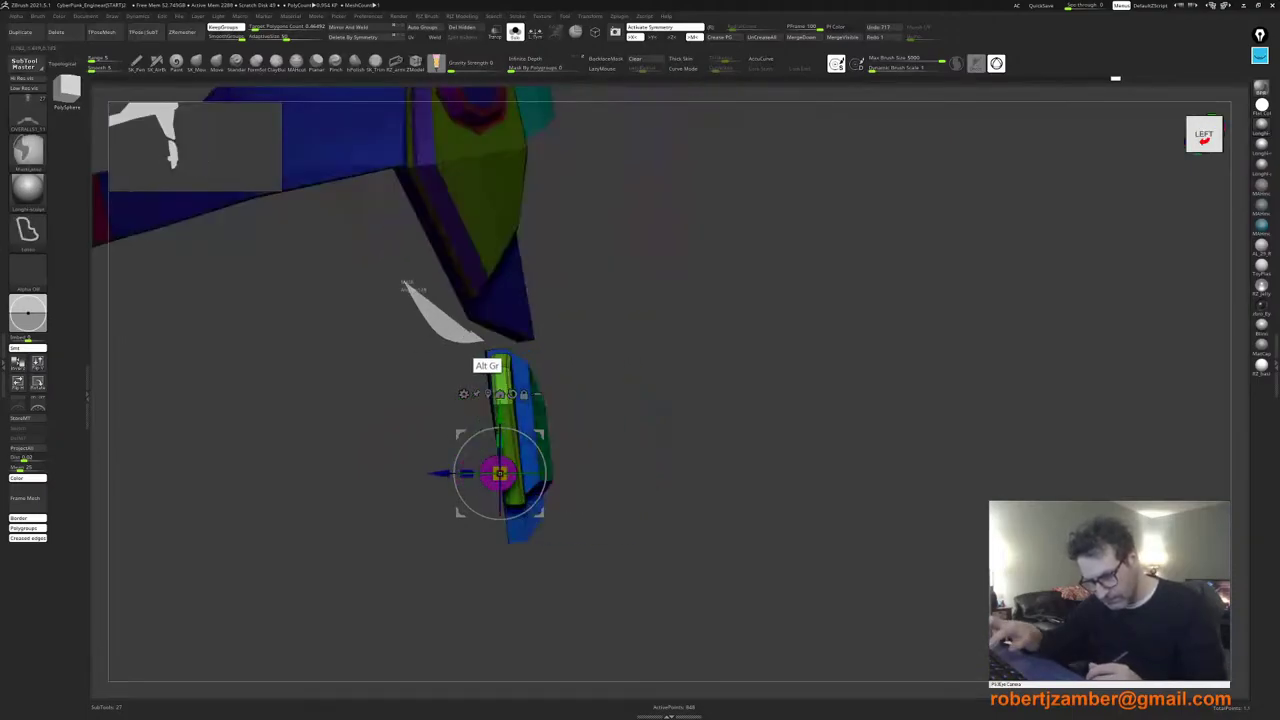
pyautogui.keyDown('ctrl'); pyautogui.keyDown('alt'); pyautogui.moveTo(518, 347); pyautogui.dragTo(530, 154); pyautogui.keyUp('alt'); pyautogui.keyUp('ctrl')
pyautogui.moveTo(590, 370); pyautogui.dragTo(500, 385, button='right')
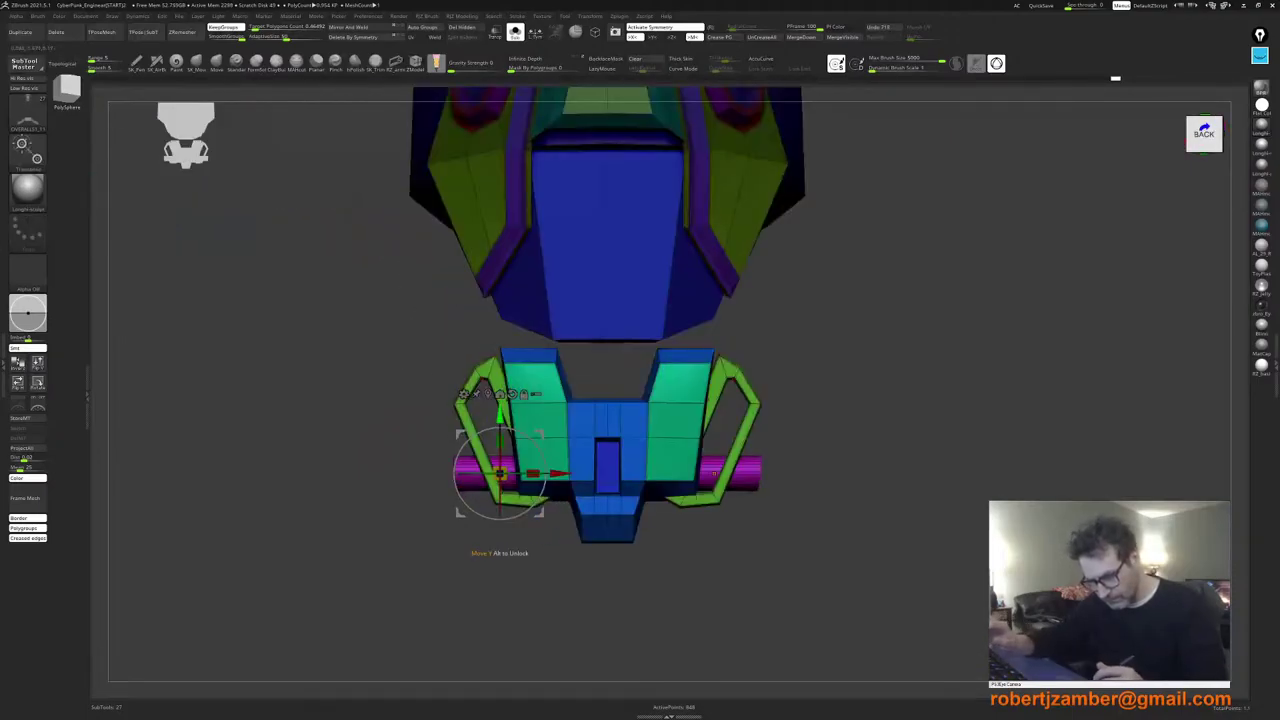
pyautogui.moveTo(500, 414); pyautogui.dragTo(500, 429)
pyautogui.hotkey('ctrl', 'z')
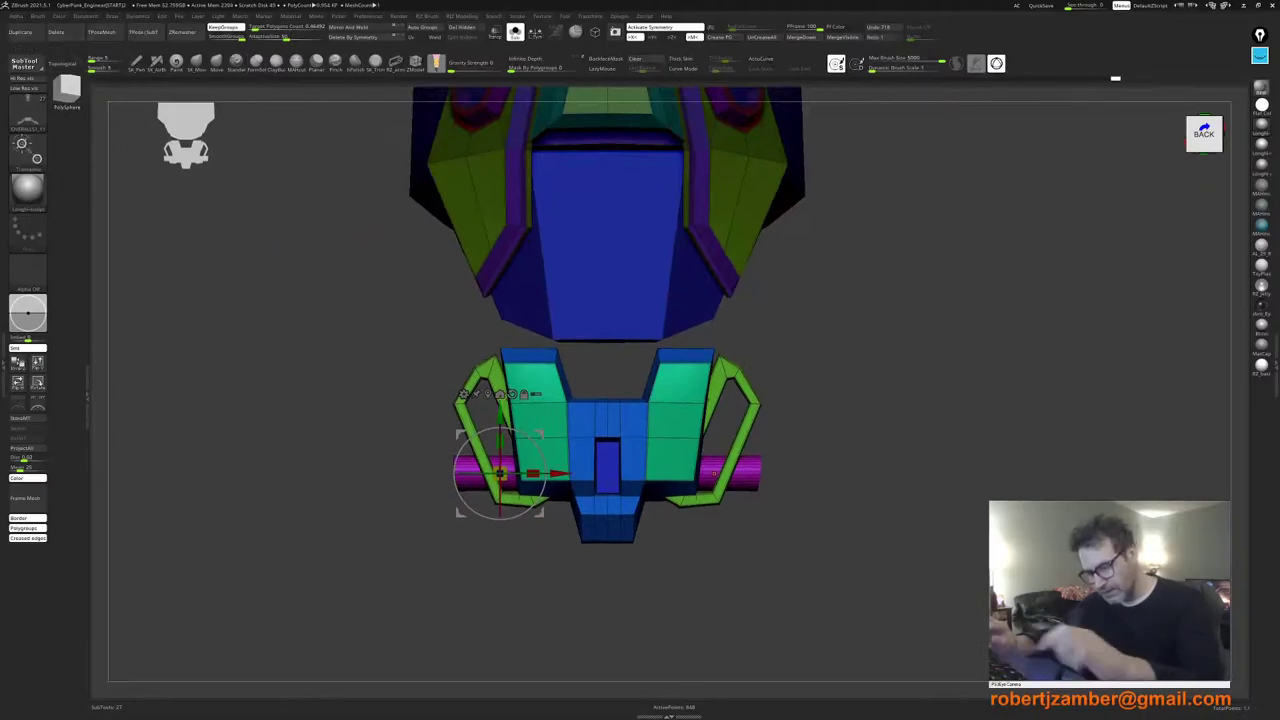
# Step: Mask the collar armor's lower tip in the side view and move the spine plate down away from the collar
pyautogui.moveTo(390, 346); pyautogui.dragTo(500, 348, button='right')
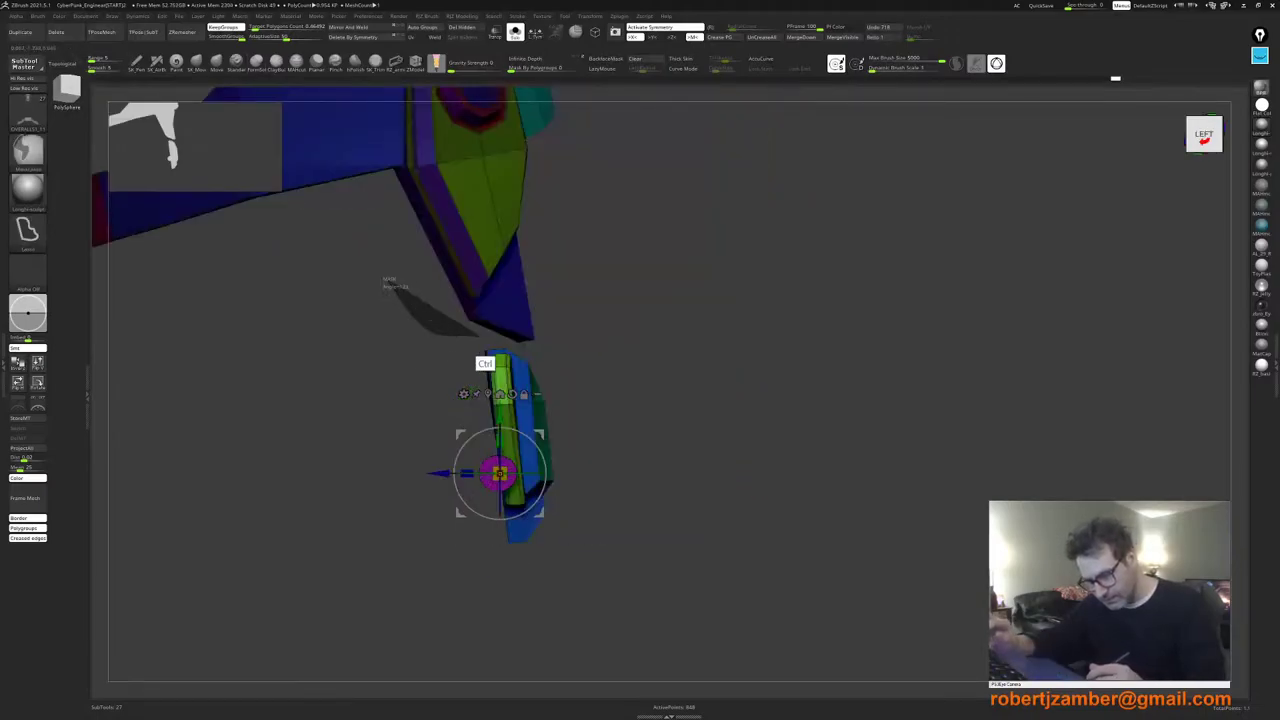
pyautogui.keyDown('ctrl'); pyautogui.moveTo(524, 348); pyautogui.dragTo(437, 54); pyautogui.keyUp('ctrl')
pyautogui.keyDown('shift'); pyautogui.moveTo(405, 390); pyautogui.dragTo(500, 428); pyautogui.keyUp('shift')
pyautogui.keyDown('alt'); pyautogui.moveTo(446, 478); pyautogui.dragTo(460, 460); pyautogui.keyUp('alt')
pyautogui.keyDown('ctrl'); pyautogui.moveTo(476, 425); pyautogui.dragTo(491, 443, button='right'); pyautogui.keyUp('ctrl')
pyautogui.keyDown('shift'); pyautogui.moveTo(491, 442); pyautogui.dragTo(492, 446); pyautogui.keyUp('shift')
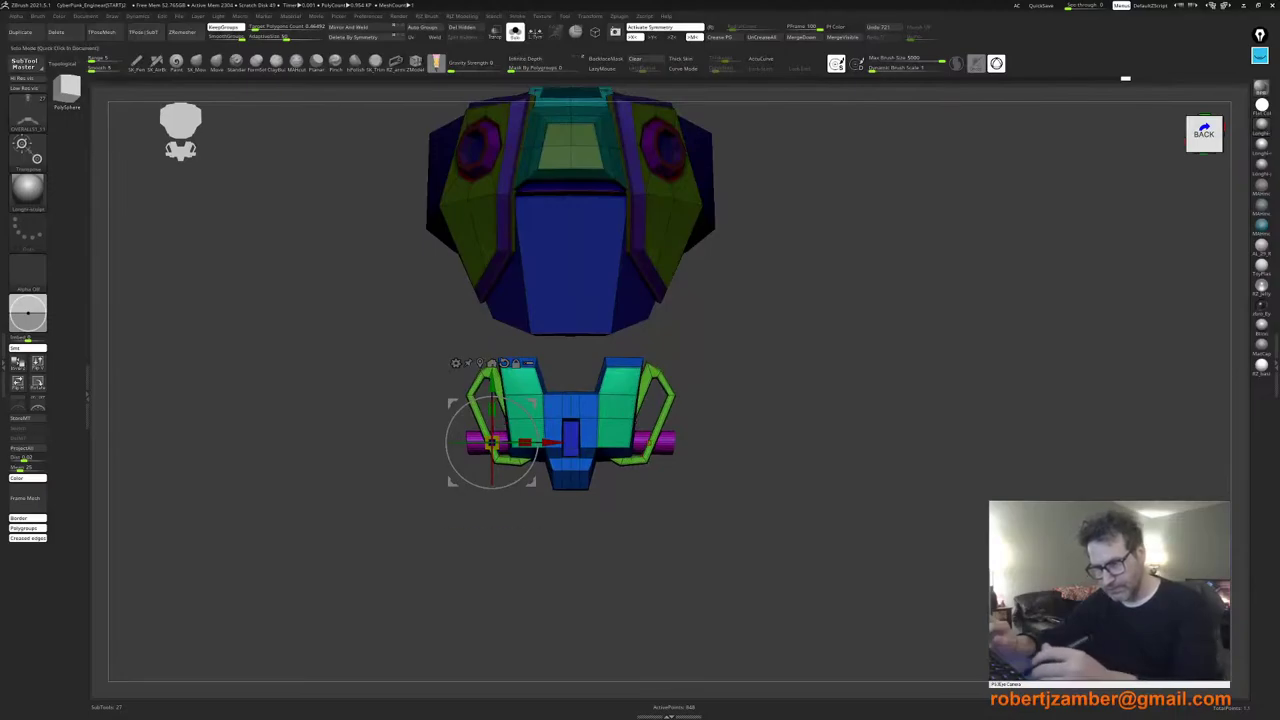
# Step: Show the whole character again and check the spine plate's spacing on the back with PolyFrame turned off
pyautogui.click(515, 33)
pyautogui.keyDown('ctrl'); pyautogui.moveTo(388, 440); pyautogui.dragTo(384, 347, button='right'); pyautogui.keyUp('ctrl')
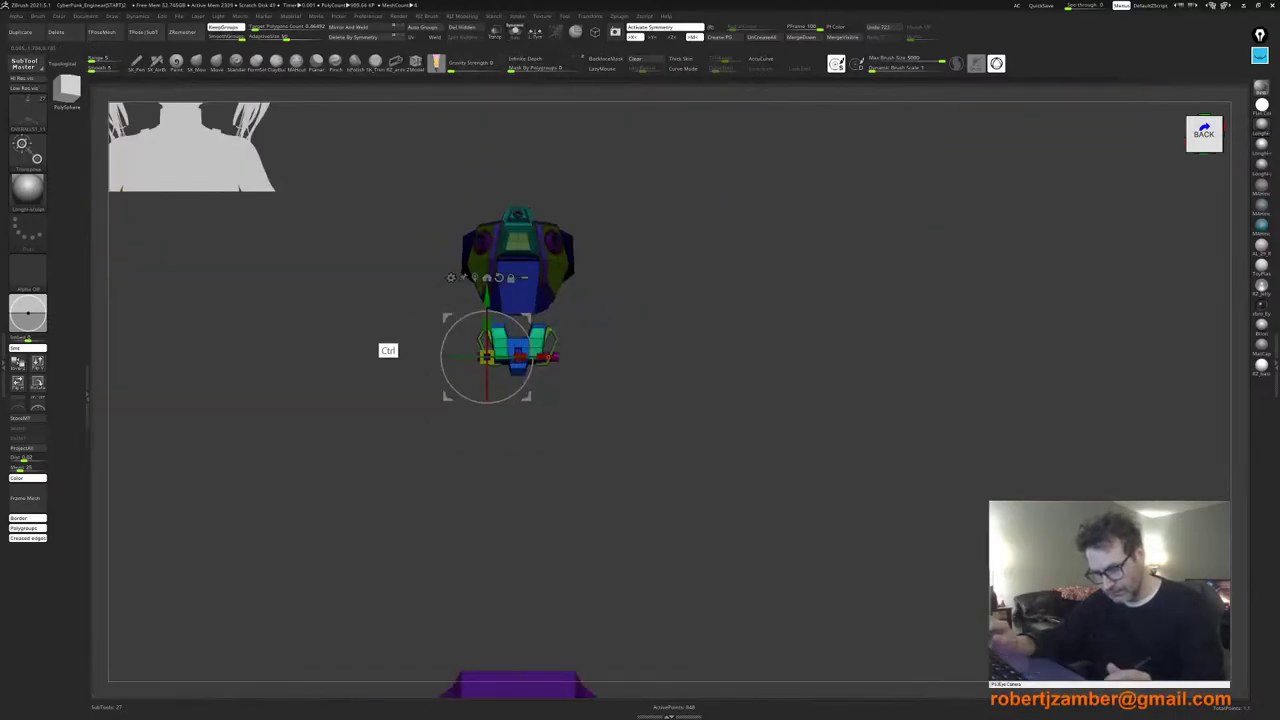
pyautogui.click(514, 33)
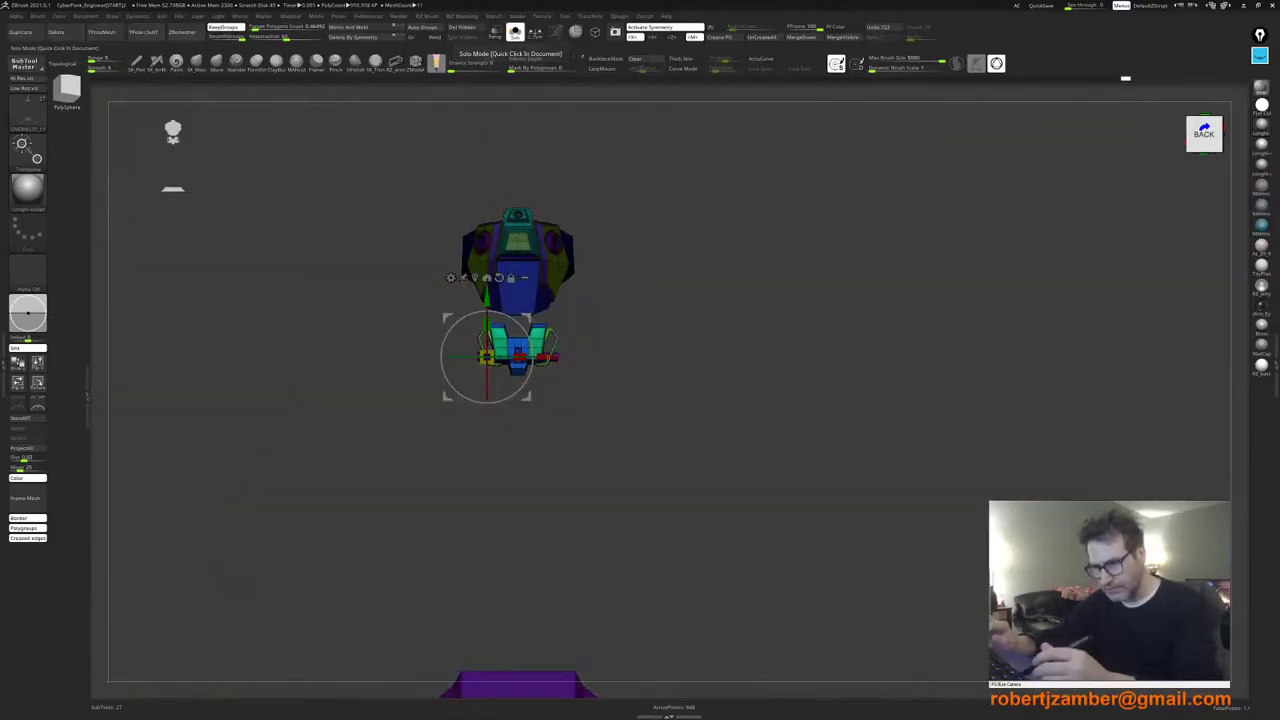
pyautogui.click(512, 33)
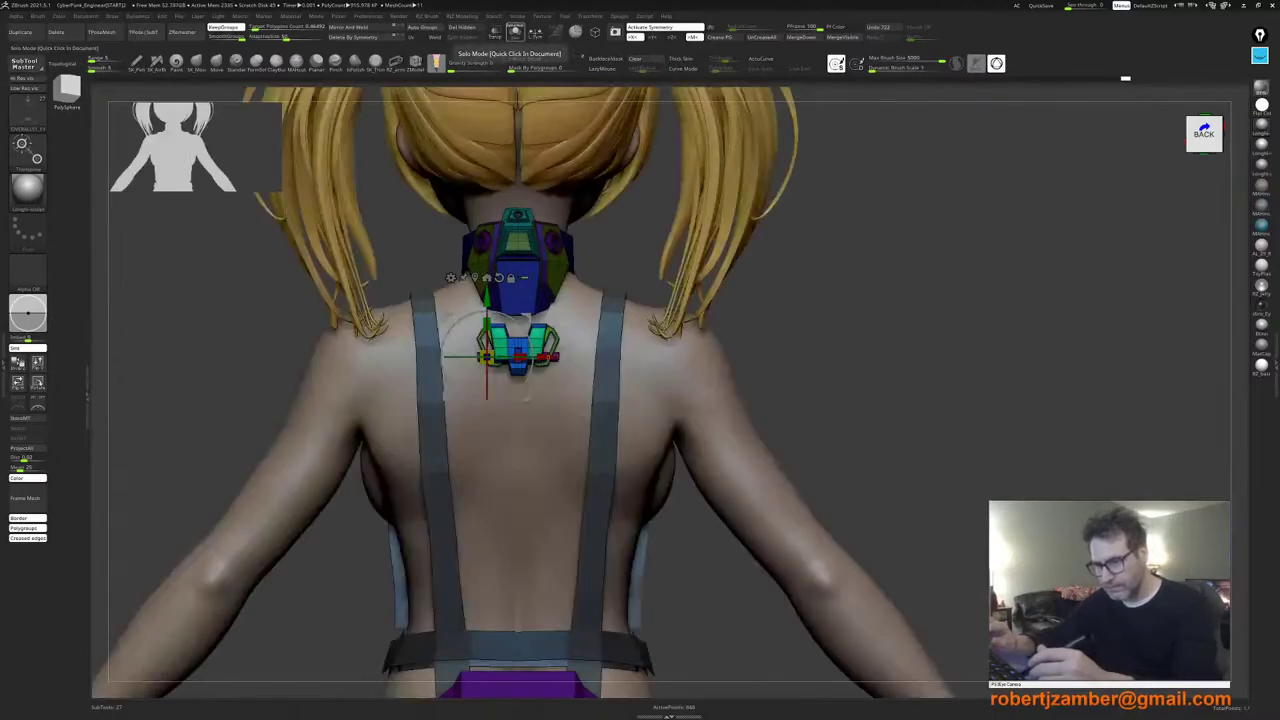
pyautogui.keyDown('alt'); pyautogui.moveTo(380, 280); pyautogui.dragTo(456, 340, button='right'); pyautogui.keyUp('alt')
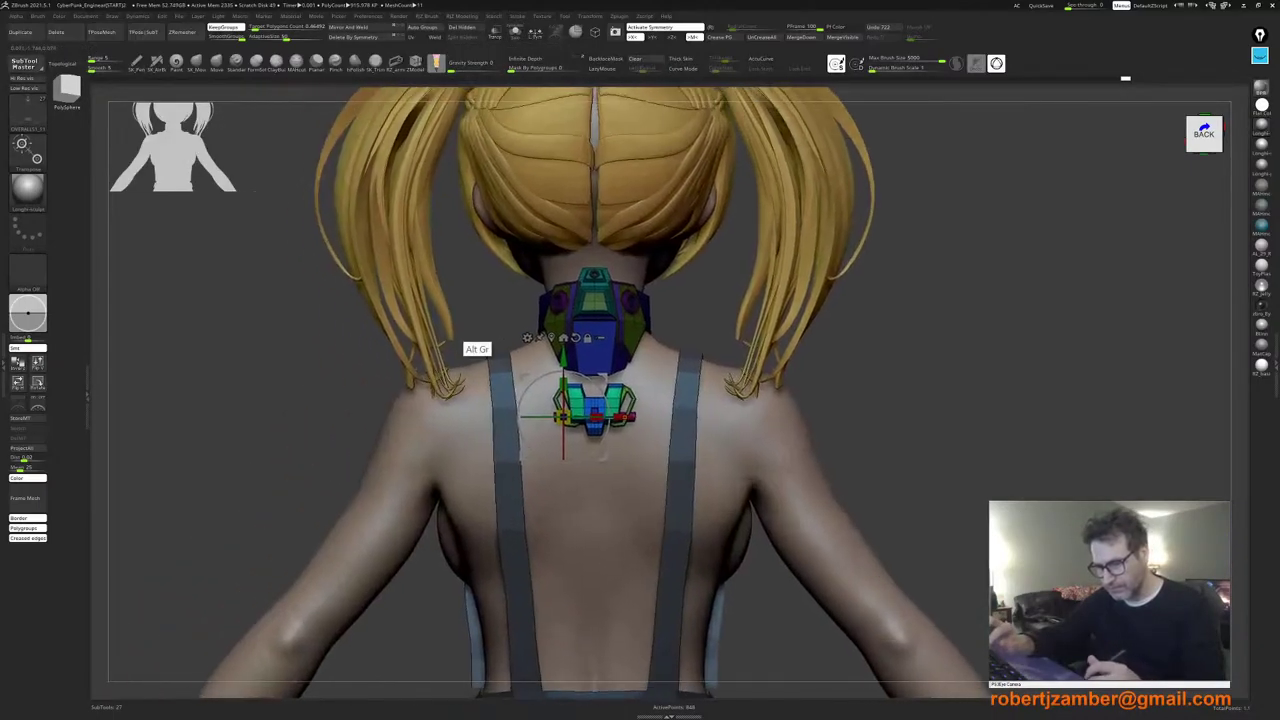
pyautogui.hotkey('shift', 'f')
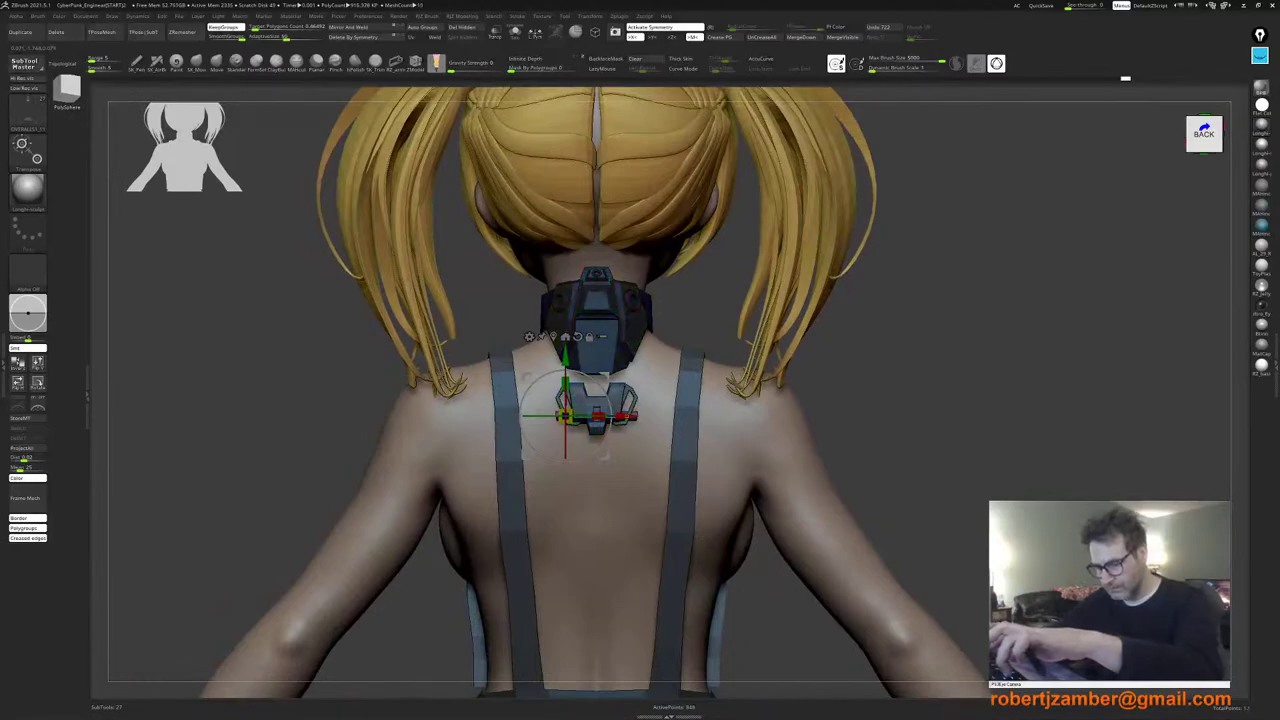
# Step: Turn off polypaint display on all subtools and switch it for the OVERALLS1_4 subtool alone
pyautogui.press('q')
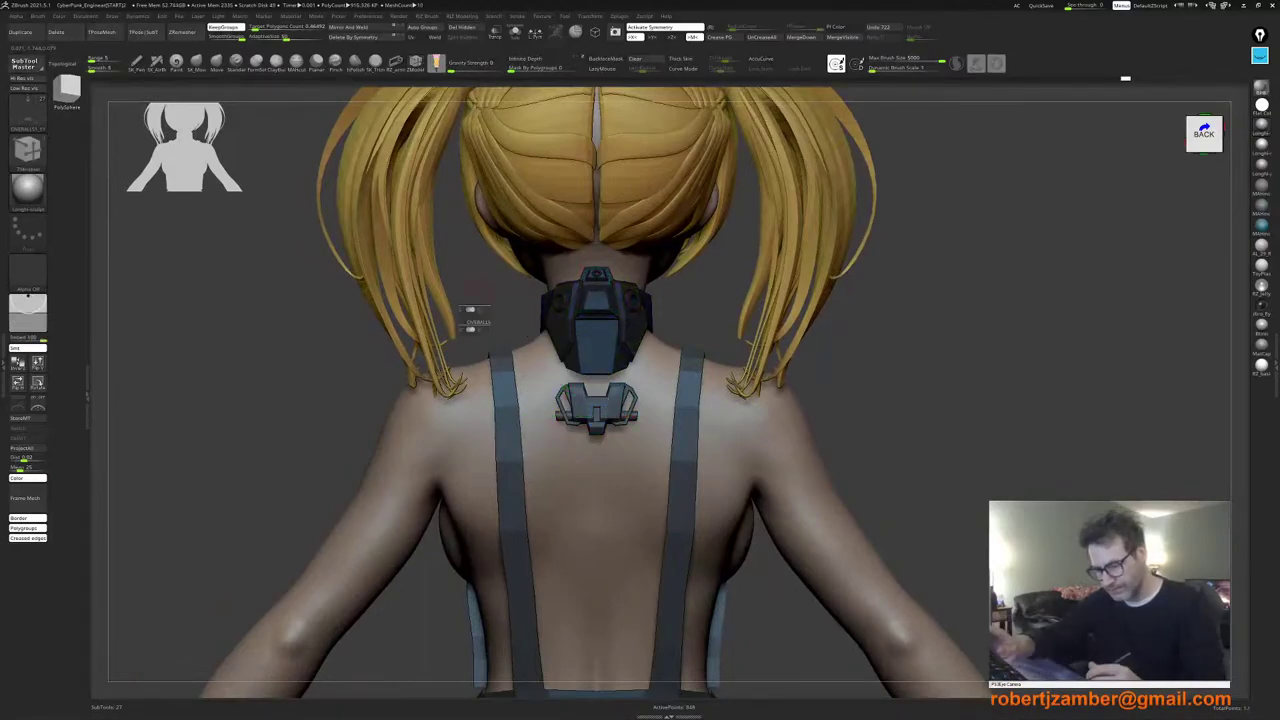
pyautogui.keyDown('shift'); pyautogui.click(501, 352); pyautogui.keyUp('shift')
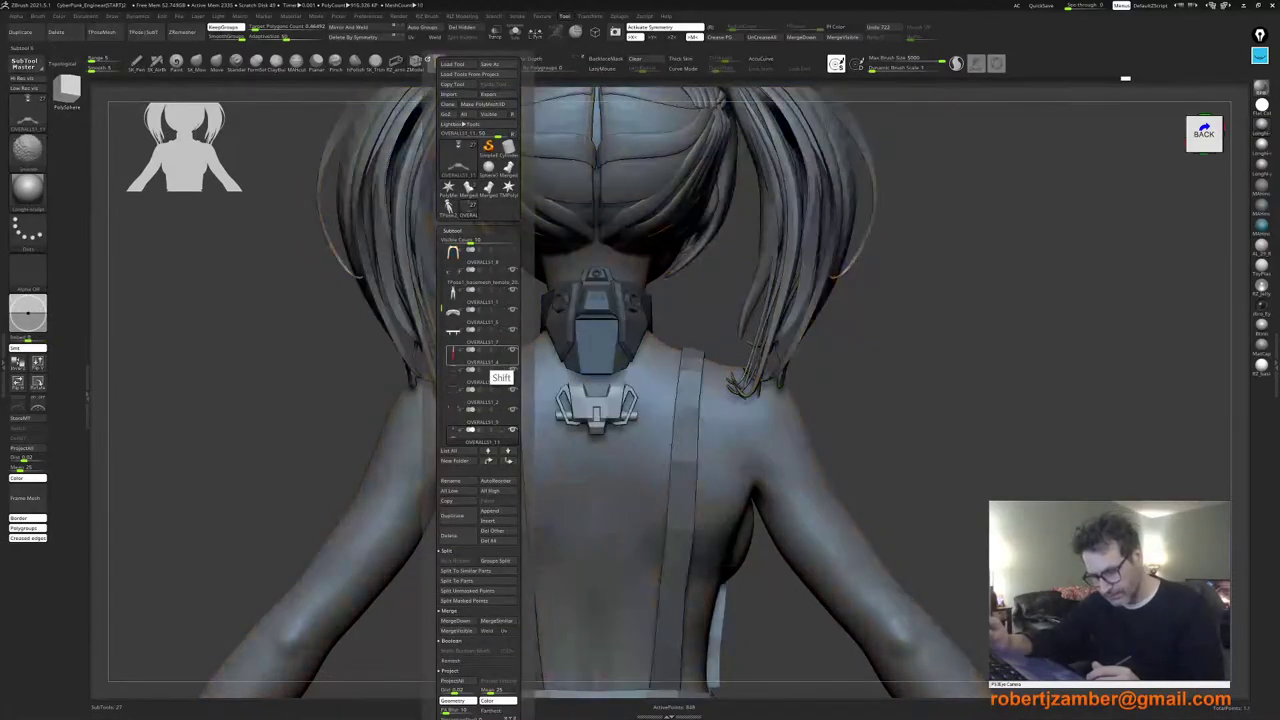
pyautogui.keyDown('ctrl'); pyautogui.moveTo(557, 450); pyautogui.dragTo(490, 528, button='right'); pyautogui.keyUp('ctrl')
pyautogui.keyDown('alt'); pyautogui.moveTo(490, 528); pyautogui.dragTo(486, 362, button='right'); pyautogui.keyUp('alt')
pyautogui.press('n')
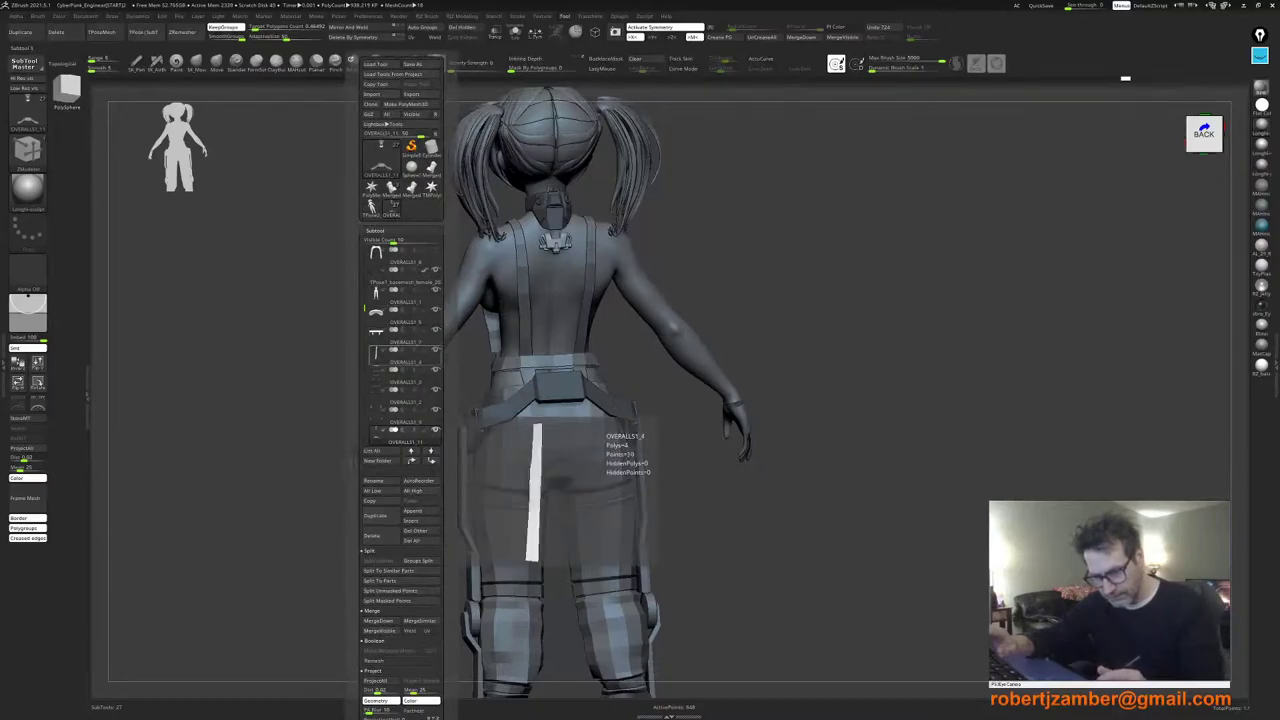
pyautogui.click(424, 350)
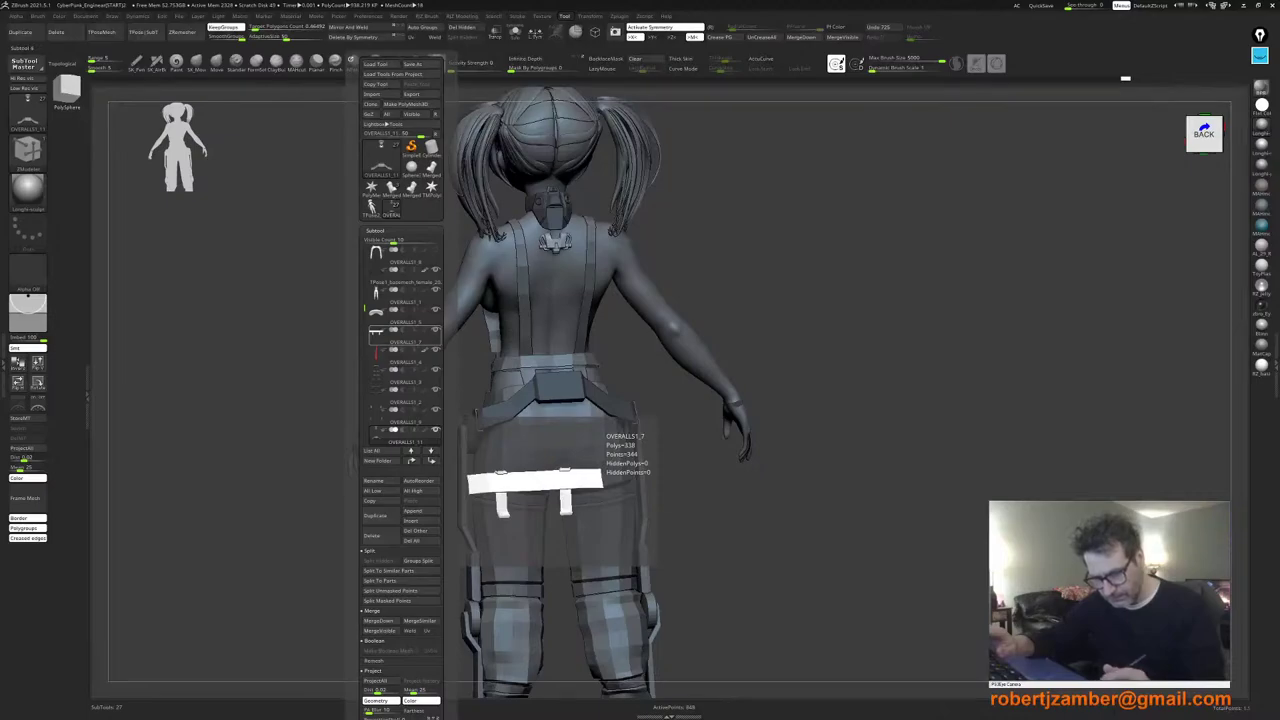
# Step: Turn polypaint back on for the leg braces (OVERALLS1_10) and for the collar, spine plate and belt subtool (OVERALLS1_11)
pyautogui.moveTo(300, 420); pyautogui.dragTo(360, 422)
pyautogui.keyDown('alt'); pyautogui.moveTo(360, 422); pyautogui.dragTo(354, 376); pyautogui.keyUp('alt')
pyautogui.click(216, 63)
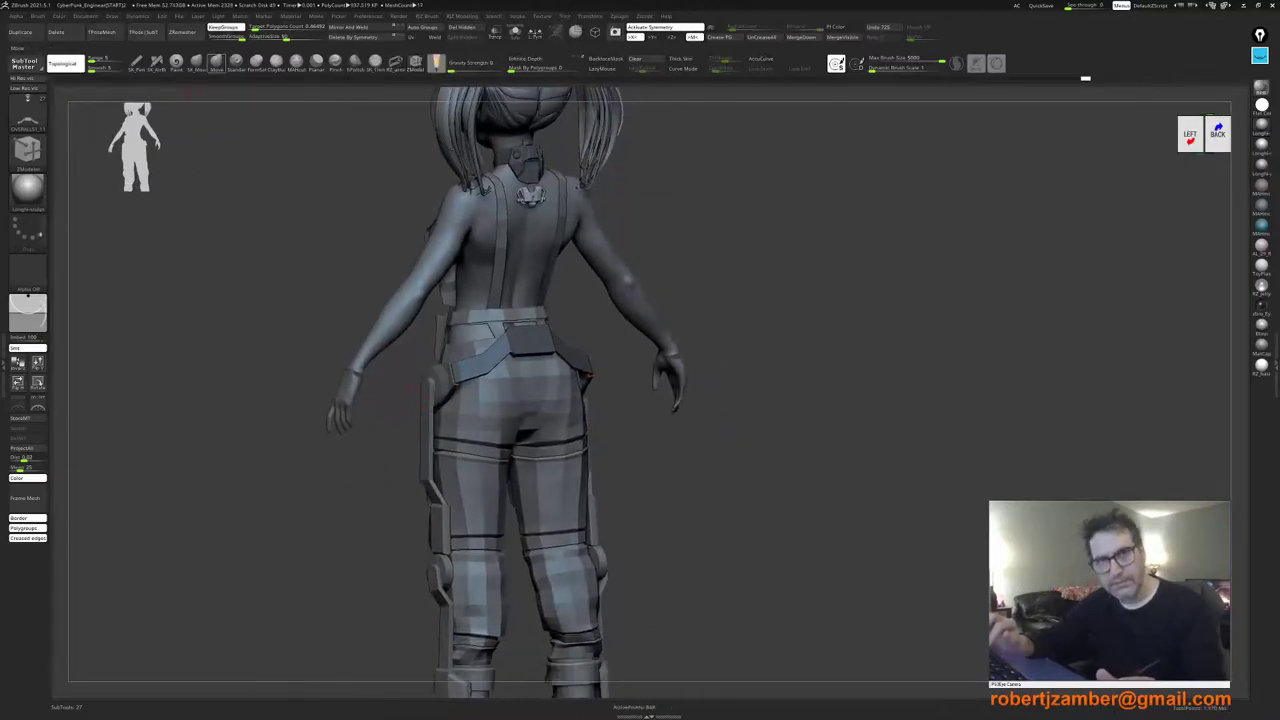
pyautogui.keyDown('alt'); pyautogui.moveTo(412, 426); pyautogui.dragTo(412, 384); pyautogui.keyUp('alt')
pyautogui.keyDown('alt'); pyautogui.click(427, 396); pyautogui.keyUp('alt')
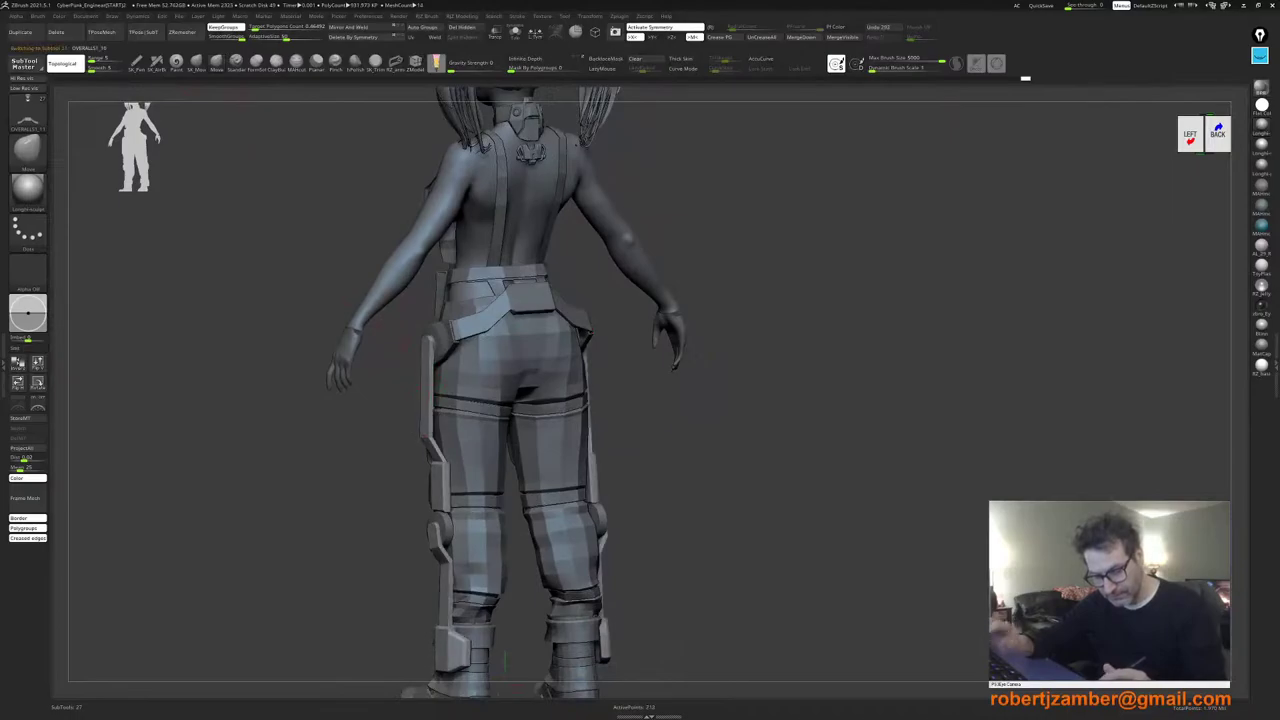
pyautogui.press('t')
pyautogui.click(379, 430)
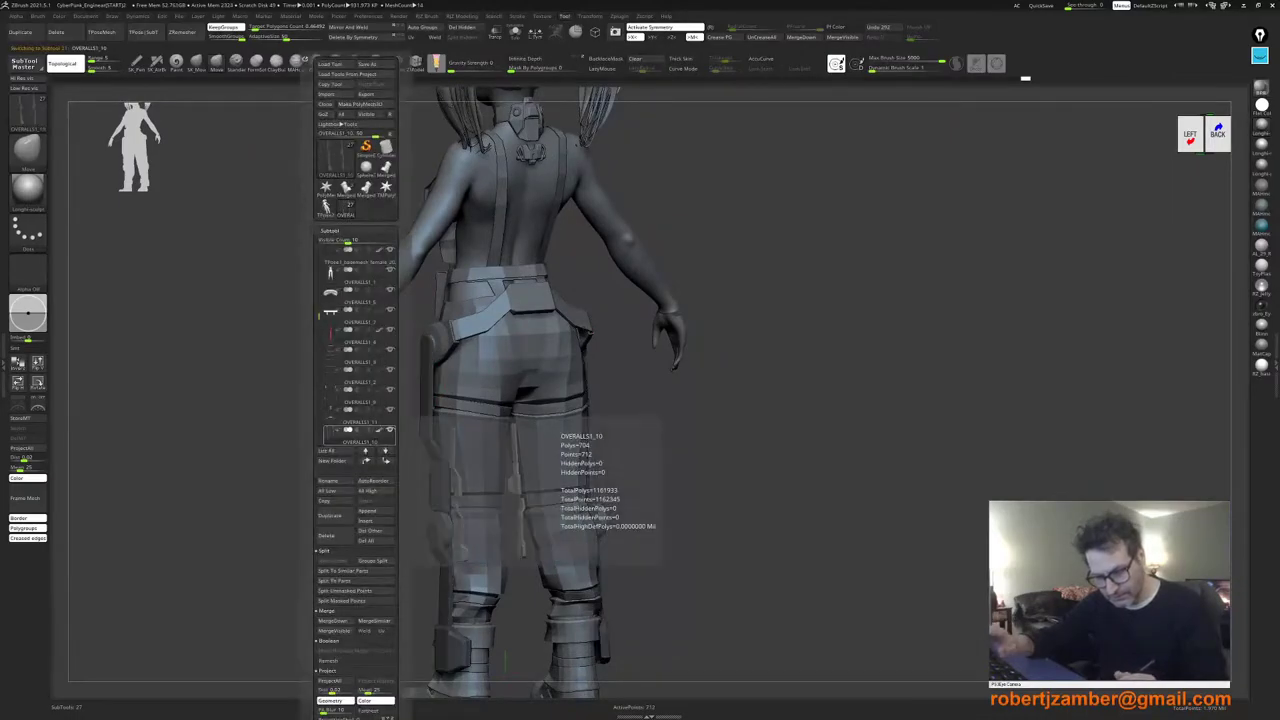
pyautogui.keyDown('alt'); pyautogui.click(453, 335); pyautogui.keyUp('alt')
pyautogui.press('t')
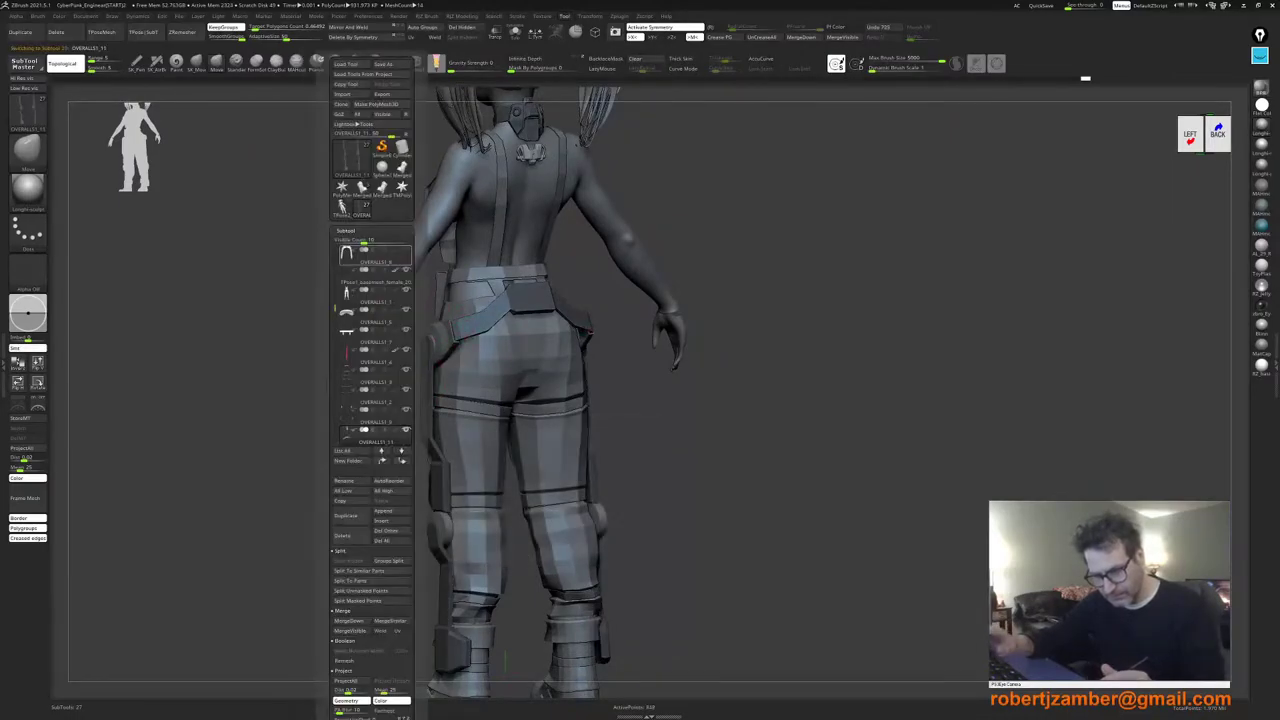
pyautogui.click(395, 430)
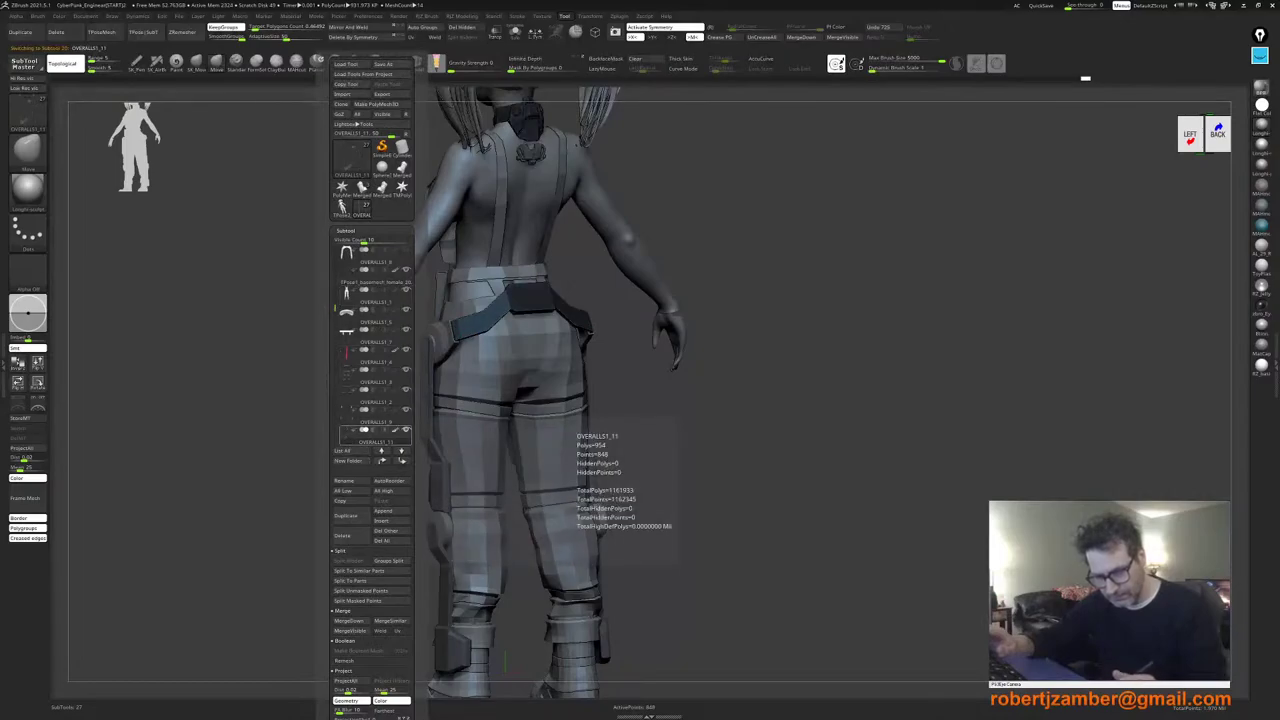
# Step: Scale up the spine plate below the collar armor in the straight back view
pyautogui.moveTo(530, 440)
pyautogui.mouseDown(button='right')
pyautogui.moveTo(434, 446)
pyautogui.moveTo(446, 476)
pyautogui.mouseUp(button='right')
pyautogui.moveTo(446, 476); pyautogui.dragTo(458, 462, button='right')
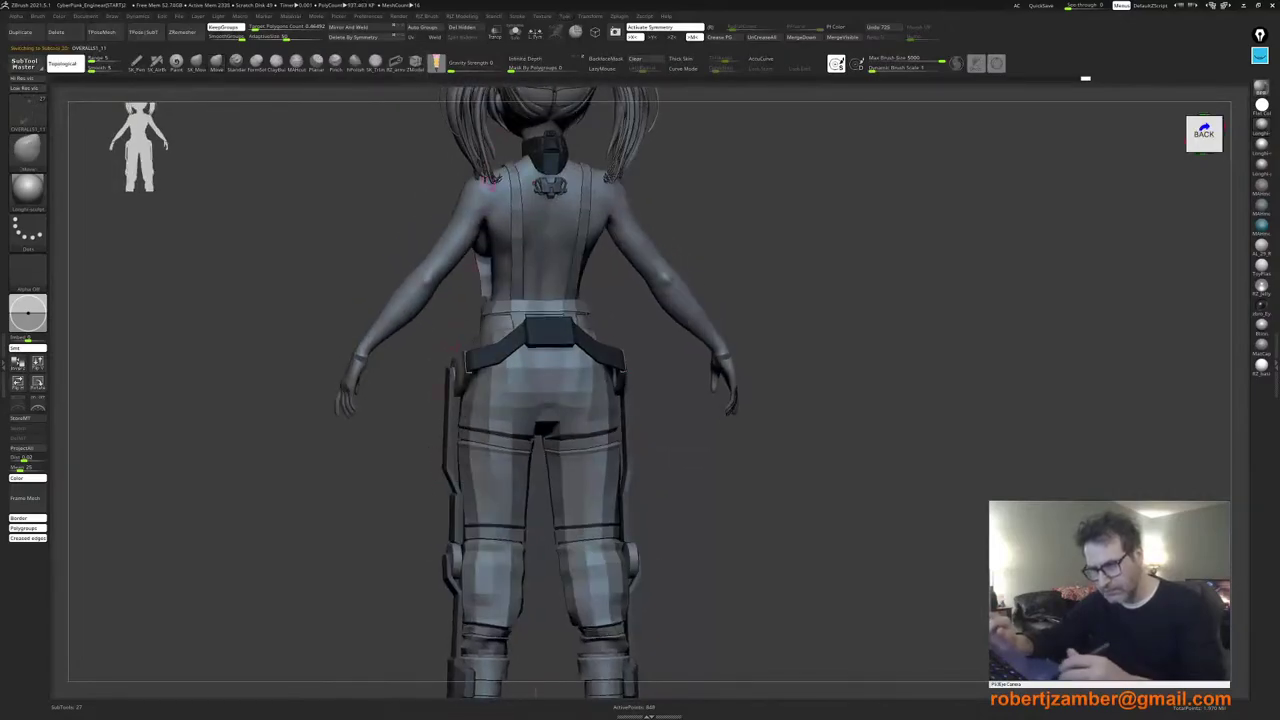
pyautogui.moveTo(516, 250)
pyautogui.keyDown('shift'); pyautogui.mouseDown(button='right')
pyautogui.moveTo(500, 274)
pyautogui.moveTo(496, 376)
pyautogui.moveTo(492, 345)
pyautogui.mouseUp(button='right'); pyautogui.keyUp('shift')
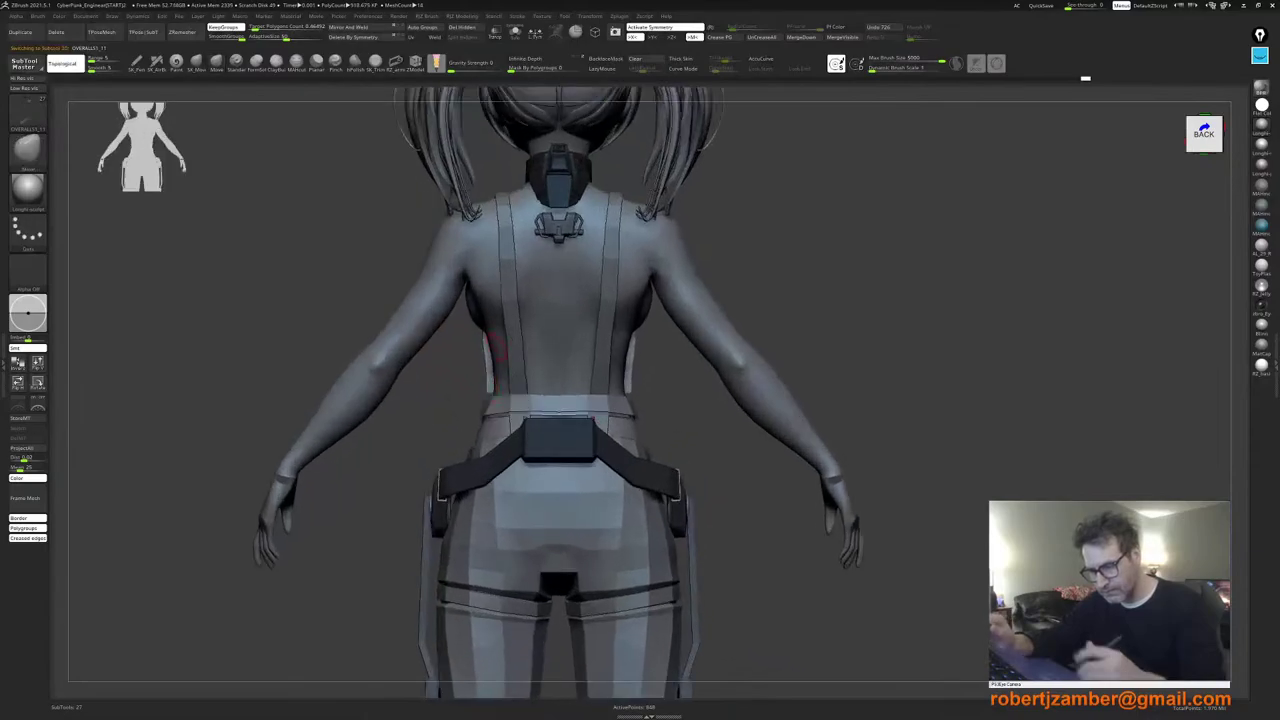
pyautogui.press('w')
pyautogui.moveTo(524, 259)
pyautogui.keyDown('ctrl'); pyautogui.mouseDown(button='right')
pyautogui.moveTo(541, 228)
pyautogui.moveTo(537, 264)
pyautogui.mouseUp(button='right'); pyautogui.keyUp('ctrl')
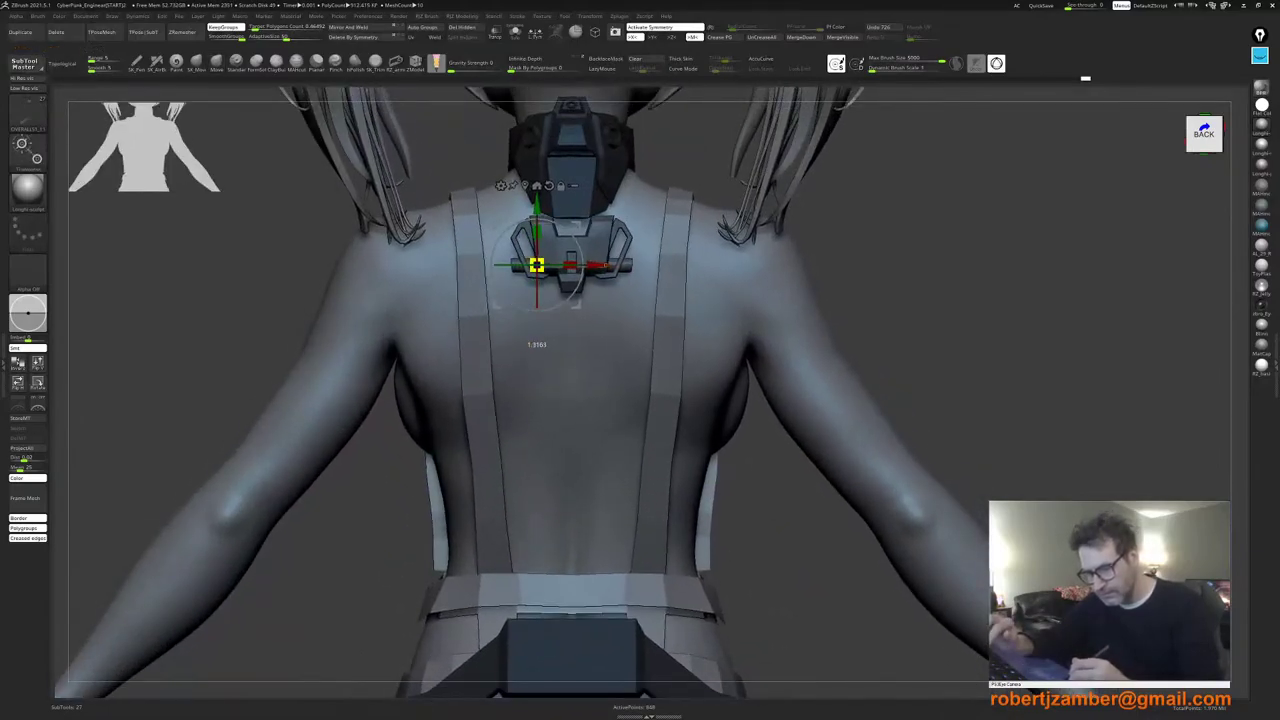
pyautogui.moveTo(545, 265); pyautogui.dragTo(539, 265)
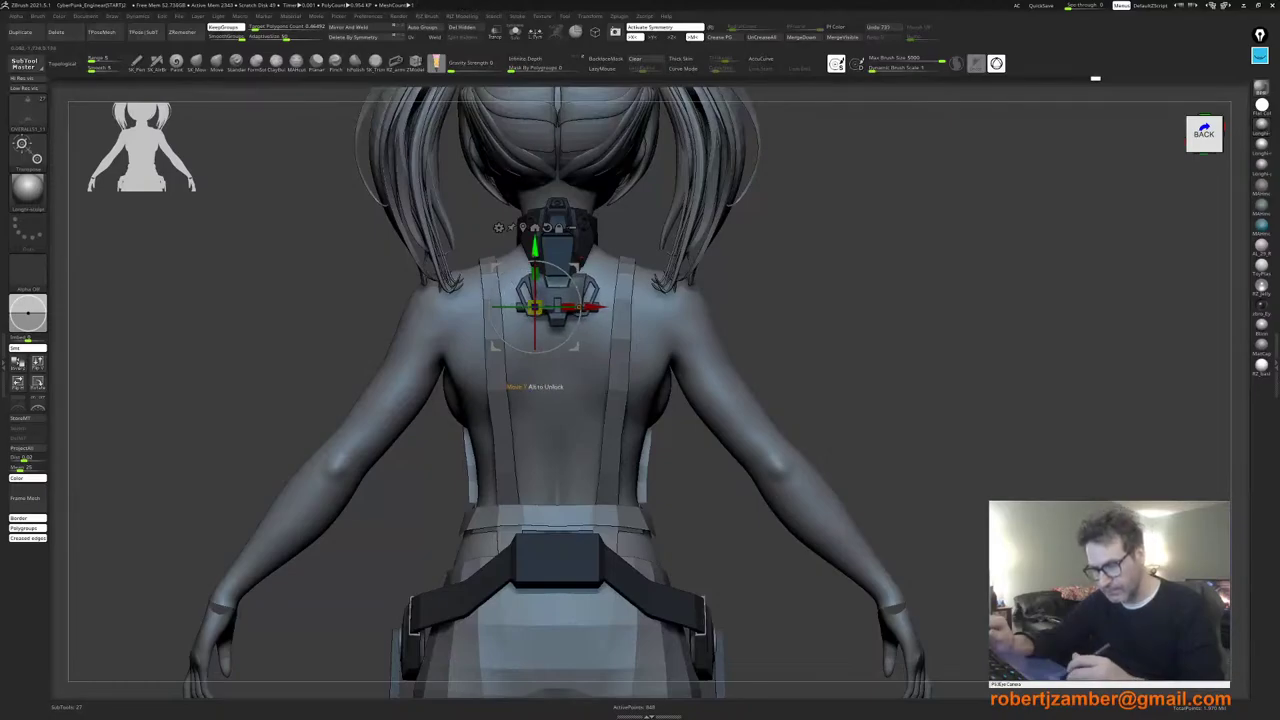
# Step: Reposition the enlarged spine plate against the upper back, checking it from the side and from behind
pyautogui.keyDown('ctrl'); pyautogui.moveTo(535, 255); pyautogui.dragTo(470, 332, button='right'); pyautogui.keyUp('ctrl')
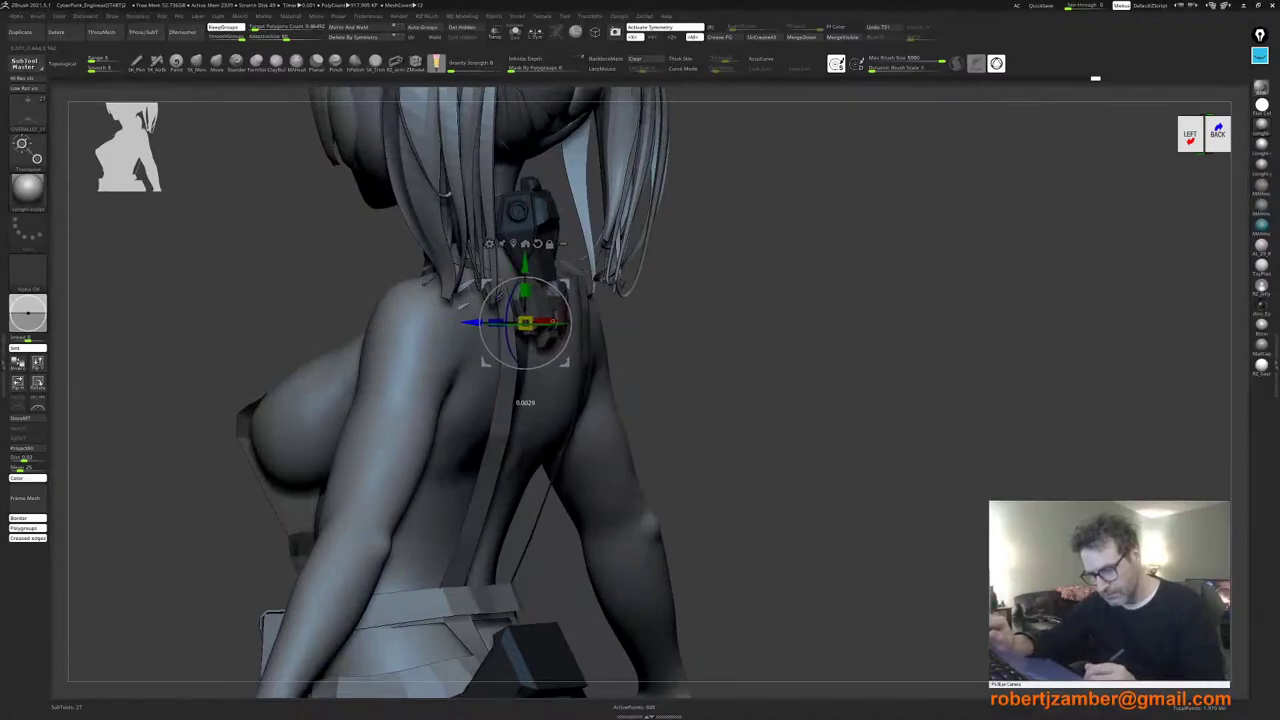
pyautogui.moveTo(556, 322); pyautogui.dragTo(480, 322, button='right')
pyautogui.moveTo(591, 331); pyautogui.dragTo(596, 331)
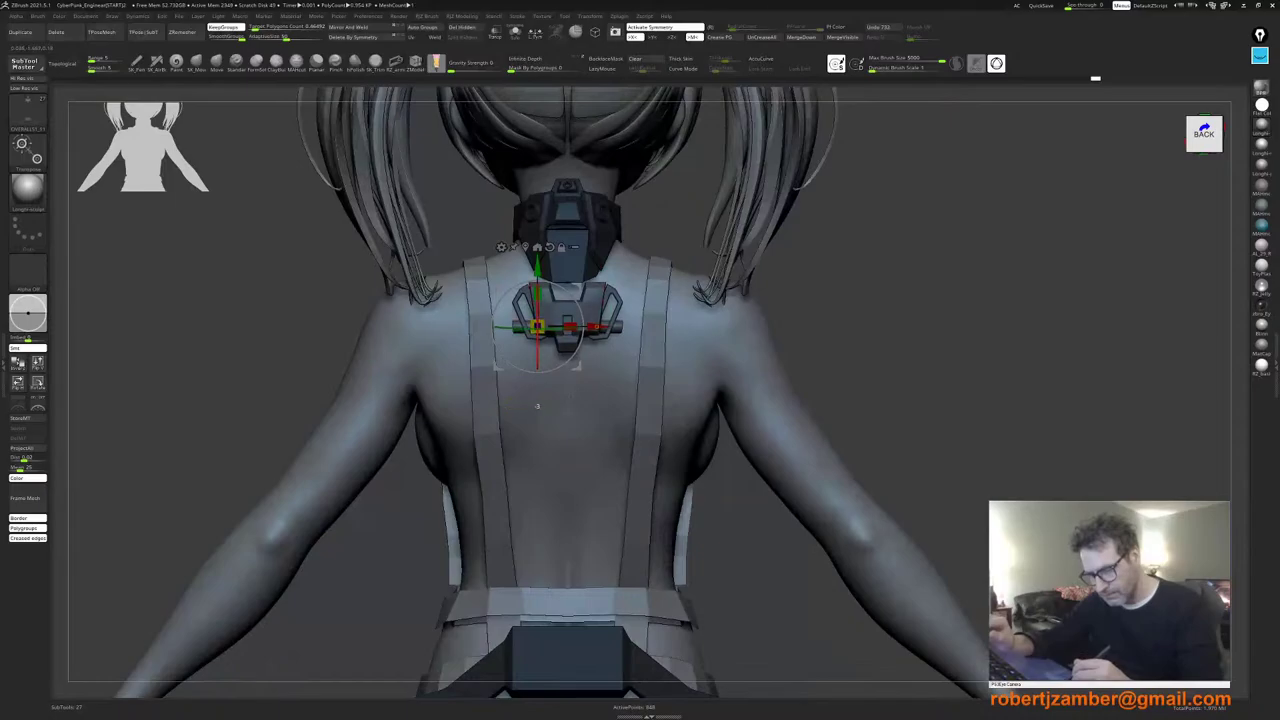
pyautogui.moveTo(500, 400)
pyautogui.keyDown('ctrl'); pyautogui.mouseDown(button='right')
pyautogui.moveTo(500, 342)
pyautogui.moveTo(532, 431)
pyautogui.mouseUp(button='right'); pyautogui.keyUp('ctrl')
pyautogui.press('q')
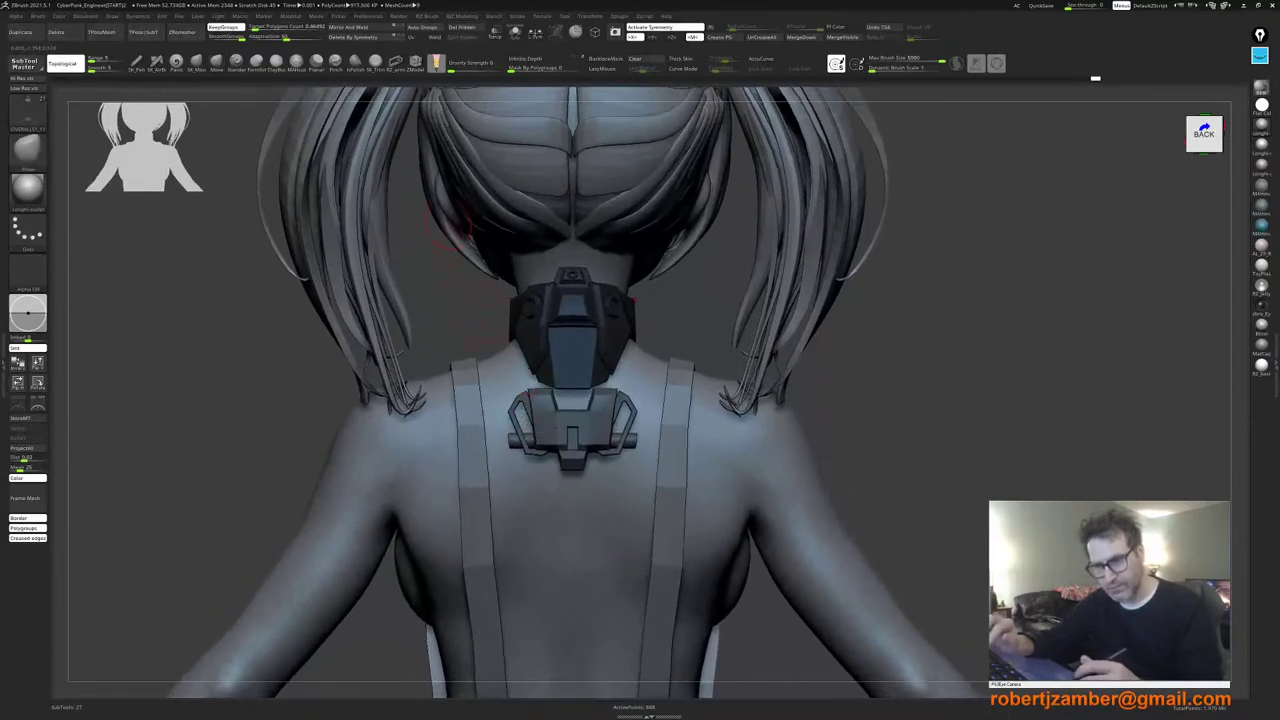
# Step: Choose the InsertCylndrExt insert mesh brush for building segmented hoses
pyautogui.click(396, 63)
pyautogui.press('b')
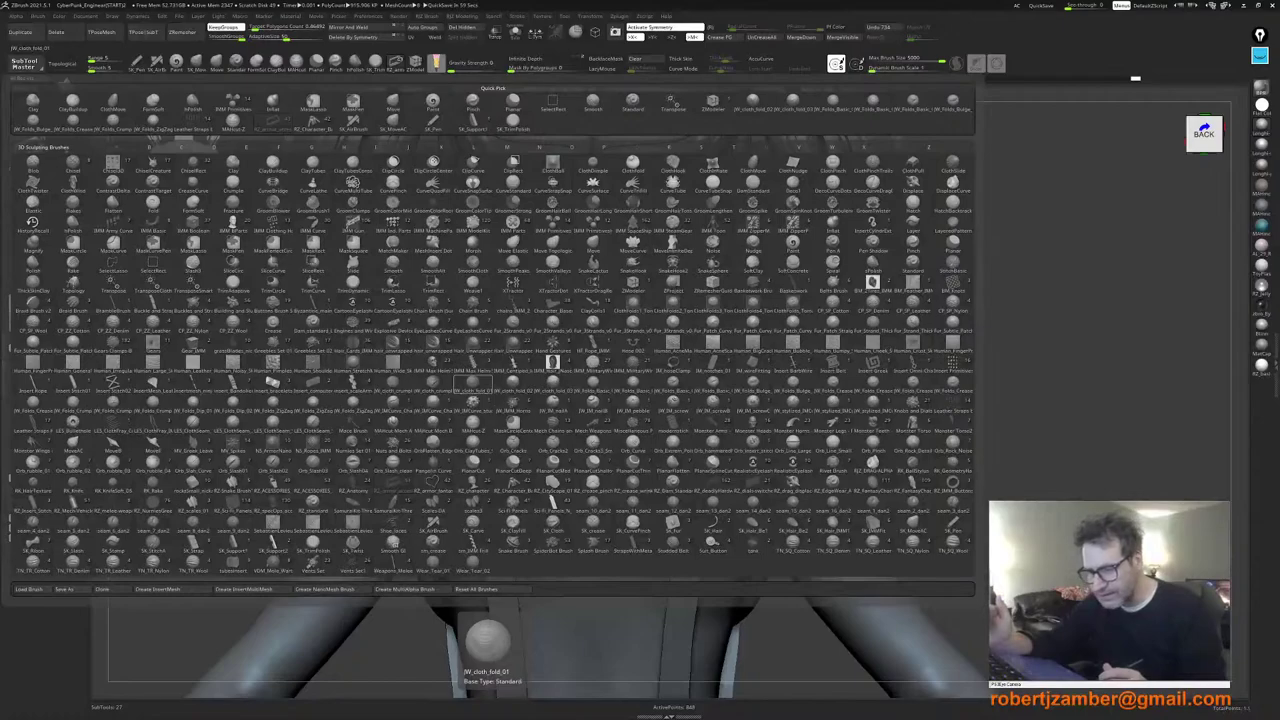
pyautogui.press('i')
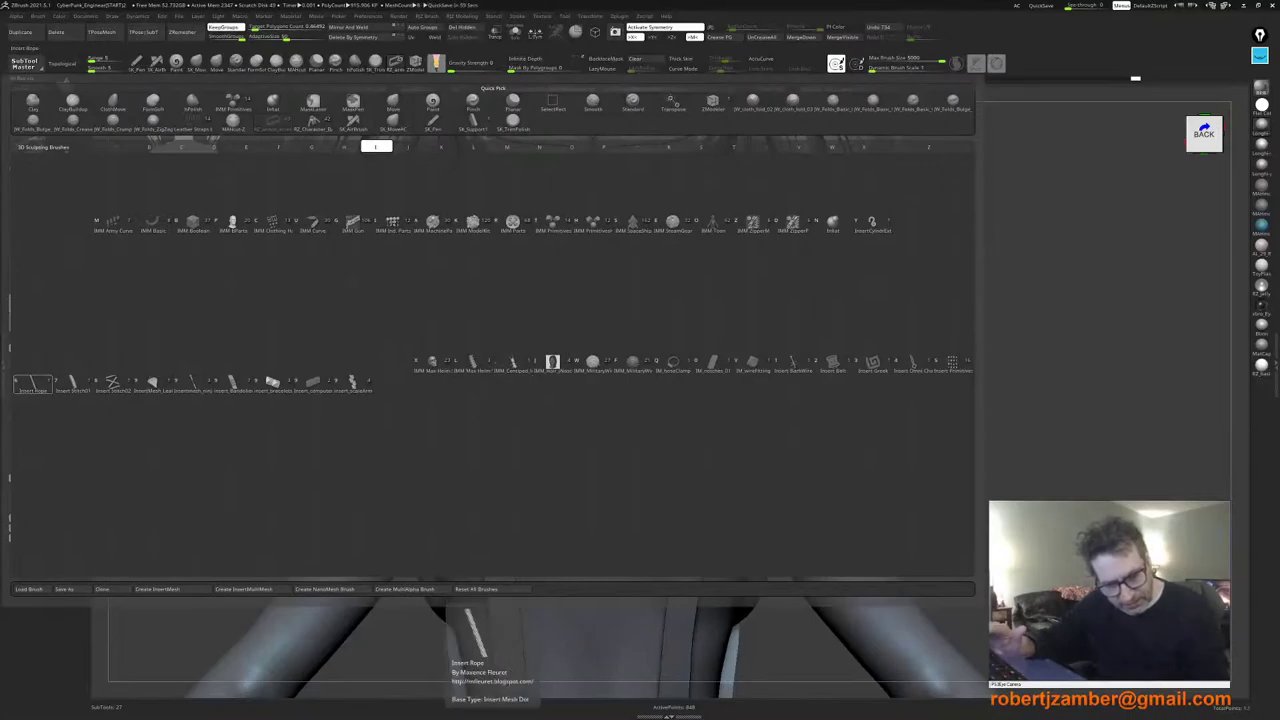
pyautogui.press('Right')
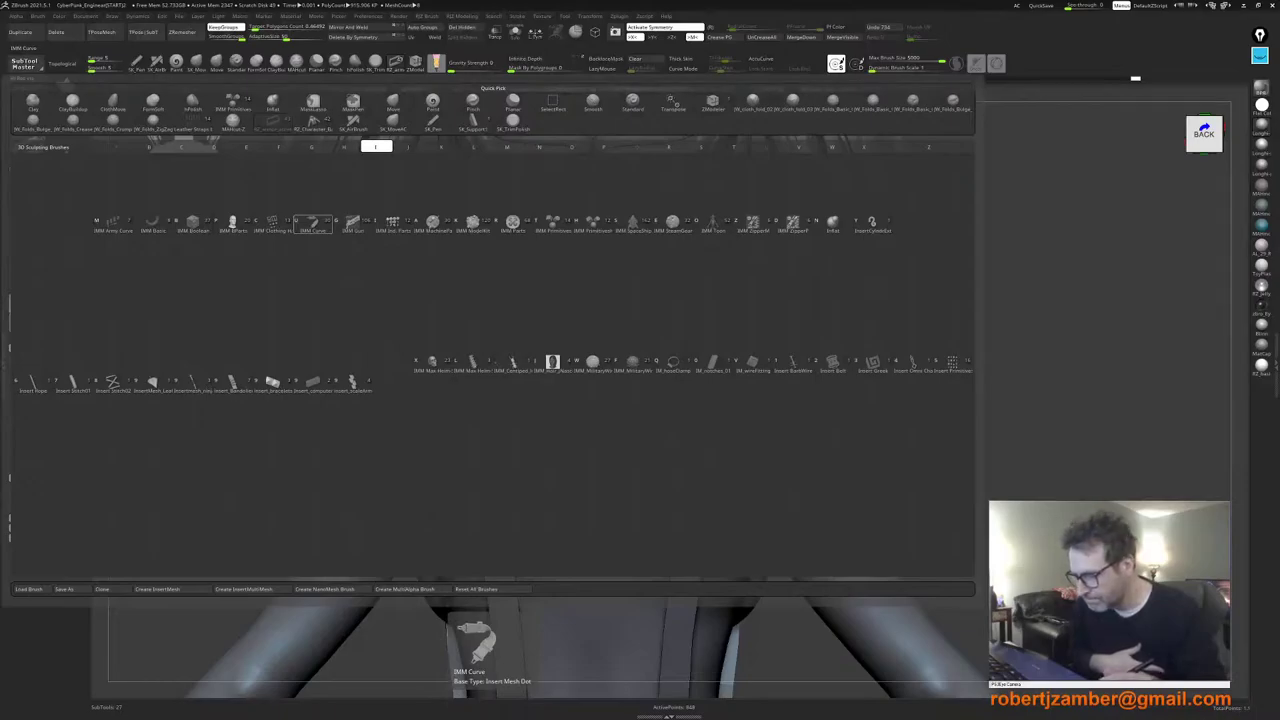
pyautogui.press('Right')
pyautogui.press('Right')
pyautogui.press('Right')
pyautogui.press('Right')
pyautogui.press('Right')
pyautogui.press('Right')
pyautogui.press('Right')
pyautogui.press('Right')
pyautogui.press('Right')
pyautogui.press('Right')
pyautogui.press('Right')
pyautogui.press('Right')
pyautogui.press('Right')
pyautogui.press('Right')
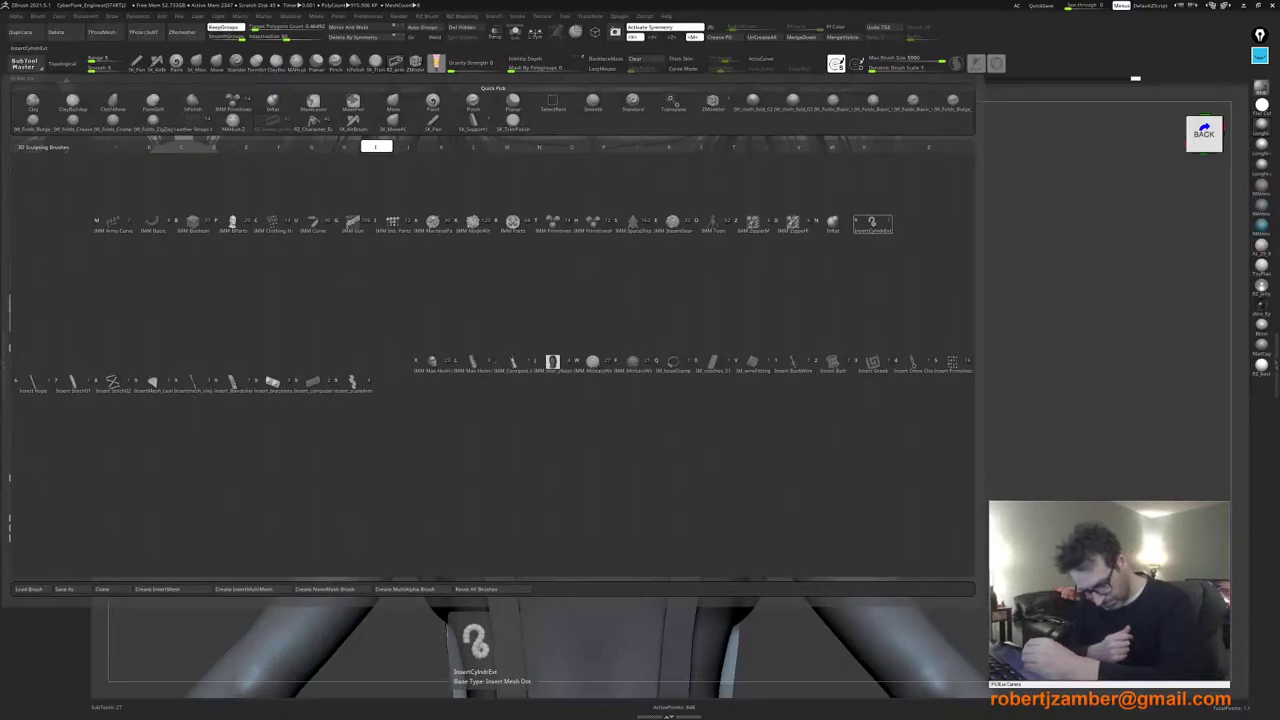
pyautogui.press('Return')
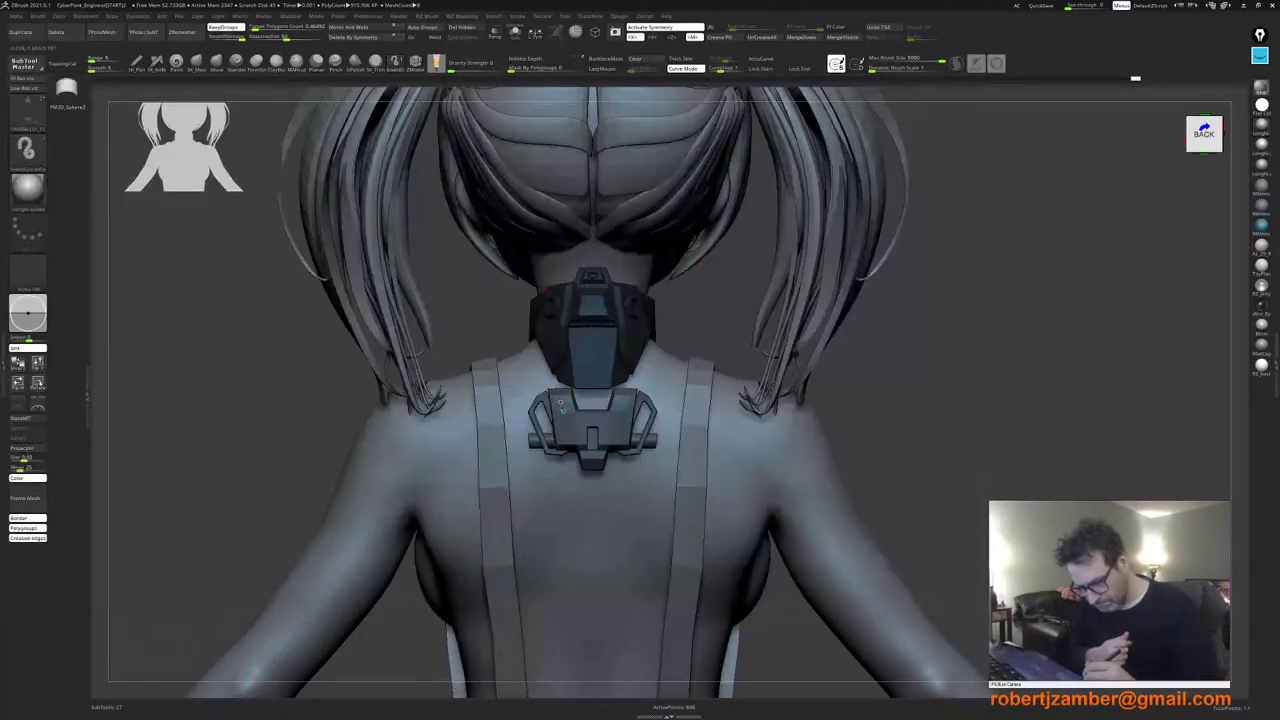
# Step: Draw mirrored segmented hoses between the collar and the spine plate with Lock Start on, and thicken them to the brush size
pyautogui.moveTo(546, 323); pyautogui.dragTo(544, 318)
pyautogui.moveTo(505, 398)
pyautogui.mouseDown(button='right')
pyautogui.moveTo(552, 414)
pyautogui.moveTo(516, 343)
pyautogui.mouseUp(button='right')
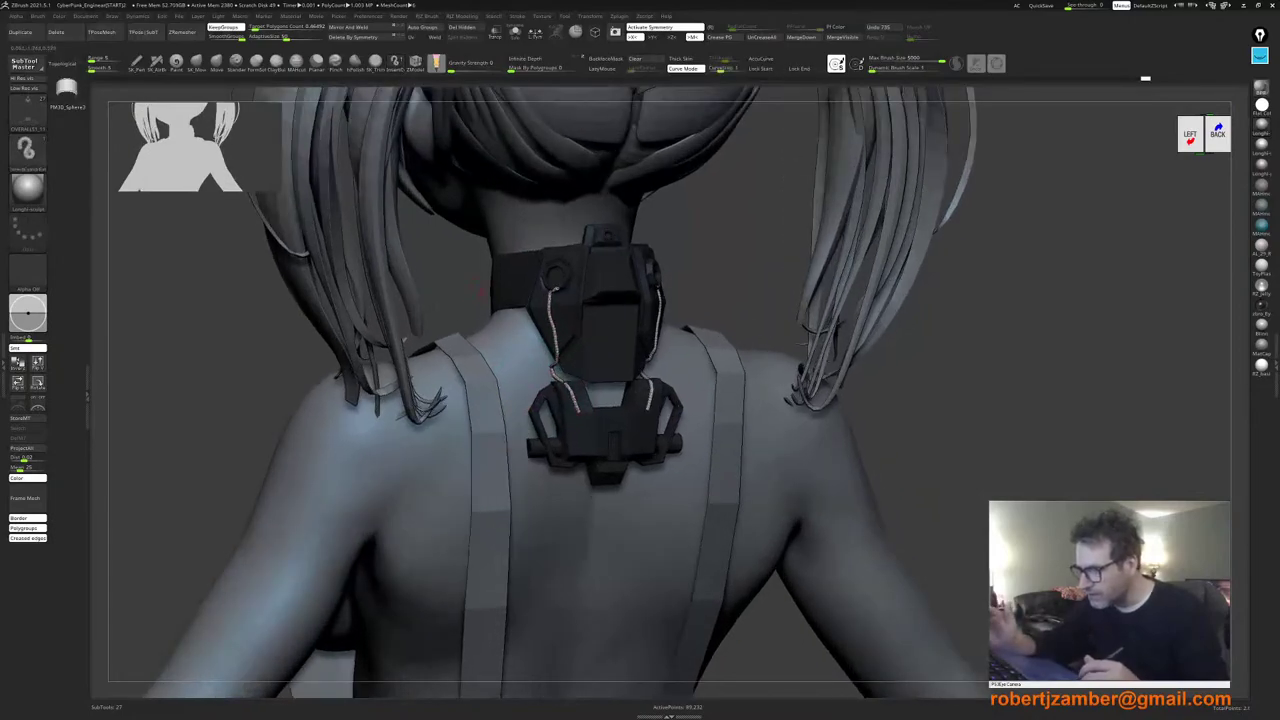
pyautogui.click(762, 69)
pyautogui.moveTo(550, 291); pyautogui.dragTo(541, 244)
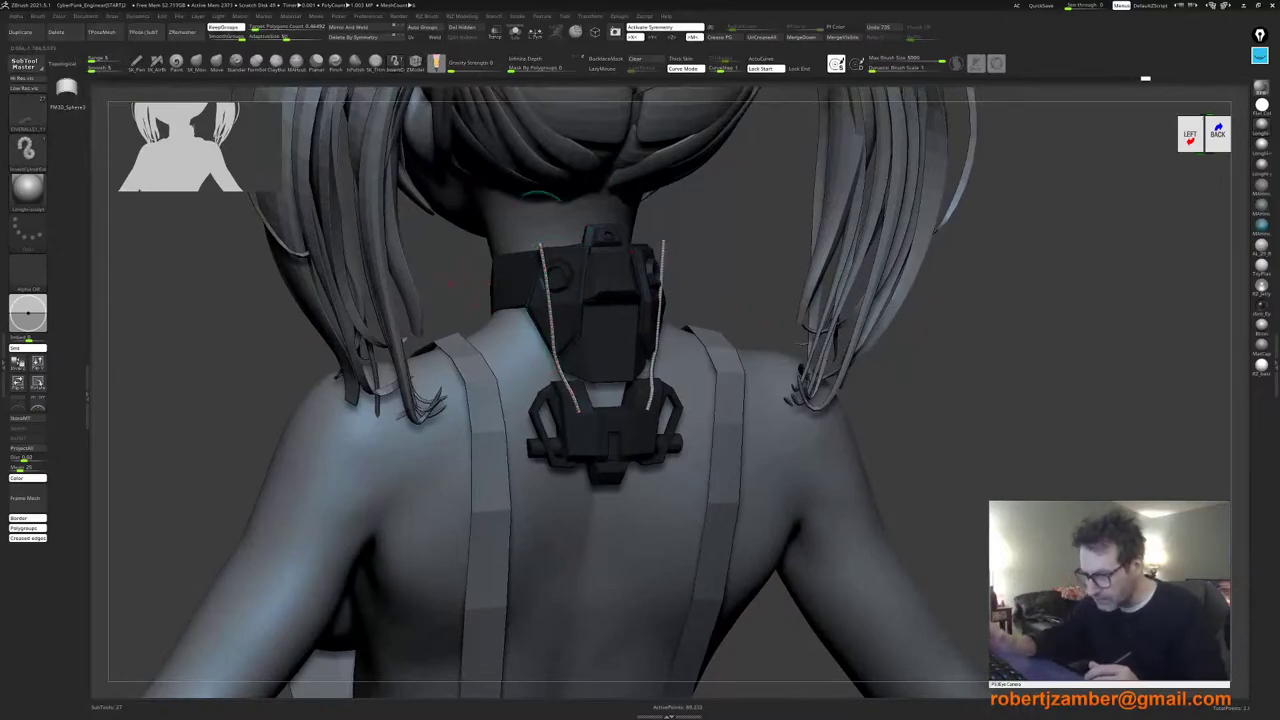
pyautogui.click(546, 290)
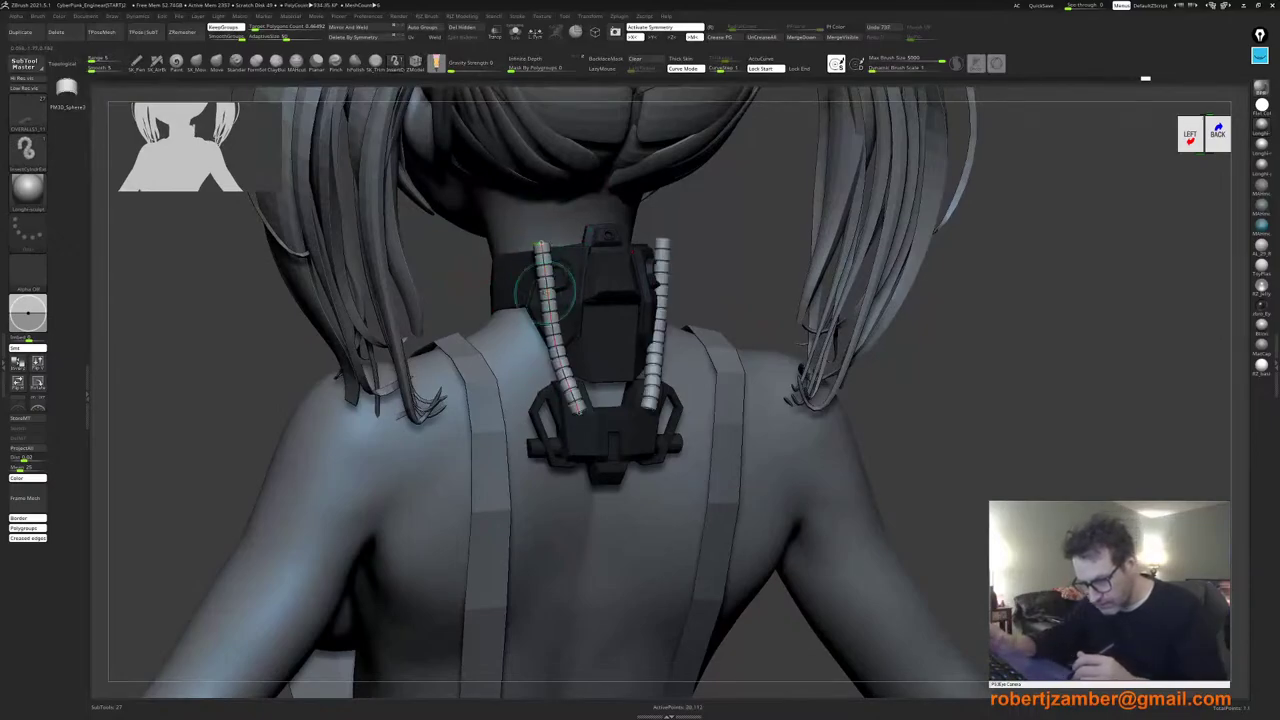
# Step: Pull the hoses' lower ends further onto the spine plate and bring their upper ends to the collar's round ports
pyautogui.moveTo(578, 411); pyautogui.dragTo(587, 434)
pyautogui.moveTo(549, 300); pyautogui.dragTo(500, 300, button='right')
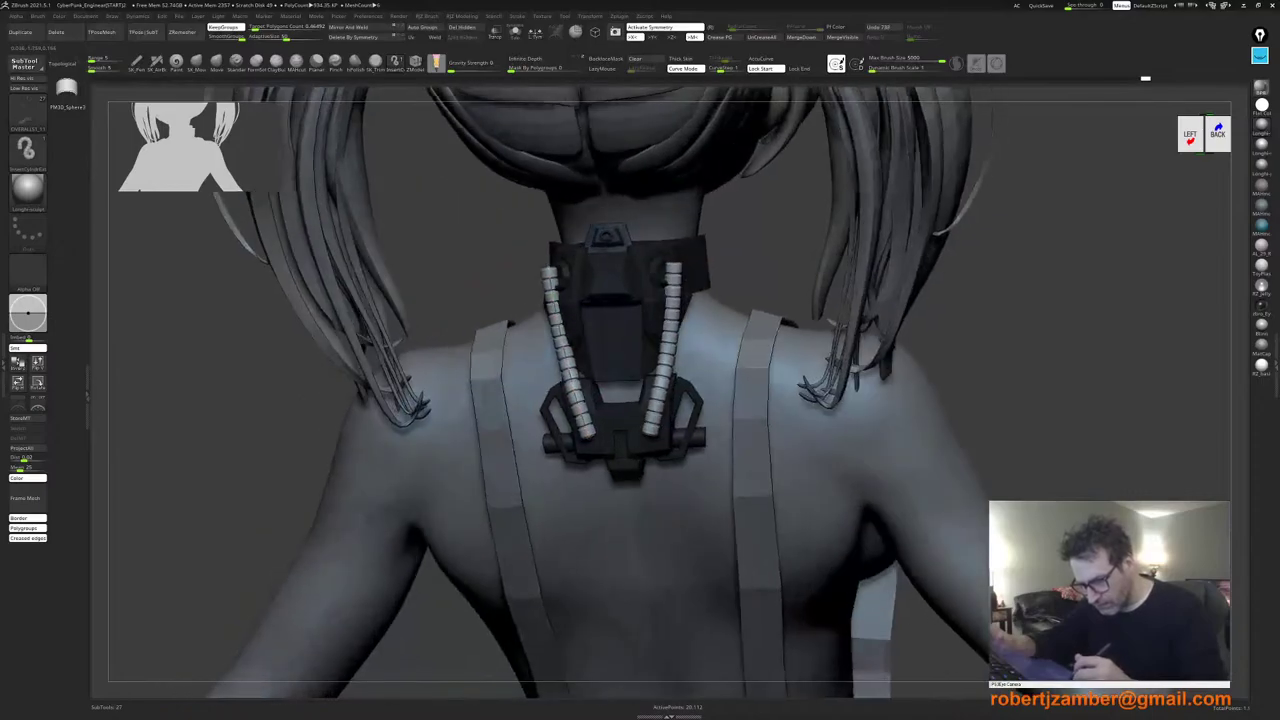
pyautogui.moveTo(548, 269); pyautogui.dragTo(558, 273)
pyautogui.moveTo(557, 320); pyautogui.dragTo(528, 331)
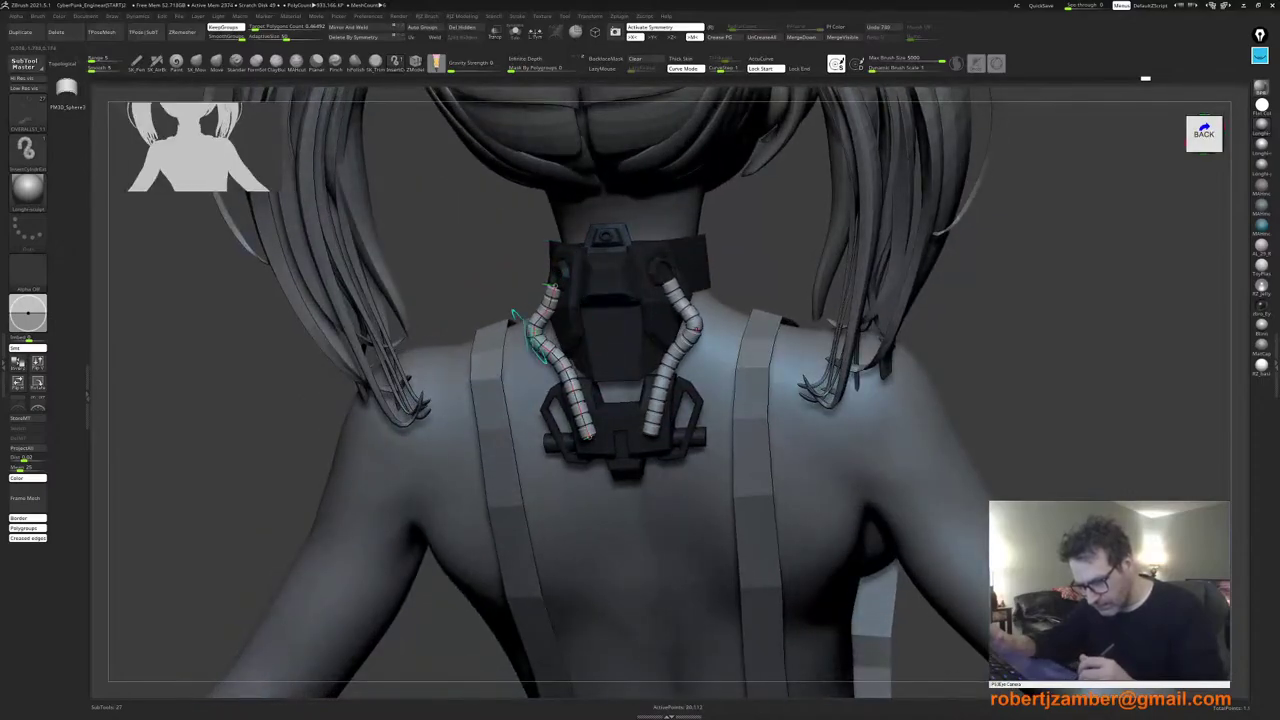
pyautogui.moveTo(529, 332); pyautogui.dragTo(585, 335, button='right')
pyautogui.moveTo(547, 288); pyautogui.dragTo(553, 271)
pyautogui.moveTo(545, 300); pyautogui.dragTo(596, 306, button='right')
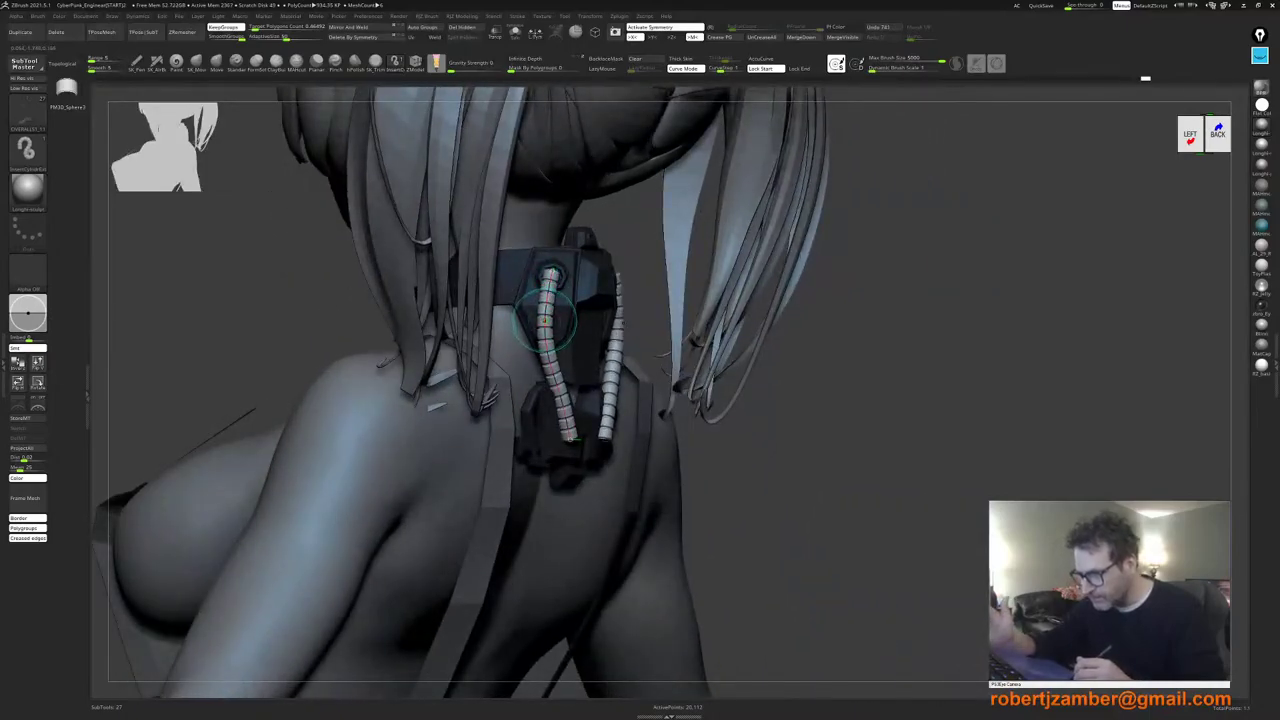
# Step: Shape the hoses in side view, placing their lower ends on the plate's outer sides and upper ends at the collar ports
pyautogui.moveTo(546, 320); pyautogui.dragTo(566, 352)
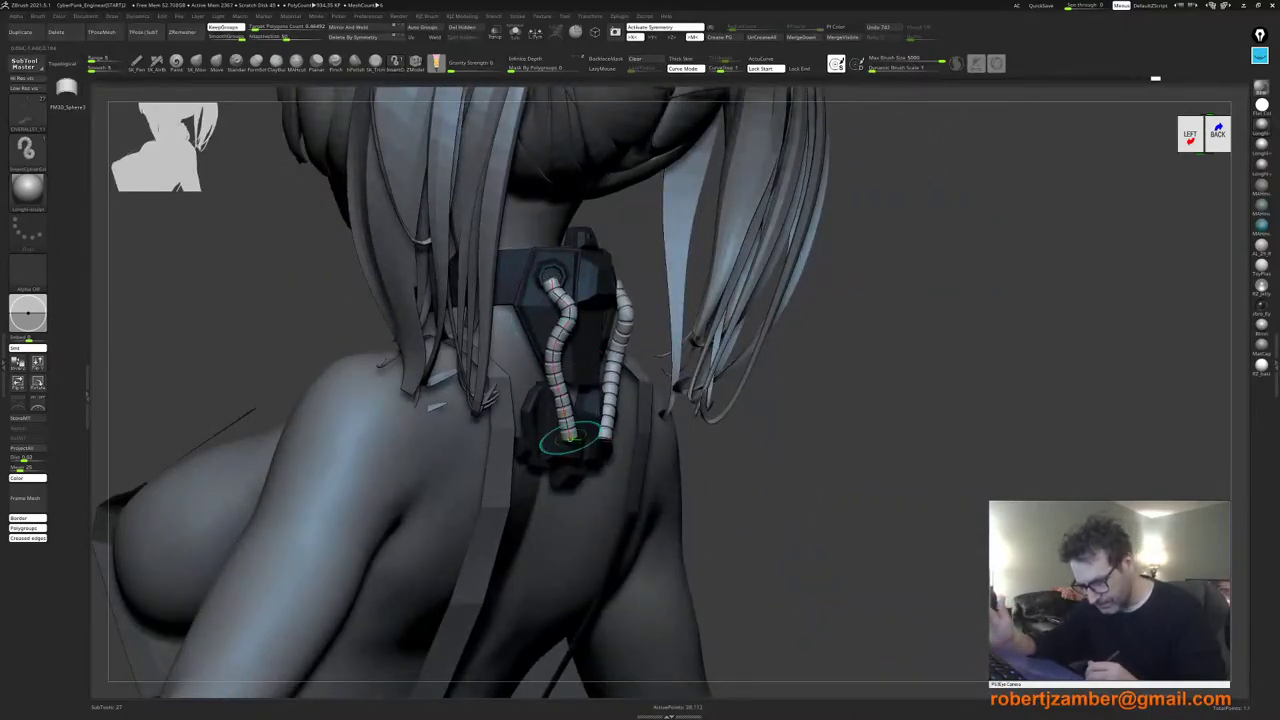
pyautogui.moveTo(570, 438)
pyautogui.mouseDown()
pyautogui.moveTo(578, 450)
pyautogui.moveTo(552, 447)
pyautogui.mouseUp()
pyautogui.moveTo(555, 289); pyautogui.dragTo(551, 277)
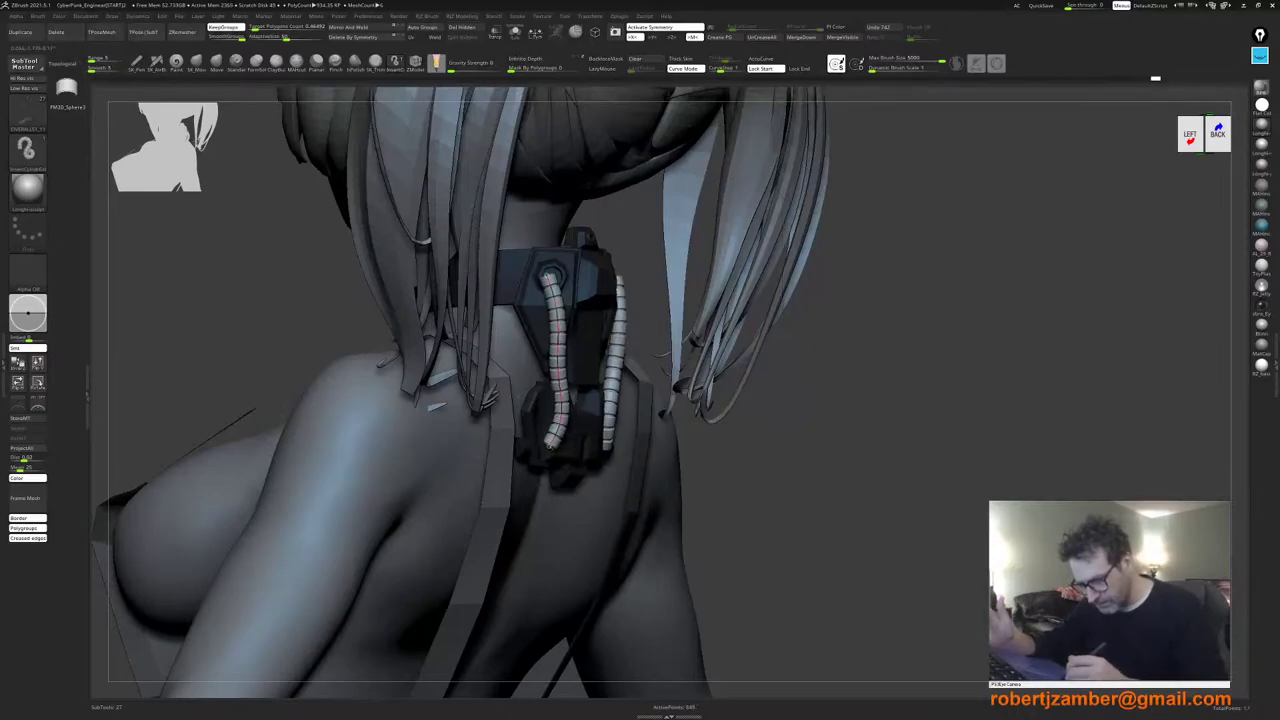
pyautogui.moveTo(551, 277); pyautogui.dragTo(503, 274, button='right')
pyautogui.moveTo(535, 272); pyautogui.dragTo(545, 270)
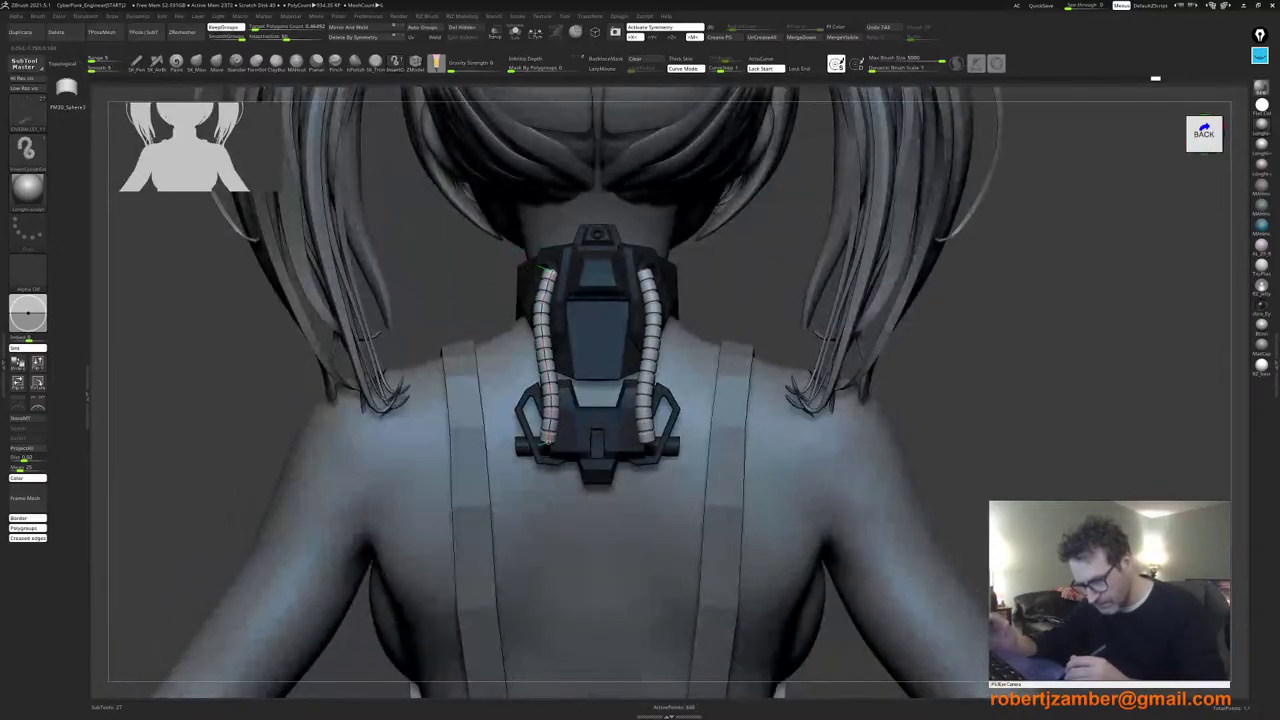
# Step: Try swinging the hoses' upper ends outside the collar and moving their lower ends inward to the spine plate's bottom centre
pyautogui.moveTo(546, 328); pyautogui.dragTo(507, 282)
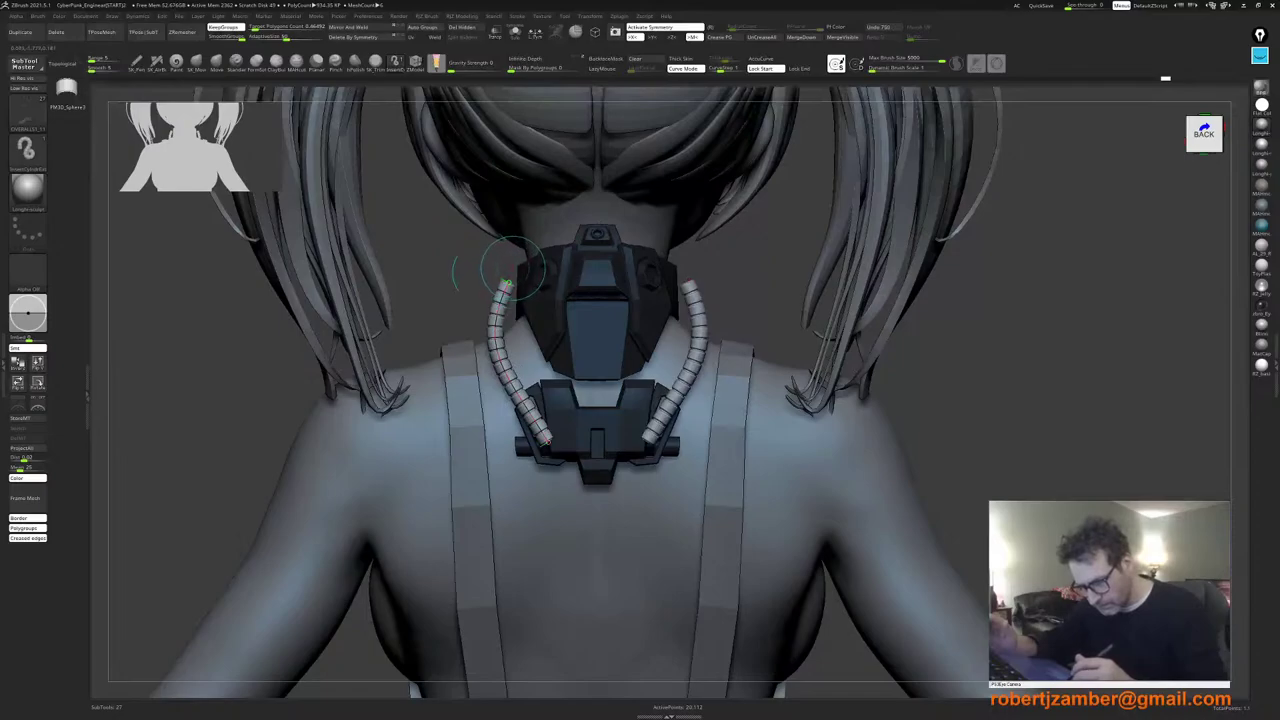
pyautogui.moveTo(520, 428); pyautogui.dragTo(572, 431, button='right')
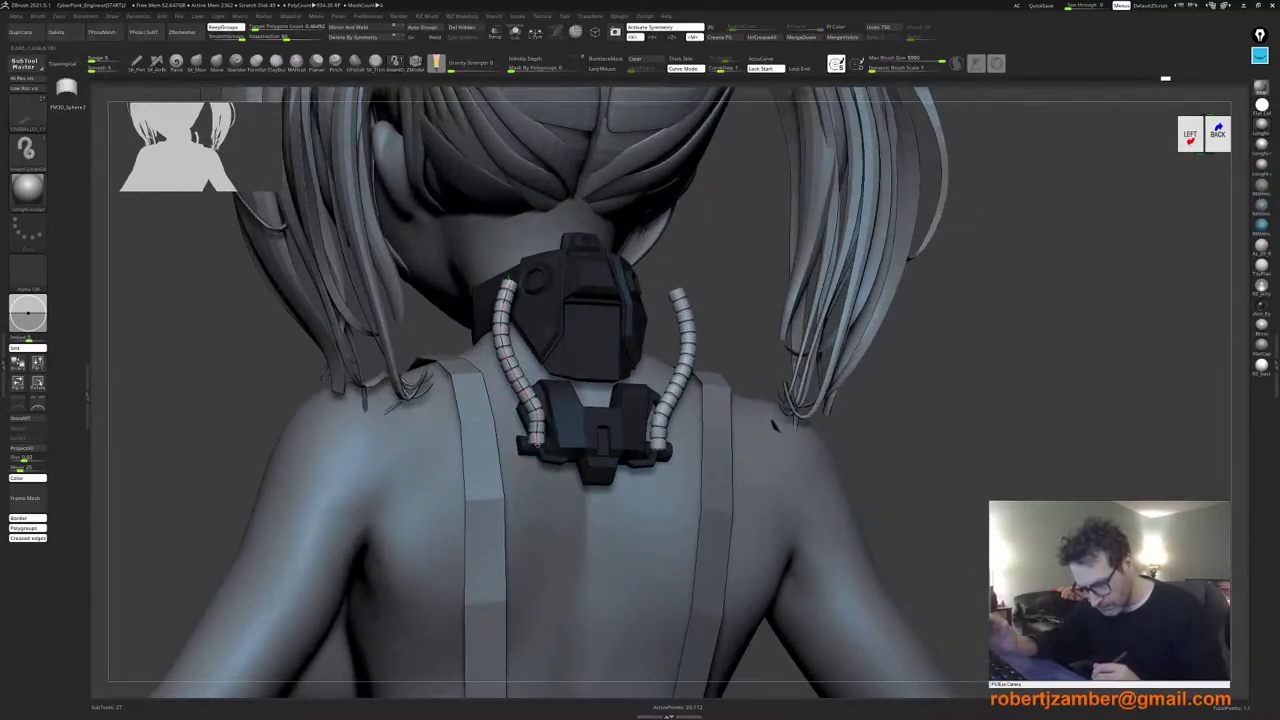
pyautogui.moveTo(538, 443); pyautogui.dragTo(577, 435)
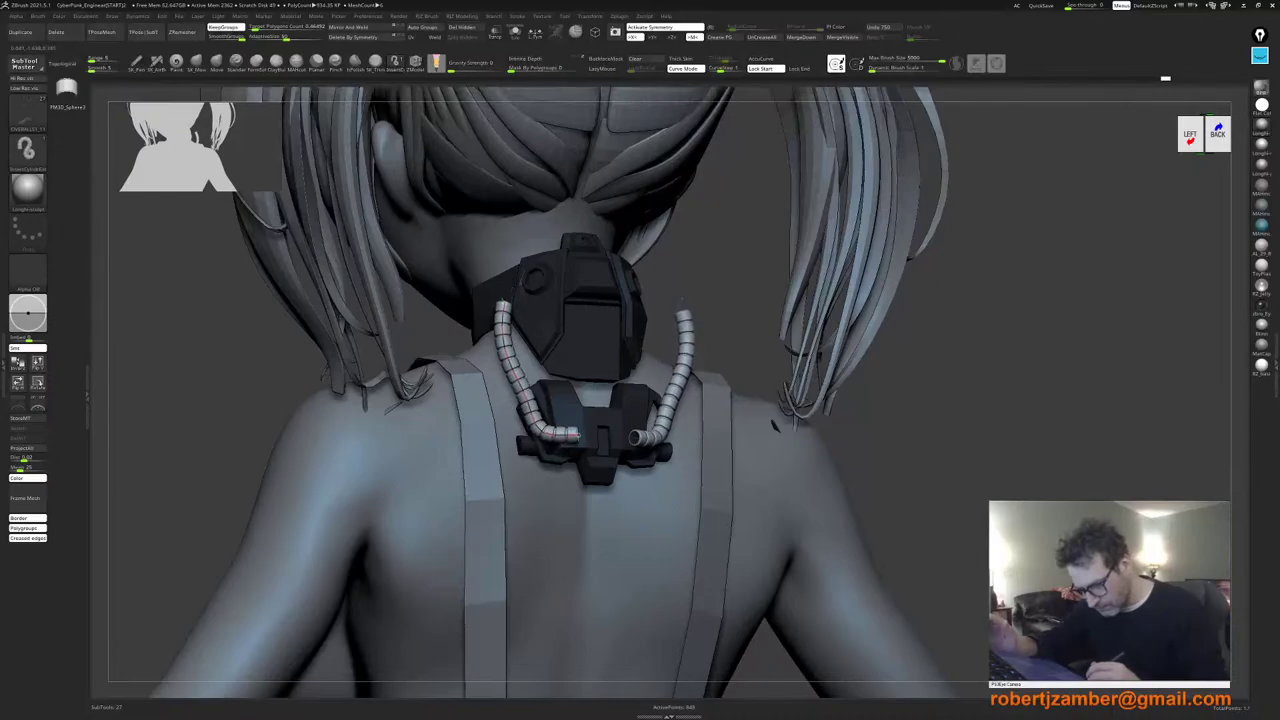
pyautogui.moveTo(574, 446); pyautogui.dragTo(528, 422, button='right')
pyautogui.moveTo(577, 434); pyautogui.dragTo(578, 464)
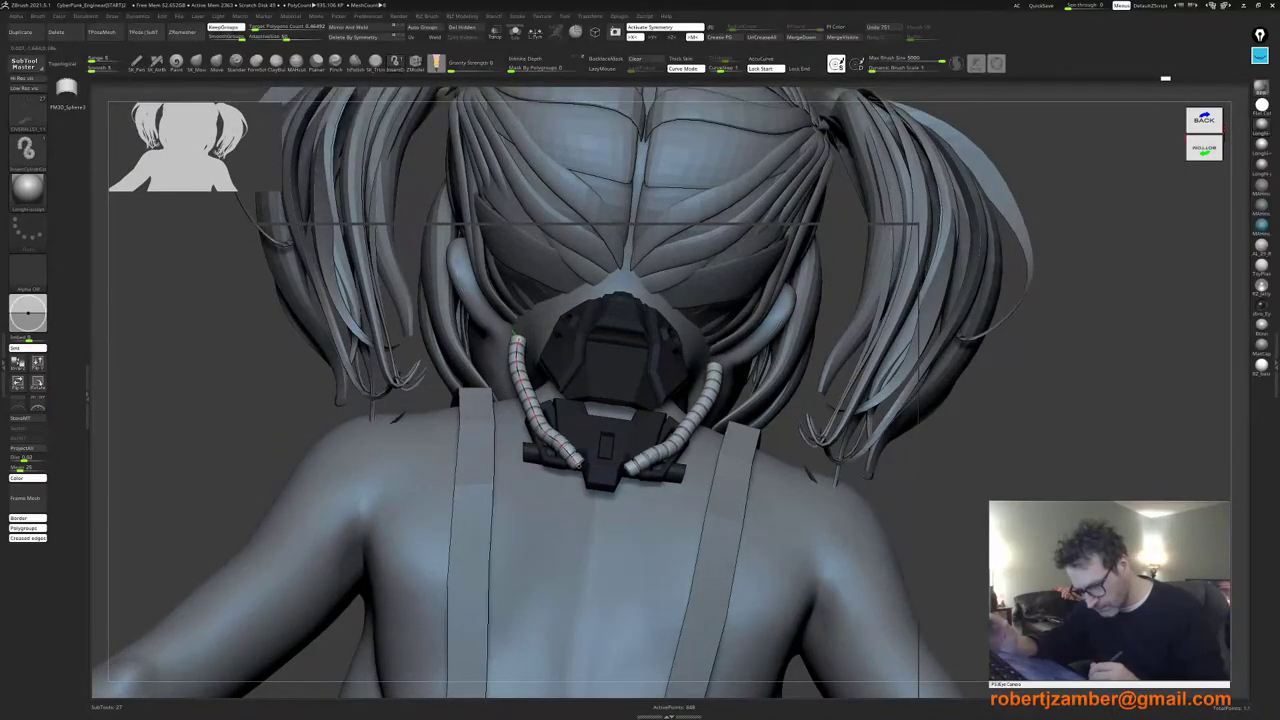
# Step: Try bringing the hoses' upper ends inward over the collar armor and pulling them back away from the neck in side view
pyautogui.moveTo(530, 410); pyautogui.dragTo(582, 444, button='right')
pyautogui.moveTo(514, 334); pyautogui.dragTo(580, 328)
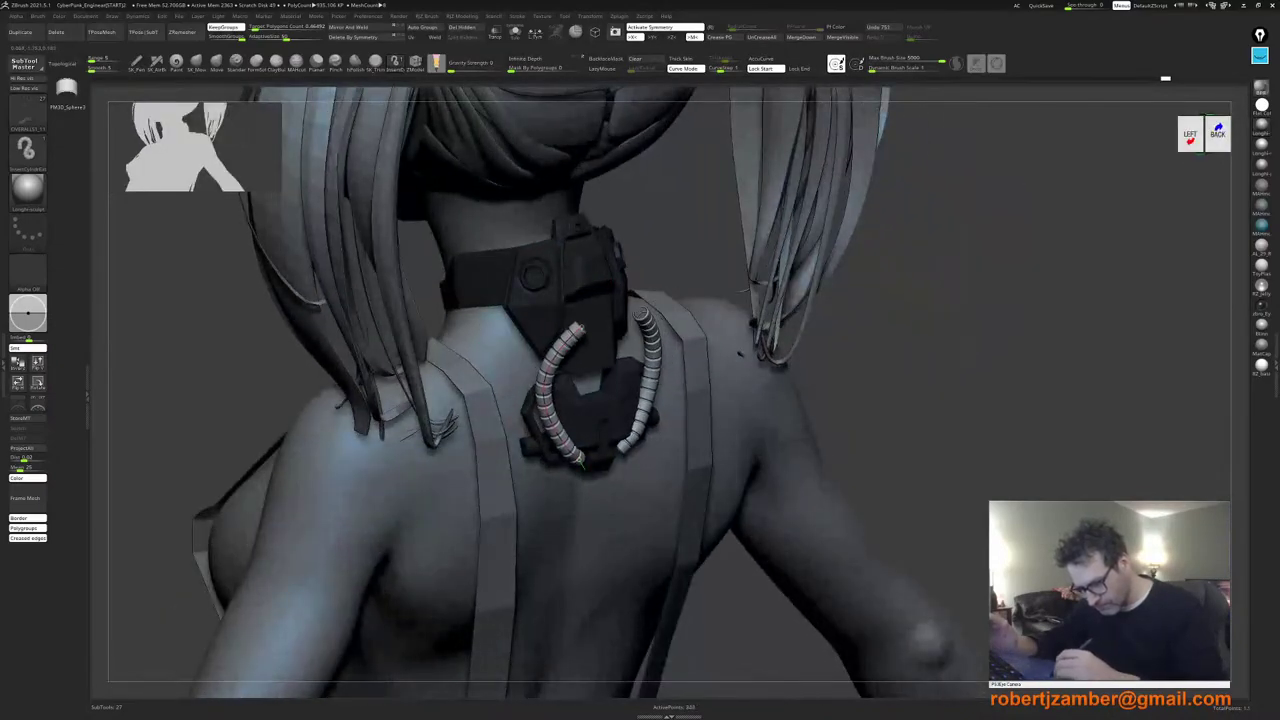
pyautogui.keyDown('shift'); pyautogui.moveTo(573, 333); pyautogui.dragTo(605, 338, button='right'); pyautogui.keyUp('shift')
pyautogui.moveTo(572, 326)
pyautogui.mouseDown()
pyautogui.moveTo(630, 356)
pyautogui.moveTo(692, 441)
pyautogui.moveTo(606, 335)
pyautogui.moveTo(552, 340)
pyautogui.mouseUp()
pyautogui.keyDown('shift'); pyautogui.moveTo(562, 325); pyautogui.dragTo(520, 298, button='right'); pyautogui.keyUp('shift')
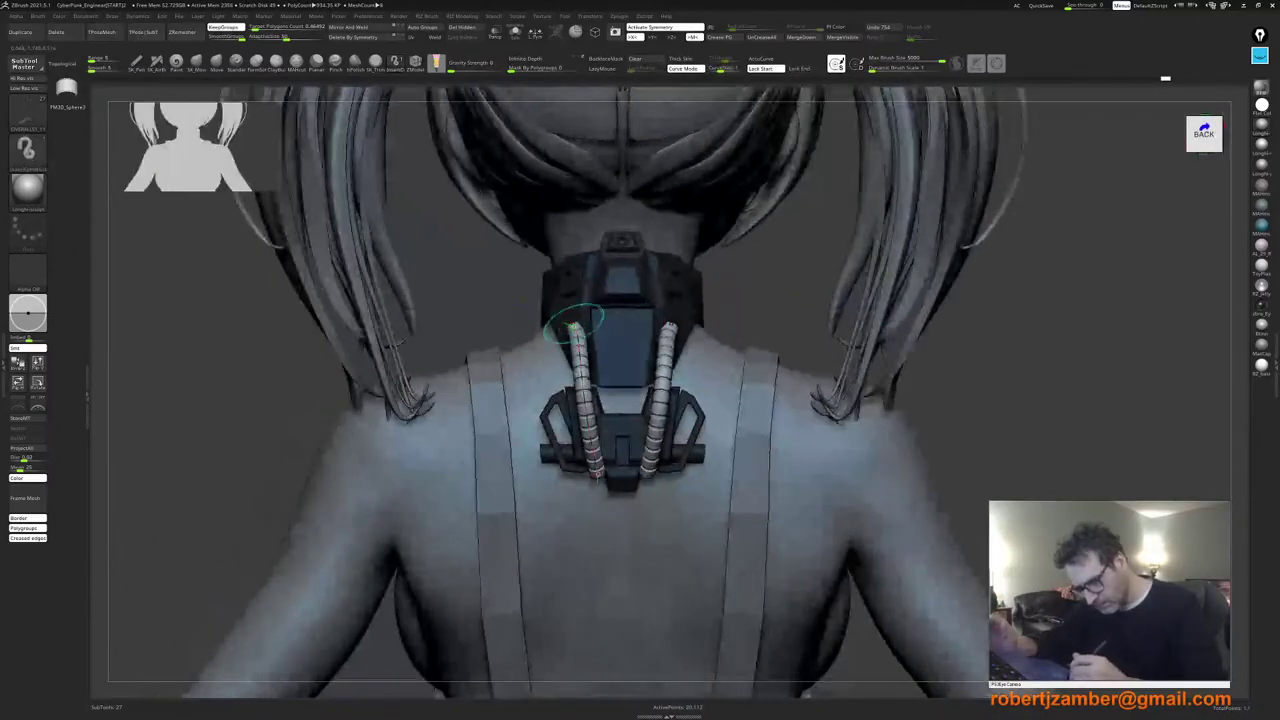
pyautogui.moveTo(574, 326)
pyautogui.mouseDown()
pyautogui.moveTo(579, 310)
pyautogui.moveTo(571, 337)
pyautogui.moveTo(571, 309)
pyautogui.mouseUp()
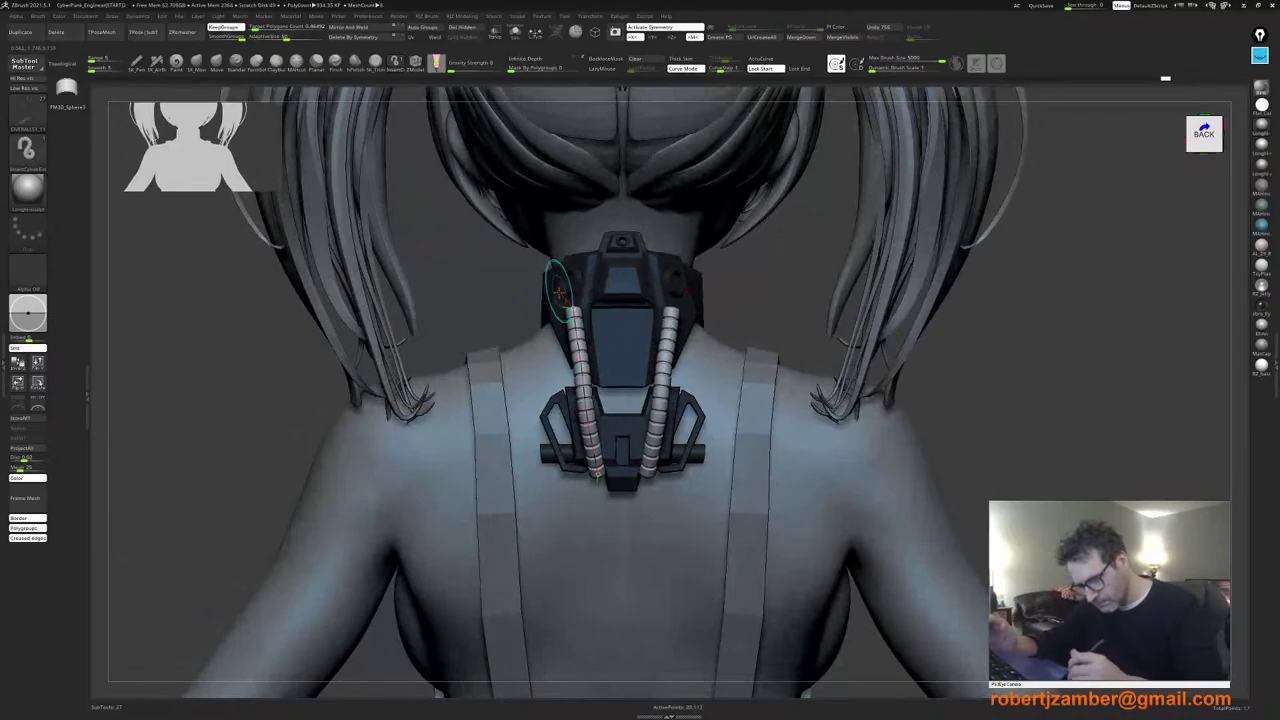
pyautogui.keyDown('shift'); pyautogui.moveTo(559, 292); pyautogui.dragTo(597, 297, button='right'); pyautogui.keyUp('shift')
pyautogui.moveTo(602, 311); pyautogui.dragTo(647, 320)
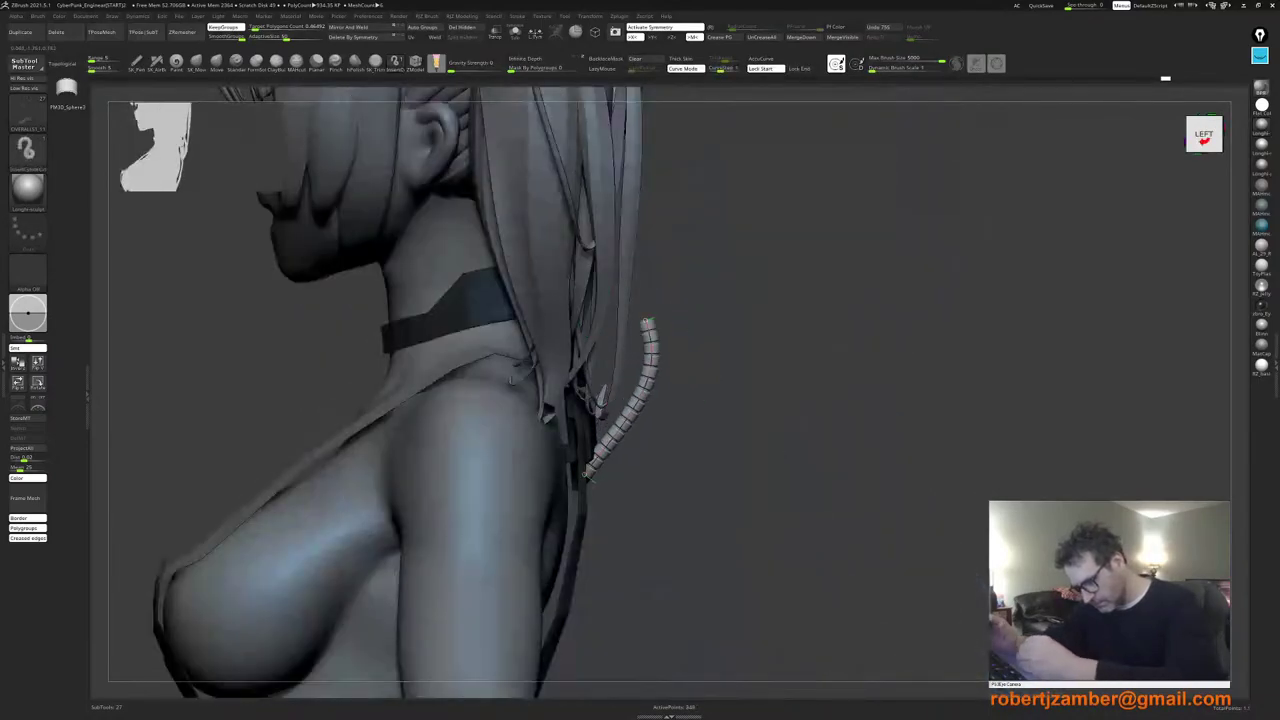
# Step: Try looping the hoses outward and upward, with their upper ends curling back into the collar's round ports
pyautogui.moveTo(676, 284); pyautogui.dragTo(642, 297, button='right')
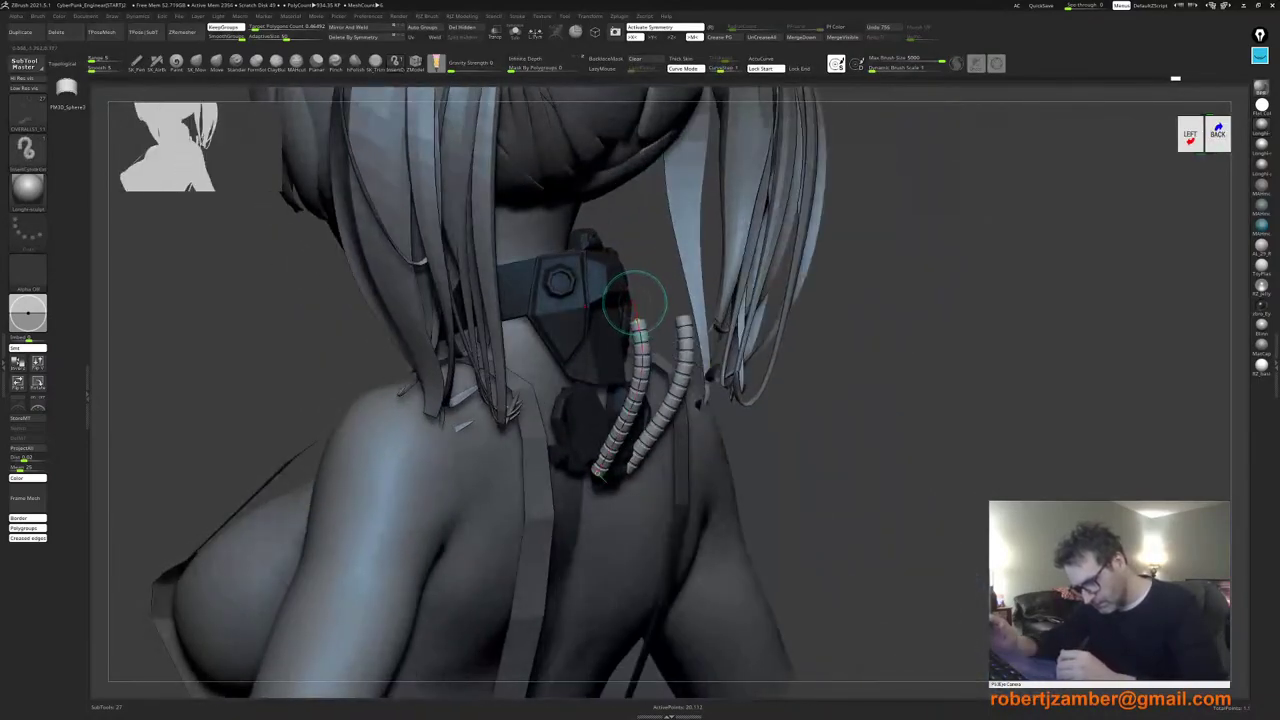
pyautogui.moveTo(575, 274); pyautogui.dragTo(574, 276)
pyautogui.moveTo(606, 278); pyautogui.dragTo(576, 285, button='right')
pyautogui.moveTo(597, 276); pyautogui.dragTo(411, 238)
pyautogui.moveTo(567, 244); pyautogui.dragTo(546, 296)
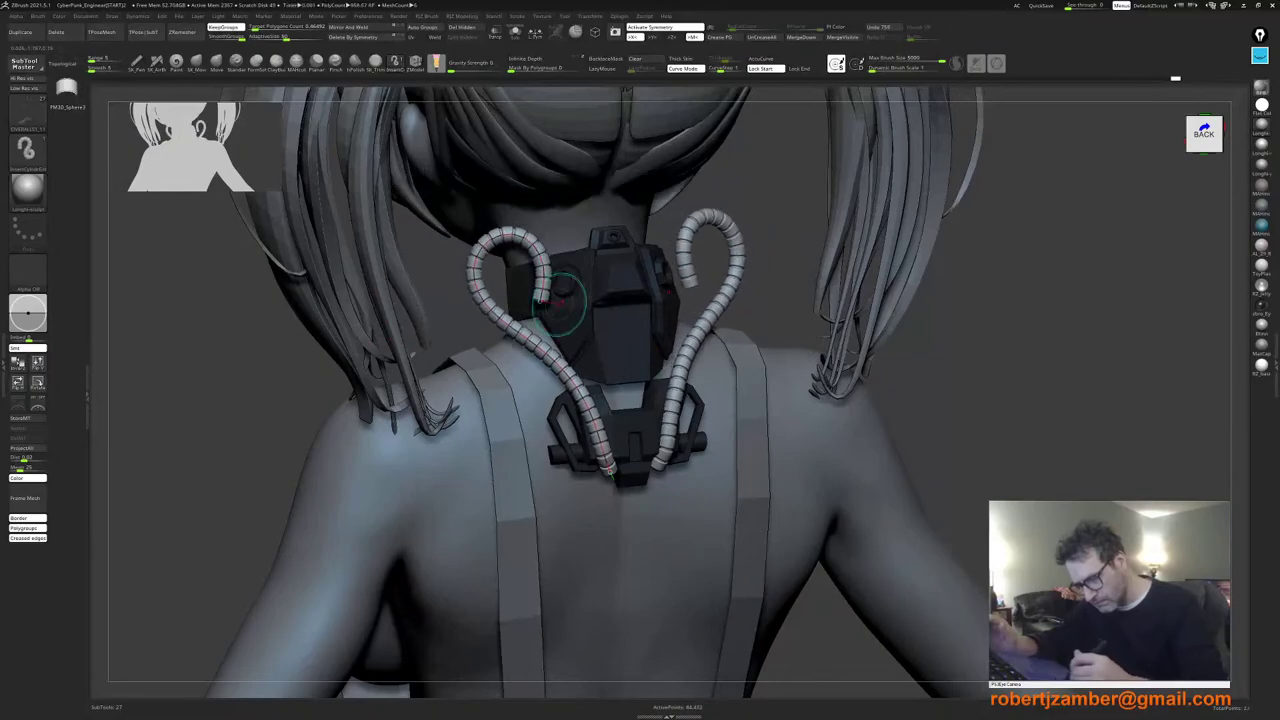
pyautogui.moveTo(560, 295); pyautogui.dragTo(448, 345, button='right')
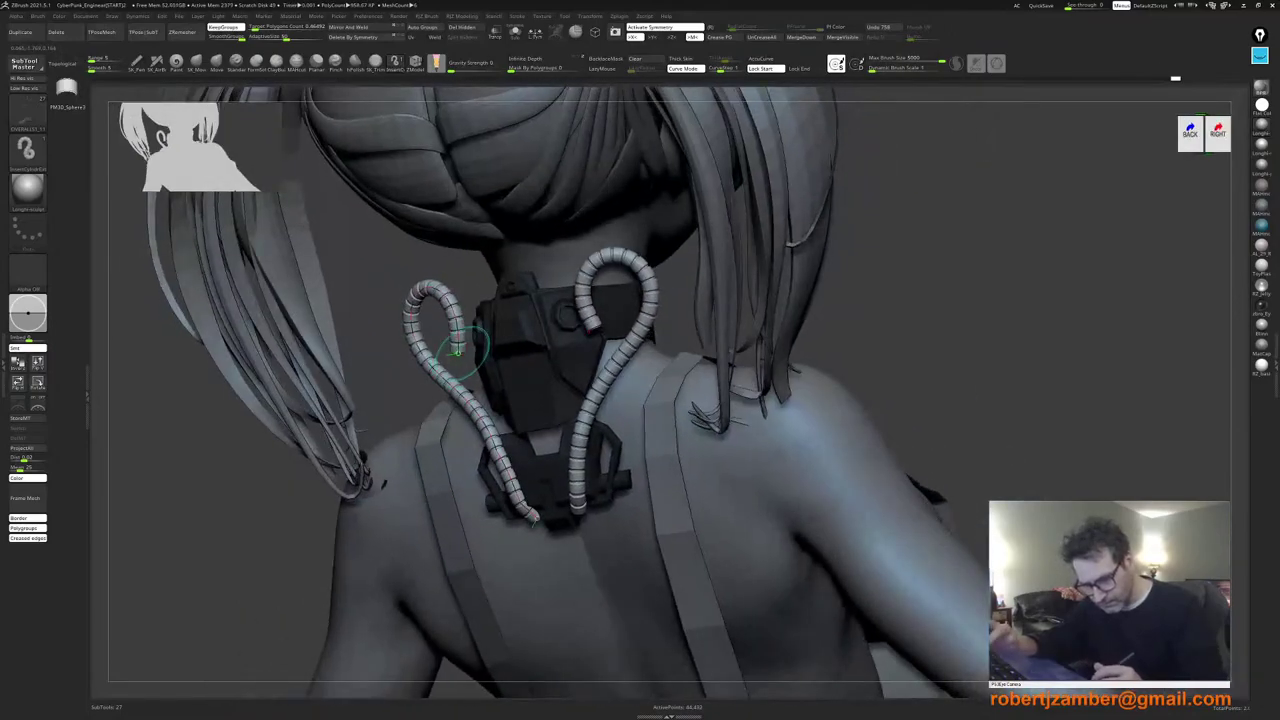
pyautogui.moveTo(458, 346); pyautogui.dragTo(494, 369)
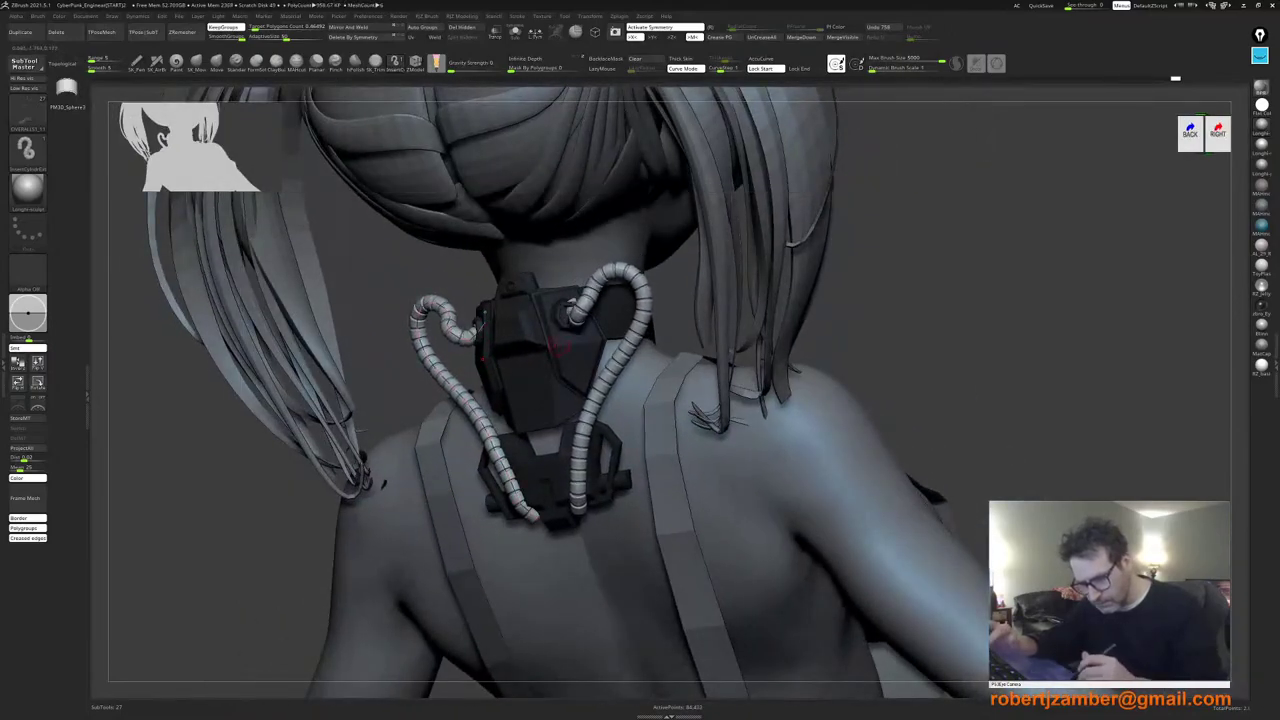
# Step: Try running the hoses' lower ends down the back and folding their upper ends over the middle of the collar armor
pyautogui.moveTo(557, 337); pyautogui.dragTo(438, 305, button='right')
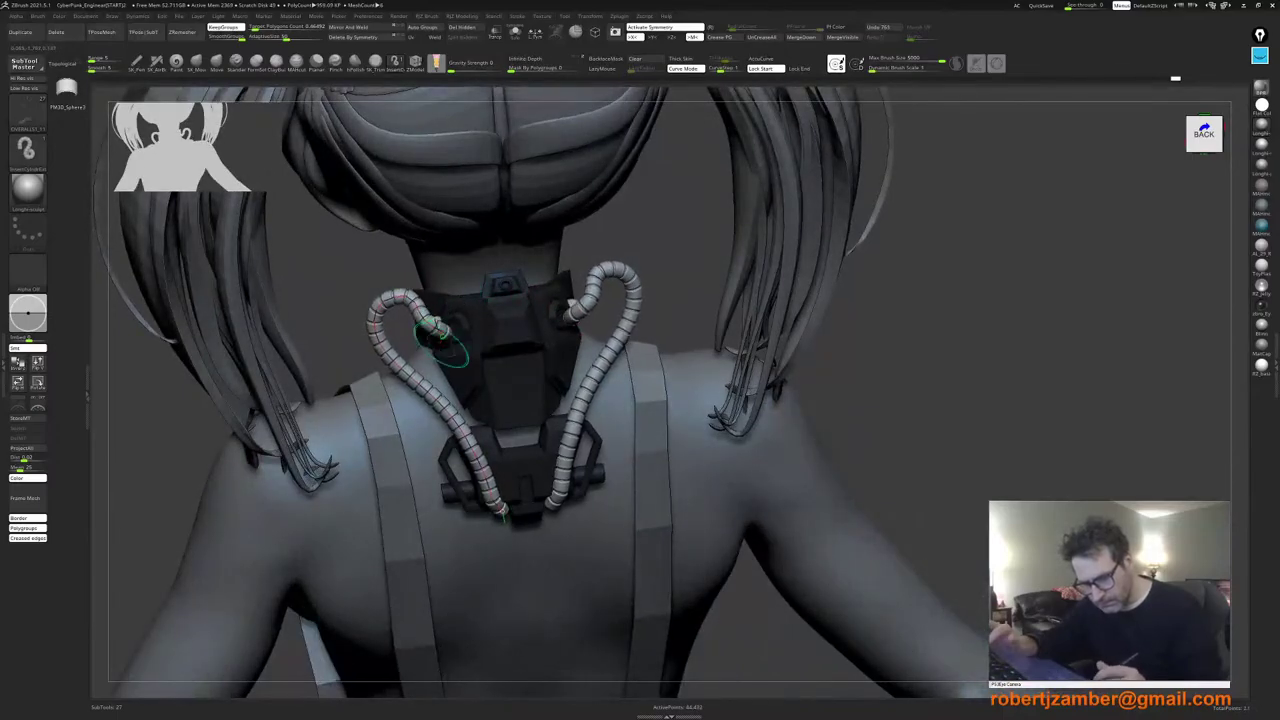
pyautogui.moveTo(441, 343); pyautogui.dragTo(434, 328, button='right')
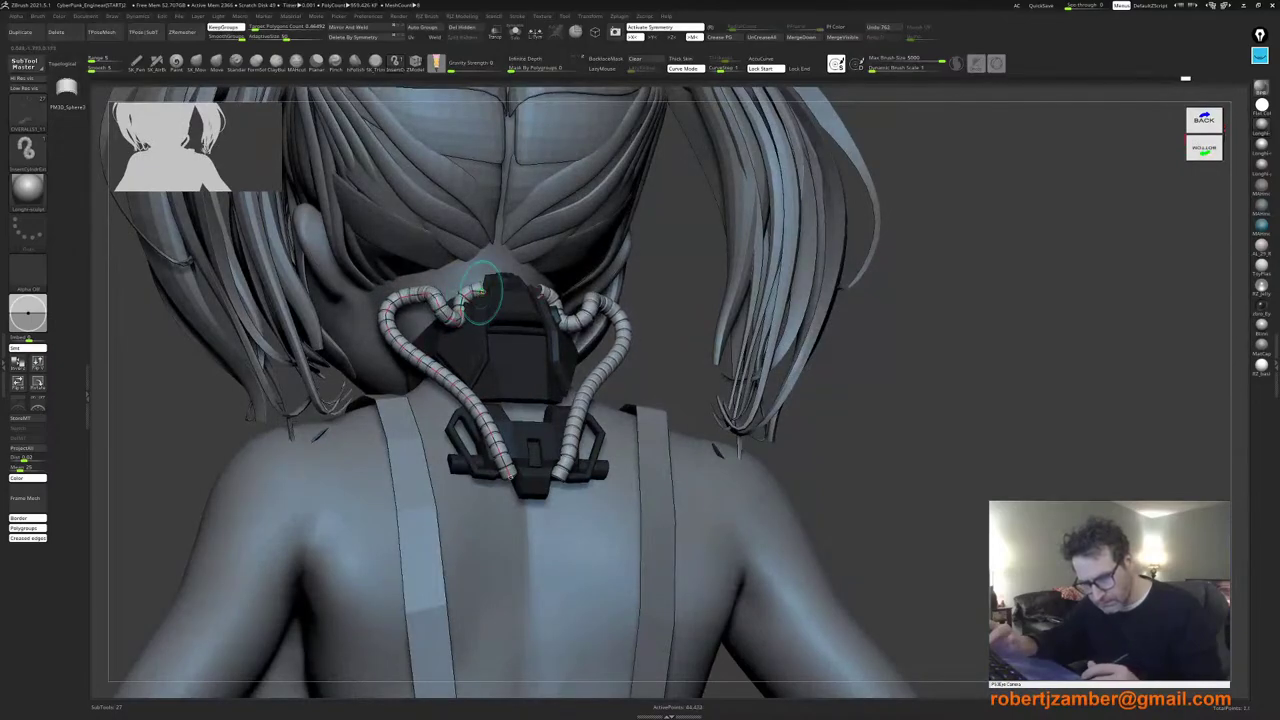
pyautogui.moveTo(487, 337); pyautogui.dragTo(530, 368, button='right')
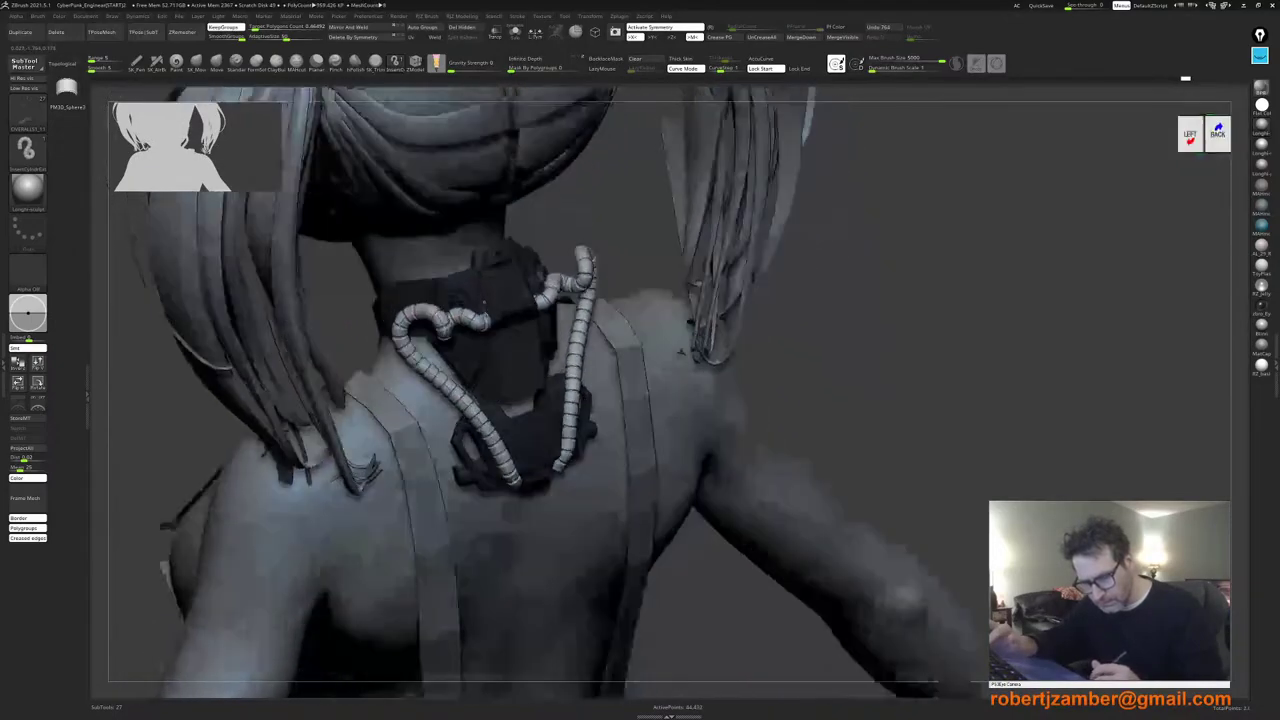
pyautogui.moveTo(490, 307); pyautogui.dragTo(437, 293)
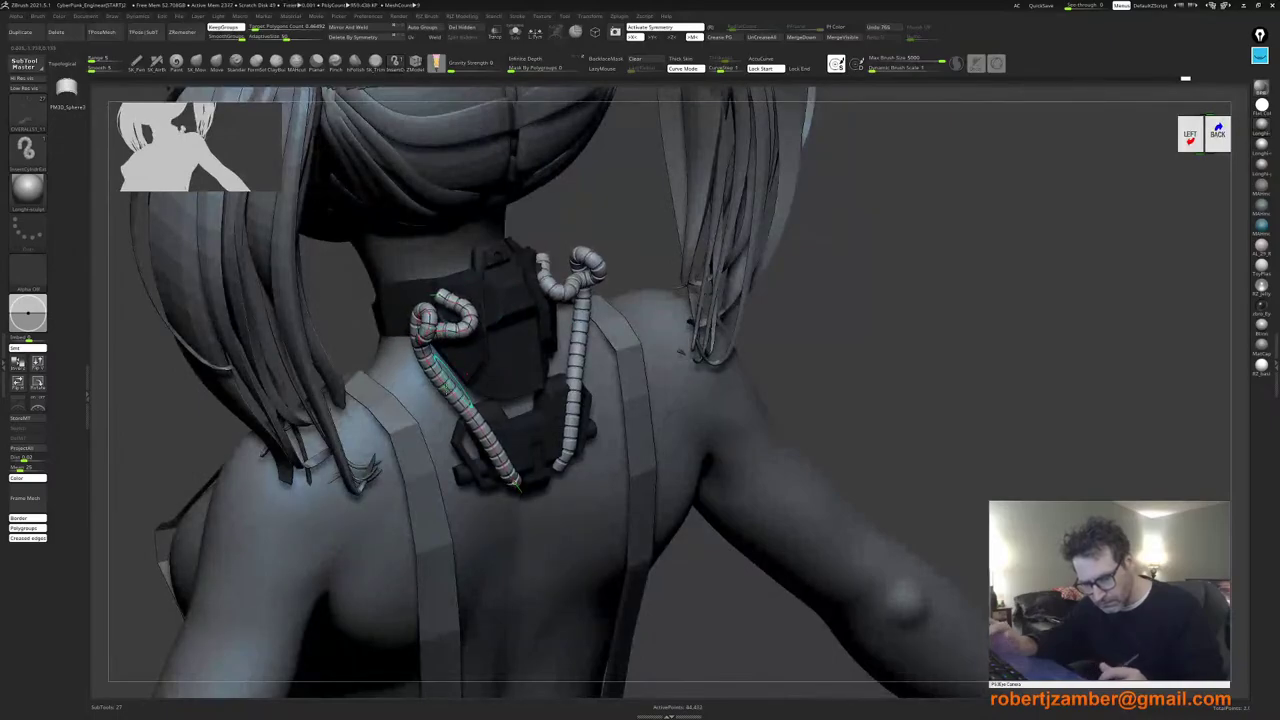
pyautogui.keyDown('shift'); pyautogui.moveTo(455, 380); pyautogui.dragTo(412, 350, button='right'); pyautogui.keyUp('shift')
pyautogui.moveTo(471, 489); pyautogui.dragTo(488, 693)
pyautogui.moveTo(395, 346); pyautogui.dragTo(497, 316)
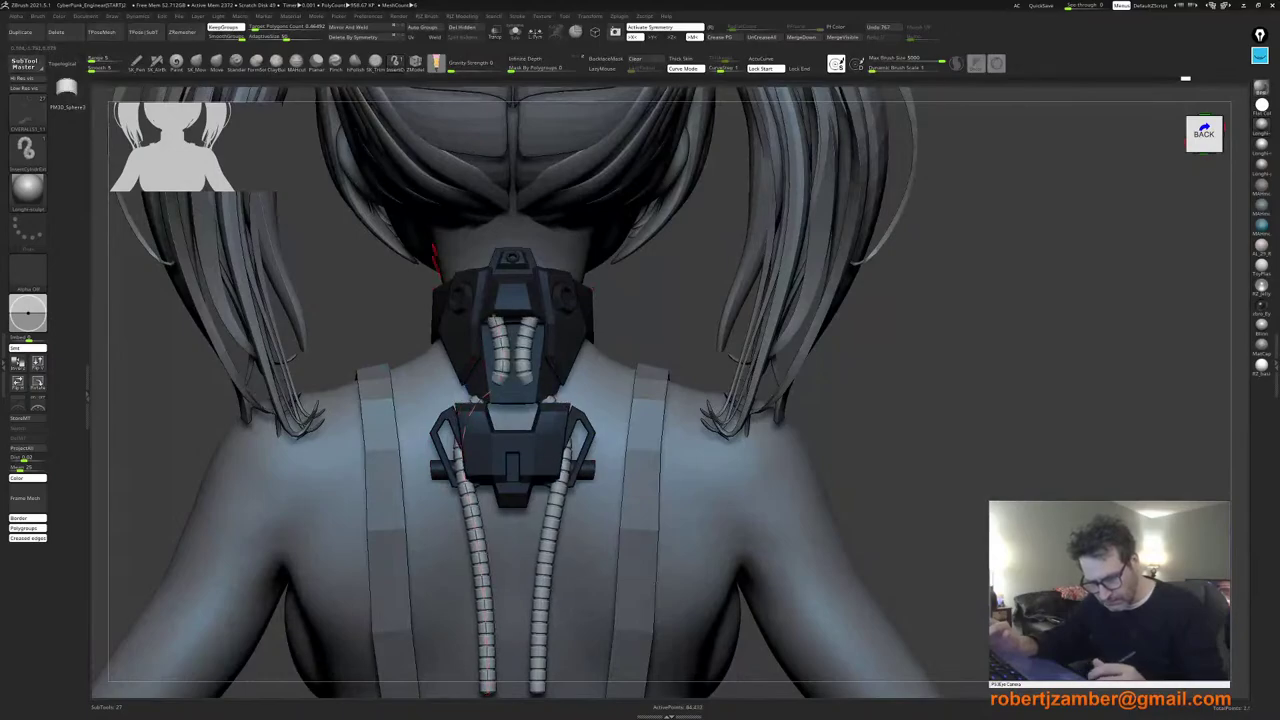
pyautogui.moveTo(434, 259); pyautogui.dragTo(442, 416, button='right')
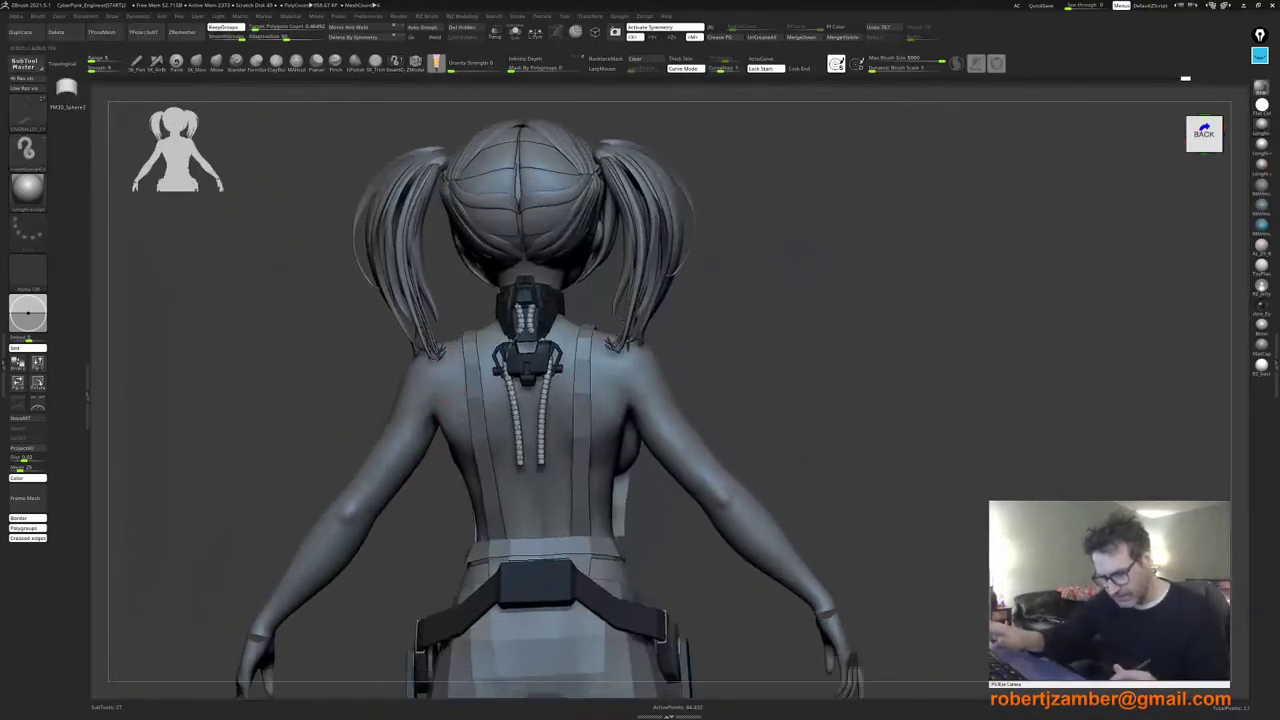
# Step: Undo the hose work back to the bare spine plate without any segmented hoses
pyautogui.hotkey('ctrl', 'z')
pyautogui.hotkey('ctrl', 'z')
pyautogui.hotkey('ctrl', 'z')
pyautogui.hotkey('ctrl', 'z')
pyautogui.hotkey('ctrl', 'z')
pyautogui.hotkey('ctrl', 'z')
pyautogui.hotkey('ctrl', 'z')
pyautogui.hotkey('ctrl', 'z')
pyautogui.hotkey('ctrl', 'z')
pyautogui.hotkey('ctrl', 'z')
pyautogui.hotkey('ctrl', 'z')
pyautogui.hotkey('ctrl', 'z')
pyautogui.hotkey('ctrl', 'z')
pyautogui.hotkey('ctrl', 'z')
pyautogui.hotkey('ctrl', 'z')
pyautogui.hotkey('ctrl', 'z')
pyautogui.hotkey('ctrl', 'z')
pyautogui.hotkey('ctrl', 'z')
pyautogui.hotkey('ctrl', 'z')
pyautogui.hotkey('ctrl', 'z')
pyautogui.hotkey('ctrl', 'z')
pyautogui.hotkey('ctrl', 'z')
pyautogui.hotkey('ctrl', 'z')
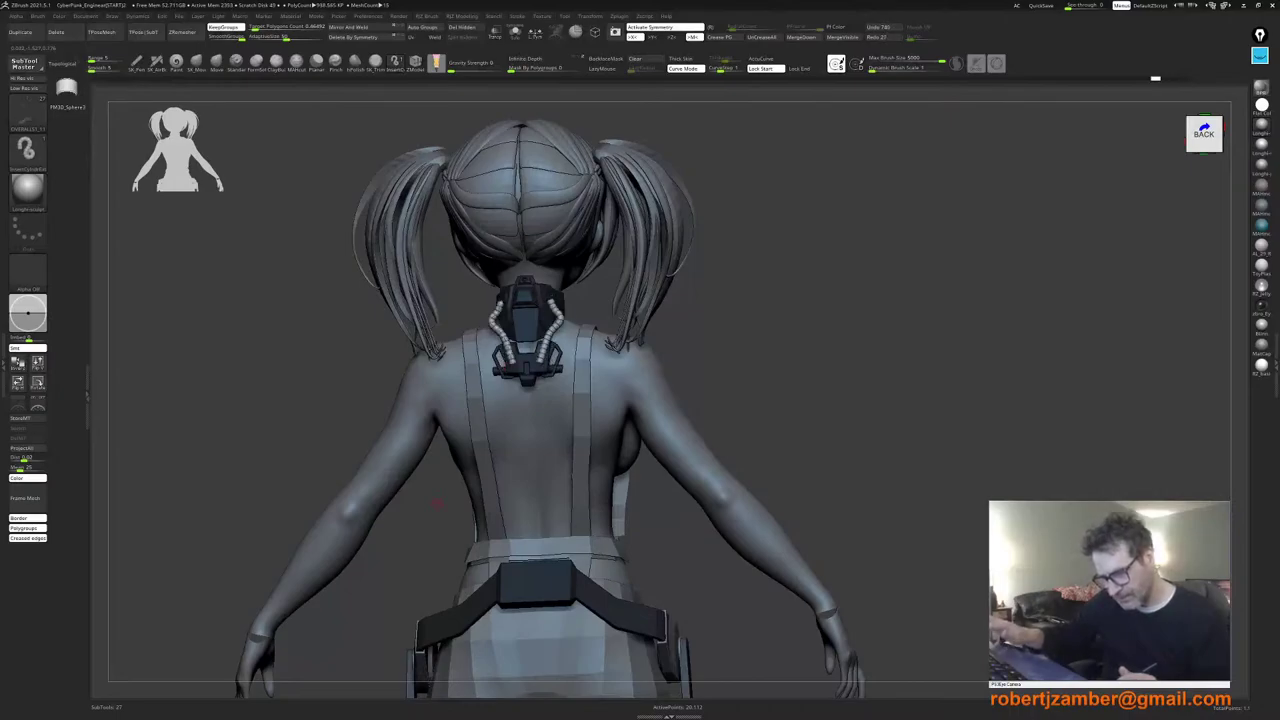
pyautogui.hotkey('ctrl', 'z')
pyautogui.hotkey('ctrl', 'z')
pyautogui.hotkey('ctrl', 'z')
pyautogui.hotkey('ctrl', 'z')
pyautogui.hotkey('ctrl', 'z')
pyautogui.hotkey('ctrl', 'z')
# Step: Try drawing one central segmented tube from the collar over the spine plate toward the waist, accepting removal of the newer history entries
pyautogui.keyDown('shift'); pyautogui.moveTo(449, 524); pyautogui.dragTo(431, 523); pyautogui.keyUp('shift')
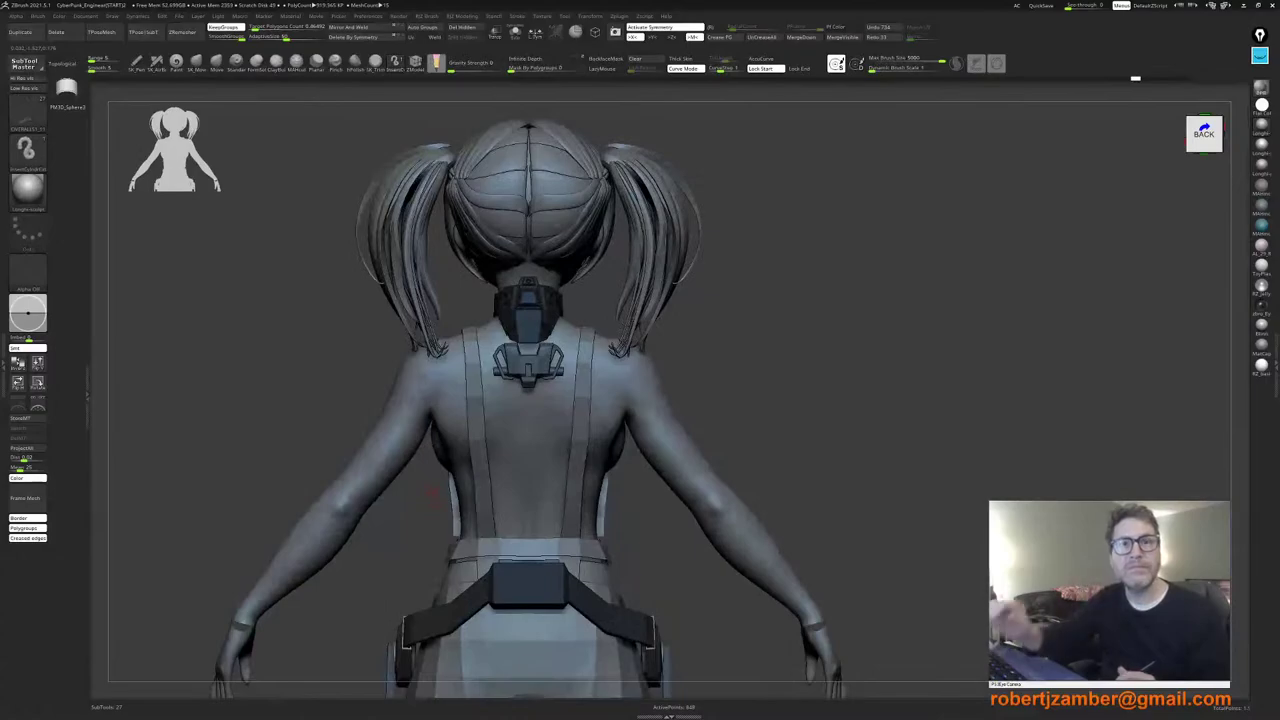
pyautogui.keyDown('ctrl'); pyautogui.moveTo(432, 503); pyautogui.dragTo(449, 484, button='right'); pyautogui.keyUp('ctrl')
pyautogui.keyDown('ctrl'); pyautogui.moveTo(536, 343); pyautogui.dragTo(543, 377, button='right'); pyautogui.keyUp('ctrl')
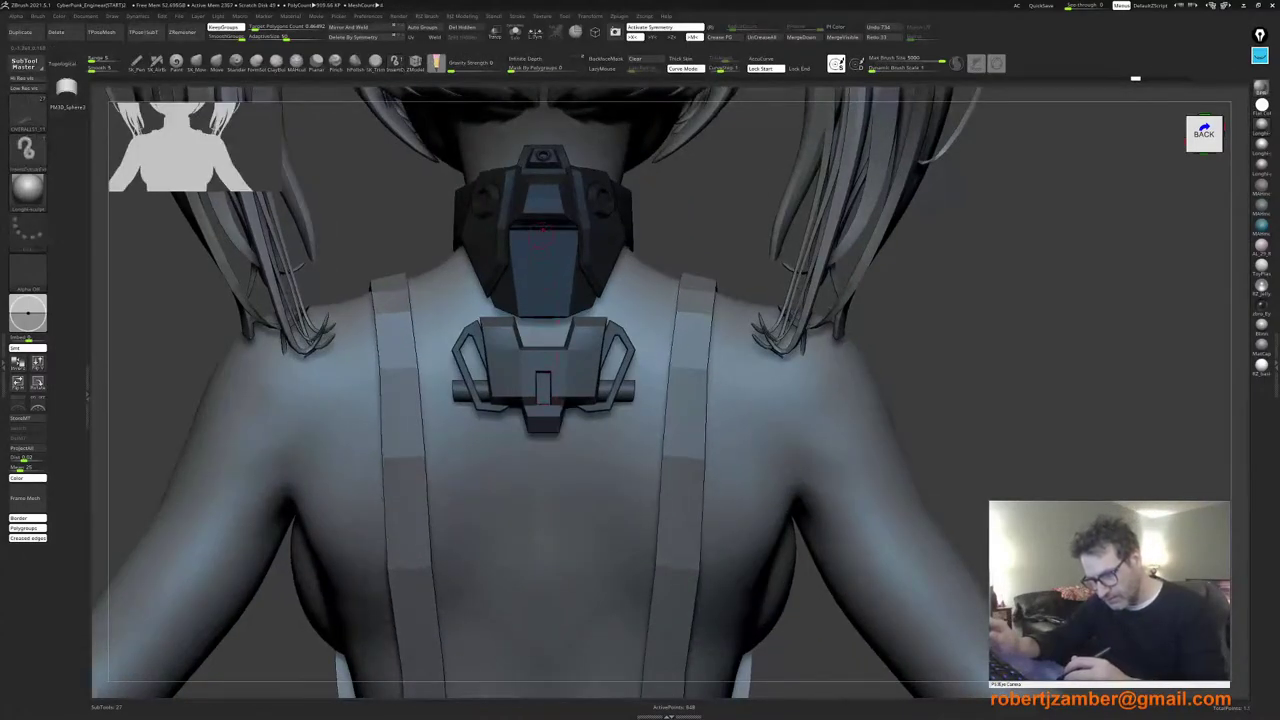
pyautogui.moveTo(543, 405); pyautogui.dragTo(543, 600)
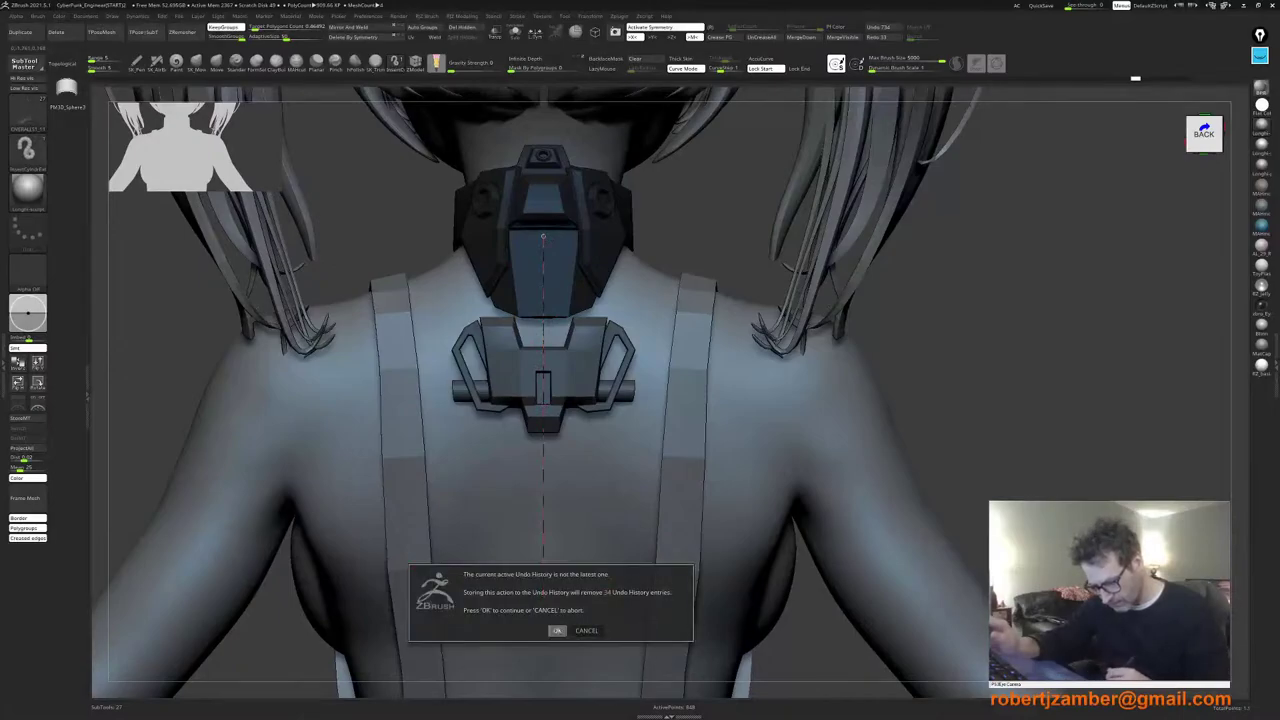
pyautogui.click(557, 631)
pyautogui.keyDown('ctrl'); pyautogui.moveTo(520, 558); pyautogui.dragTo(474, 394, button='right'); pyautogui.keyUp('ctrl')
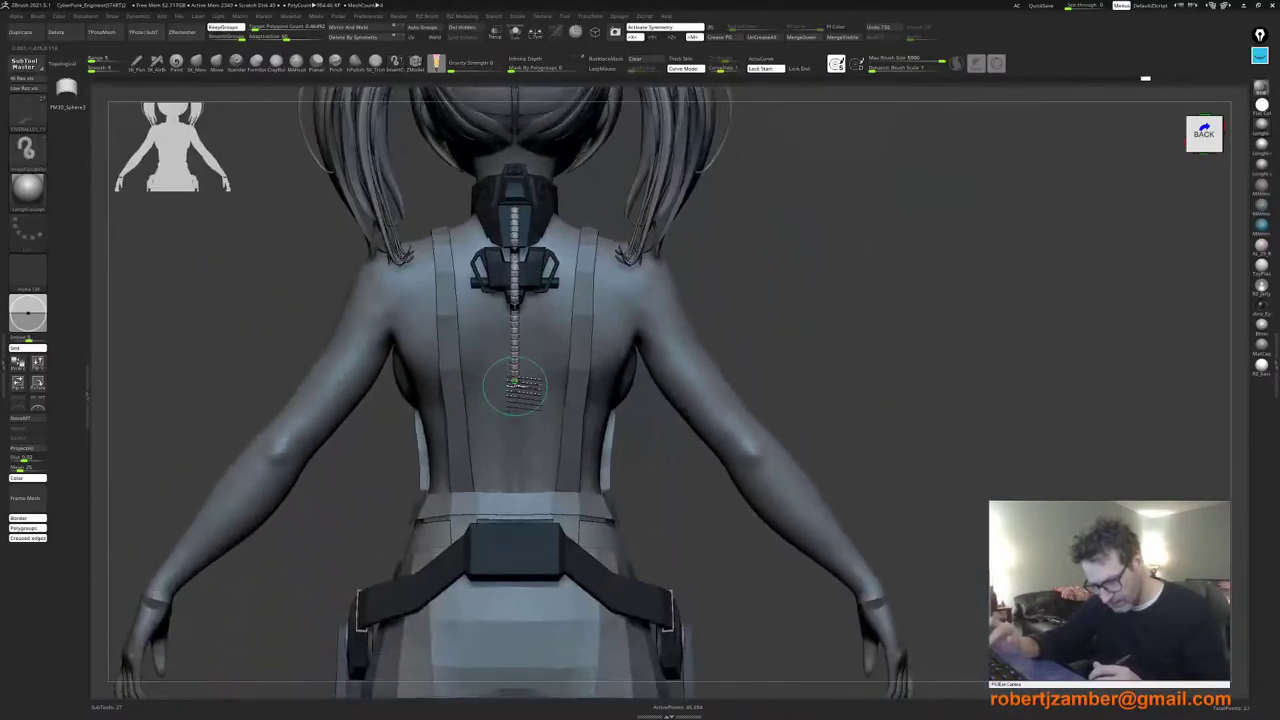
pyautogui.moveTo(515, 385); pyautogui.dragTo(524, 634)
pyautogui.keyDown('ctrl'); pyautogui.moveTo(503, 457); pyautogui.dragTo(520, 460, button='right'); pyautogui.keyUp('ctrl')
pyautogui.moveTo(520, 460); pyautogui.dragTo(428, 460, button='right')
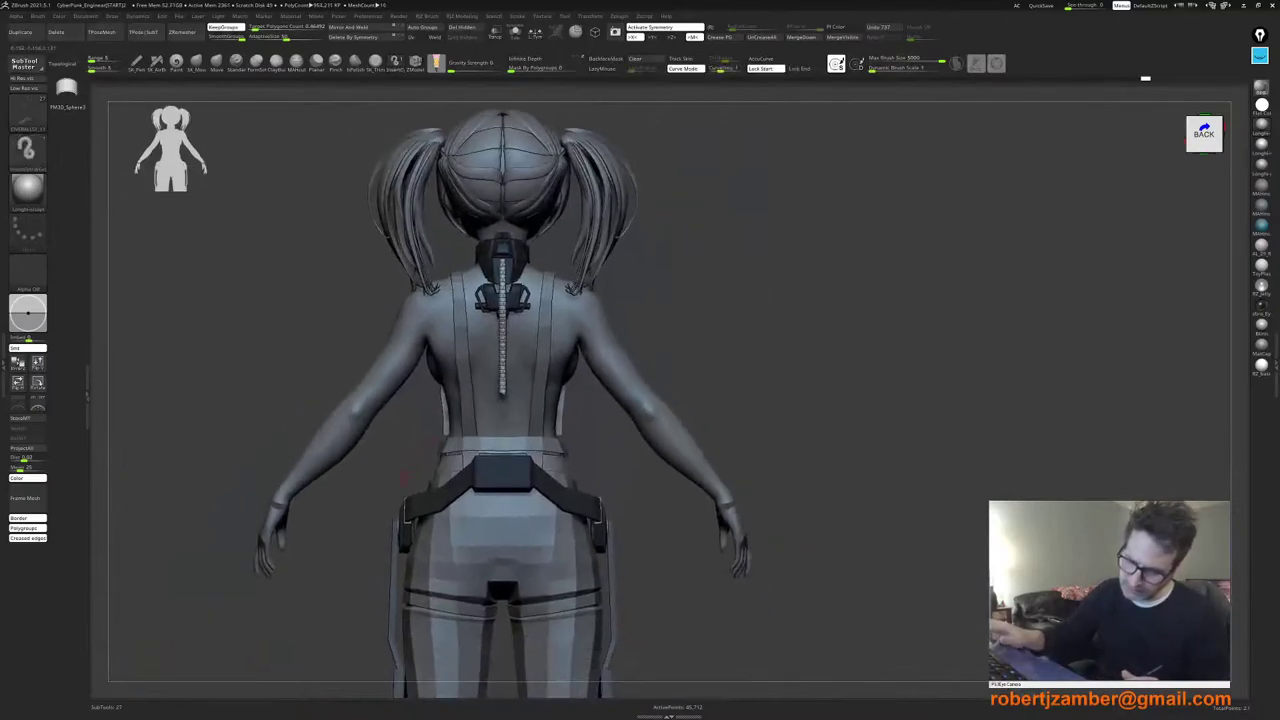
# Step: Undo the central segmented tube drawn down the back
pyautogui.hotkey('ctrl', 'z')
pyautogui.hotkey('ctrl', 'z')
pyautogui.hotkey('ctrl', 'z')
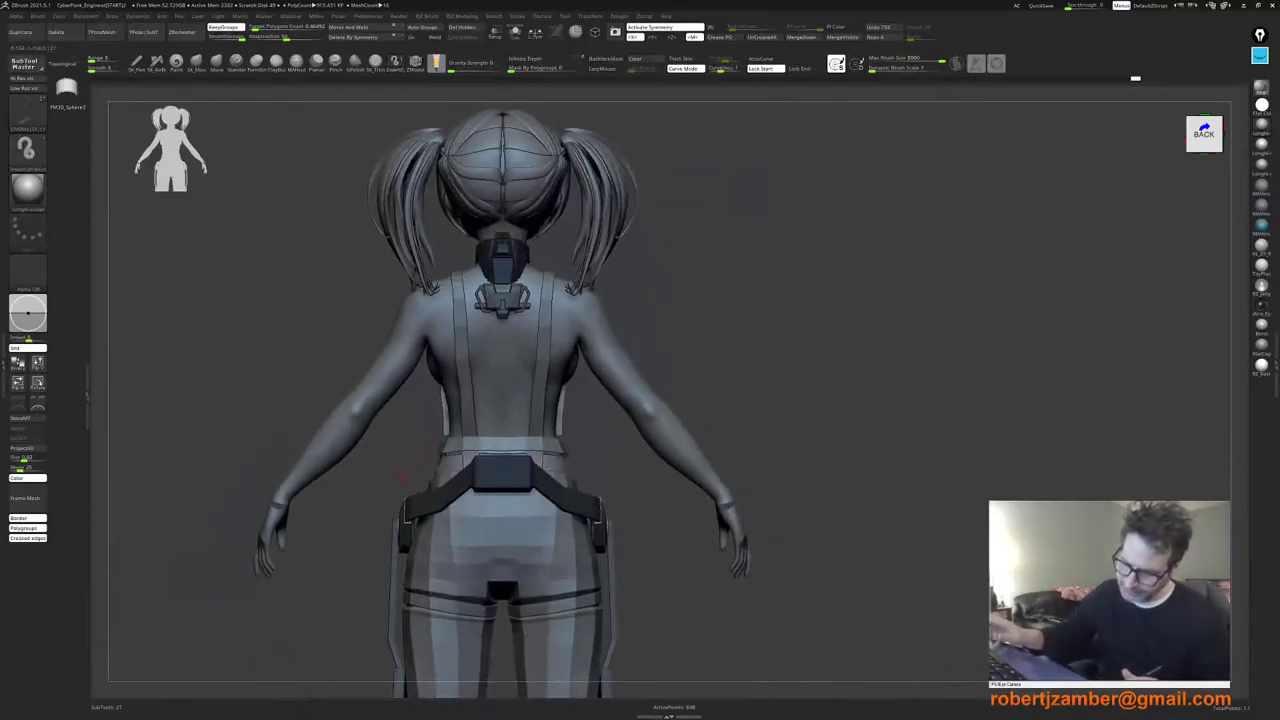
# Step: Examine the whole character from the front and back to judge the spine plate against the rest of the outfit
pyautogui.moveTo(461, 403)
pyautogui.mouseDown(button='right')
pyautogui.moveTo(490, 448)
pyautogui.moveTo(447, 372)
pyautogui.moveTo(476, 408)
pyautogui.mouseUp(button='right')
pyautogui.keyDown('shift'); pyautogui.moveTo(476, 408); pyautogui.dragTo(492, 410, button='right'); pyautogui.keyUp('shift')
pyautogui.moveTo(424, 378)
pyautogui.keyDown('alt'); pyautogui.mouseDown(button='right')
pyautogui.moveTo(485, 431)
pyautogui.moveTo(466, 395)
pyautogui.moveTo(488, 365)
pyautogui.mouseUp(button='right'); pyautogui.keyUp('alt')
pyautogui.click(642, 59)
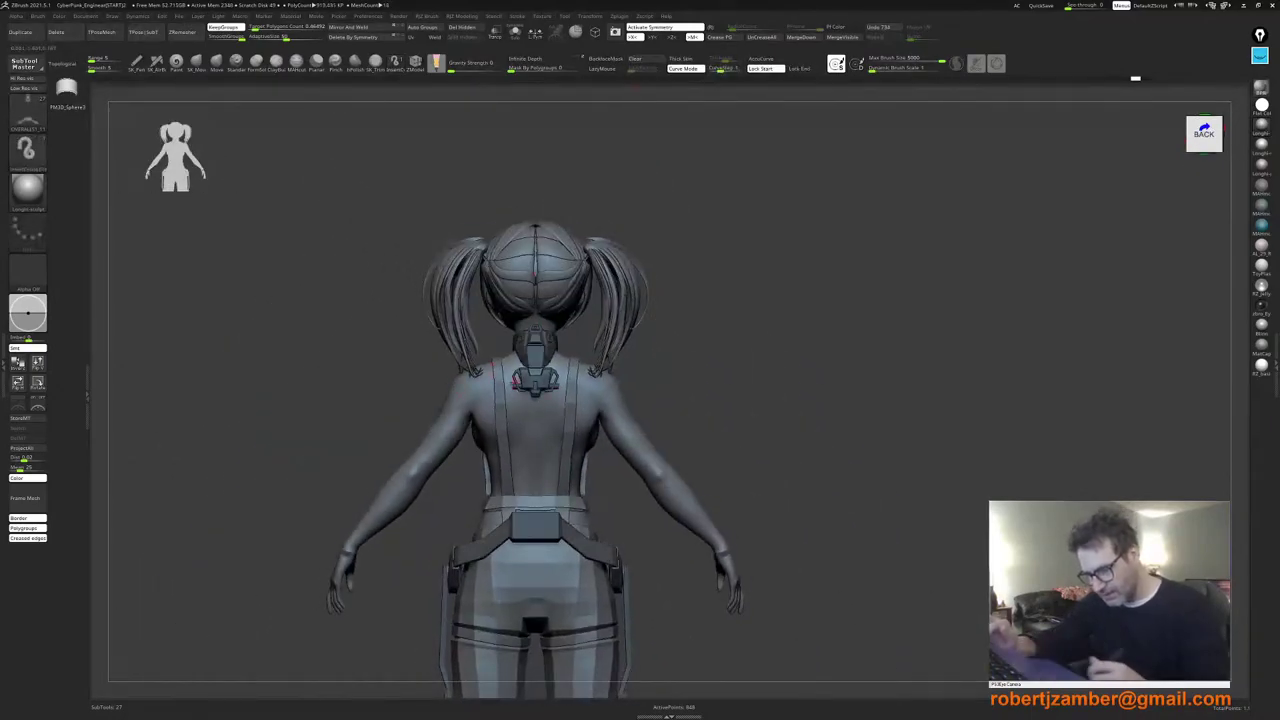
pyautogui.moveTo(545, 440)
pyautogui.keyDown('shift'); pyautogui.mouseDown(button='right')
pyautogui.moveTo(421, 447)
pyautogui.moveTo(467, 364)
pyautogui.mouseUp(button='right'); pyautogui.keyUp('shift')
pyautogui.press('n')
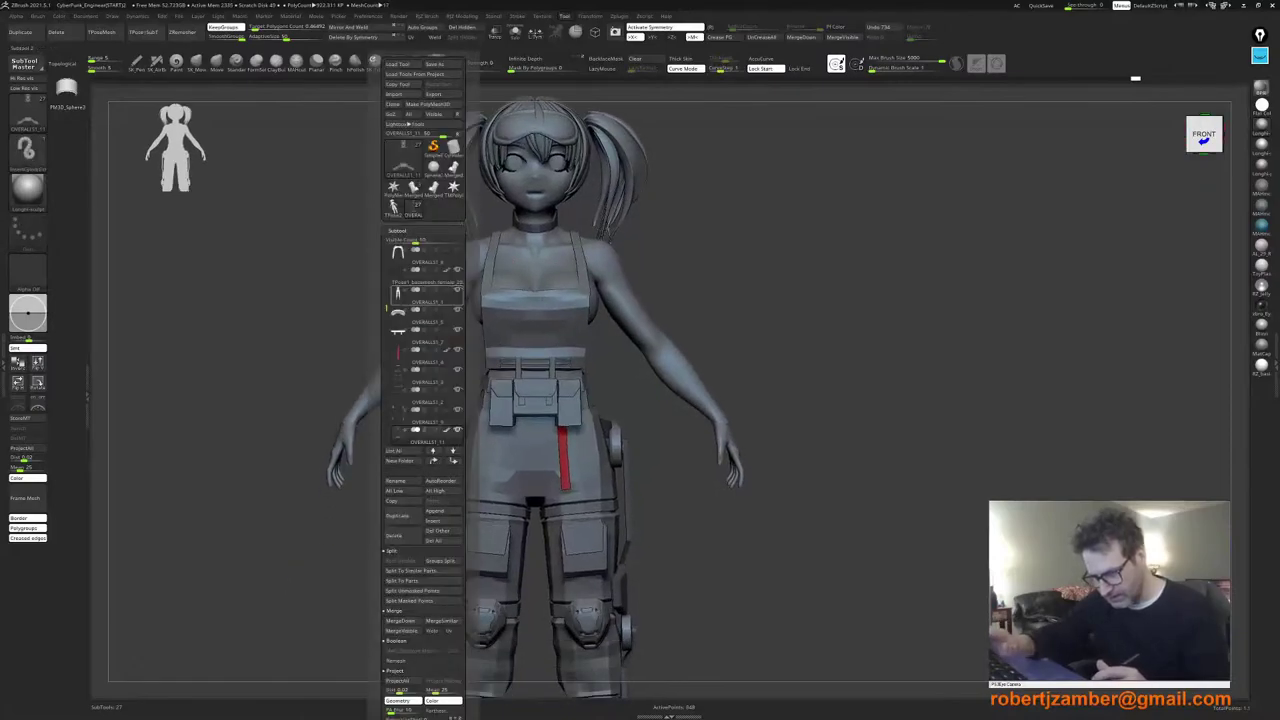
pyautogui.click(460, 408)
pyautogui.keyDown('ctrl'); pyautogui.moveTo(467, 428); pyautogui.dragTo(464, 400, button='right'); pyautogui.keyUp('ctrl')
pyautogui.keyDown('alt'); pyautogui.moveTo(464, 400); pyautogui.dragTo(467, 315, button='right'); pyautogui.keyUp('alt')
pyautogui.moveTo(467, 320)
pyautogui.keyDown('ctrl'); pyautogui.mouseDown(button='right')
pyautogui.moveTo(430, 385)
pyautogui.moveTo(448, 404)
pyautogui.mouseUp(button='right'); pyautogui.keyUp('ctrl')
pyautogui.press('space')
pyautogui.click(442, 411)
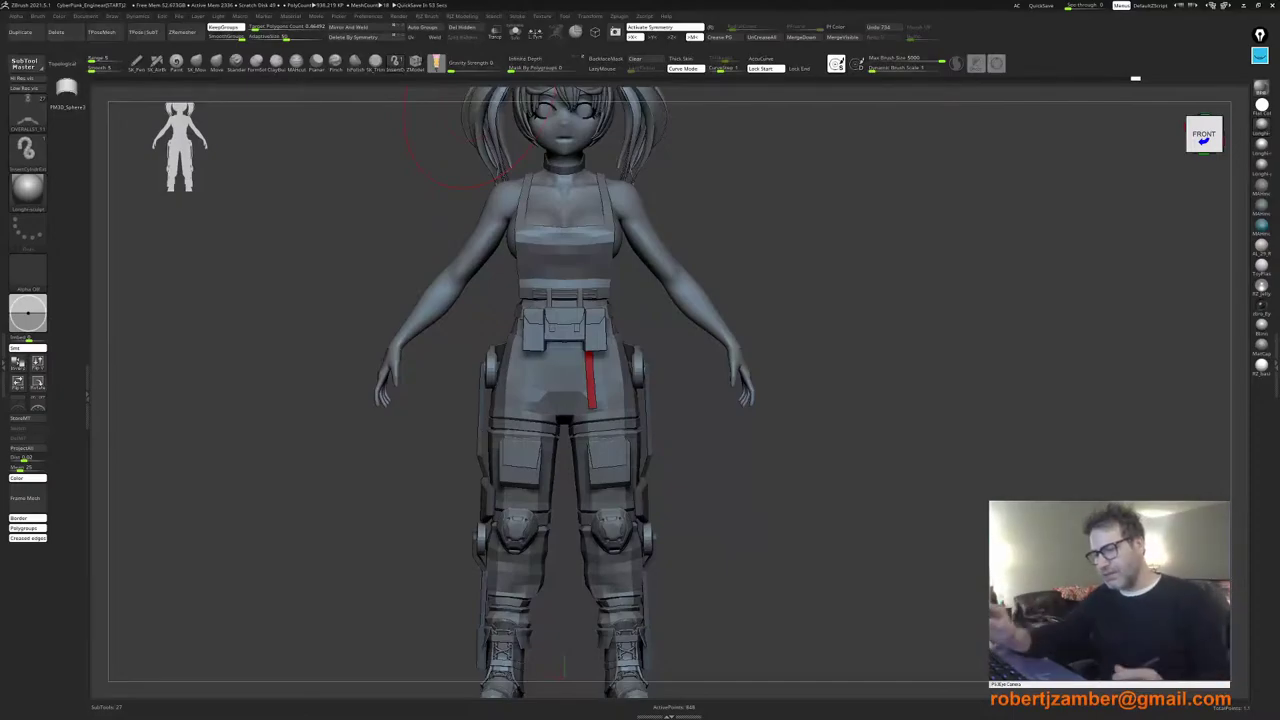
pyautogui.moveTo(215, 475); pyautogui.dragTo(466, 476)
pyautogui.keyDown('alt'); pyautogui.moveTo(420, 448); pyautogui.dragTo(493, 516, button='right'); pyautogui.keyUp('alt')
pyautogui.keyDown('ctrl'); pyautogui.moveTo(496, 262); pyautogui.dragTo(516, 356, button='right'); pyautogui.keyUp('ctrl')
pyautogui.press('space')
pyautogui.moveTo(437, 358); pyautogui.dragTo(419, 358)
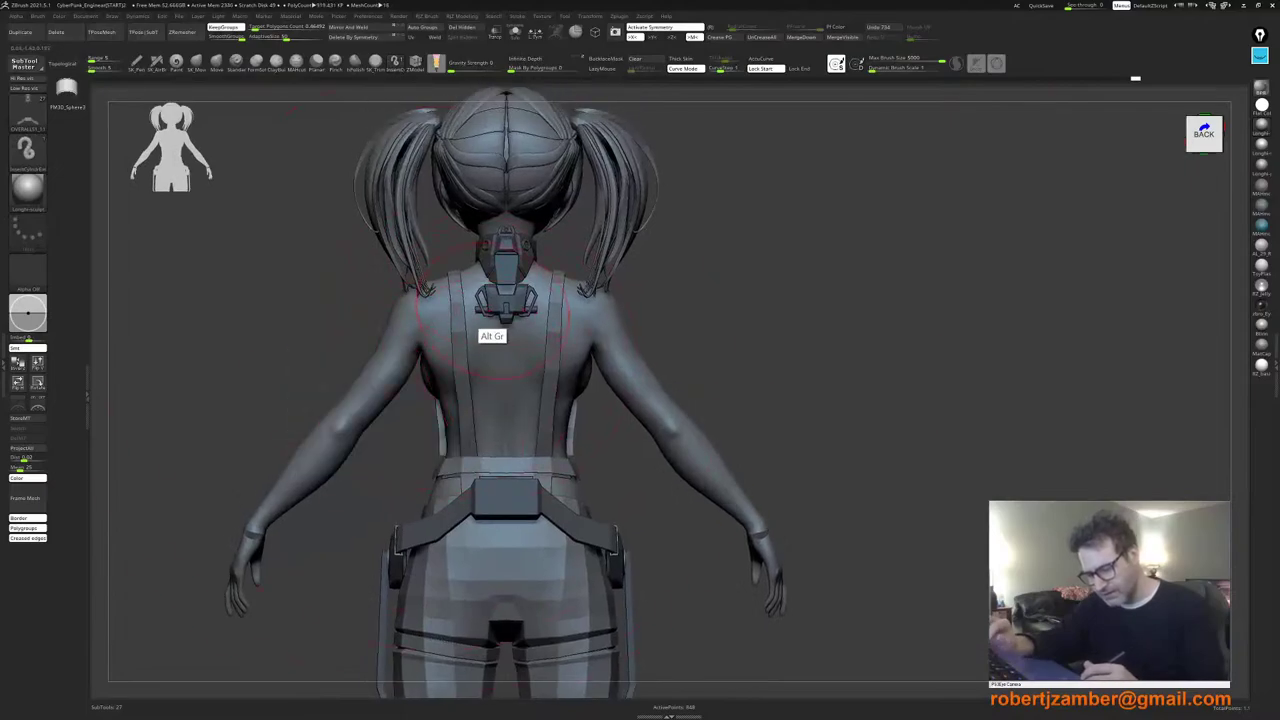
# Step: Undo the last small adjustments and scale the spine plate down slightly below the collar armor
pyautogui.keyDown('ctrl'); pyautogui.moveTo(490, 314); pyautogui.dragTo(502, 355, button='right'); pyautogui.keyUp('ctrl')
pyautogui.press('w')
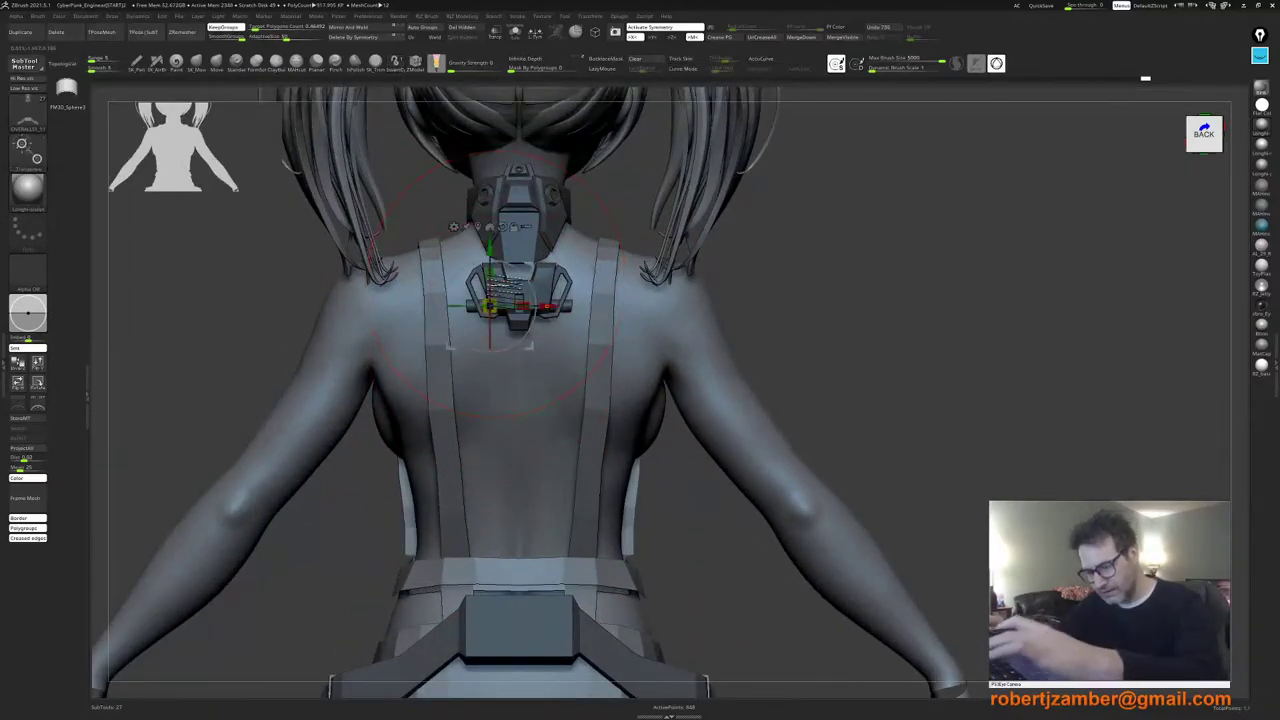
pyautogui.hotkey('ctrl', 'z')
pyautogui.hotkey('ctrl', 'z')
pyautogui.hotkey('ctrl', 'z')
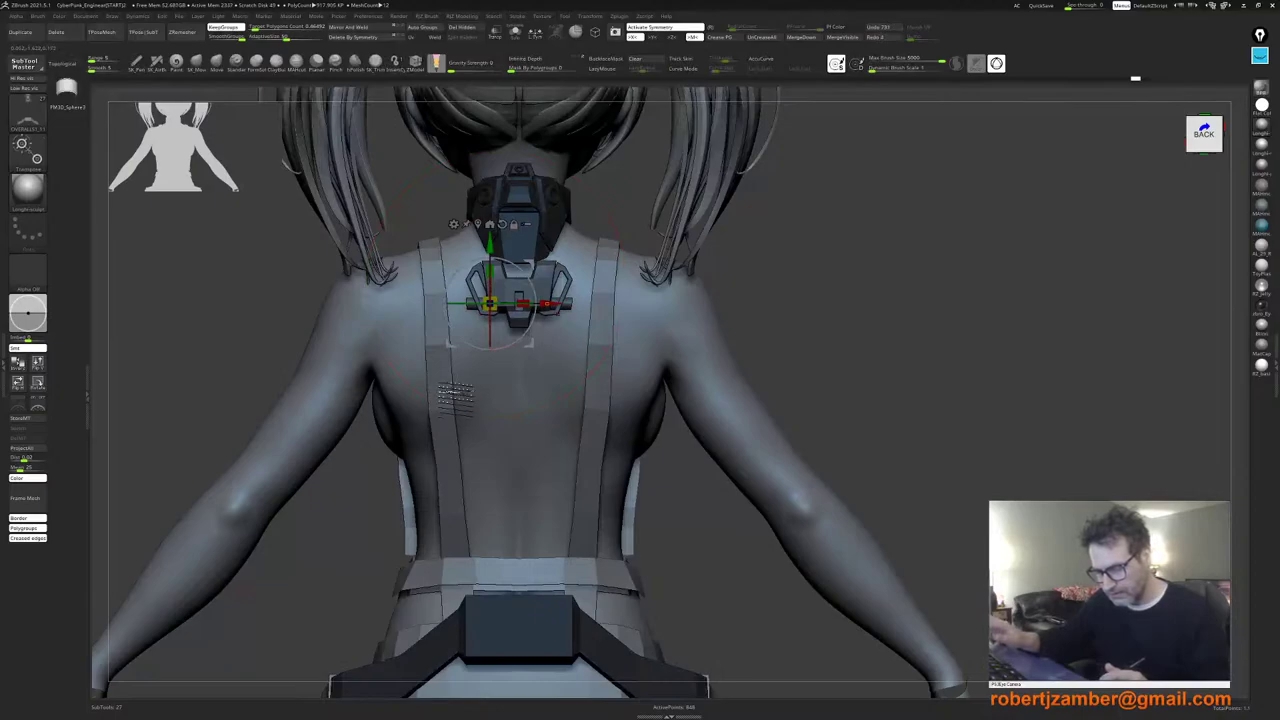
pyautogui.moveTo(492, 309); pyautogui.dragTo(491, 302)
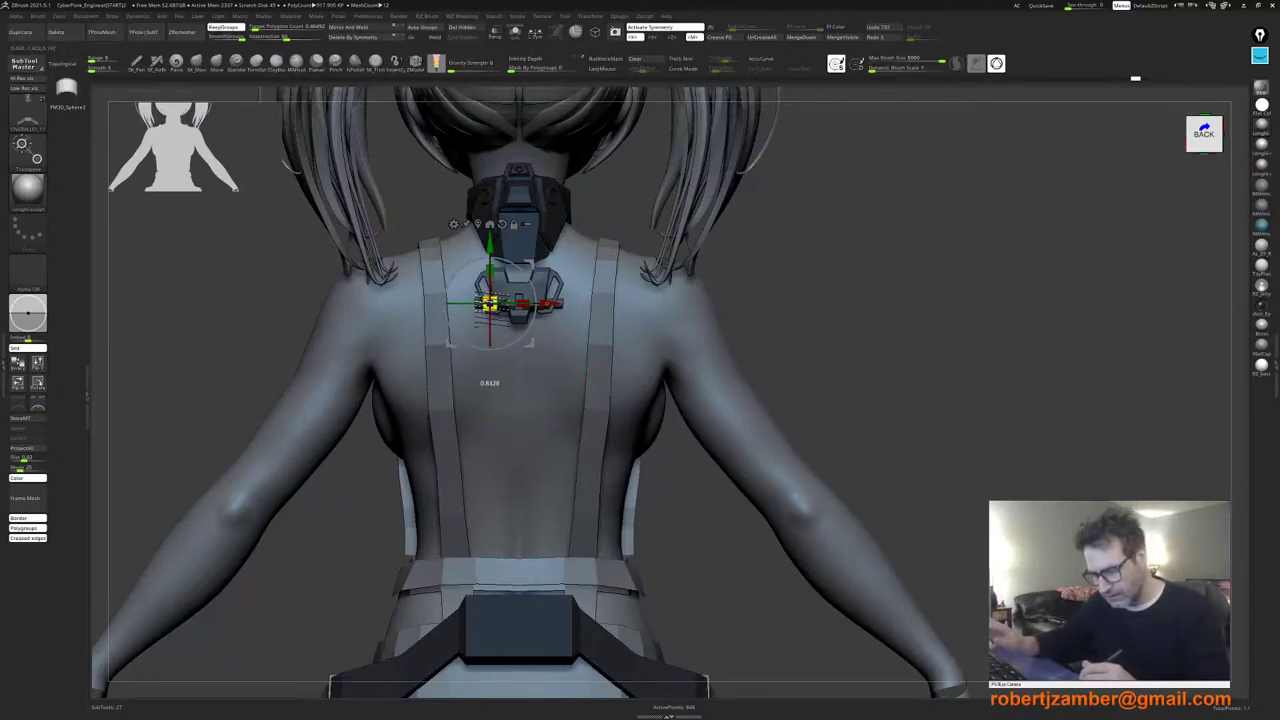
pyautogui.keyDown('ctrl'); pyautogui.moveTo(450, 400); pyautogui.dragTo(412, 426, button='right'); pyautogui.keyUp('ctrl')
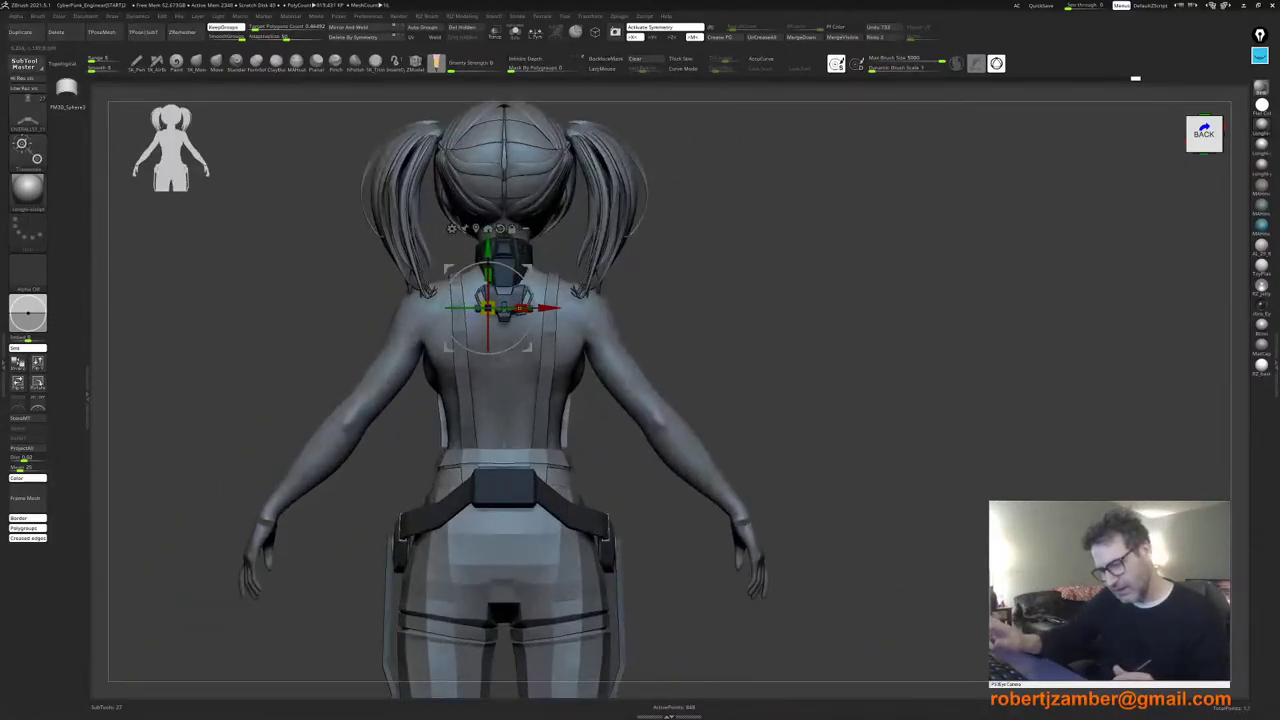
pyautogui.keyDown('ctrl'); pyautogui.moveTo(470, 470); pyautogui.dragTo(472, 443, button='right'); pyautogui.keyUp('ctrl')
pyautogui.moveTo(472, 443)
pyautogui.mouseDown(button='right')
pyautogui.moveTo(520, 442)
pyautogui.moveTo(480, 440)
pyautogui.mouseUp(button='right')
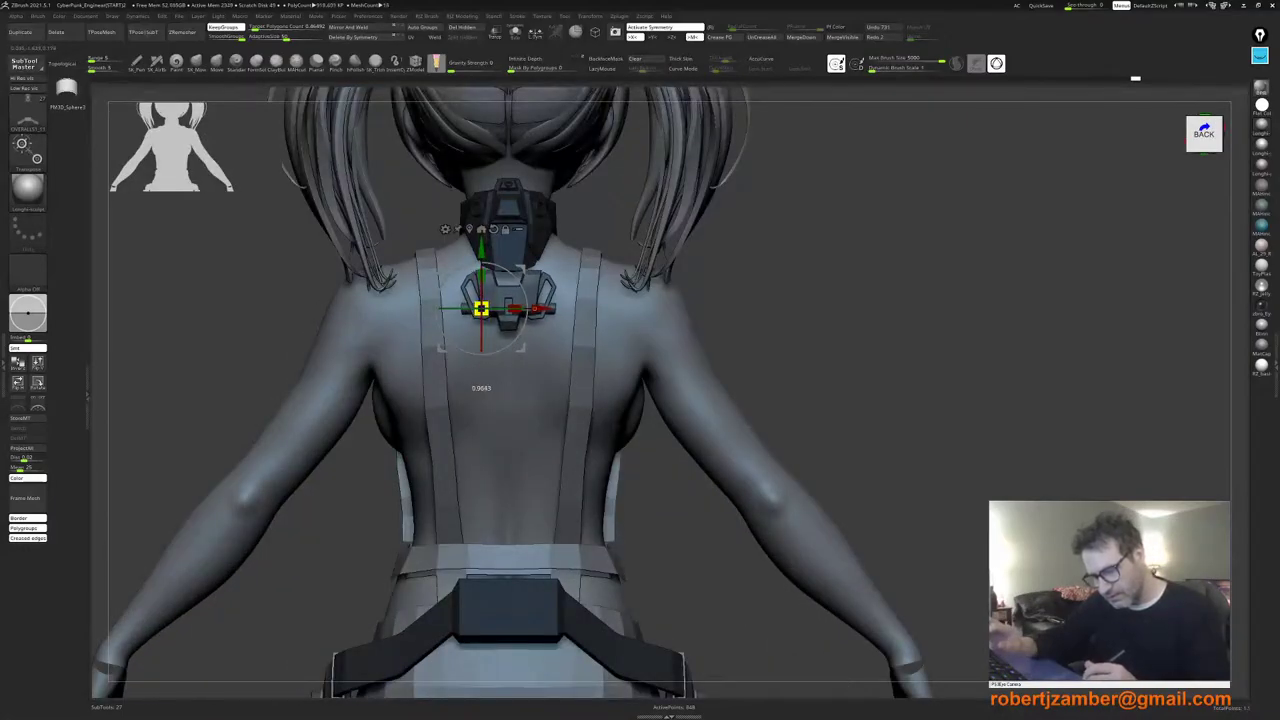
pyautogui.moveTo(480, 400)
pyautogui.mouseDown(button='right')
pyautogui.moveTo(442, 400)
pyautogui.moveTo(440, 370)
pyautogui.moveTo(482, 400)
pyautogui.mouseUp(button='right')
pyautogui.keyDown('ctrl'); pyautogui.moveTo(485, 335); pyautogui.dragTo(485, 385, button='right'); pyautogui.keyUp('ctrl')
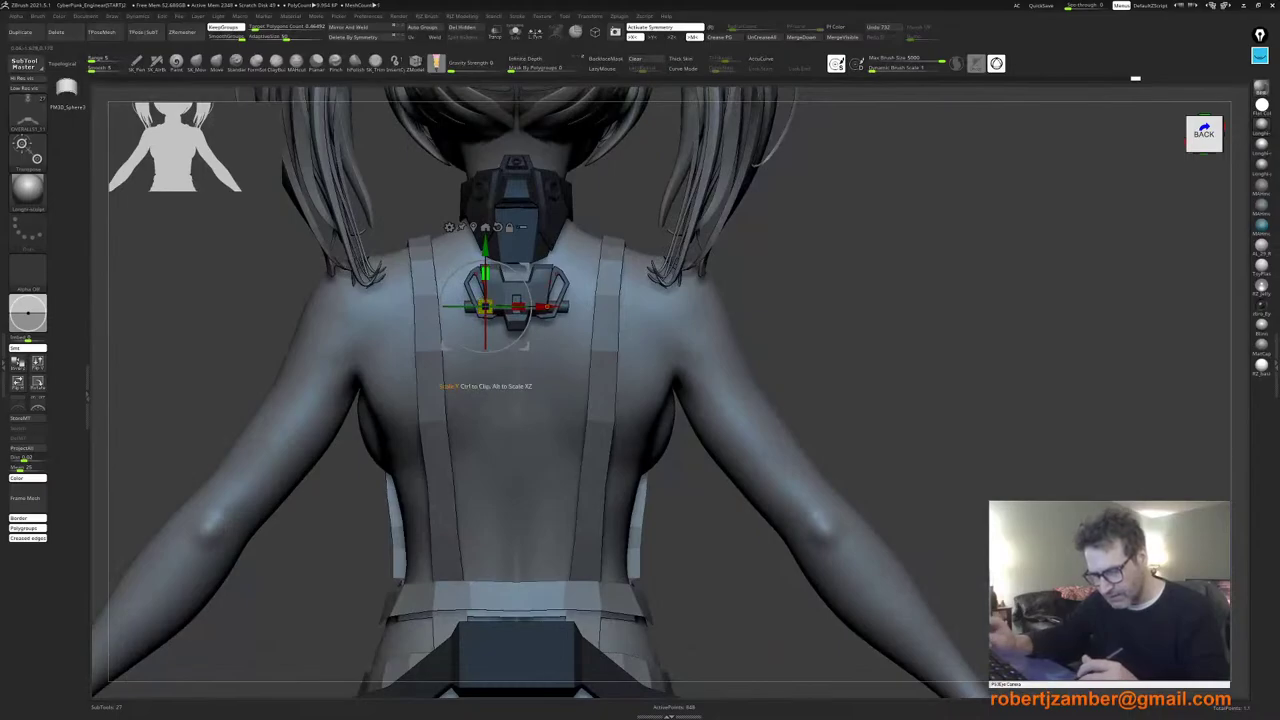
# Step: Try copying the spine plate directly below the original and rotating the copy slightly to fit the upper back
pyautogui.keyDown('ctrl'); pyautogui.moveTo(485, 246); pyautogui.dragTo(485, 304); pyautogui.keyUp('ctrl')
pyautogui.keyDown('ctrl'); pyautogui.moveTo(432, 295); pyautogui.dragTo(425, 340, button='right'); pyautogui.keyUp('ctrl')
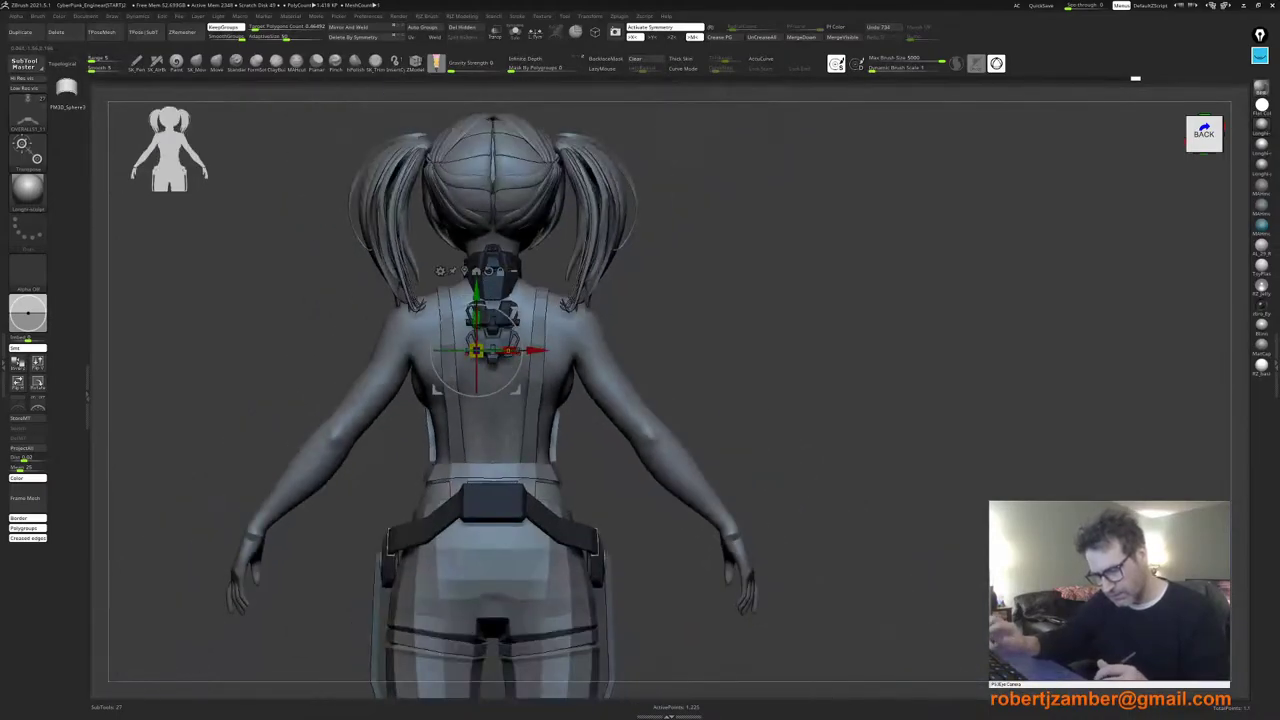
pyautogui.keyDown('ctrl'); pyautogui.moveTo(478, 392); pyautogui.dragTo(484, 359, button='right'); pyautogui.keyUp('ctrl')
pyautogui.moveTo(485, 384); pyautogui.dragTo(485, 389)
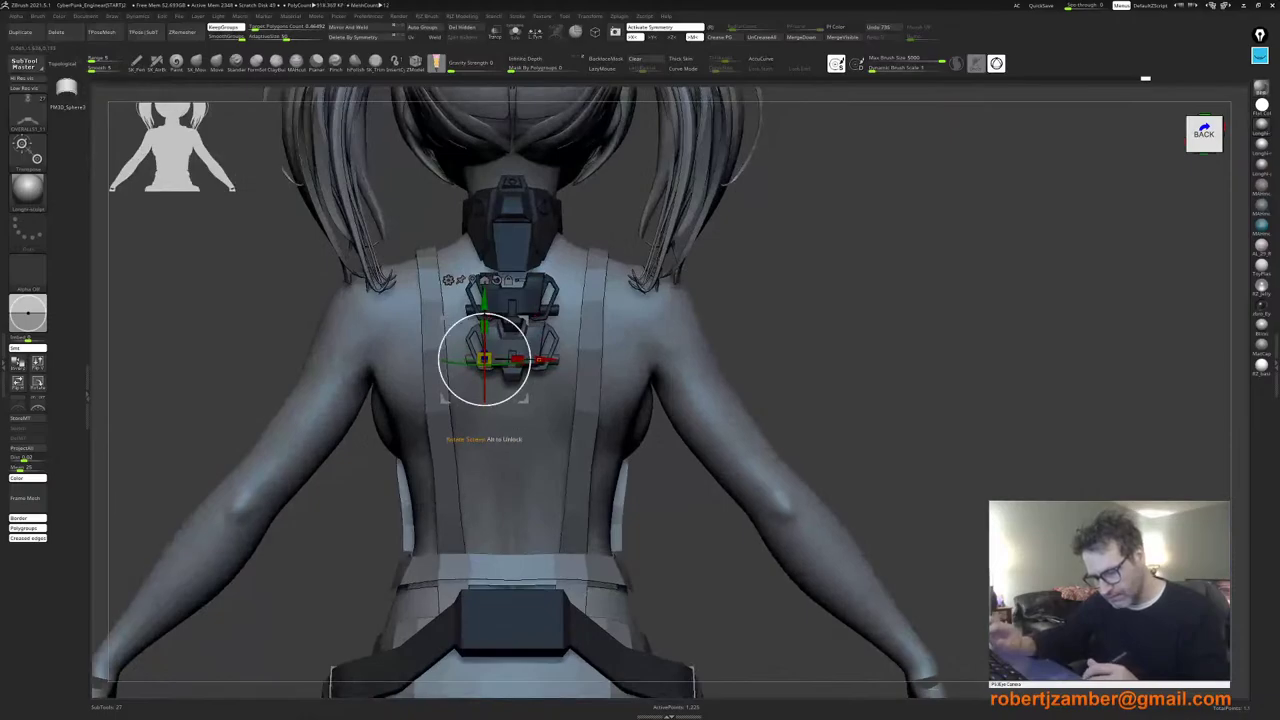
pyautogui.moveTo(485, 299); pyautogui.dragTo(485, 301)
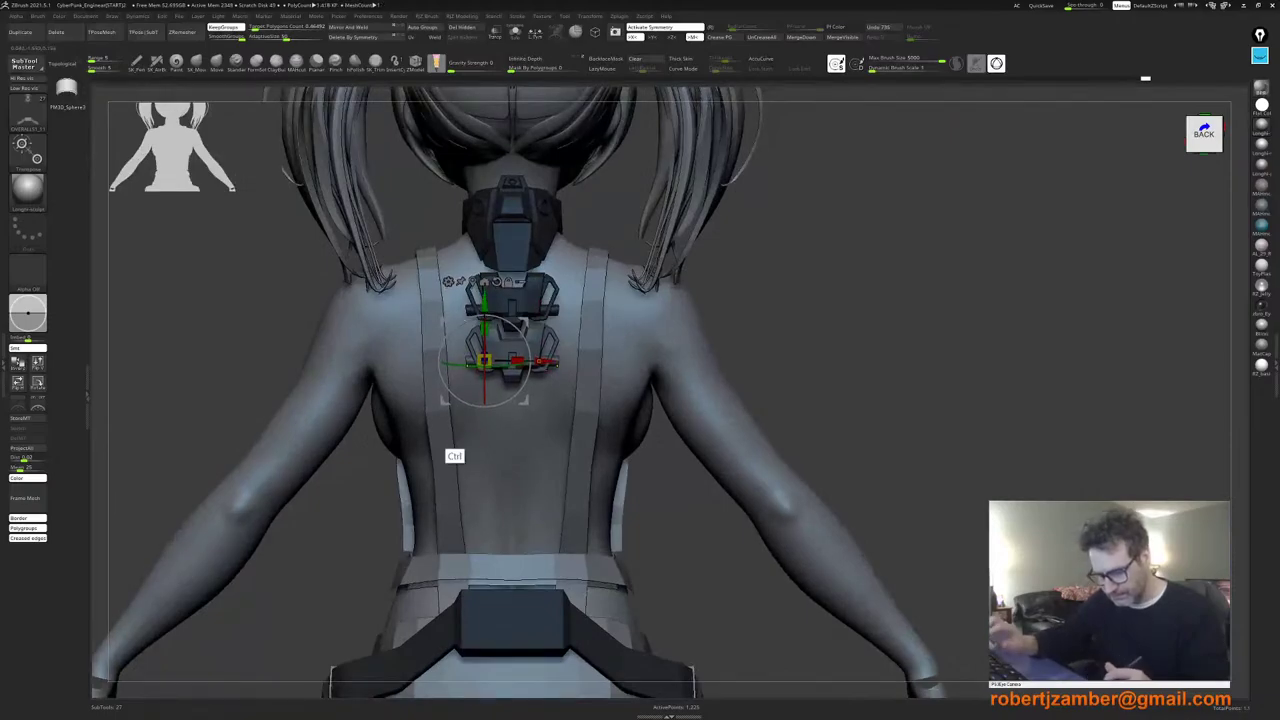
pyautogui.keyDown('ctrl'); pyautogui.moveTo(450, 452); pyautogui.dragTo(476, 455, button='right'); pyautogui.keyUp('ctrl')
pyautogui.keyDown('ctrl'); pyautogui.moveTo(476, 455); pyautogui.dragTo(488, 412, button='right'); pyautogui.keyUp('ctrl')
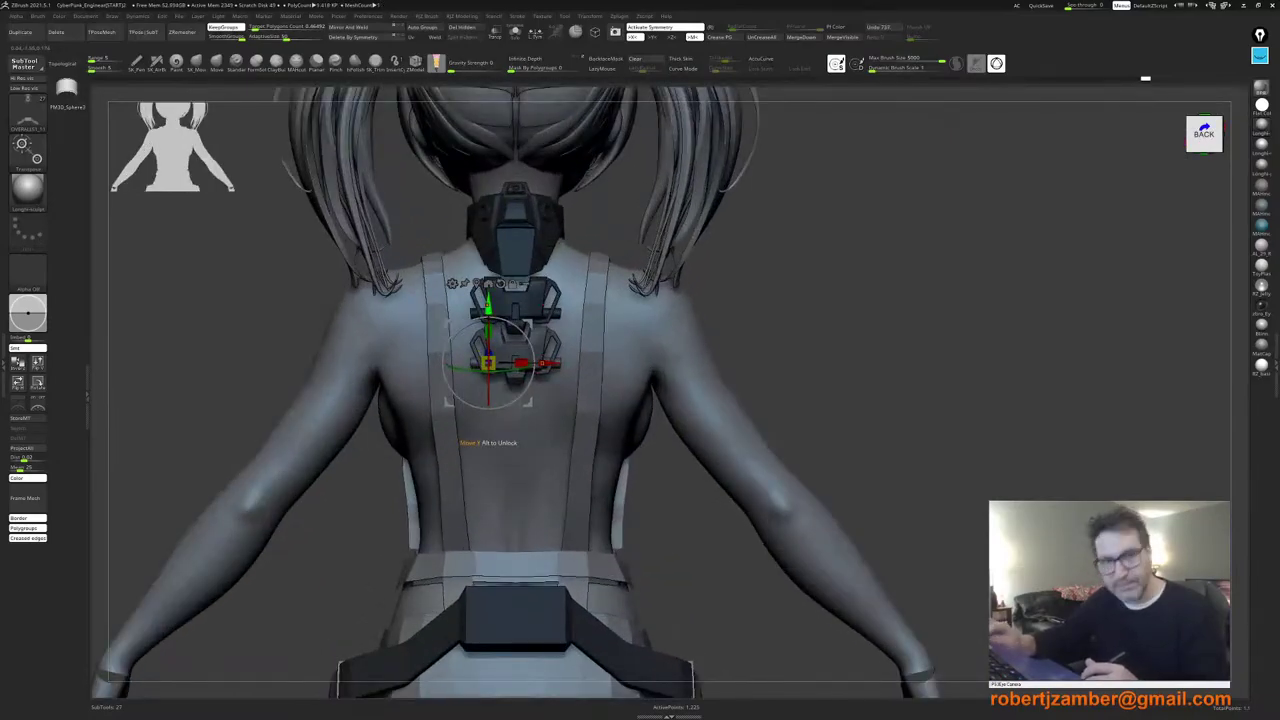
# Step: Try adding a third and a fourth spine plate copy below the first two down the middle of the back
pyautogui.keyDown('alt'); pyautogui.moveTo(488, 313); pyautogui.dragTo(480, 326, button='right'); pyautogui.keyUp('alt')
pyautogui.moveTo(480, 322); pyautogui.dragTo(480, 323)
pyautogui.keyDown('alt'); pyautogui.moveTo(480, 323); pyautogui.dragTo(480, 305, button='right'); pyautogui.keyUp('alt')
pyautogui.keyDown('ctrl'); pyautogui.moveTo(480, 300); pyautogui.dragTo(480, 348); pyautogui.keyUp('ctrl')
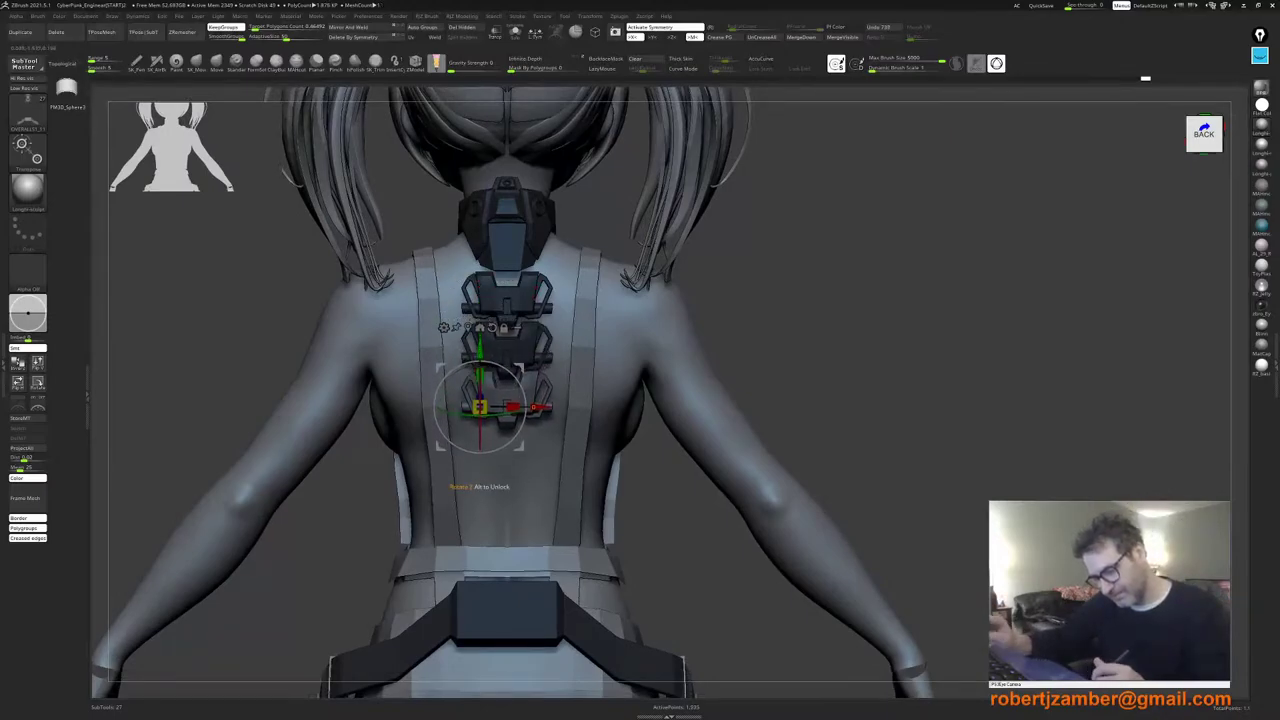
pyautogui.keyDown('alt'); pyautogui.moveTo(492, 457); pyautogui.dragTo(405, 350, button='right'); pyautogui.keyUp('alt')
pyautogui.moveTo(402, 453); pyautogui.dragTo(420, 510, button='right')
pyautogui.keyDown('ctrl'); pyautogui.moveTo(438, 320); pyautogui.dragTo(438, 352); pyautogui.keyUp('ctrl')
pyautogui.keyDown('ctrl'); pyautogui.moveTo(391, 460); pyautogui.dragTo(400, 490, button='right'); pyautogui.keyUp('ctrl')
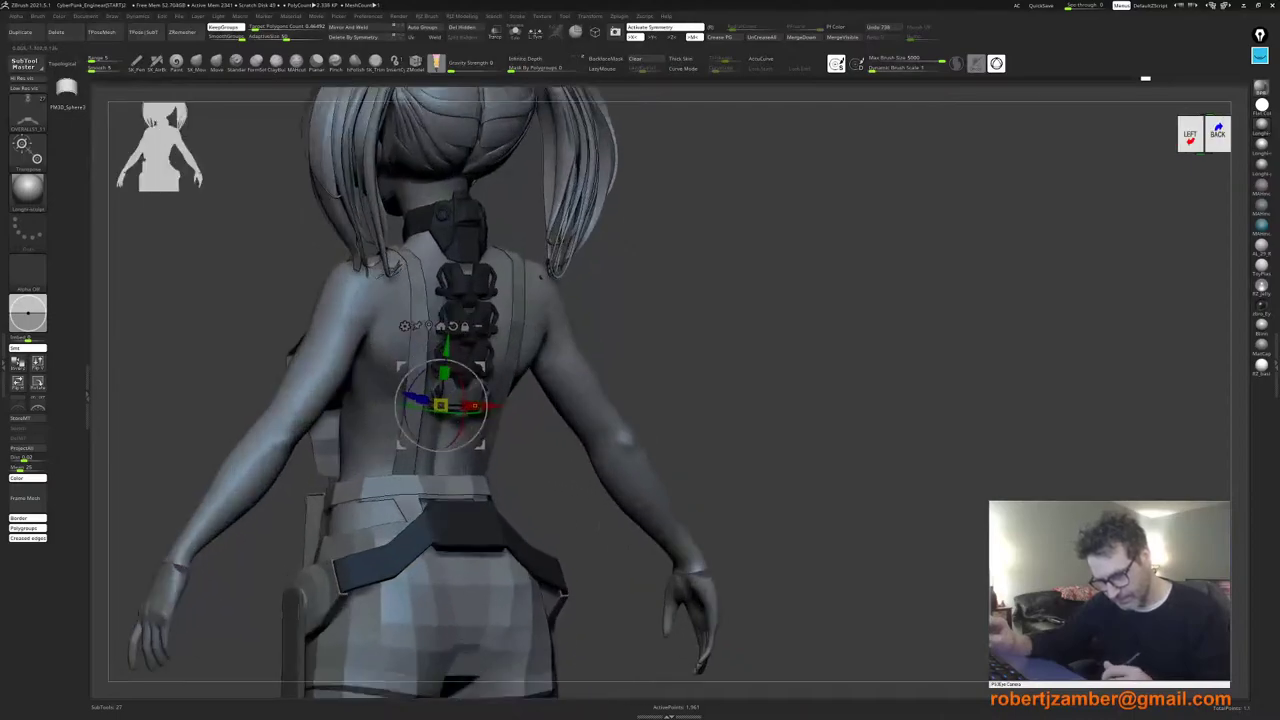
# Step: Try tilting and shifting the fourth spine plate so it follows the curve of the mid-back
pyautogui.moveTo(461, 384); pyautogui.dragTo(464, 392)
pyautogui.moveTo(475, 406); pyautogui.dragTo(535, 408, button='right')
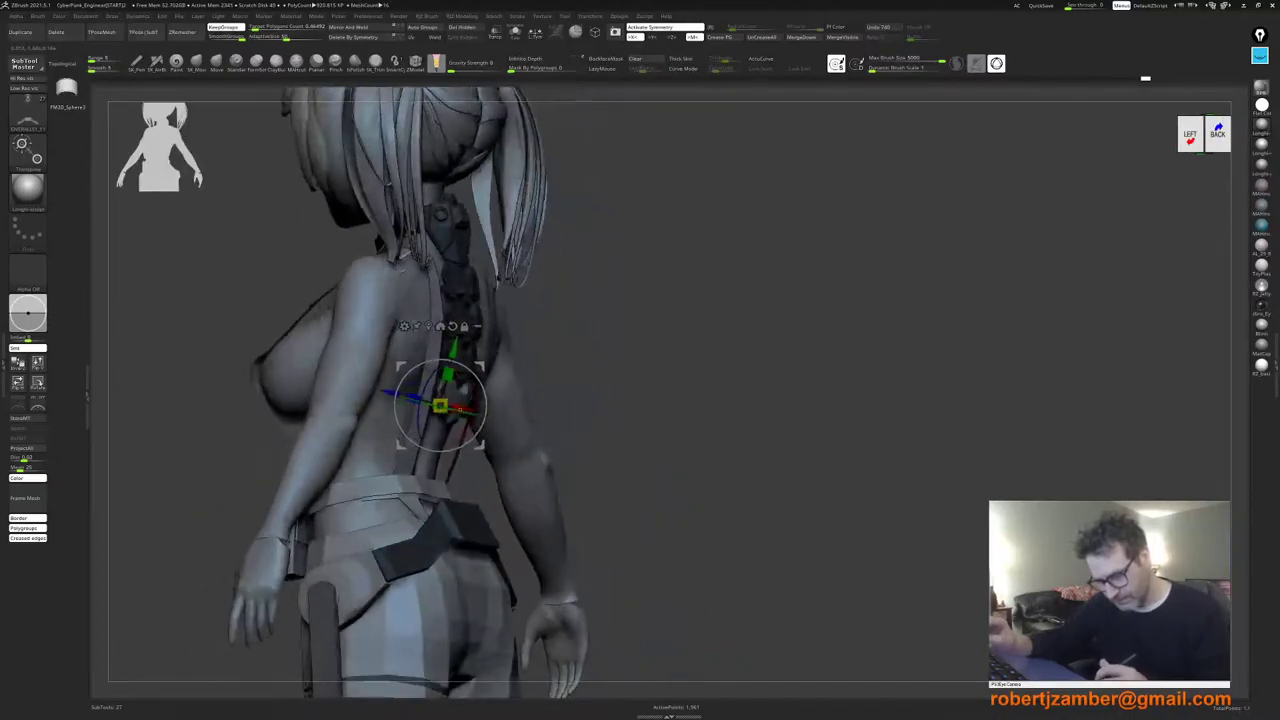
pyautogui.moveTo(465, 375); pyautogui.dragTo(469, 379)
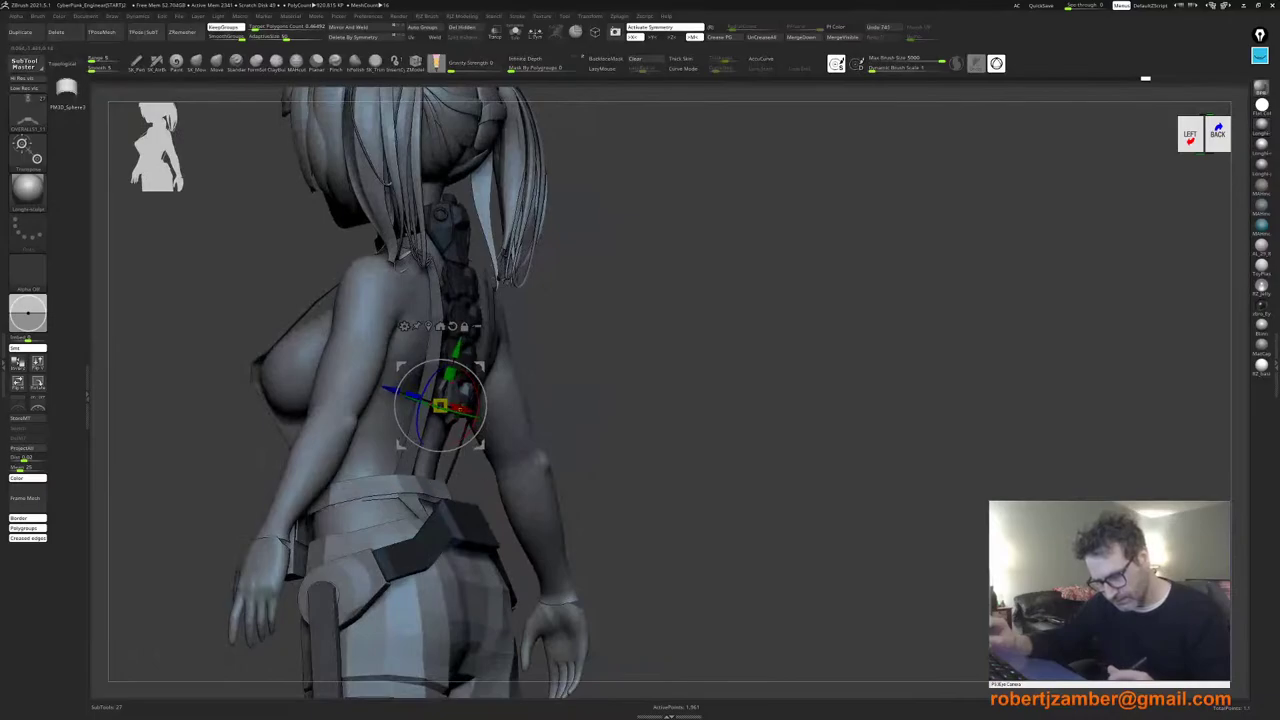
pyautogui.moveTo(460, 408); pyautogui.dragTo(472, 398, button='right')
pyautogui.moveTo(406, 379); pyautogui.dragTo(402, 377)
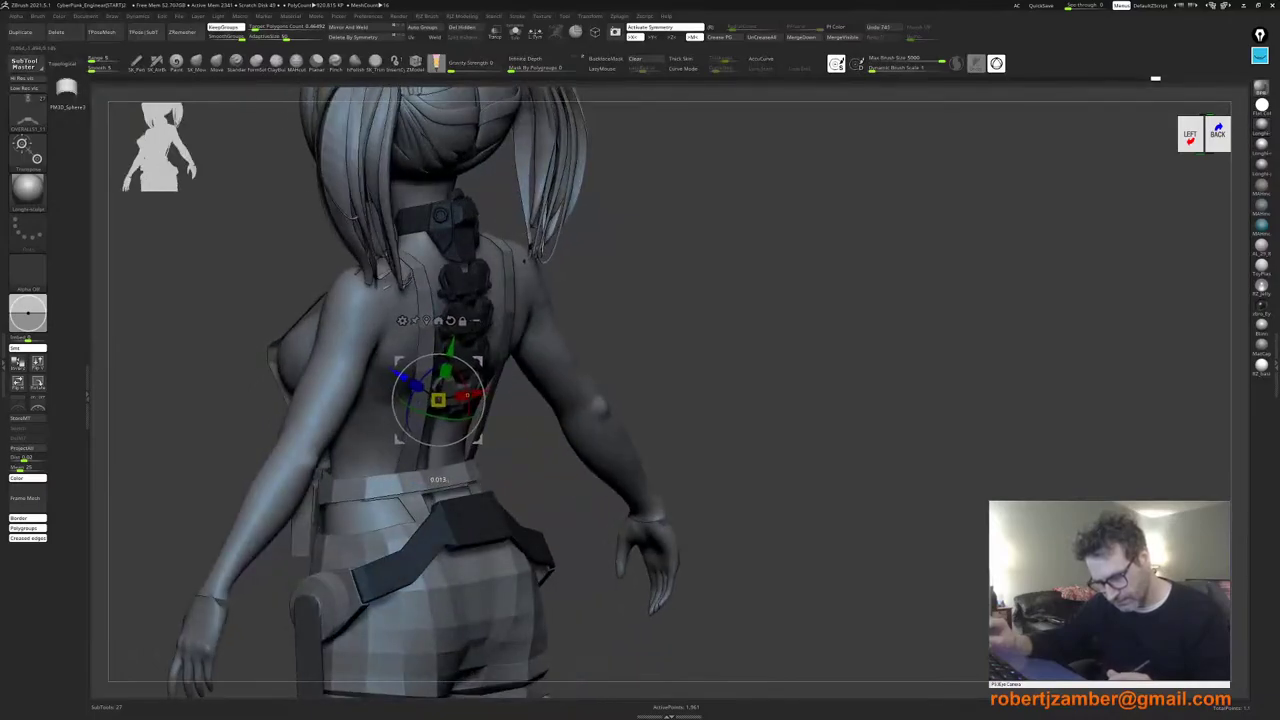
pyautogui.keyDown('shift'); pyautogui.moveTo(402, 377); pyautogui.dragTo(368, 378, button='right'); pyautogui.keyUp('shift')
# Step: Try extending the row of plates to the waist, tilting and seating the lowest one against the lower back above the belt
pyautogui.moveTo(447, 352); pyautogui.dragTo(447, 360)
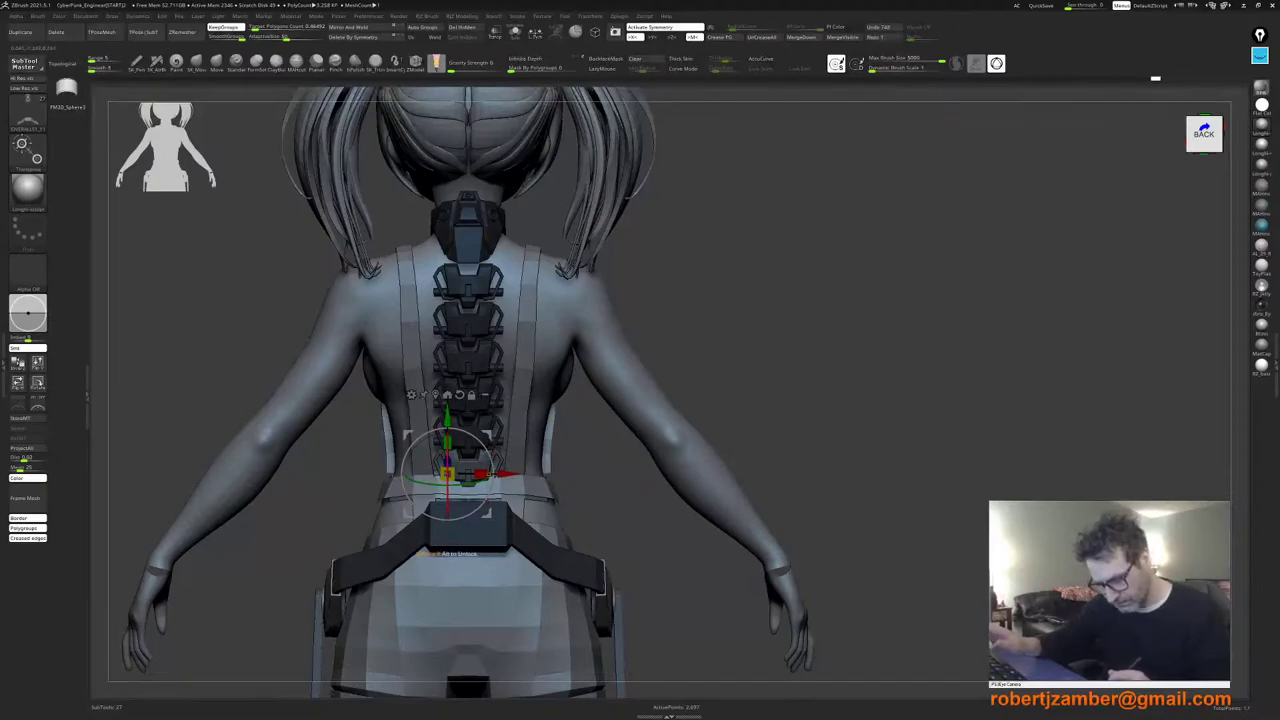
pyautogui.moveTo(447, 494); pyautogui.dragTo(447, 477)
pyautogui.moveTo(447, 477); pyautogui.dragTo(385, 478, button='right')
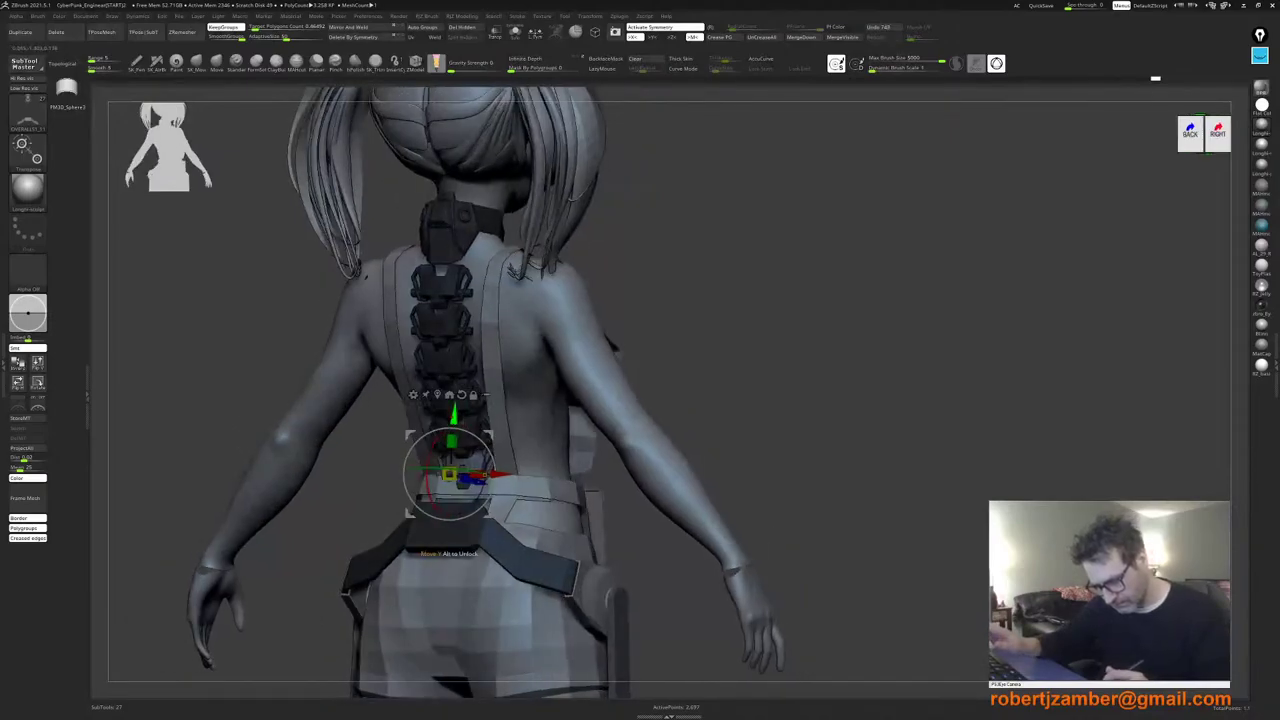
pyautogui.moveTo(453, 414); pyautogui.dragTo(452, 431)
pyautogui.moveTo(492, 480); pyautogui.dragTo(449, 490, button='right')
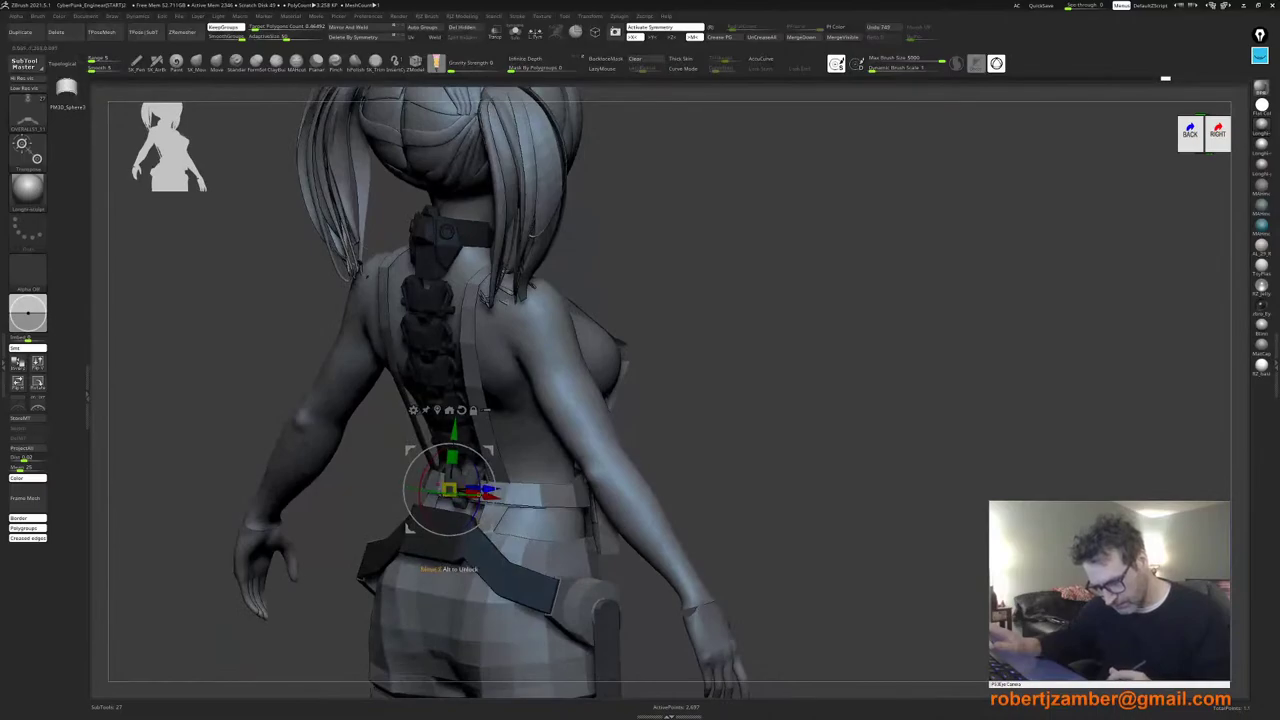
pyautogui.moveTo(479, 494); pyautogui.dragTo(473, 493)
pyautogui.moveTo(445, 493)
pyautogui.keyDown('shift'); pyautogui.mouseDown(button='right')
pyautogui.moveTo(474, 493)
pyautogui.moveTo(447, 498)
pyautogui.mouseUp(button='right'); pyautogui.keyUp('shift')
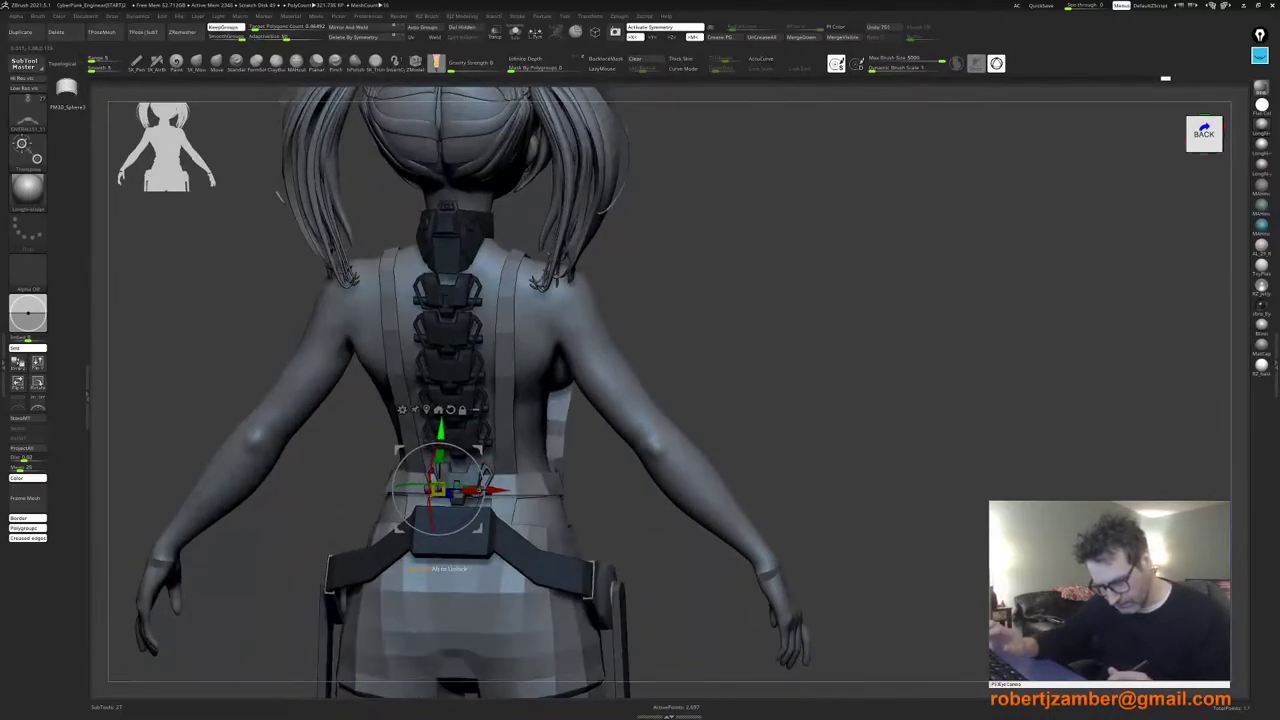
pyautogui.moveTo(441, 430); pyautogui.dragTo(441, 425)
pyautogui.keyDown('shift'); pyautogui.moveTo(441, 425); pyautogui.dragTo(391, 357, button='right'); pyautogui.keyUp('shift')
pyautogui.moveTo(372, 441)
pyautogui.mouseDown(button='right')
pyautogui.moveTo(402, 446)
pyautogui.moveTo(359, 449)
pyautogui.moveTo(395, 447)
pyautogui.mouseUp(button='right')
# Step: Undo the row of spine plate copies until only the single plate below the collar armor is left
pyautogui.hotkey('ctrl', 'z')
pyautogui.hotkey('ctrl', 'z')
pyautogui.hotkey('ctrl', 'z')
pyautogui.hotkey('ctrl', 'z')
pyautogui.hotkey('ctrl', 'z')
pyautogui.hotkey('ctrl', 'z')
pyautogui.hotkey('ctrl', 'z')
pyautogui.hotkey('ctrl', 'z')
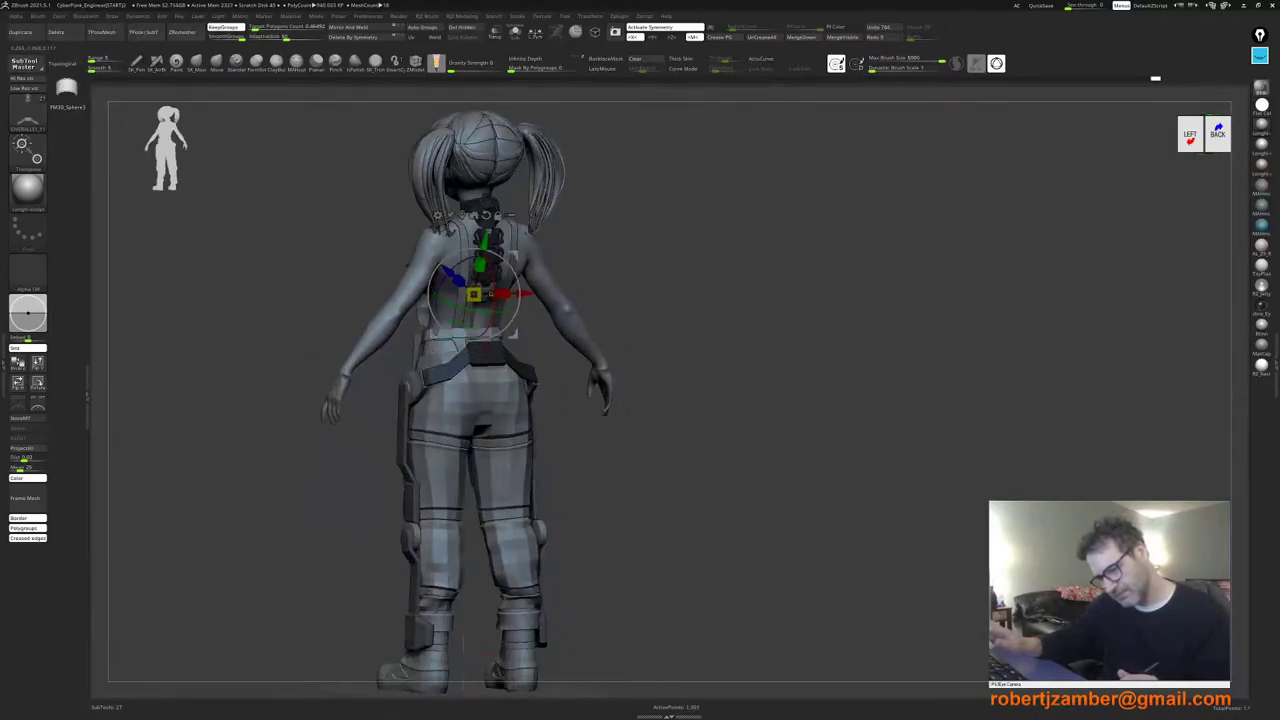
pyautogui.hotkey('ctrl', 'z')
pyautogui.hotkey('ctrl', 'z')
pyautogui.hotkey('ctrl', 'z')
pyautogui.hotkey('ctrl', 'z')
pyautogui.hotkey('ctrl', 'z')
pyautogui.hotkey('ctrl', 'z')
pyautogui.hotkey('ctrl', 'z')
pyautogui.hotkey('ctrl', 'z')
pyautogui.hotkey('ctrl', 'z')
pyautogui.hotkey('ctrl', 'z')
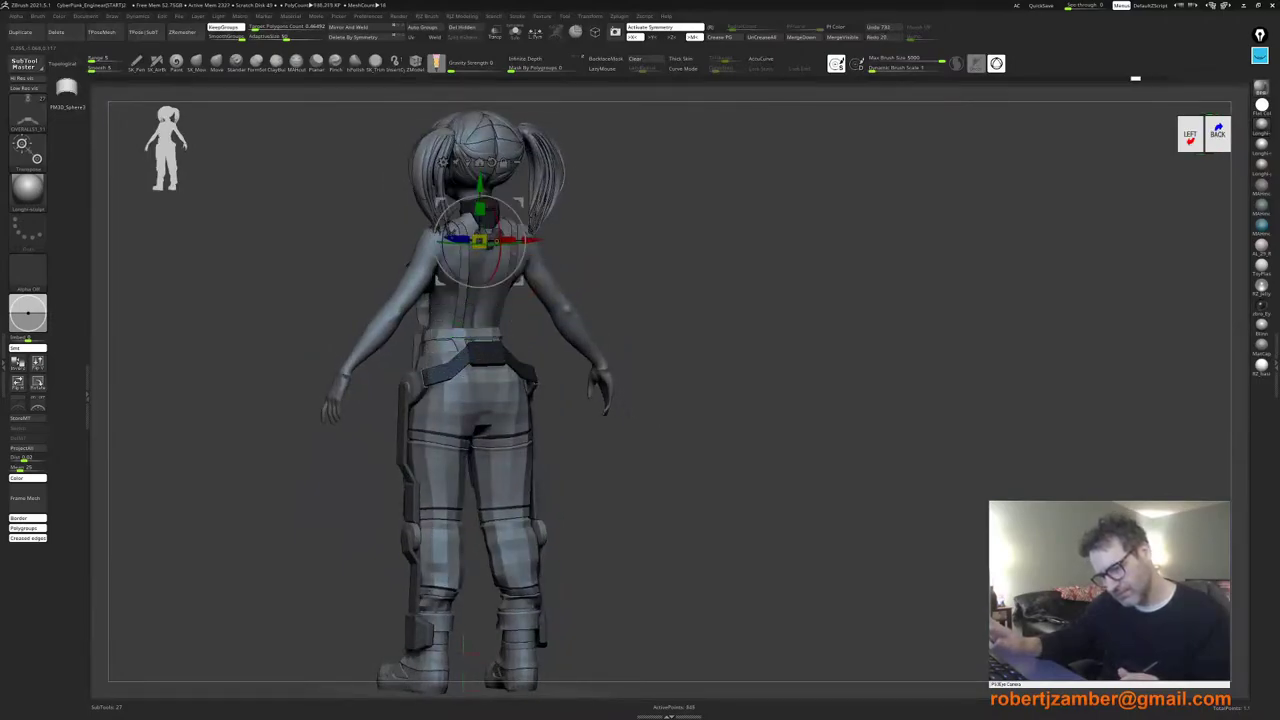
# Step: Try scaling the spine plate down to about 0.85 and raising it closer to the collar armor
pyautogui.moveTo(483, 362); pyautogui.dragTo(513, 560, button='right')
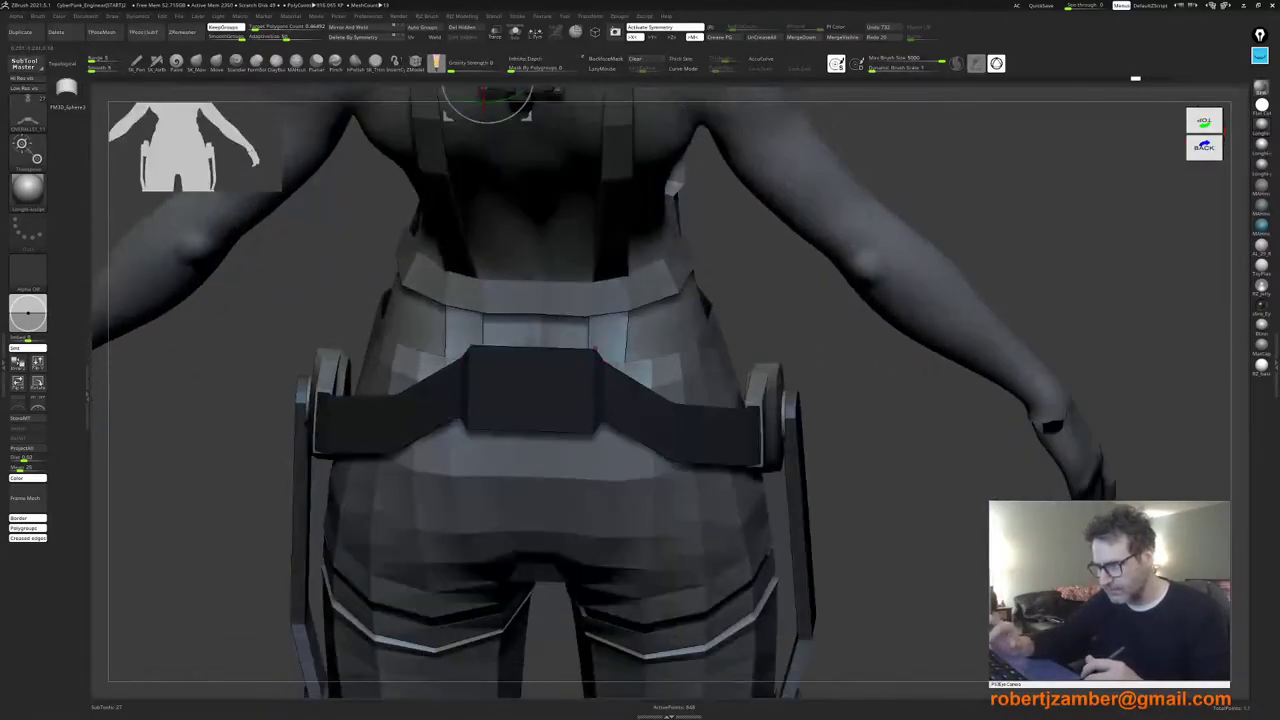
pyautogui.keyDown('alt'); pyautogui.moveTo(464, 302); pyautogui.dragTo(482, 411, button='right'); pyautogui.keyUp('alt')
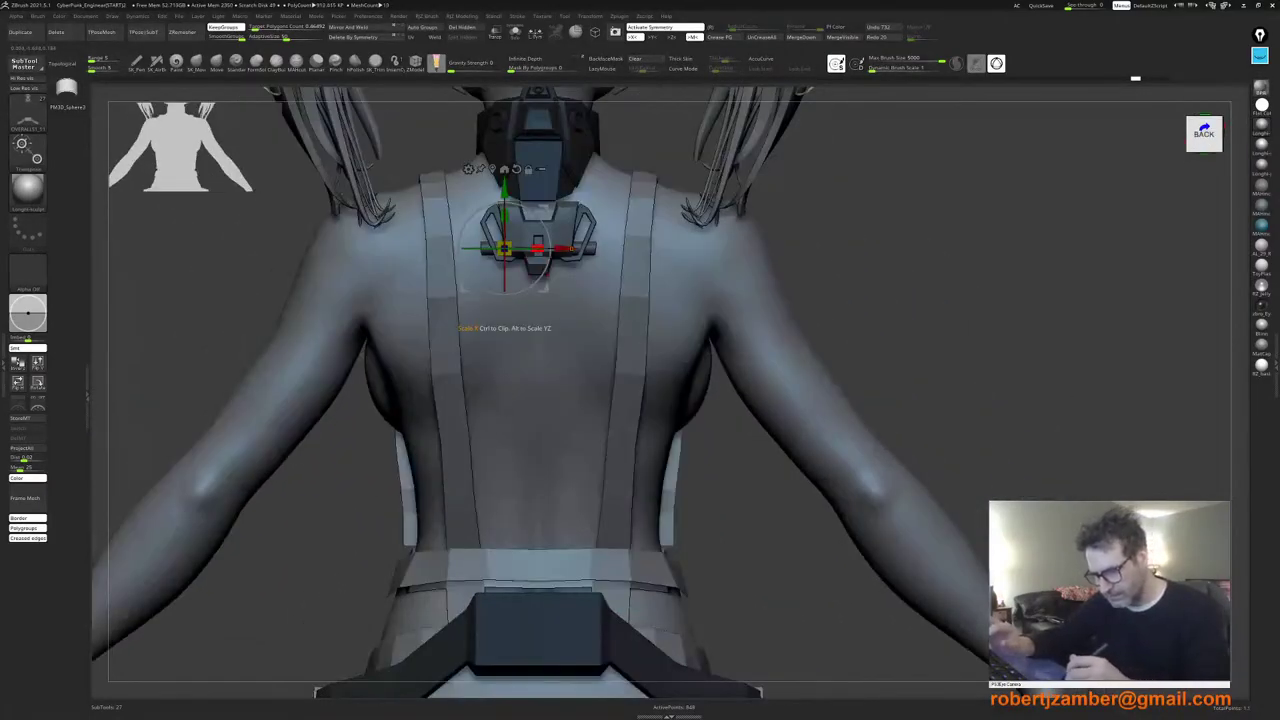
pyautogui.moveTo(504, 249); pyautogui.dragTo(503, 250)
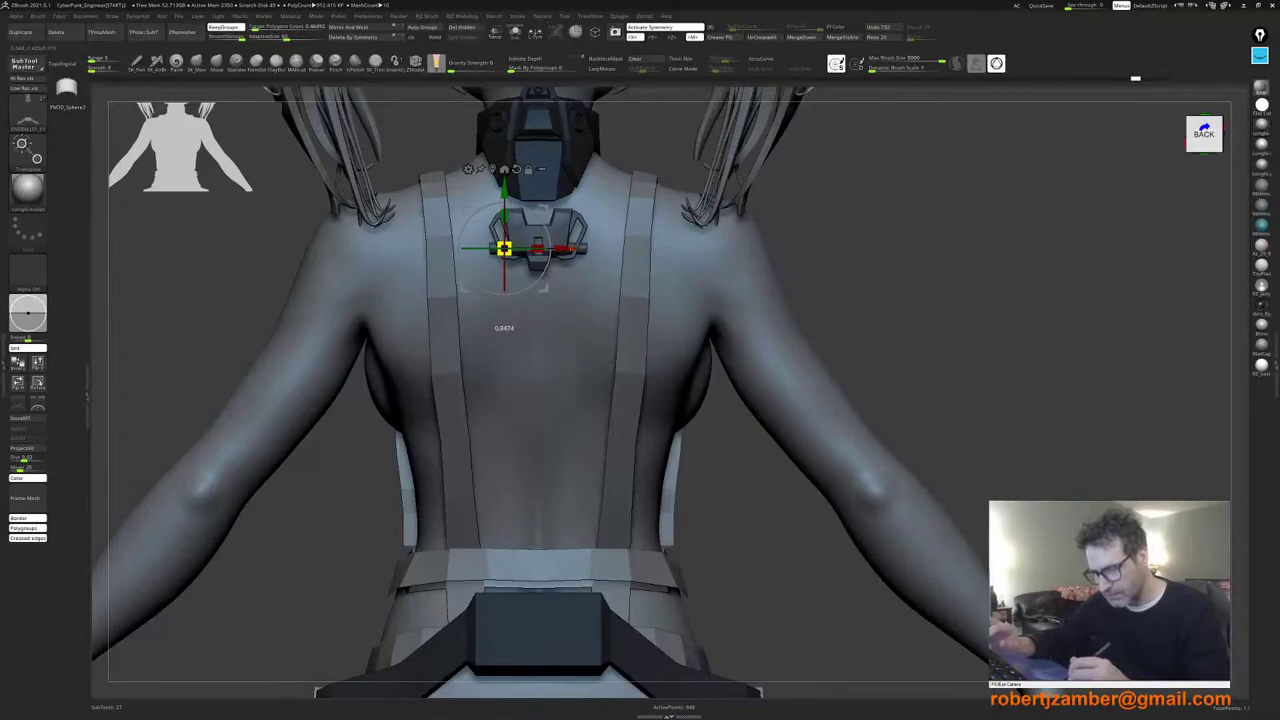
pyautogui.moveTo(504, 189); pyautogui.dragTo(504, 181)
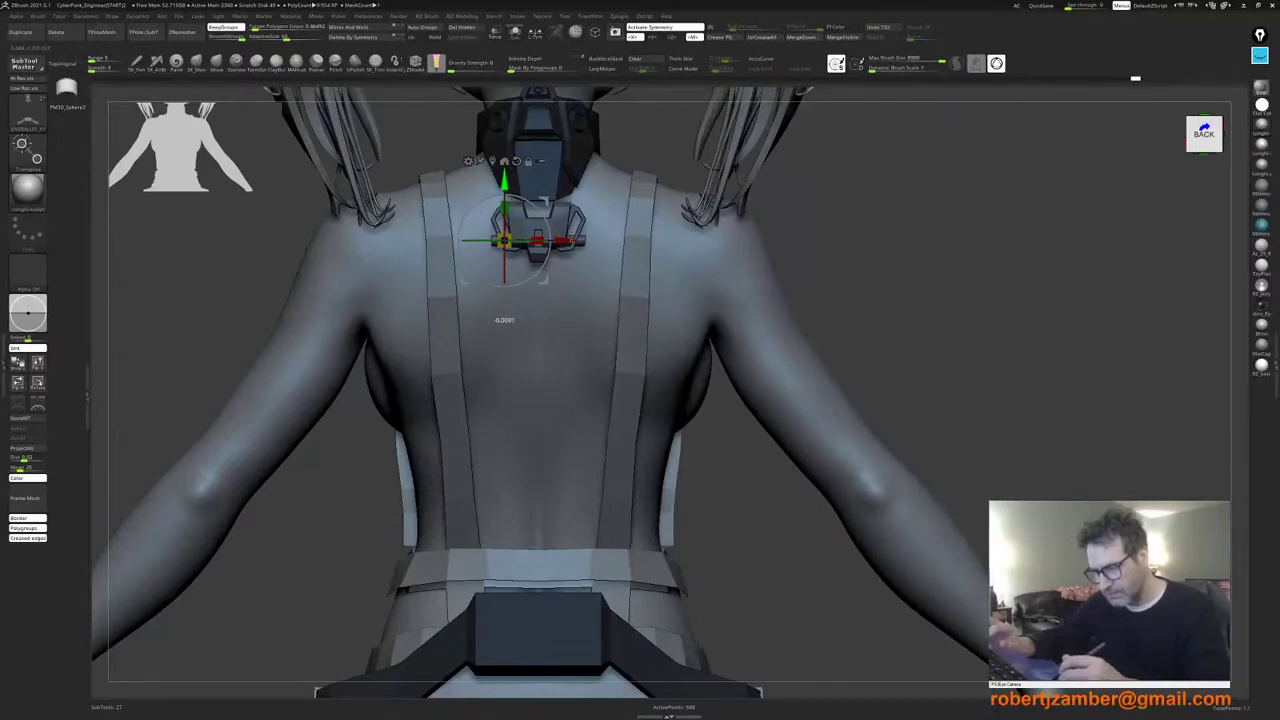
pyautogui.moveTo(504, 241); pyautogui.dragTo(504, 240)
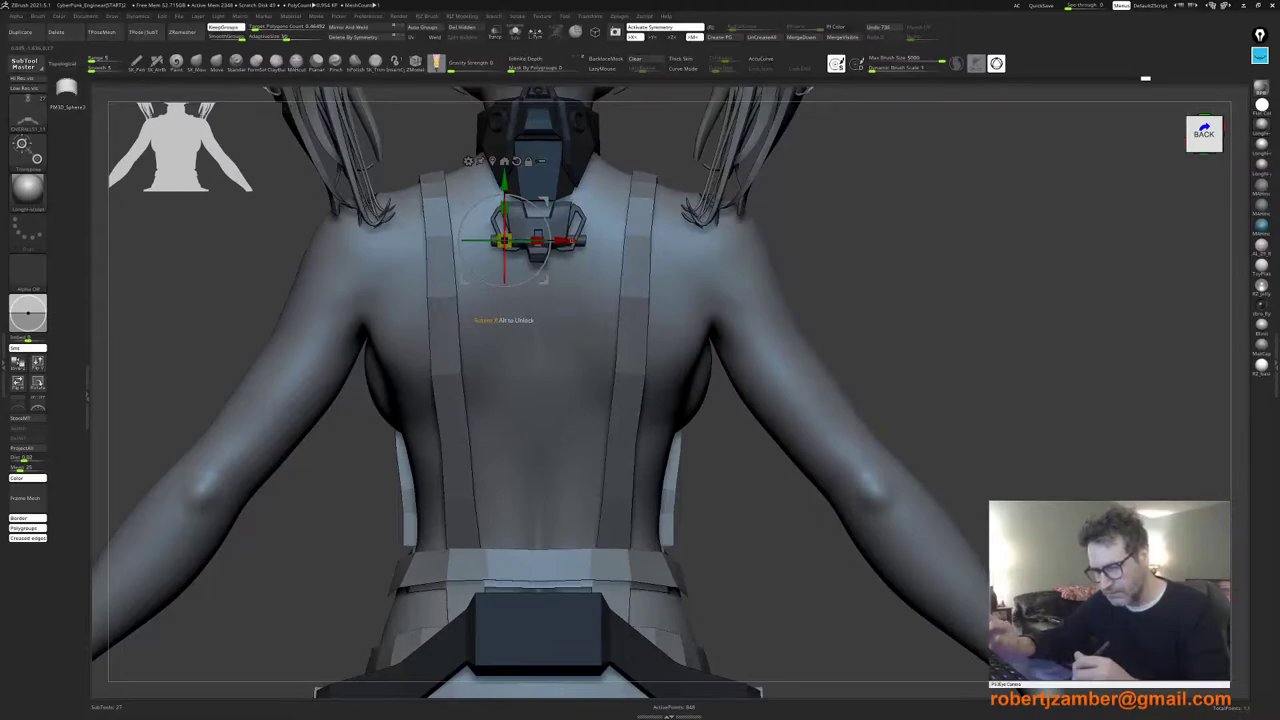
pyautogui.keyDown('ctrl'); pyautogui.moveTo(448, 465); pyautogui.dragTo(478, 440, button='right'); pyautogui.keyUp('ctrl')
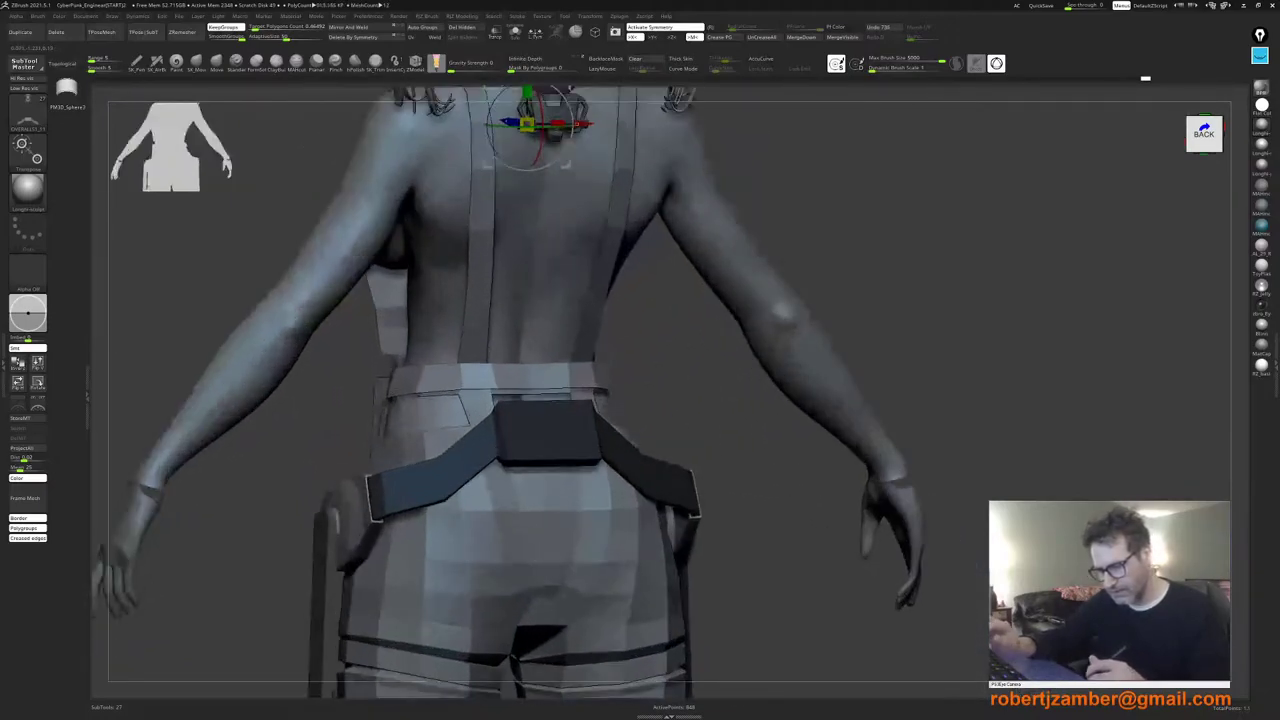
pyautogui.moveTo(440, 360)
pyautogui.mouseDown(button='right')
pyautogui.moveTo(500, 356)
pyautogui.moveTo(455, 280)
pyautogui.mouseUp(button='right')
pyautogui.keyDown('alt'); pyautogui.moveTo(455, 280); pyautogui.dragTo(466, 400, button='right'); pyautogui.keyUp('alt')
pyautogui.press('q')
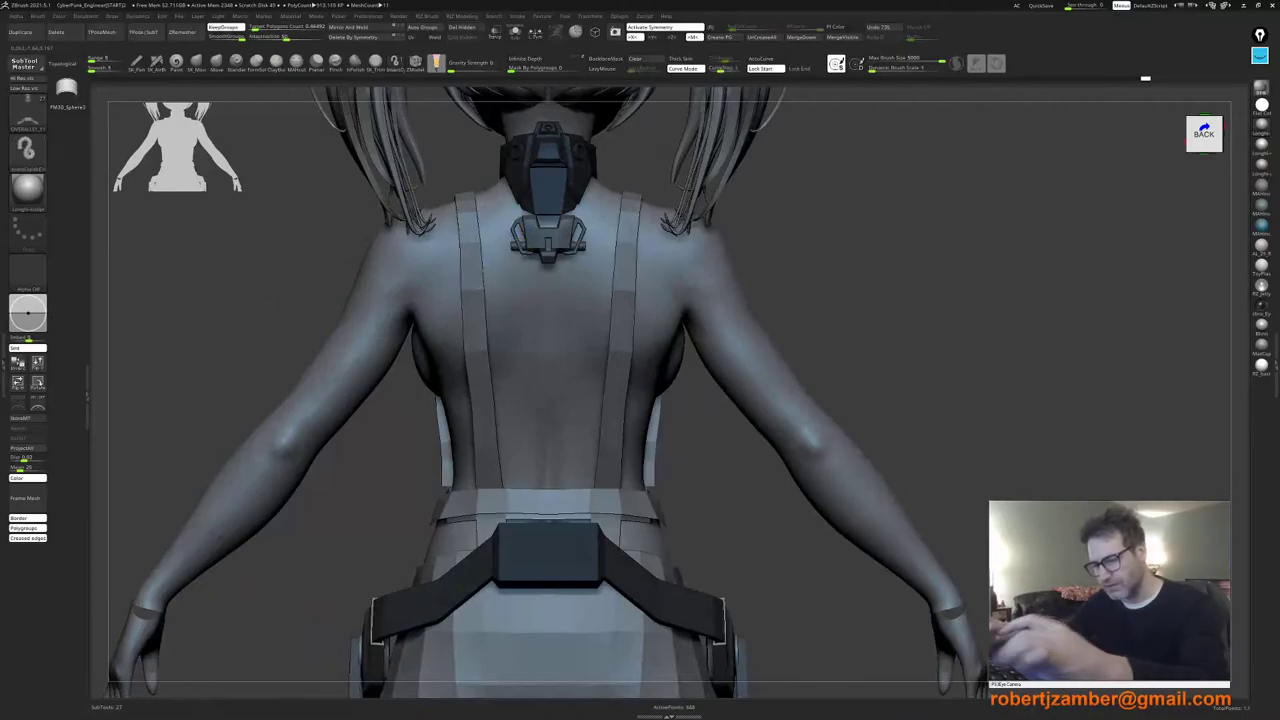
# Step: Step back and forth through the last edits to compare spine plate sizes and return to the larger version
pyautogui.hotkey('ctrl', 'z')
pyautogui.hotkey('ctrl', 'z')
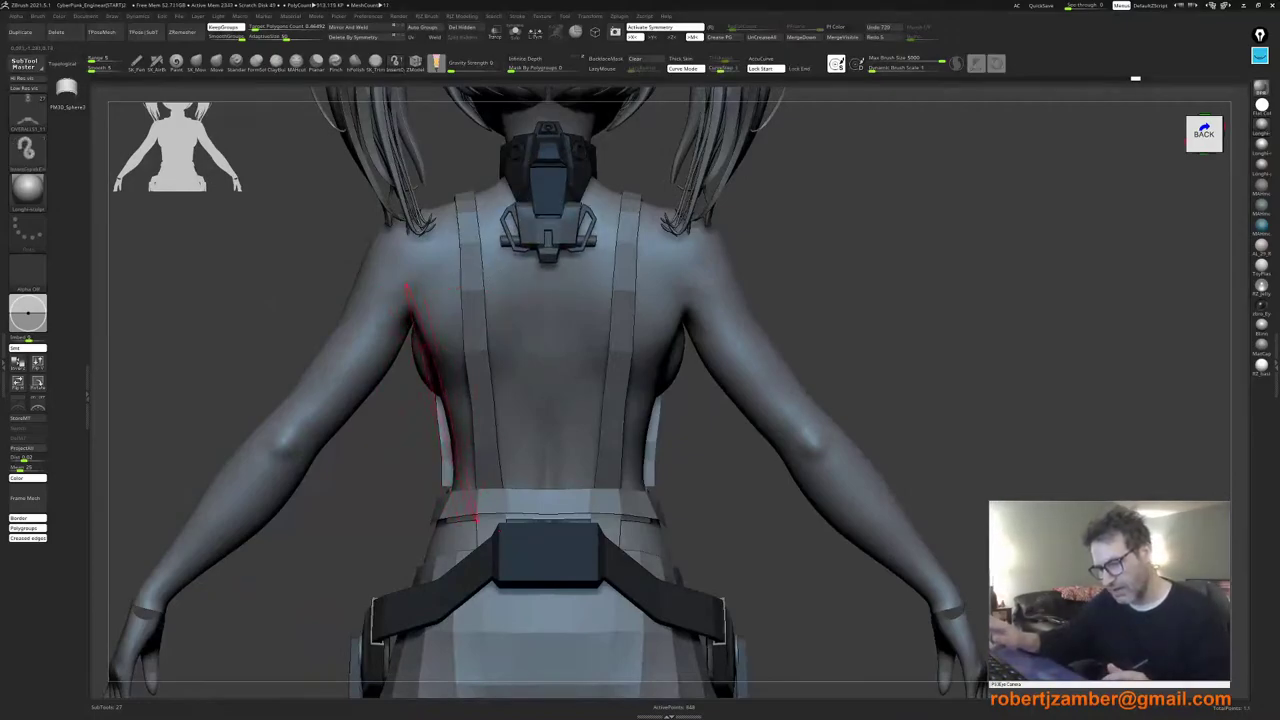
pyautogui.hotkey('ctrl', 'shift', 'z')
pyautogui.hotkey('ctrl', 'z')
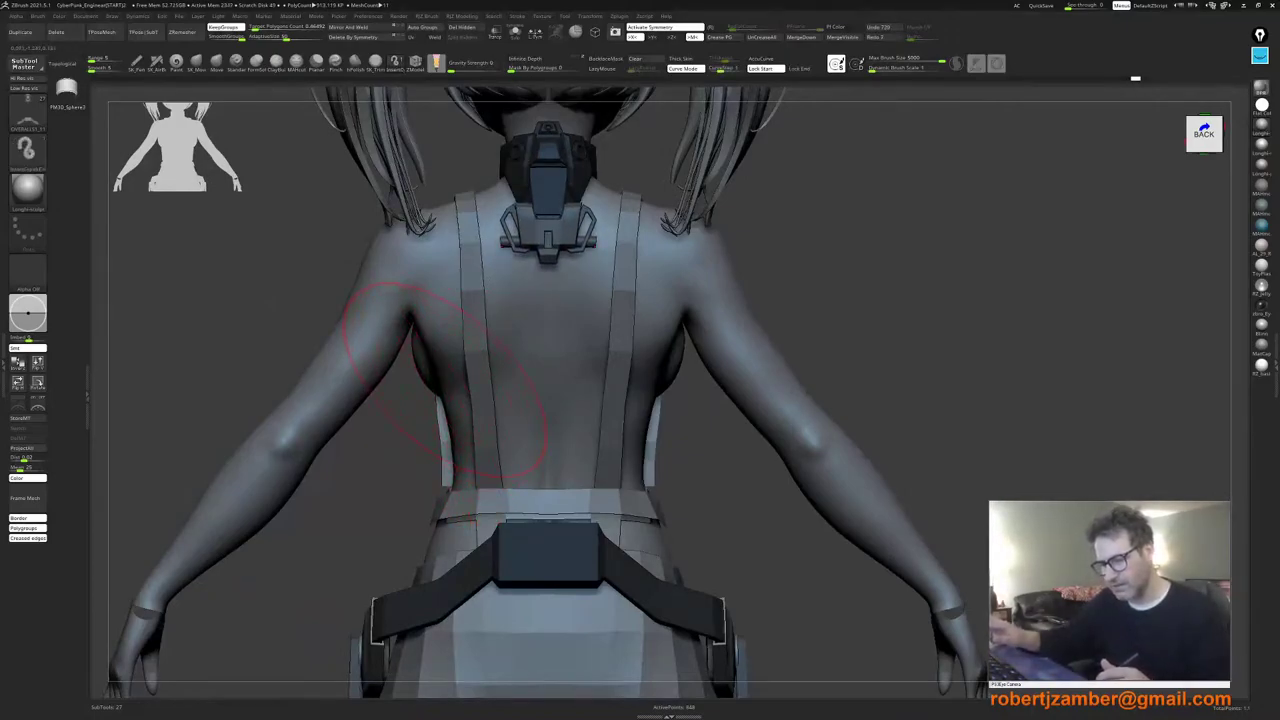
pyautogui.hotkey('ctrl', 'shift', 'z')
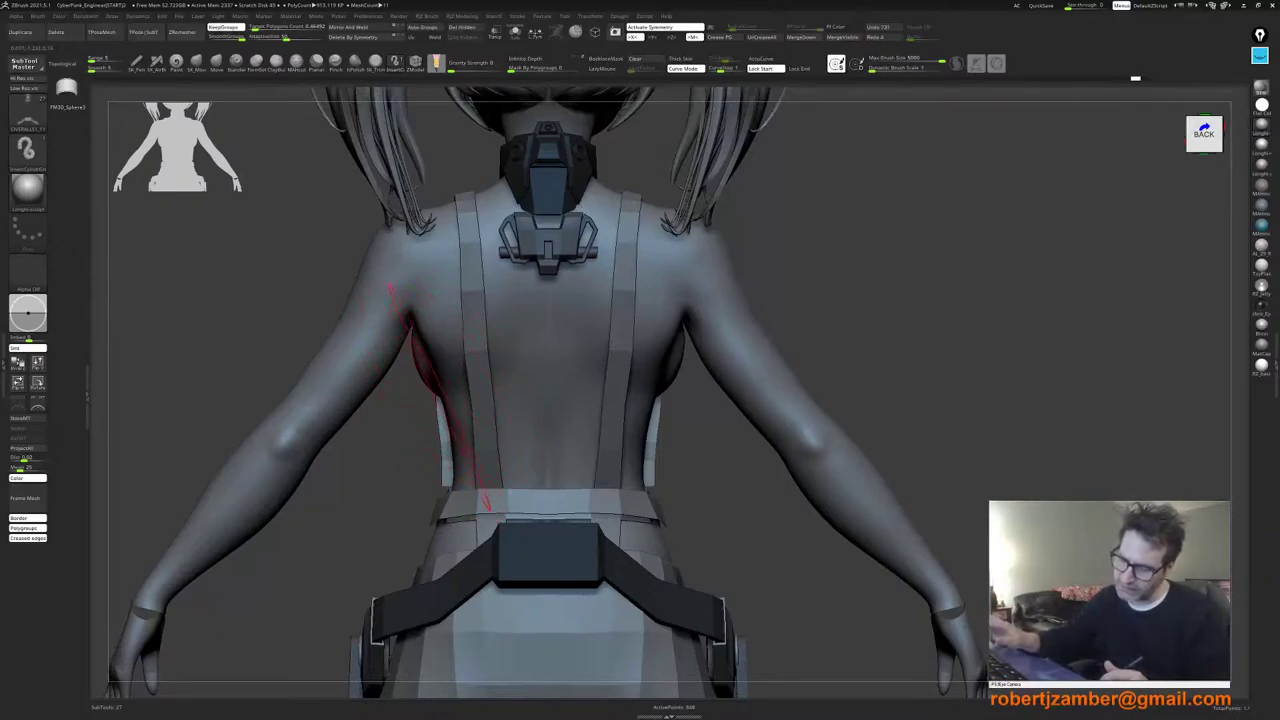
pyautogui.hotkey('ctrl', 'shift', 'z')
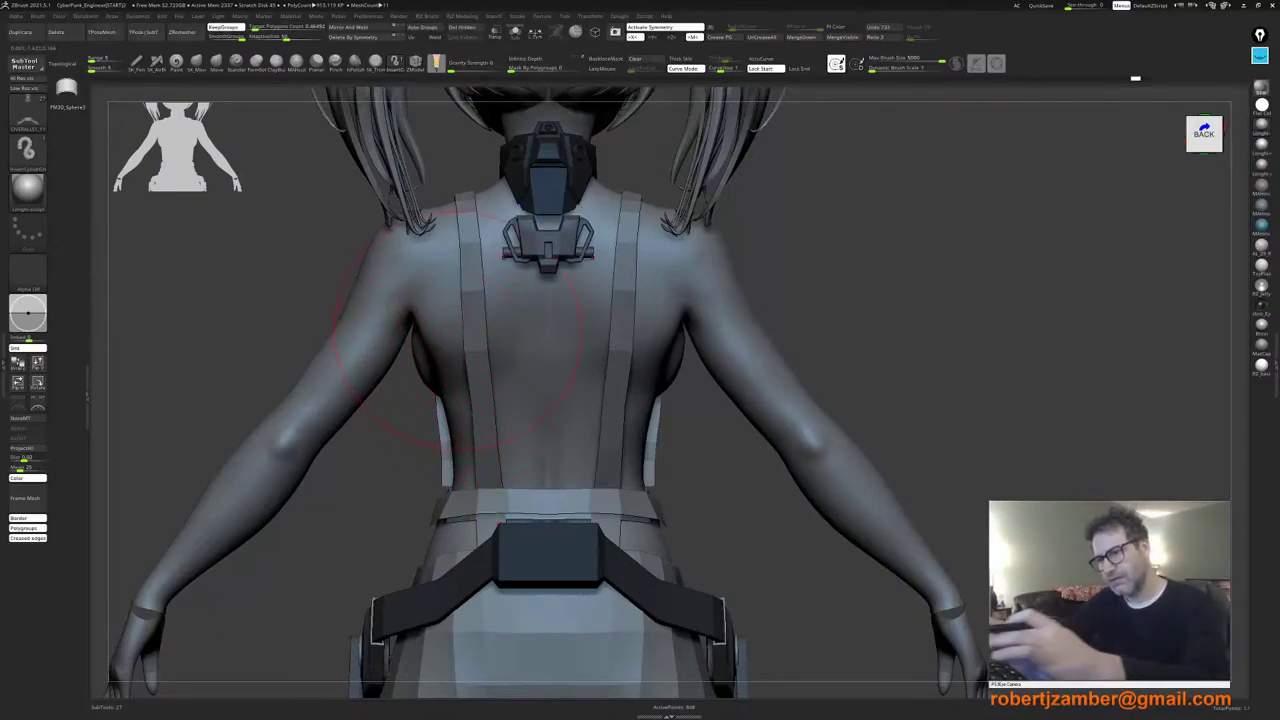
# Step: Scale the spine plate down slightly, raise it toward the collar armor and tilt it to fit the upper back
pyautogui.press('w')
pyautogui.moveTo(521, 252); pyautogui.dragTo(512, 252)
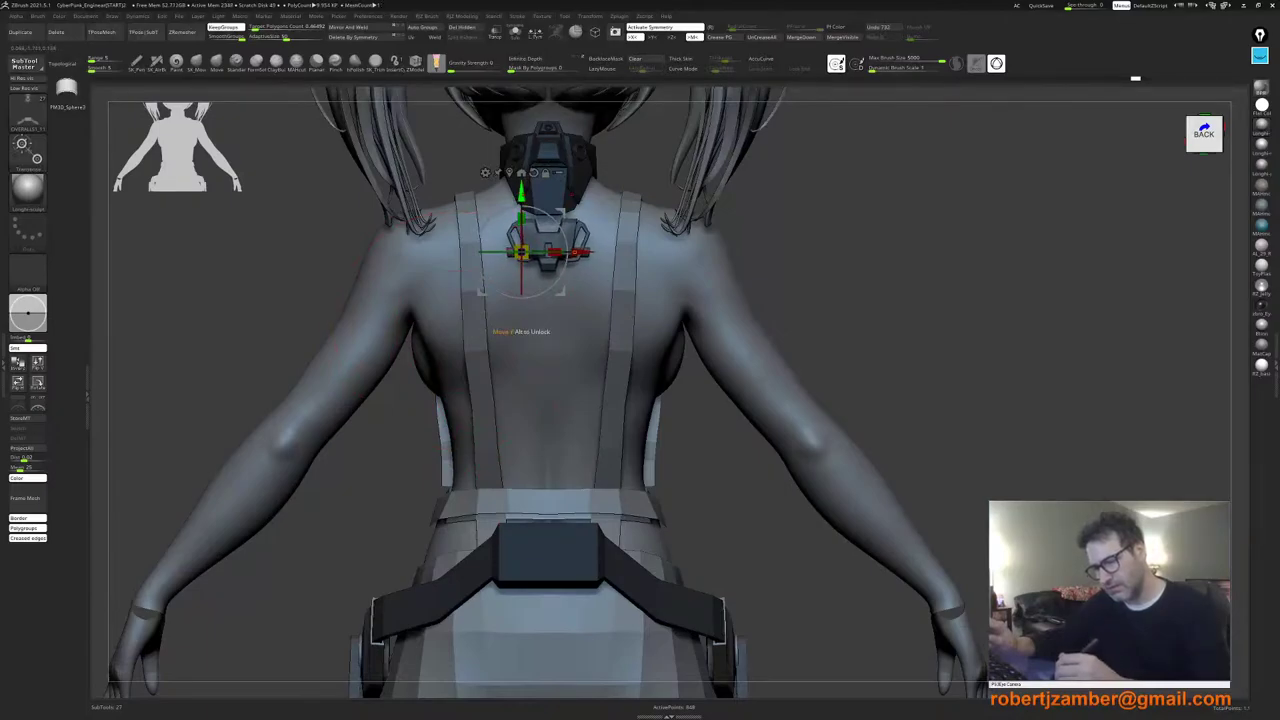
pyautogui.moveTo(521, 192); pyautogui.dragTo(521, 188)
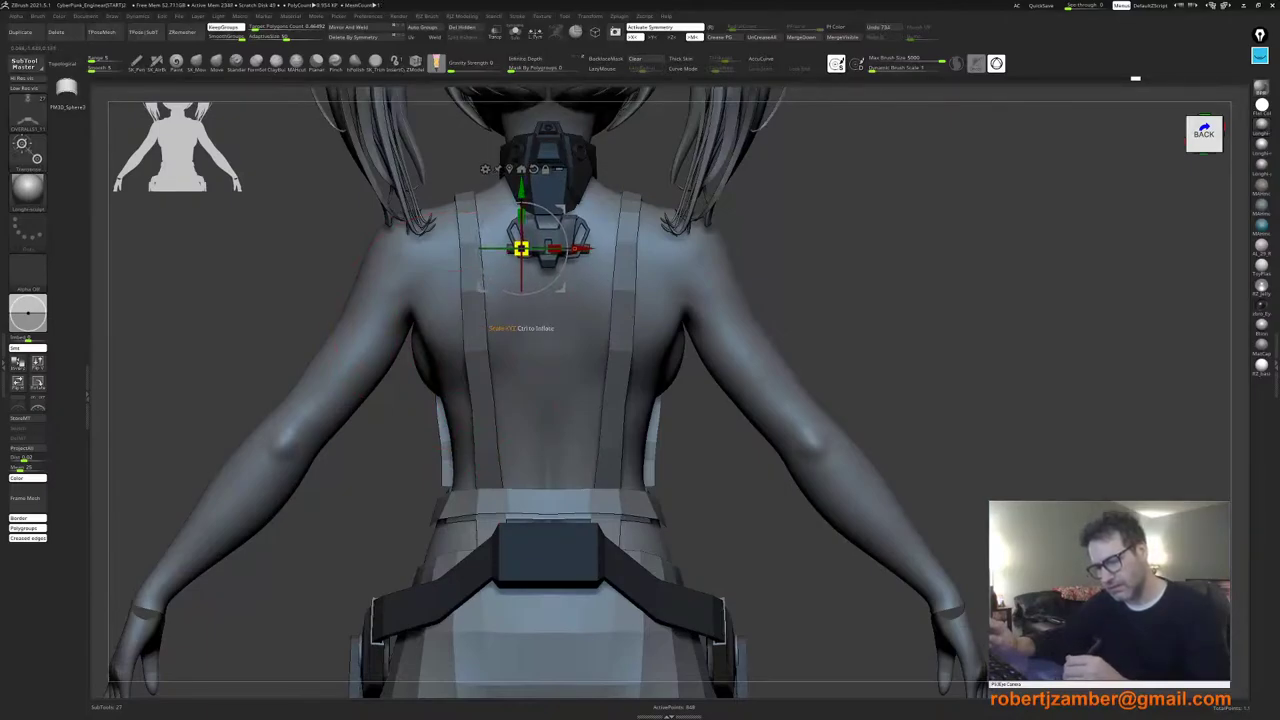
pyautogui.moveTo(521, 249); pyautogui.dragTo(520, 249)
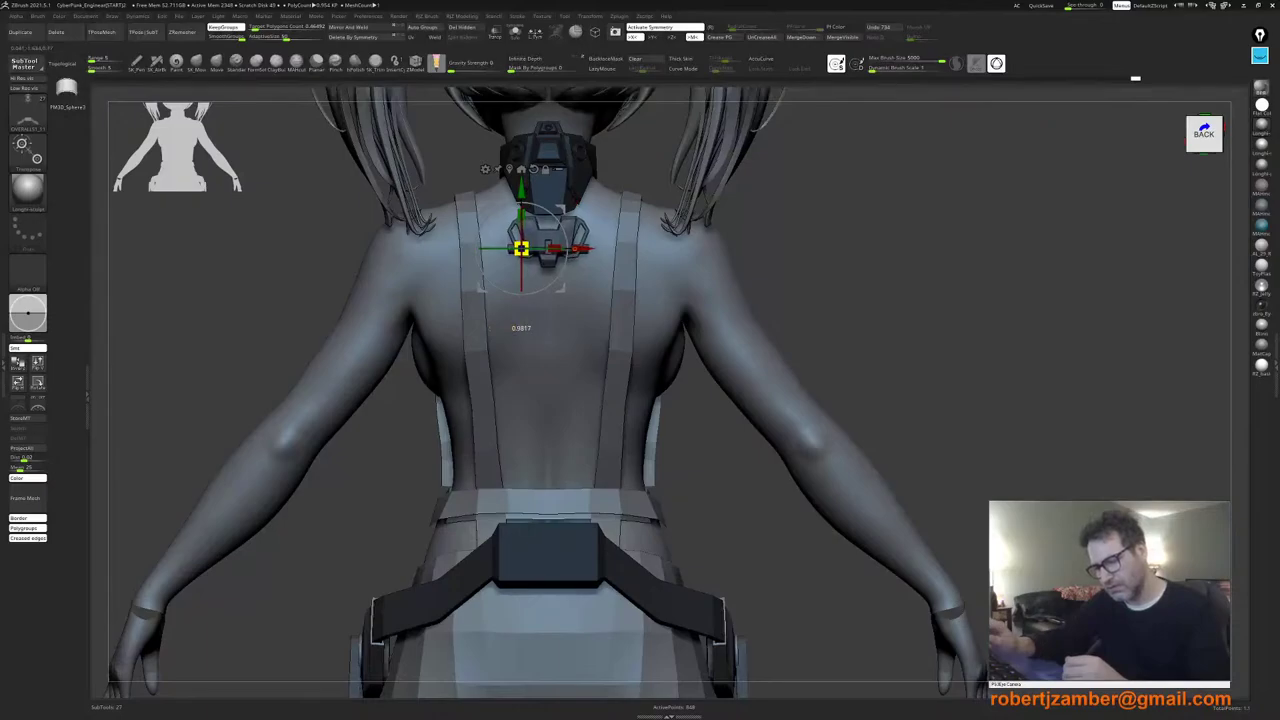
pyautogui.moveTo(575, 249); pyautogui.dragTo(554, 252, button='right')
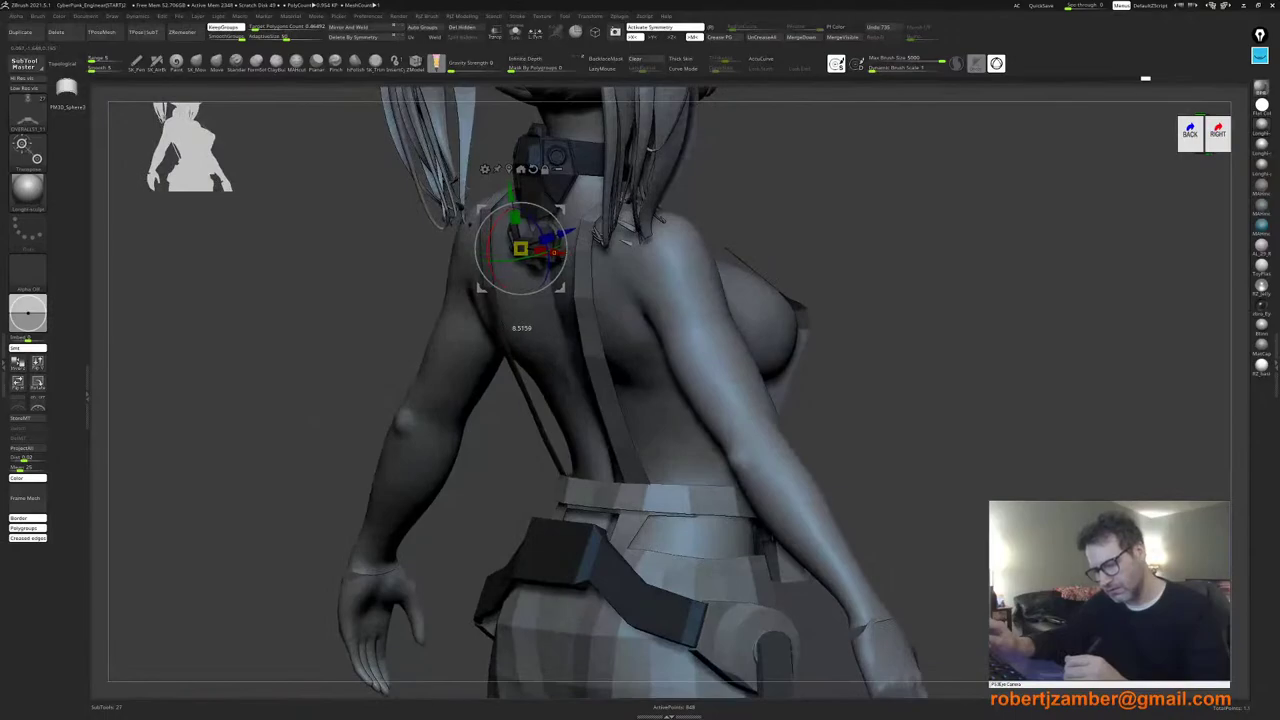
pyautogui.moveTo(250, 330); pyautogui.dragTo(390, 330)
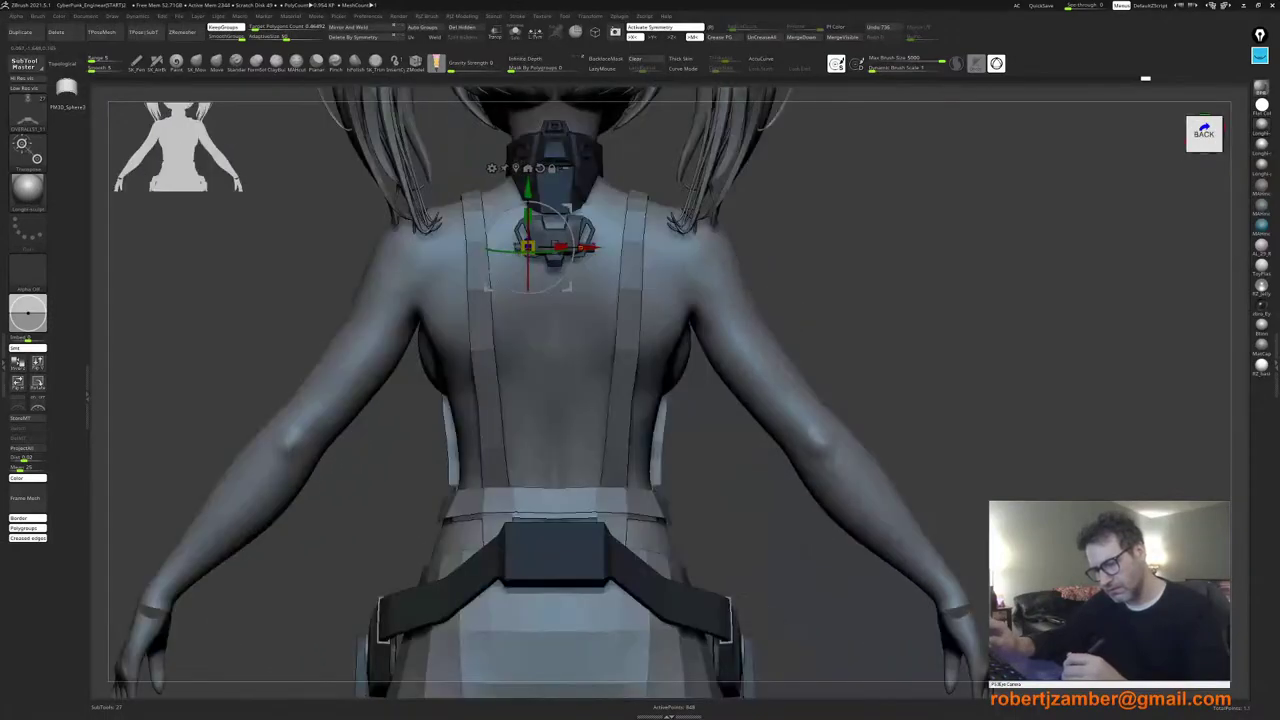
pyautogui.moveTo(528, 190); pyautogui.dragTo(528, 189)
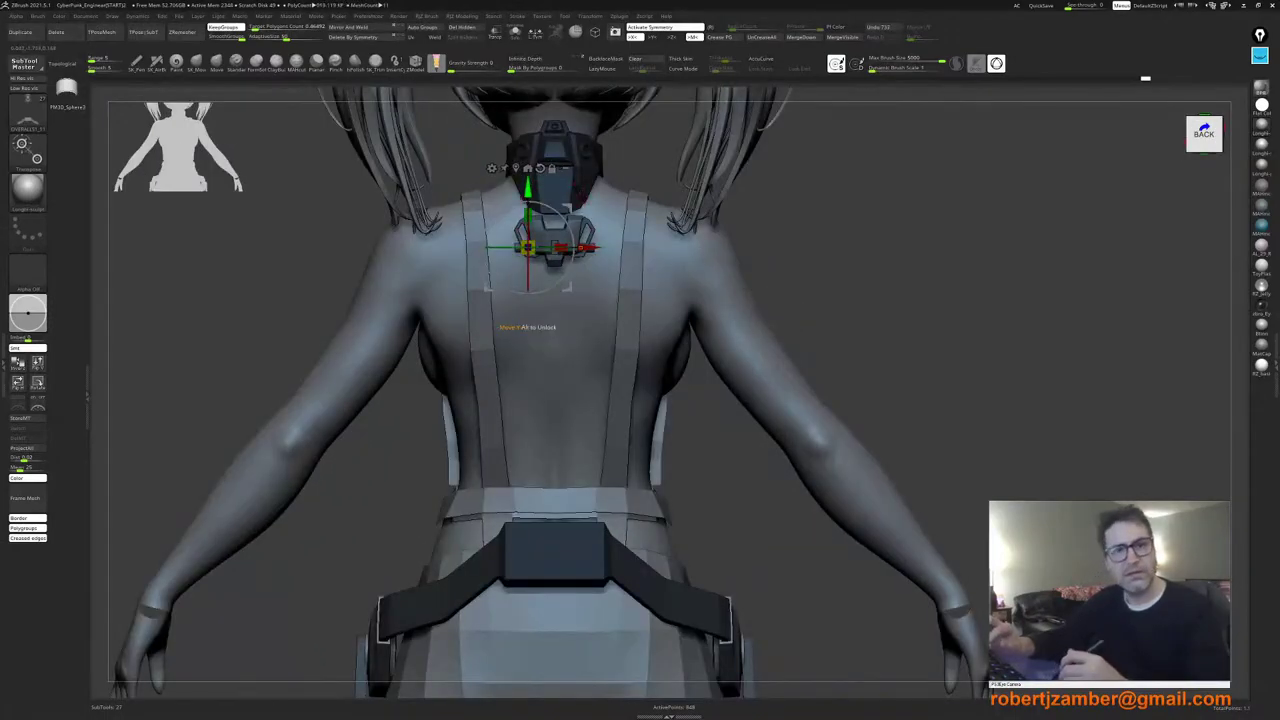
pyautogui.keyDown('alt'); pyautogui.moveTo(528, 189); pyautogui.dragTo(527, 217, button='right'); pyautogui.keyUp('alt')
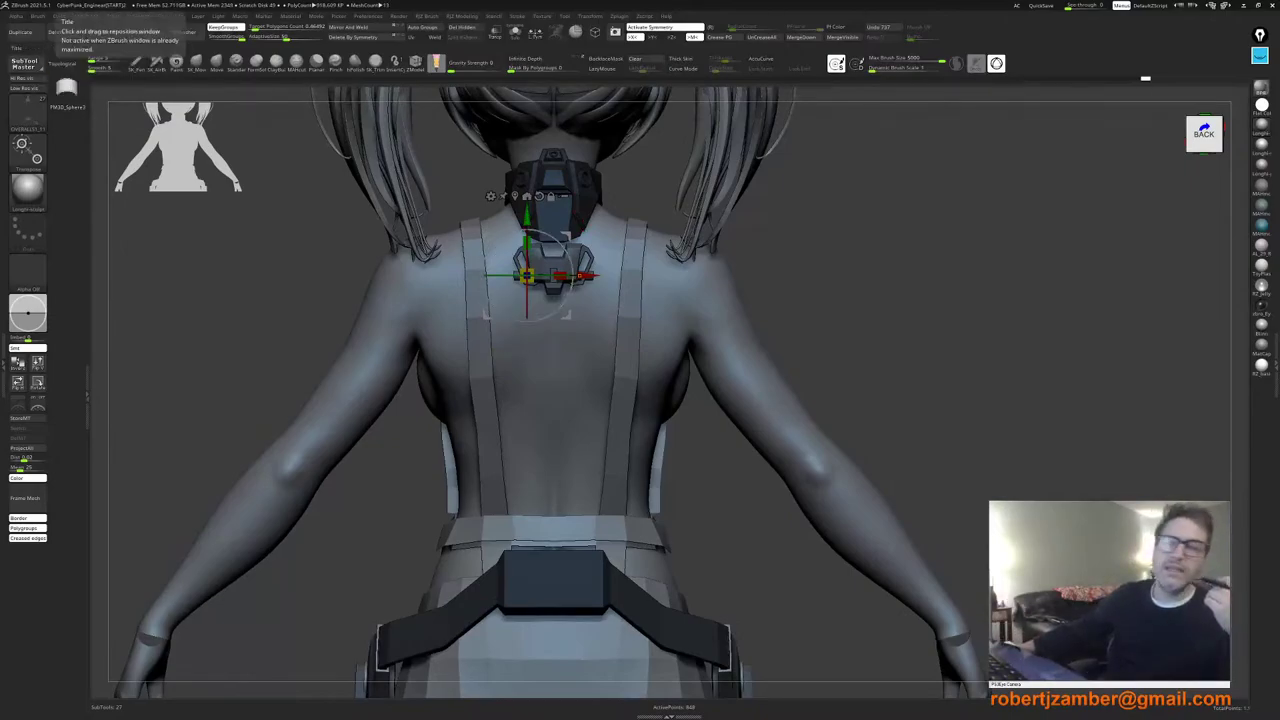
# Step: Bring up the reference board and examine the segmented spine of the exoskeleton diagram
pyautogui.moveTo(548, 0); pyautogui.dragTo(531, 488, button='right')
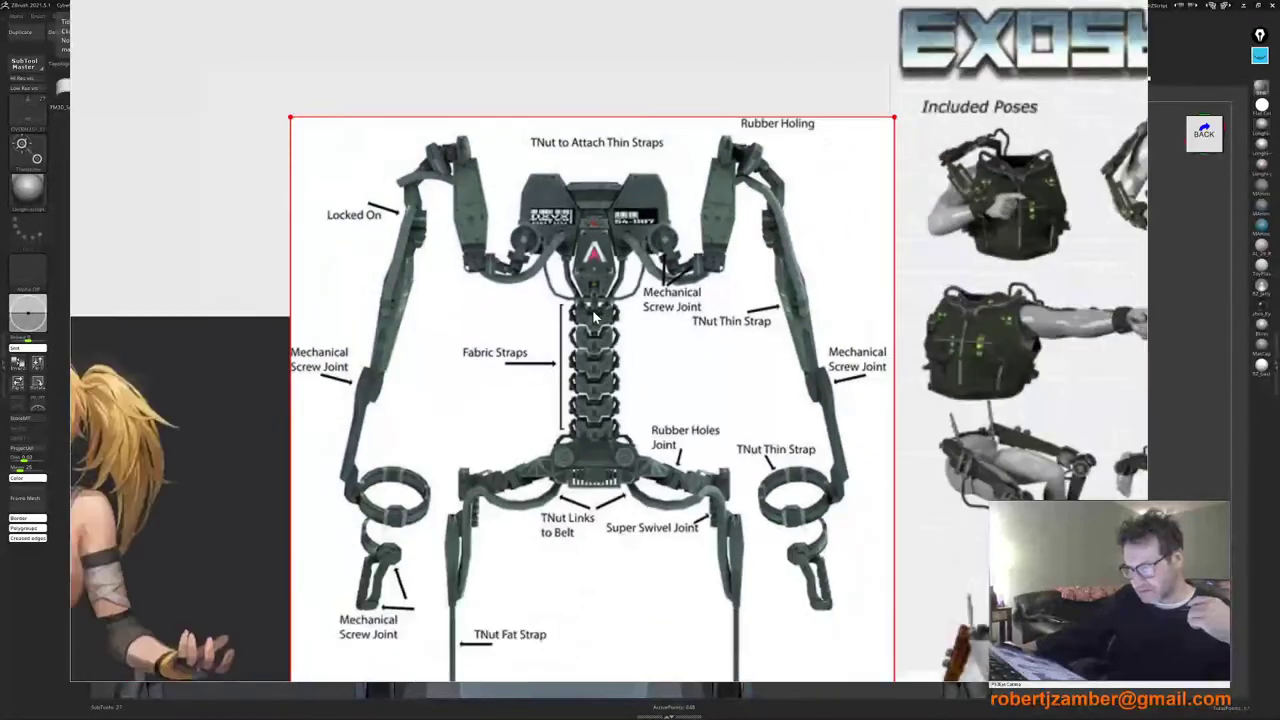
pyautogui.scroll(4, 582, 280)
pyautogui.scroll(-2, 584, 277)
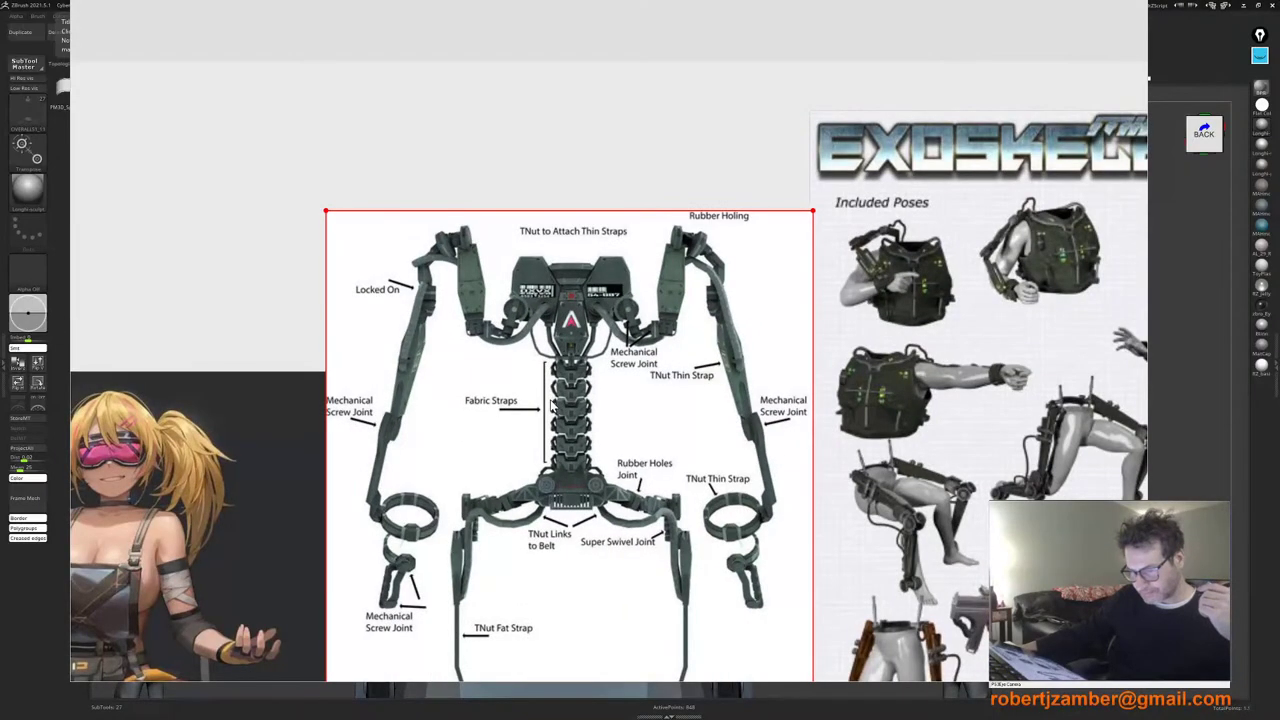
# Step: Examine the exoskeleton diagram's vertebra segments and their connections to the shoulder unit and belt, and return to the character model in ZBrush
pyautogui.scroll(3, 552, 405)
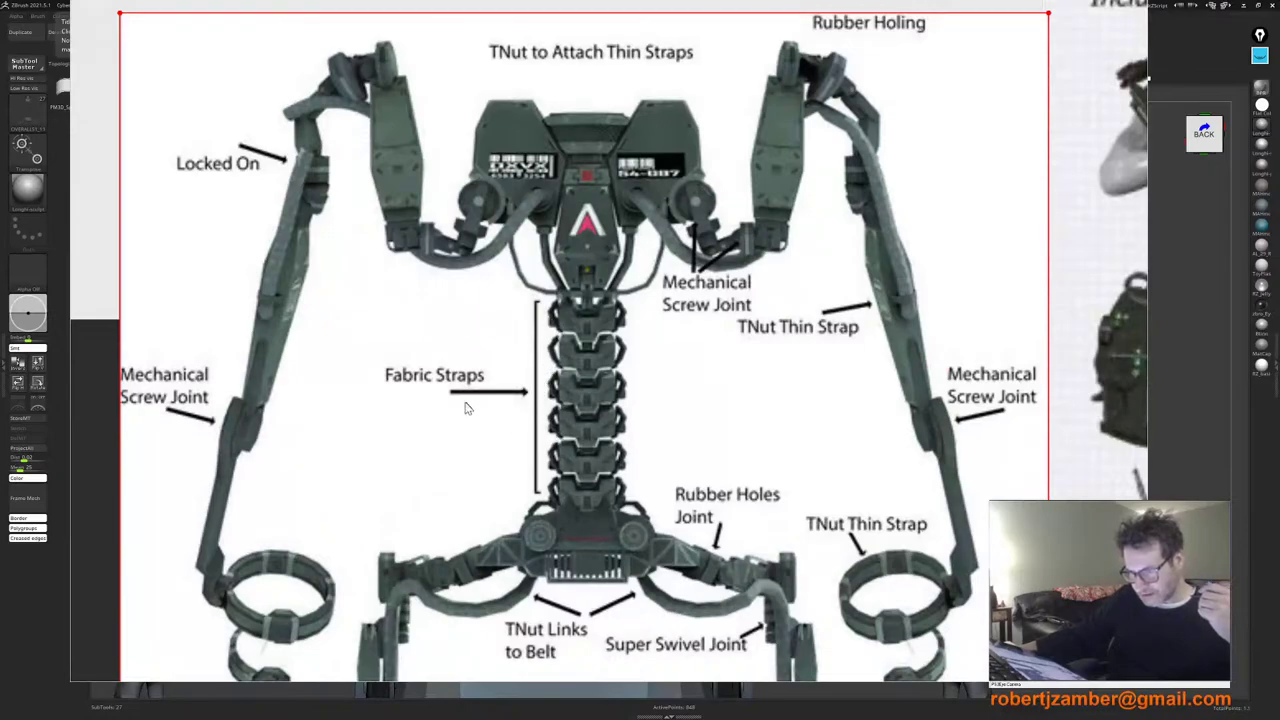
pyautogui.moveTo(498, 483); pyautogui.dragTo(502, 437, button='middle')
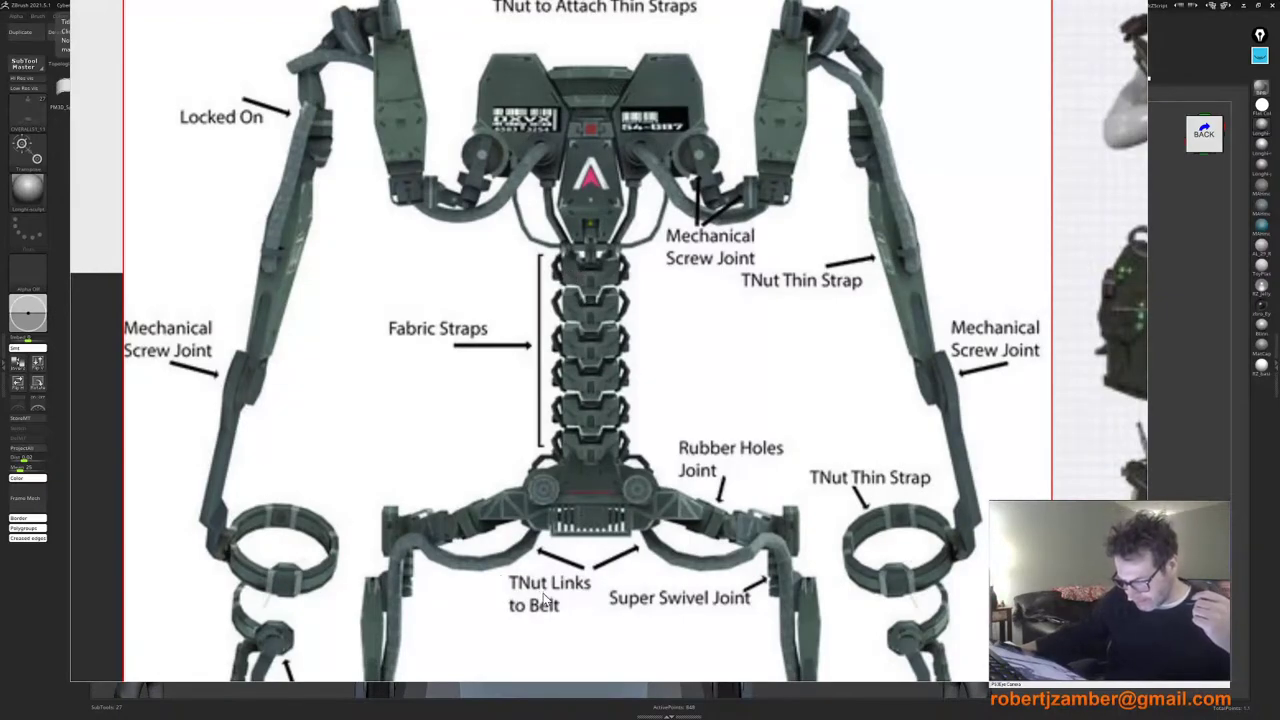
pyautogui.scroll(-3, 587, 318)
pyautogui.scroll(2, 586, 317)
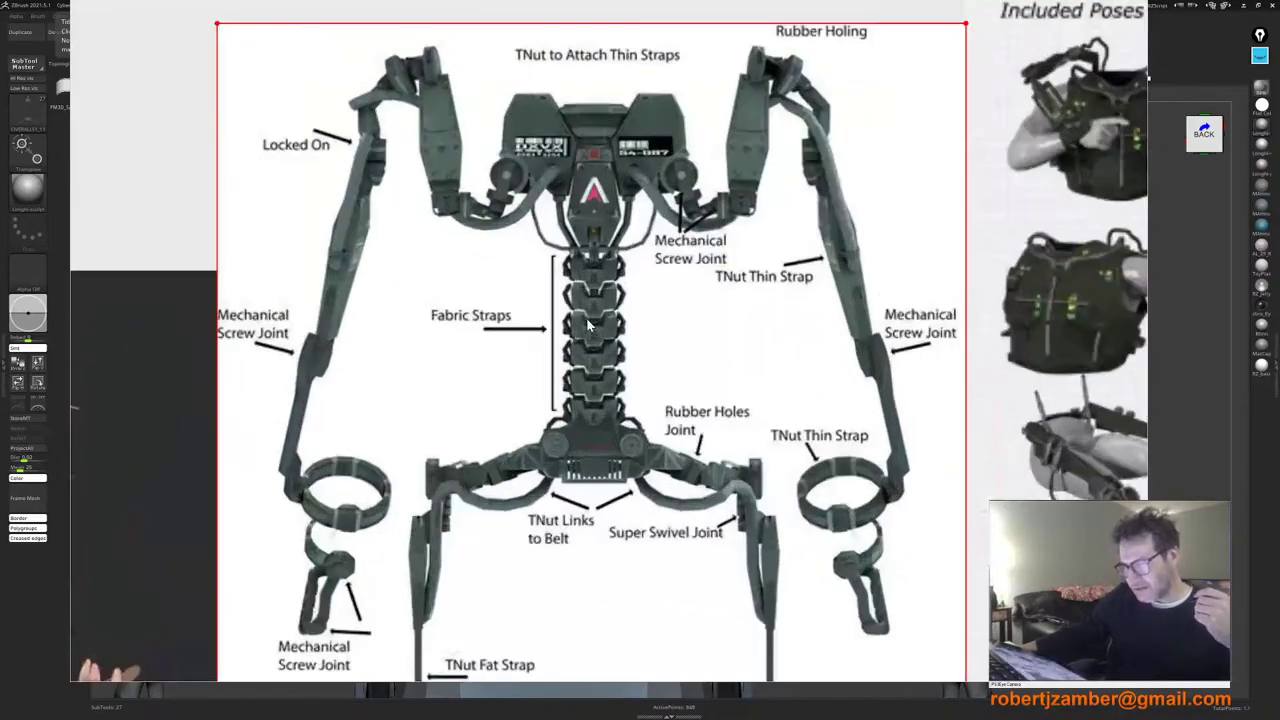
pyautogui.scroll(-1, 600, 268)
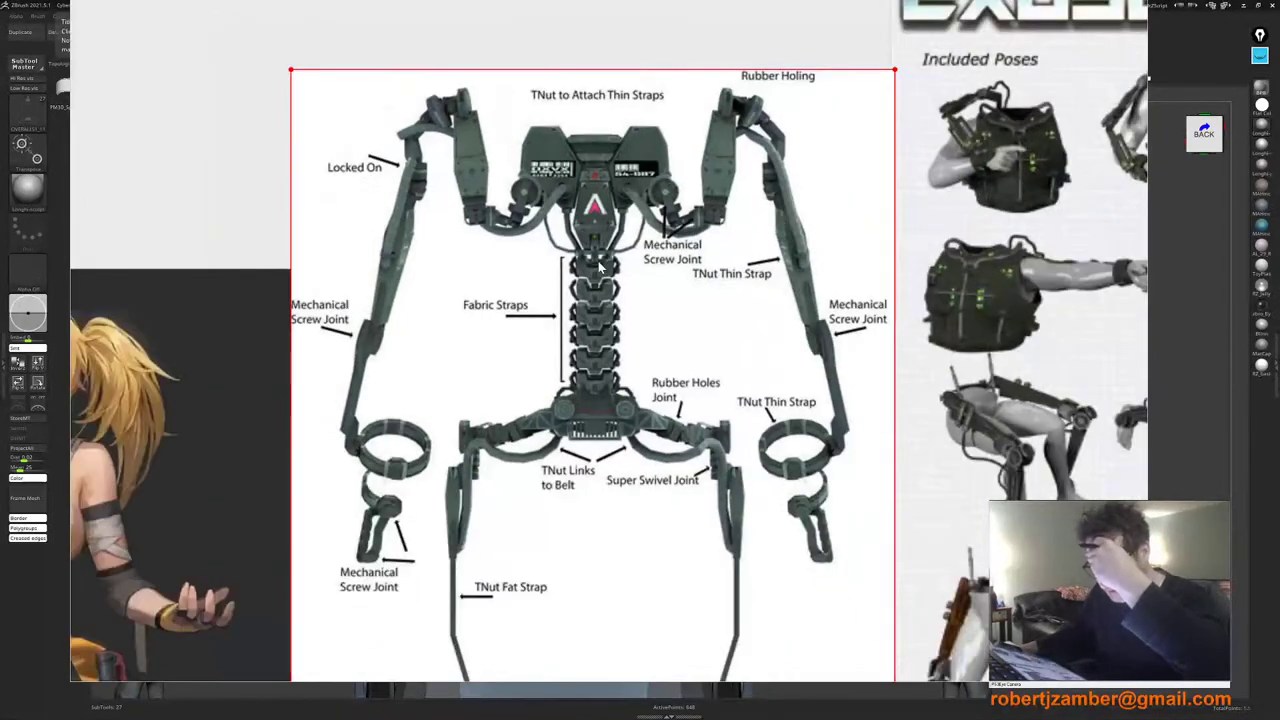
pyautogui.scroll(2, 602, 289)
pyautogui.scroll(-2, 602, 298)
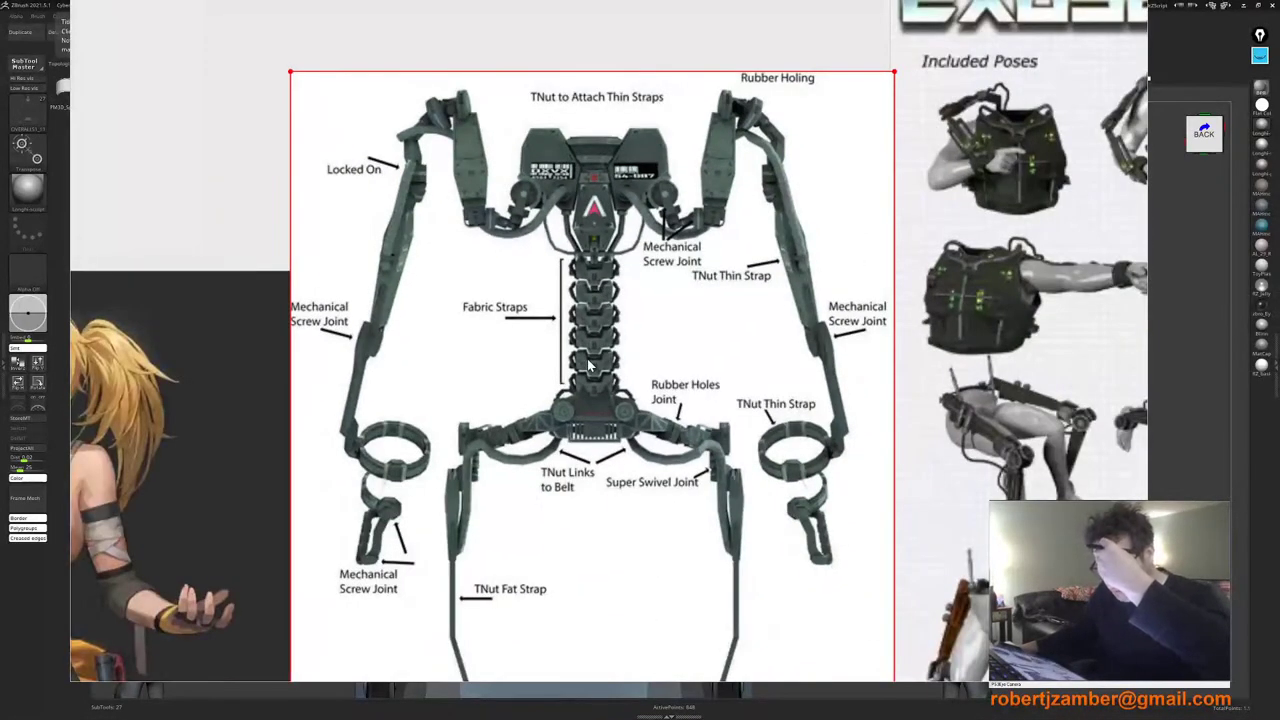
pyautogui.moveTo(584, 362); pyautogui.dragTo(575, 0, button='right')
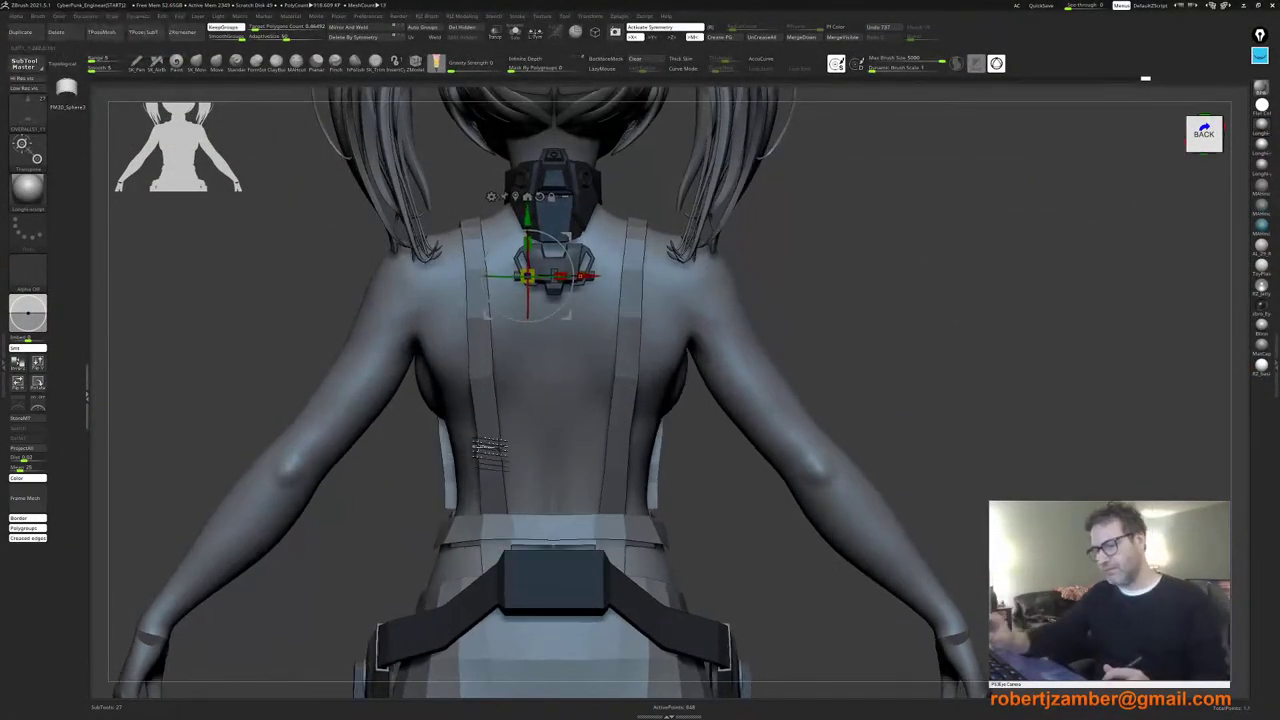
# Step: Leave the transform gizmo for drawing mode and clear any mask on the spine plate
pyautogui.moveTo(490, 449)
pyautogui.mouseDown(button='right')
pyautogui.moveTo(596, 446)
pyautogui.moveTo(425, 446)
pyautogui.moveTo(488, 451)
pyautogui.moveTo(438, 464)
pyautogui.moveTo(472, 402)
pyautogui.moveTo(505, 470)
pyautogui.moveTo(400, 452)
pyautogui.moveTo(504, 445)
pyautogui.mouseUp(button='right')
pyautogui.press('q')
pyautogui.moveTo(504, 445)
pyautogui.keyDown('alt'); pyautogui.mouseDown(button='right')
pyautogui.moveTo(509, 407)
pyautogui.moveTo(452, 407)
pyautogui.mouseUp(button='right'); pyautogui.keyUp('alt')
pyautogui.keyDown('alt'); pyautogui.moveTo(370, 338); pyautogui.dragTo(369, 348, button='right'); pyautogui.keyUp('alt')
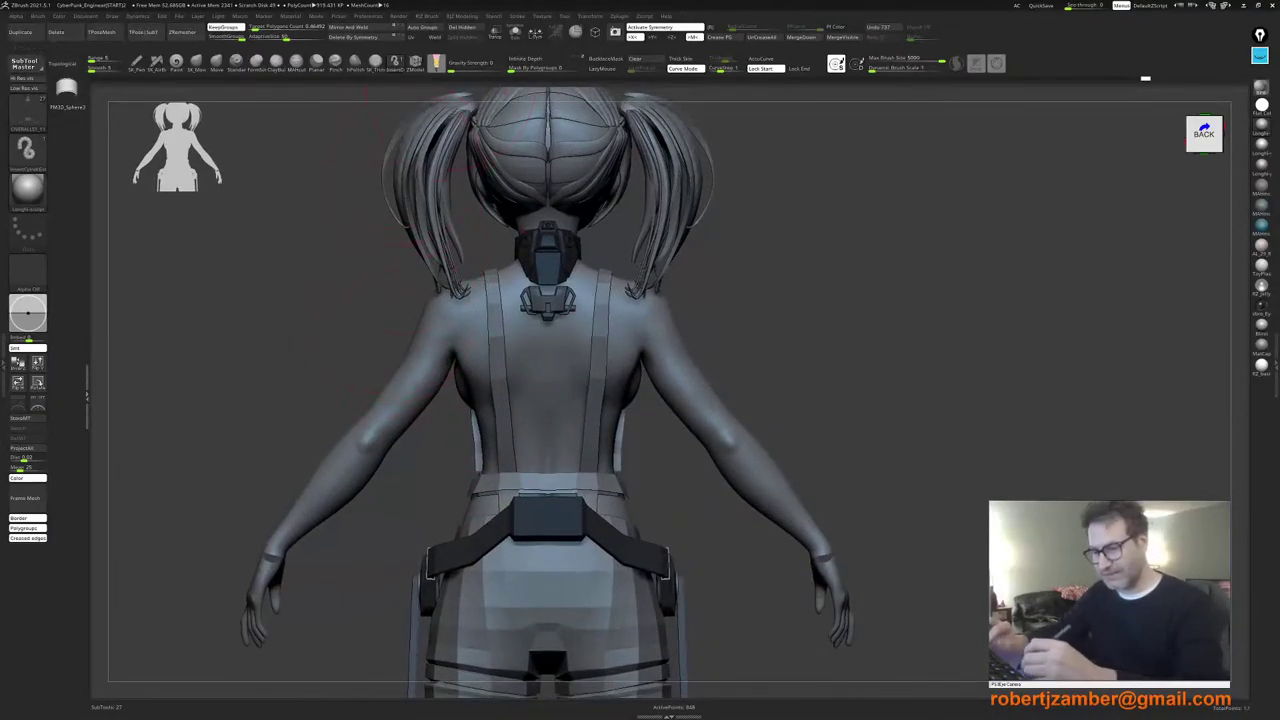
pyautogui.keyDown('ctrl'); pyautogui.moveTo(310, 320); pyautogui.dragTo(345, 355); pyautogui.keyUp('ctrl')
# Step: Make the overalls' back strap the active subtool and check the spine plate against the full figure from behind
pyautogui.moveTo(620, 425); pyautogui.dragTo(455, 376, button='right')
pyautogui.moveTo(427, 545)
pyautogui.keyDown('alt'); pyautogui.mouseDown(button='right')
pyautogui.moveTo(548, 342)
pyautogui.moveTo(542, 384)
pyautogui.moveTo(576, 432)
pyautogui.moveTo(564, 409)
pyautogui.moveTo(562, 446)
pyautogui.moveTo(464, 408)
pyautogui.moveTo(482, 469)
pyautogui.moveTo(456, 407)
pyautogui.mouseUp(button='right'); pyautogui.keyUp('alt')
pyautogui.keyDown('alt'); pyautogui.click(533, 364); pyautogui.keyUp('alt')
pyautogui.press('F1')
pyautogui.click(441, 410)
pyautogui.keyDown('alt'); pyautogui.click(564, 236); pyautogui.keyUp('alt')
pyautogui.keyDown('alt'); pyautogui.moveTo(456, 465); pyautogui.dragTo(475, 415, button='right'); pyautogui.keyUp('alt')
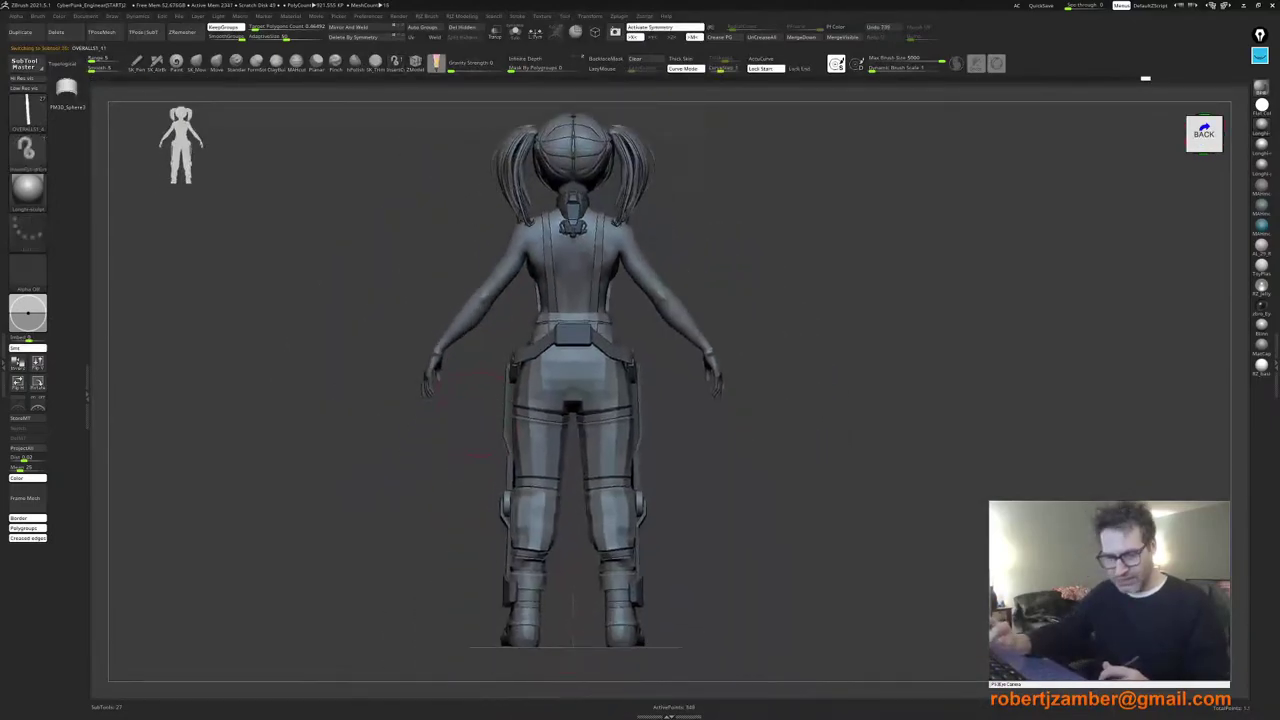